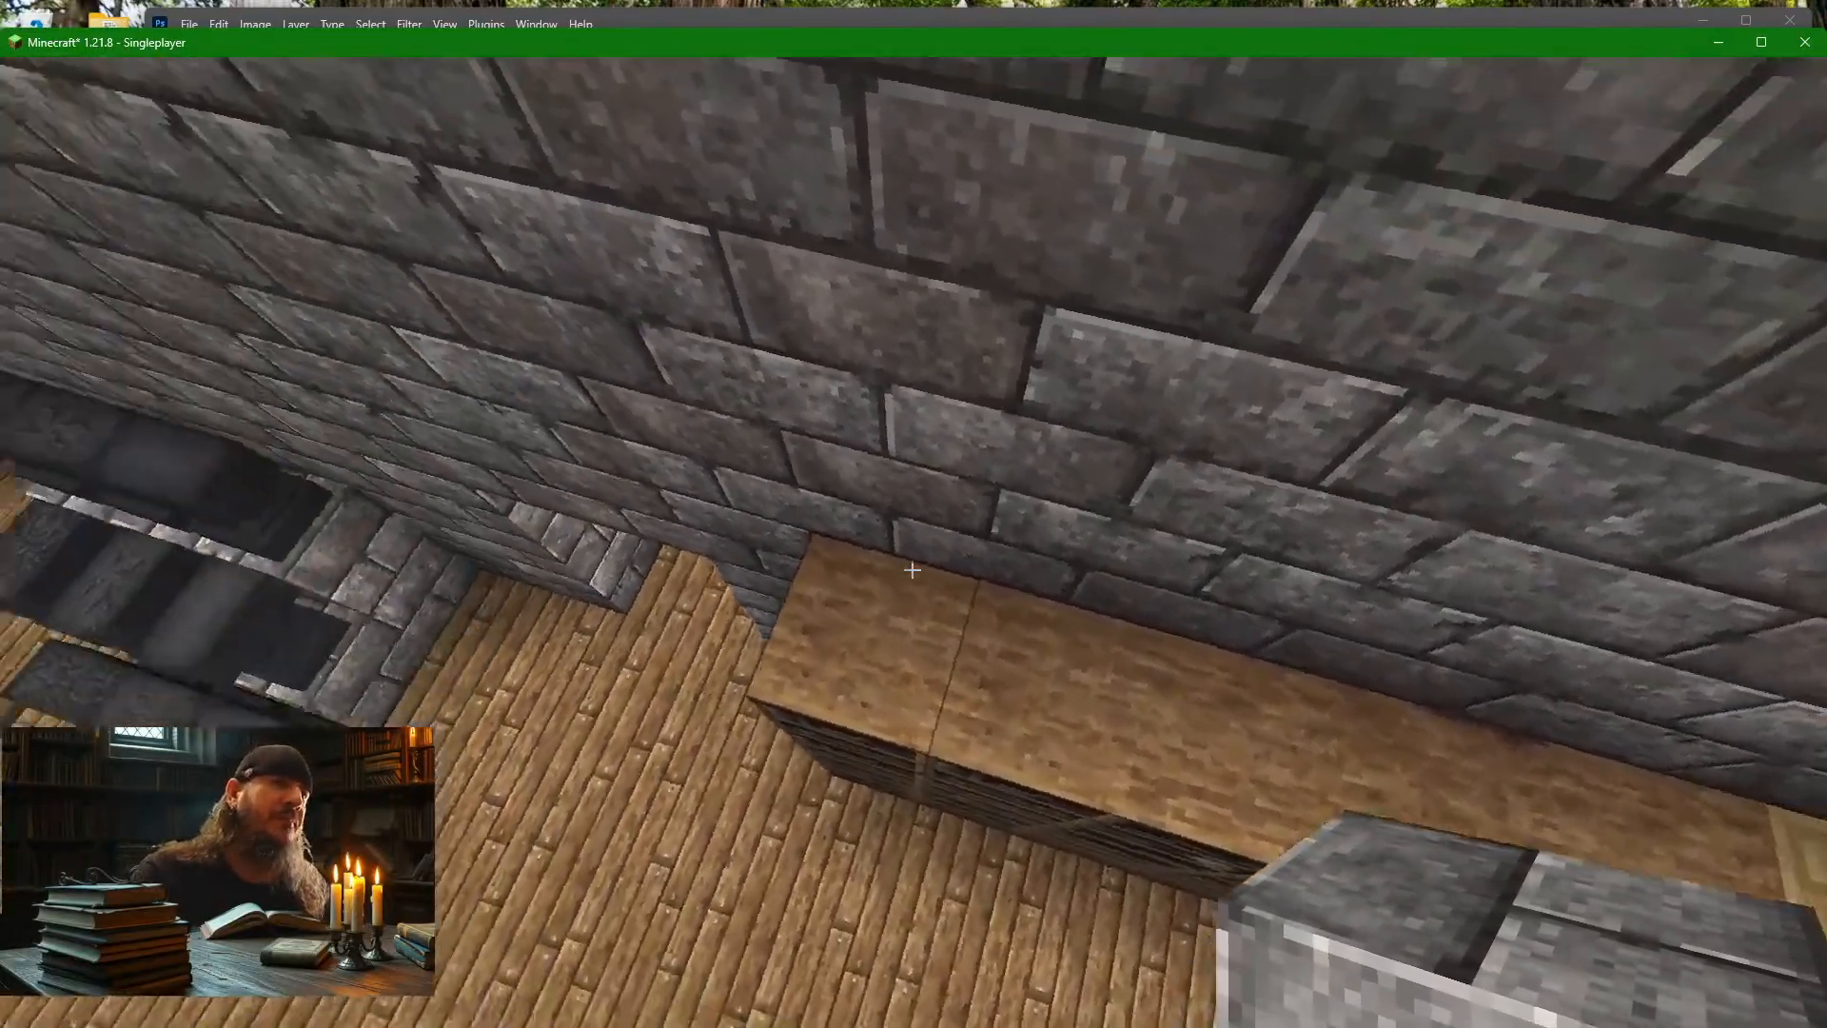
Move the Minecraft window up until its hotbar shows, and return to the game view of the bookshelves
key(w)
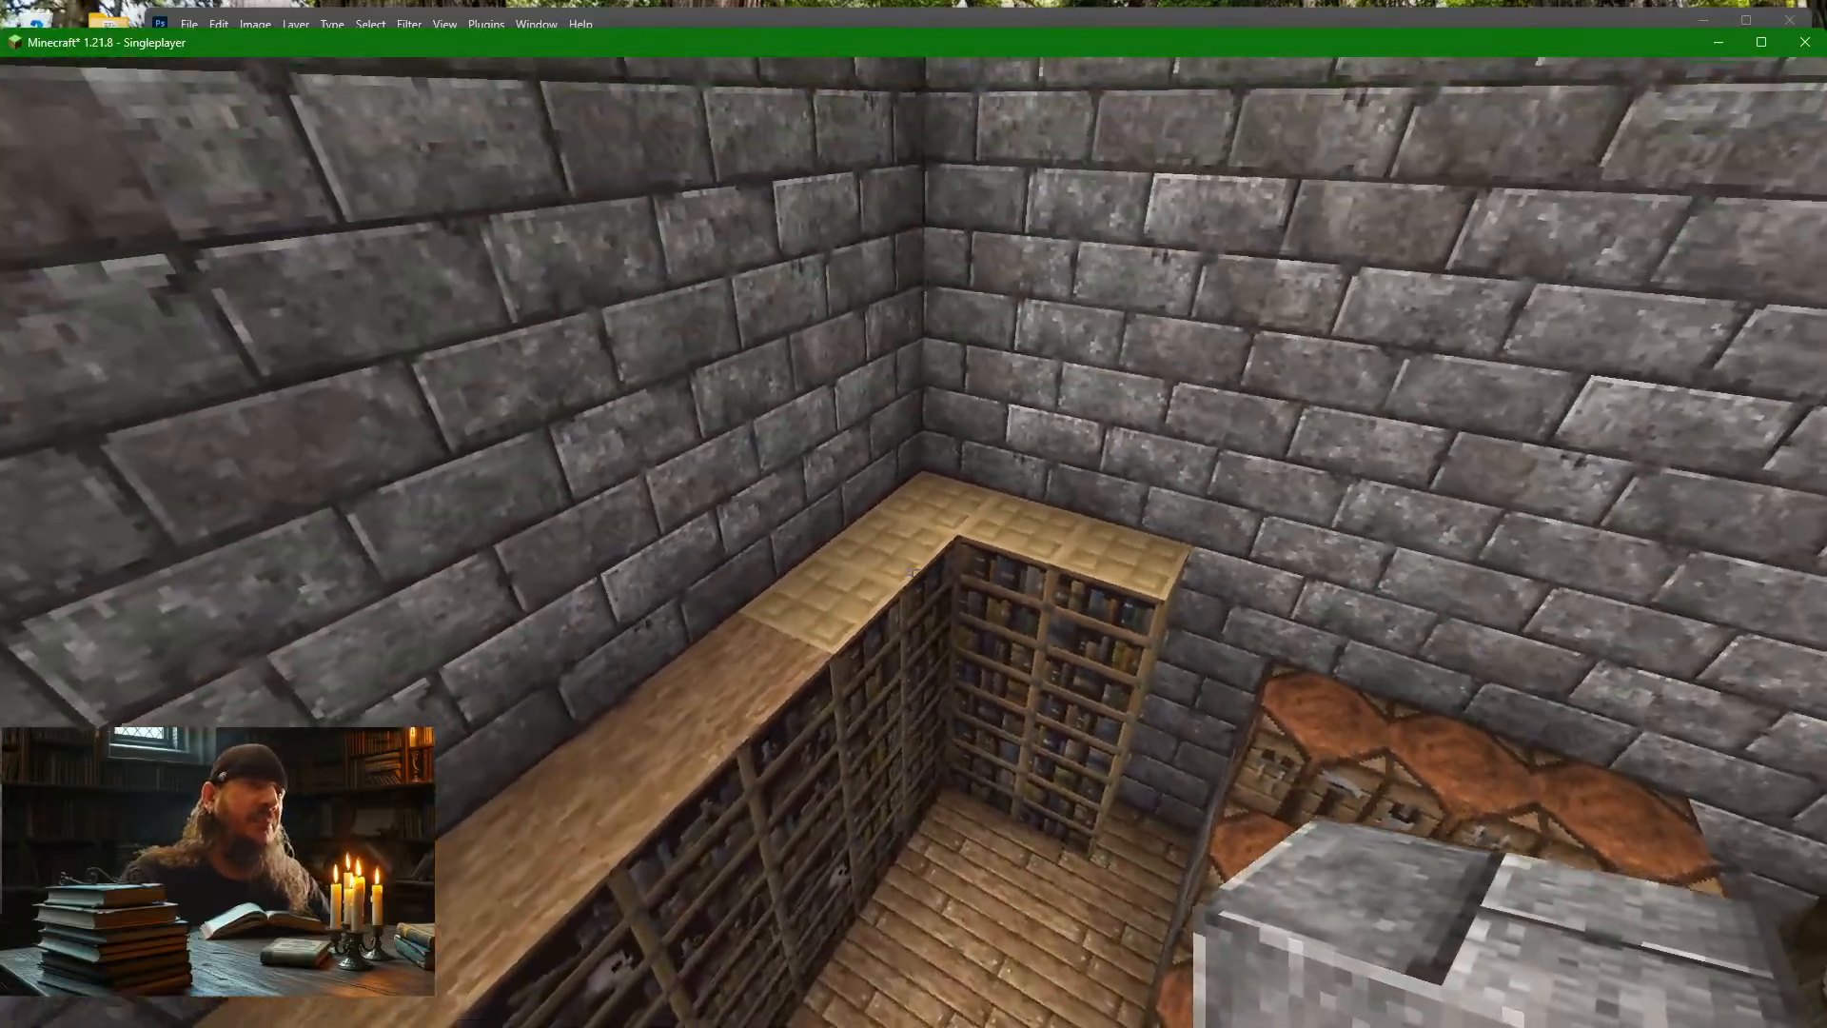
key(alt+Tab)
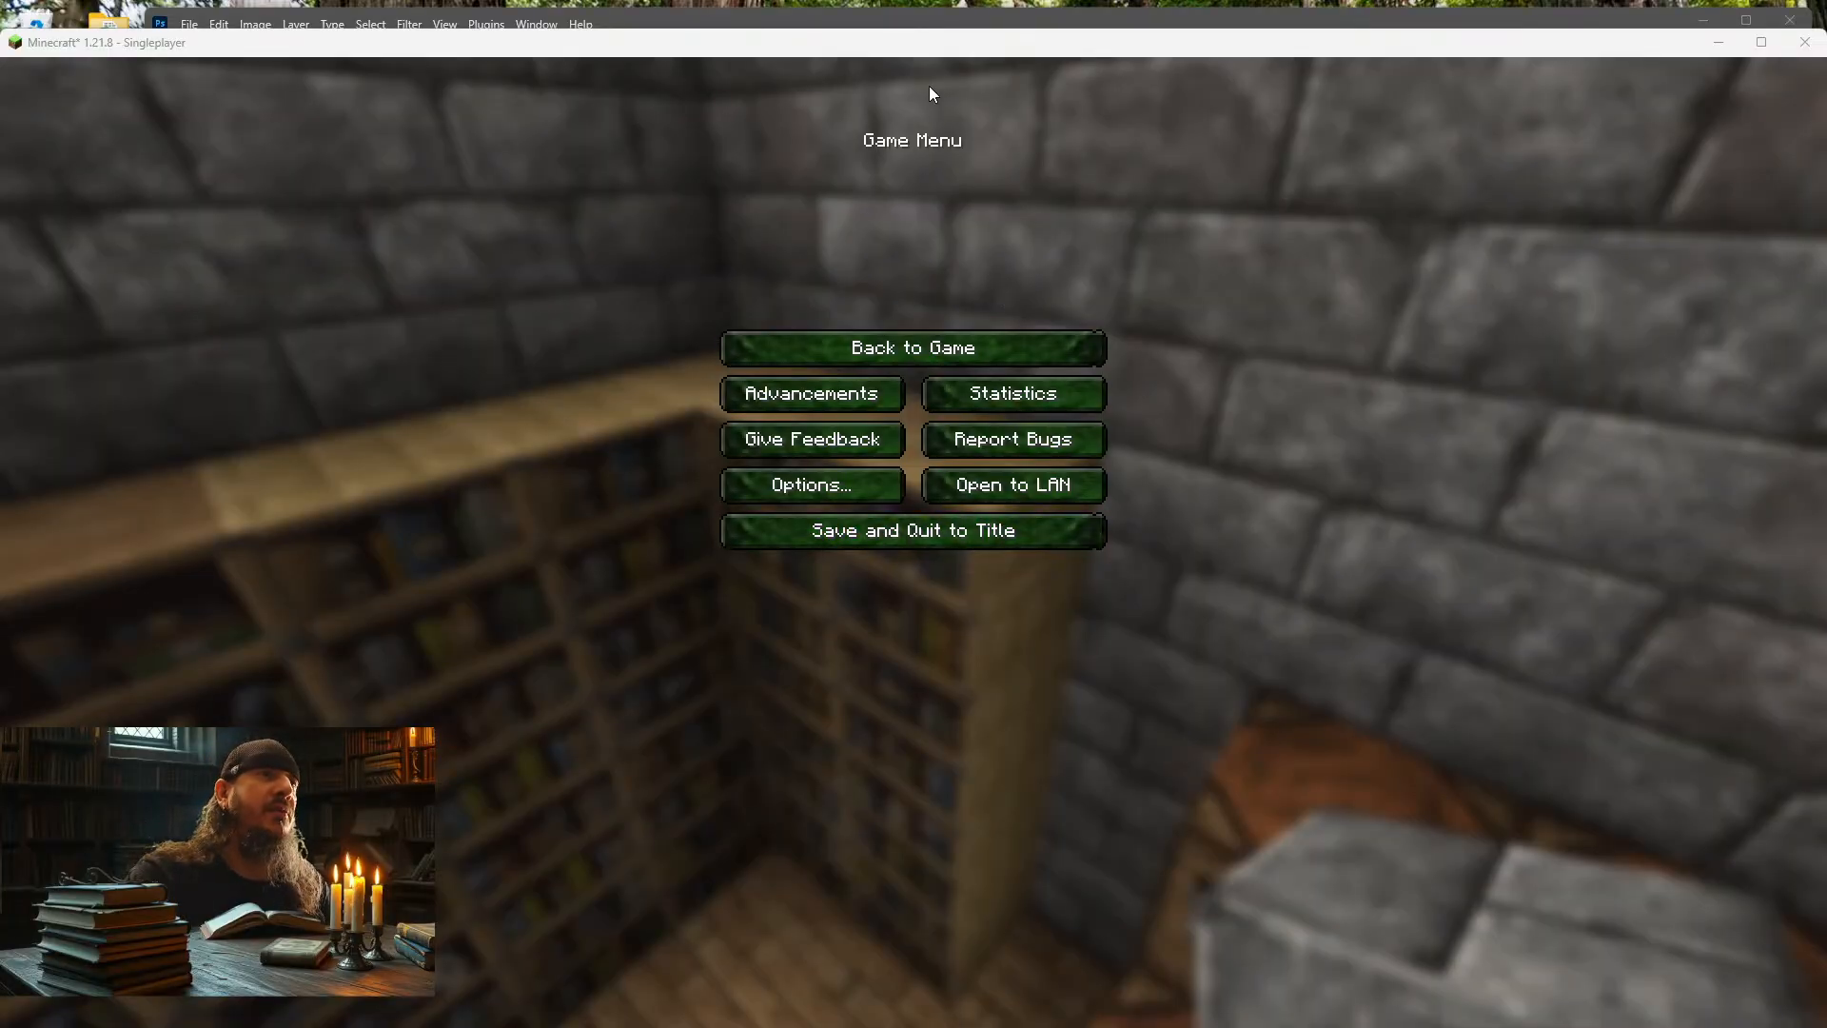
right_click(942, 40)
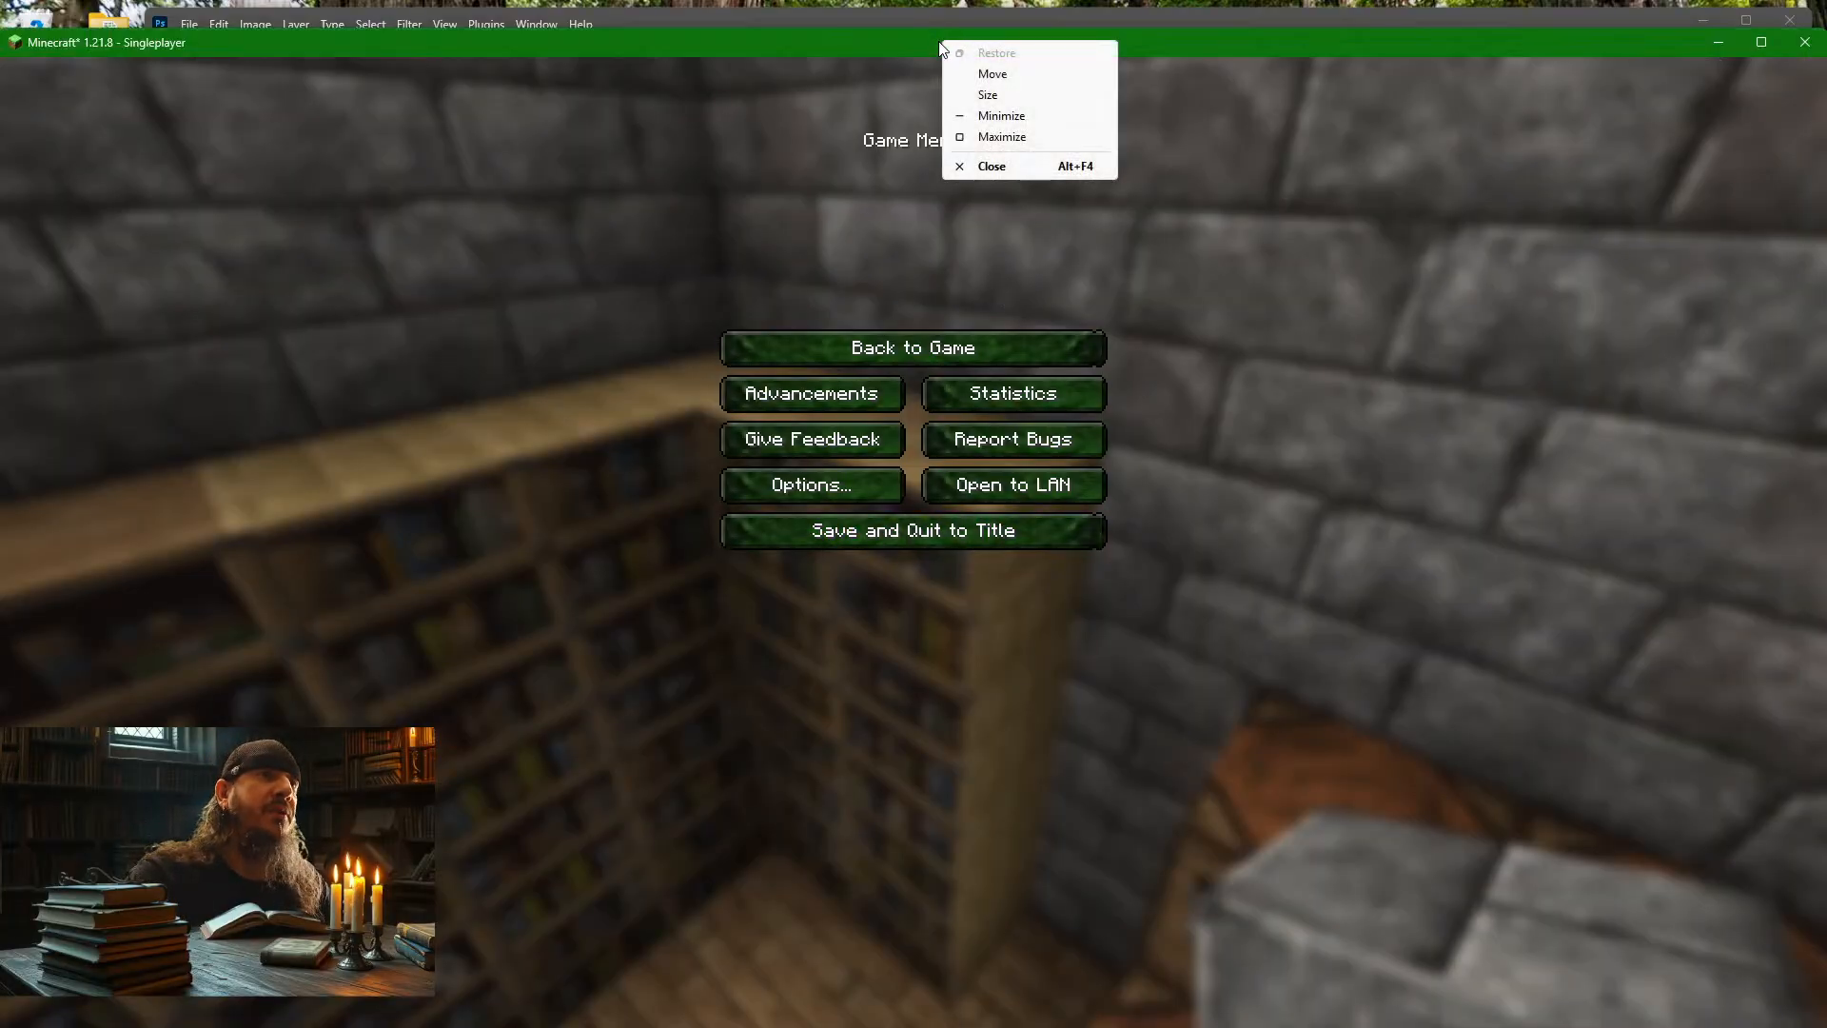
click(990, 73)
drag(914, 41, 920, 0)
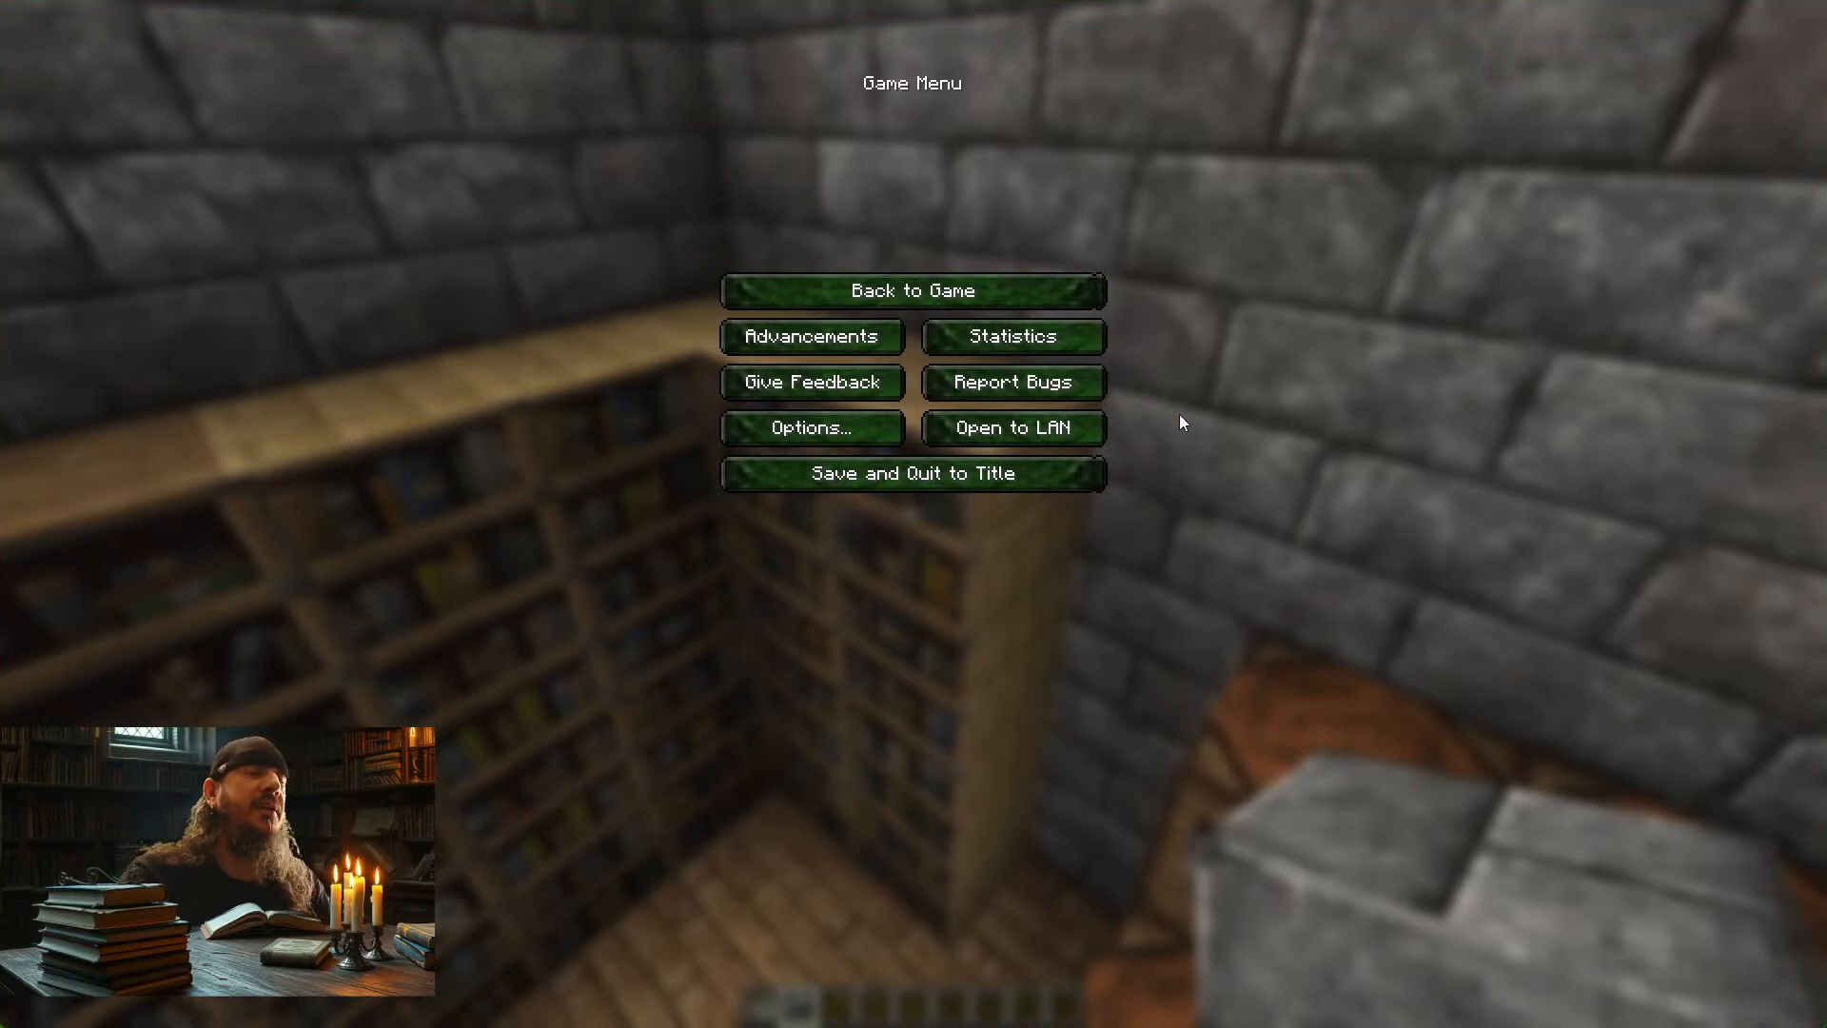
click(982, 288)
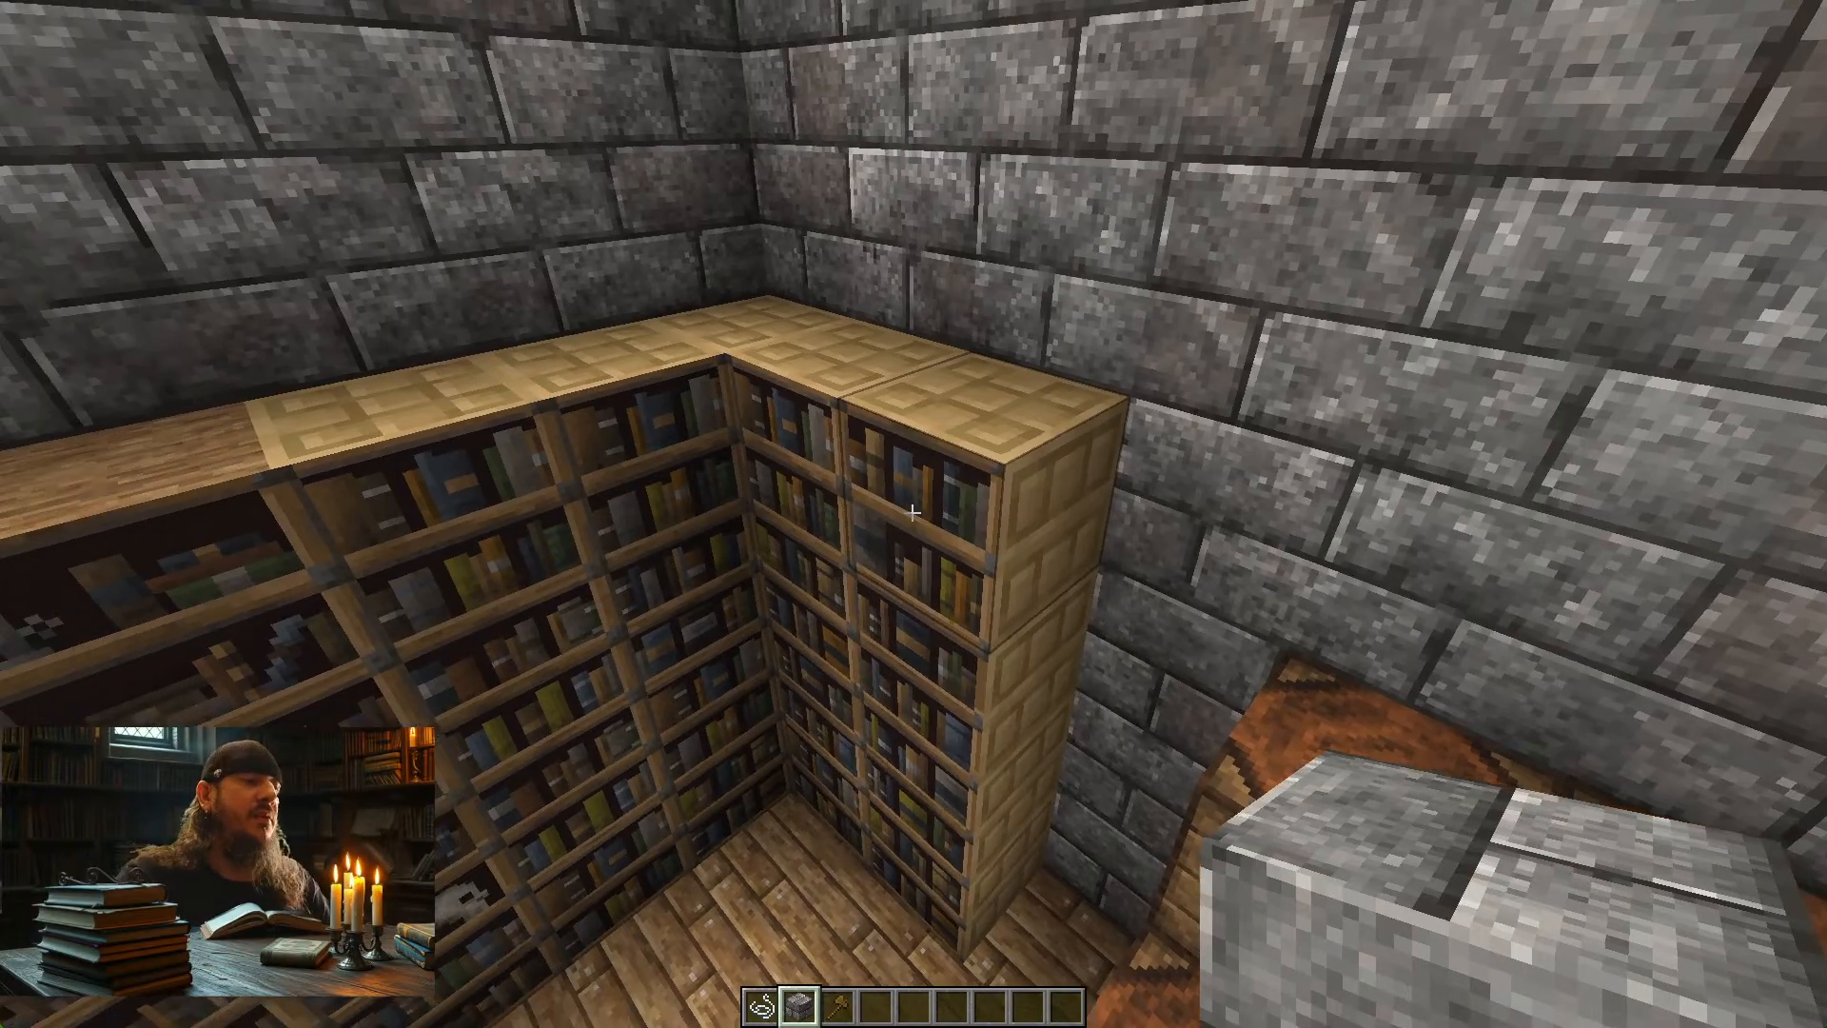
Switch to Photoshop and compare the chiseled_bookshelf_side.png and chiseled_bookshelf_top.png textures
key(alt+Tab)
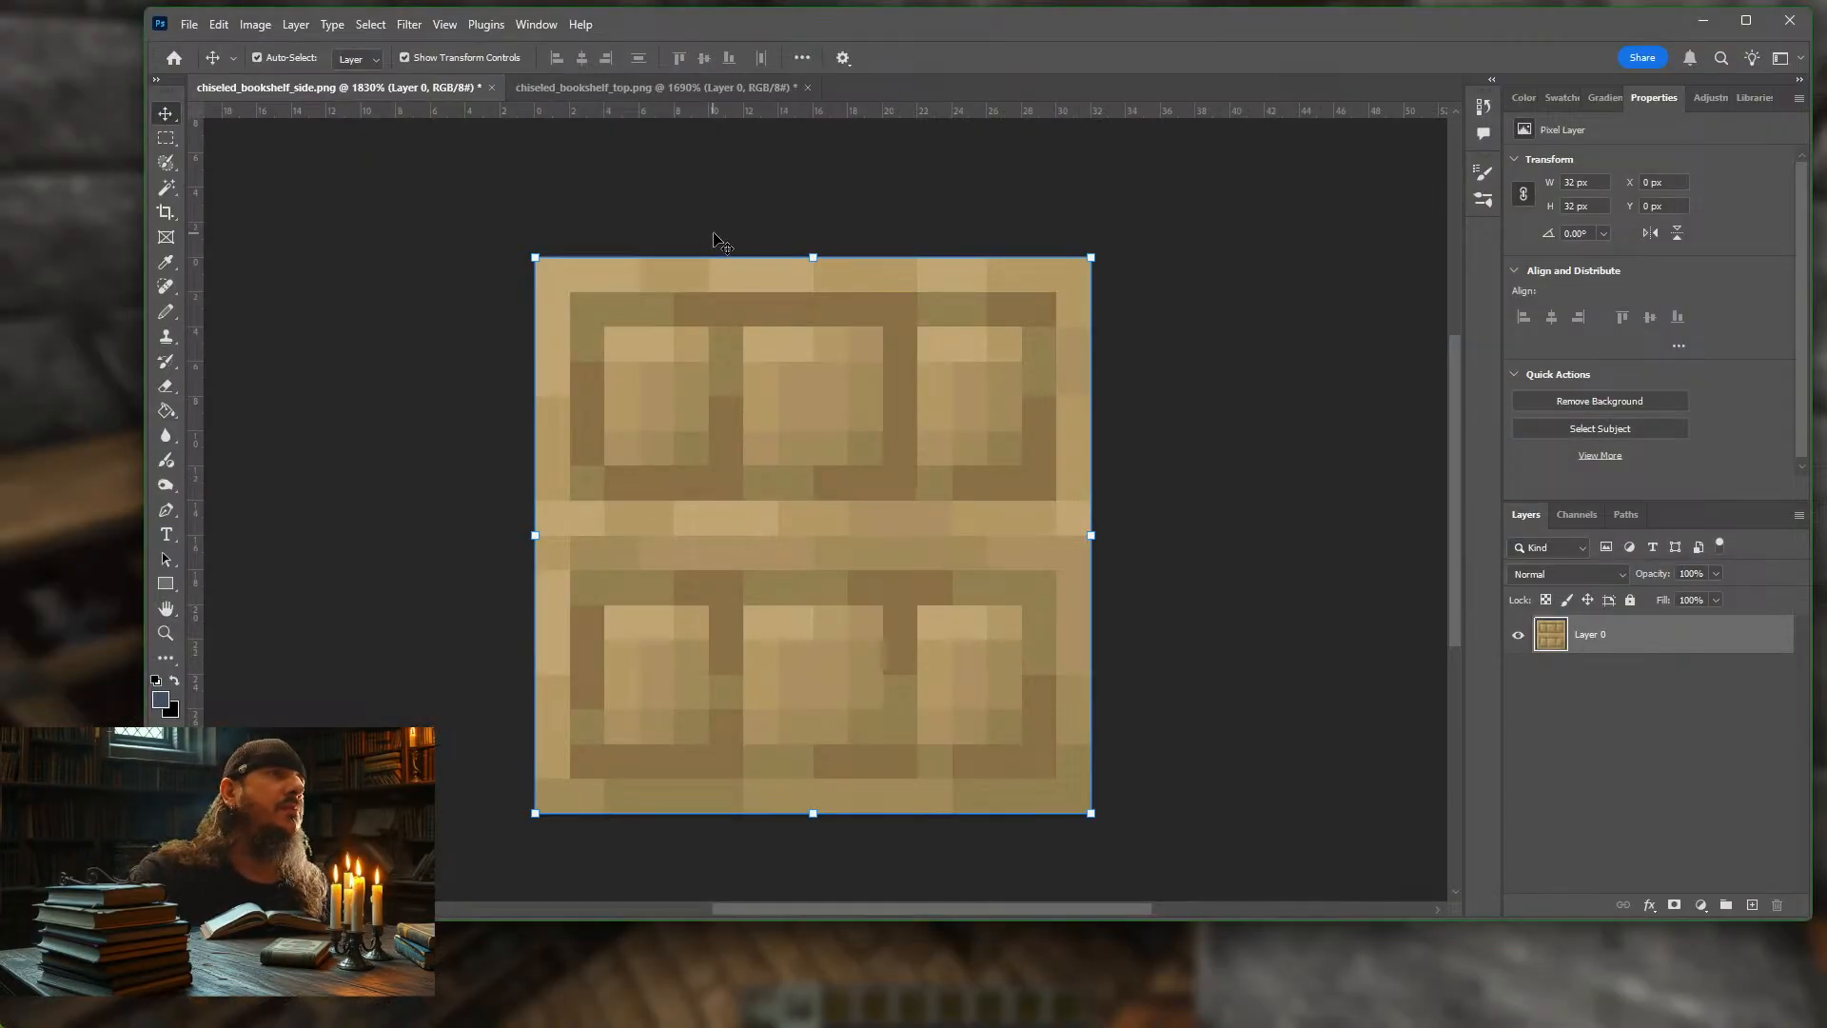
click(645, 87)
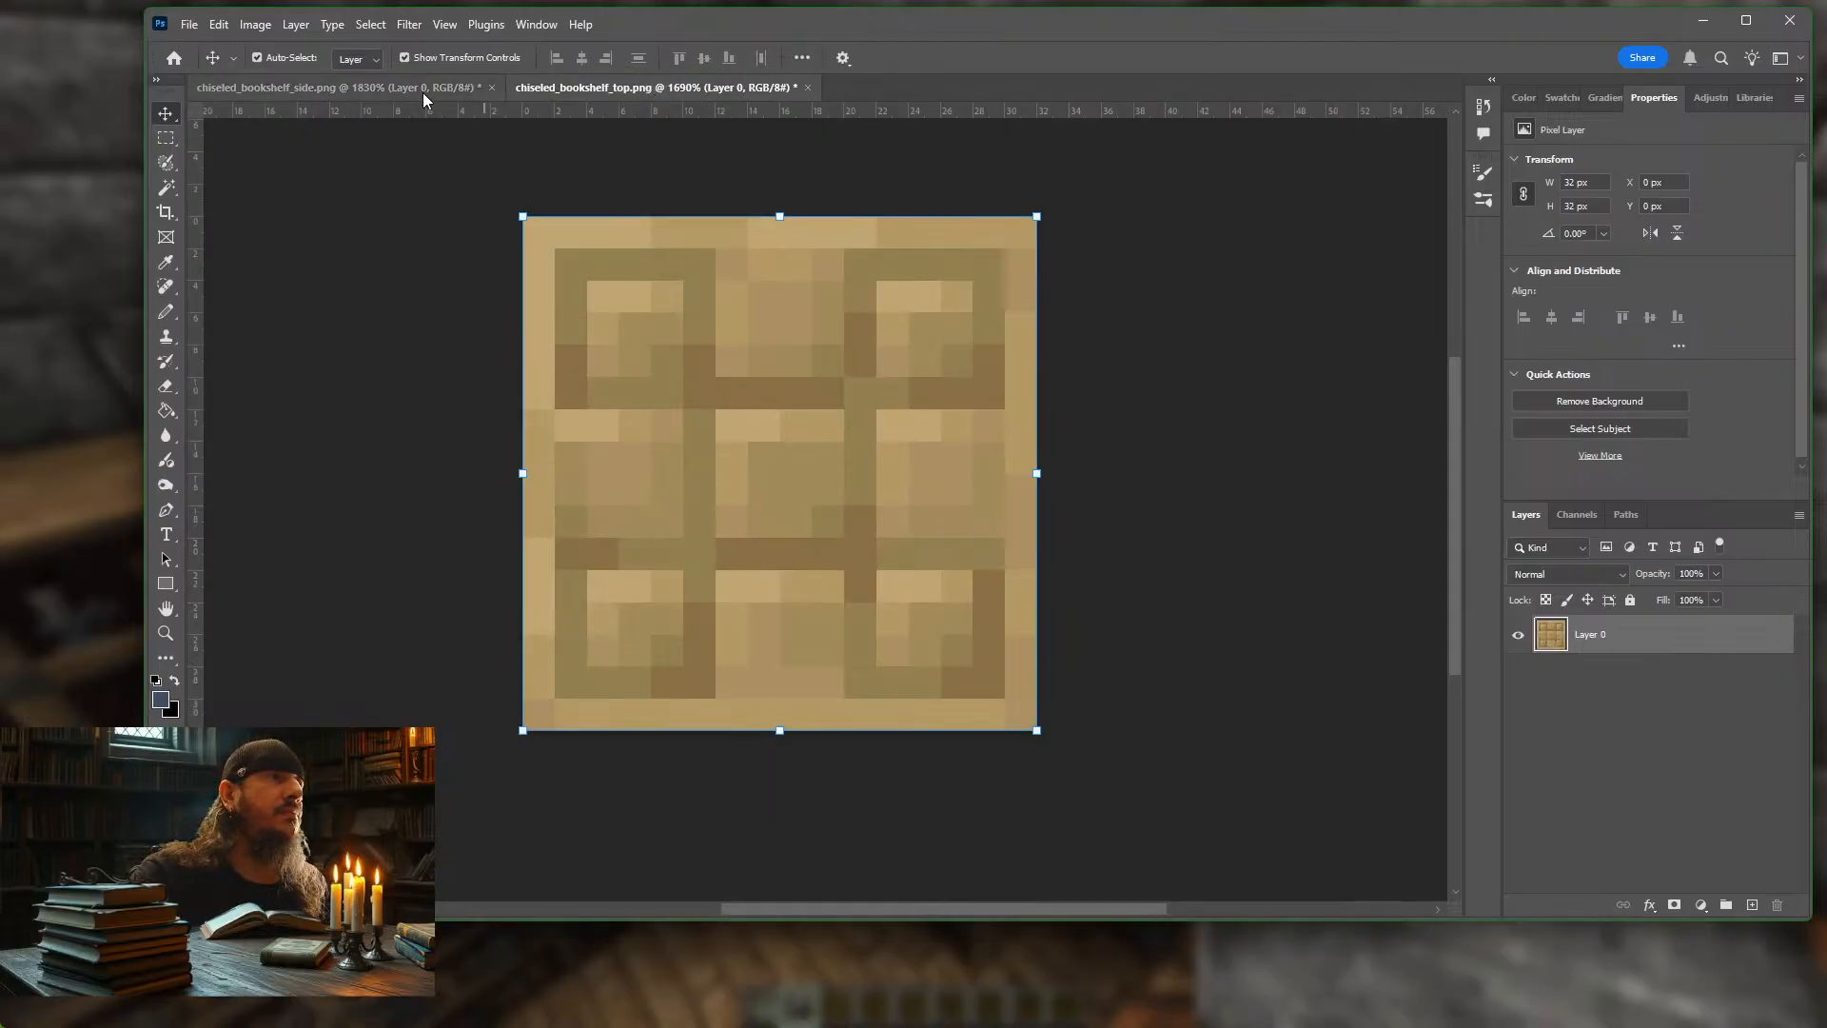
click(367, 87)
click(607, 87)
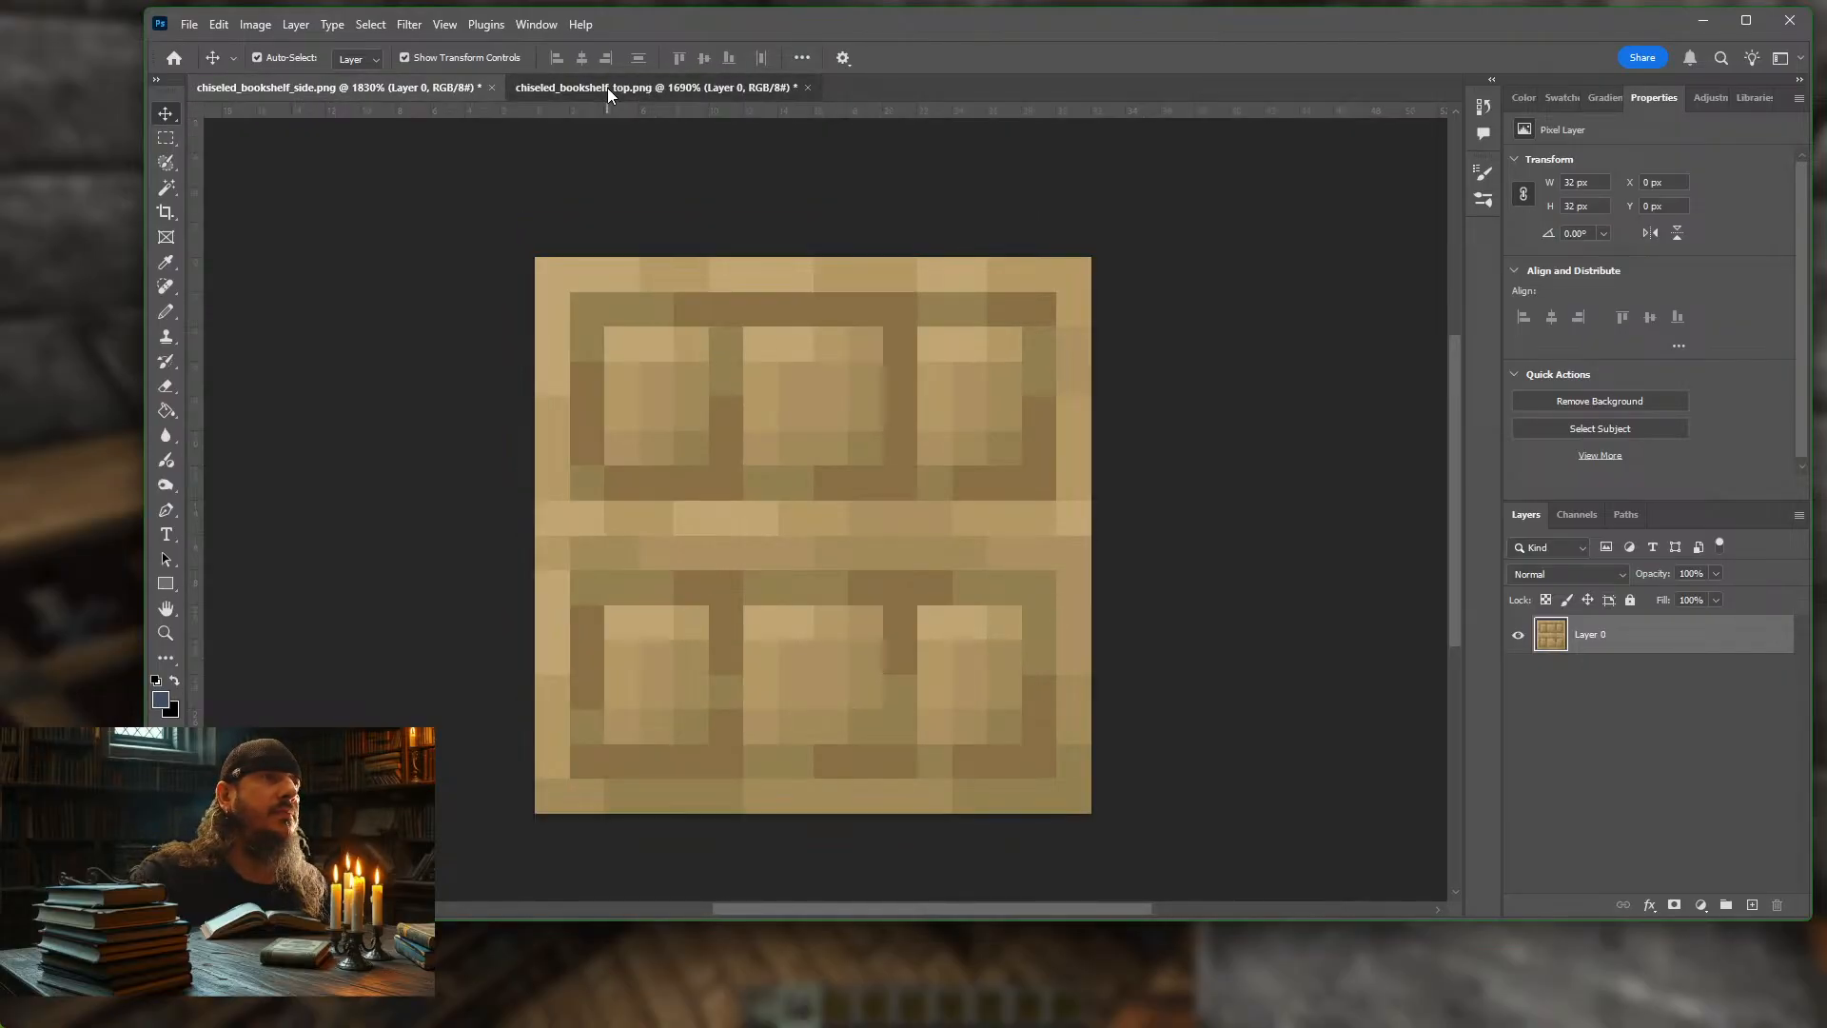
Open OakPlanks2x2.png from the WoodPlanksTest folder
click(190, 26)
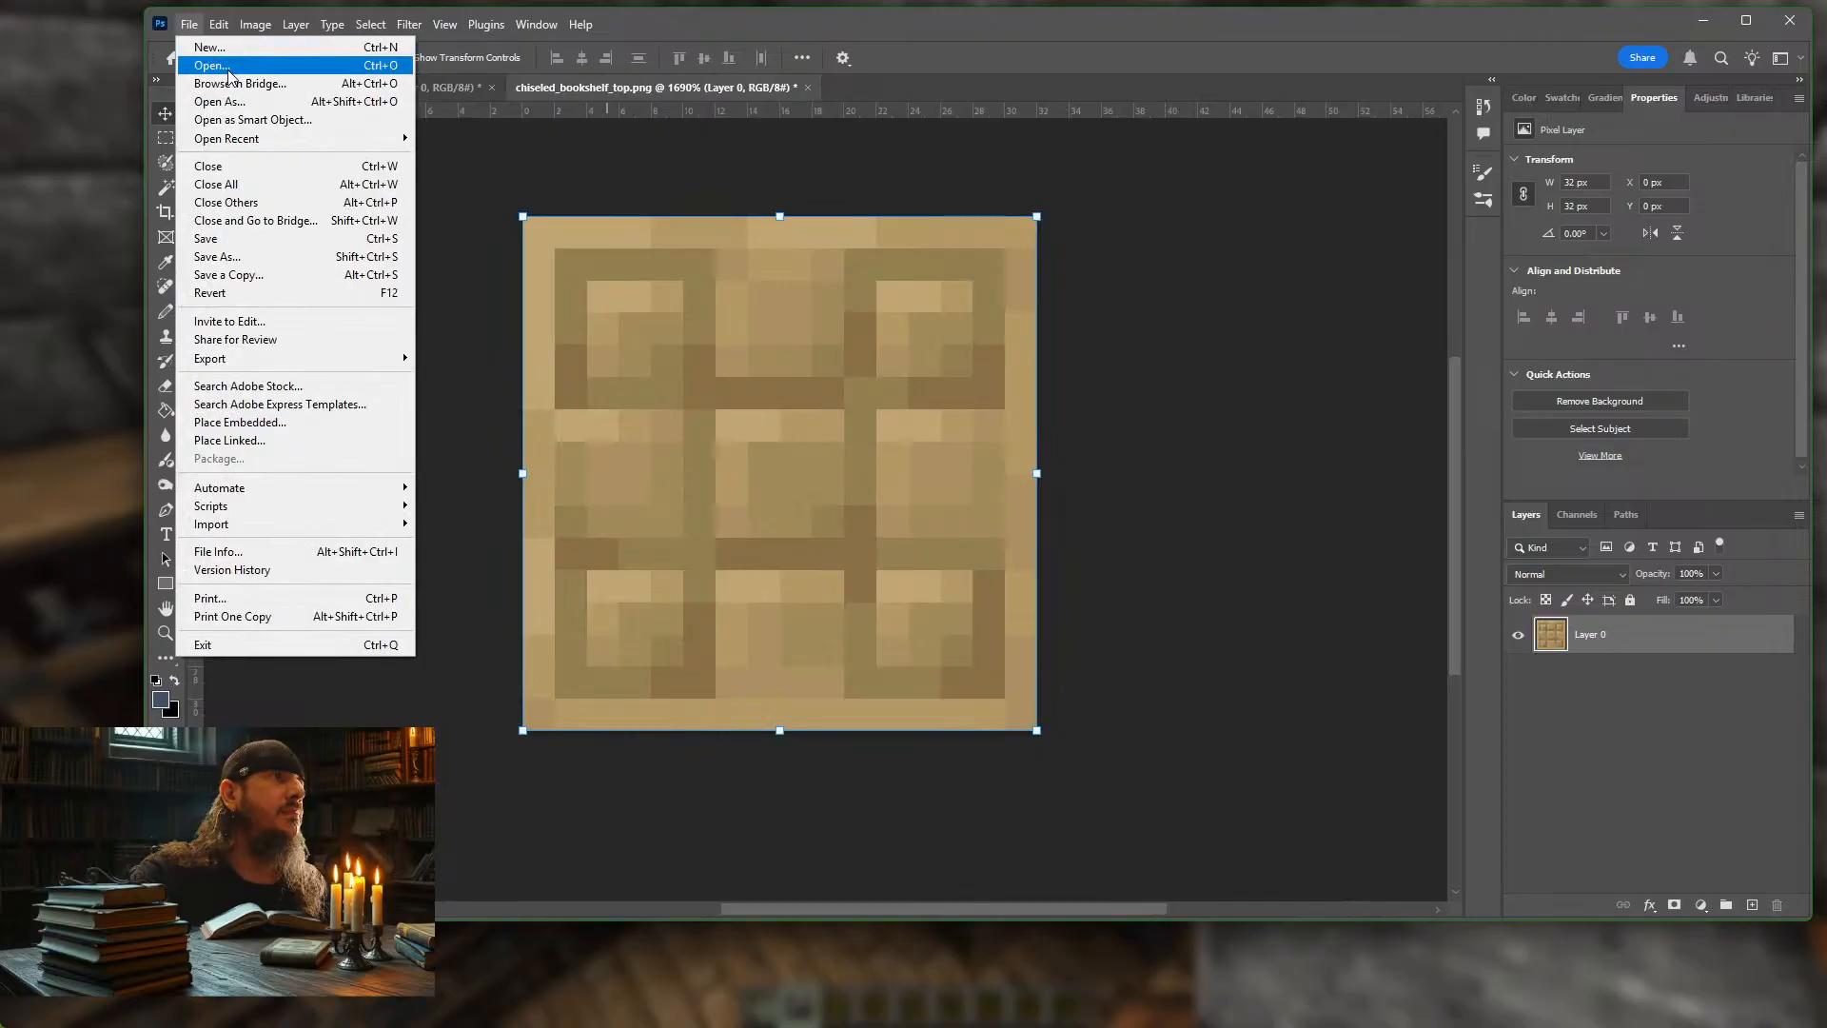
click(231, 66)
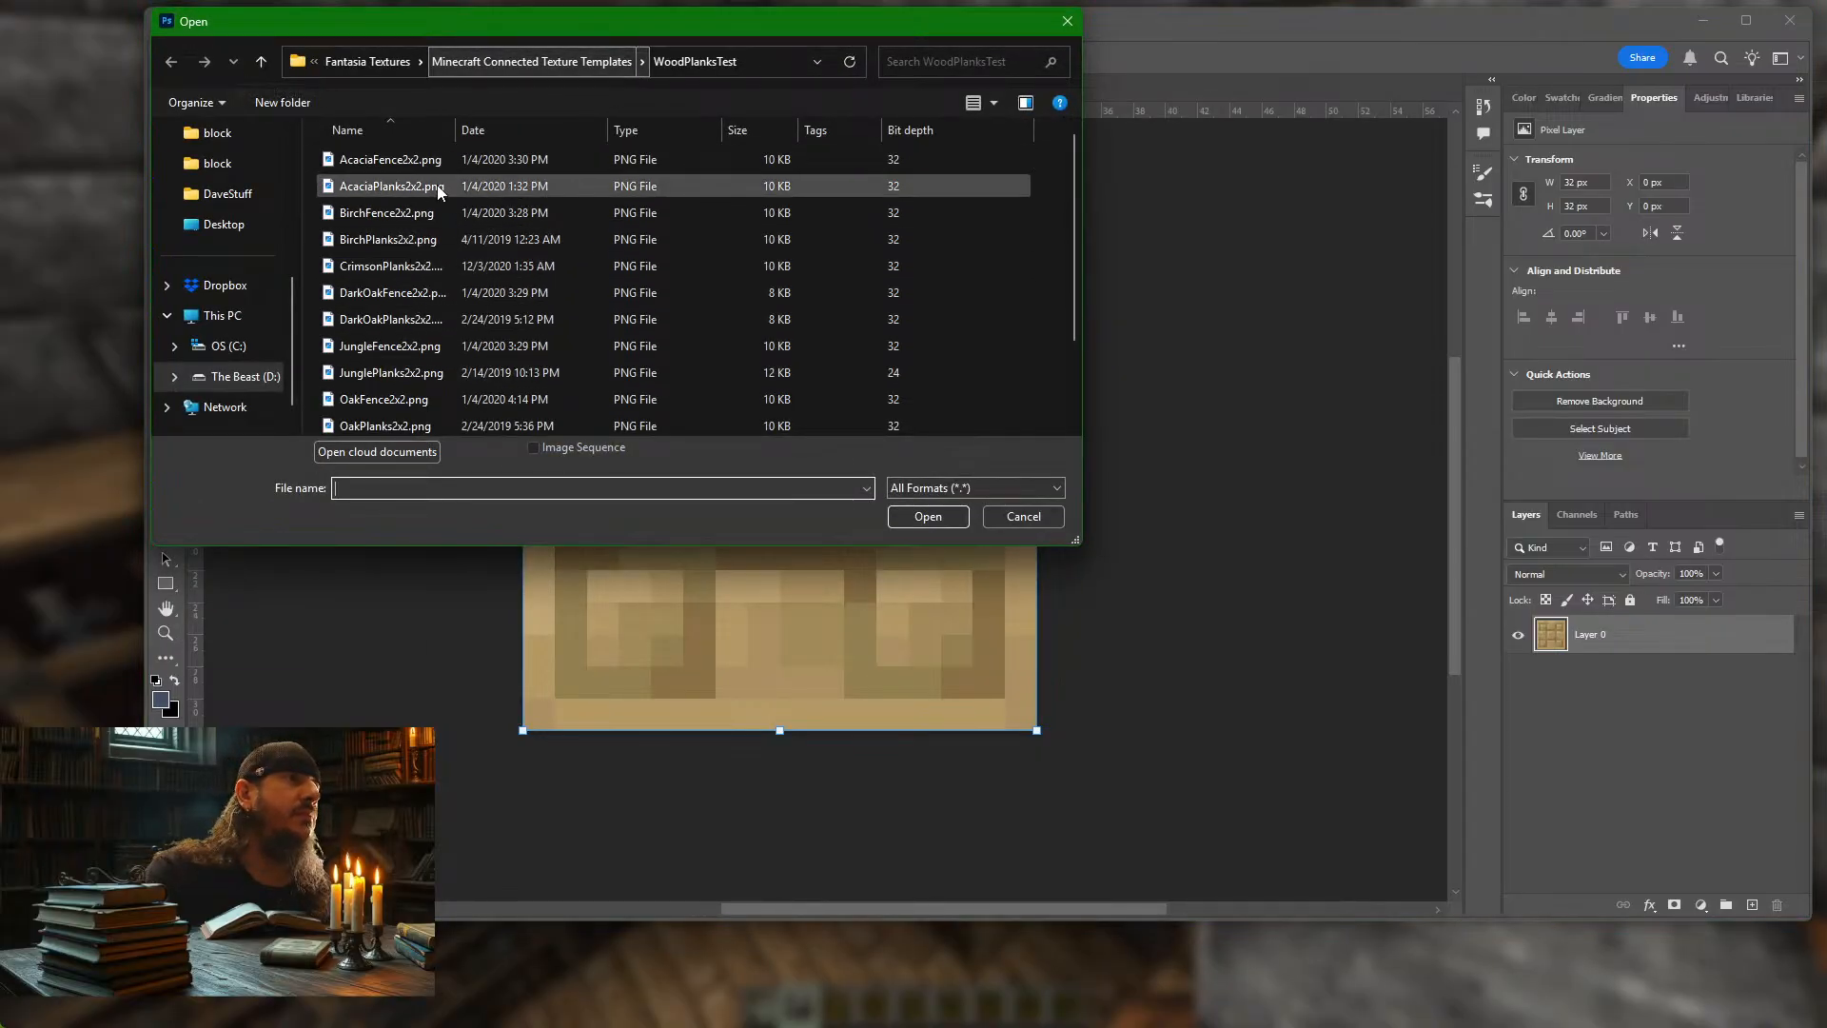
drag(460, 130, 549, 135)
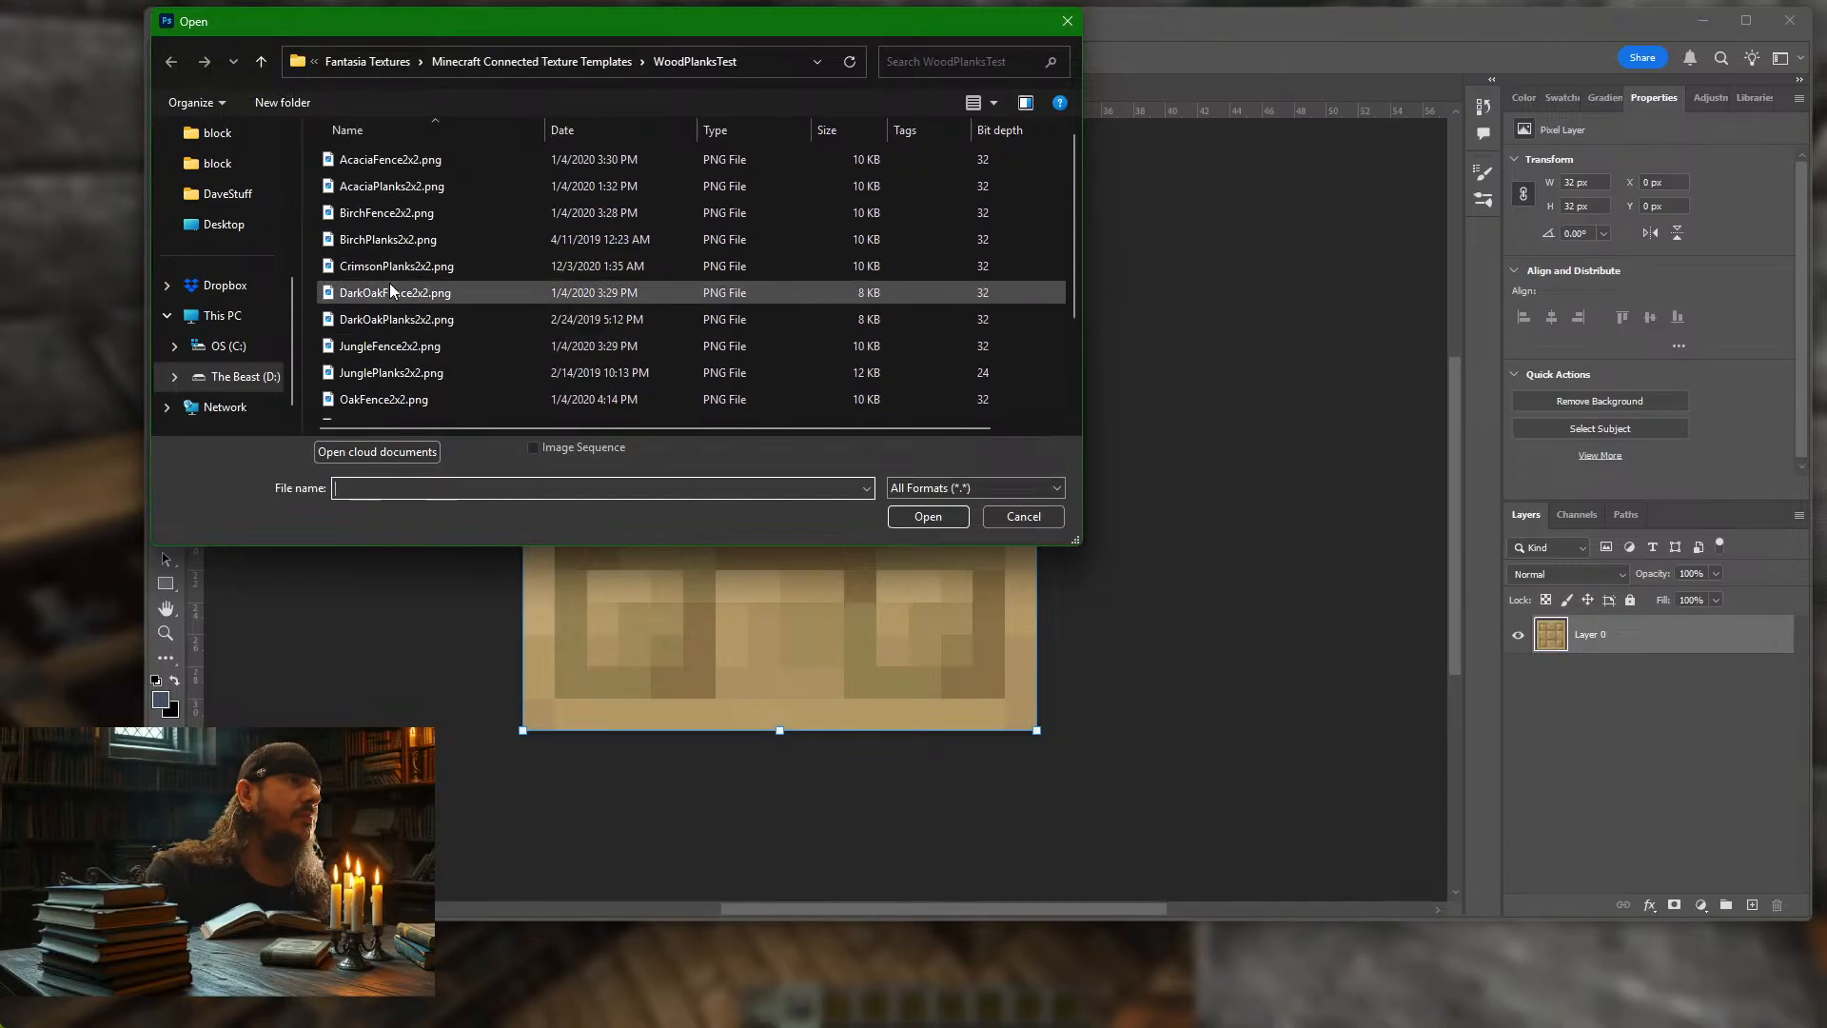
scroll(395, 286, down, 1)
click(400, 358)
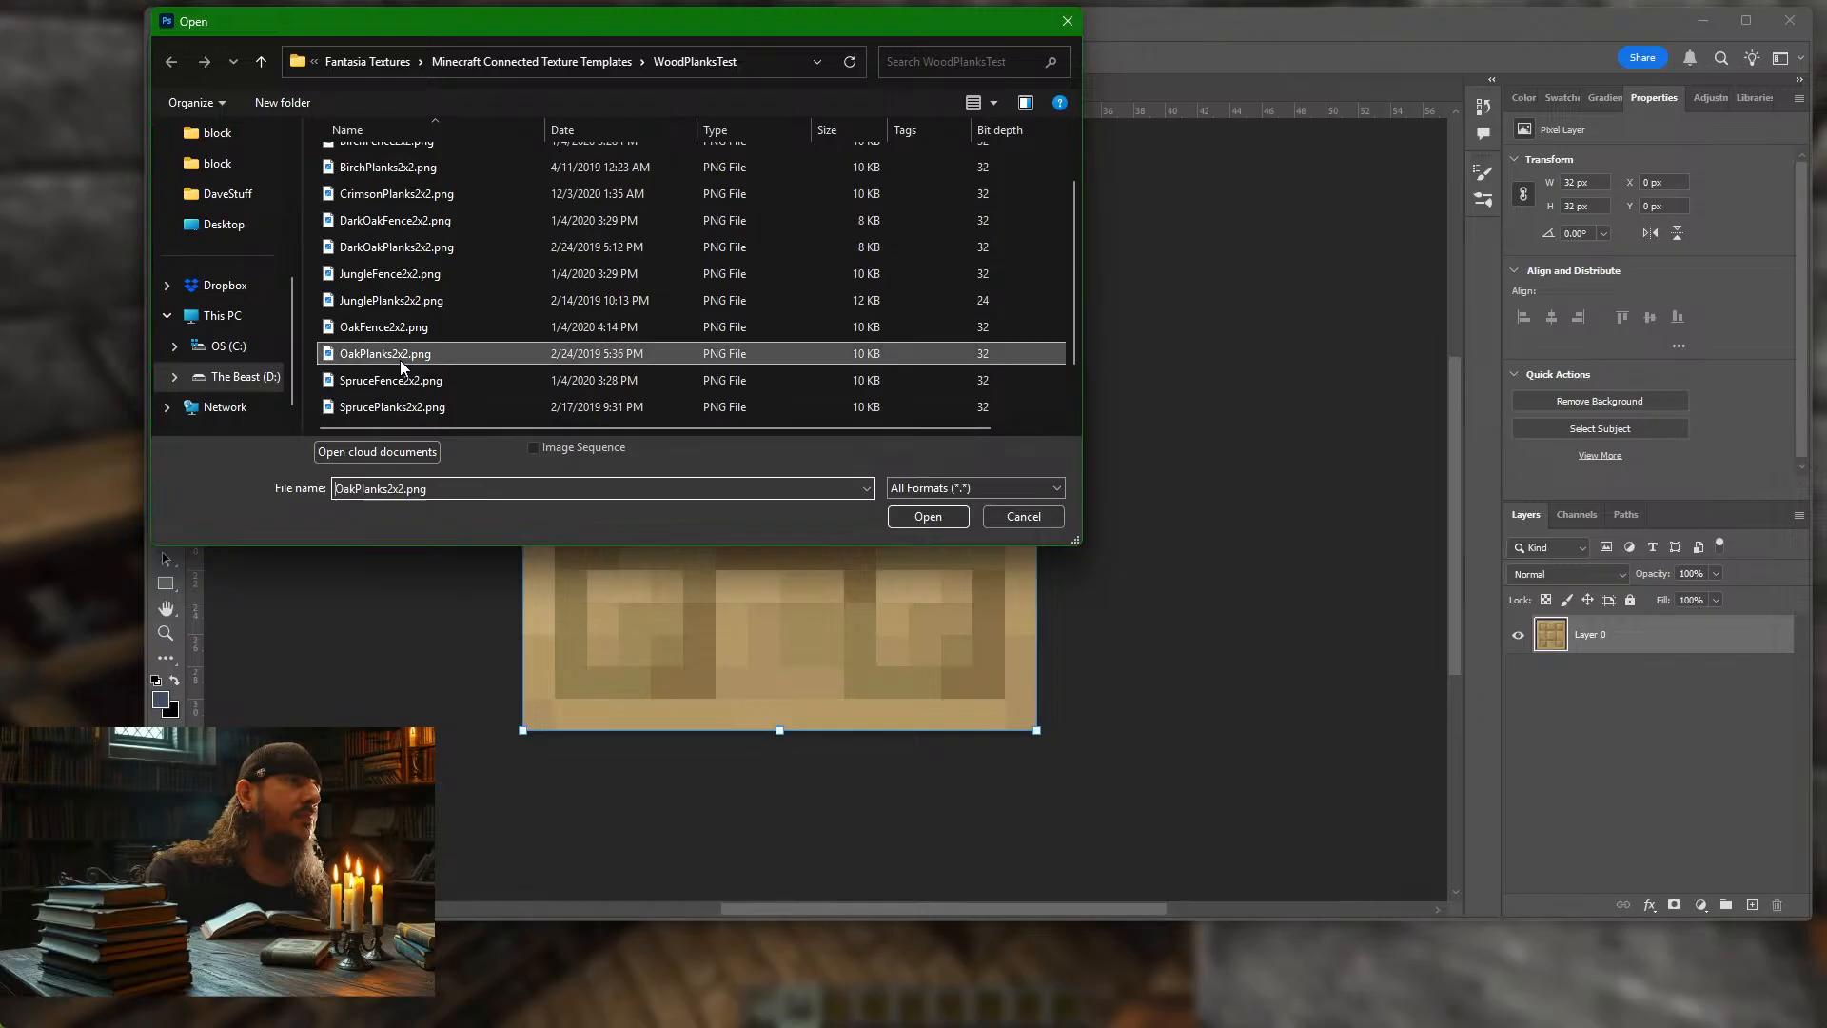
click(928, 516)
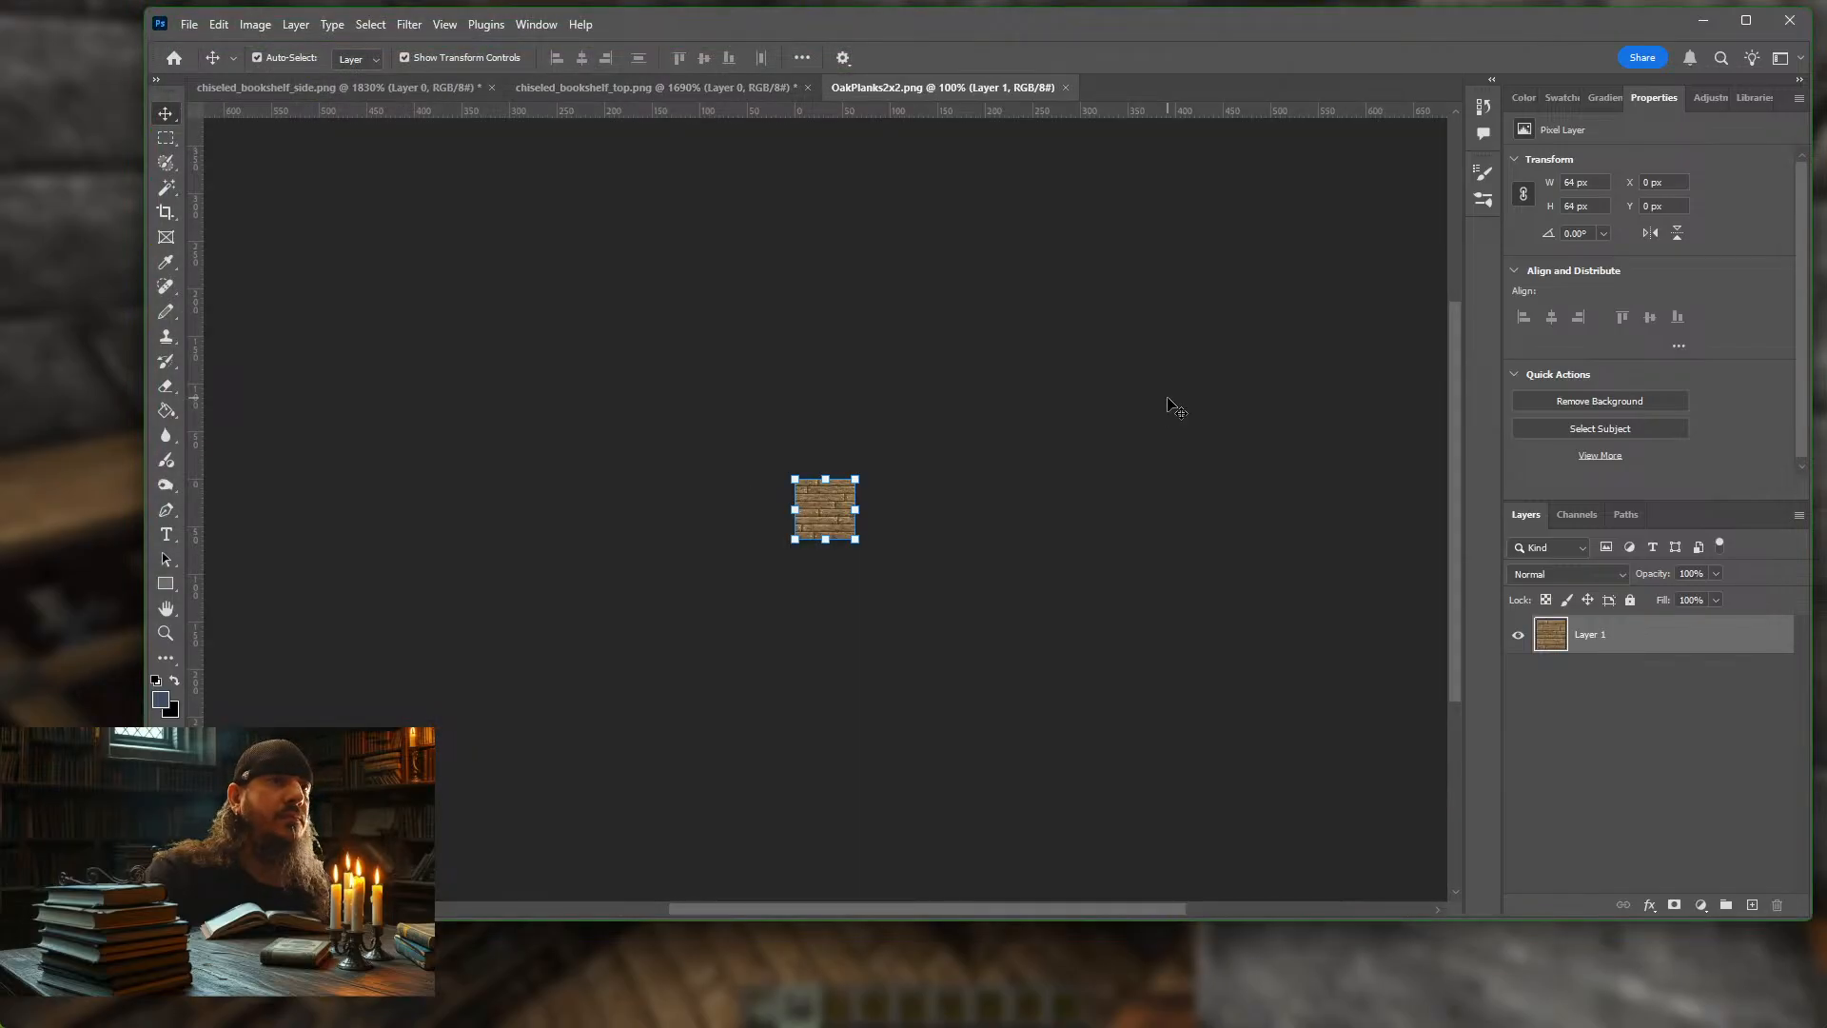
Examine the oak planks texture up close and compare it with the bookshelf side and top textures
scroll(808, 512, up, 5)
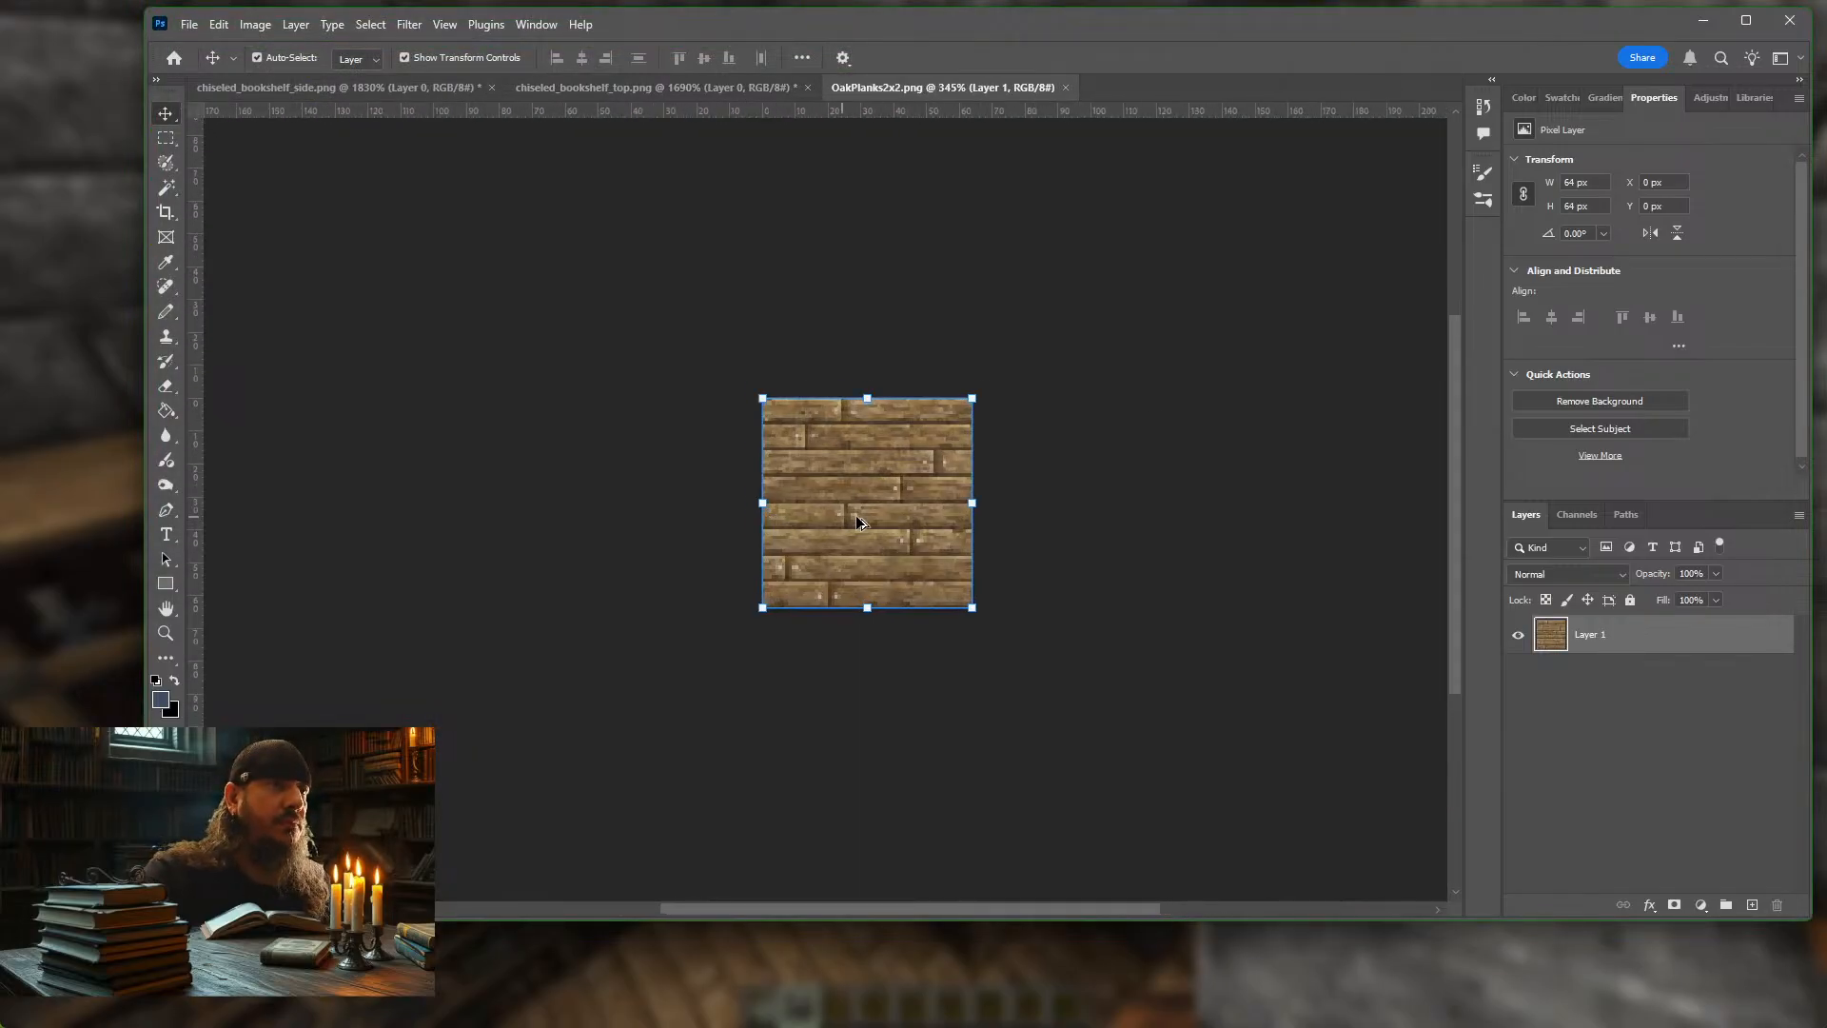
scroll(859, 521, up, 5)
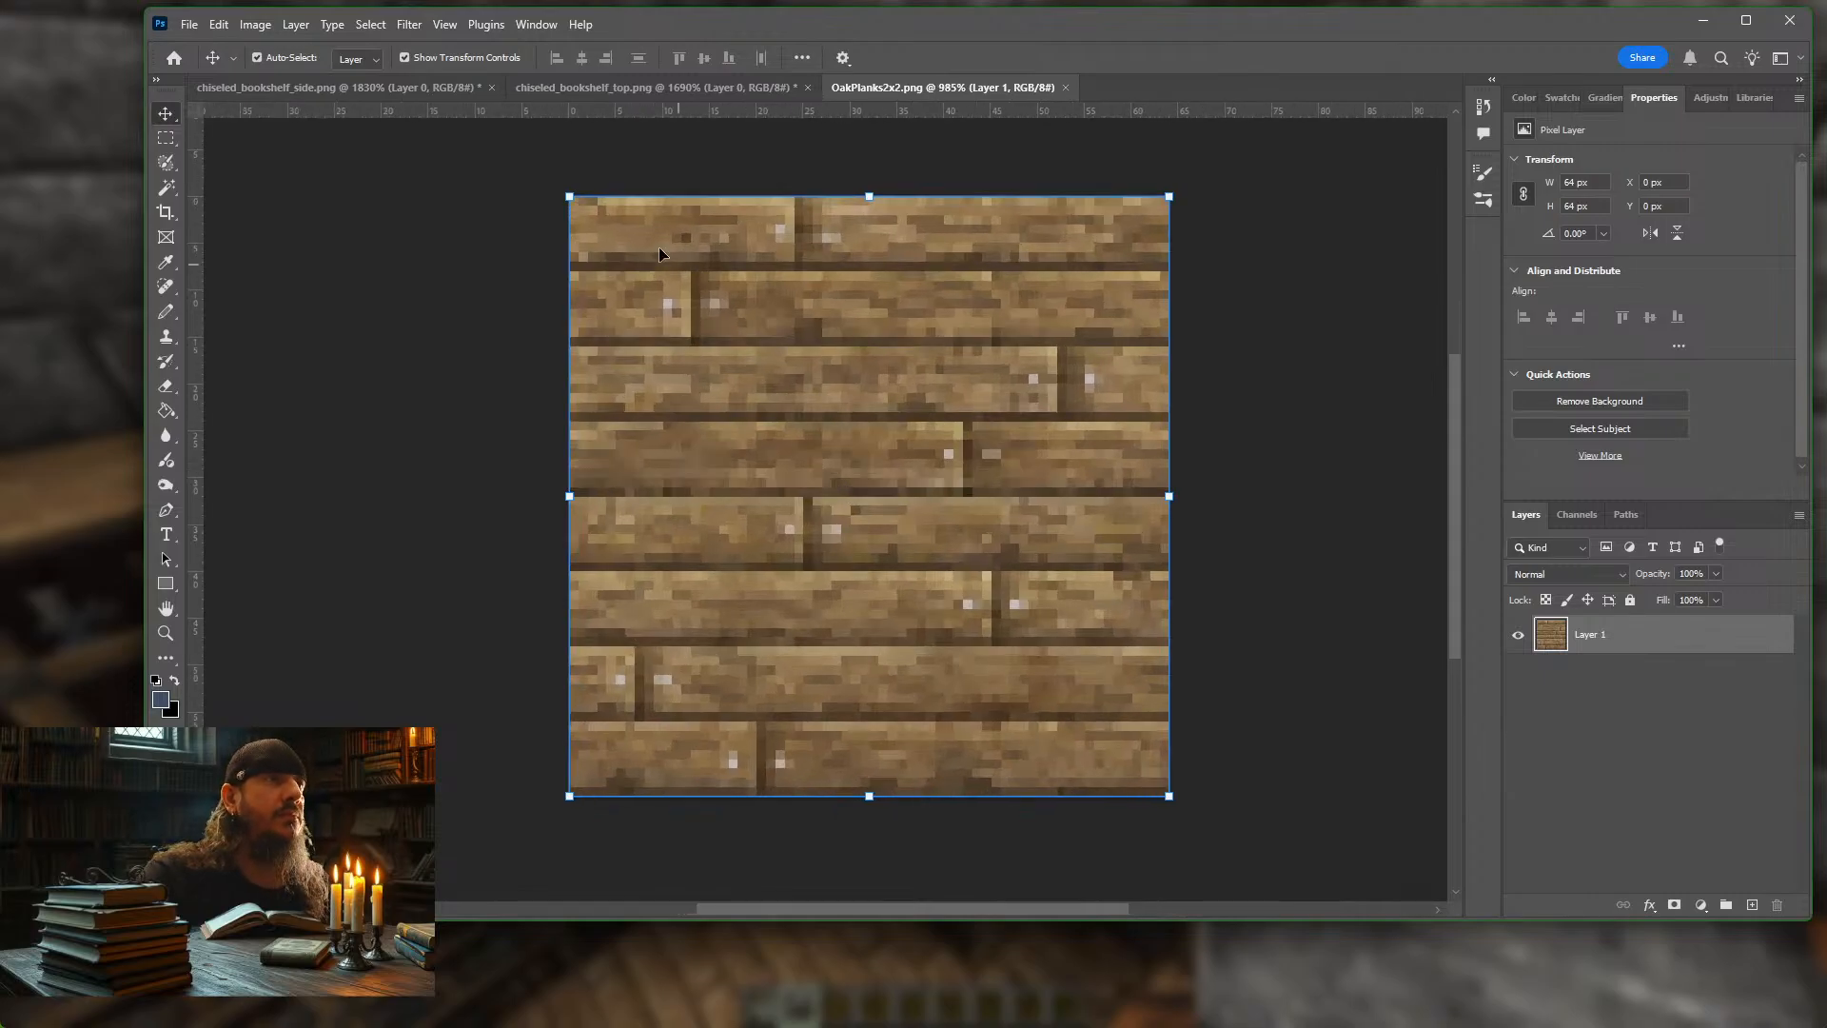
click(385, 89)
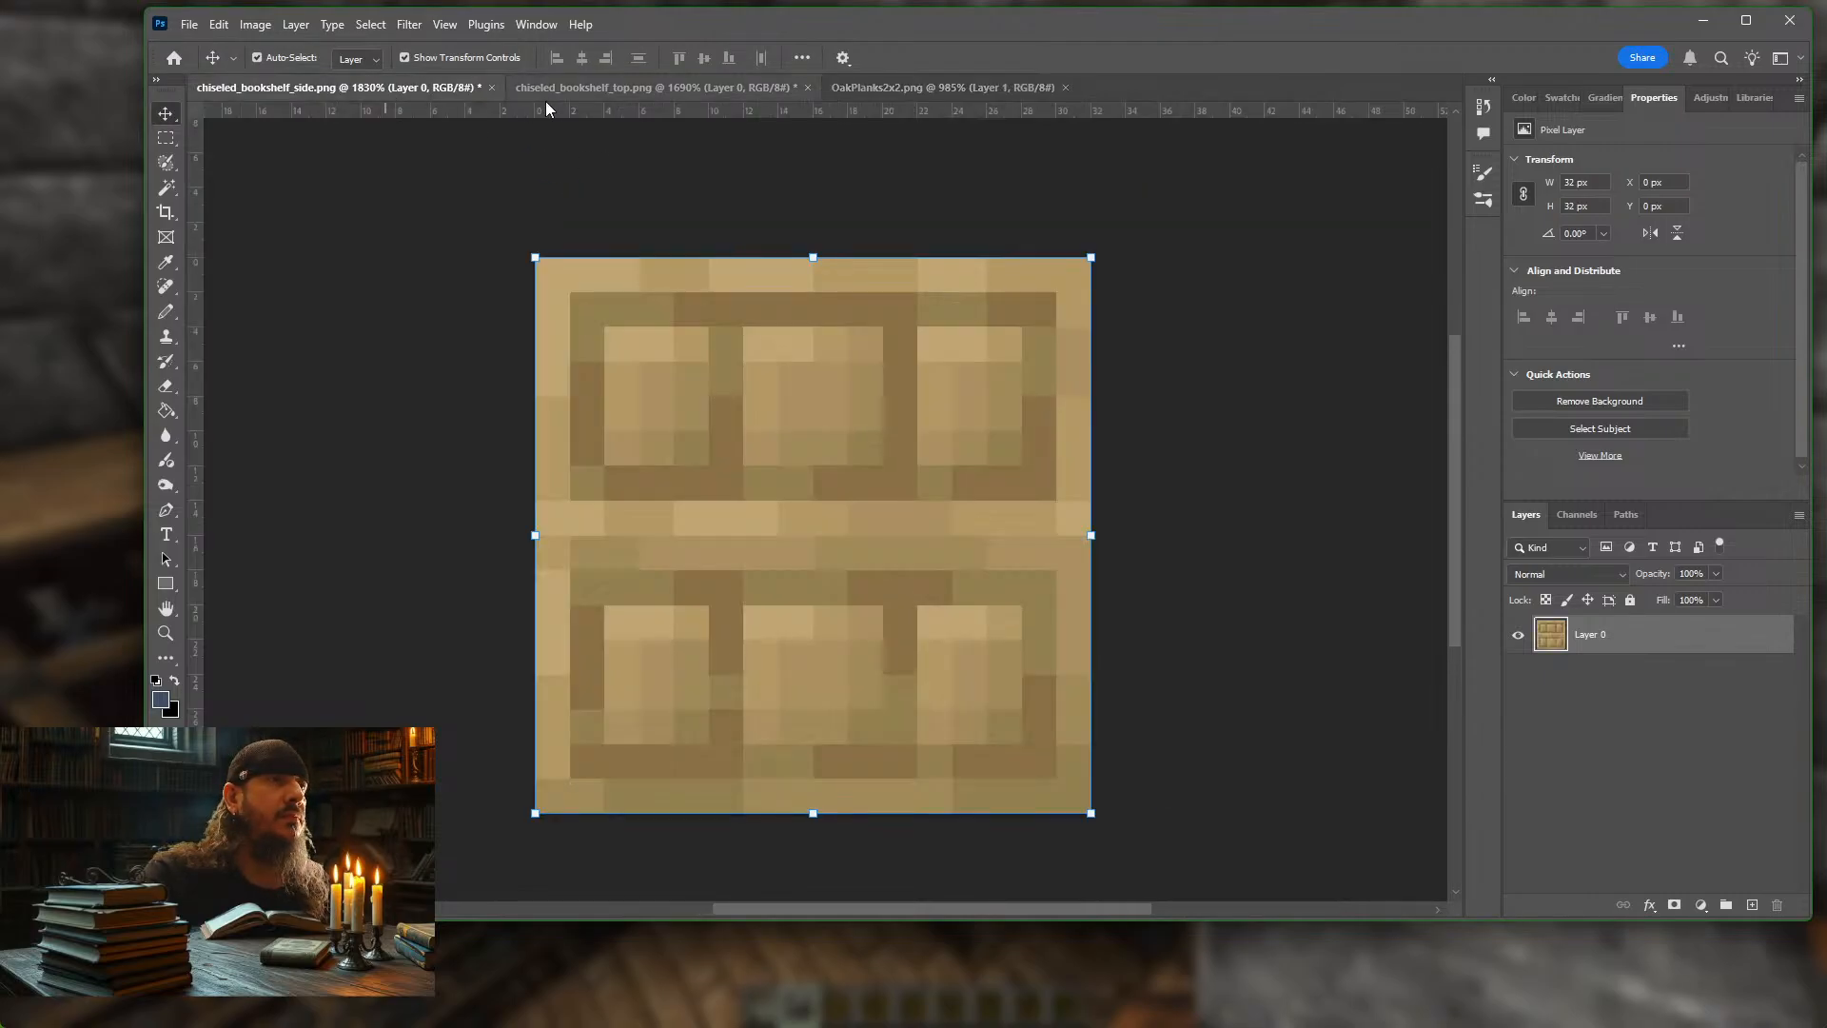
click(625, 90)
click(904, 88)
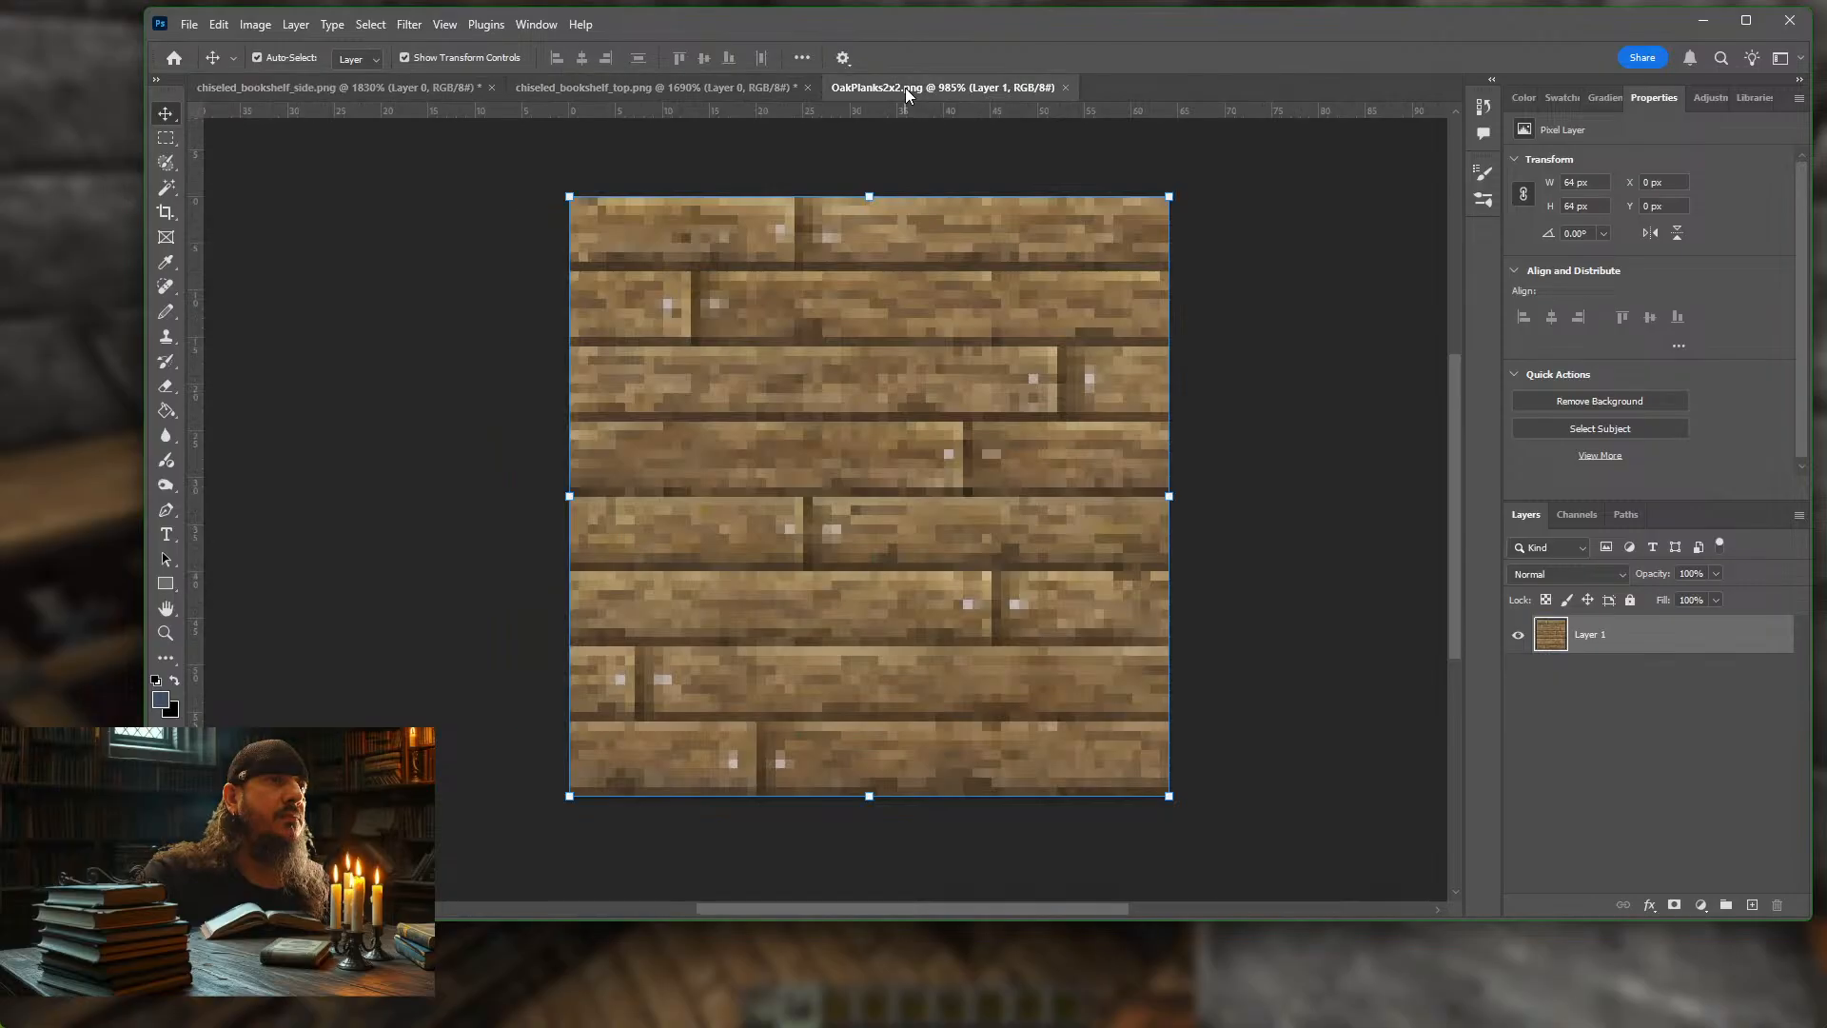
With the Pencil tool and swatches at hand, sample six light, medium and dark browns from the oak planks texture
click(1561, 98)
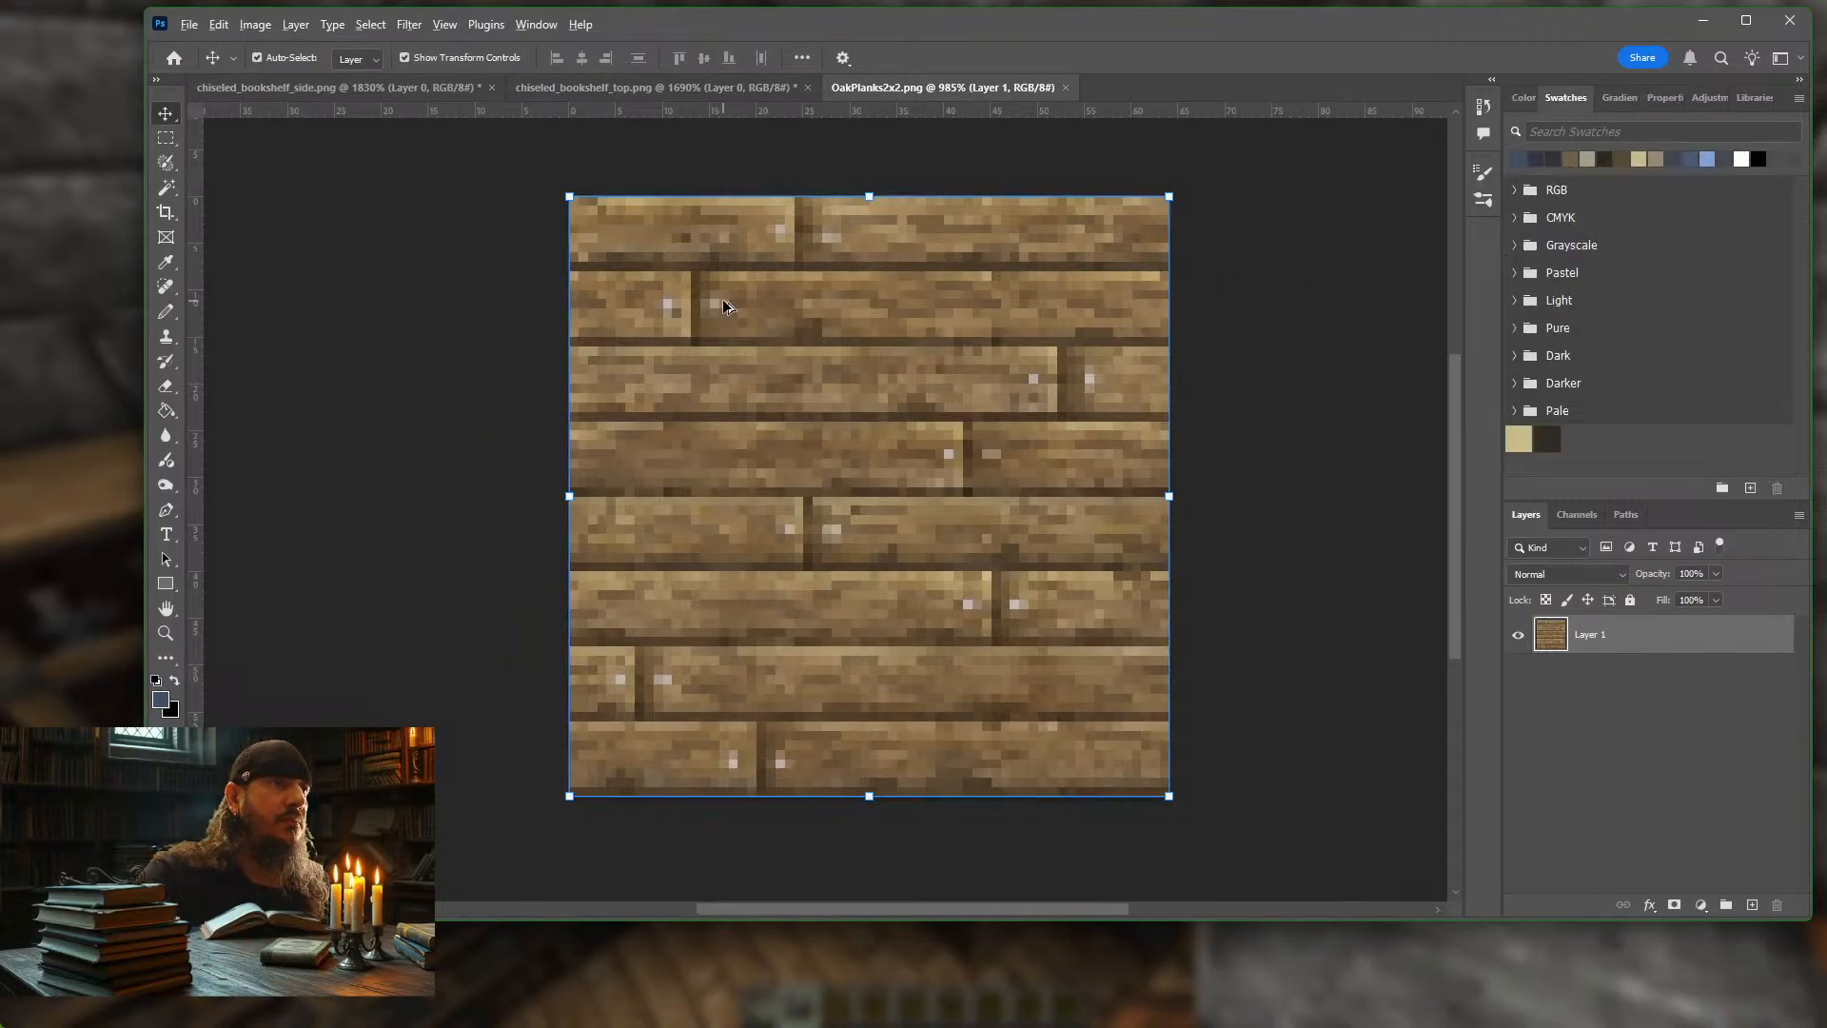
click(165, 311)
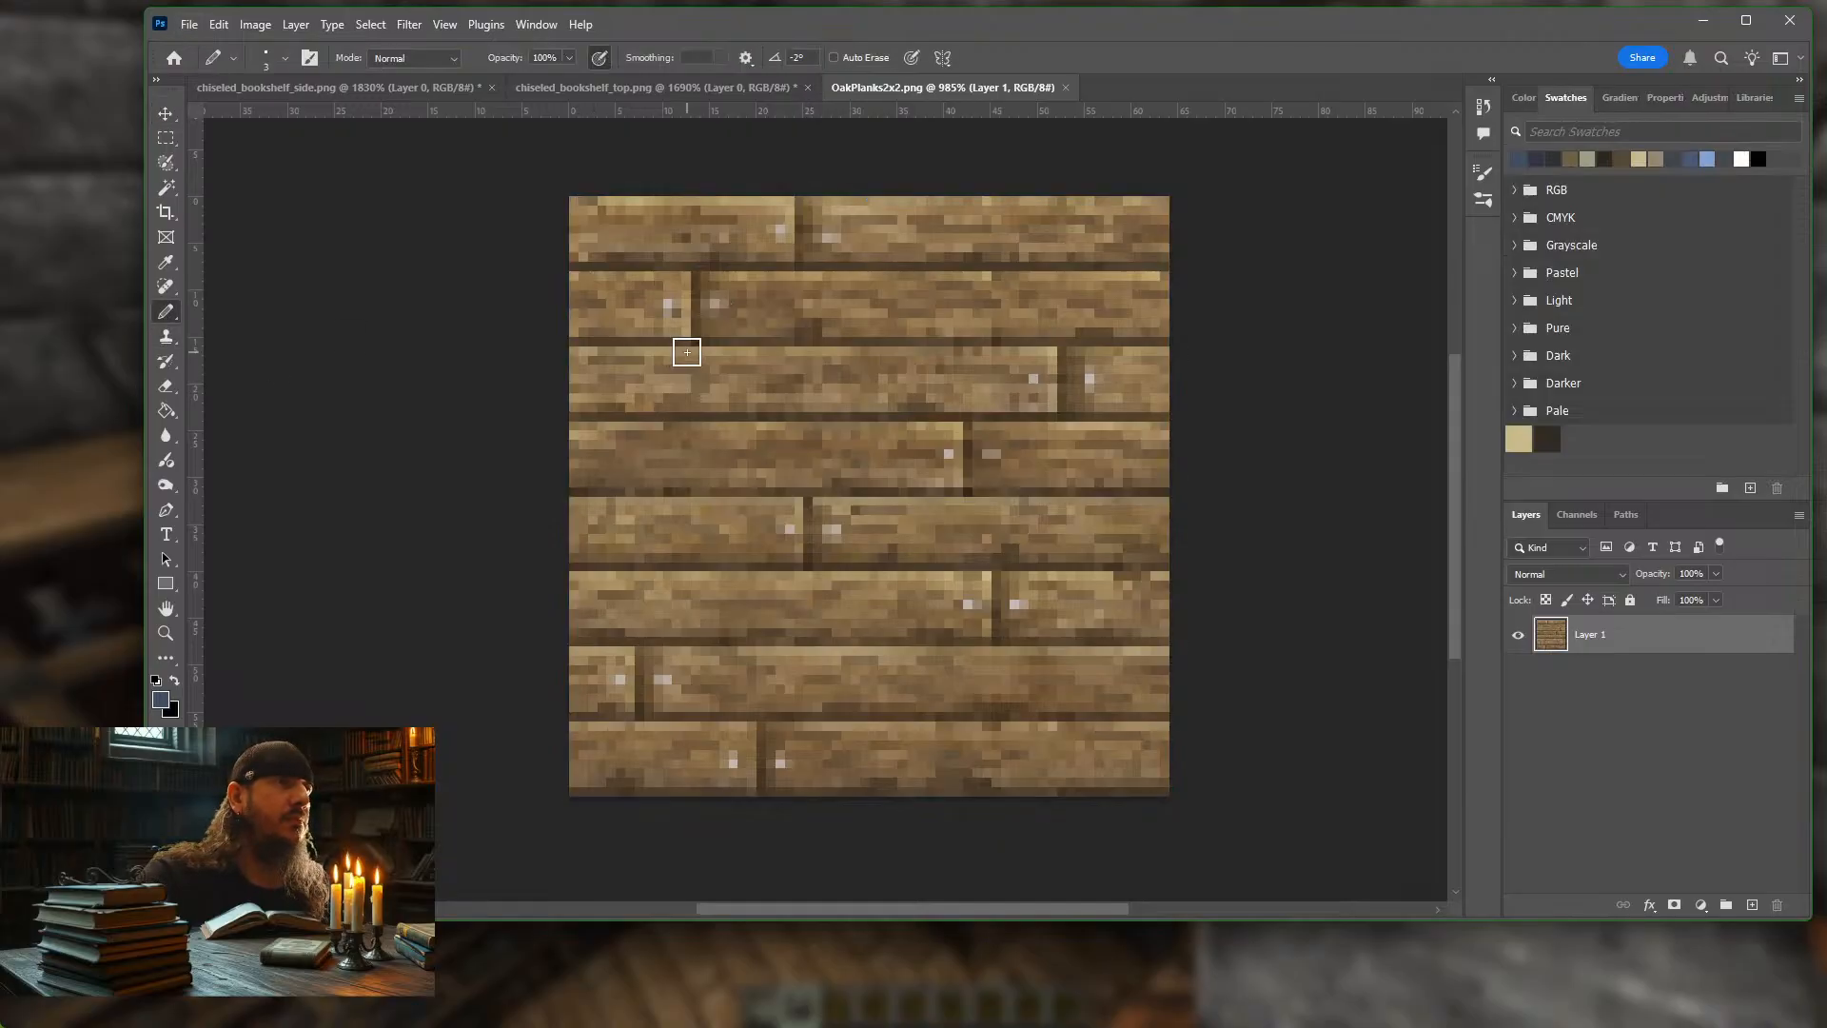
alt+click(772, 197)
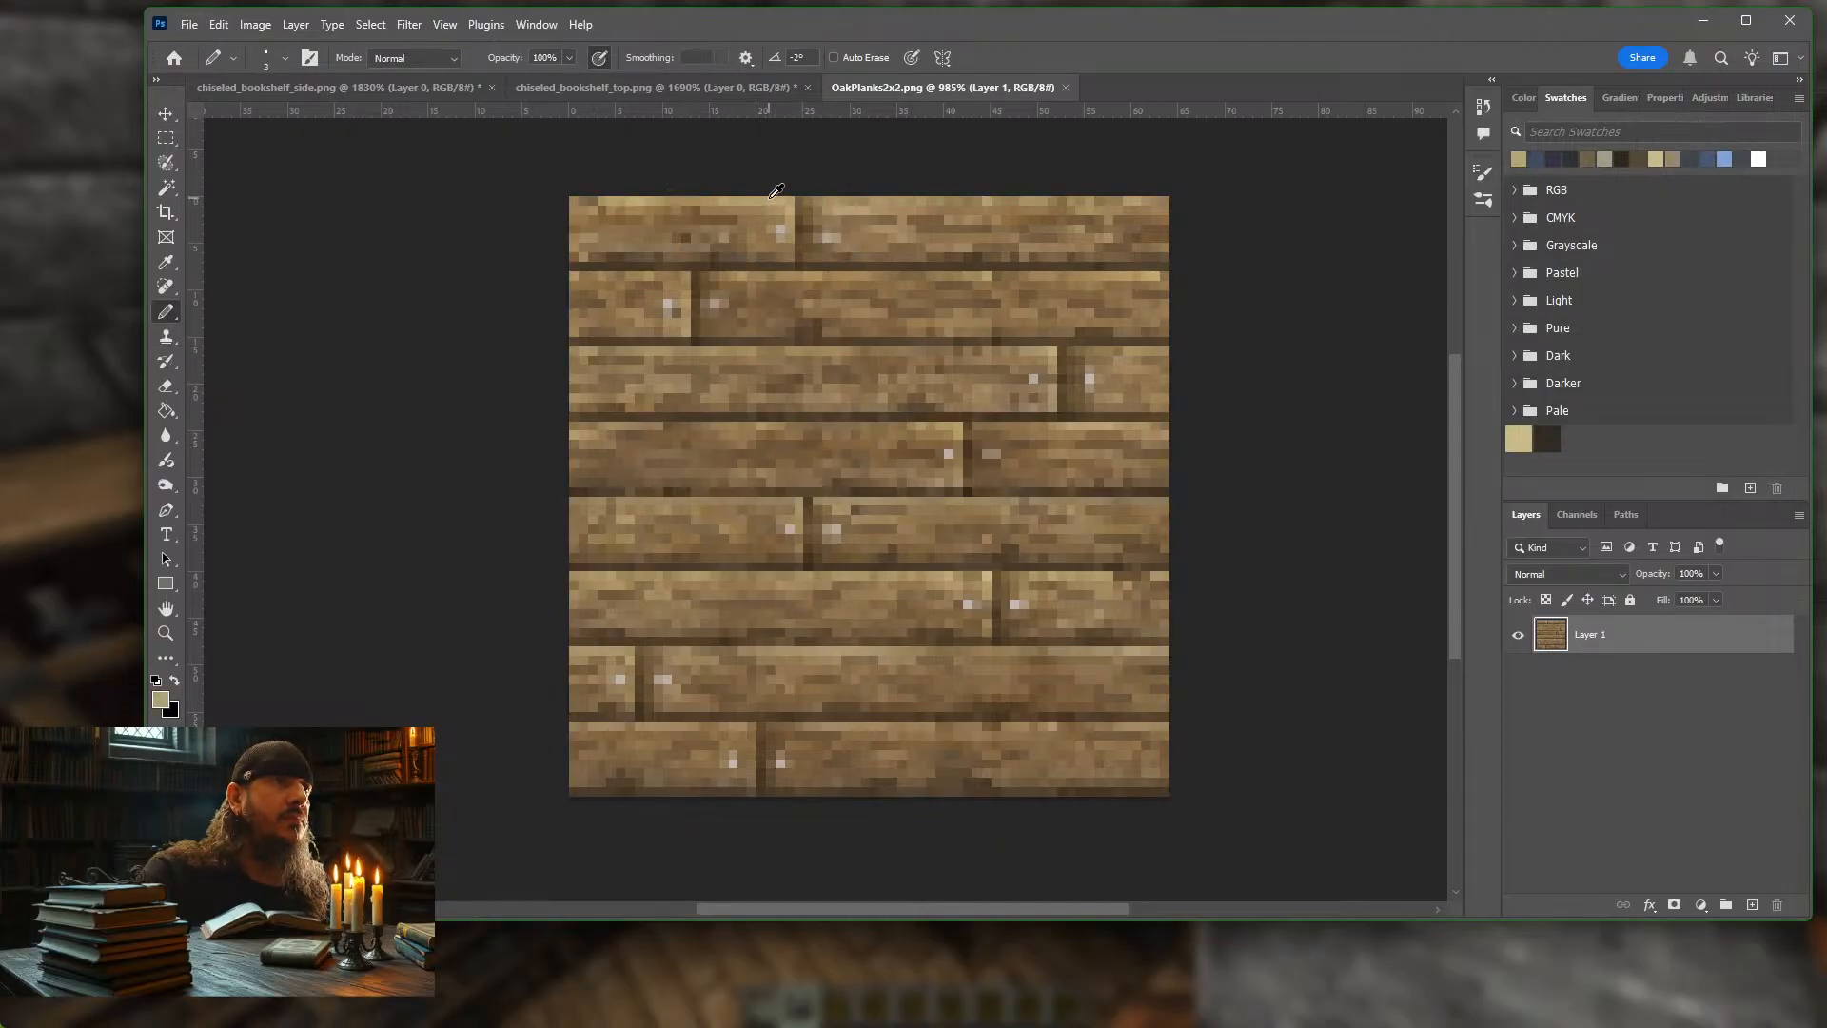
alt+click(868, 231)
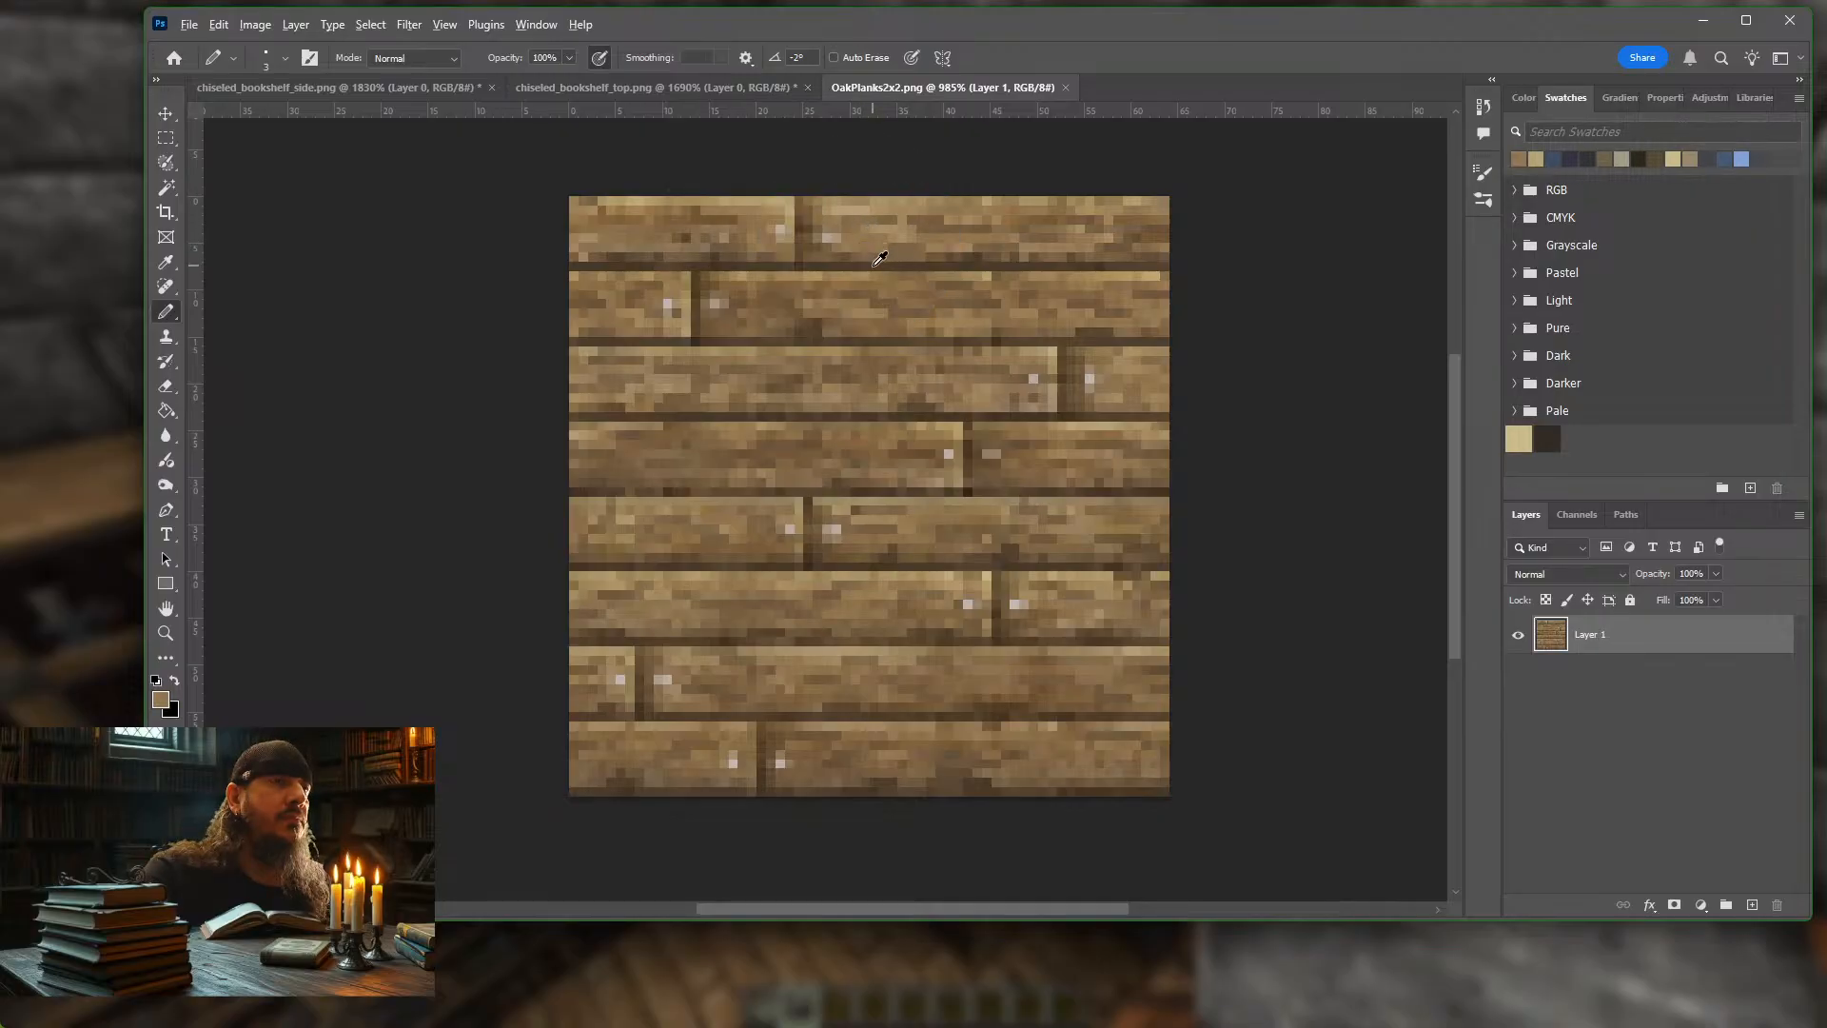
alt+click(879, 259)
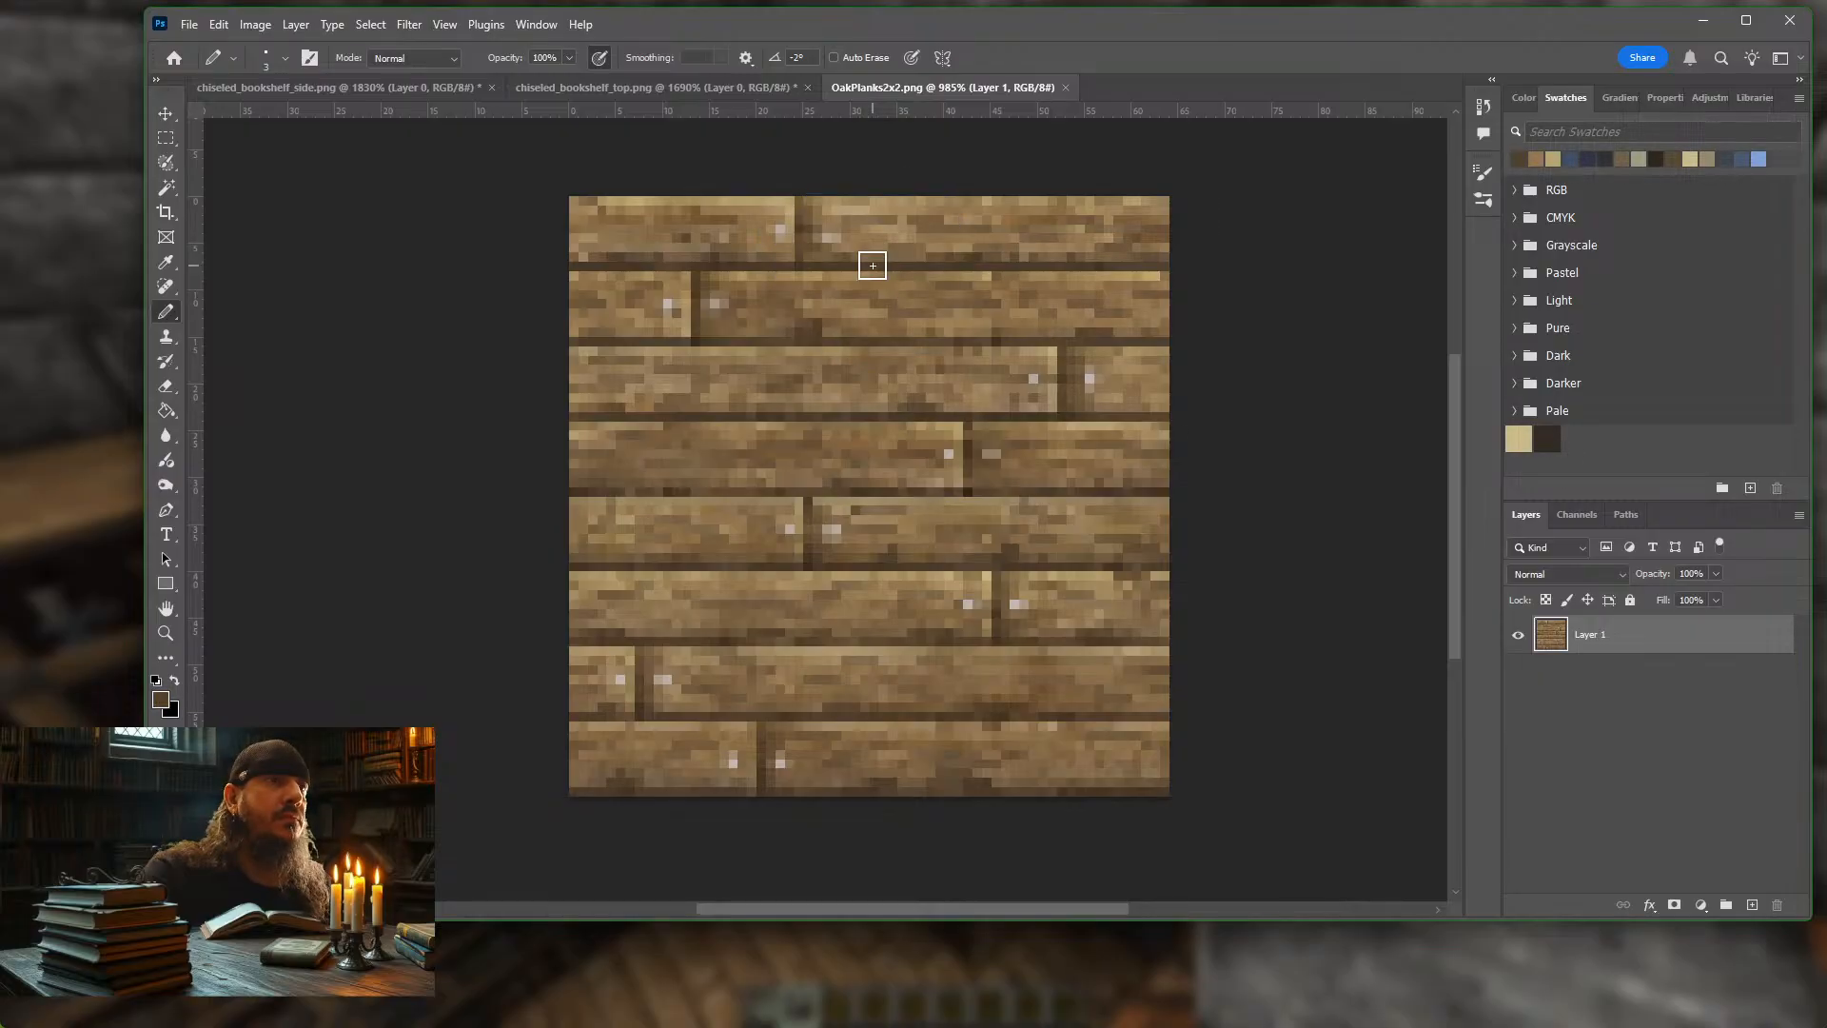
alt+click(767, 301)
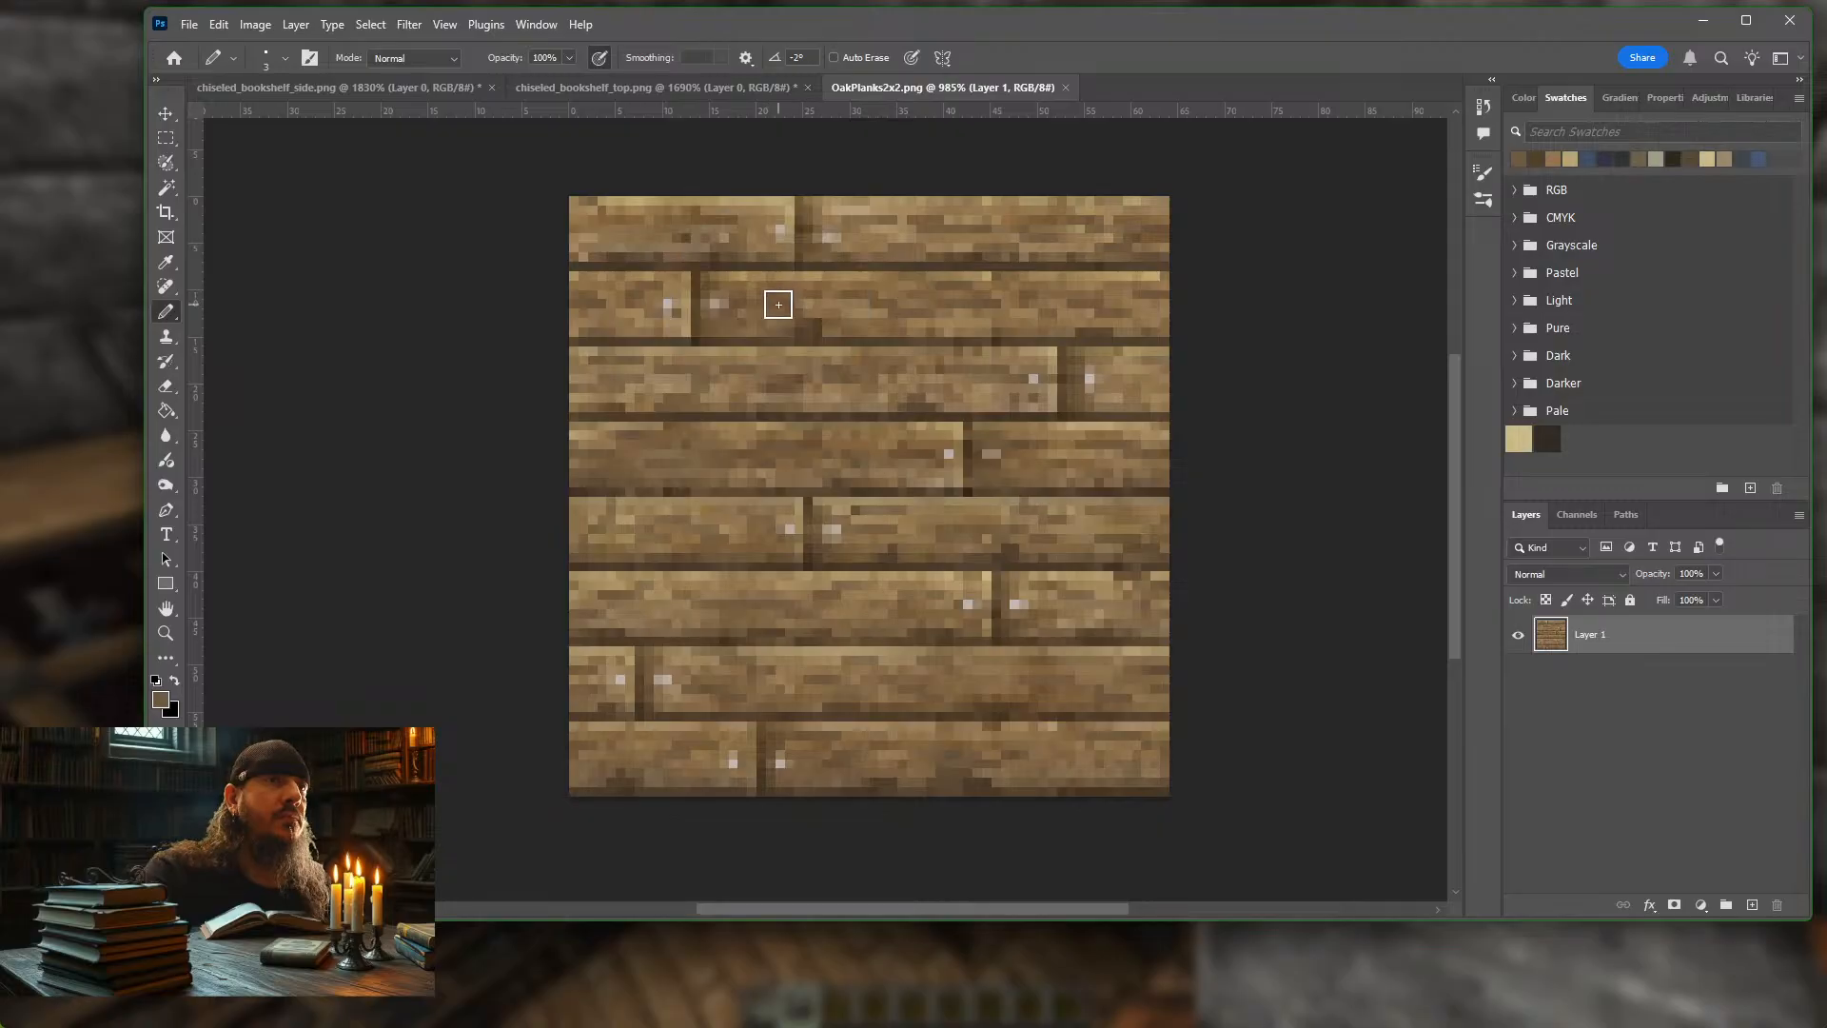
alt+click(1148, 301)
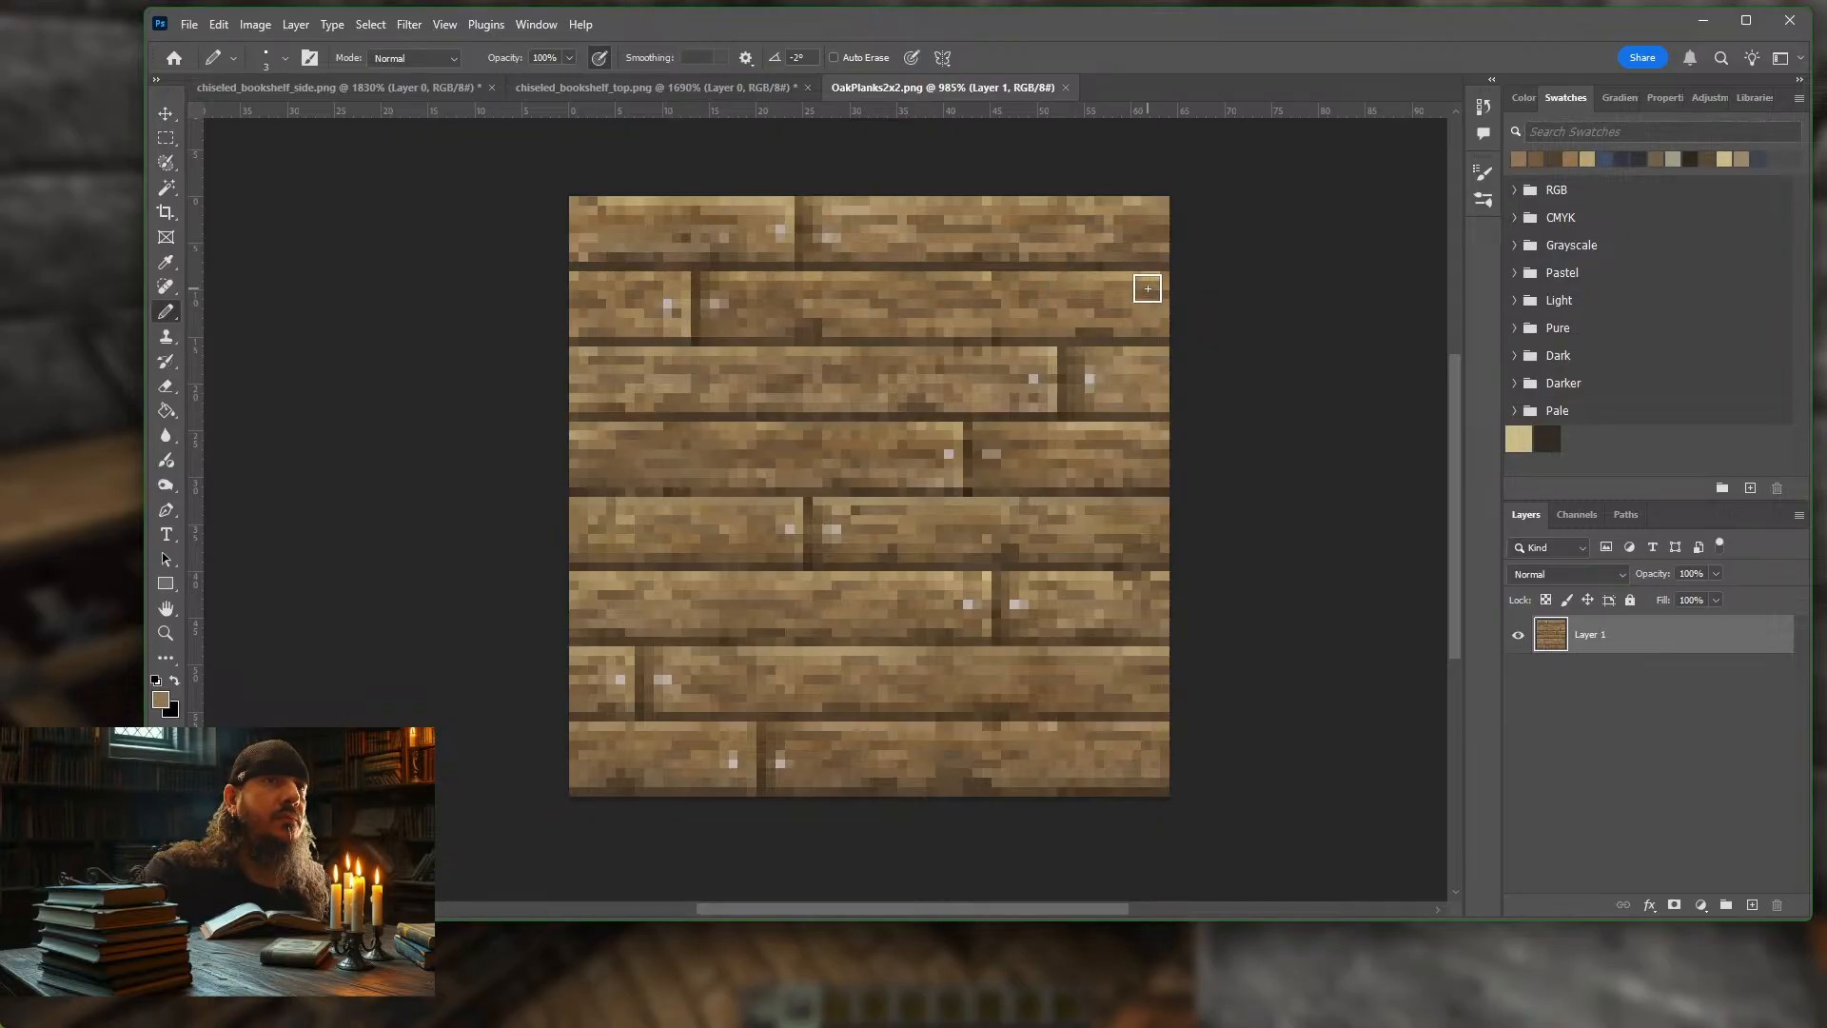
alt+click(1150, 278)
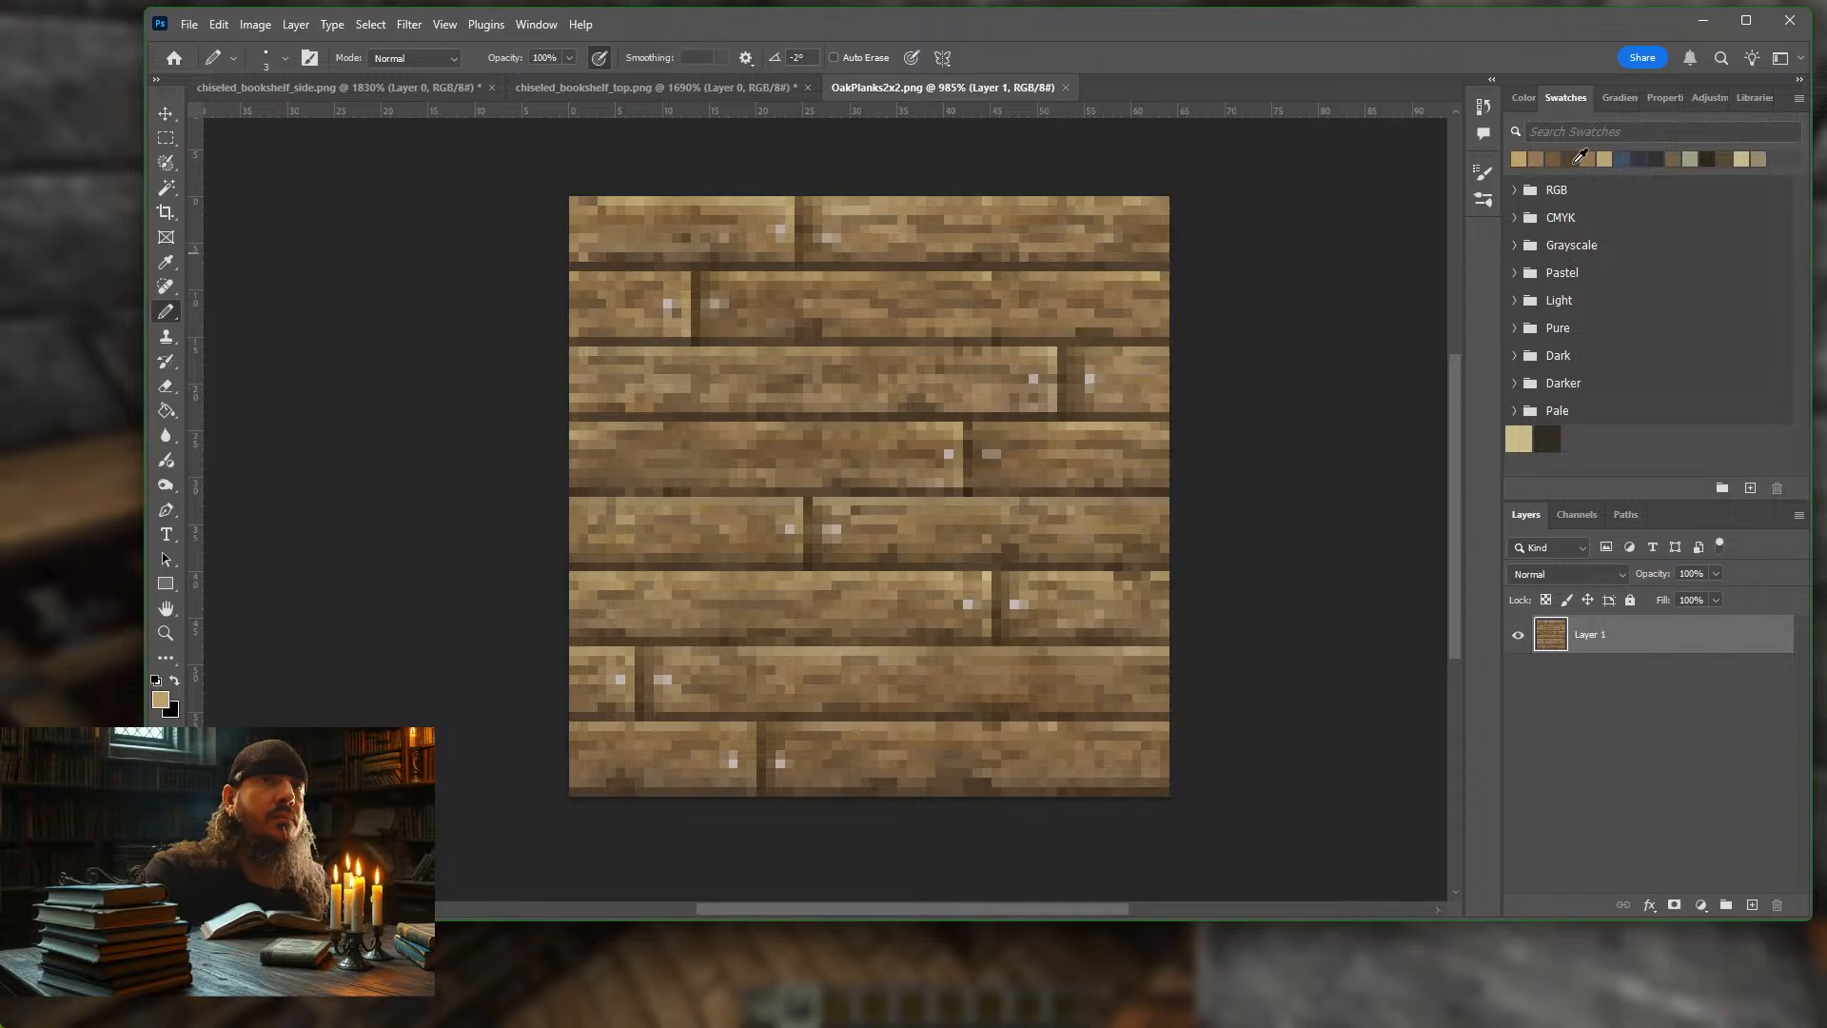
Reselect the sampled browns among the recent swatches so they are ordered from light to dark
click(1583, 155)
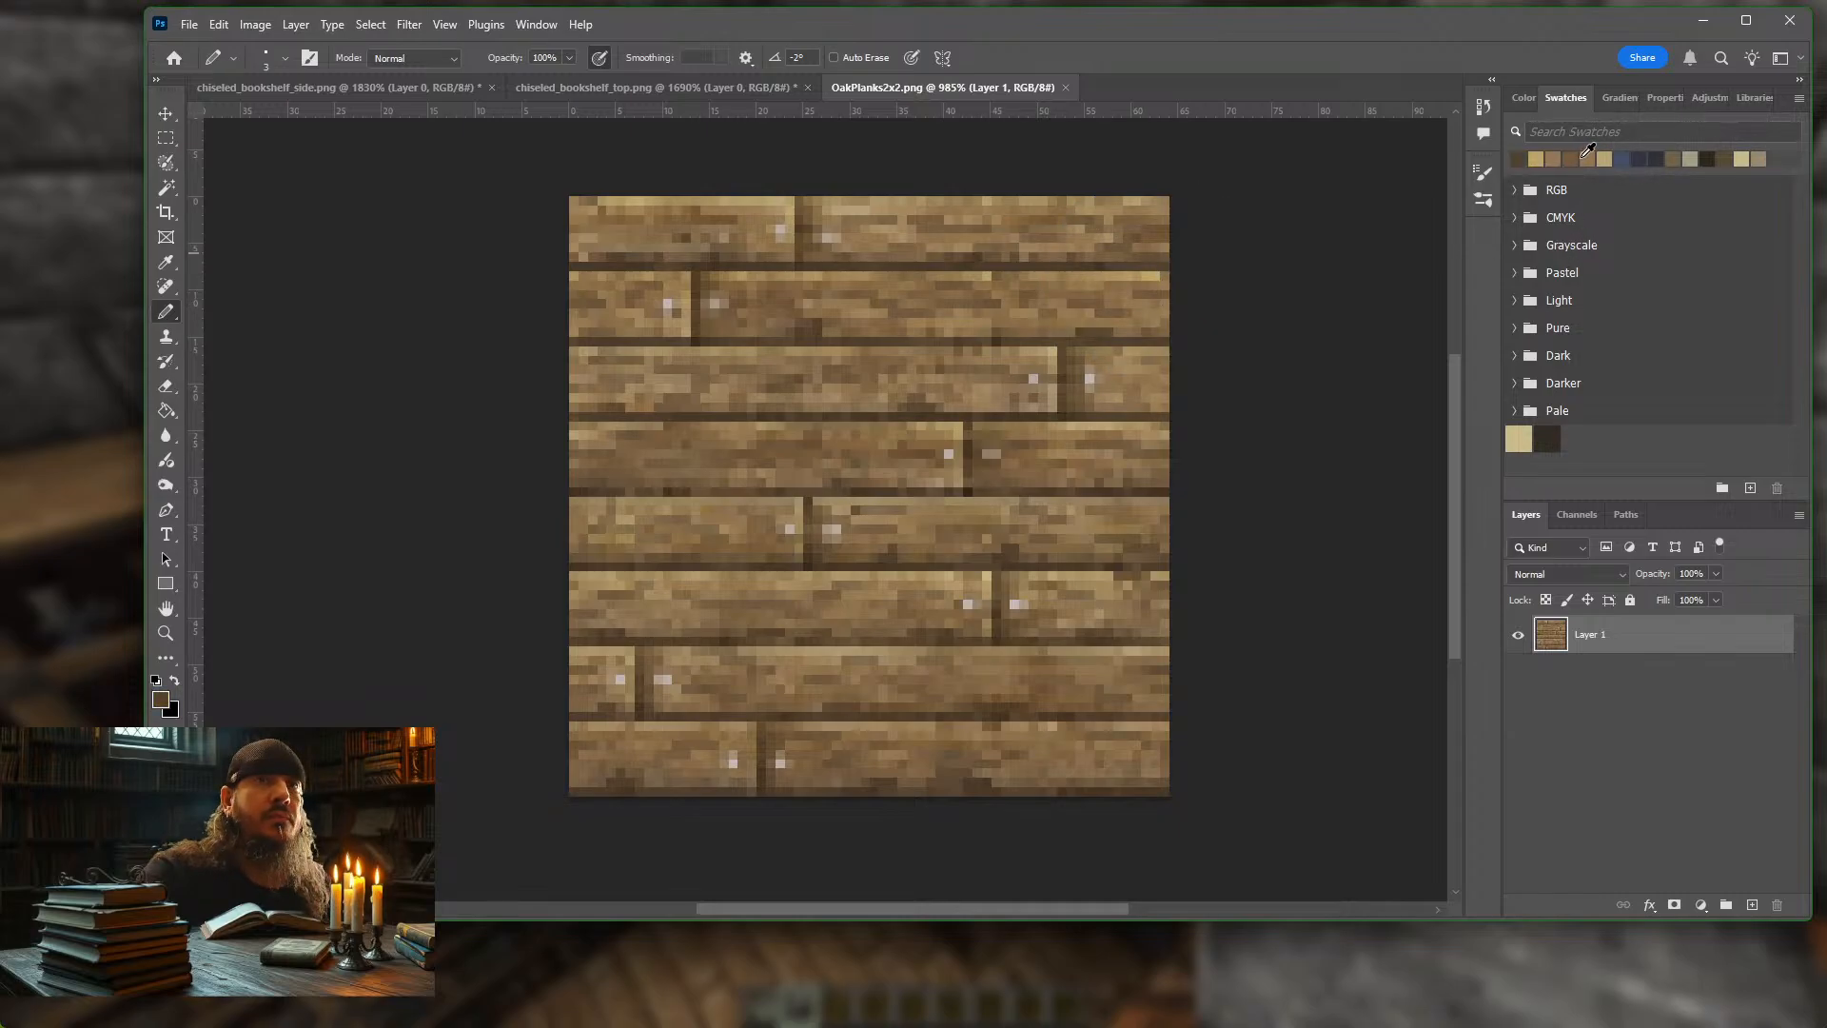
click(1586, 156)
click(1590, 157)
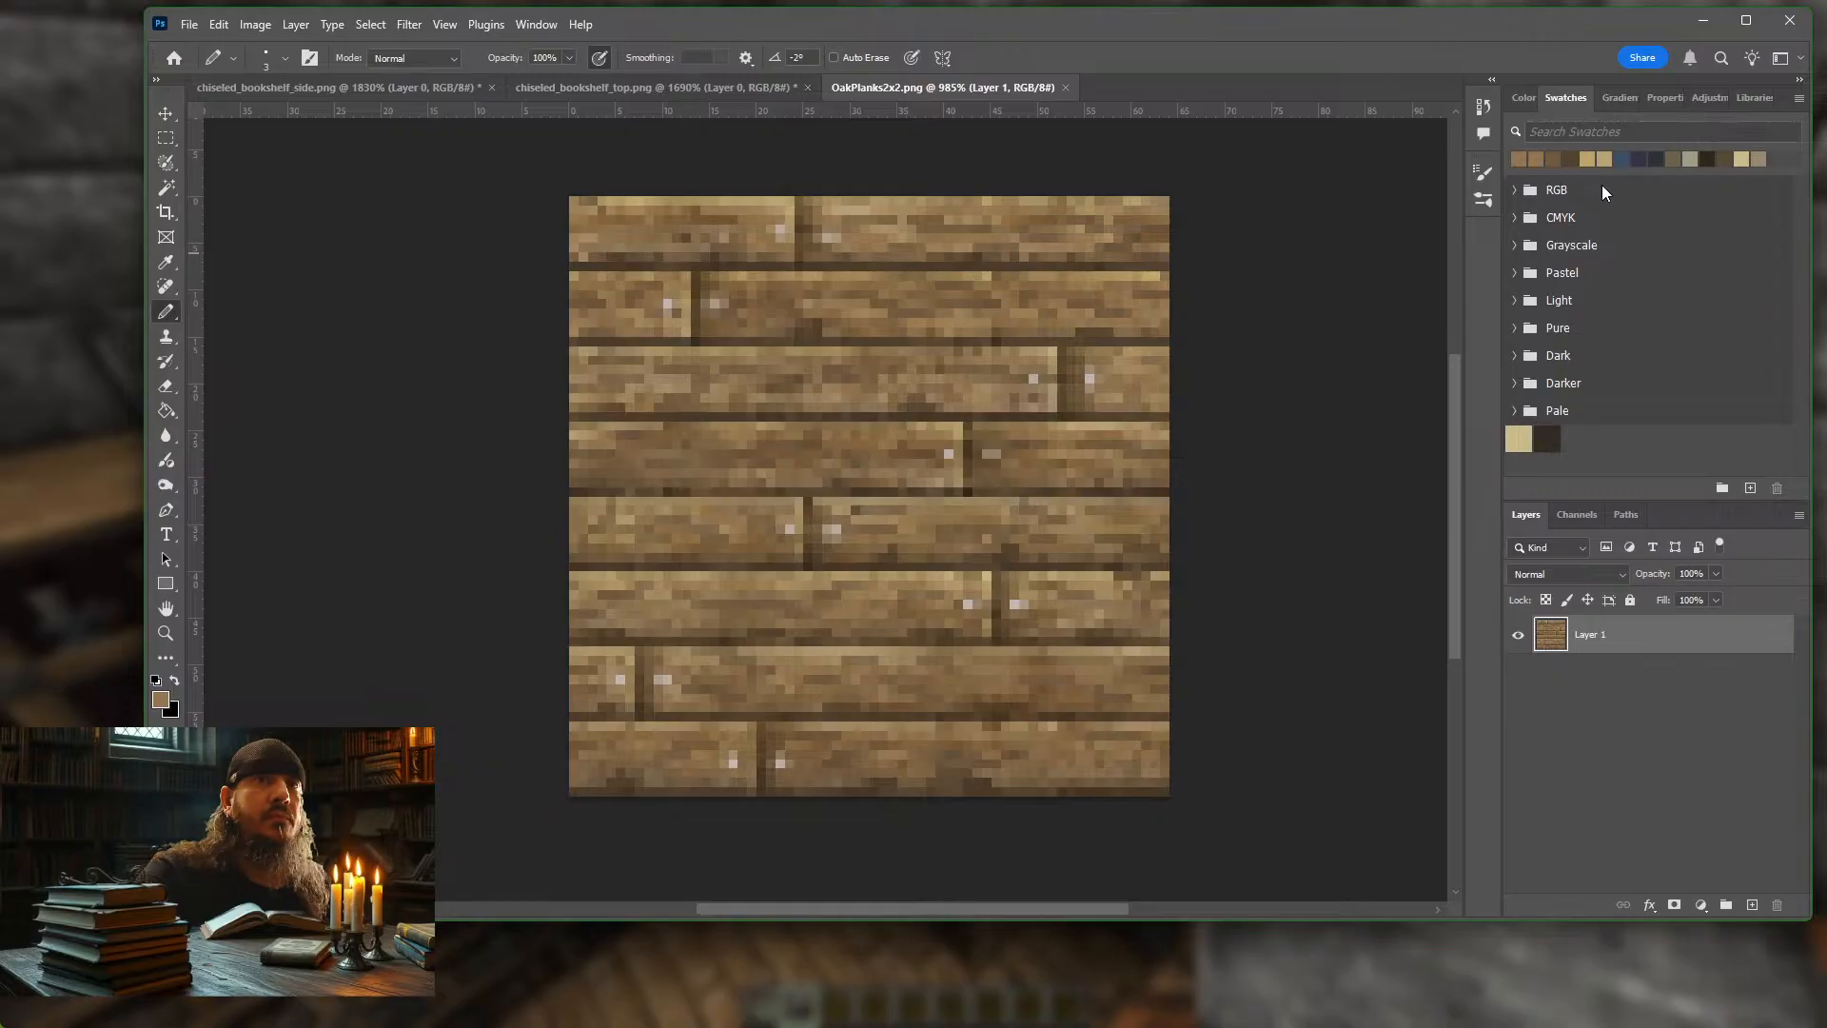
click(1606, 160)
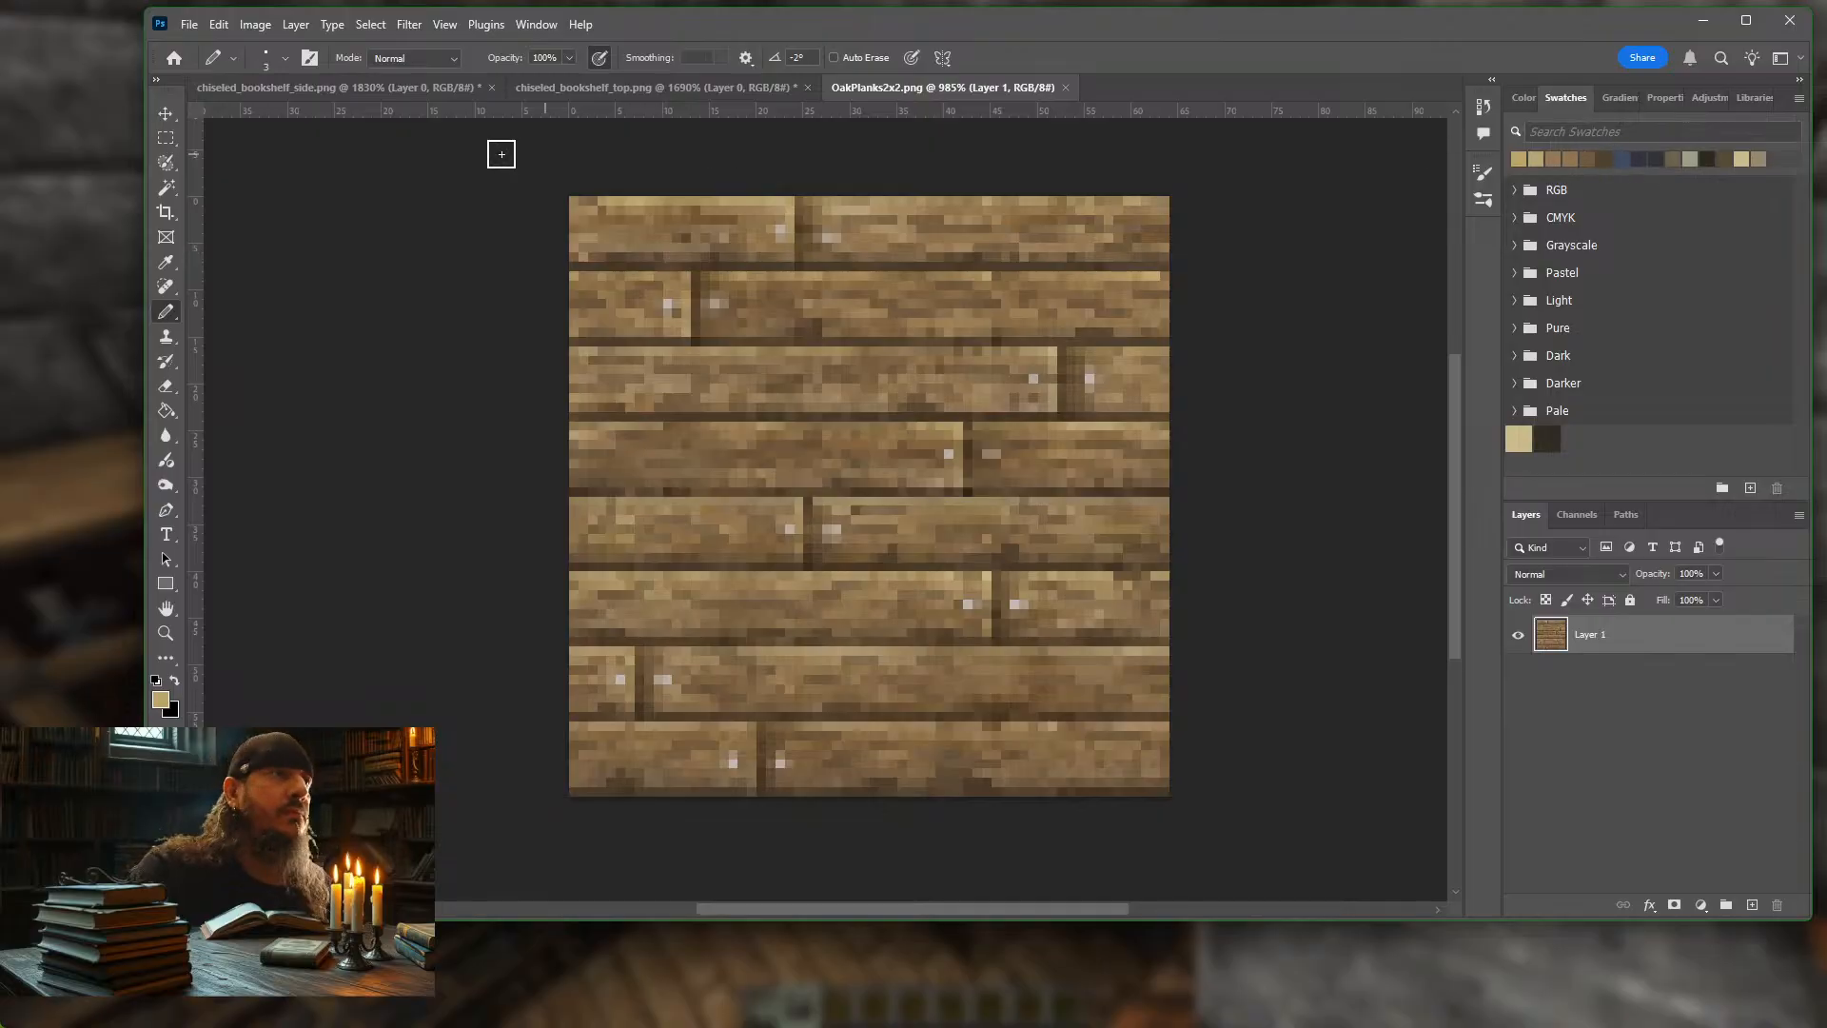
On a new layer in chiseled_bookshelf_side.png, cover the whole canvas with a sampled medium brown using a 15 px pencil
click(315, 91)
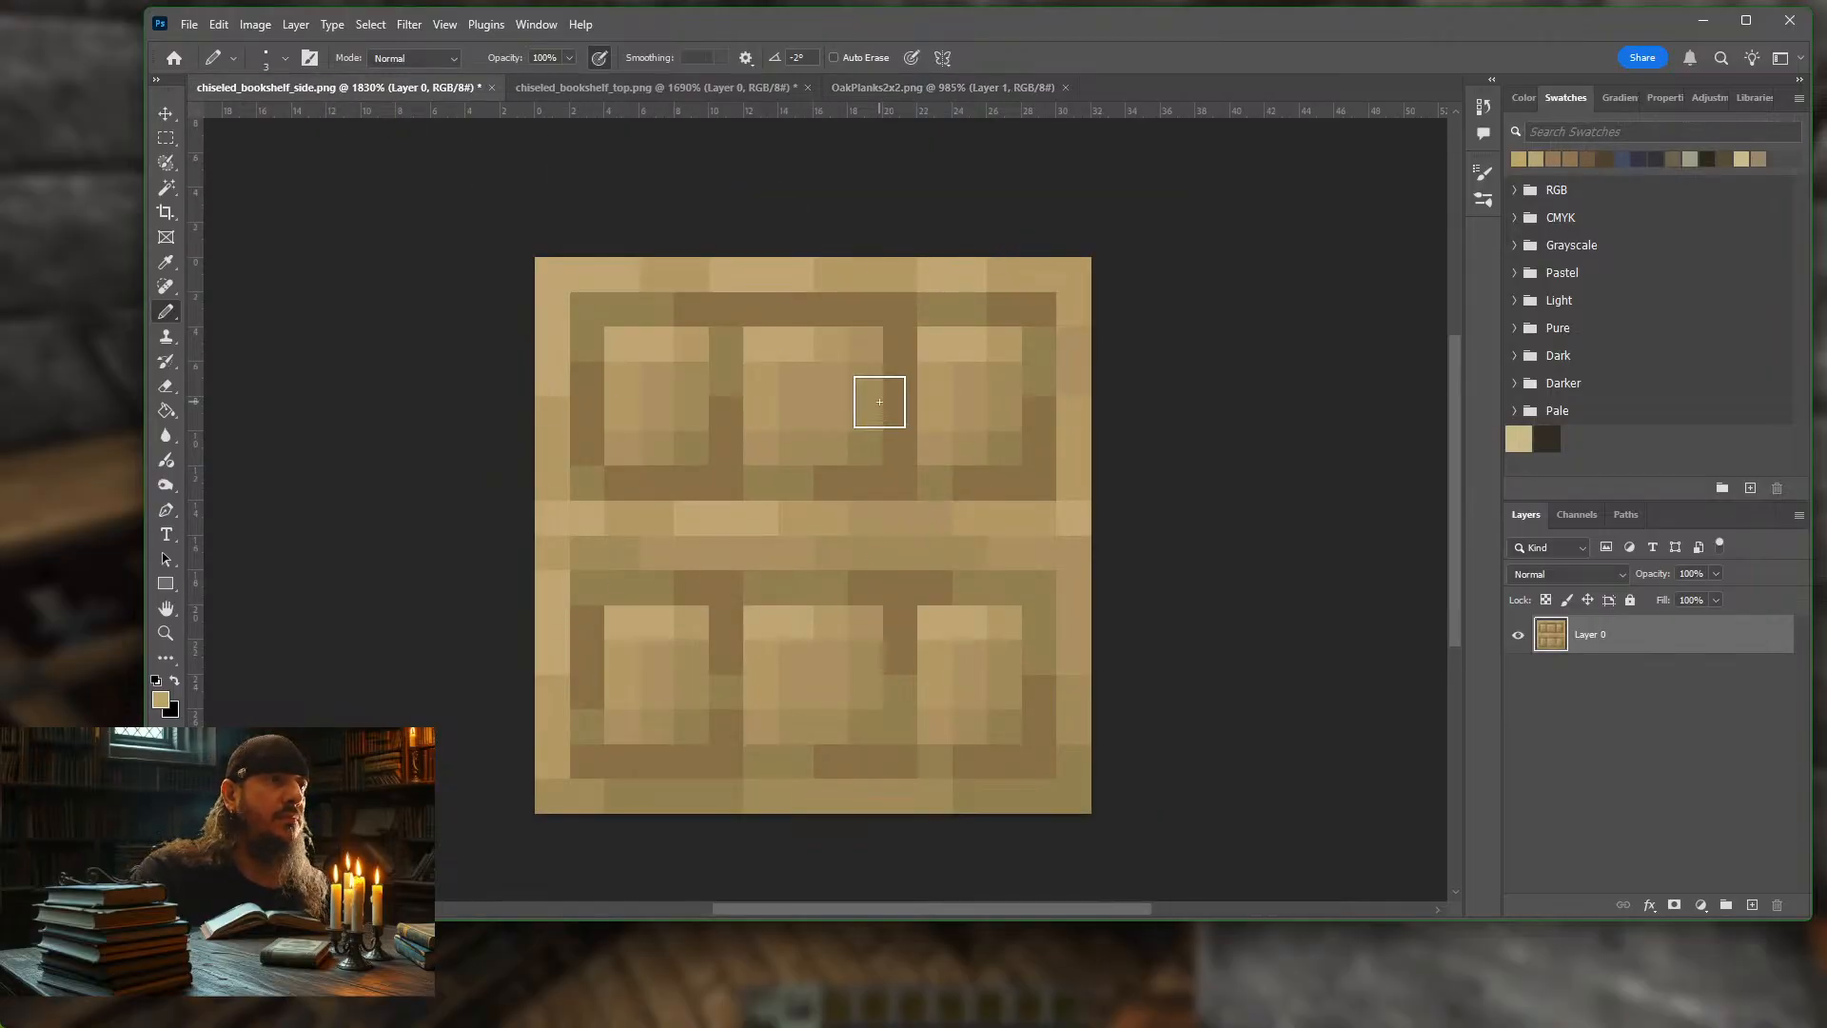
click(1751, 905)
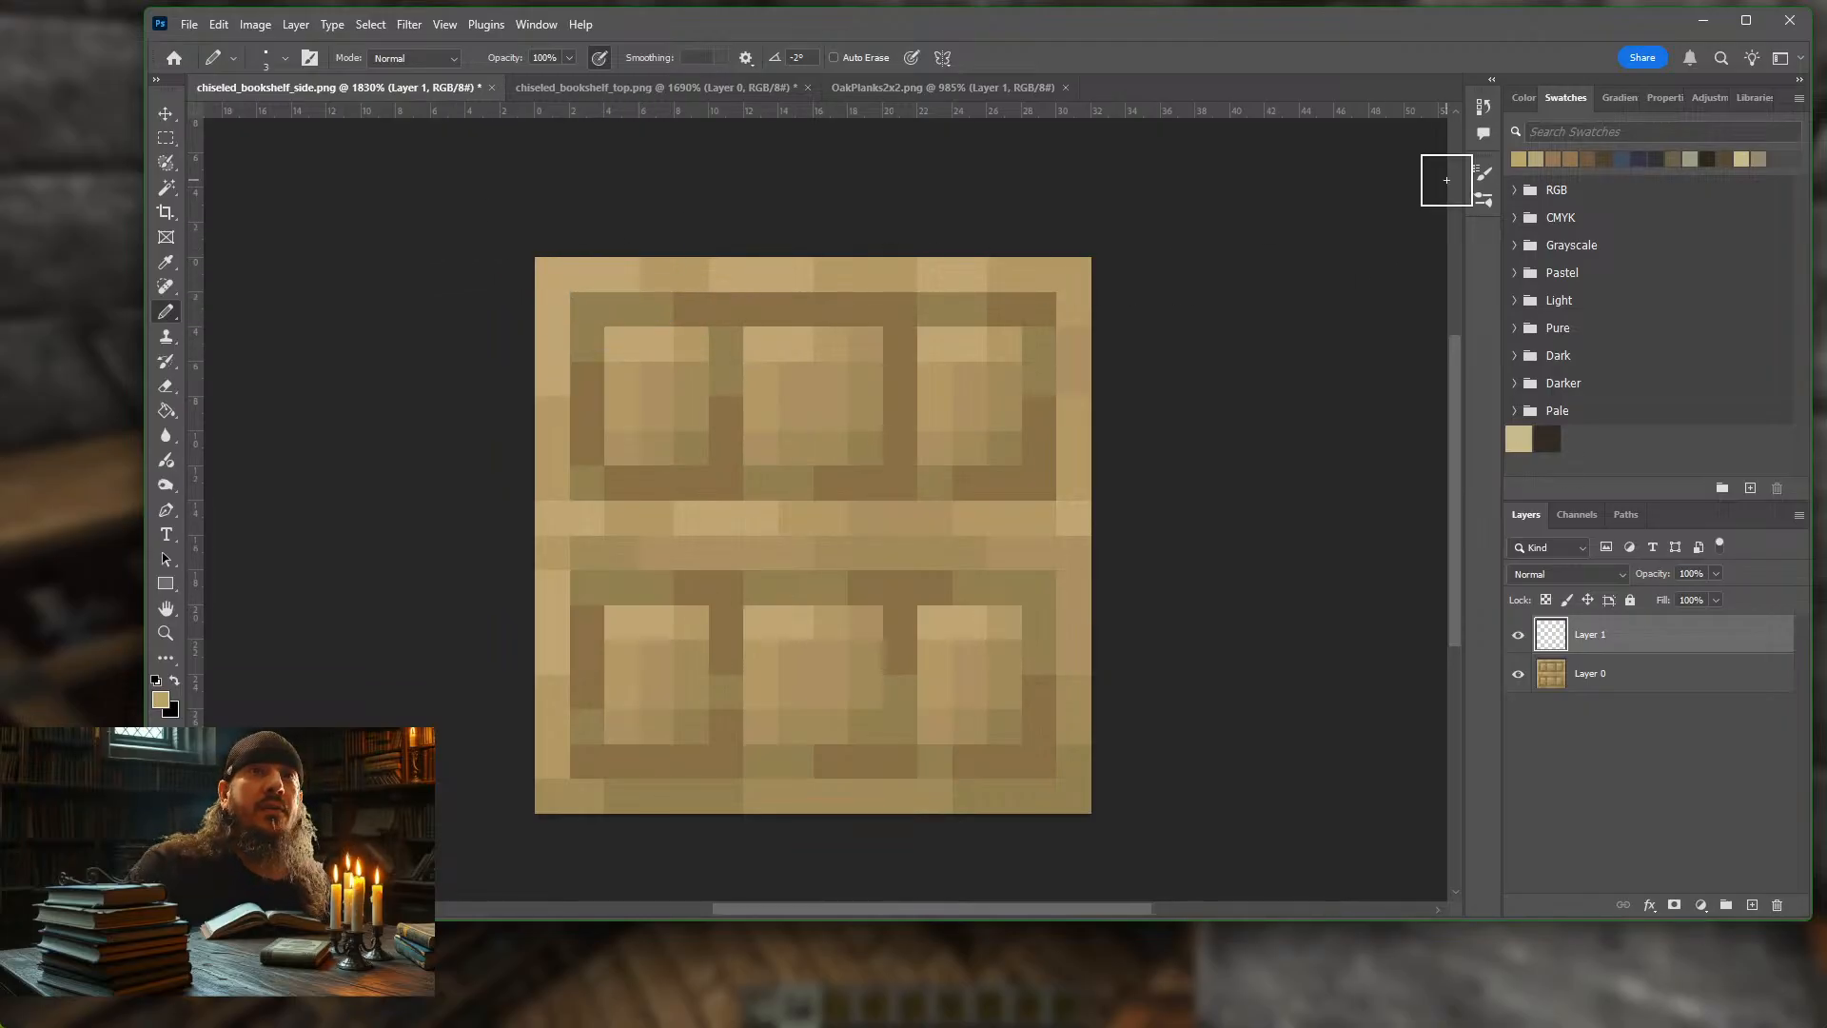
click(1562, 158)
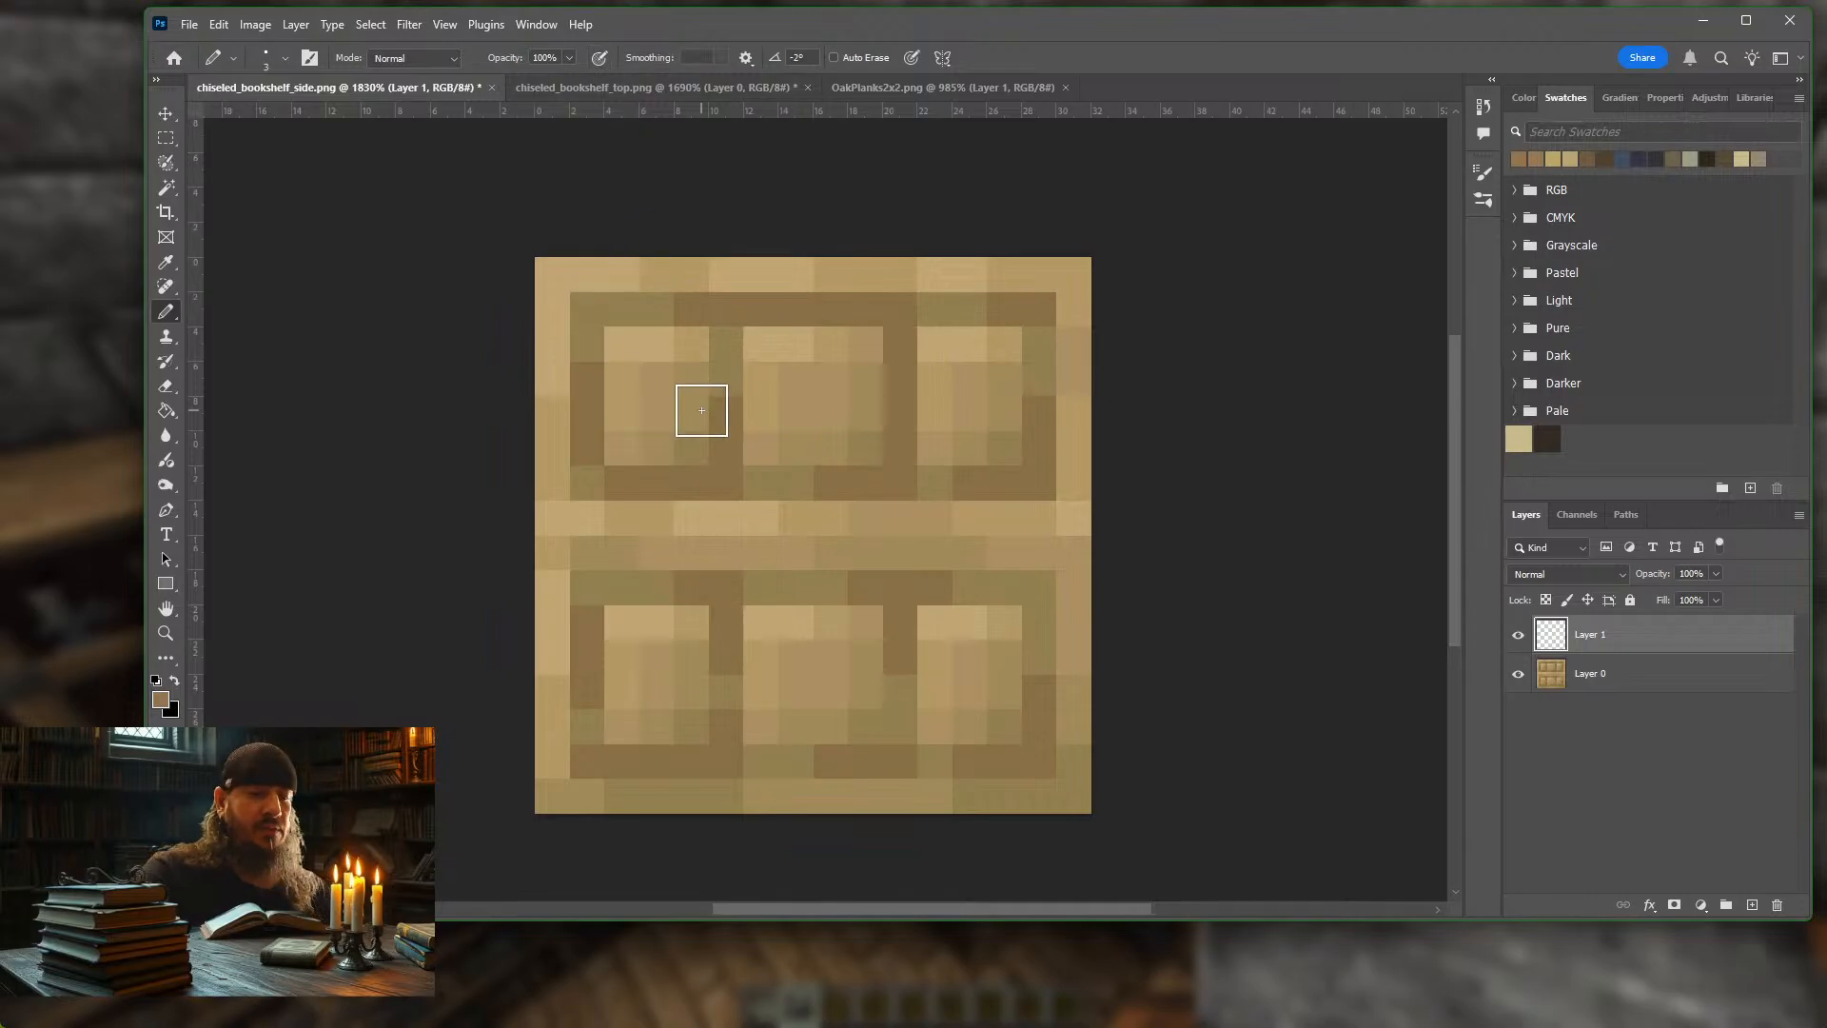
key(bracketright)
key(bracketright)
key(bracketright)
key(bracketright)
key(bracketright)
key(bracketright)
key(bracketright)
key(bracketright)
key(bracketright)
key(bracketright)
key(bracketright)
key(bracketright)
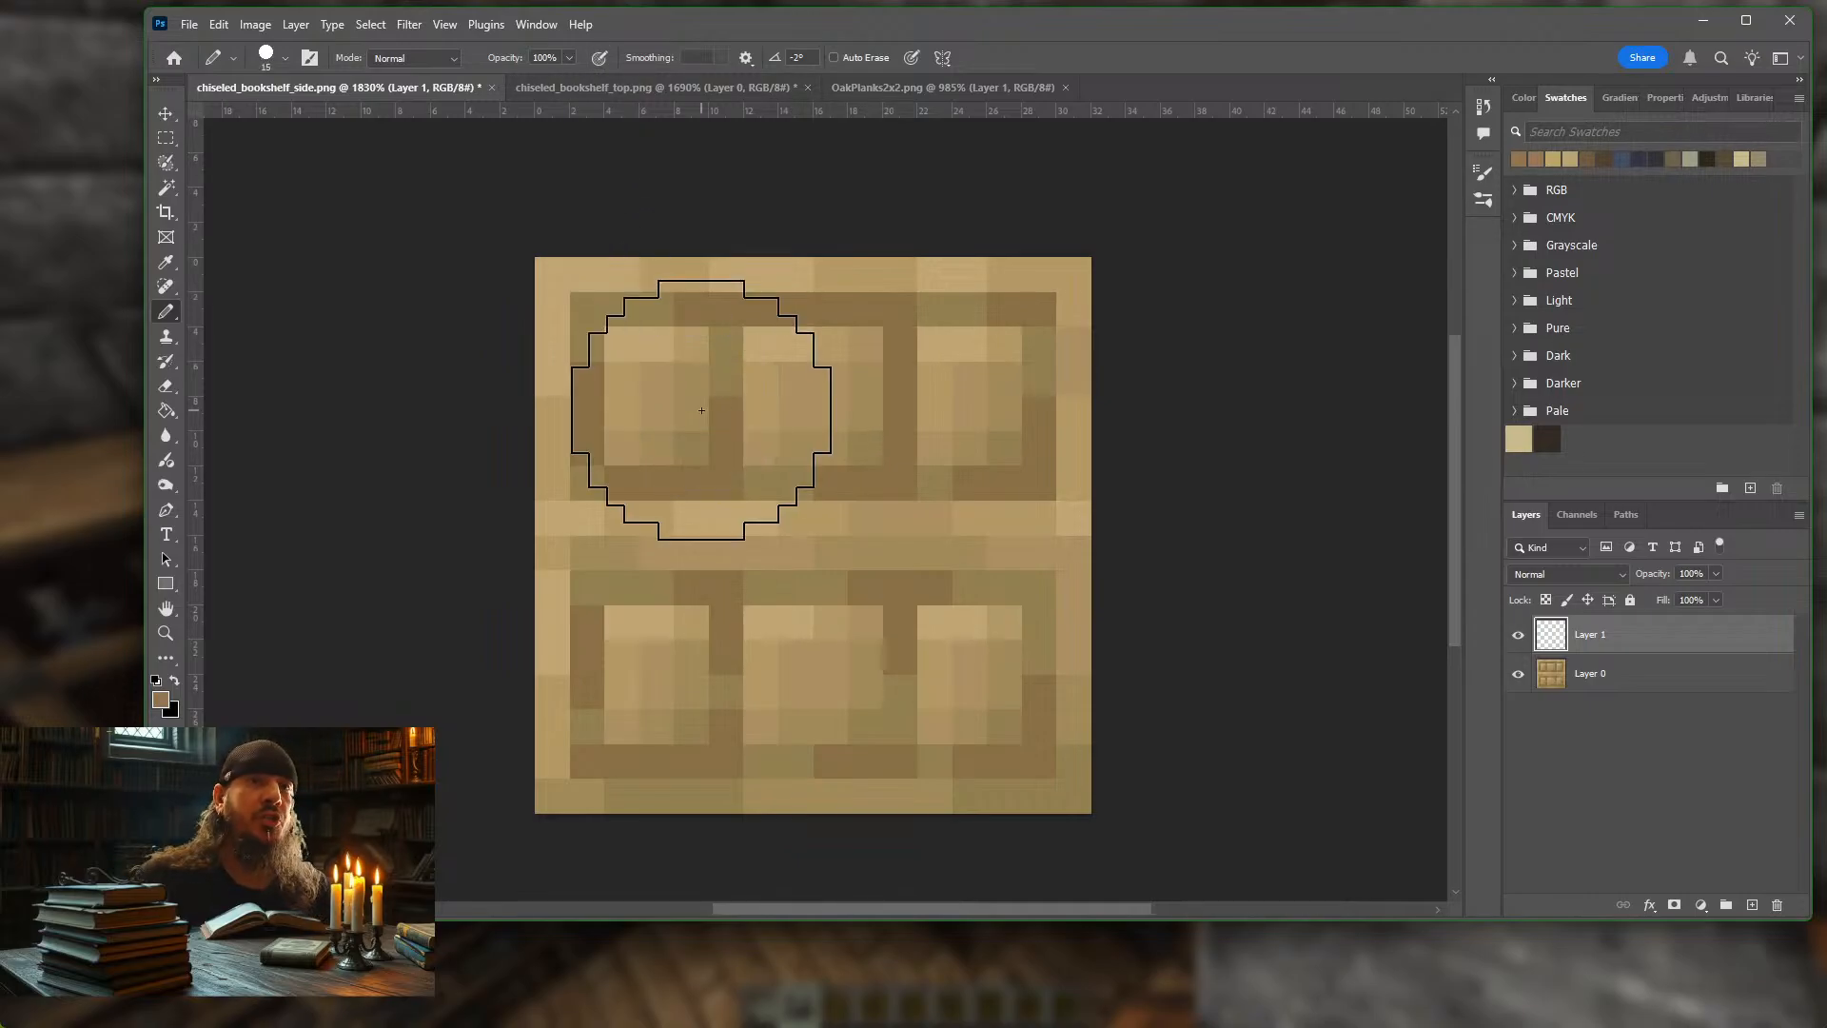
mouse_move(701, 410)
mouse_down()
mouse_move(1101, 420)
mouse_move(498, 388)
mouse_move(1109, 346)
mouse_move(718, 548)
mouse_move(811, 583)
mouse_move(898, 752)
mouse_move(1056, 751)
mouse_up()
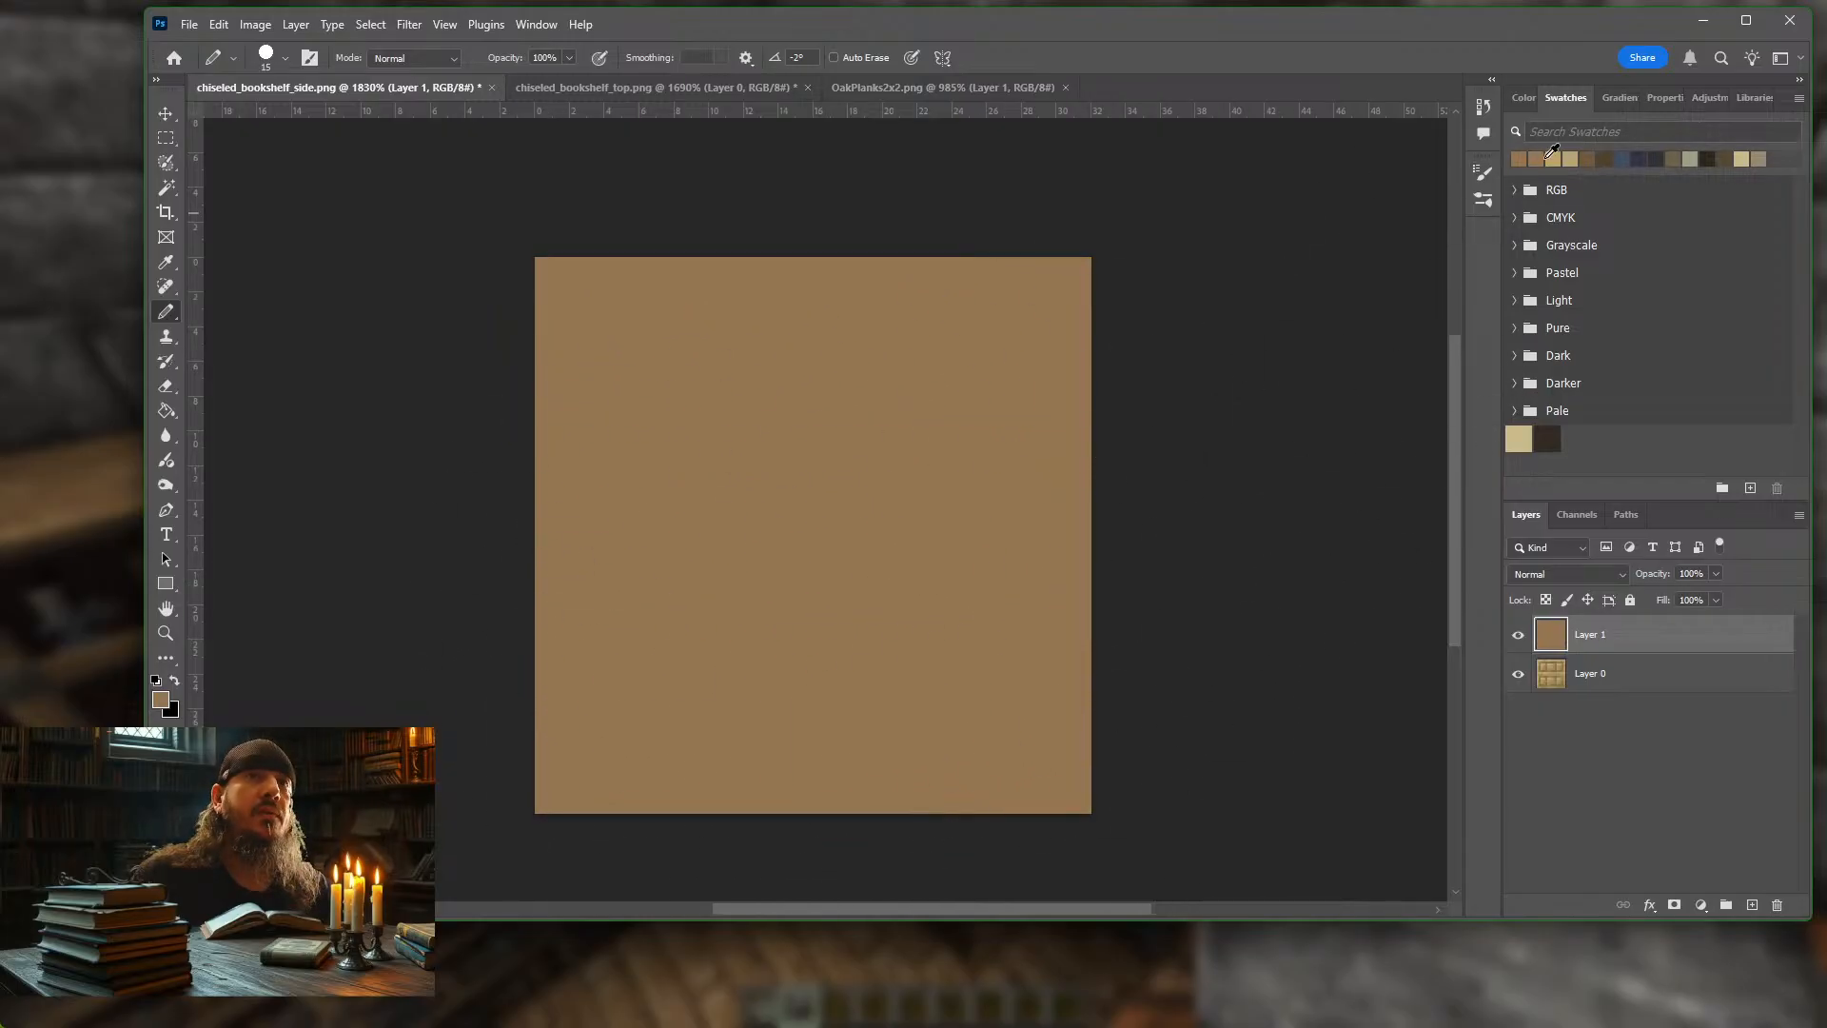
Turn on pen pressure for opacity and brush darker brown wood grain across the canvas with a 9 px pencil
click(1594, 156)
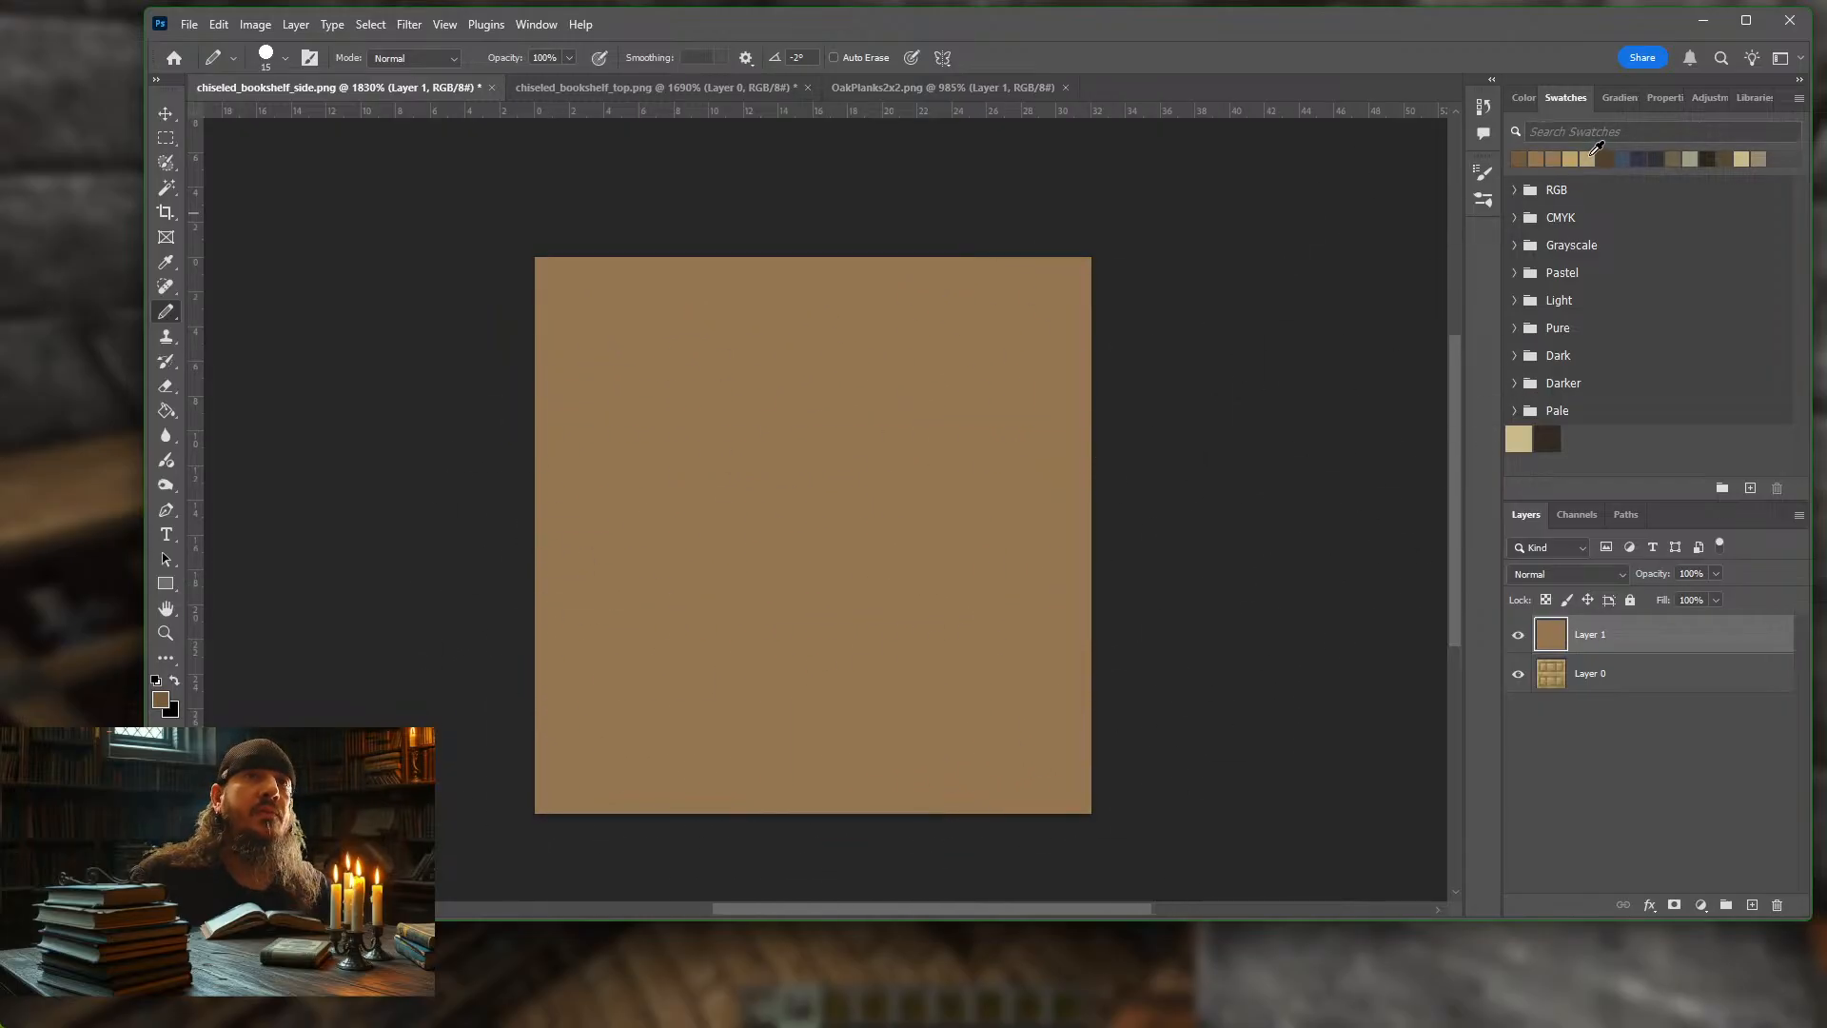
key(bracketleft)
key(bracketleft)
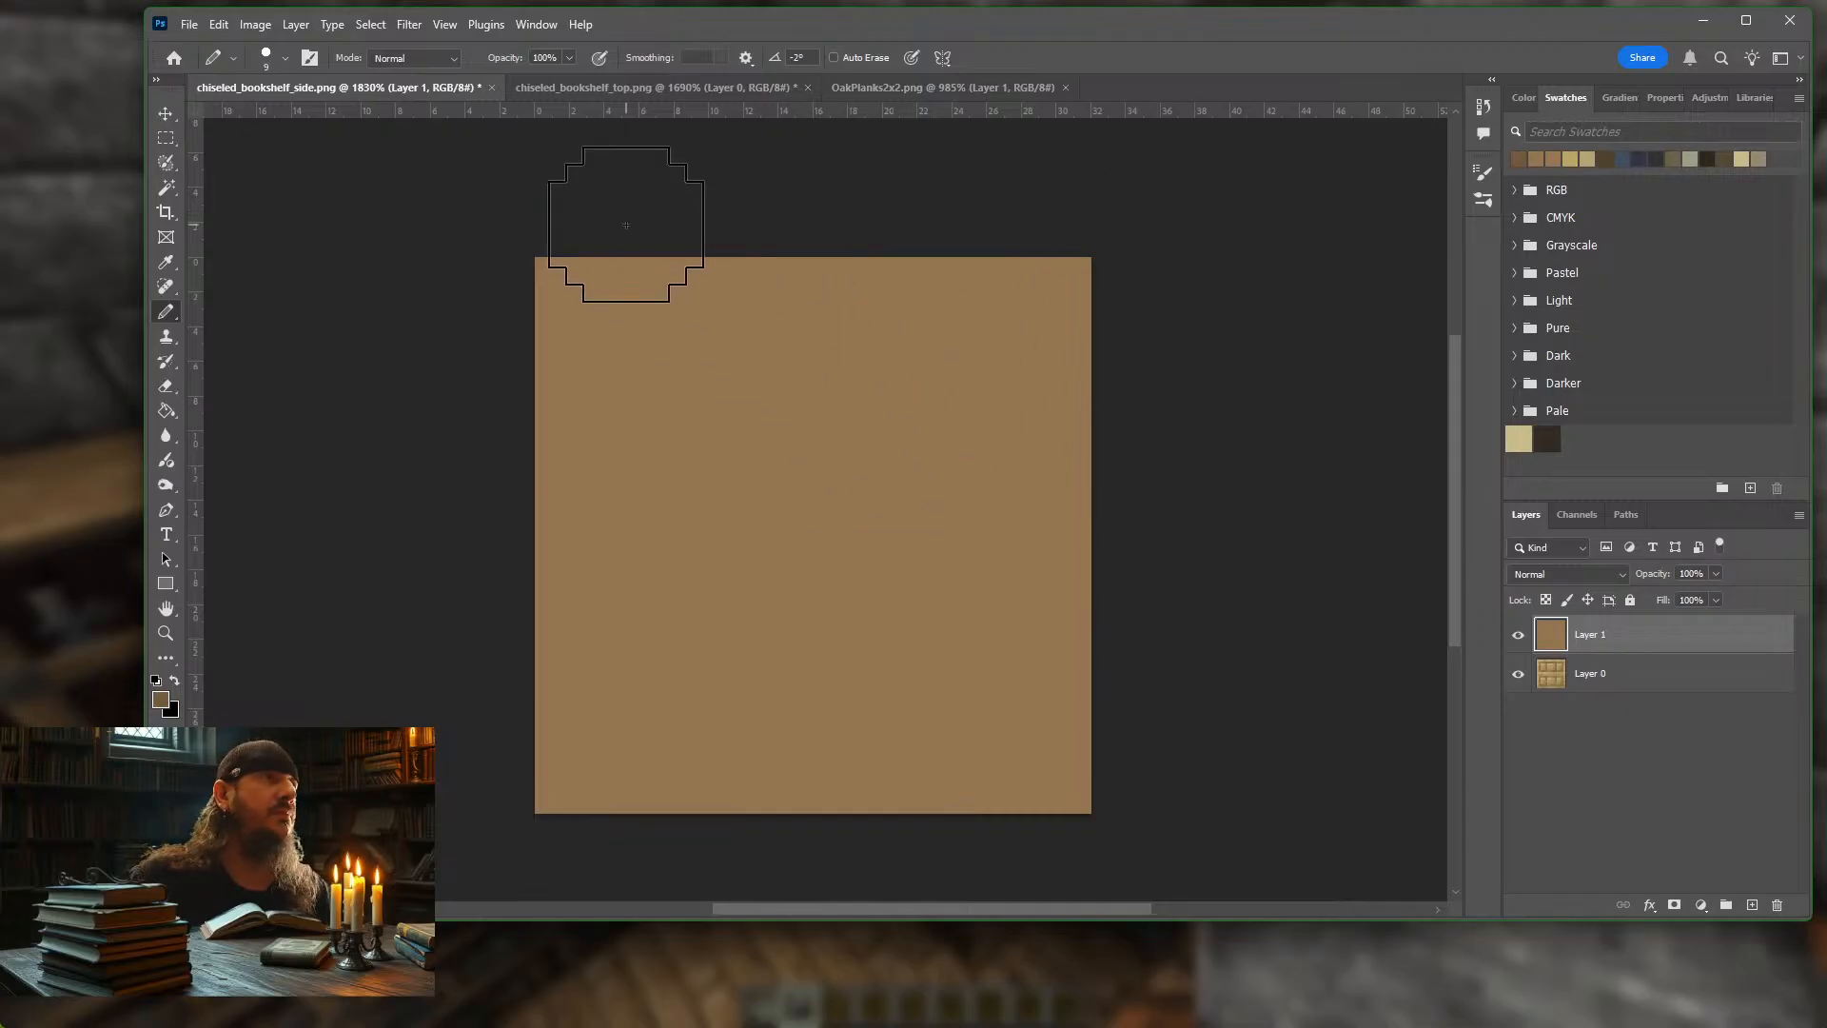
click(570, 57)
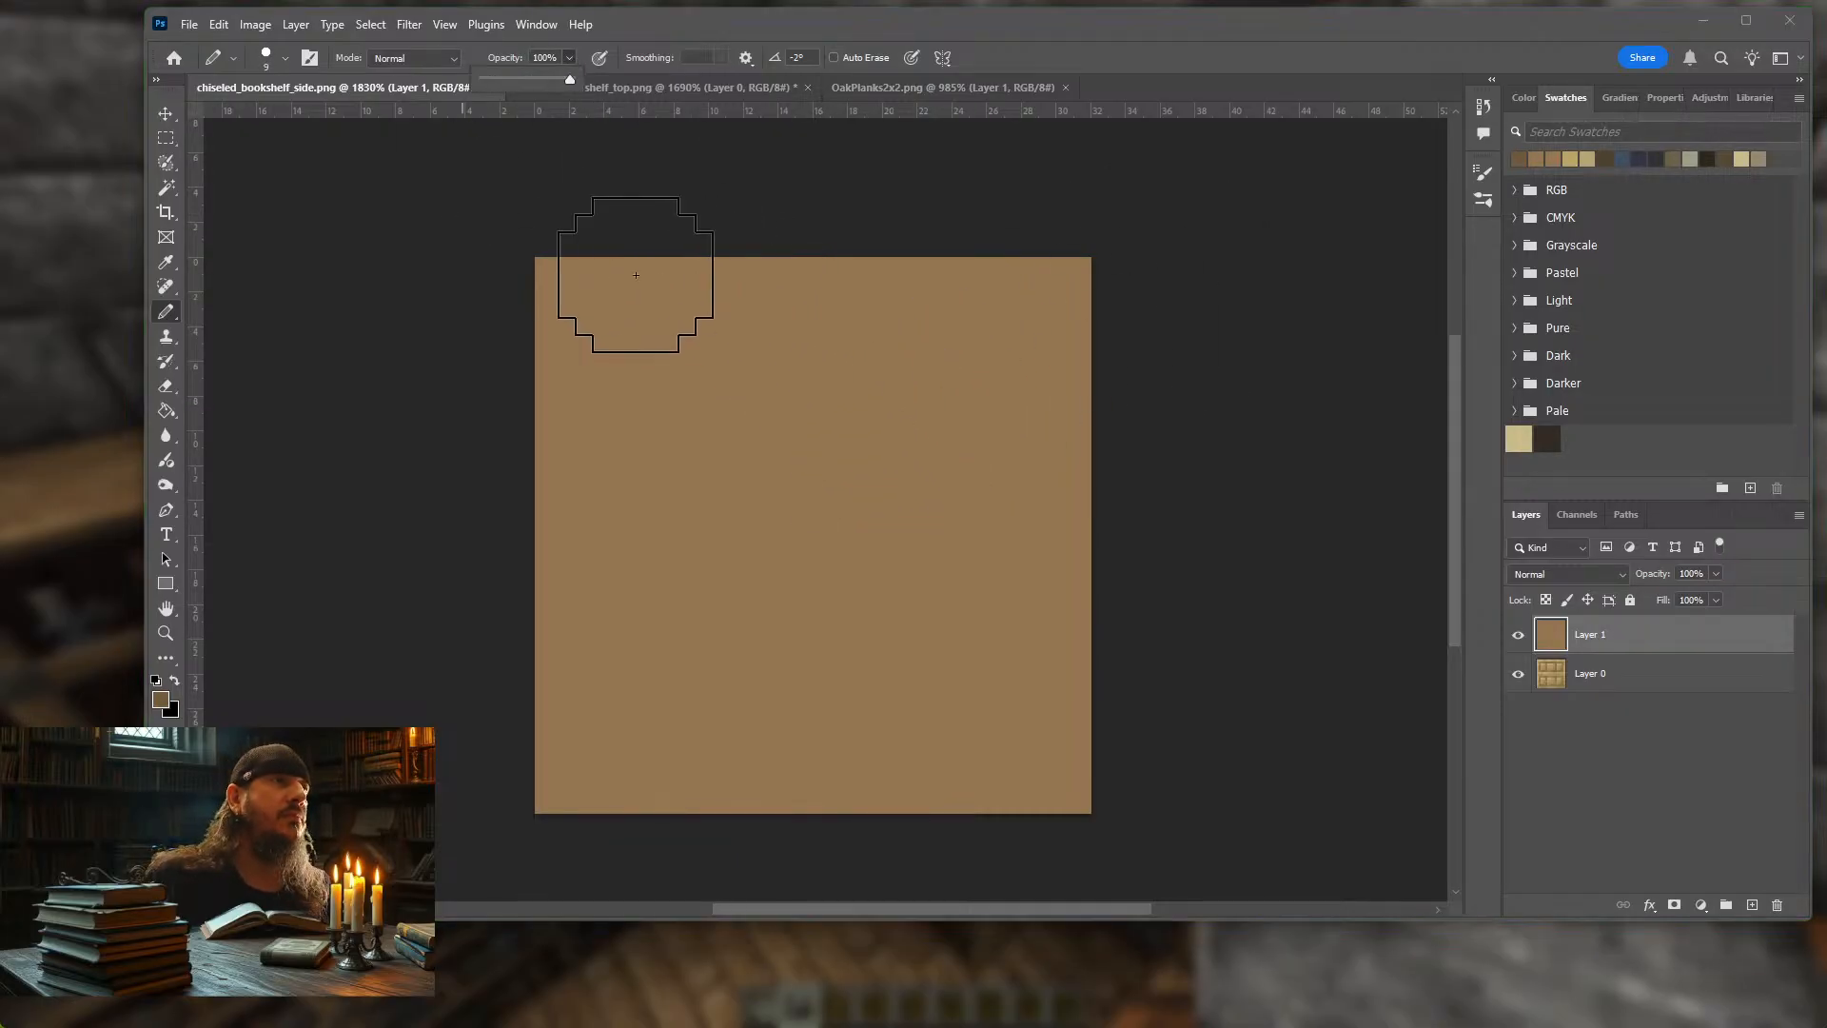
click(603, 59)
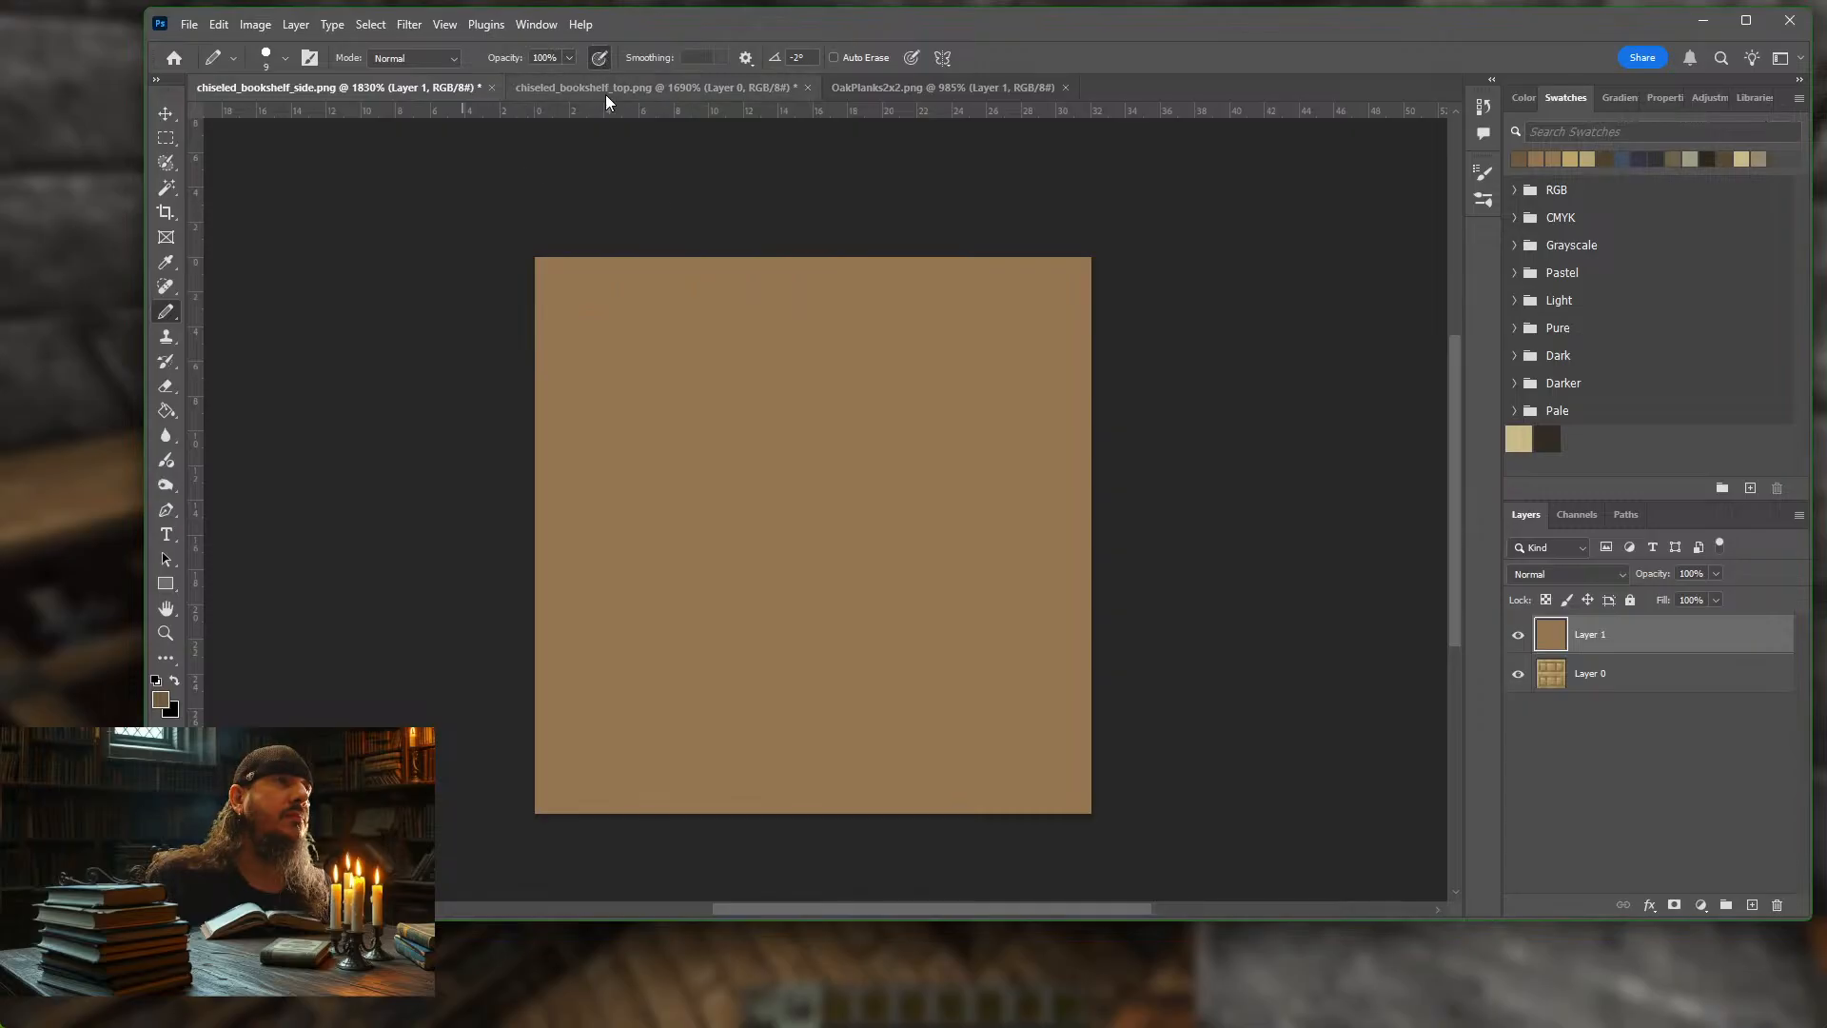
mouse_move(522, 278)
mouse_down()
mouse_move(758, 254)
mouse_move(1056, 269)
mouse_move(1117, 293)
mouse_move(480, 383)
mouse_move(1117, 411)
mouse_move(455, 524)
mouse_move(1076, 595)
mouse_move(450, 699)
mouse_move(719, 731)
mouse_move(1215, 738)
mouse_up()
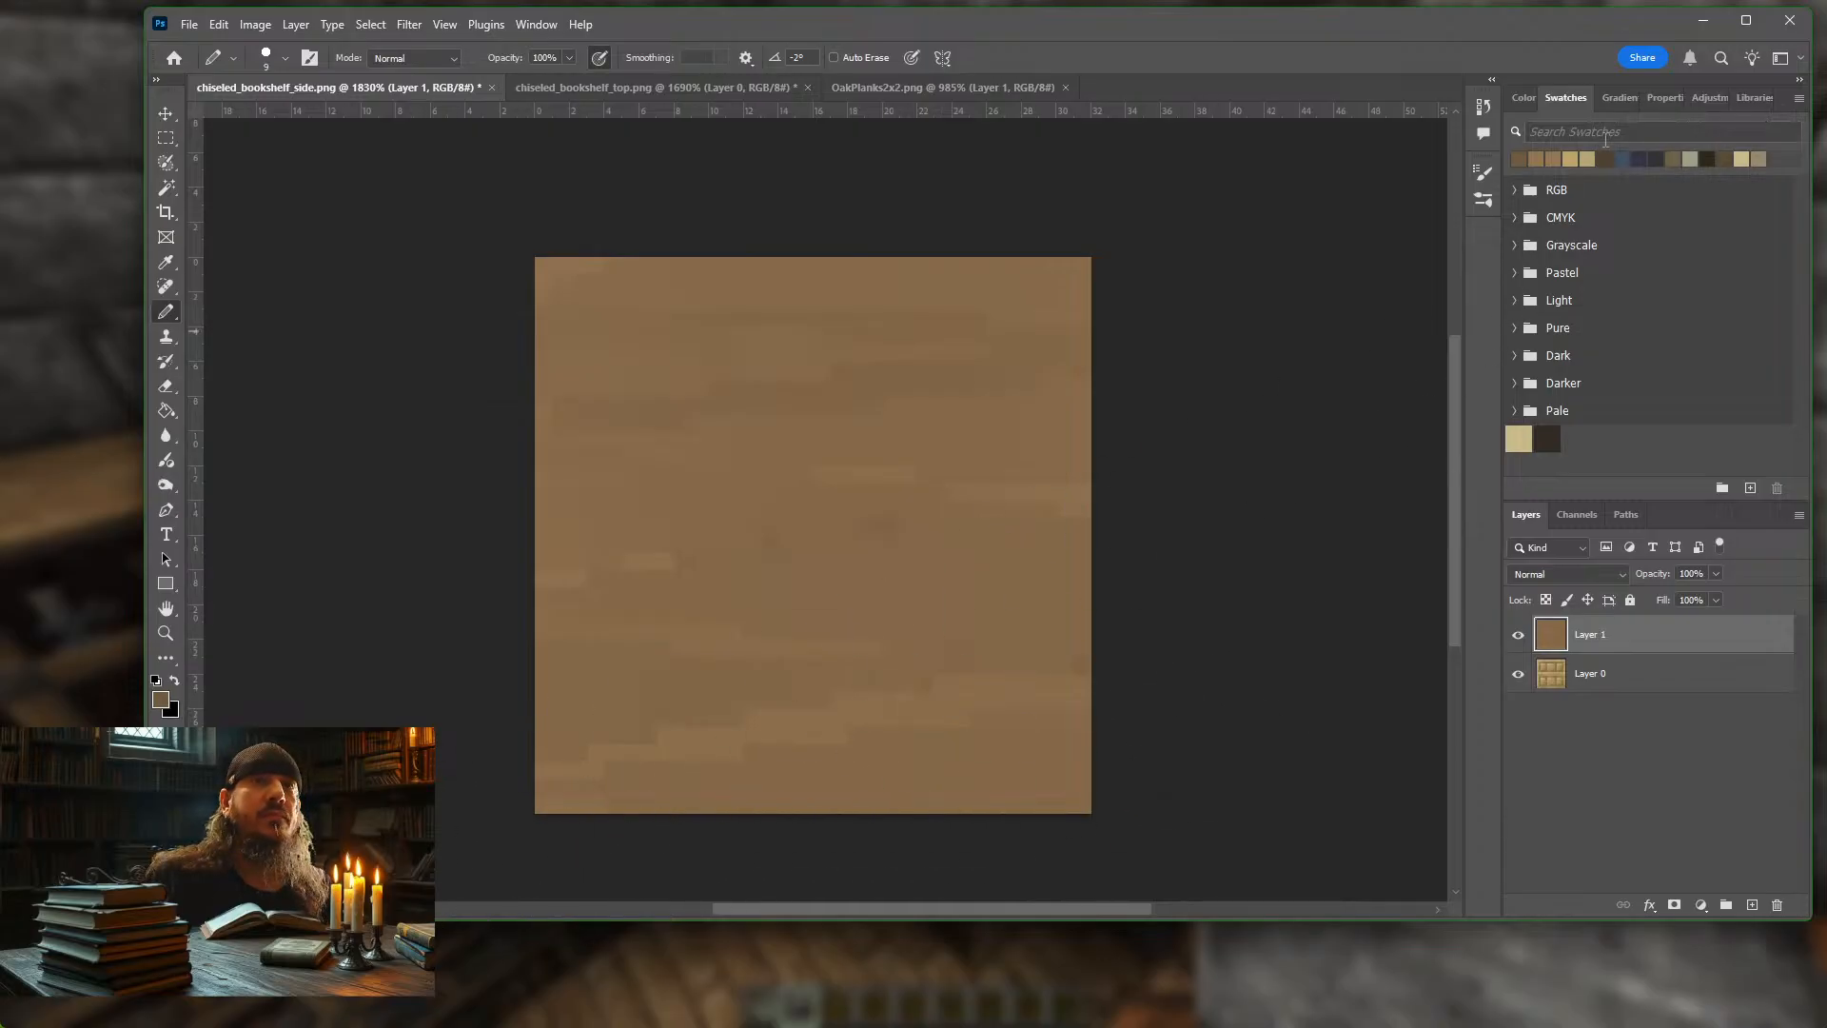
Layer horizontal streaks of a light tan swatch over the whole canvas with the 9 px pencil
click(1587, 158)
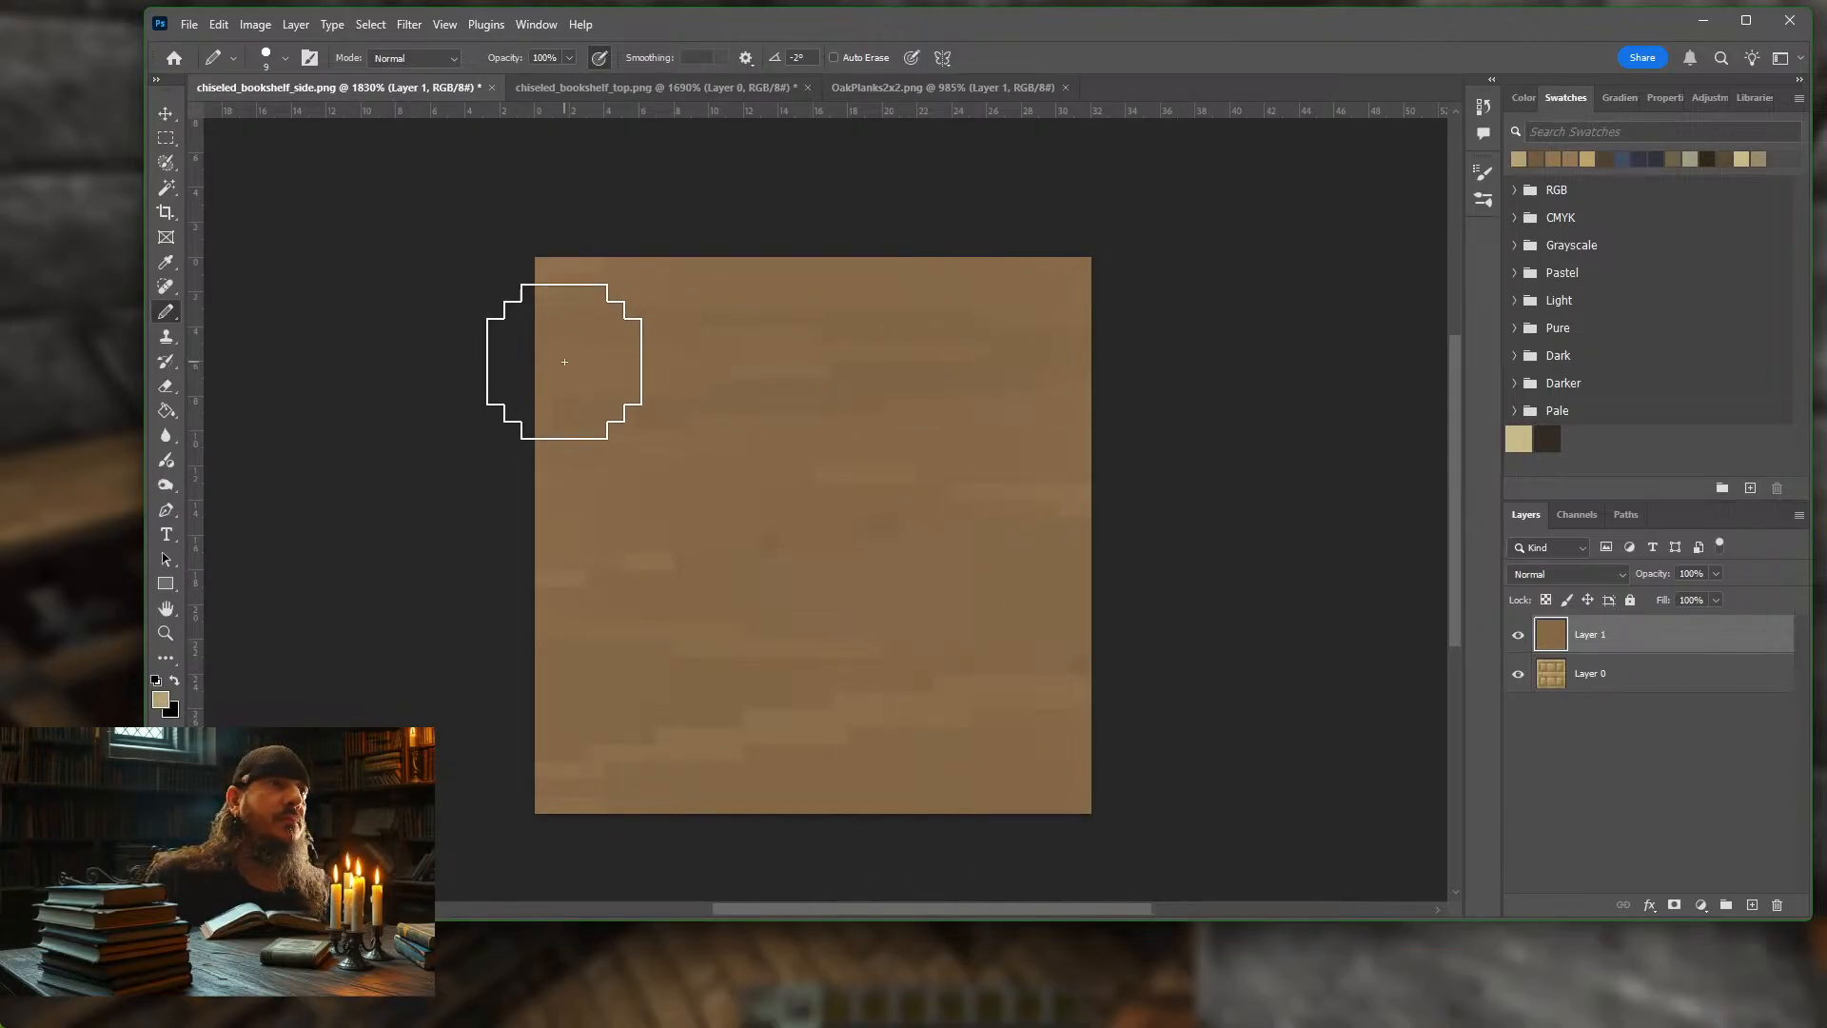
mouse_move(530, 293)
mouse_down()
mouse_move(1190, 260)
mouse_move(1131, 347)
mouse_move(501, 483)
mouse_move(914, 500)
mouse_move(1152, 561)
mouse_move(419, 643)
mouse_move(1157, 714)
mouse_move(765, 788)
mouse_move(768, 812)
mouse_move(1168, 837)
mouse_move(1236, 762)
mouse_up()
mouse_move(744, 660)
mouse_down()
mouse_move(699, 528)
mouse_move(1212, 540)
mouse_move(1158, 384)
mouse_move(615, 501)
mouse_move(438, 434)
mouse_move(658, 329)
mouse_move(1126, 359)
mouse_up()
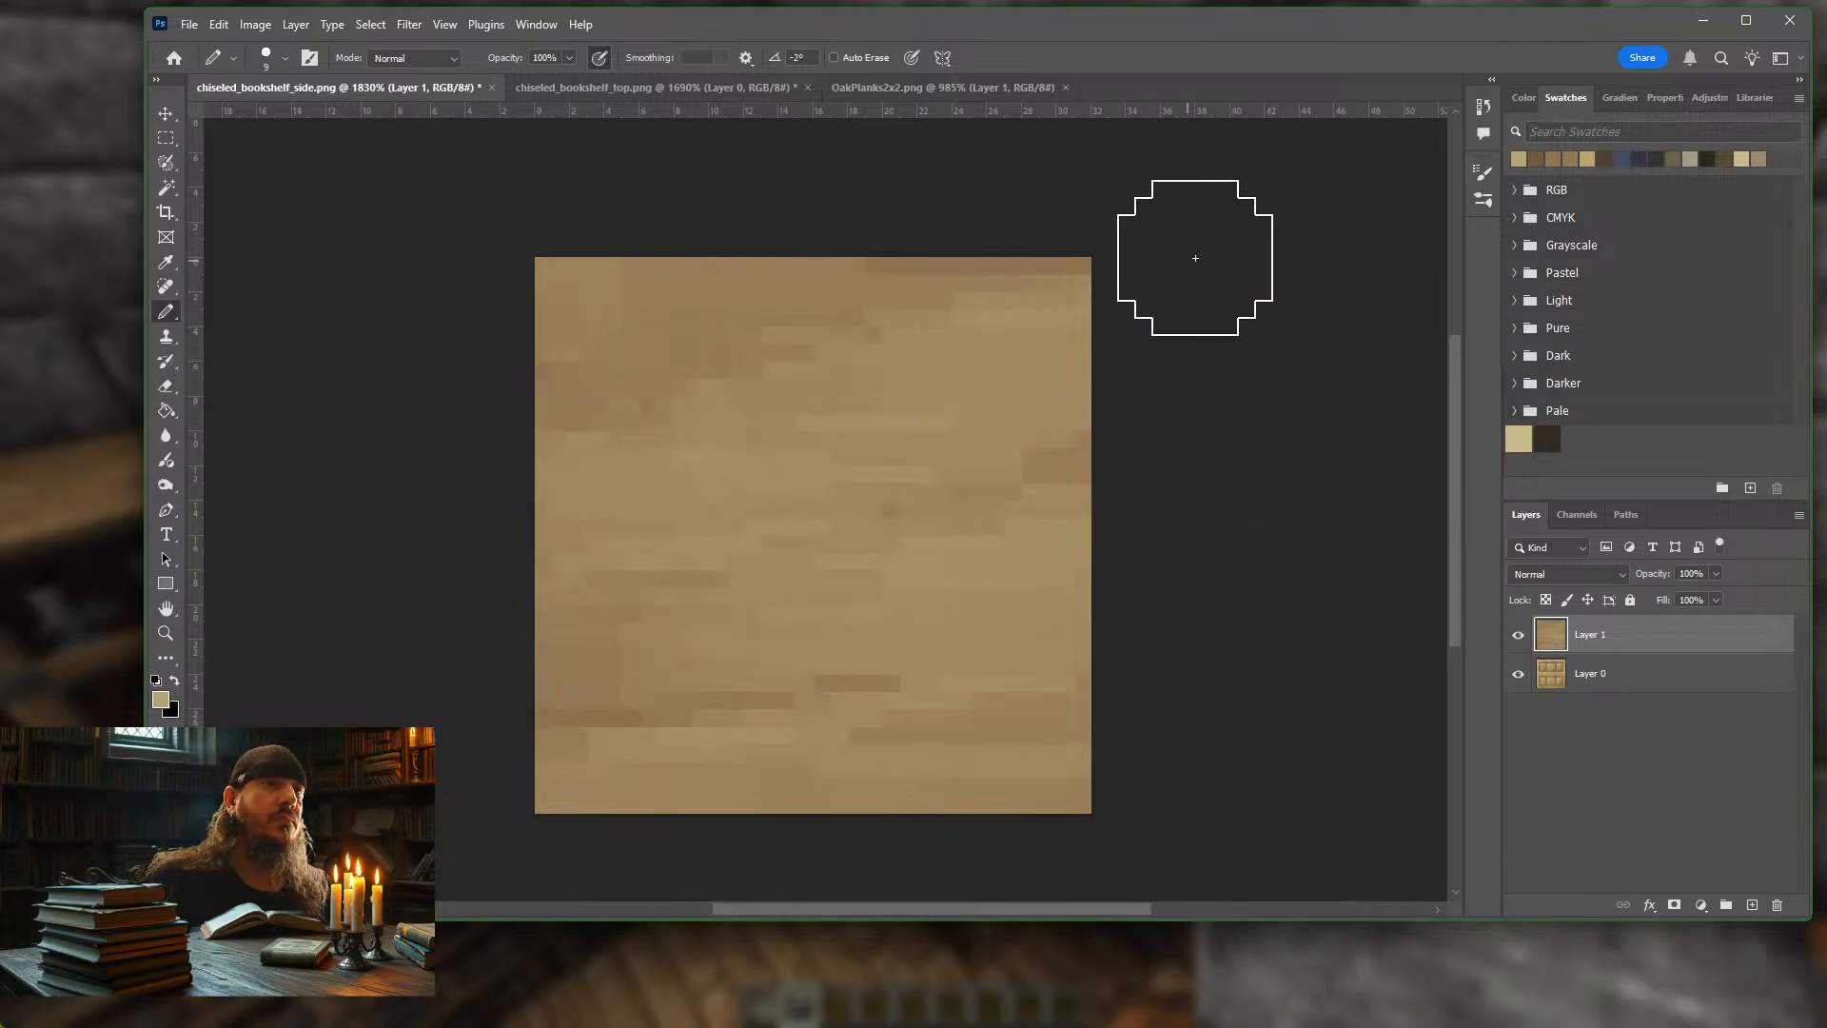
Blend medium brown into the grain at 7 px, then add darker brown streaks across the canvas at 6 px
click(1575, 157)
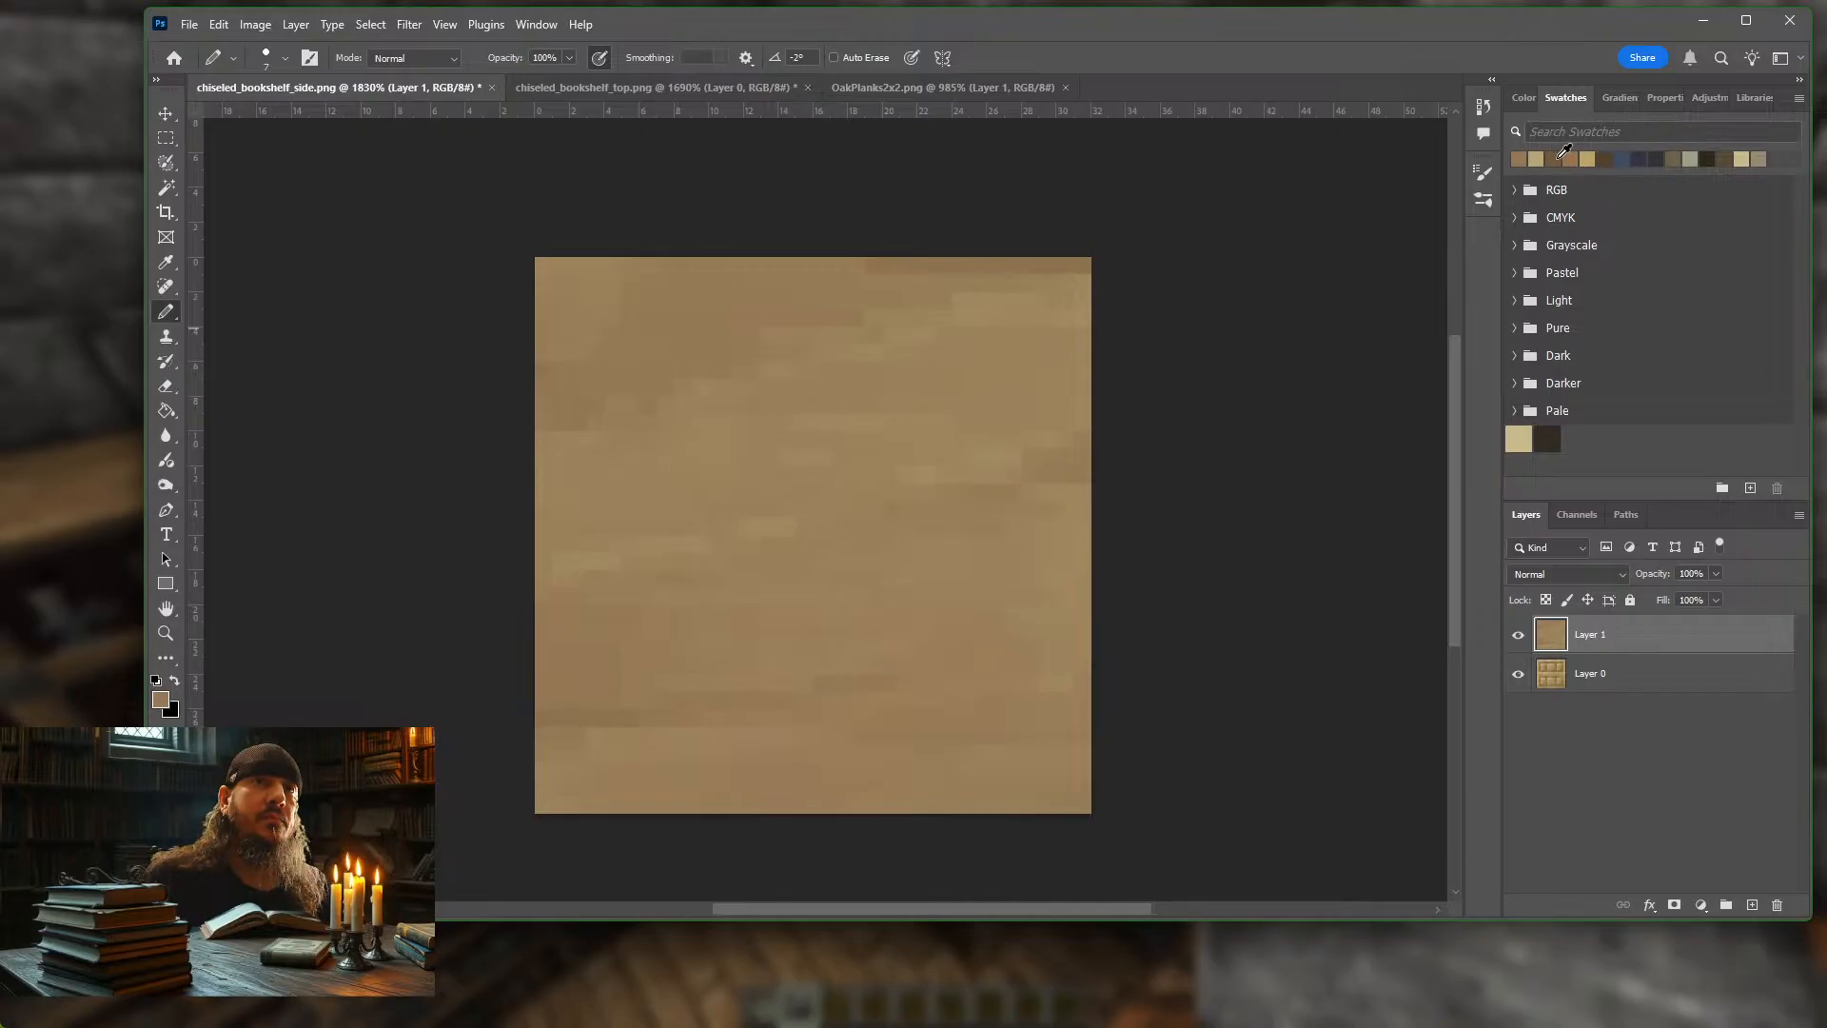
click(1566, 155)
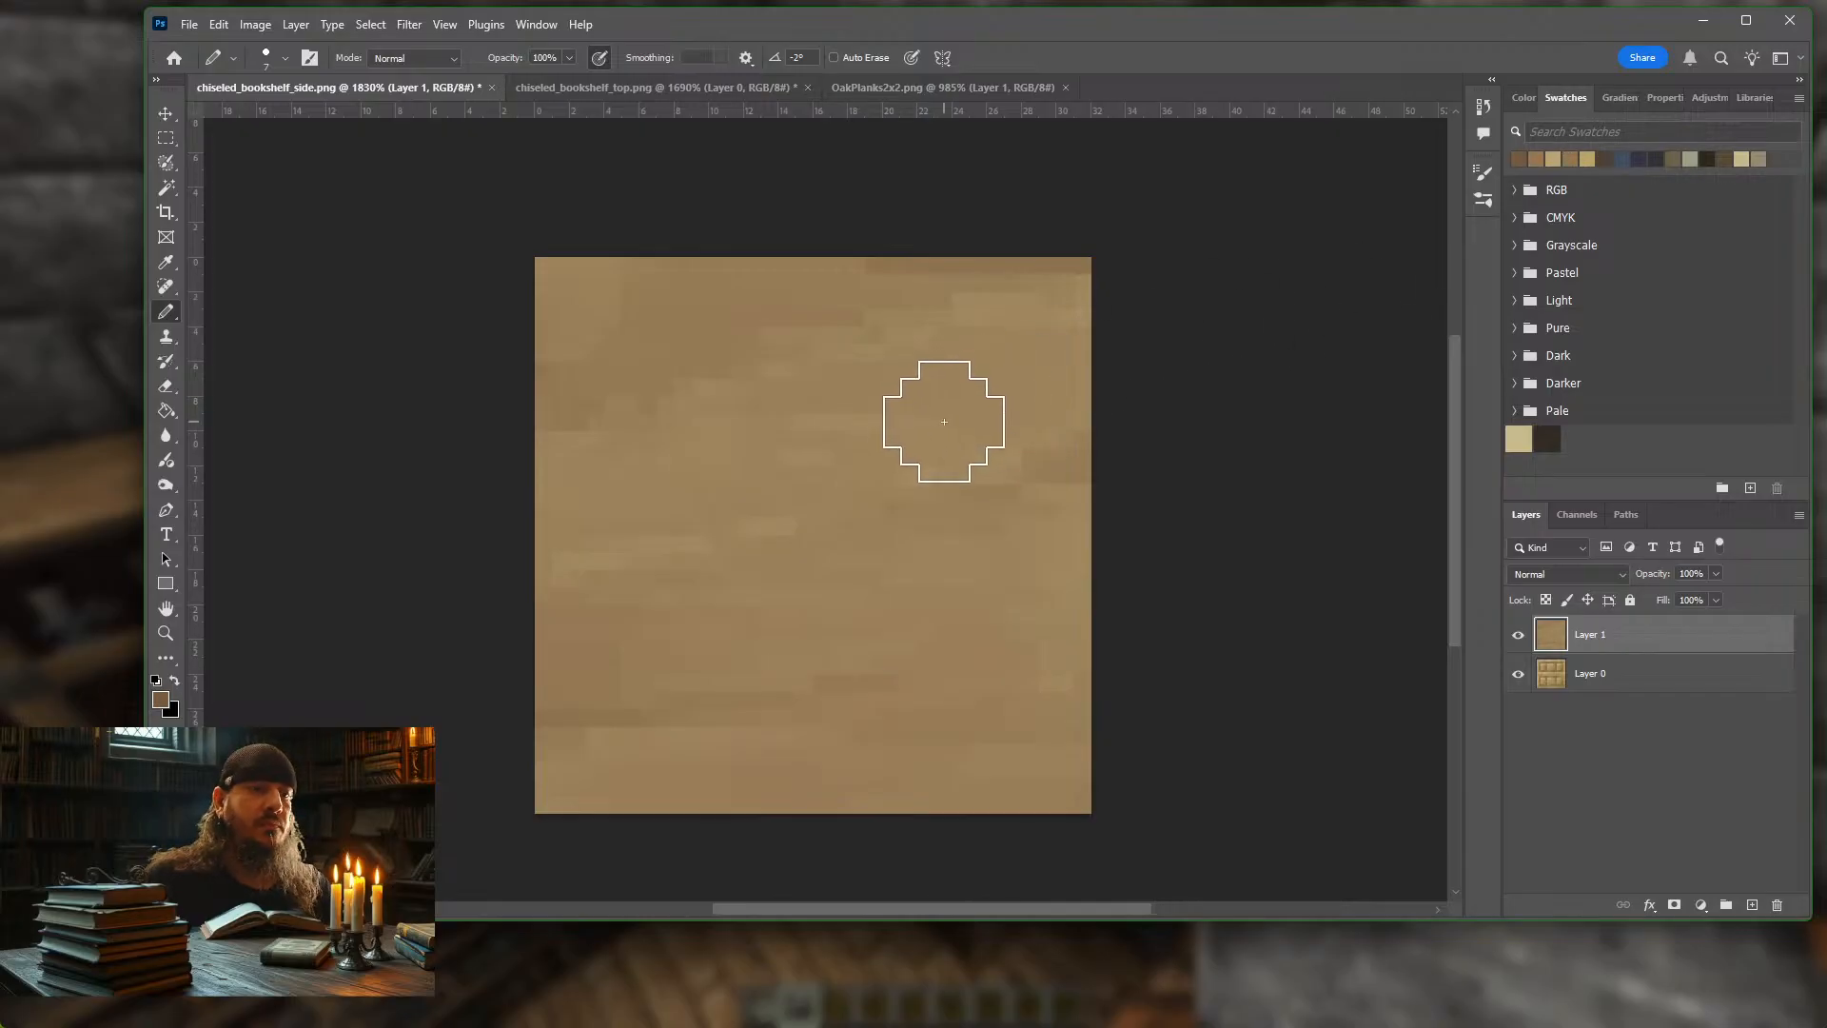
key(bracketleft)
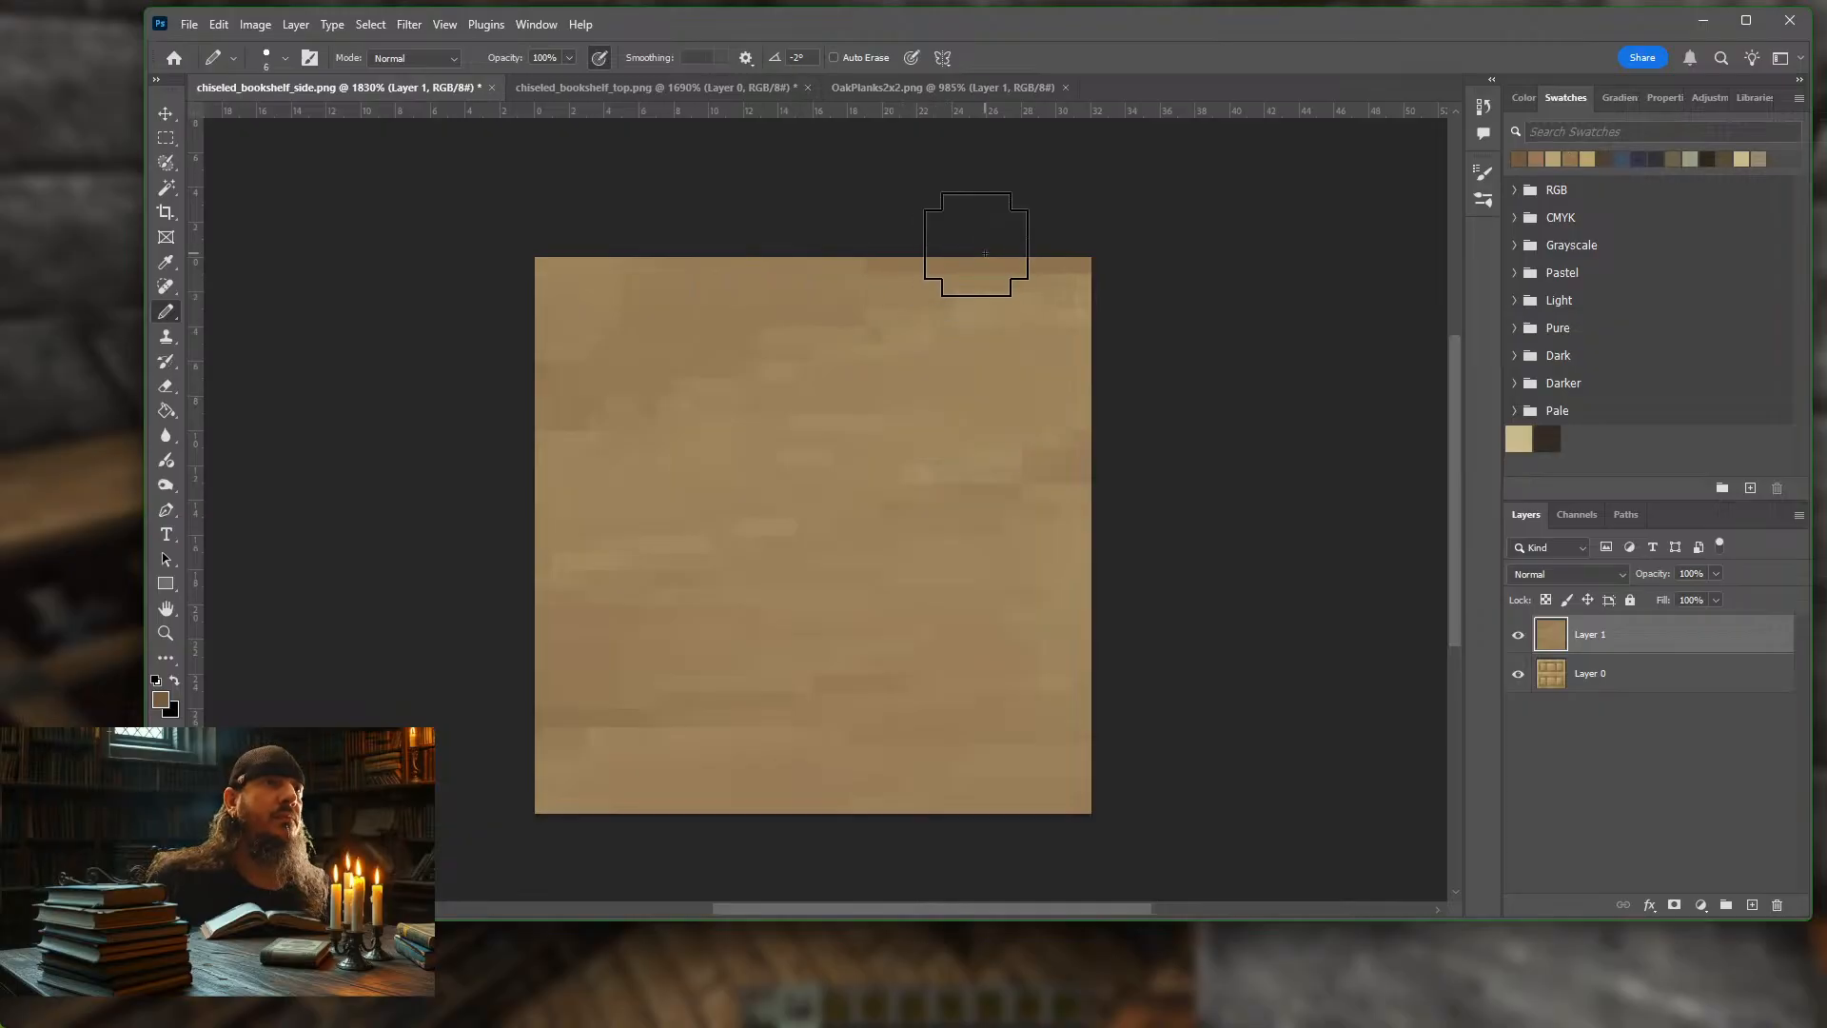
drag(971, 244, 571, 368)
mouse_move(882, 361)
mouse_down()
mouse_move(1011, 387)
mouse_move(584, 457)
mouse_move(1122, 437)
mouse_move(545, 617)
mouse_move(1129, 591)
mouse_move(510, 746)
mouse_move(1095, 771)
mouse_up()
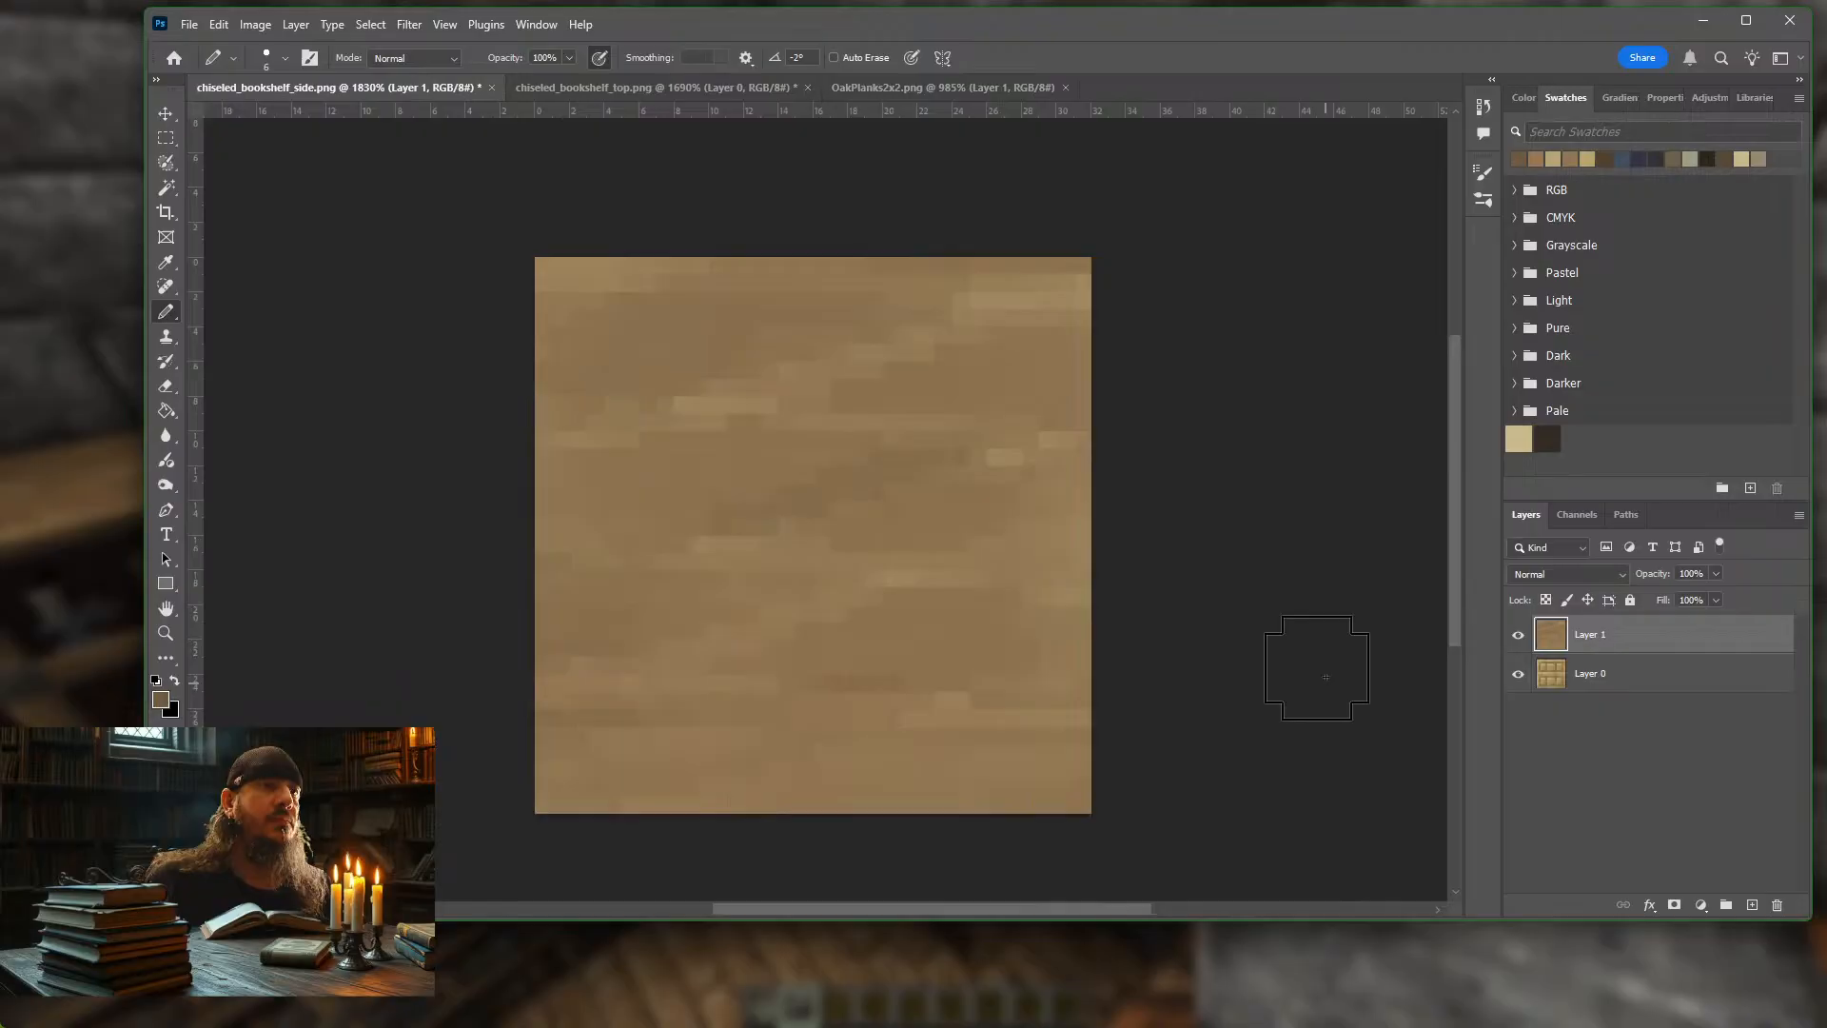
Add light tan streaks with a 5 px pencil and dark brown streaks with a 4 px pencil across the canvas
click(1589, 160)
click(1590, 159)
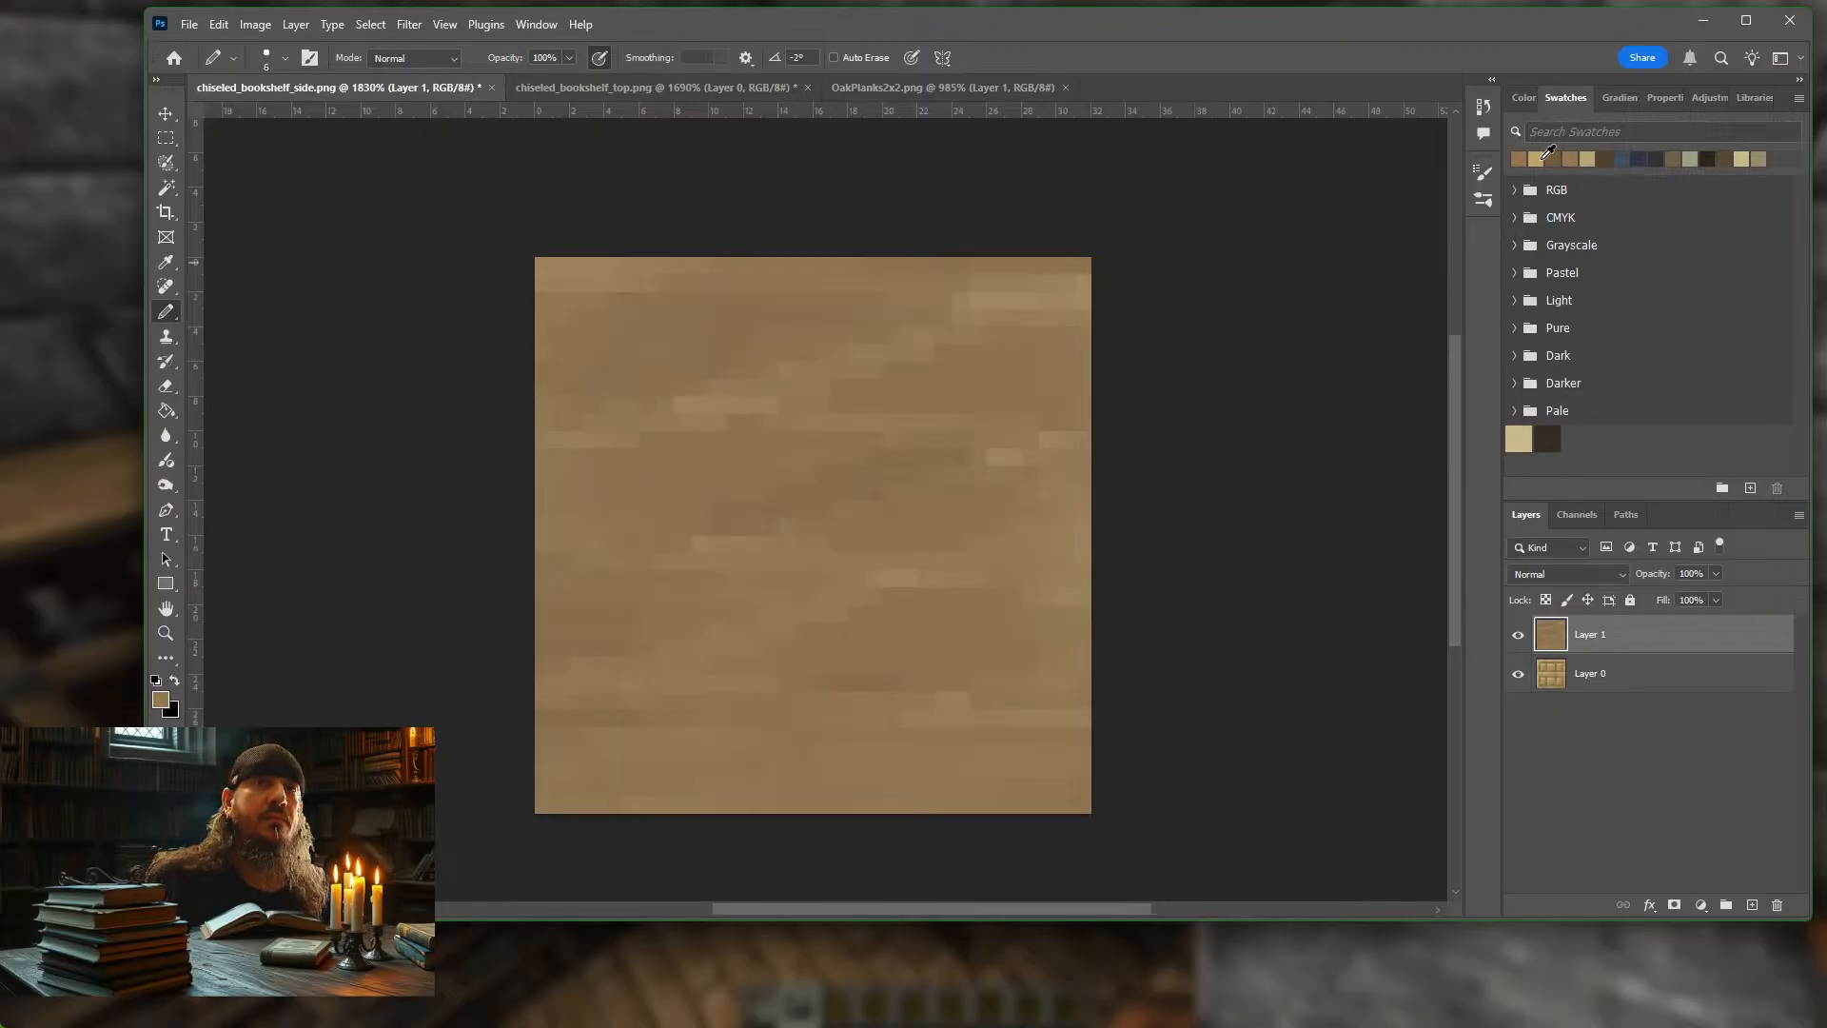
click(1542, 158)
key(bracketleft)
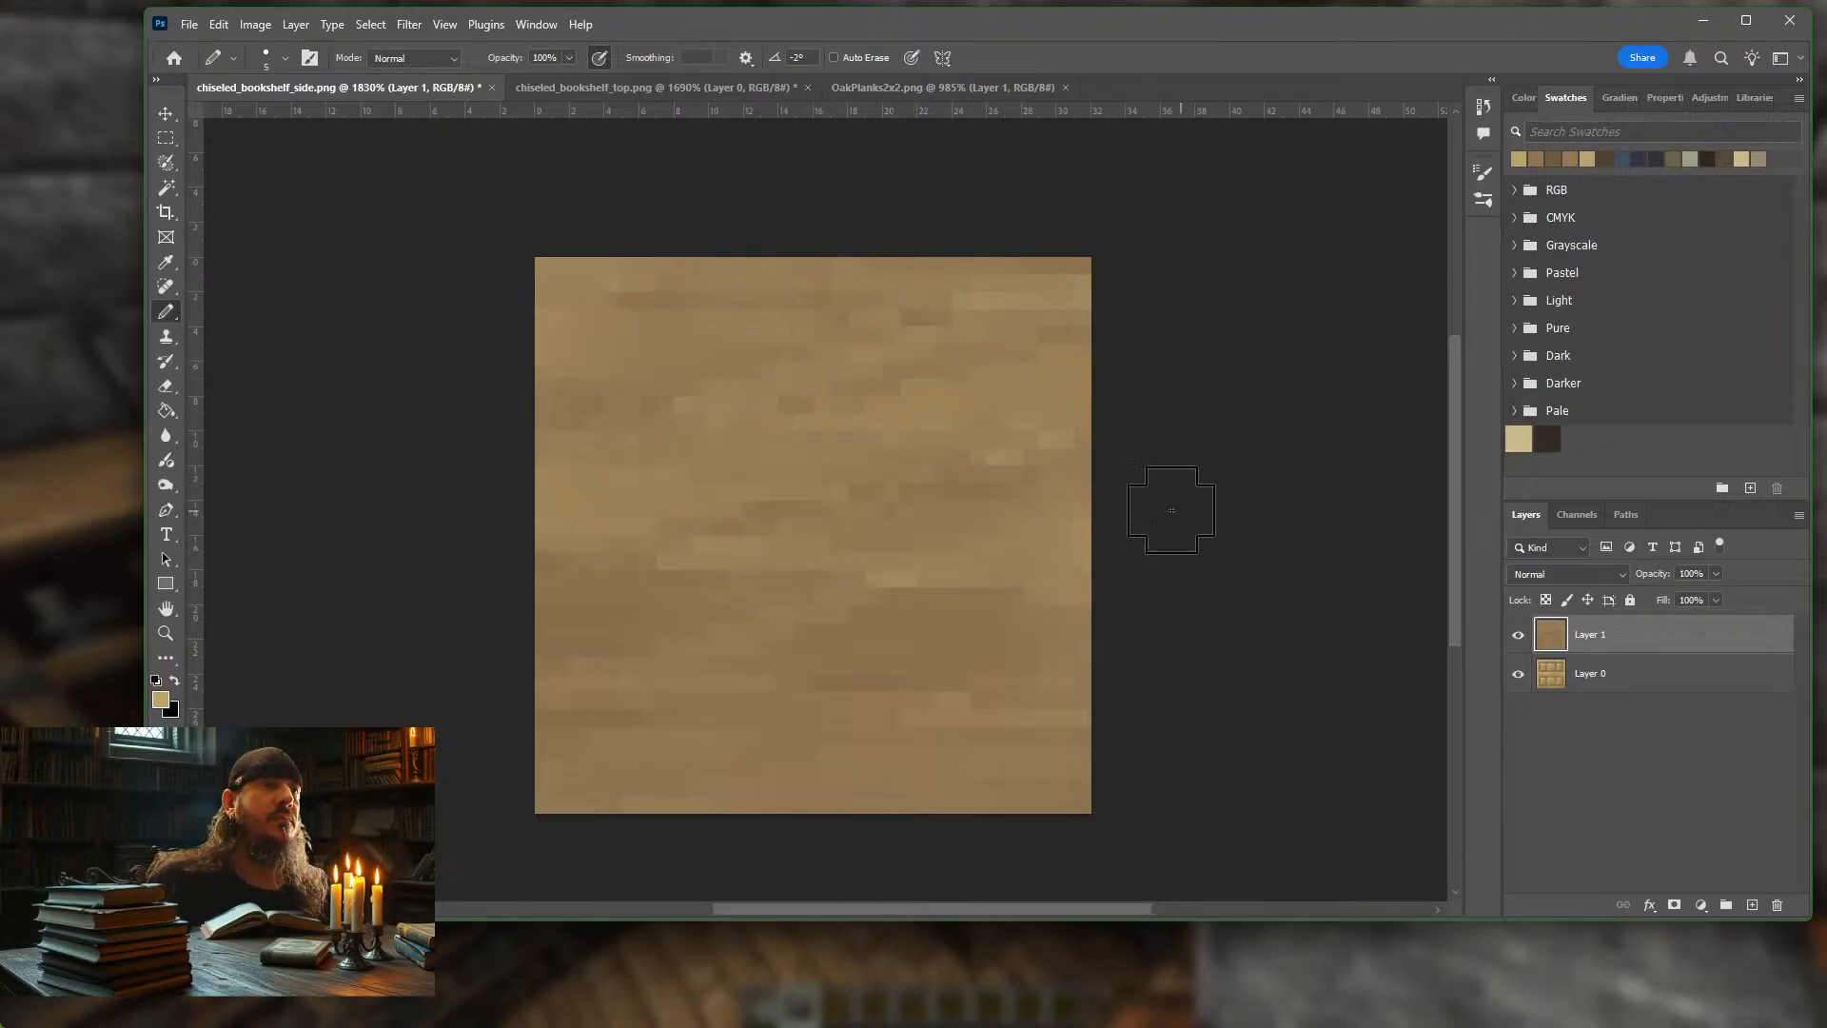
click(1609, 155)
key(bracketleft)
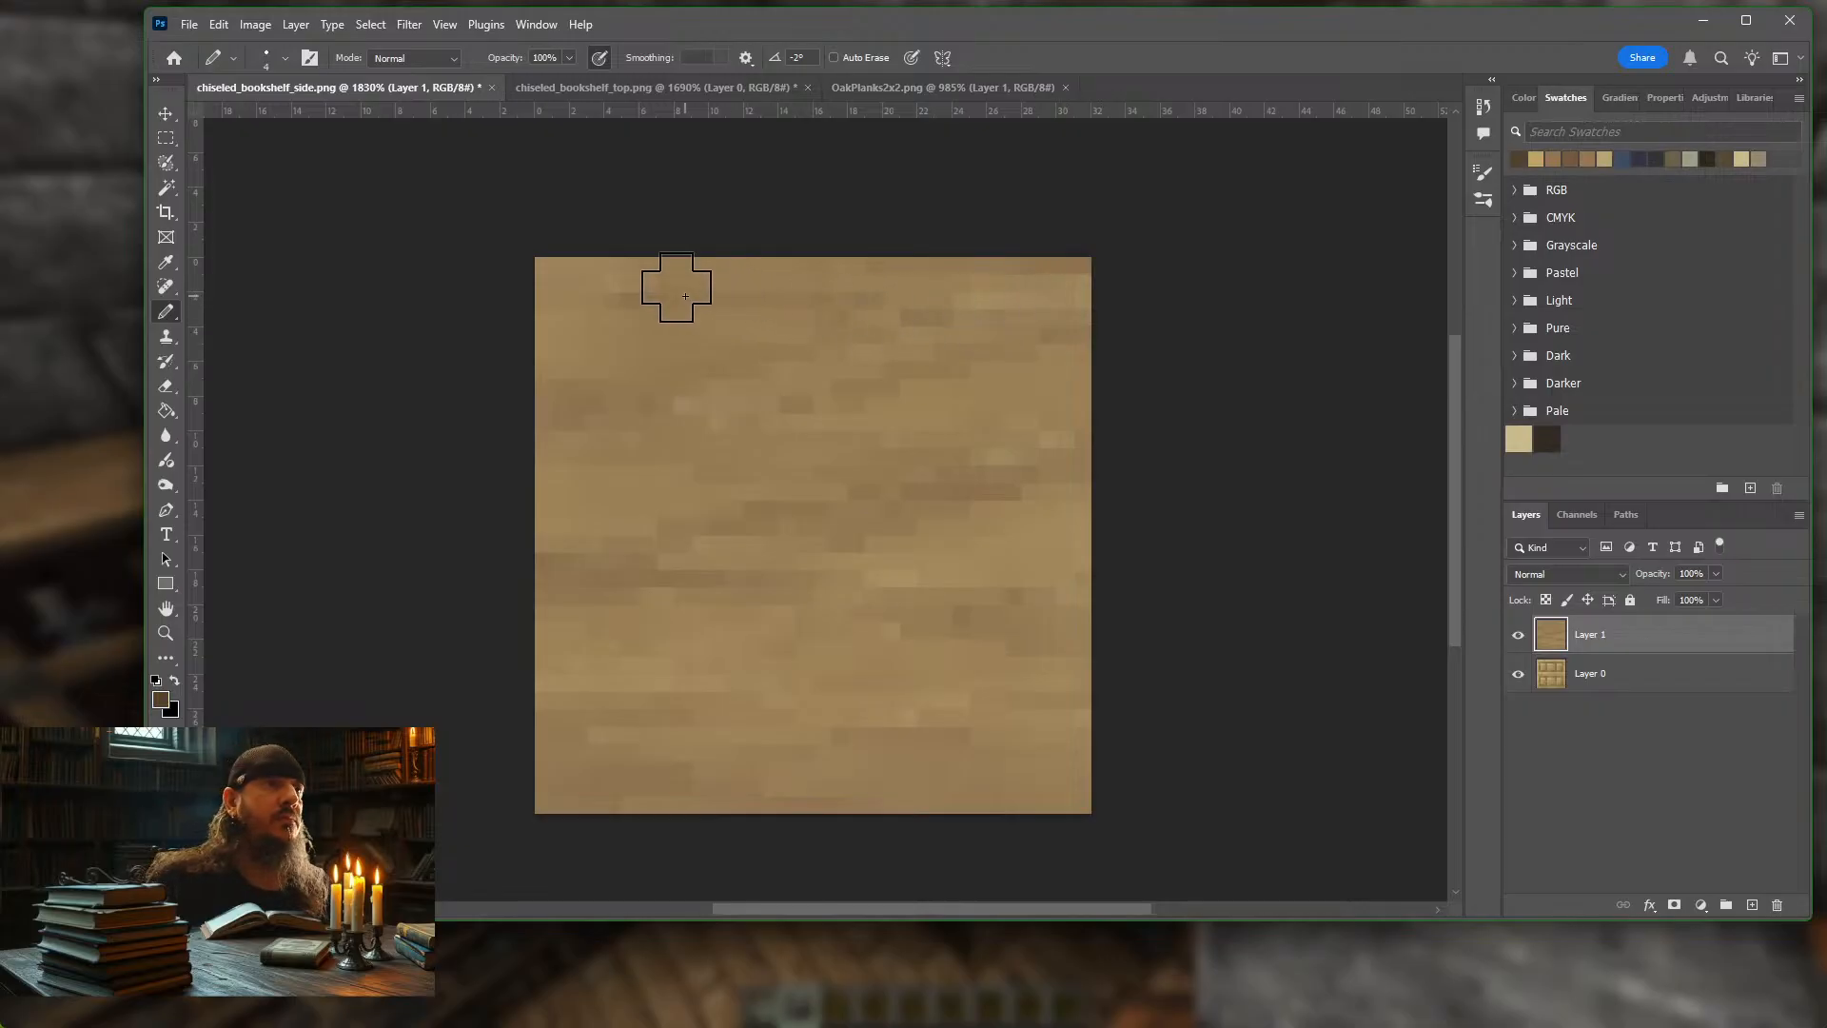
mouse_move(1047, 319)
mouse_down()
mouse_move(637, 414)
mouse_move(1227, 409)
mouse_move(494, 543)
mouse_move(949, 586)
mouse_move(698, 705)
mouse_move(1142, 723)
mouse_move(443, 820)
mouse_up()
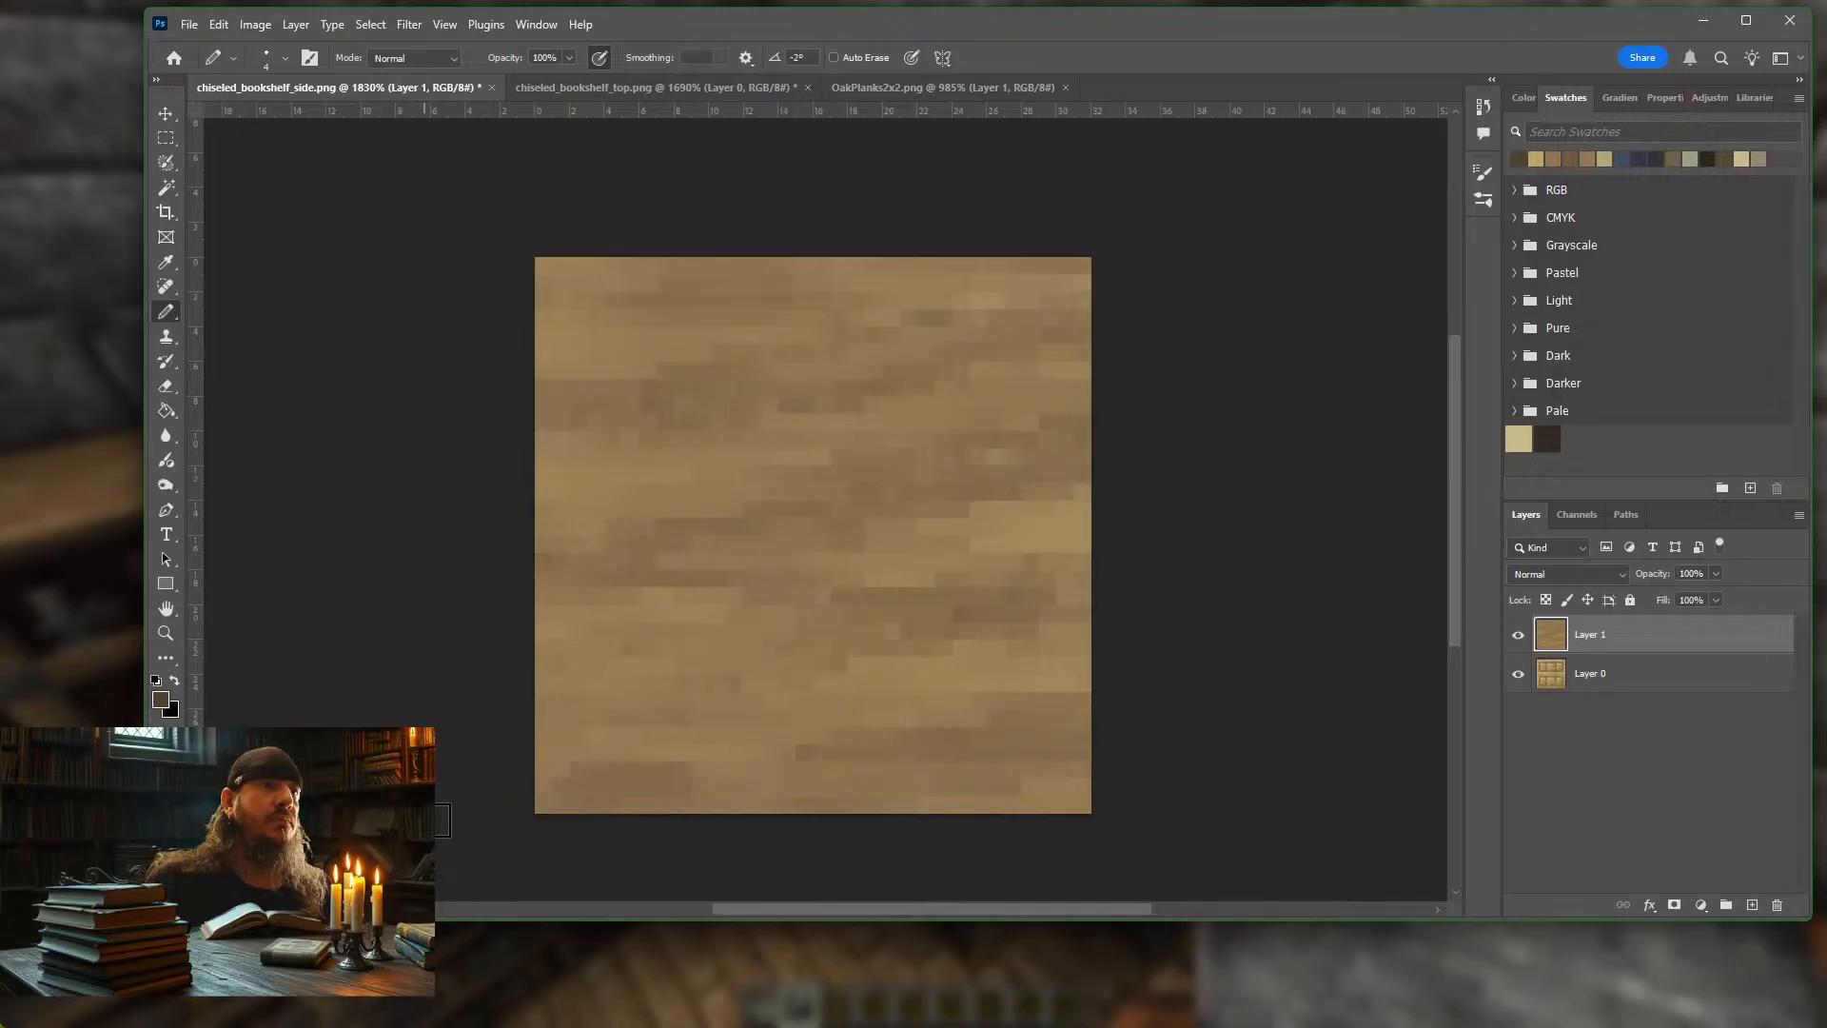
Refine the wood grain with thin 2 px streaks in medium and dark brown swatches
key(bracketleft)
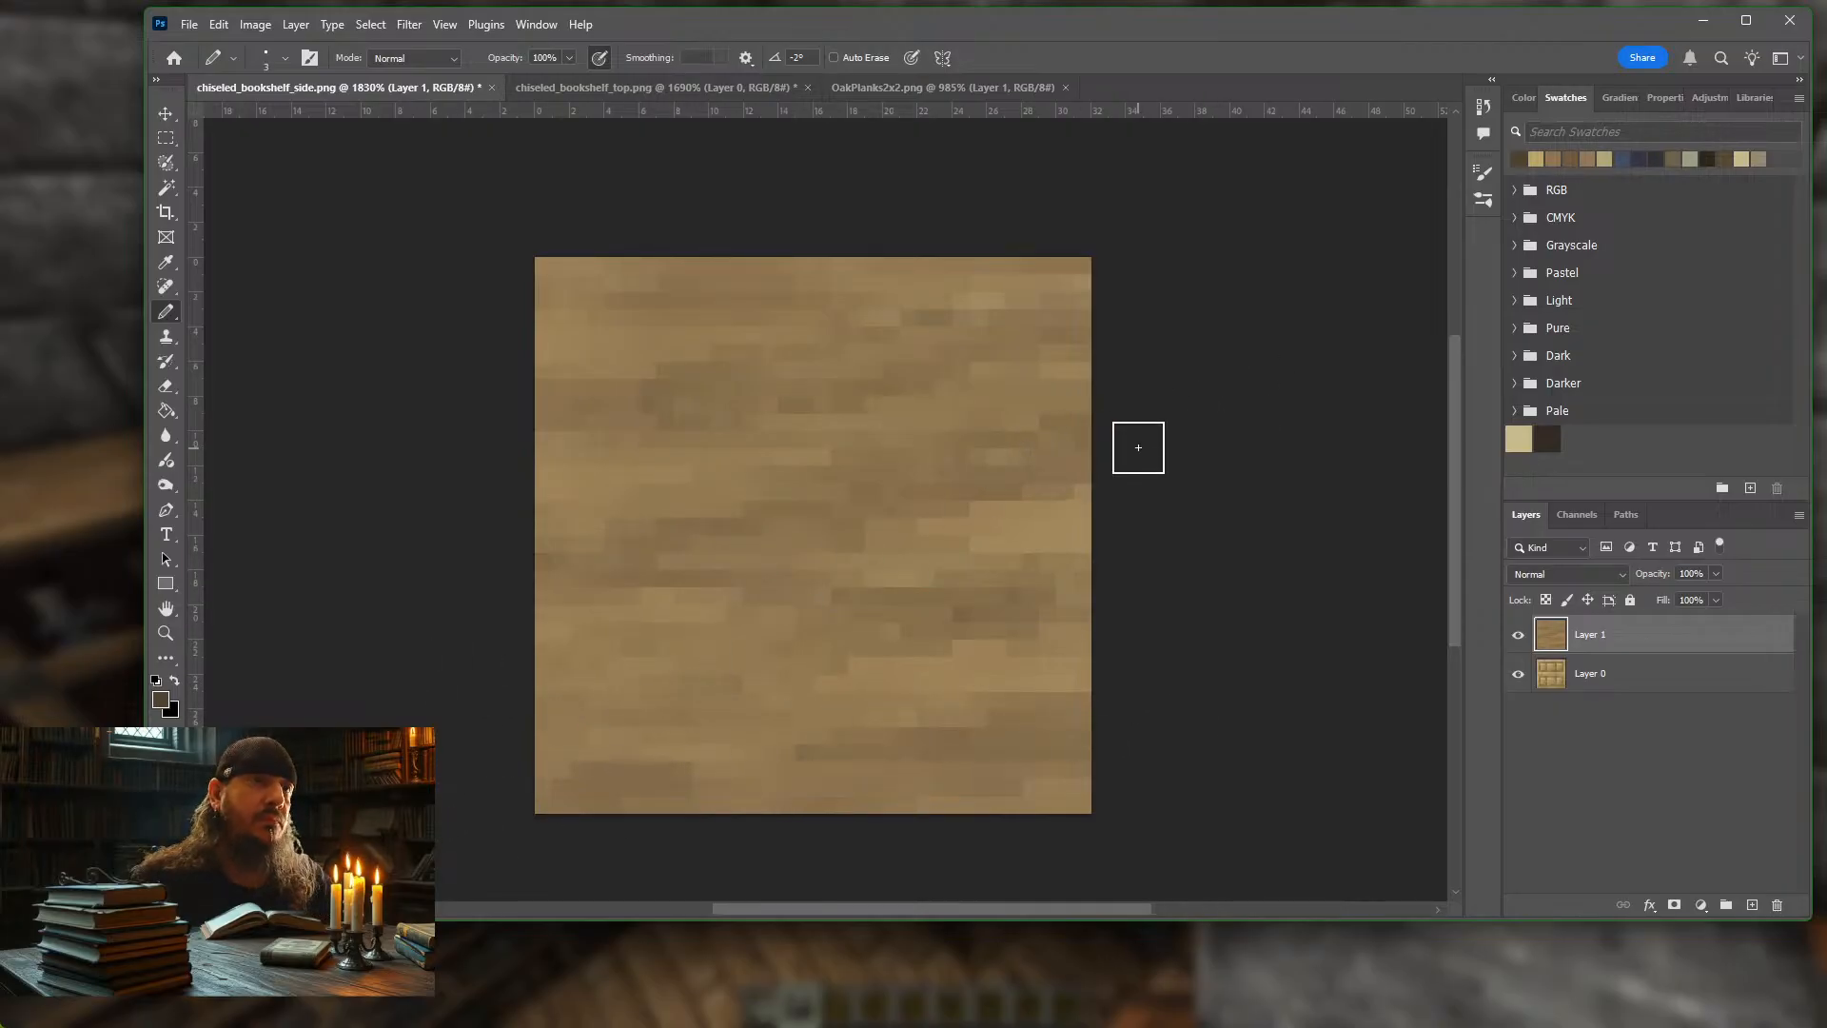
key(bracketleft)
key(bracketleft)
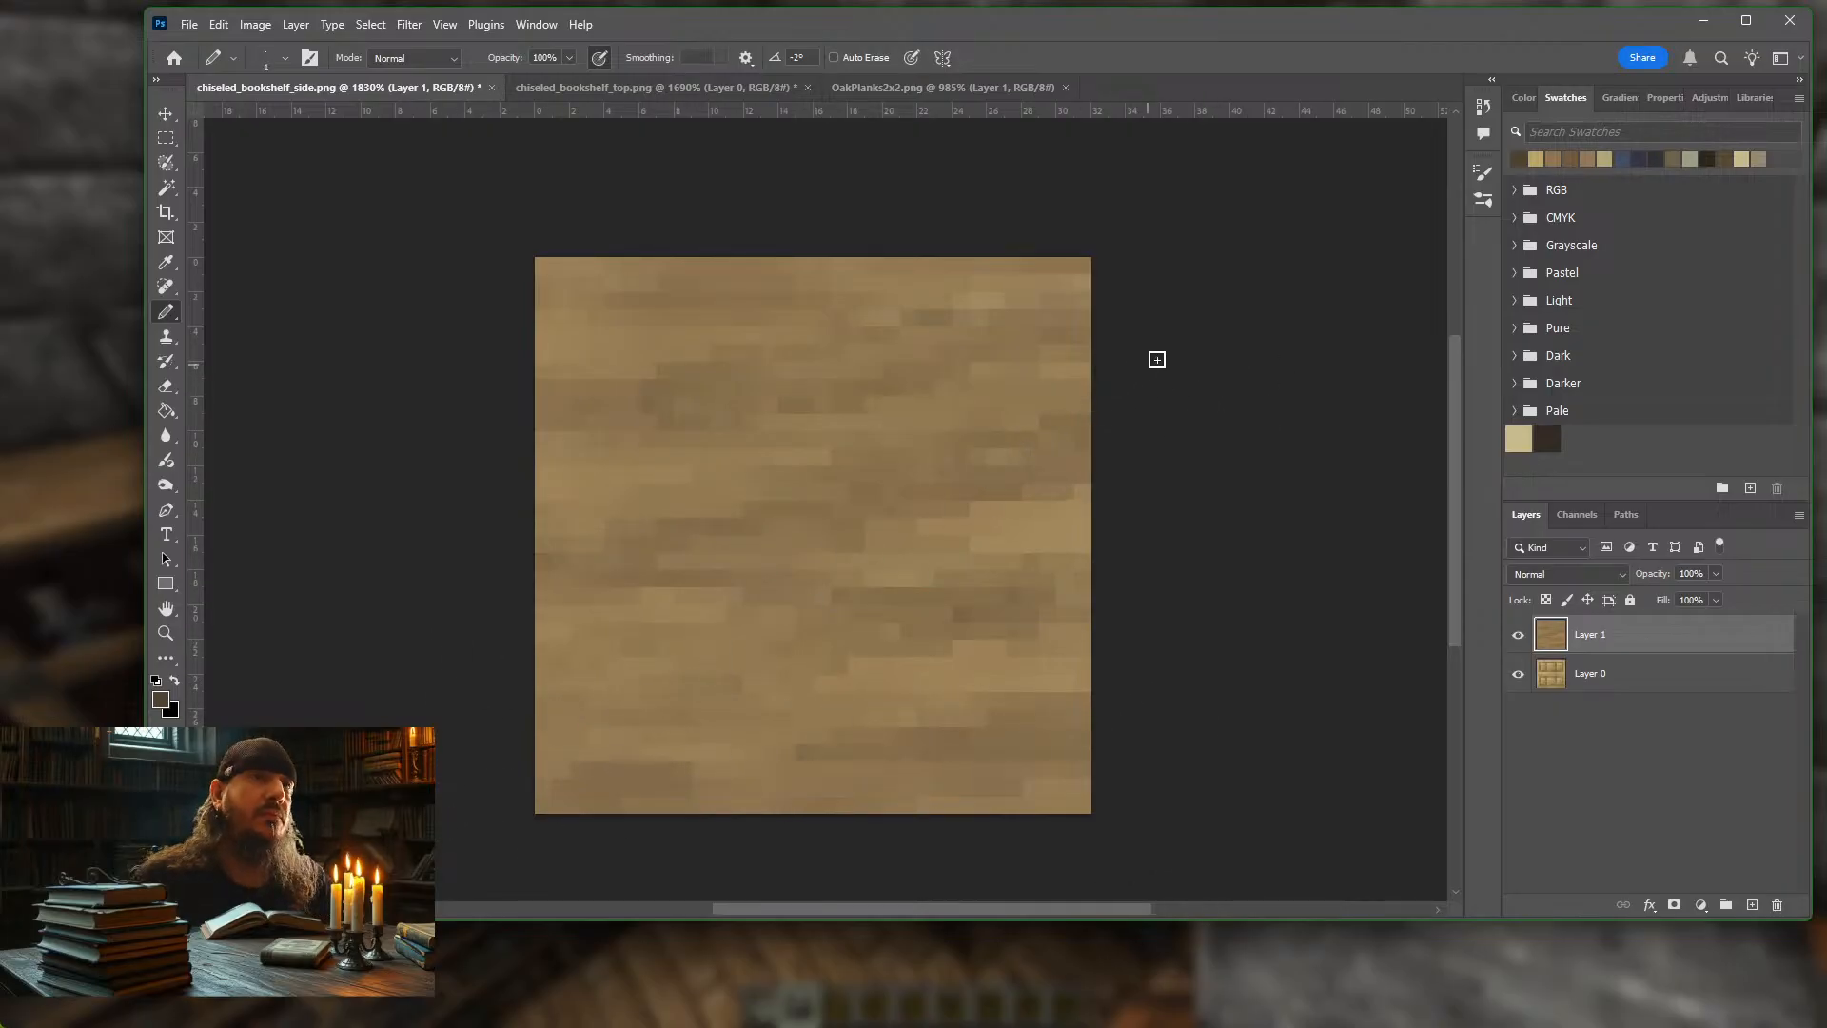
click(1588, 158)
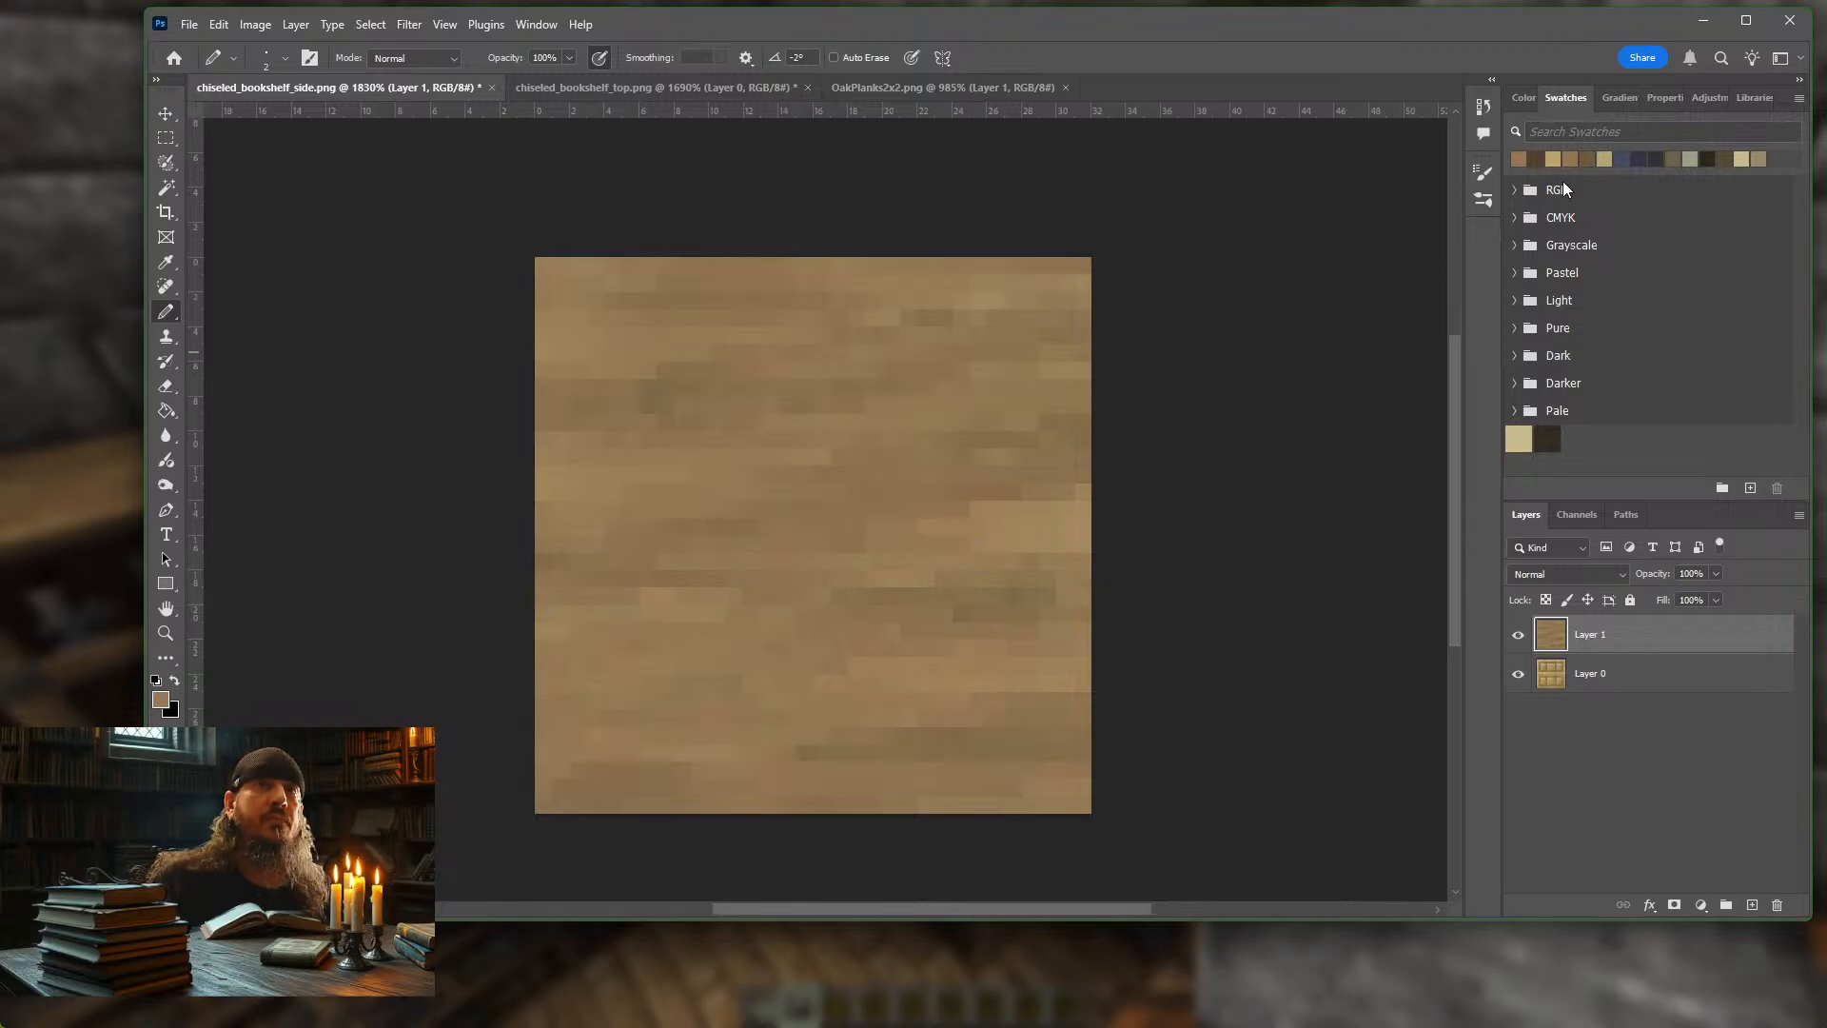
click(1595, 158)
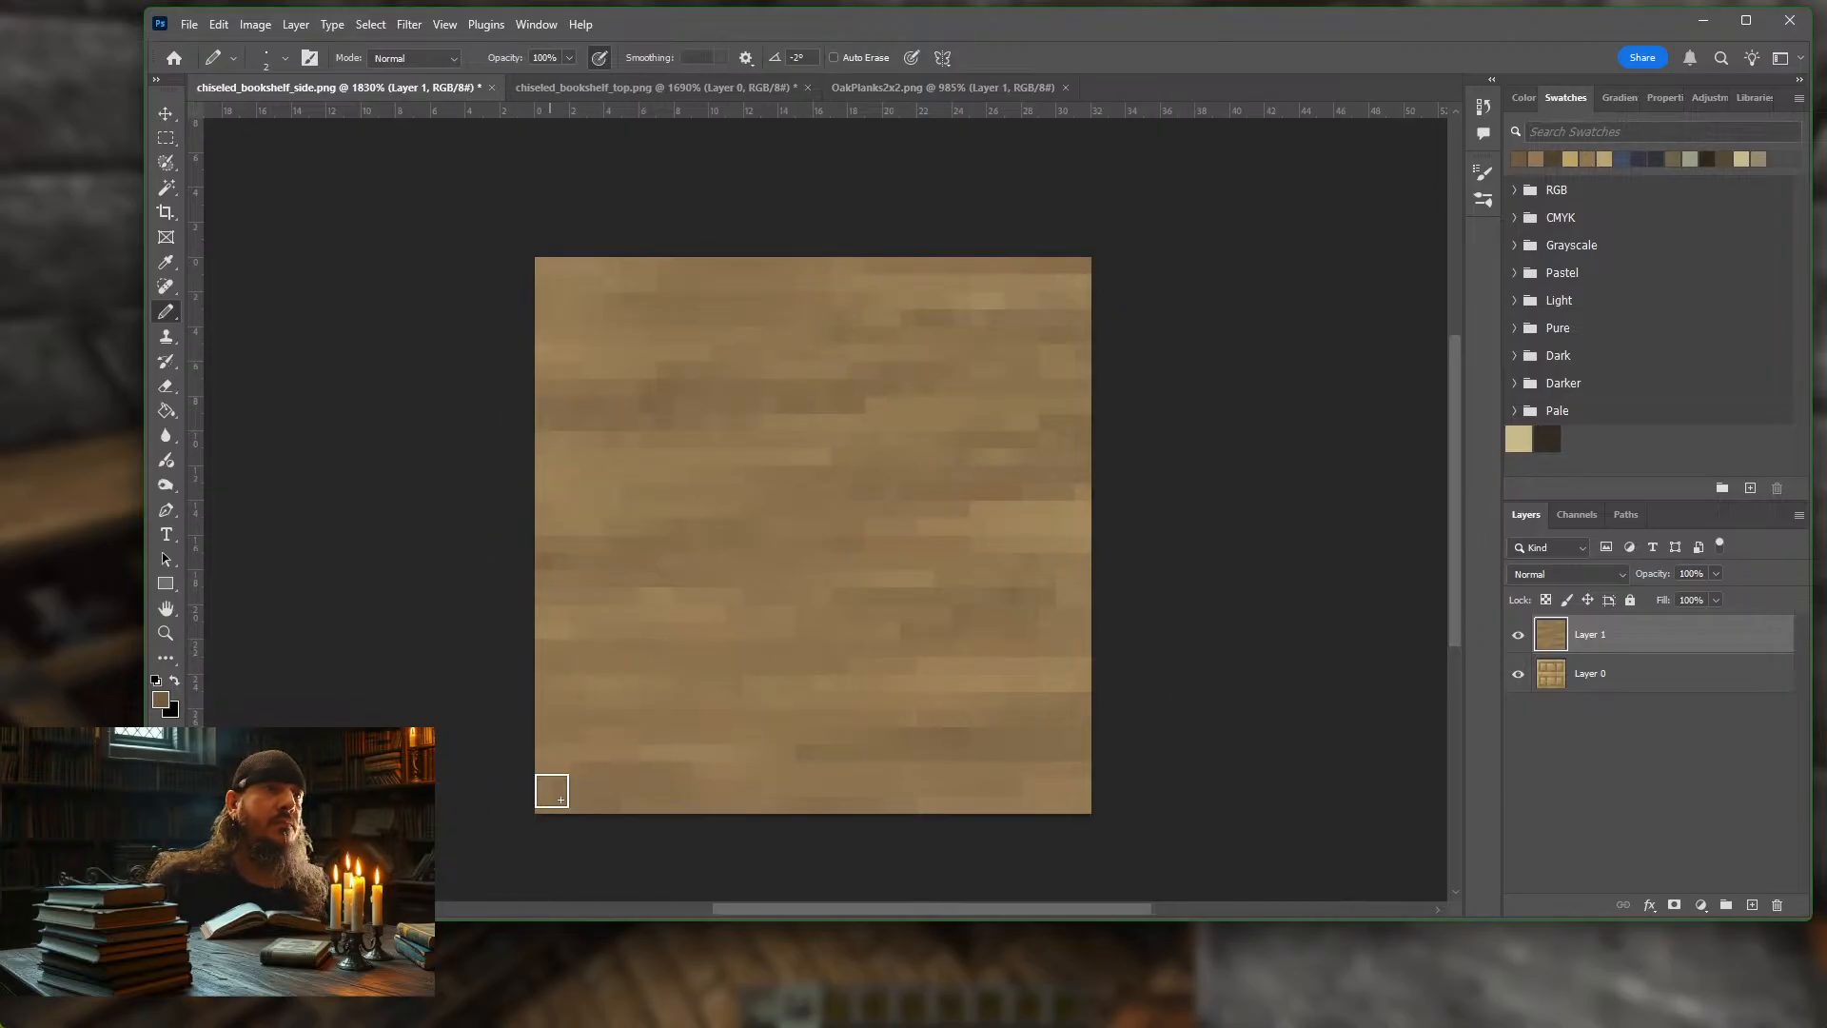
click(1555, 156)
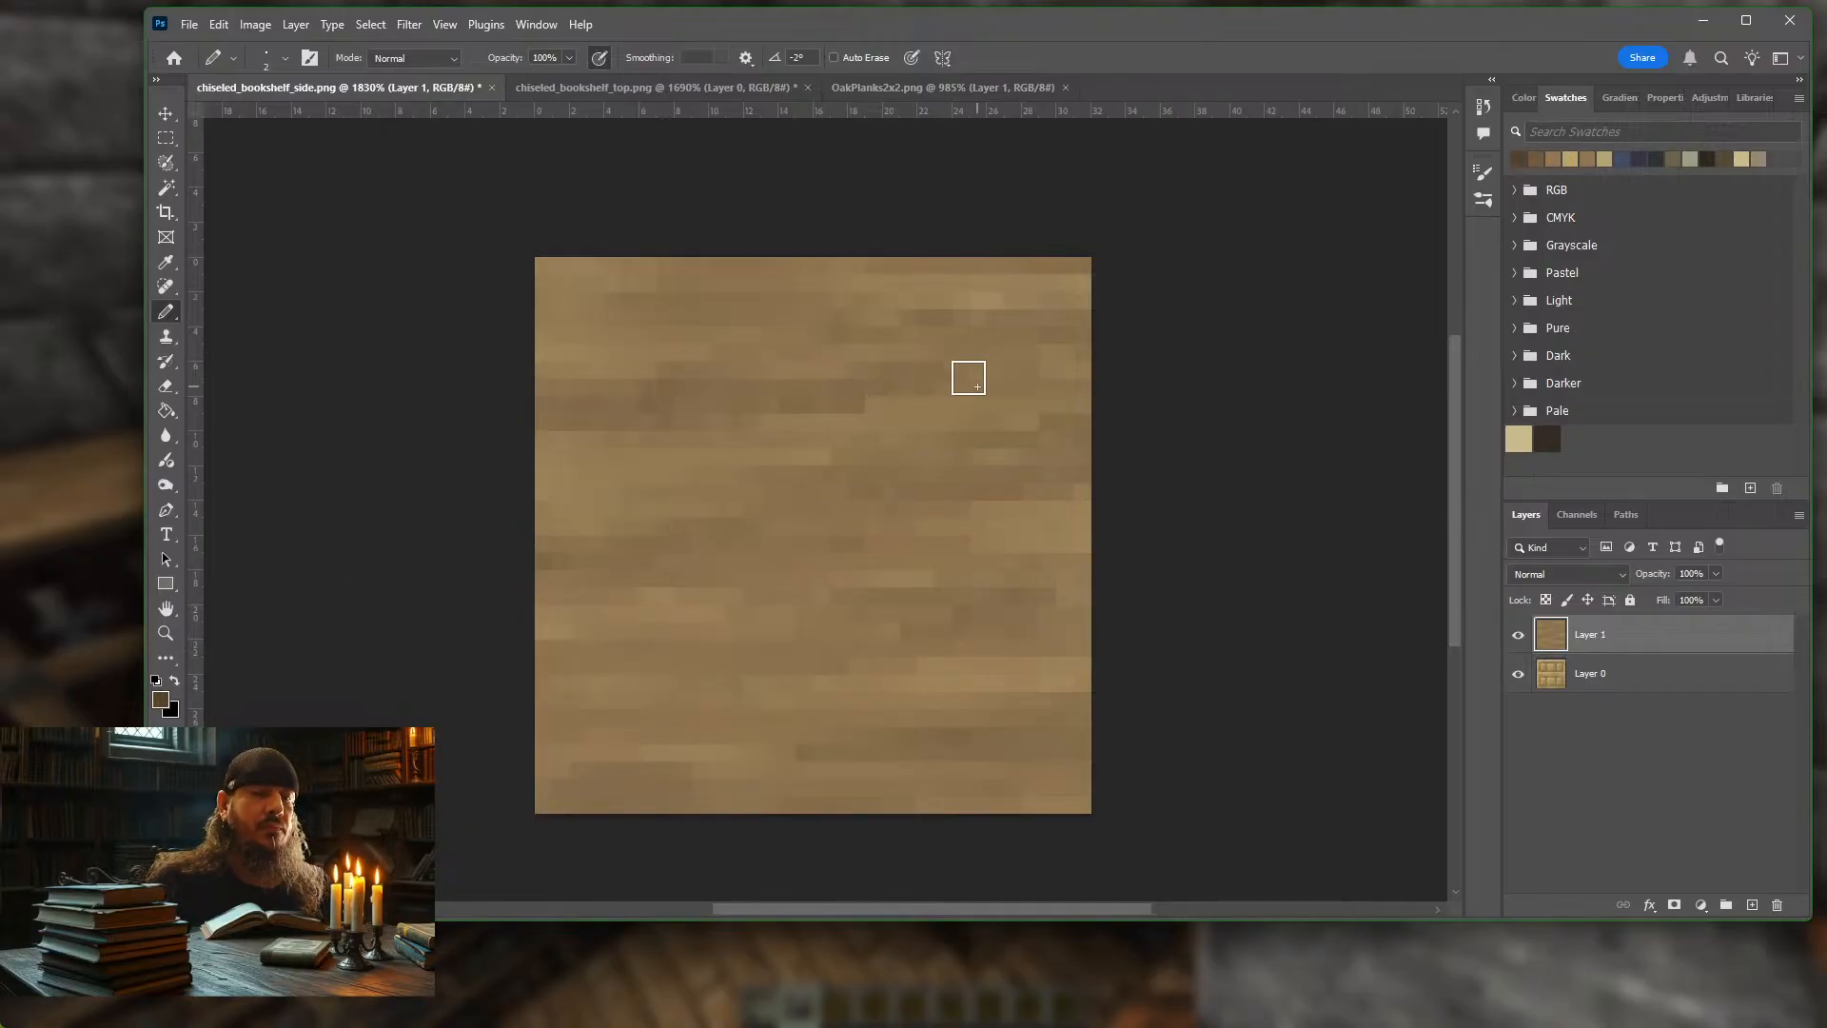
Shade the texture's right and bottom edges with dark brown lines using a 1 px pencil
key(bracketleft)
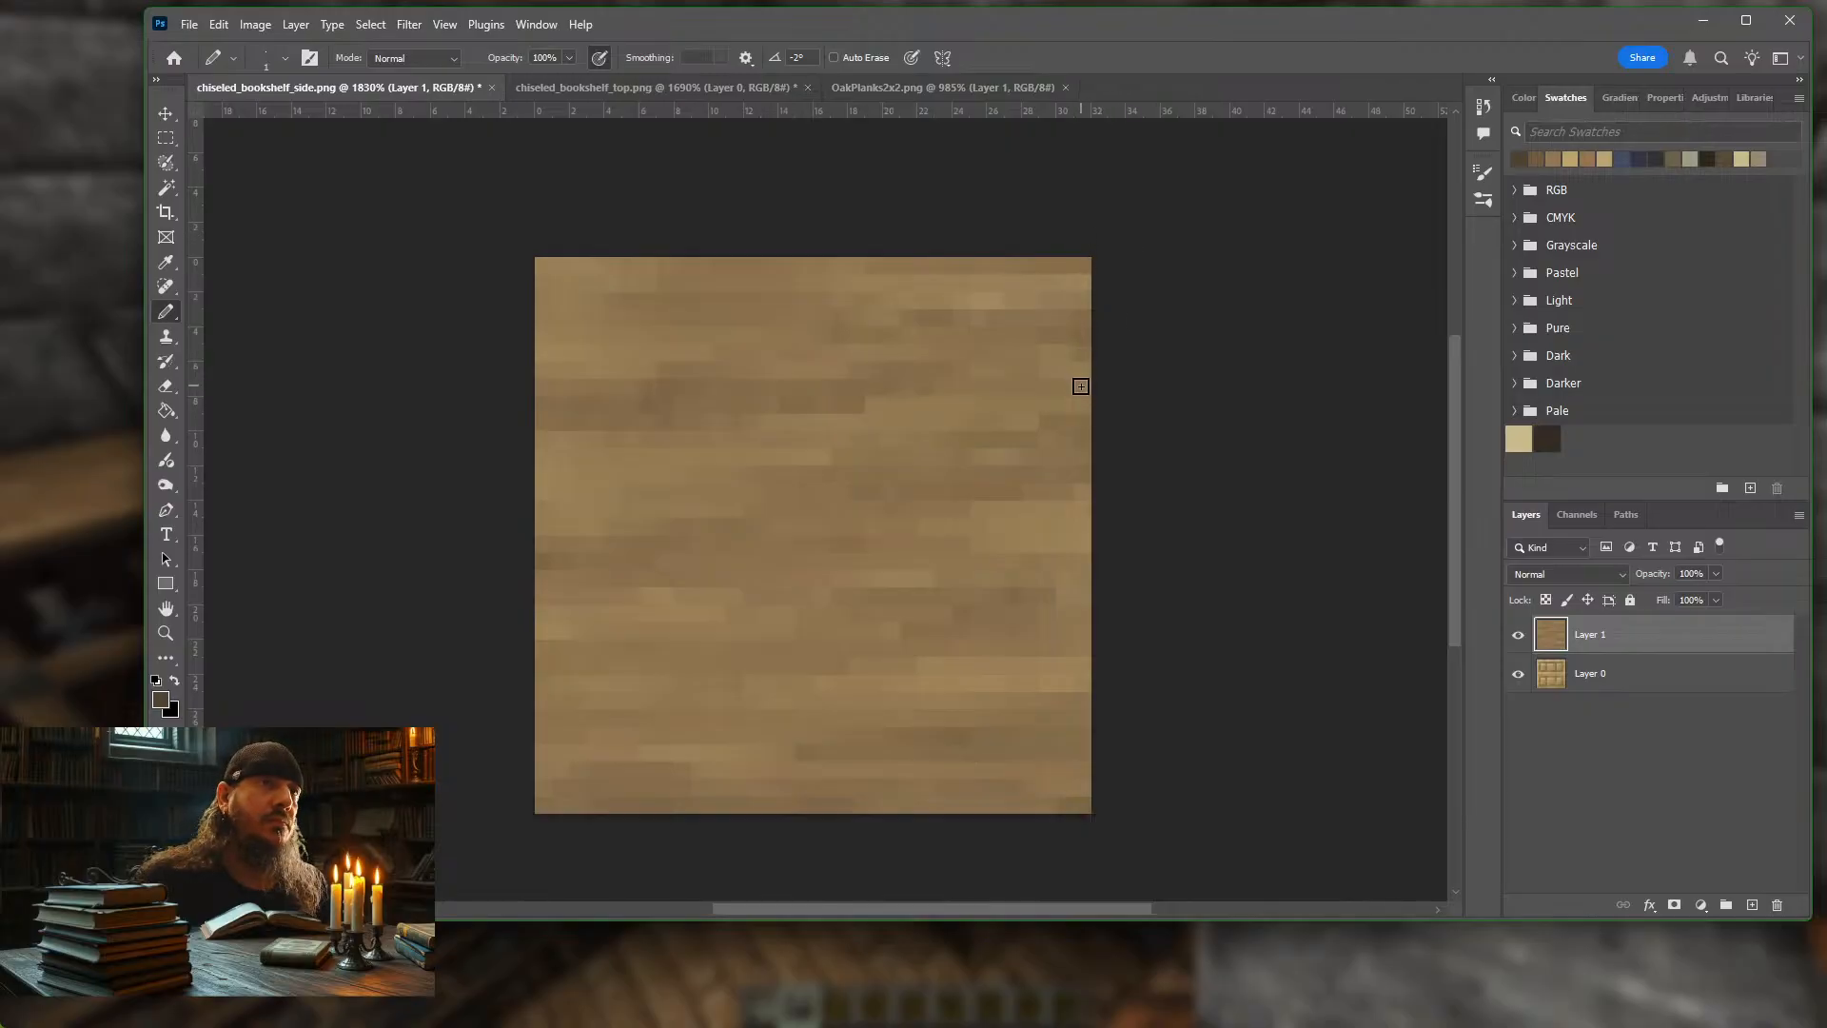
drag(1082, 278, 1084, 400)
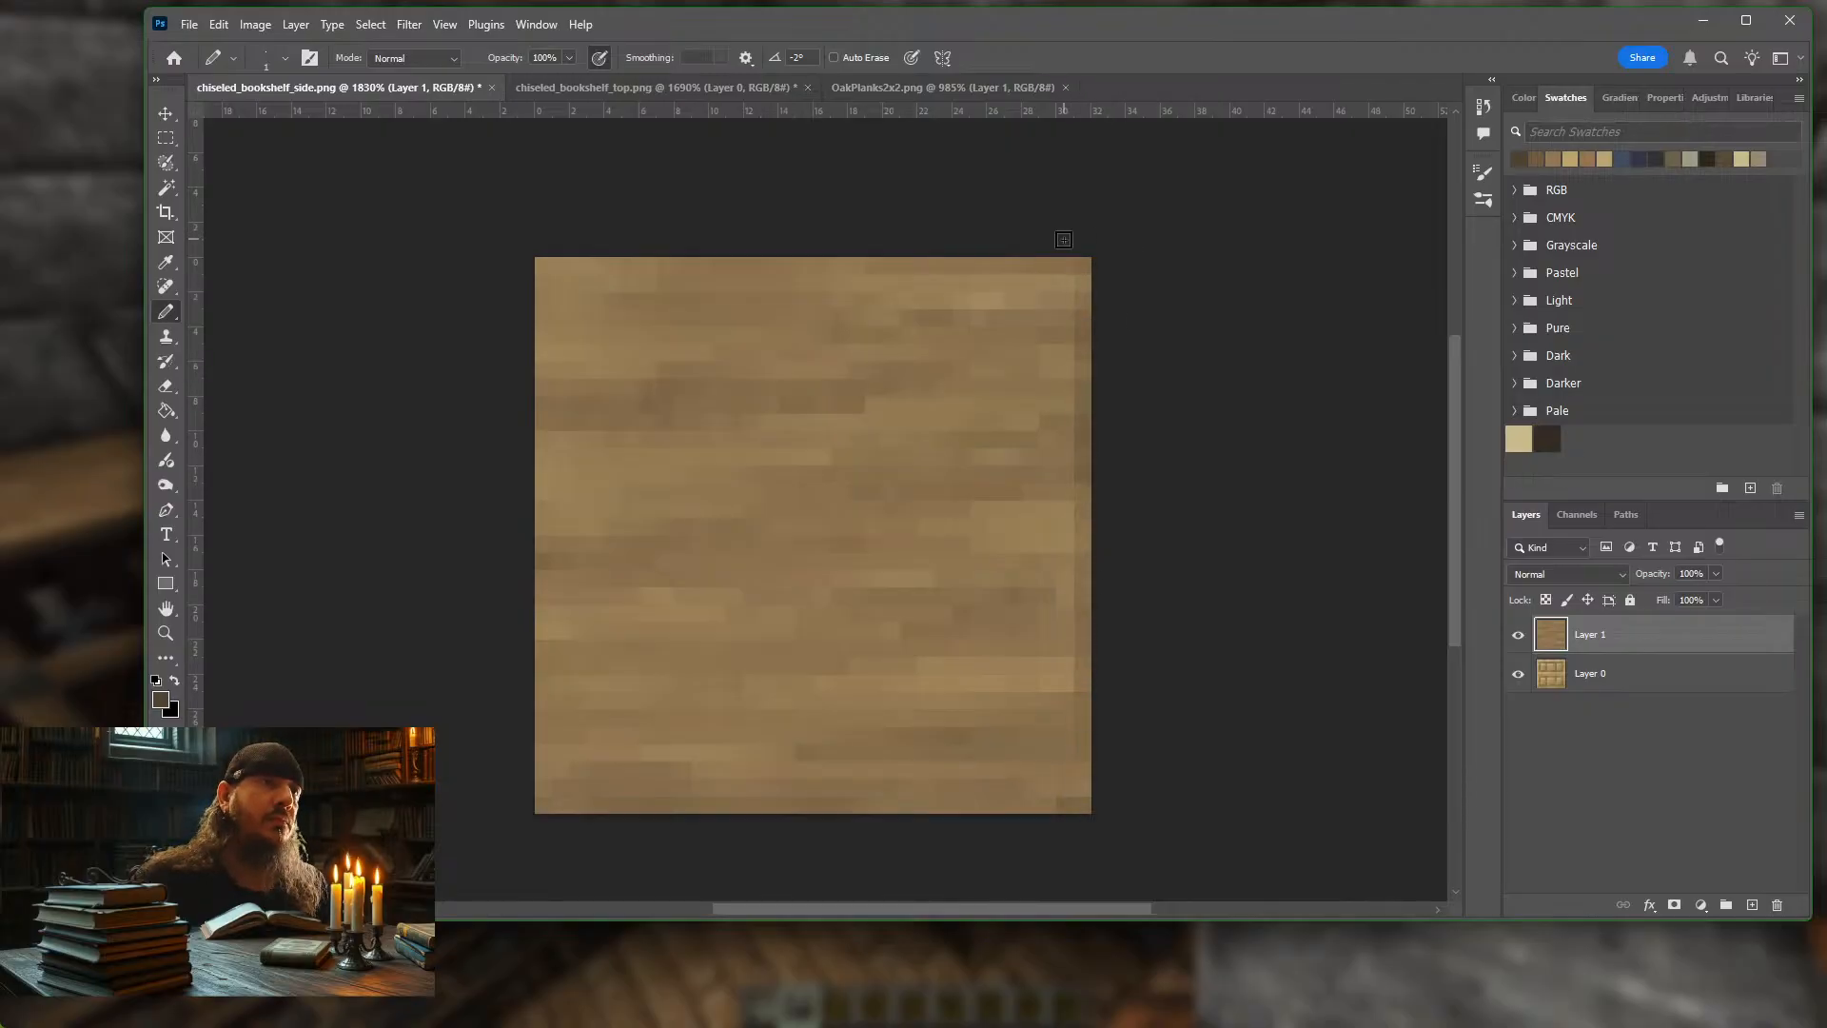
drag(1065, 803, 1056, 266)
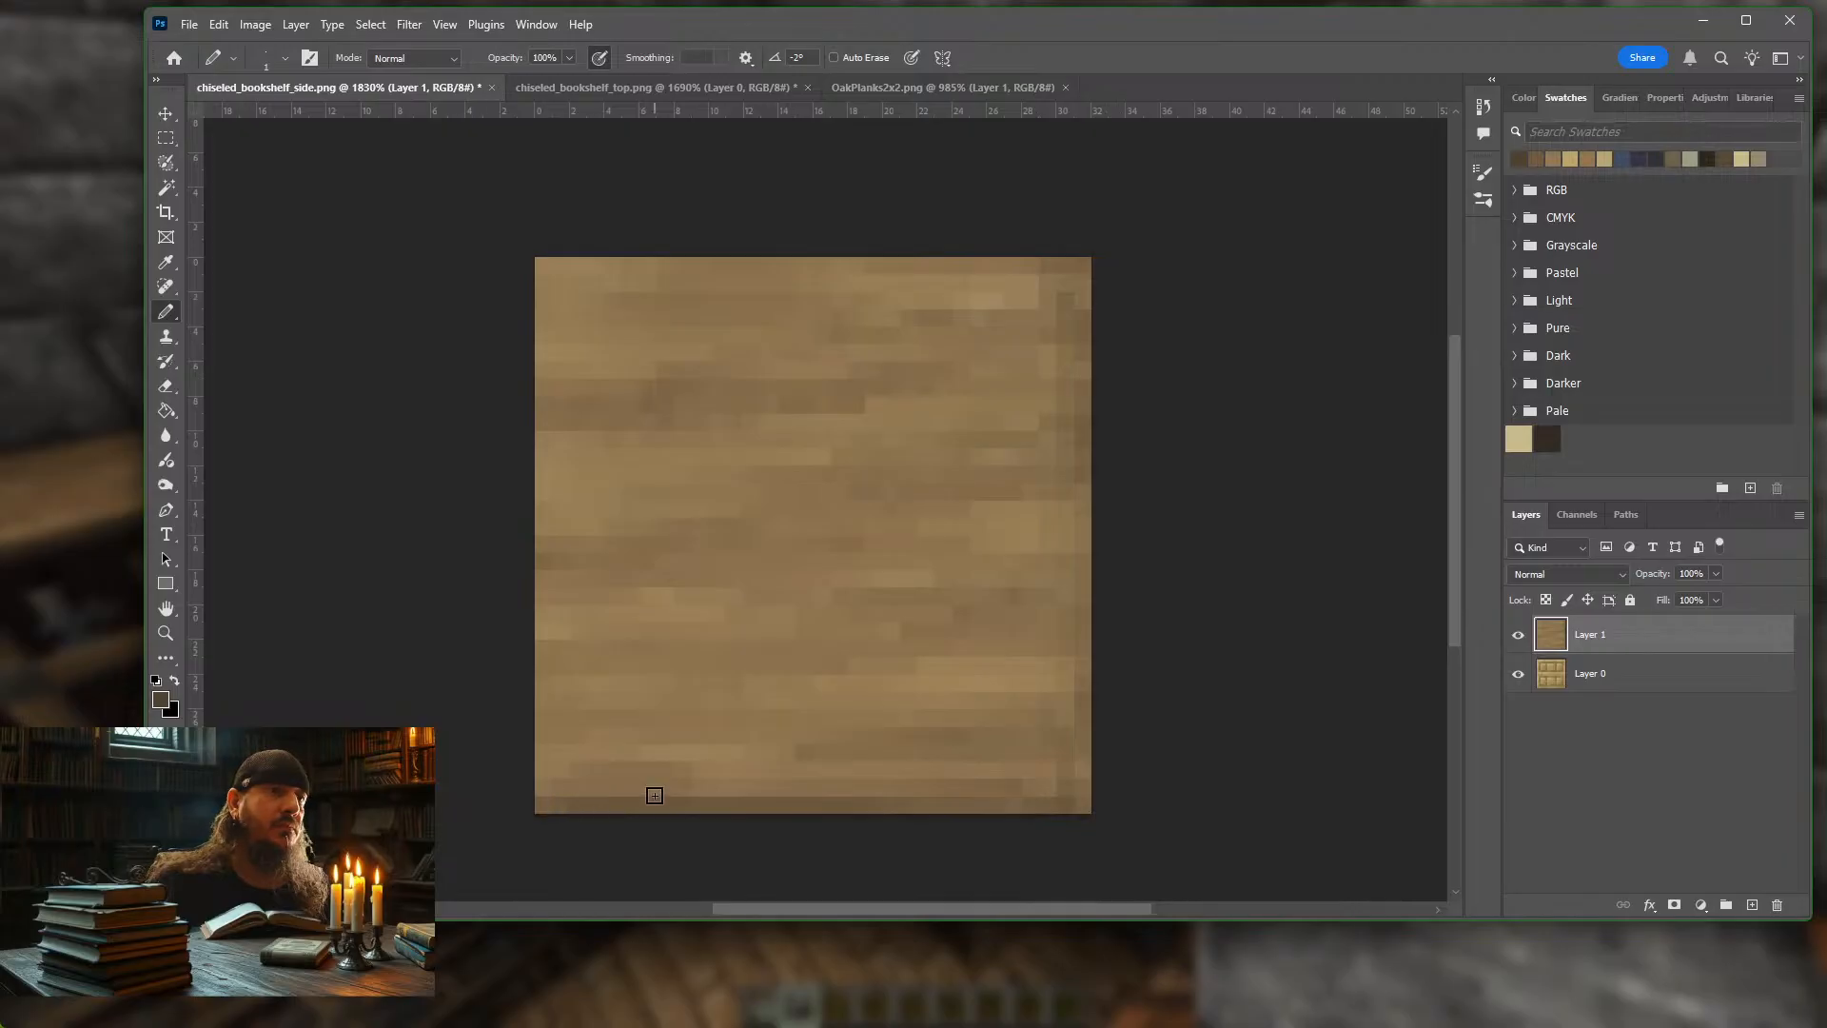
Highlight the texture's left and top edges with 1 px lines in the lightest cream swatch
click(1581, 158)
click(1595, 158)
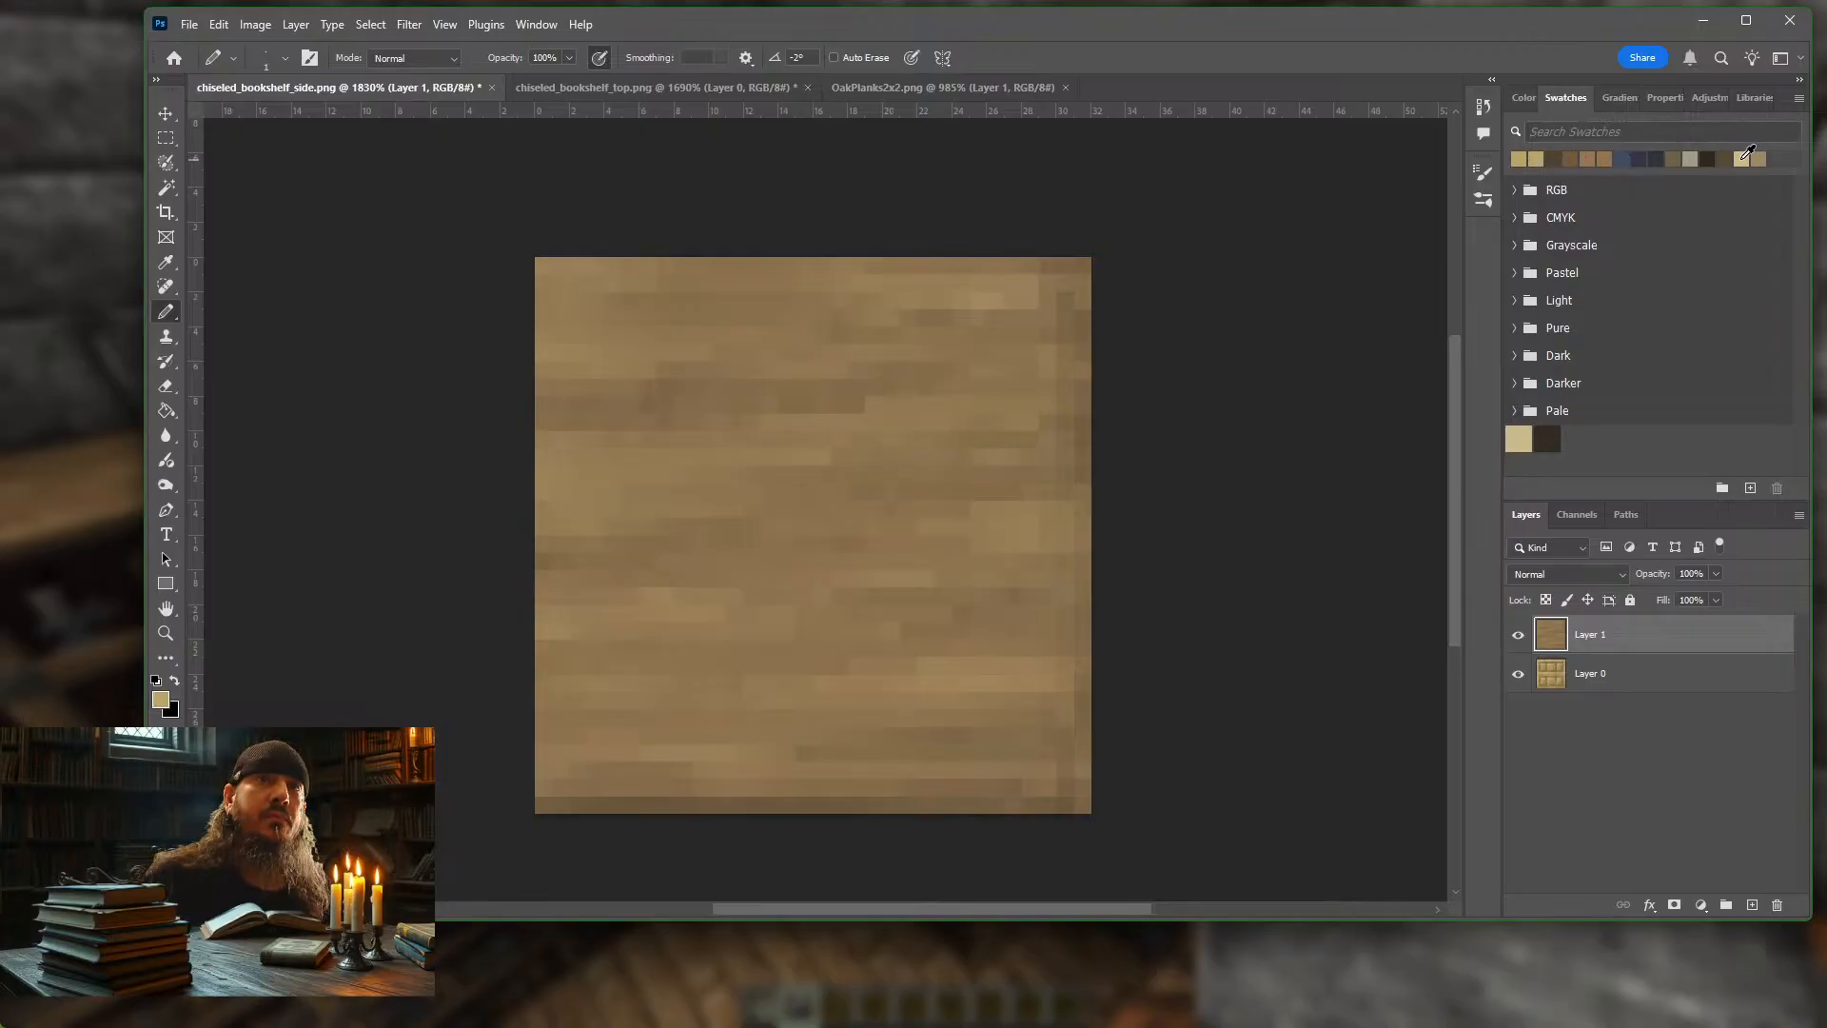
click(1745, 157)
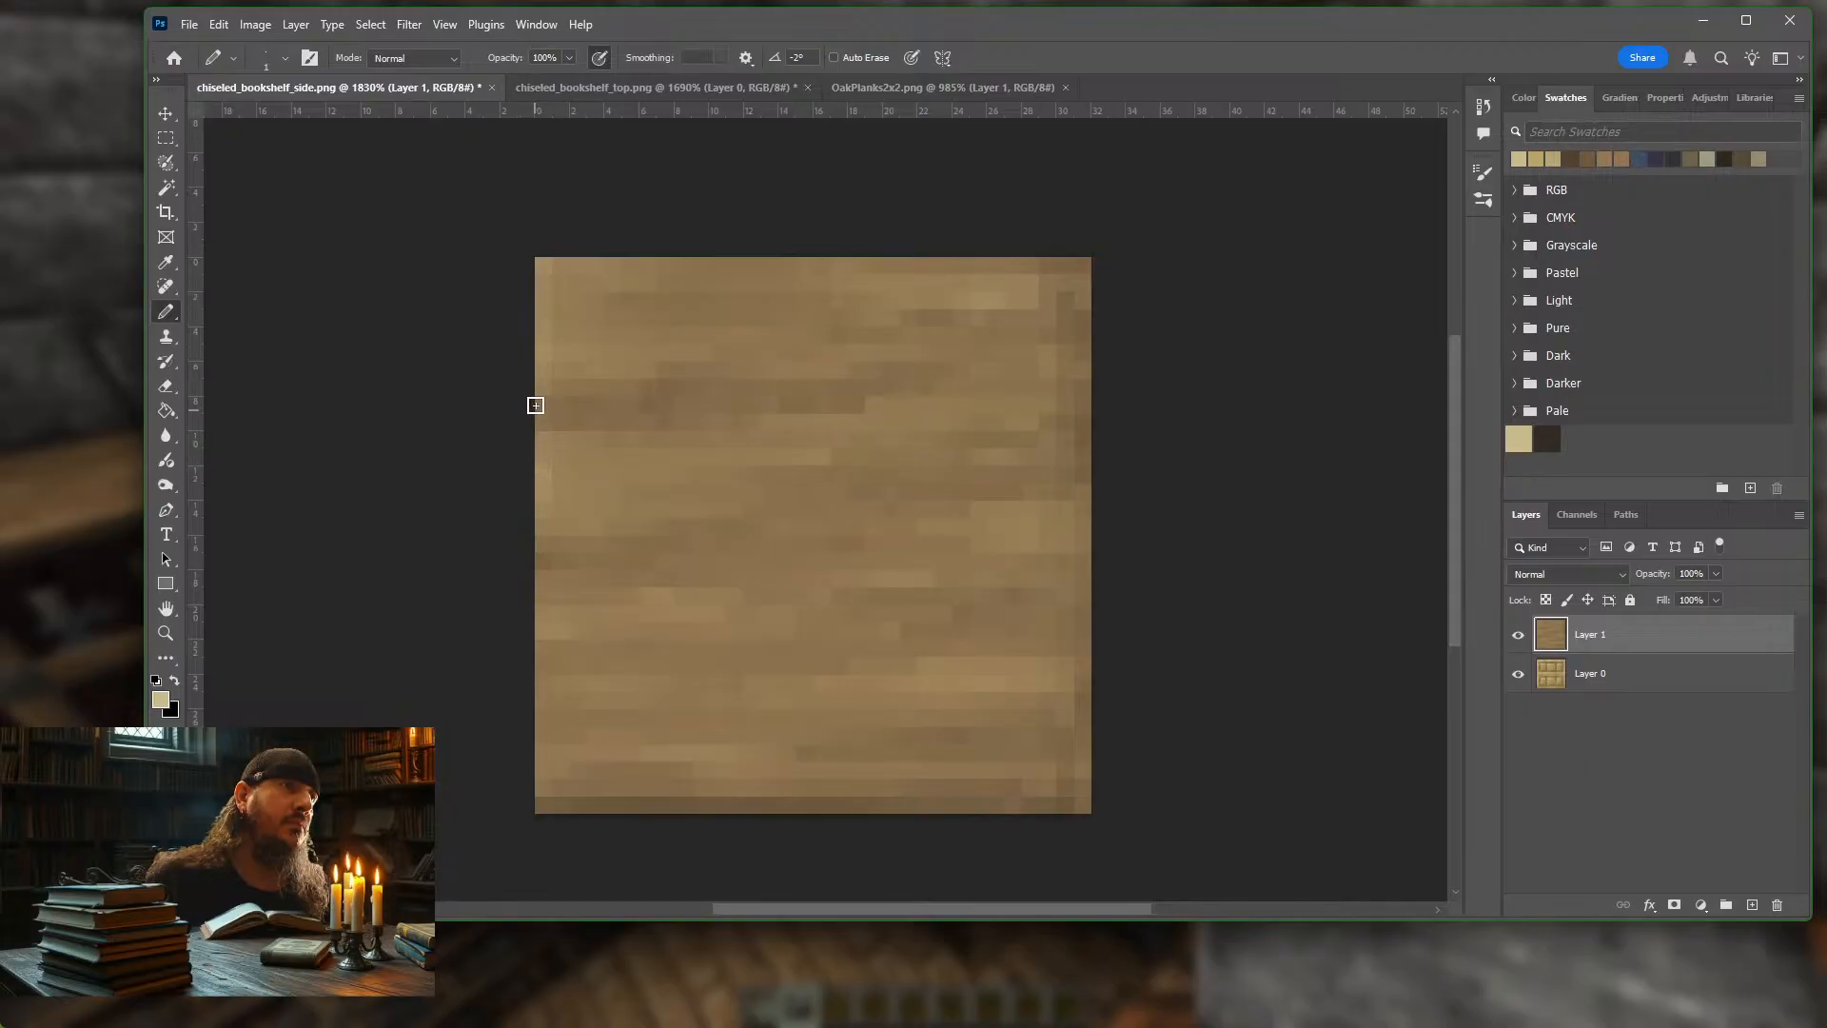
drag(534, 545, 532, 762)
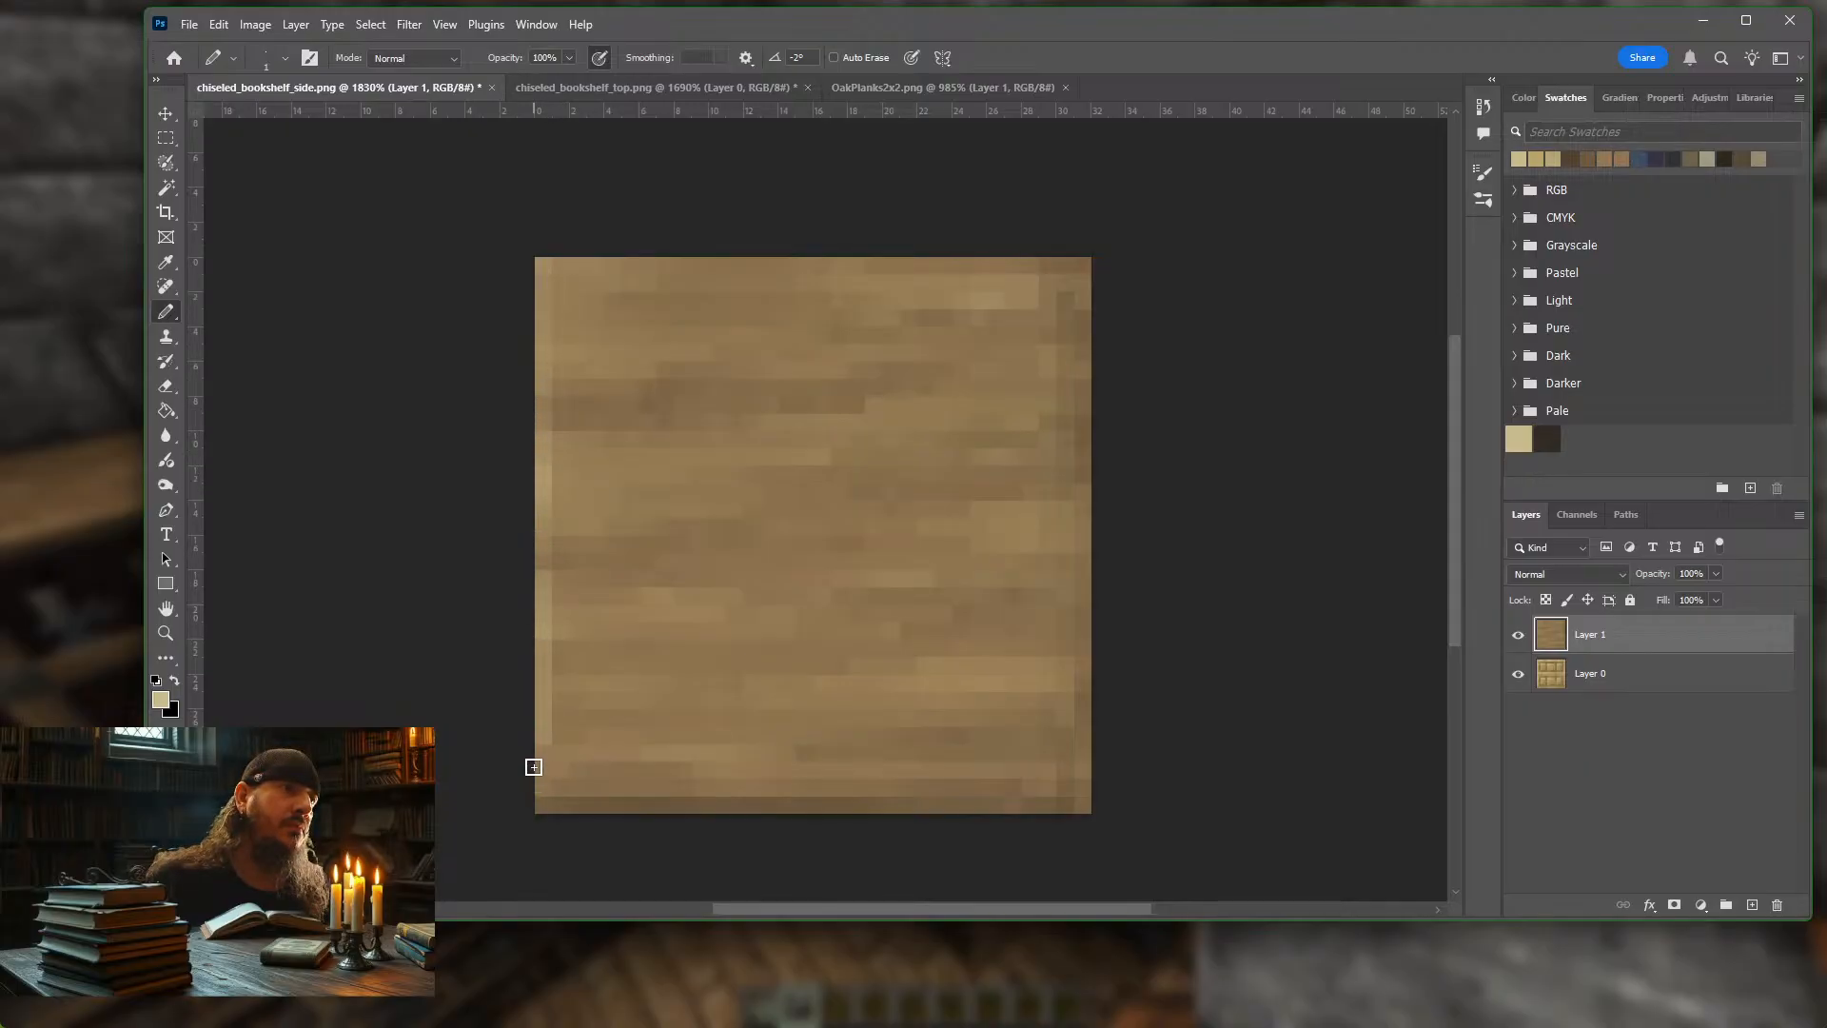
drag(541, 602, 540, 505)
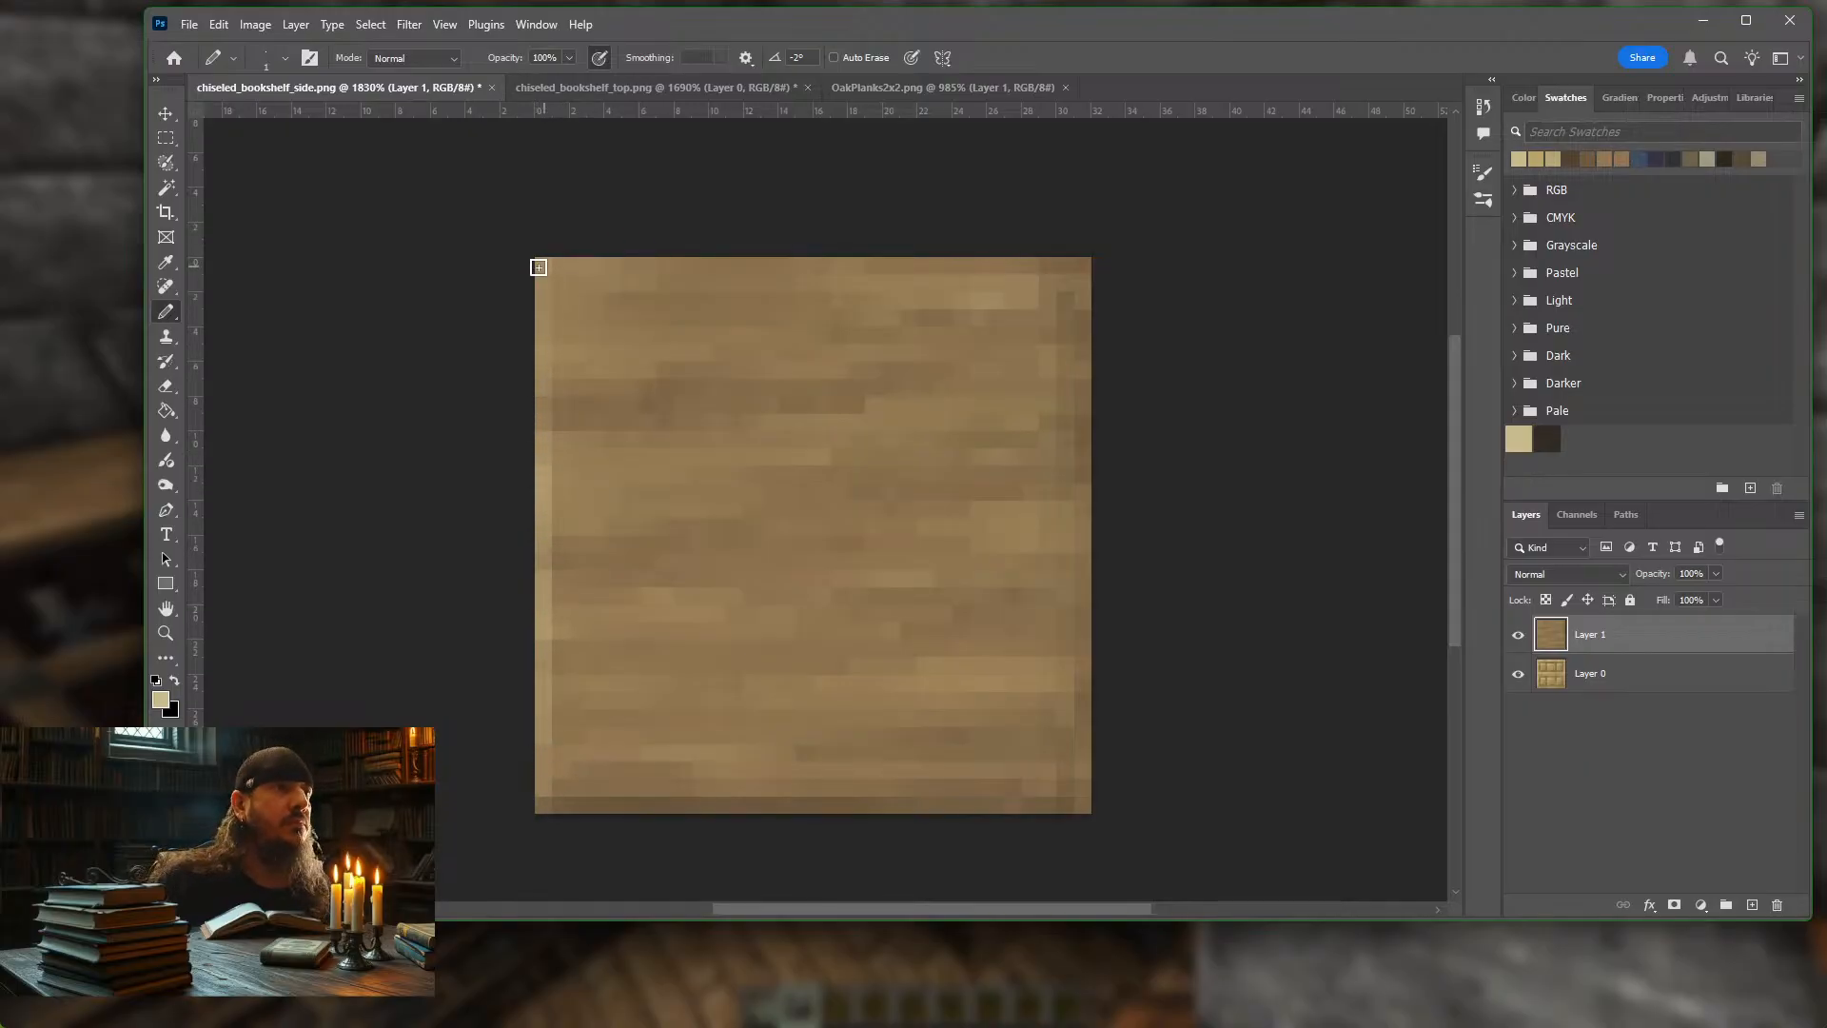
drag(539, 268, 1143, 261)
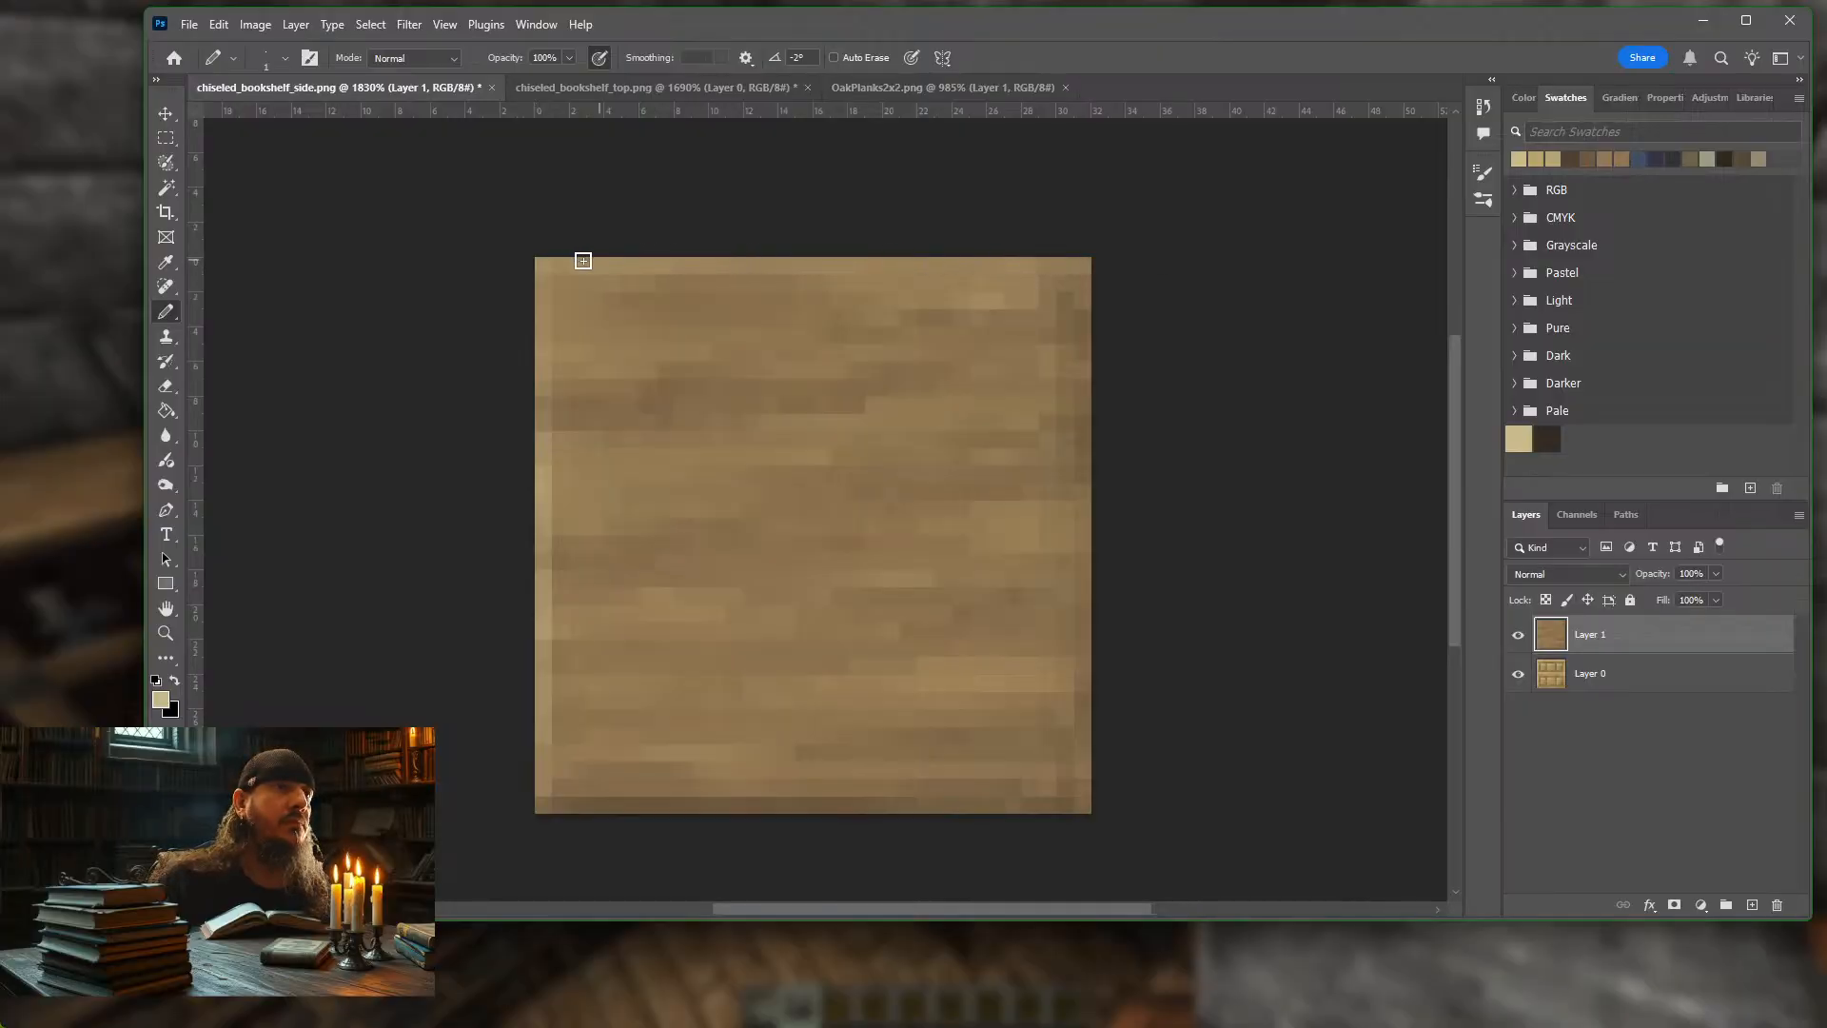
drag(583, 261, 1175, 269)
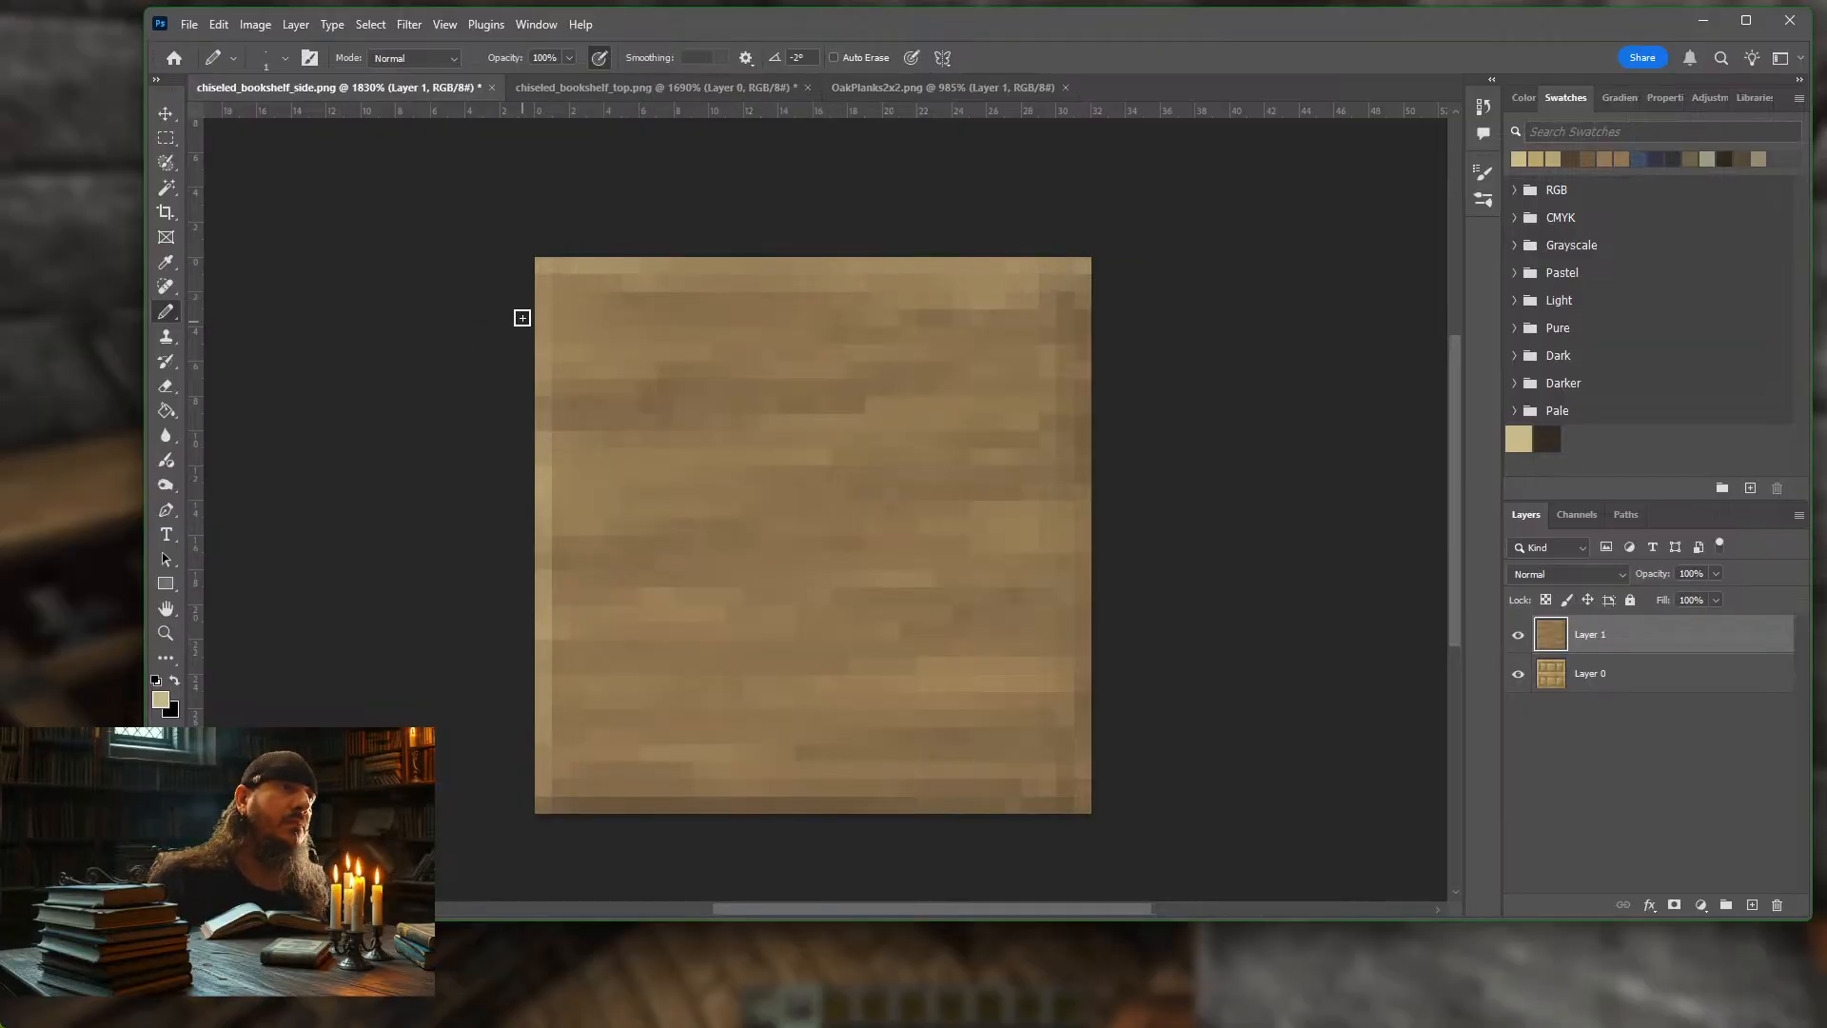
Add a second light line inside the left edge, touch up the top-left corner and right edge, and undo the last highlight streak
mouse_move(558, 279)
mouse_down()
mouse_move(565, 802)
mouse_move(551, 270)
mouse_move(598, 276)
mouse_move(574, 289)
mouse_move(602, 276)
mouse_move(540, 270)
mouse_move(568, 748)
mouse_up()
click(597, 276)
click(565, 296)
drag(1093, 280, 1086, 783)
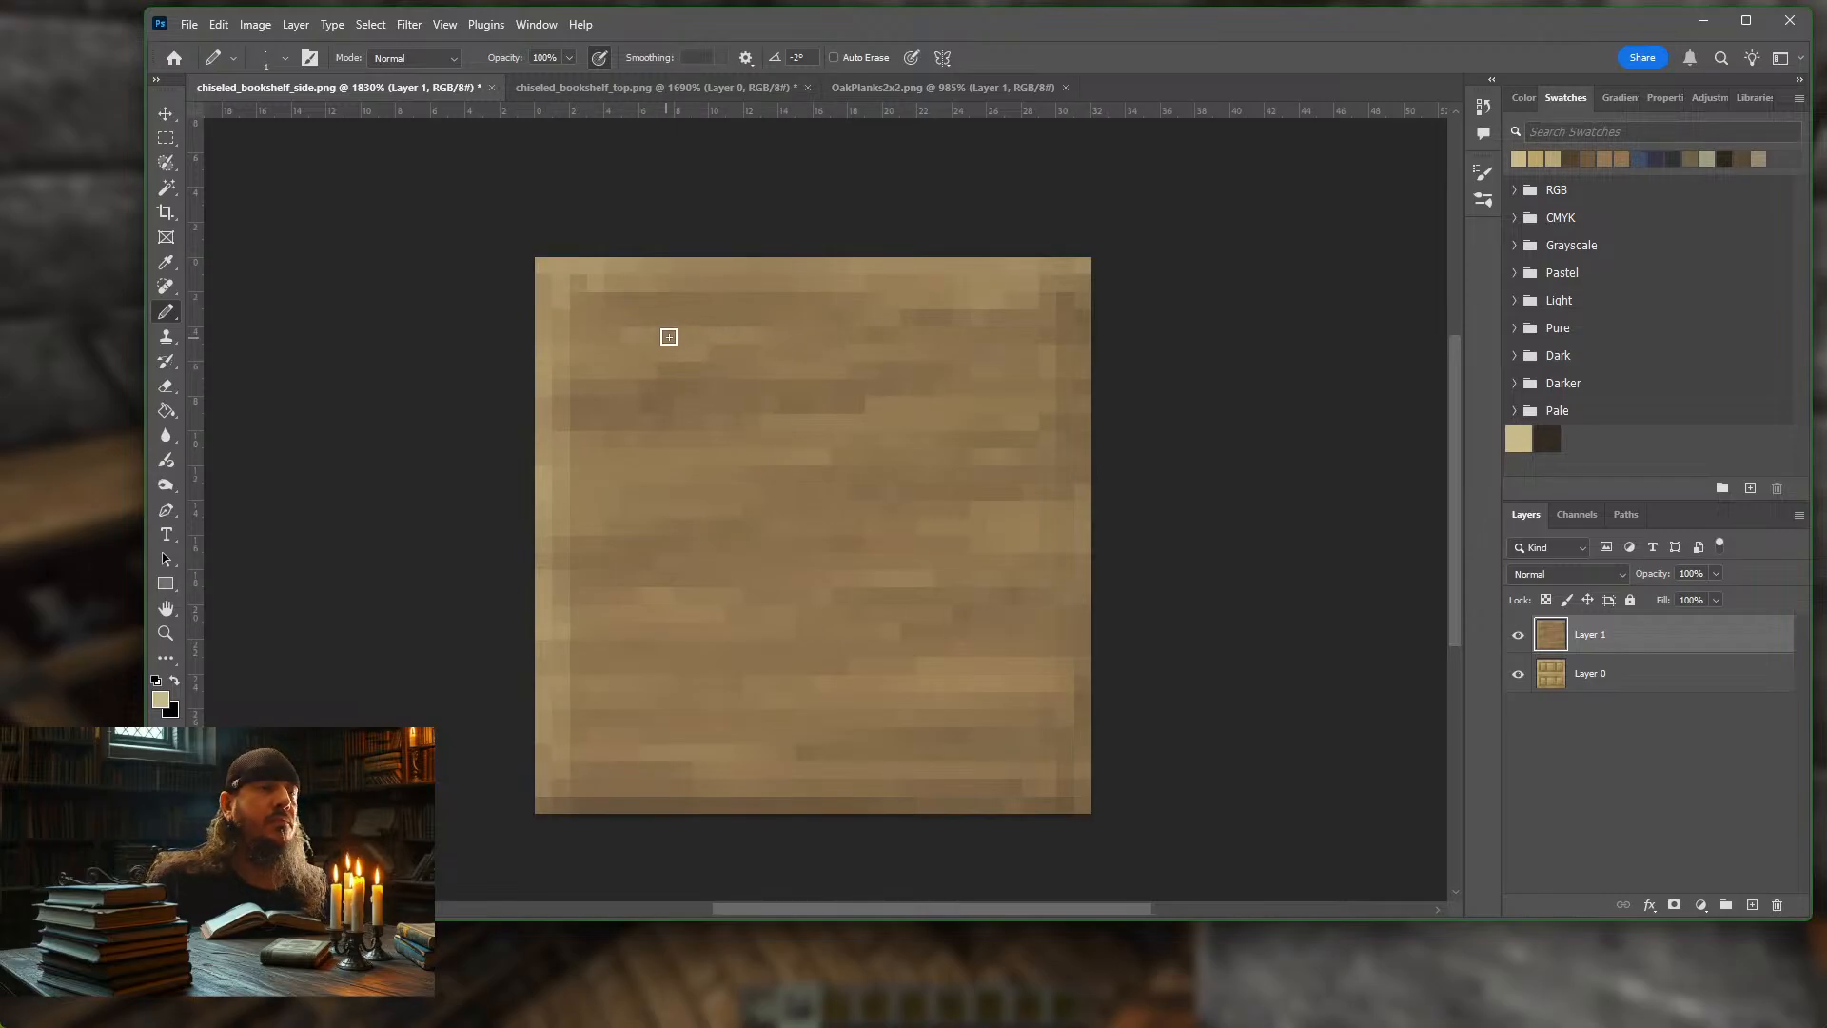
drag(902, 335, 955, 335)
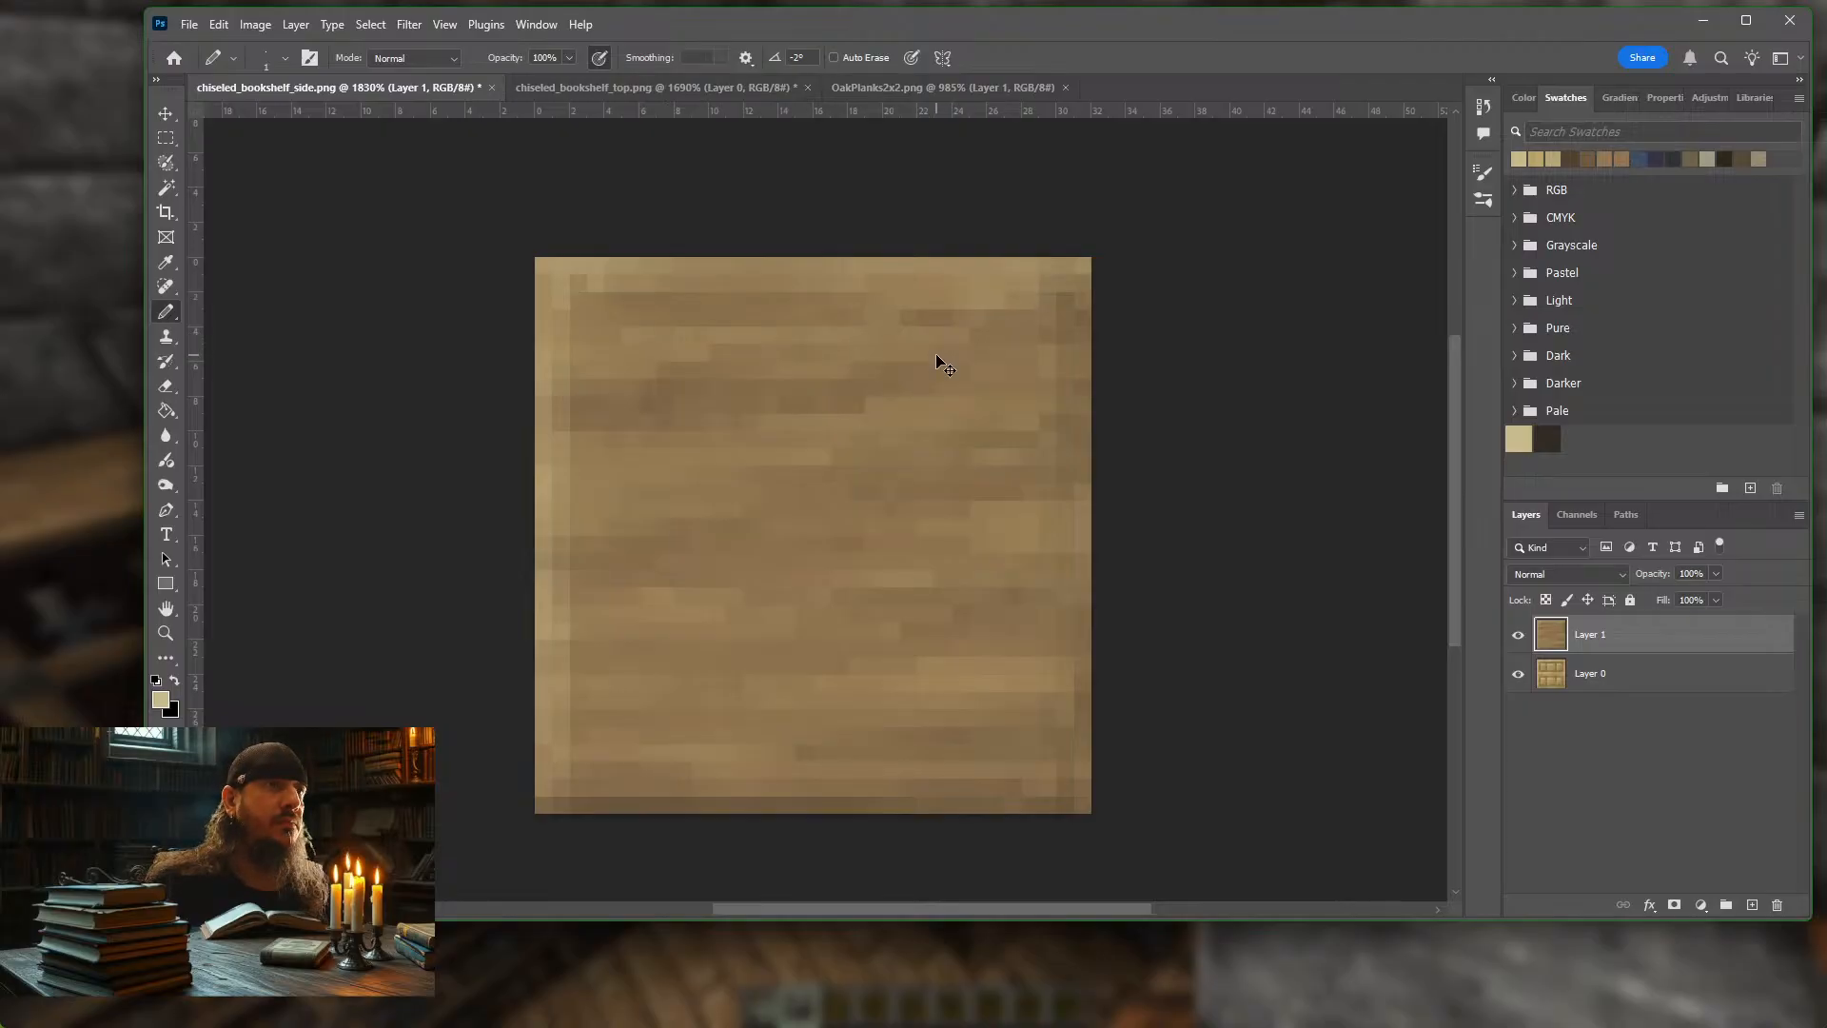
key(ctrl+z)
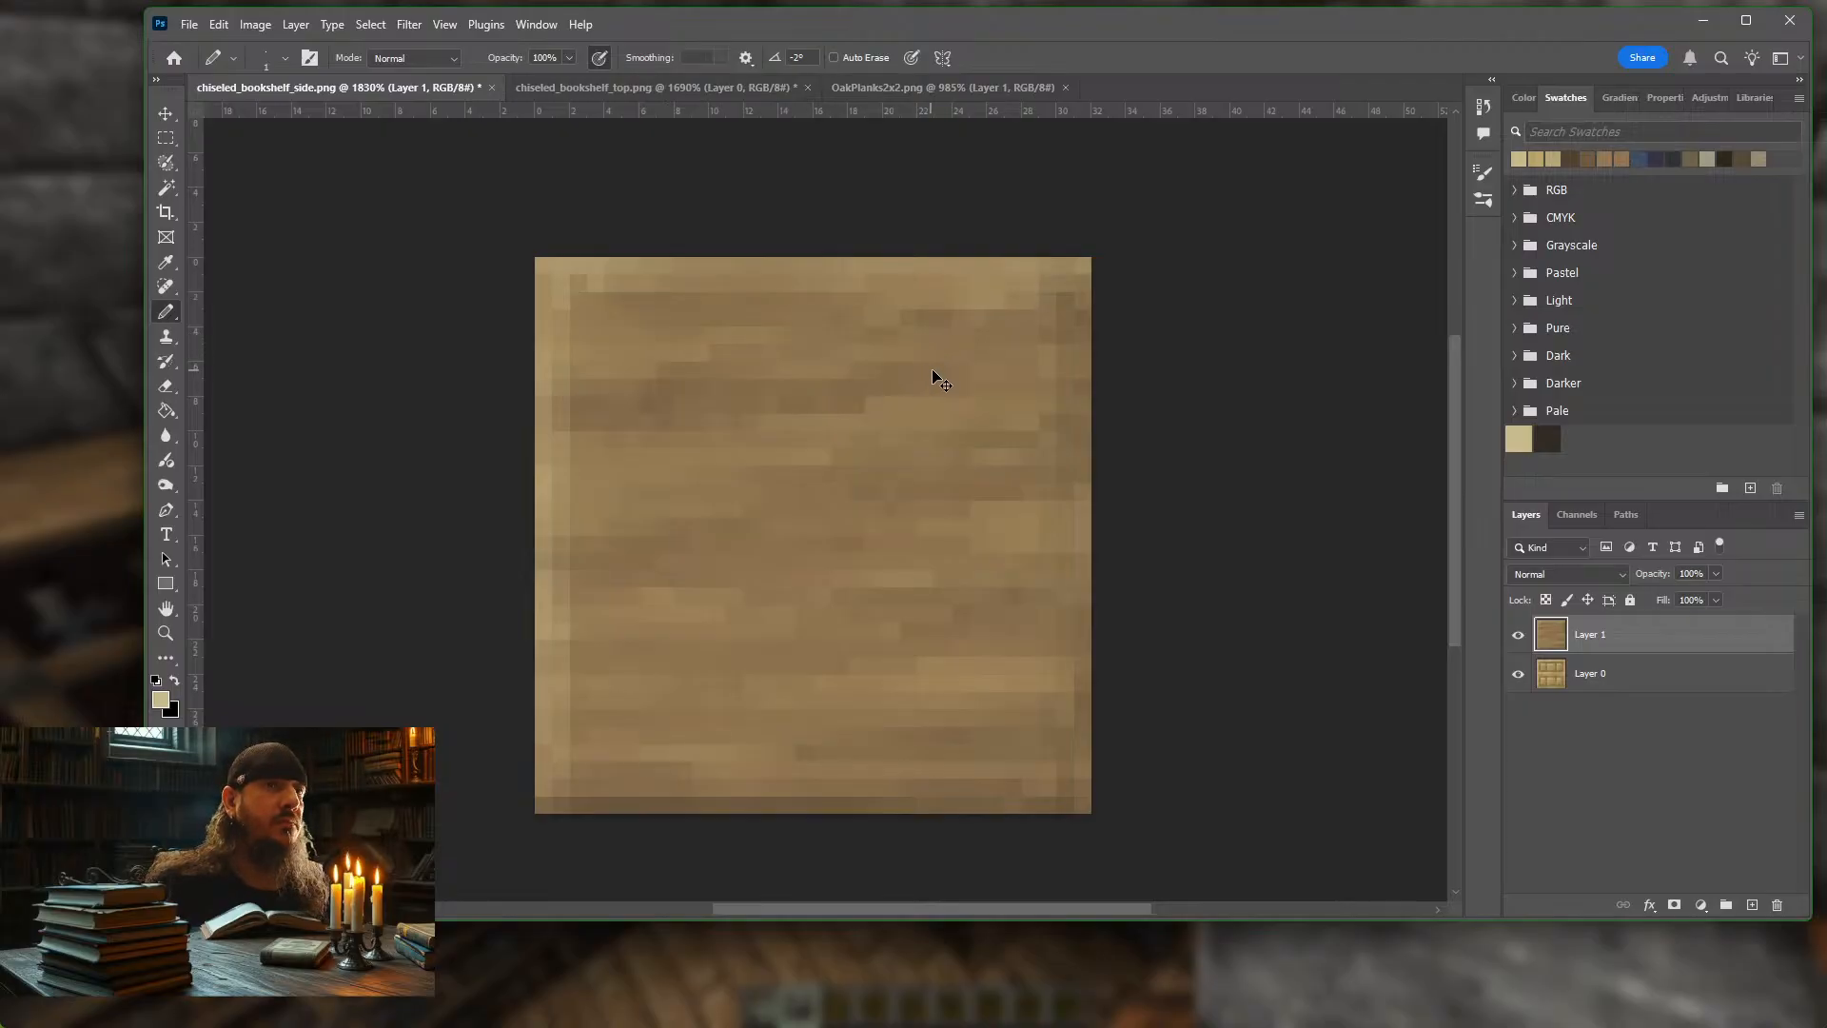
Compare the painted wood grain on Layer 1 with the original bookshelf texture on Layer 0 by toggling layer visibility
key(z)
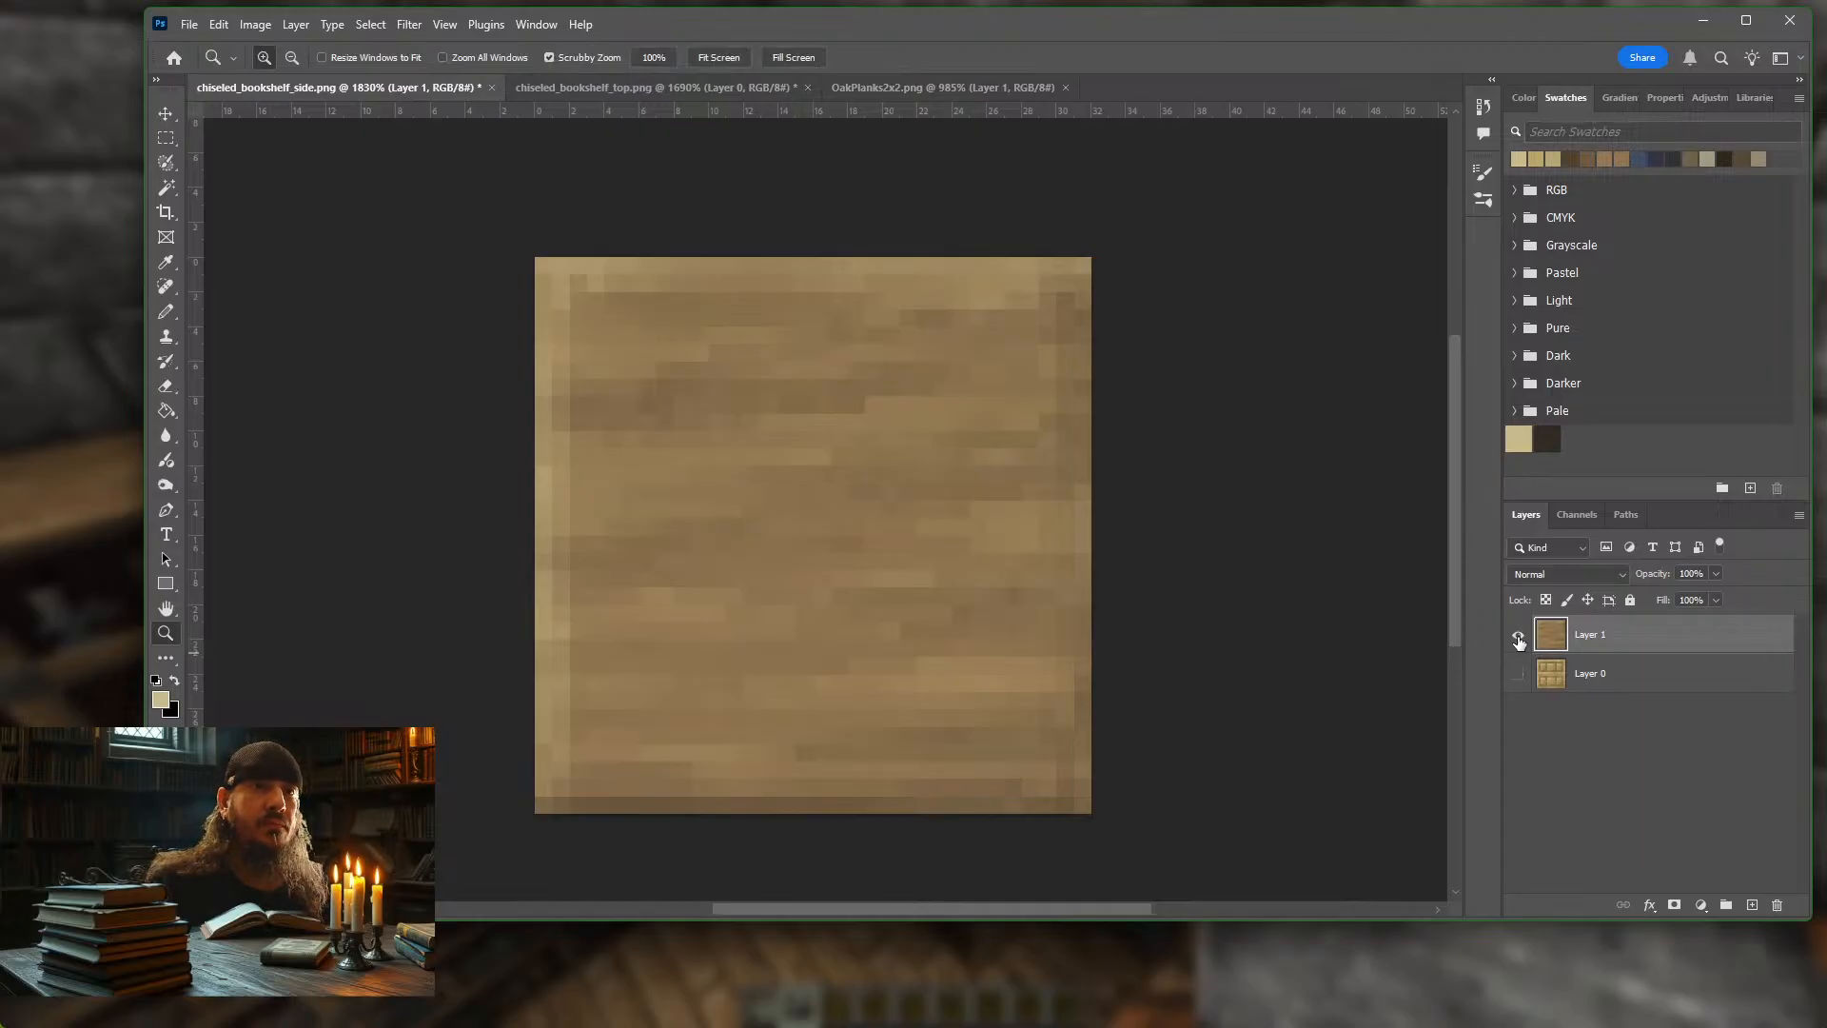
click(1519, 638)
click(1519, 675)
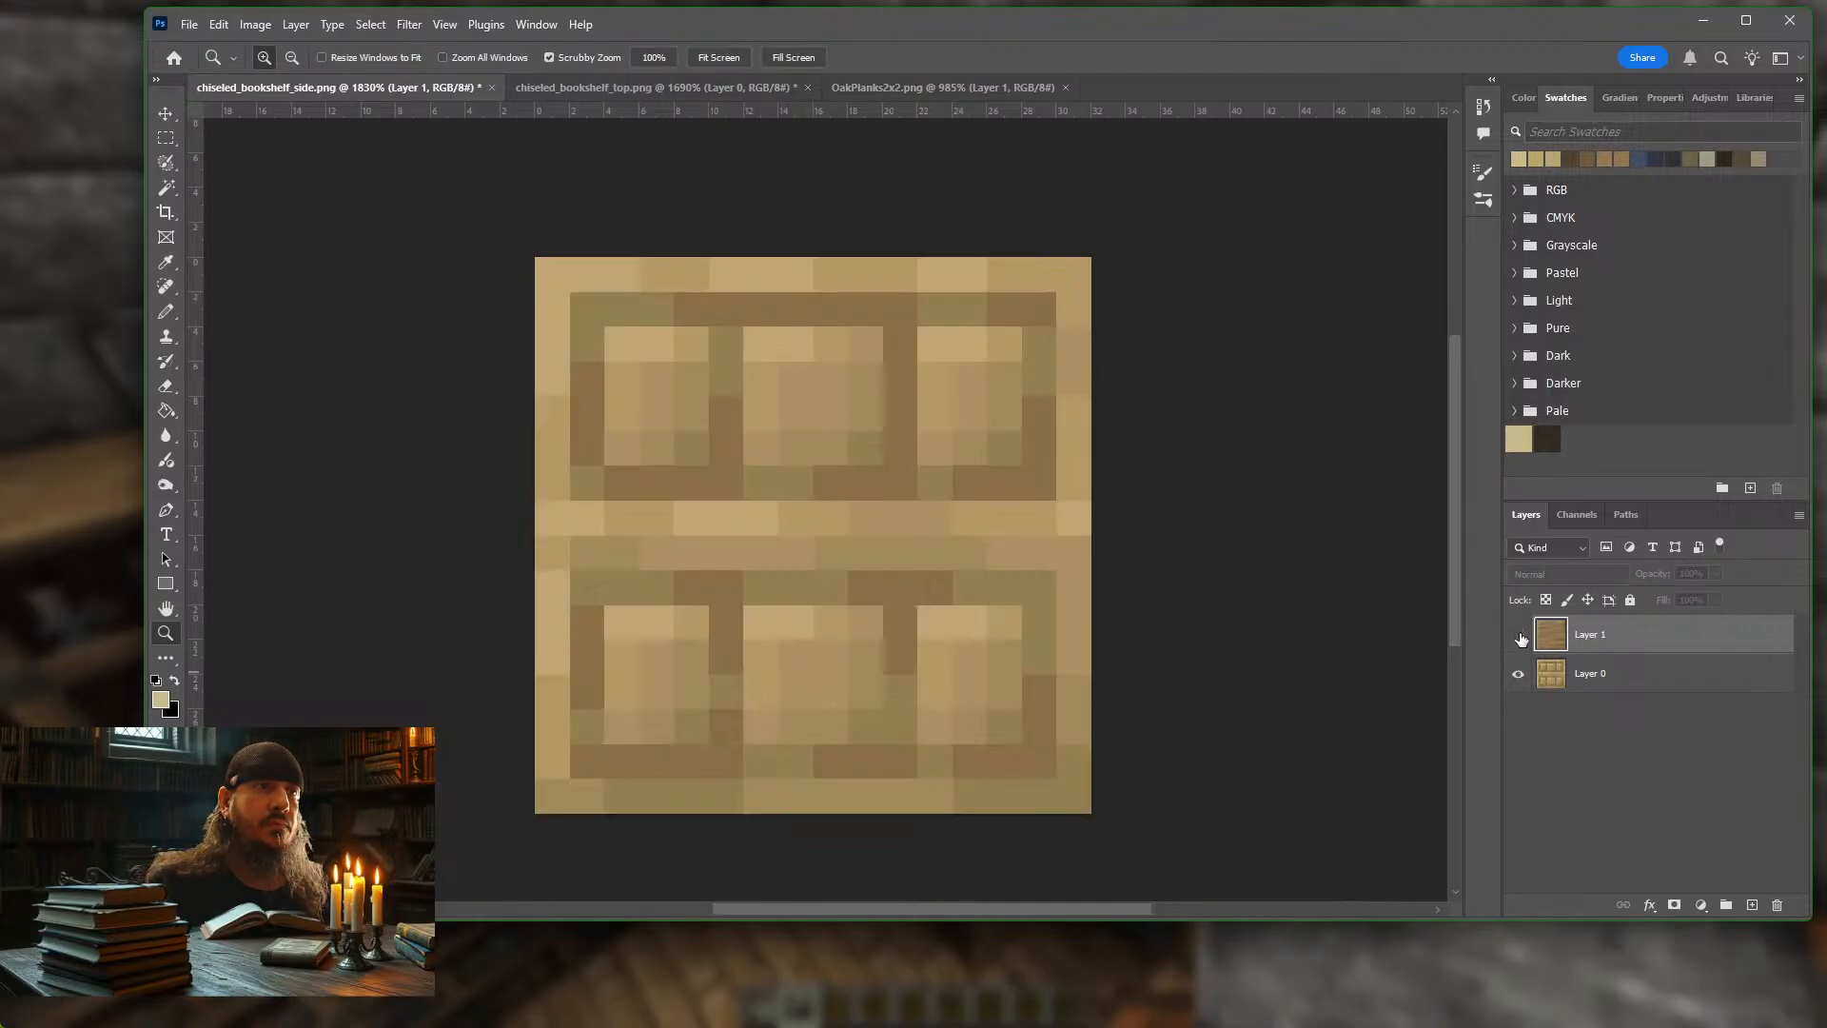
click(1520, 638)
click(1519, 637)
click(1519, 639)
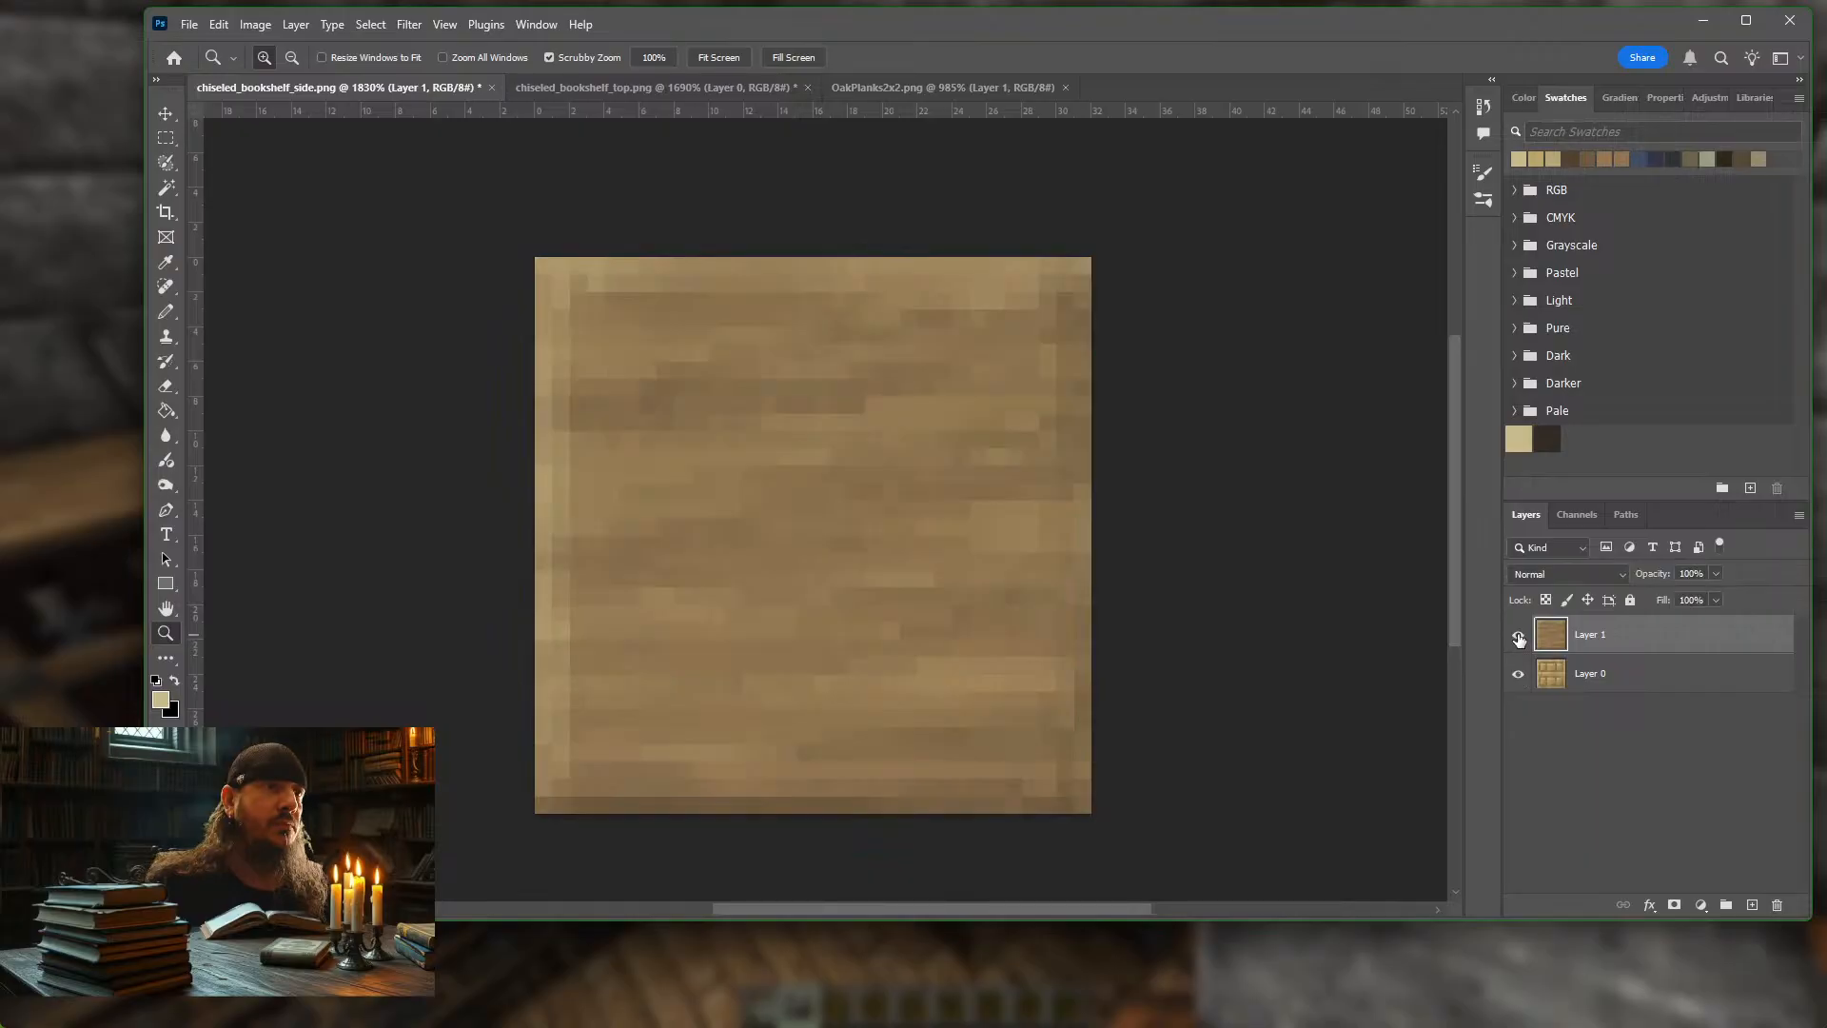
Hide and reshow Layer 1 to check the original panel layout beneath the wood grain, and inspect the grain up close
click(1519, 638)
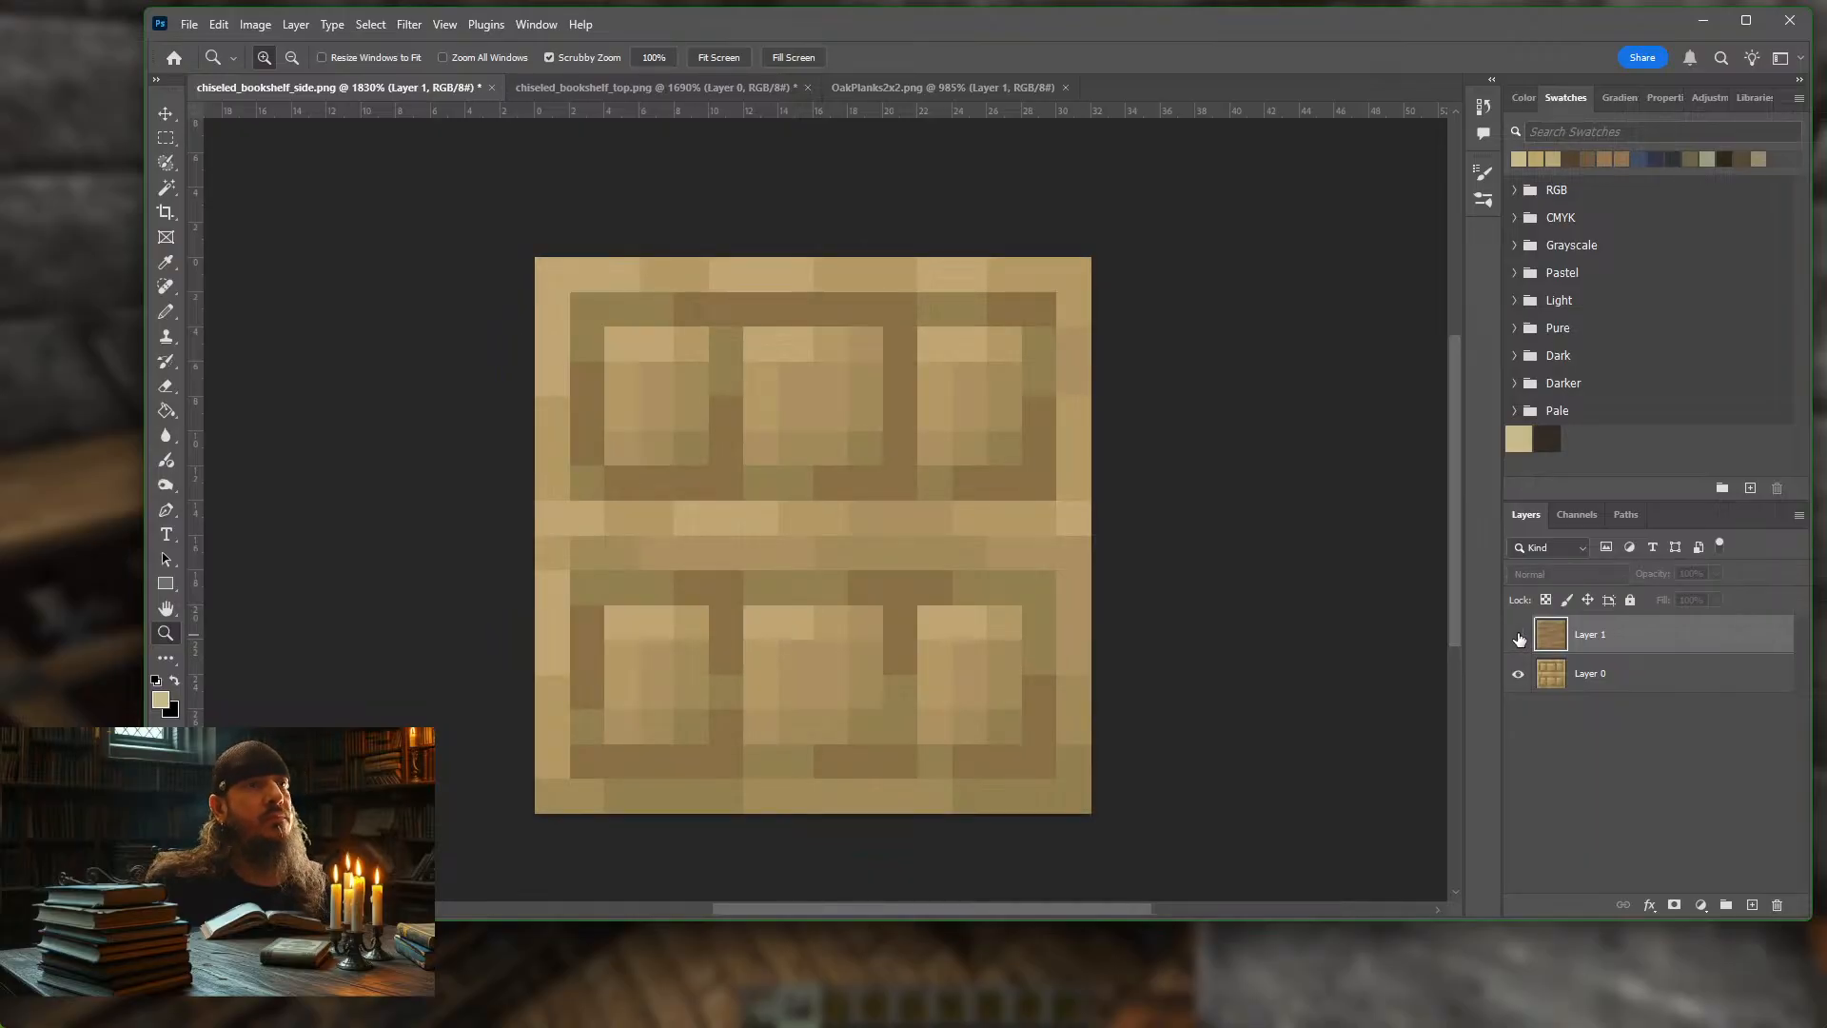
click(1518, 638)
click(637, 491)
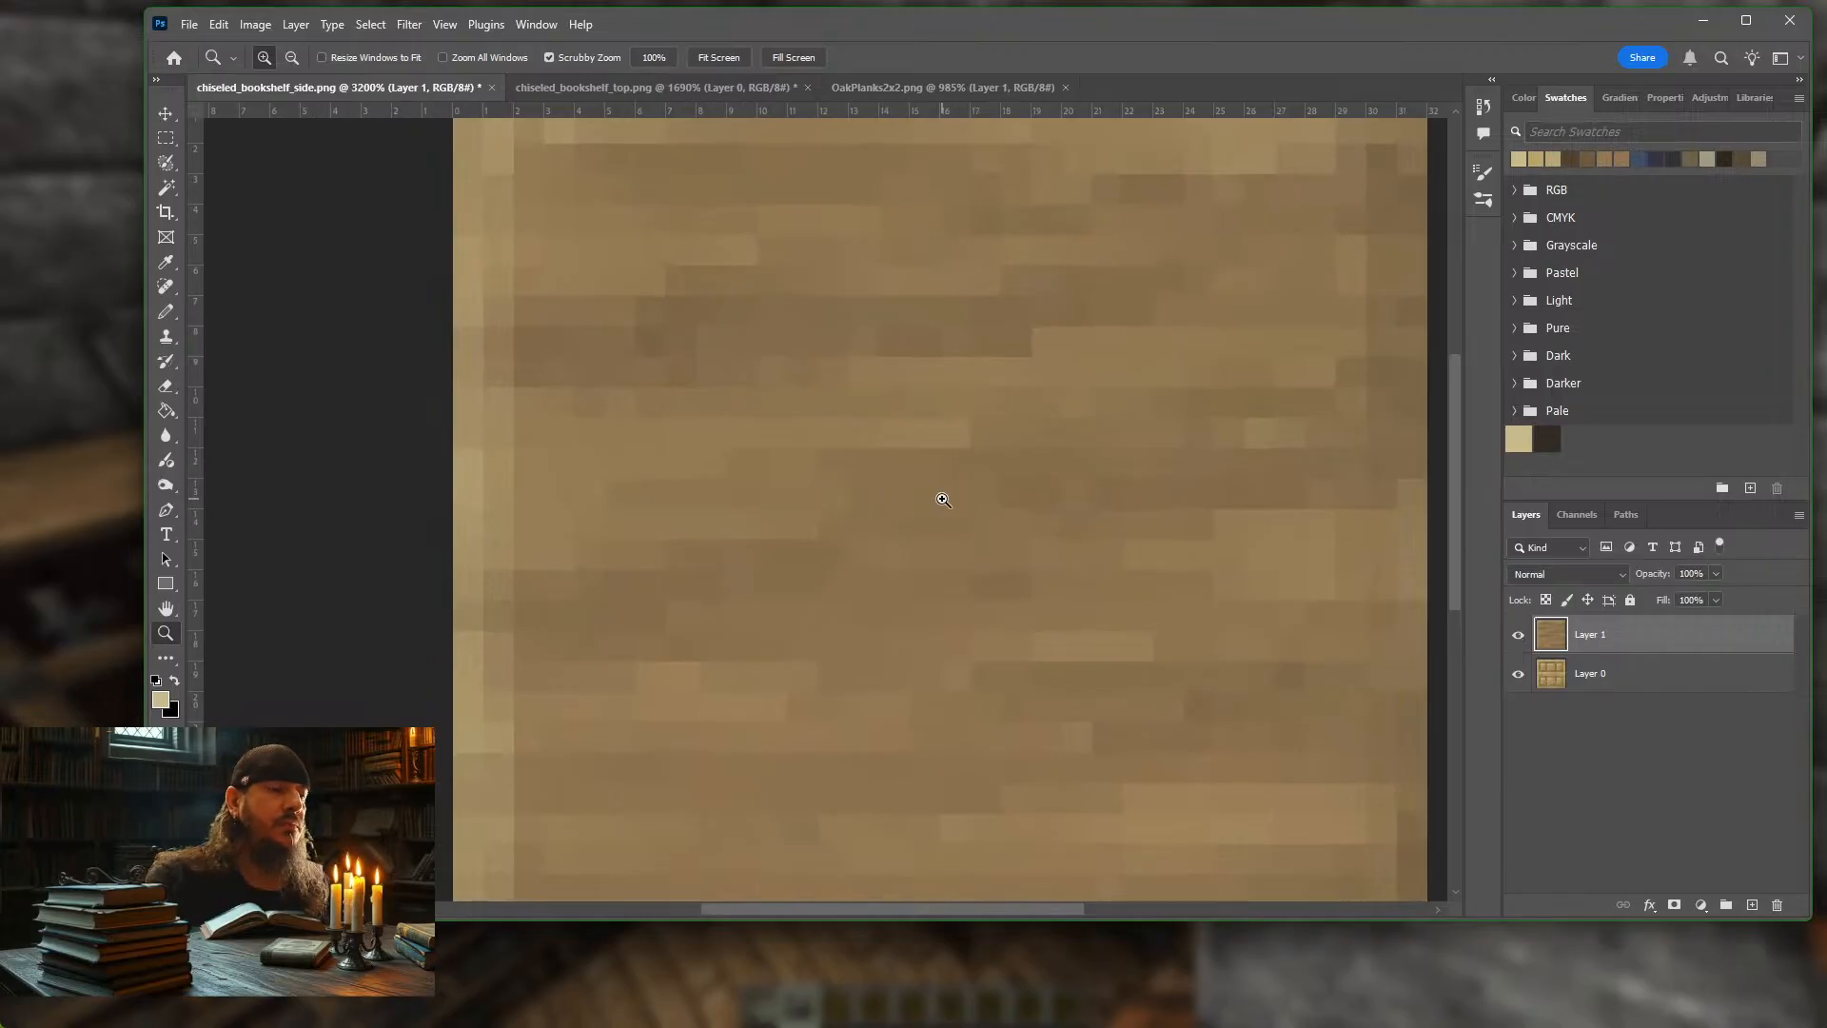
scroll(942, 499, down, 3)
scroll(942, 500, down, 2)
scroll(1205, 522, down, 1)
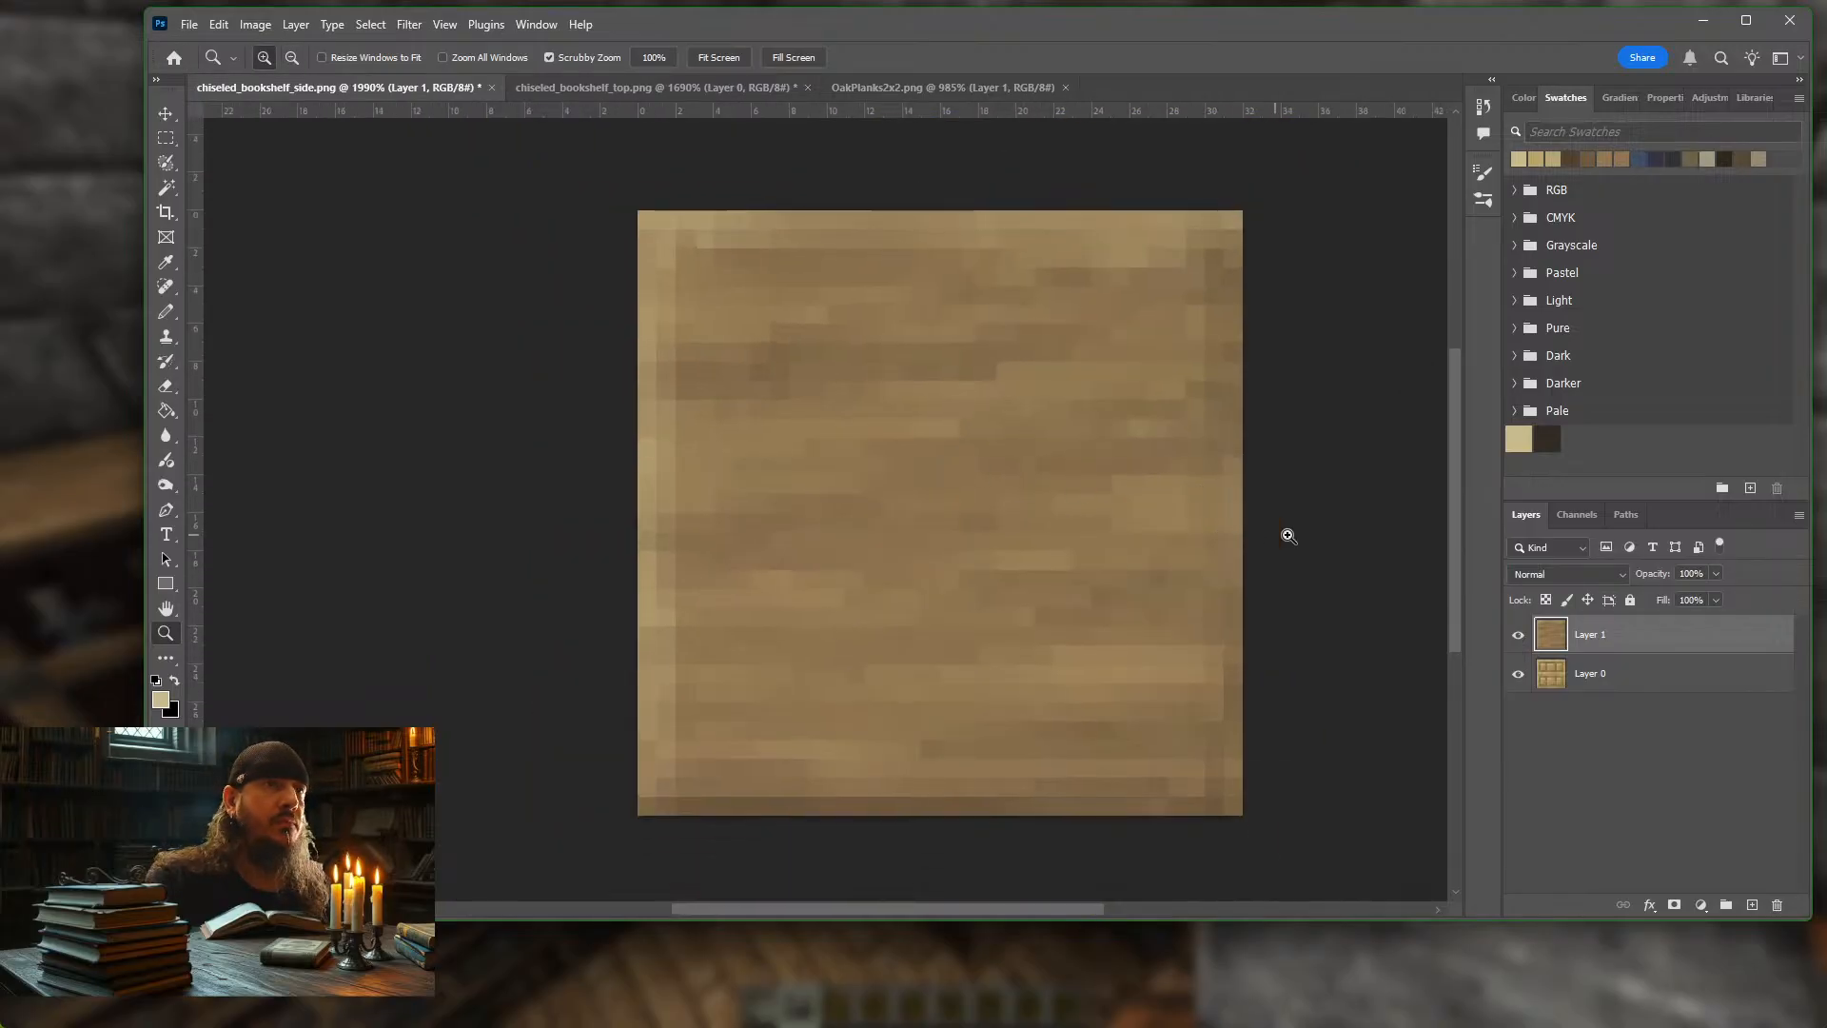
Place a horizontal guide near the texture's mid-height and draw 1 px light cream lines just above it and near the bottom edge
click(166, 311)
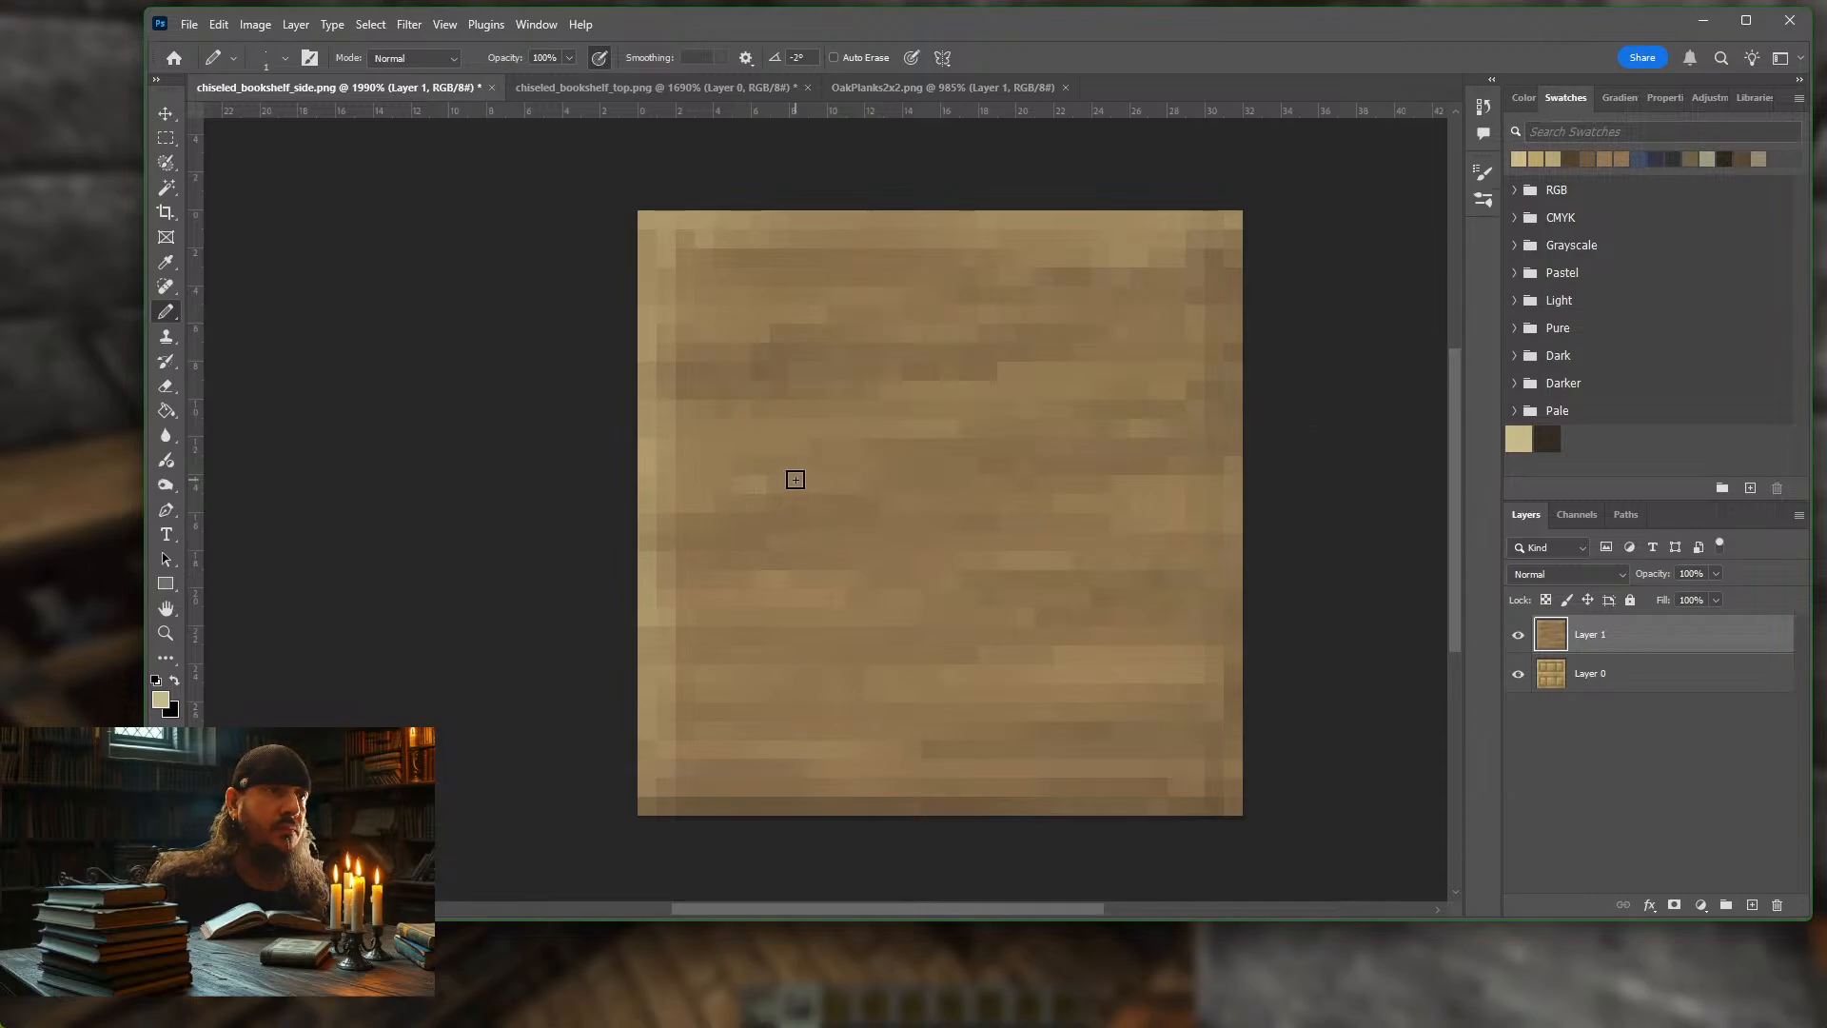
drag(779, 485, 879, 482)
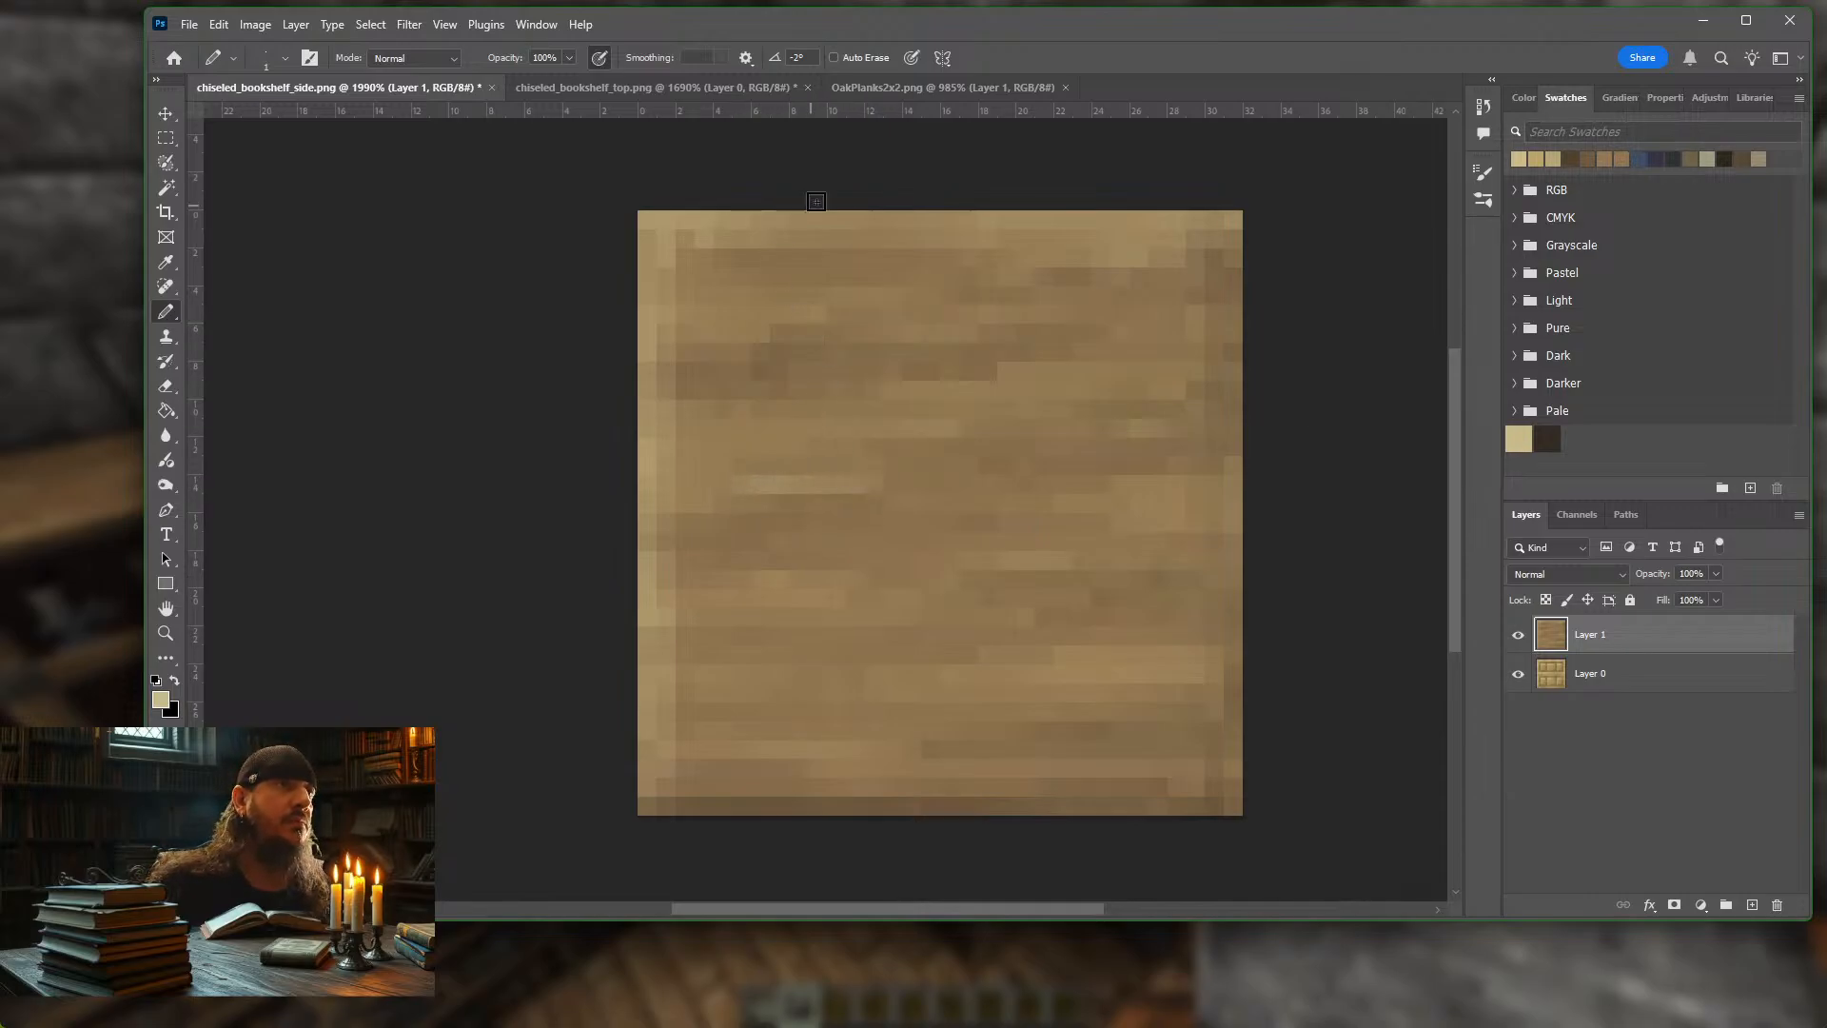
drag(916, 116, 983, 513)
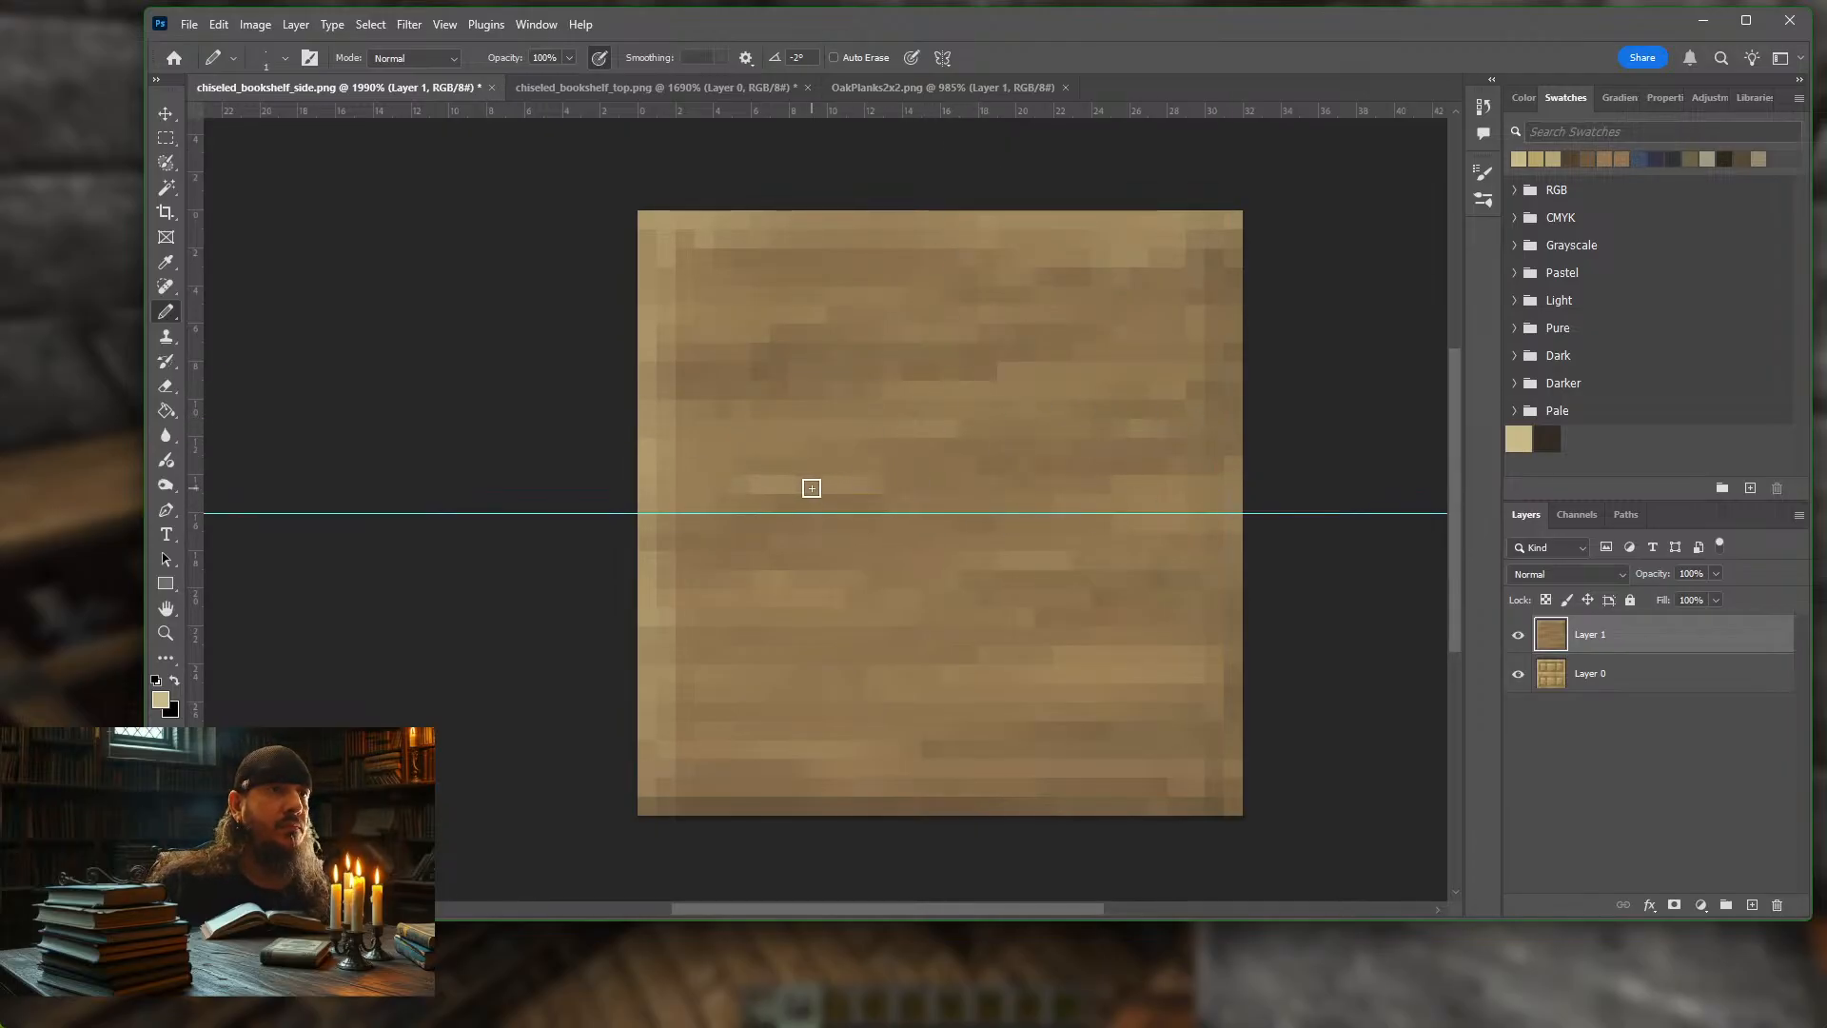
drag(885, 482, 1013, 485)
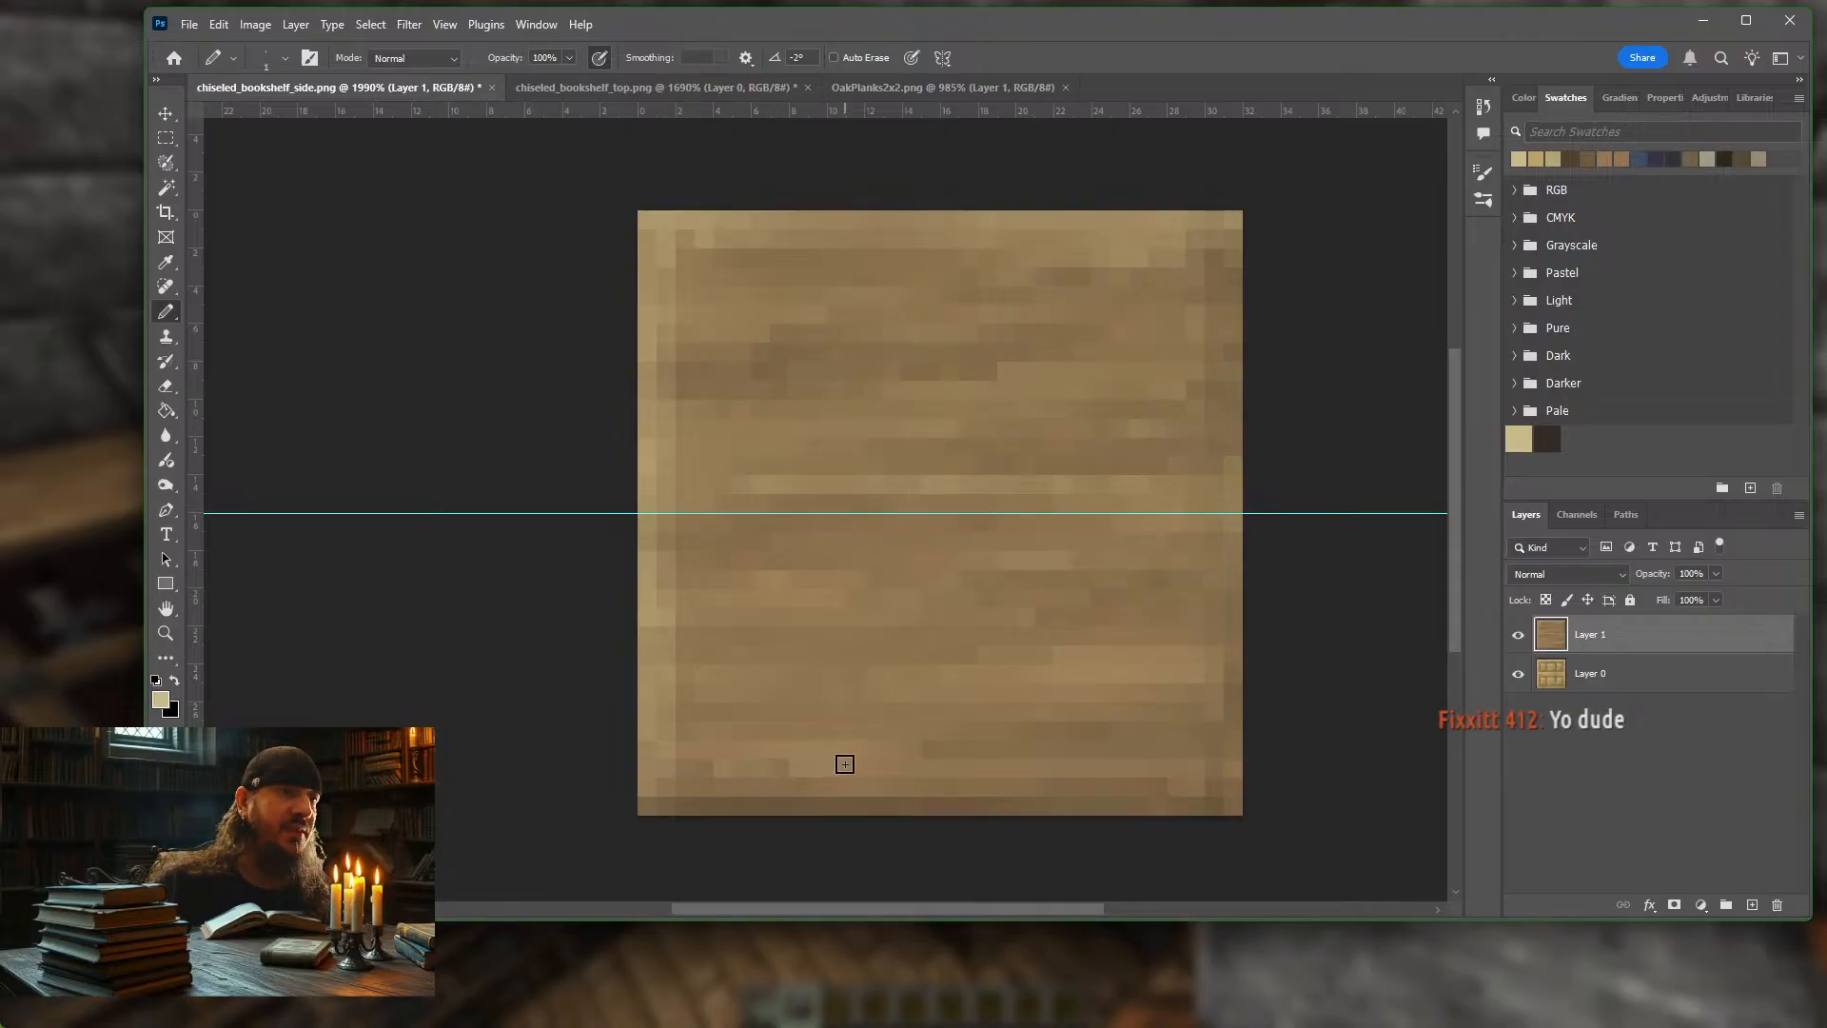
drag(811, 759, 1148, 770)
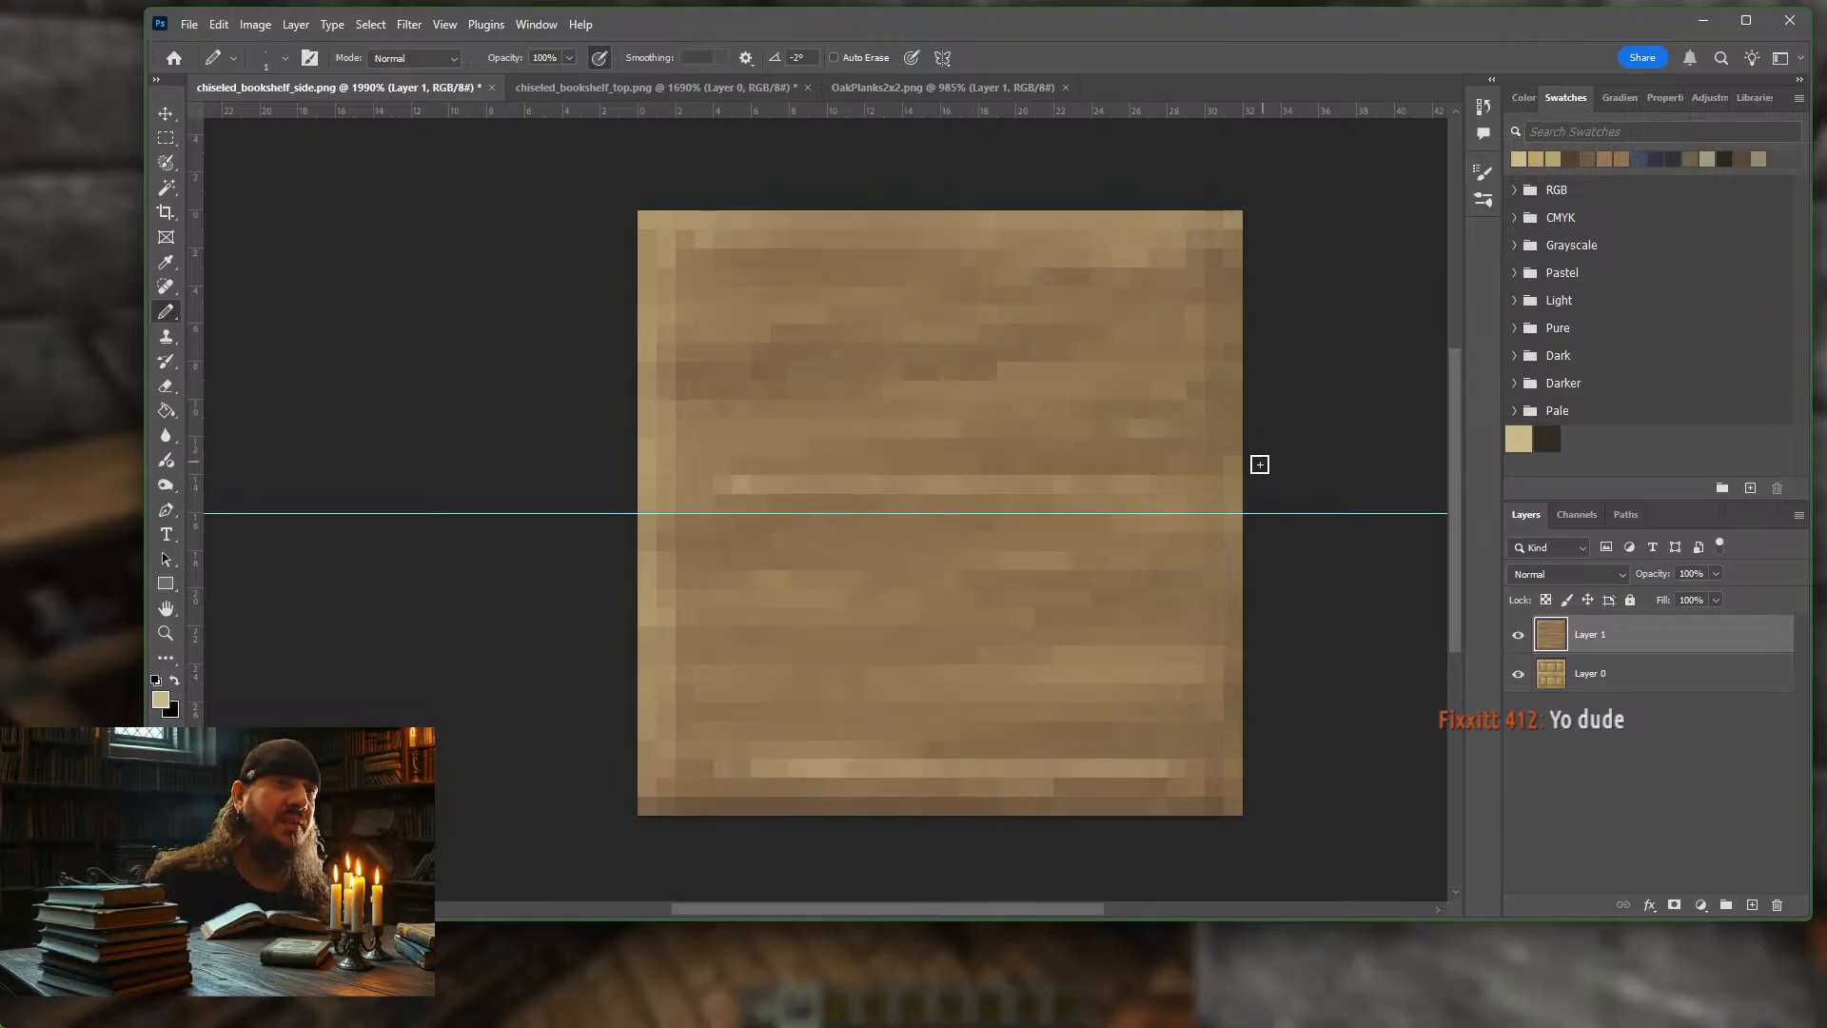
mouse_move(940, 480)
mouse_down()
mouse_move(1213, 478)
mouse_move(1064, 485)
mouse_up()
Switch to Minecraft, resume the game and examine the fronts, tops and sides of the bookshelves in the stone room
key(alt+Tab)
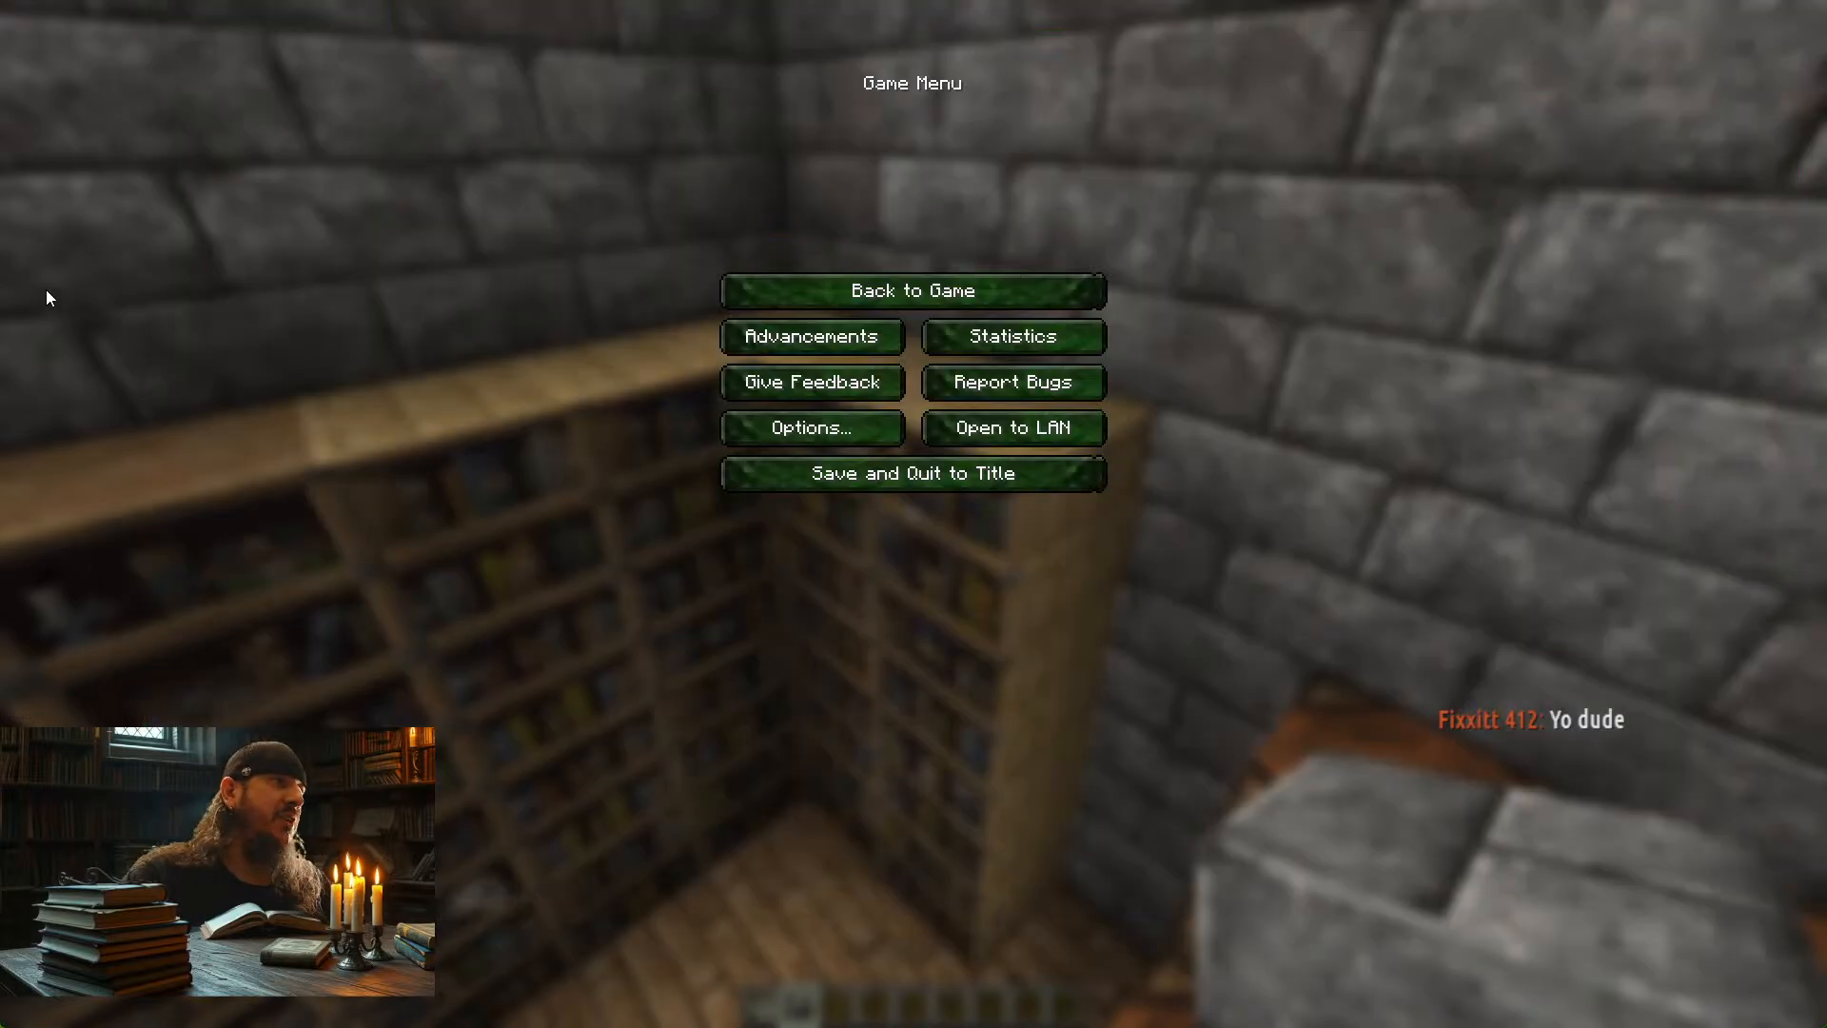
key(Escape)
key(w)
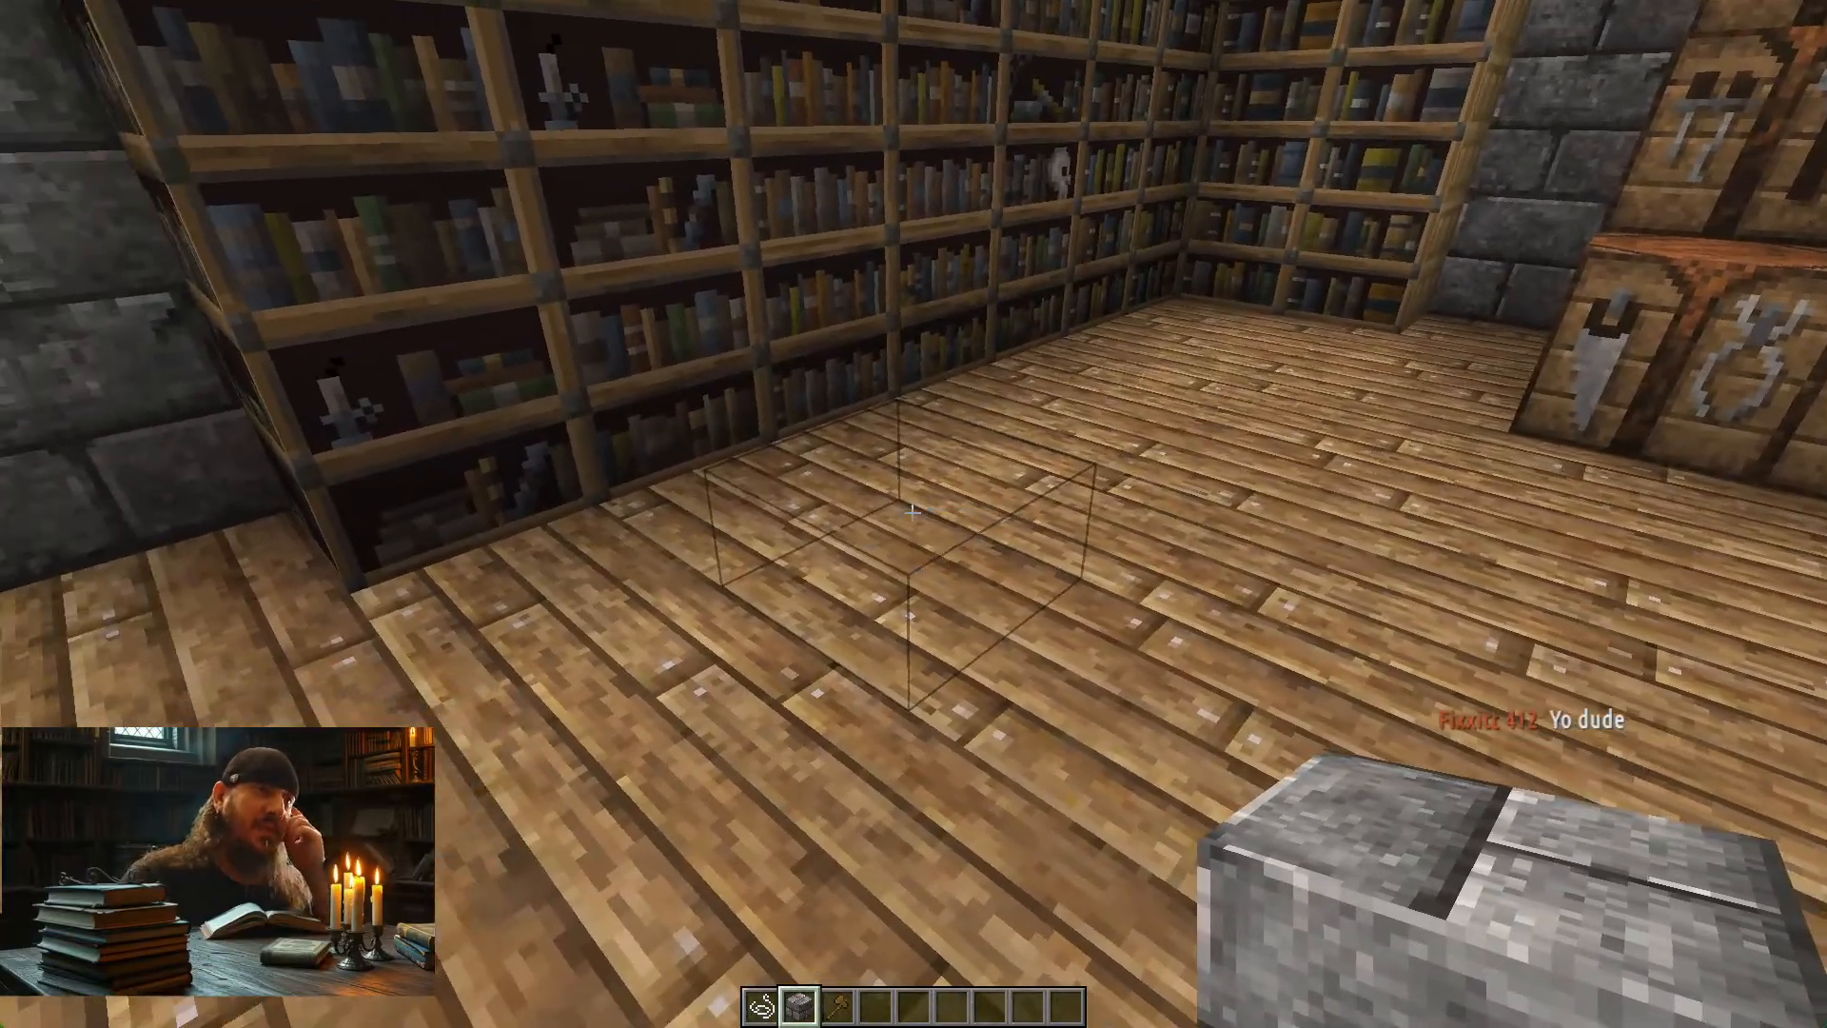
right_click(913, 513)
click(912, 513)
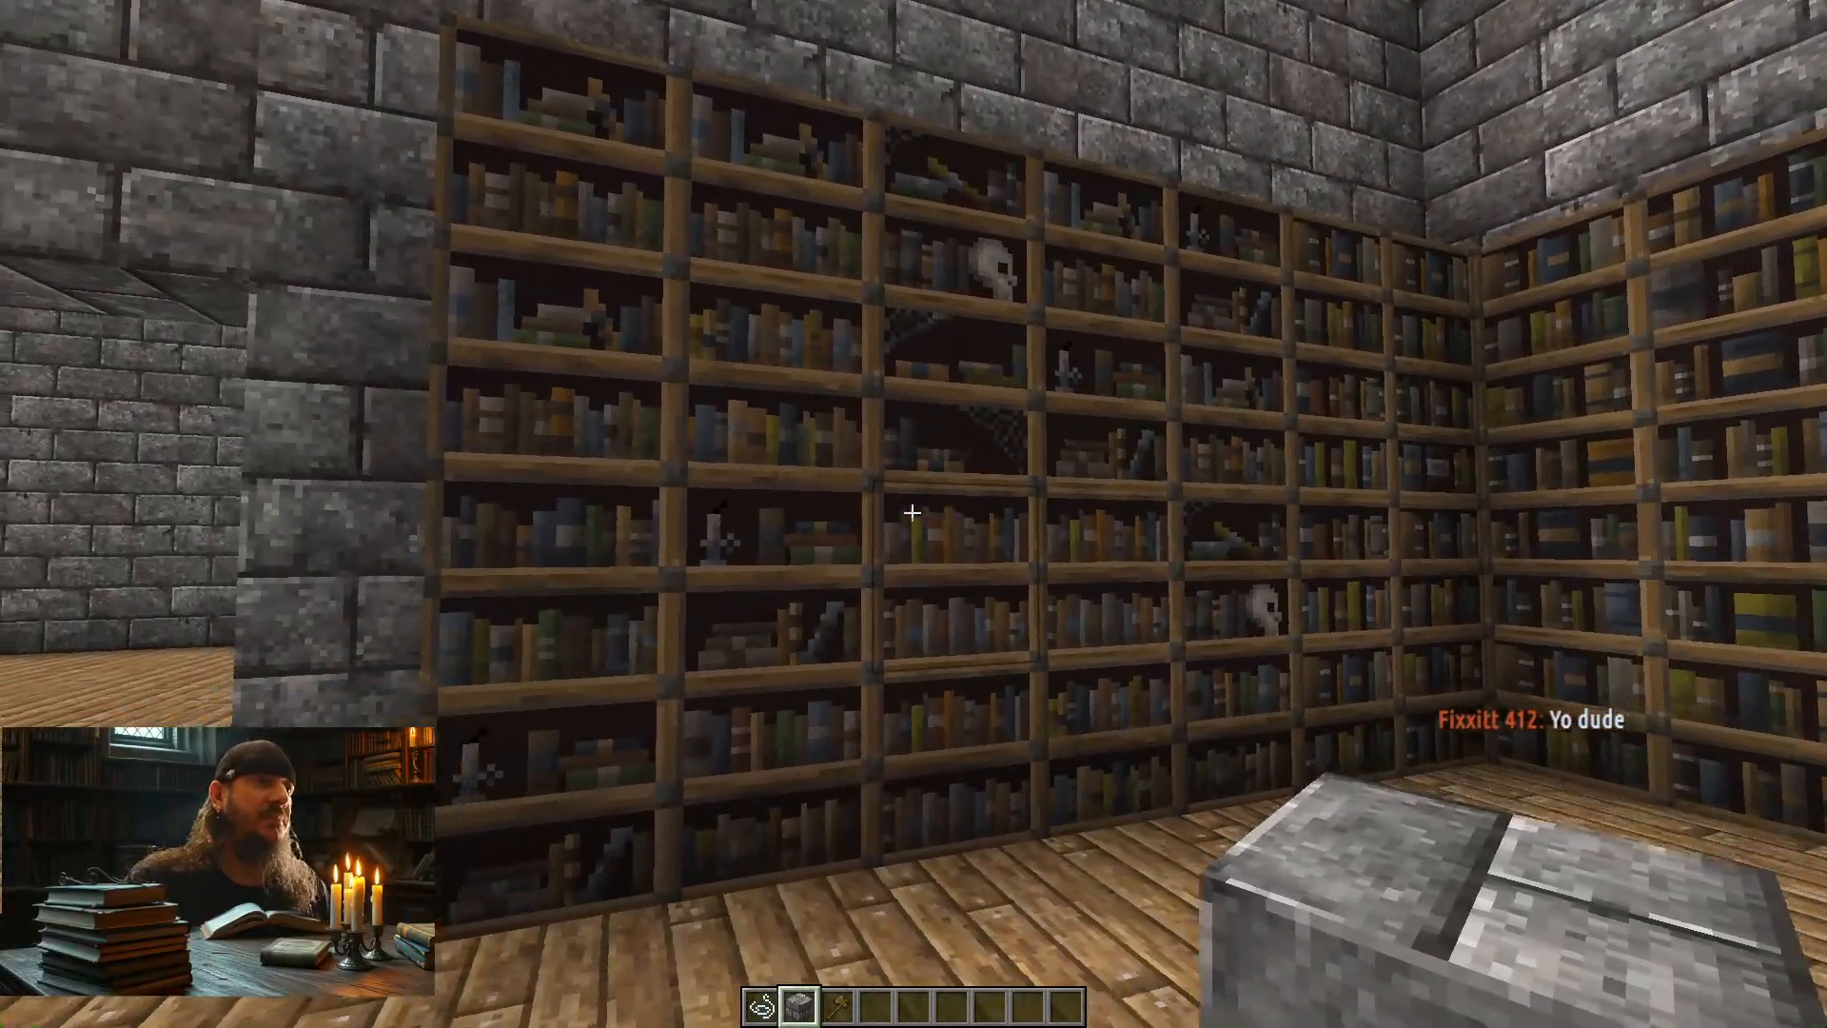
key(space)
key(space)
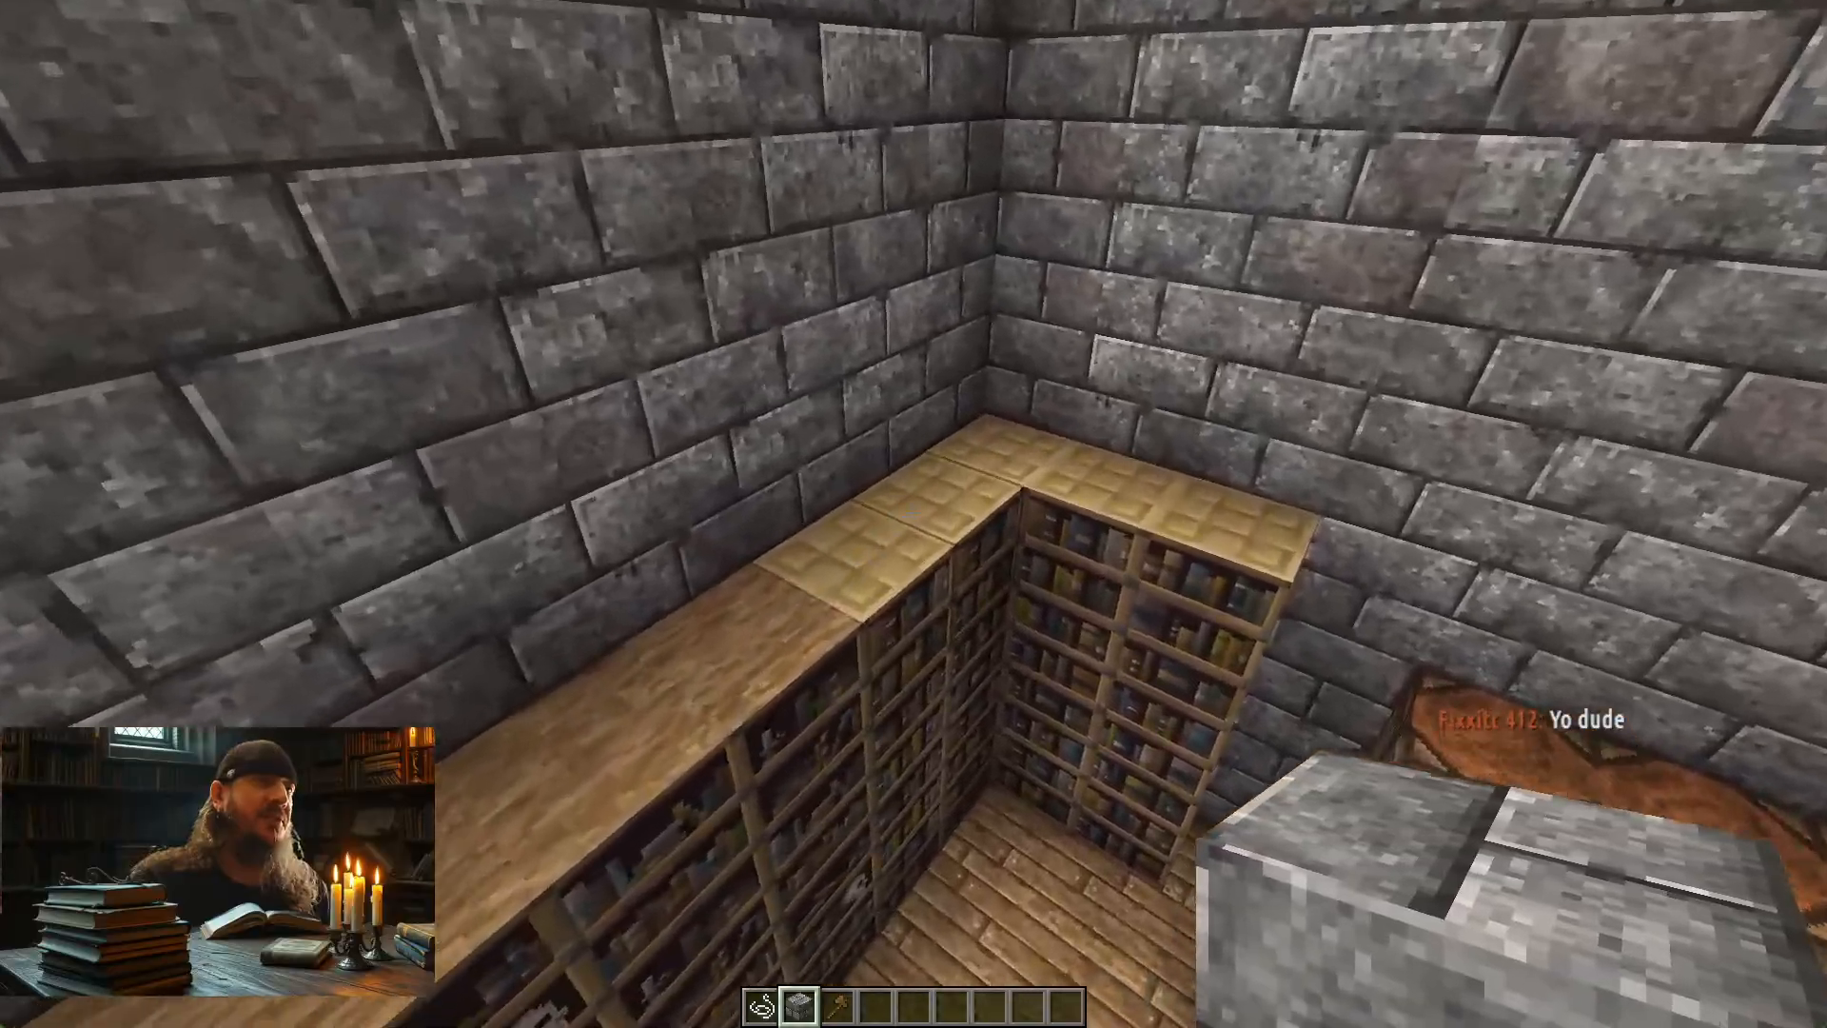
key(shift)
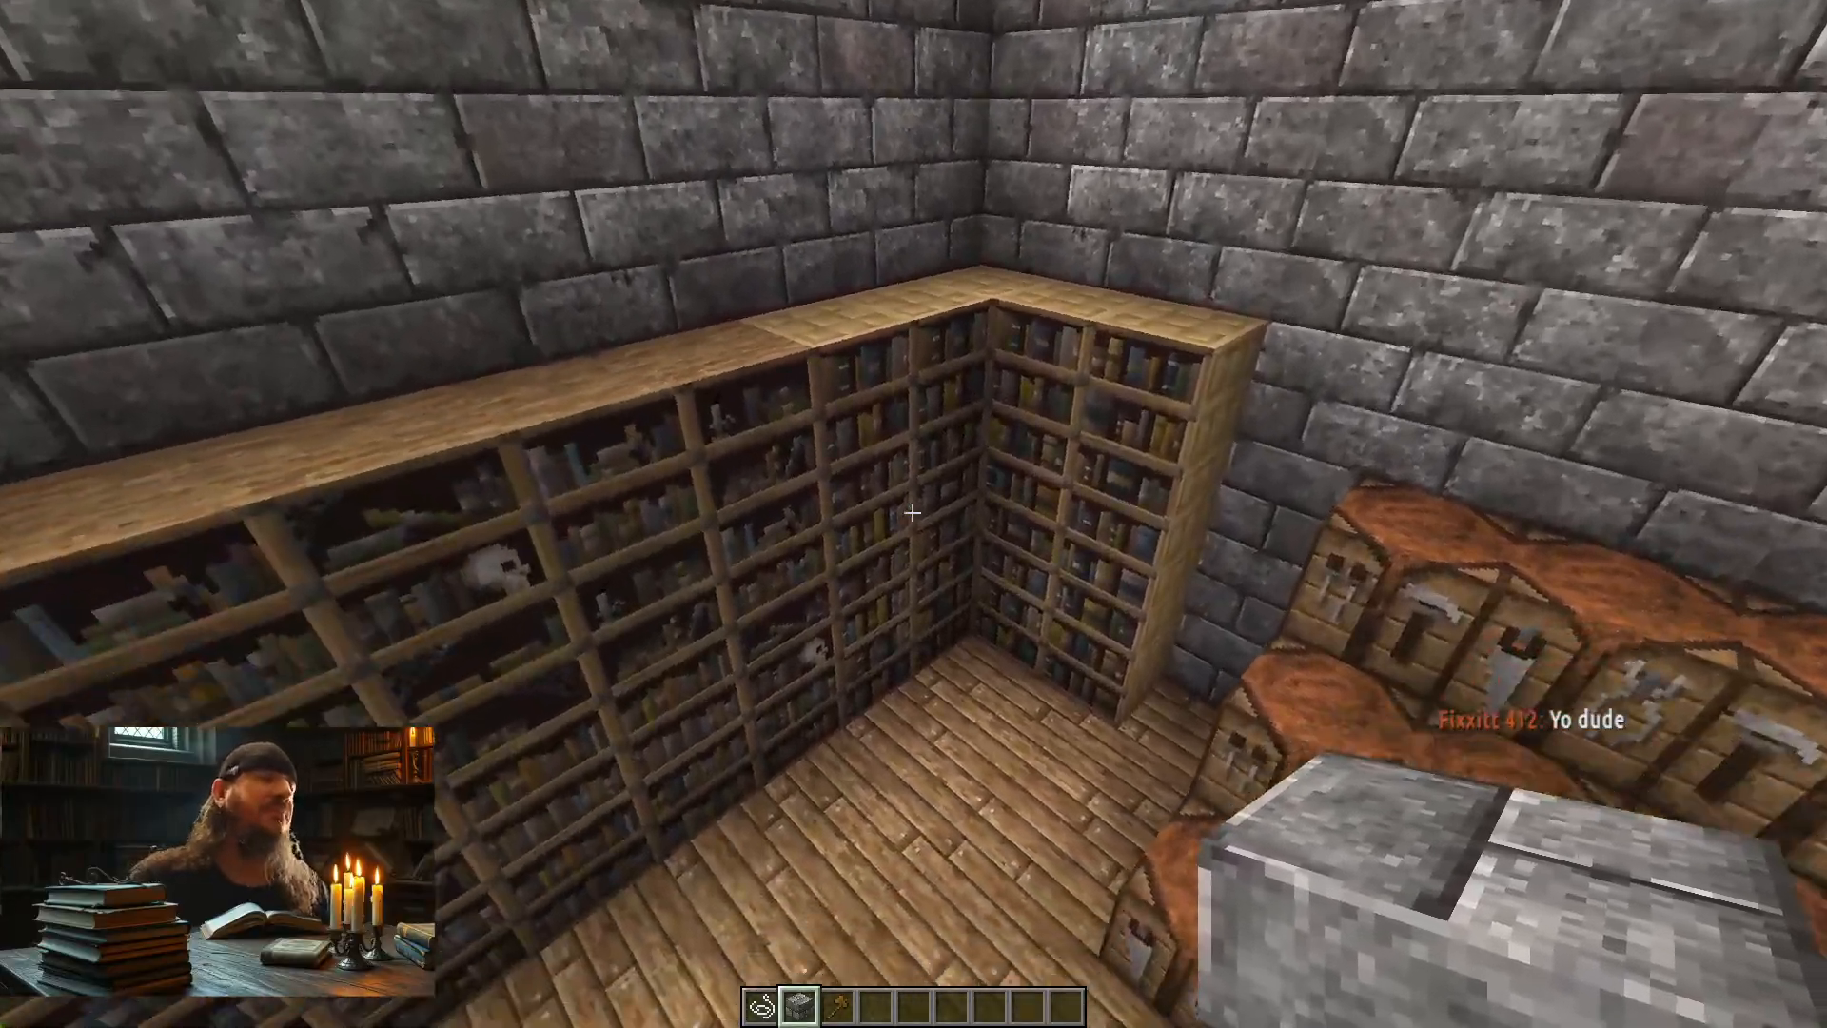
Move along the wall of brown, cream and blue cloth hangings beside the Decoration & Storage sign and return to the bookshelves
key(s)
key(space)
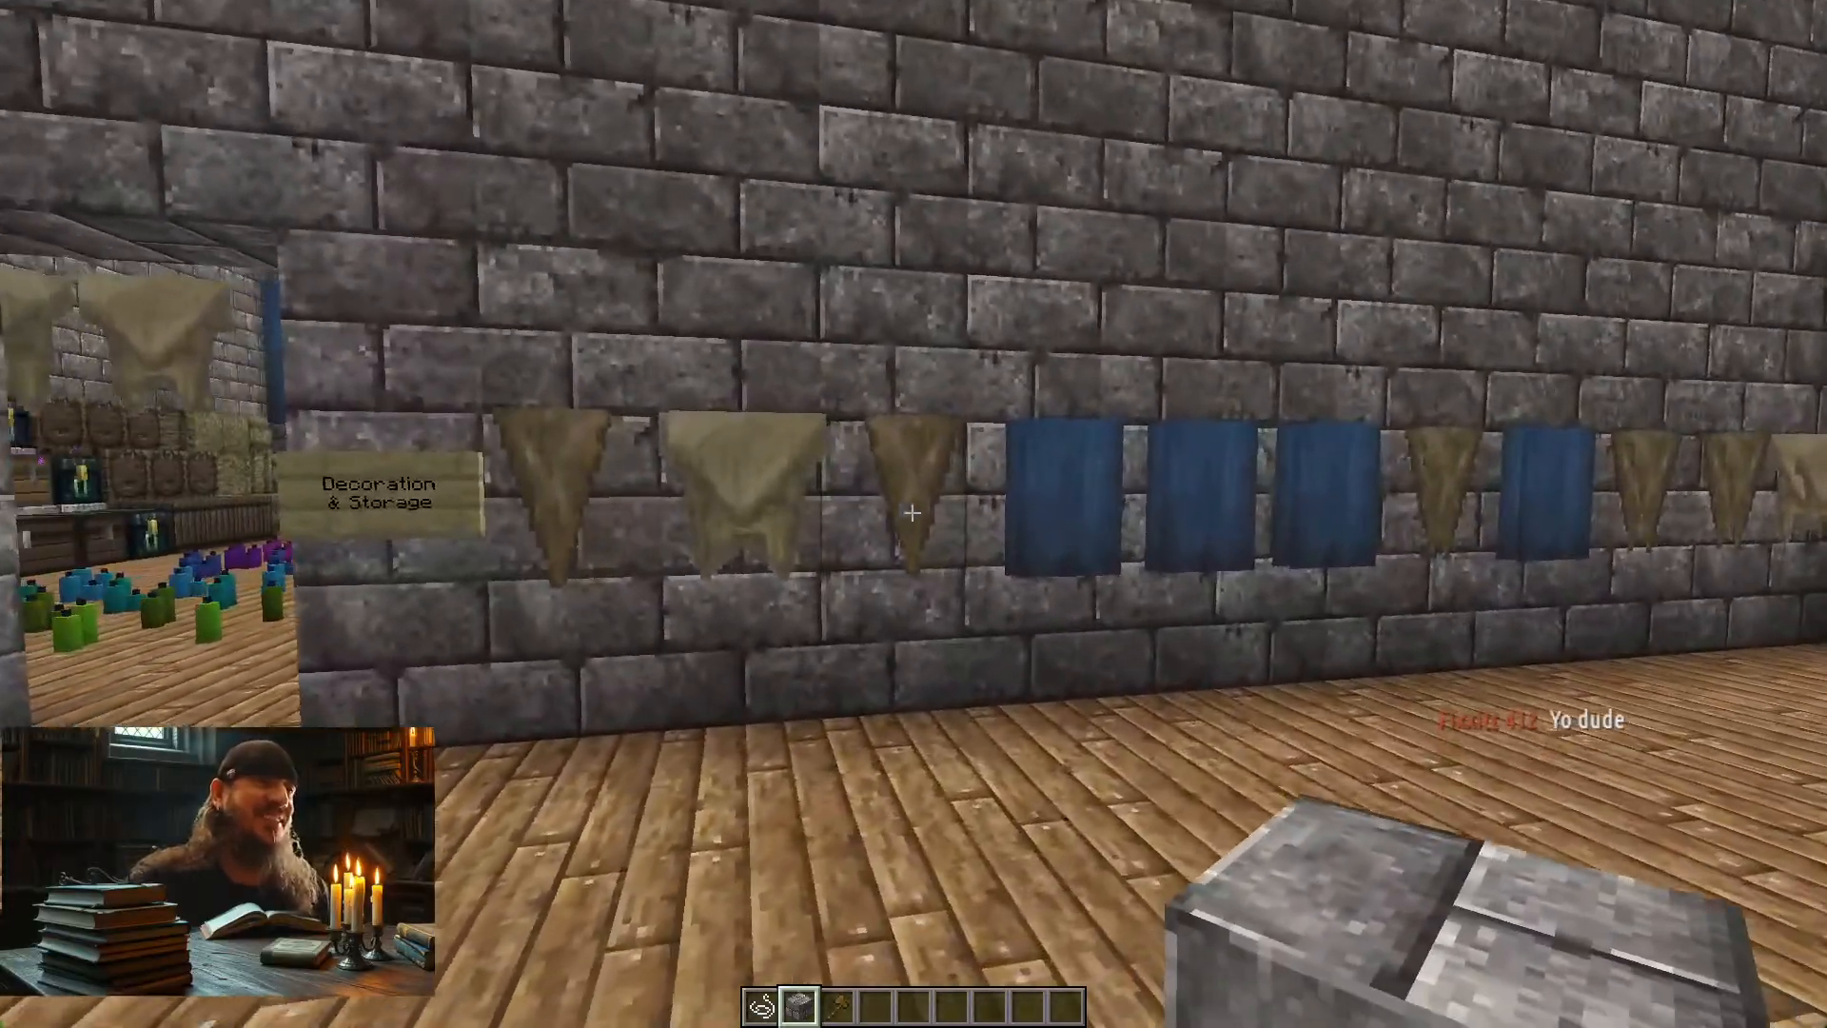
key(d)
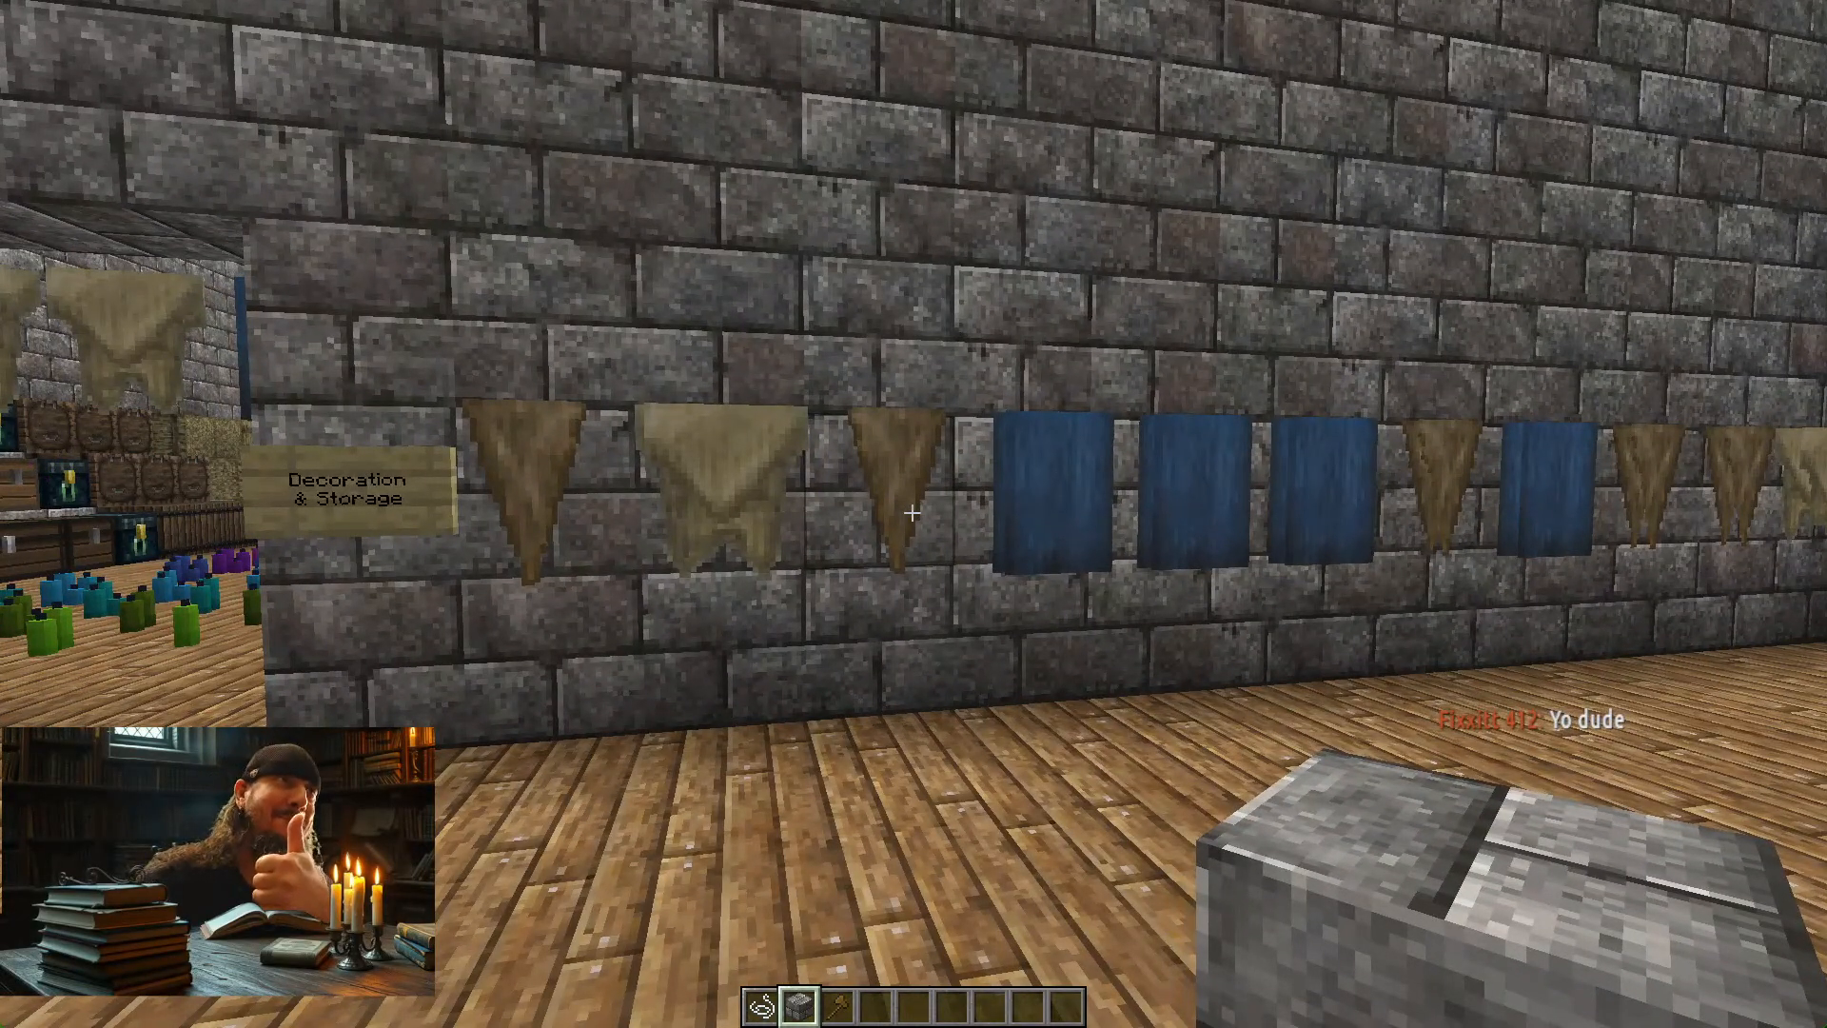
key(a)
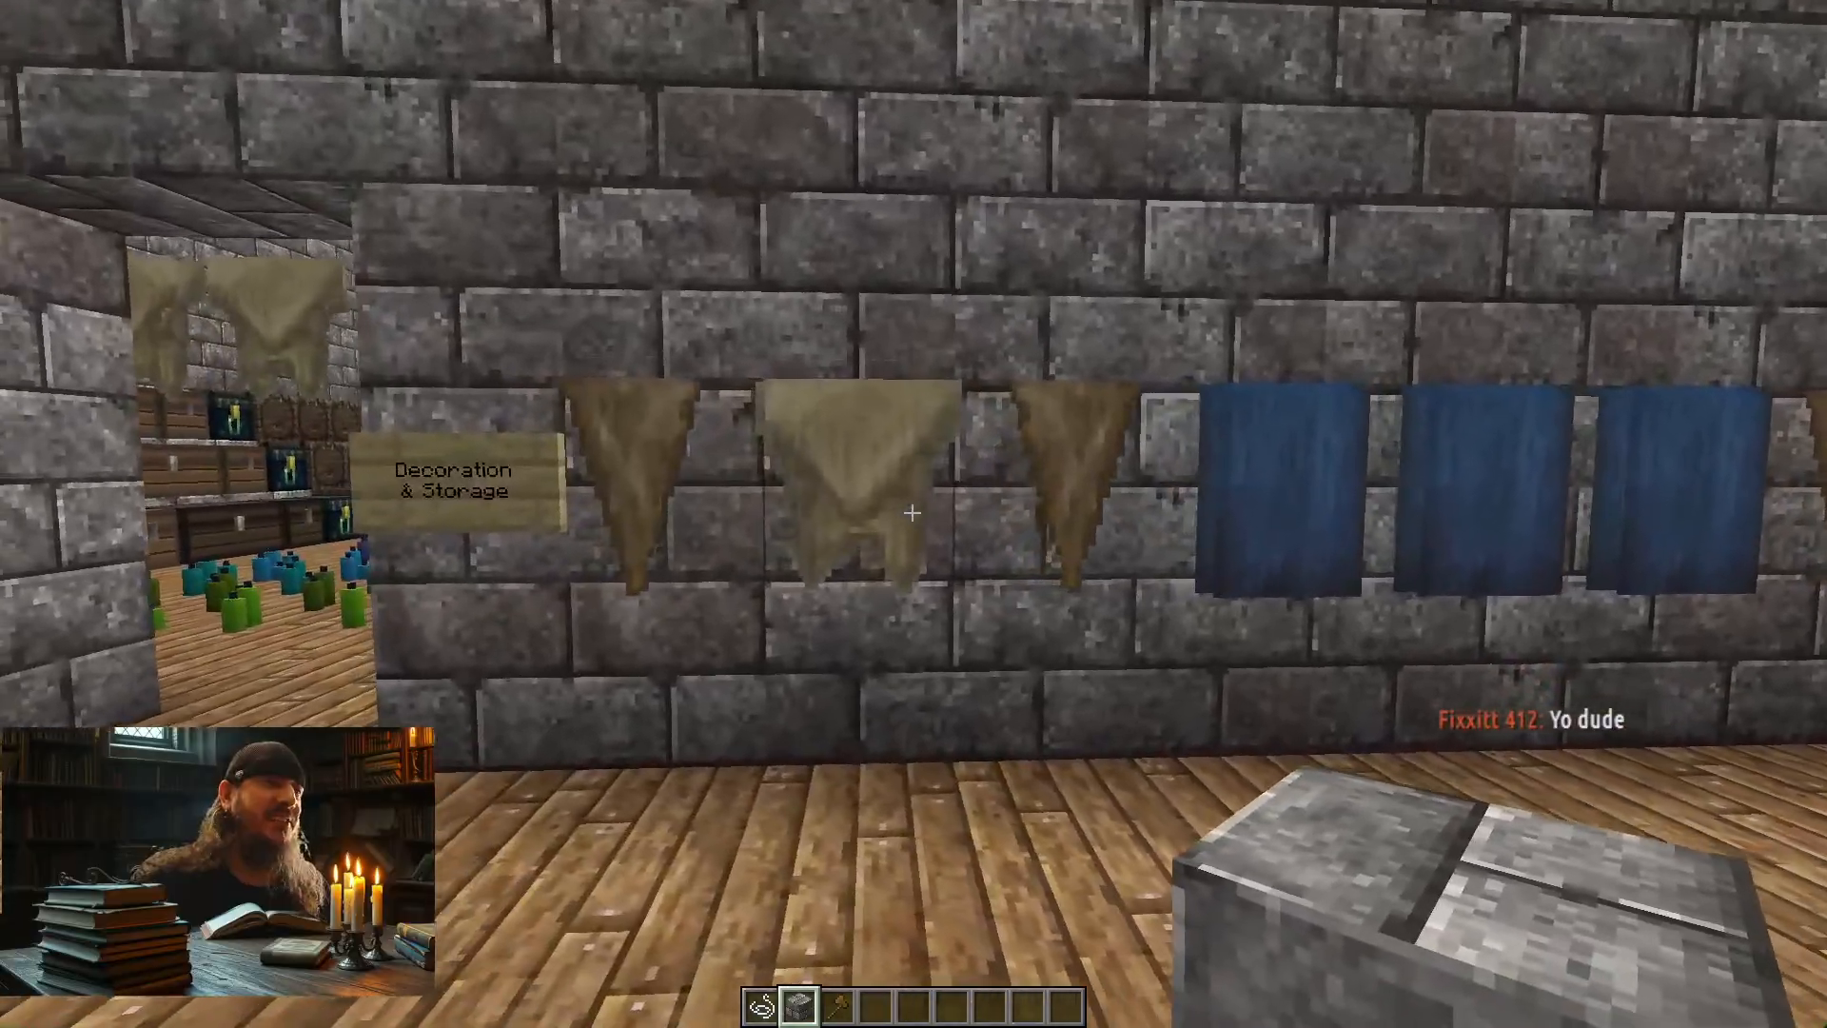
key(a)
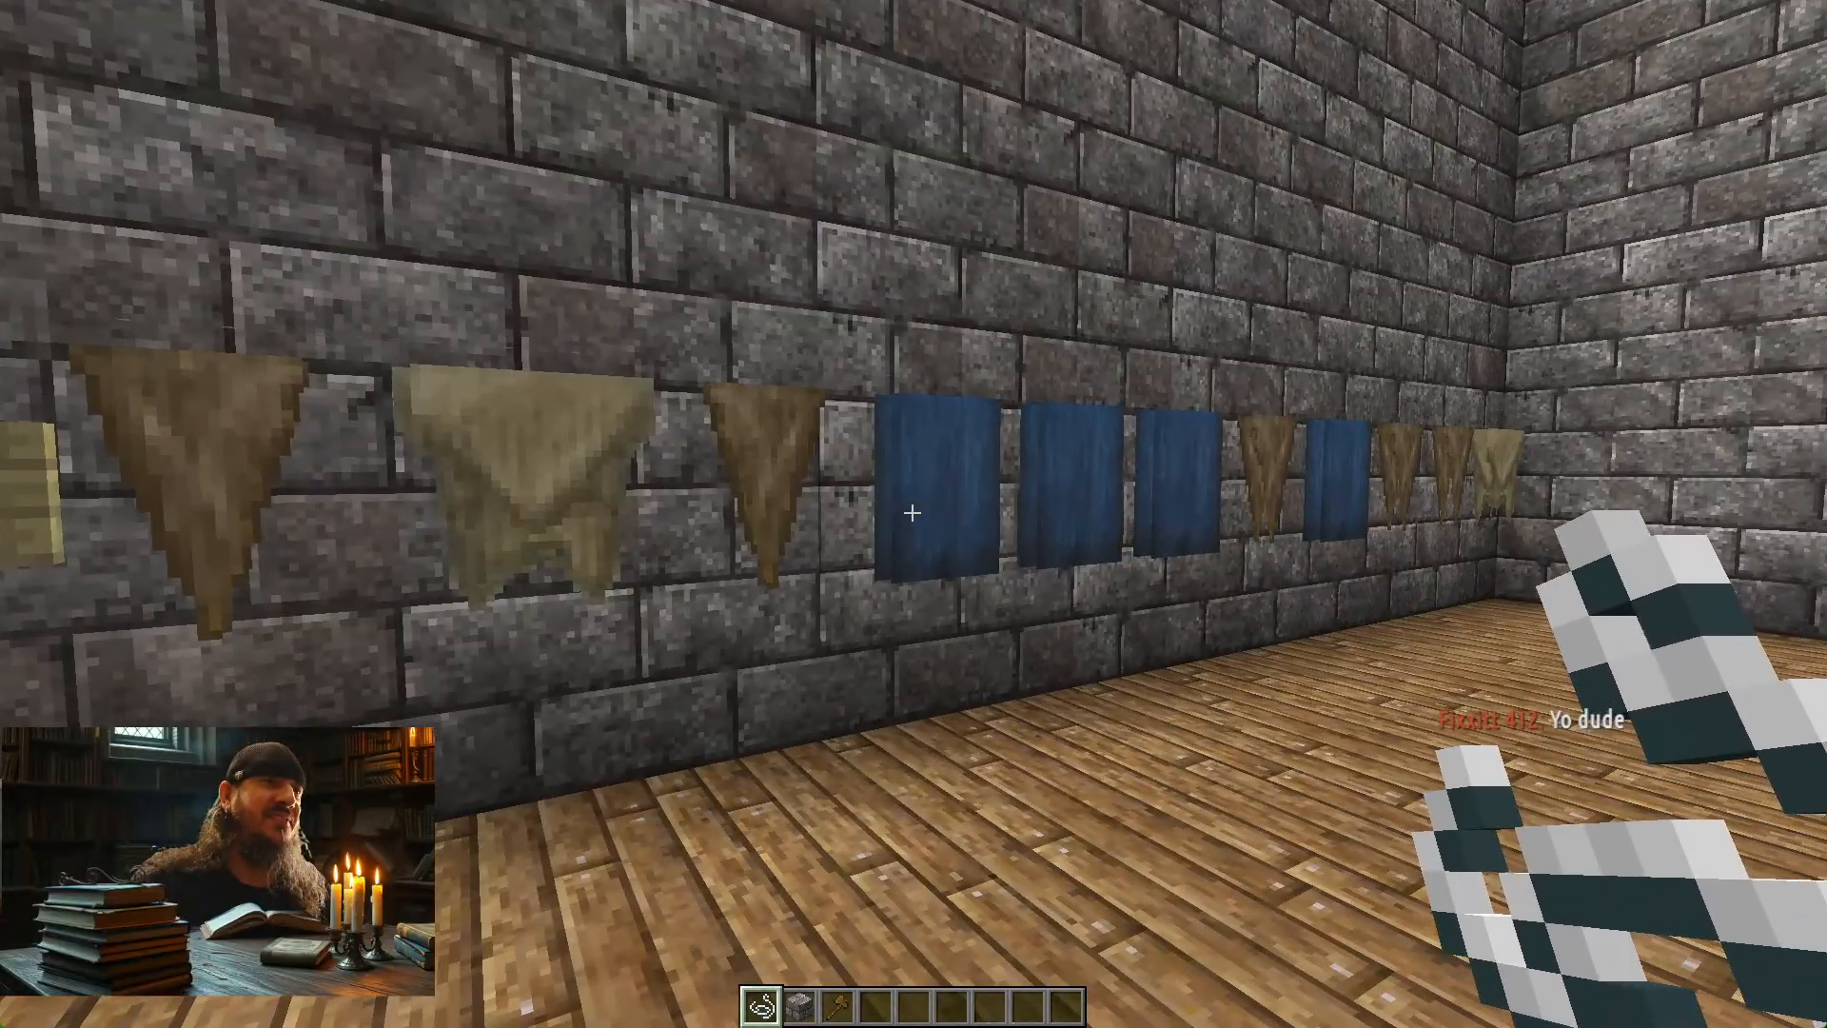
key(space)
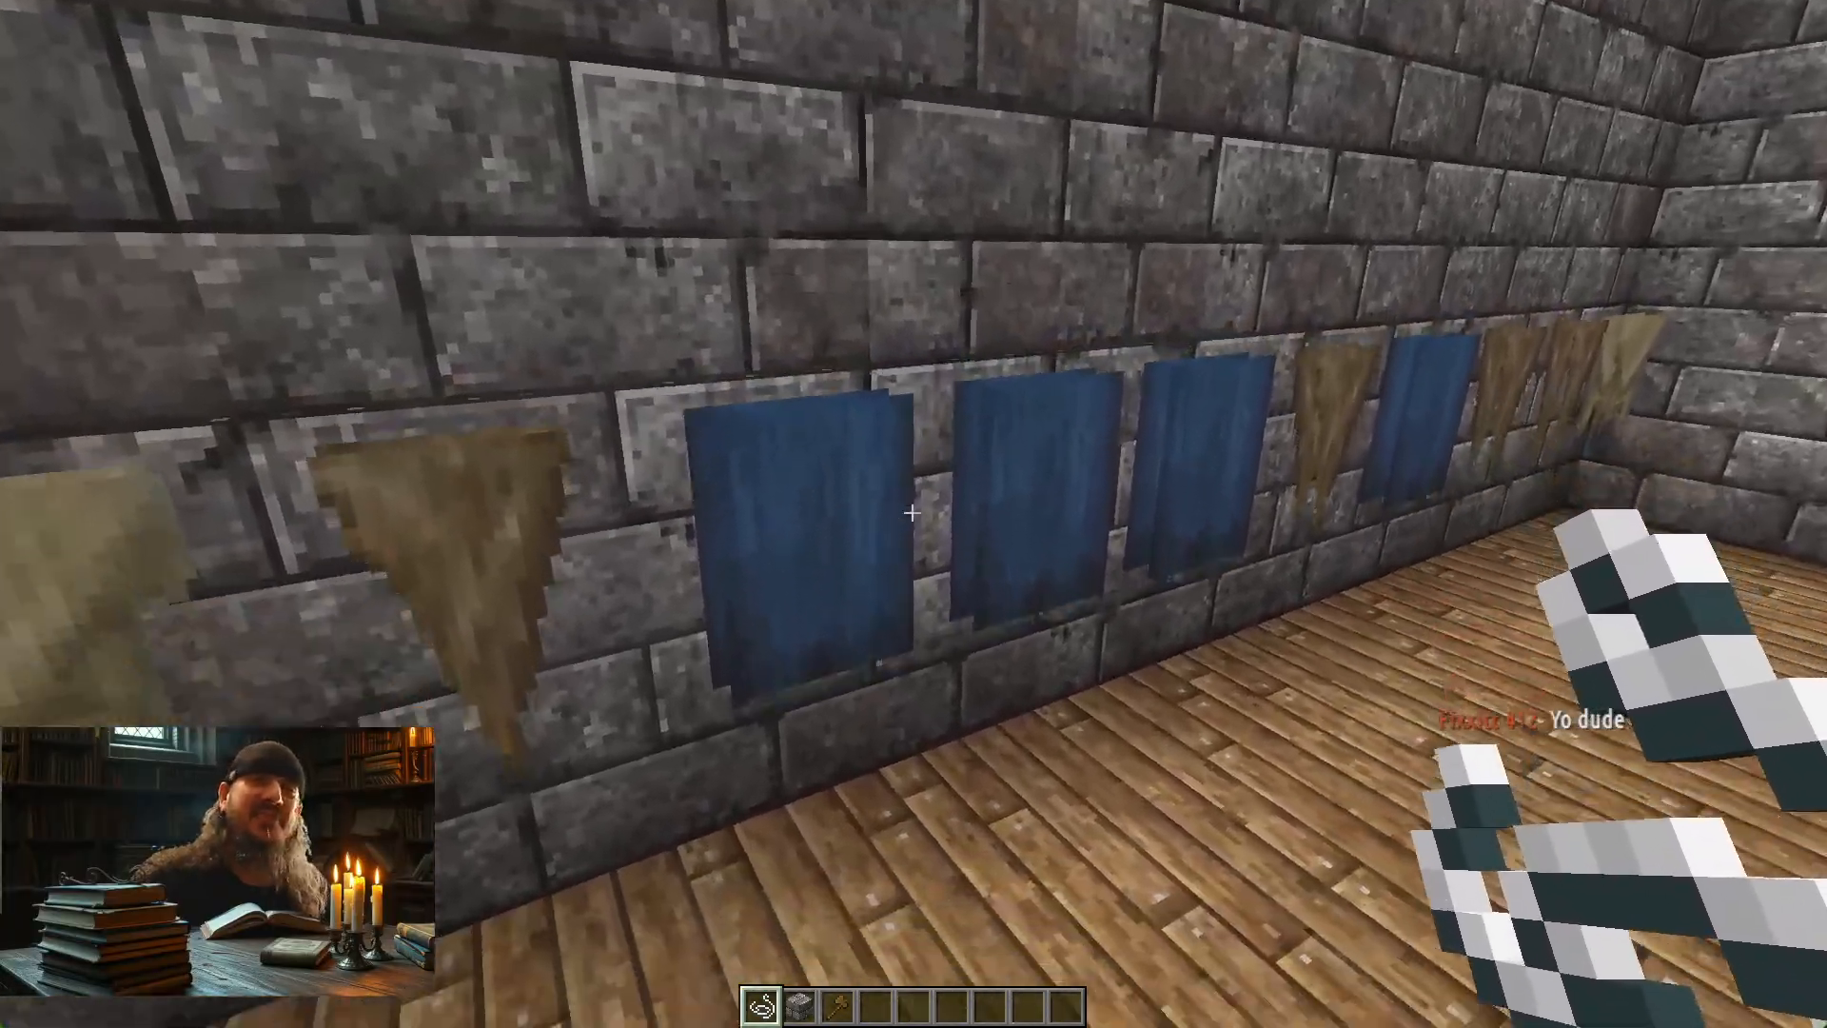
key(s)
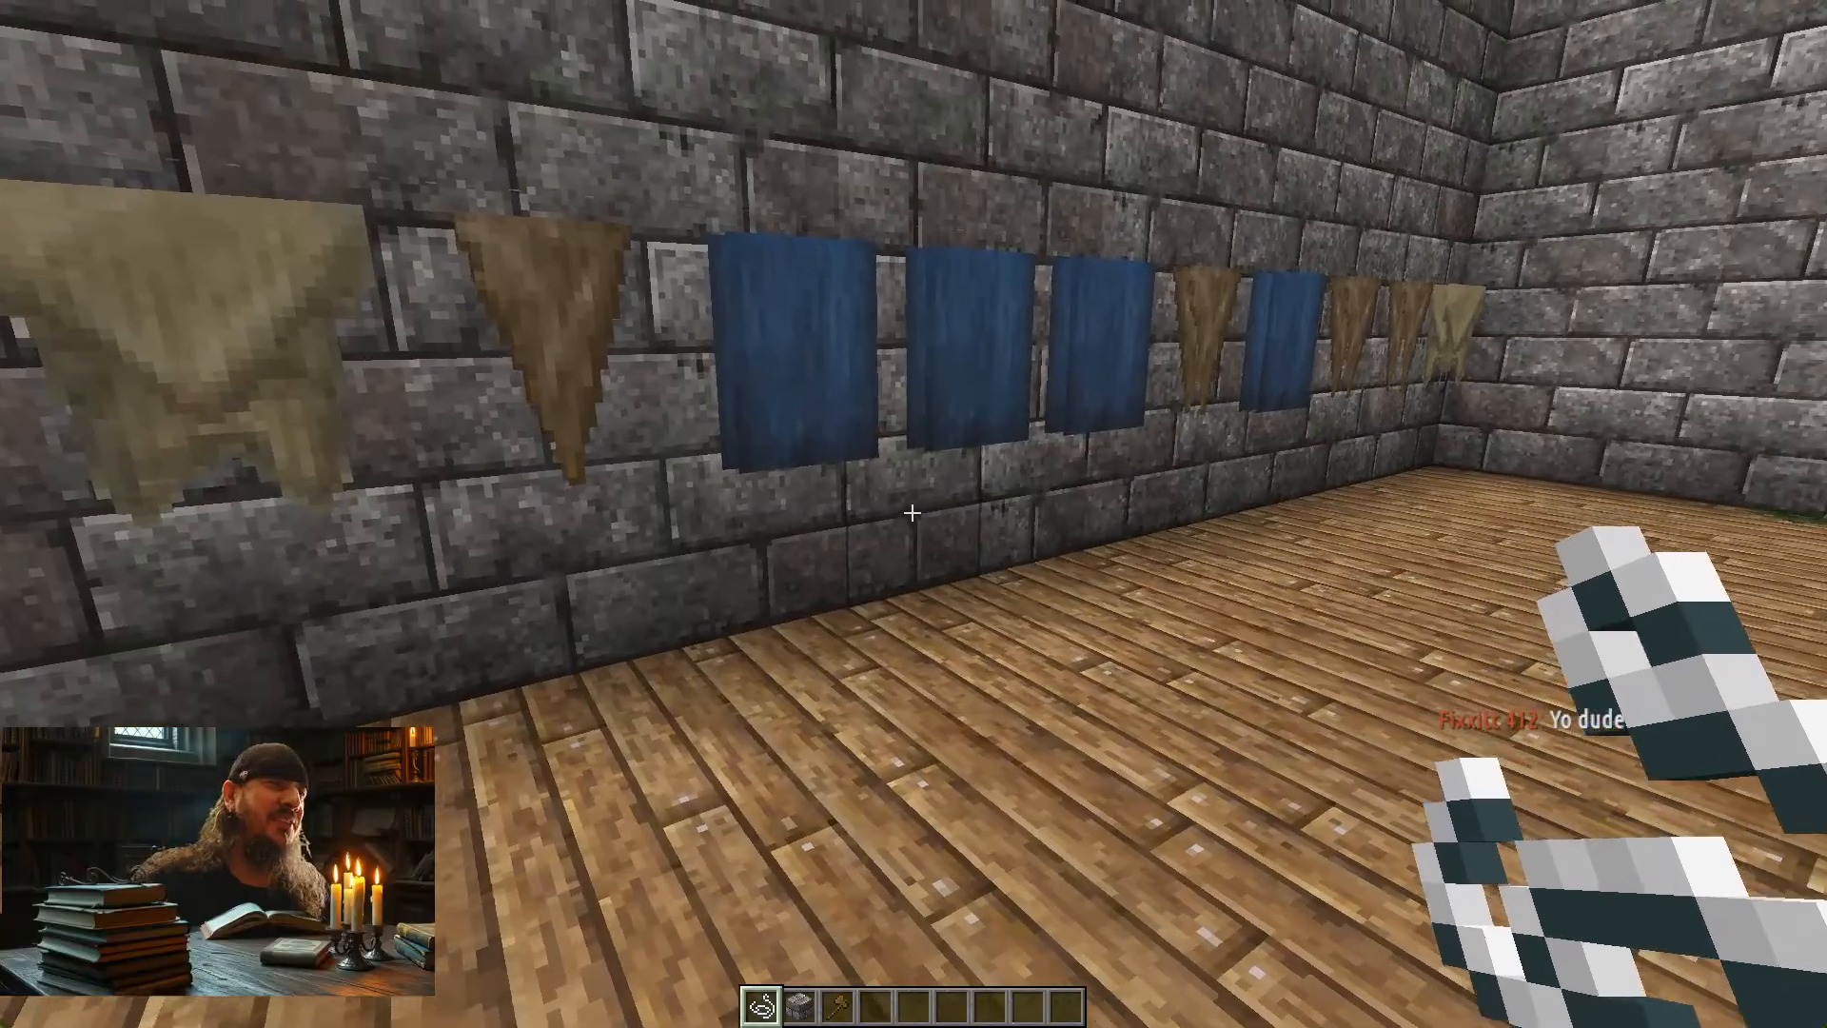
key(a)
key(s)
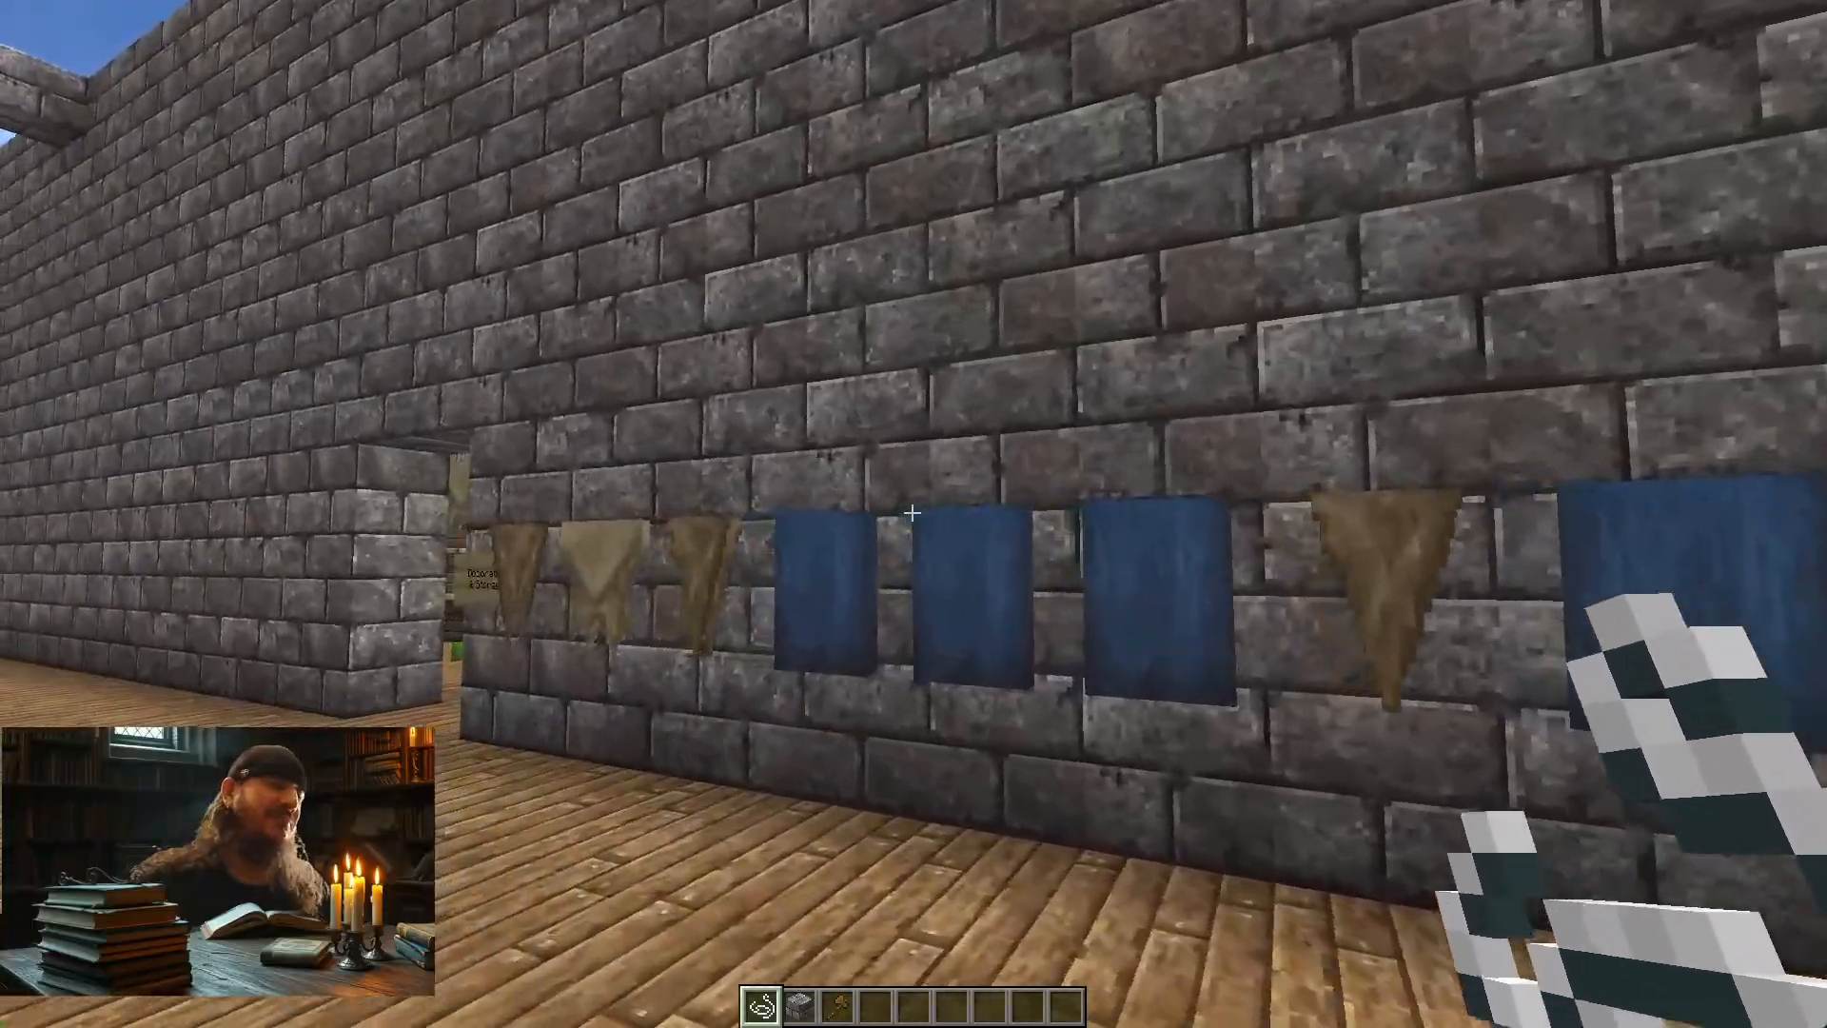
key(w)
key(w)
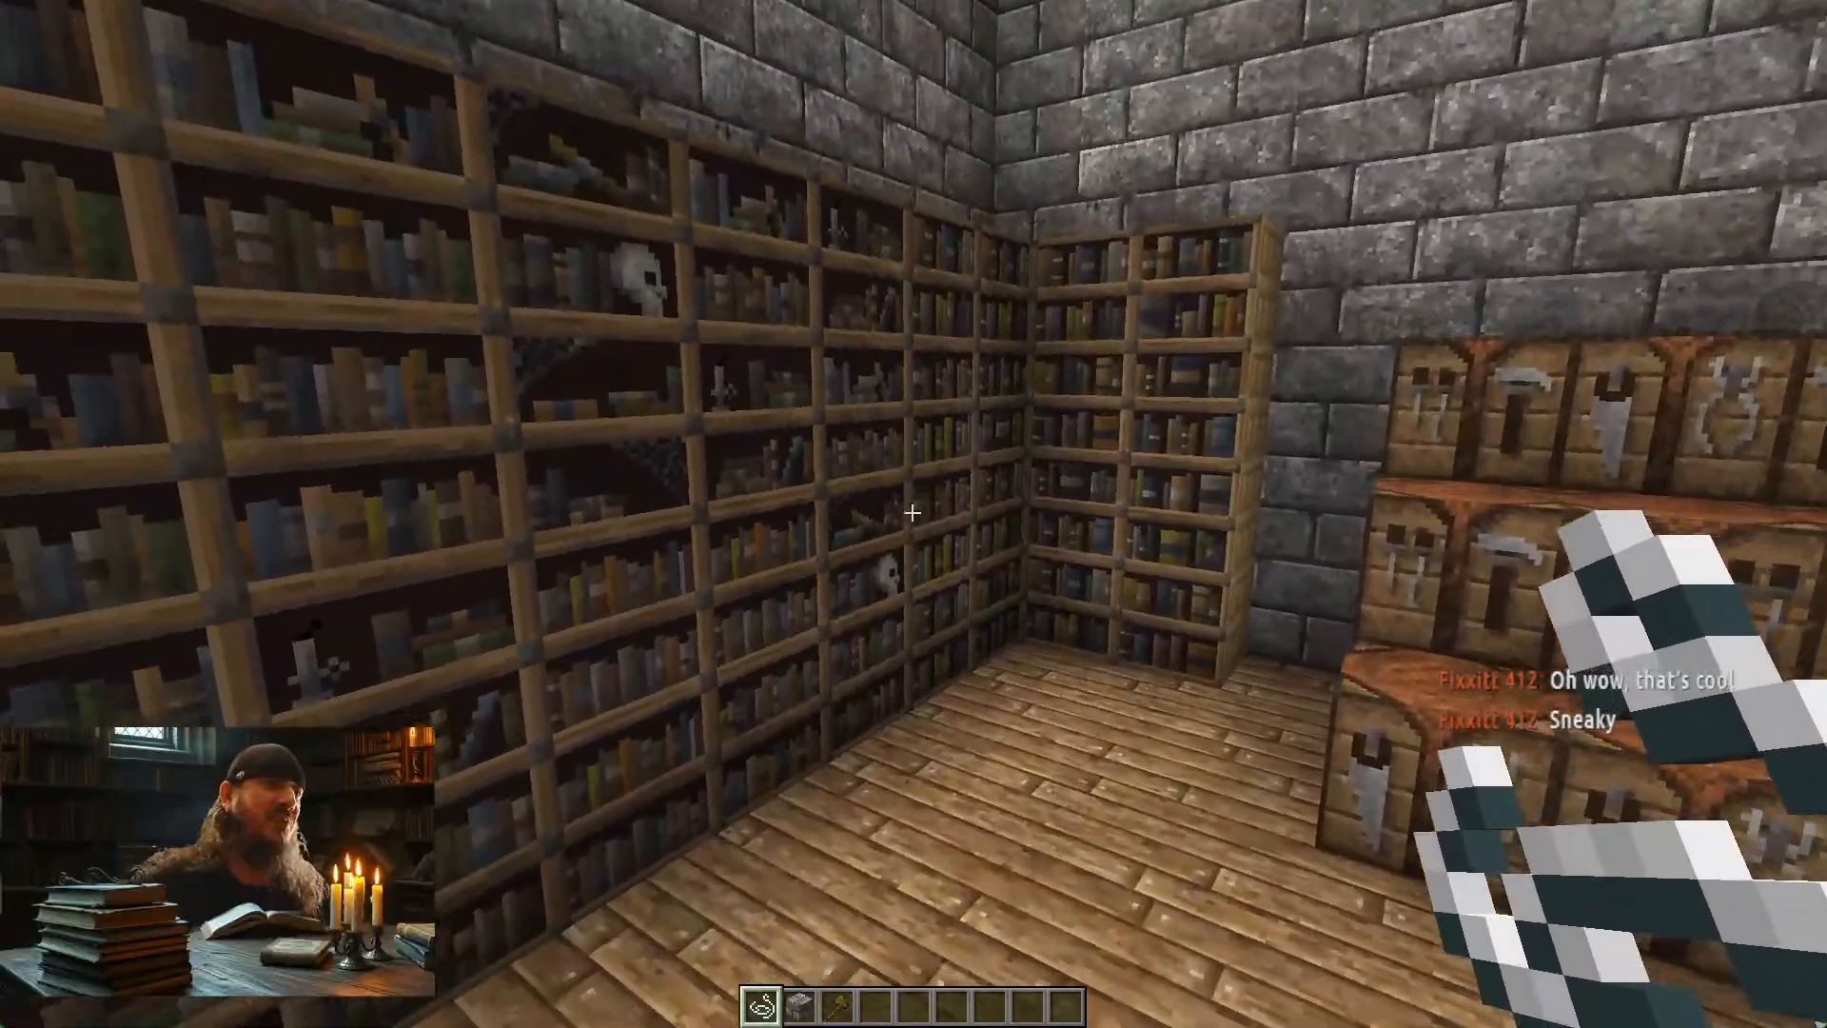
mouse_move(912, 512)
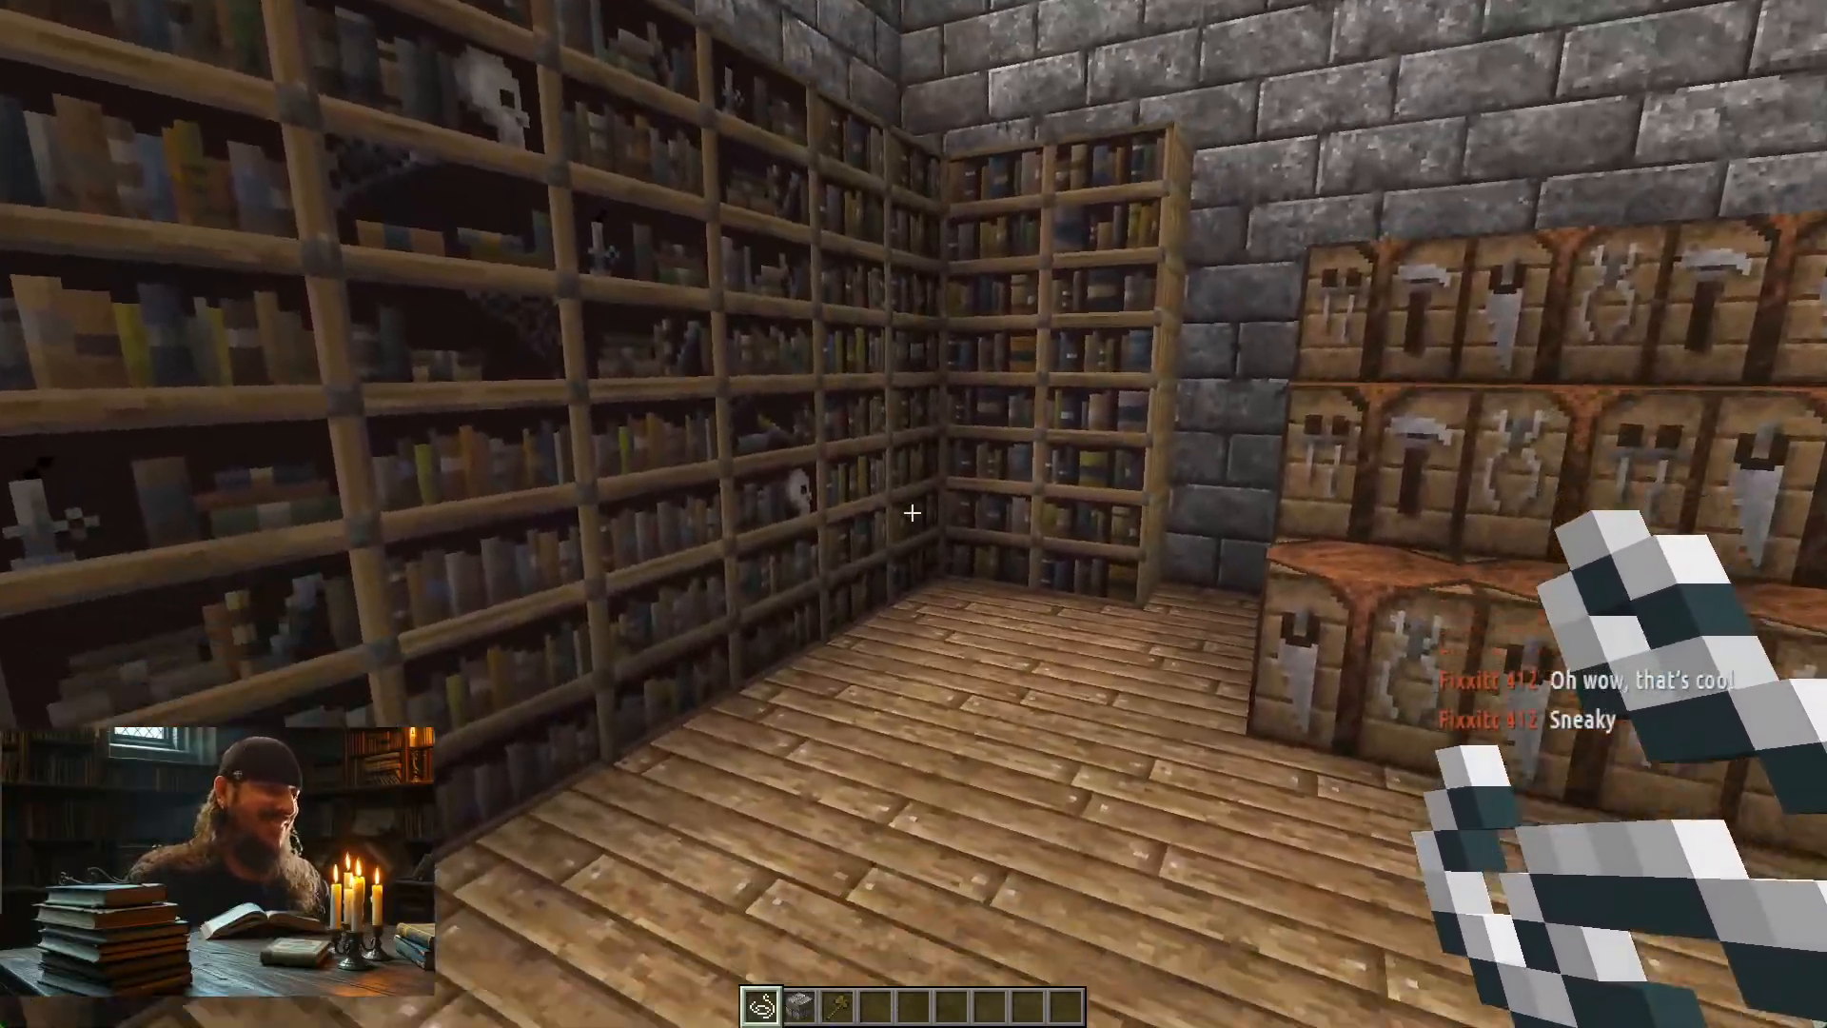
Switch back to Photoshop and outline the upper panel's top and left sides with 1 px dark brown lines, filling in their shared corner
key(alt+Tab)
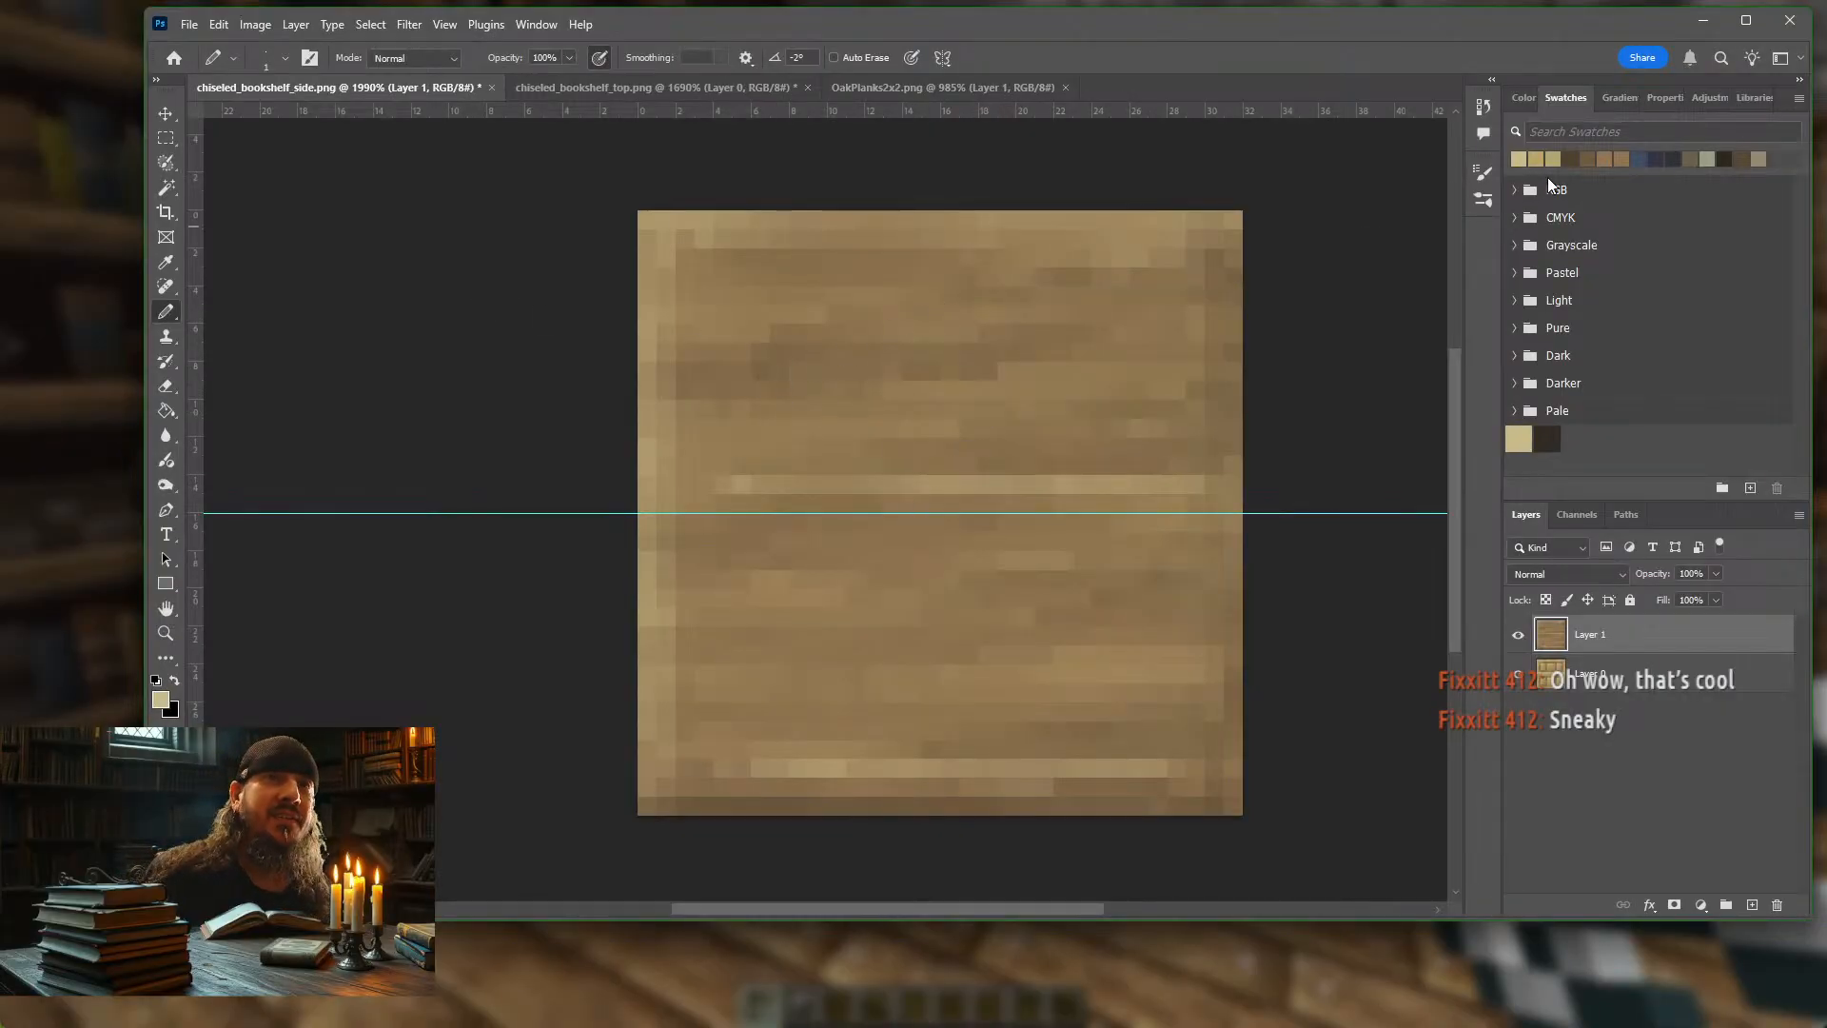
click(1580, 155)
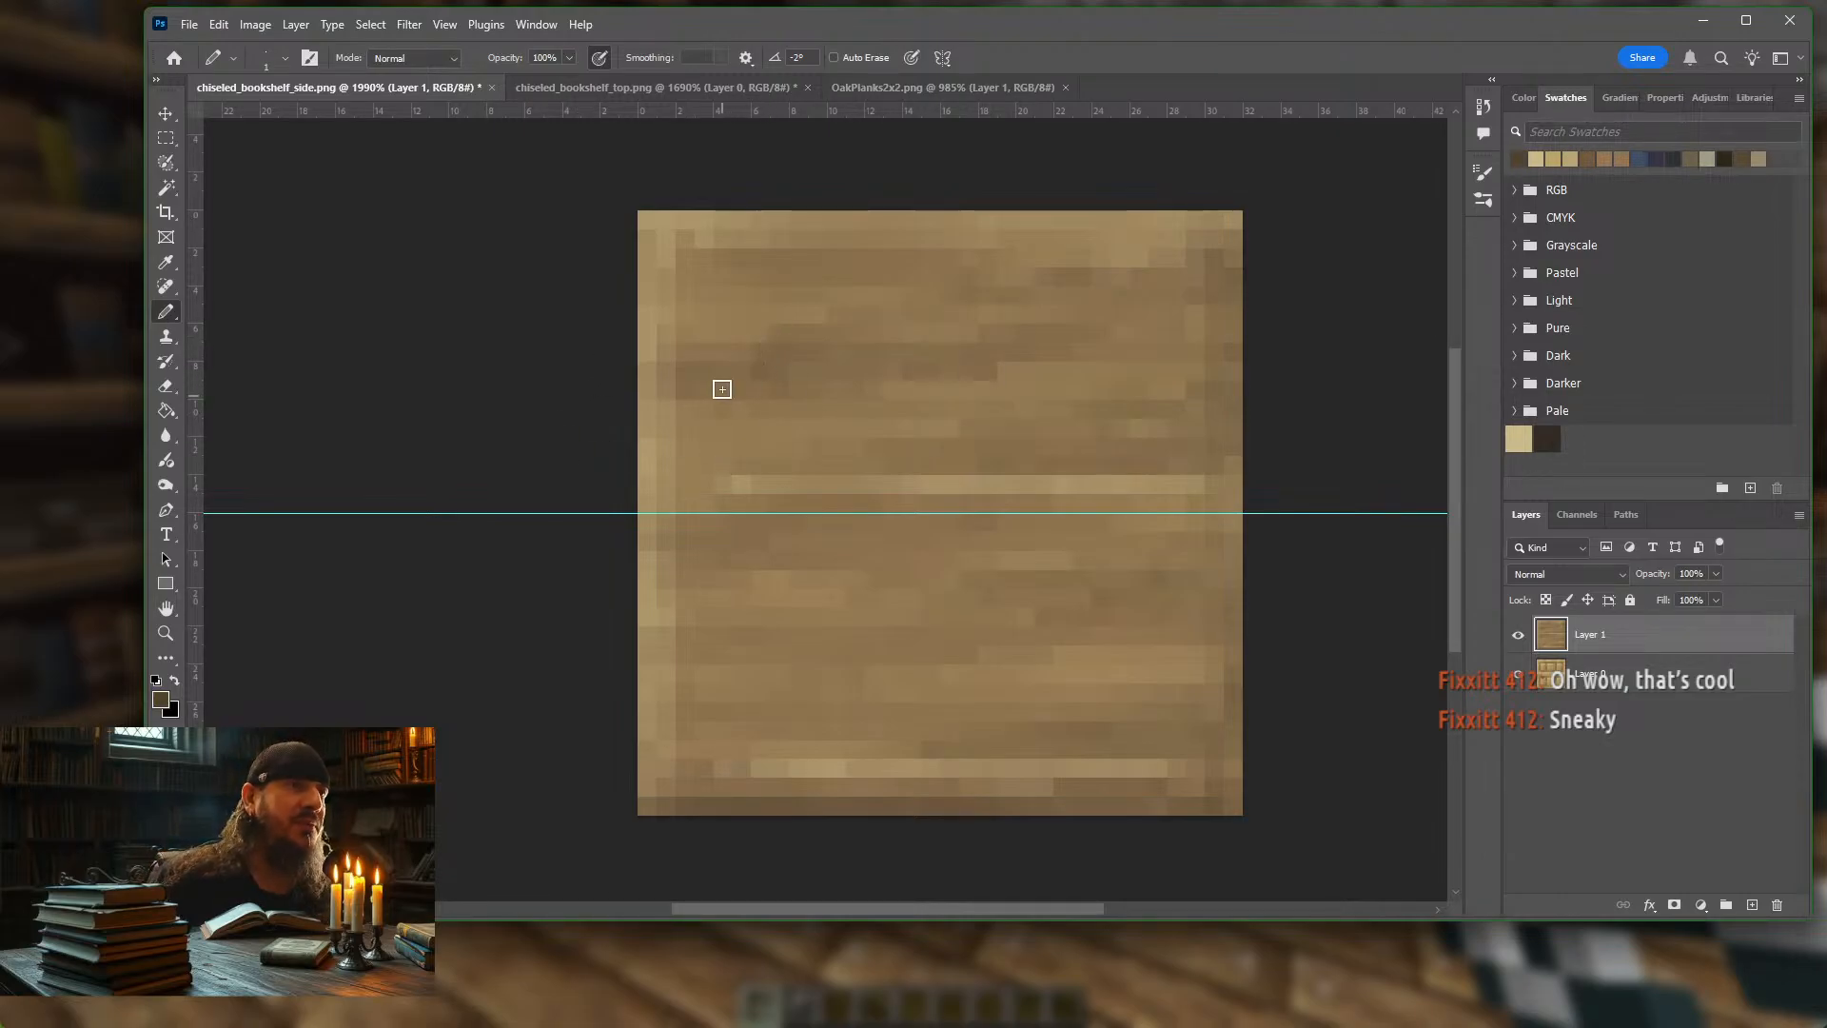
click(725, 275)
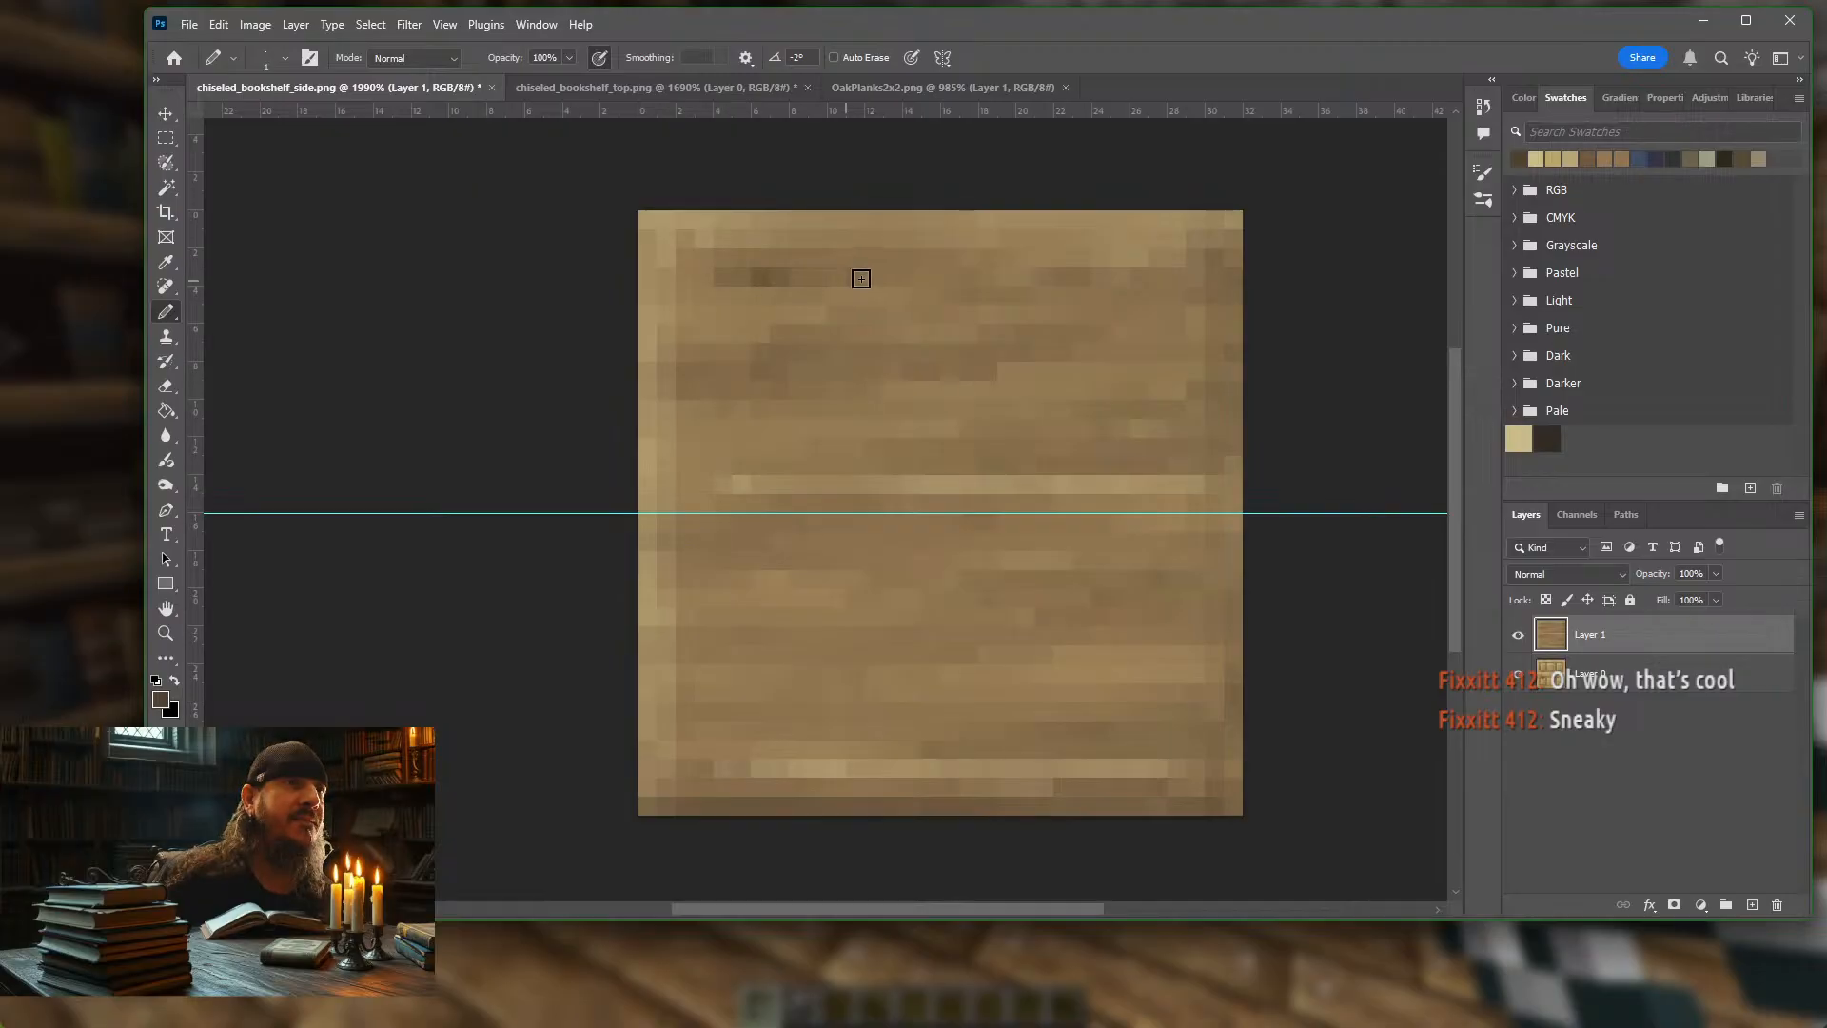
mouse_move(861, 278)
mouse_down()
mouse_move(828, 278)
mouse_move(1172, 282)
mouse_up()
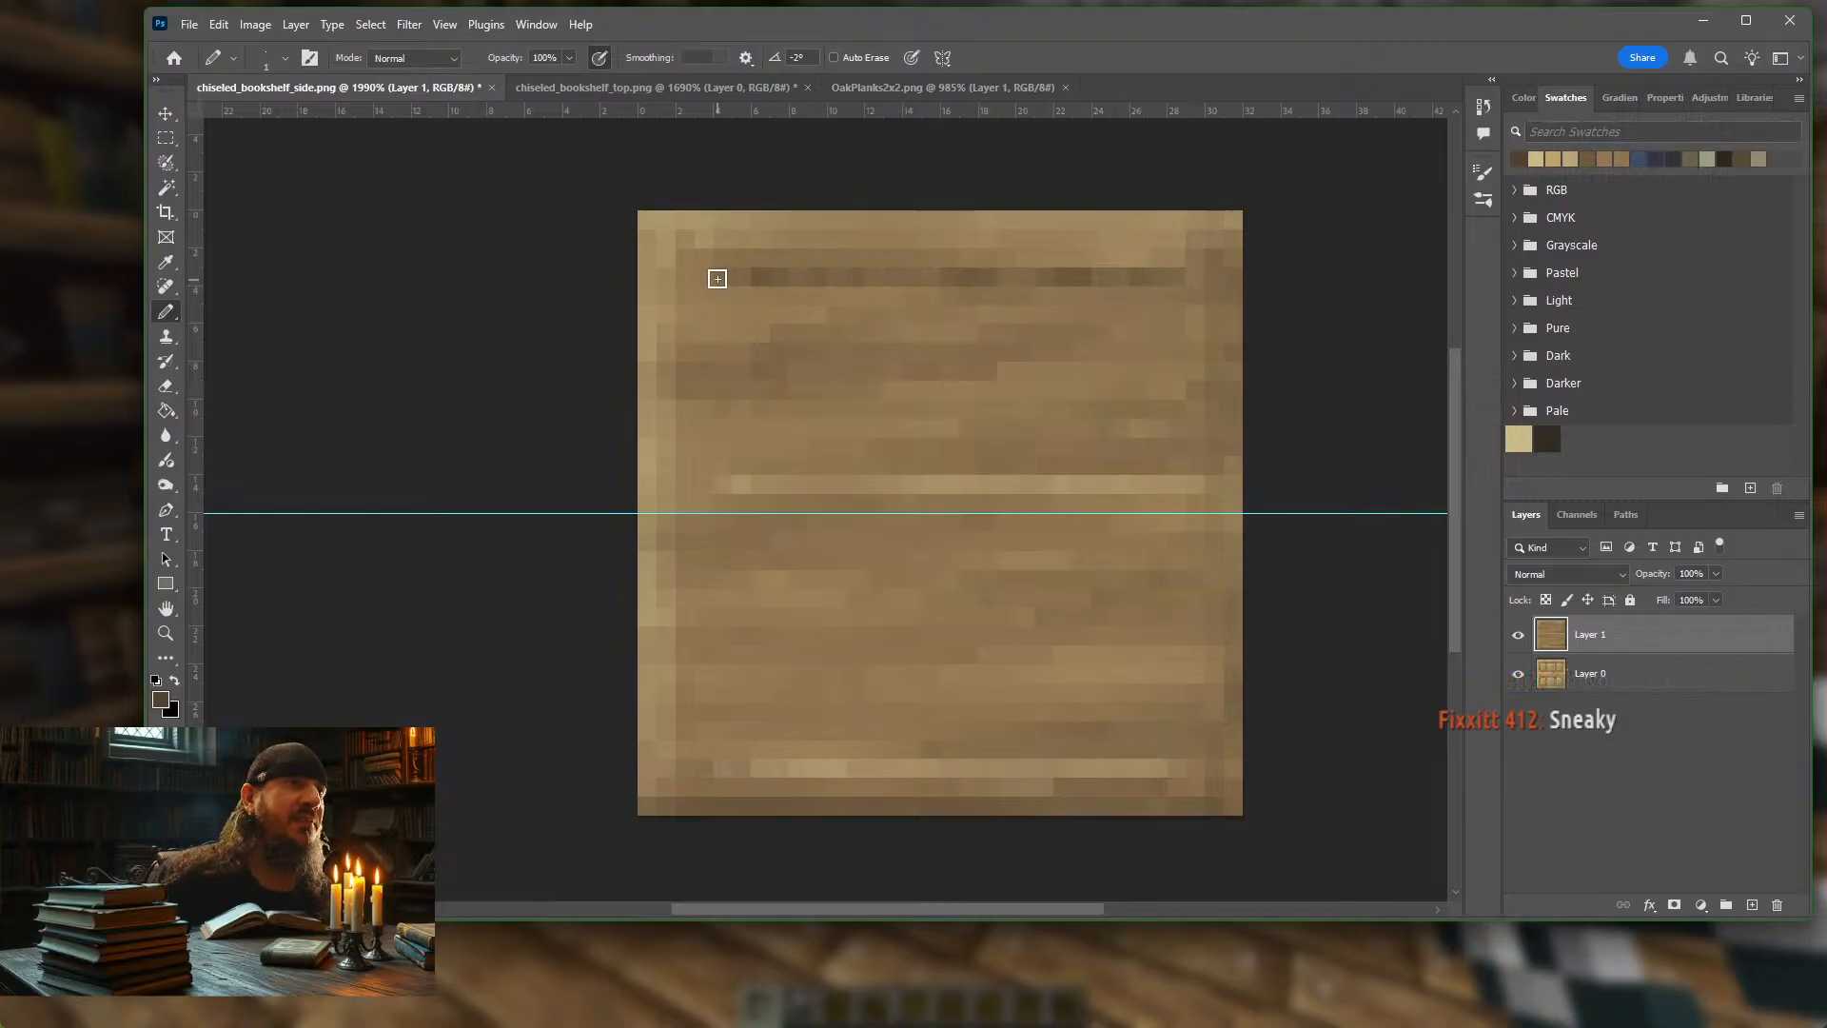
drag(718, 279, 706, 277)
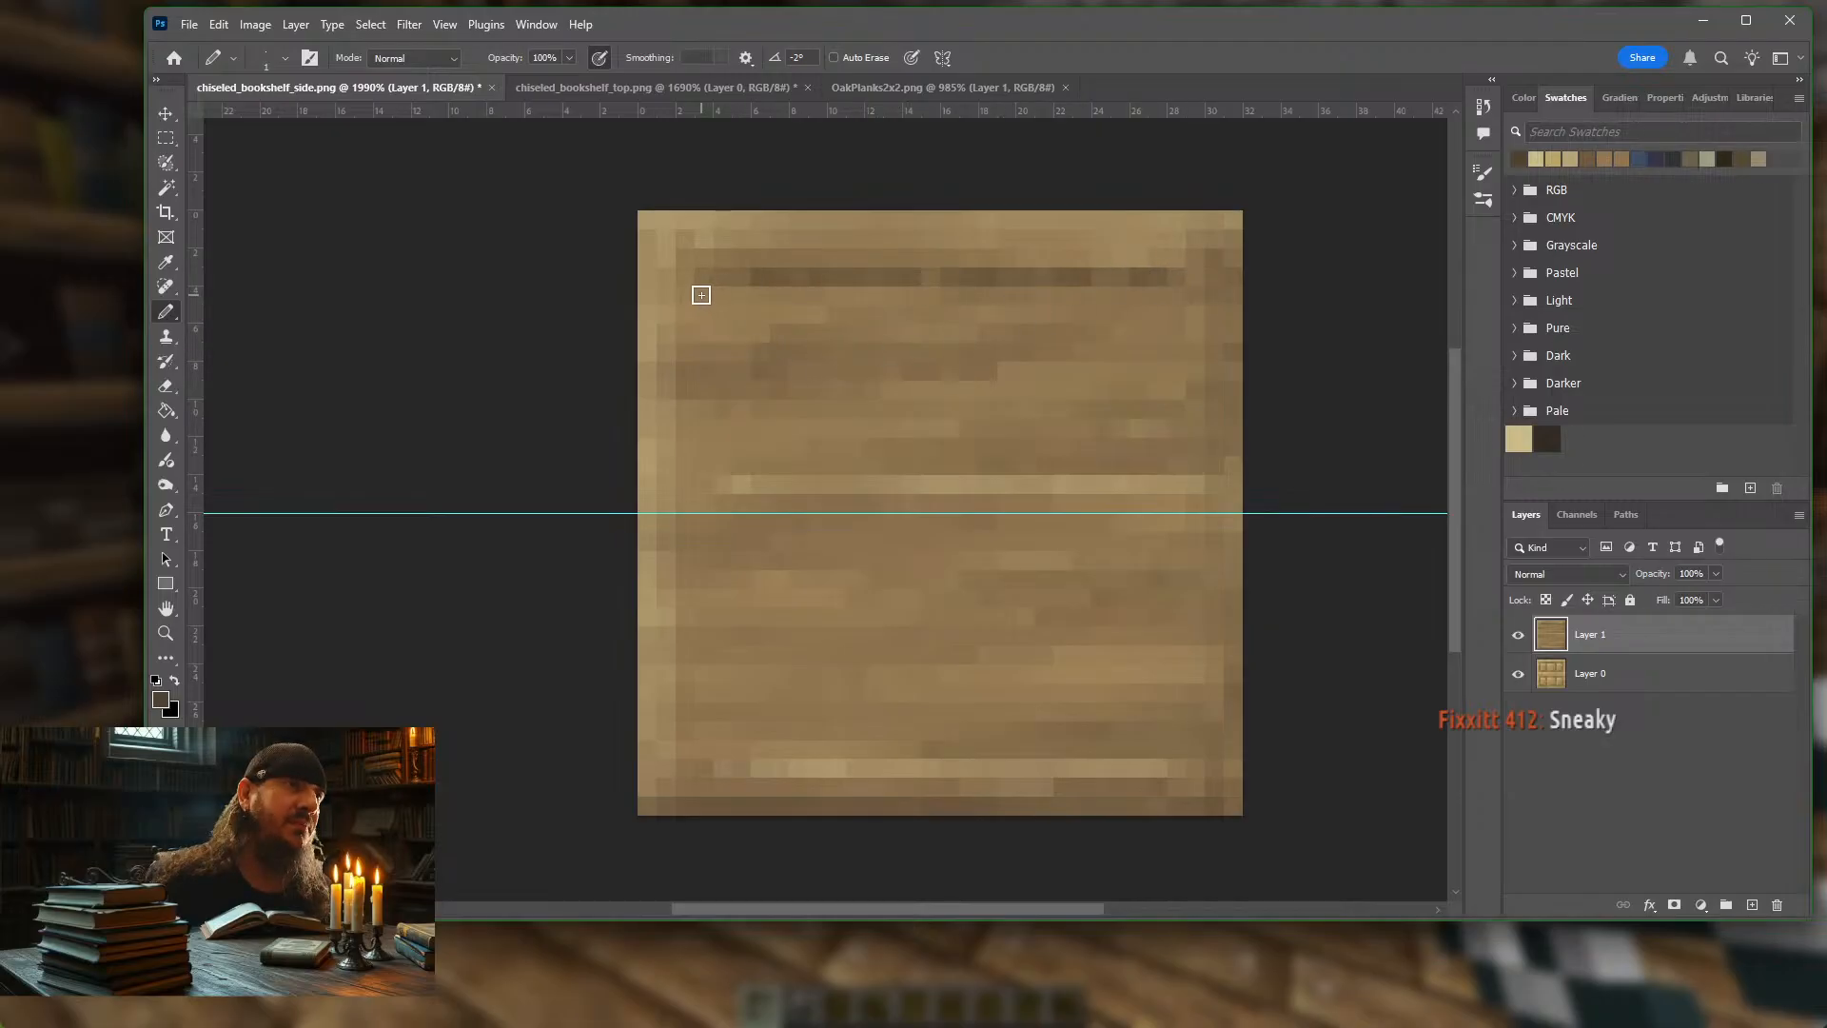
drag(701, 302, 704, 480)
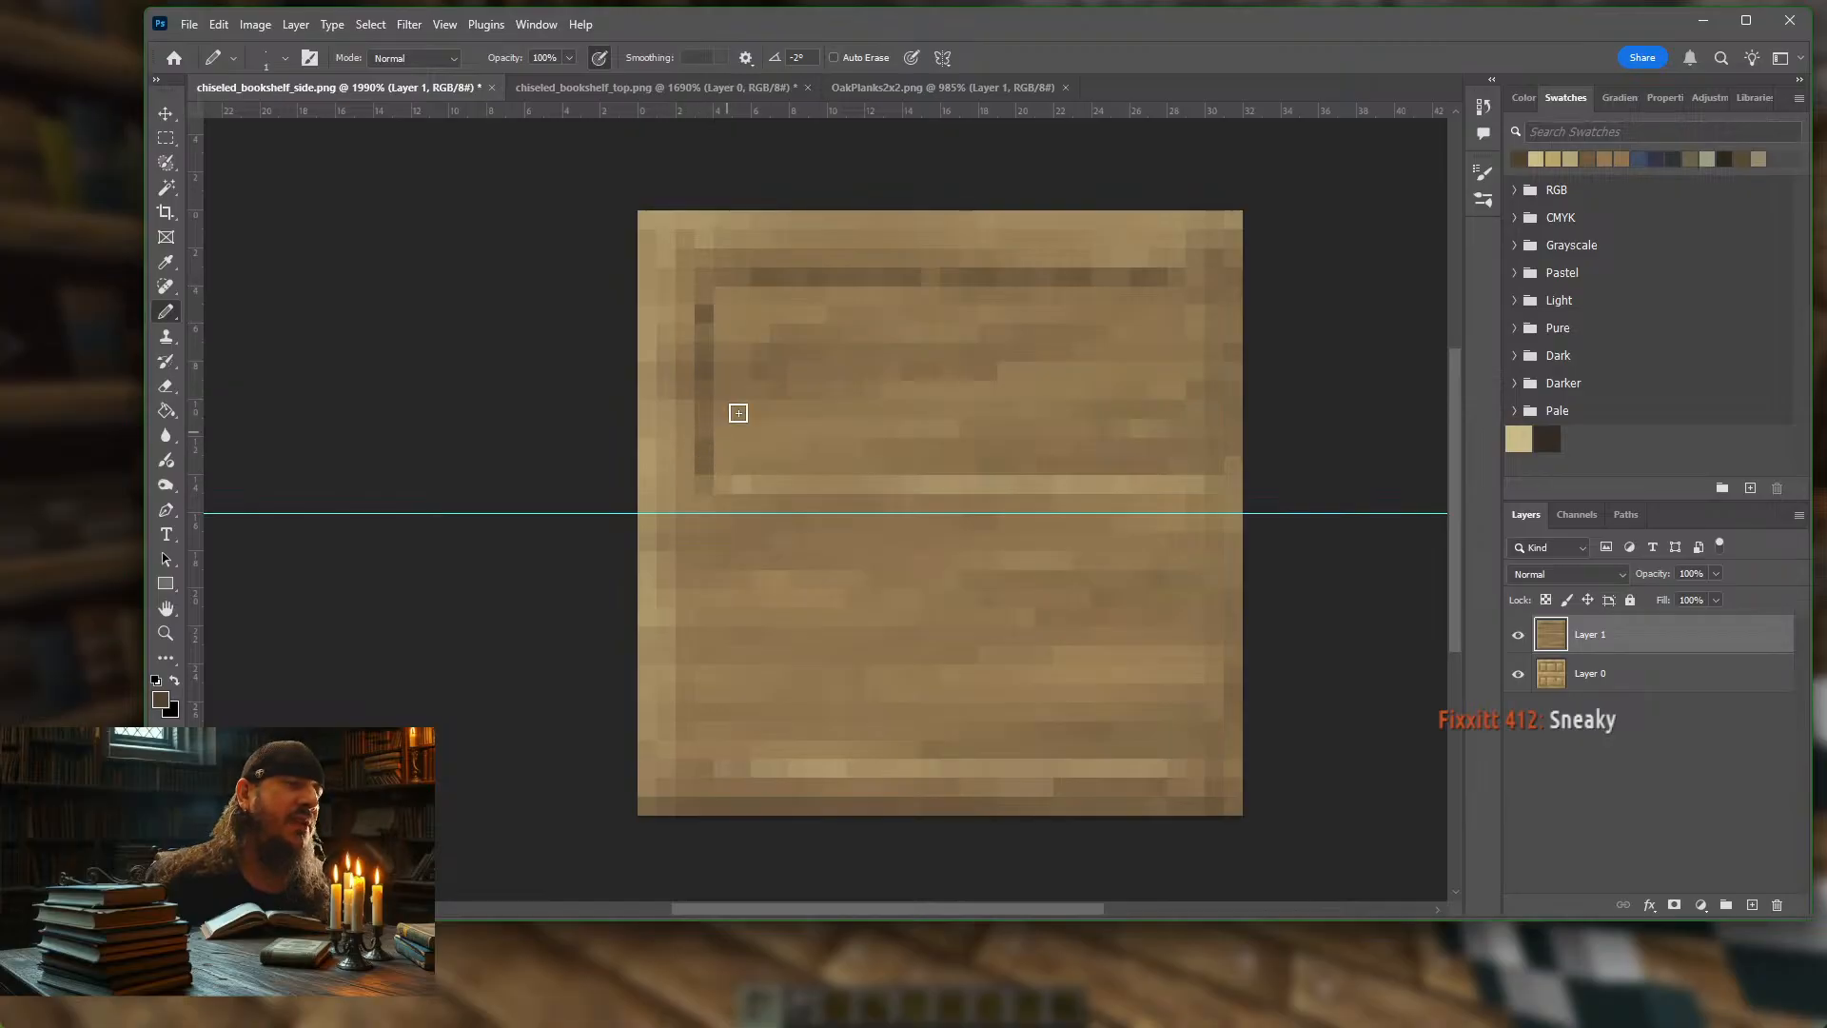
drag(717, 278, 755, 272)
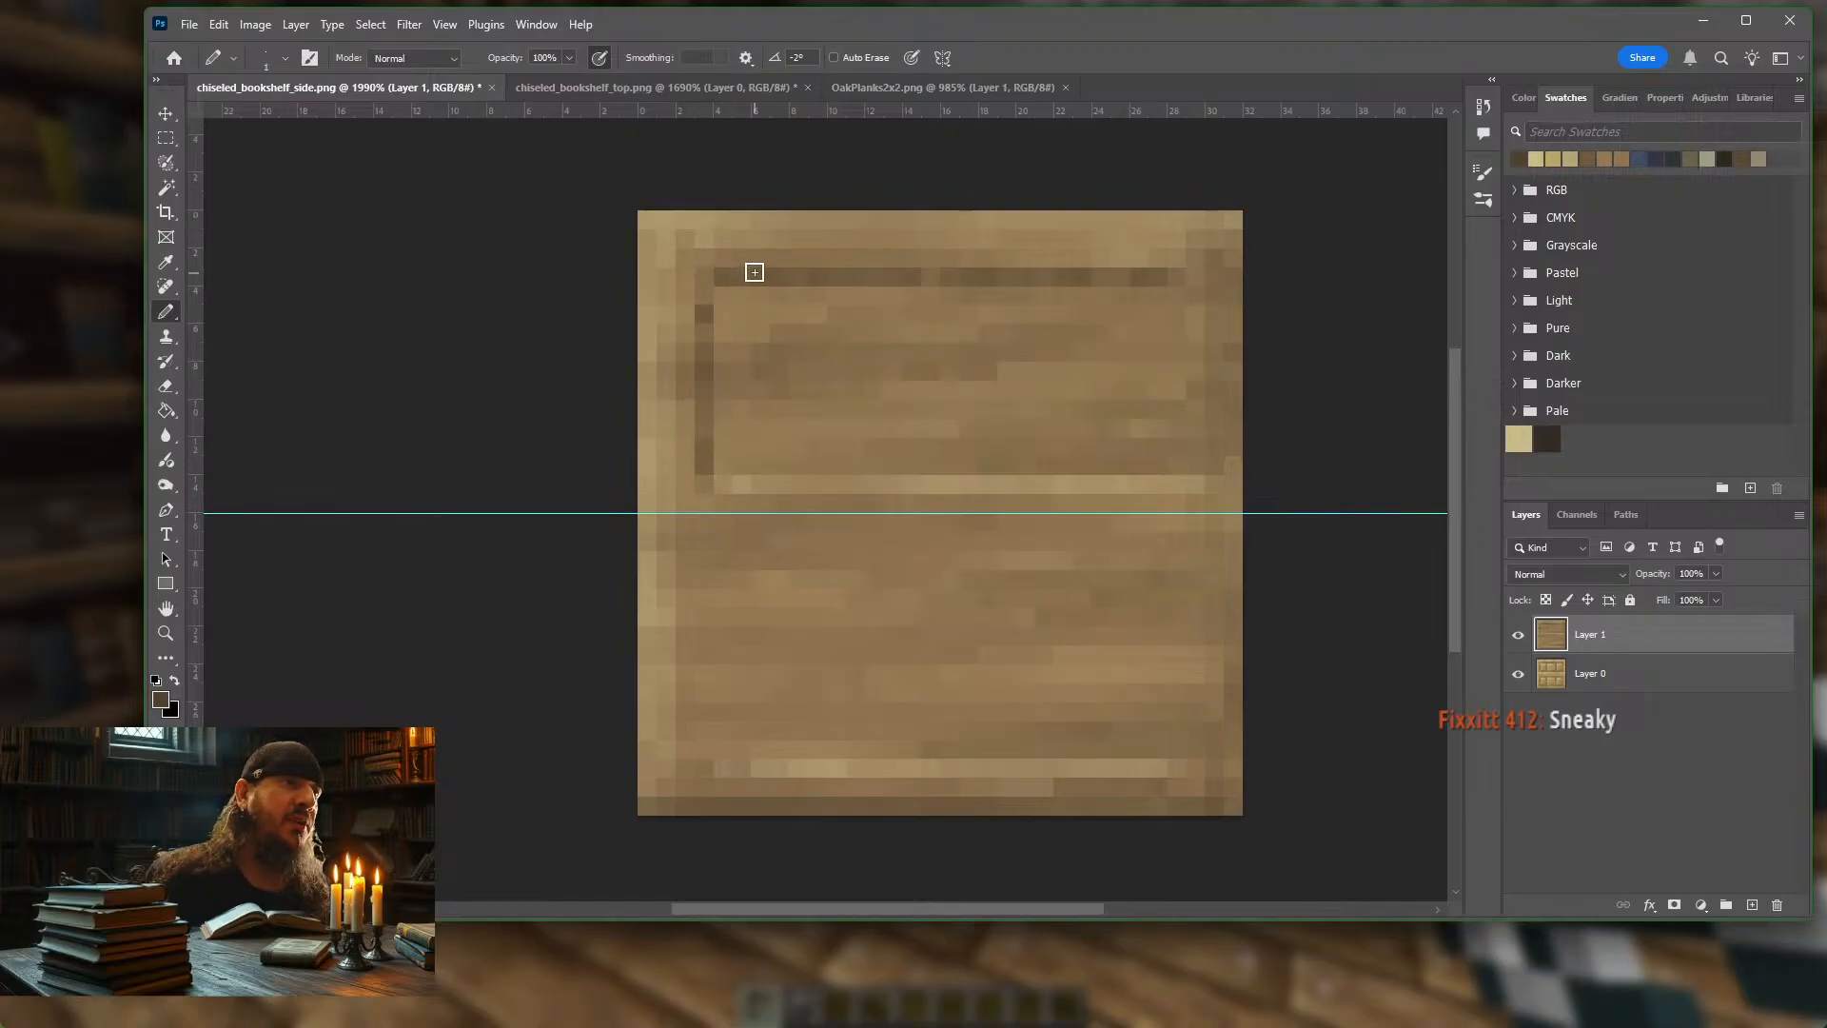
click(704, 276)
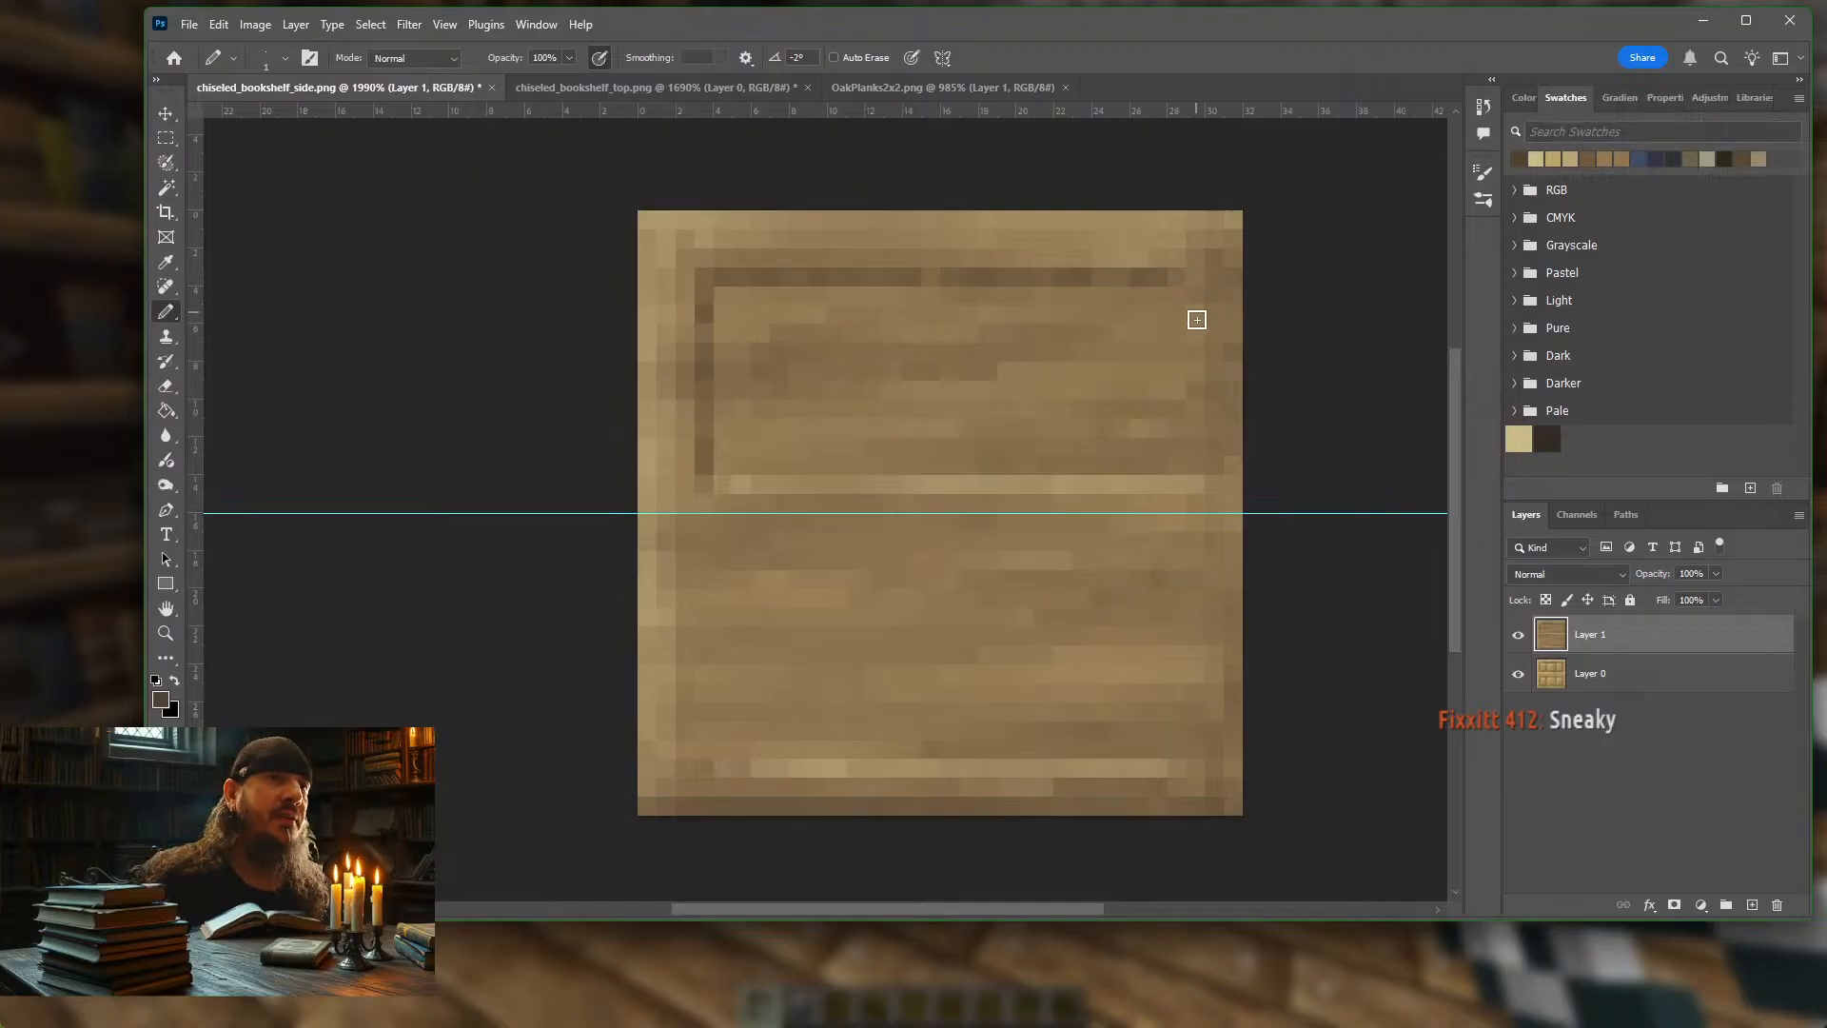
Draw a light cream line along the upper panel's right side and cover the overshooting pixel at its bottom-right corner with brown
click(1548, 157)
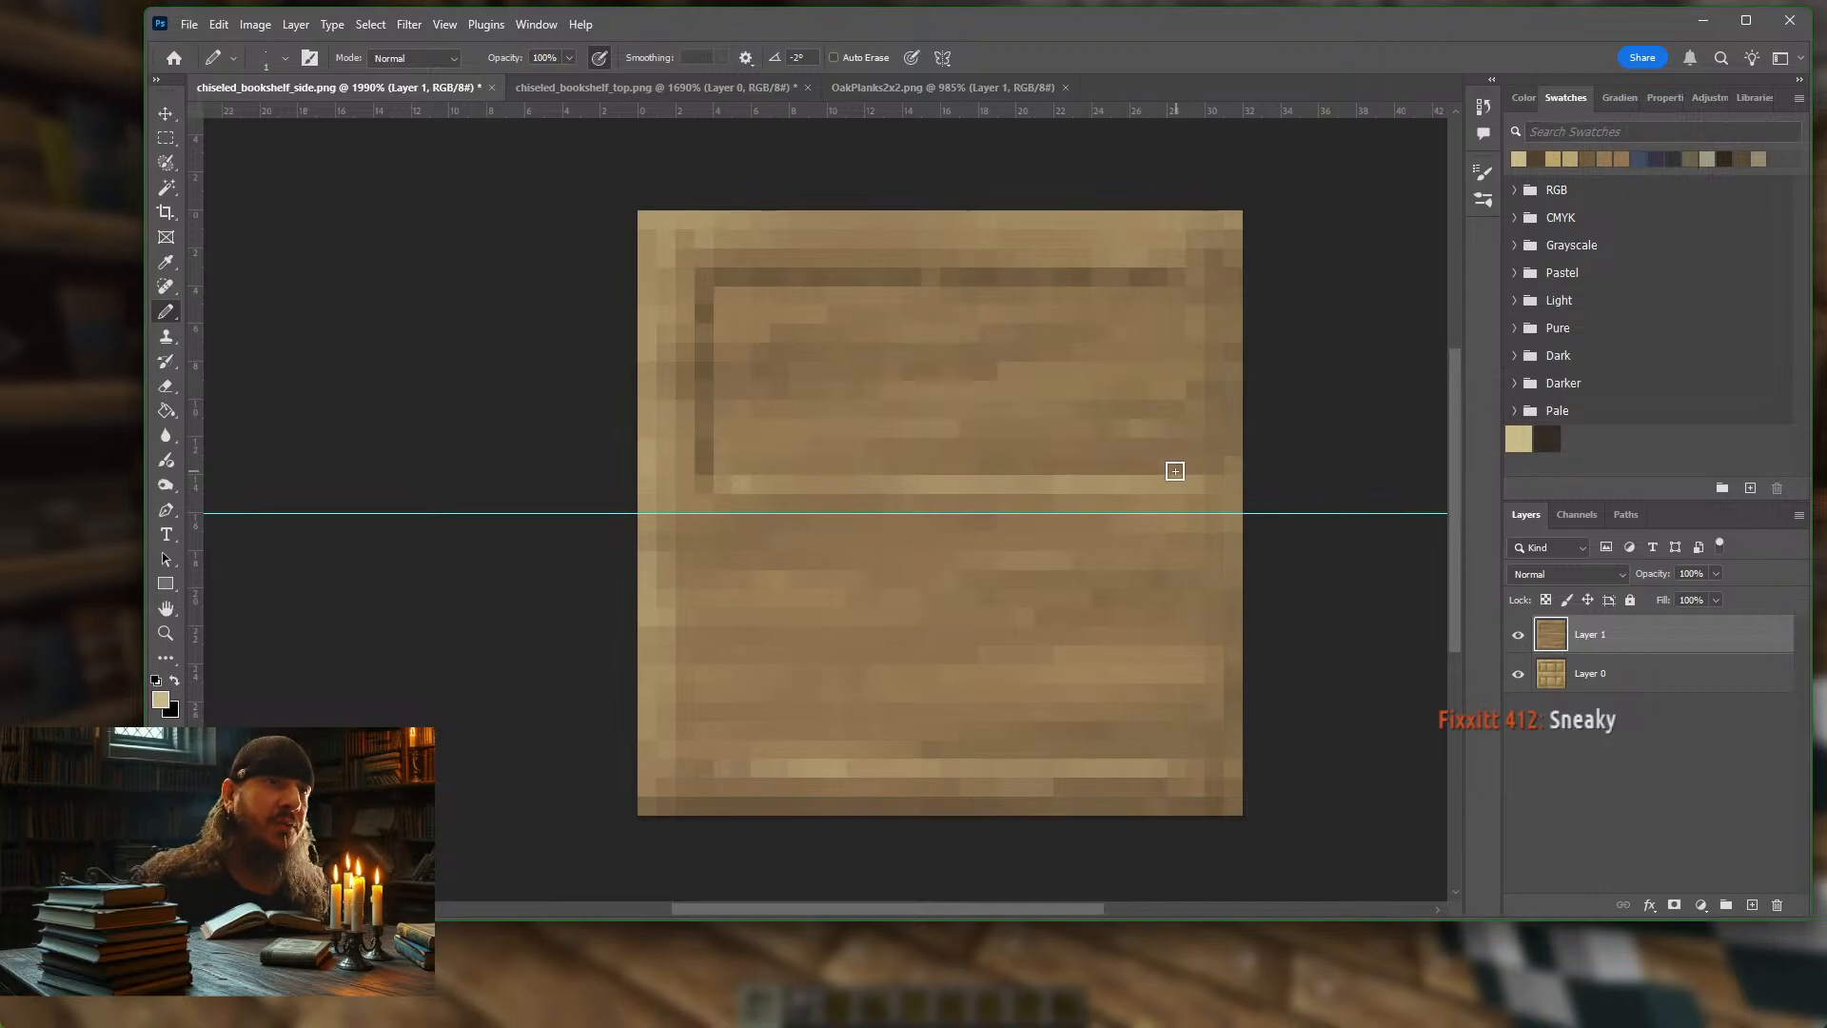
drag(1176, 468, 1177, 448)
drag(1177, 386, 1174, 298)
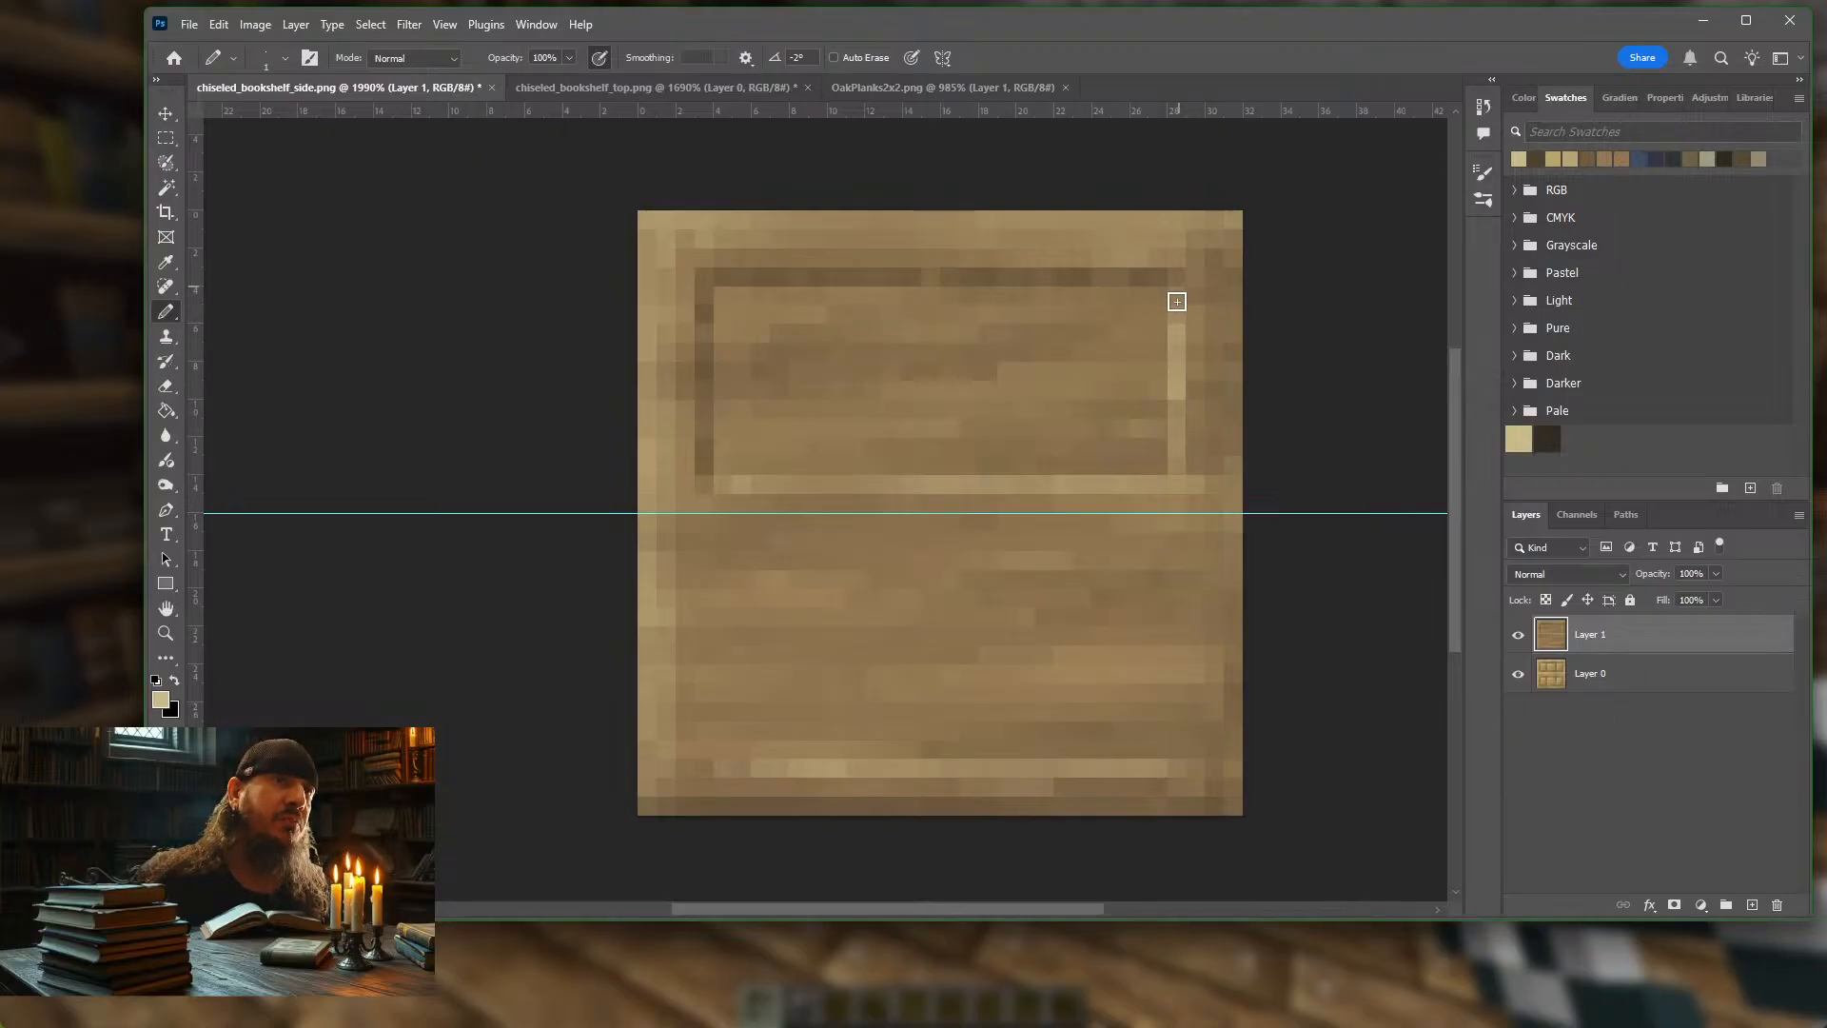
click(1602, 159)
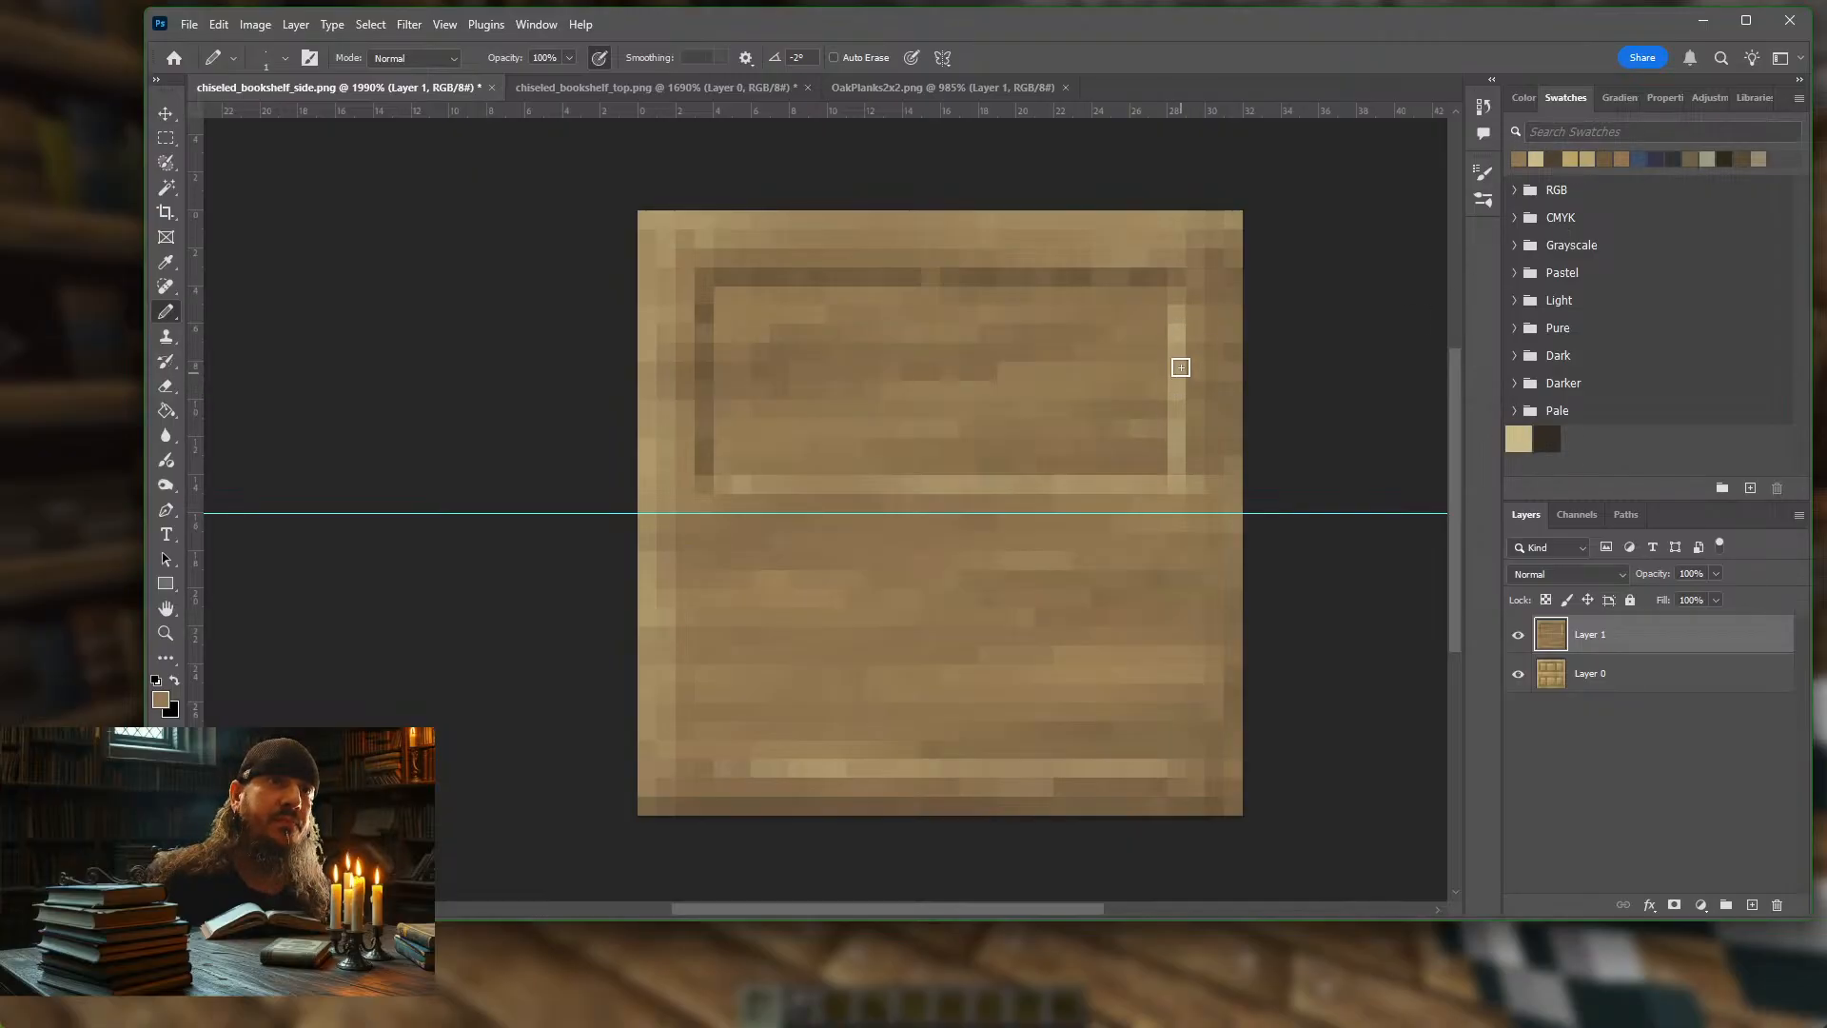
click(1195, 484)
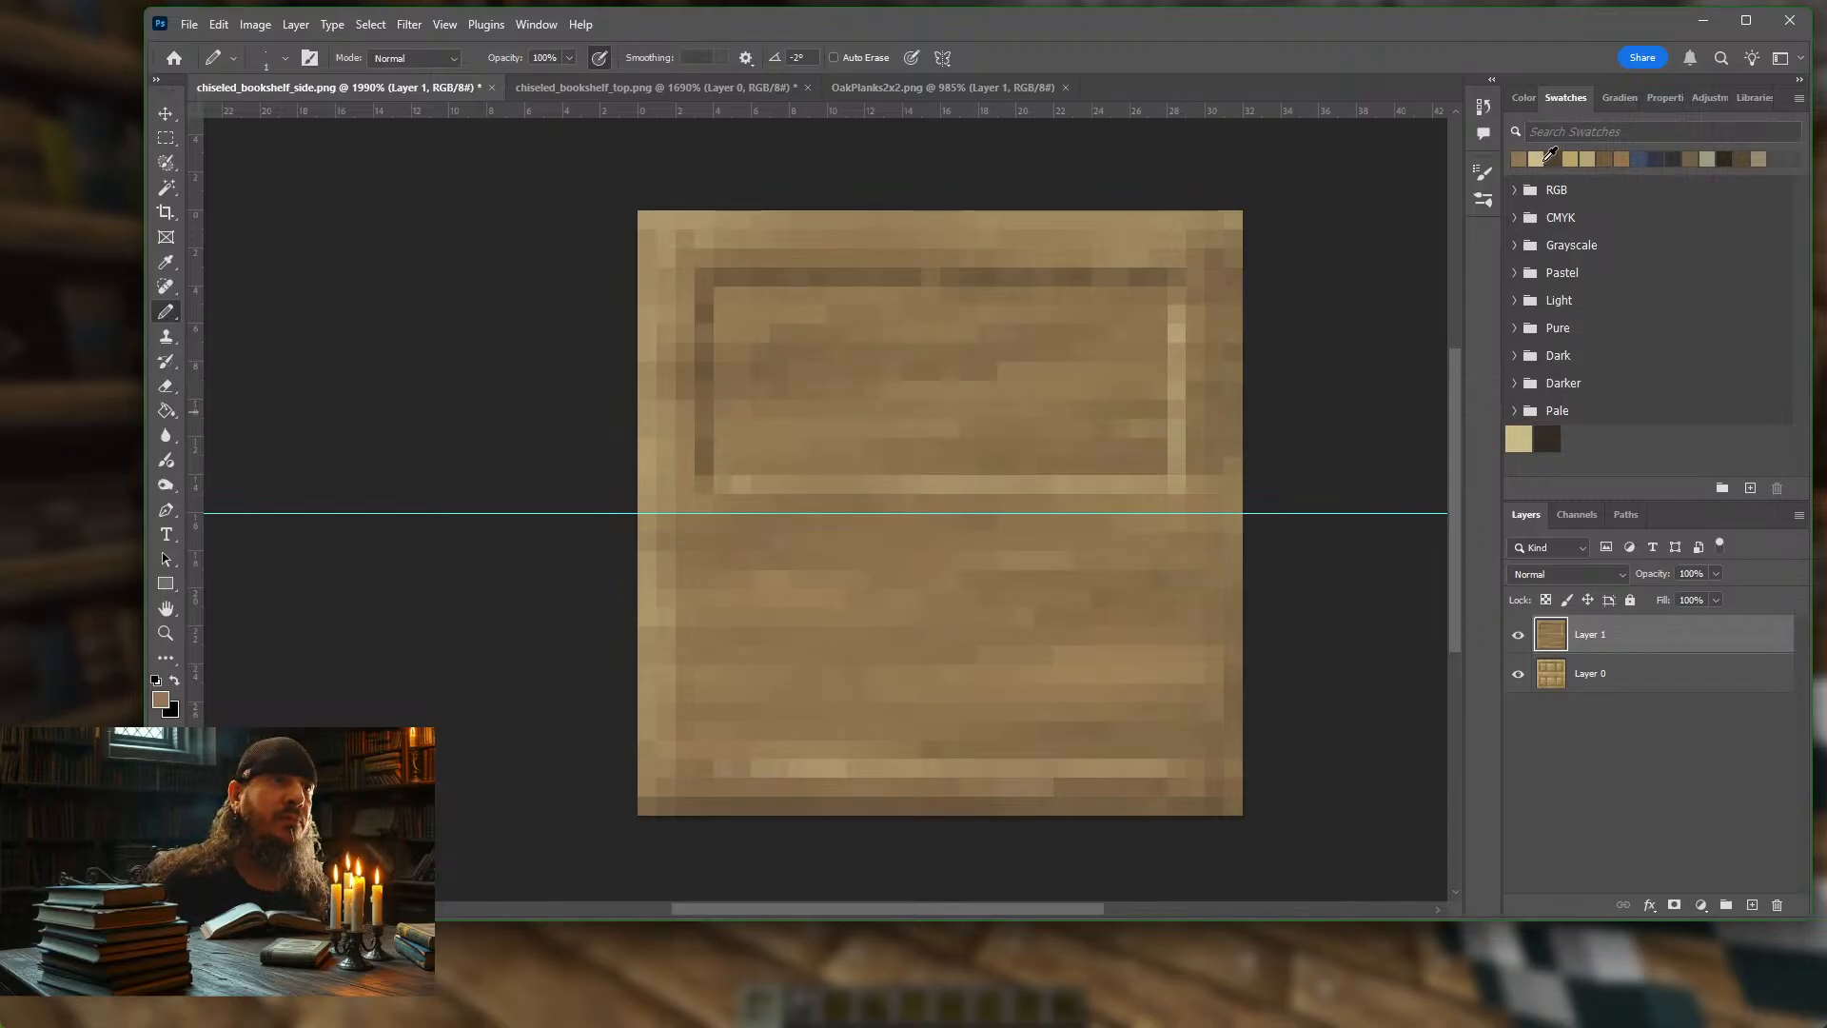
Outline the lower panel with 1 px dark brown lines on its top and left sides and light cream lines on its right and bottom
click(1554, 156)
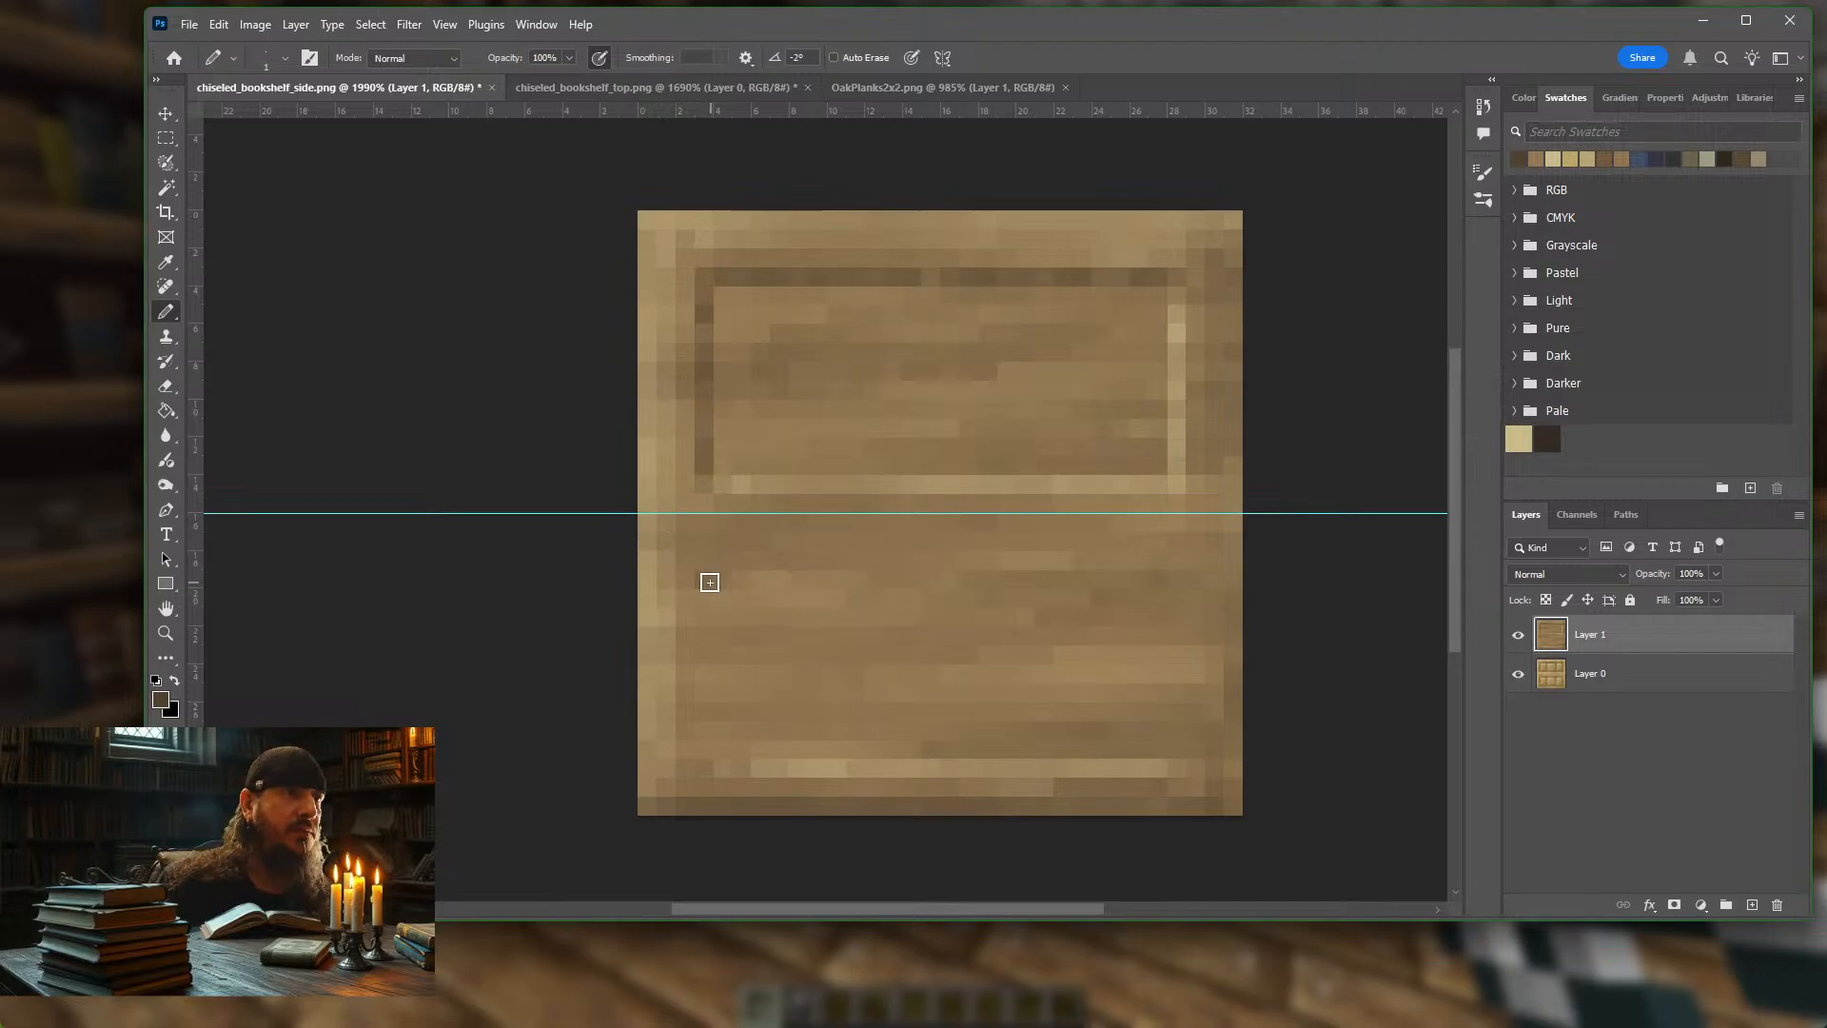
drag(706, 581, 1172, 579)
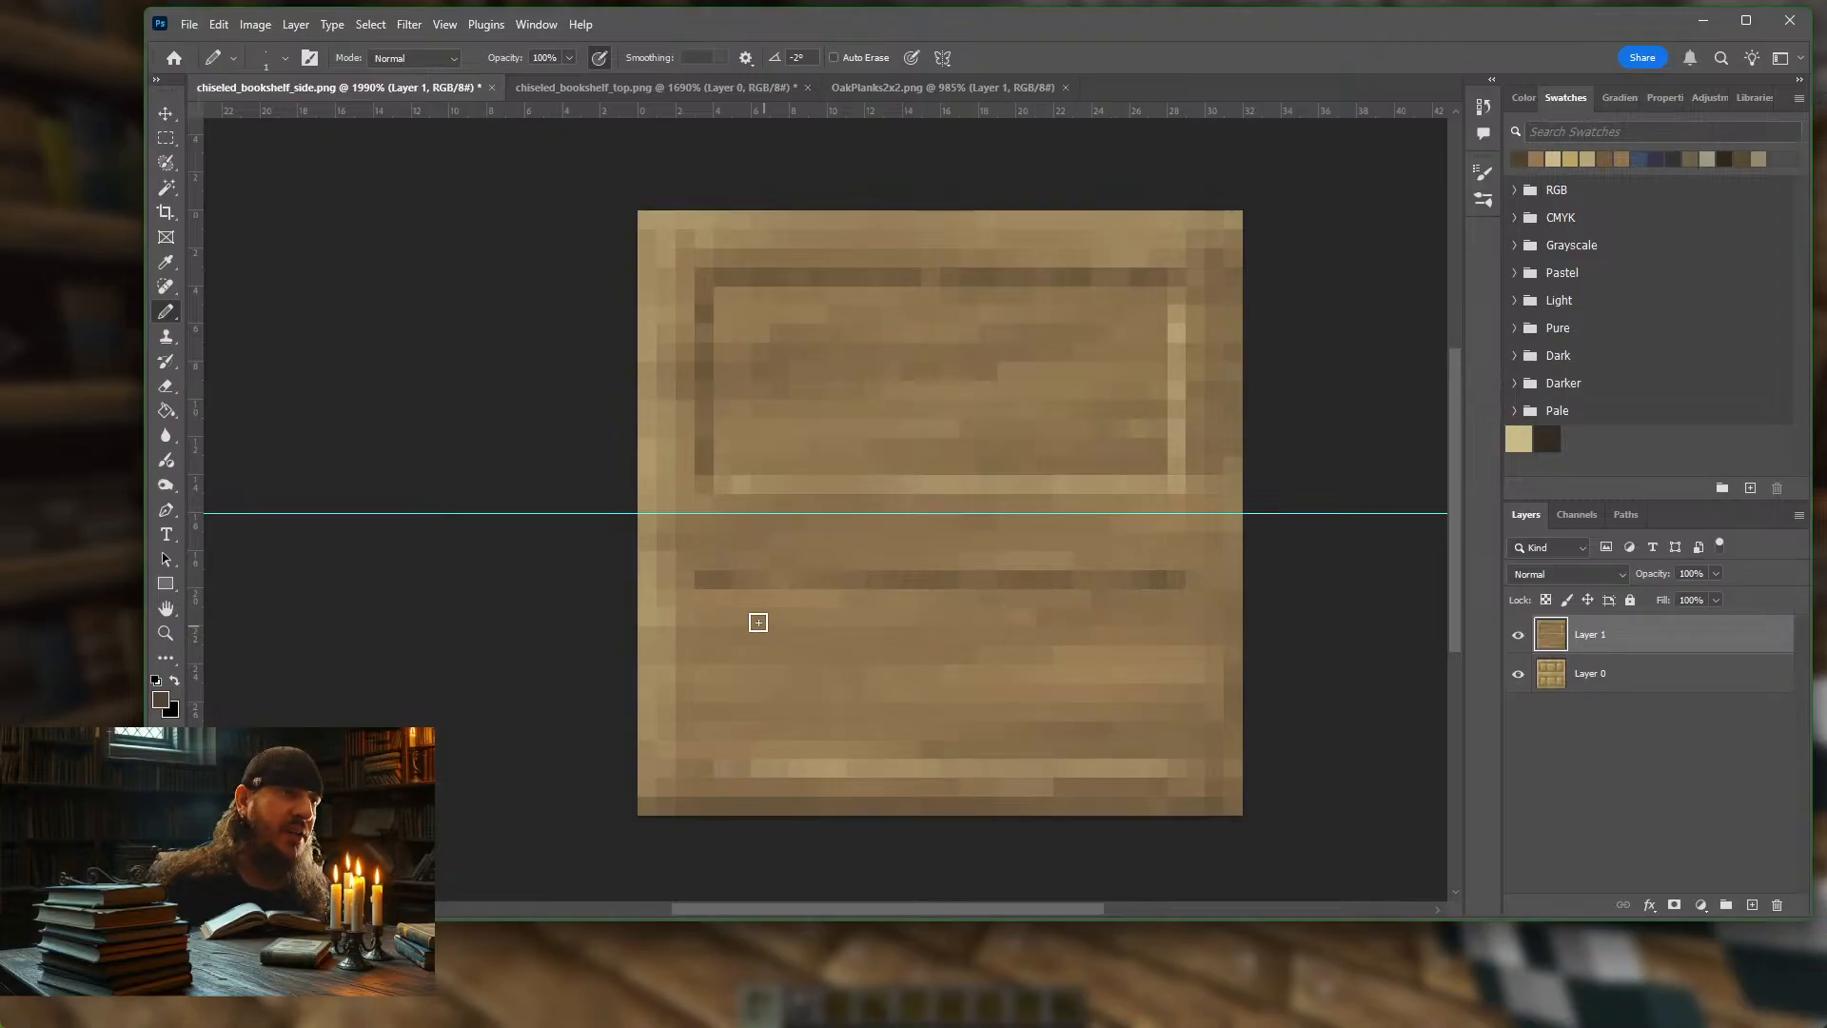
drag(702, 598, 704, 724)
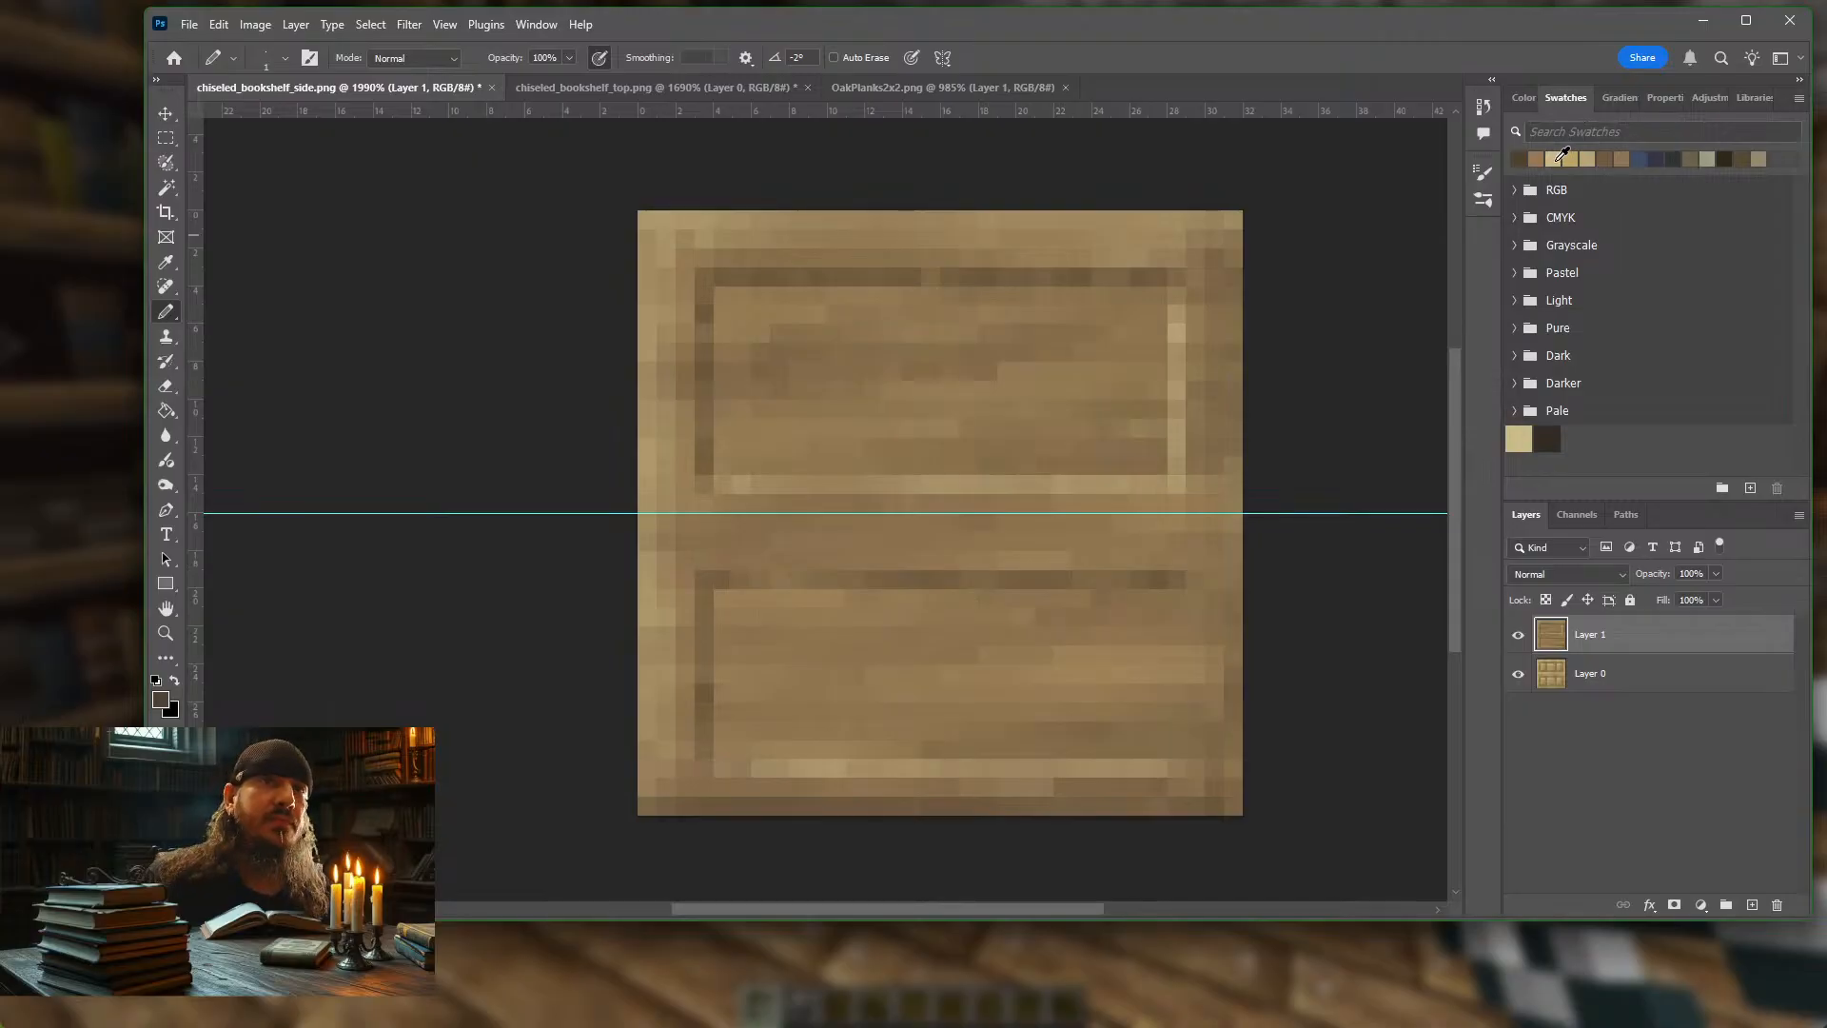
click(1559, 159)
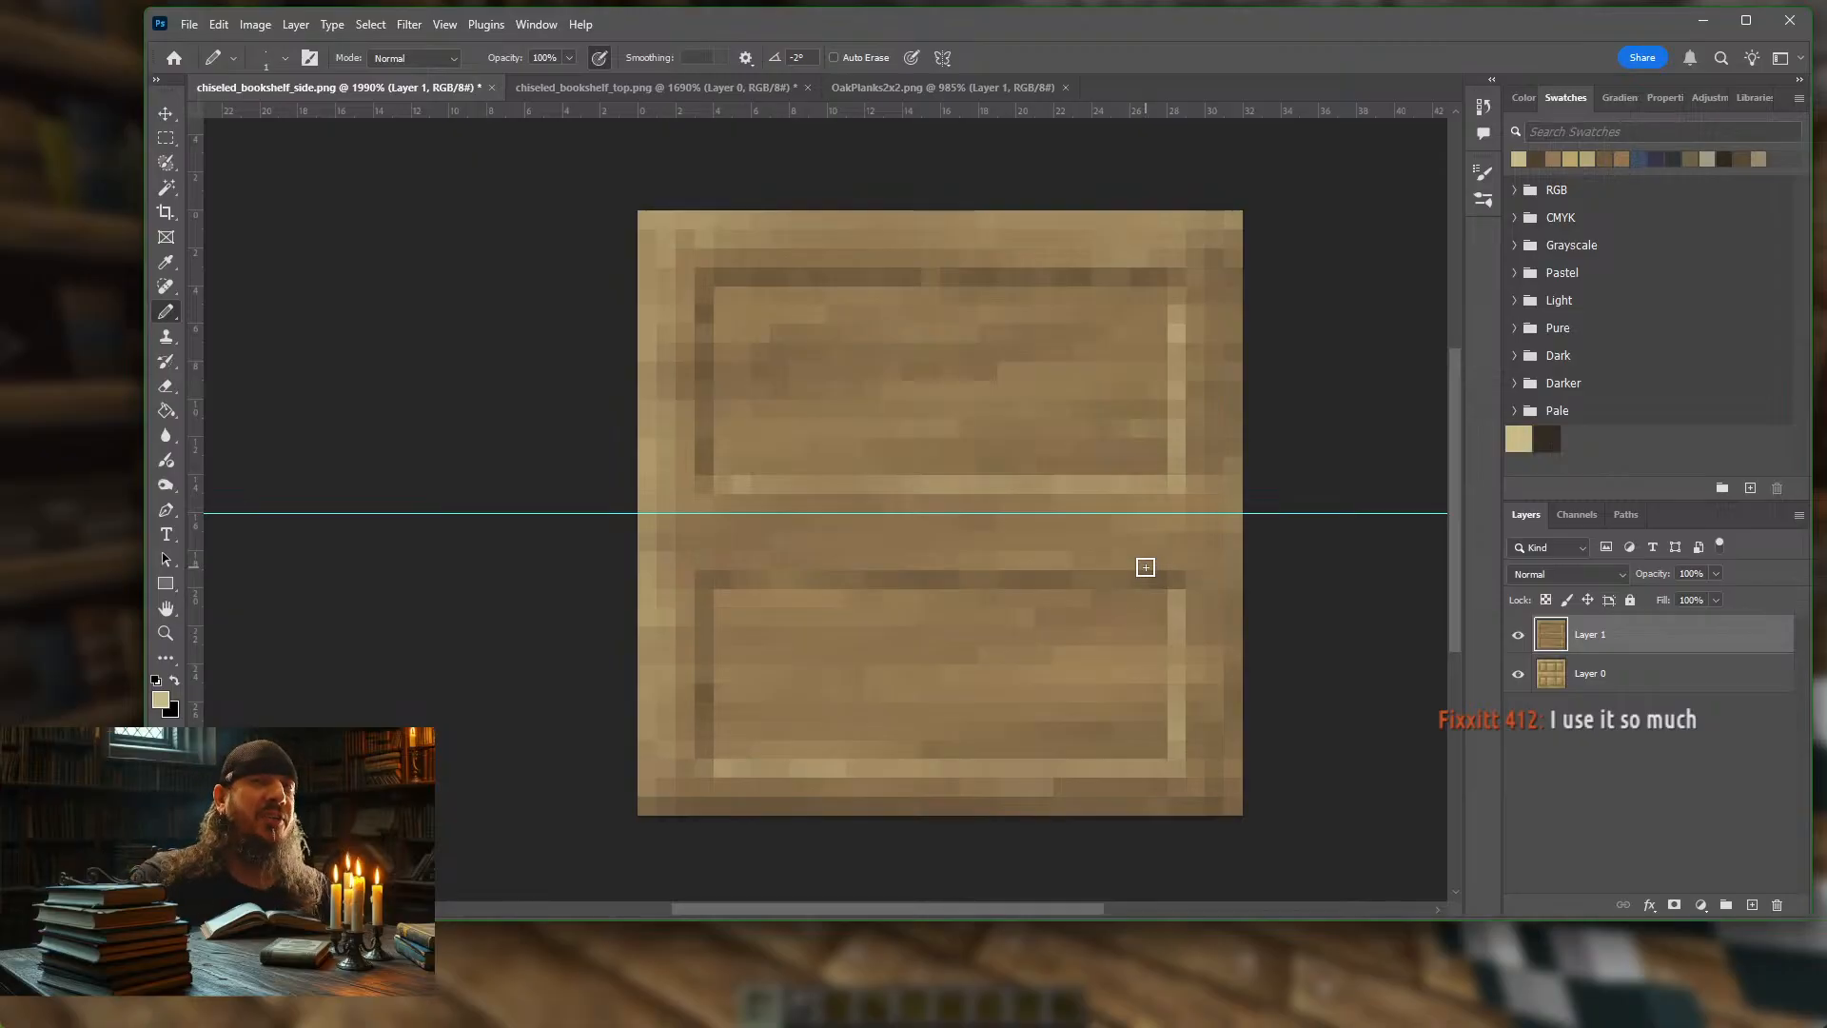
Switch to Minecraft, resume the game and travel from the bookshelf room along the stone corridors, over the fenced garden and past the Deepslate room
click(80, 345)
key(Escape)
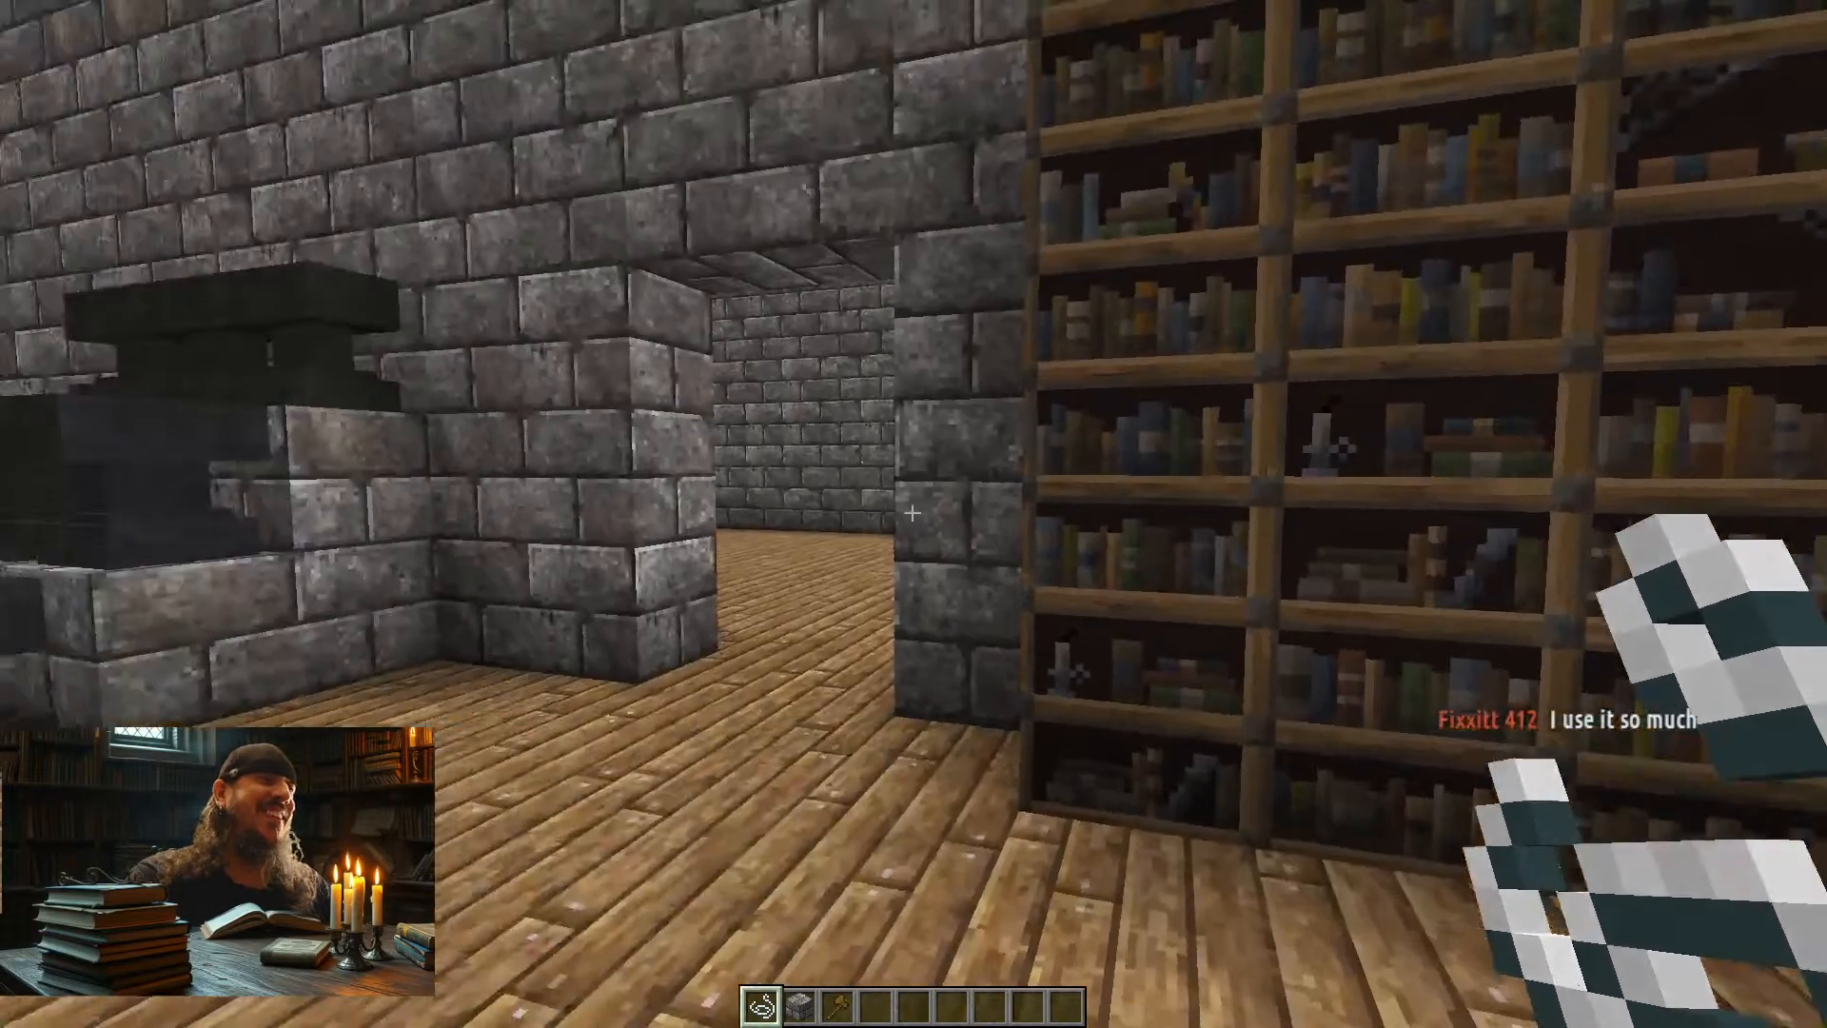
key(q)
key(w)
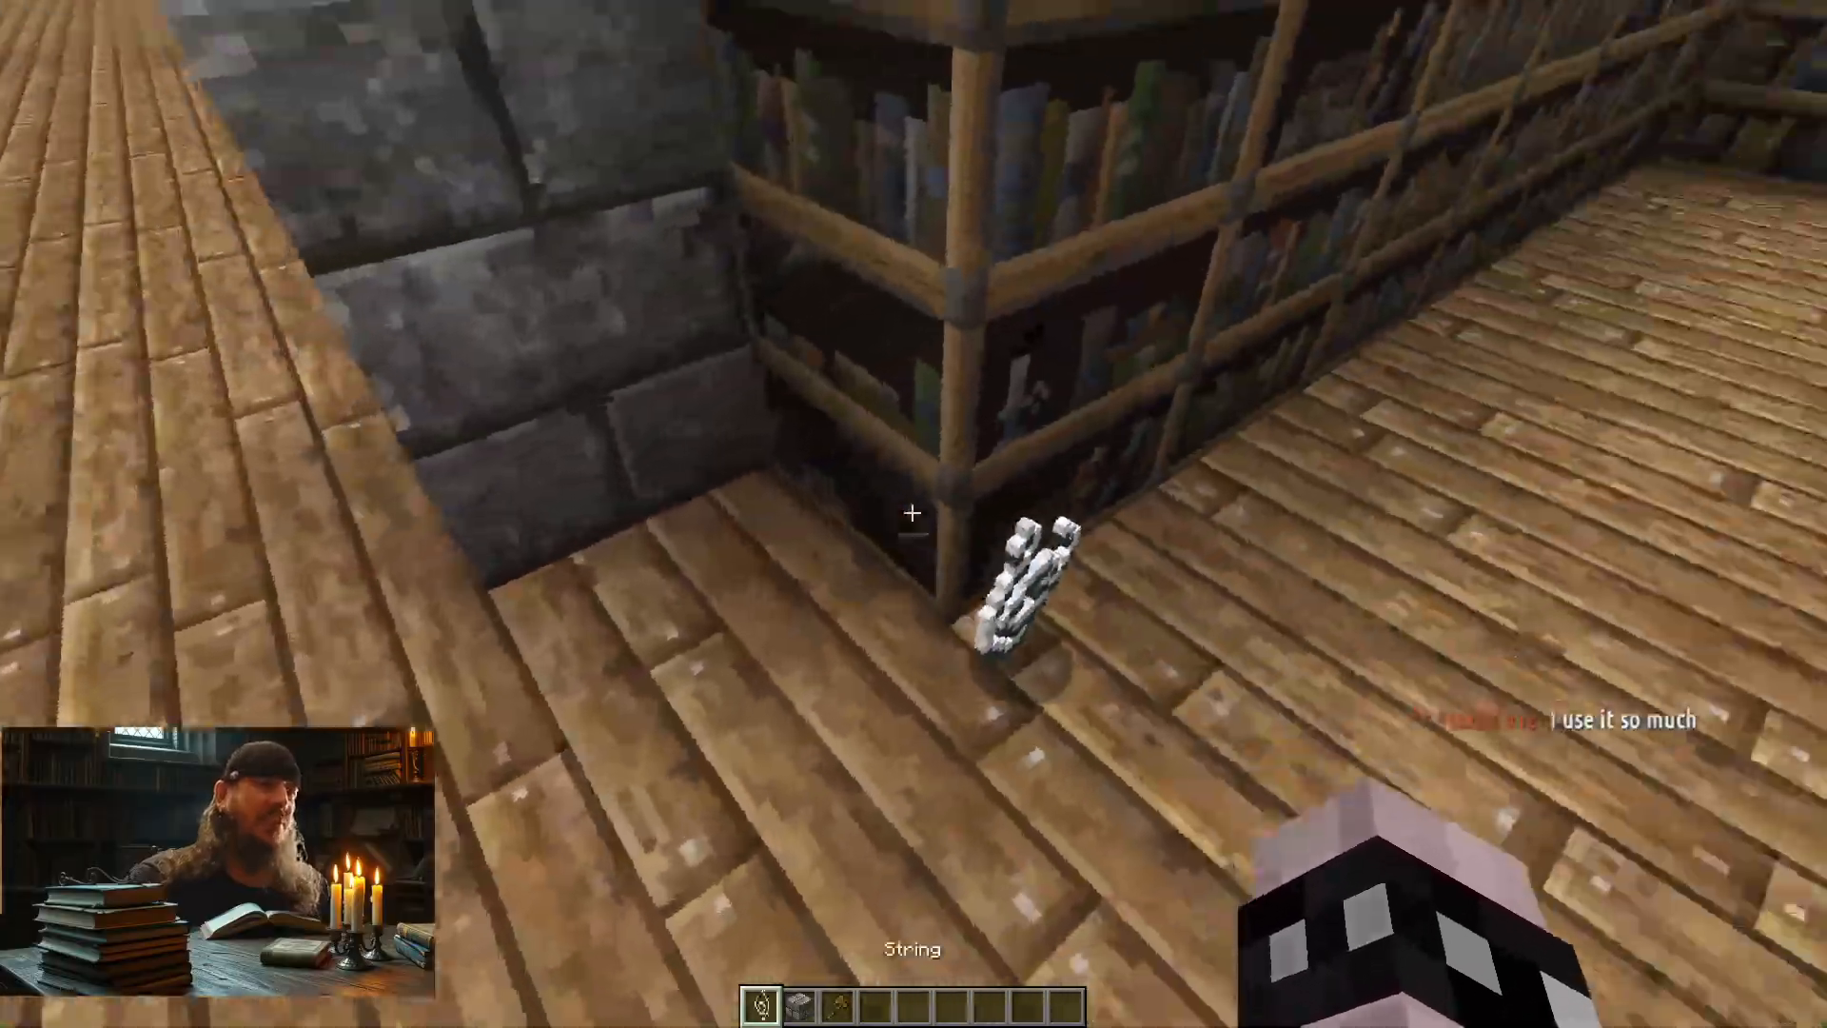
key(w)
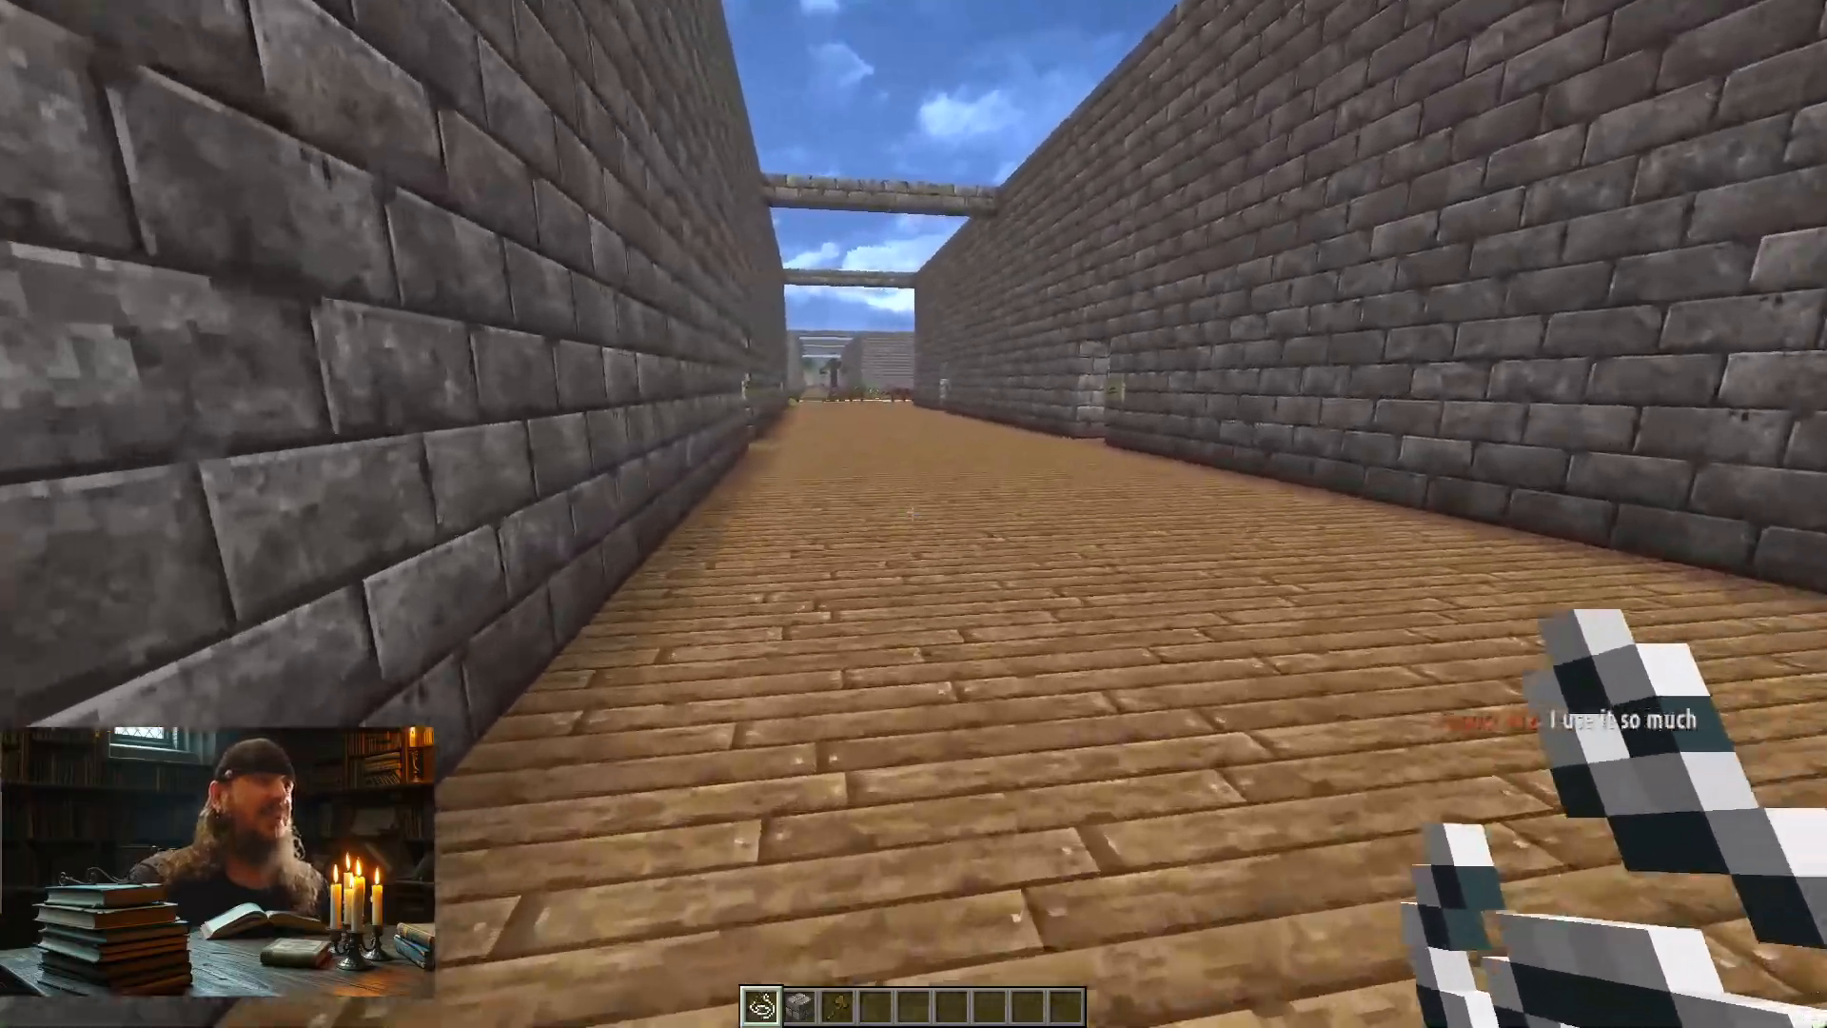
key(w)
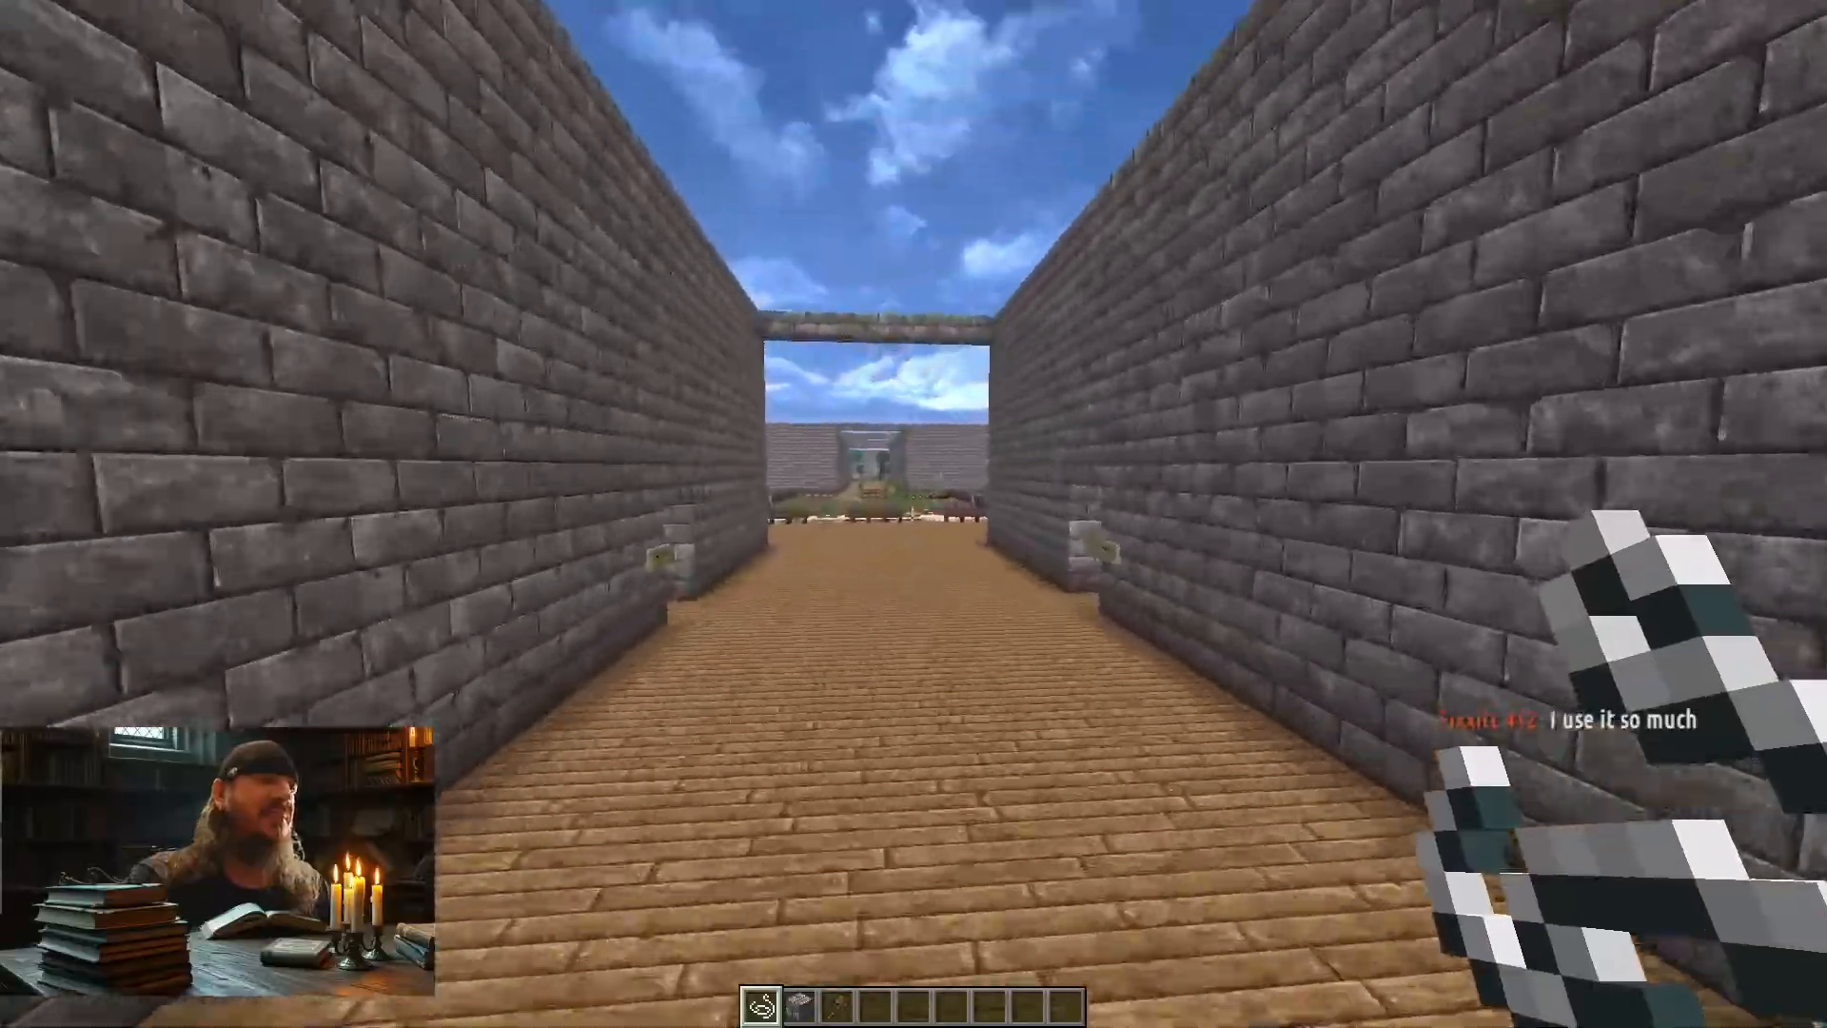
key(w)
key(space)
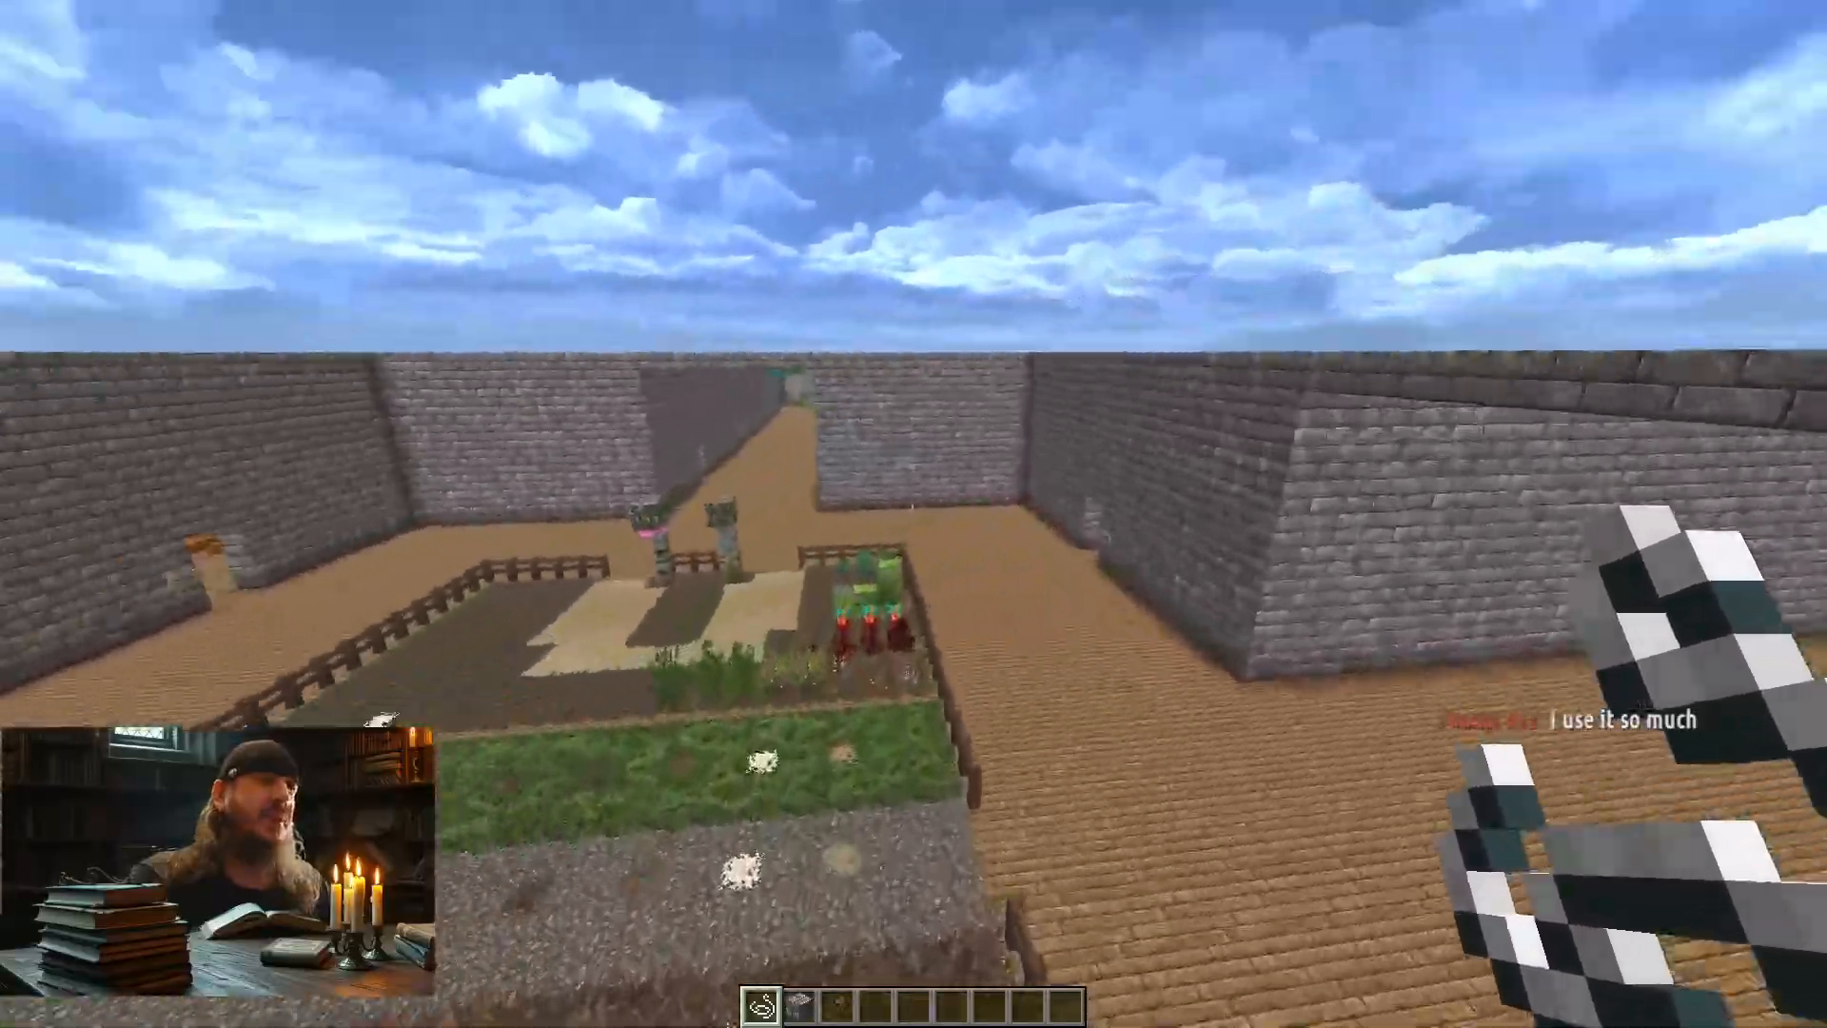
key(w)
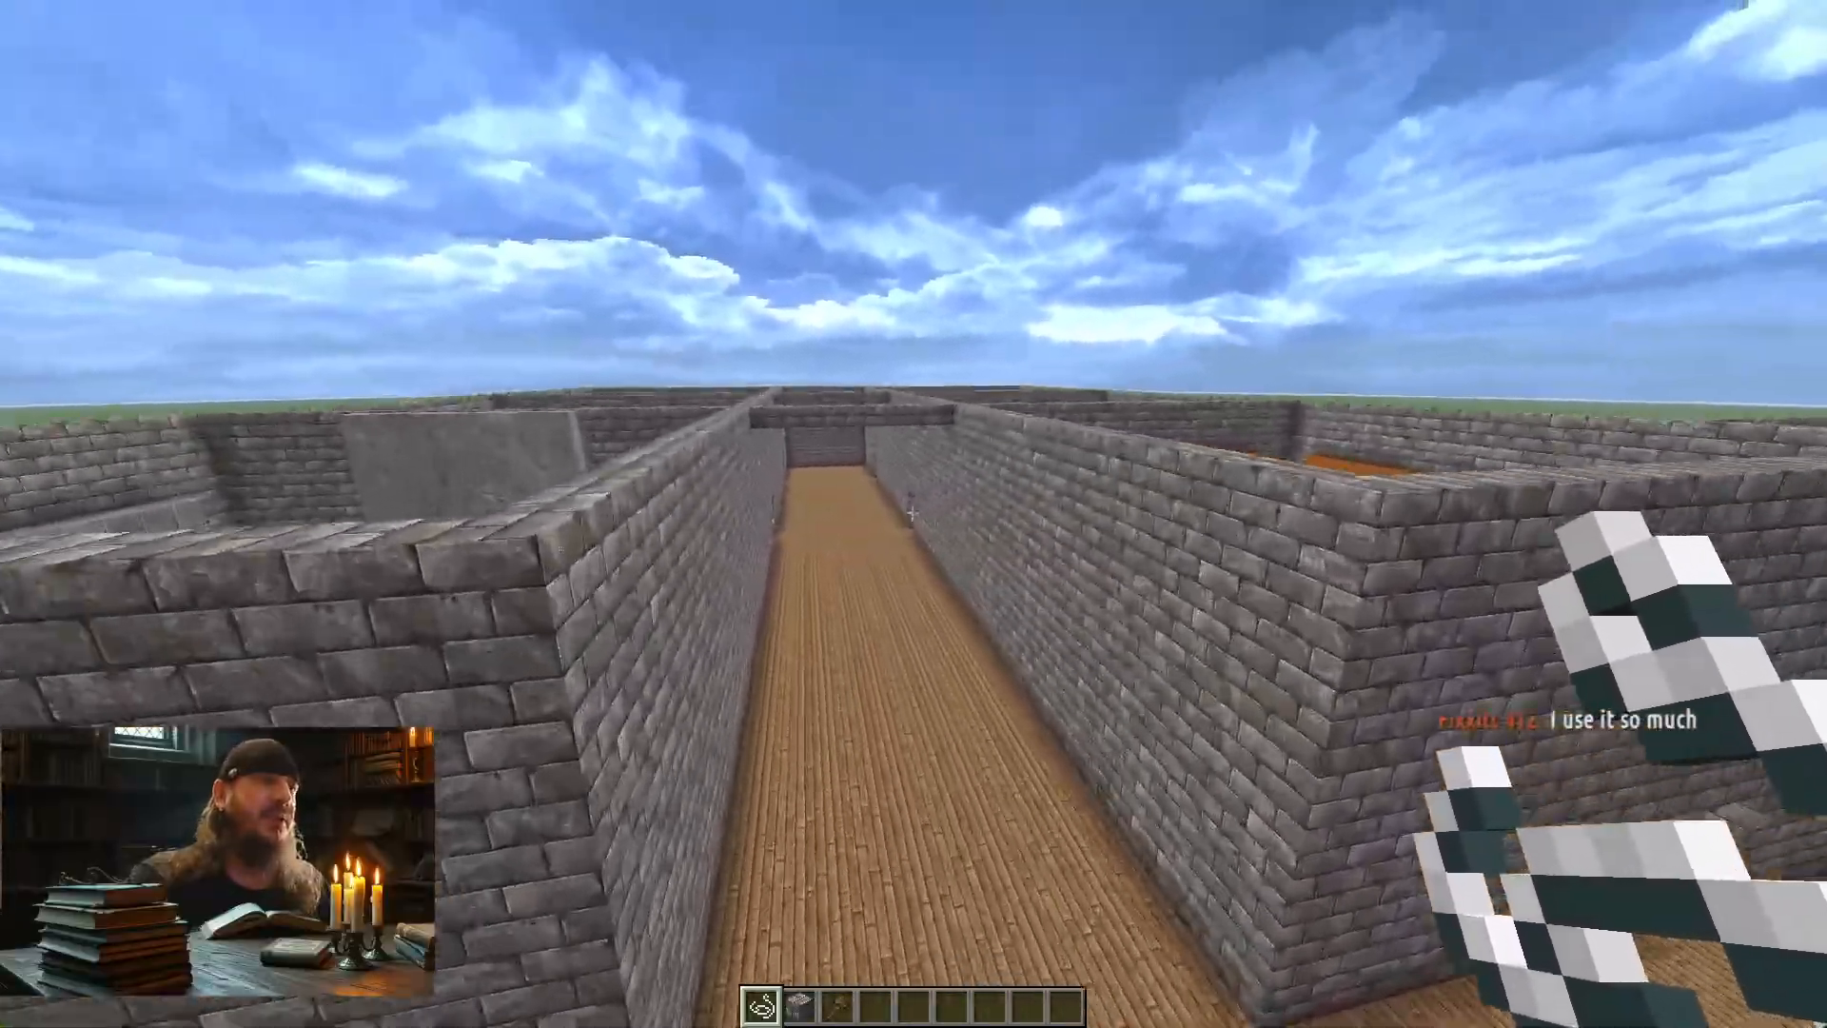
key(w)
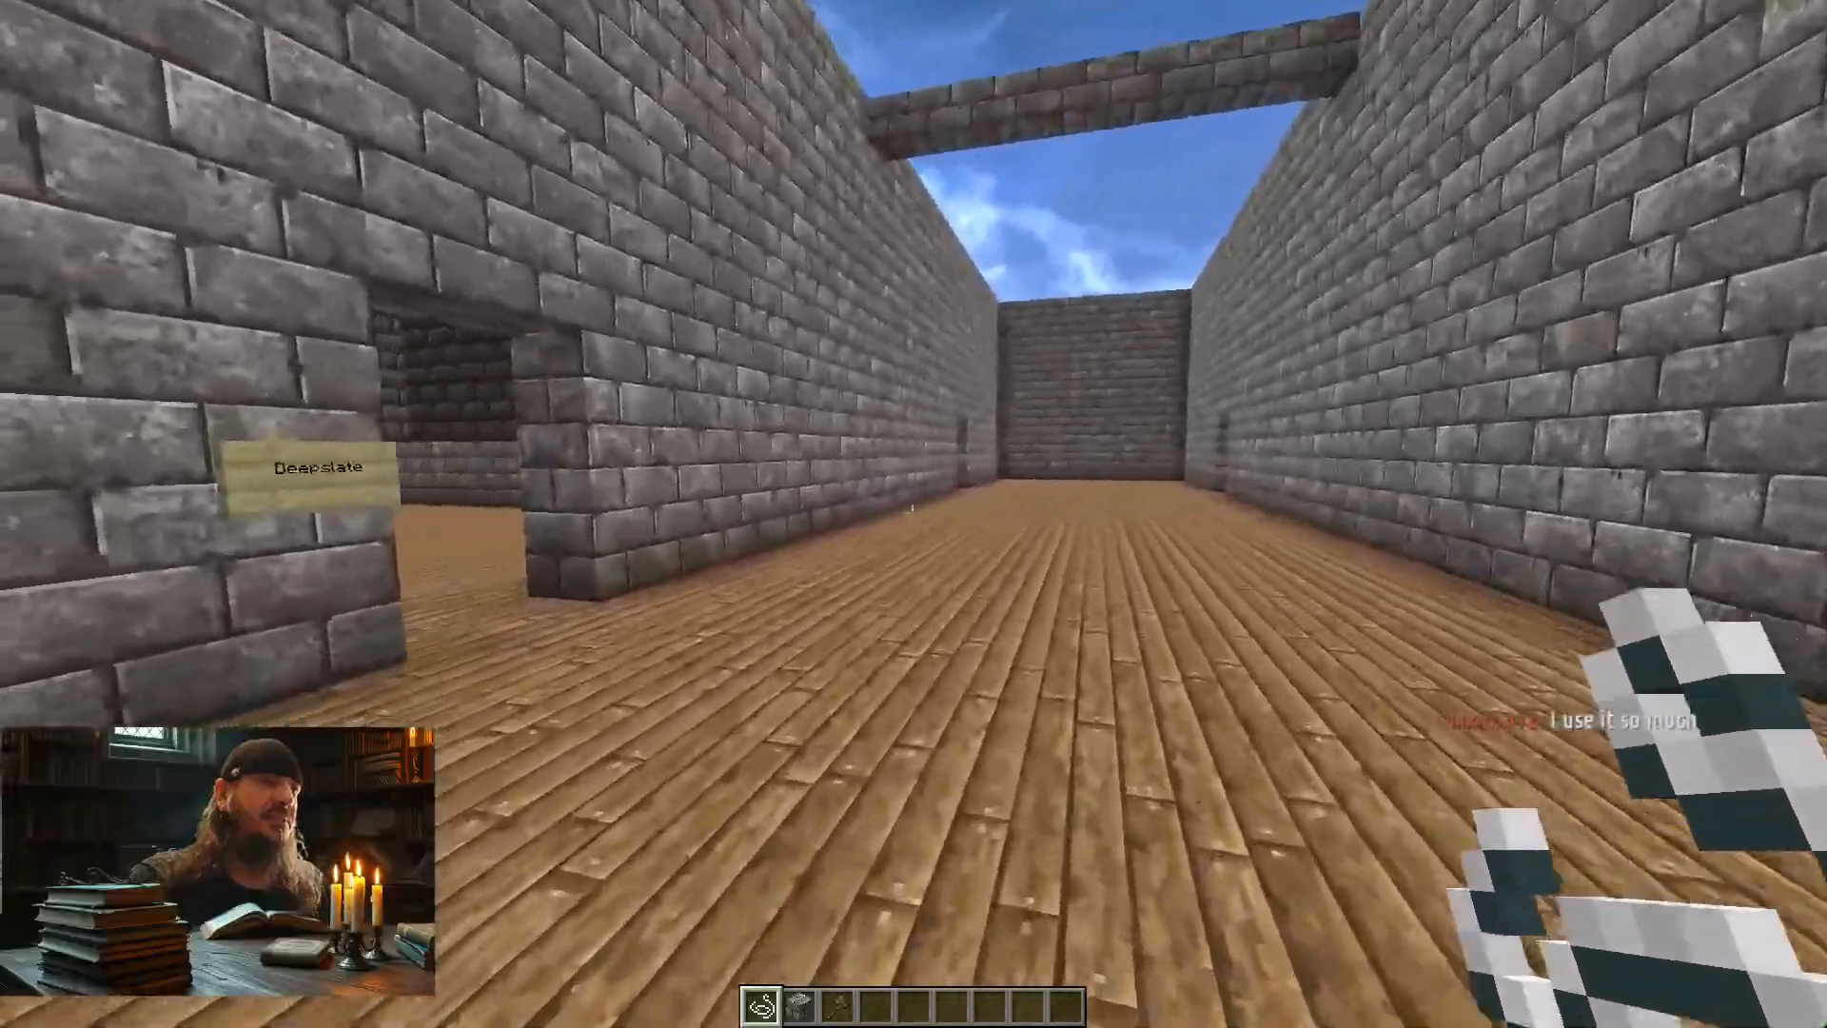
key(w)
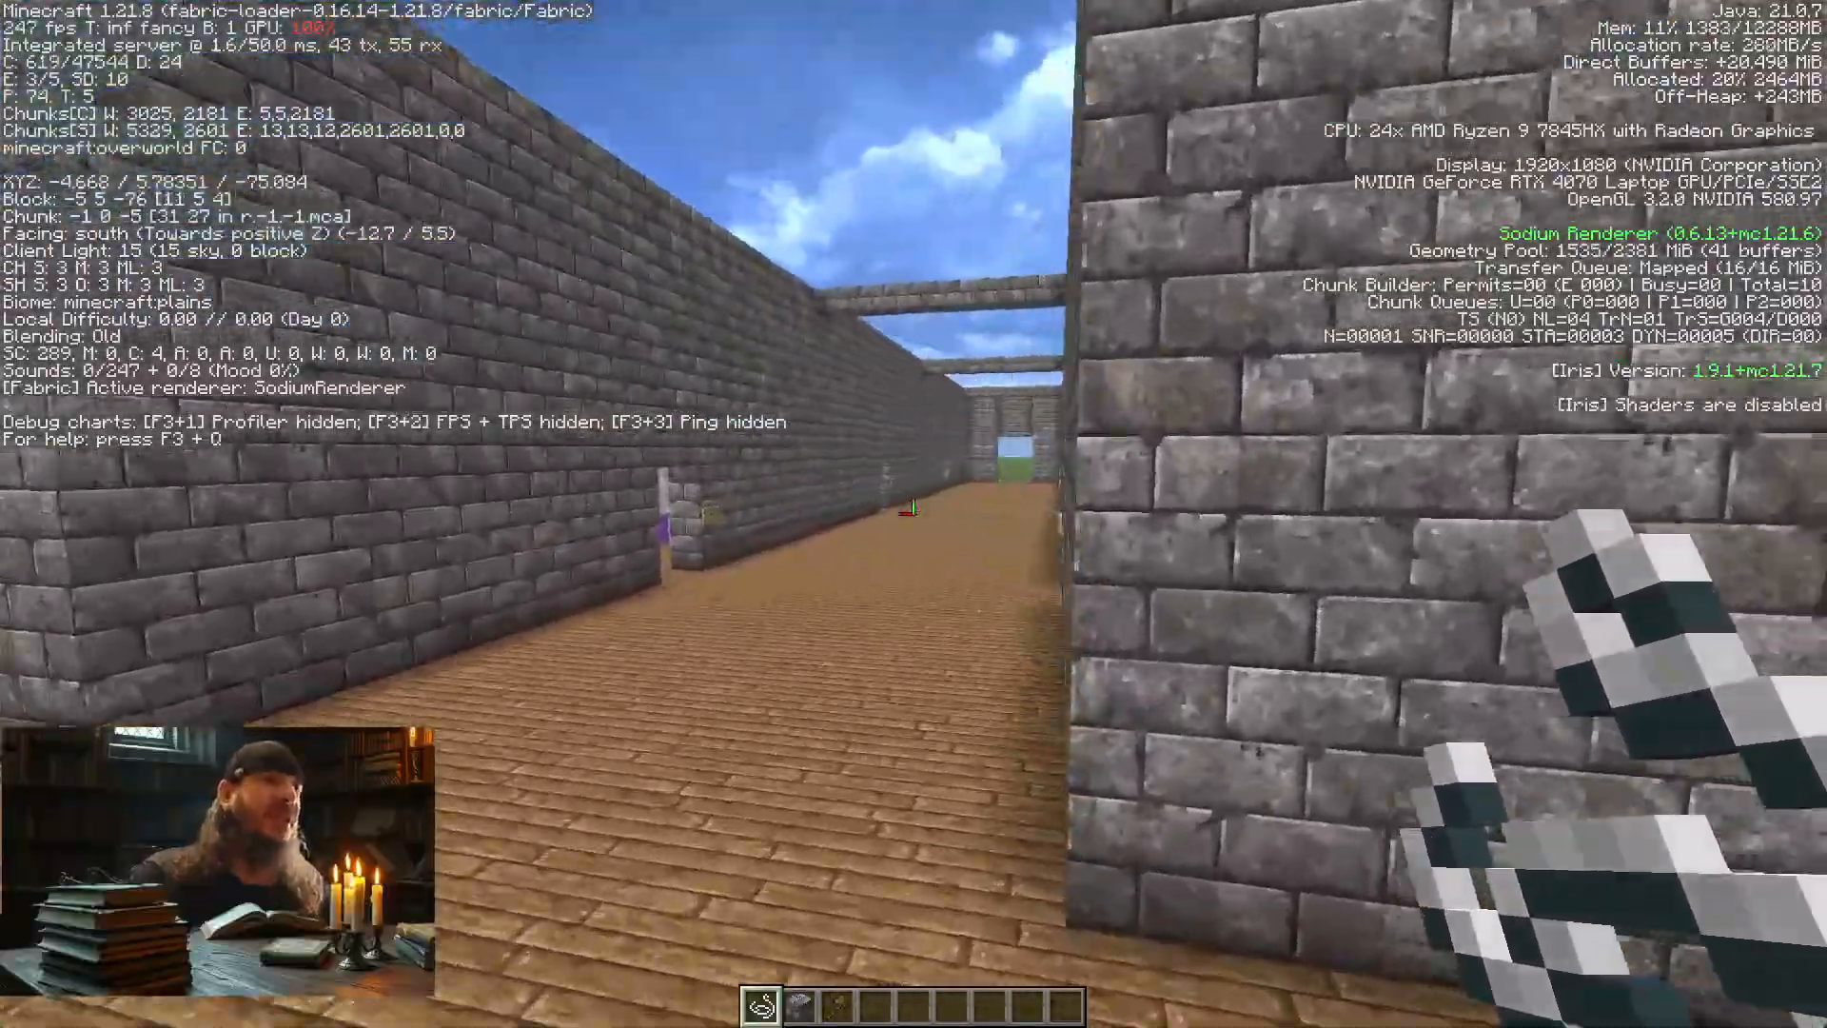
Follow the corridor back to the Professions room and examine the bookshelf wall and the exposed bookshelf sides near the crafting tables
key(w)
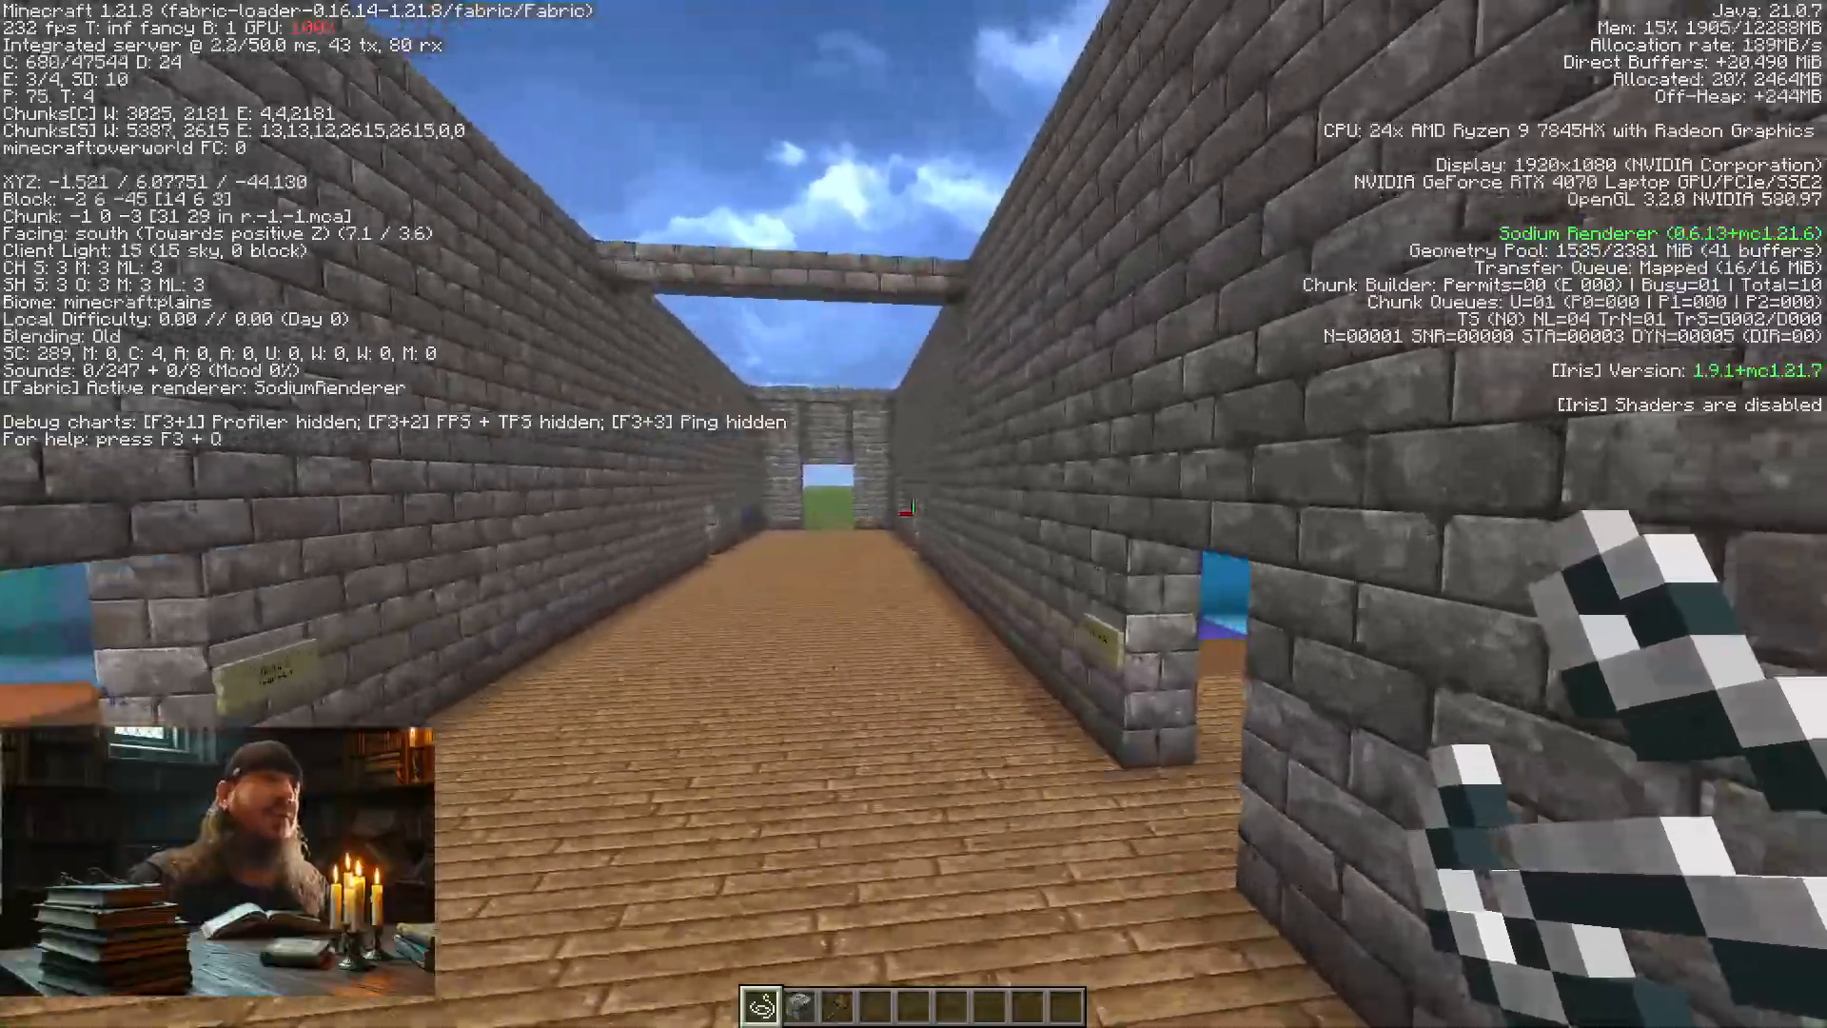
key(w)
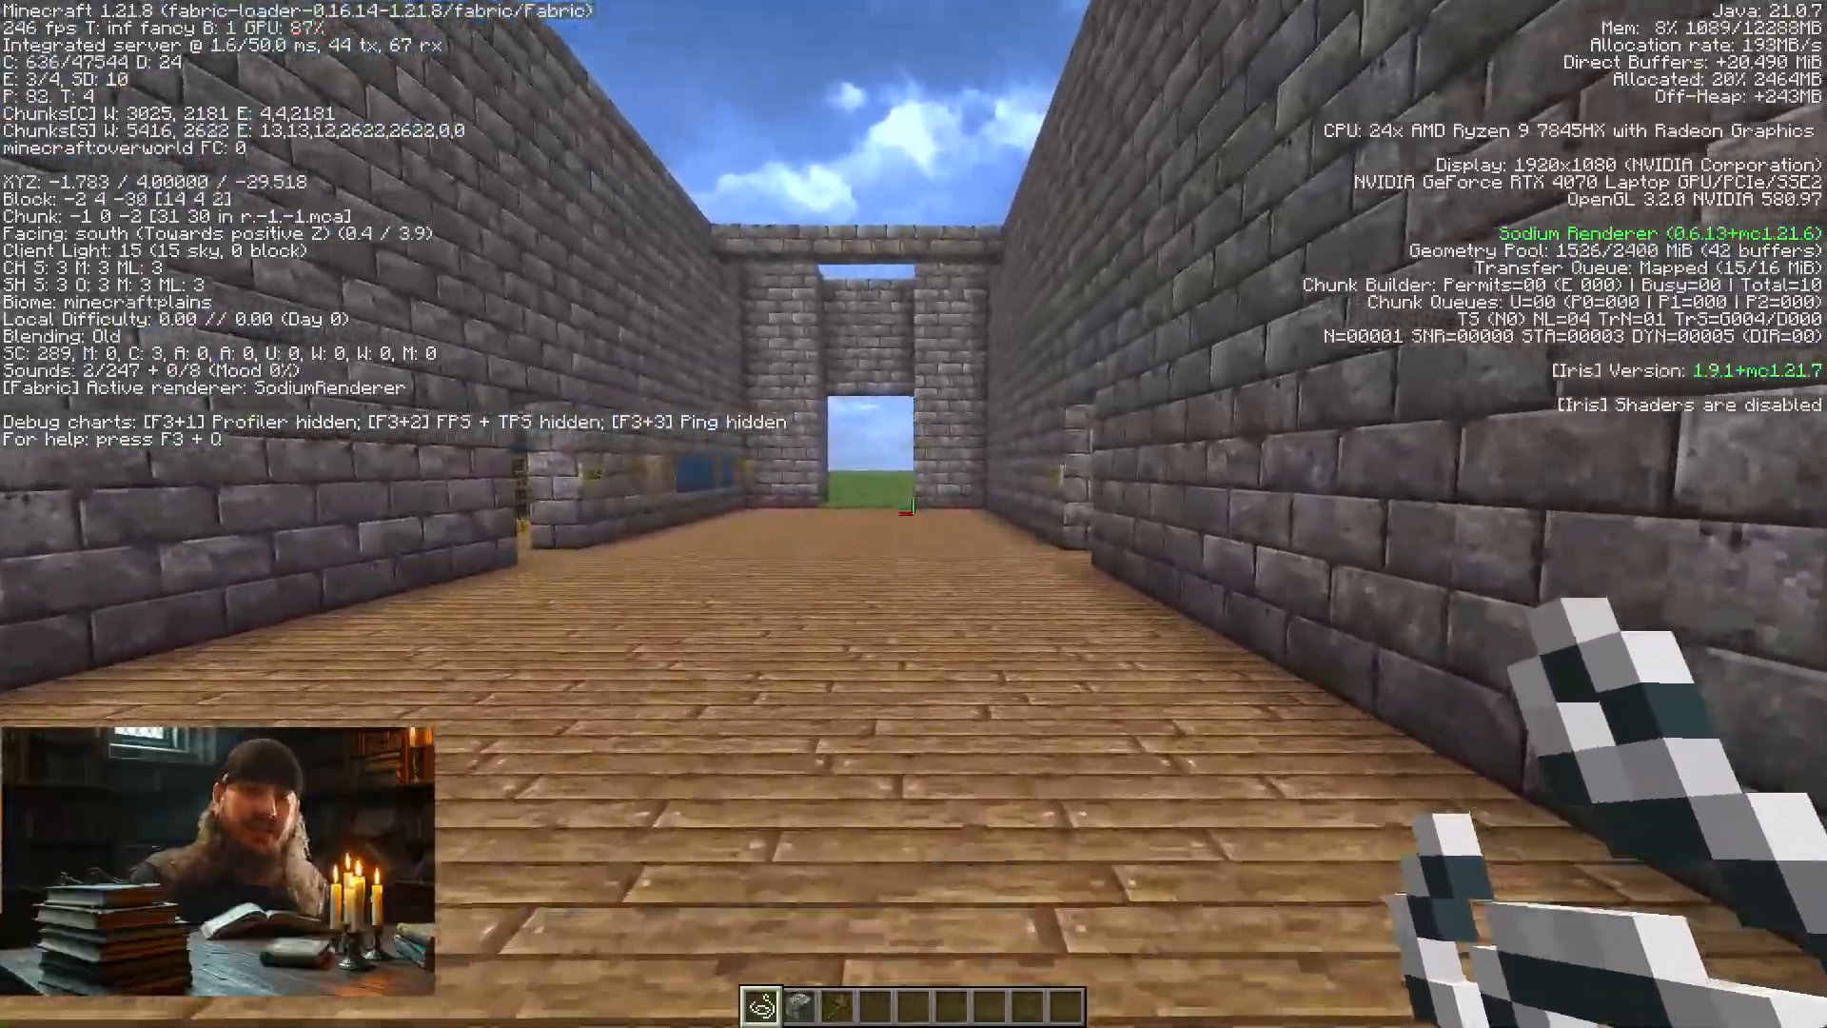
key(w)
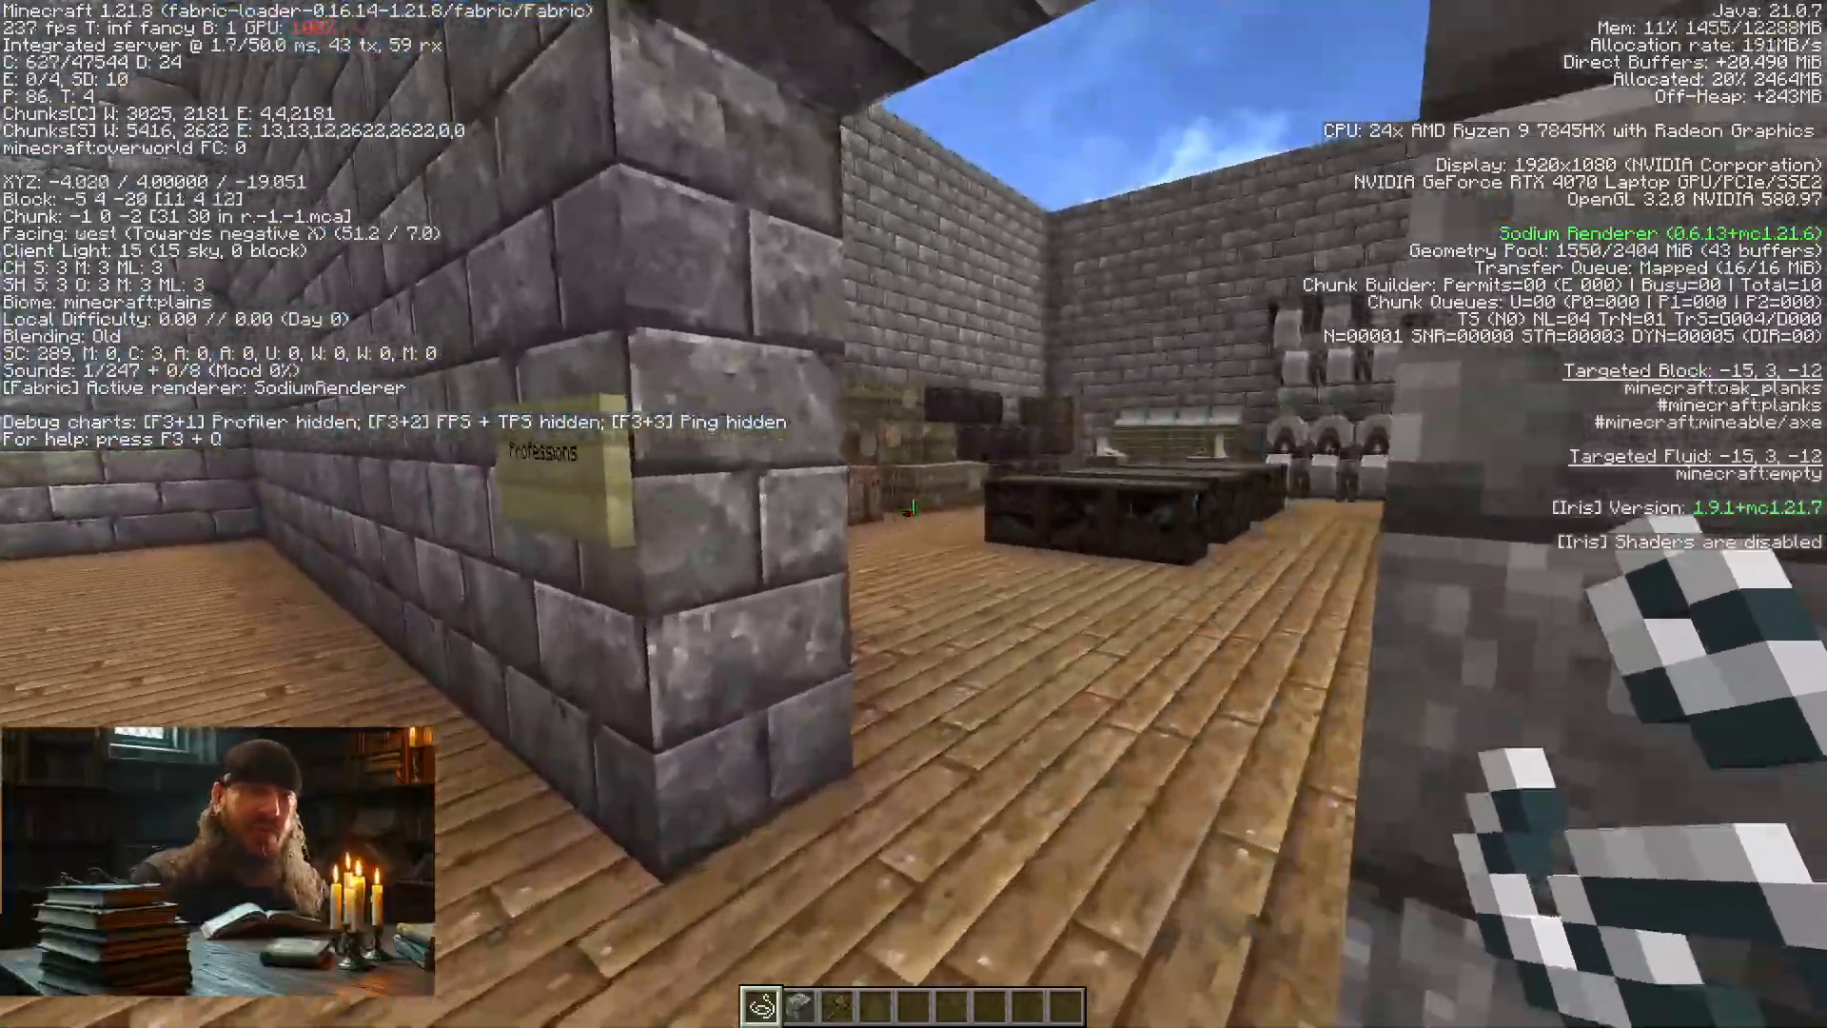
key(d)
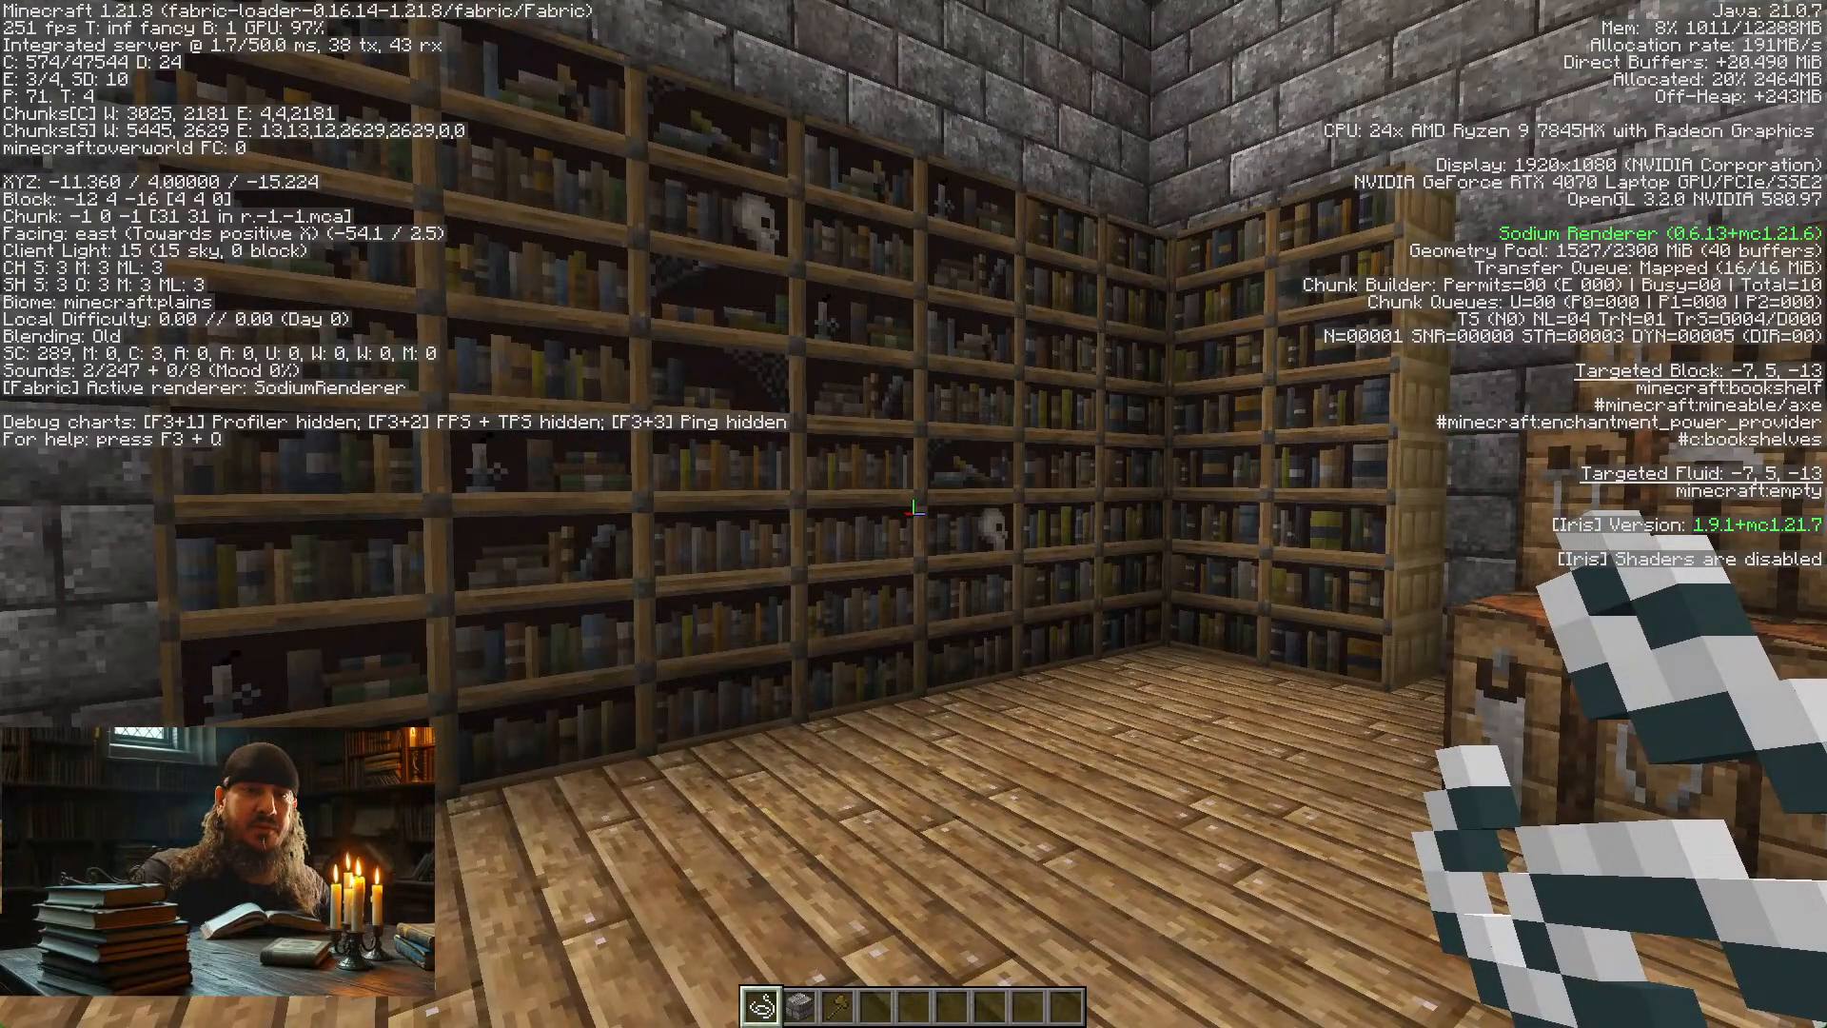
key(space)
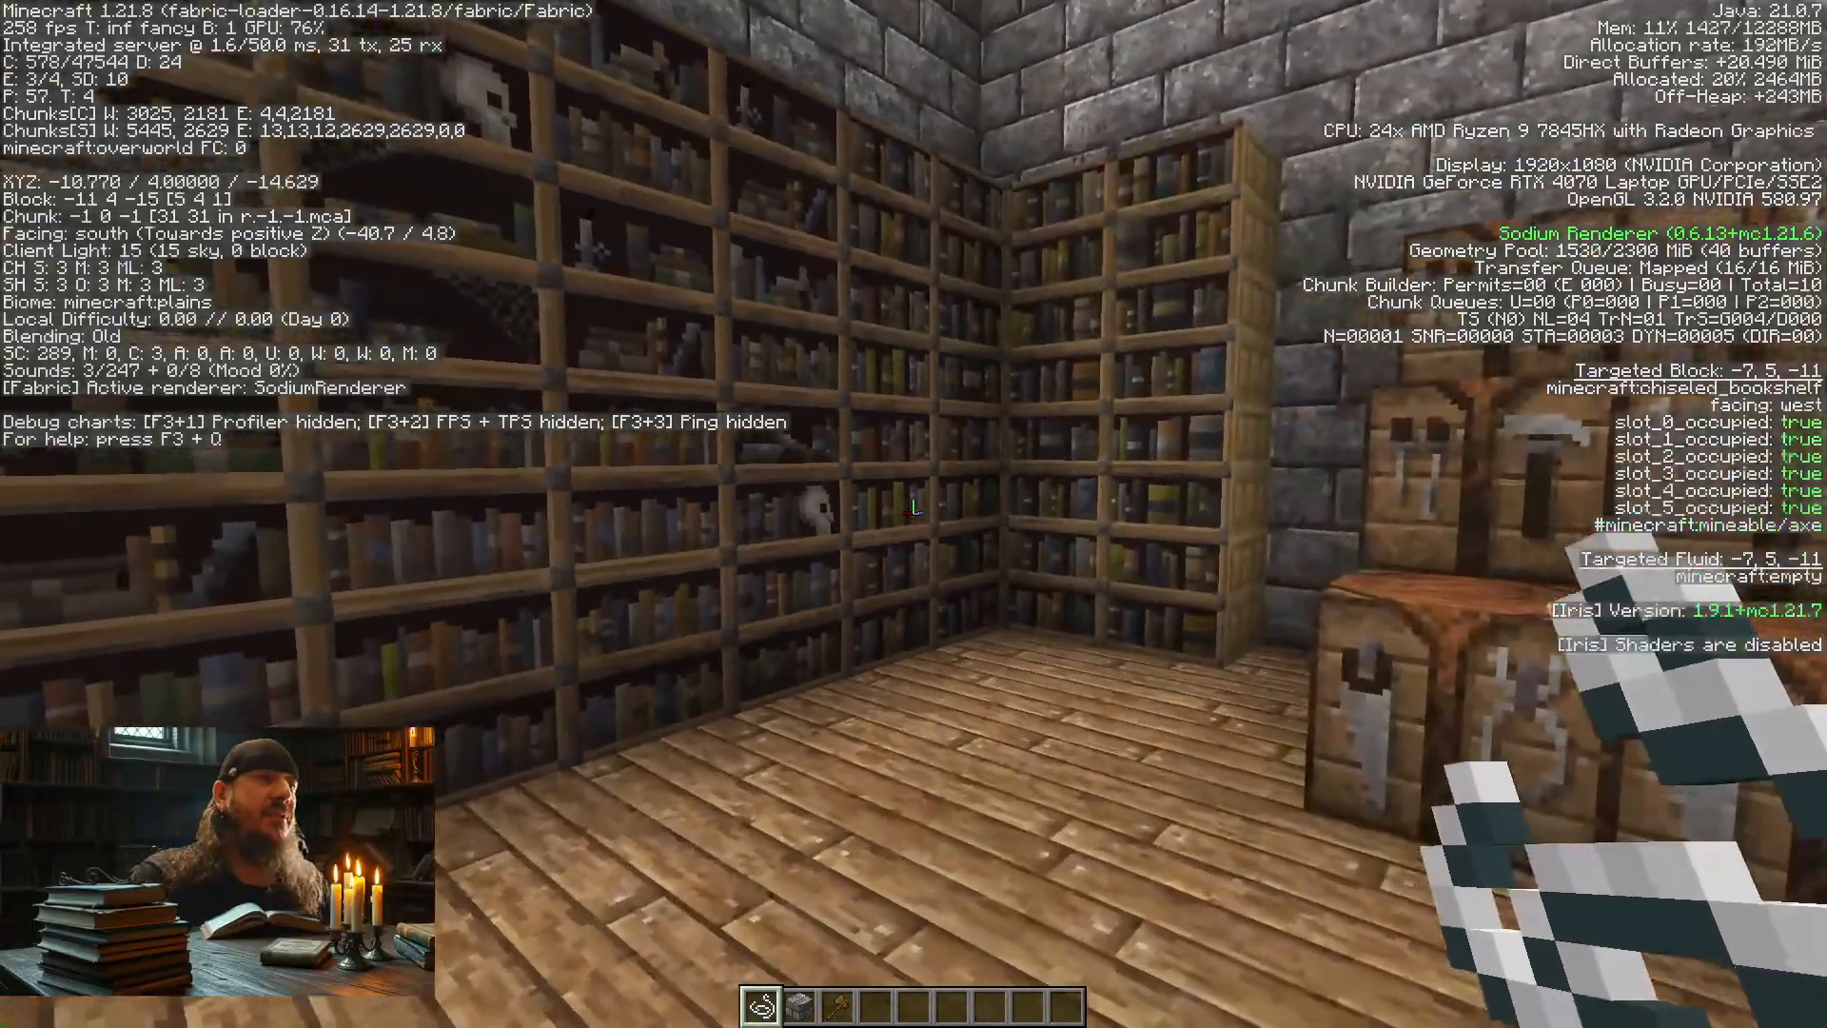
key(w)
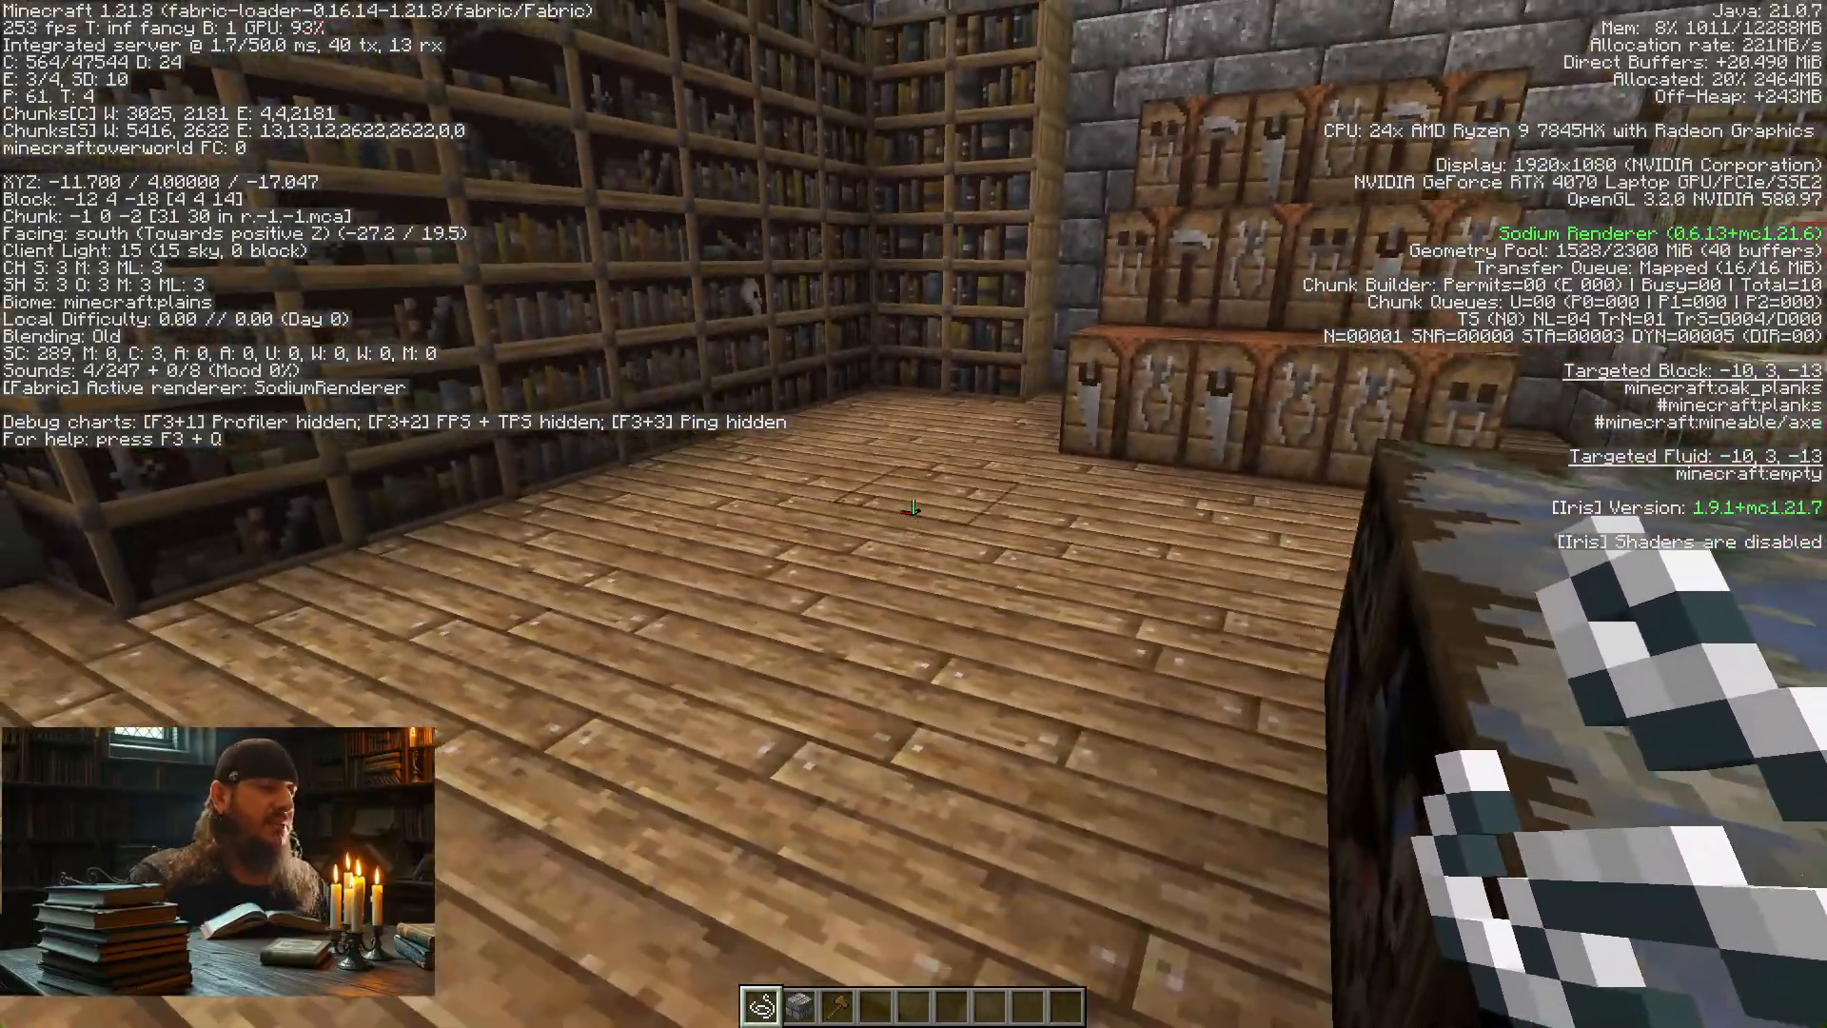
Switch back to Photoshop, shade the side texture's outer right edge with dark brown and lighten its outer left edge with cream
key(alt+Tab)
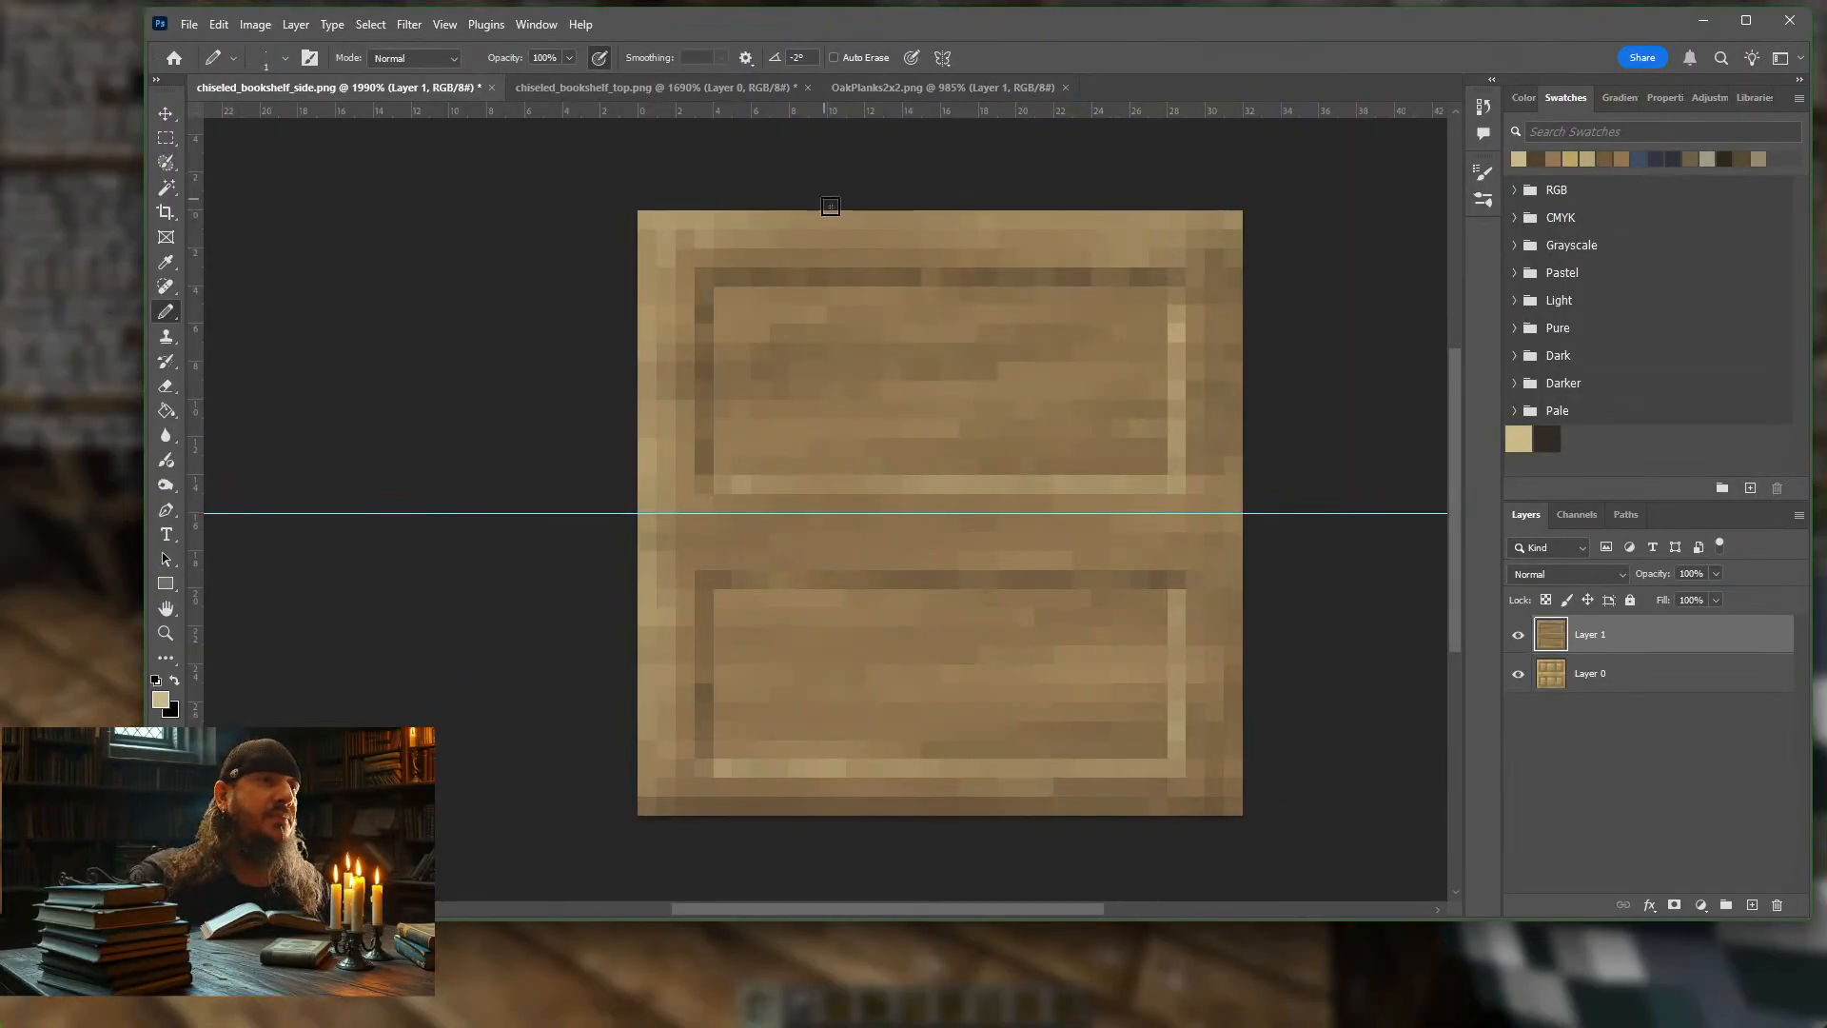
click(1540, 158)
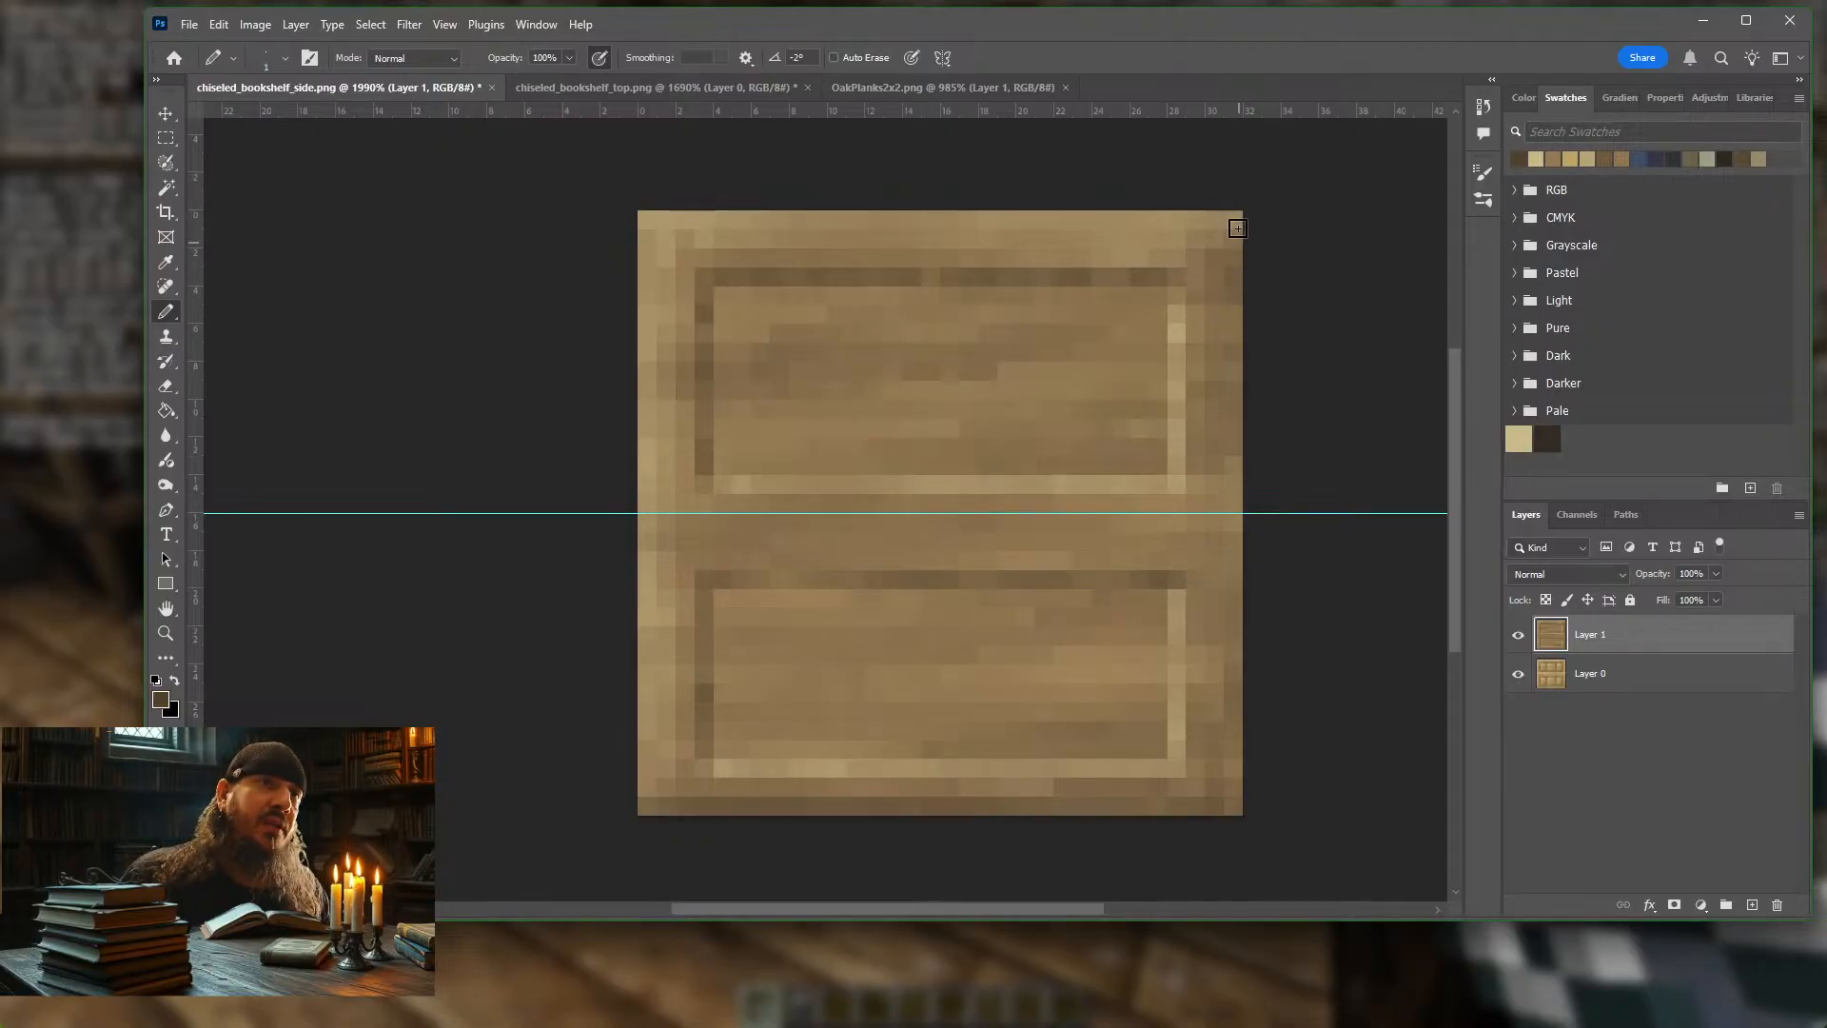
drag(1237, 232, 1244, 371)
drag(1241, 300, 1236, 460)
drag(1238, 349, 1231, 767)
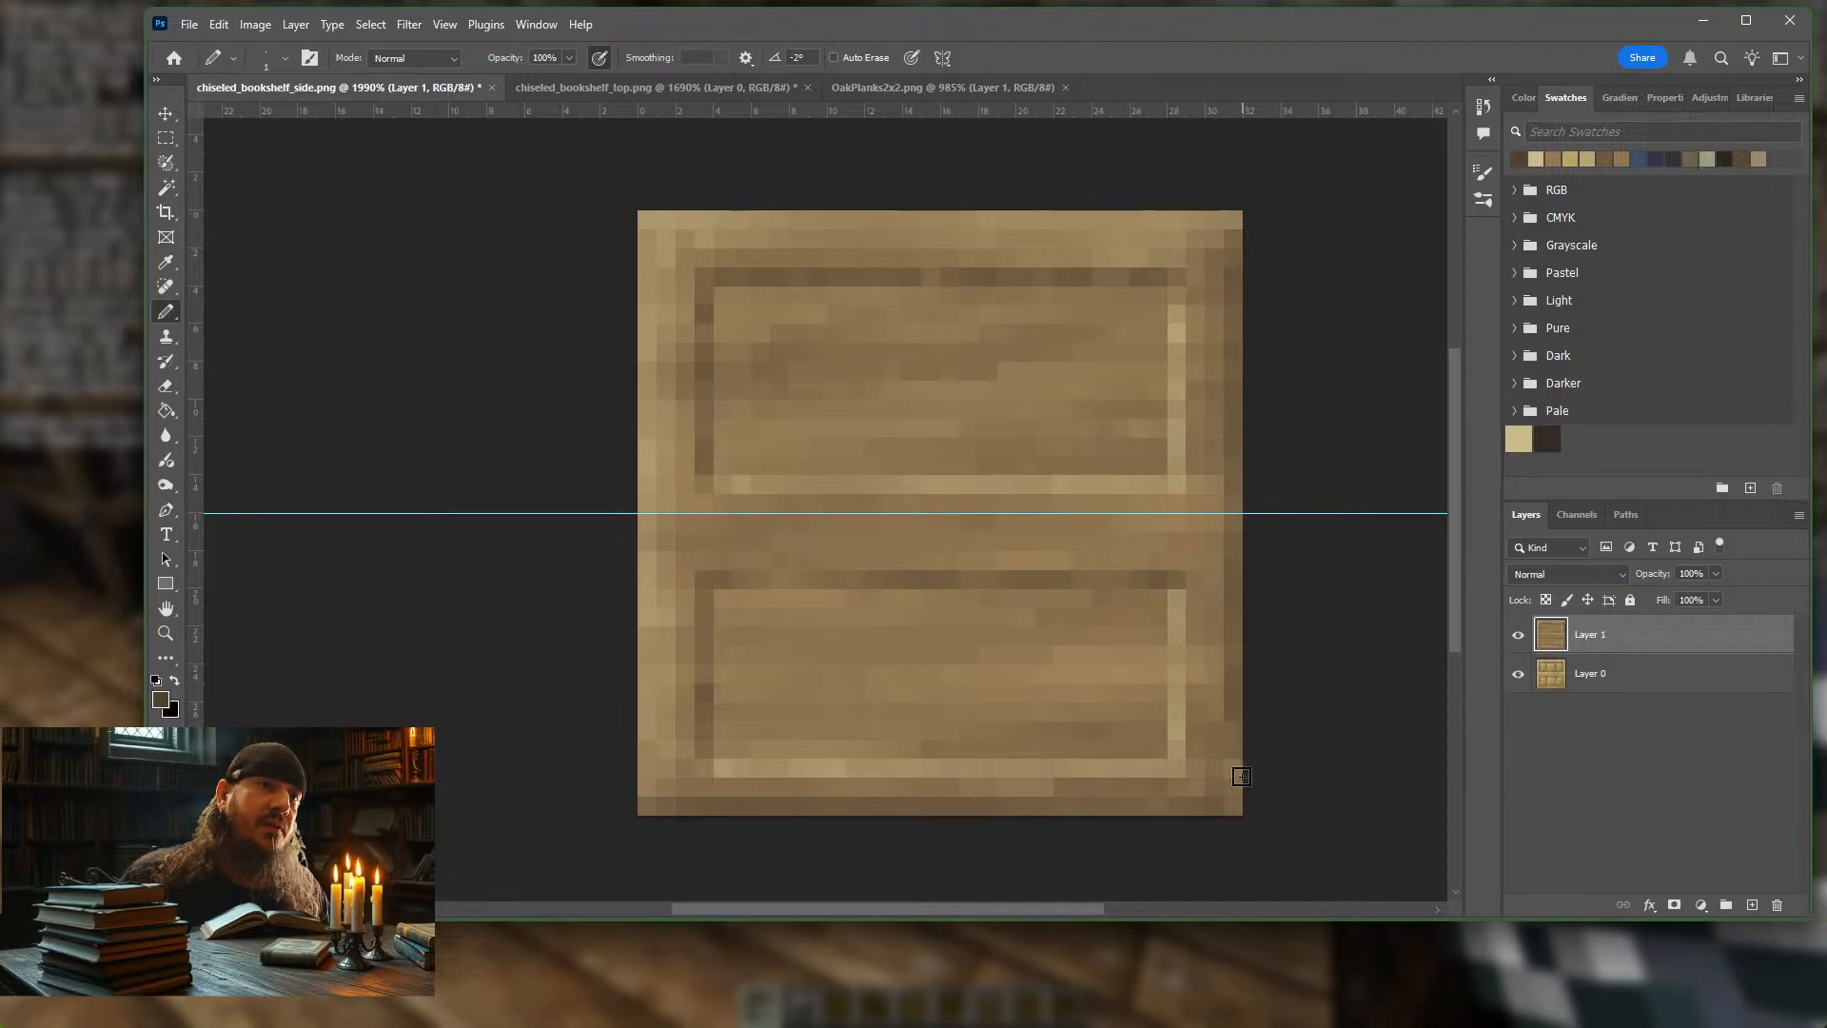
click(1539, 159)
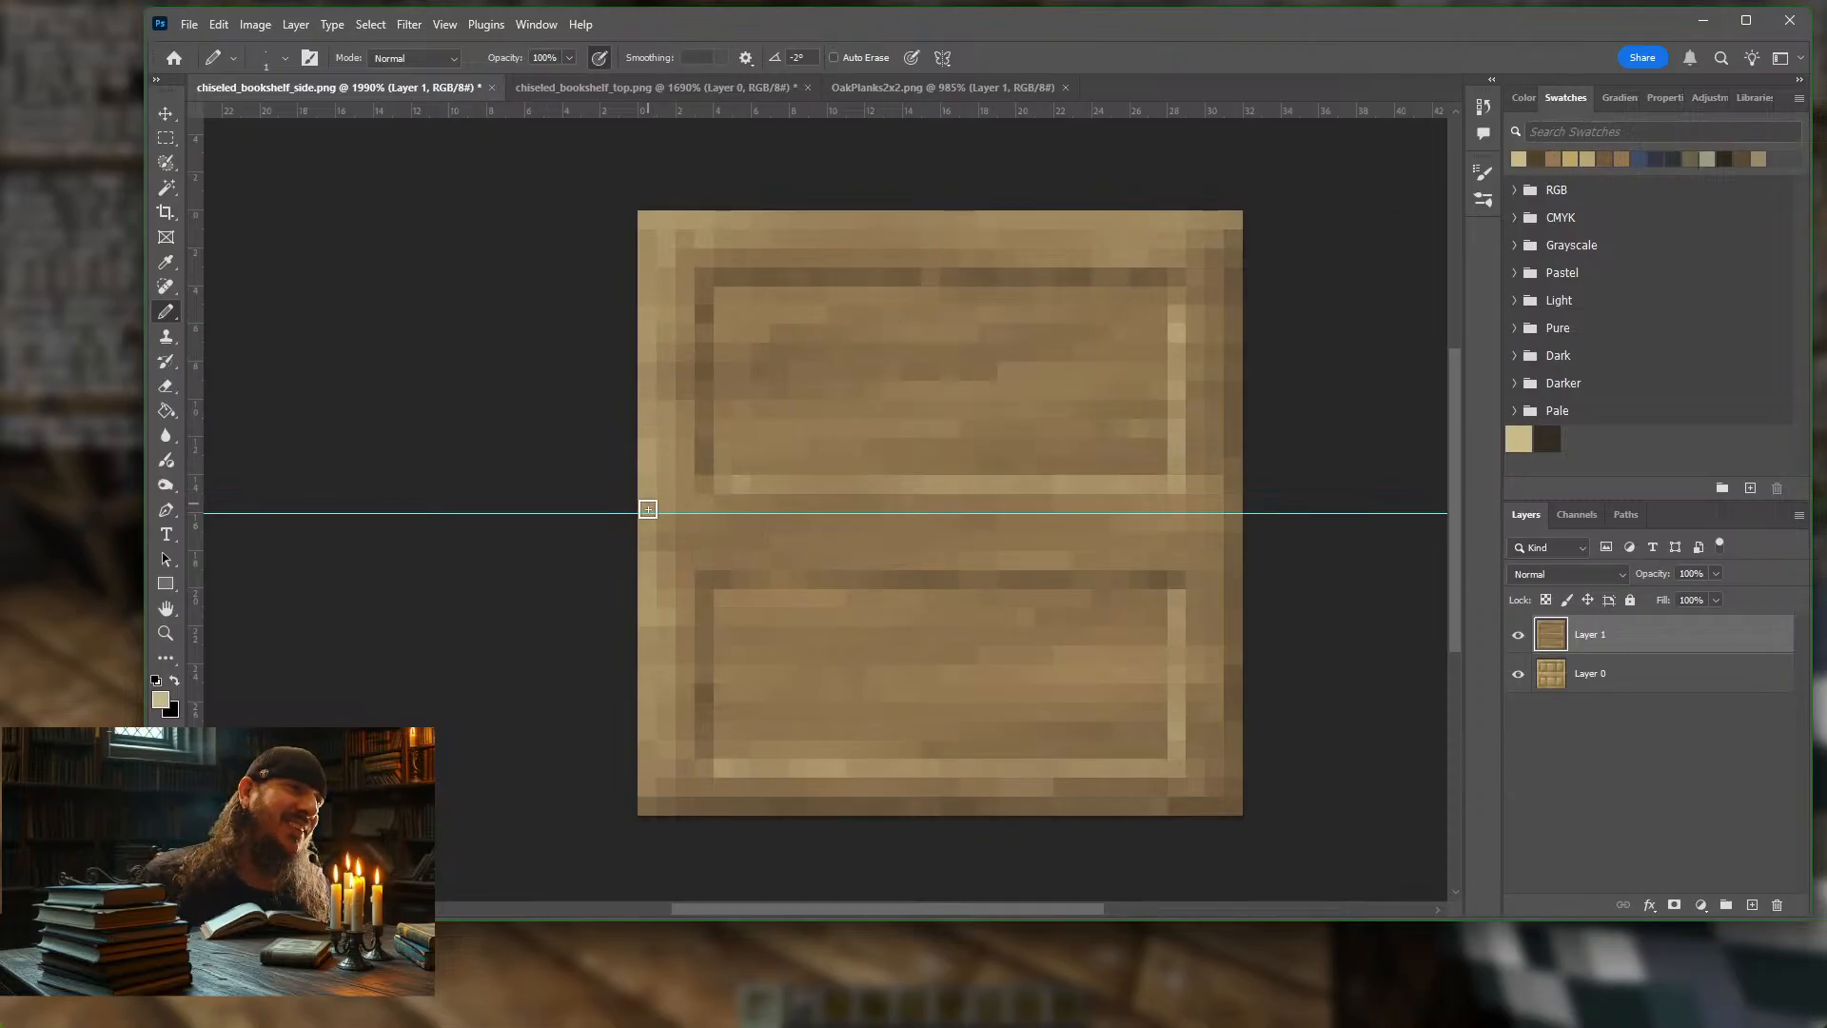
click(1537, 158)
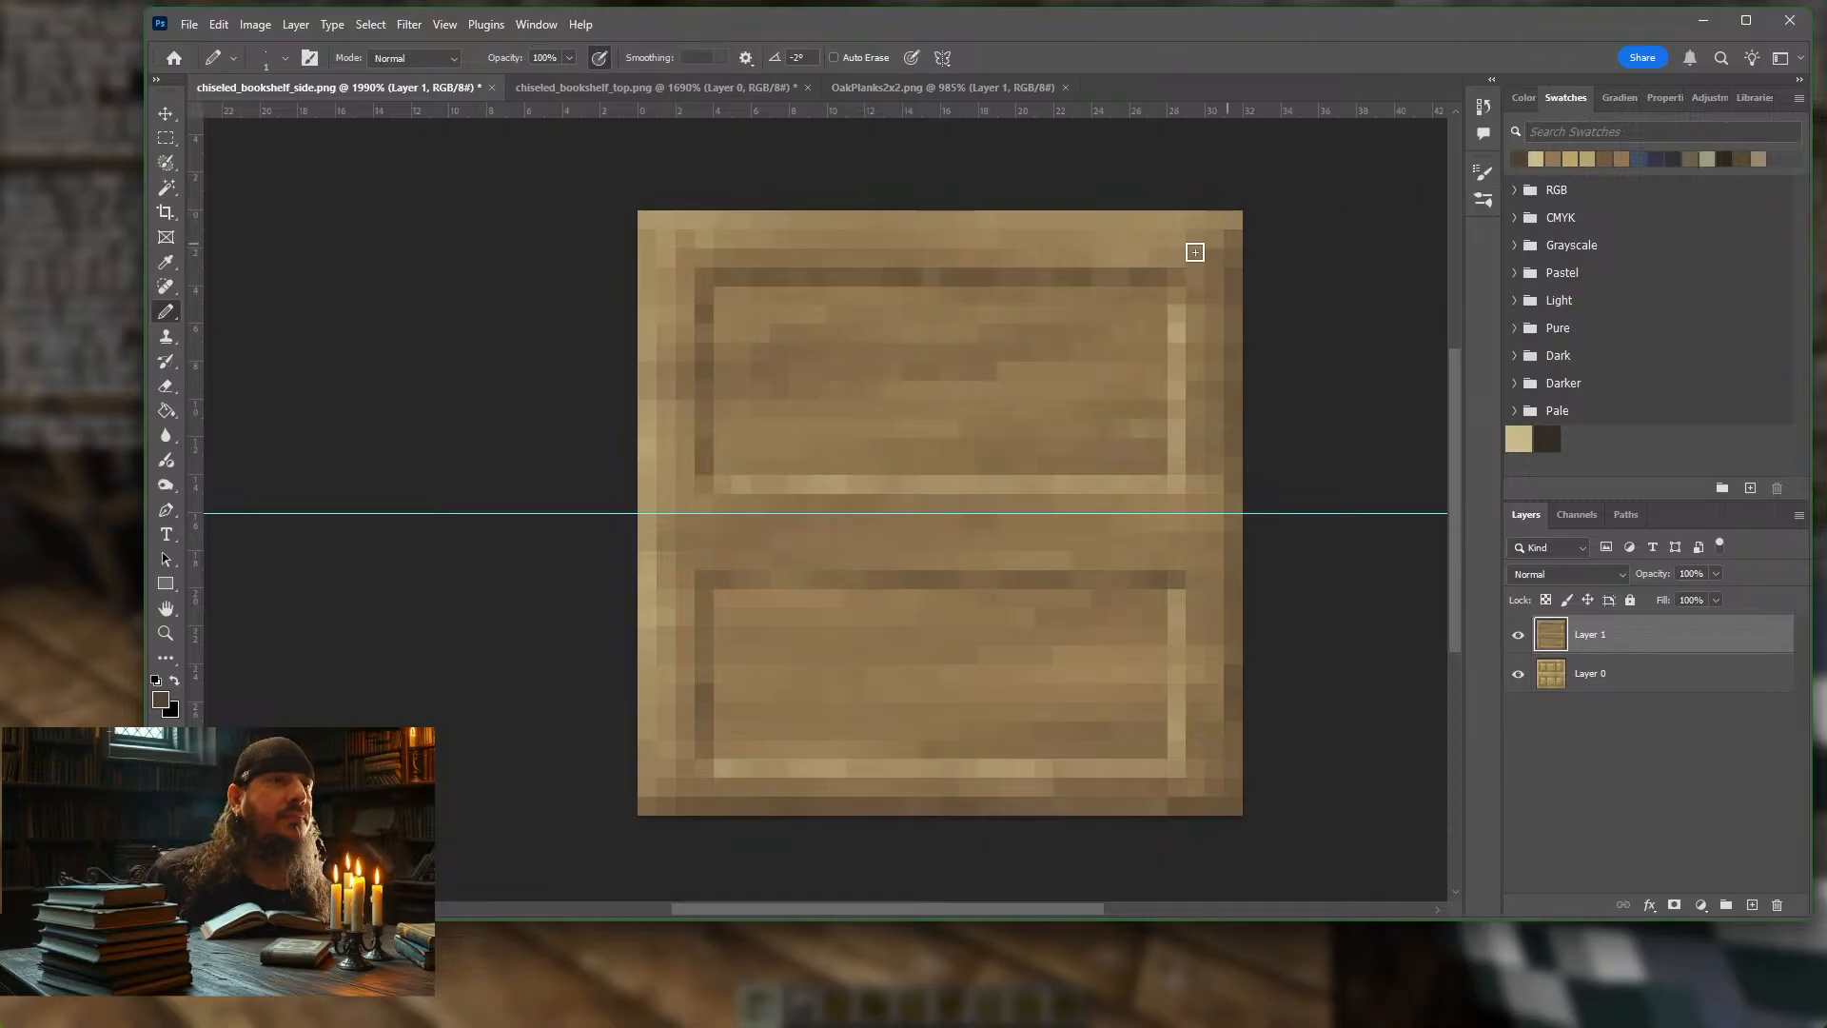
scroll(903, 354, down, 4)
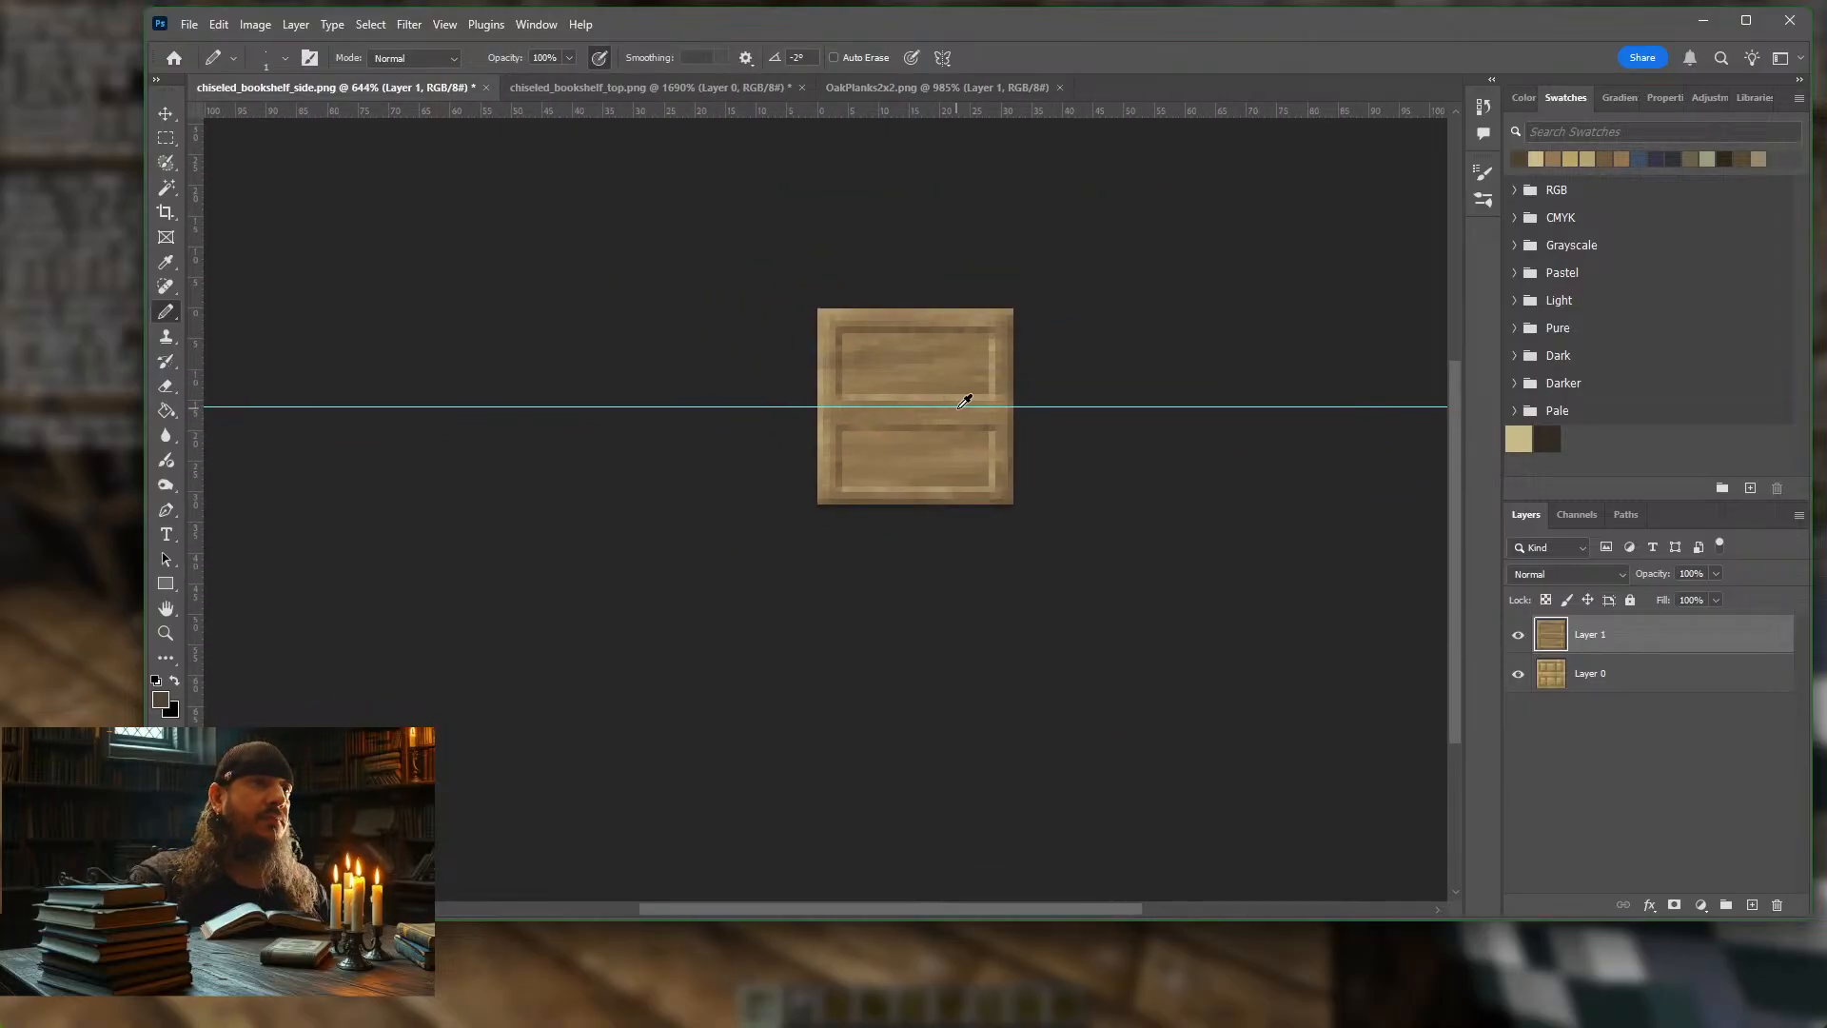
scroll(967, 396, up, 3)
scroll(943, 400, up, 1)
scroll(869, 400, up, 2)
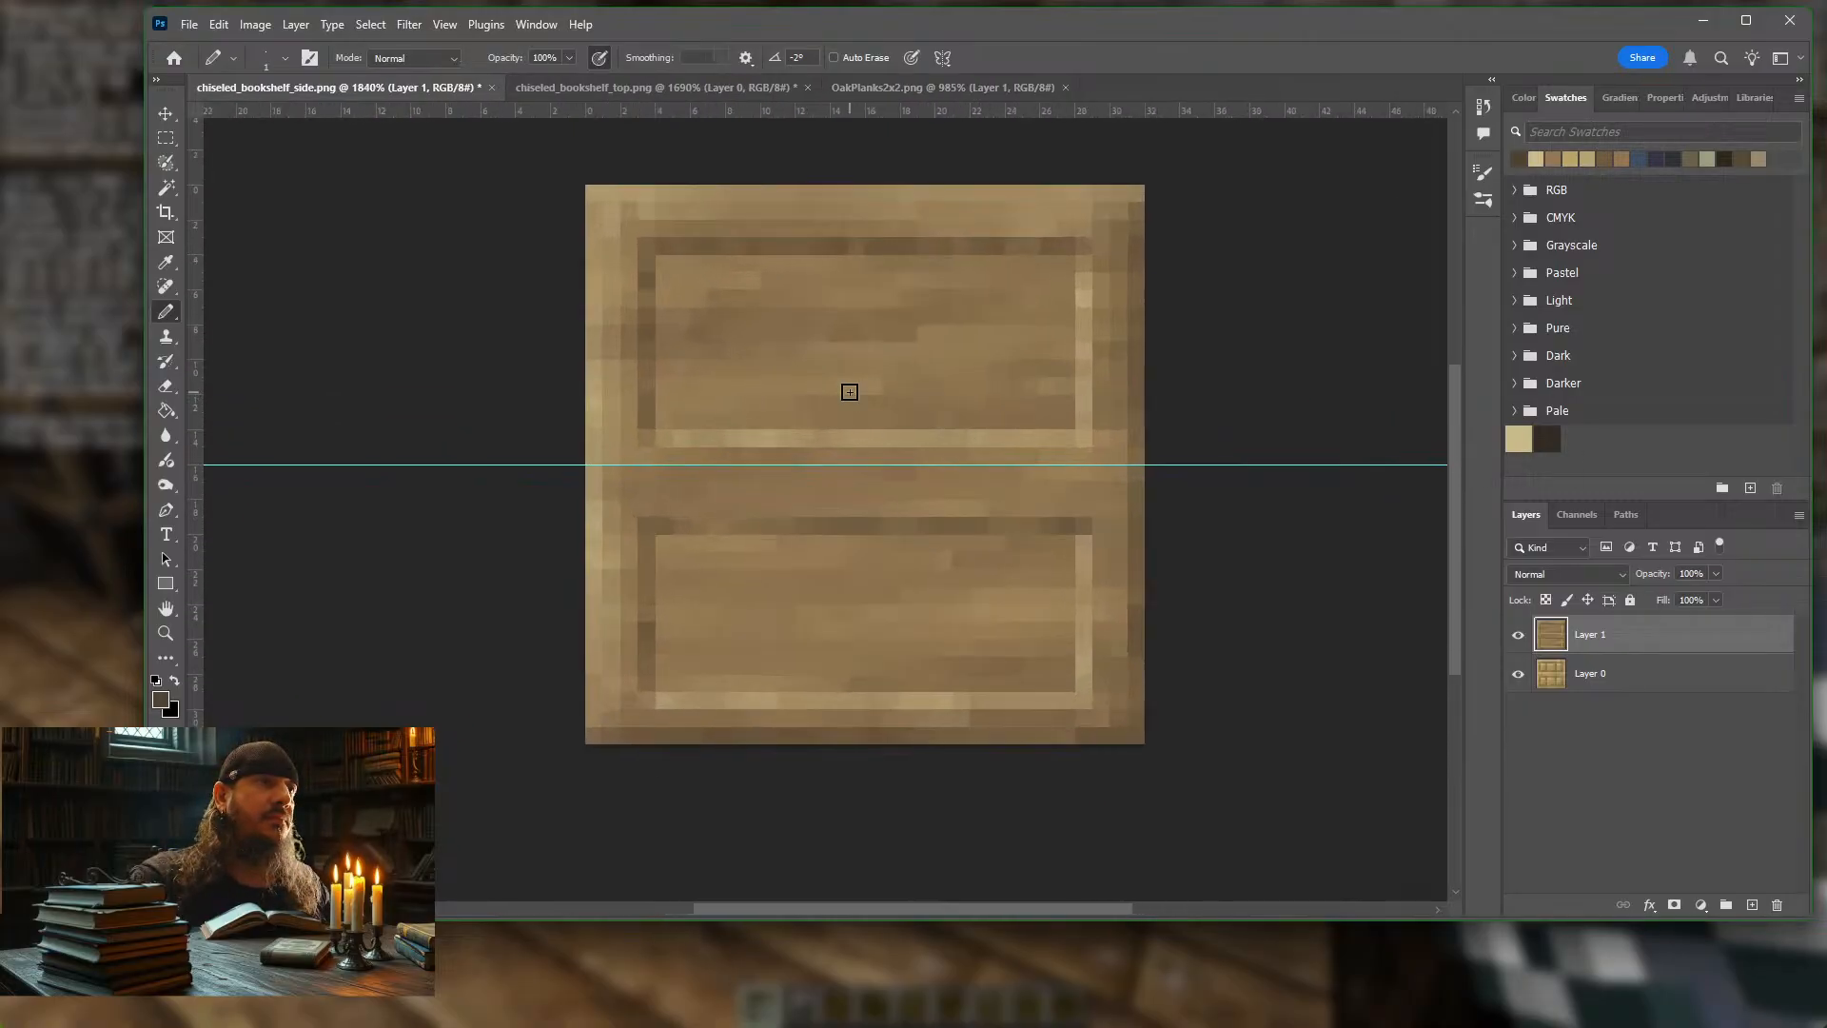
scroll(848, 396, up, 1)
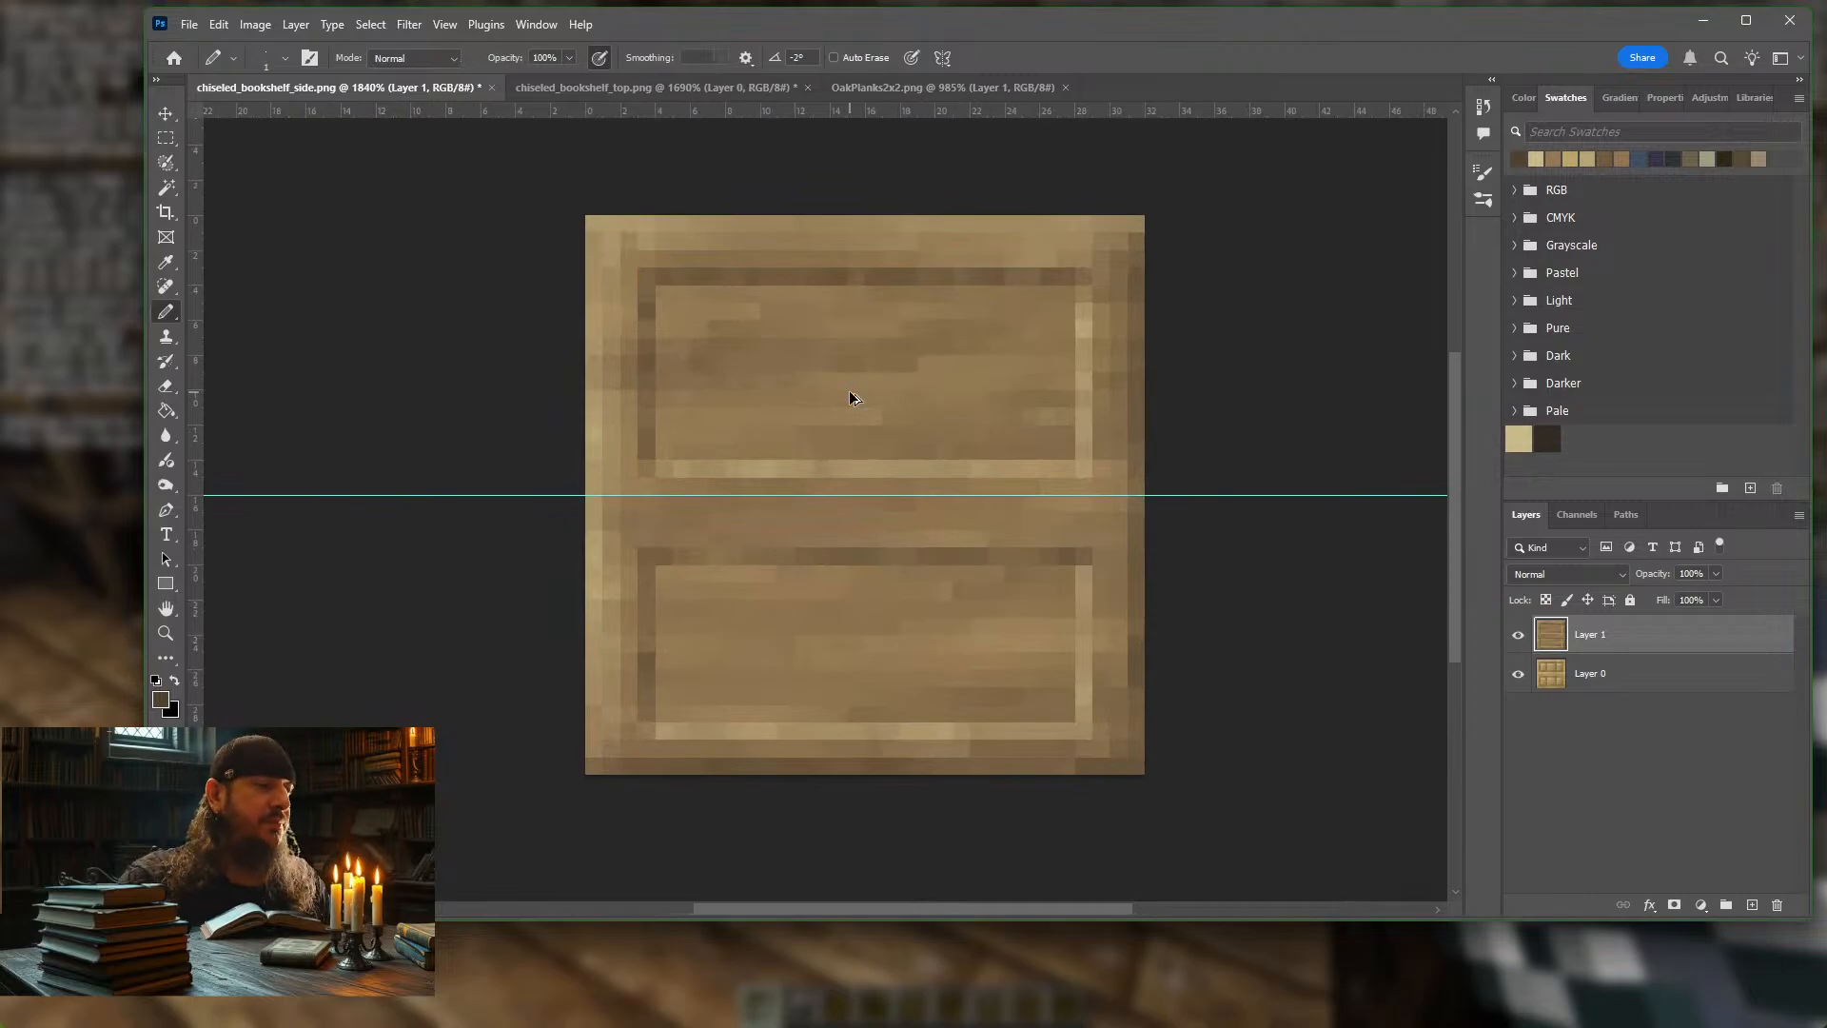
Export the side texture for web as chiseled_bookshelf_side.png into the resource pack's textures/block folder, replacing the existing file
key(ctrl+alt+shift+s)
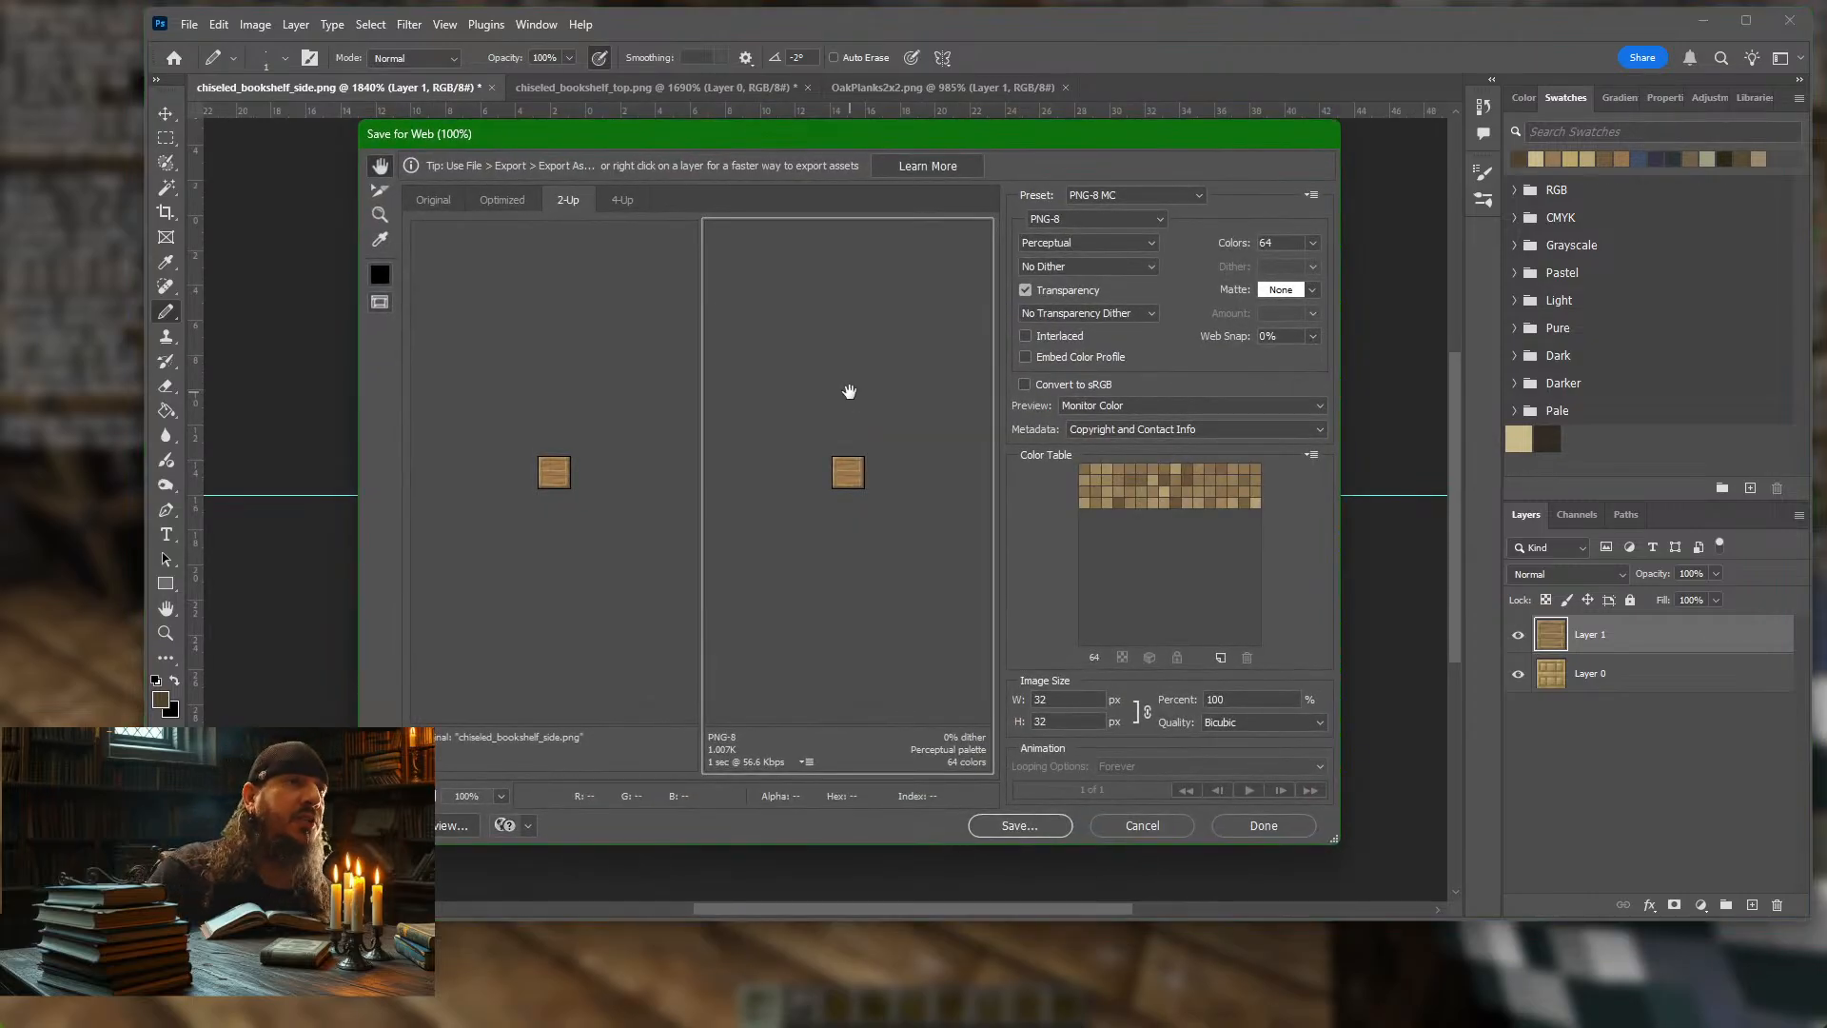
key(Return)
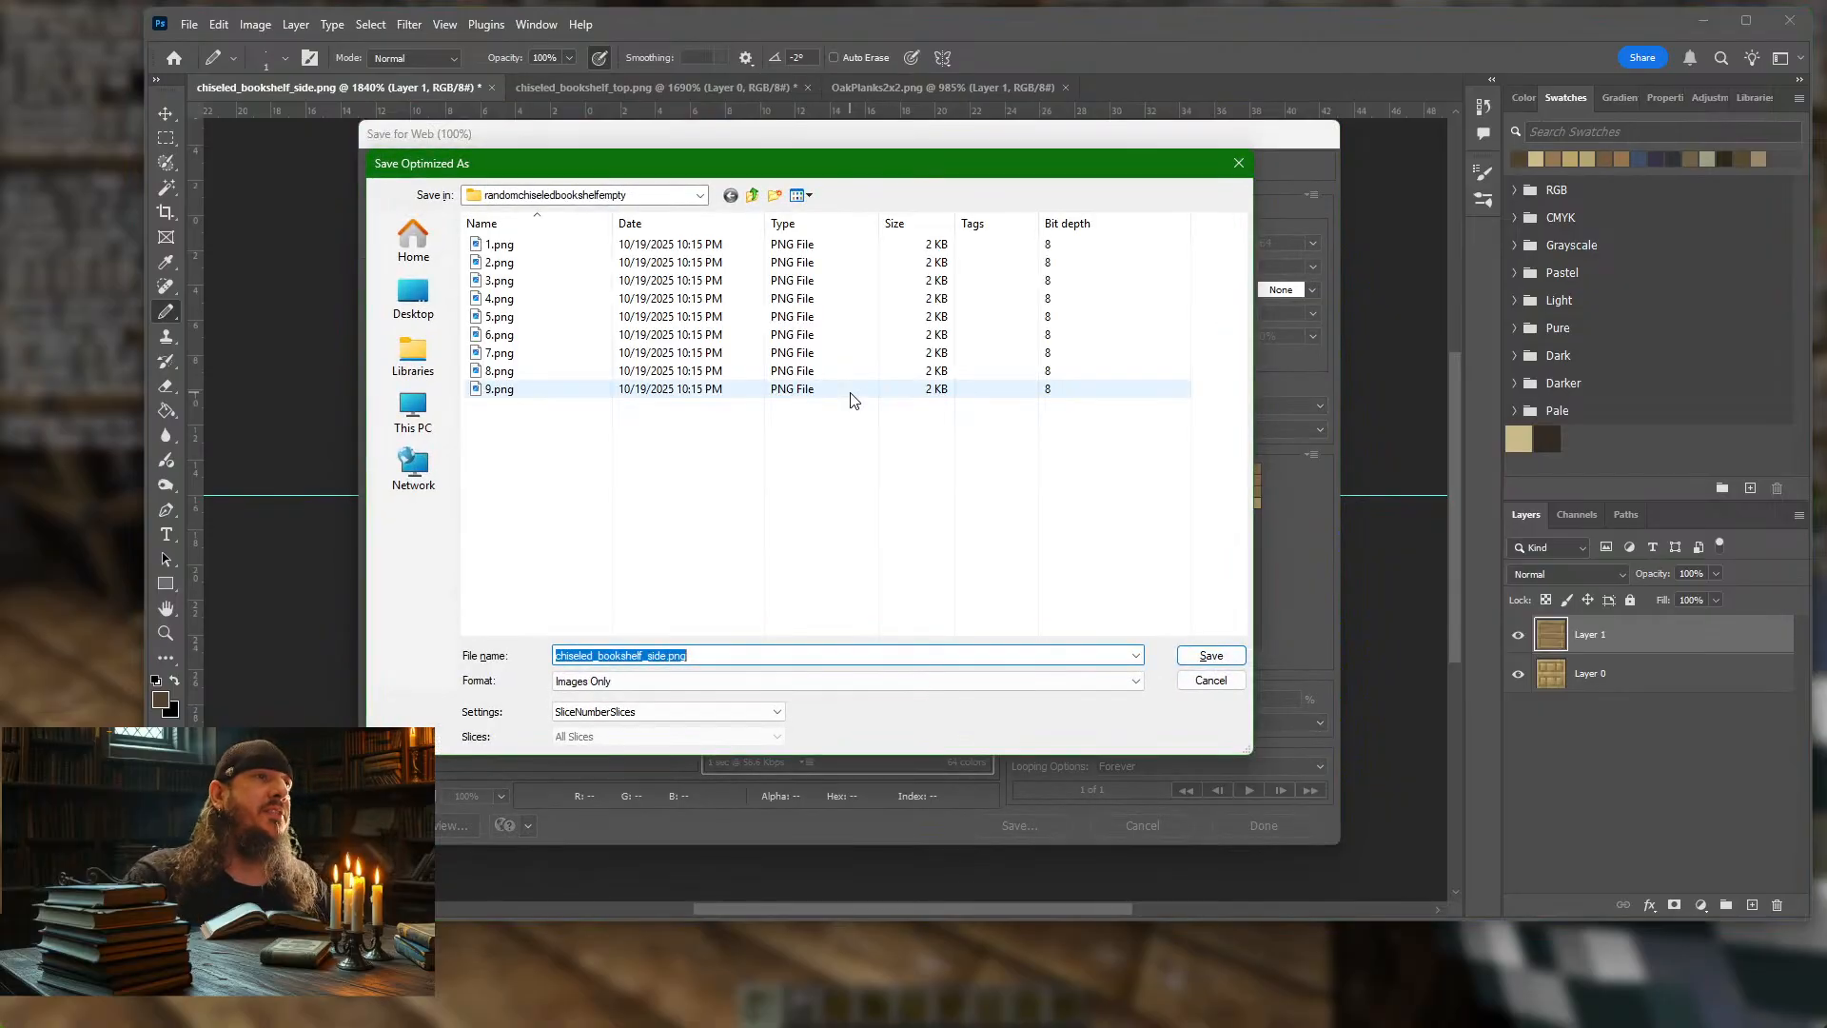
click(704, 197)
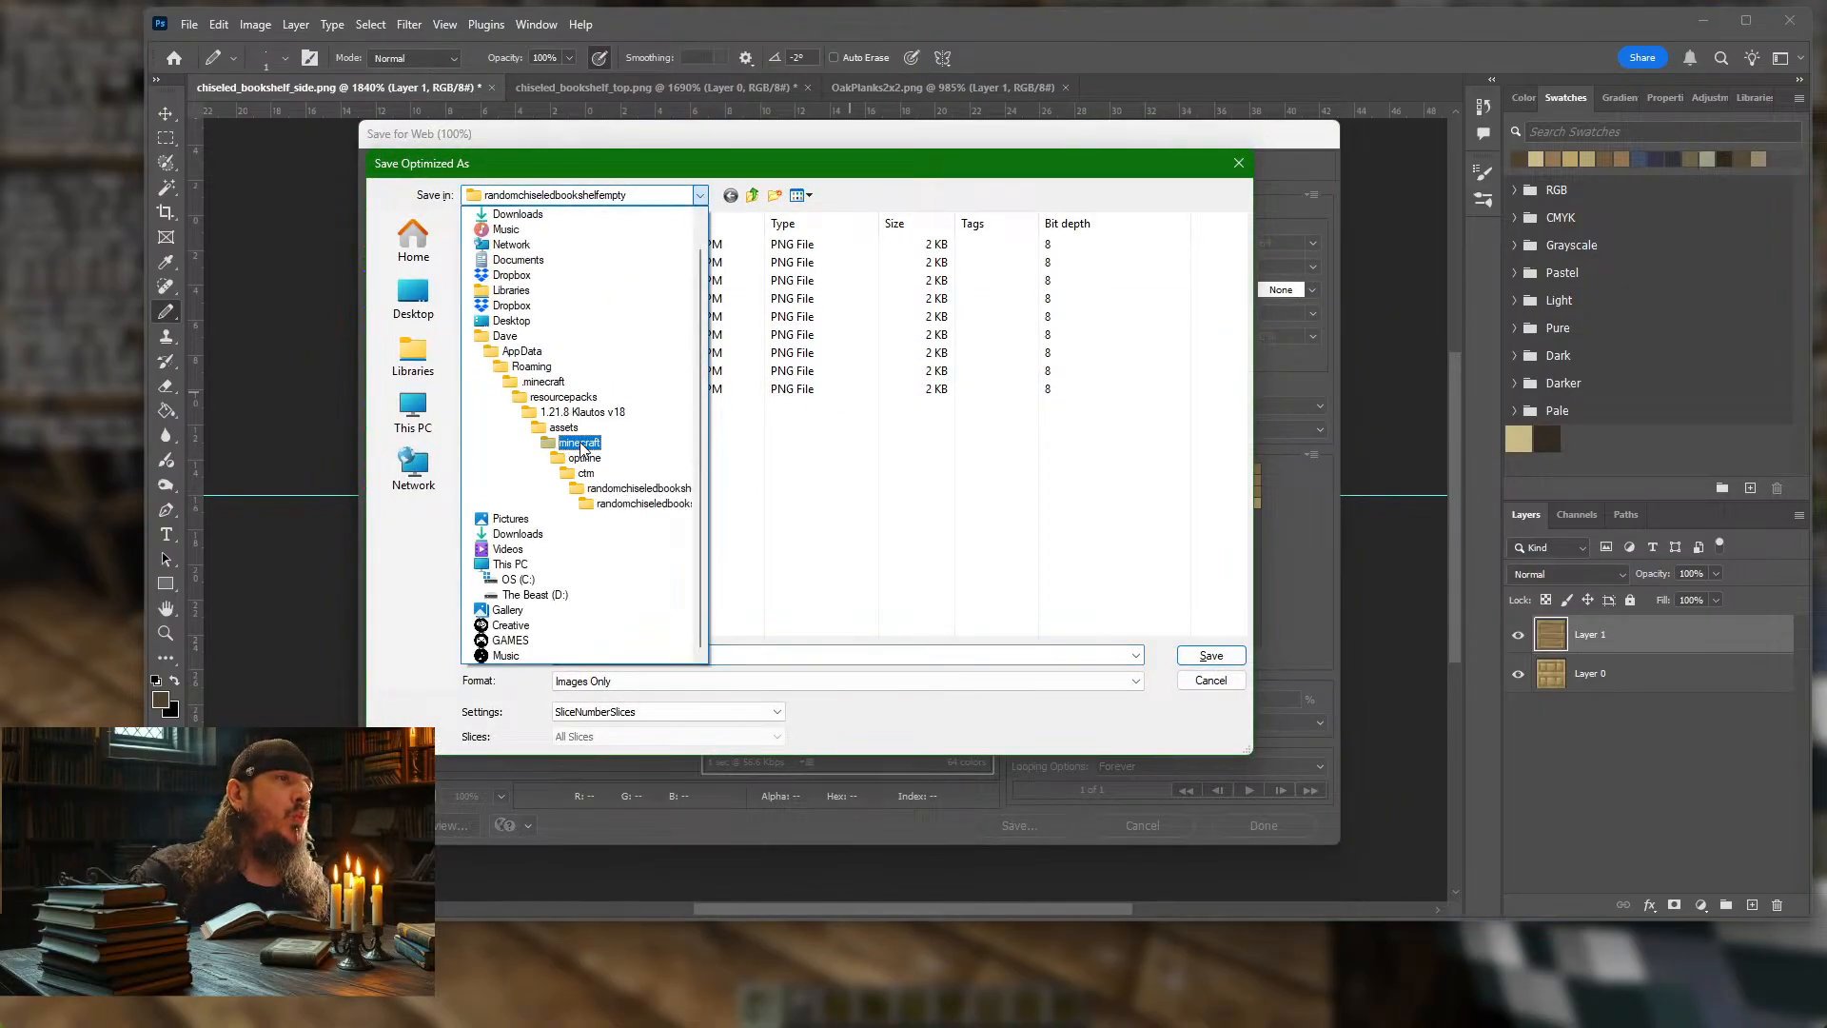
click(578, 417)
double_click(514, 318)
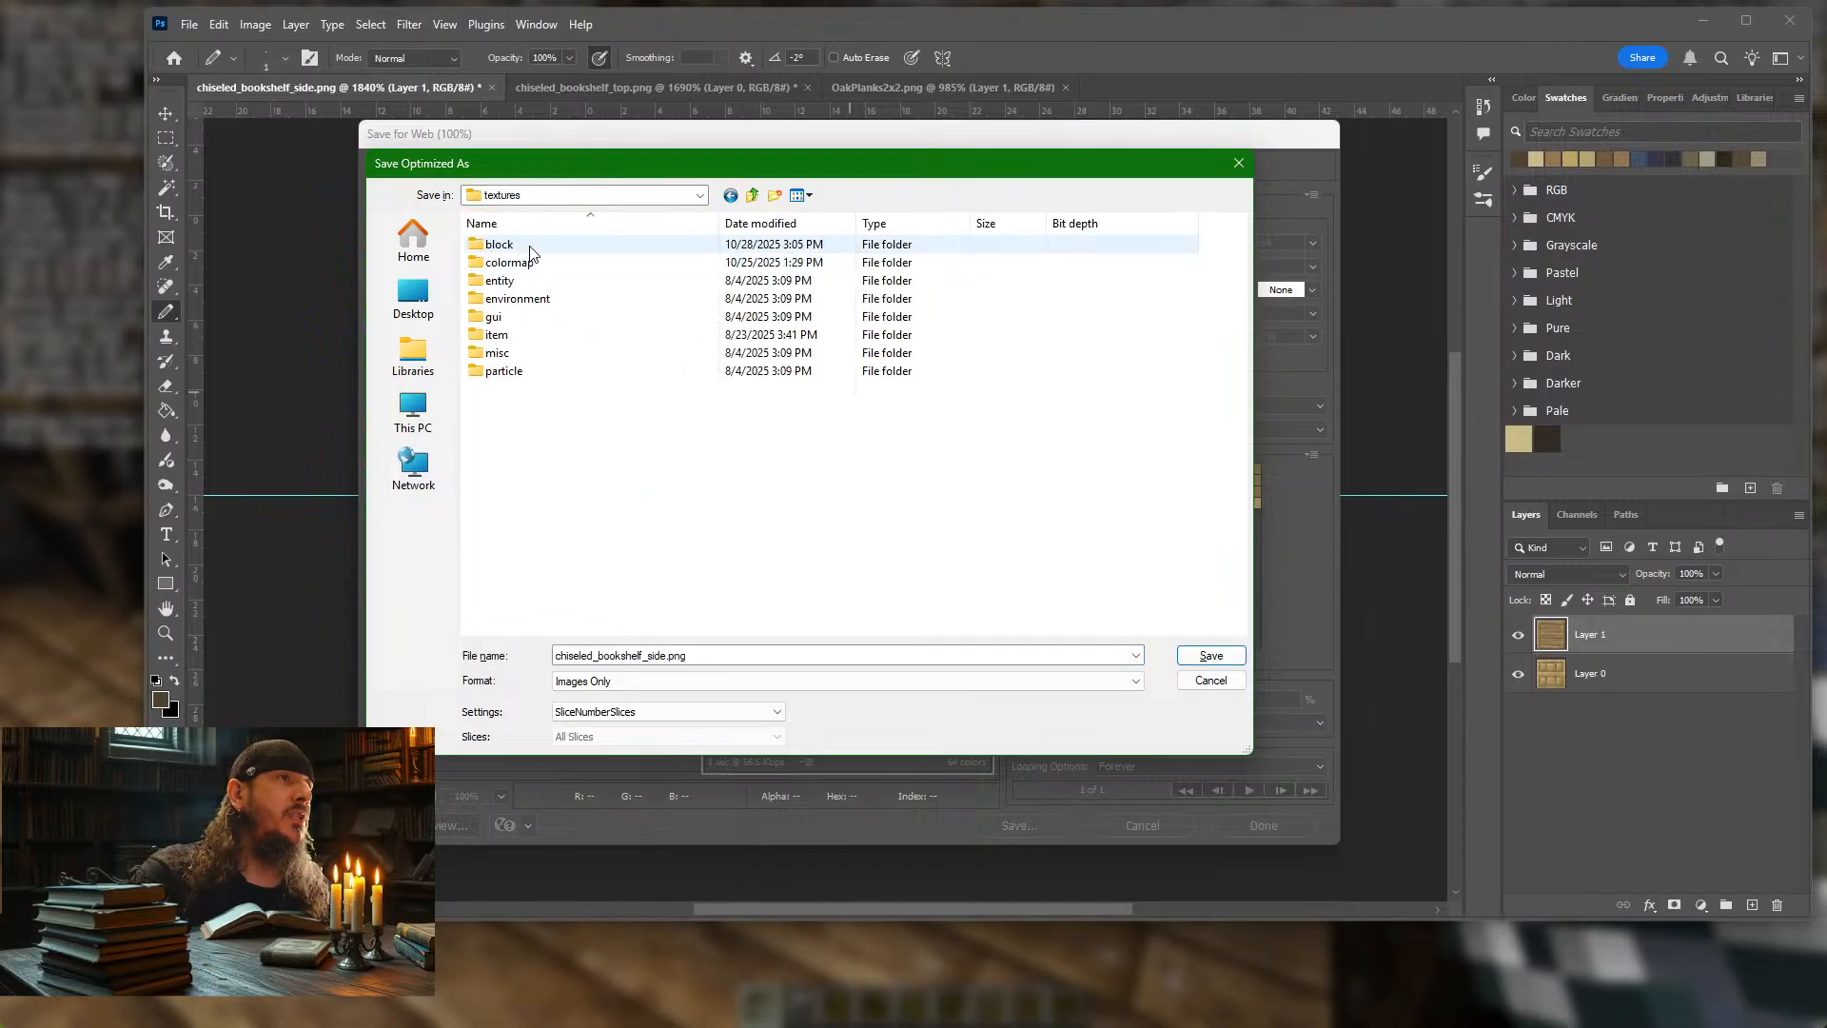
click(530, 247)
double_click(530, 247)
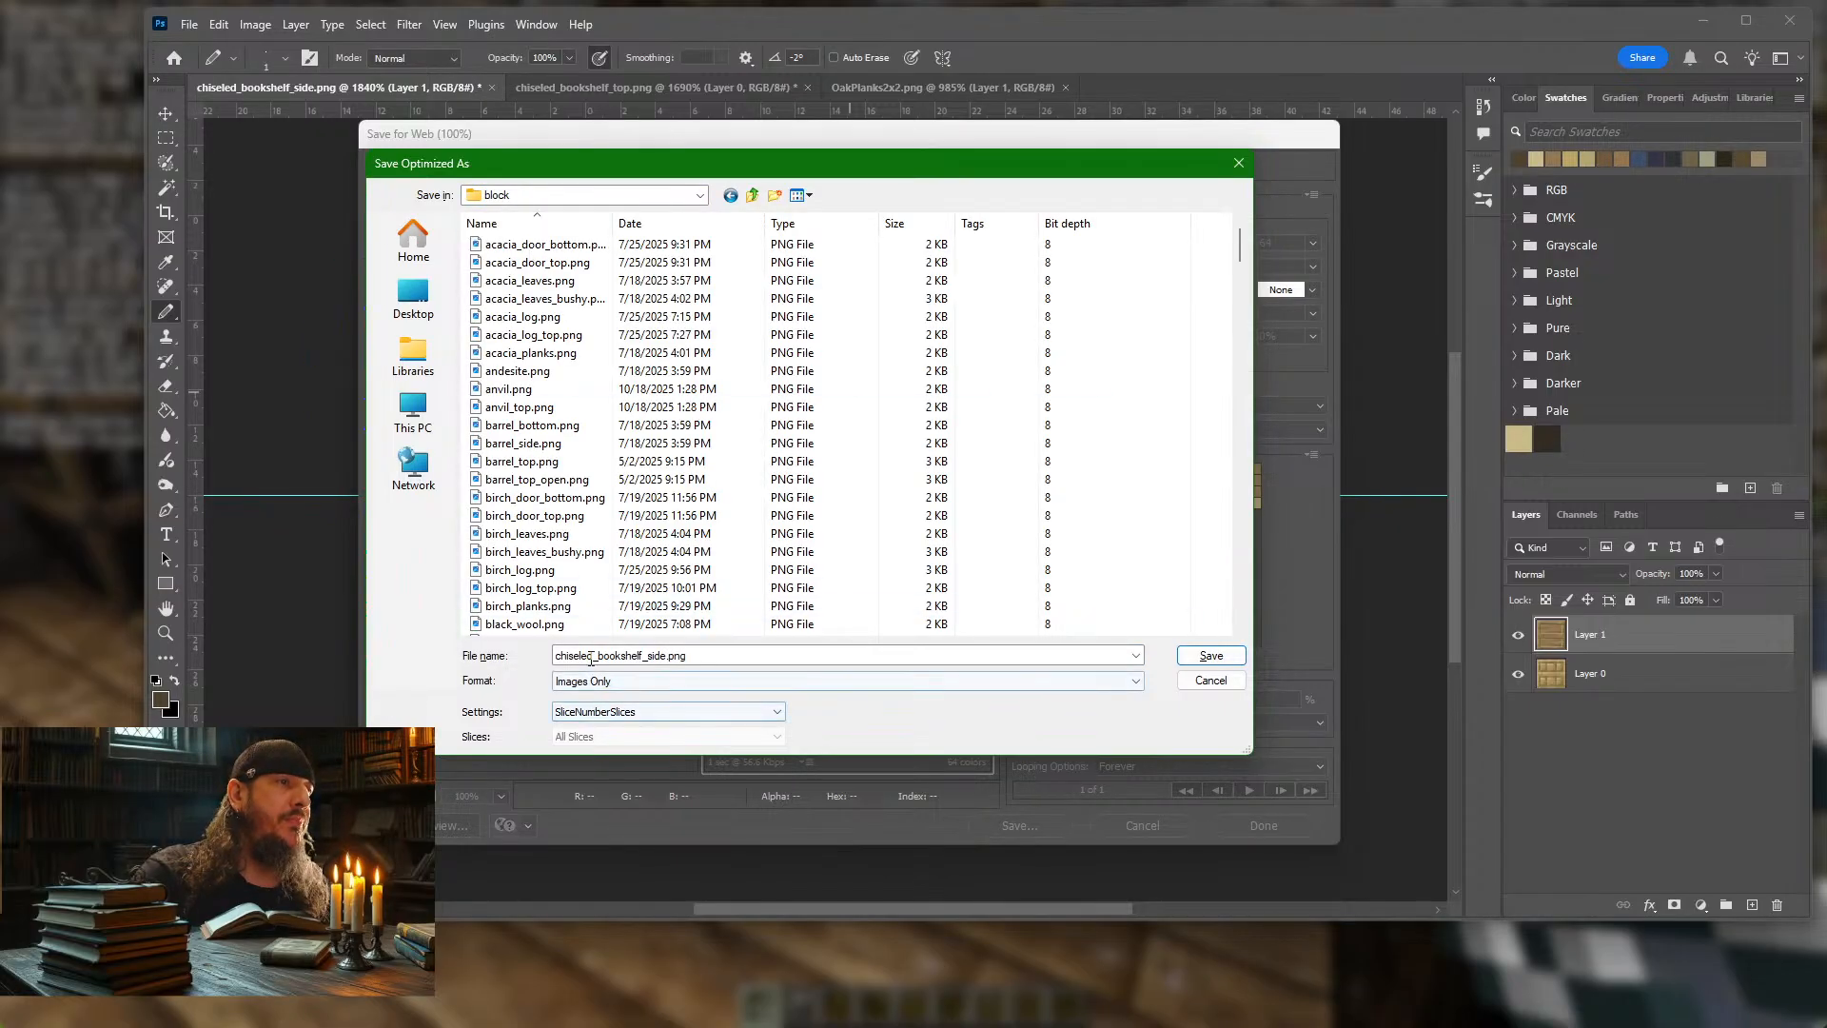
click(1210, 656)
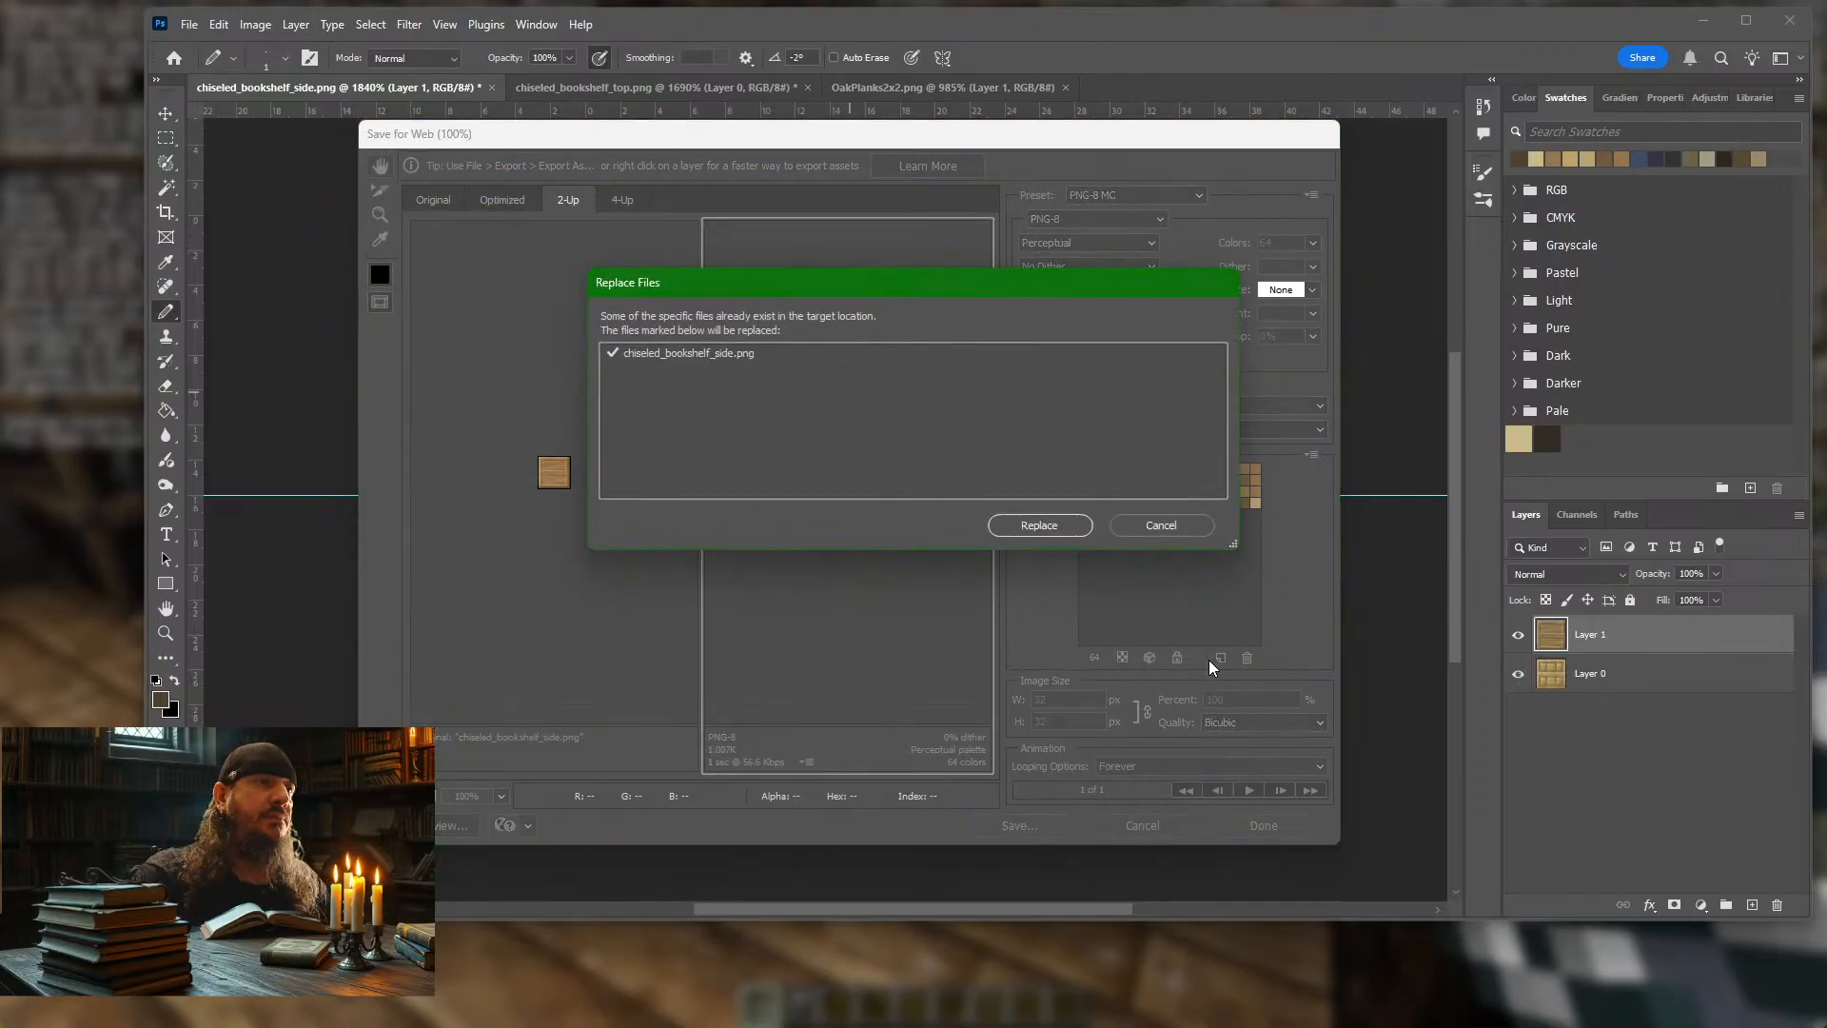
key(Return)
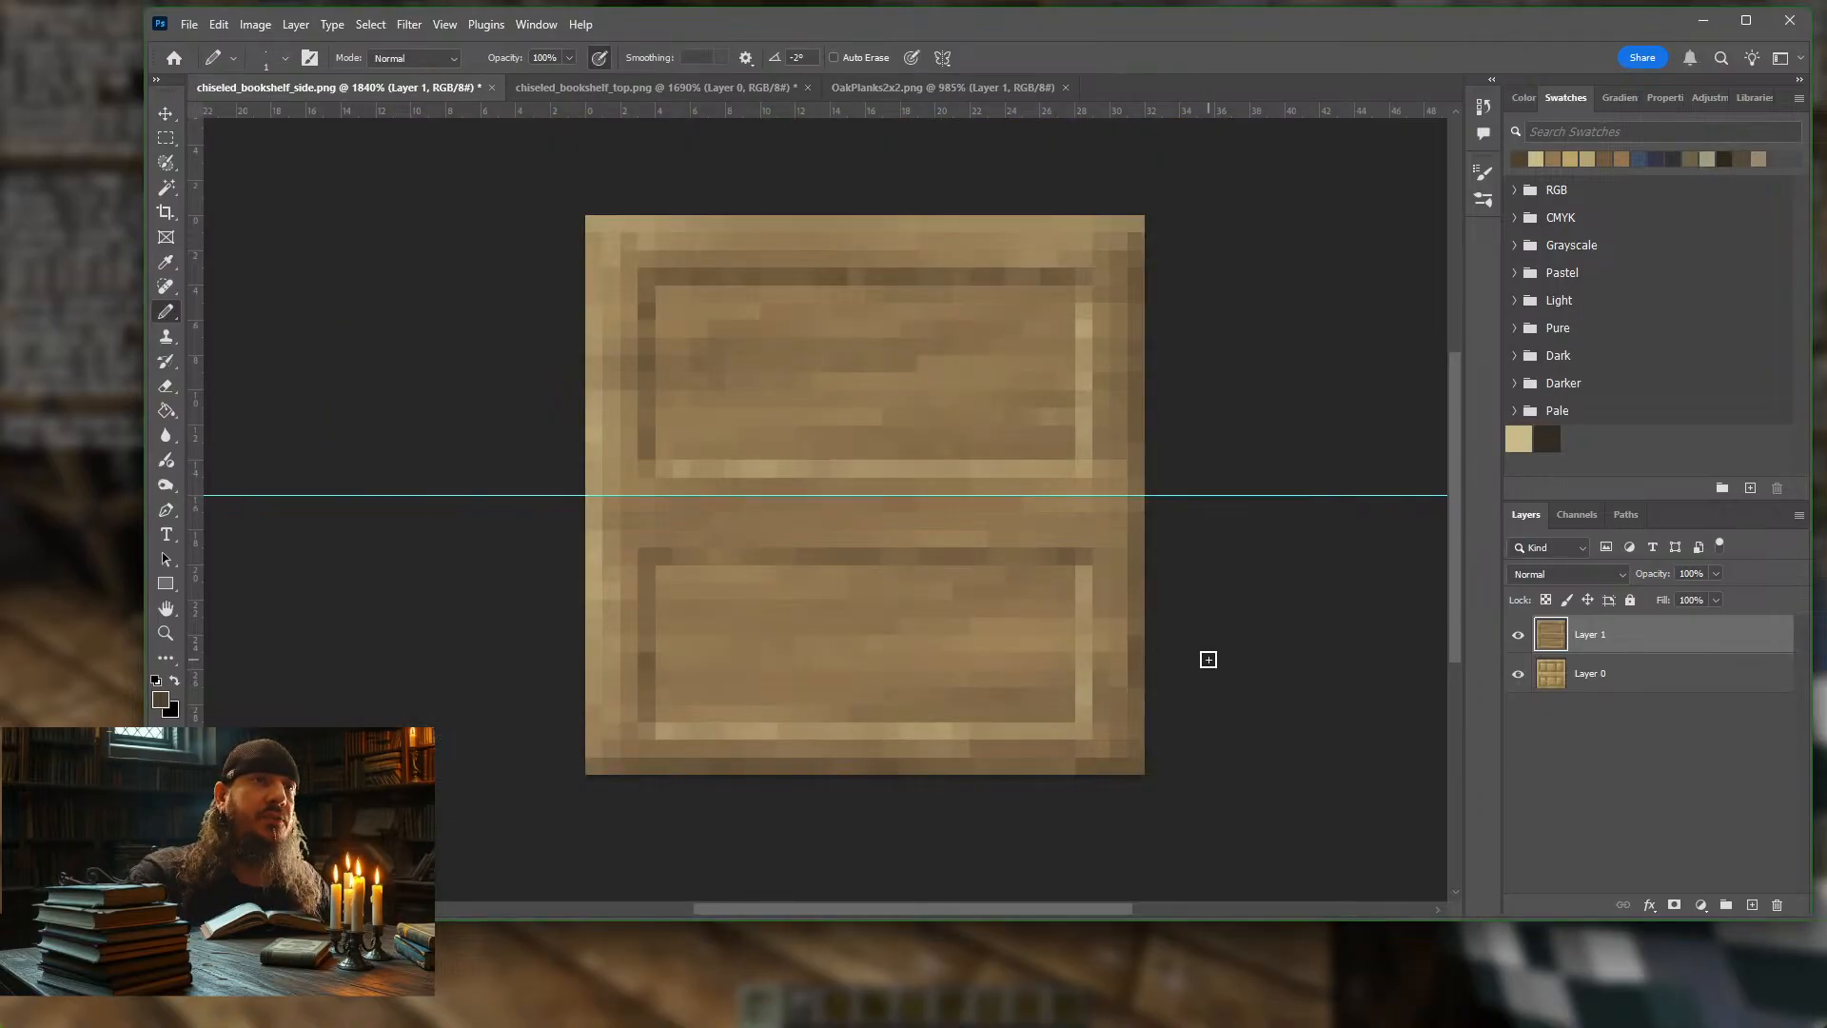
Switch to Minecraft, resume the game, hide the debug overlay and walk up to the bookshelf wall beside the crafting tables
click(99, 475)
key(Escape)
key(q)
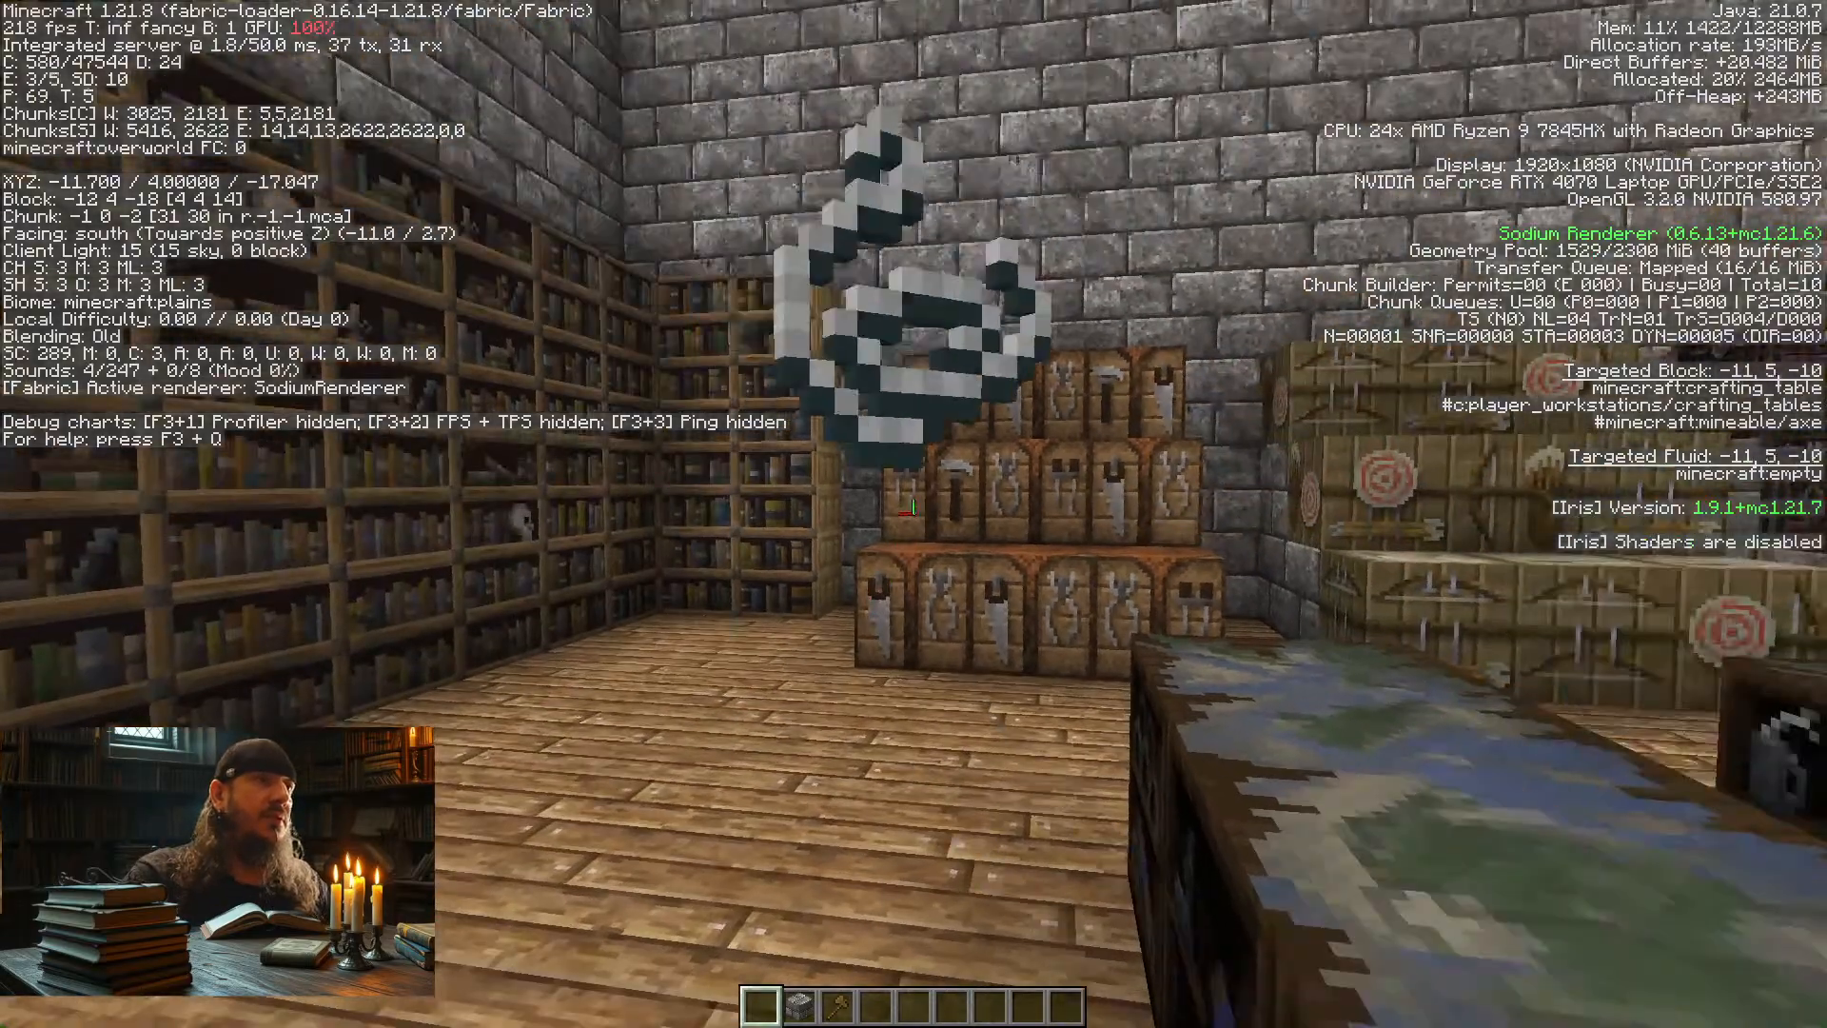
key(w)
key(w)
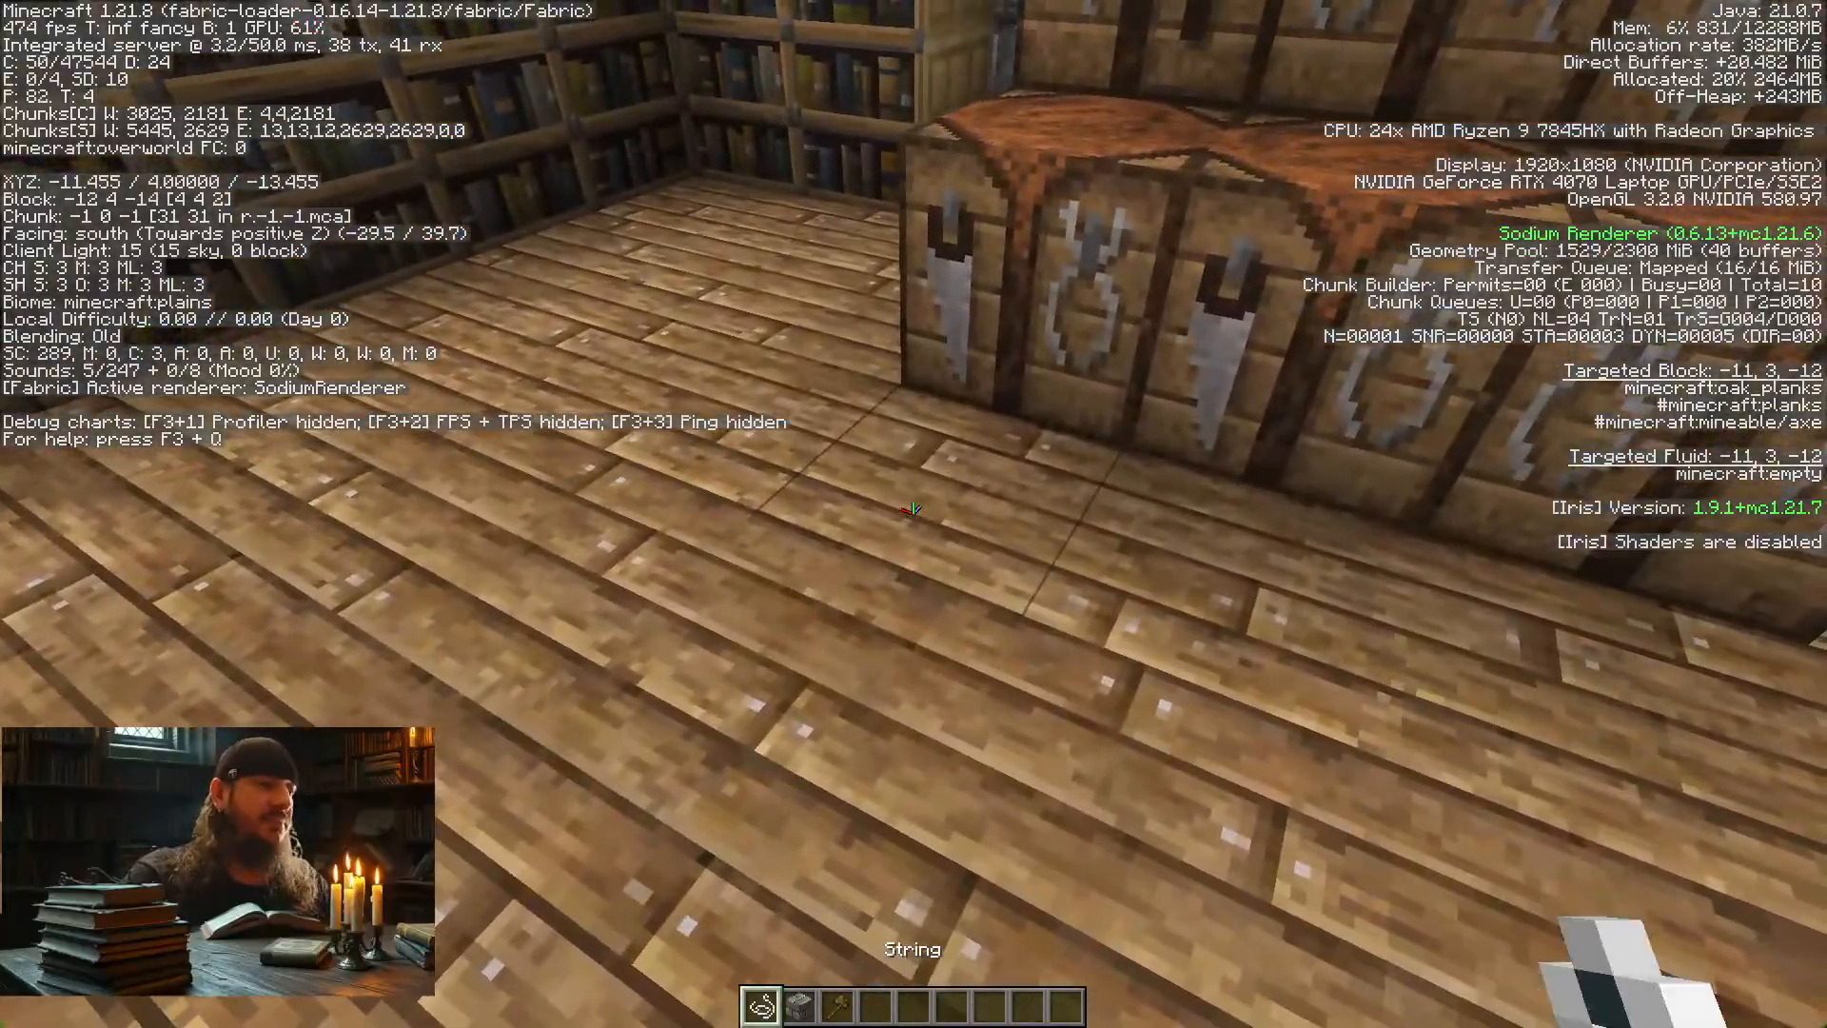
key(F3)
key(w)
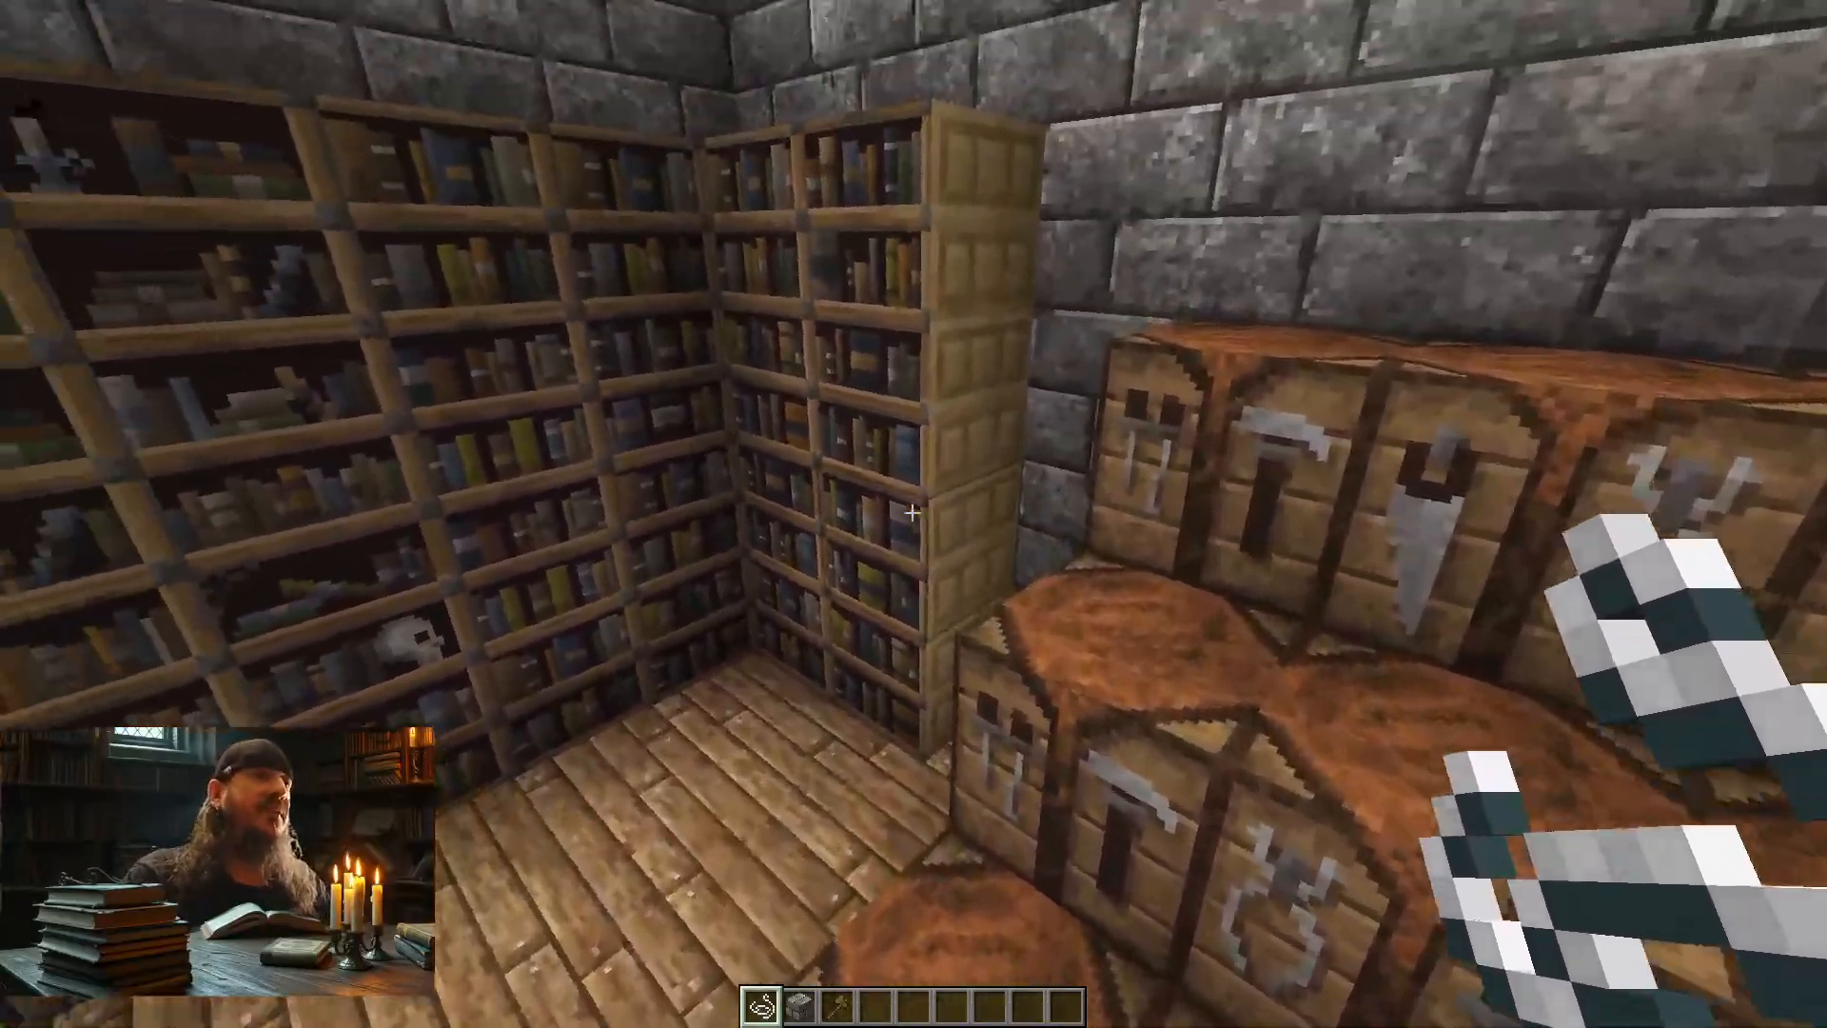
Place a row of three chiseled bookshelves on the open oak floor near the cartography table
key(4)
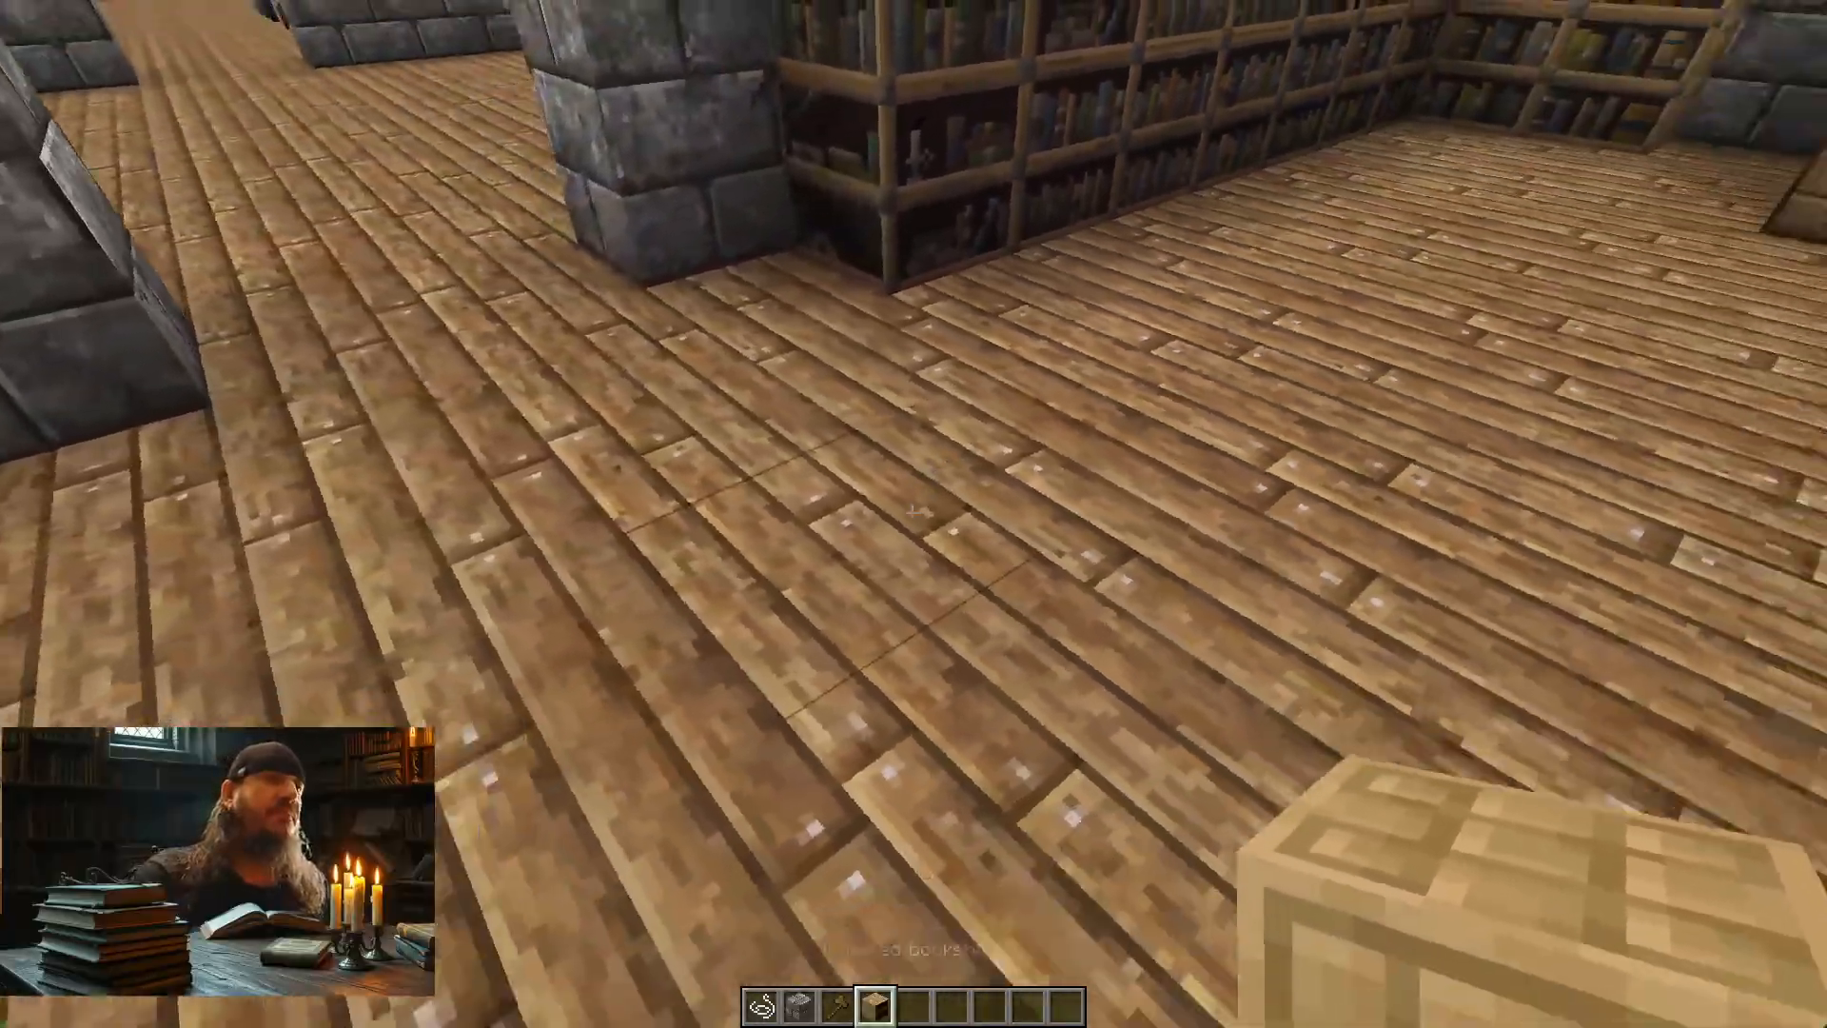
right_click(913, 512)
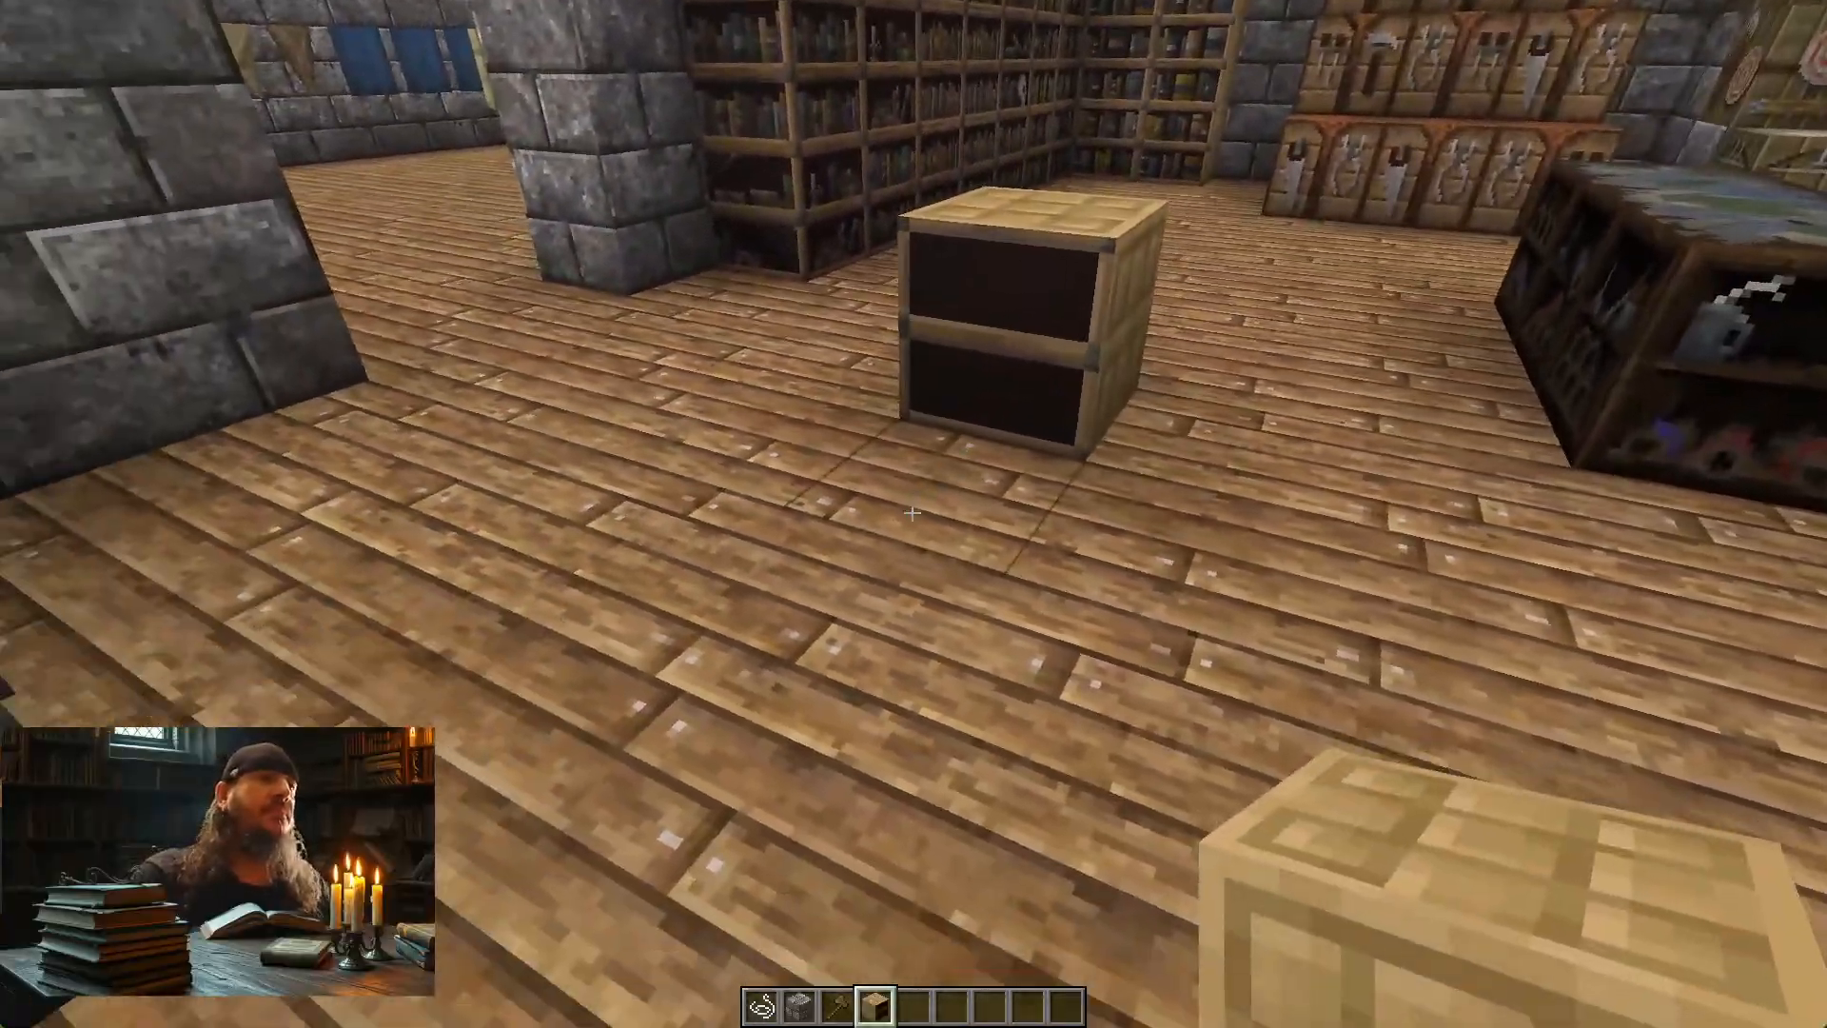
right_click(913, 512)
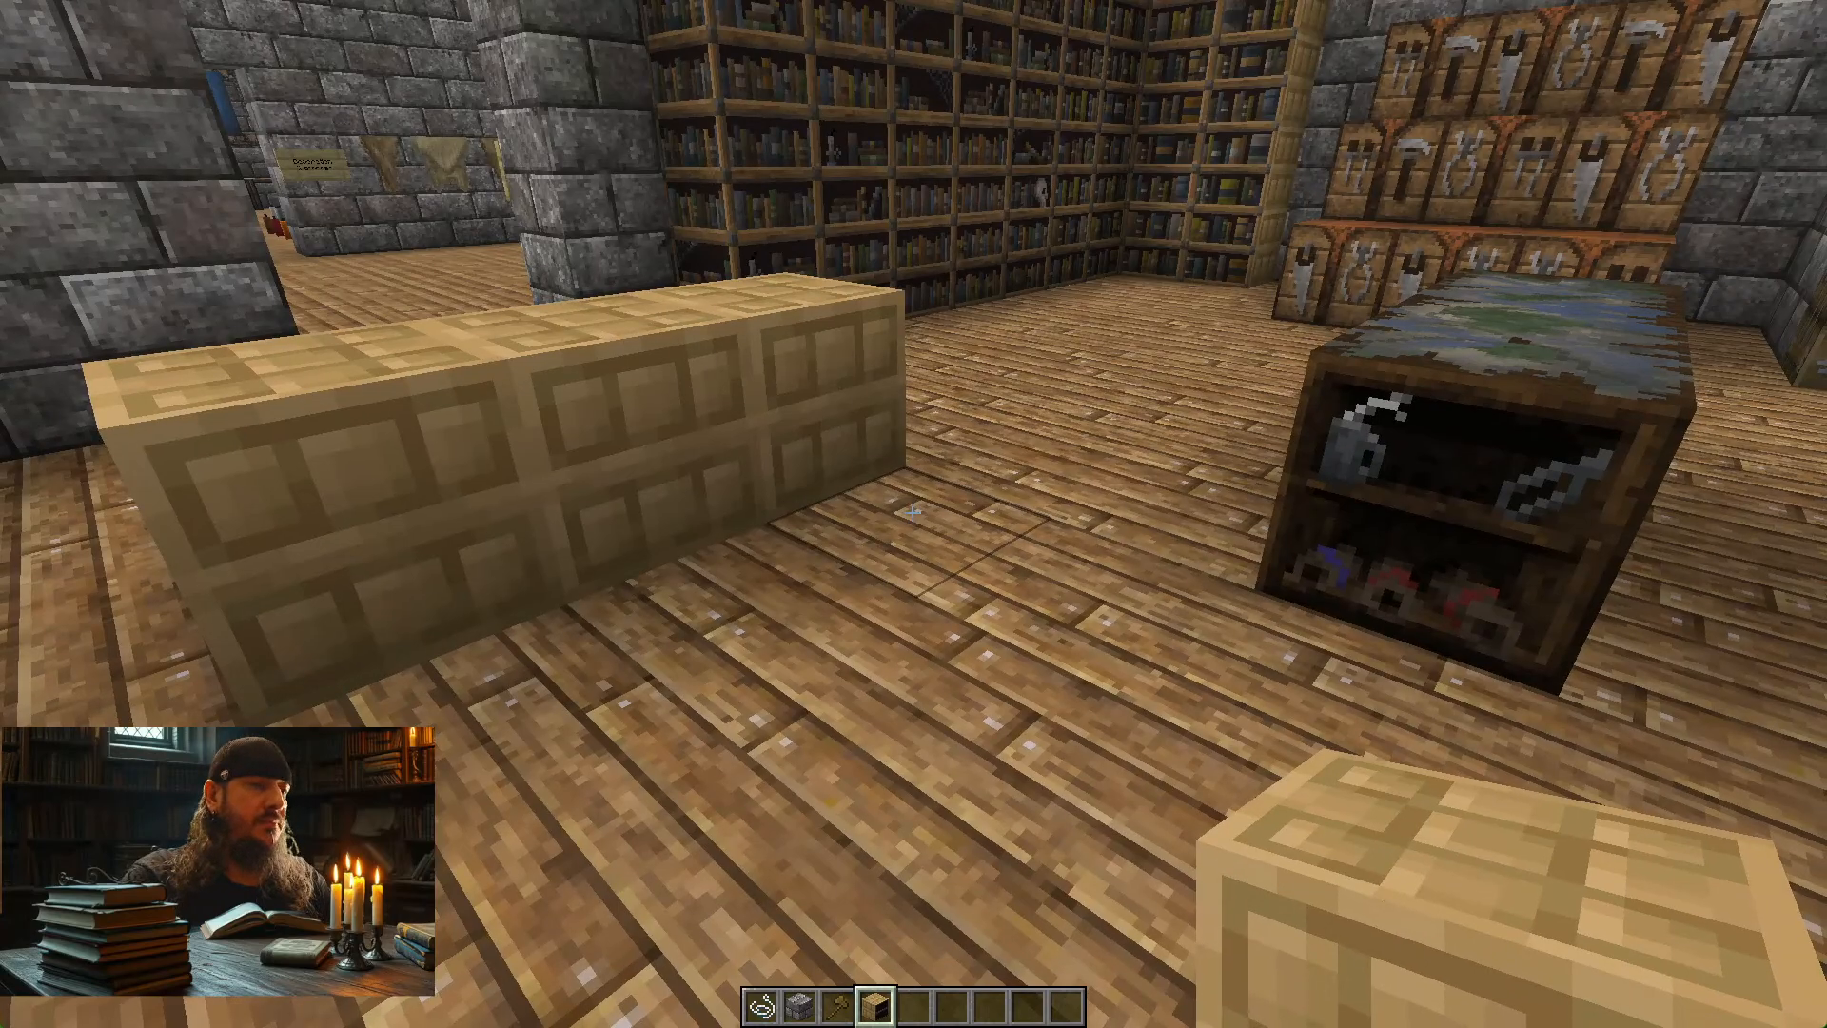
Reload the resource packs and move around the three placed chiseled bookshelves to examine their side texture
key(F3+t)
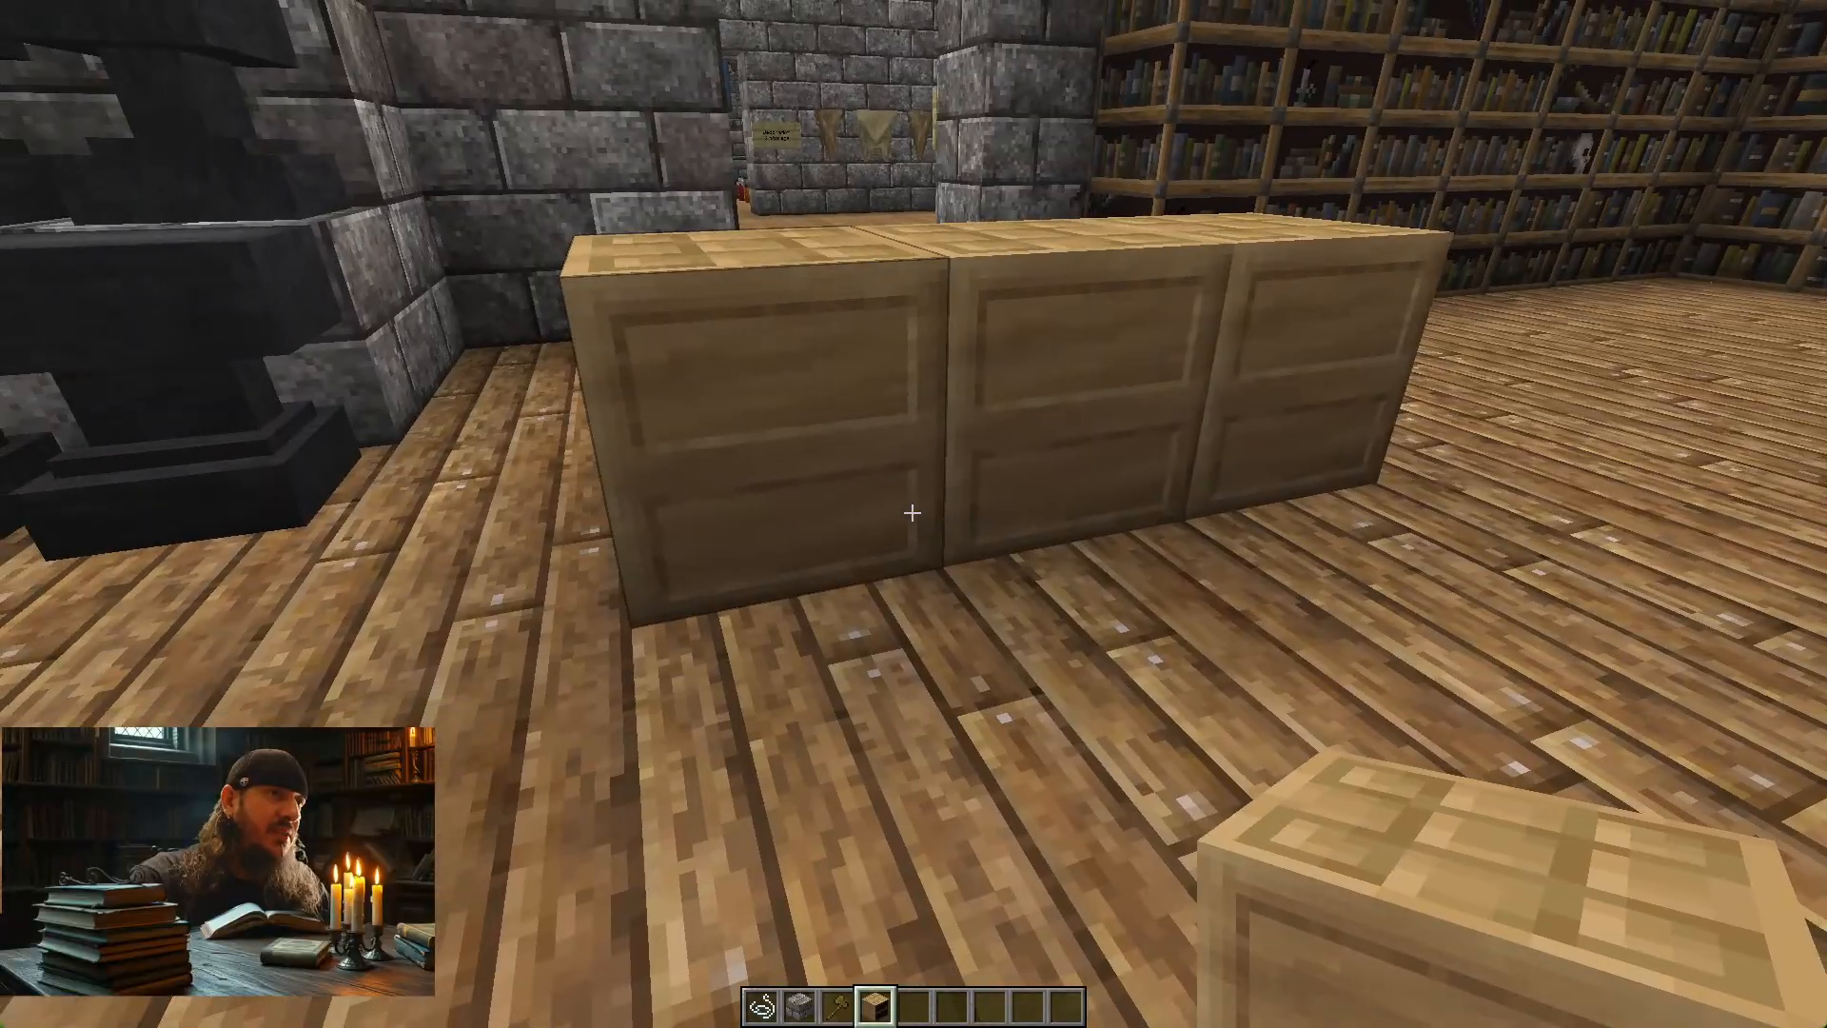
key(d)
key(w)
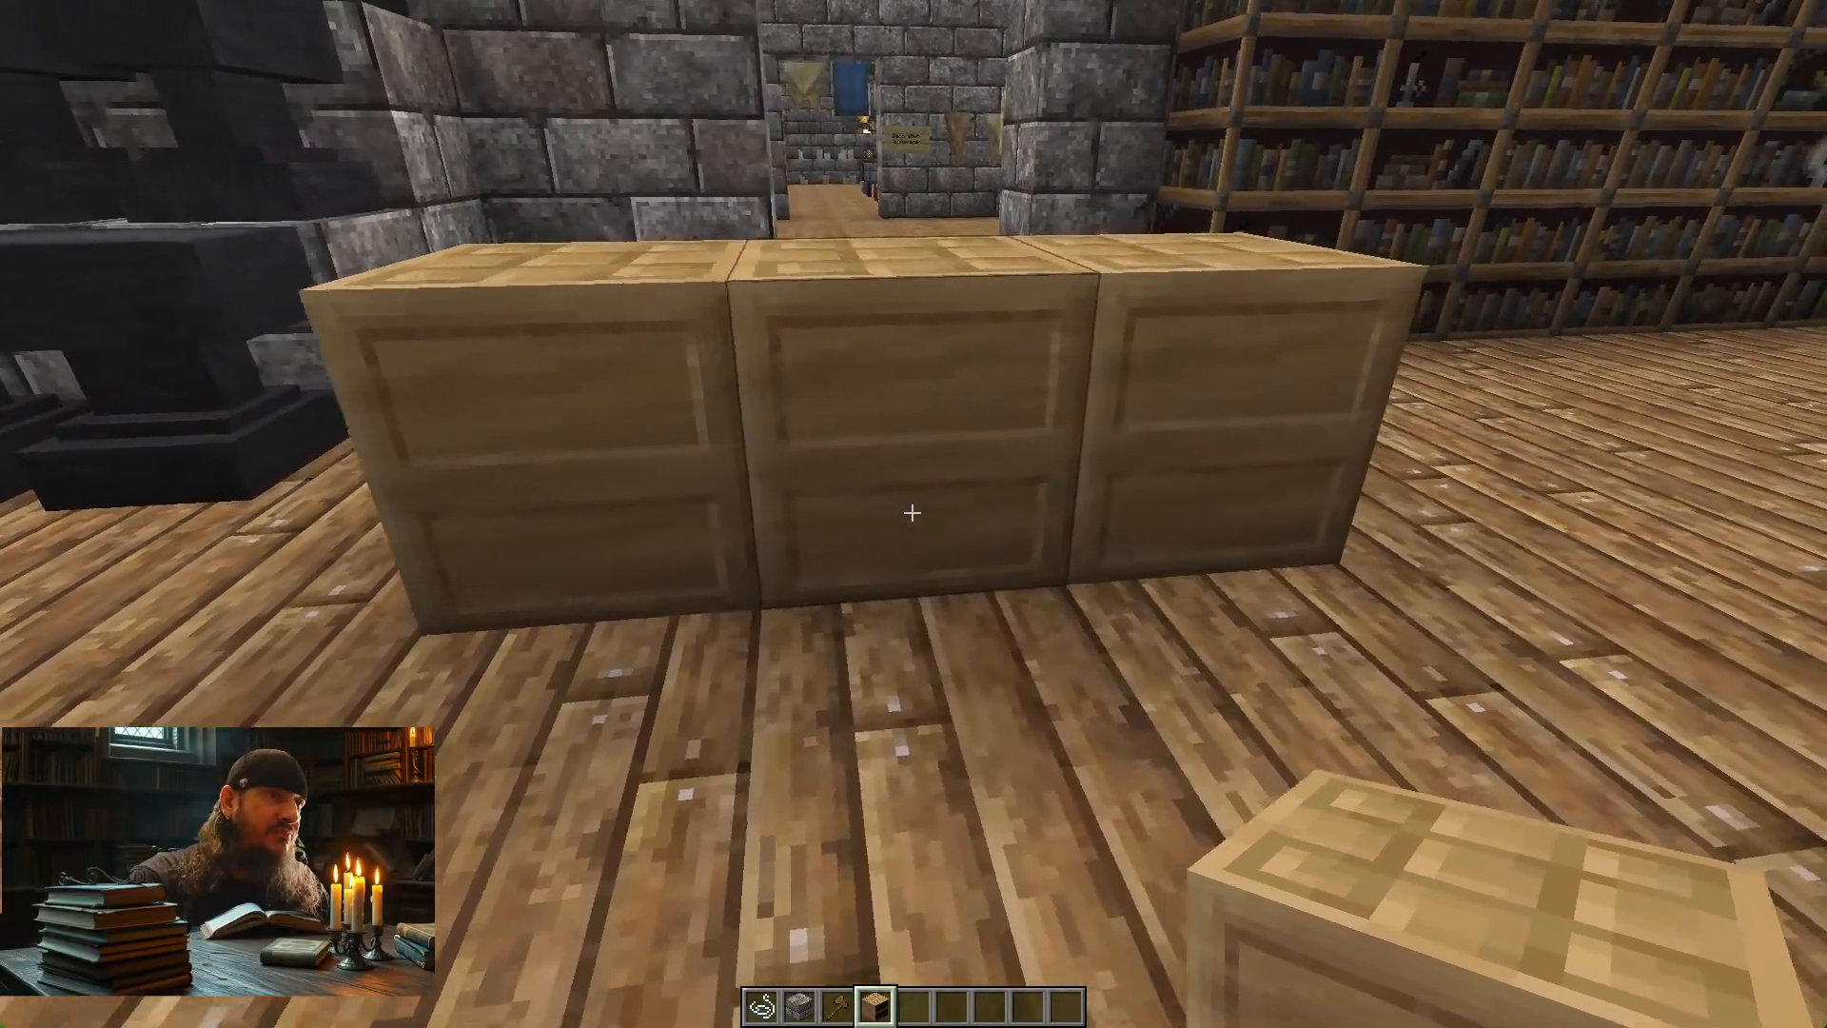
key(space)
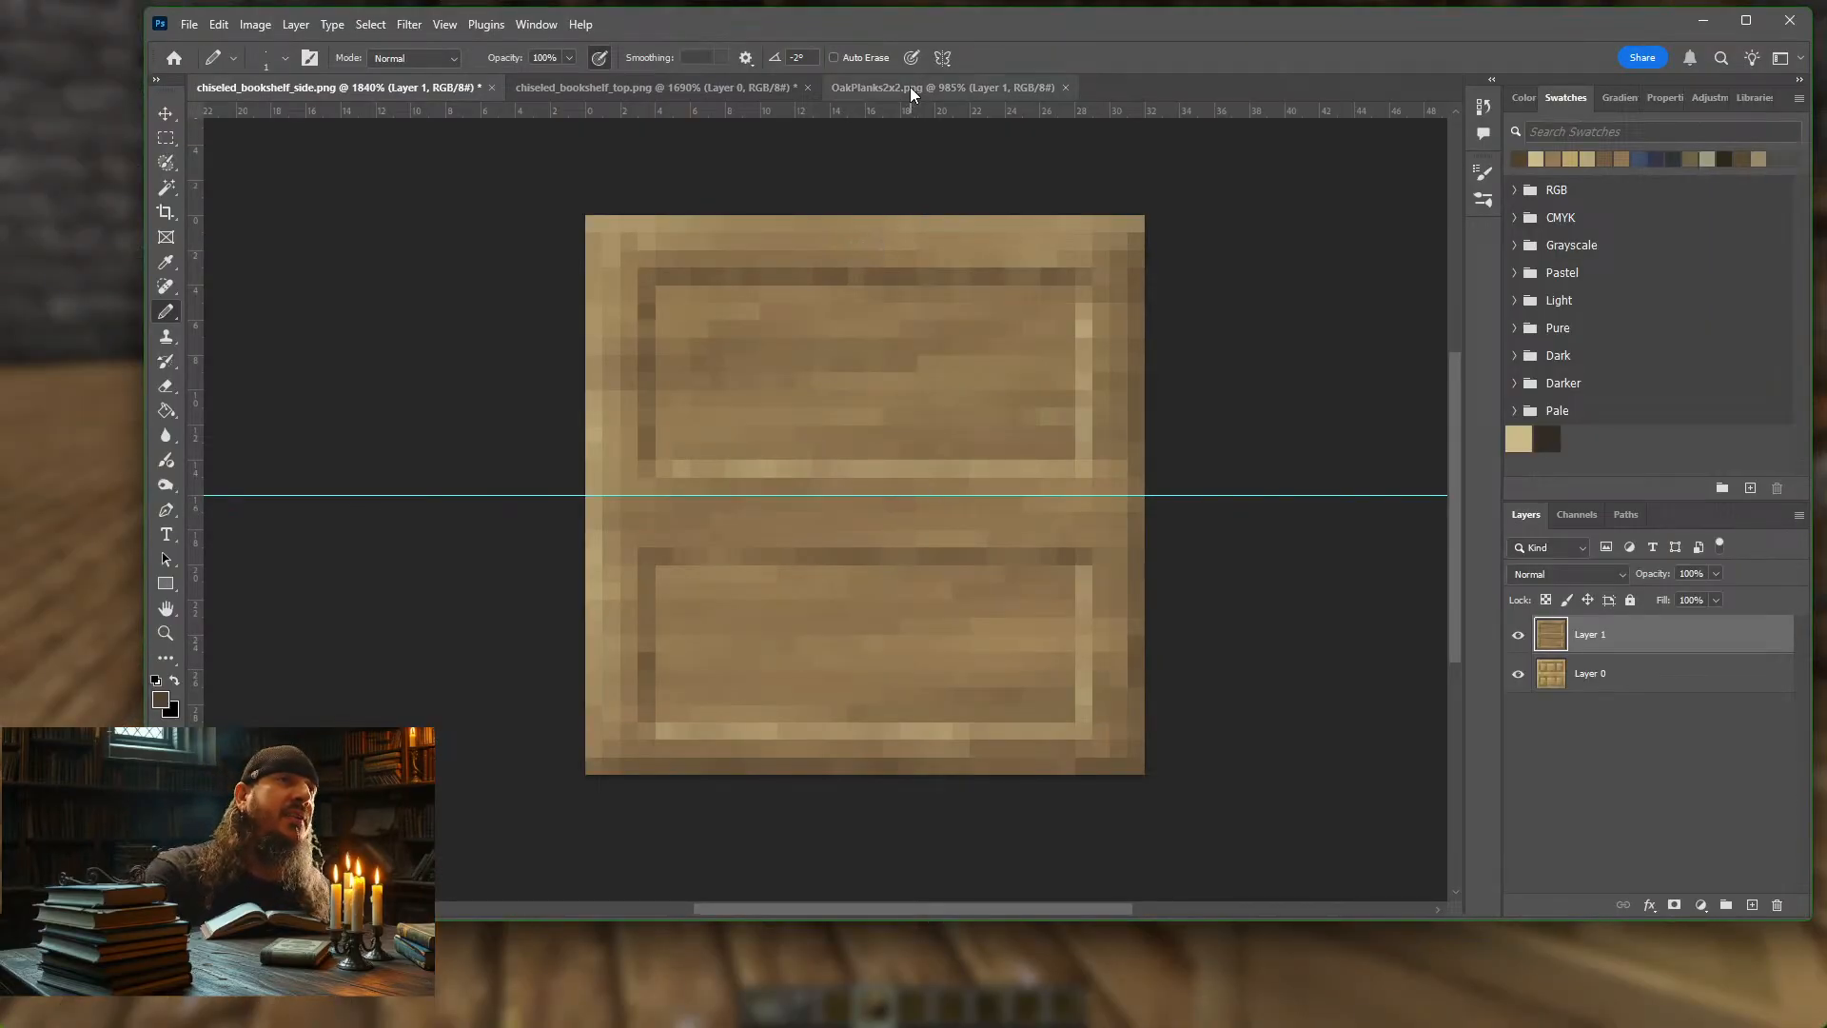
click(188, 28)
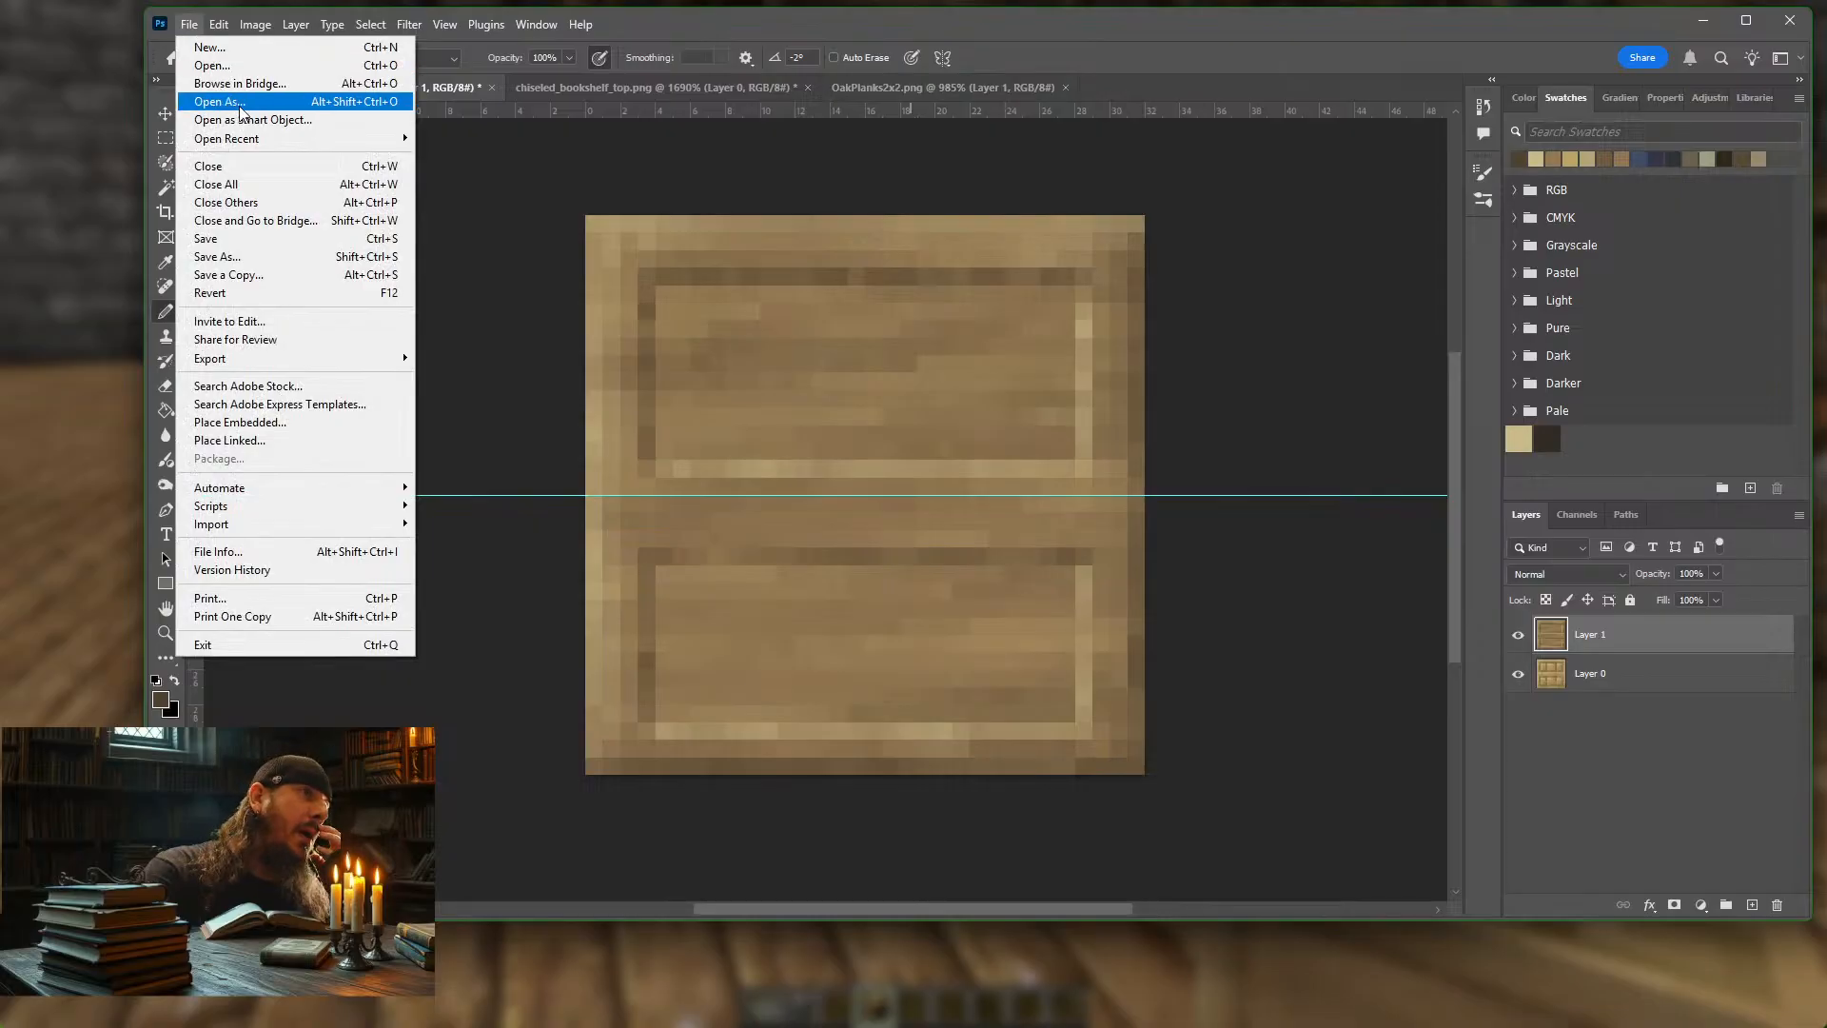
mouse_move(309, 142)
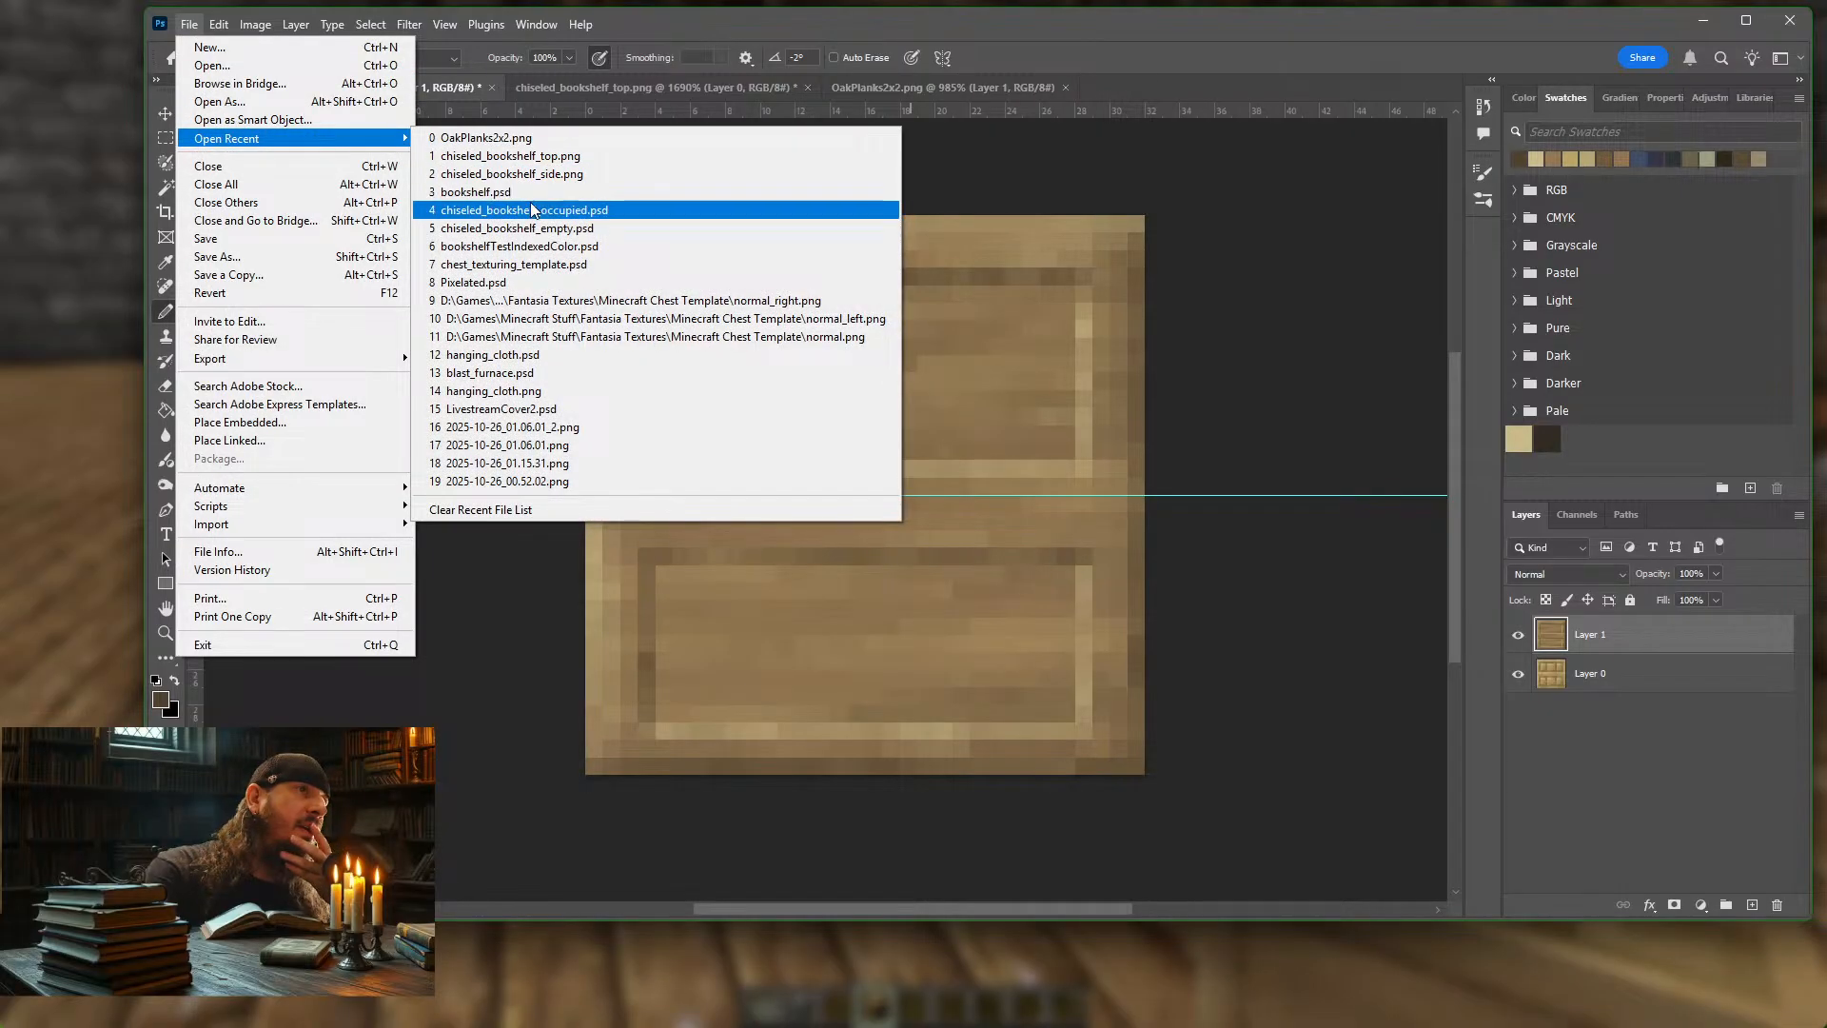
click(507, 283)
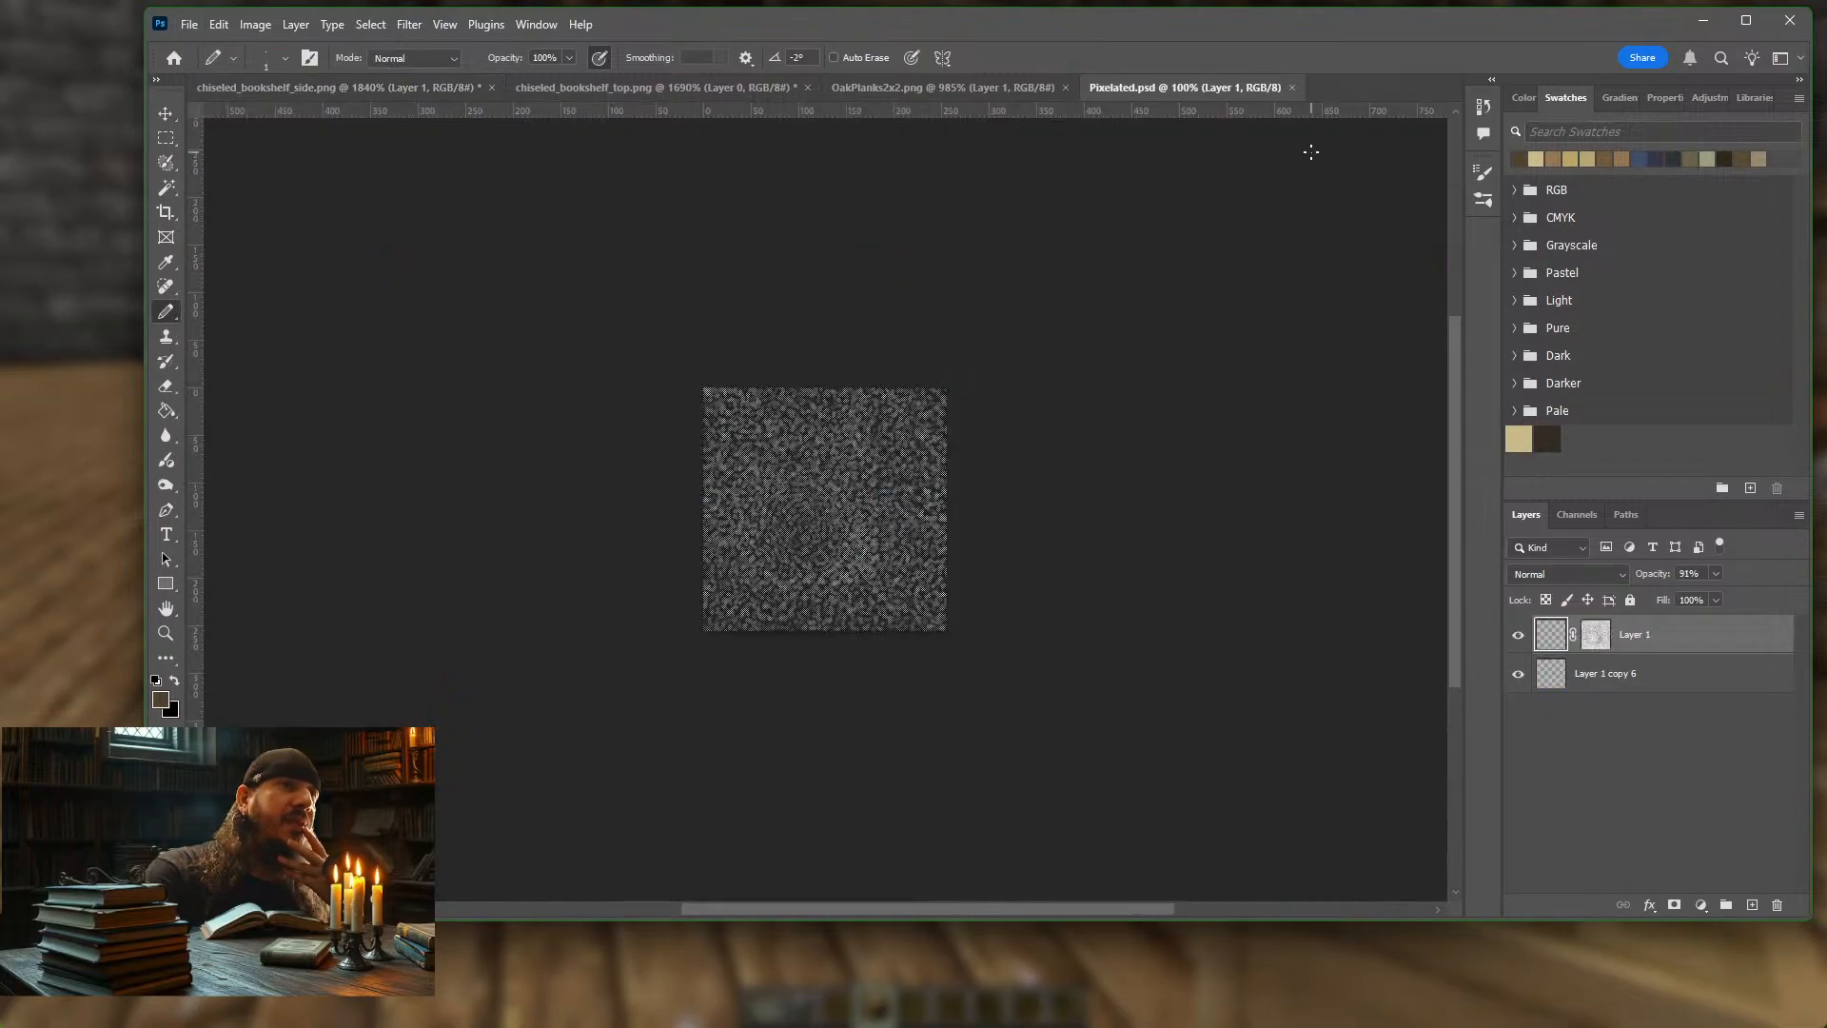
click(1677, 676)
key(ctrl+w)
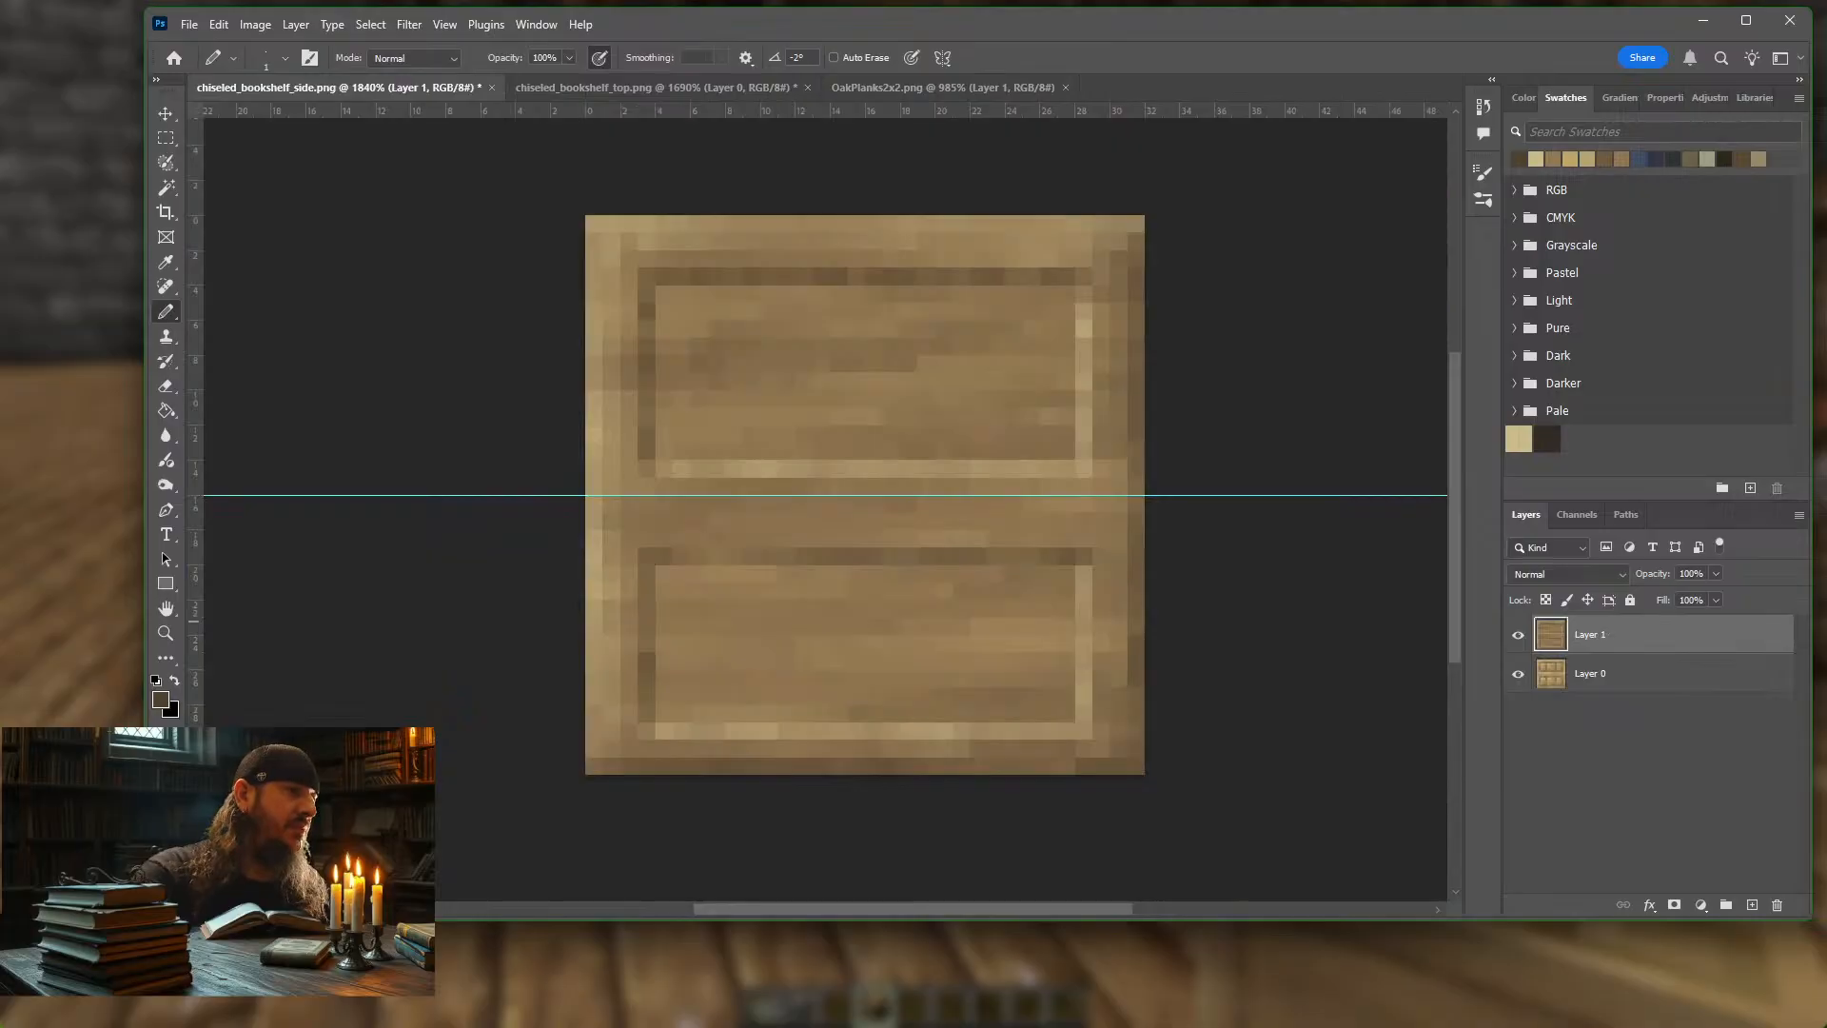
Switch to File Explorer and go to the D:\Games\Minecraft Stuff\Fantasia Textures folder
key(alt+Tab)
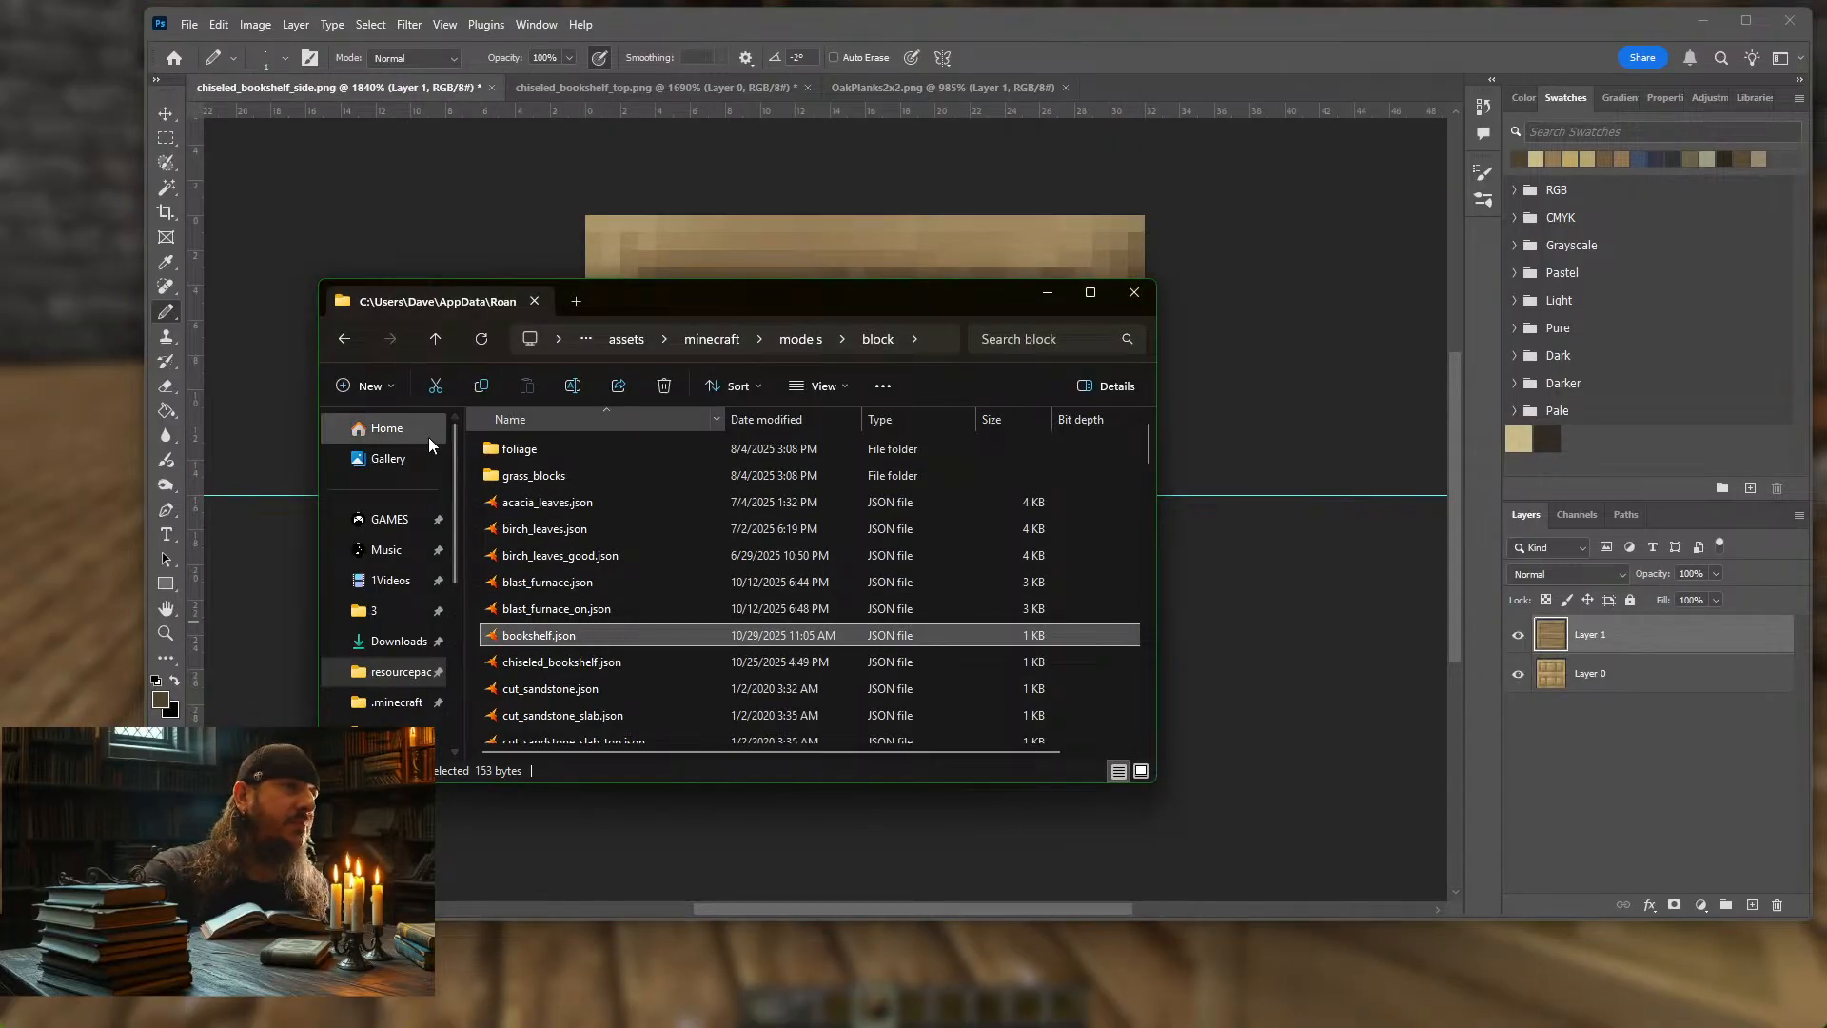
scroll(429, 445, down, 8)
click(409, 665)
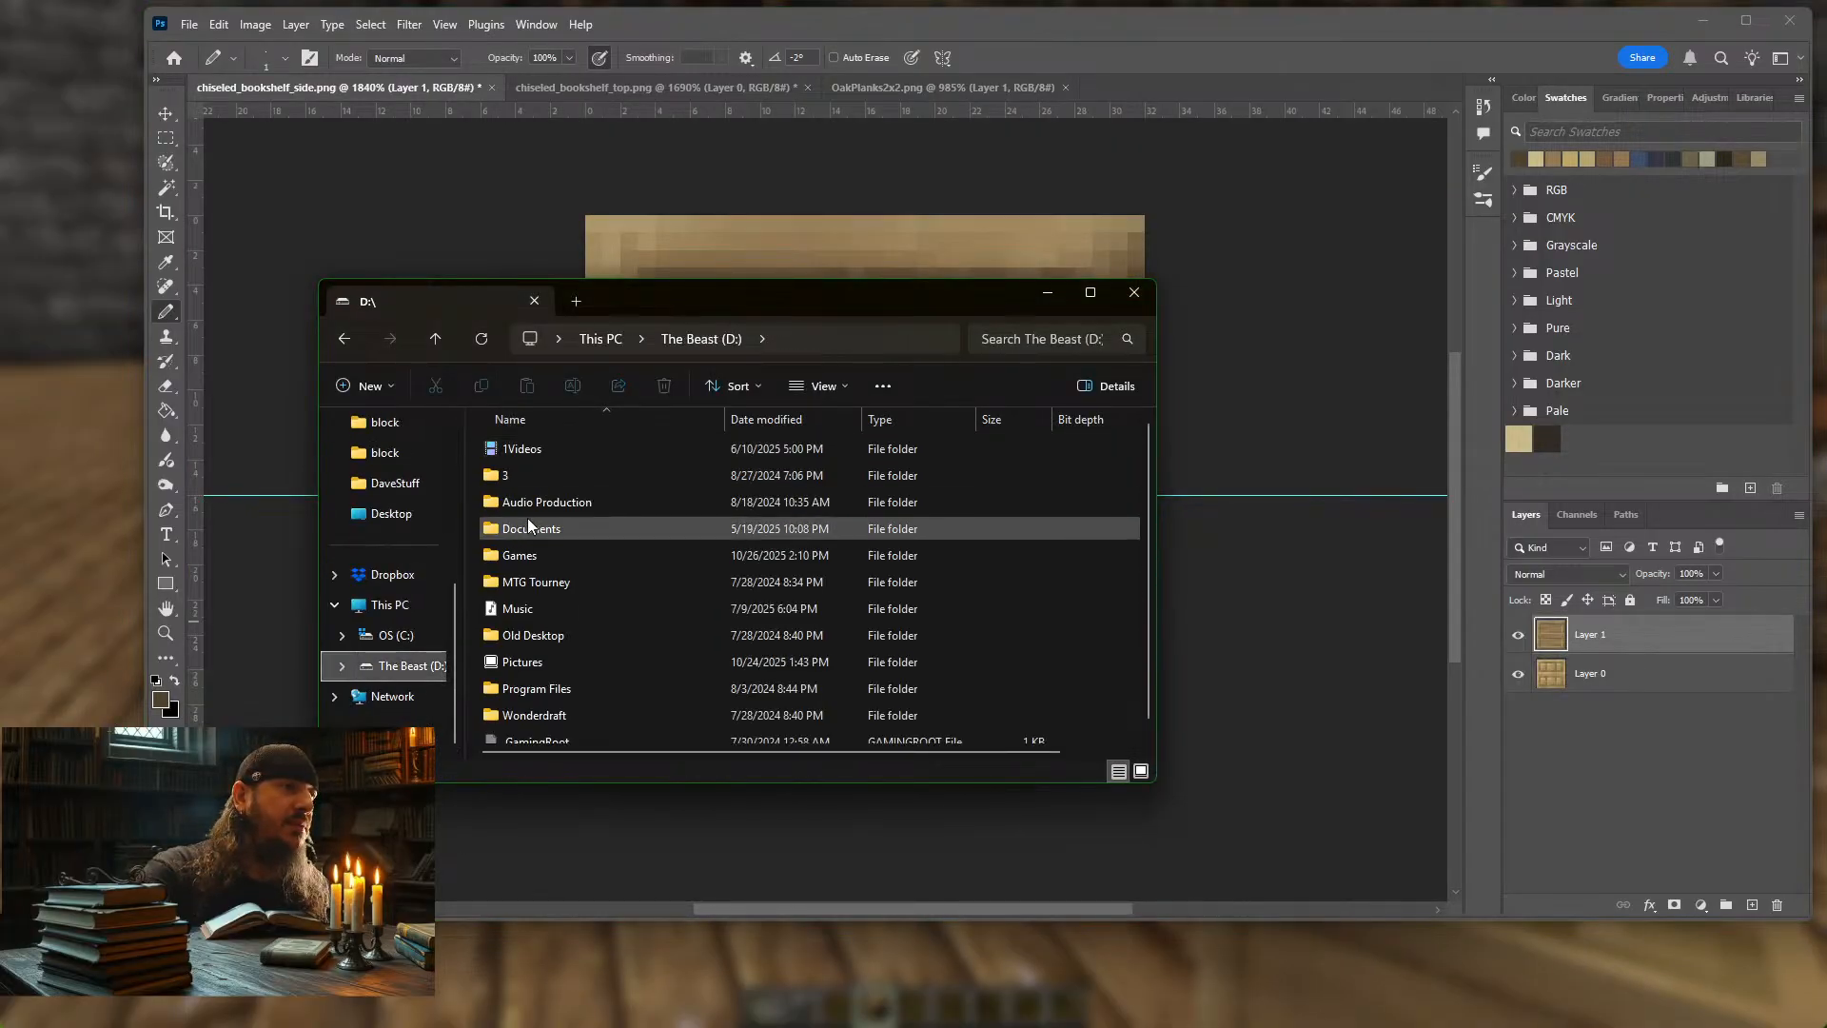
double_click(542, 555)
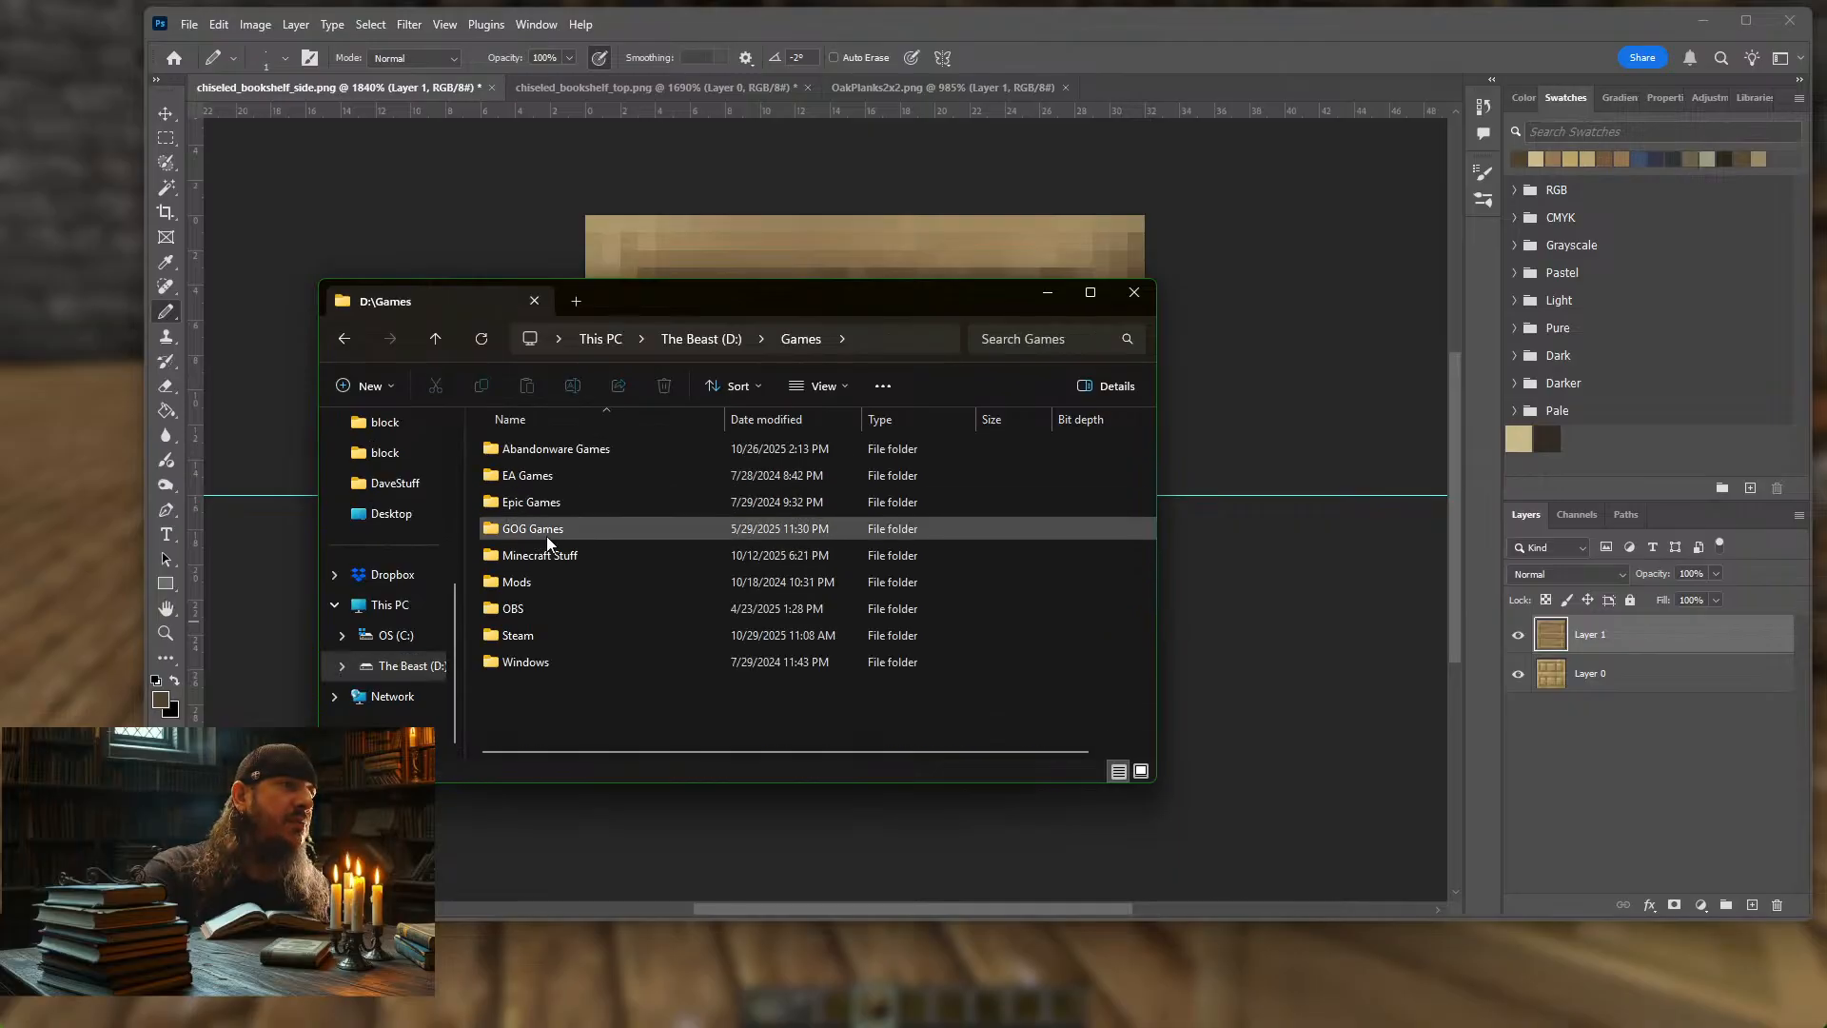
double_click(545, 552)
click(552, 504)
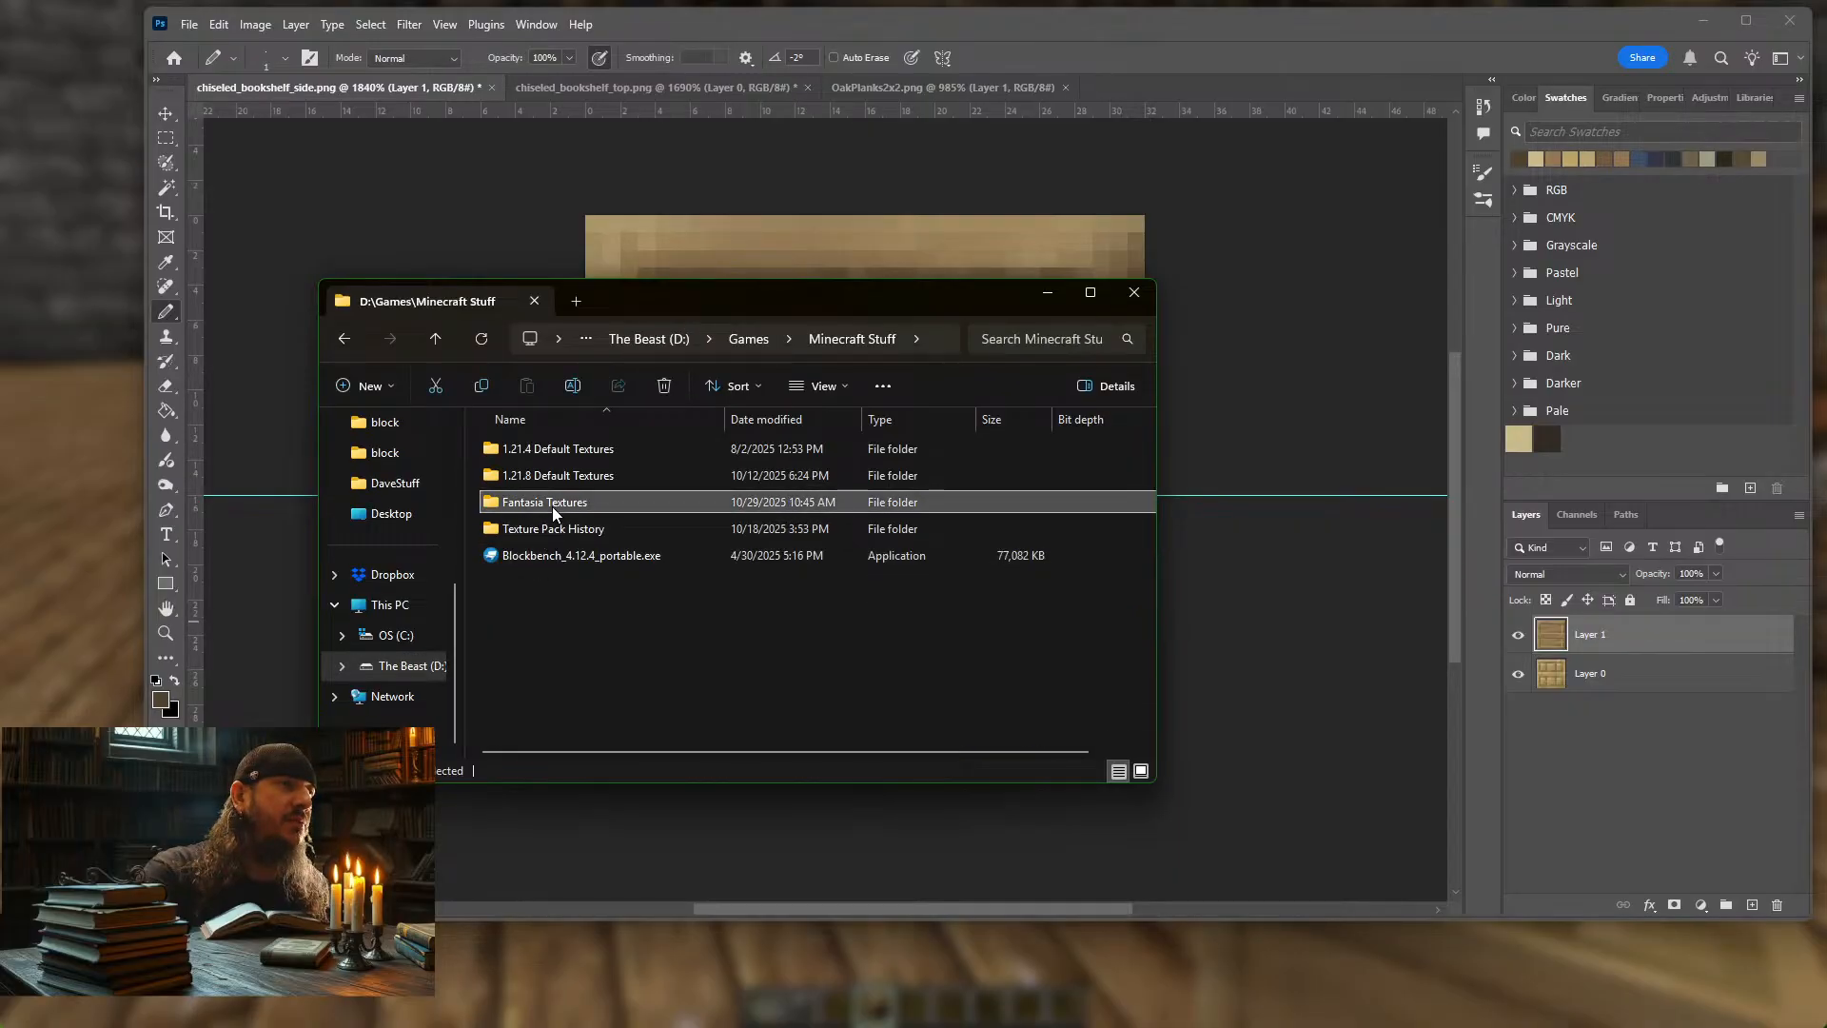
double_click(552, 506)
Find Pixelated.png in the Fantasia Textures folder and open it in Photoshop
scroll(592, 590, down, 10)
scroll(594, 590, up, 3)
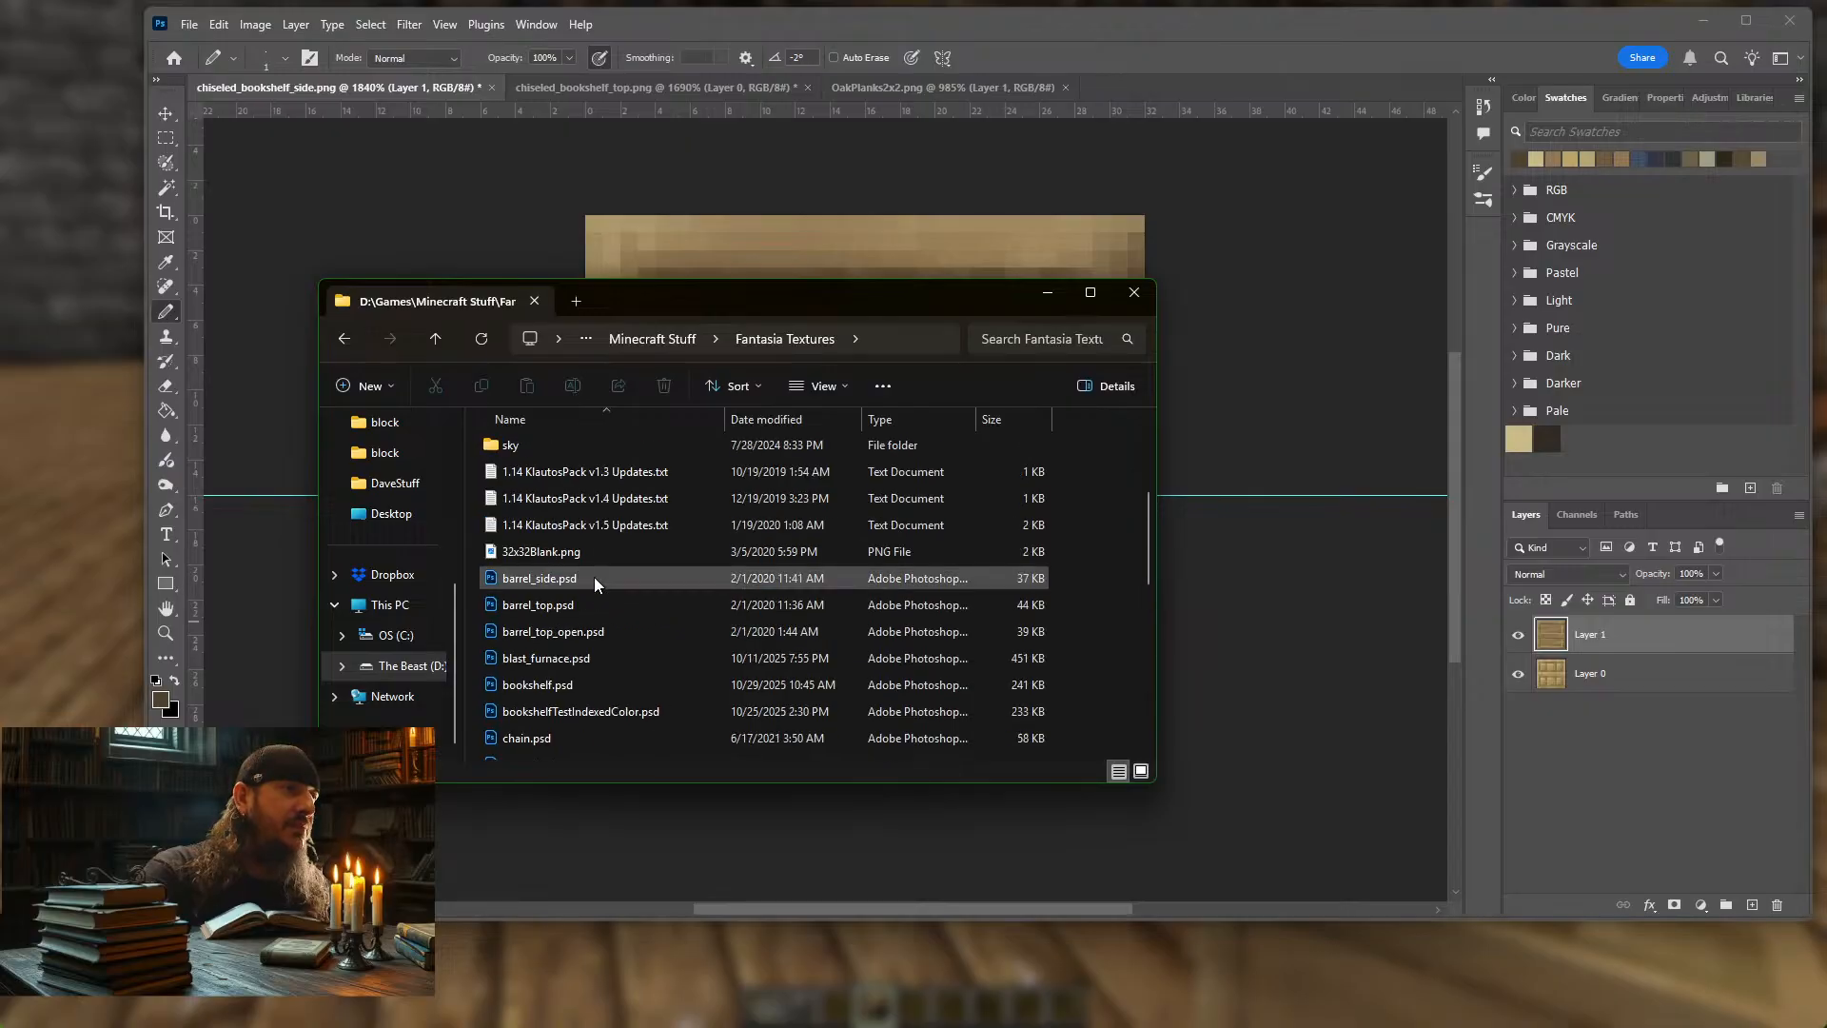
scroll(596, 561, down, 5)
click(528, 615)
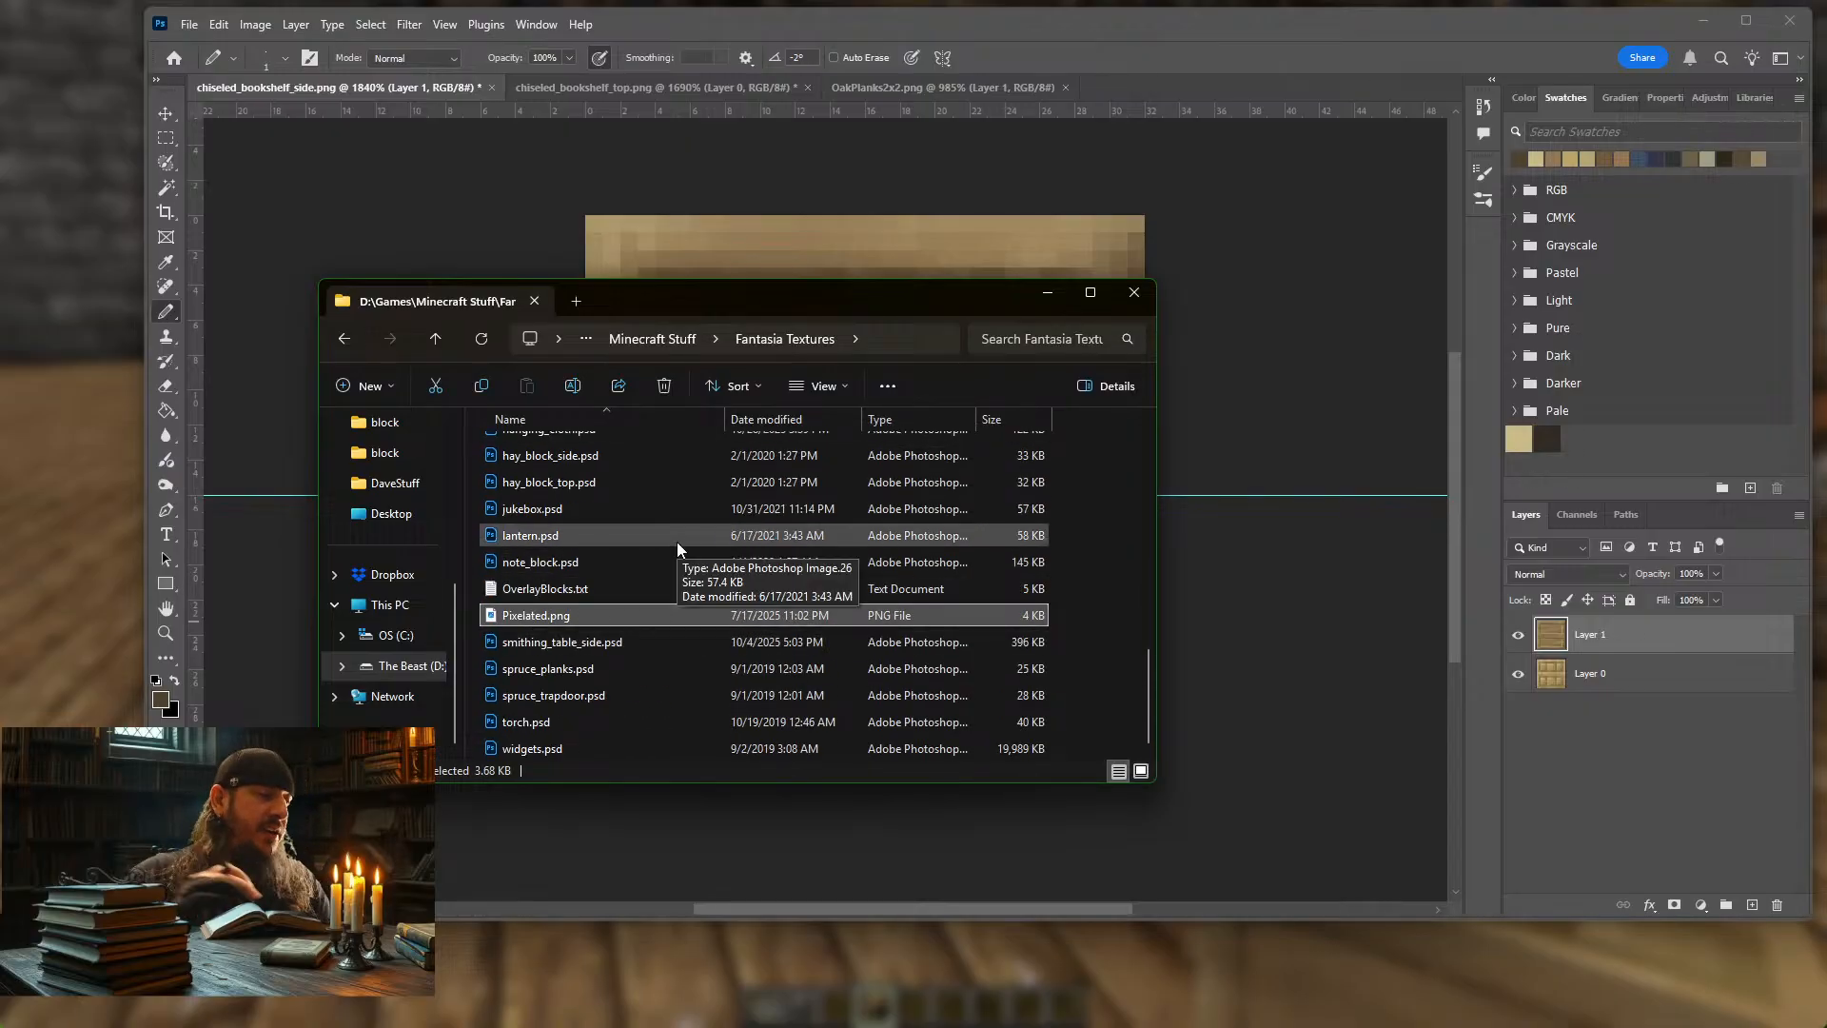
right_click(551, 620)
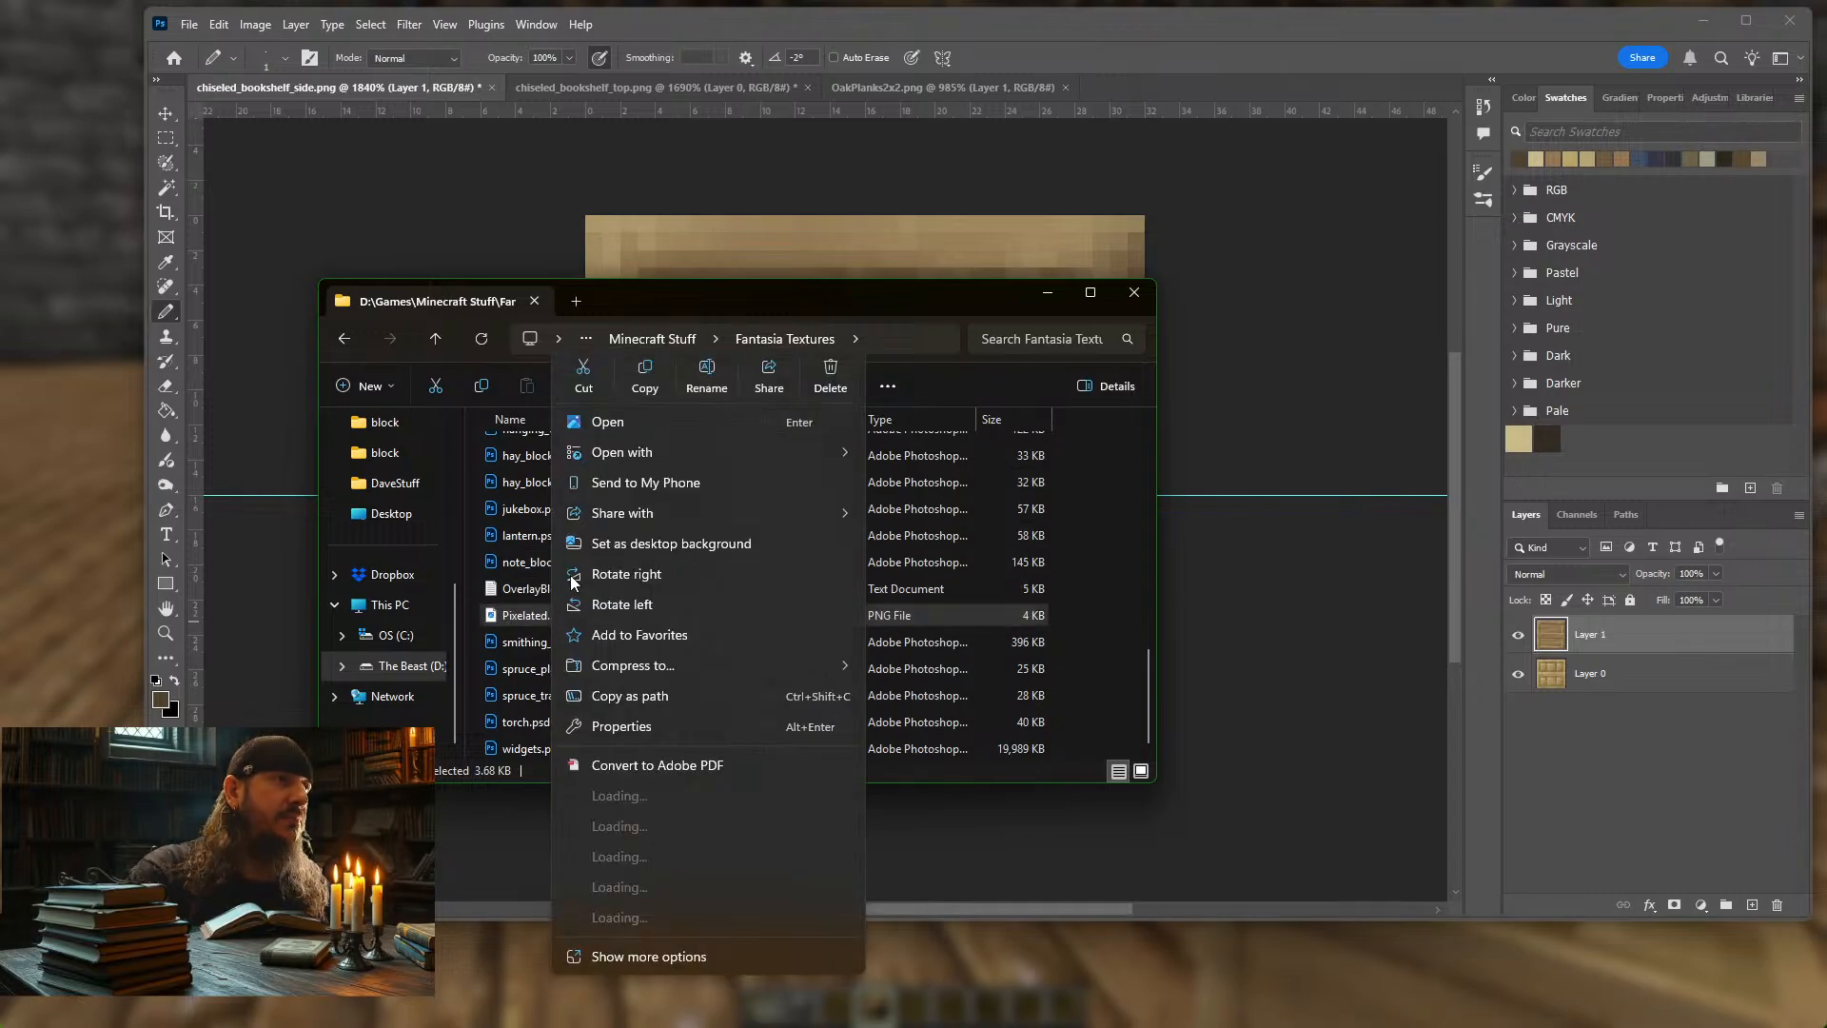
mouse_move(663, 453)
click(991, 457)
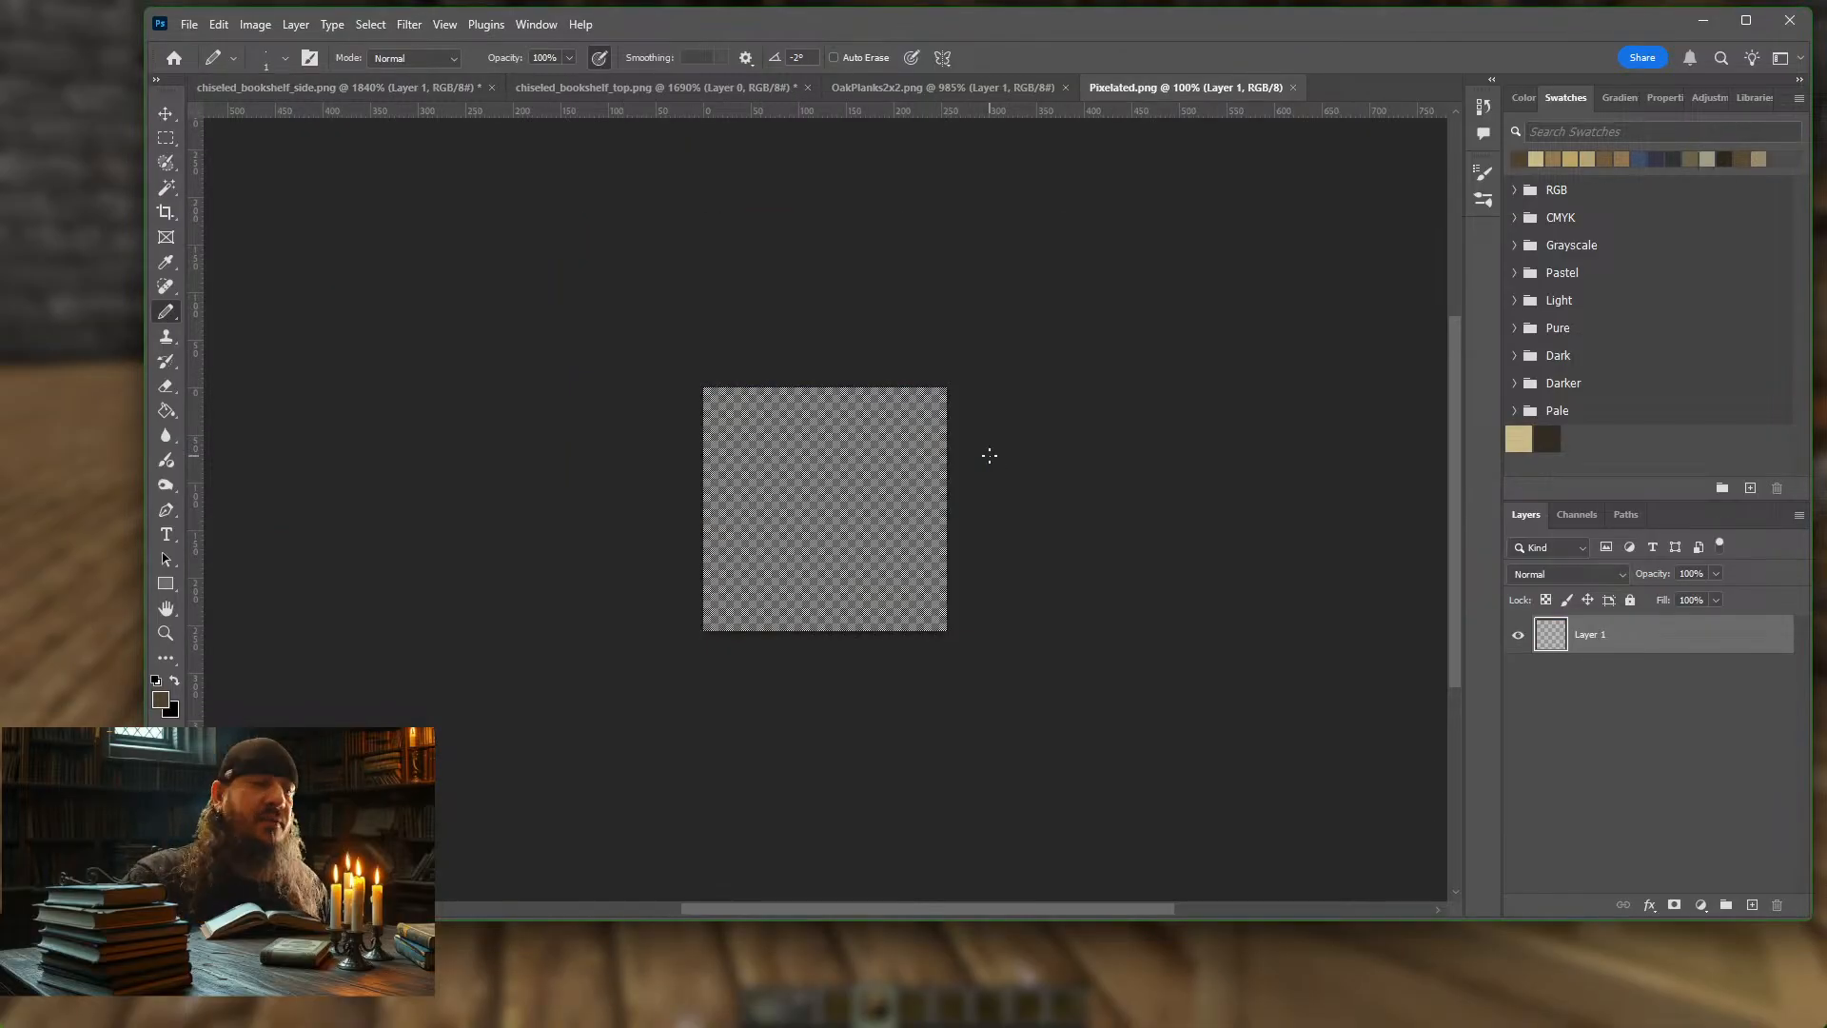
Copy the checkerboard layer from Pixelated.png and paste it above Layer 1 in chiseled_bookshelf_side.png
click(166, 113)
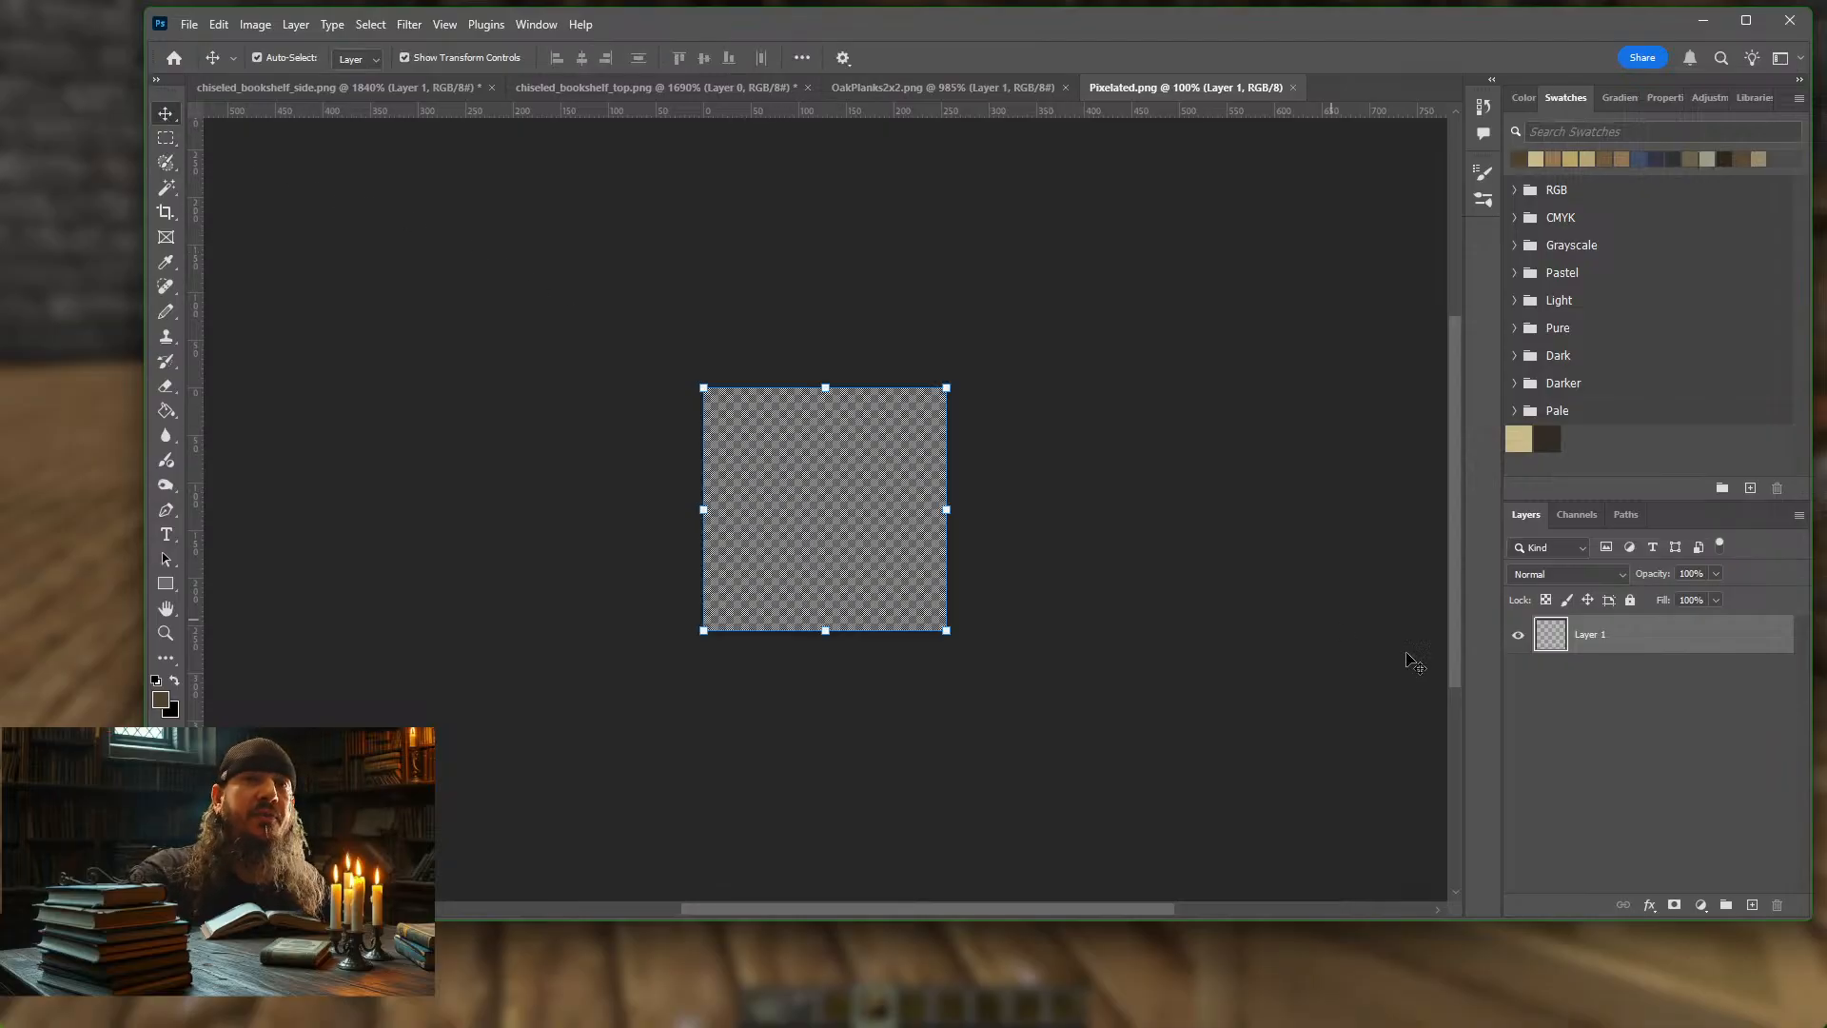
click(1677, 731)
click(1645, 645)
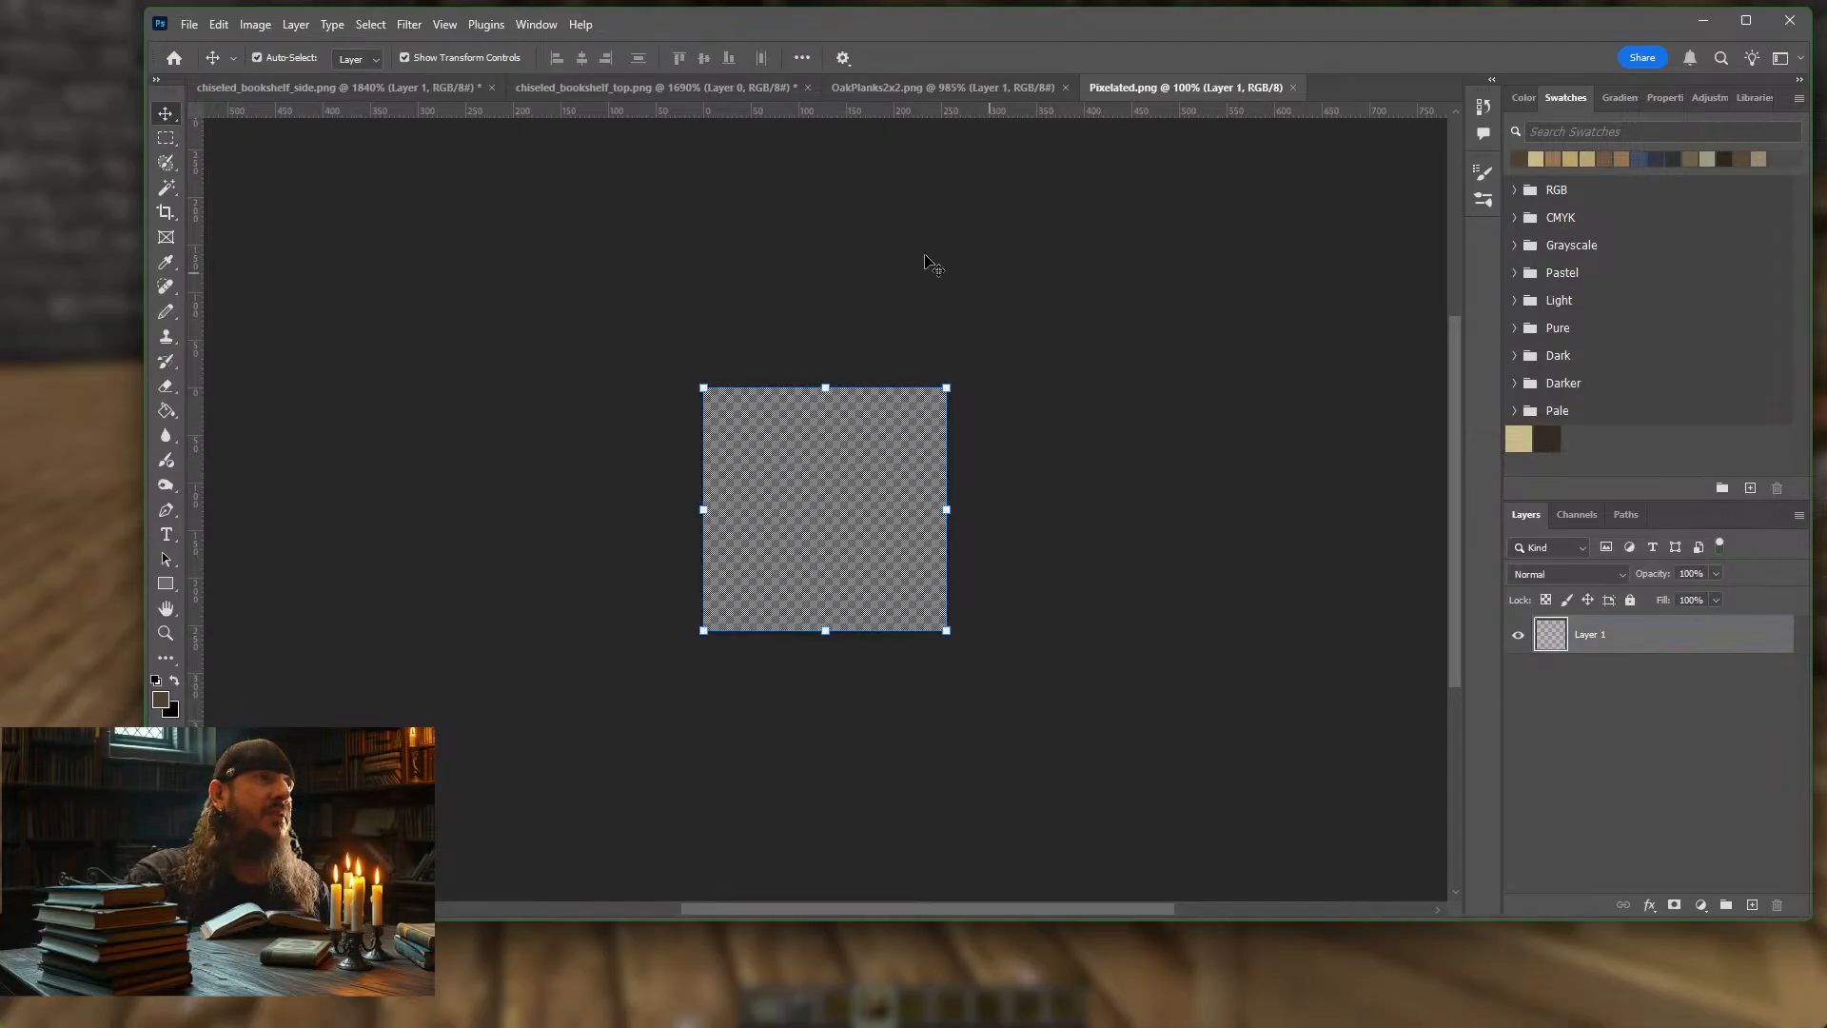
click(340, 91)
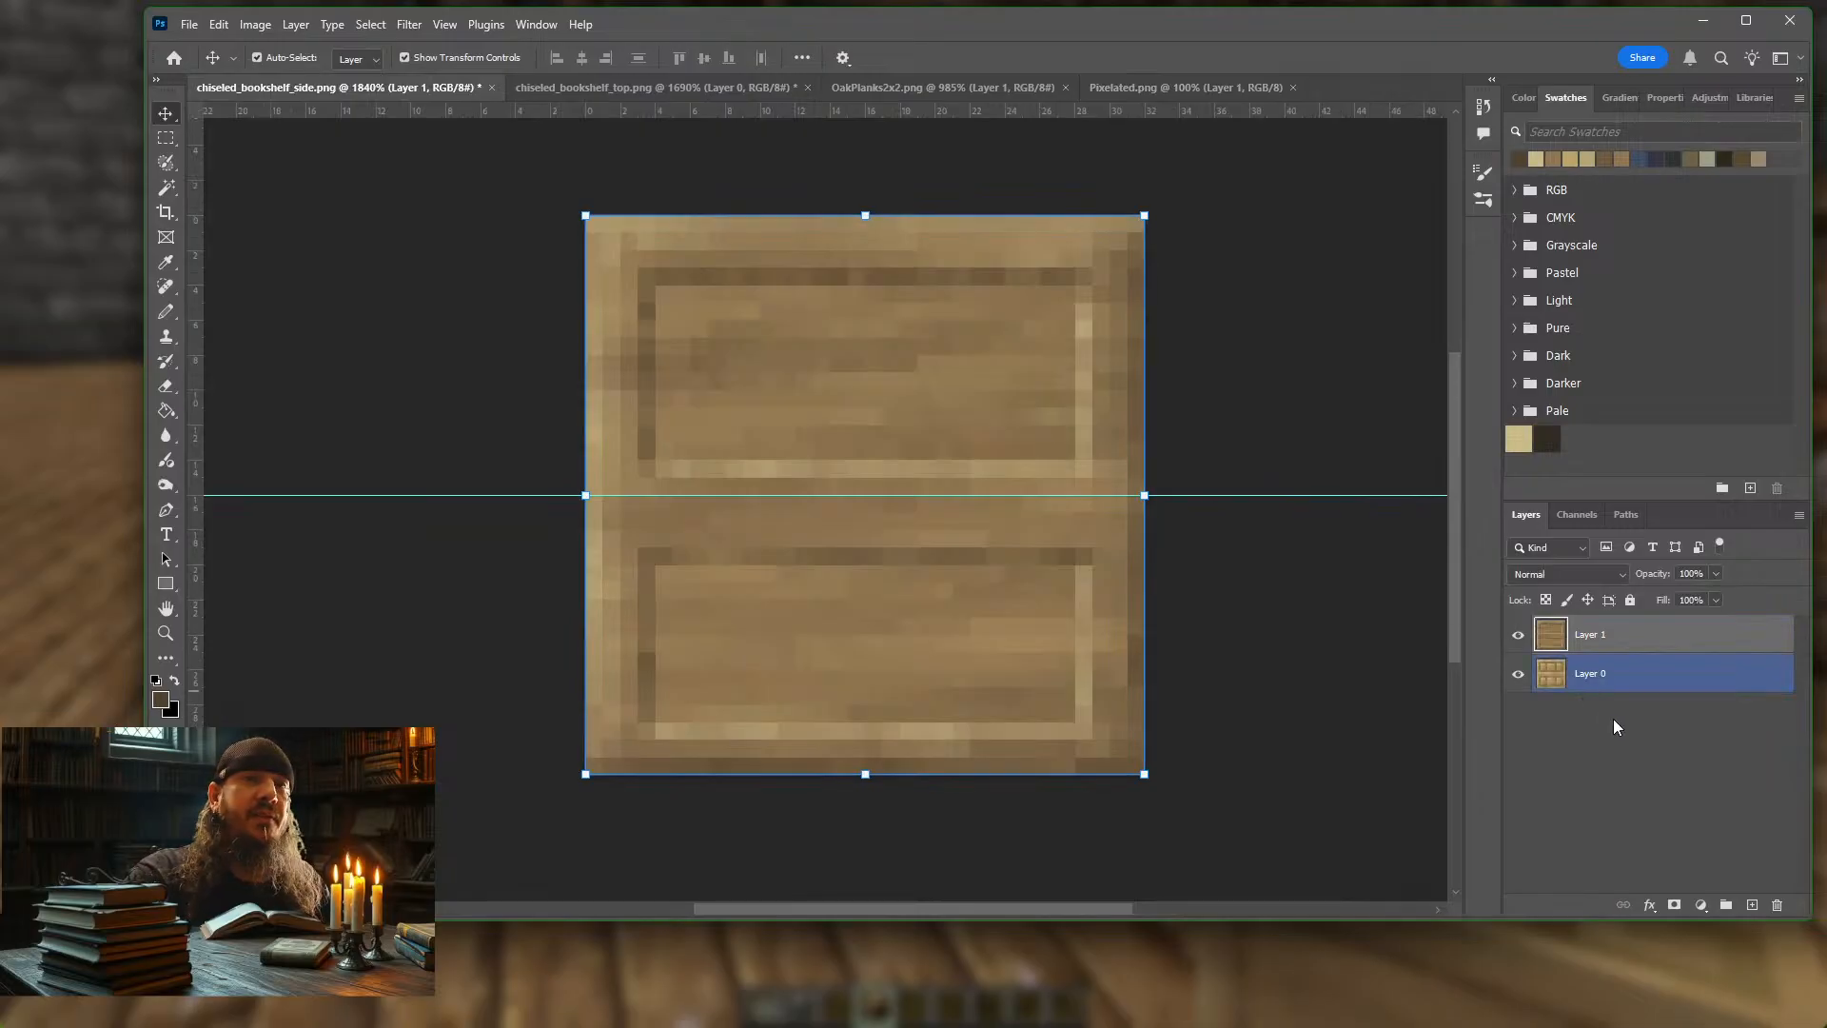
click(1684, 763)
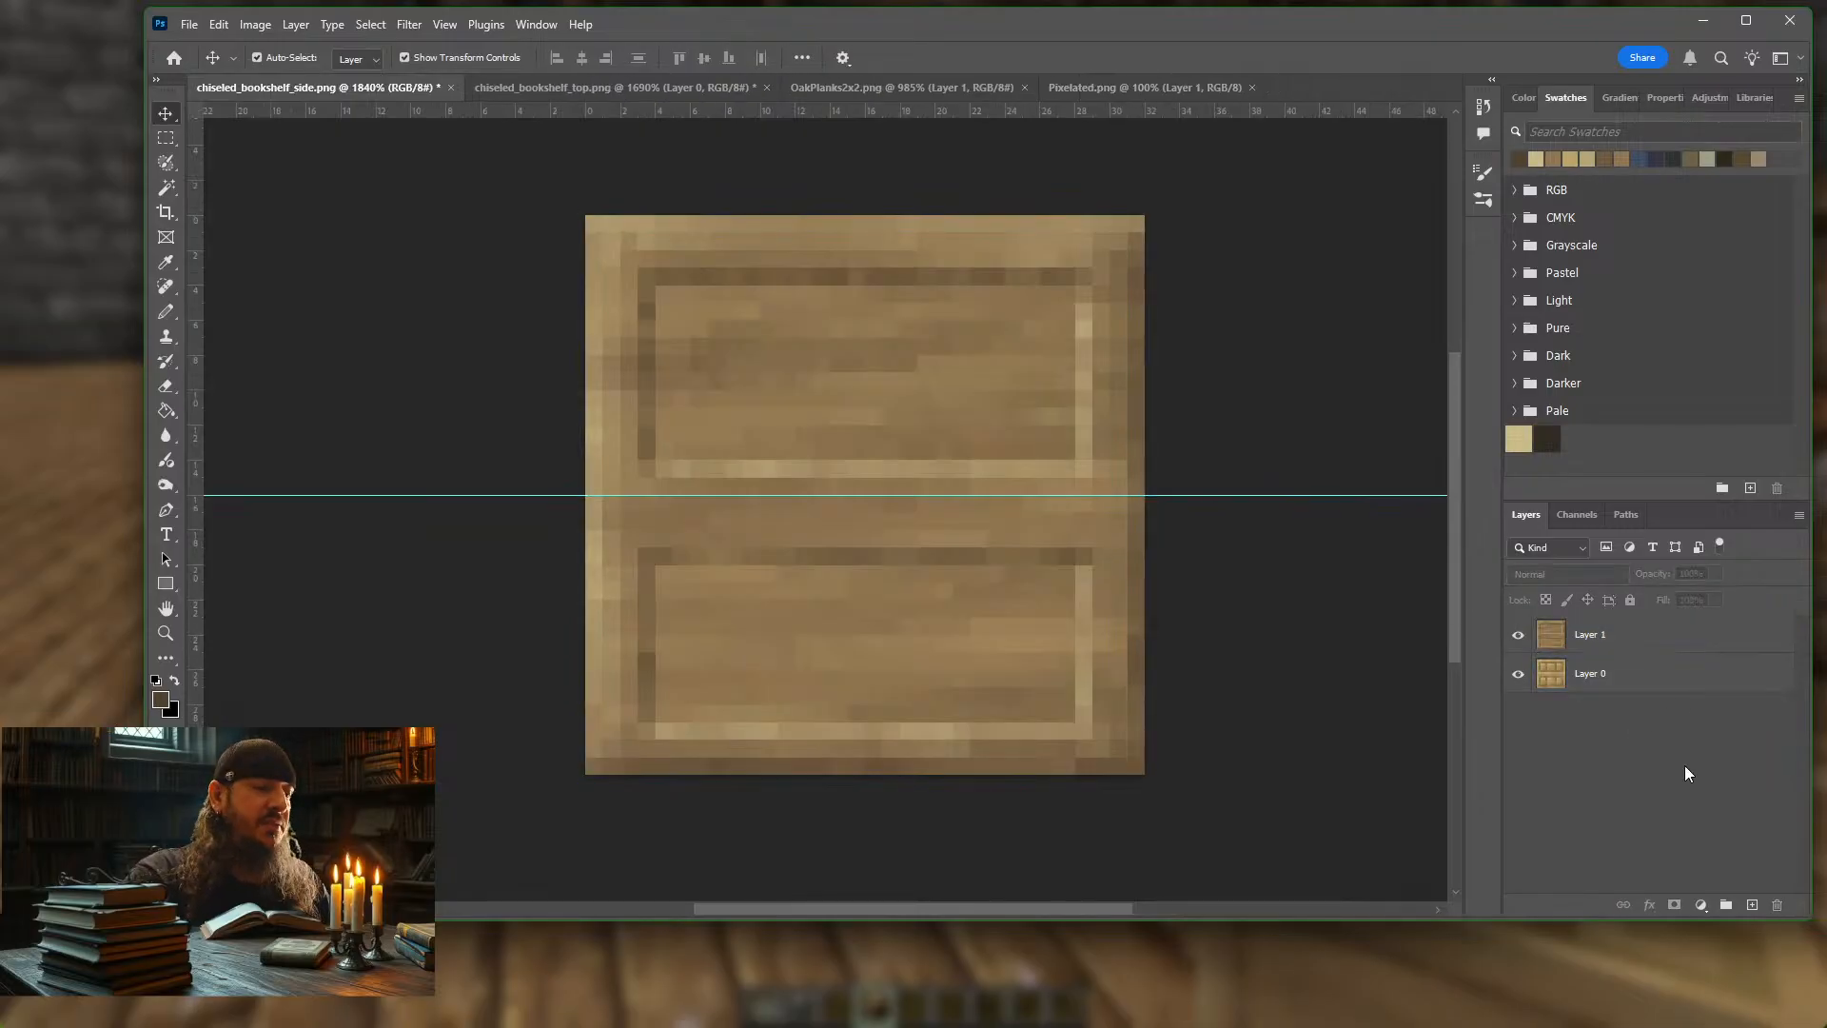
click(1648, 649)
key(ctrl+v)
click(1649, 664)
click(1636, 634)
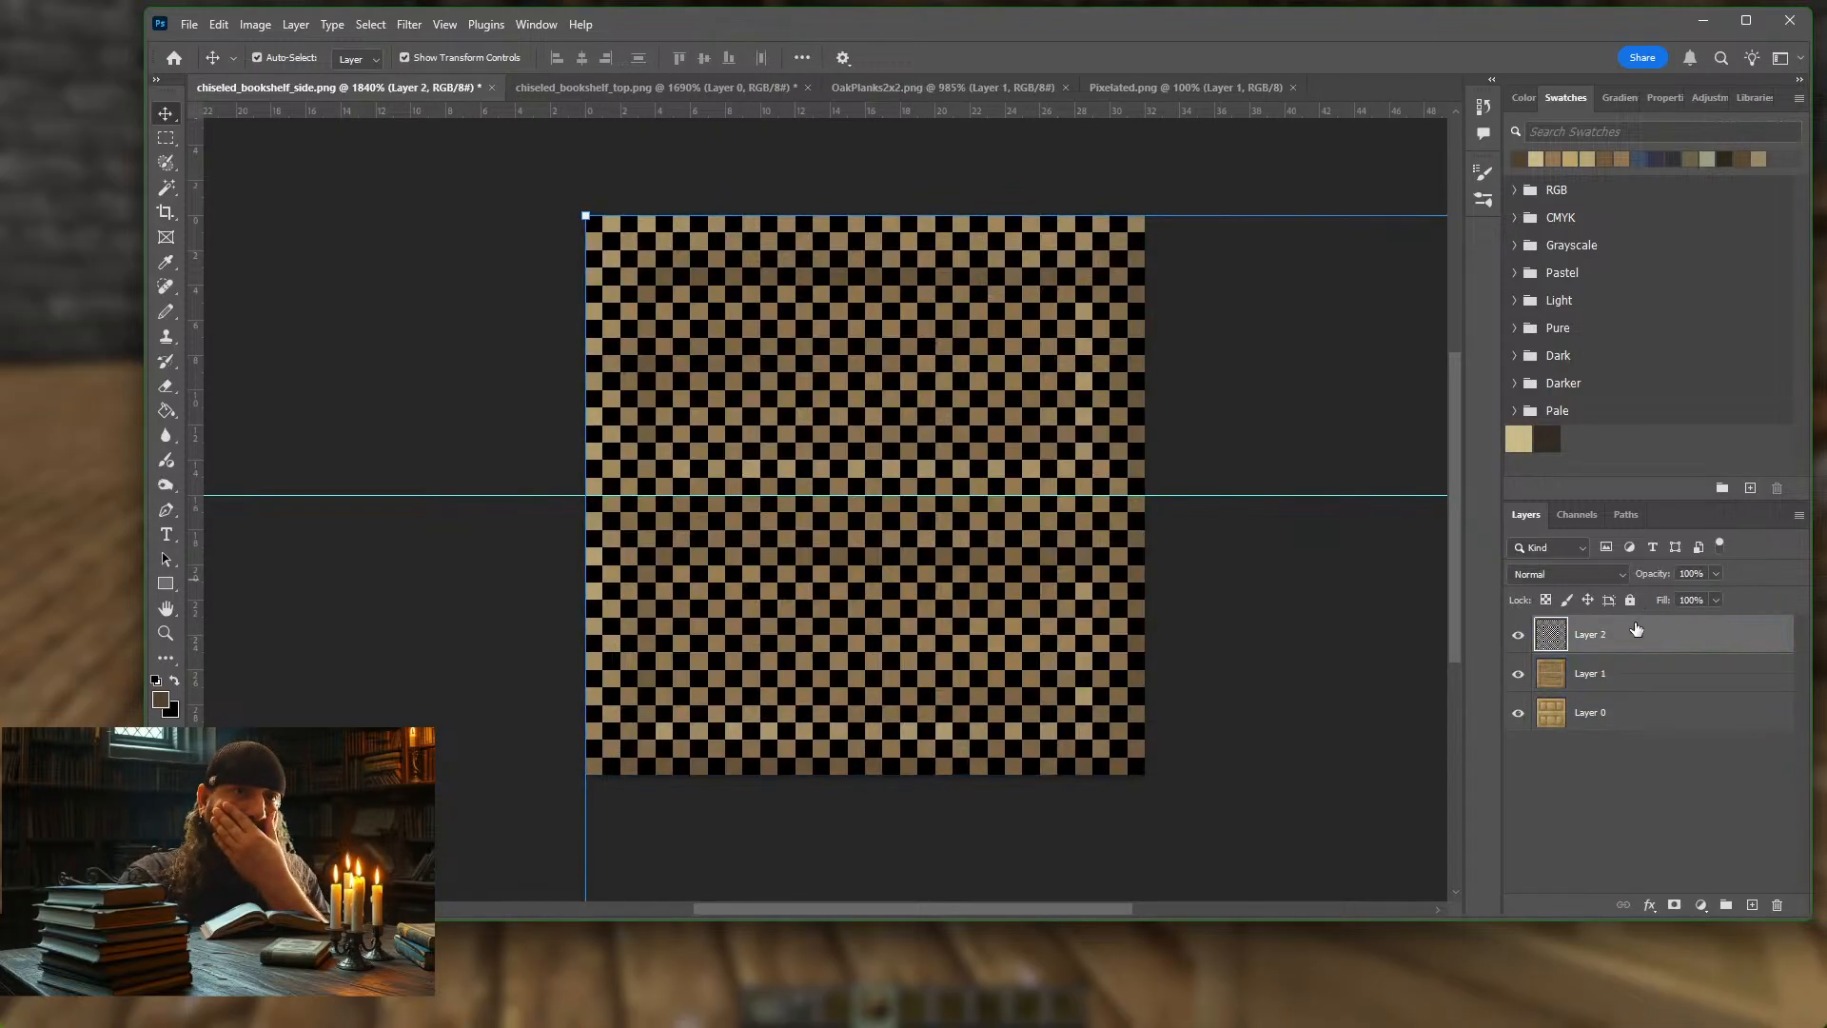
Set the checkerboard layer's blend mode to Soft Light and its opacity to 7%
click(1623, 576)
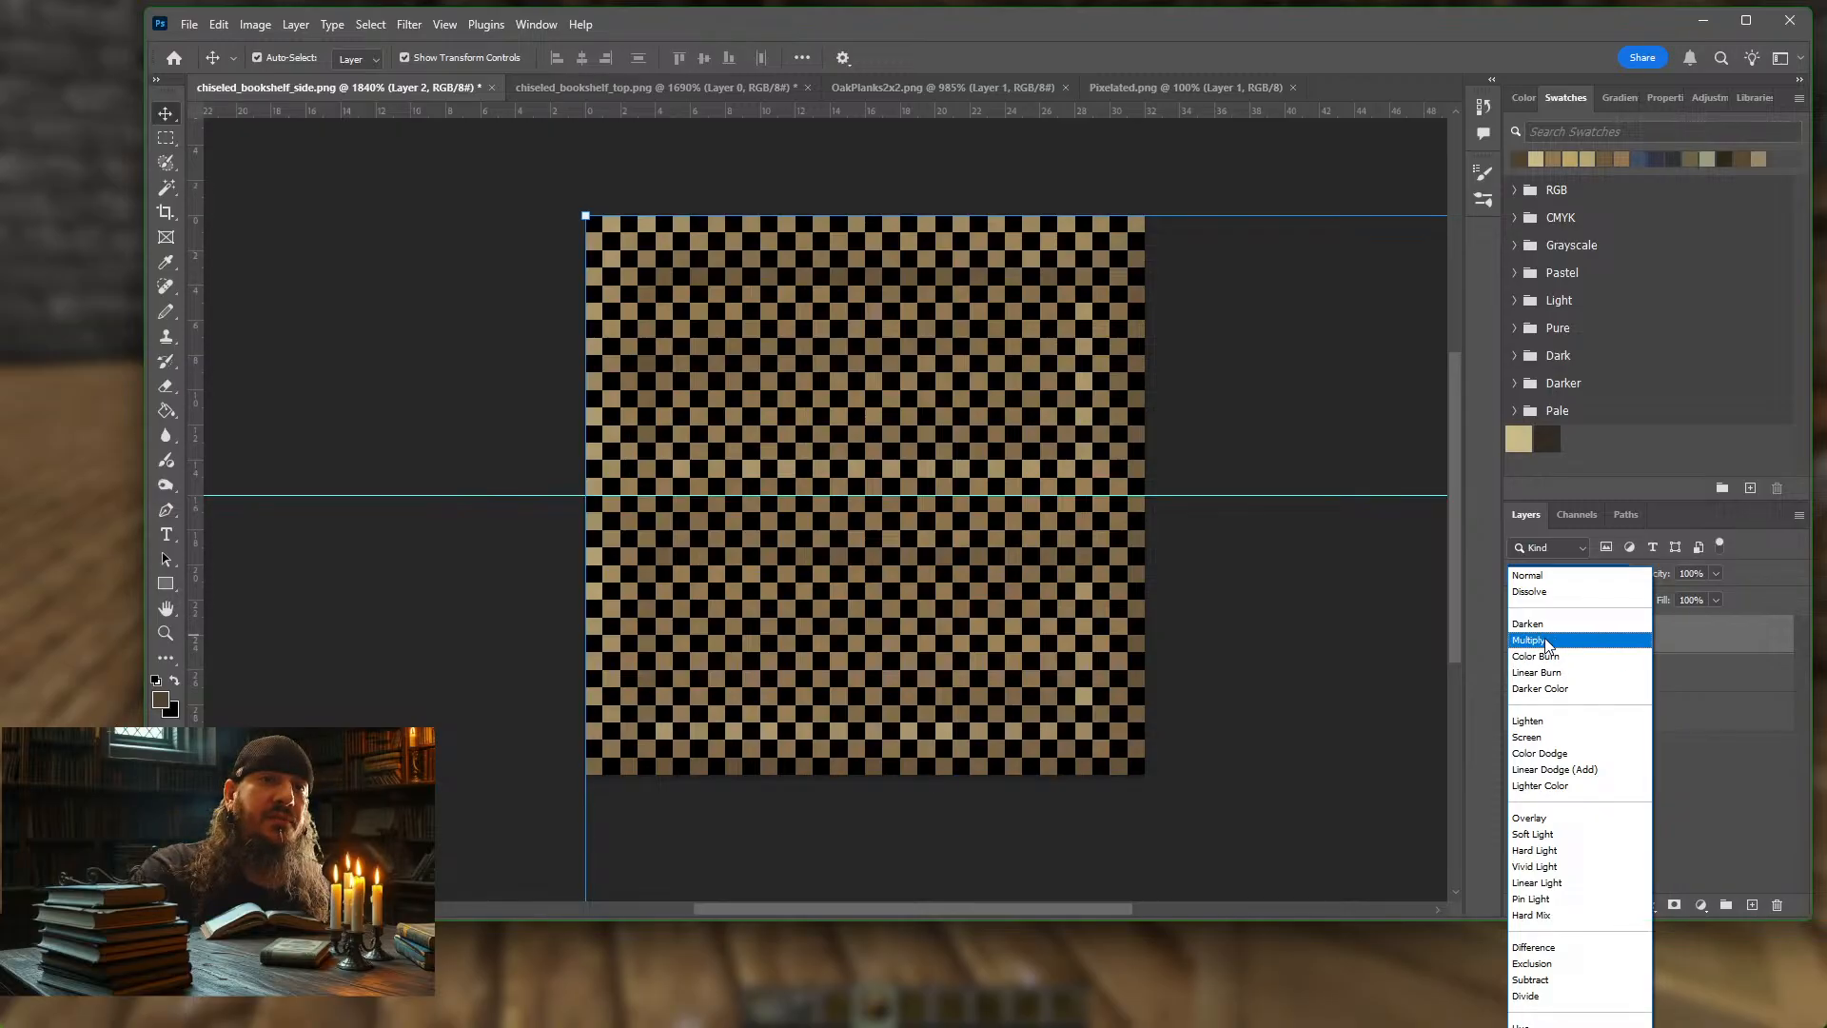
click(1542, 834)
click(1717, 575)
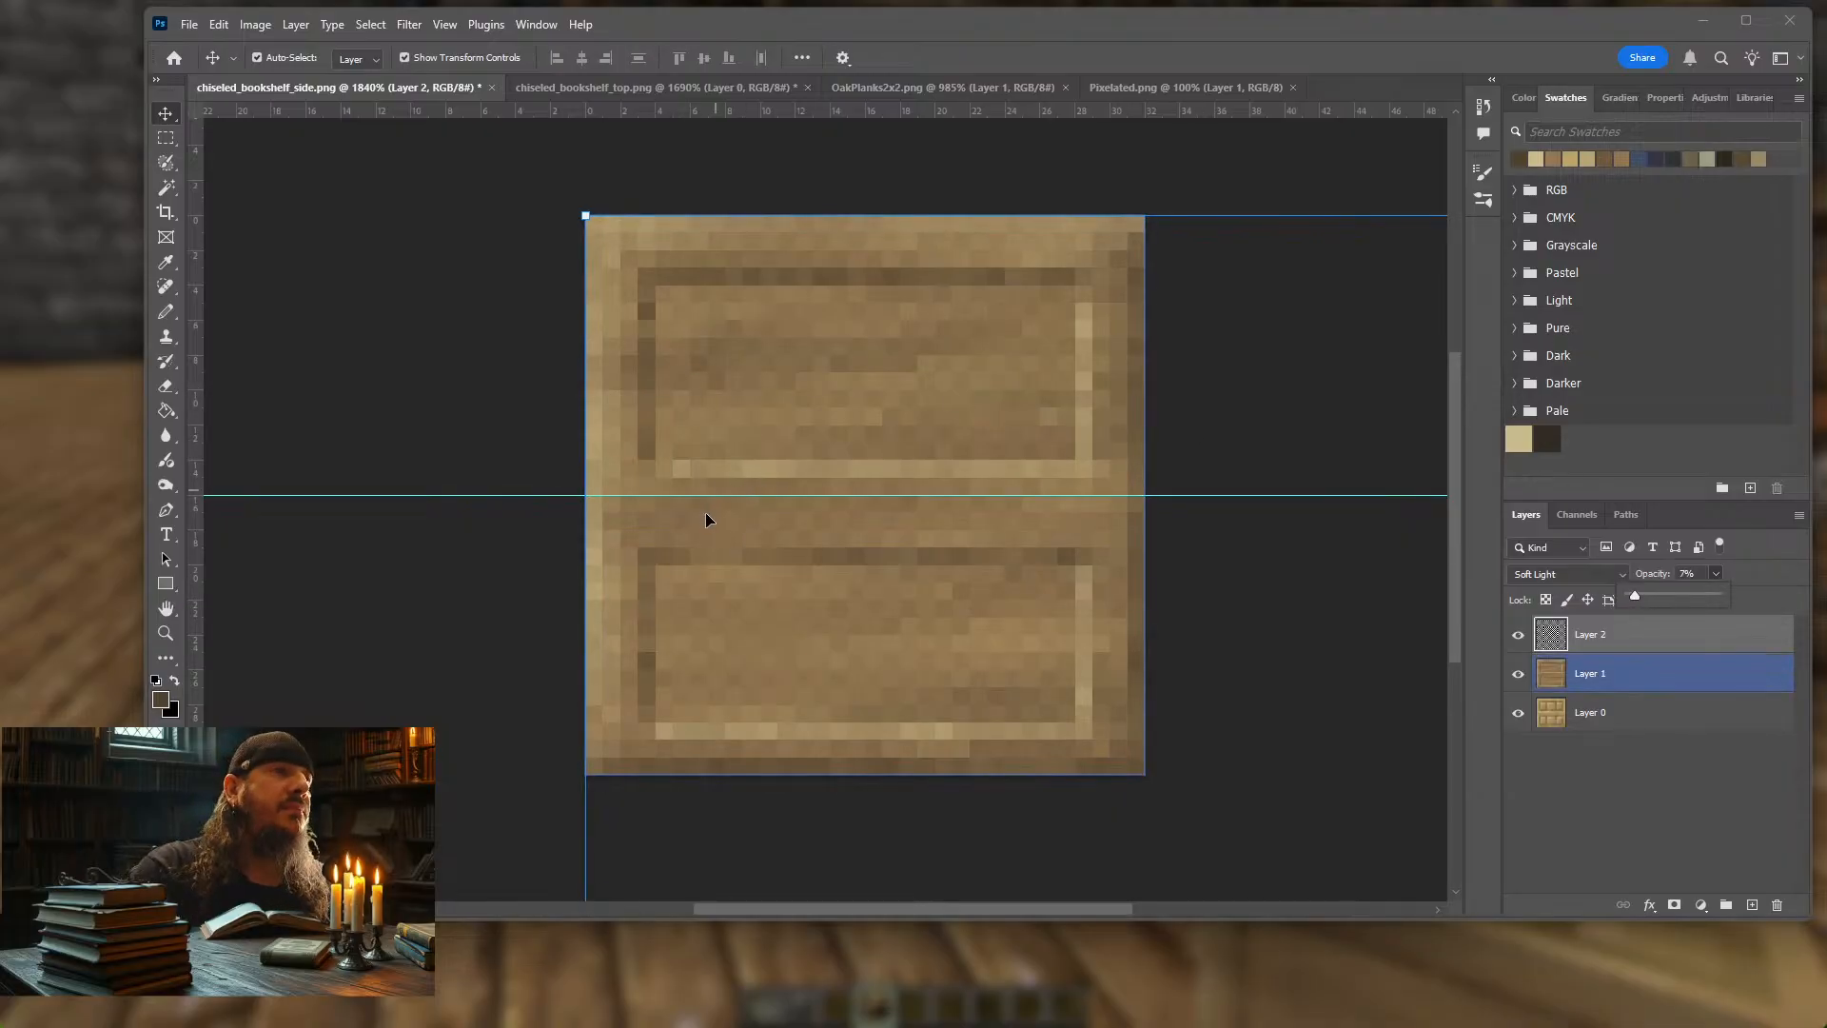
click(894, 386)
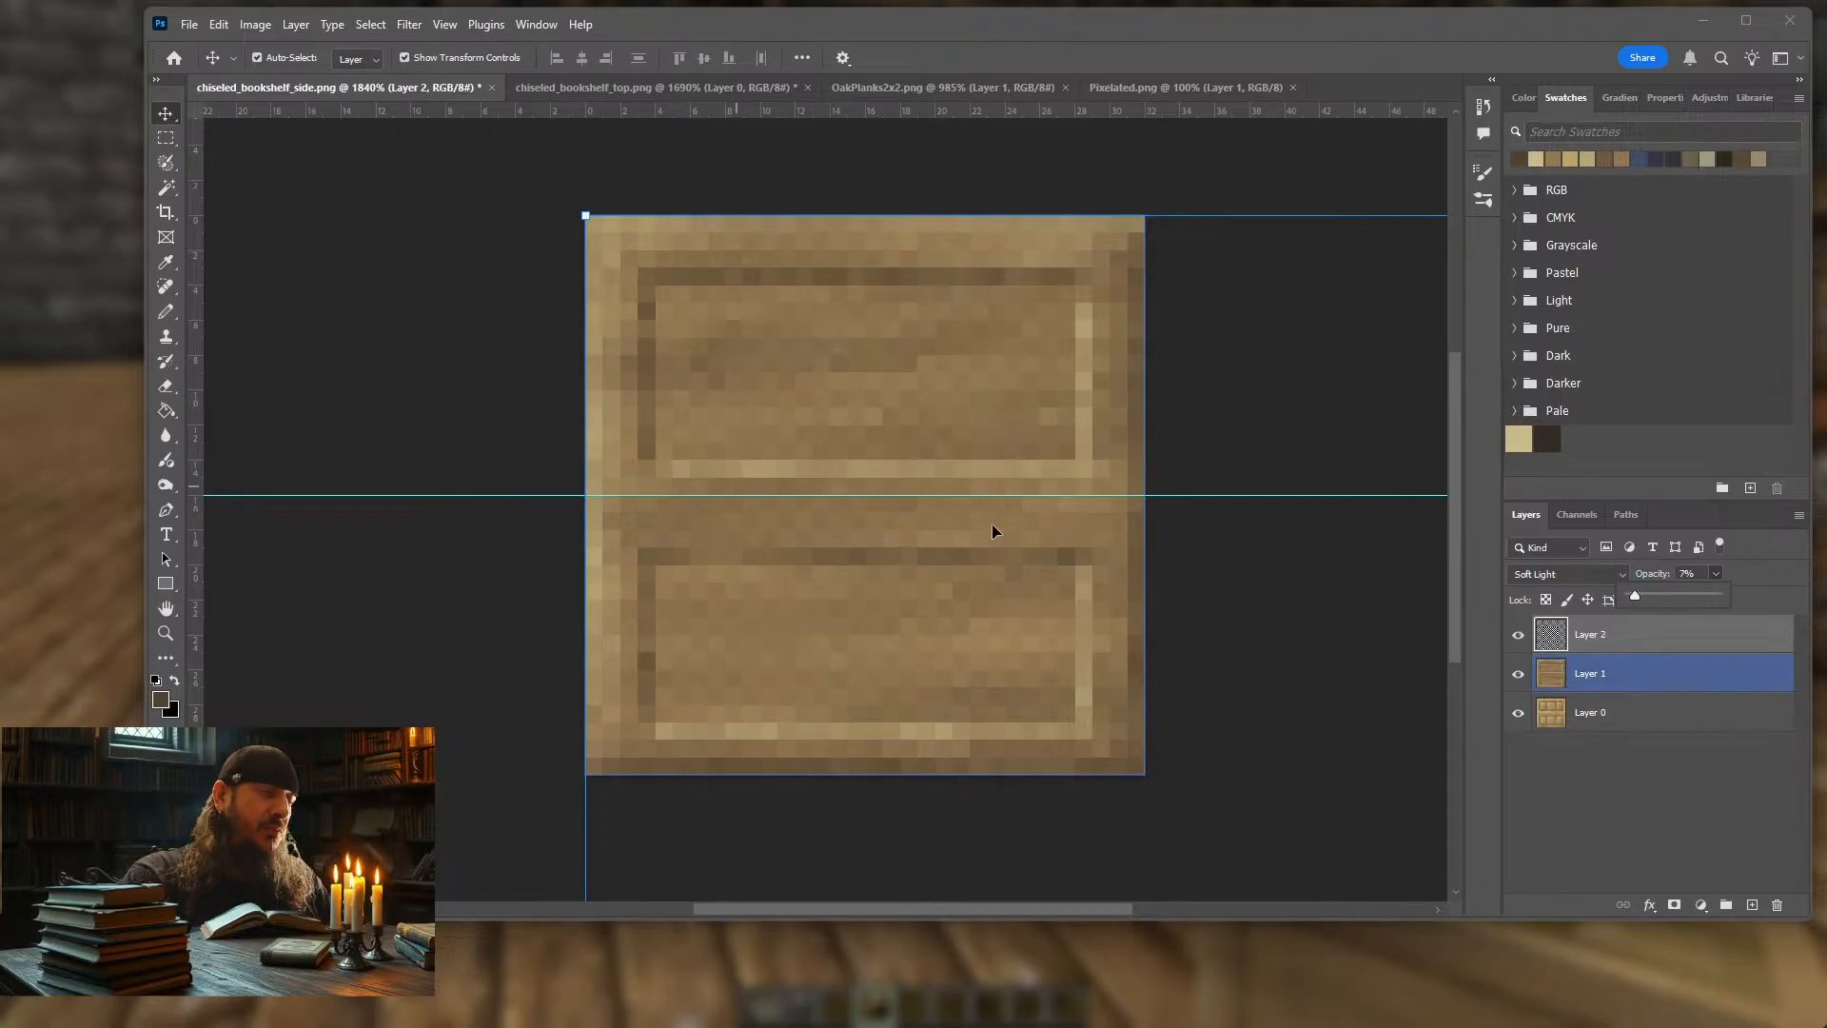
Paint brown shading into both recessed panels on Layer 1 with a 3-pixel Pencil, and darken the grain with the Burn tool at 70% midtone exposure
click(1658, 679)
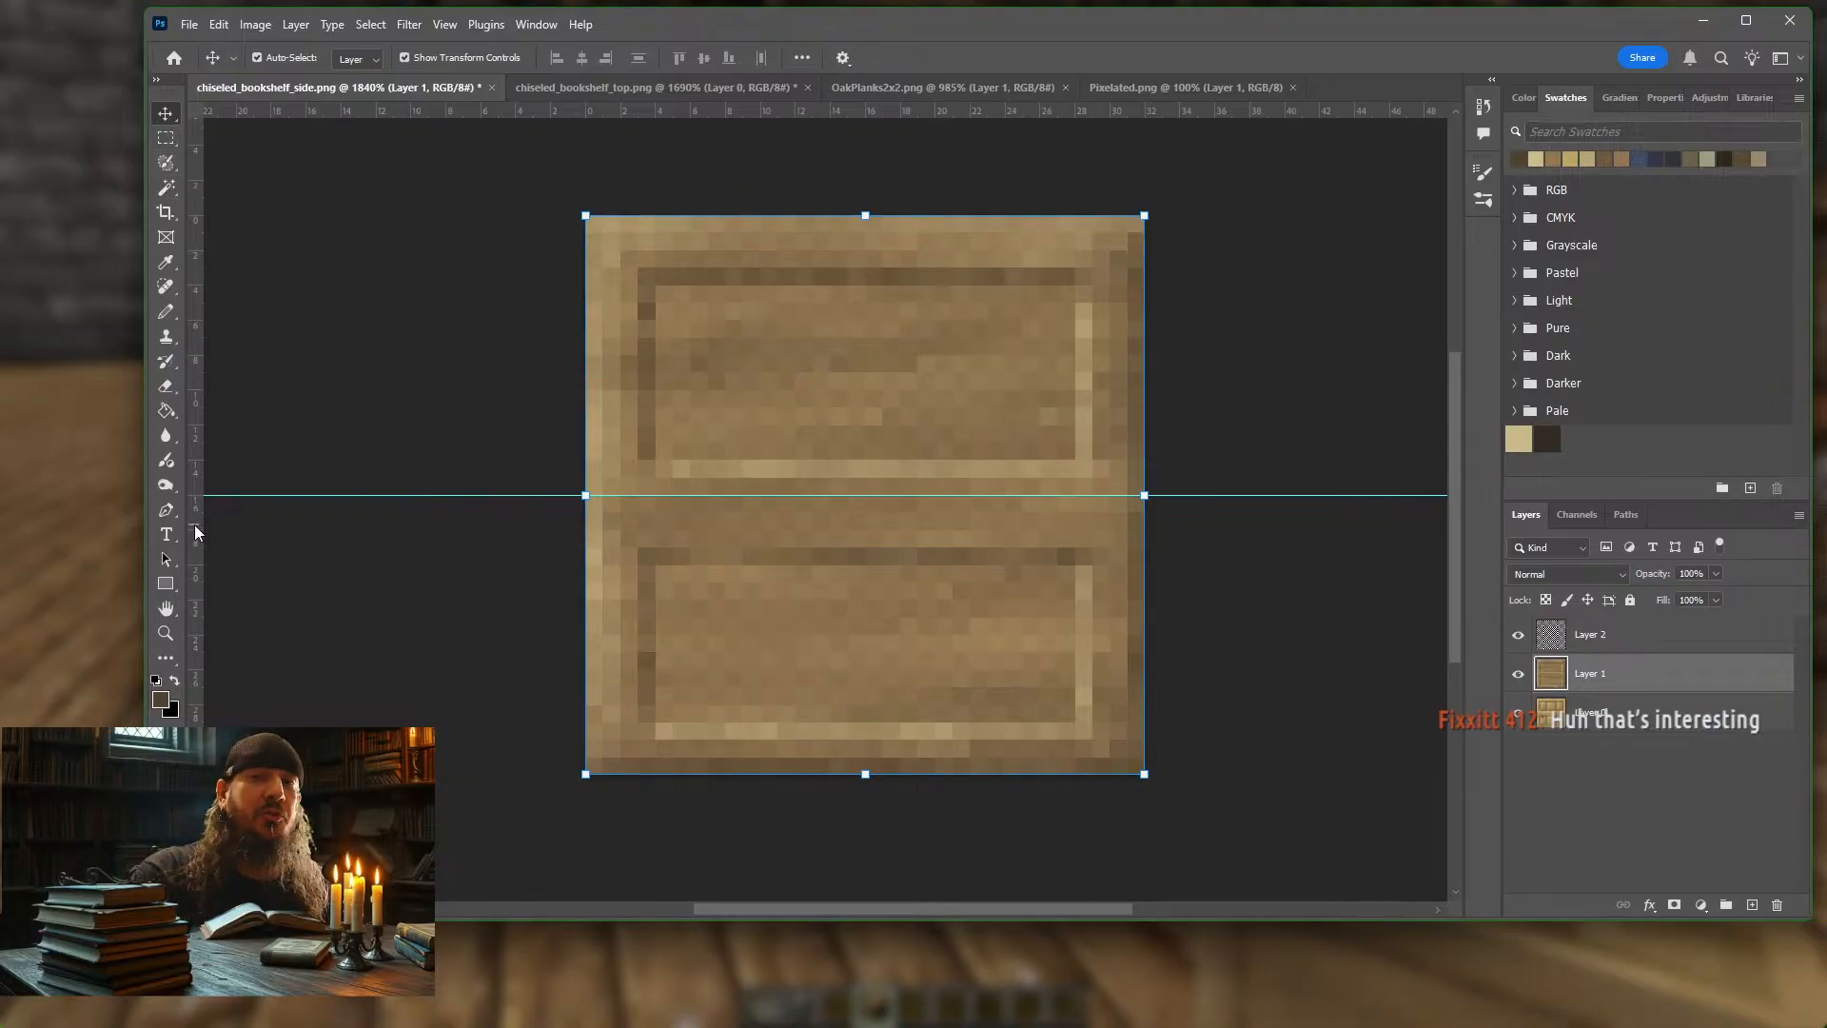
click(166, 311)
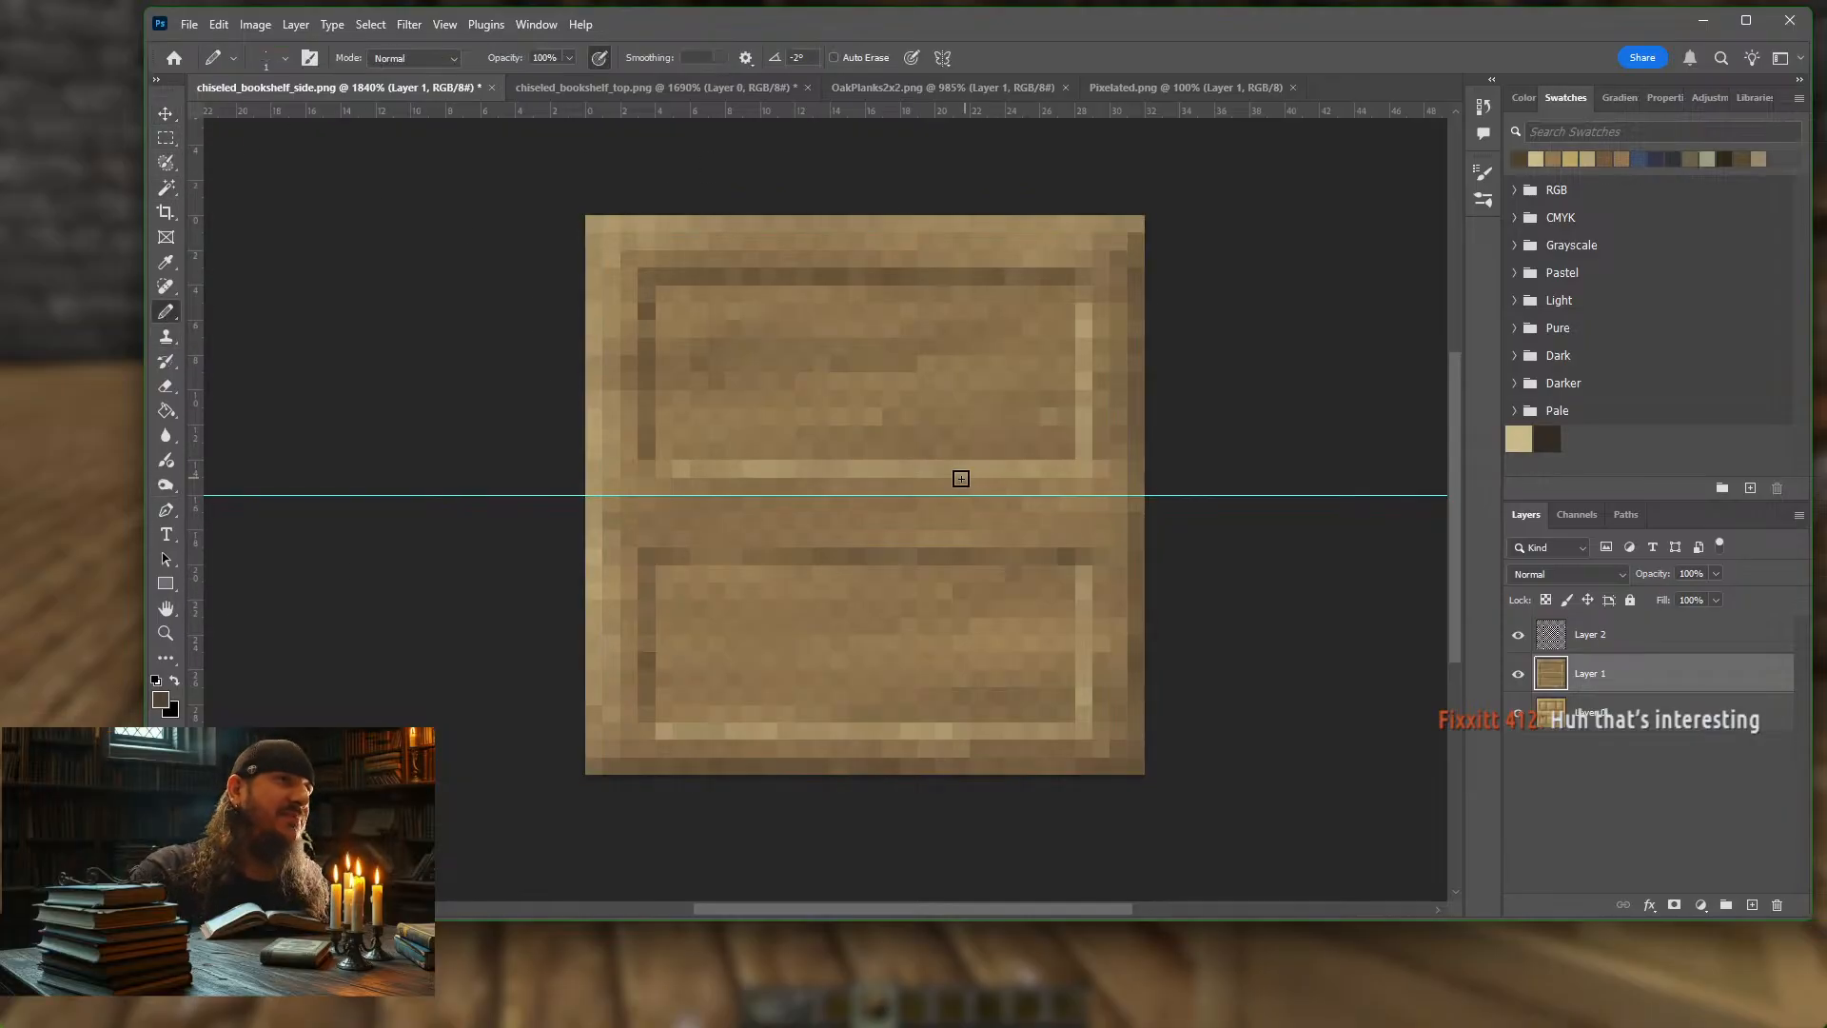
click(1562, 154)
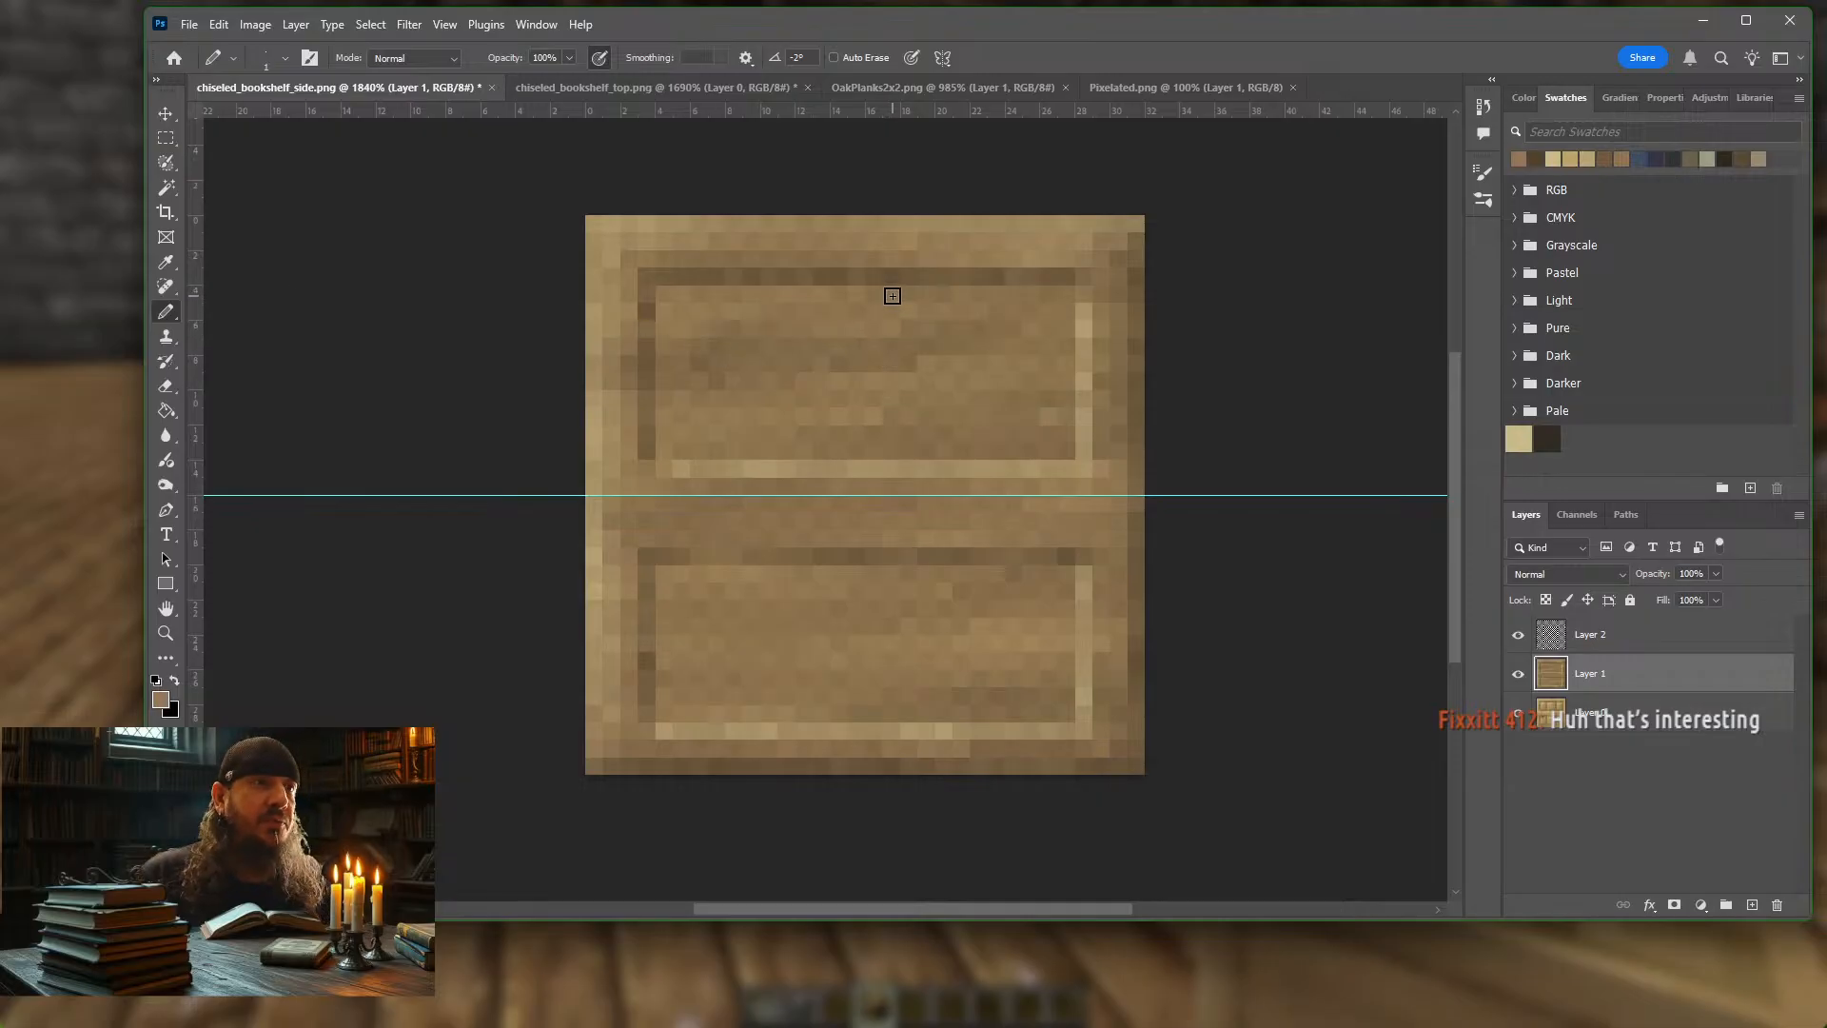
key(bracketright)
key(bracketright)
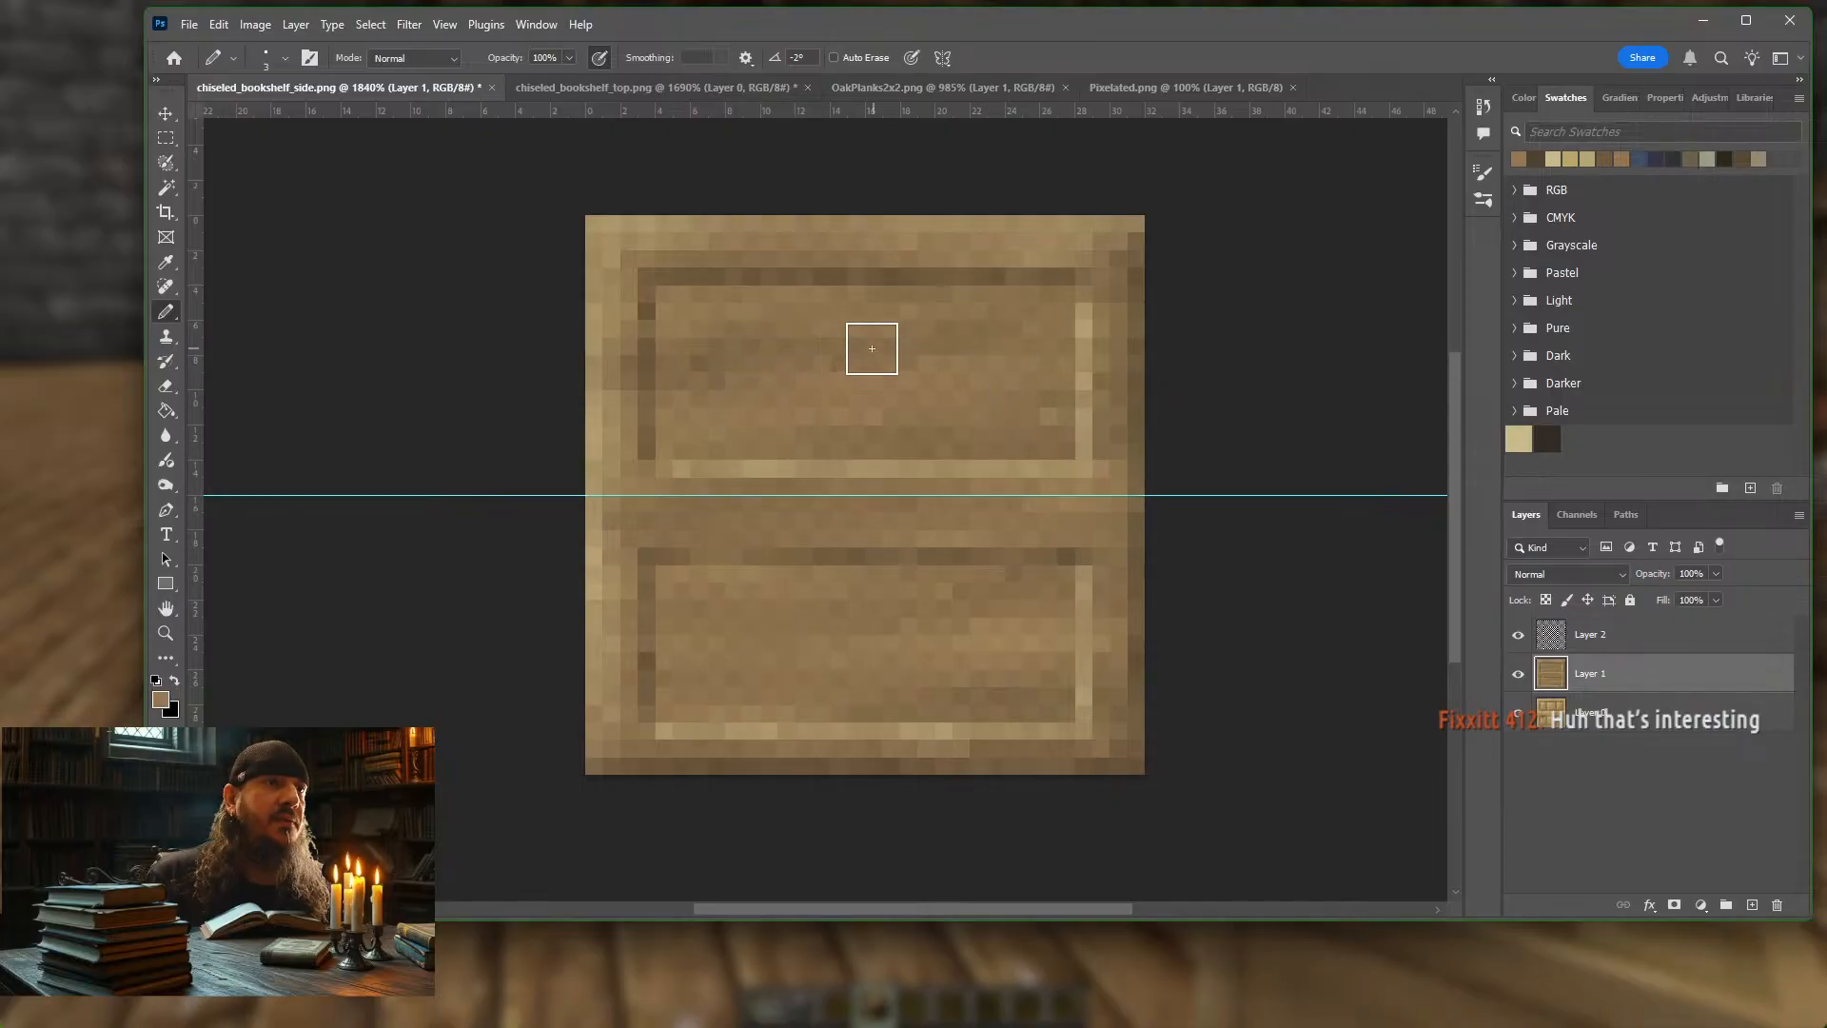
click(1611, 159)
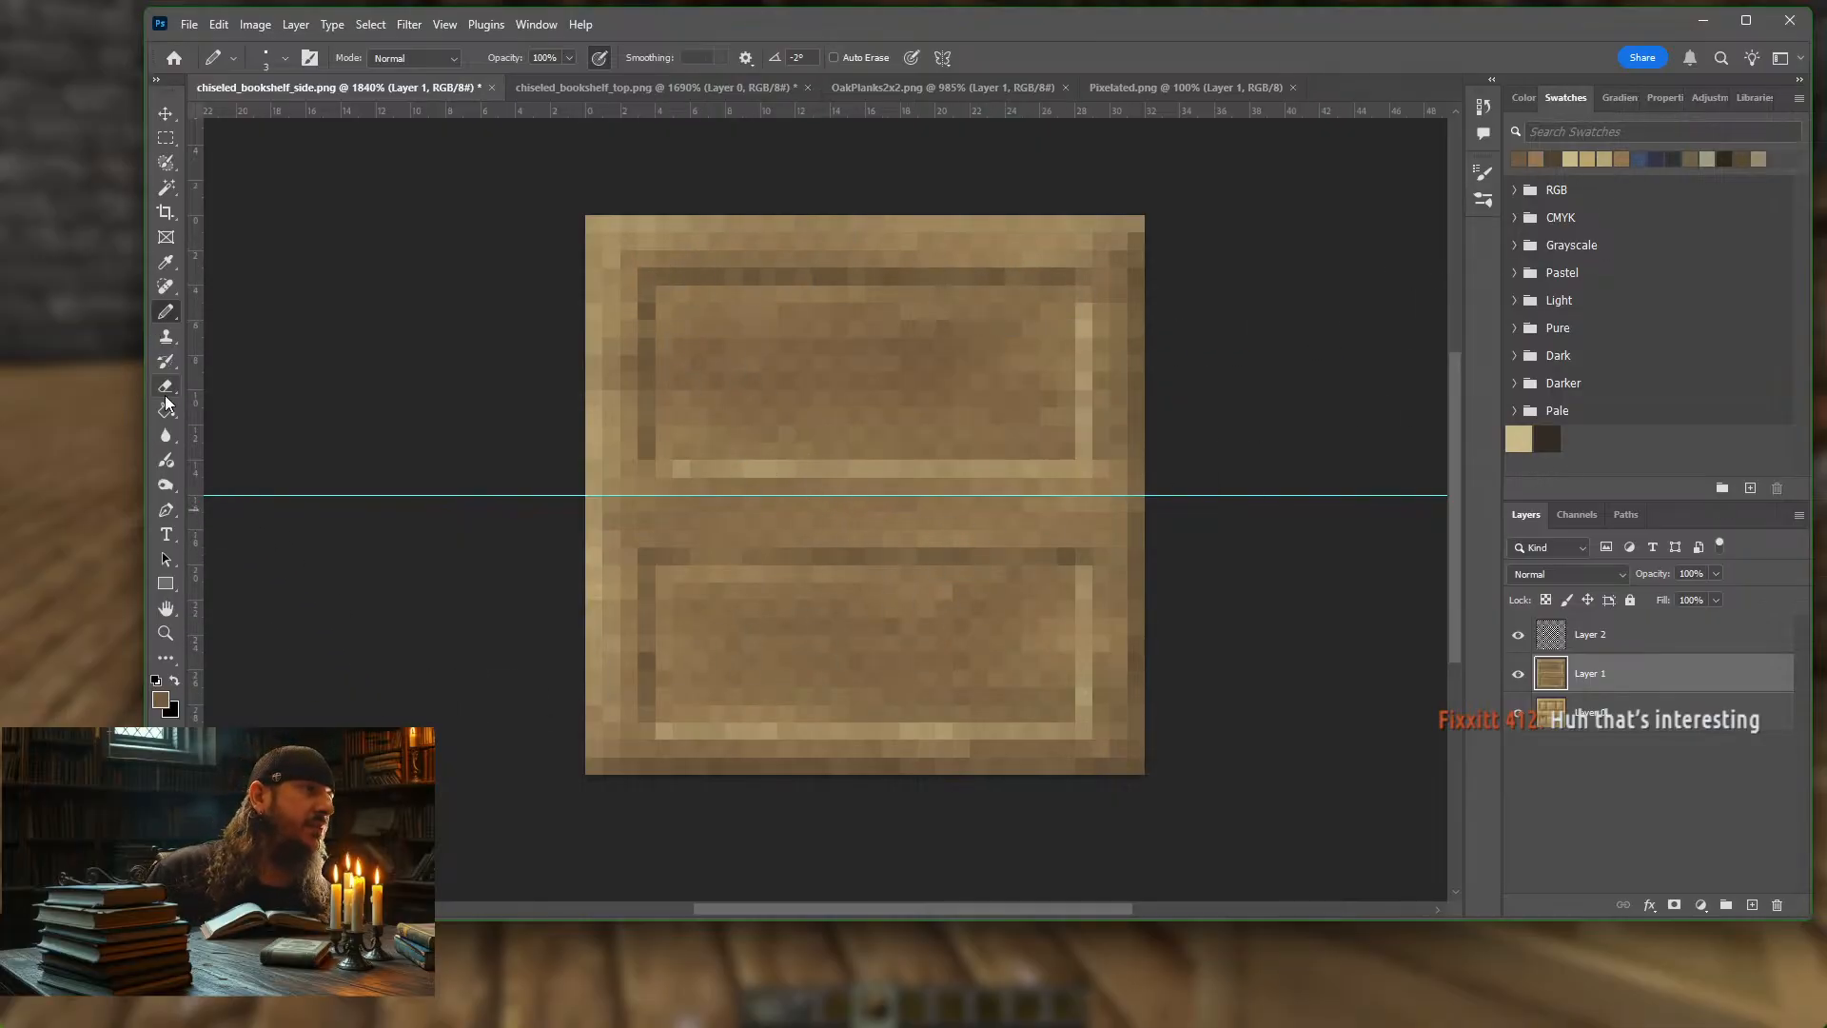
click(167, 486)
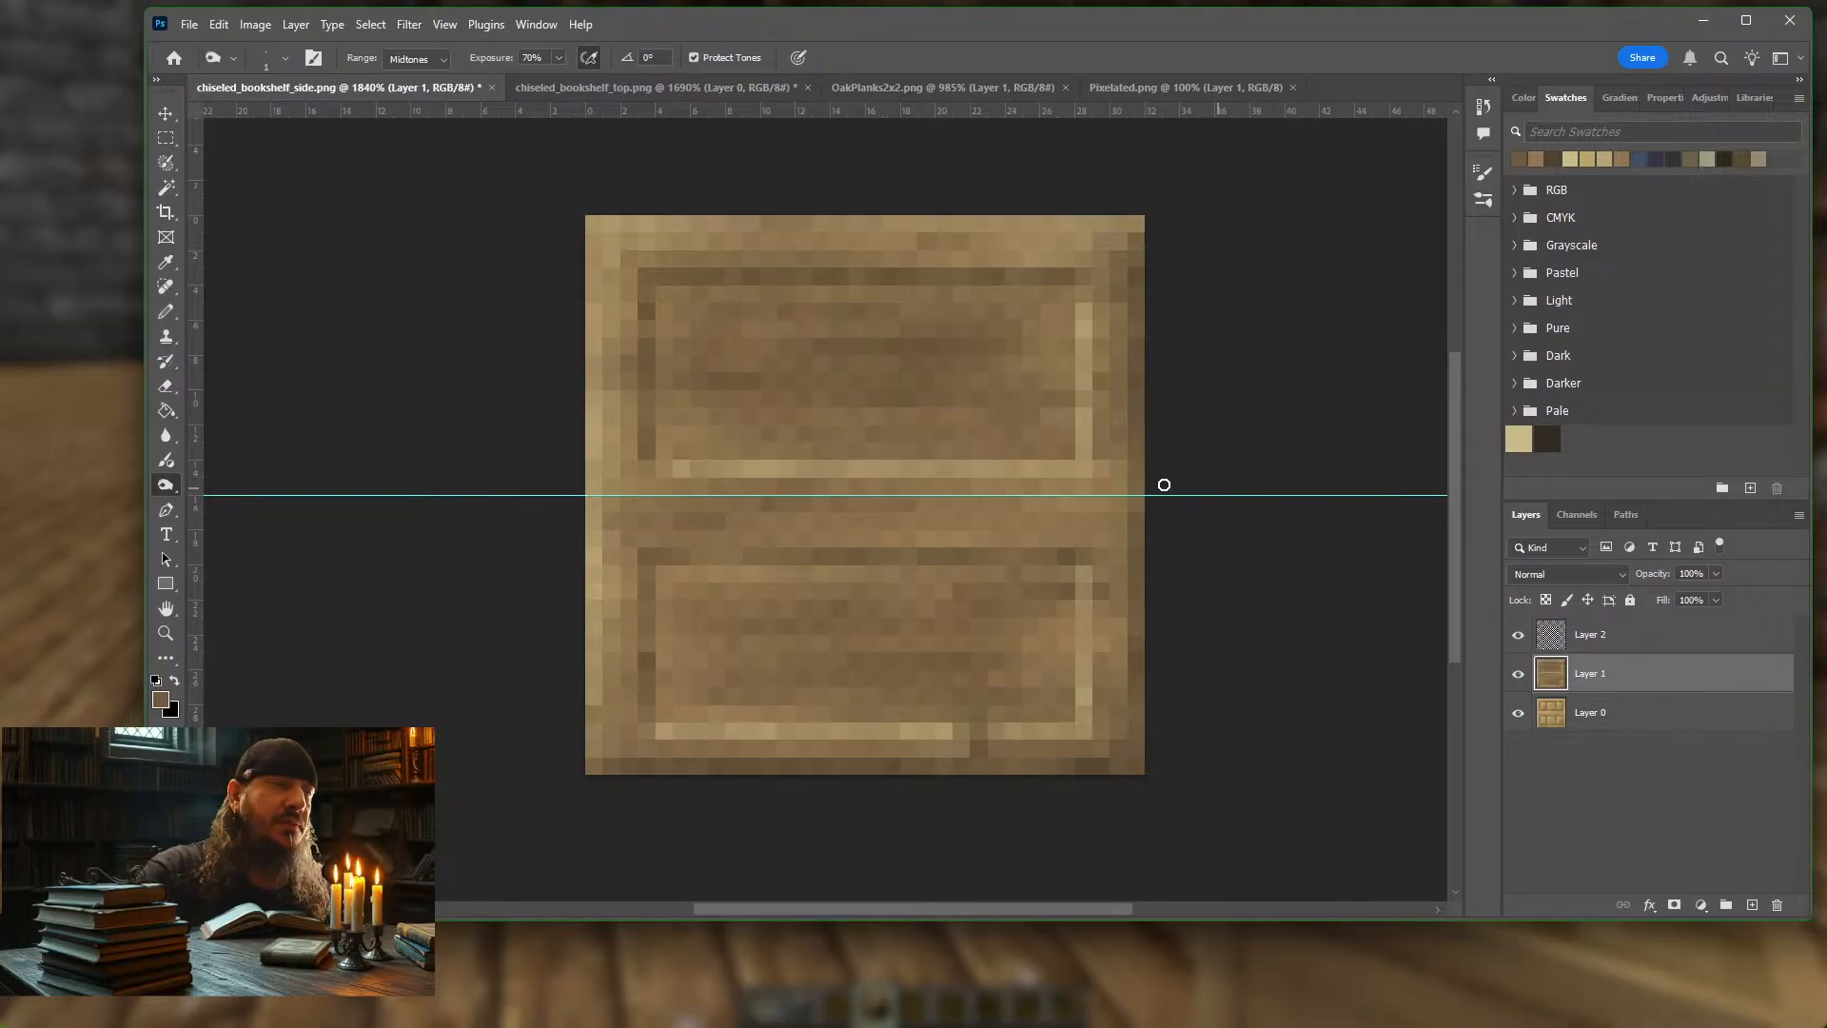
Remove the horizontal guide running across the middle of the chiseled_bookshelf_side.png canvas
click(168, 113)
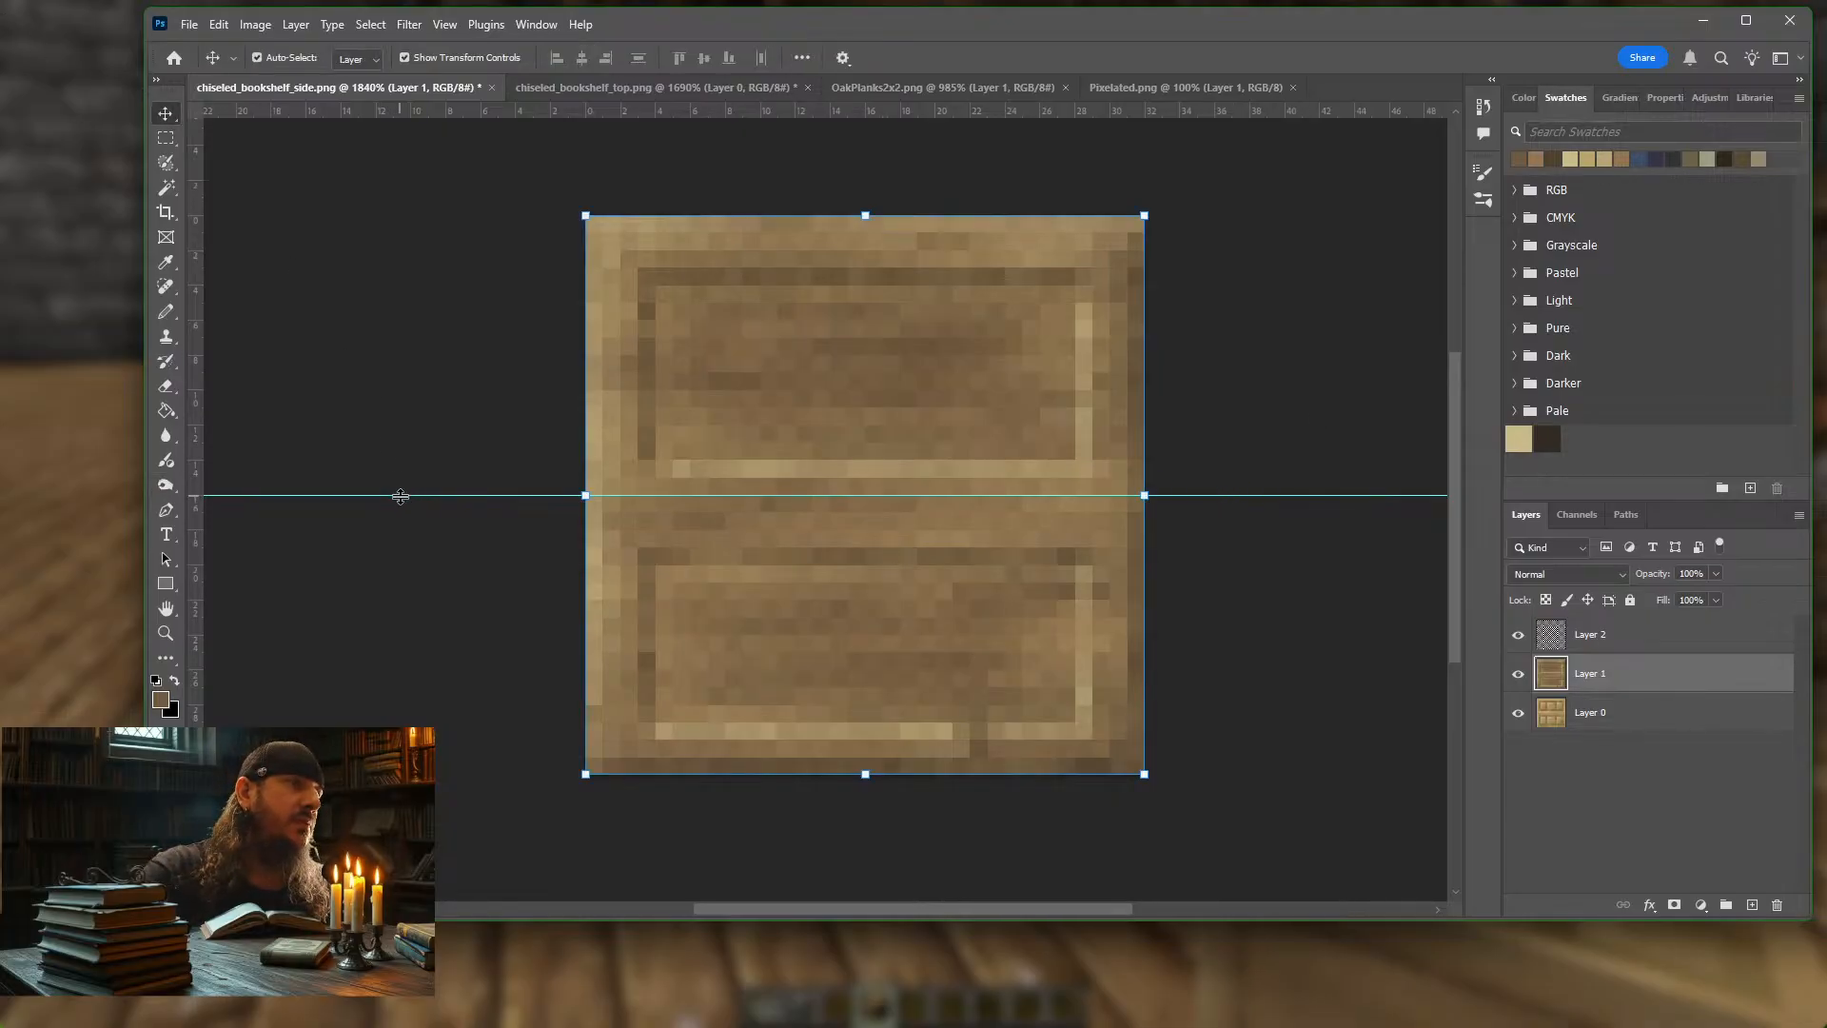
drag(399, 495, 490, 96)
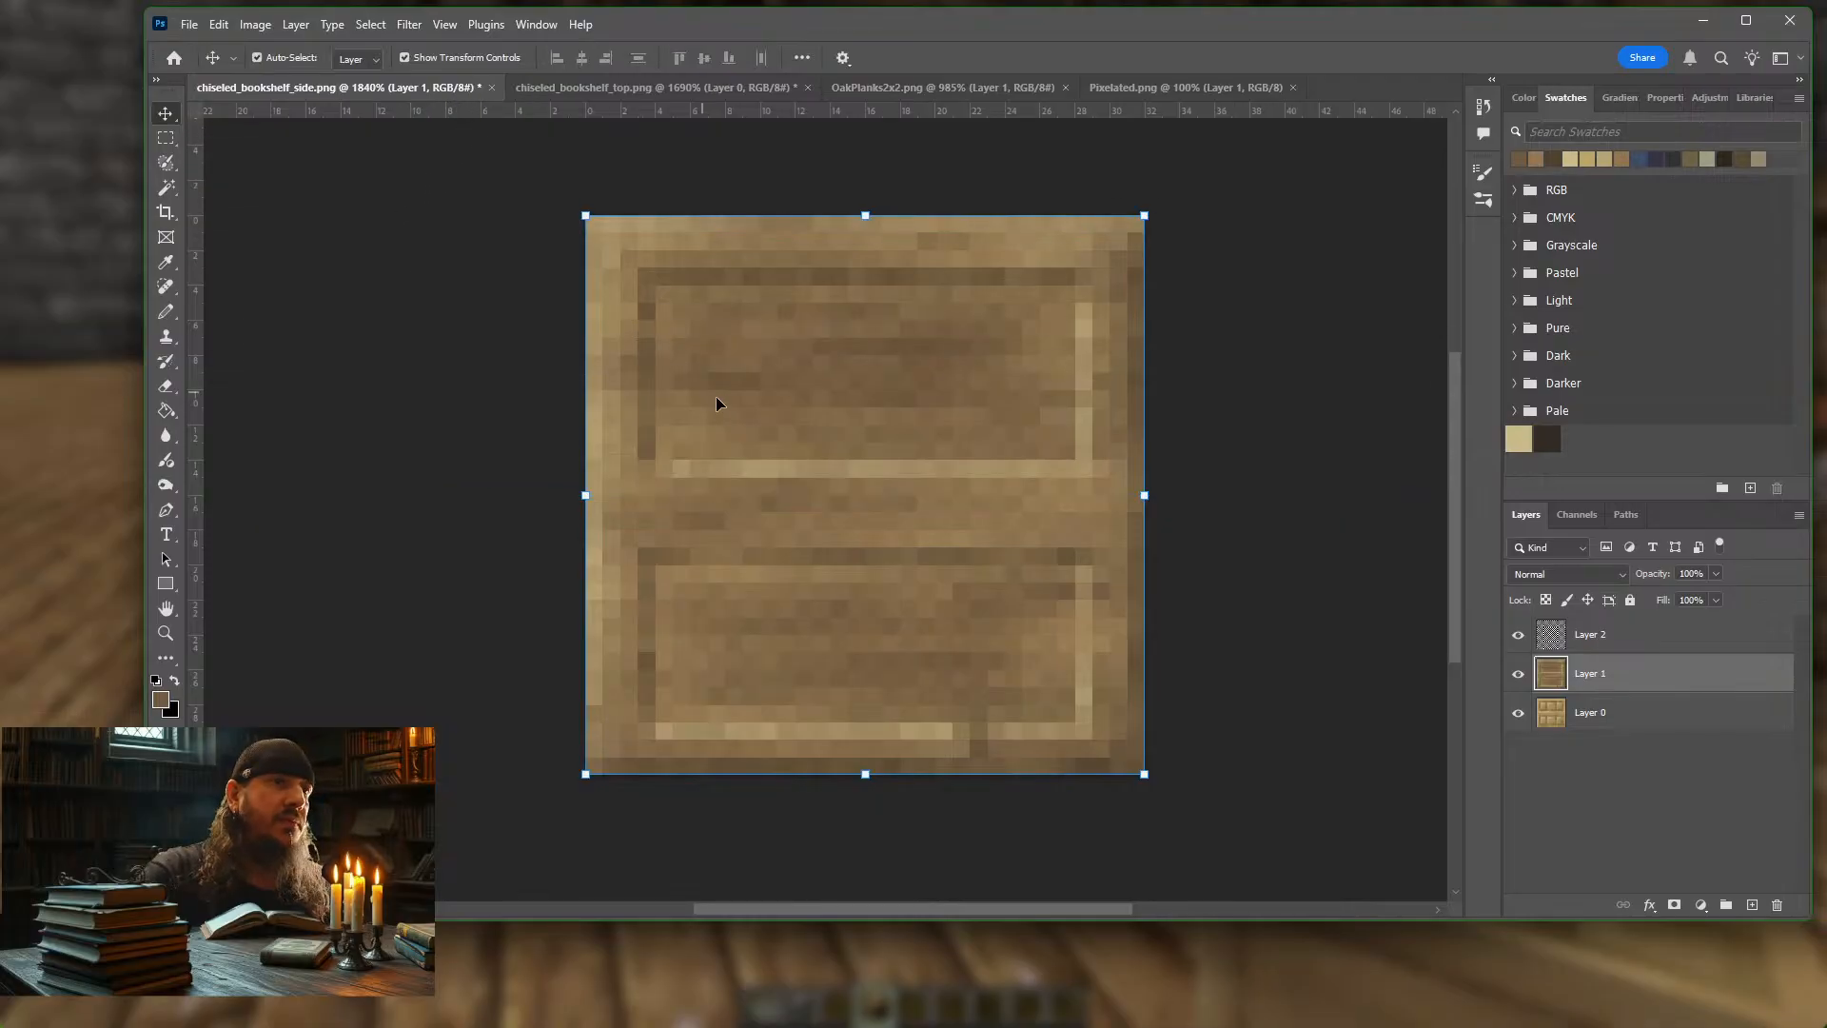
scroll(1088, 466, down, 5)
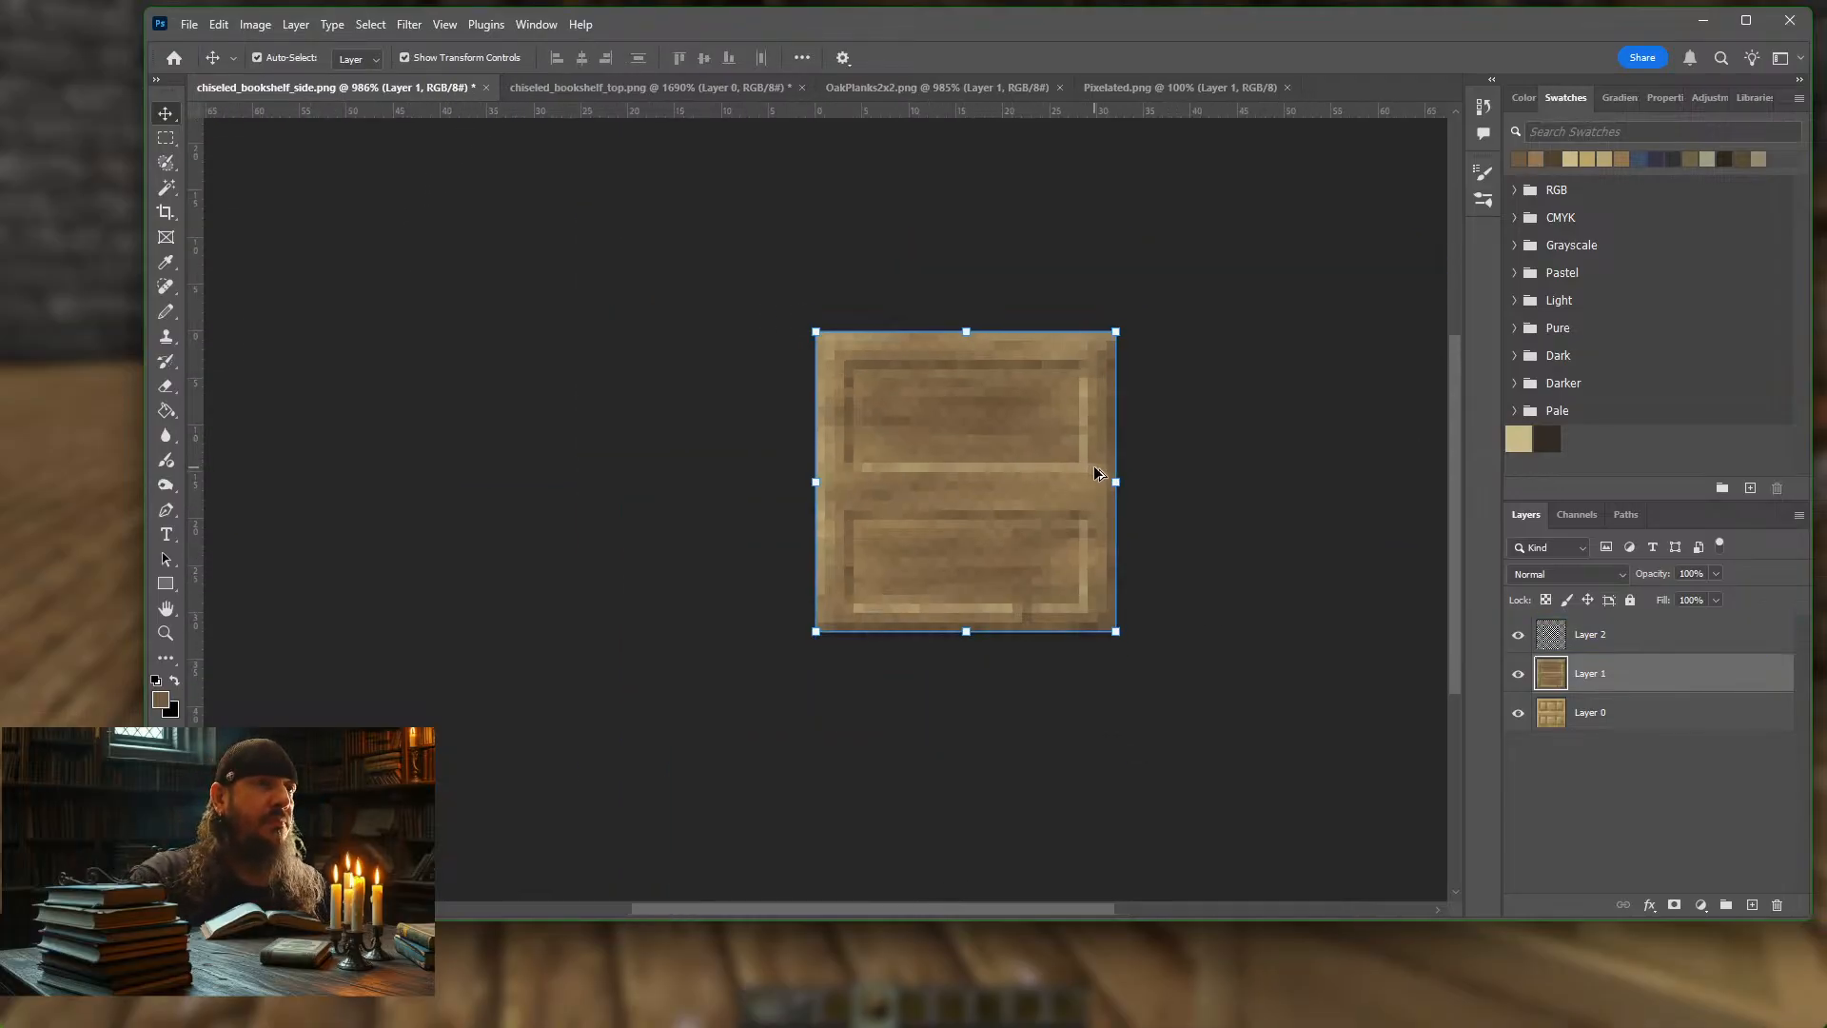
scroll(994, 508, up, 5)
click(1364, 535)
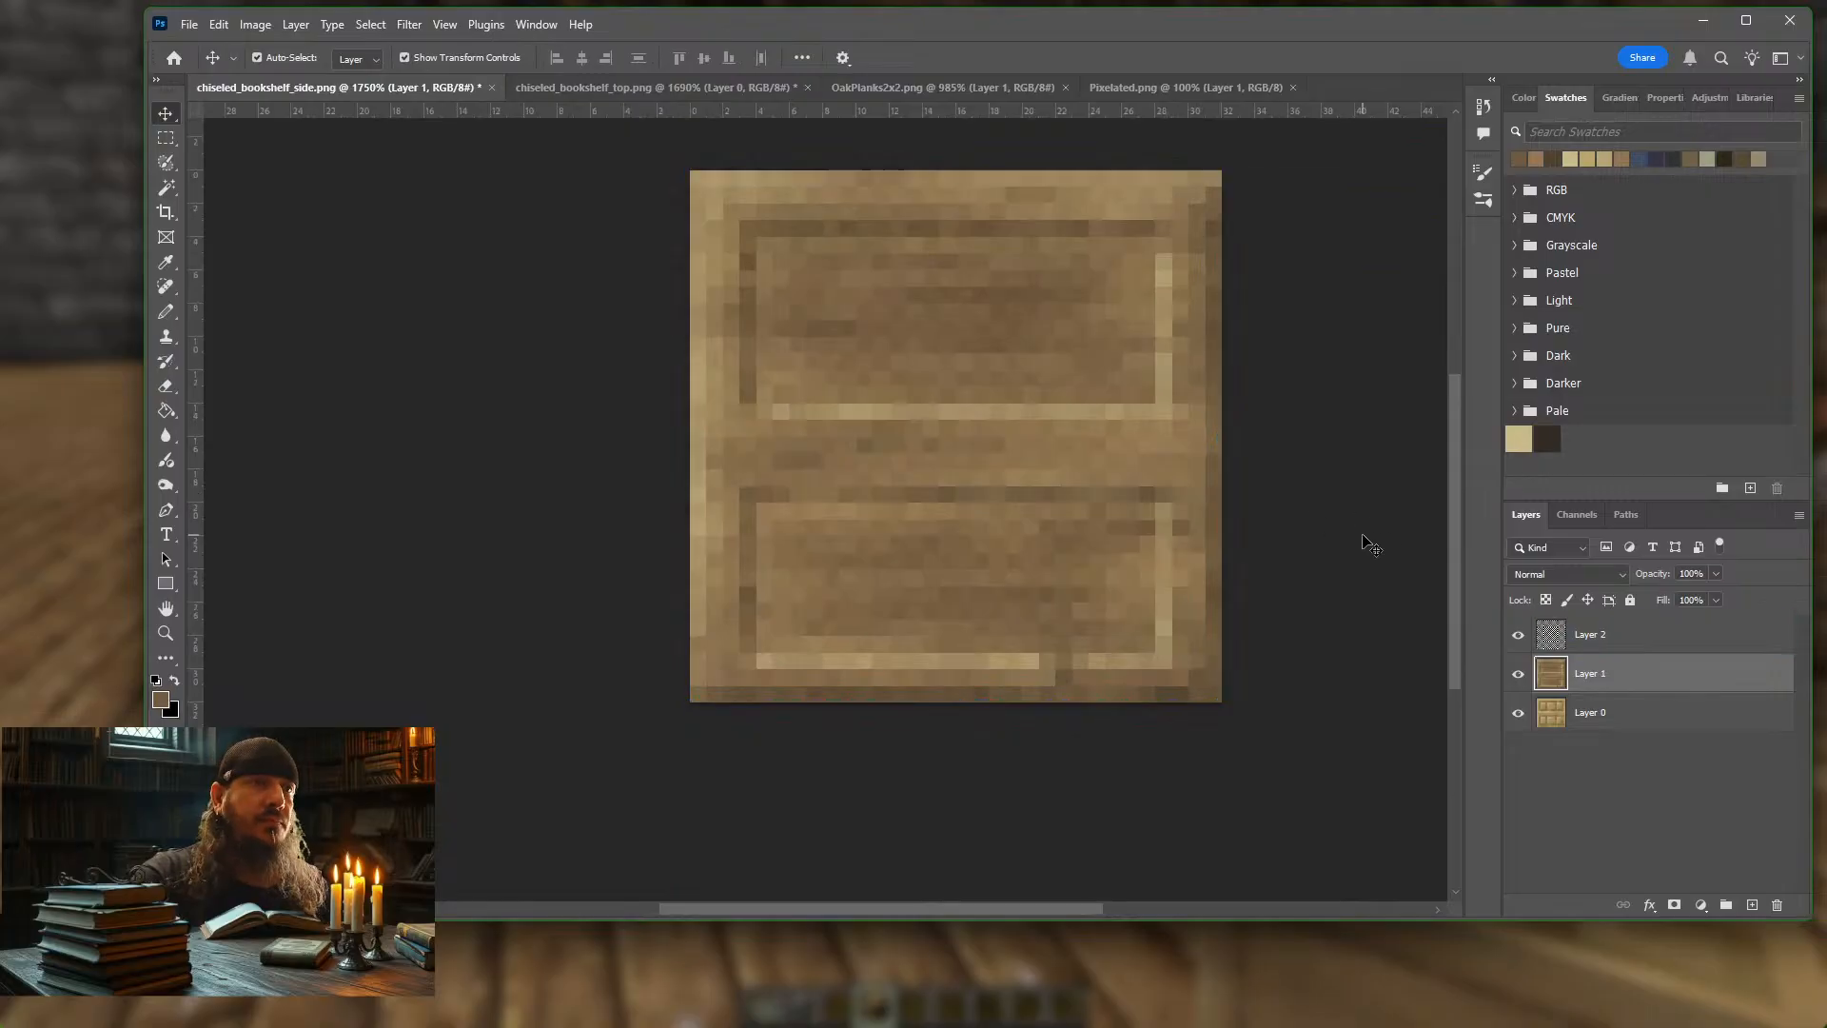
scroll(1359, 519, up, 1)
scroll(1361, 521, left, 1)
scroll(1360, 520, right, 3)
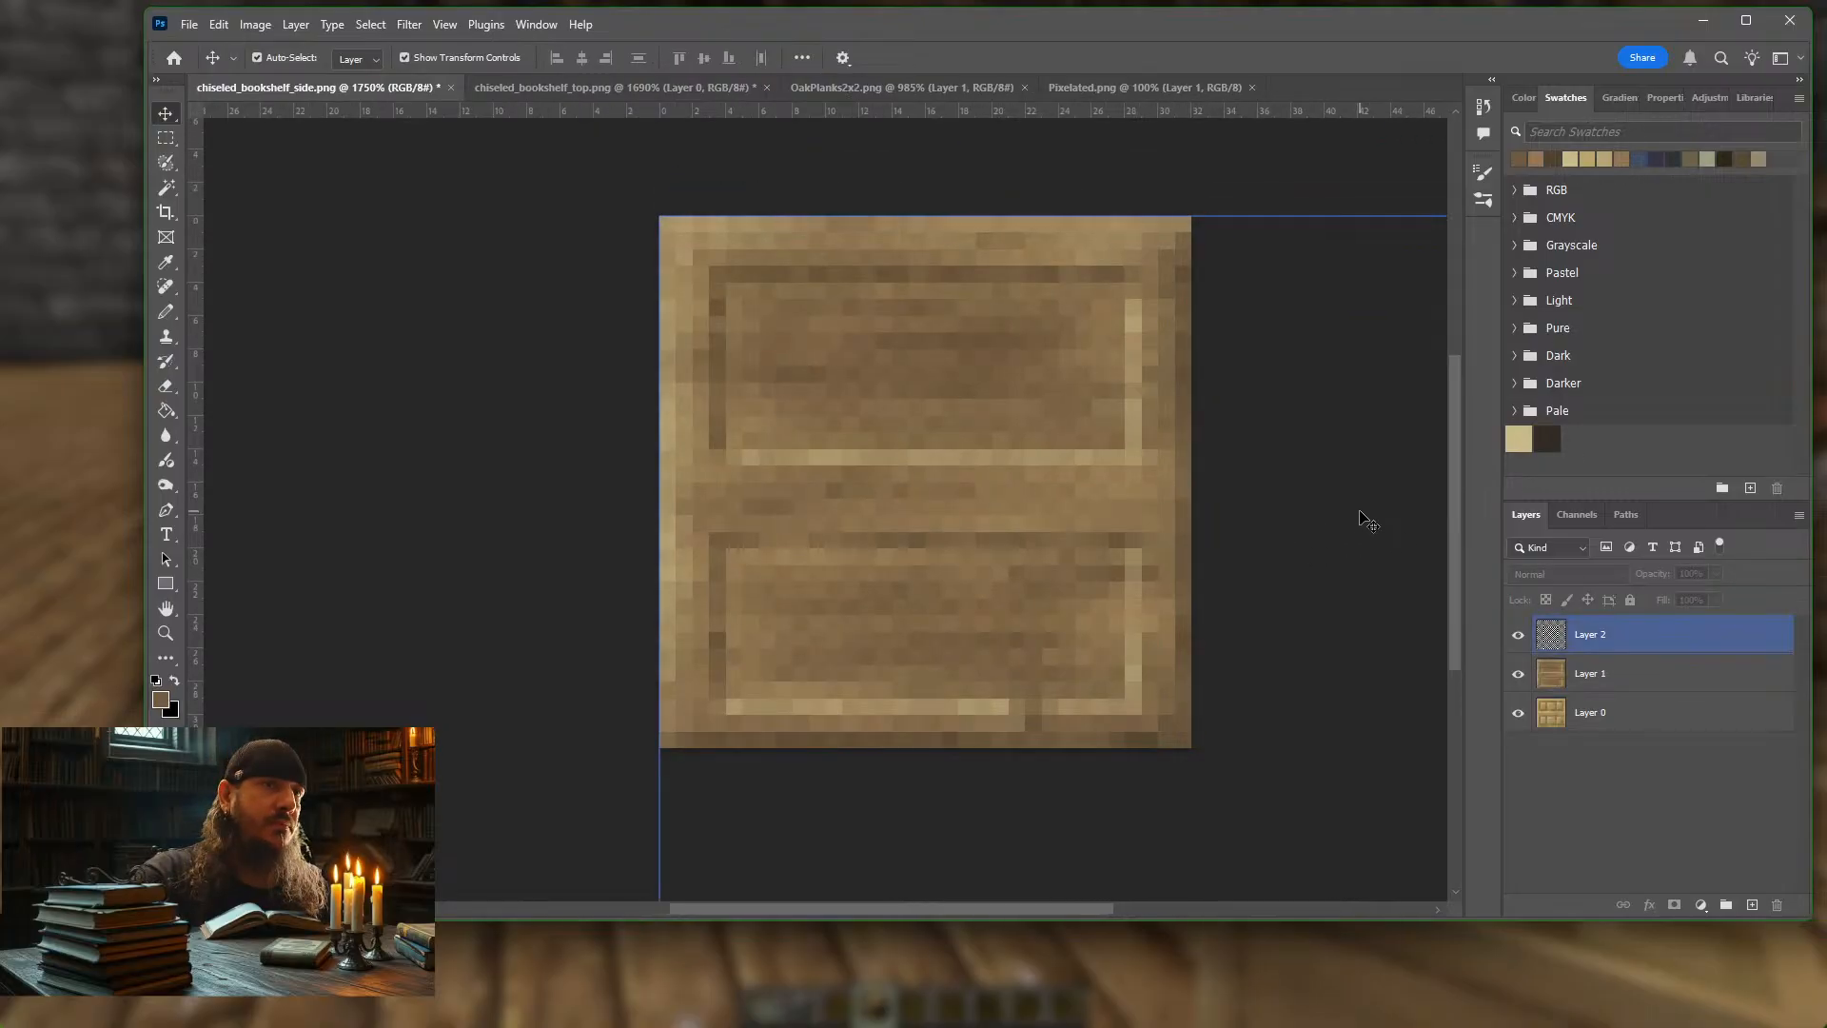
Lower the opacity of the checkerboard overlay on Layer 2 to 4%
click(1629, 634)
click(1717, 574)
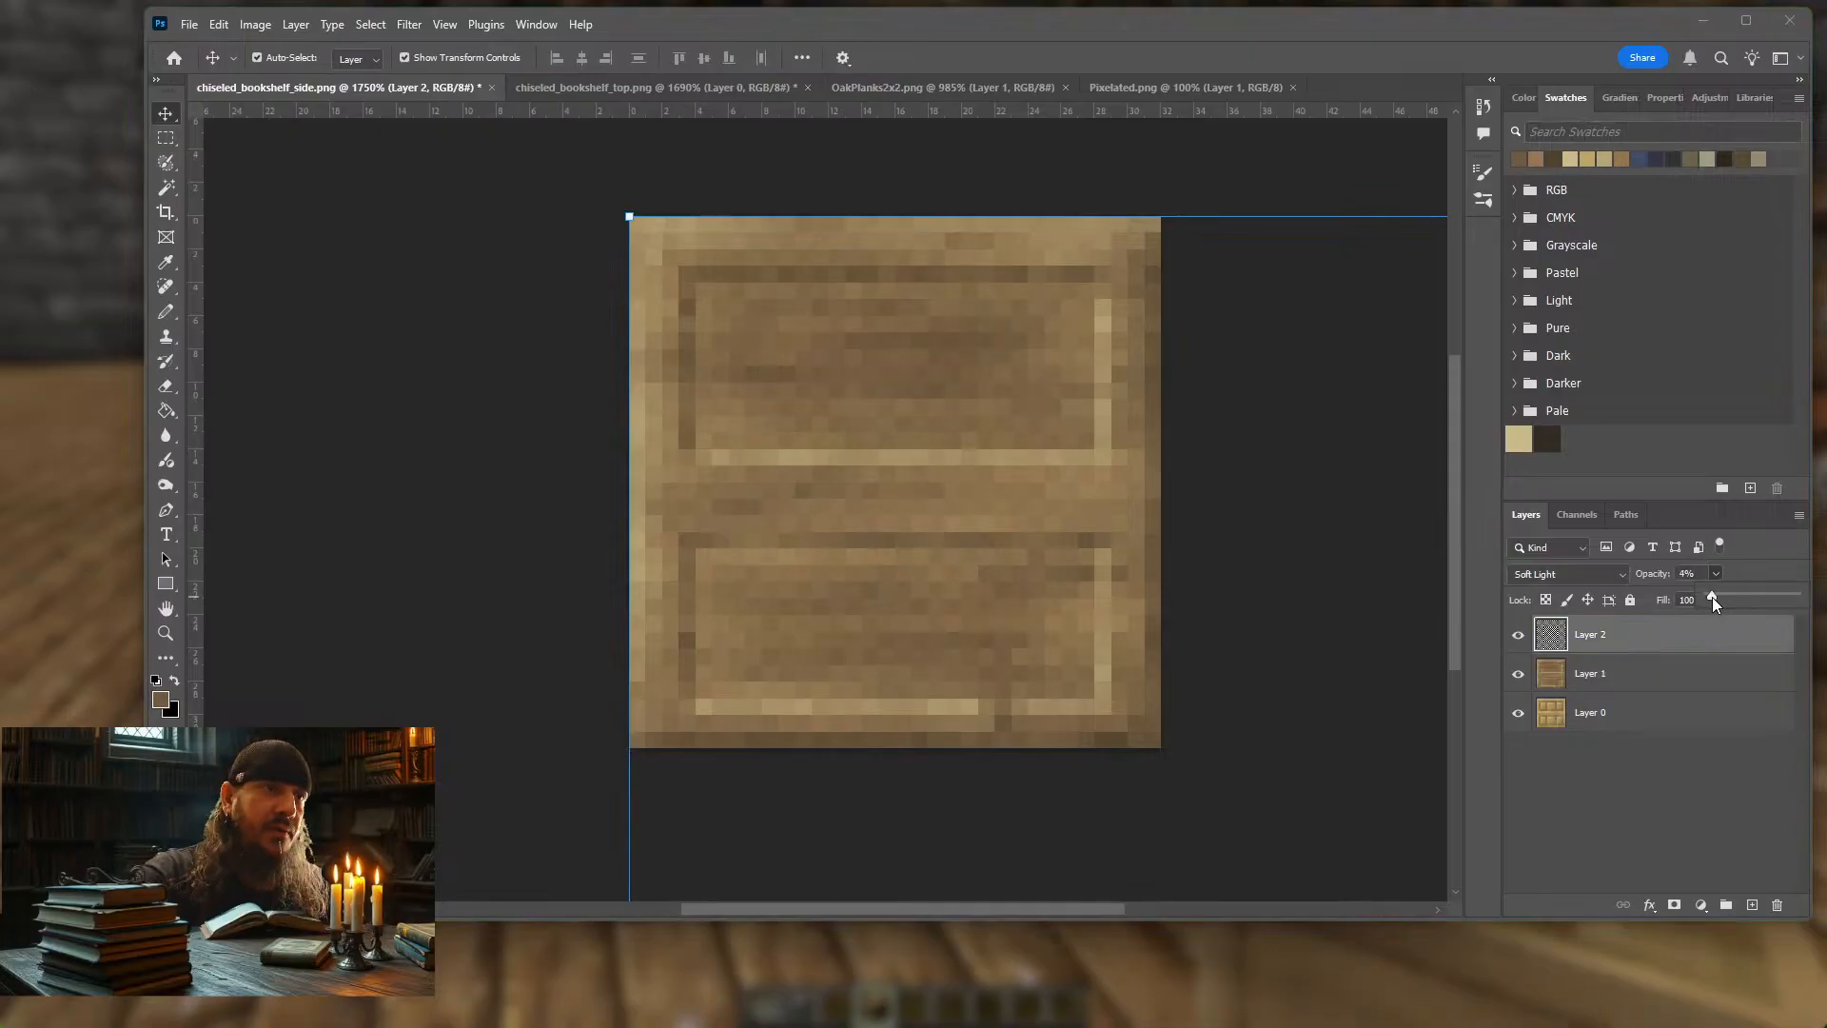
click(1342, 428)
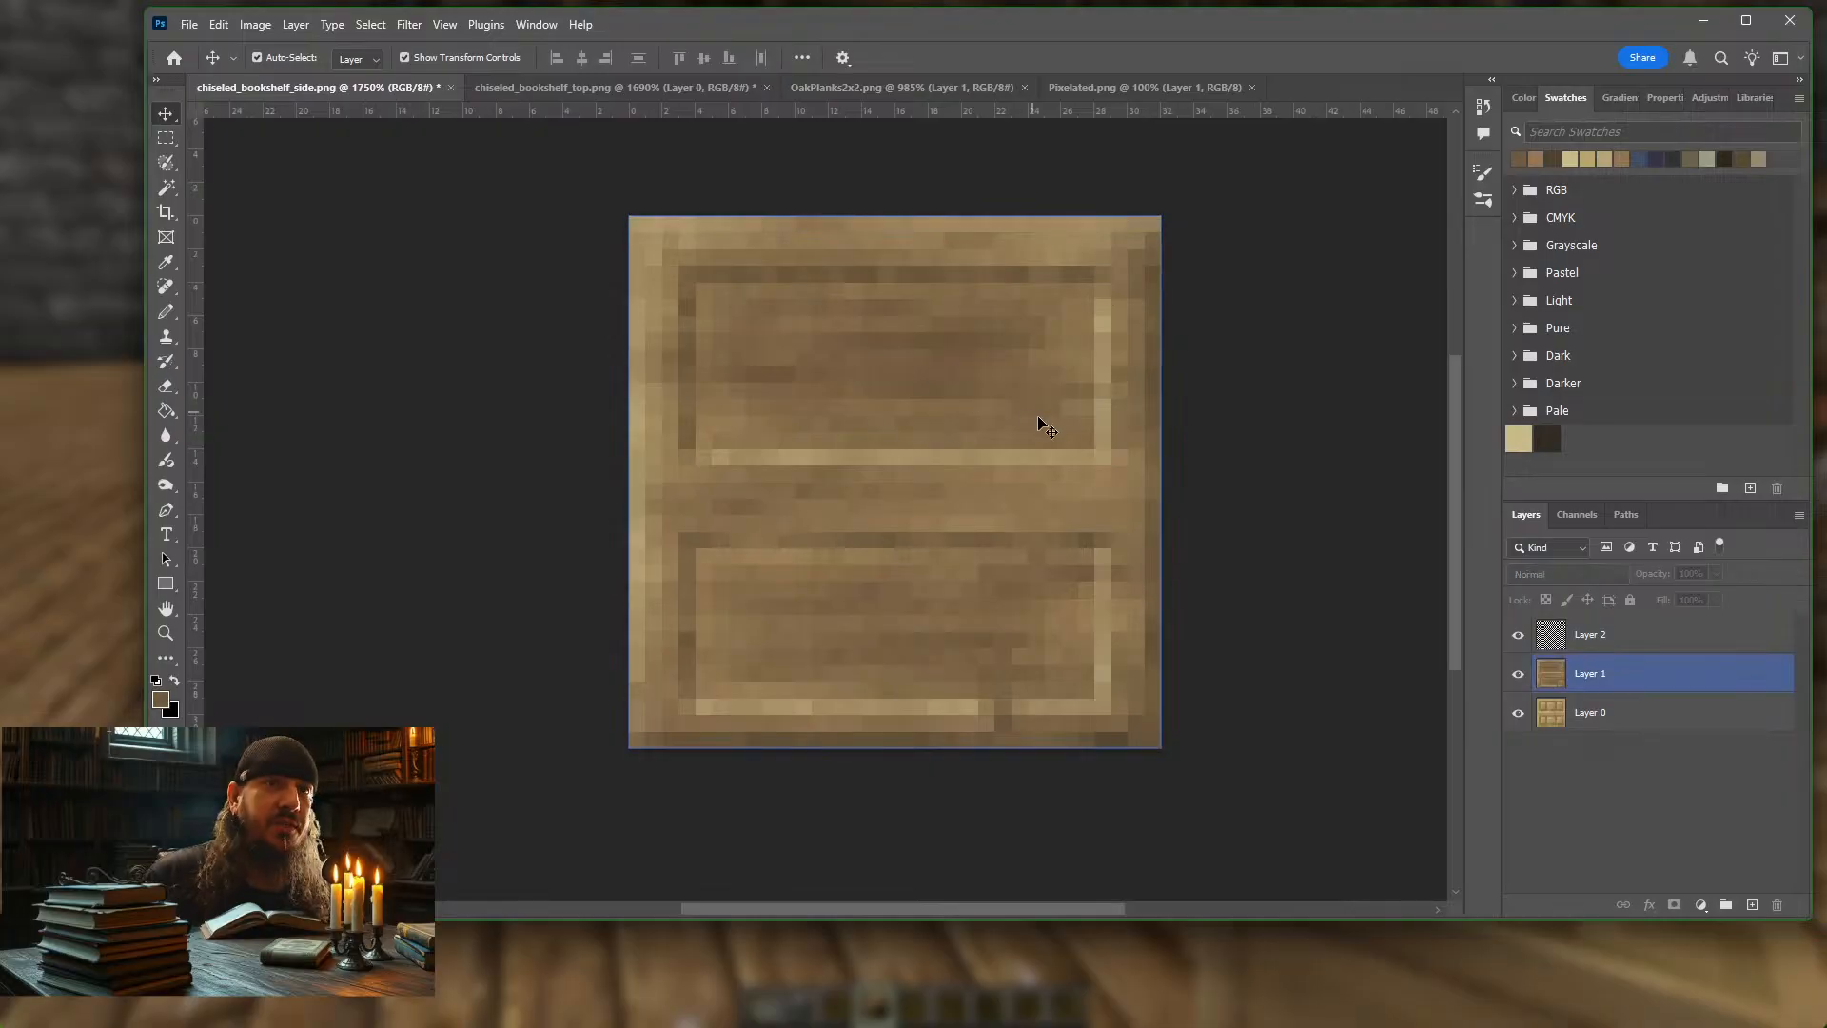
Toggle Layer 2's visibility repeatedly to compare the texture with and without the checkerboard overlay
click(1519, 637)
click(1519, 638)
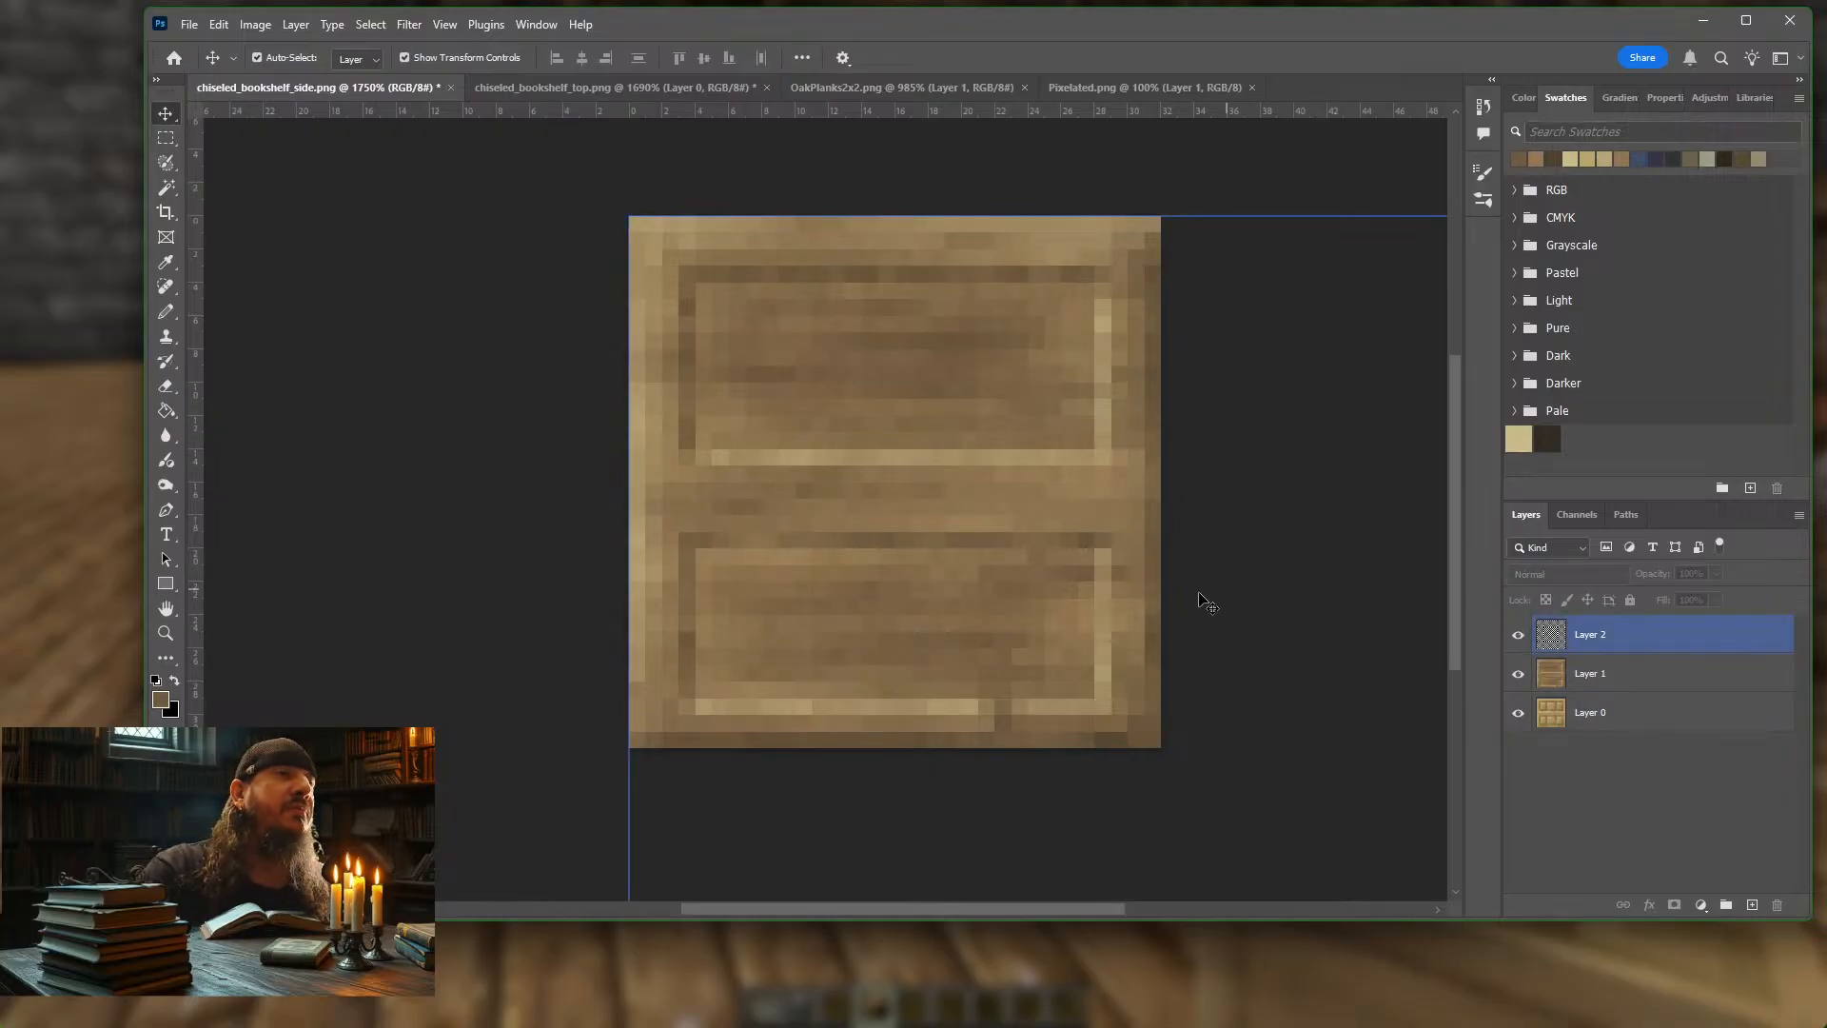
scroll(1197, 590, up, 3)
scroll(1223, 560, up, 1)
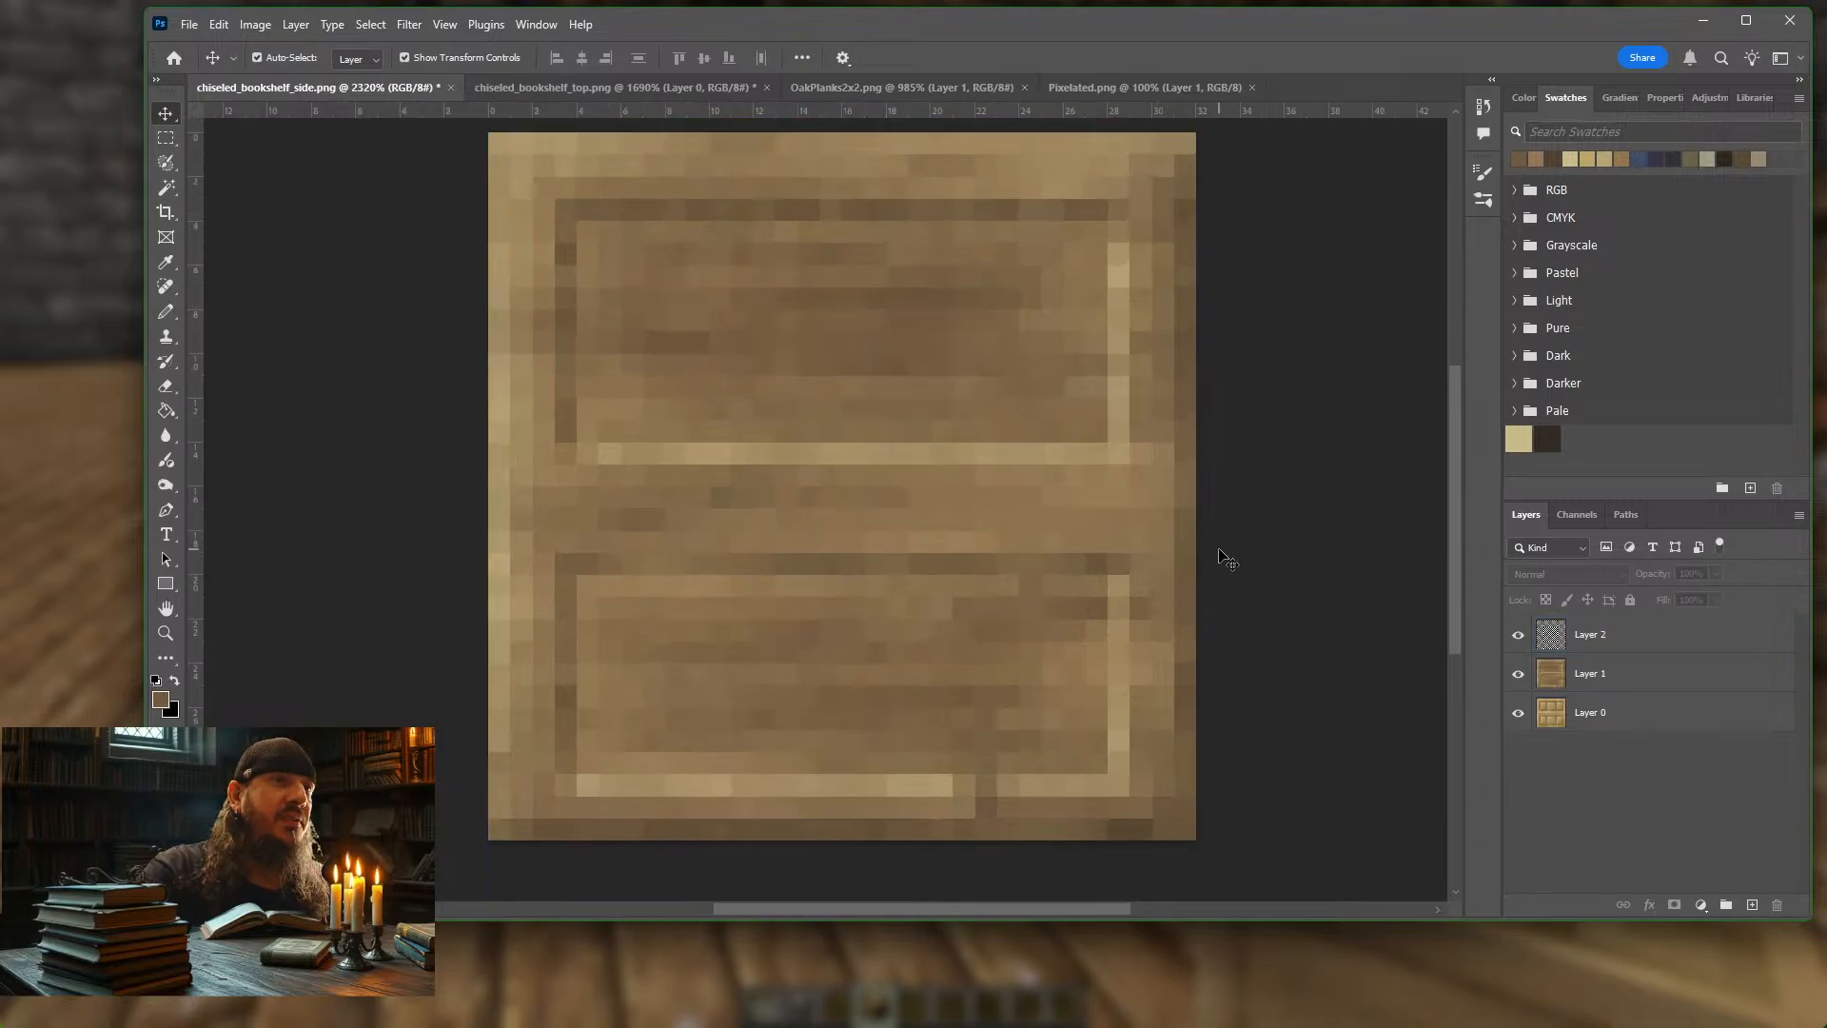
click(1523, 638)
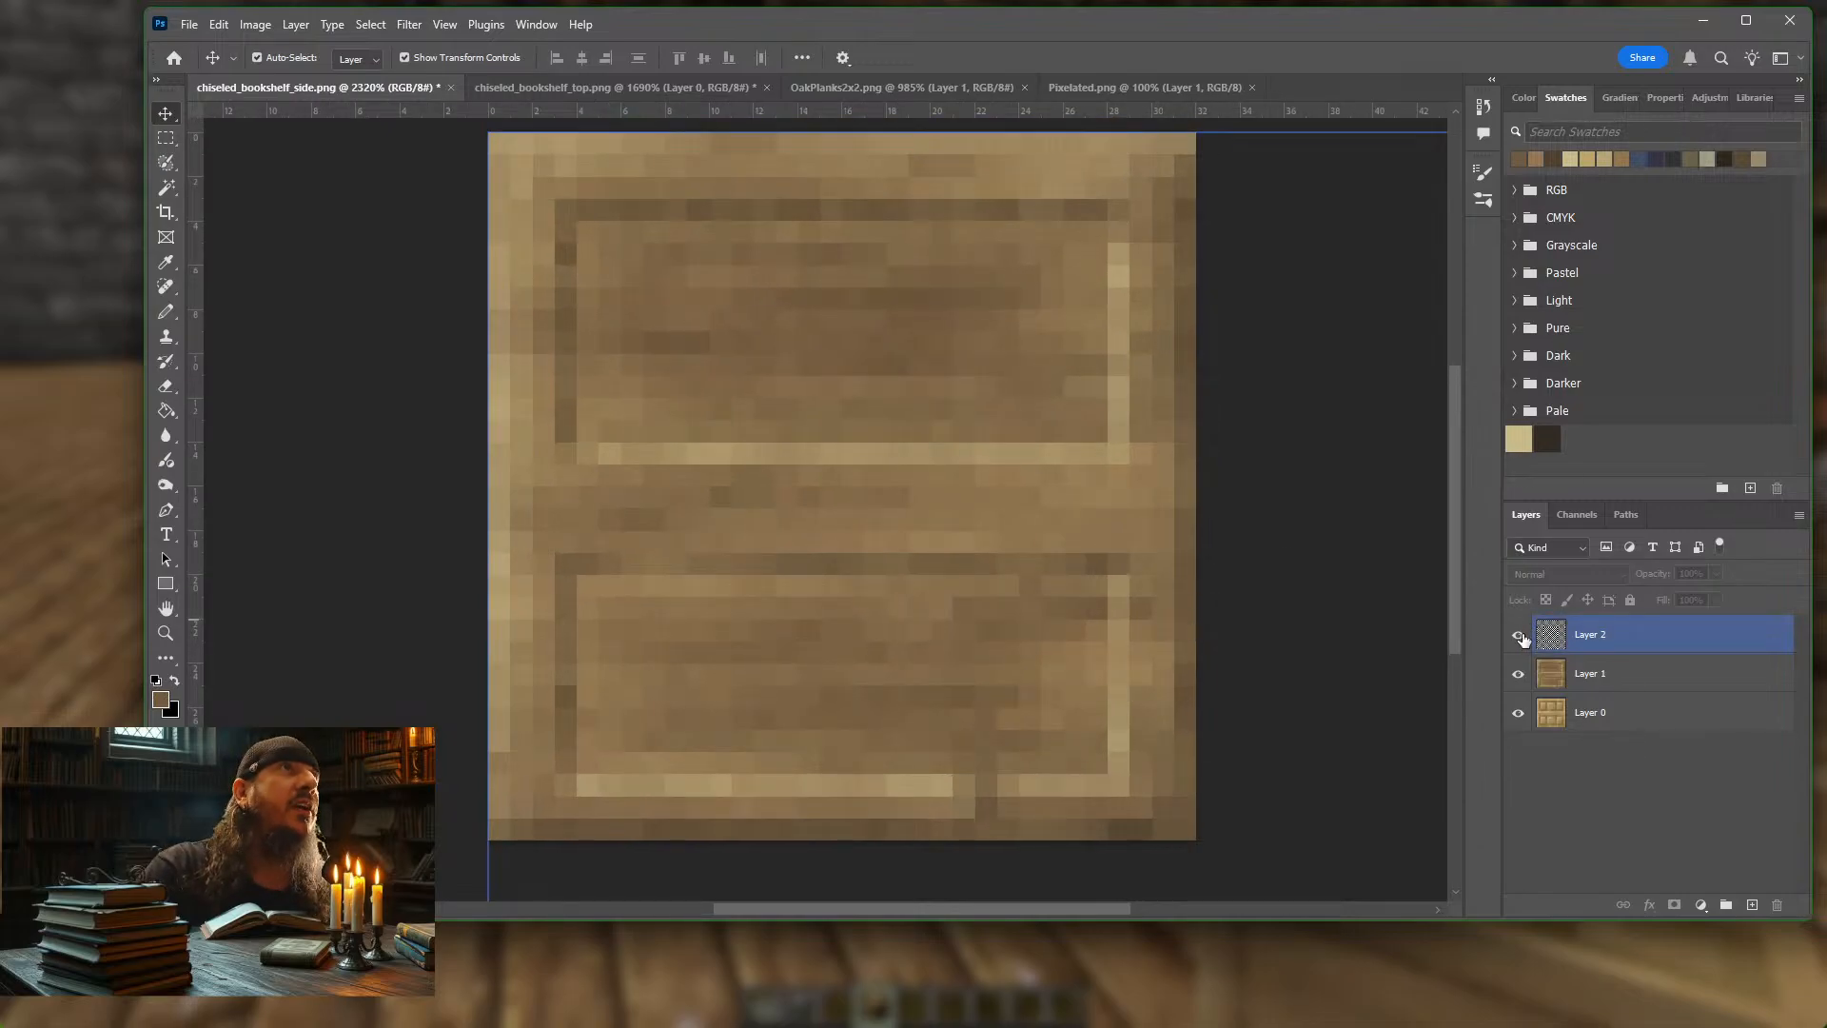
click(1520, 636)
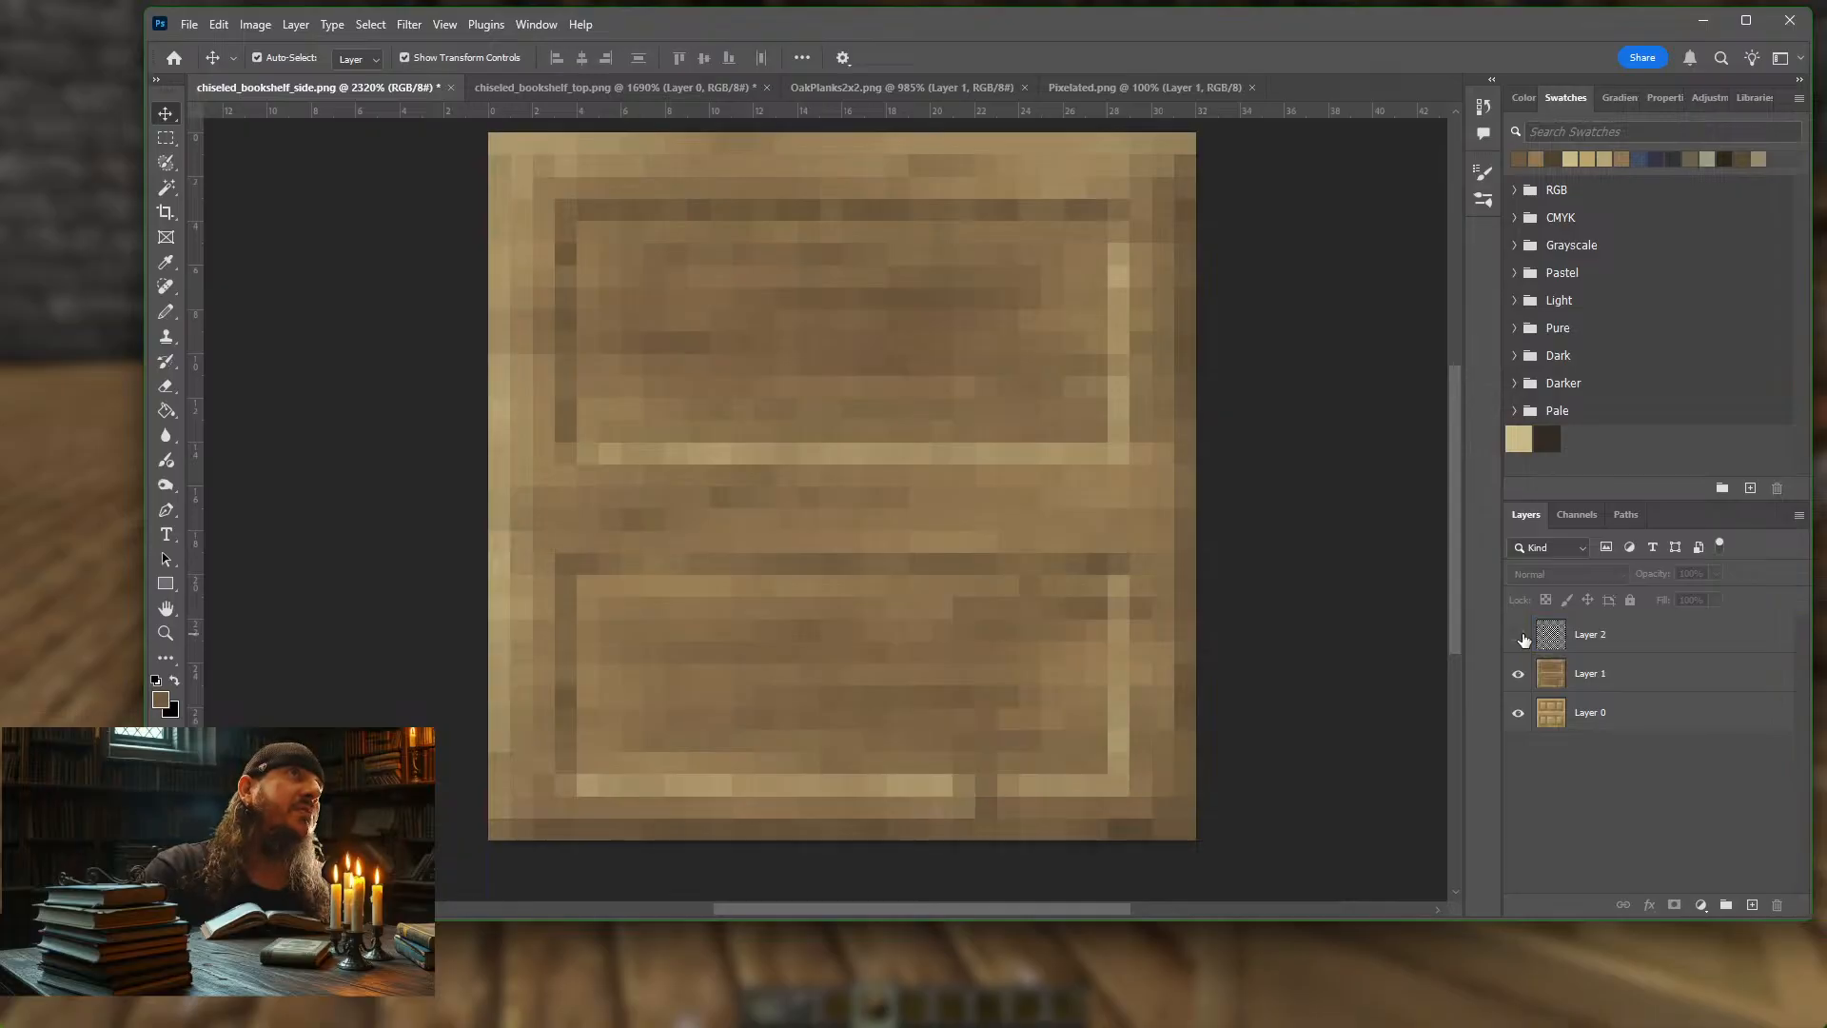
click(1520, 636)
click(1519, 635)
click(1519, 636)
click(1522, 638)
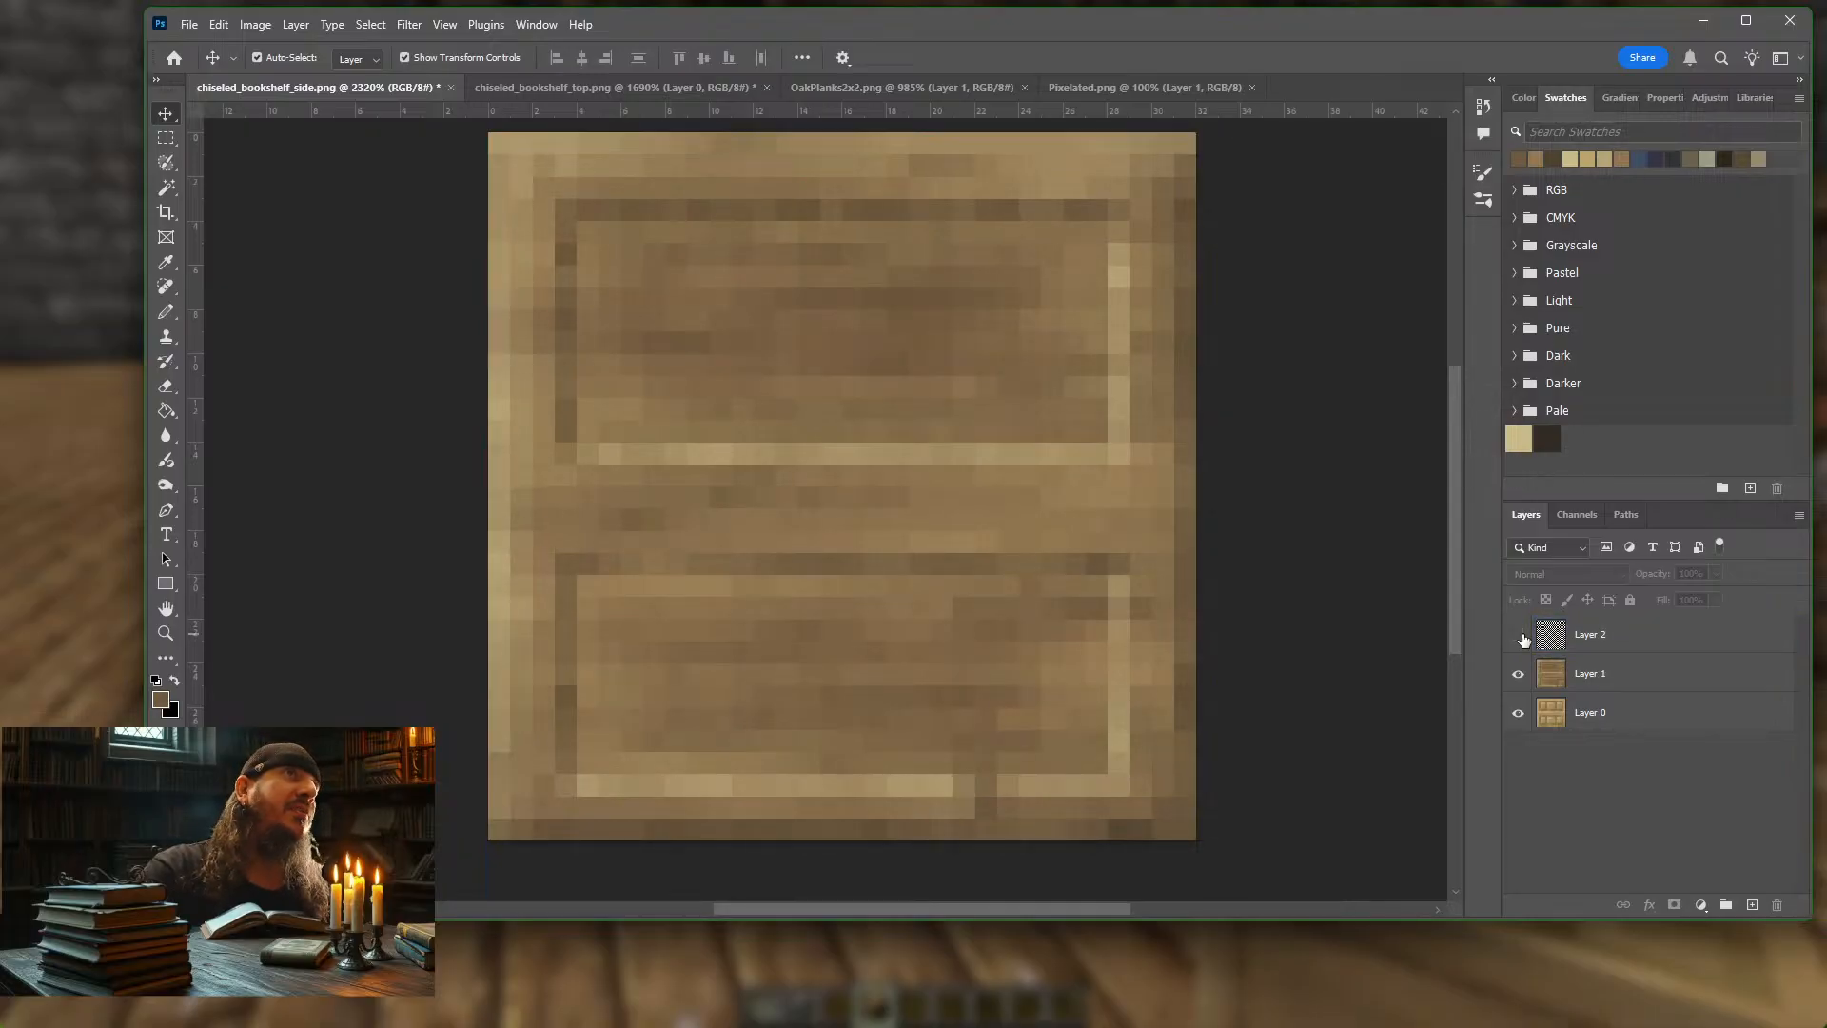
click(1521, 637)
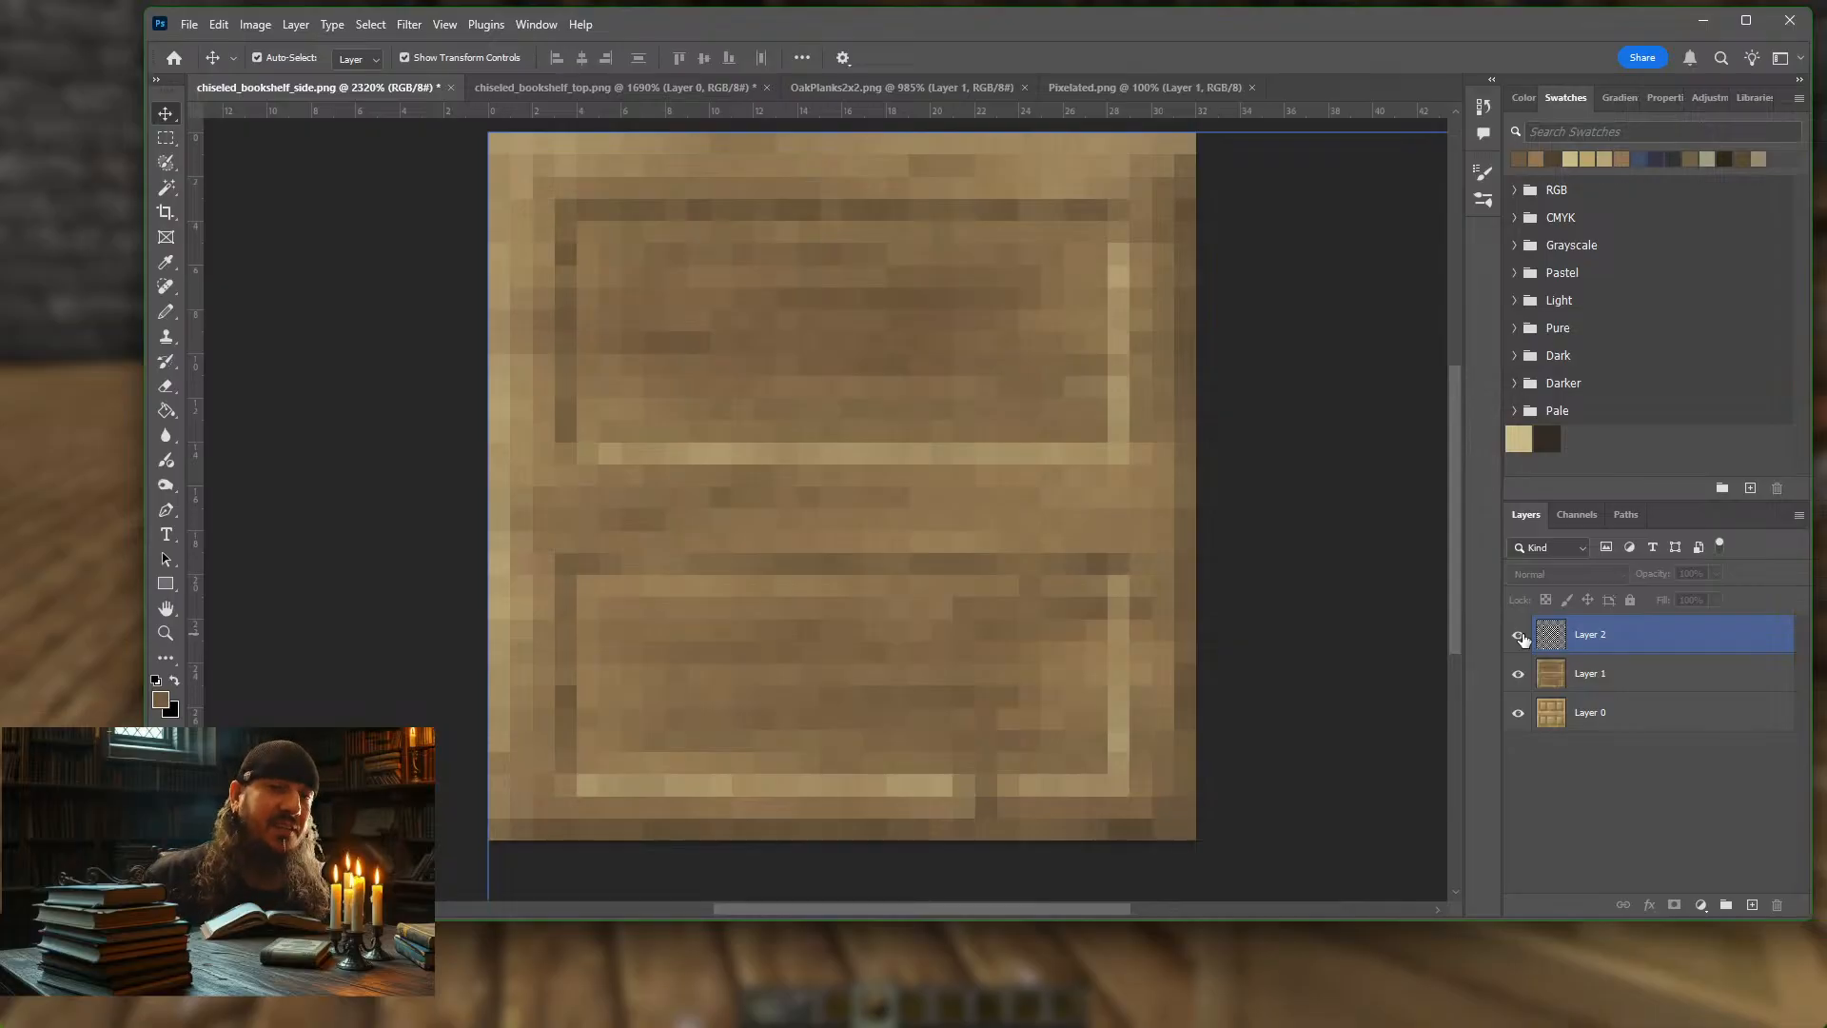
click(764, 404)
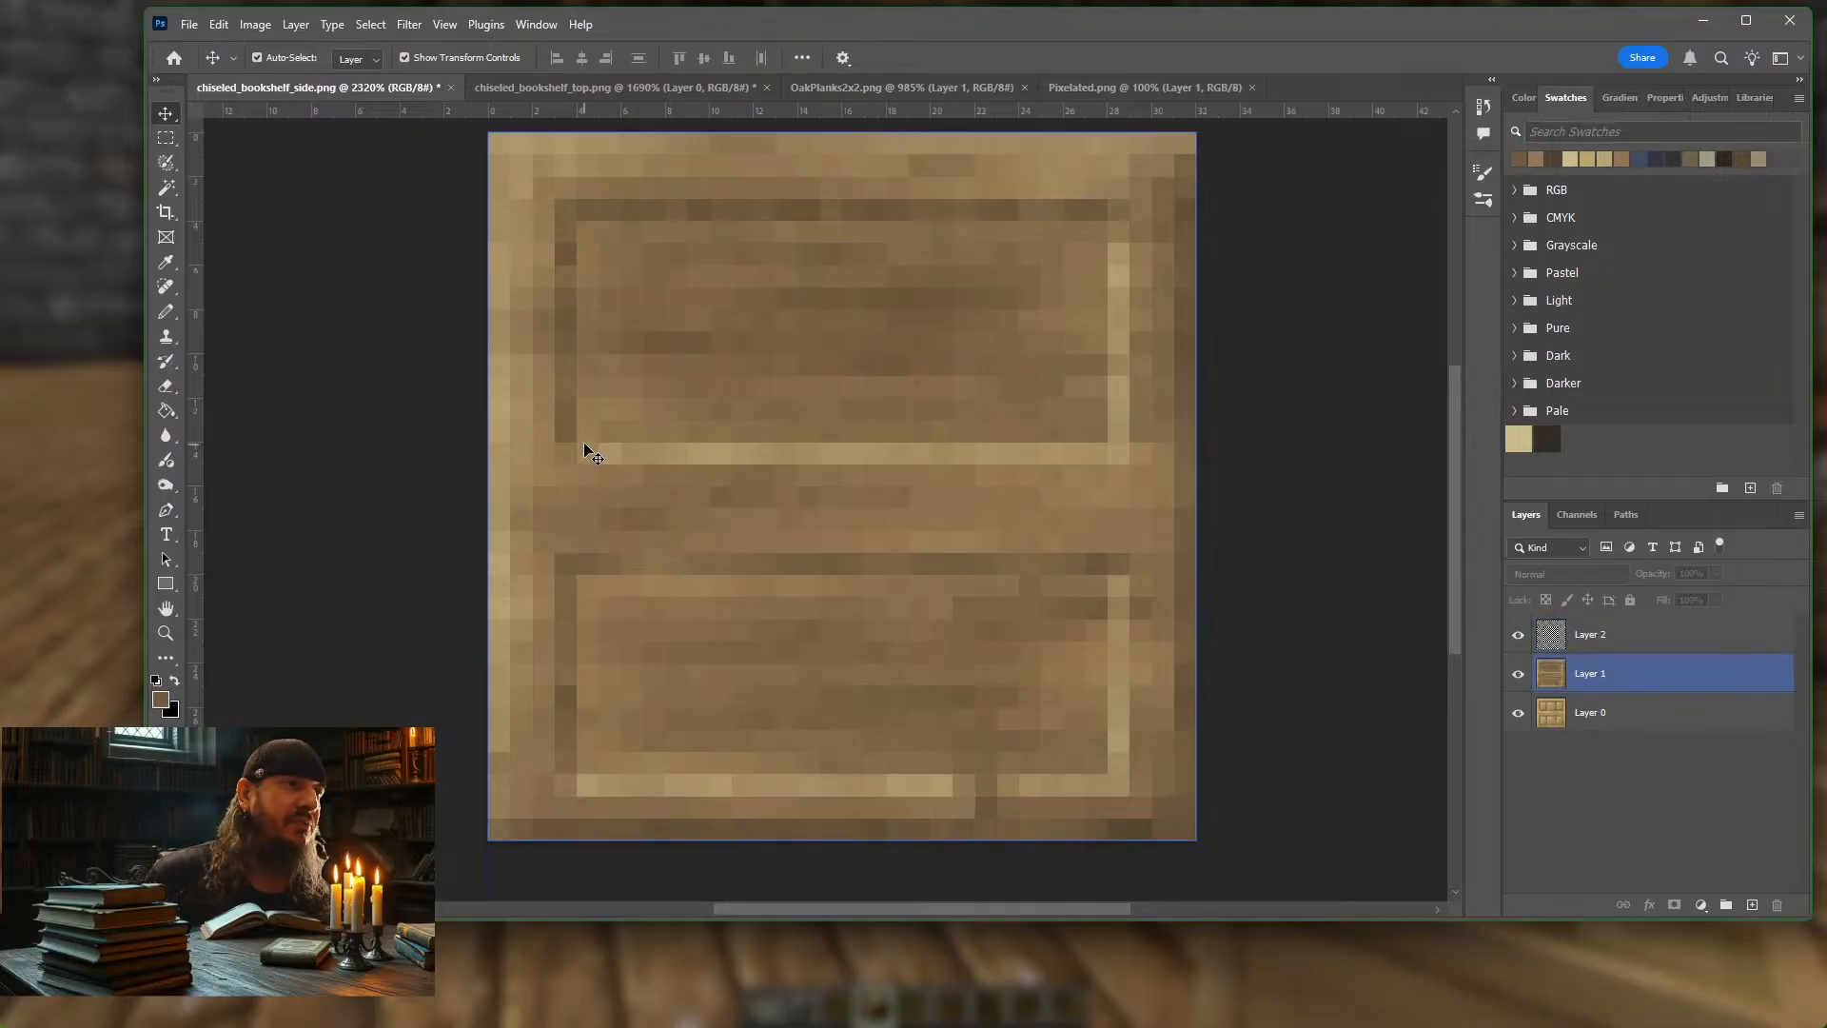
click(819, 461)
click(914, 644)
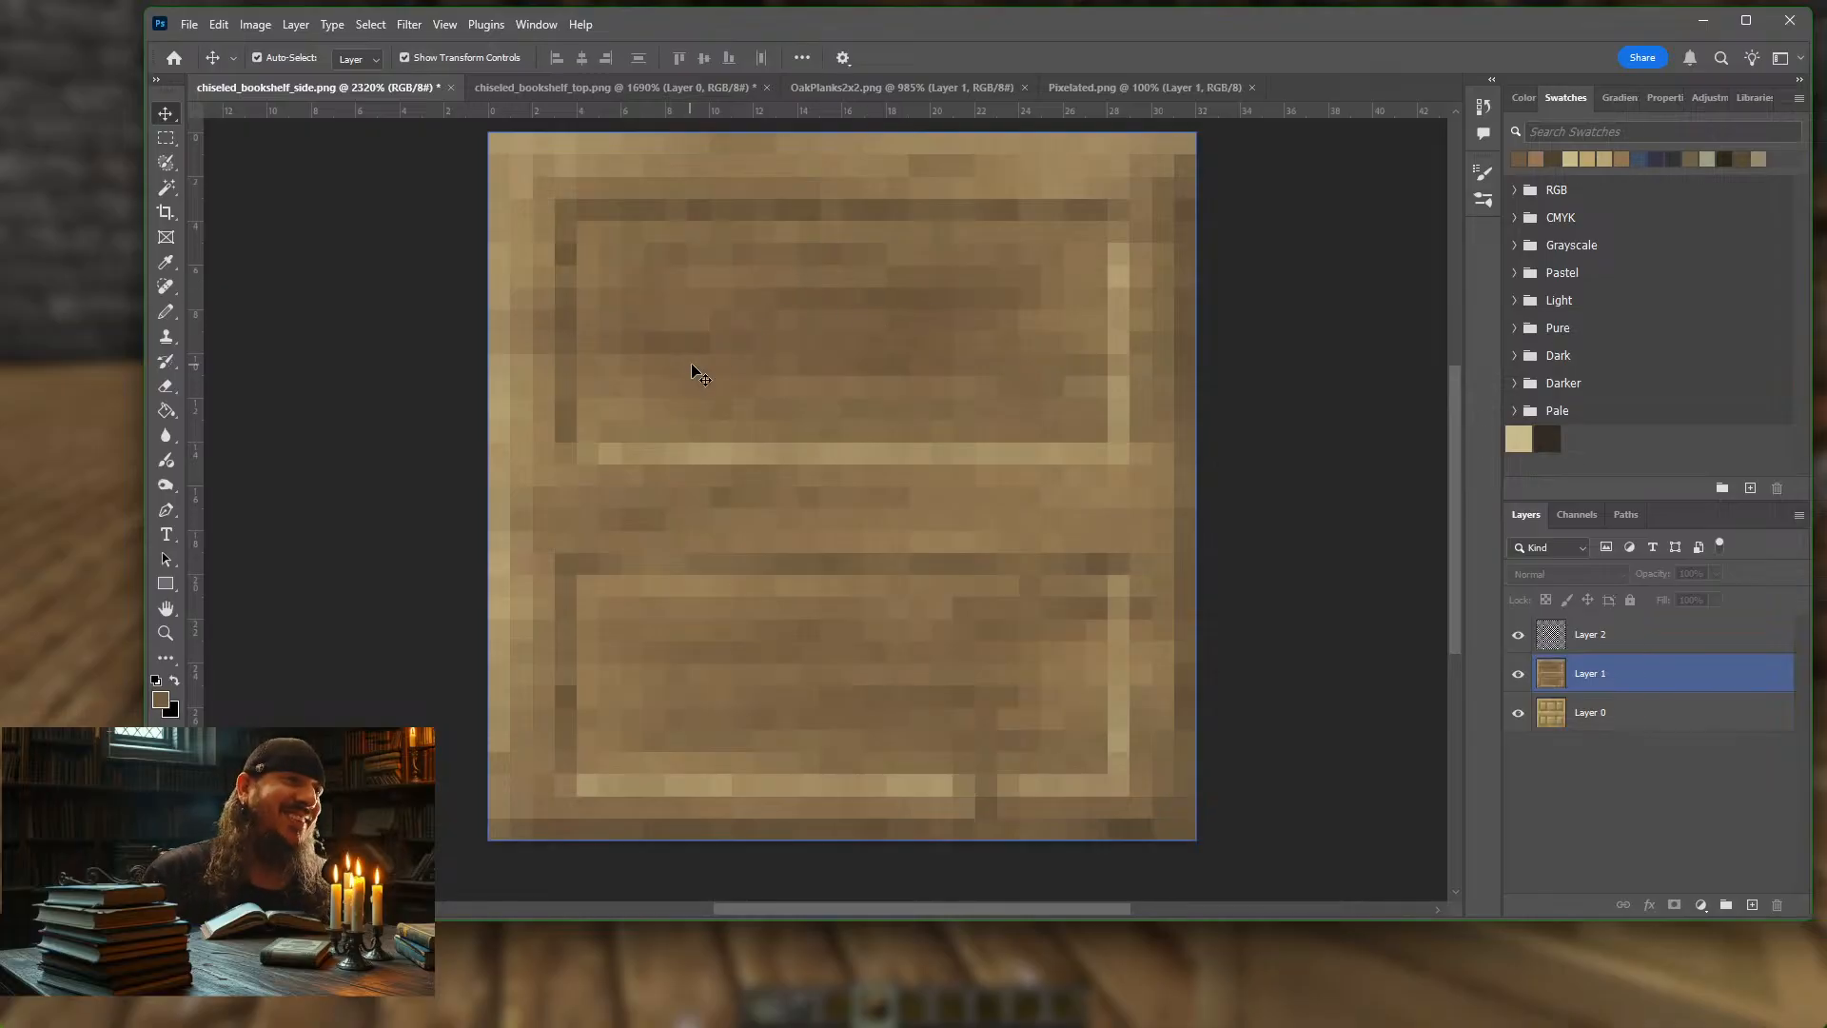
click(939, 344)
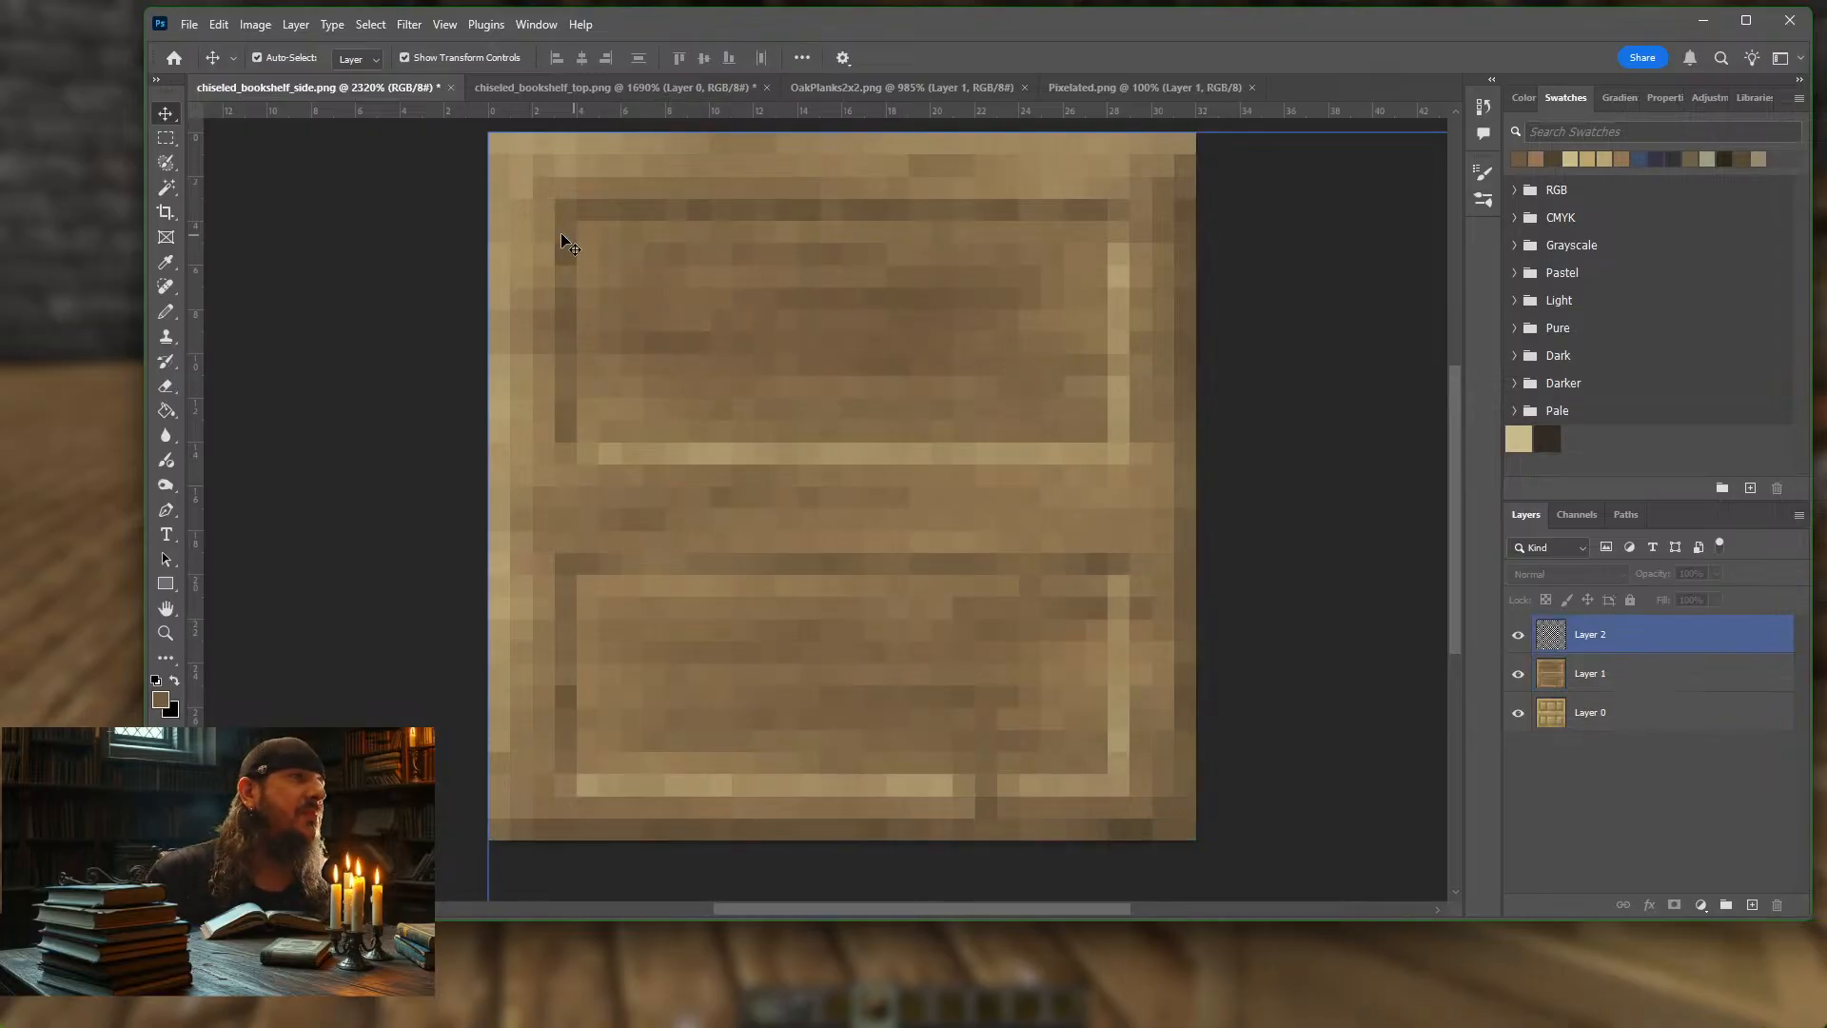
click(777, 414)
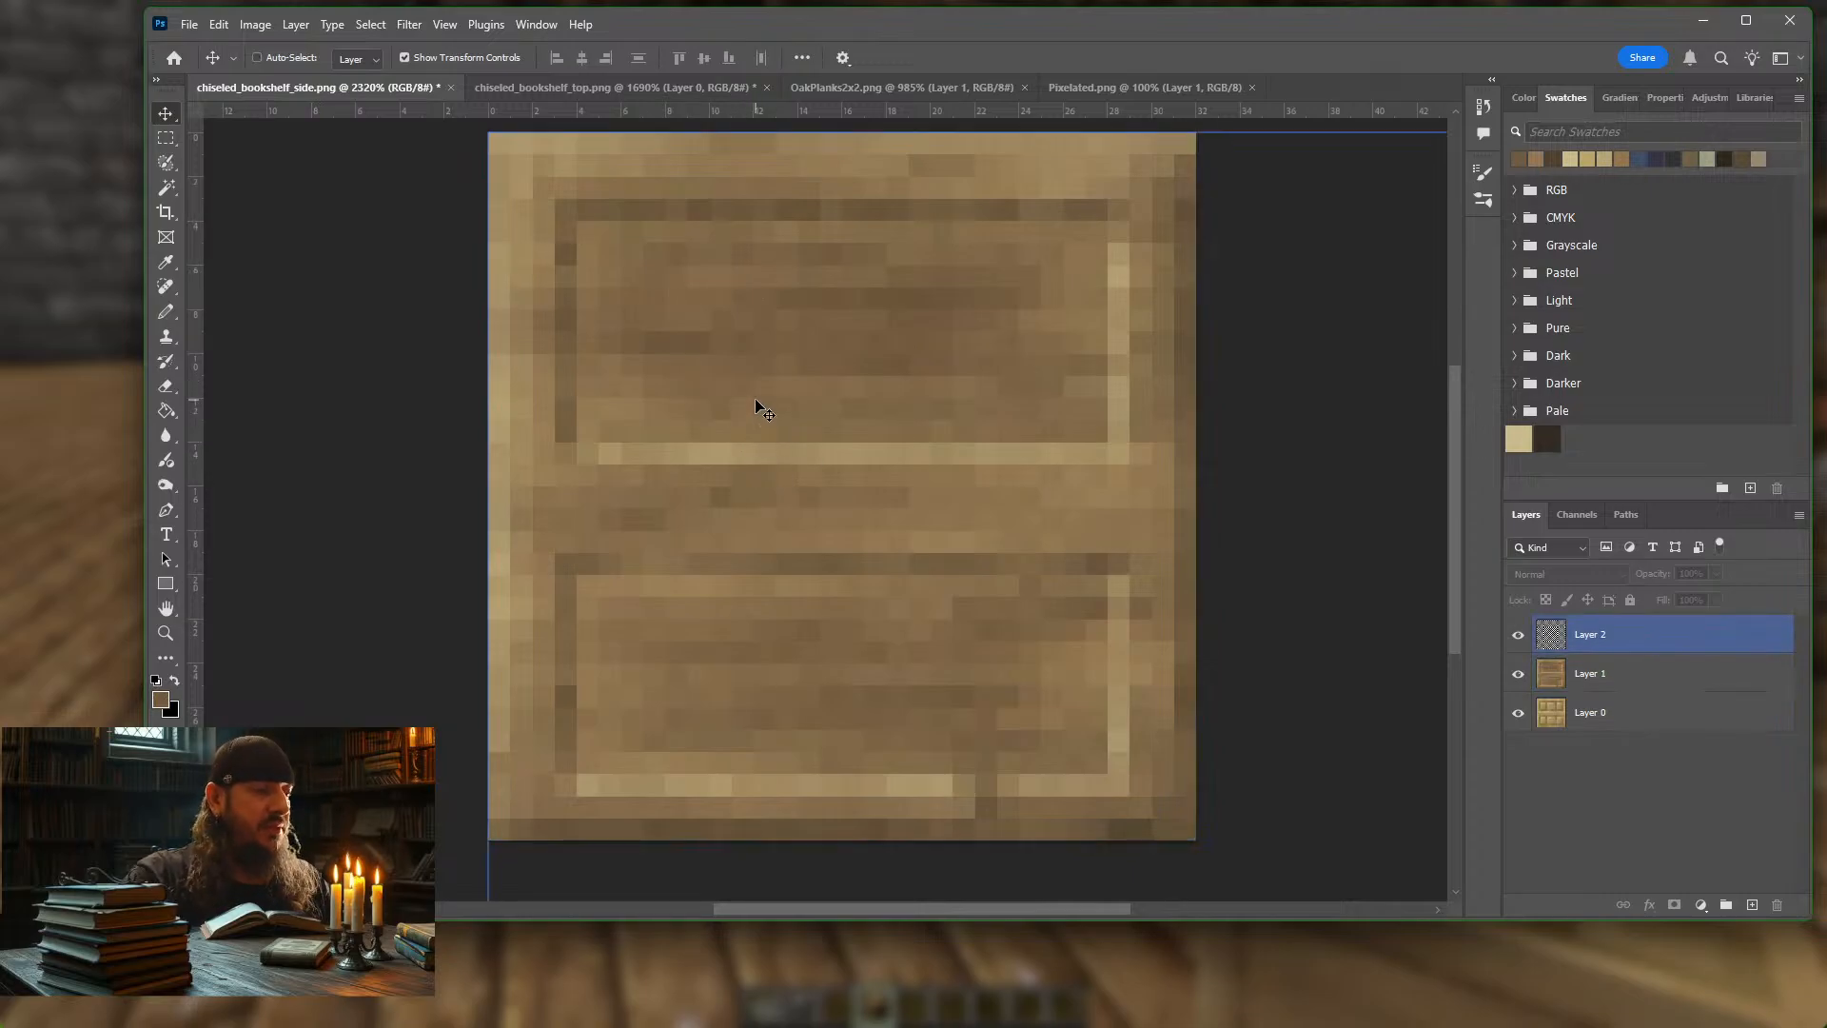
Export the texture with Save for Web as chiseled_bookshelf_side.png in the block folder, replacing the existing file
key(ctrl+alt+shift+s)
key(Return)
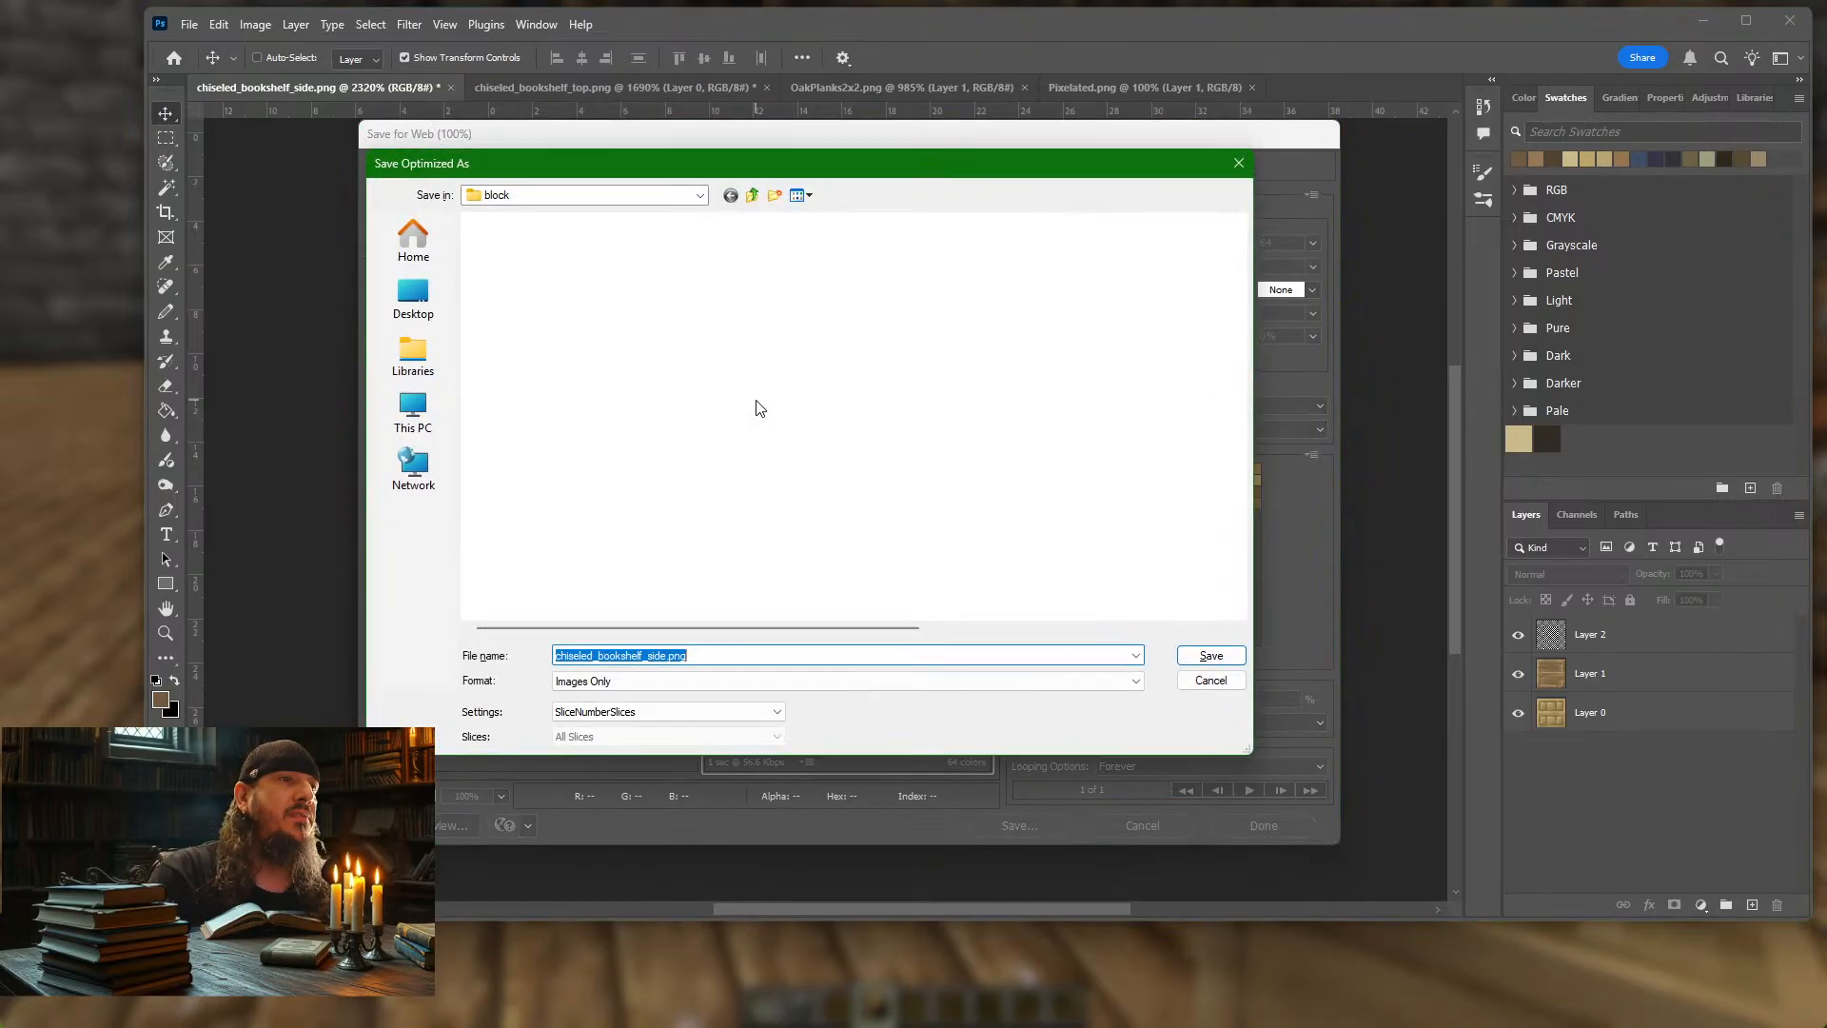
key(Return)
key(Return)
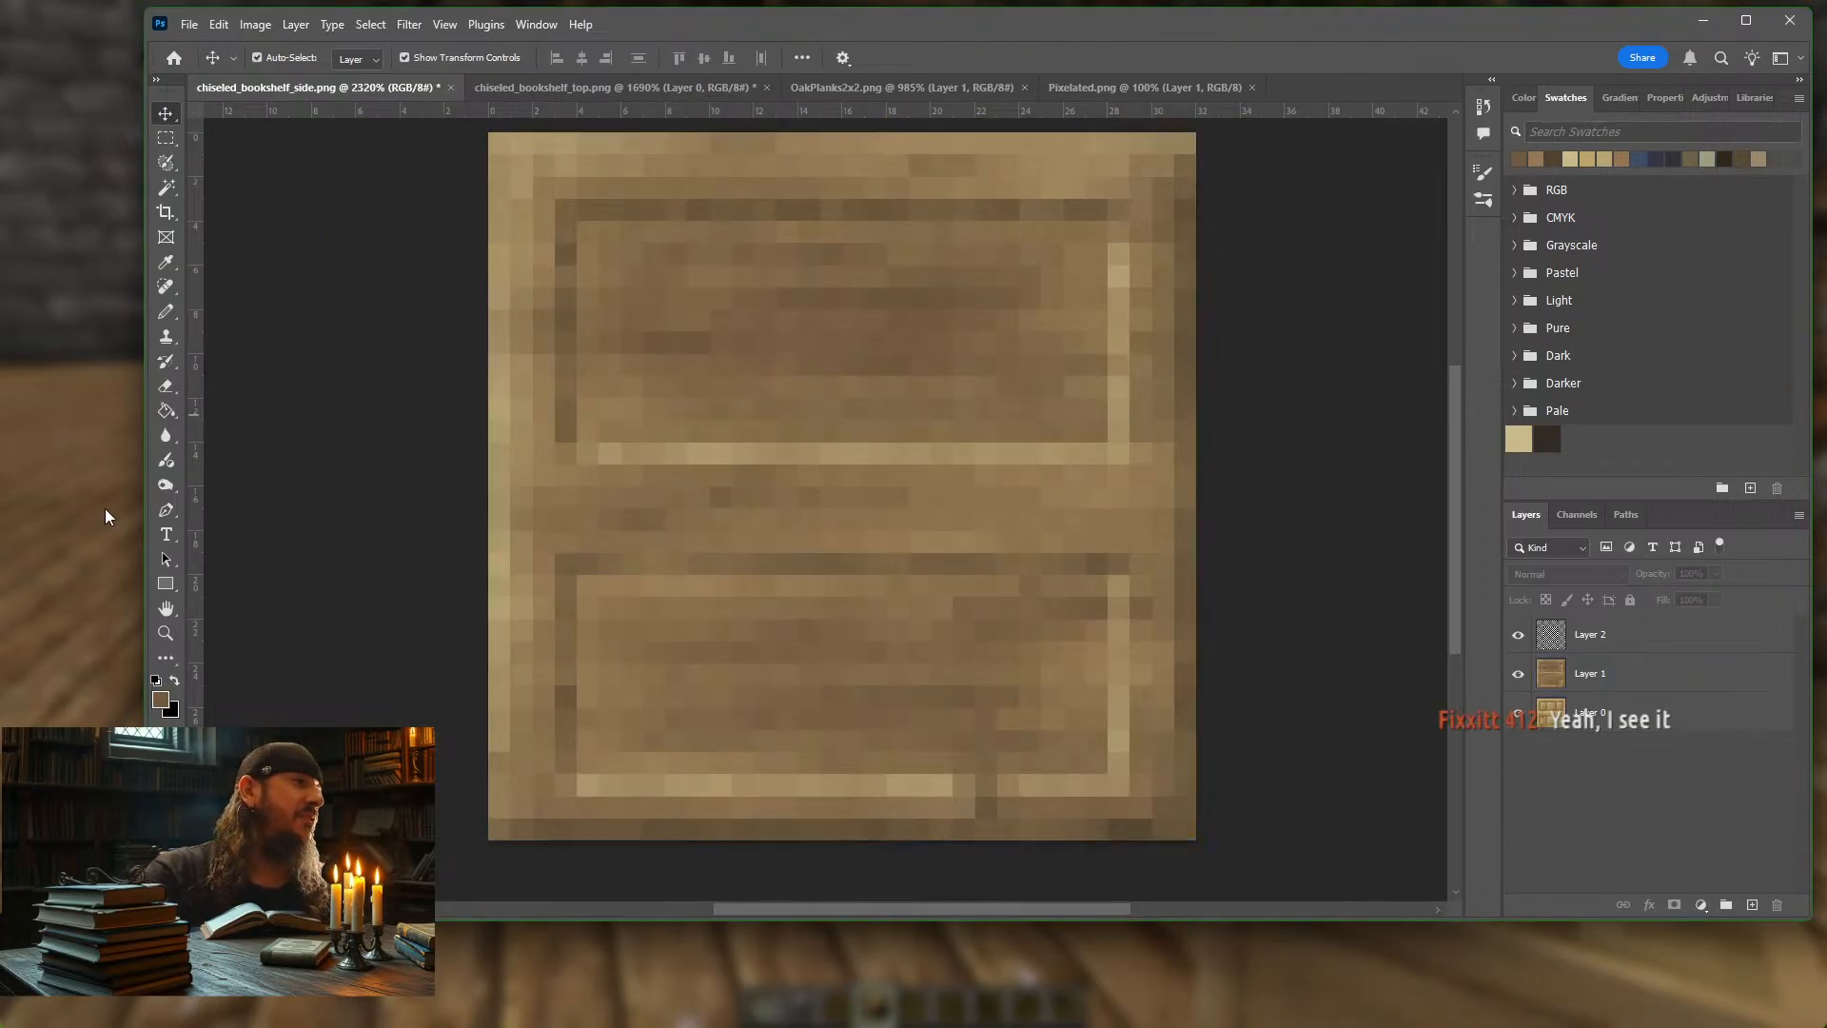
Switch to Minecraft and rearrange the chiseled bookshelves into a wall three blocks wide and two high
click(82, 517)
key(Escape)
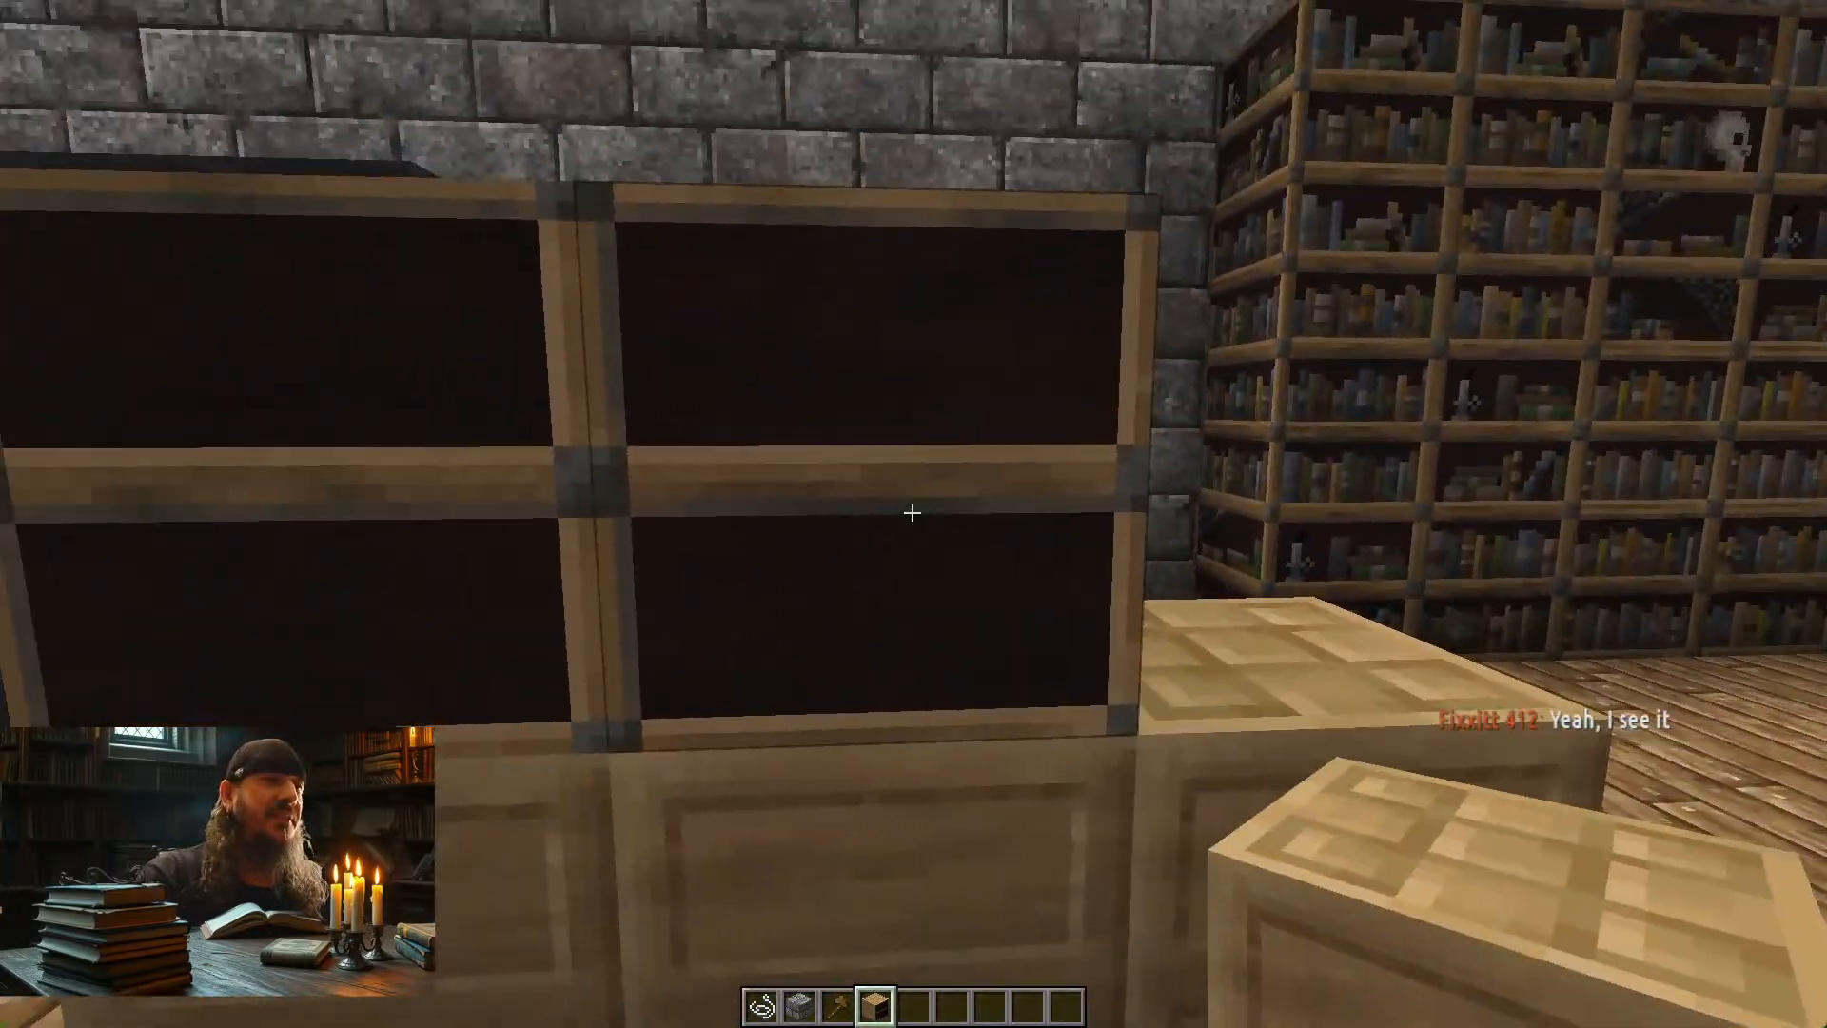
click(912, 513)
right_click(912, 513)
right_click(912, 513)
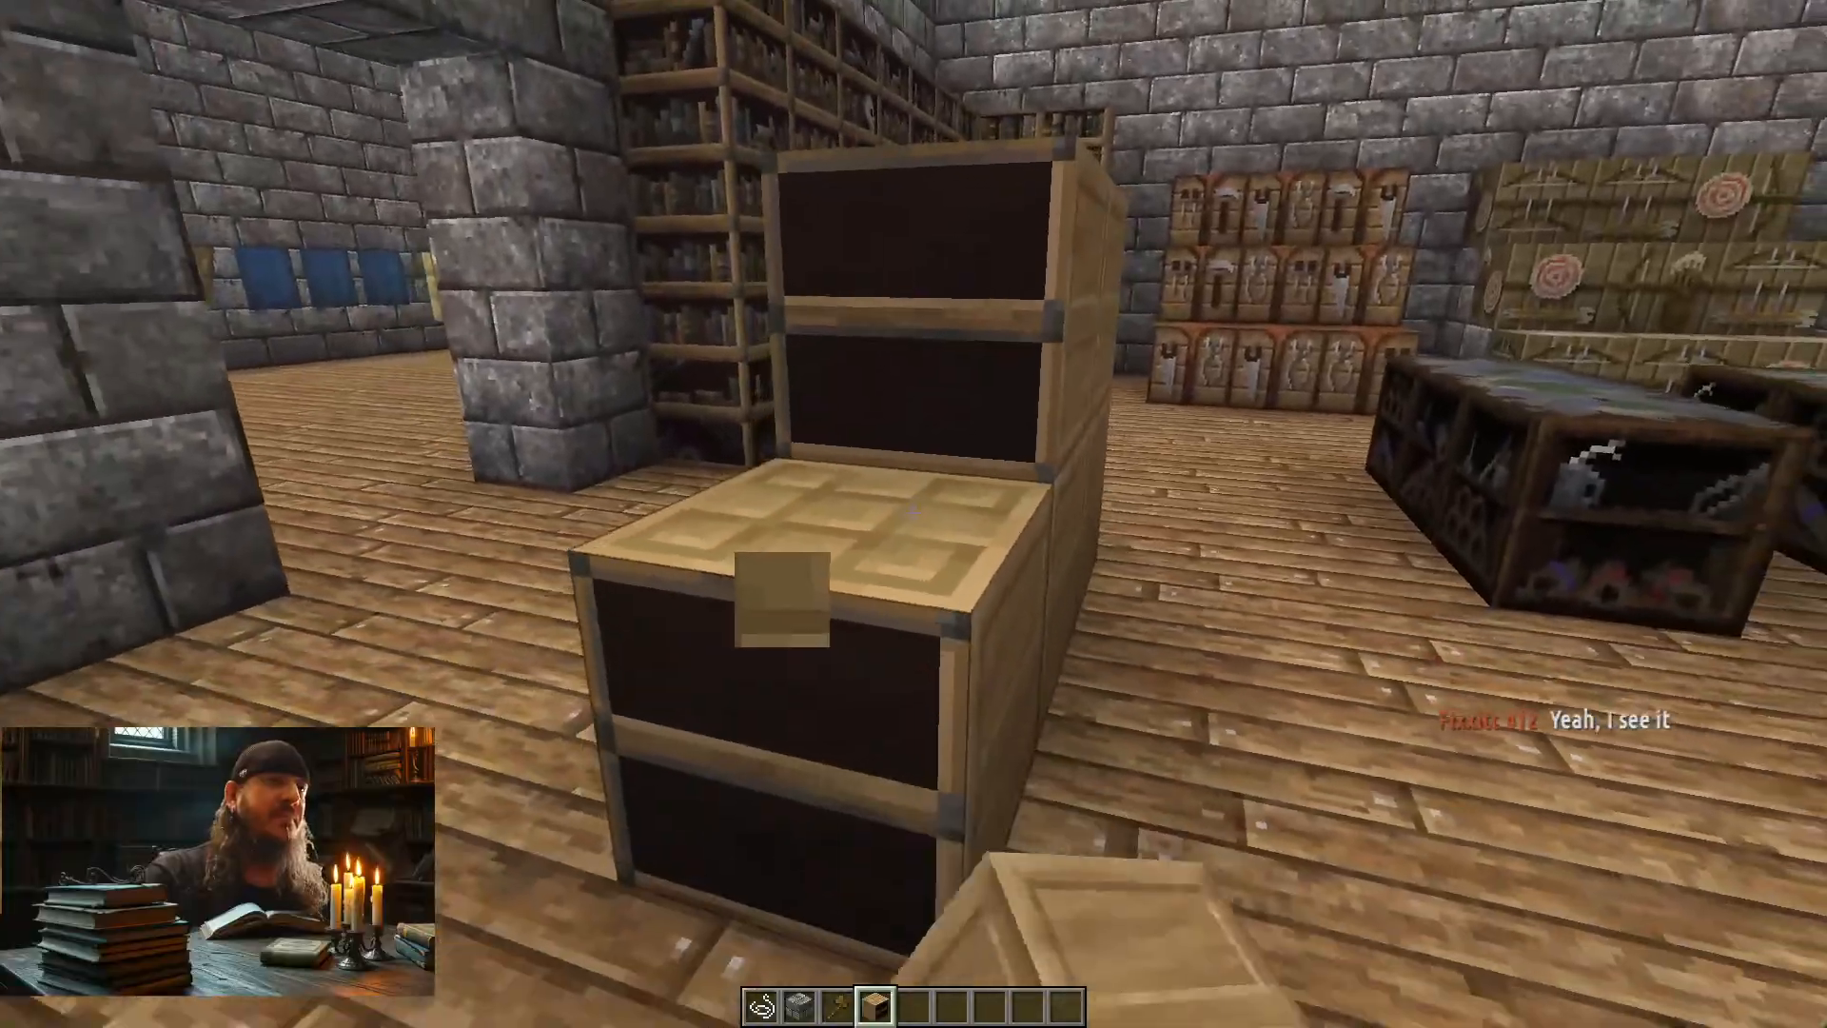
right_click(911, 513)
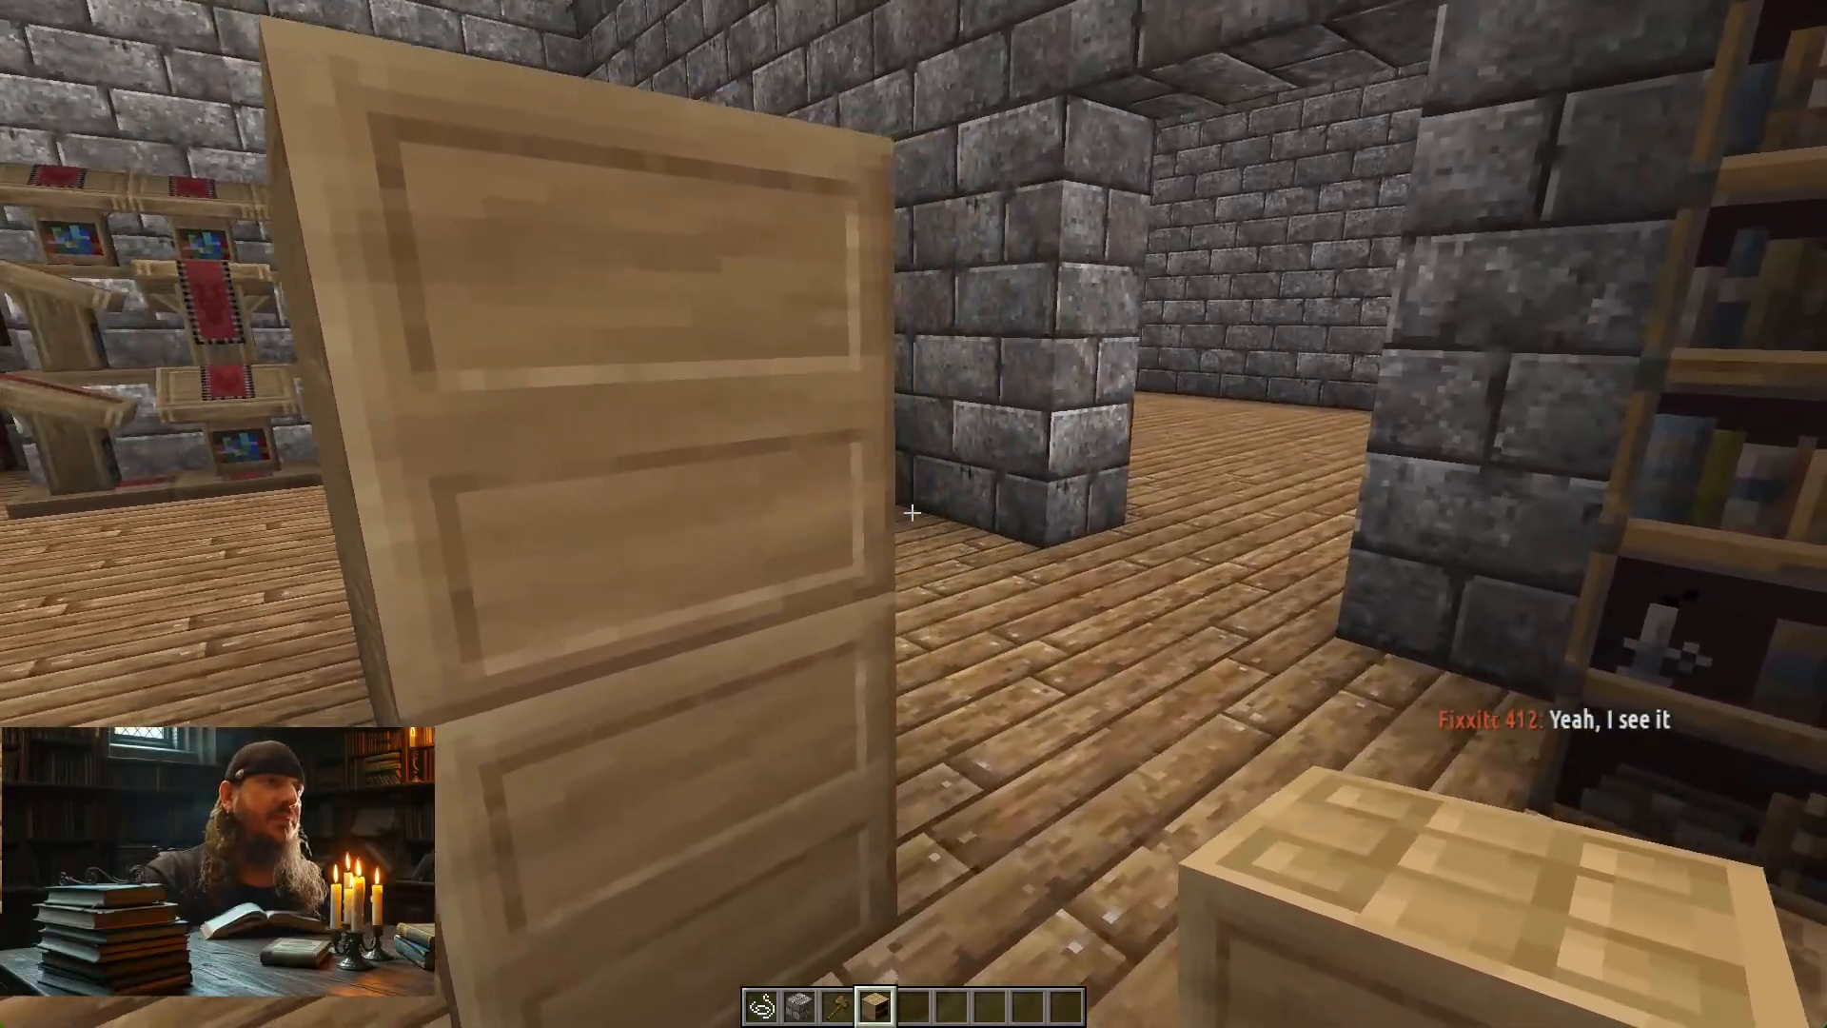
Reload the resource packs and examine the side panels of the chiseled bookshelf wall from several angles and distances
key(F3+t)
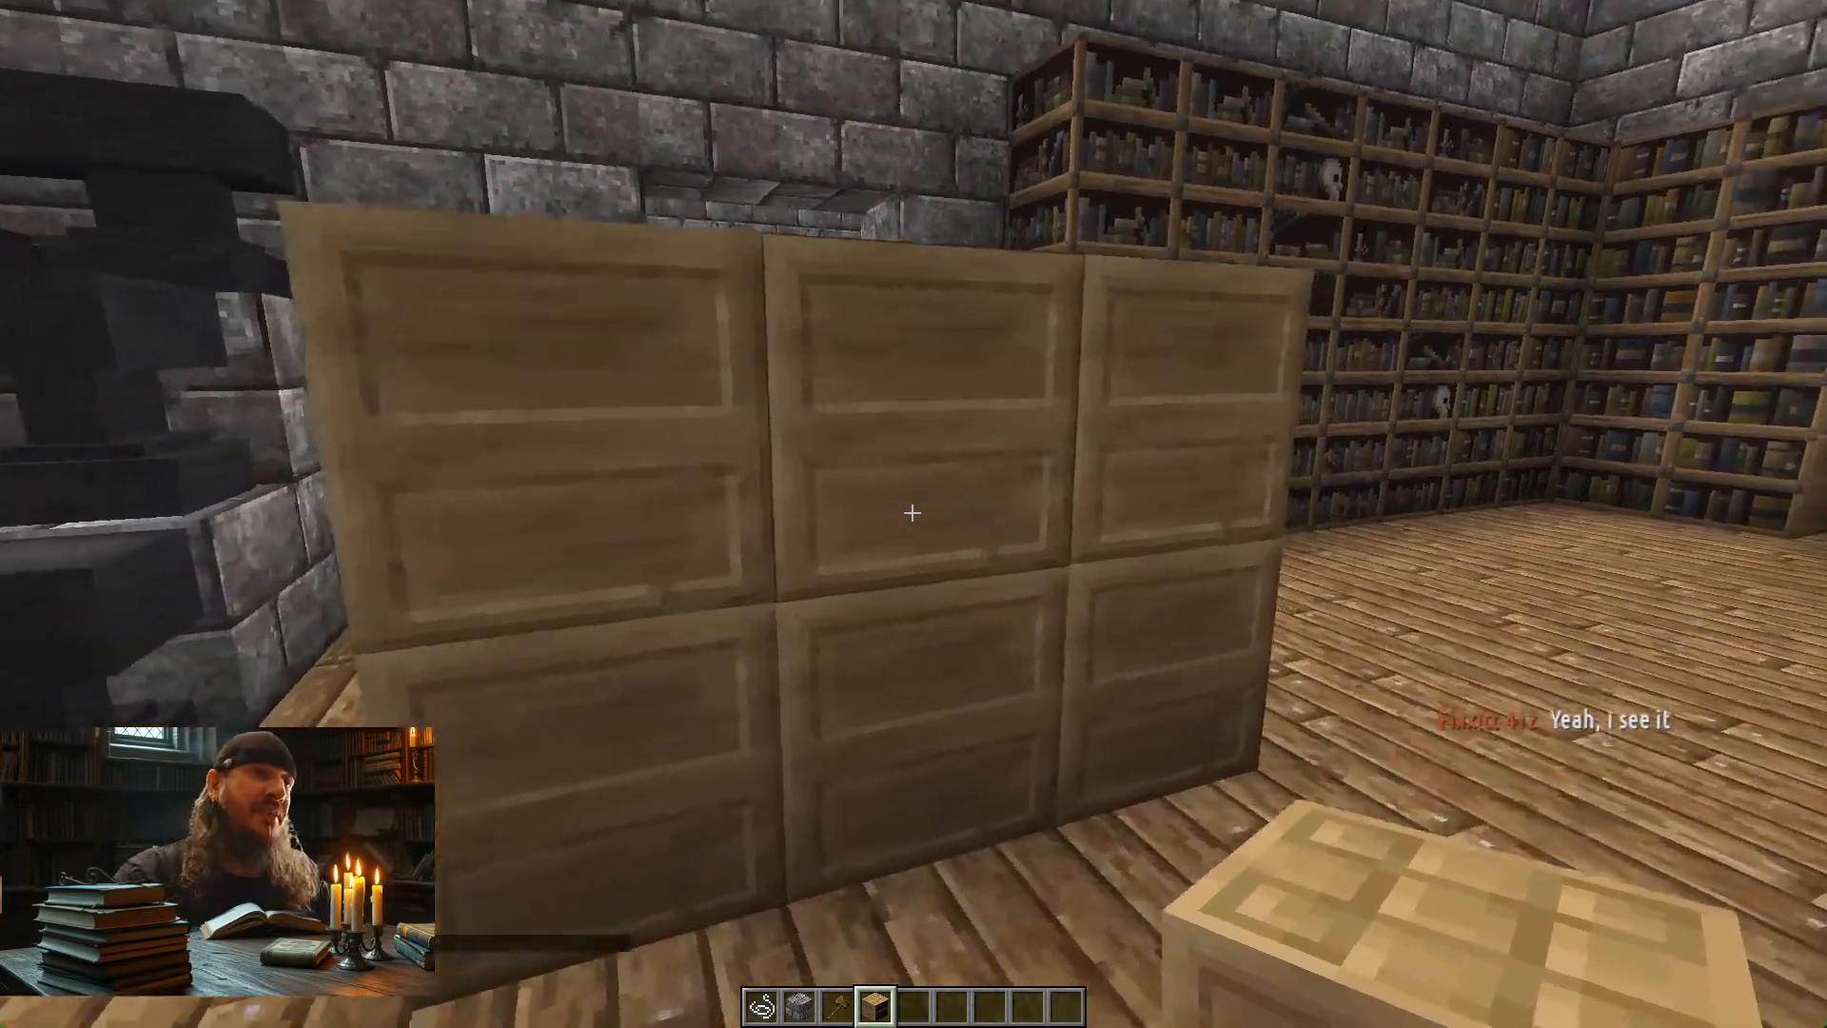
key(a)
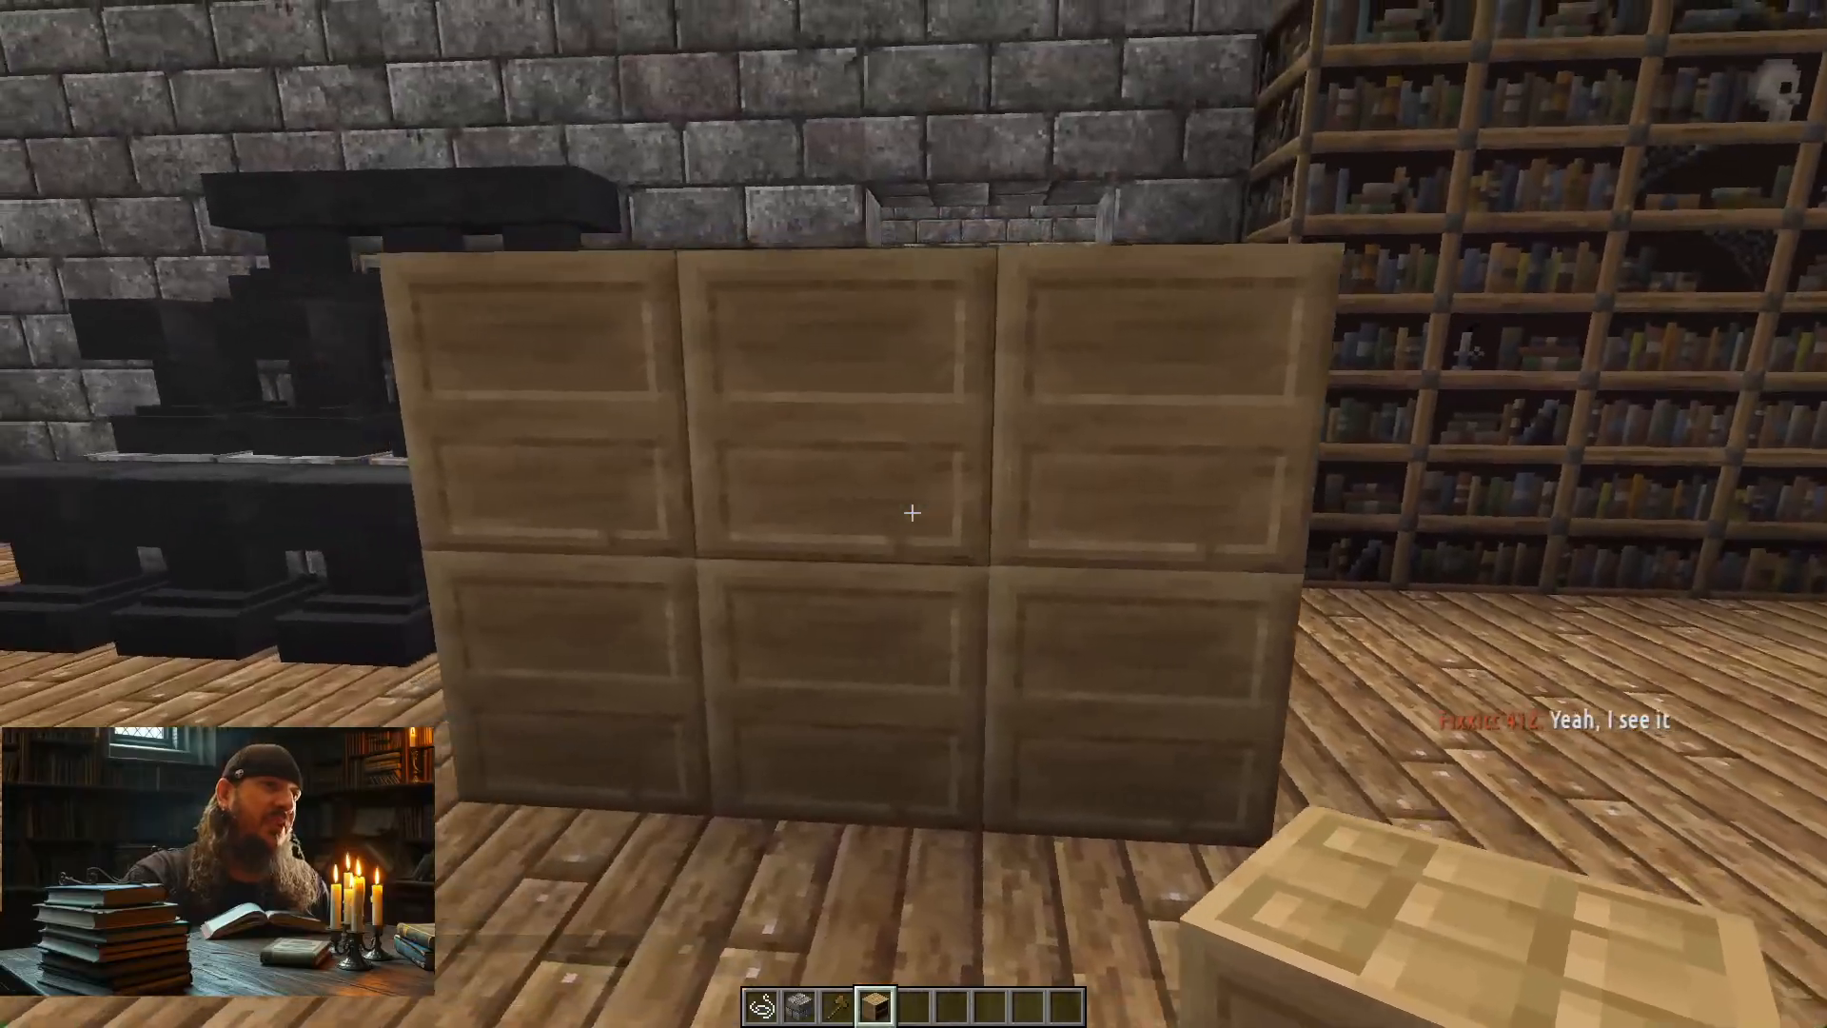
key(s)
key(w)
key(a)
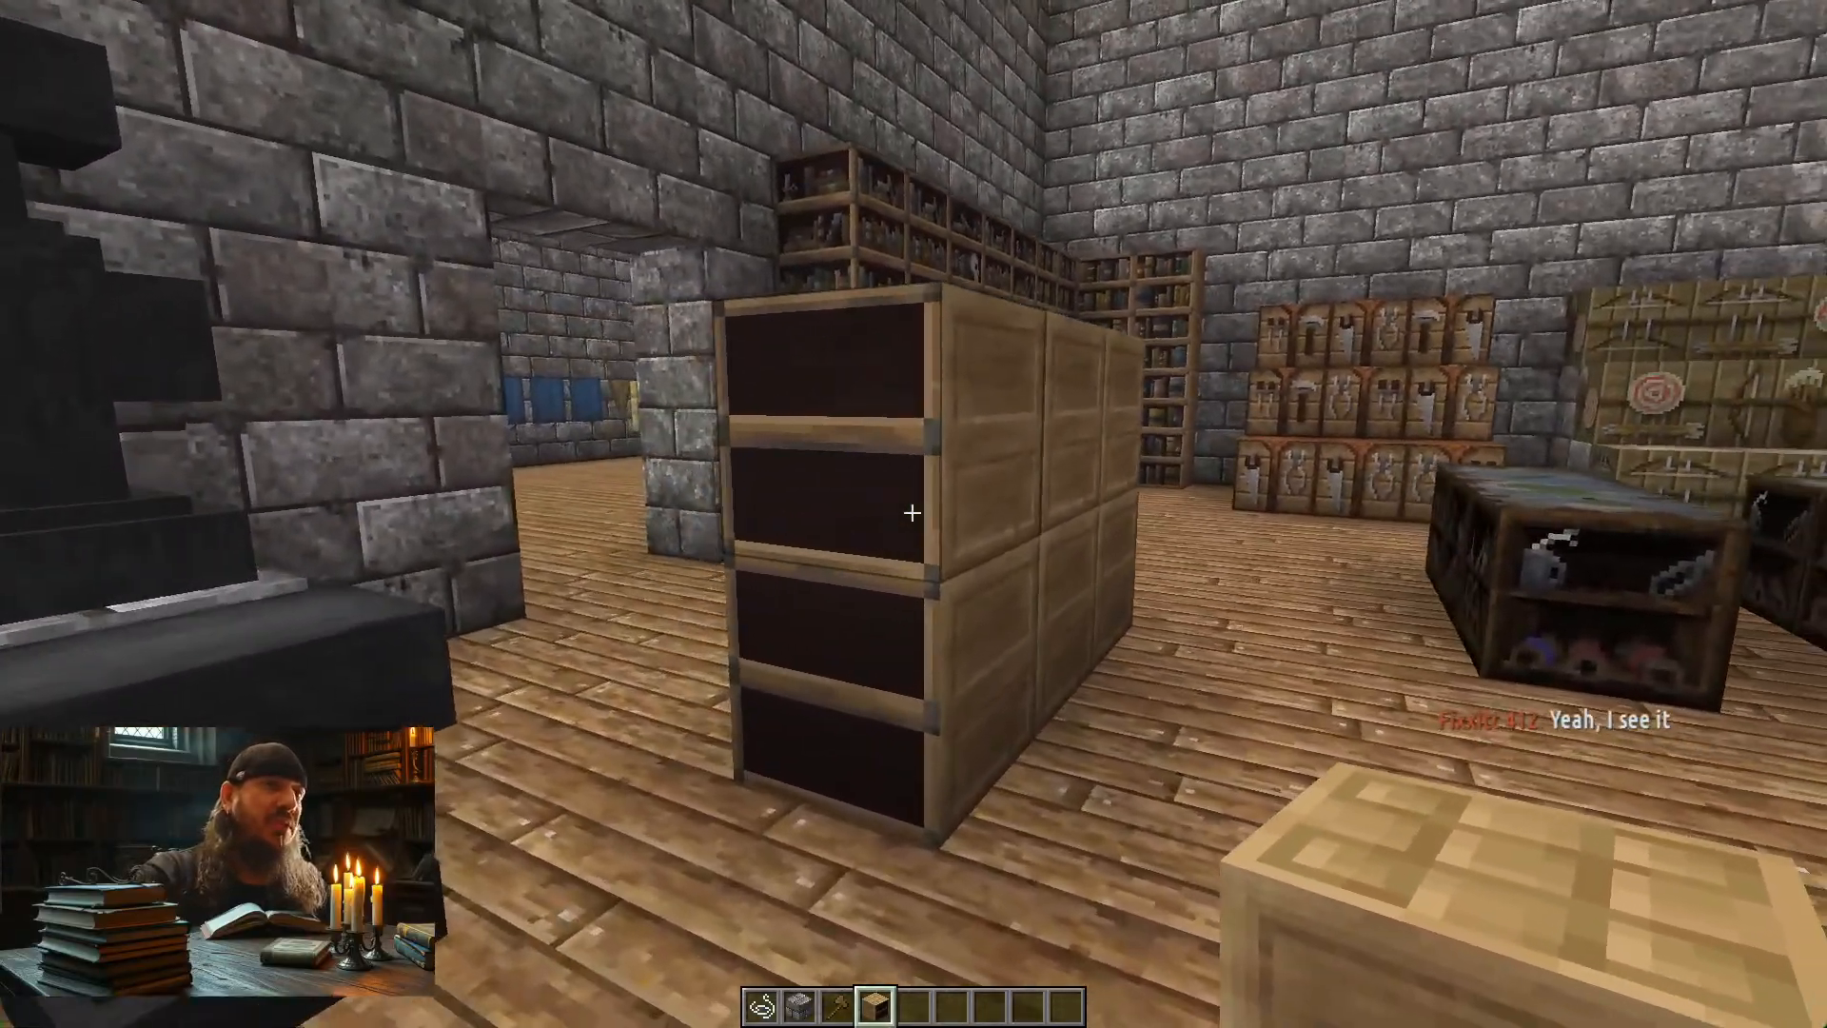
key(d)
key(s)
key(w)
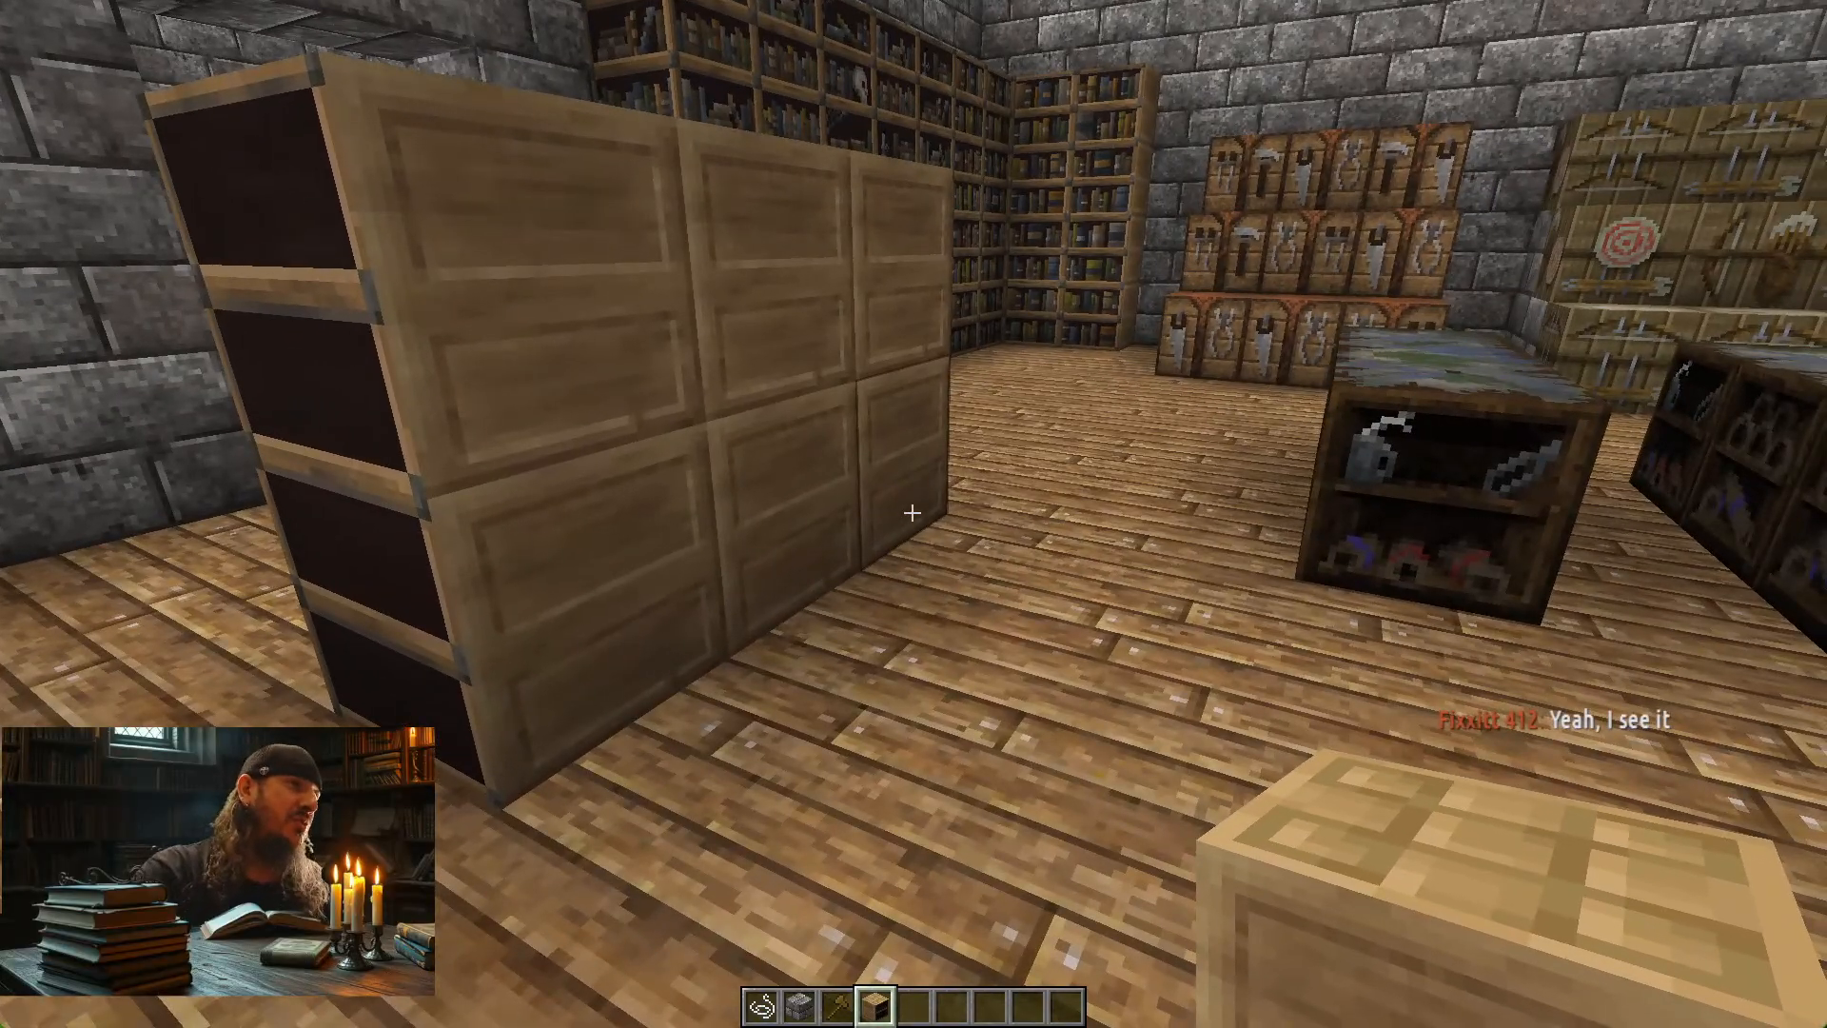
key(a)
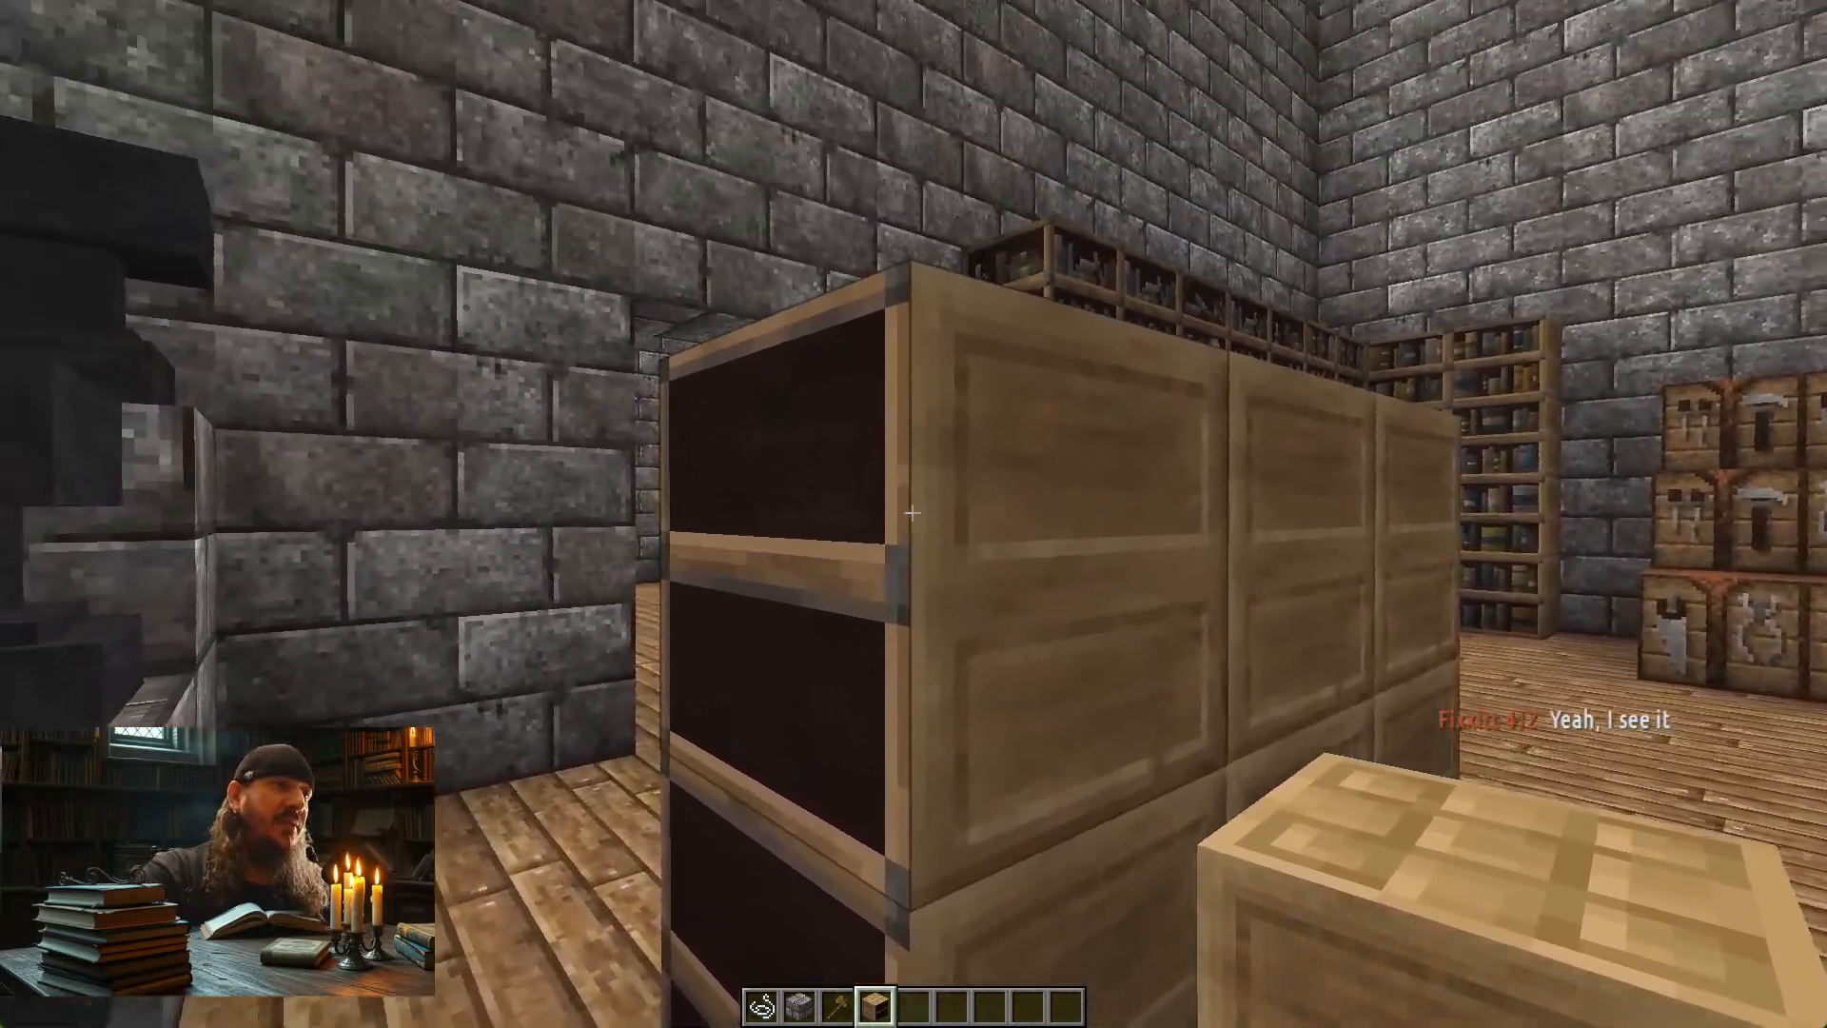
key(d)
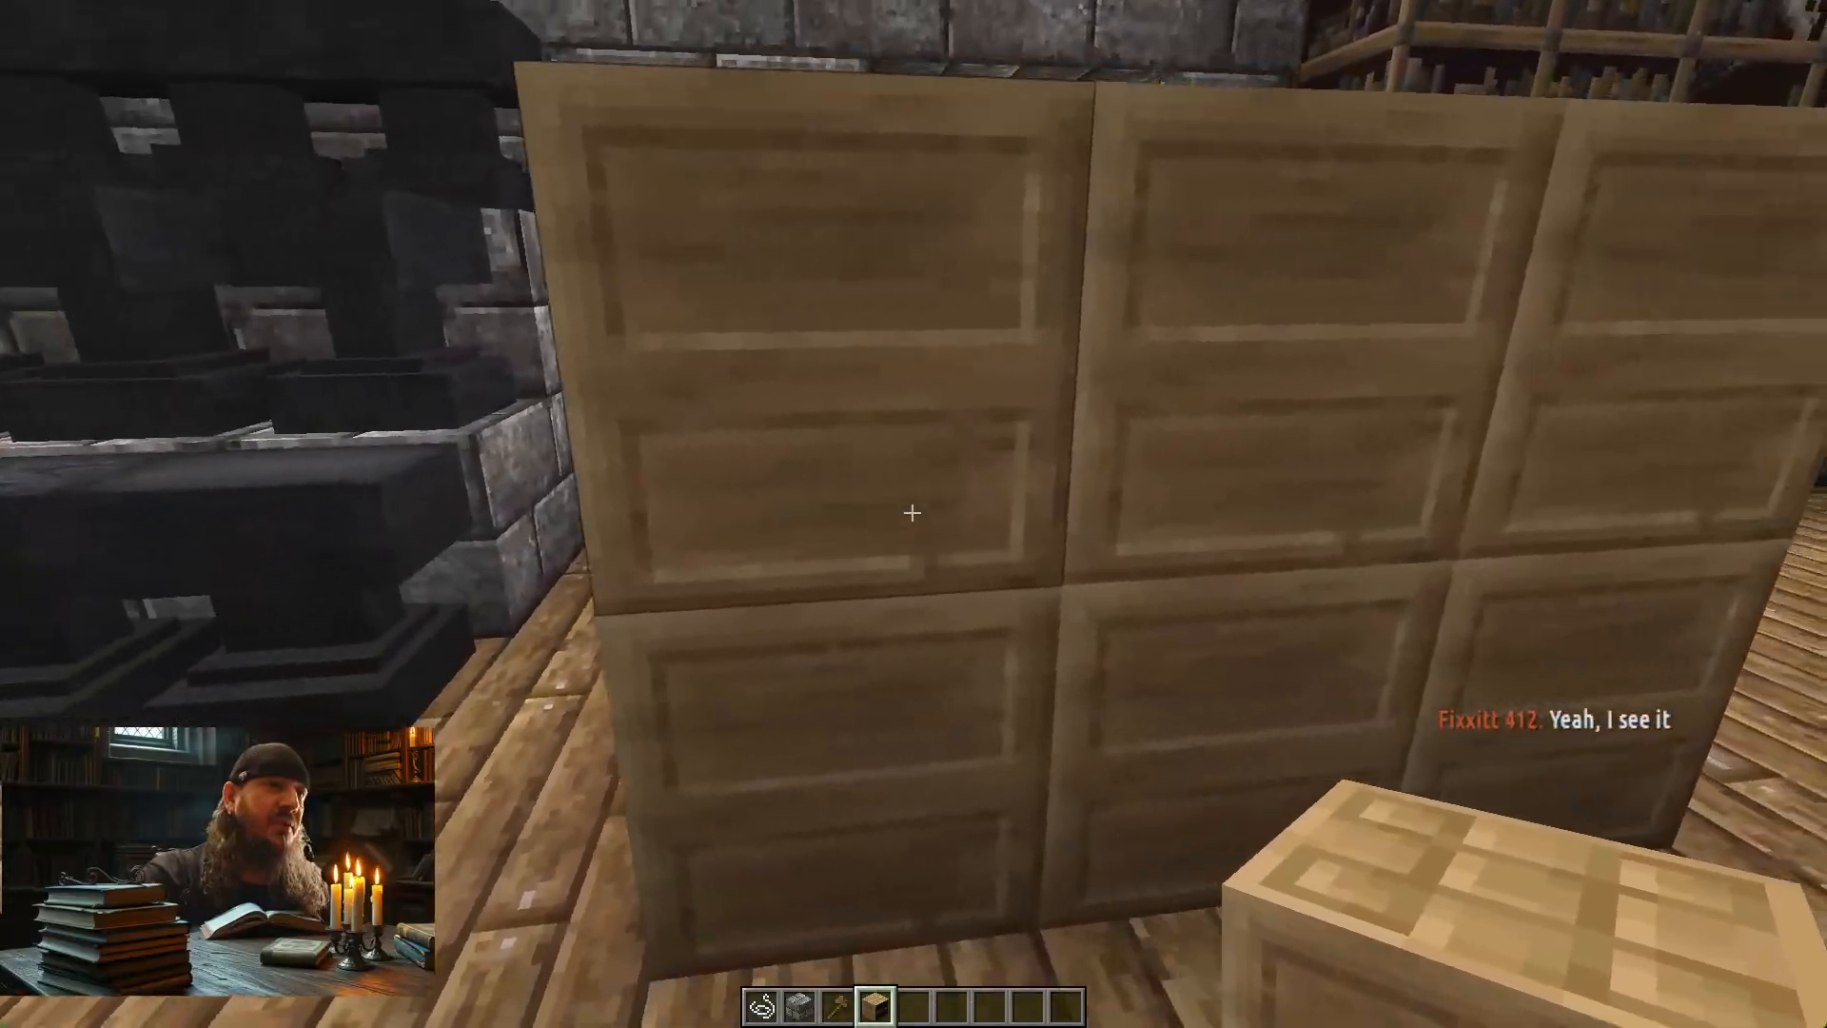
key(s)
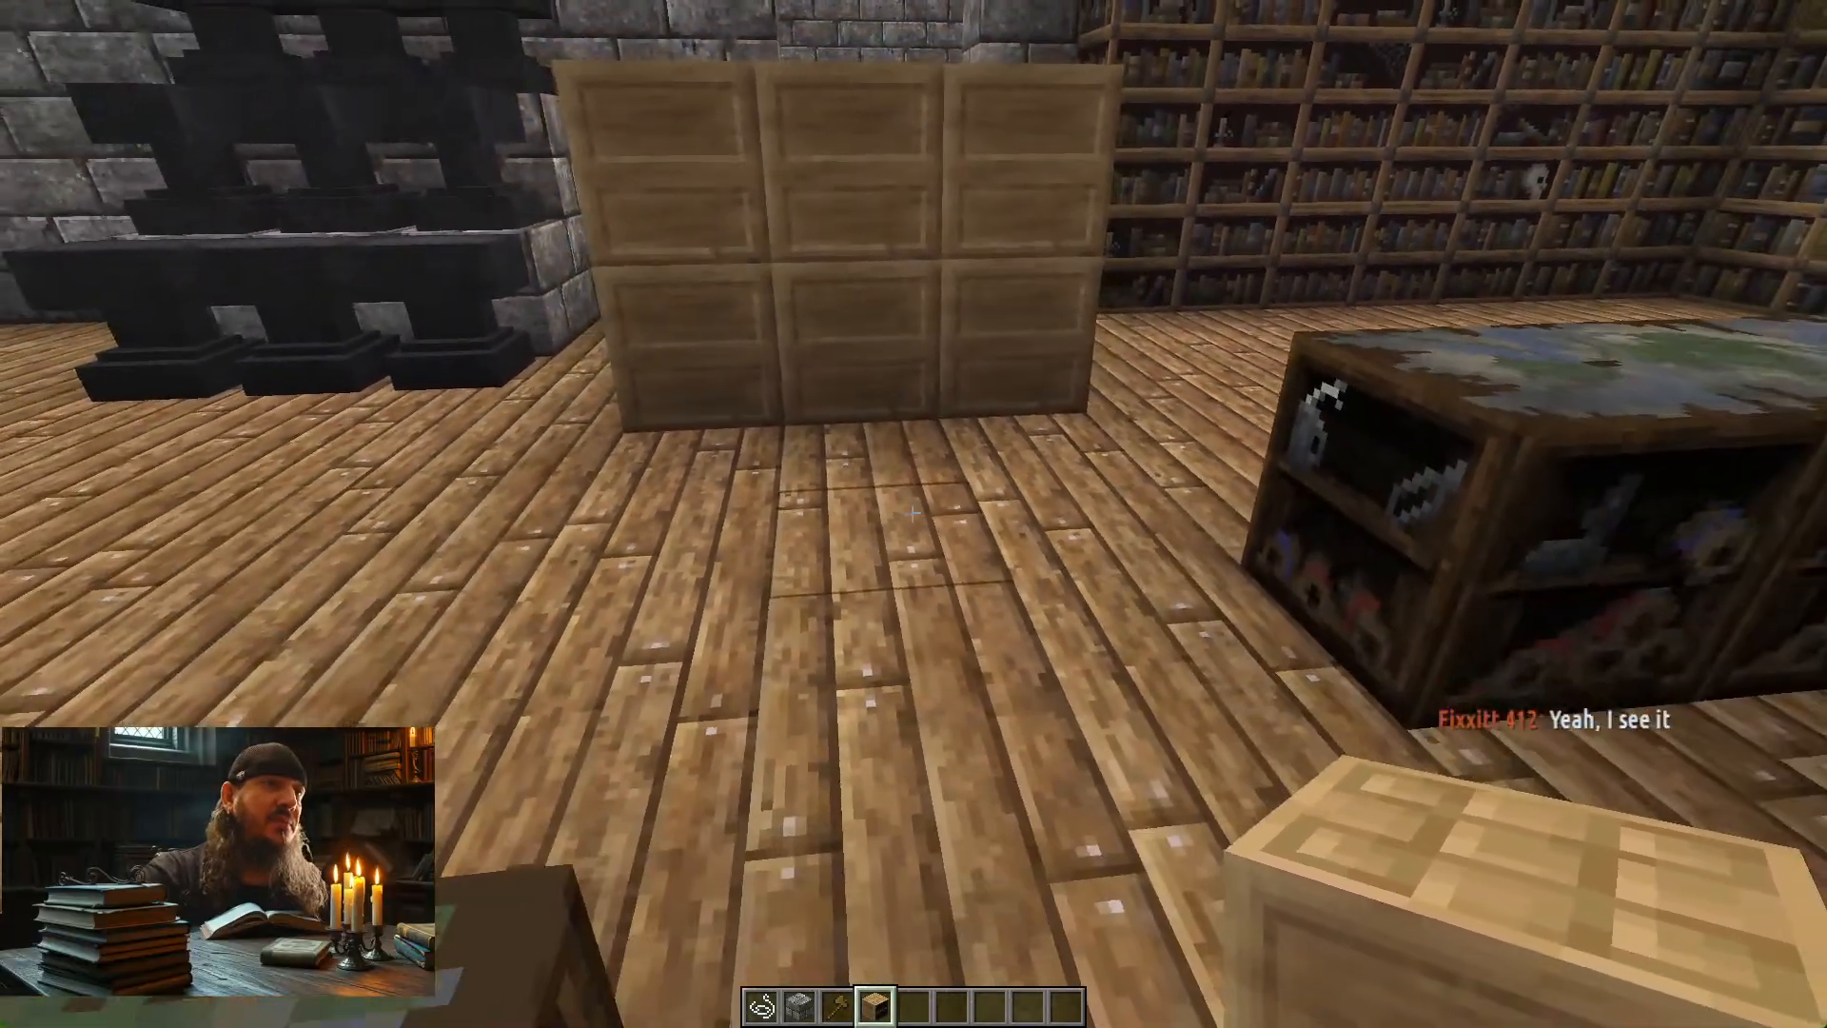
key(w)
key(a)
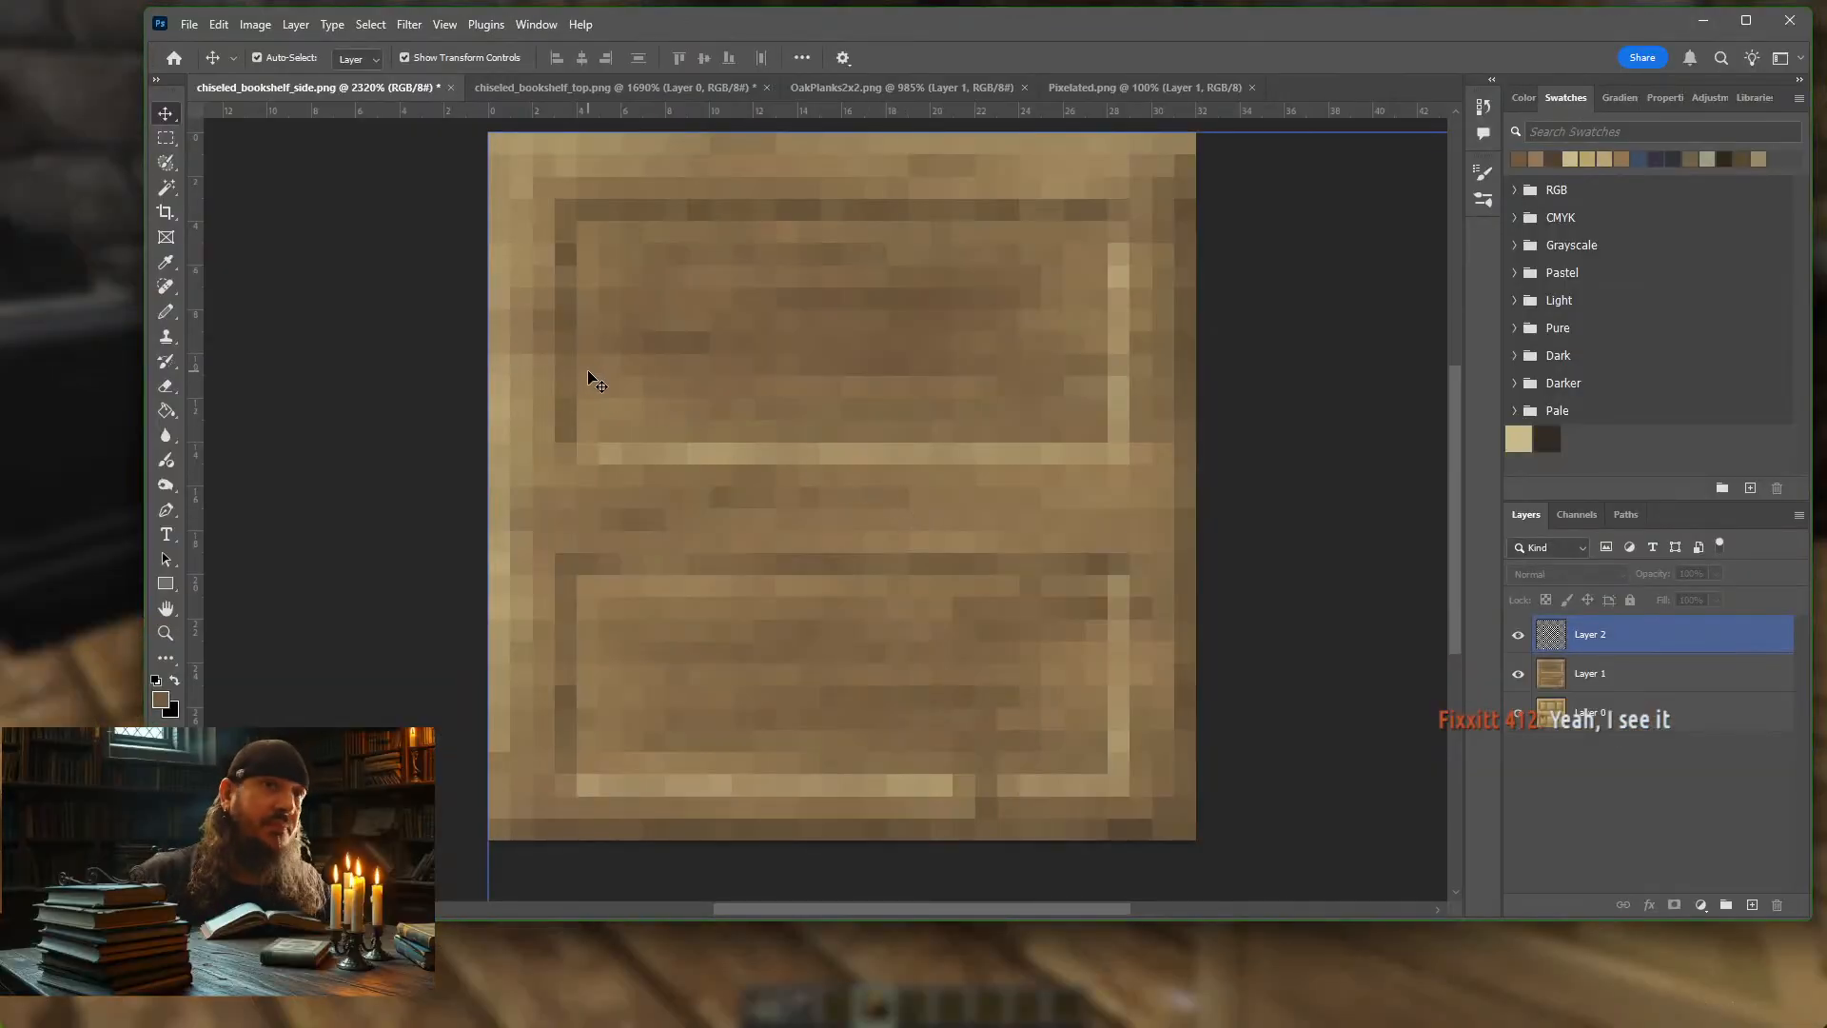
Retouch the border shading on Layer 1 of the side texture with the Burn tool, using Midtones at 70% exposure
click(1323, 379)
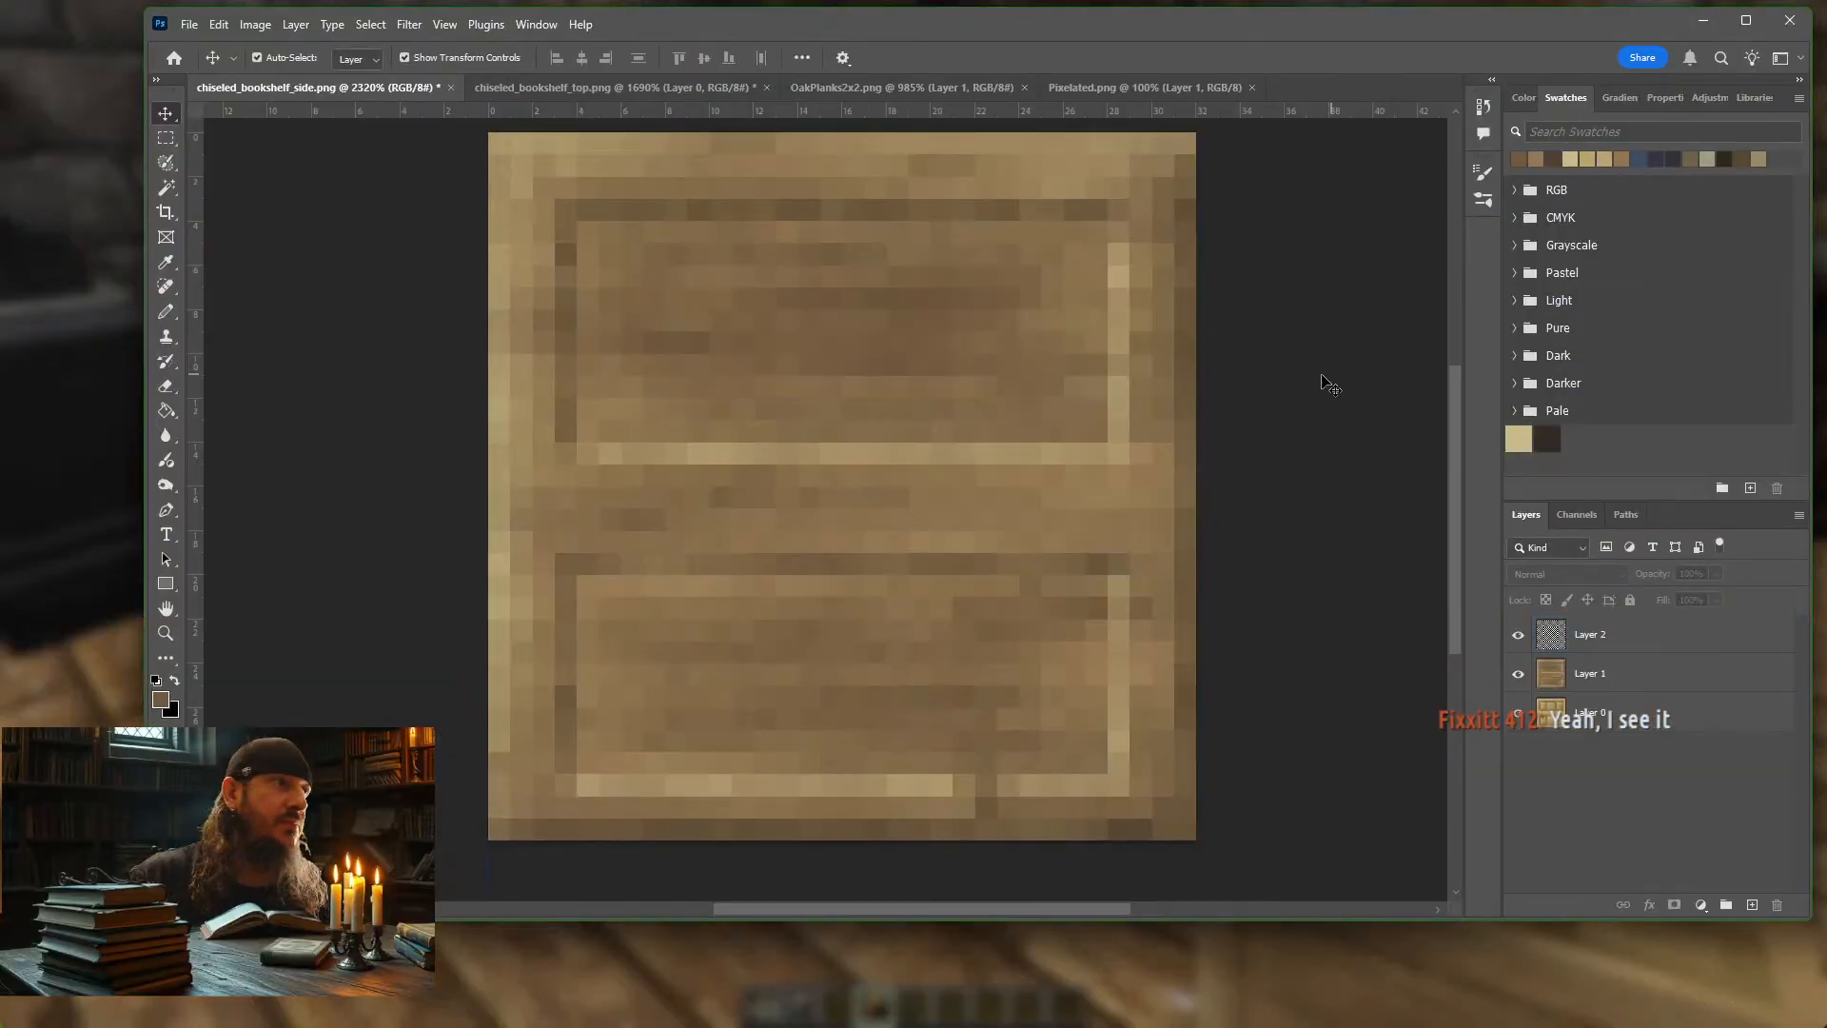
click(168, 487)
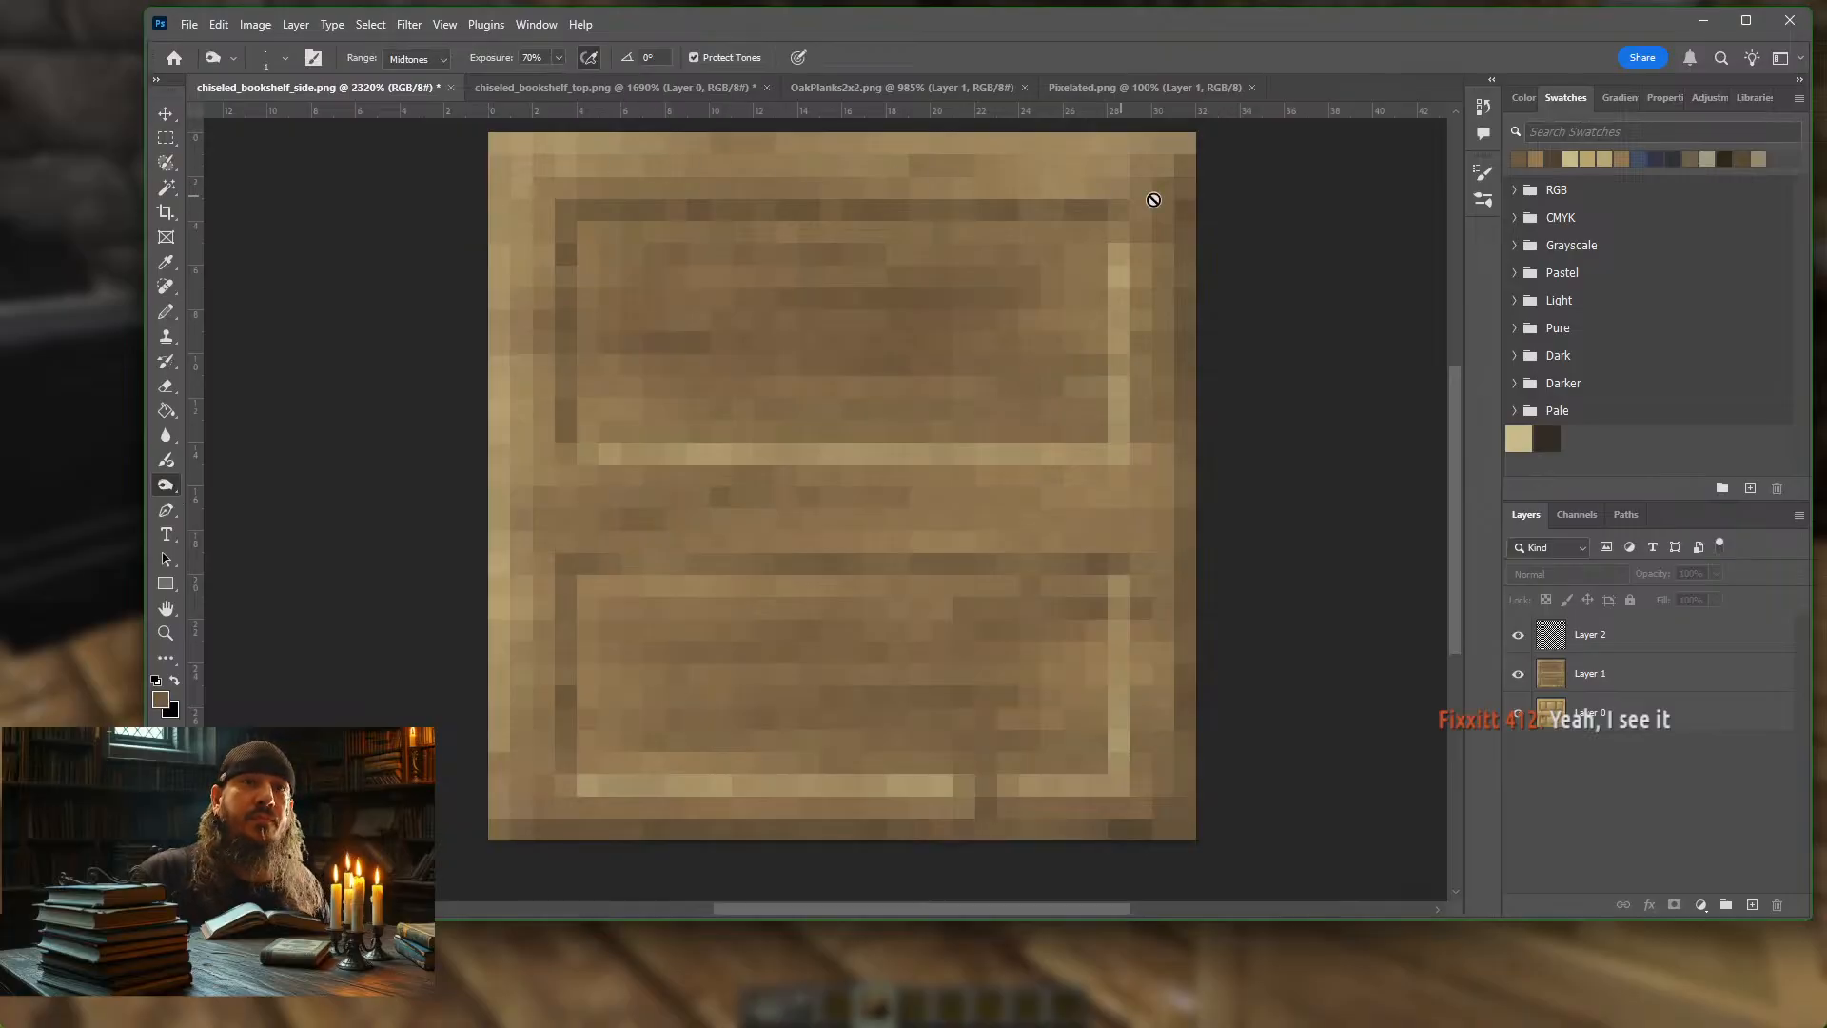
click(1625, 675)
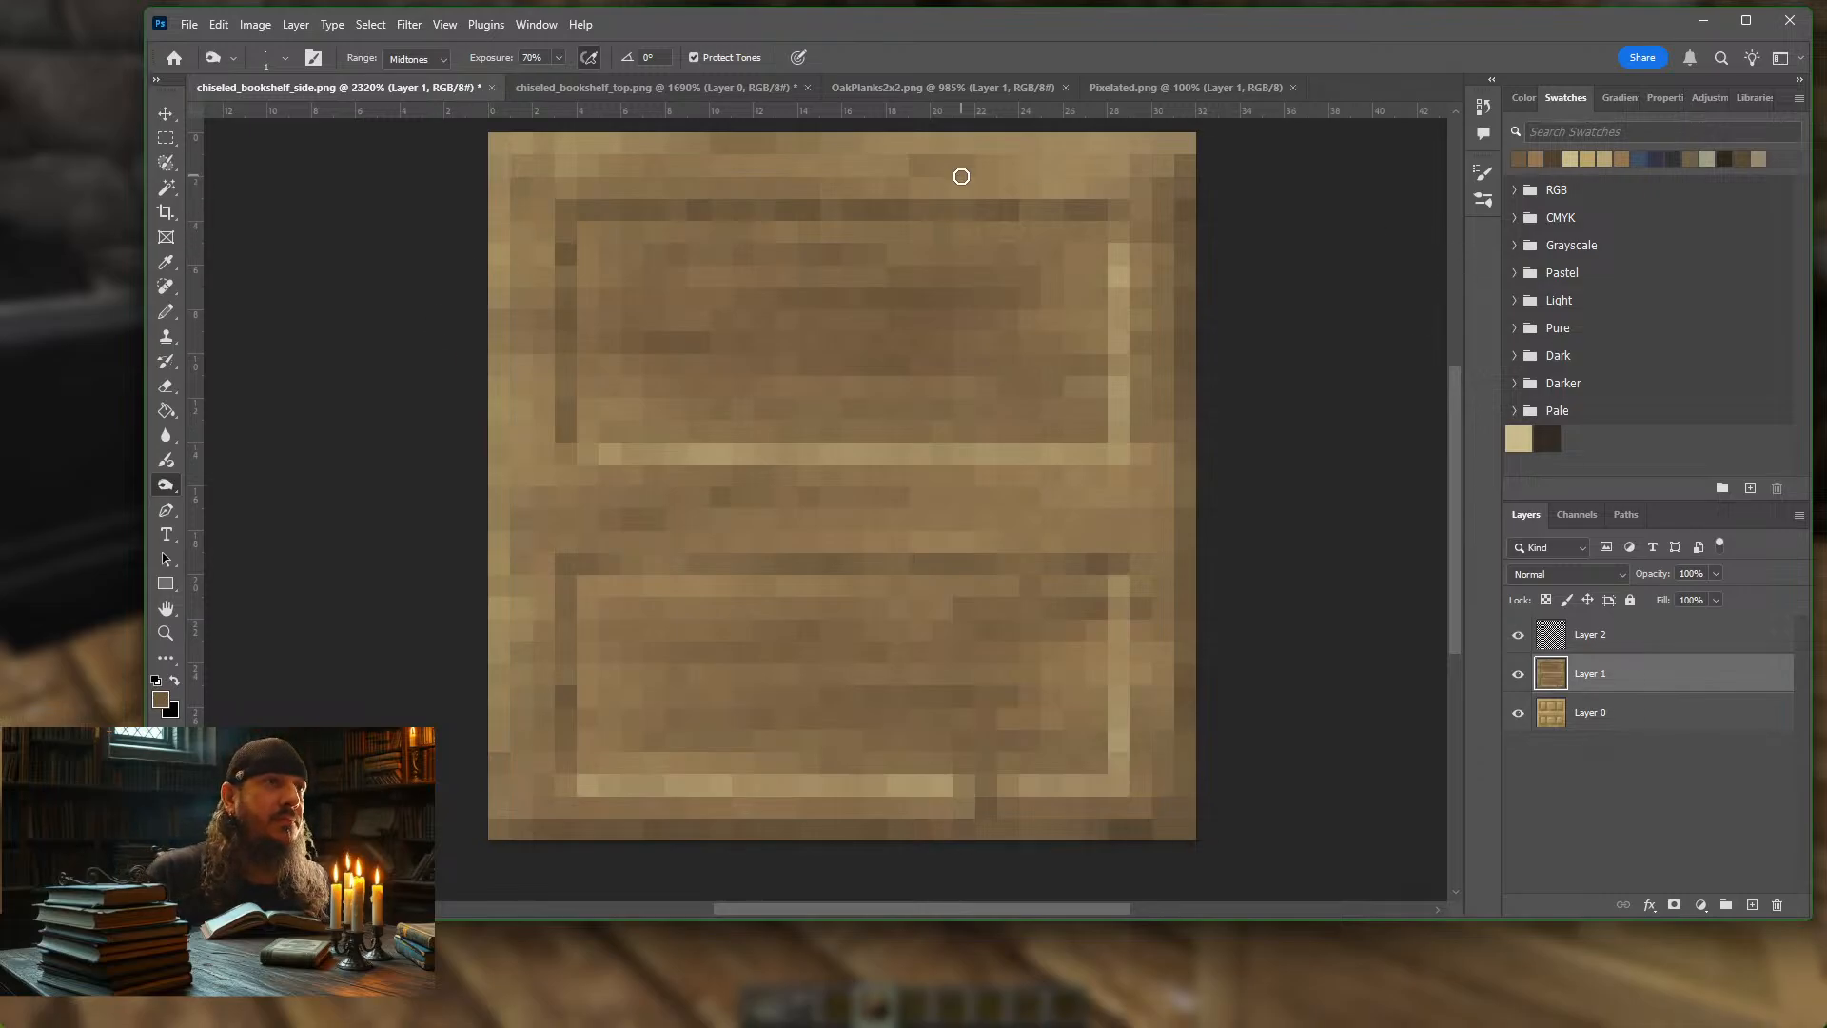
Touch up individual border pixels on Layer 1 with a 1-pixel Pencil in a brown swatch colour
click(1569, 157)
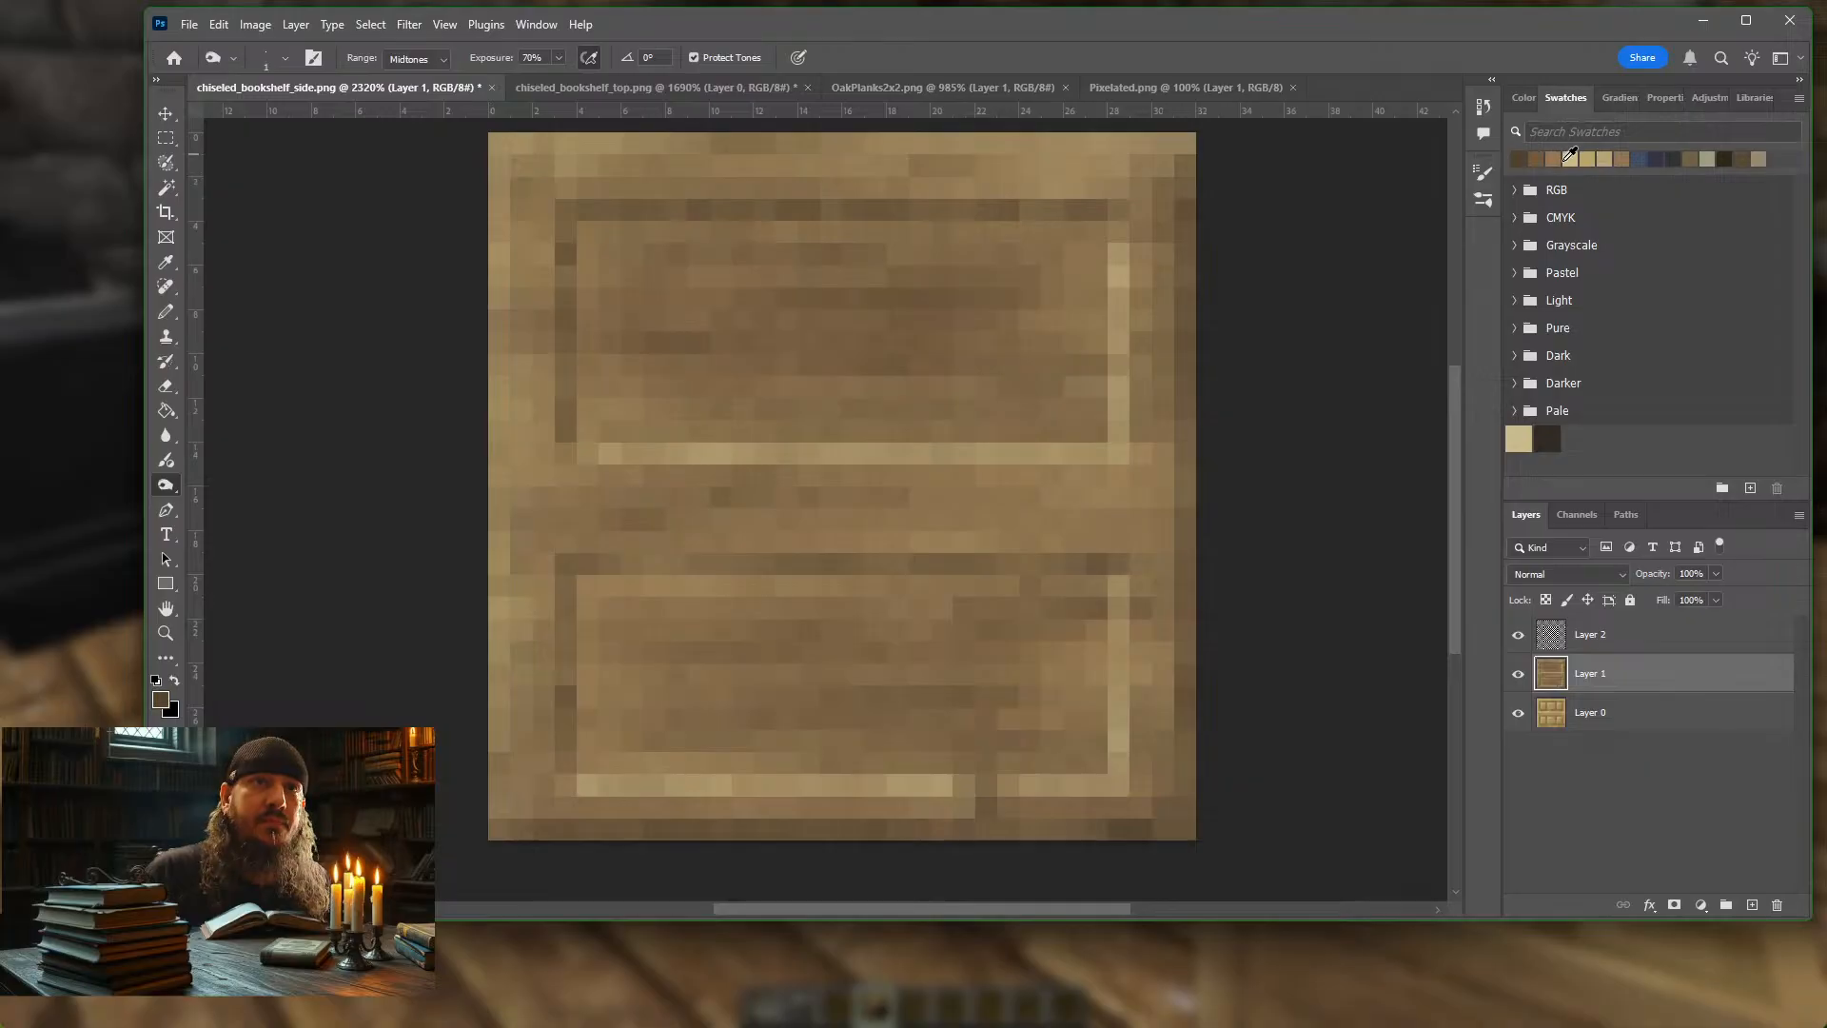
click(1538, 160)
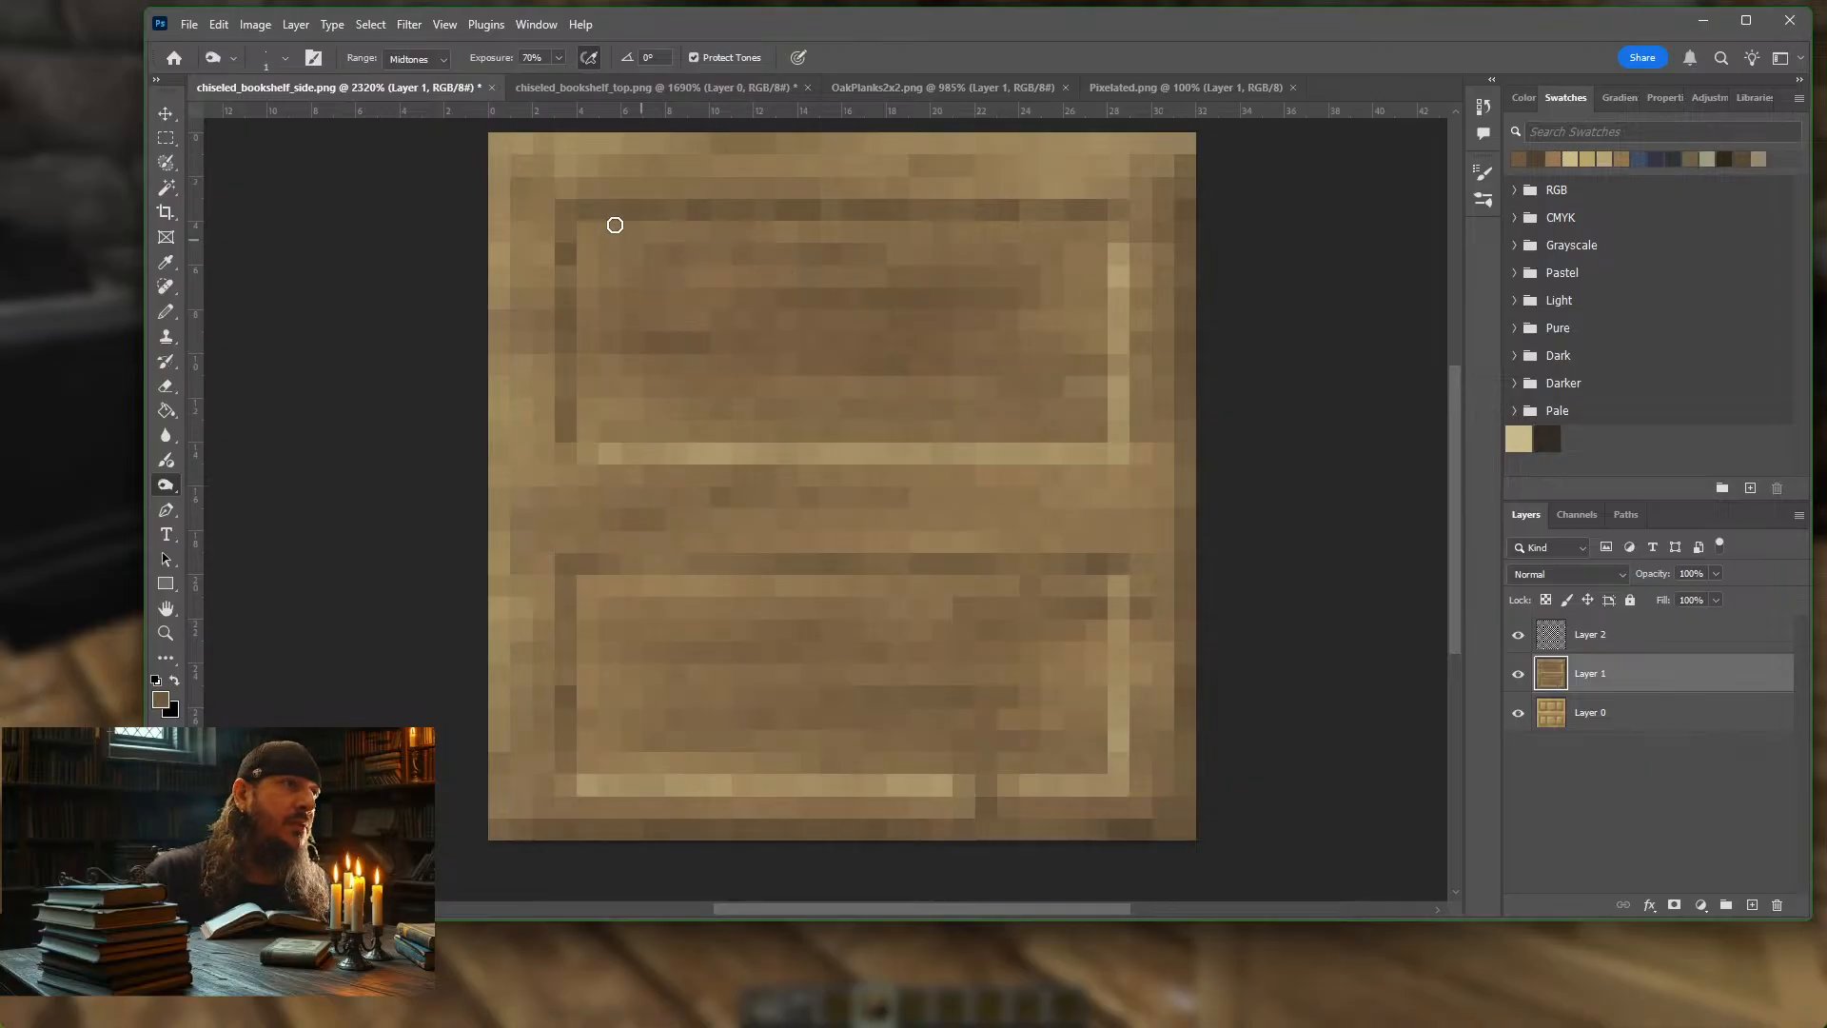
click(166, 312)
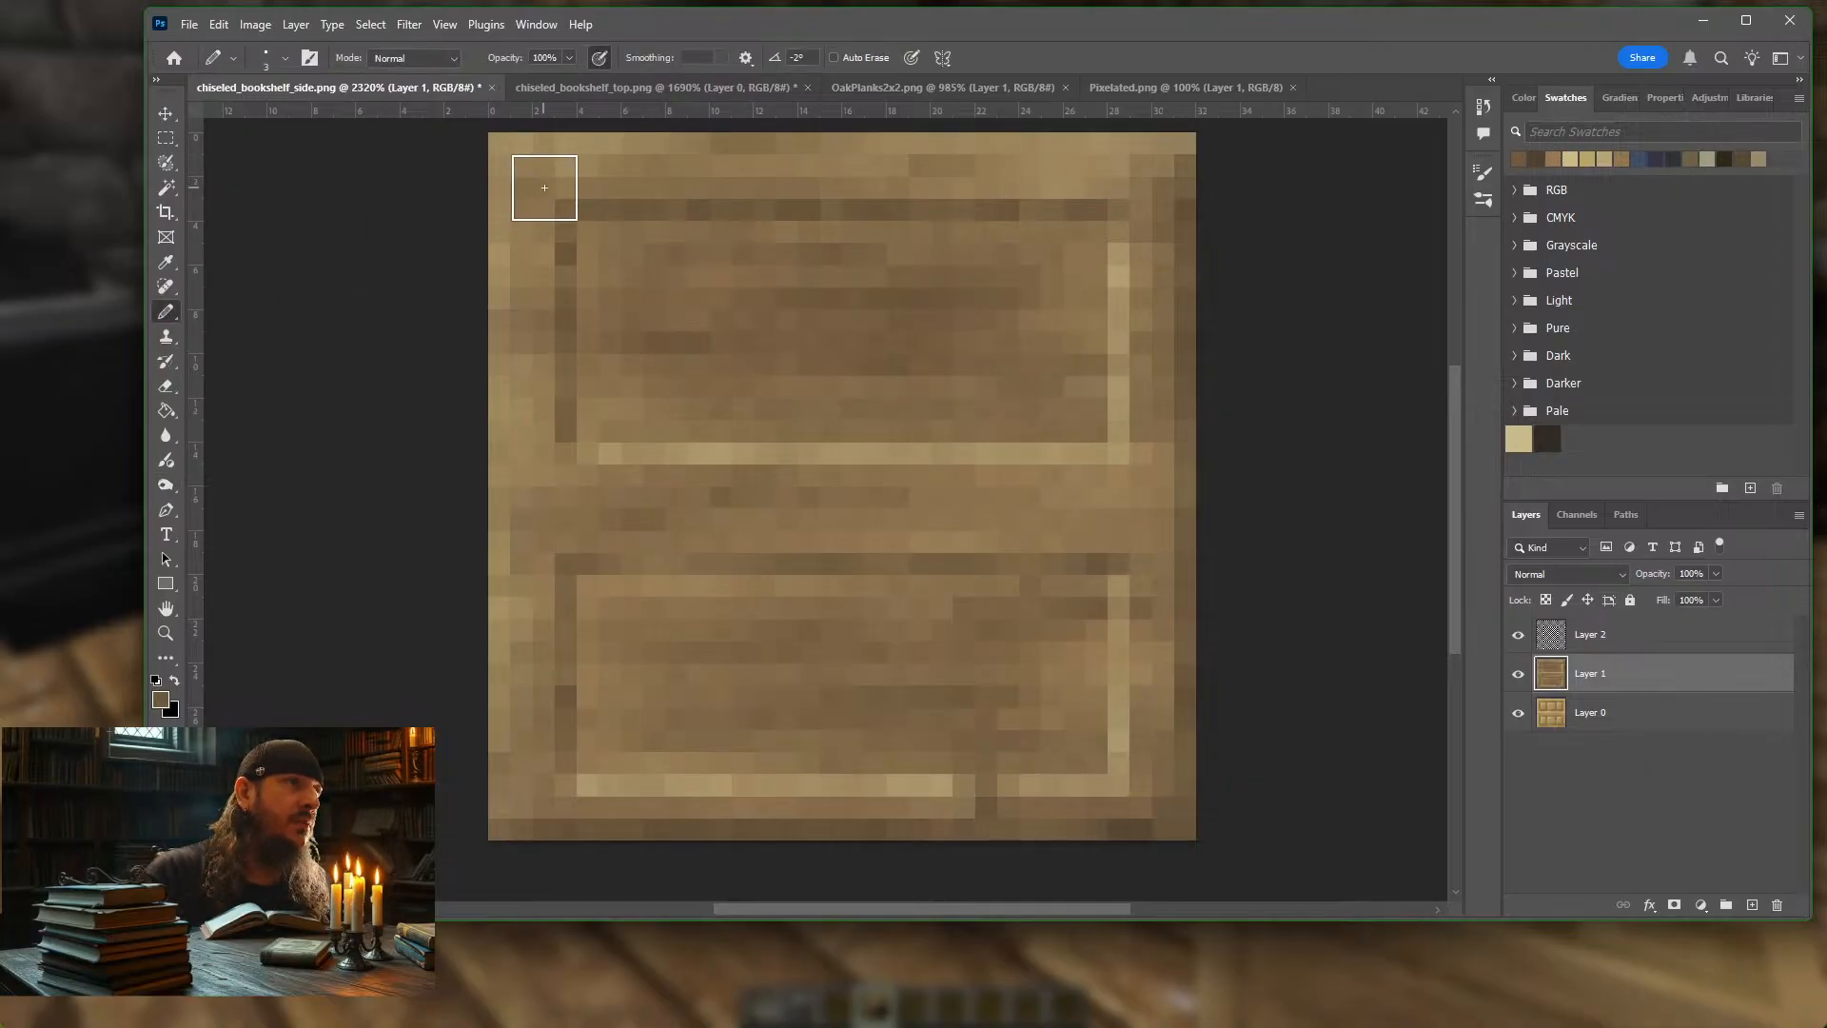
key(bracketleft)
key(bracketleft)
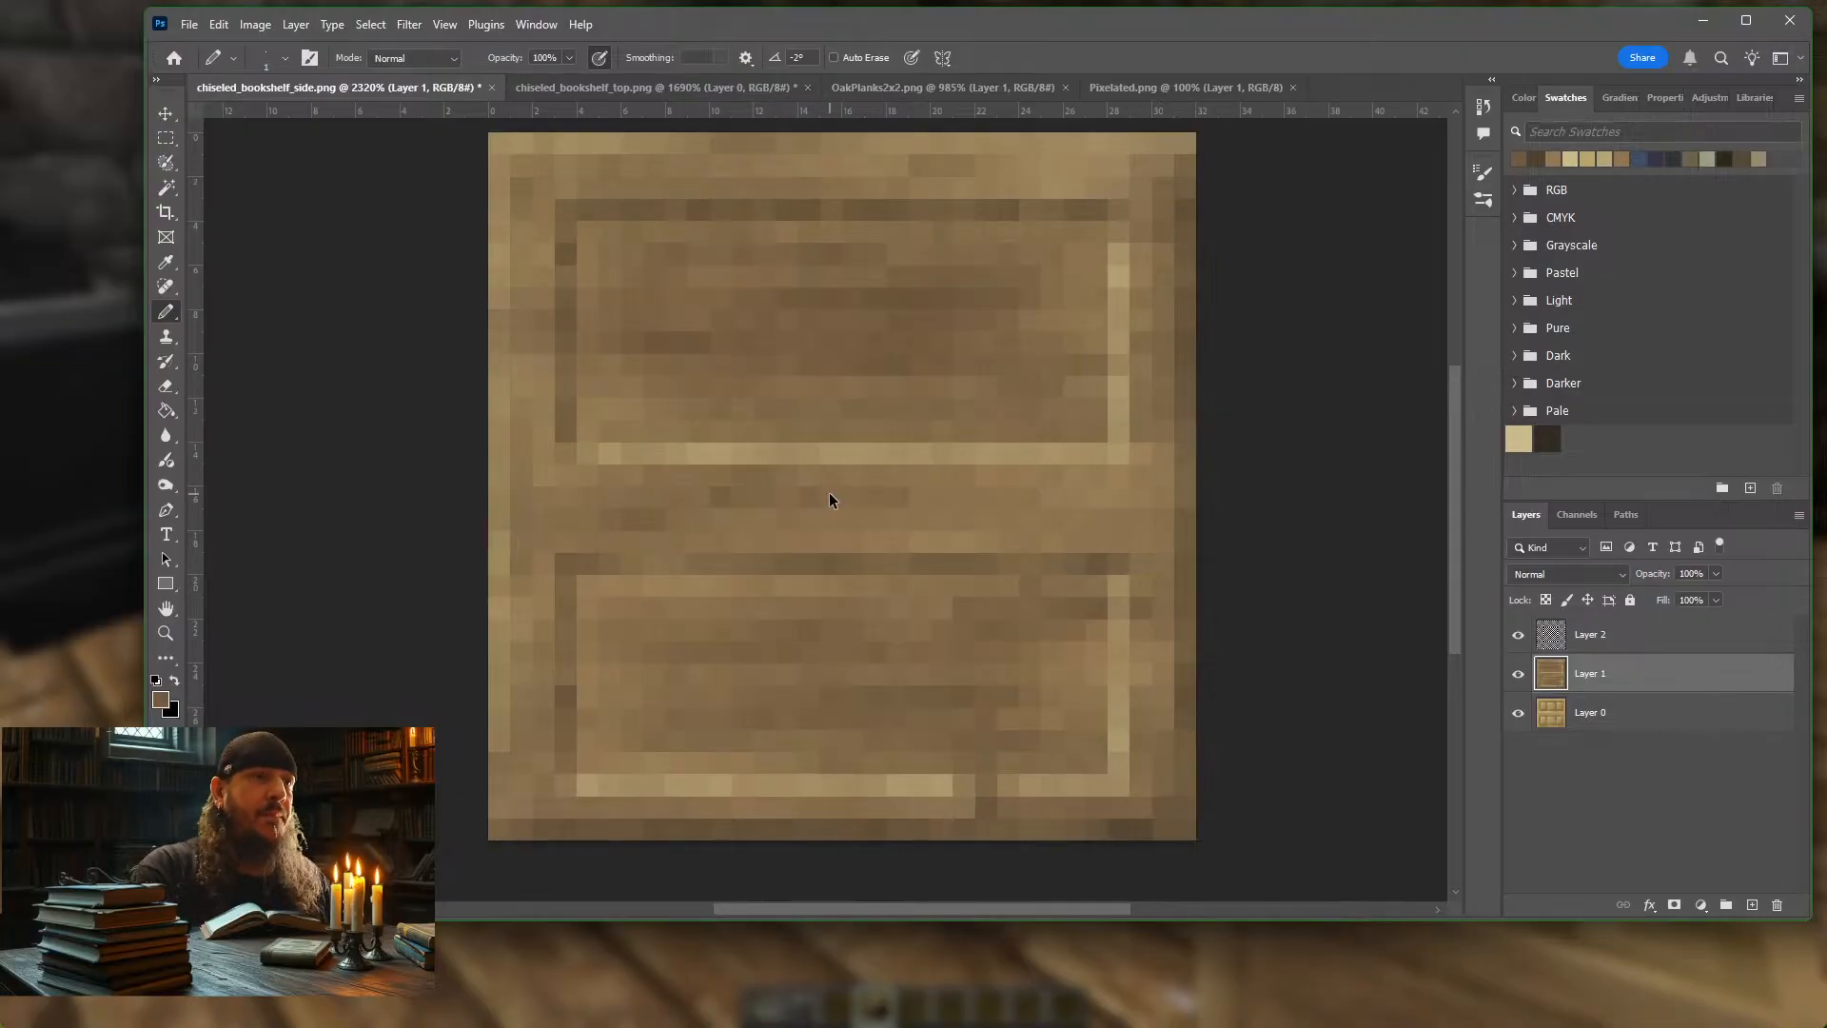
Export the retouched side texture with Save for Web, replacing chiseled_bookshelf_side.png
key(ctrl+alt+shift+s)
key(Return)
key(Return)
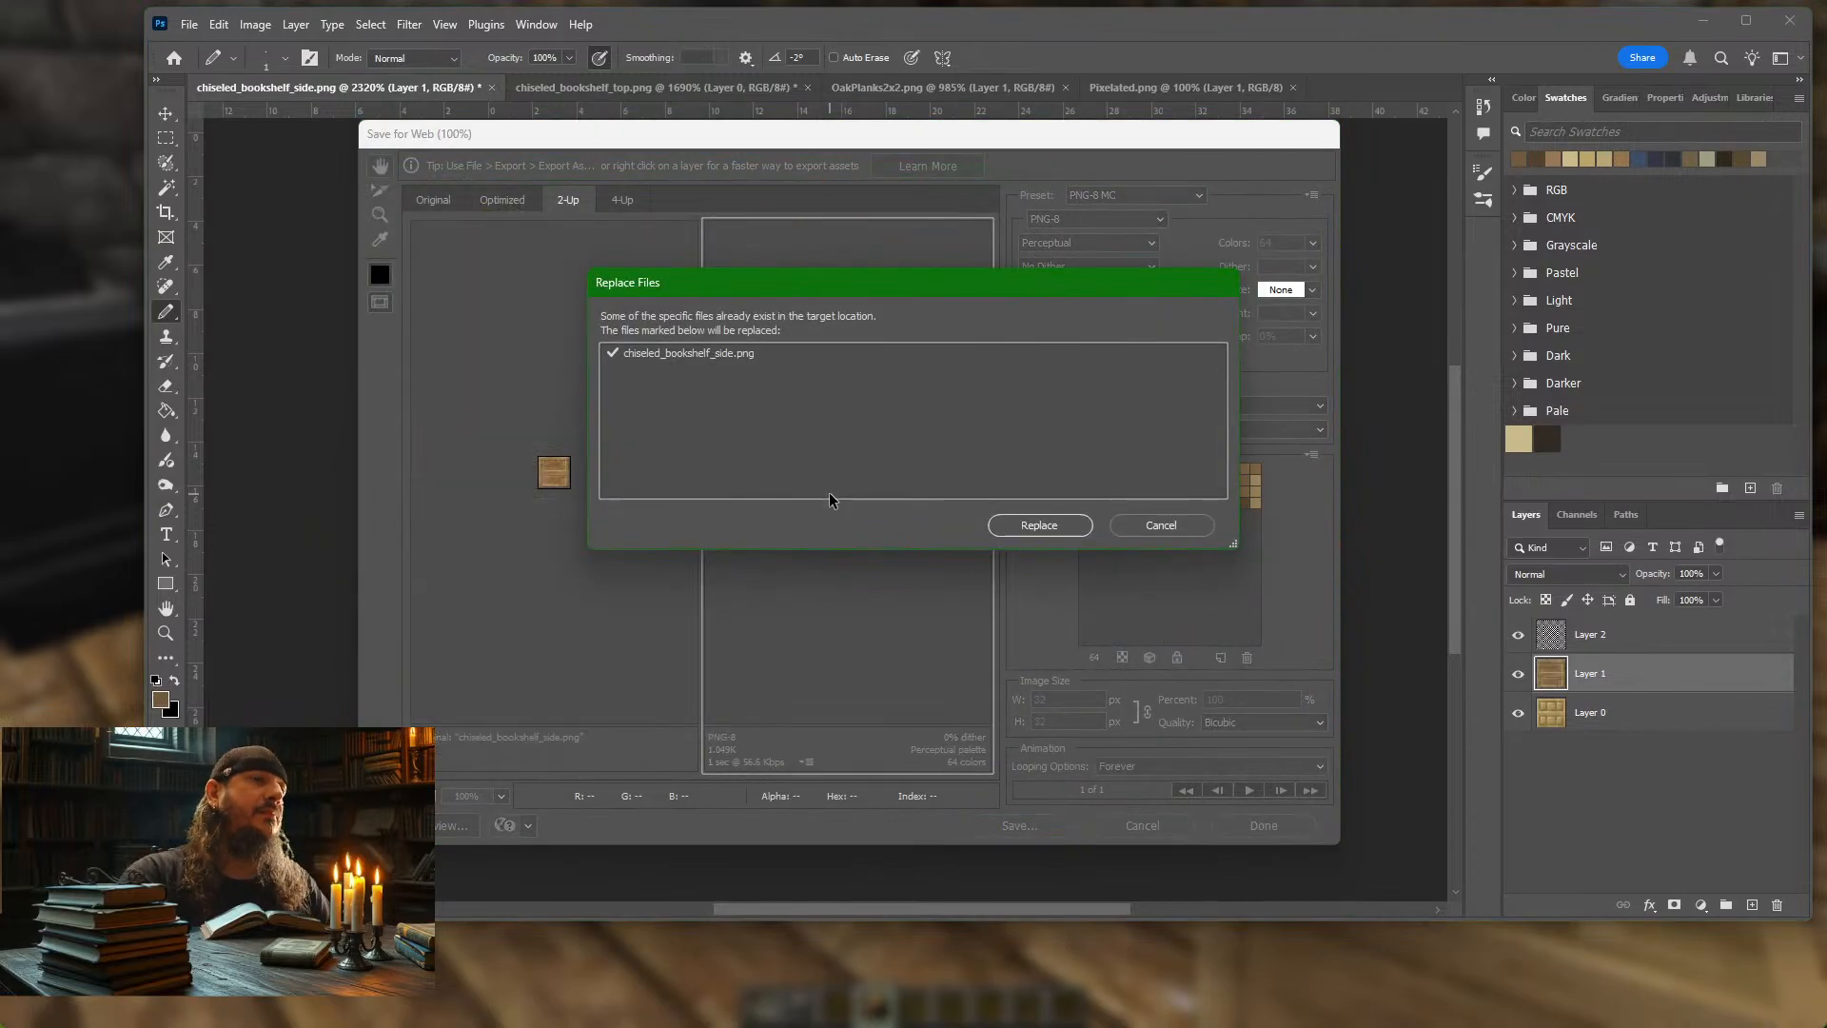
key(Return)
Switch to Minecraft, reload the resource packs and examine the updated side panels of the bookshelf wall with the HUD hidden
key(alt+Tab)
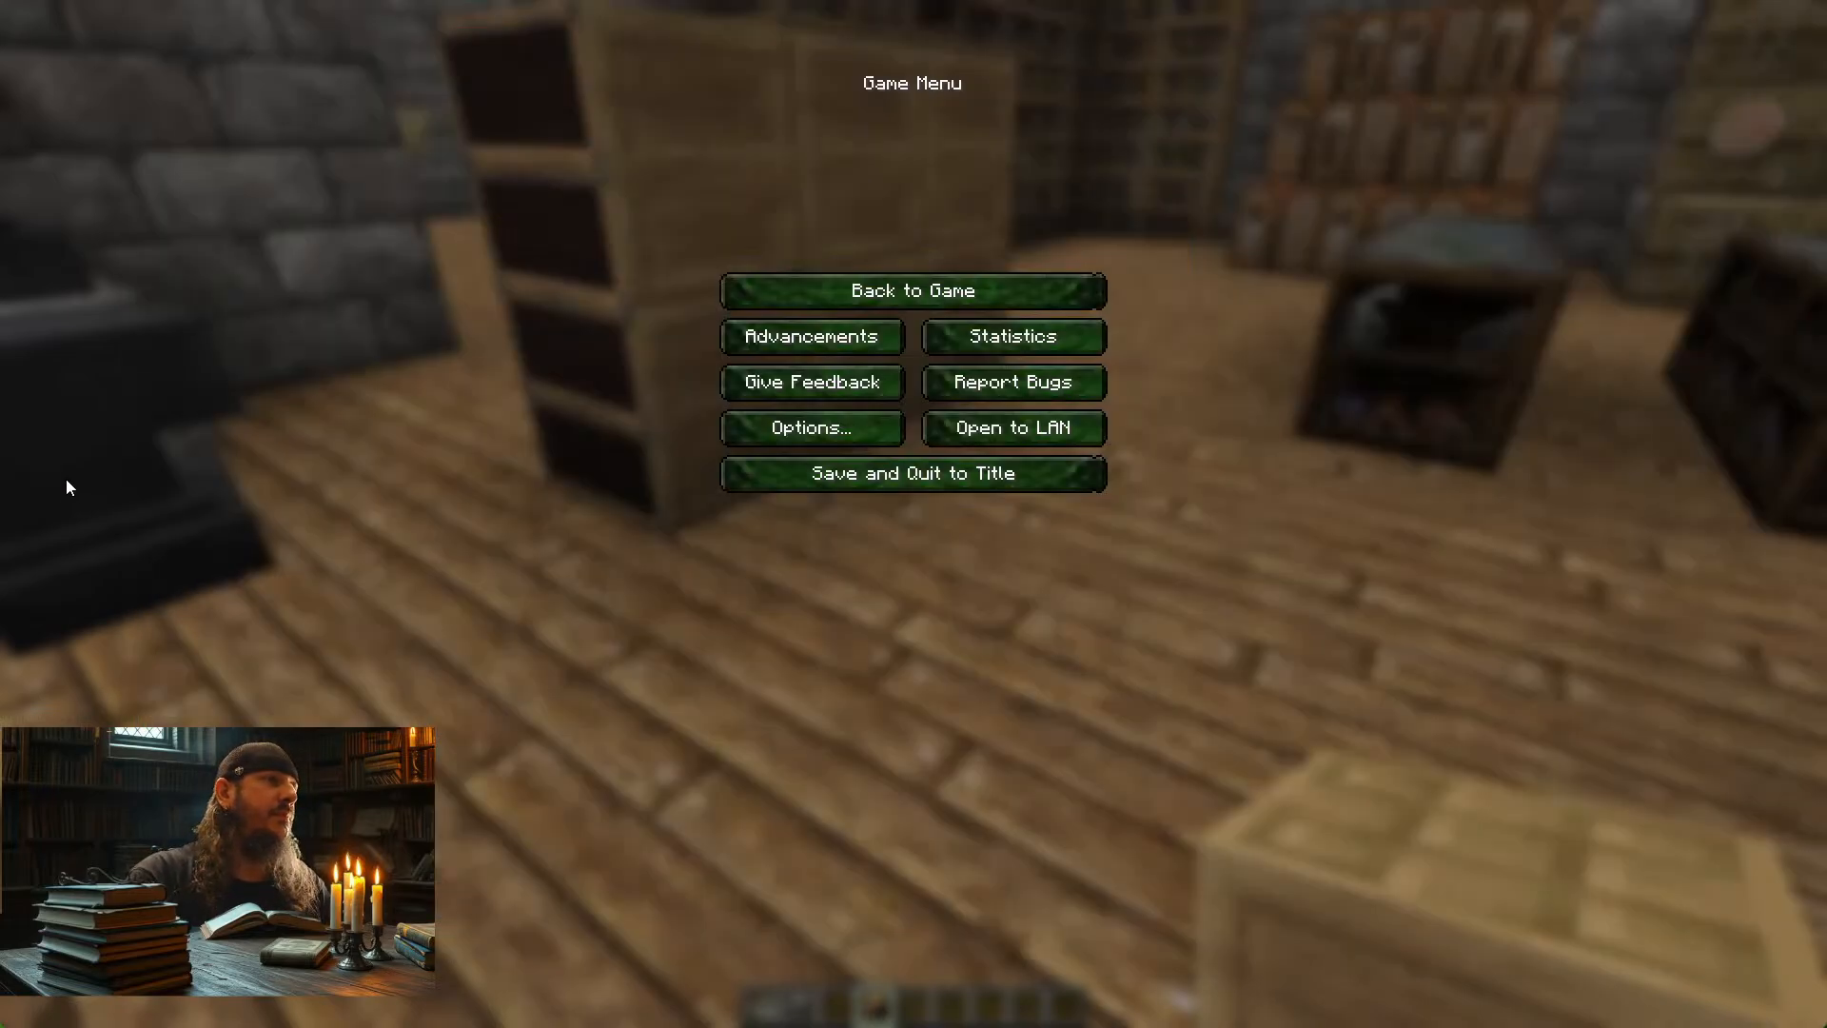
key(Escape)
key(F3+t)
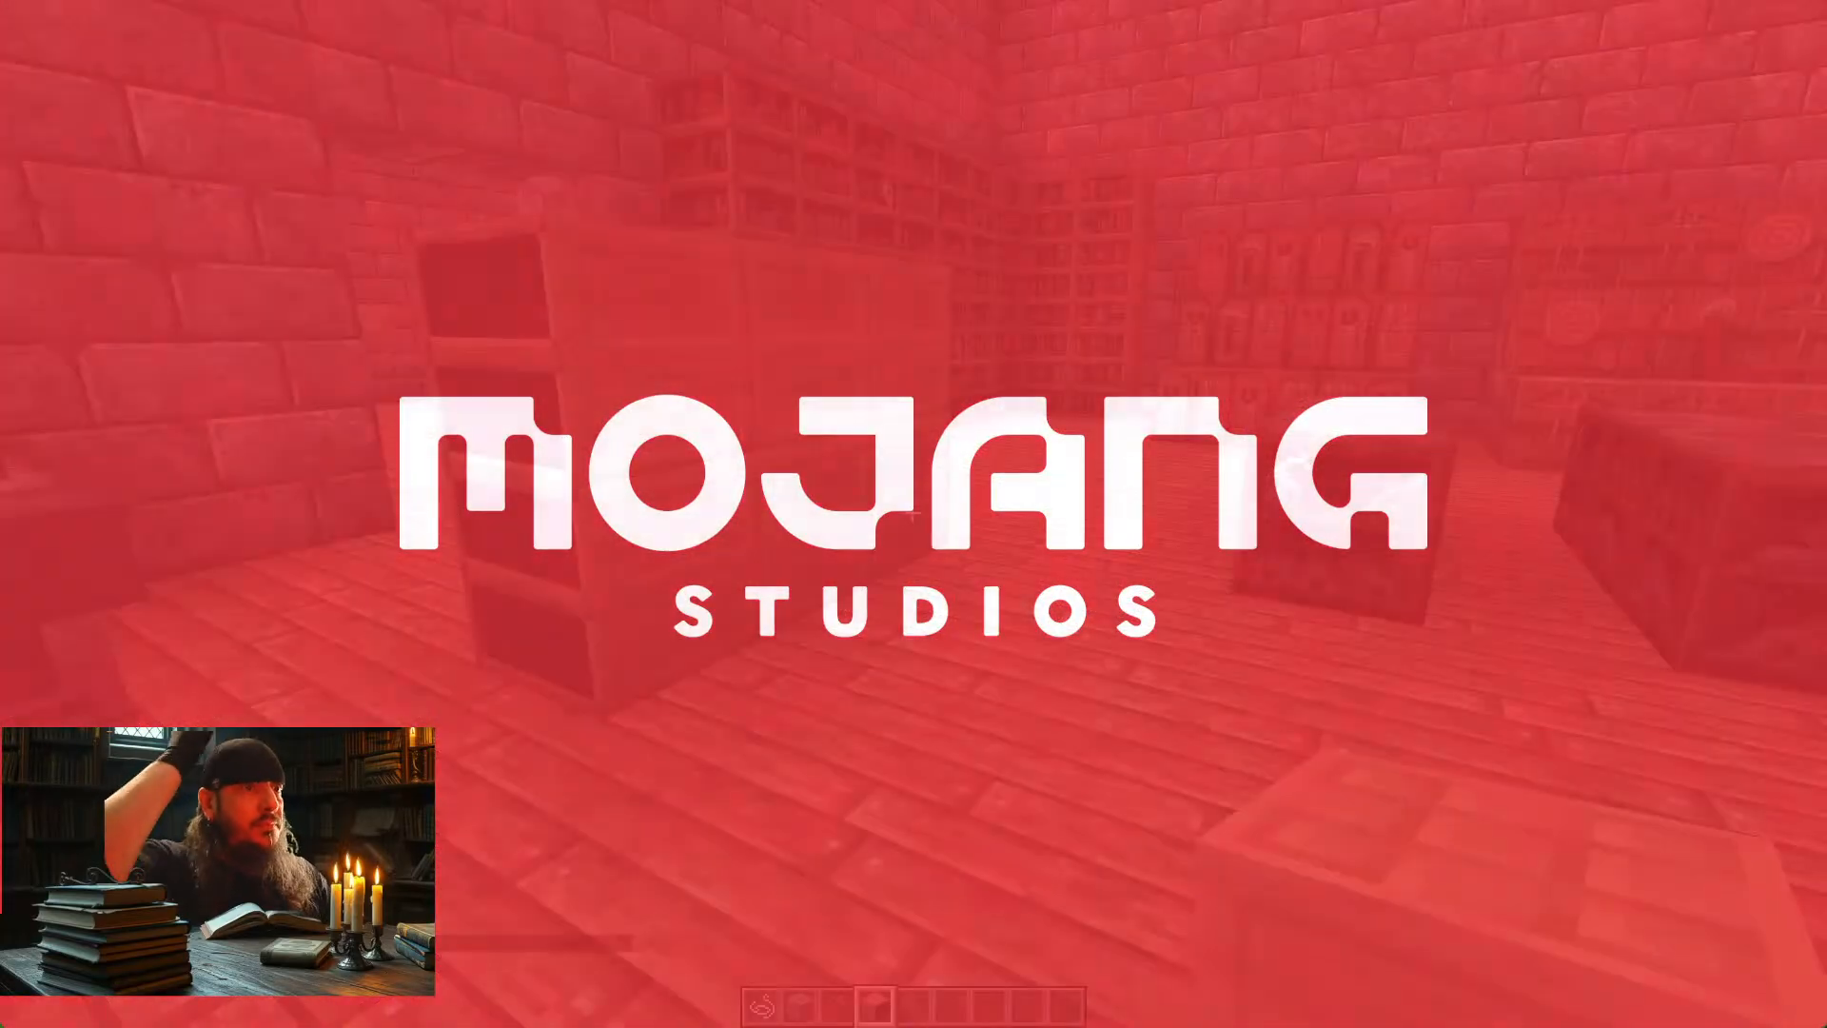
key(w)
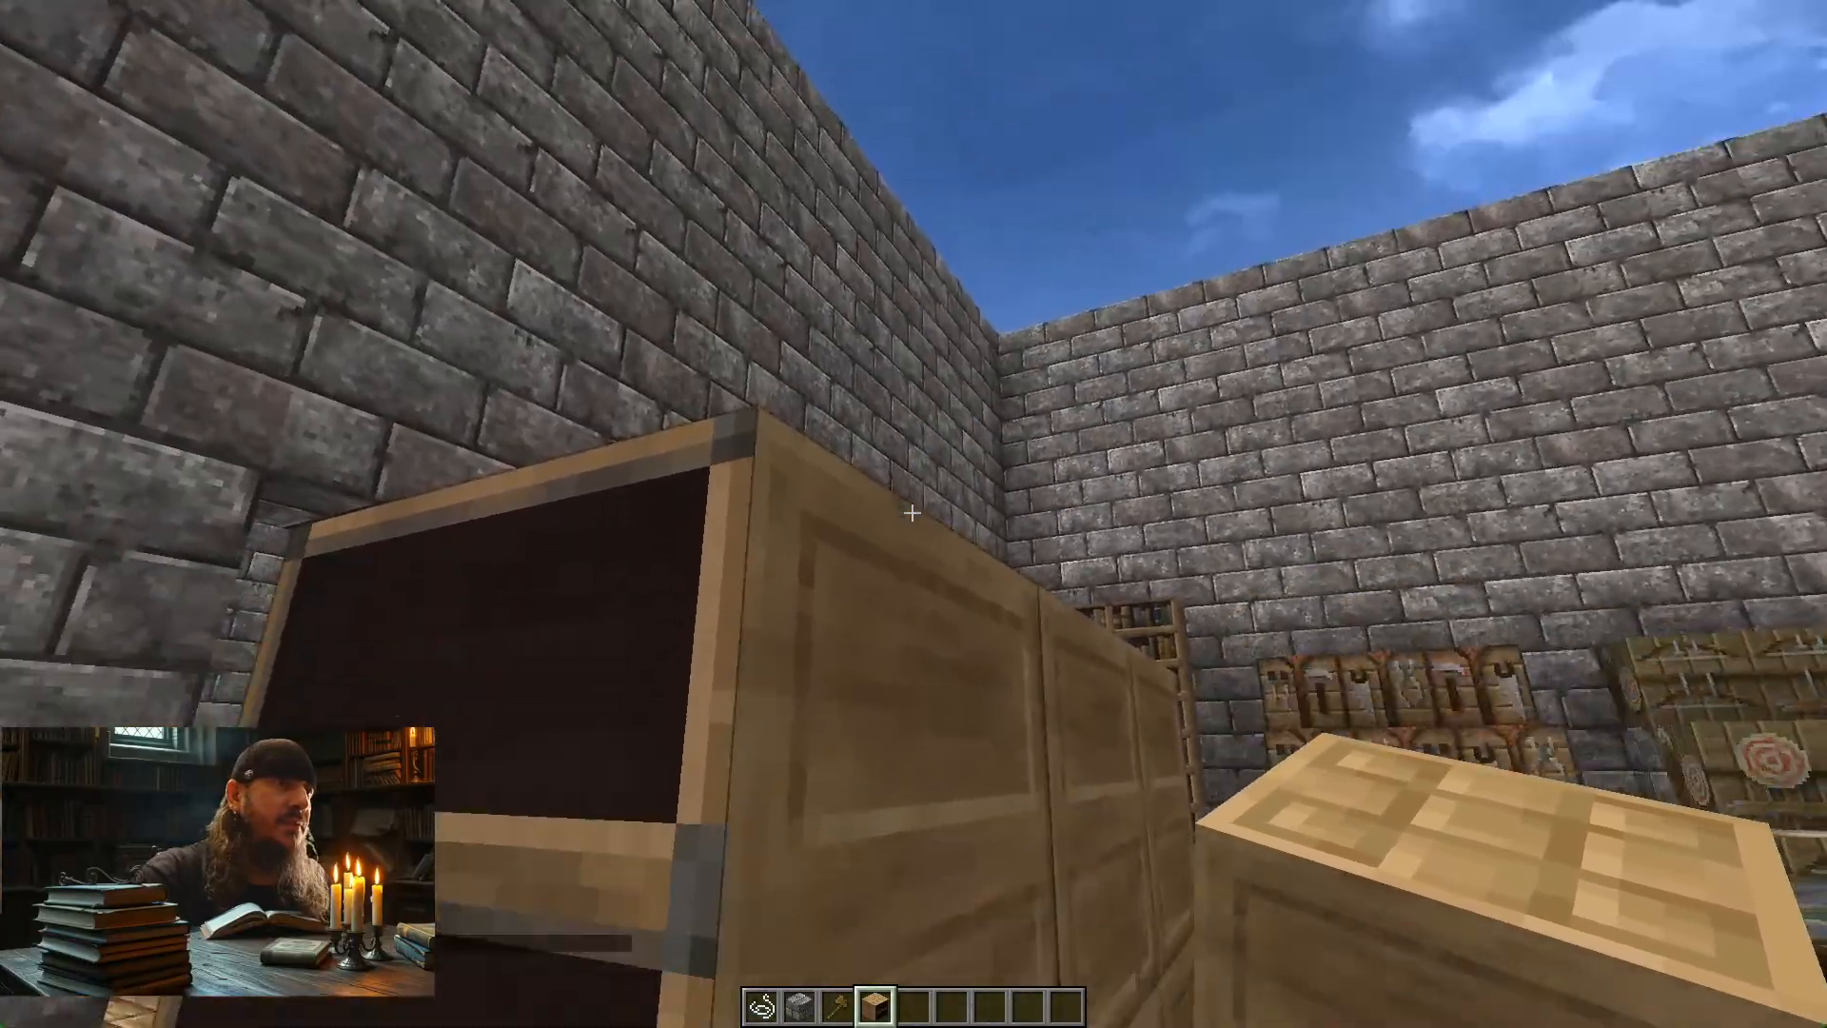
key(F1)
key(d)
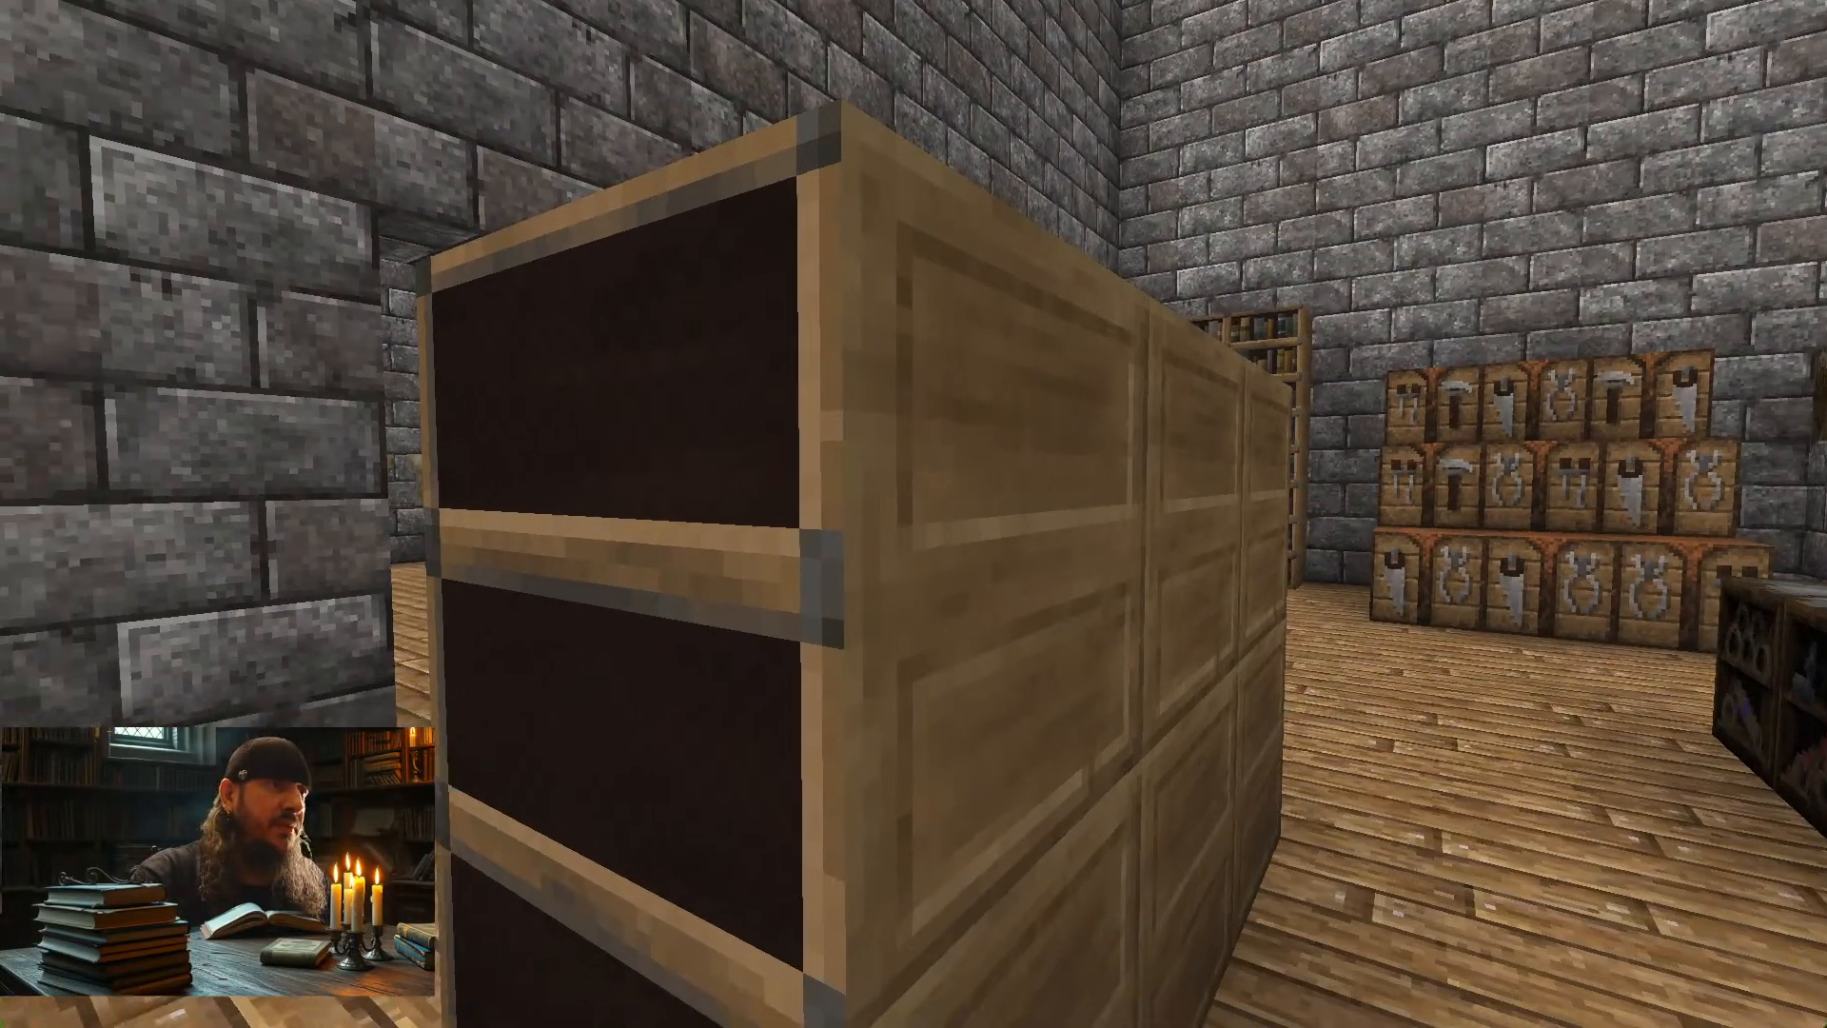
key(s)
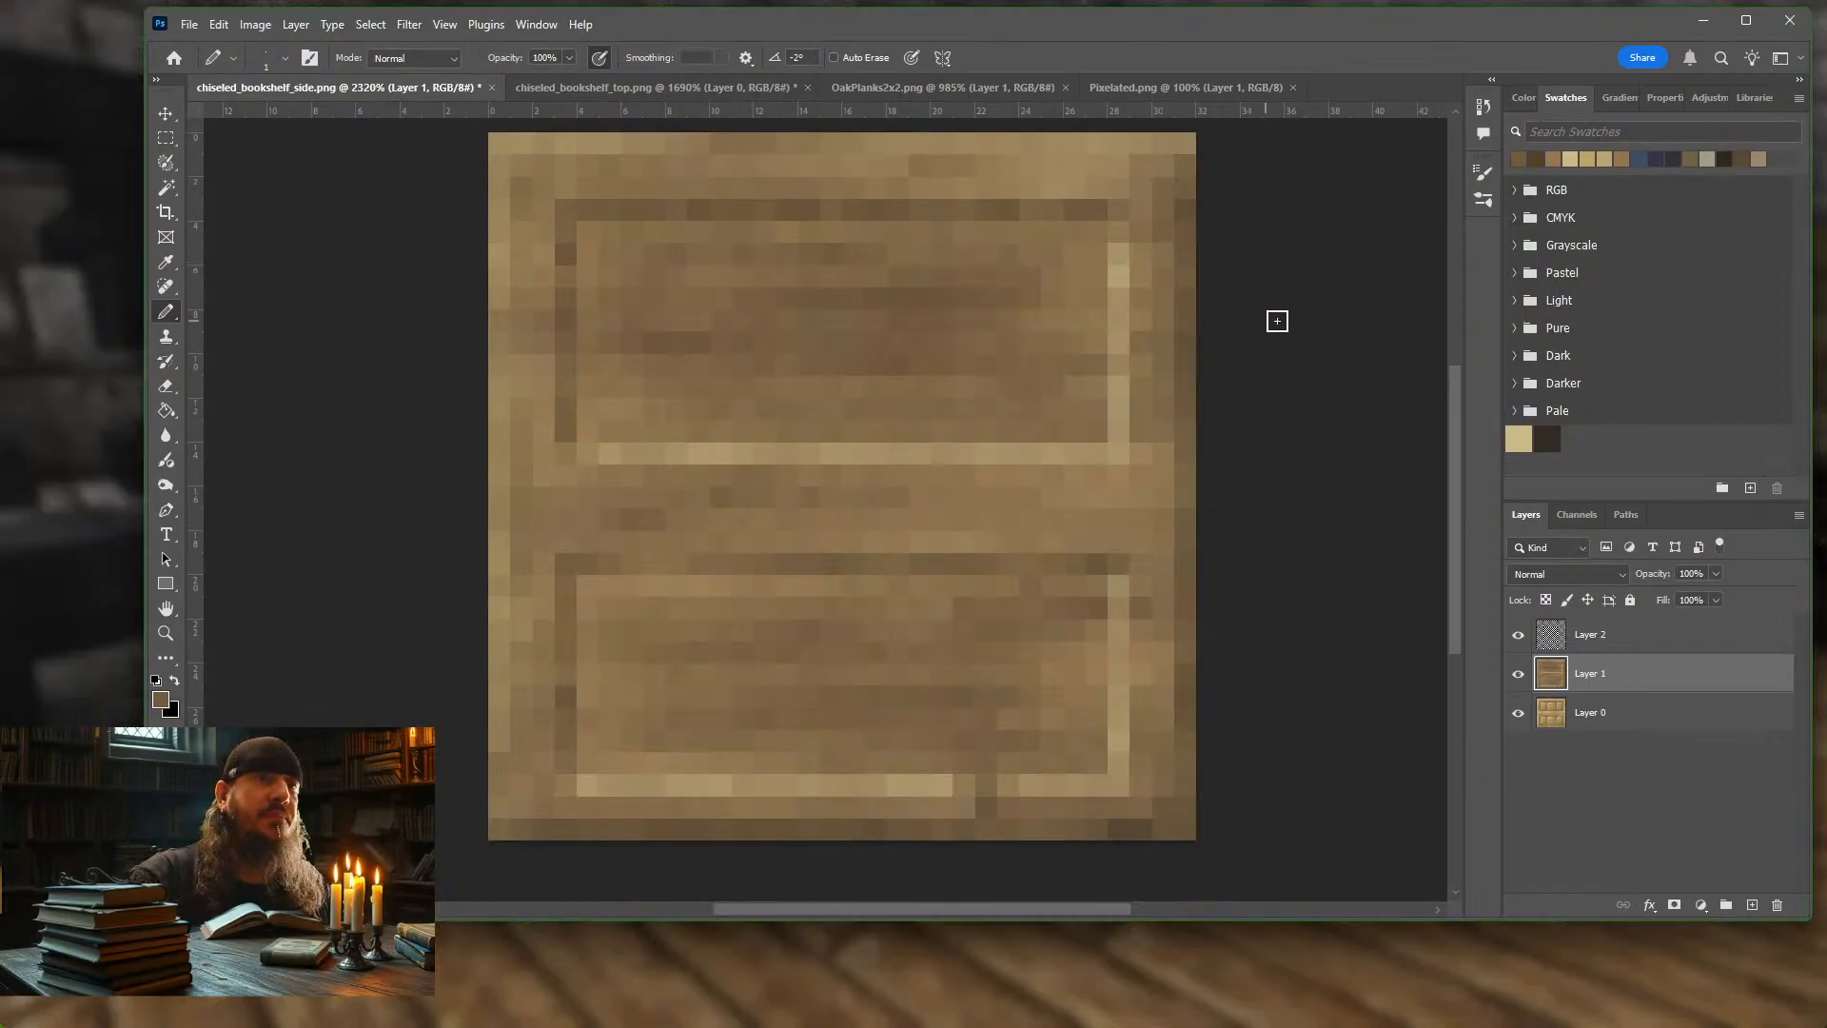
Return to Photoshop and copy Layer 1 and Layer 2 from the side texture into chiseled_bookshelf_top.png
click(1668, 632)
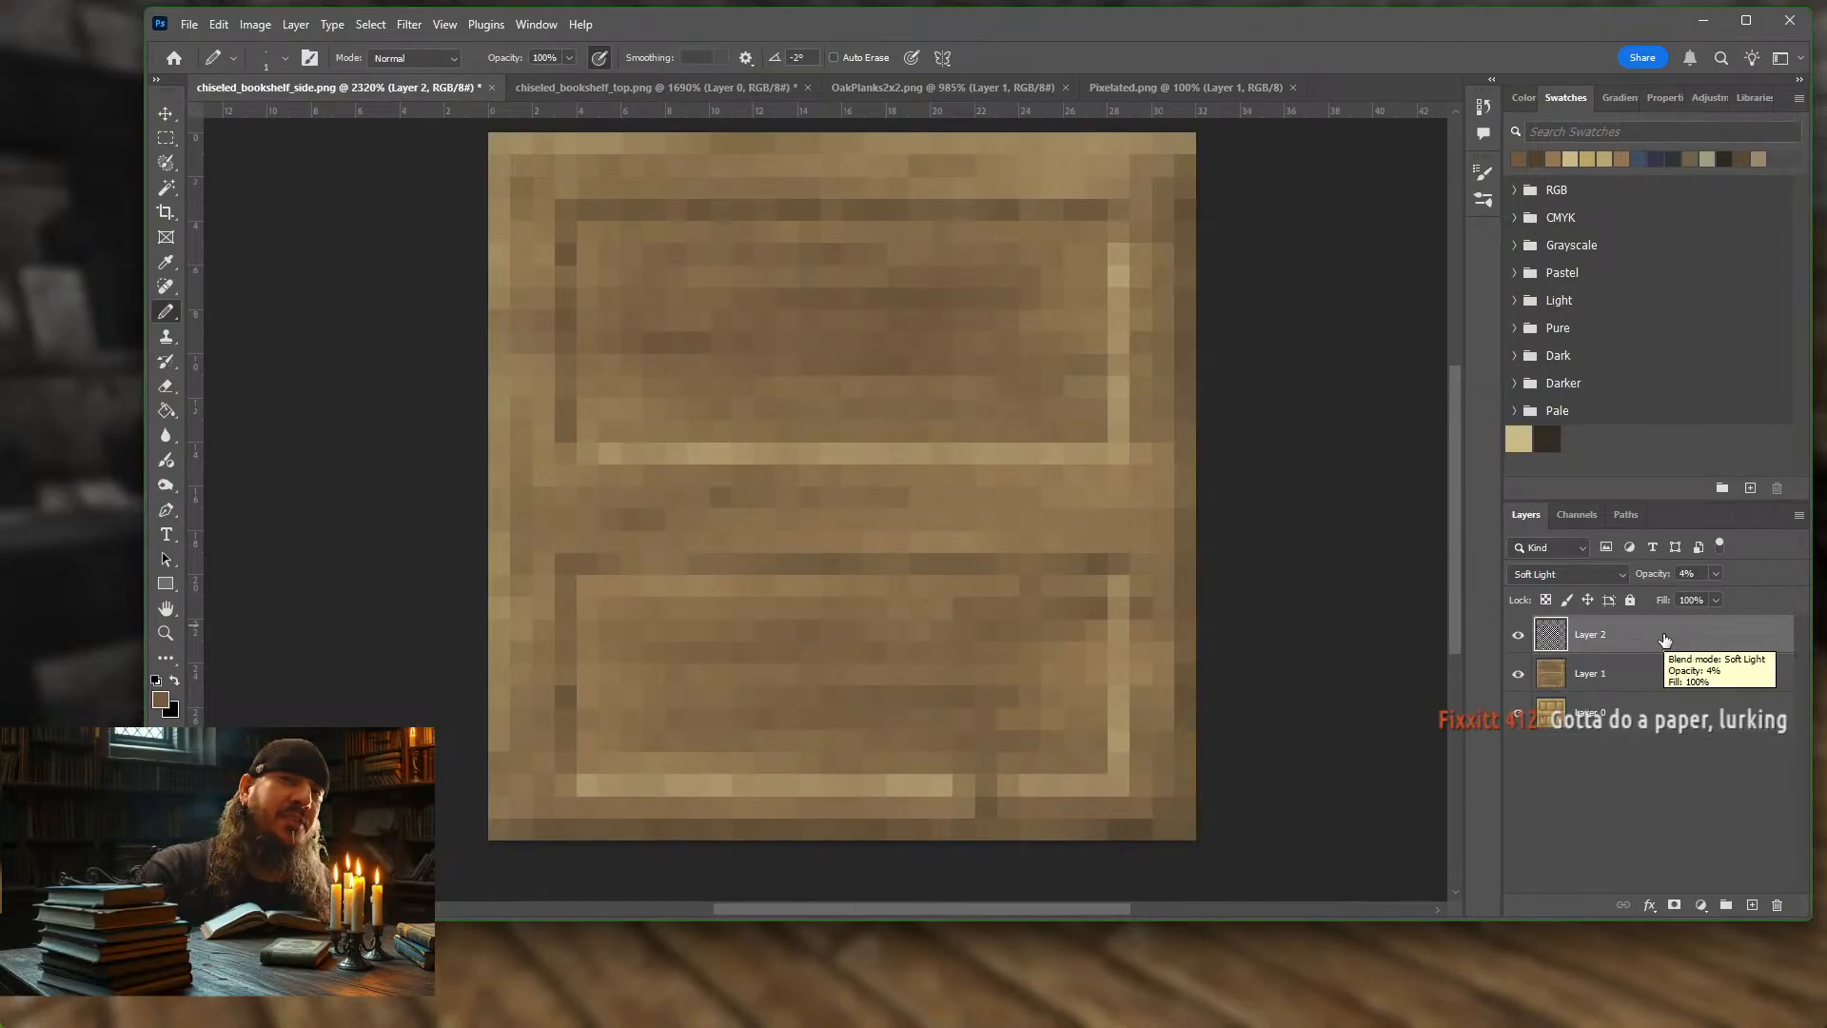
click(1662, 655)
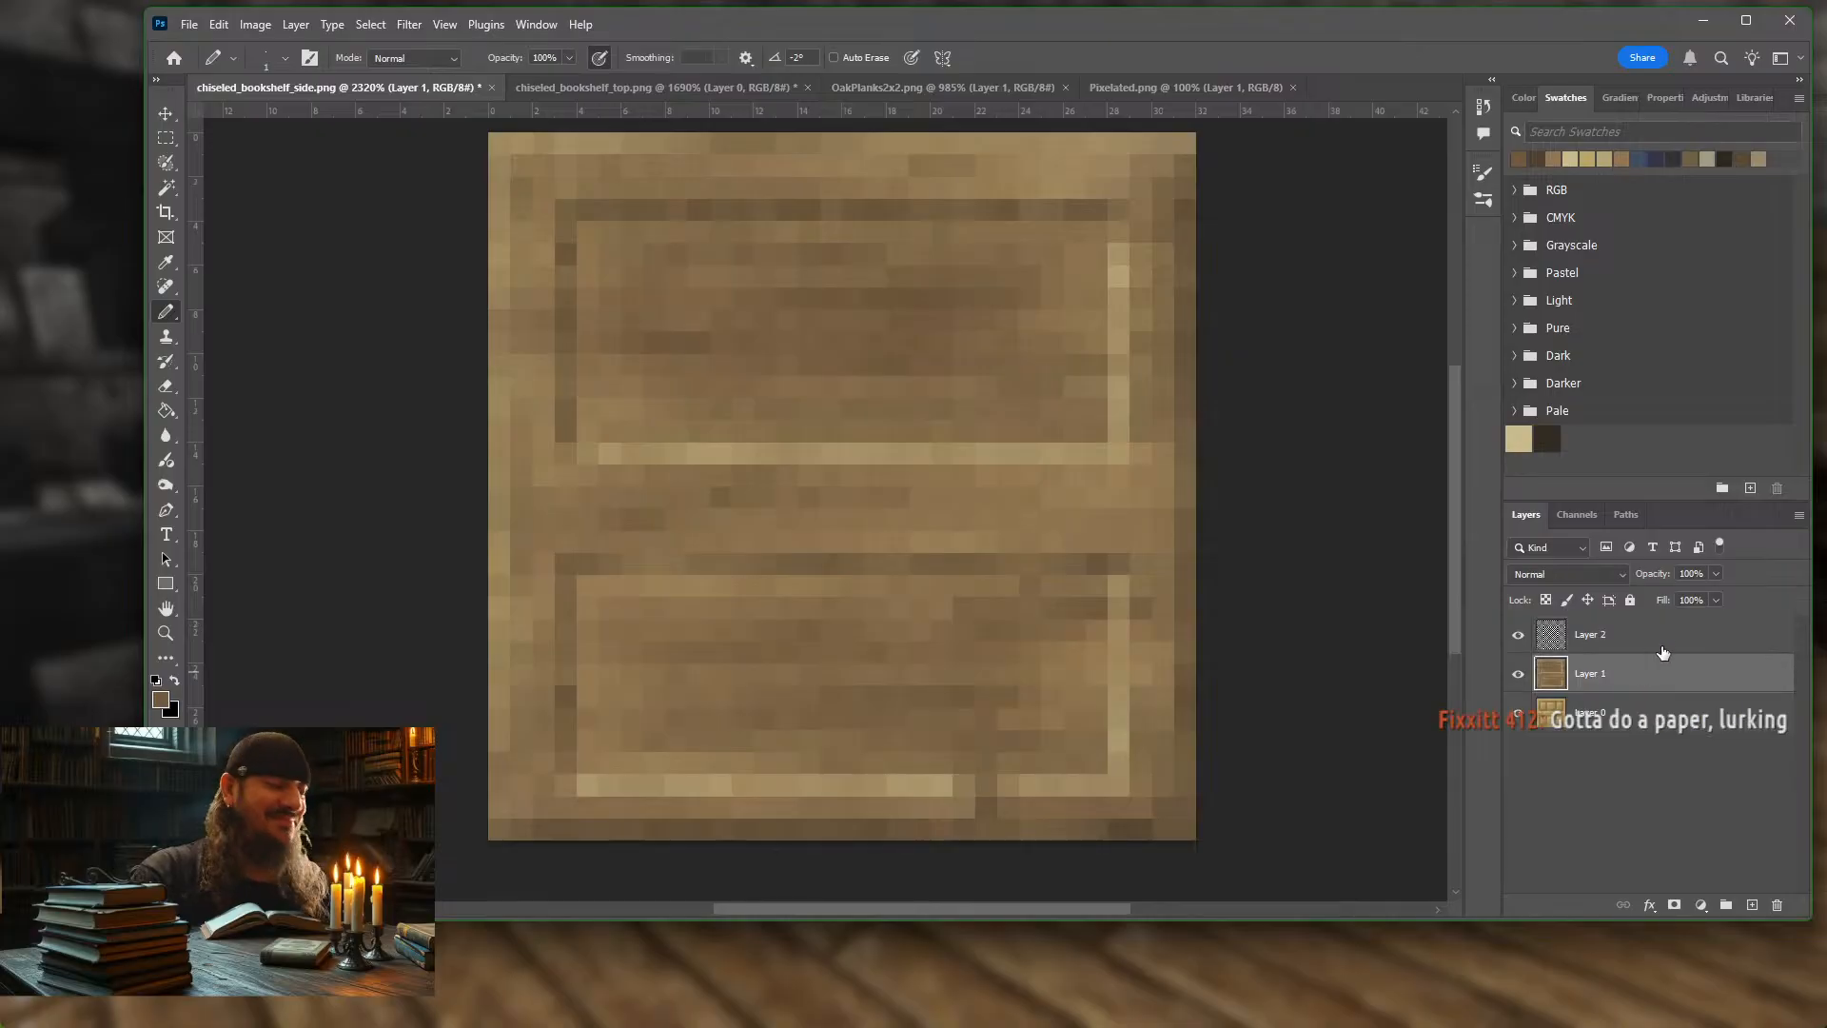
click(609, 86)
click(388, 84)
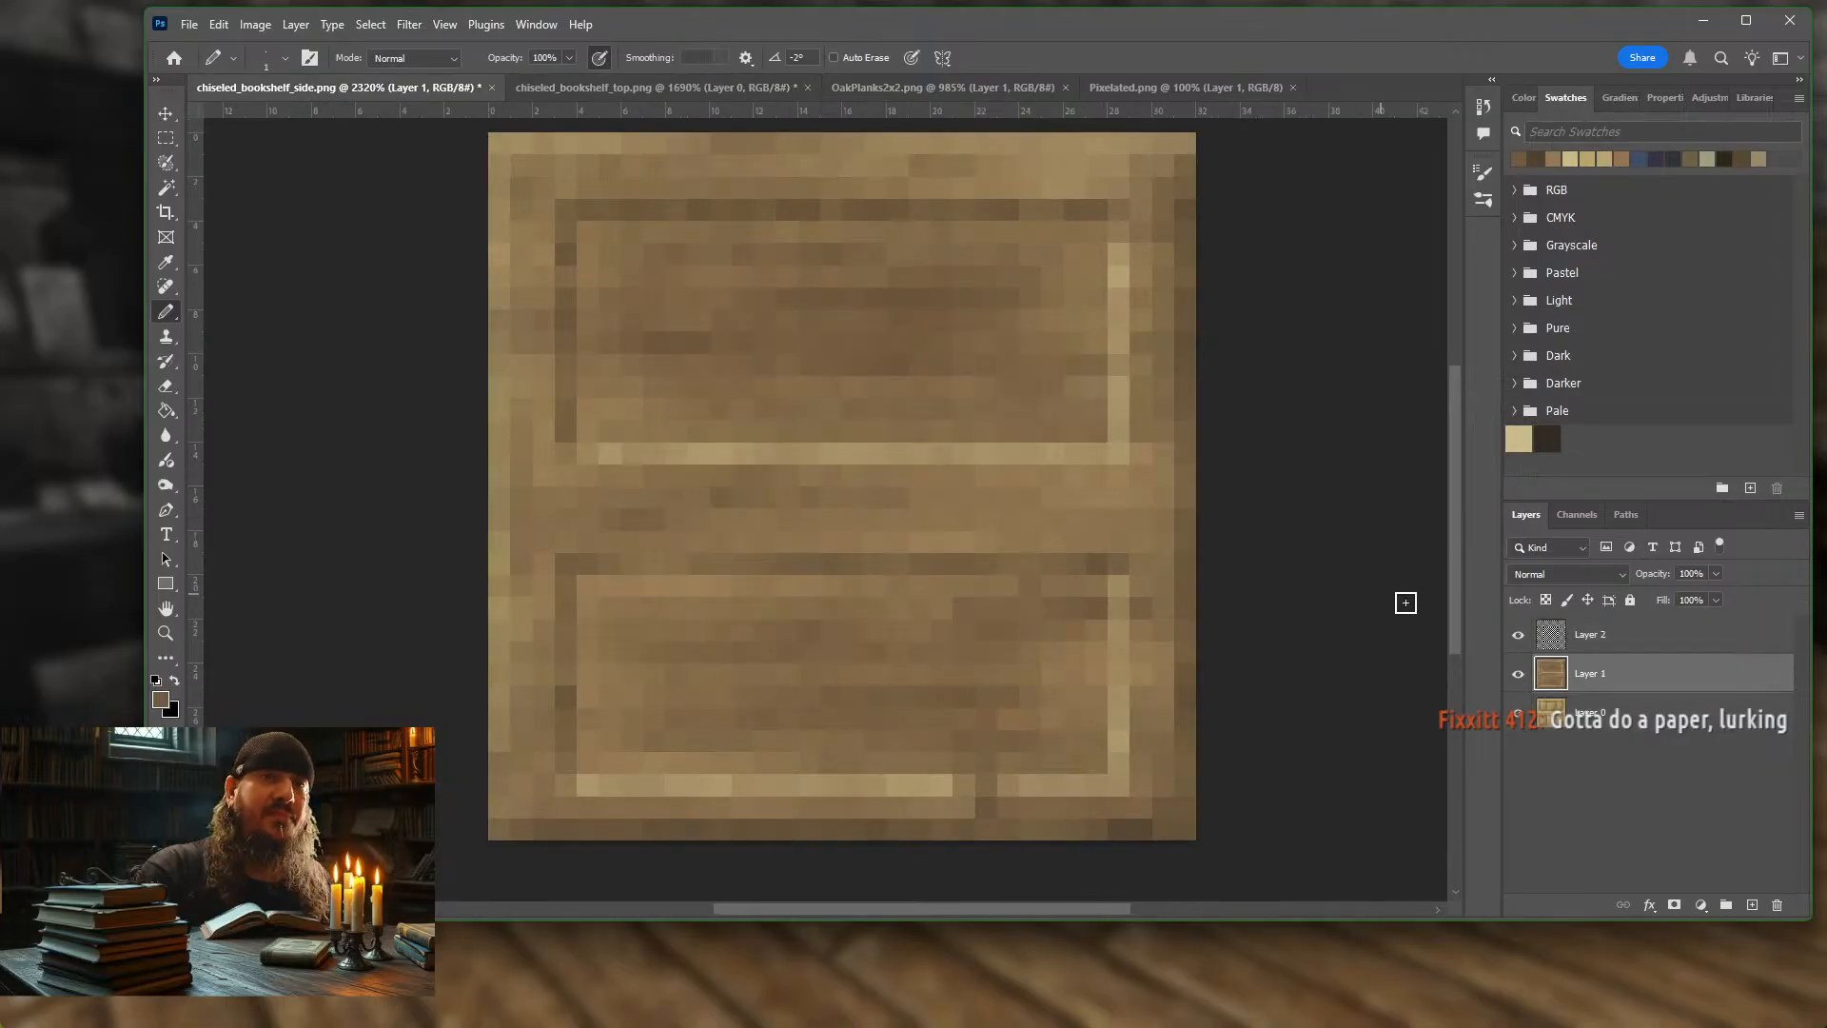
click(1665, 637)
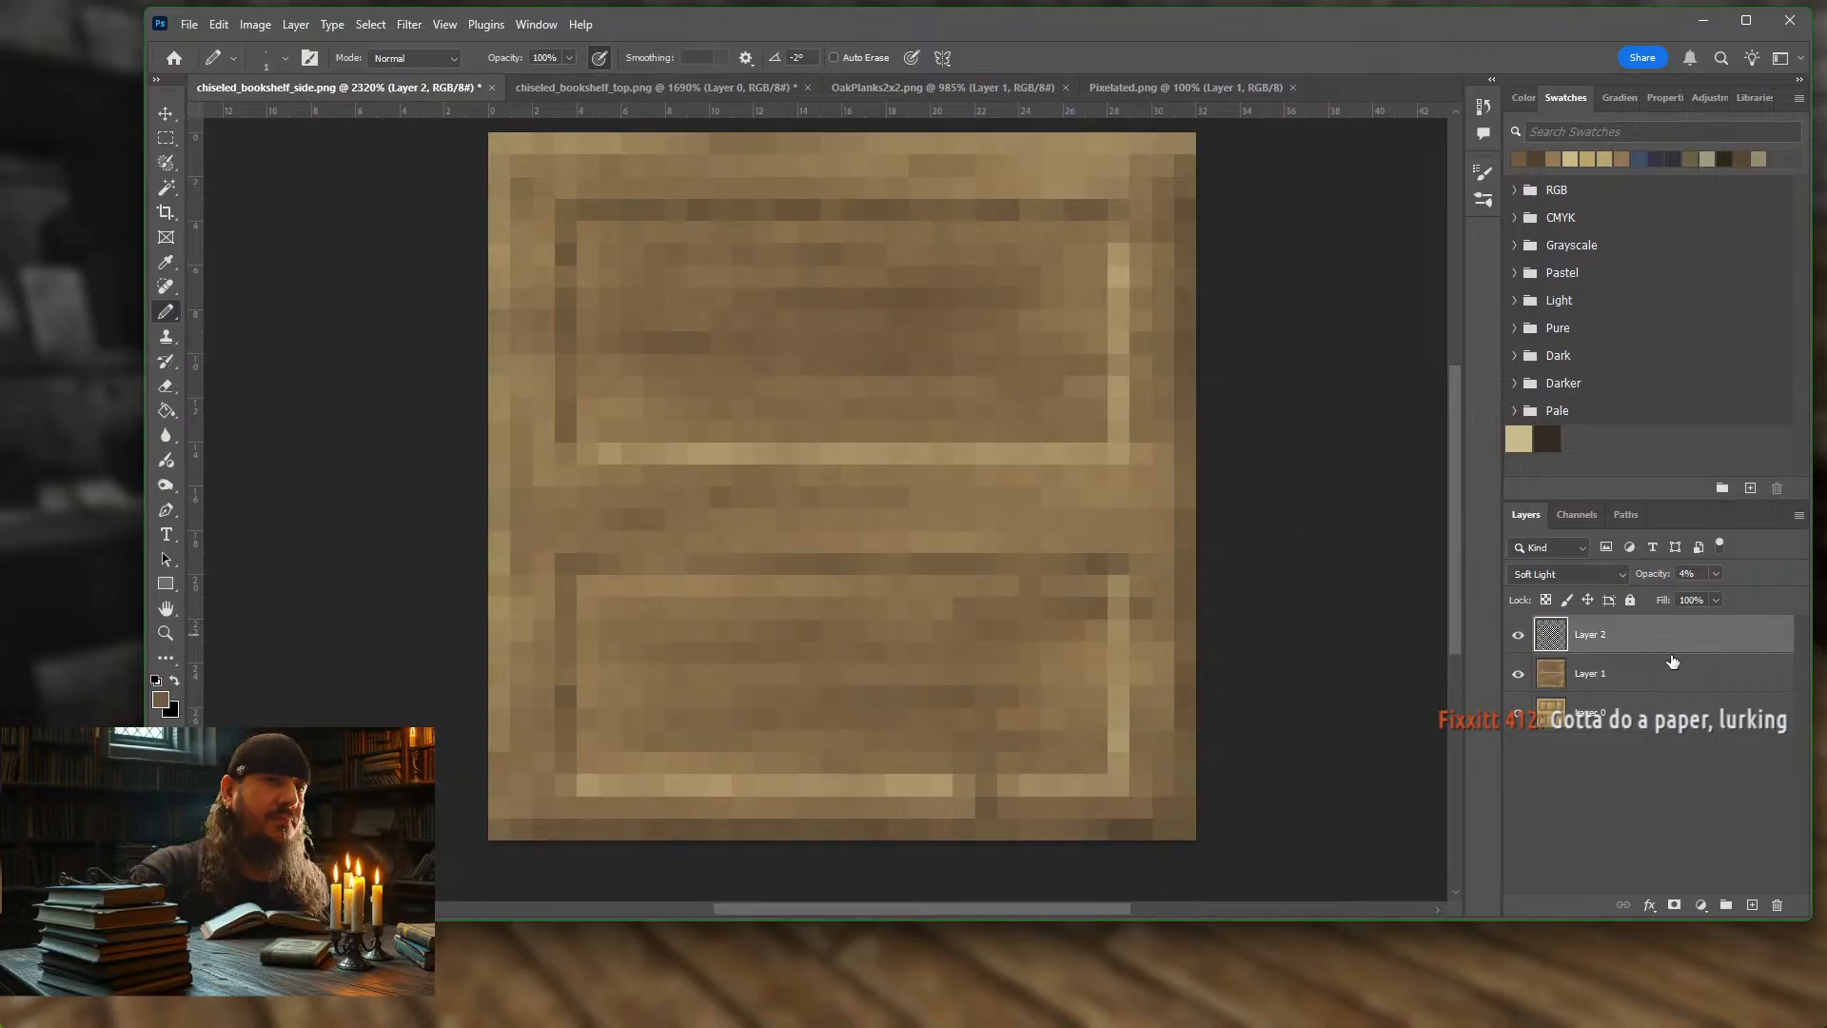
shift+click(1672, 671)
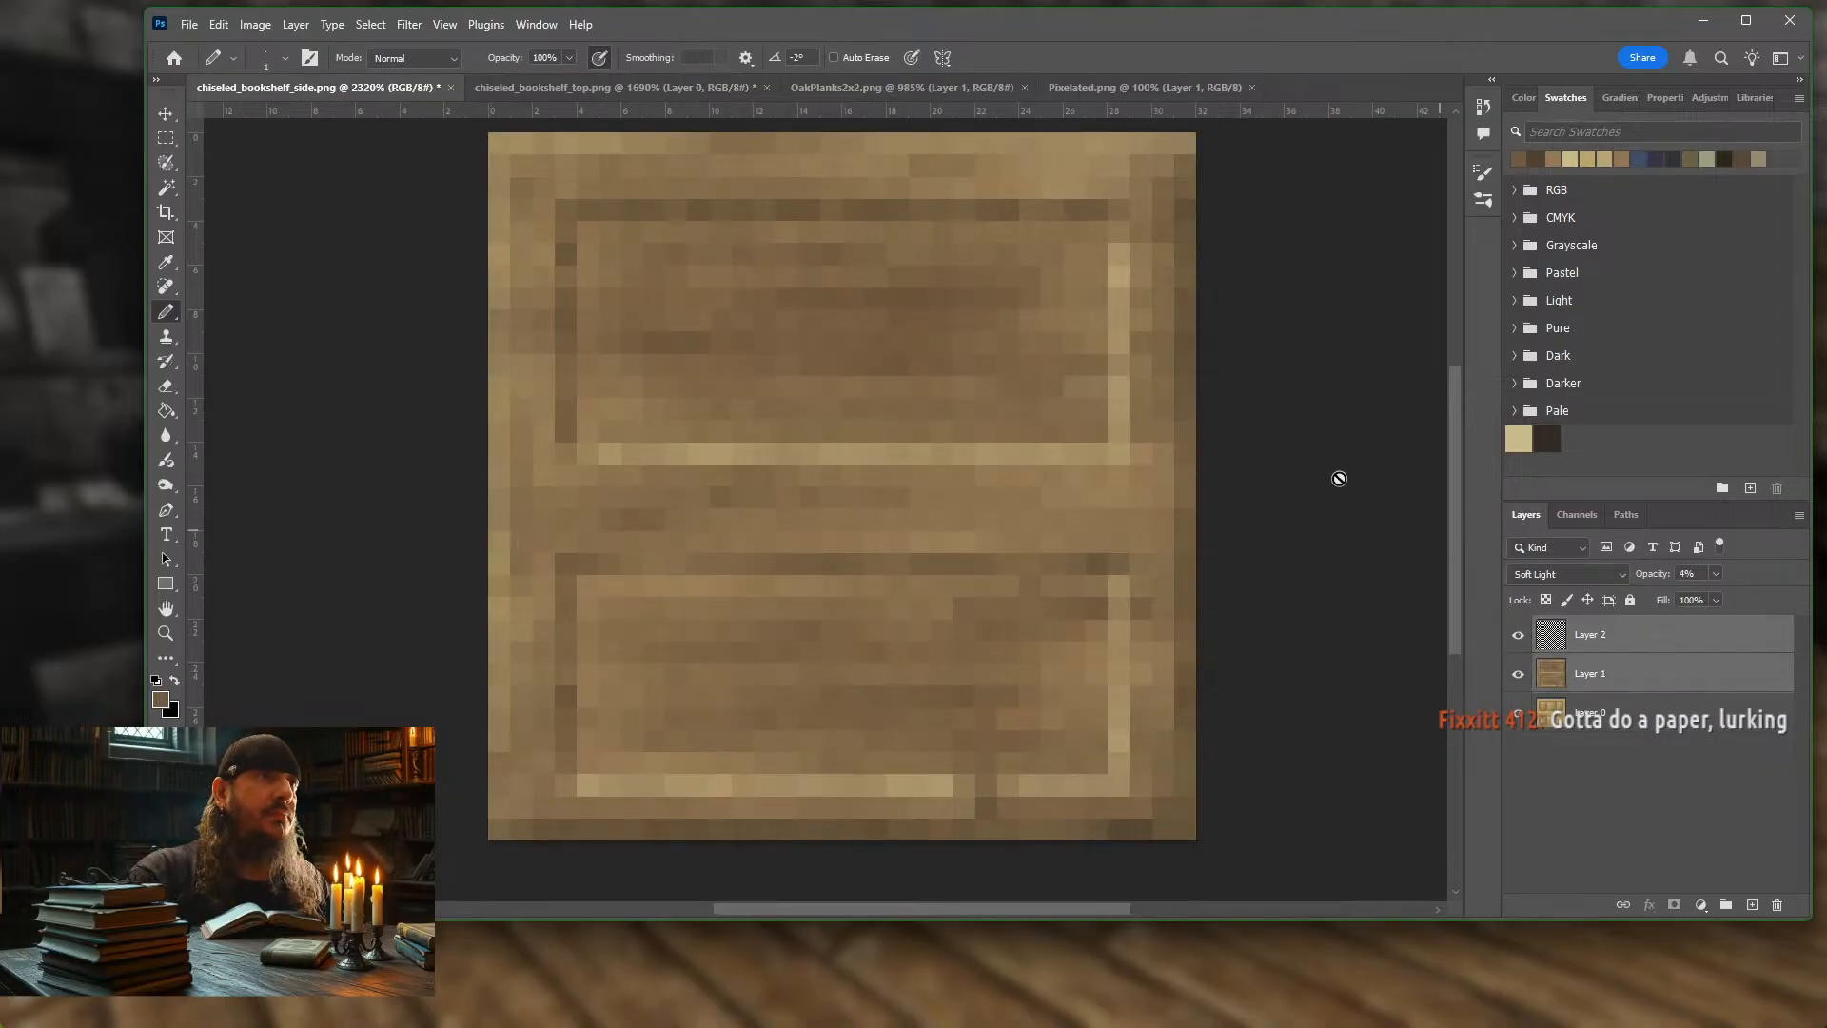
click(554, 87)
click(1676, 685)
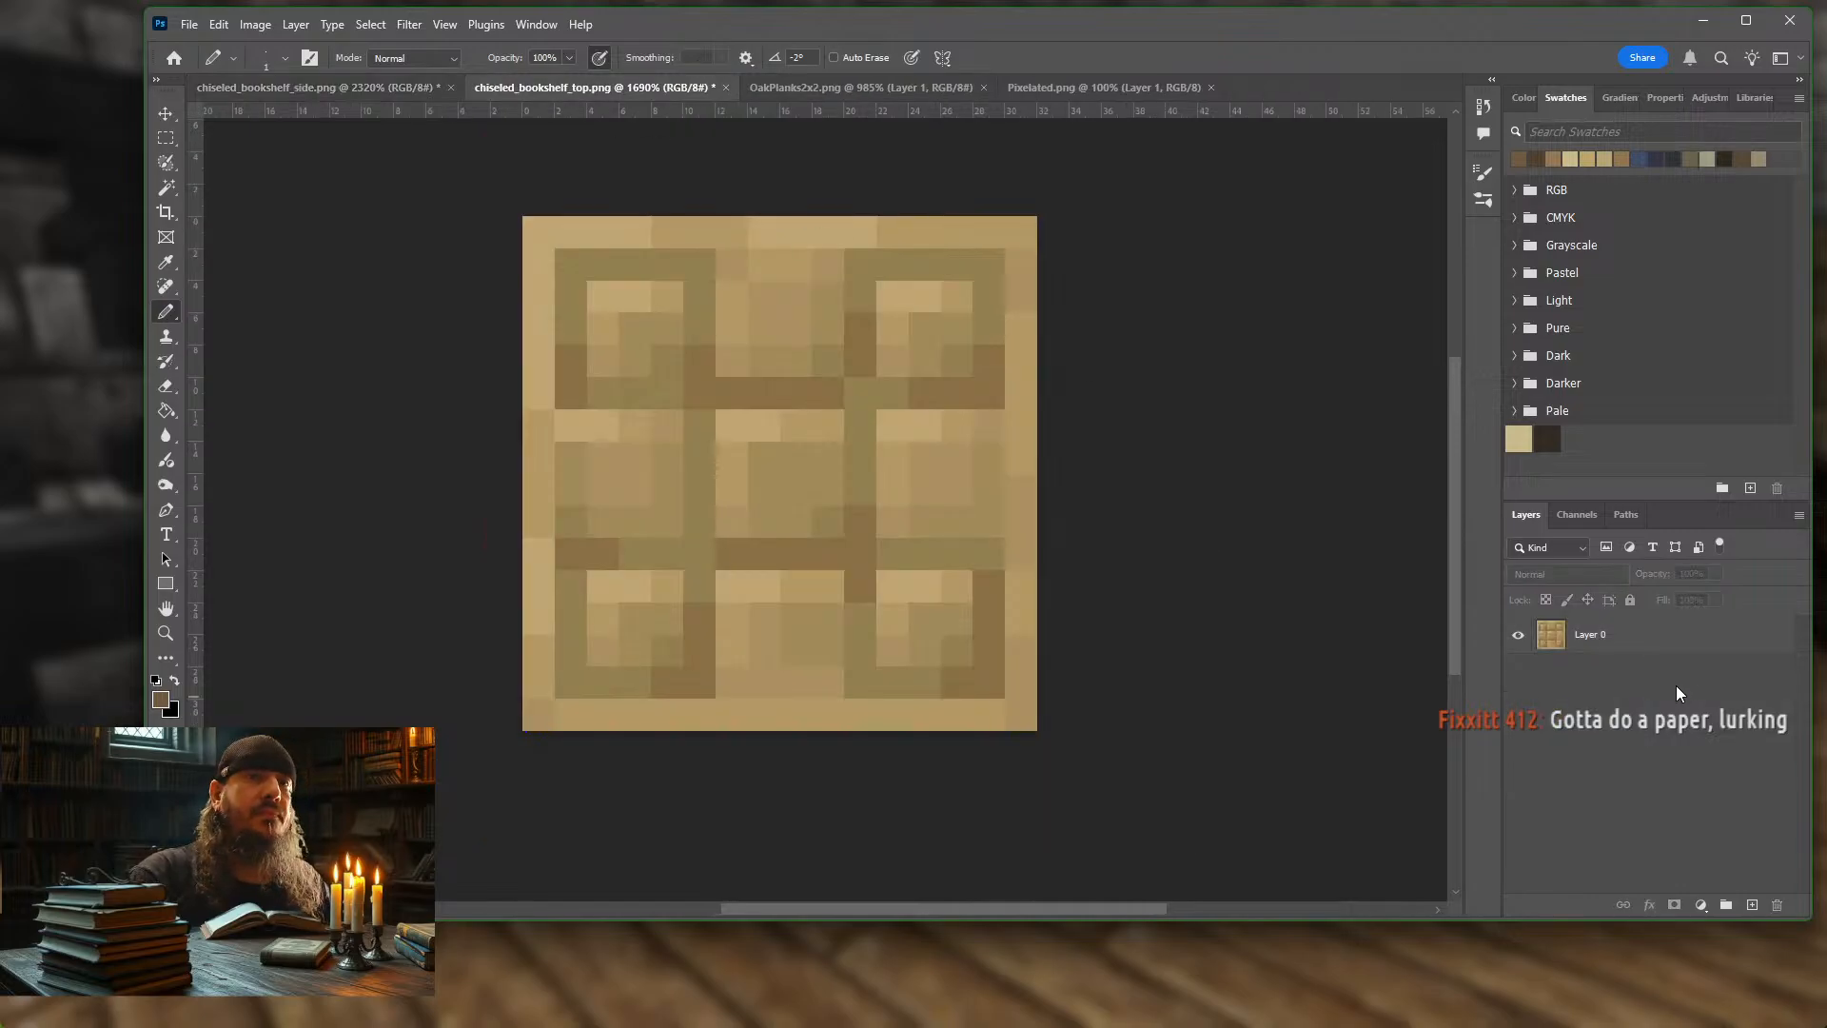
click(1688, 645)
key(ctrl+v)
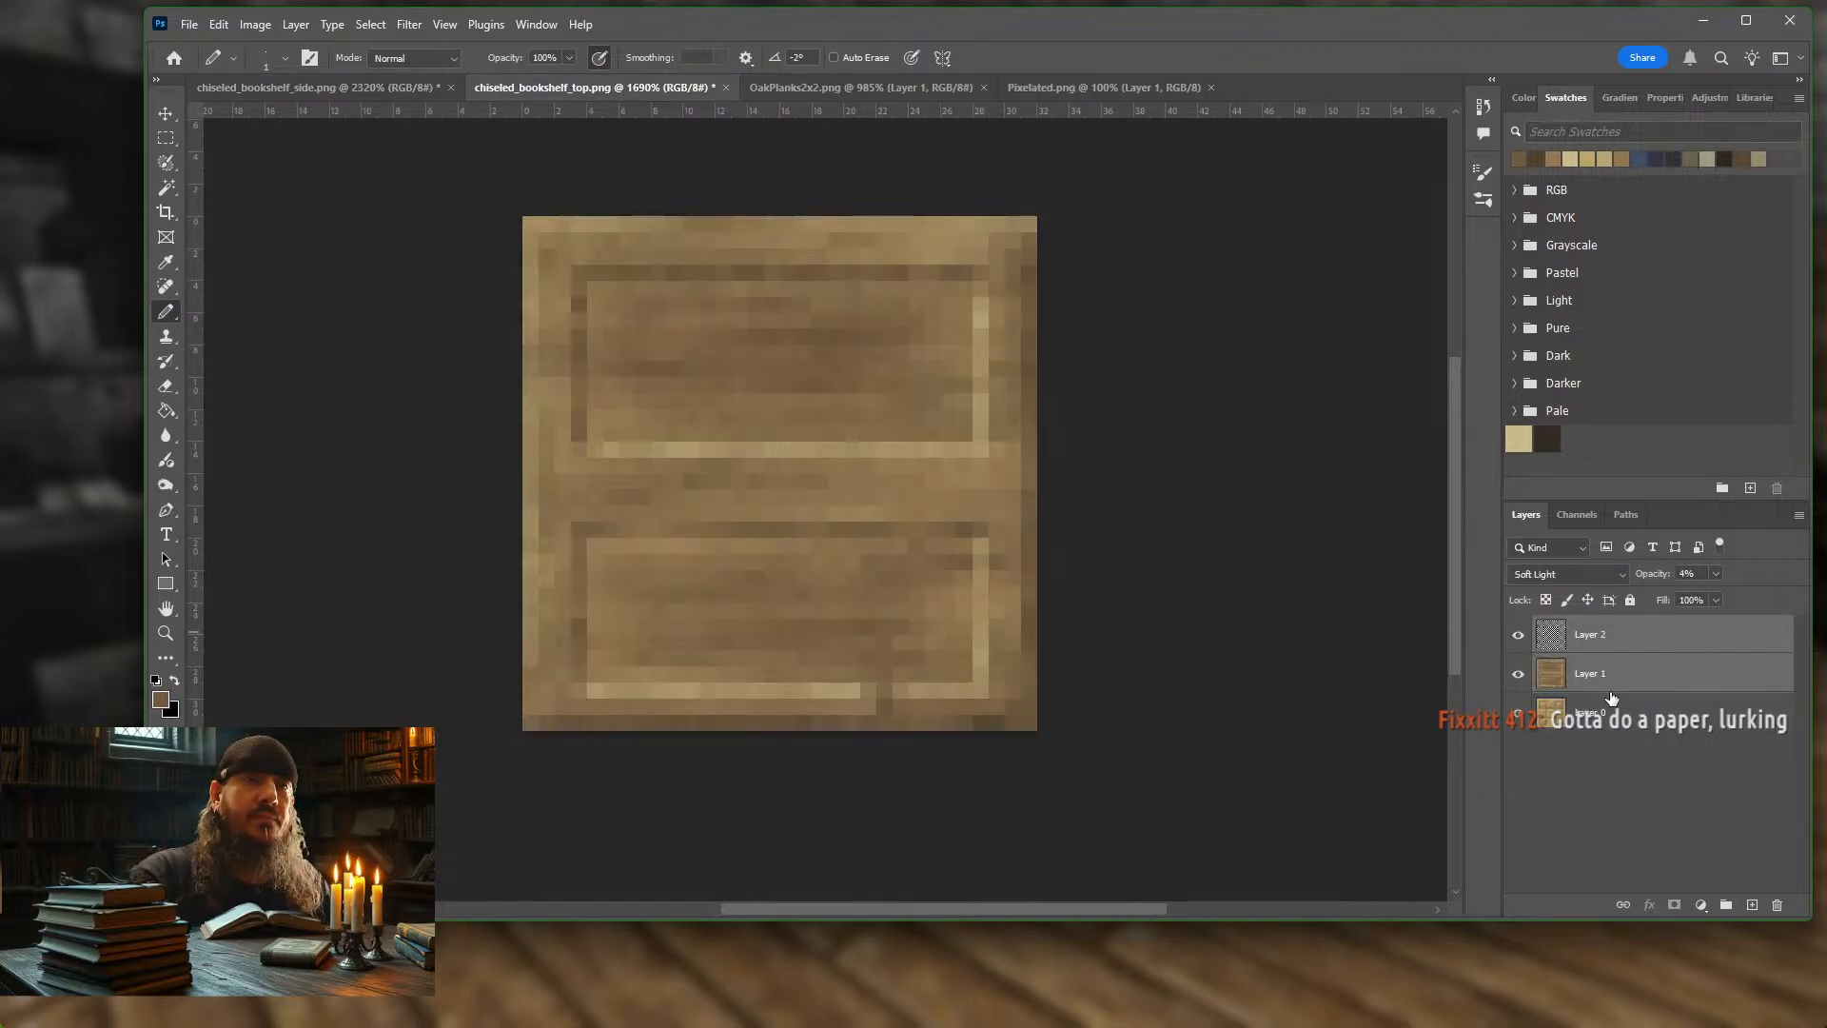
Select Layer 1 in the top texture and choose a light tan swatch as the Pencil colour
click(1638, 676)
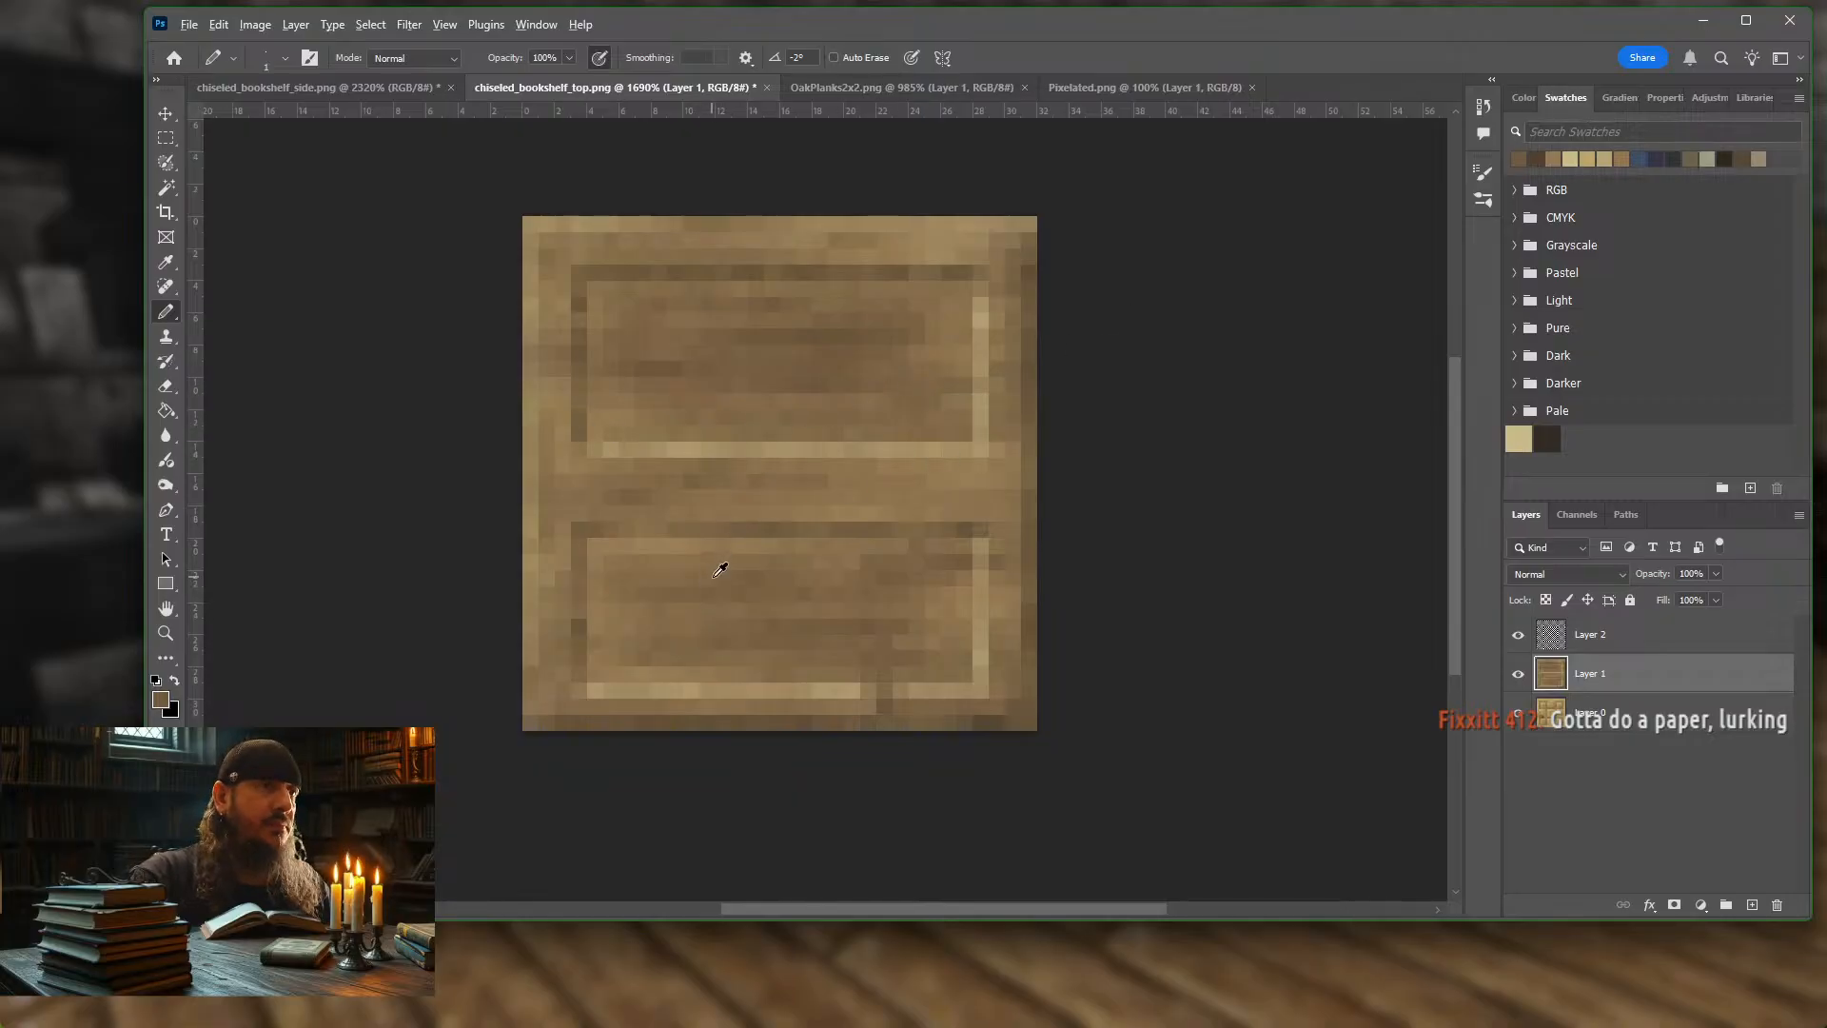
scroll(714, 568, up, 2)
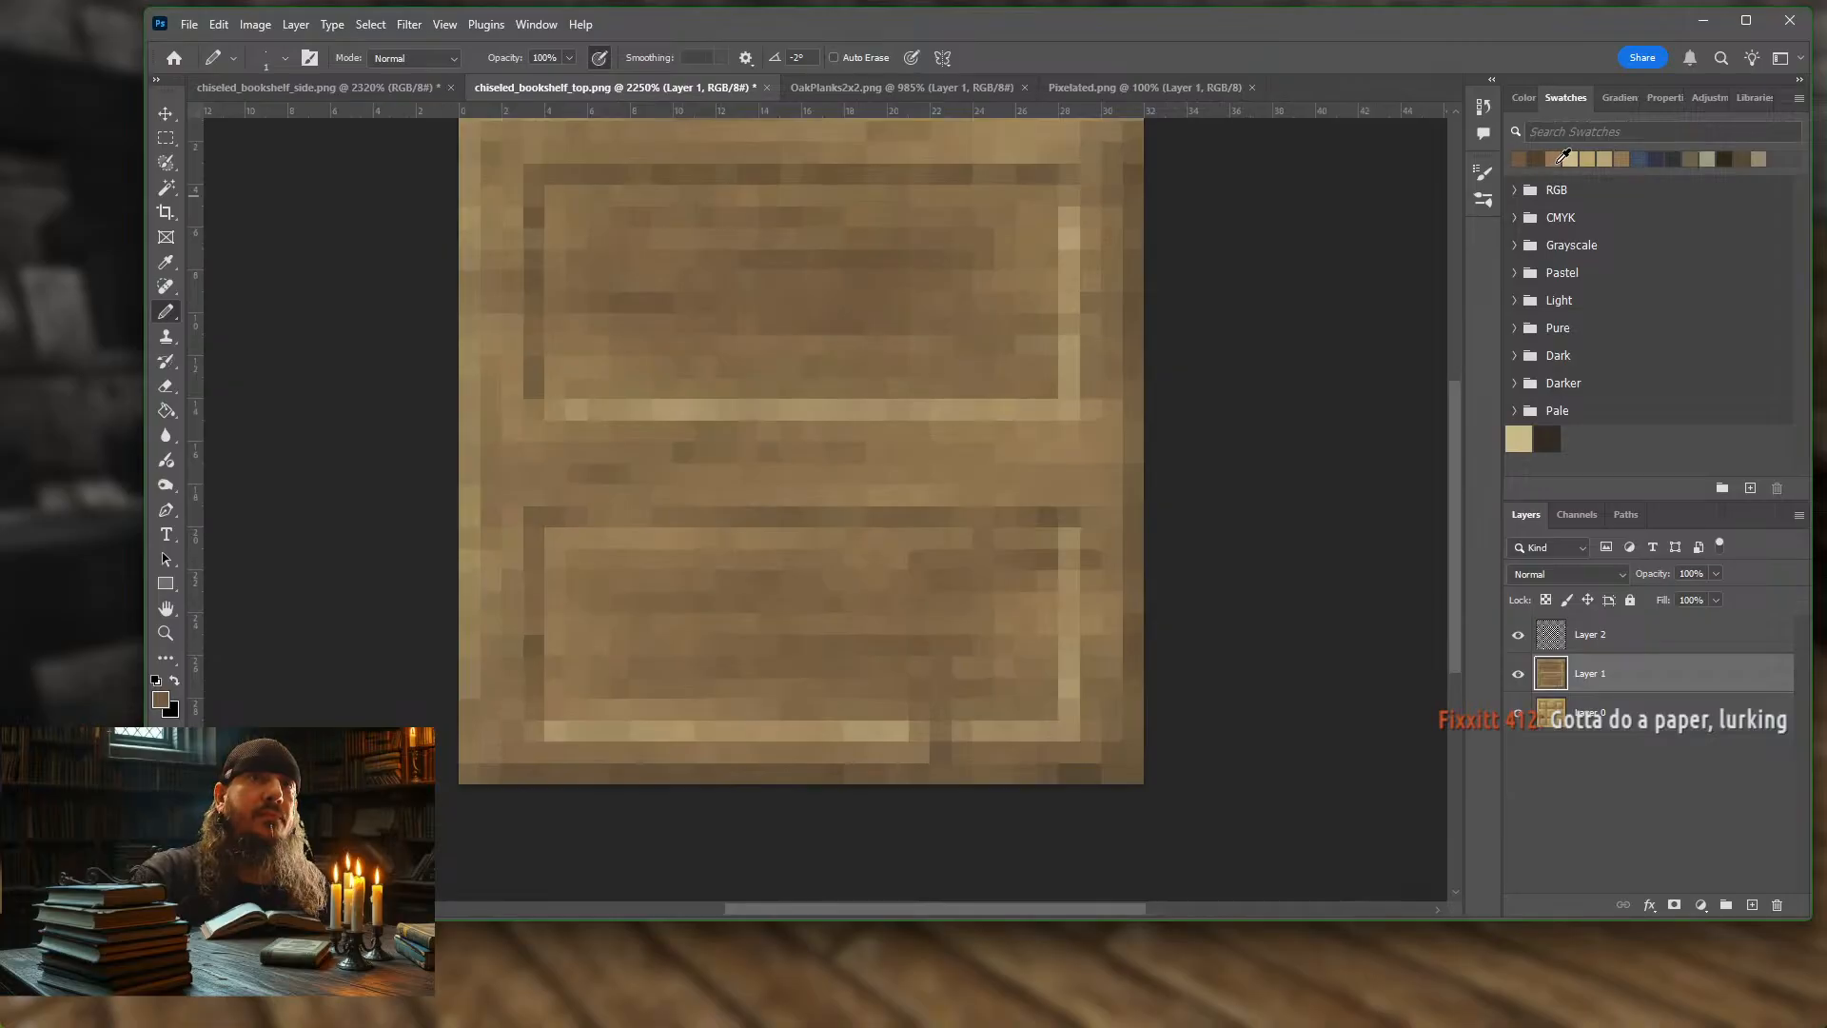
click(1559, 157)
click(1556, 159)
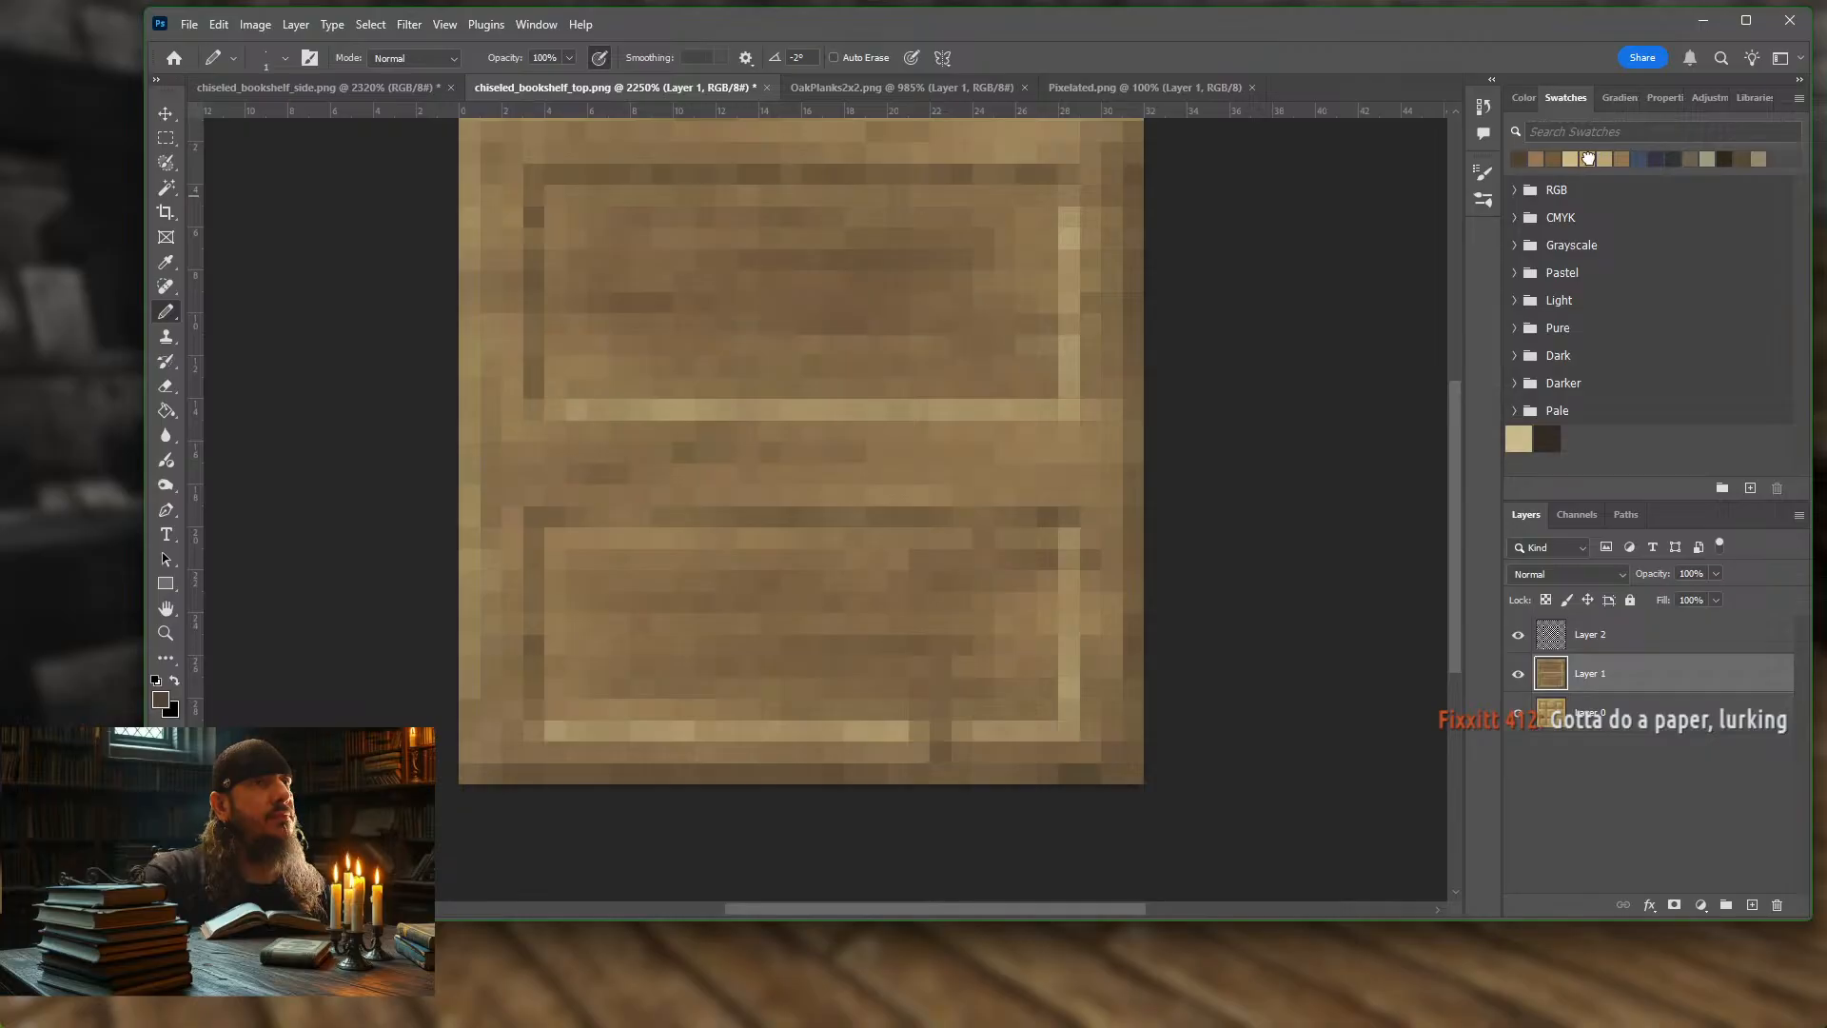
click(1588, 159)
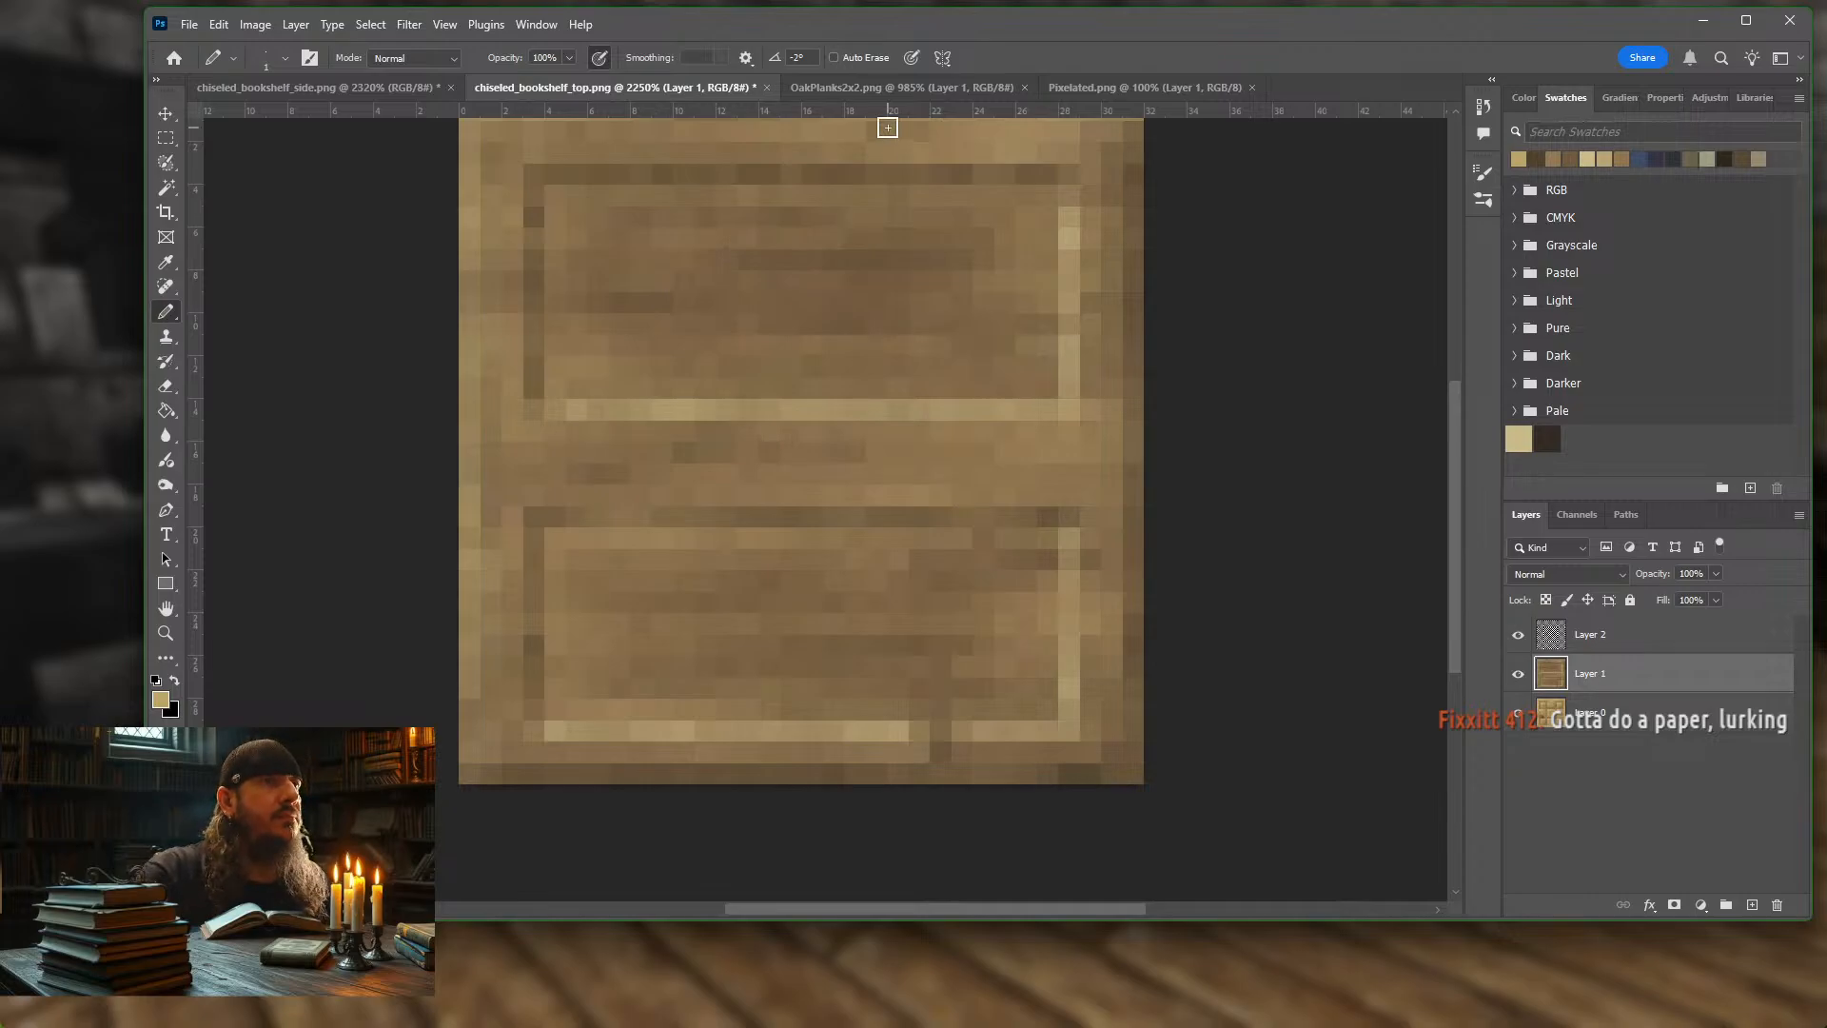
Add a guide layout of three columns and three rows in cyan to the top texture
click(445, 25)
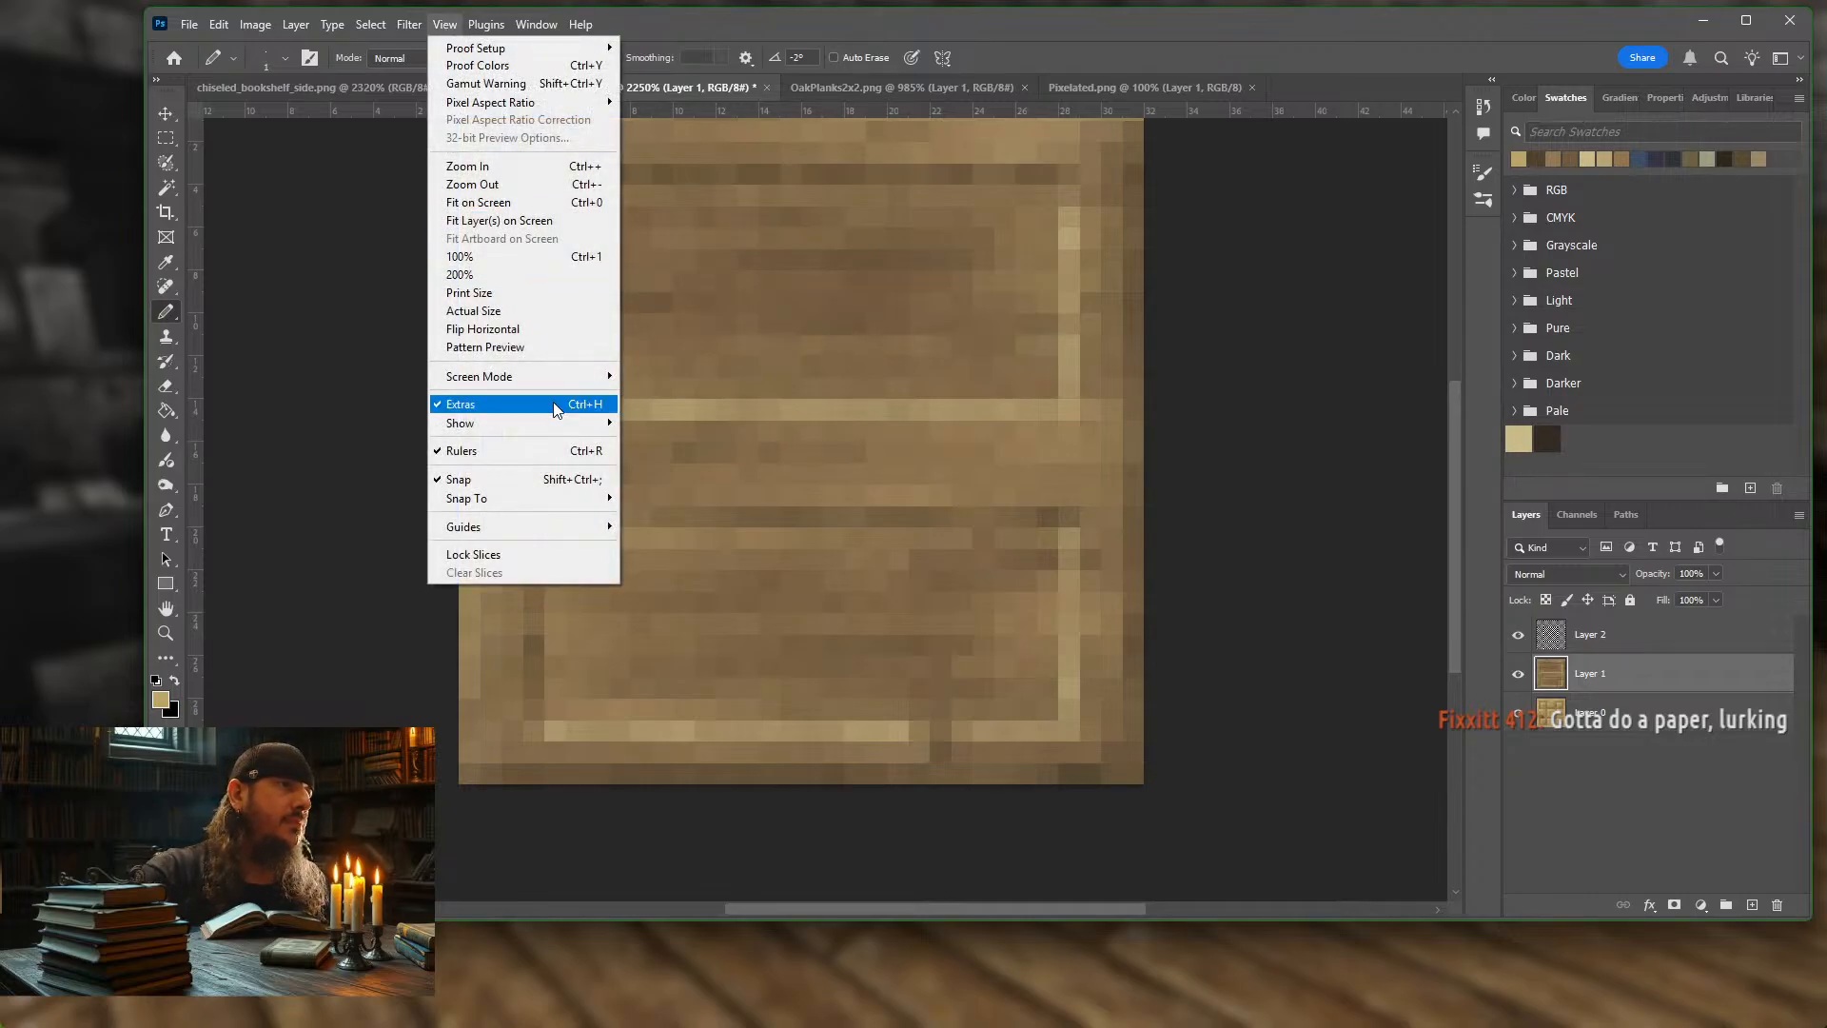
mouse_move(582, 526)
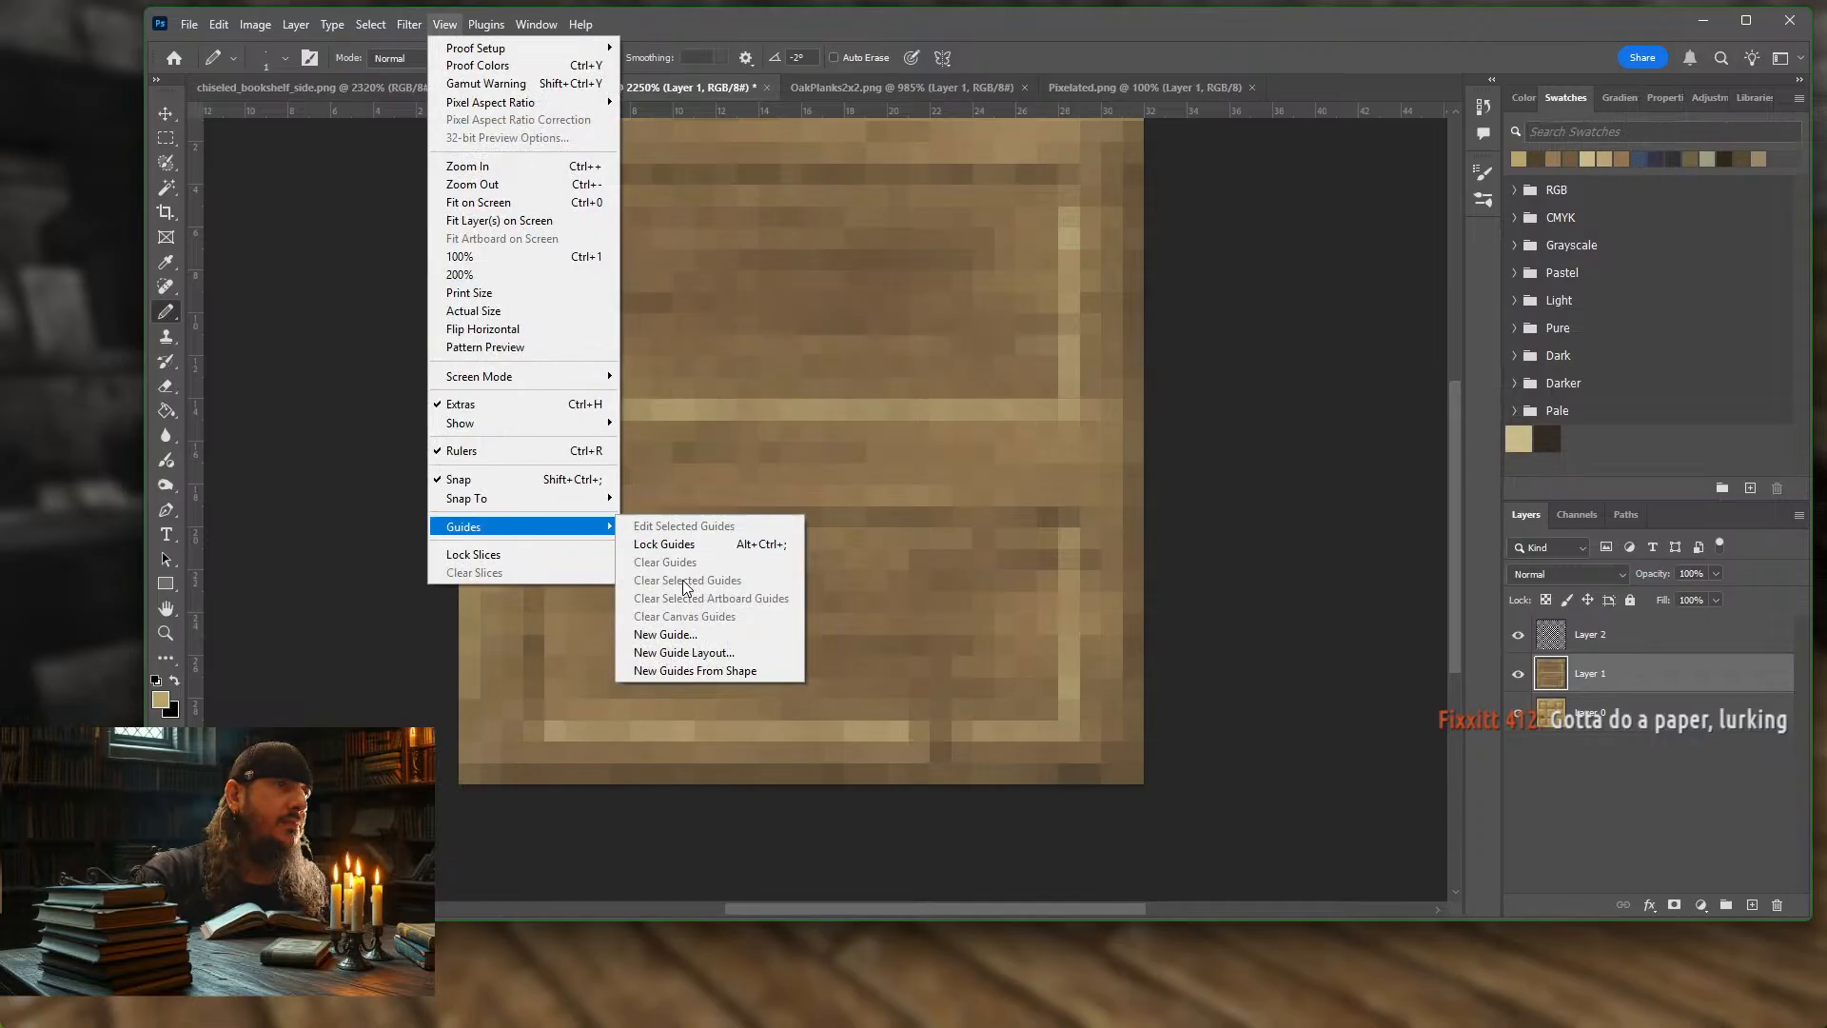
click(686, 653)
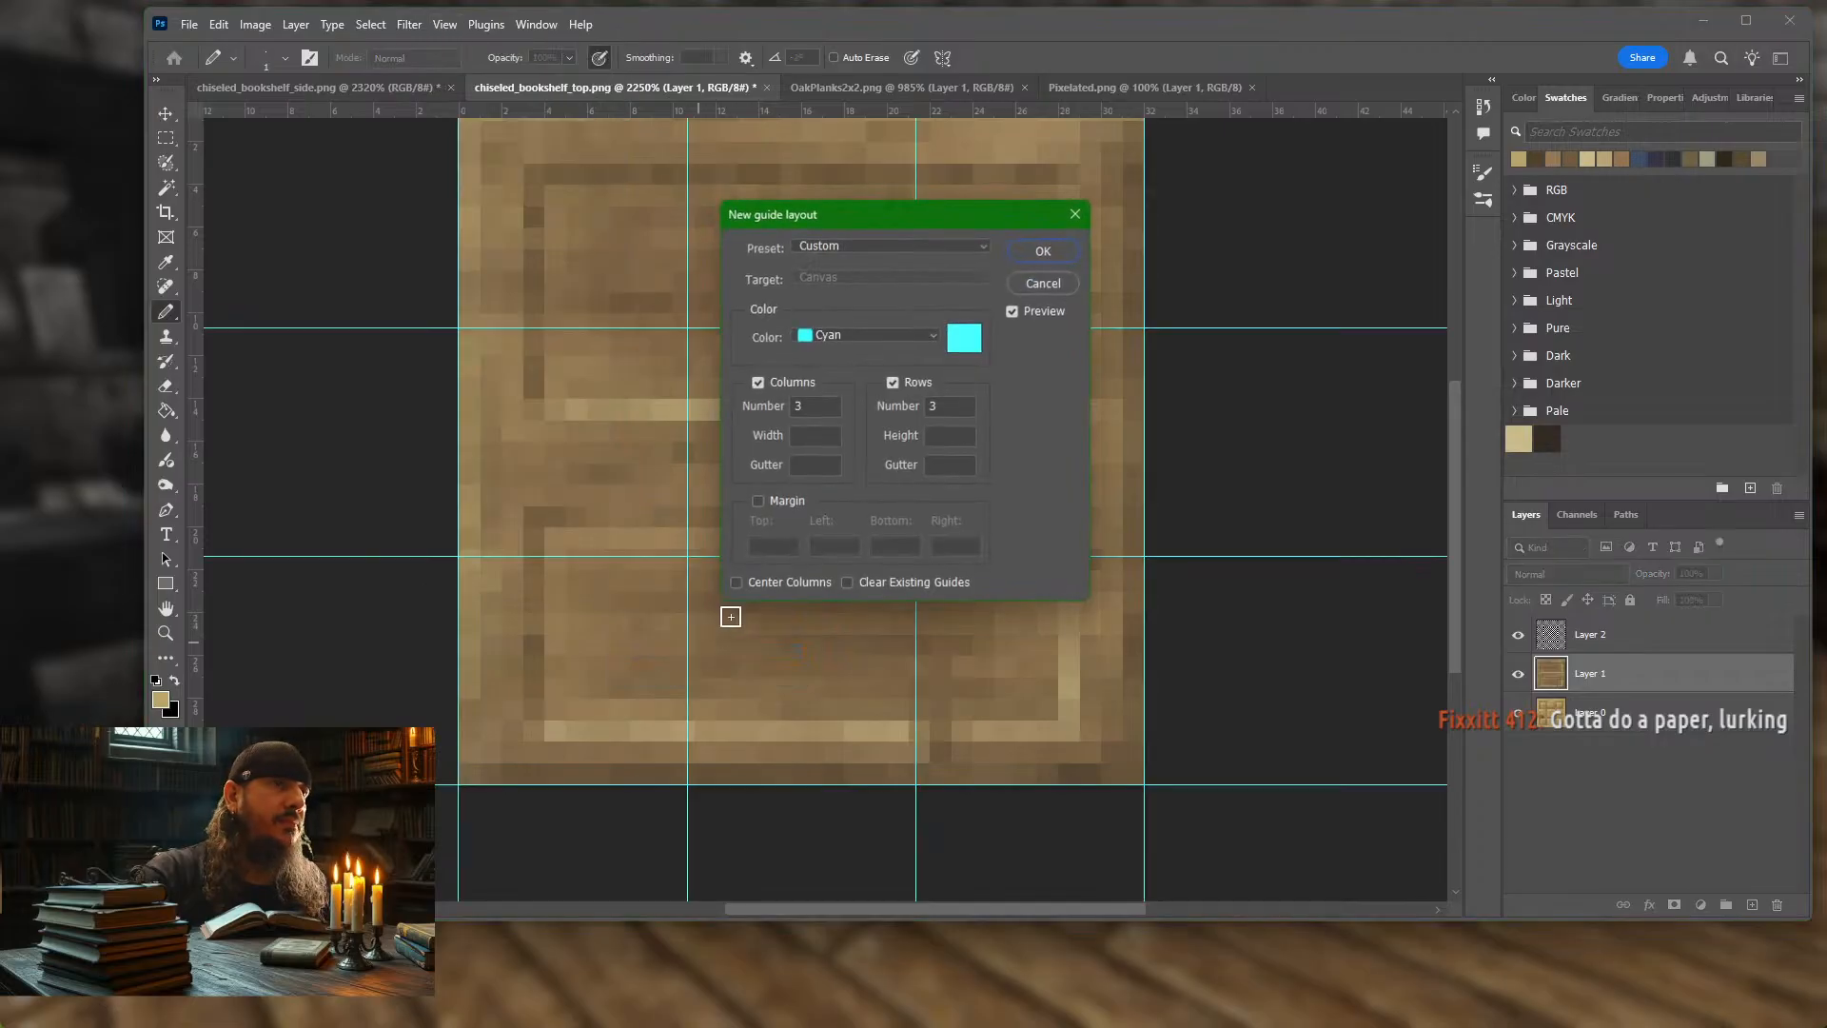
click(1034, 252)
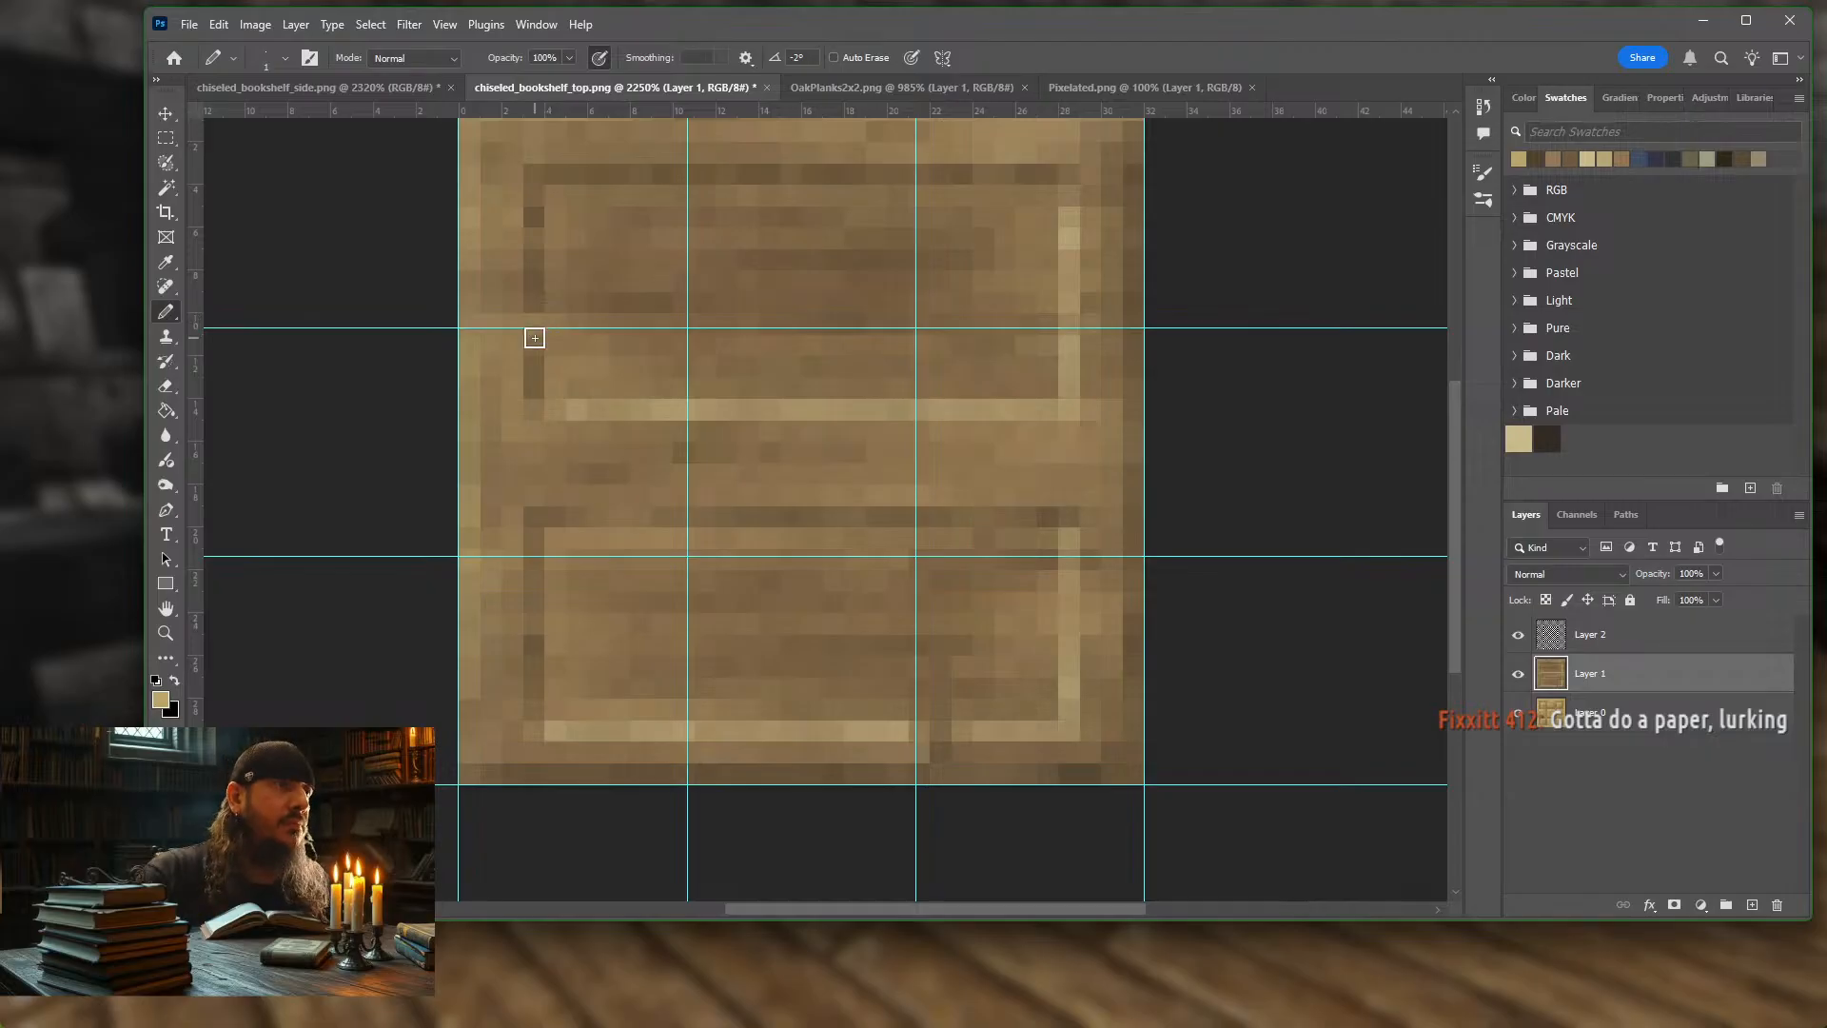
scroll(543, 329, up, 2)
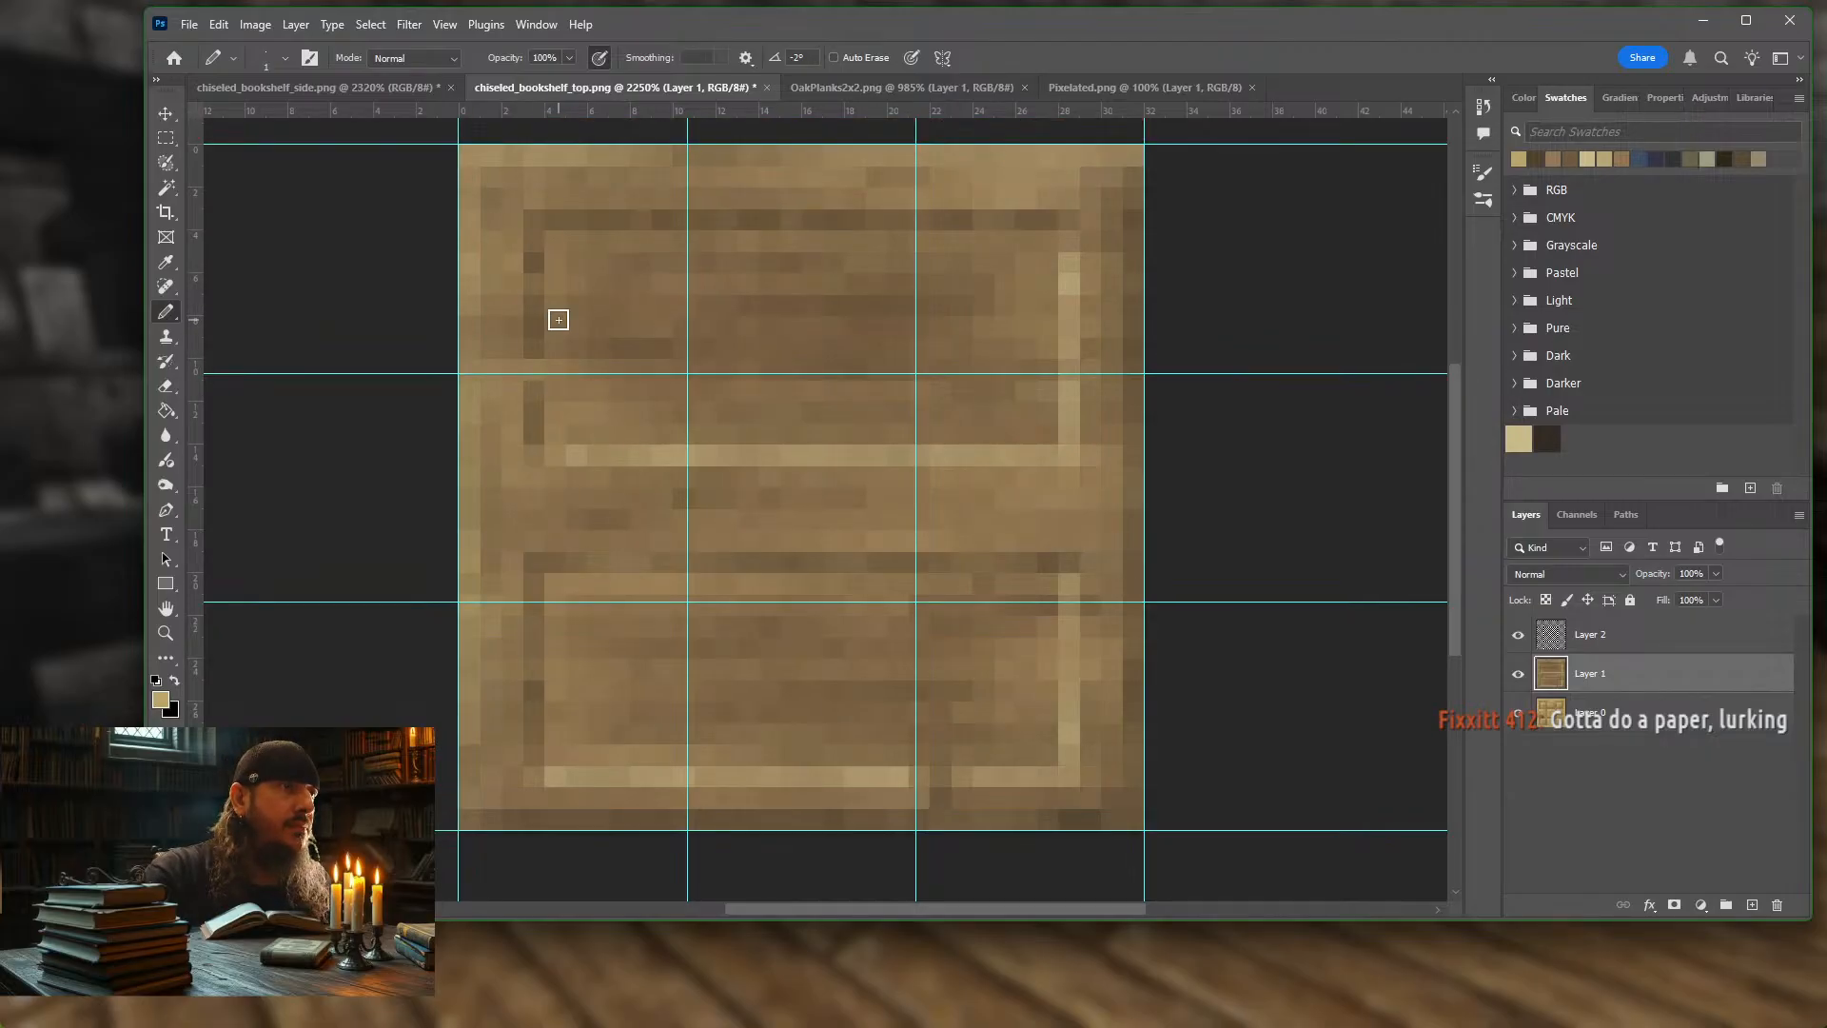
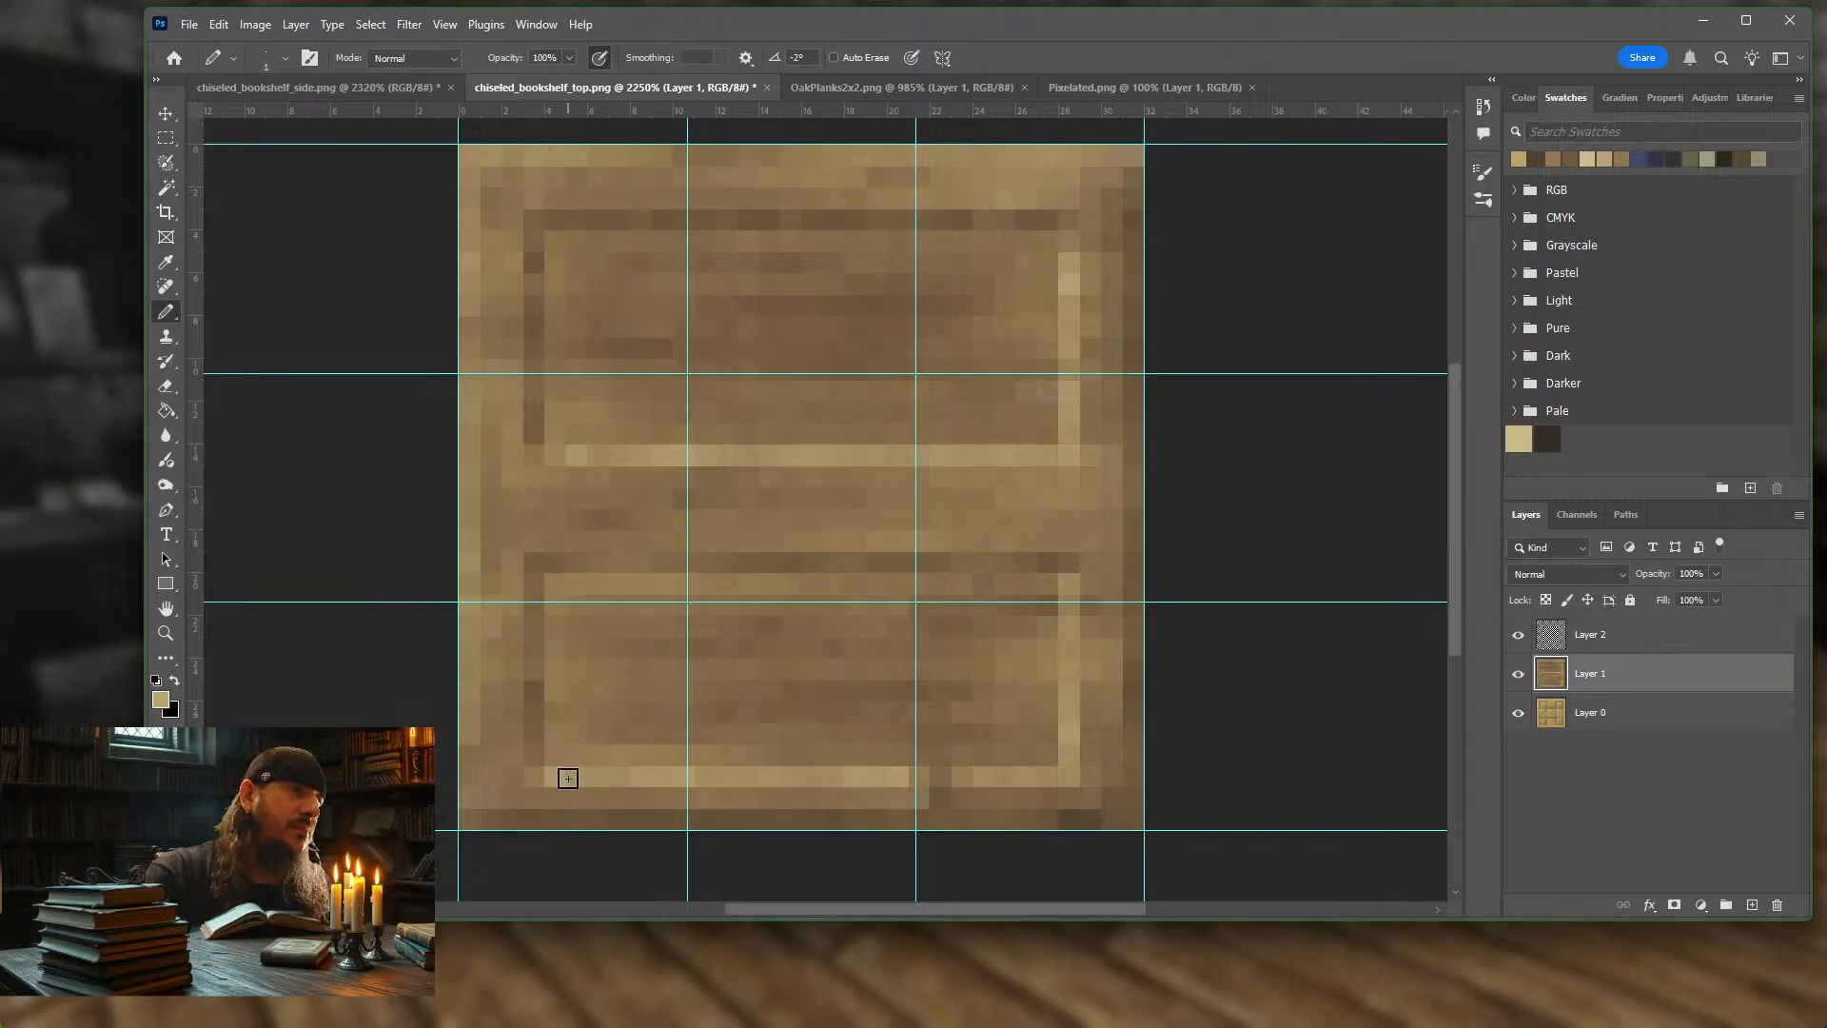
Clear all the guides from the top texture
click(167, 114)
click(414, 790)
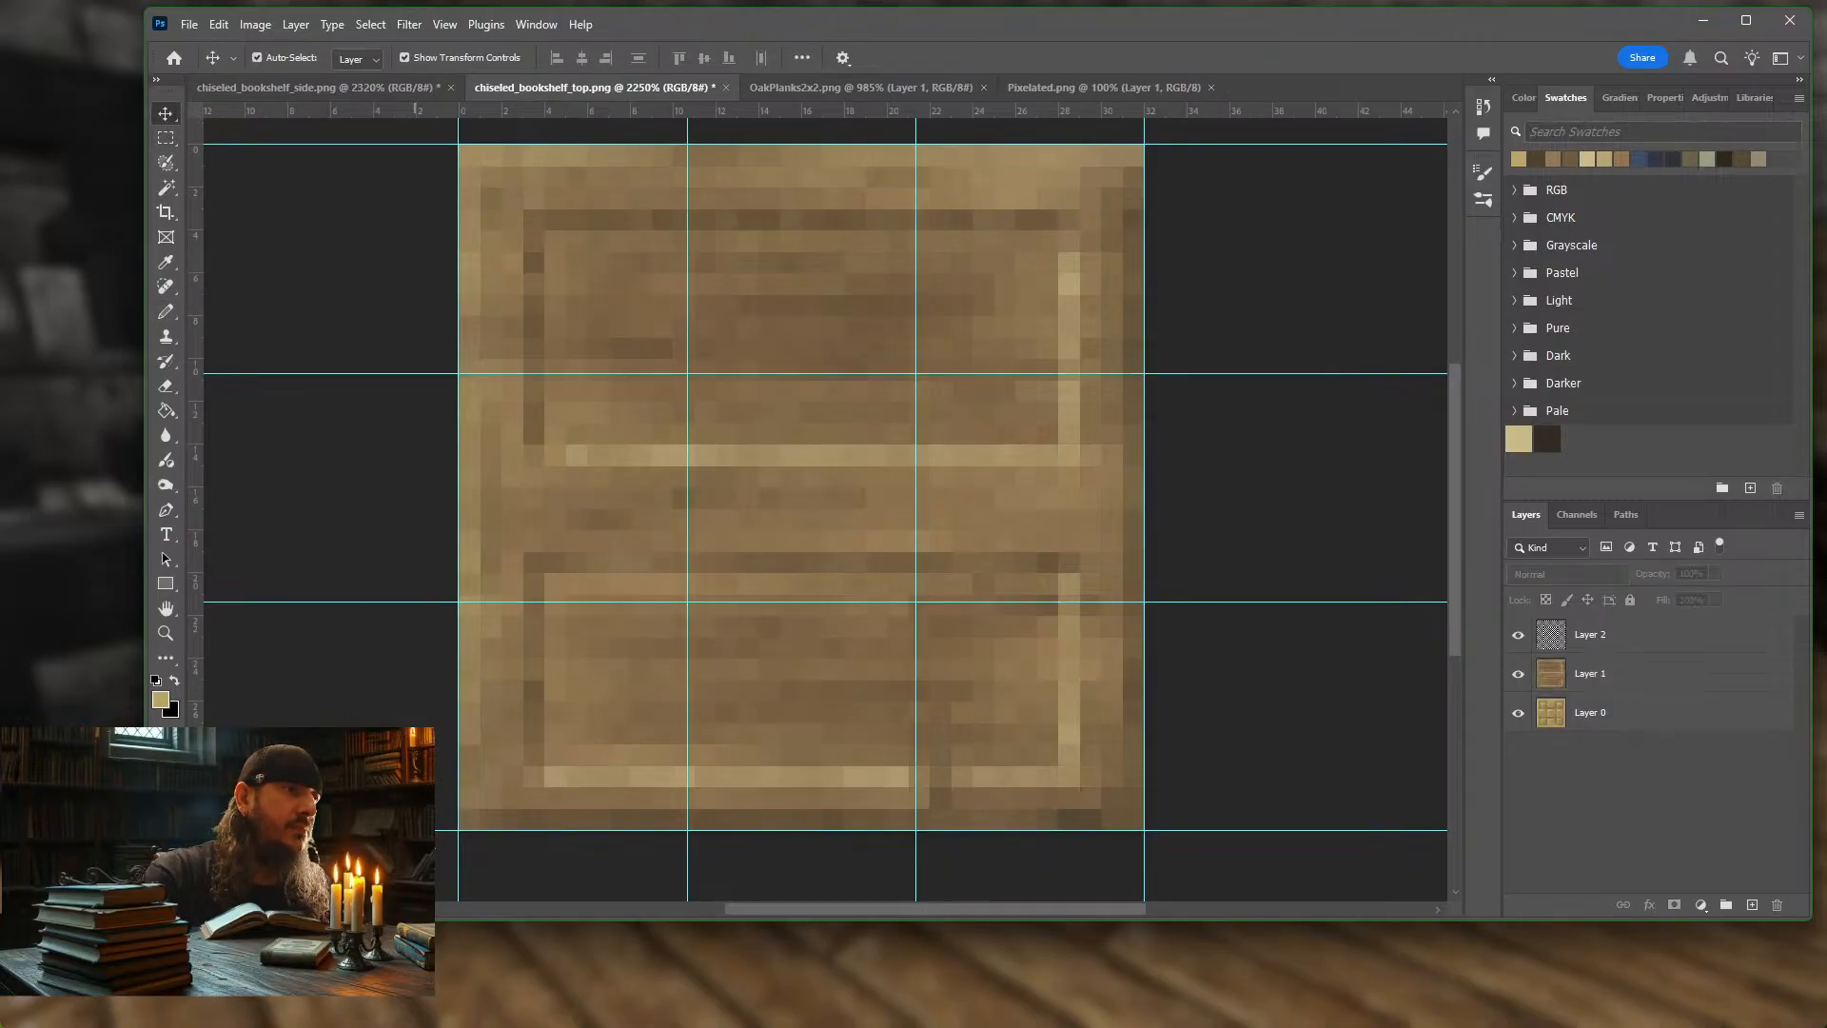
mouse_move(418, 807)
mouse_down()
mouse_move(435, 774)
mouse_move(436, 832)
mouse_up()
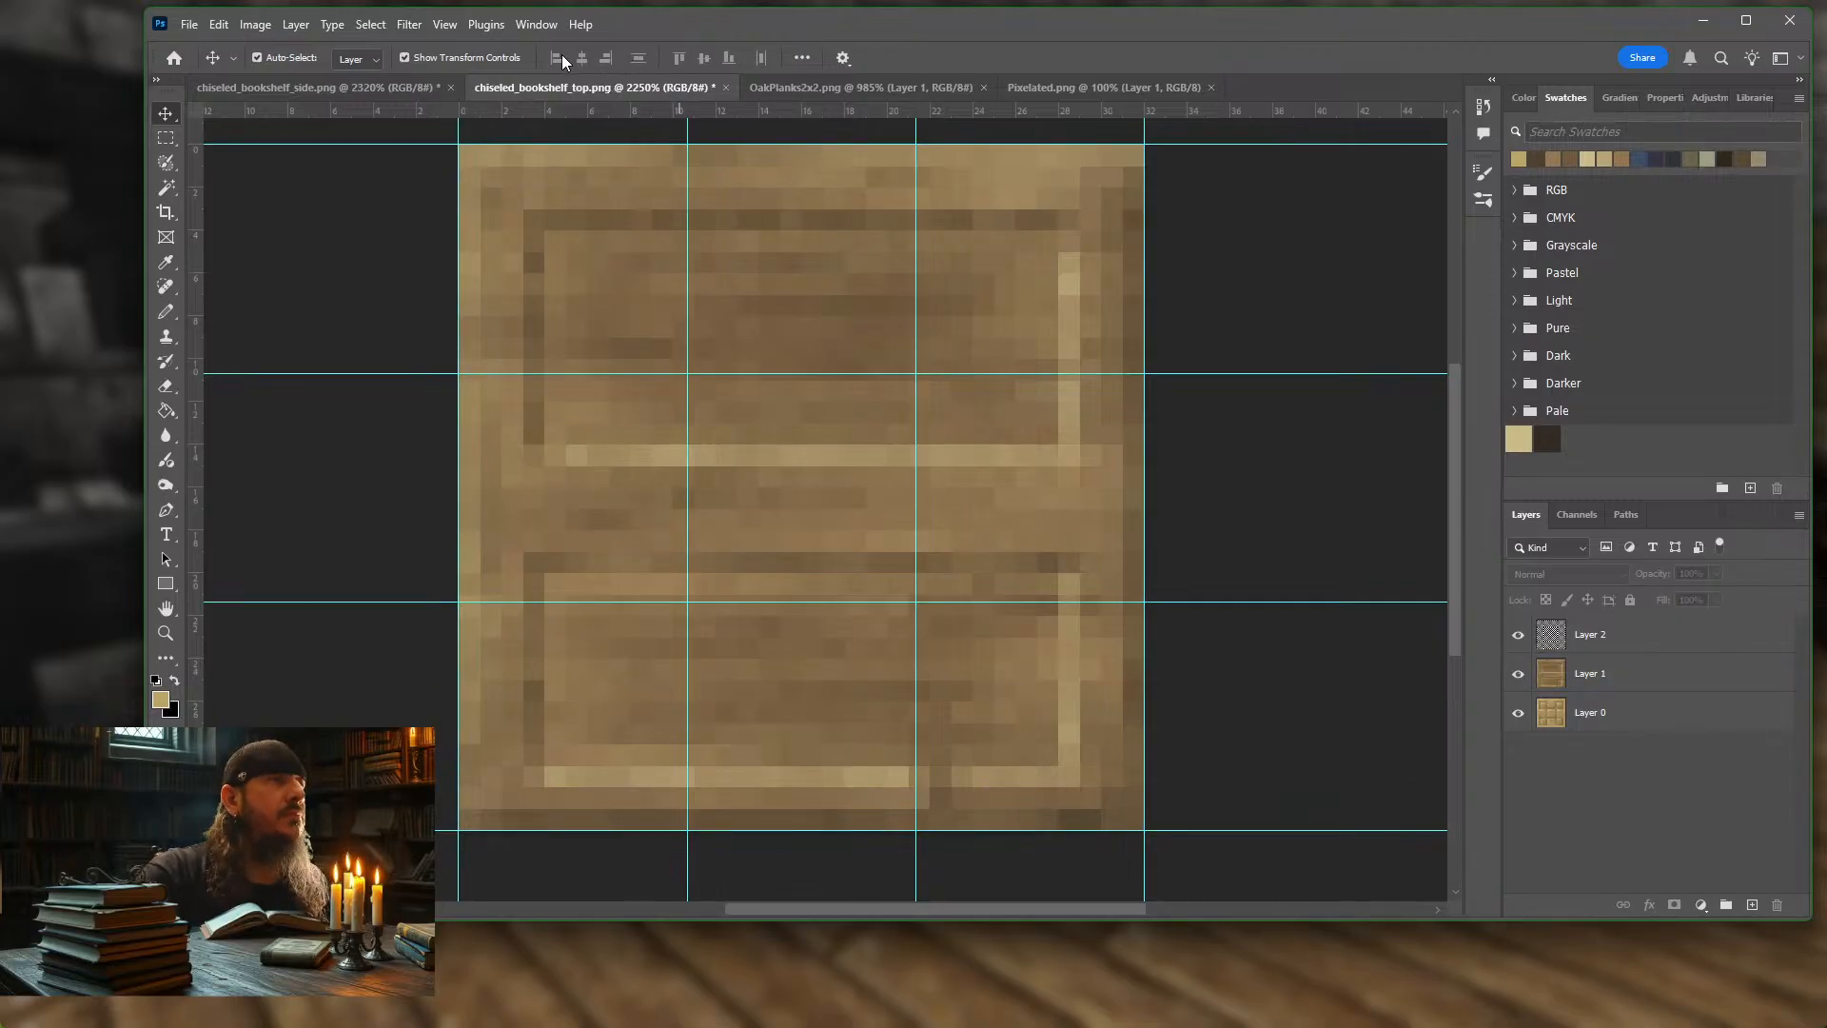
click(444, 23)
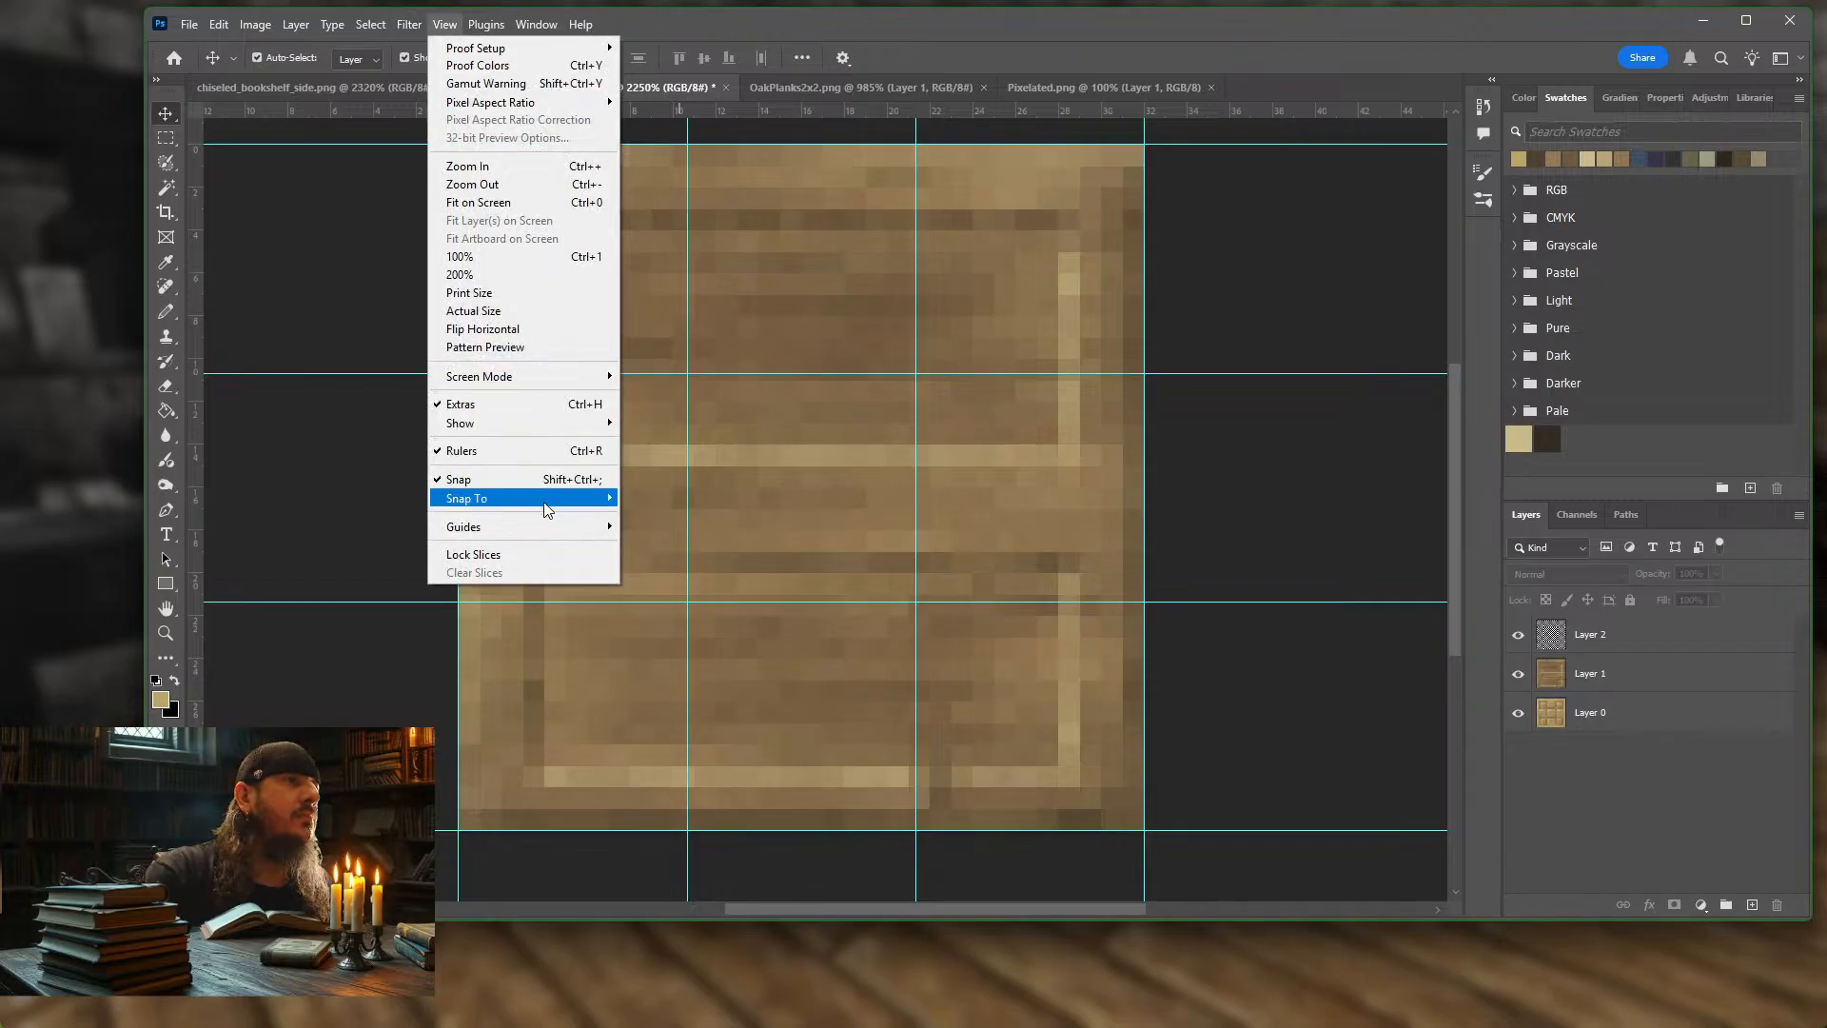
mouse_move(558, 523)
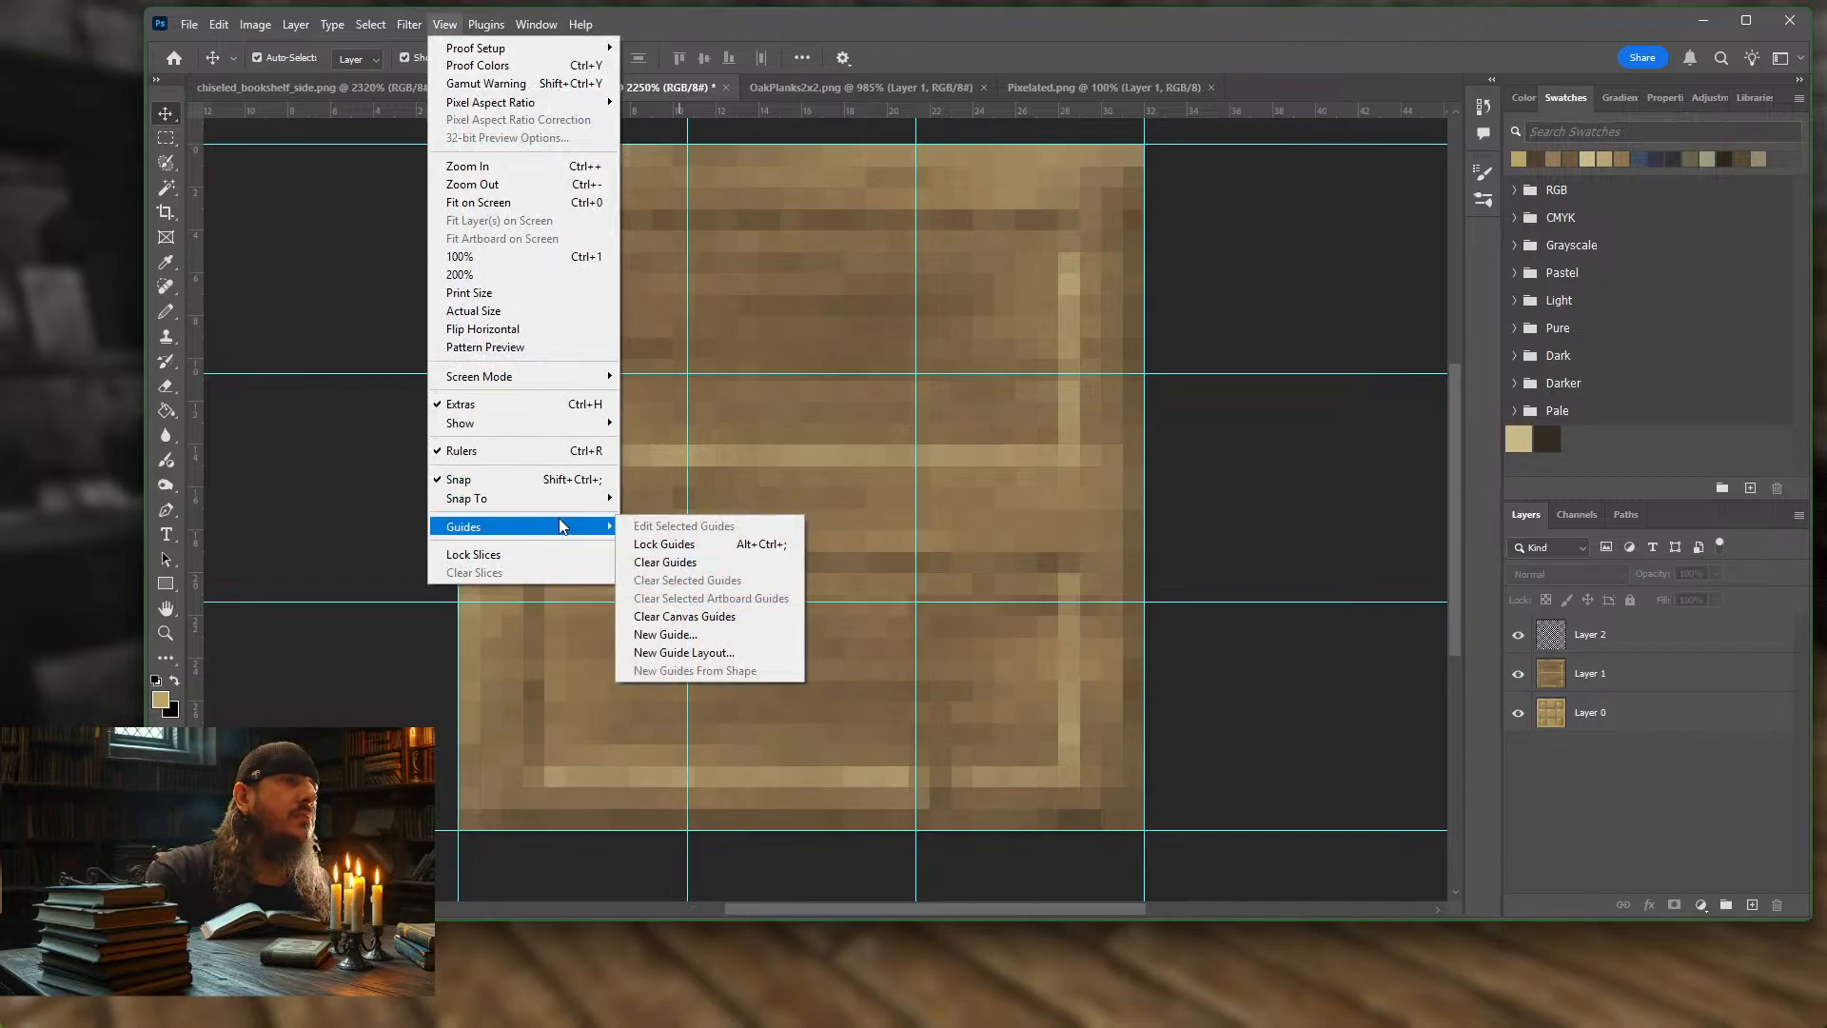
click(657, 561)
click(605, 198)
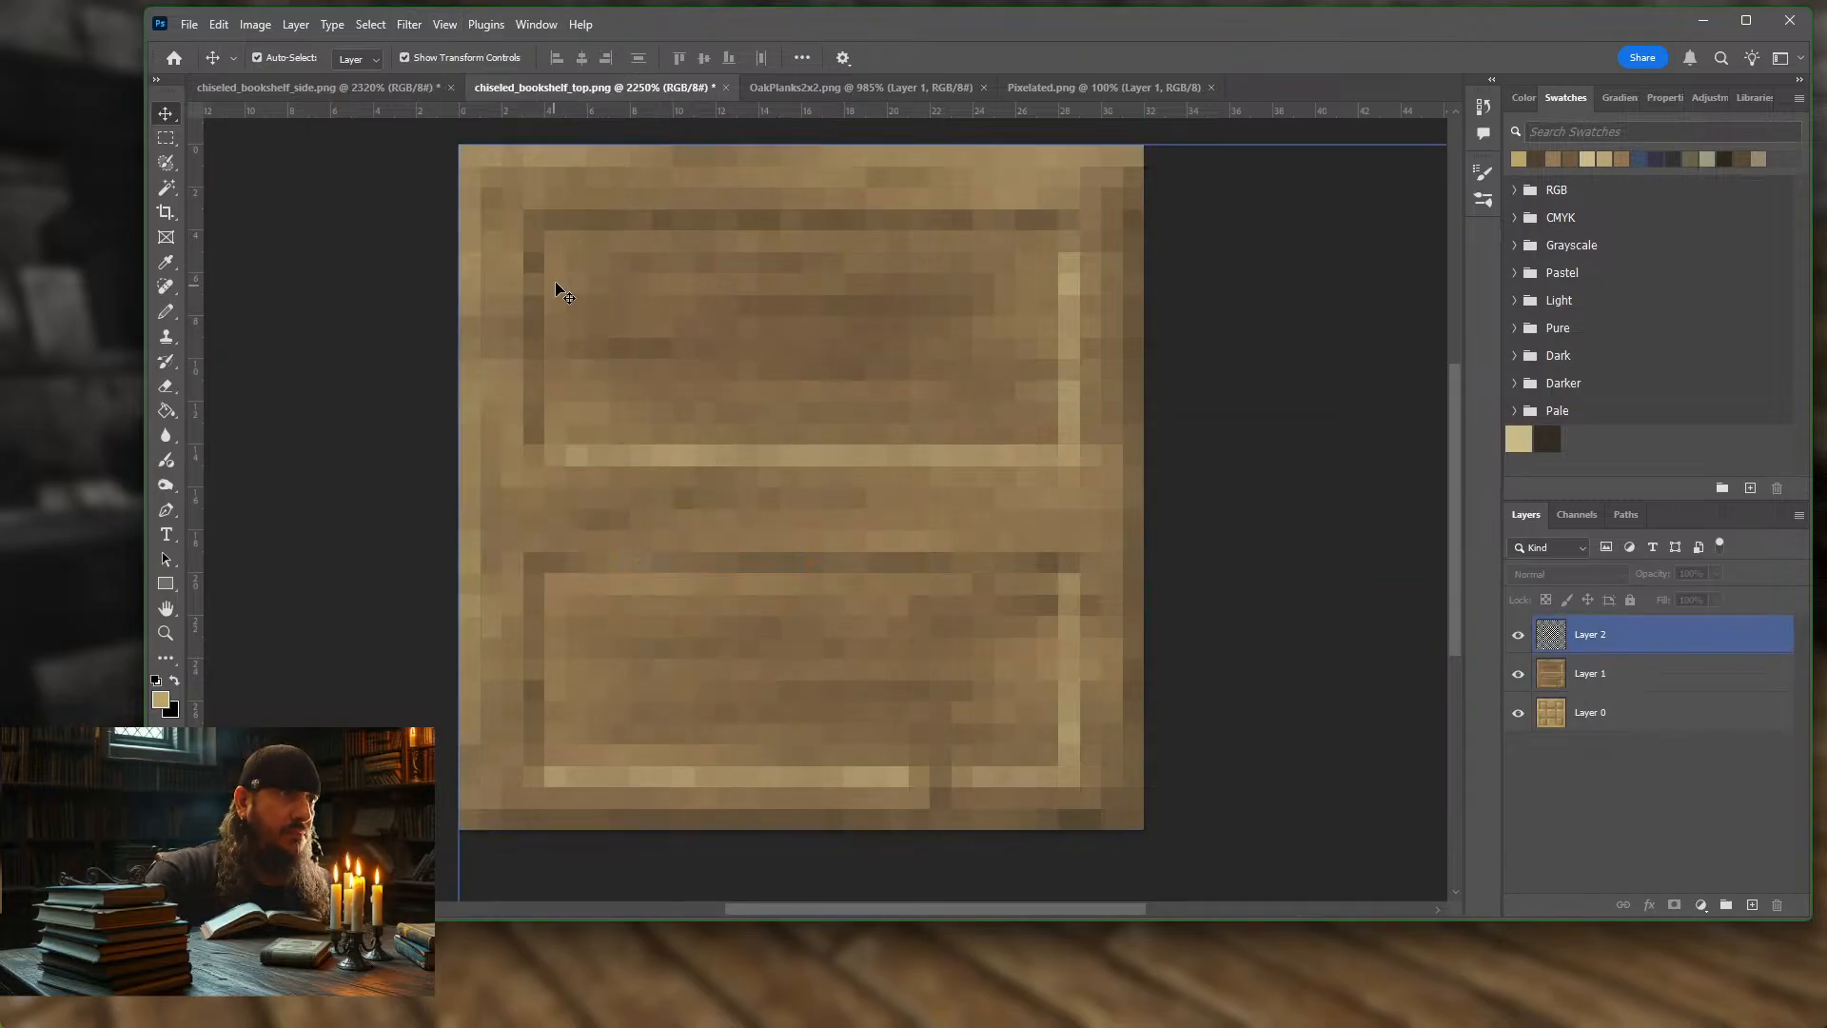
click(483, 164)
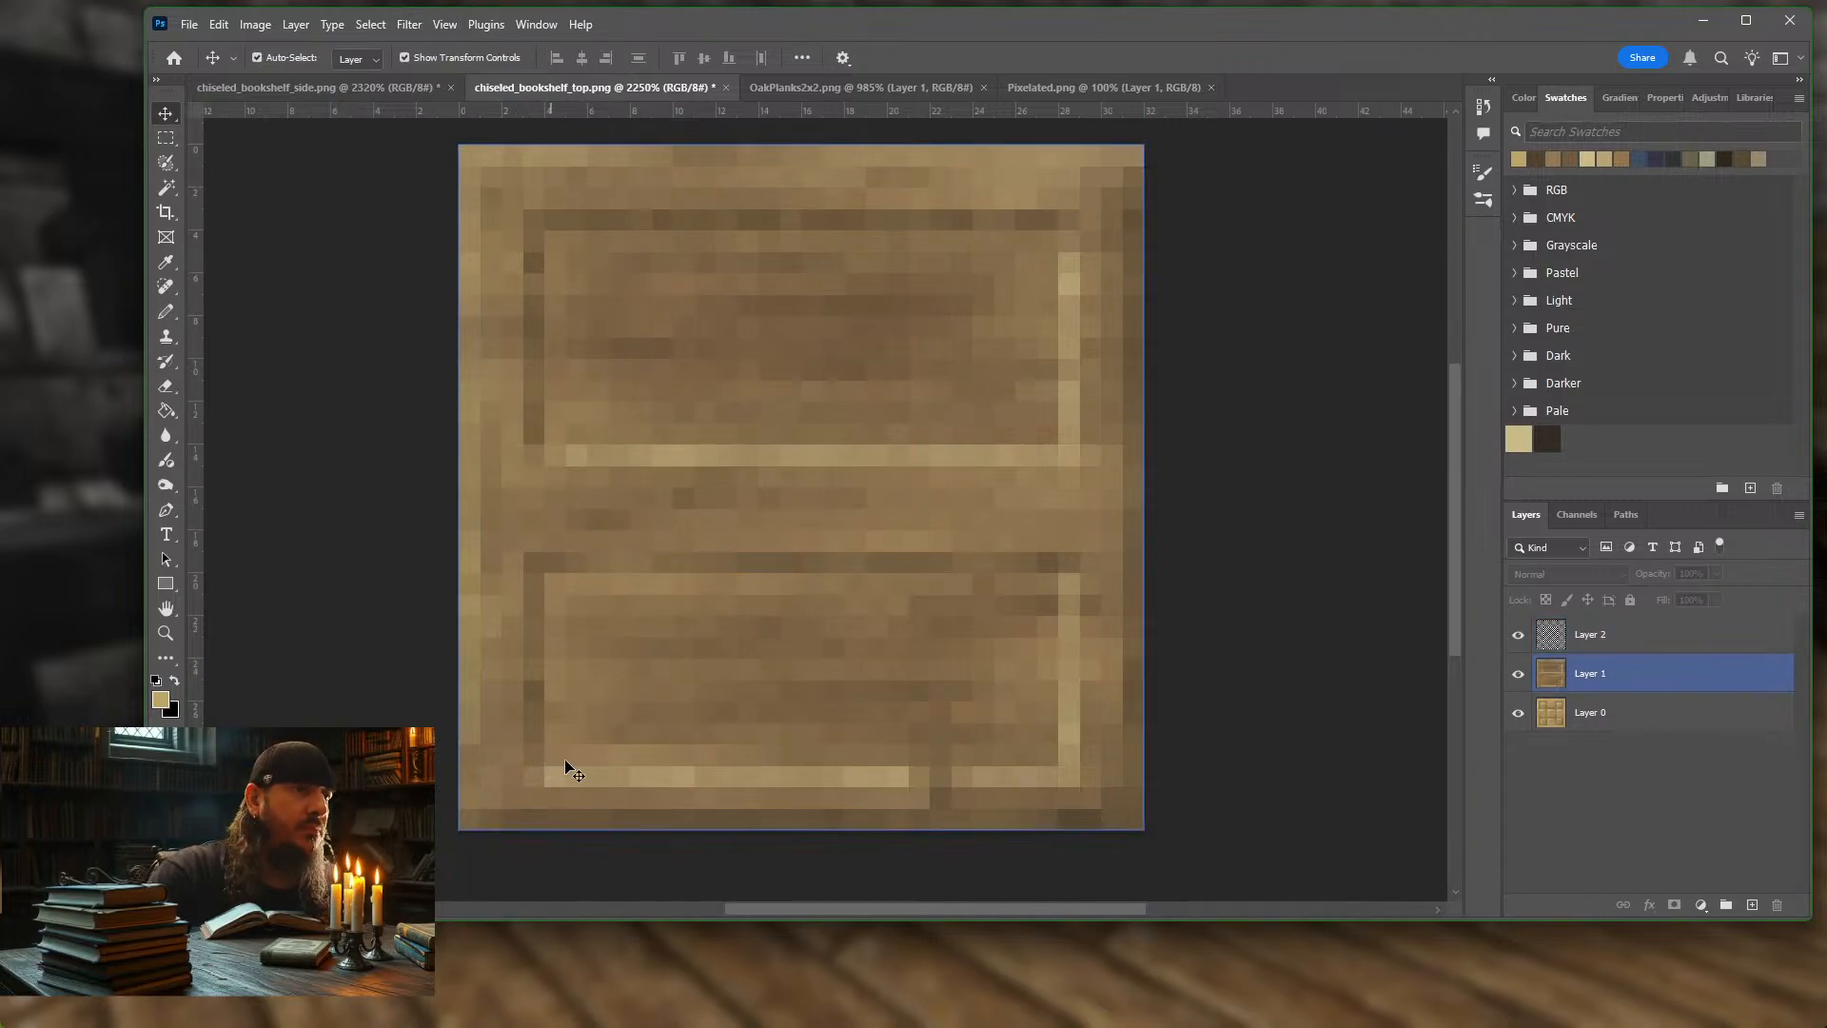
click(842, 735)
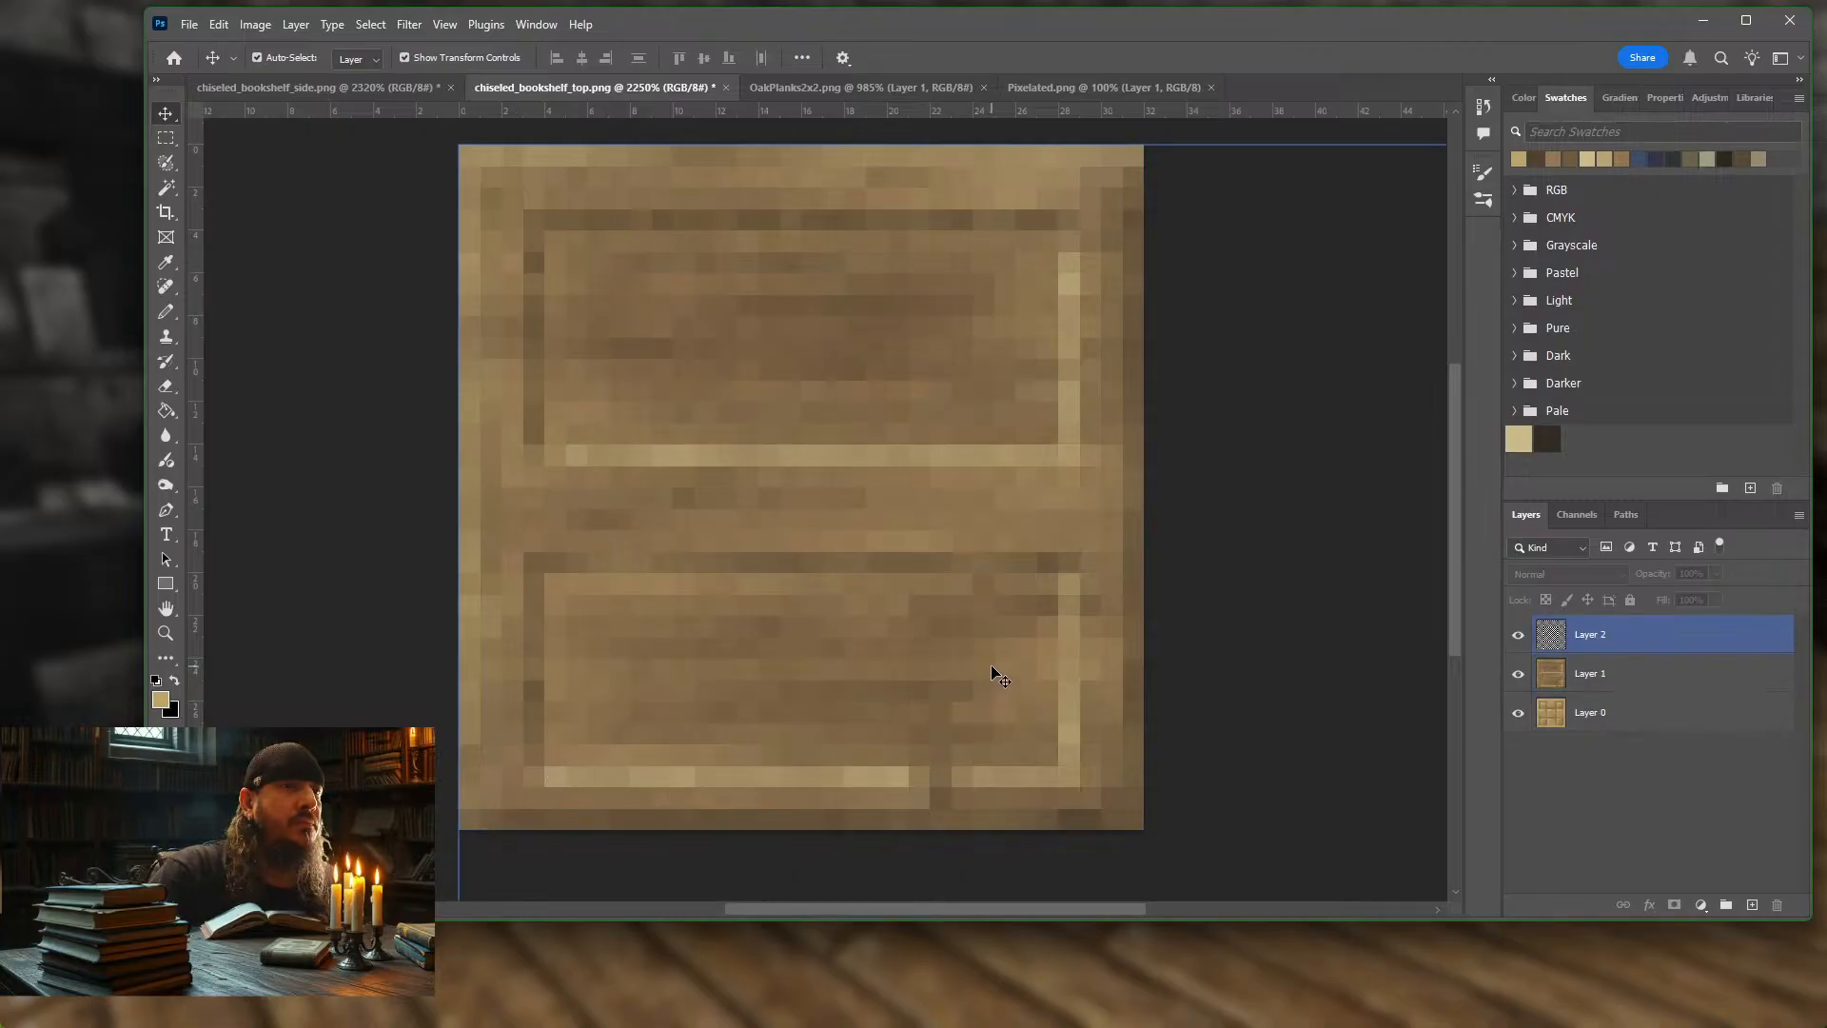
click(1052, 592)
click(1085, 775)
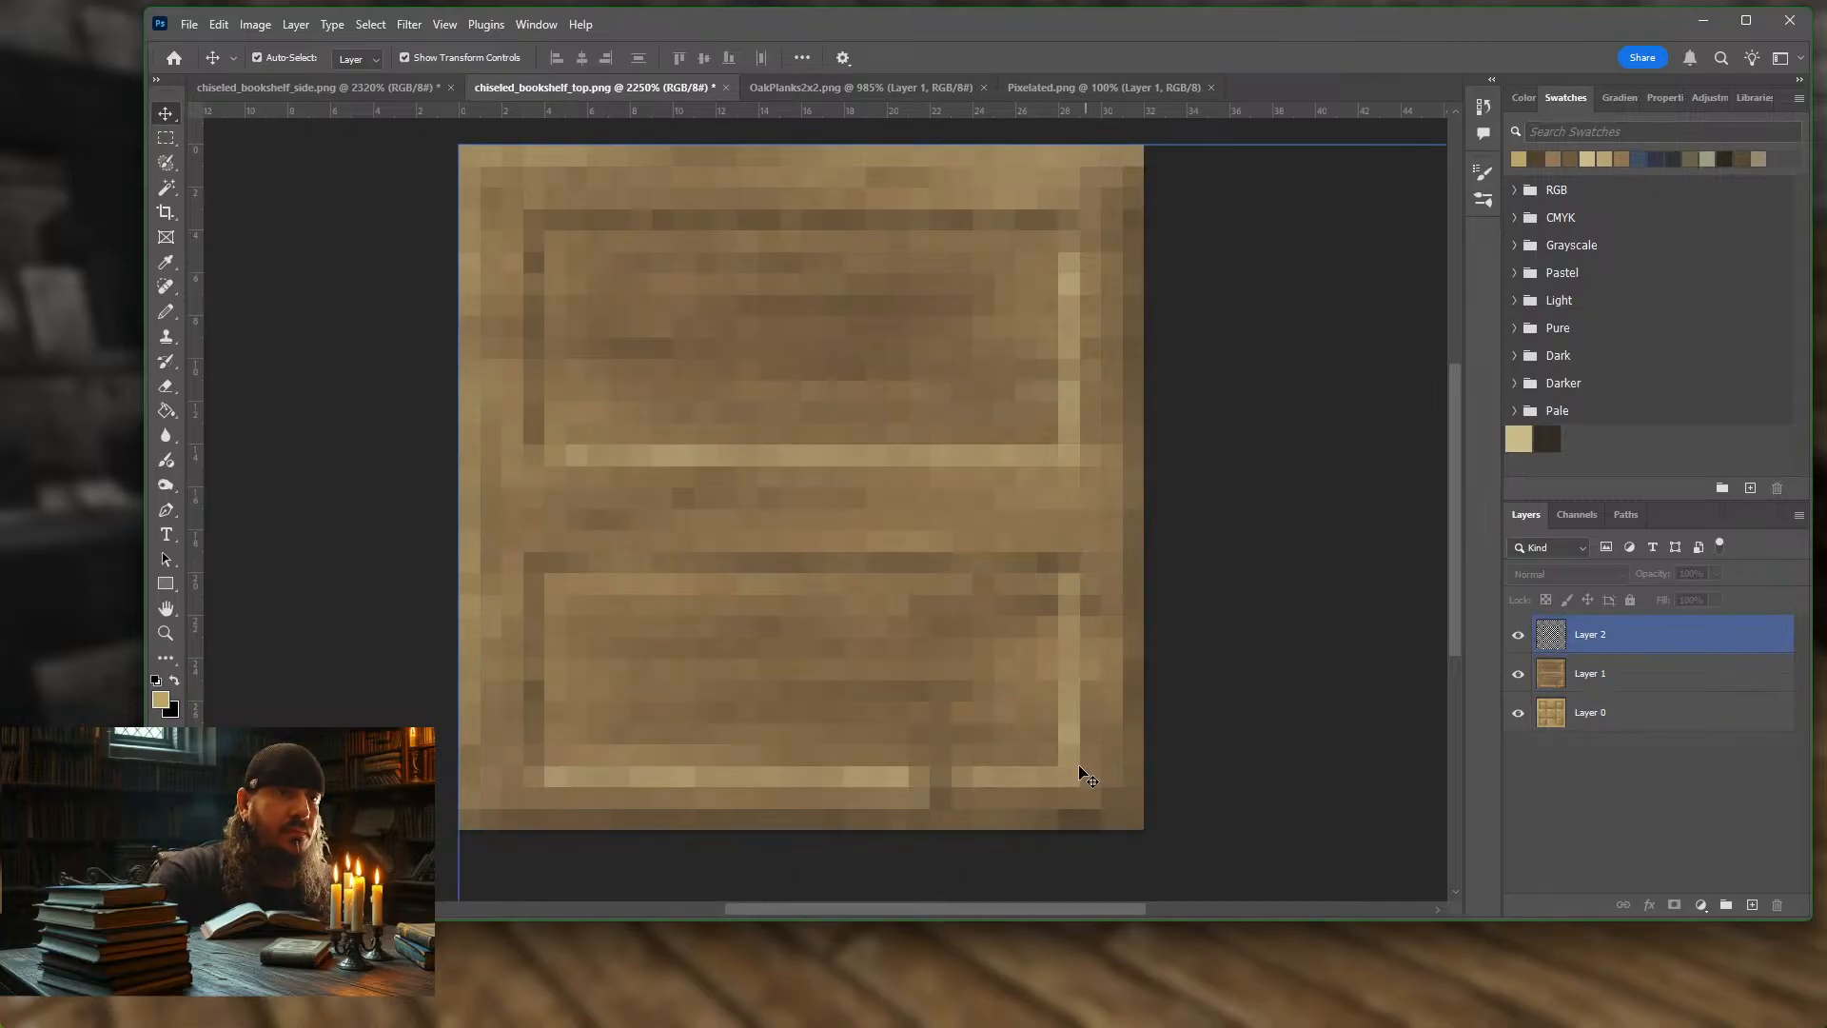
click(672, 248)
click(583, 305)
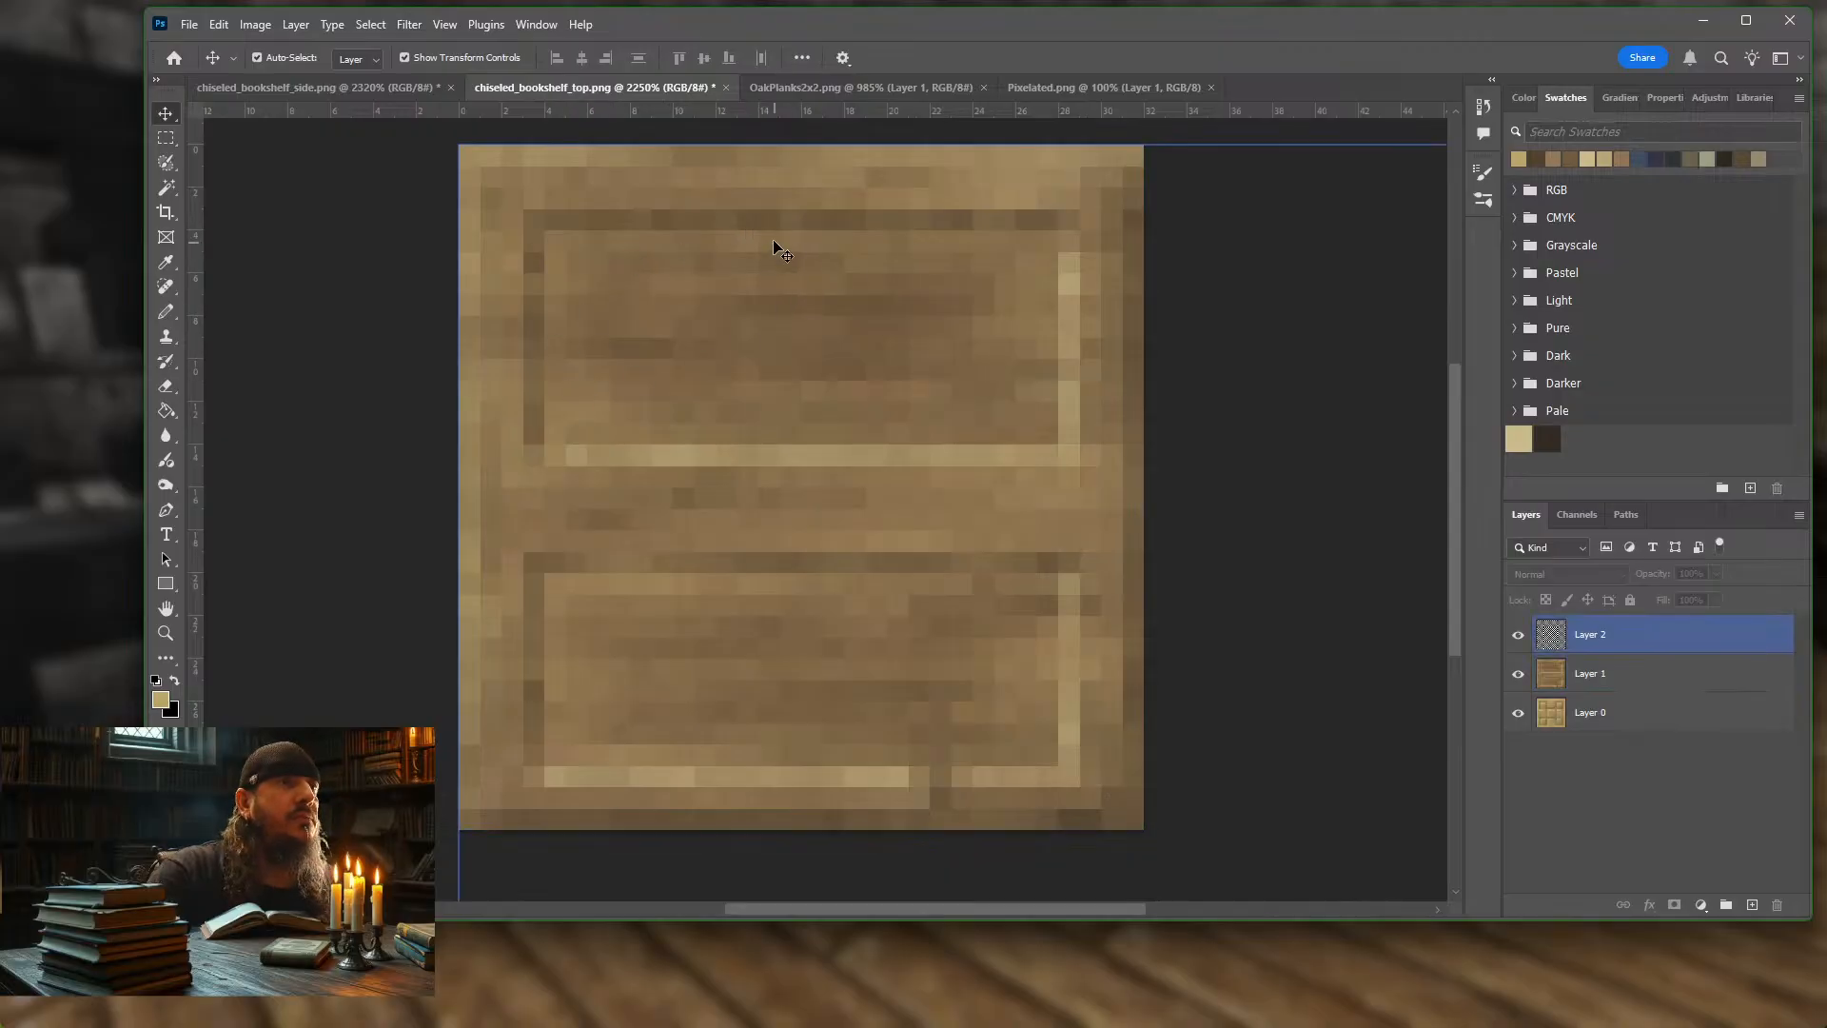
click(785, 454)
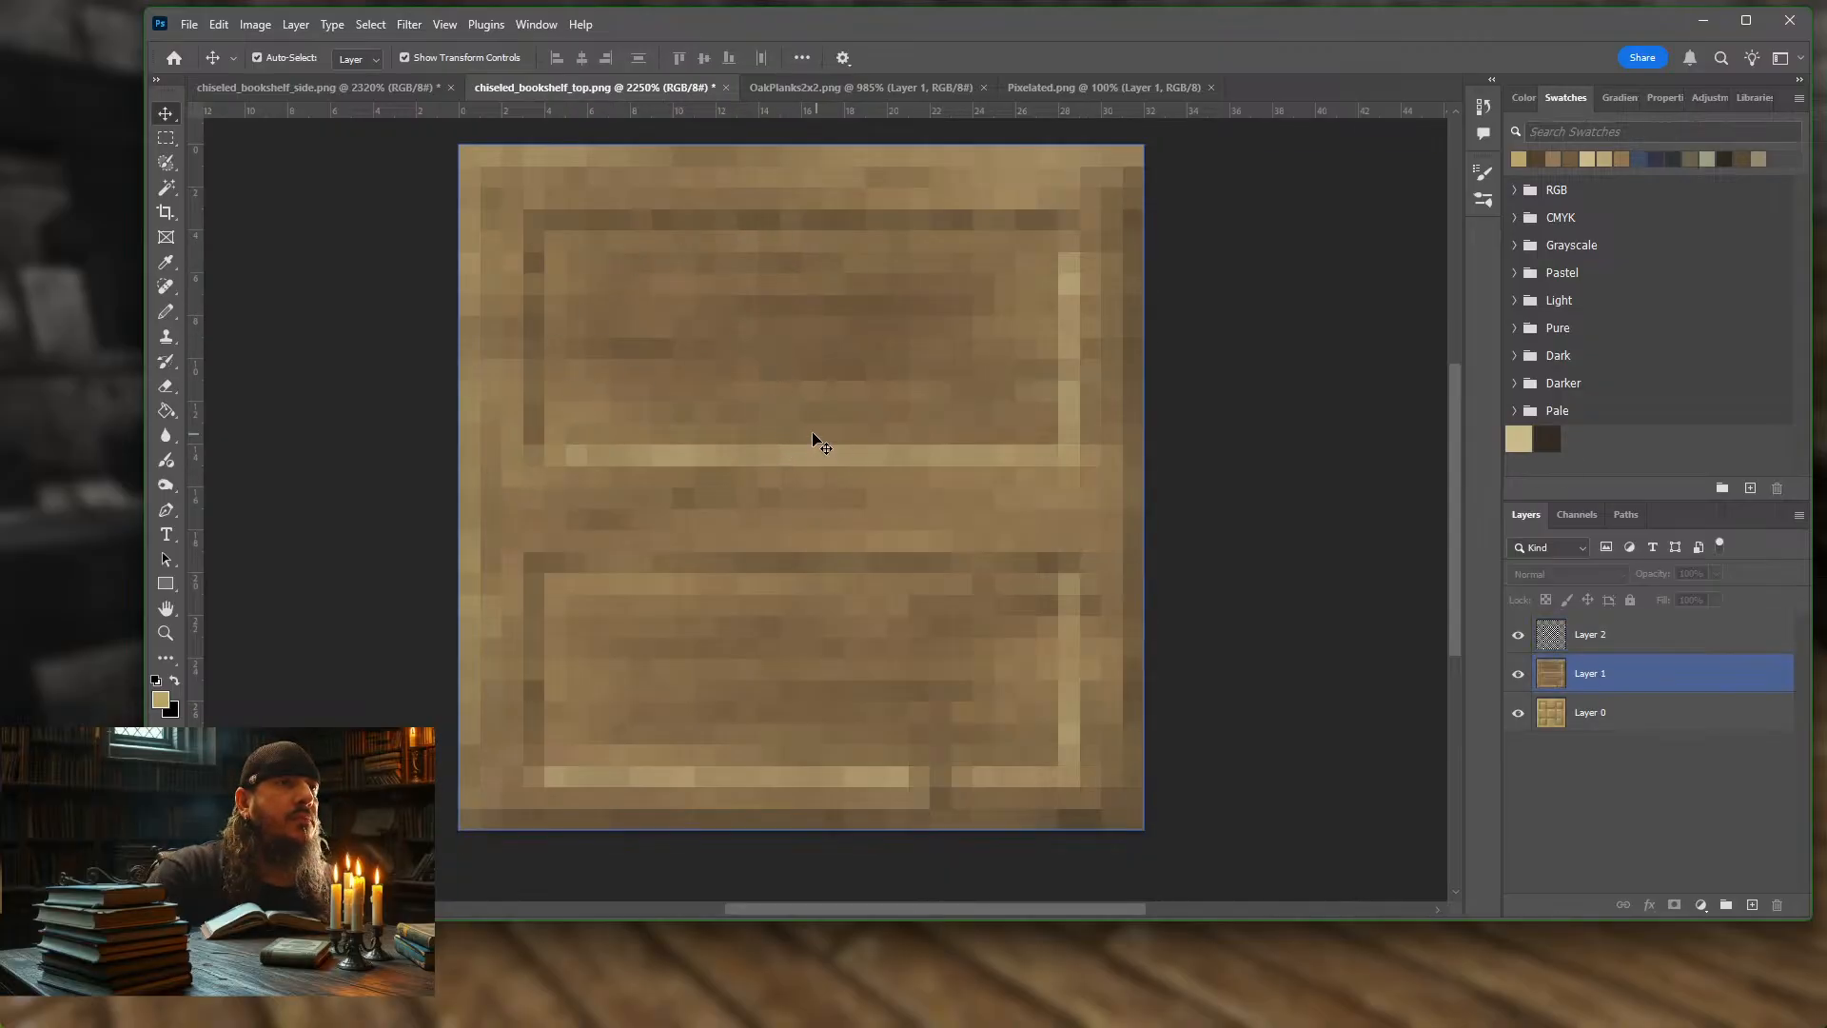
click(767, 280)
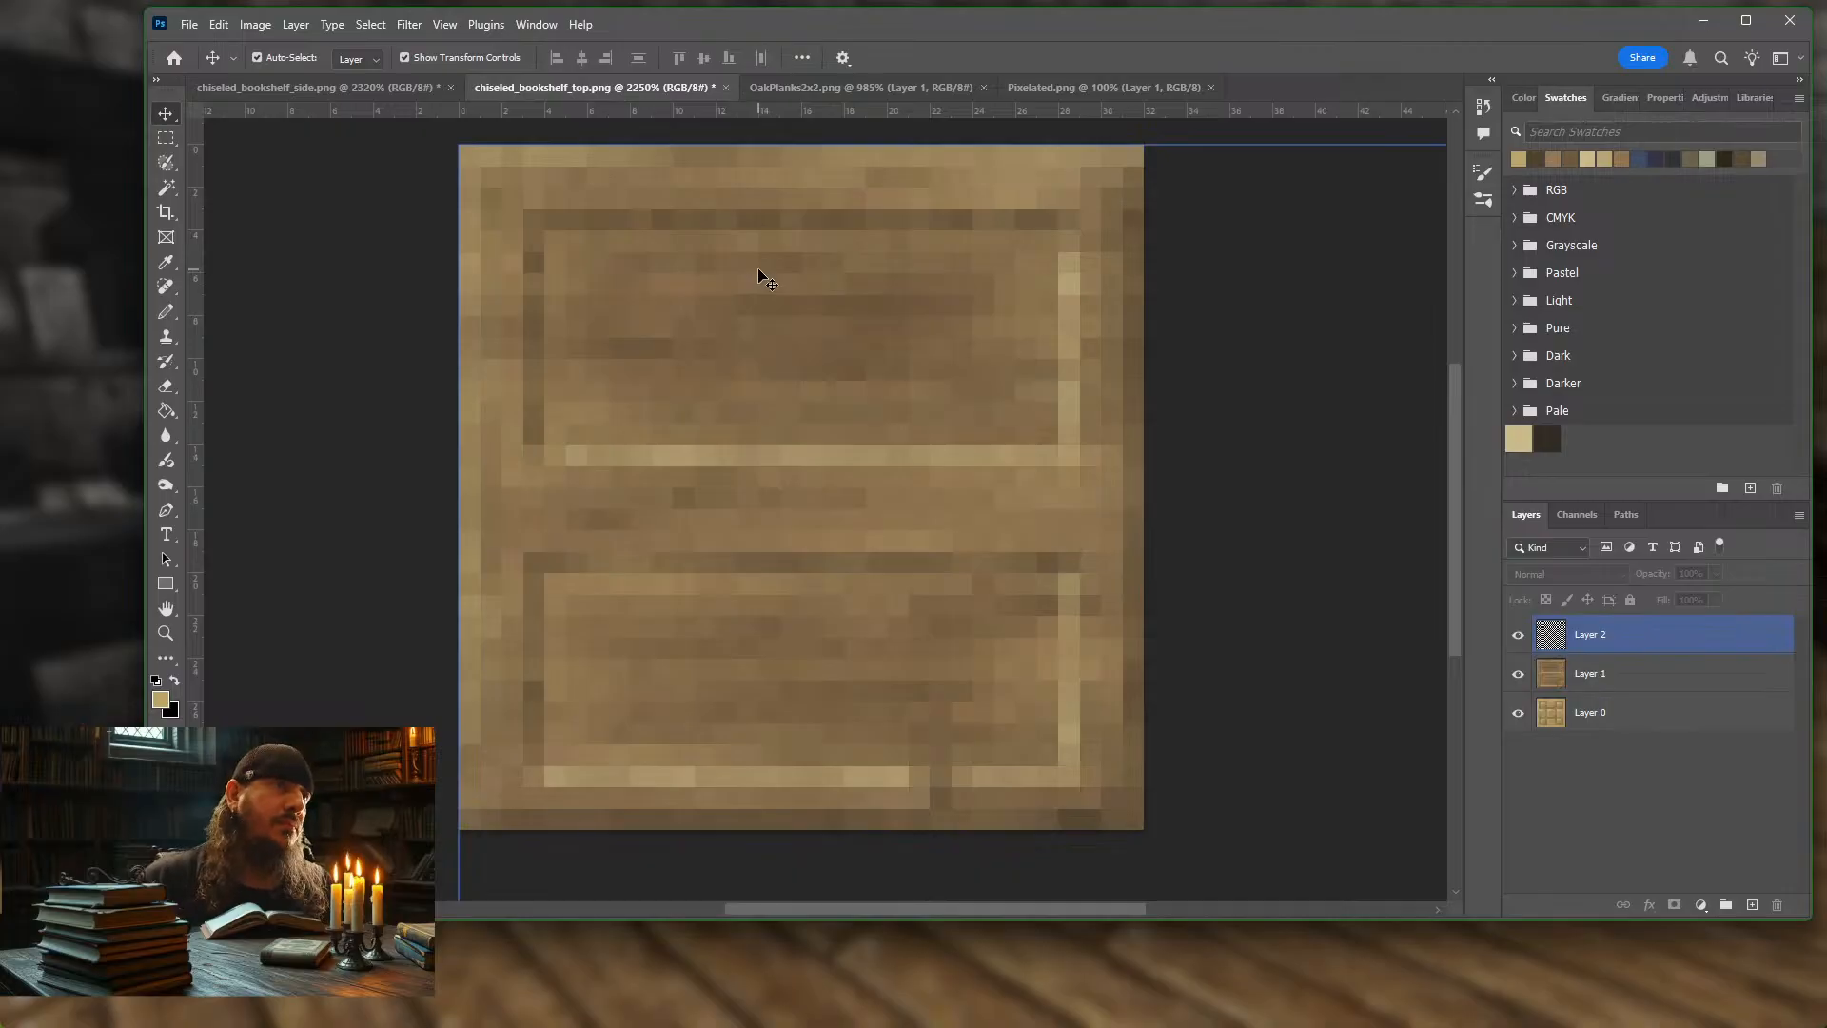
click(1280, 282)
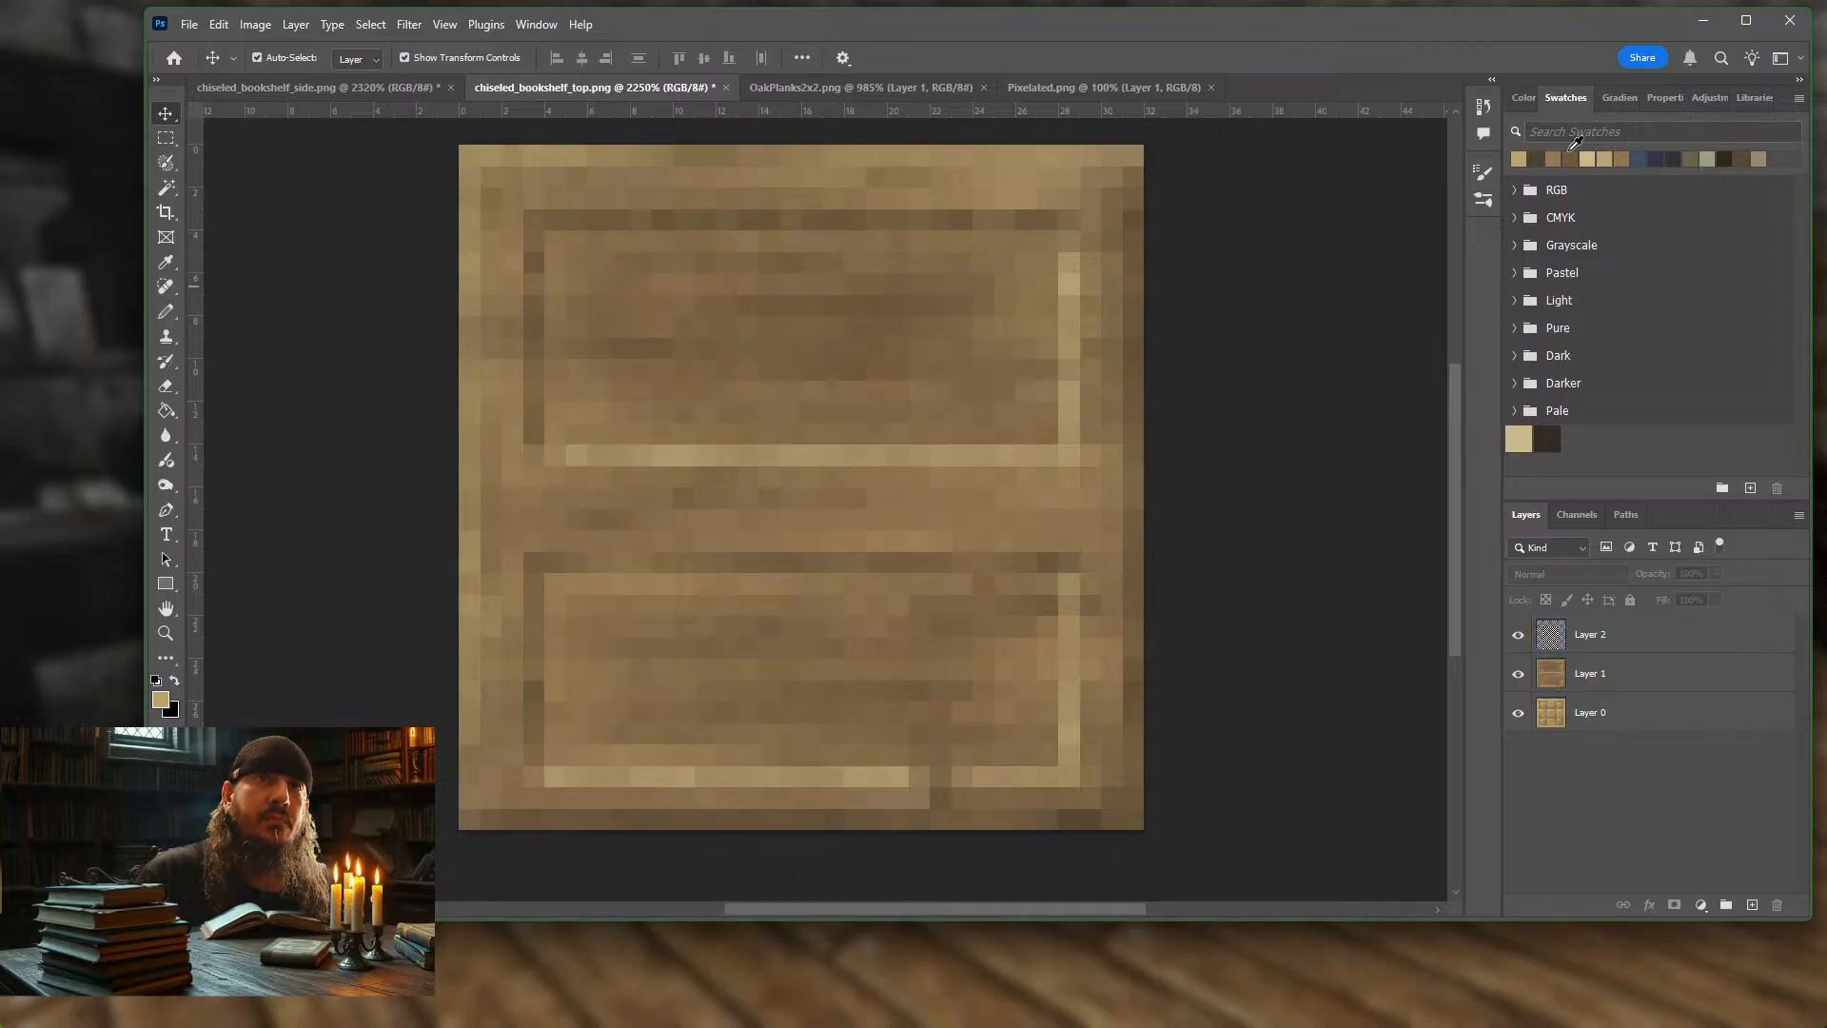
Activate the Pencil with a dark brown swatch and select Layer 1 of the top texture for painting
click(1548, 154)
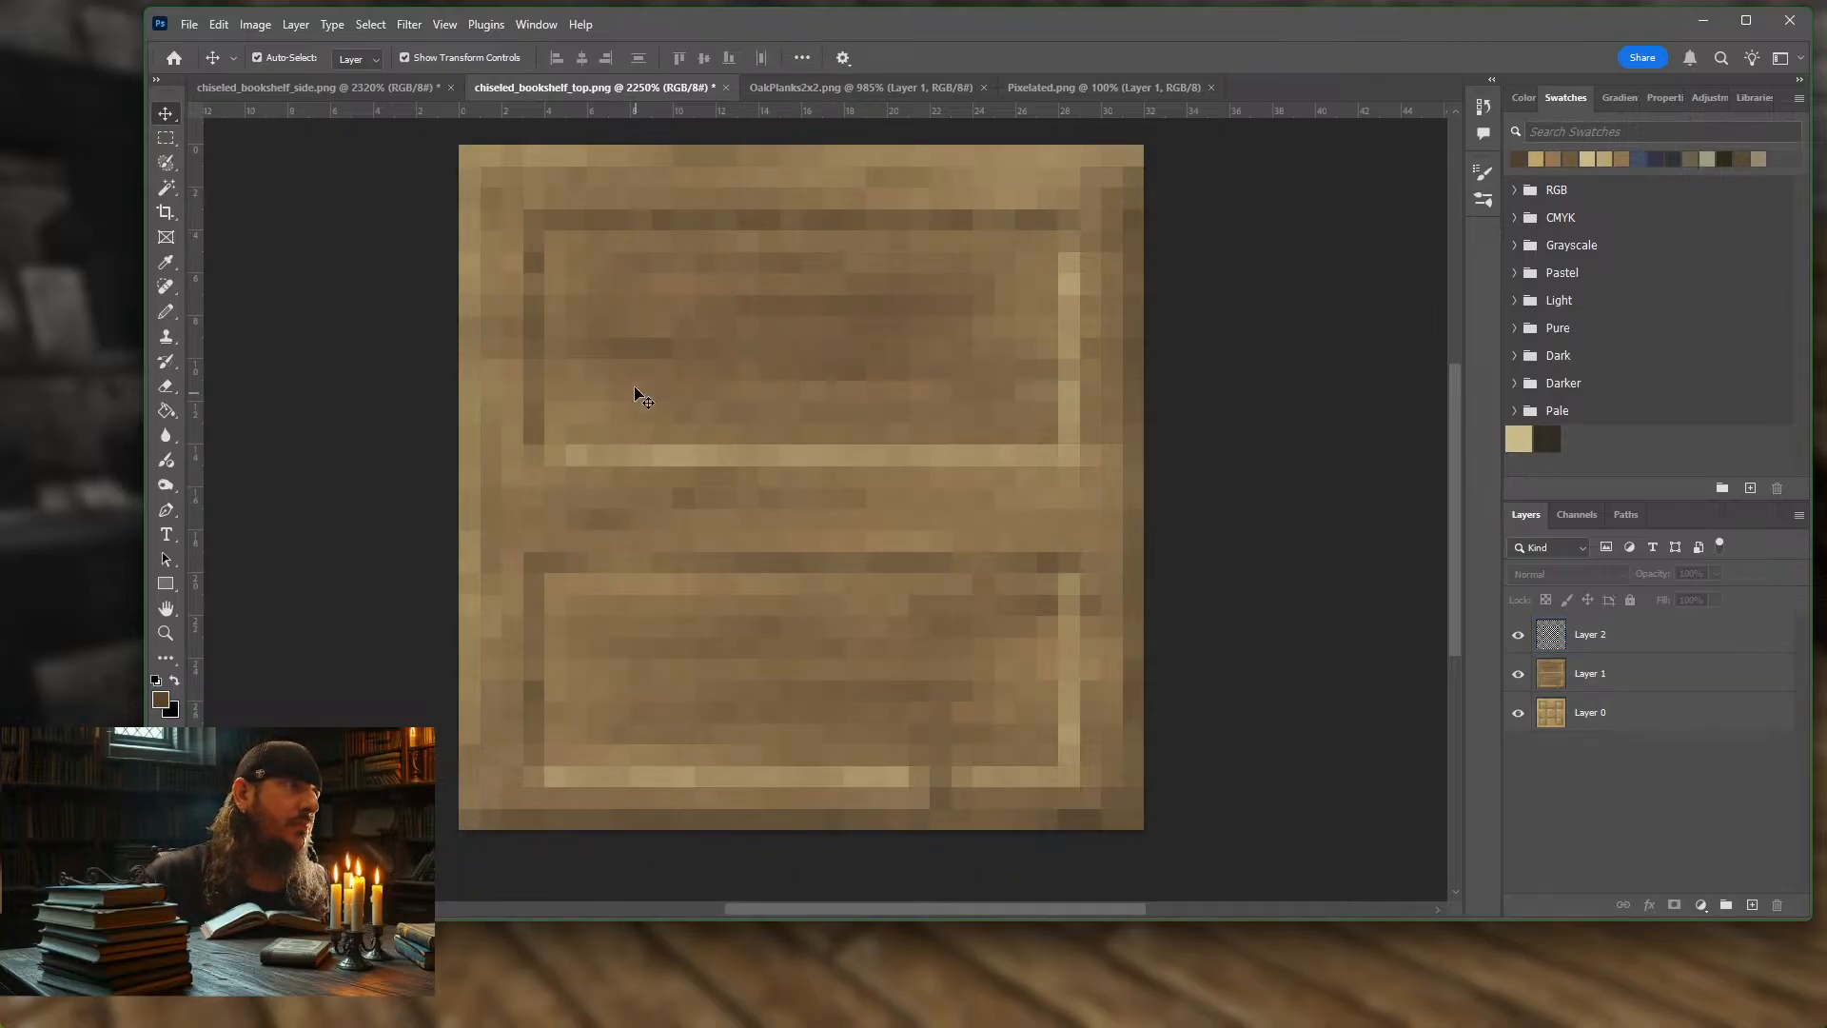
click(166, 312)
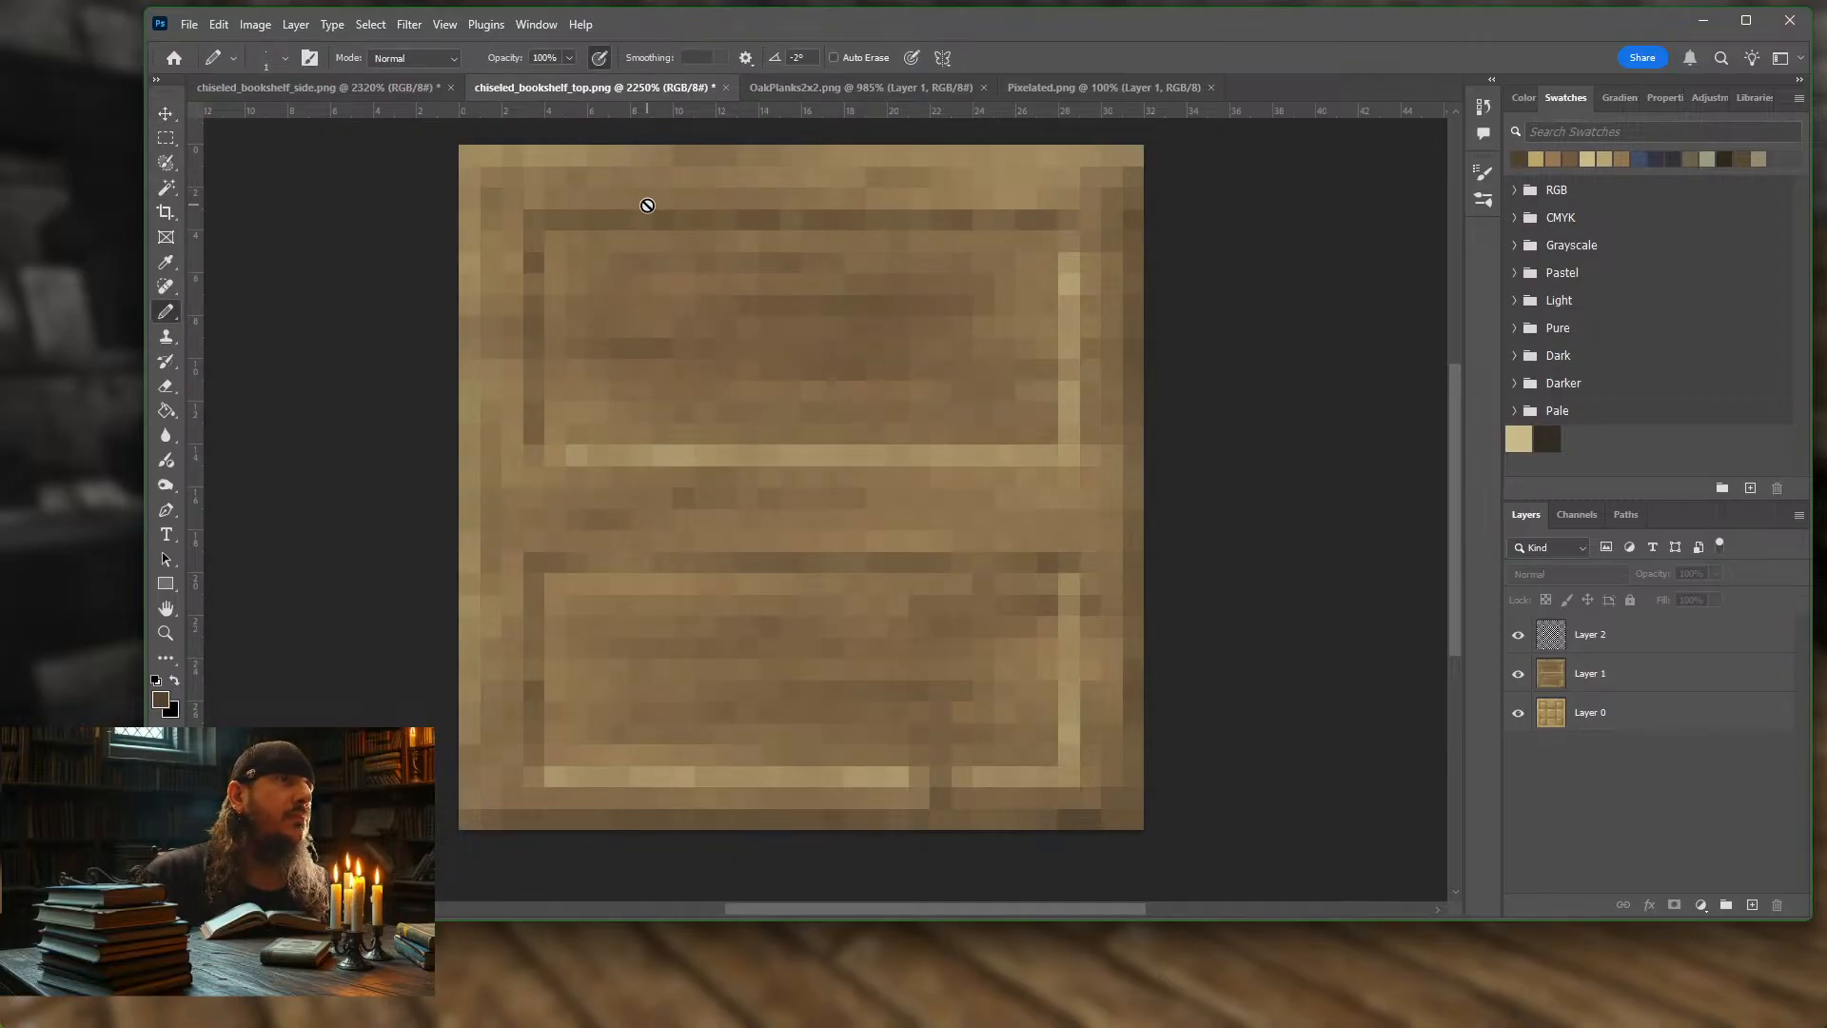
click(926, 306)
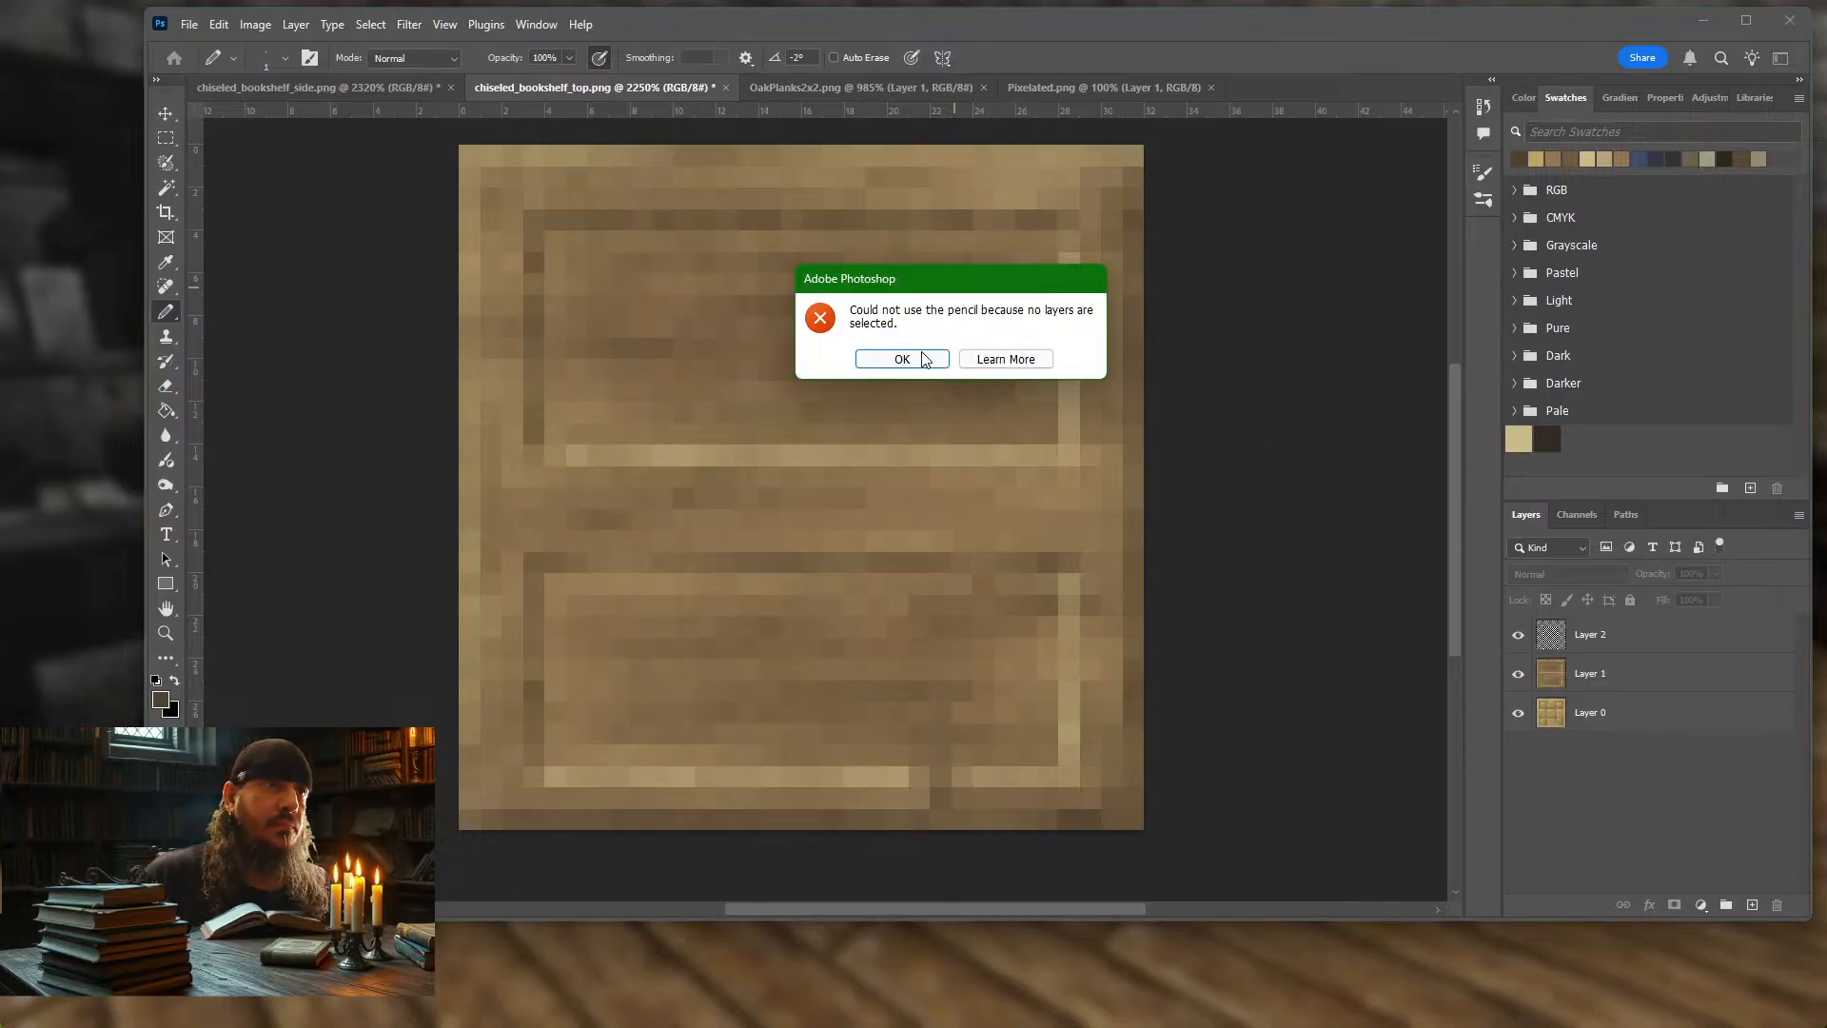
click(921, 359)
click(1661, 683)
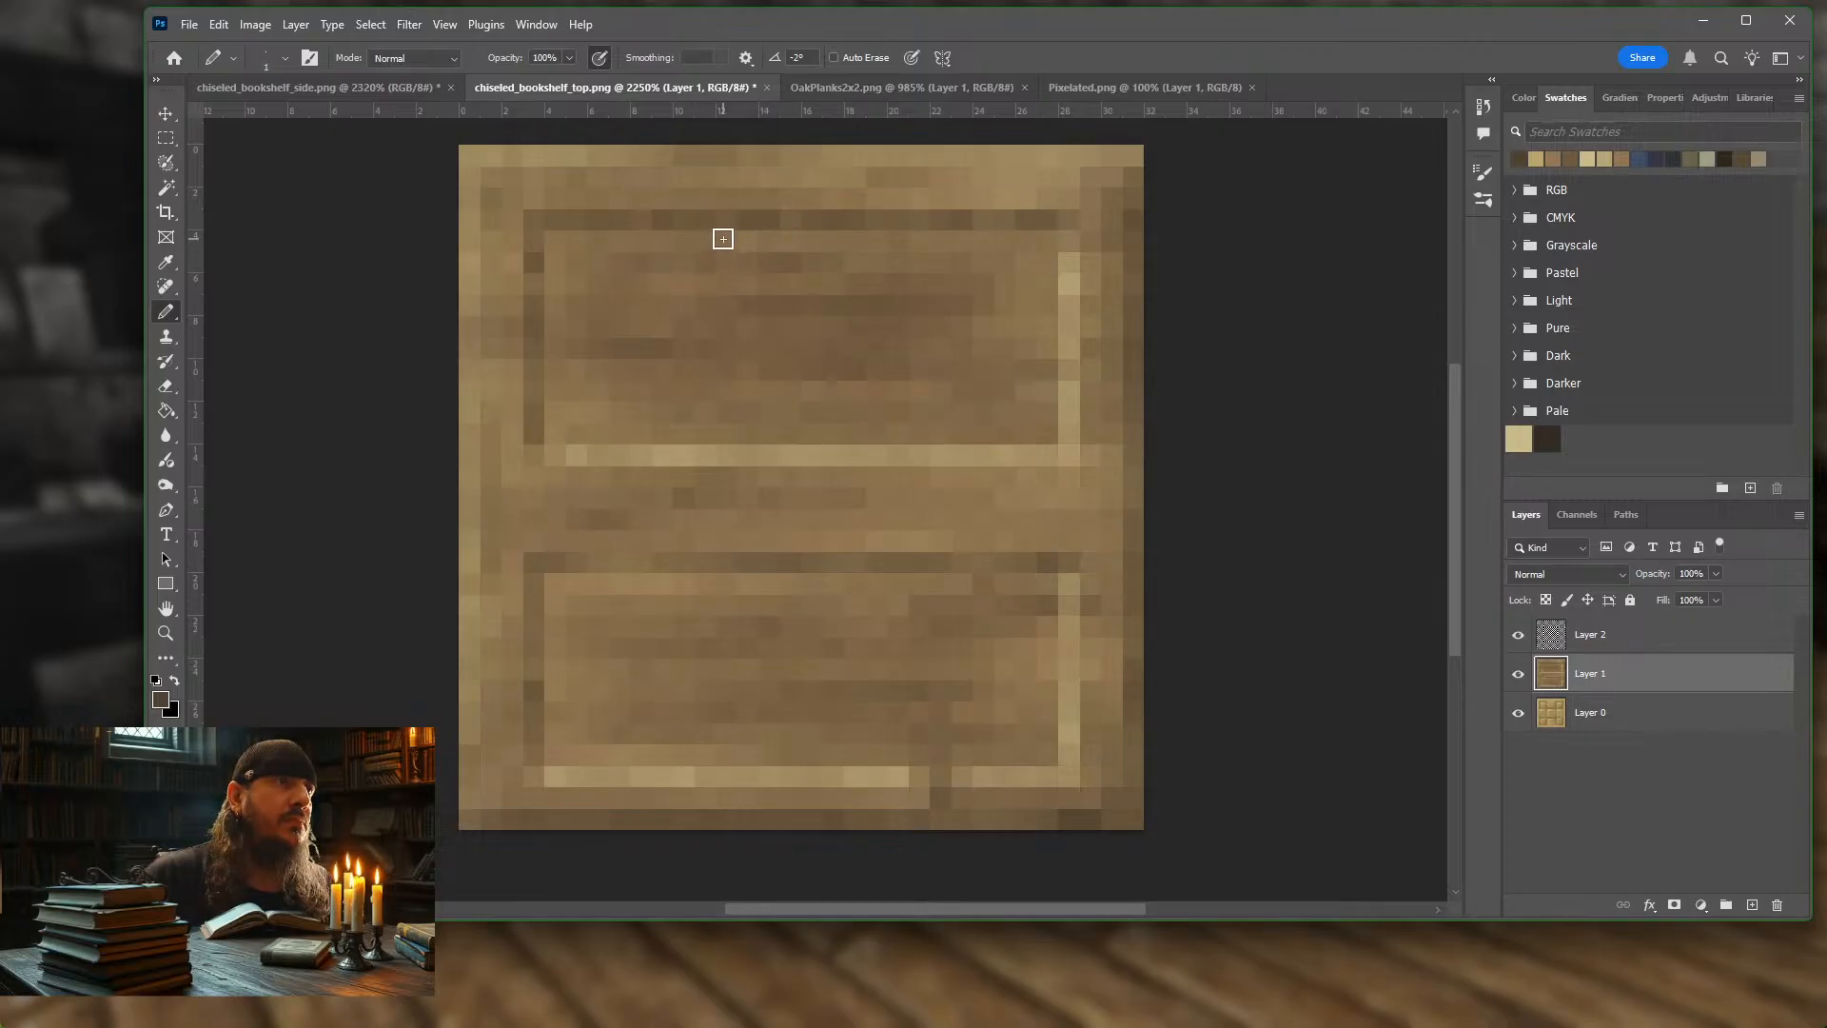
Draw a light tan vertical edge through the upper panel about a third of the way across, brightening it with a lighter swatch
click(1544, 158)
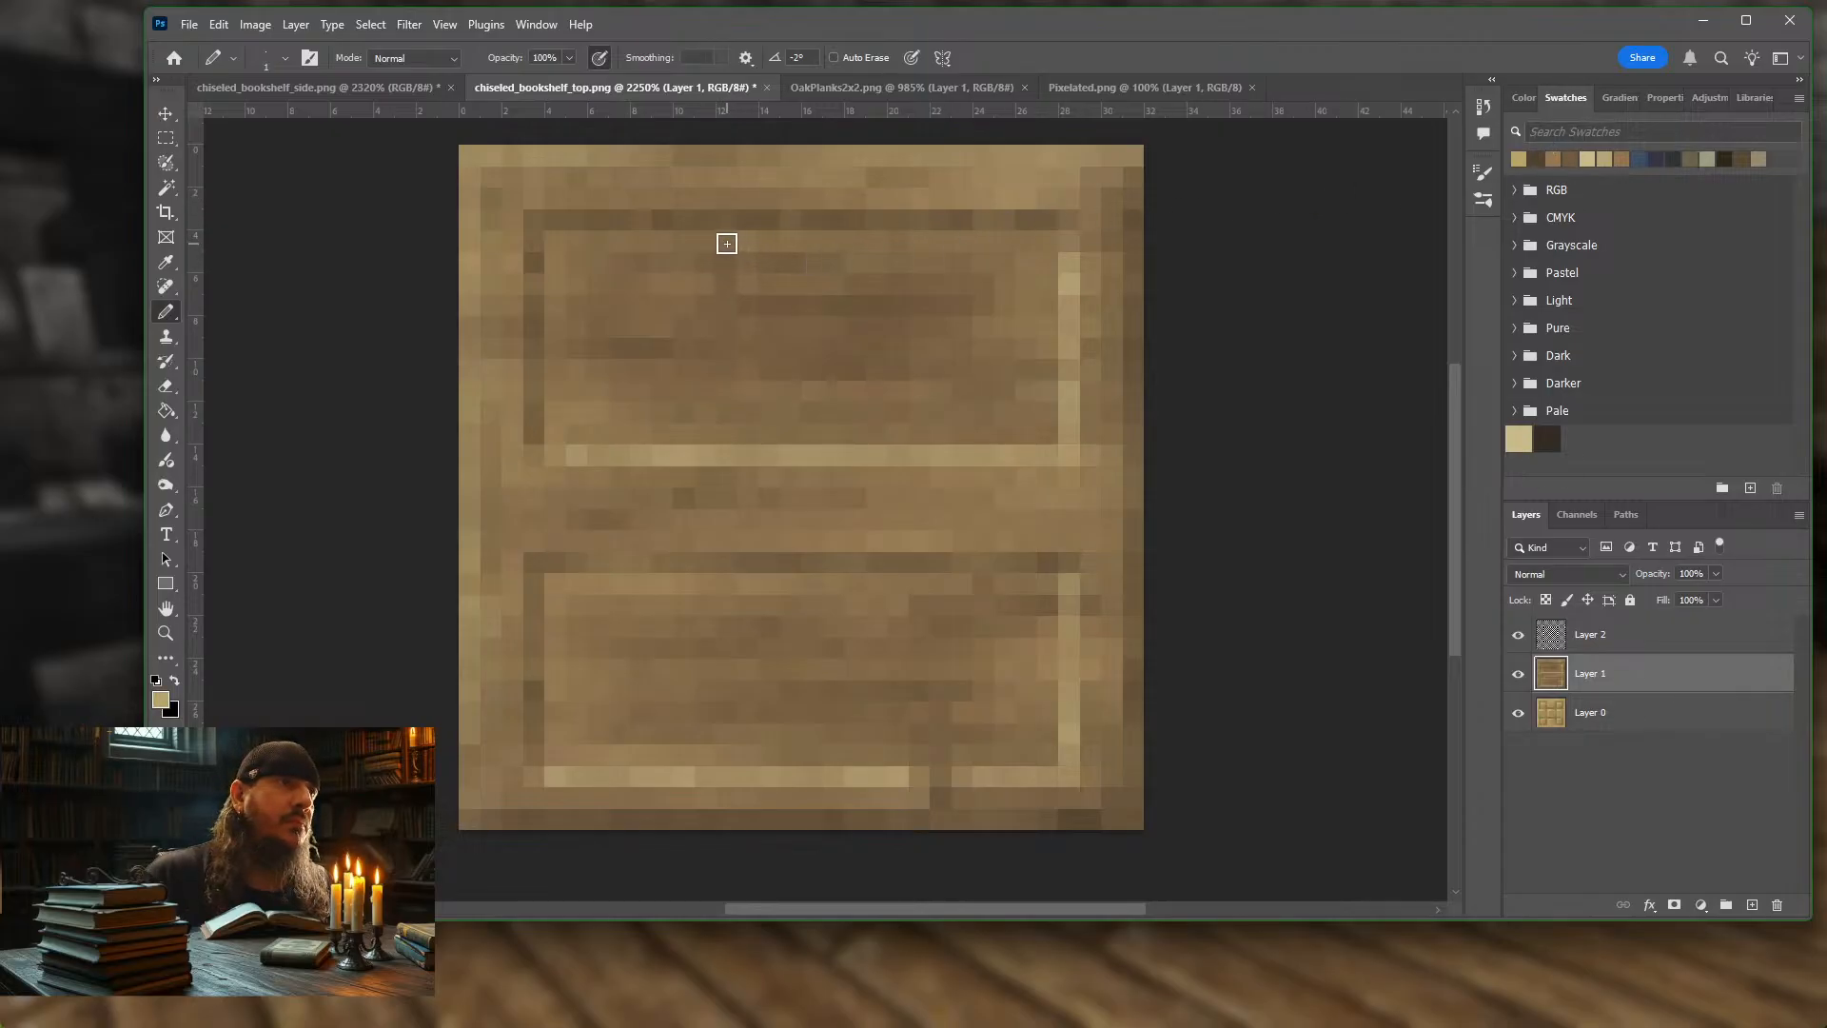
drag(726, 237, 721, 412)
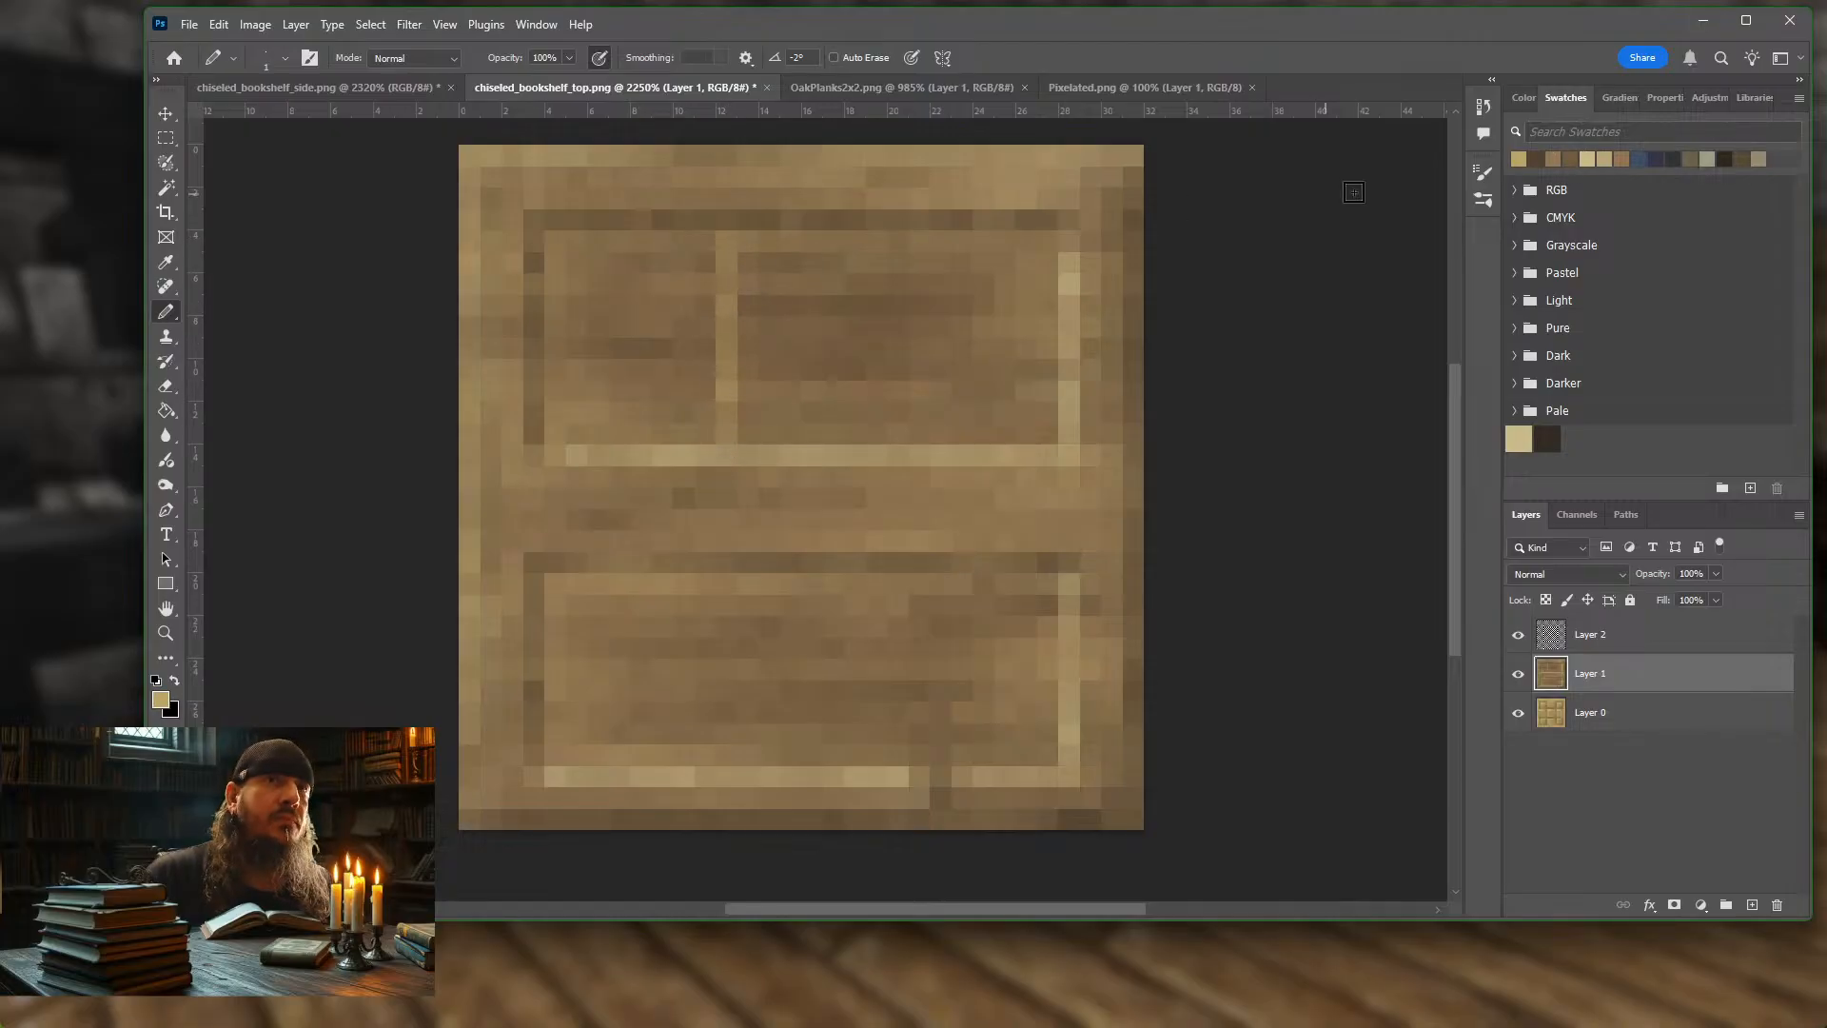
click(1589, 159)
drag(723, 256, 726, 423)
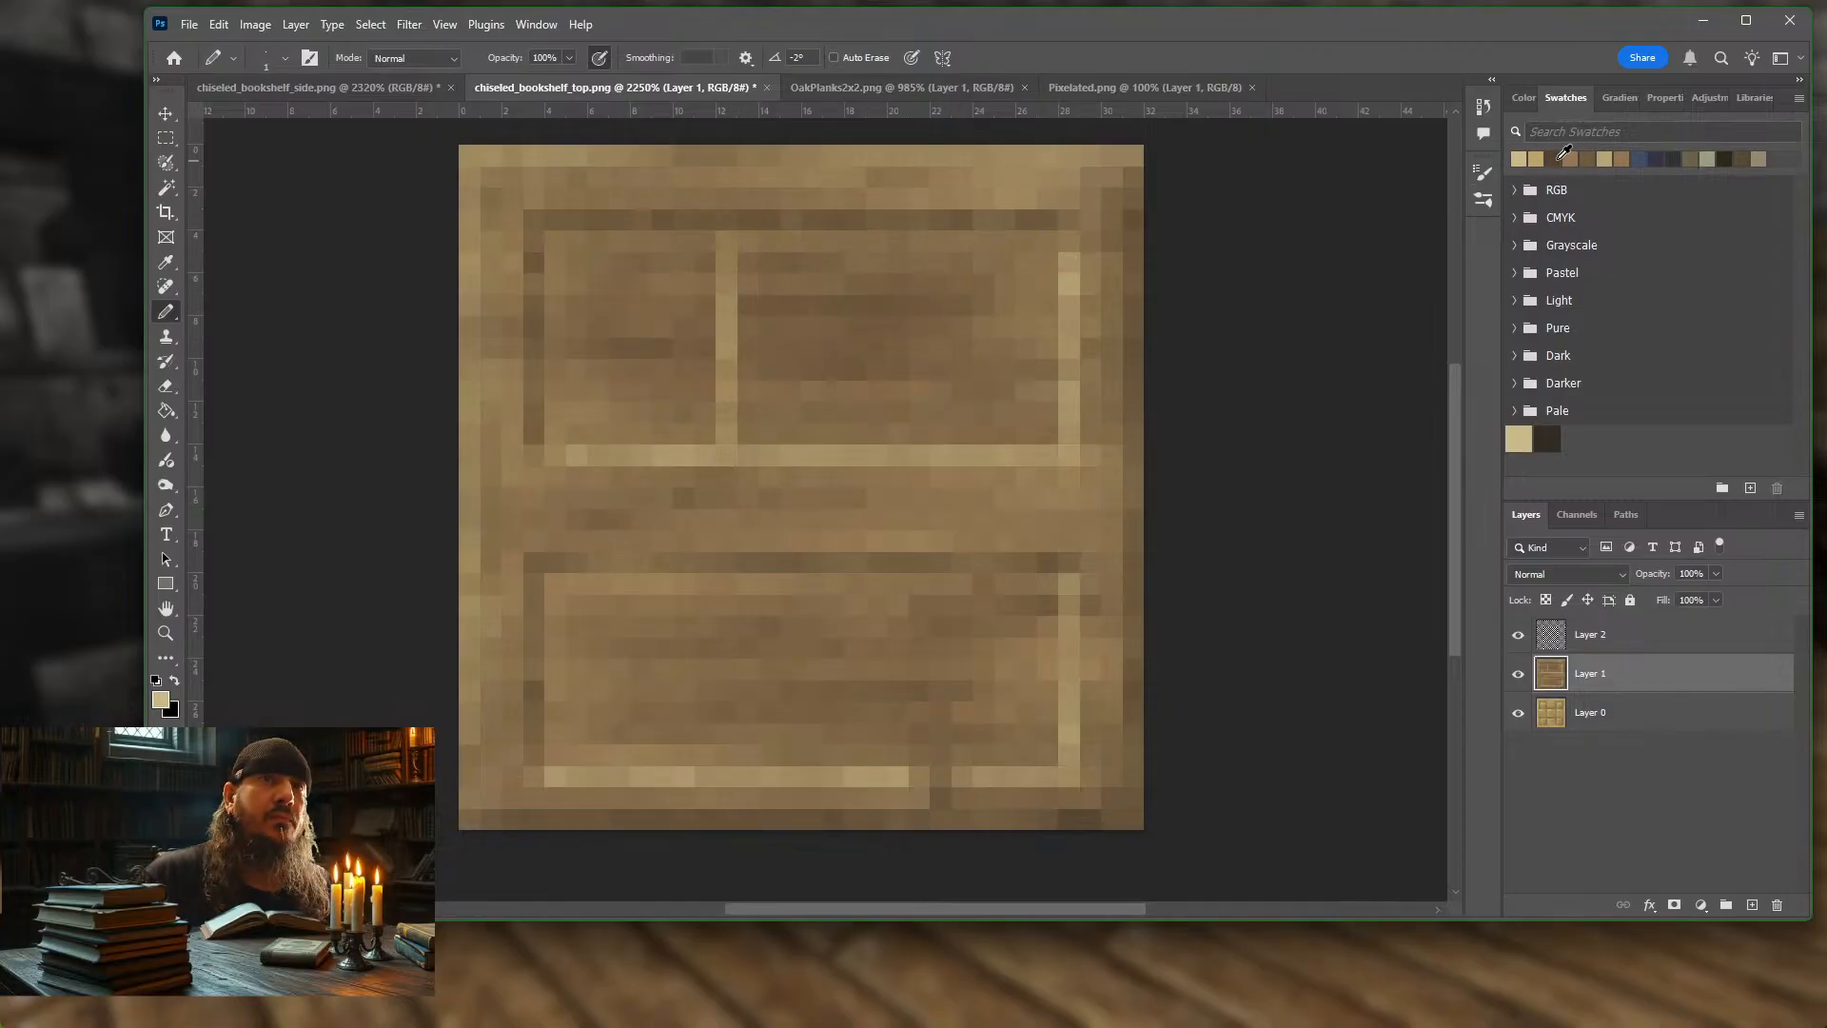
Draw a dark brown vertical edge through the upper panel about two thirds of the way across, over its full height
click(1562, 158)
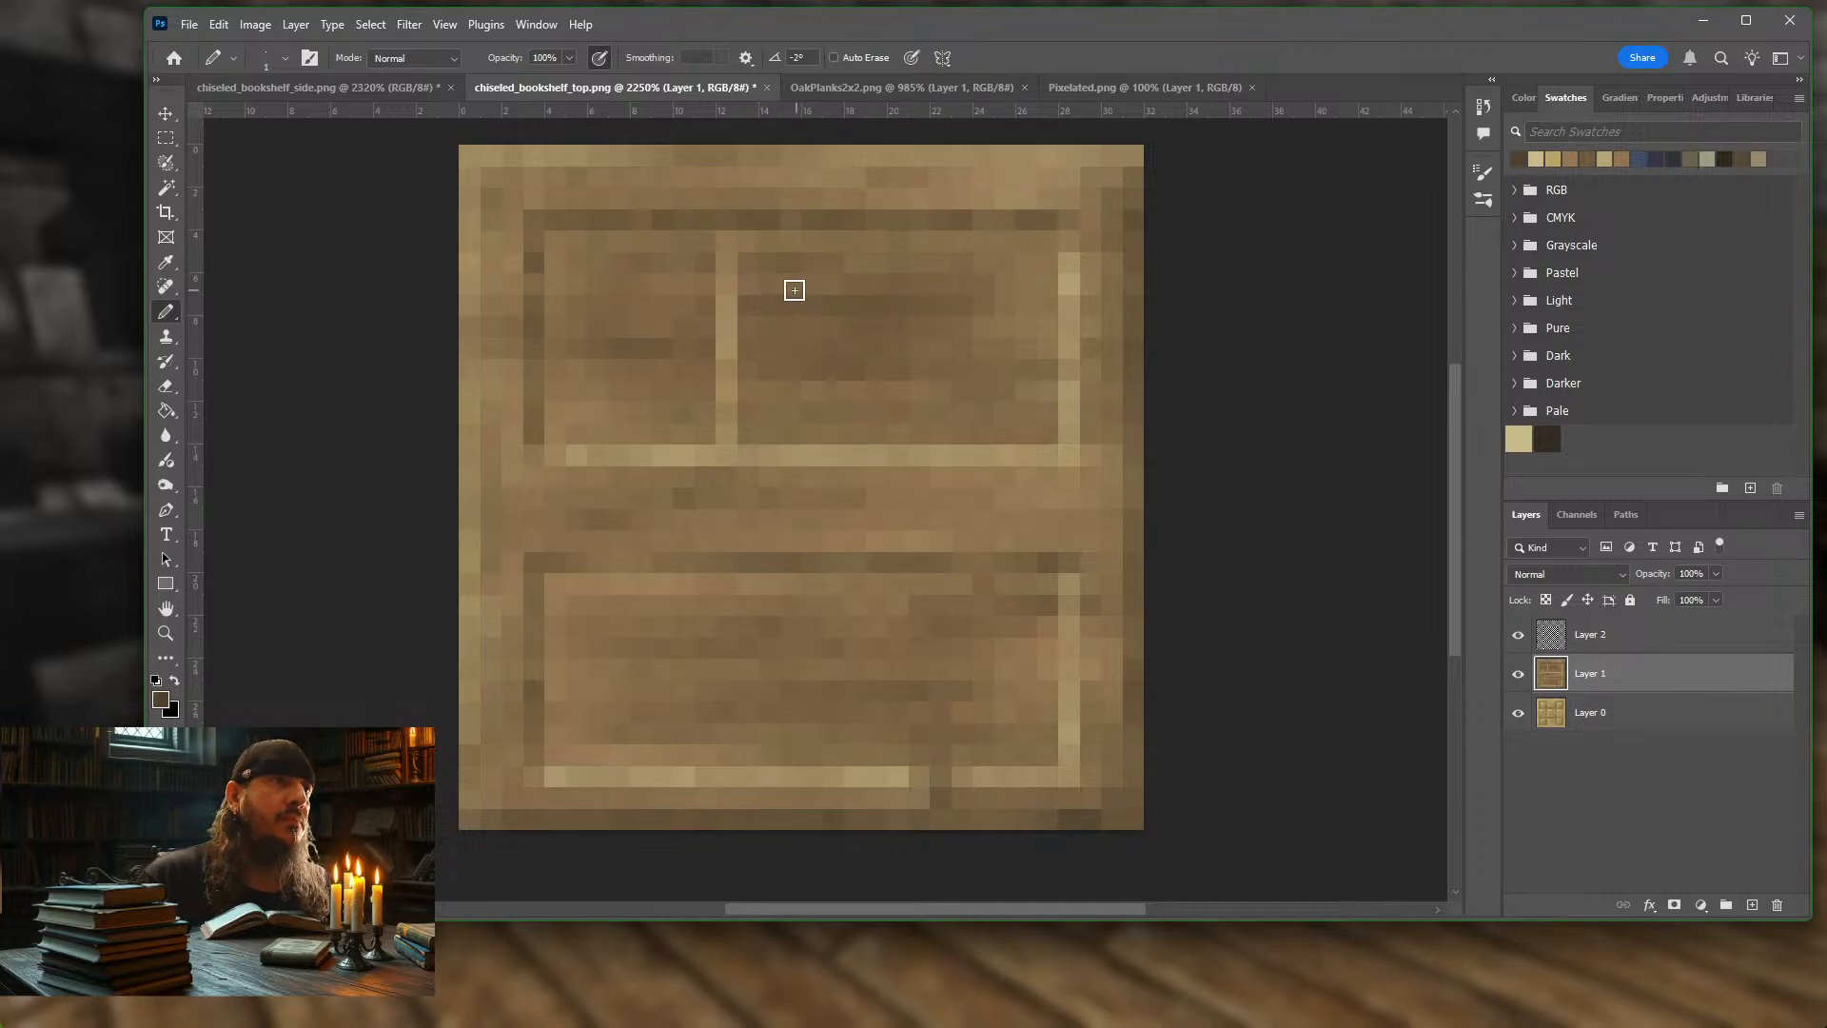
click(875, 277)
click(876, 312)
click(877, 261)
click(876, 278)
click(876, 239)
drag(874, 325, 873, 433)
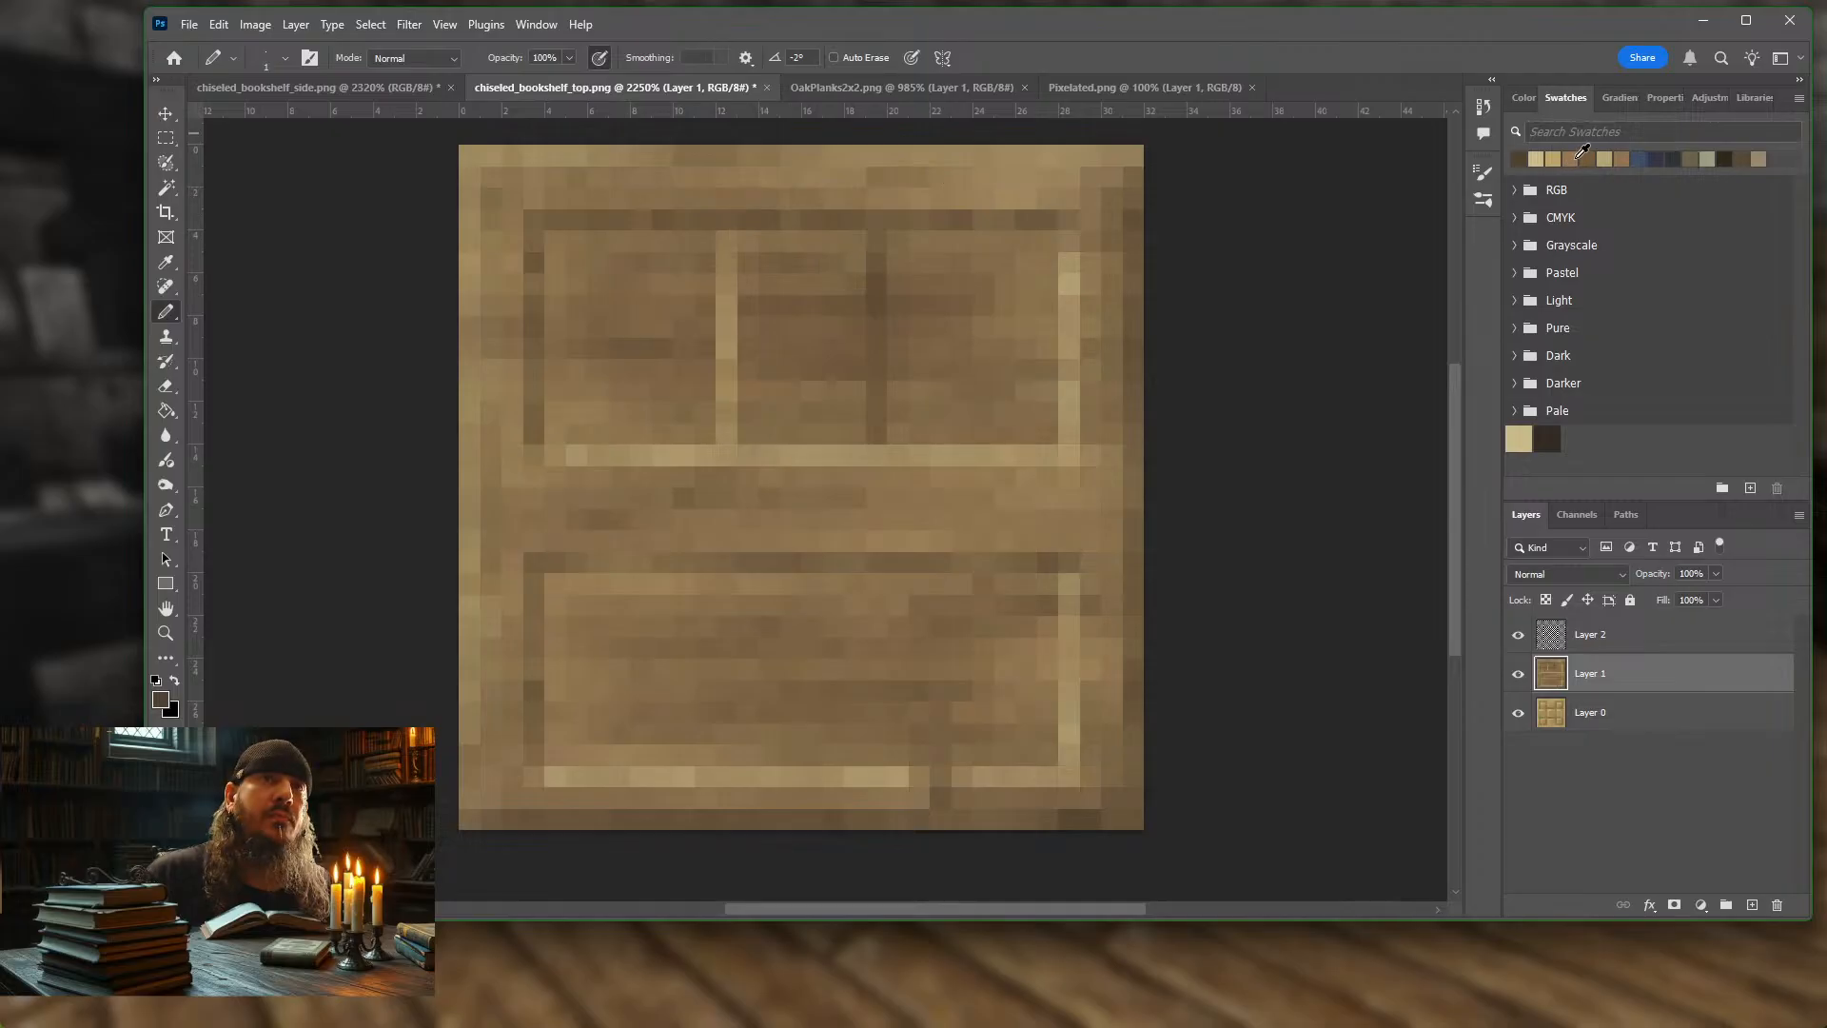
Paint out the upper panel's horizontal edges between the two new vertical lines with brown swatches, leaving two separate panels
click(1581, 156)
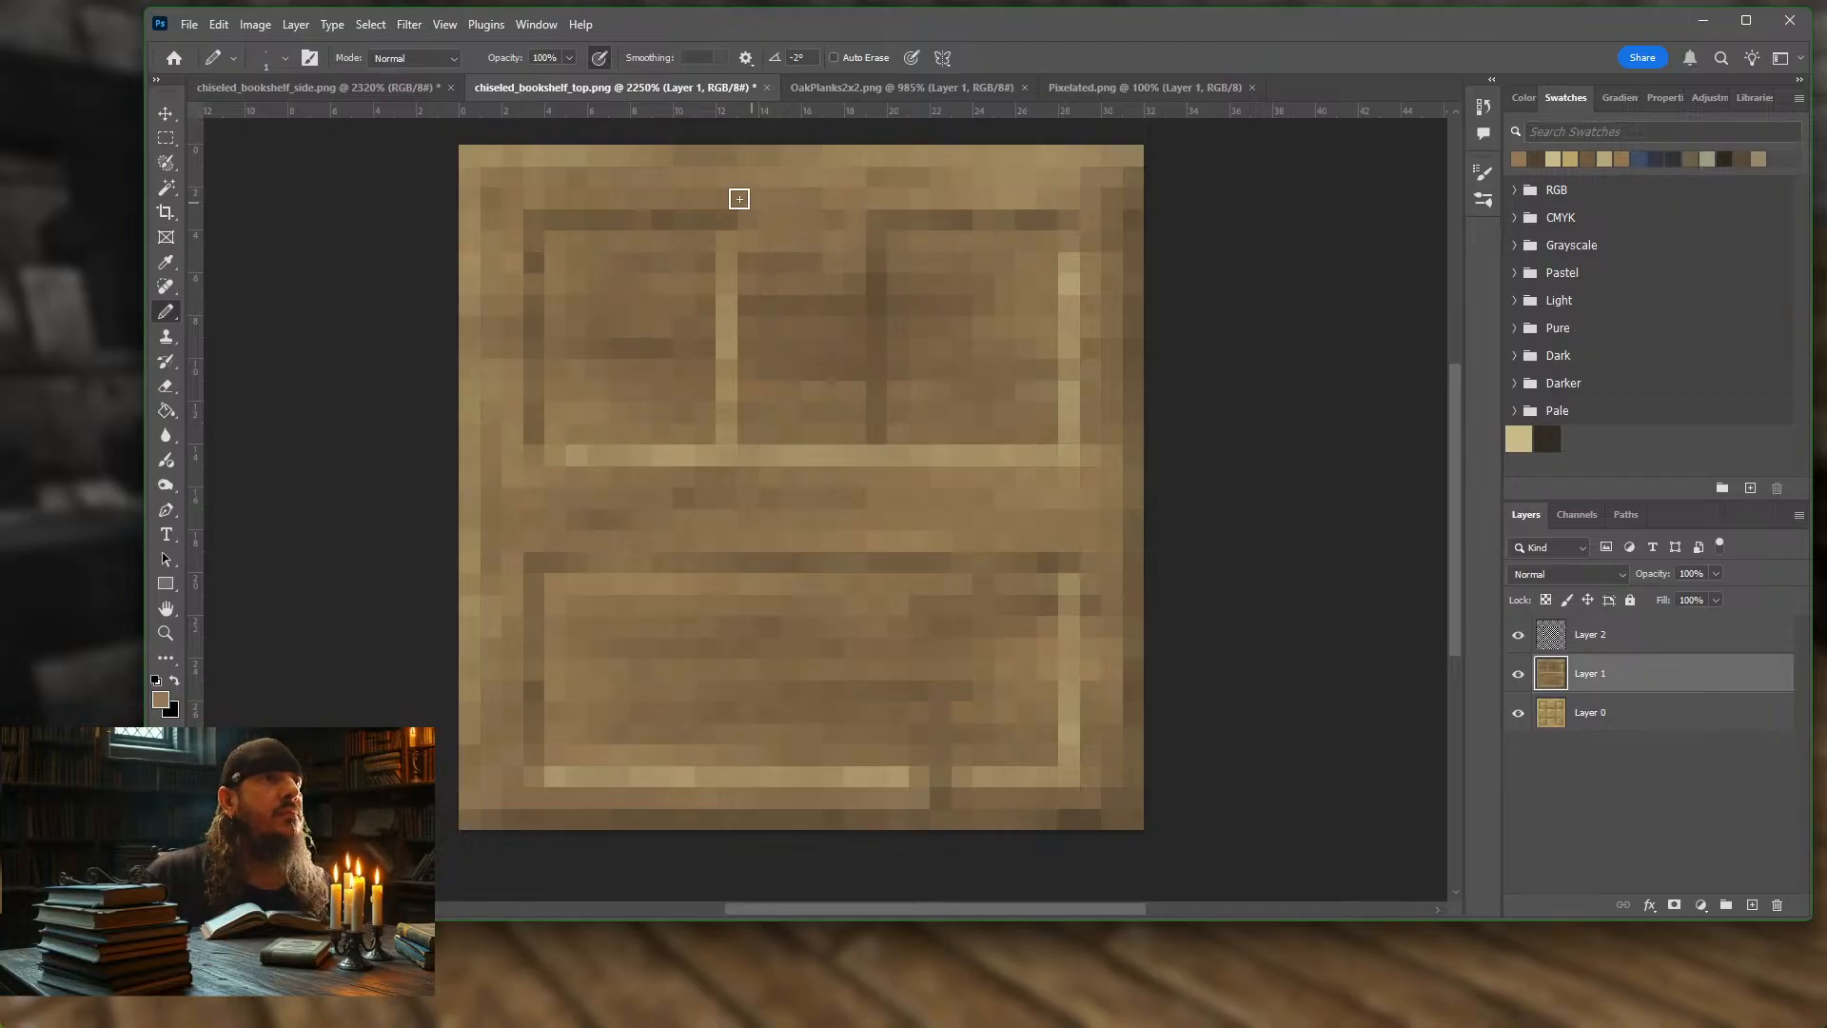
click(1572, 158)
click(1591, 162)
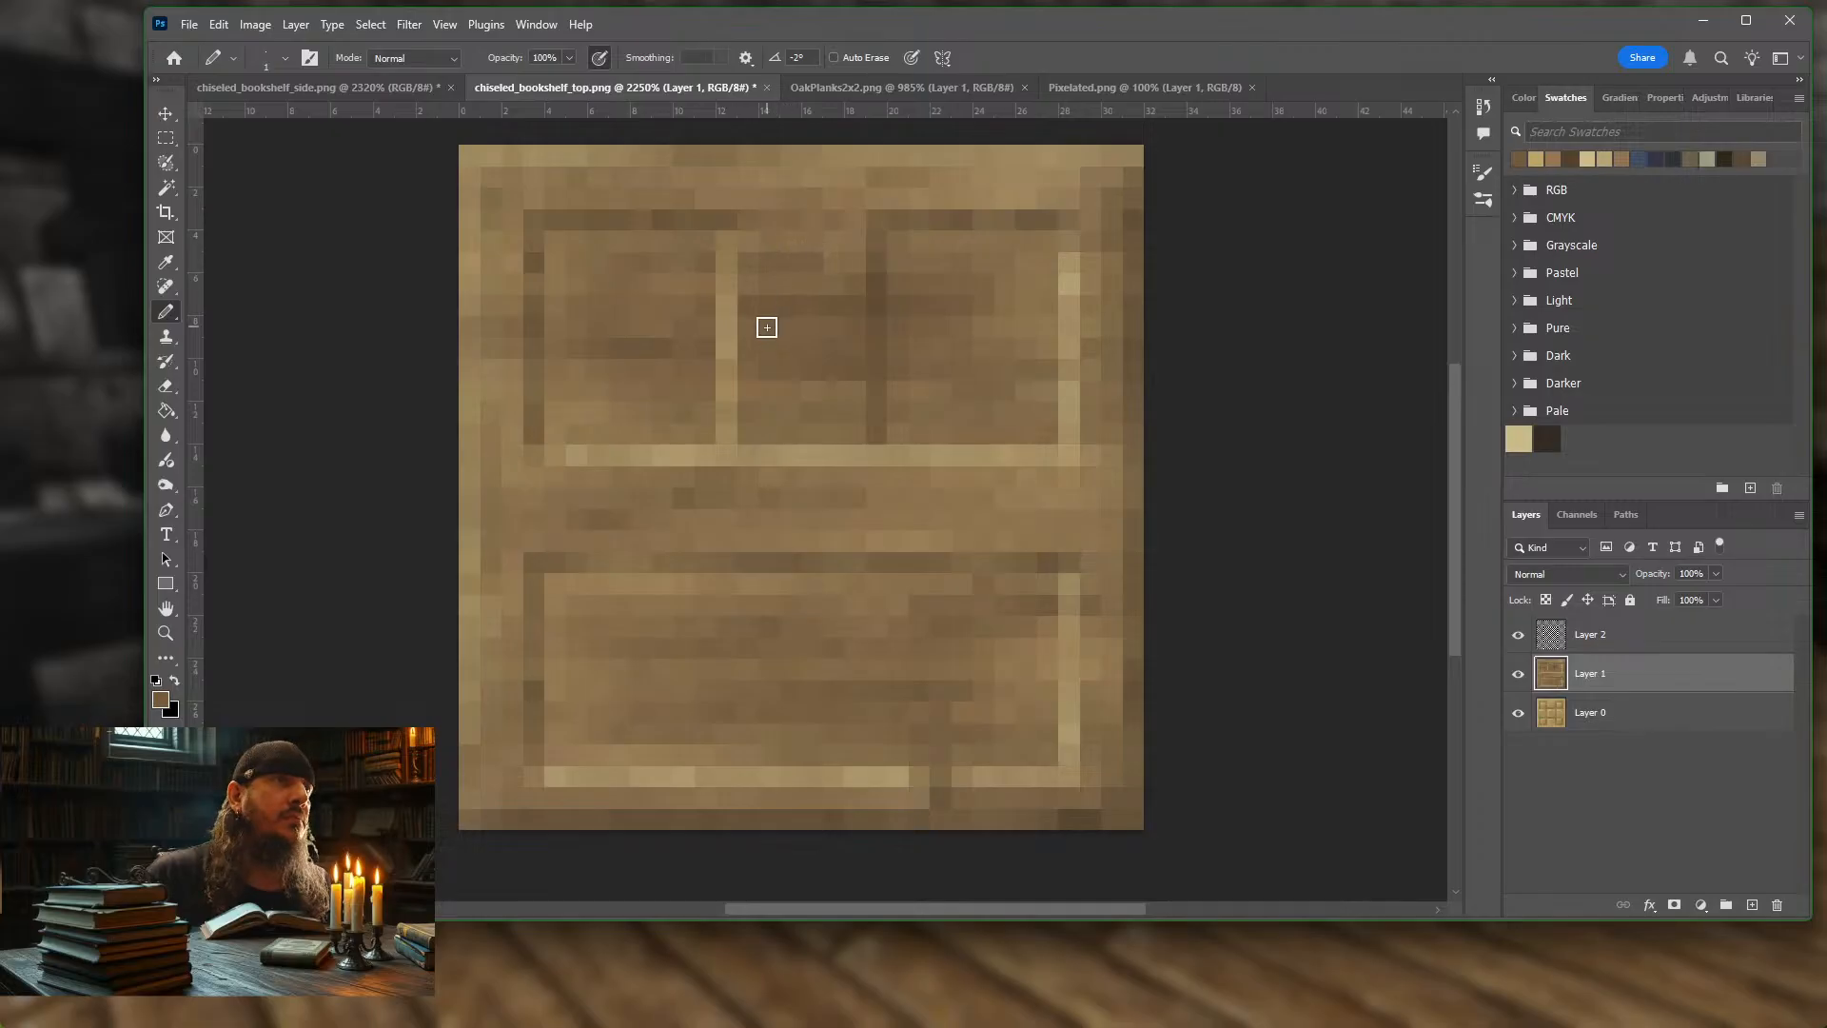
click(769, 457)
mouse_move(814, 455)
mouse_down()
mouse_move(863, 462)
mouse_move(742, 463)
mouse_up()
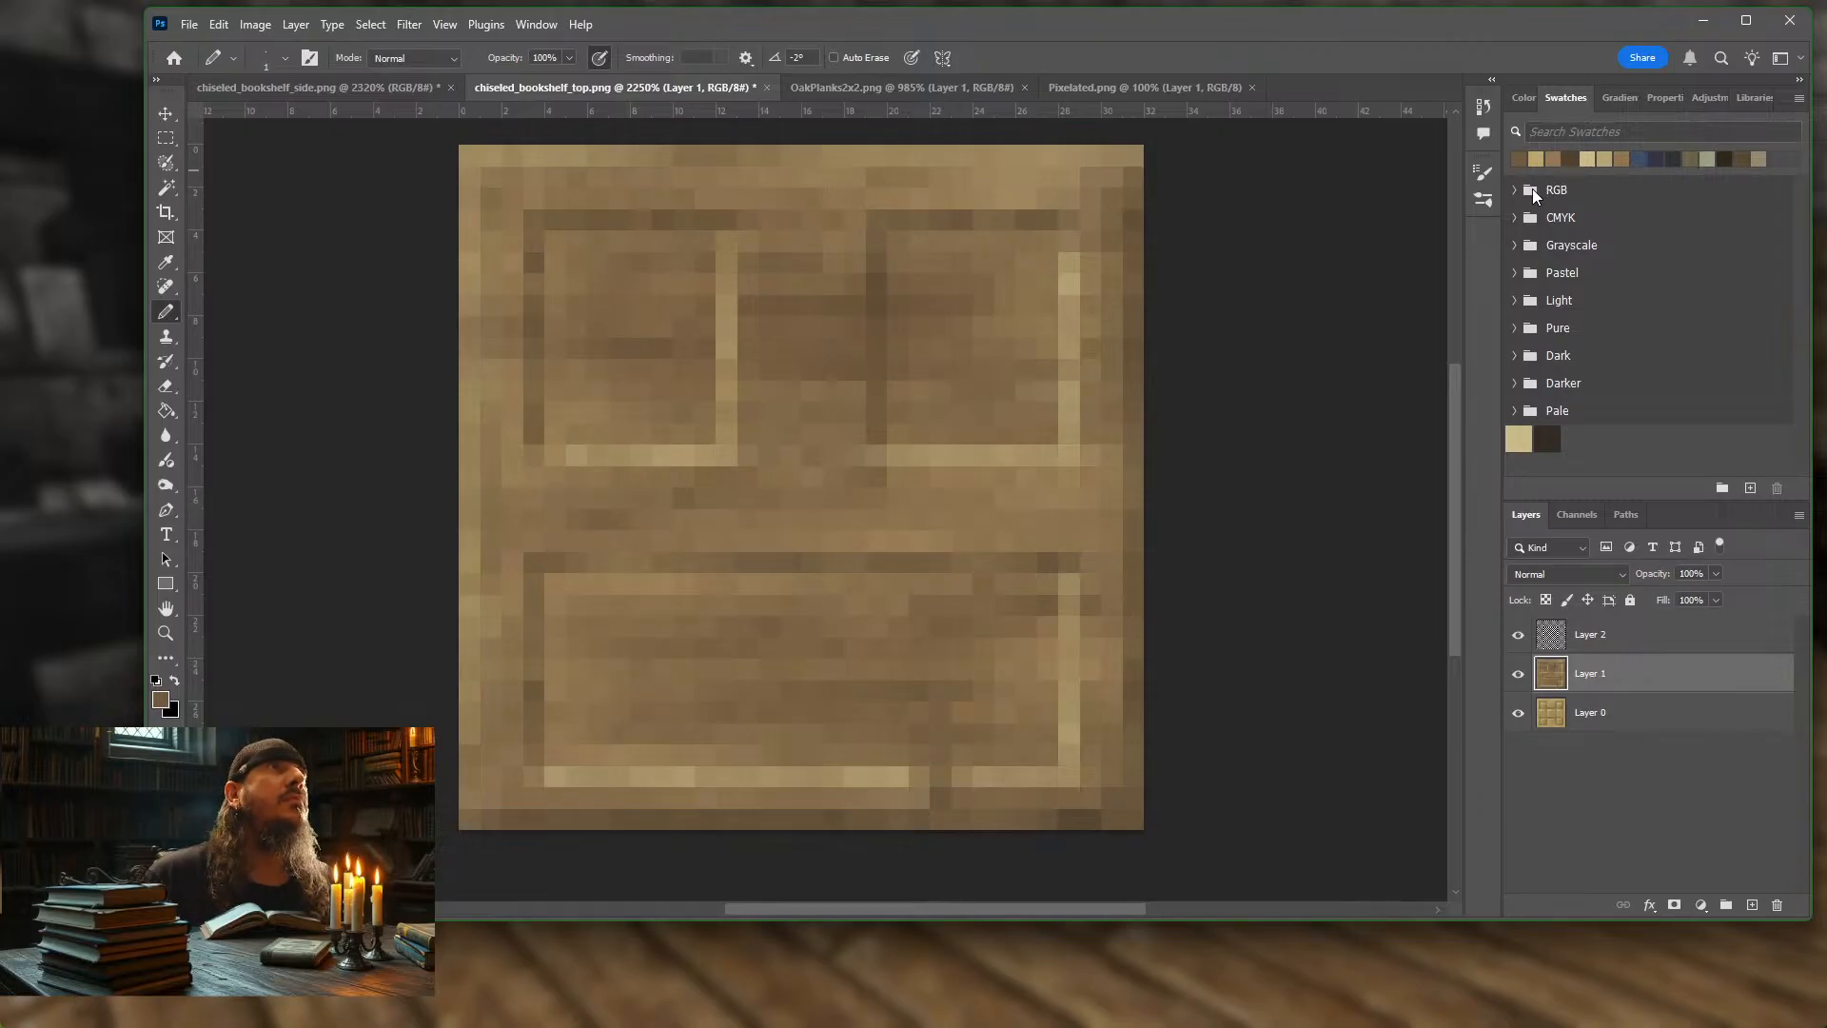
Draw a light tan vertical edge and a dark brown vertical edge through the lower panel, aligned with those in the upper panels
click(1587, 156)
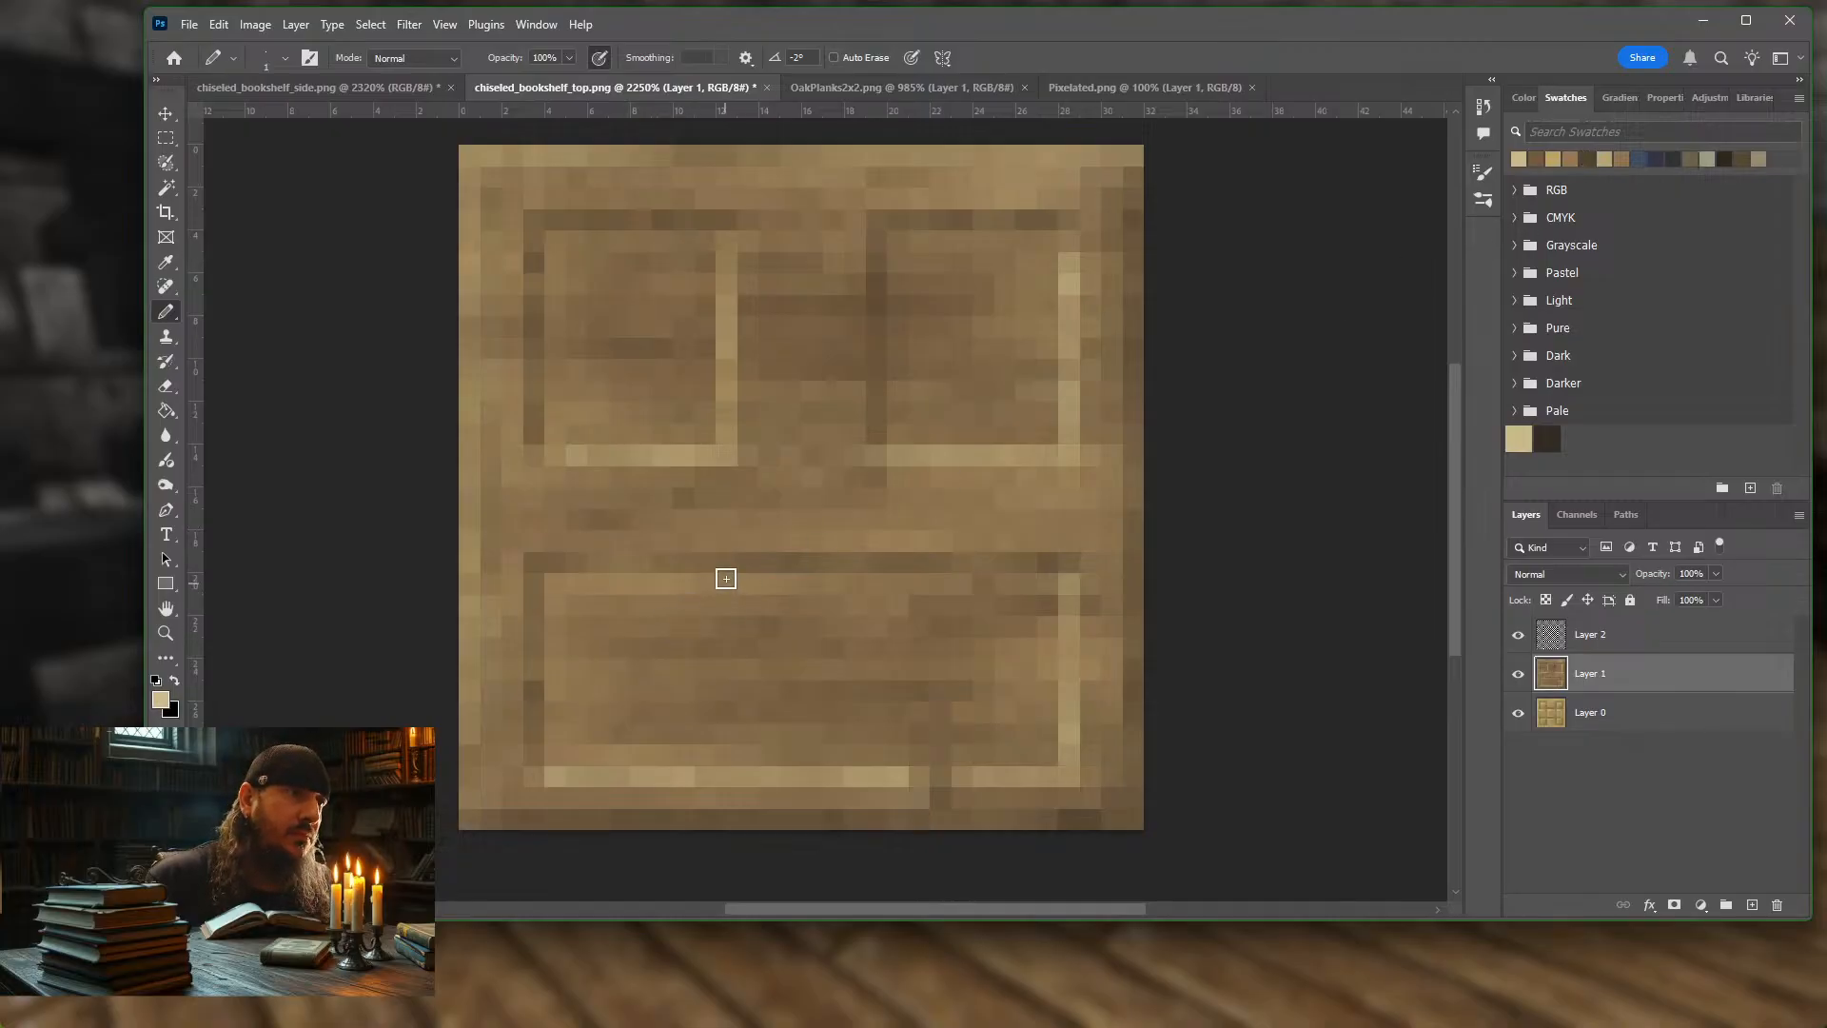
drag(726, 579, 722, 758)
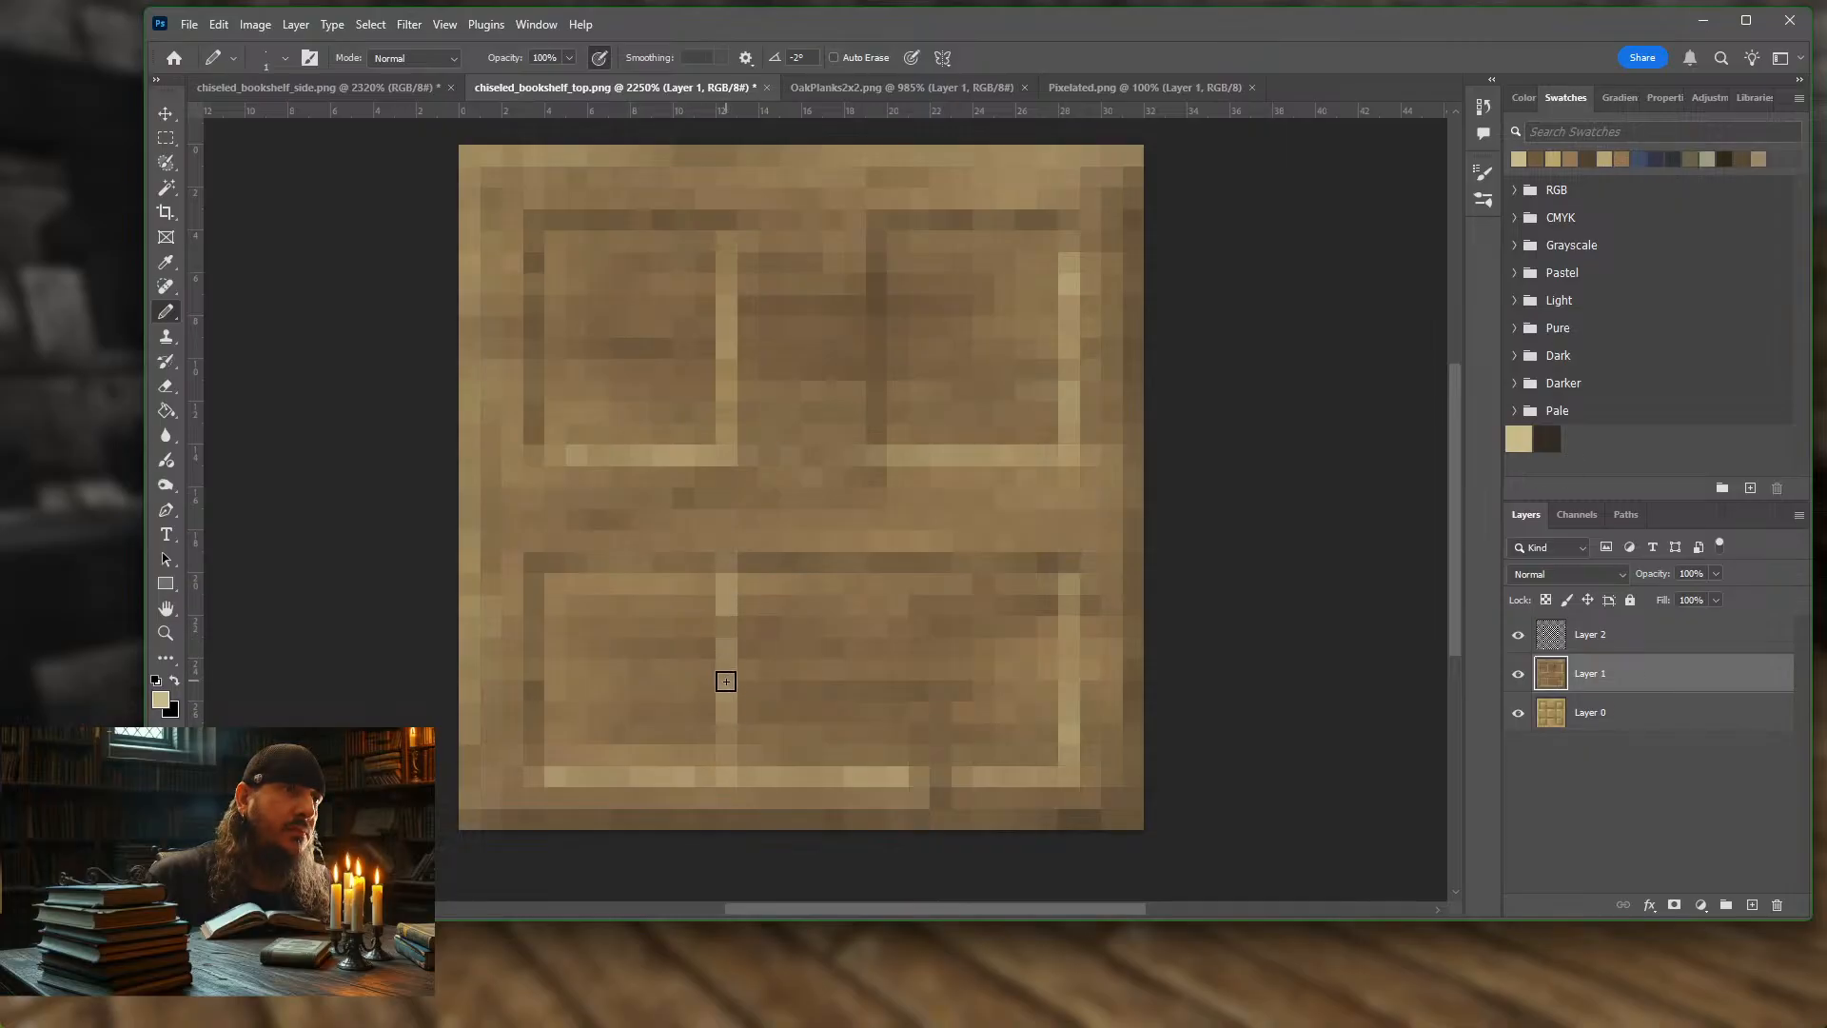
drag(726, 687, 723, 772)
drag(724, 647, 726, 626)
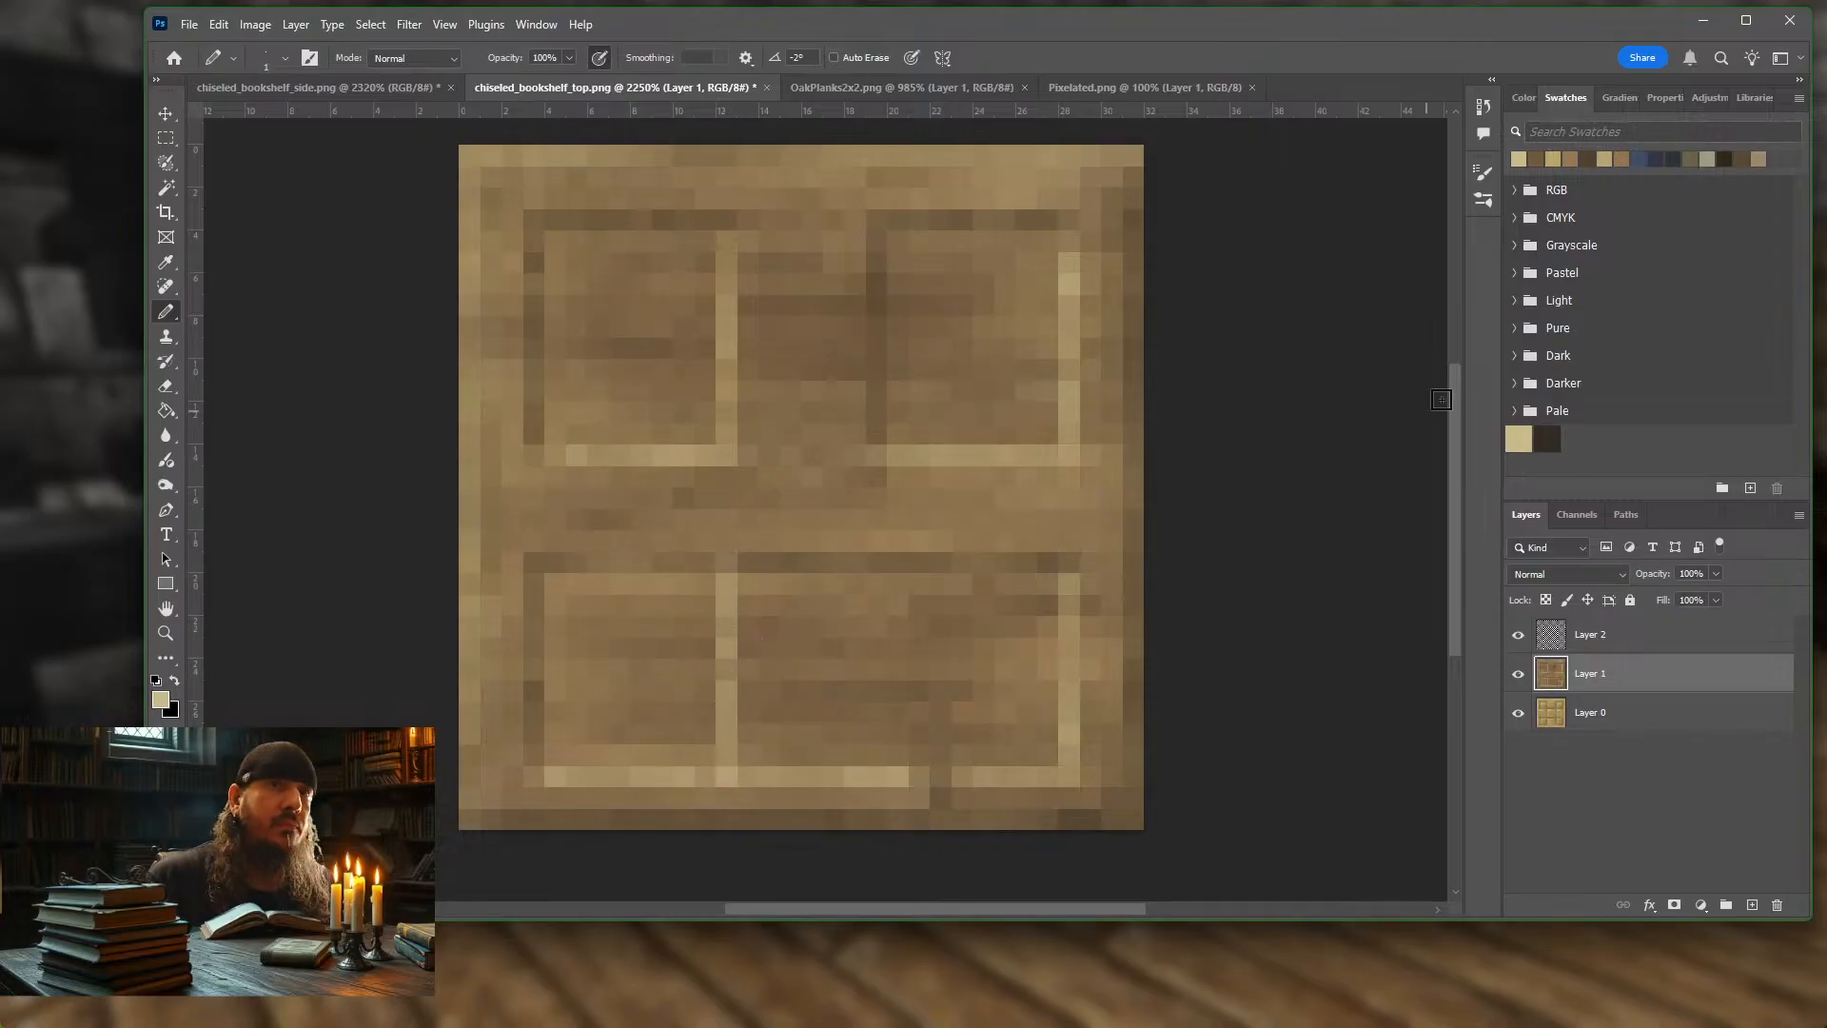
click(1596, 157)
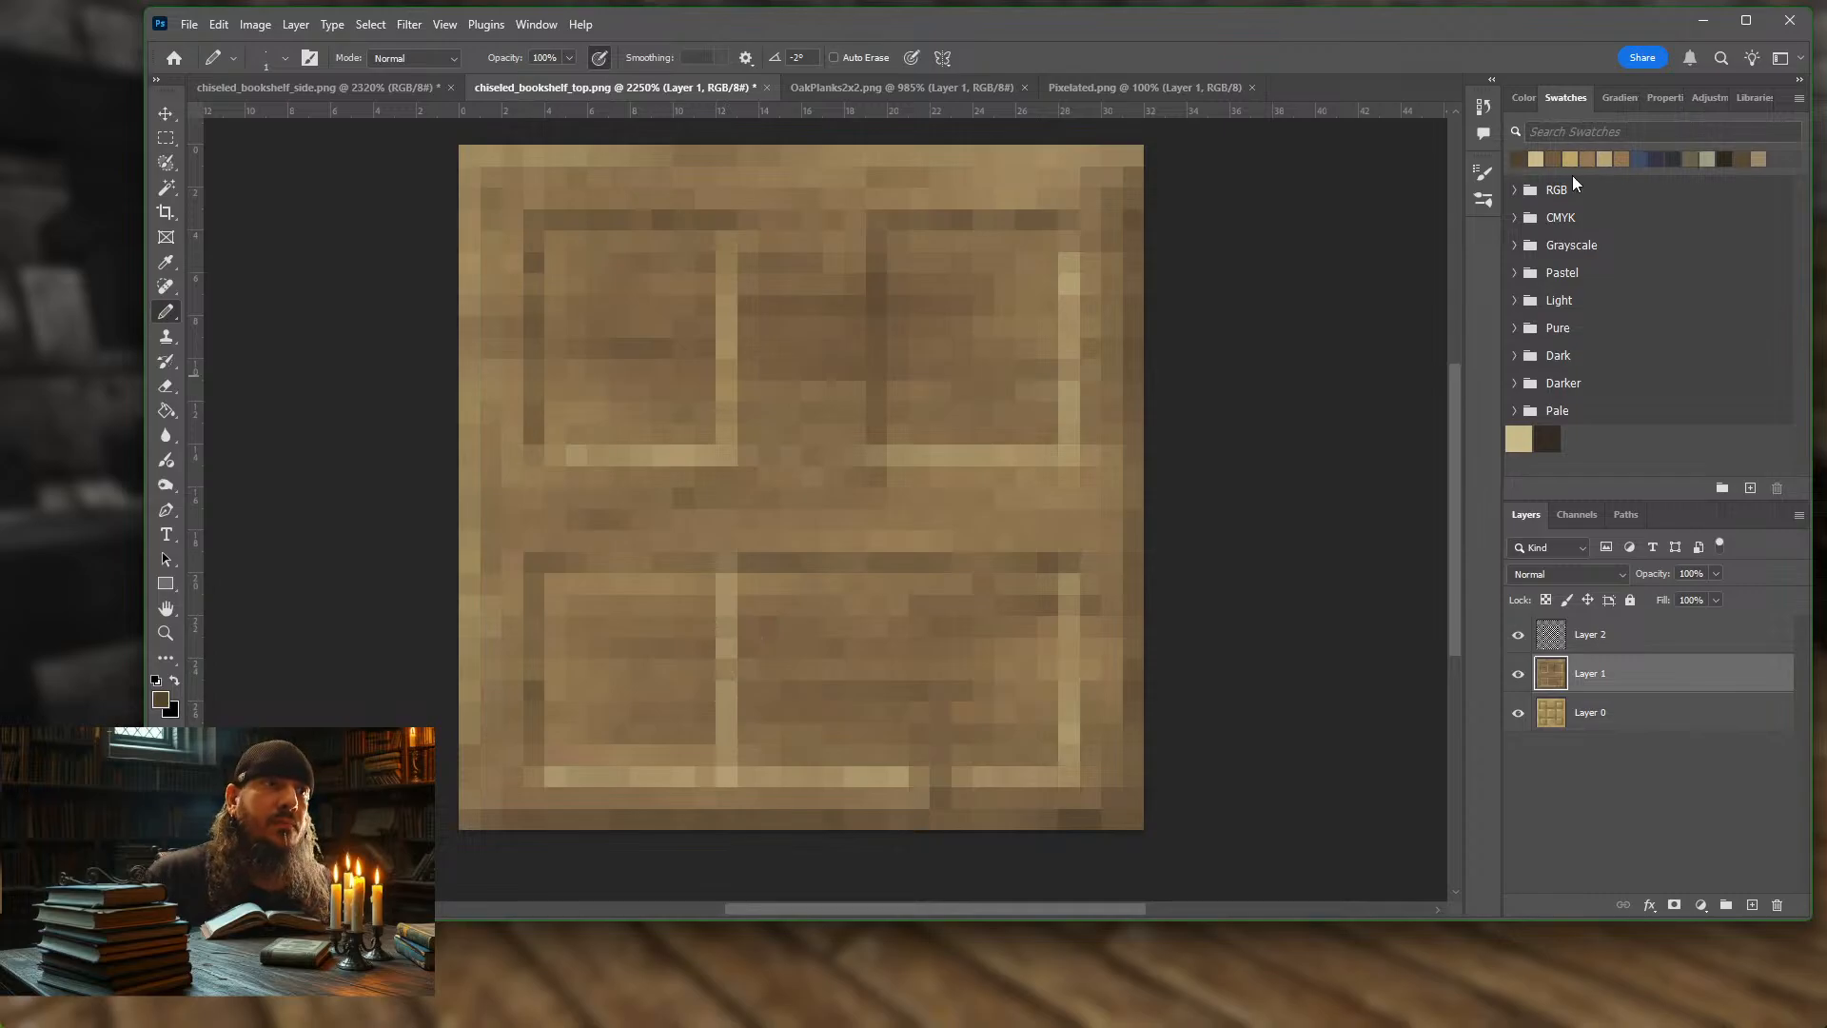
drag(873, 604, 873, 583)
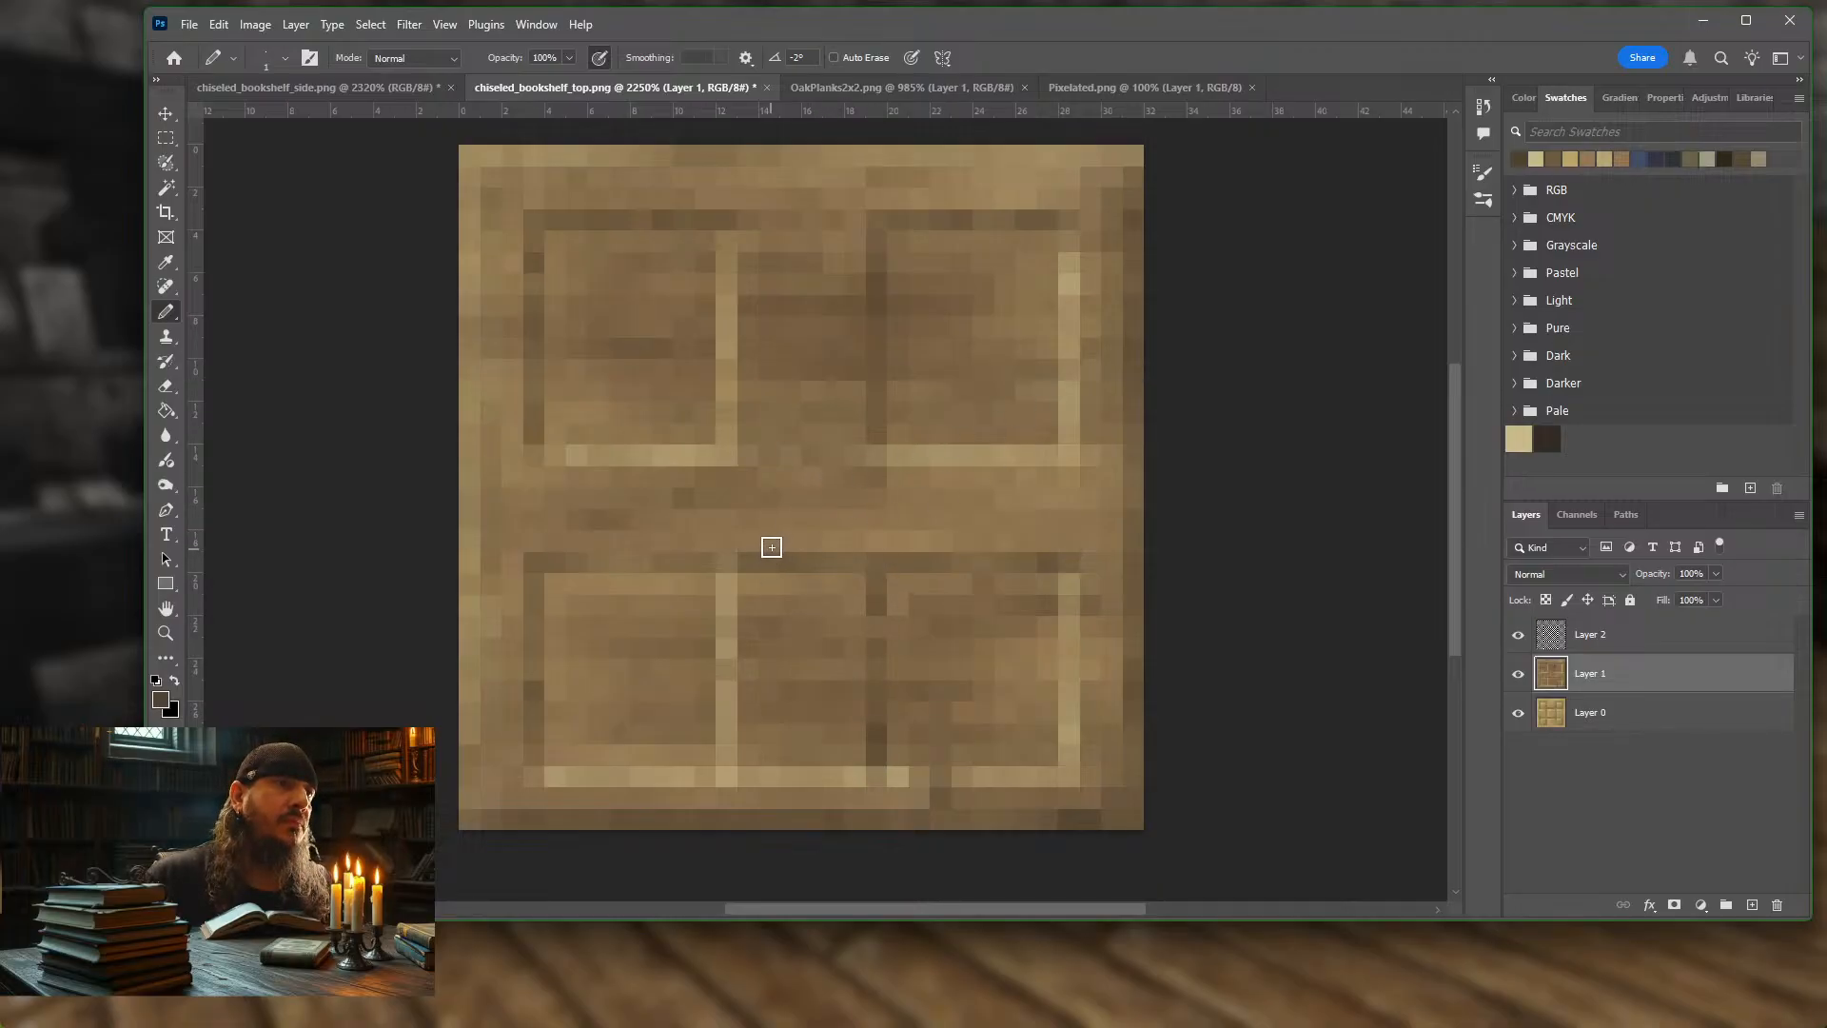
Paint out the lower panel's horizontal edges between the vertical lines and blend brown and tan grain through the central cross
click(1602, 155)
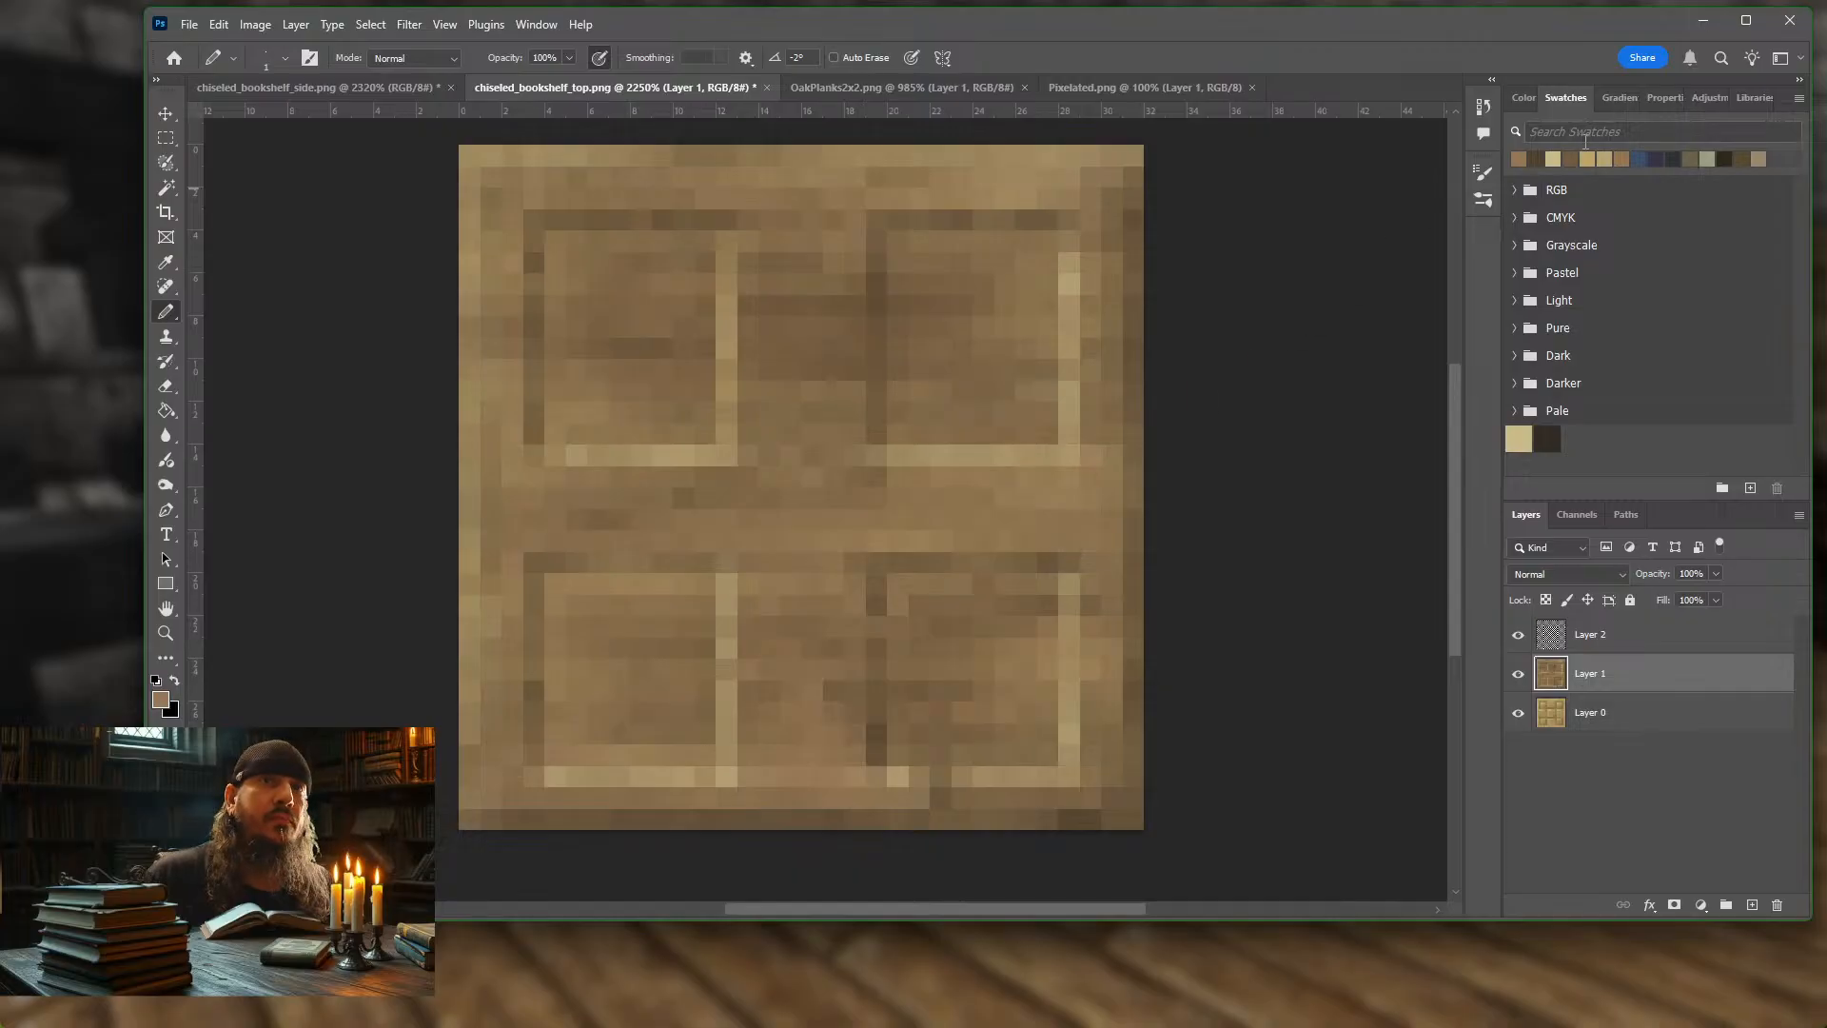
click(1622, 157)
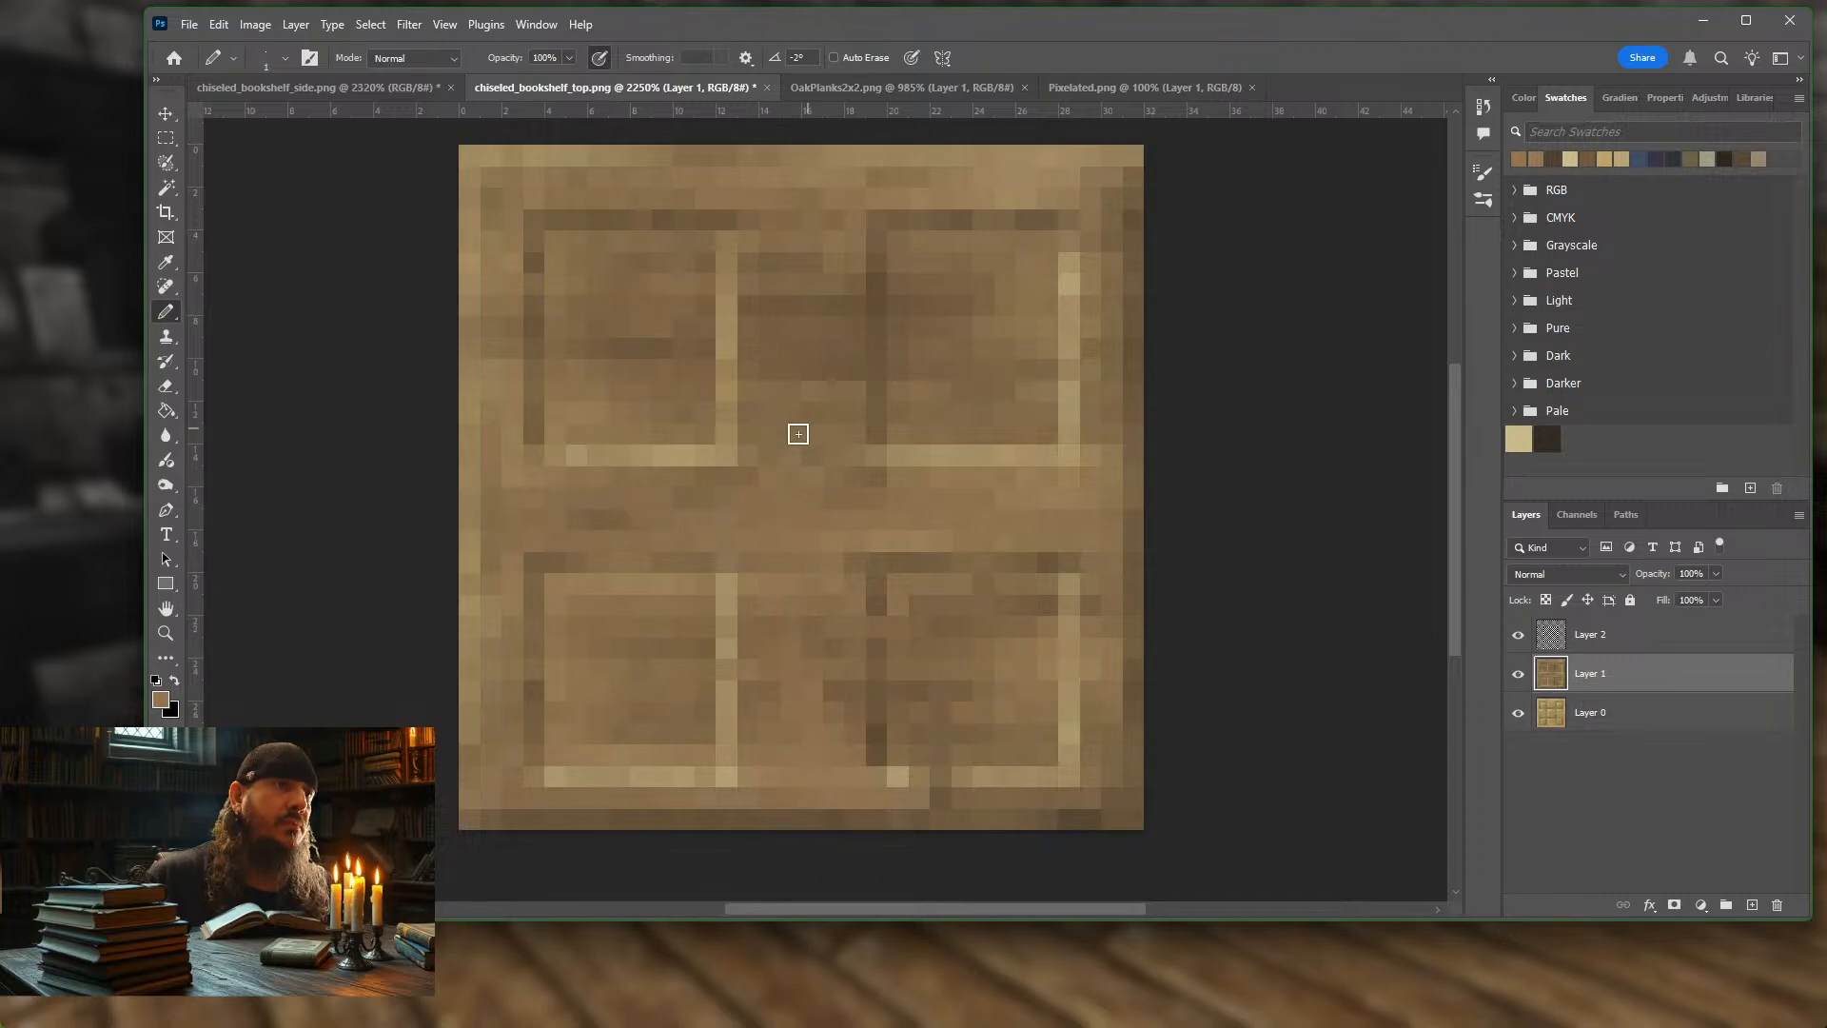
click(1624, 158)
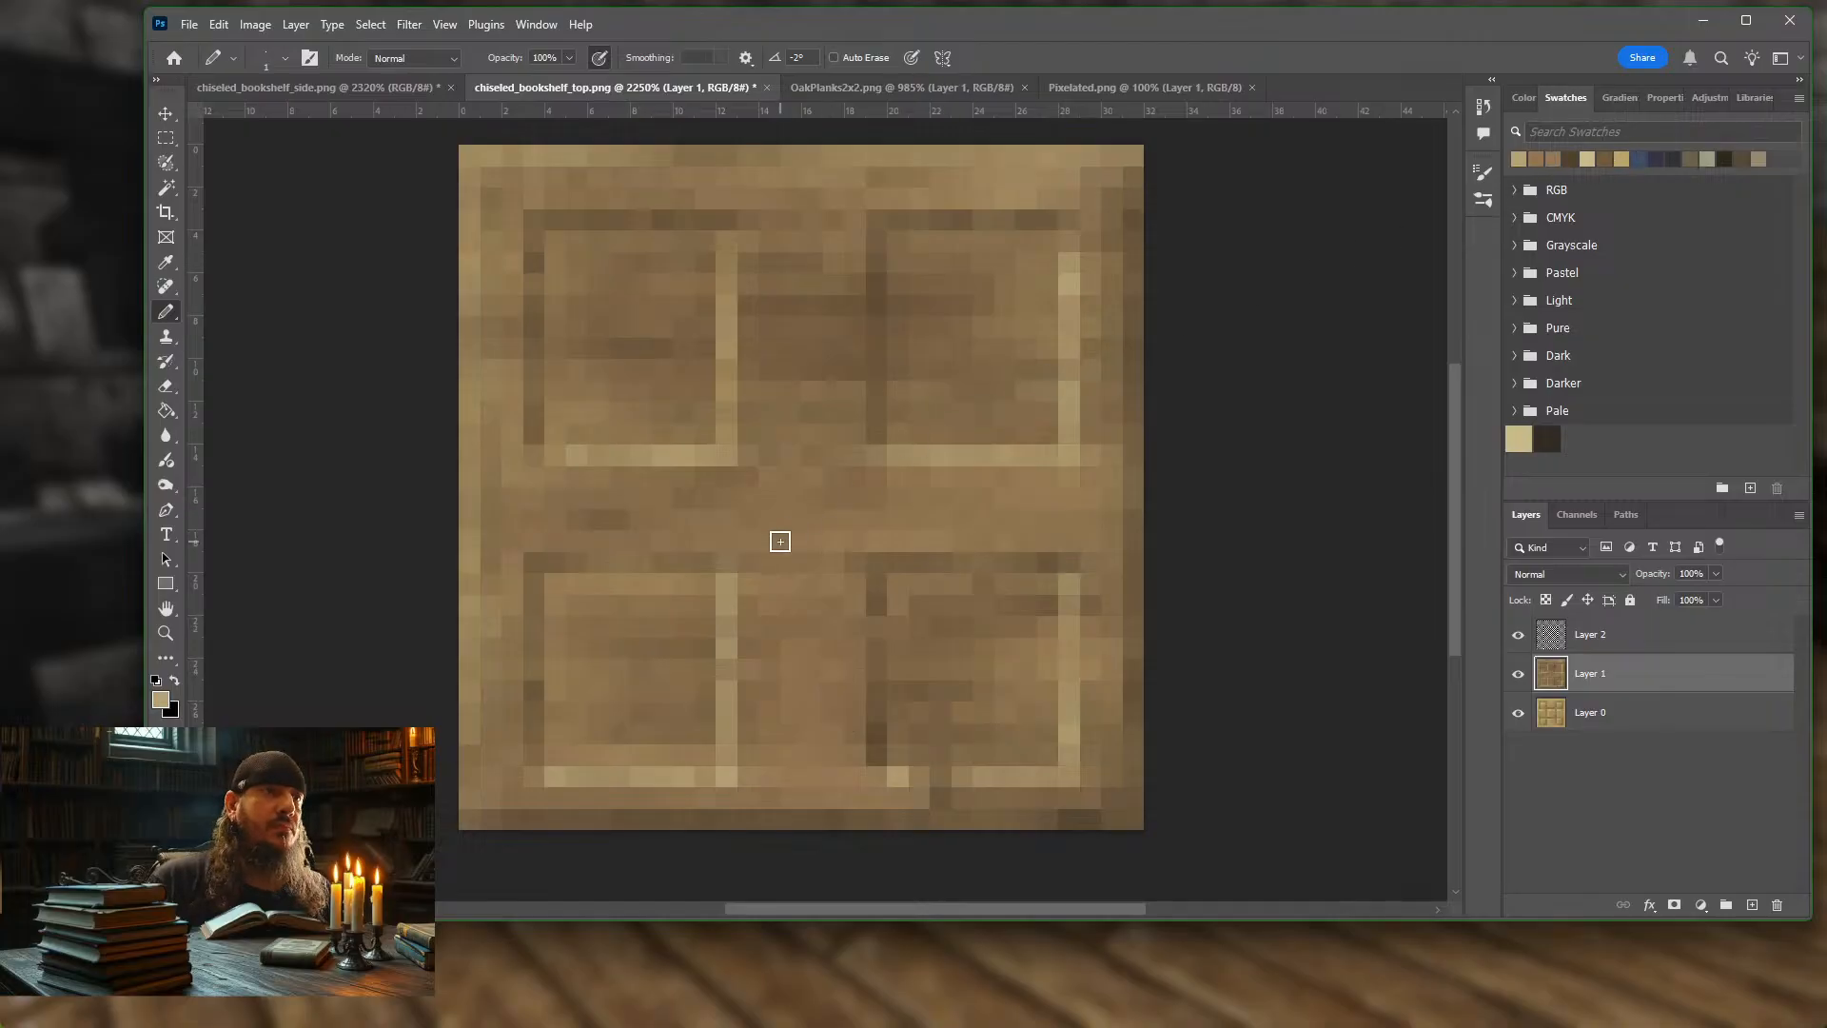
drag(809, 519, 866, 509)
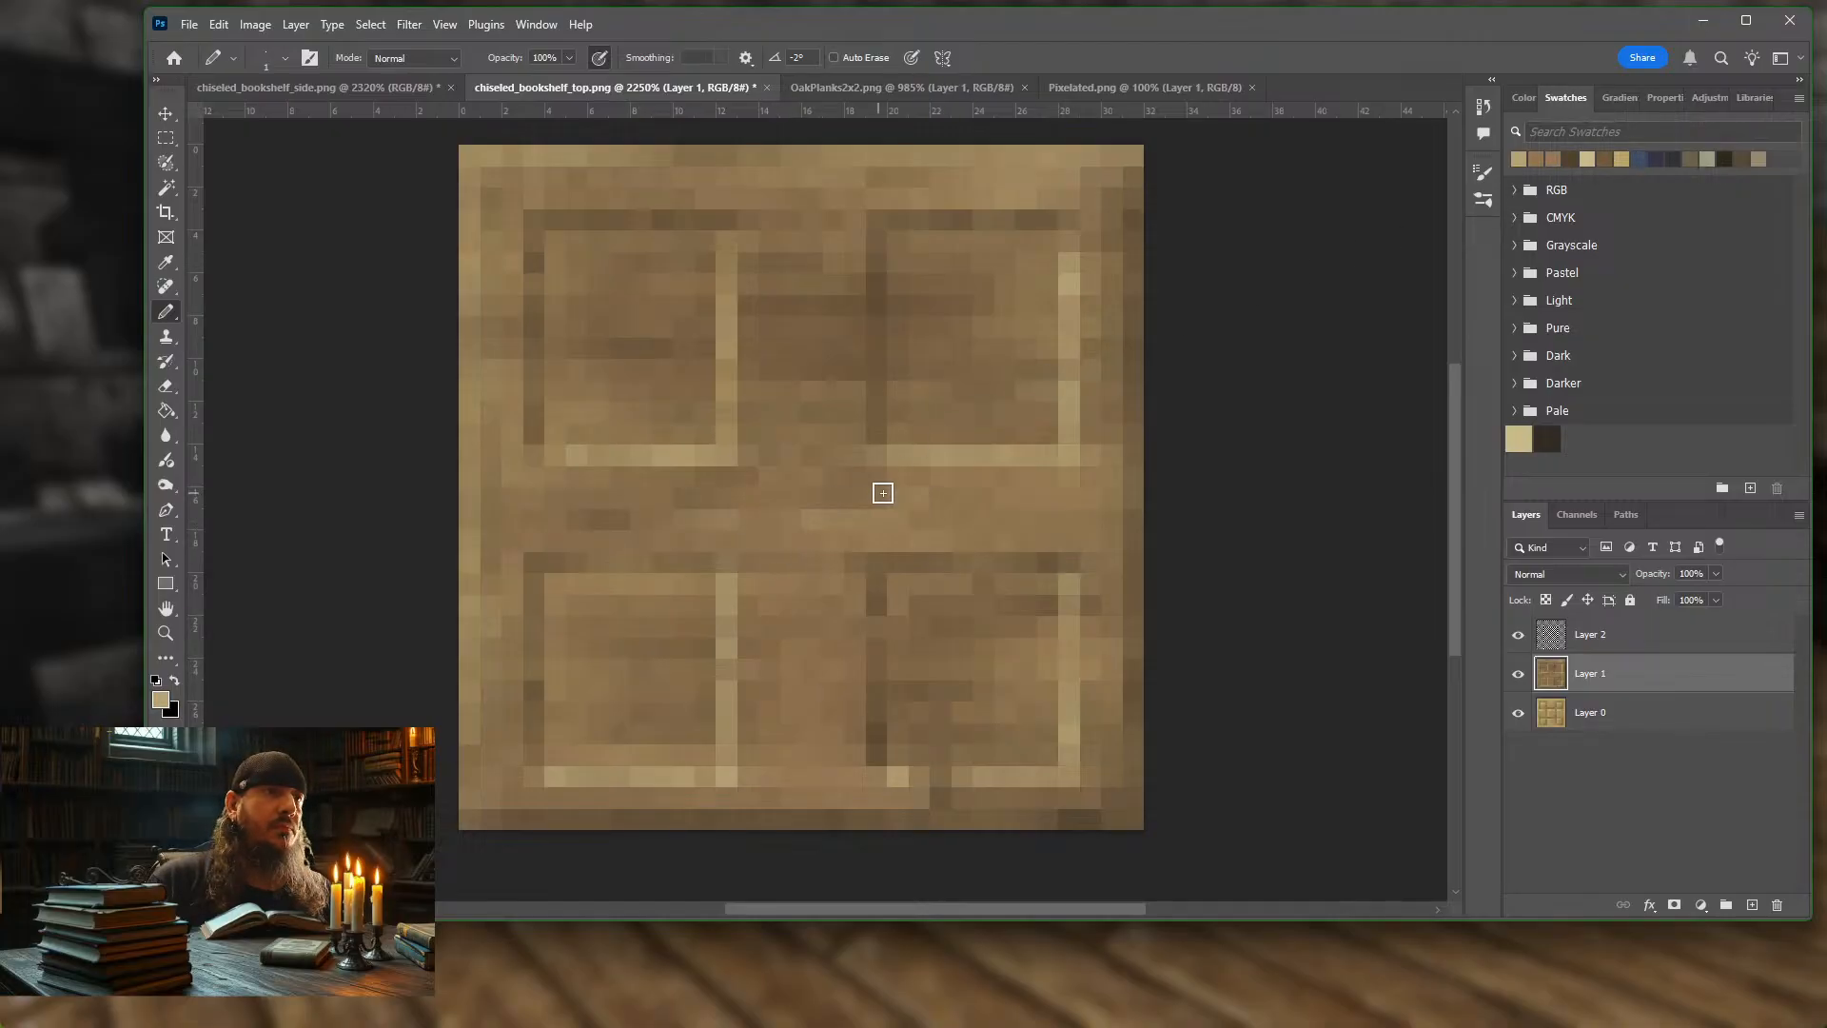
click(792, 669)
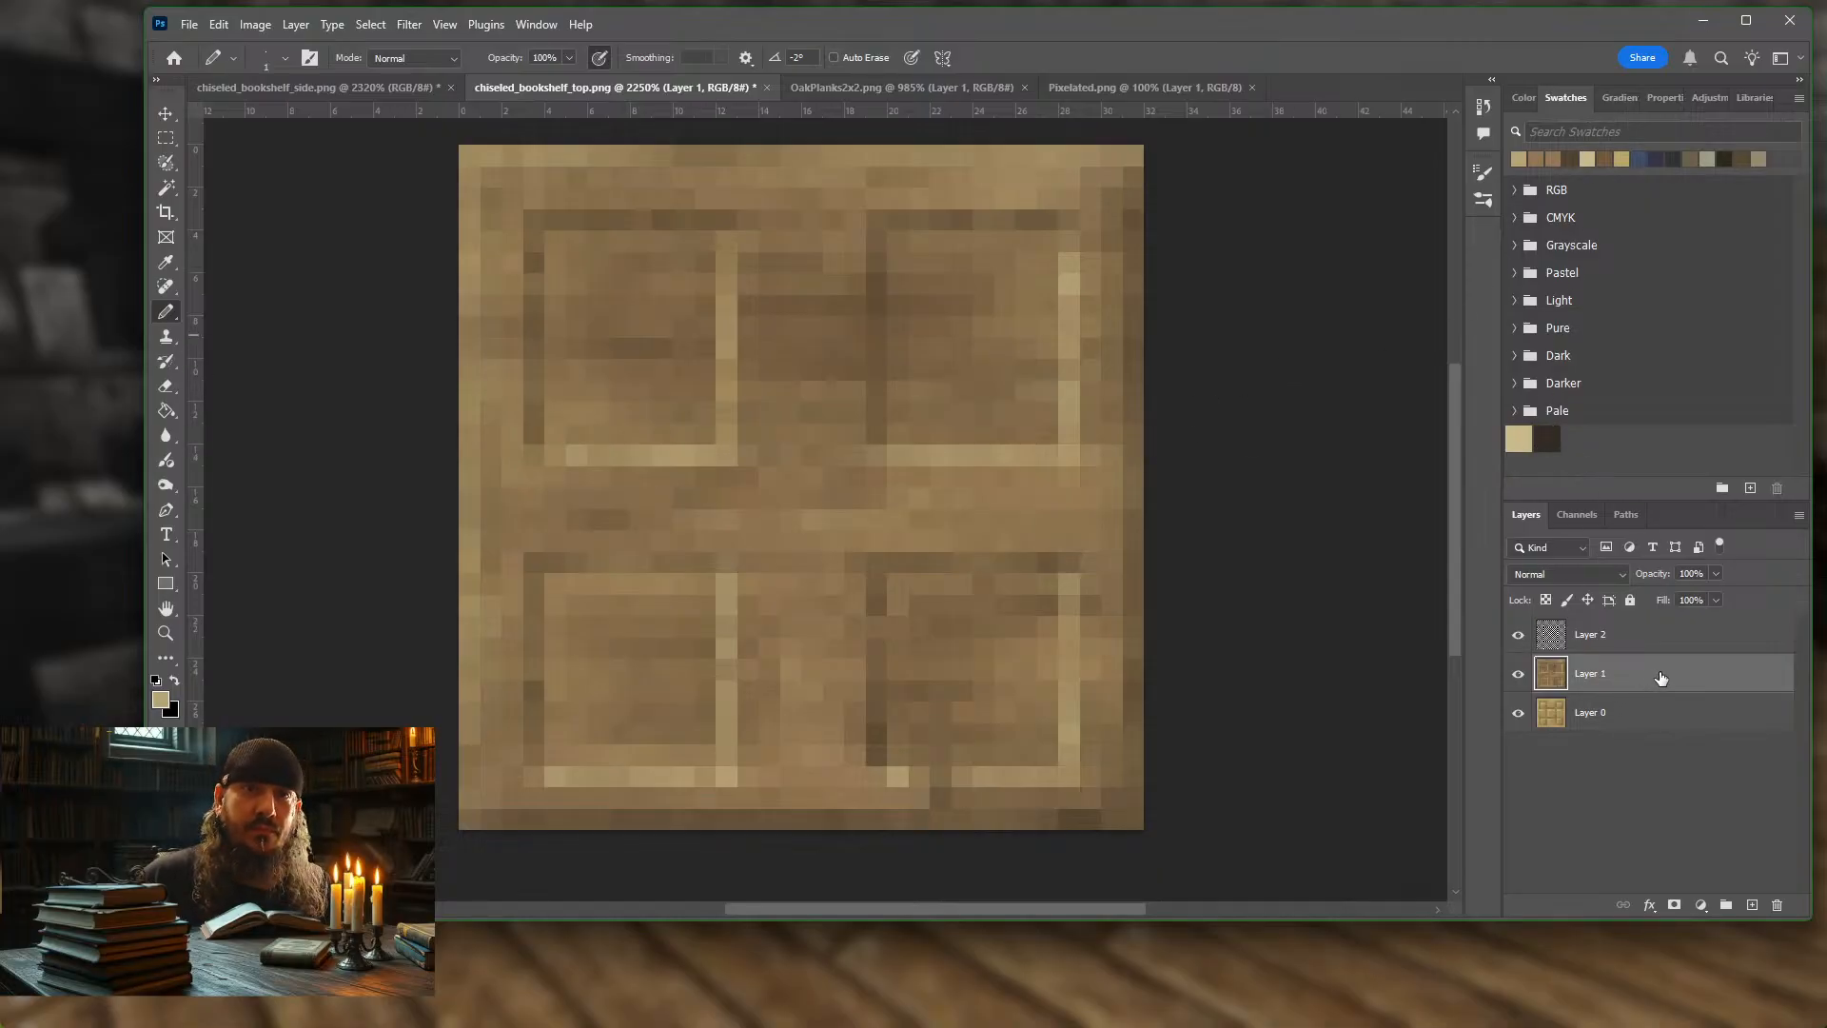
Cover all of Layer 1 in the top texture with a medium brown swatch using a 15-pixel Pencil
click(1555, 158)
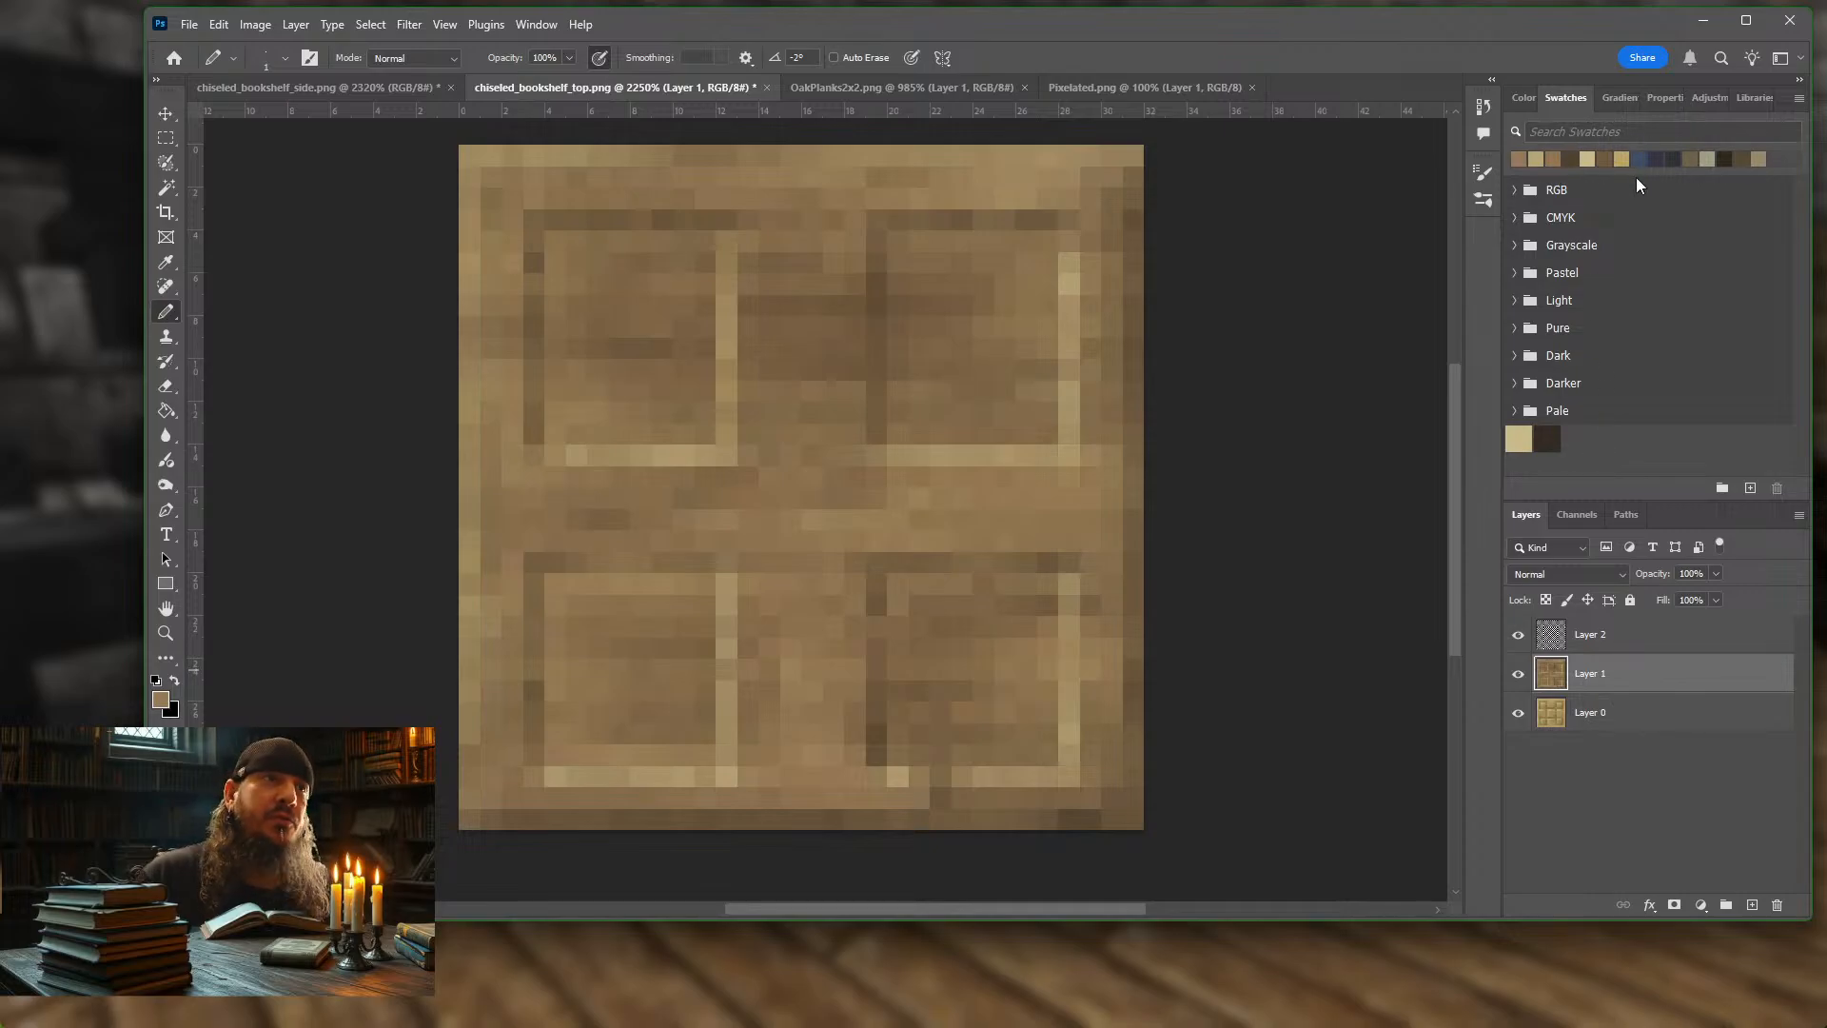
key(bracketright)
key(bracketright)
key(bracketright)
key(bracketright)
key(bracketright)
key(bracketright)
key(bracketright)
key(bracketright)
key(bracketright)
key(bracketright)
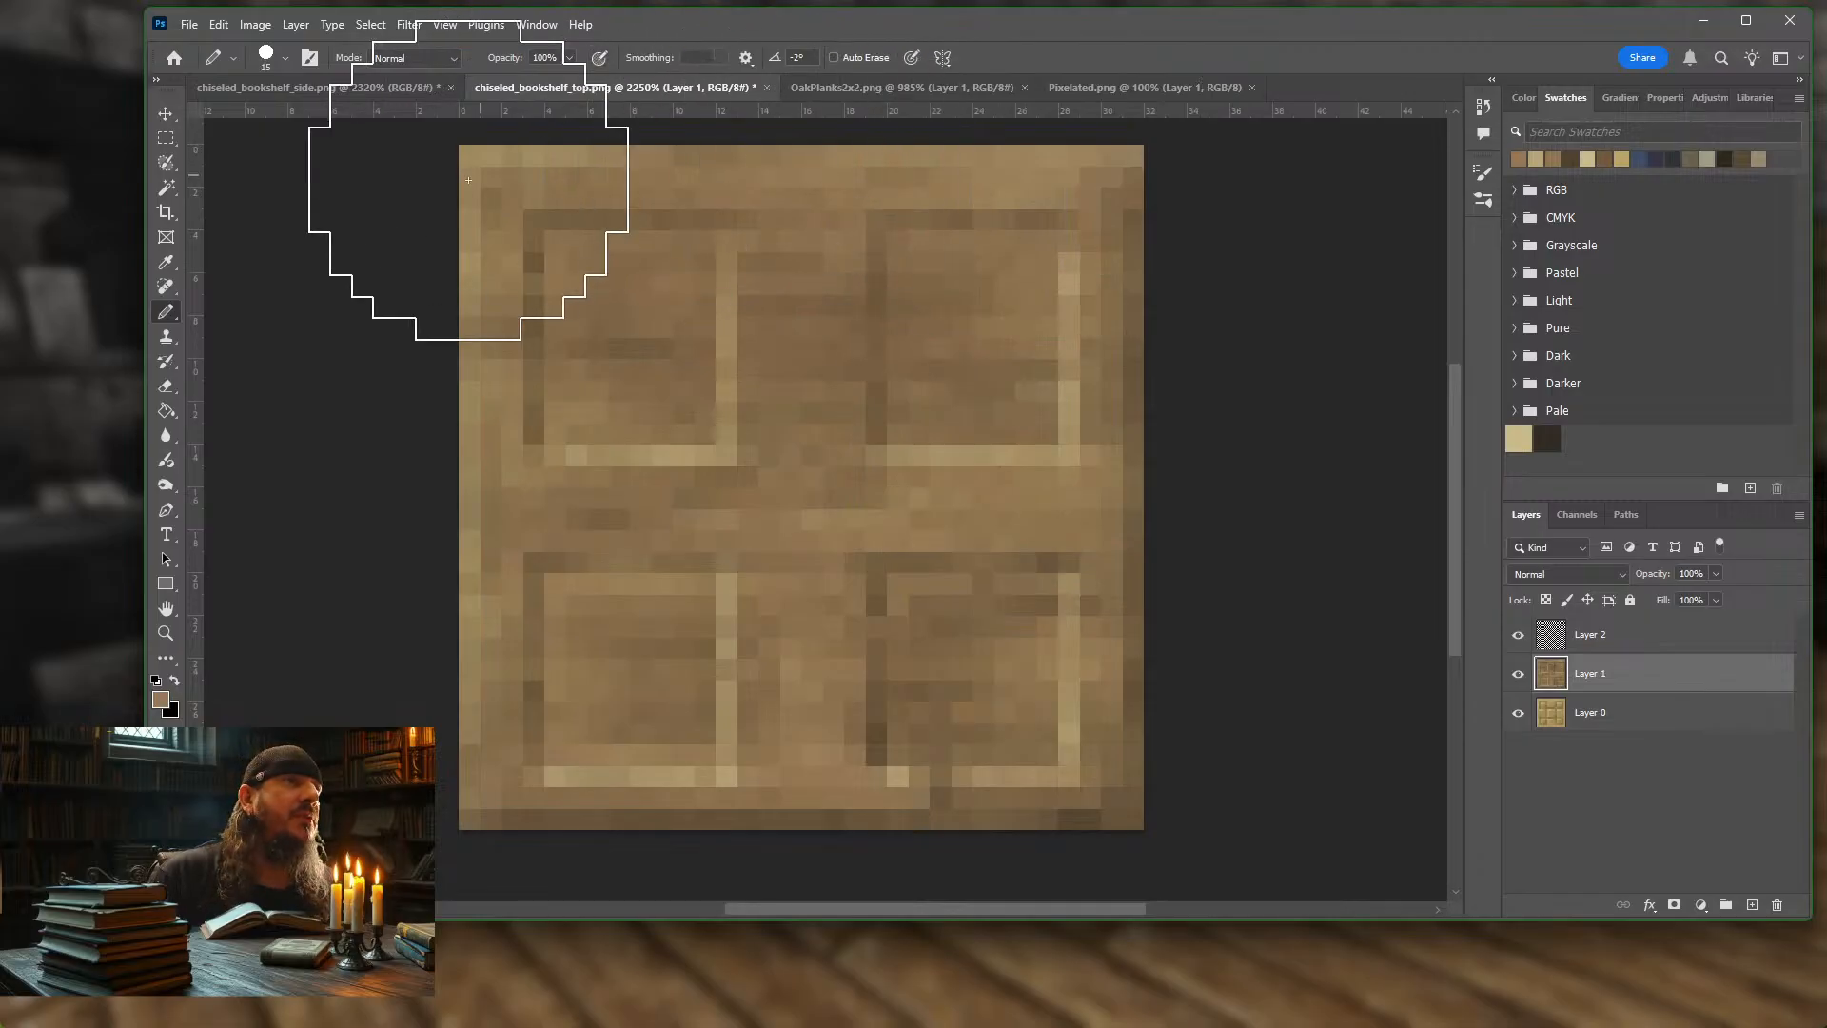
mouse_move(471, 214)
mouse_down()
mouse_move(922, 171)
mouse_move(441, 355)
mouse_move(560, 547)
mouse_move(494, 730)
mouse_move(1407, 277)
mouse_up()
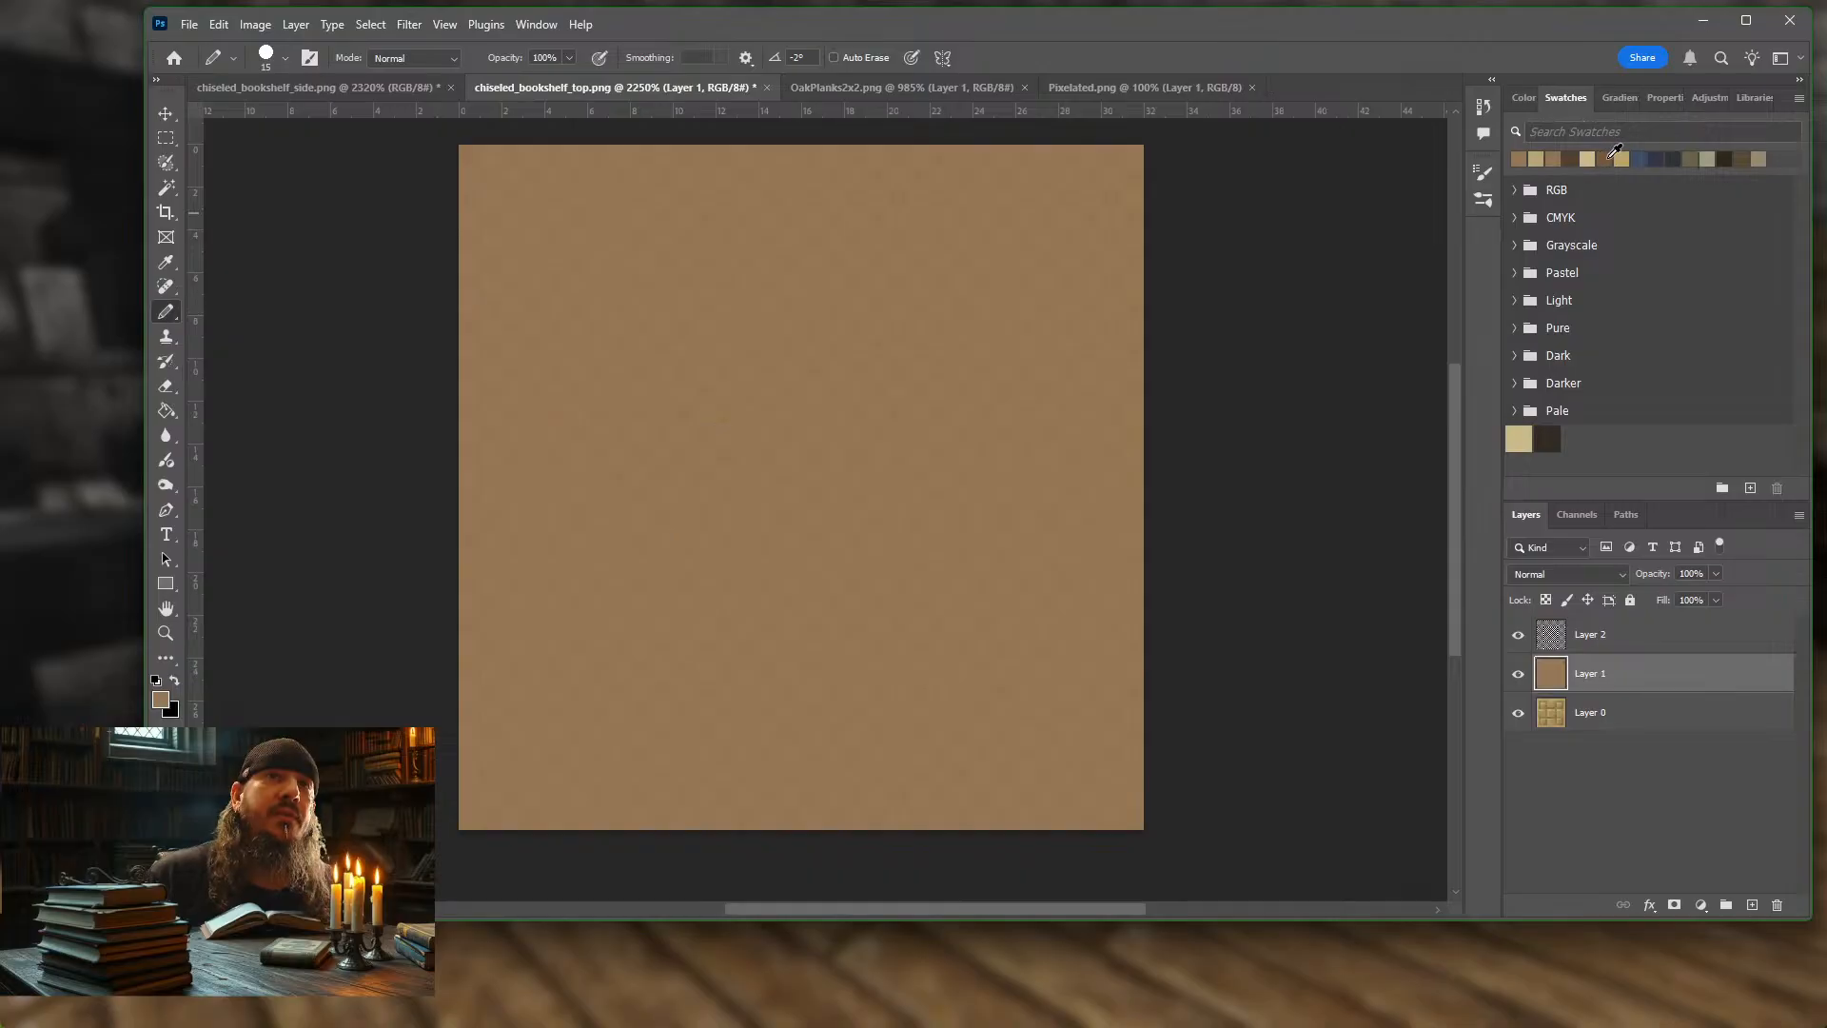
Shade the medium brown base on Layer 1 with a darker brown swatch, using a 9-pixel Pencil with pressure-controlled opacity
click(1612, 152)
key(bracketleft)
key(bracketleft)
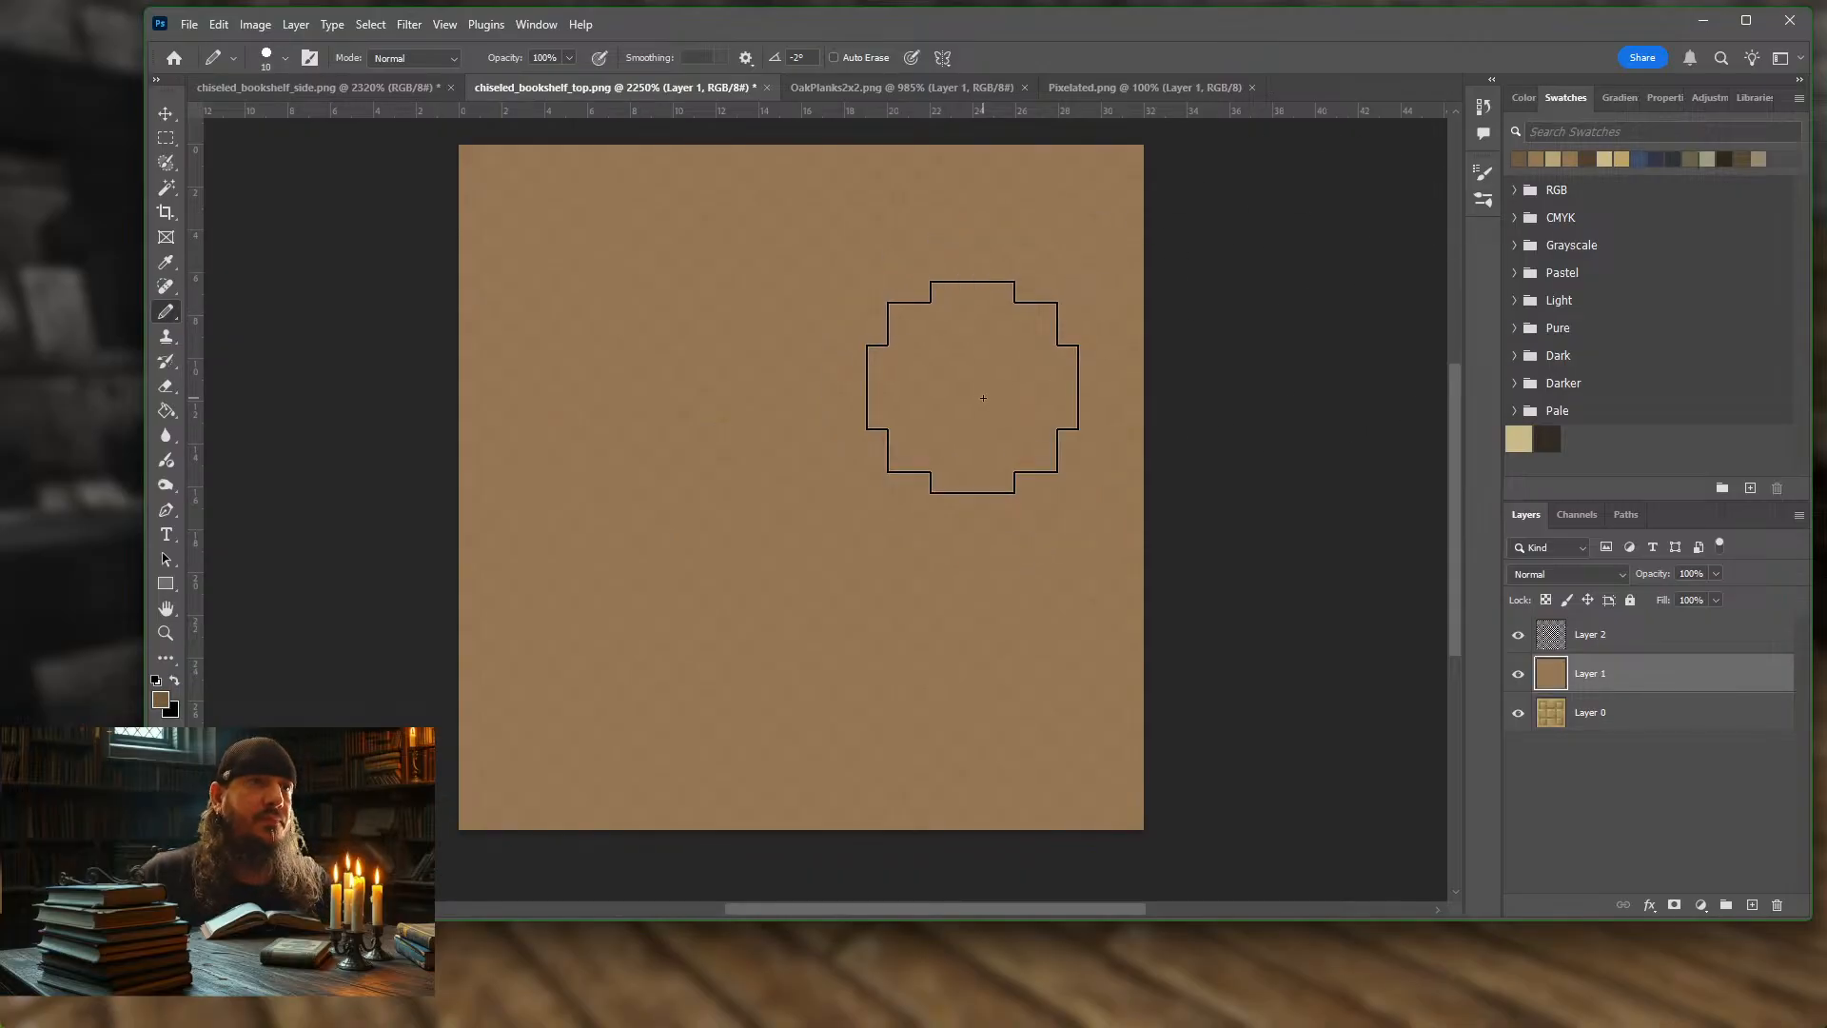
click(599, 57)
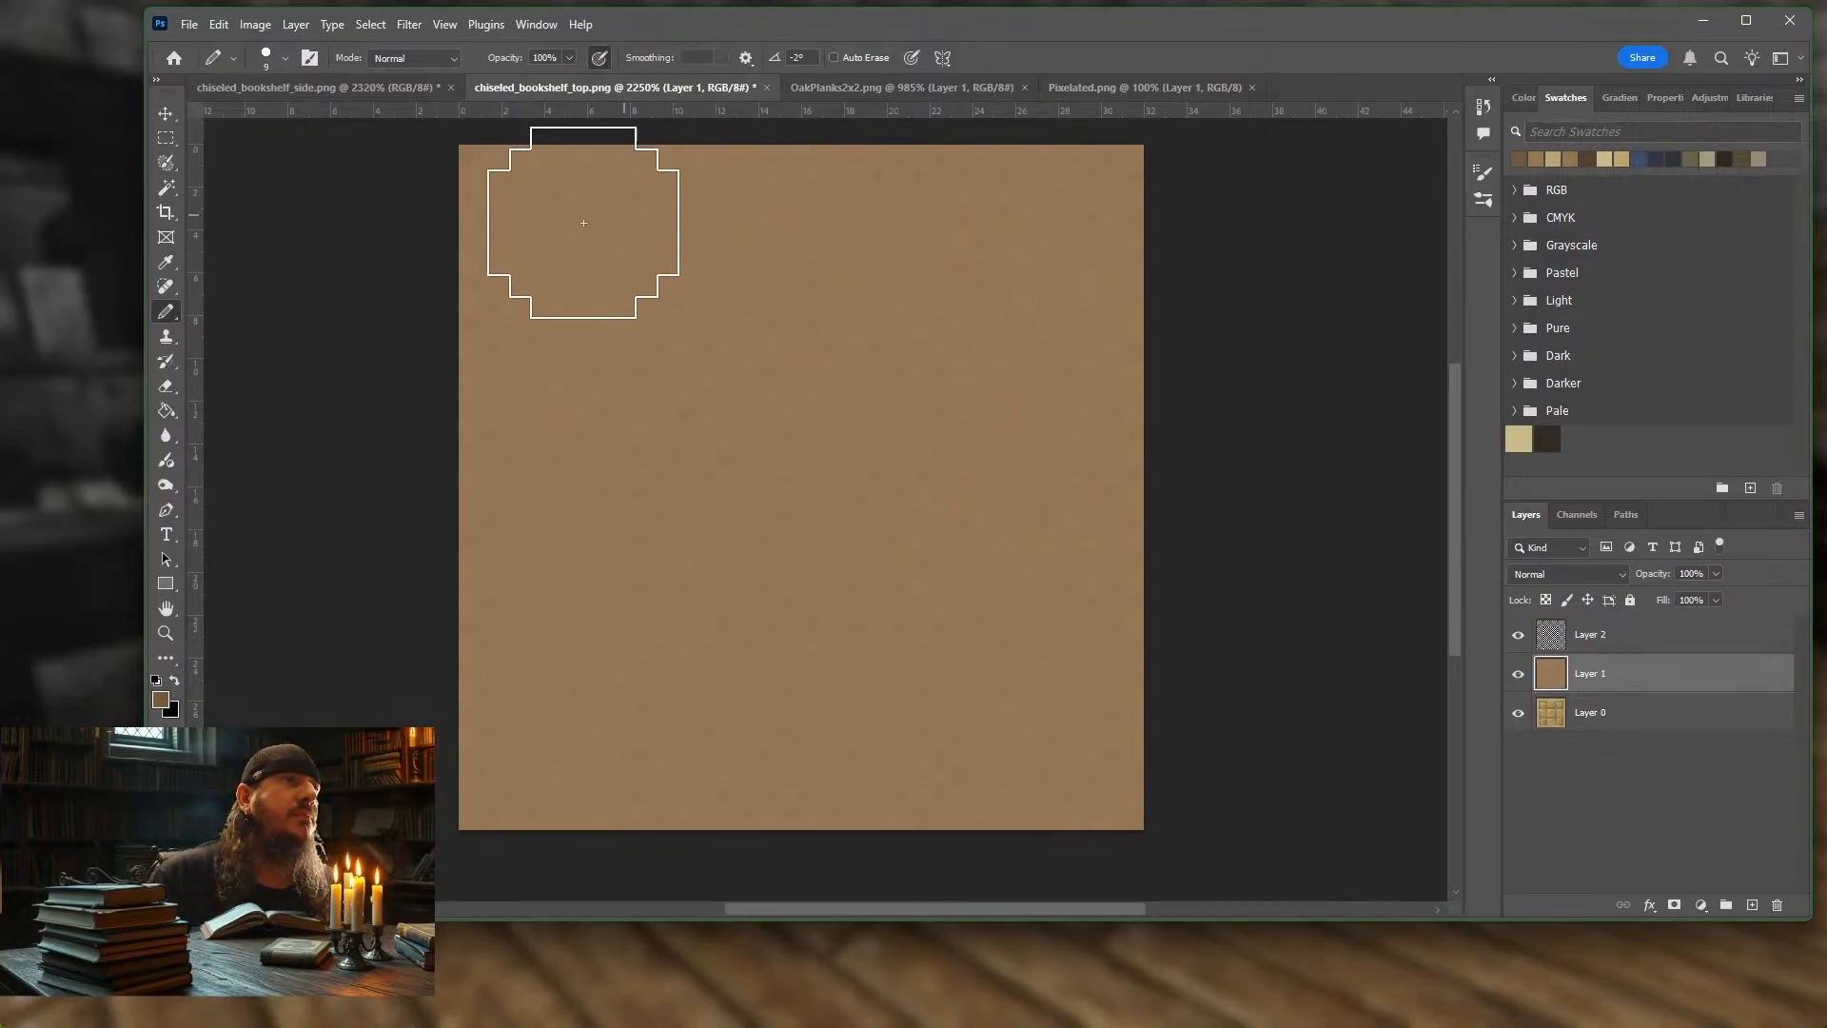
mouse_move(1142, 224)
mouse_down()
mouse_move(1130, 261)
mouse_move(426, 366)
mouse_move(1161, 435)
mouse_move(1043, 493)
mouse_move(415, 544)
mouse_move(582, 593)
mouse_move(1252, 630)
mouse_move(362, 796)
mouse_move(955, 816)
mouse_move(1456, 767)
mouse_up()
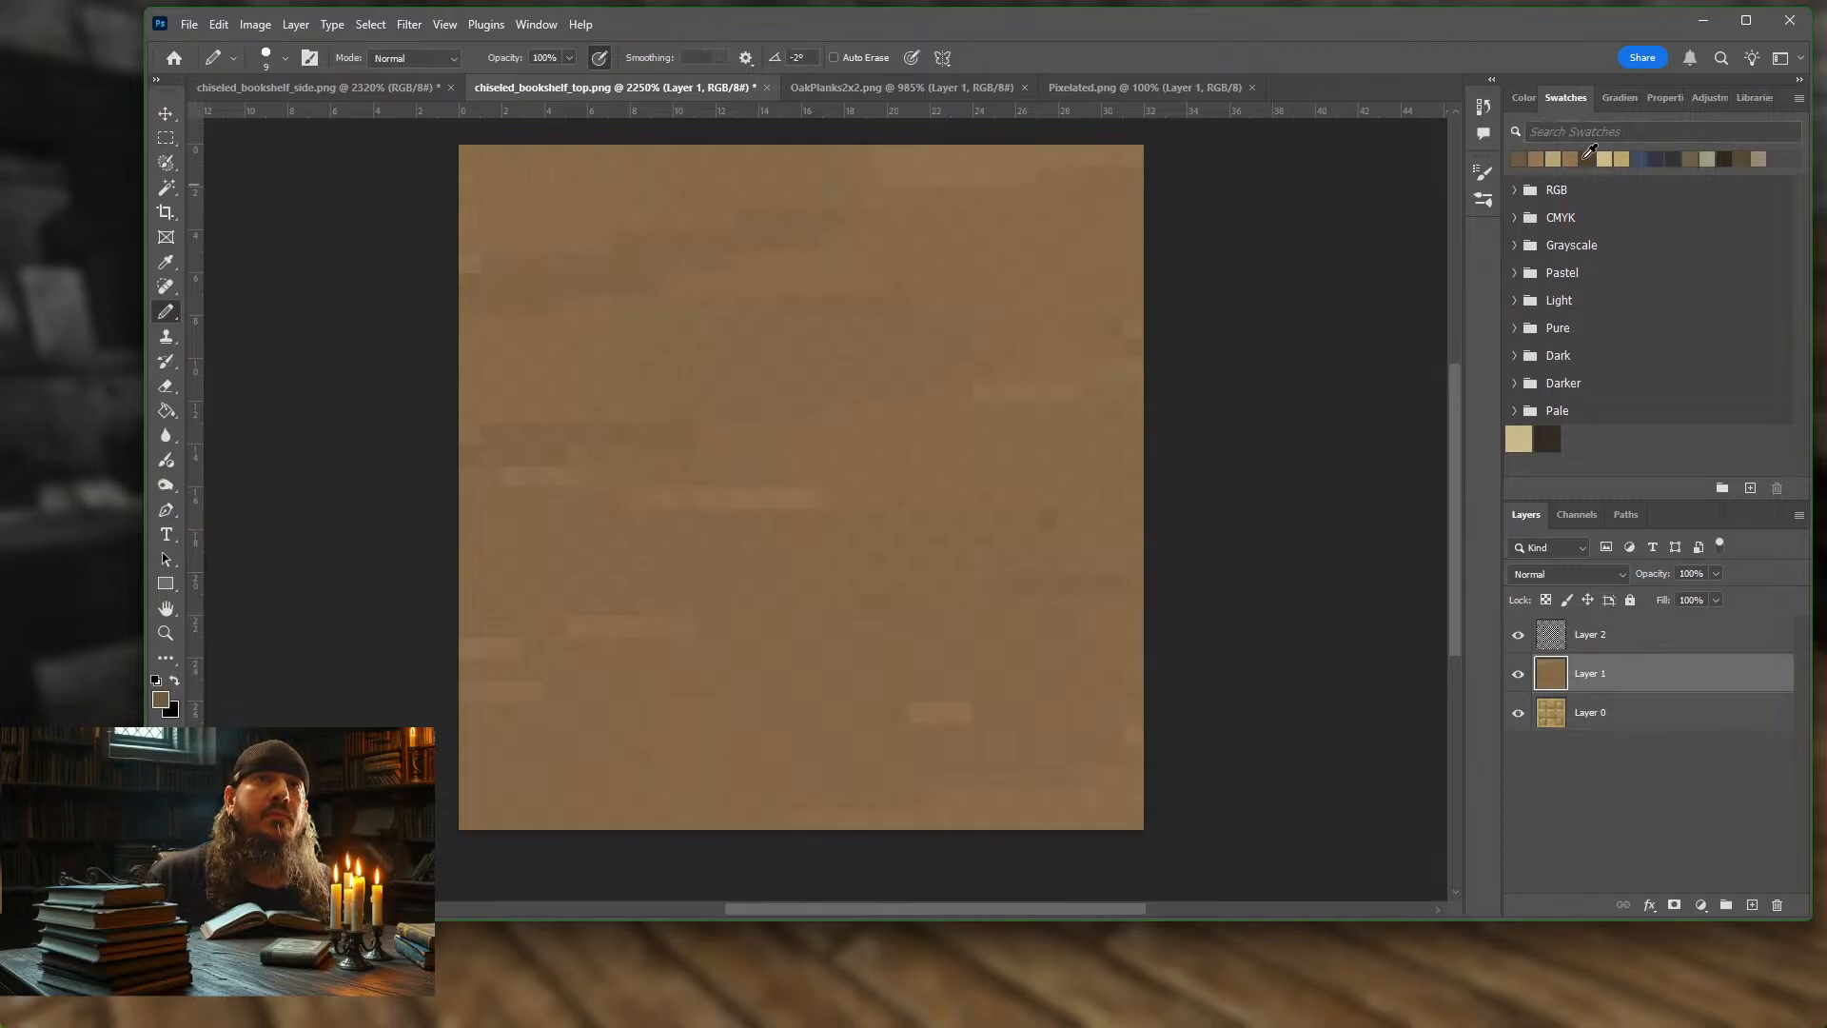
Paint light tan grain over Layer 1 with an 8-pixel Pencil, and darken it with a brown swatch at 7 pixels
click(1625, 160)
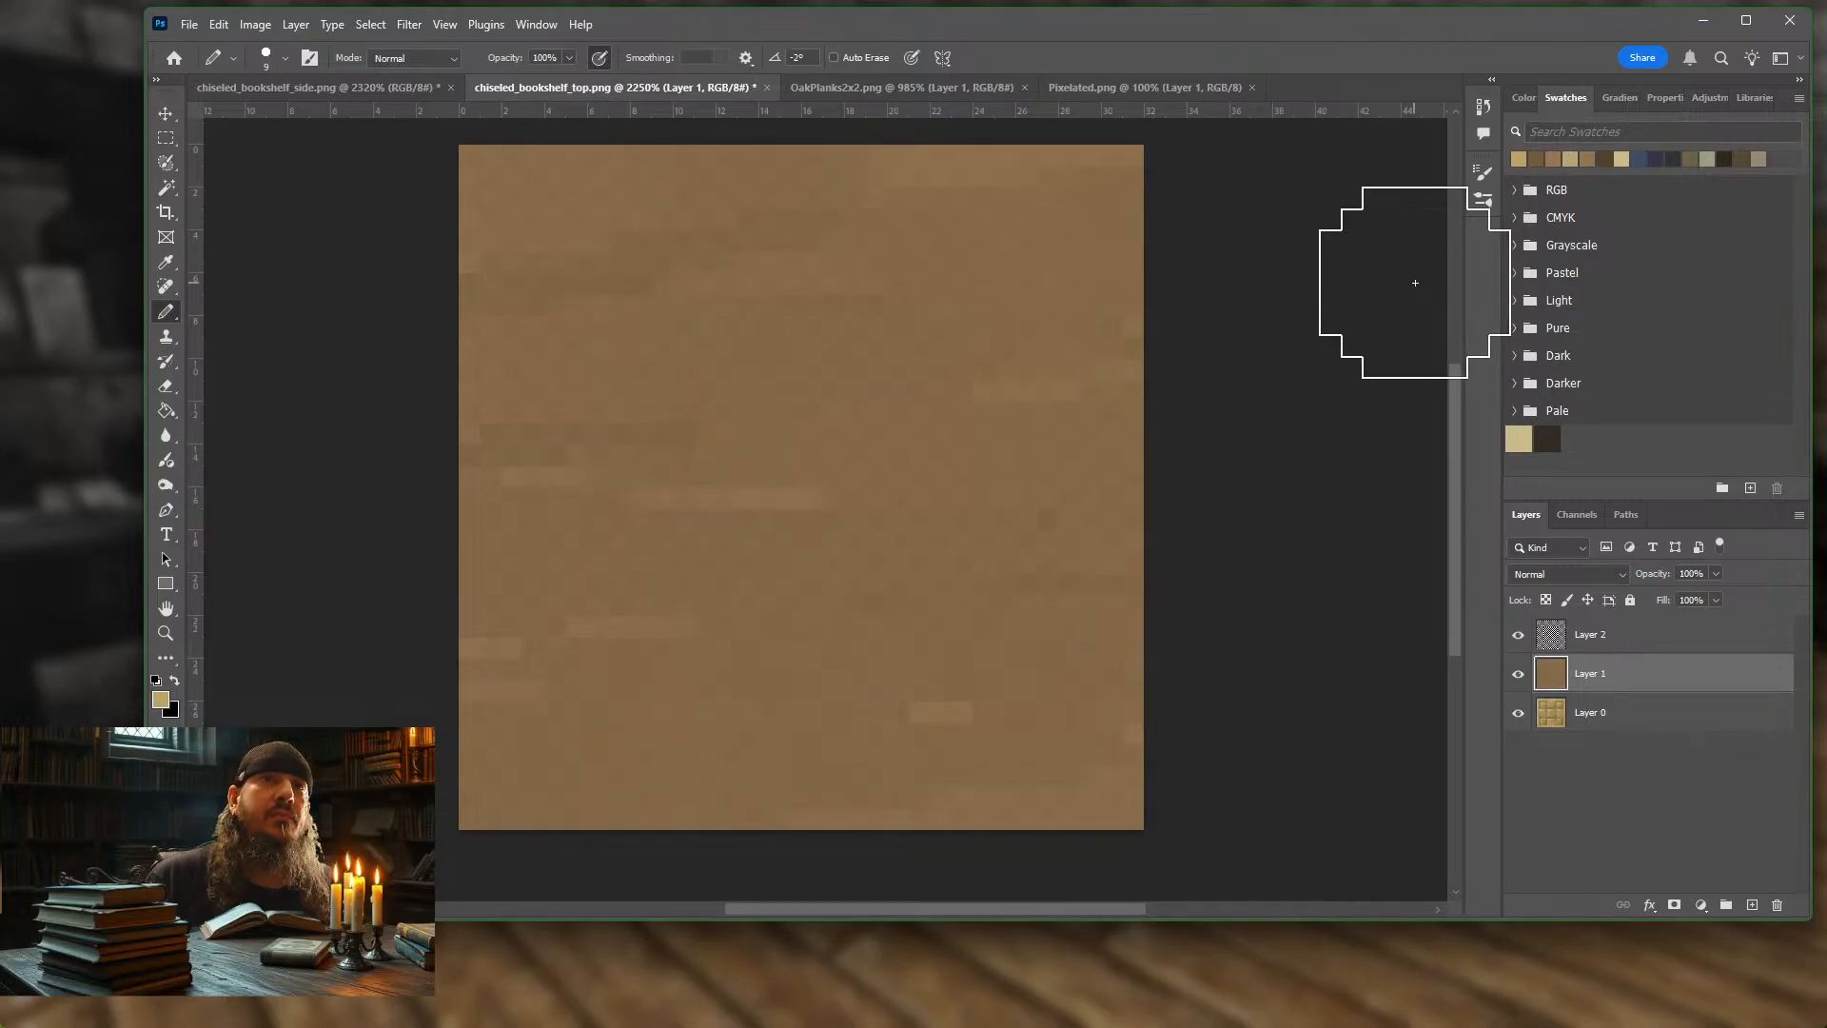
key(bracketleft)
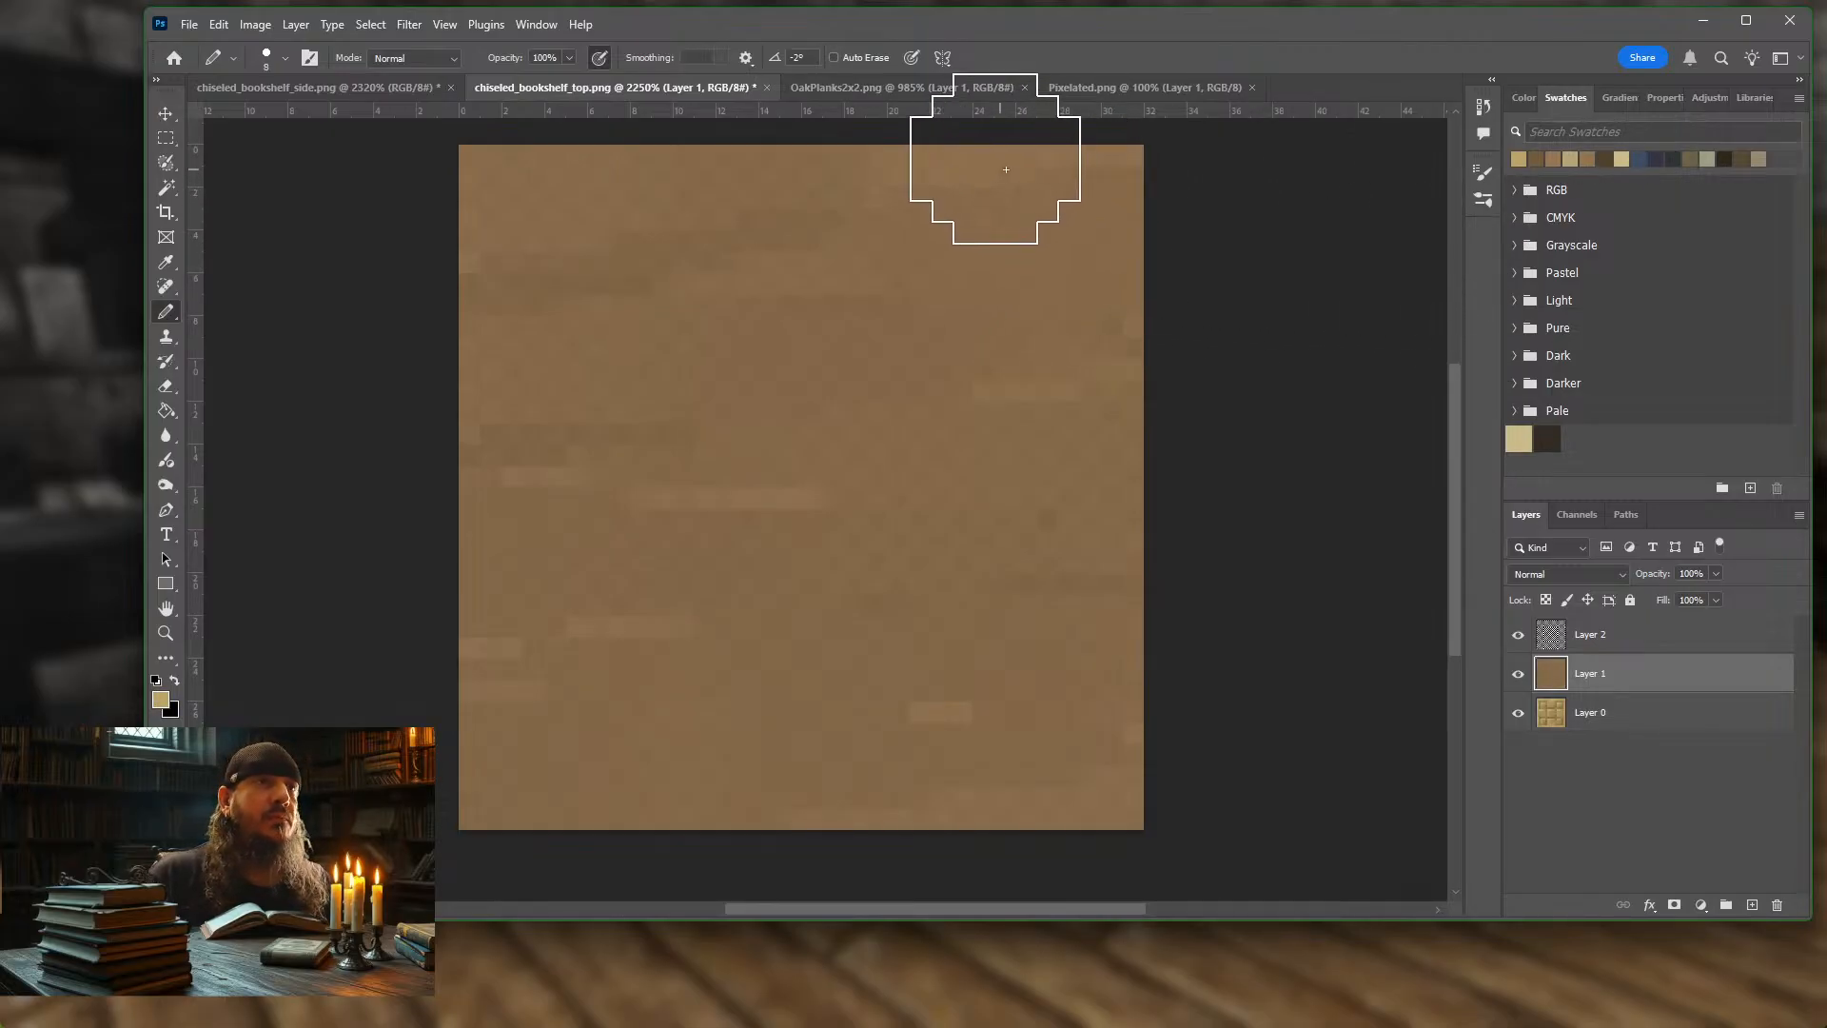
mouse_move(987, 171)
mouse_down()
mouse_move(612, 225)
mouse_move(689, 295)
mouse_move(946, 383)
mouse_move(489, 482)
mouse_move(1167, 534)
mouse_move(529, 685)
mouse_move(1053, 775)
mouse_move(929, 603)
mouse_up()
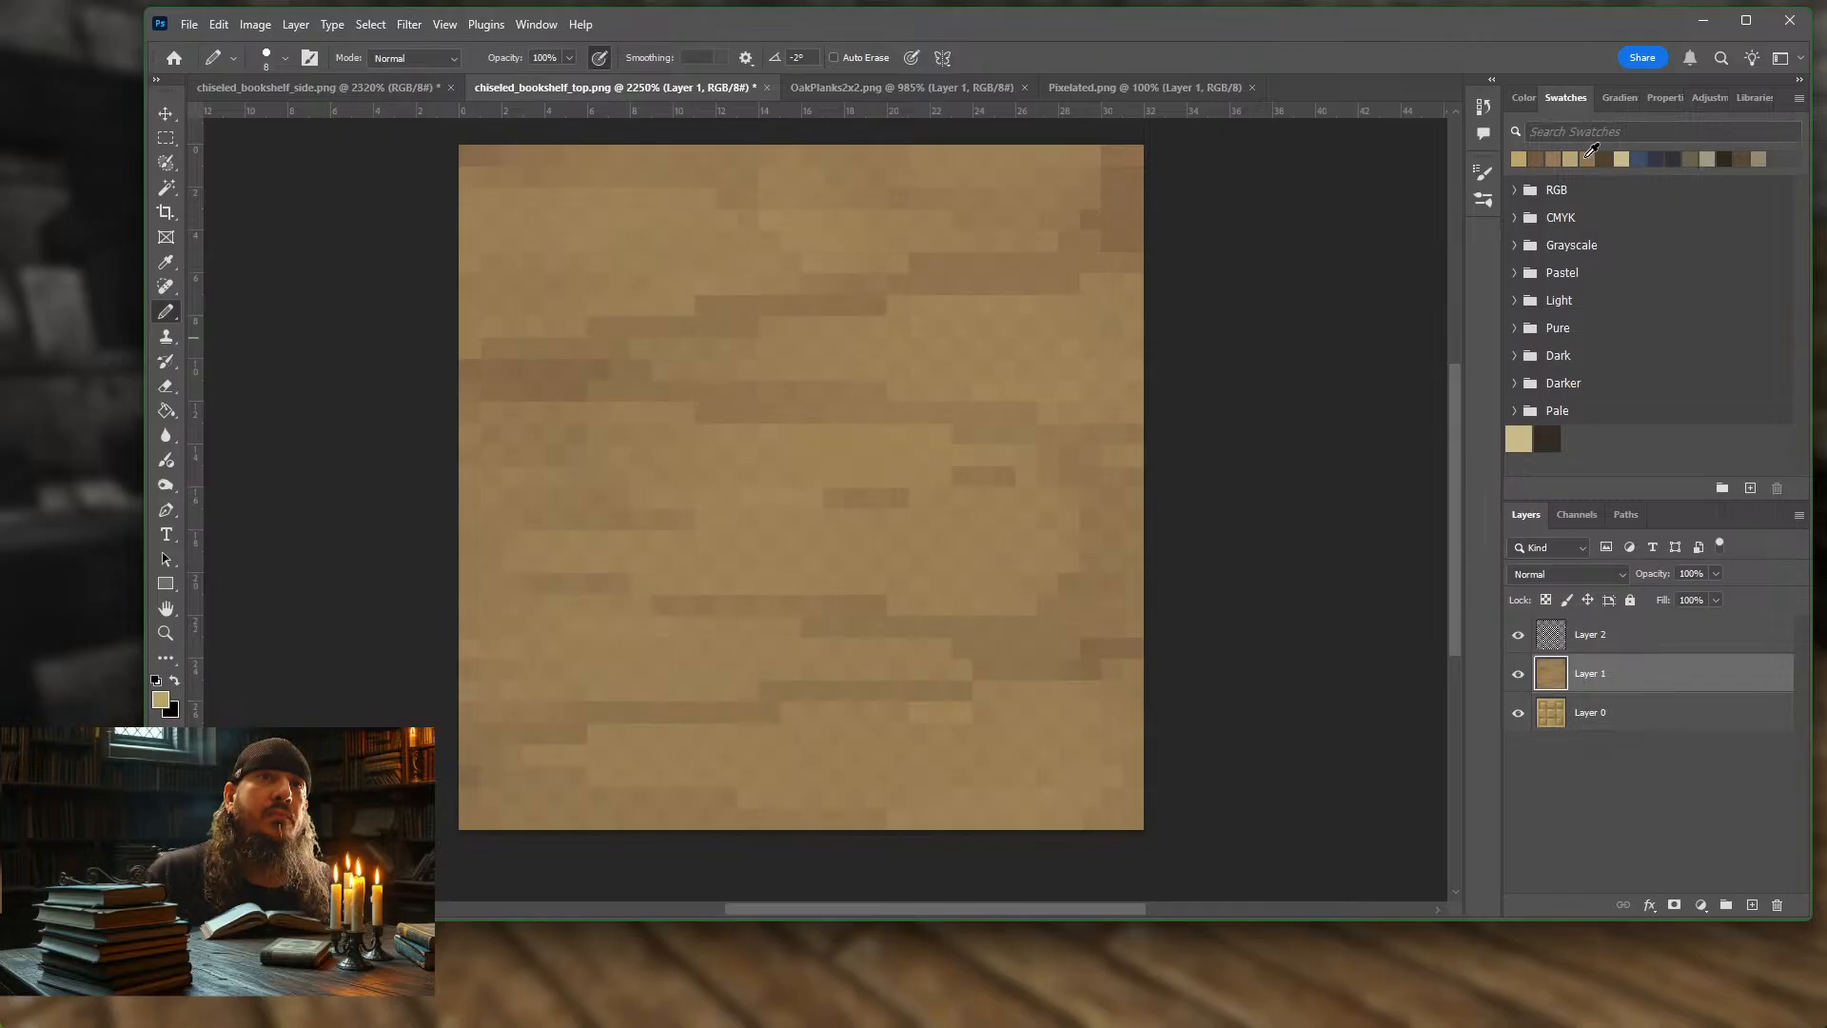
click(1549, 156)
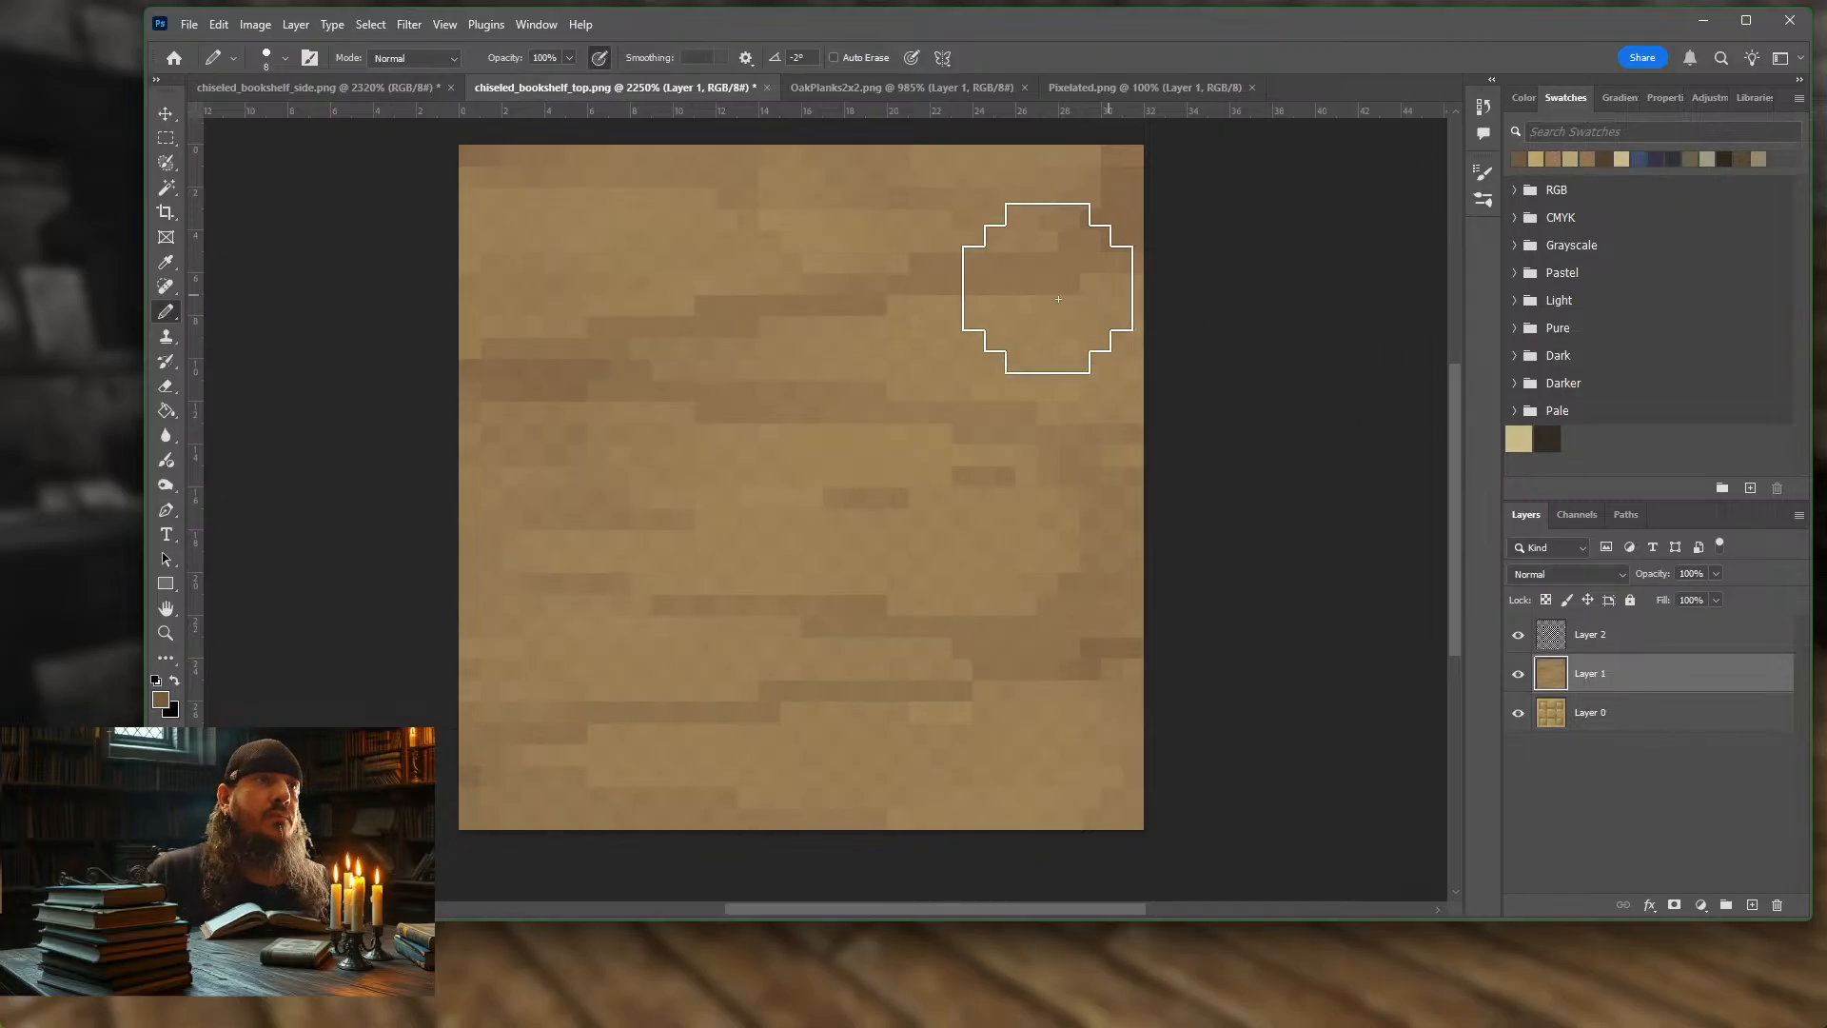
key(bracketleft)
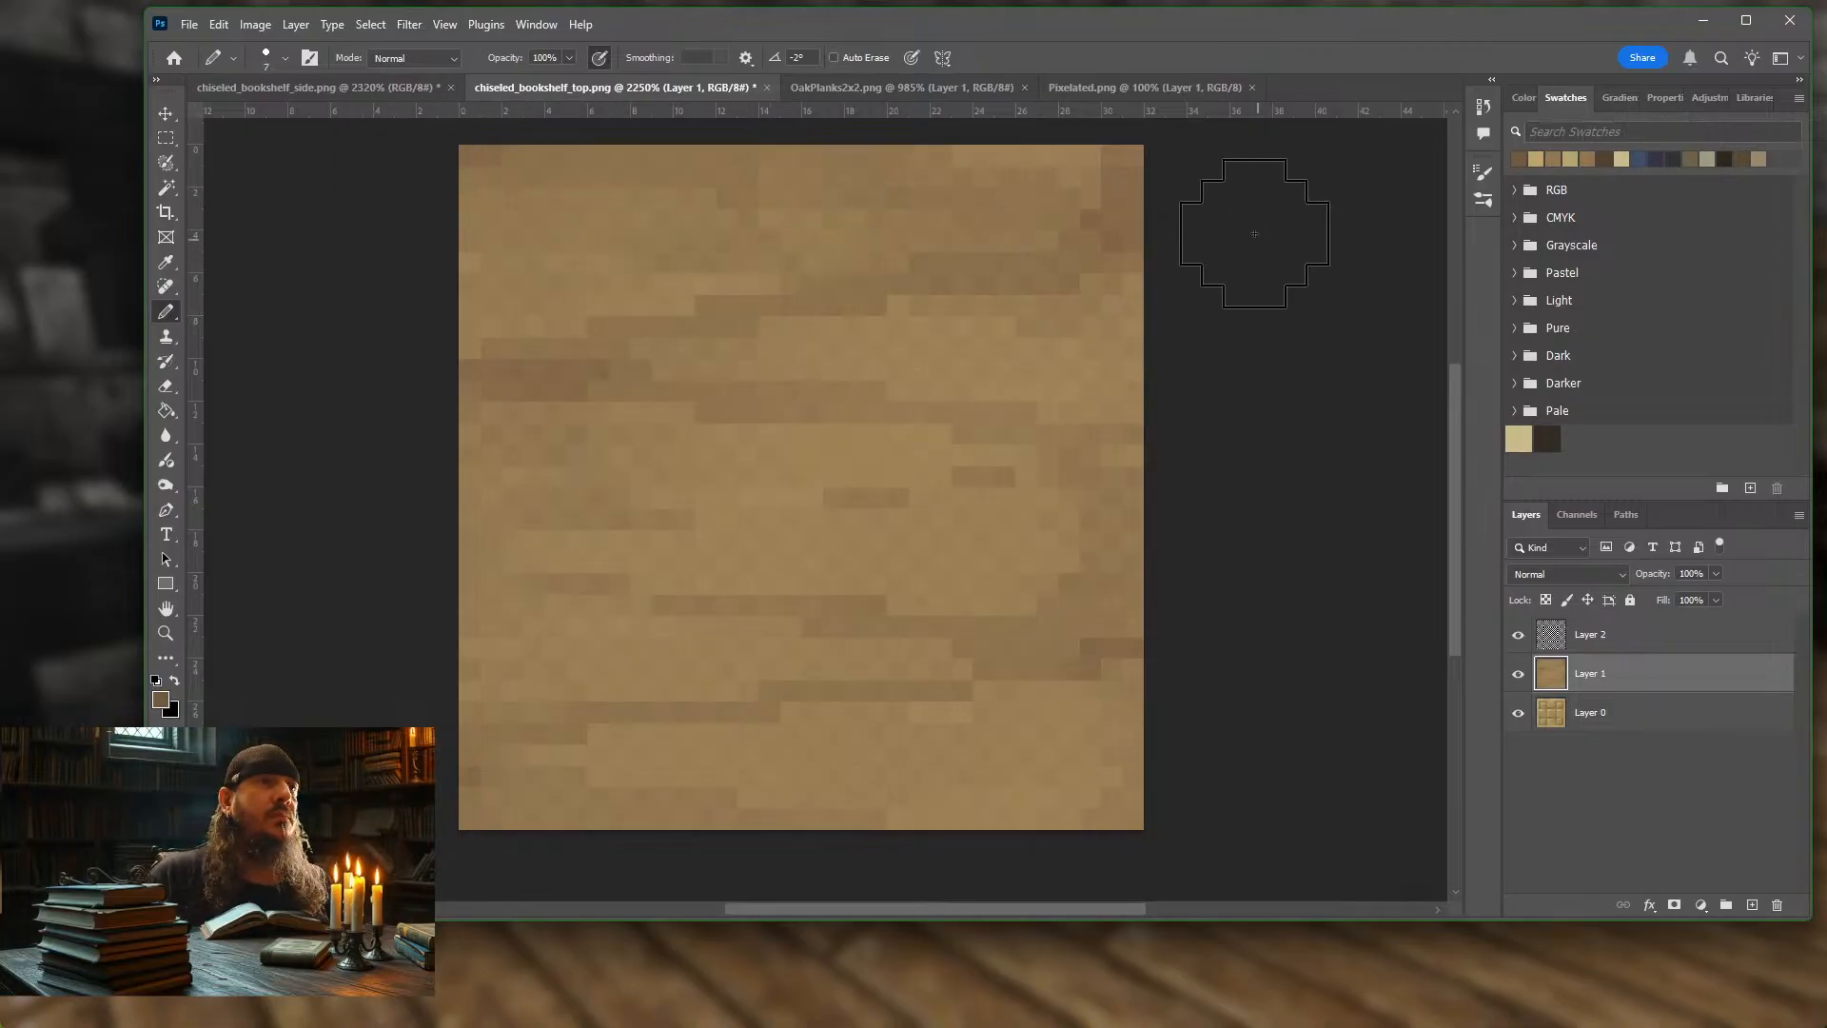
mouse_move(307, 594)
mouse_down()
mouse_move(1154, 686)
mouse_move(408, 807)
mouse_move(1289, 794)
mouse_up()
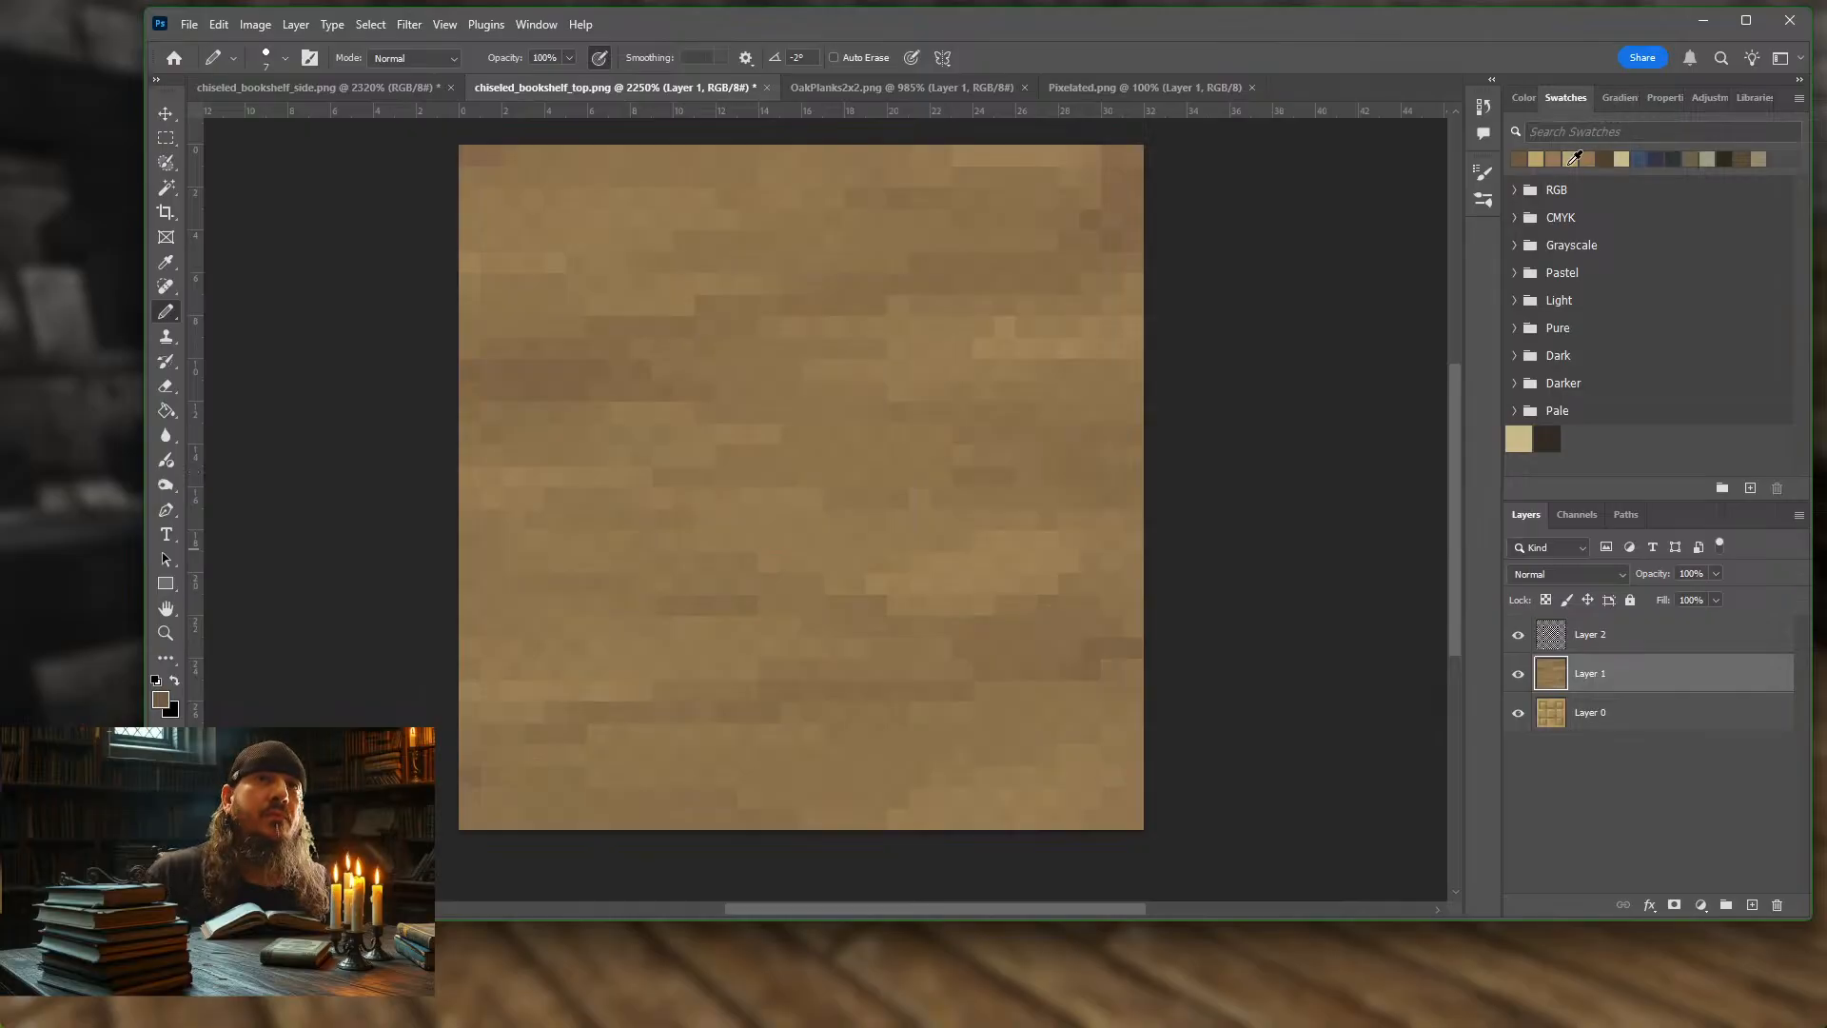
Refine the horizontal wood grain on Layer 1 with light tan strokes at 6 pixels and dark brown strokes at 5 pixels
click(1573, 157)
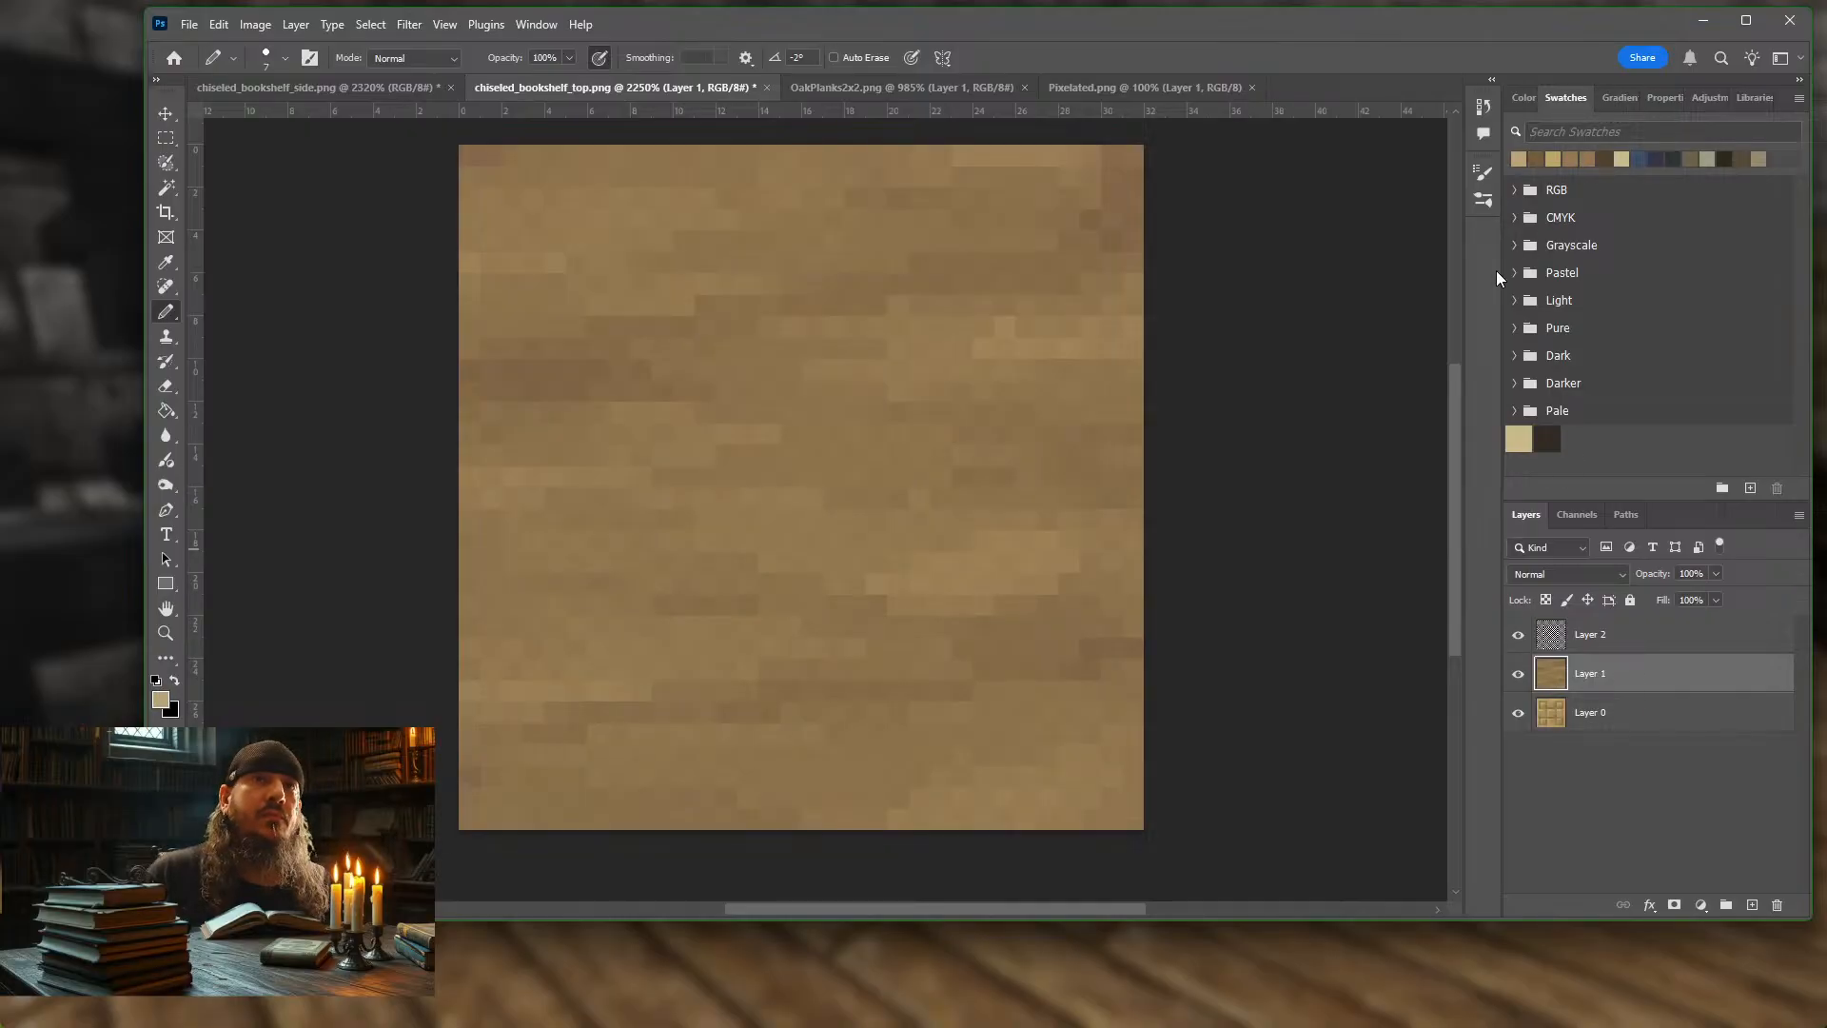
key(bracketleft)
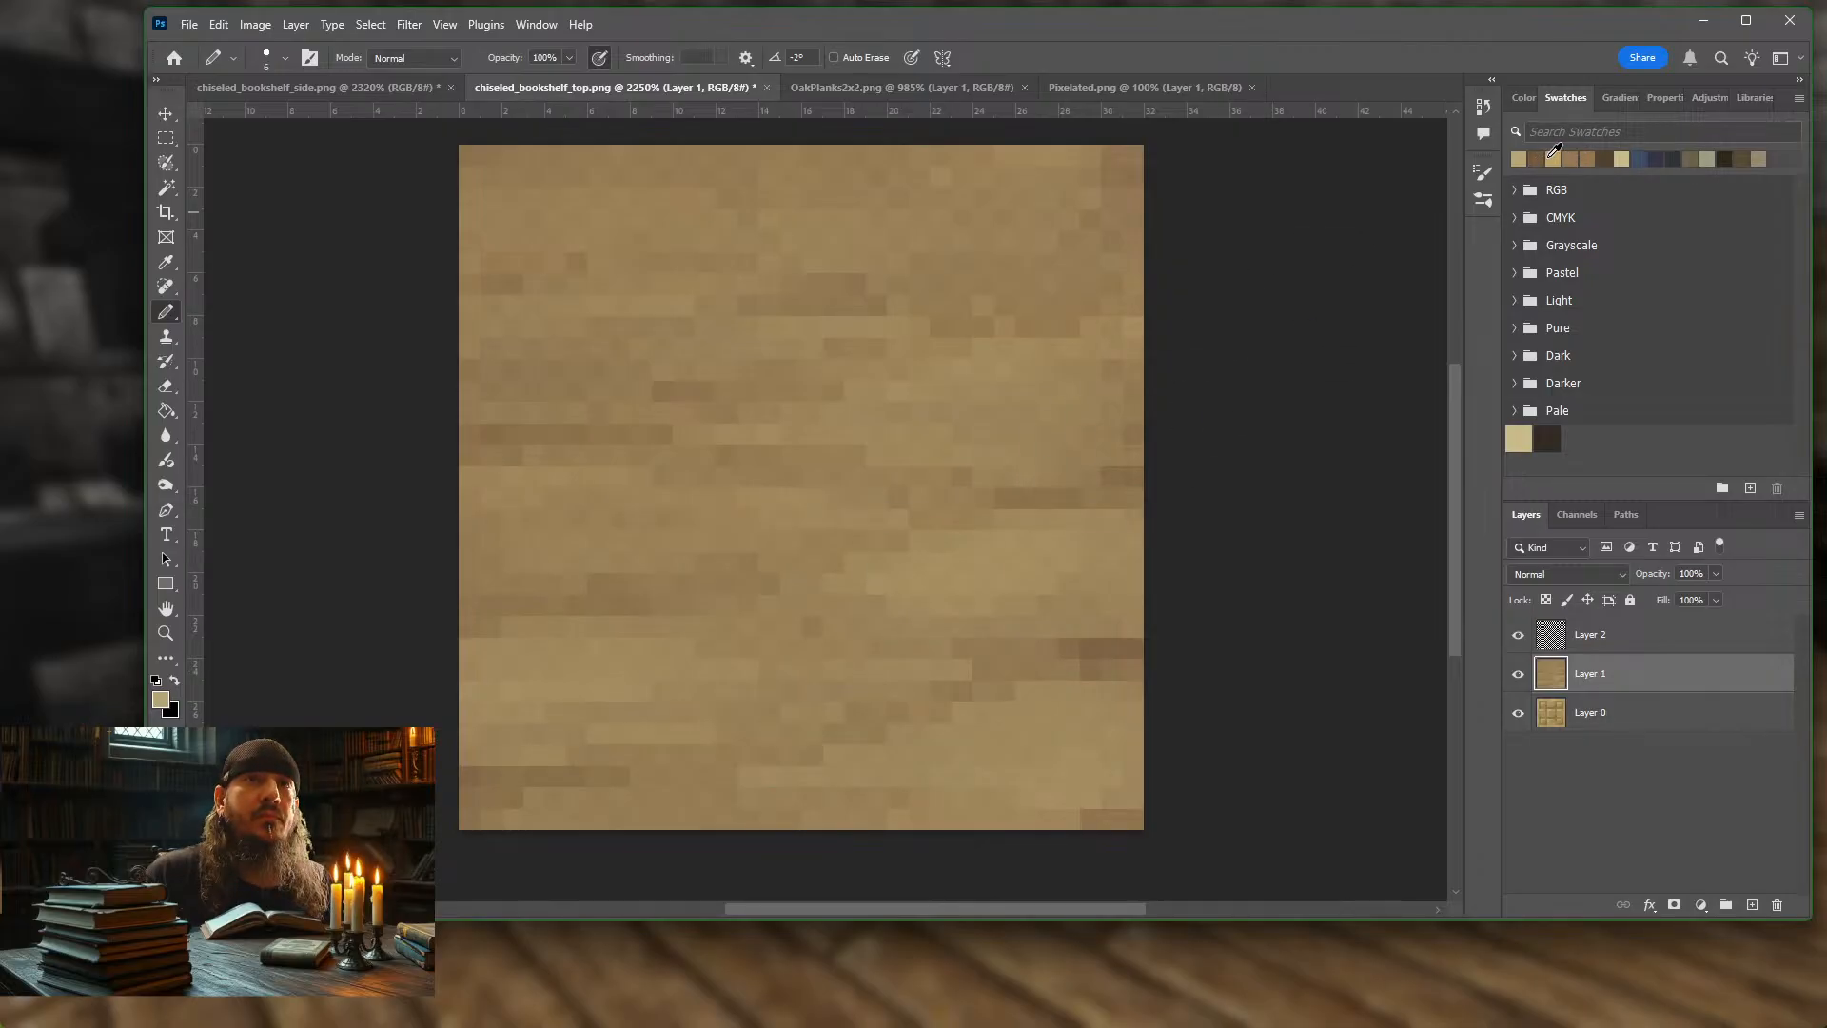
click(1607, 159)
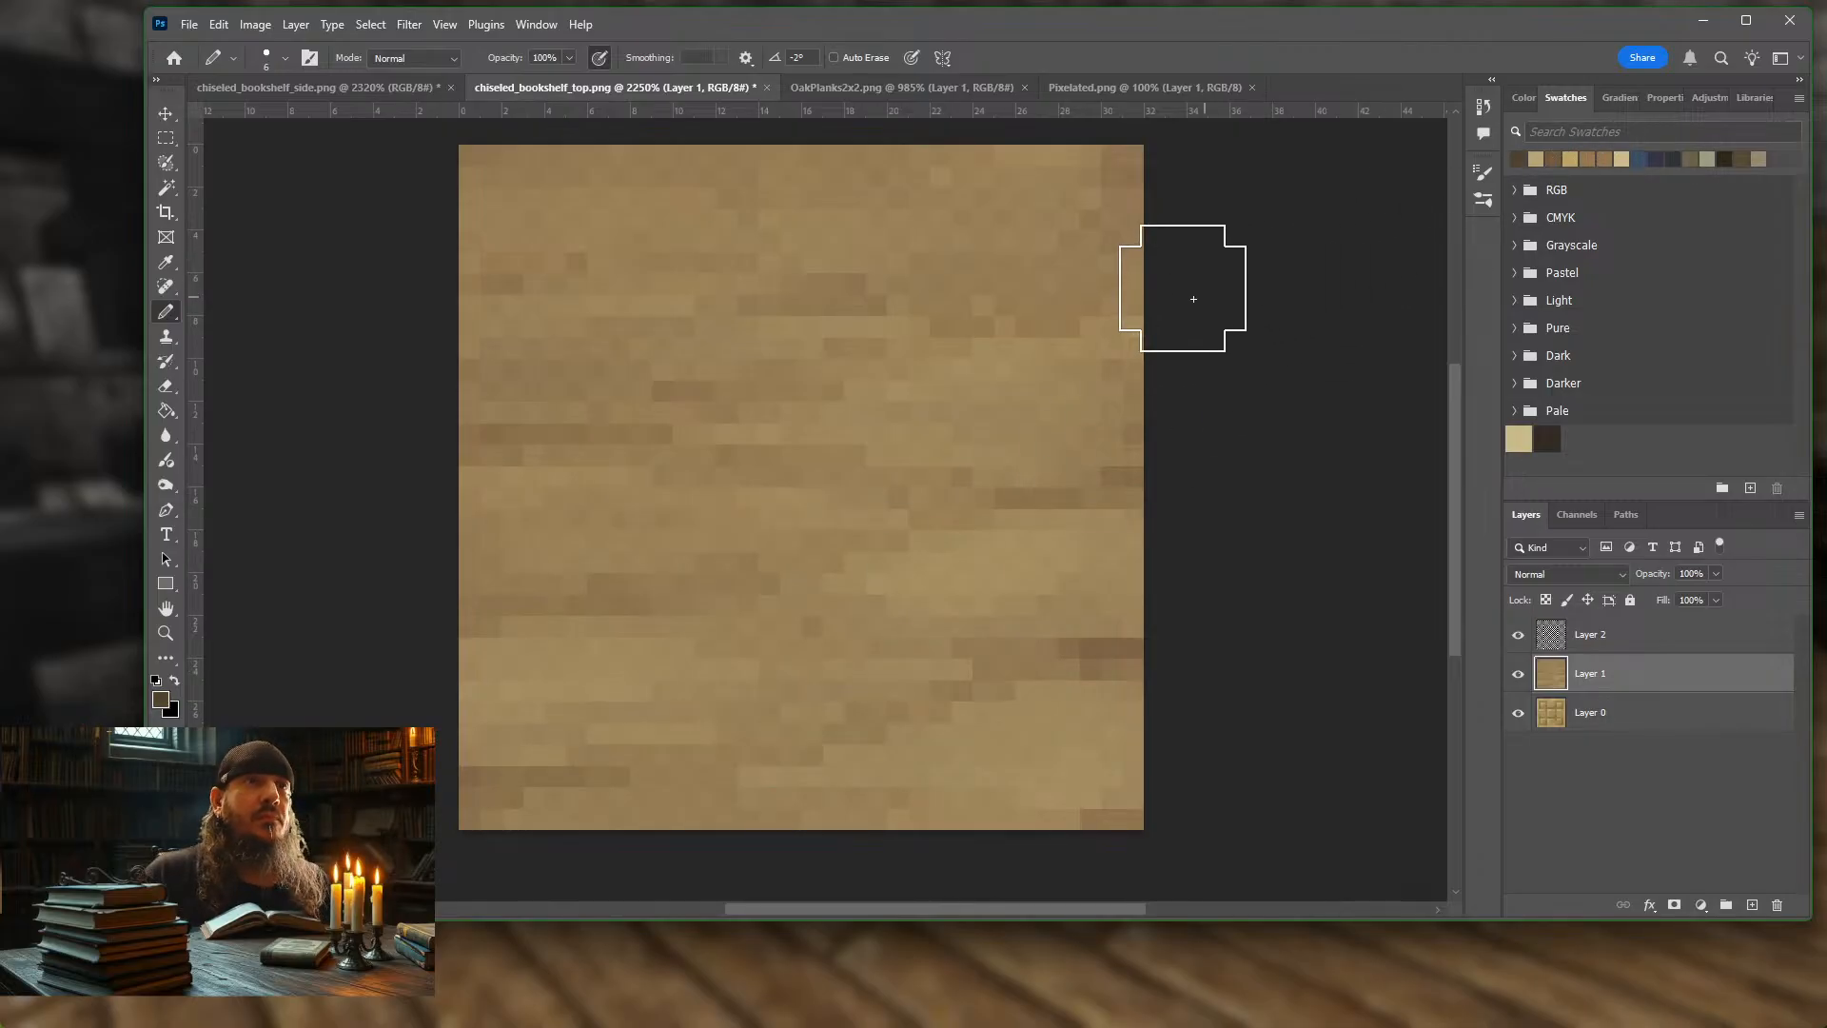
key(bracketleft)
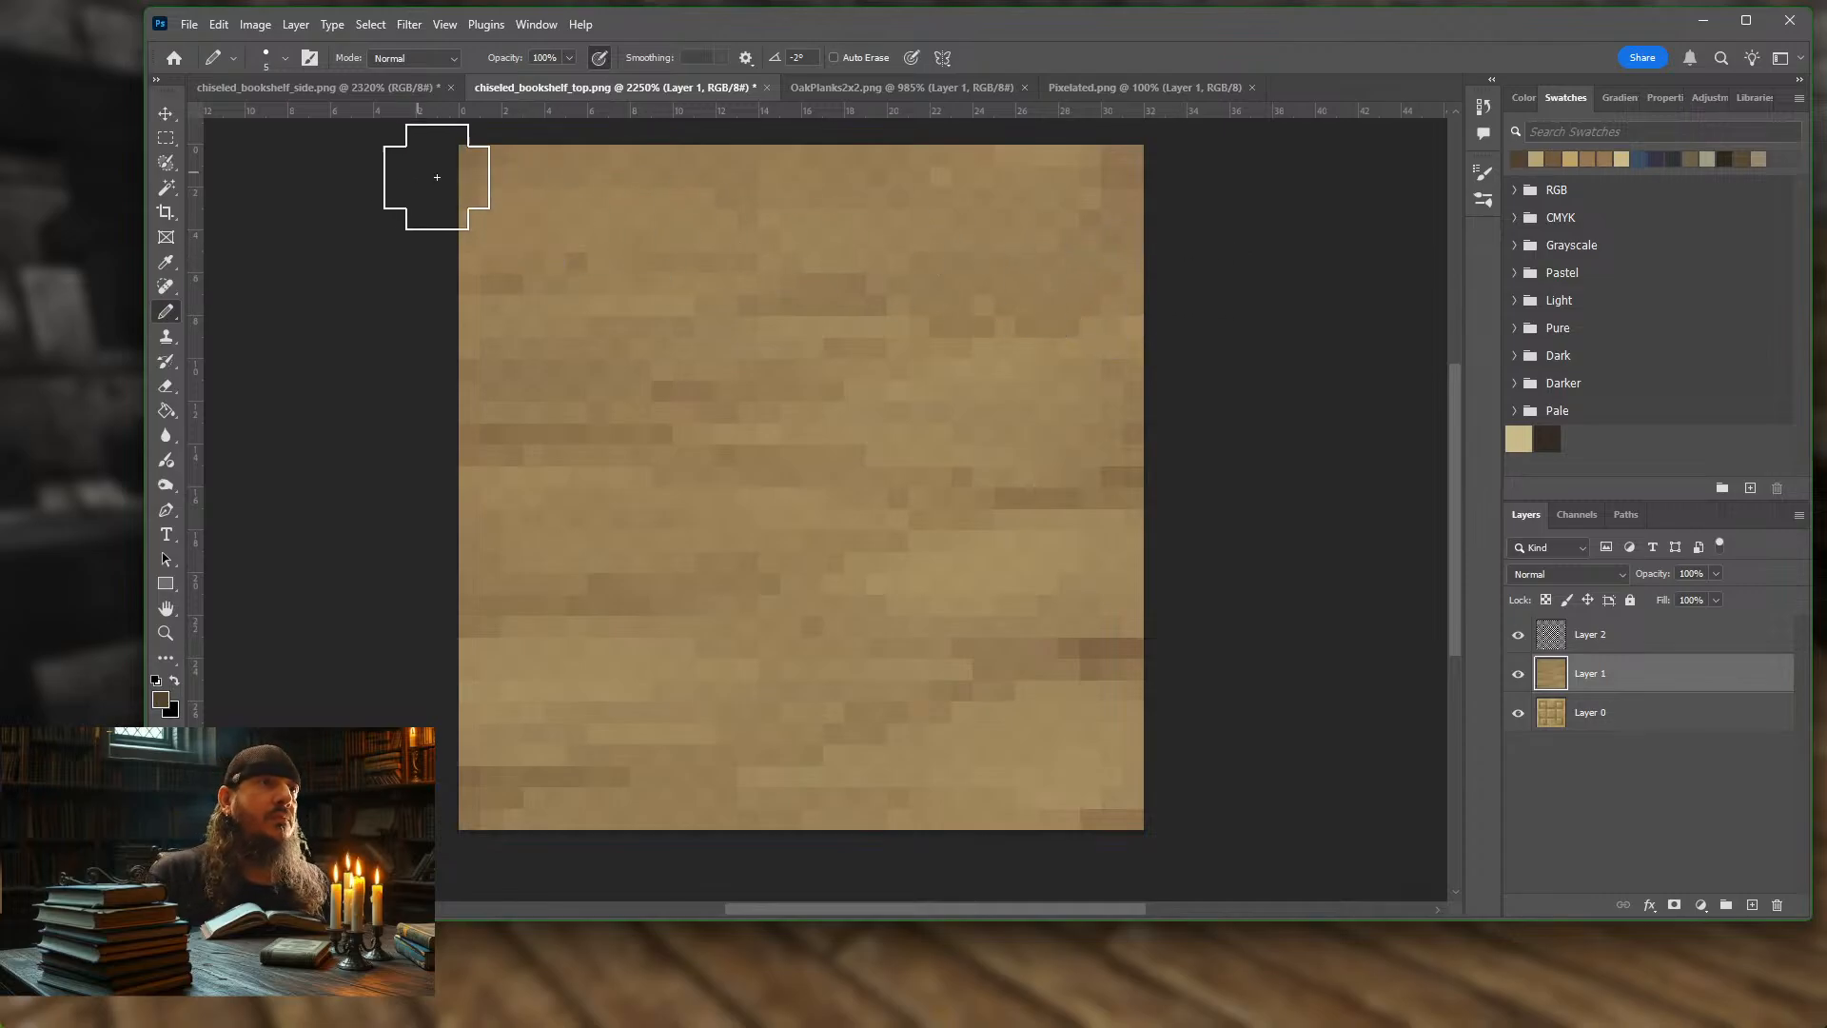
mouse_move(1254, 244)
mouse_down()
mouse_move(414, 323)
mouse_move(1187, 402)
mouse_move(378, 523)
mouse_move(1235, 553)
mouse_move(493, 688)
mouse_move(1098, 773)
mouse_move(559, 857)
mouse_up()
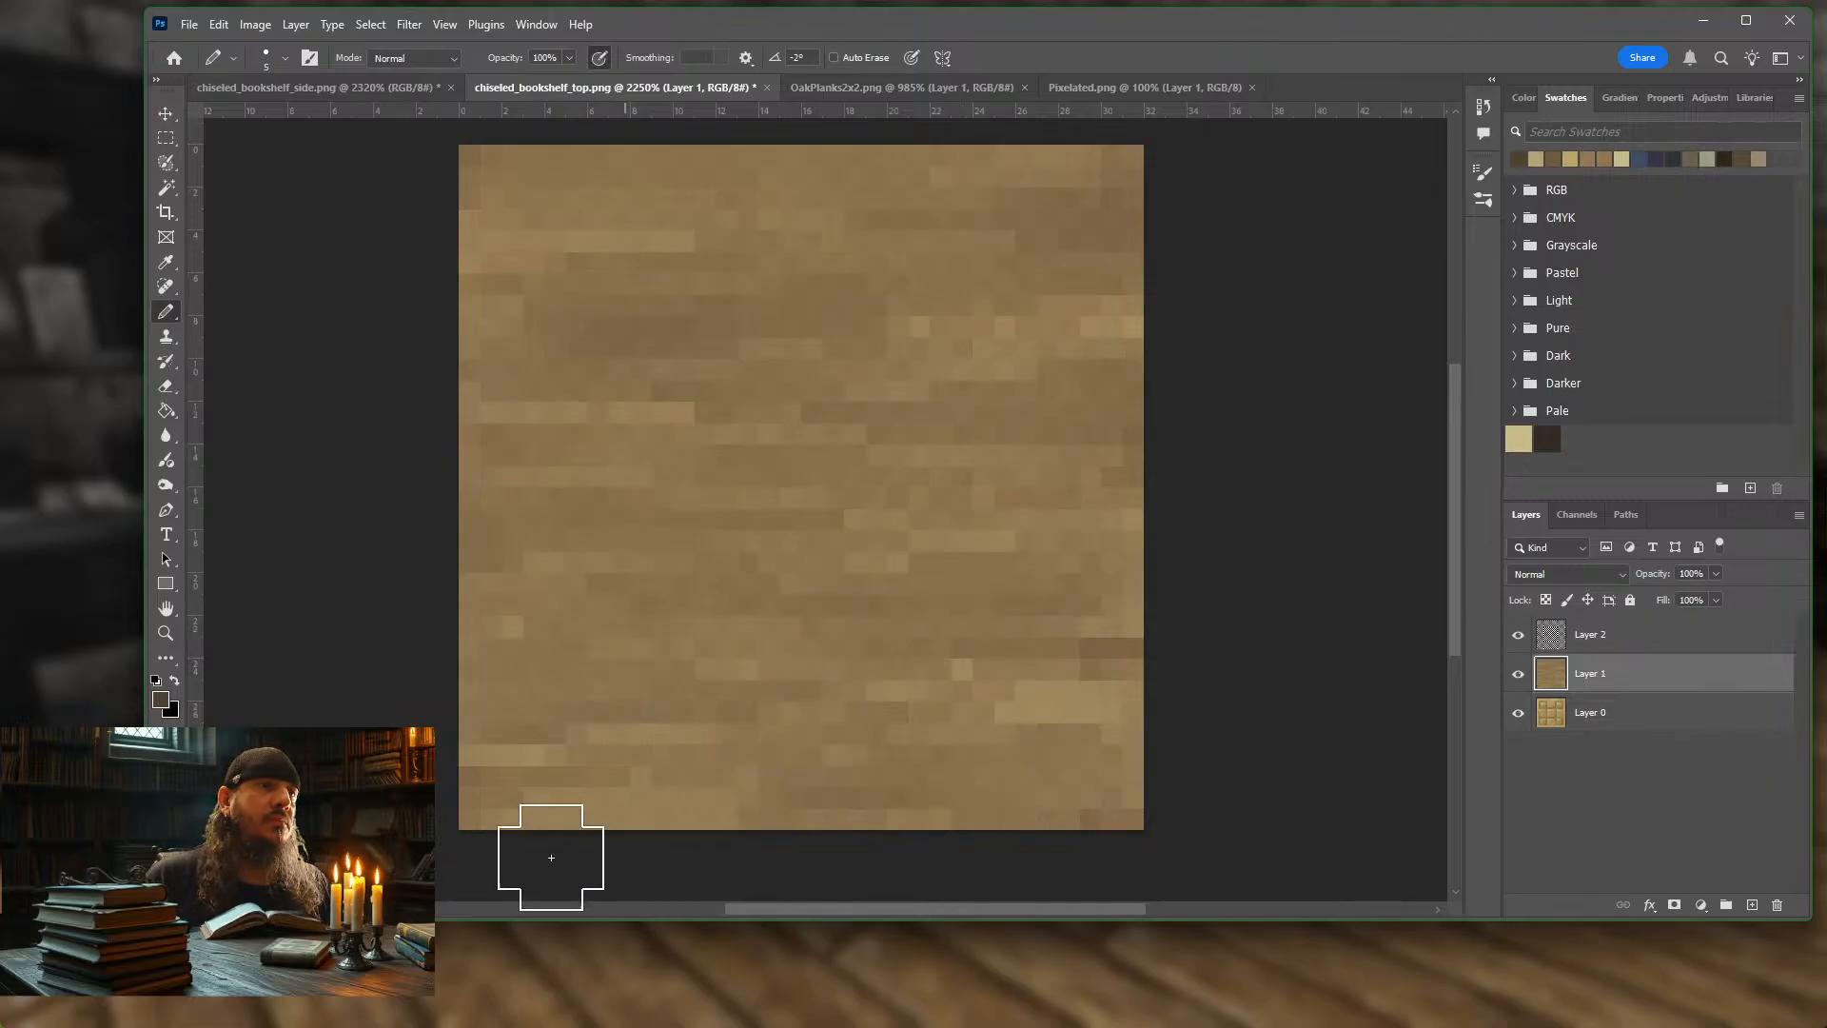
Break up the darker grain on Layer 1 with light tan horizontal strokes using a 4-pixel Pencil
click(1576, 157)
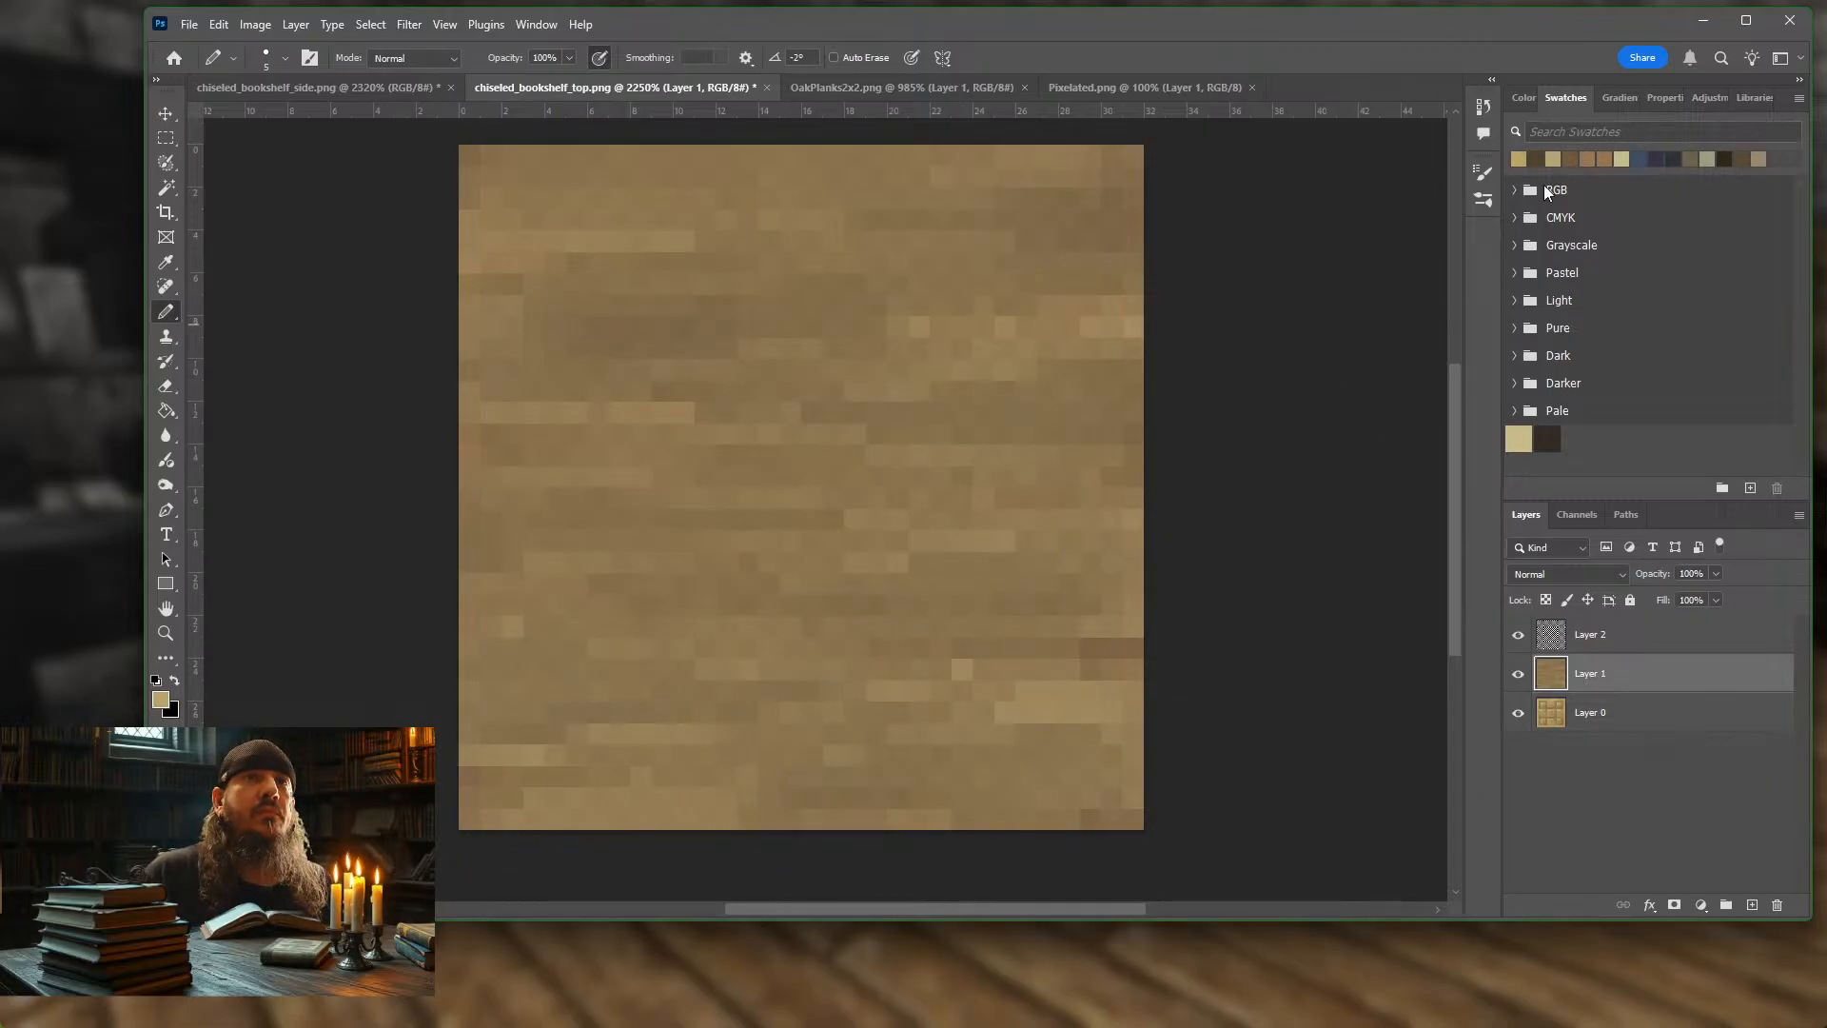
key(bracketleft)
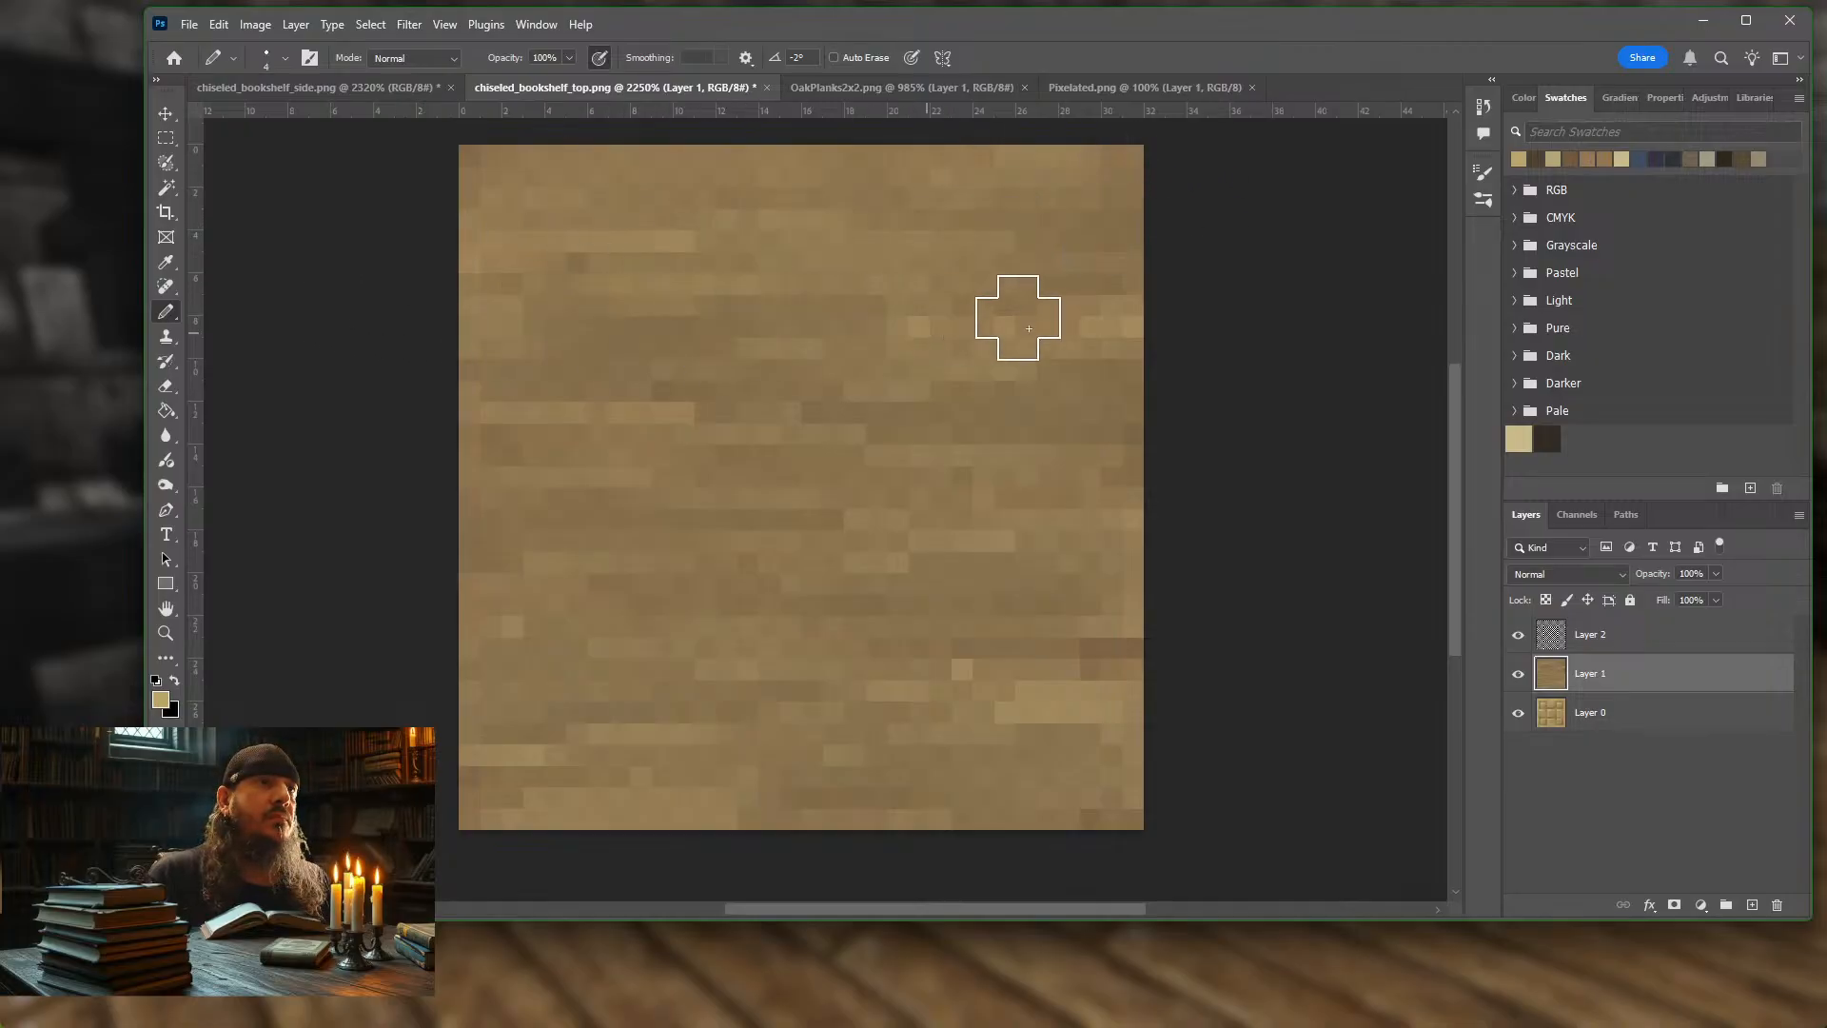
drag(881, 395, 634, 426)
drag(1119, 522, 573, 562)
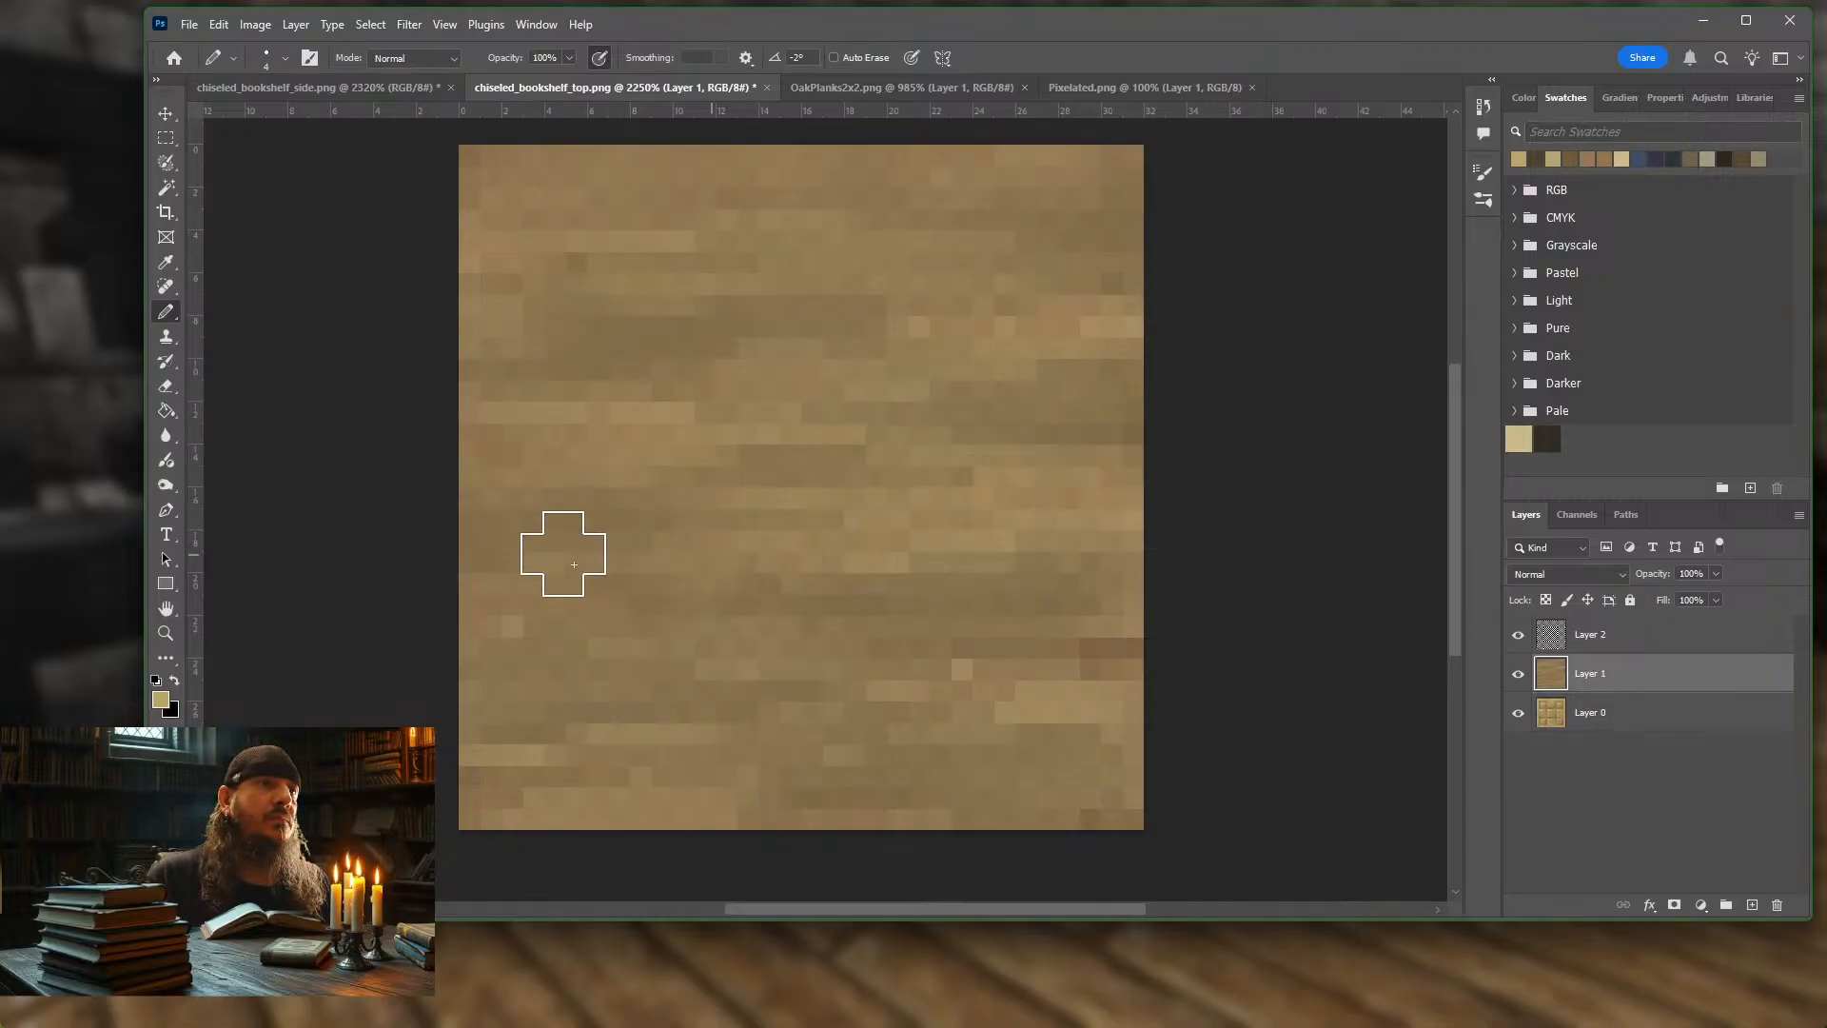
drag(1099, 691, 458, 743)
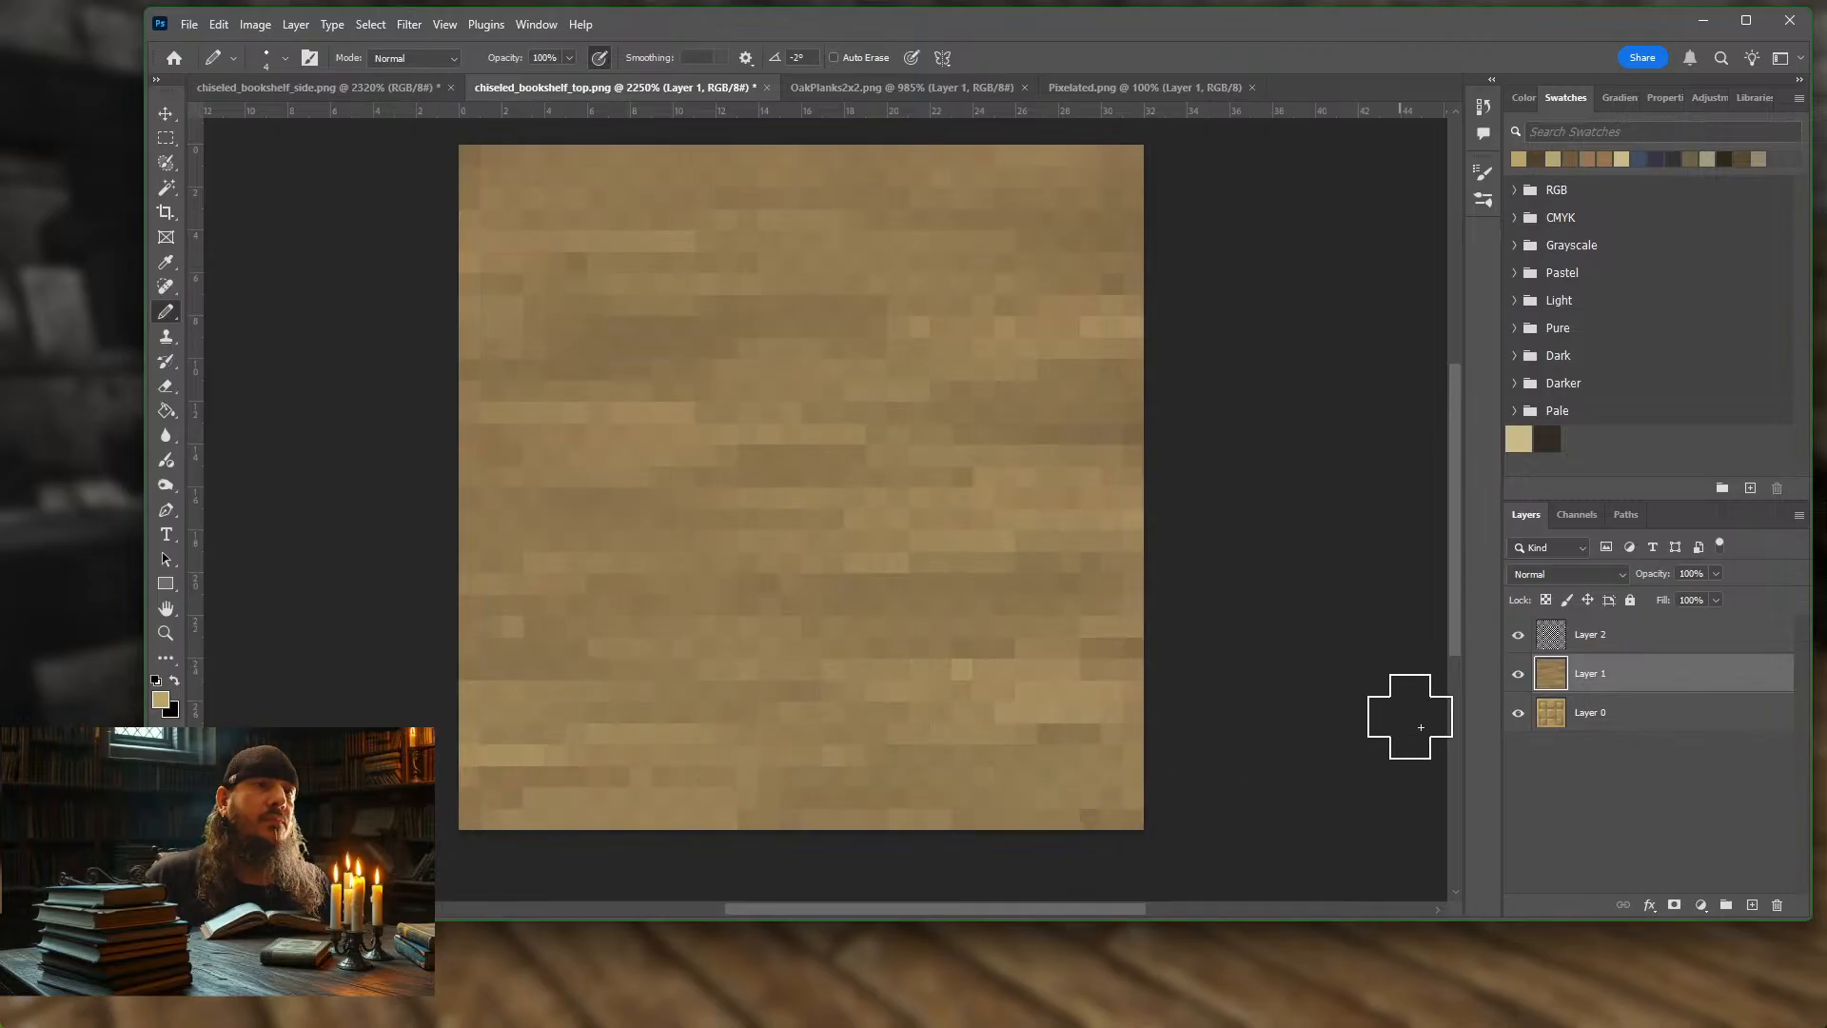
click(1520, 676)
click(1522, 675)
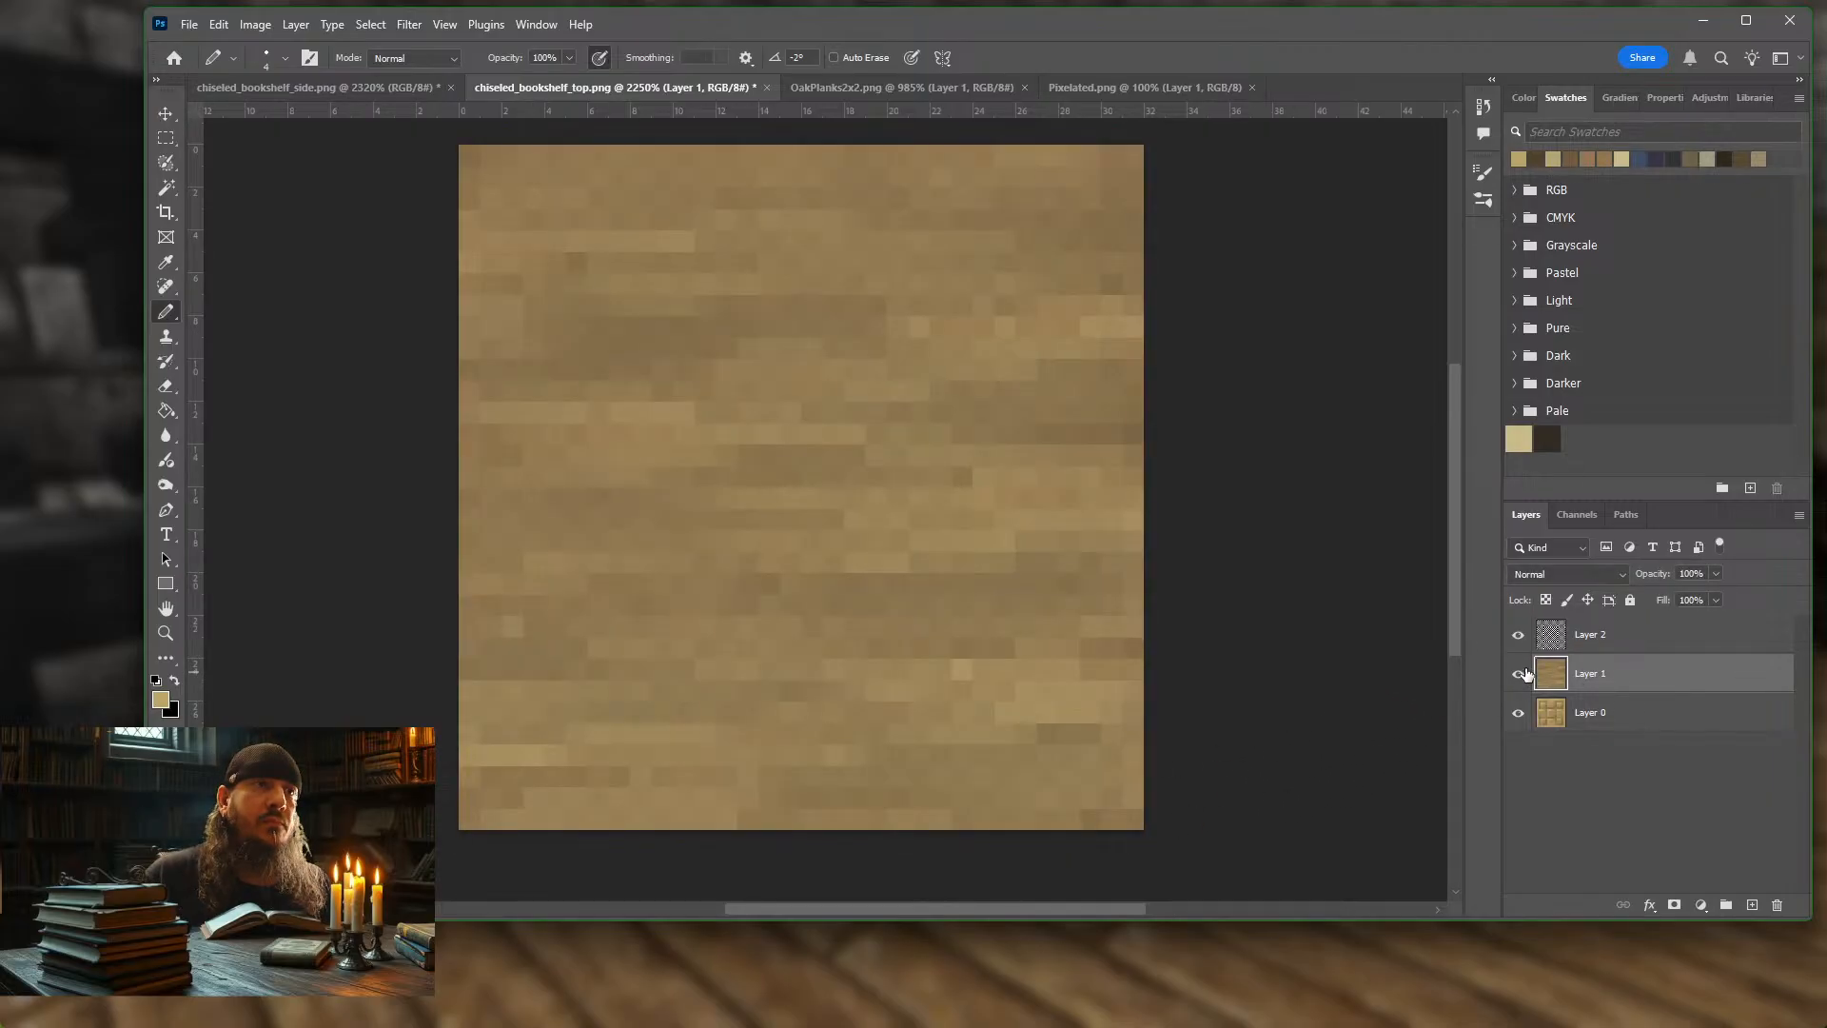
Copy Layer 1 of chiseled_bookshelf_side.png into chiseled_bookshelf_top.png directly above Layer 0, and compare it with the new top grain
click(259, 88)
click(1661, 718)
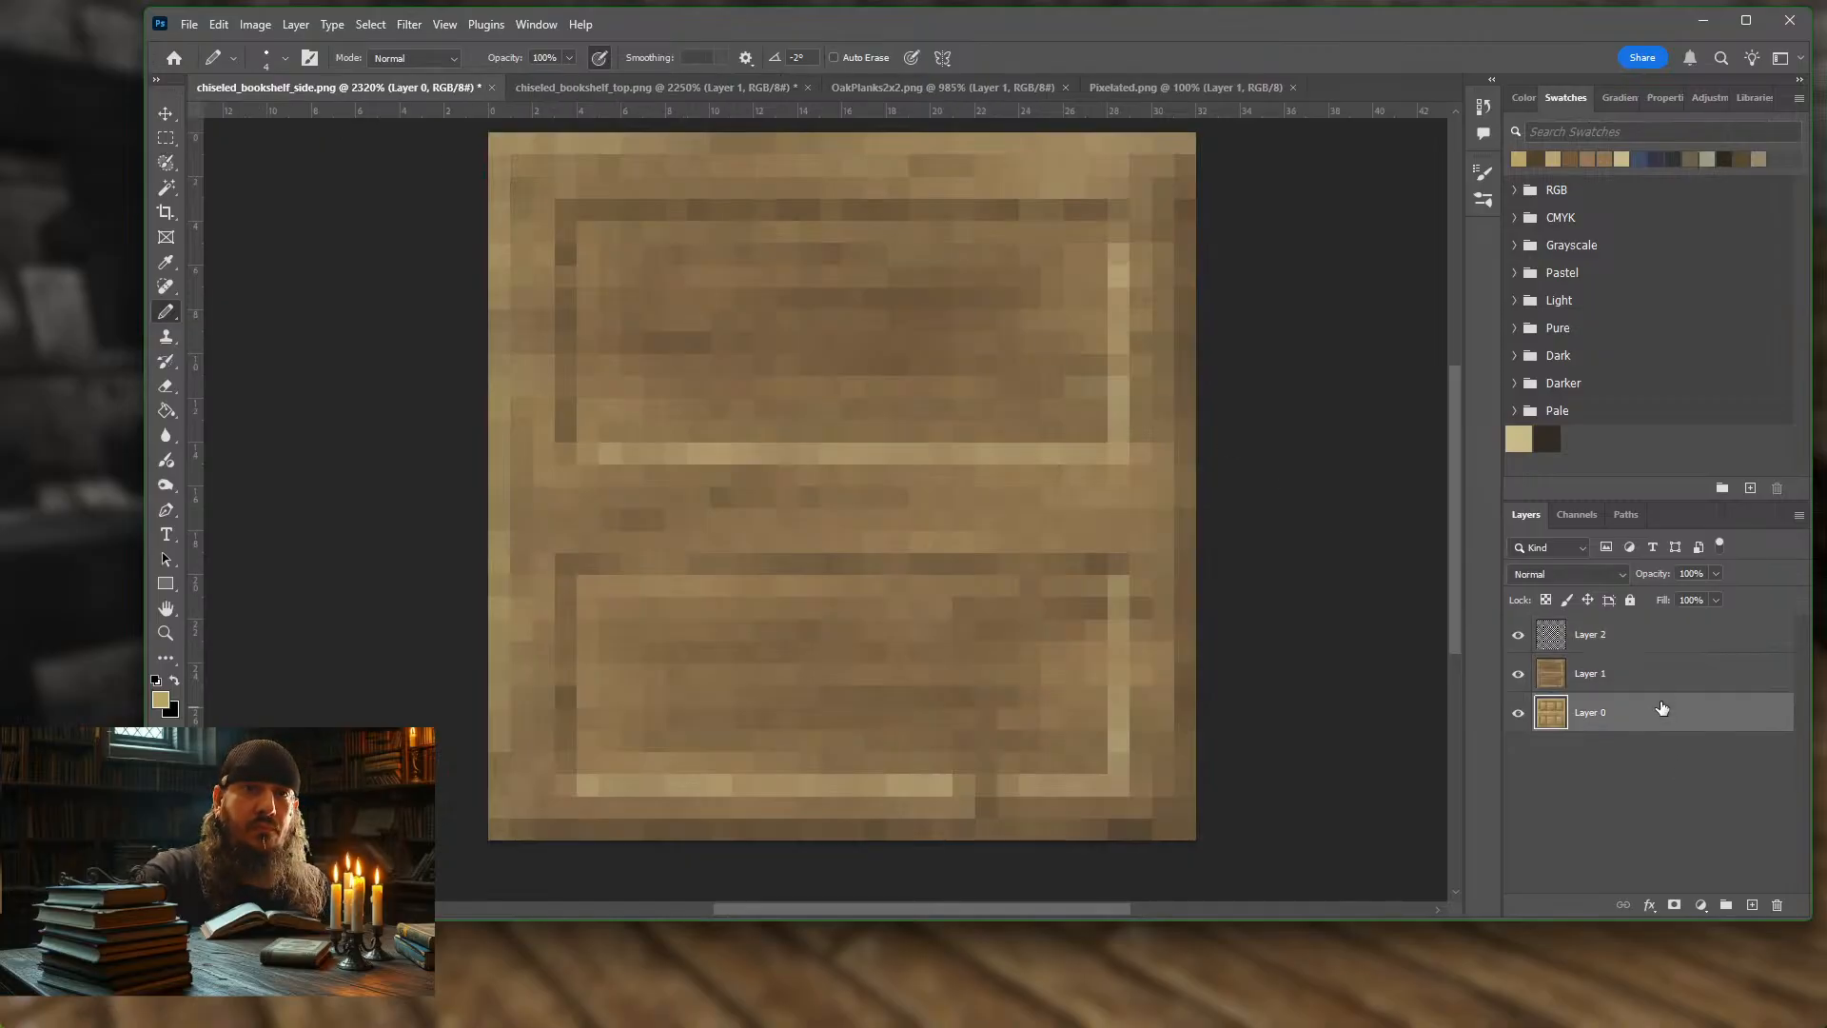
click(1663, 678)
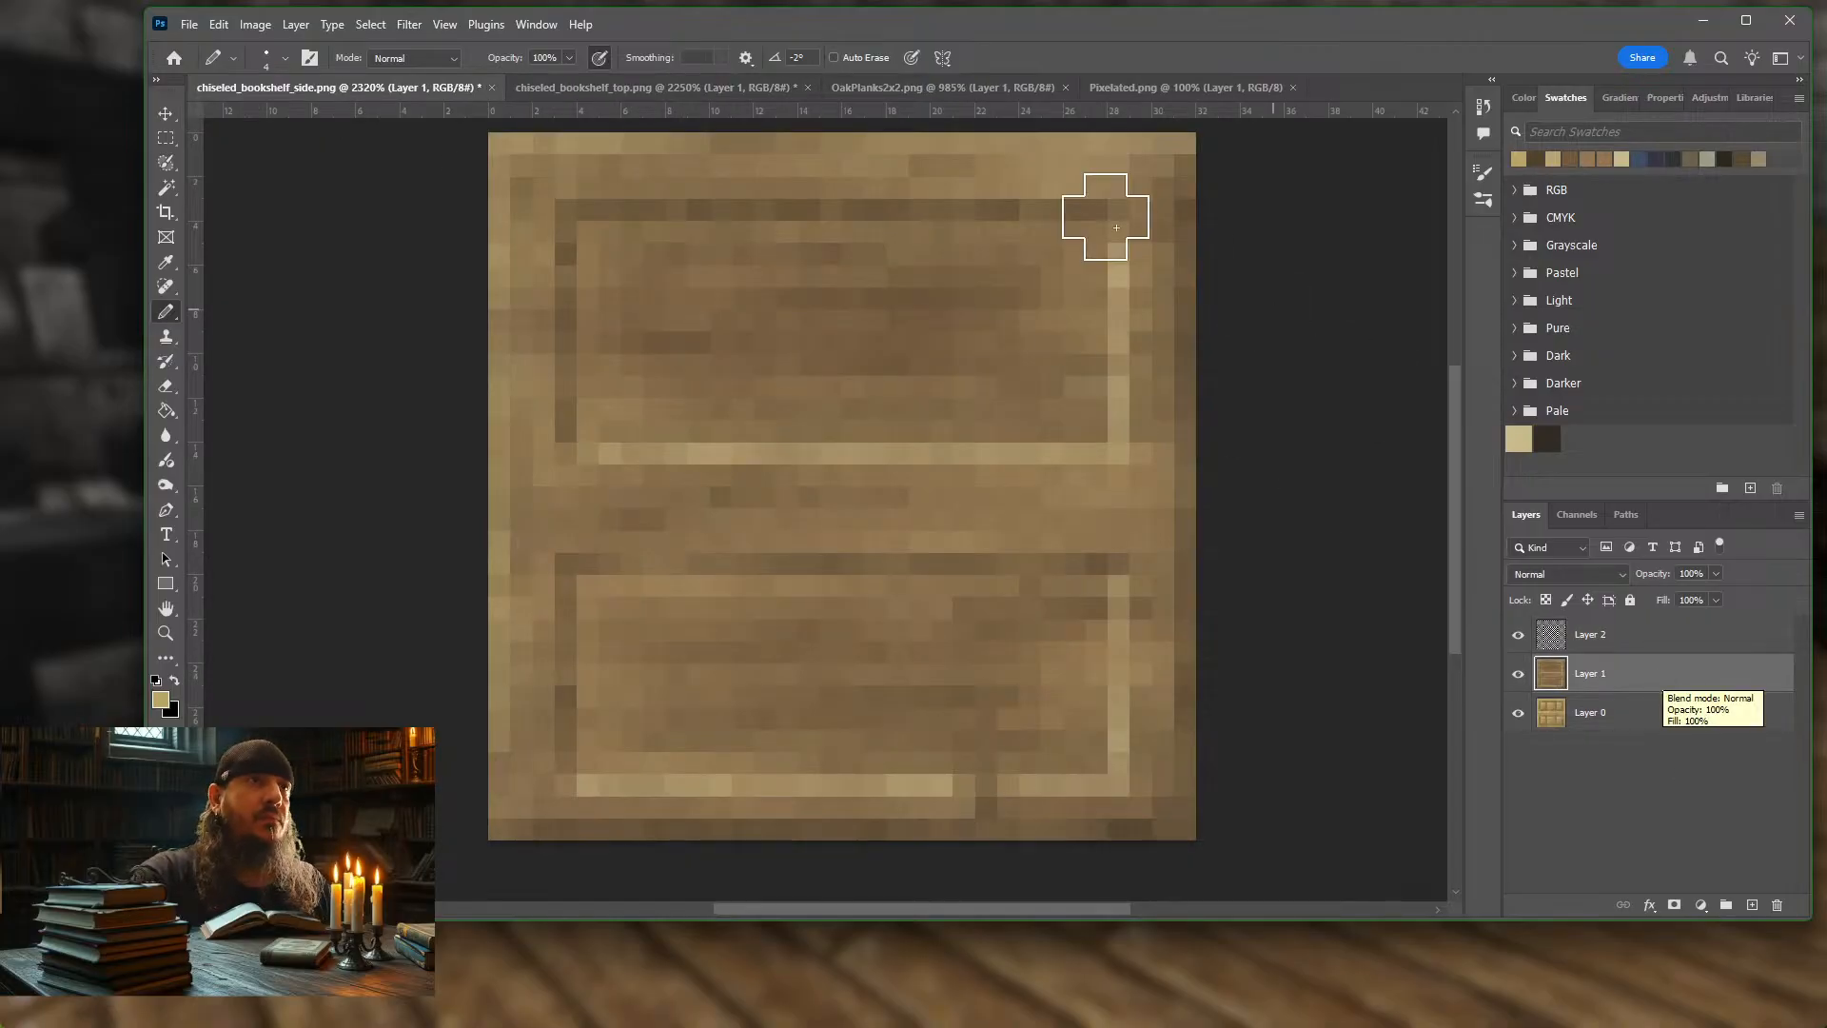
click(643, 91)
click(1649, 711)
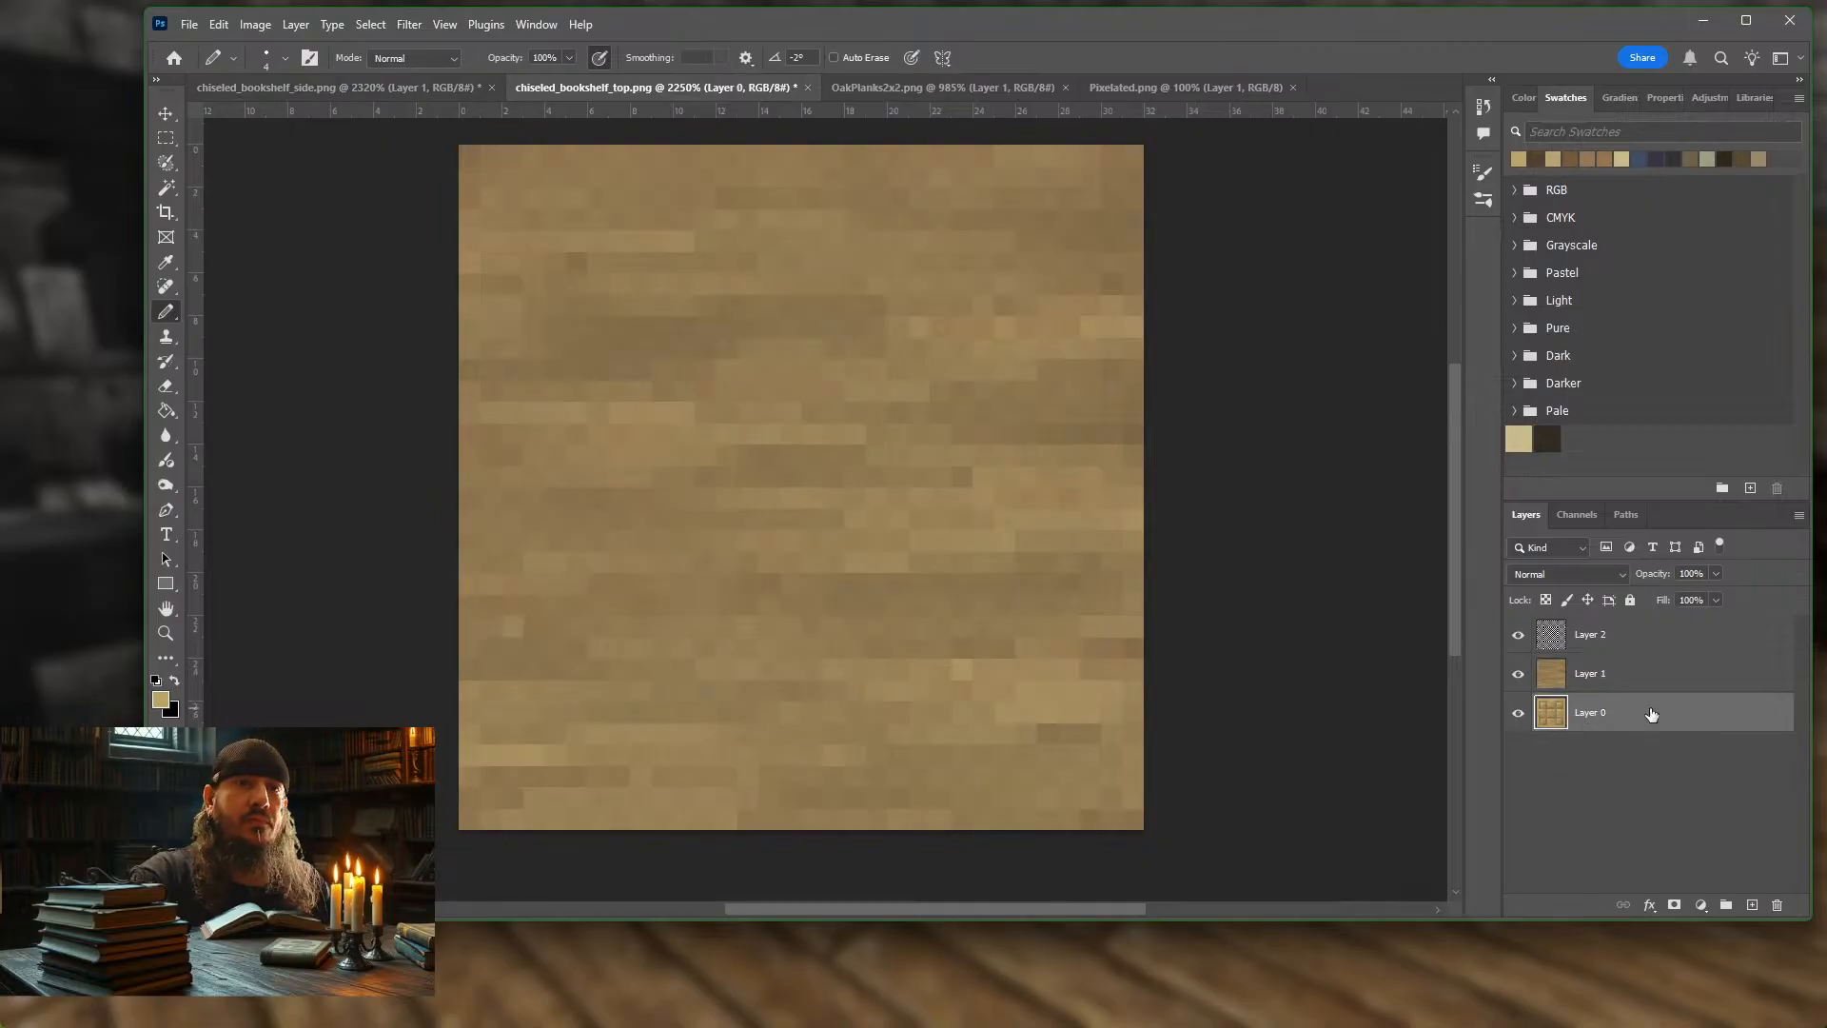
key(ctrl+v)
click(1517, 674)
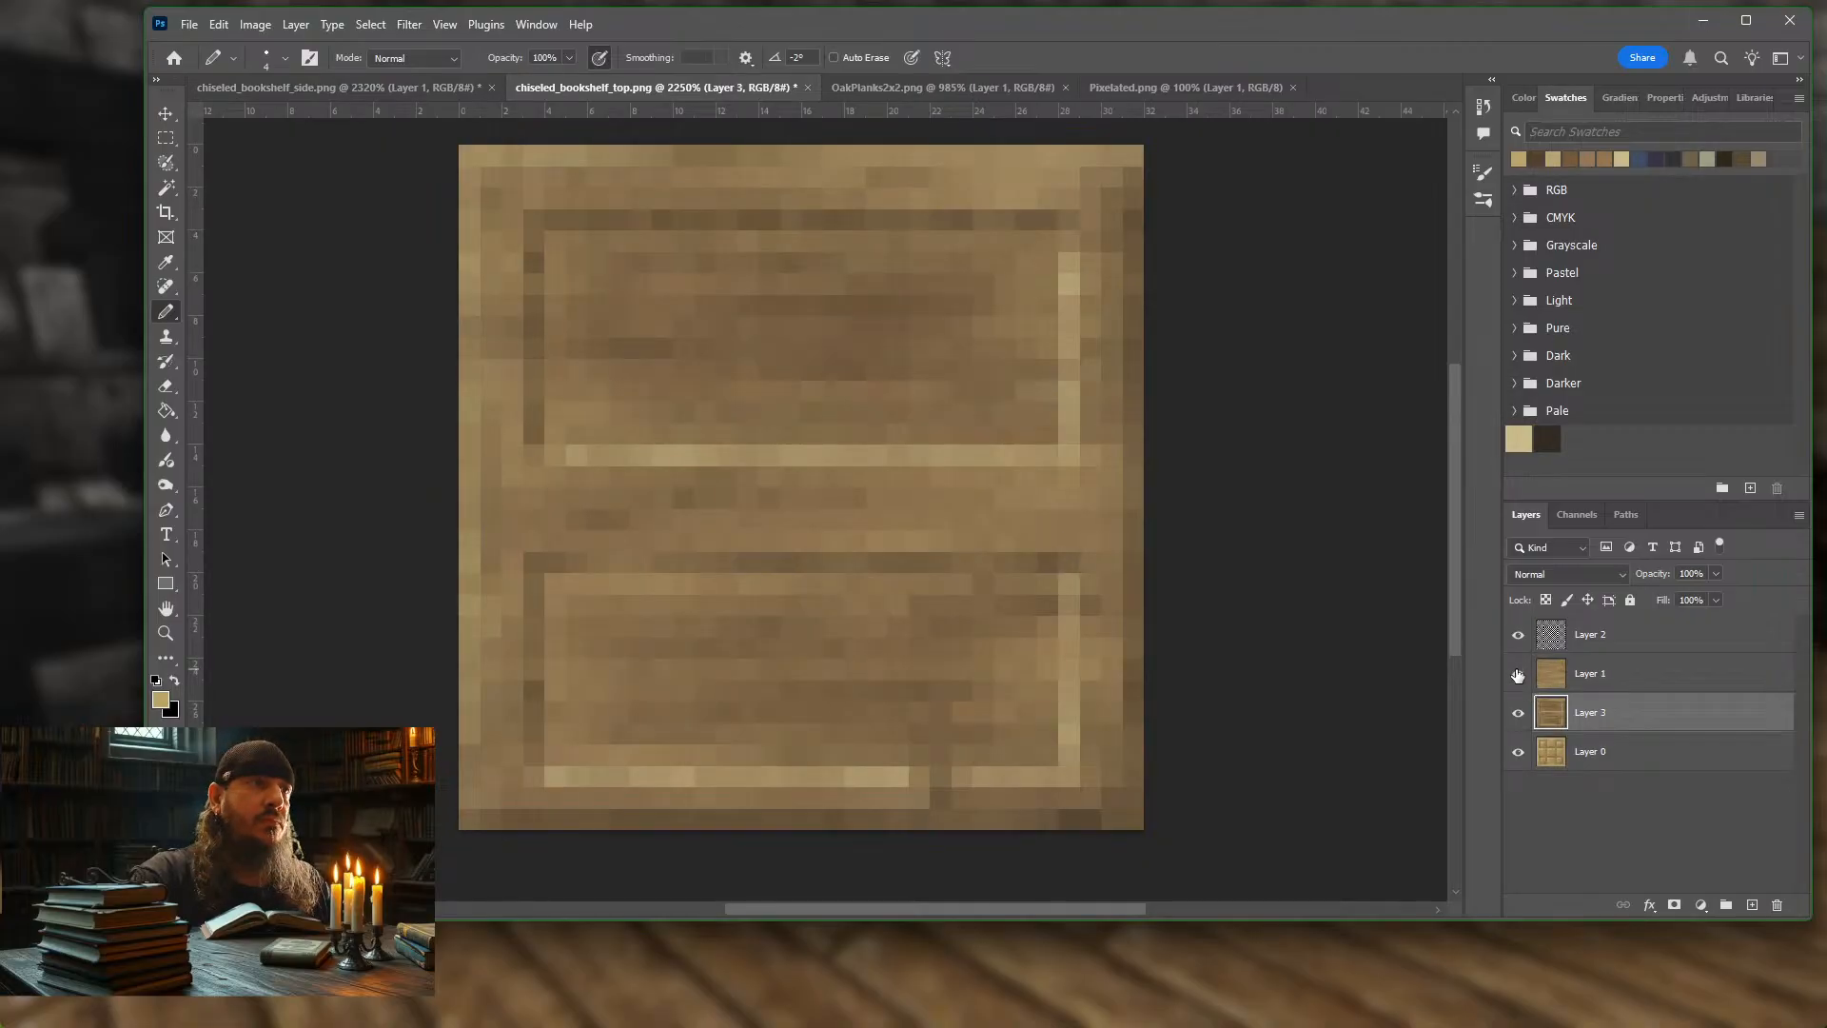
click(1518, 675)
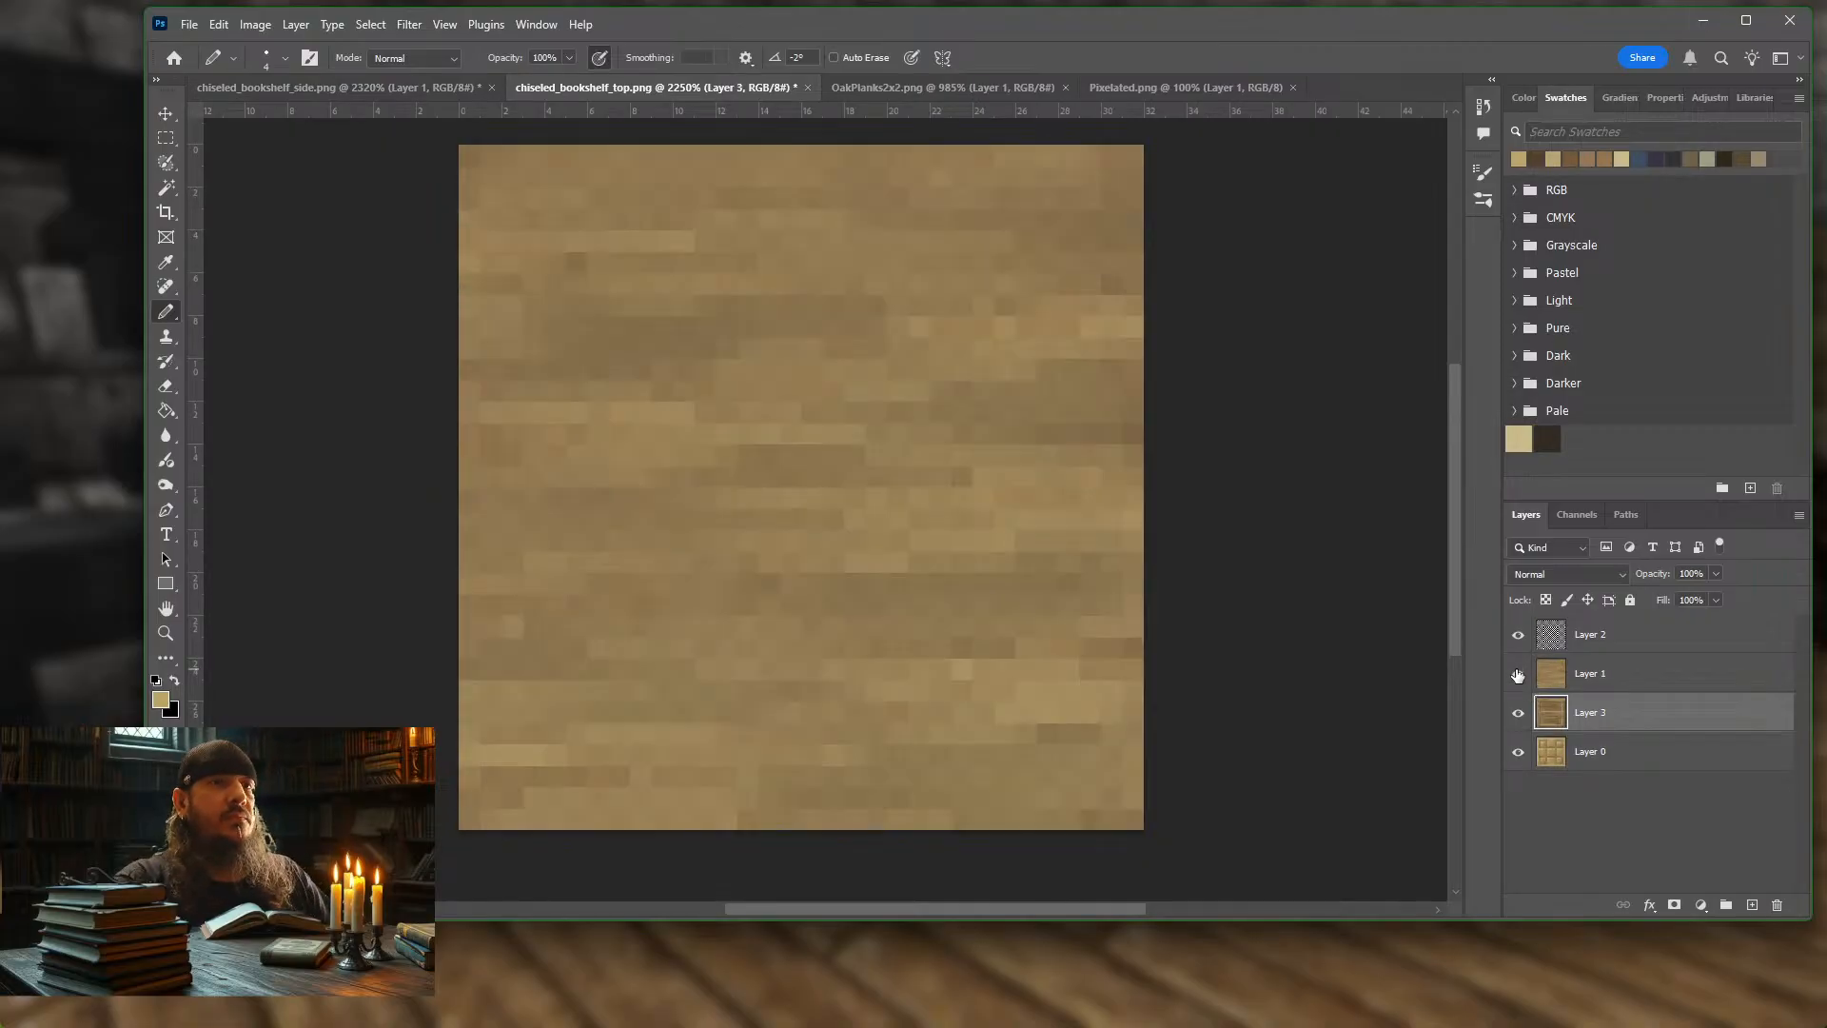
Draw light tan highlight lines along the left and top borders of the top texture's Layer 1 with a 1-pixel Pencil
click(1662, 675)
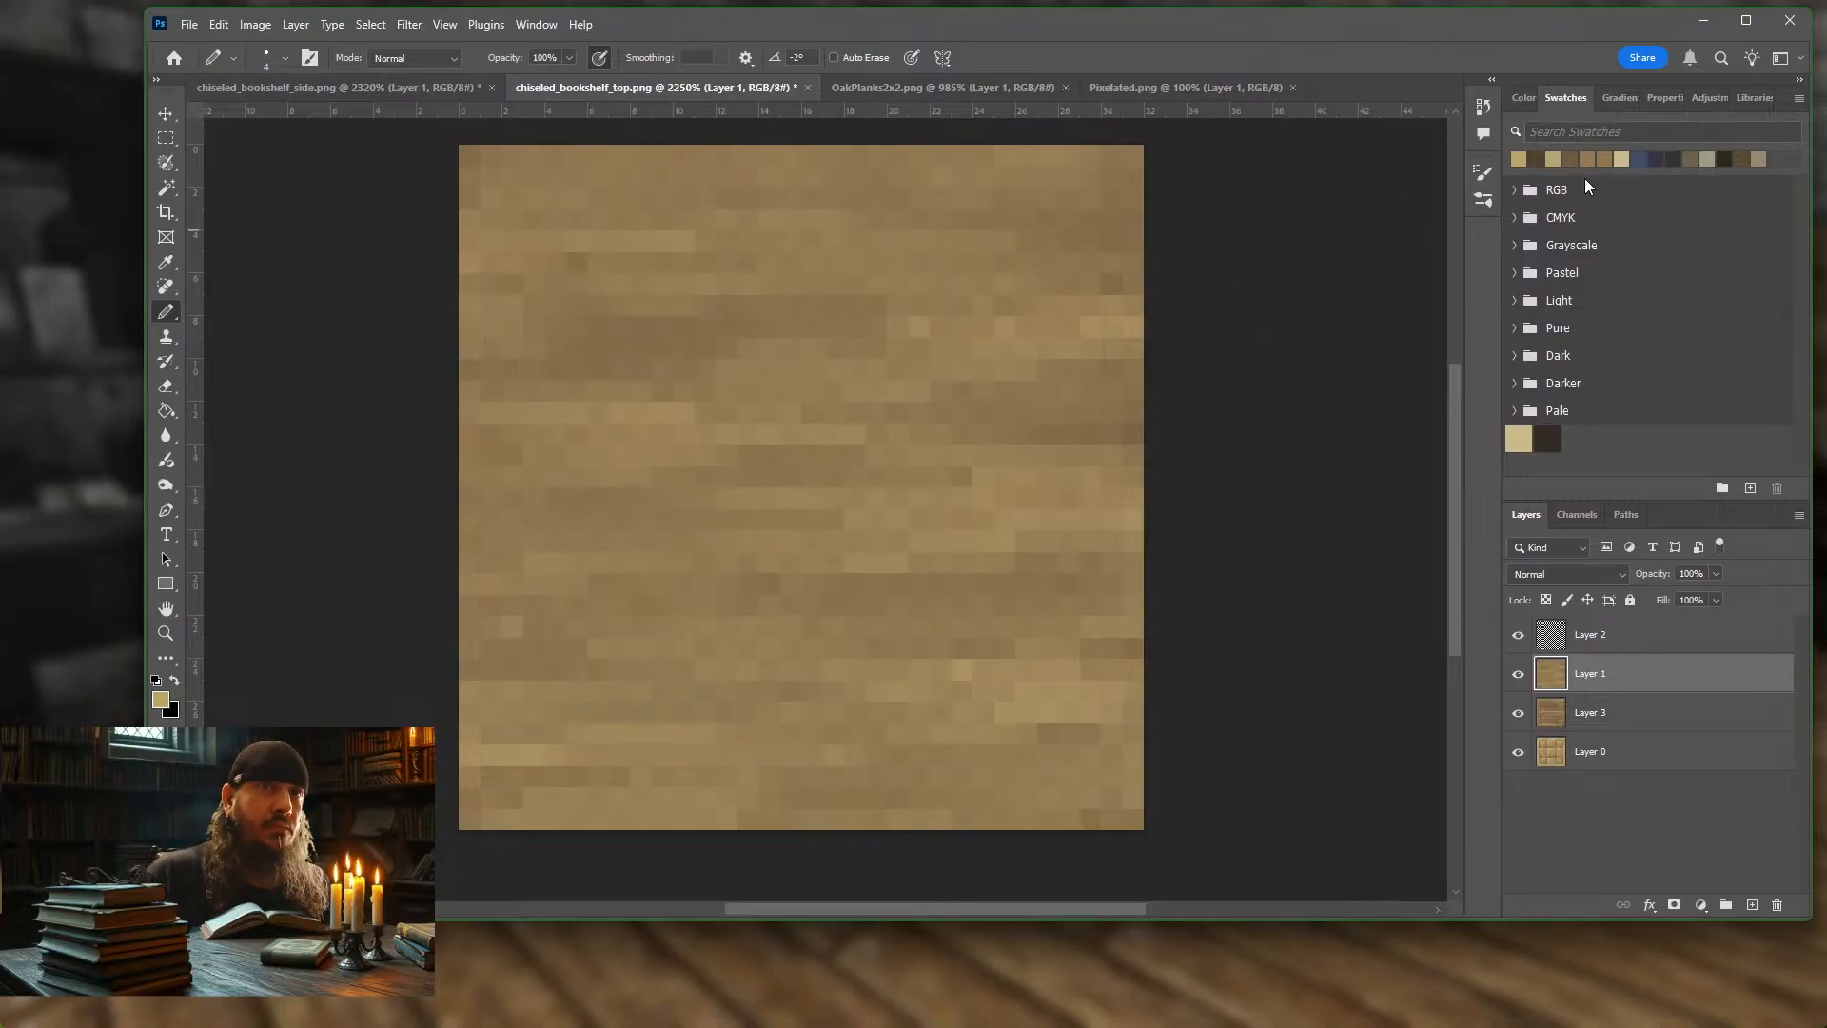
click(1630, 157)
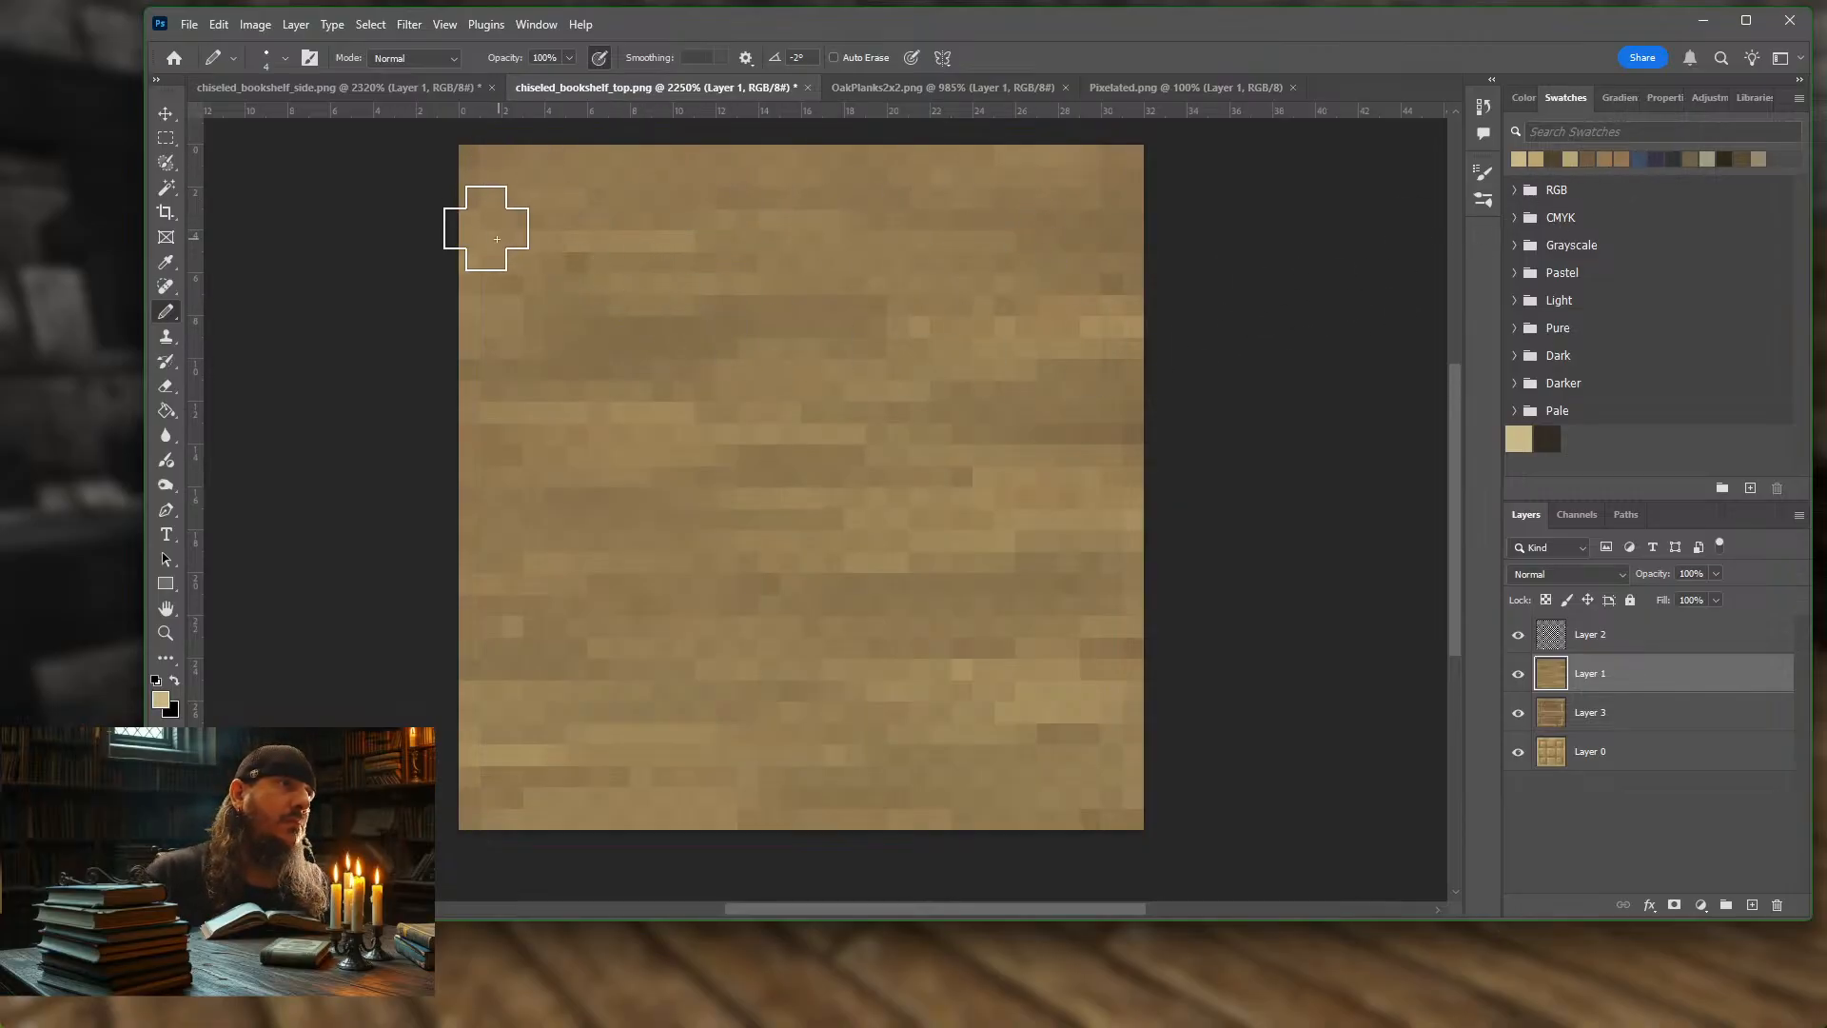
key(bracketleft)
key(bracketleft)
key(bracketleft)
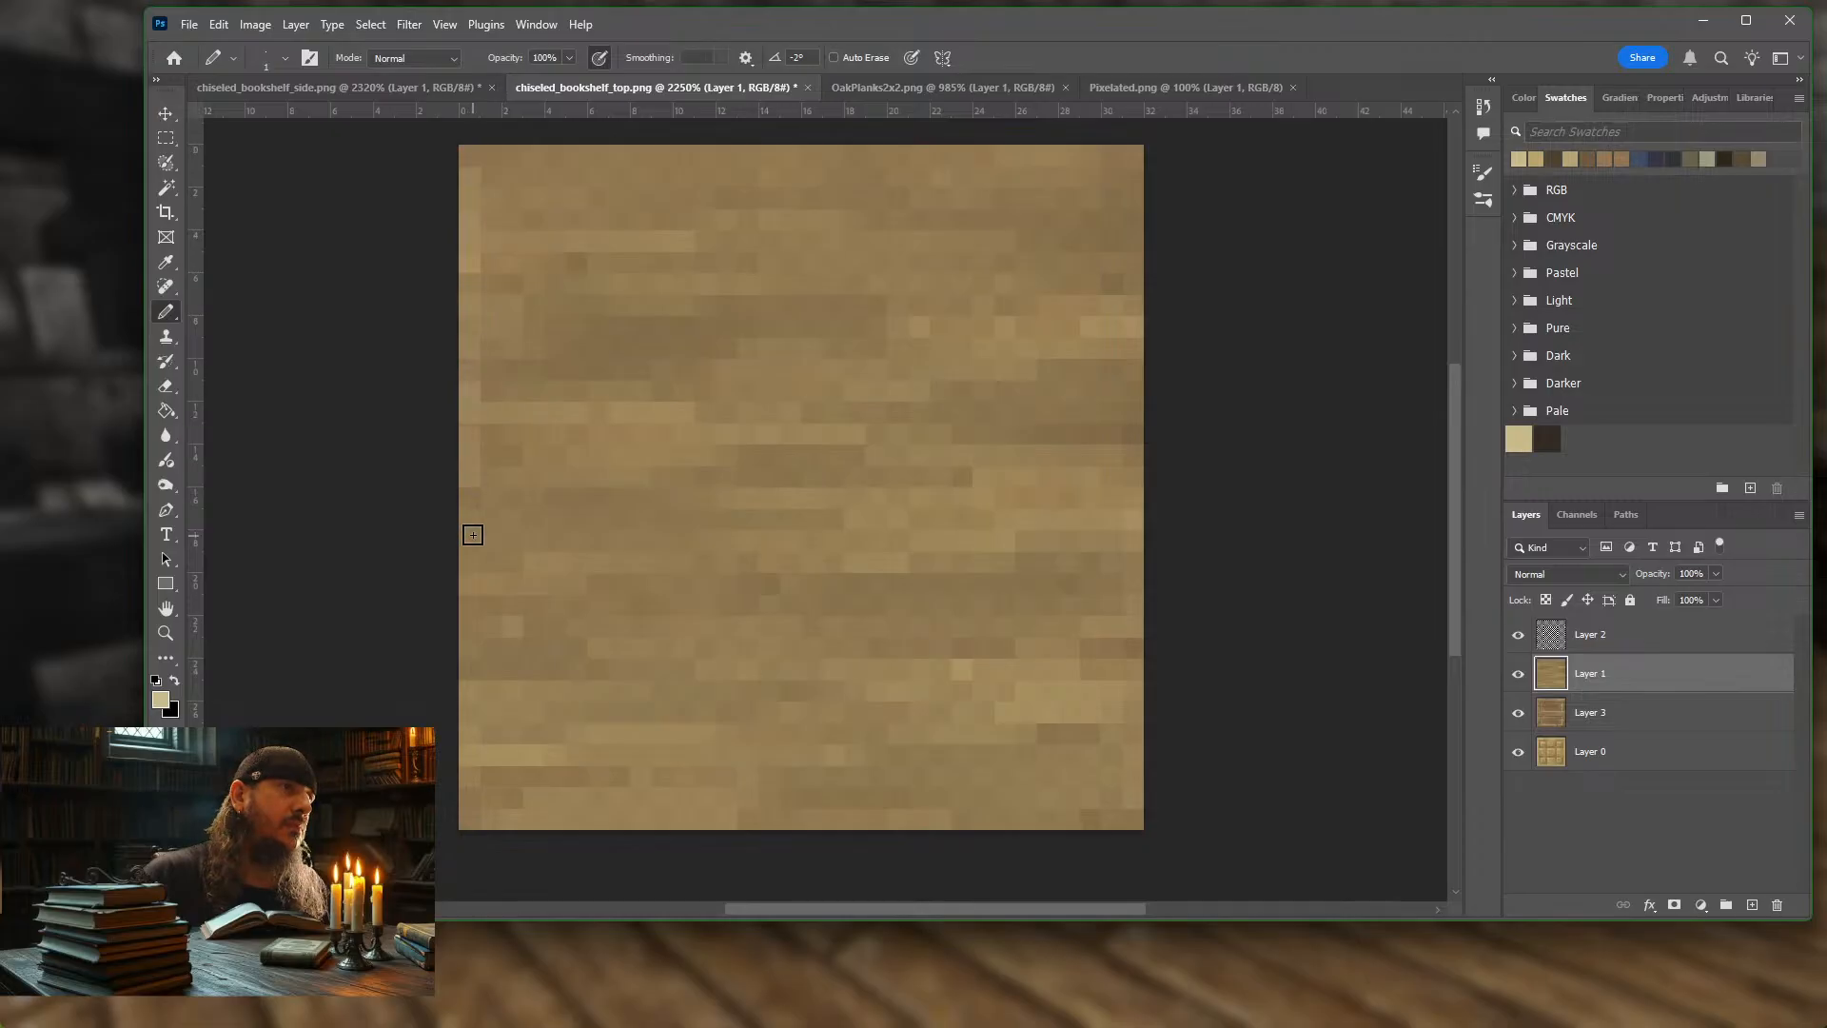
mouse_move(476, 551)
mouse_down()
mouse_move(476, 837)
mouse_move(470, 521)
mouse_up()
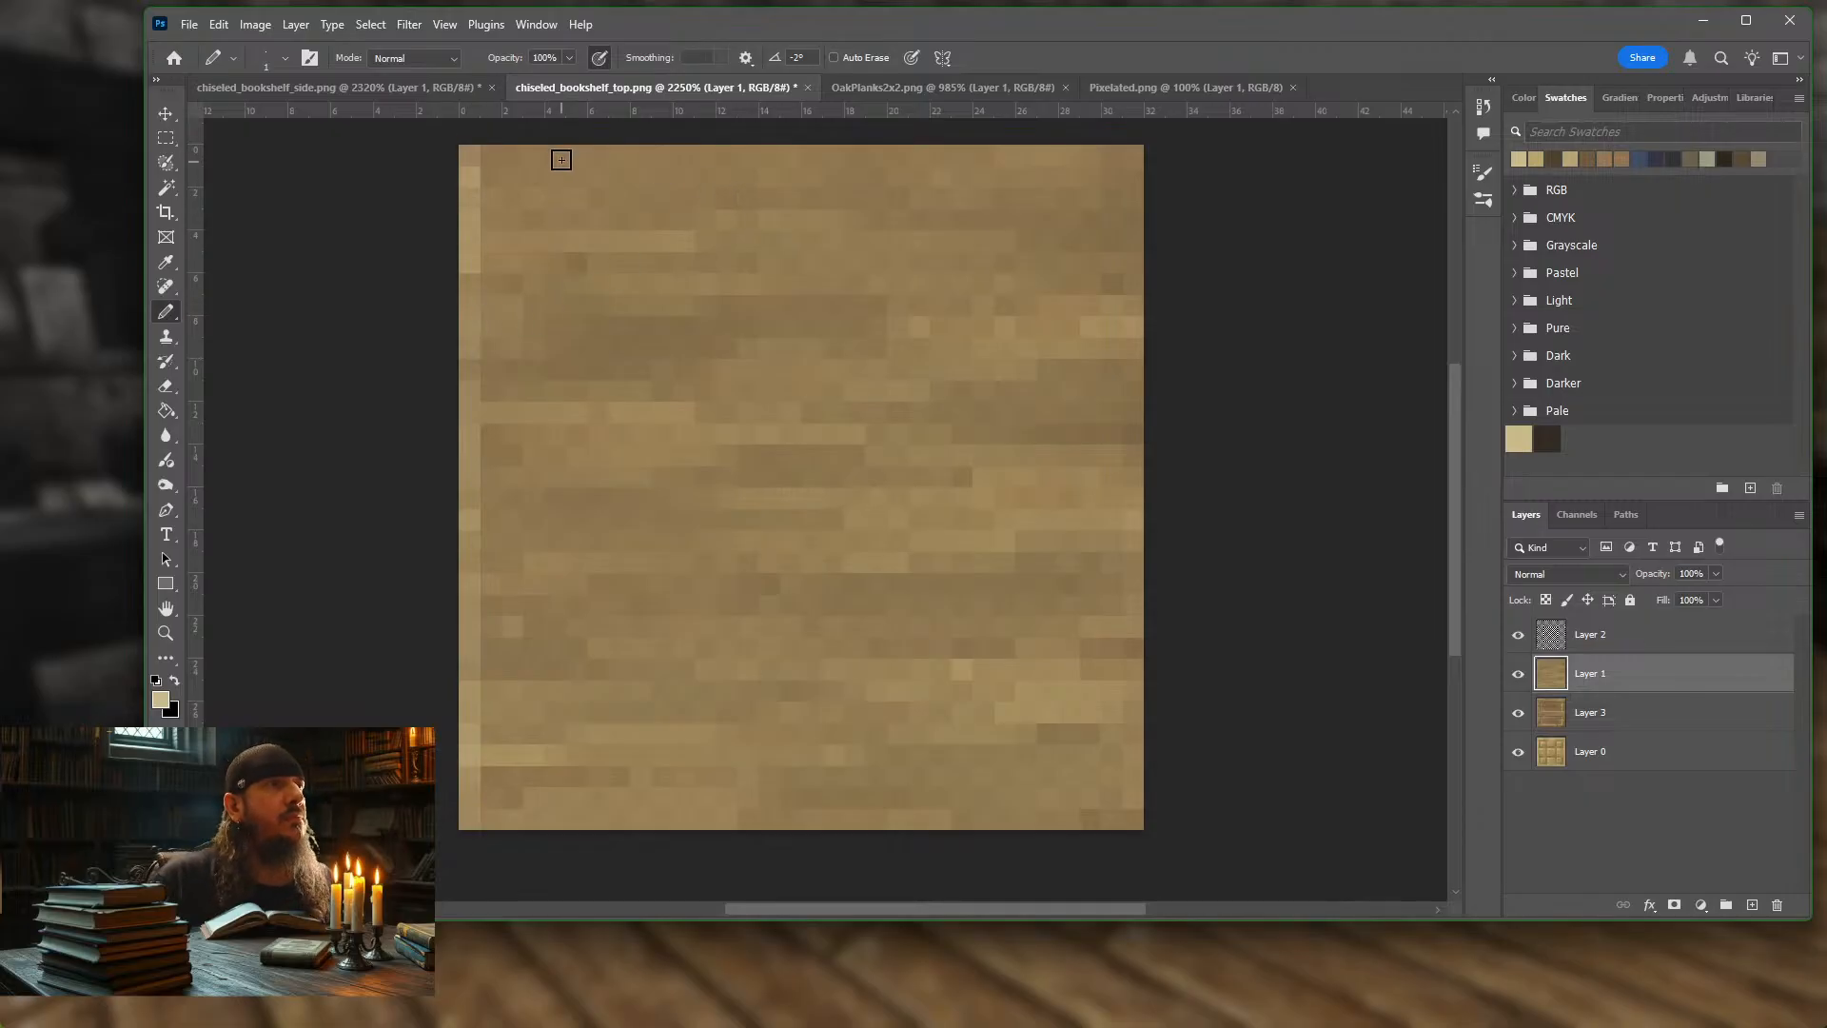
drag(481, 152, 636, 152)
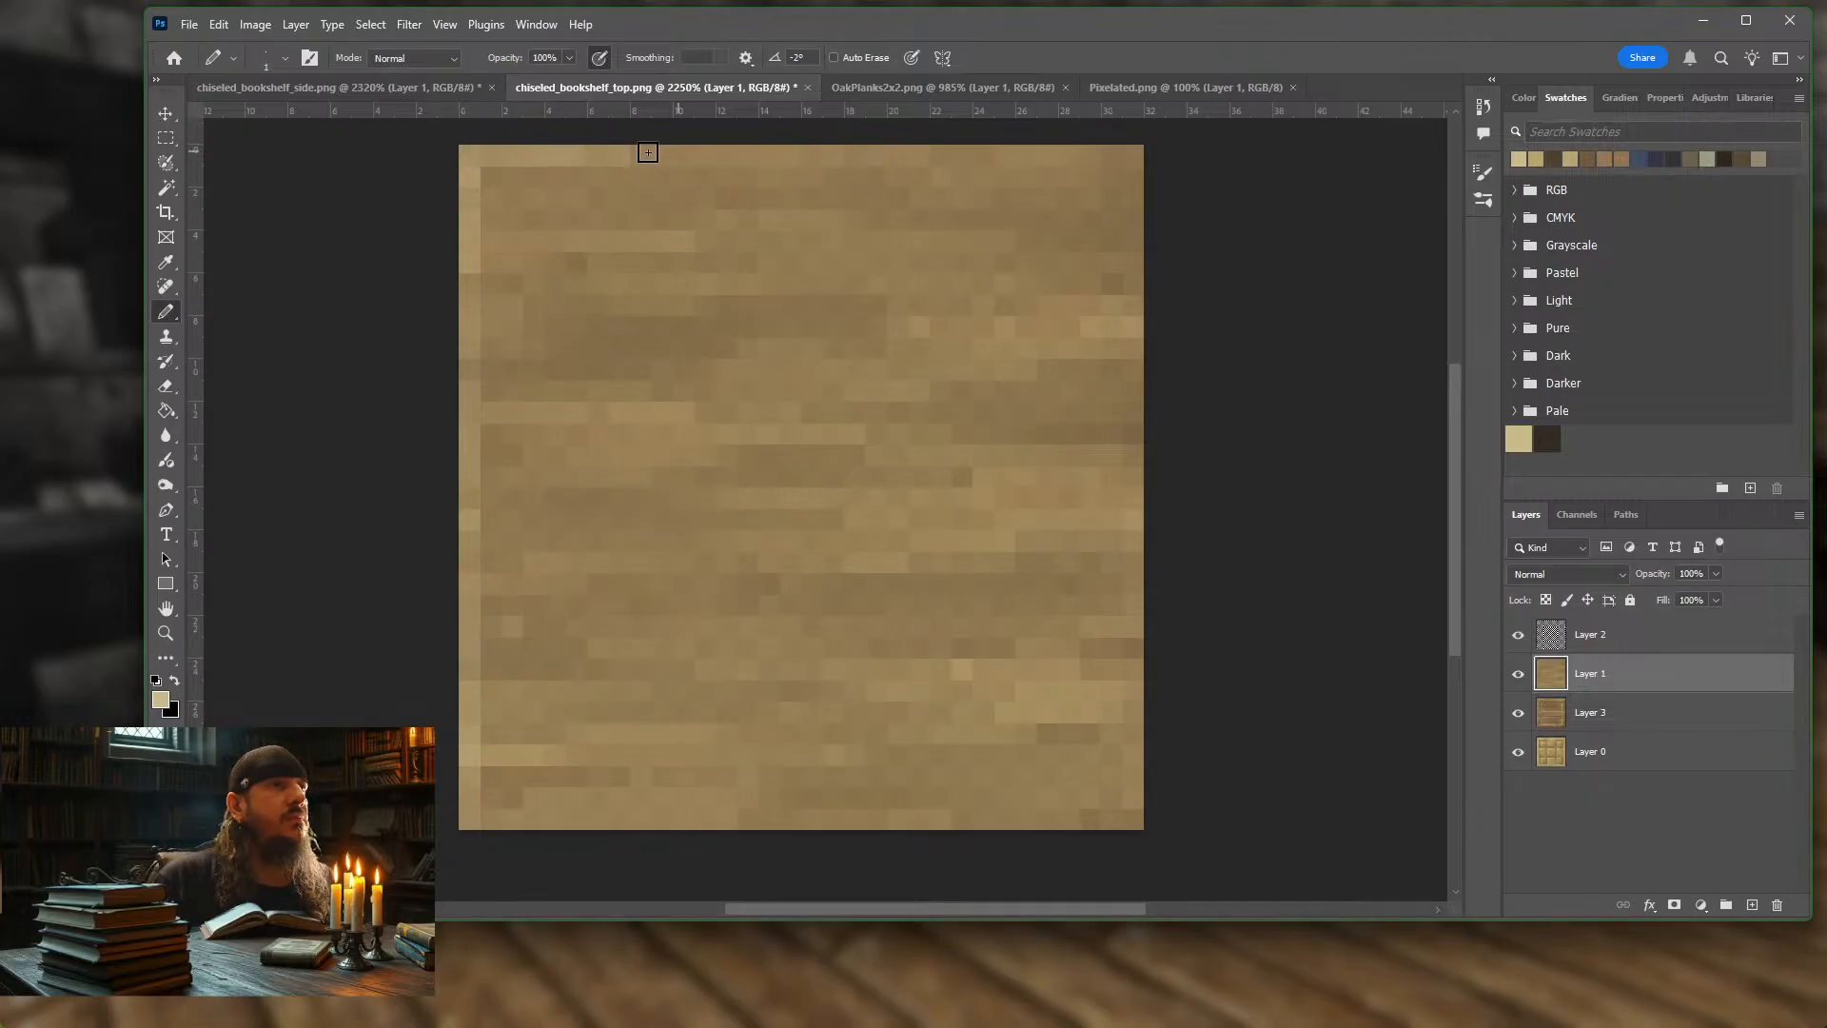
drag(1074, 154, 1027, 153)
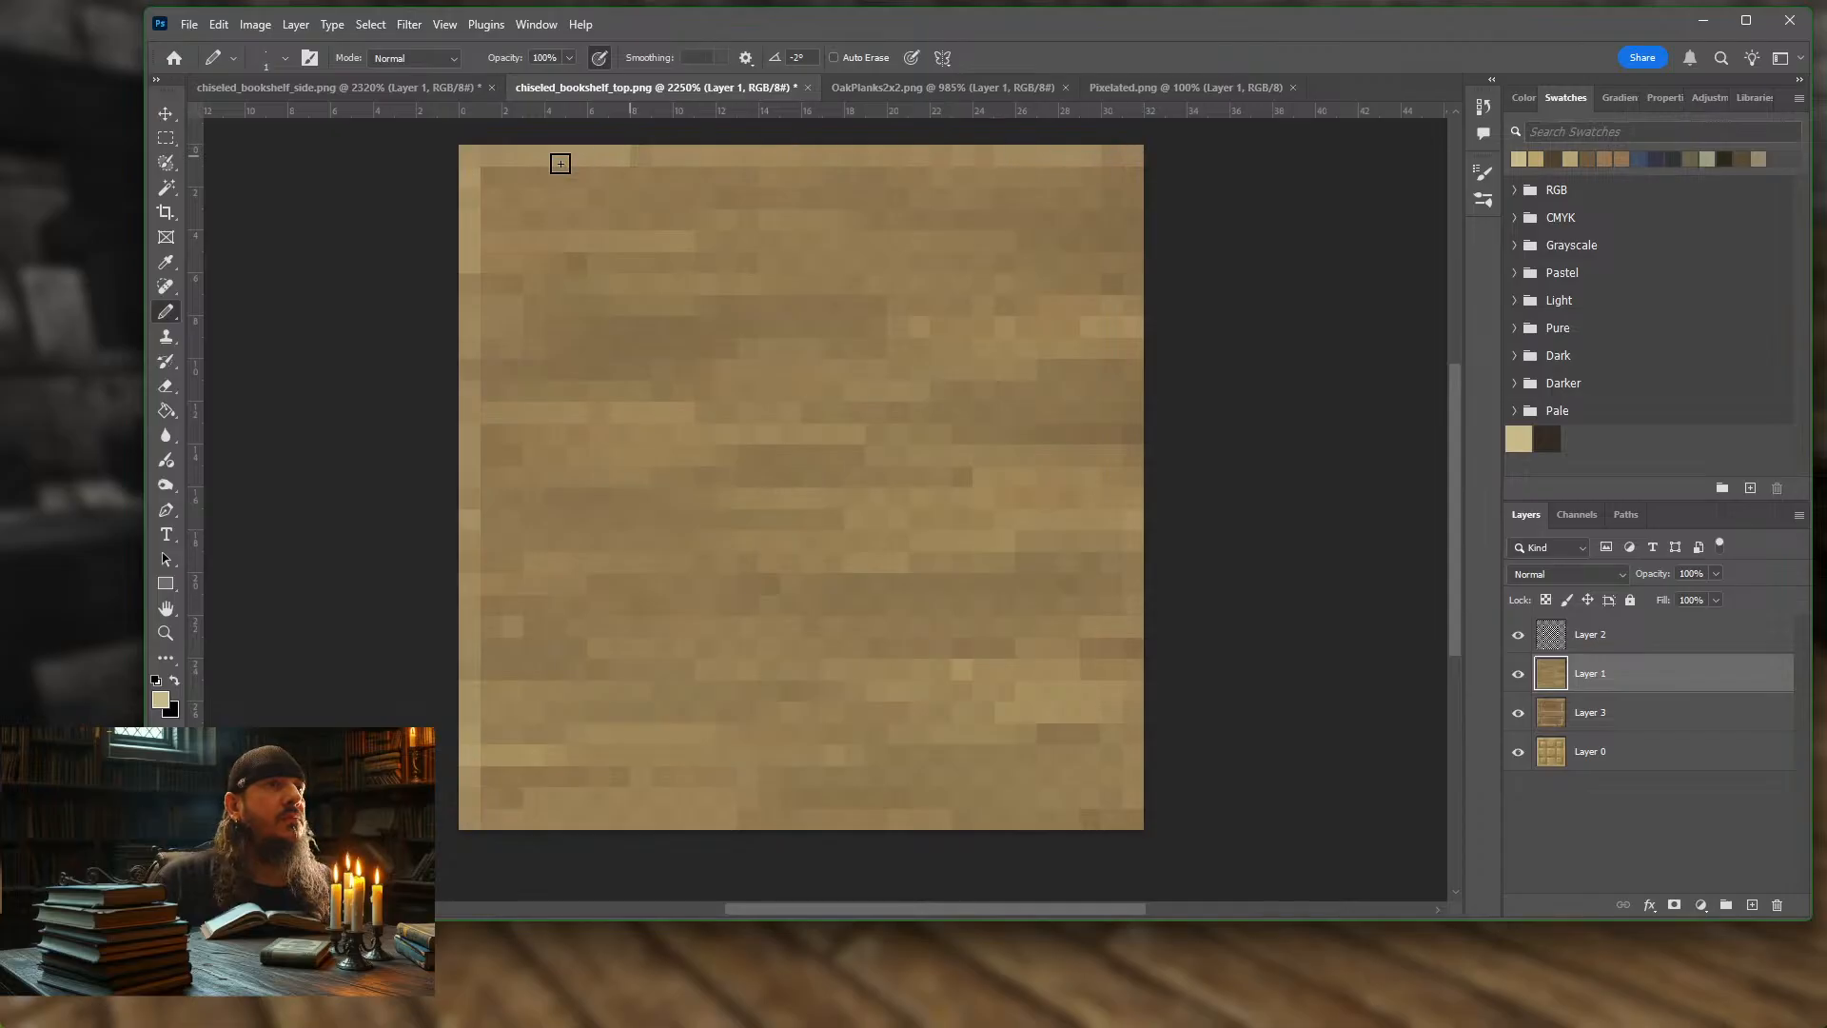
Draw dark brown 1-pixel shadow lines along the right and bottom borders of the top texture
click(1563, 158)
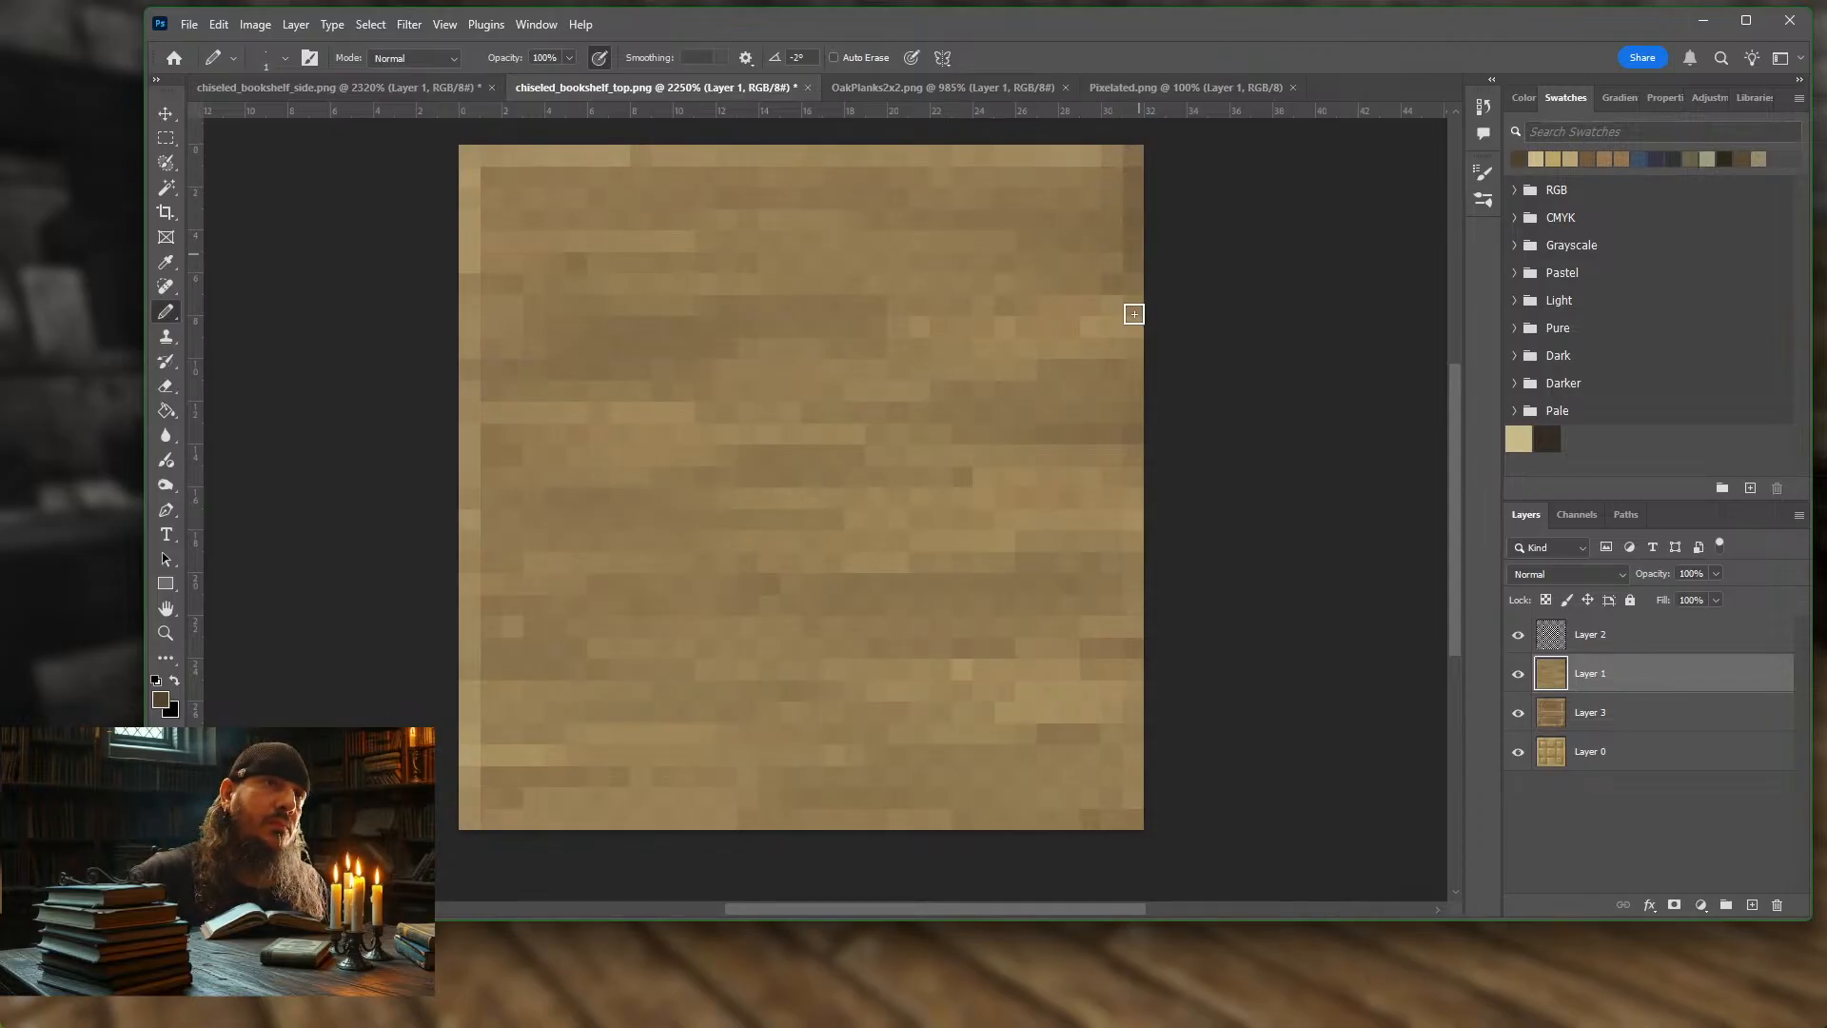
drag(1134, 314, 1138, 695)
mouse_move(1138, 600)
mouse_down()
mouse_move(1142, 807)
mouse_move(1037, 828)
mouse_move(462, 828)
mouse_up()
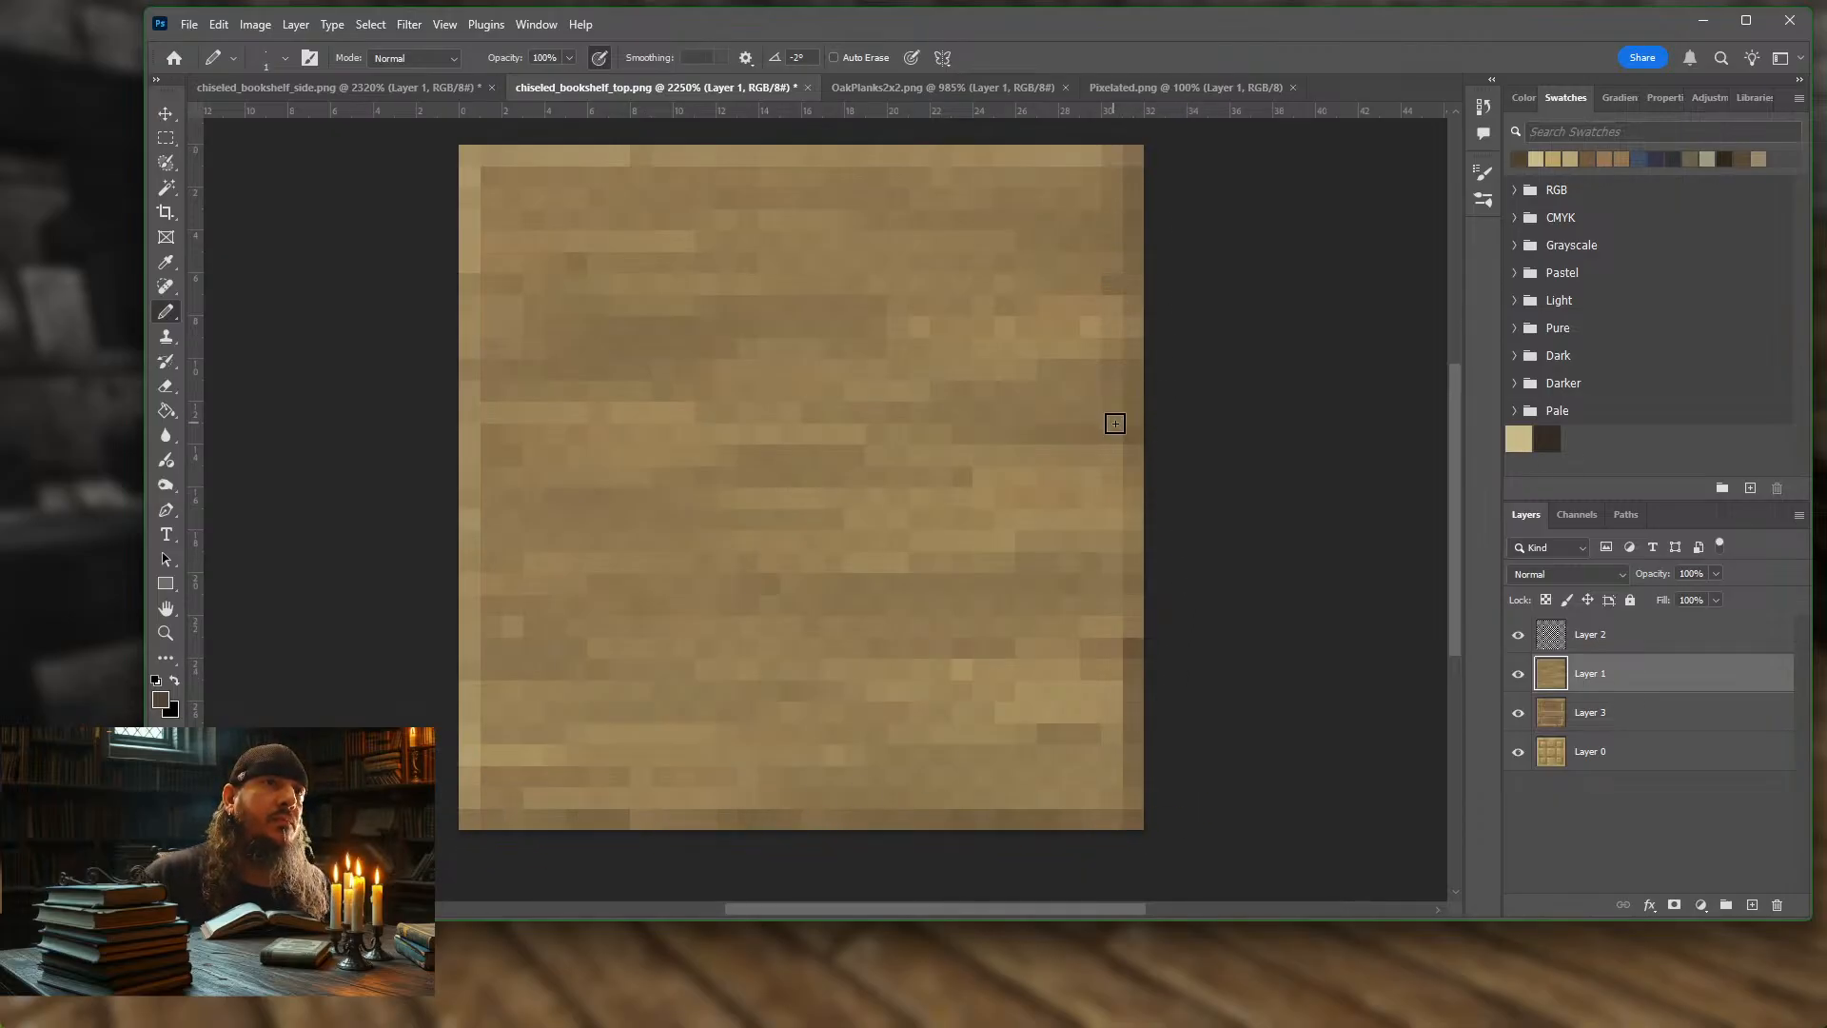
Add second inner border lines, dark brown beside the right and bottom edges and light tan beside the left and top edges
drag(1115, 848, 1113, 122)
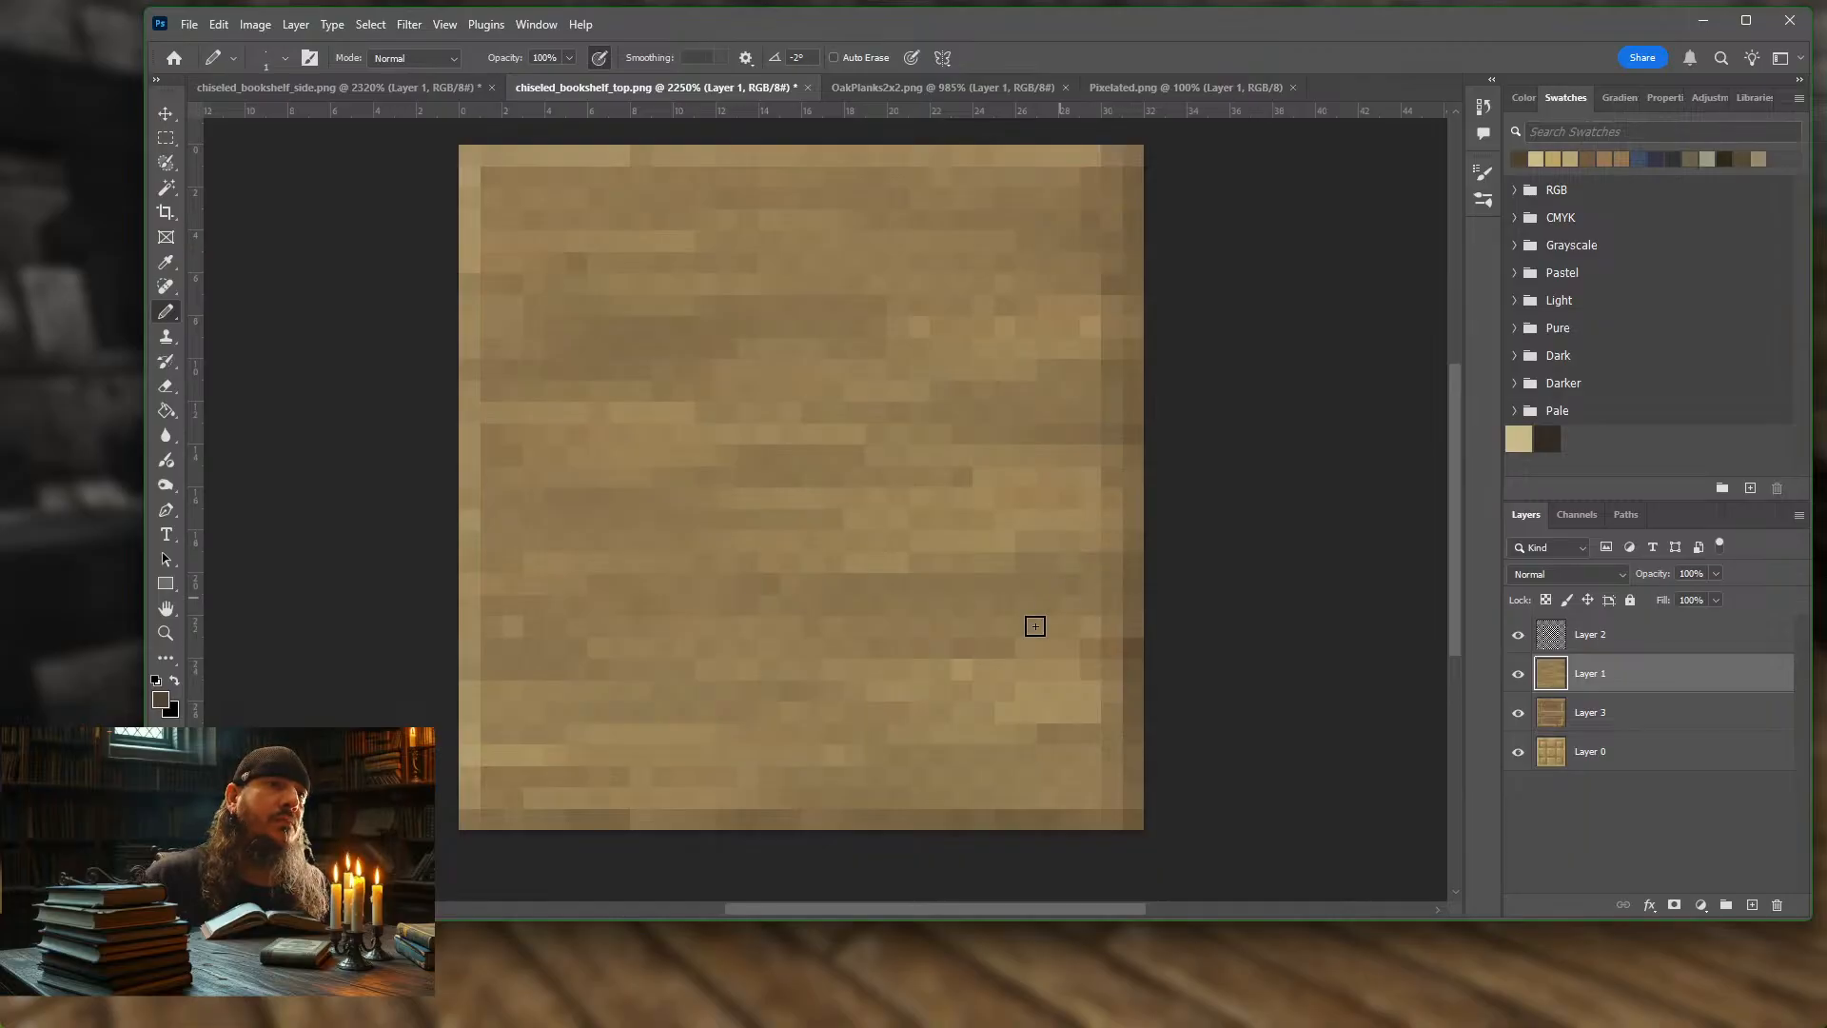
drag(474, 800, 1163, 810)
drag(940, 821, 466, 835)
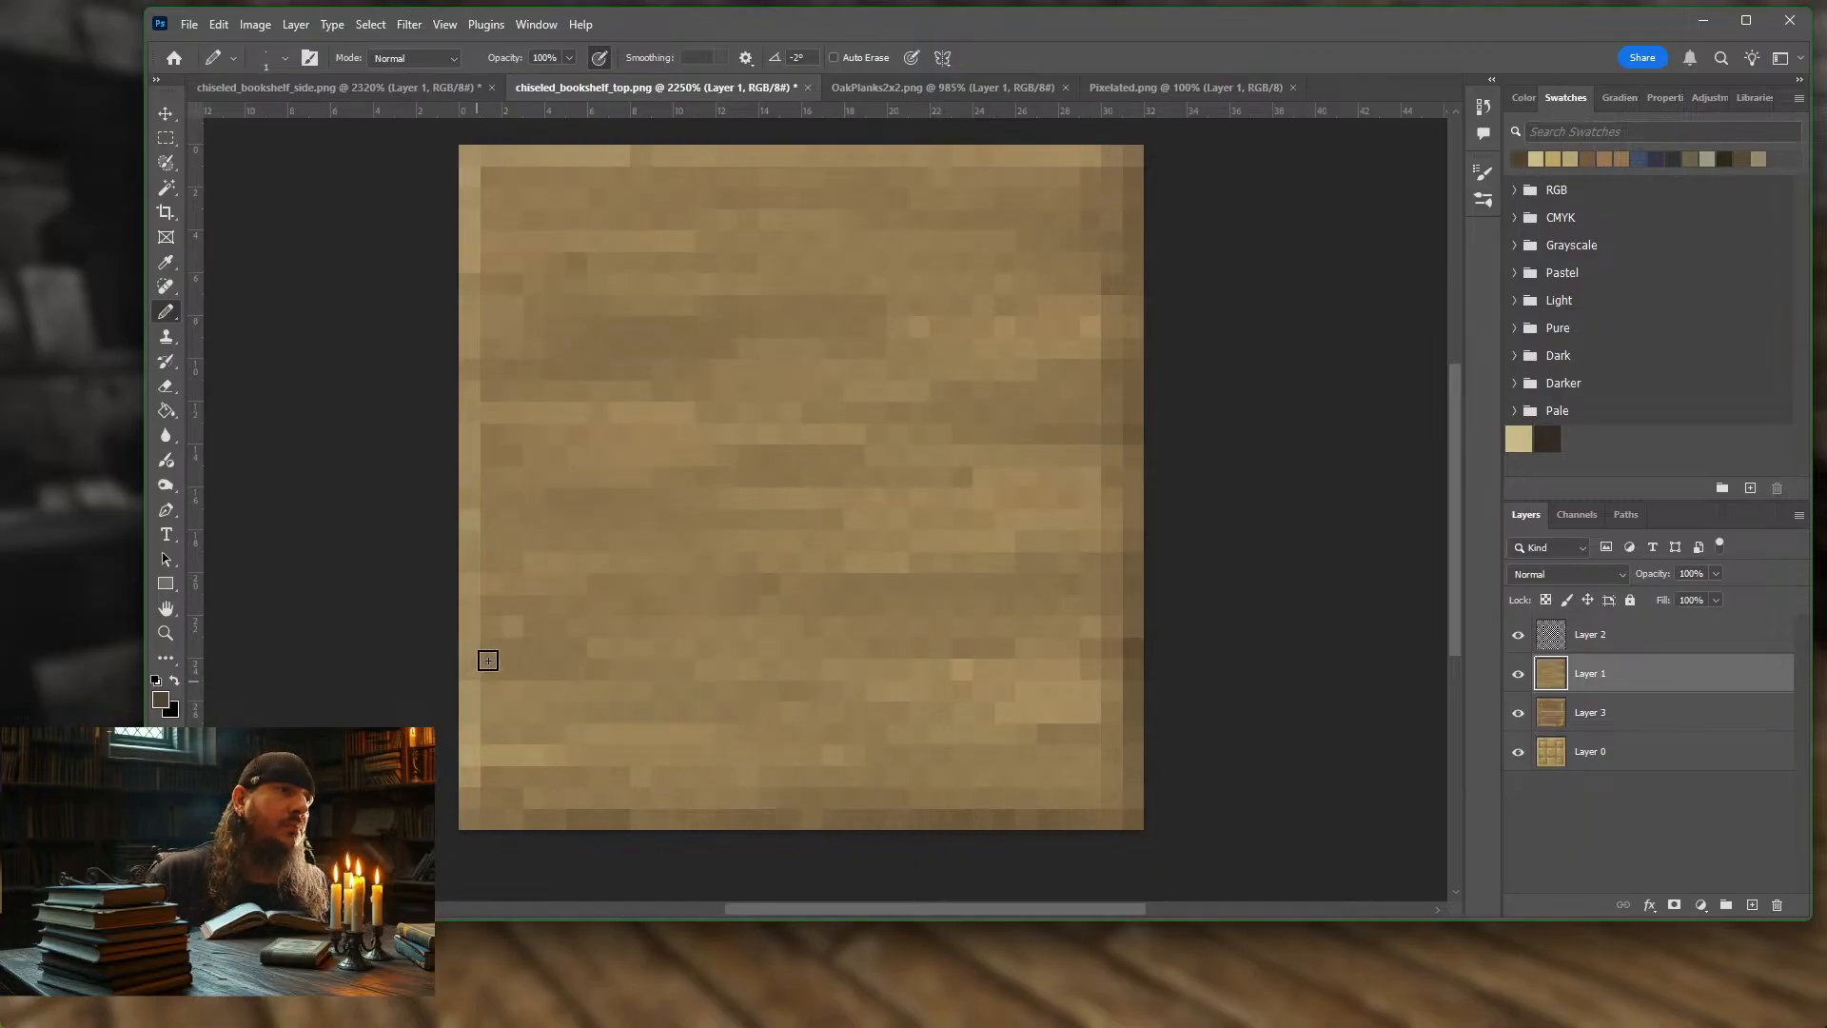
click(1547, 156)
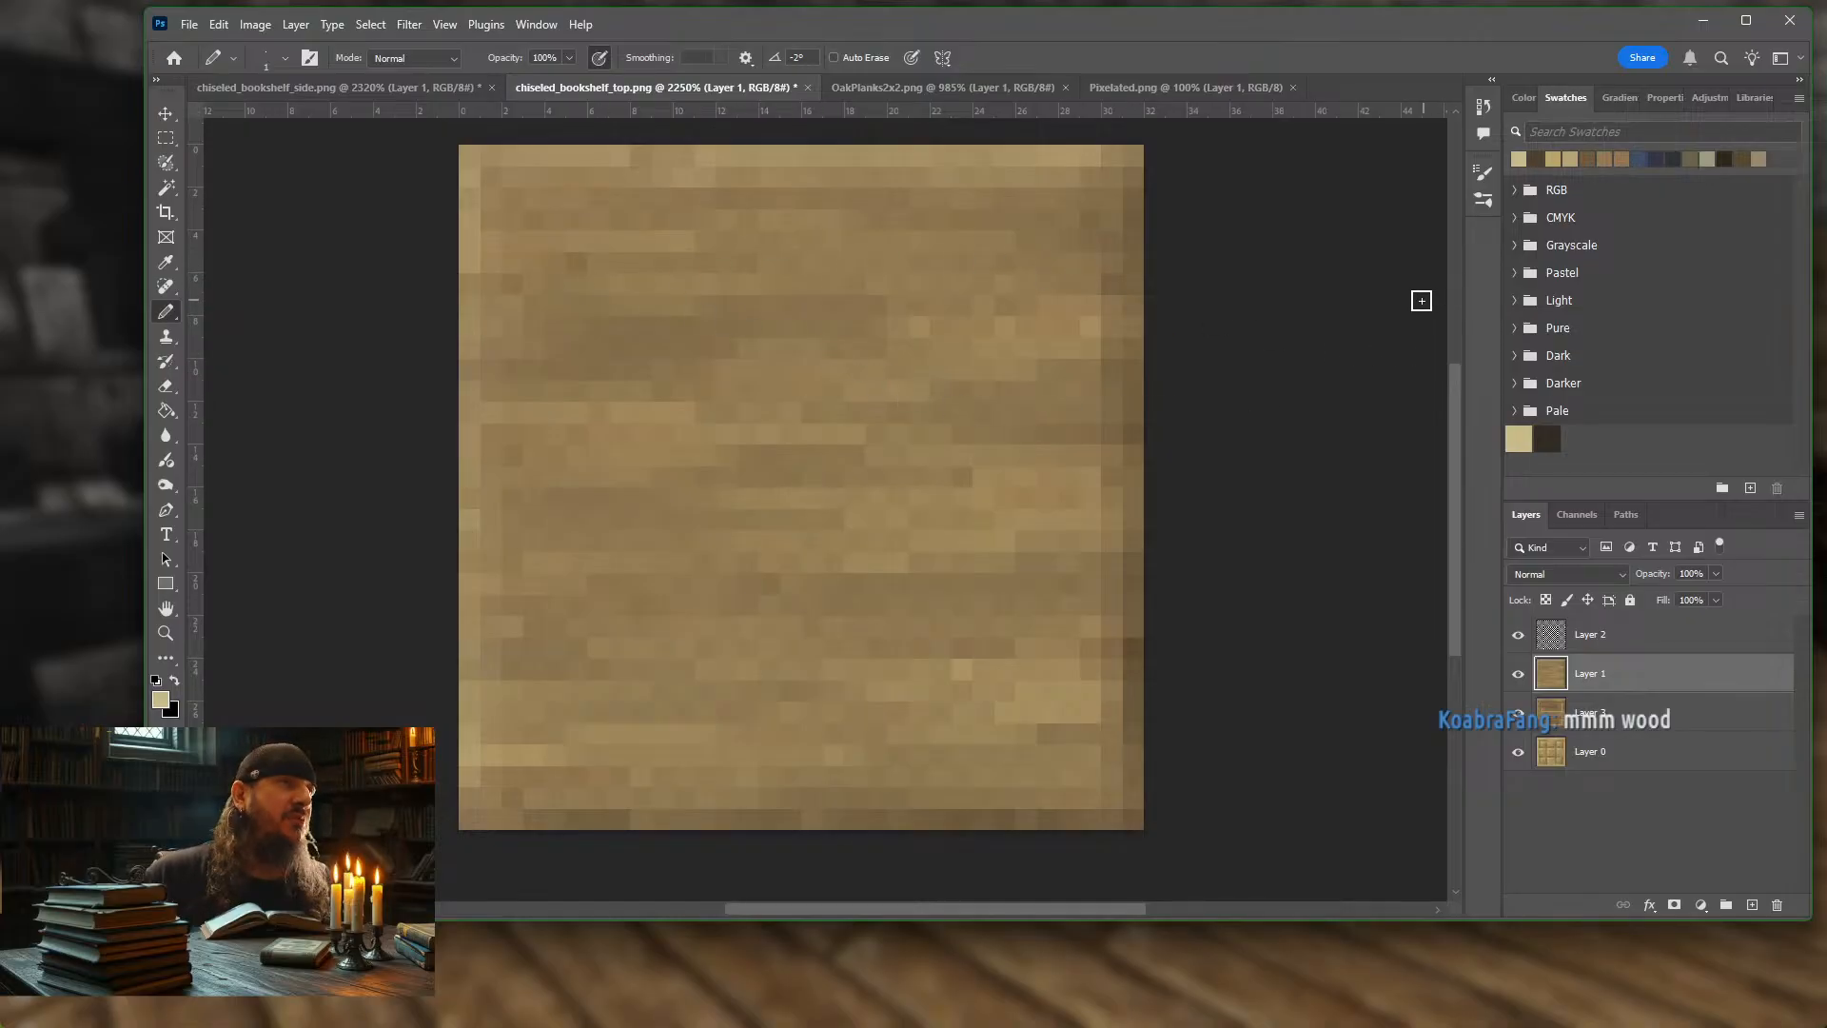
Switch to Minecraft, resume the game and examine the chiseled bookshelf blocks and the library around them
key(alt+Tab)
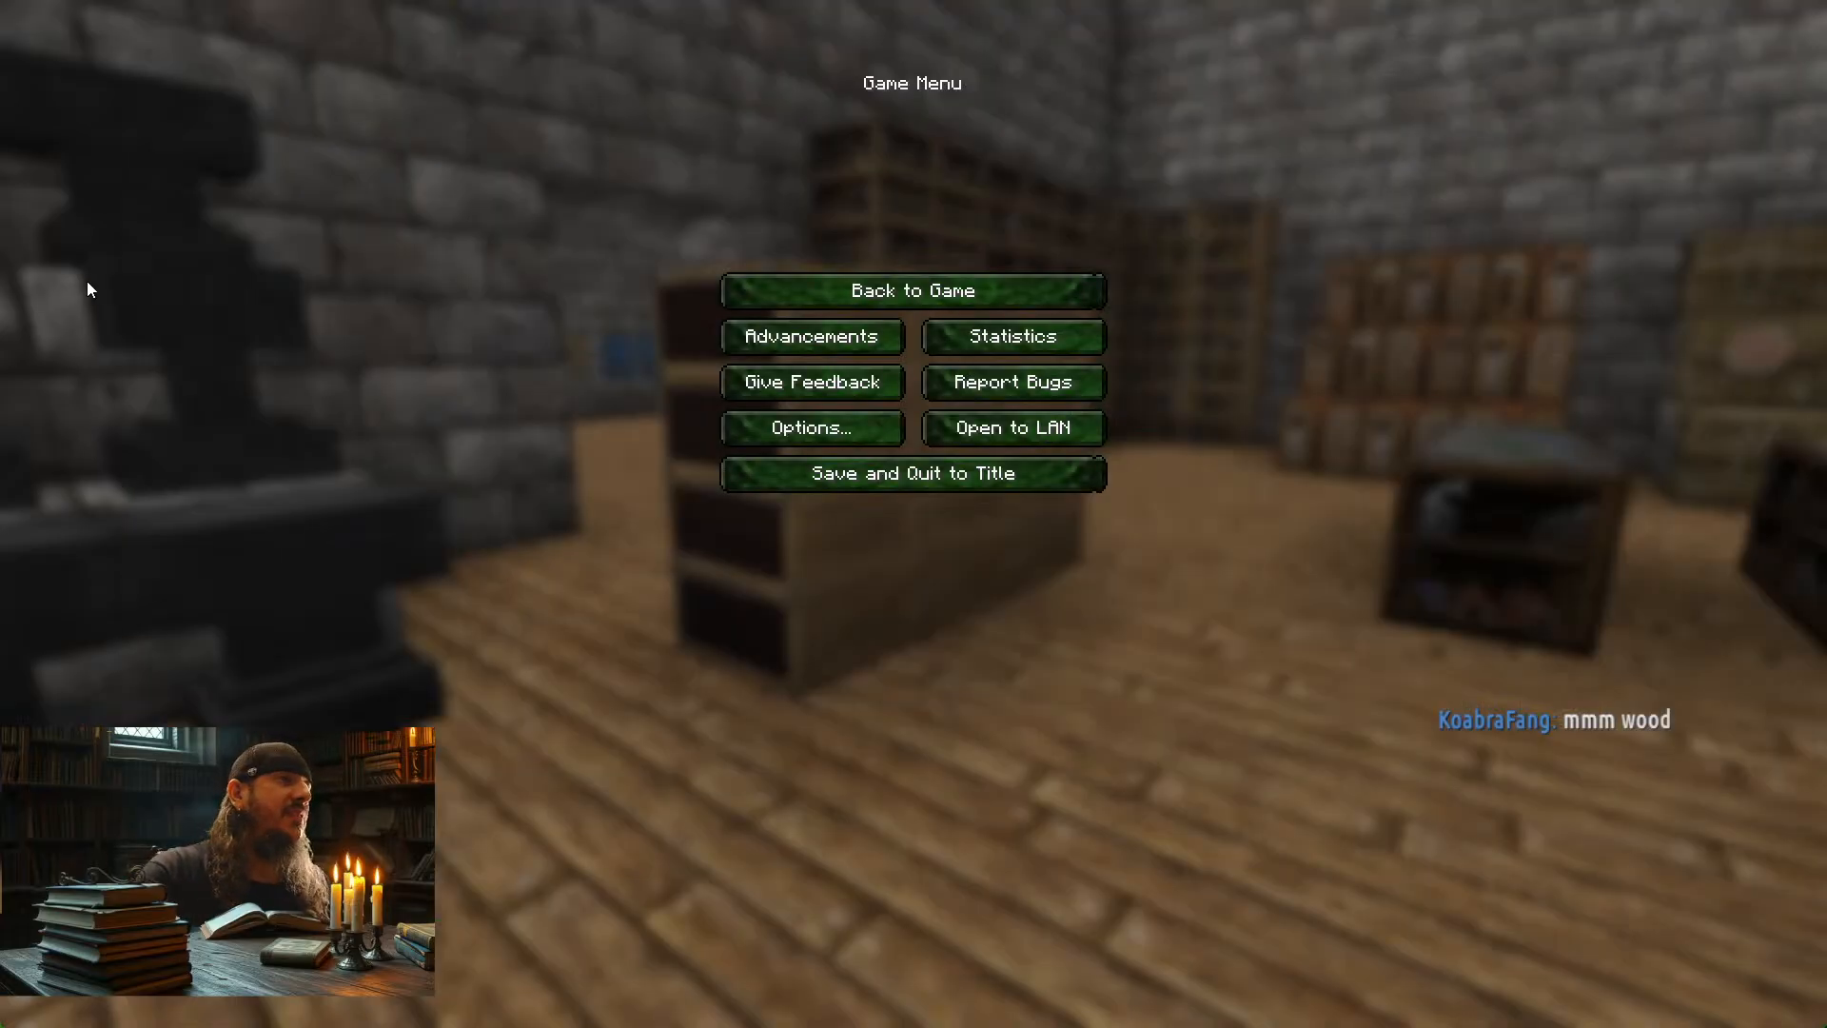
key(Escape)
key(space)
key(d)
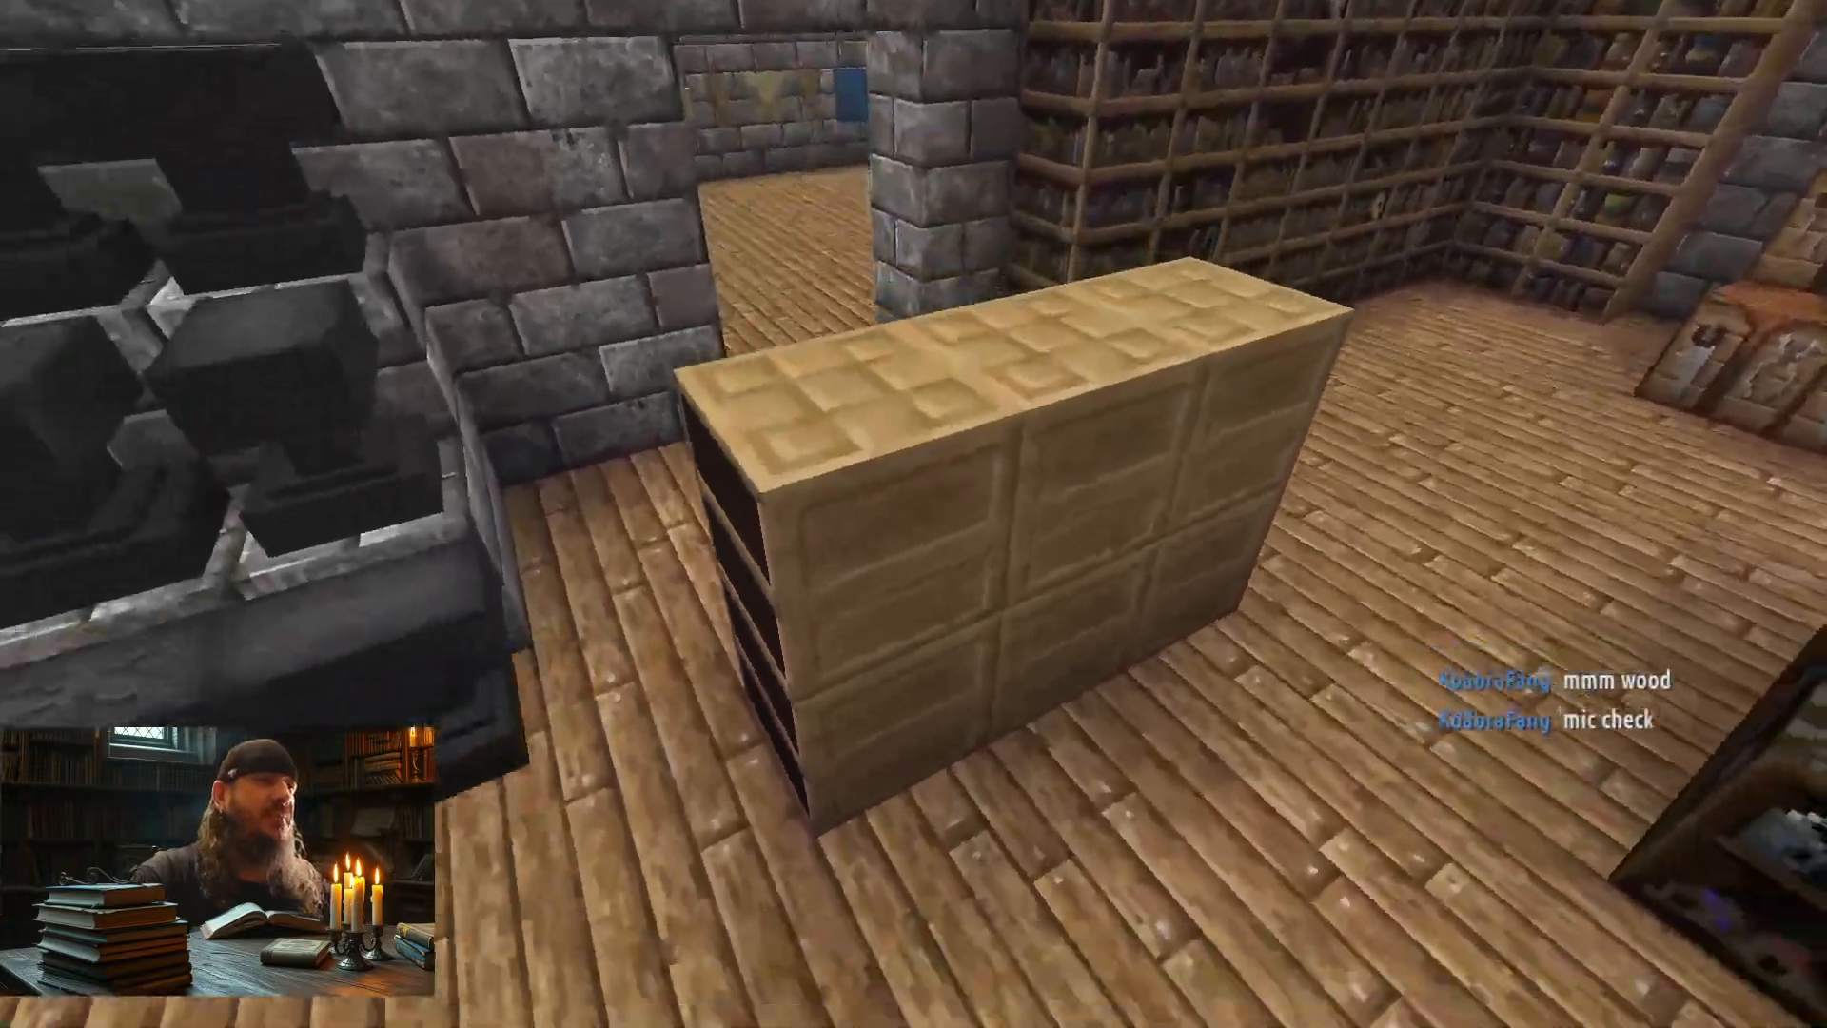
key(a)
key(w)
key(w)
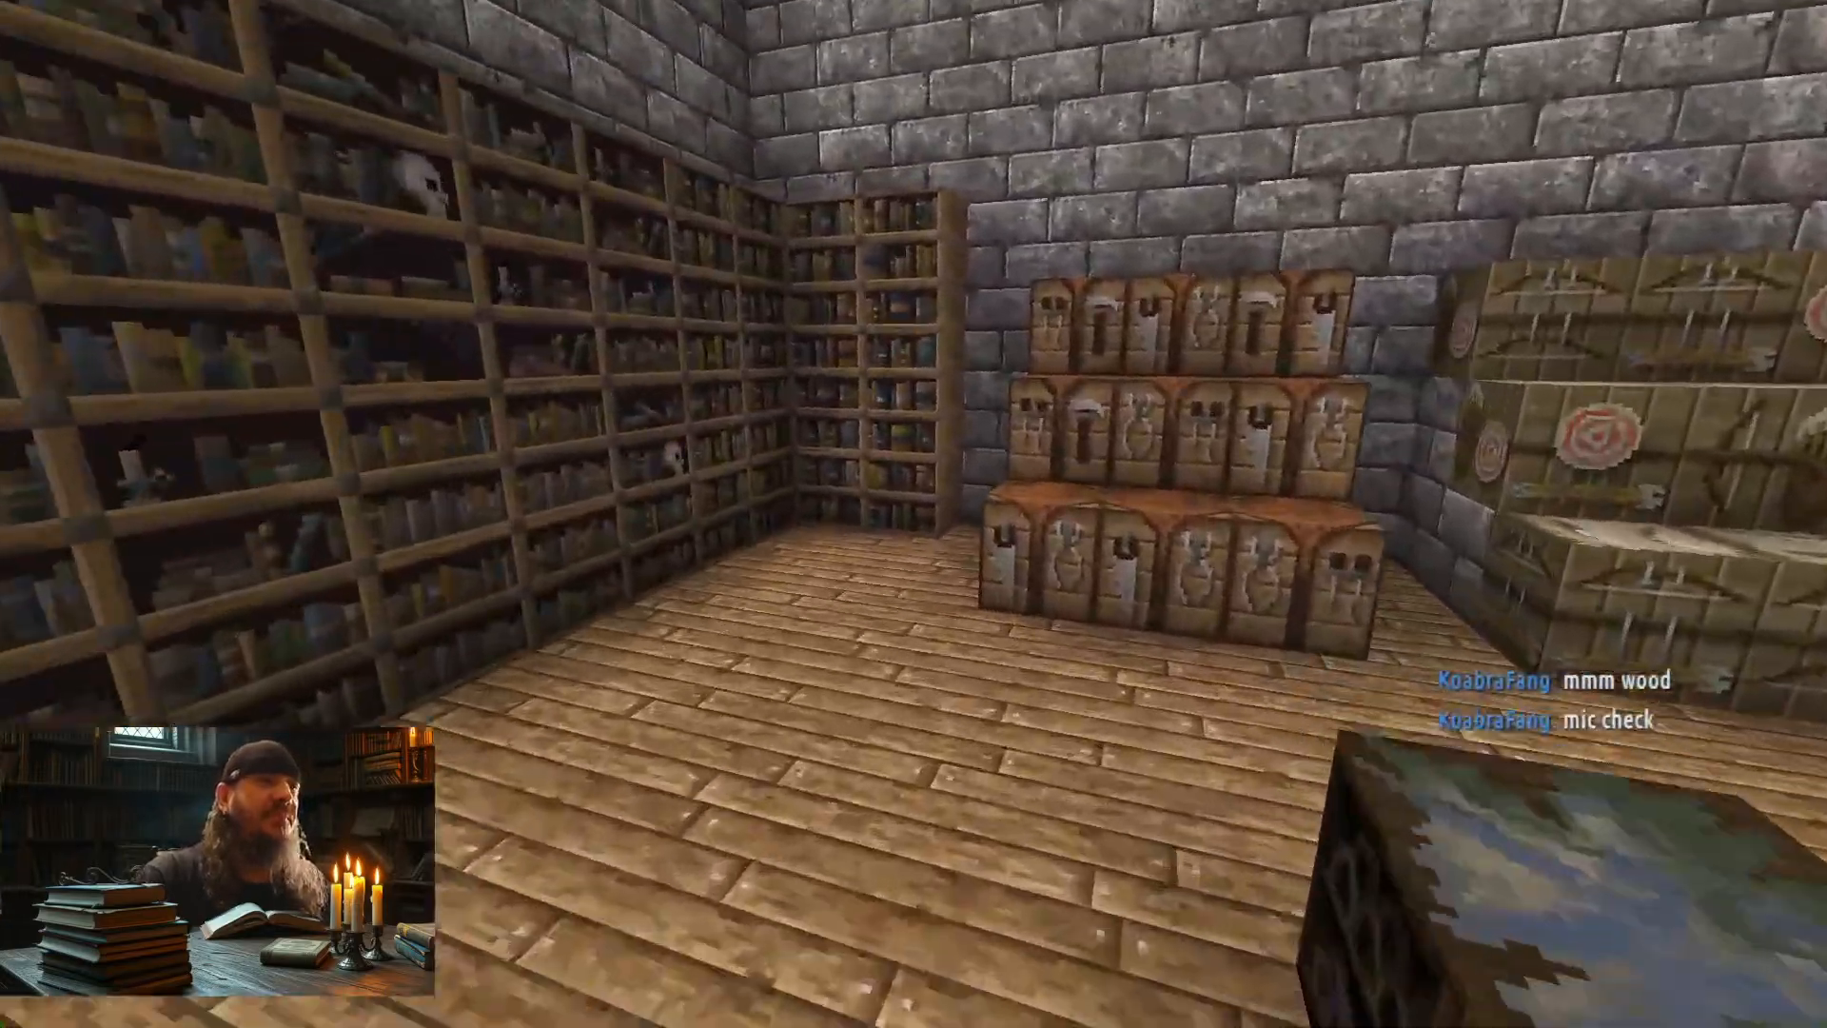
Examine the tops and side panels of the corner bookshelves and the free-standing chiseled bookshelf blocks from above
key(space)
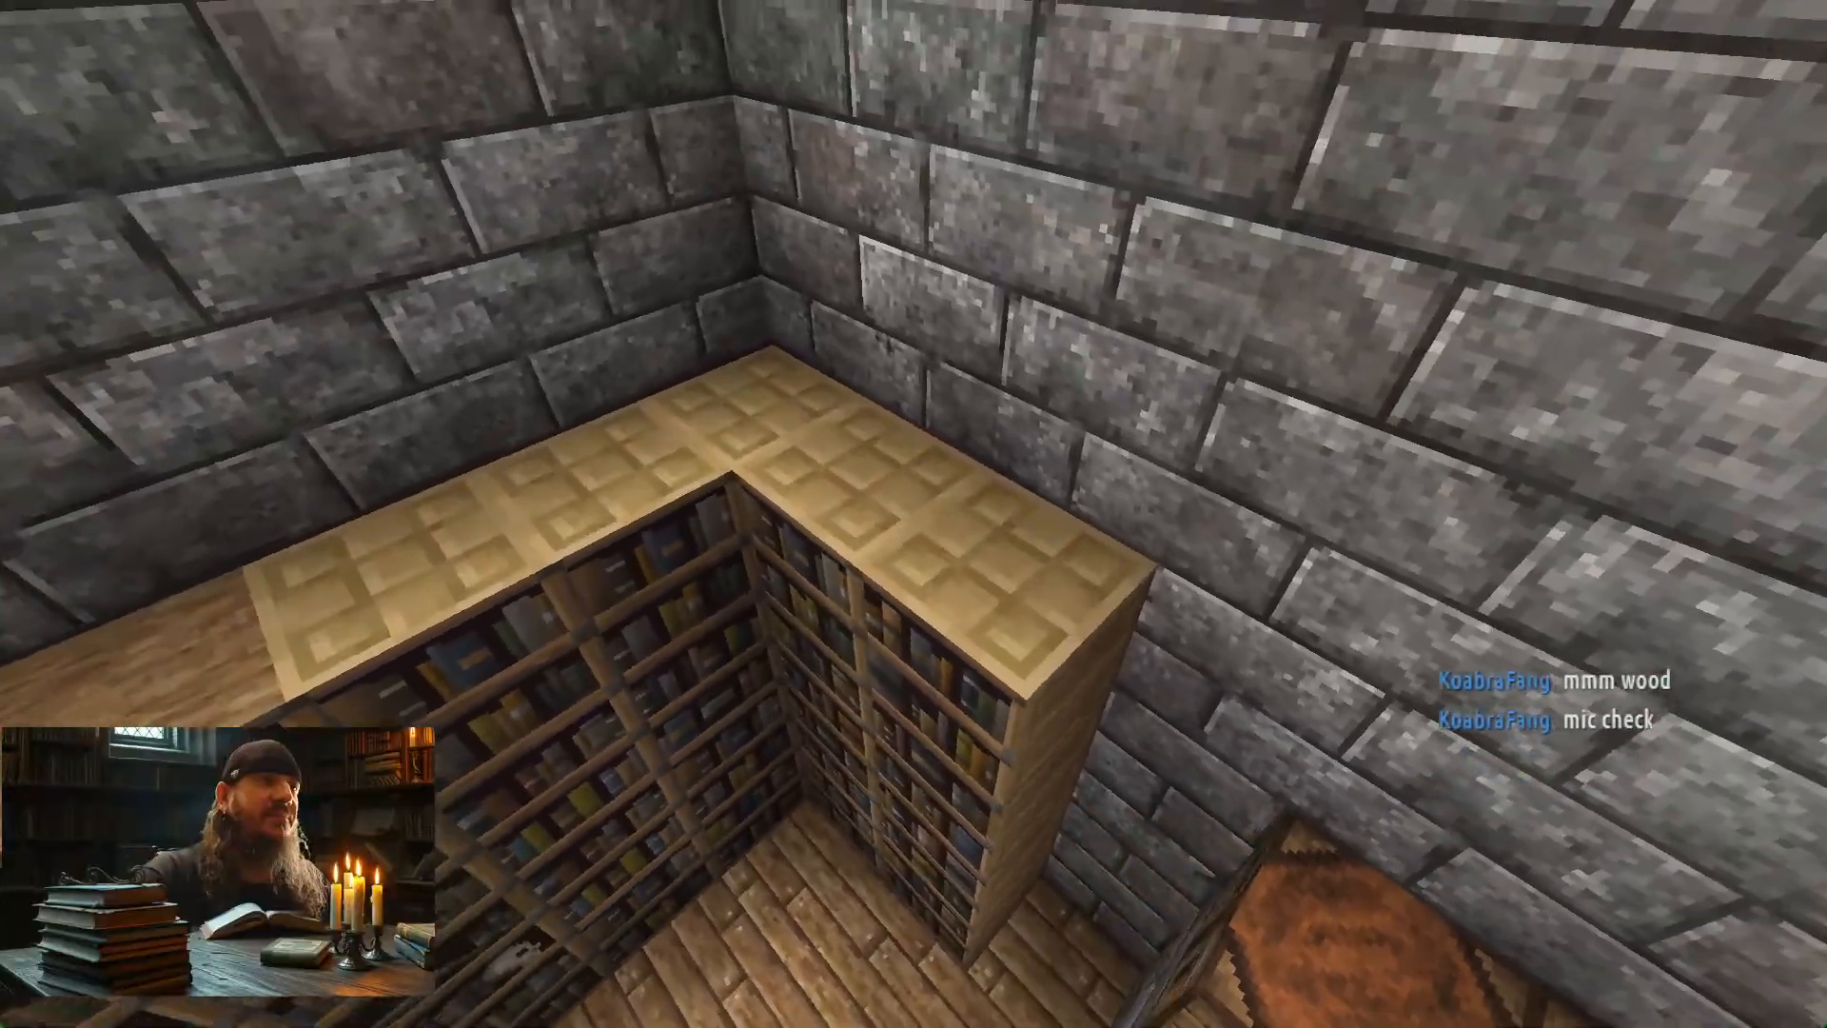
key(shift)
key(d)
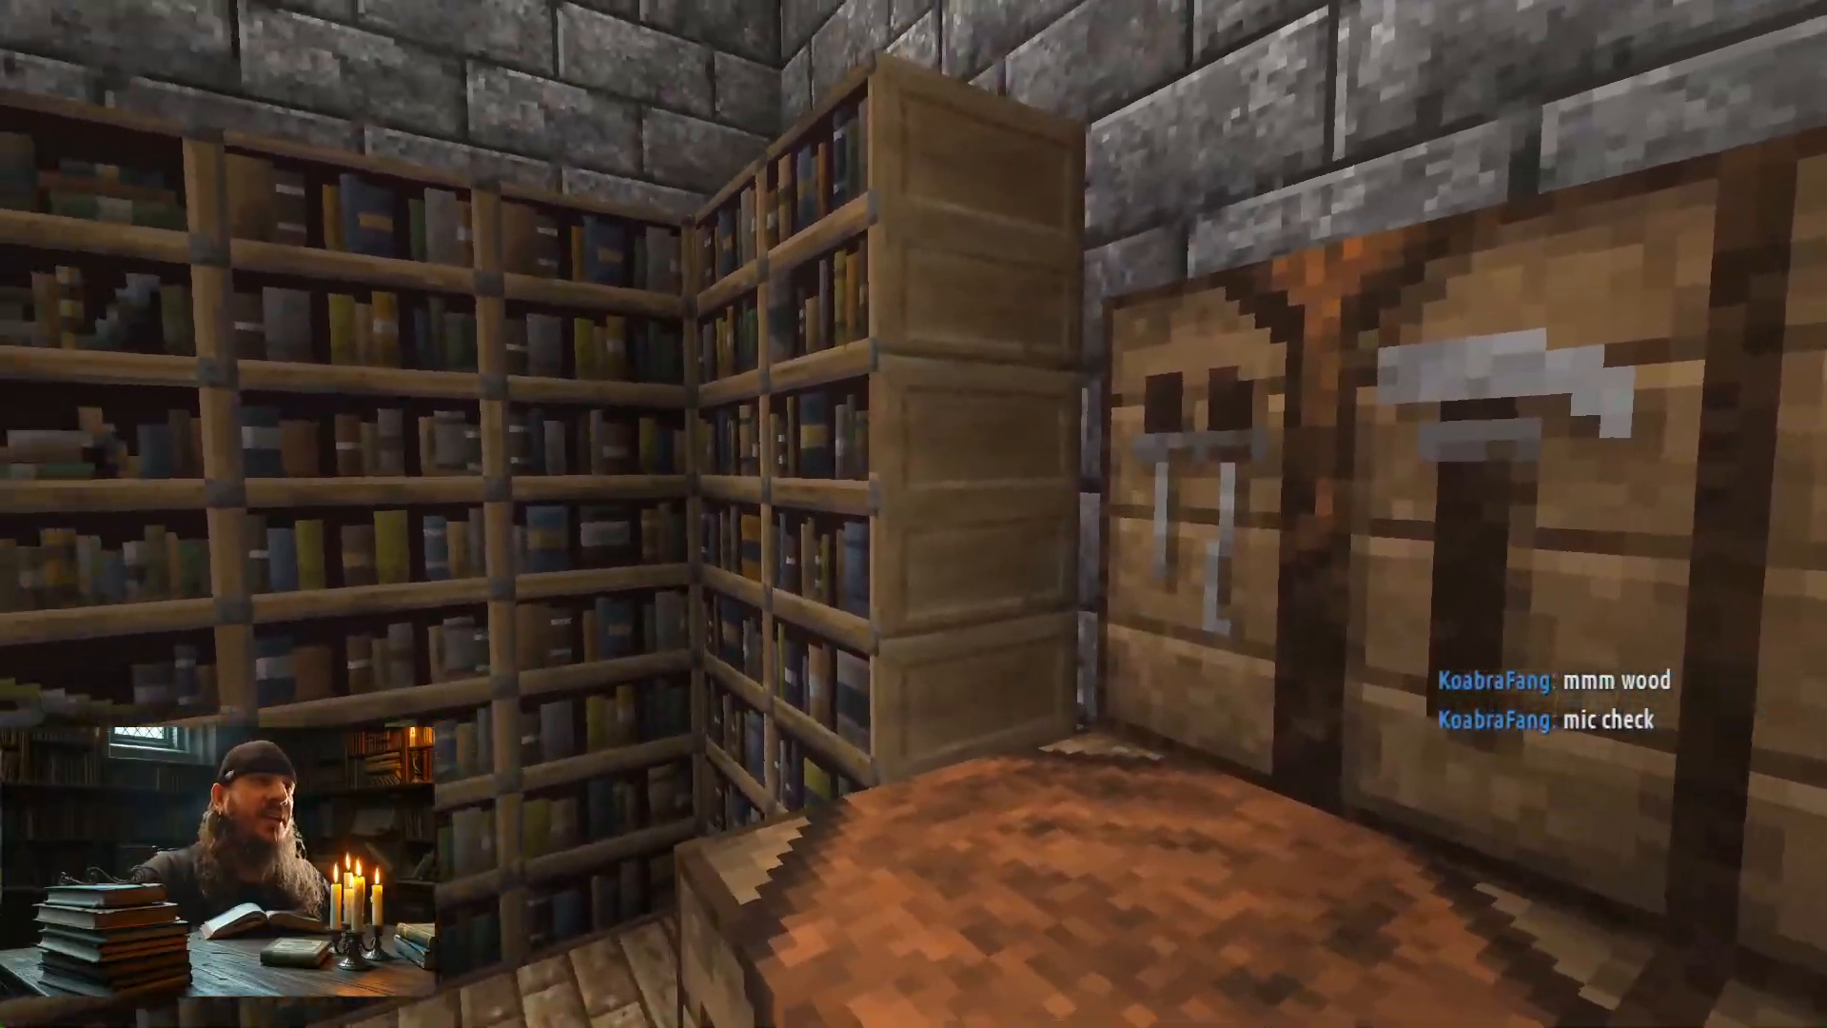
key(w)
key(s)
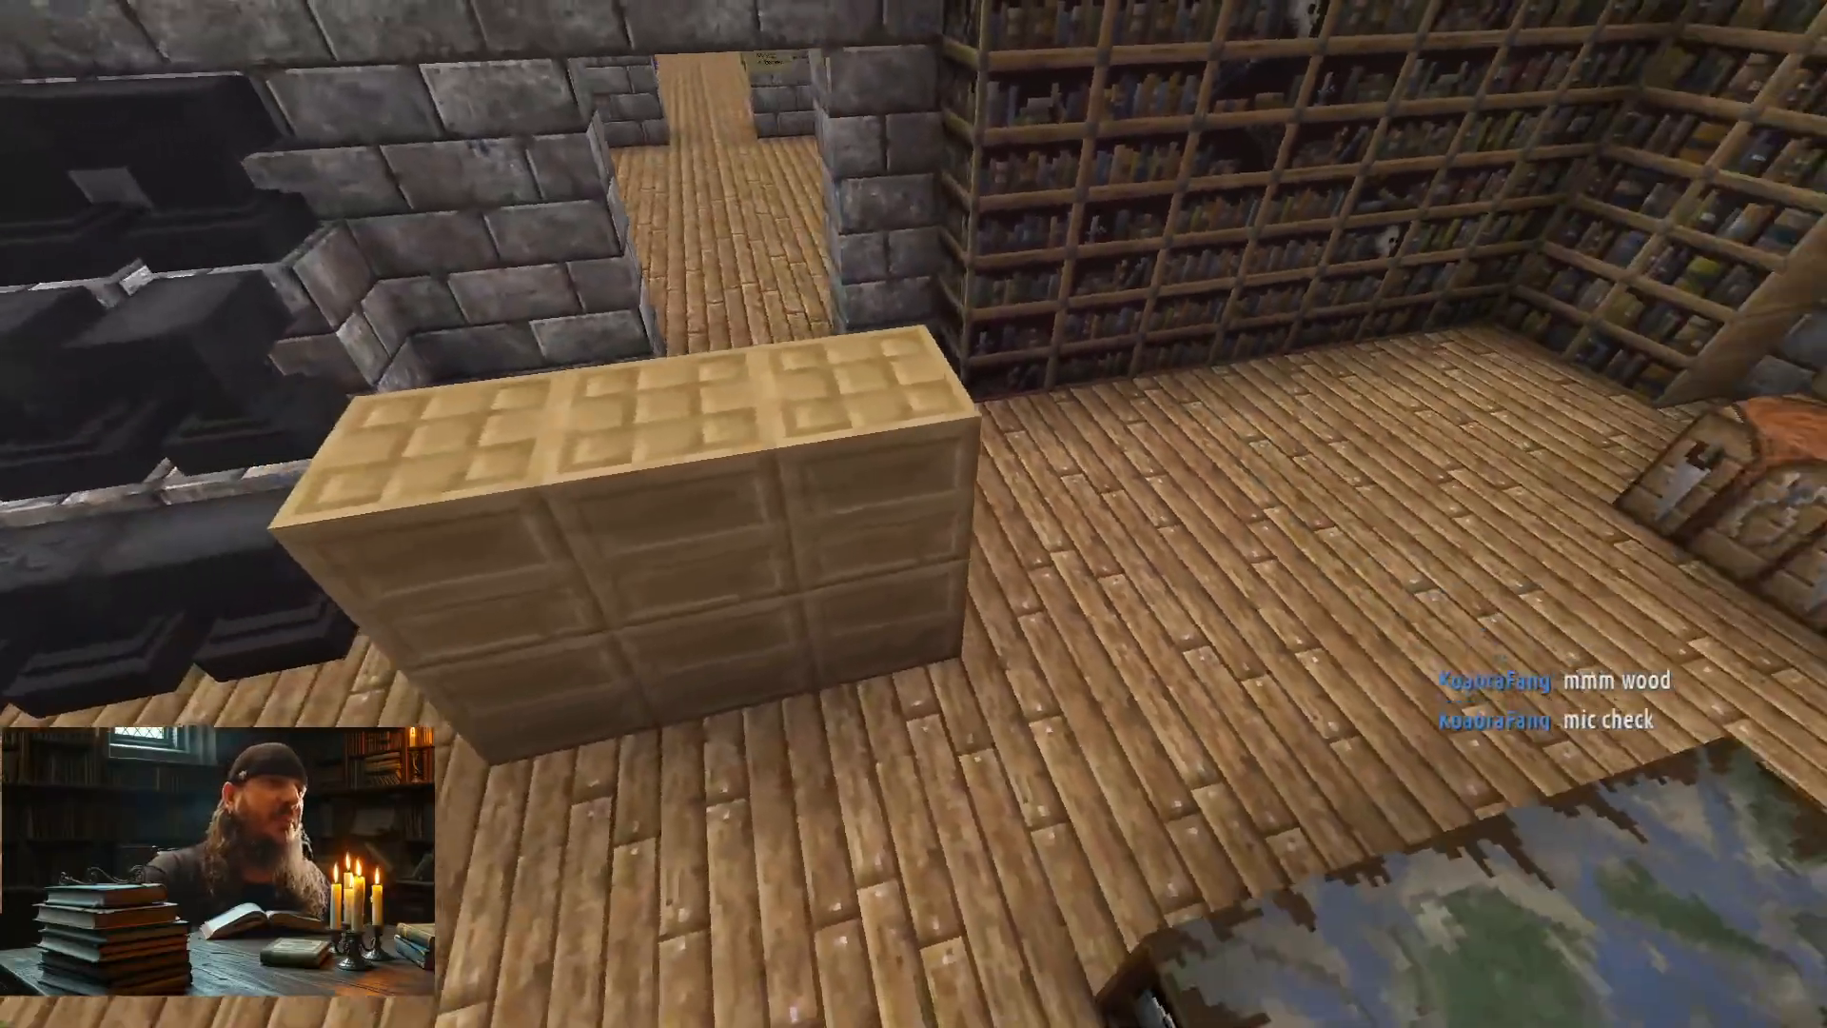
Switch to Photoshop and export the top texture for web as a 64-colour PNG-8, overwriting chiseled_bookshelf_top.png in the block folder
key(alt+Tab)
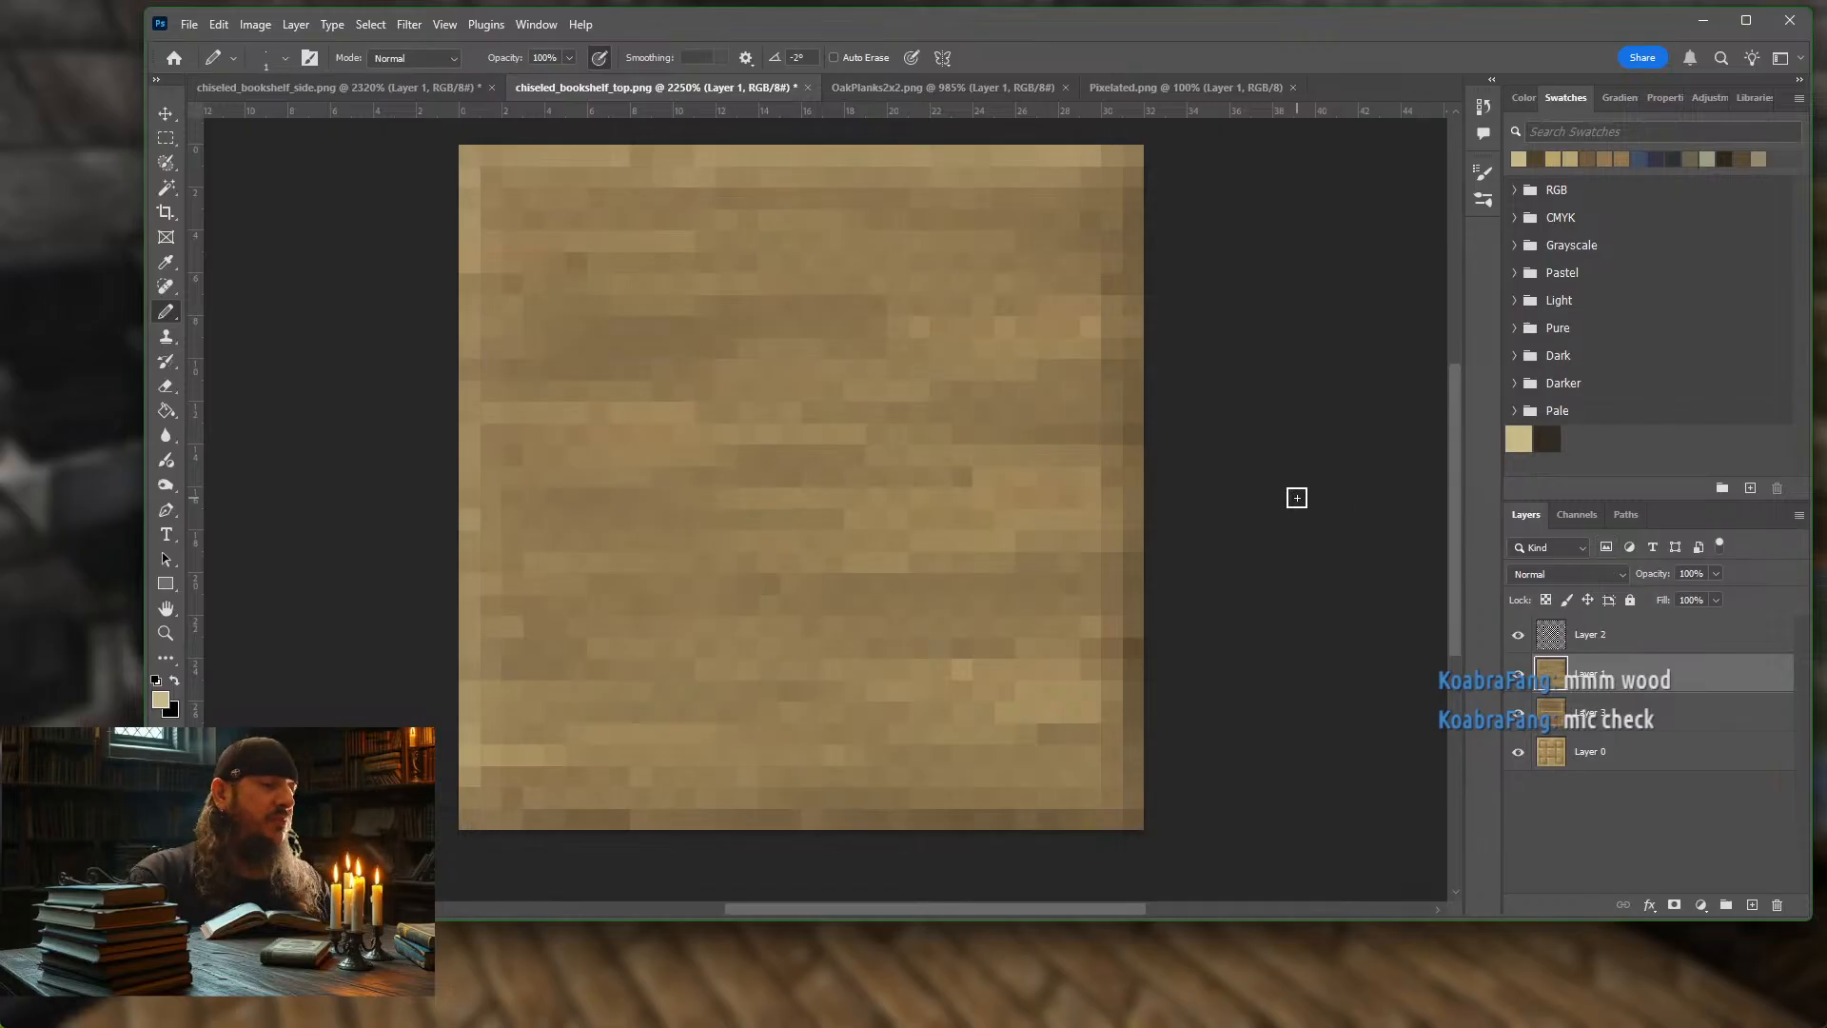
key(ctrl+alt+shift+s)
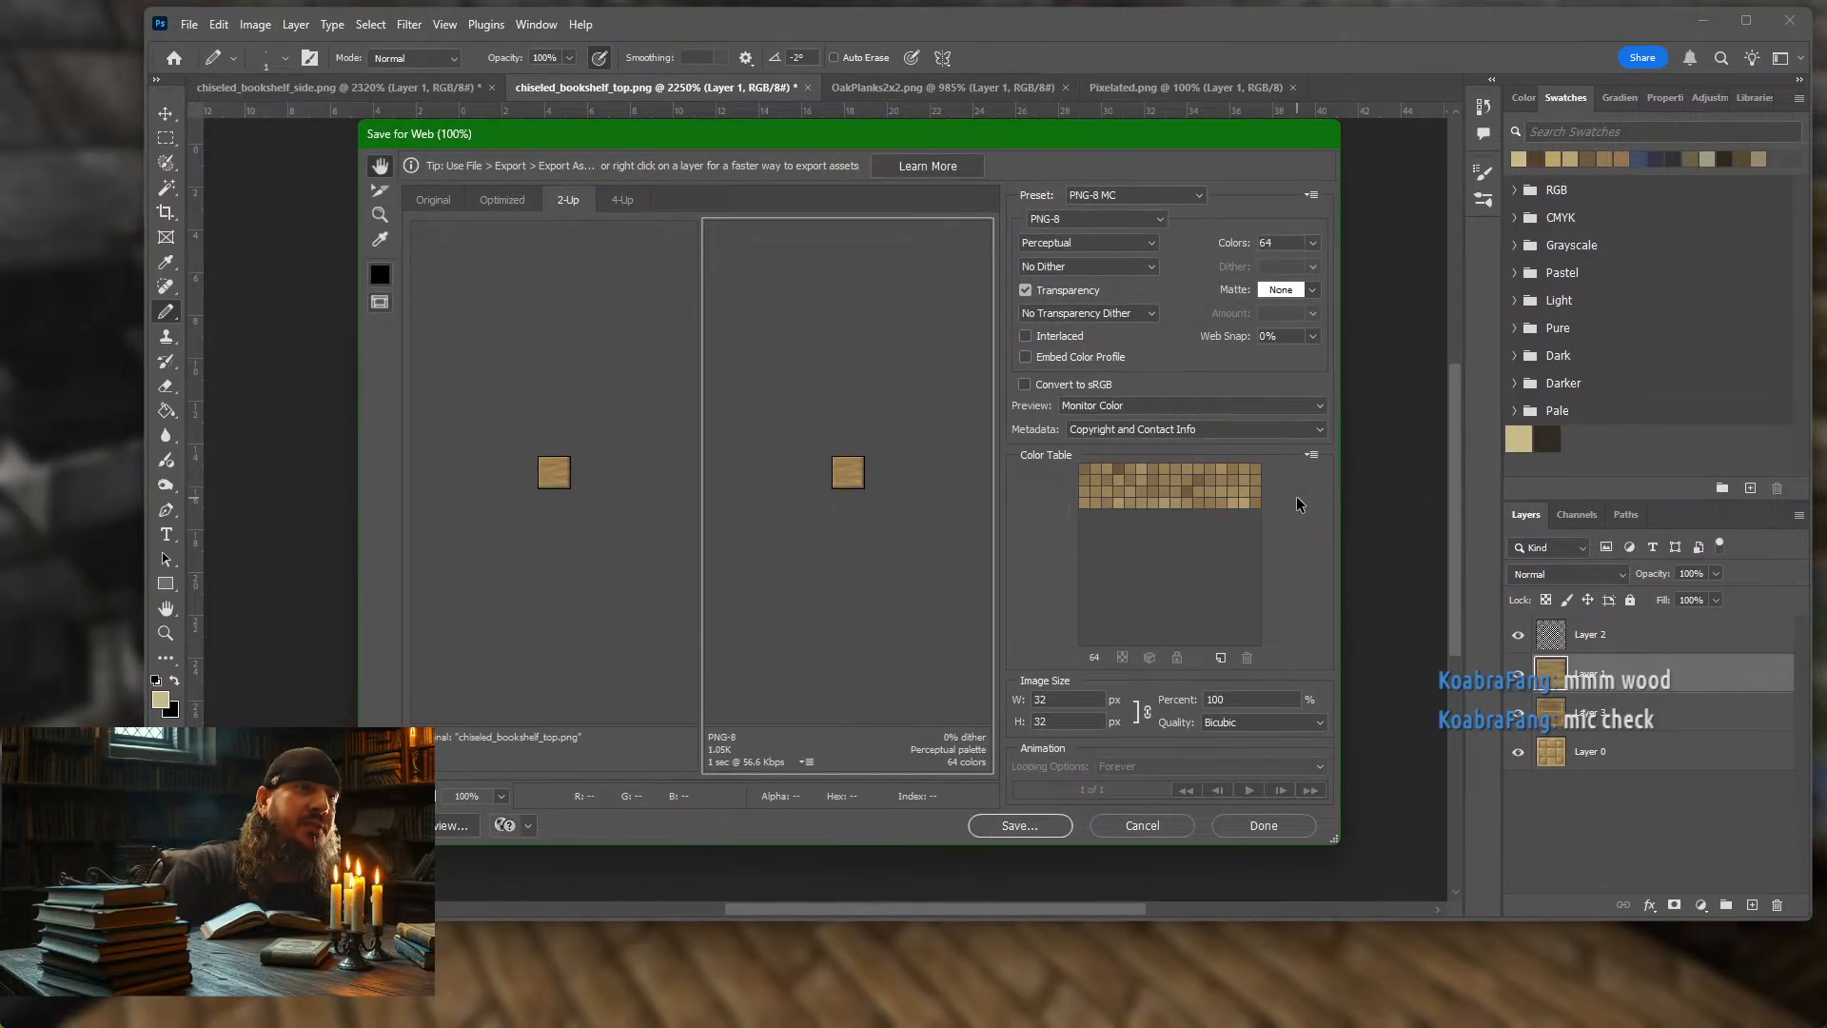
key(Return)
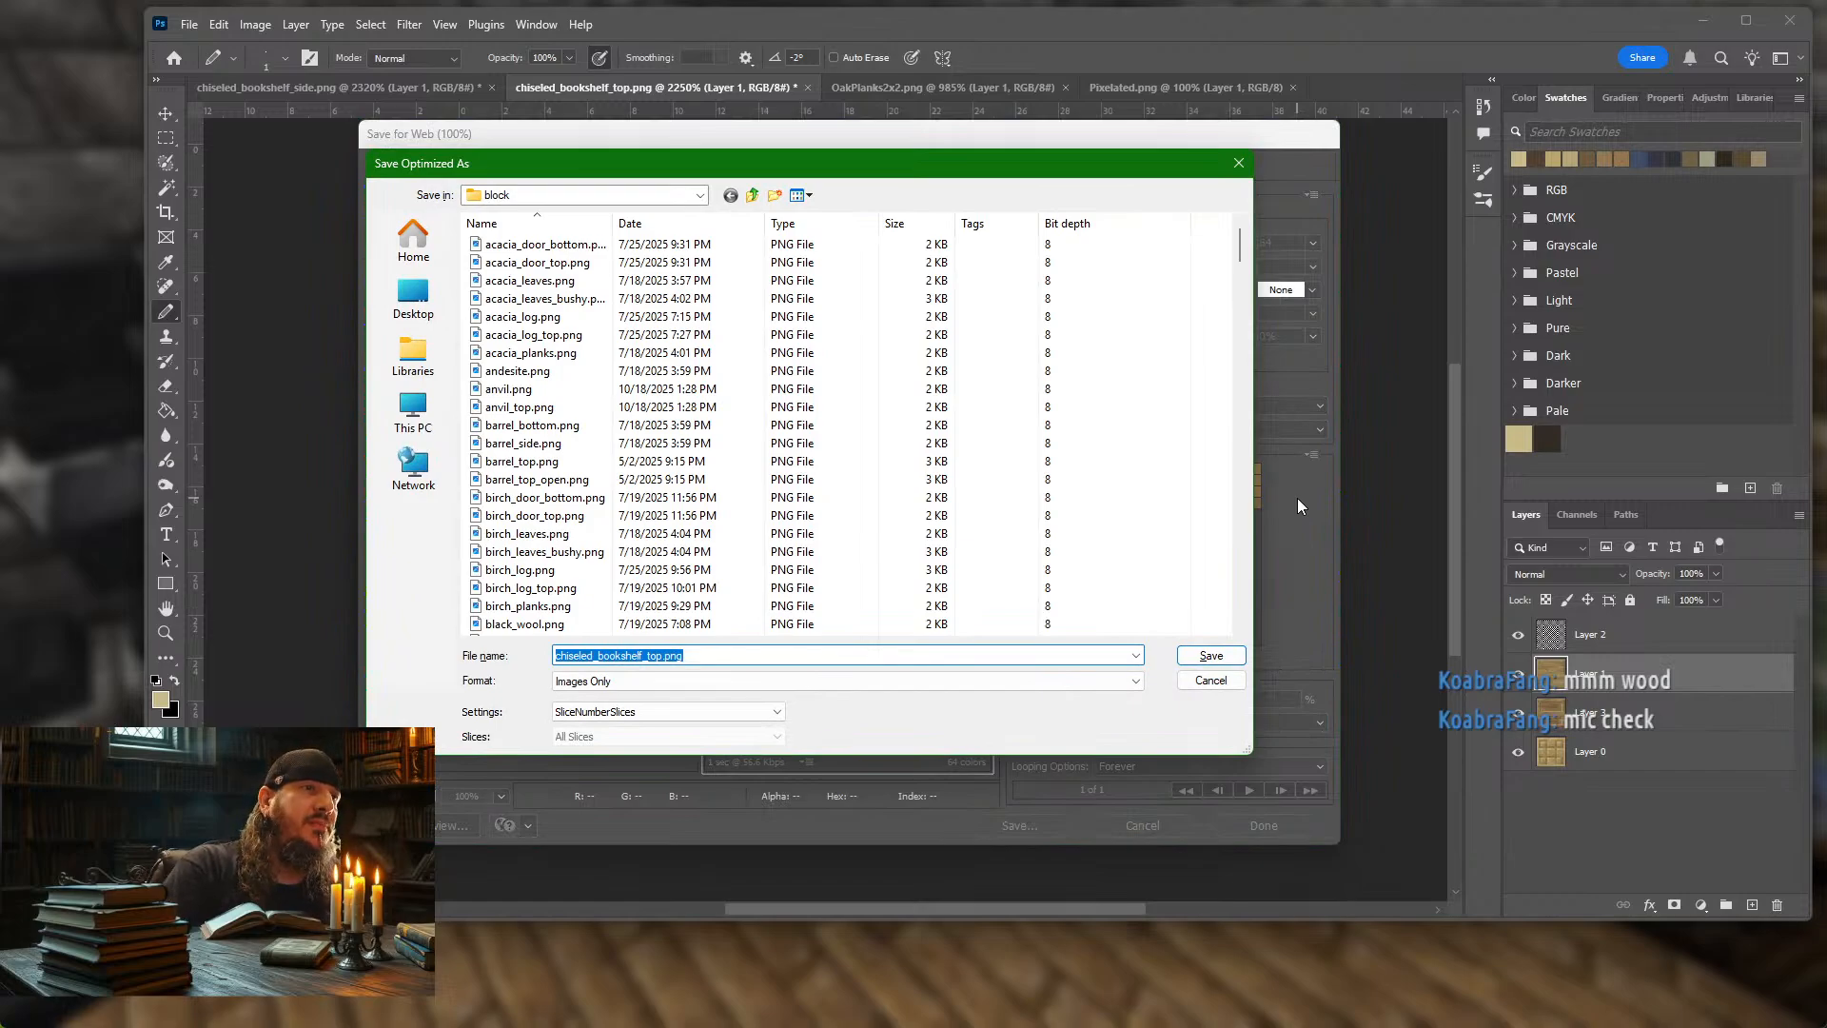
key(Return)
key(Return)
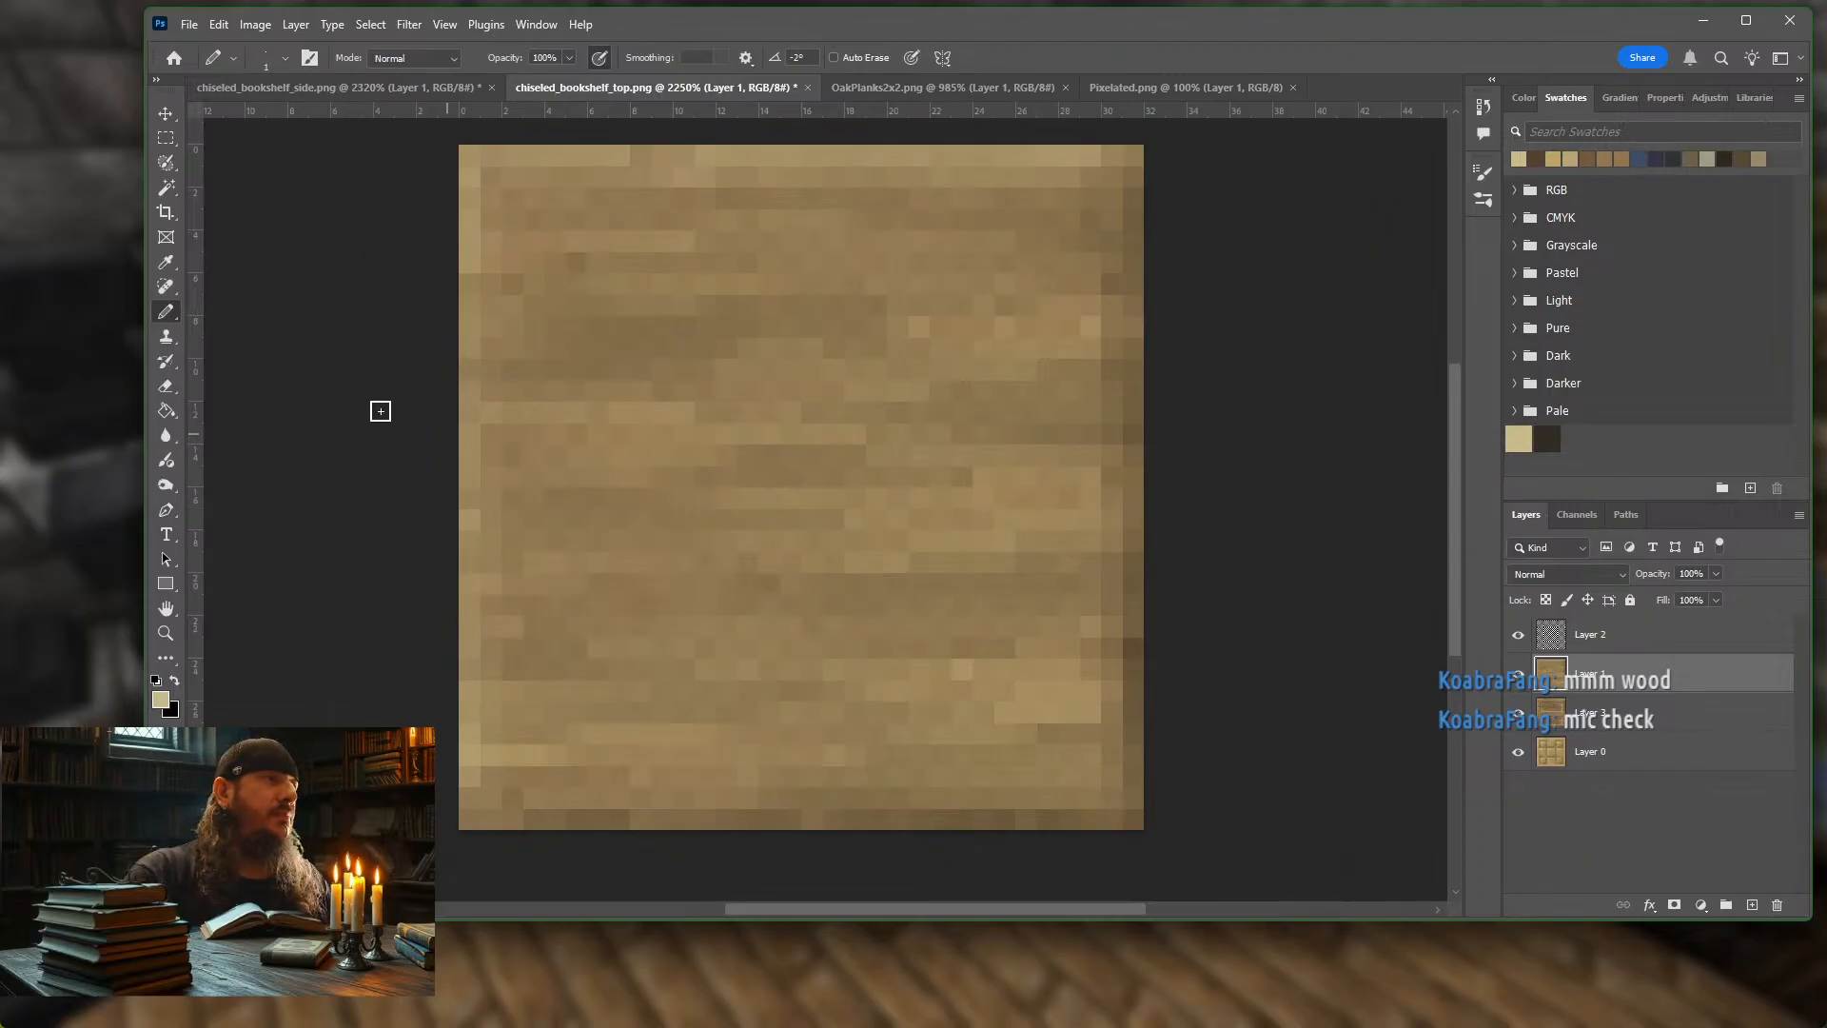
Switch back to Minecraft, resume the game and reload the resource packs
click(104, 349)
key(Escape)
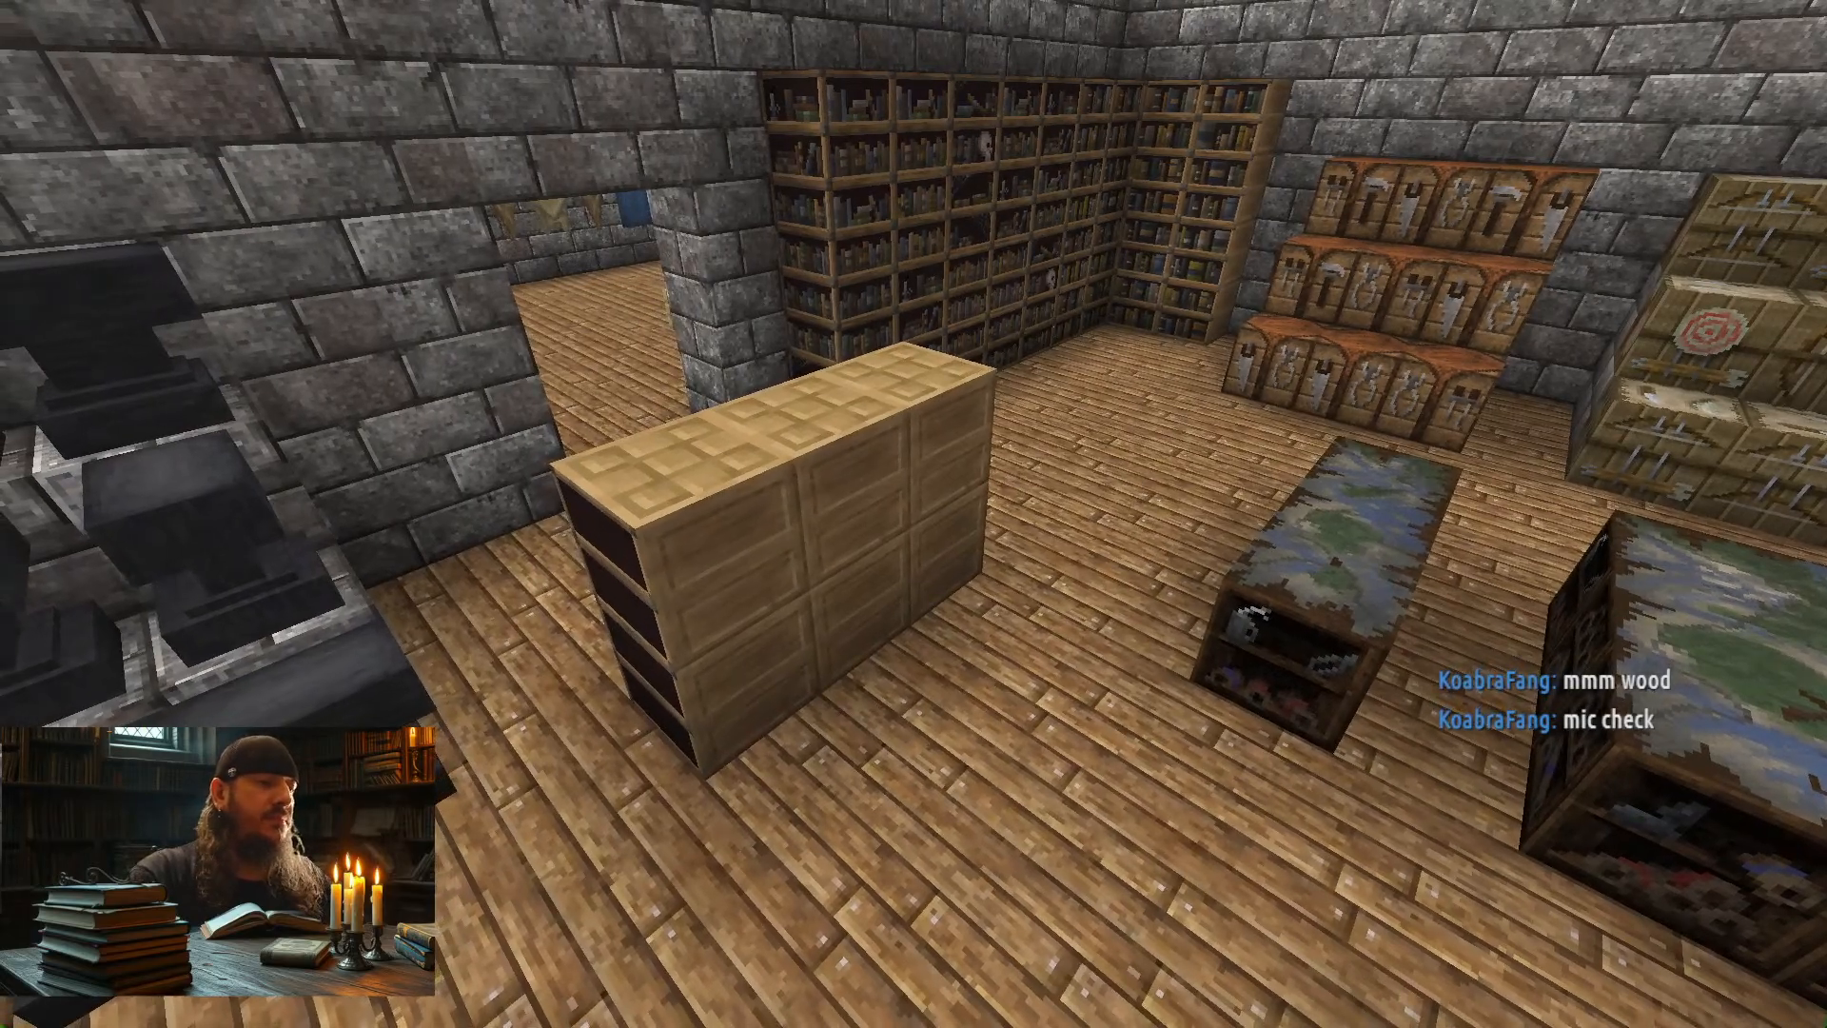
key(F3+t)
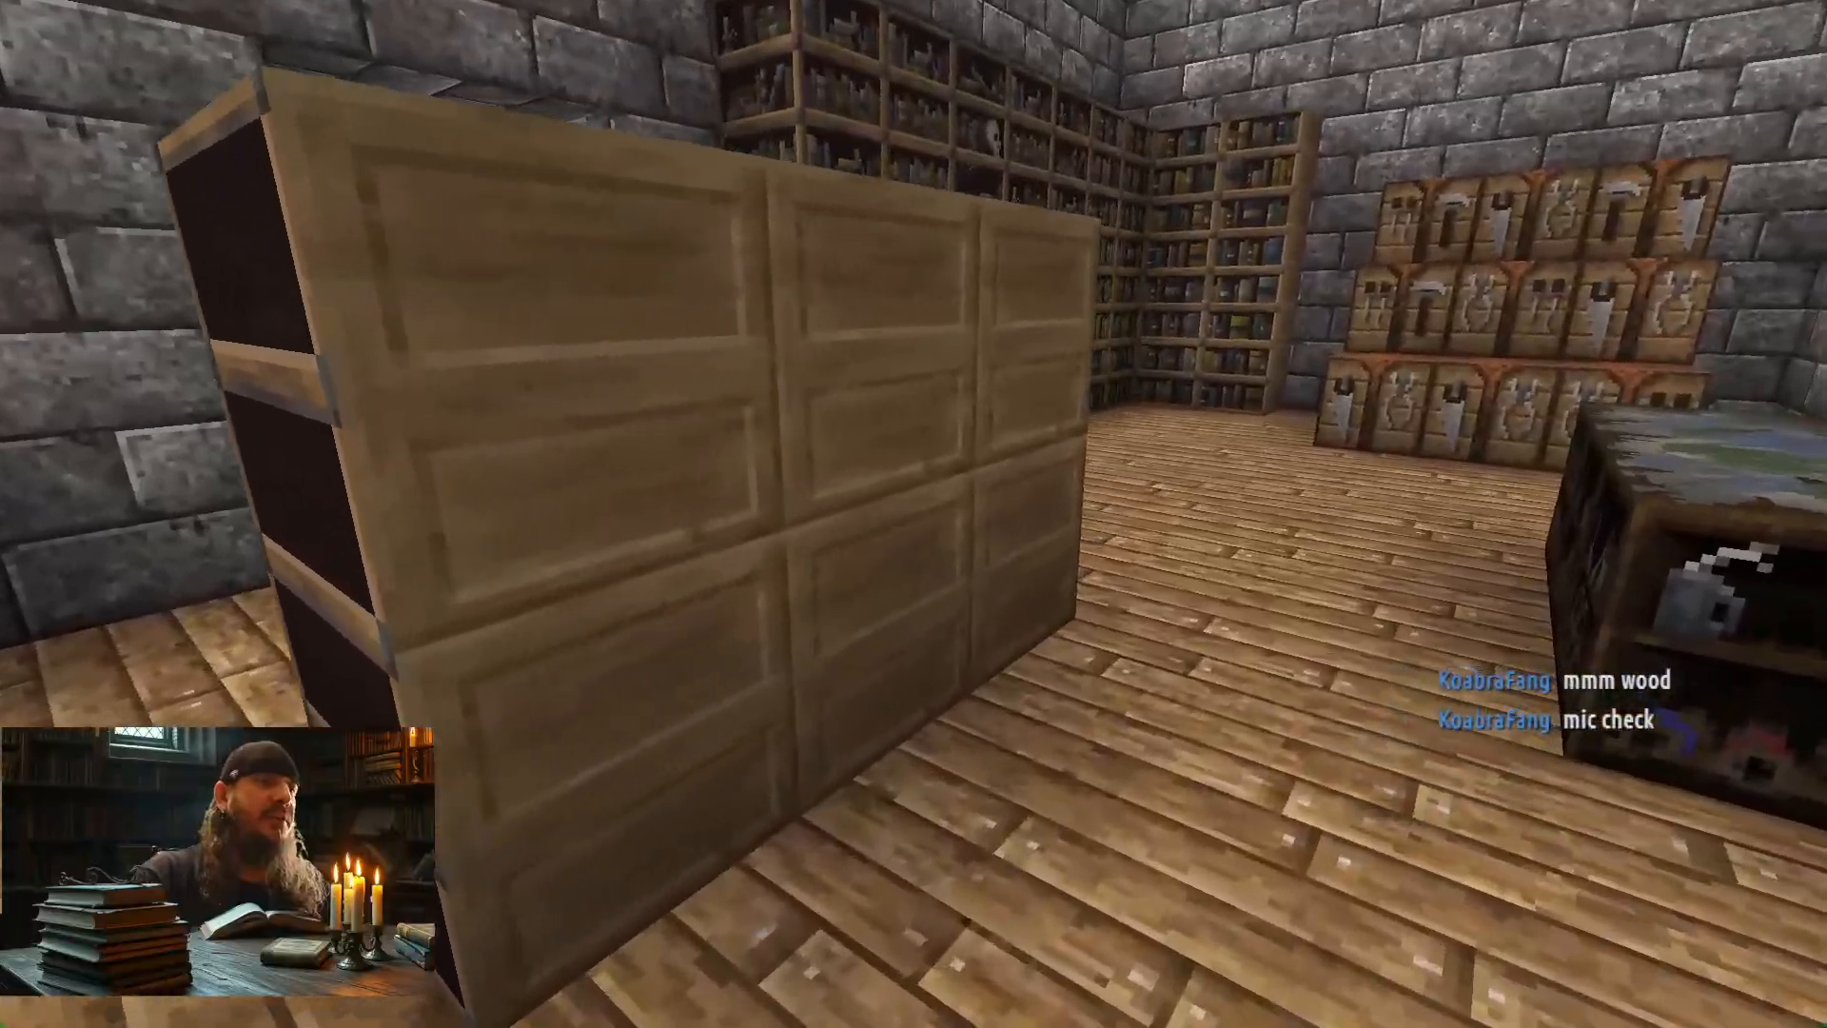
Show the HUD and break the upper row of the free-standing chiseled bookshelves
key(F1)
key(space)
click(912, 513)
click(913, 513)
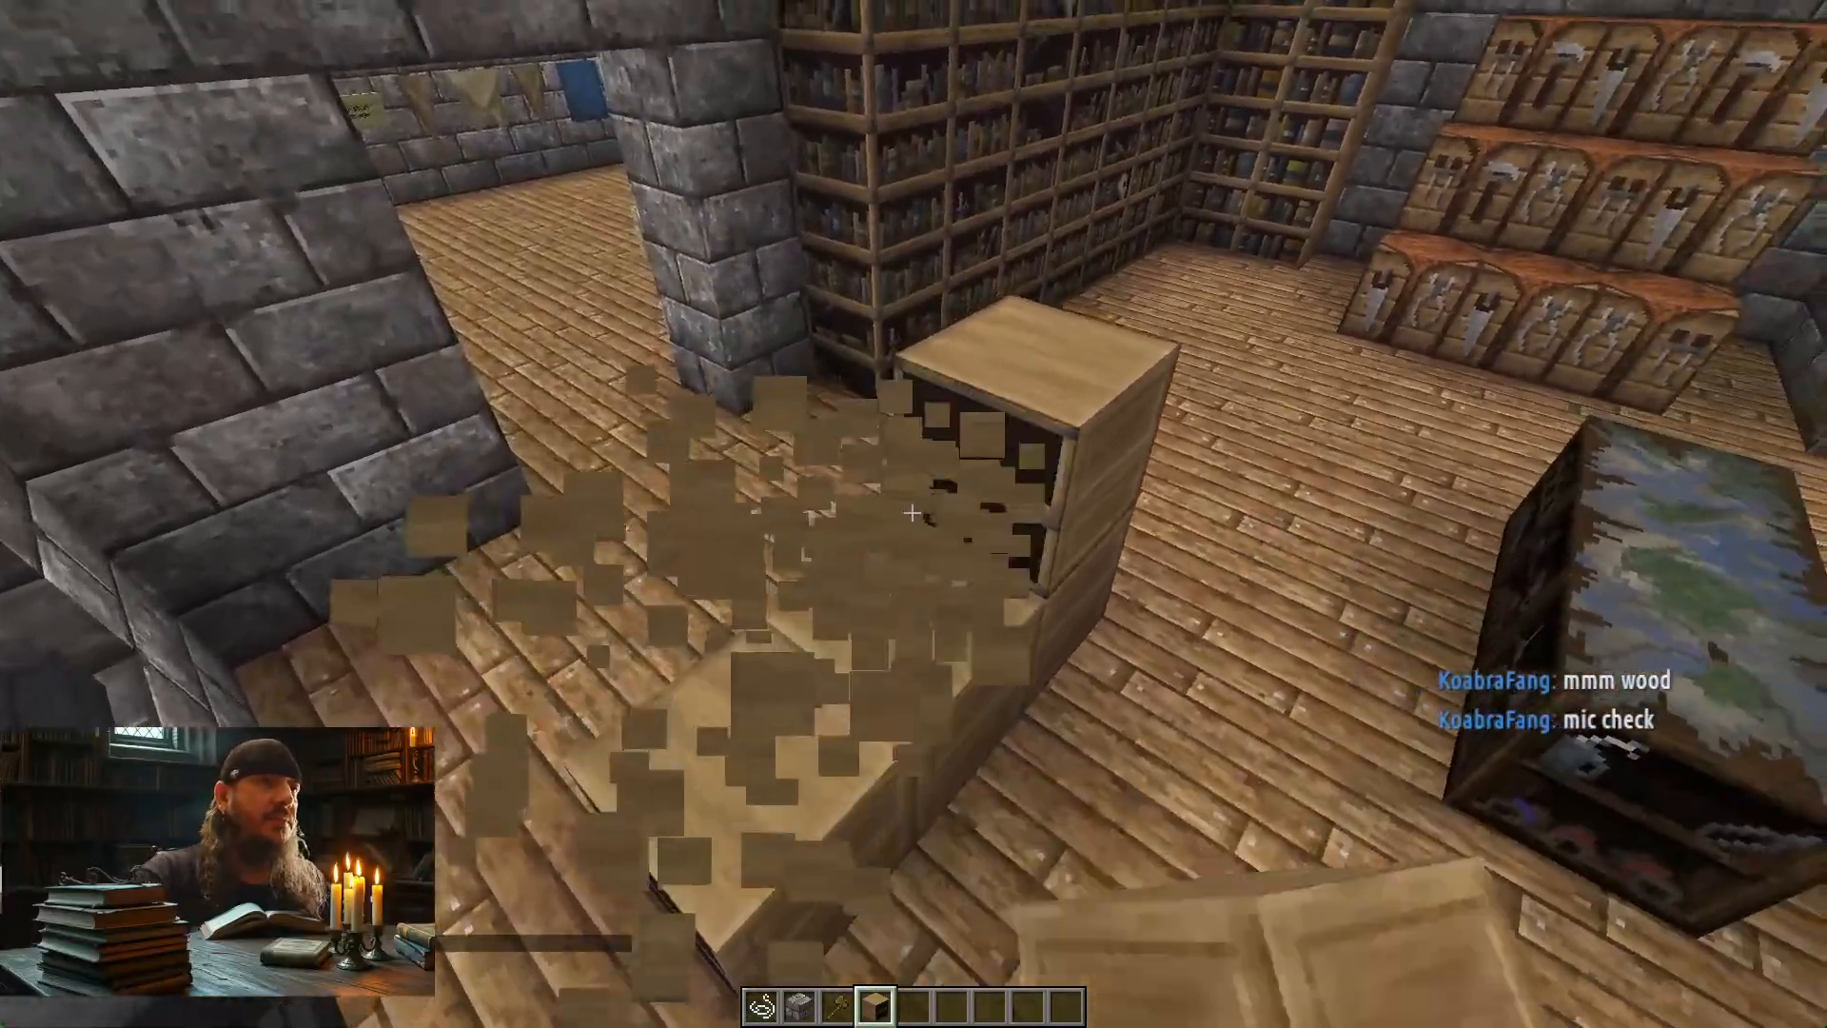
click(912, 513)
Examine the new top texture and the side panels on the remaining row of three chiseled bookshelves from several angles
key(a)
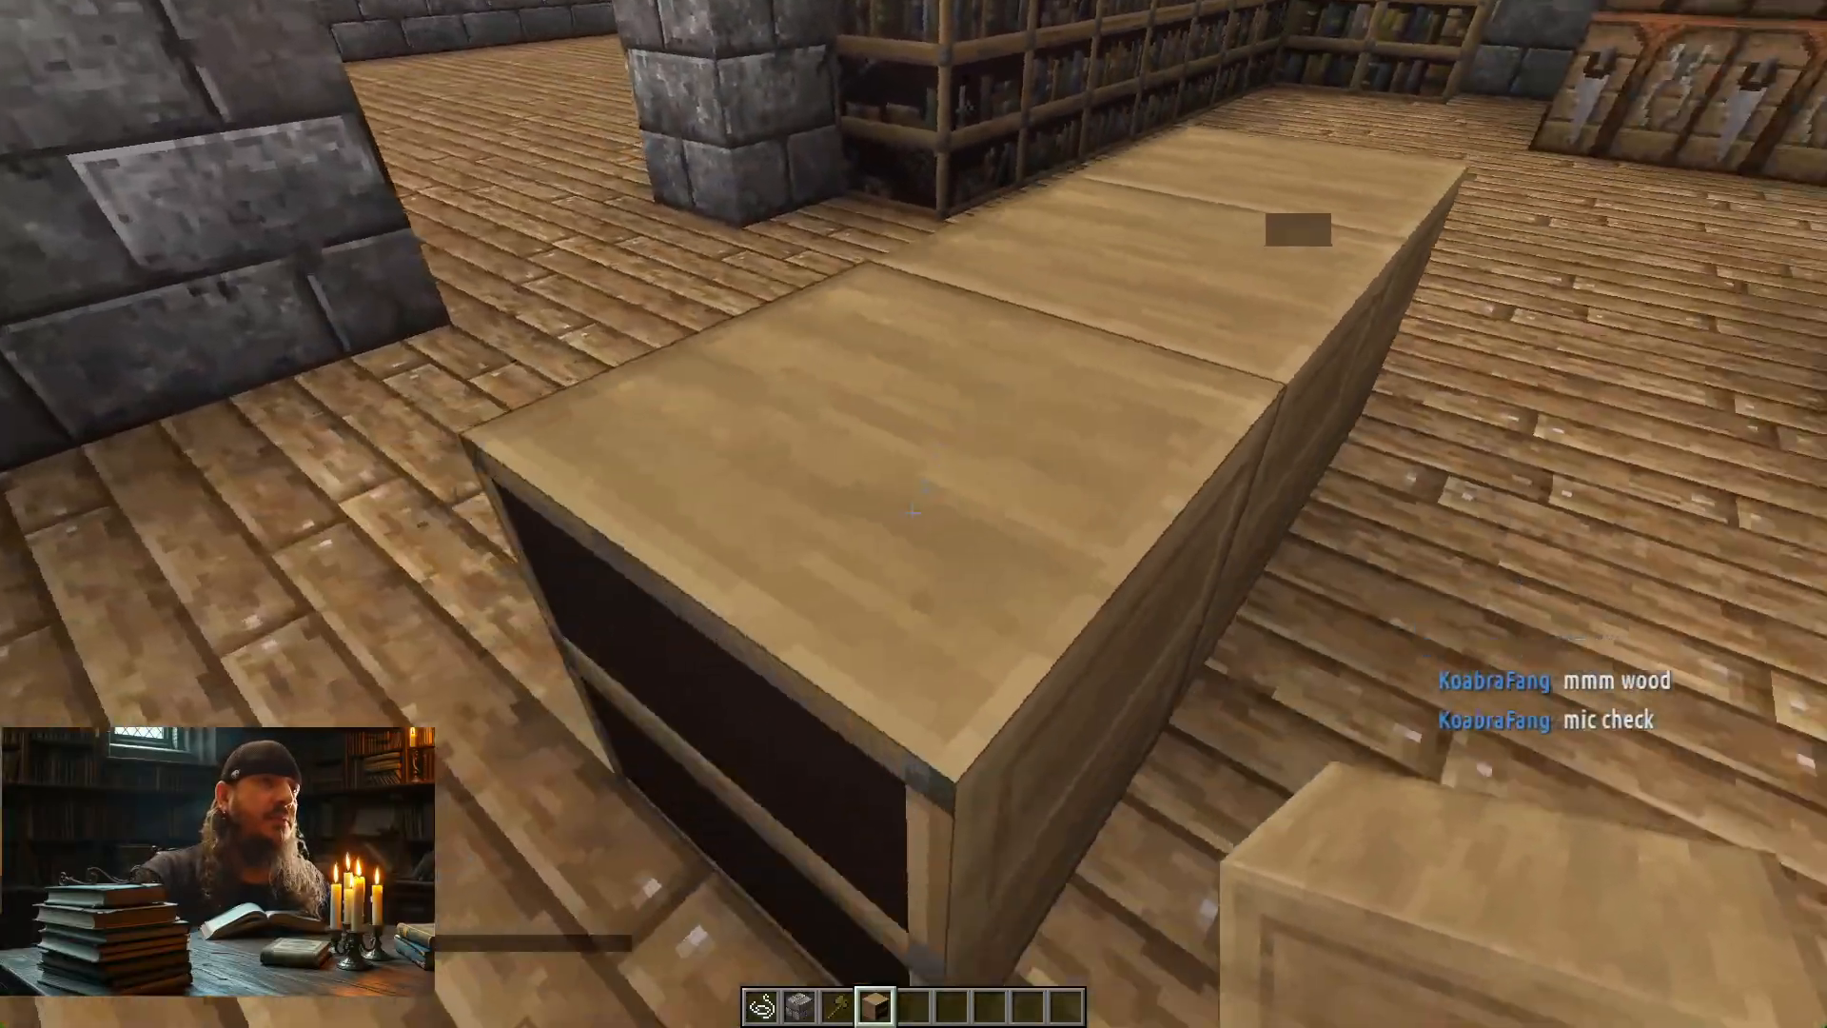
key(a)
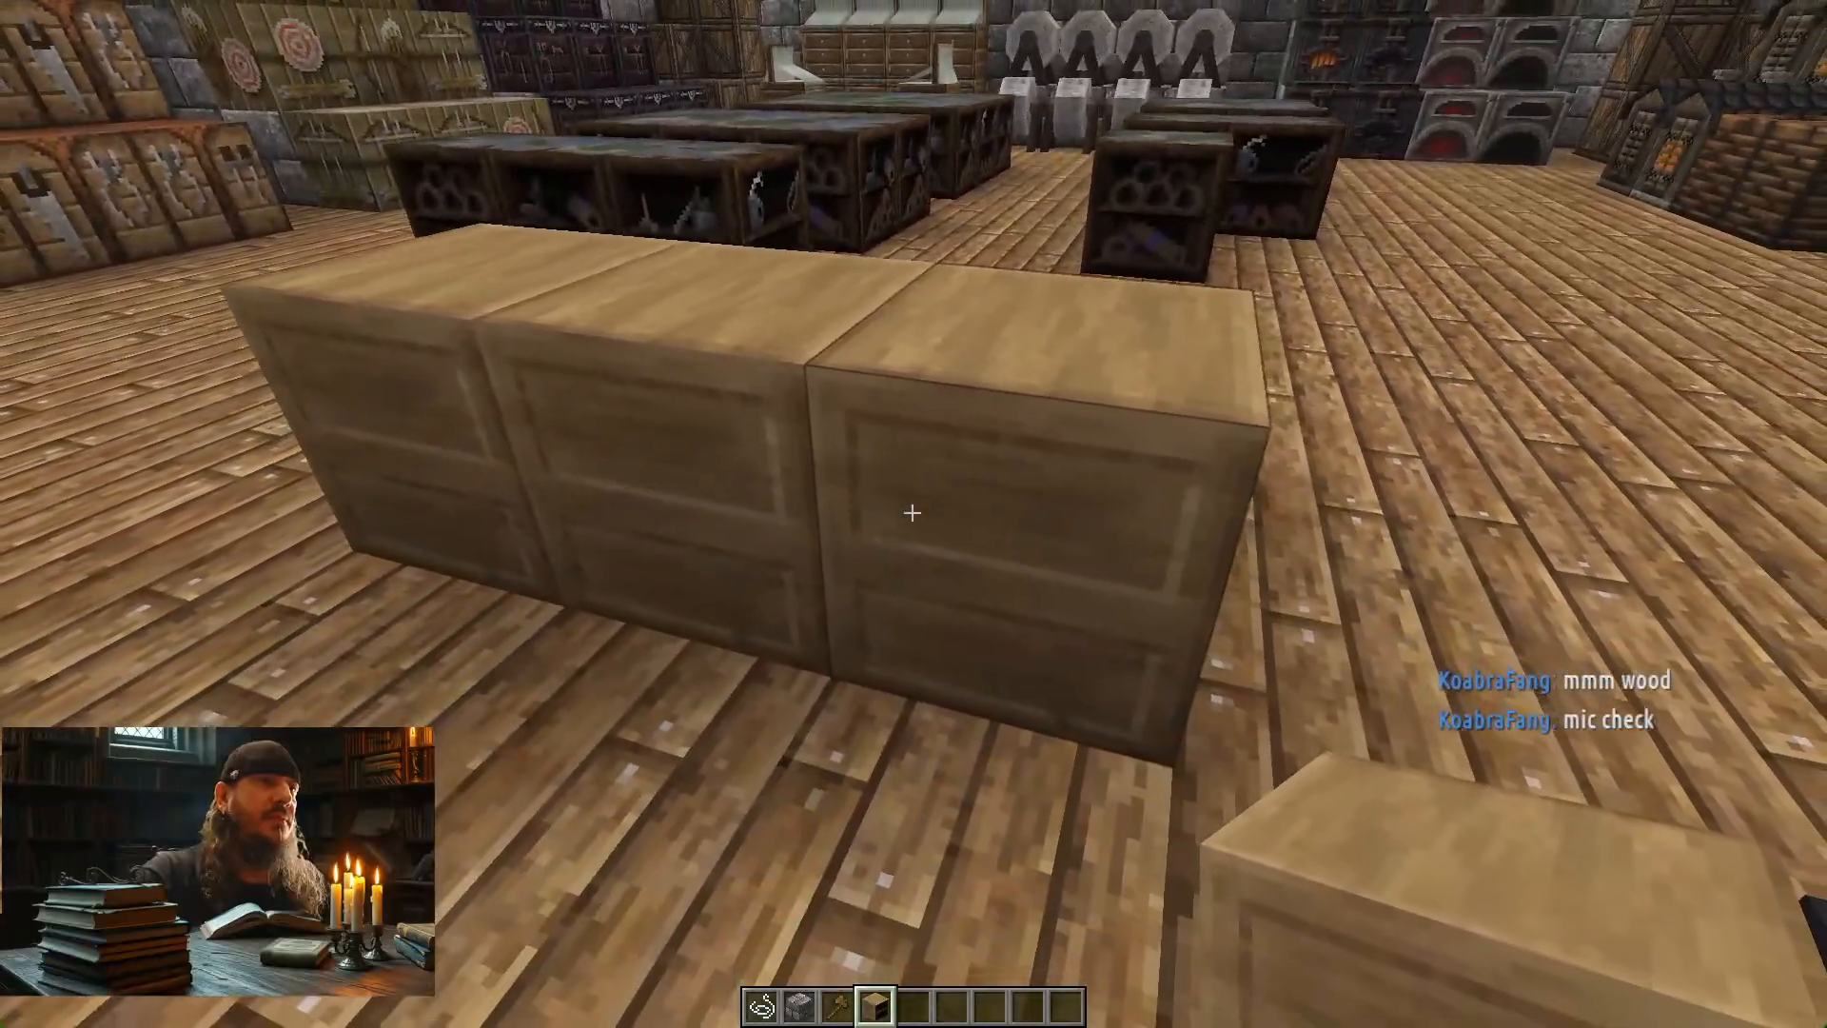
key(s)
key(w)
key(d)
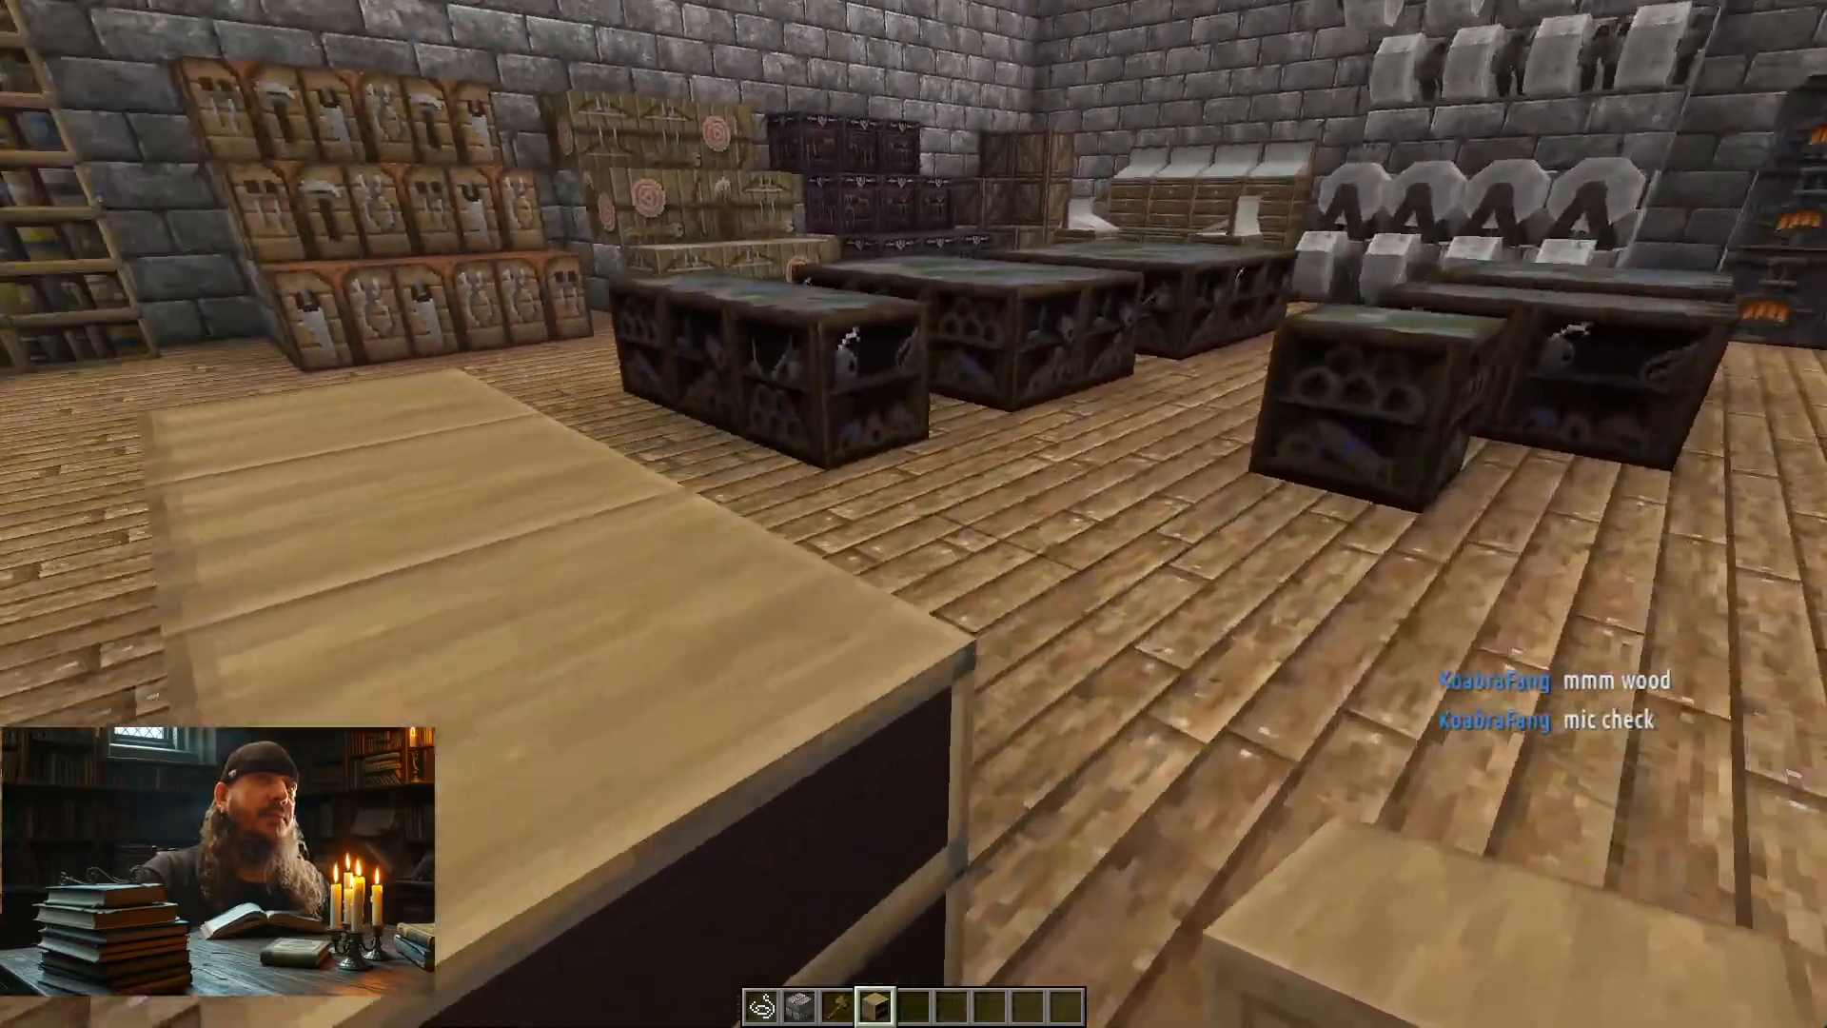
key(a)
key(w)
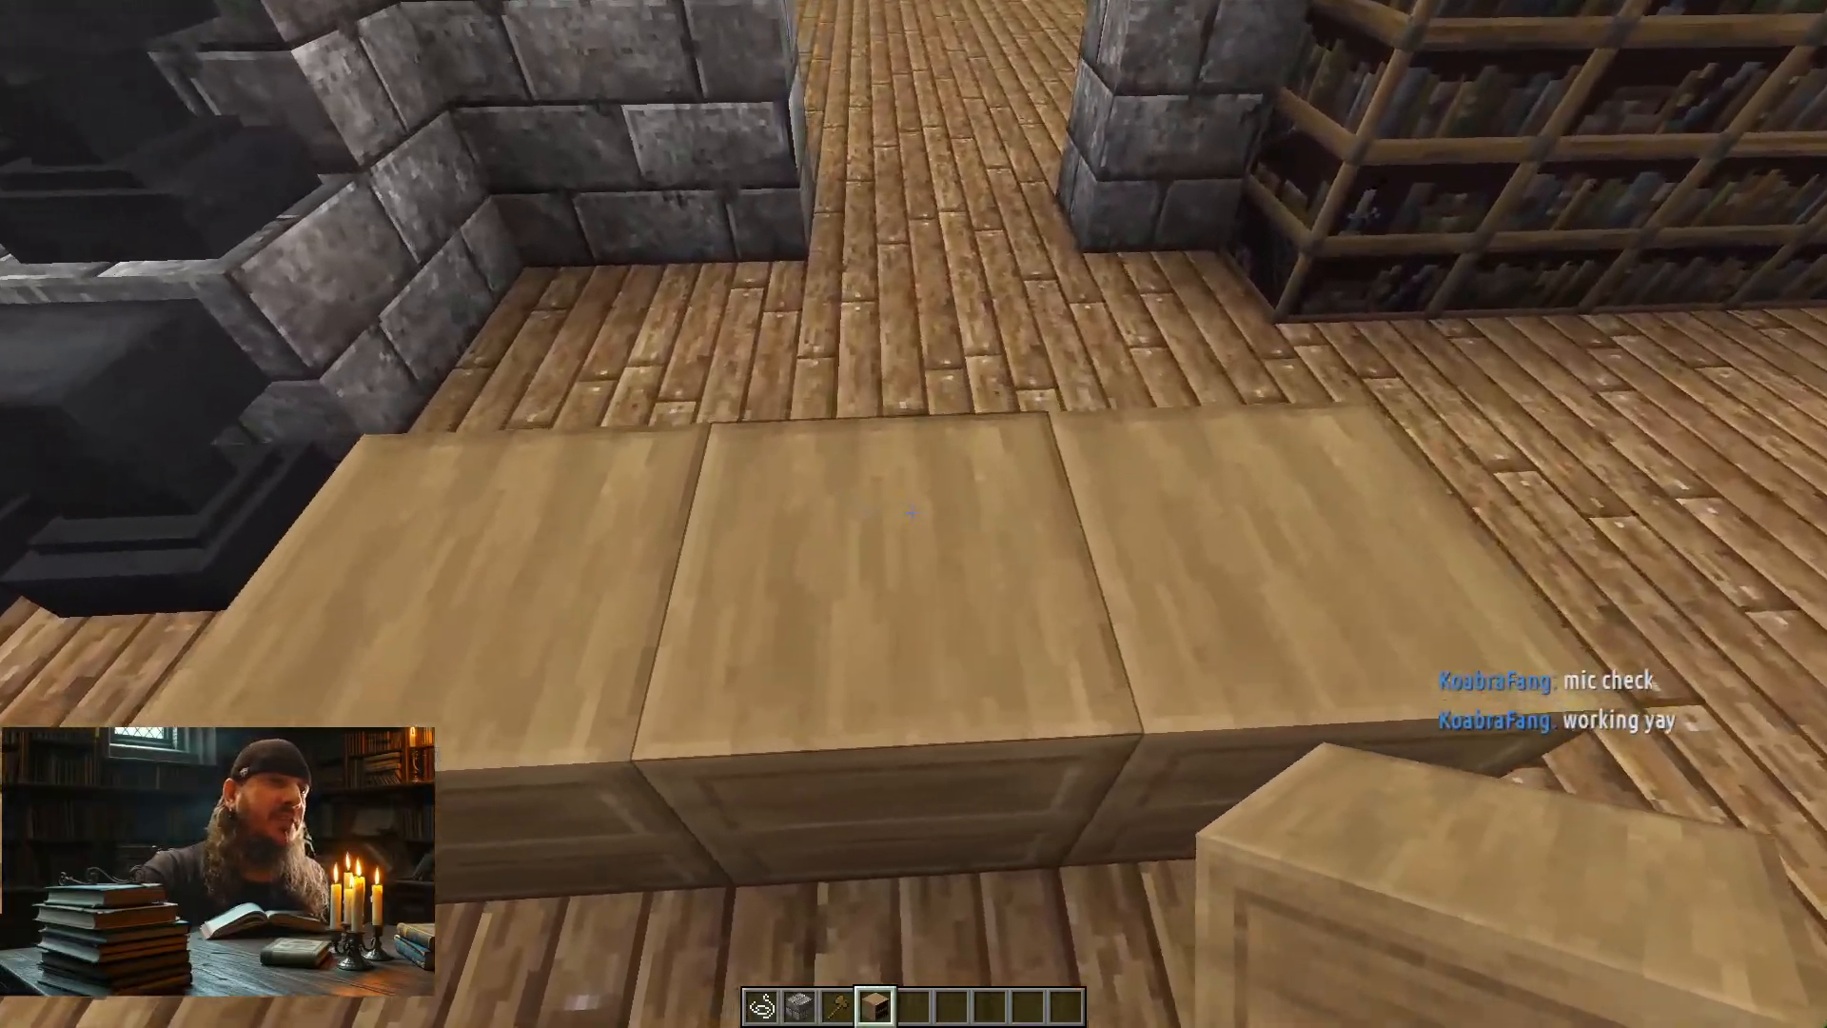
key(a)
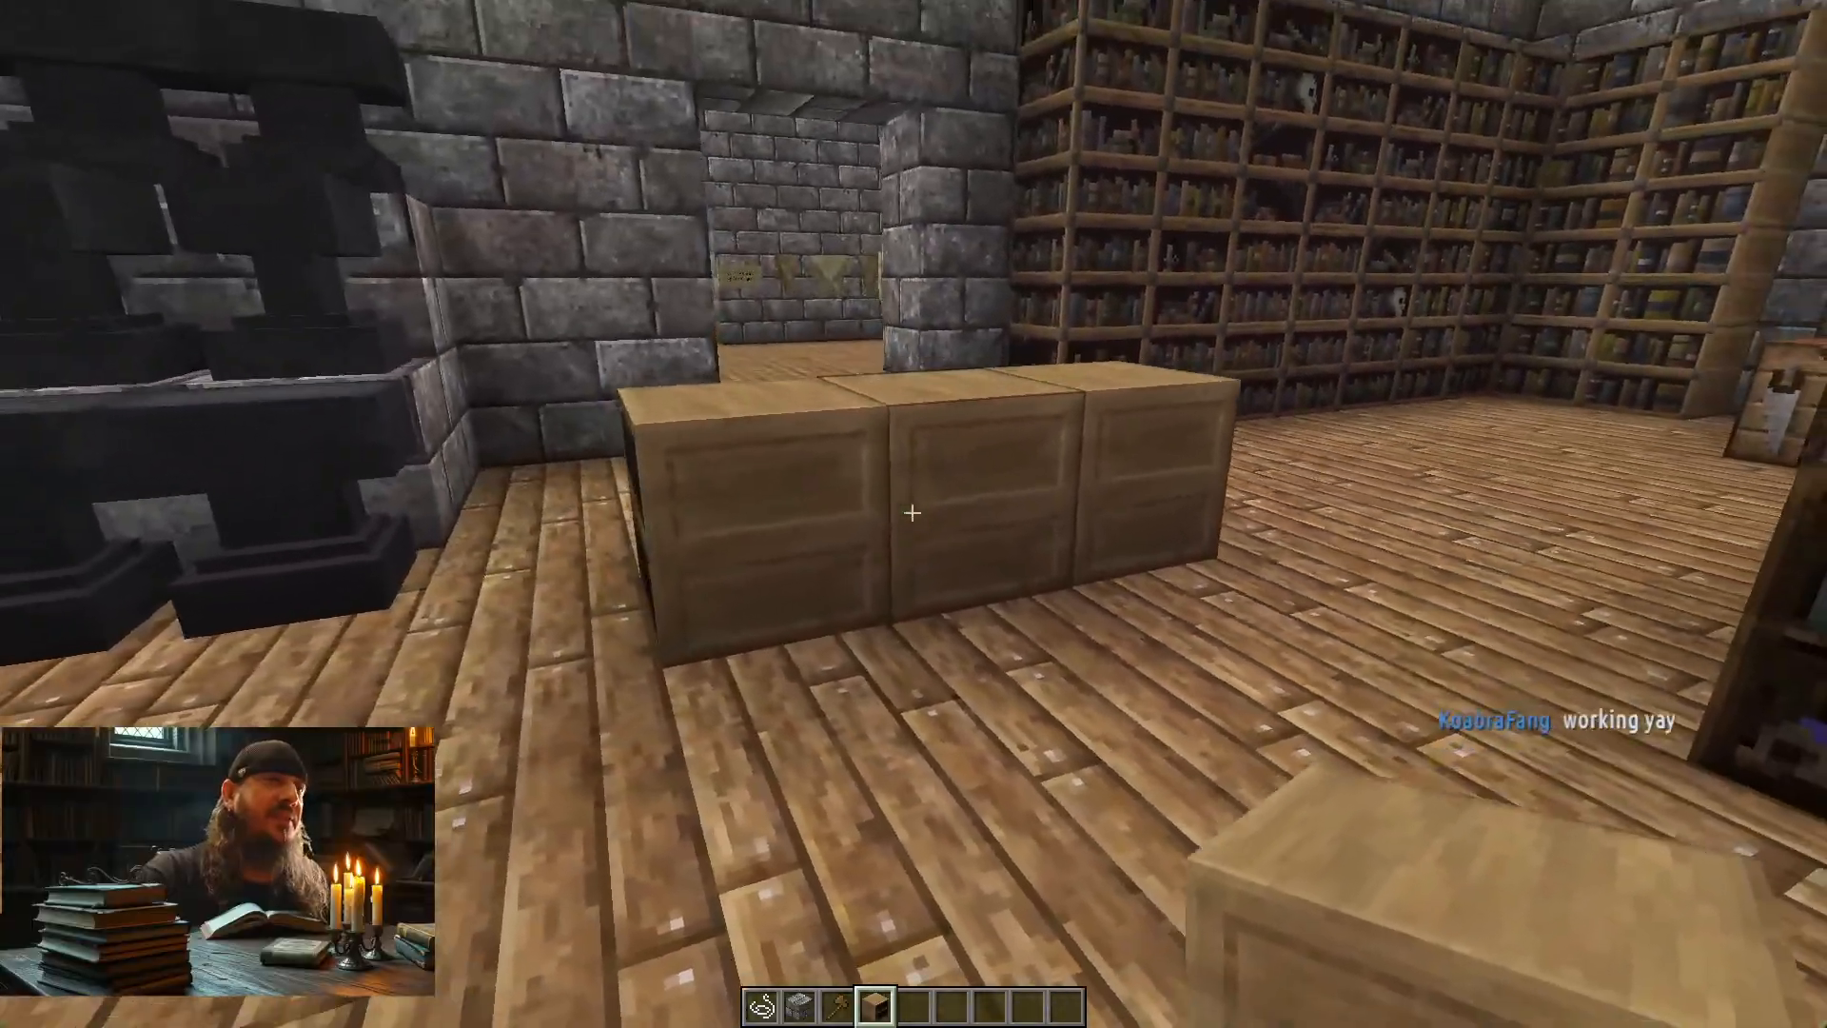
key(w)
key(s)
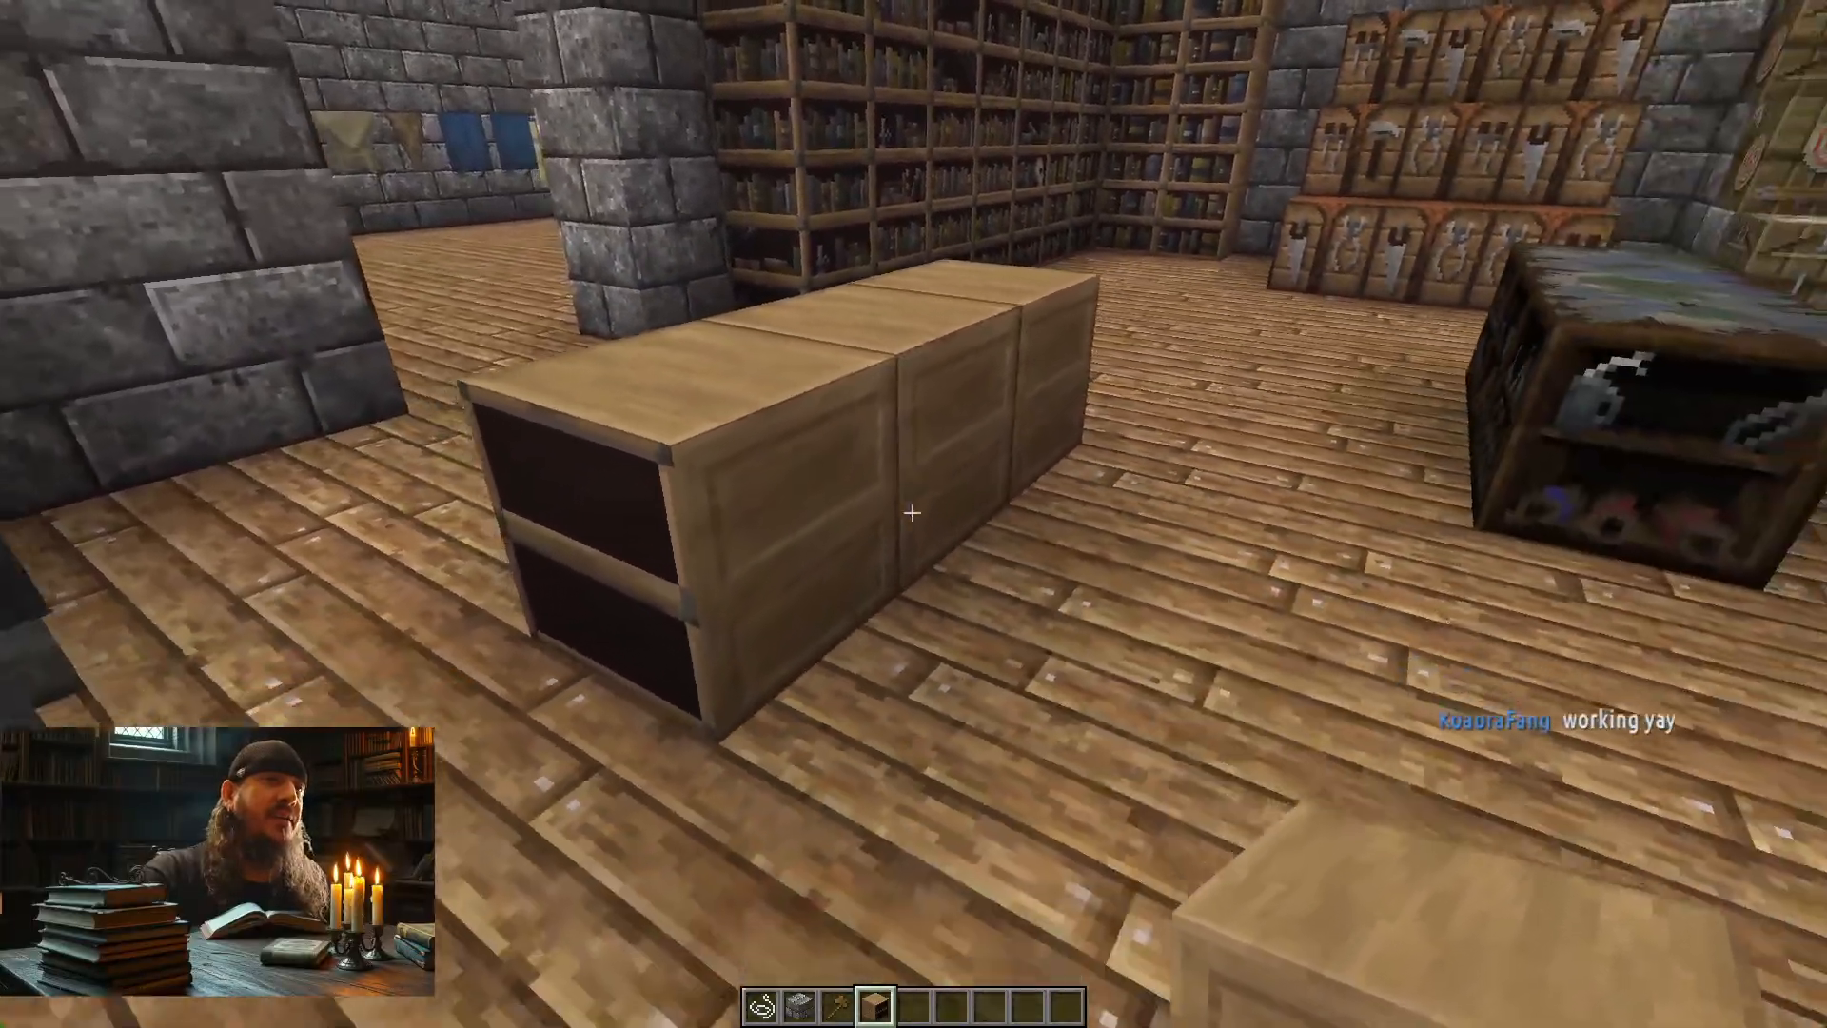
Place more chiseled bookshelves alongside the row of three so that their tops join into a larger surface
right_click(912, 513)
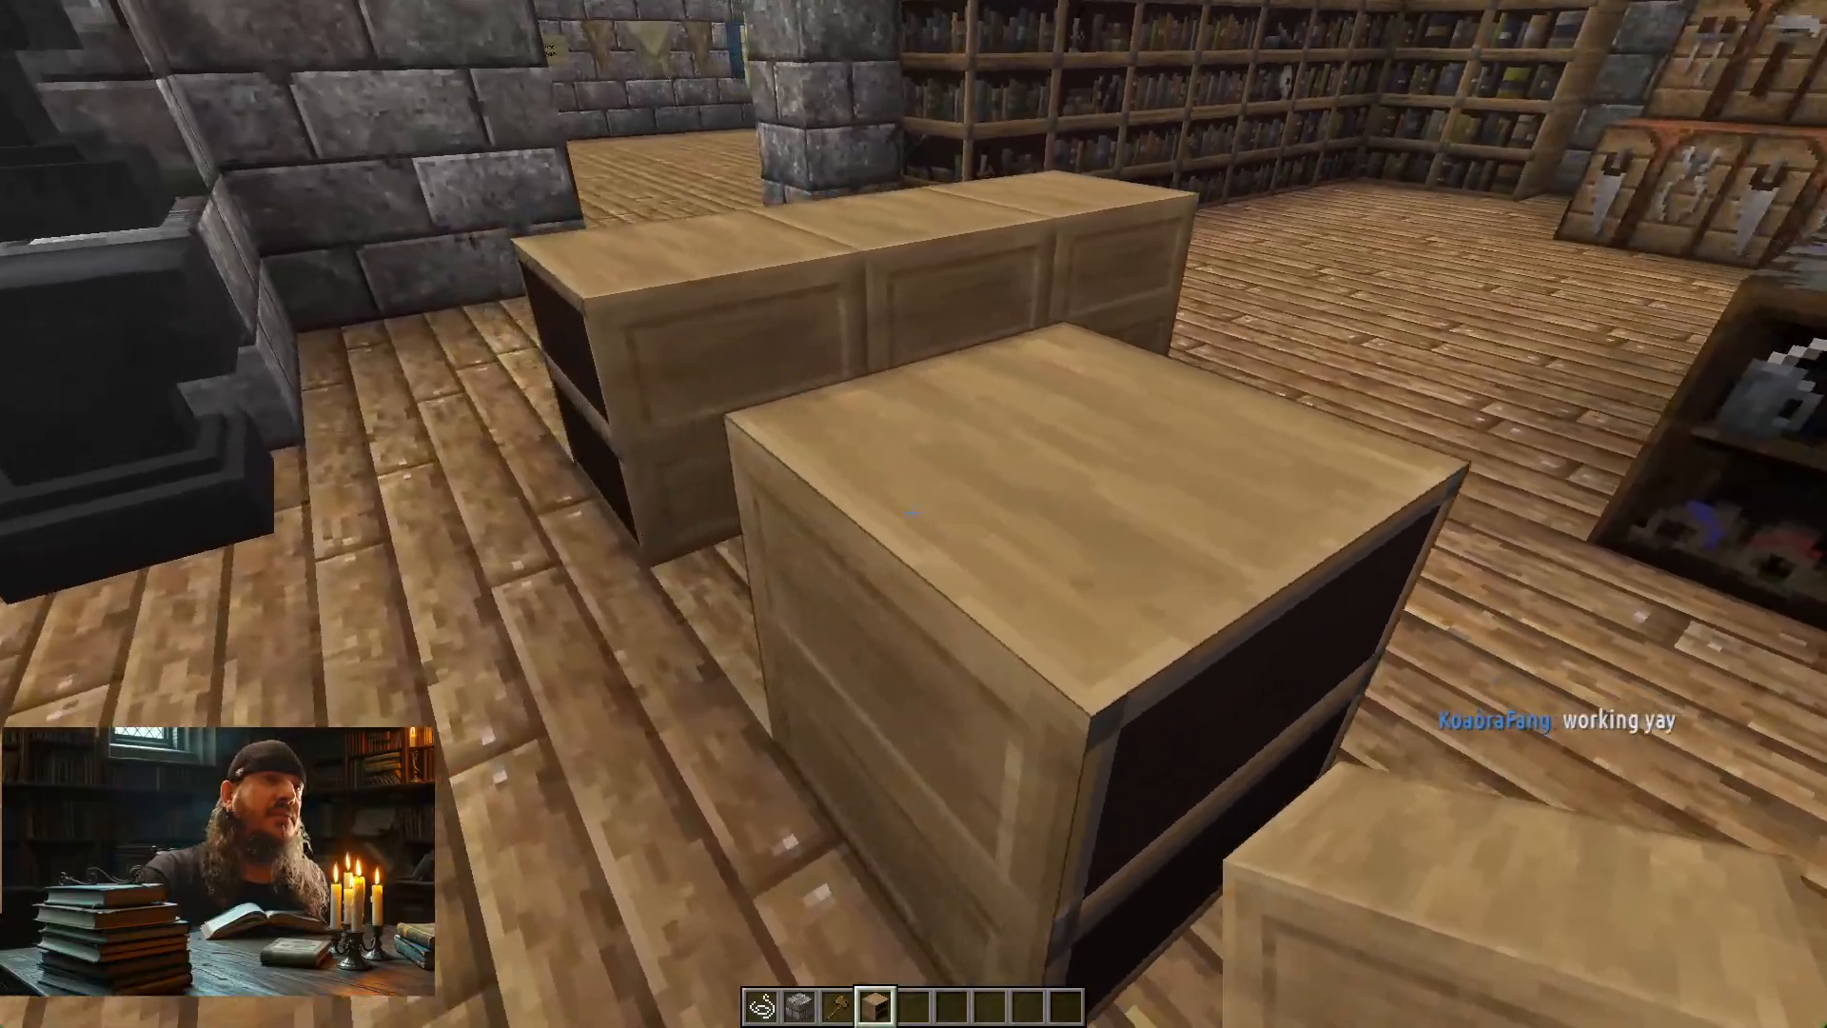
key(a)
key(w)
key(s)
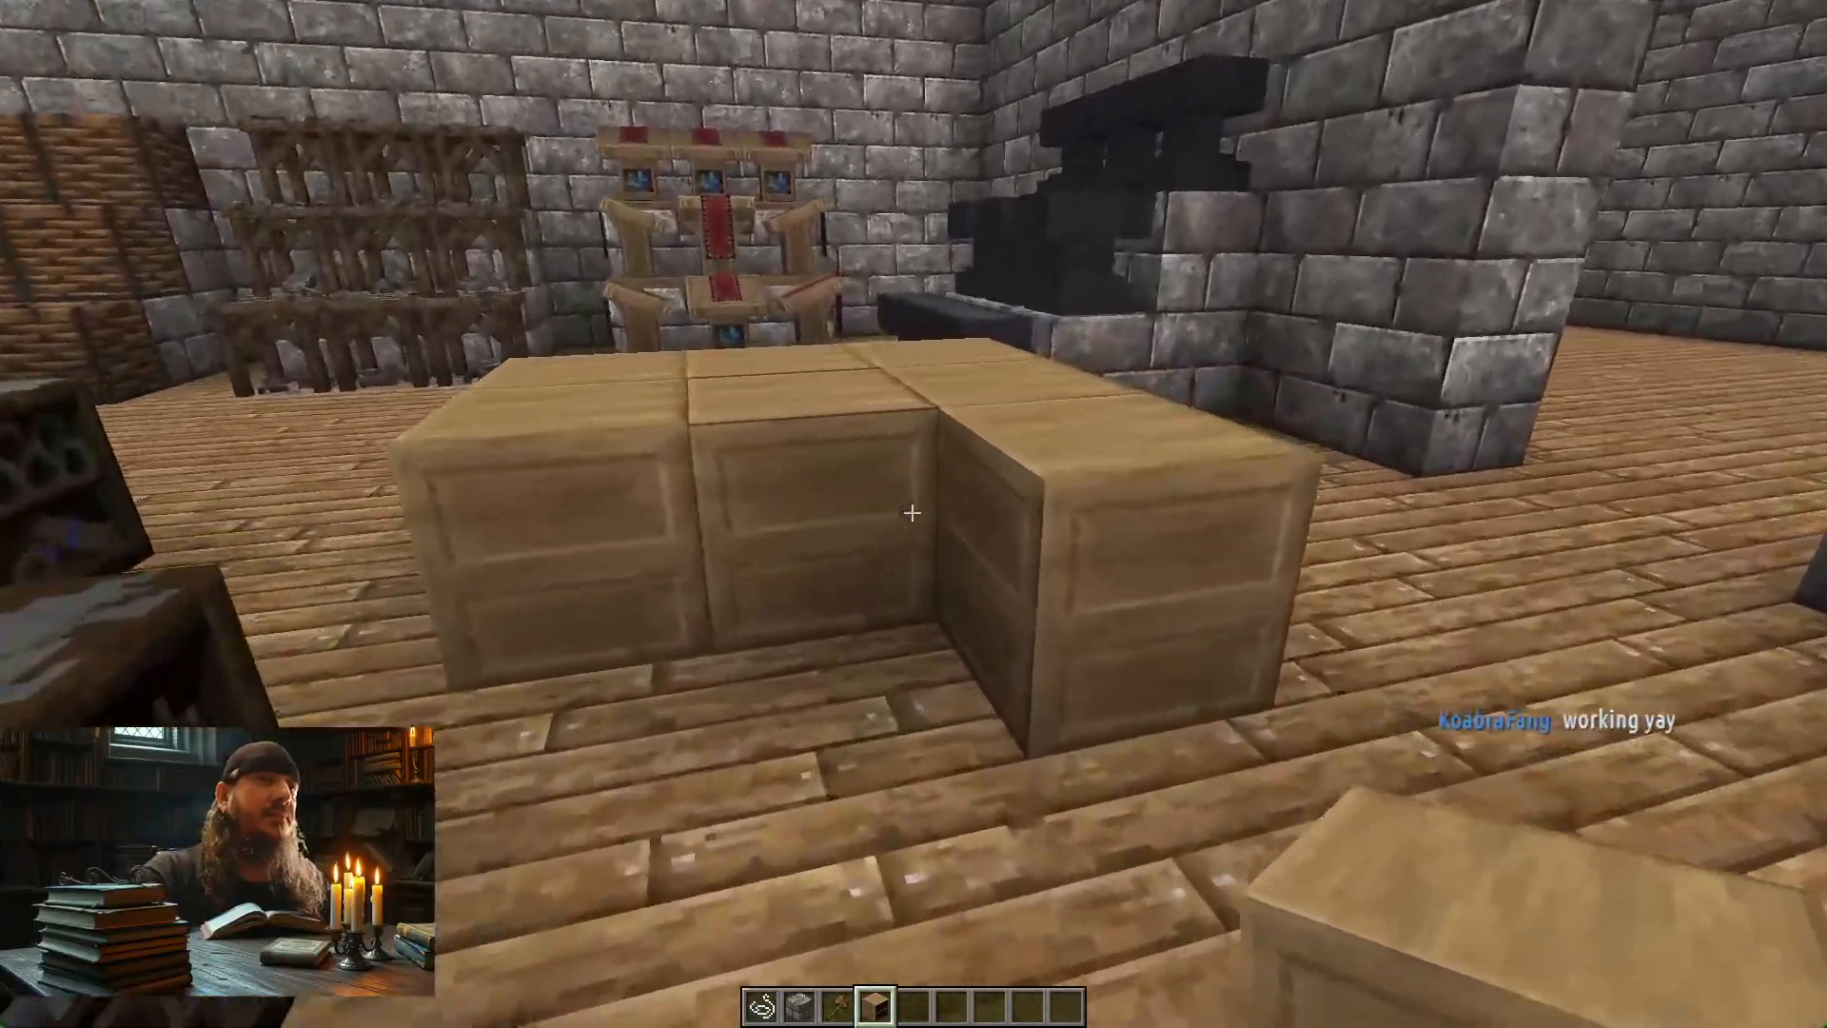
Examine how the top grain, bevelled edges and side panels line up across the joined chiseled bookshelves from all sides
key(a)
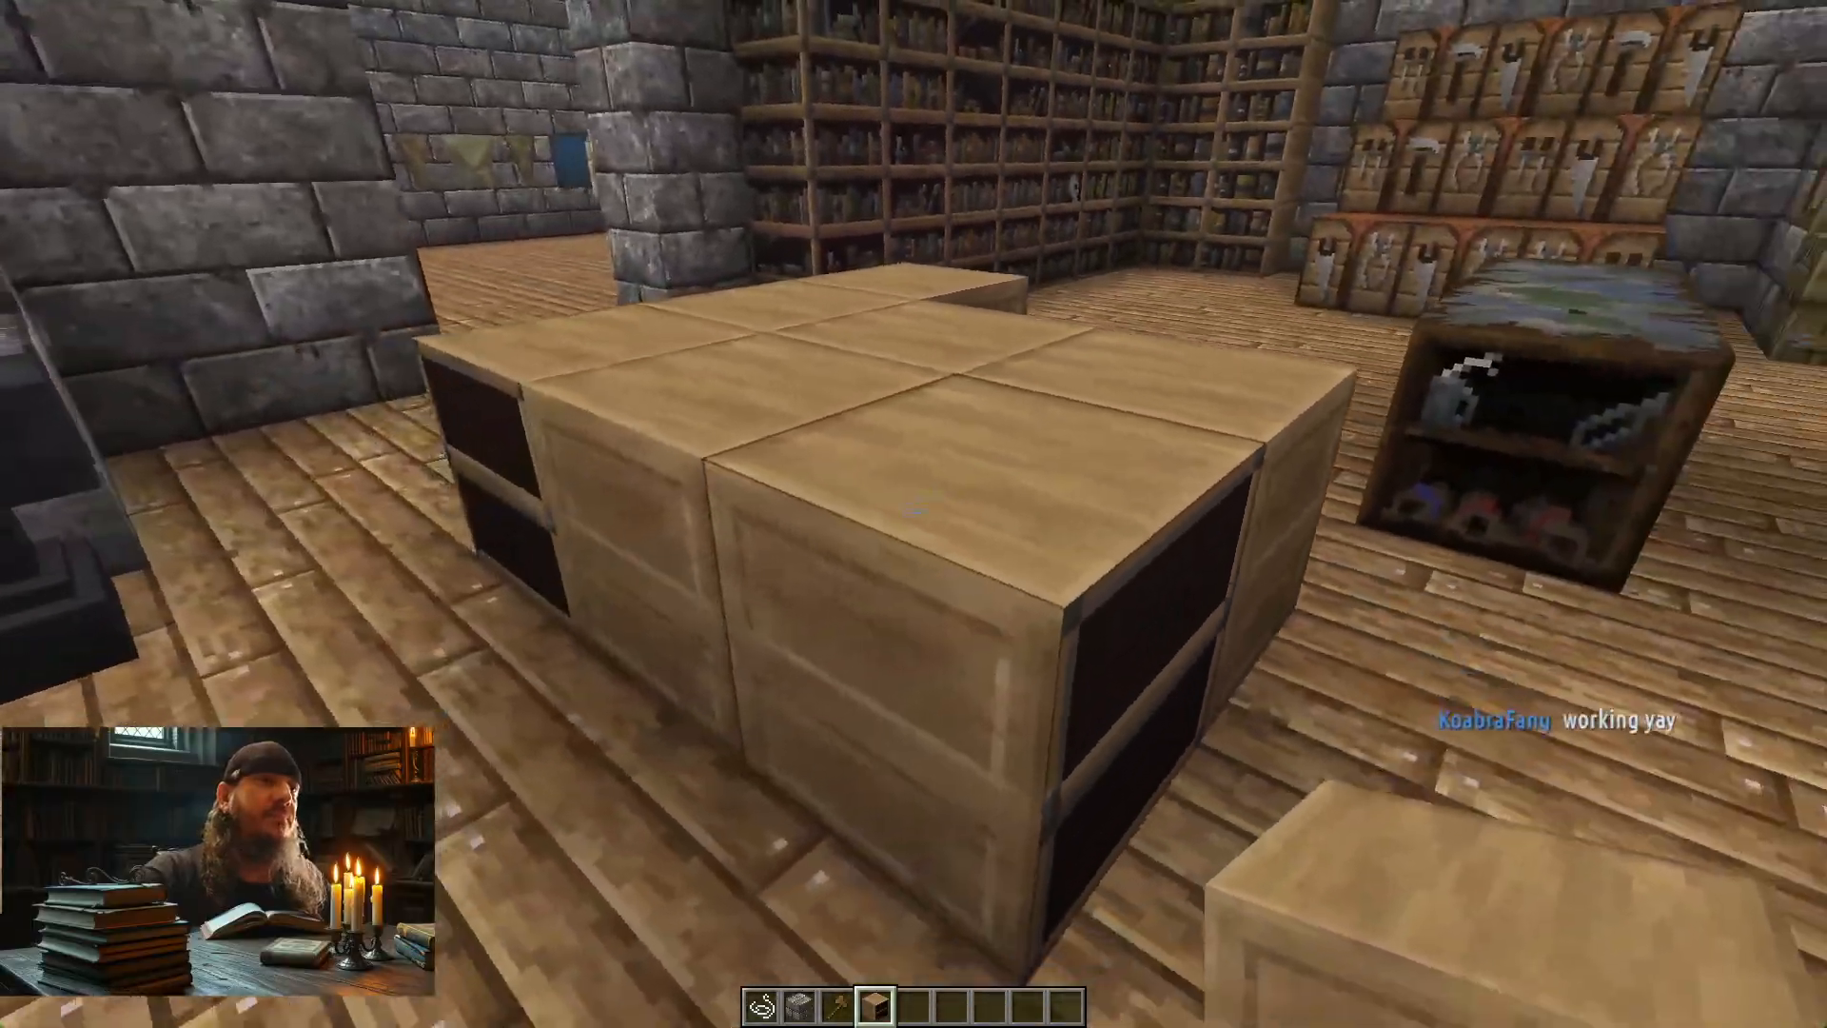
key(s)
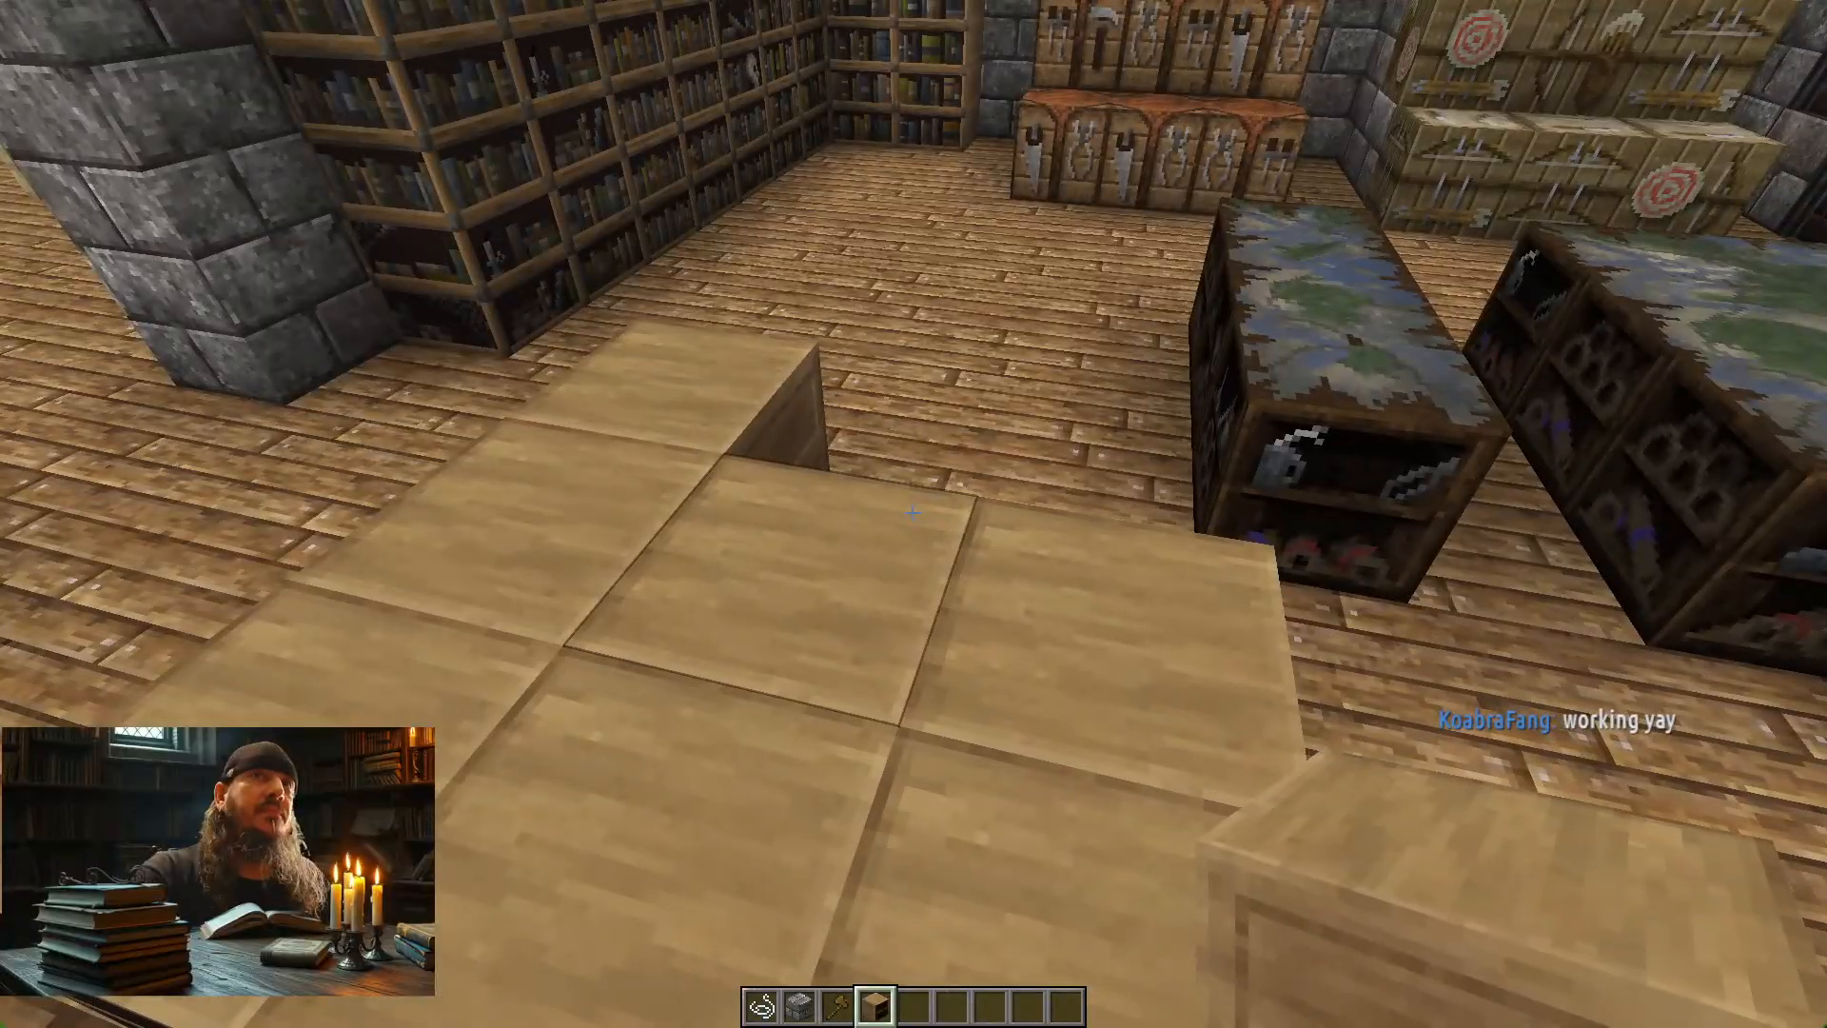
key(s)
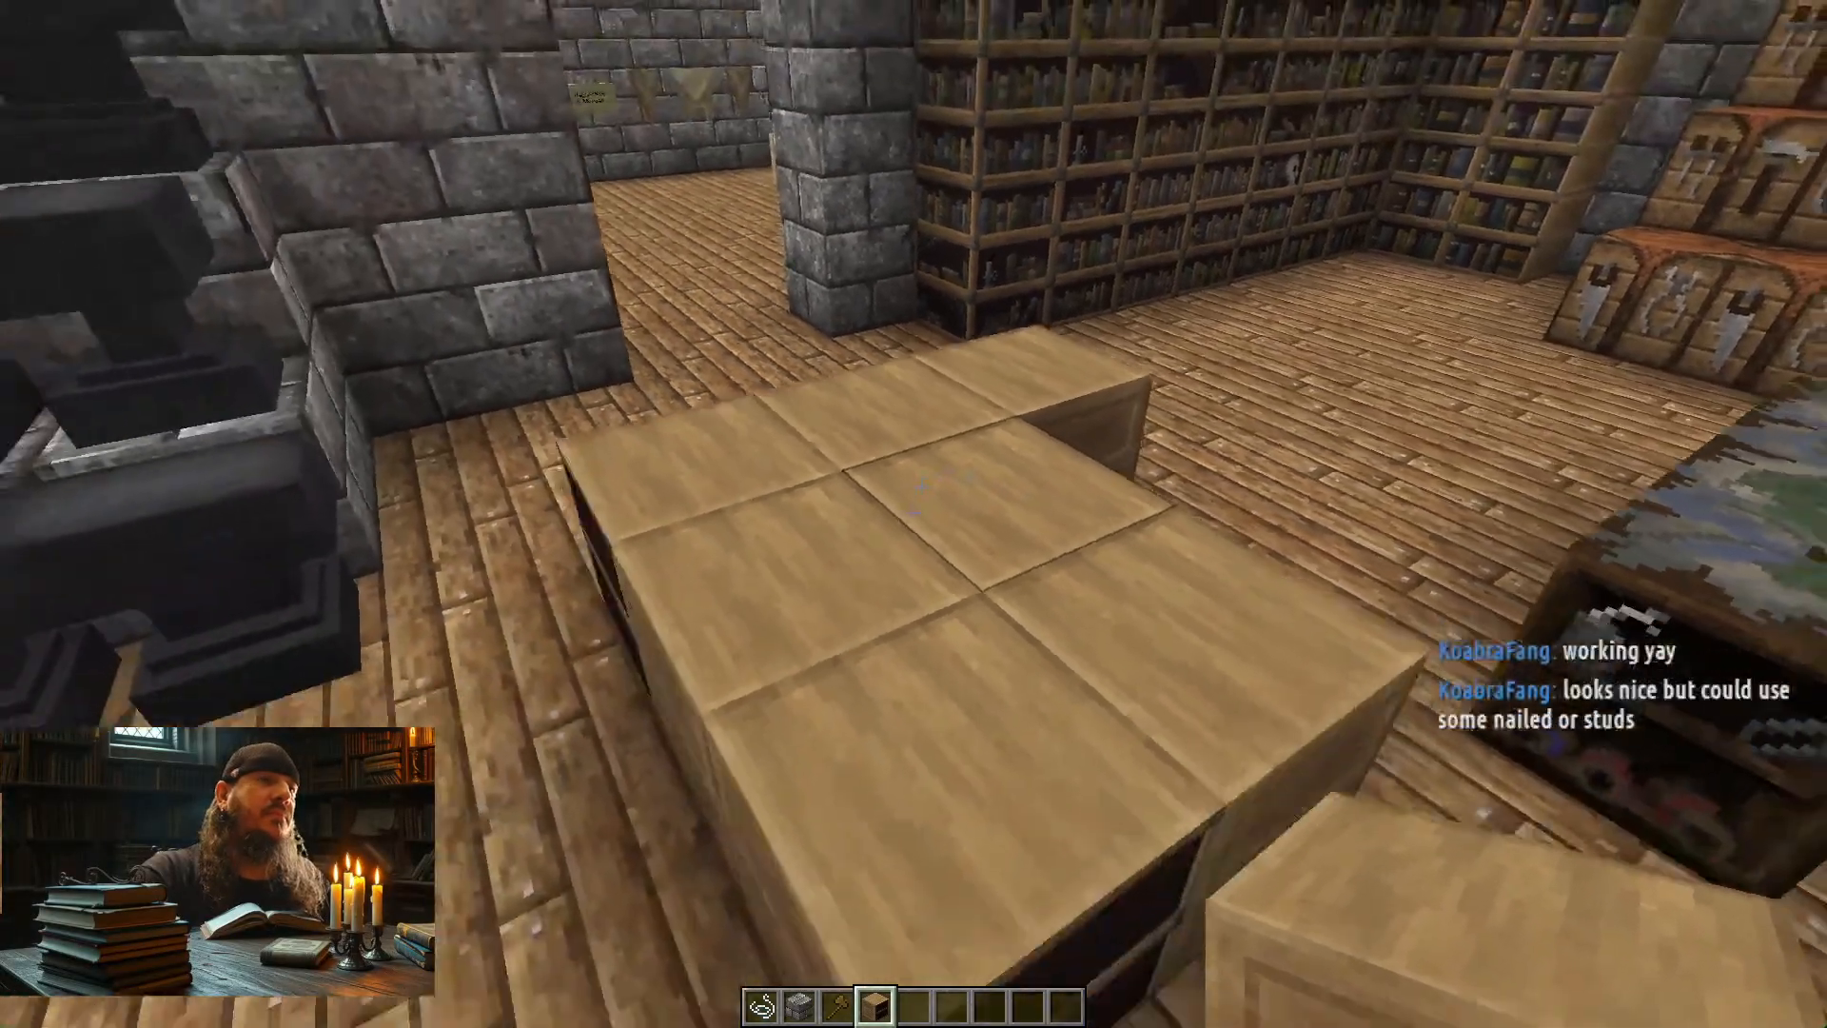
key(s)
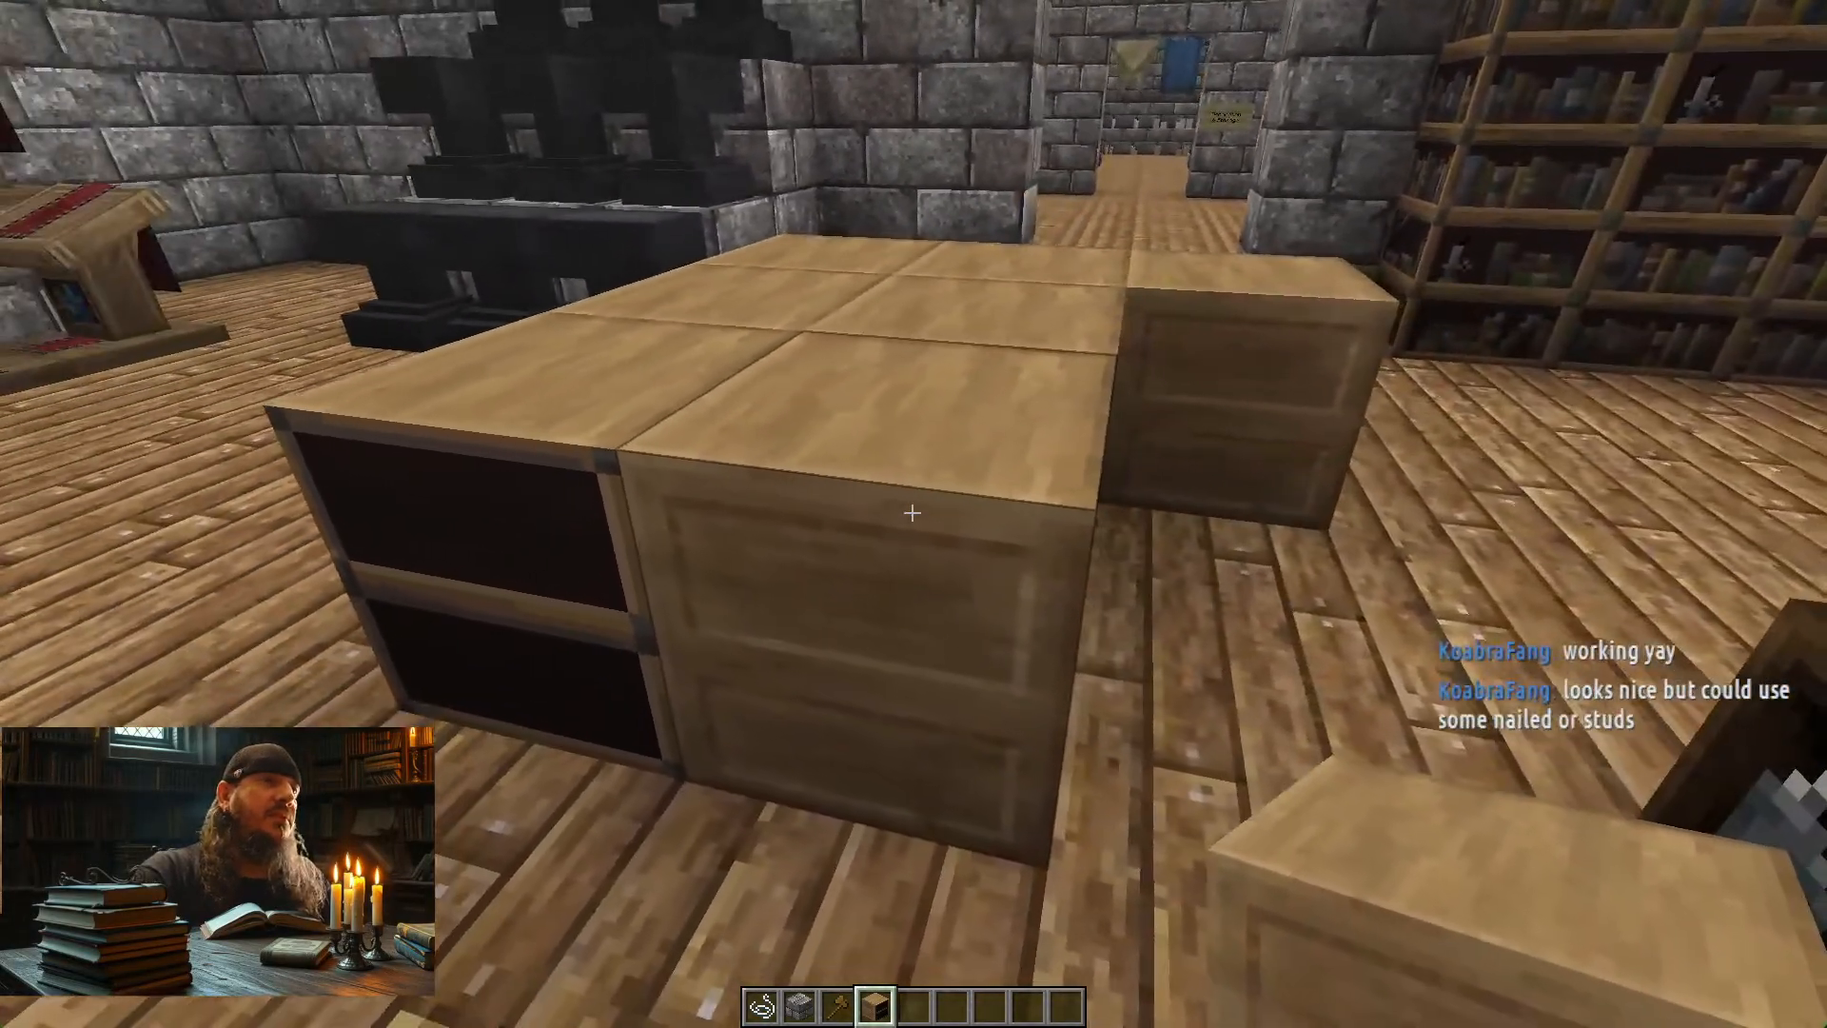
key(w)
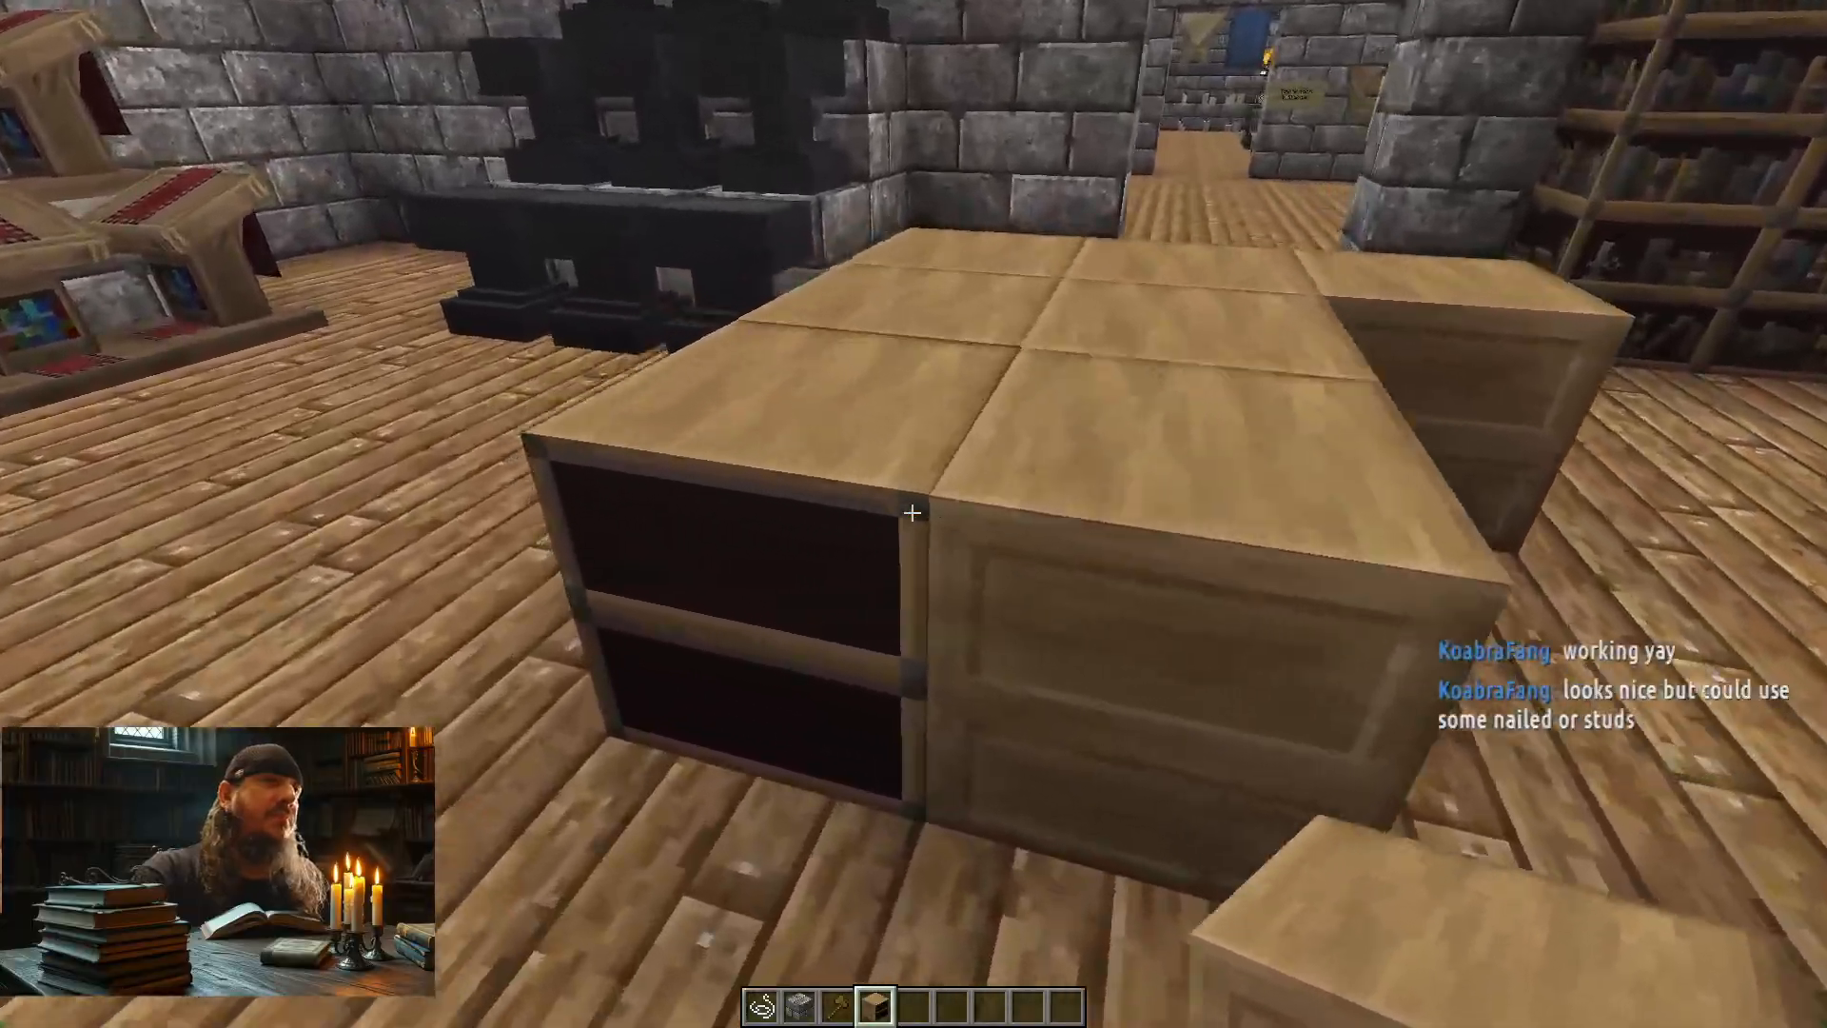
key(a)
key(a)
key(w)
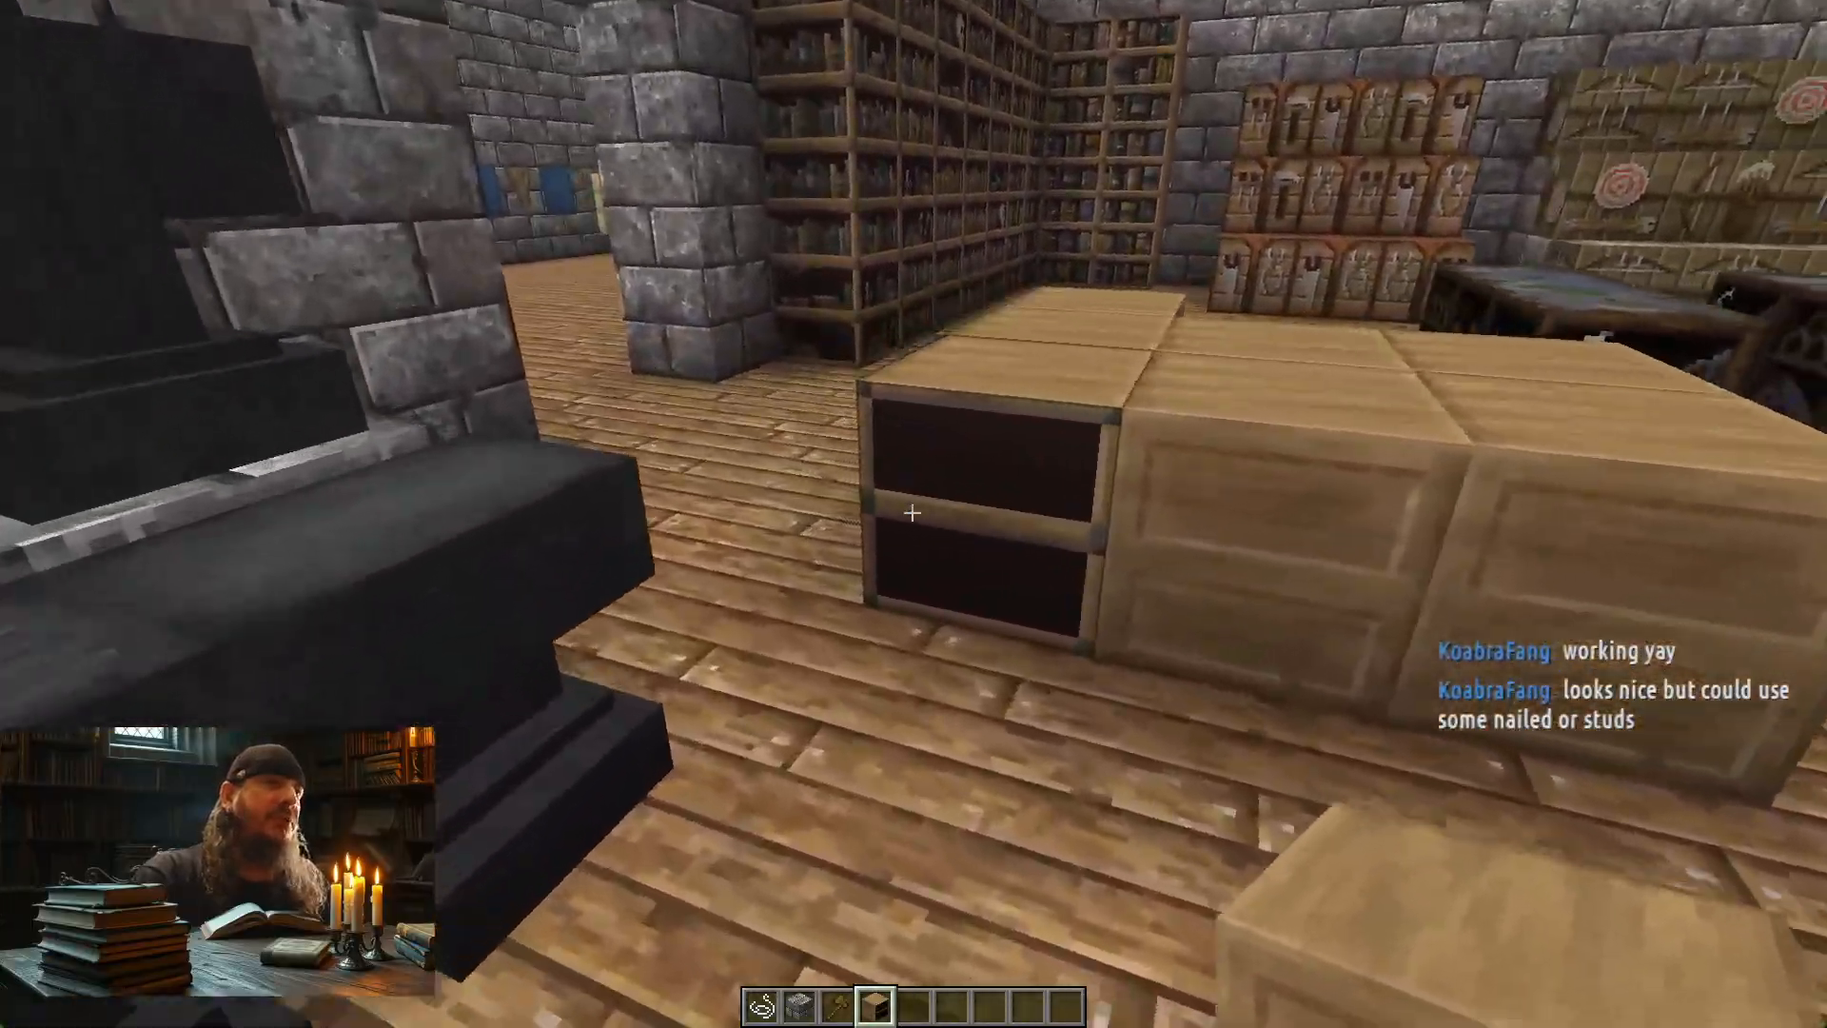
key(d)
key(w)
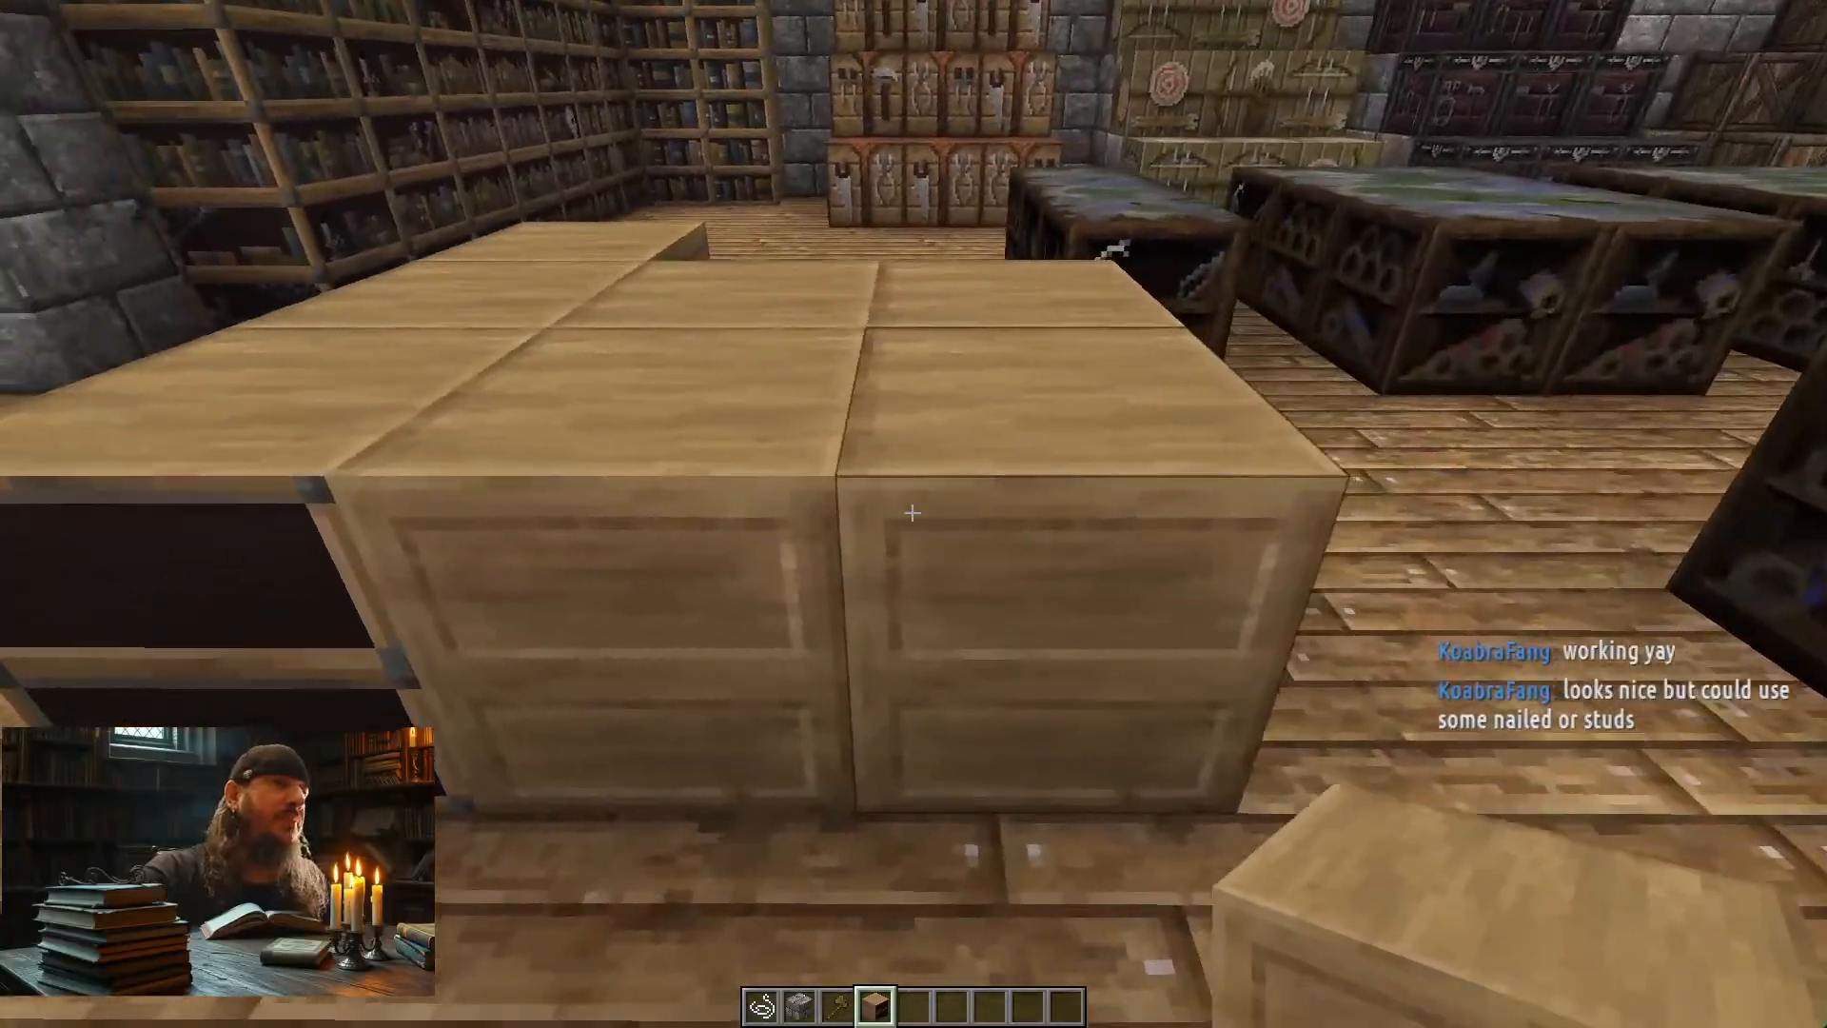
key(s)
key(s)
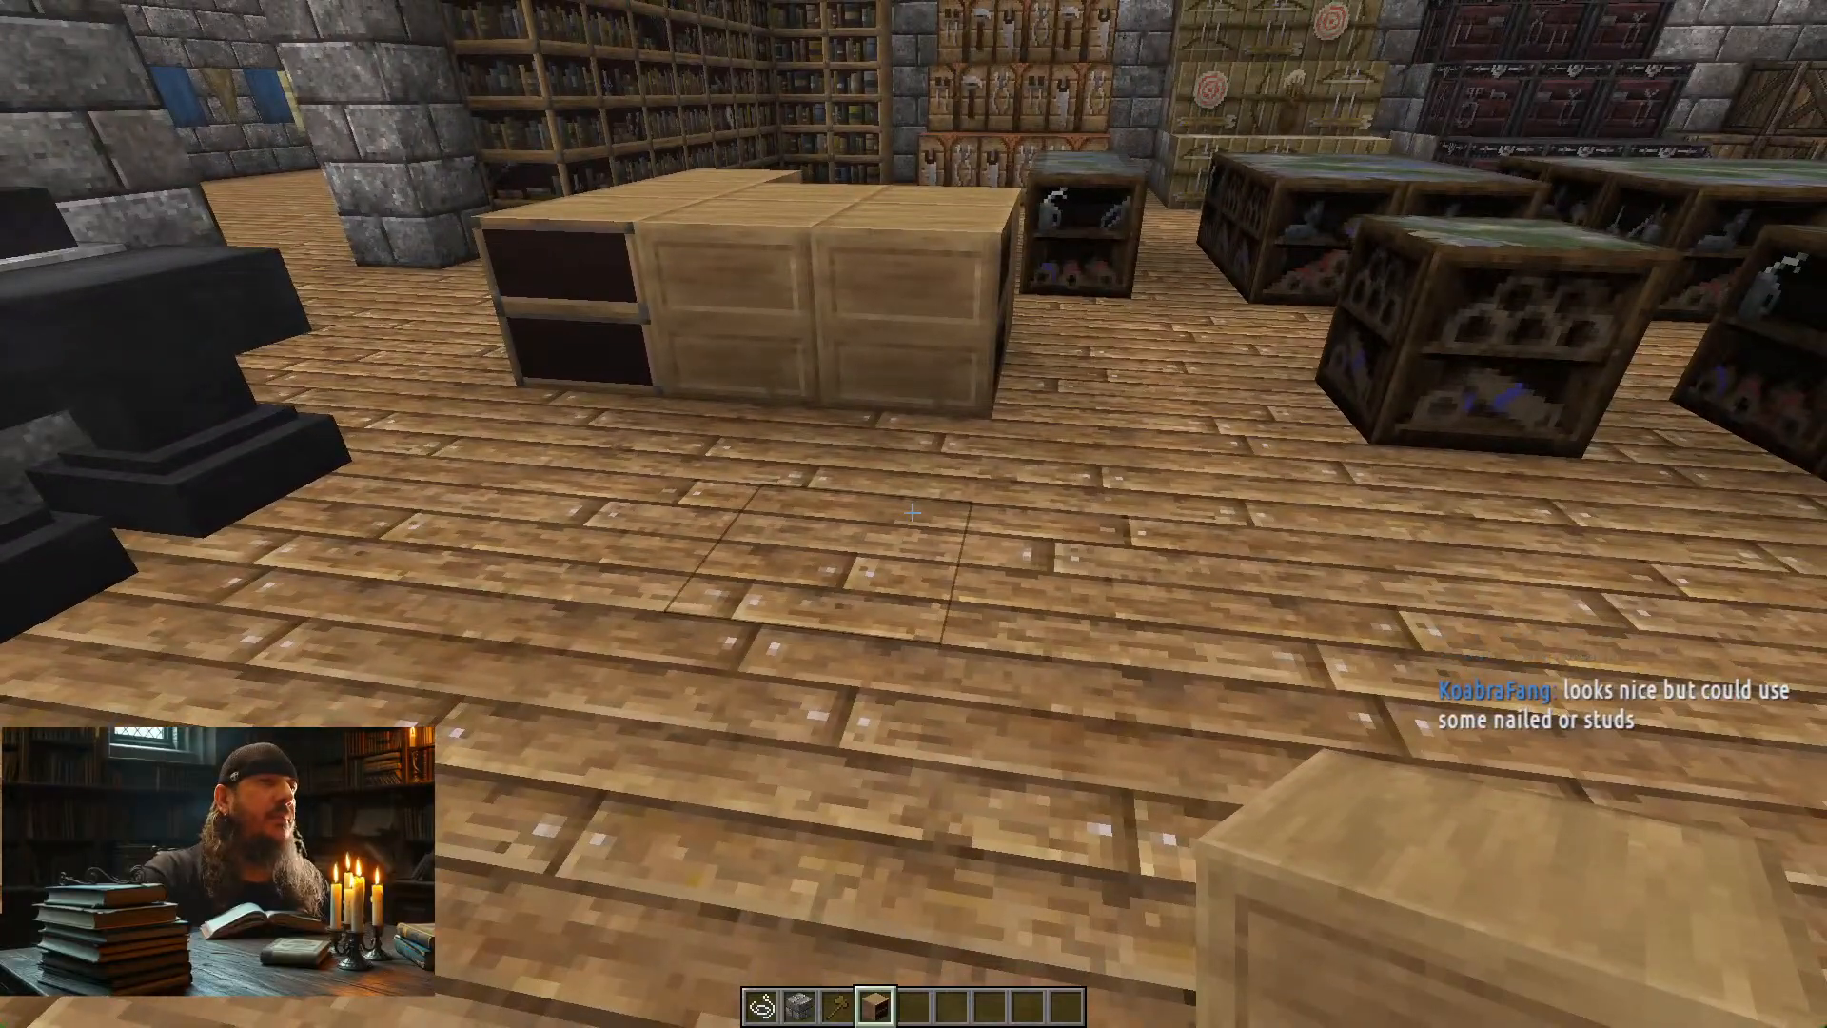
key(w)
key(d)
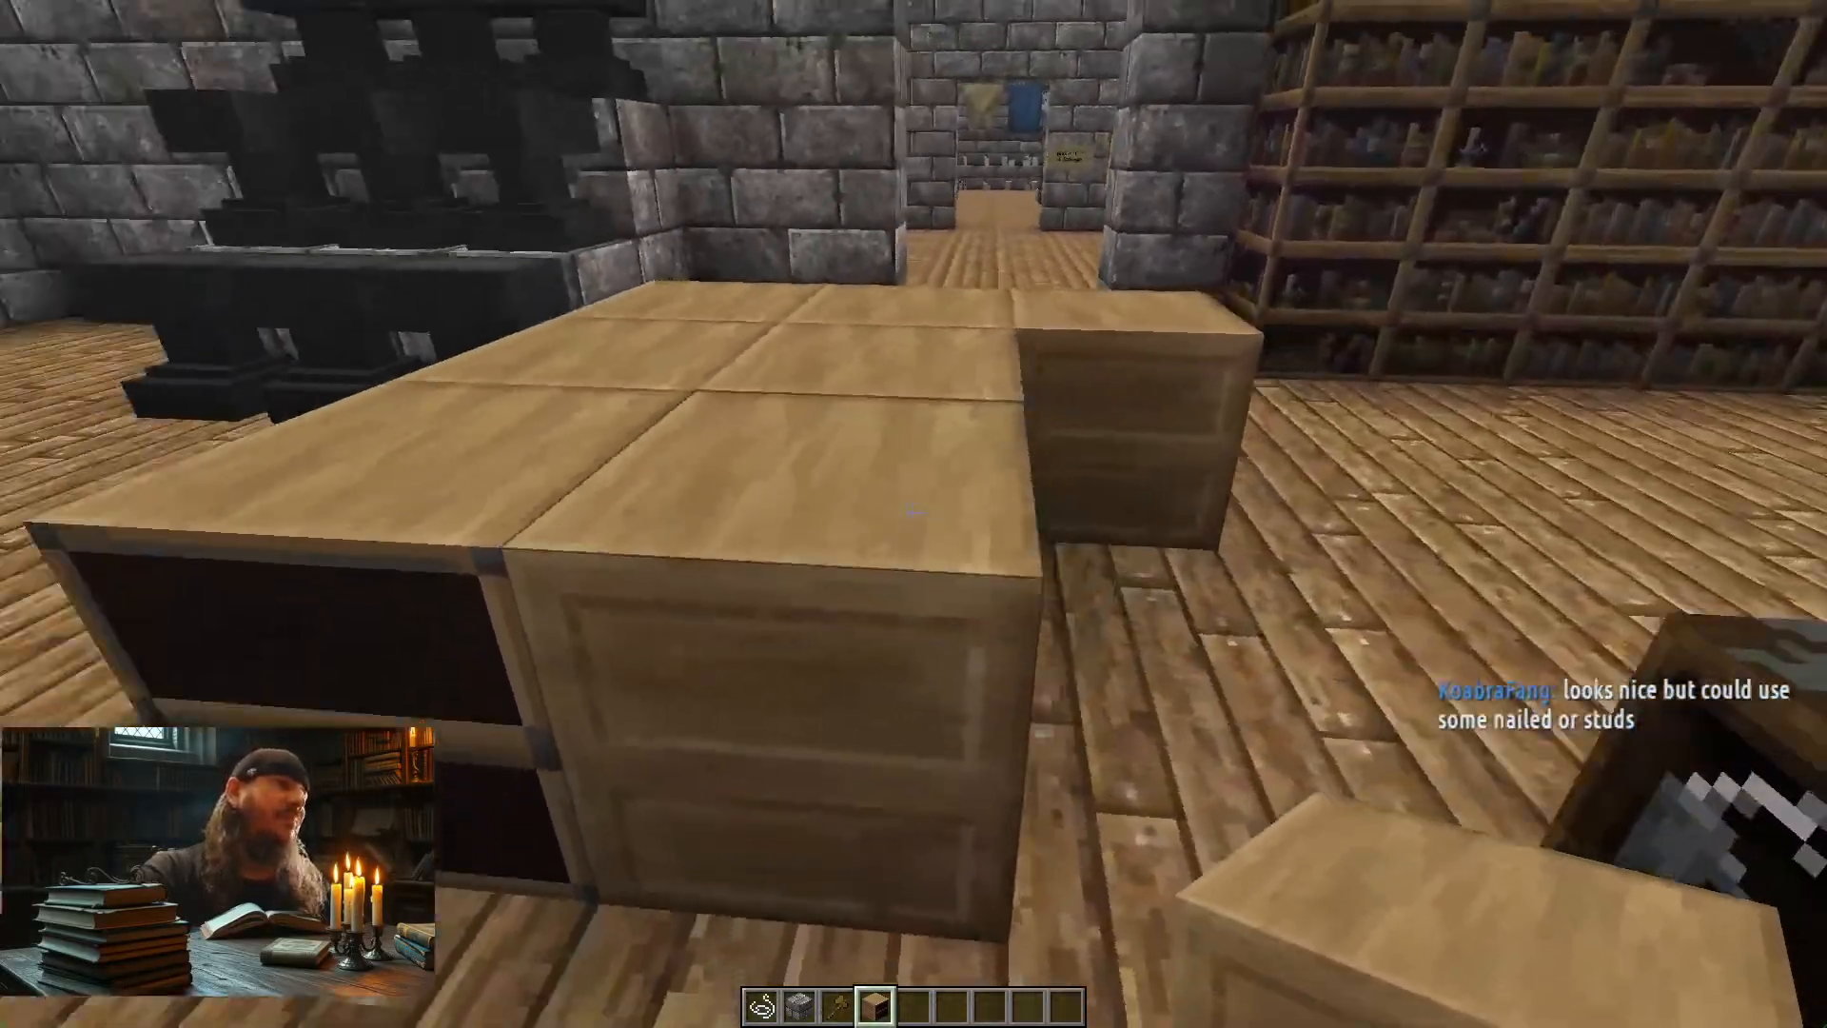
Inspect the filled bookshelf wall up close and compare it with the joined chiseled bookshelf blocks
key(w)
key(space)
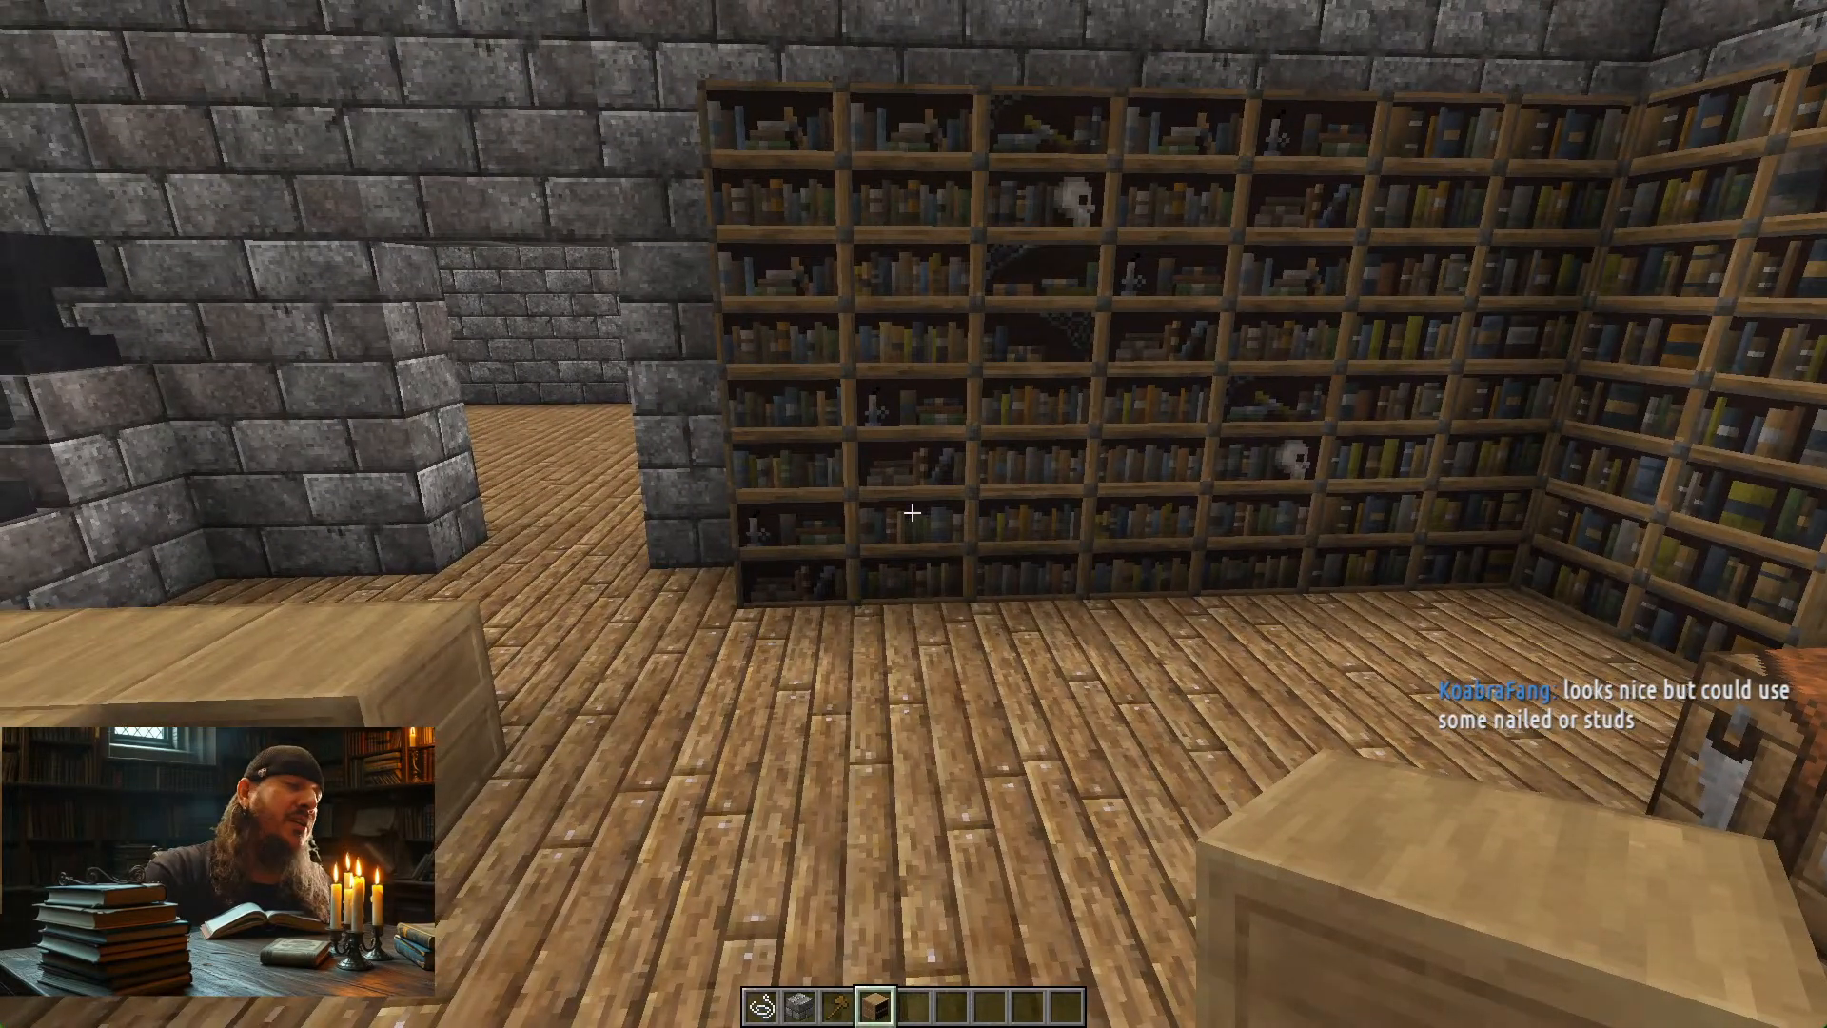
key(w)
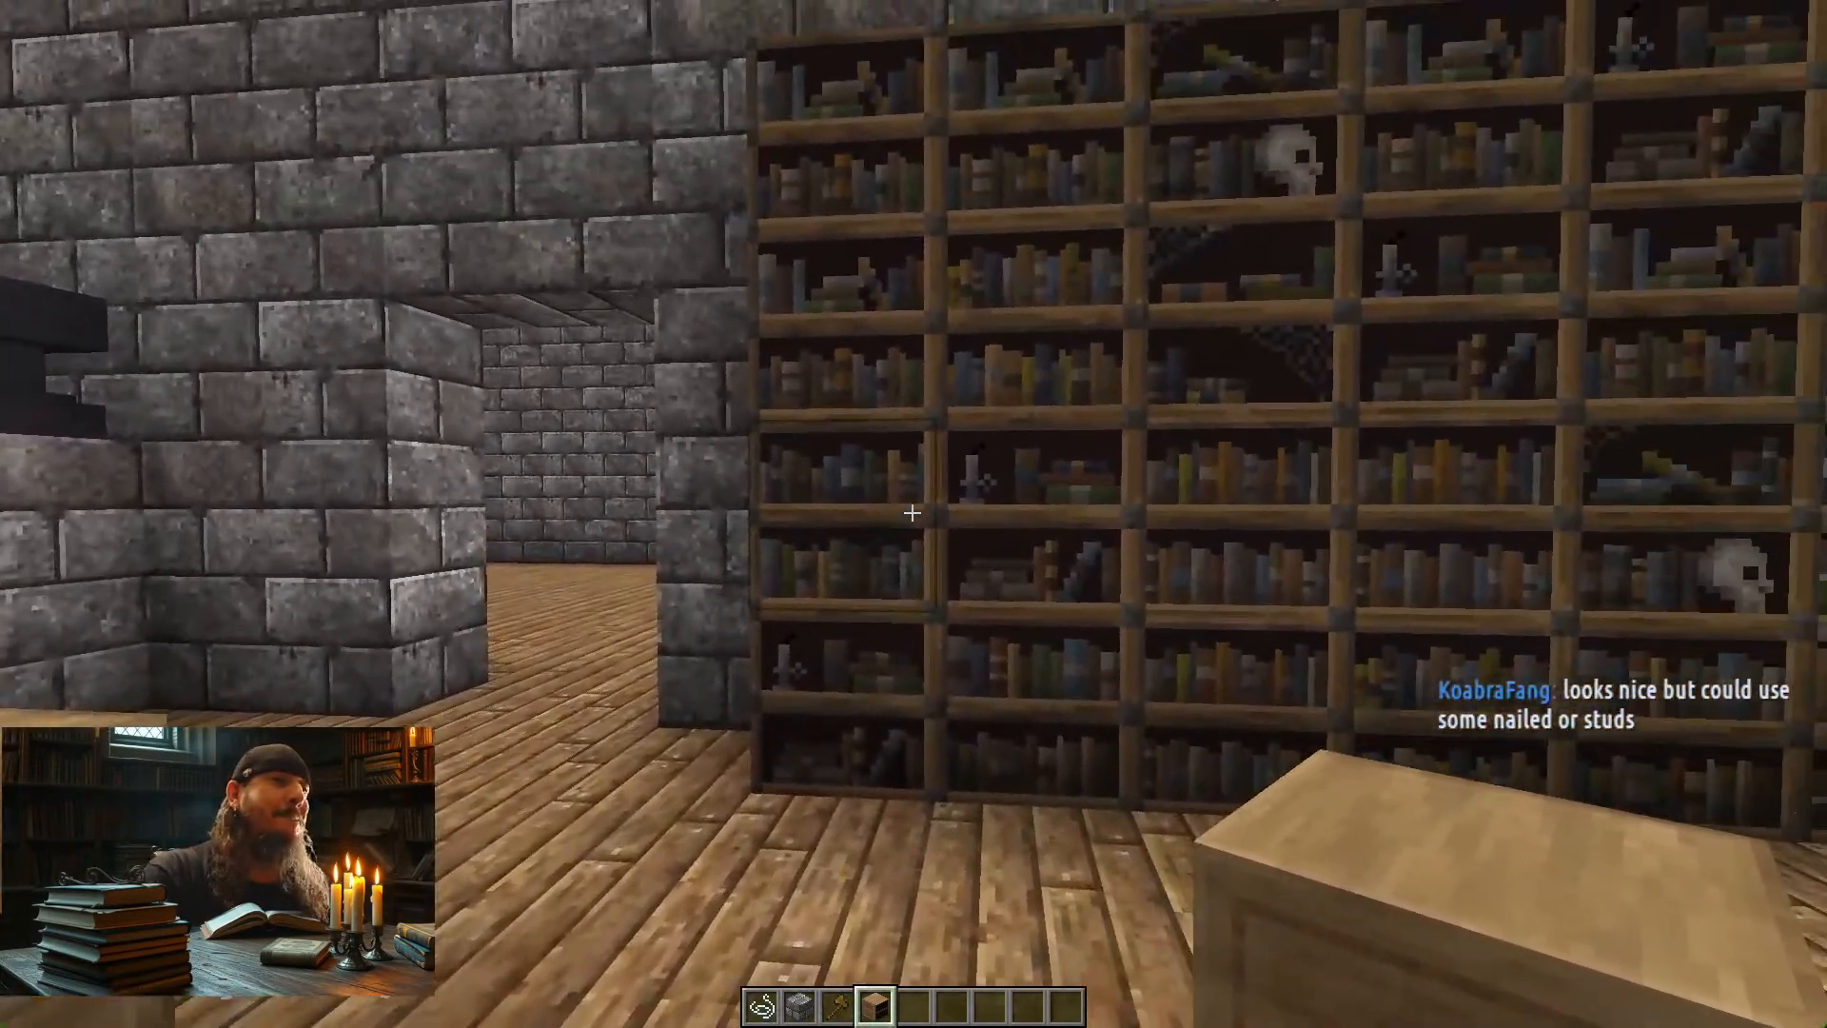
key(w)
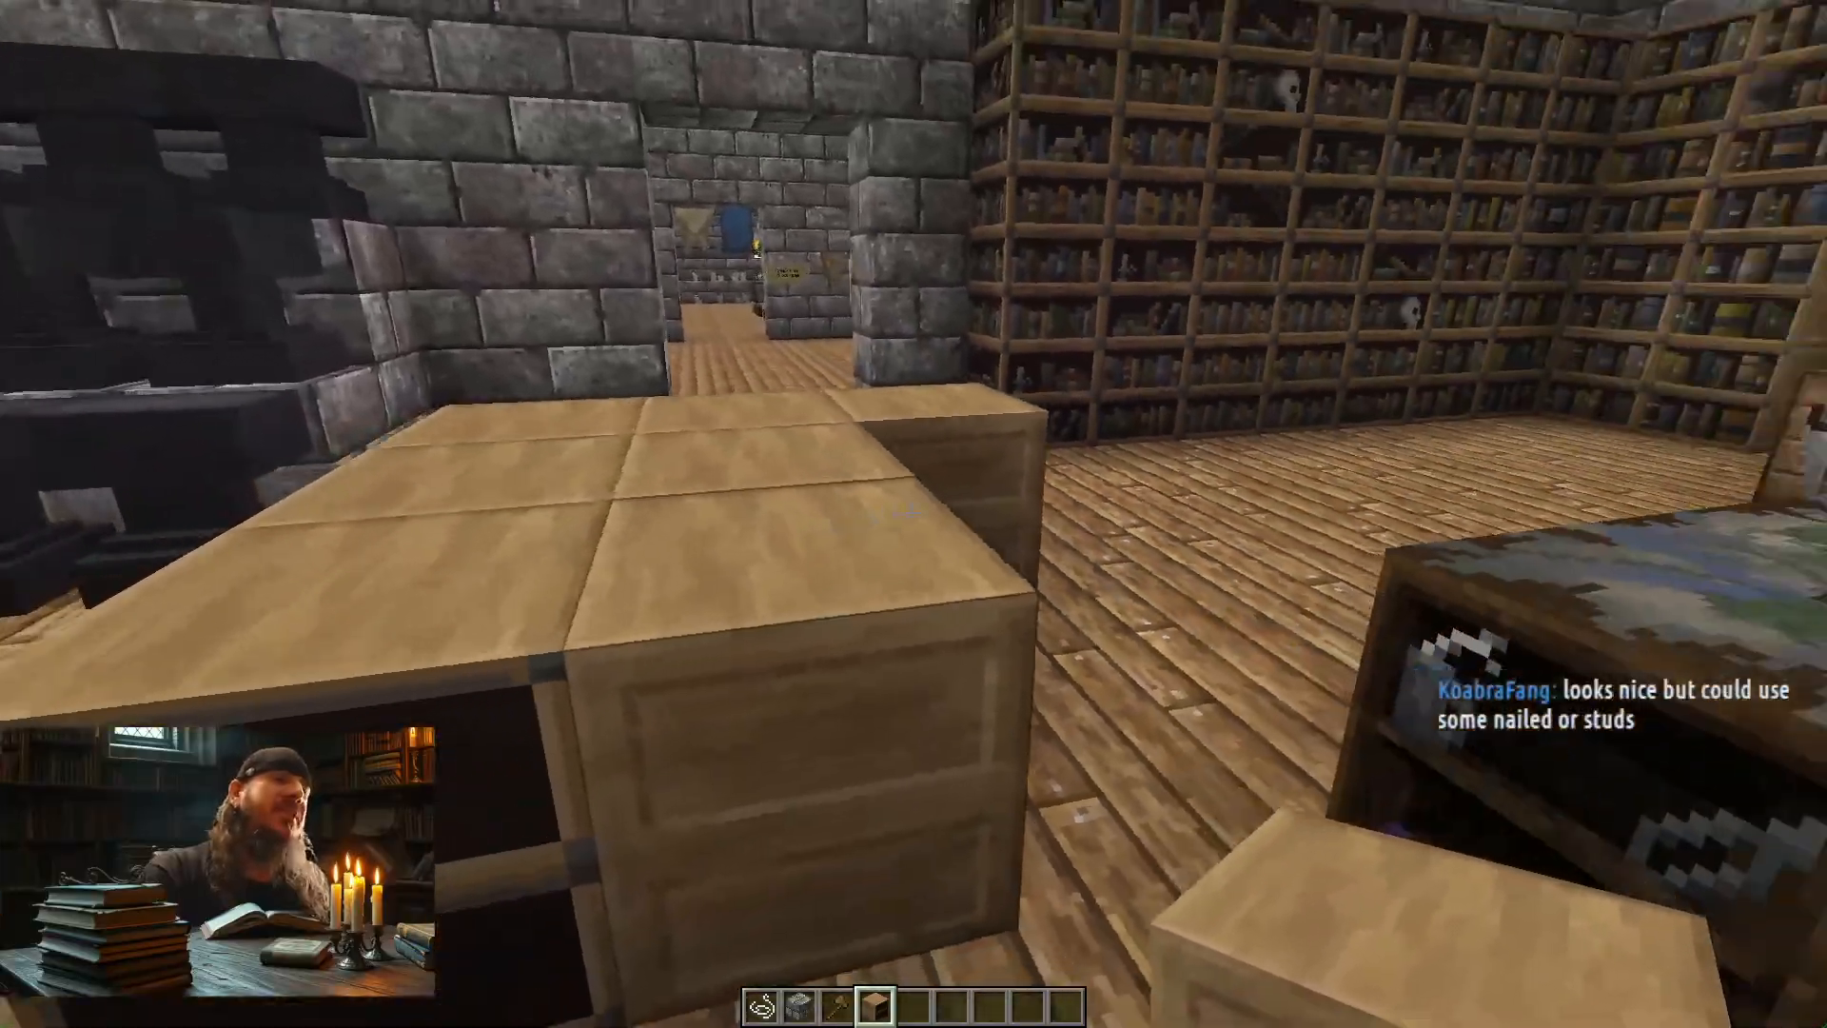
View the joined chiseled bookshelves from ground level and from above against the surrounding room's blocks
key(w)
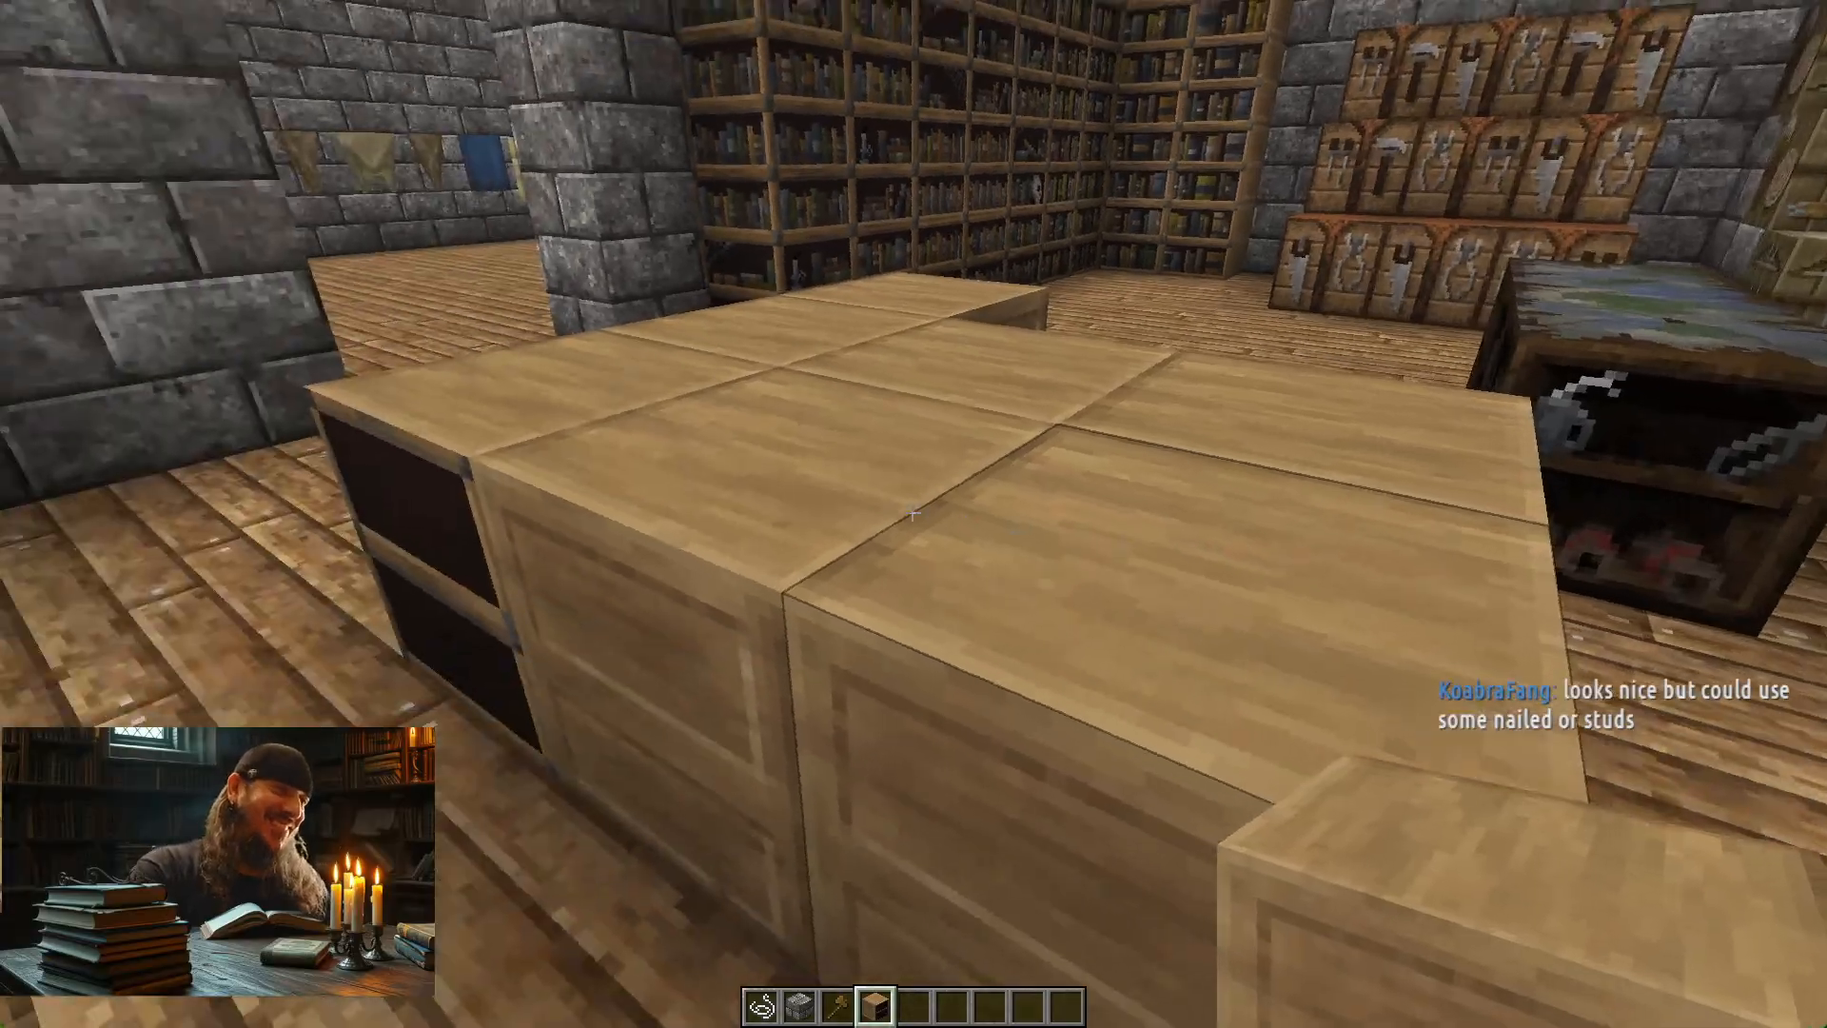
key(s)
key(d)
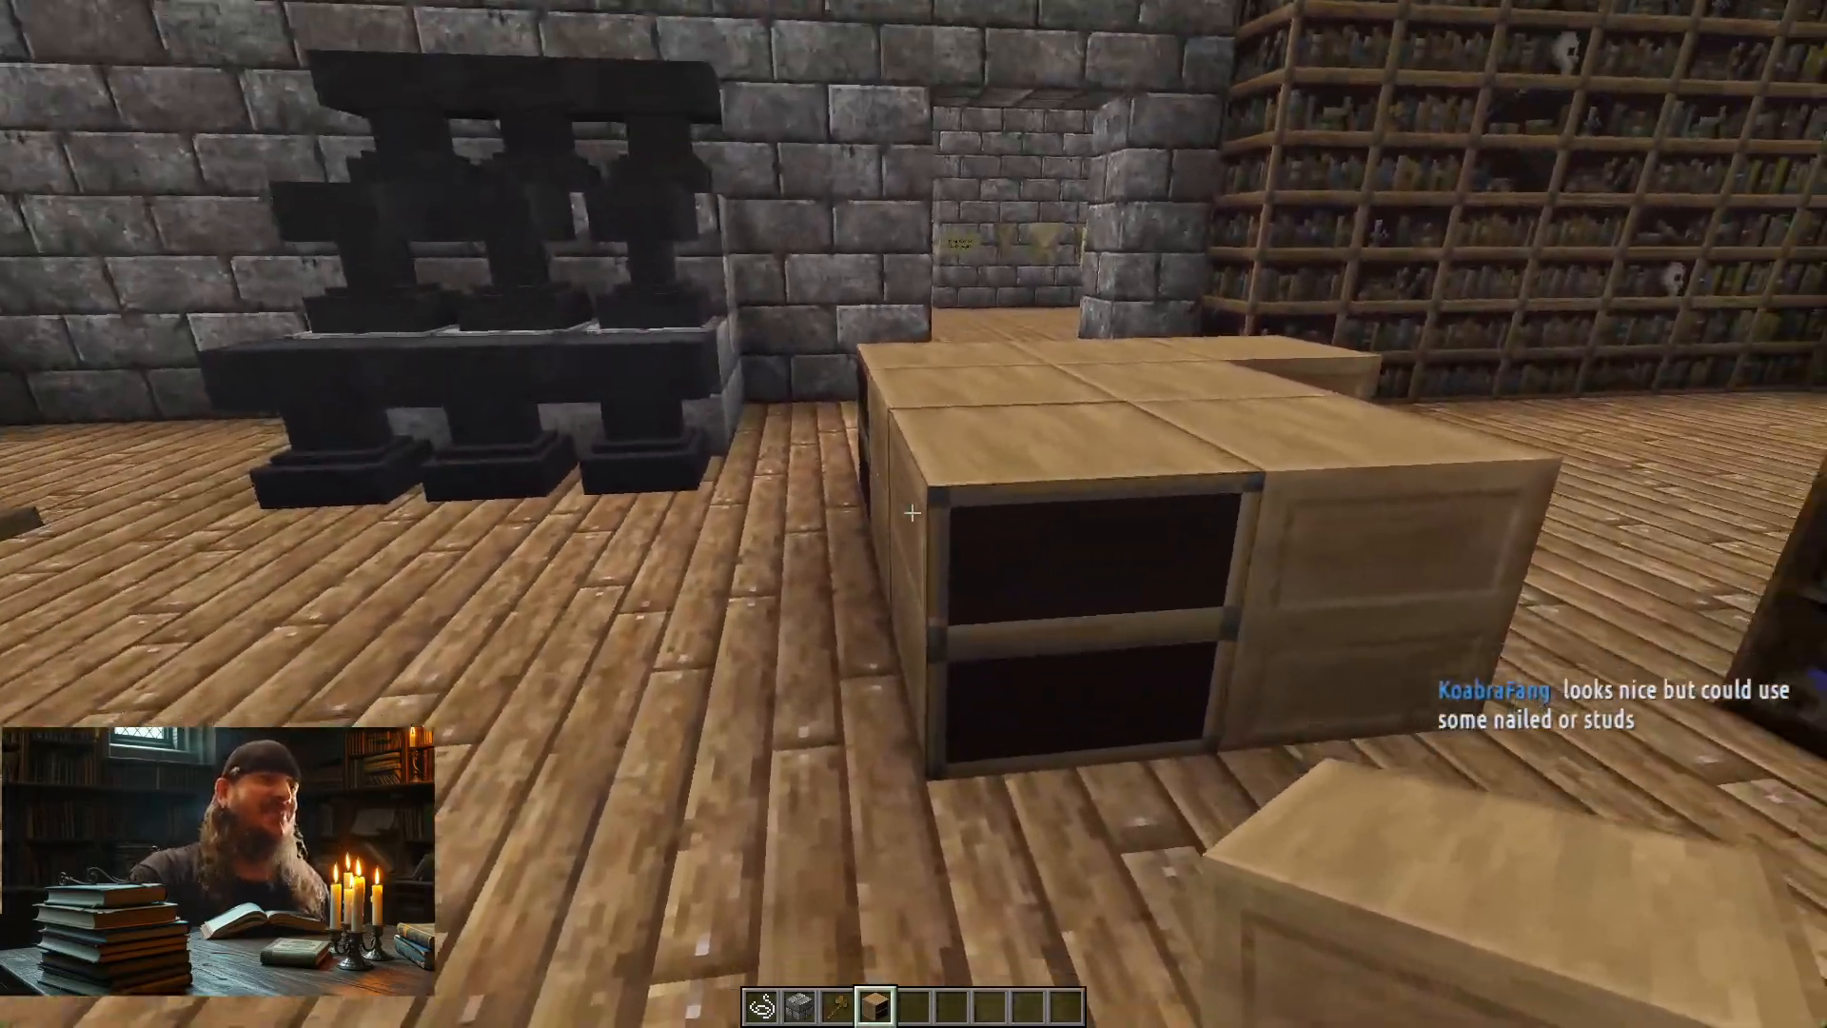
key(w)
key(space)
key(a)
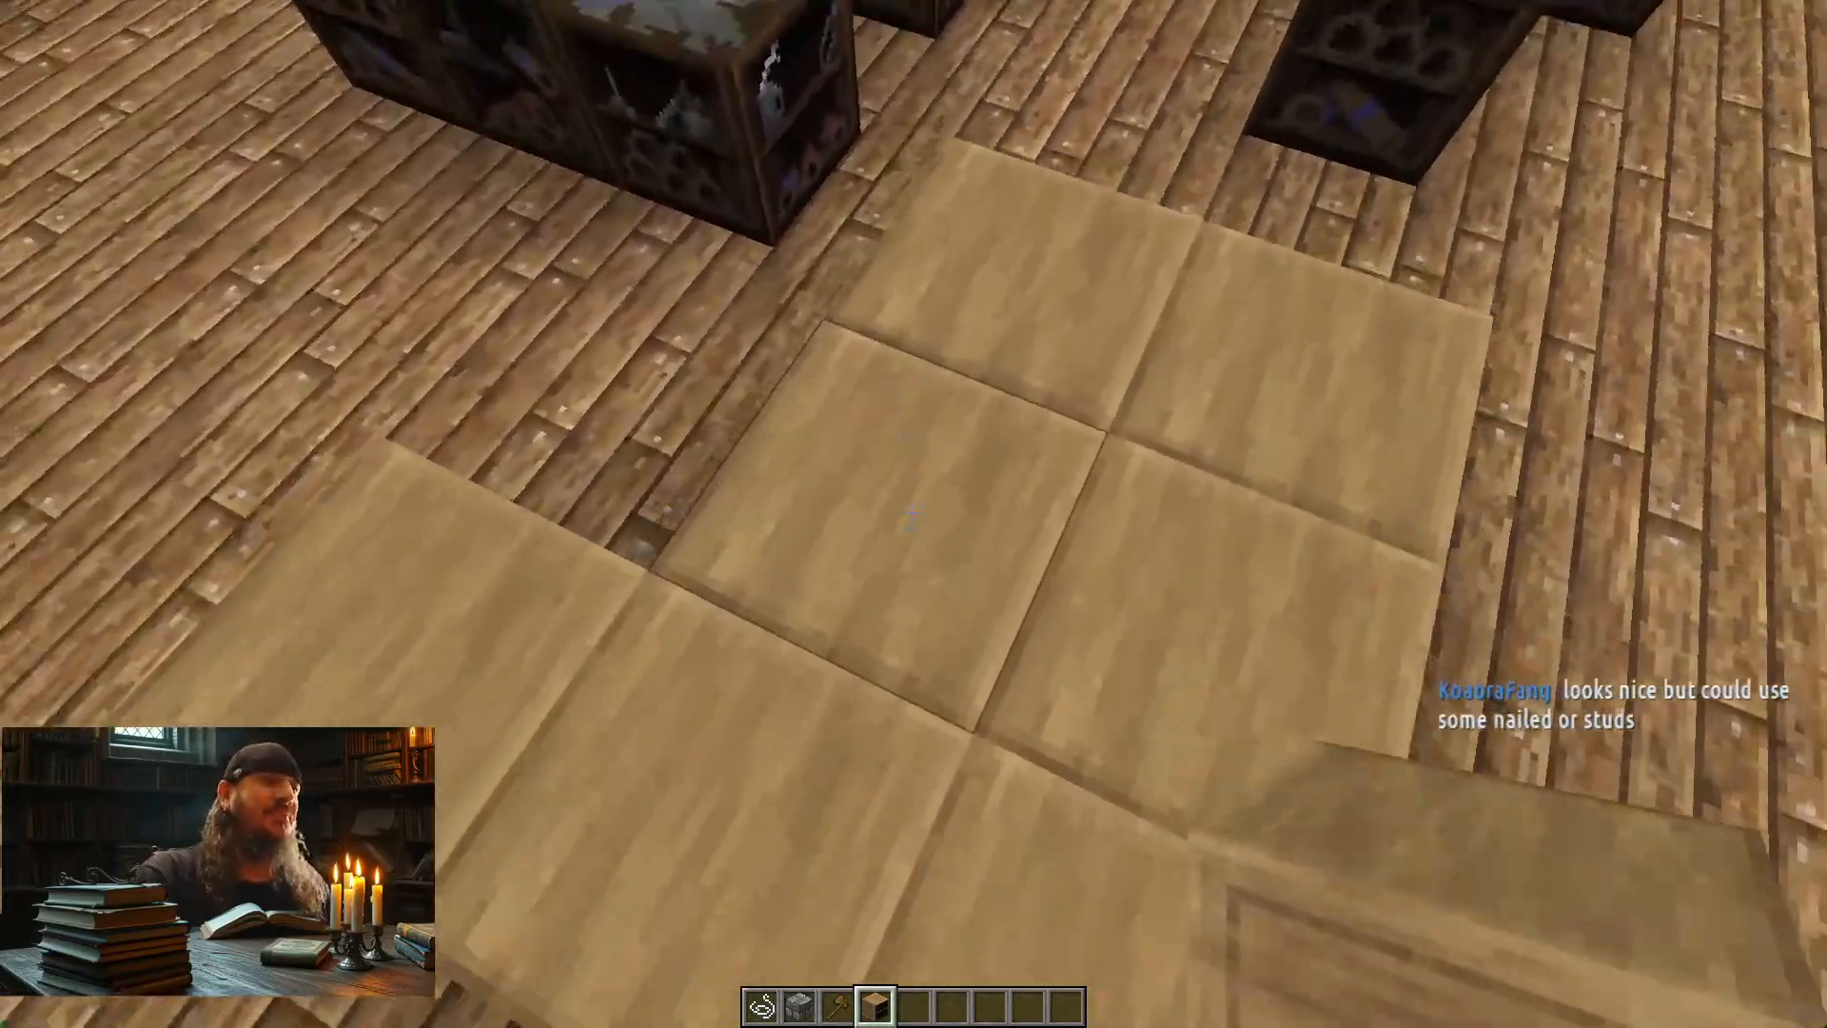
key(a)
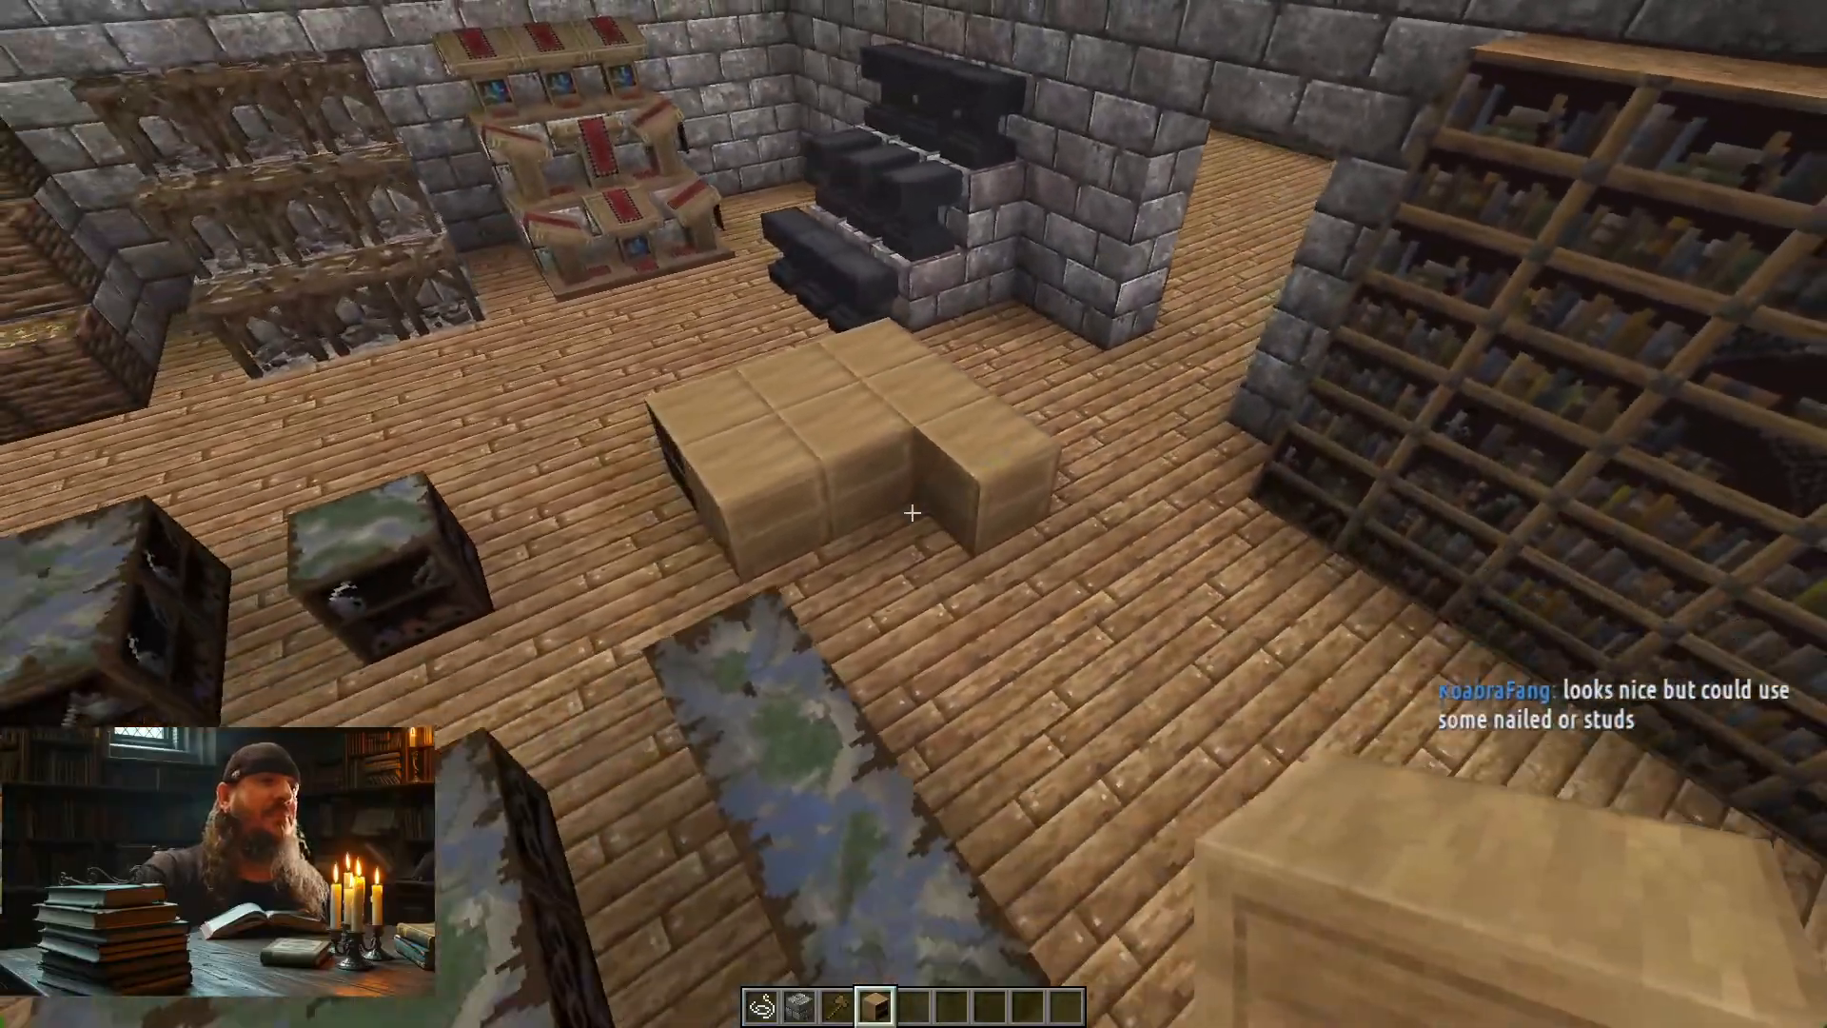
key(w)
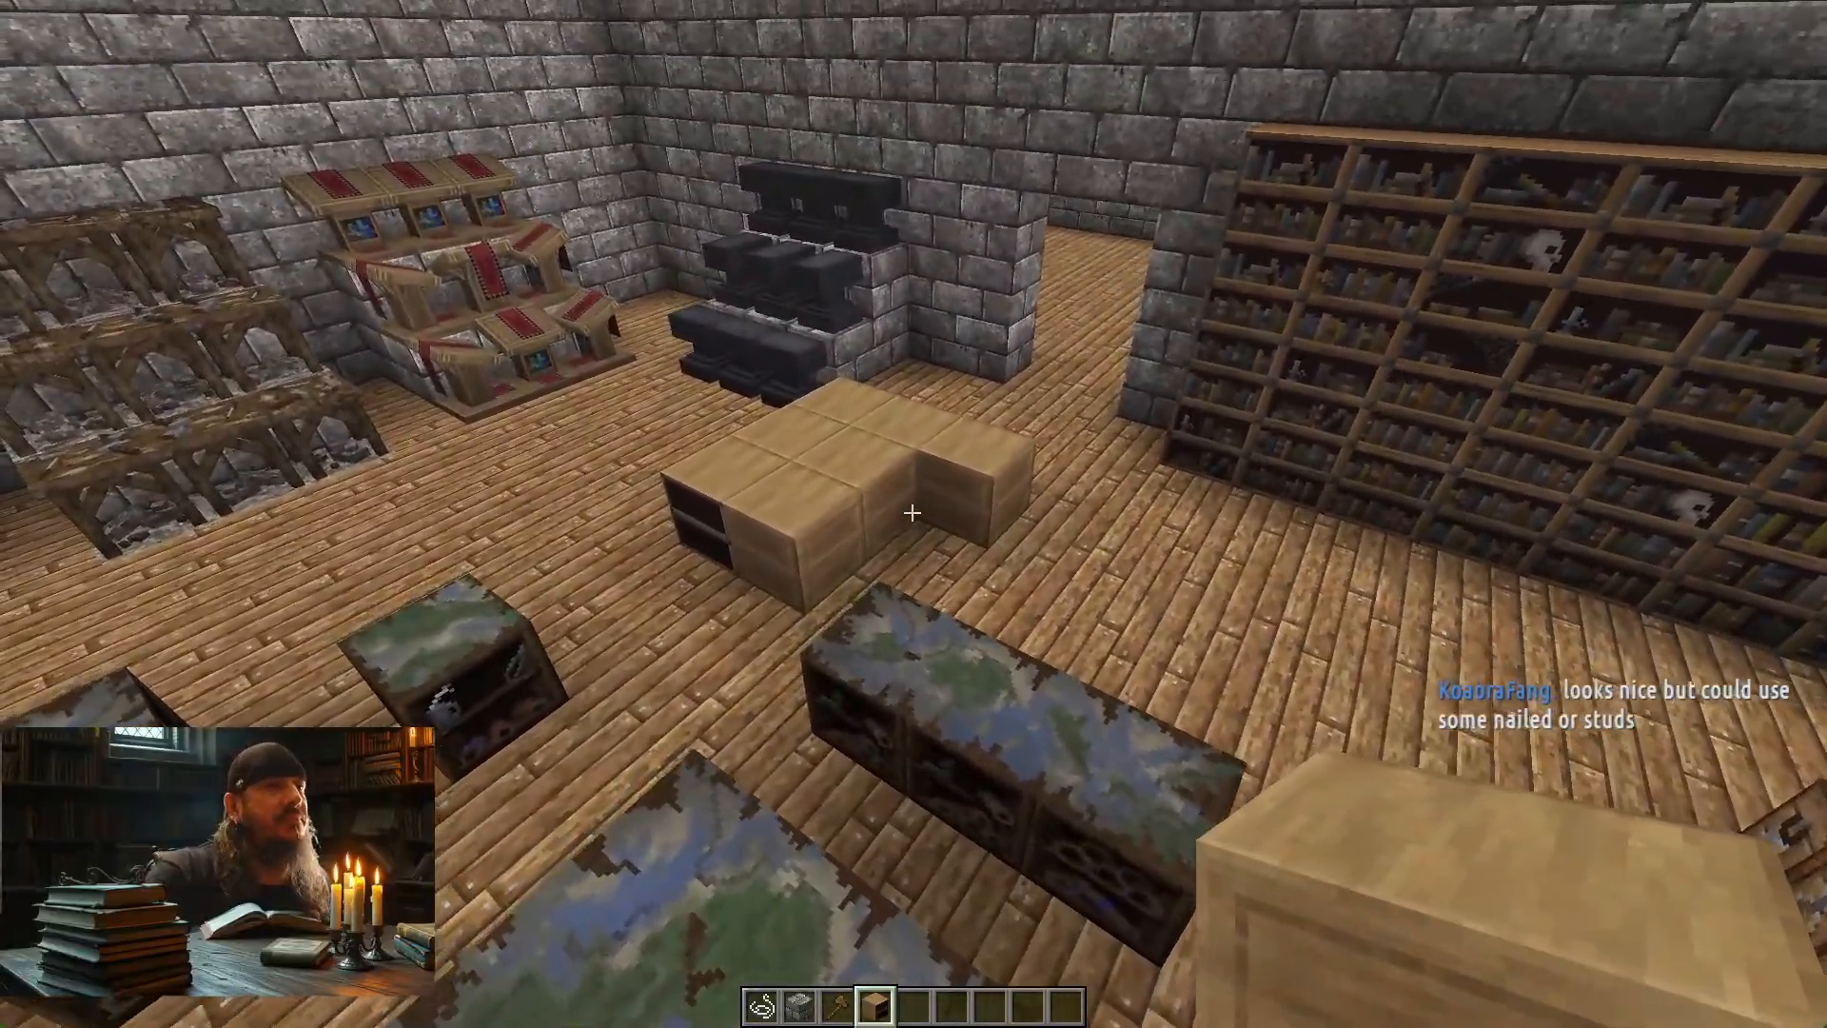
Examine the grain and bevelled edges on the joined chiseled bookshelf tops from different angles above
key(w)
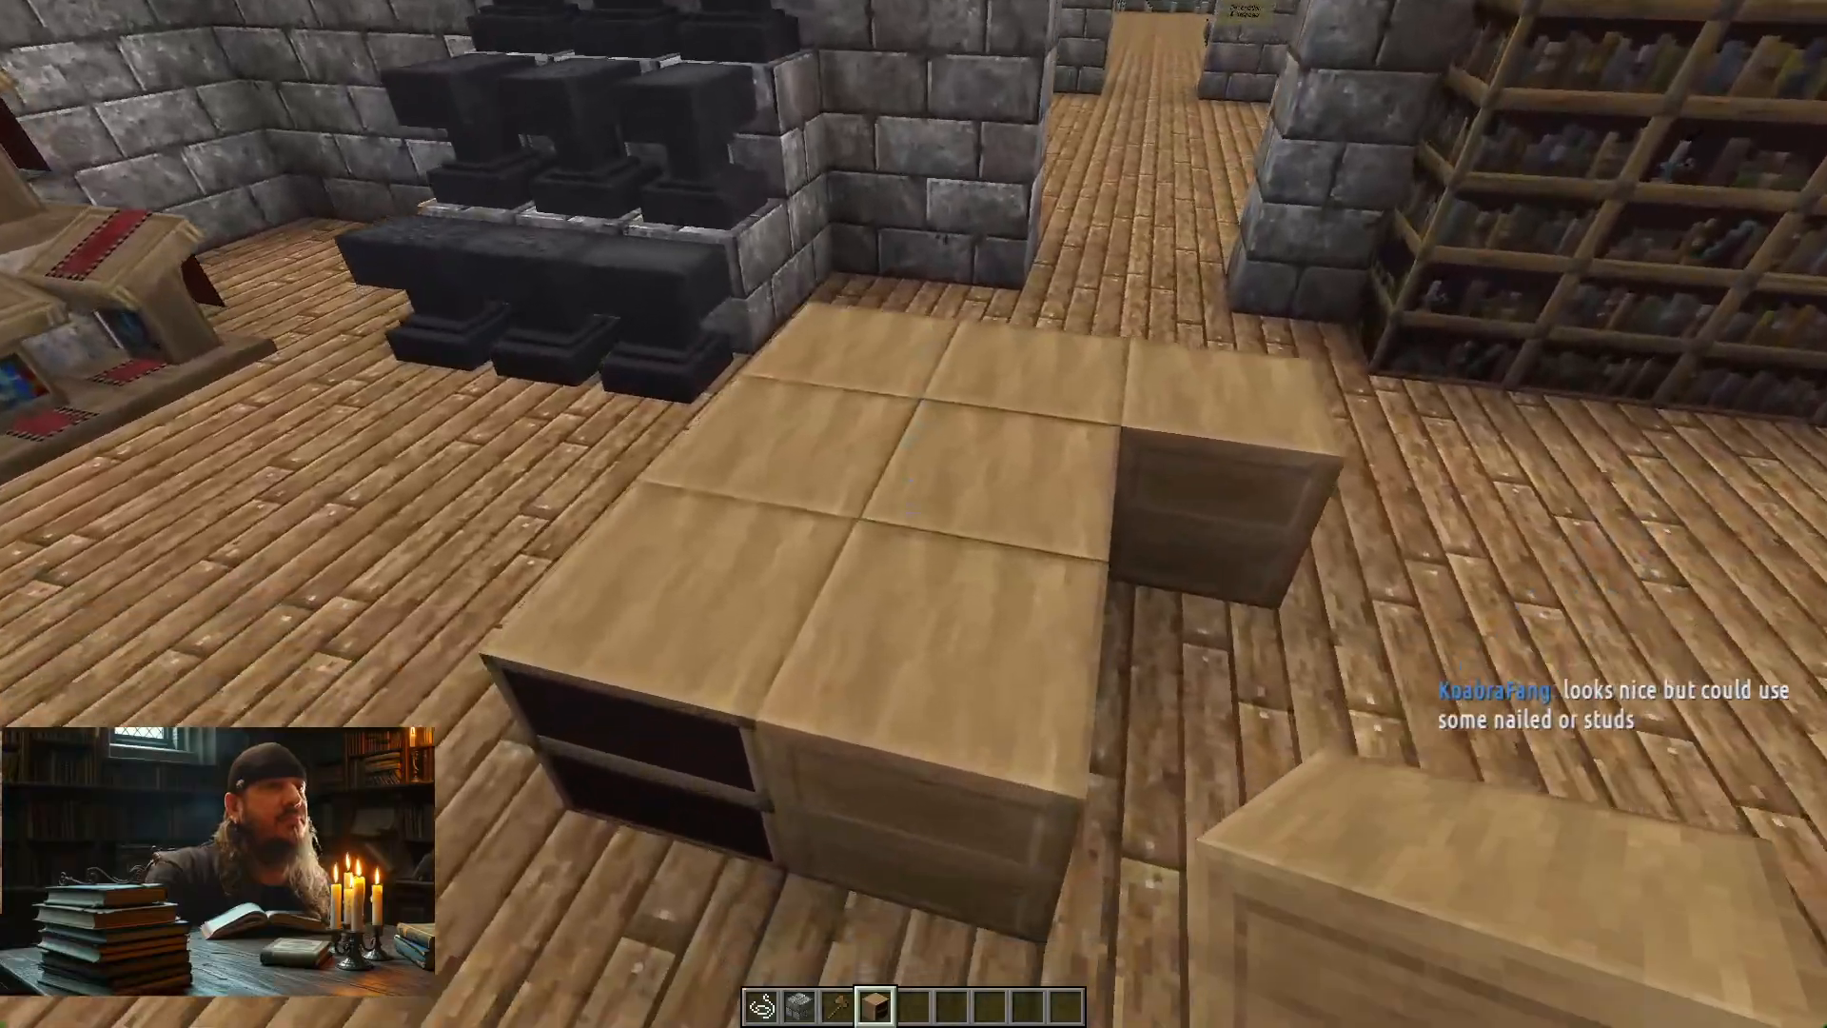
key(d)
key(space)
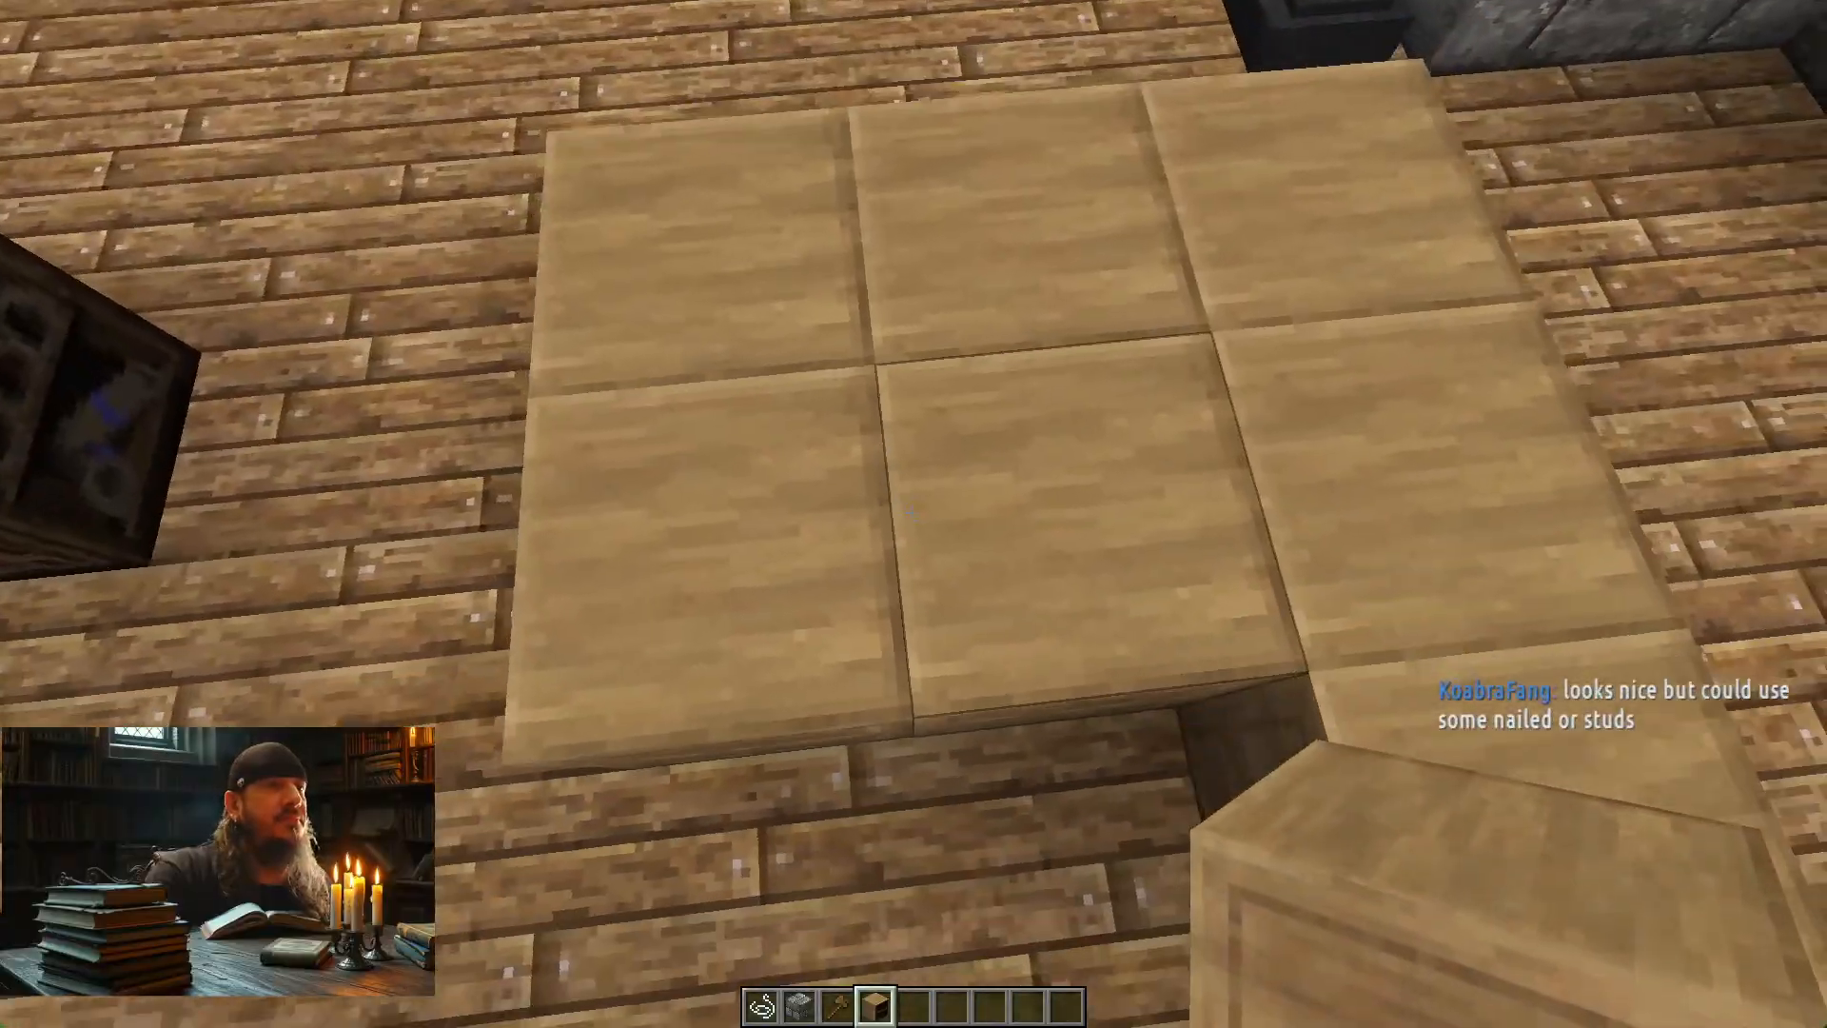
key(s)
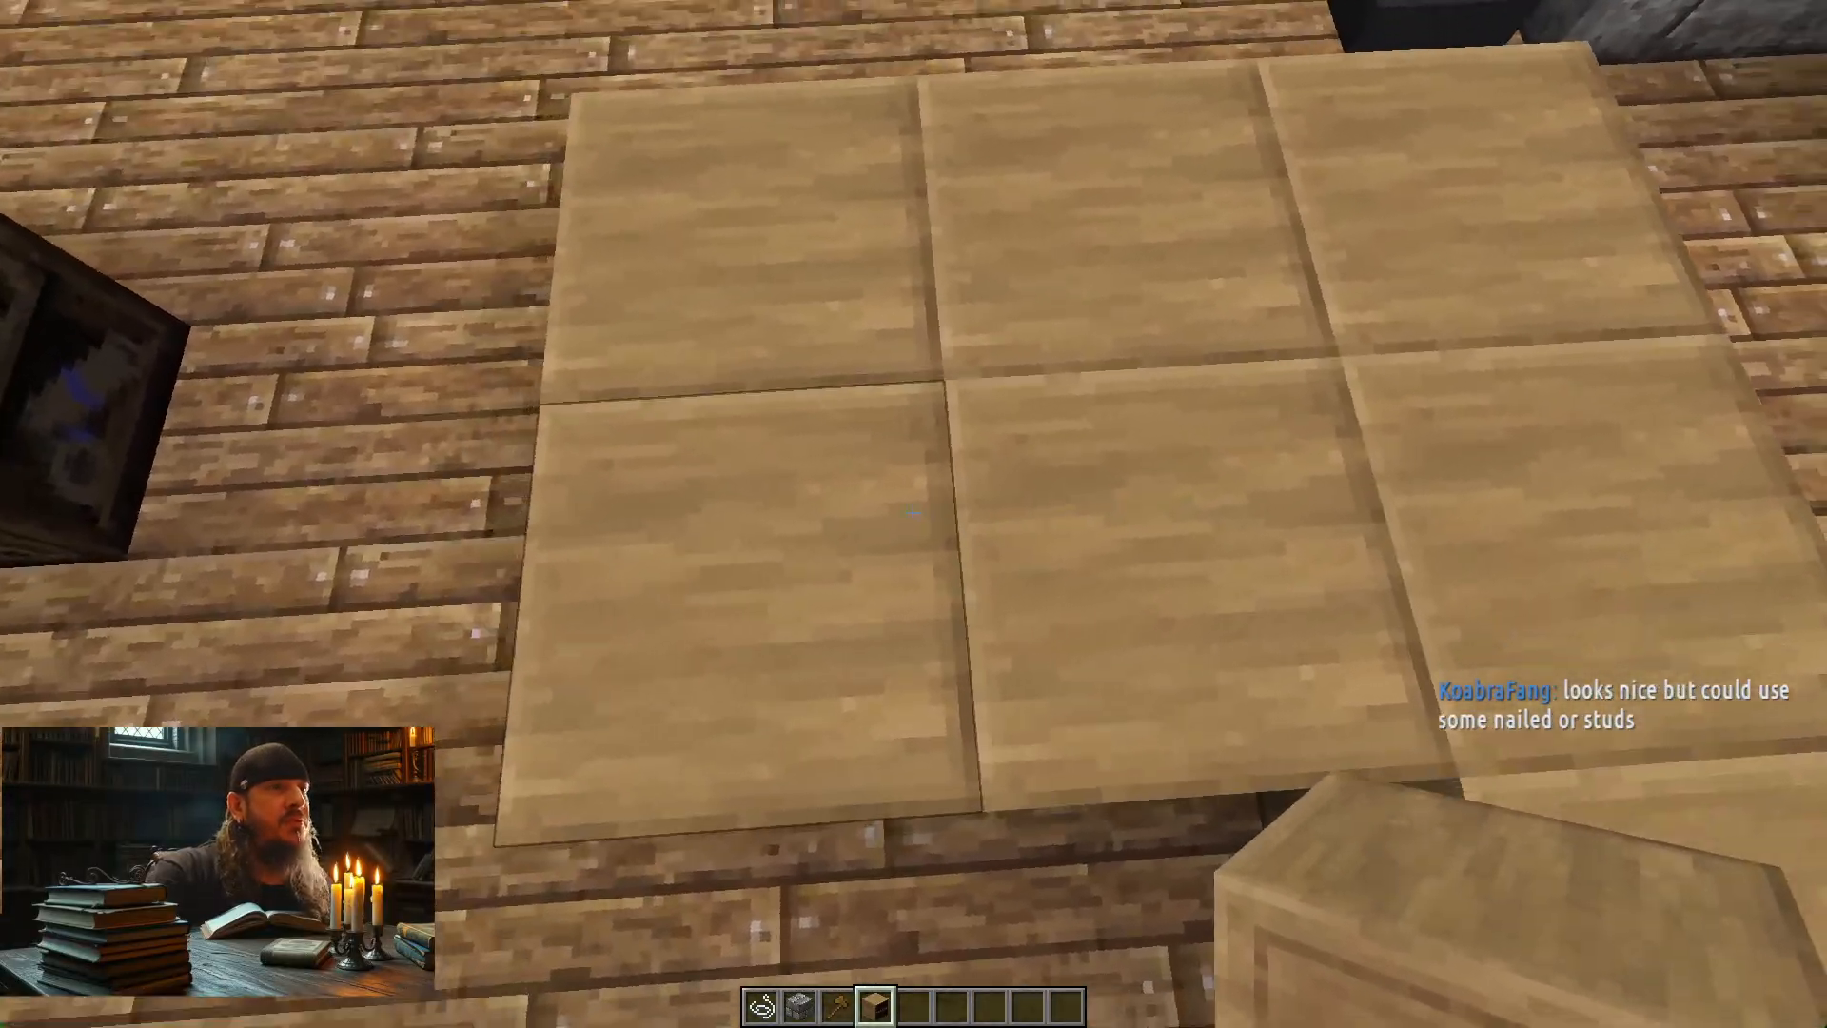
key(d)
key(s)
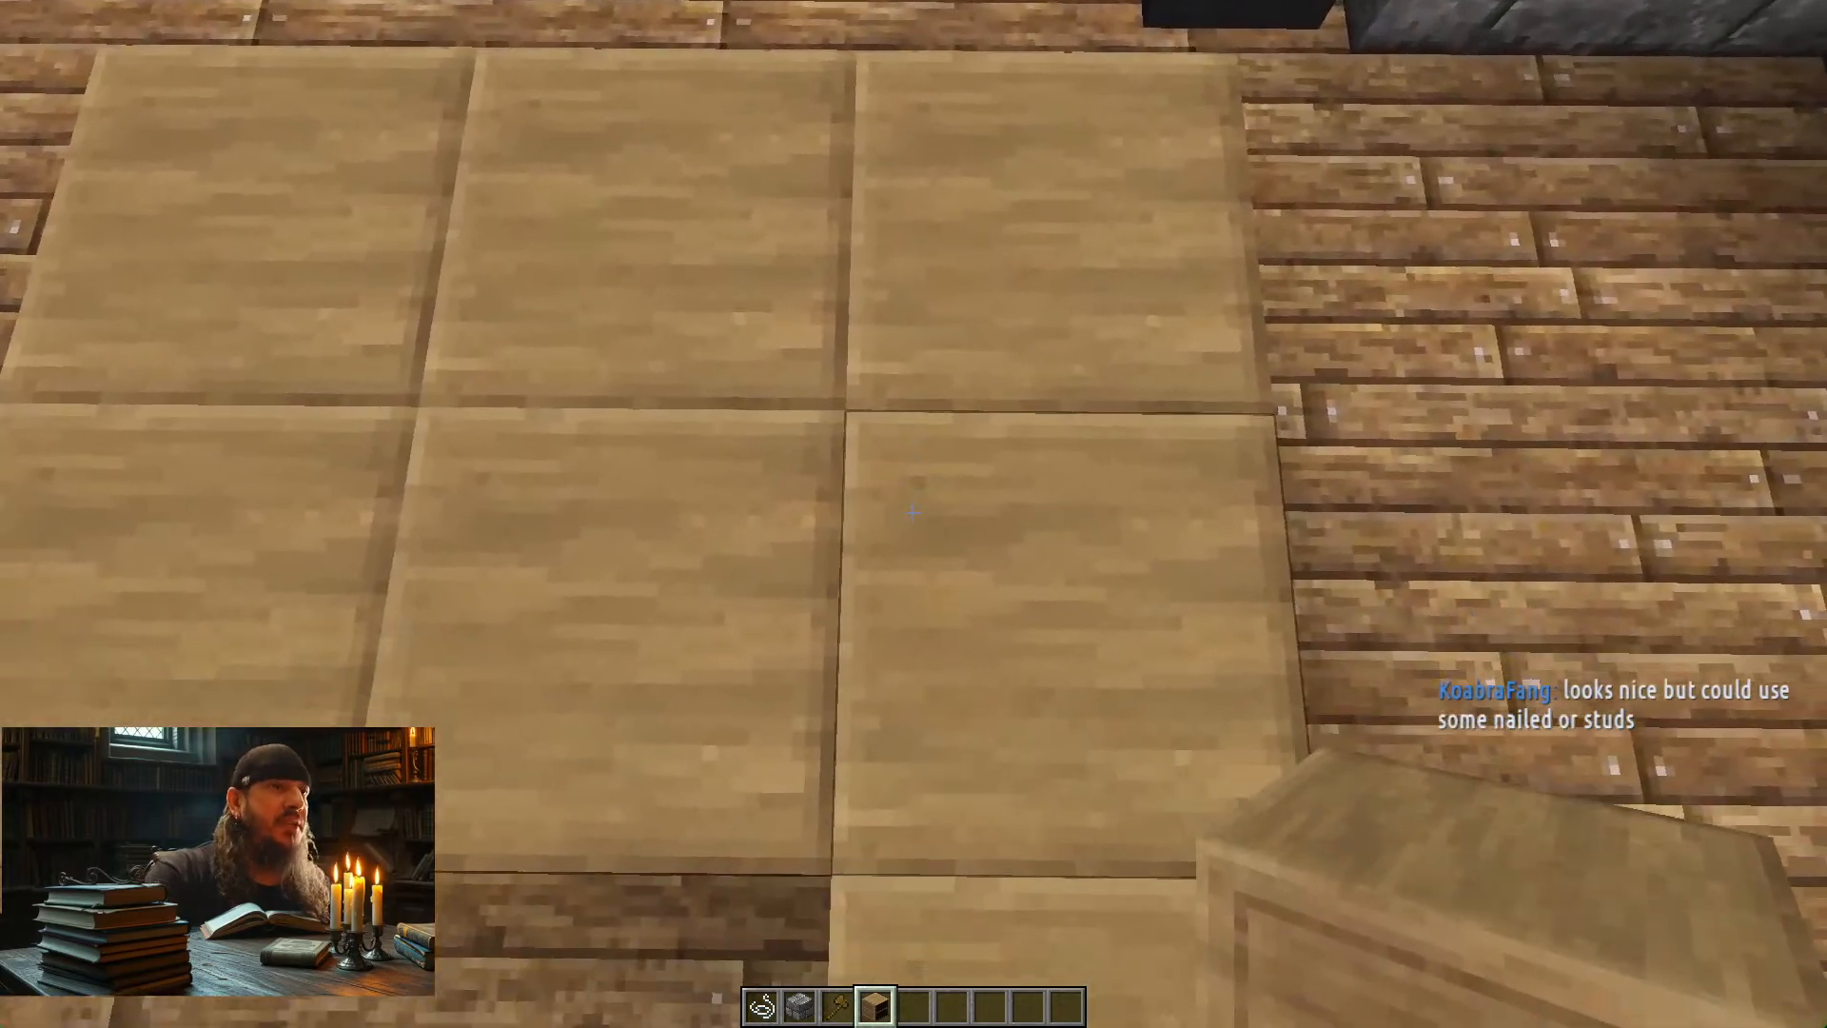
key(w)
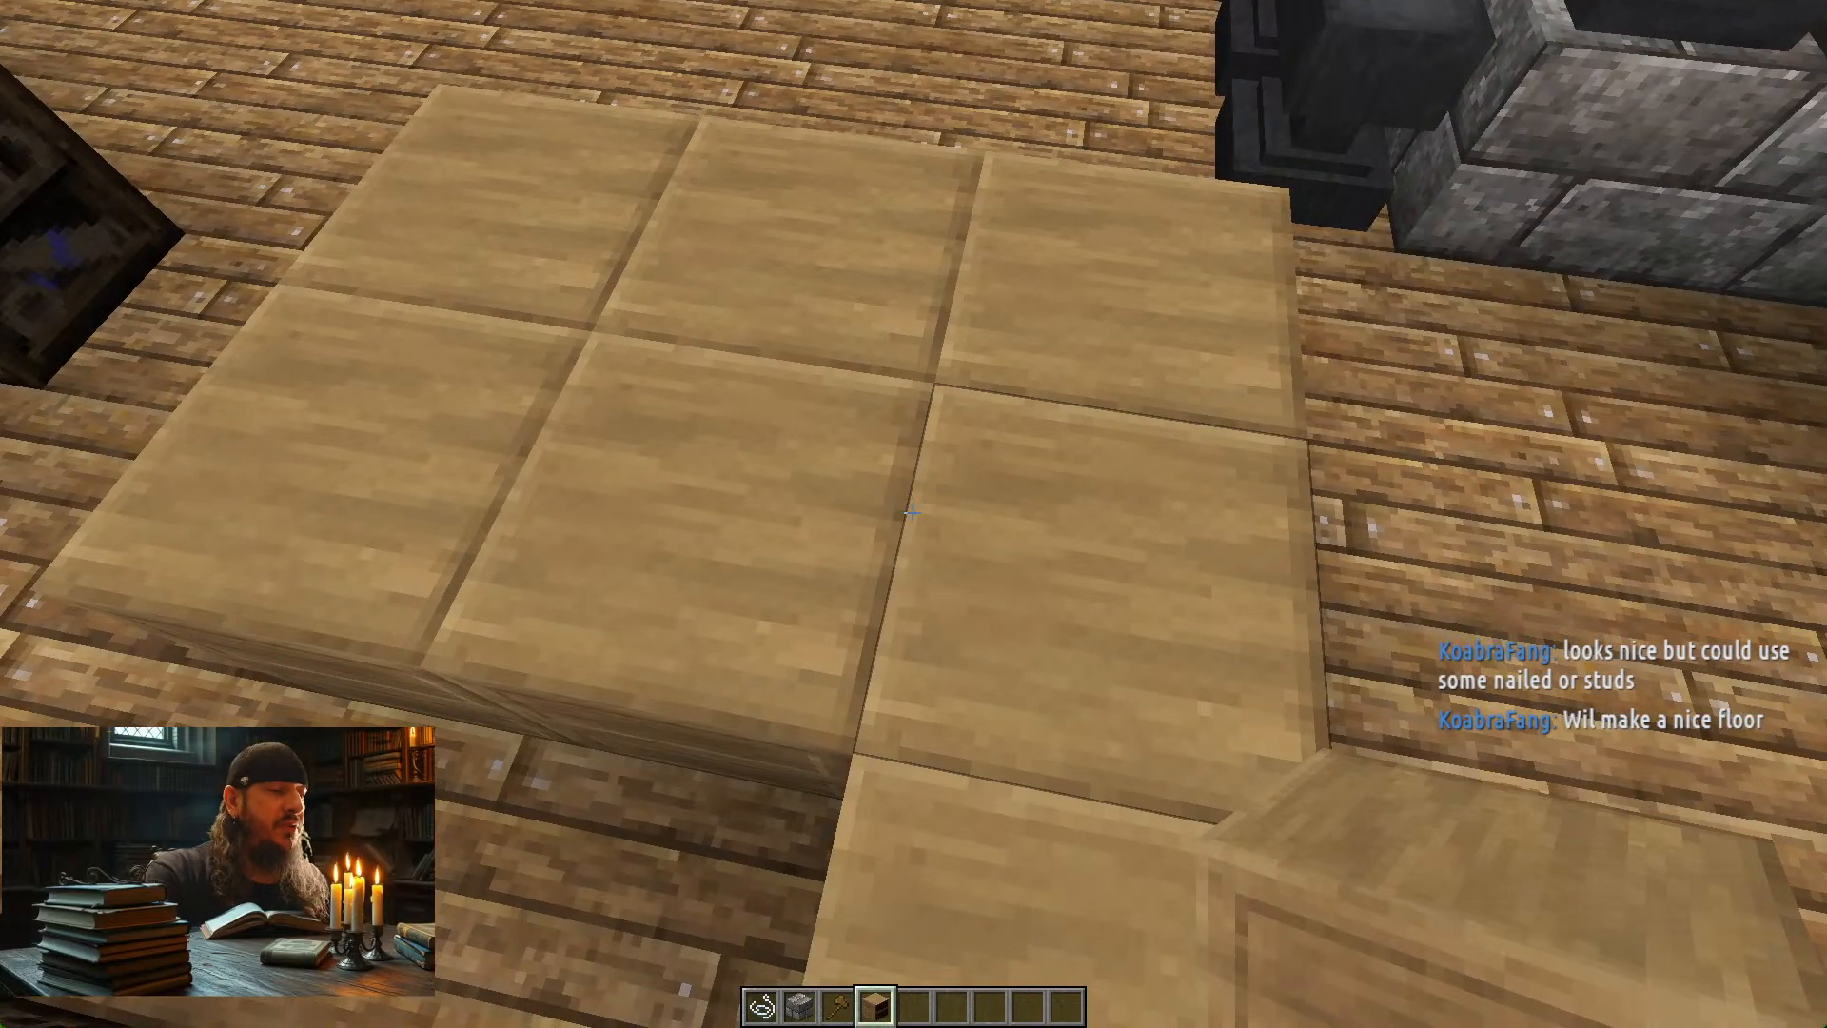
Compare the chiseled_bookshelf_top.png texture in Photoshop with the joined block tops in Minecraft
key(alt+Tab)
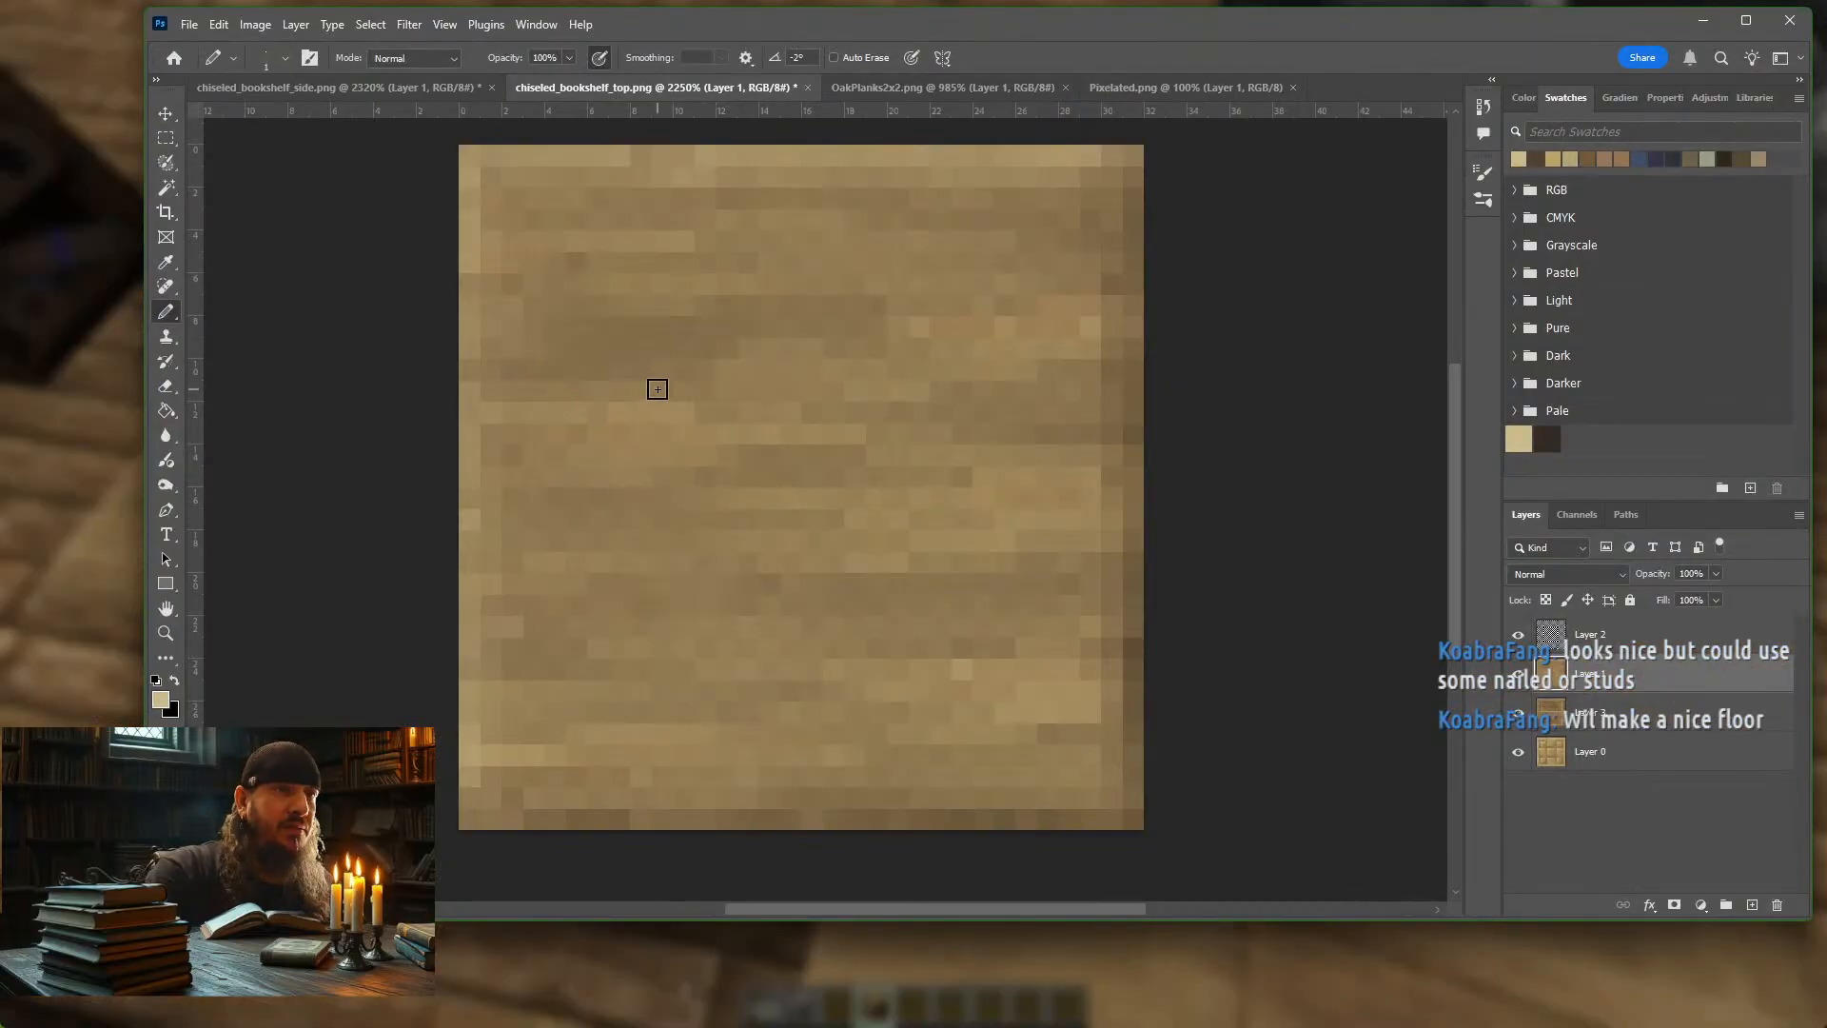
key(alt+Tab)
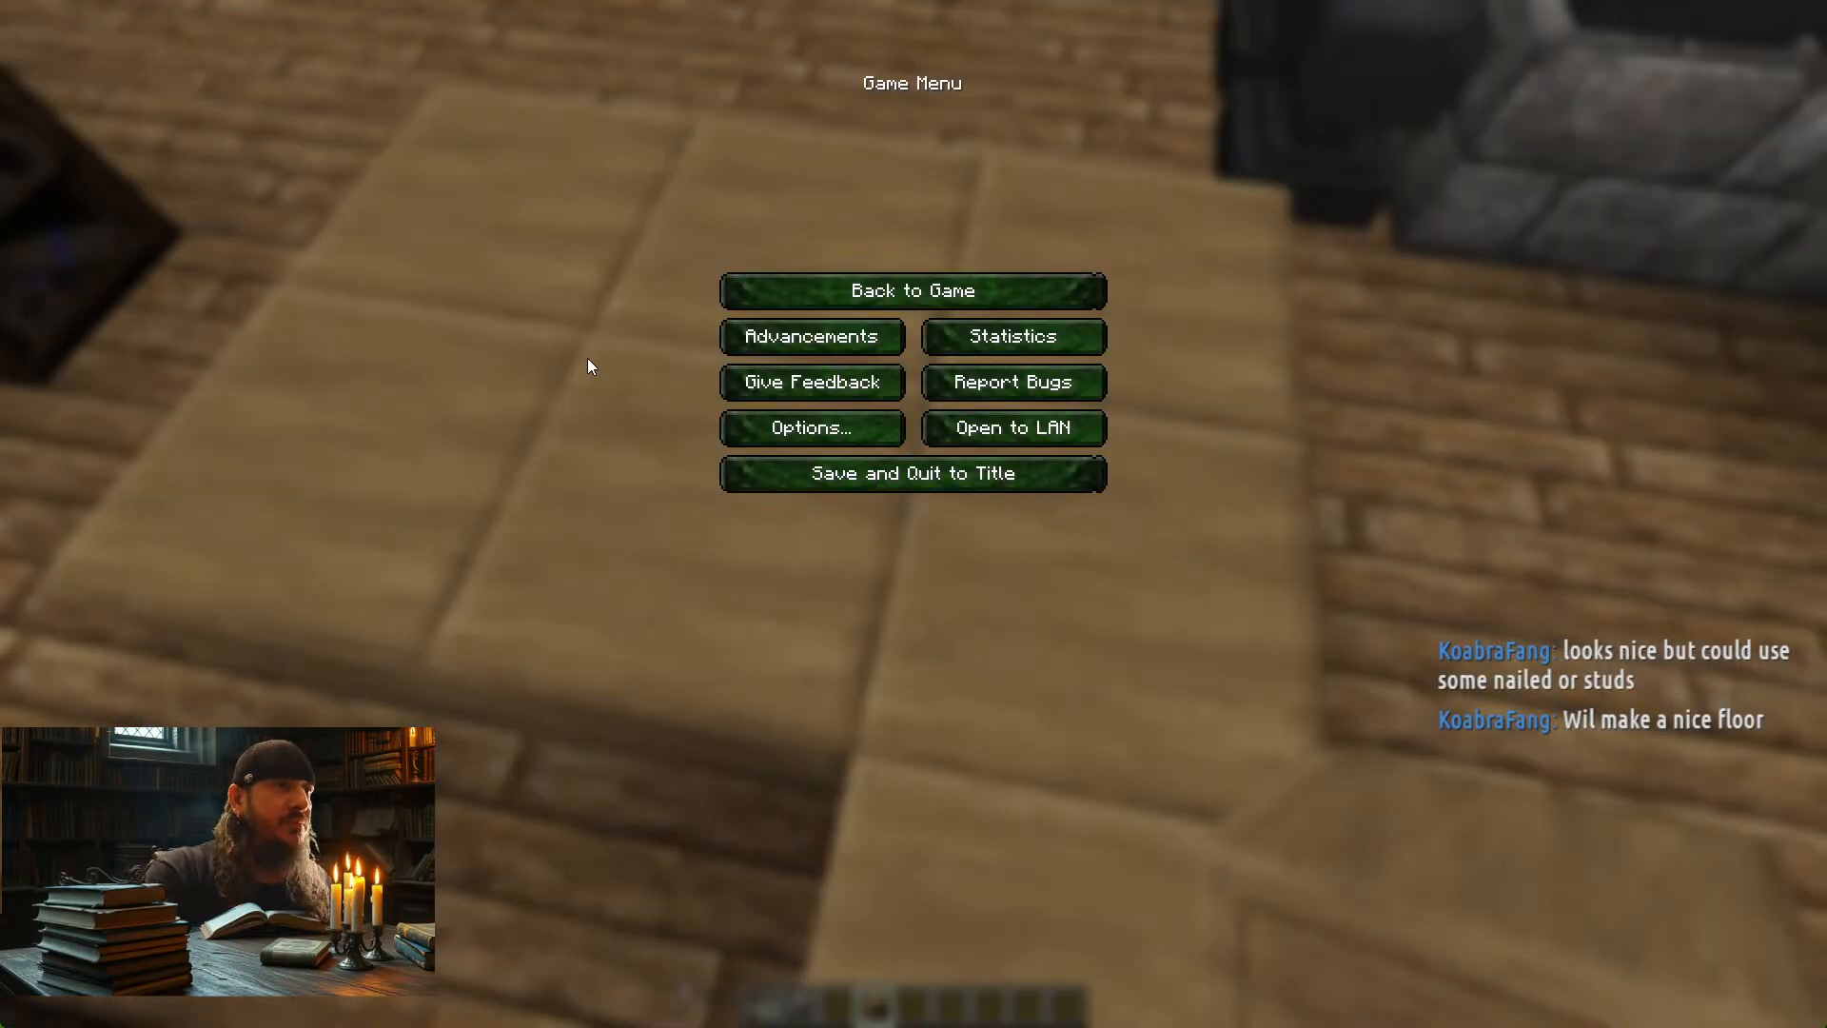
key(Escape)
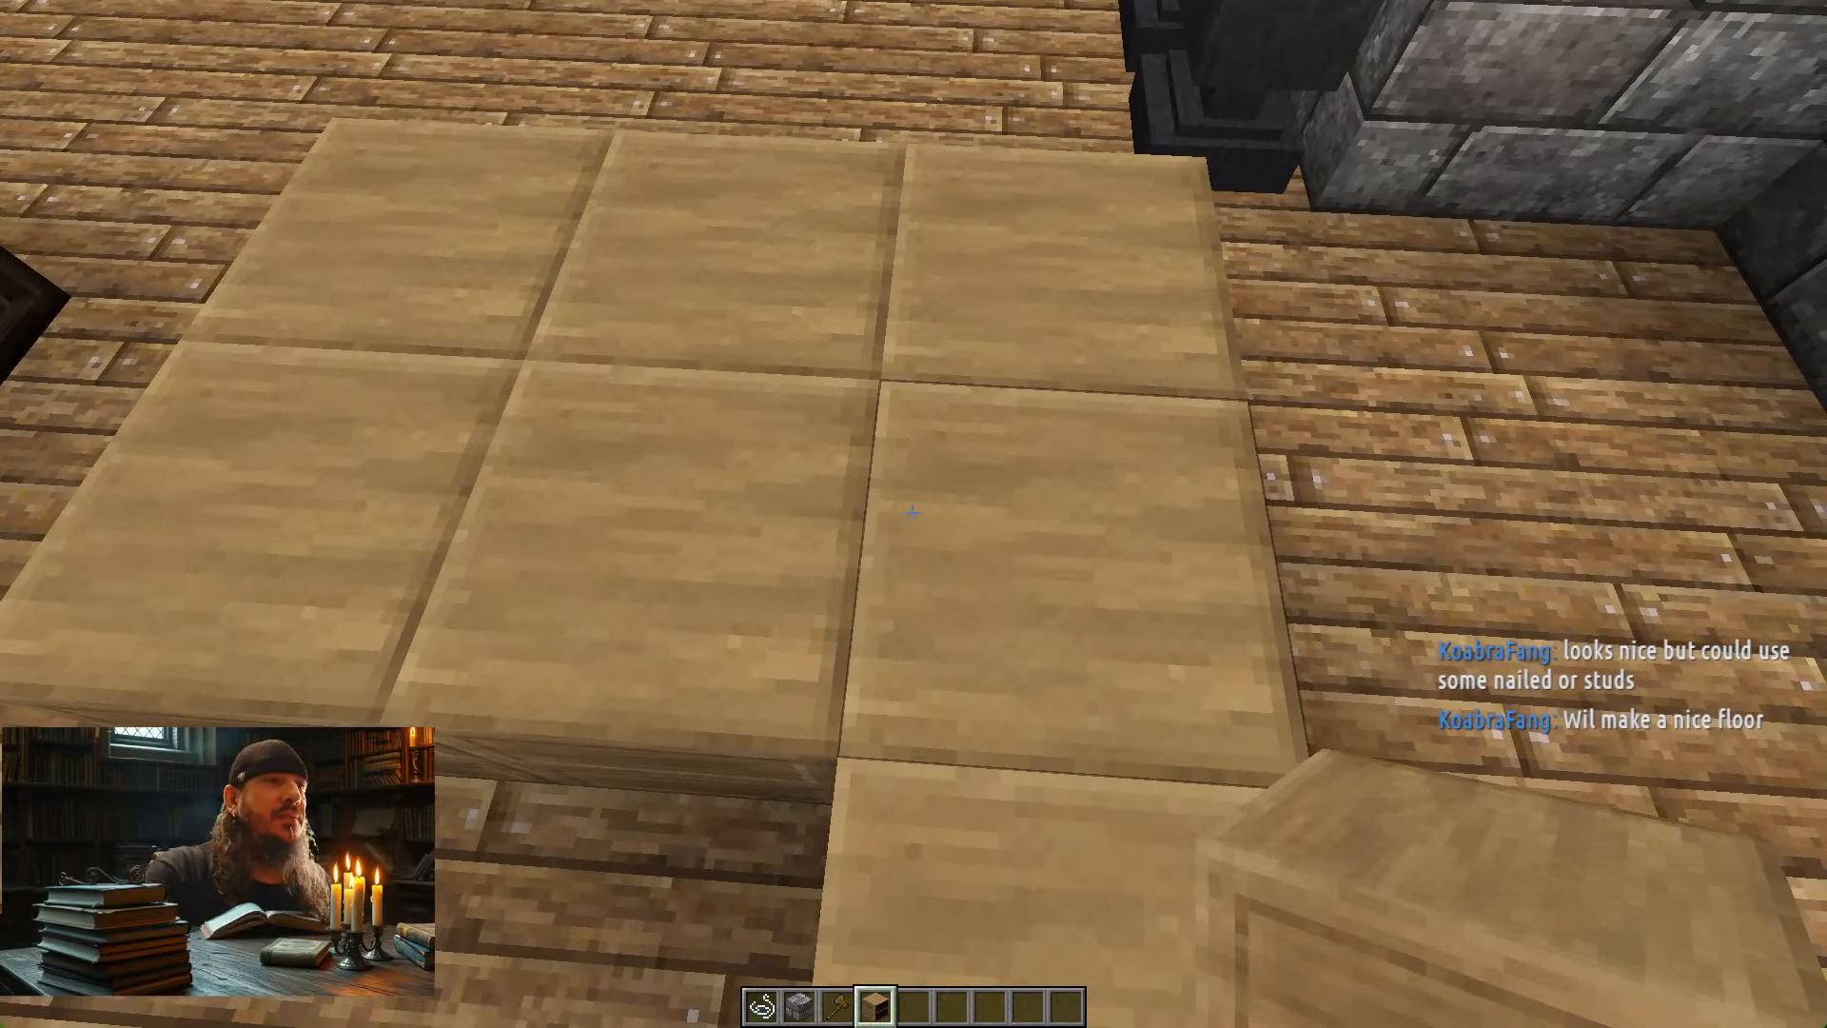
key(s)
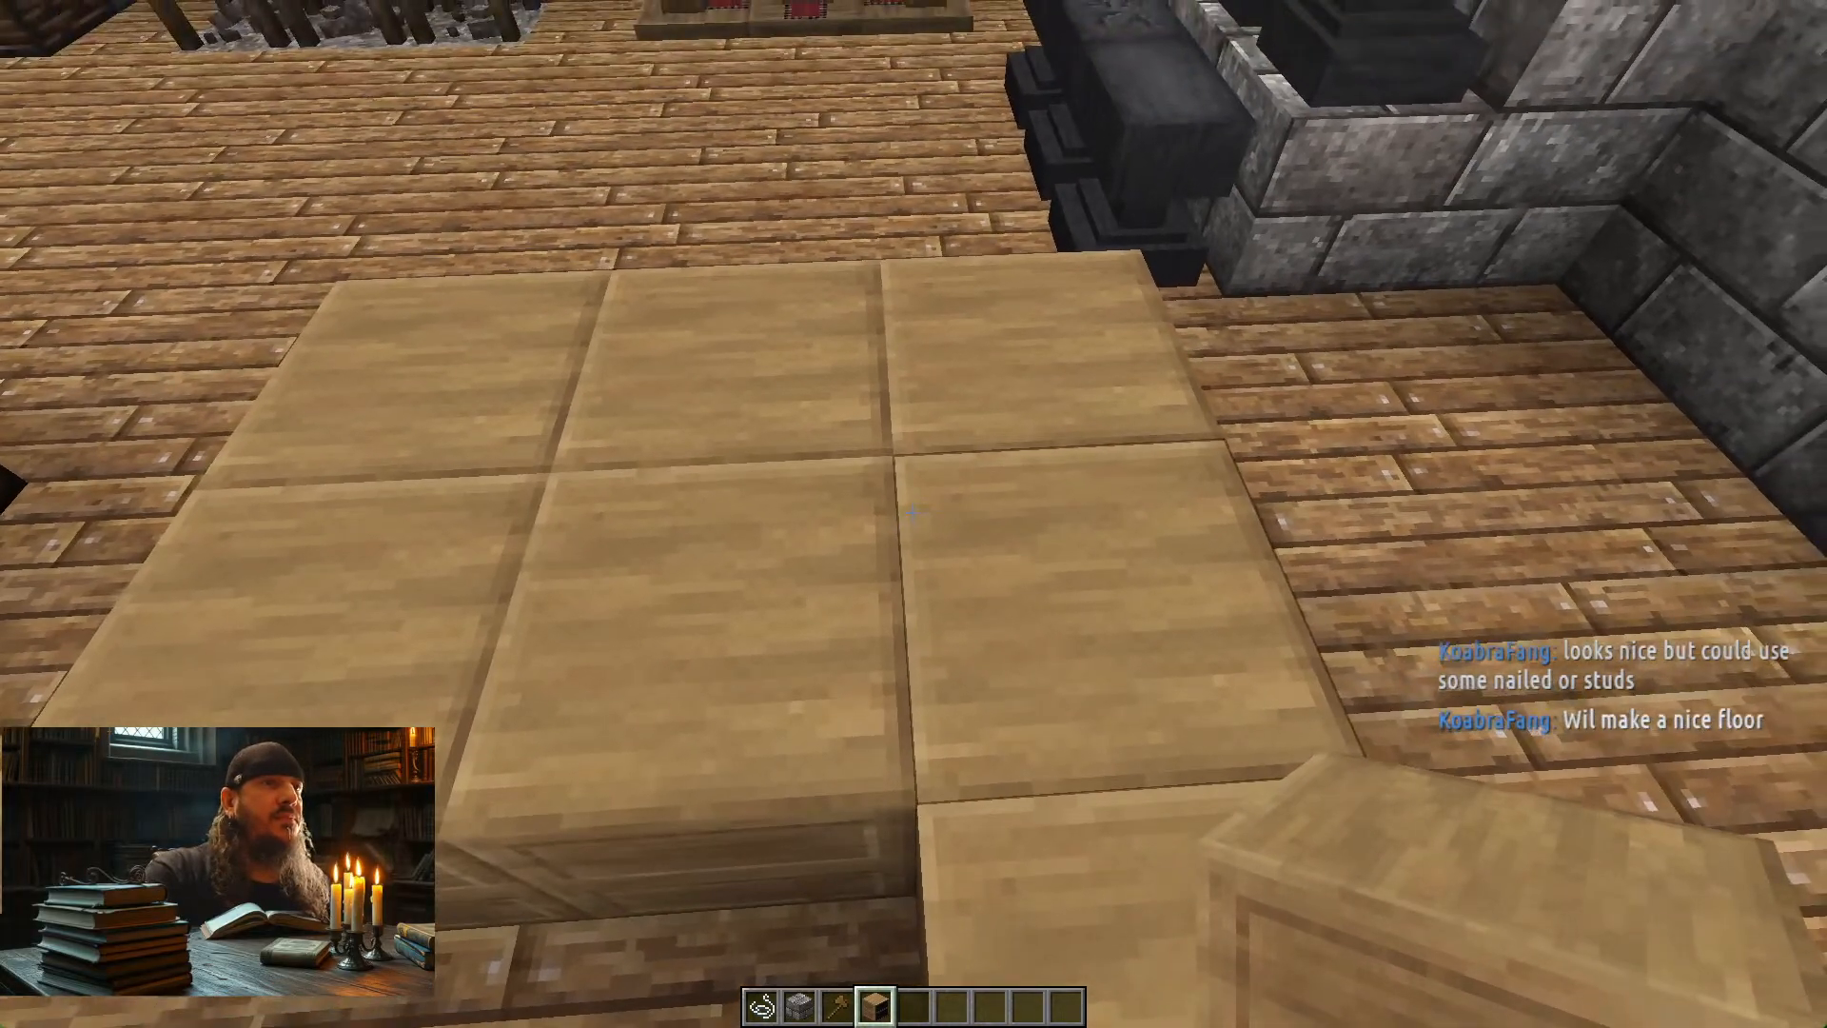
key(w)
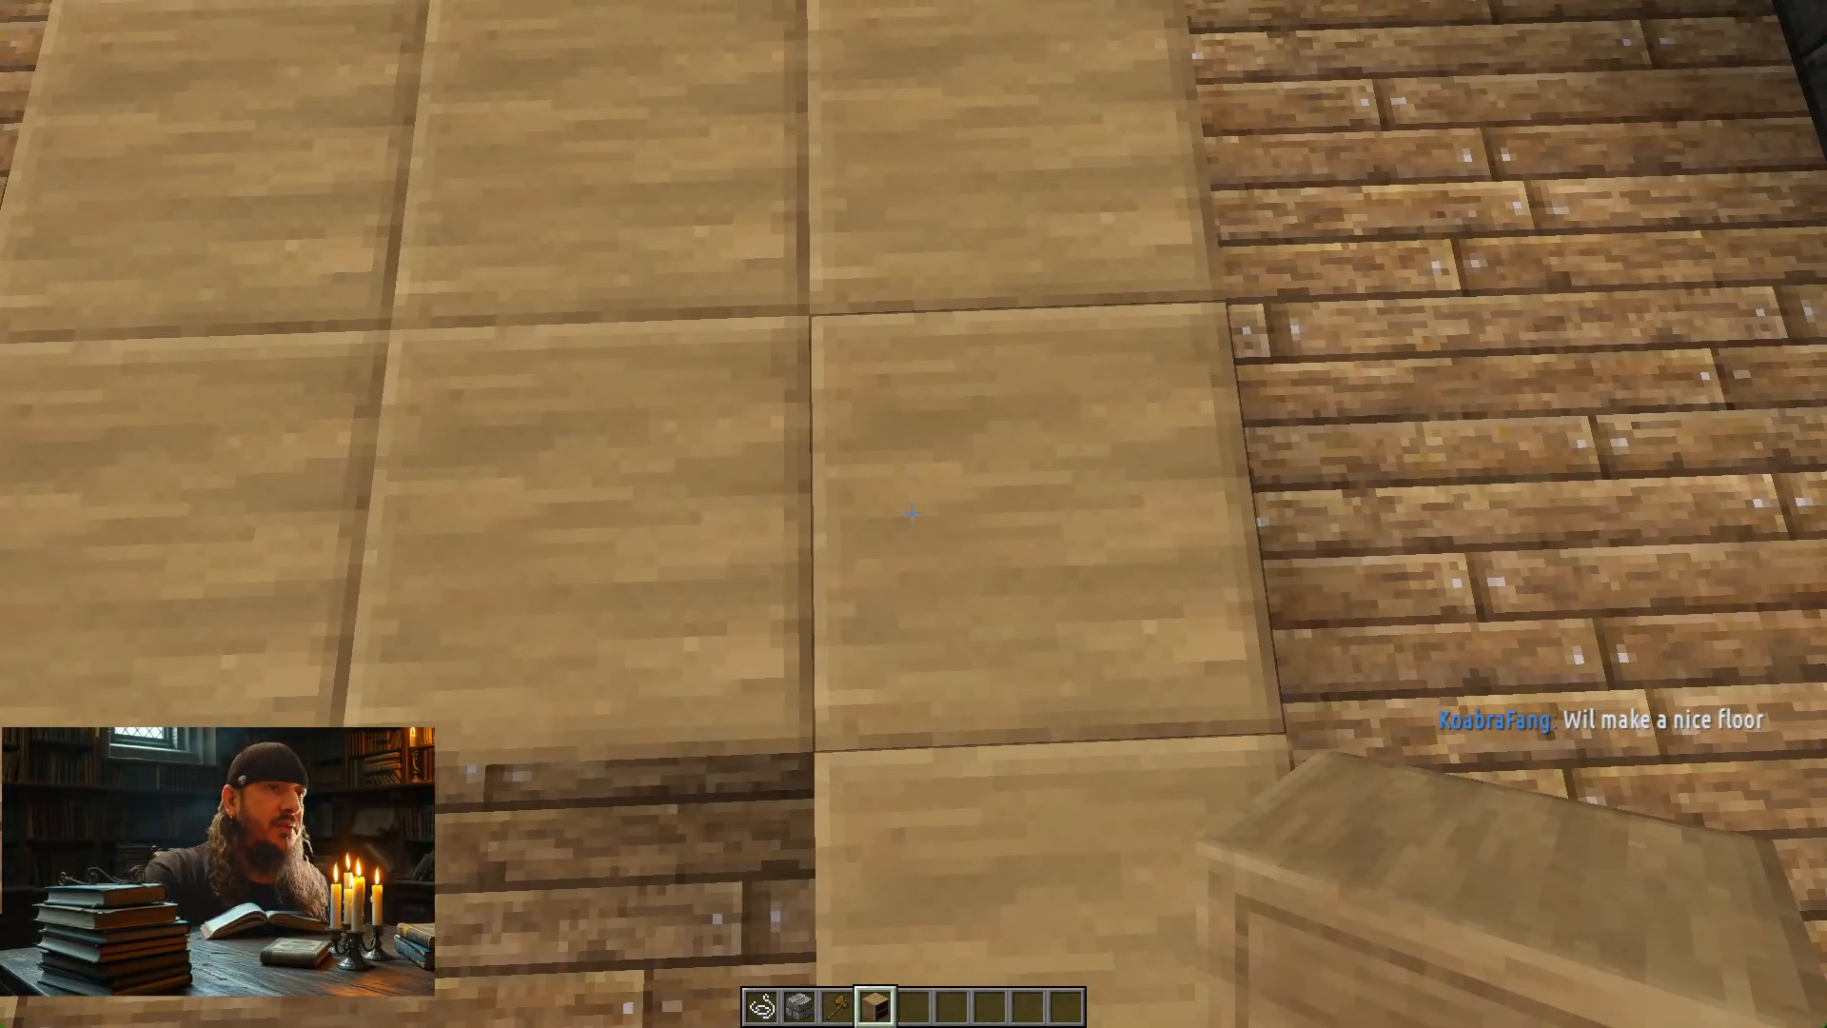
Switch to Photoshop, choose a tan foreground swatch and export the top texture for web, replacing chiseled_bookshelf_top.png
key(alt+Tab)
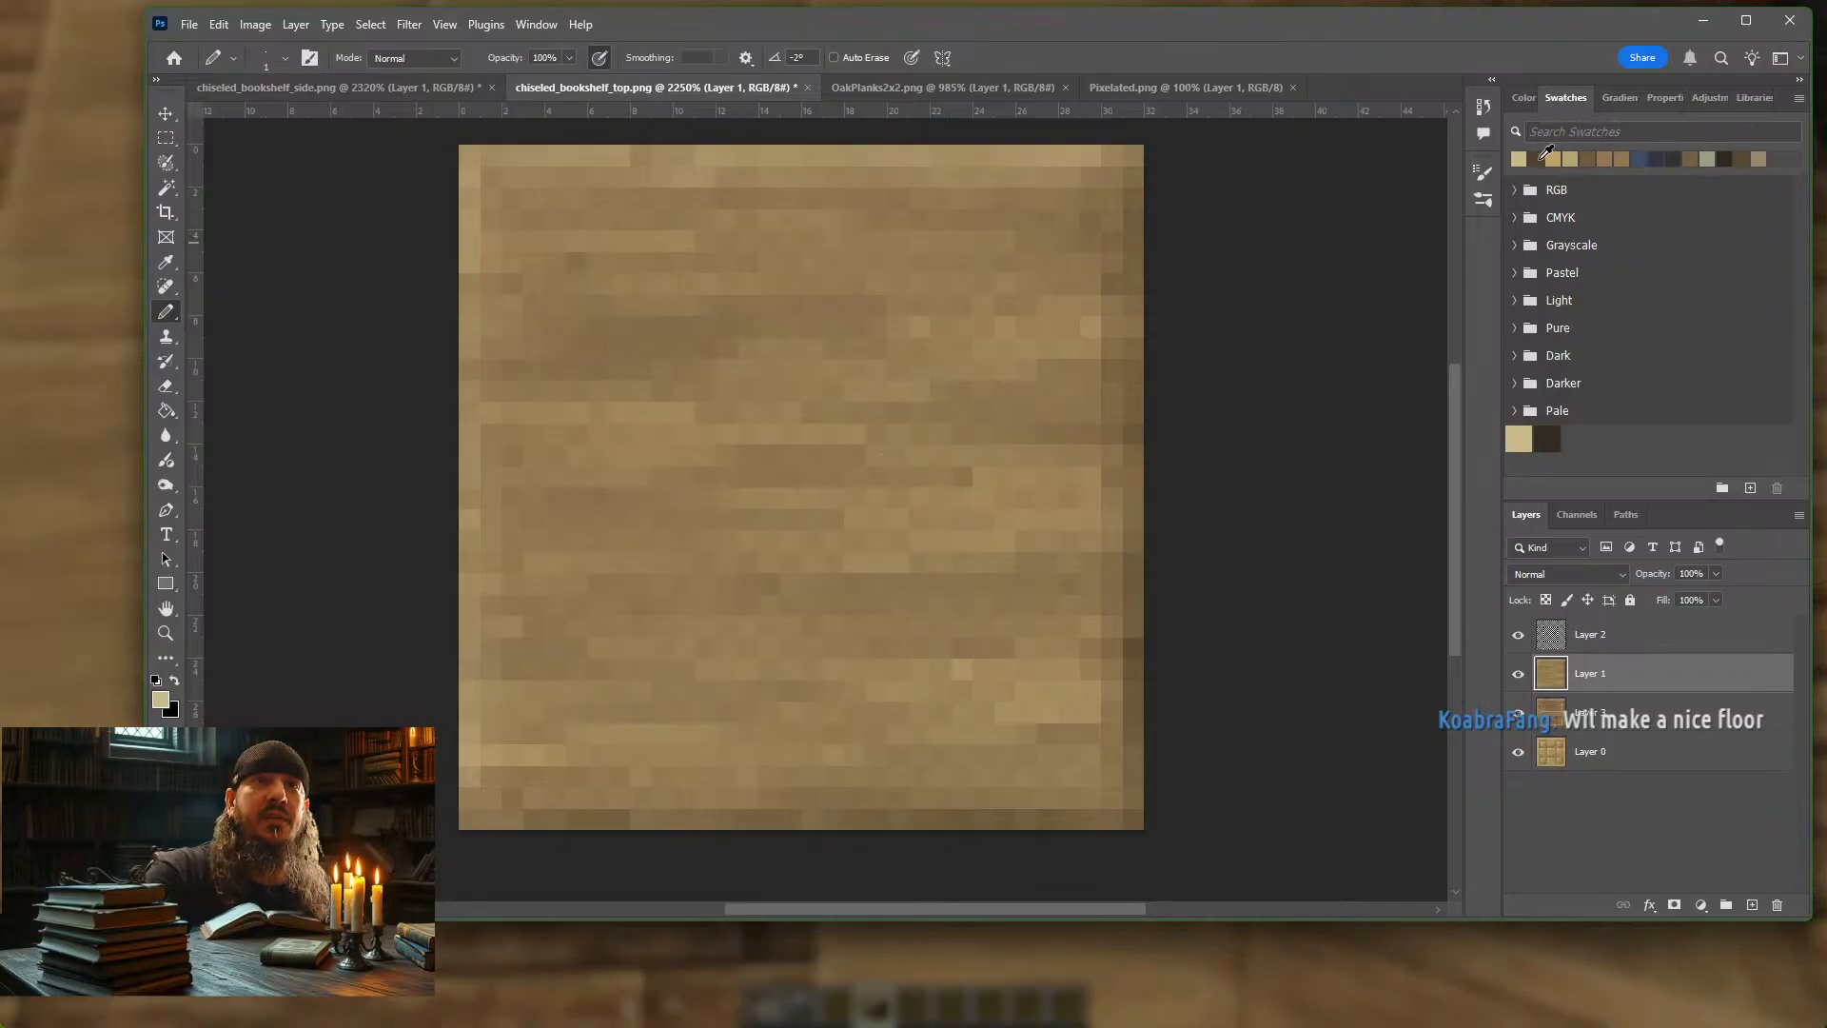
click(1542, 158)
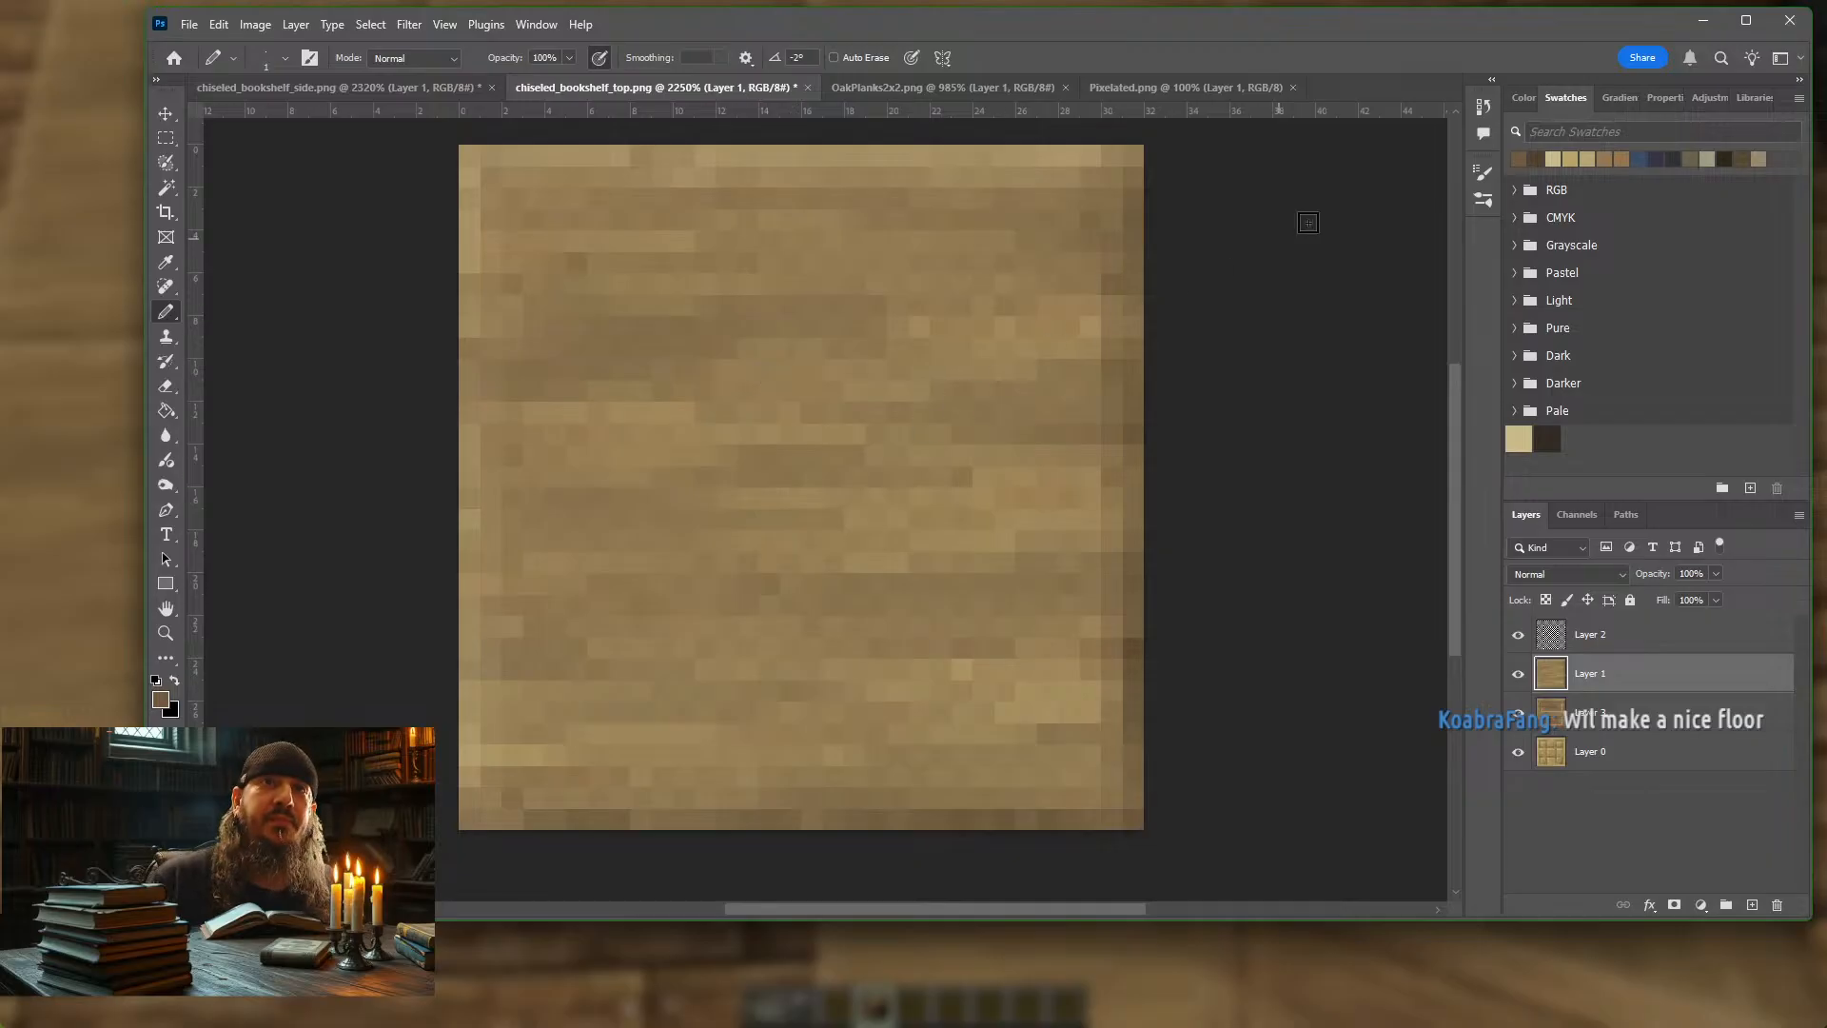
click(1566, 158)
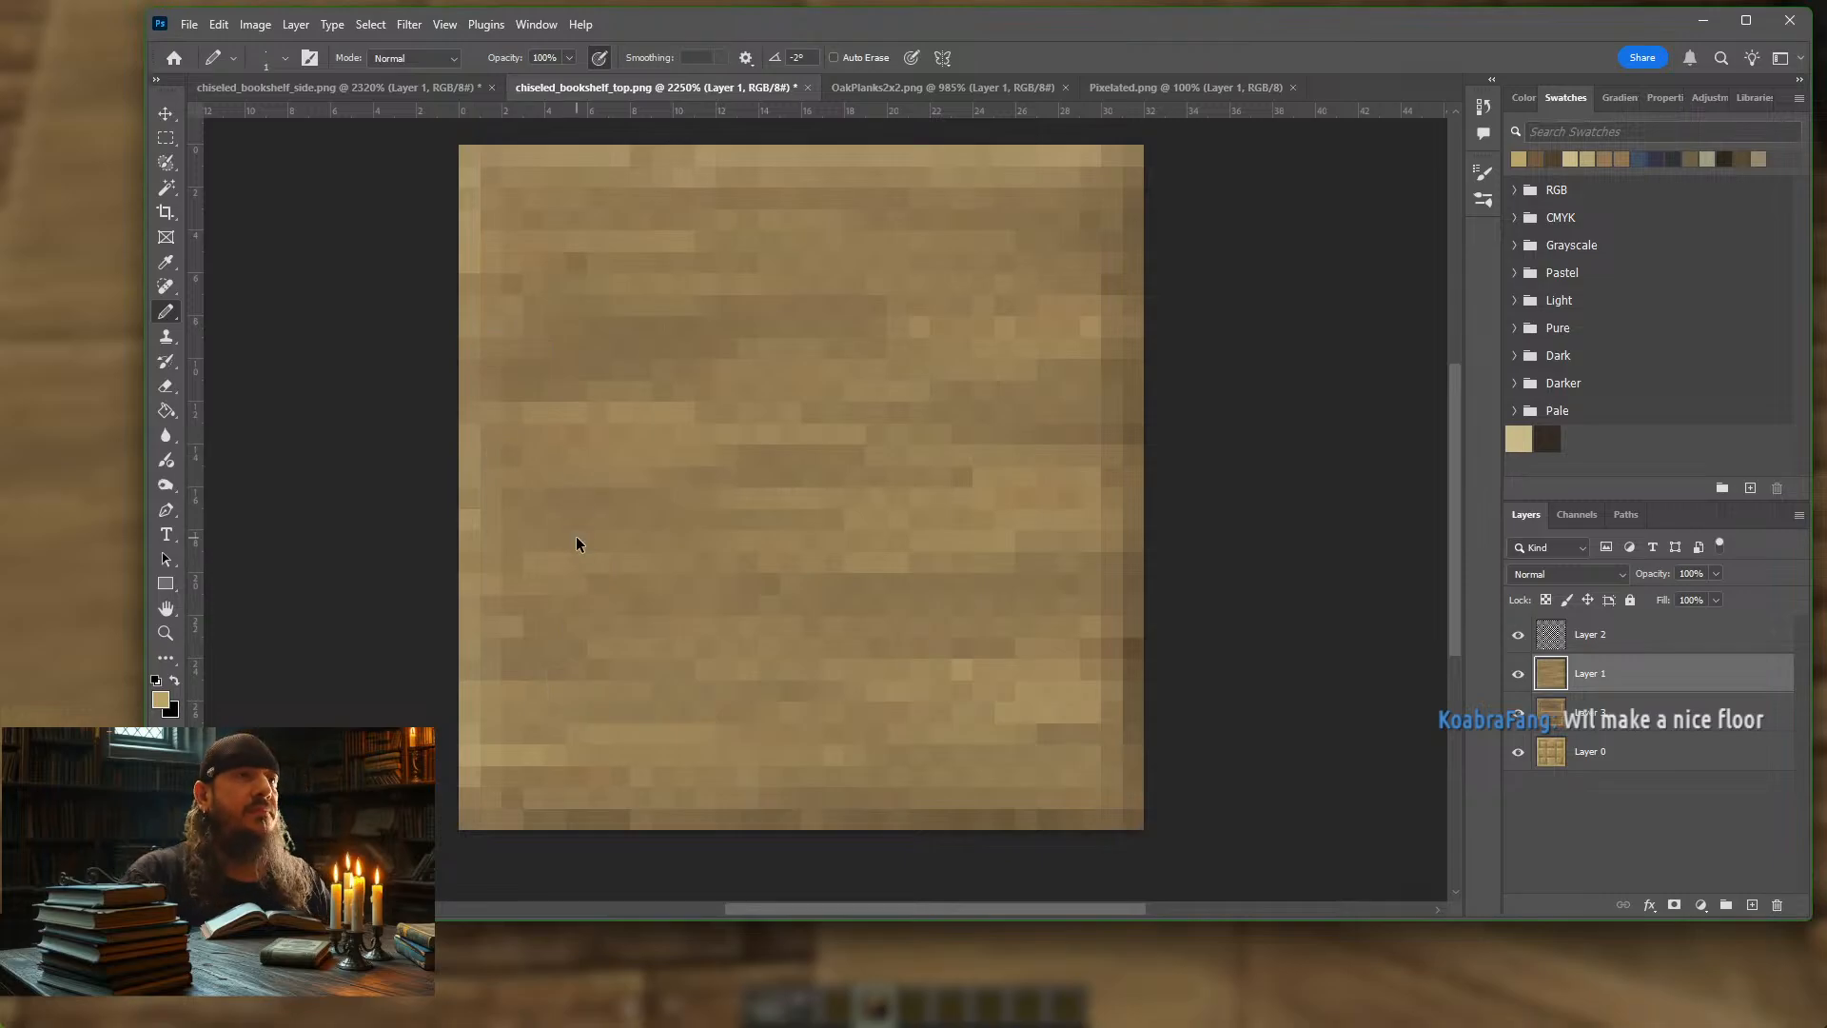
key(ctrl+alt+shift+s)
key(Return)
key(Return)
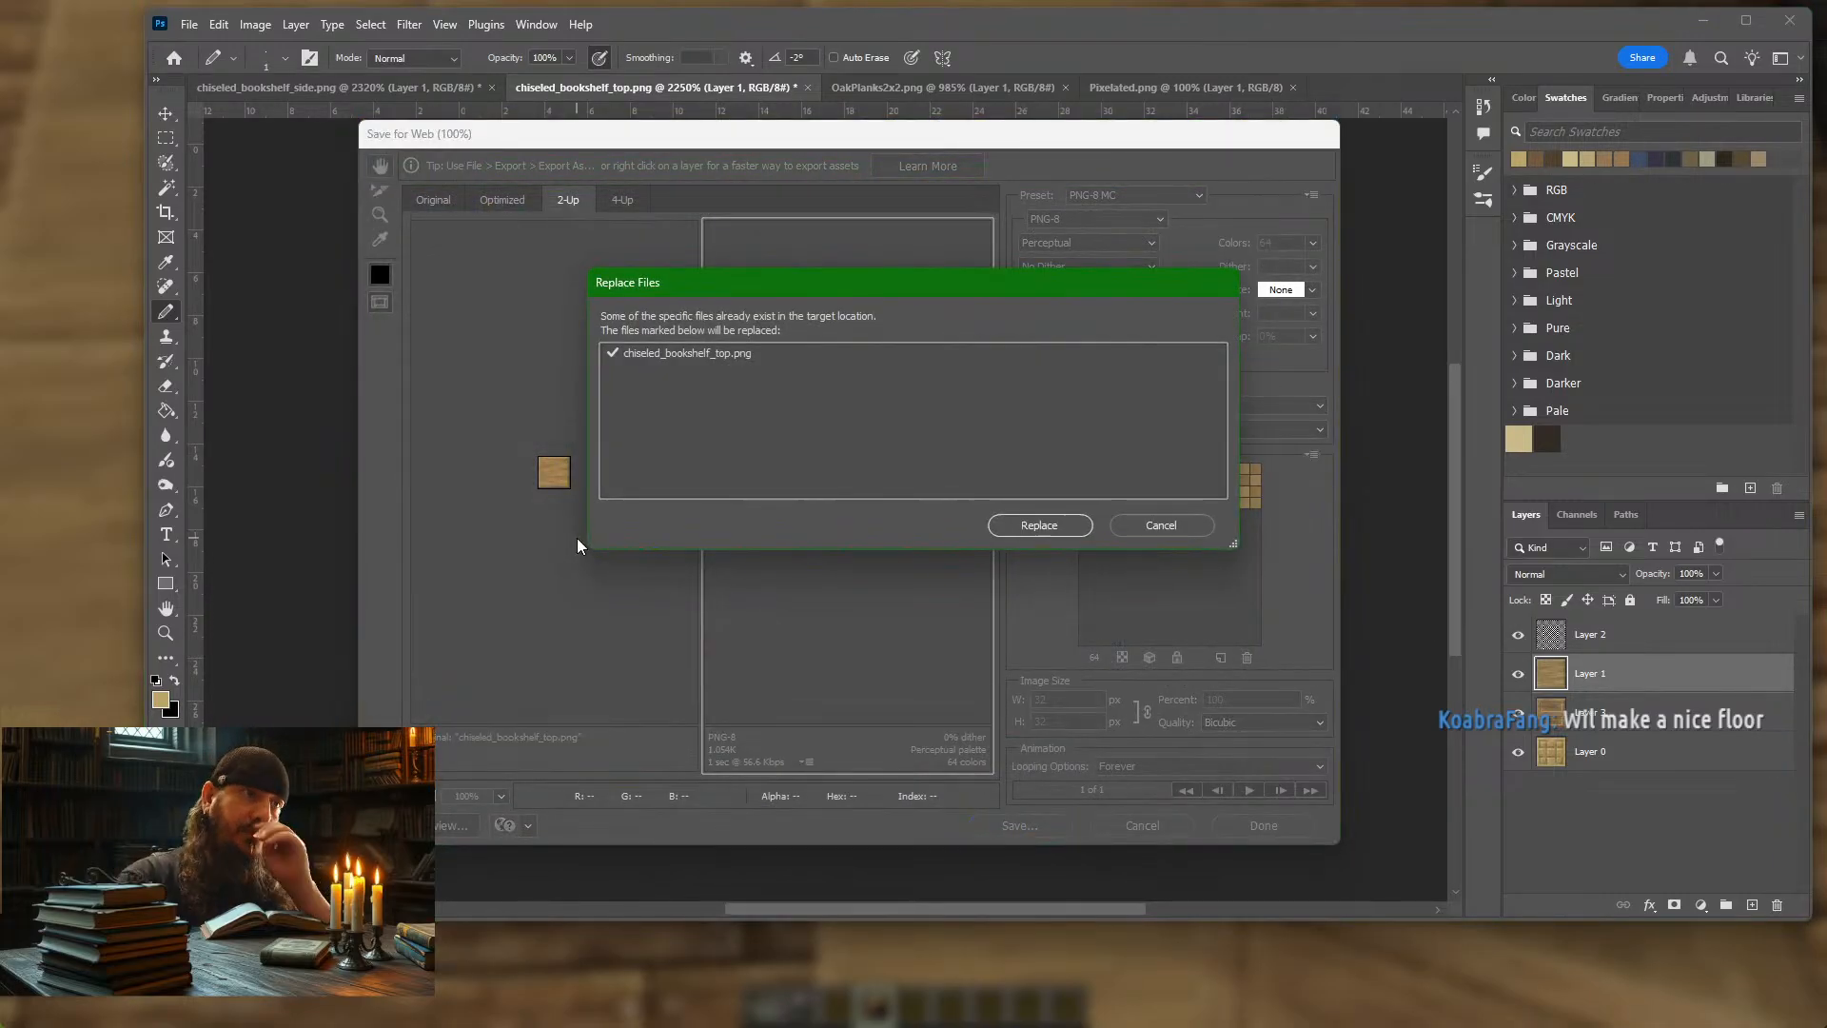
key(Return)
Return to Minecraft and reload the resource packs while viewing the joined chiseled bookshelf tops
key(alt+Tab)
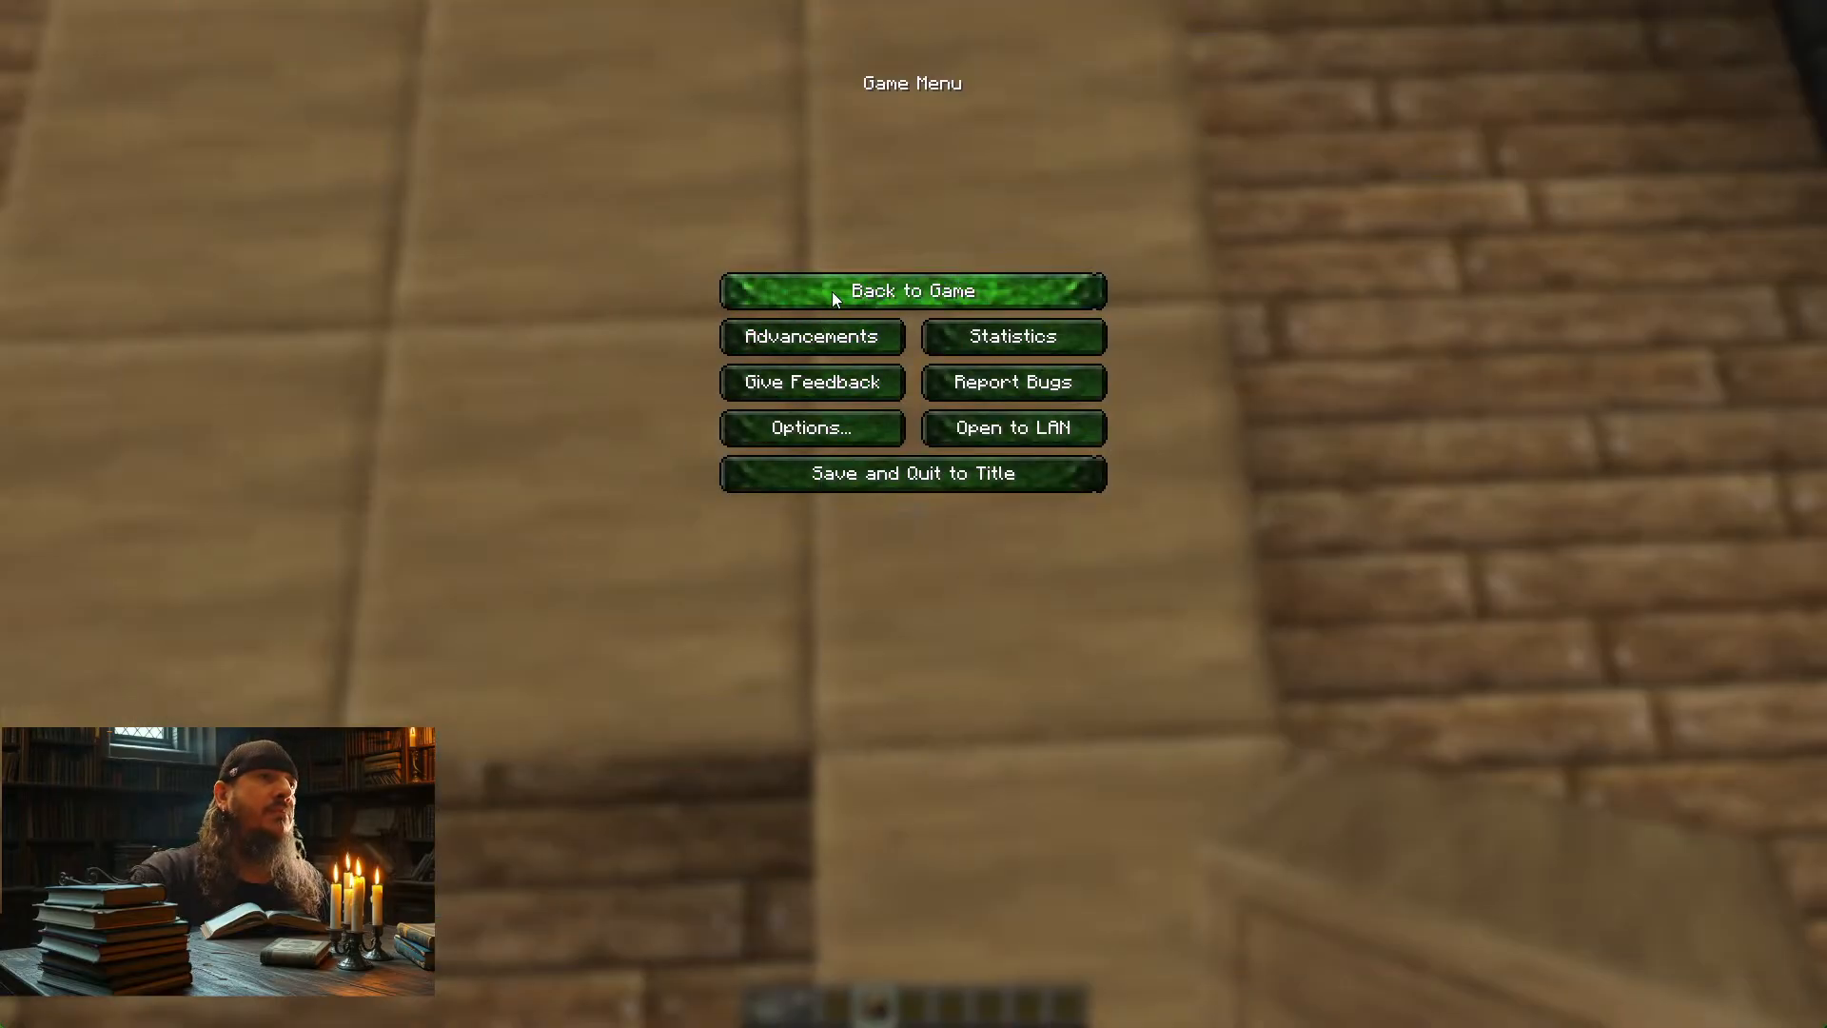
click(832, 291)
key(s)
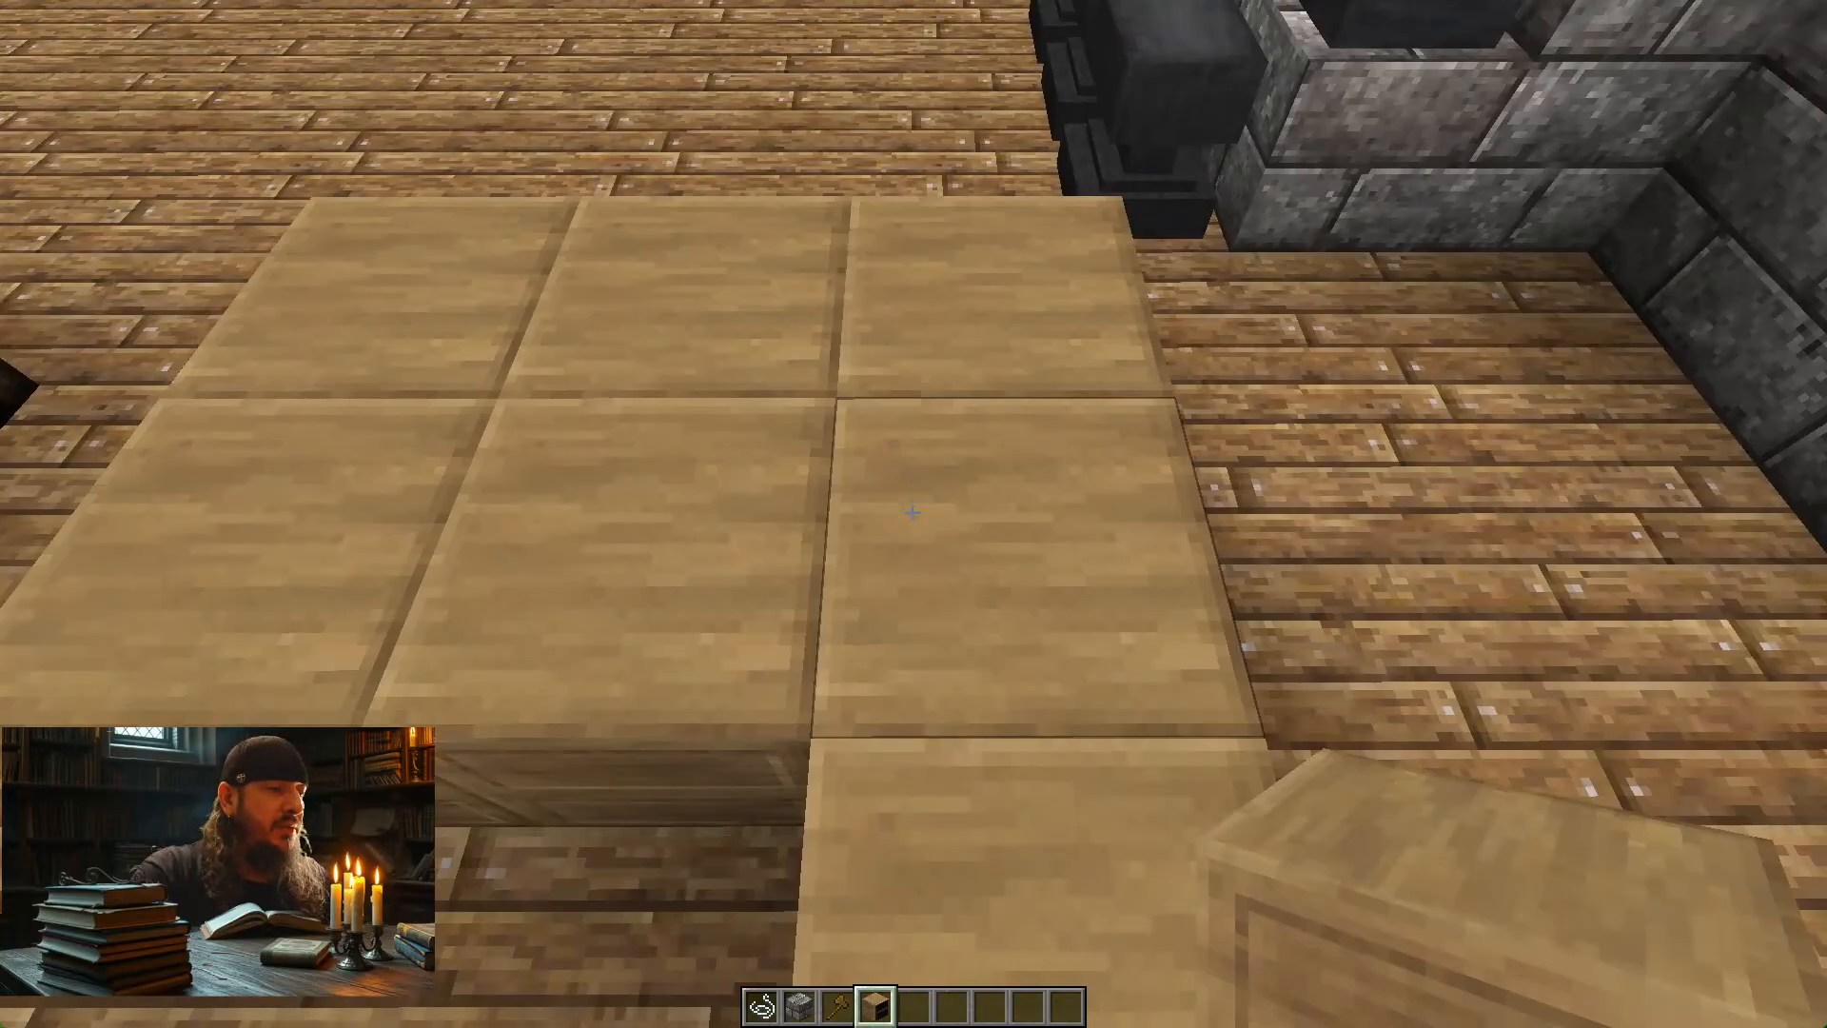
key(F3+t)
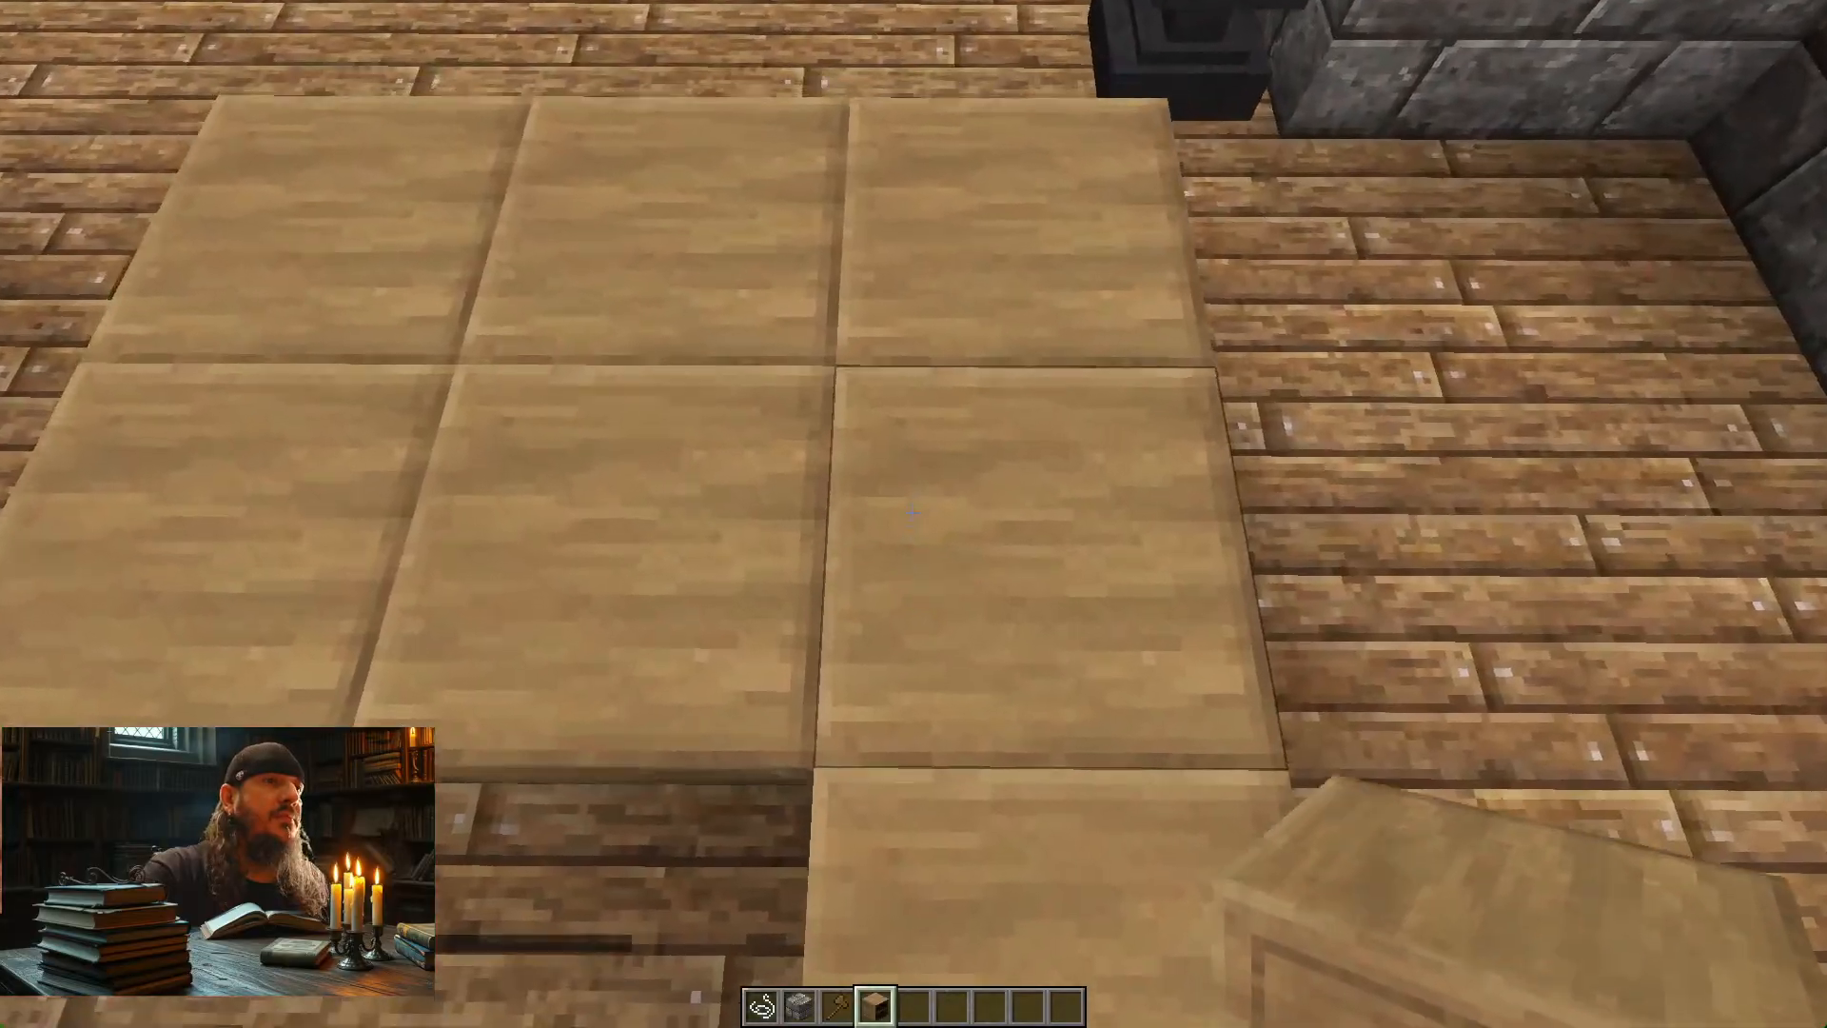
Inspect the top surface of the filled bookshelf wall from above, comparing its grain with the adjoining chiseled bookshelf tops
key(space)
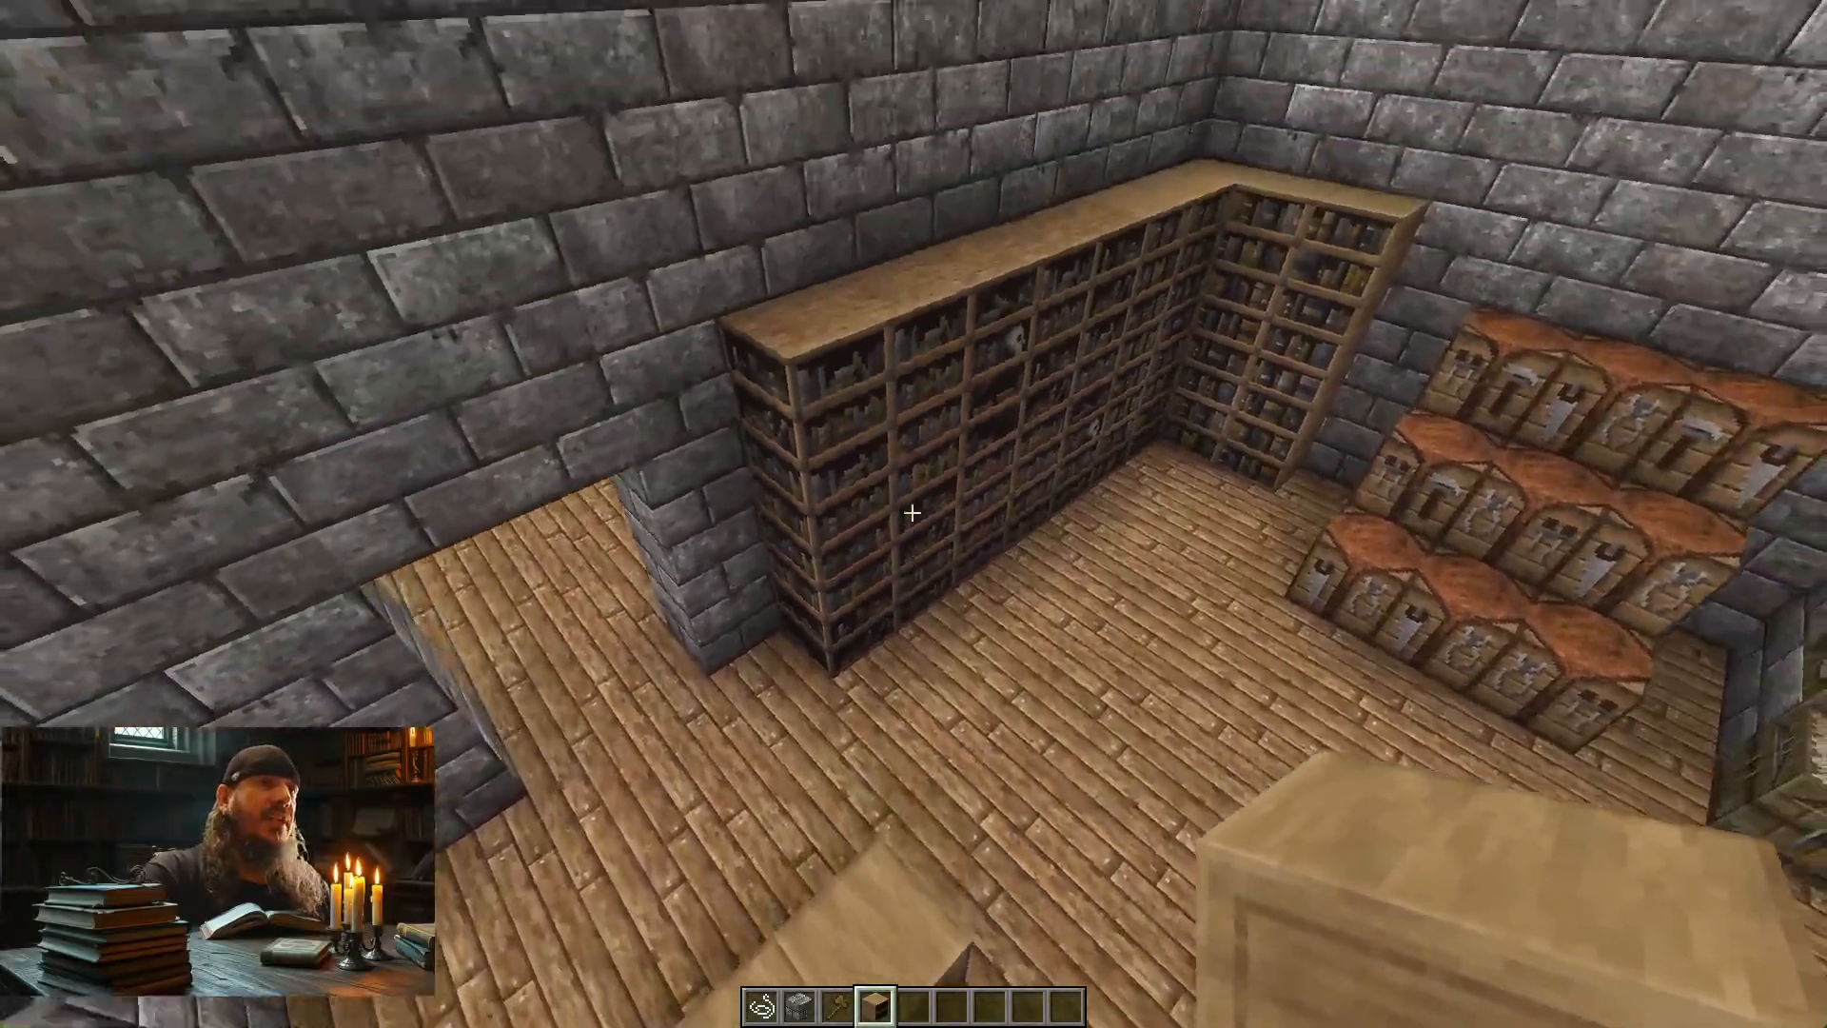
key(w)
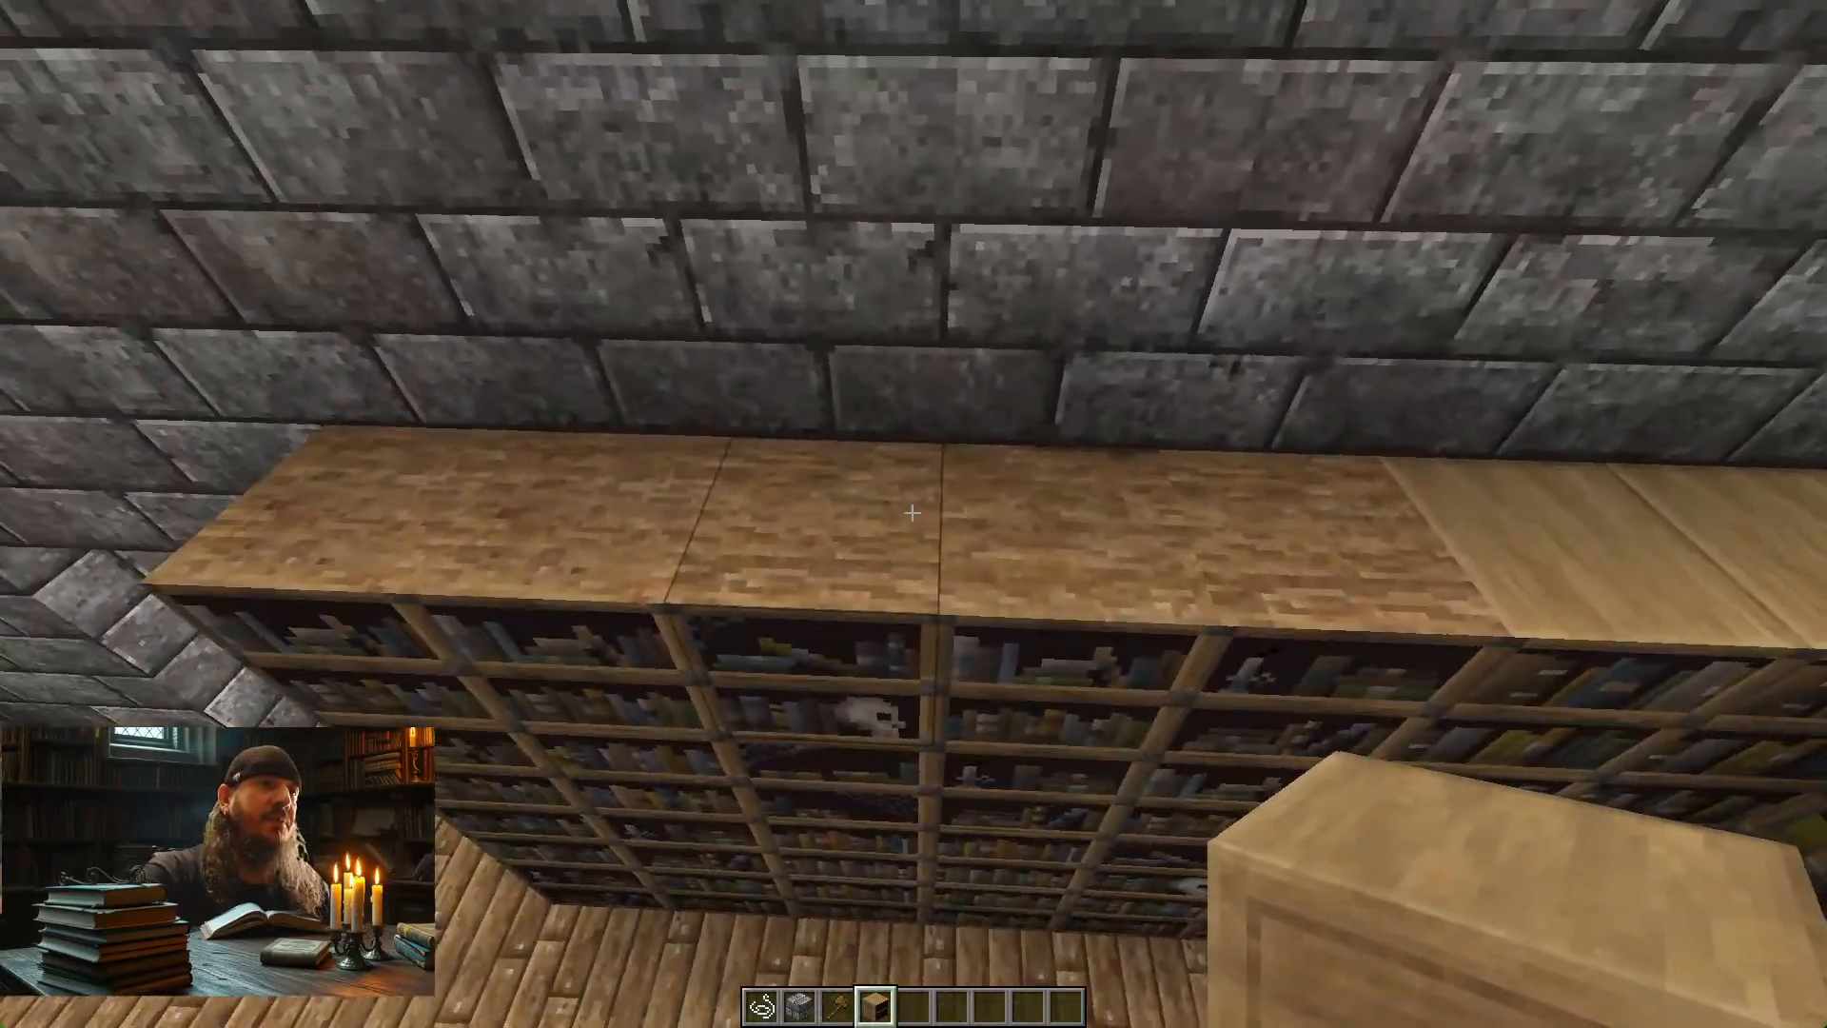
key(s)
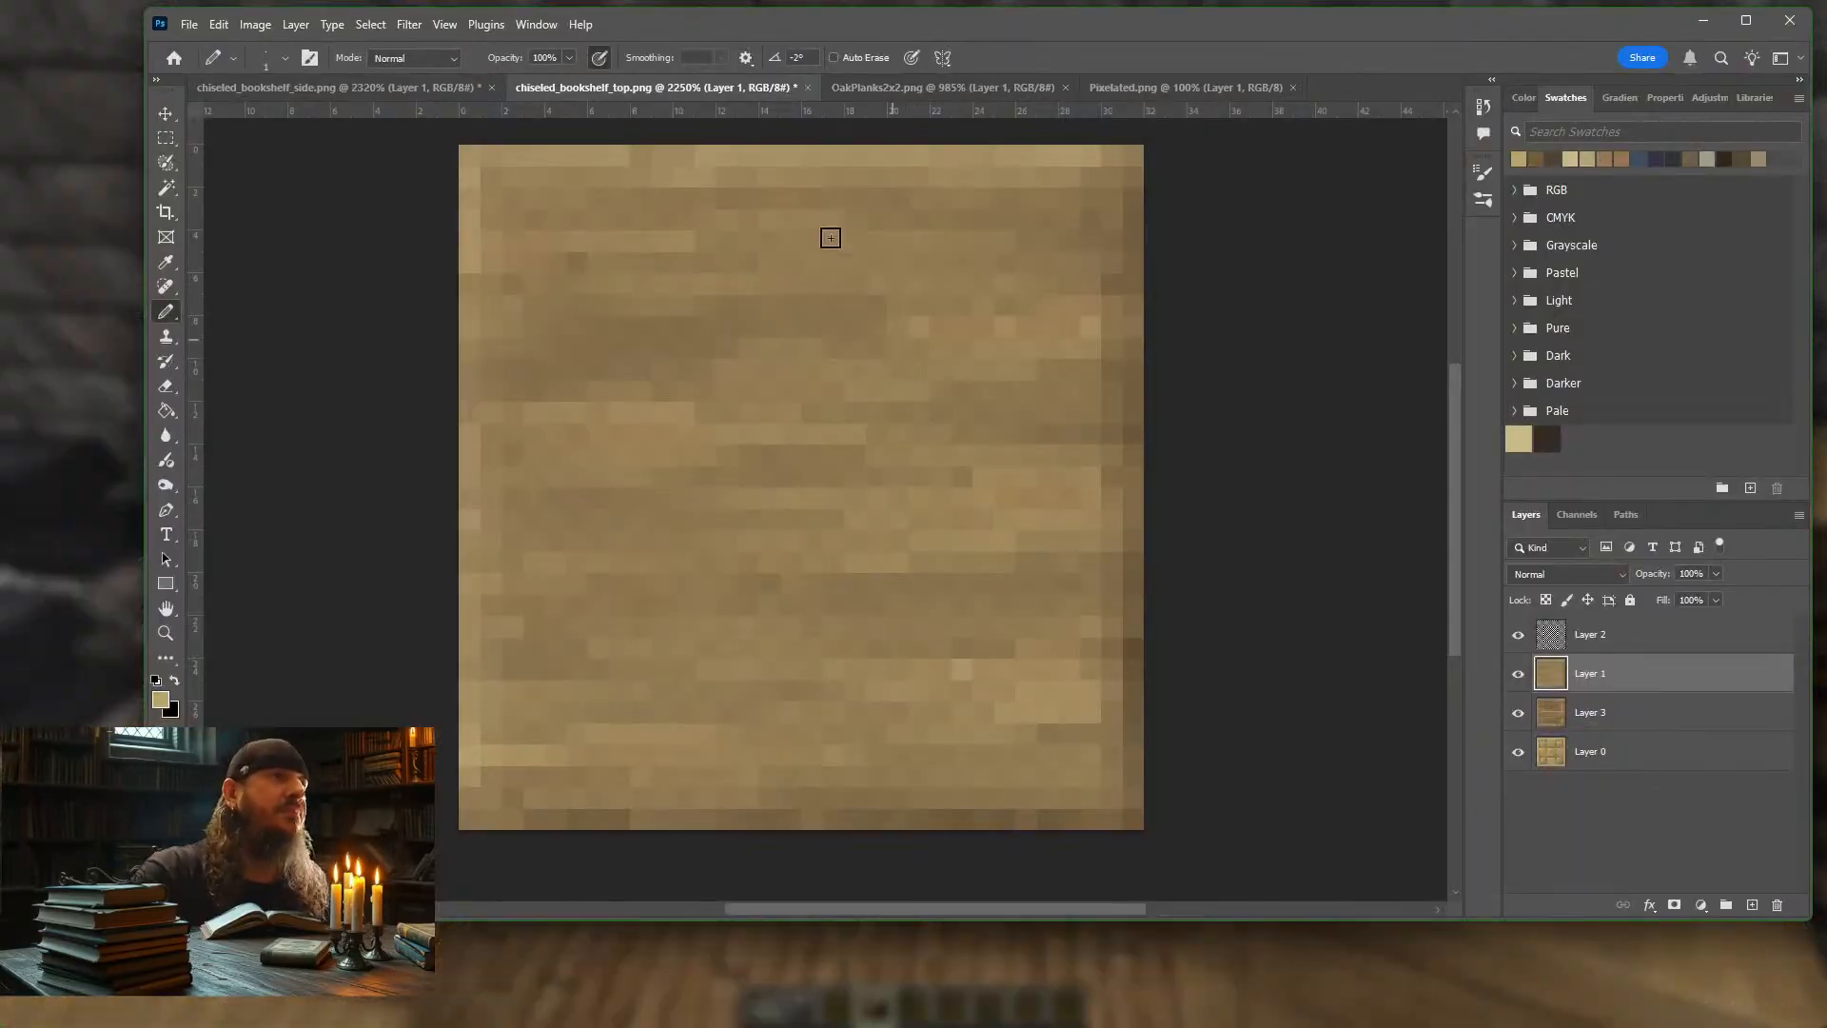
Switch to File Explorer and open bookshelf.json from assets/minecraft/models/block in the 1.21.8 Klautos v18 resource pack
click(75, 174)
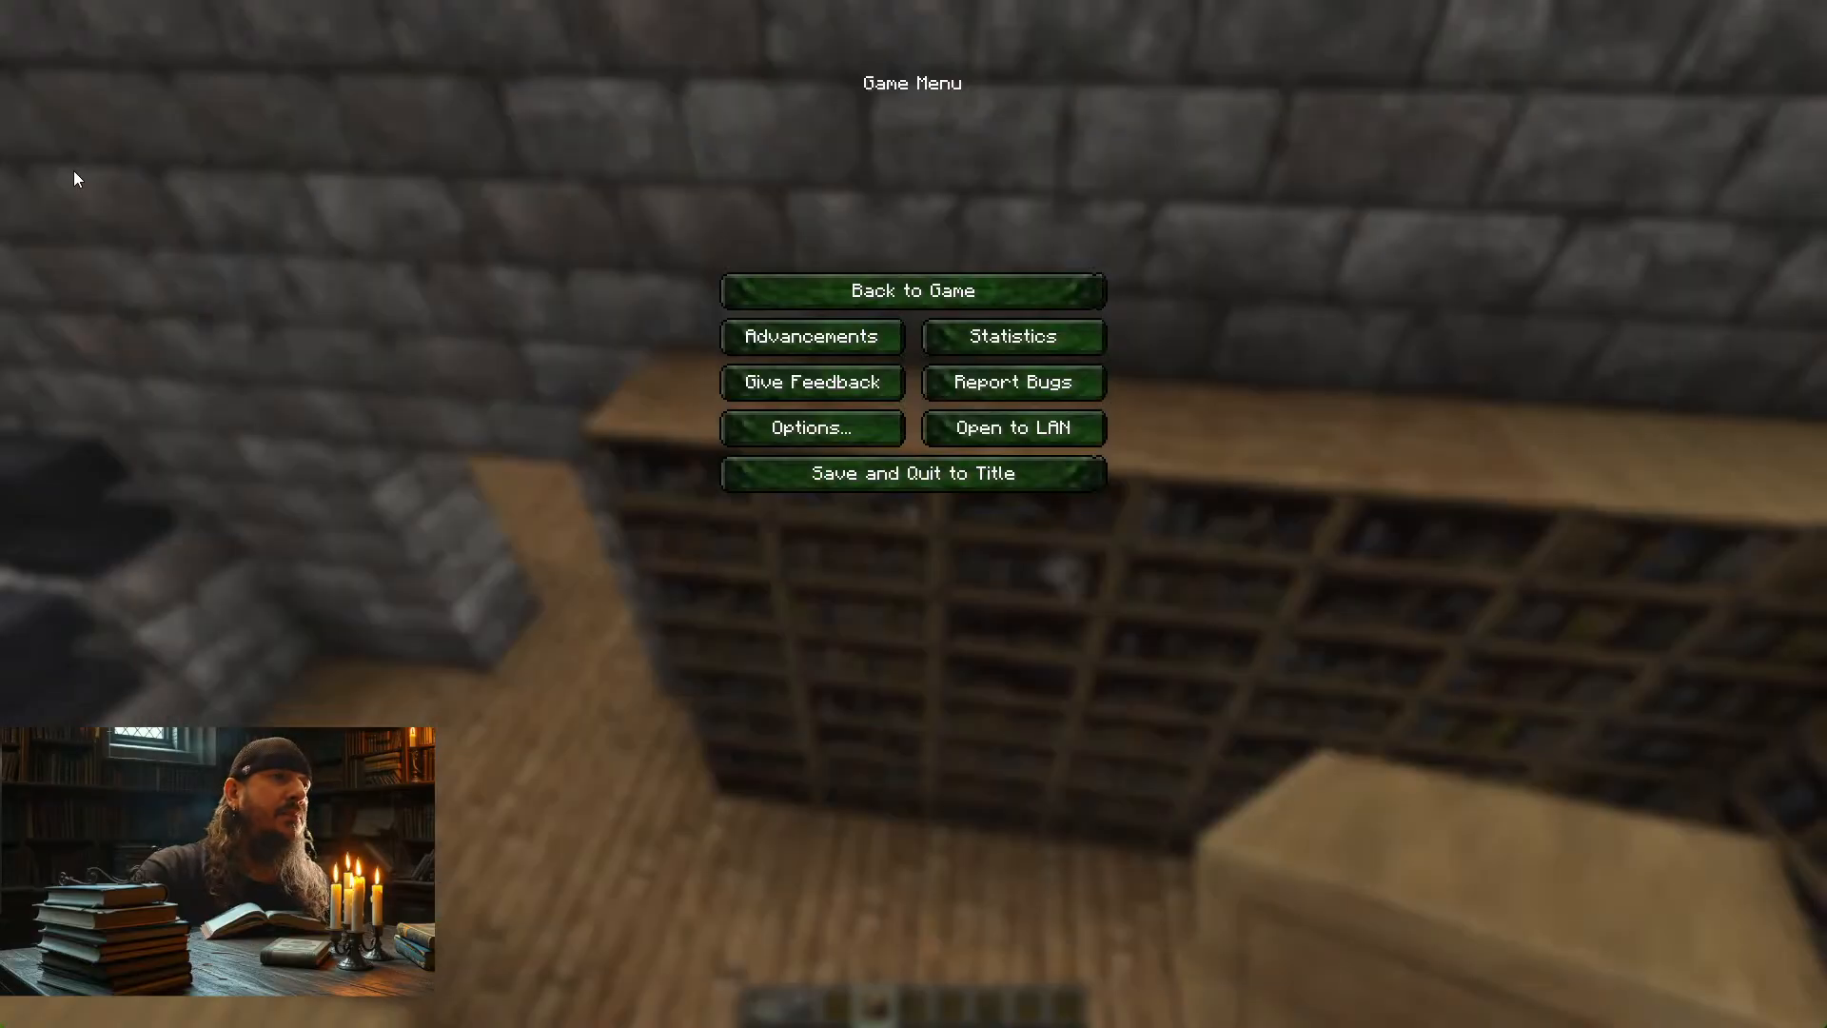
key(alt+Tab)
key(Tab)
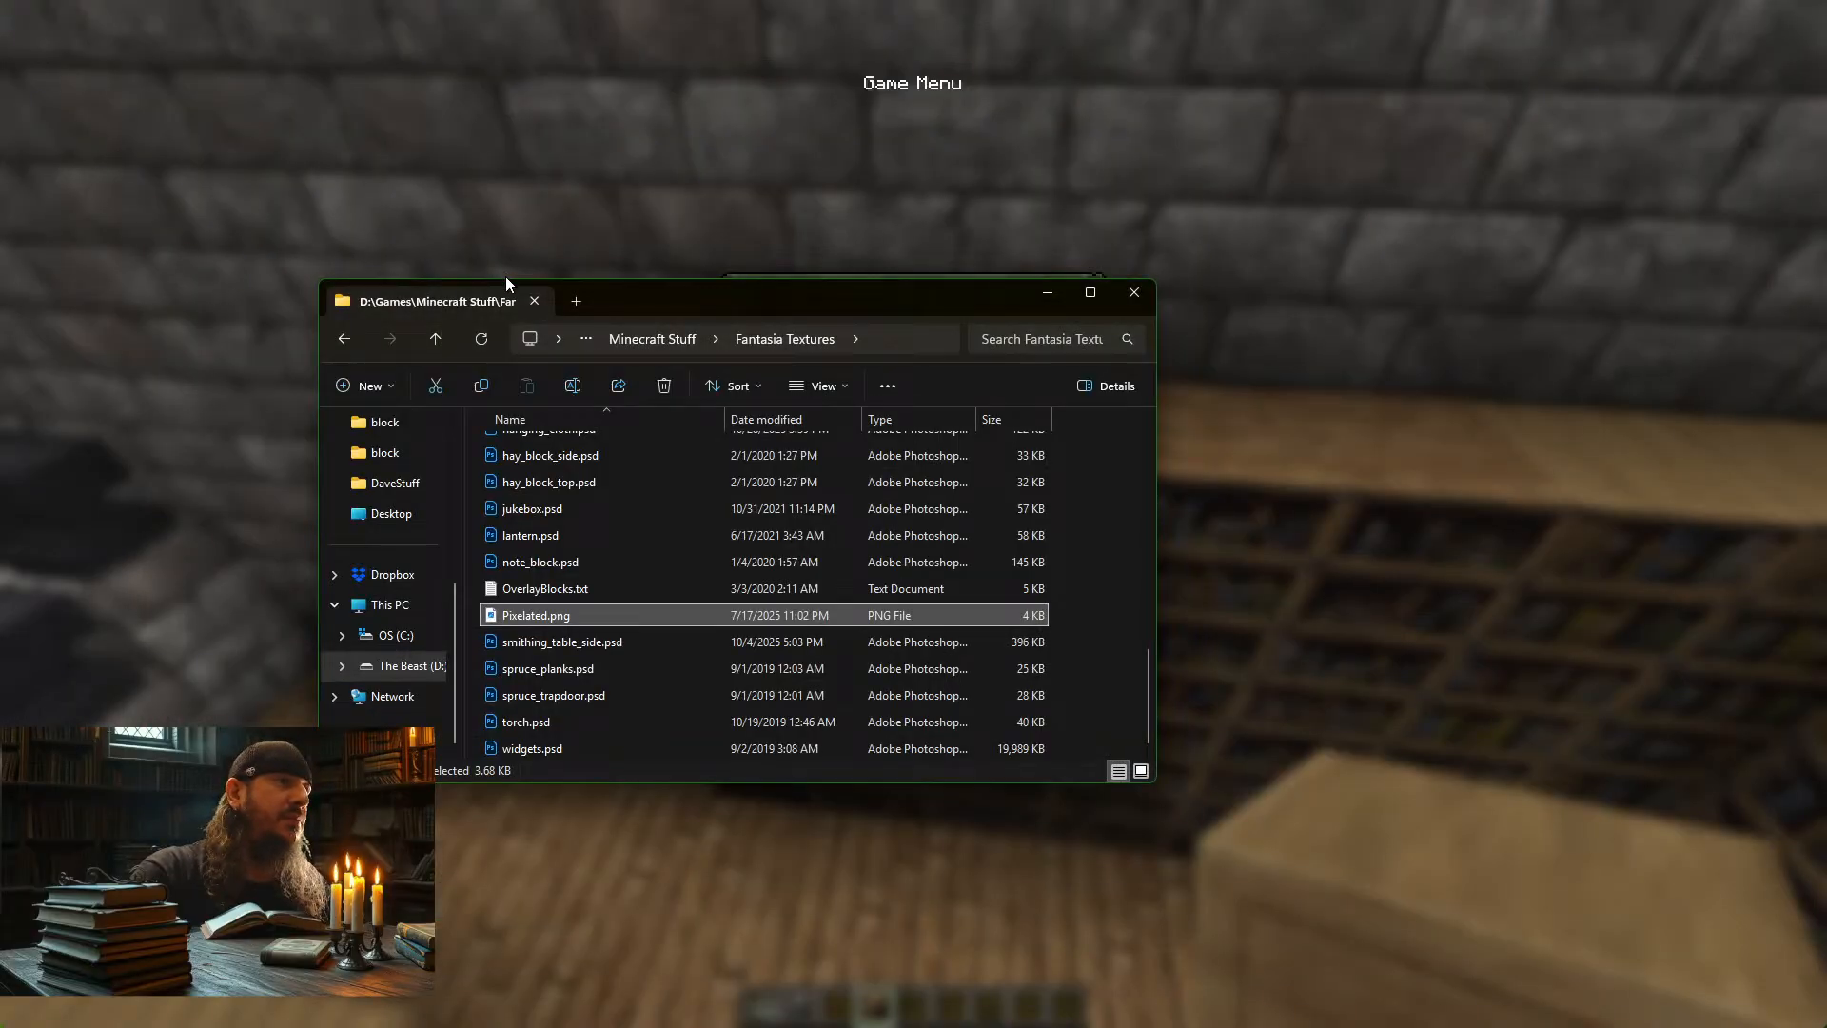
scroll(408, 458, up, 5)
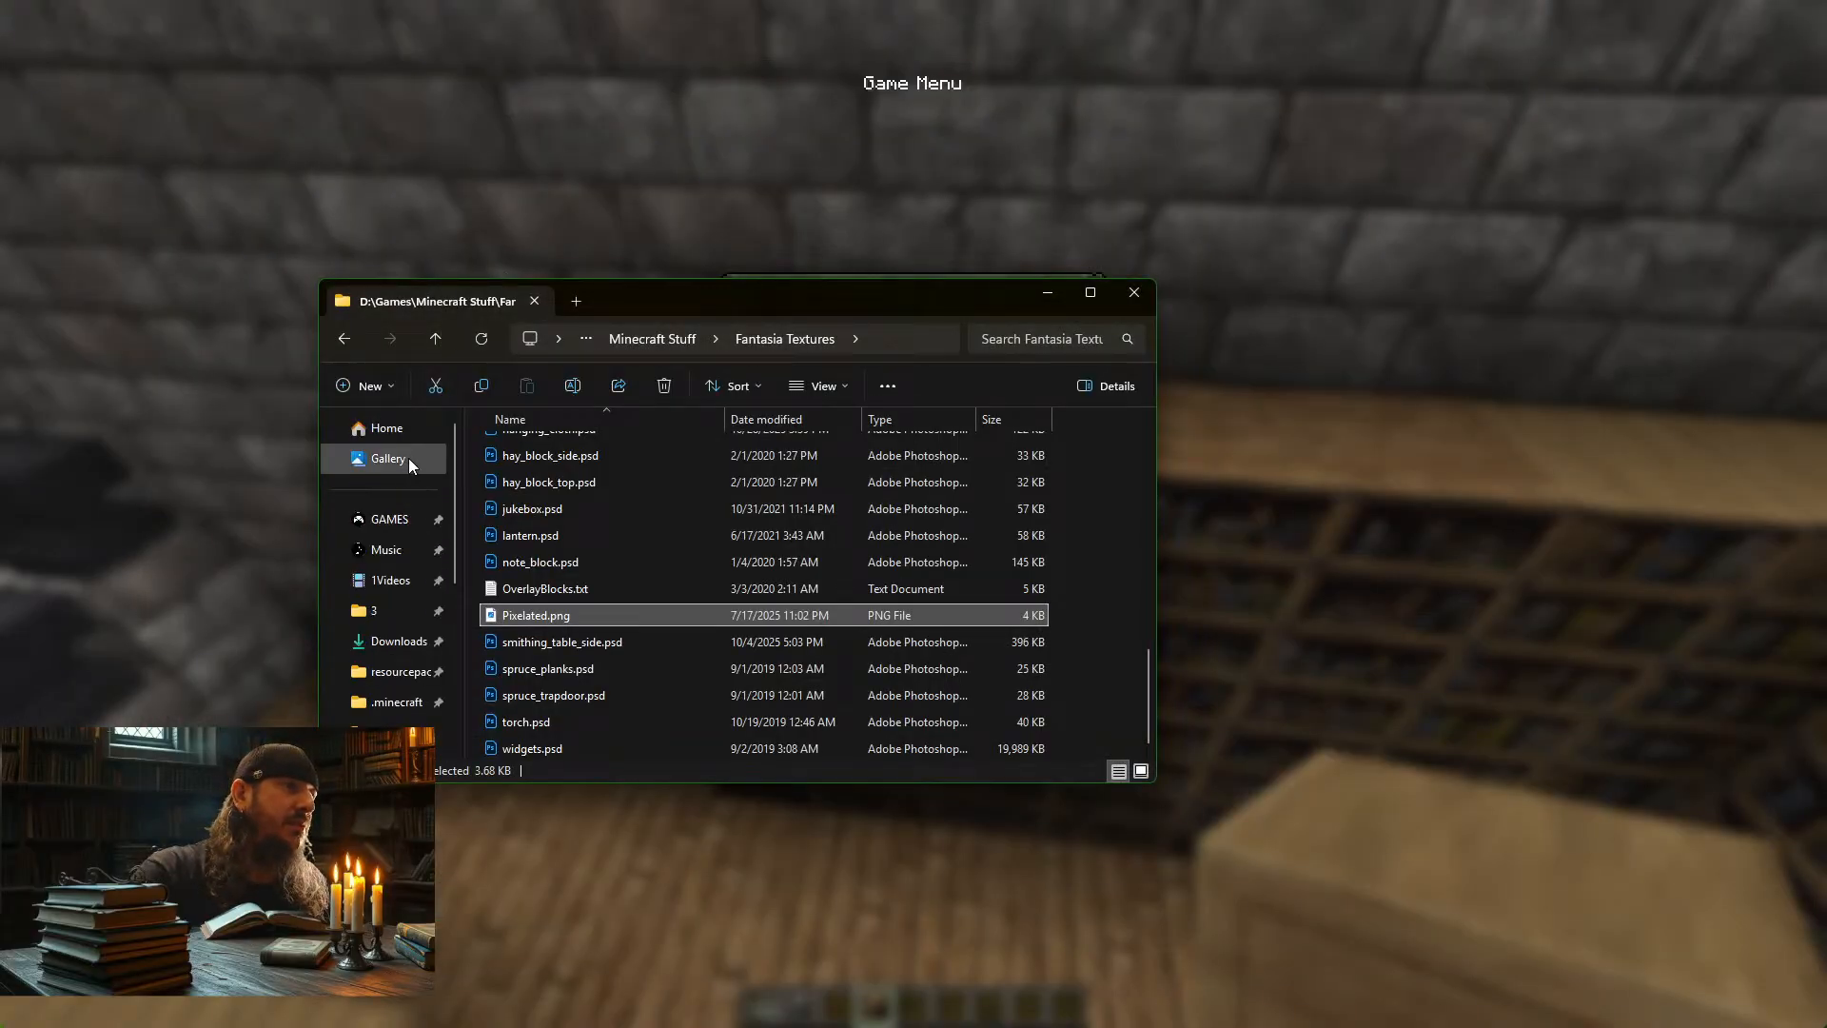
click(400, 672)
double_click(577, 449)
double_click(545, 453)
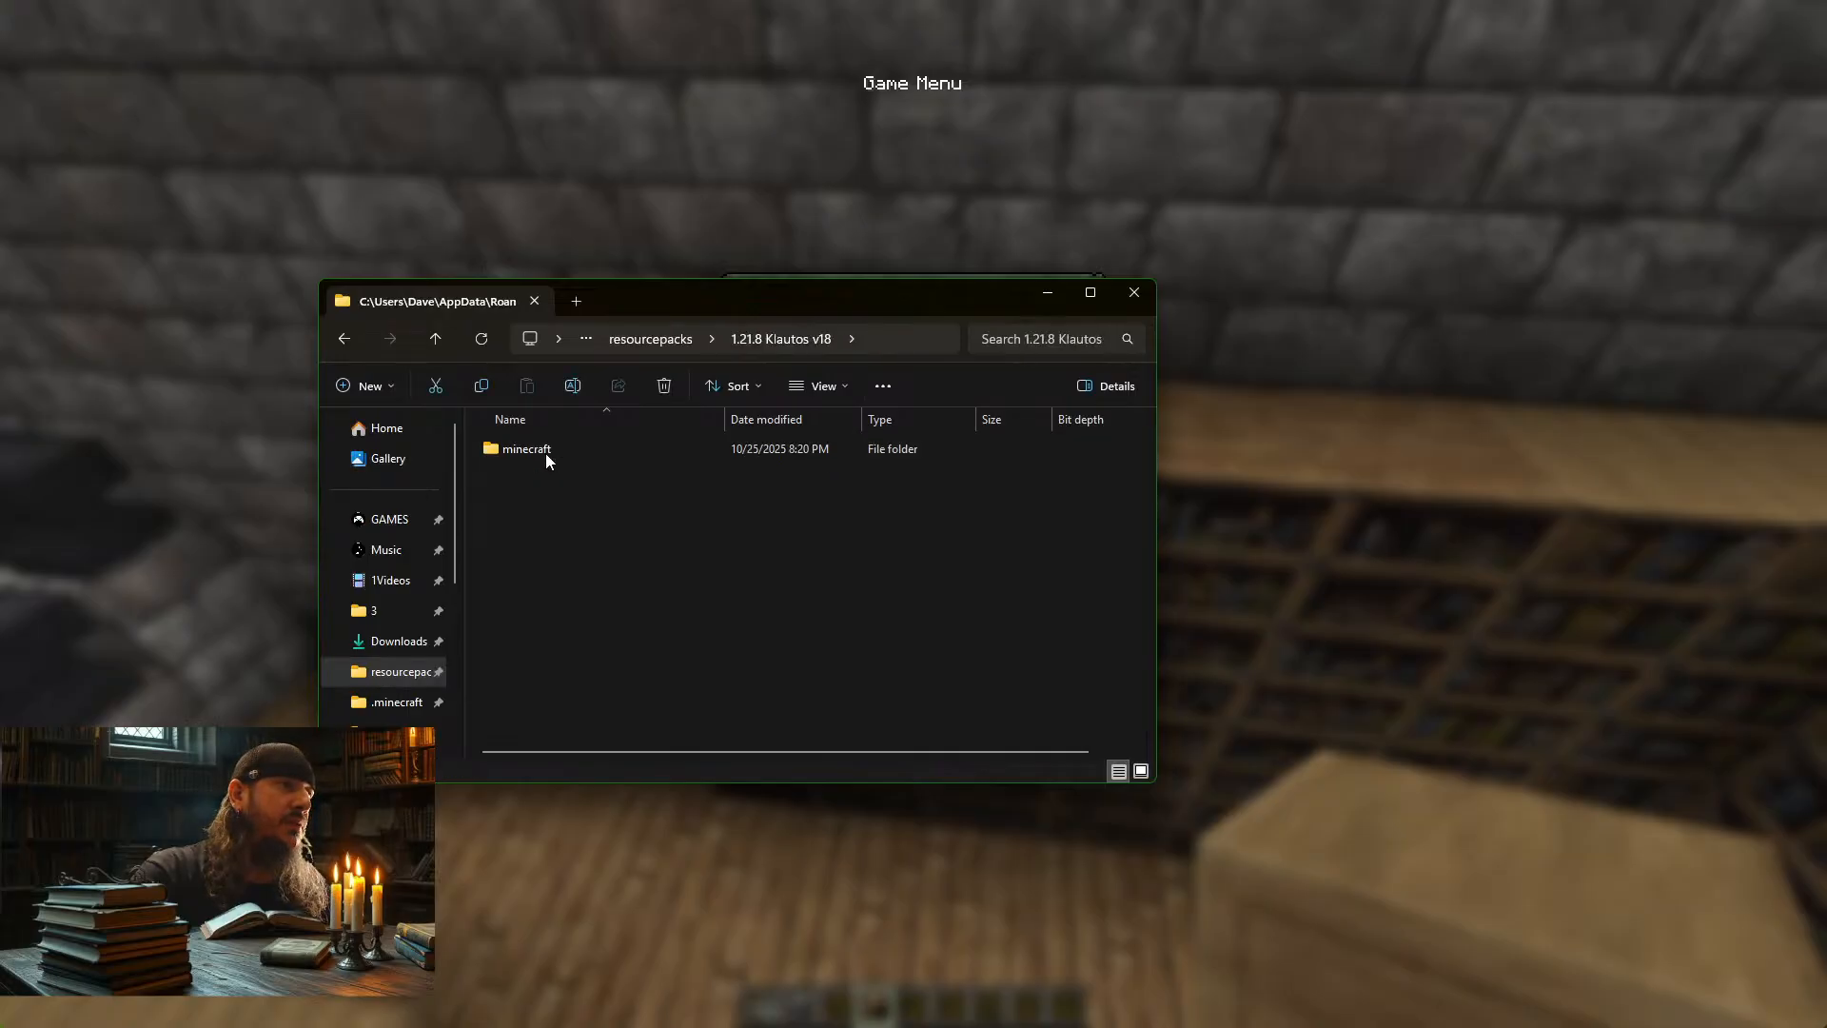
double_click(545, 453)
double_click(535, 473)
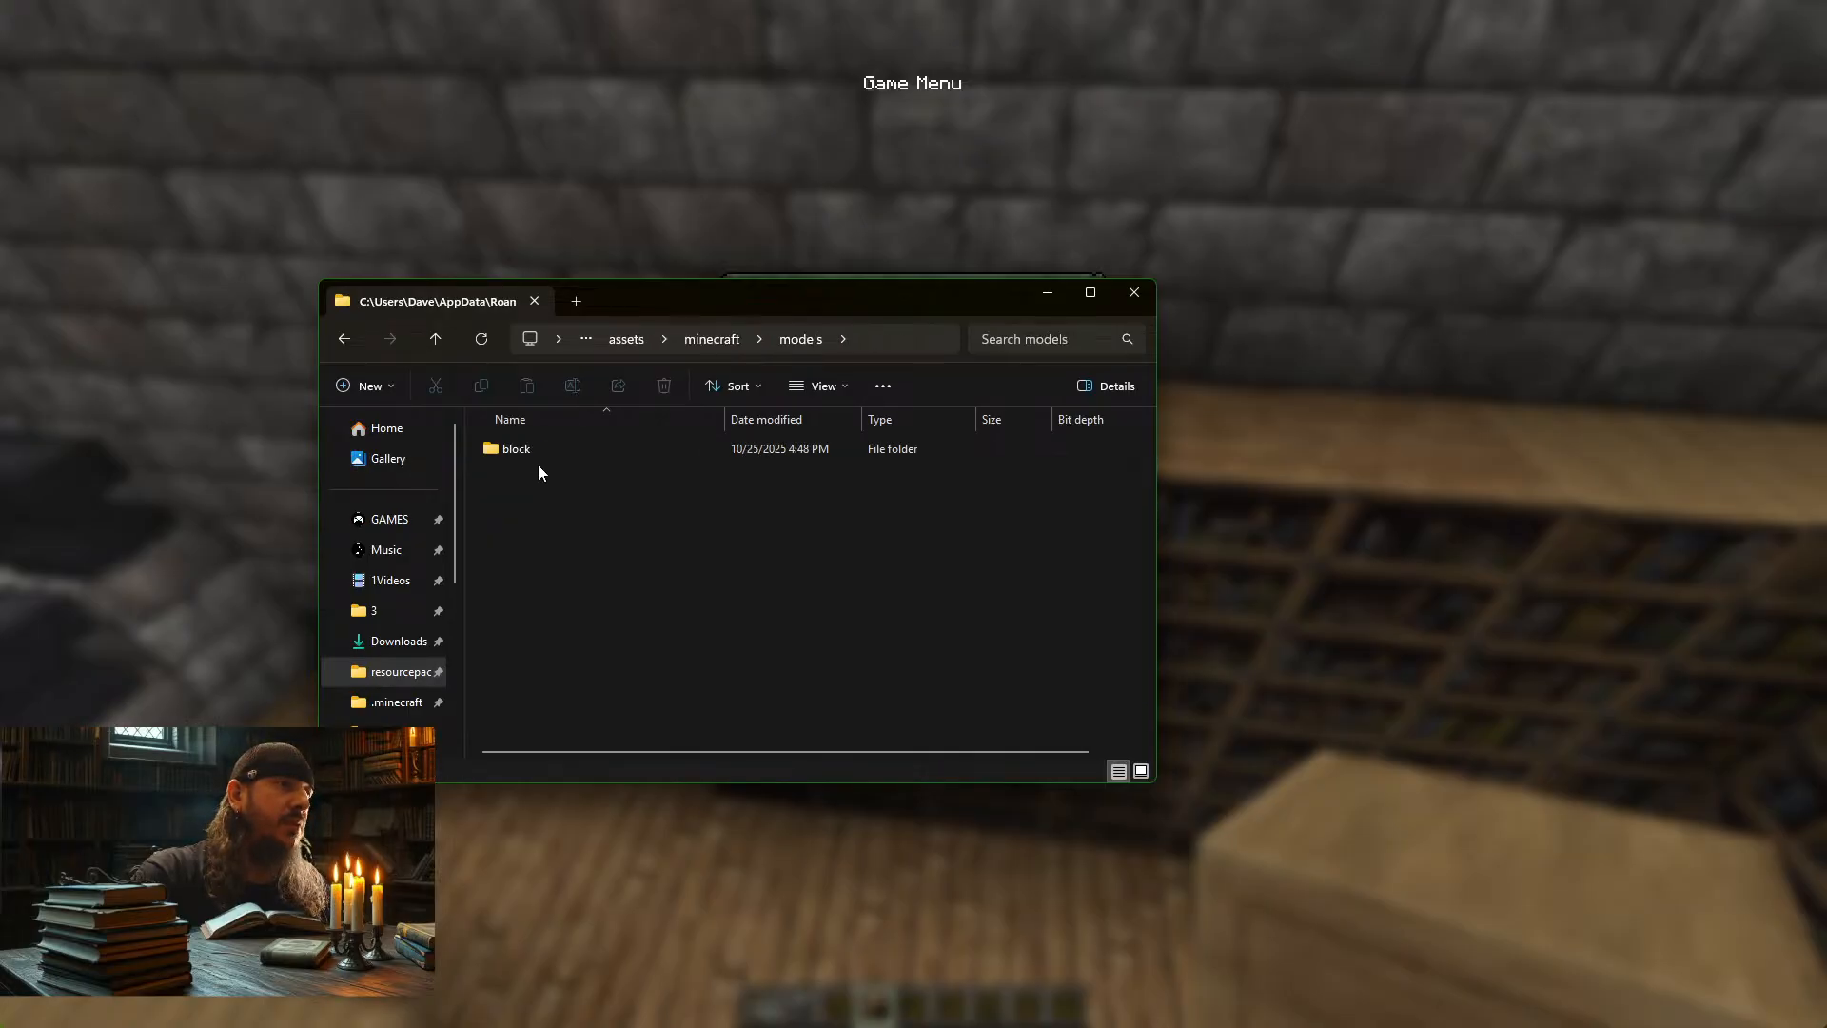
double_click(531, 453)
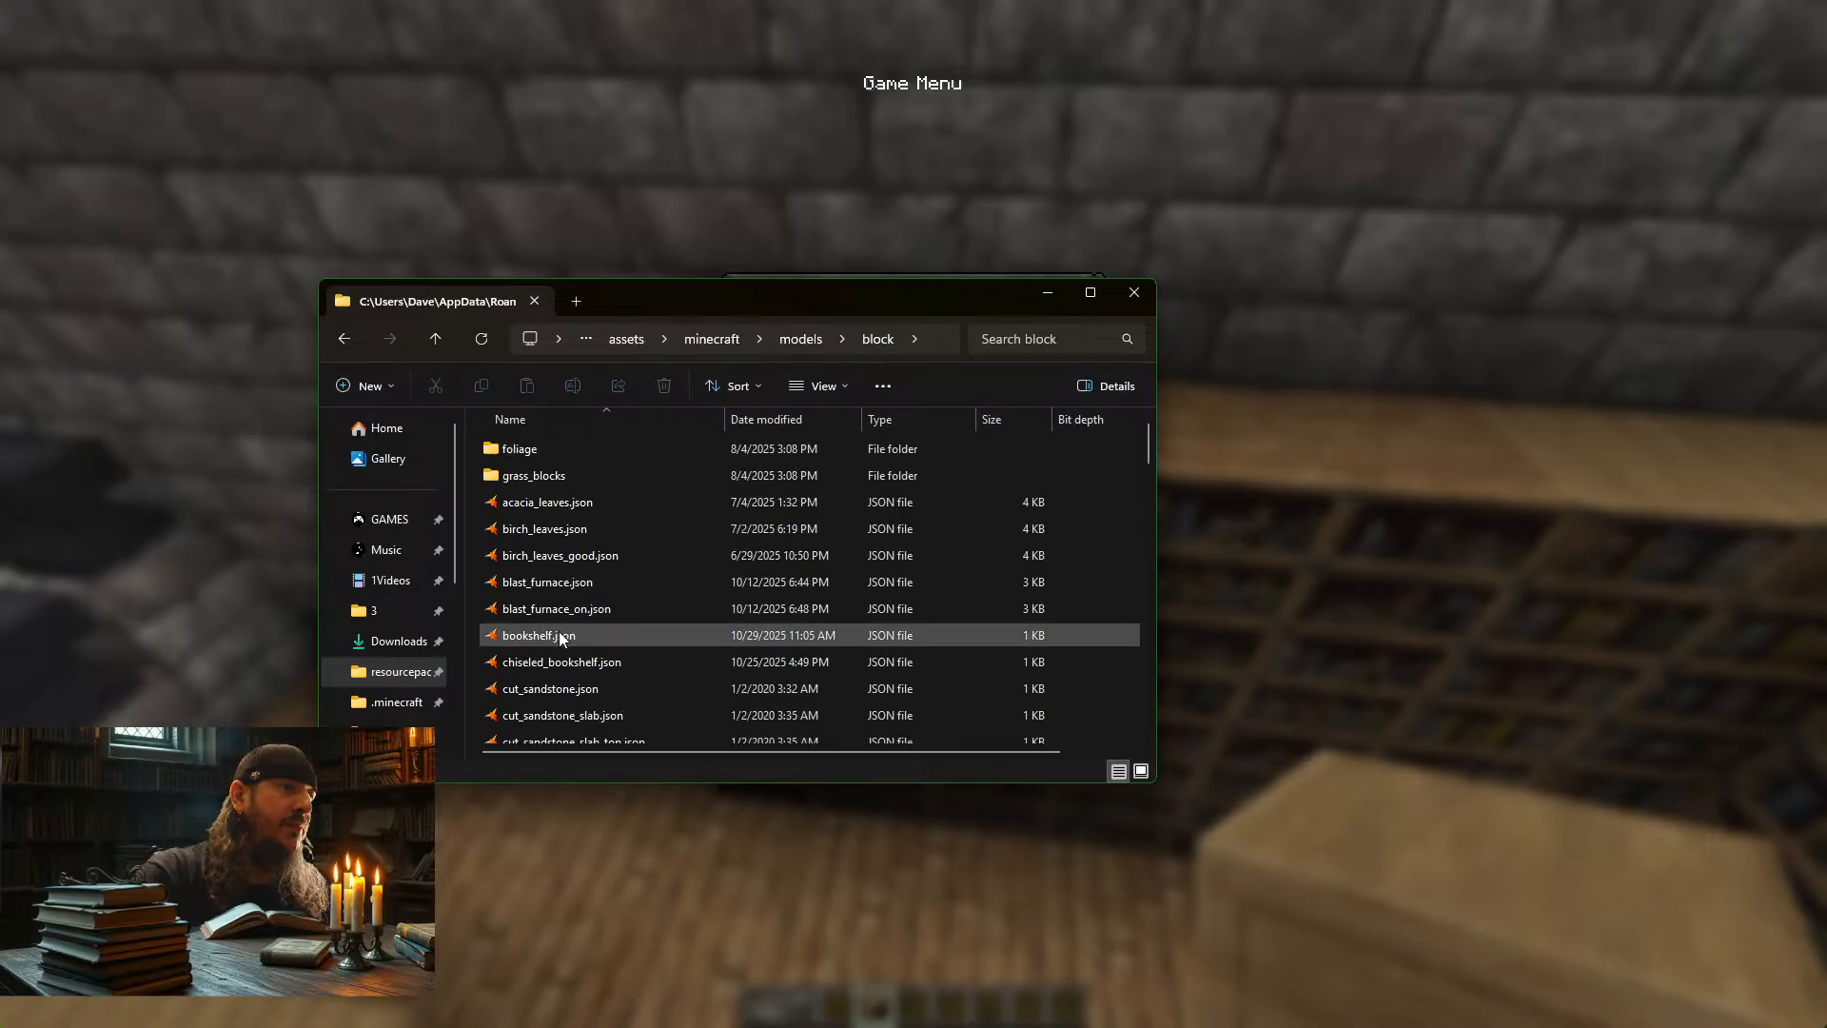
double_click(538, 635)
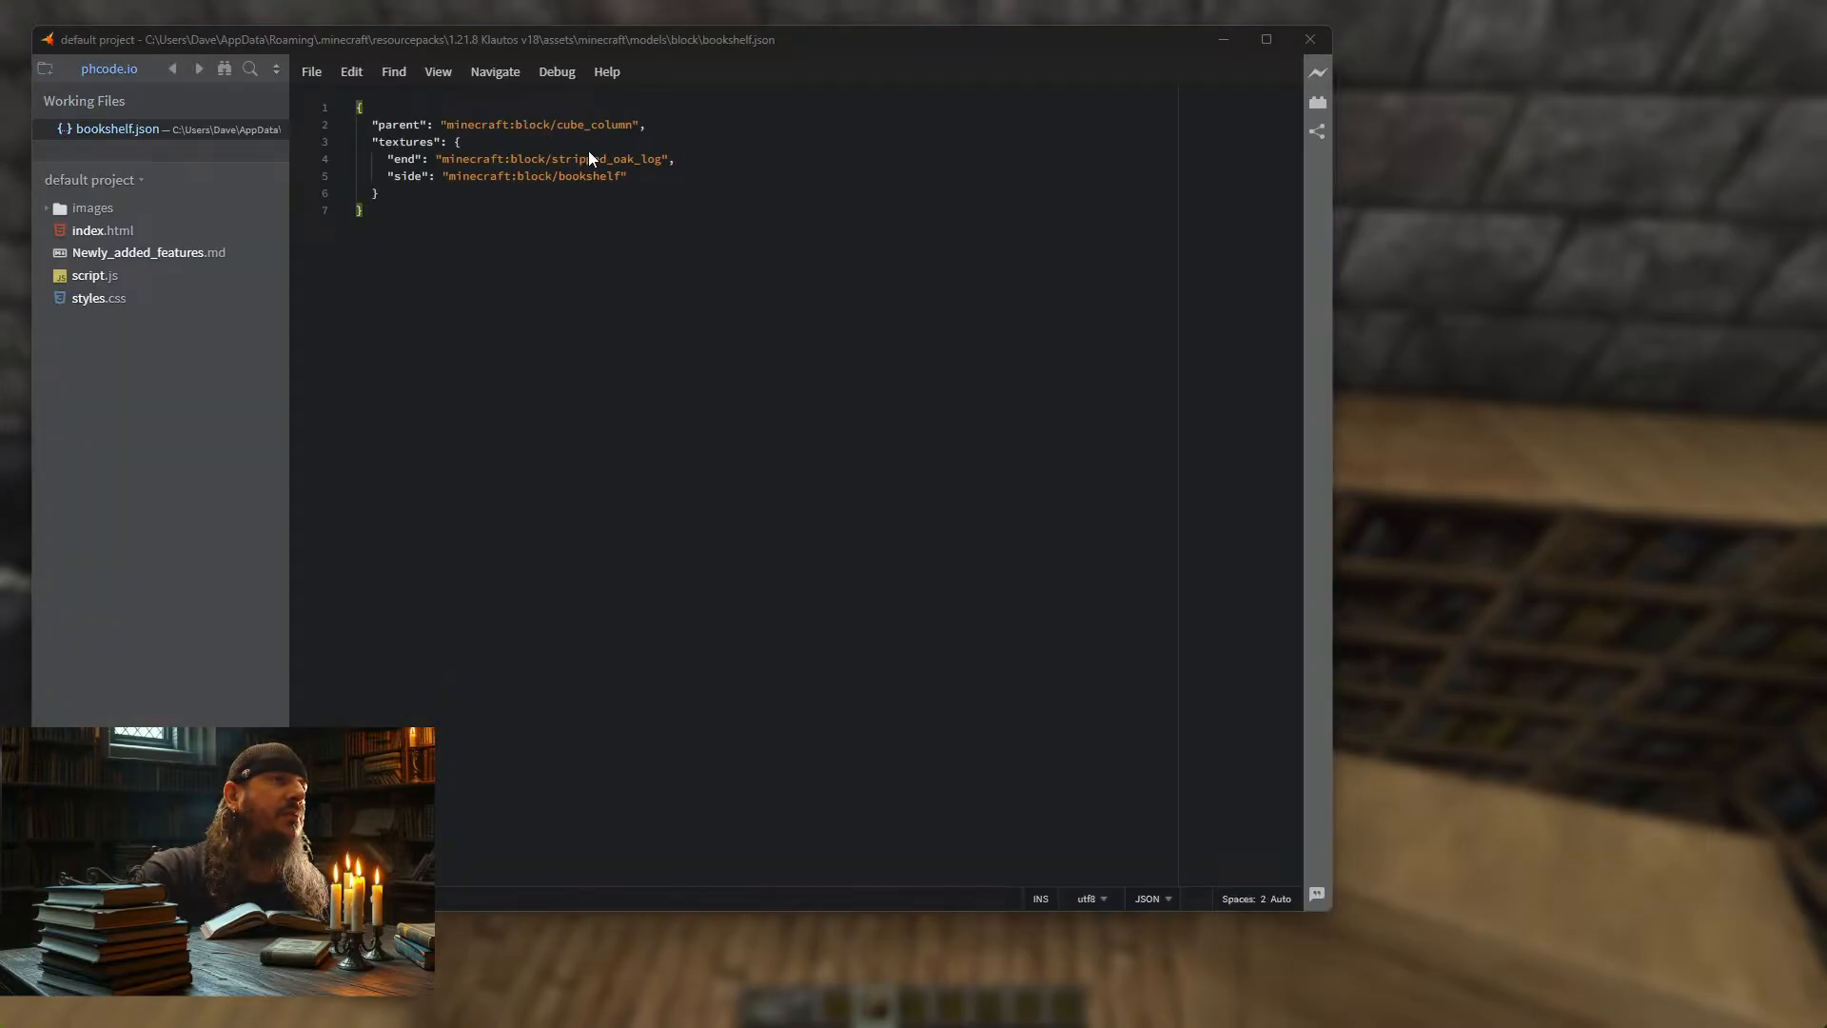
Set the bookshelf model's "end" texture to minecraft:block/chiseled_bookshelf_top, save bookshelf.json and close the code editor
click(591, 158)
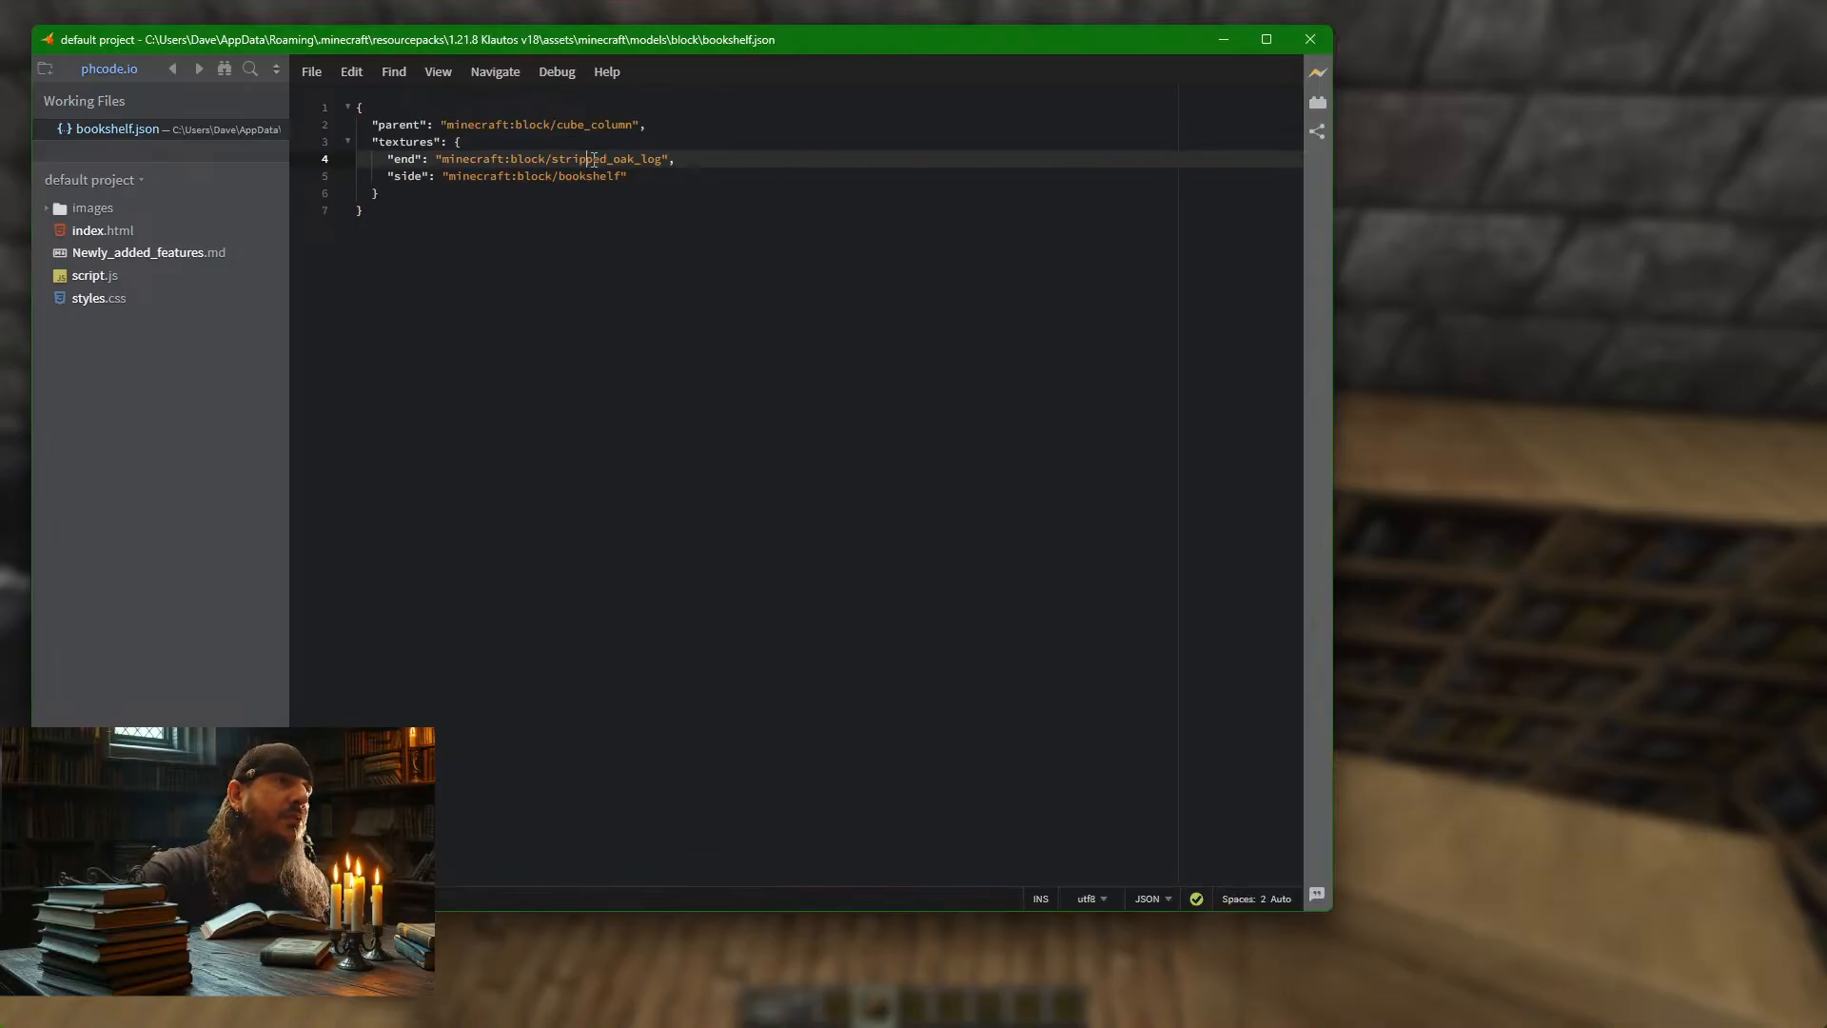
drag(660, 158, 565, 158)
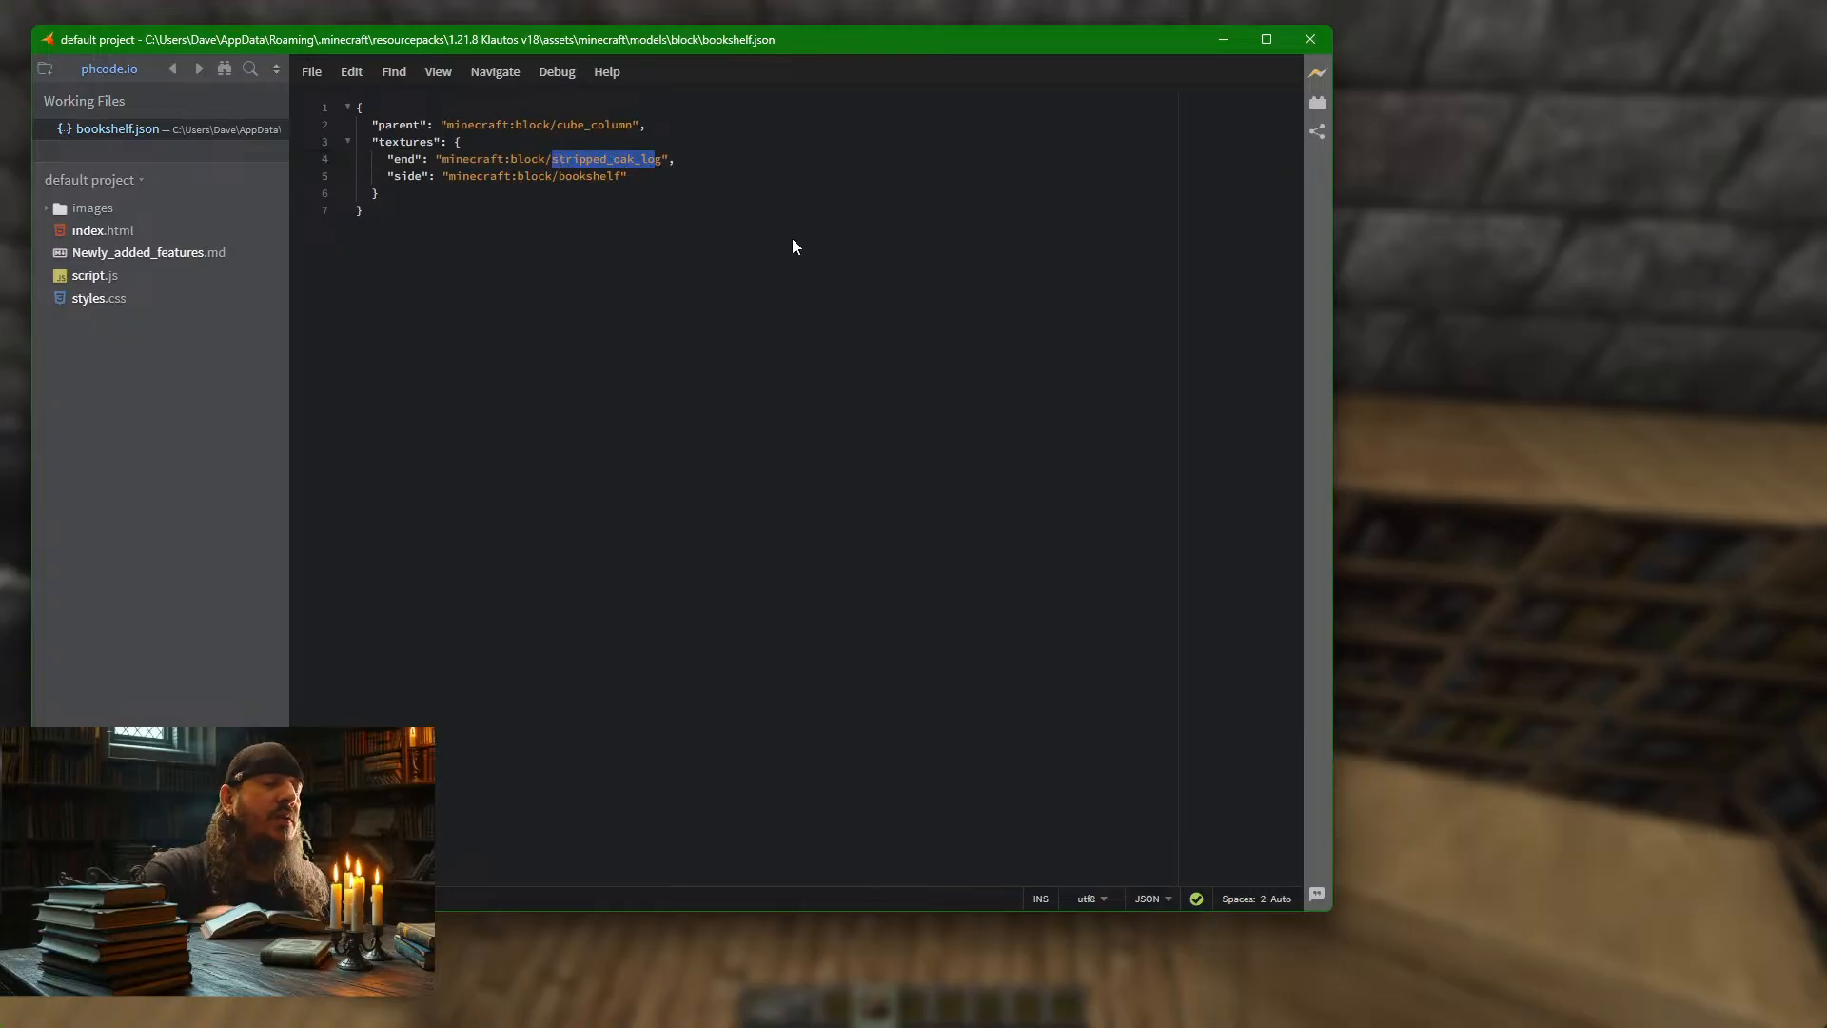
key(BackSpace)
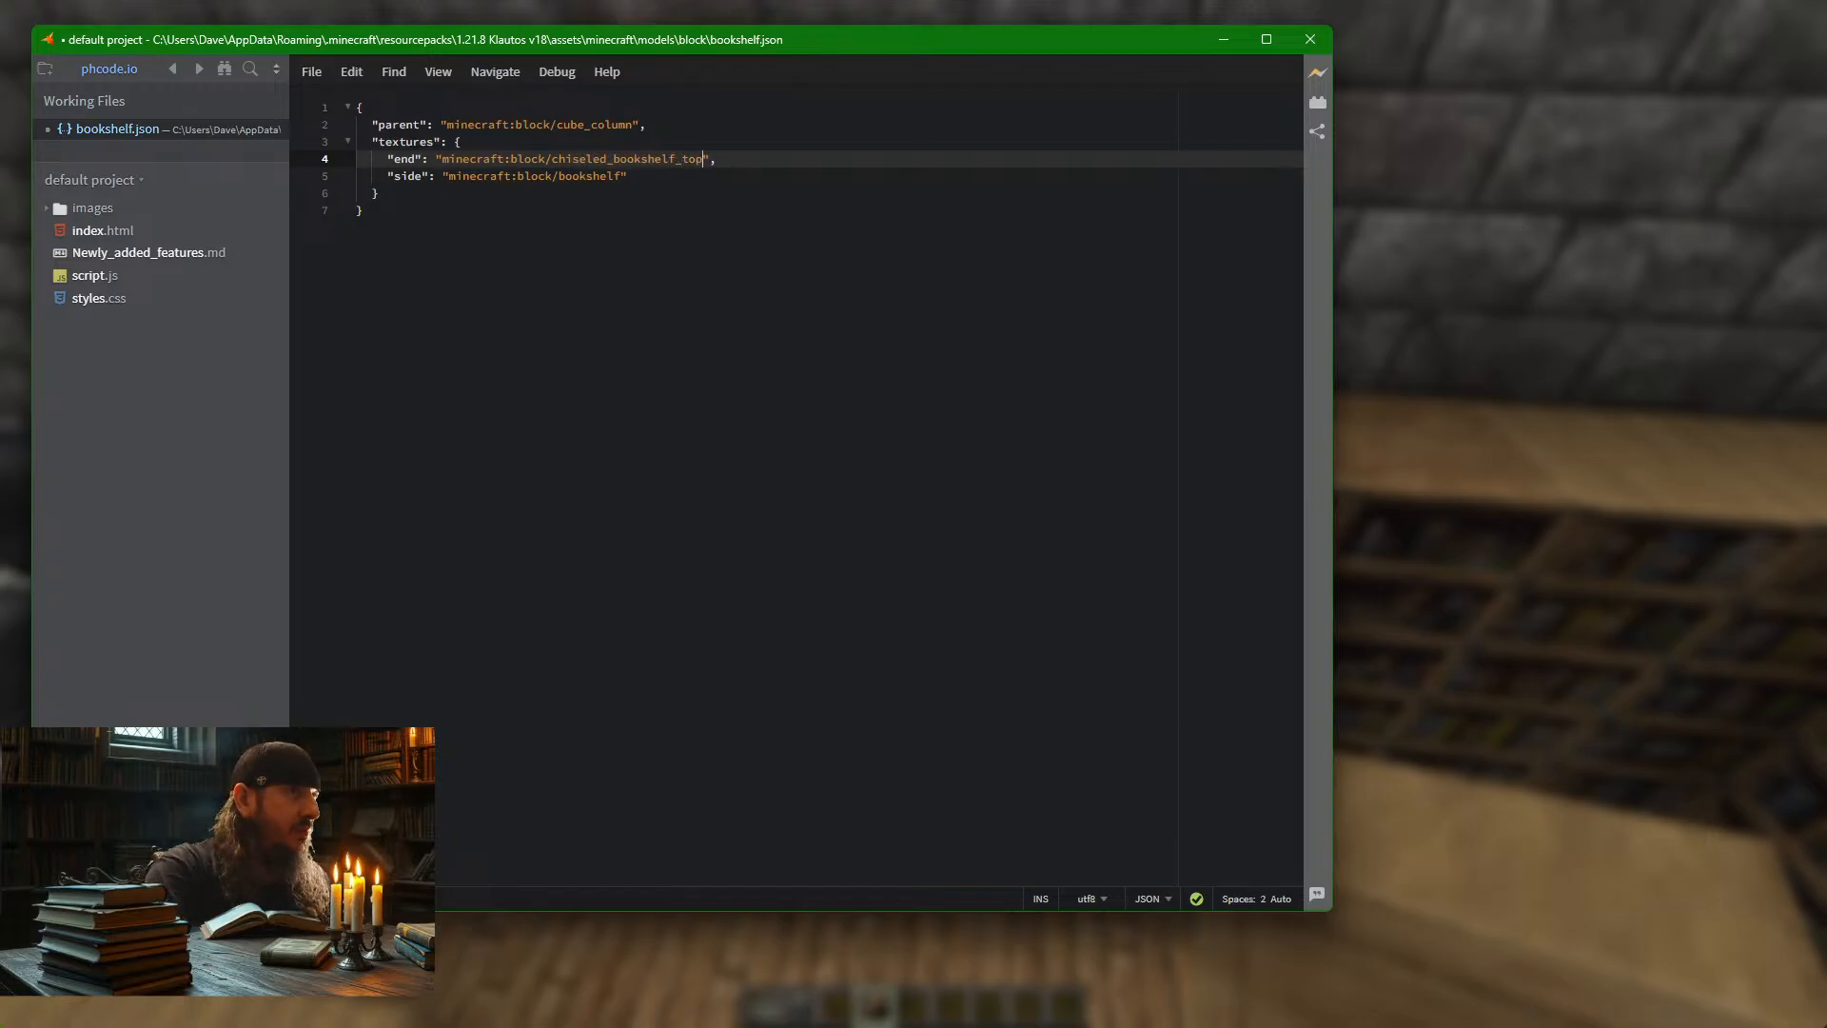
key(ctrl+s)
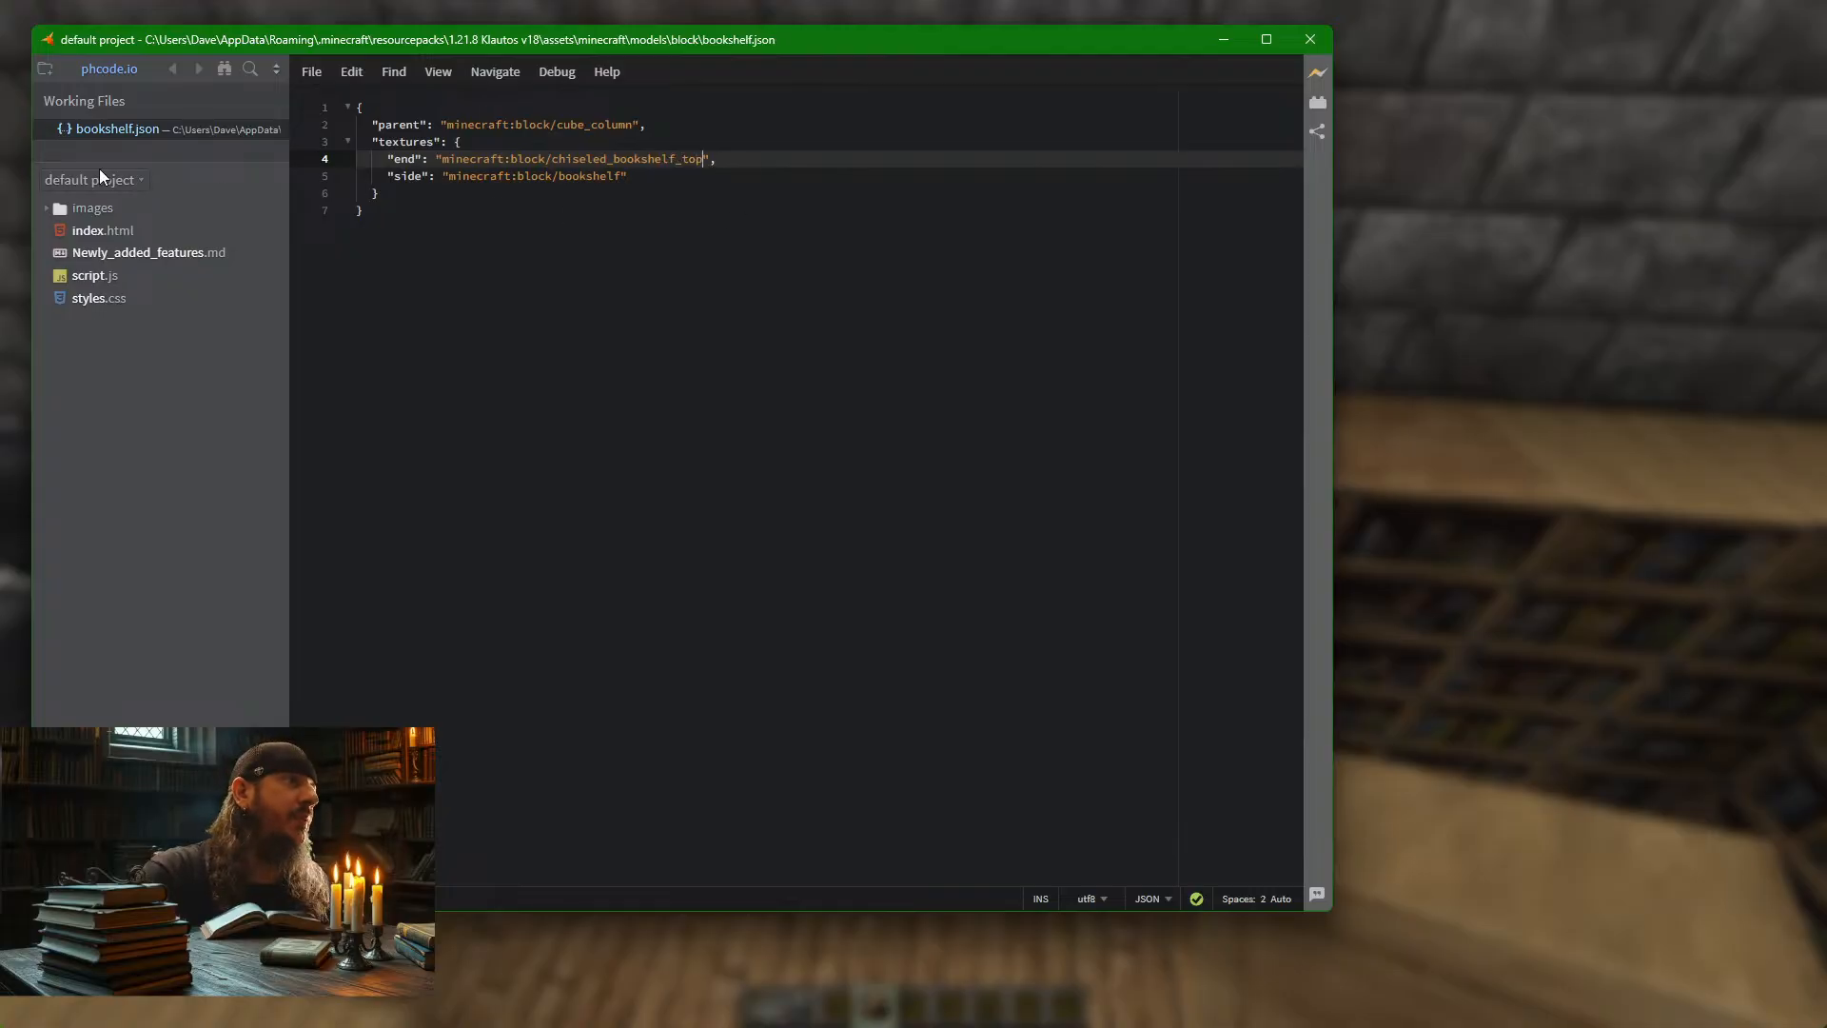
click(45, 128)
click(1327, 42)
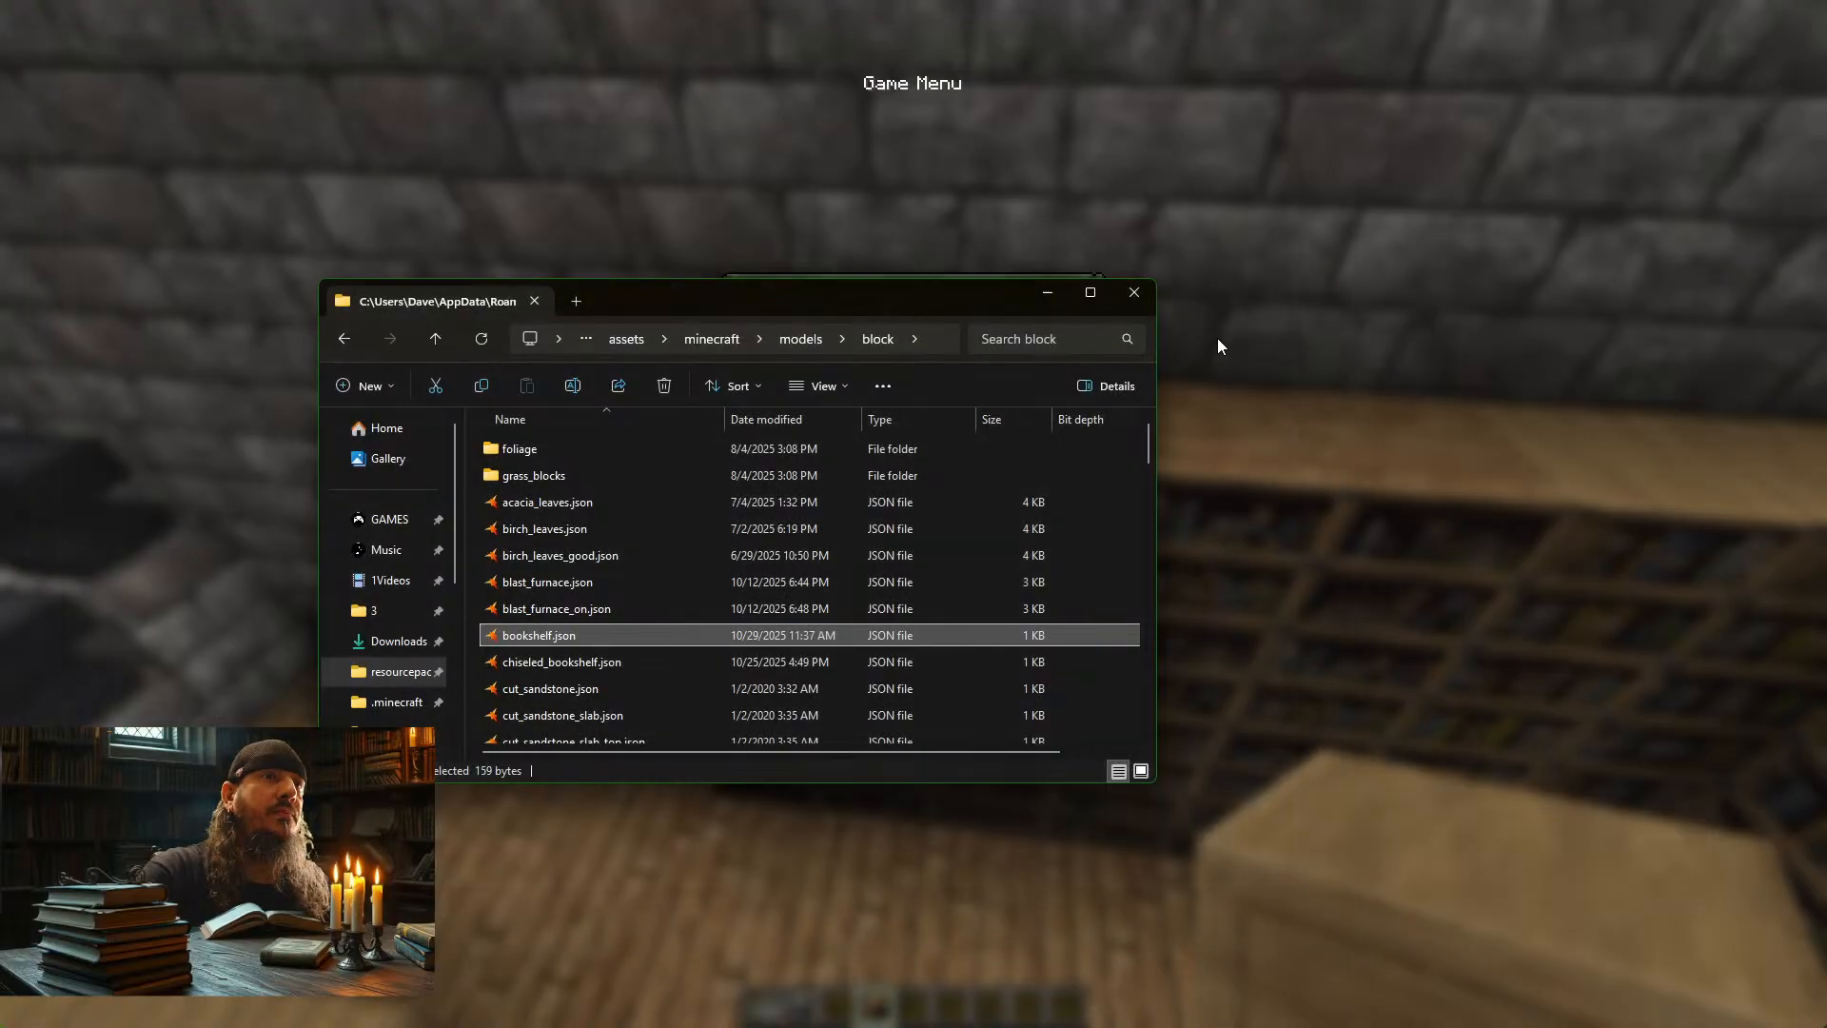
Return to Minecraft and reload the resource packs to apply the edited bookshelf model to the wall
click(1304, 288)
key(Escape)
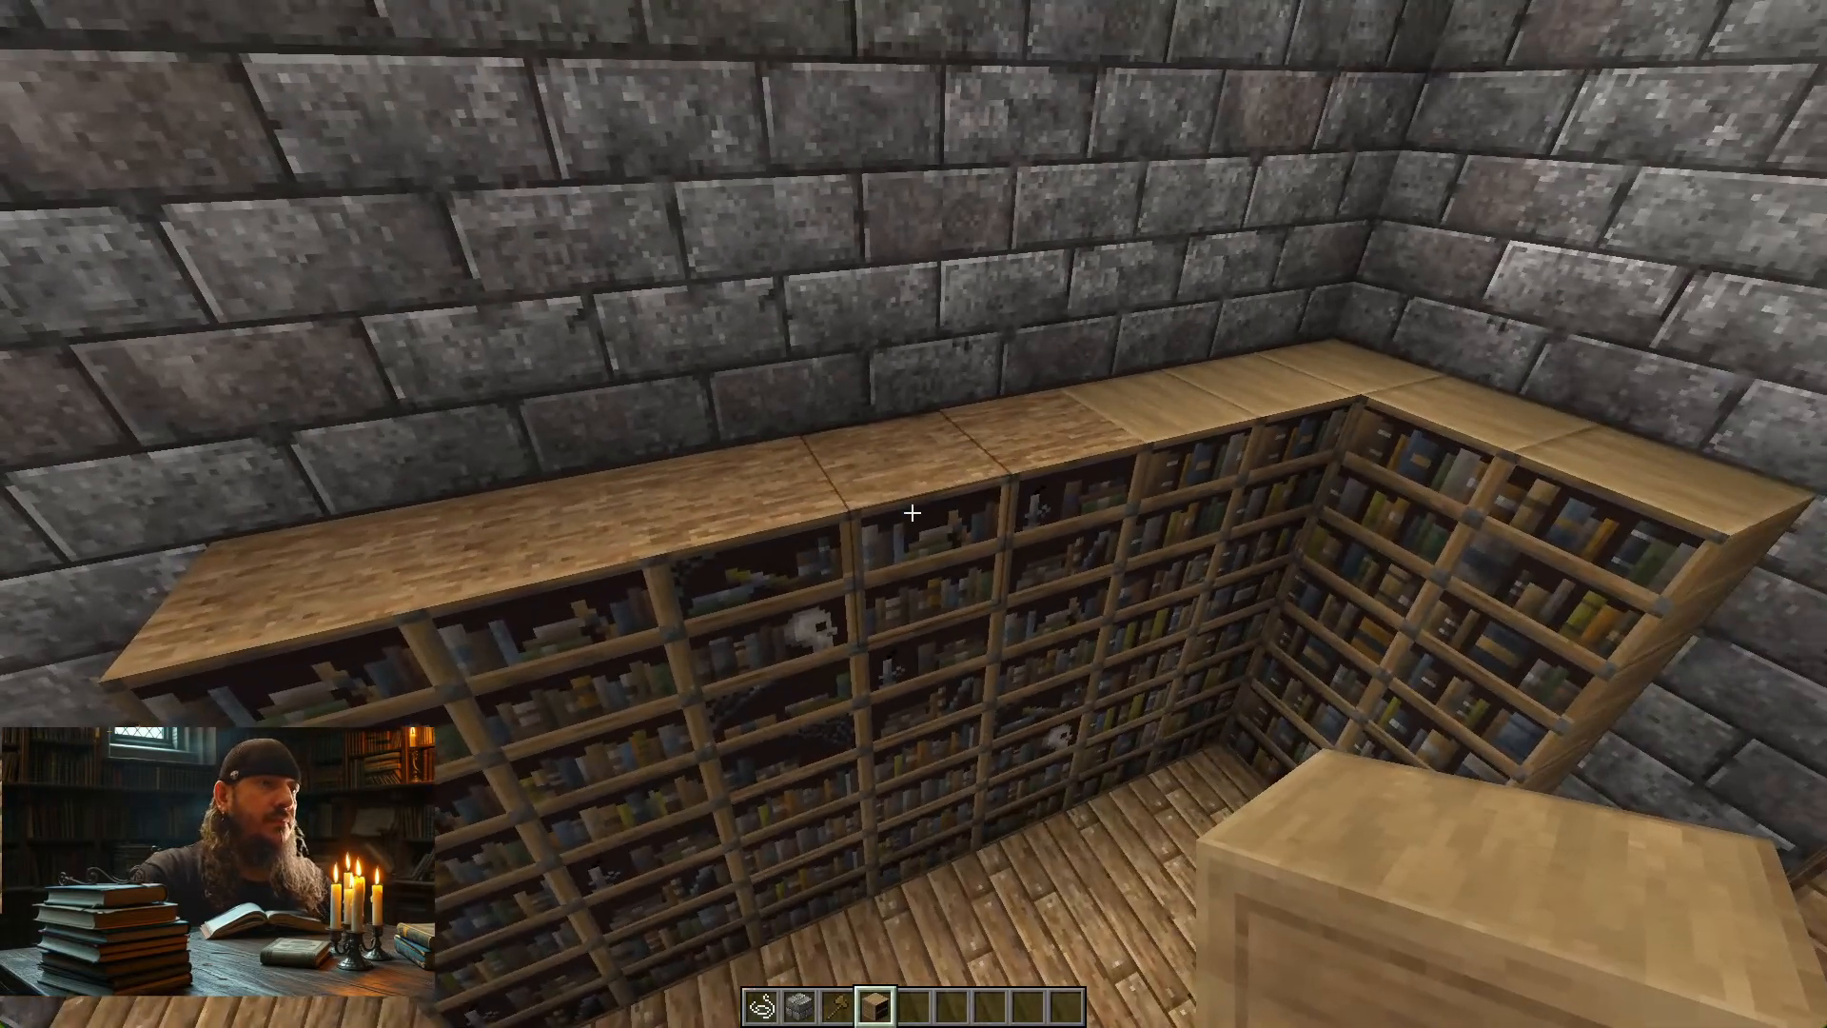
key(F3+t)
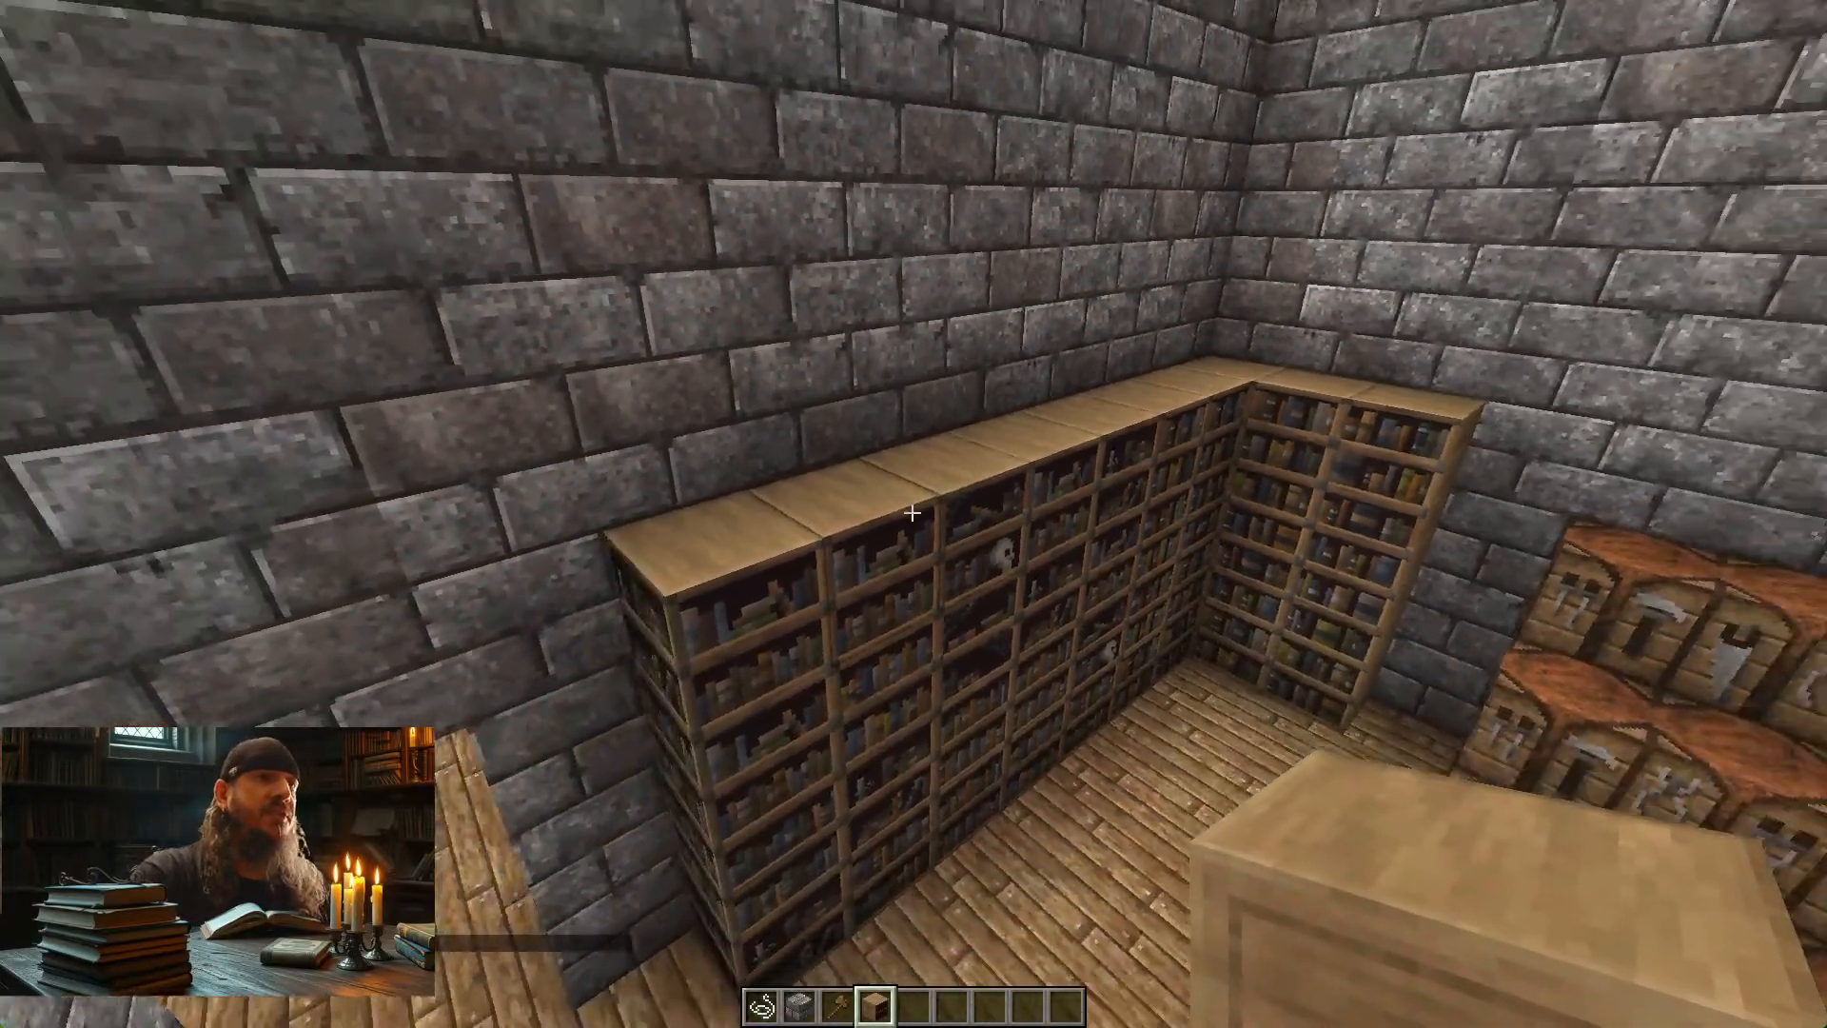
Examine the tops, fronts and side panels of the corner bookshelves from several angles and heights around the room
key(s)
key(w)
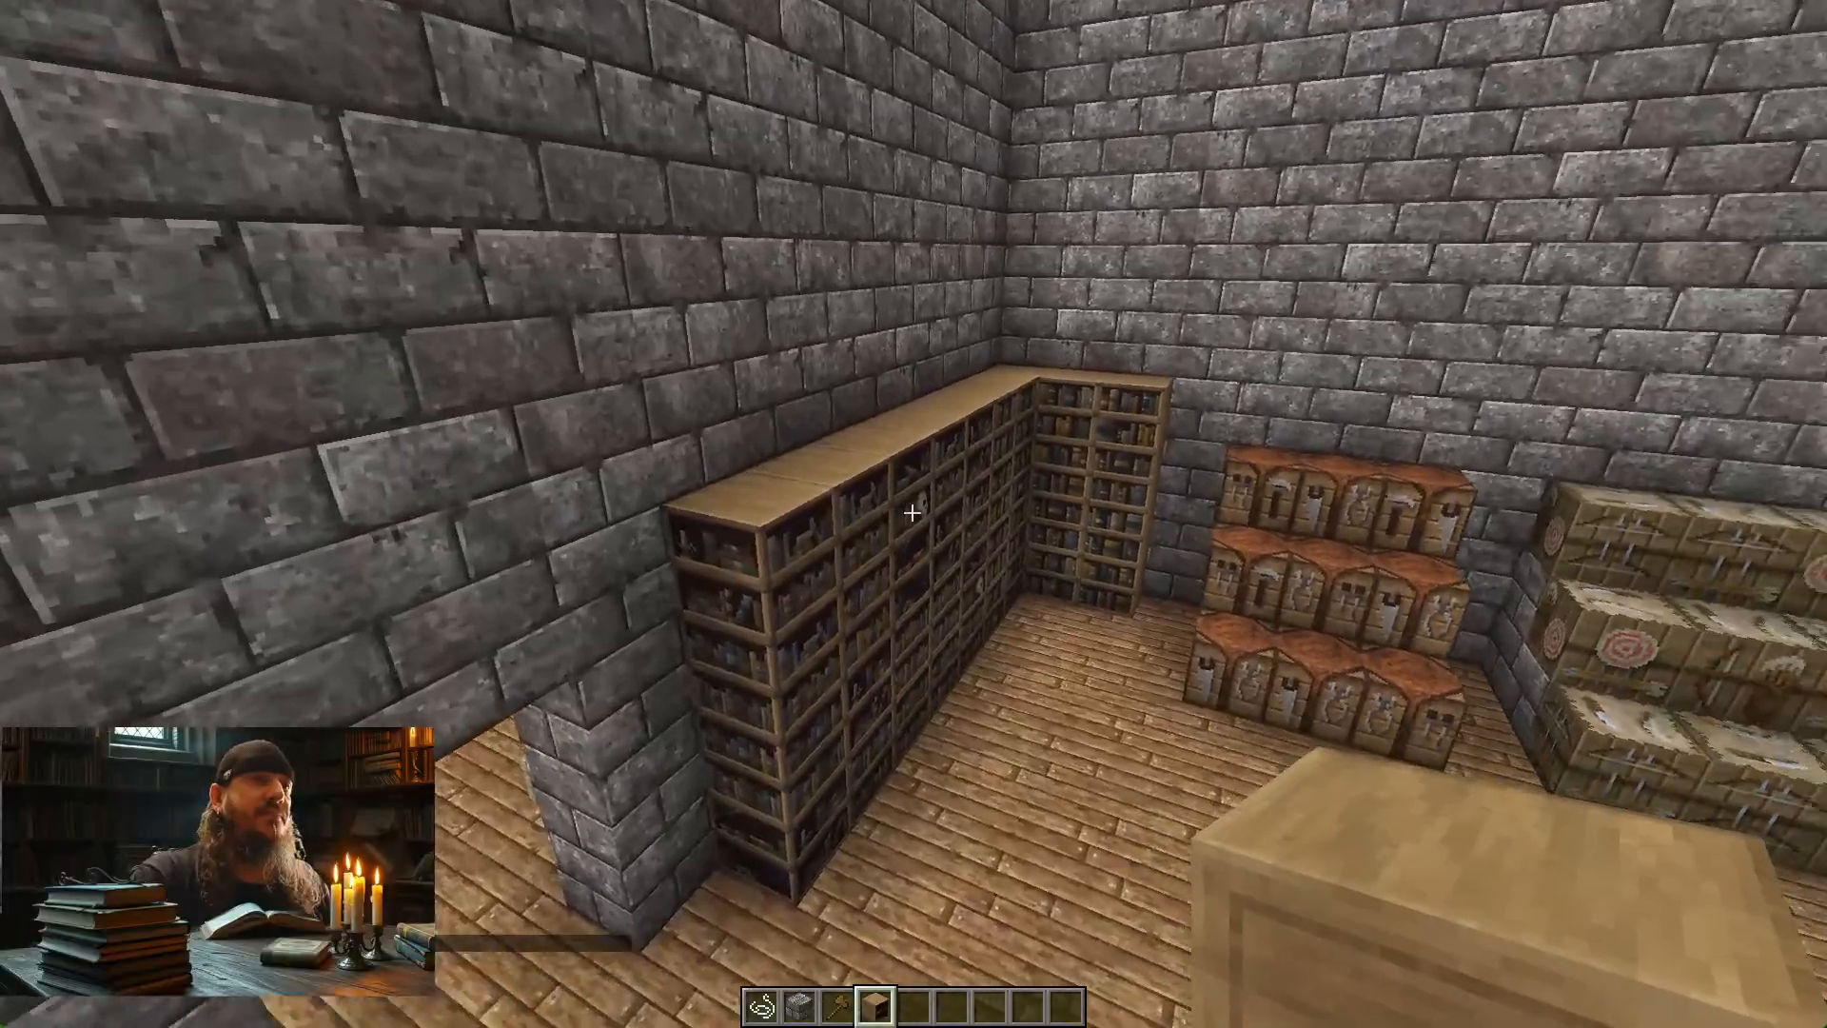
key(w)
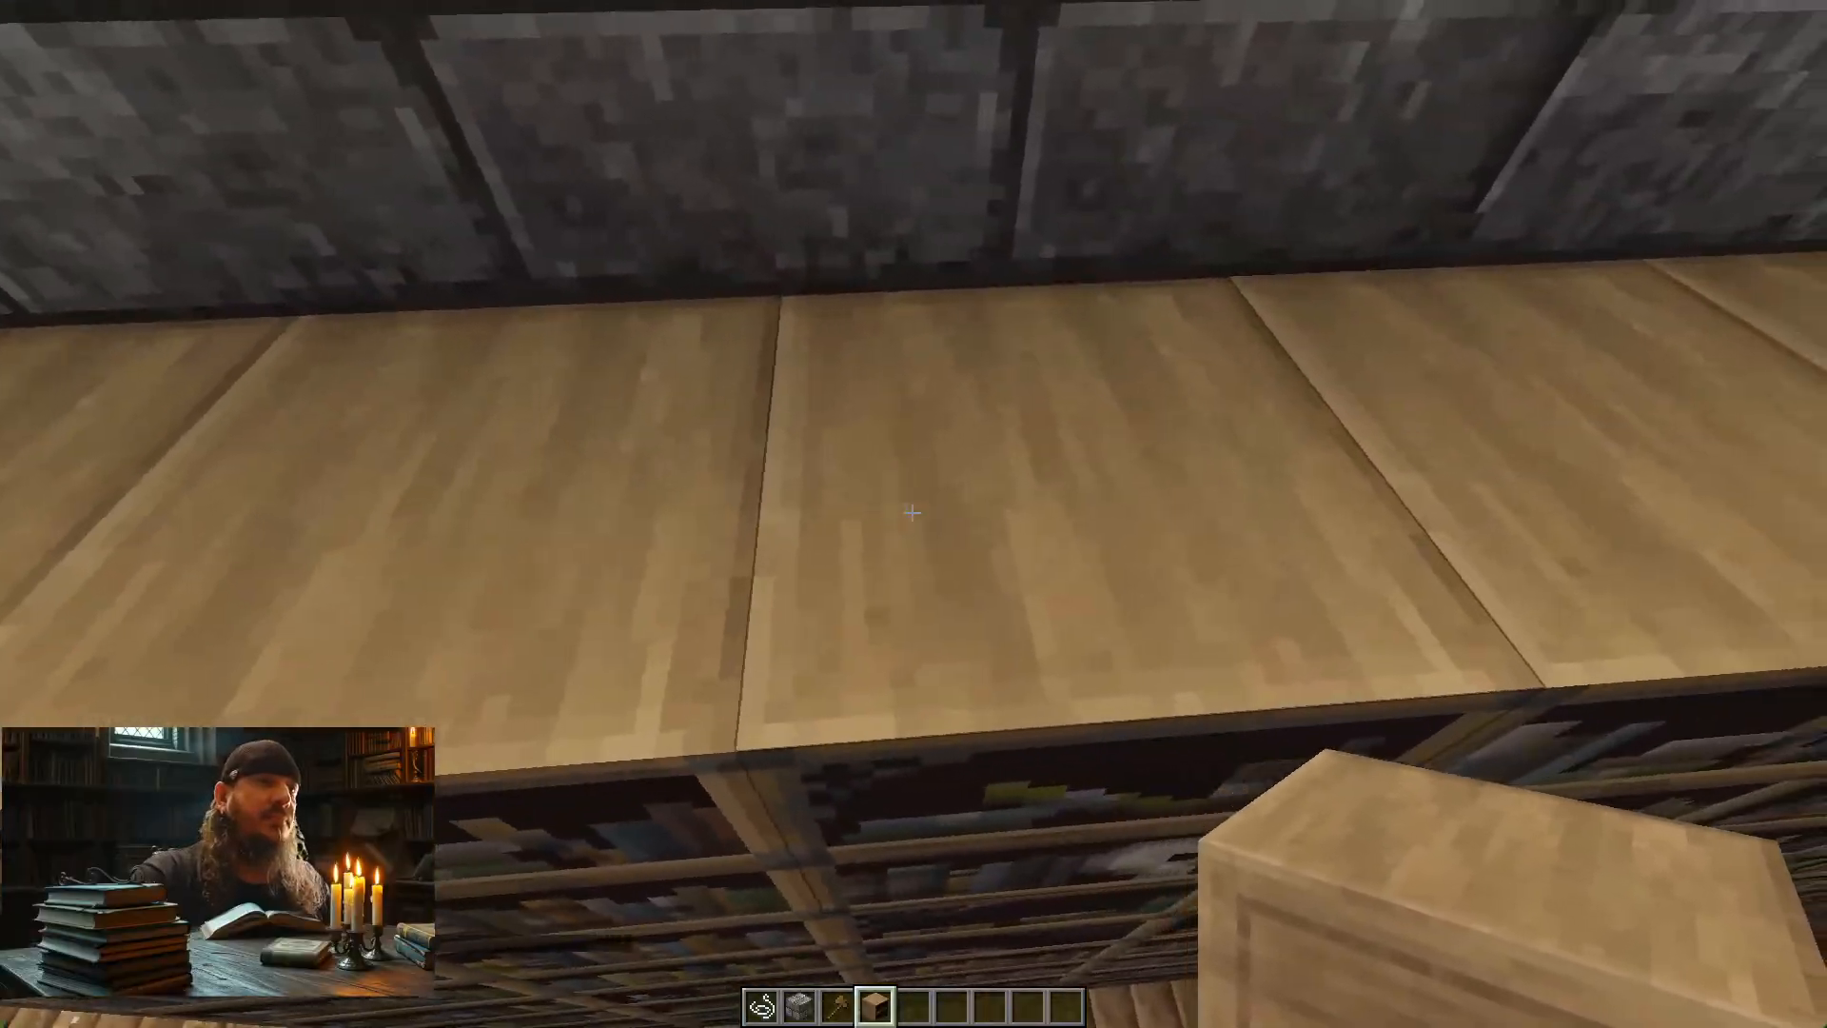
key(space)
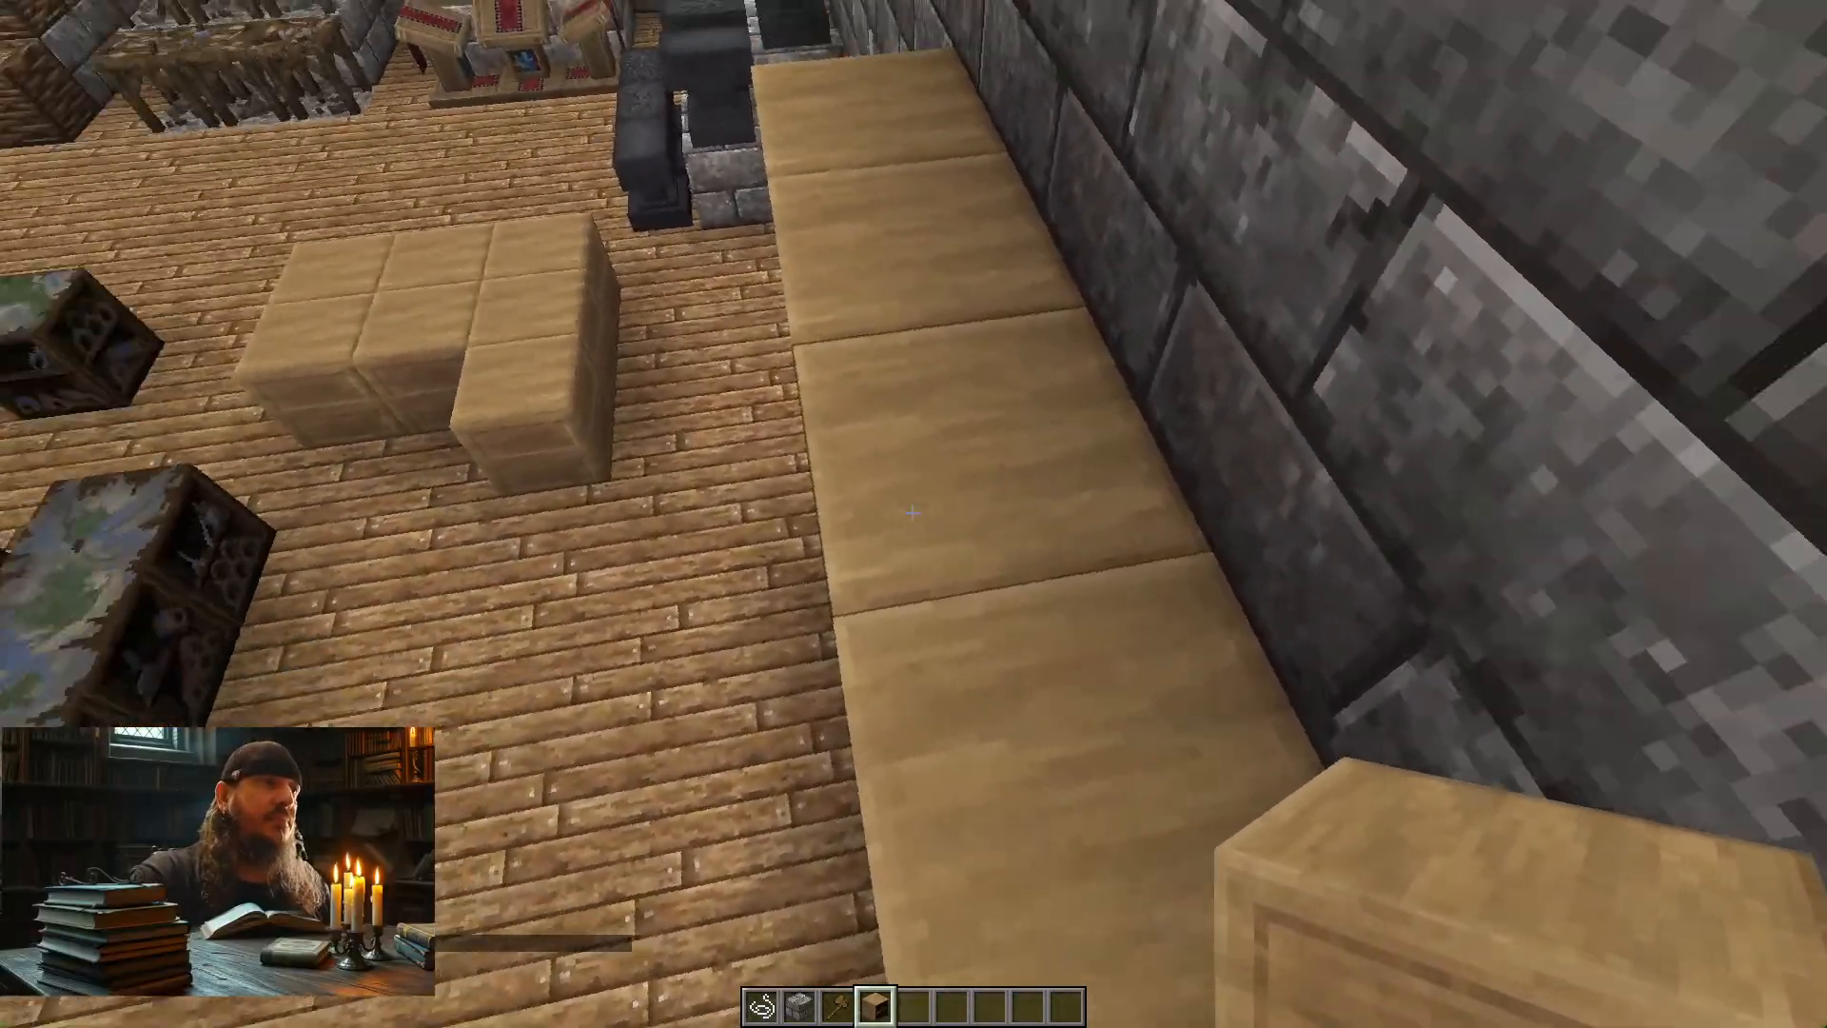
key(a)
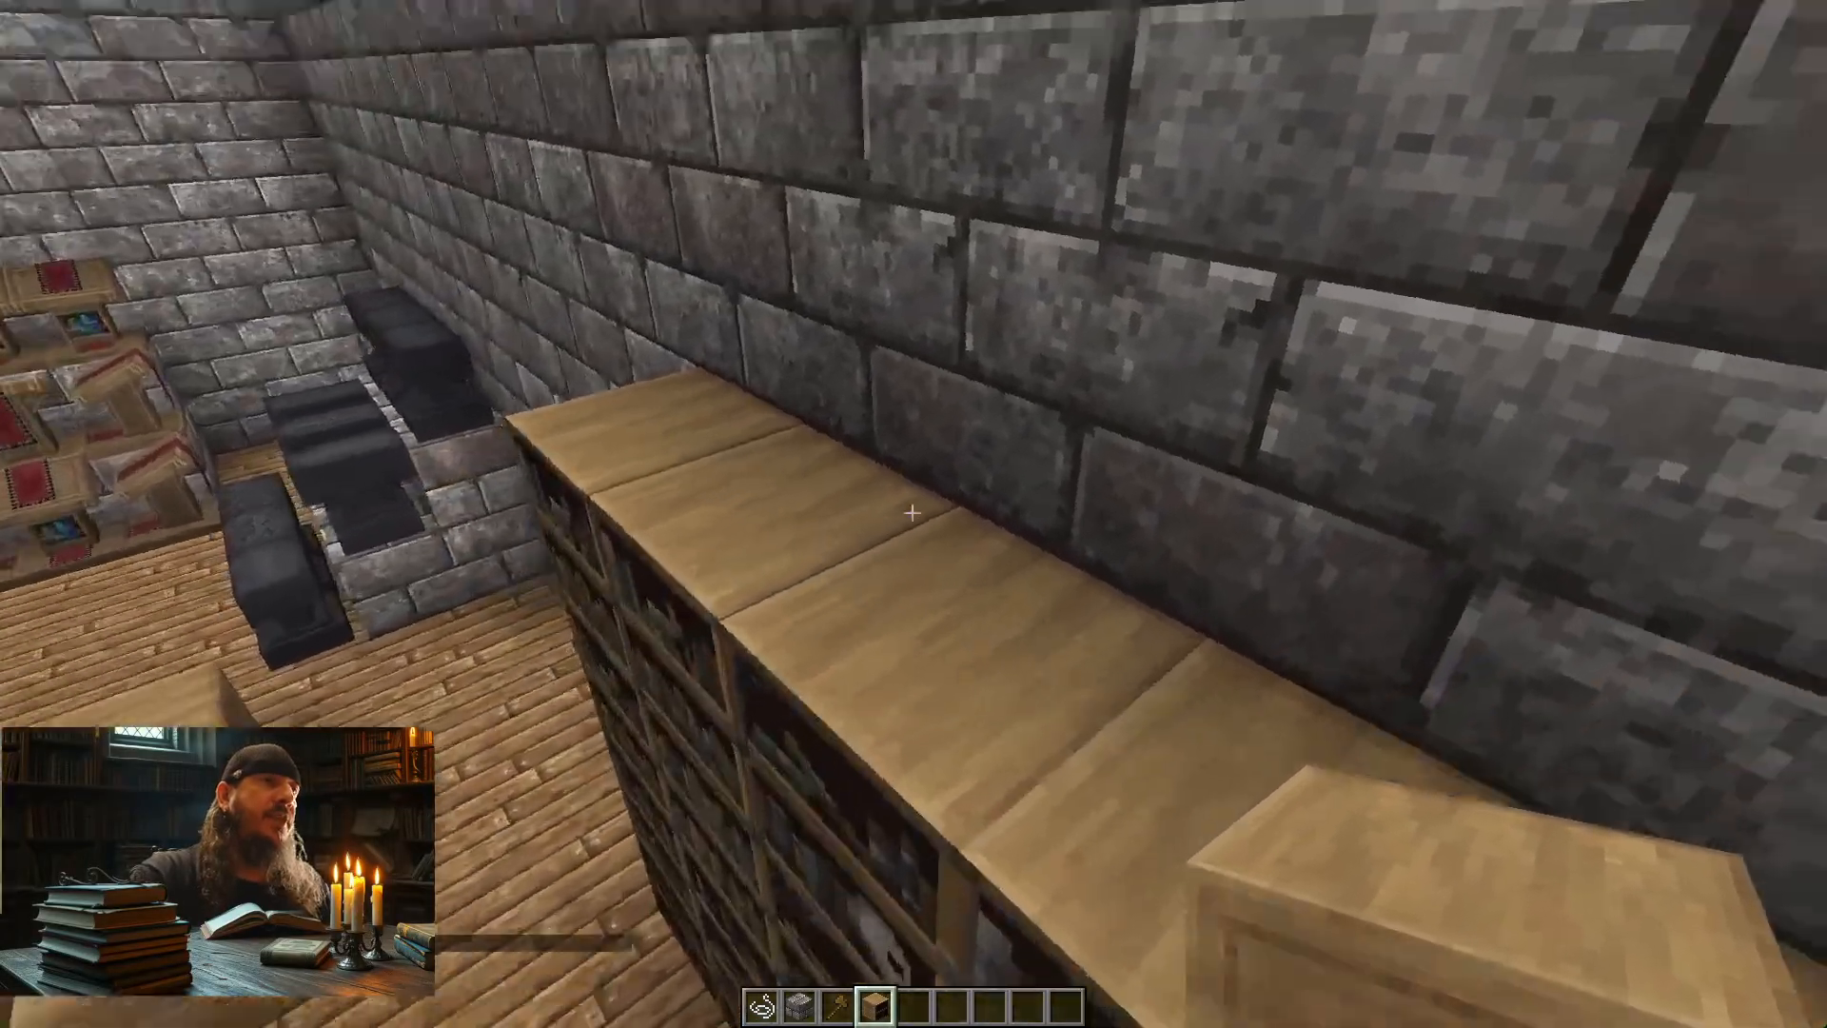
key(s)
key(w)
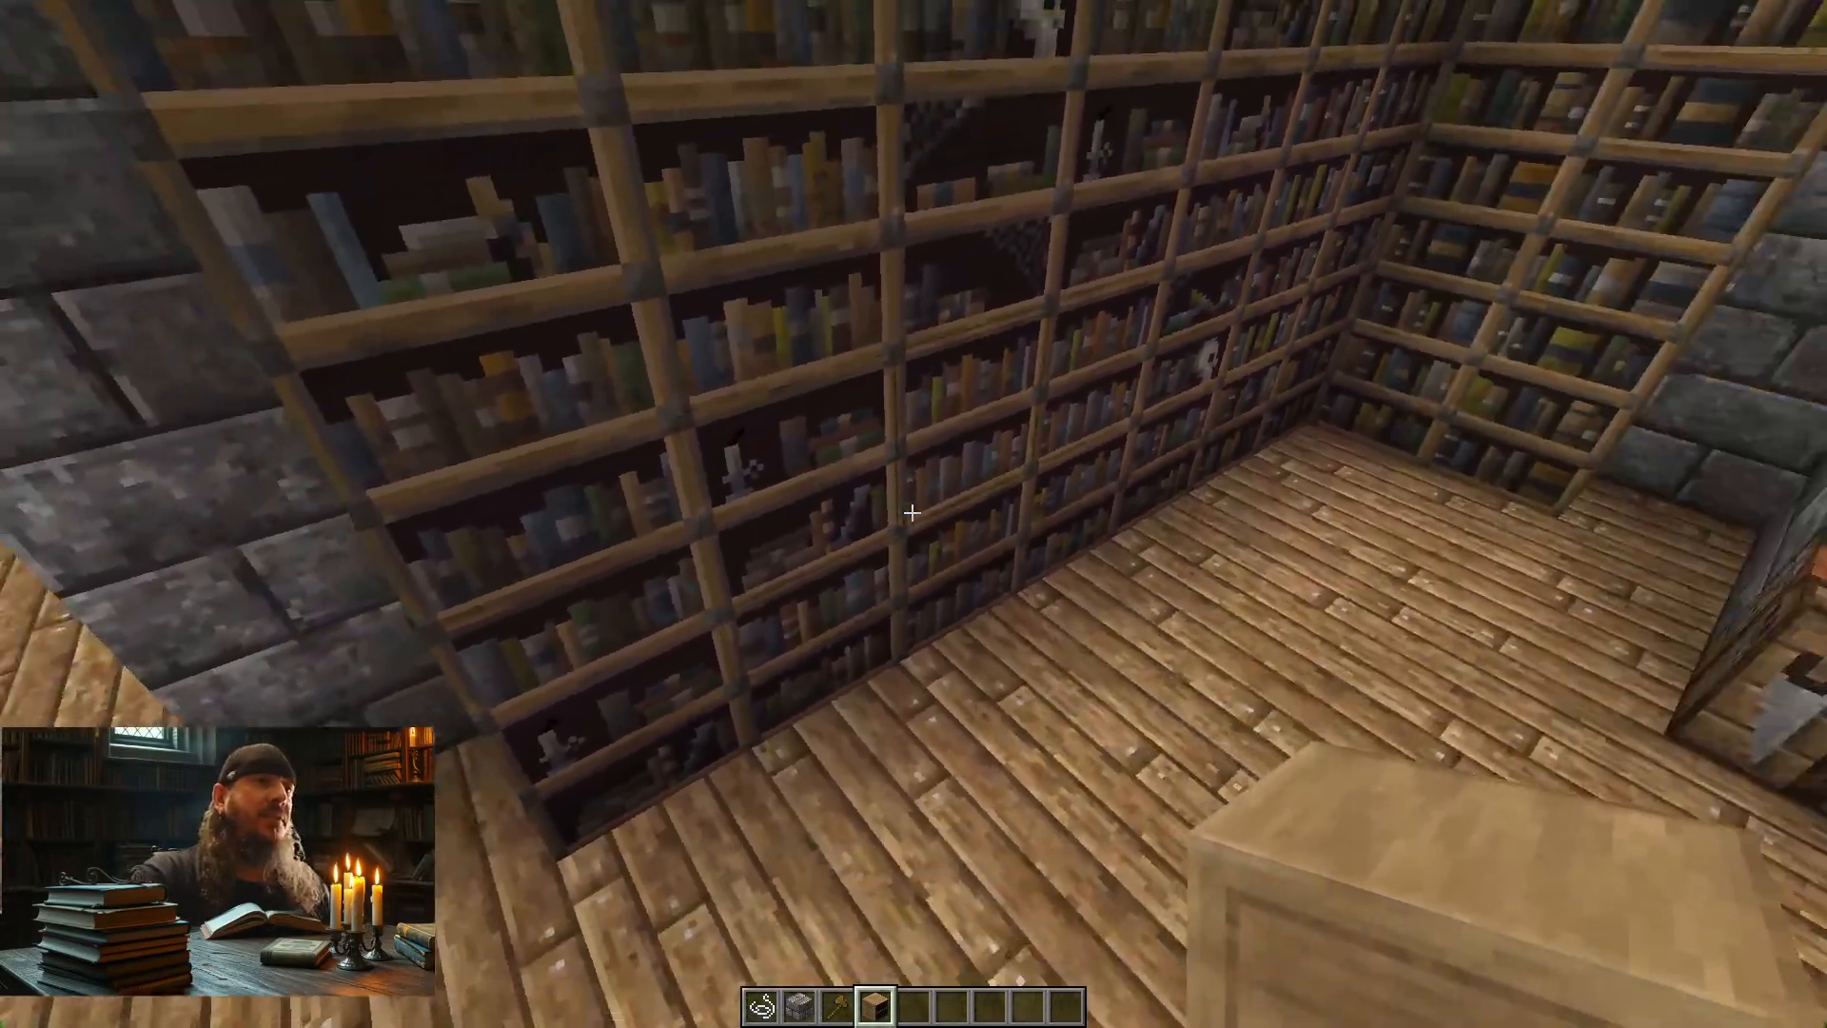
key(space)
key(d)
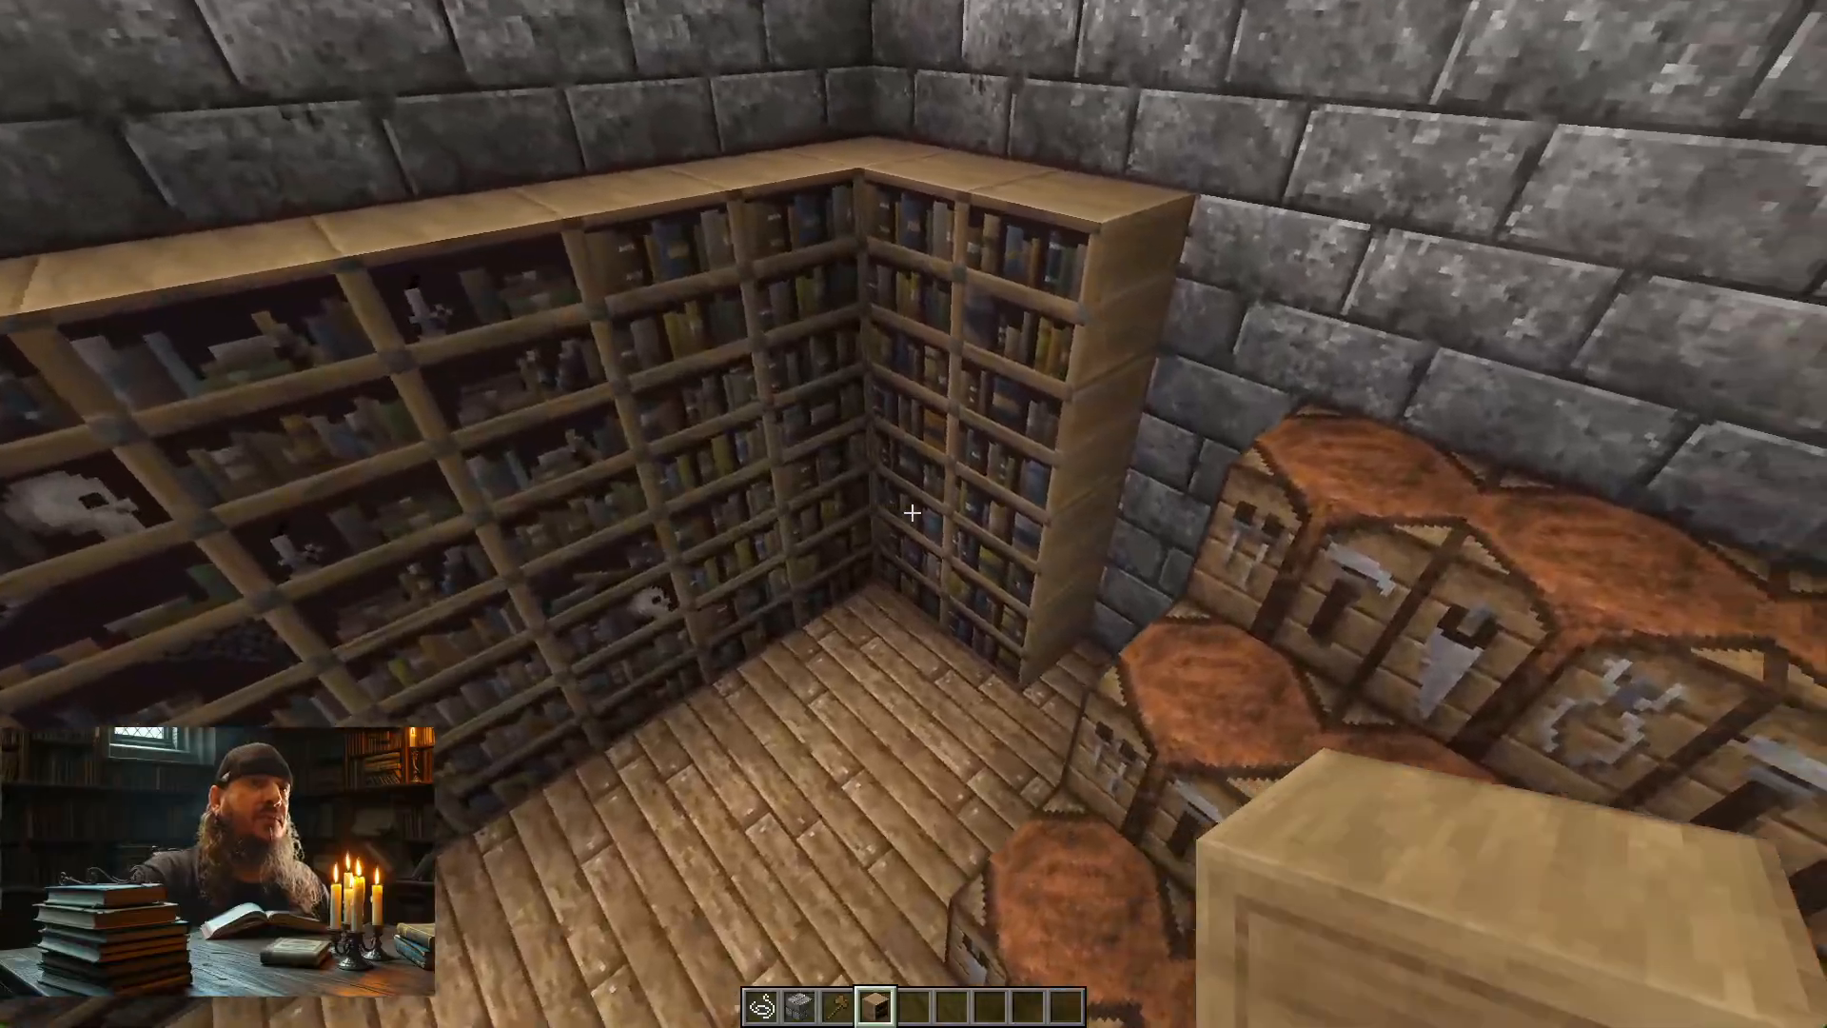
key(d)
key(w)
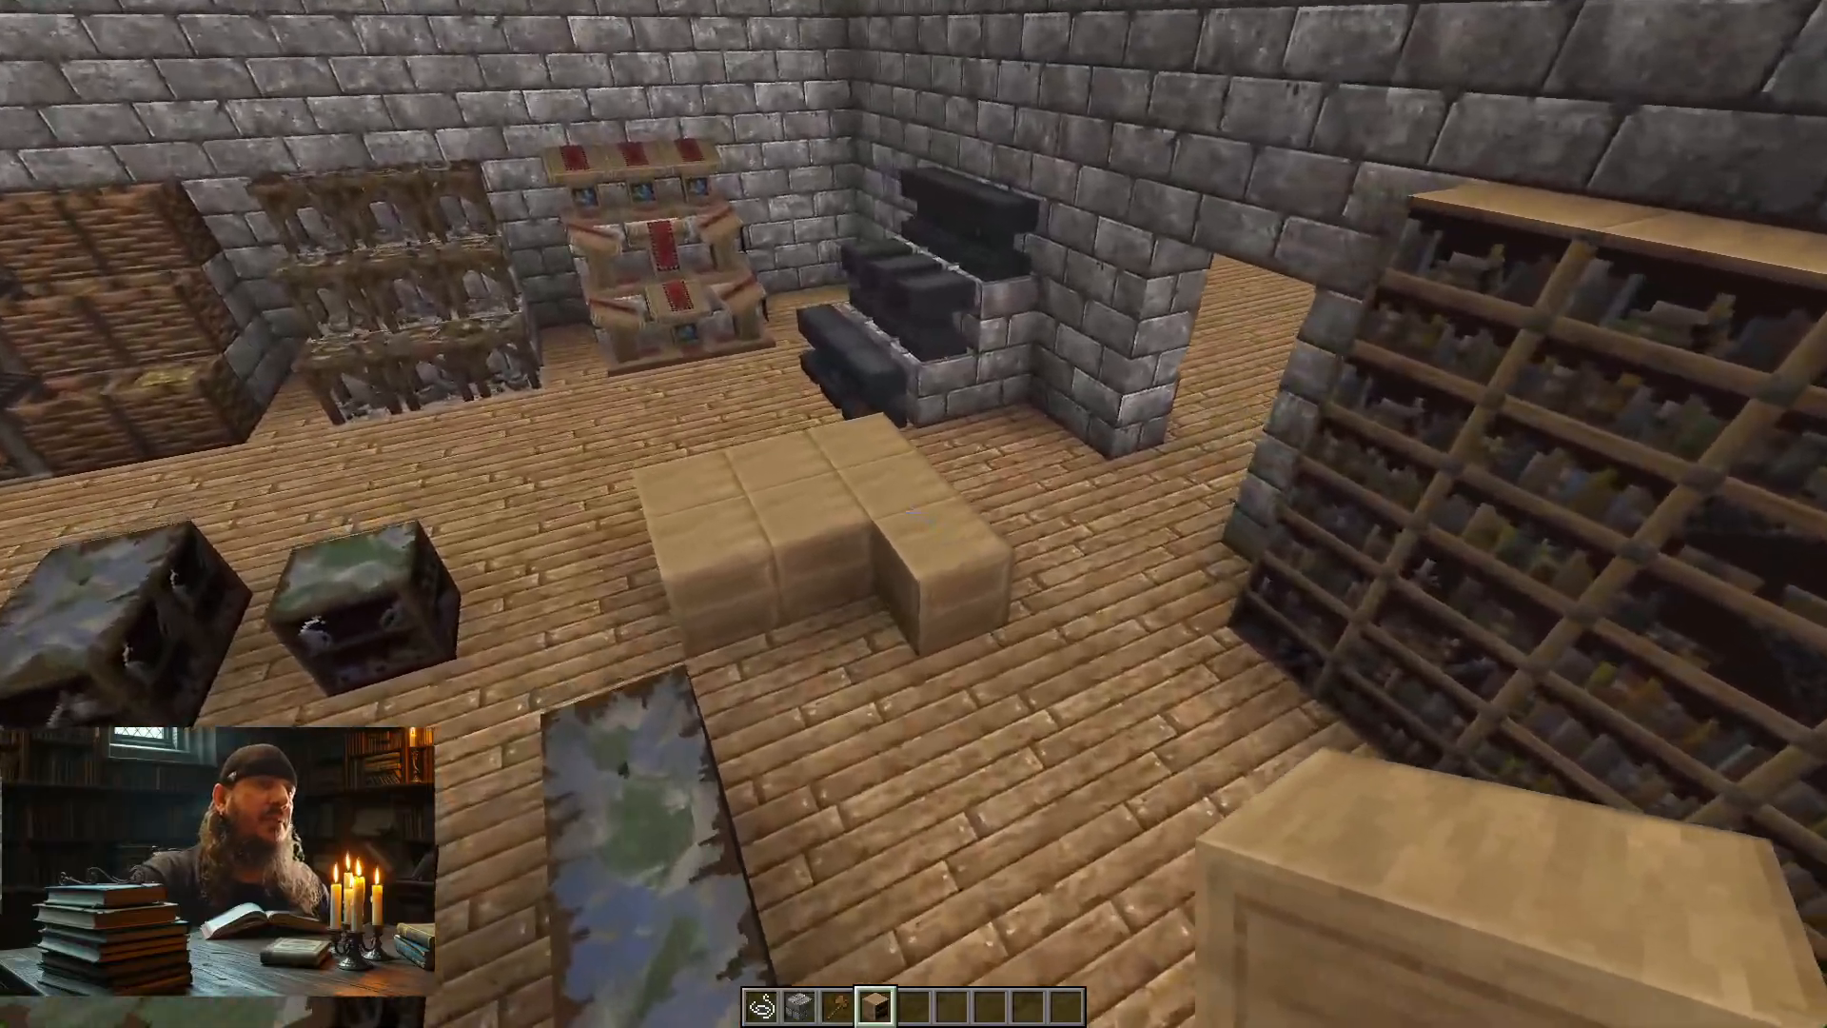
key(w)
key(a)
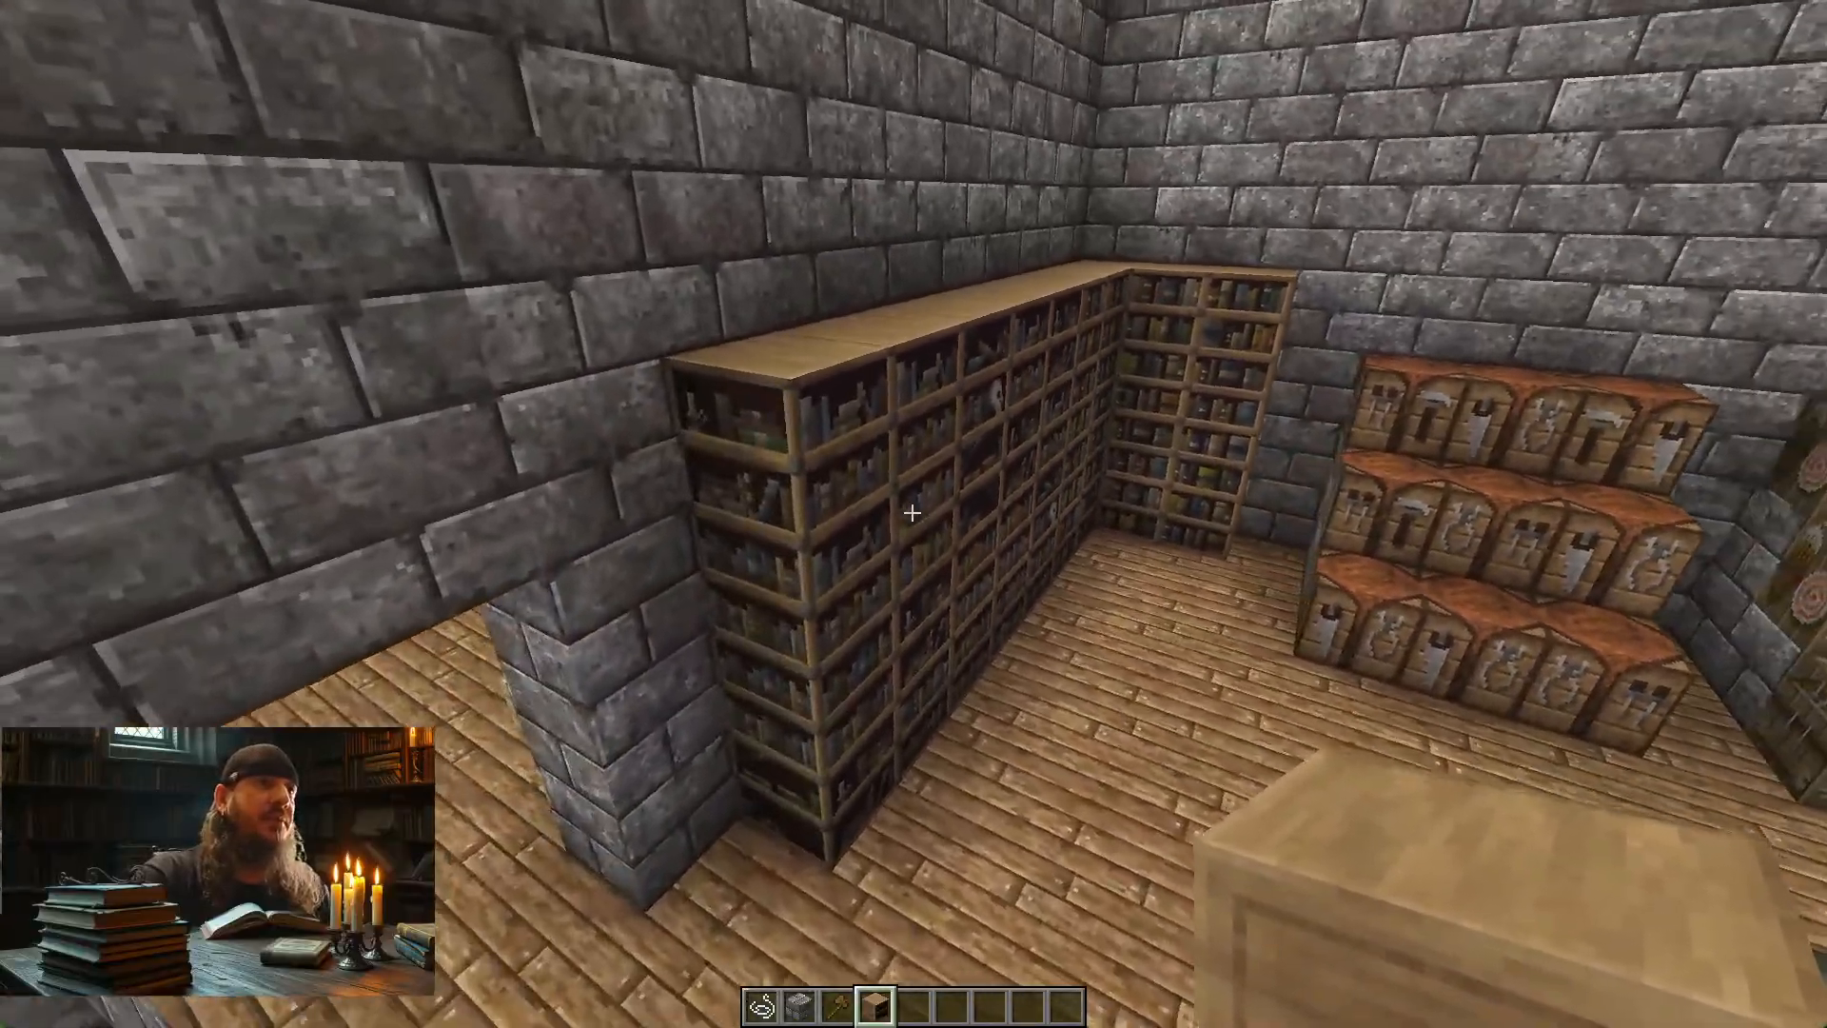
key(w)
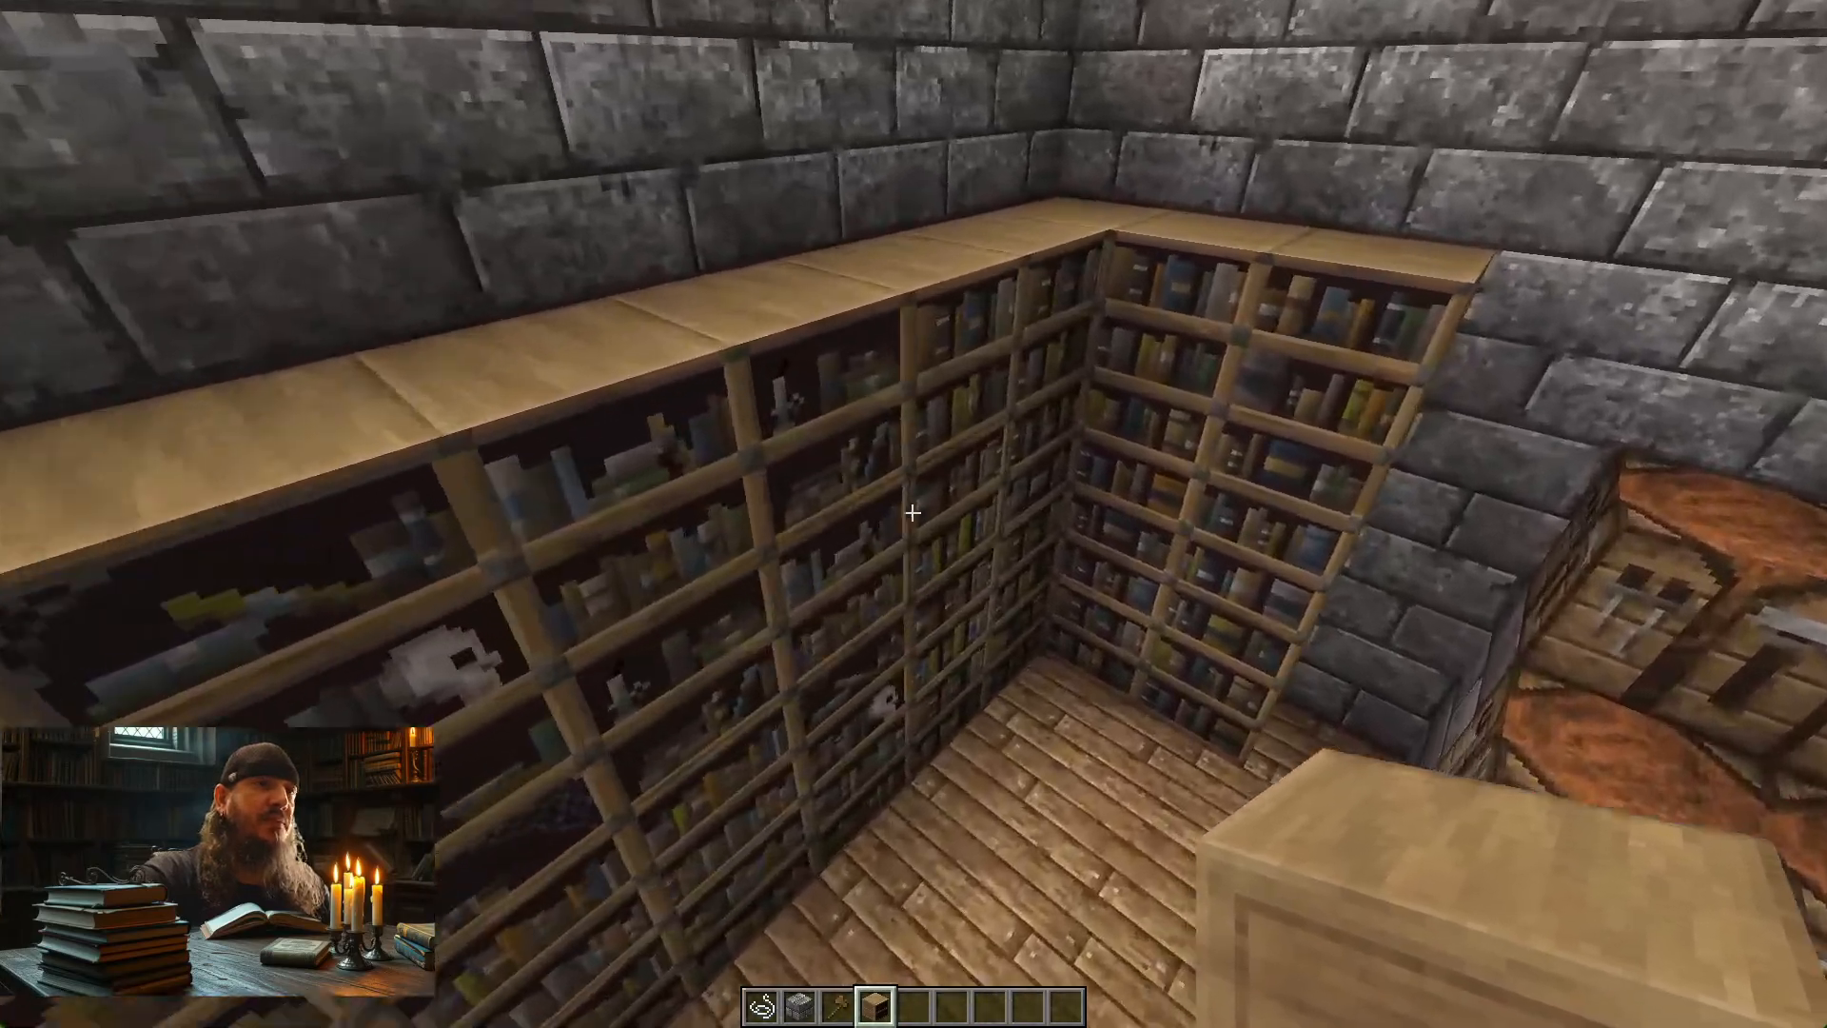
key(w)
key(d)
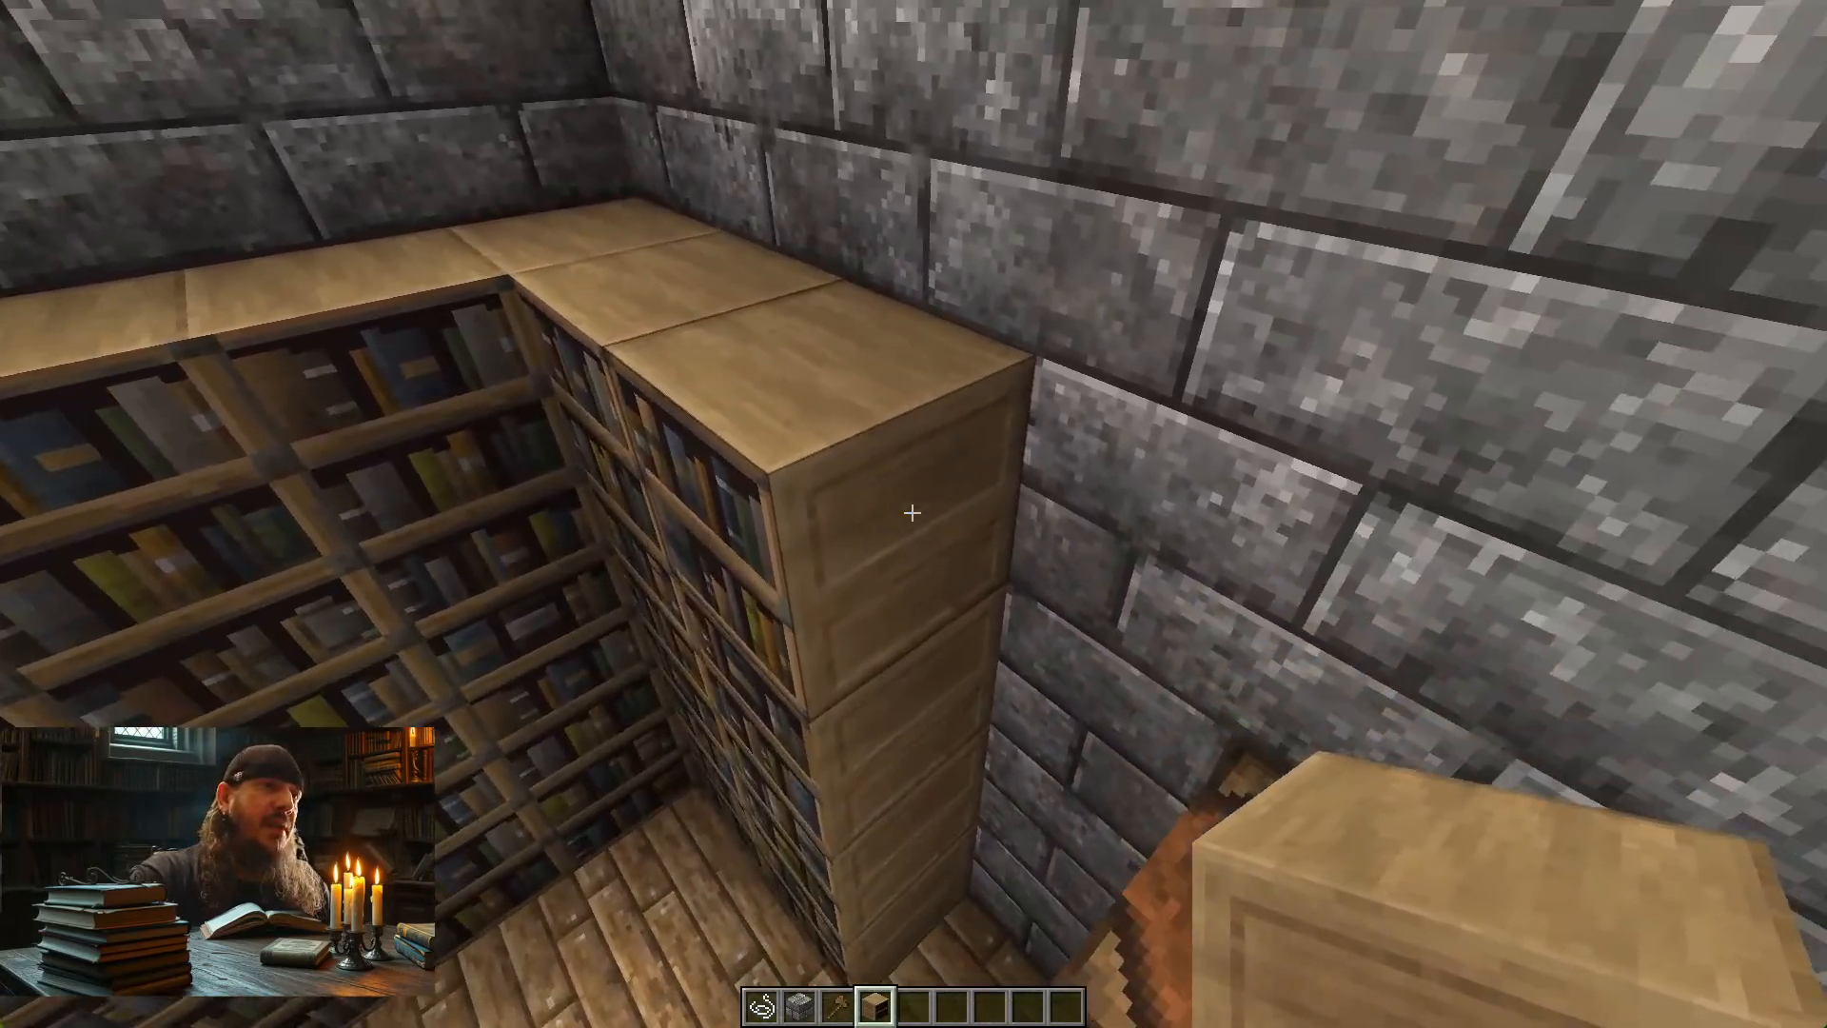
key(s)
key(a)
Switch to Photoshop and toggle Layer 1's visibility in chiseled_bookshelf_top.png to compare the plain planks with the panelled layer beneath
key(alt+Tab)
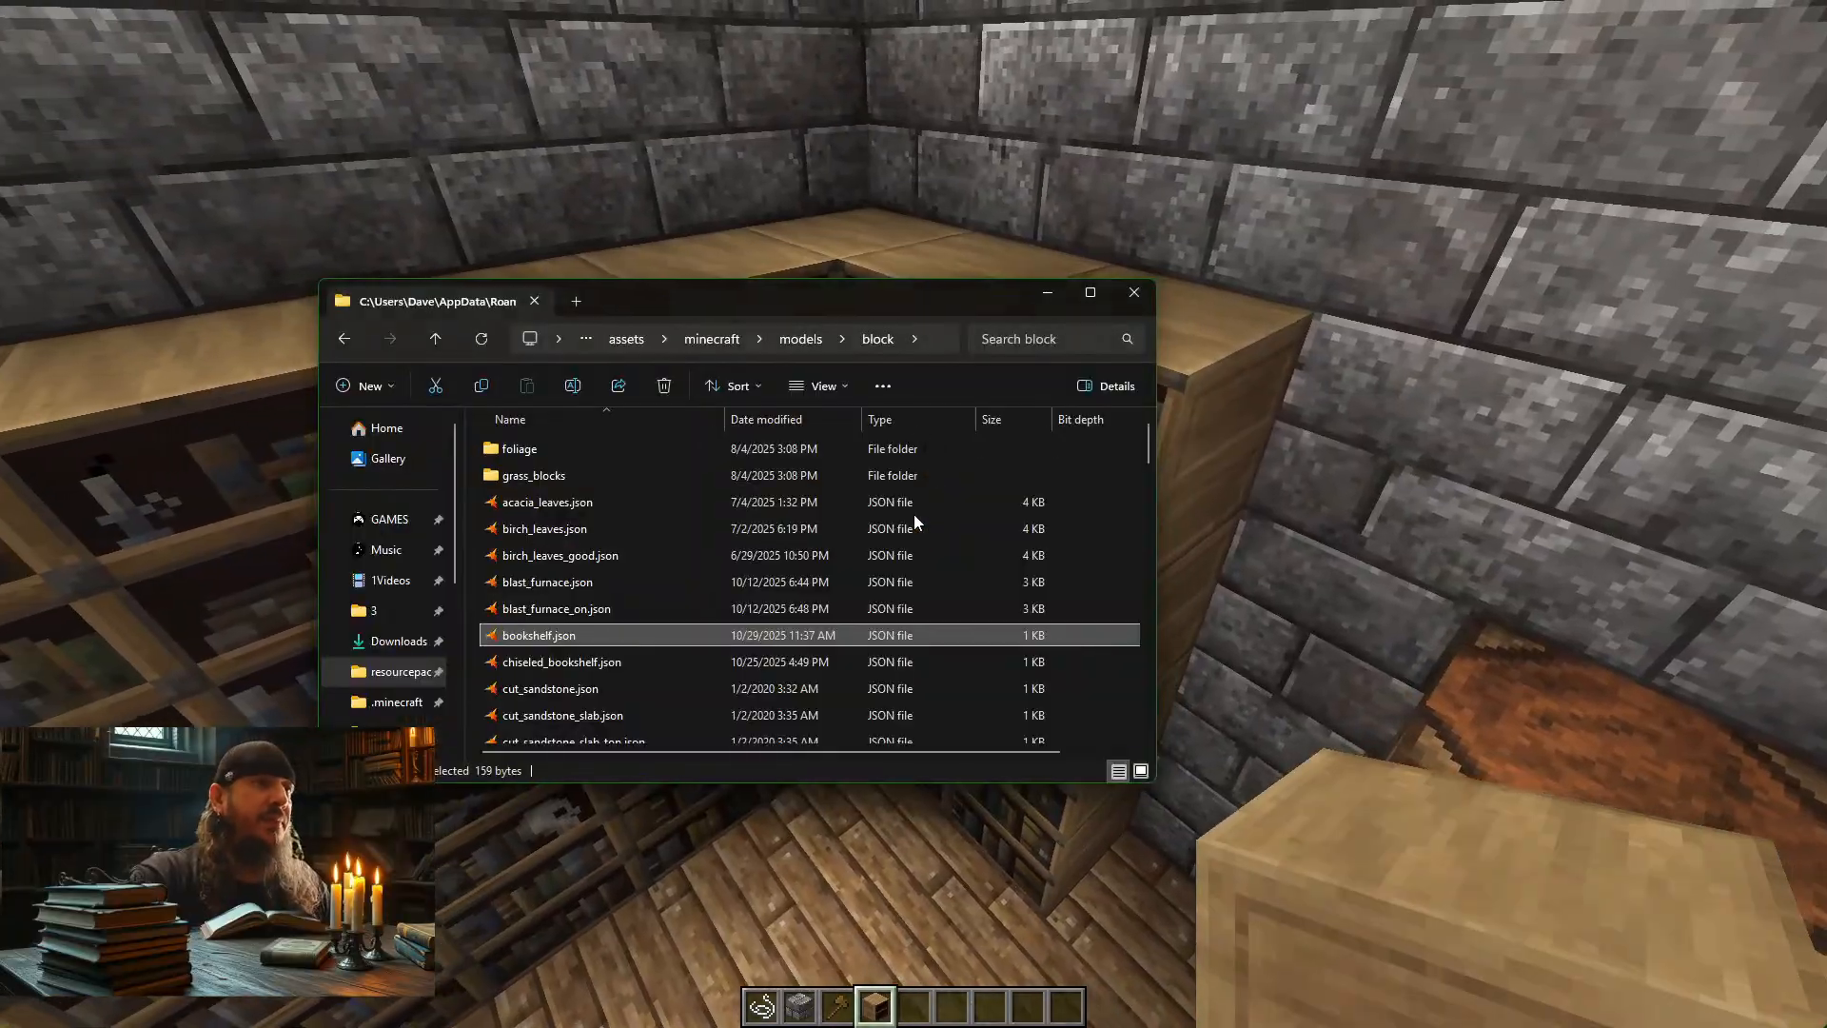
key(alt+Tab)
key(alt+Tab)
key(alt+Tab)
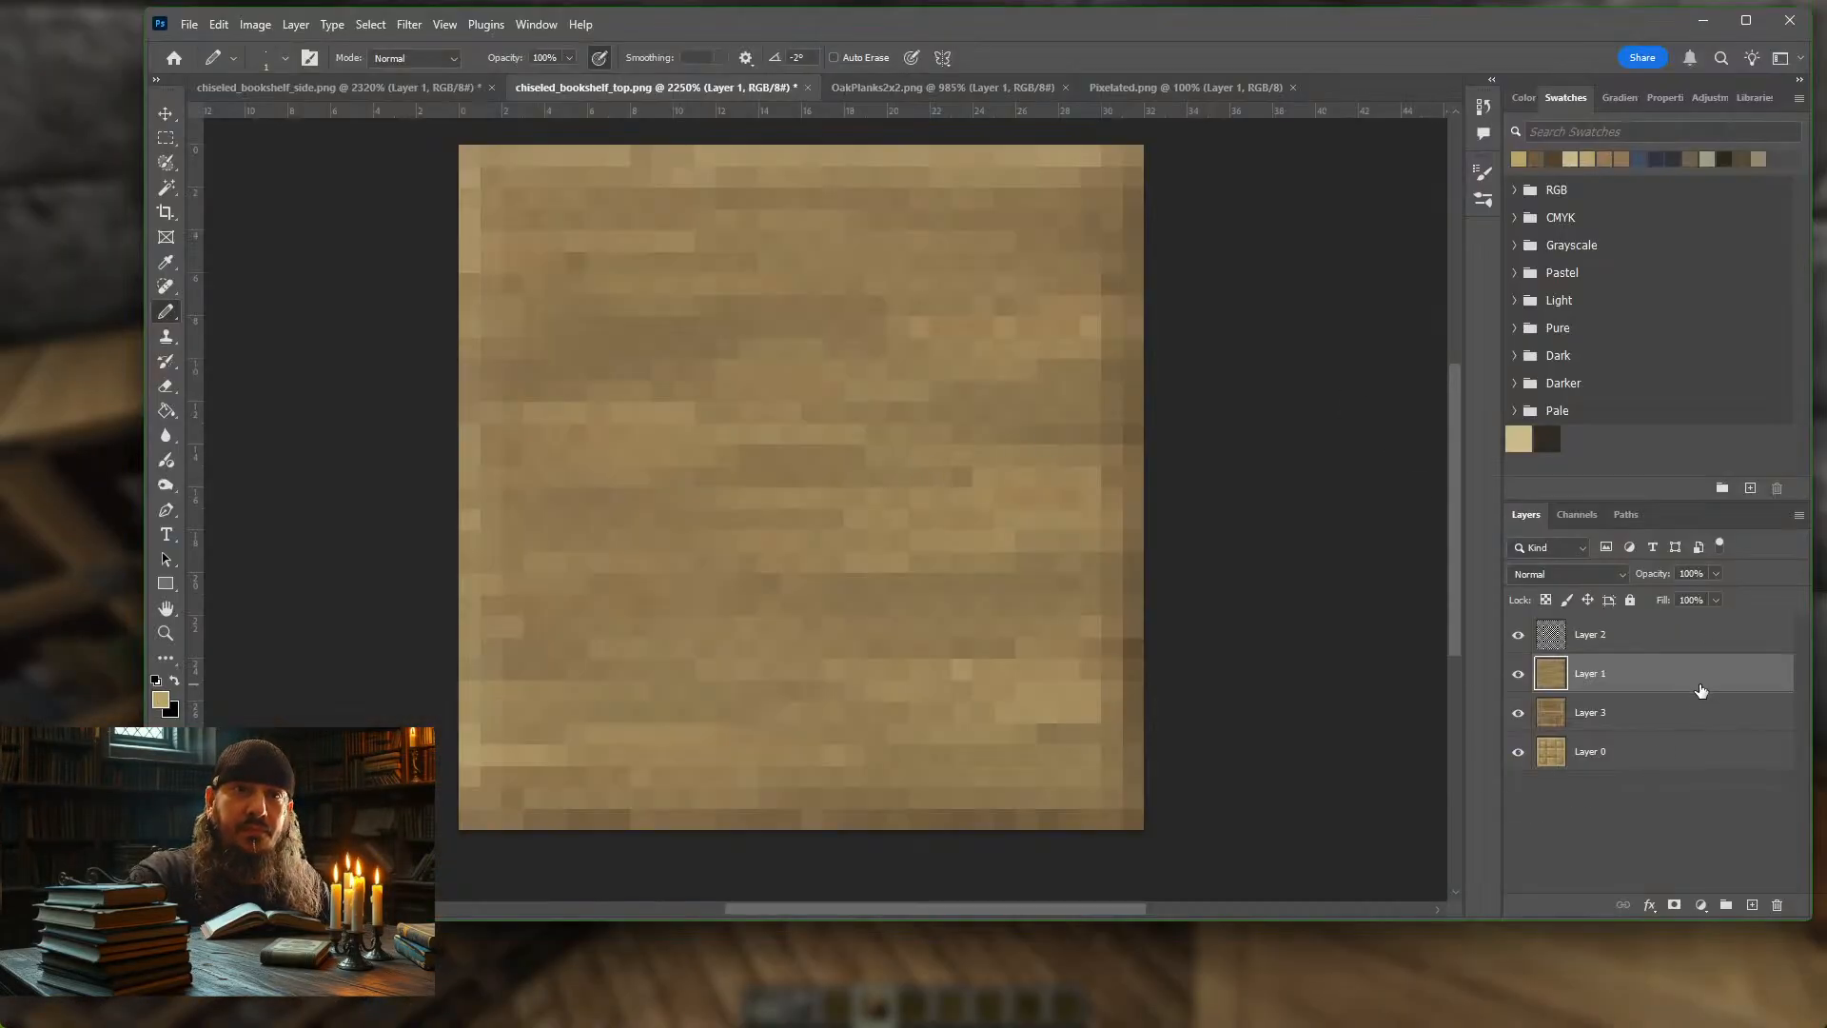
click(1519, 676)
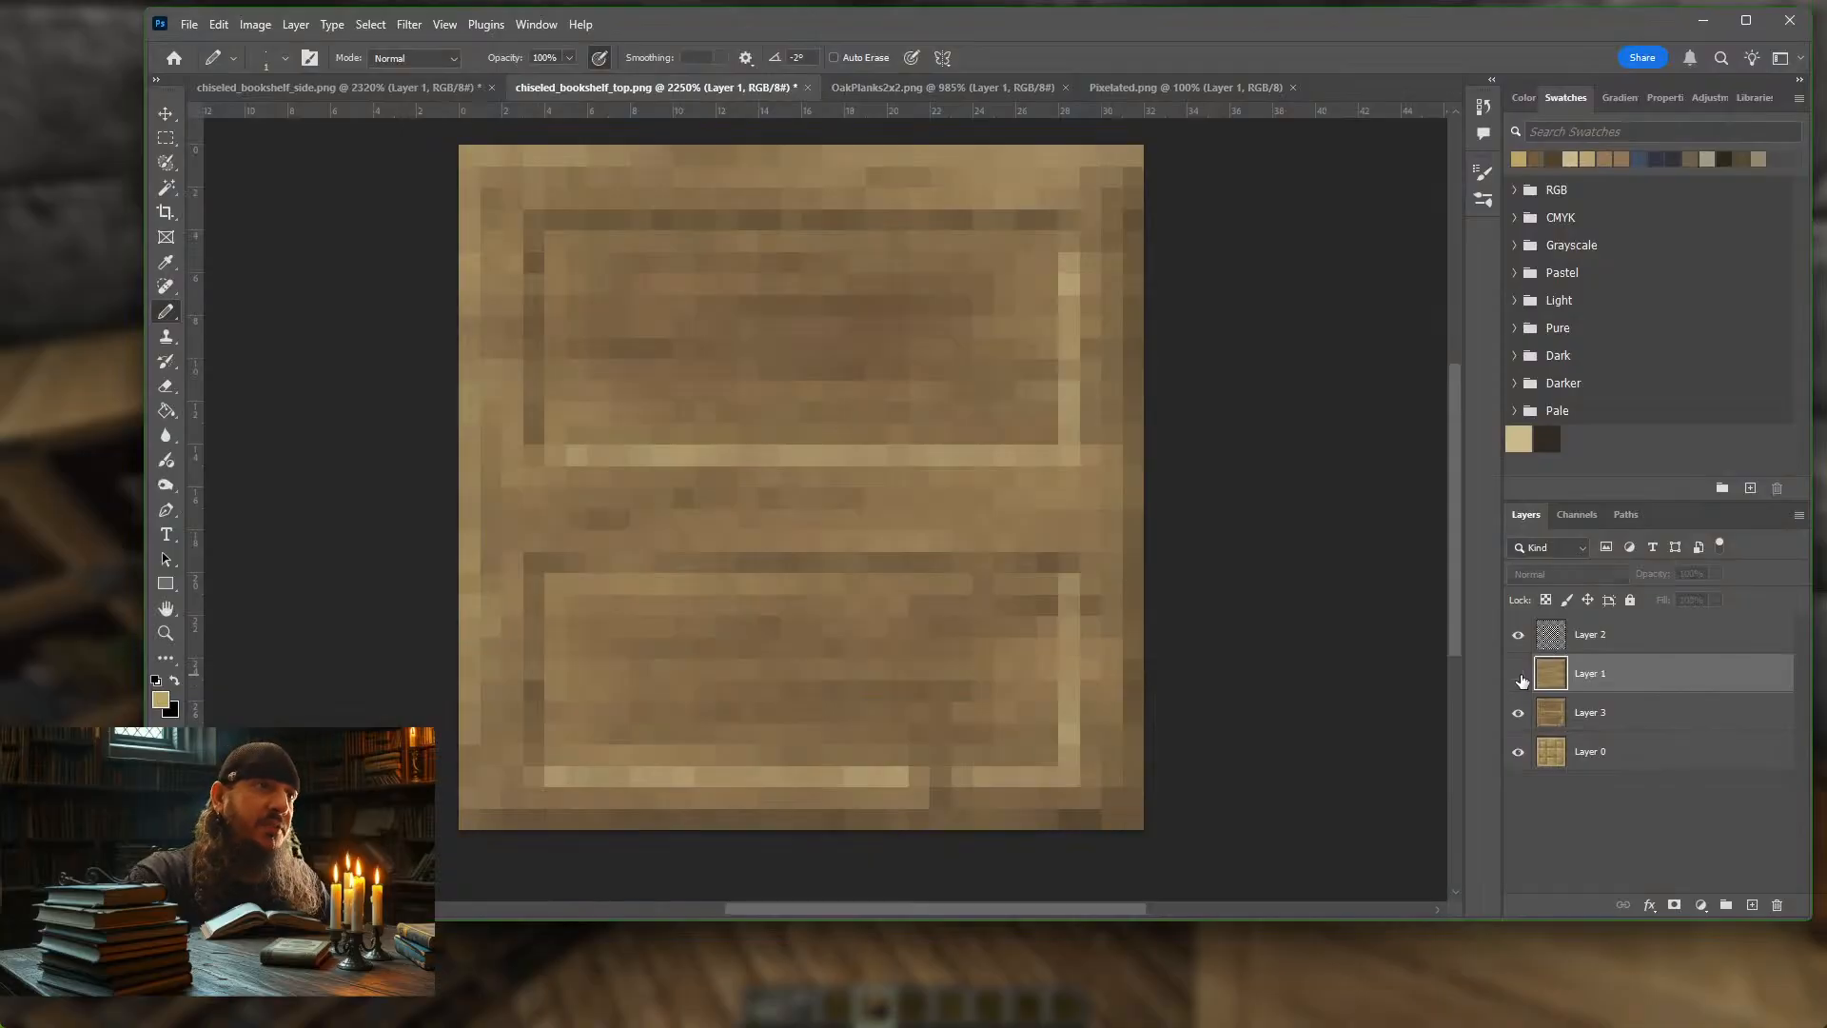
click(1520, 675)
click(1520, 675)
click(1519, 675)
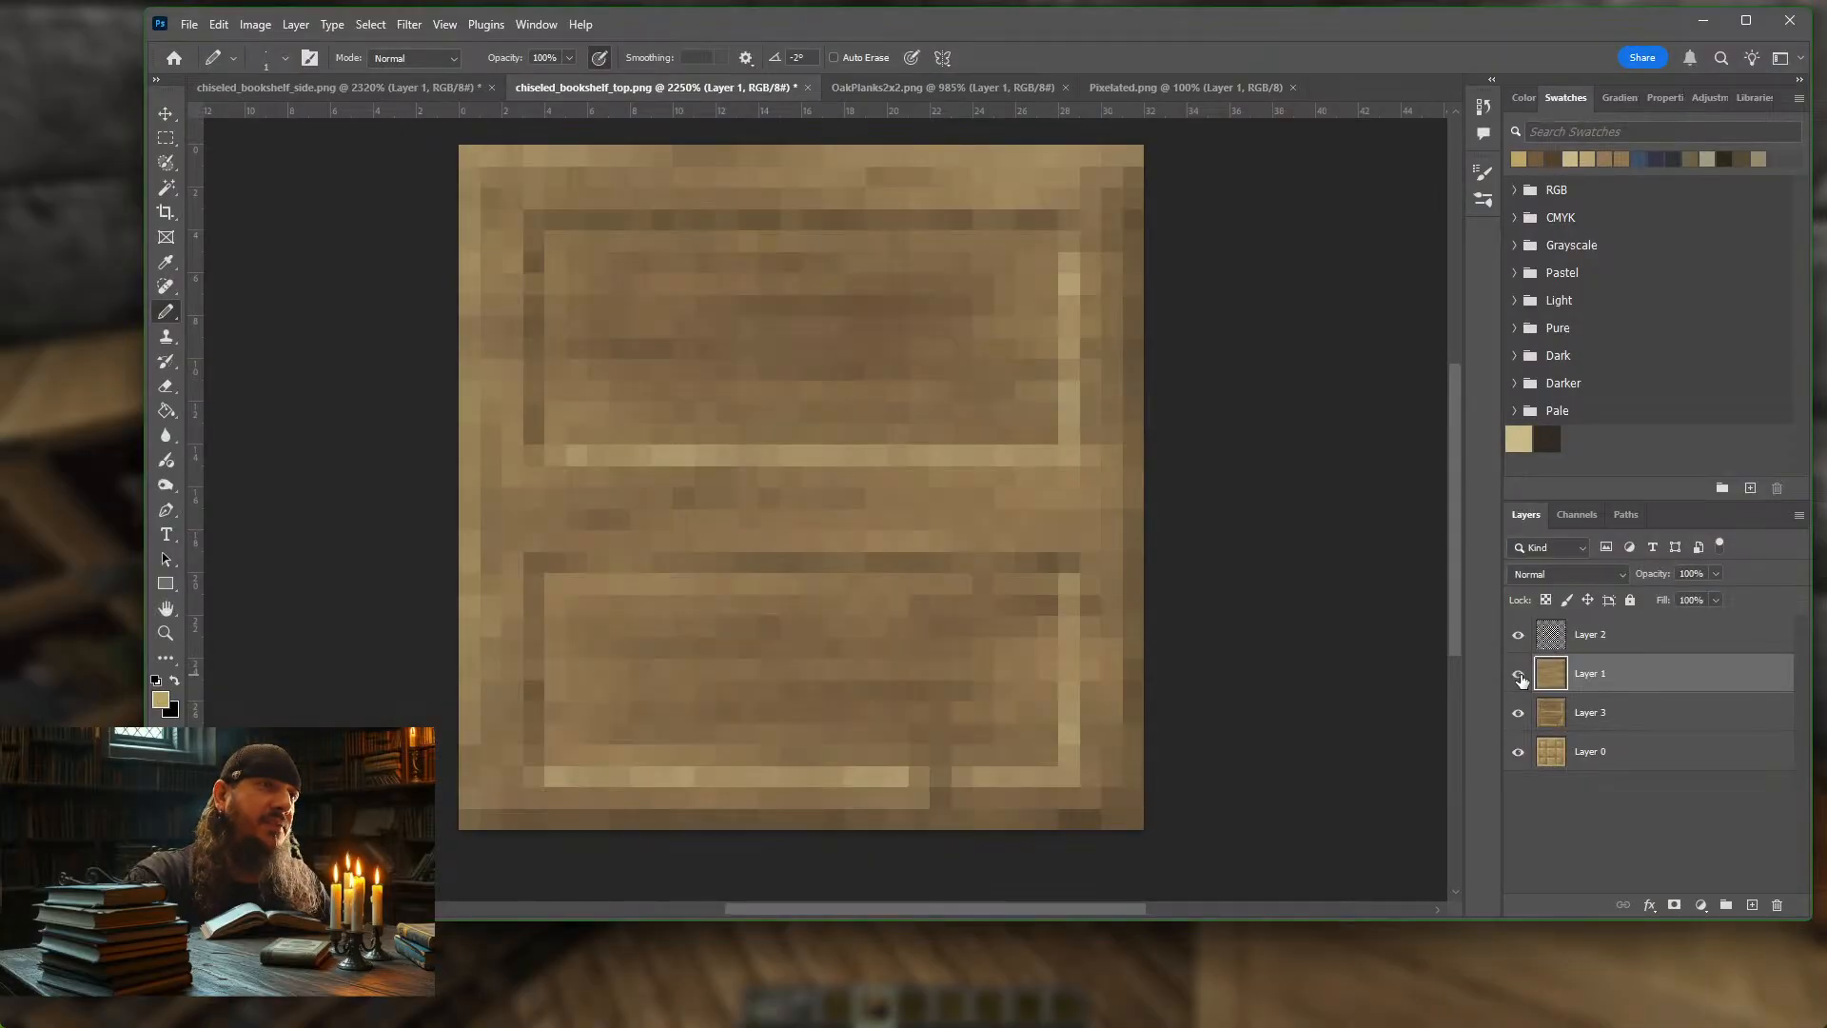
click(1520, 675)
click(1519, 676)
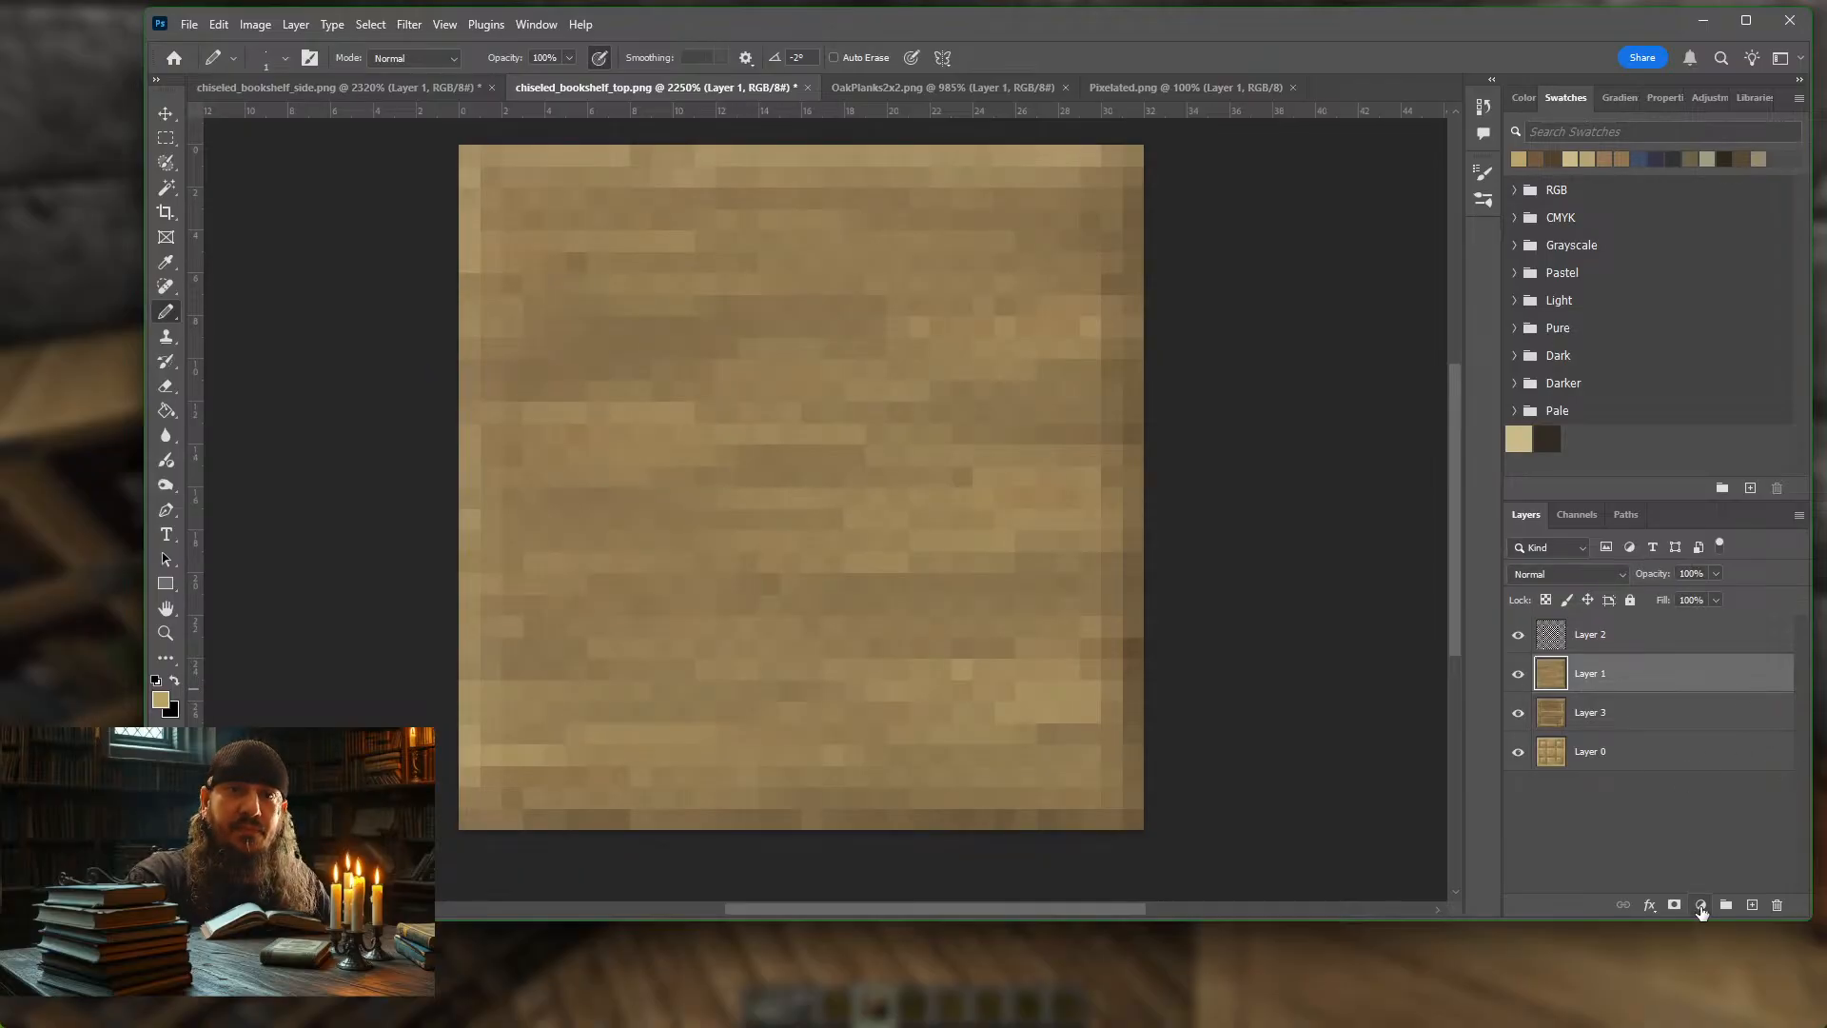
Add a Hue/Saturation adjustment with lightness -12 above Layer 1 and clip it to that layer
click(1700, 906)
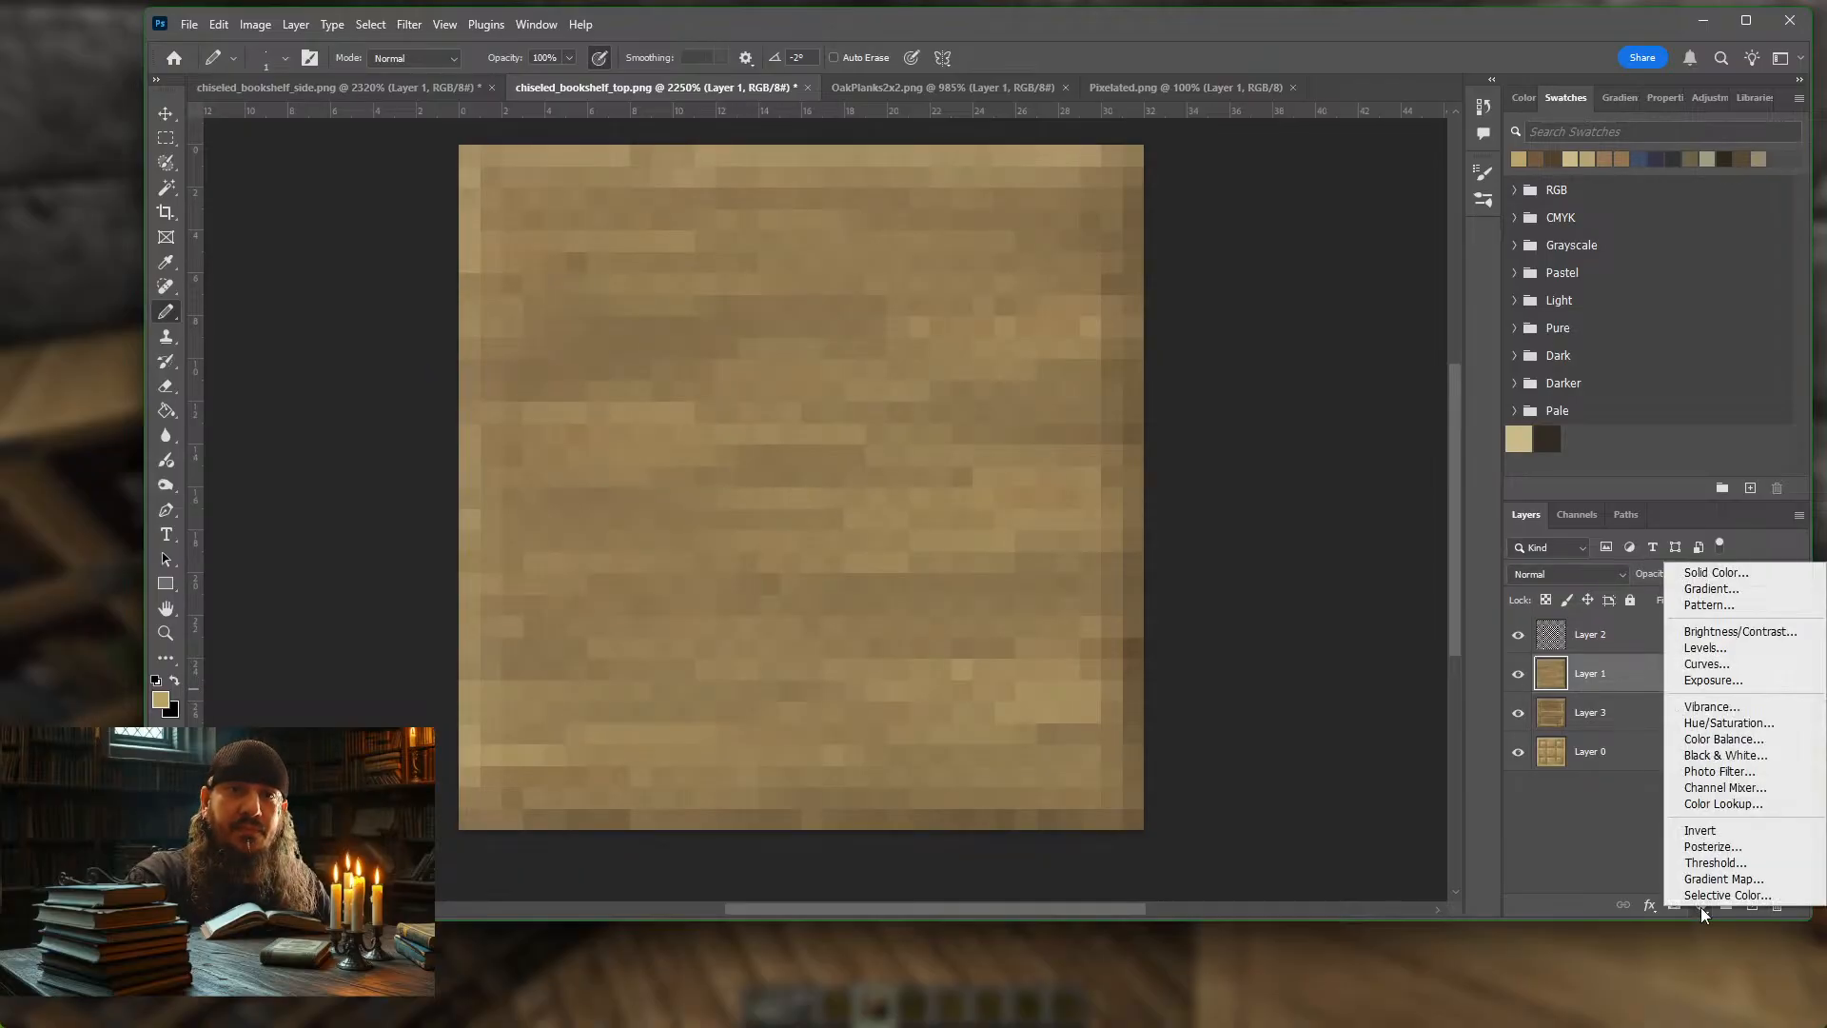
click(1718, 724)
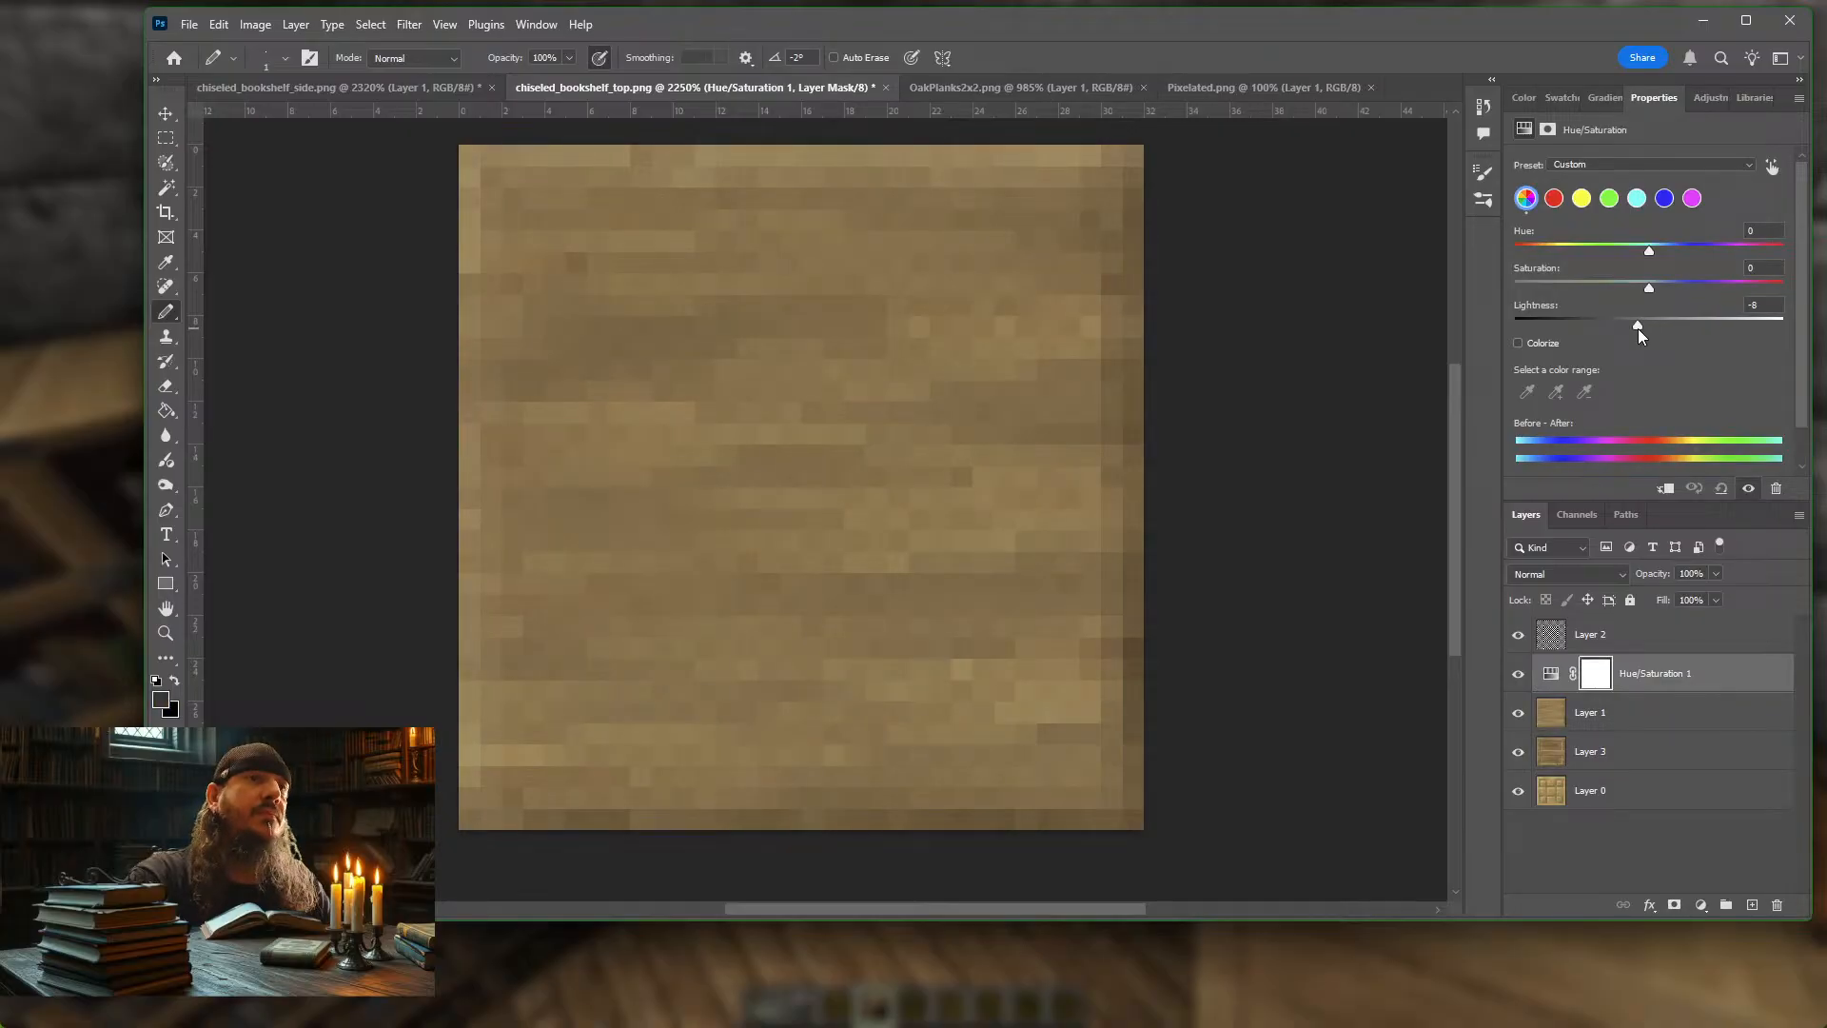
alt+click(1664, 689)
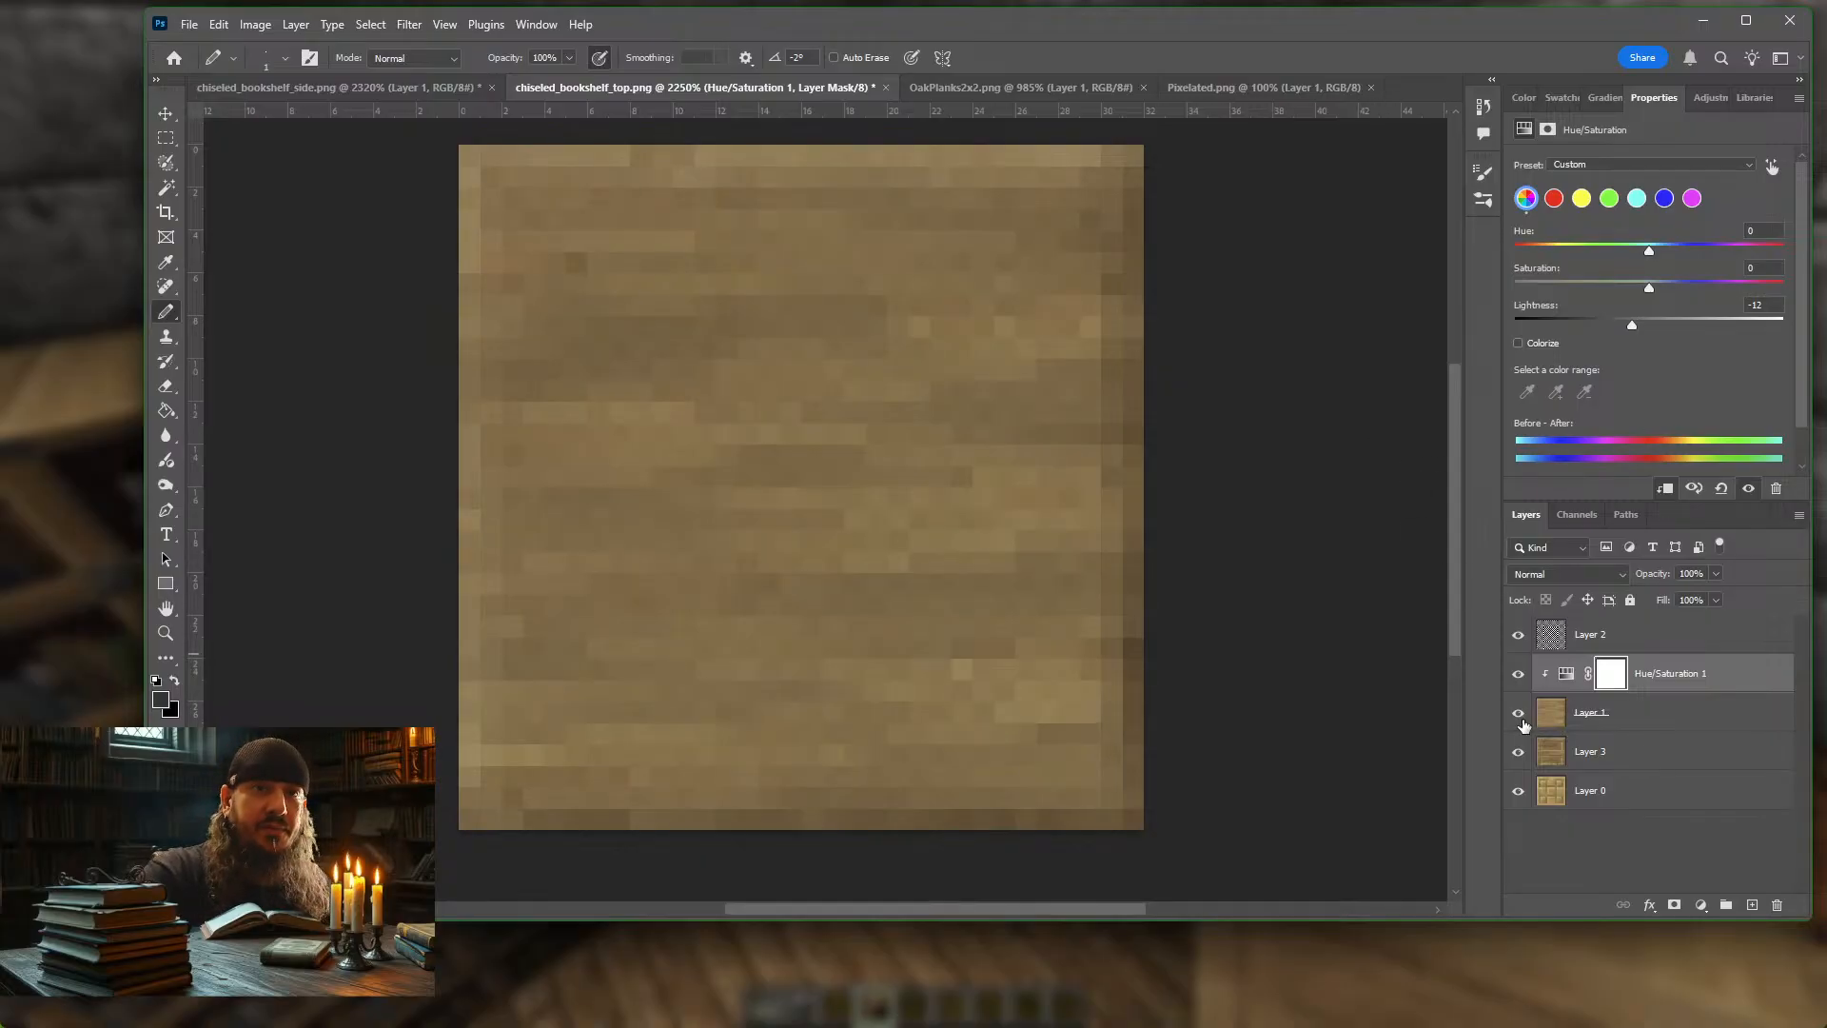
Toggle Layer 1's visibility to compare the darkened planks with the panelled layer beneath
click(1520, 721)
click(1521, 721)
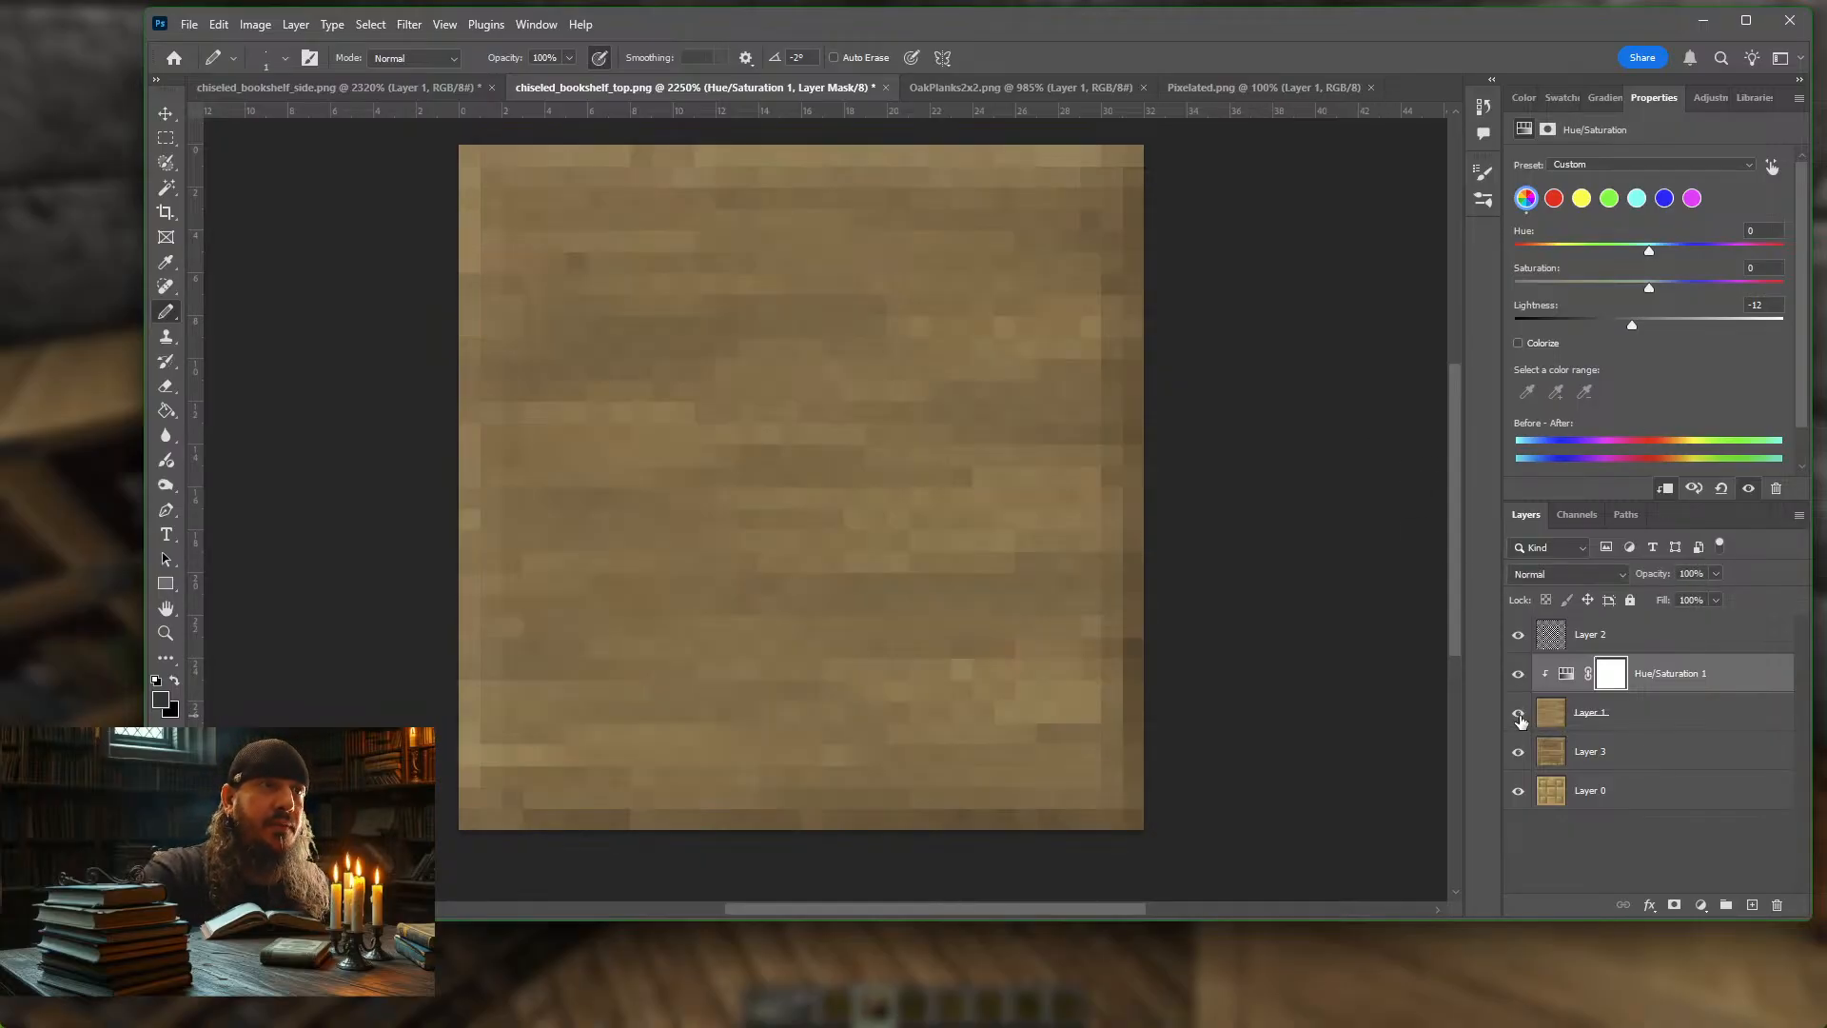
click(1520, 720)
click(1521, 721)
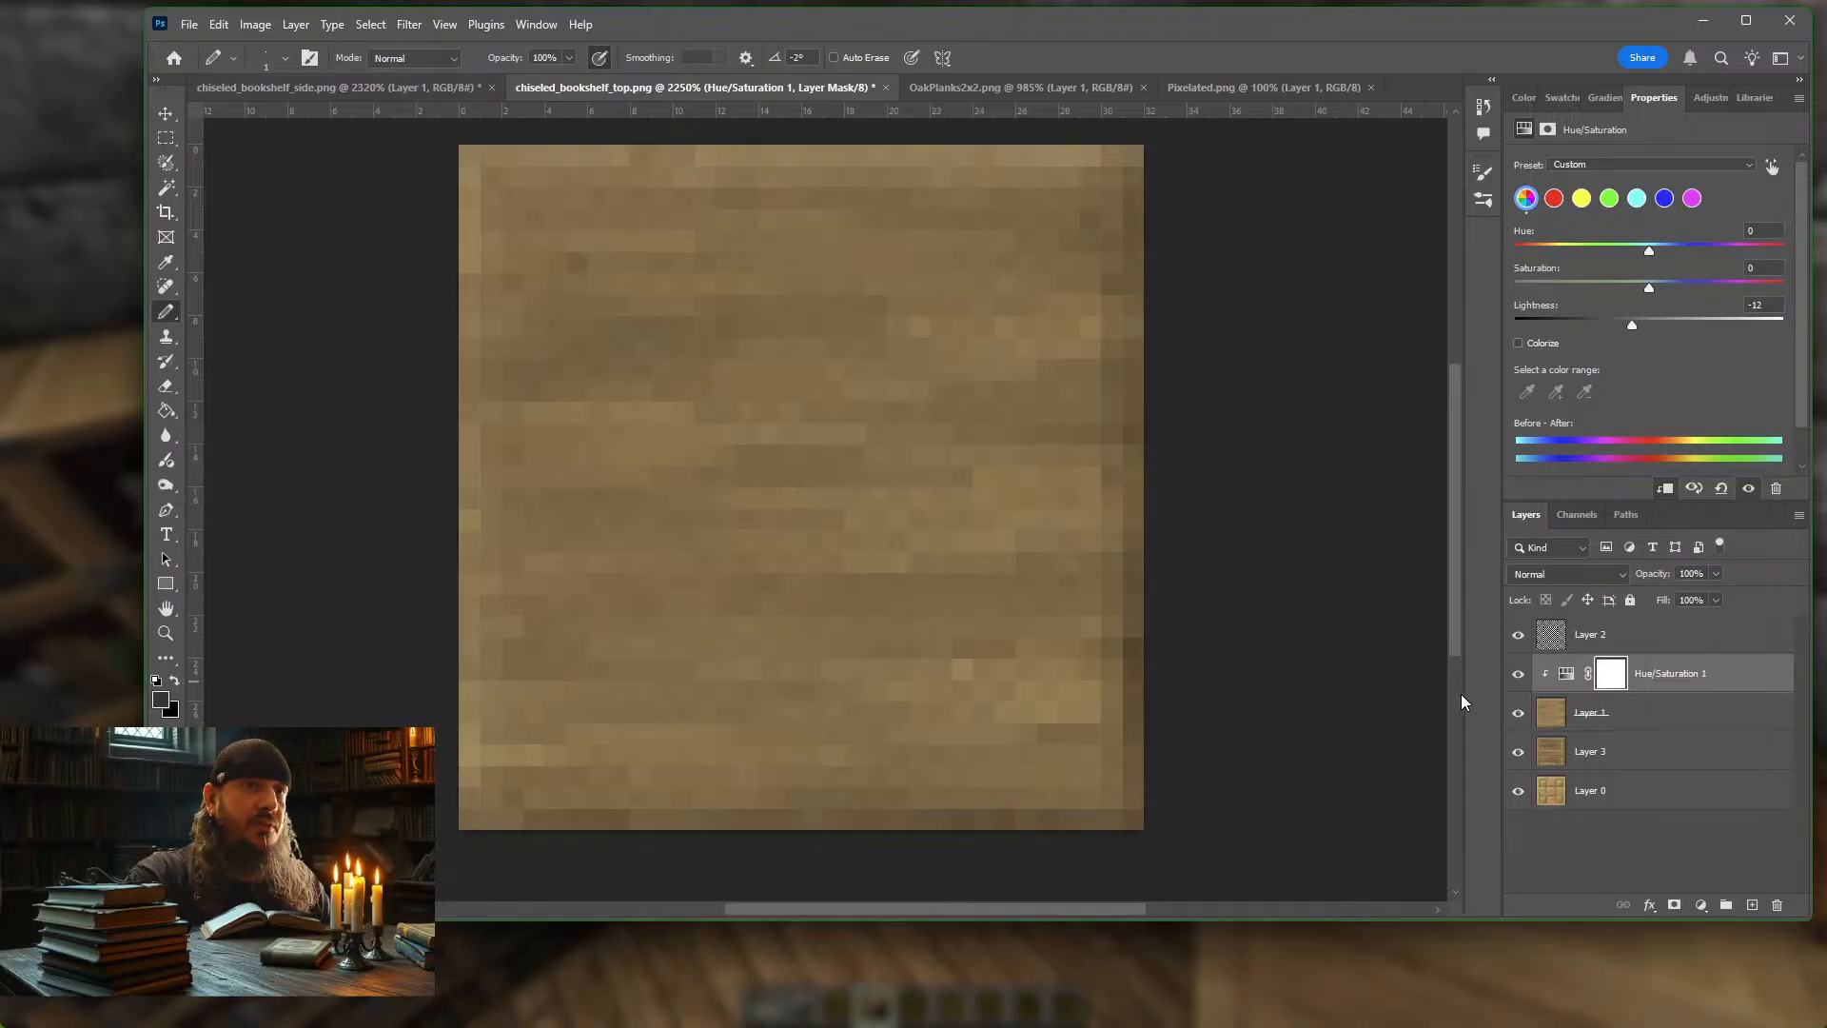
Export the darkened top texture for web as PNG-8, replacing chiseled_bookshelf_top.png in the block folder
key(ctrl+alt+shift+s)
key(Return)
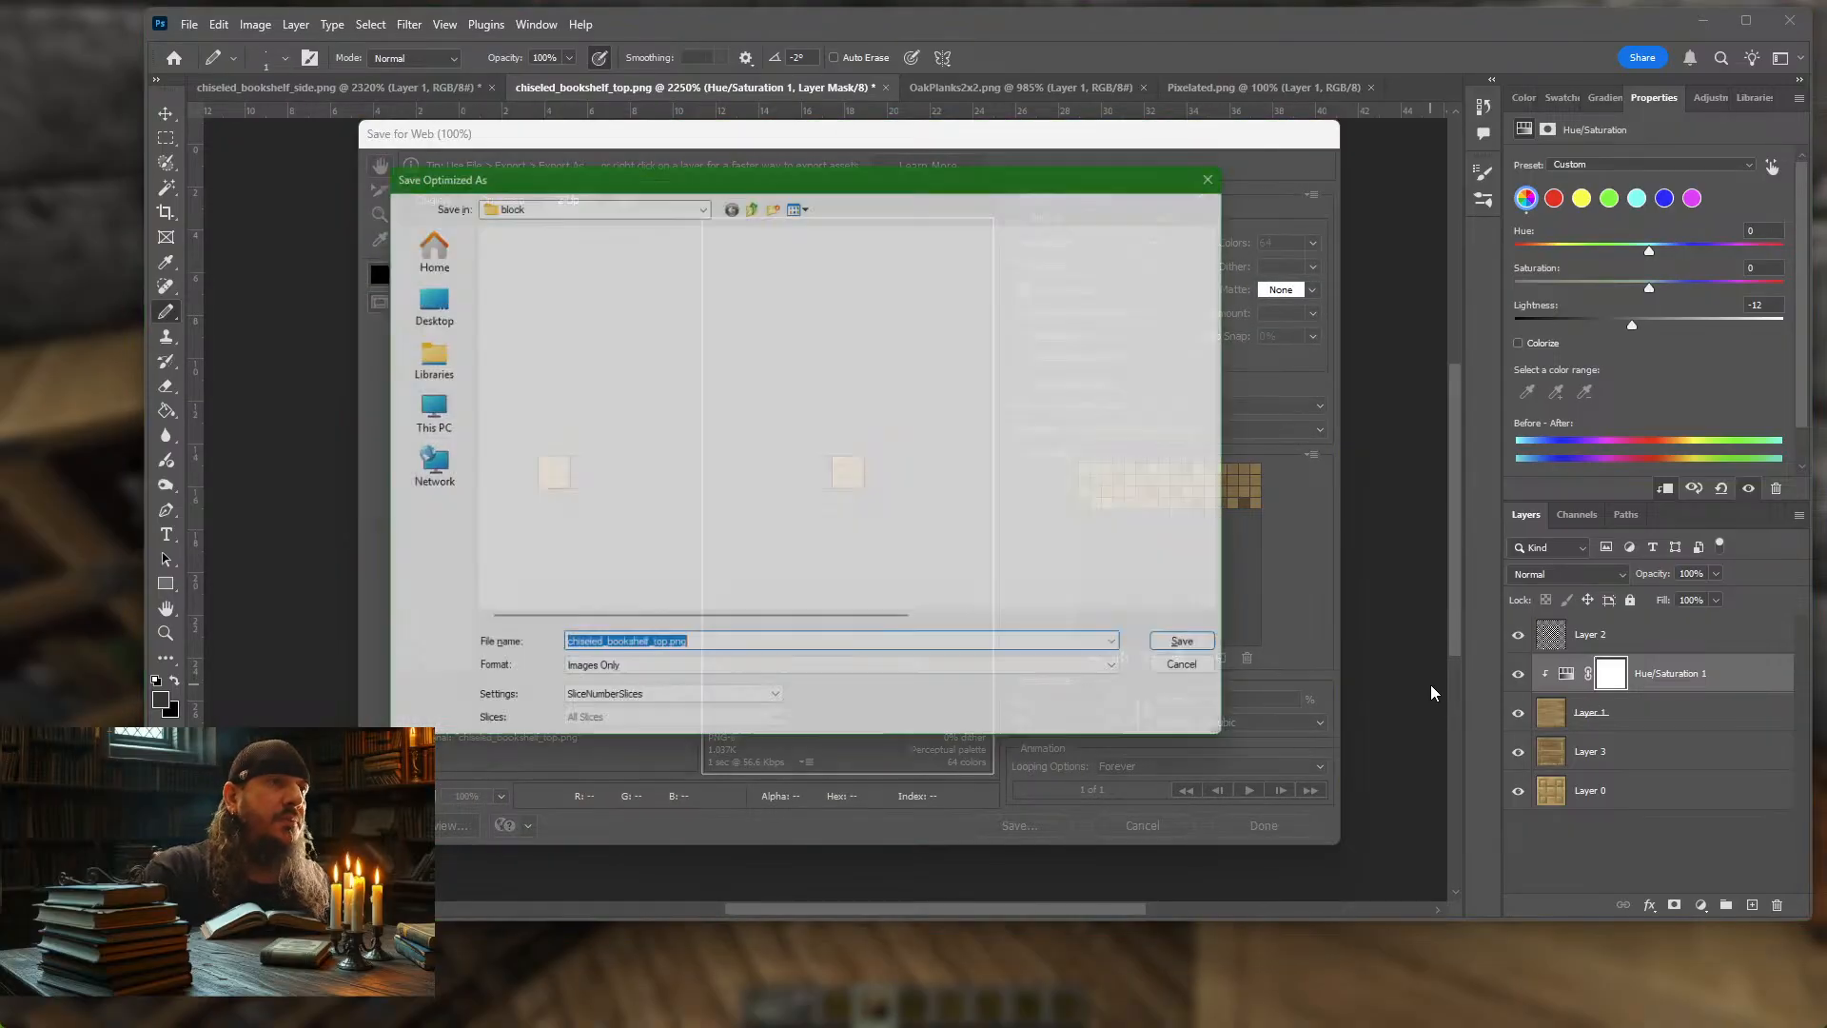
key(Return)
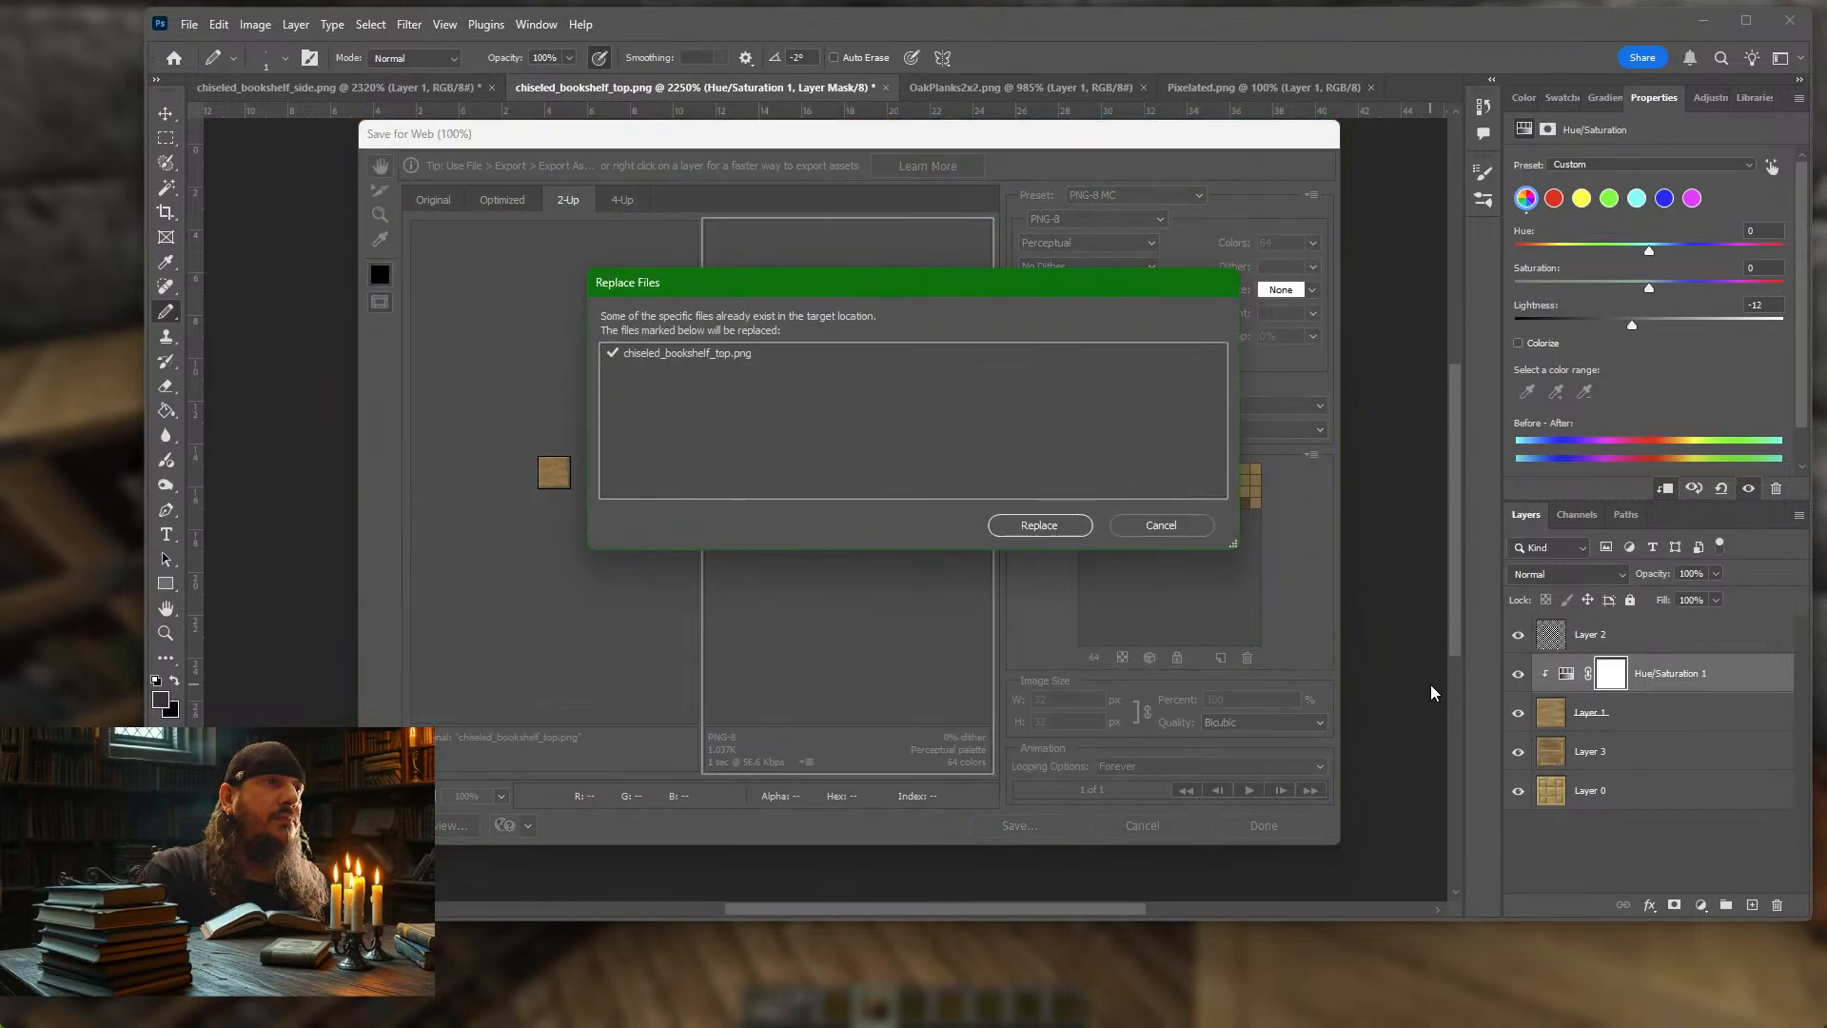
key(Return)
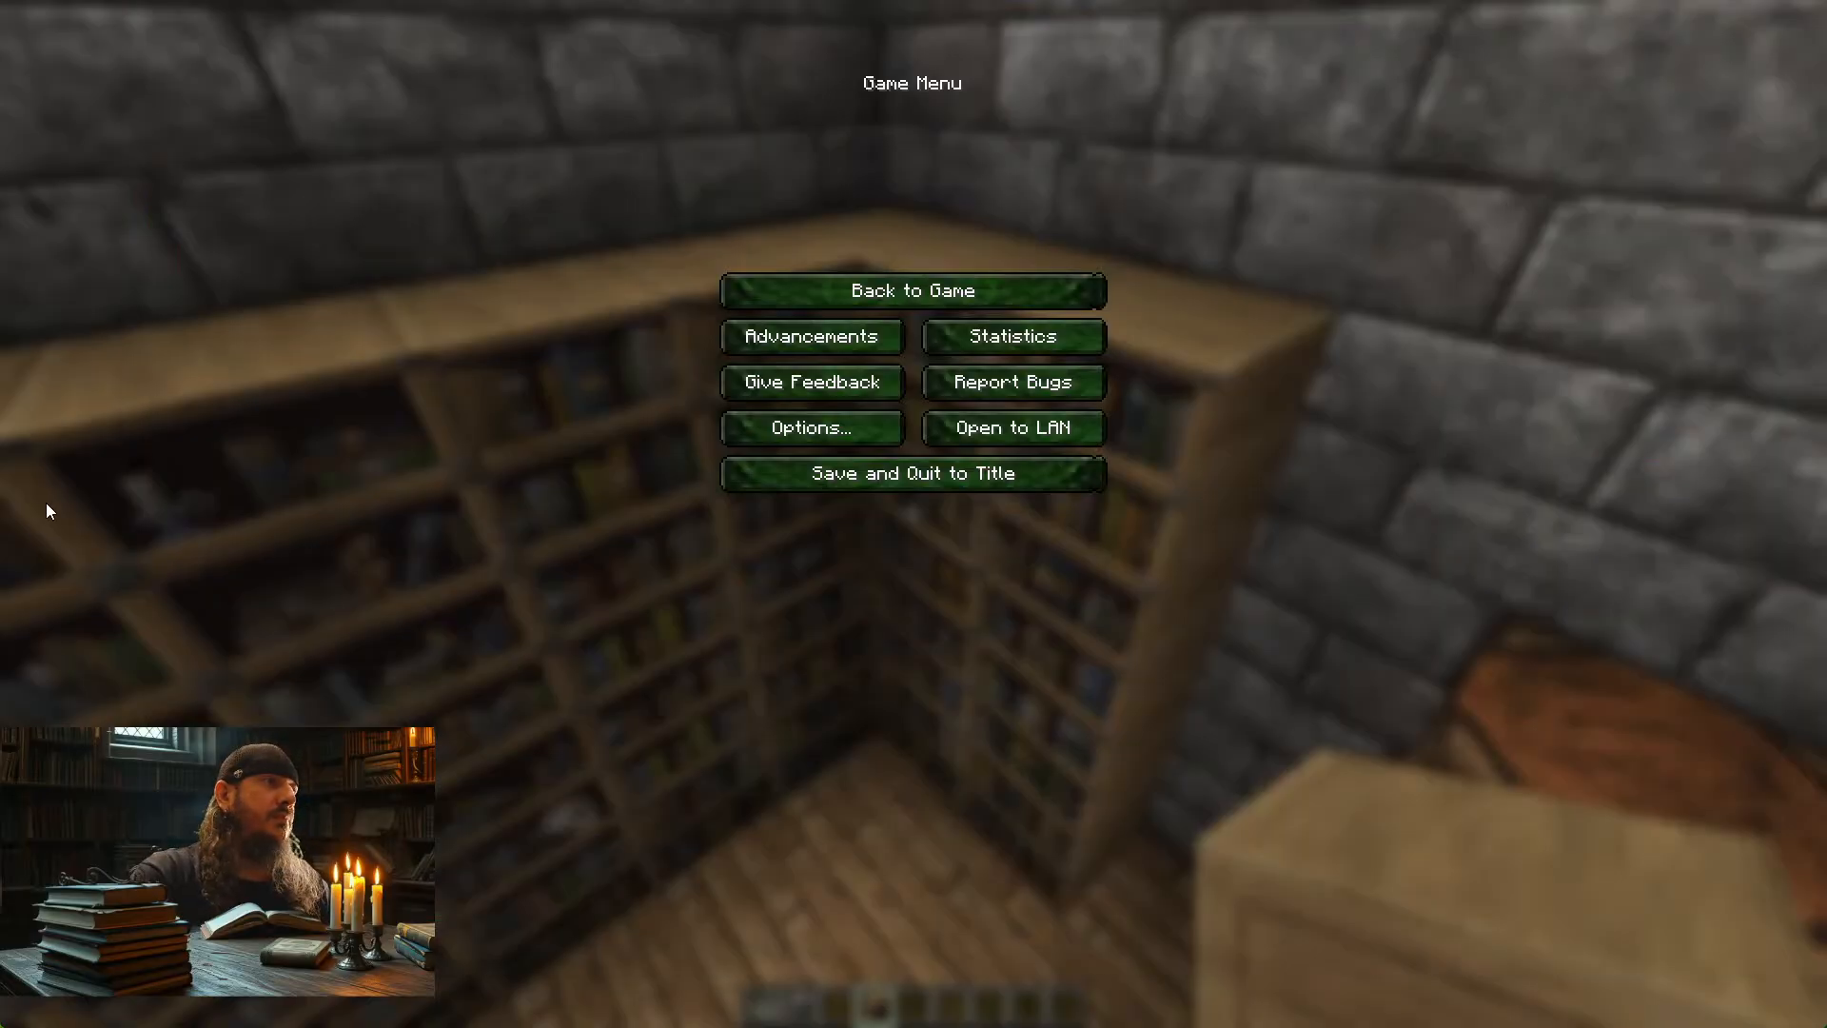
Resume the Minecraft world in front of the corner bookshelves and reload the resource packs
key(Escape)
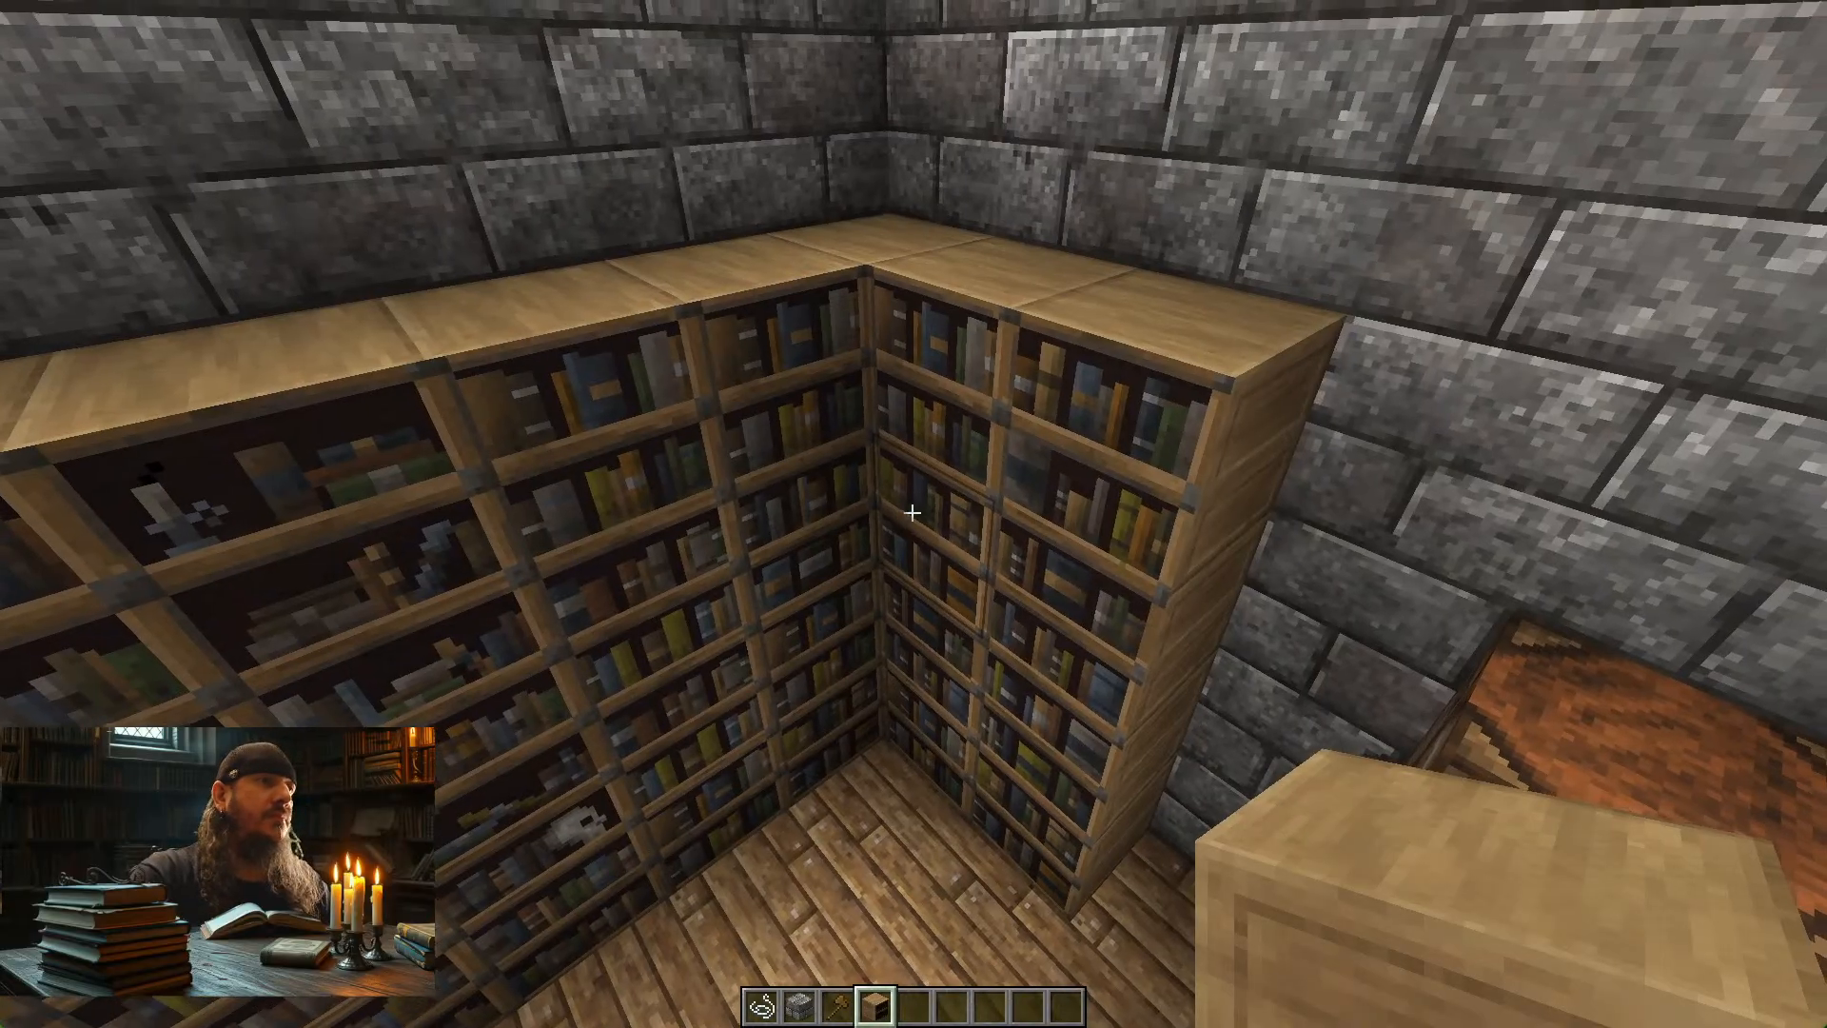
key(s)
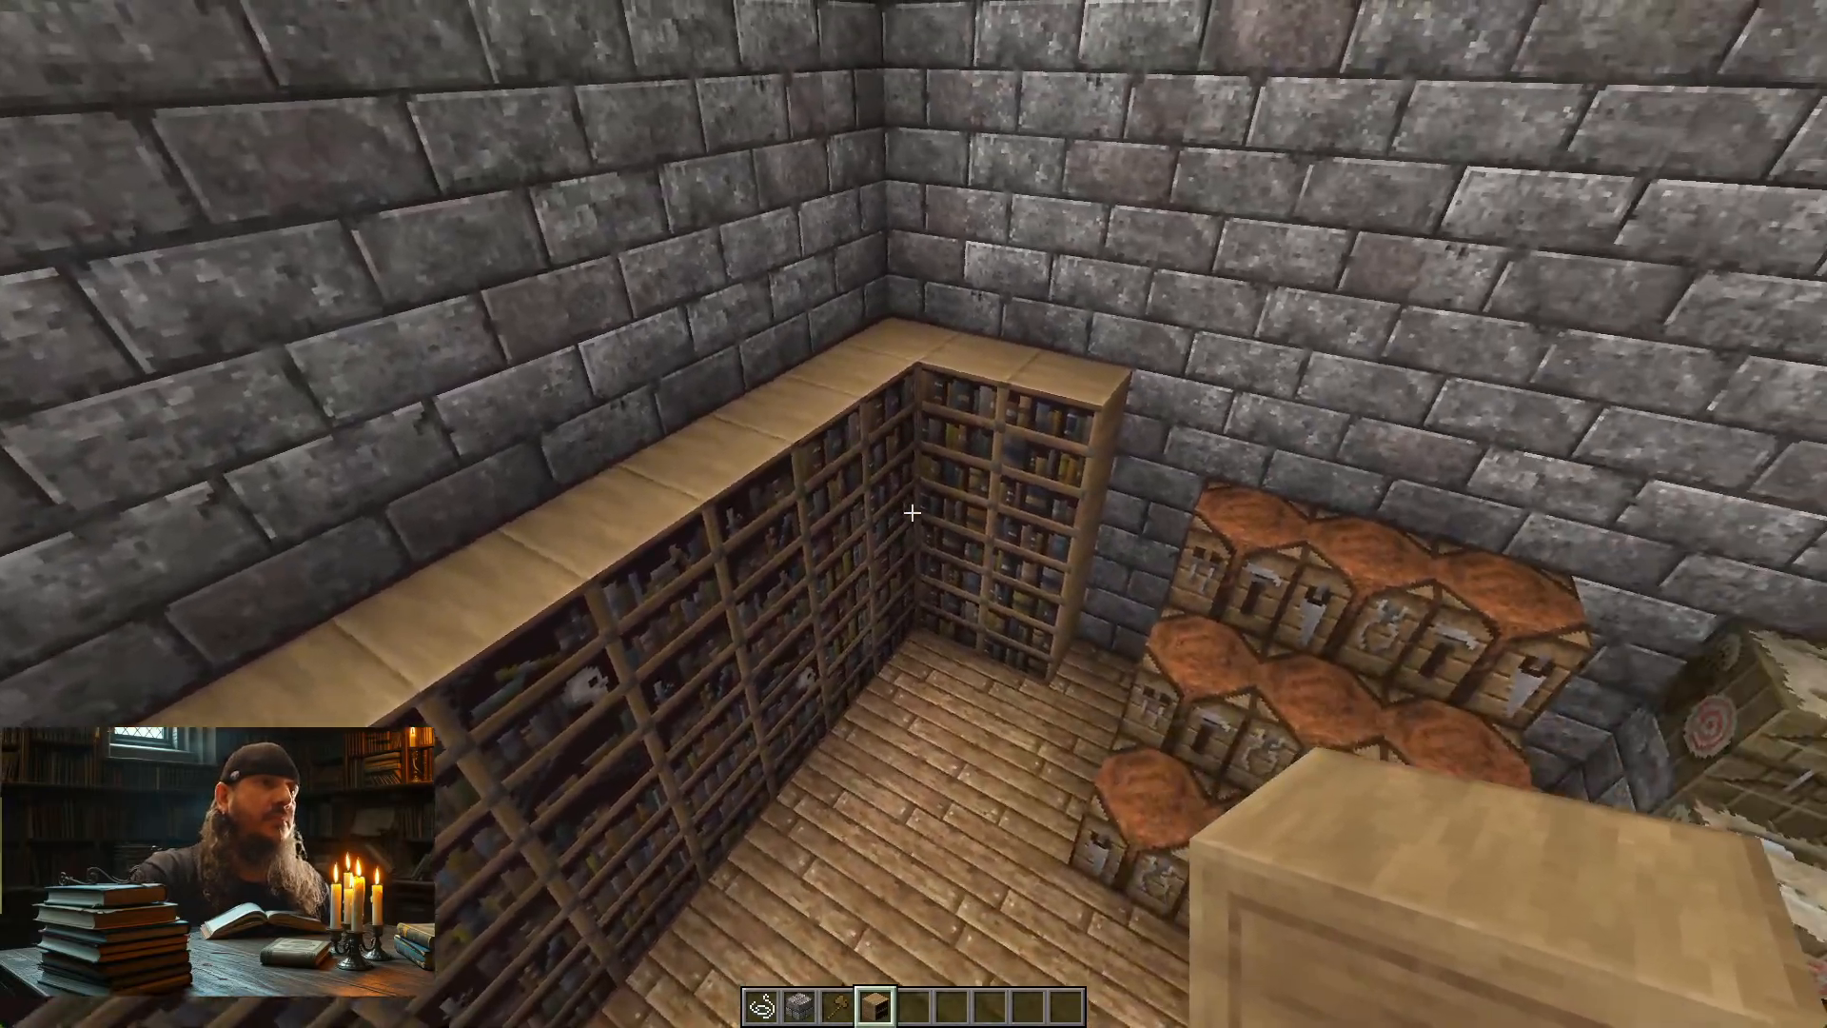
key(w)
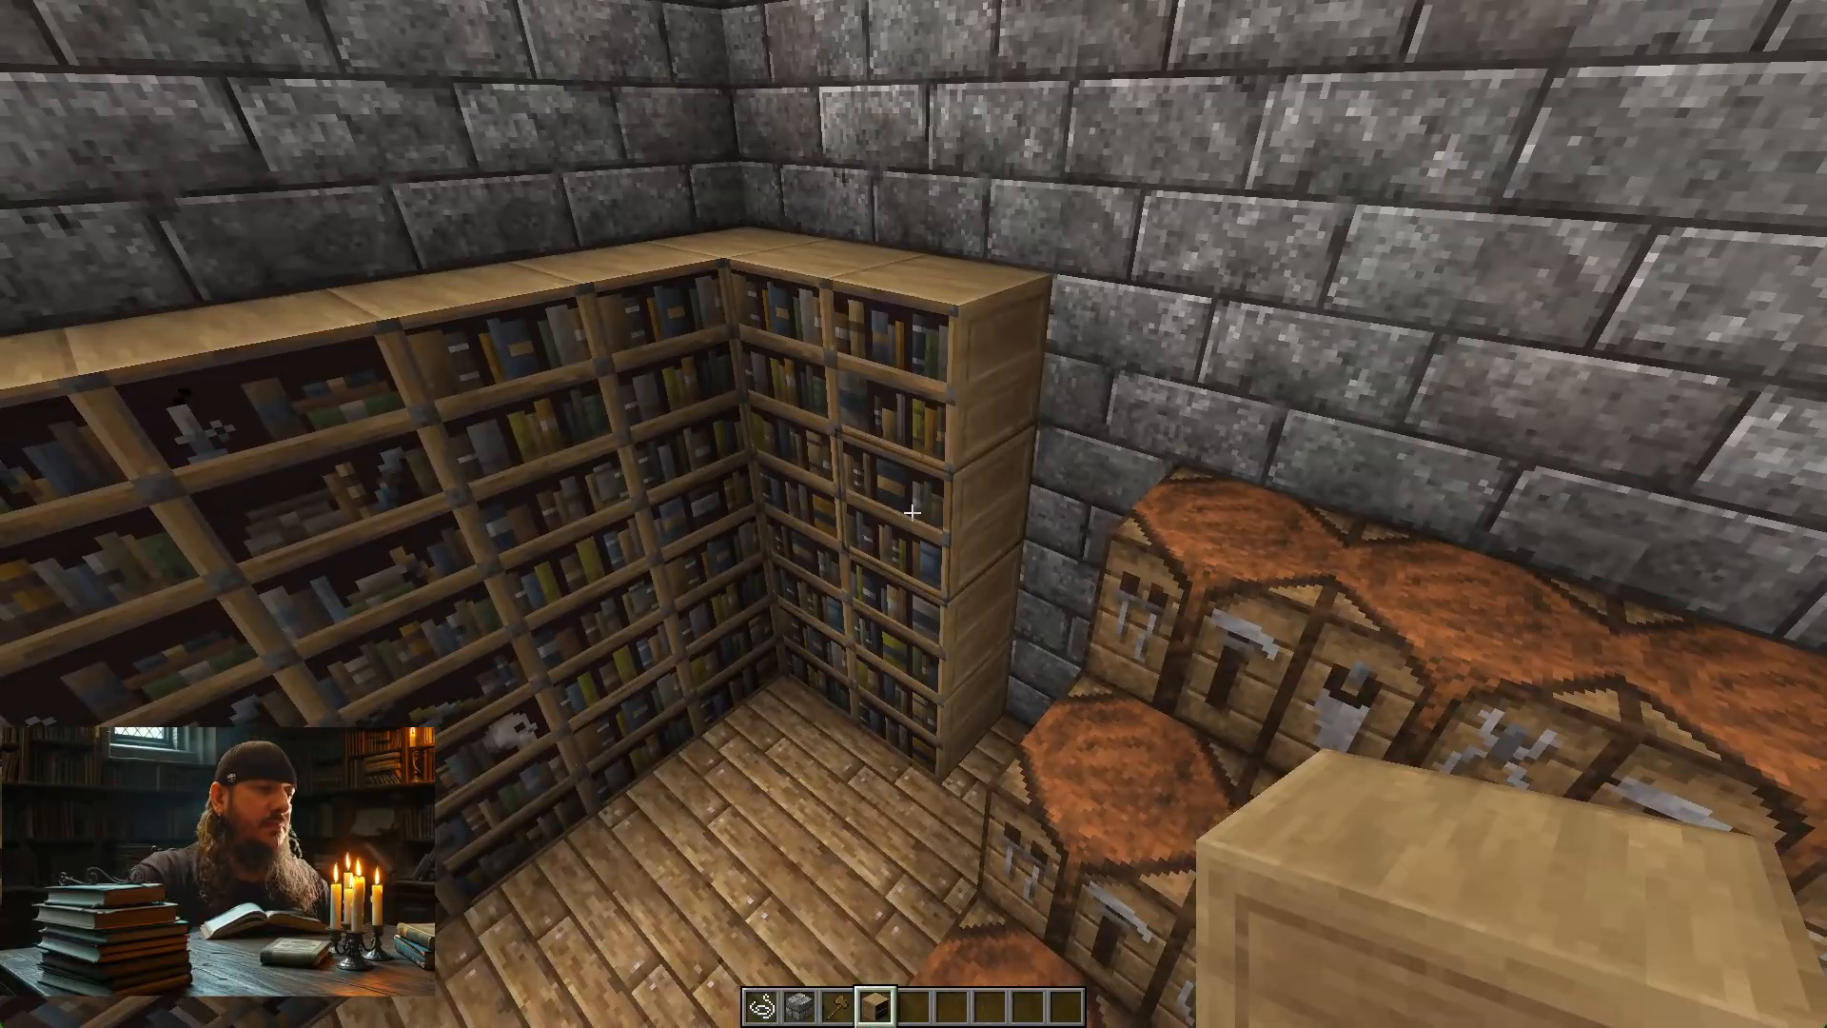
key(F3+t)
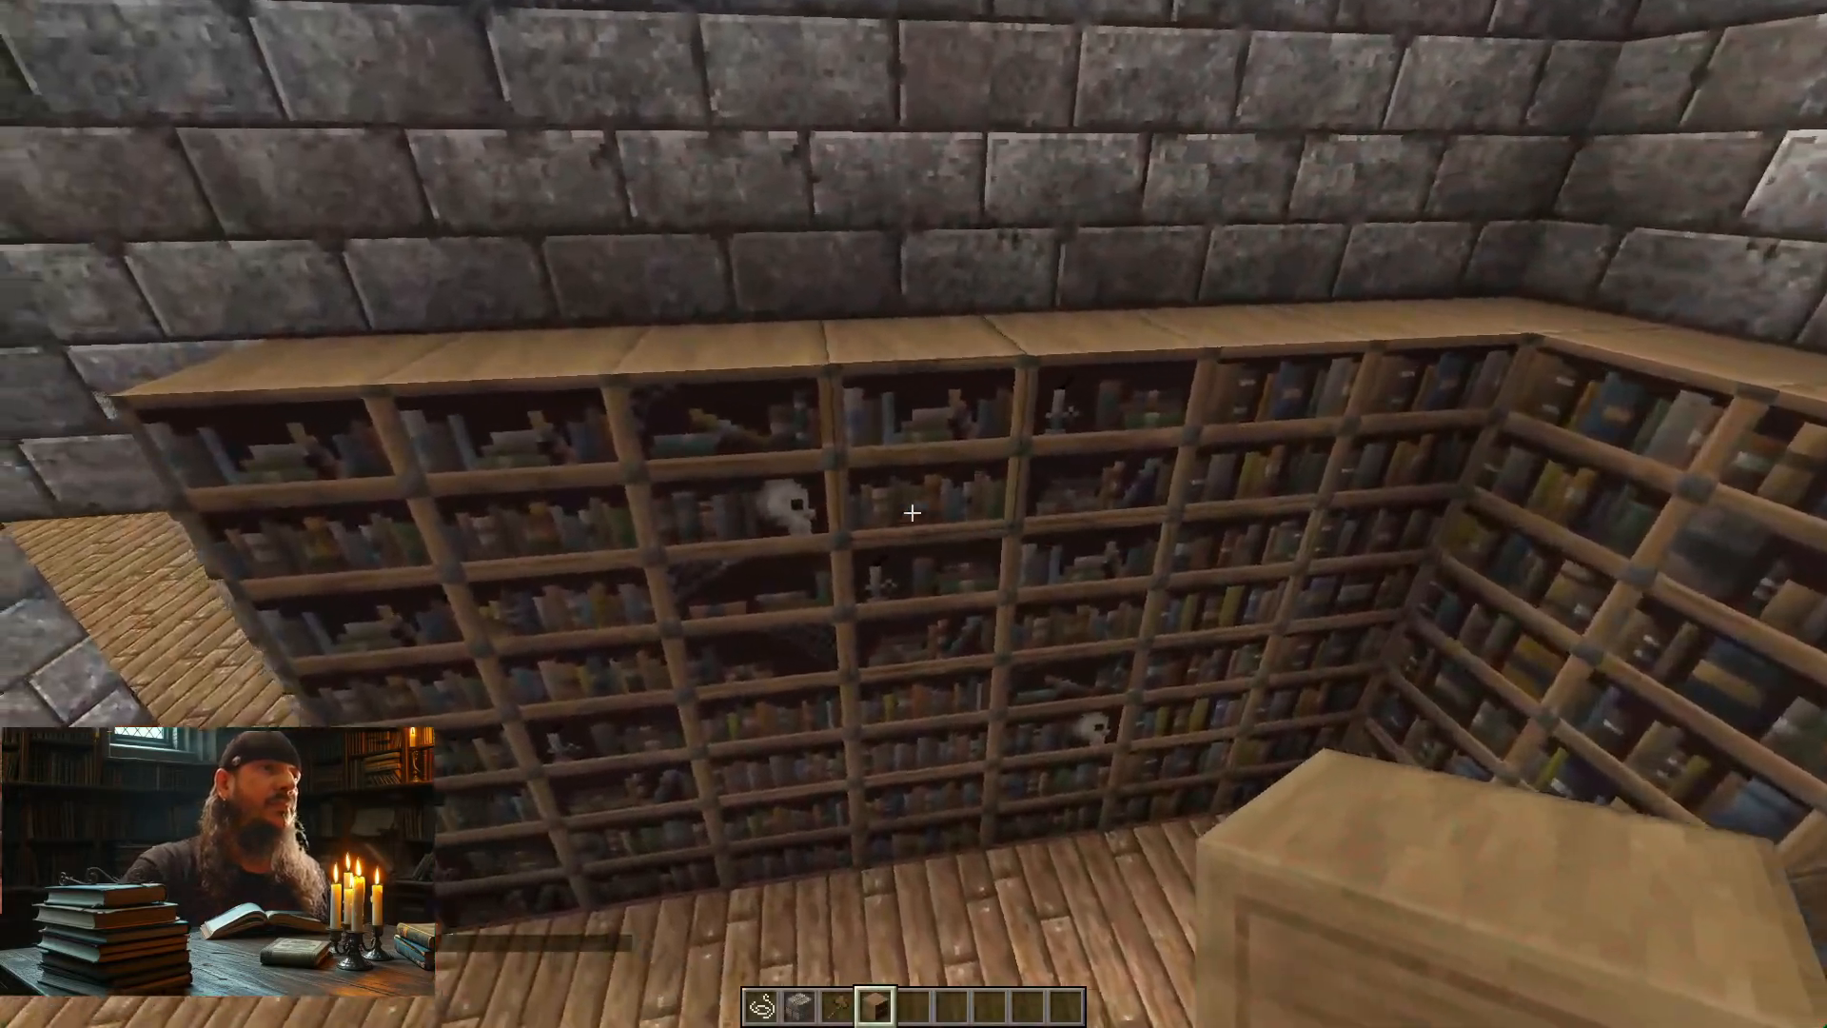
Inspect the reloaded bookshelves from the doorway end to the corner, comparing the top surface colour with the frames and side panels
key(a)
key(w)
key(shift)
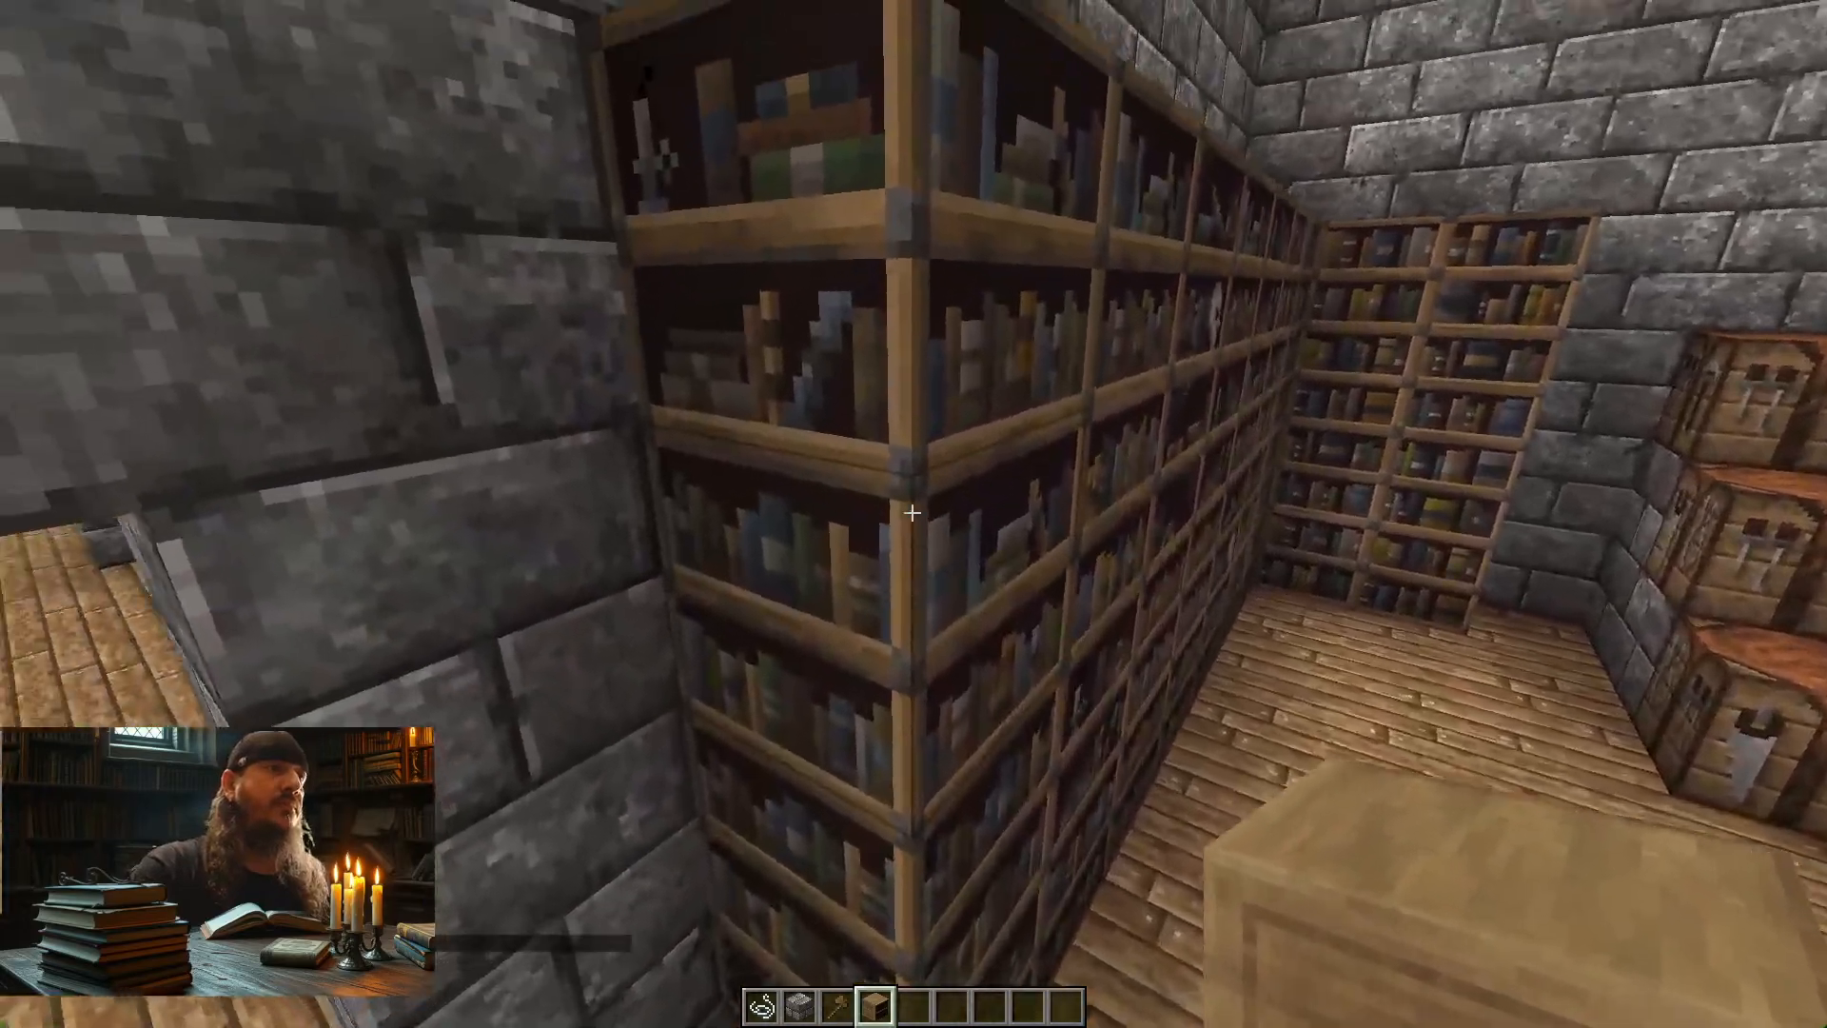
key(d)
key(space)
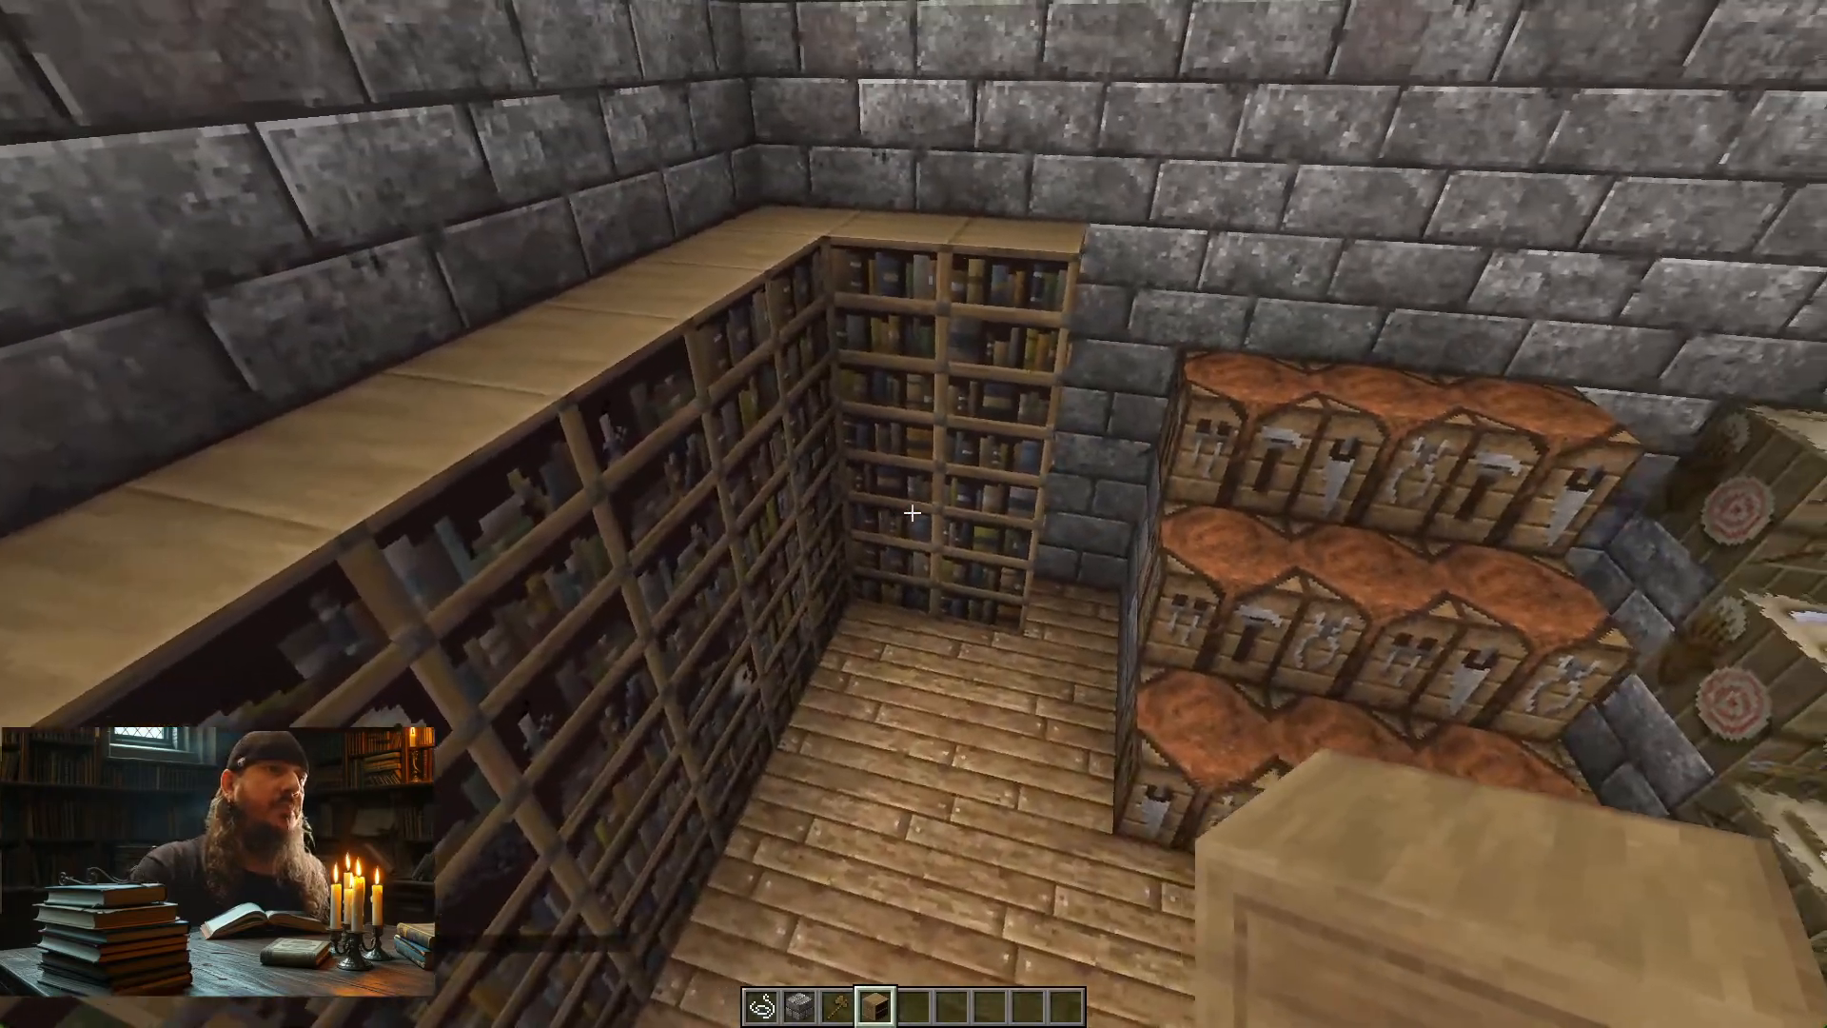
key(d)
key(d)
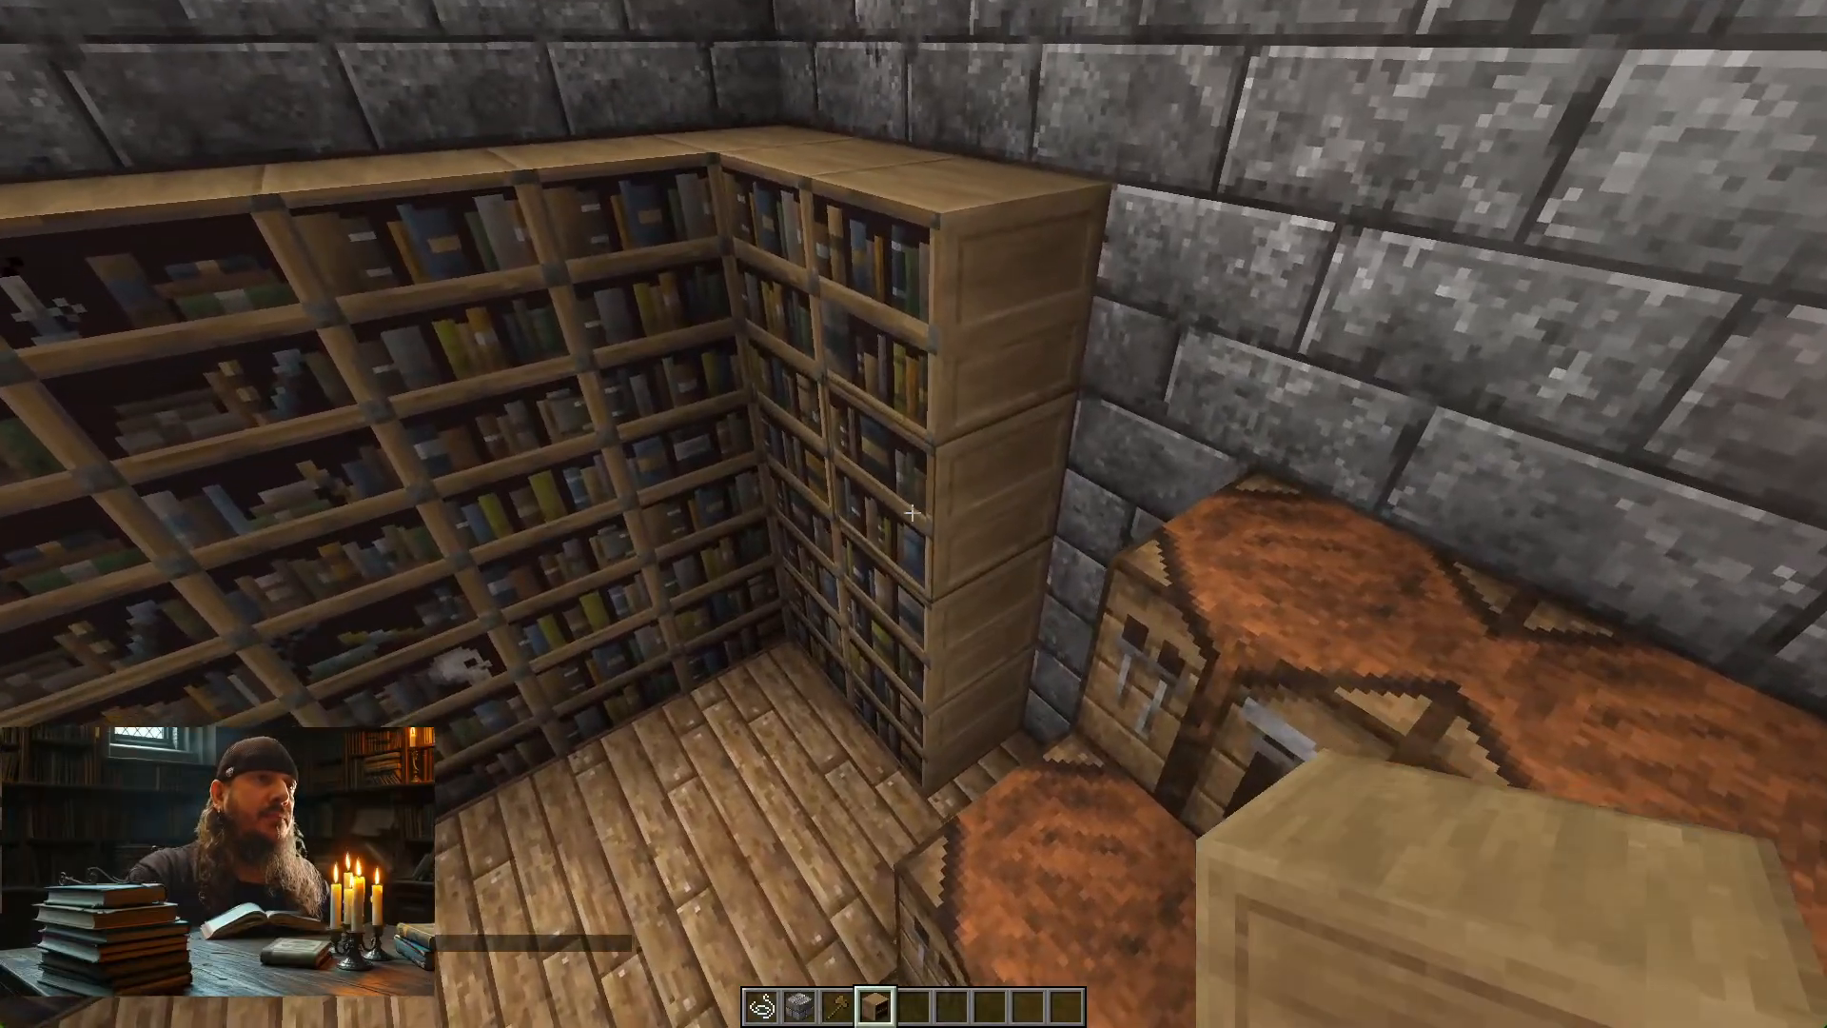
key(space)
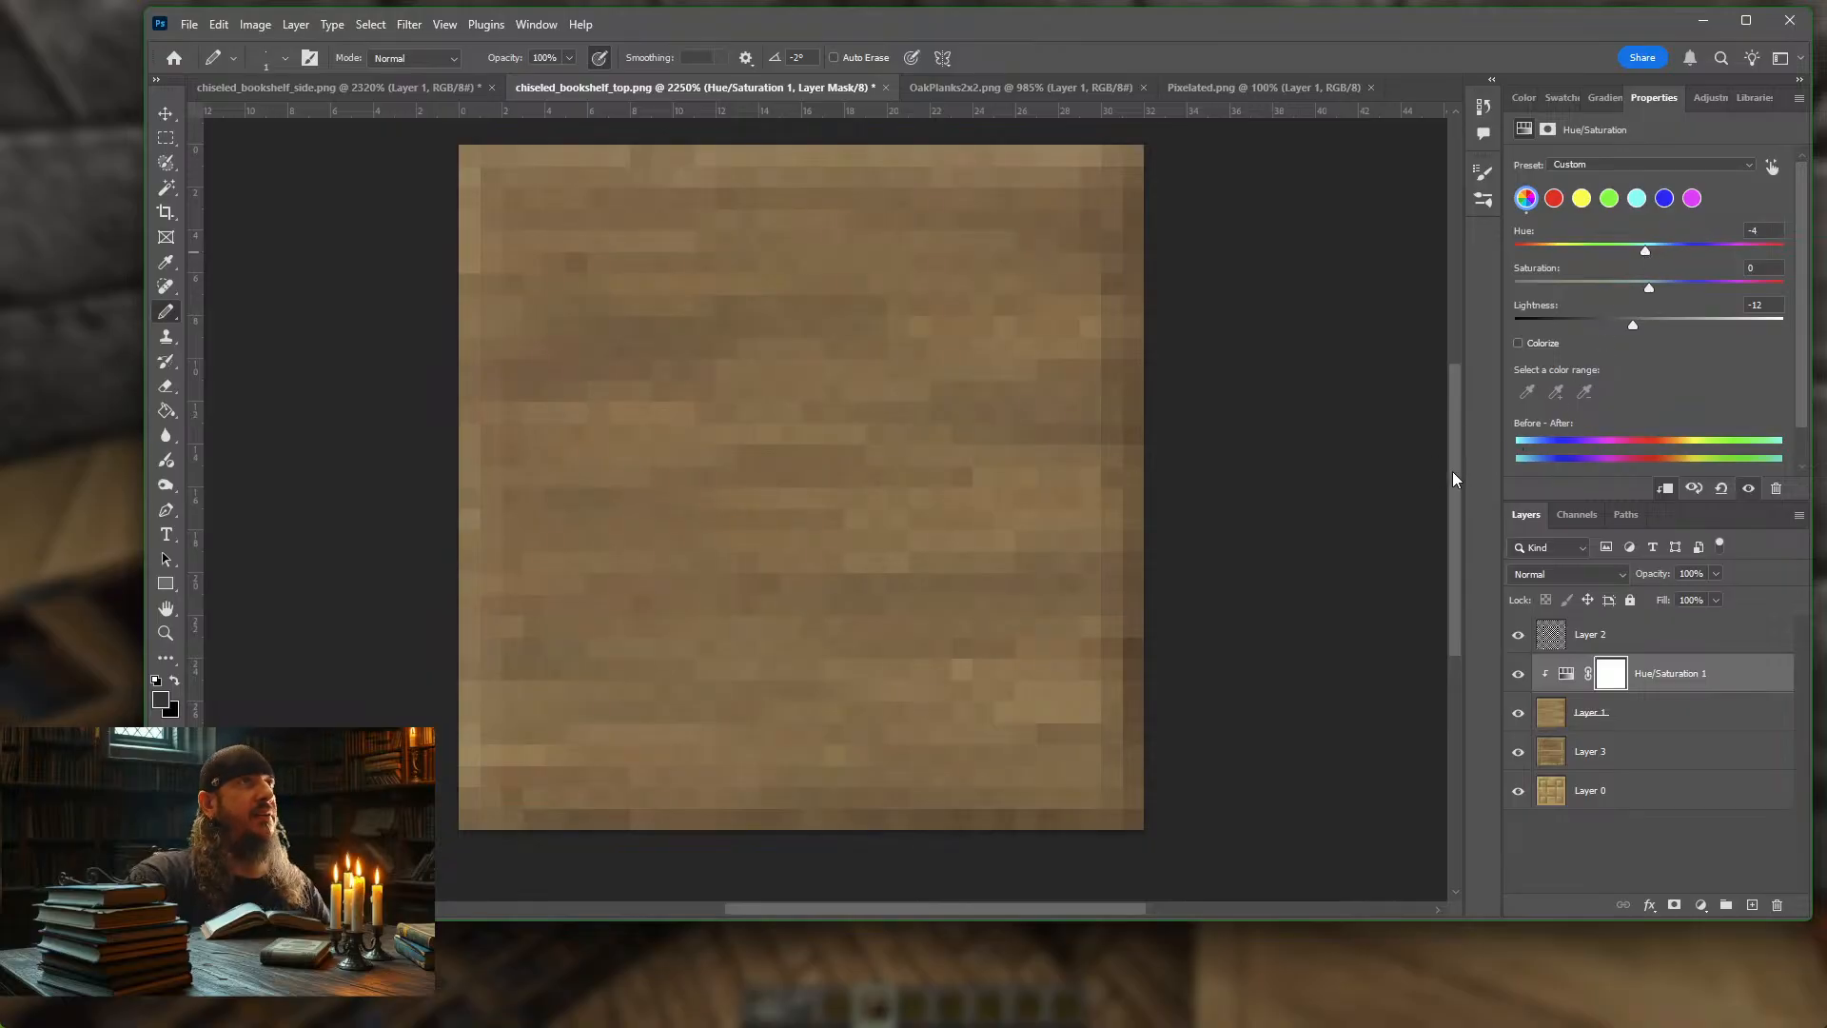
Export the hue-shifted top texture for web with the PNG-8 MC preset, overwriting the existing chiseled_bookshelf_top.png
key(ctrl+alt+shift+s)
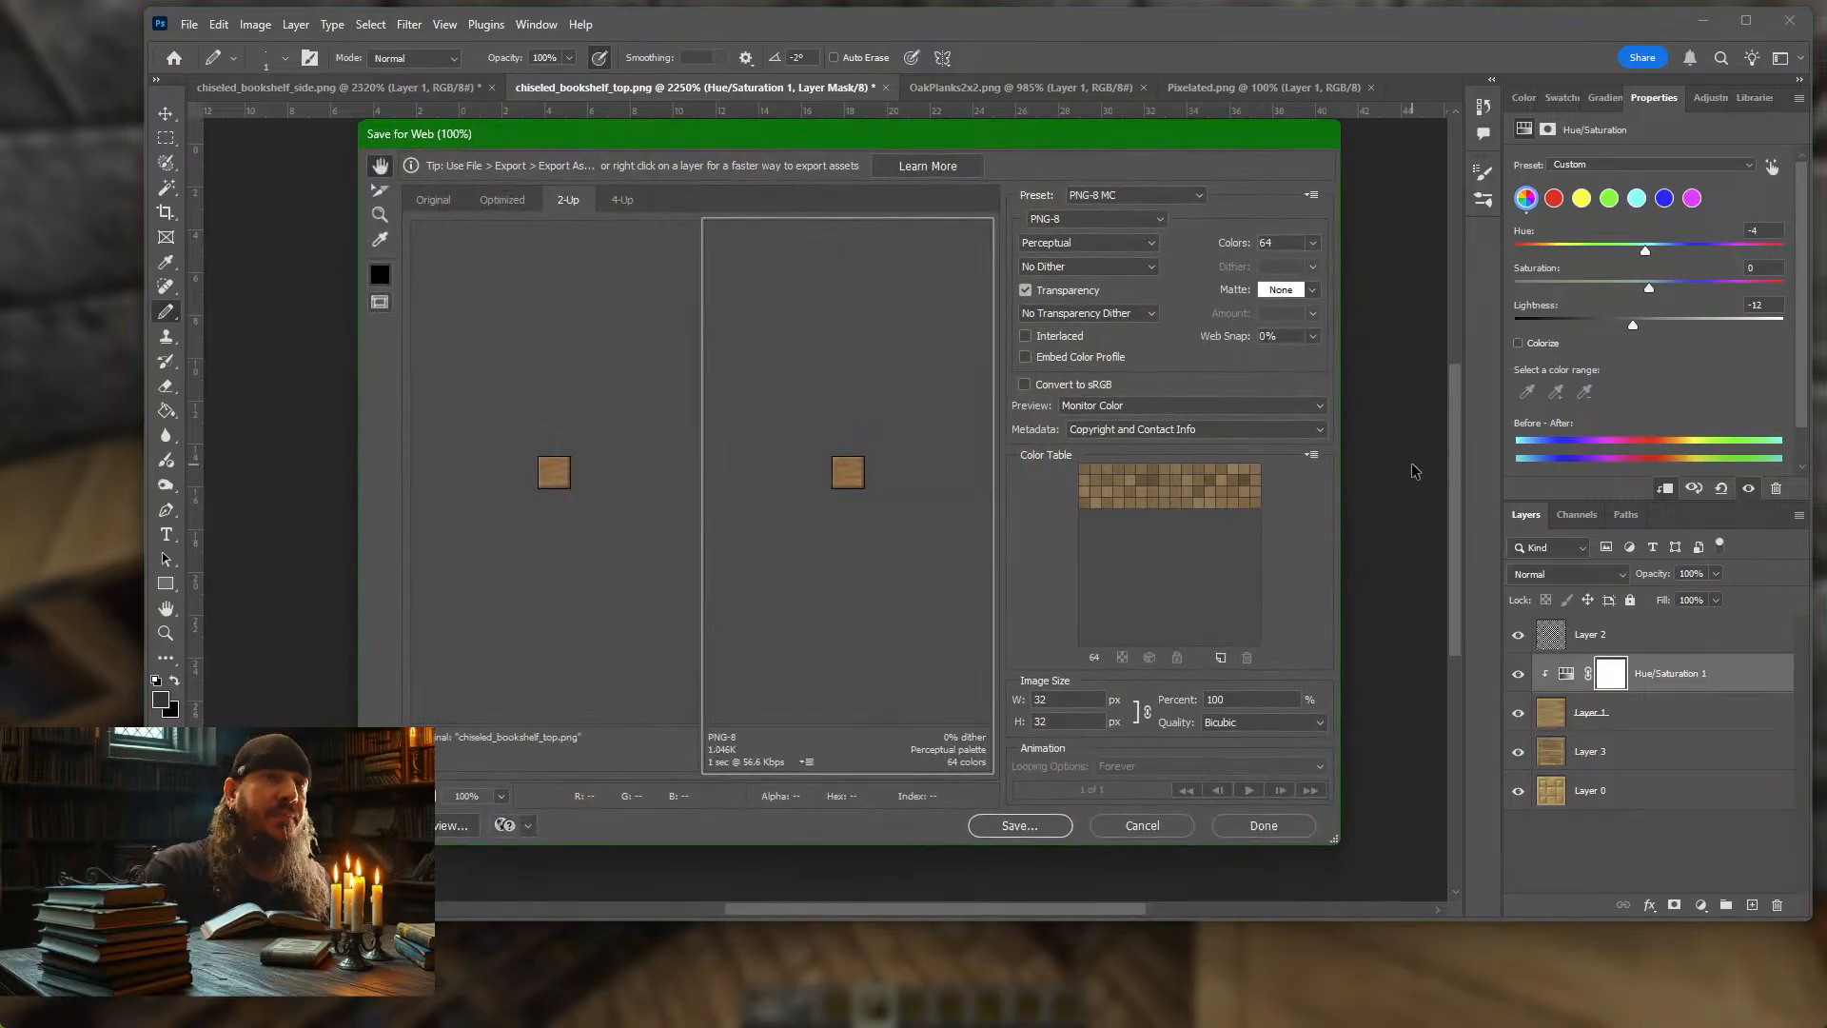
key(Return)
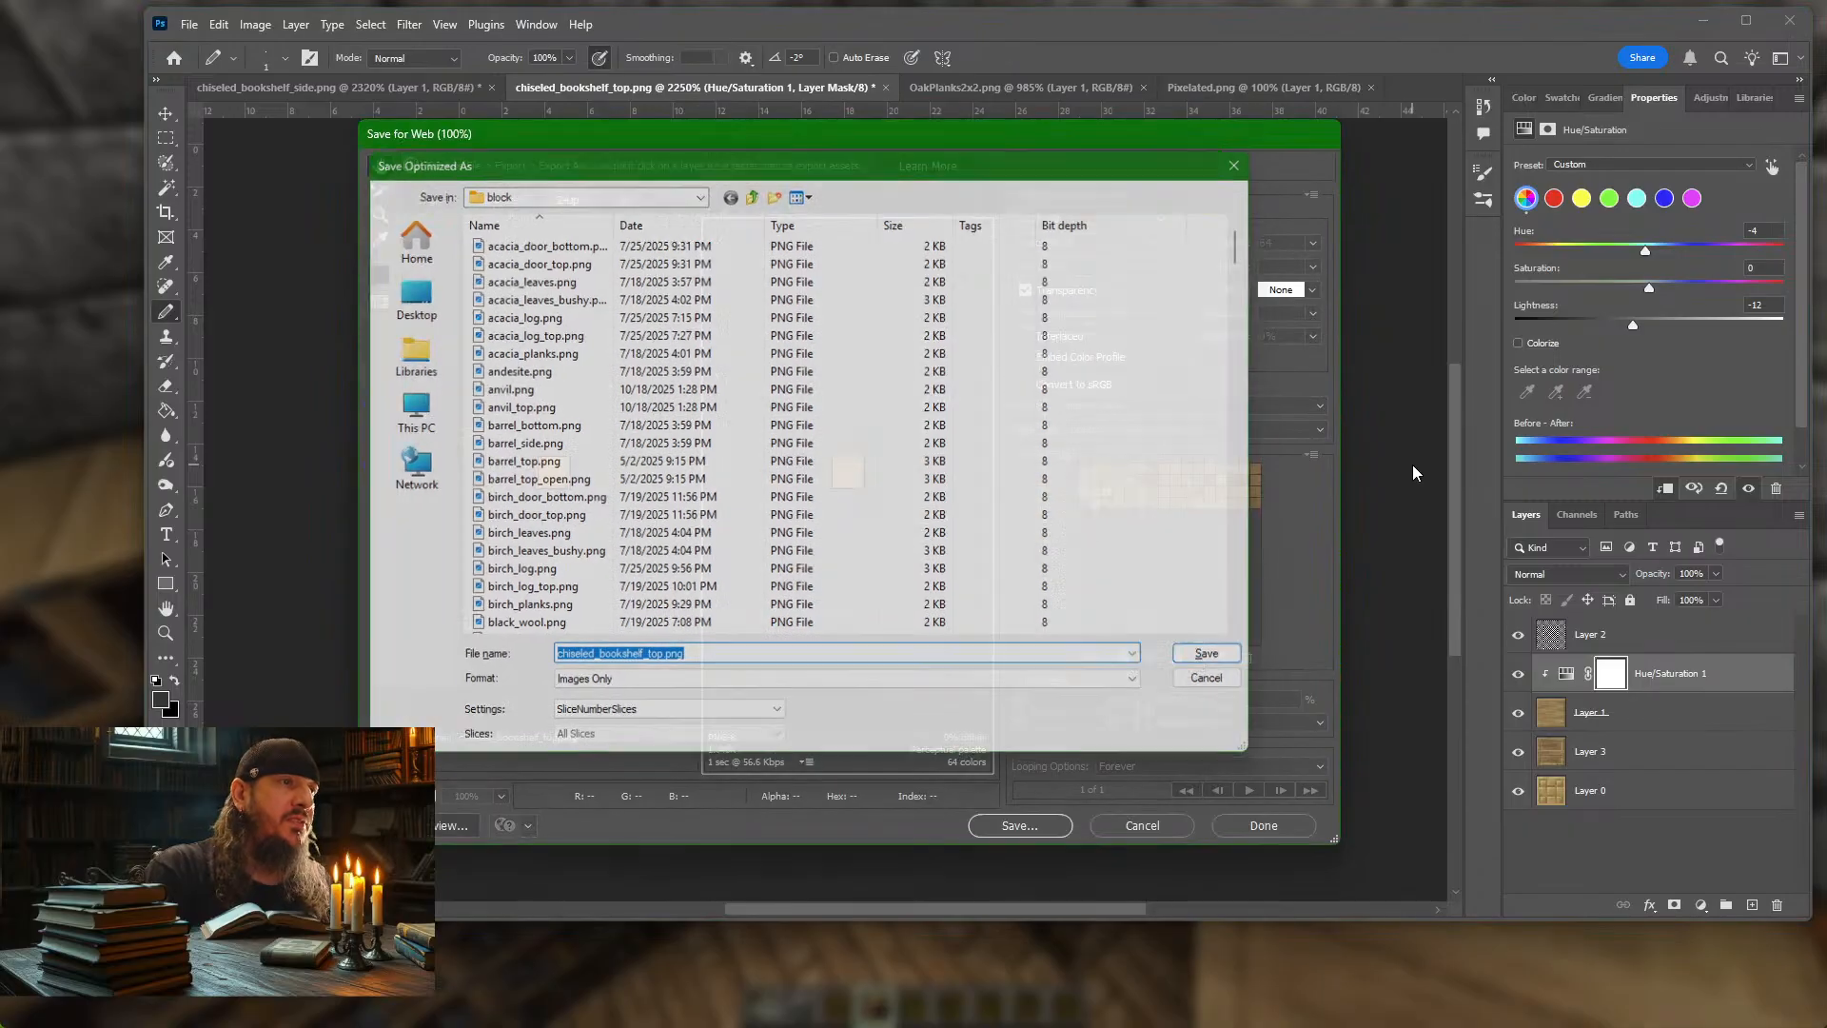
key(Return)
key(Return)
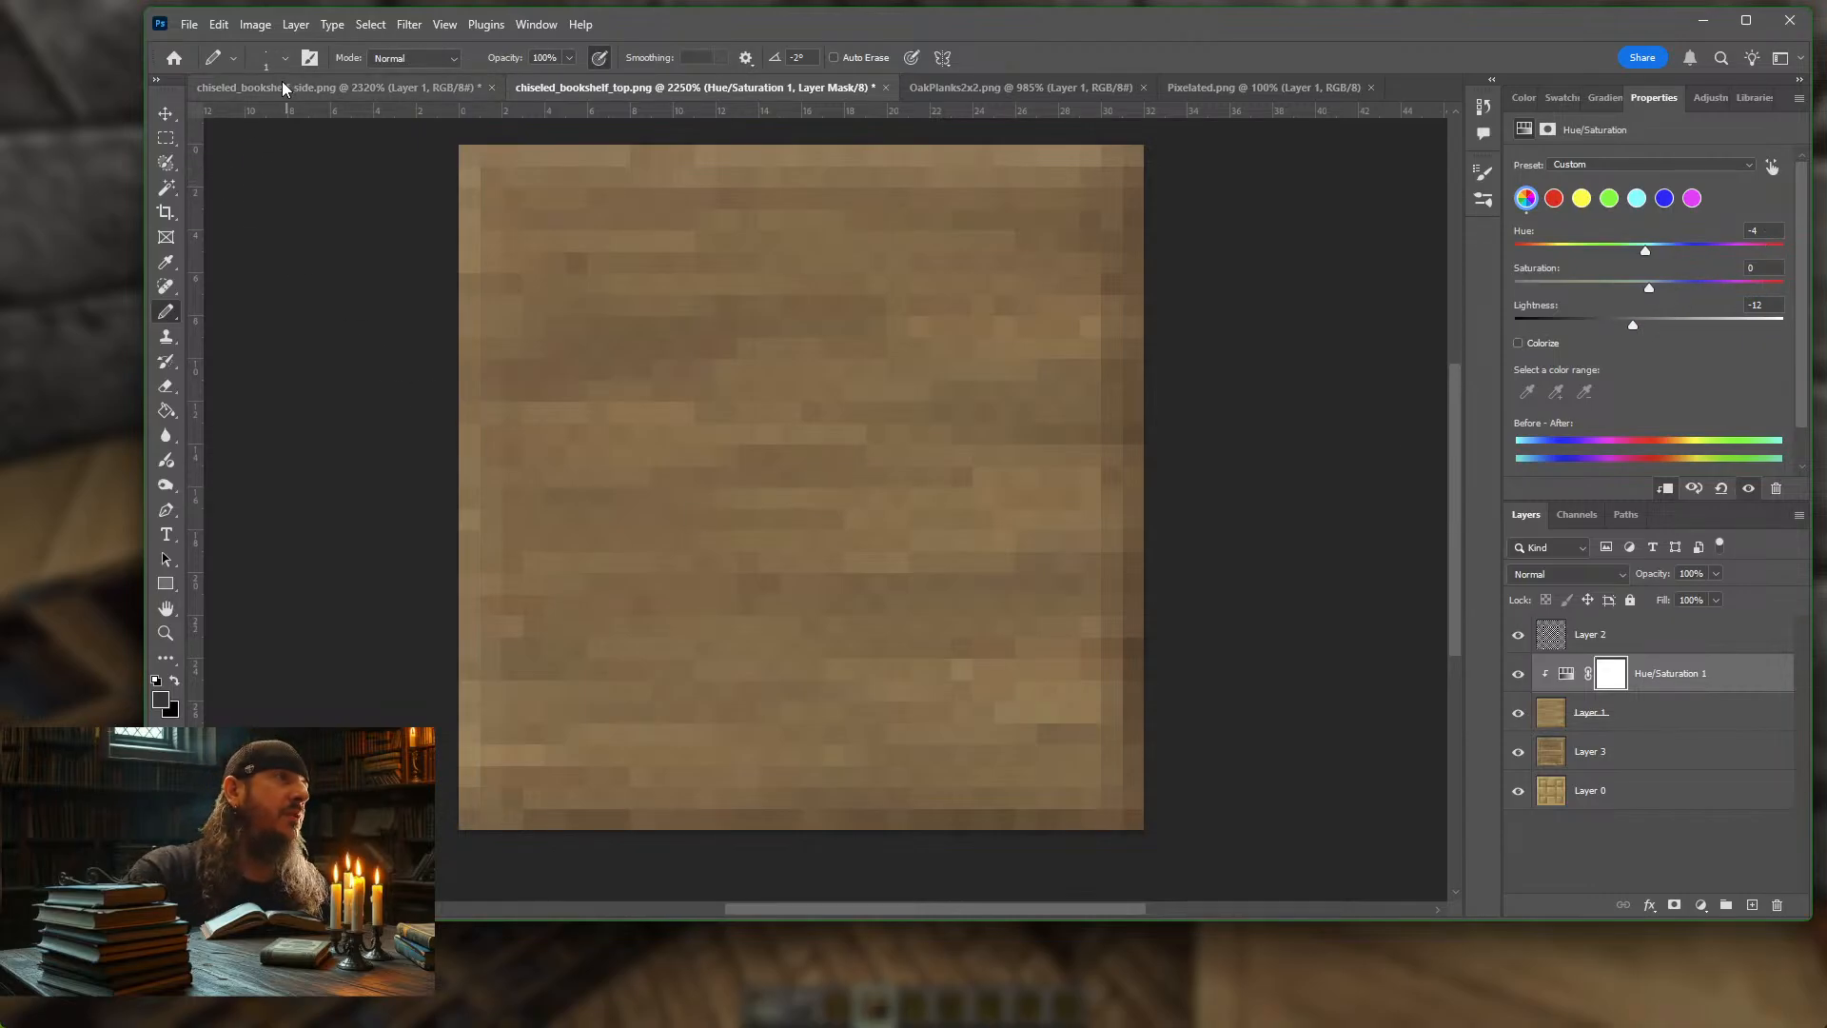
Add a Hue/Saturation adjustment clipped to Layer 1 of the chiseled_bookshelf_side.png texture and set its hue to -4
click(323, 88)
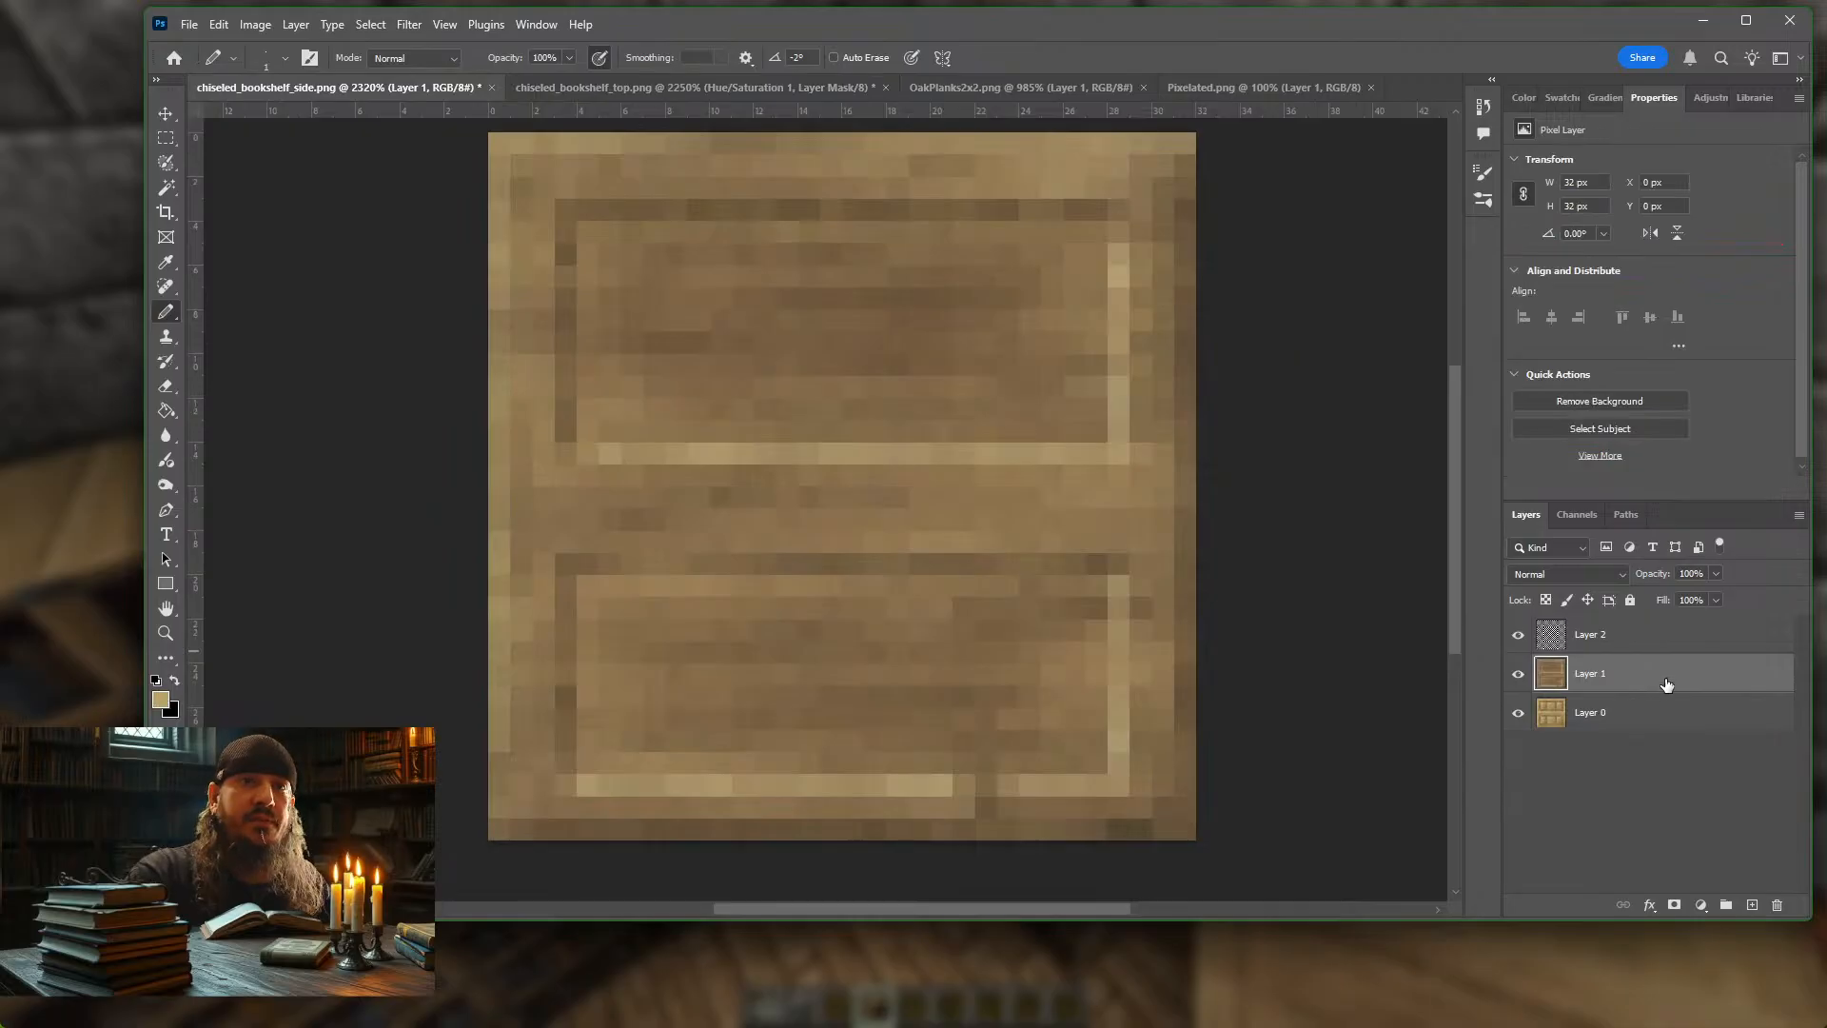
click(1702, 905)
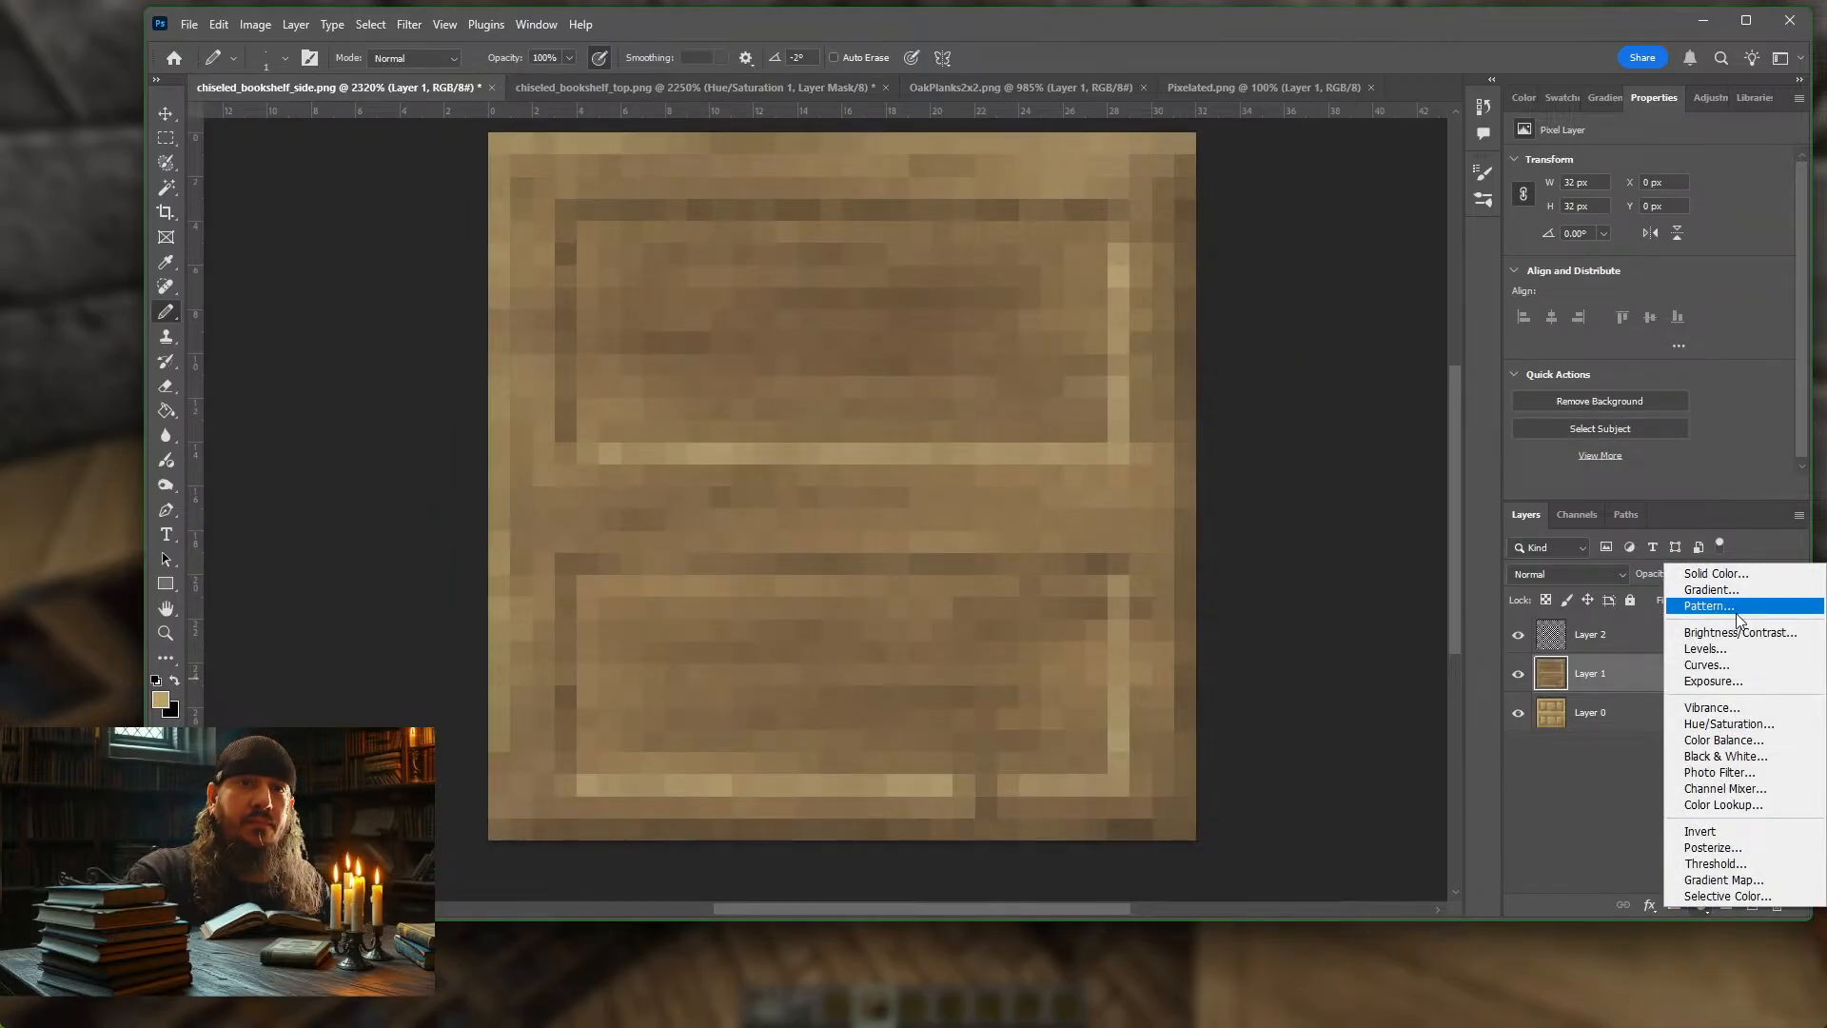
click(1728, 723)
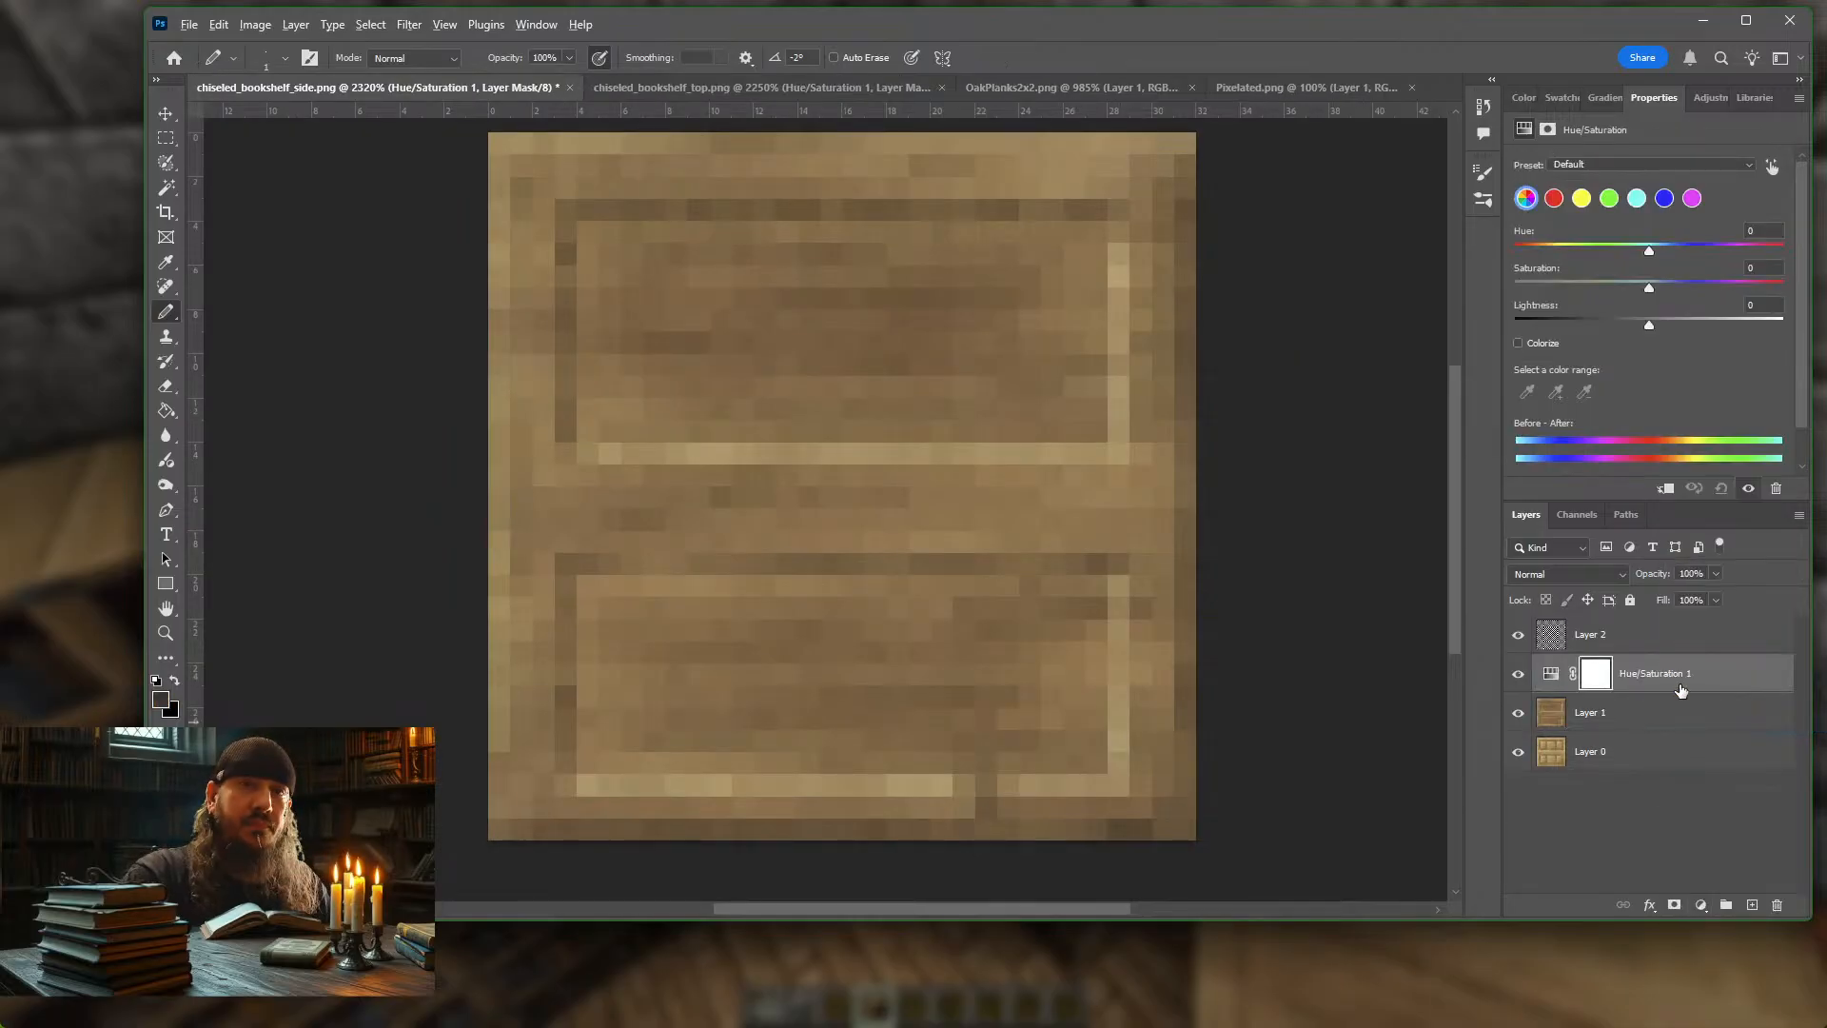
alt+click(1682, 692)
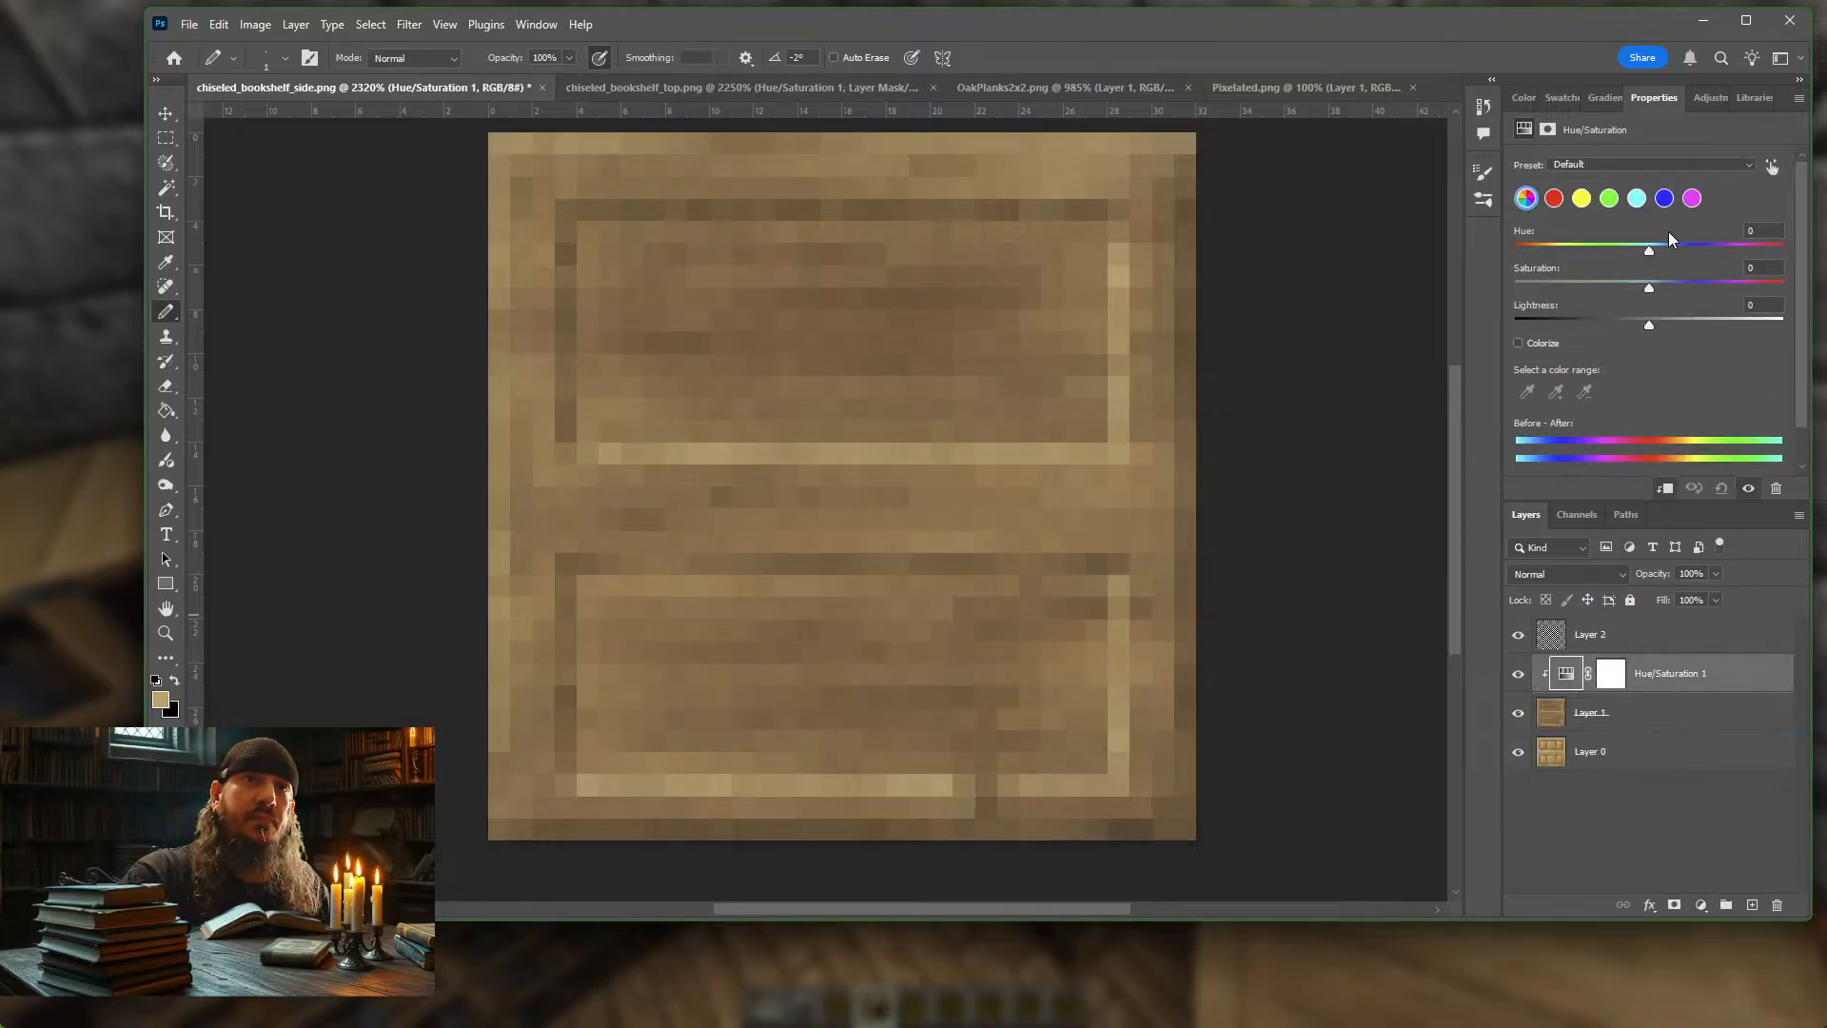
drag(1651, 248, 1646, 253)
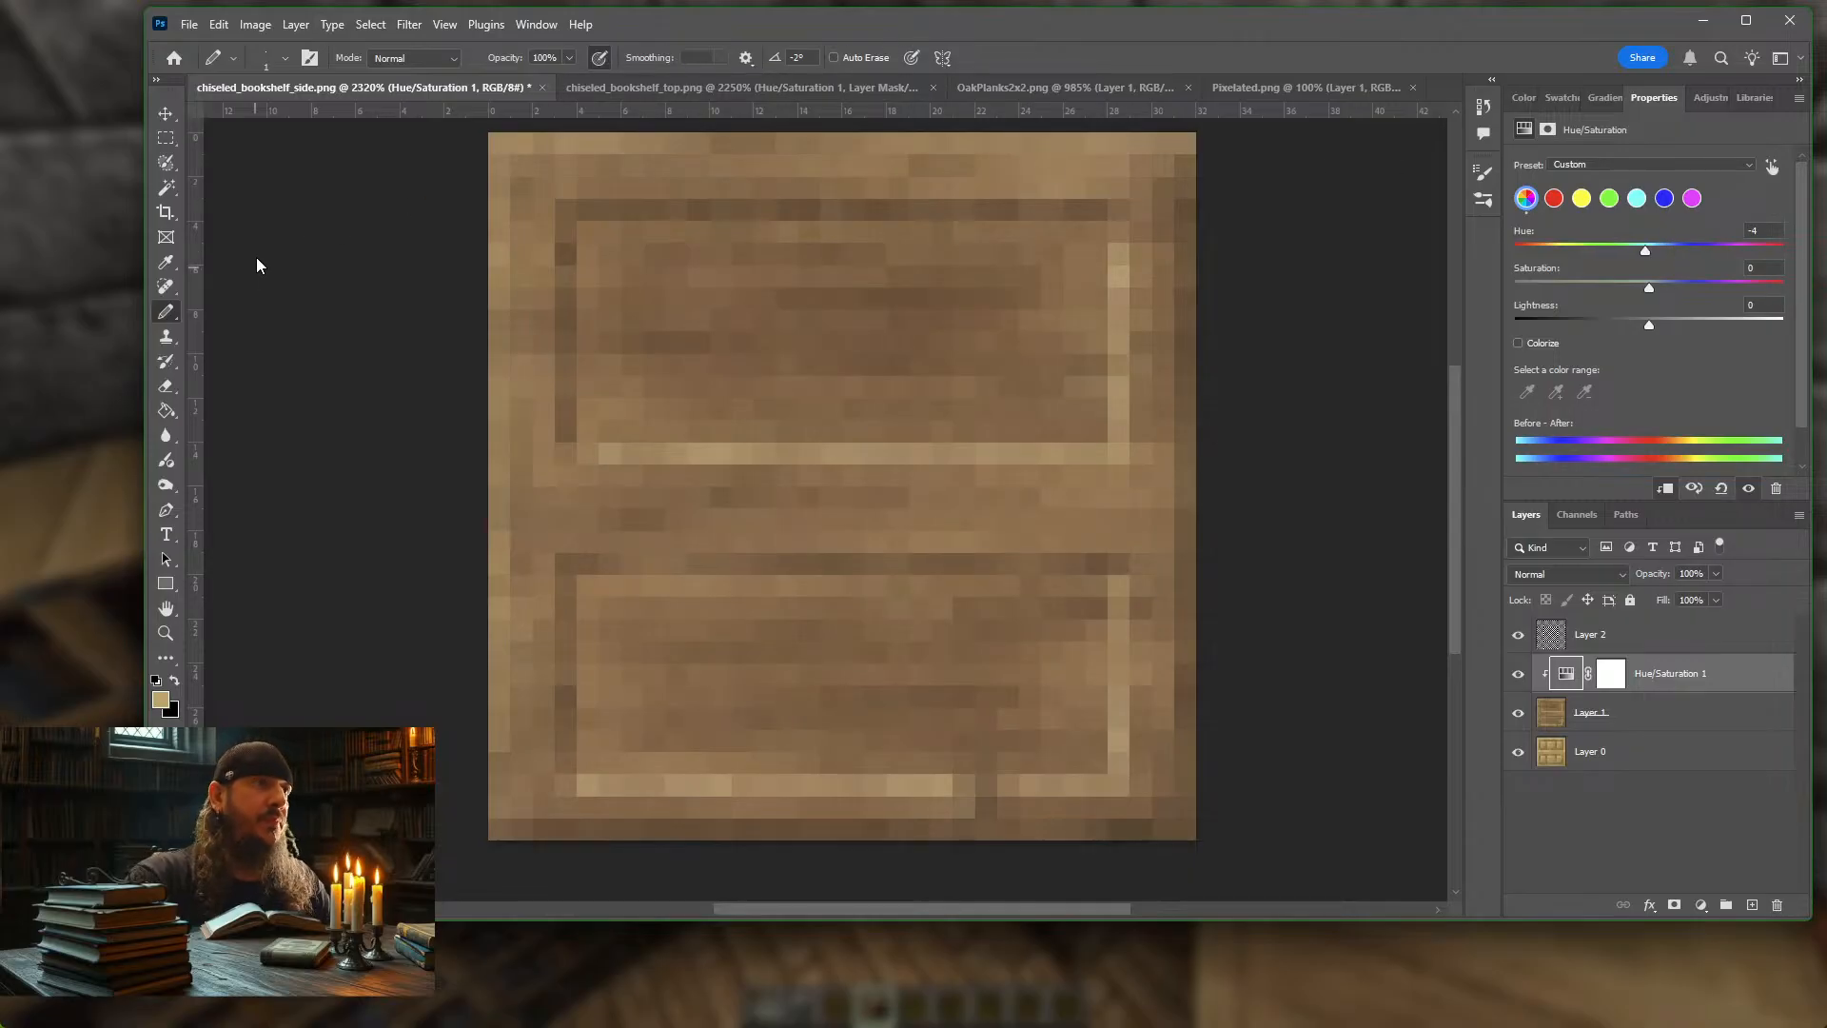
Export the hue-shifted side texture for web with the PNG-8 MC preset, replacing chiseled_bookshelf_side.png in the block folder
key(ctrl+alt+shift+s)
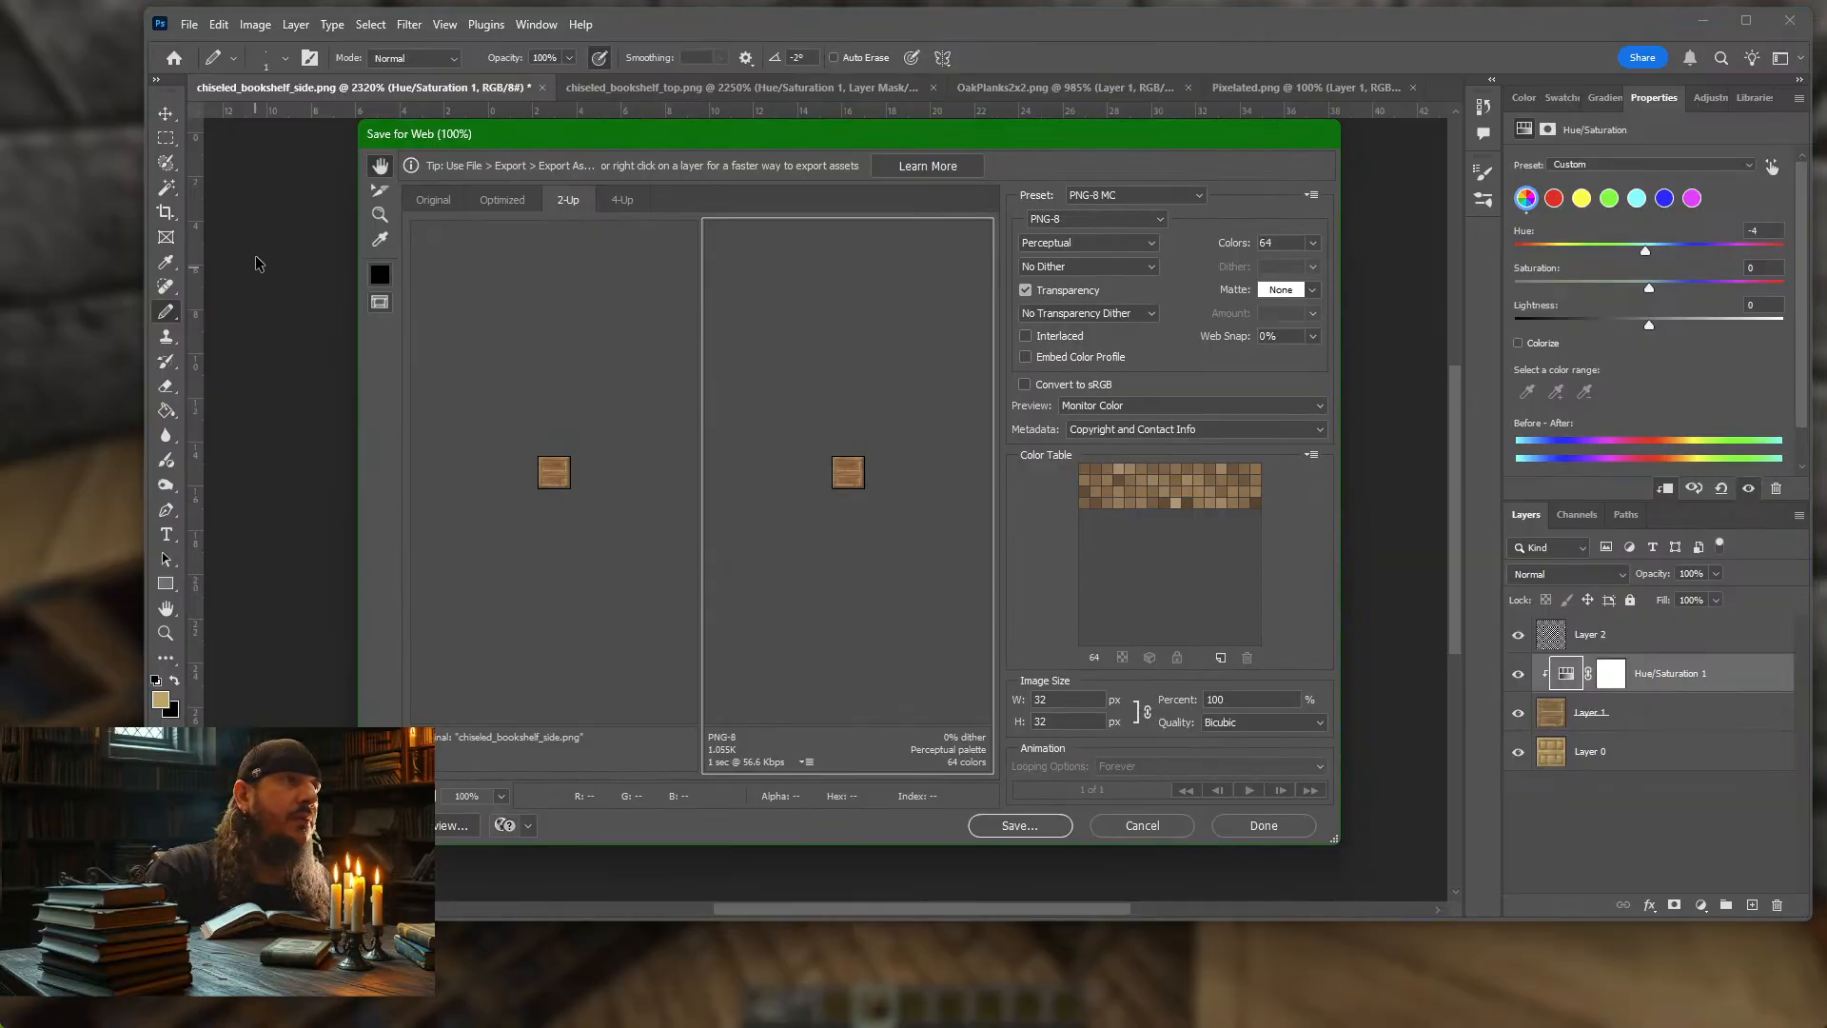
key(Return)
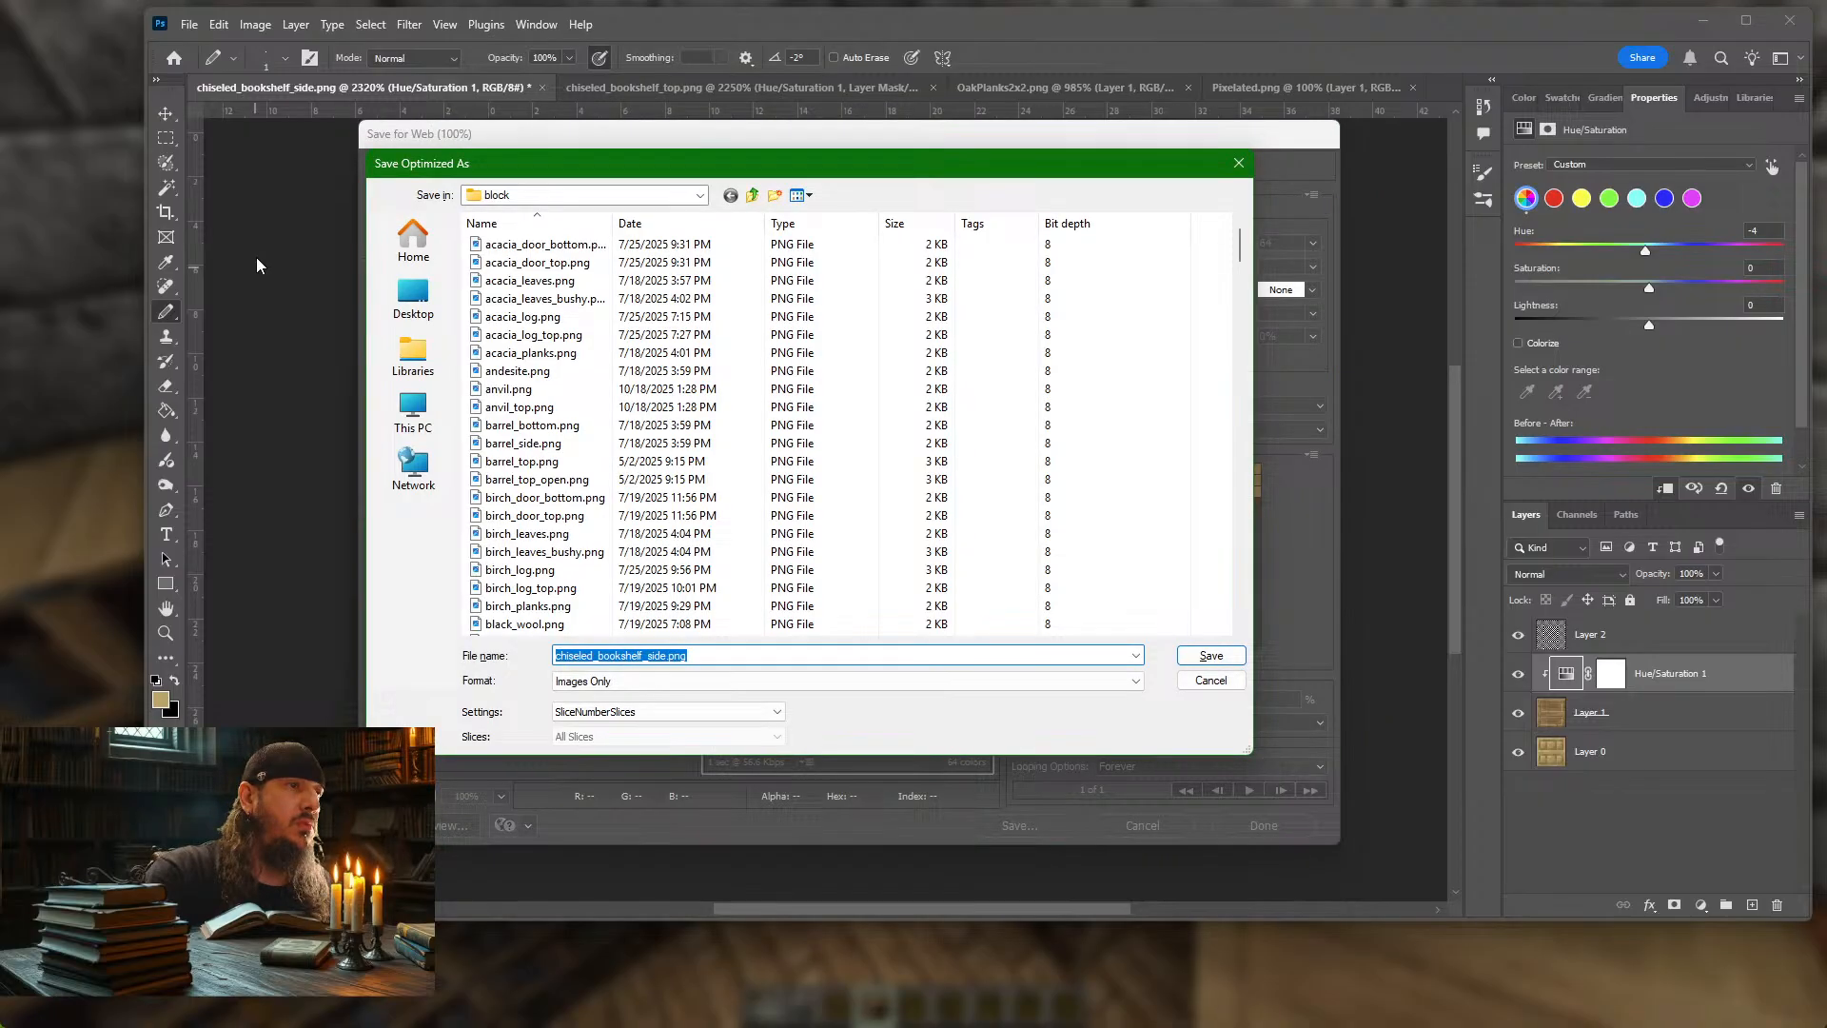
scroll(747, 490, down, 8)
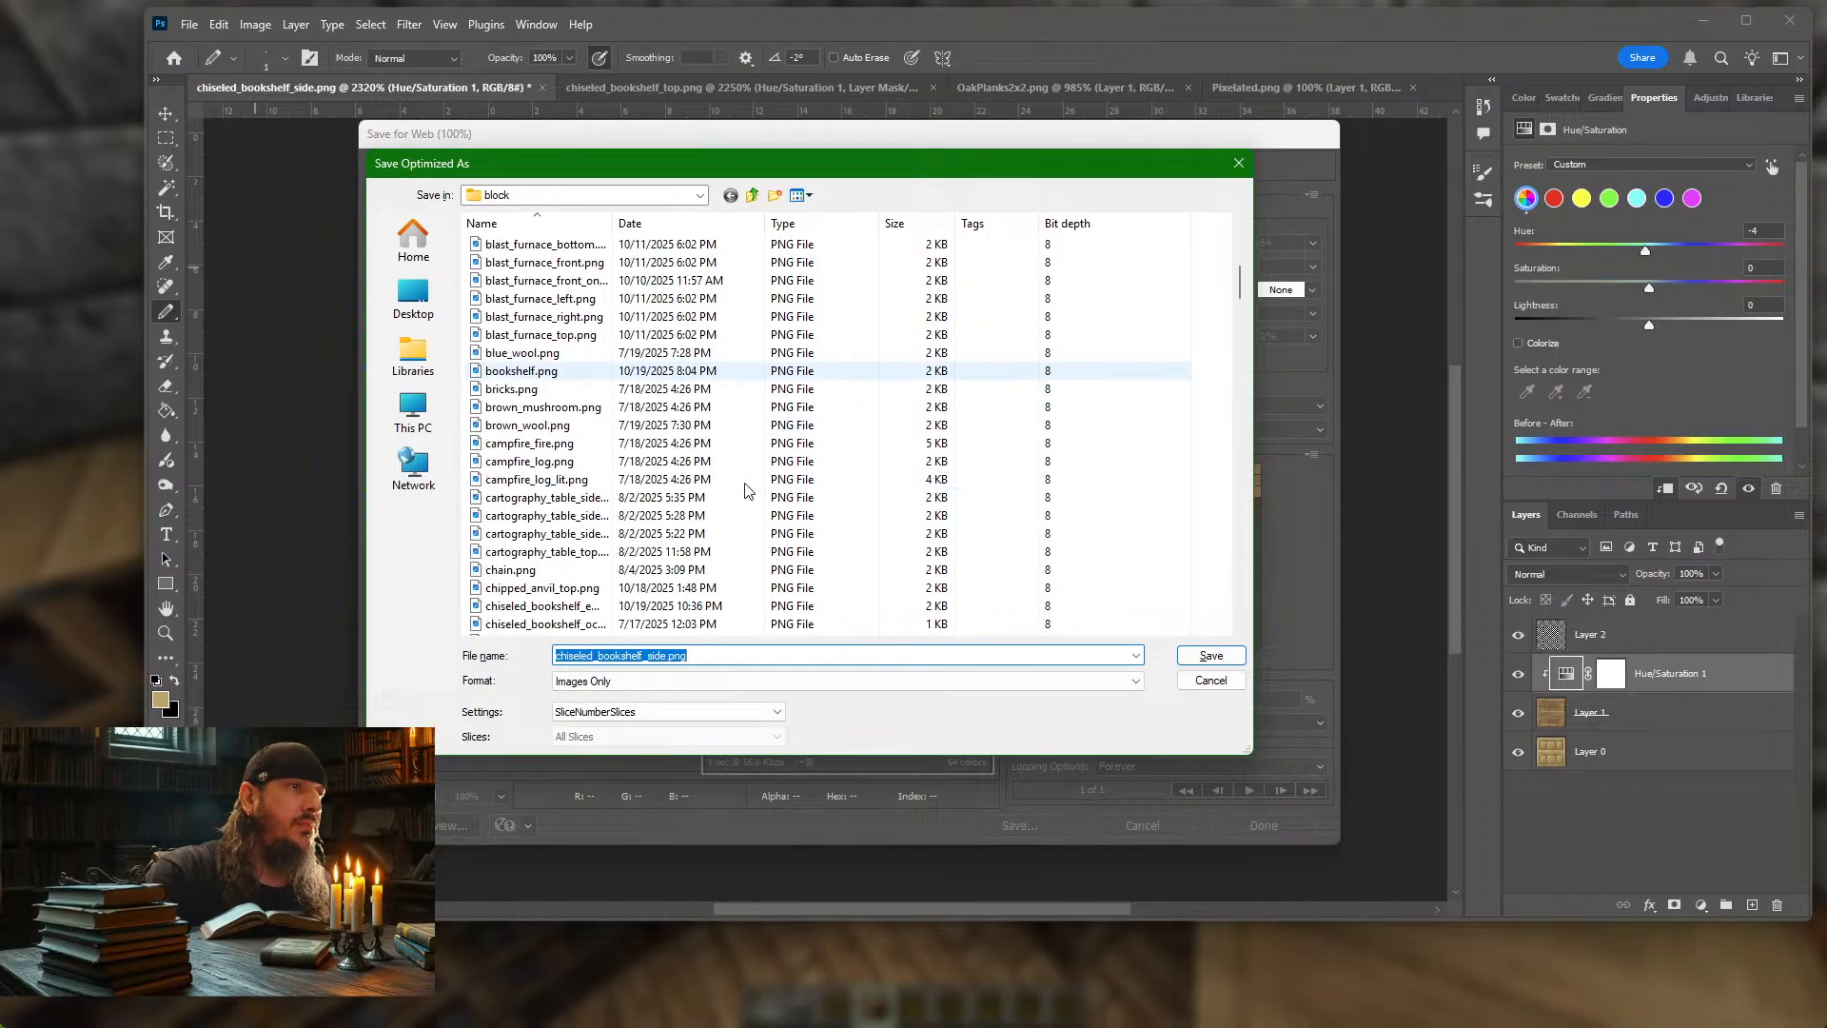
scroll(737, 514, down, 2)
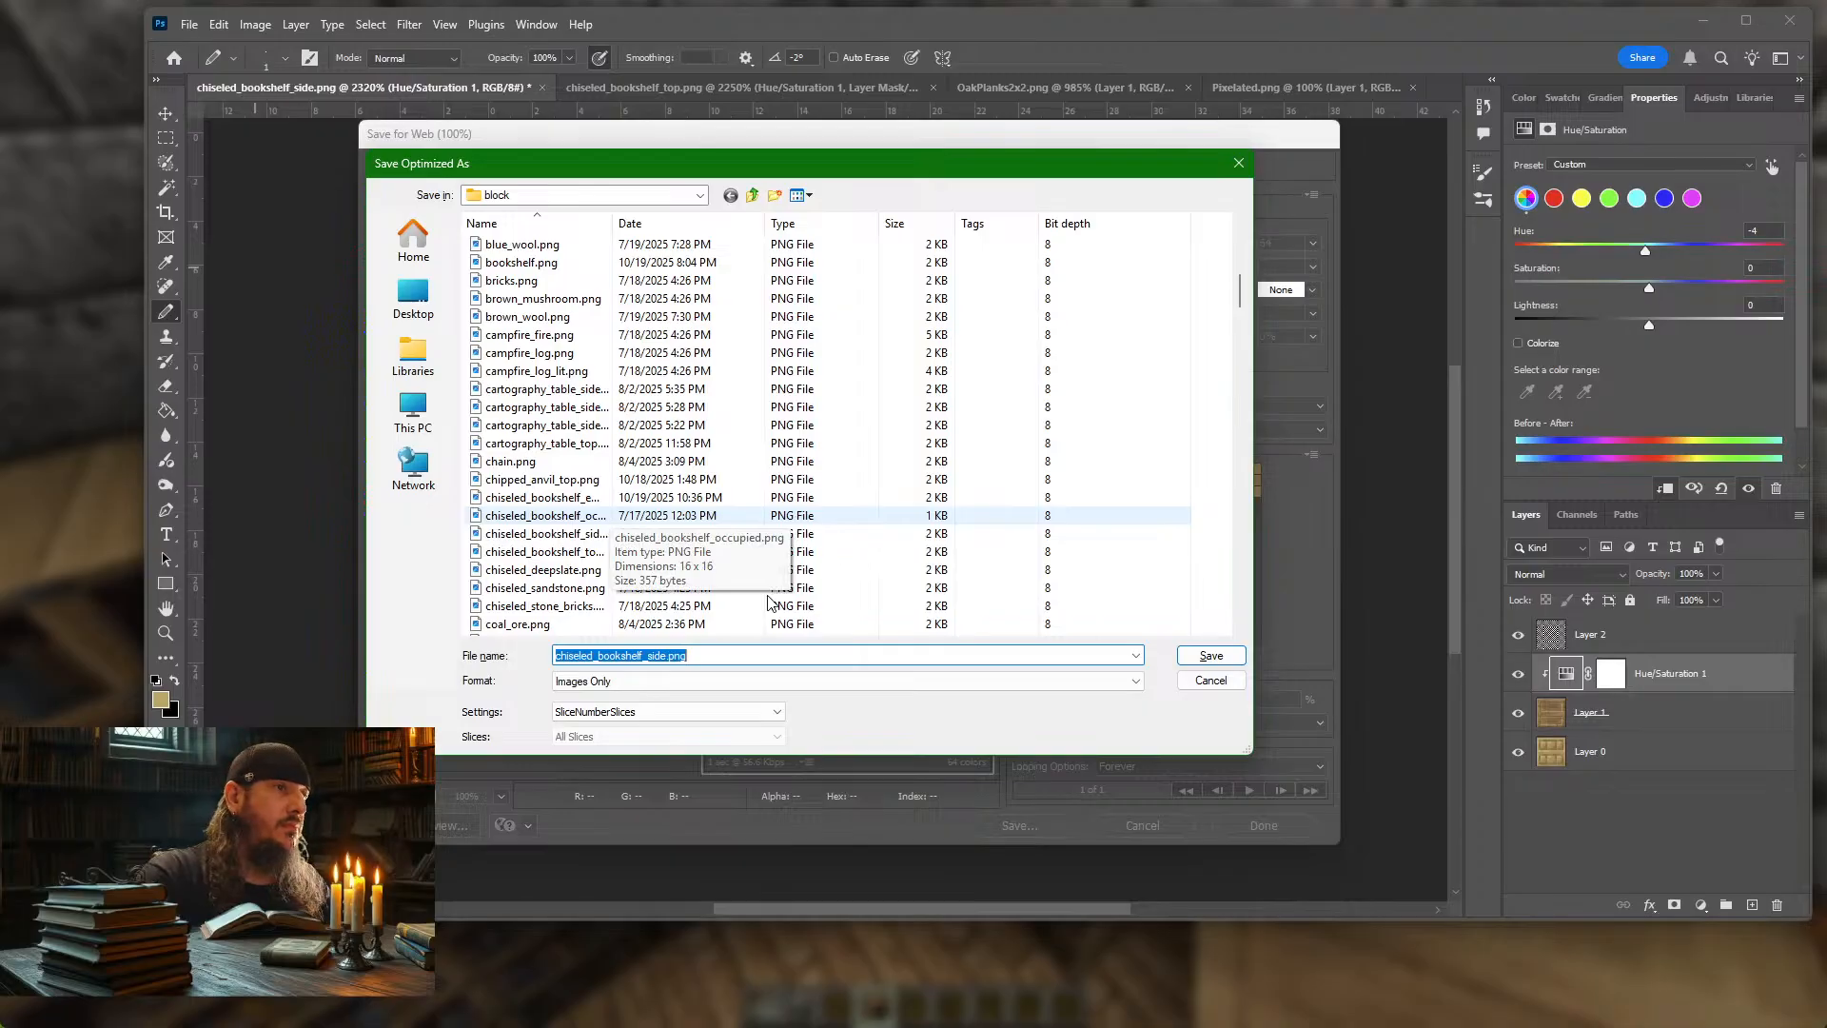
click(1207, 658)
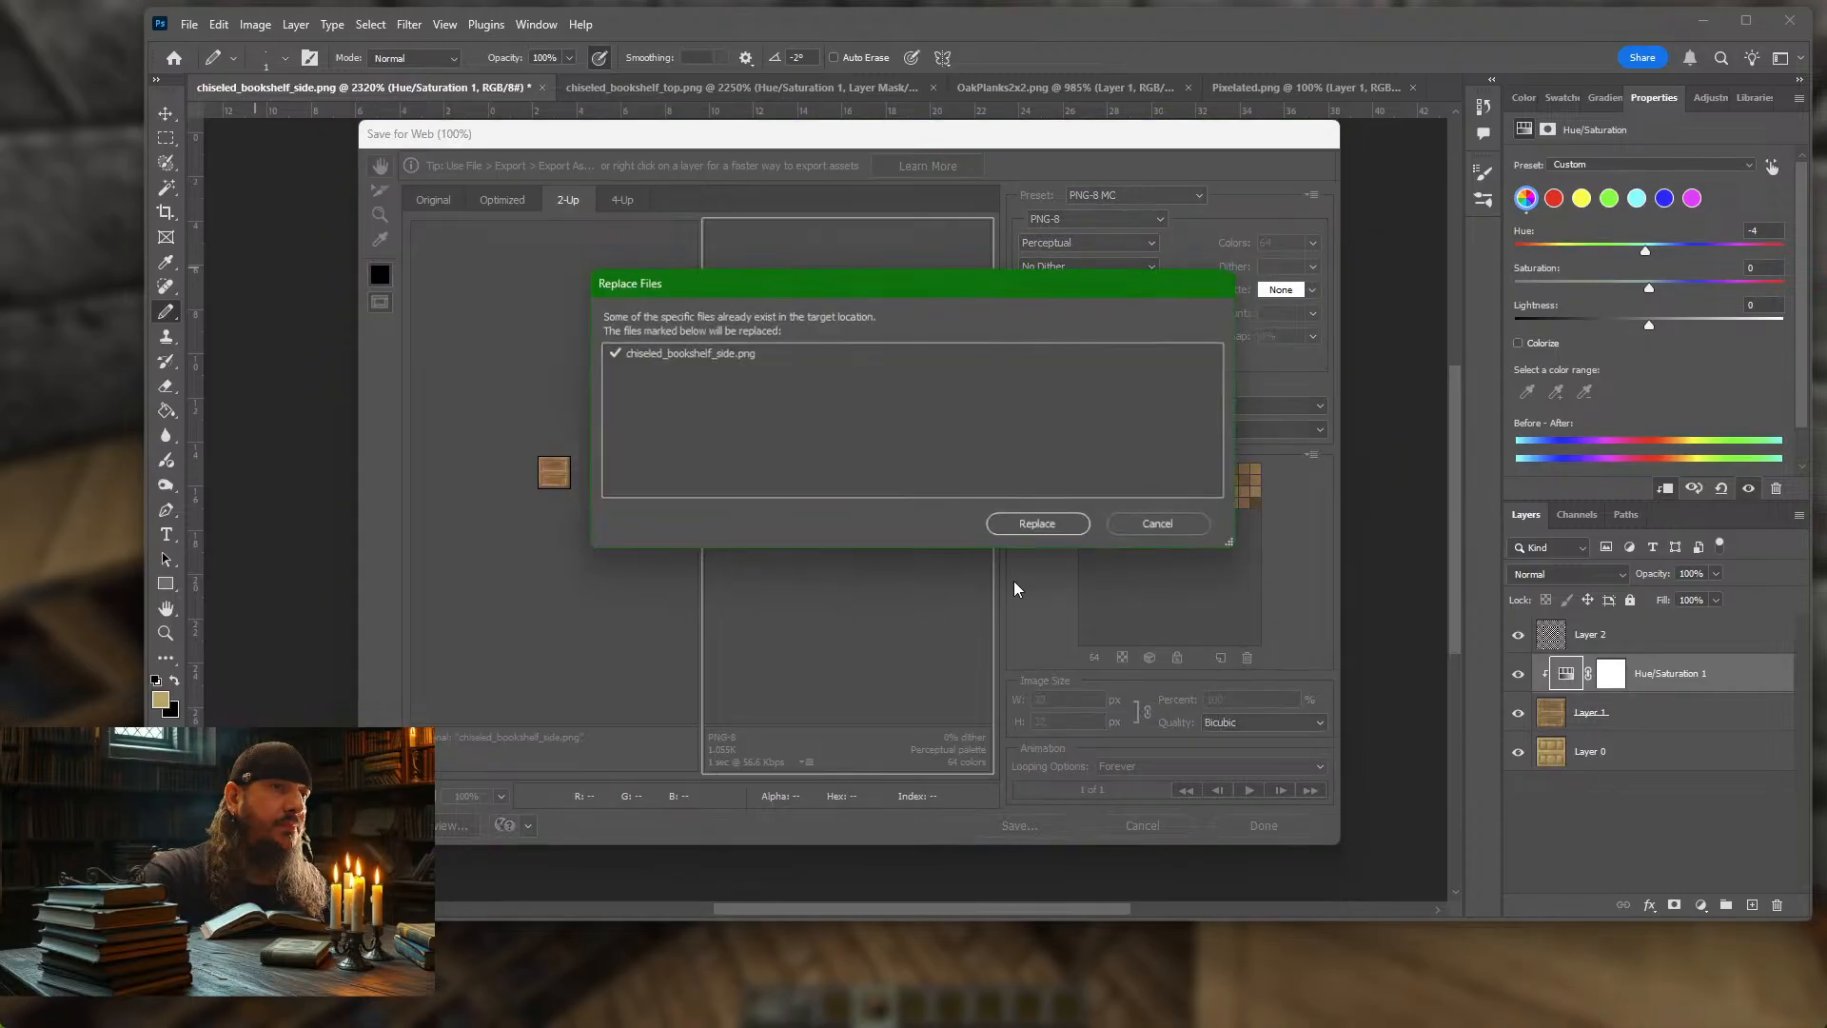
click(1035, 525)
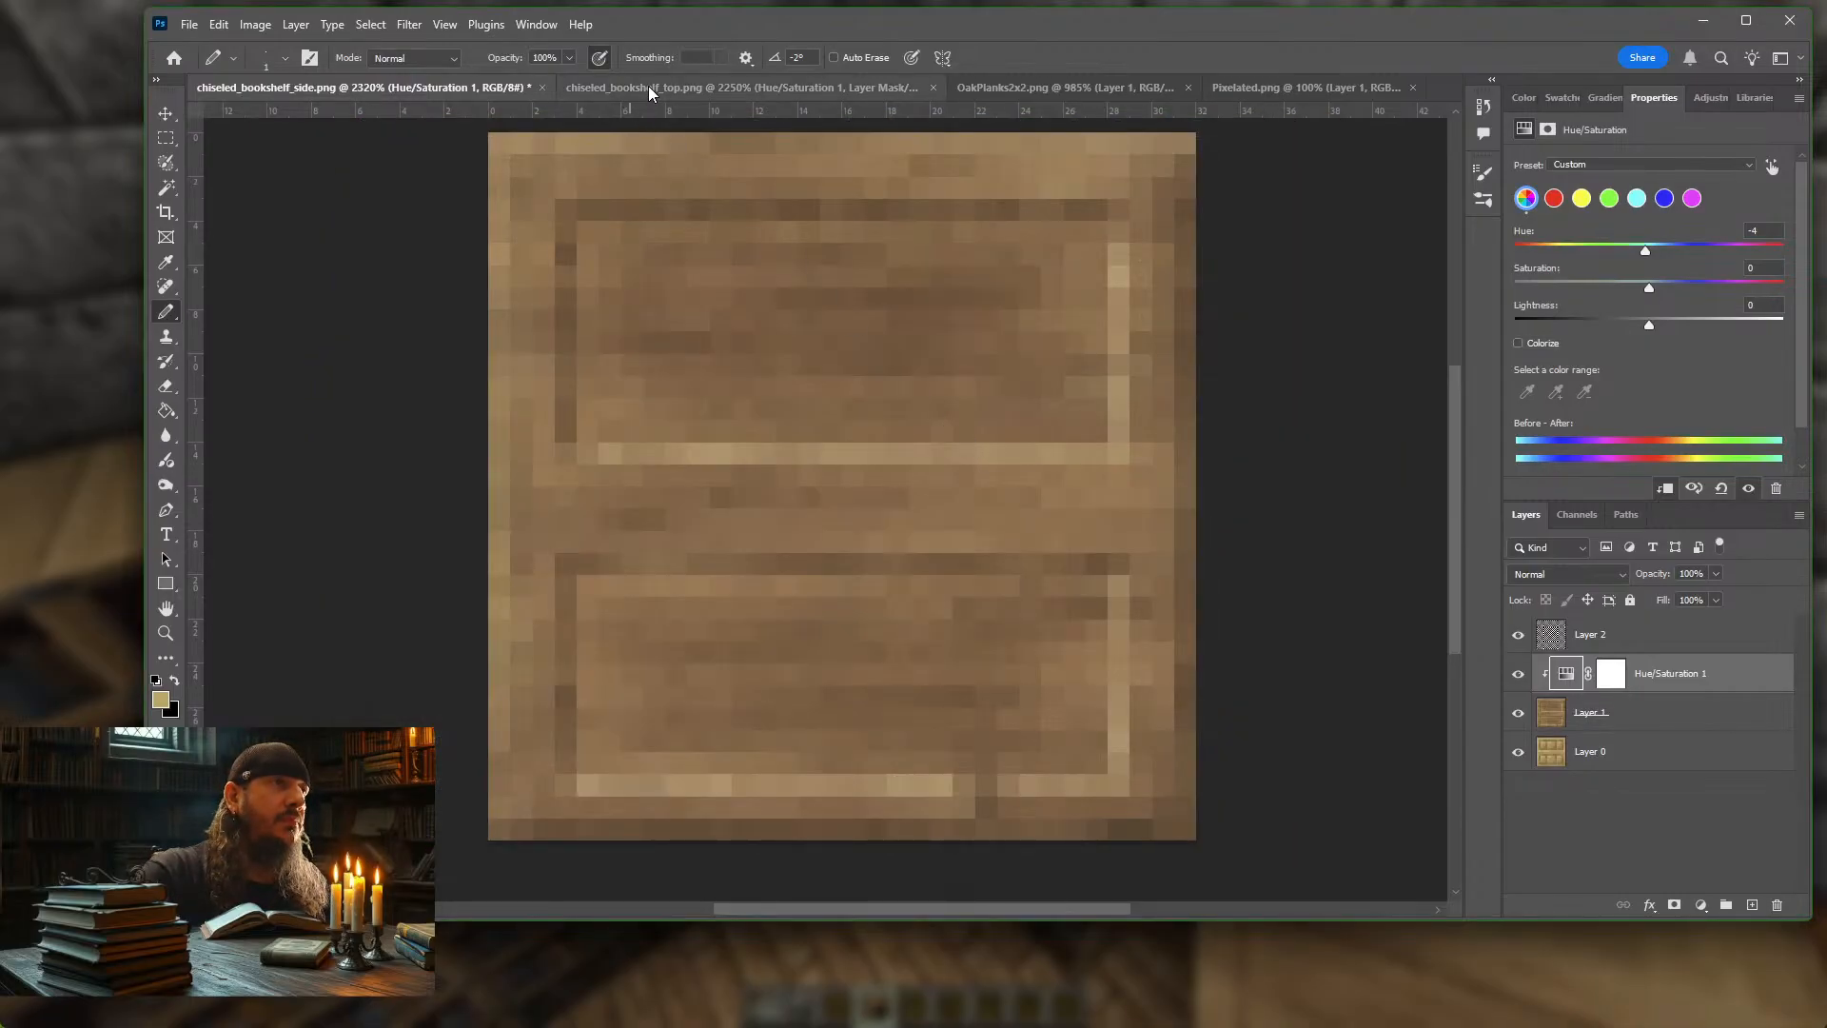
Export the chiseled_bookshelf_top.png texture for web again with the PNG-8 MC preset
click(650, 88)
key(ctrl+alt+shift+s)
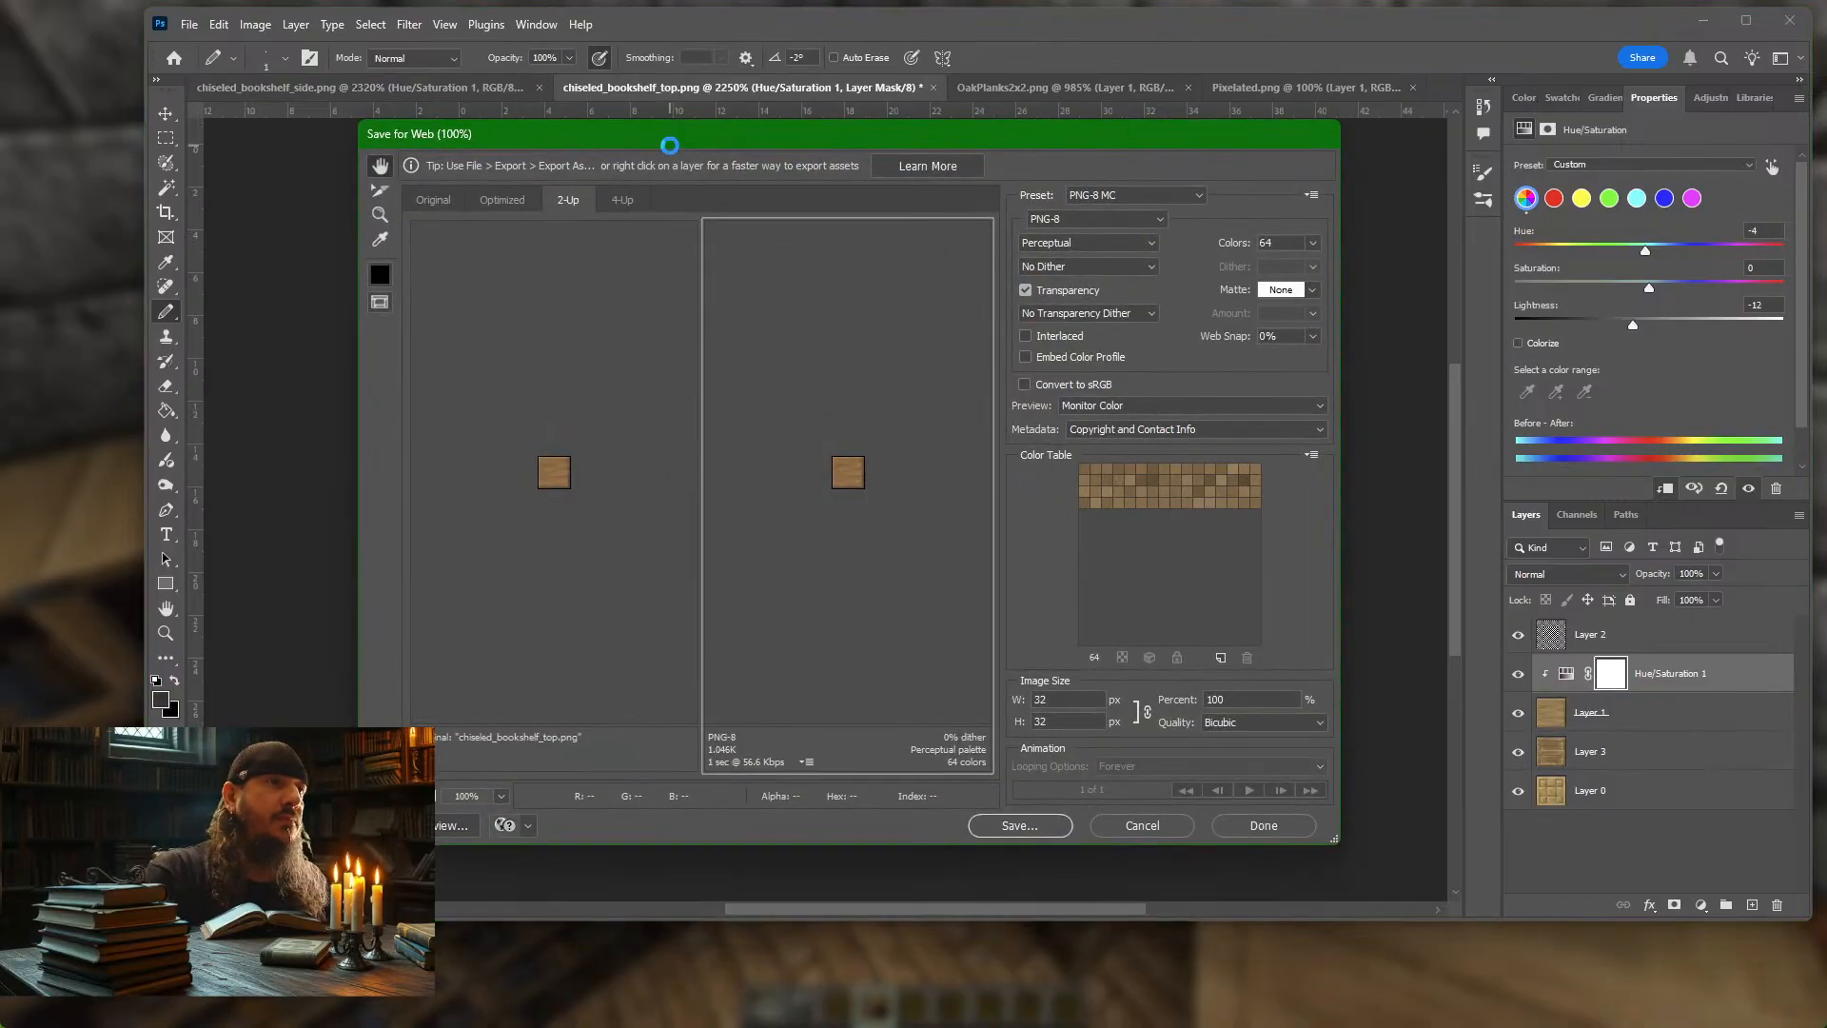
key(Return)
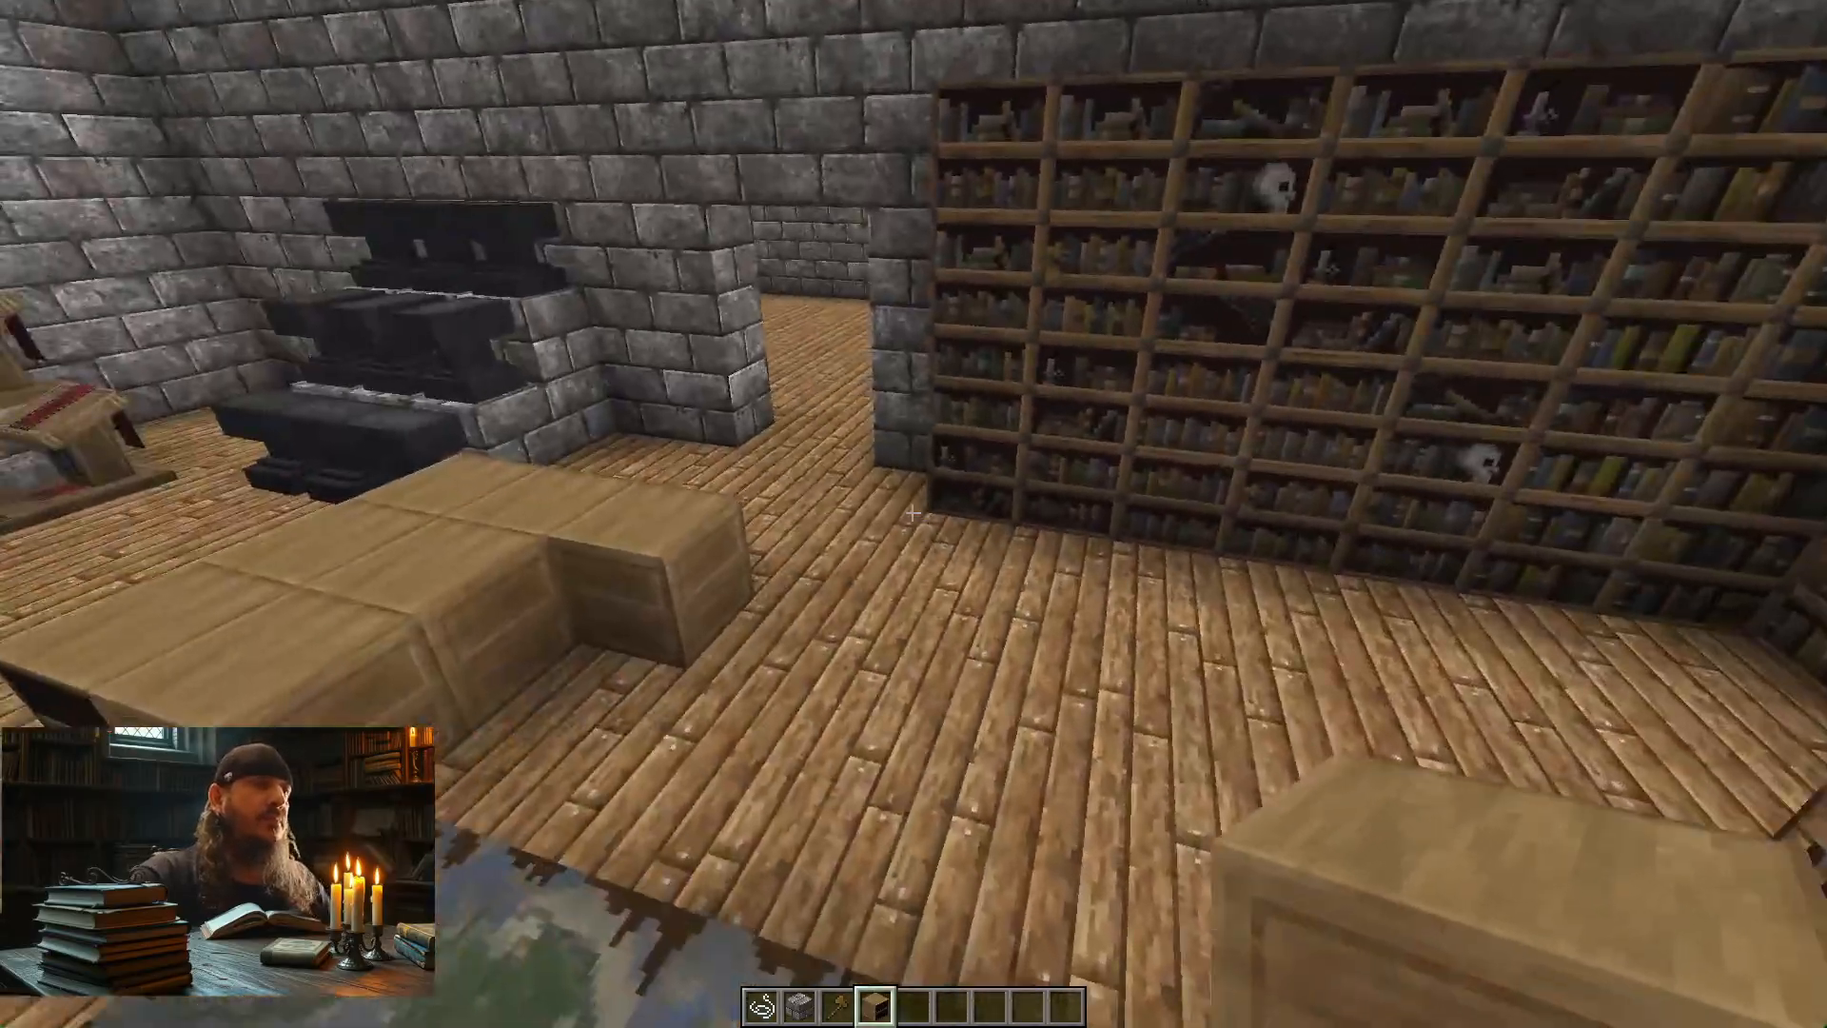
Place more chiseled bookshelves on and around the single one standing on the open floor in Minecraft, forming a two-high block
key(w)
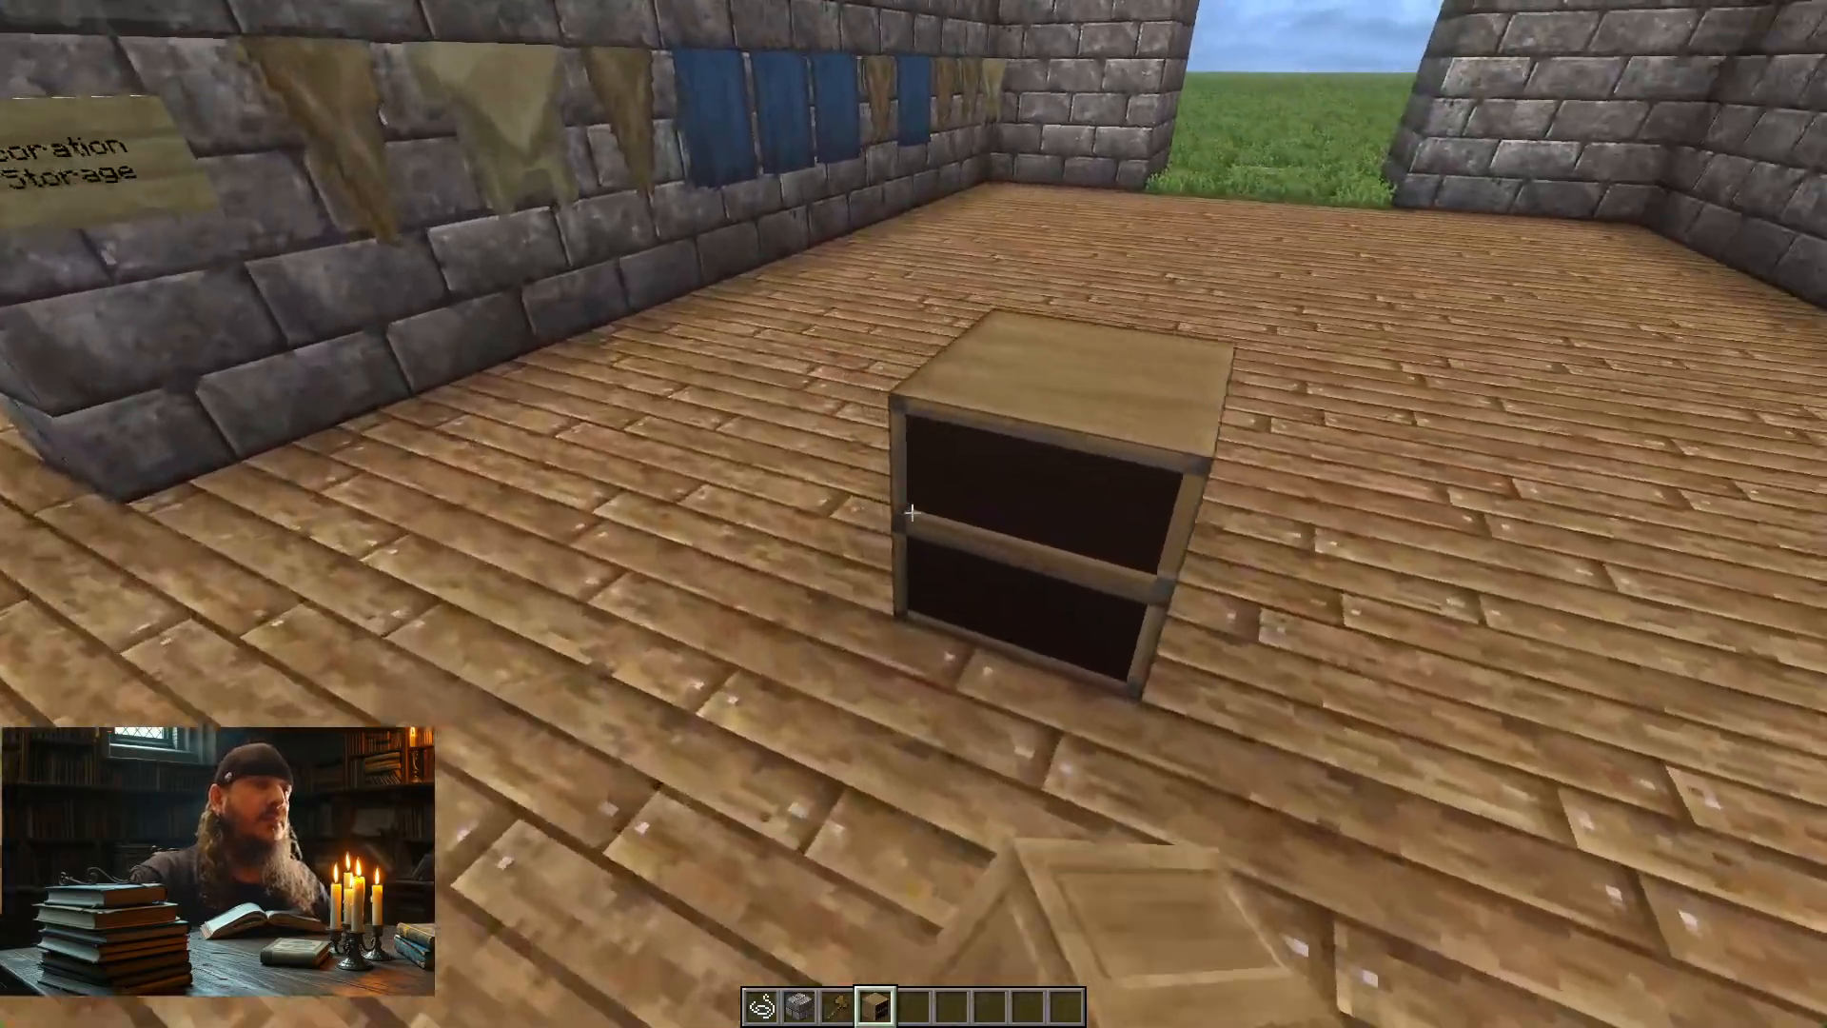
key(s)
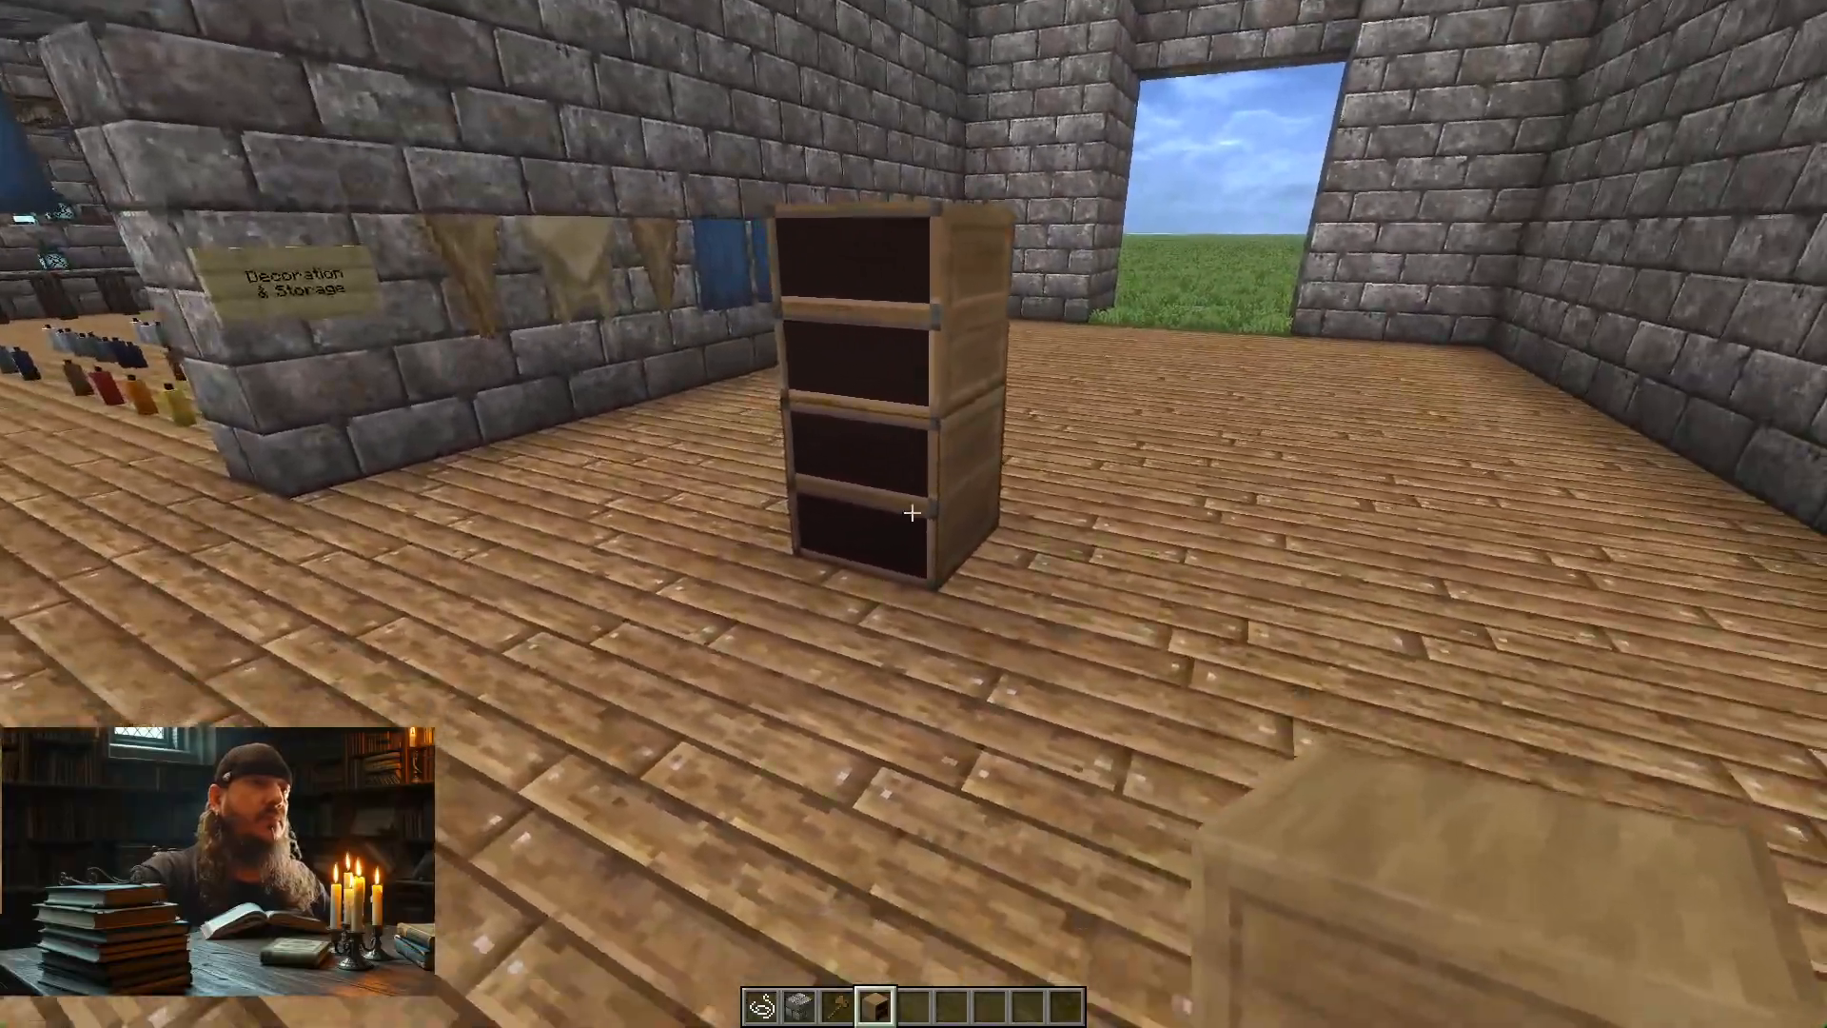
right_click(912, 513)
right_click(911, 513)
right_click(912, 513)
right_click(912, 513)
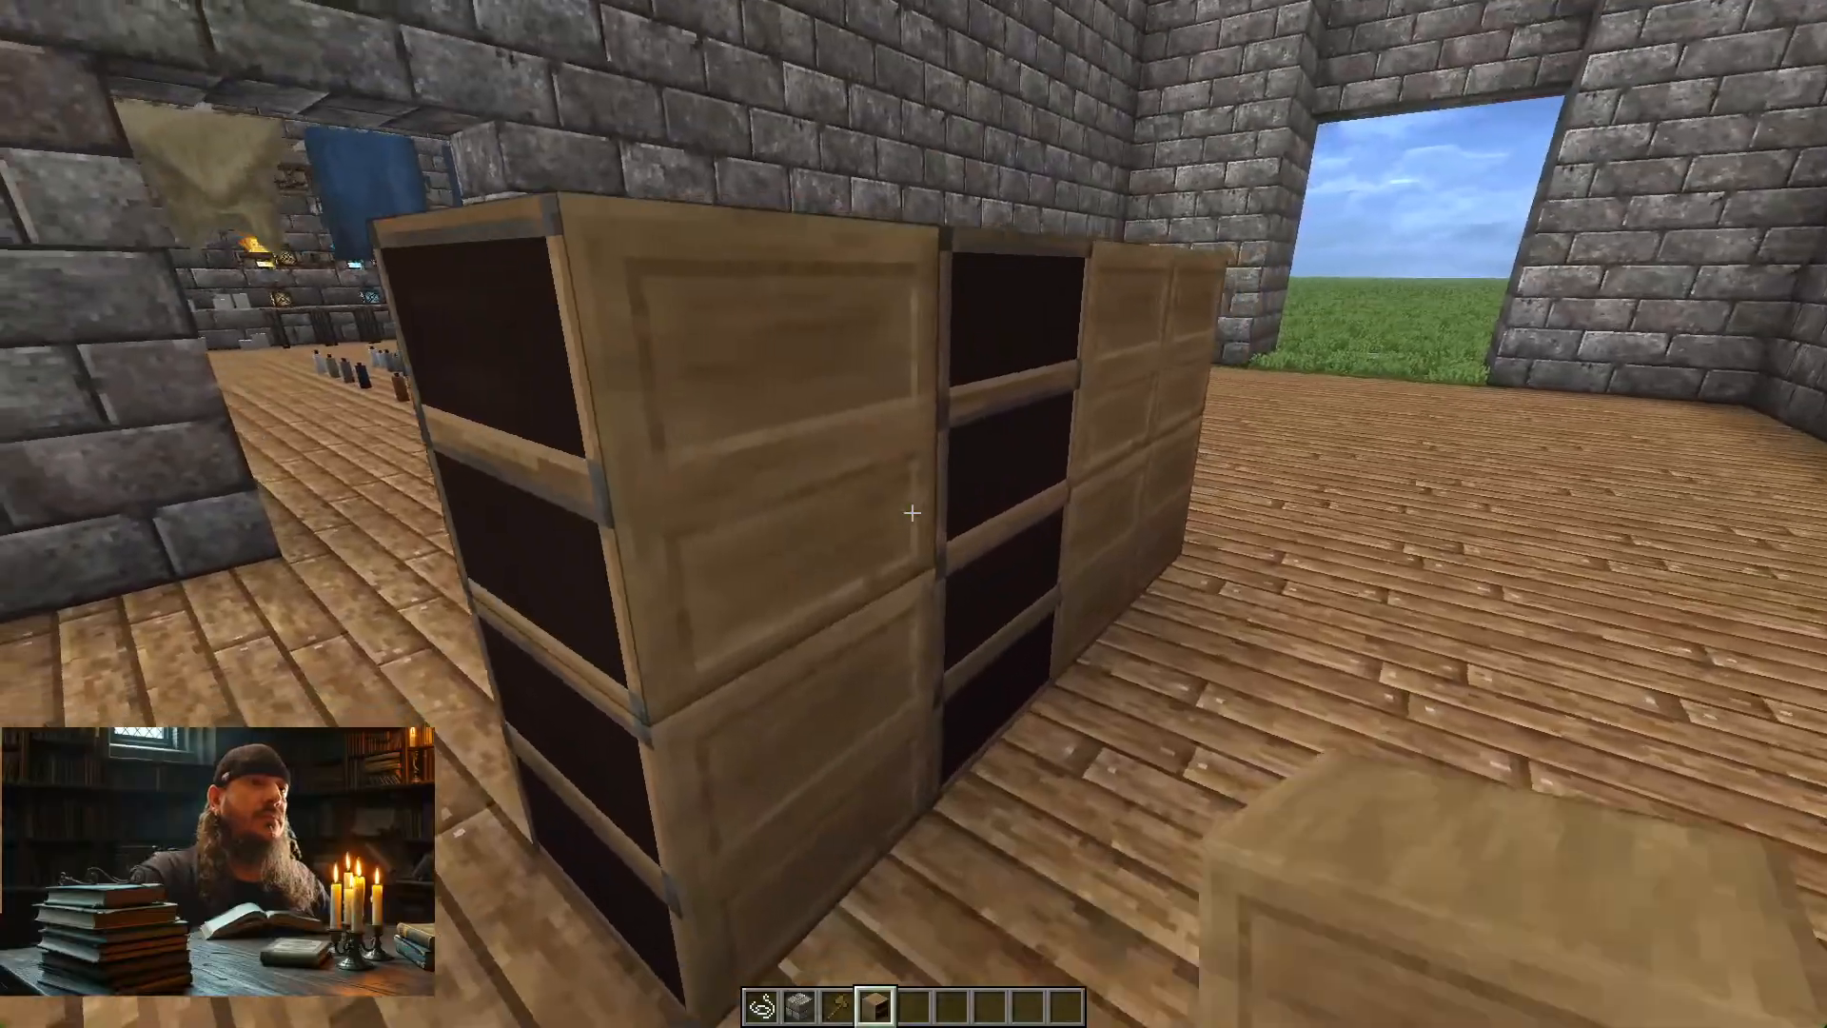
key(space)
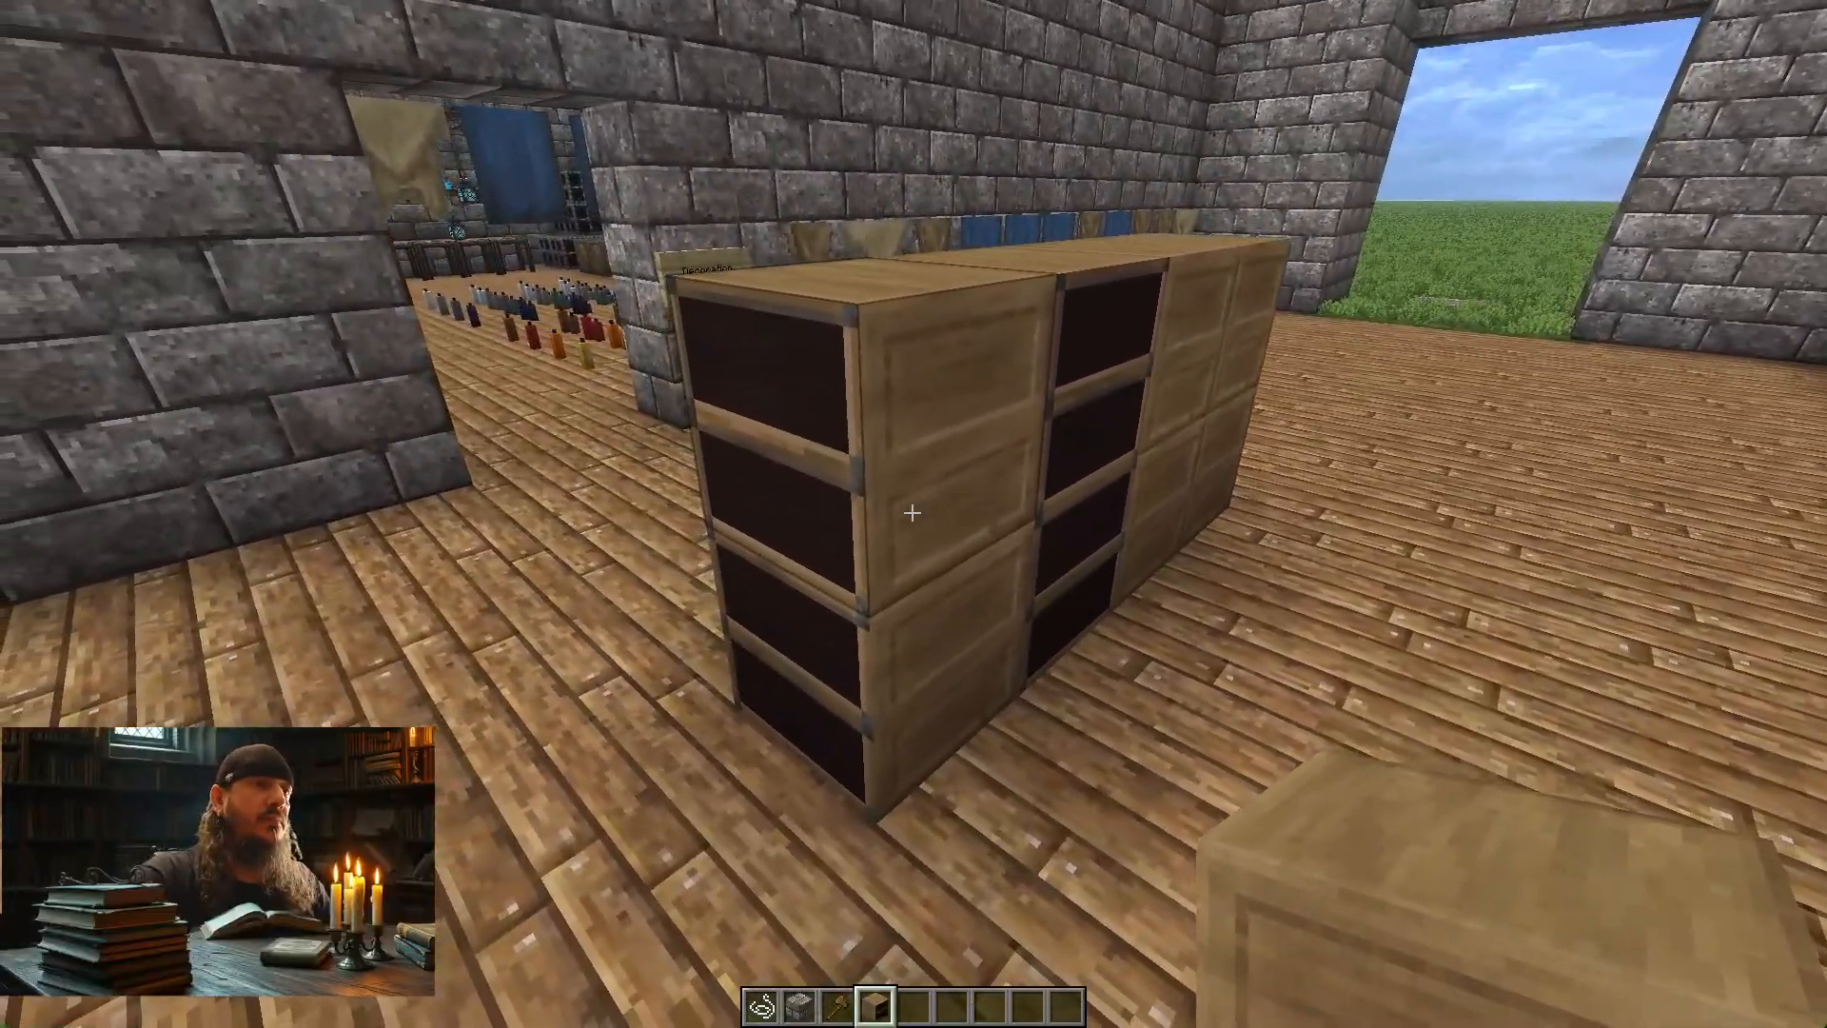
key(s)
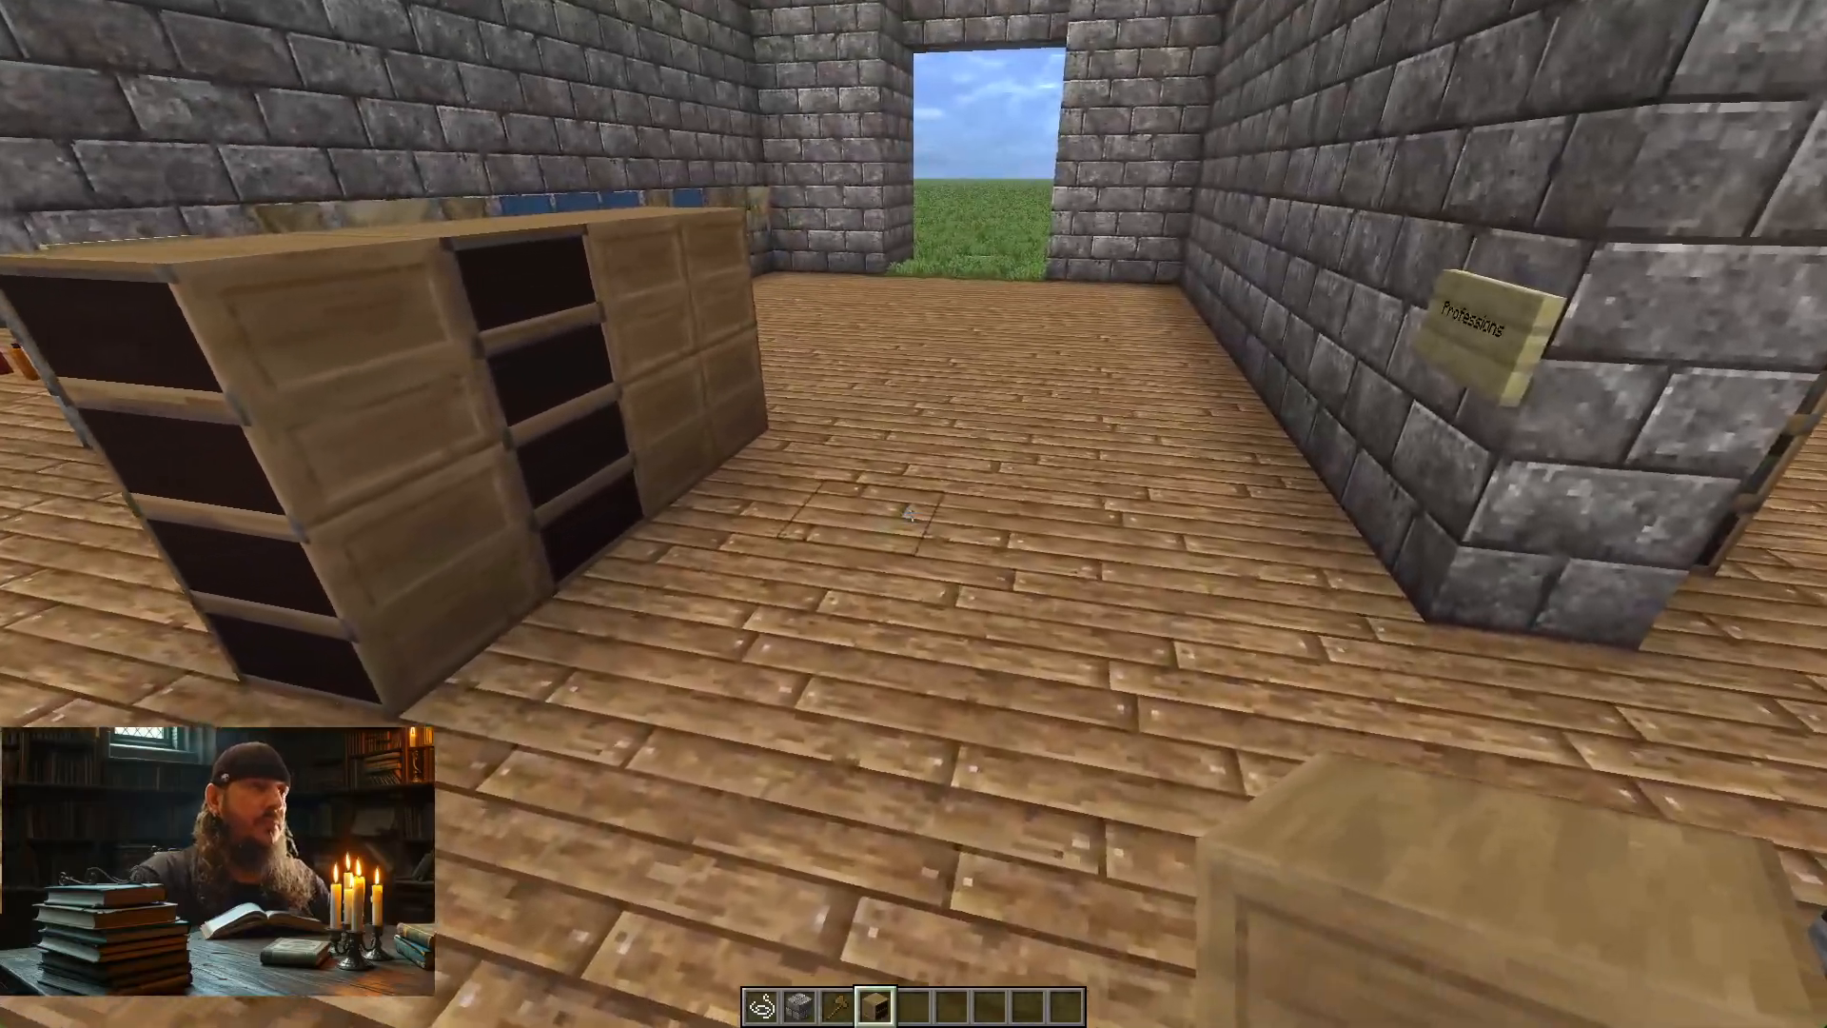
Return to the filled bookshelves in the corner beside the crafting tables and reload the resource packs
key(F3)
key(w)
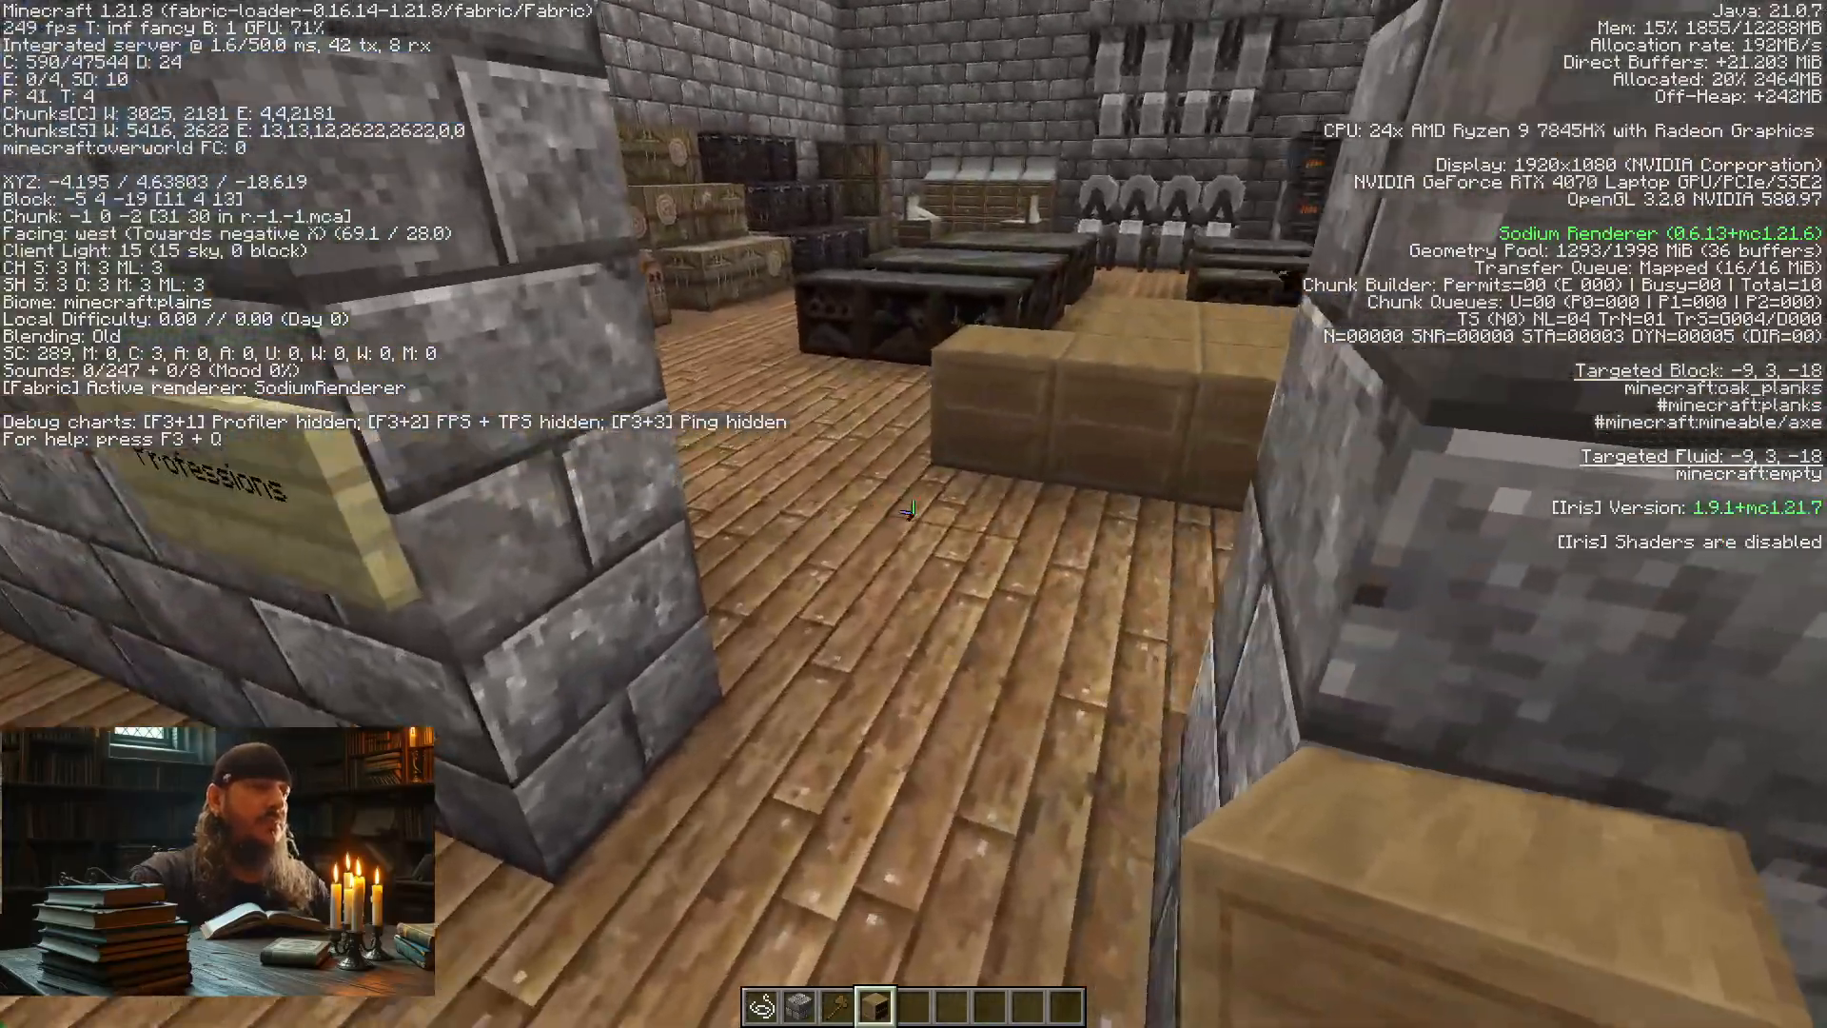
key(F3)
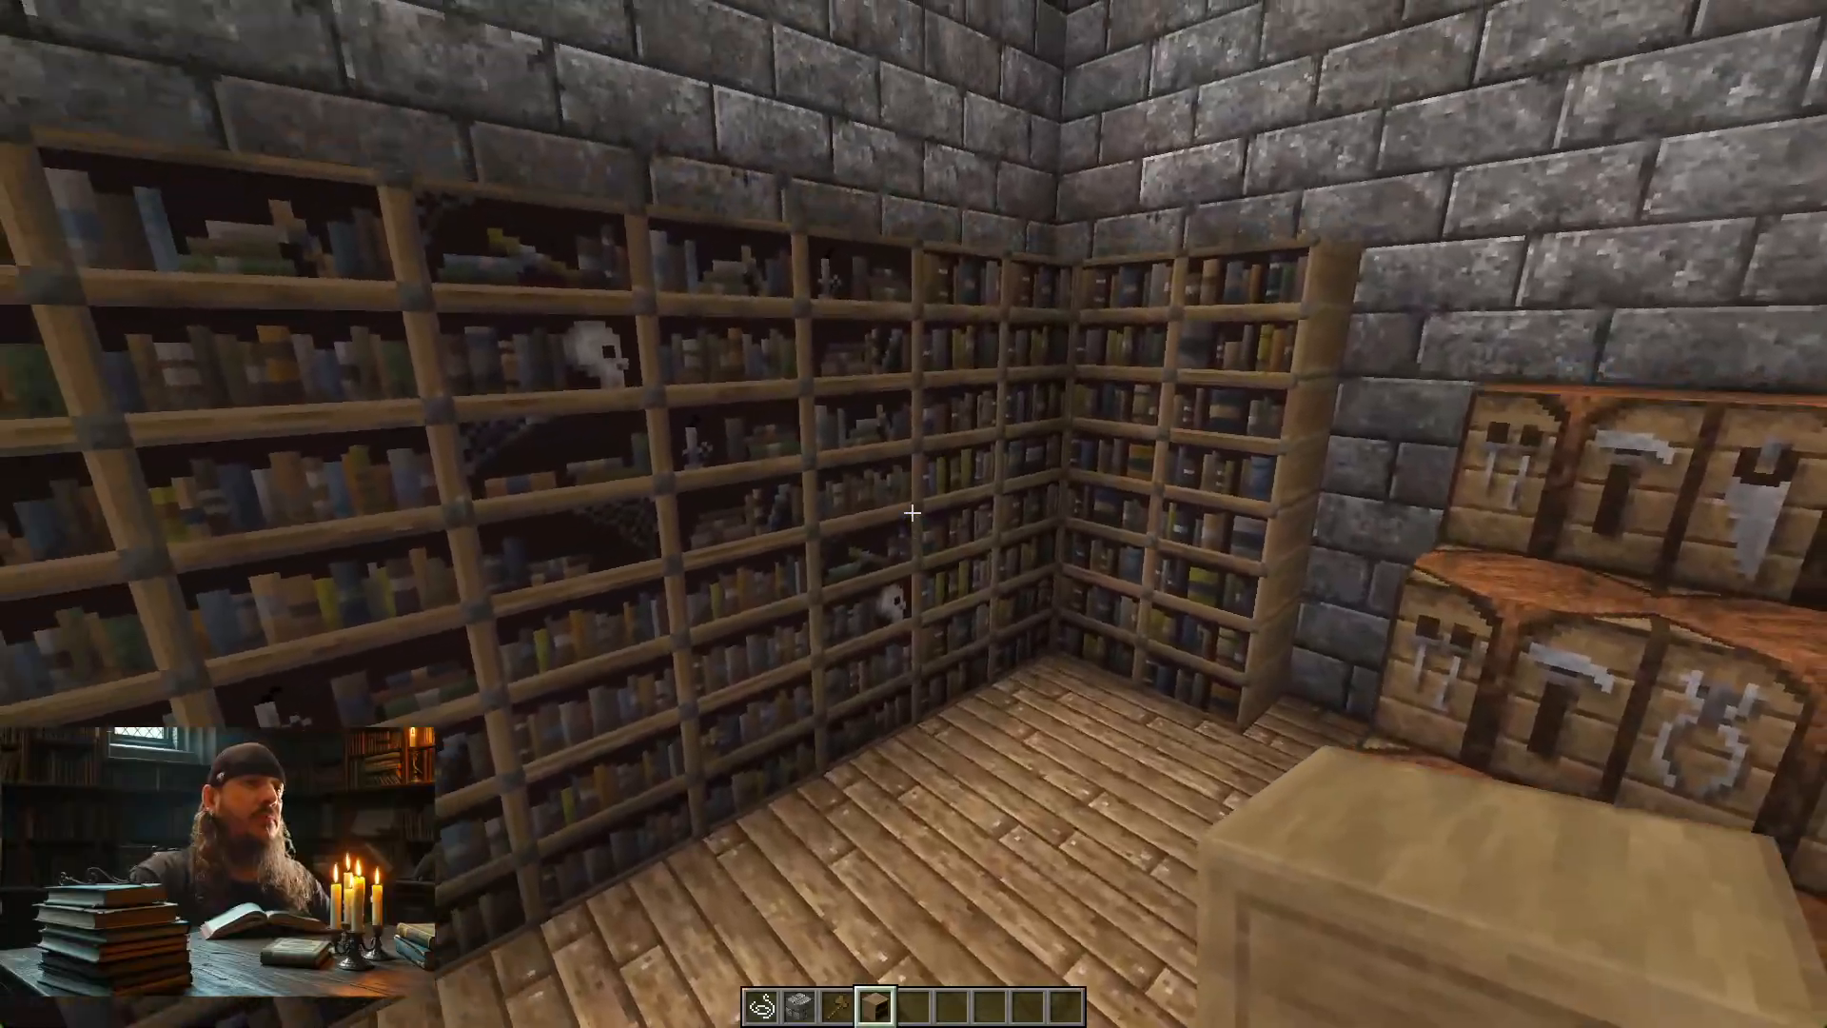
key(space)
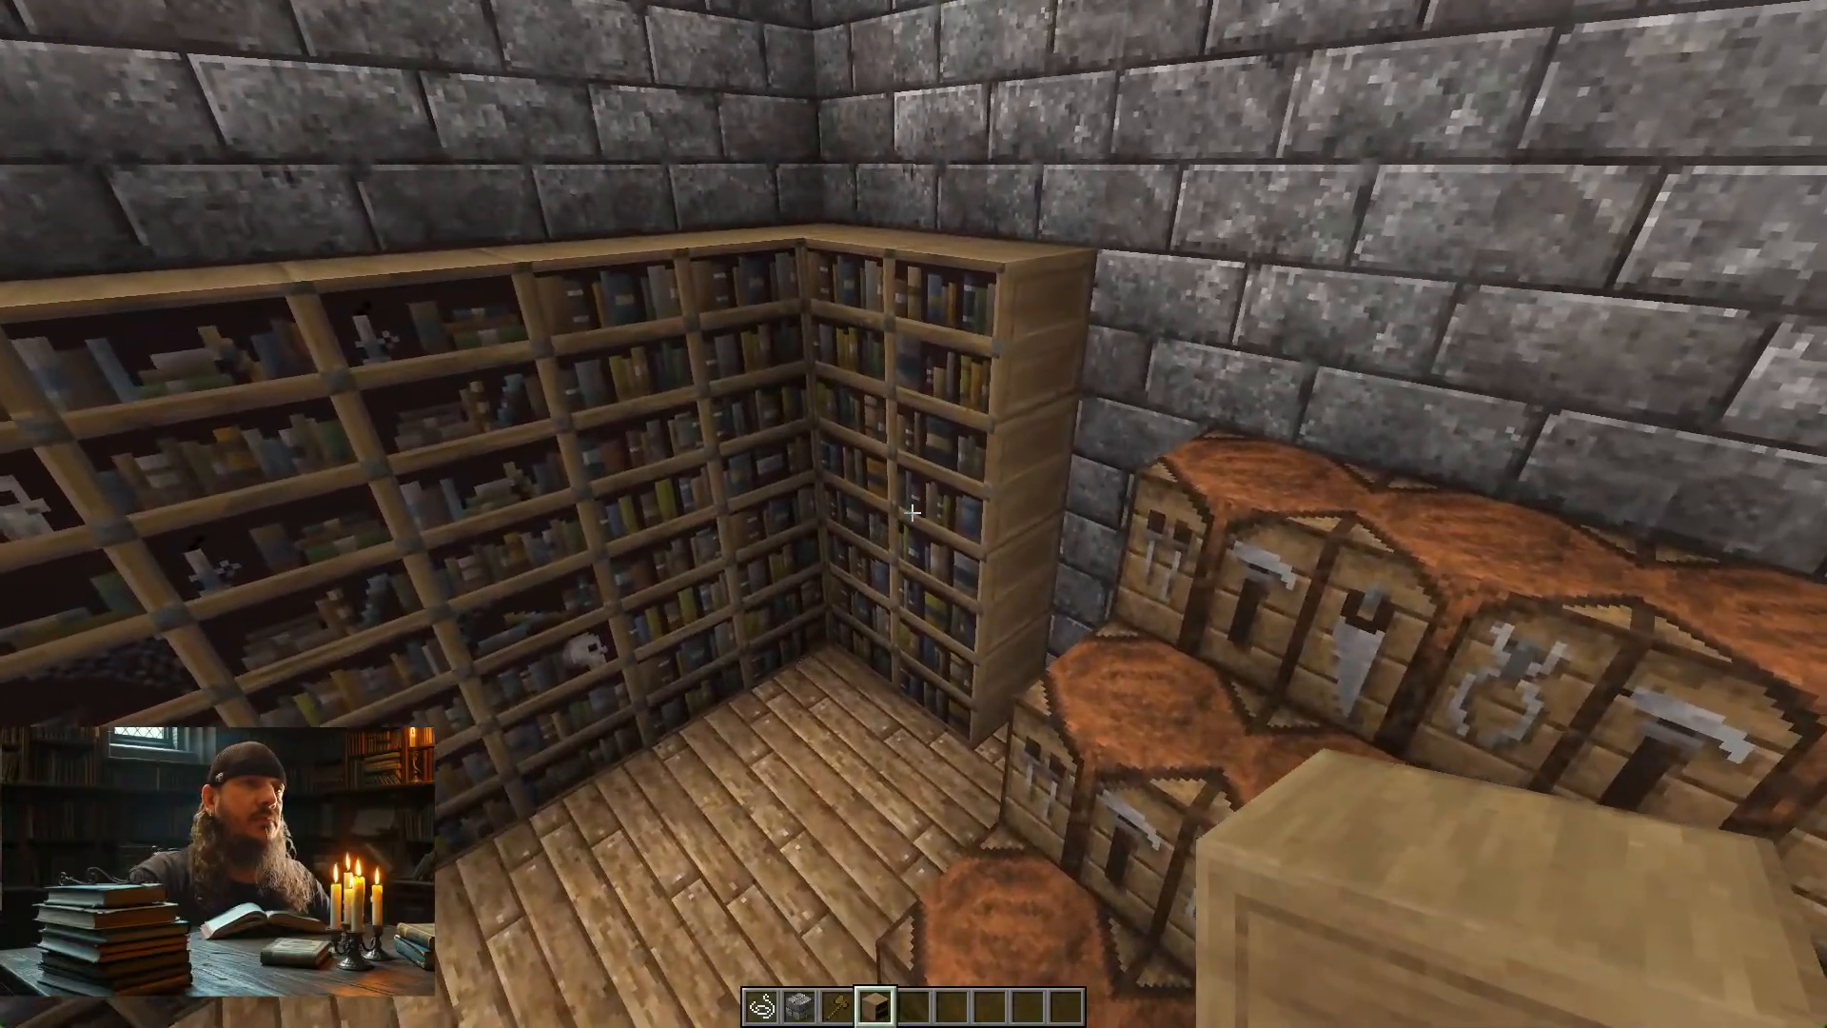
key(F3+t)
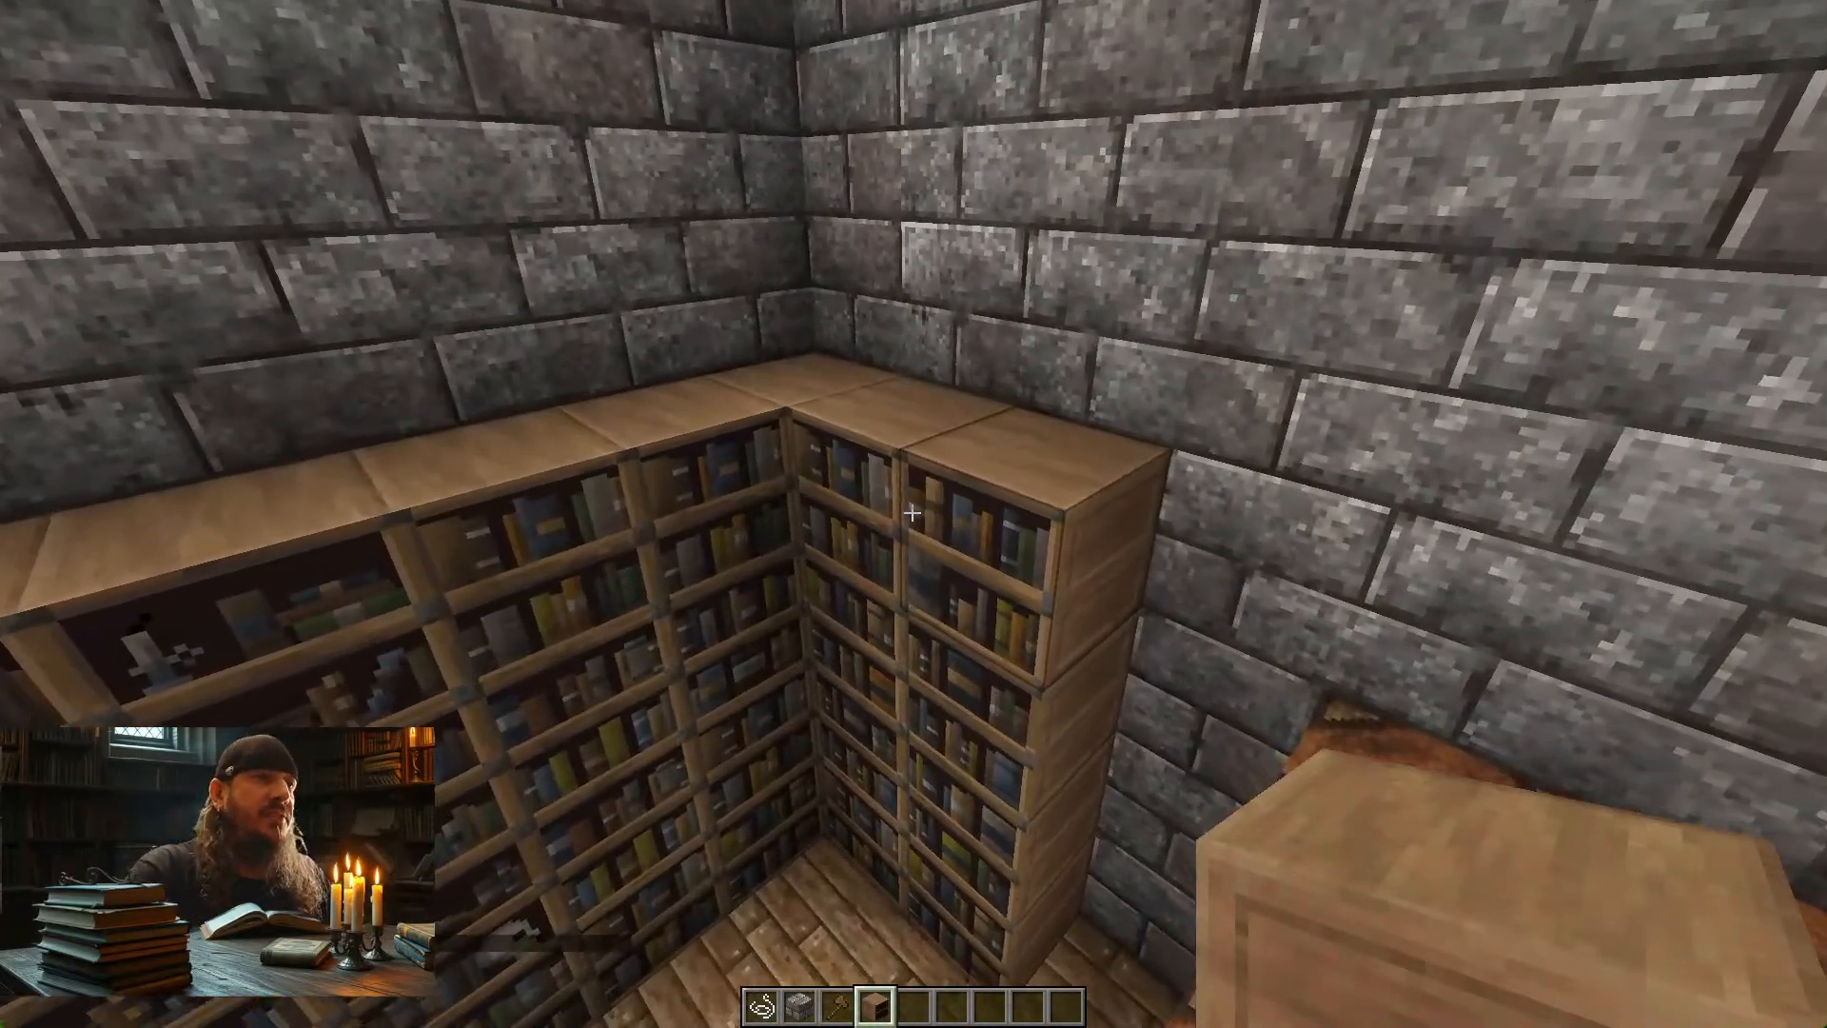
Inspect the end of the corner bookshelves from the side and from above, comparing the side and top colours with the frames
key(shift)
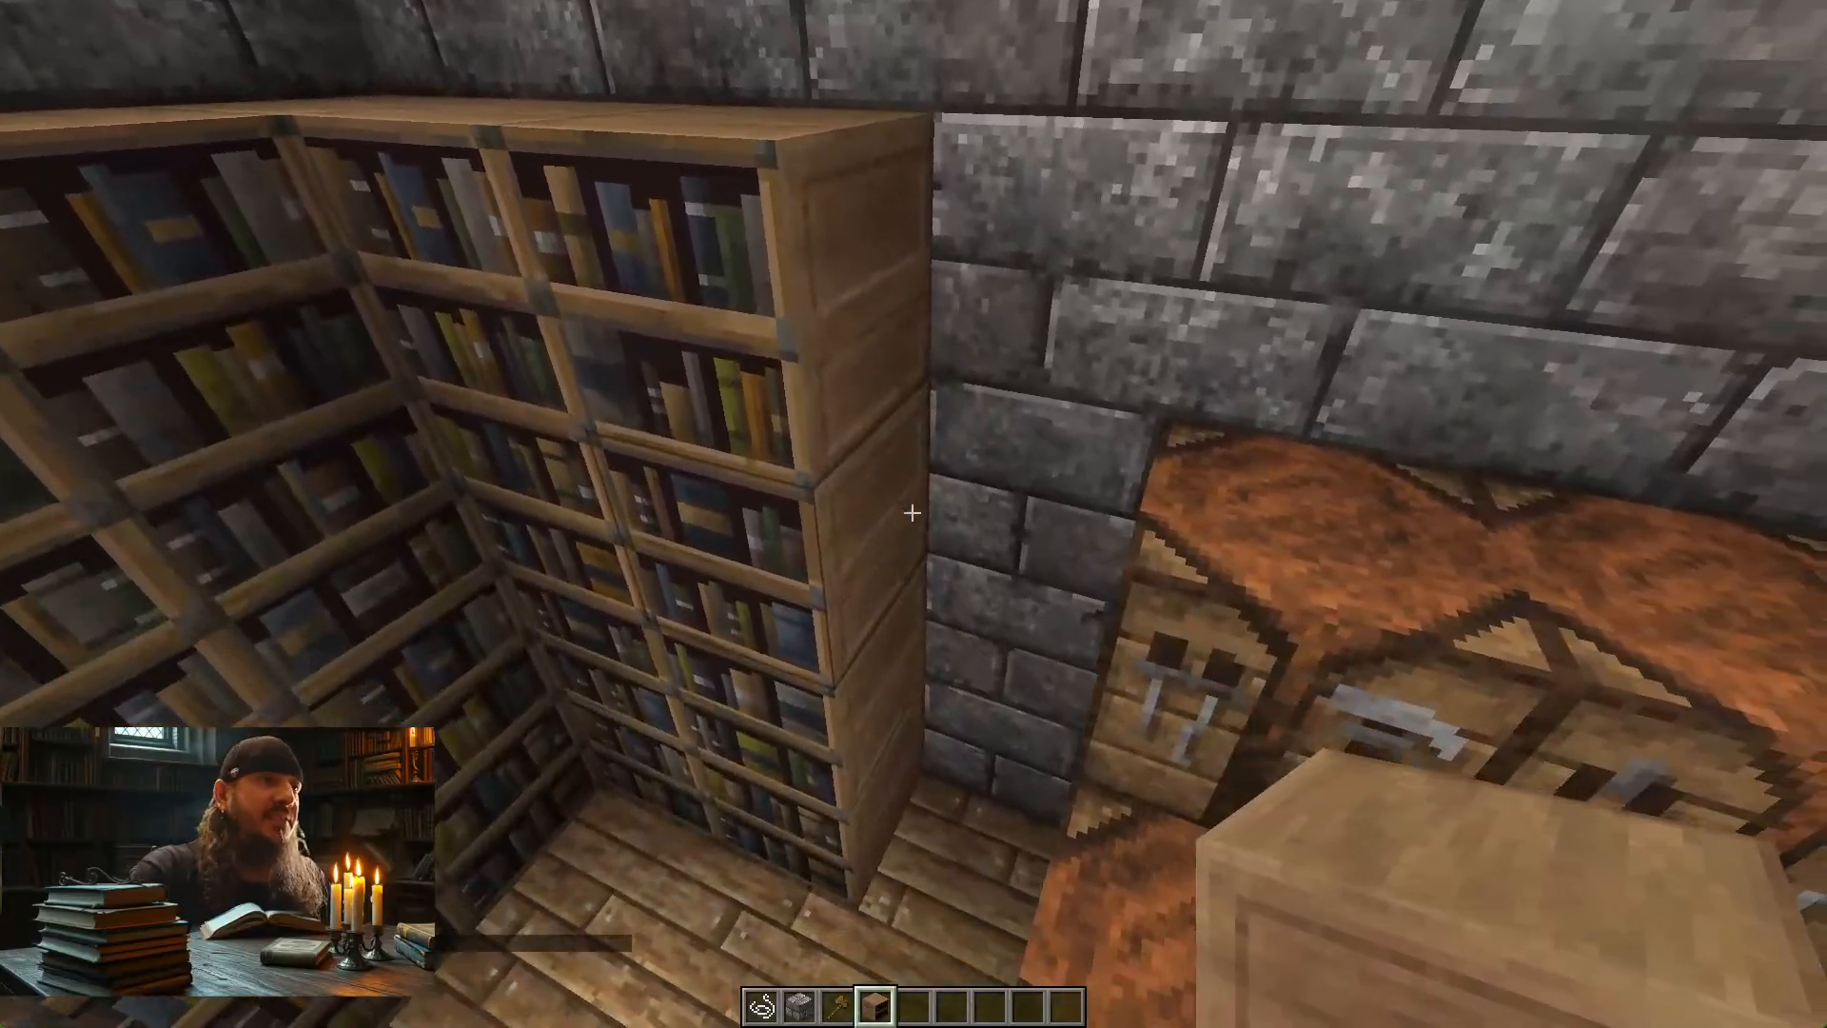
key(w)
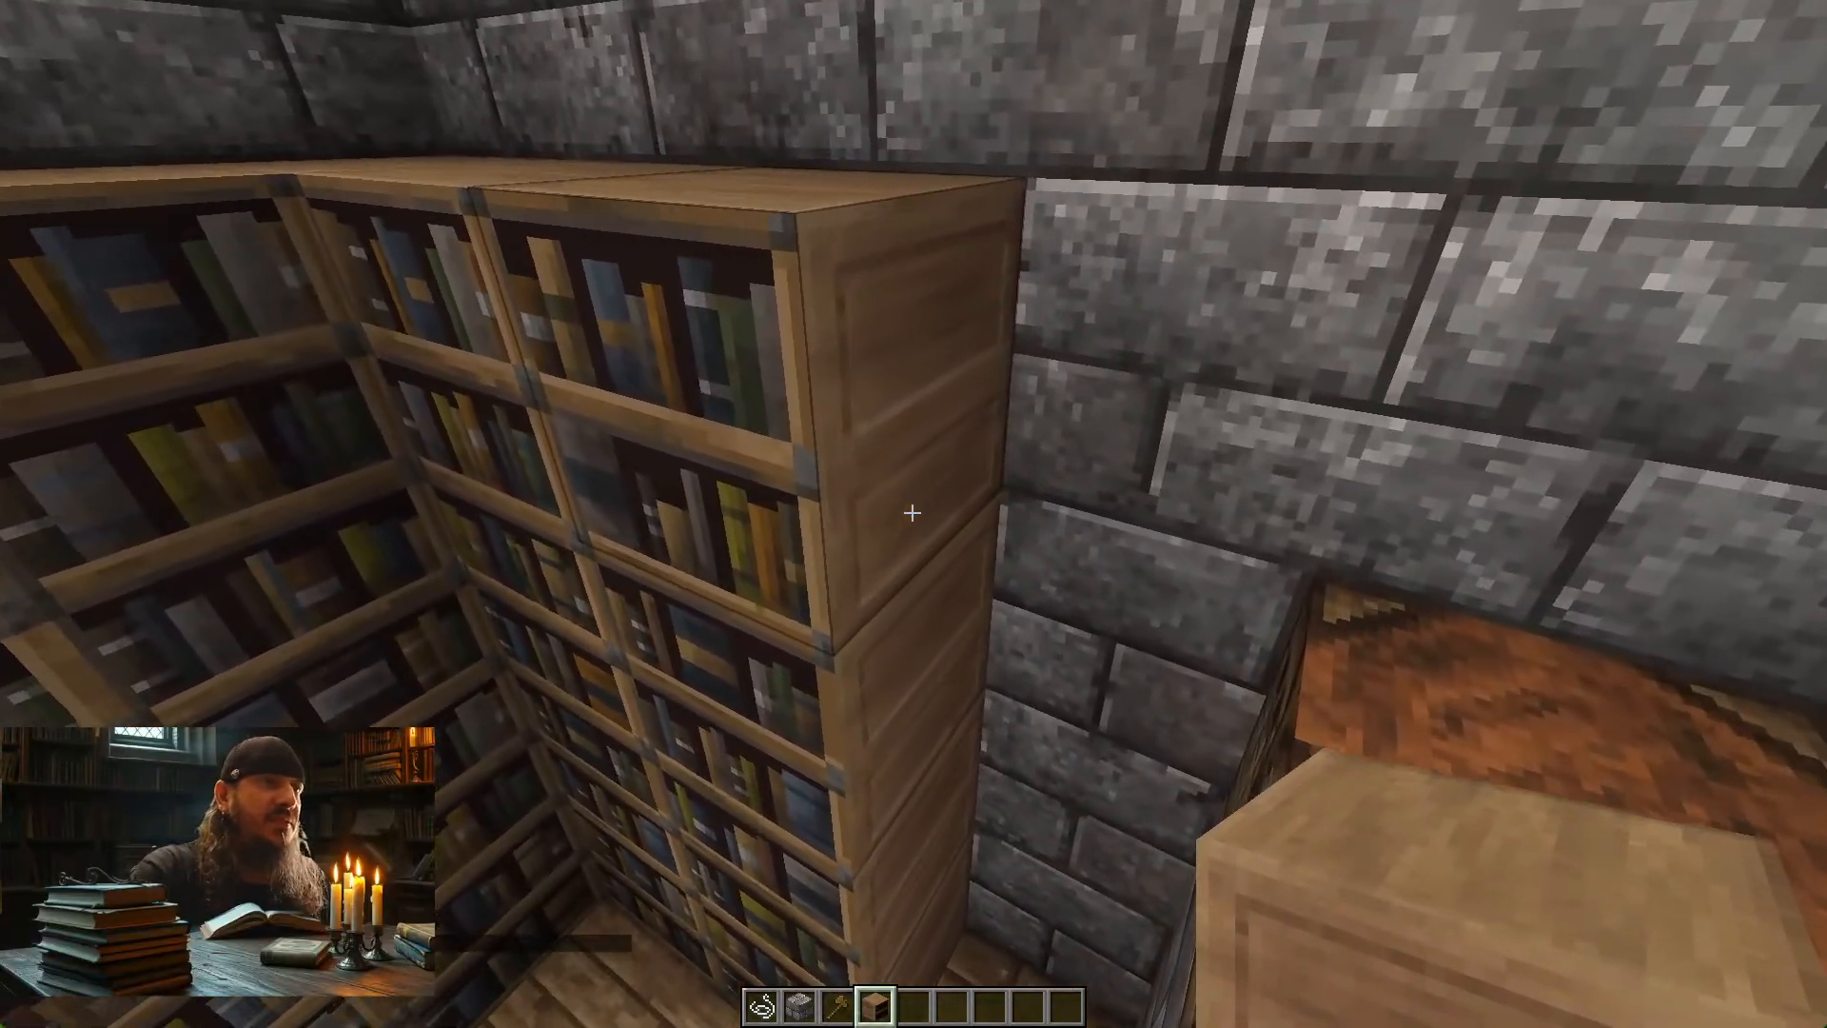
key(s)
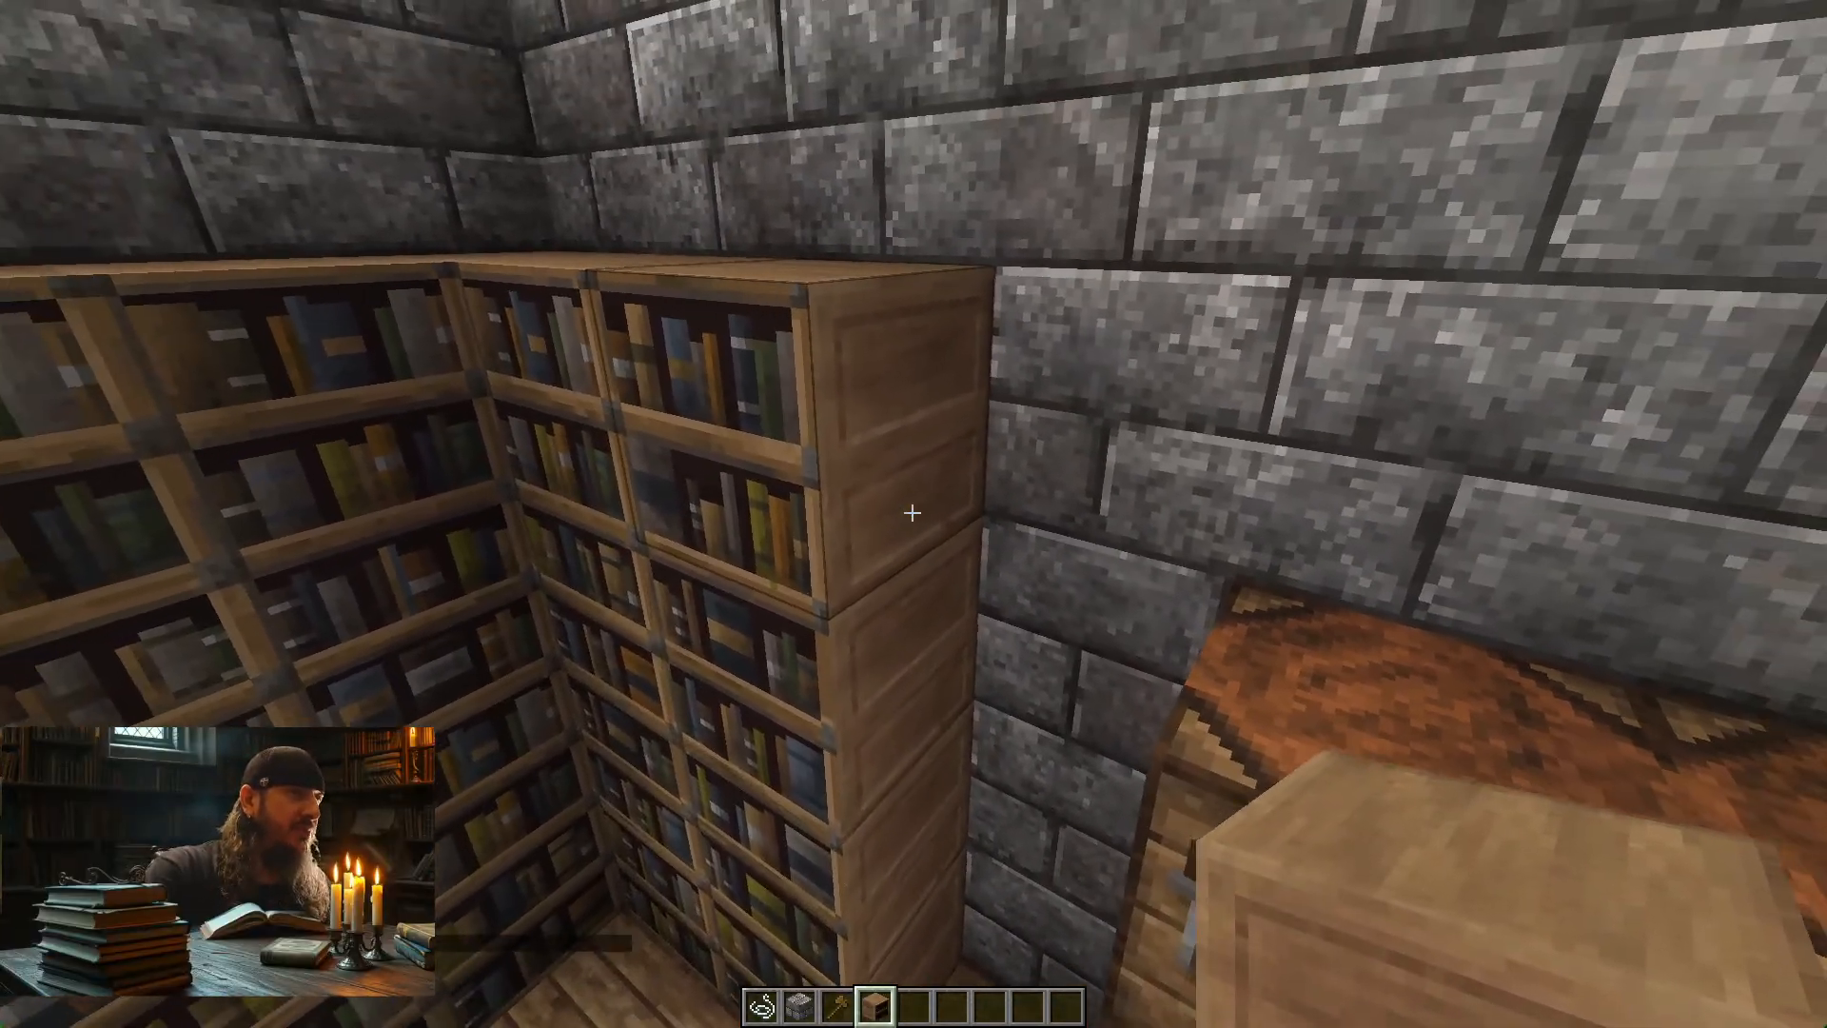
key(space)
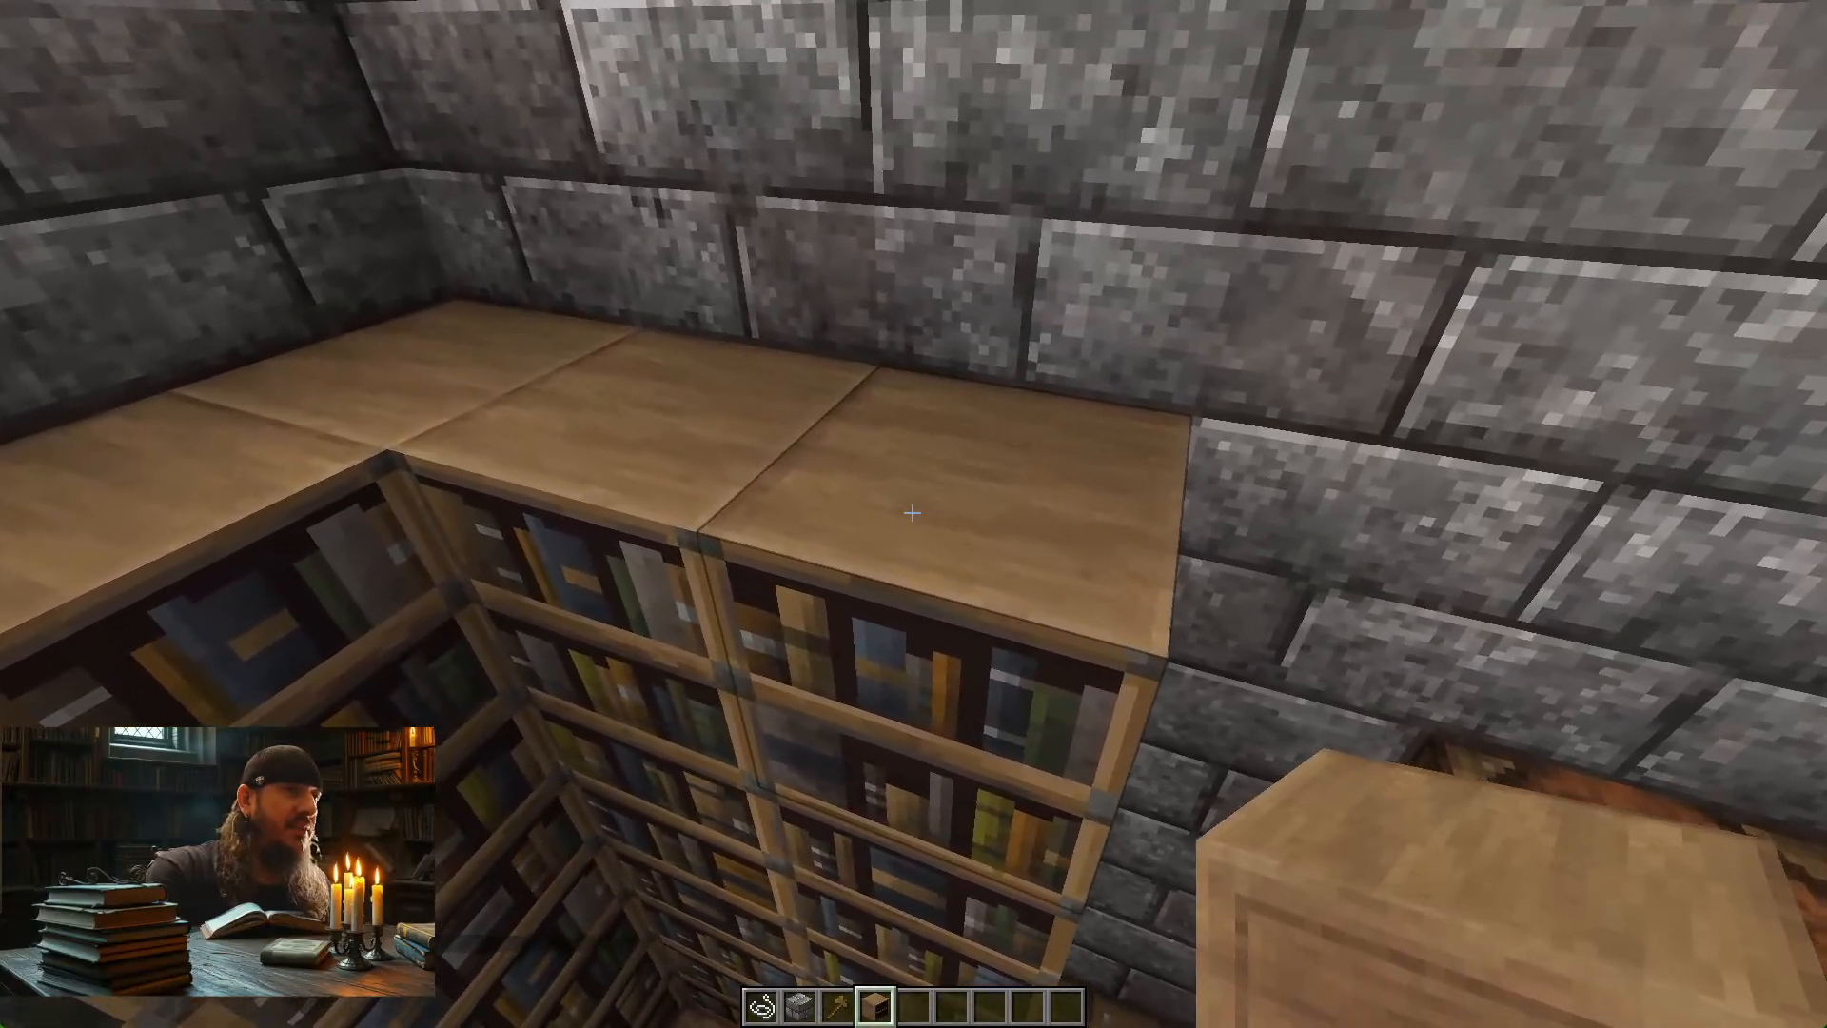
key(s)
key(d)
key(shift)
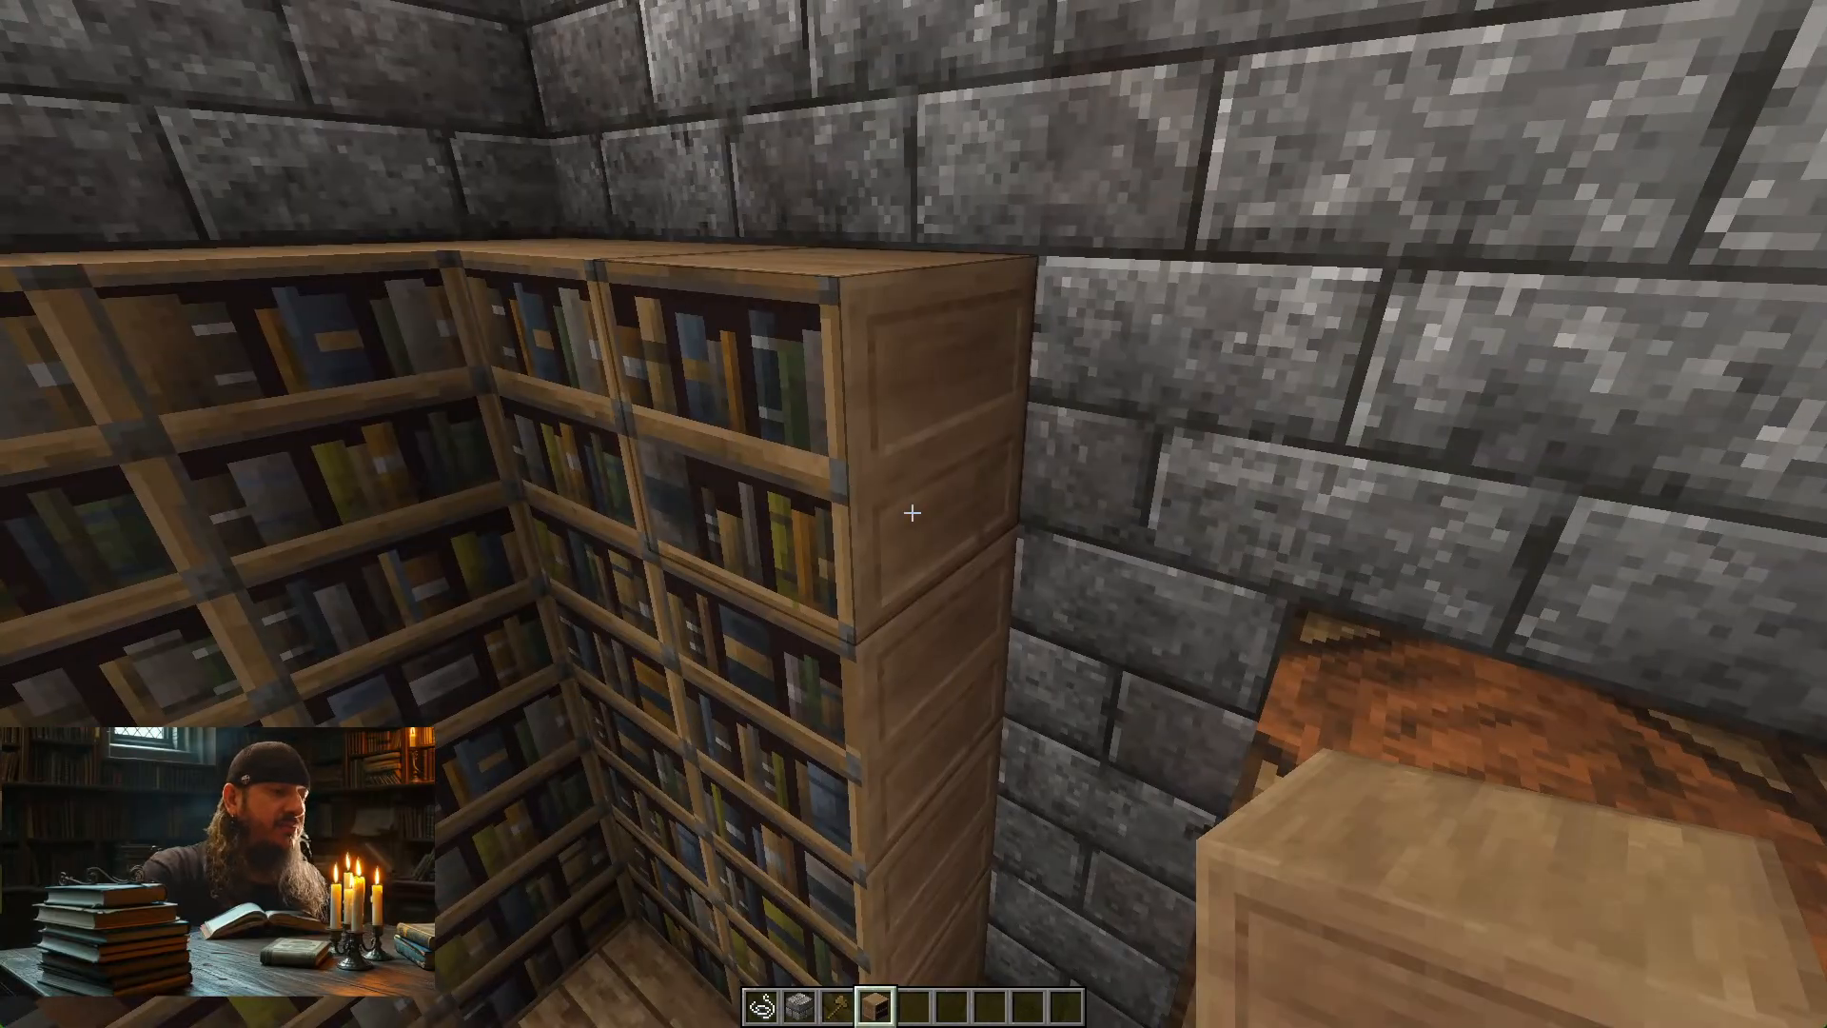
Switch to Photoshop, set the side texture's Hue/Saturation hue to -2, and export it for web with the PNG-8 MC preset
key(alt+Tab)
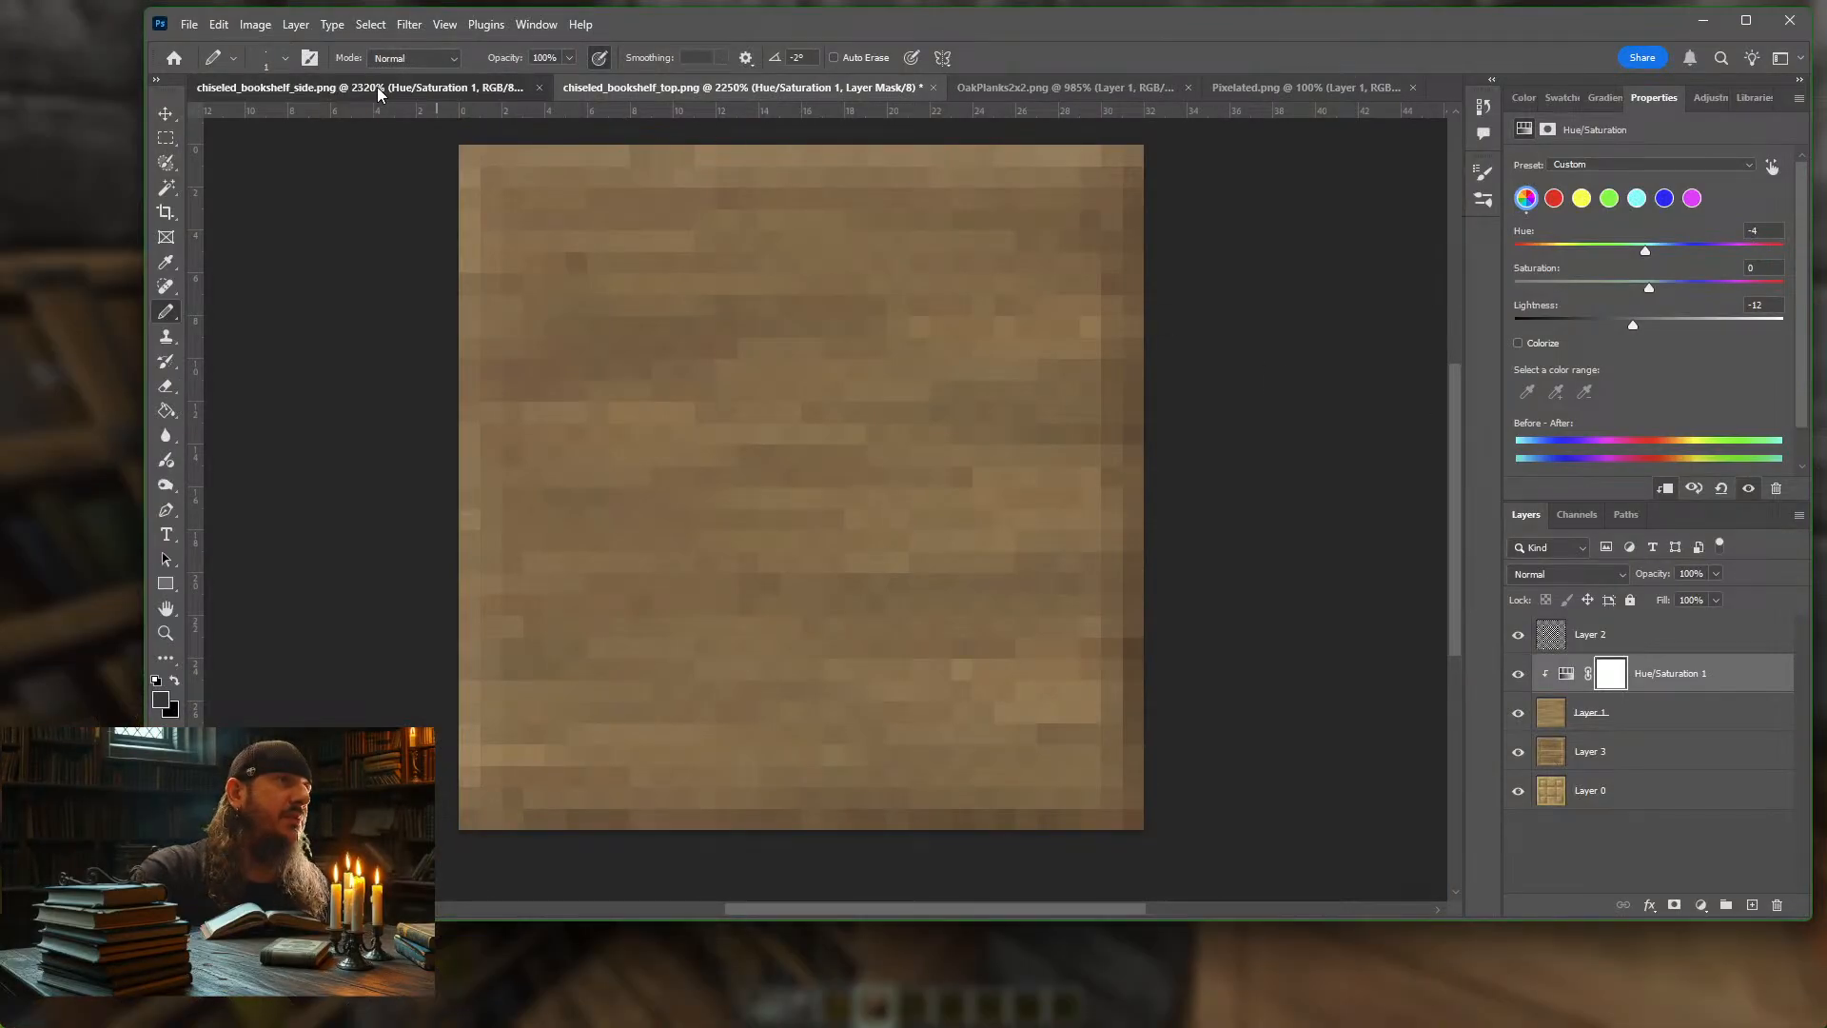
click(378, 89)
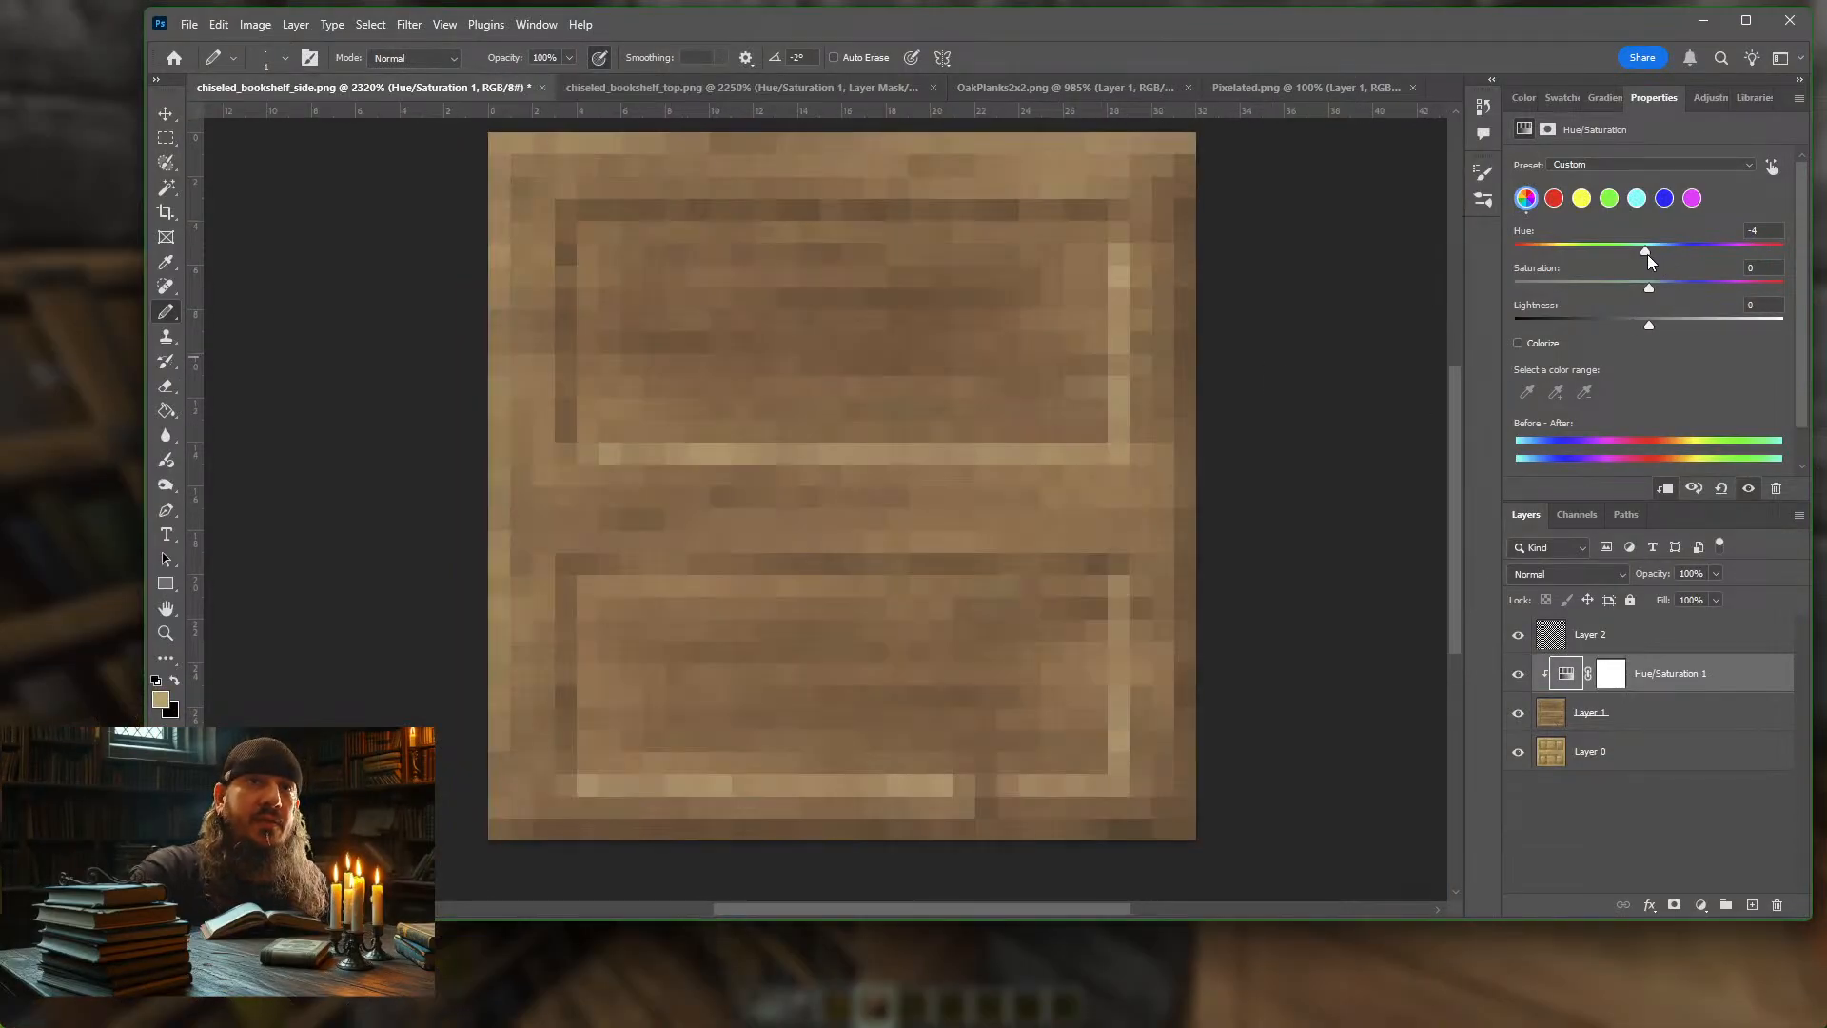
drag(1649, 257, 1650, 257)
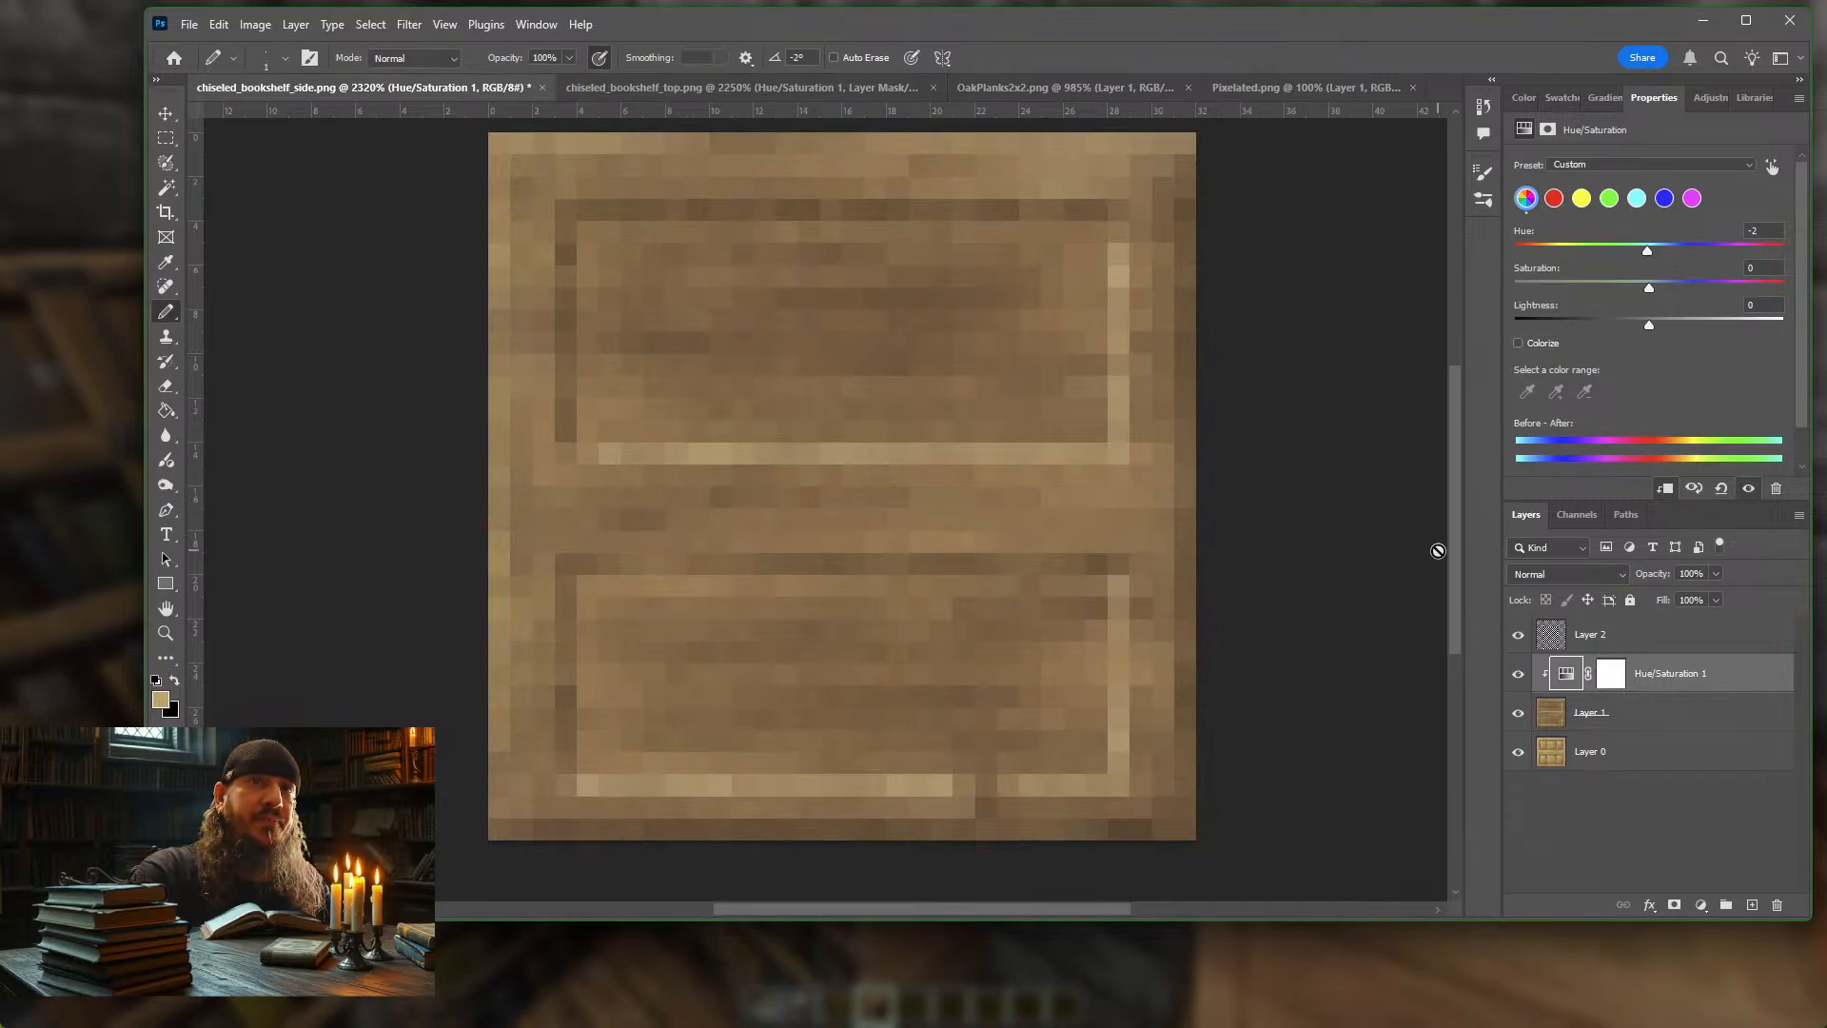
key(ctrl+alt+shift+s)
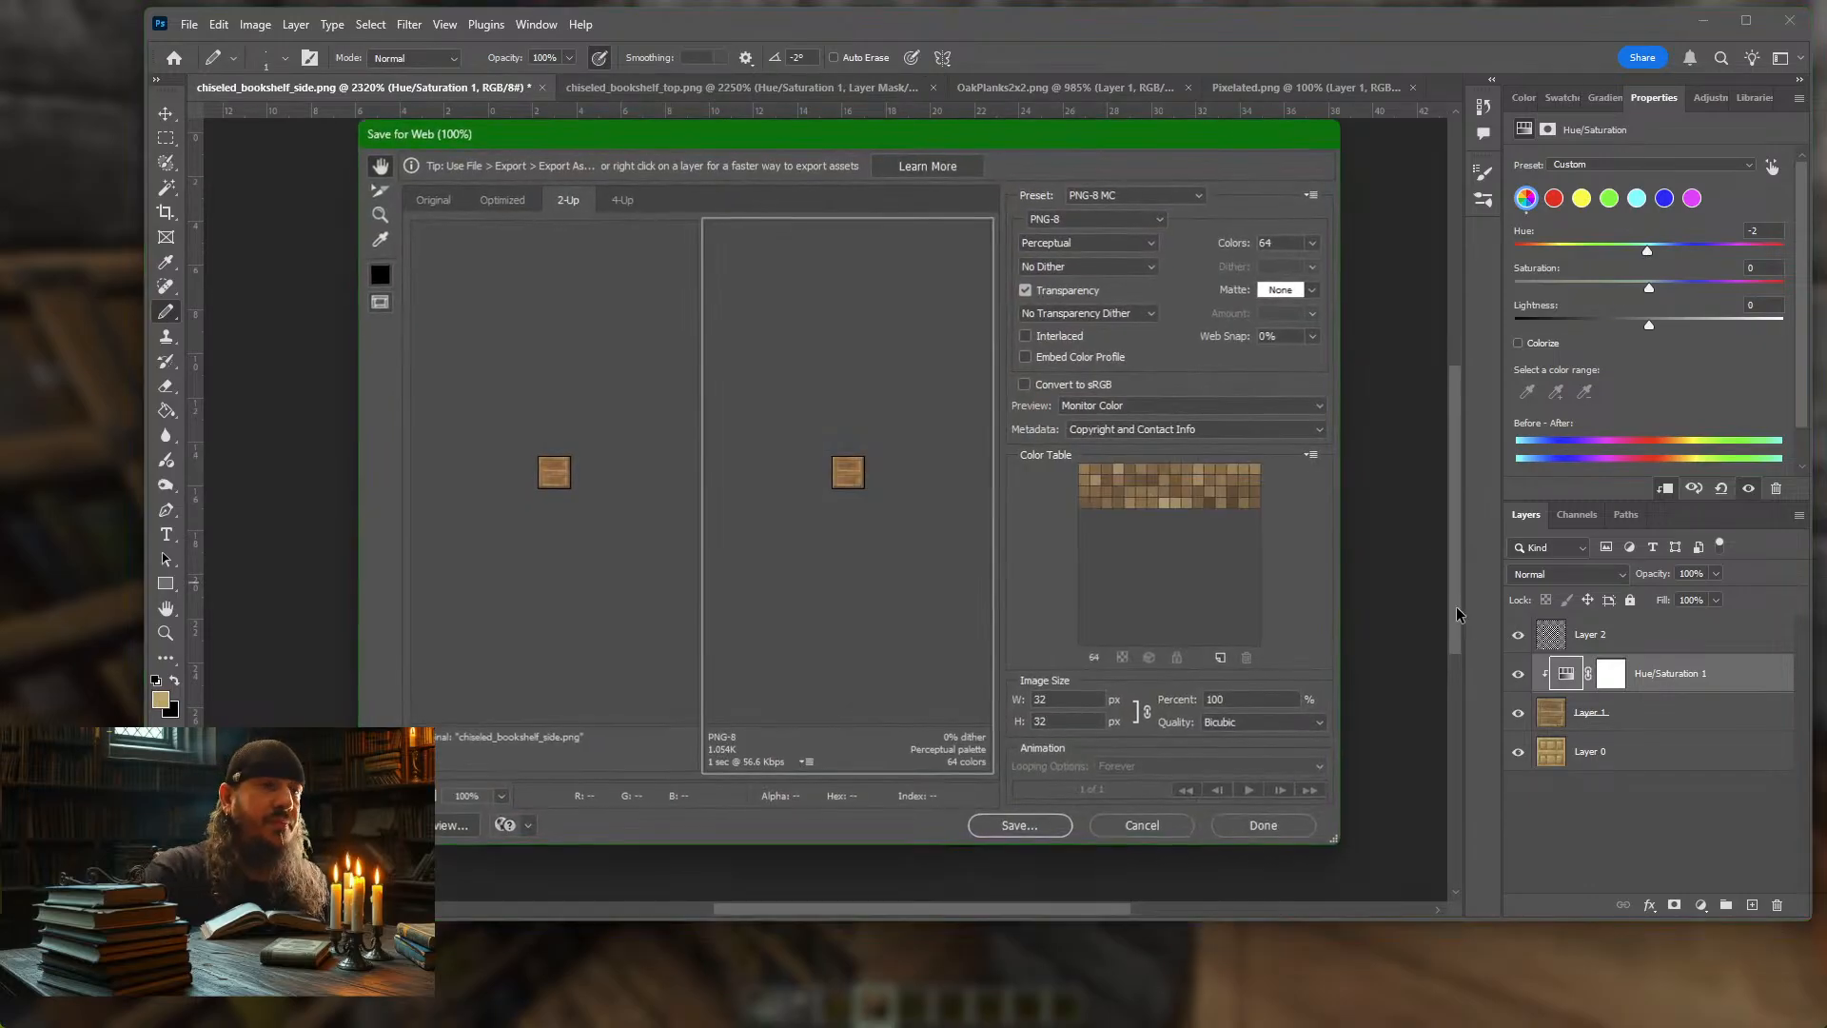
key(Return)
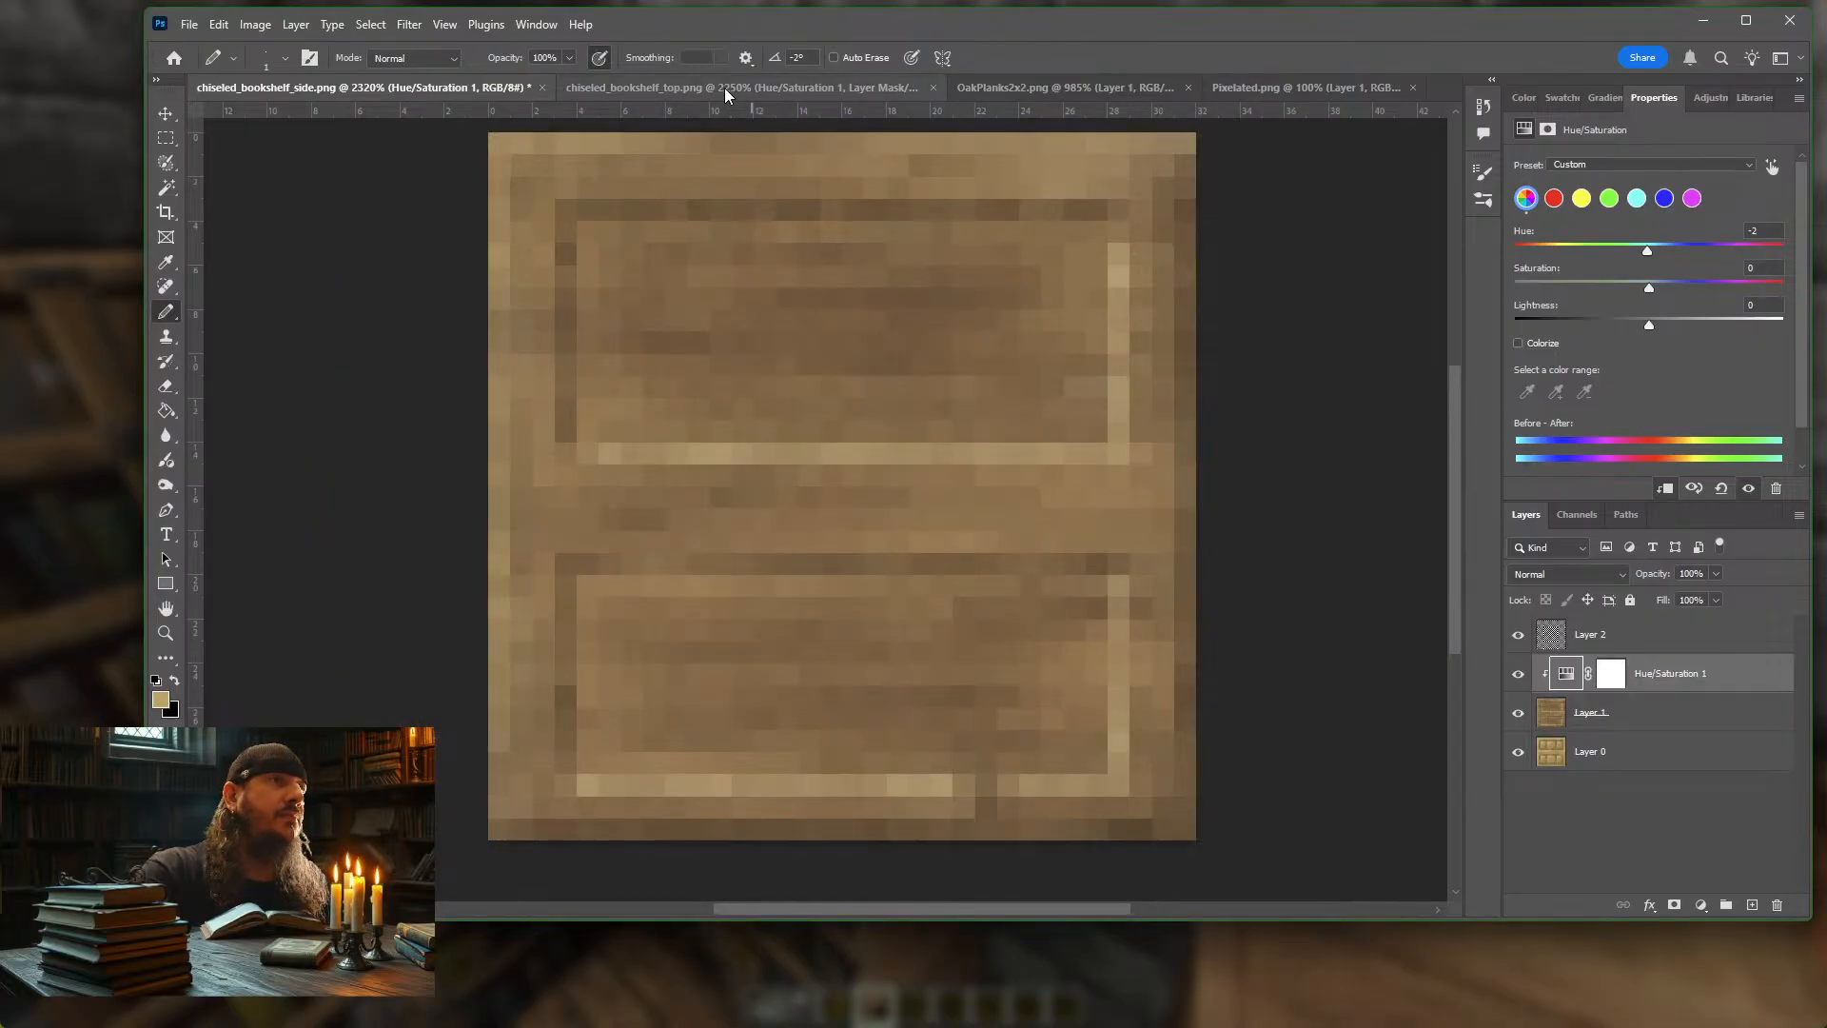
Resume the Minecraft world, reload the resource packs and compare the side panel colour with the frames across the bookshelf wall
click(21, 281)
key(Escape)
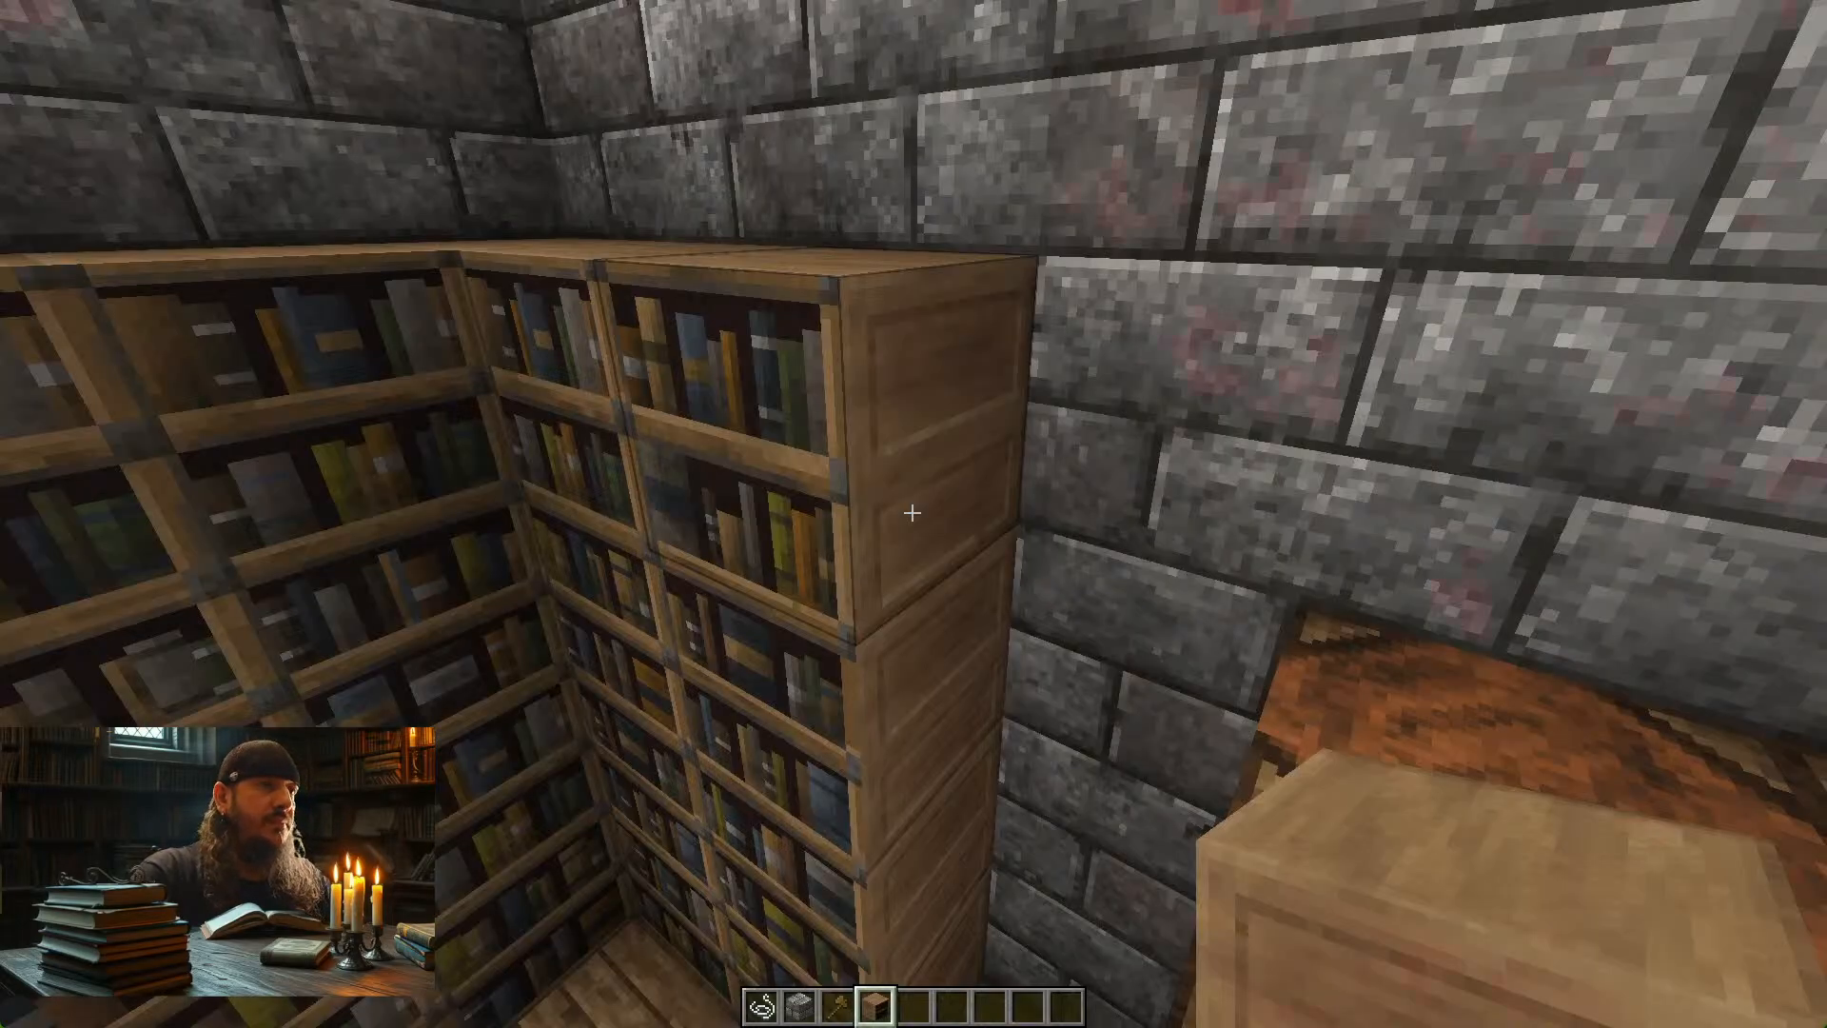
key(F3+t)
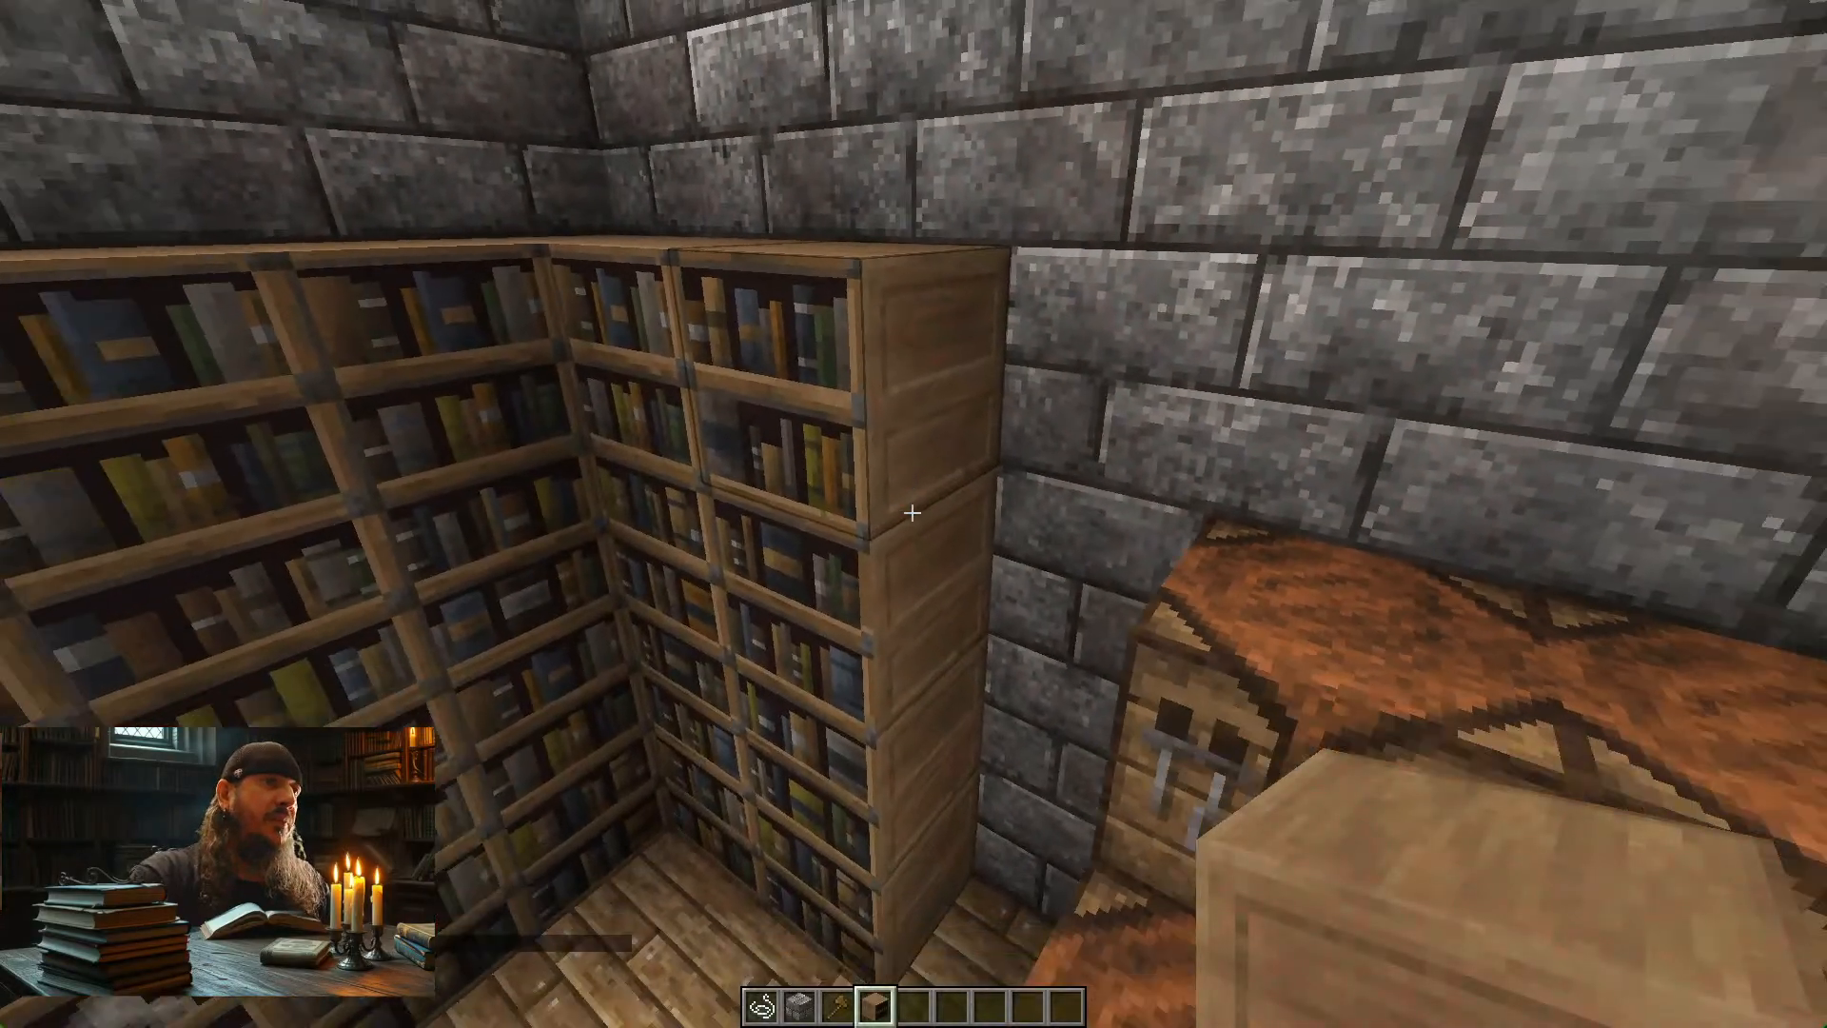
key(s)
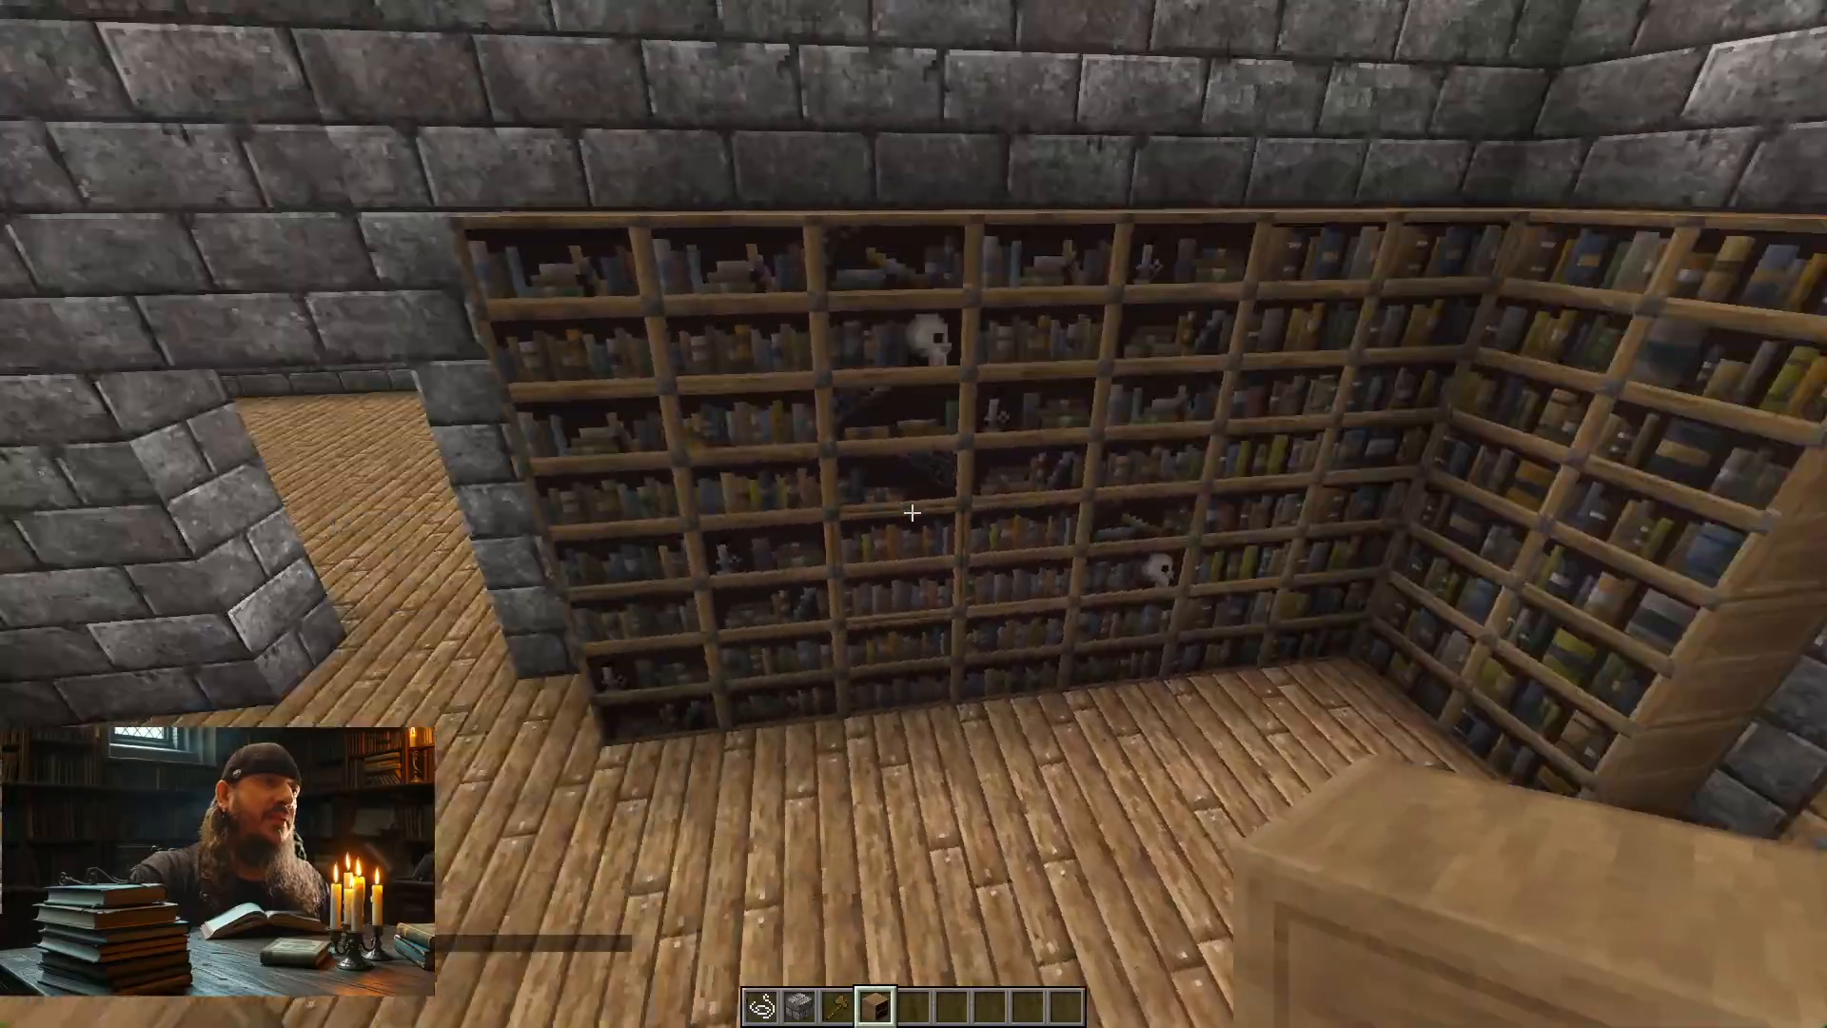
Examine the bookshelf wall from above, comparing the top panels with the frame colour along the front and end
key(w)
key(space)
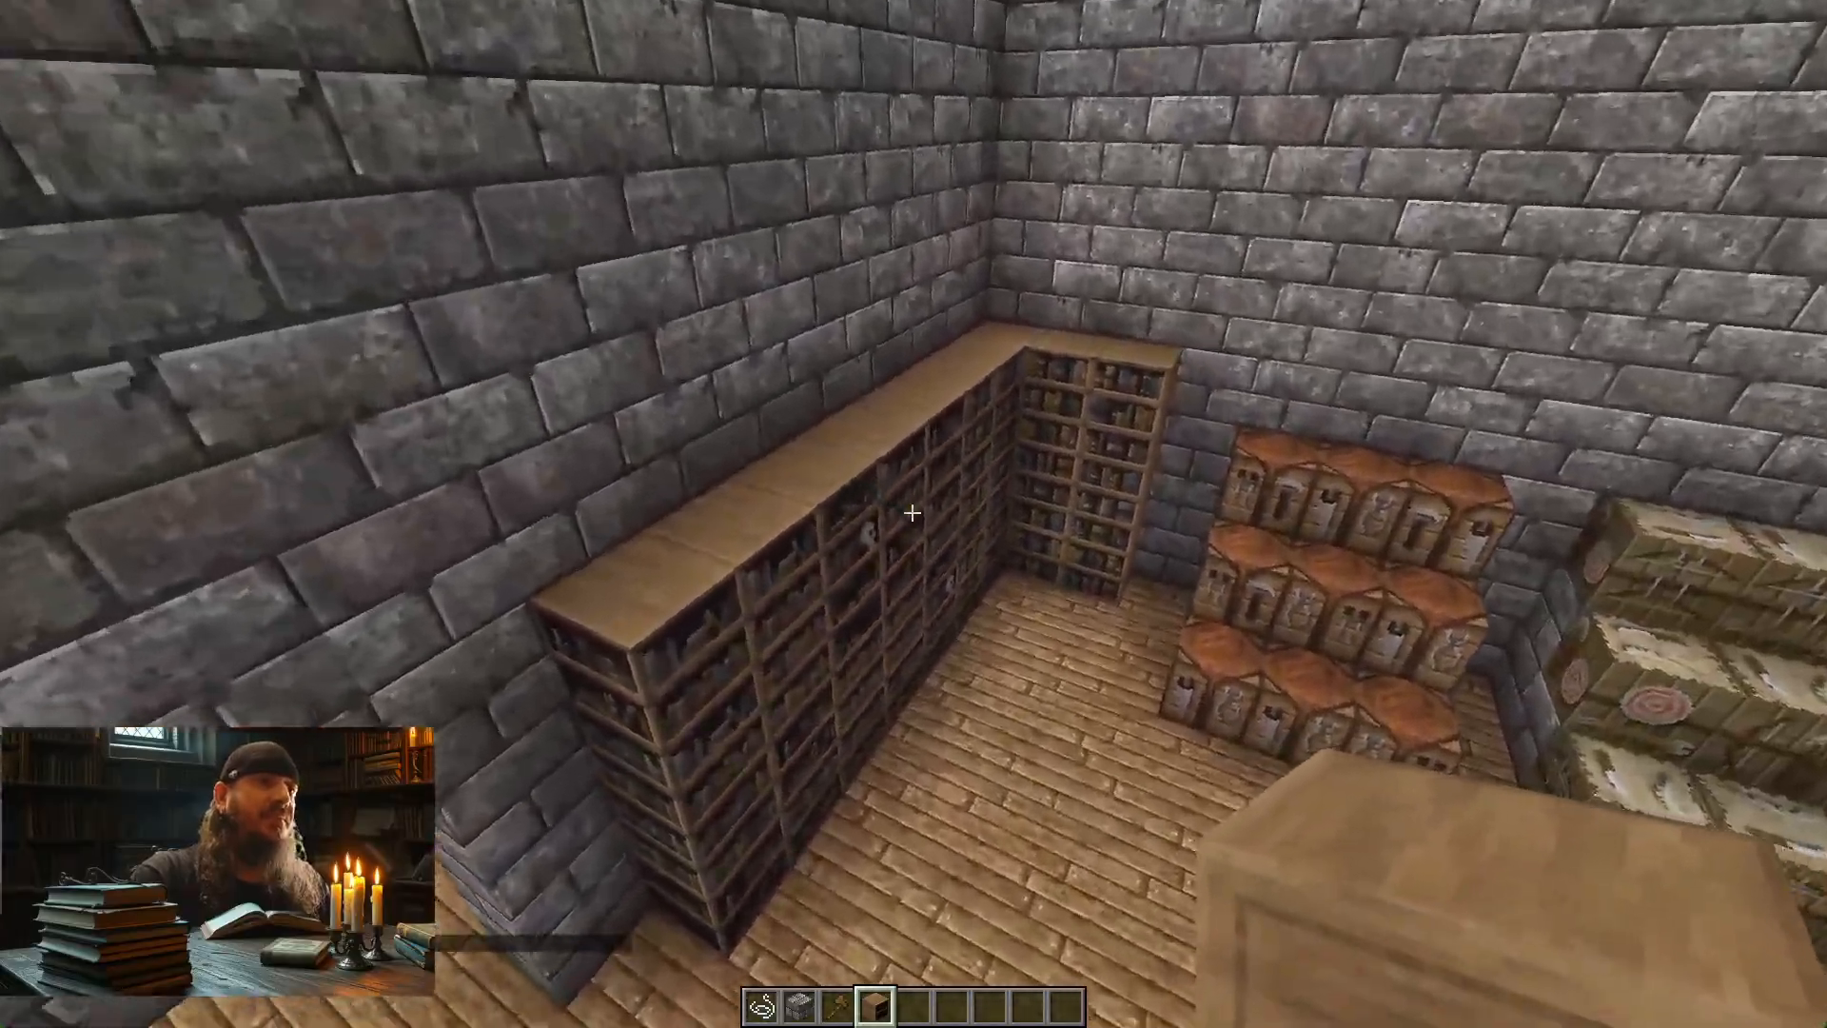
key(w)
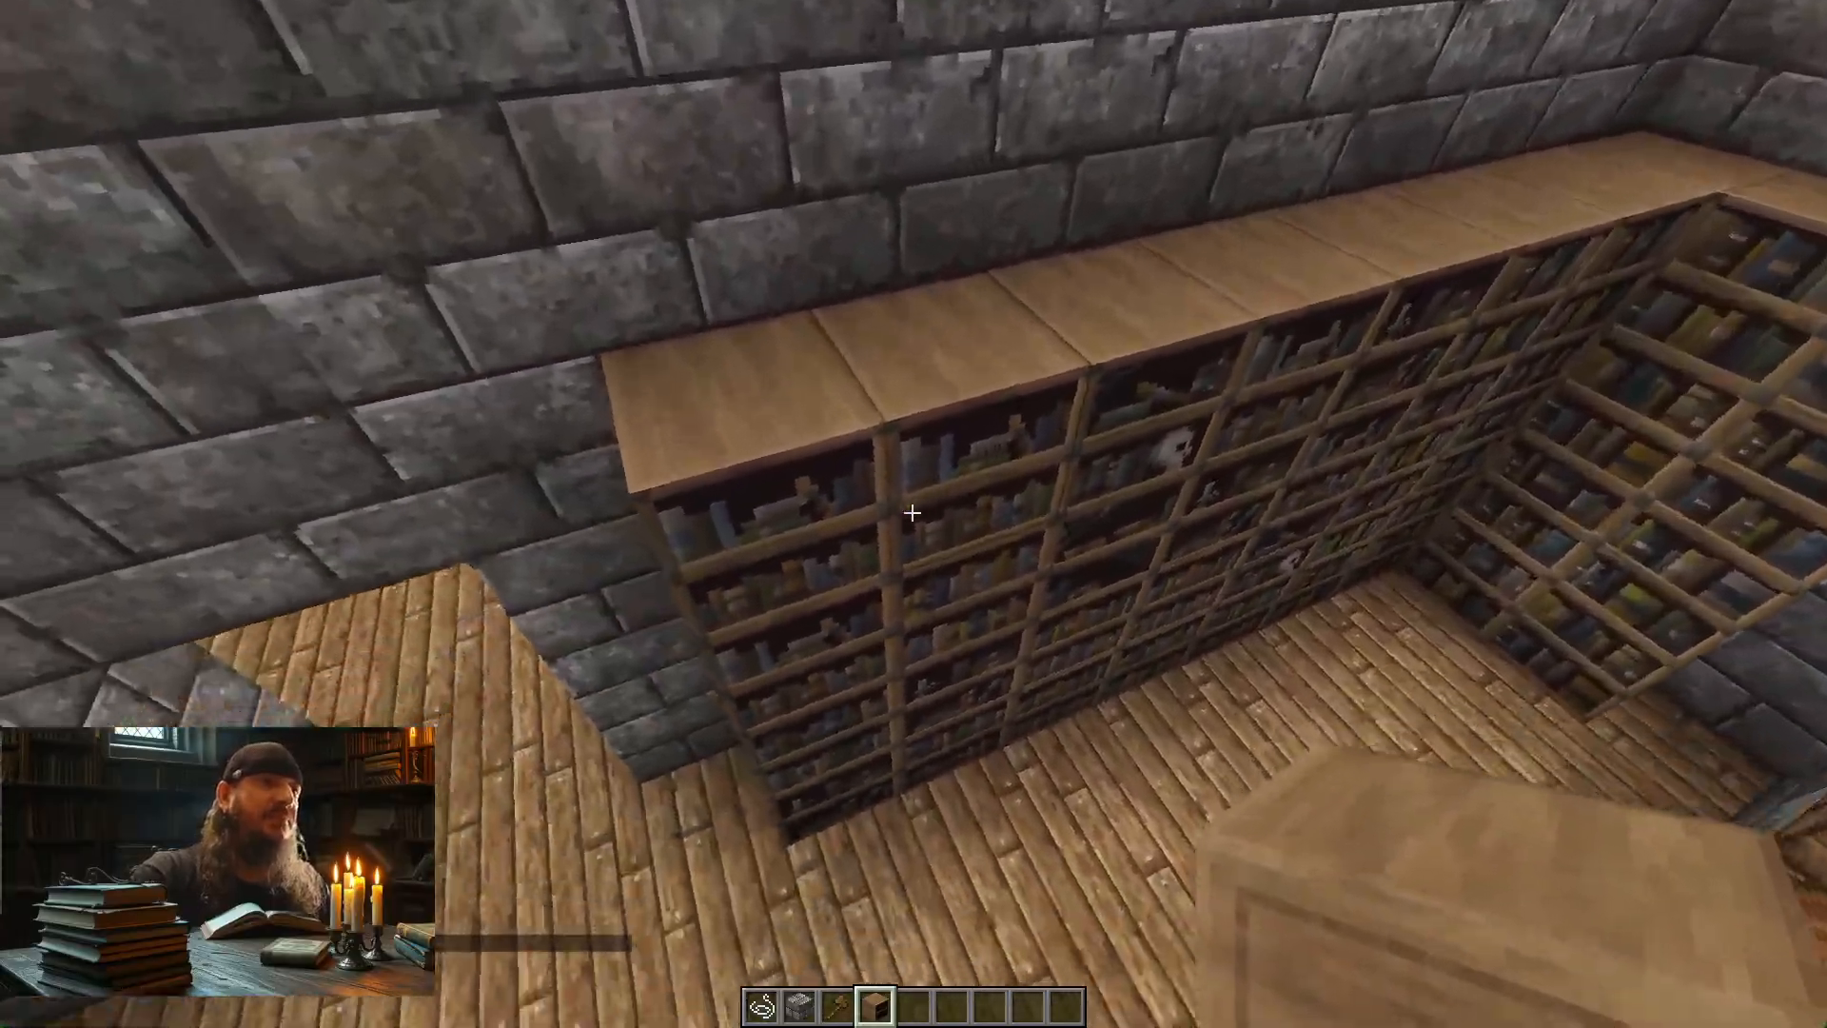
Break the leftover test bookshelves standing on the floor beside the anvils and in the hall with the banners
key(w)
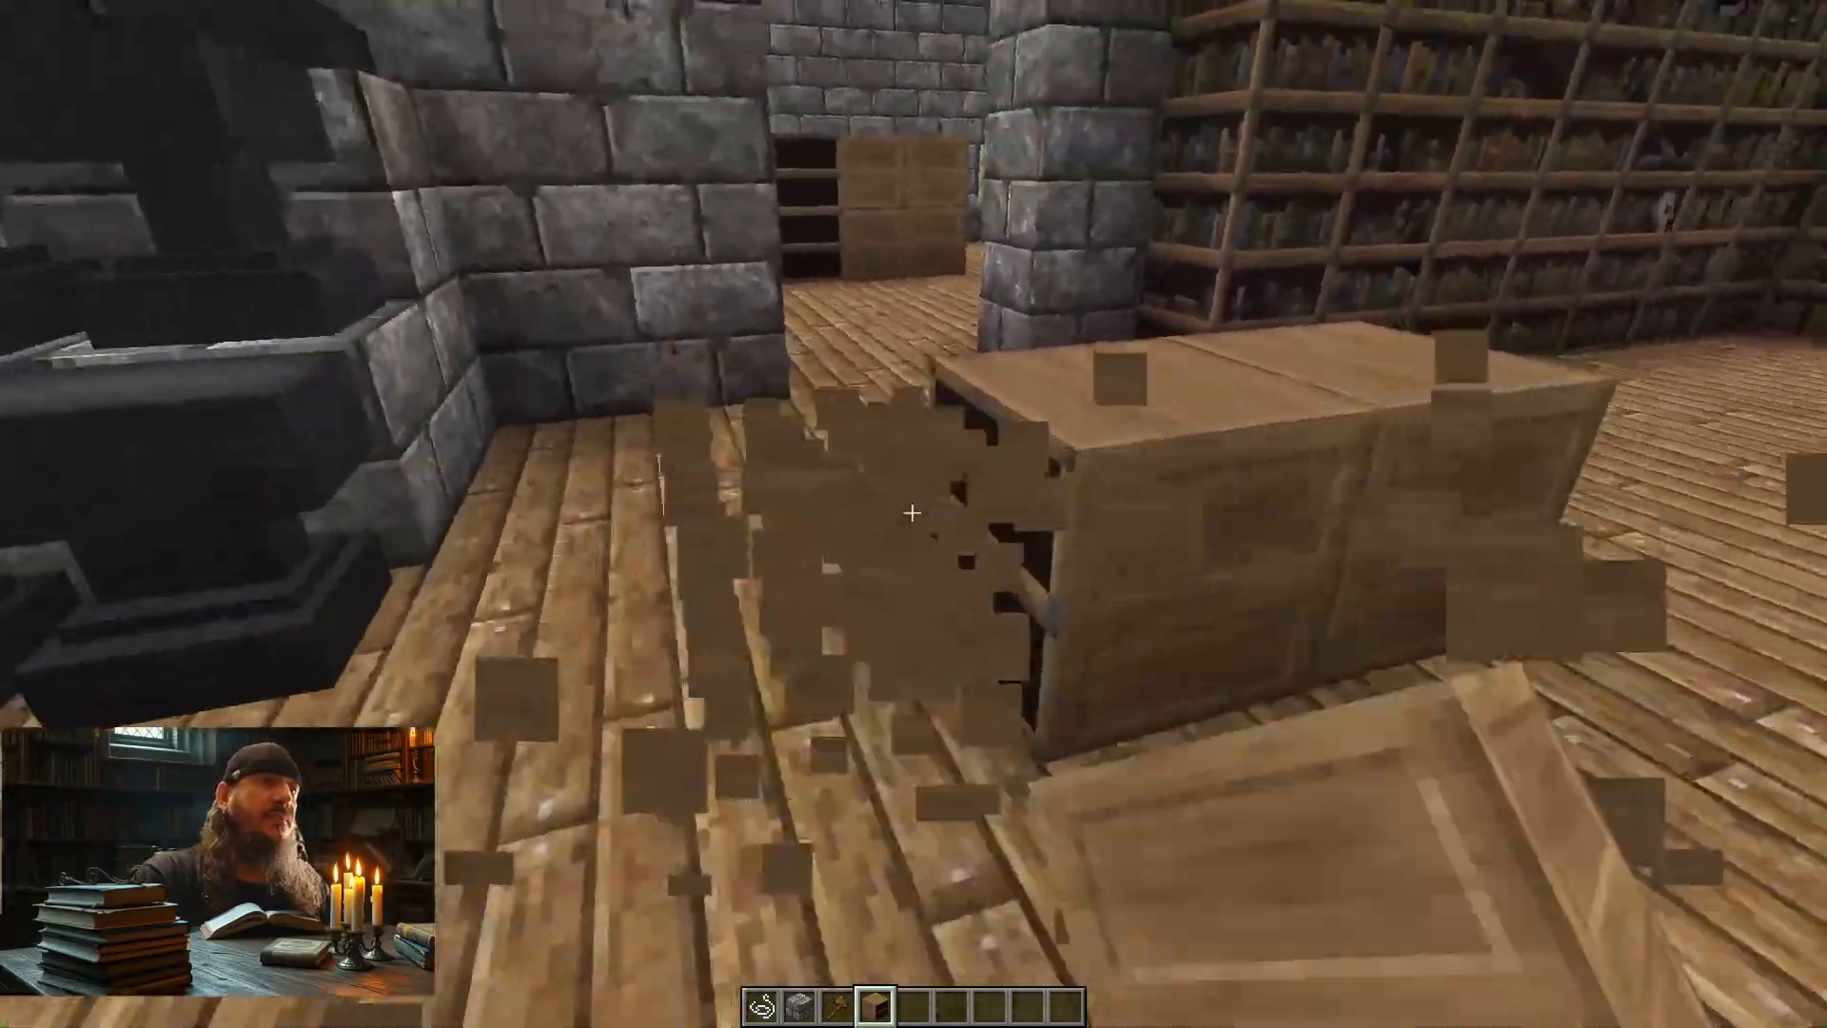
click(912, 513)
click(912, 513)
key(w)
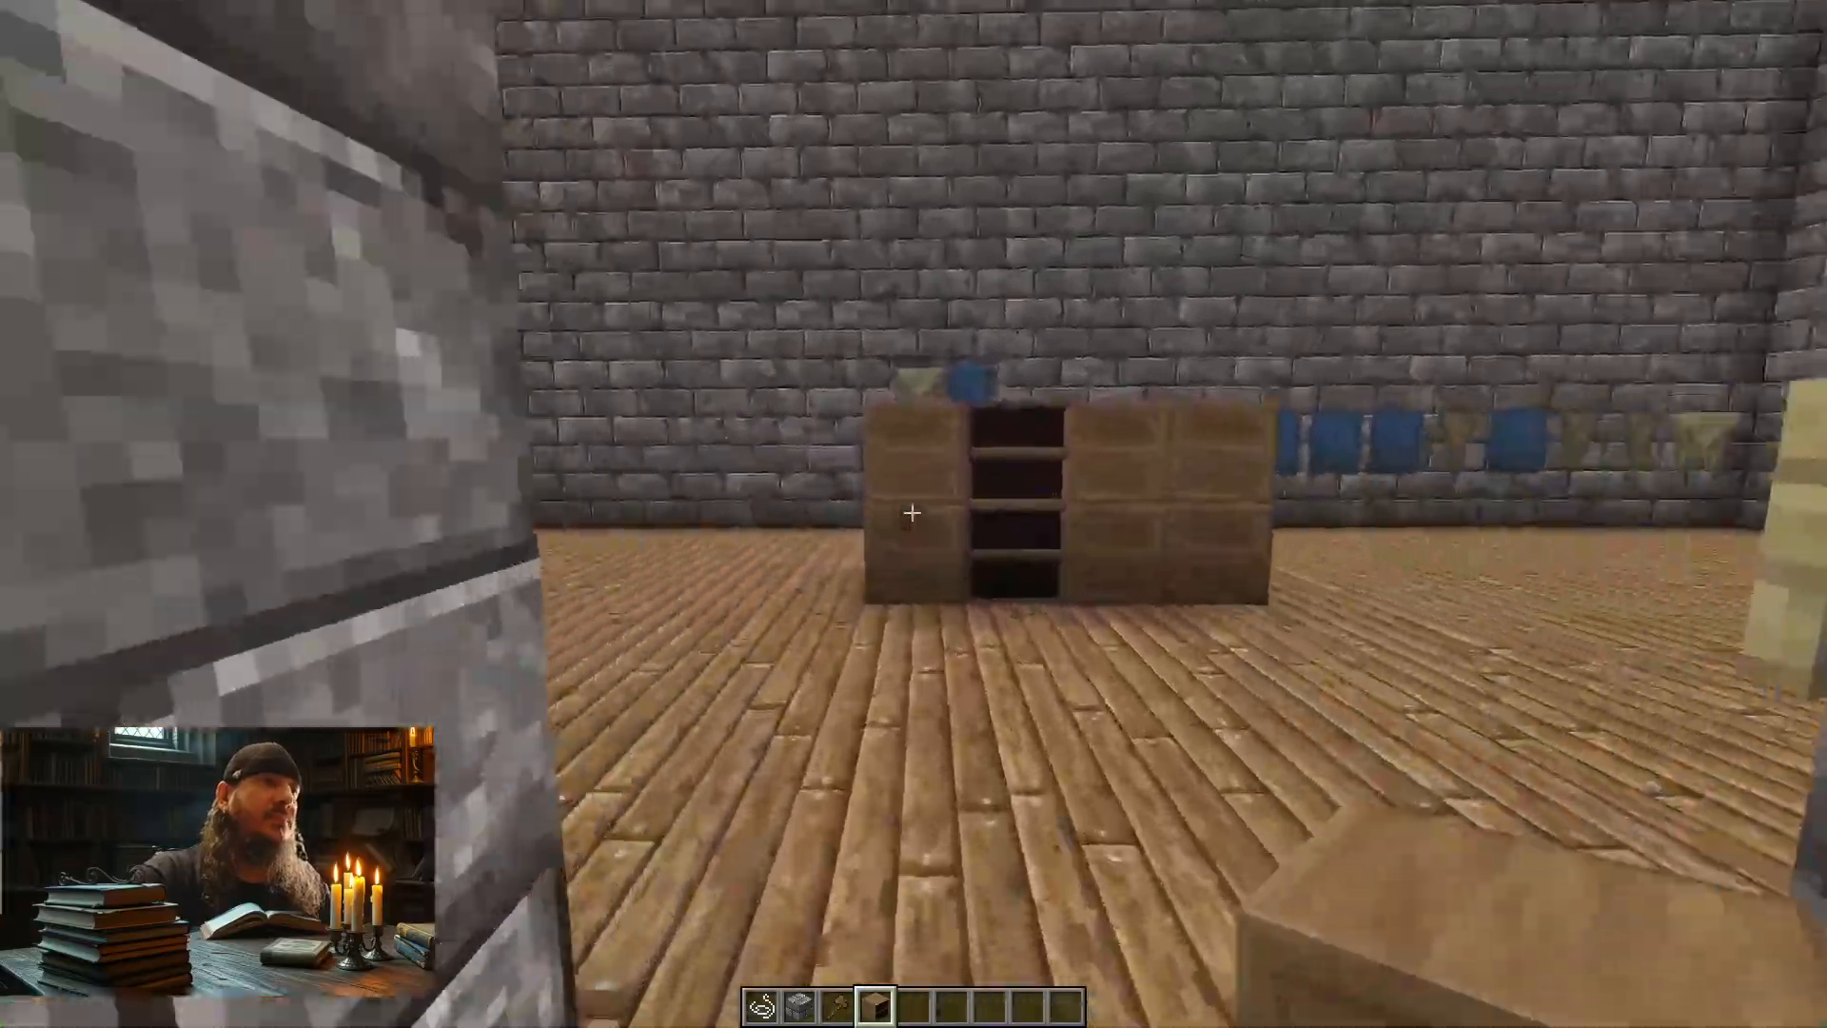
key(w)
click(912, 513)
click(911, 512)
click(912, 513)
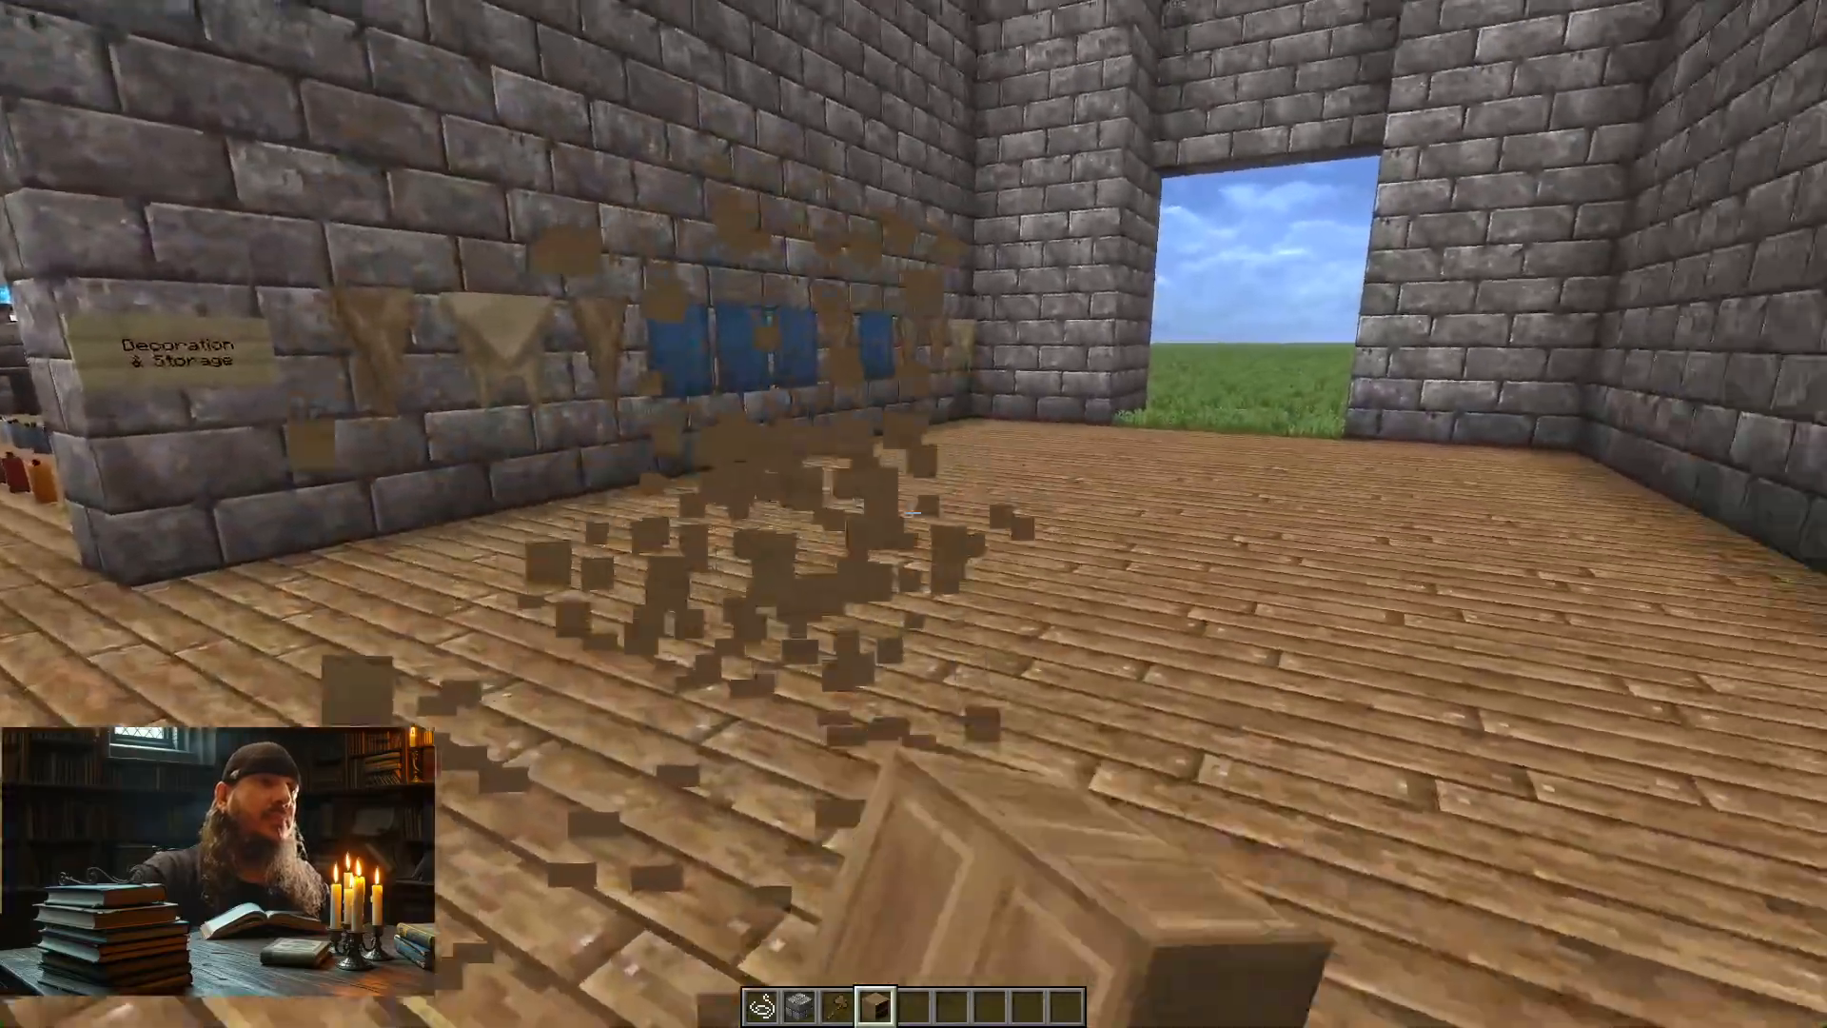
Return to the bookshelf corner and examine the finished shelves from above and from floor level beside the crafting tables
key(w)
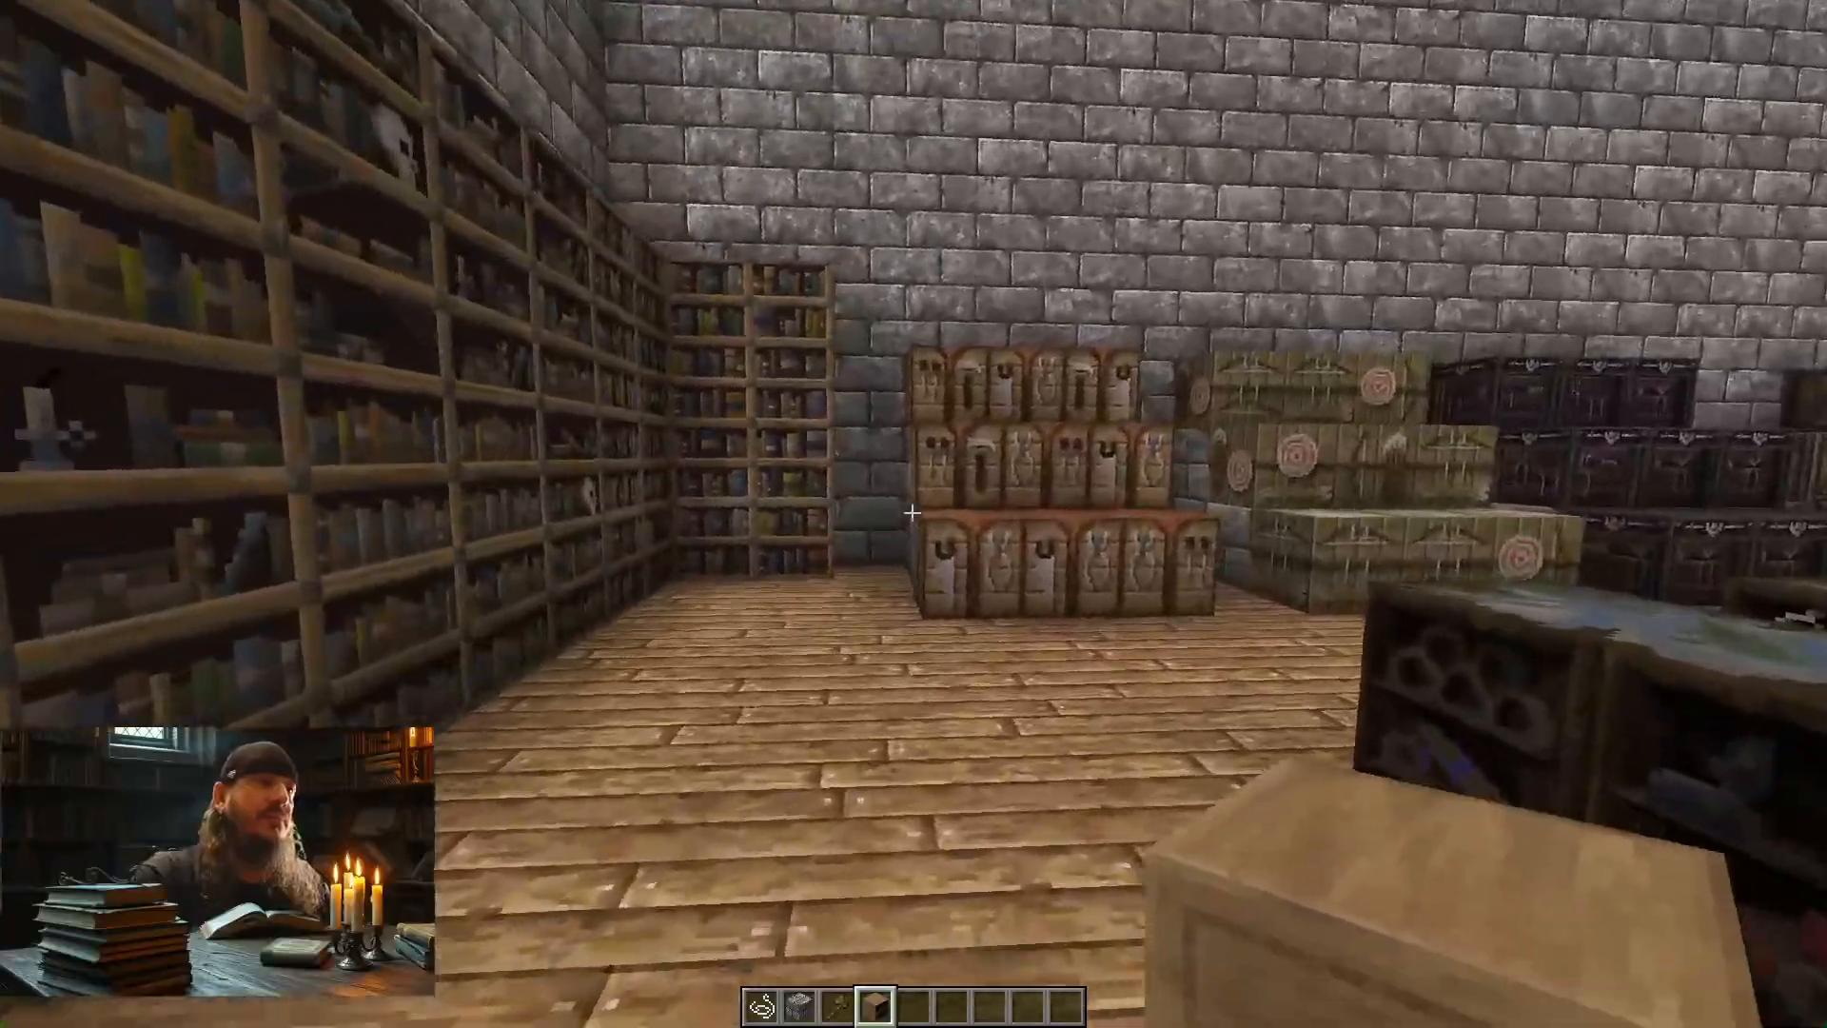
key(w)
key(space)
key(space)
key(s)
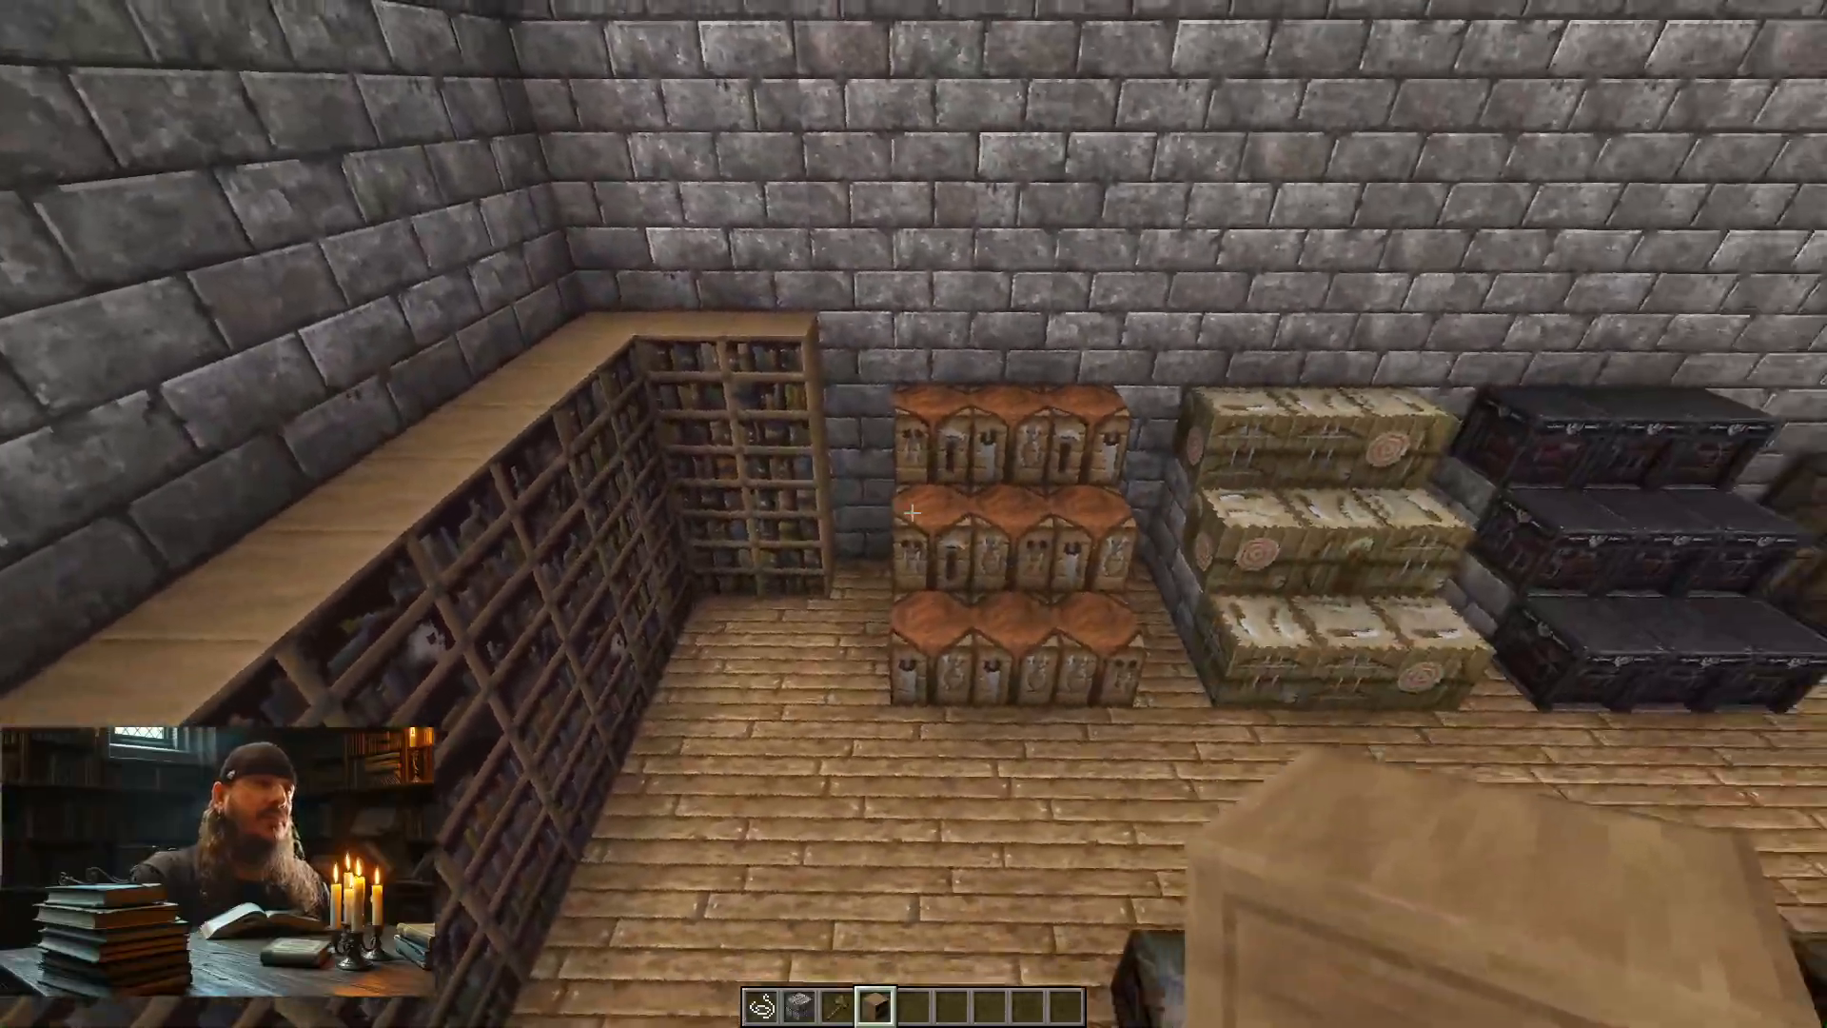
key(shift)
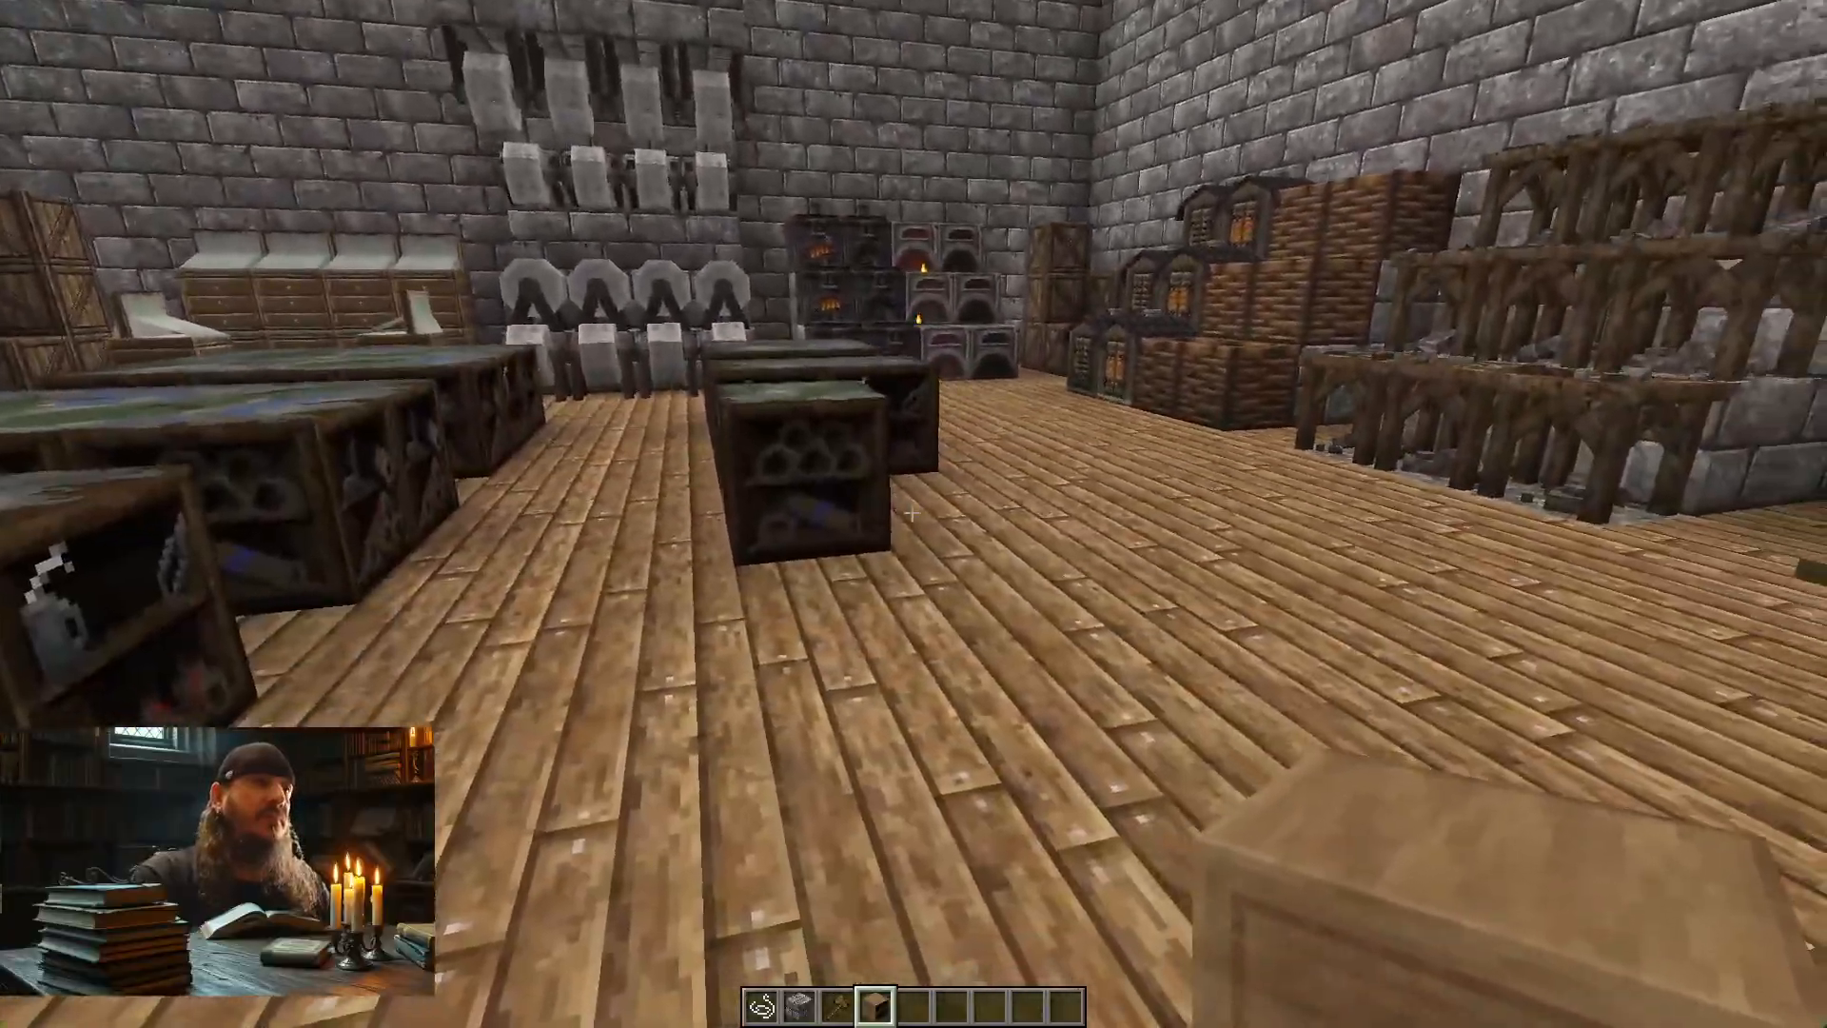
key(w)
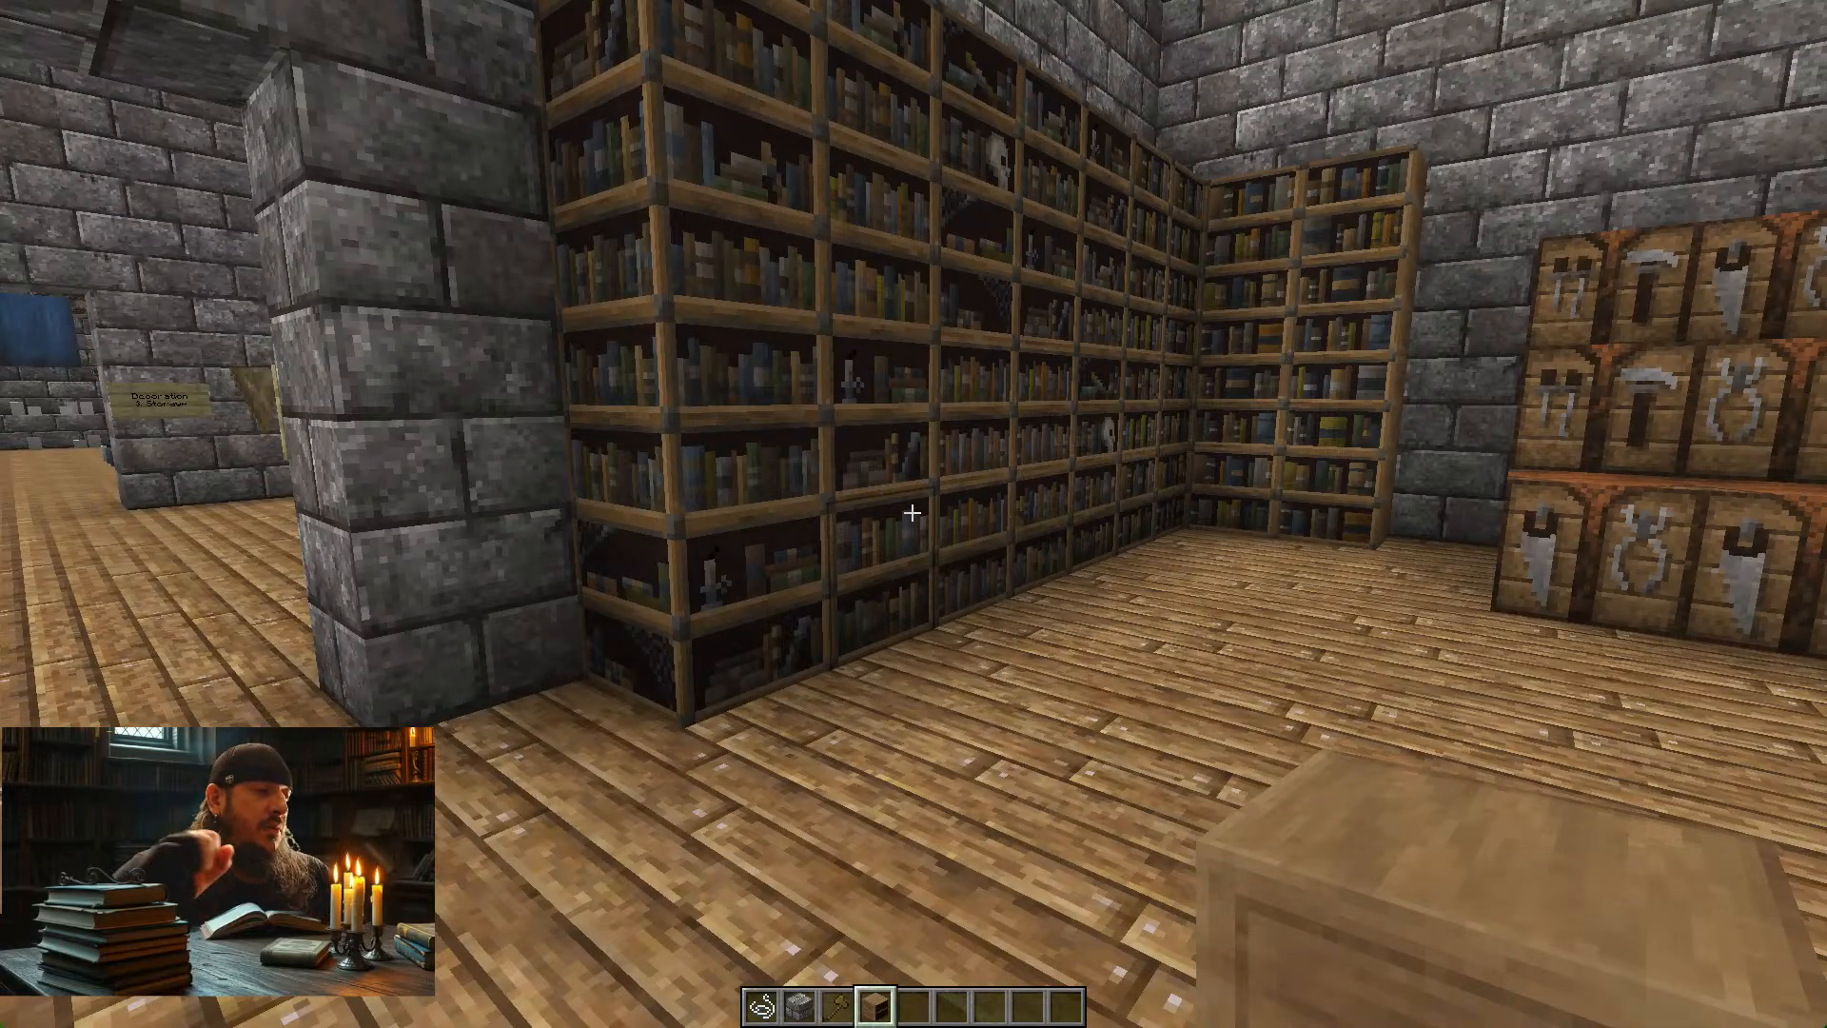
Switch to File Explorer, go up to the 1.21.8 Klautos v18 pack folder and open its READ THIS text document
key(alt+Tab)
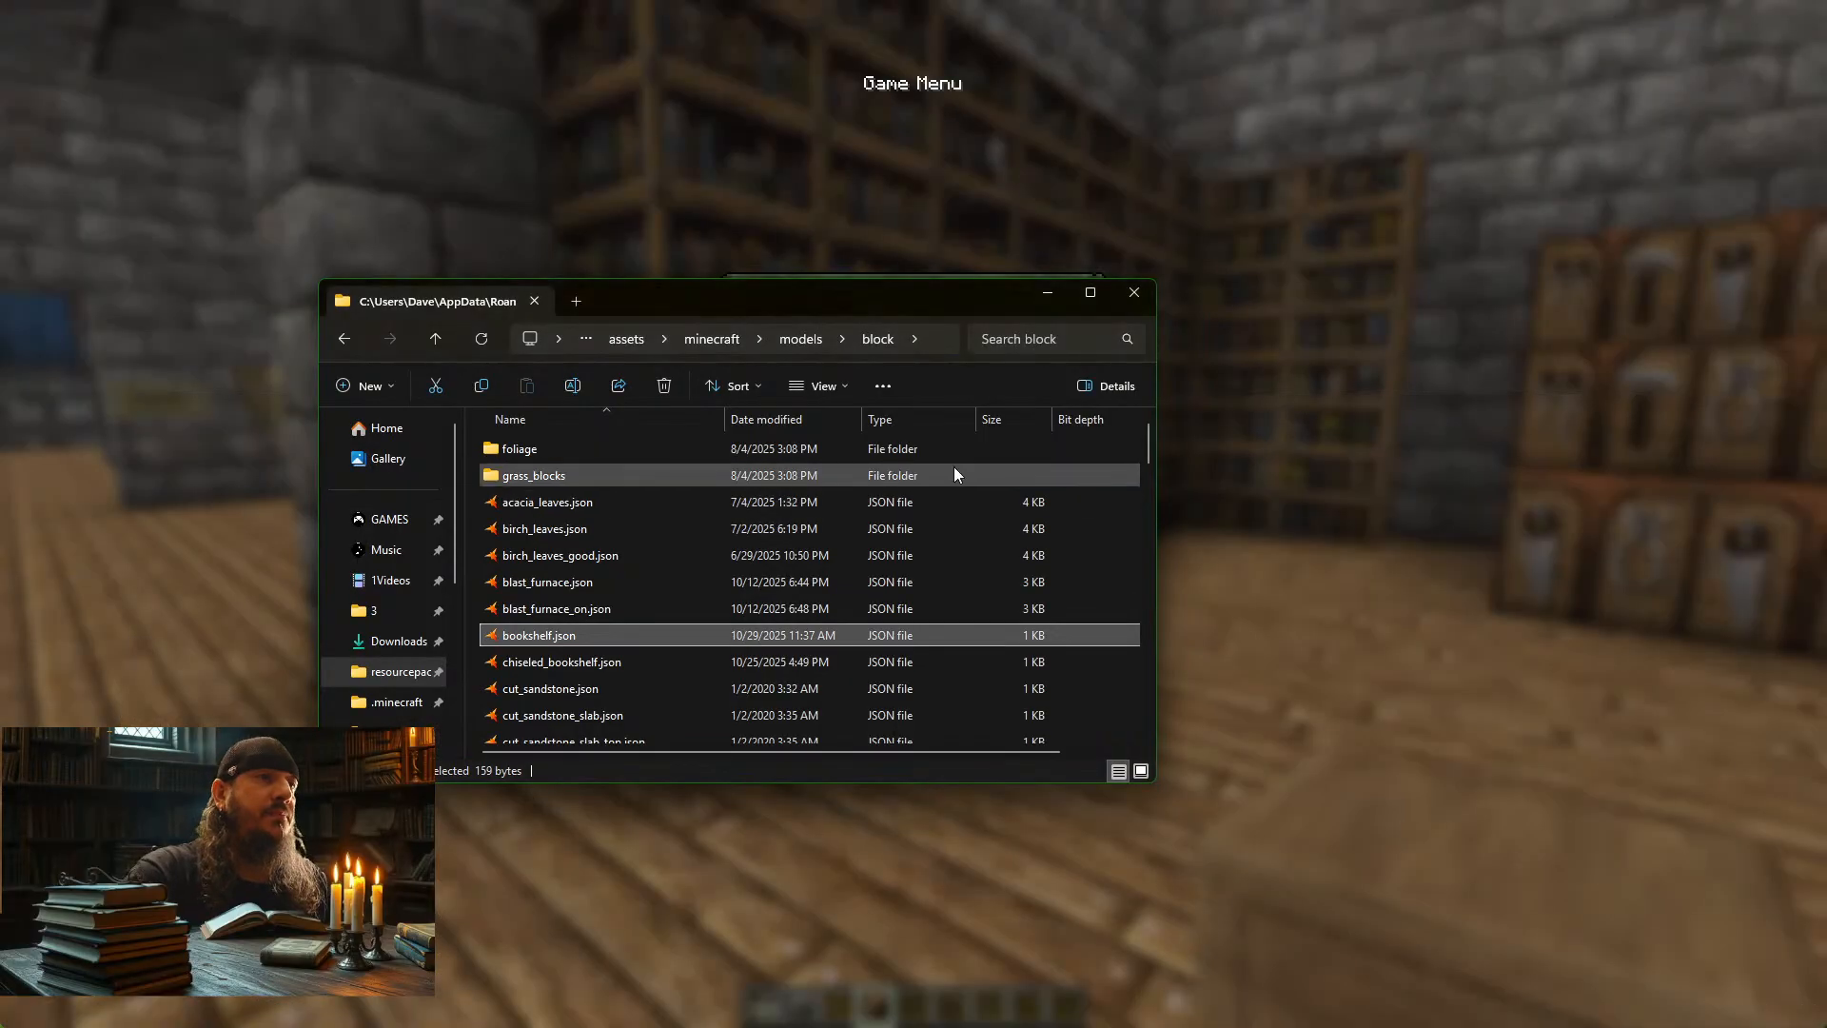
click(614, 341)
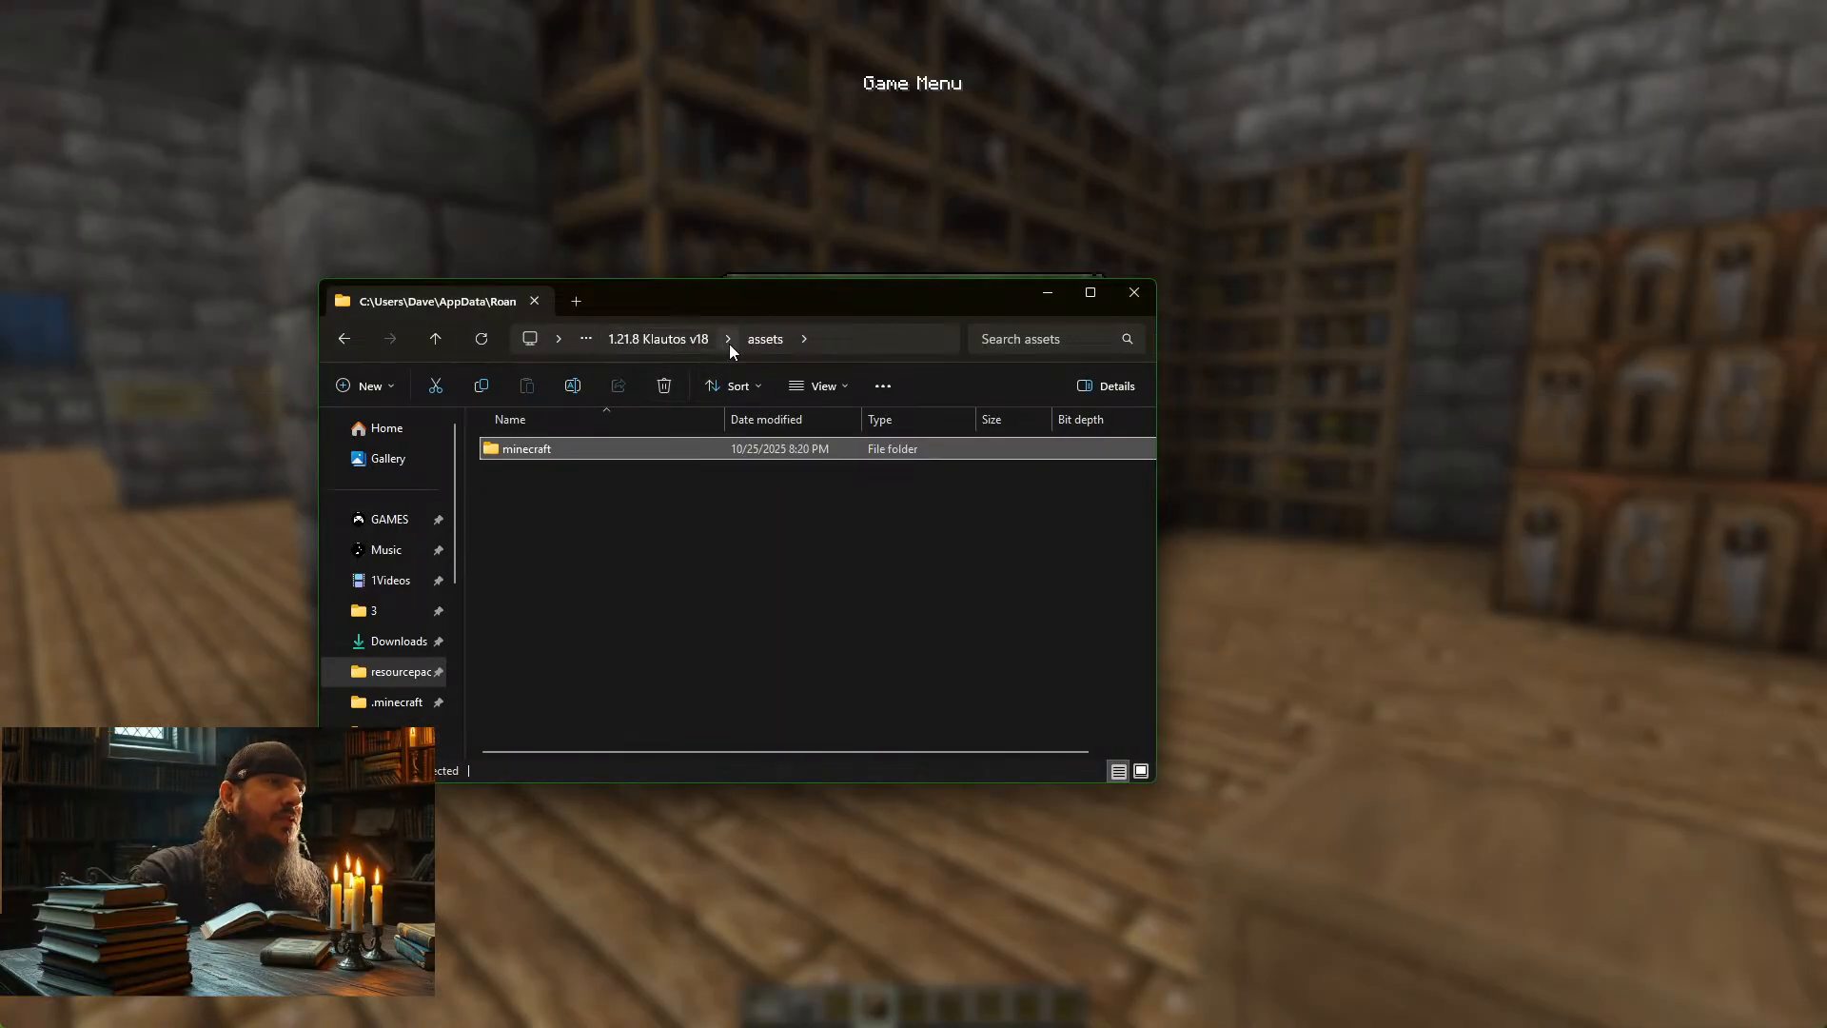
double_click(534, 449)
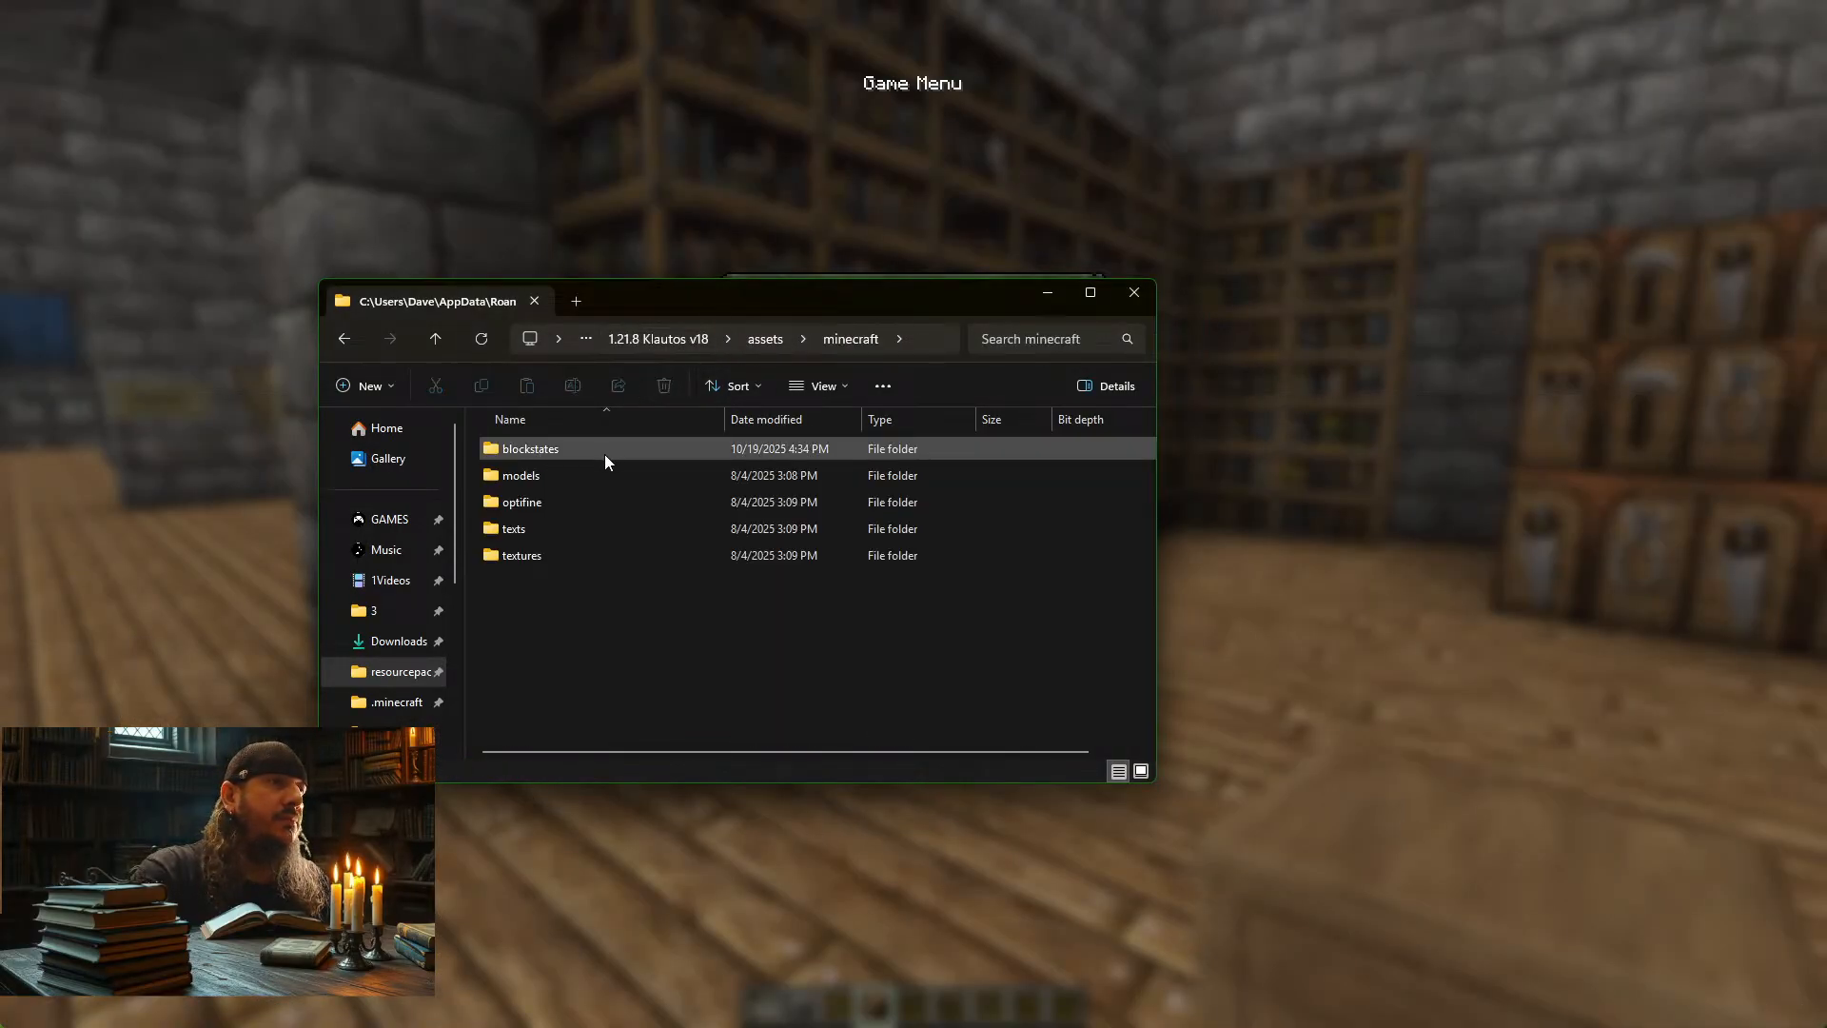
click(655, 339)
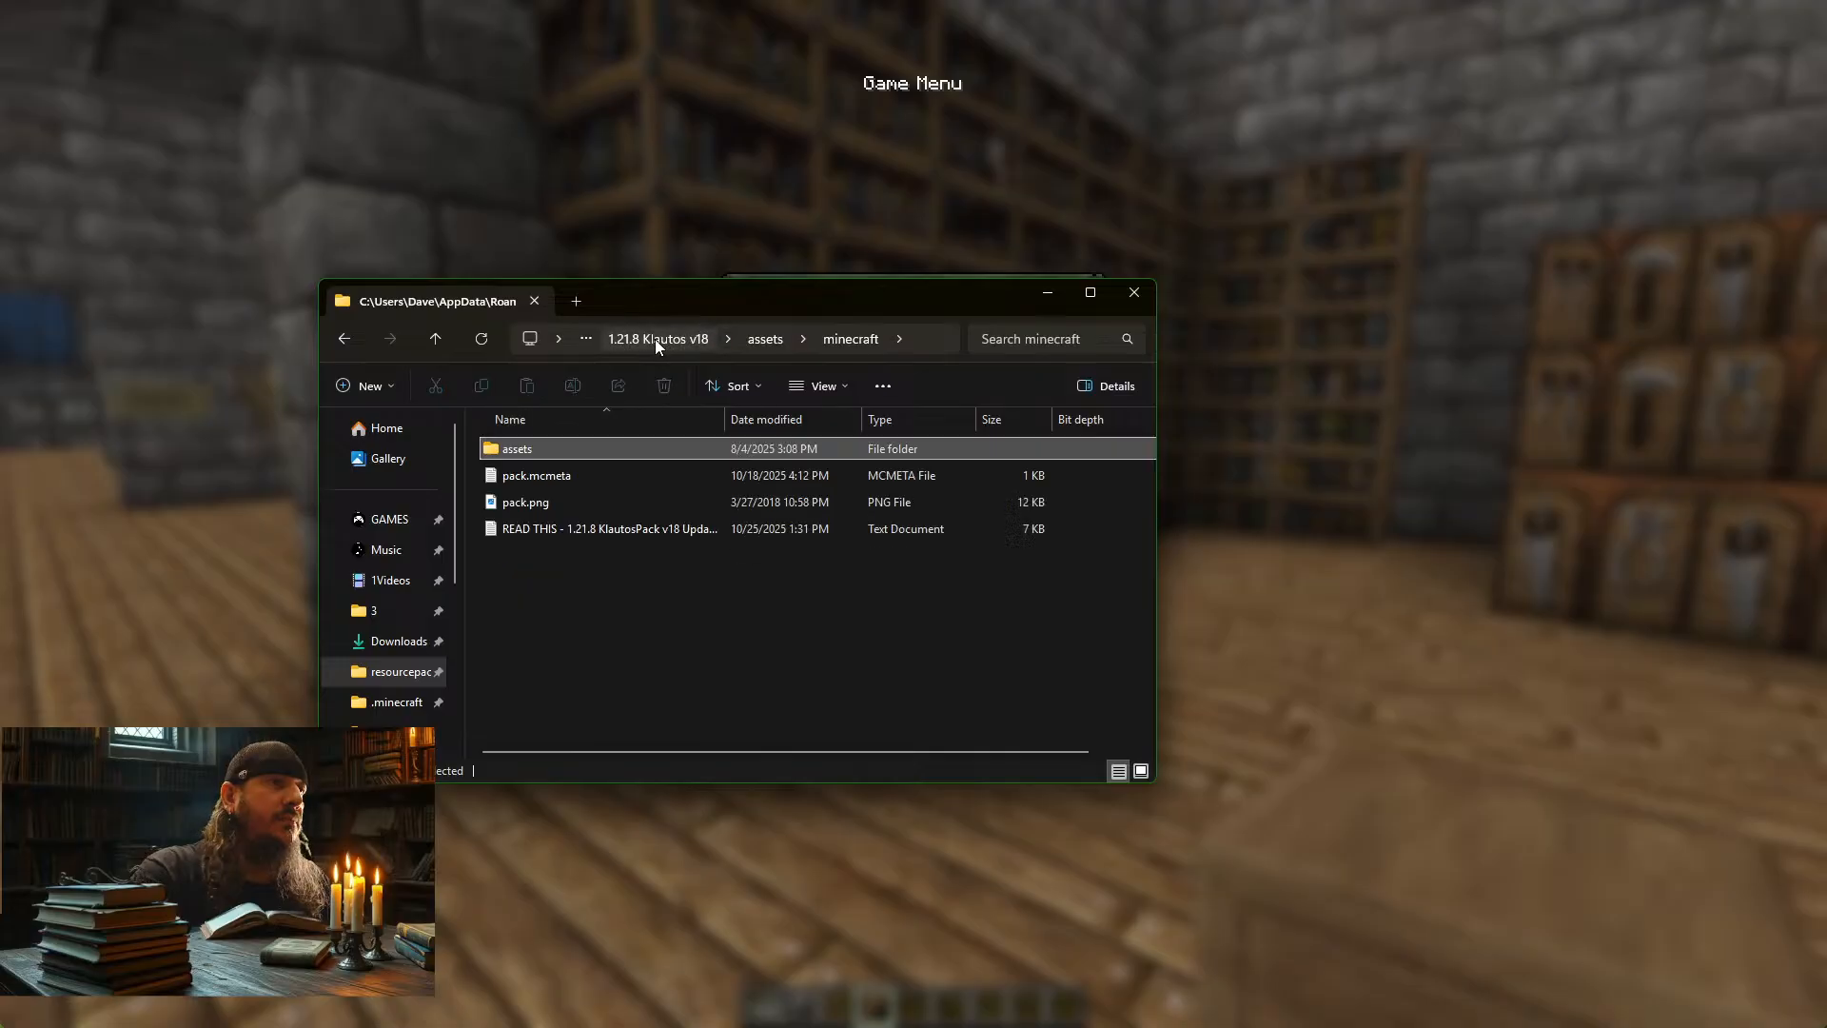
double_click(573, 527)
Add "Chiseled Bookshelf" at the empty bullet under v18 Updates and Changes
scroll(766, 758, down, 7)
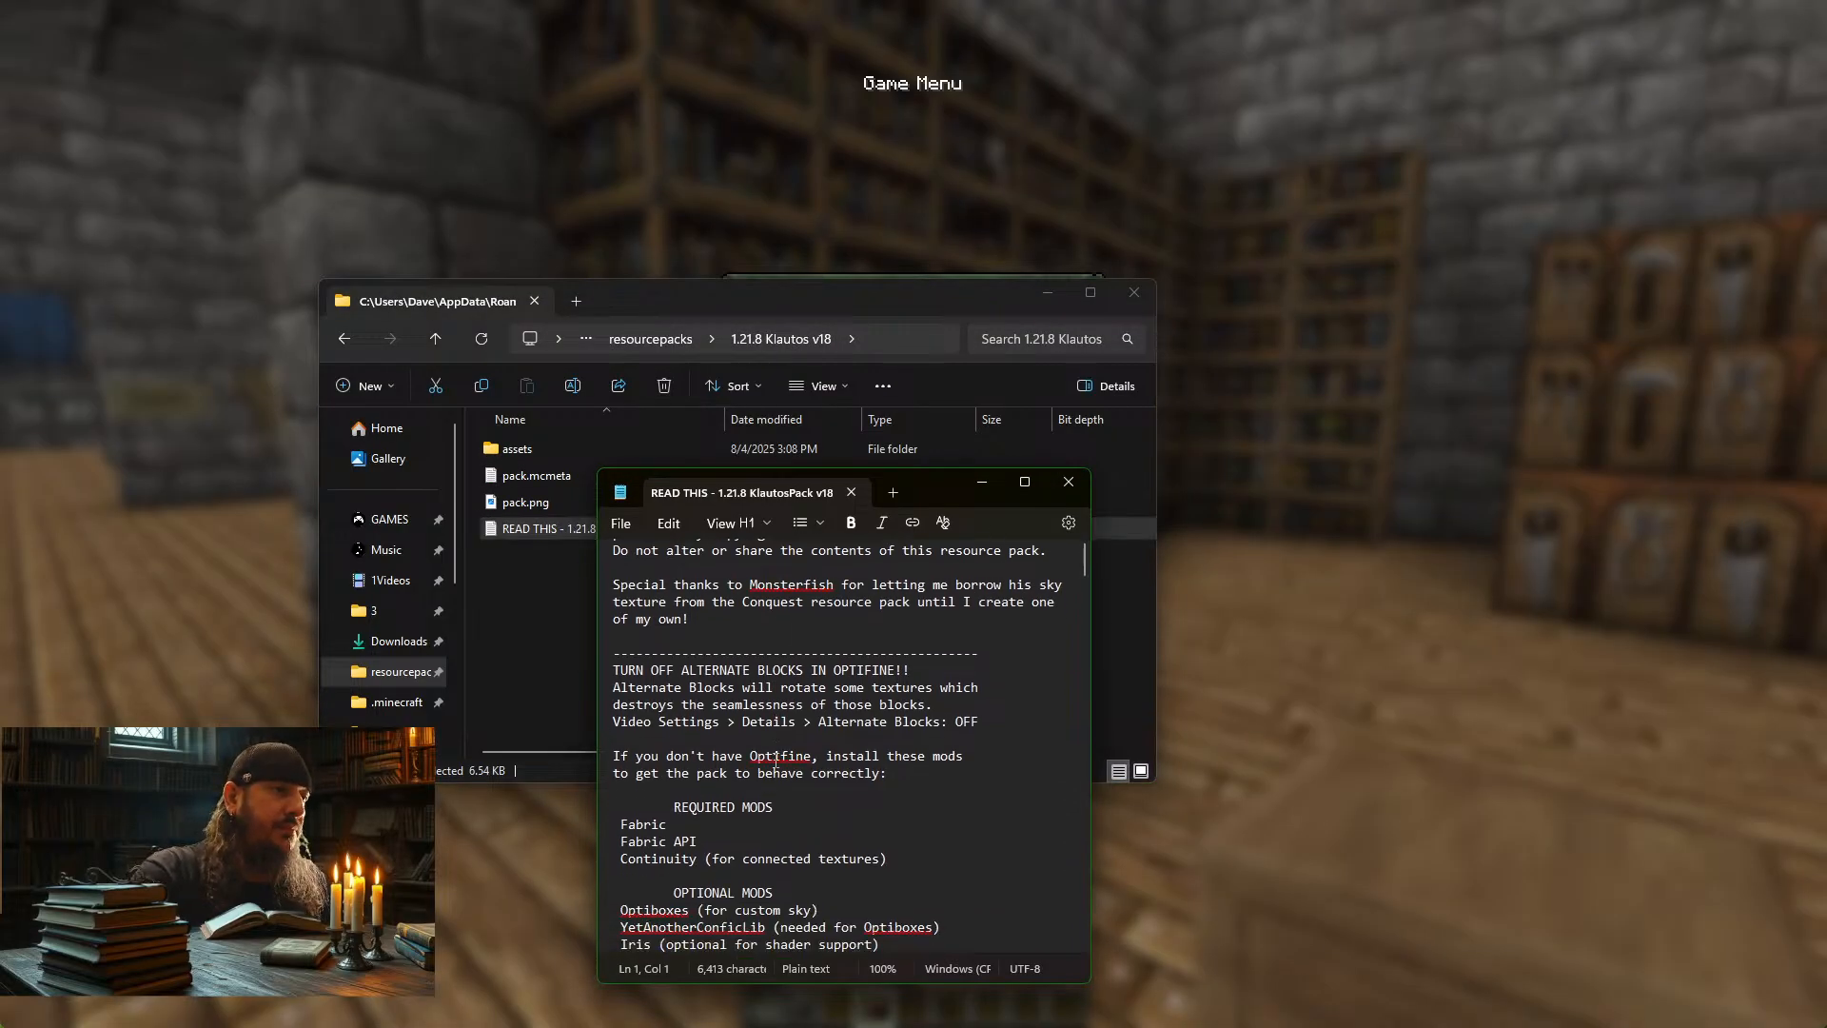
scroll(766, 759, down, 1)
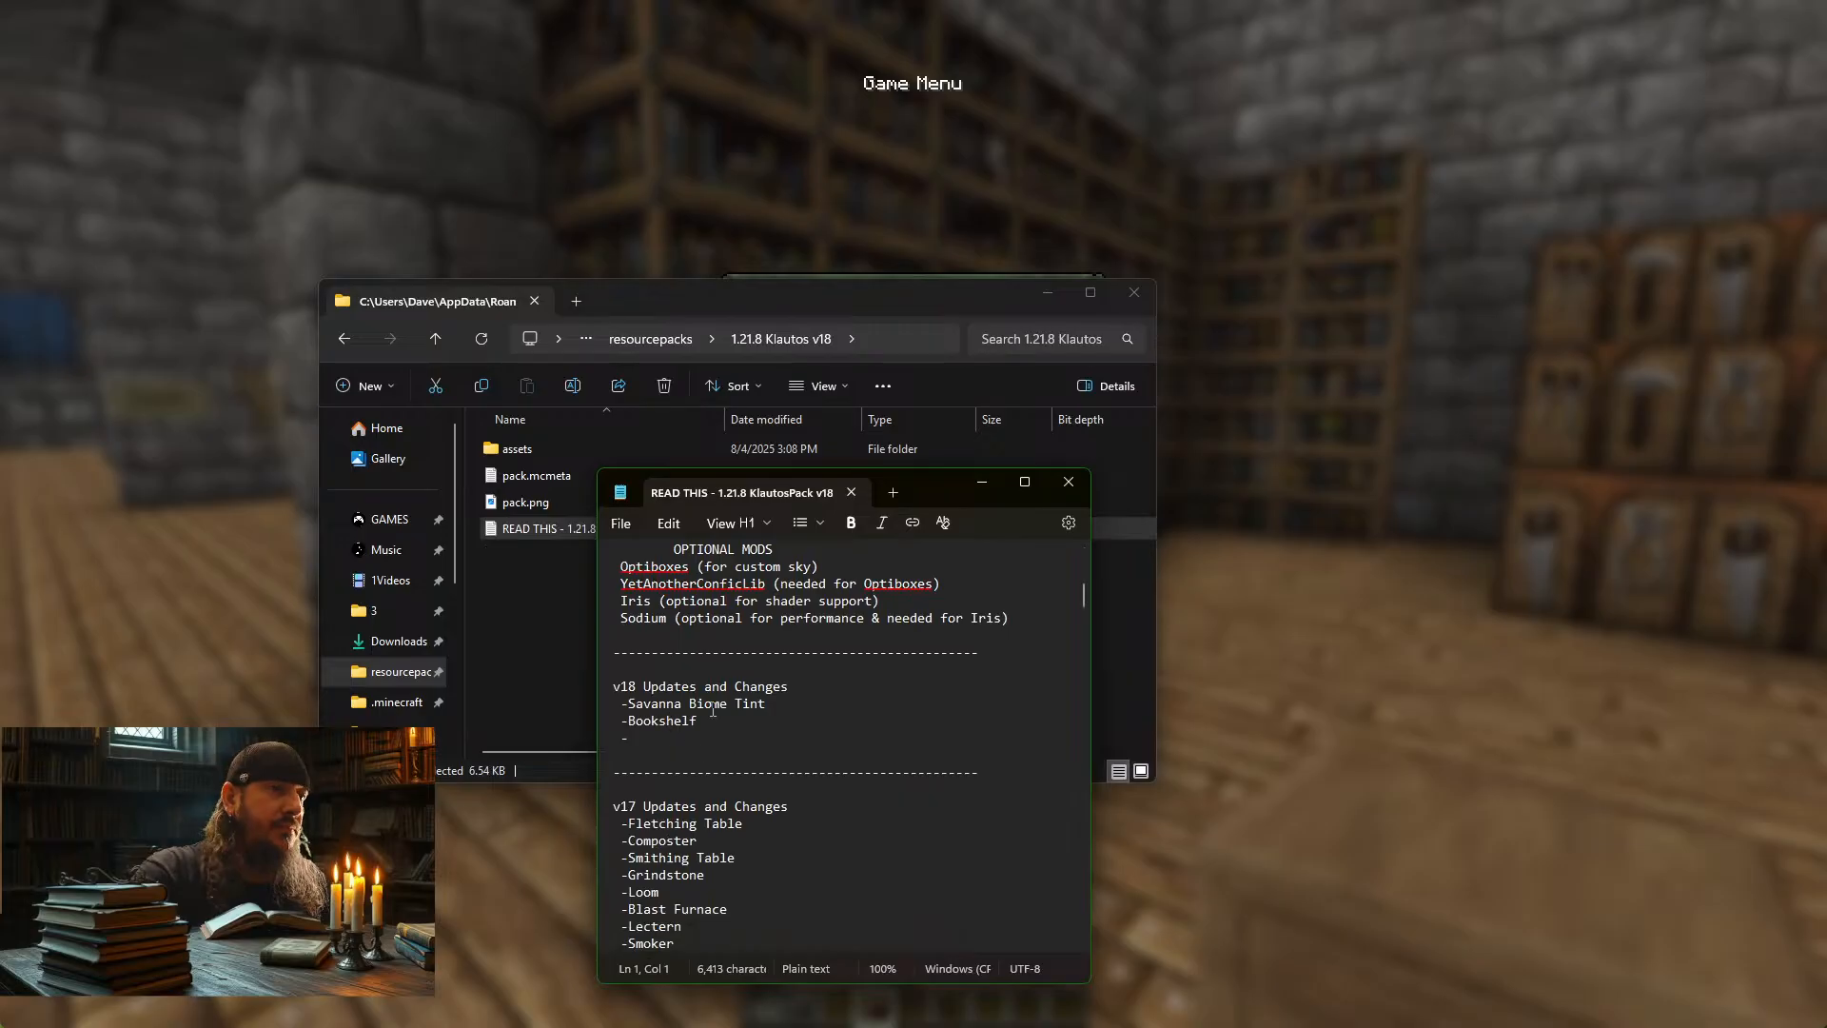
click(661, 736)
text(Chisel)
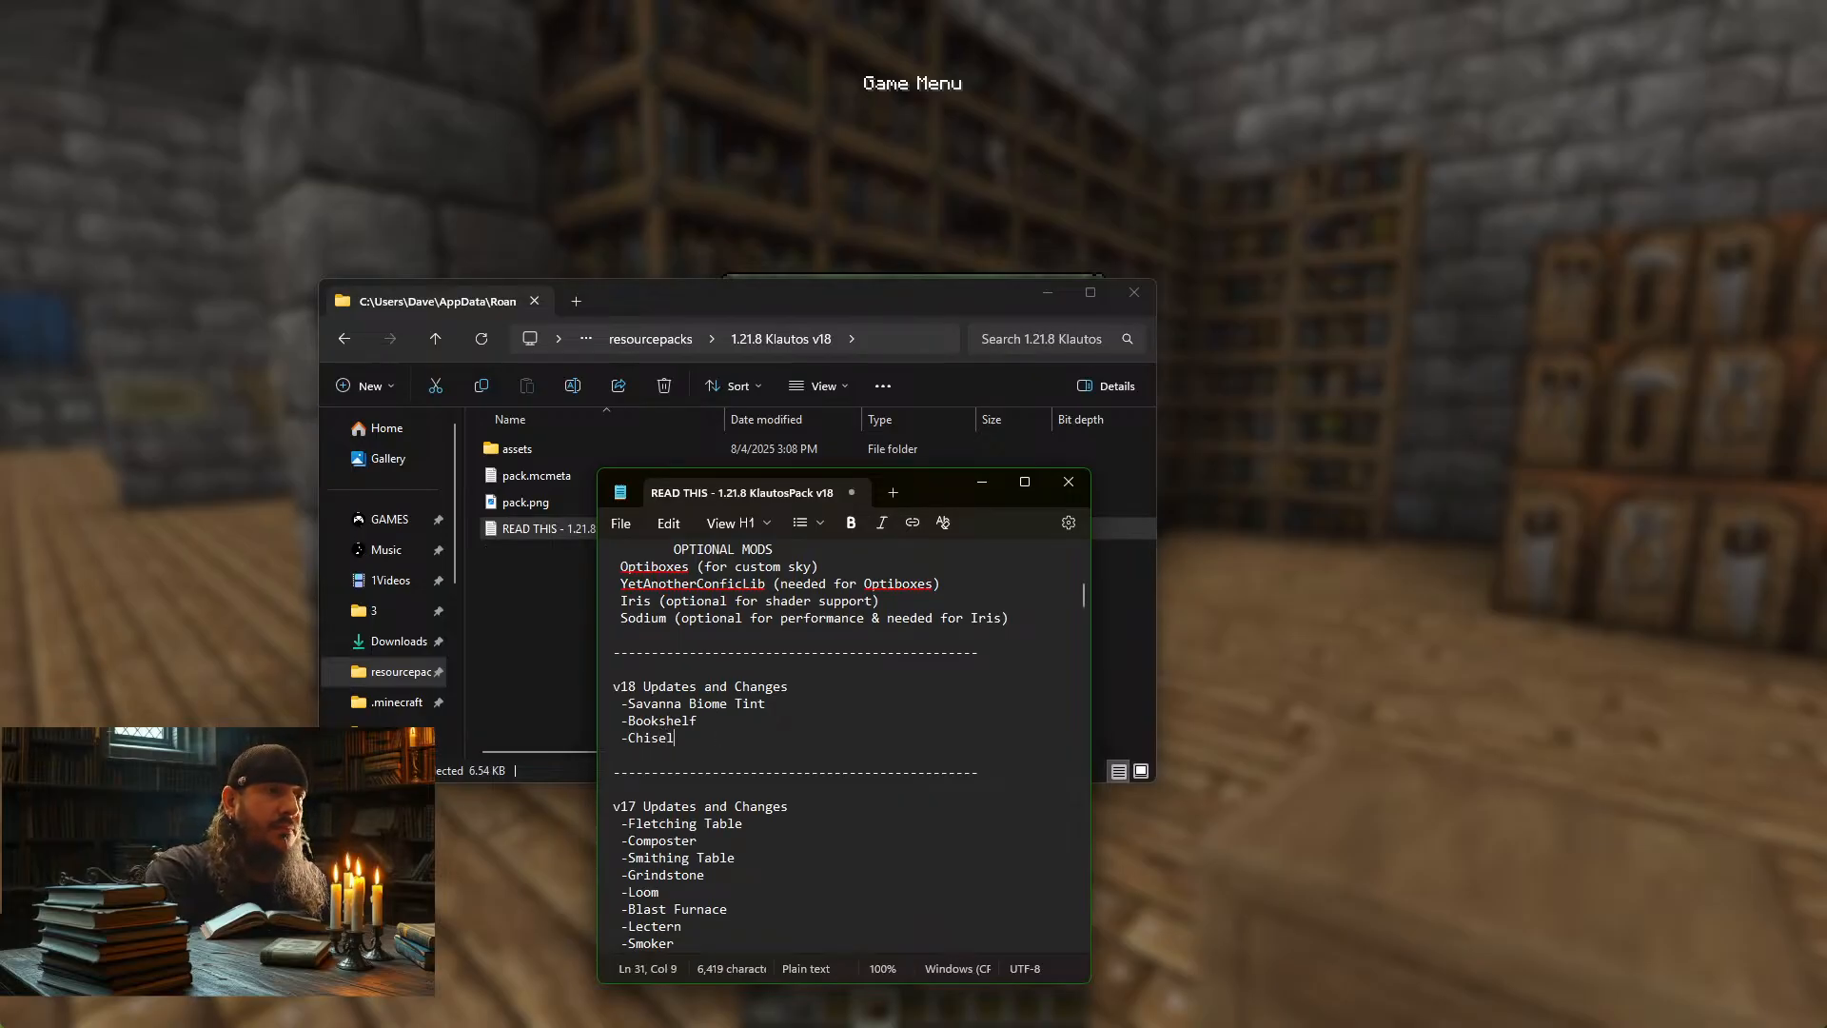
text(ed Bookshelf)
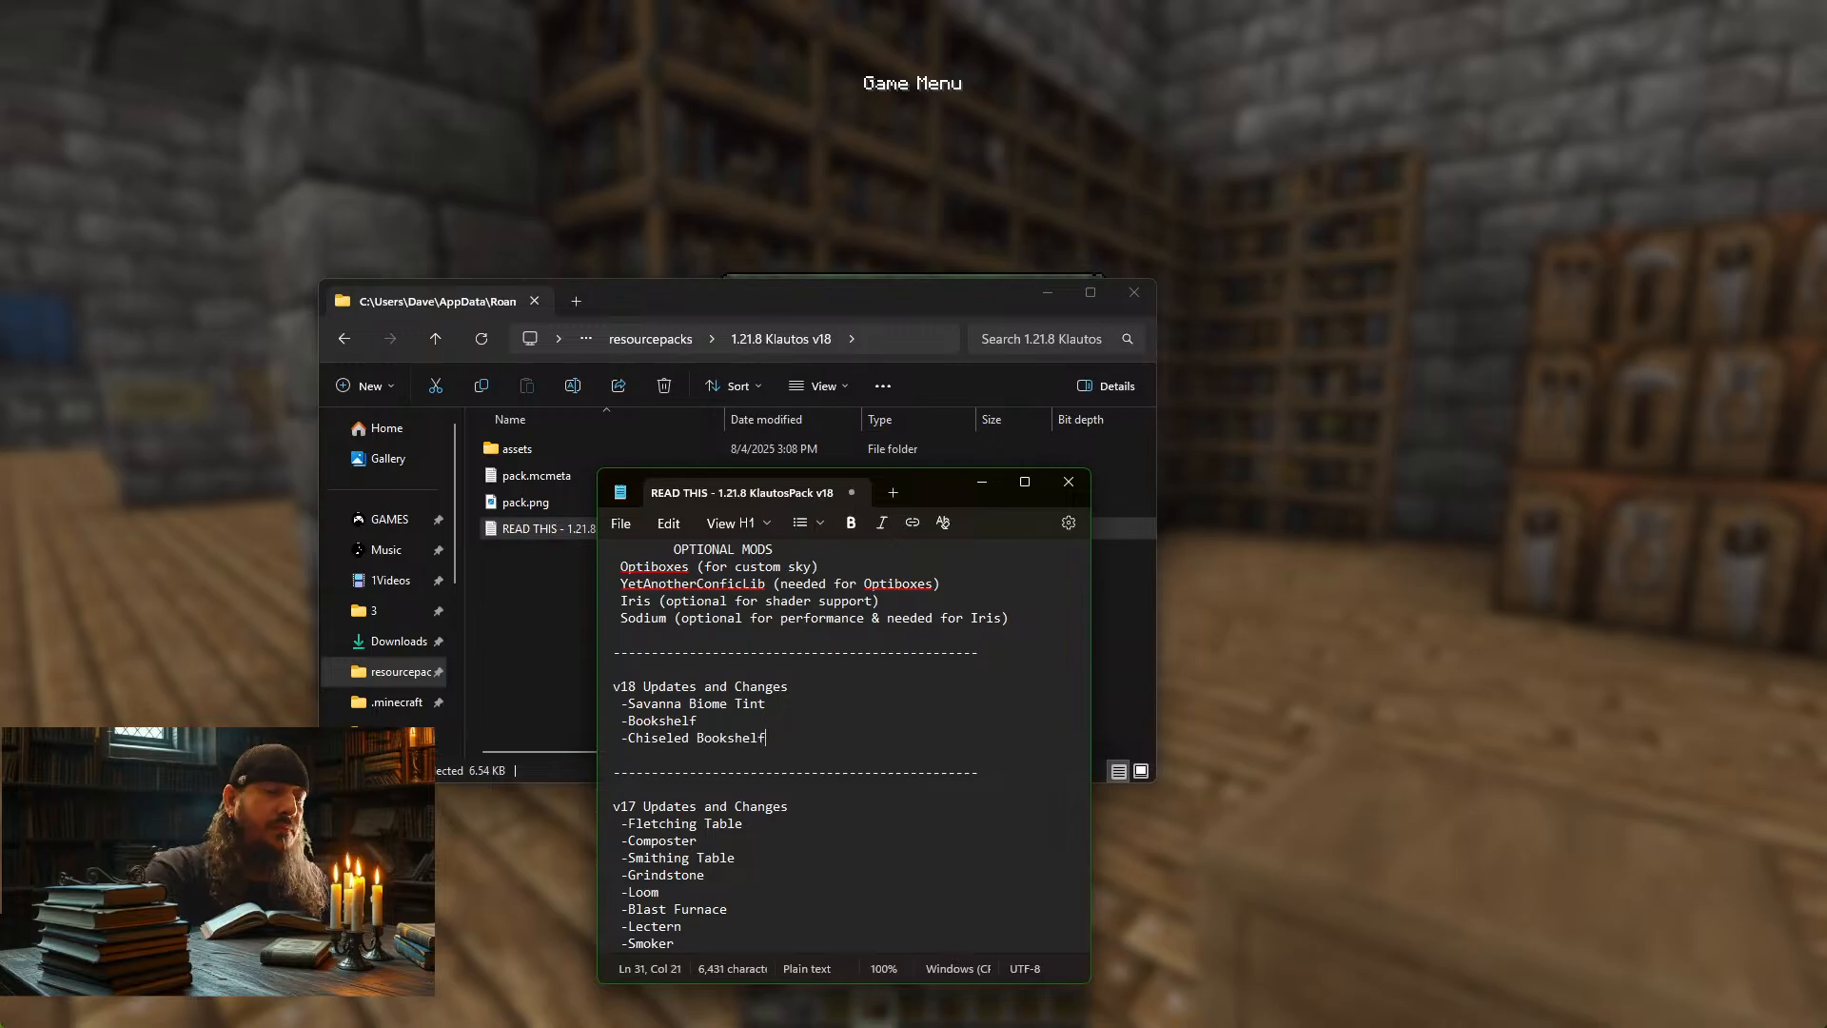
Add "-String/Tripwire" on a new line below Chiseled Bookshelf, then save and close the notes
key(Return)
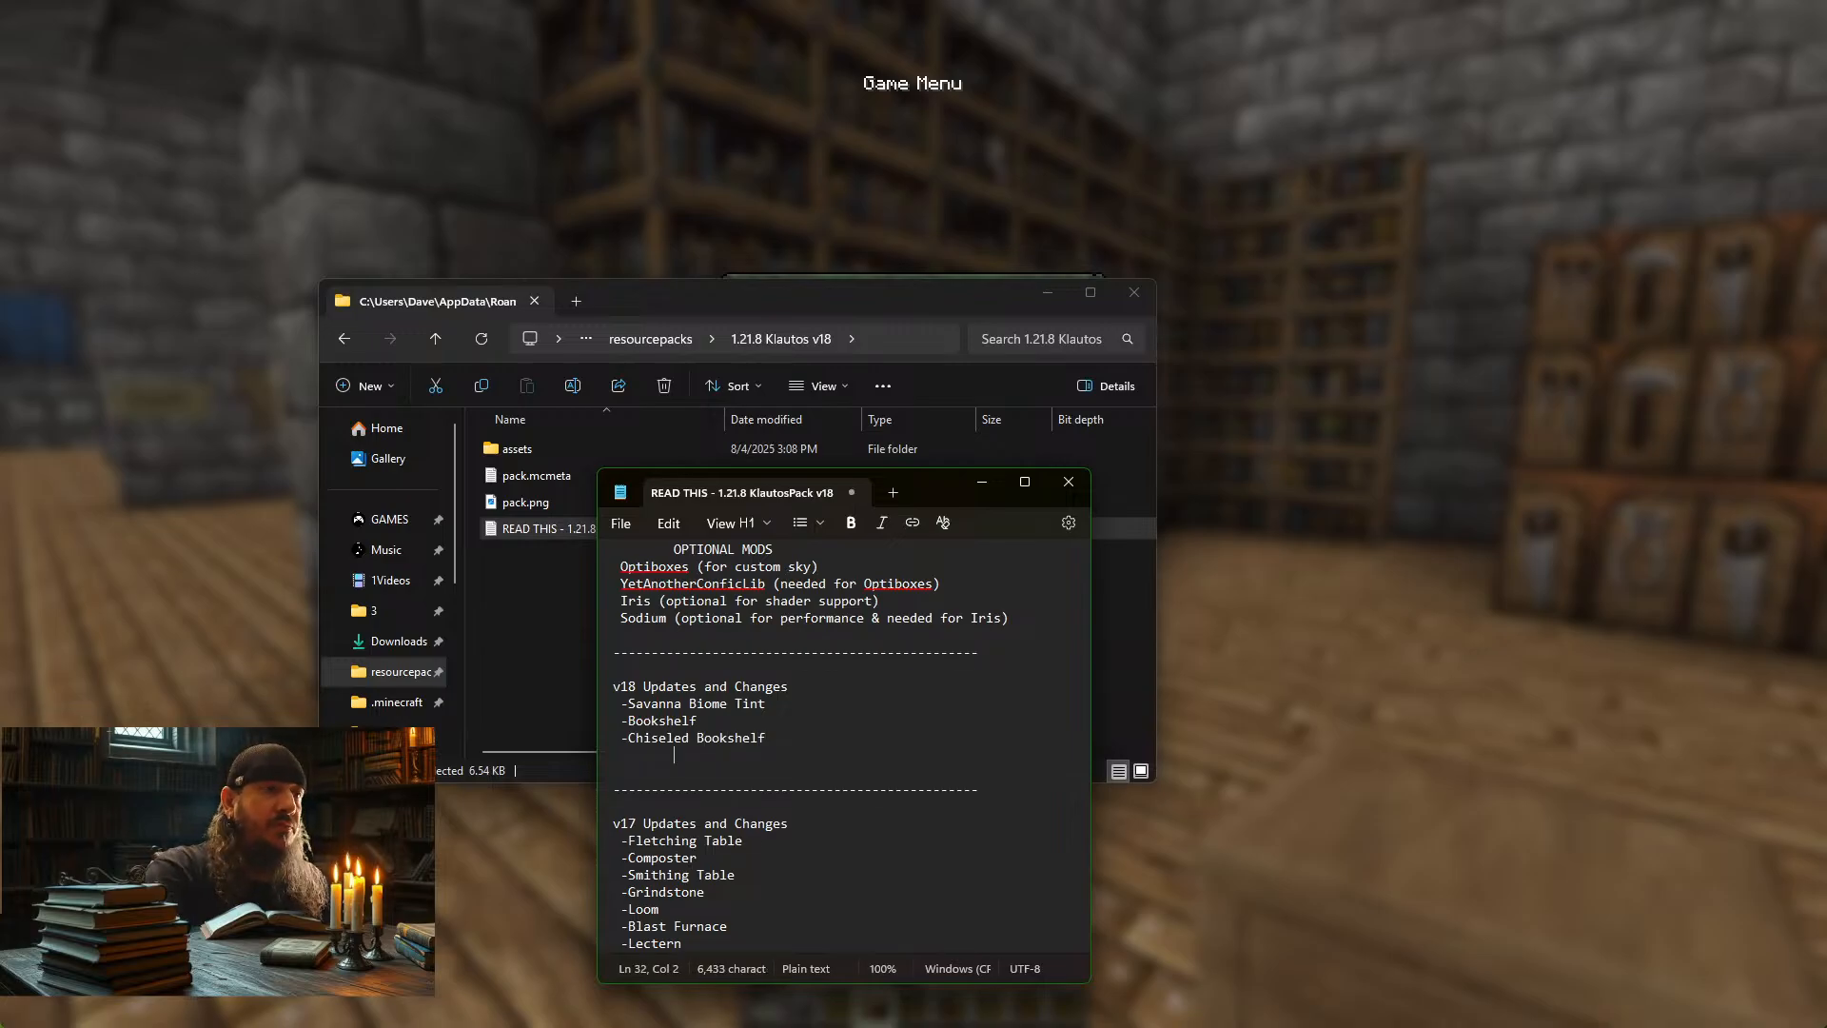
text(-)
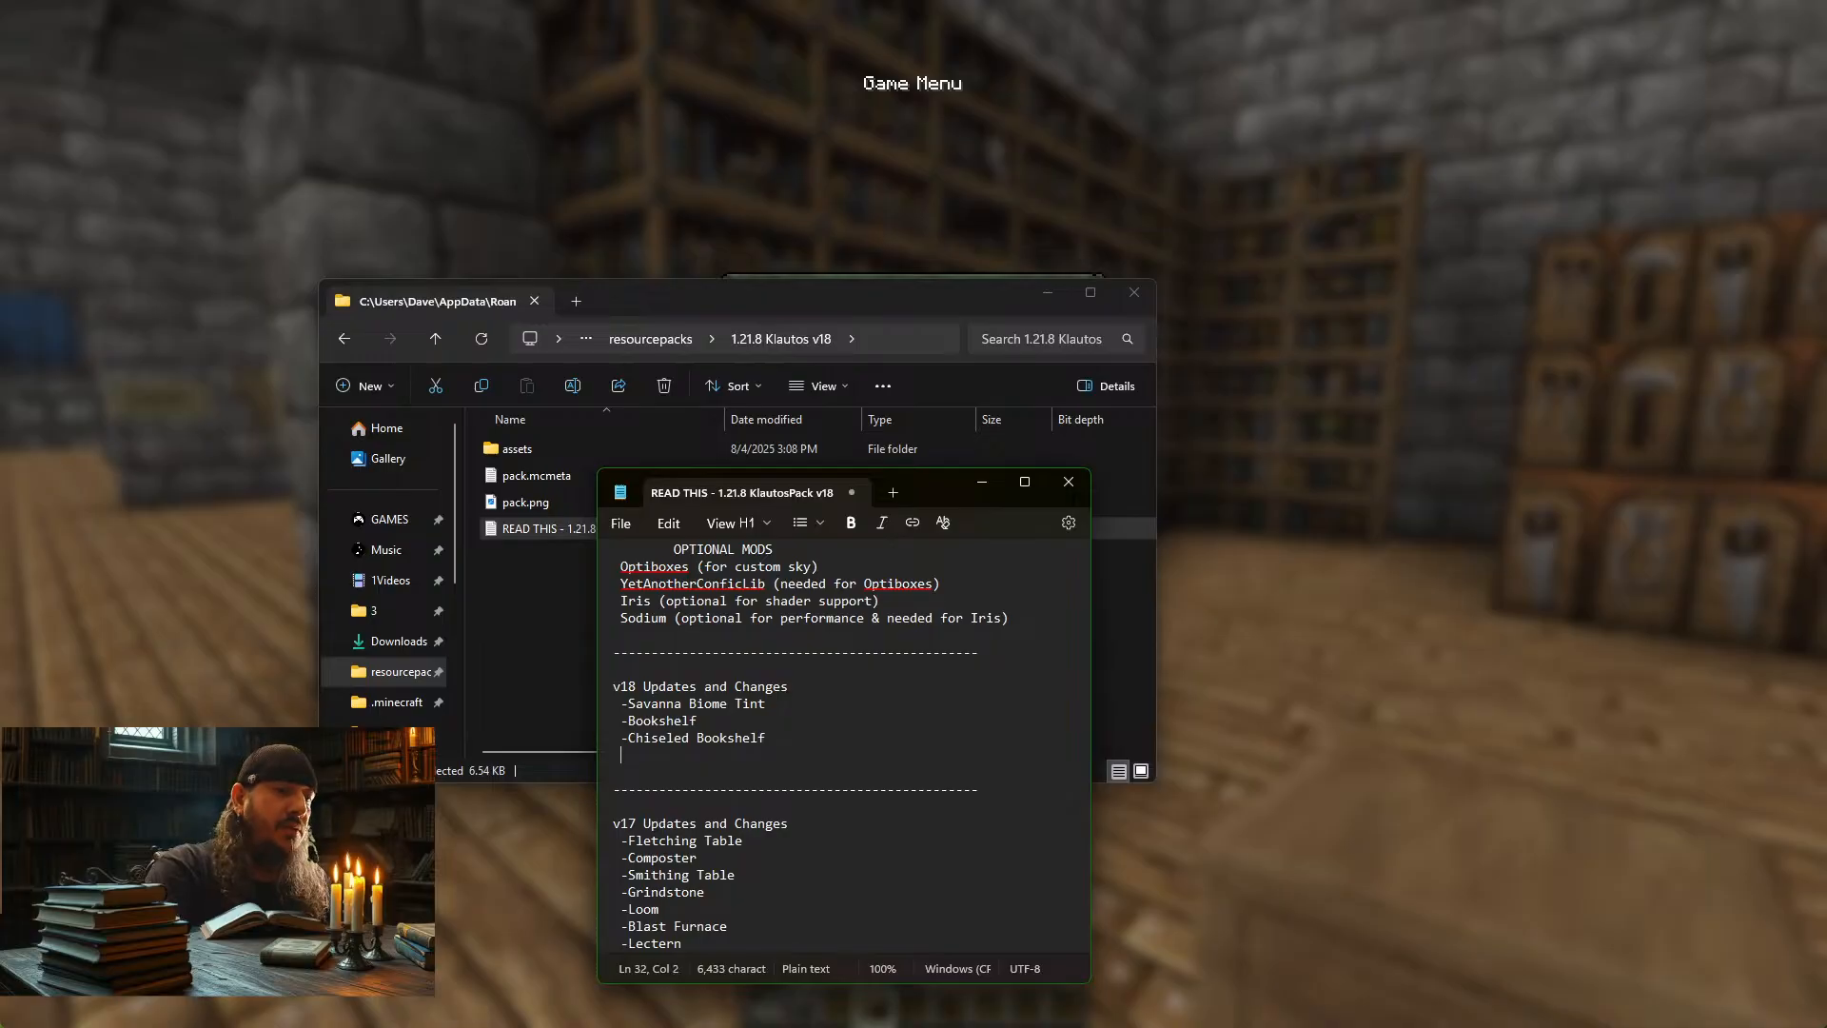
text(-)
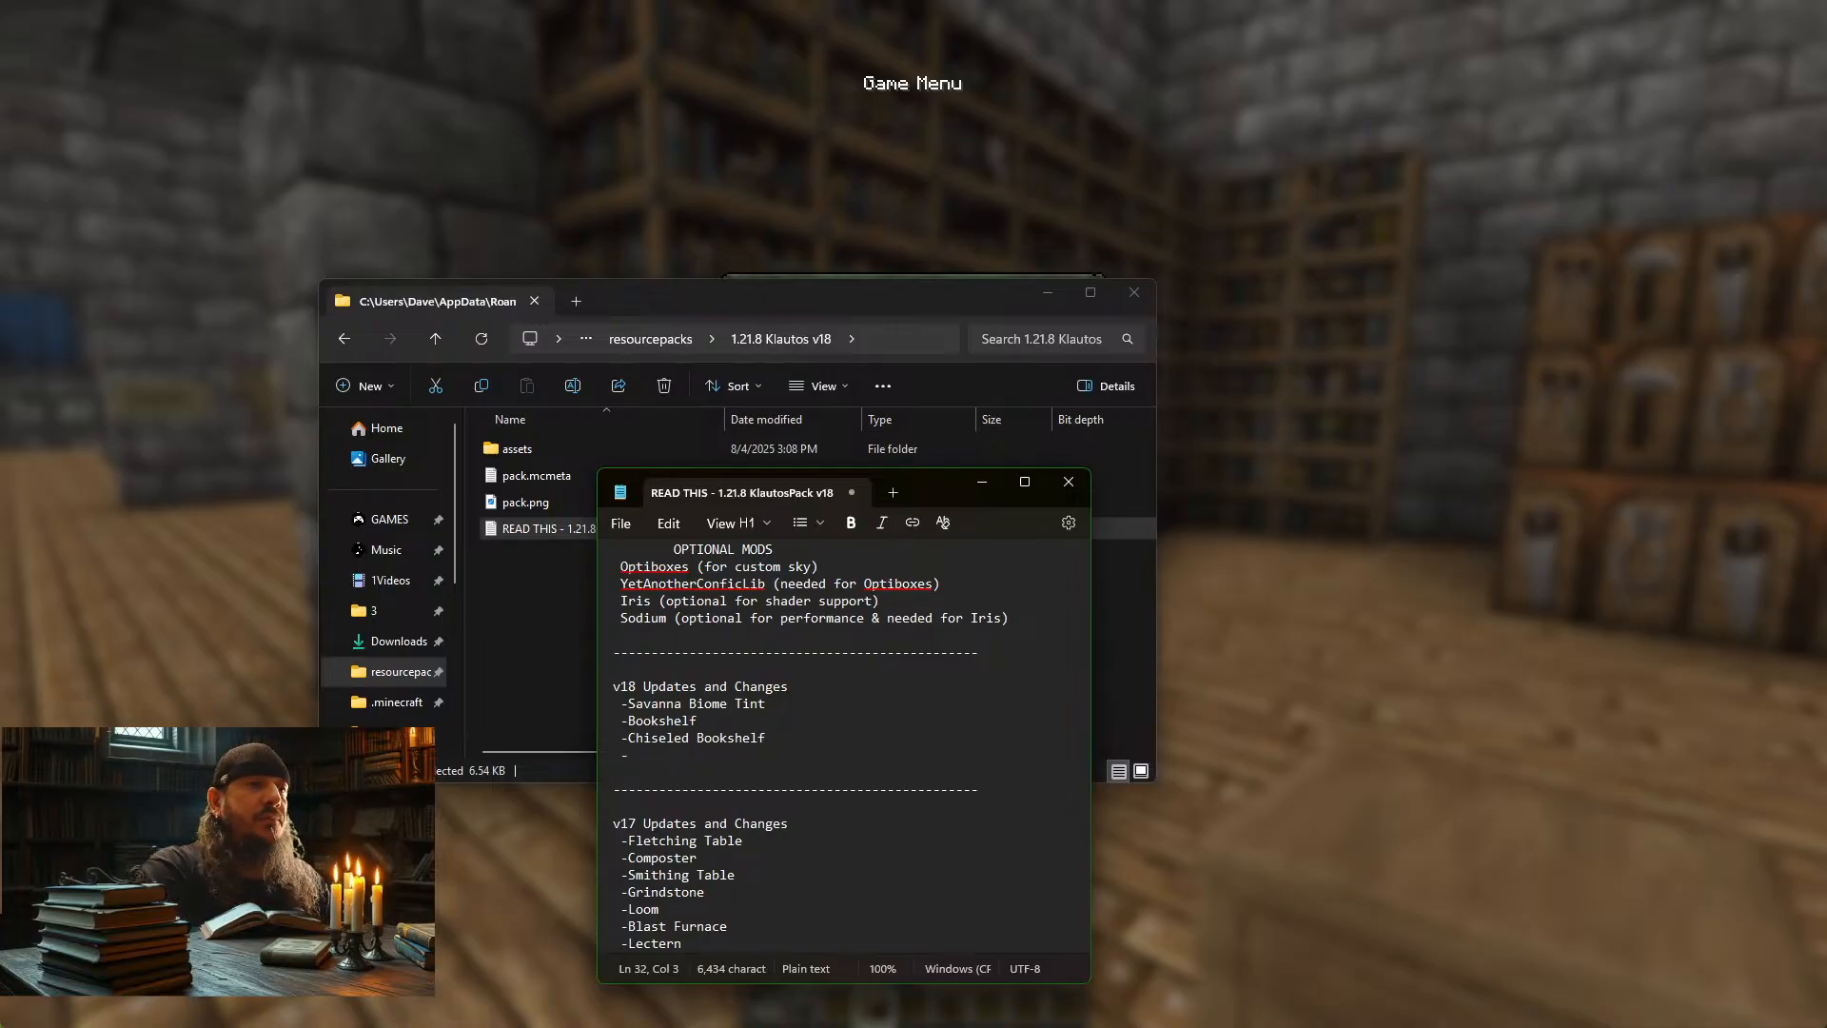
text(s)
text(String/Trip)
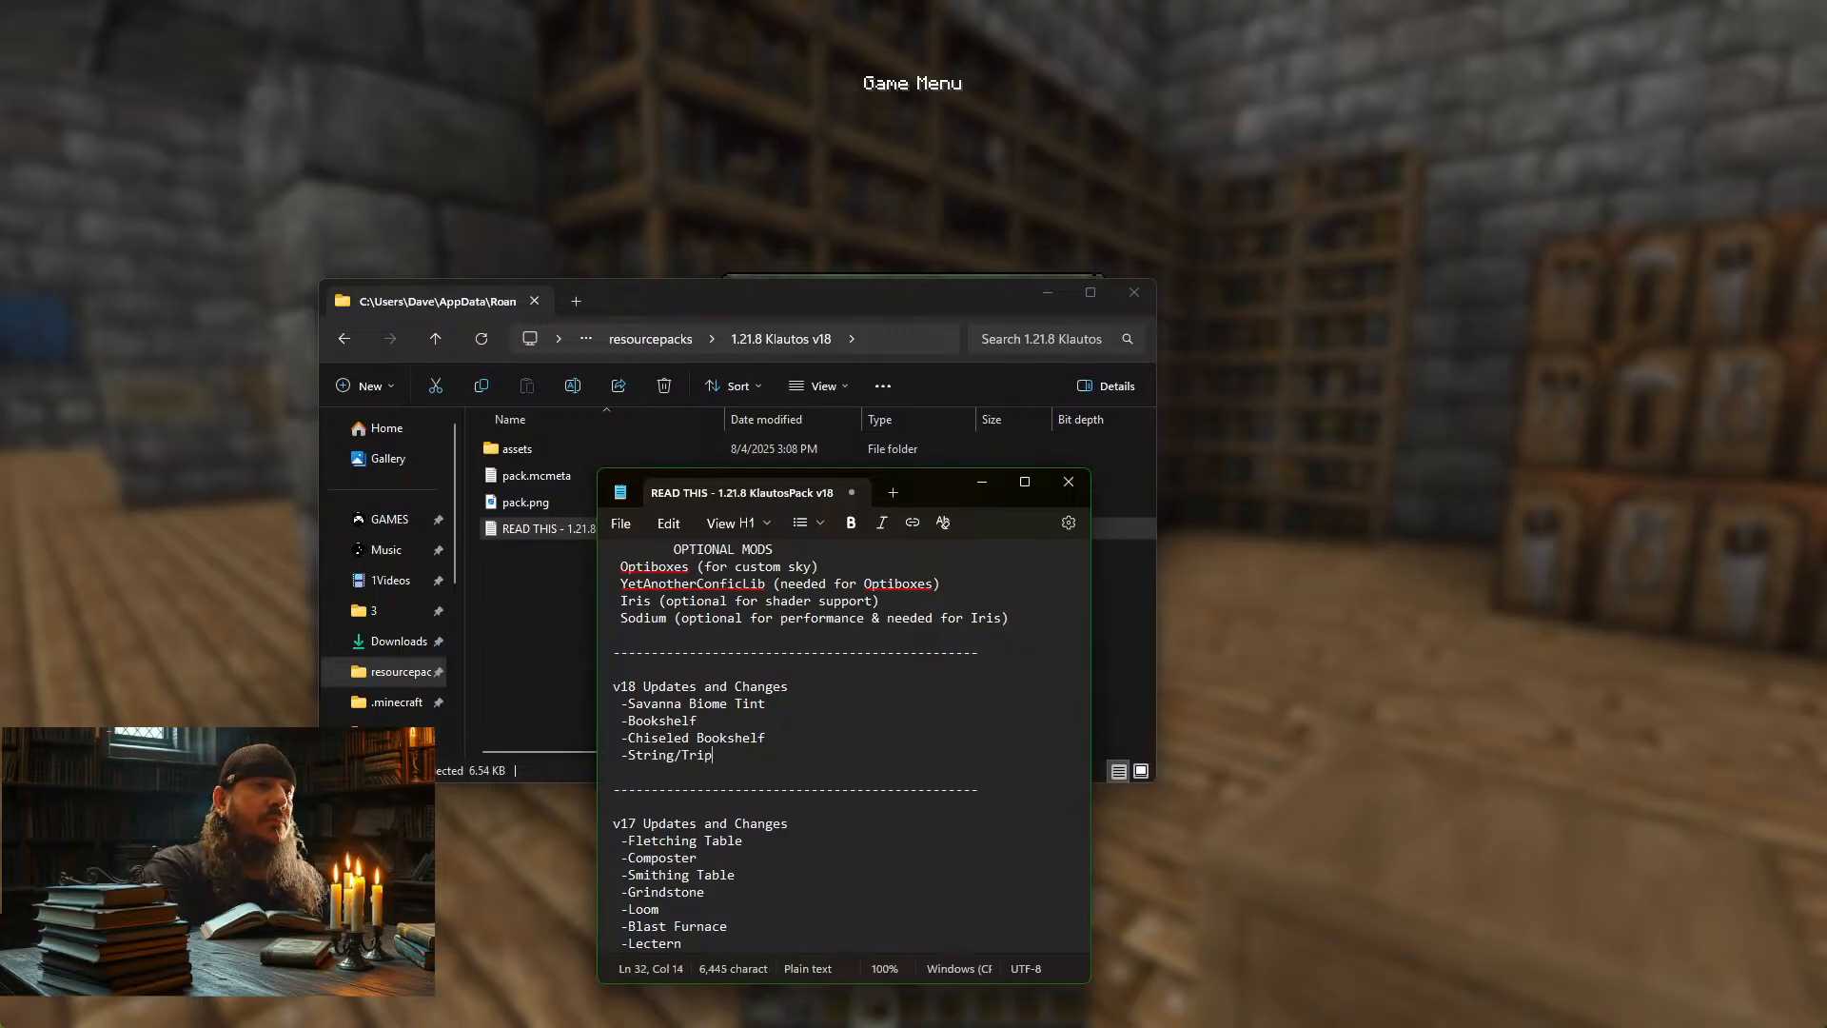
text(wire)
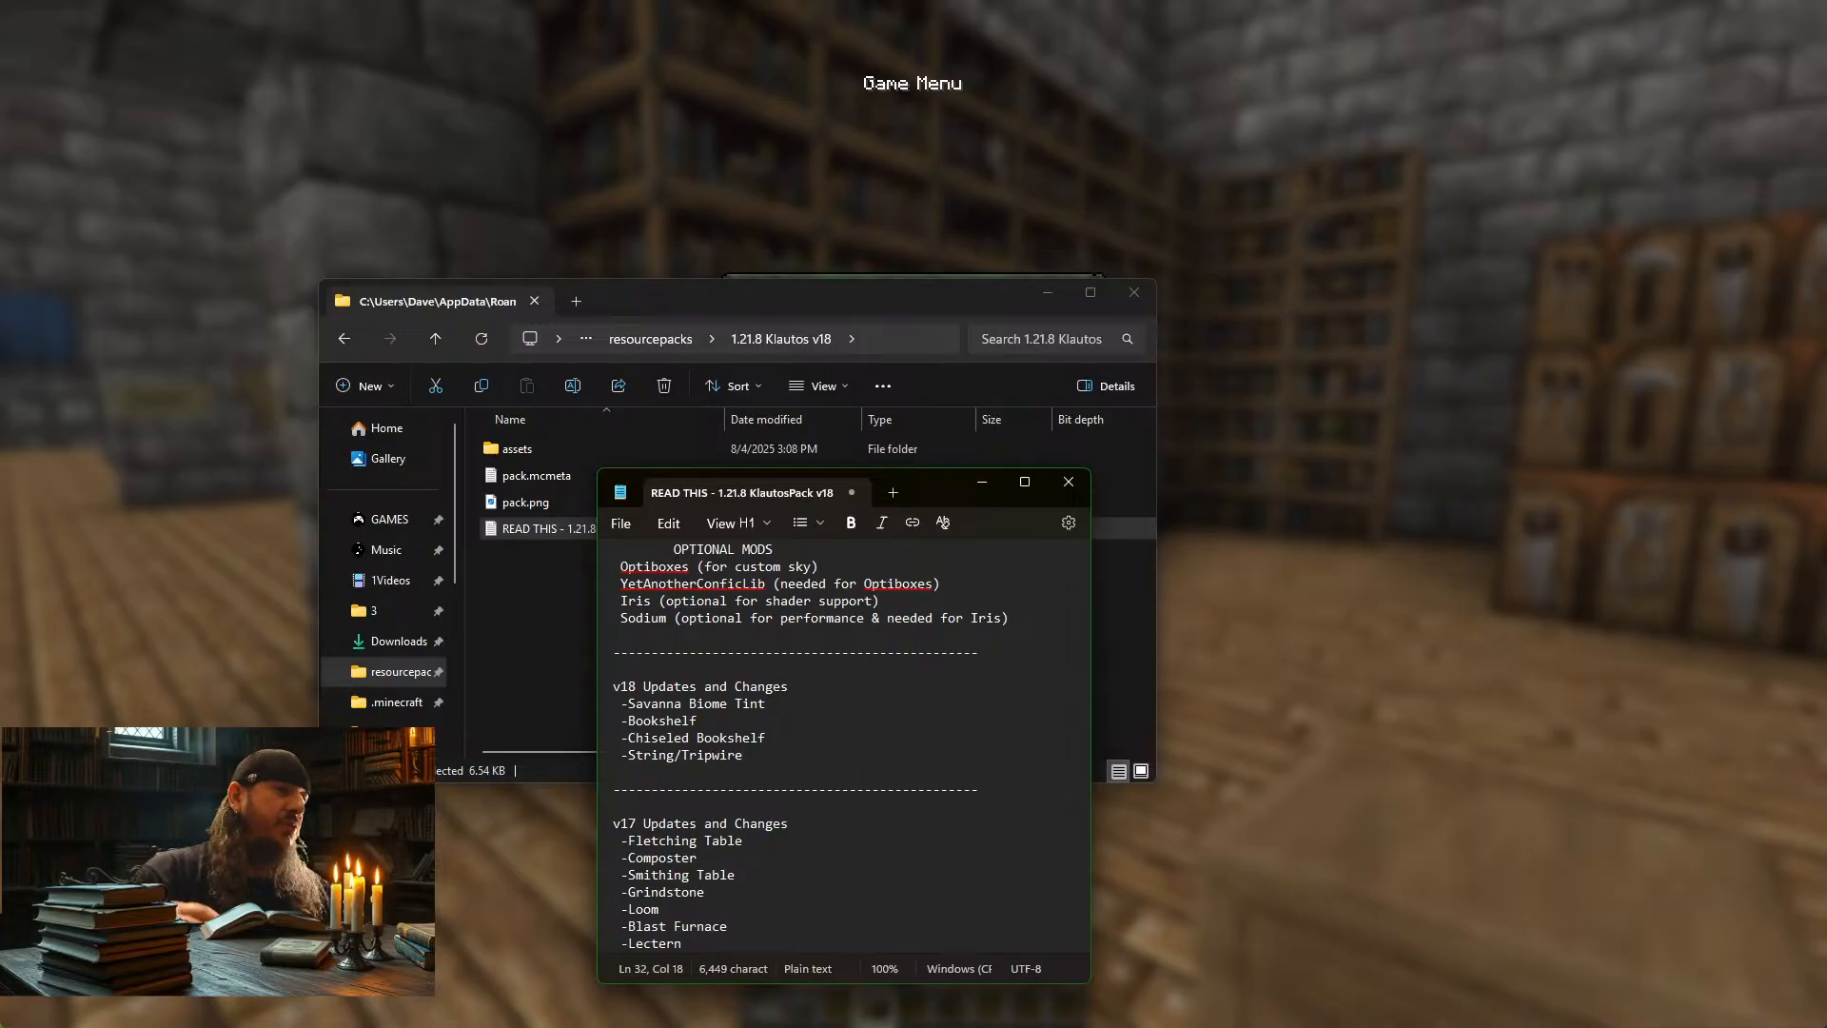
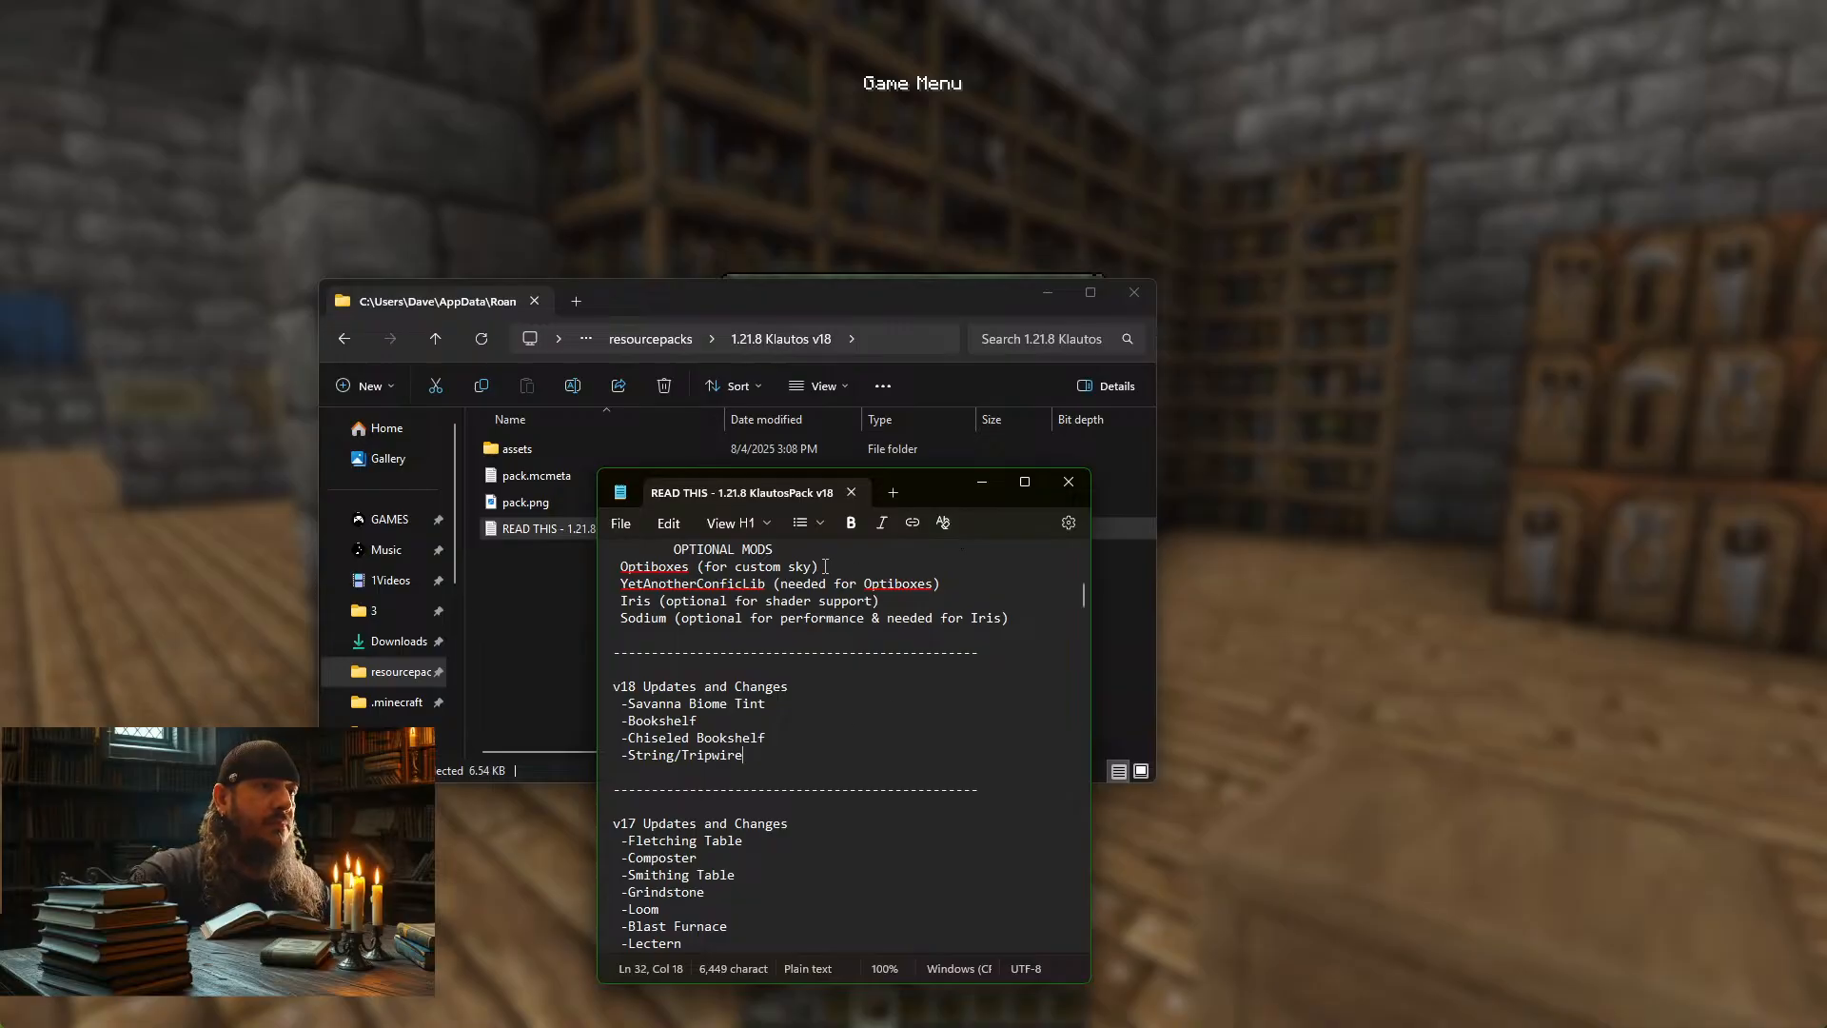
click(850, 492)
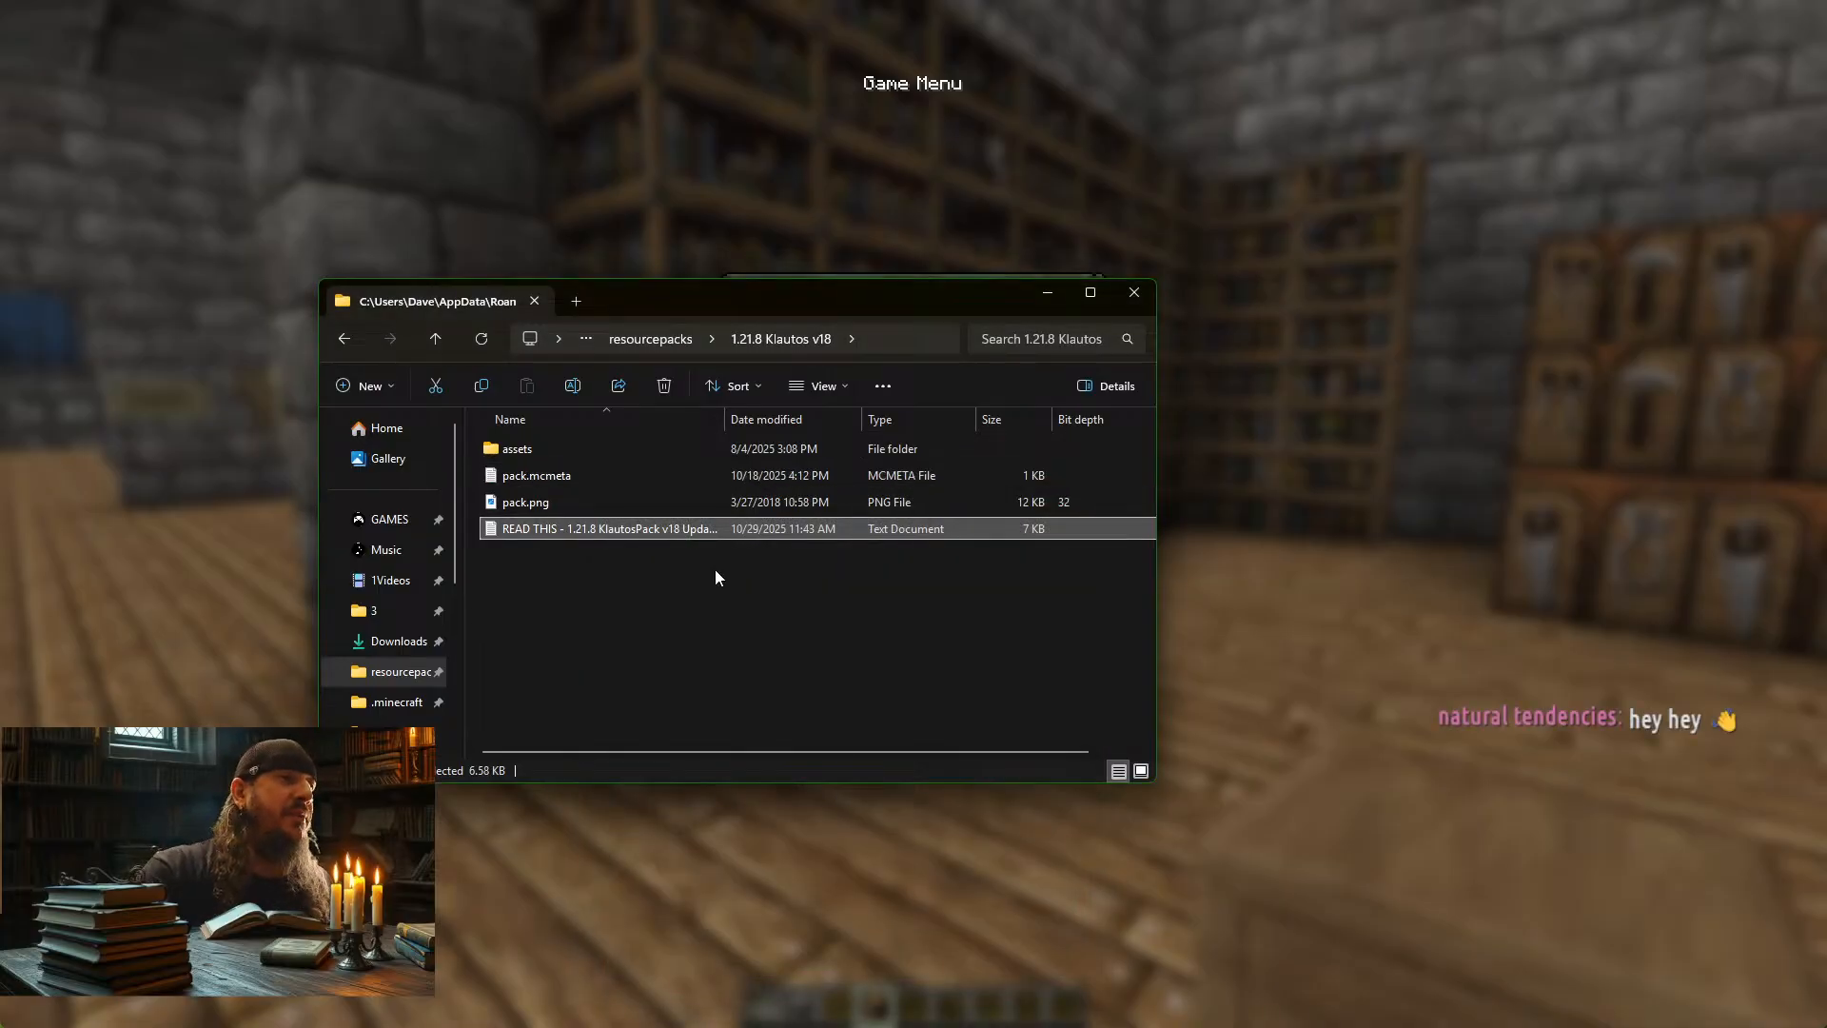
Go to the pack's assets/minecraft folder, then switch back to Minecraft and resume the world
double_click(521, 448)
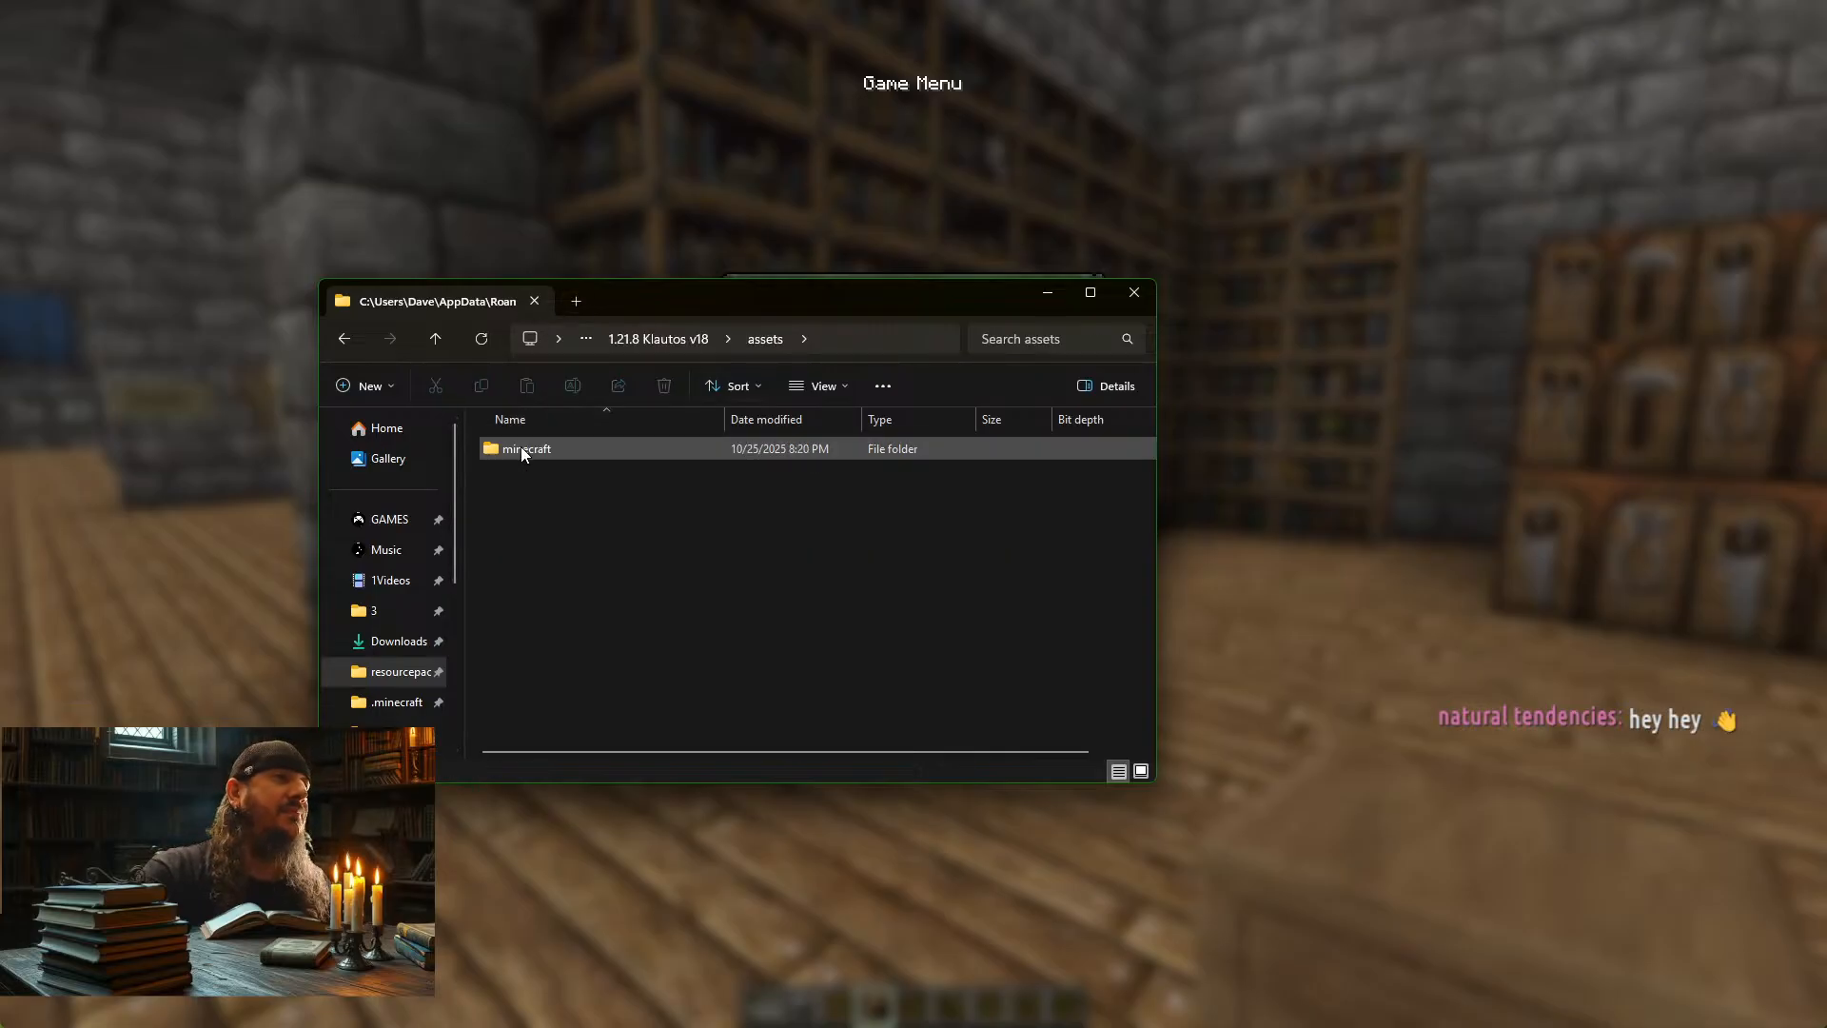
double_click(538, 447)
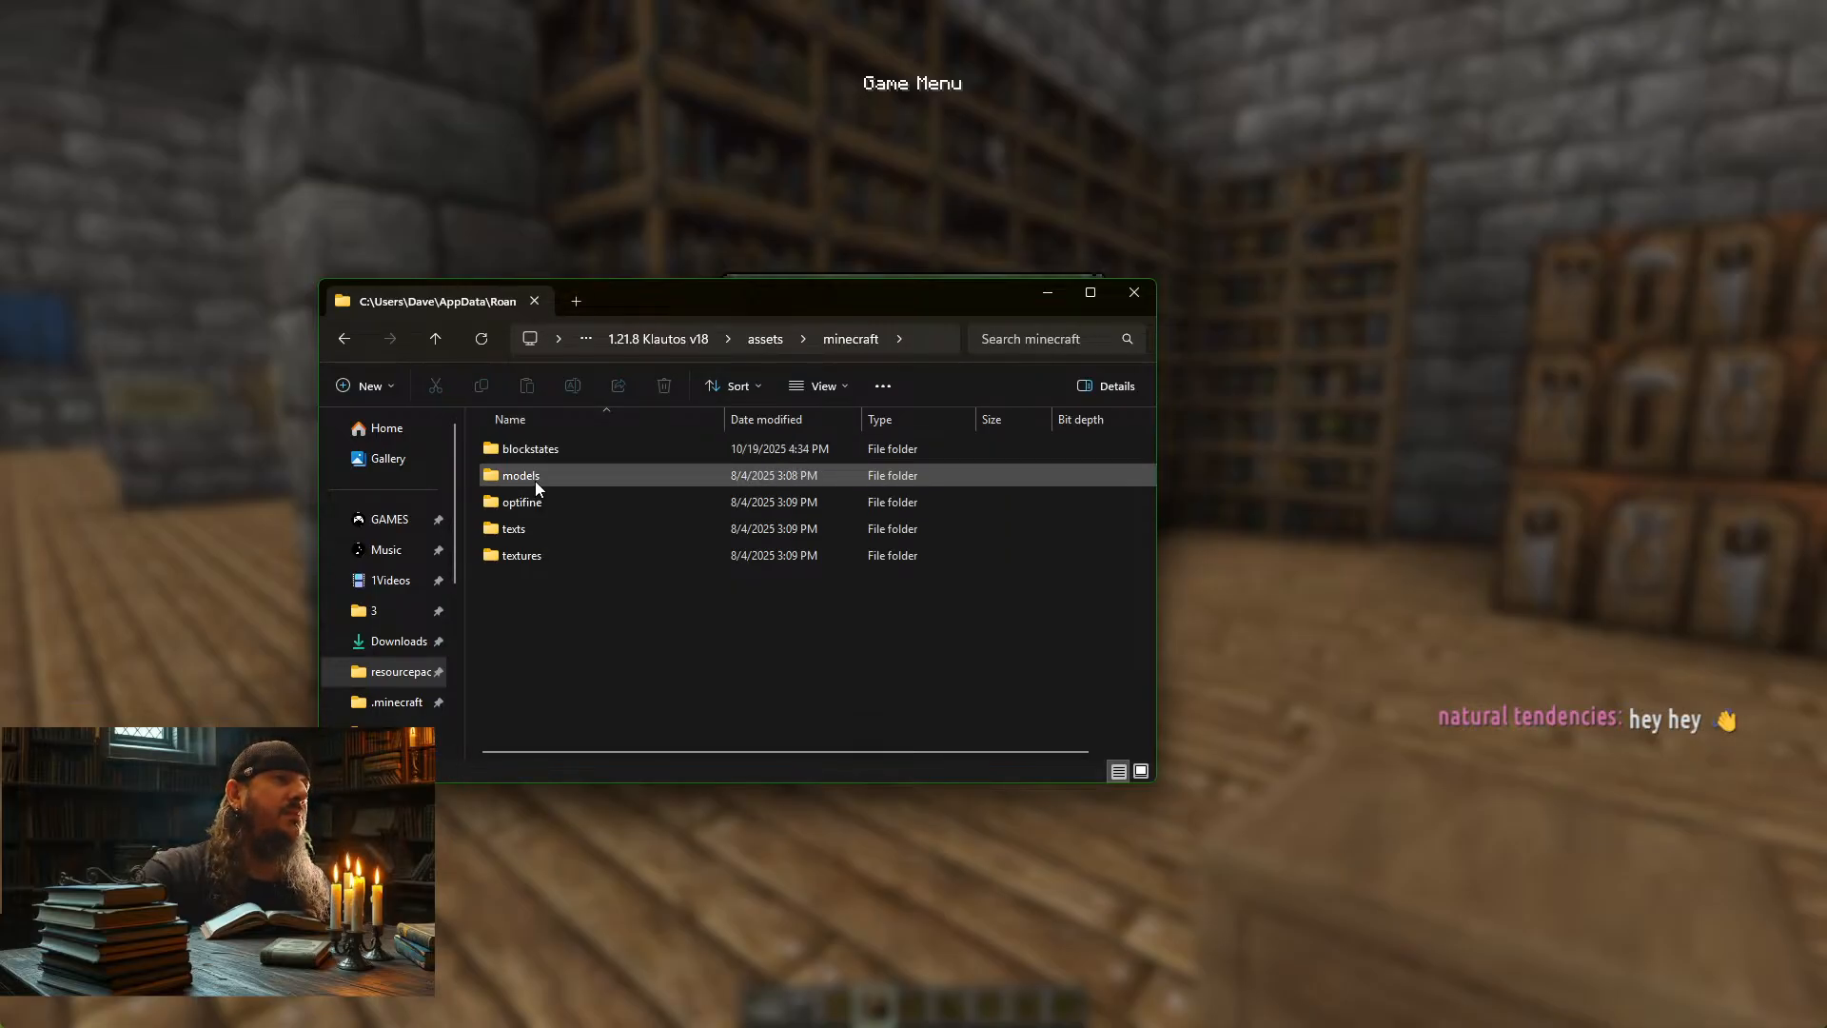
click(1439, 447)
key(Escape)
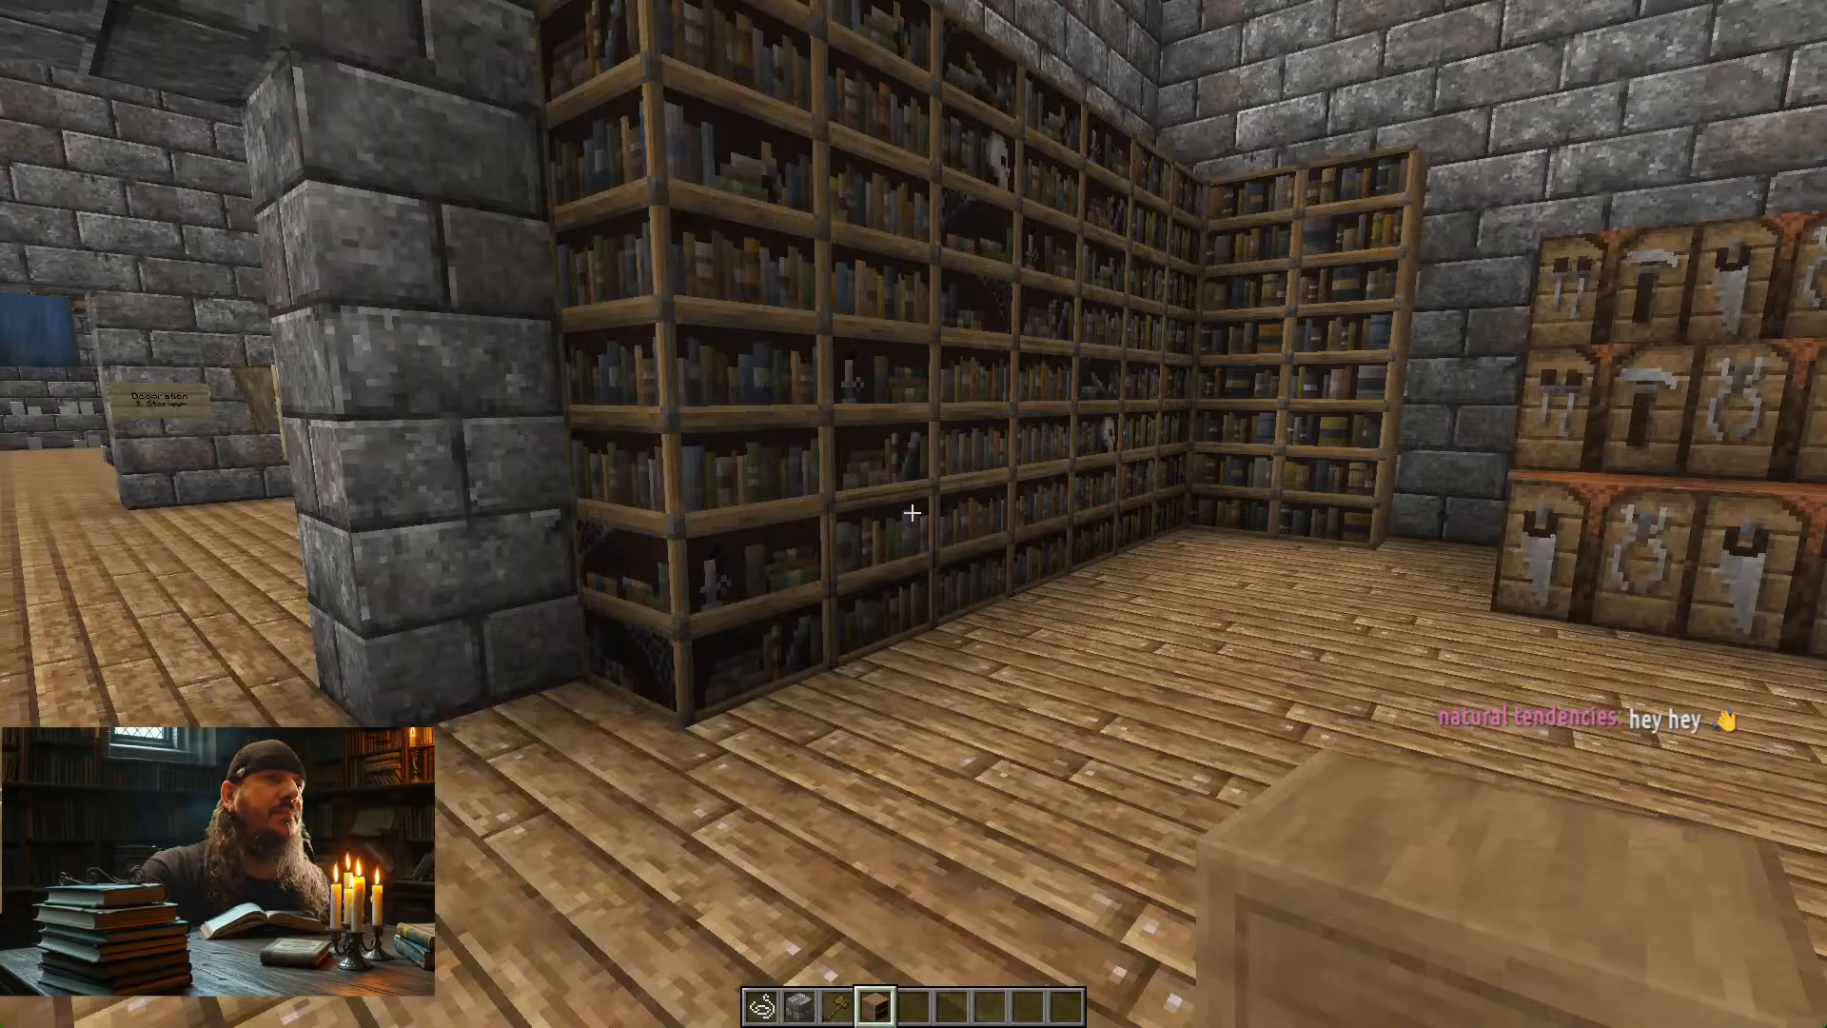
Walk from the bookshelf room to the decoration and storage area and examine the rows of chests up close
key(w)
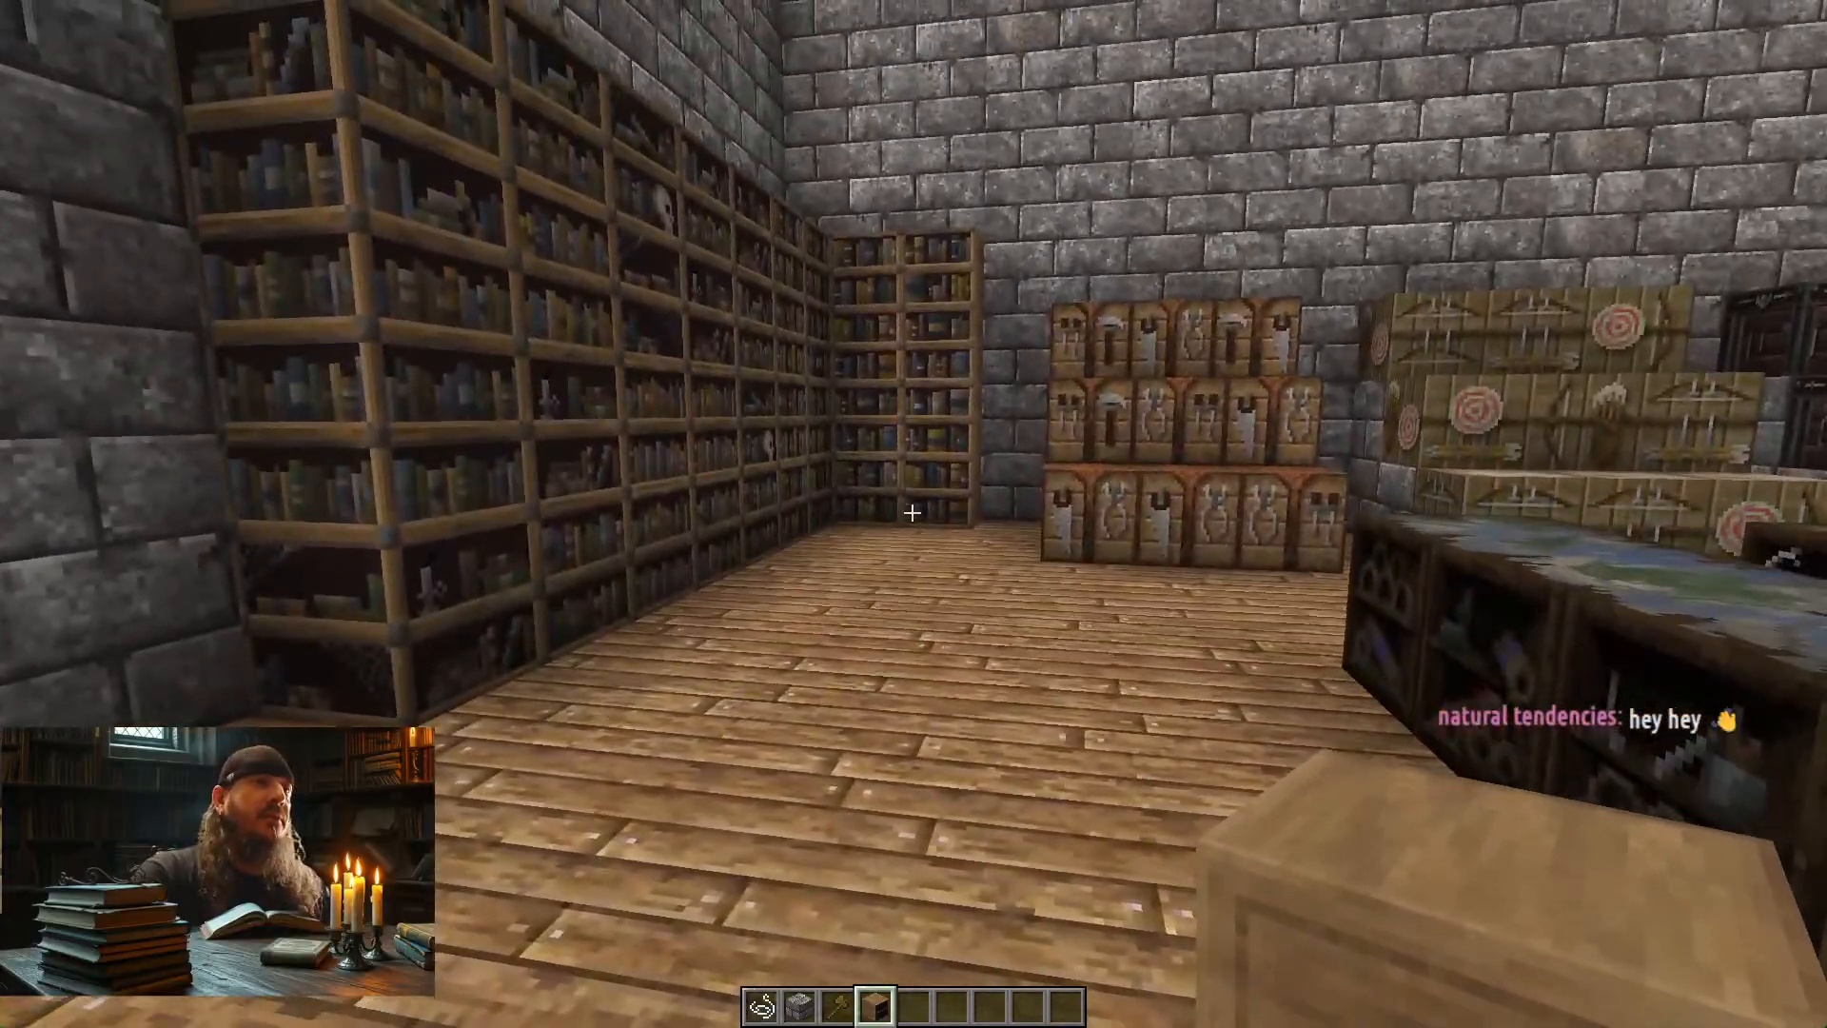
key(w)
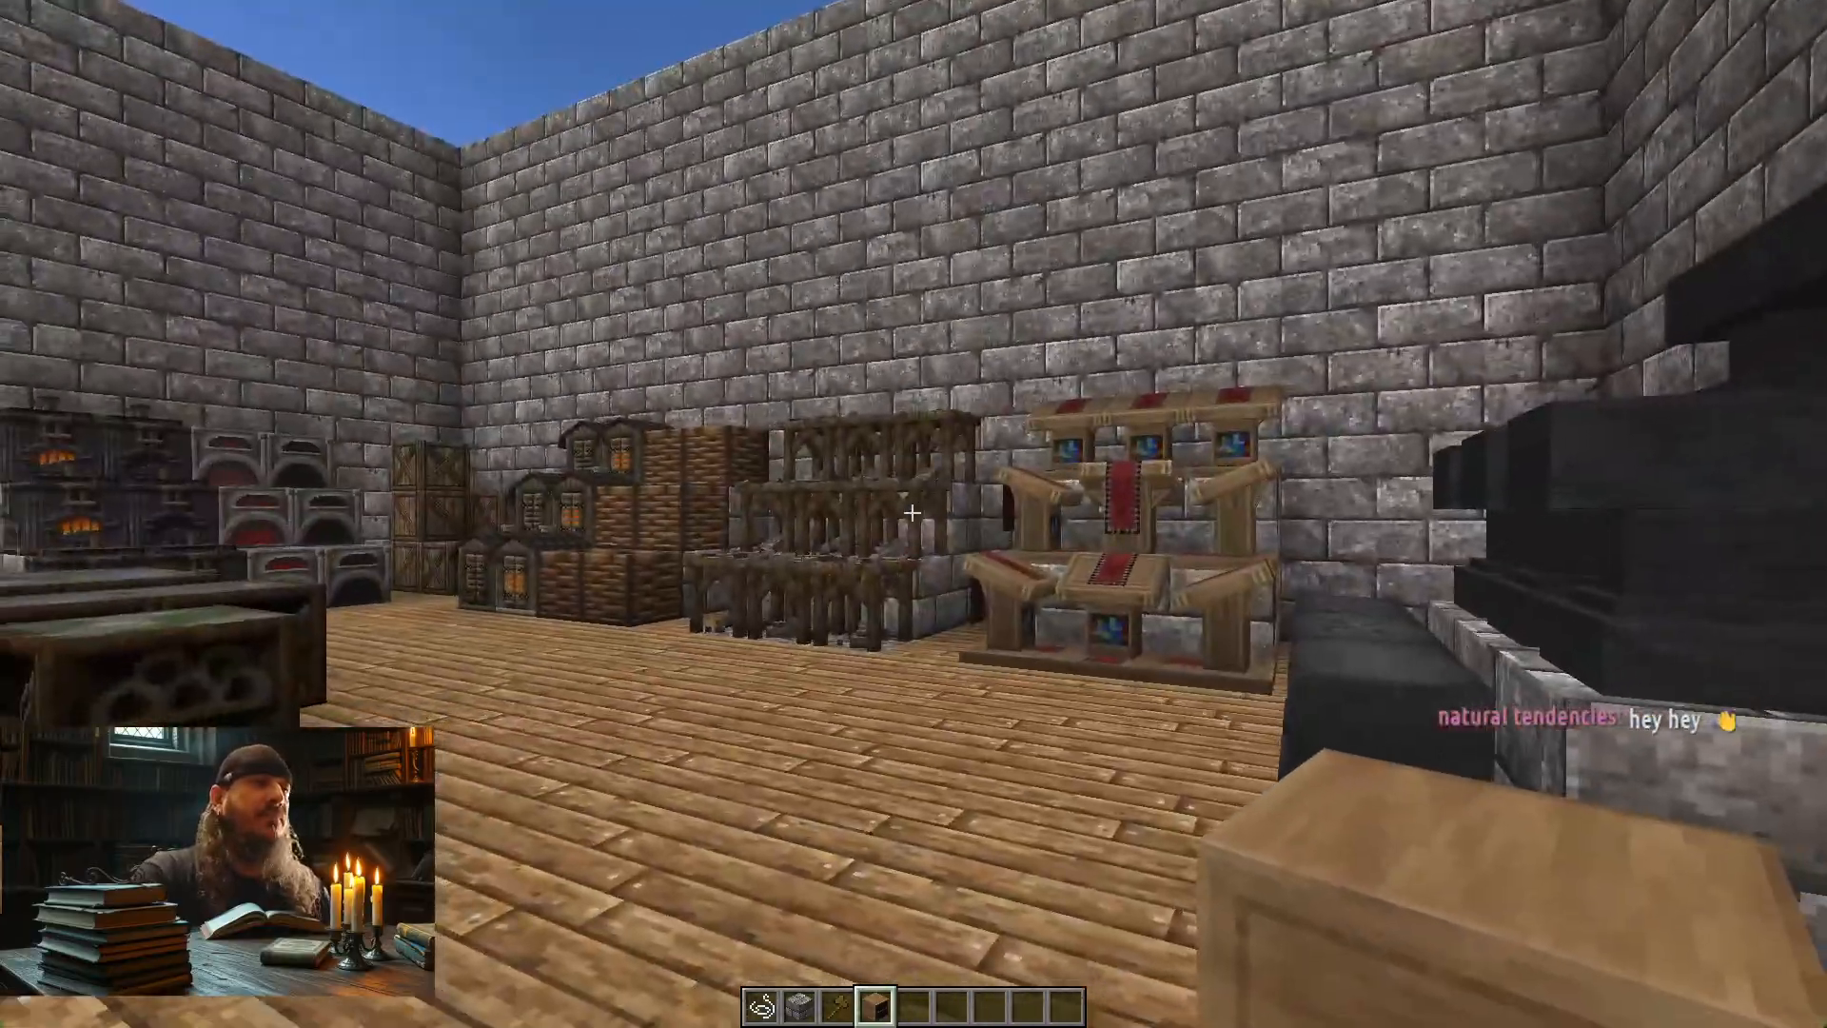
key(w)
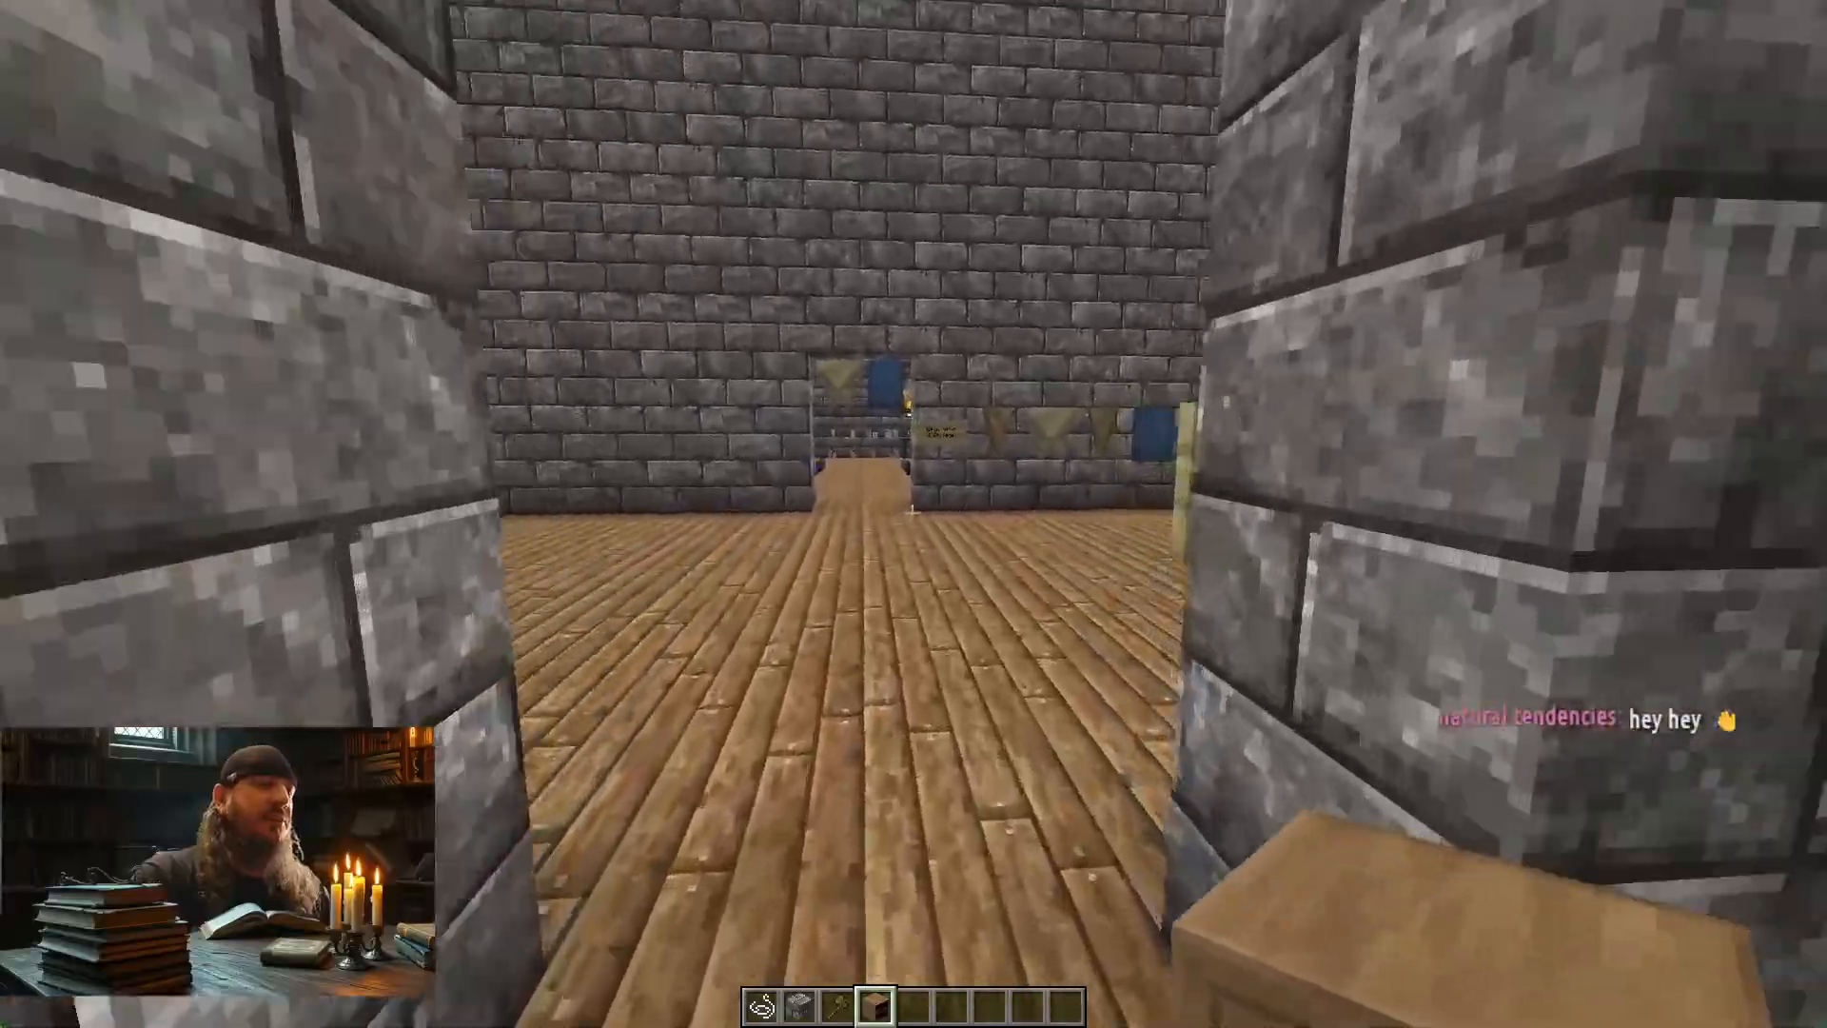
key(w)
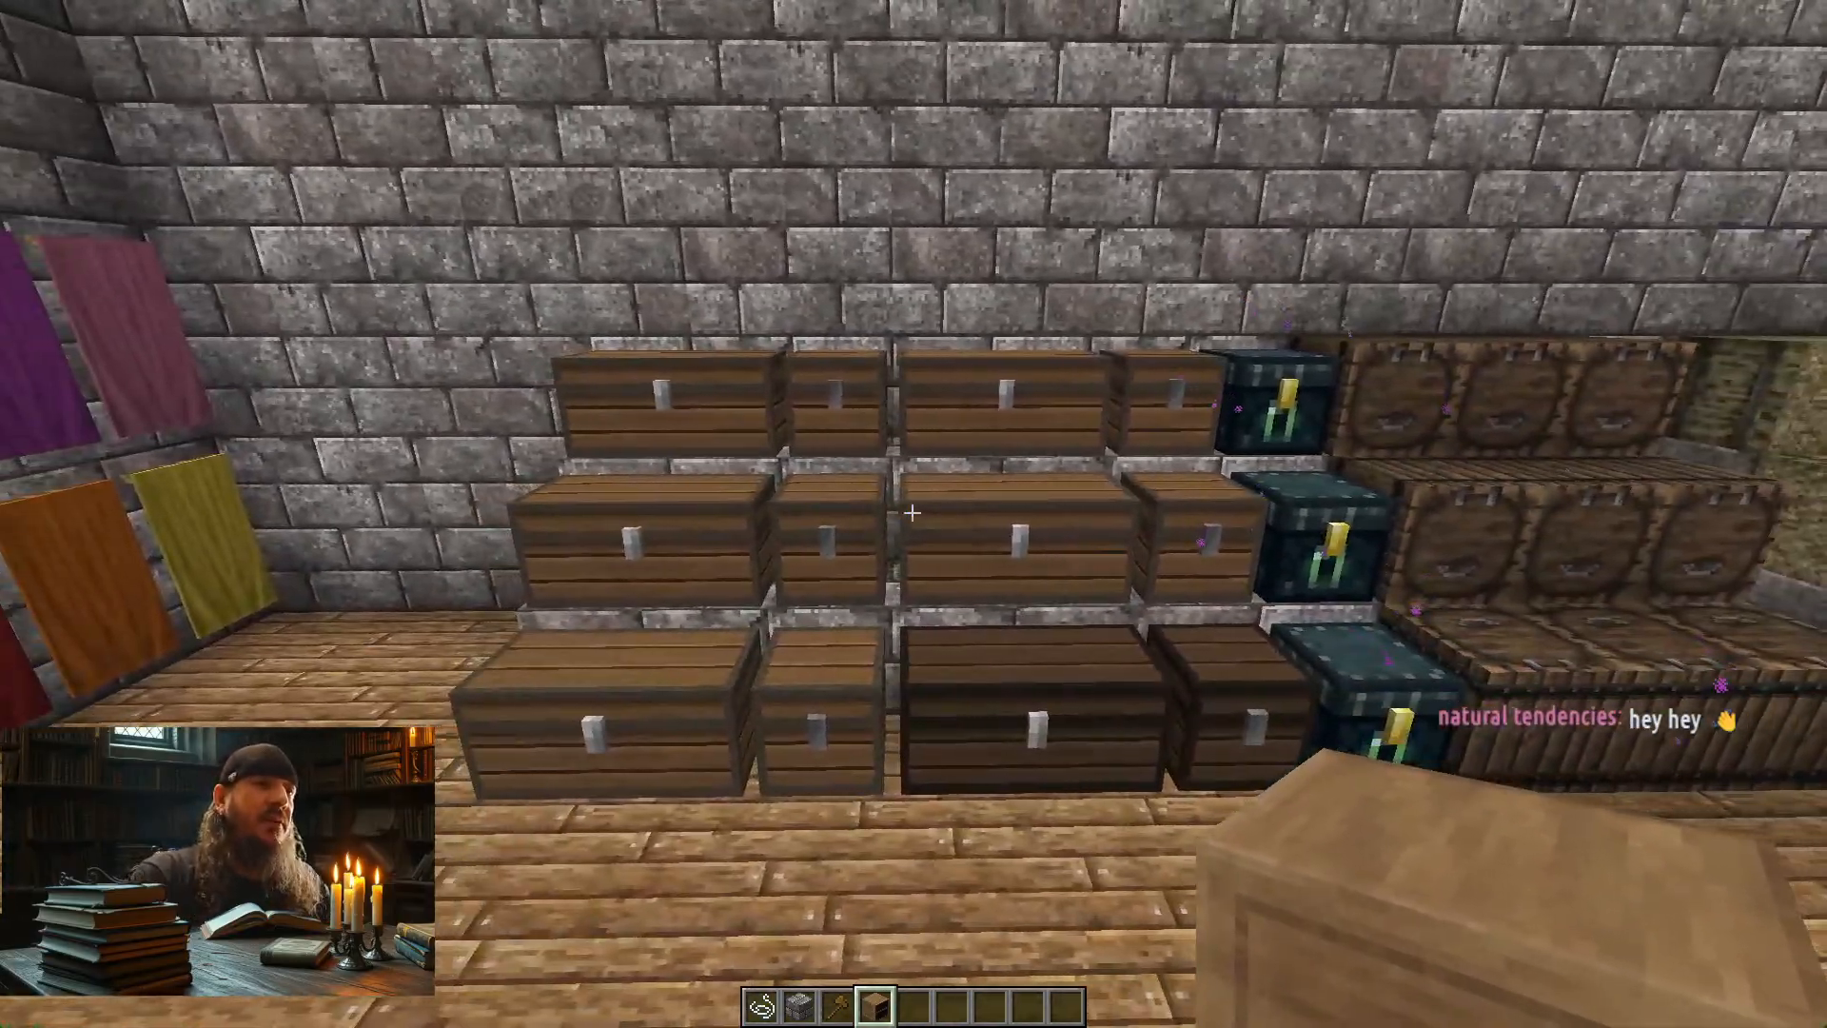
key(w)
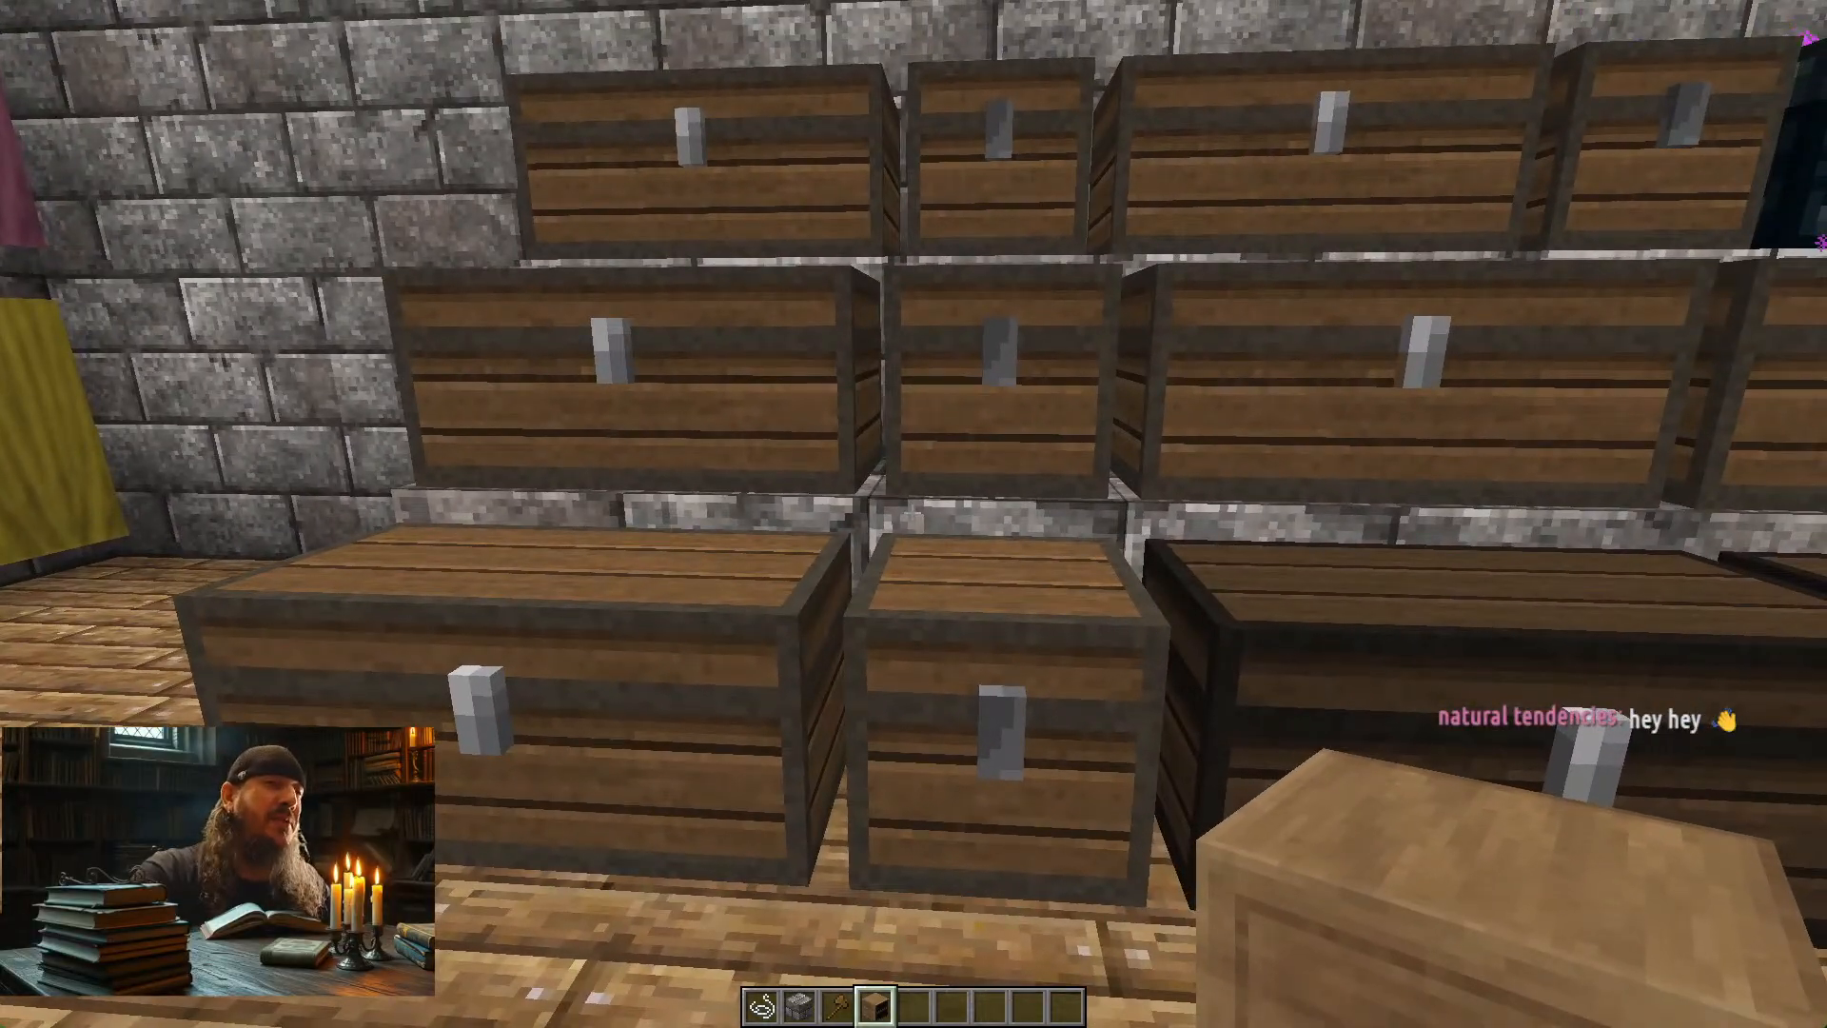
key(s)
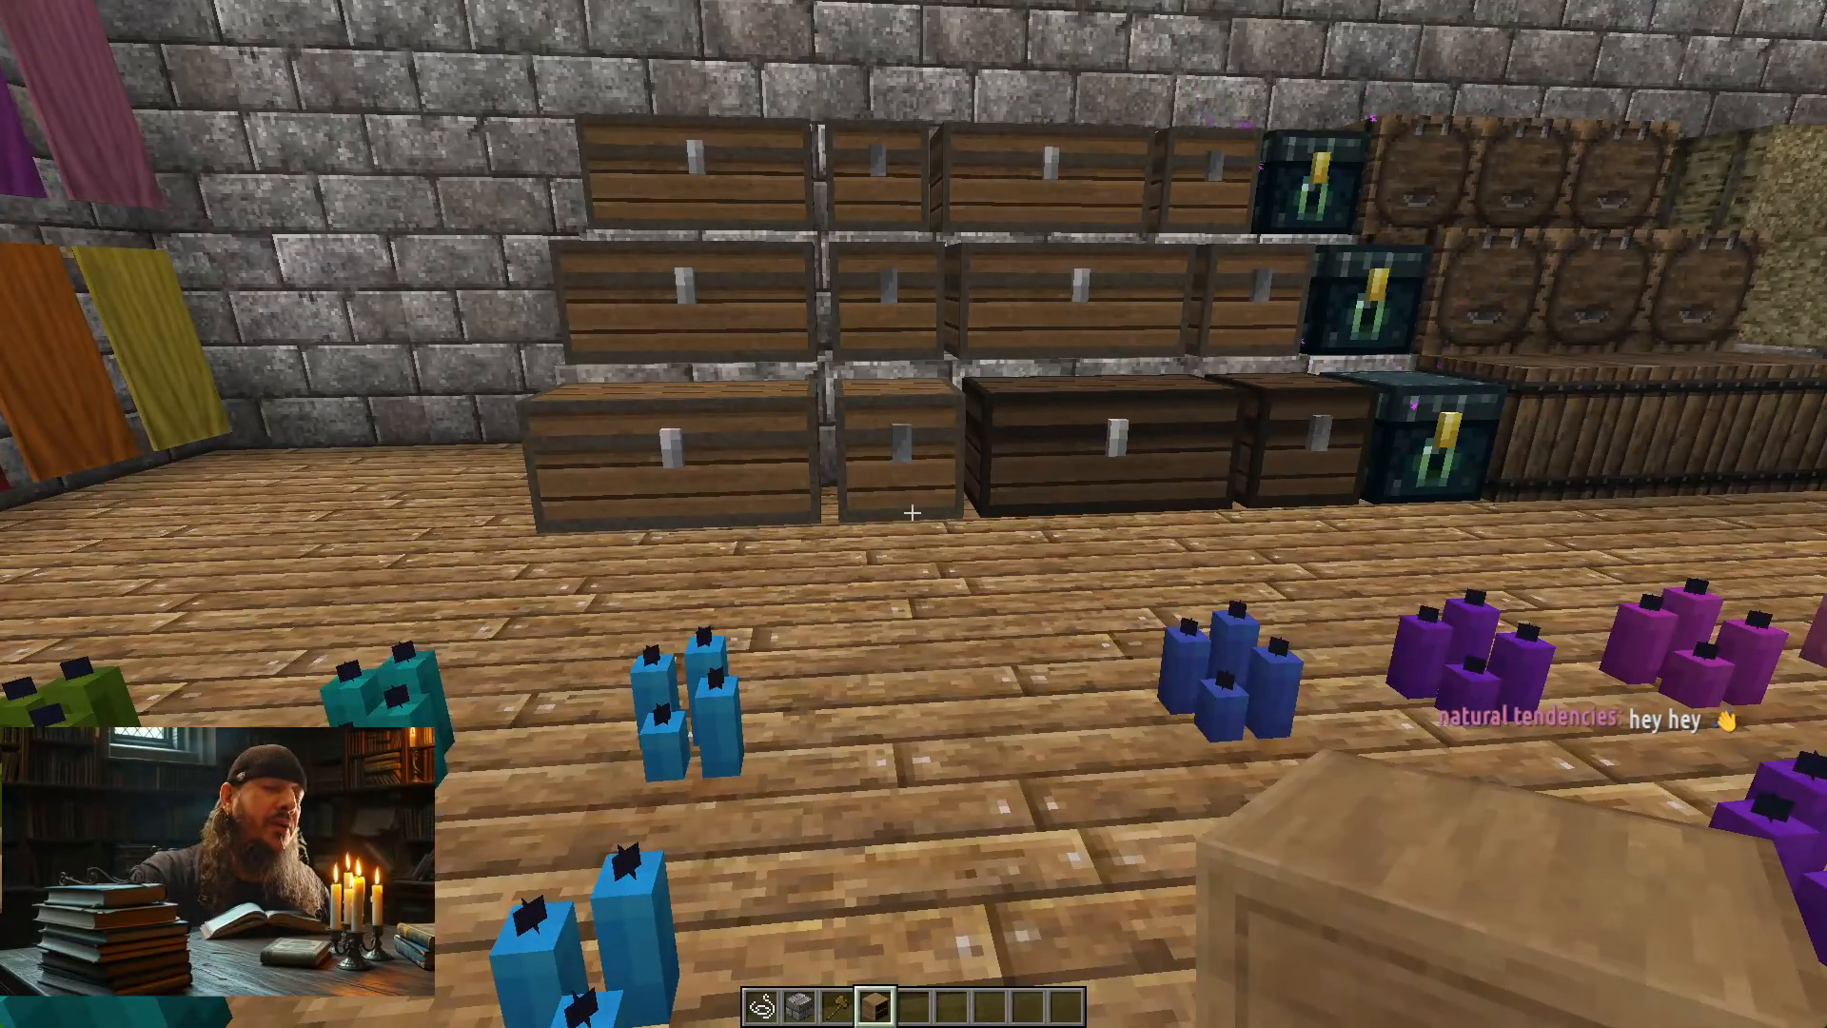
key(d)
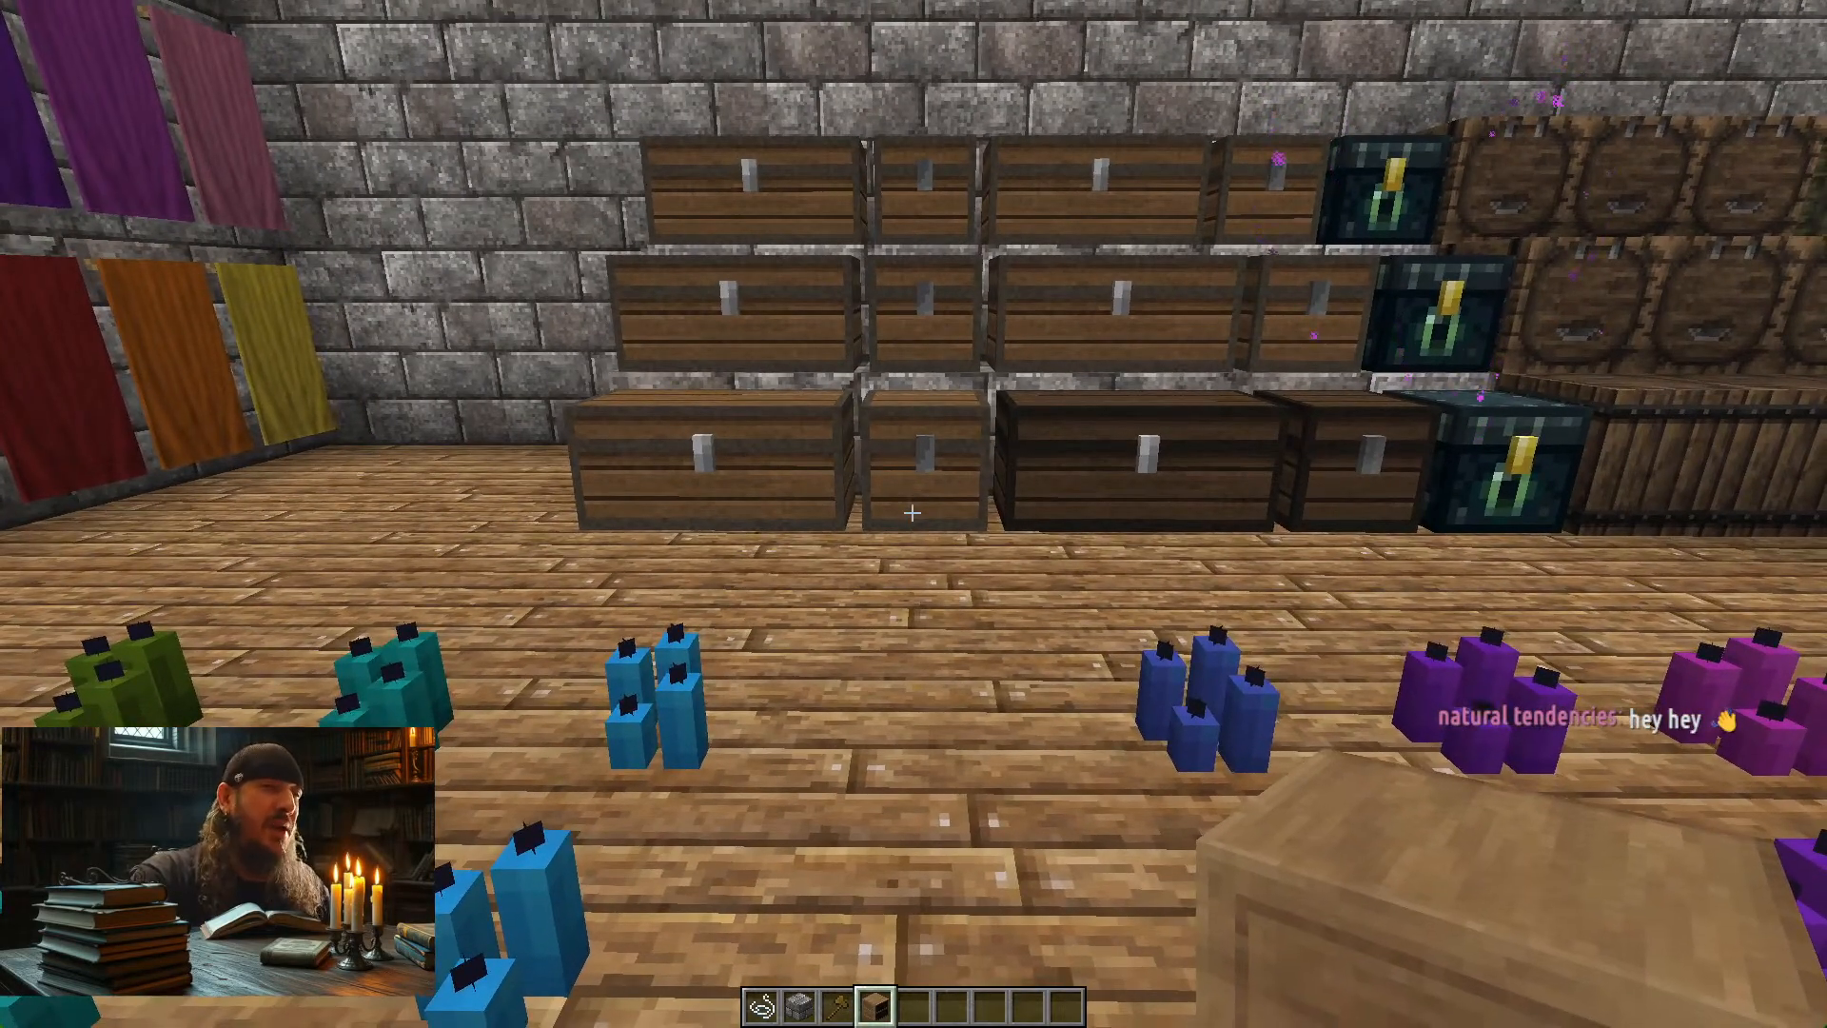
key(w)
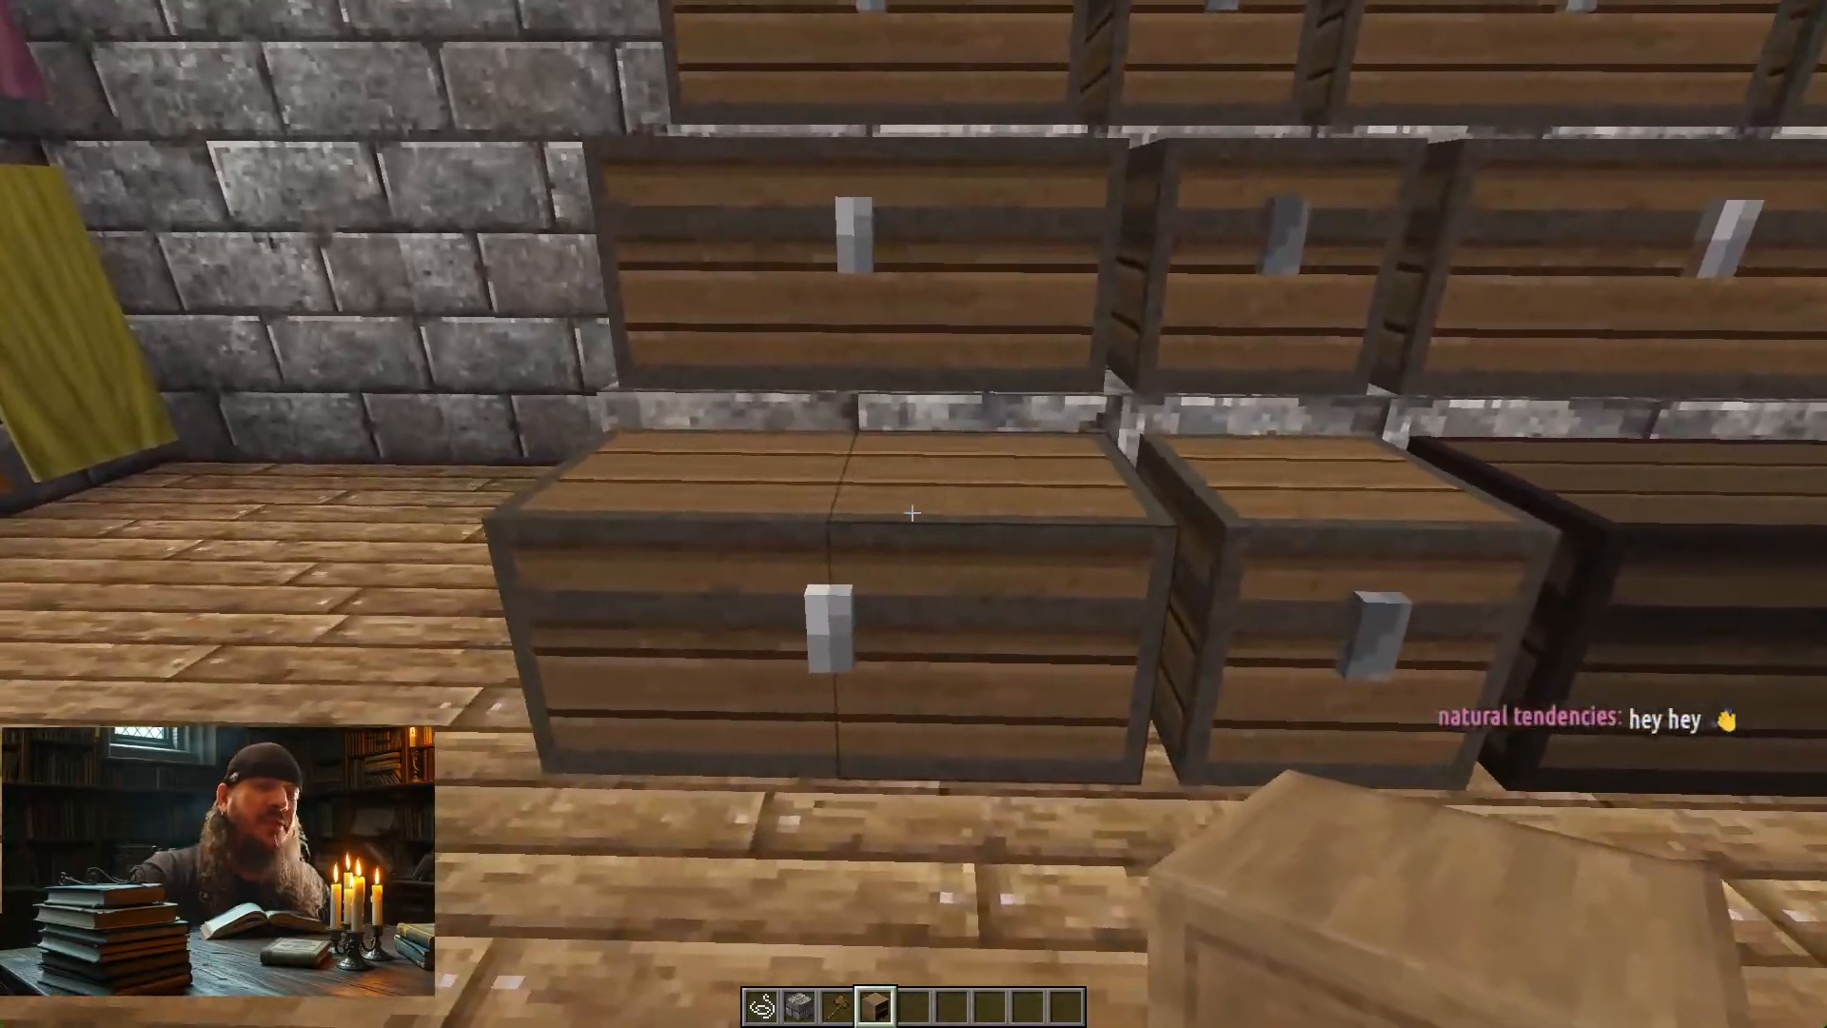
key(s)
key(alt+Tab)
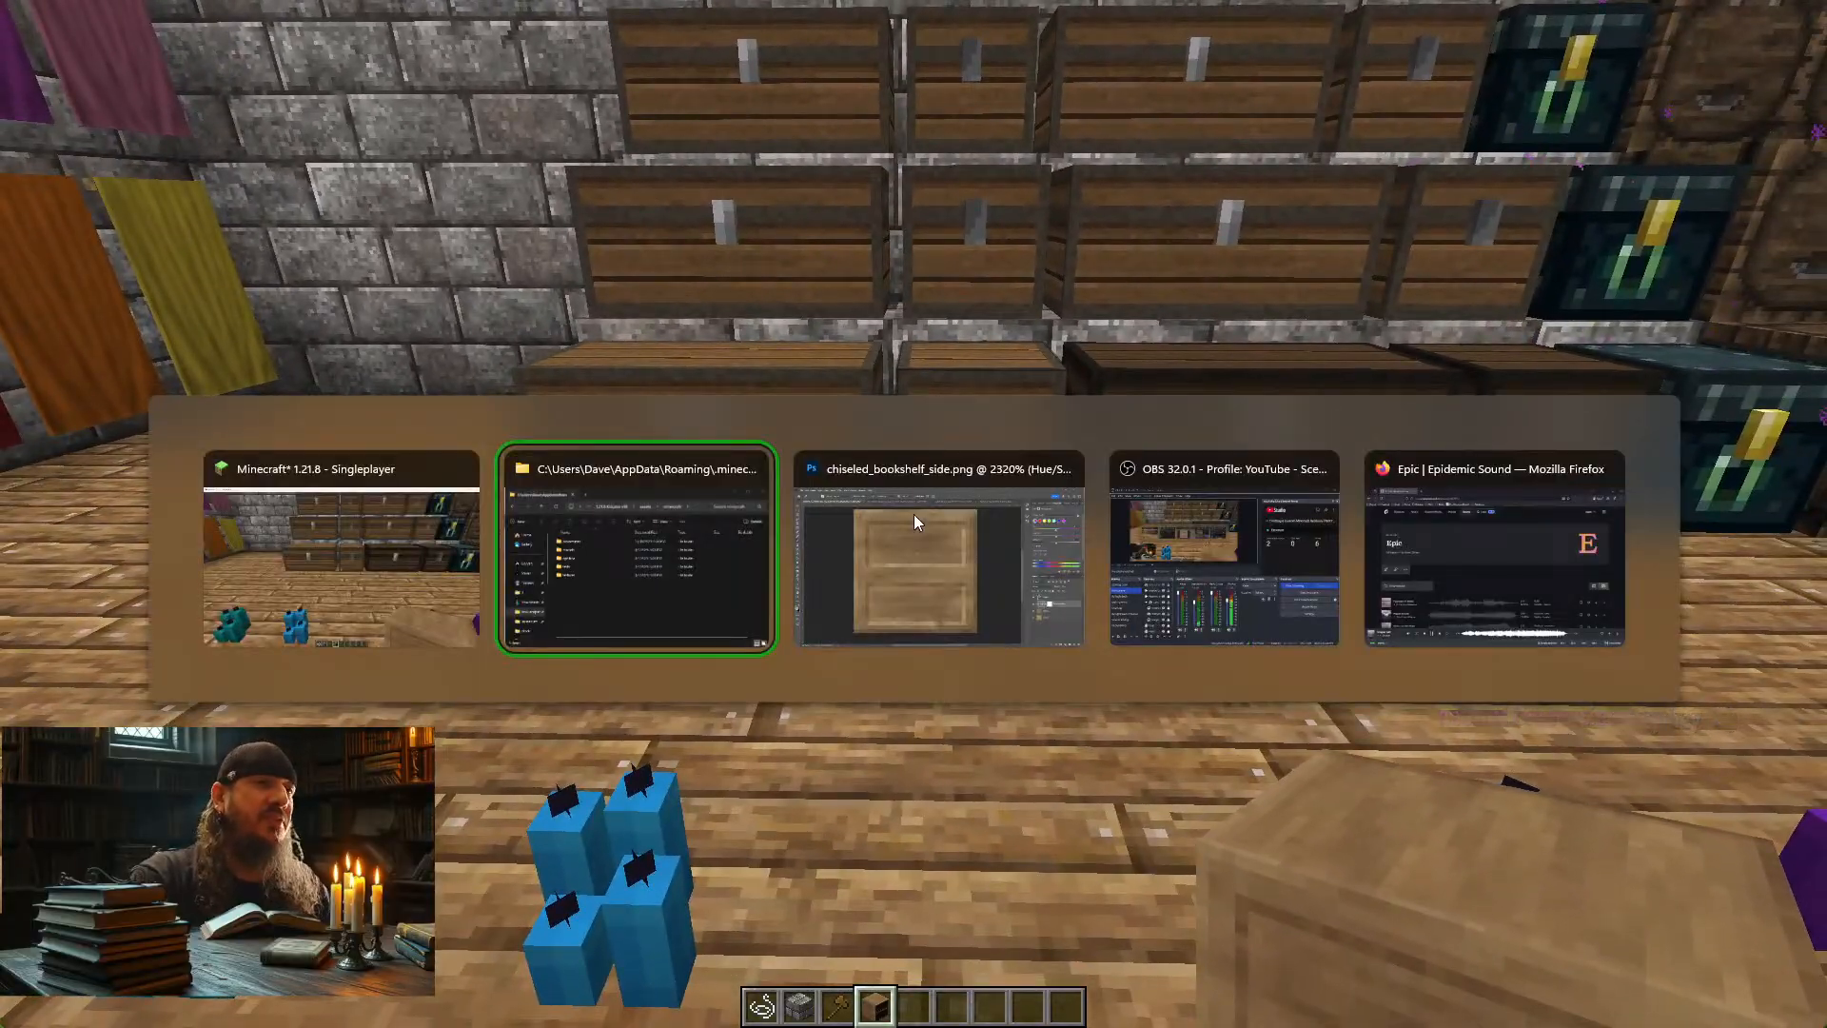
key(alt+Tab)
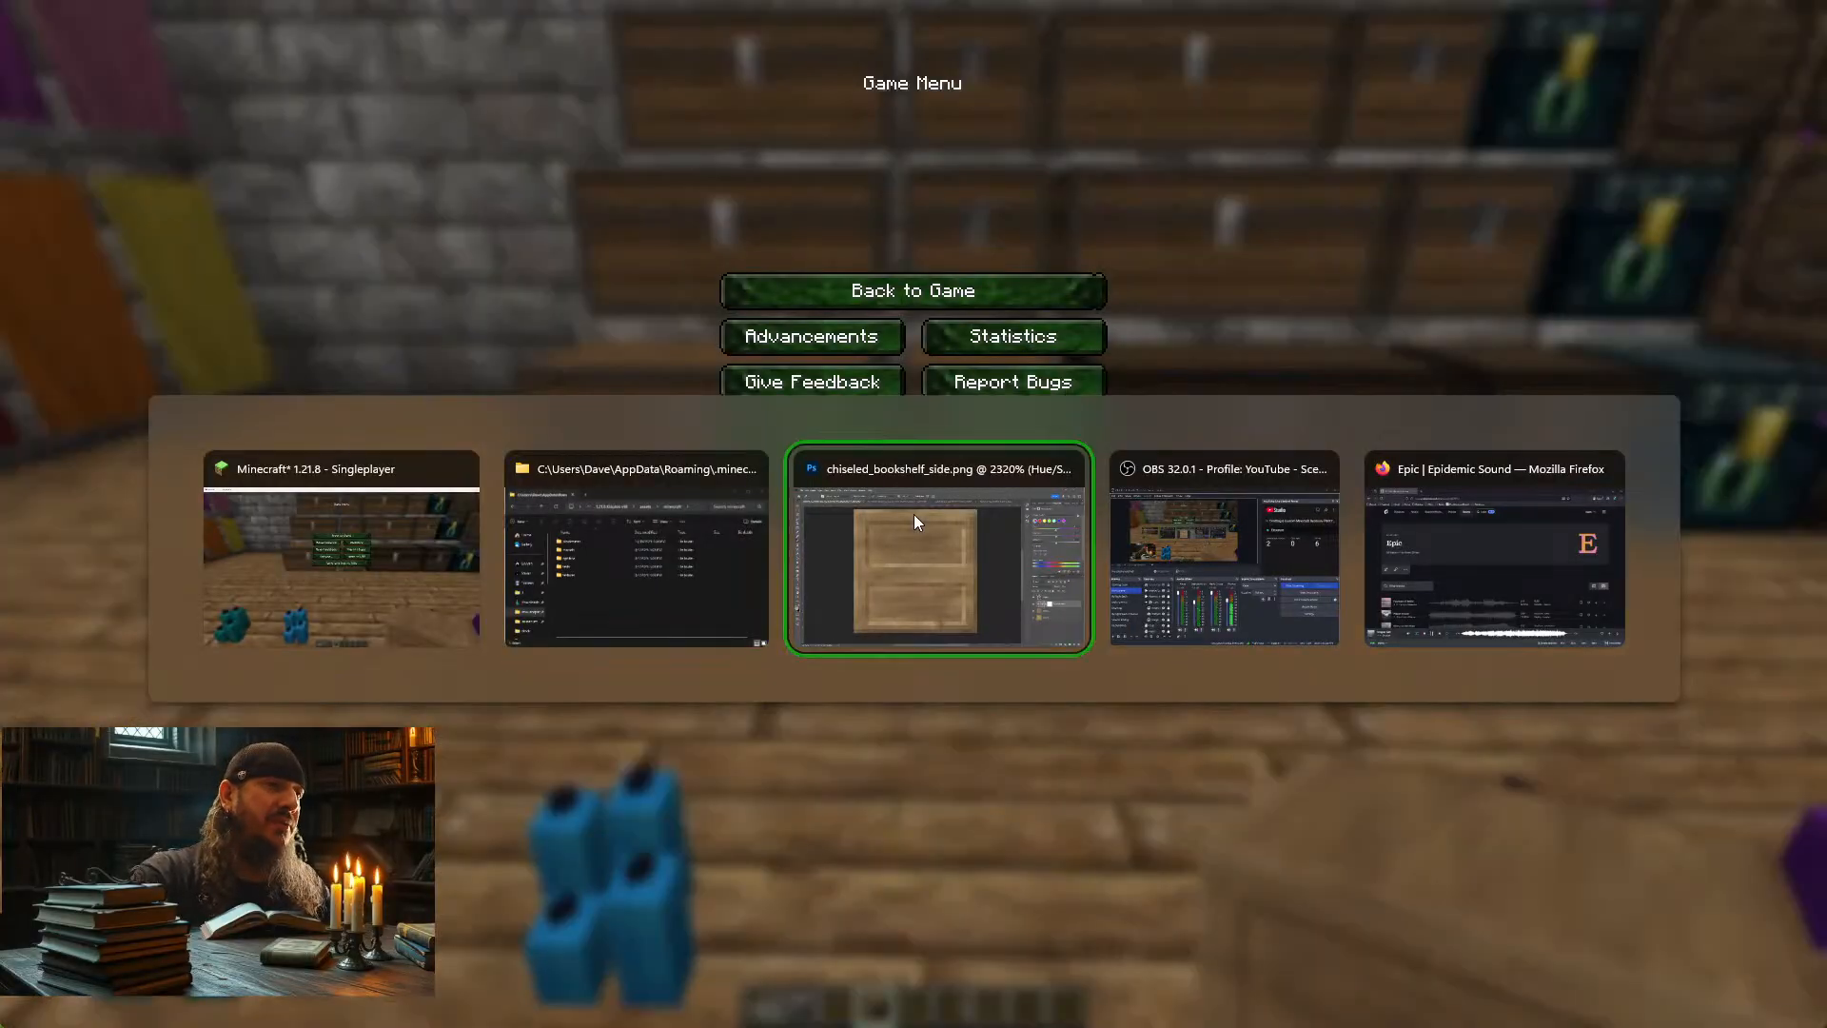
key(alt+Tab)
key(alt+Tab)
key(alt+Tab)
key(alt+Tab)
key(alt+Tab)
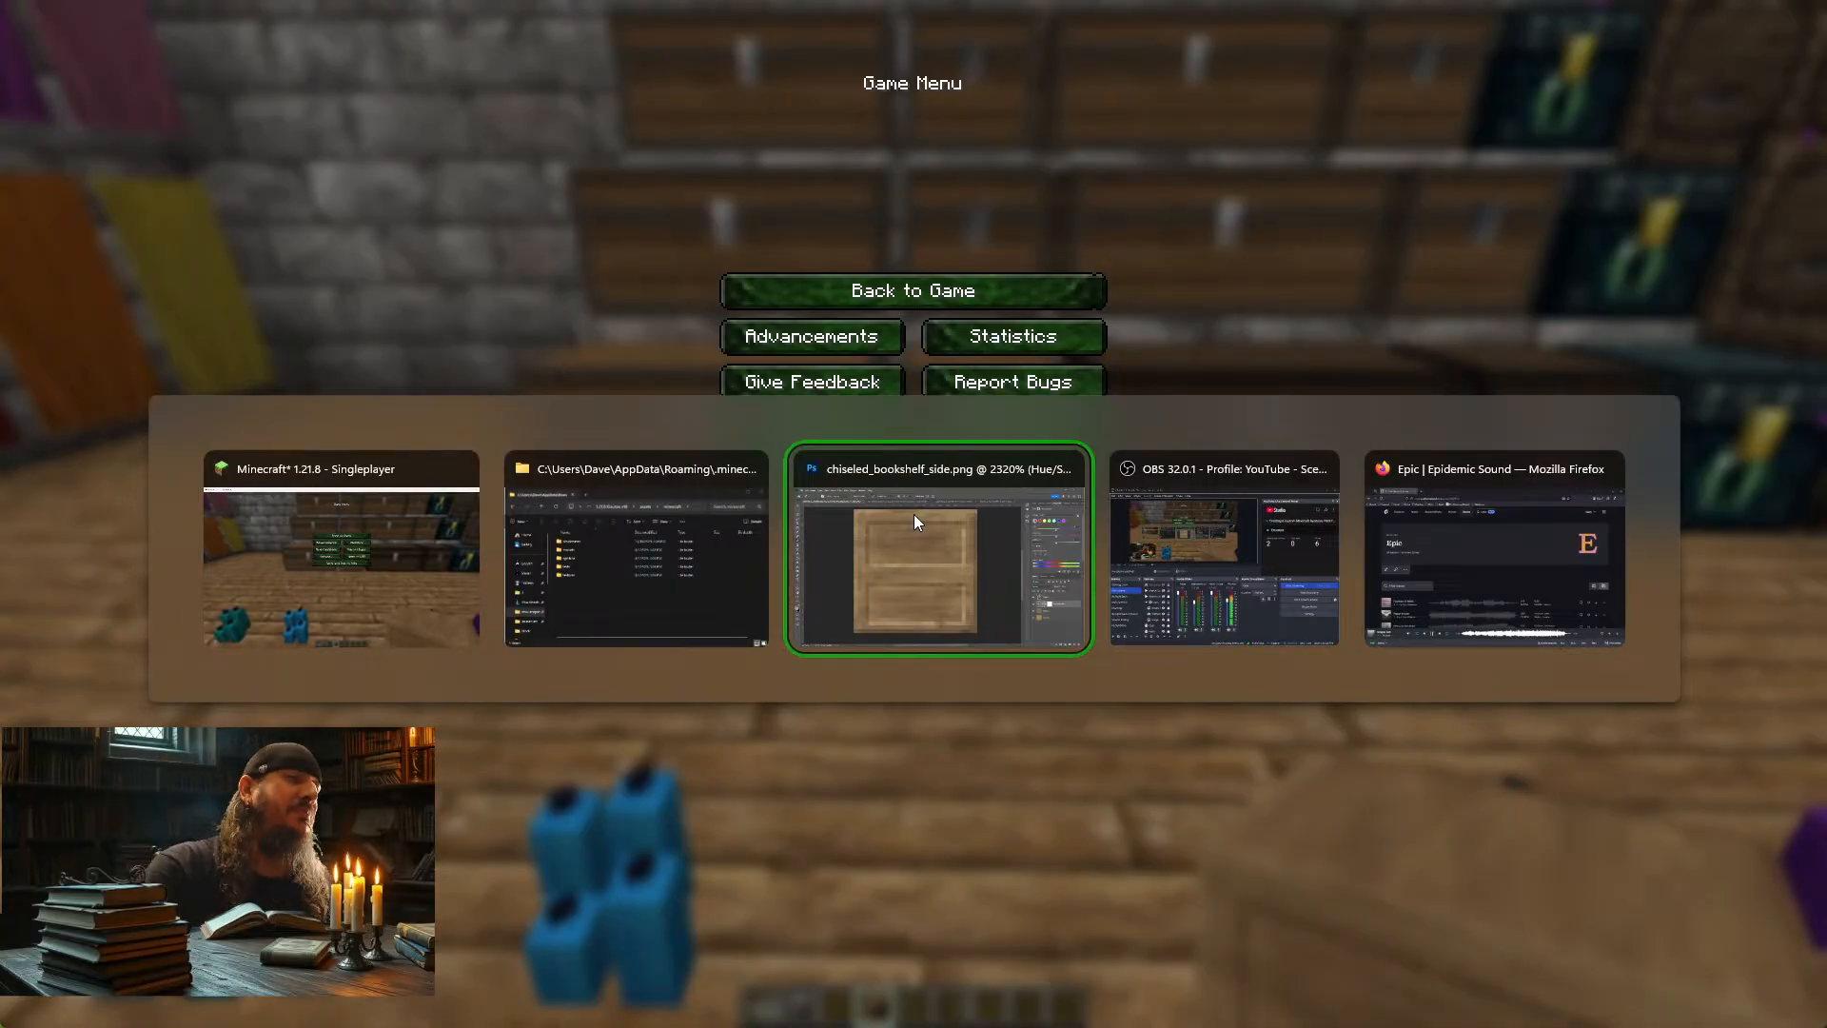
click(913, 514)
key(alt+Tab)
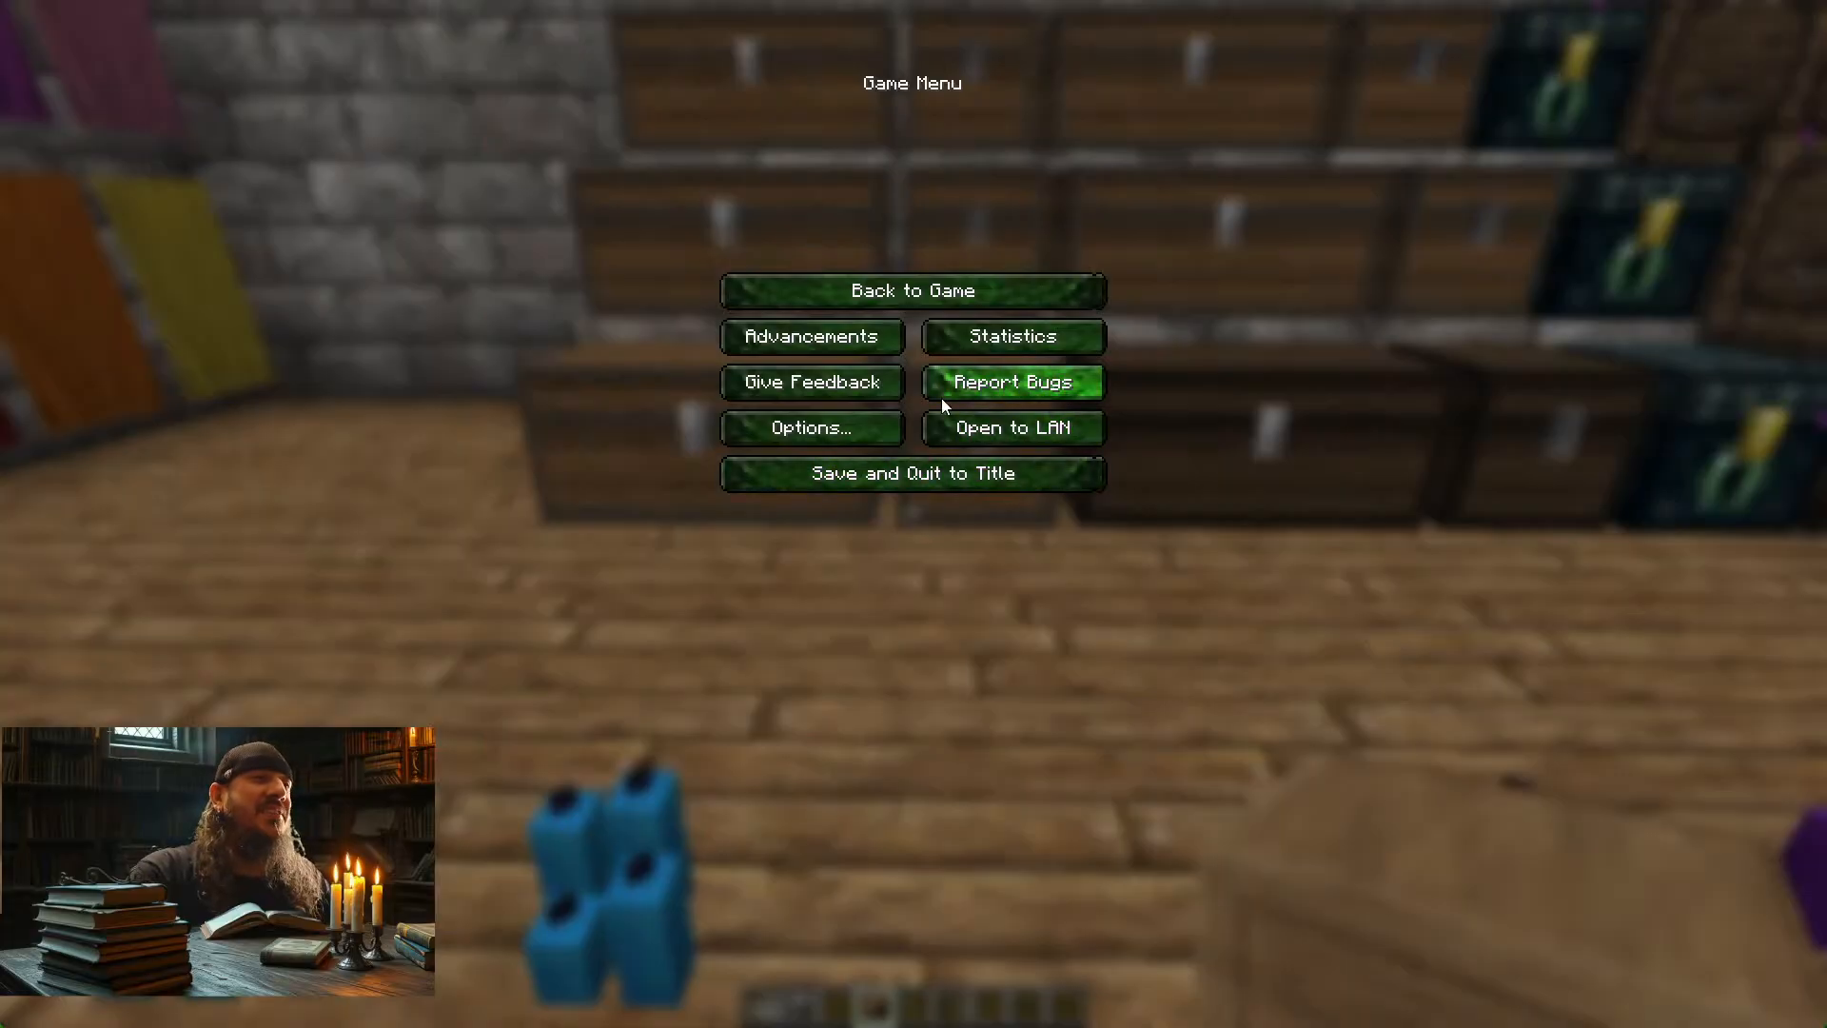
Resume the world and examine the rows of regular and dark chests both up close and from across the room
key(Escape)
key(w)
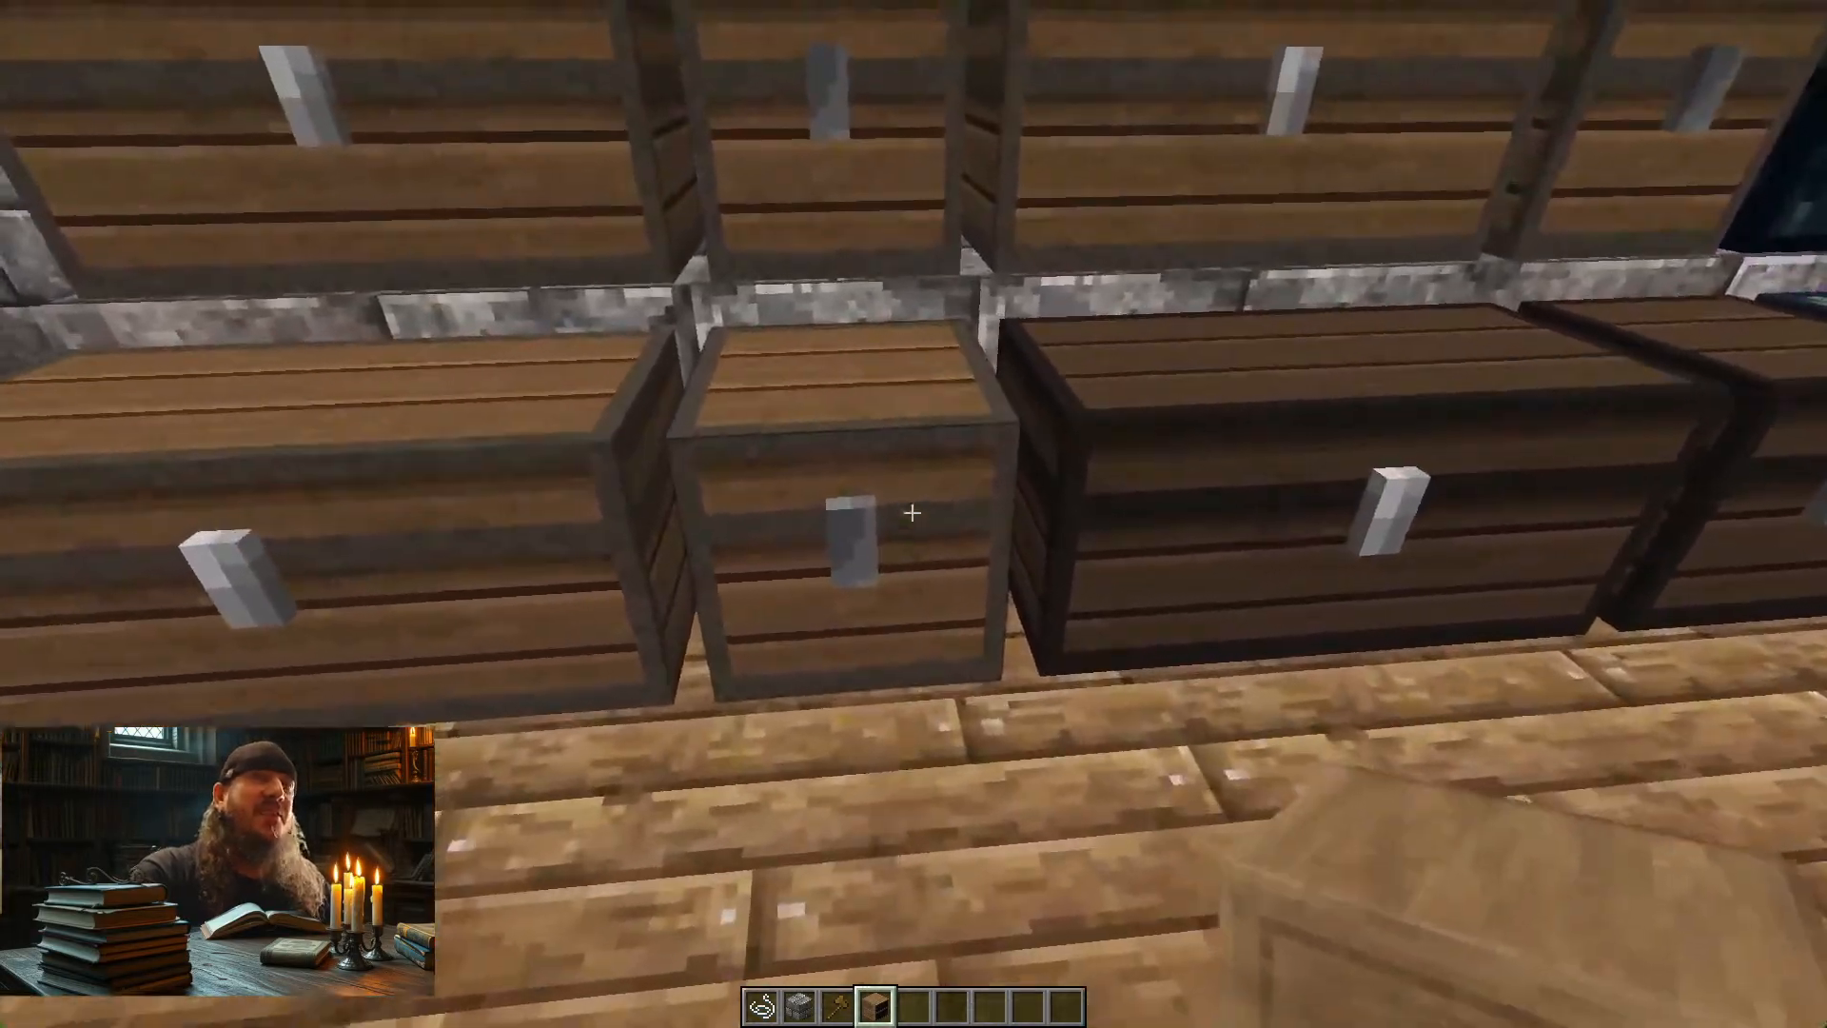
key(s)
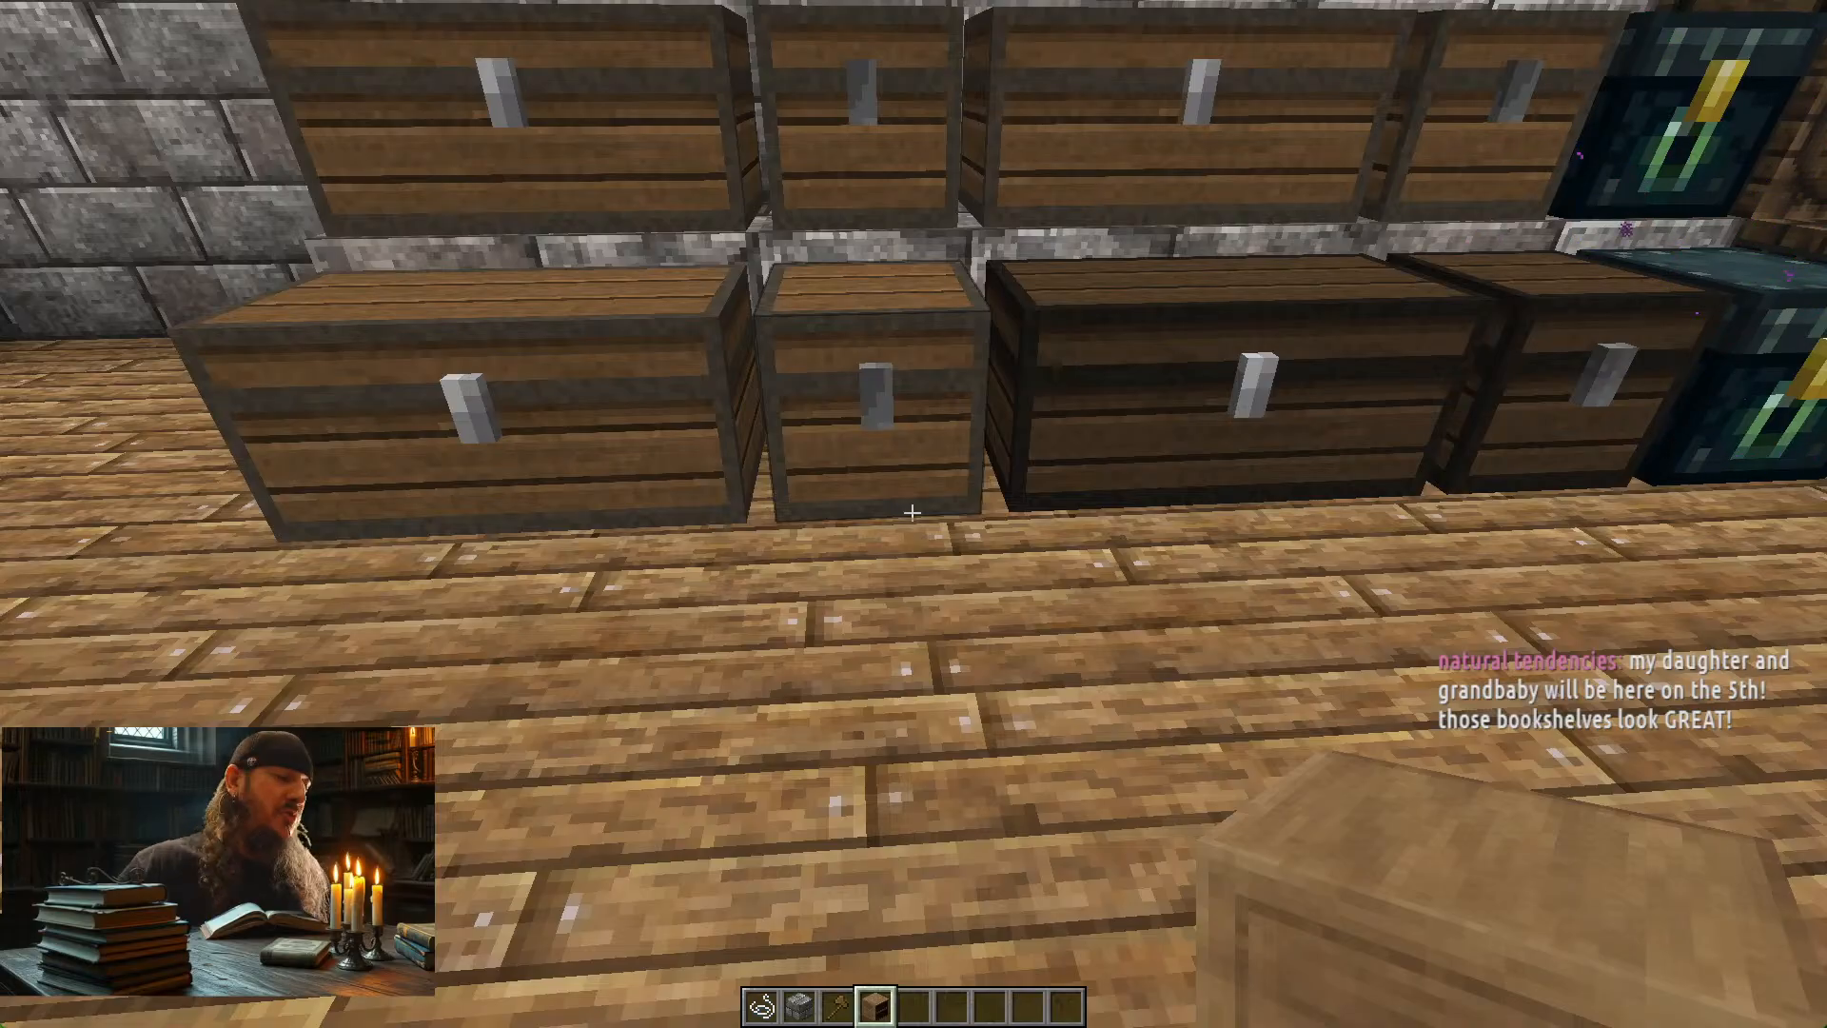
key(s)
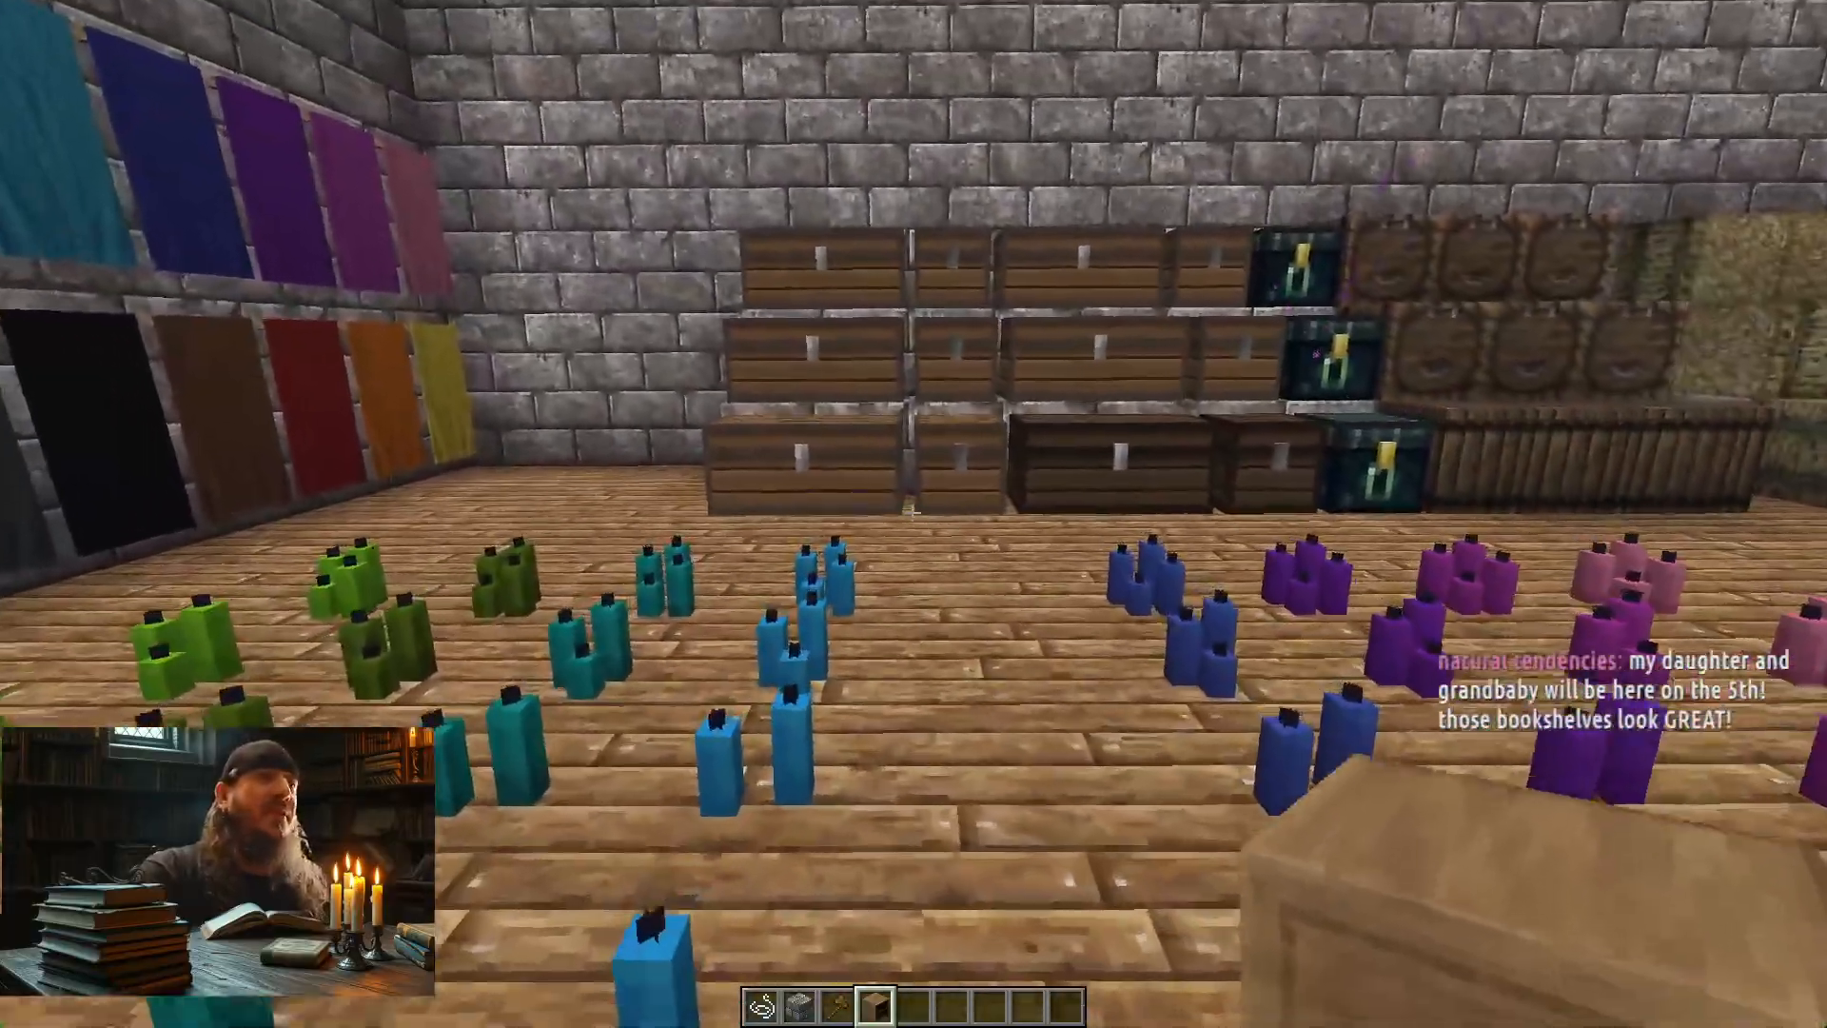
key(w)
key(w)
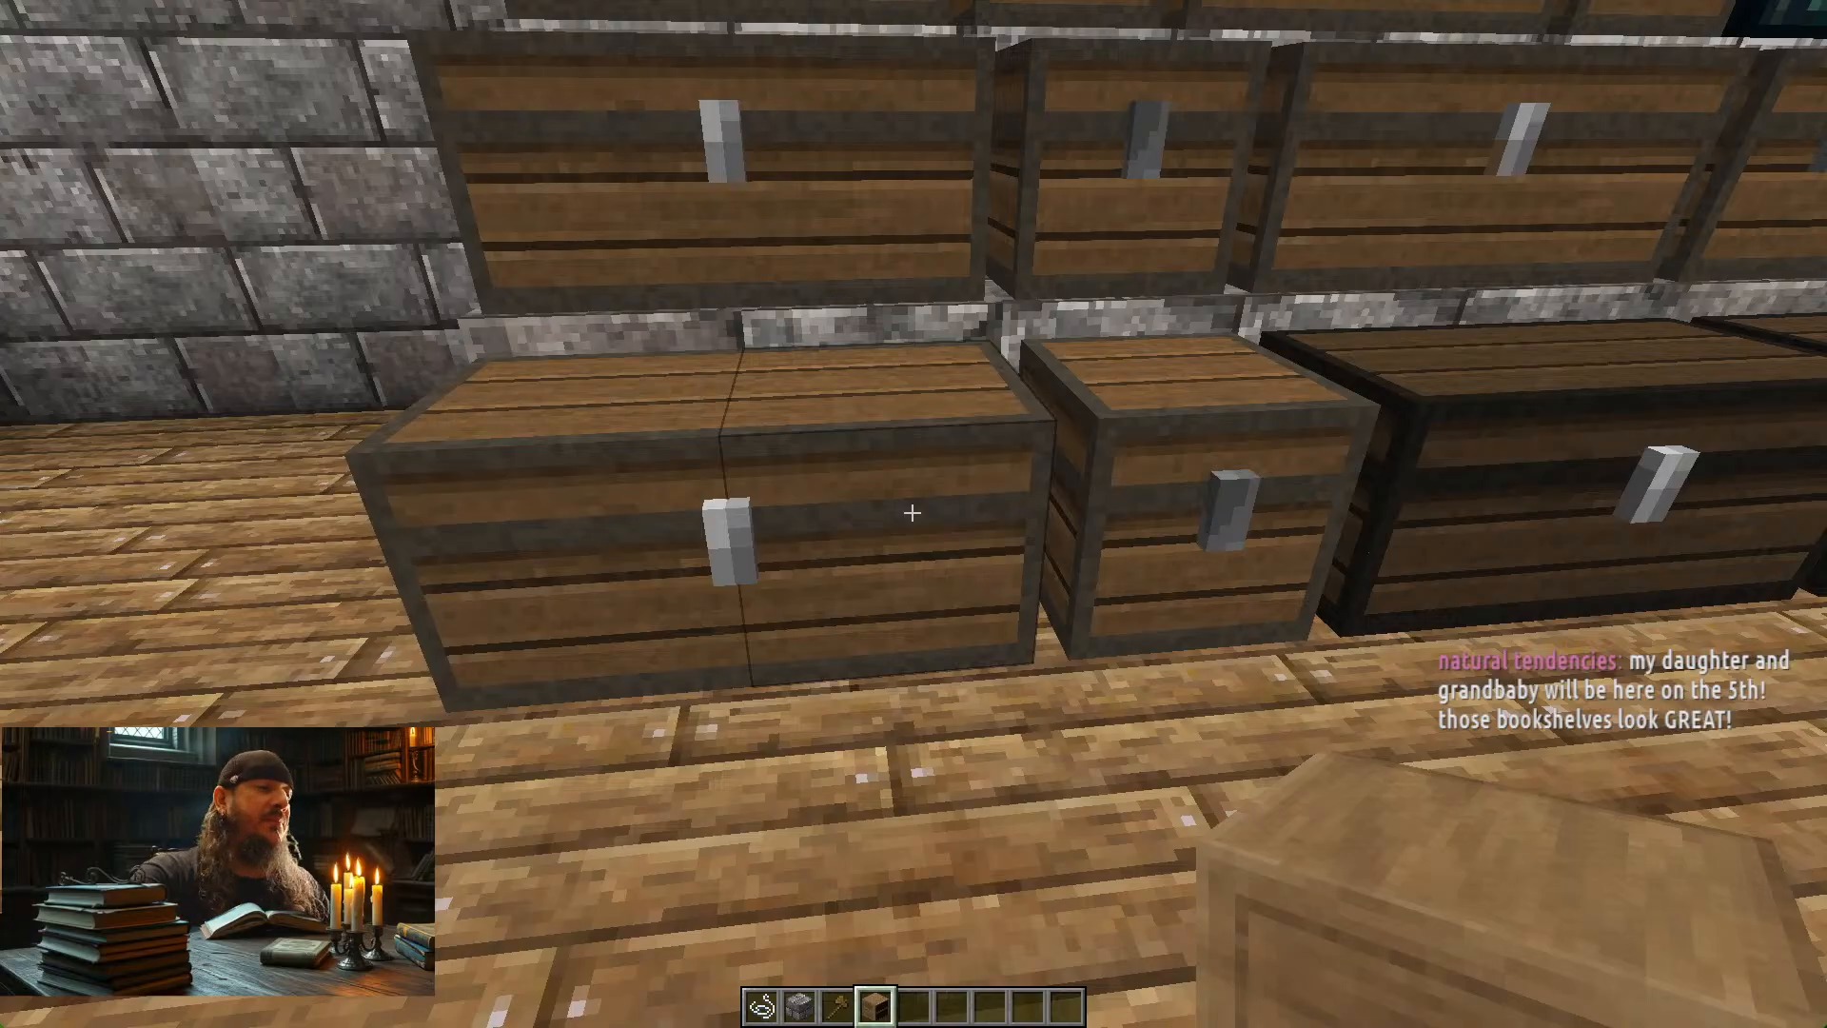
Switch to Photoshop and open the recent file normal.png from the Minecraft Chest Template folder
key(alt+Tab)
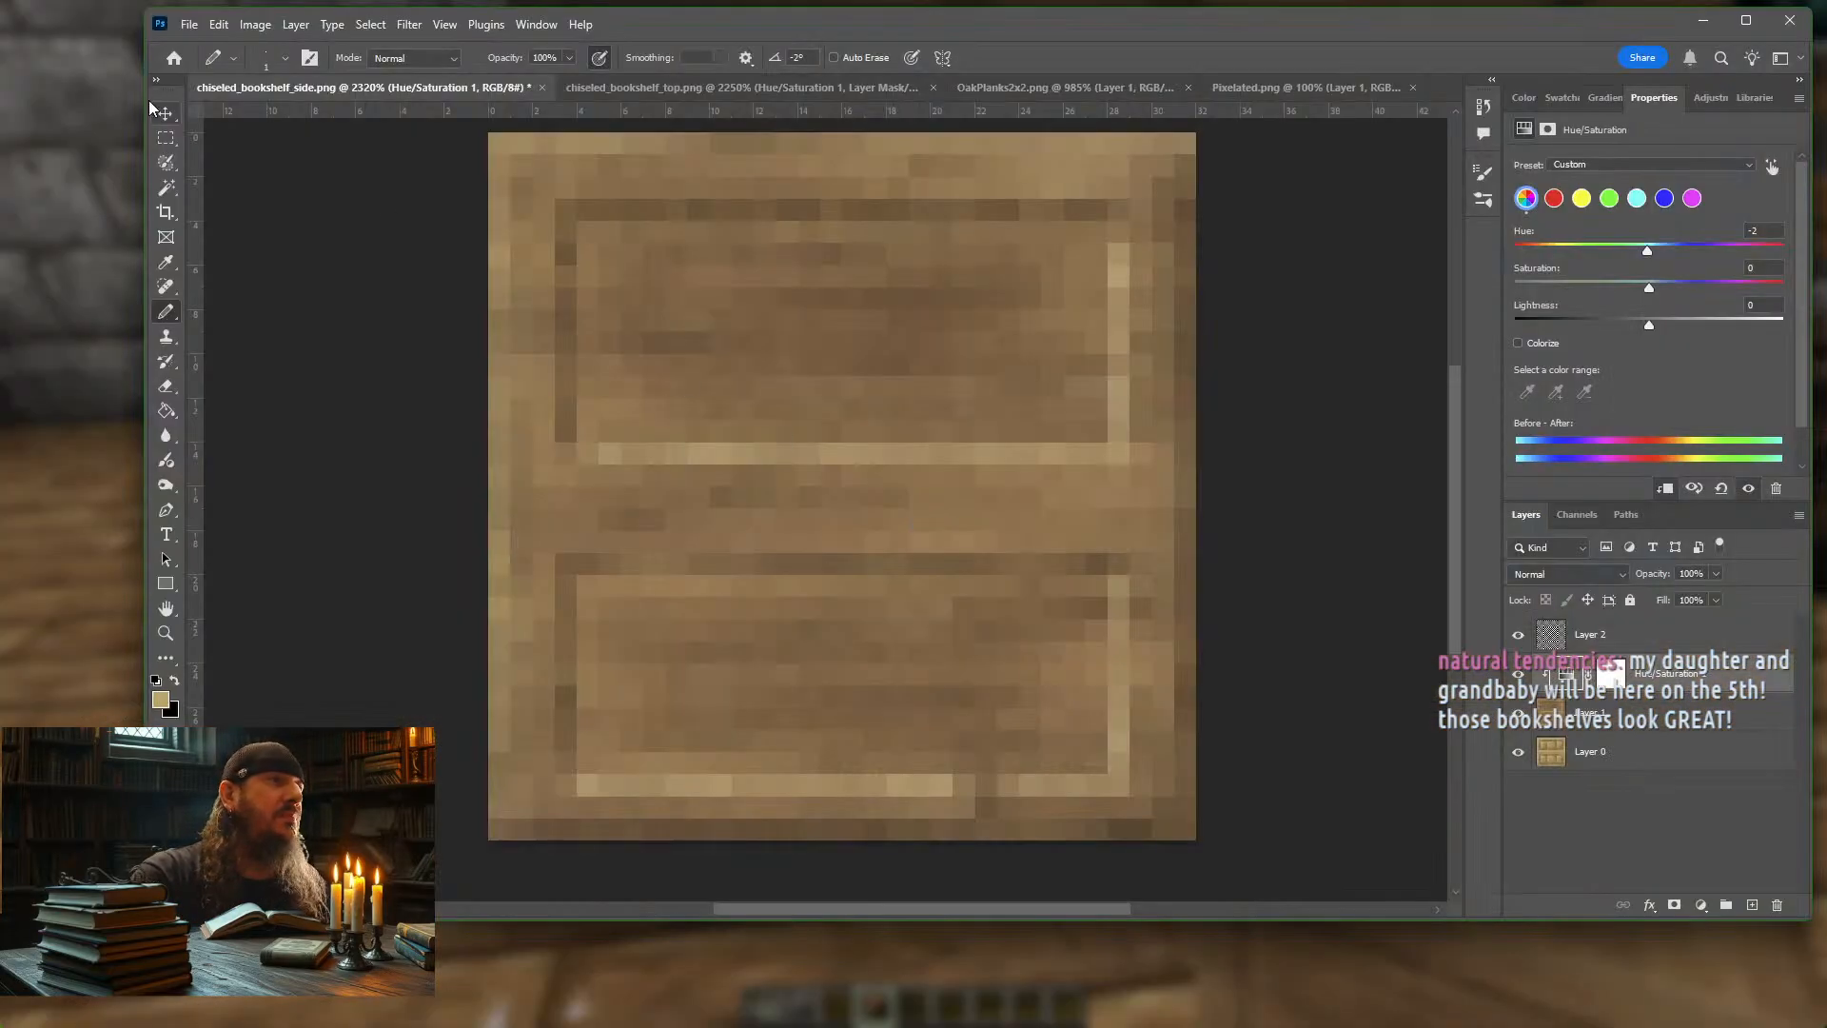
click(190, 24)
mouse_move(271, 143)
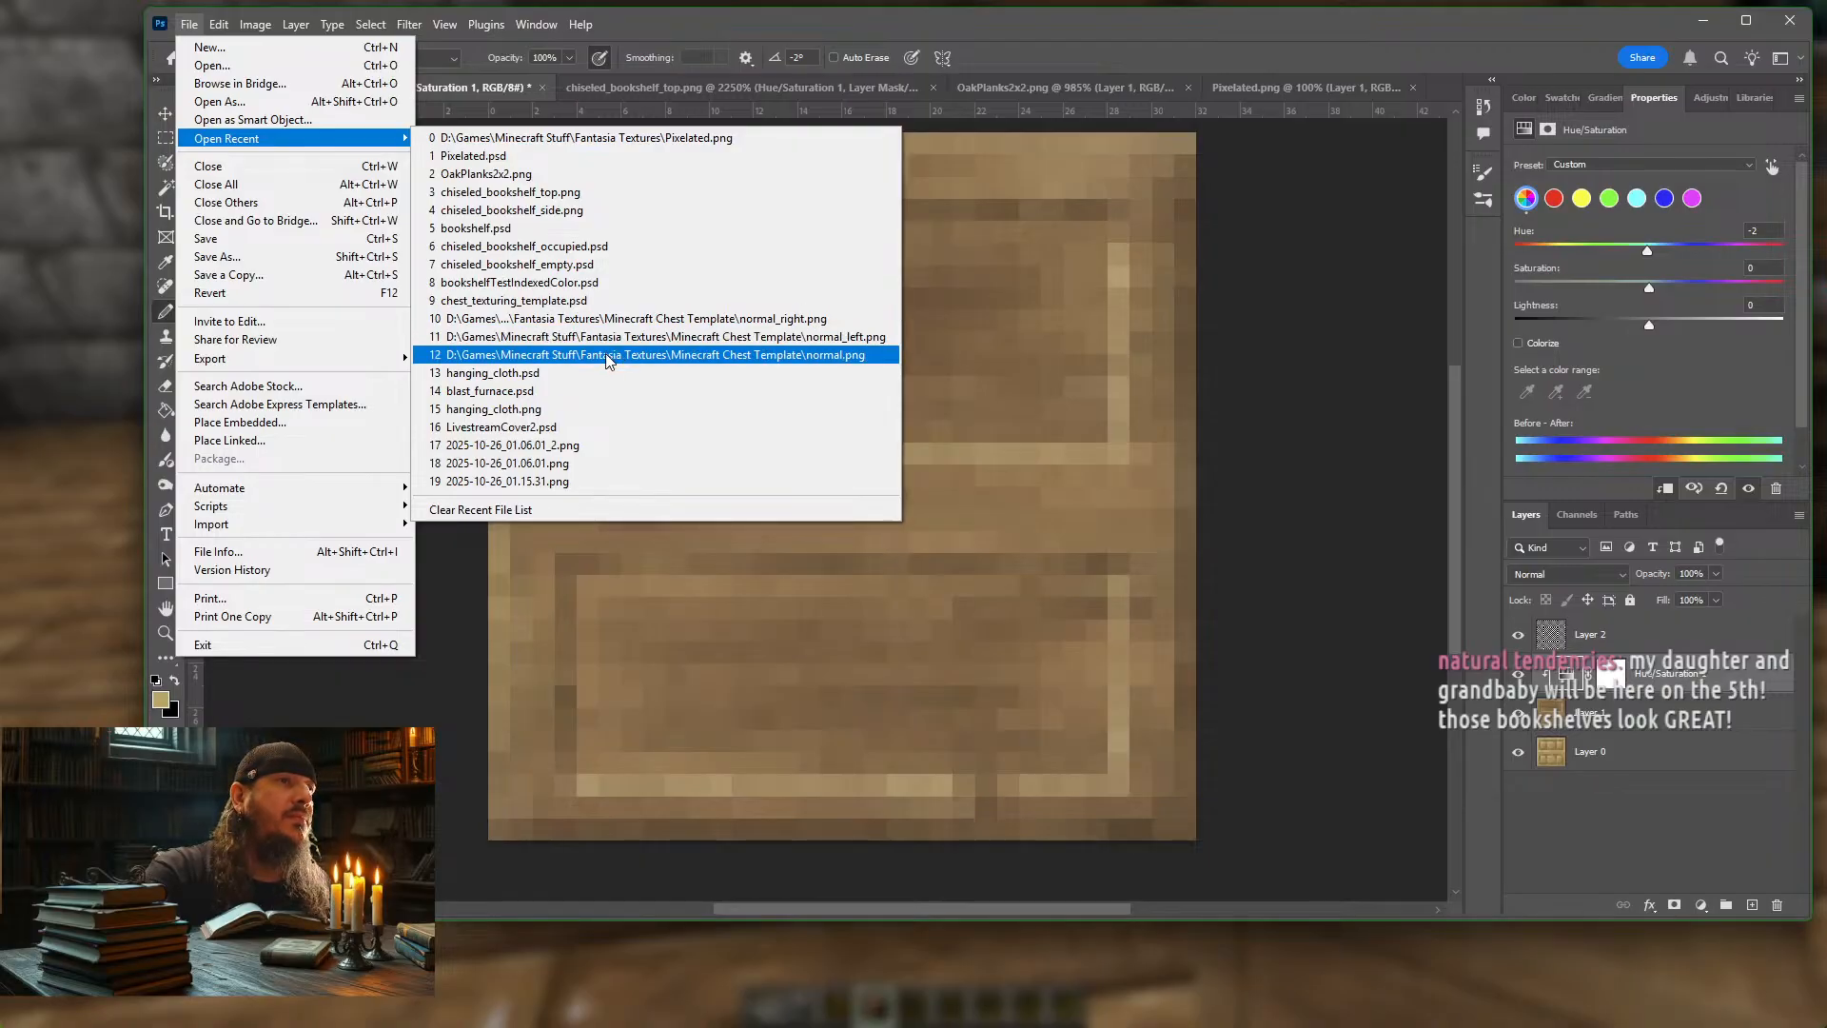
click(655, 356)
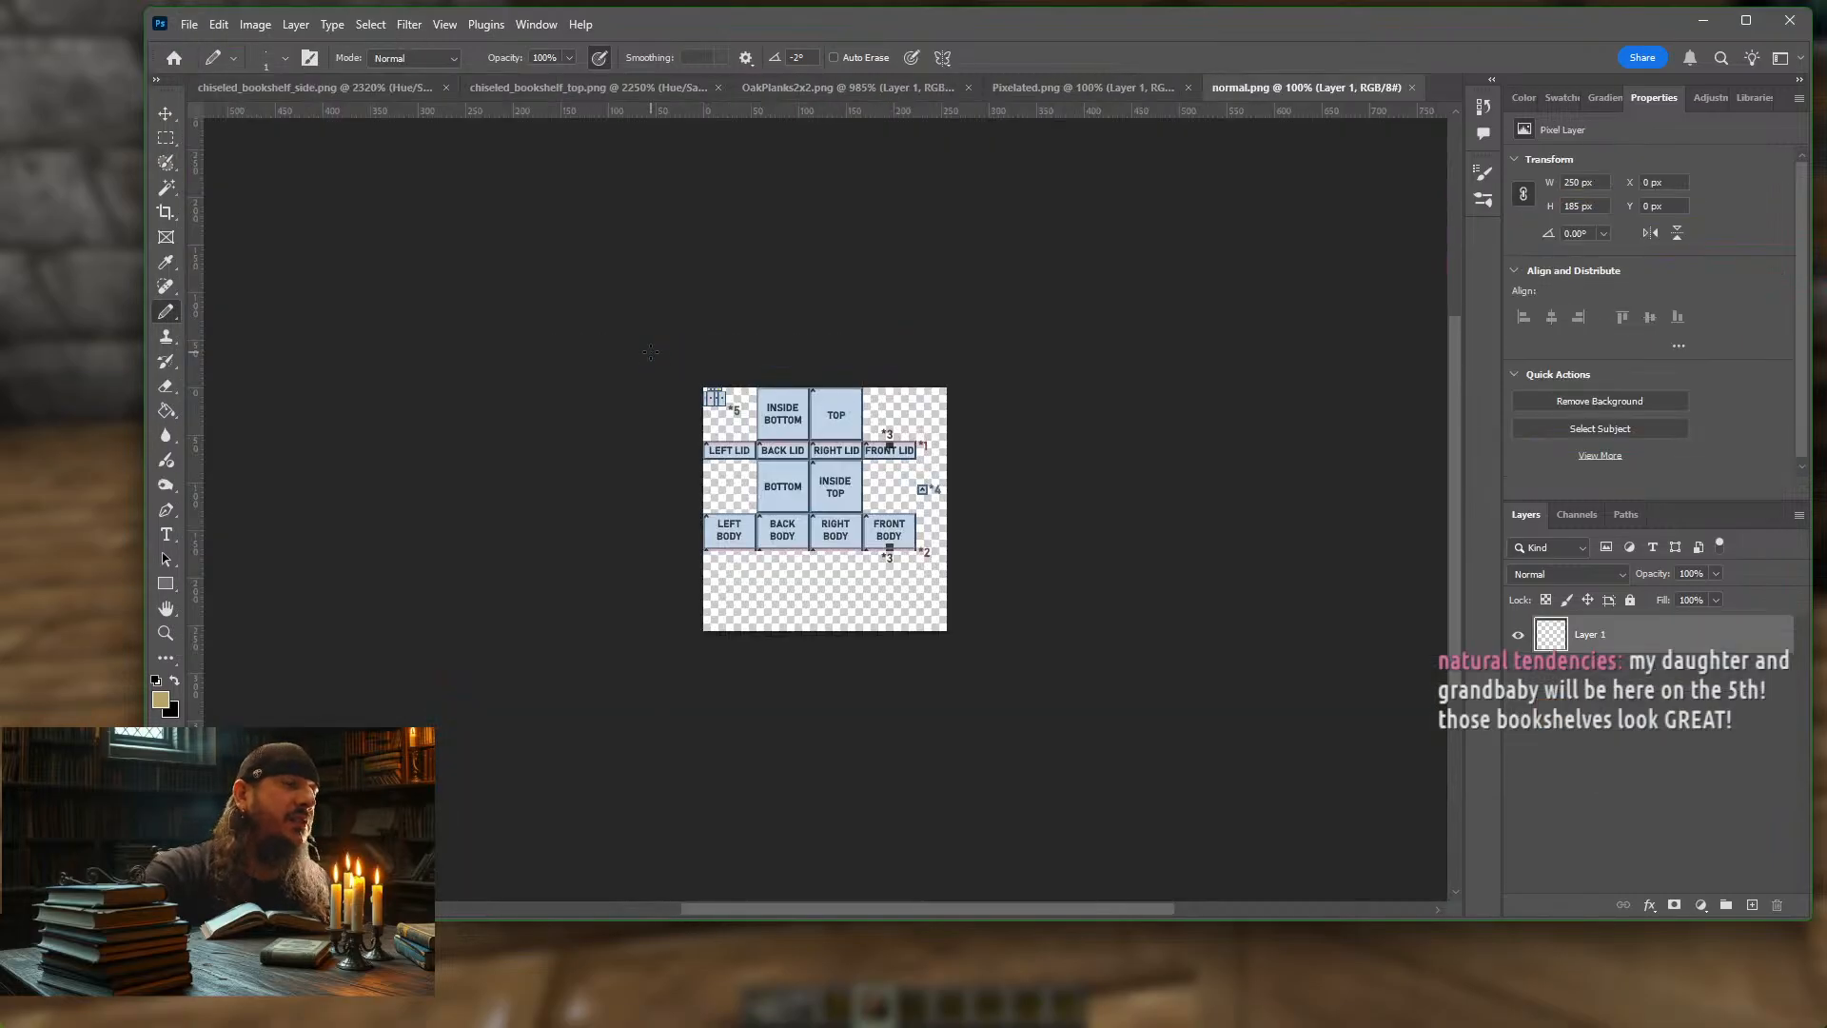
scroll(847, 484, up, 9)
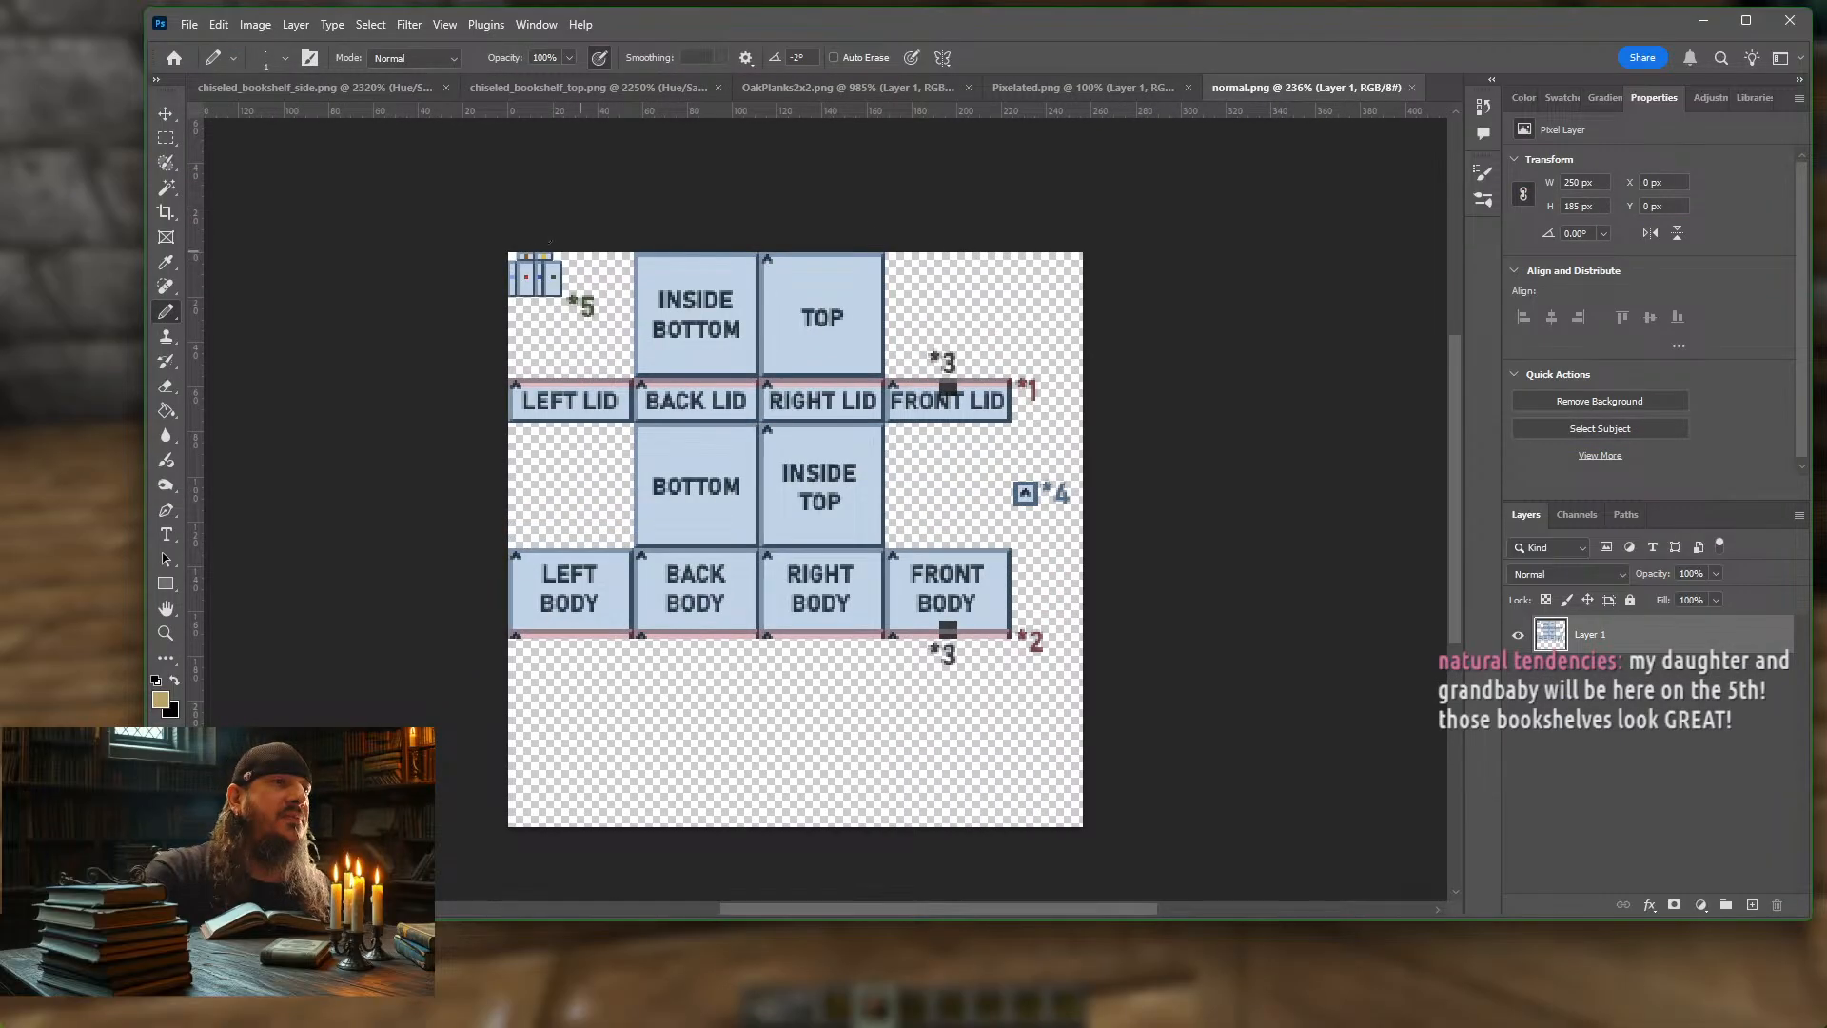
Open the recent file normal_left.png from the Minecraft Chest Template folder
click(189, 24)
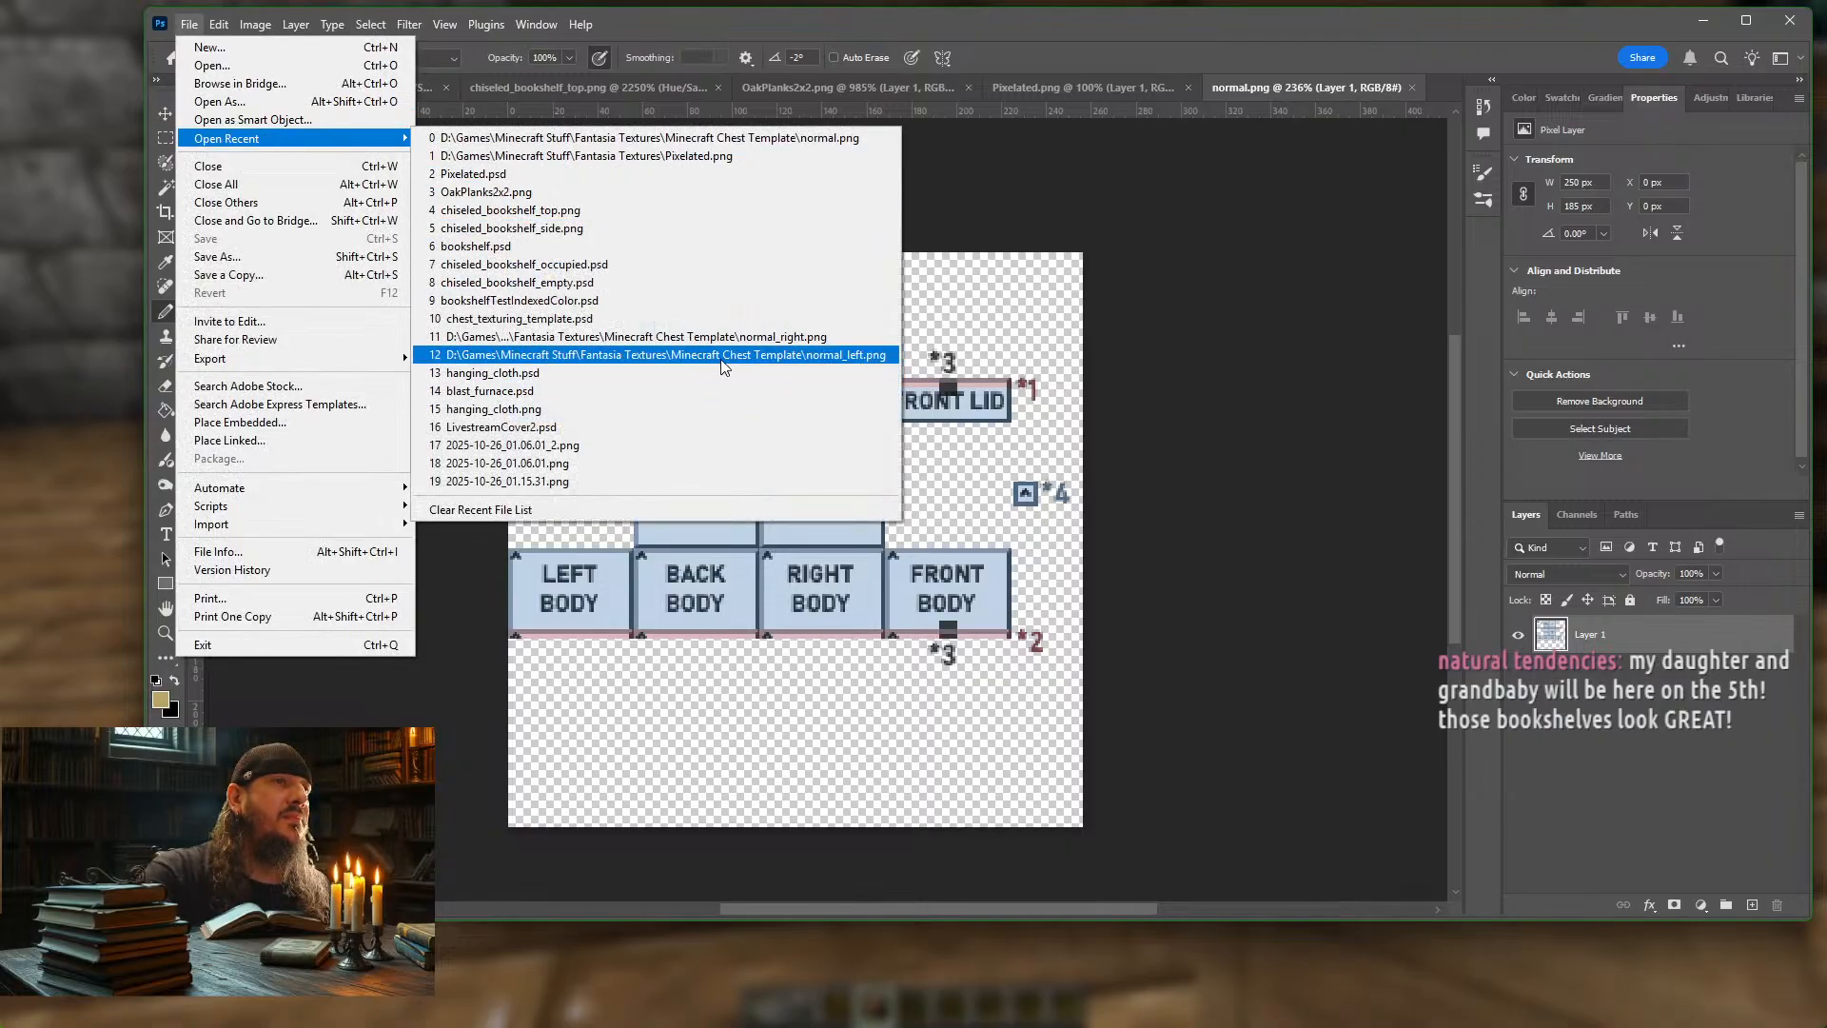
click(721, 357)
scroll(903, 502, up, 9)
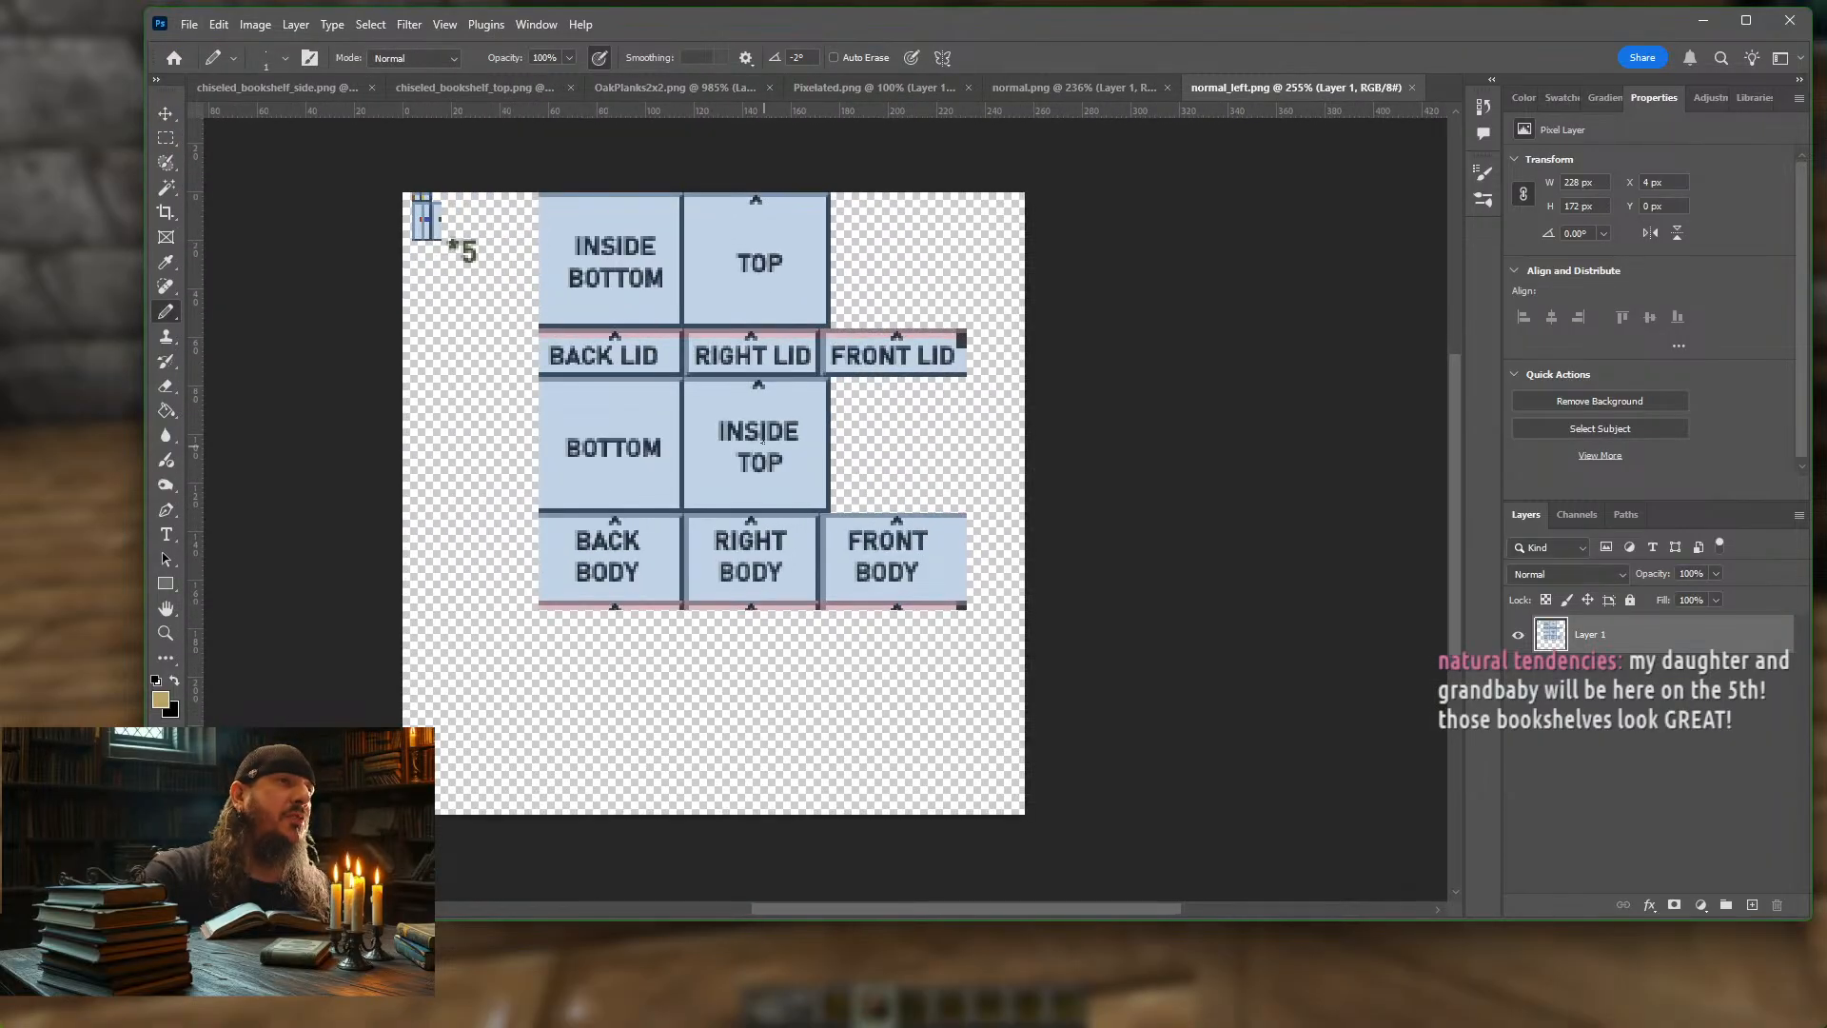
scroll(770, 422, up, 1)
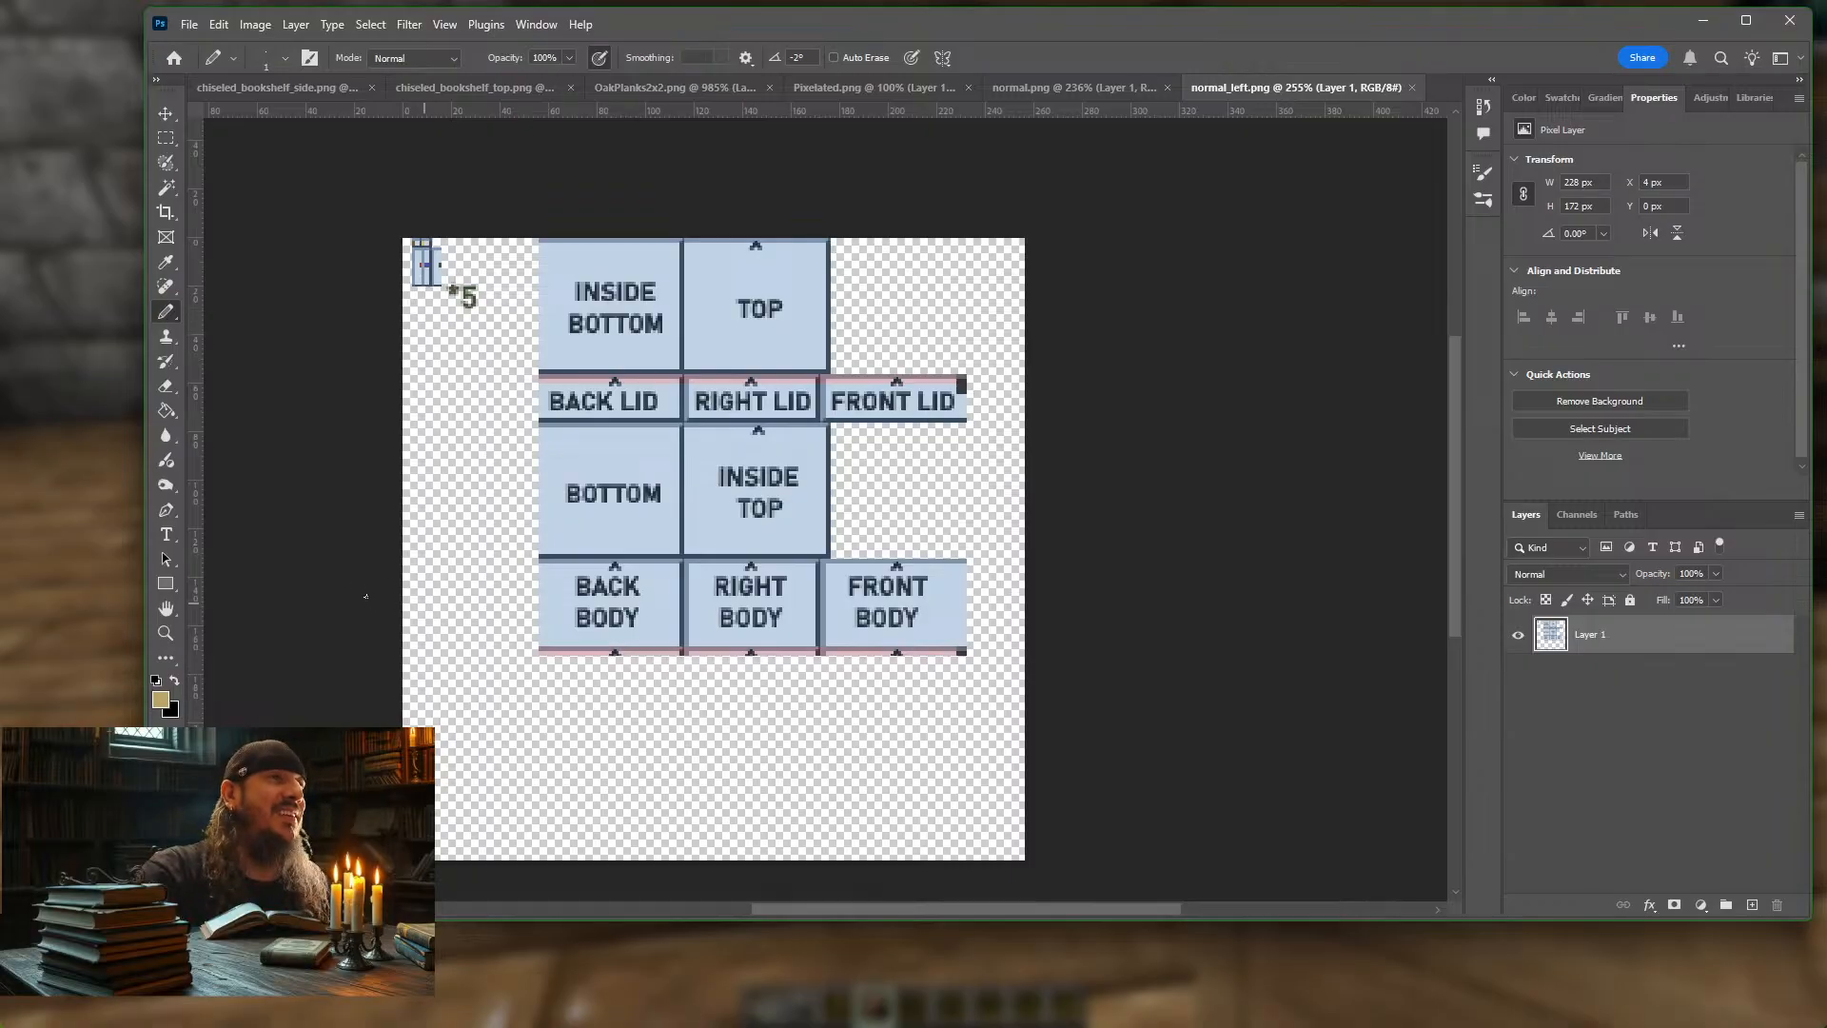
Open normal_right.png from the Minecraft Chest Template folder and compare it with the normal and normal_left layouts
click(192, 26)
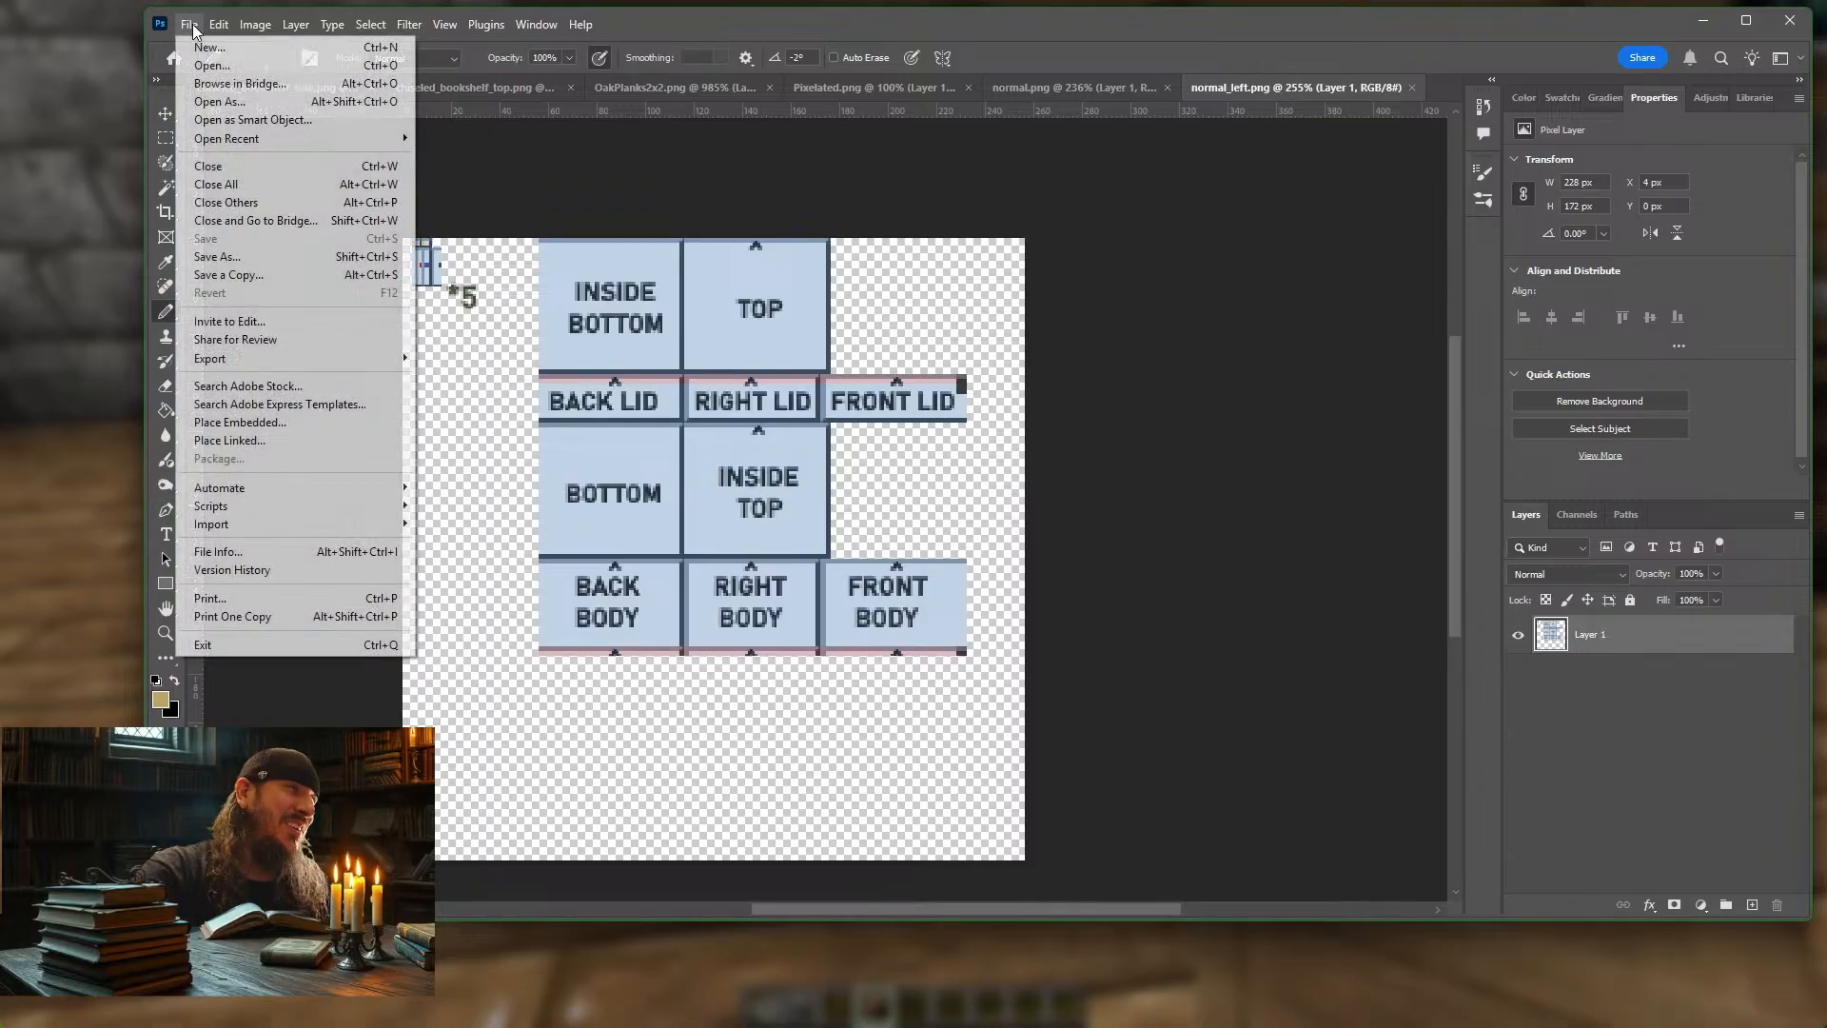
mouse_move(293, 139)
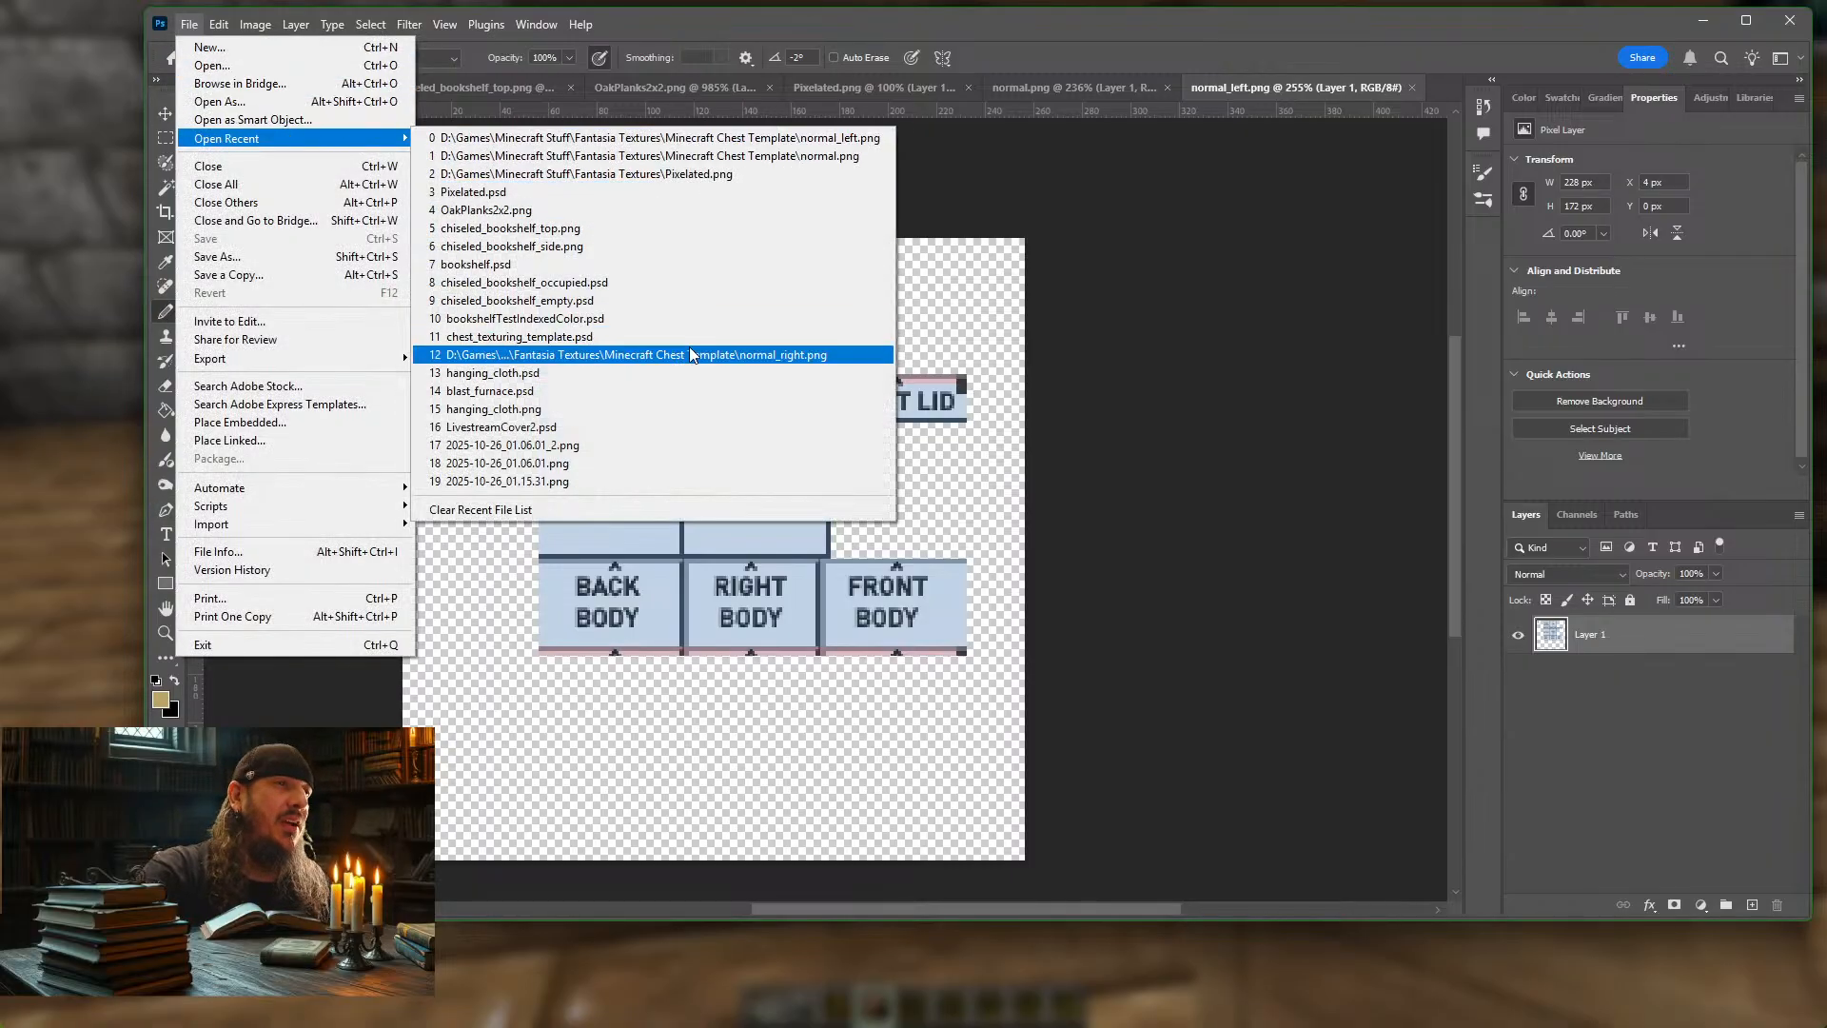
click(691, 356)
scroll(851, 495, up, 5)
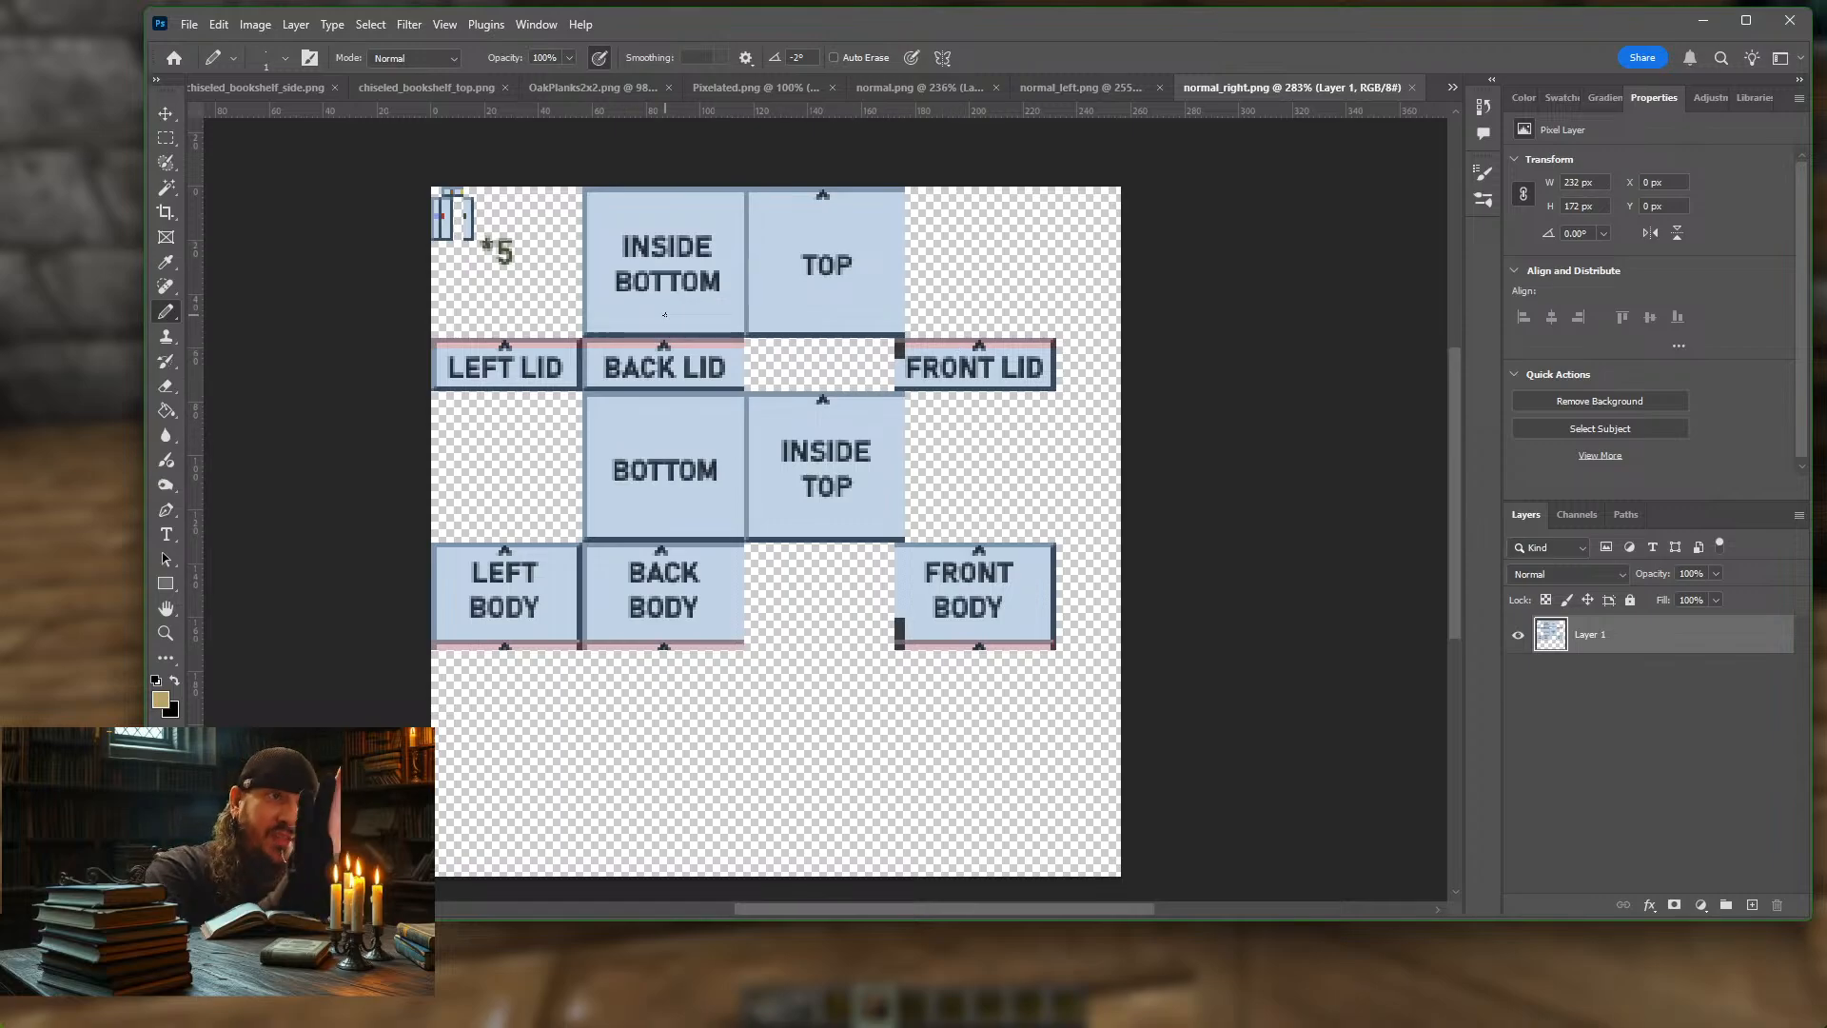
click(956, 87)
click(1146, 88)
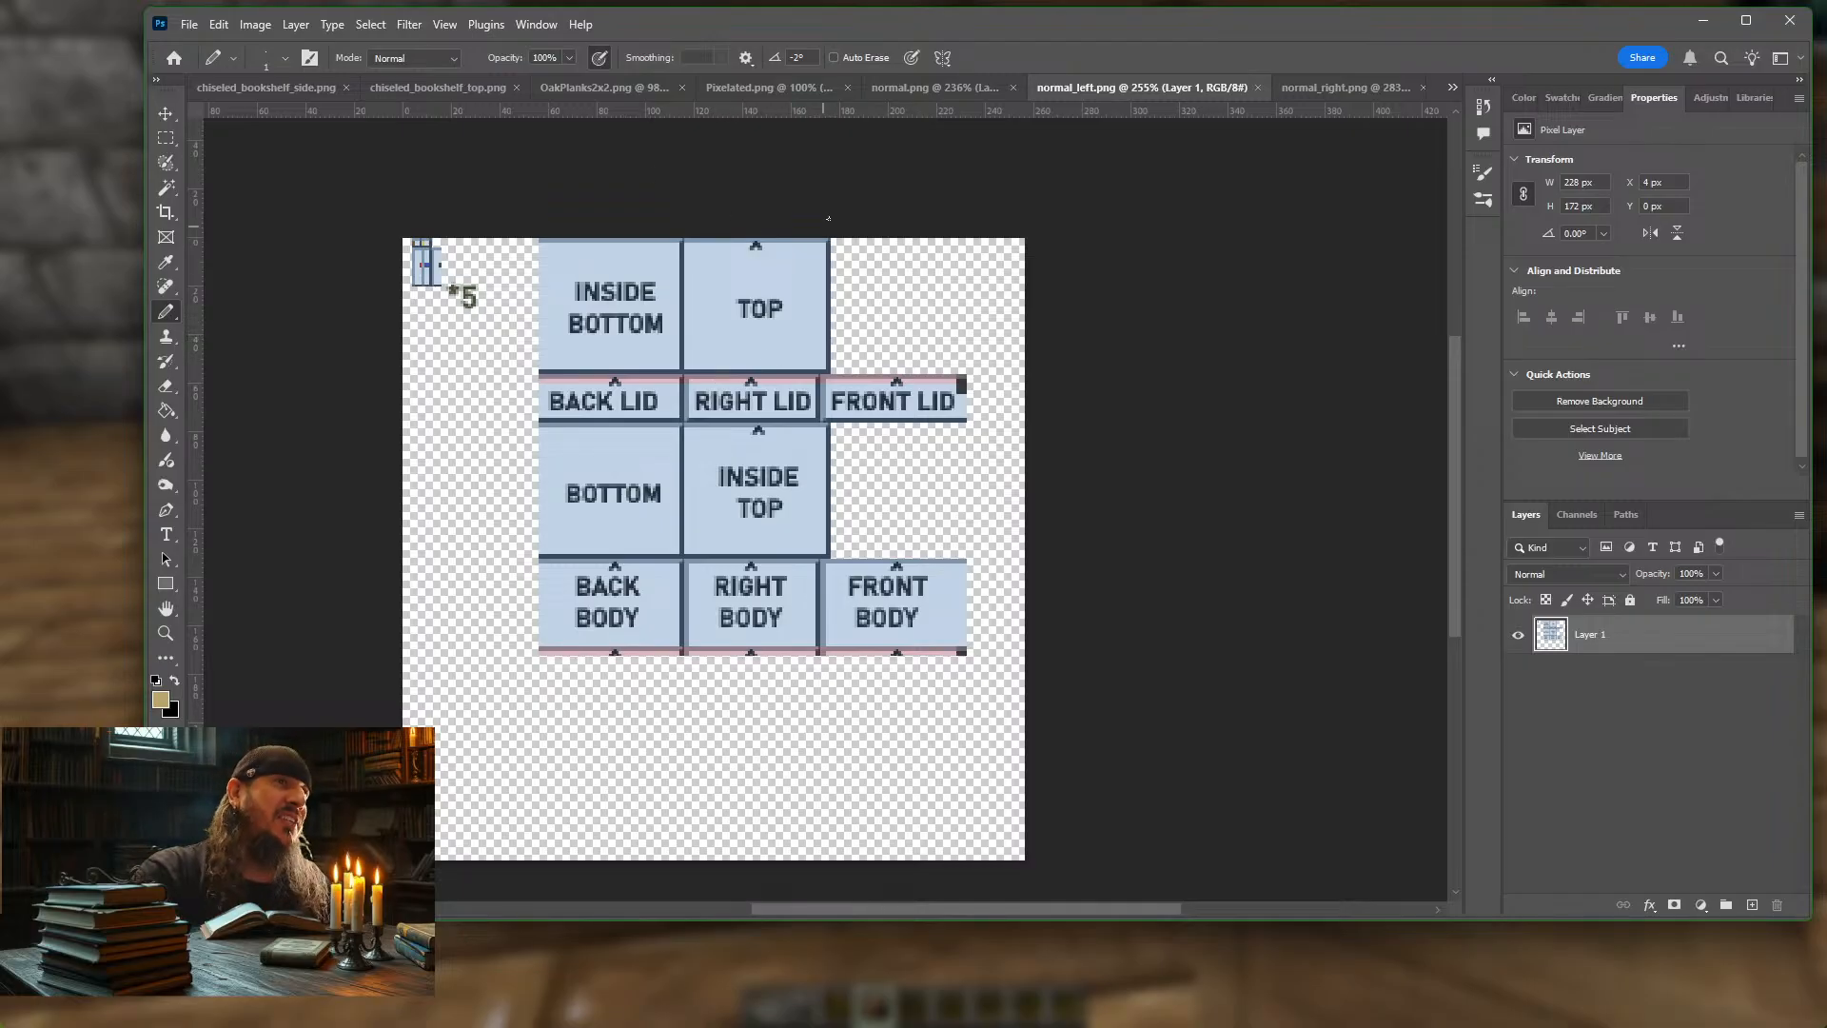
Close the empty Pixelated.png document
click(904, 87)
click(779, 89)
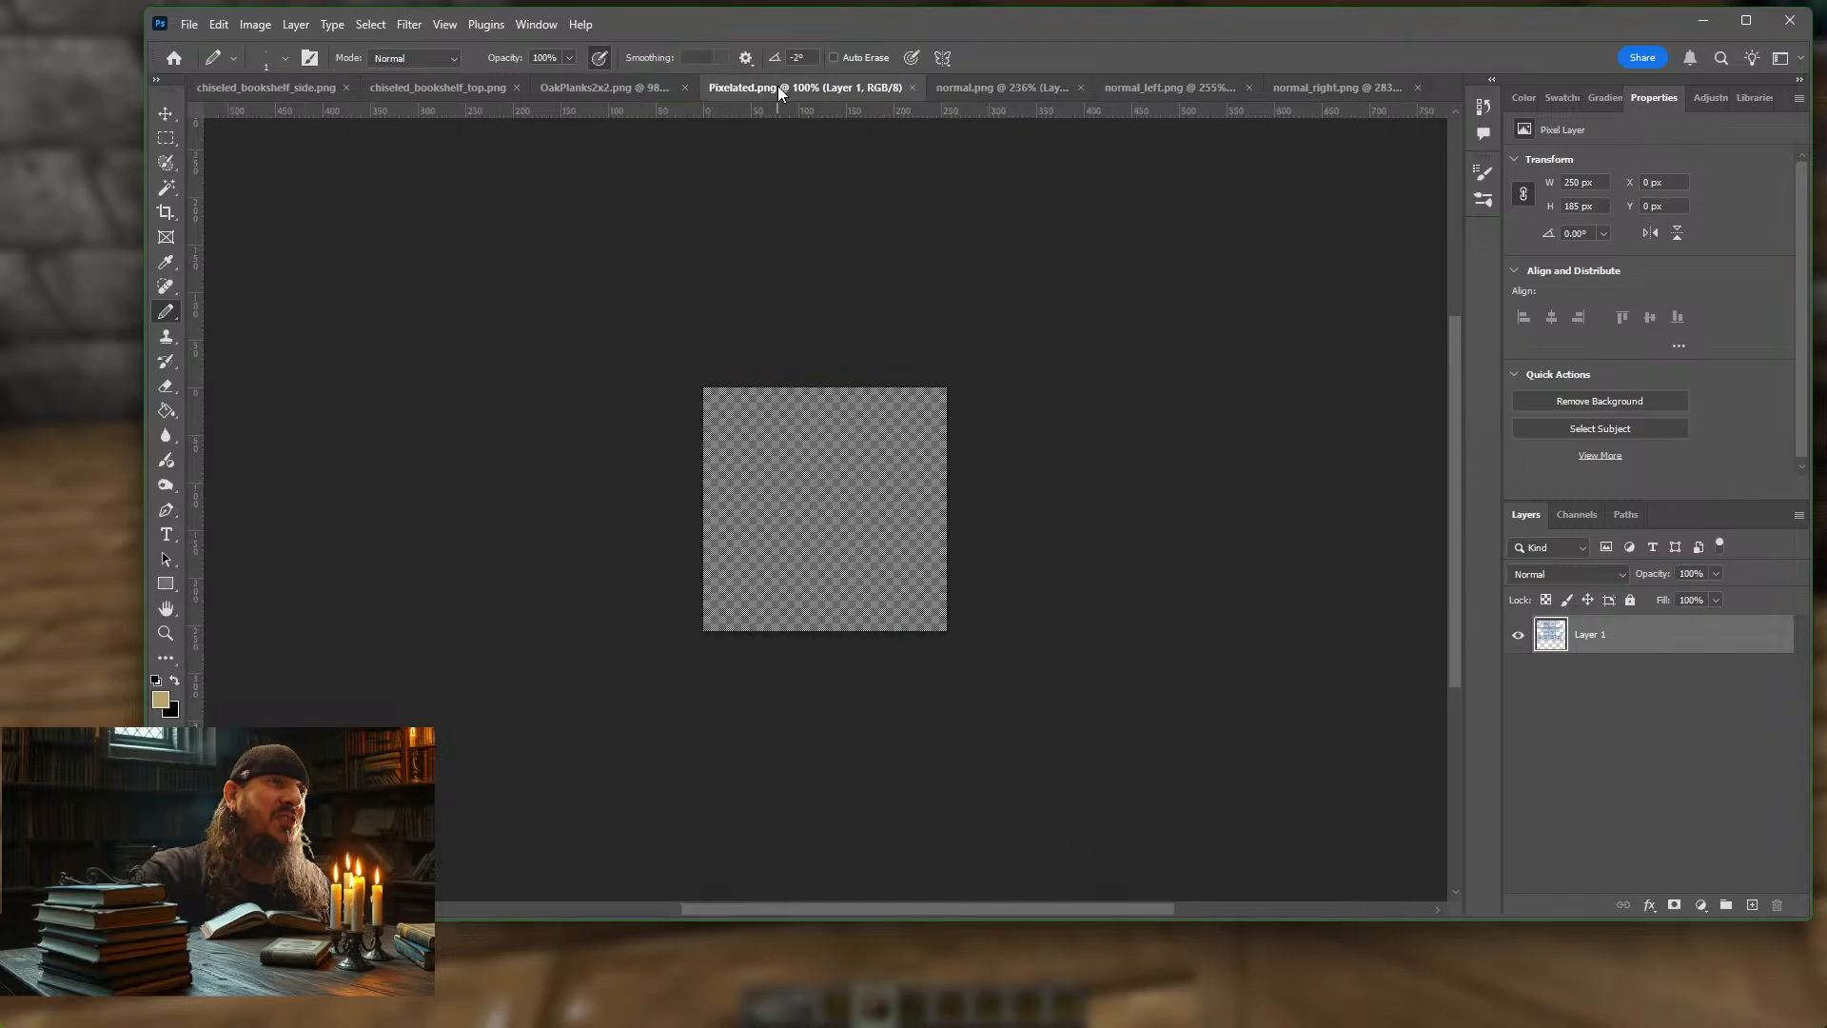
click(191, 25)
mouse_move(218, 24)
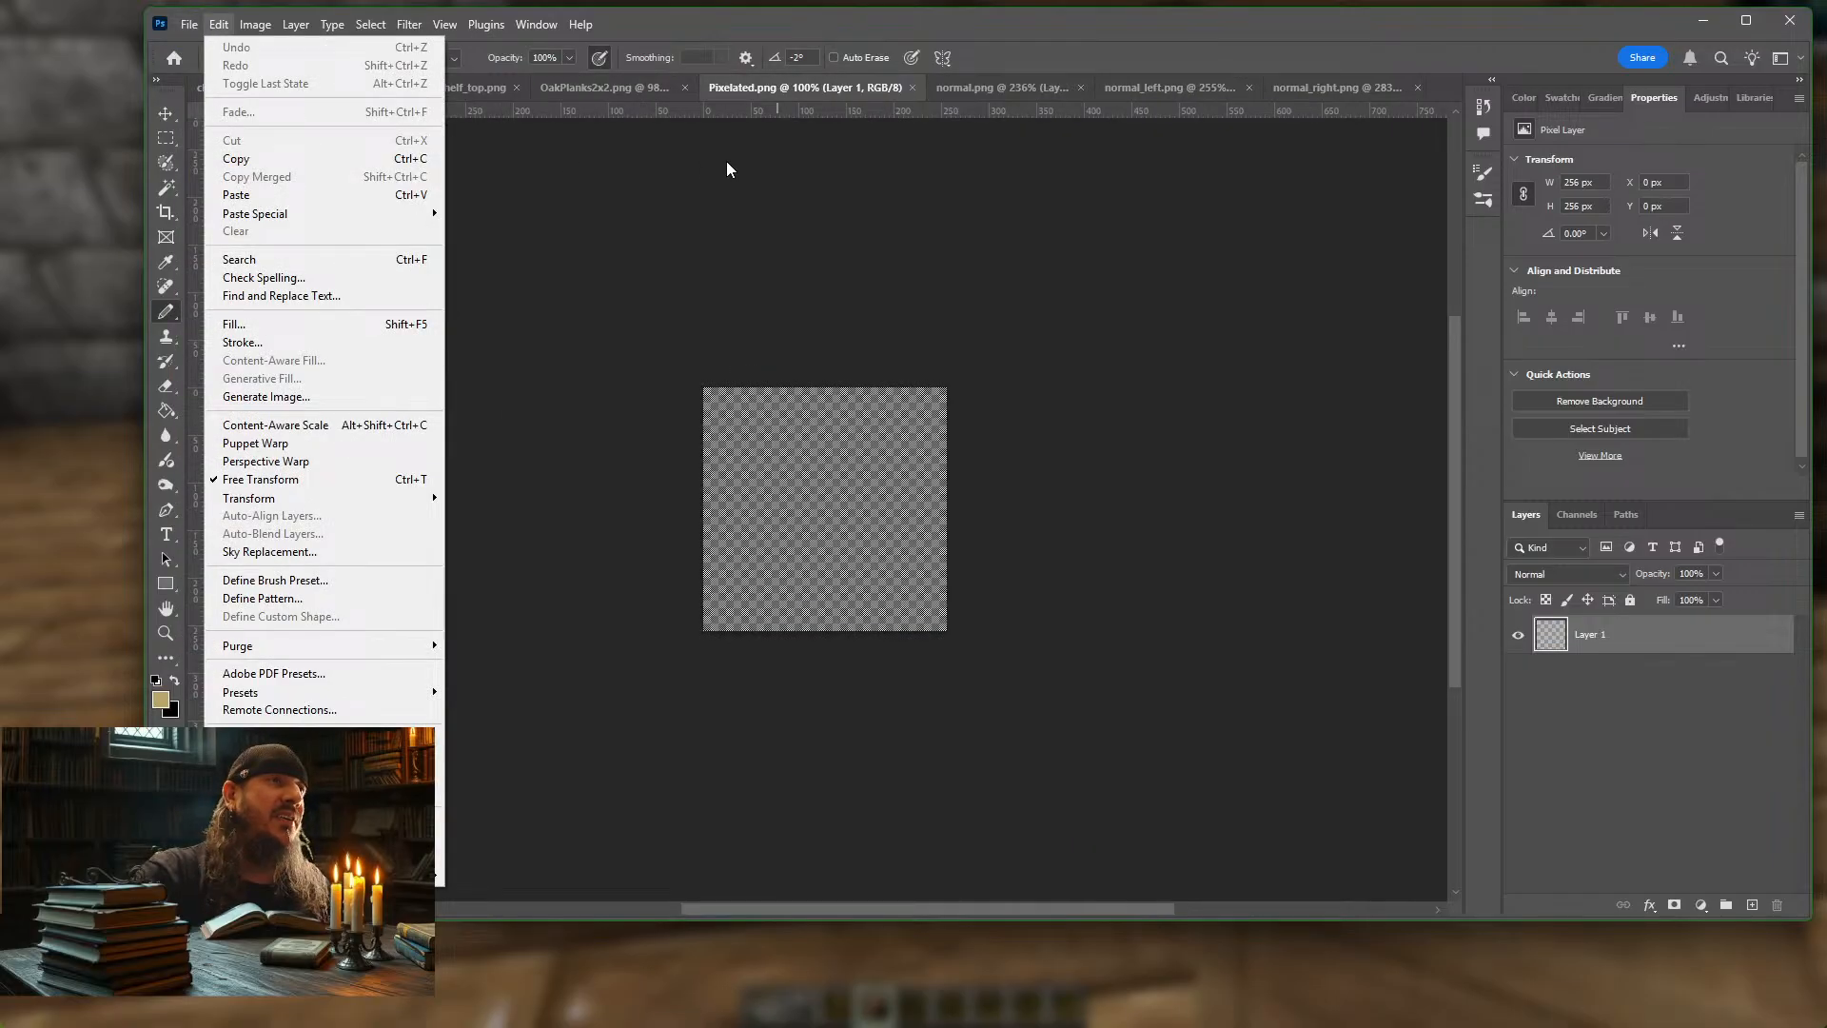
click(912, 87)
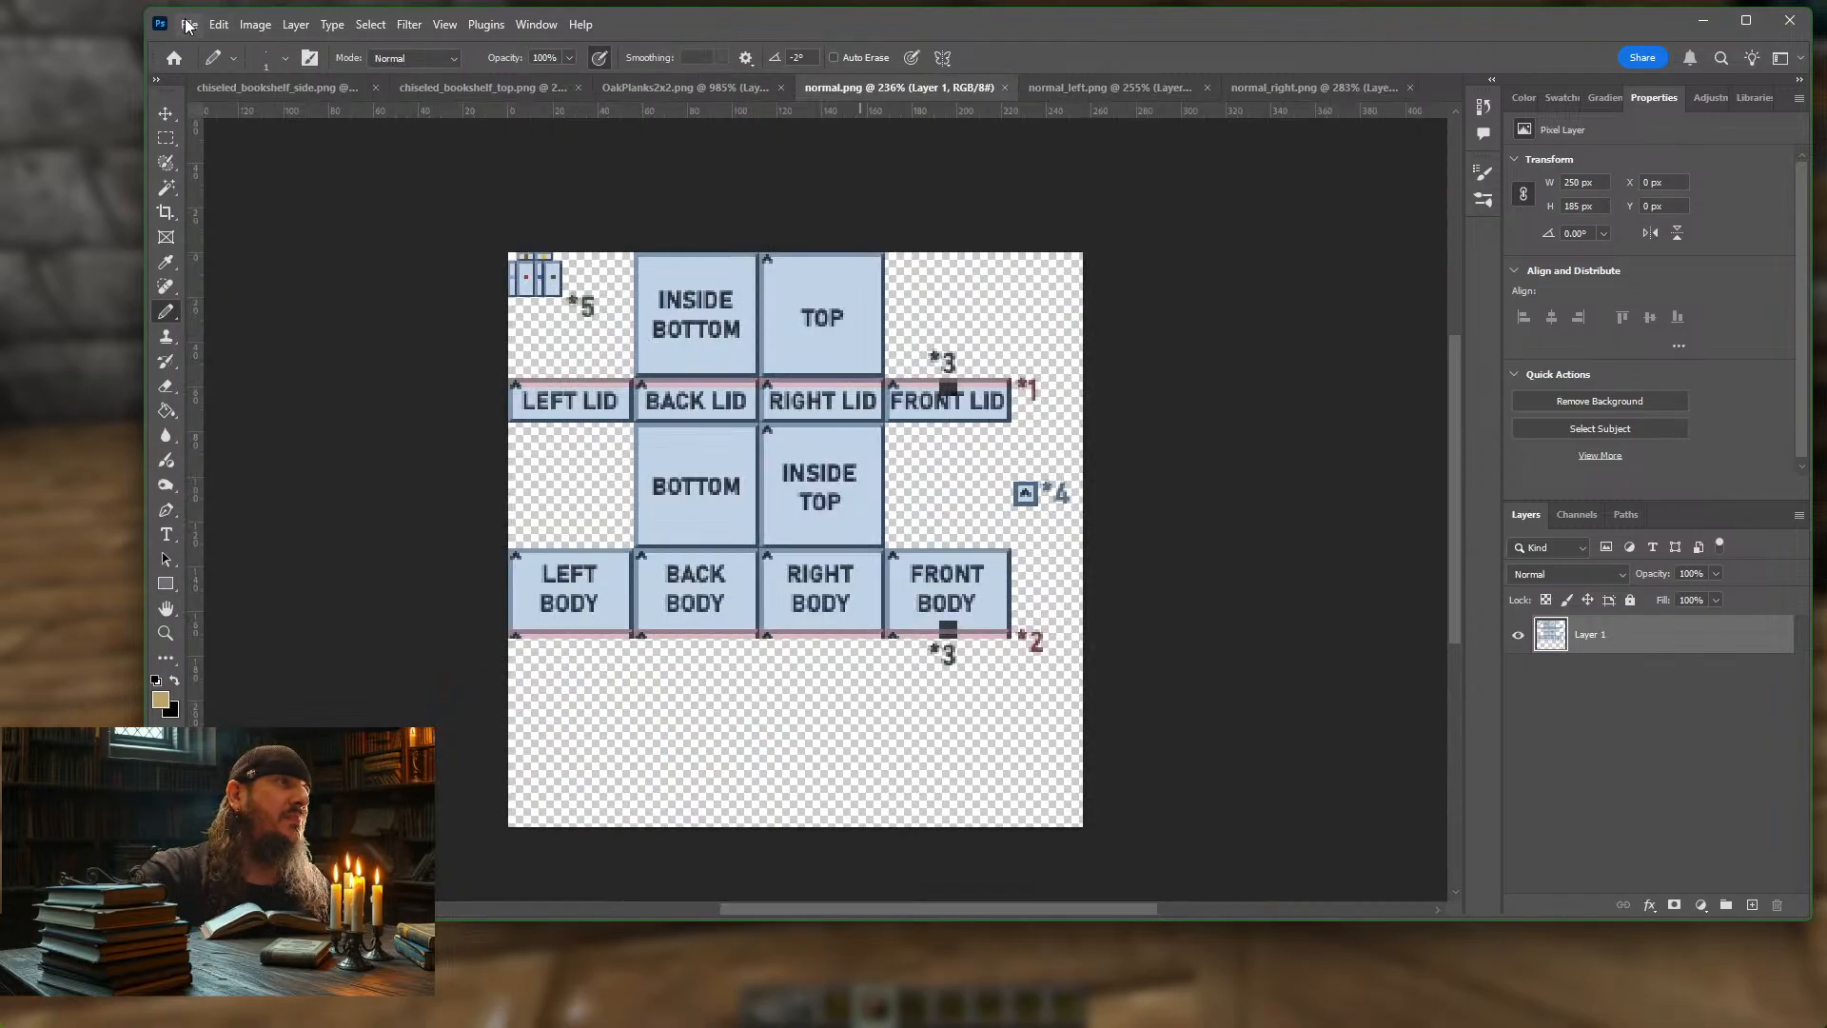
Open the recent file chest_texturing_template.psd and enlarge its unfolded chest texture
click(190, 25)
mouse_move(276, 139)
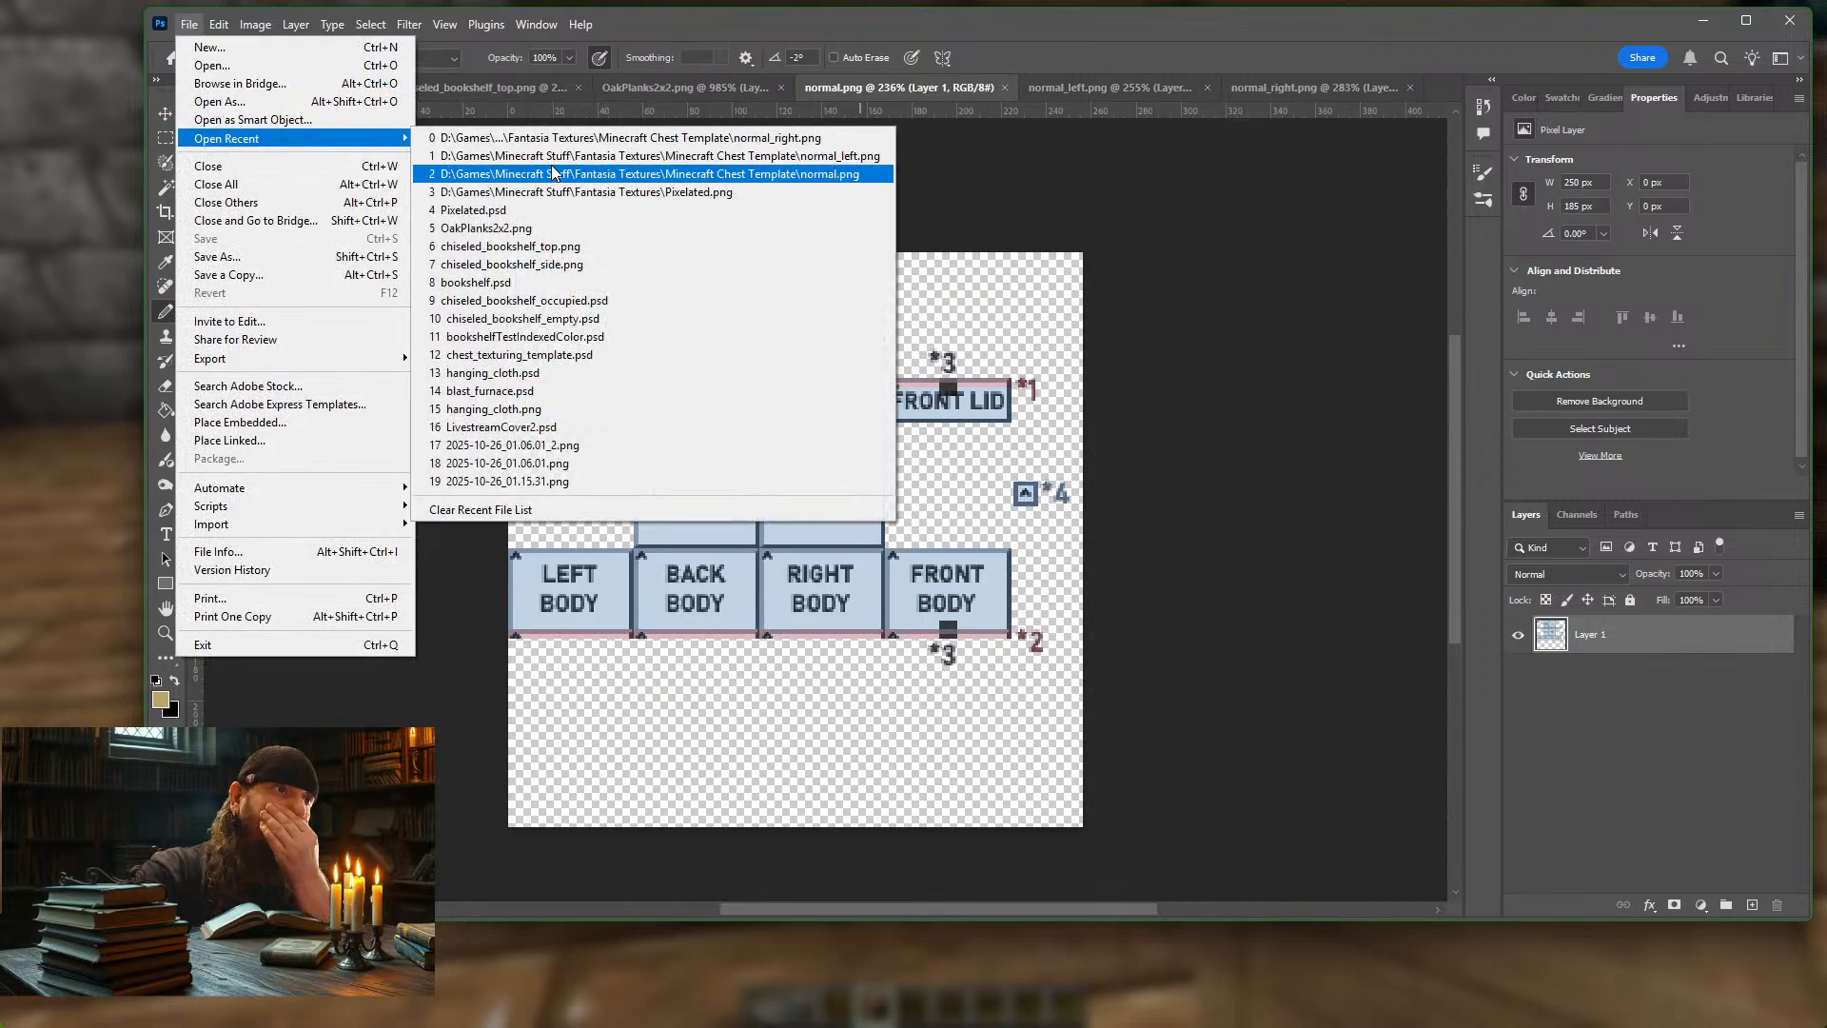
click(609, 355)
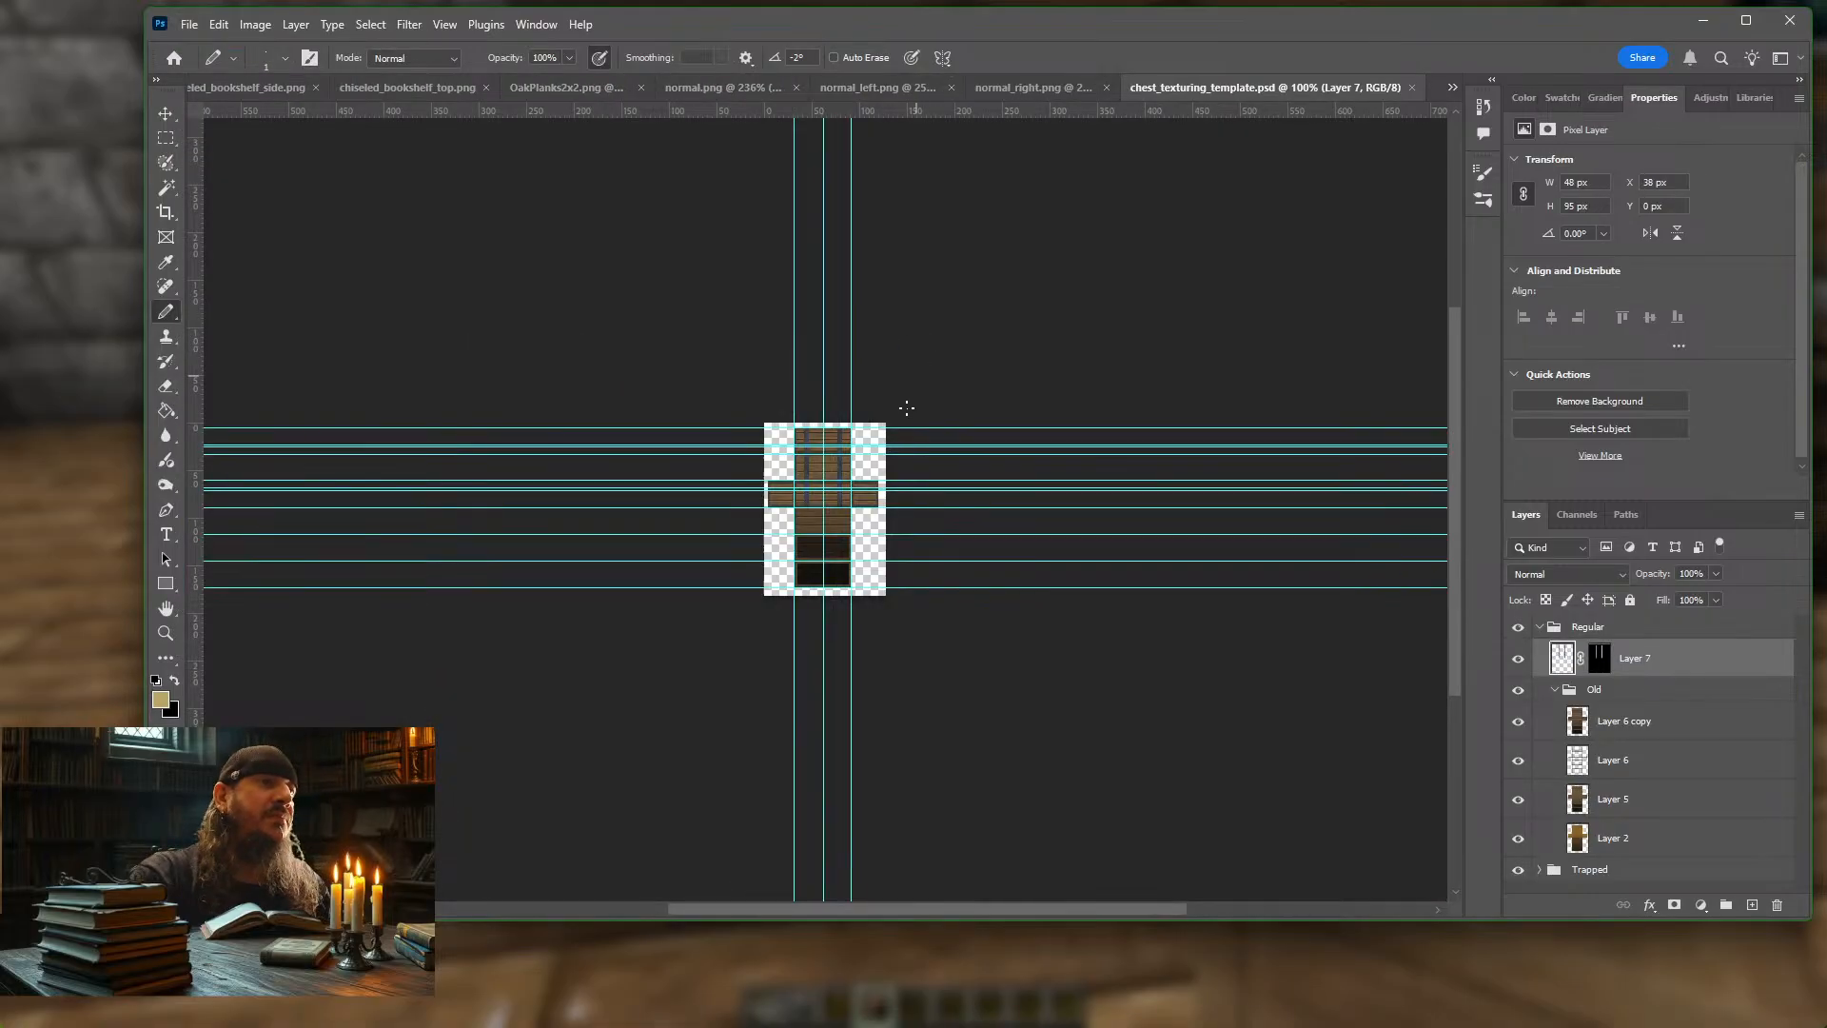
scroll(859, 492, up, 10)
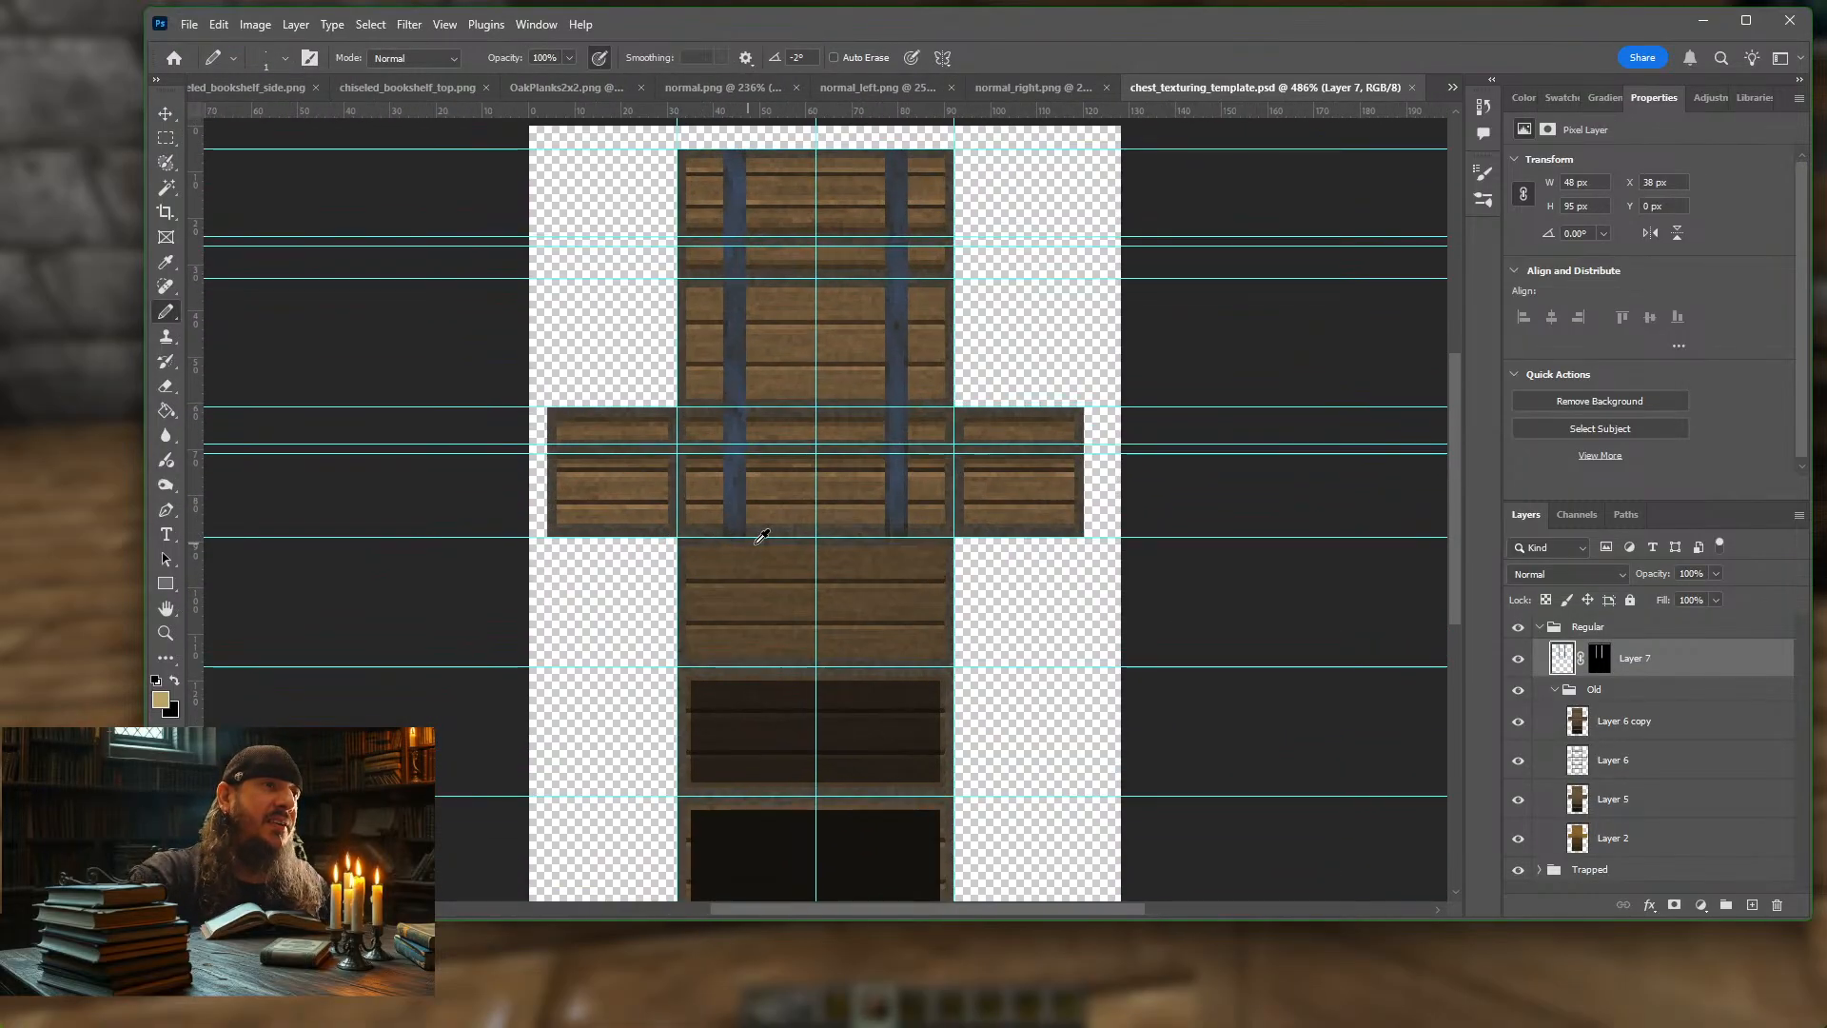
Activate the Move tool and examine the planks, frame edges and blue metal bands across the chest template's faces
scroll(842, 514, down, 1)
scroll(877, 529, up, 1)
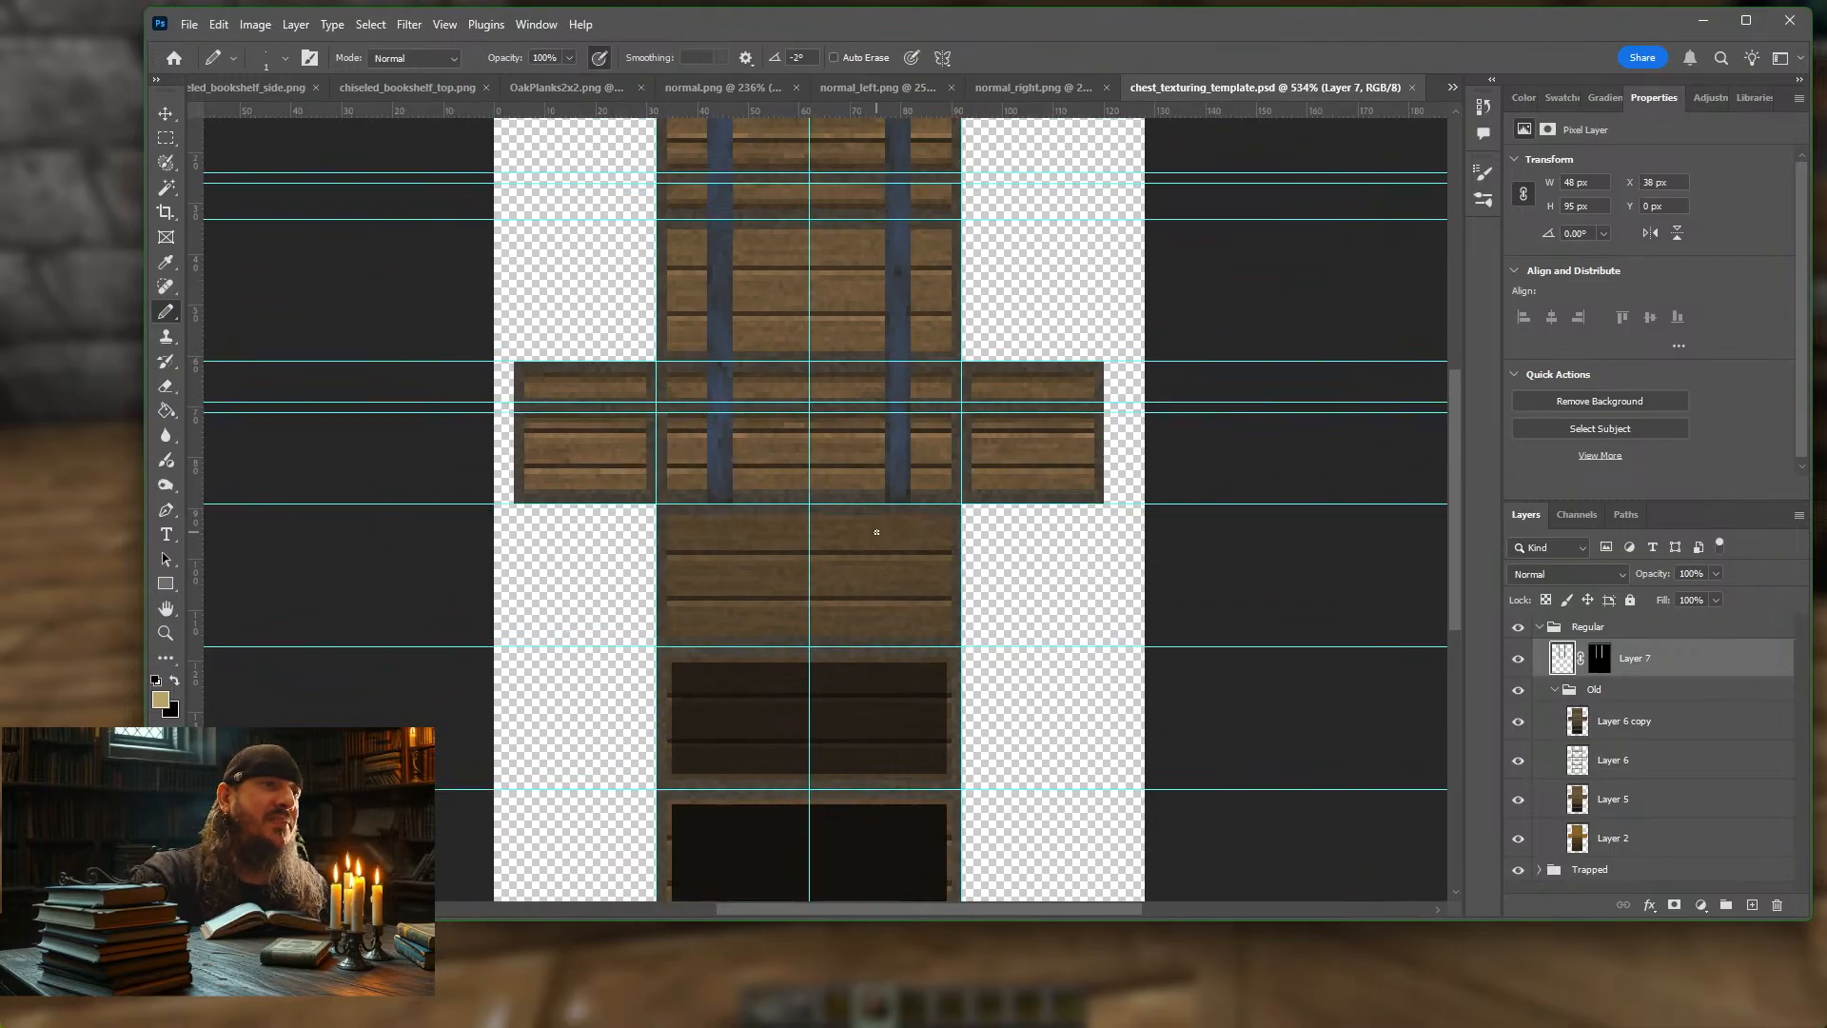
scroll(876, 532, down, 4)
scroll(877, 531, up, 1)
scroll(876, 532, up, 2)
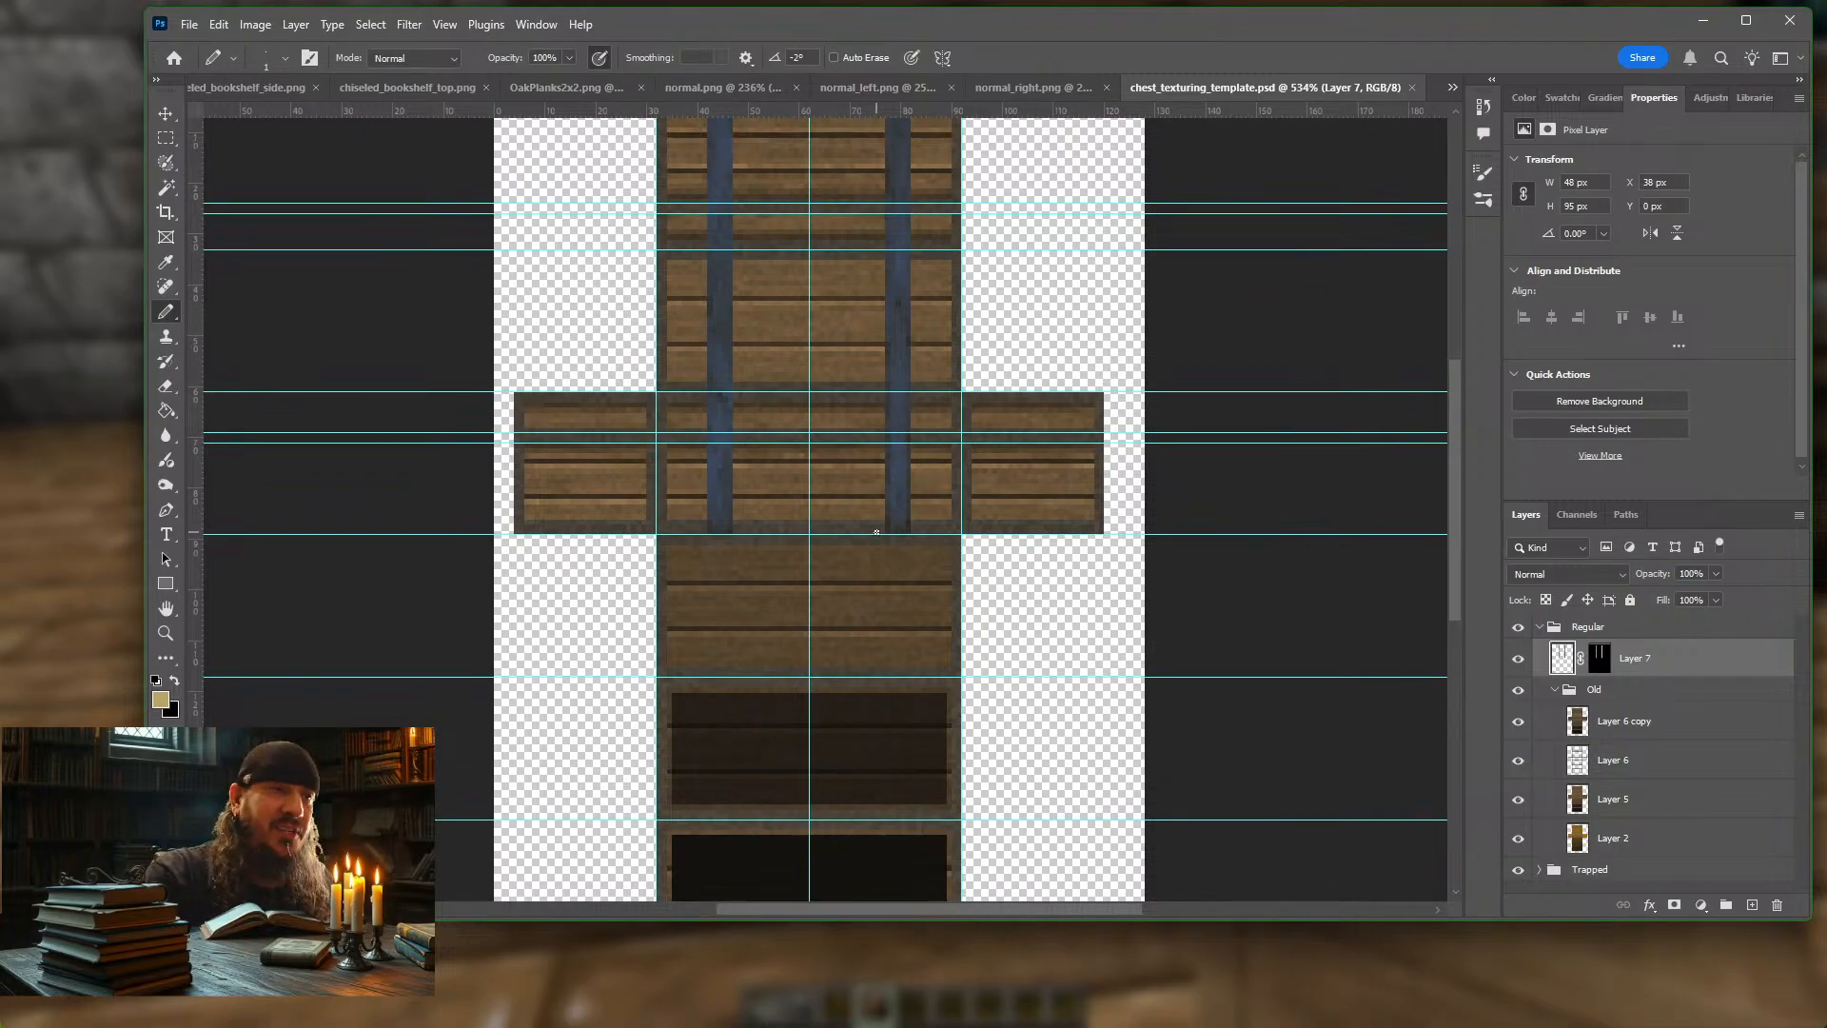
click(168, 119)
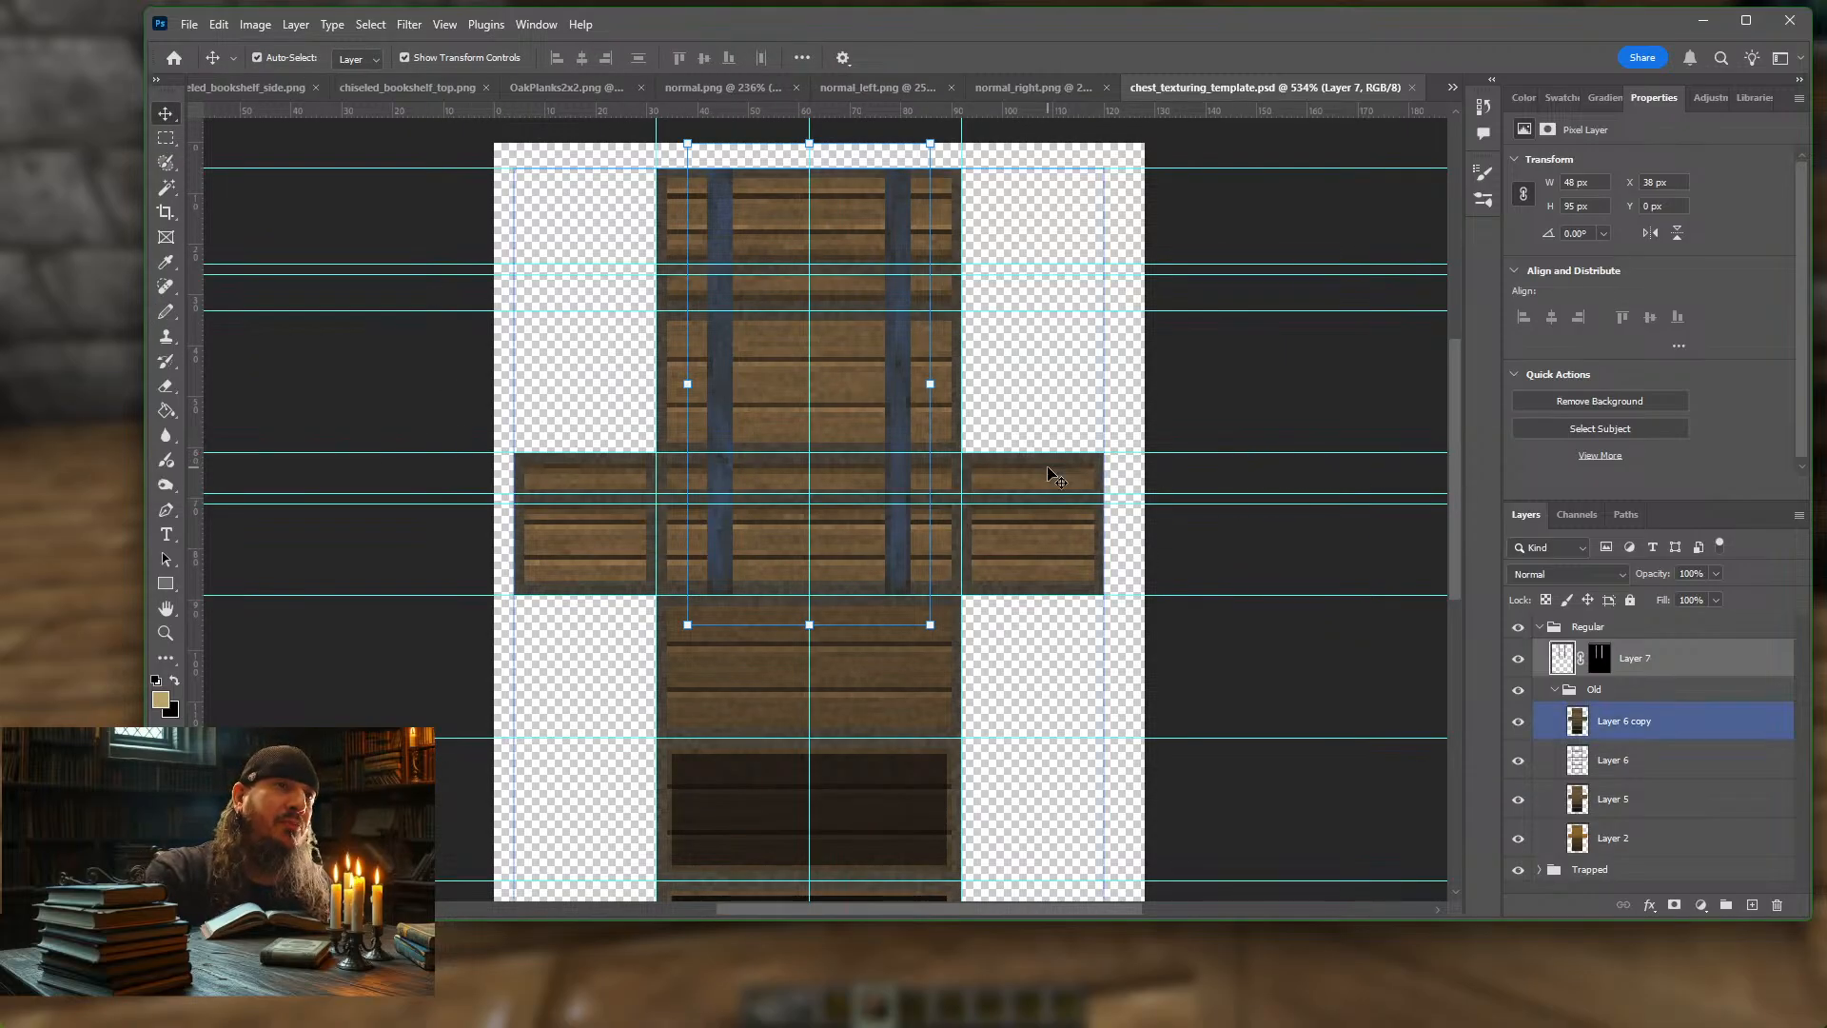
scroll(1094, 491, up, 3)
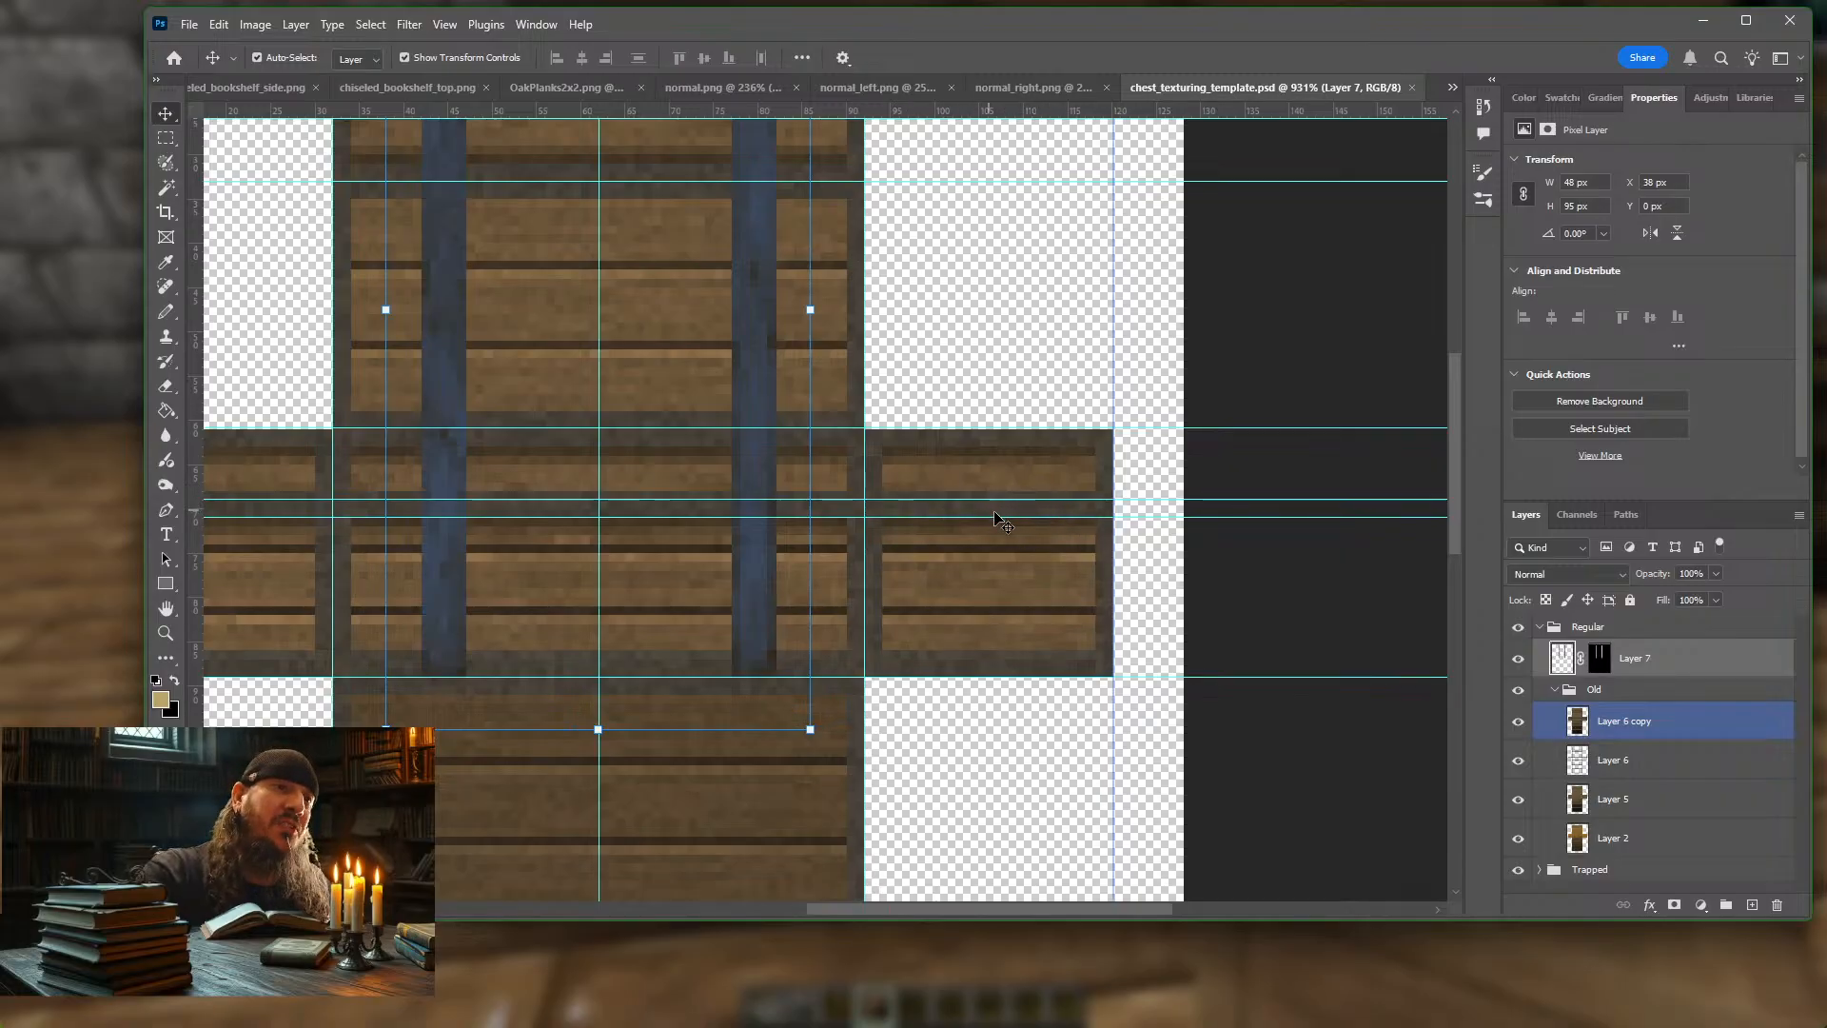
scroll(980, 513, right, 1)
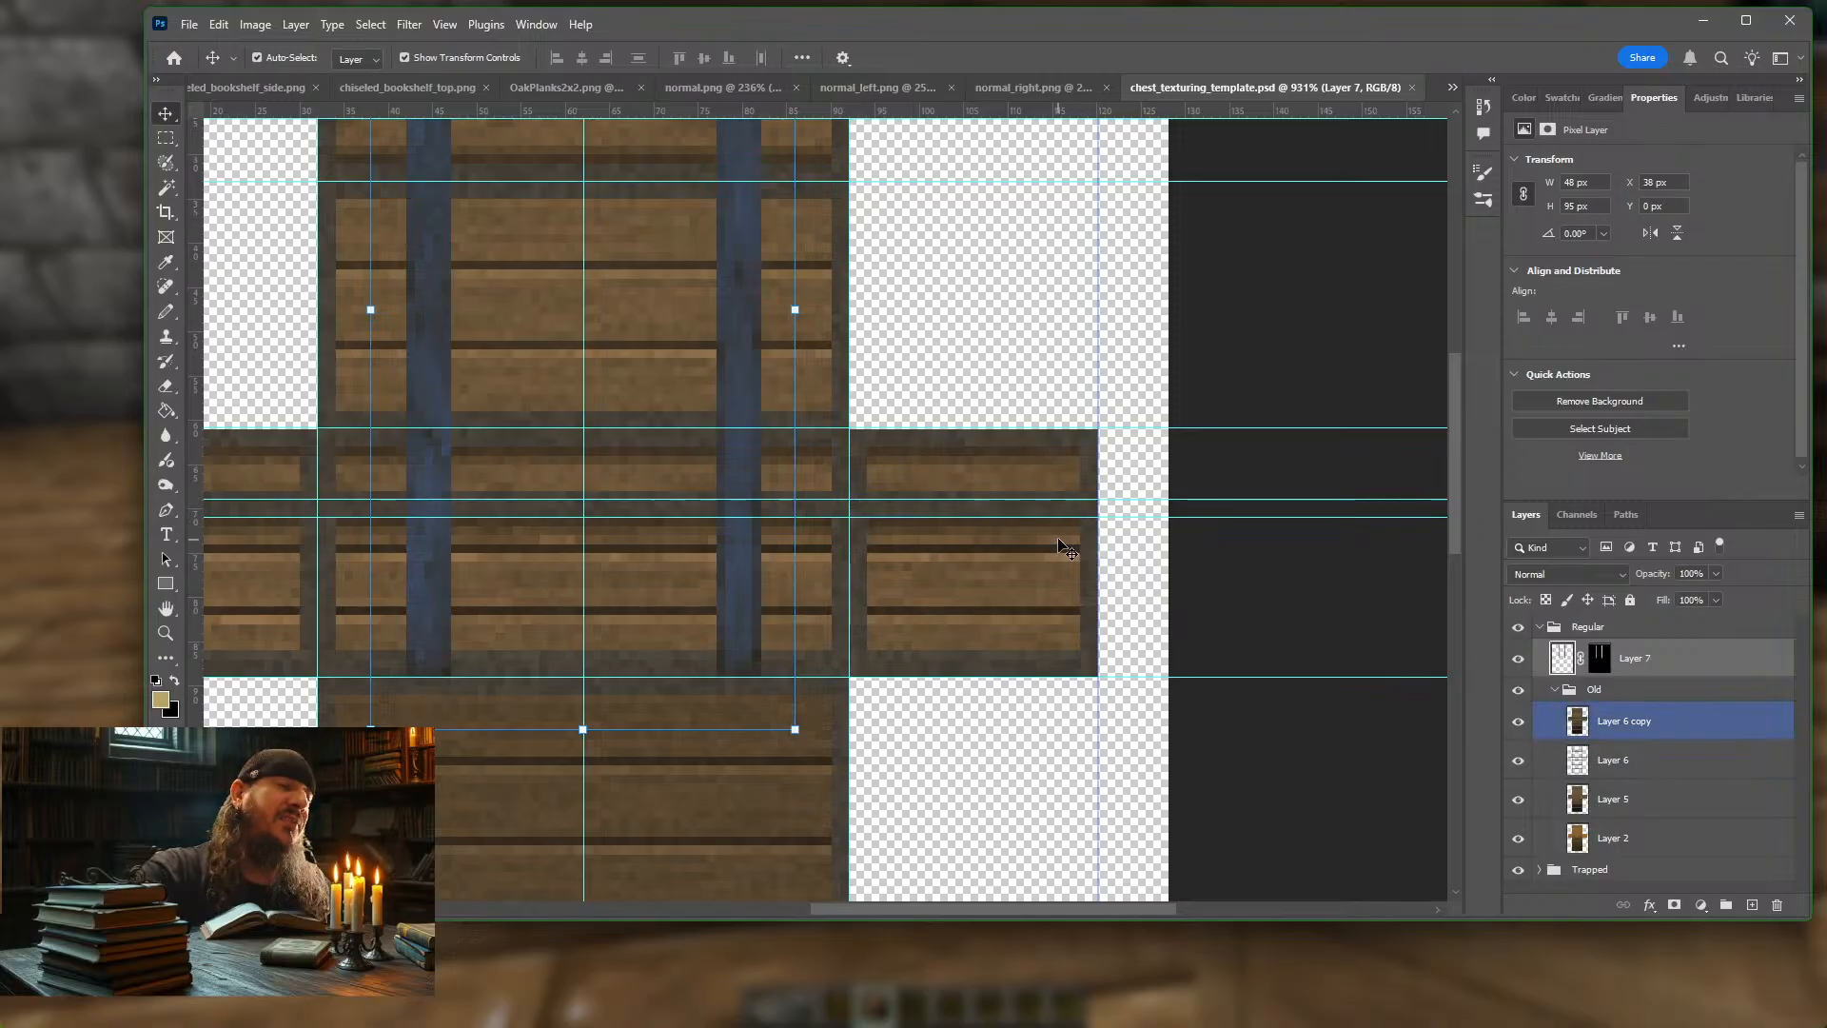
scroll(1058, 540, left, 4)
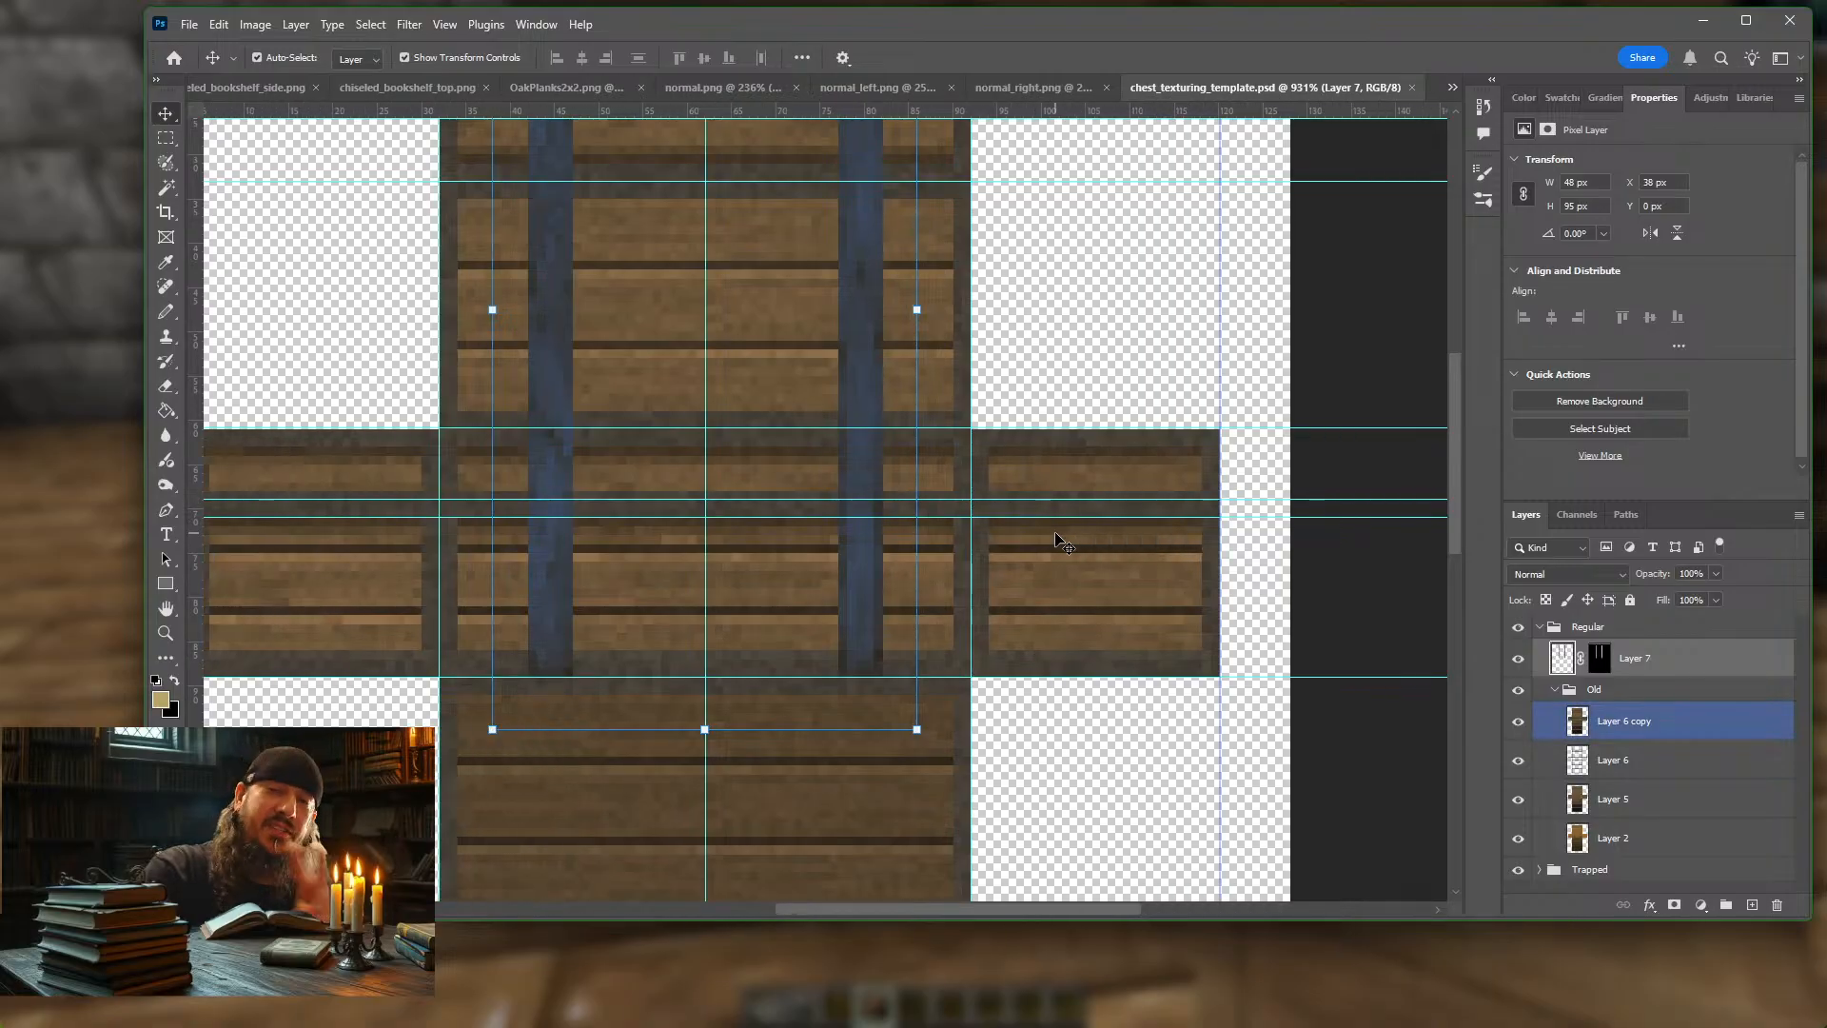
scroll(1055, 532, up, 4)
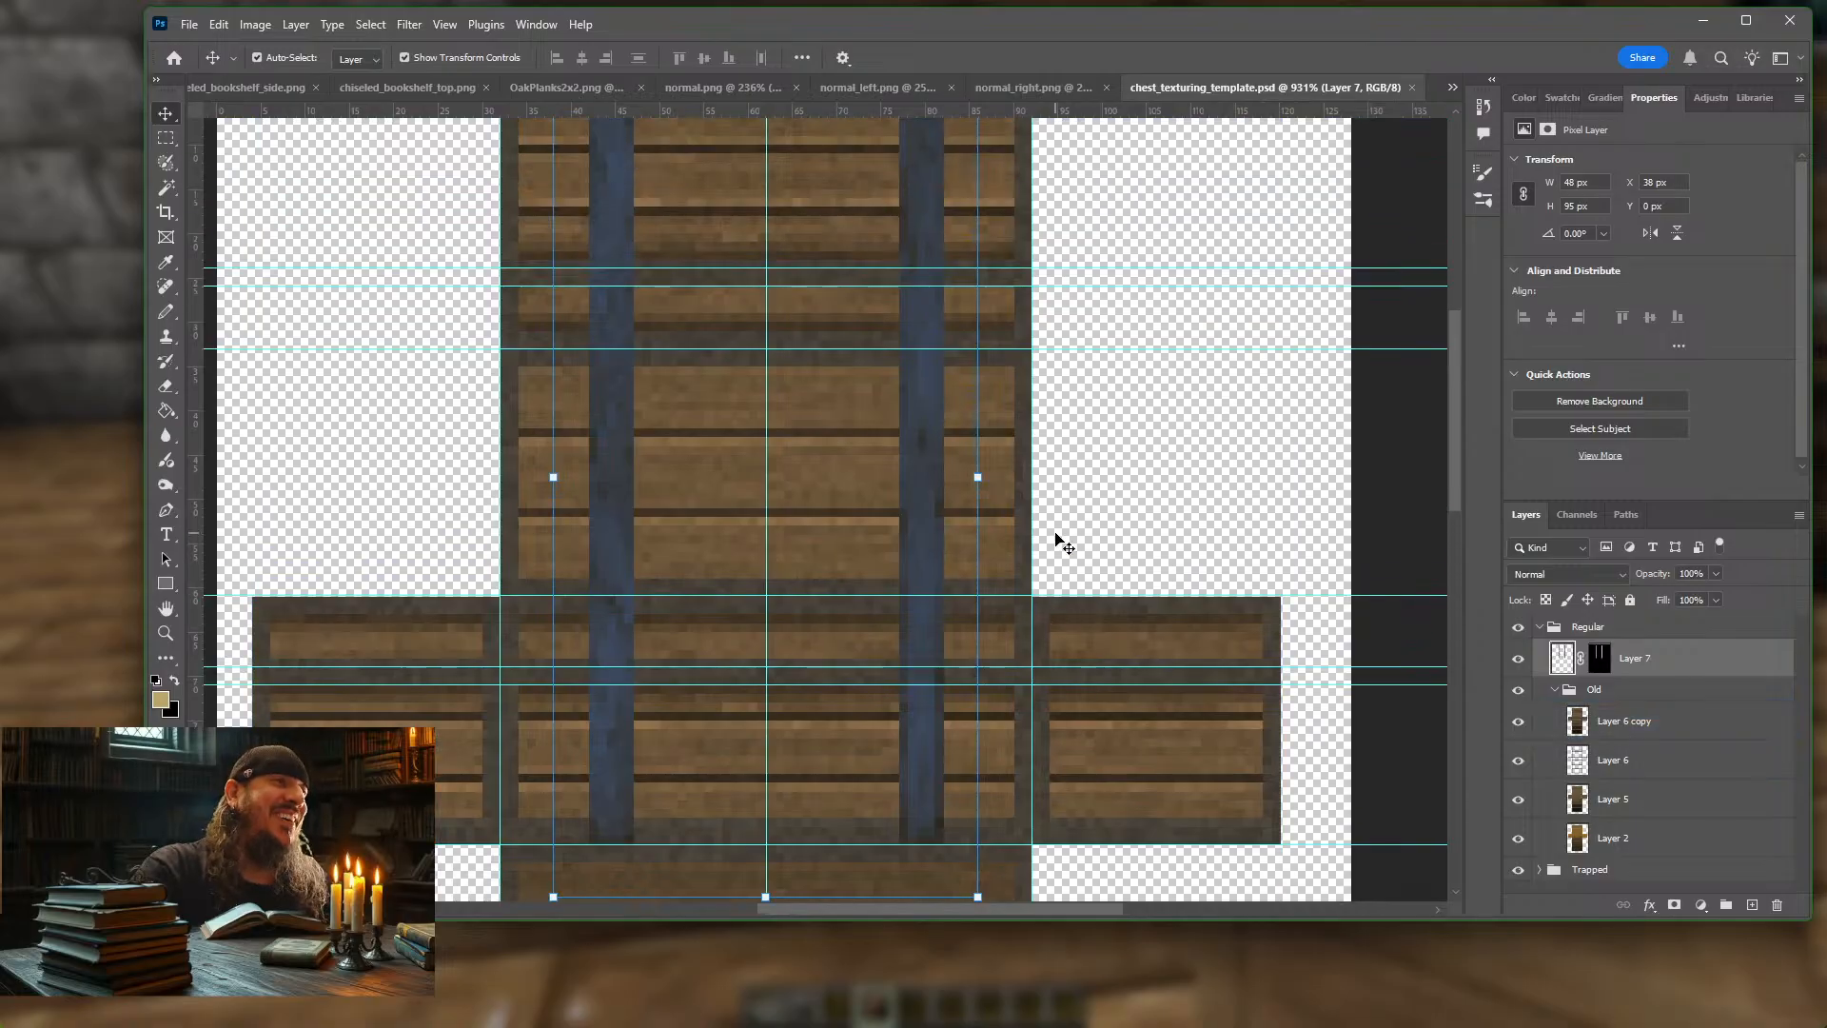
scroll(1052, 530, down, 3)
scroll(828, 542, up, 4)
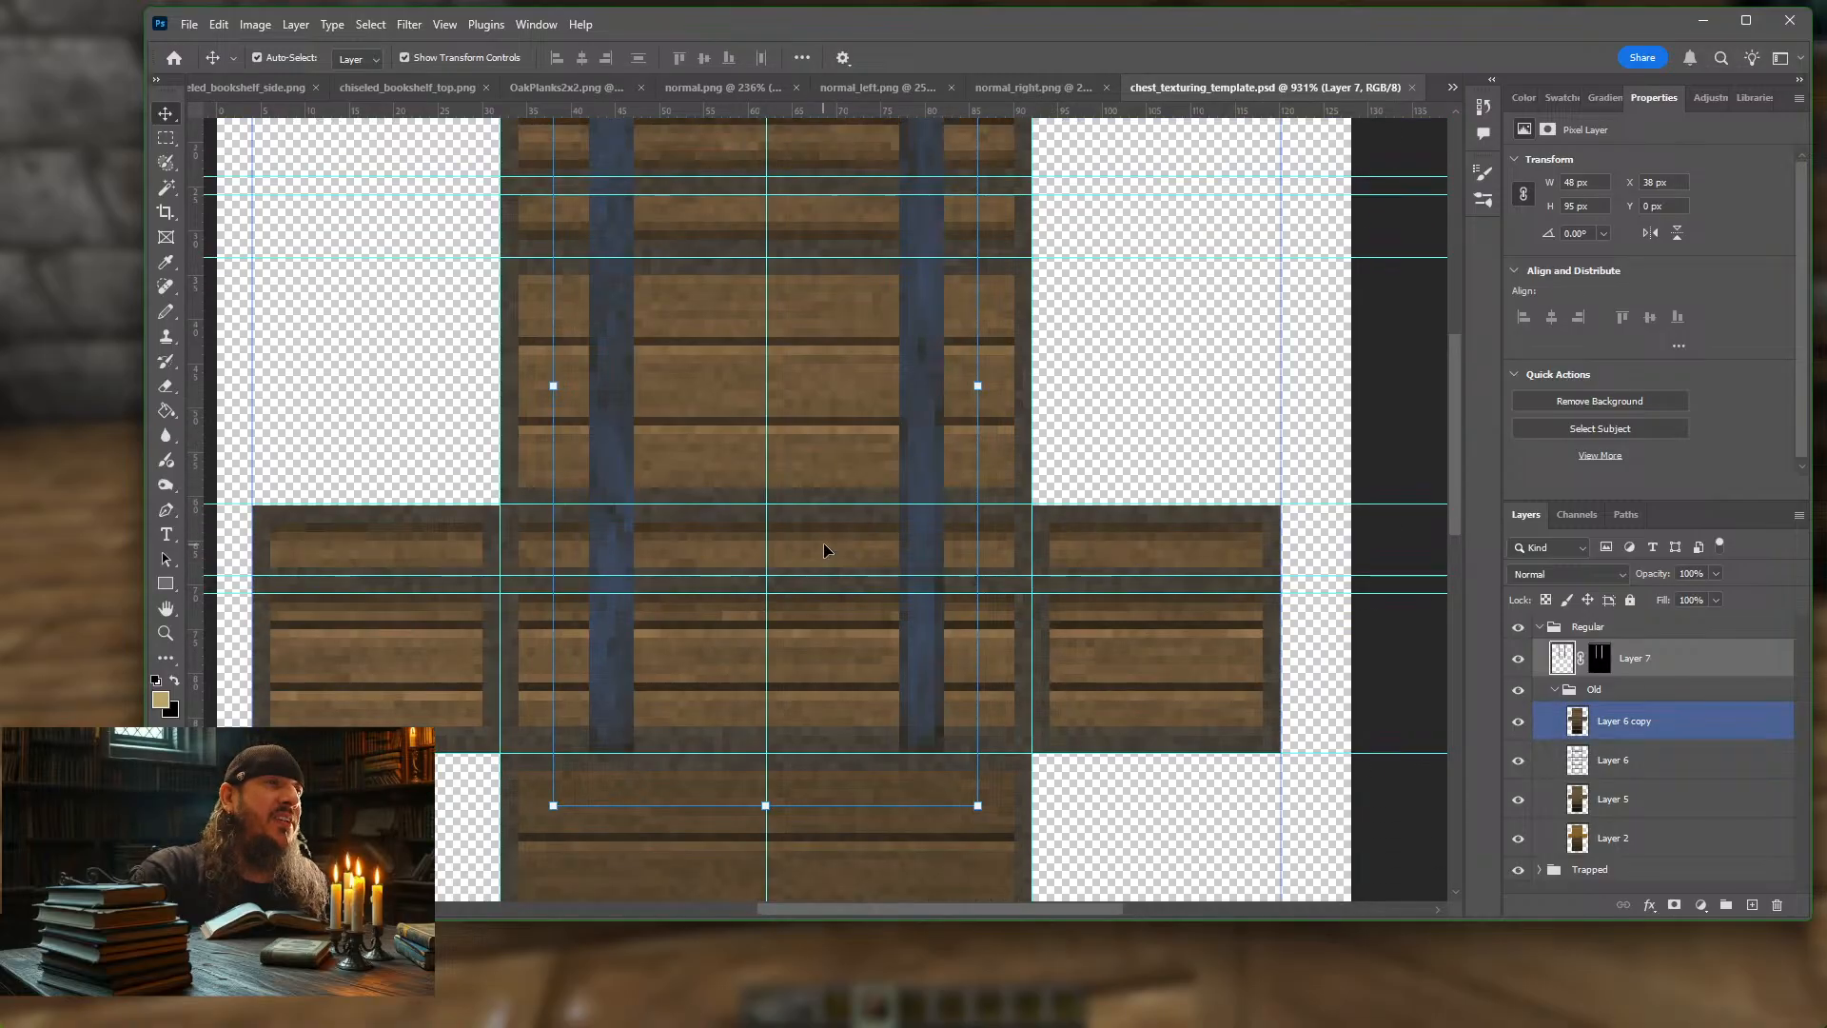
scroll(854, 507, down, 2)
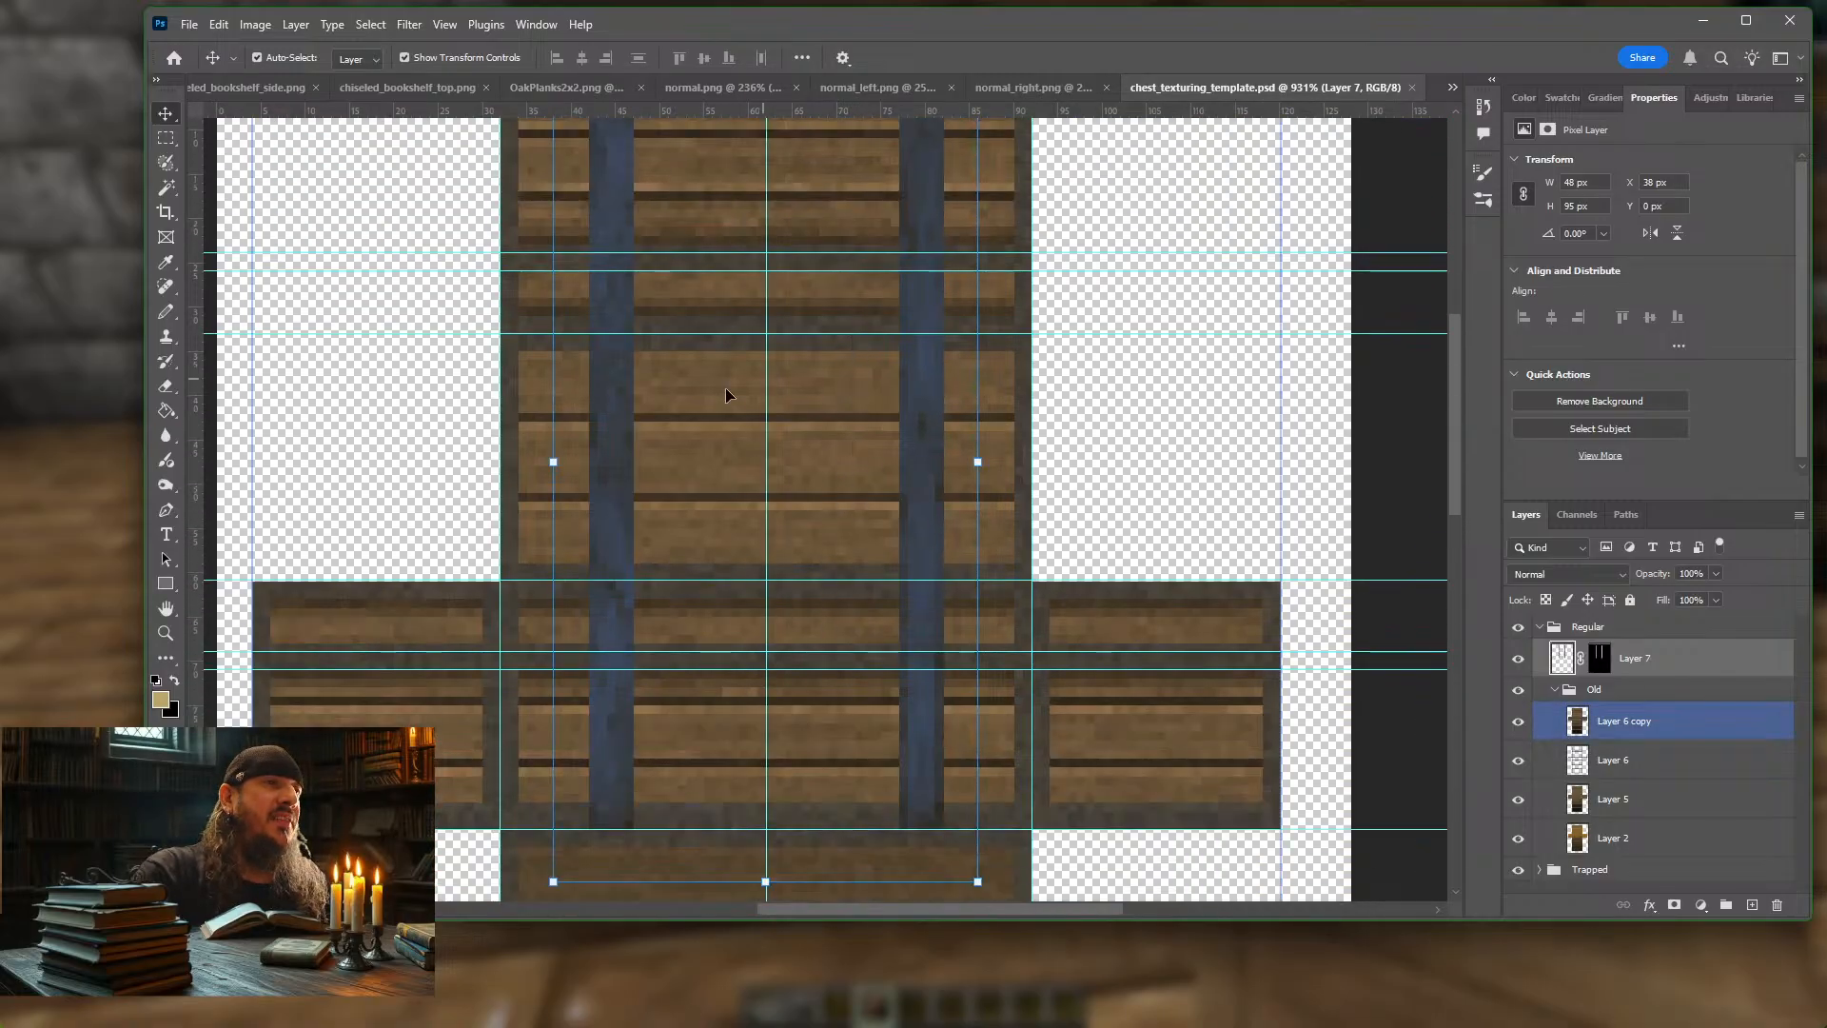
scroll(769, 509, down, 2)
scroll(769, 509, down, 1)
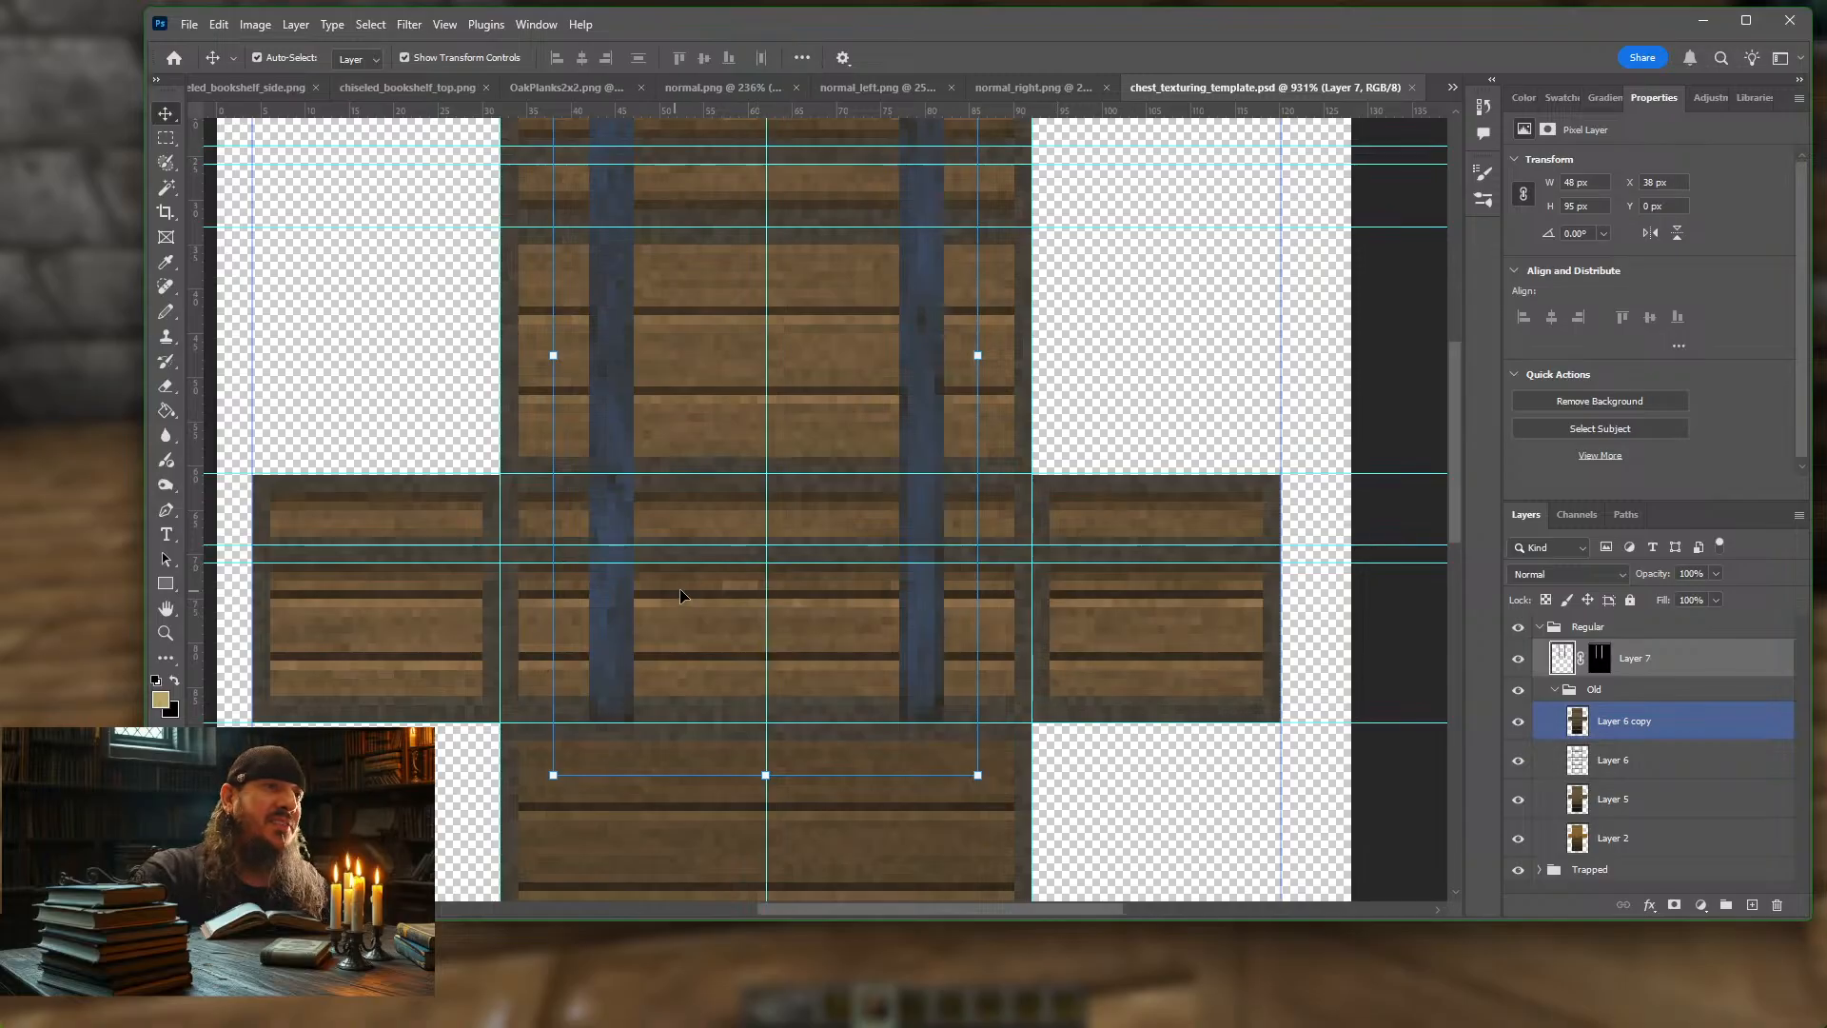
Examine the full unfolded chest texture, from the banded lid faces down to the dark interior panels
scroll(787, 375, up, 4)
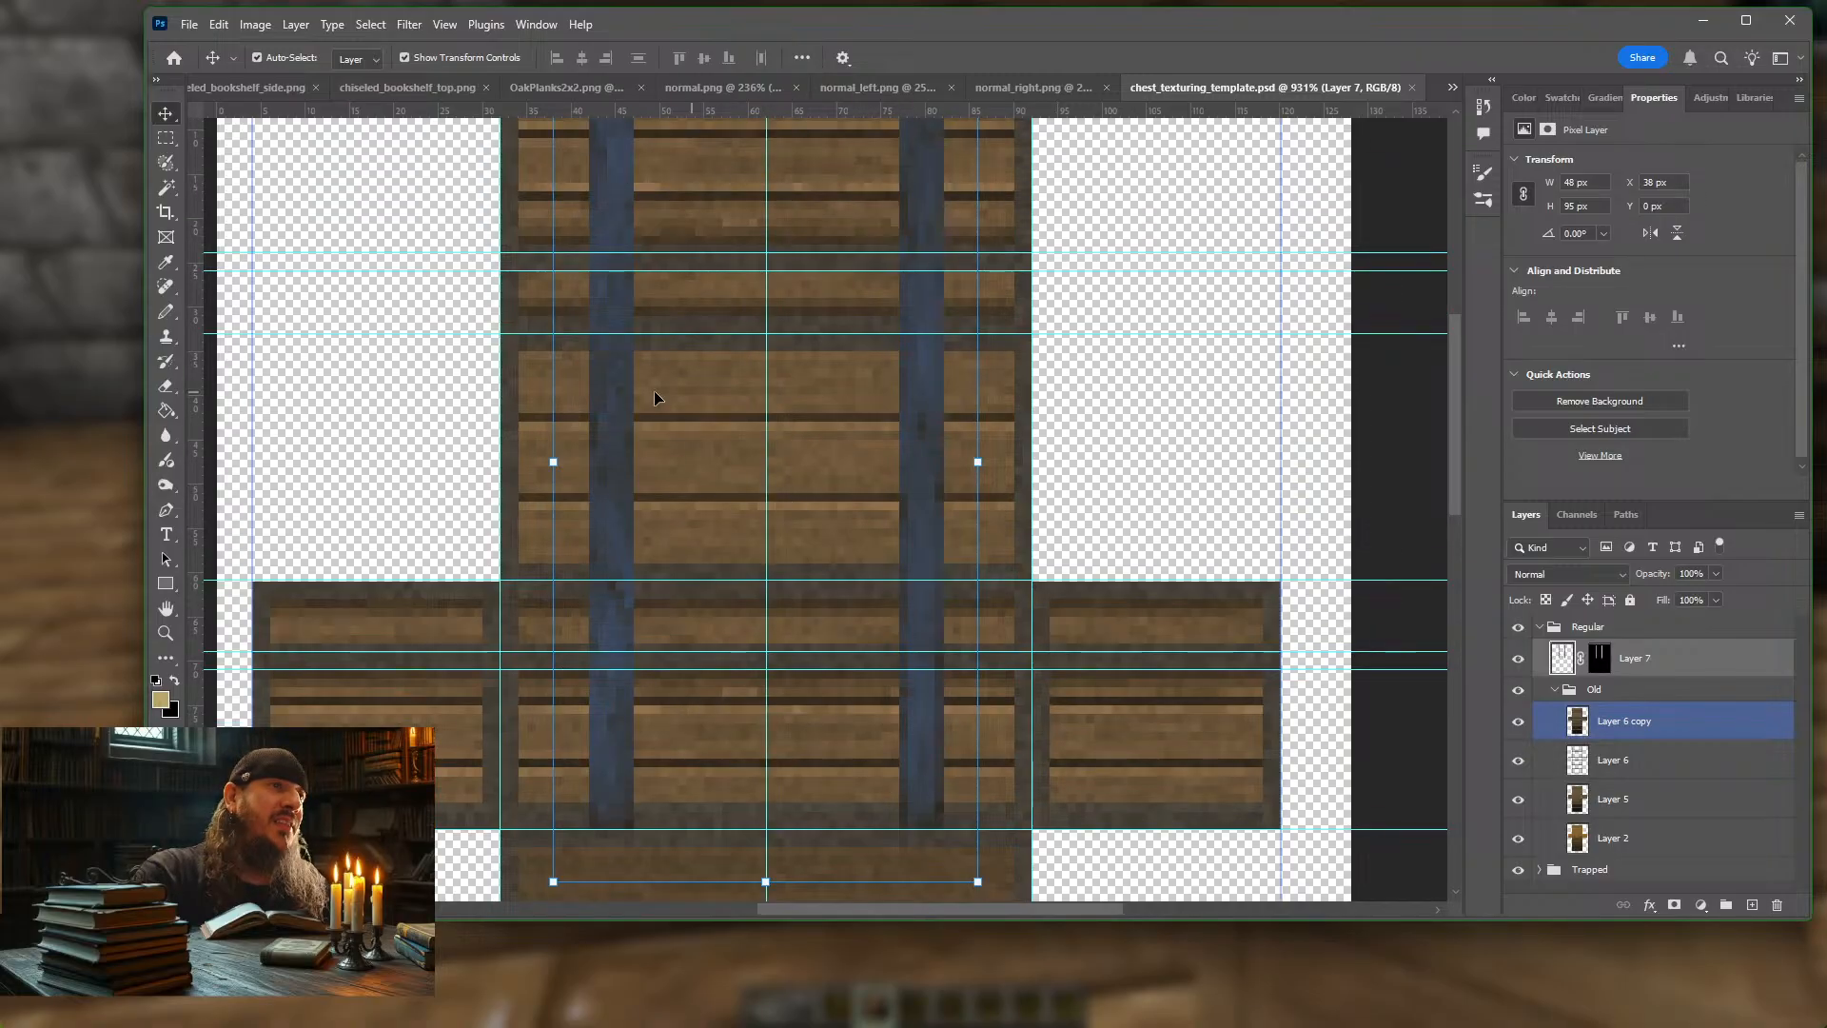
scroll(776, 433, up, 7)
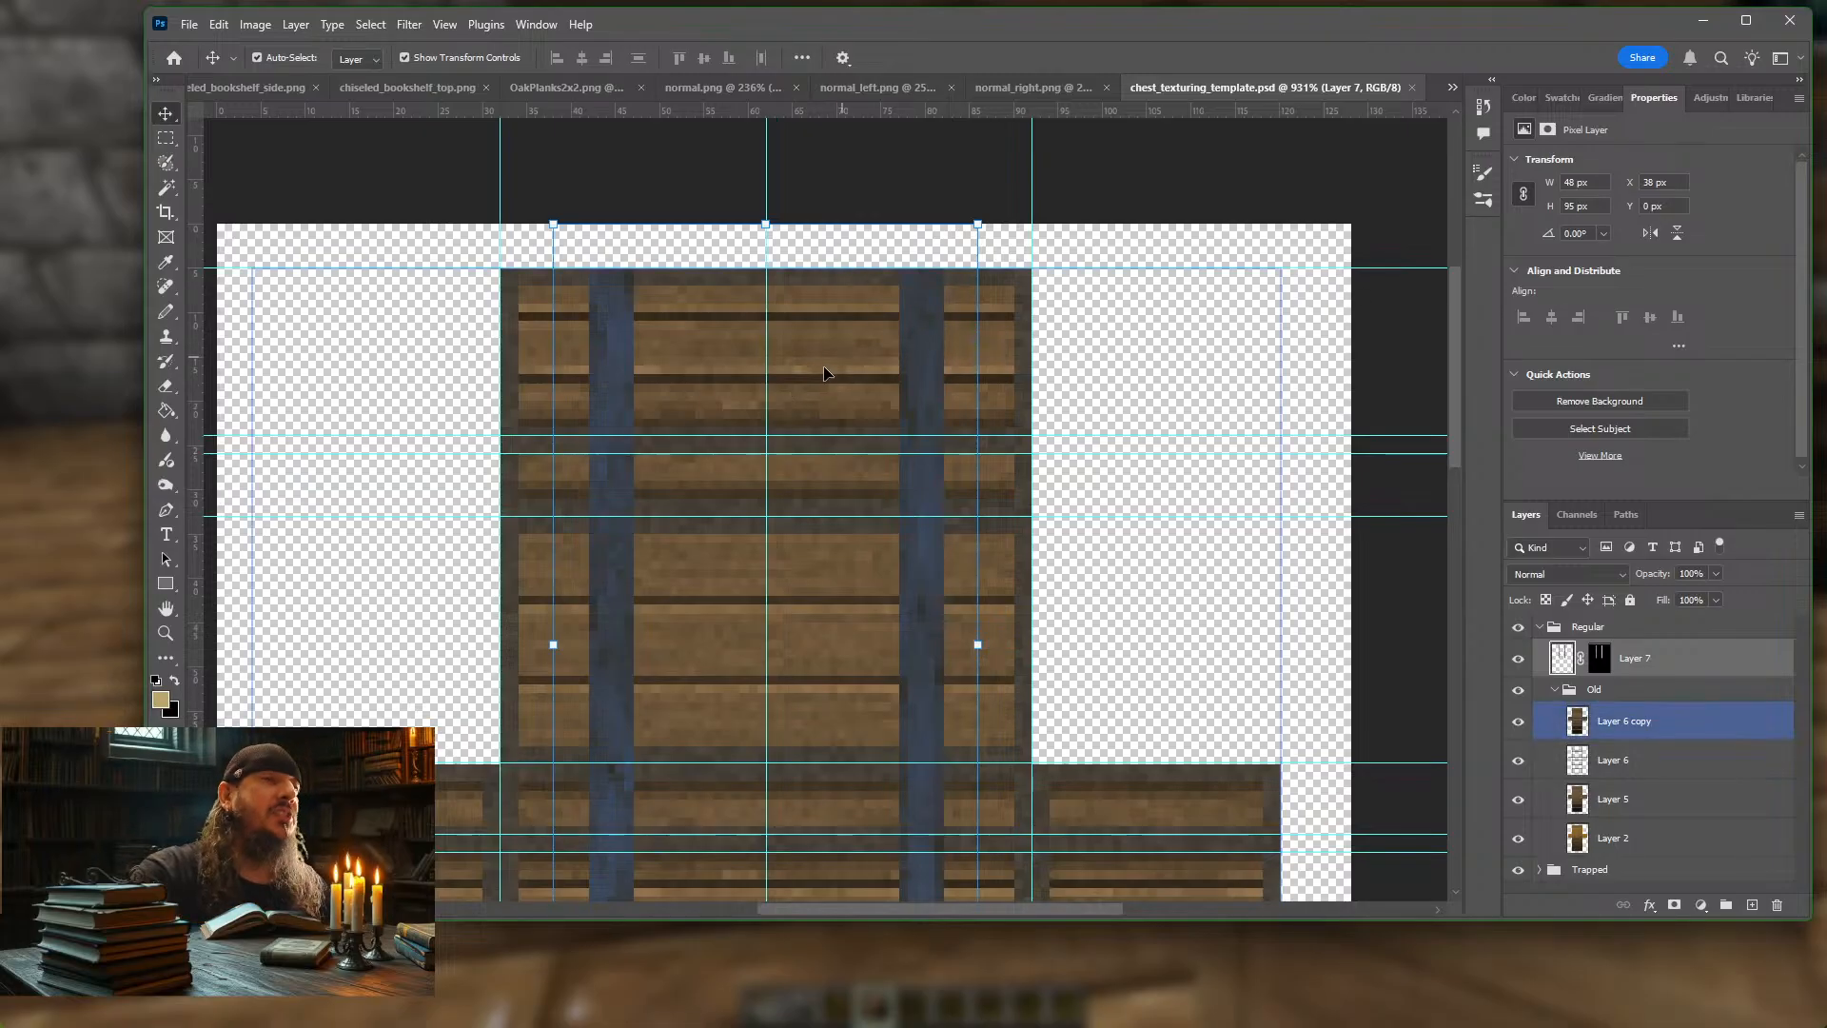
scroll(811, 480, down, 1)
scroll(812, 481, down, 2)
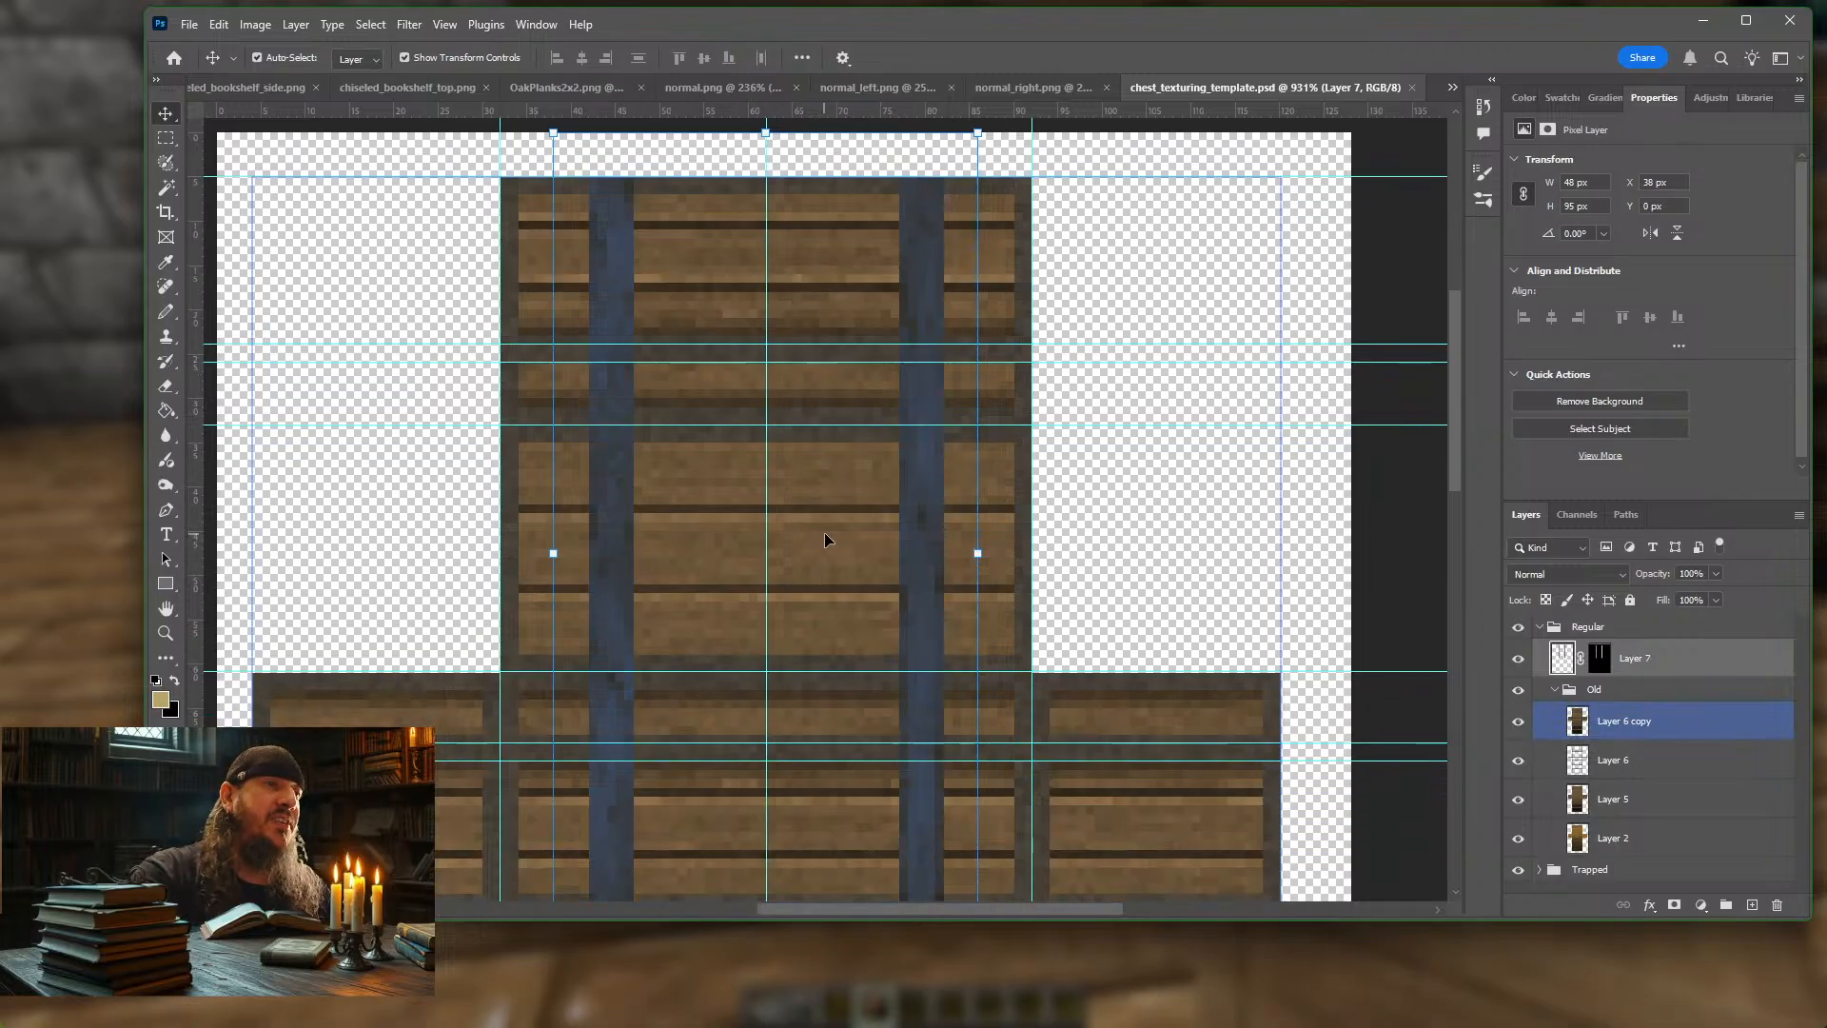
scroll(825, 539, down, 4)
scroll(836, 264, up, 3)
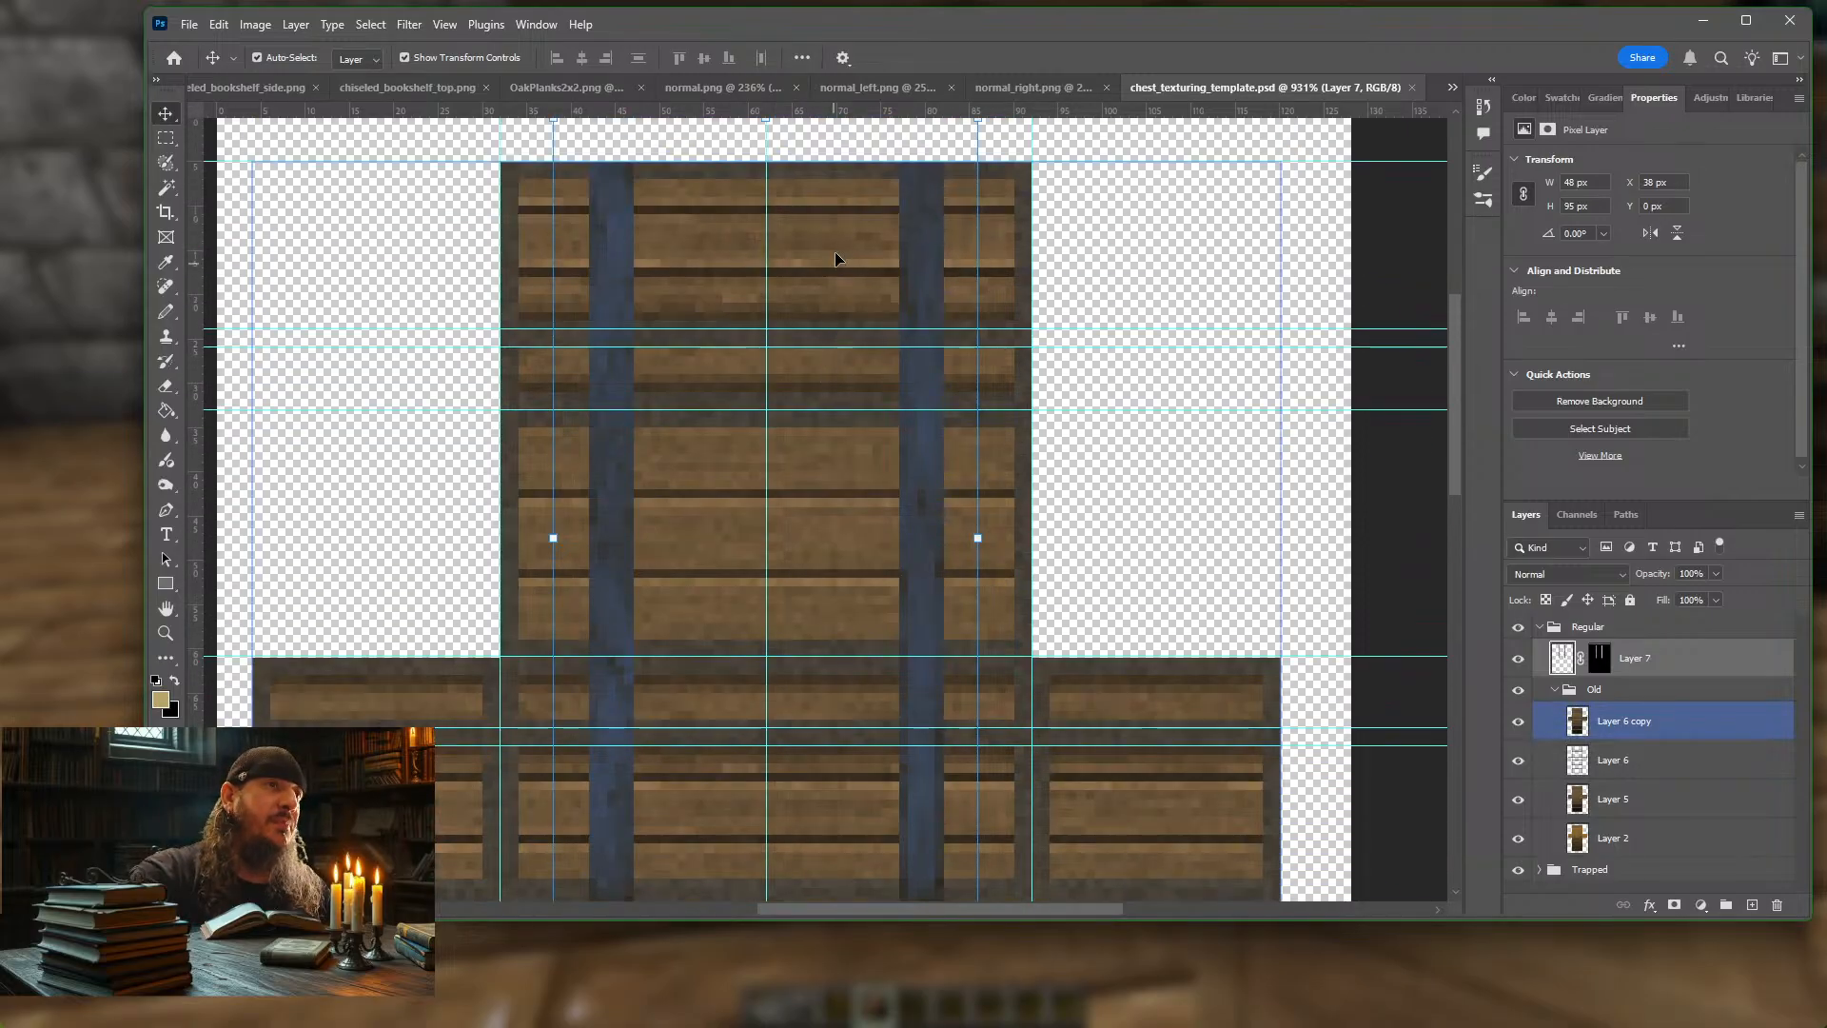
scroll(796, 345, down, 15)
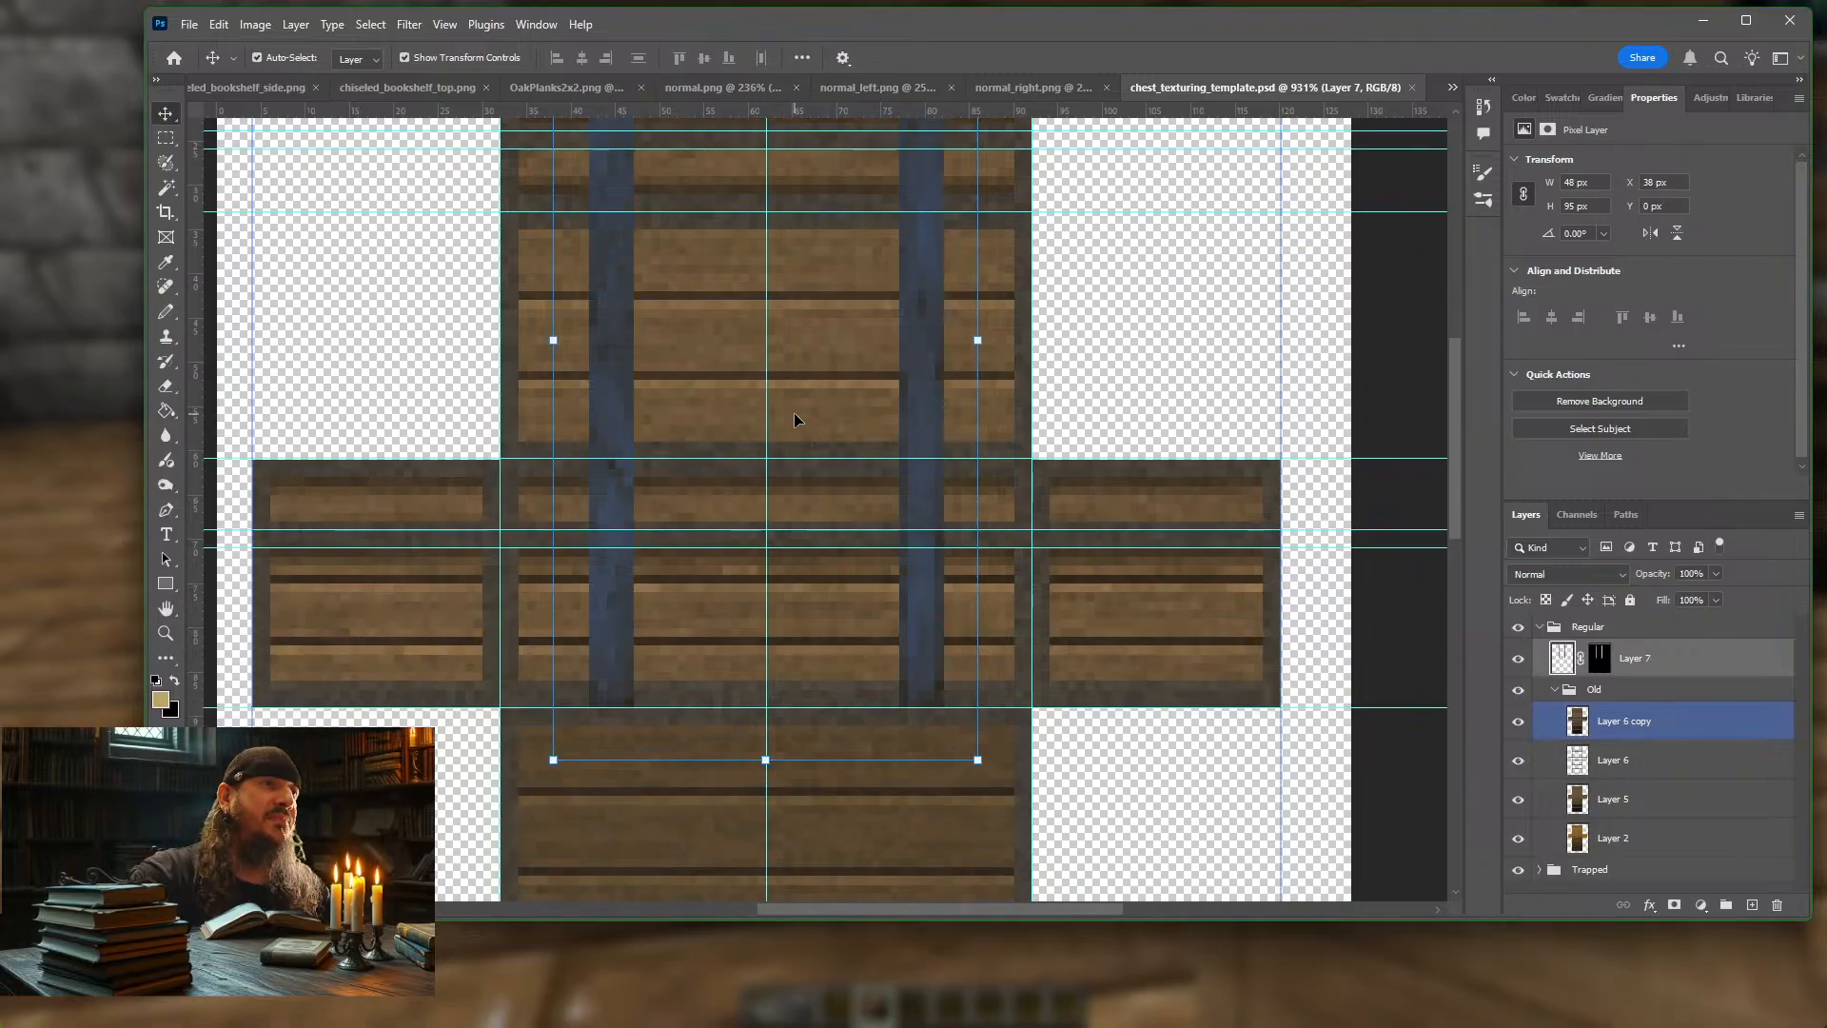
scroll(809, 570, down, 11)
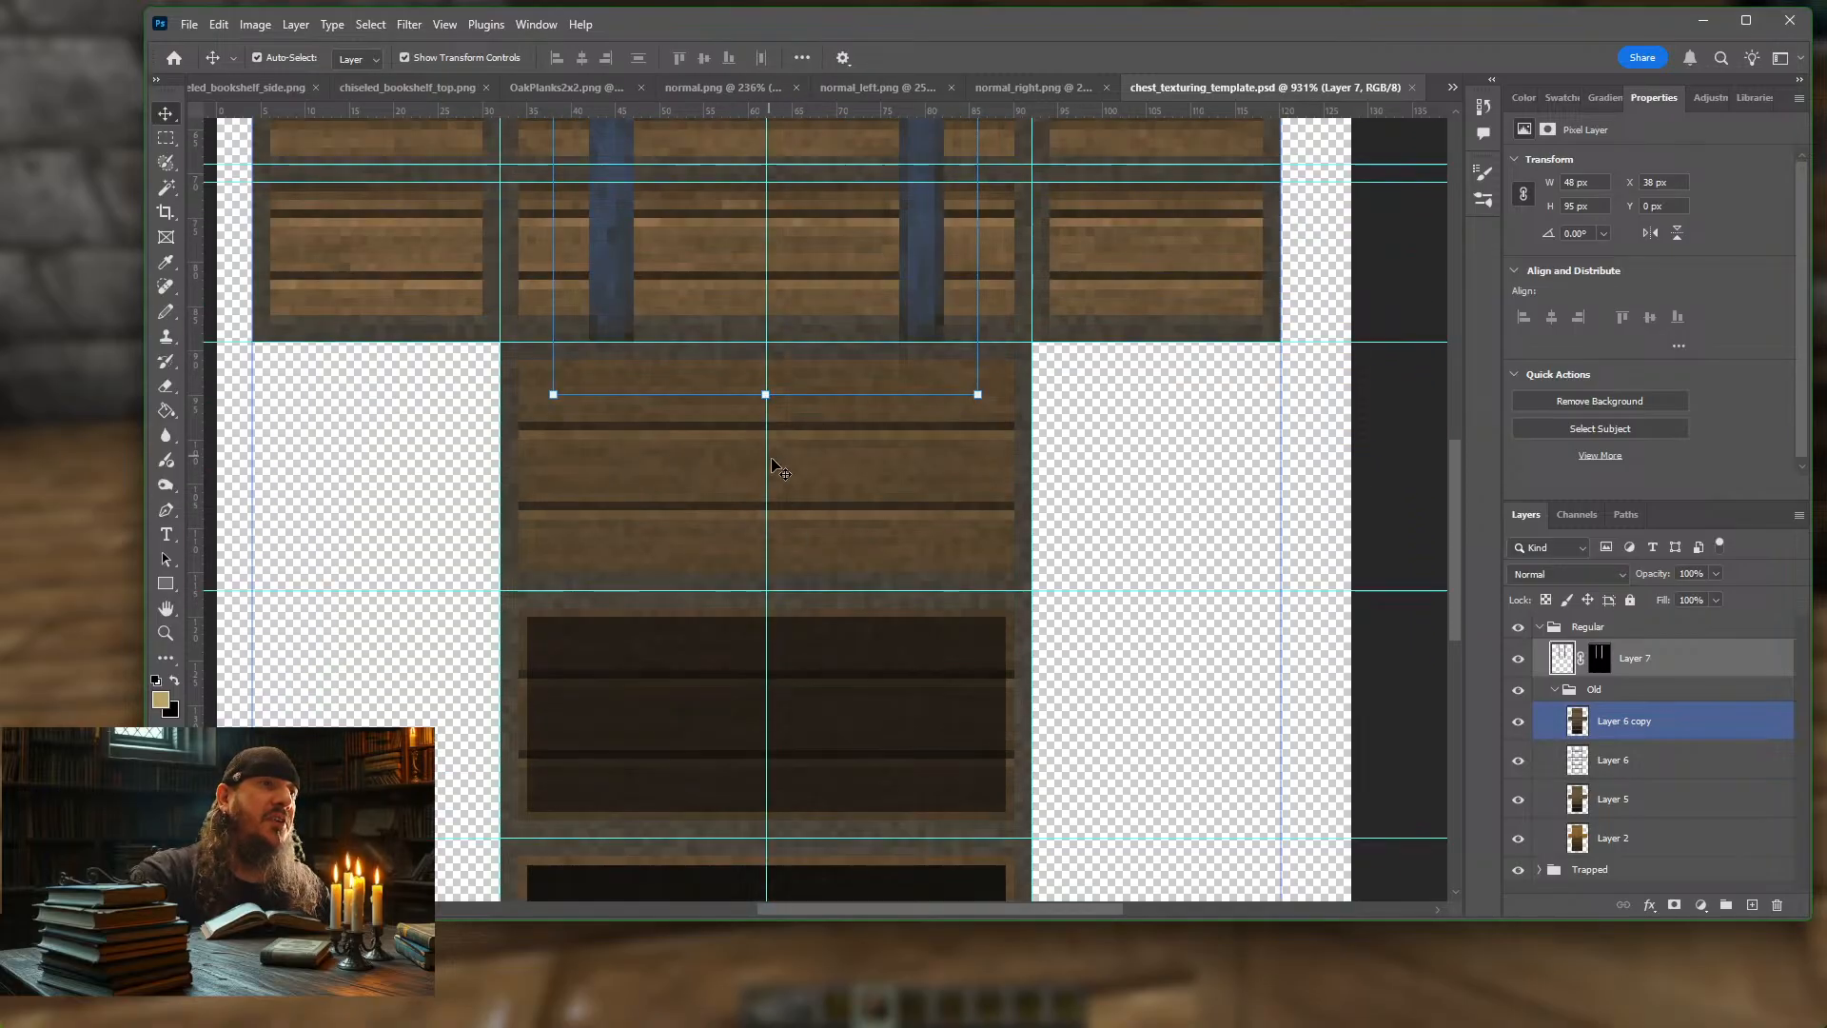
scroll(815, 390, down, 3)
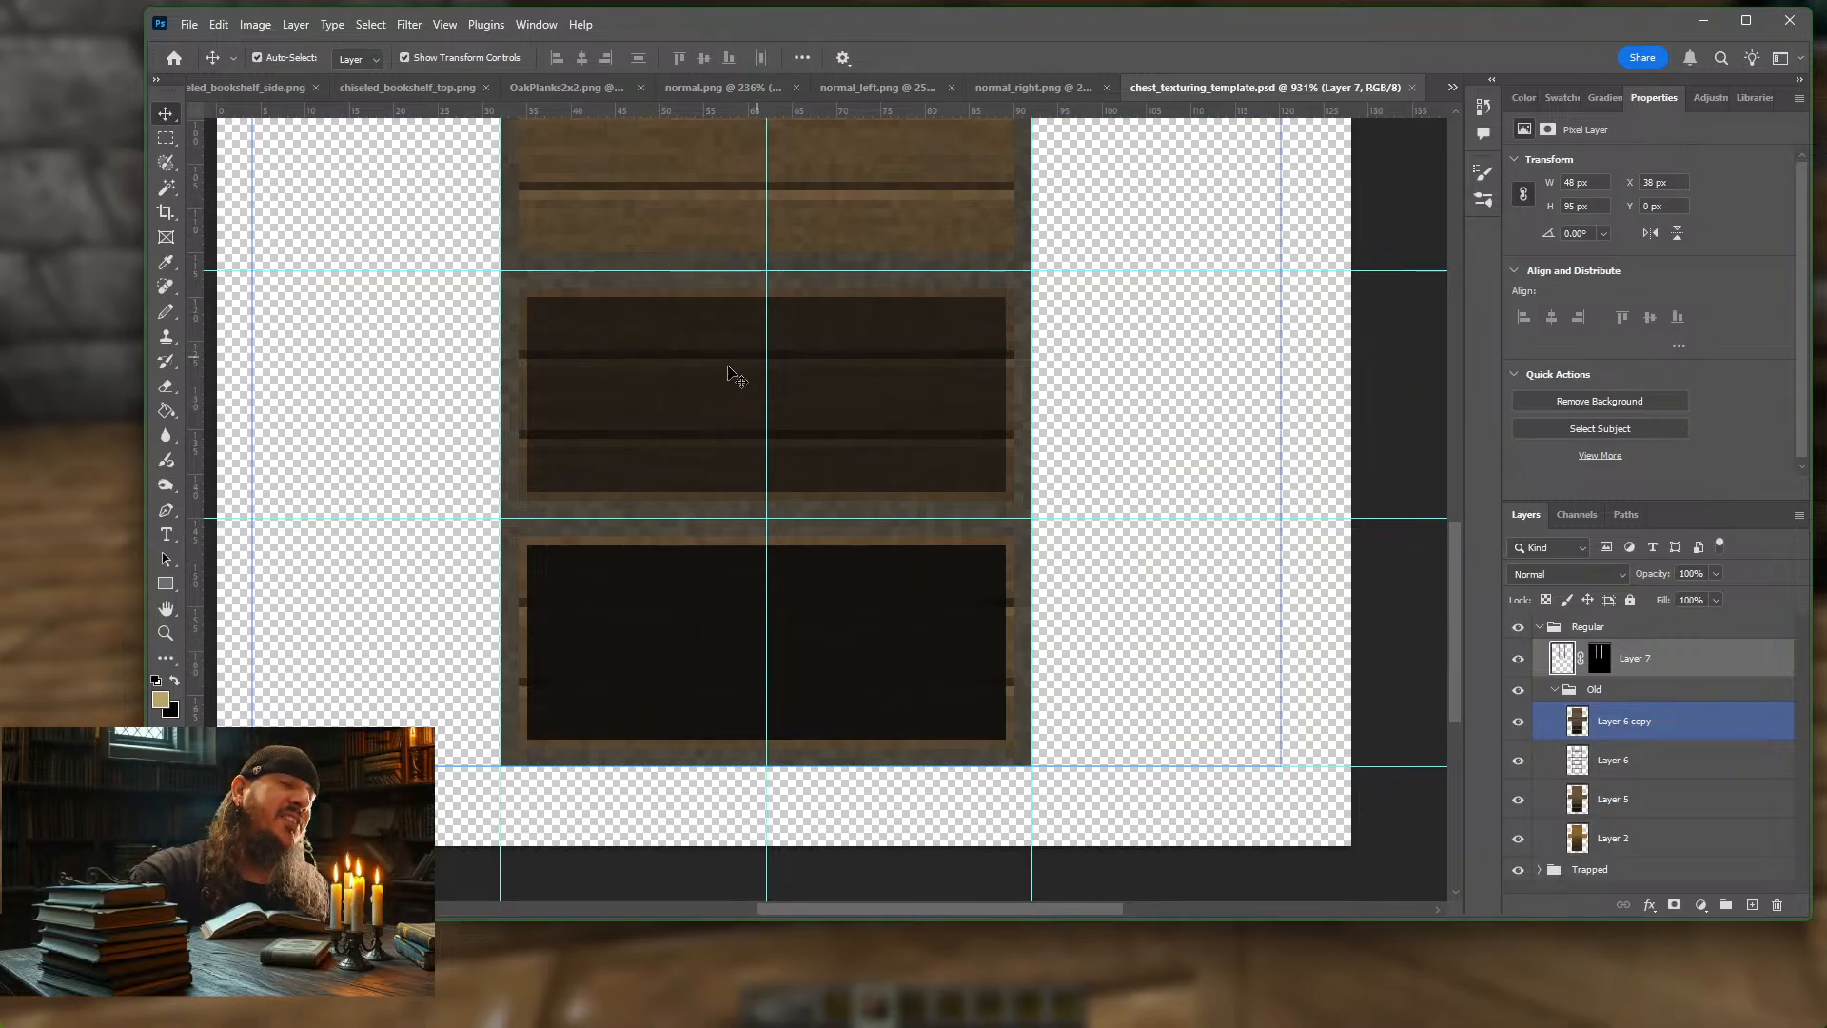
scroll(782, 407, up, 10)
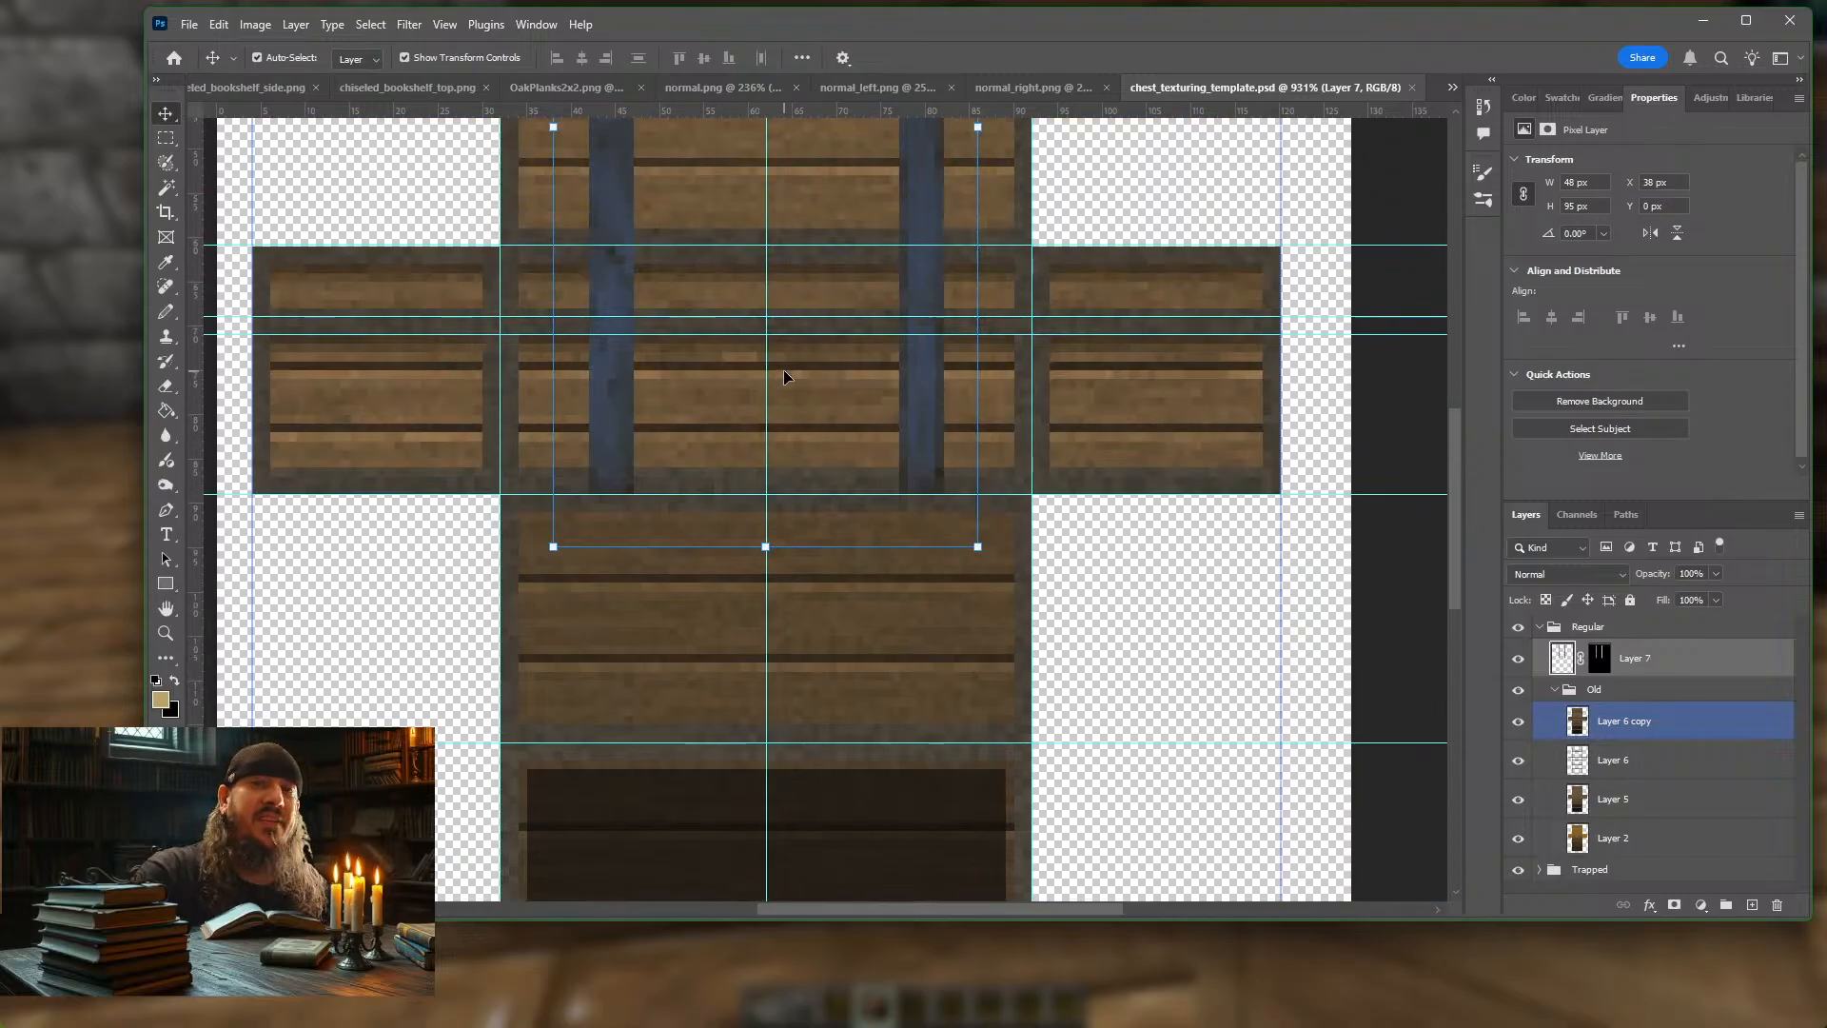
scroll(784, 376, up, 2)
scroll(785, 371, down, 2)
scroll(786, 367, up, 4)
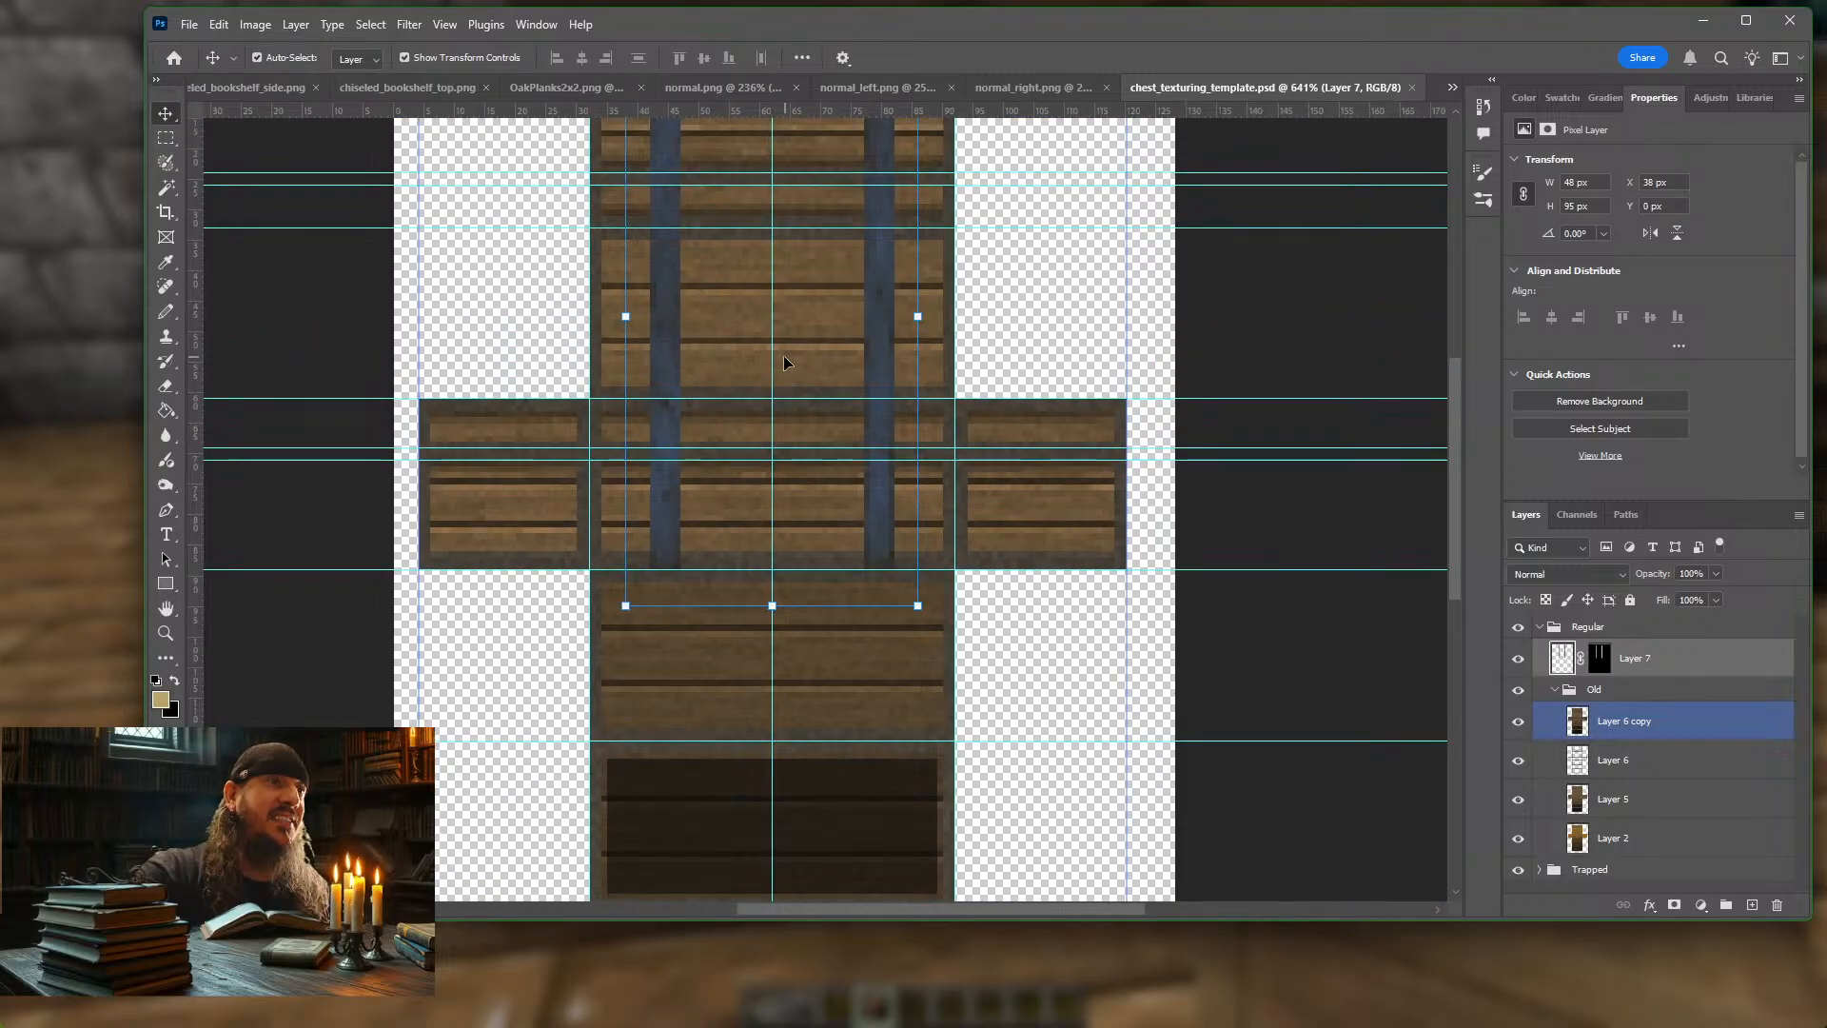
scroll(786, 352, up, 5)
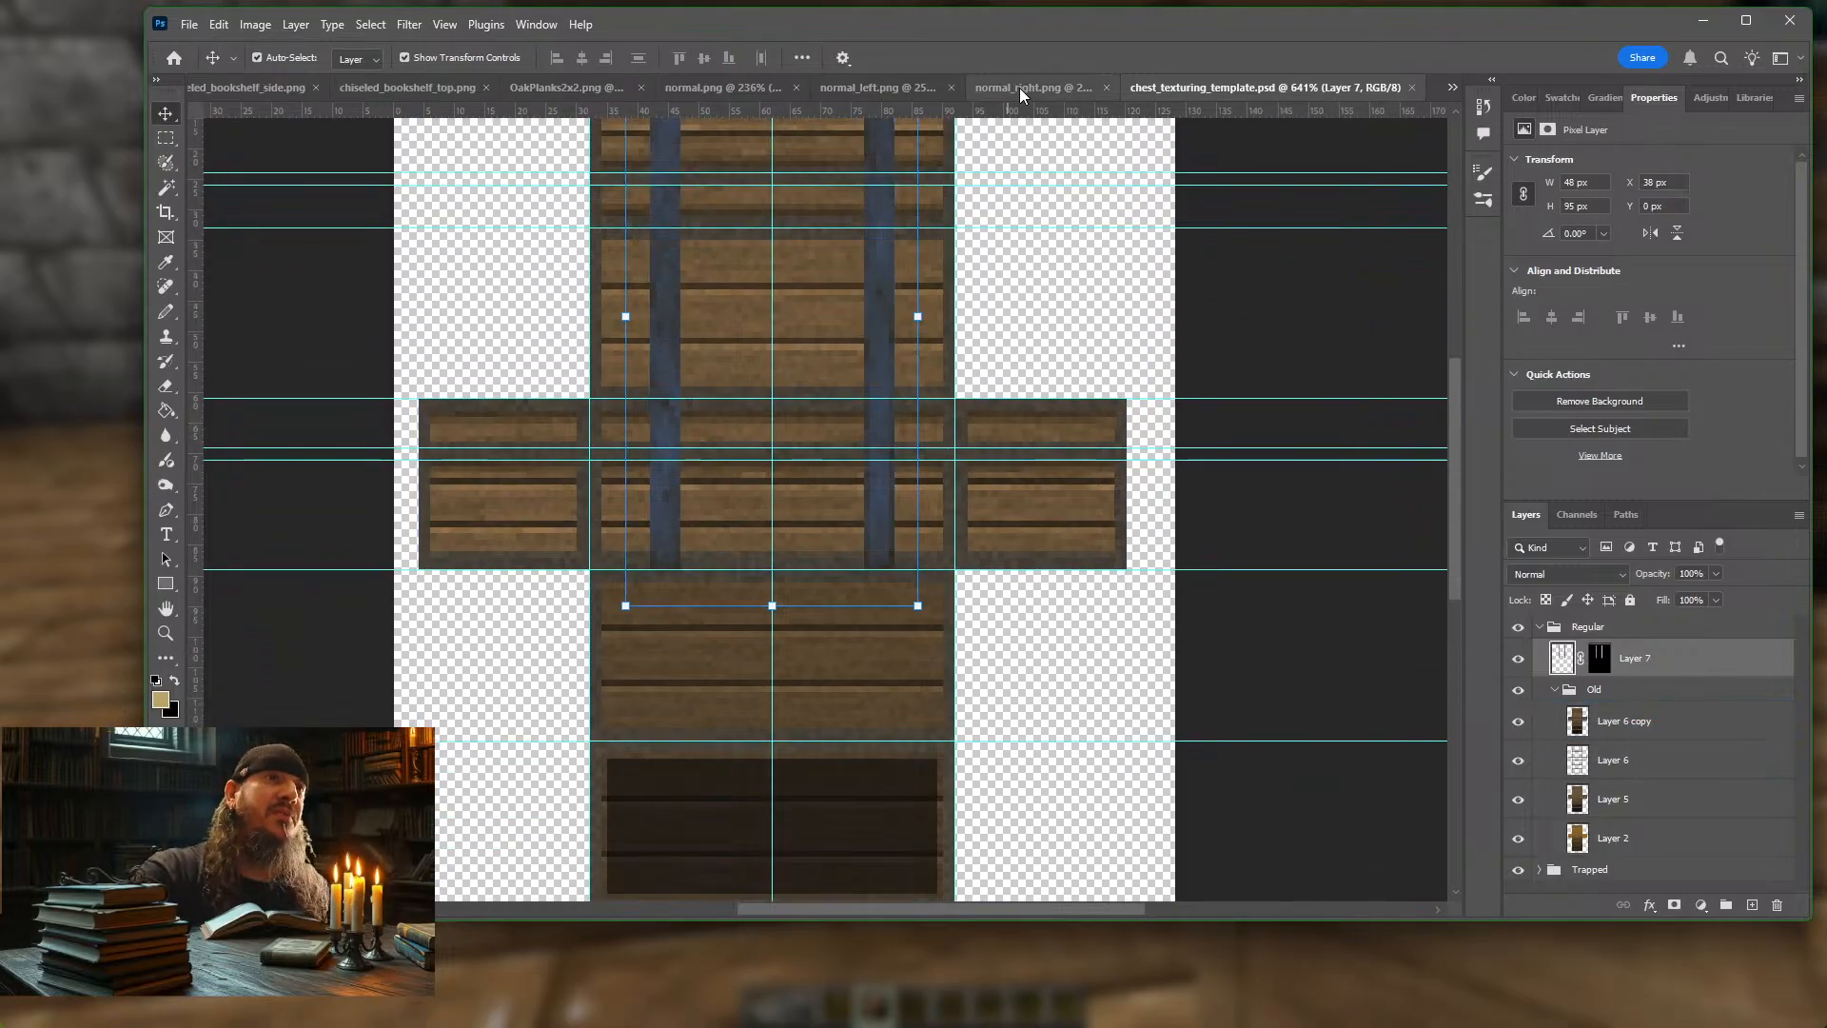
Compare the normal_right.png and normal_left.png face layouts with the unfolded texture in chest_texturing_template.psd
click(1020, 88)
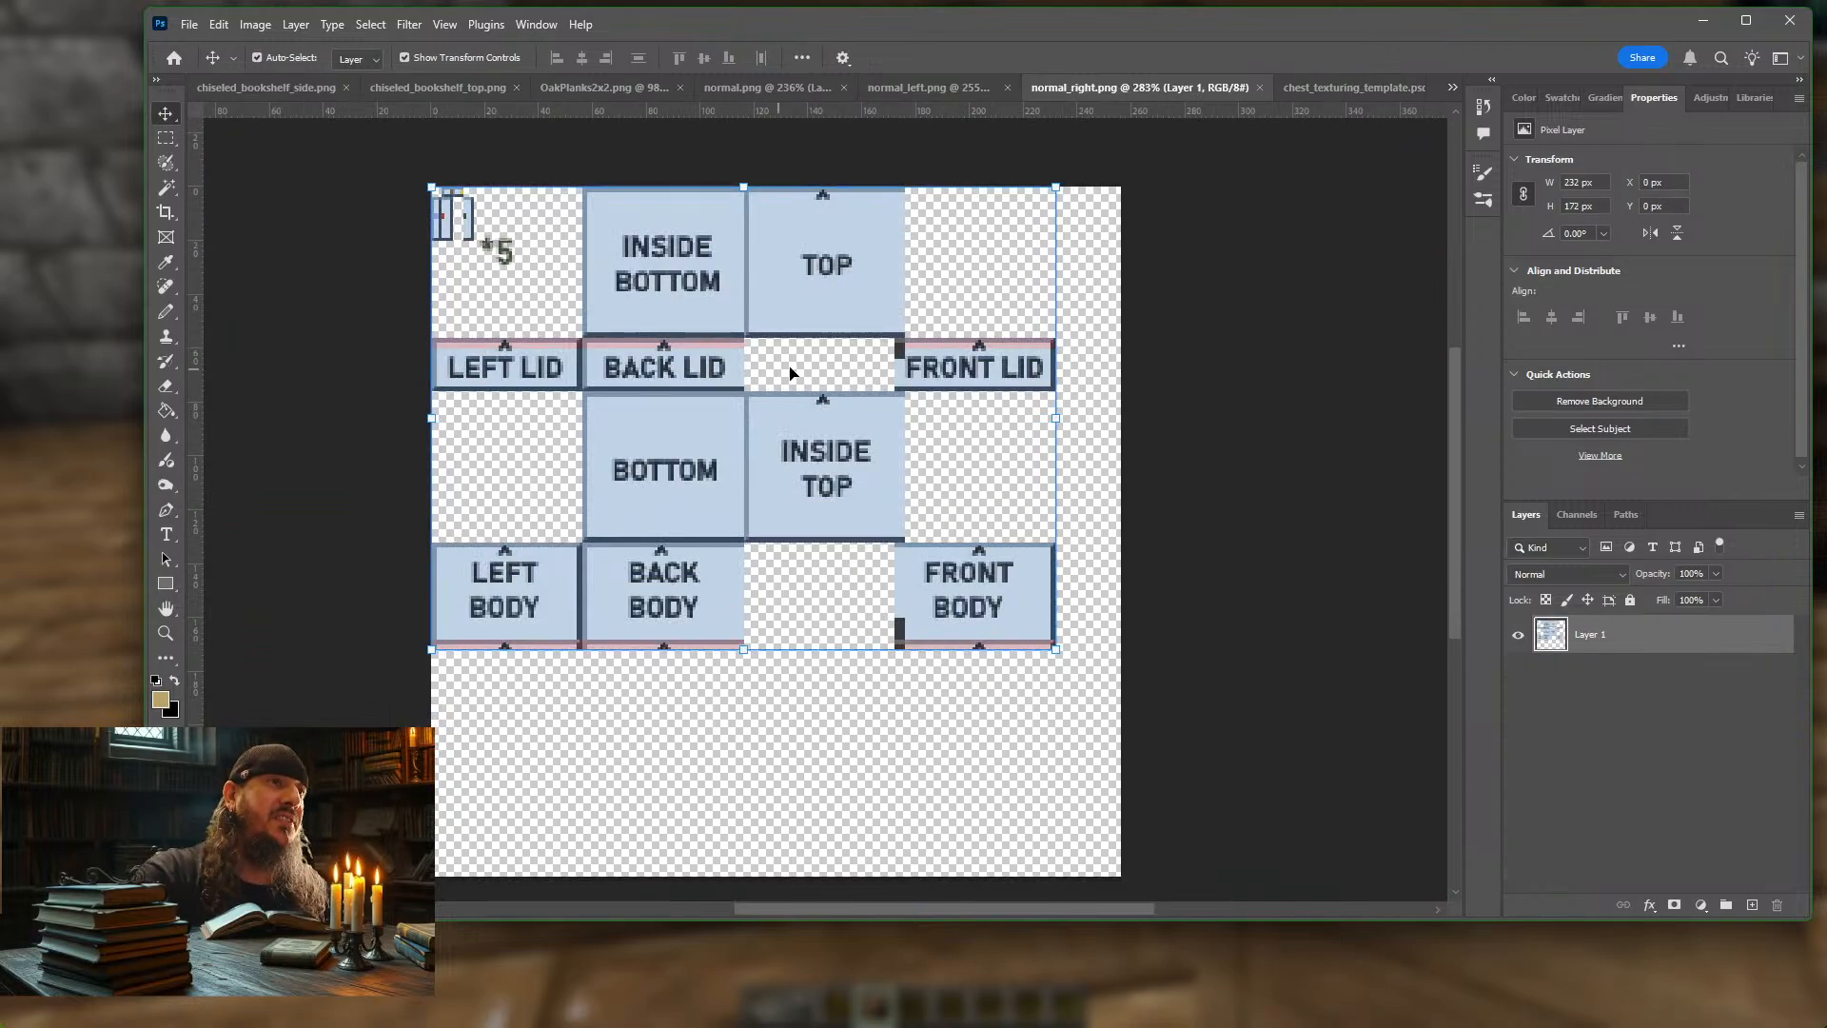
click(1351, 88)
click(891, 87)
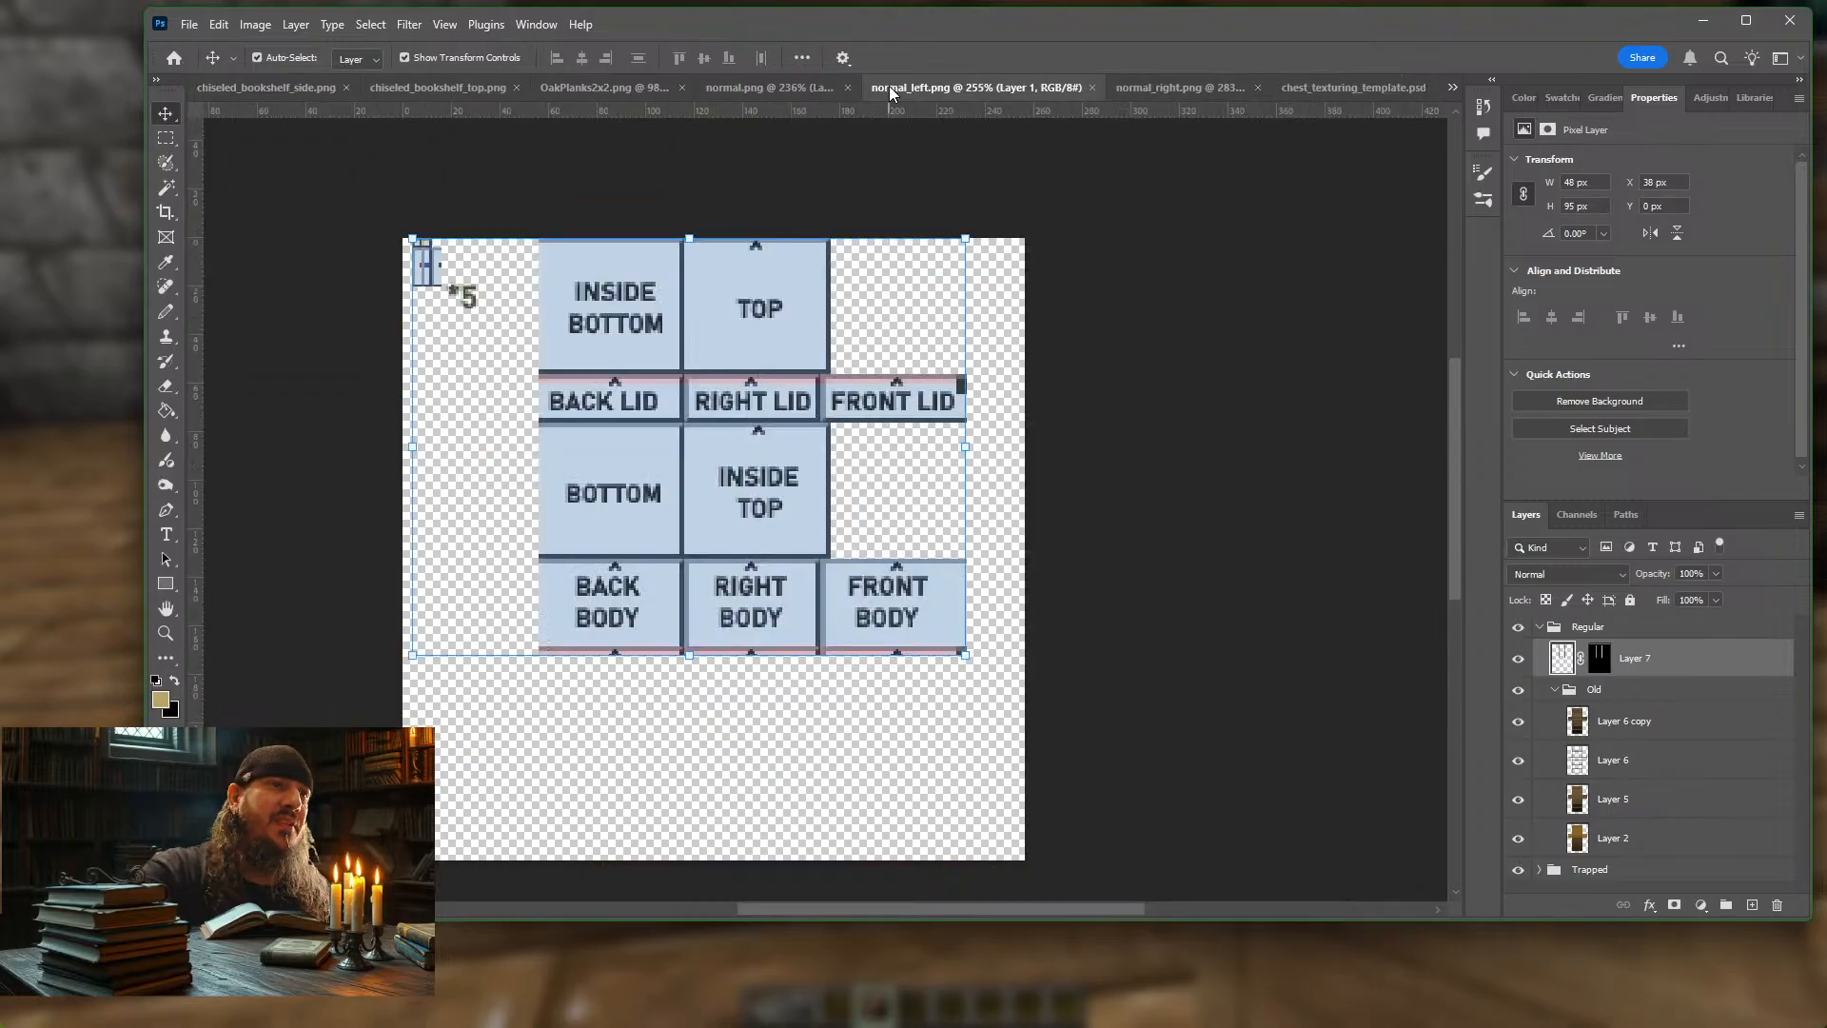
scroll(811, 424, up, 2)
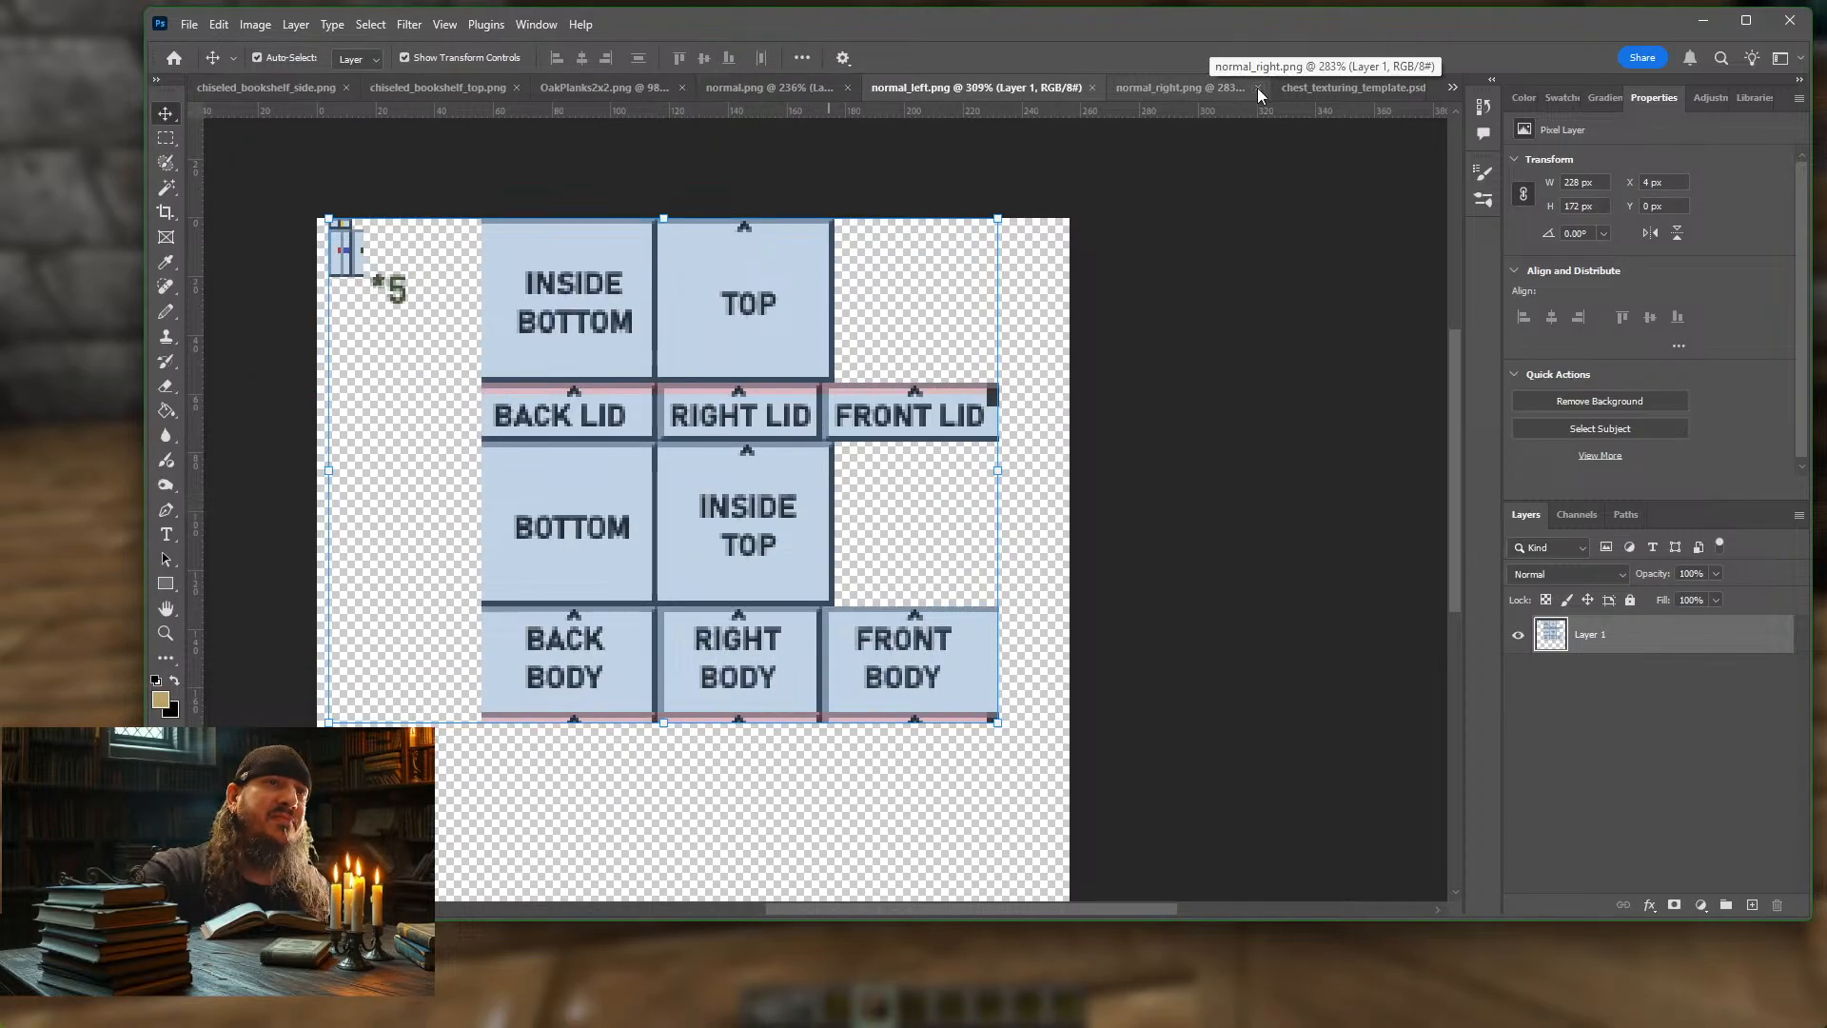
click(1161, 86)
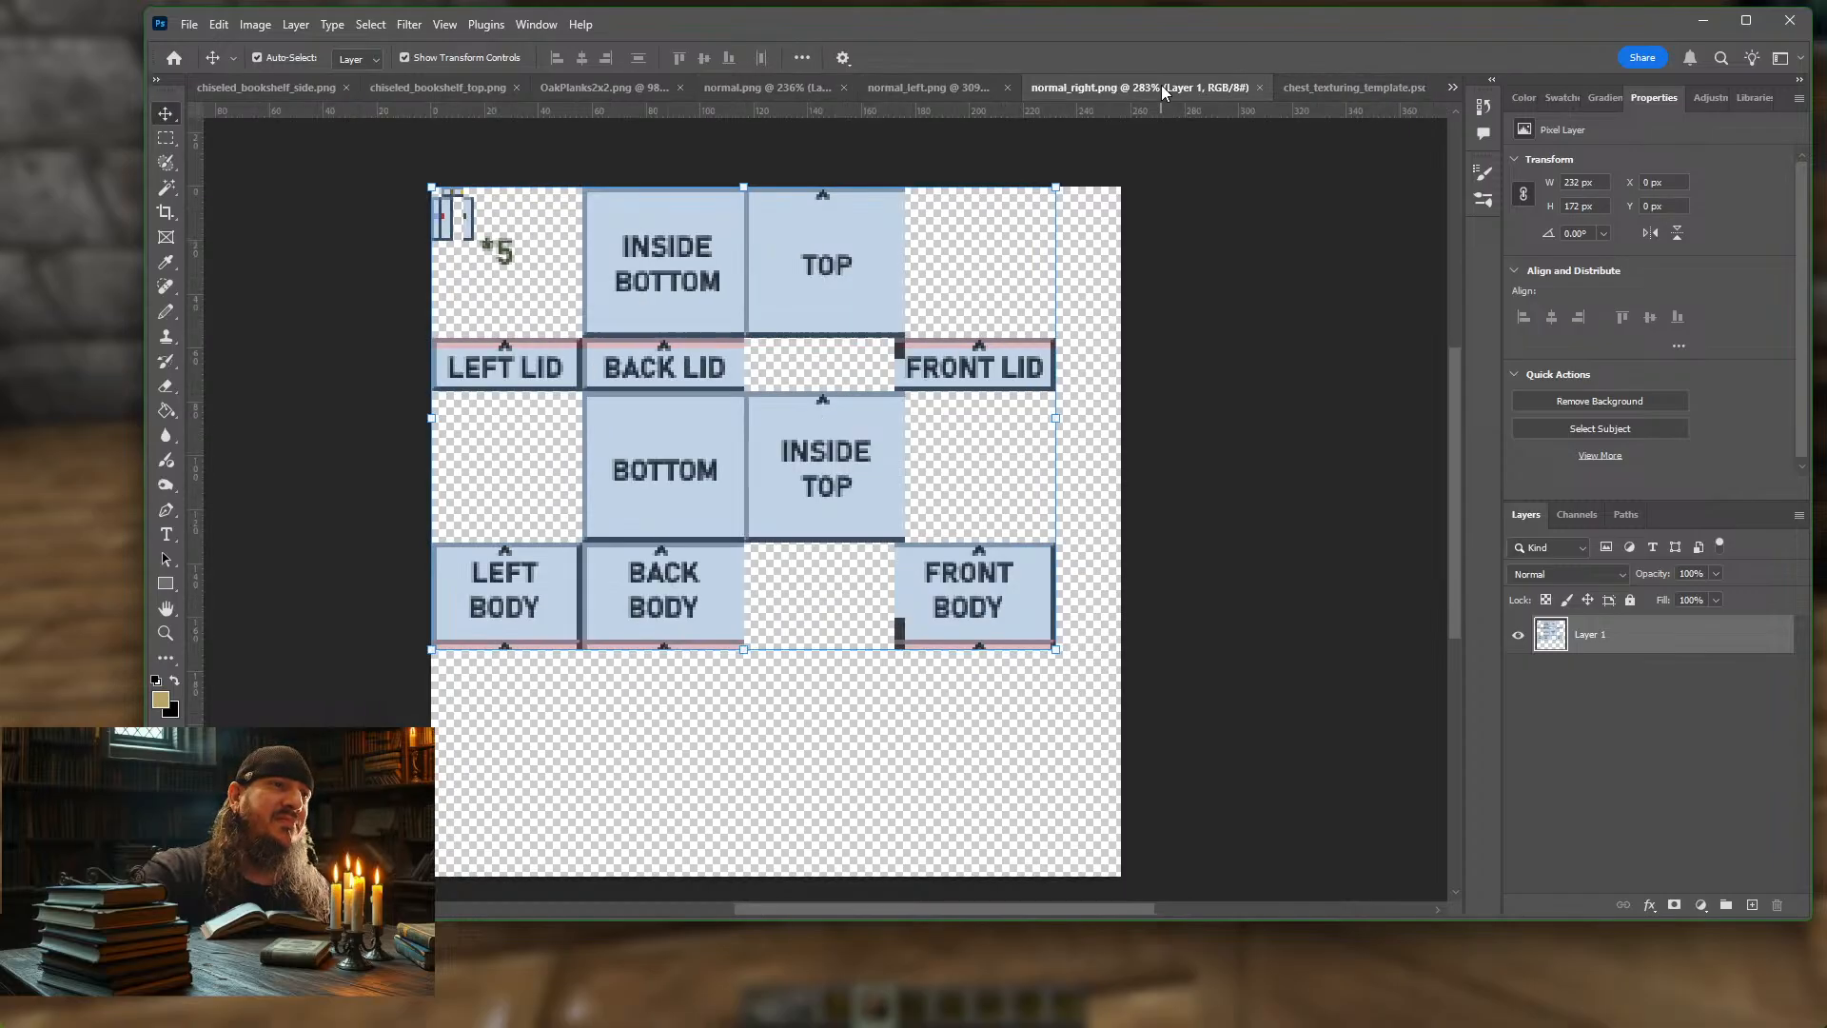
click(1327, 85)
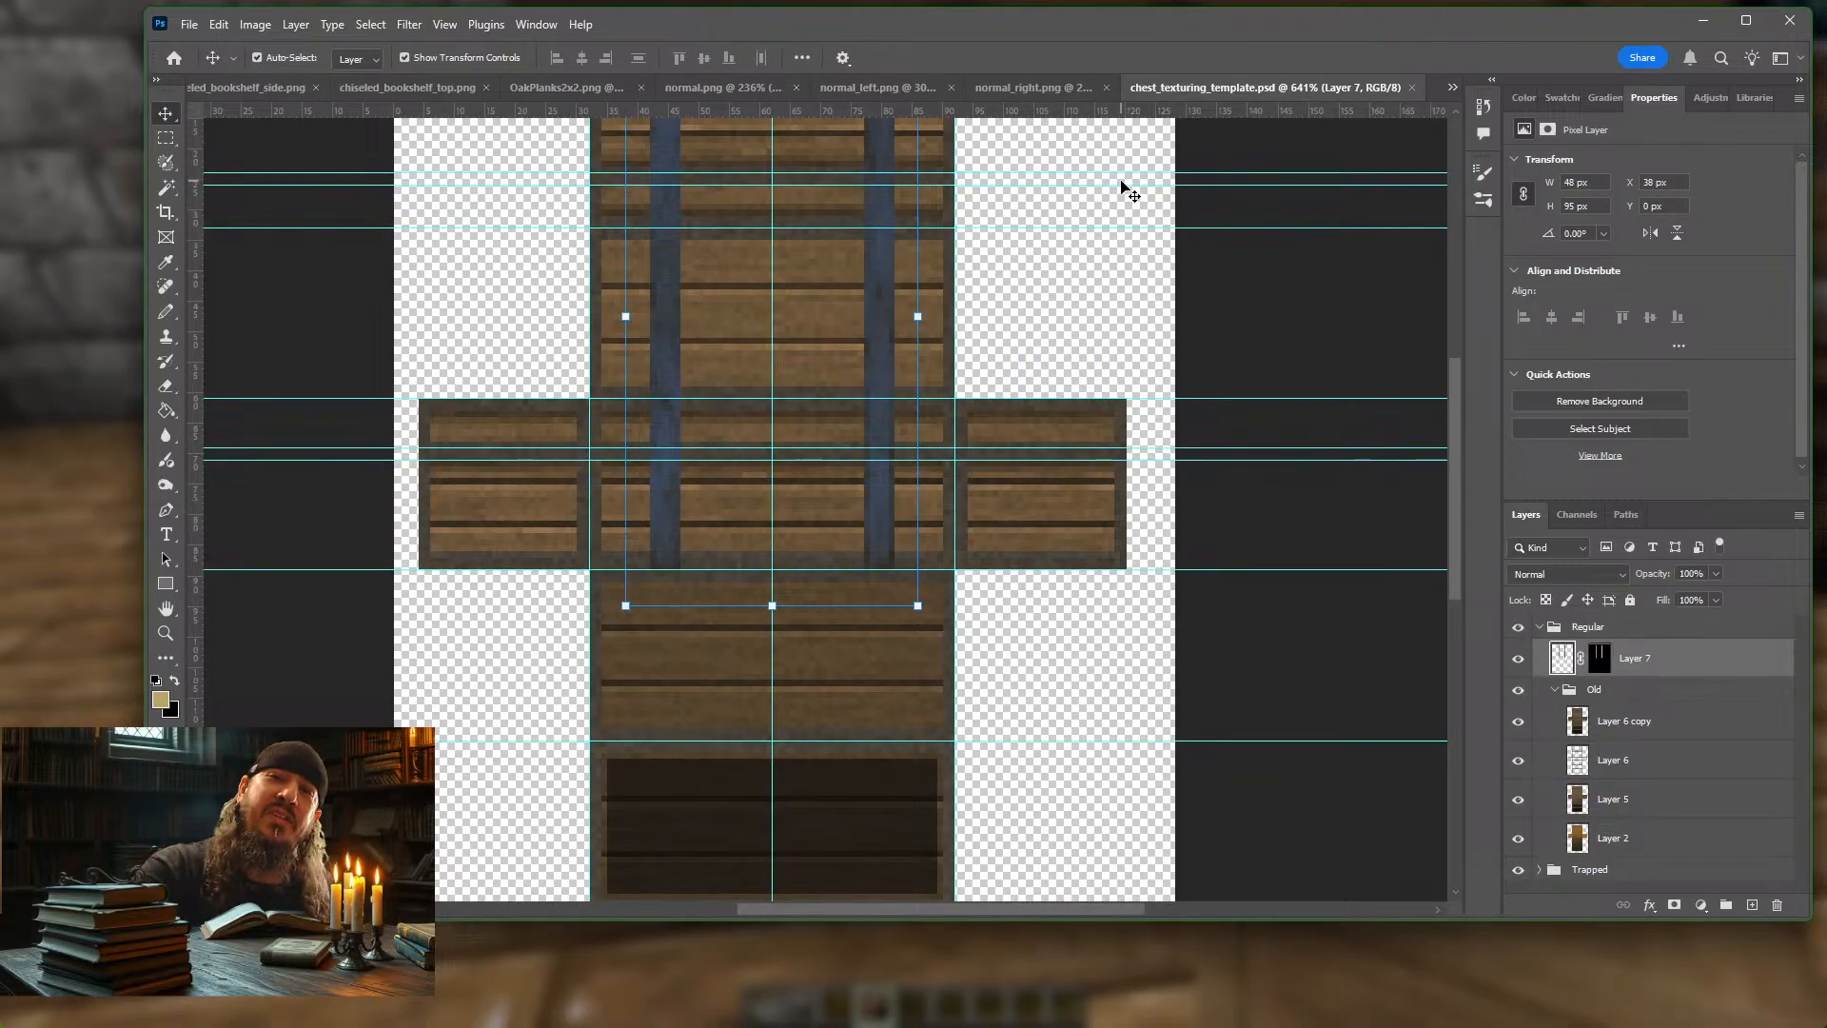
click(1627, 720)
scroll(812, 504, up, 2)
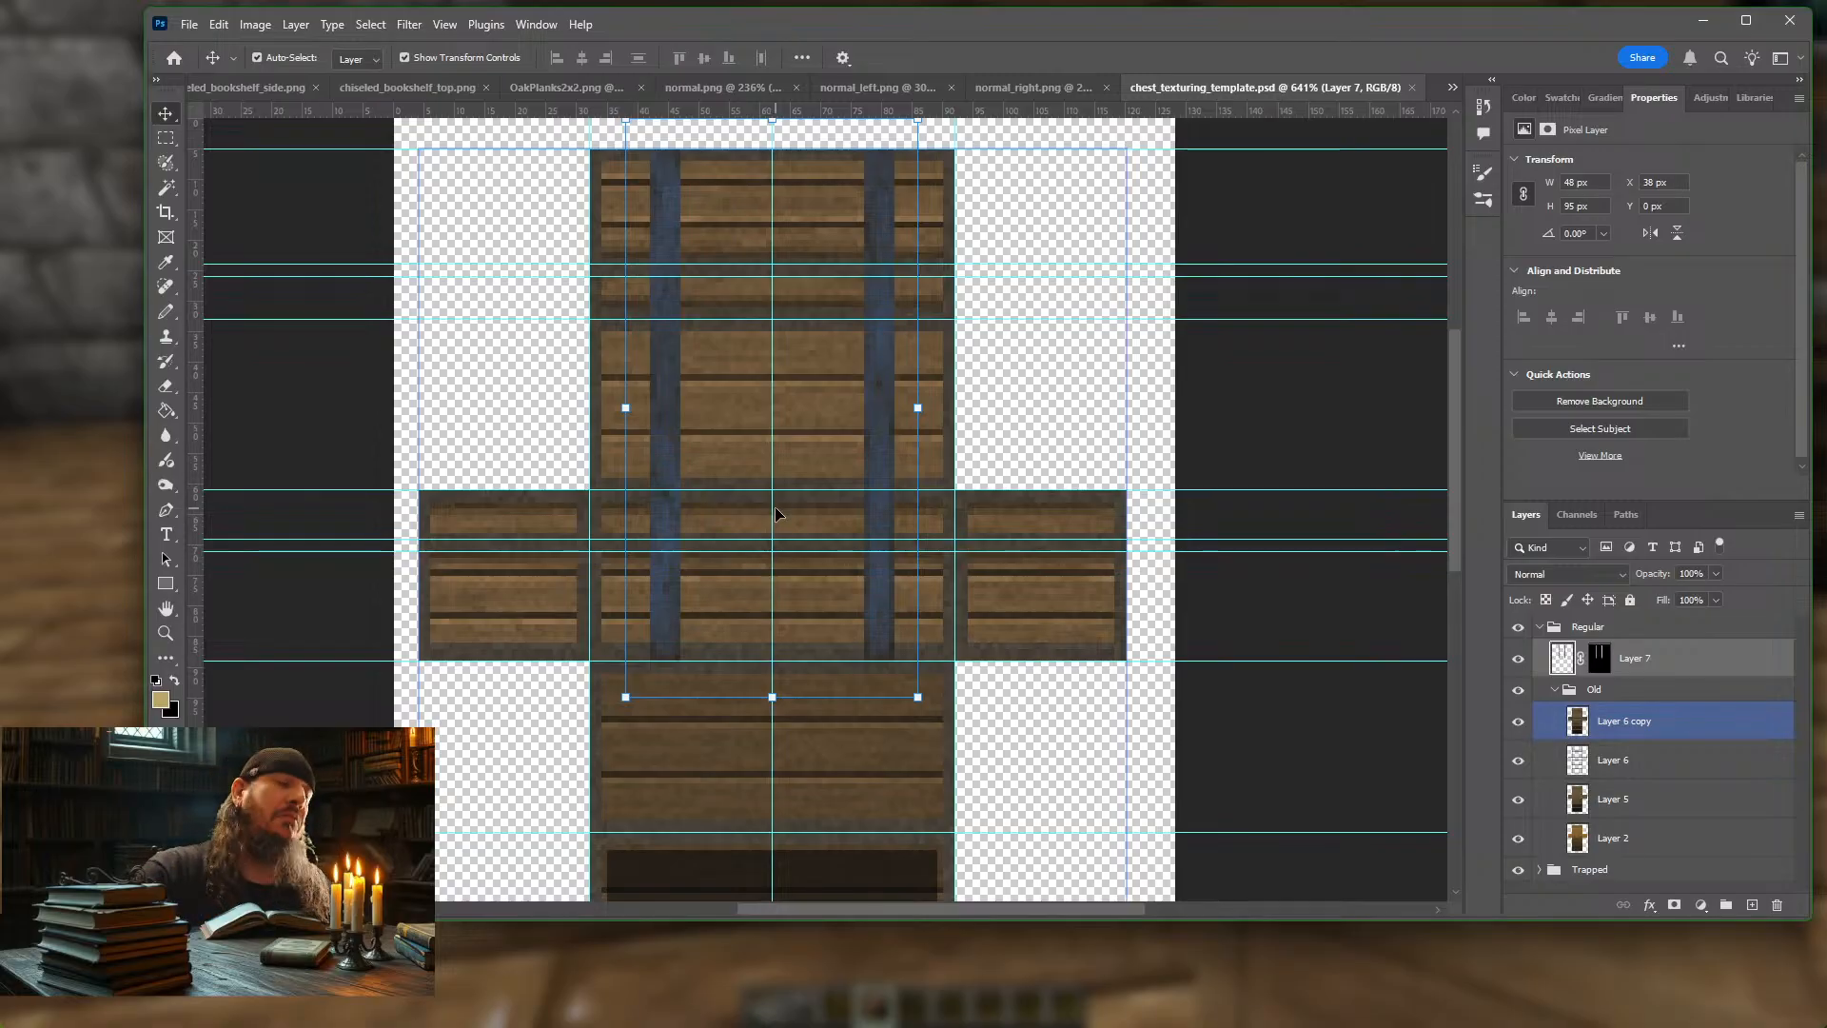
Close chest_texturing_template.psd and the normal_right, normal_left and normal chest layout documents
click(1412, 88)
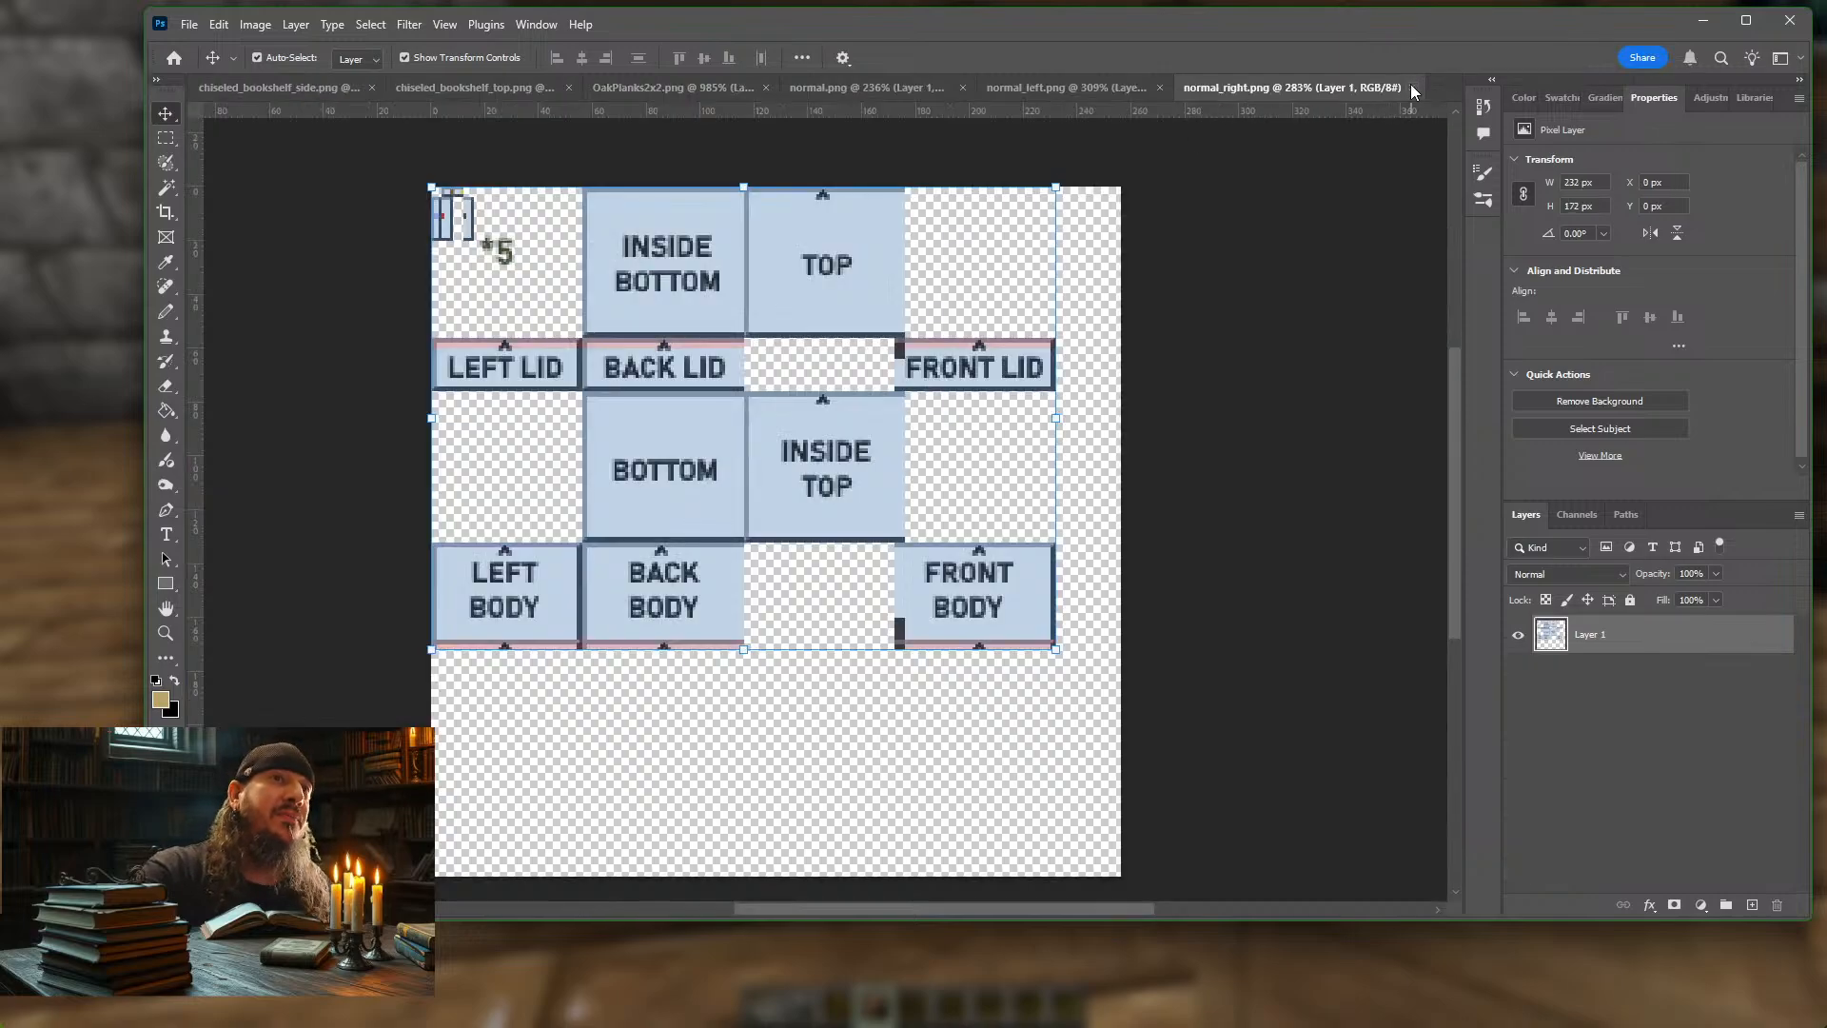
click(1413, 88)
click(1412, 88)
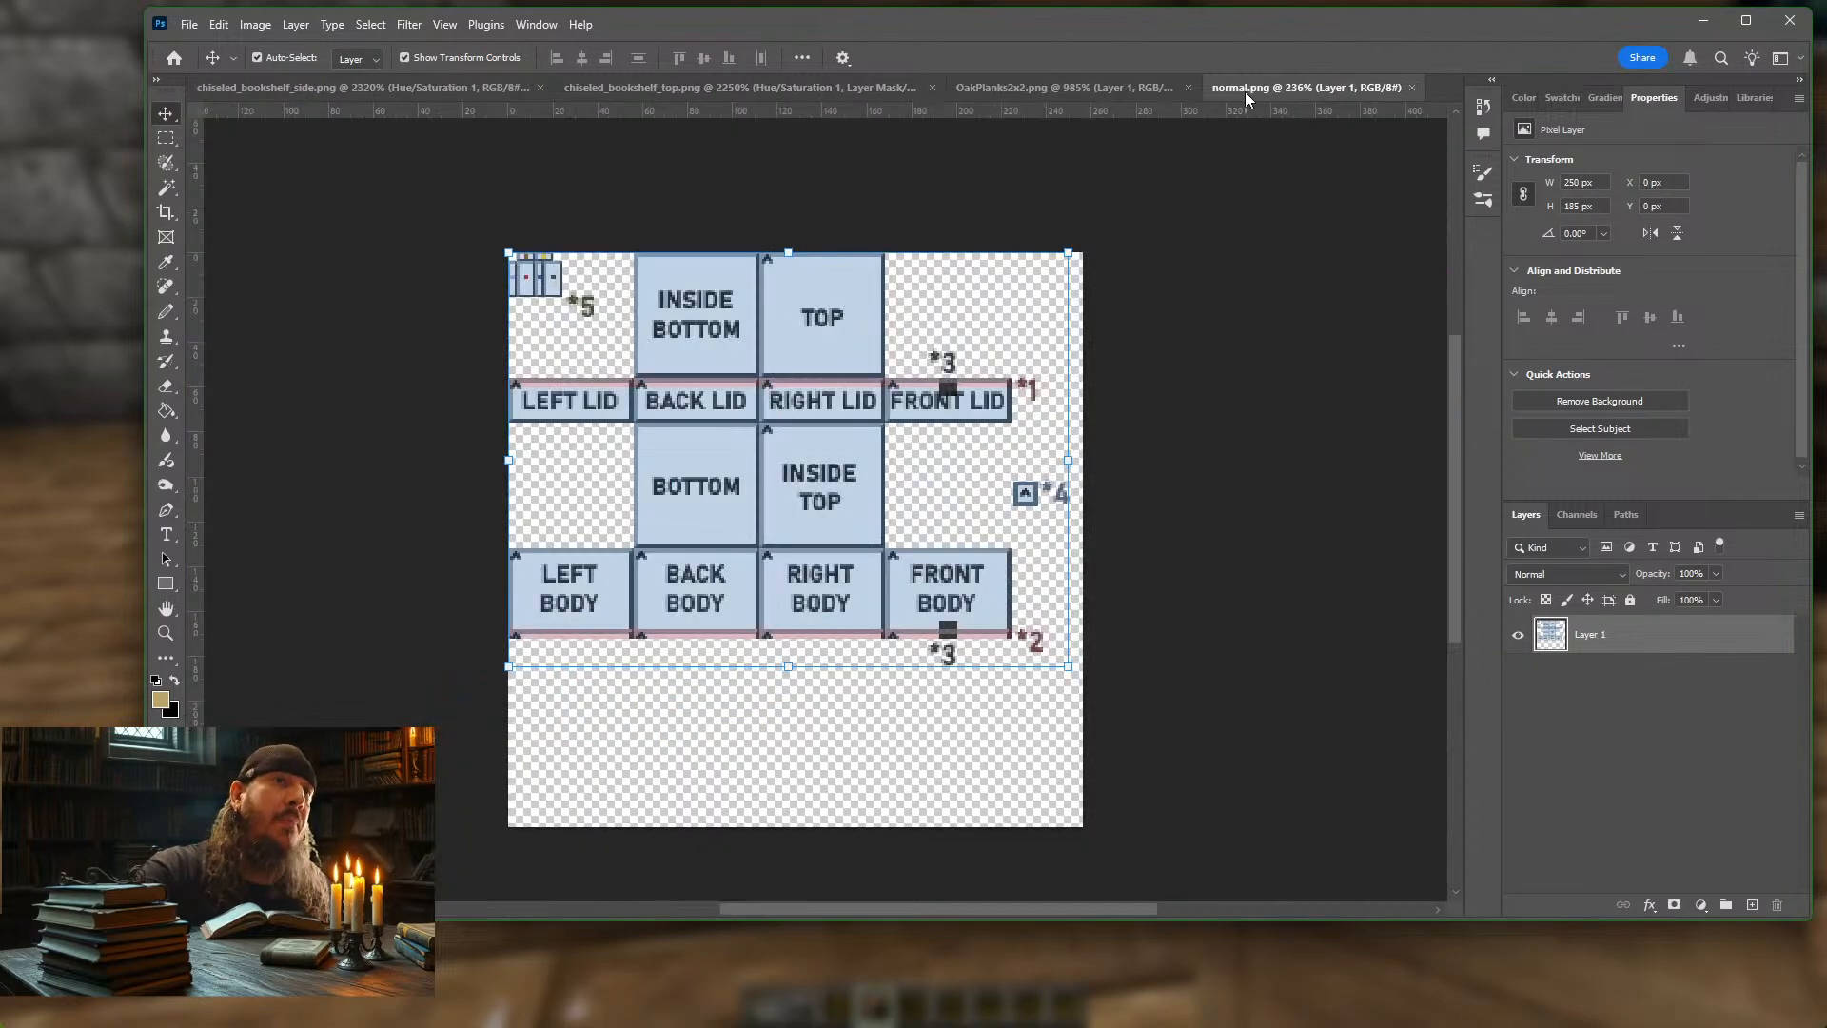
click(1413, 88)
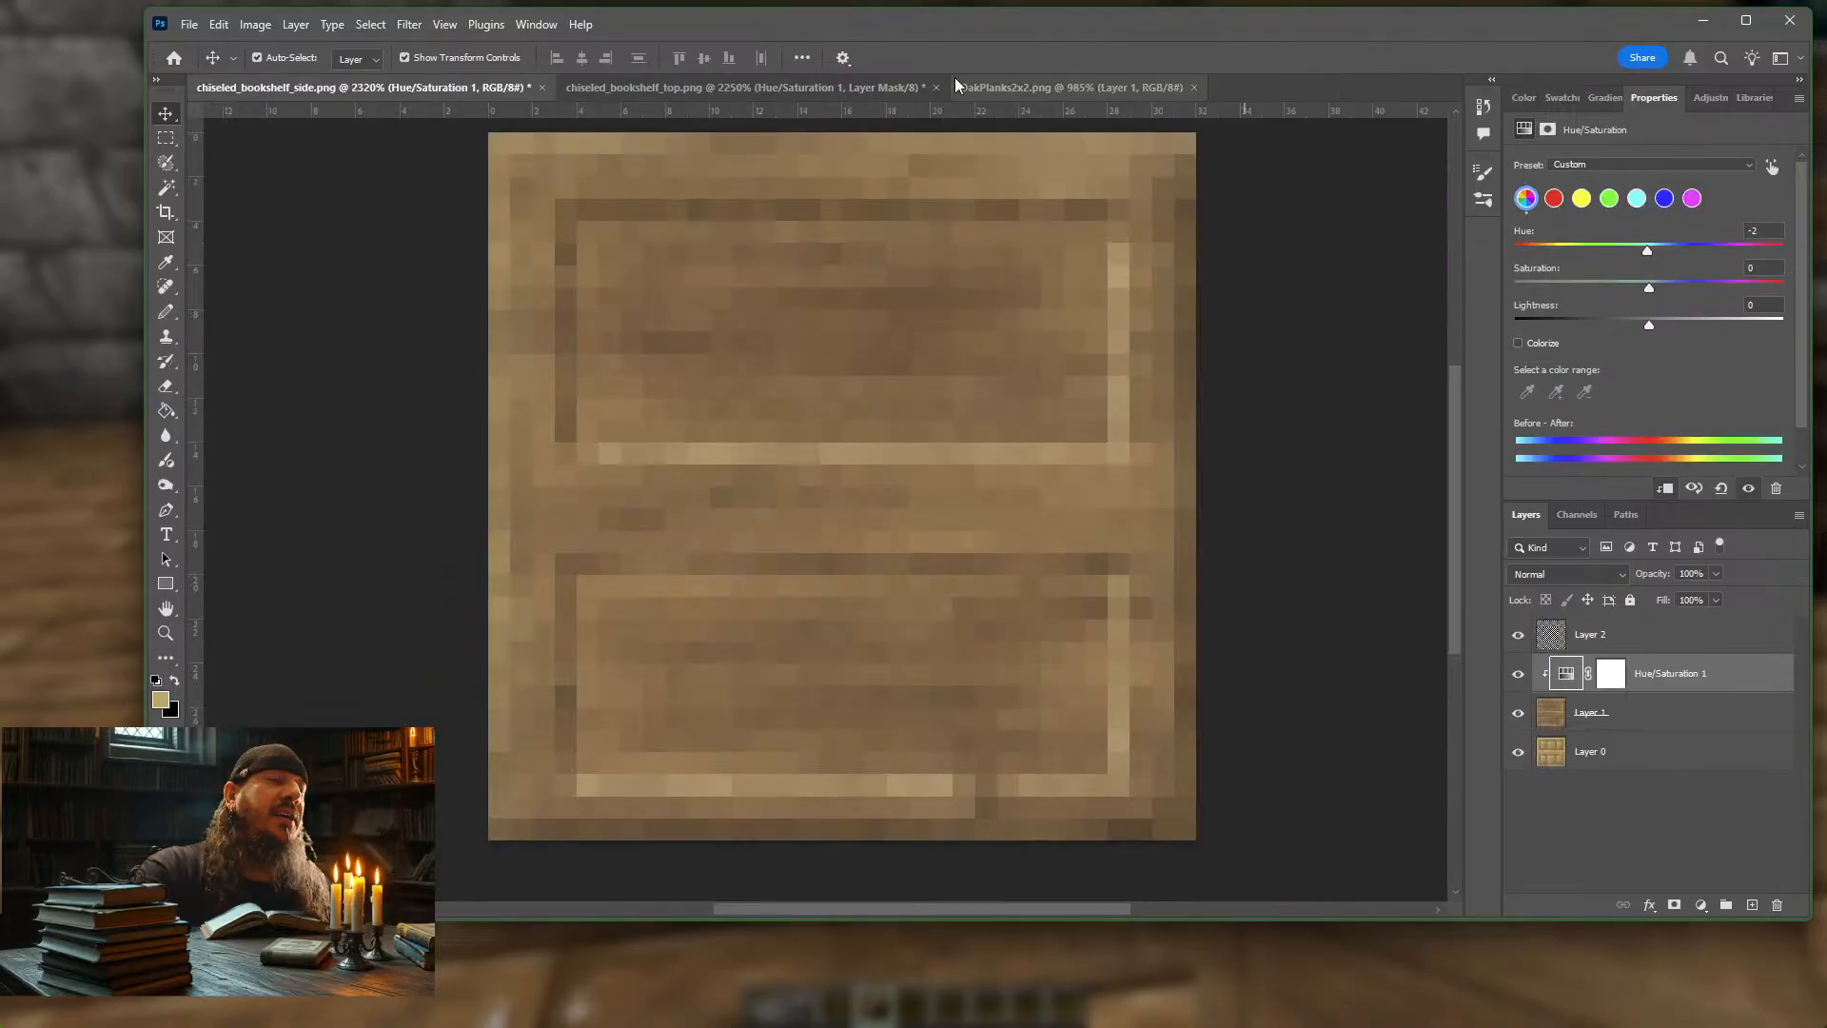
Switch to Minecraft, resume the game and clear the player's inventory with a command
click(40, 139)
key(Escape)
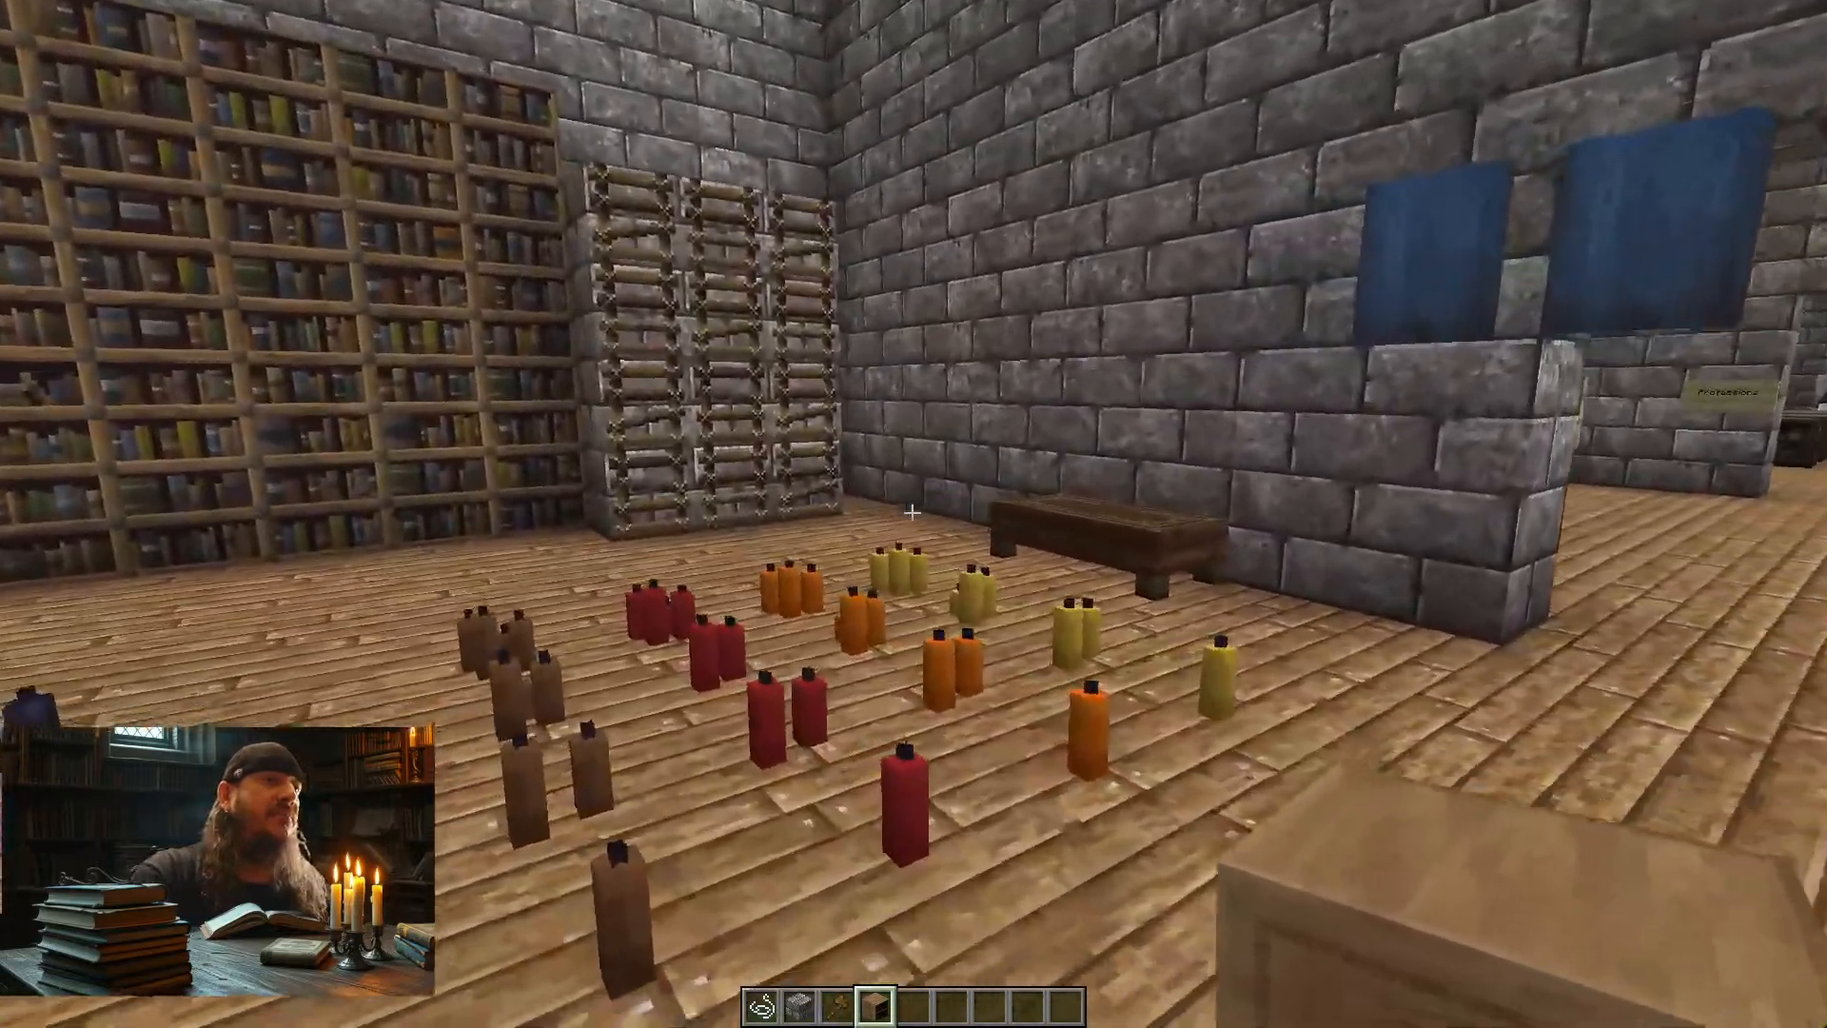
key(w)
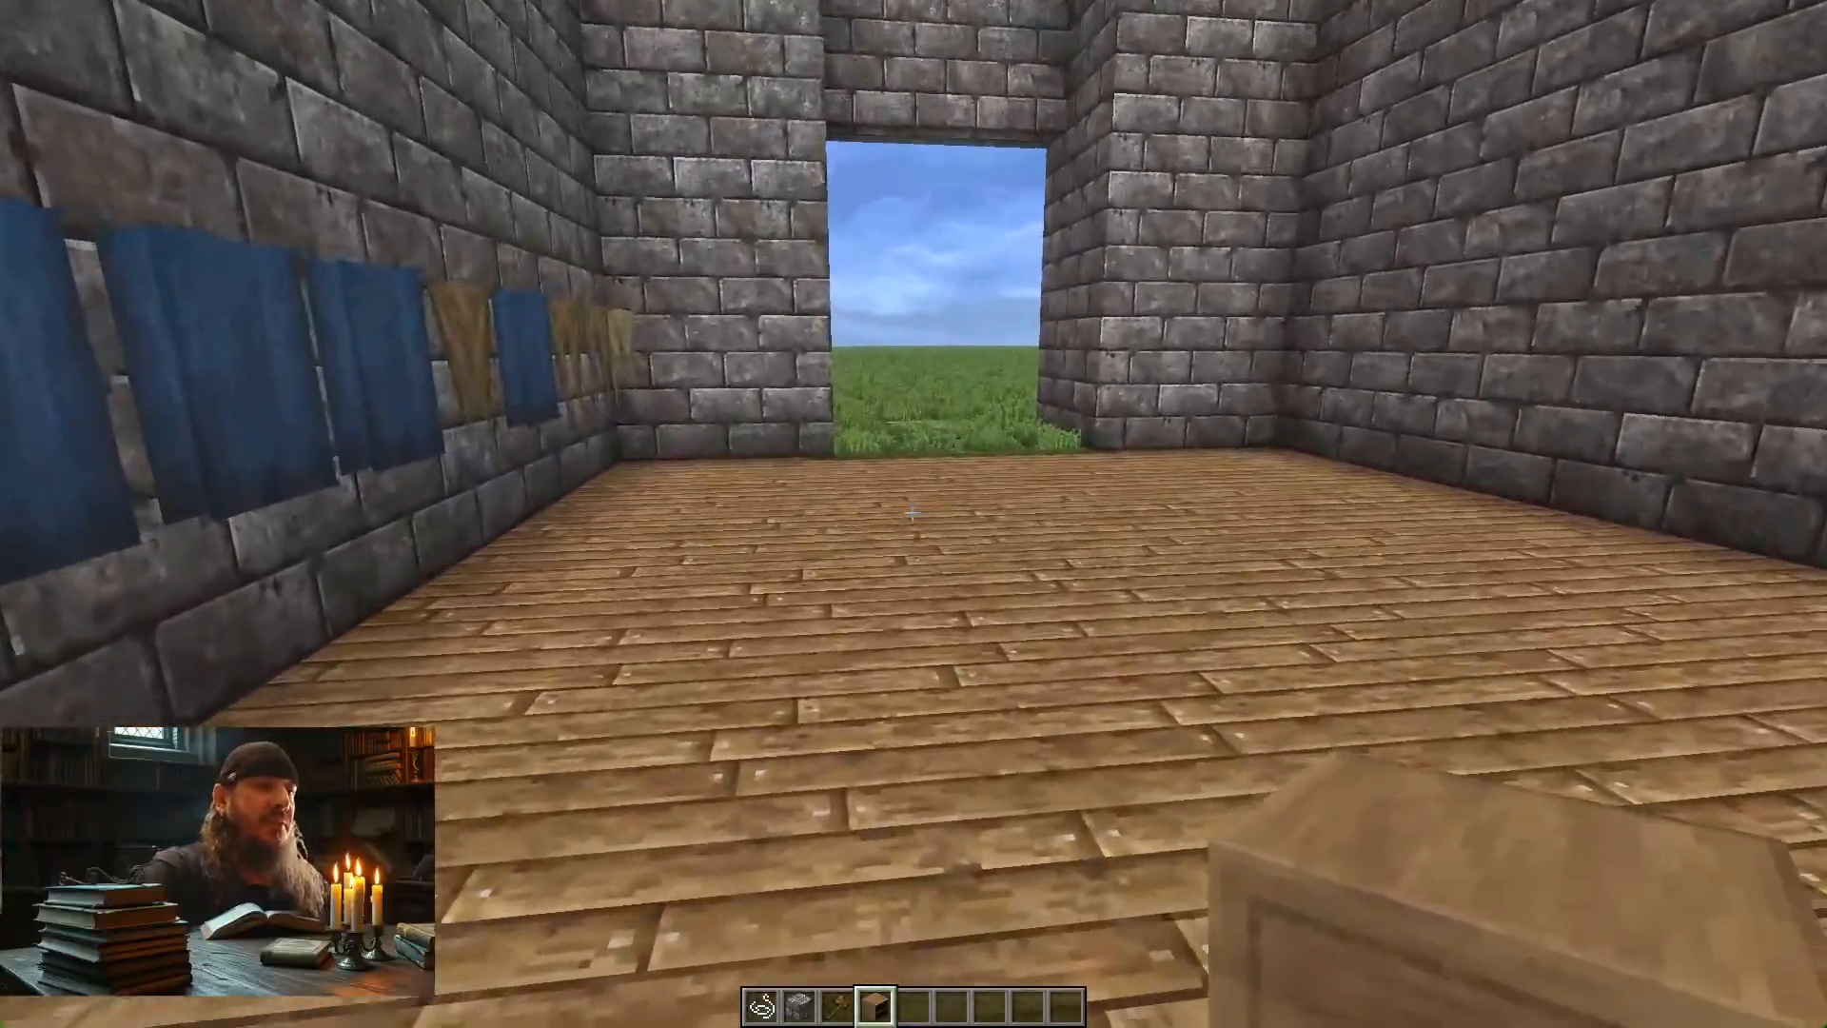
key(slash)
text(c2me)
key(Return)
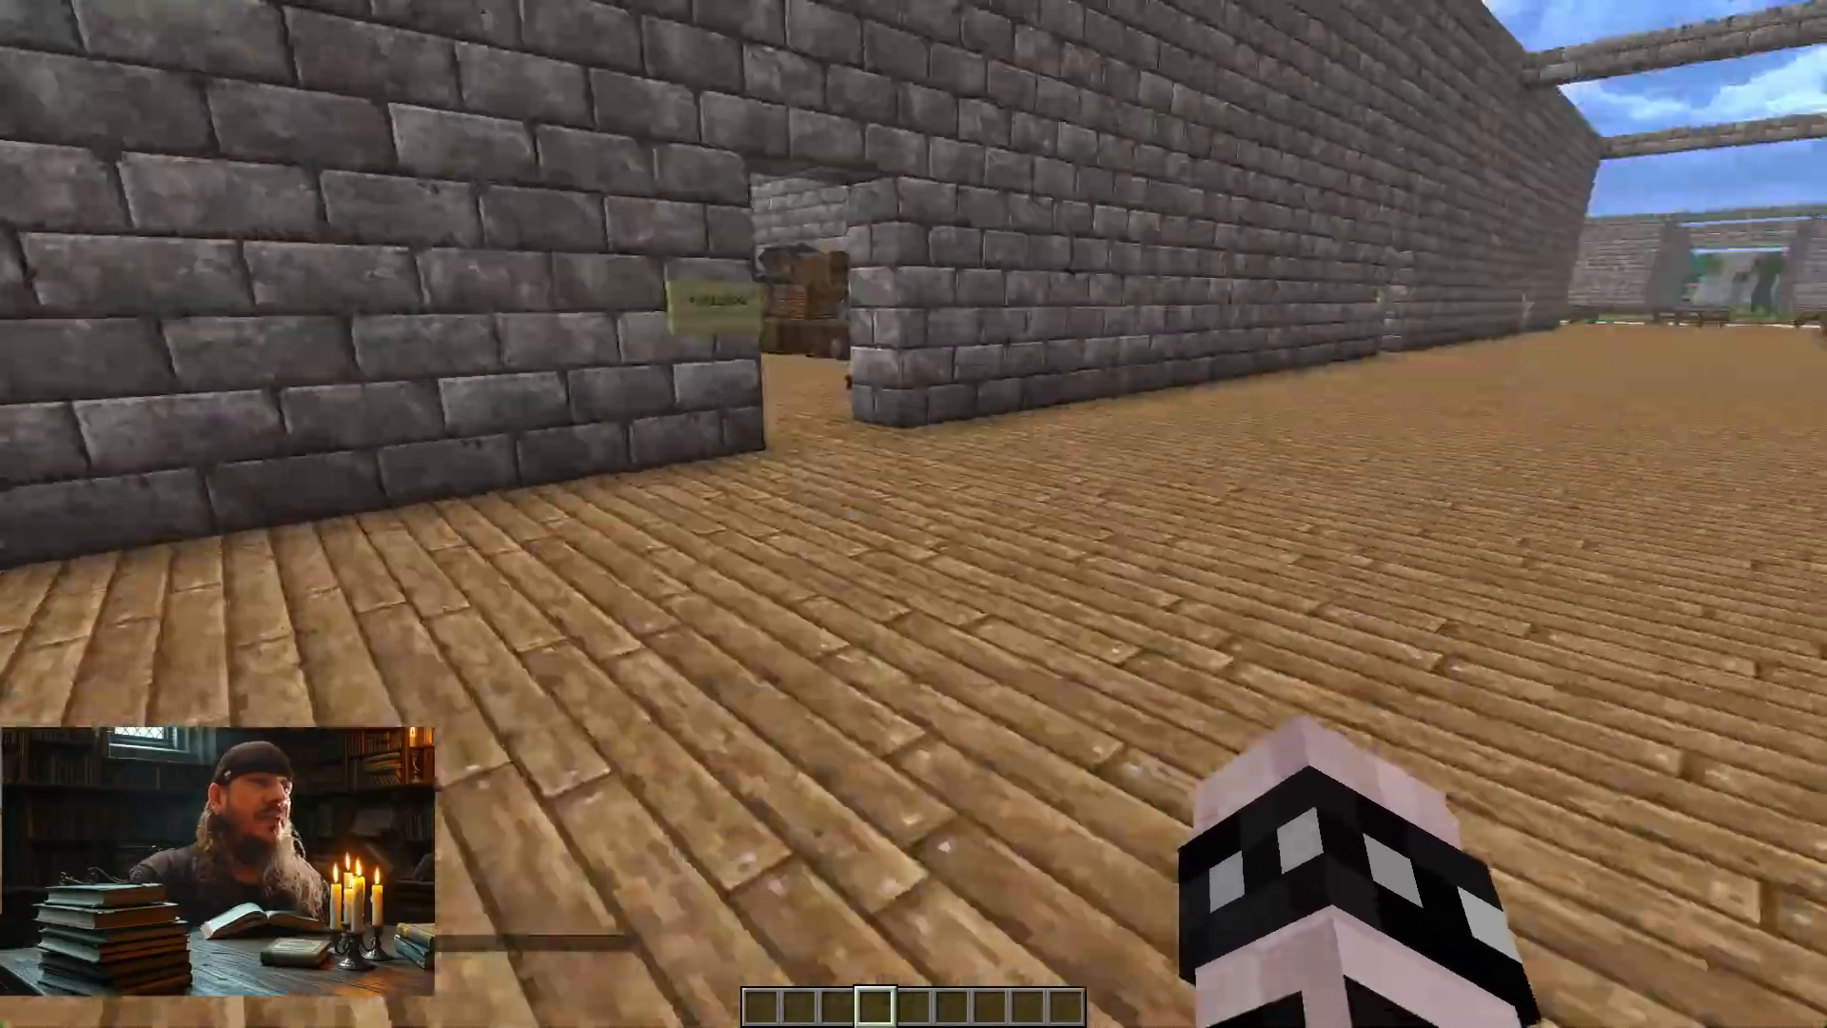
Travel through the block gallery's halls and enter the room marked Deepslate
key(w)
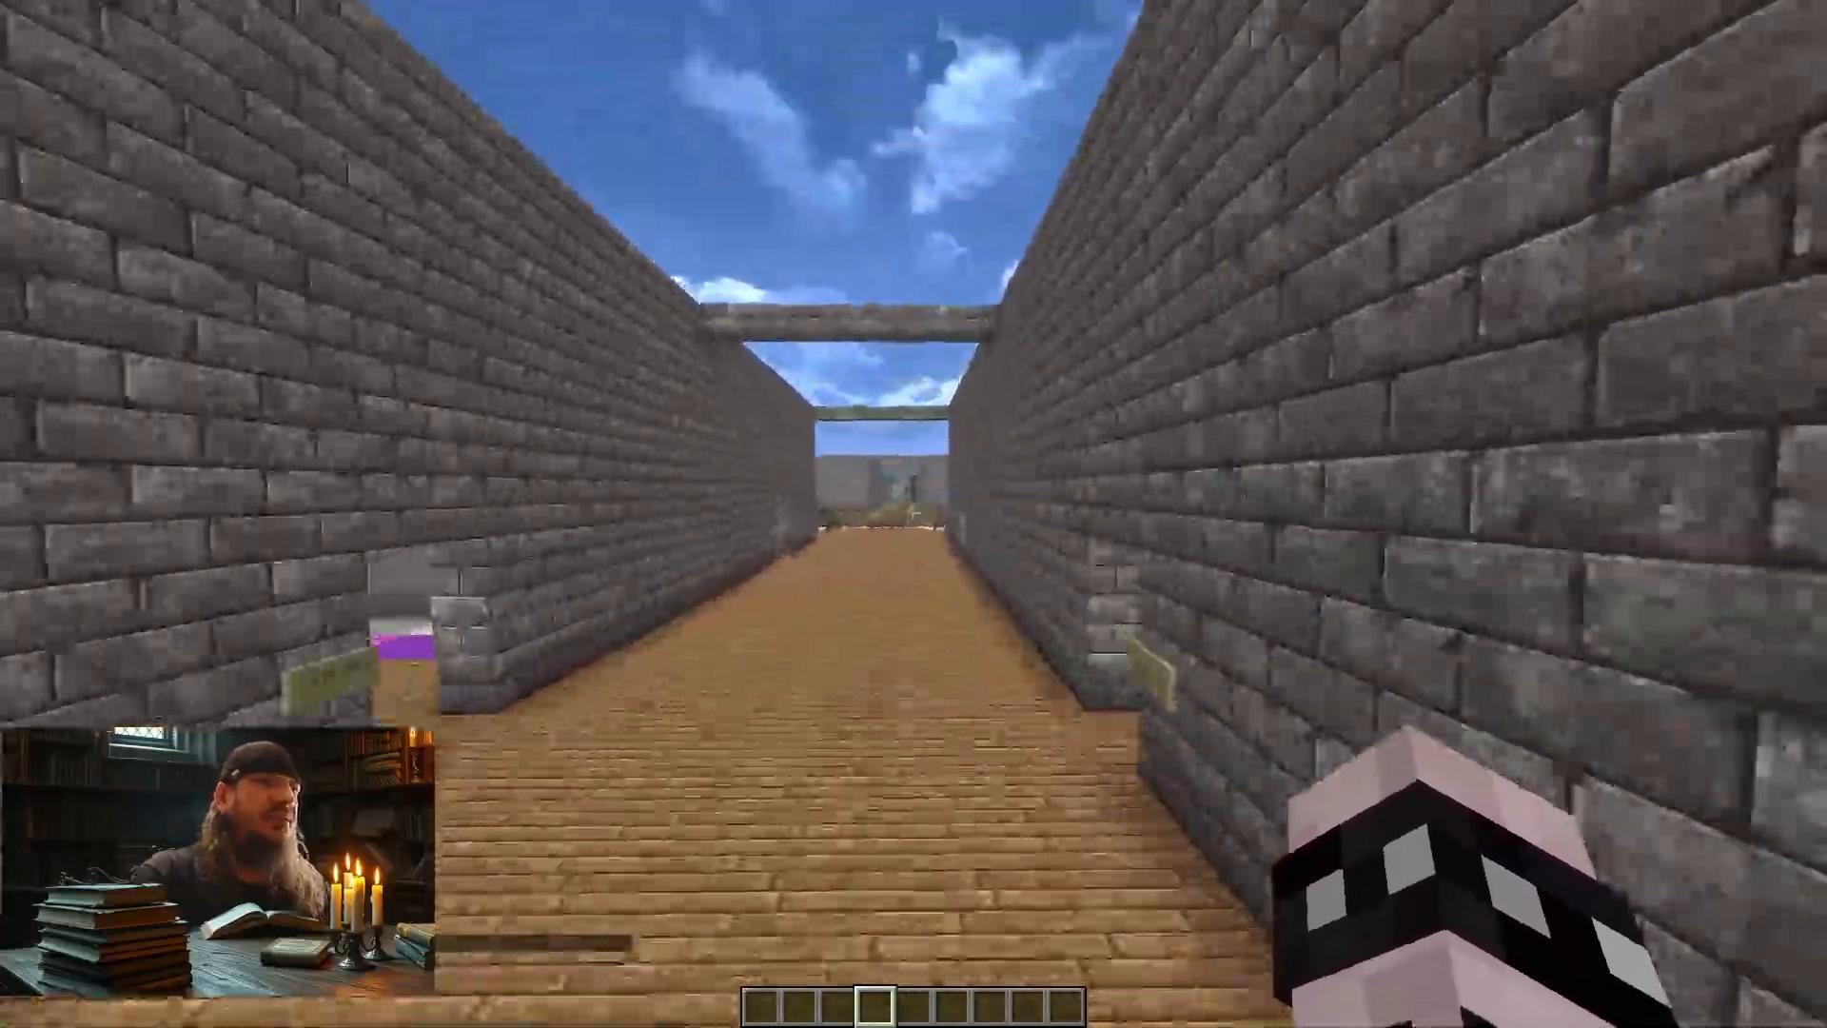
key(w)
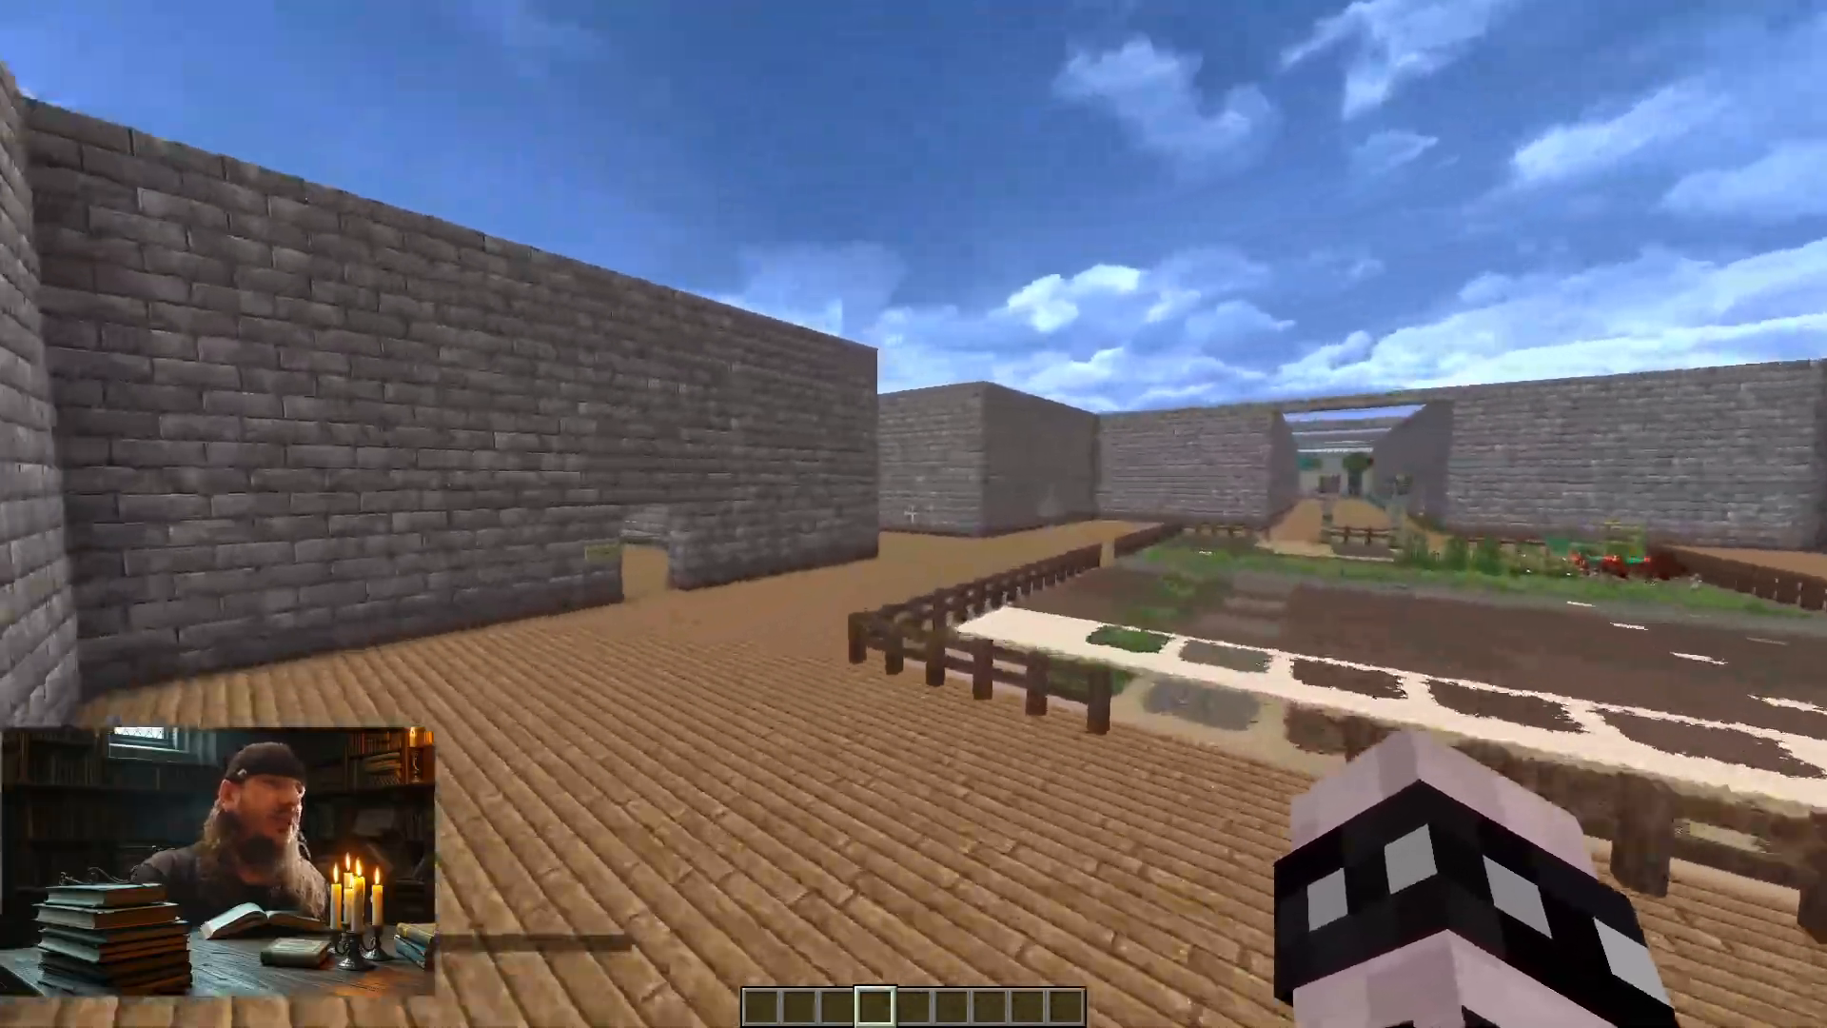
key(w)
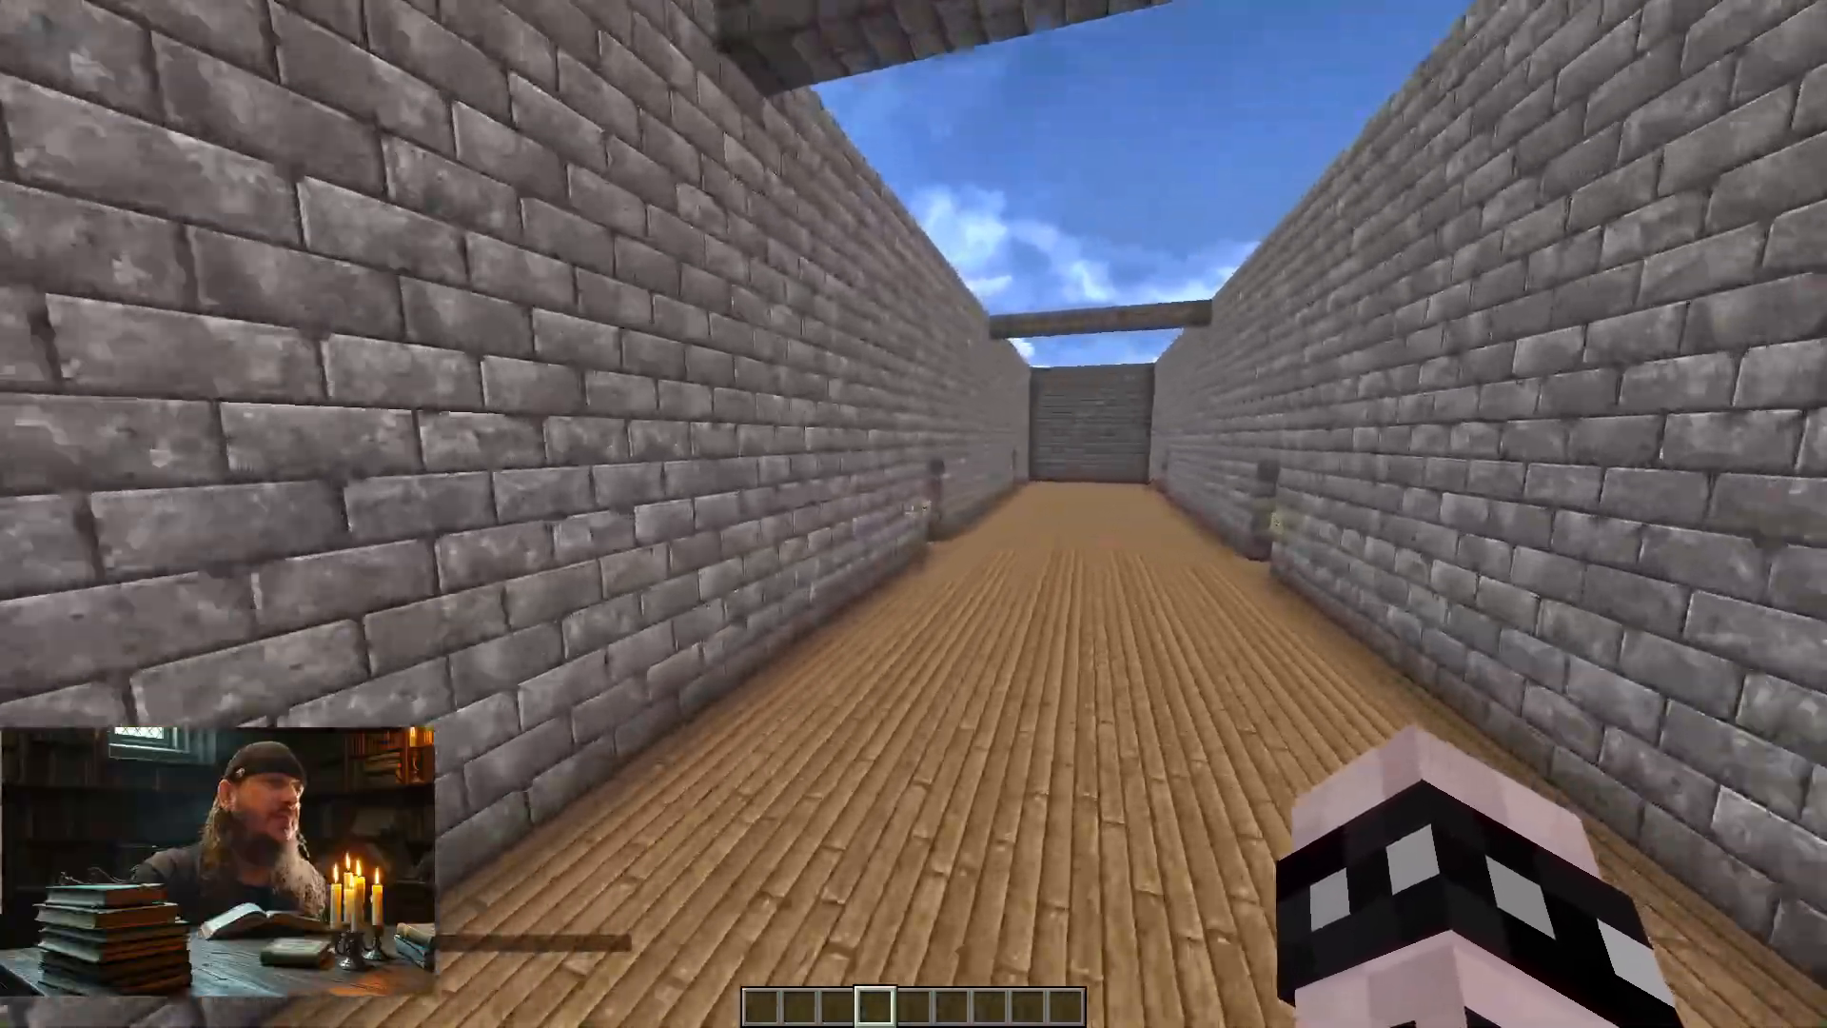
key(w)
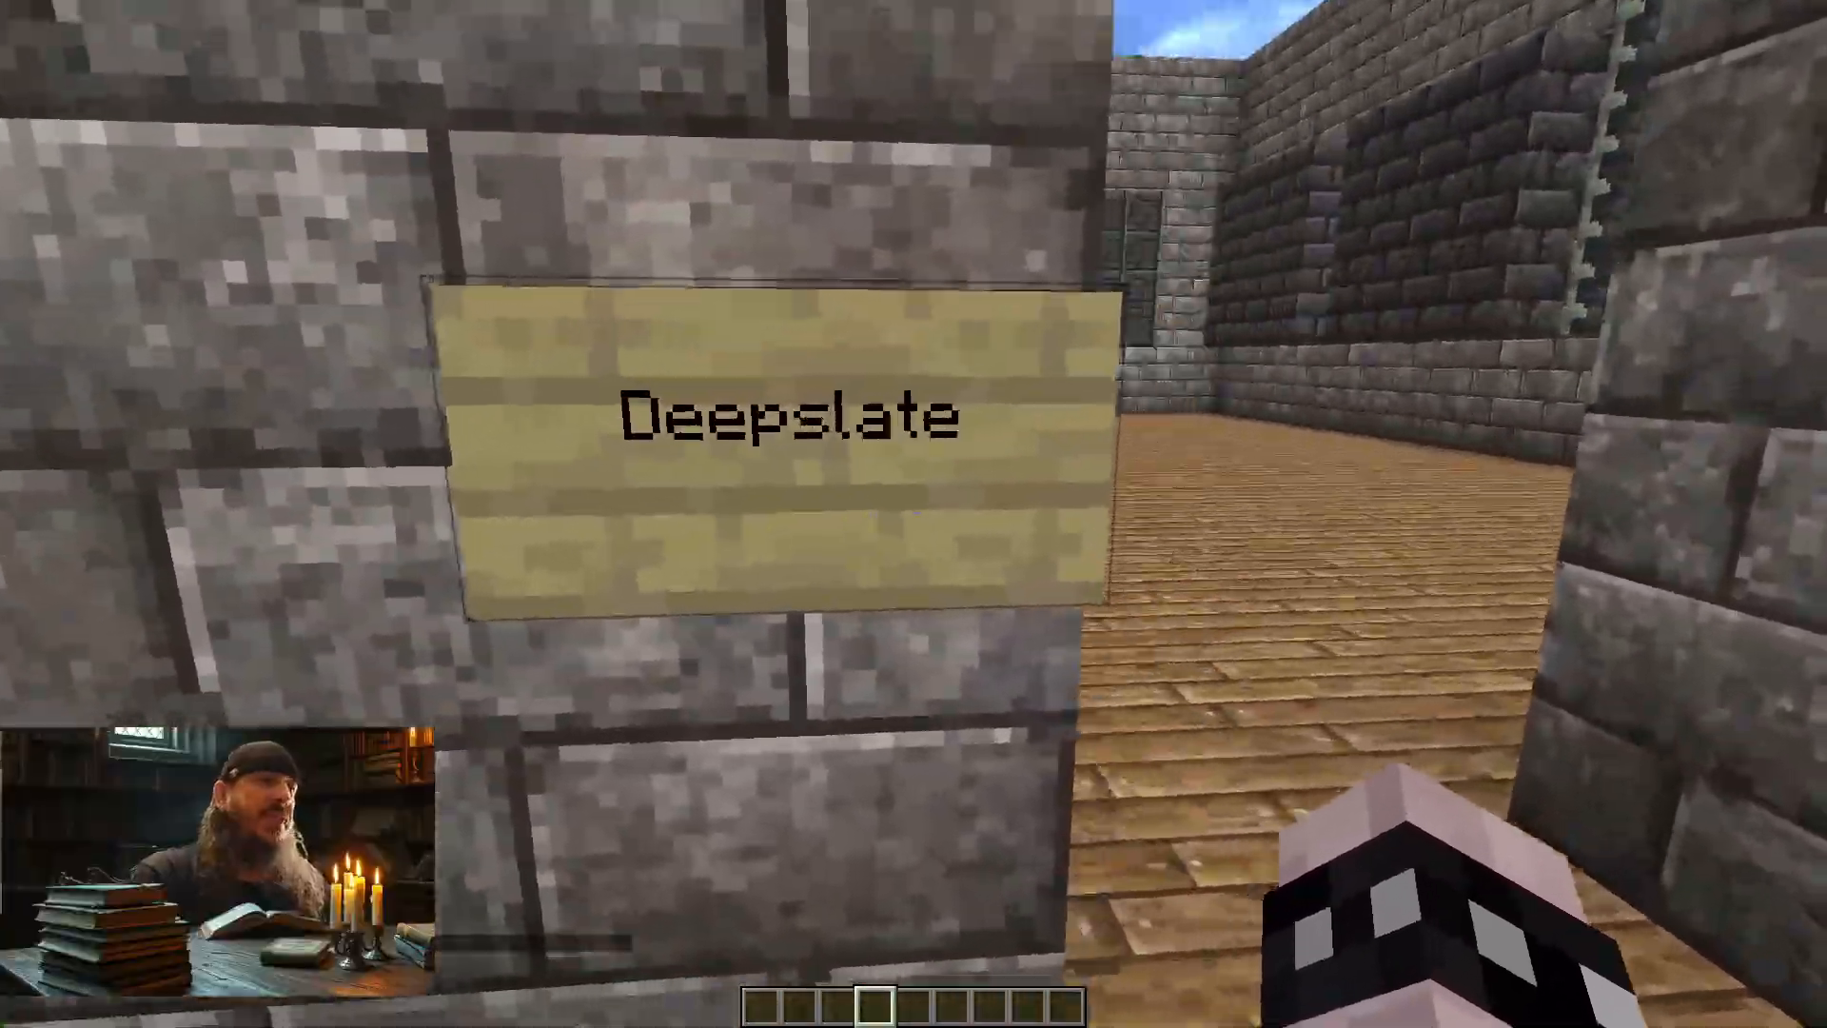
key(w)
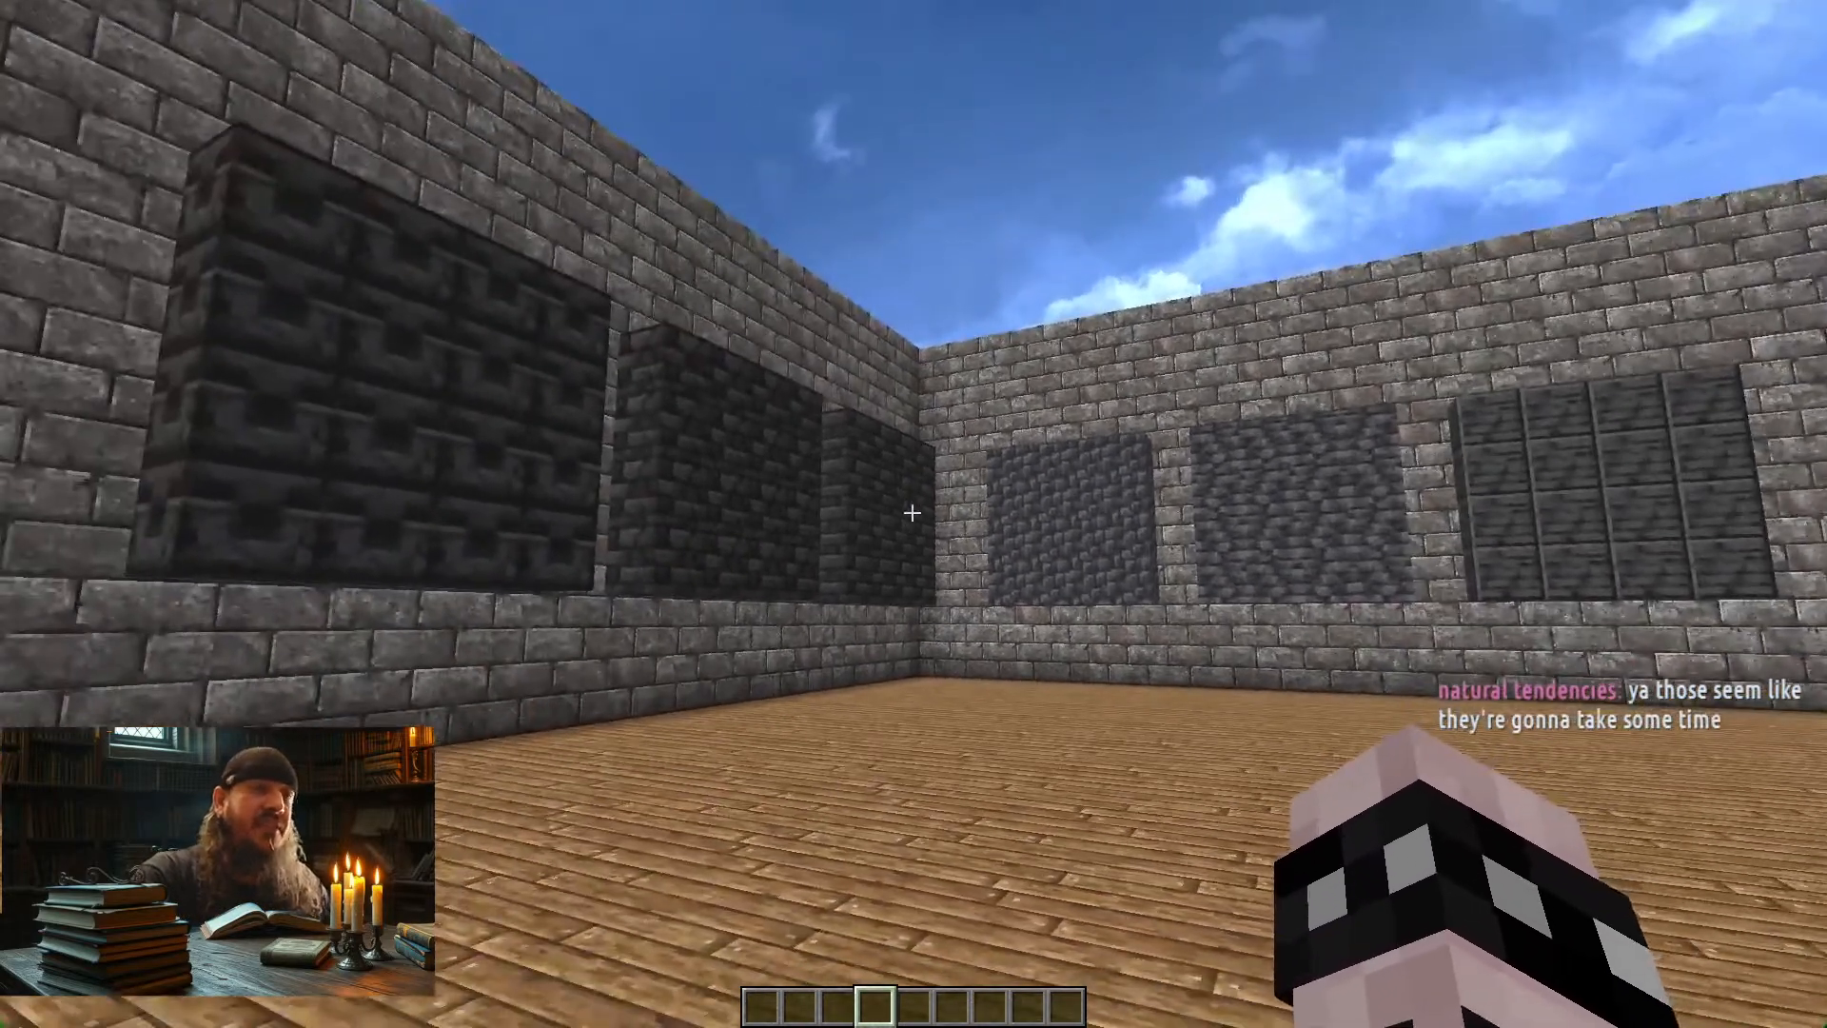
Inspect the deepslate wall displays and pick five block variants into the hotbar, including Cracked Deepslate Bricks
key(w)
key(w)
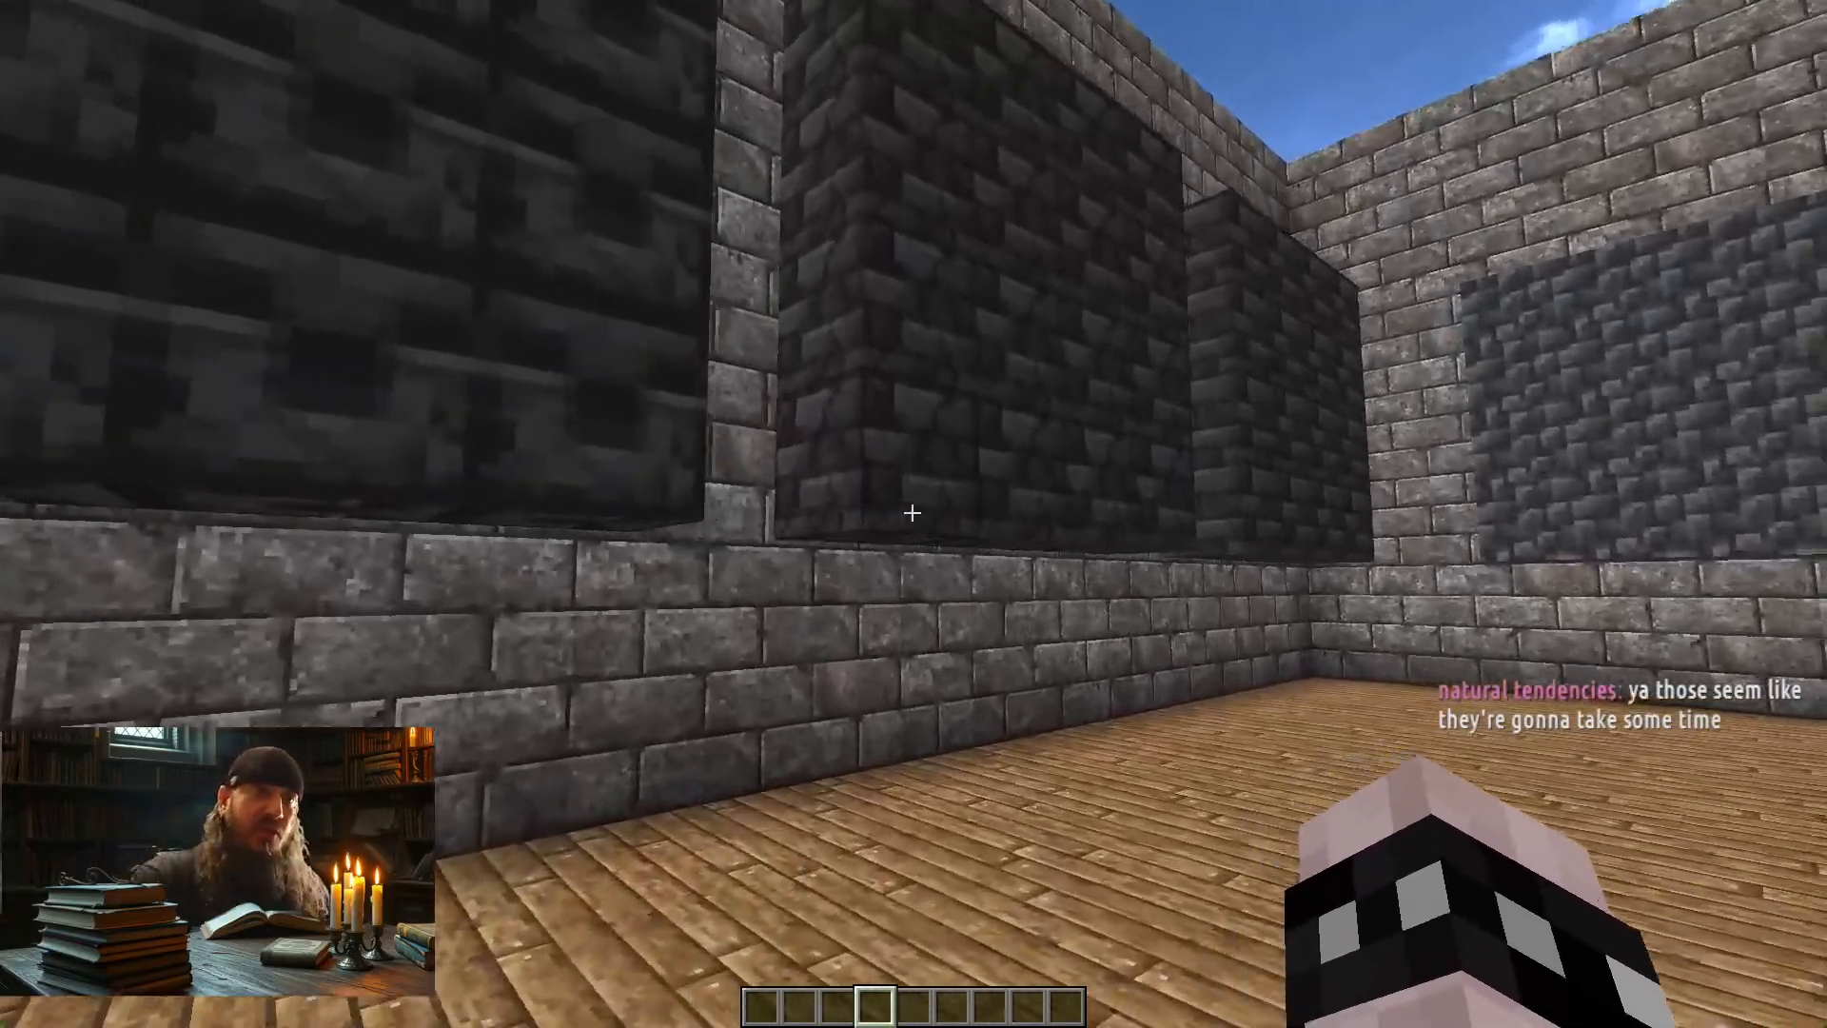
key(w)
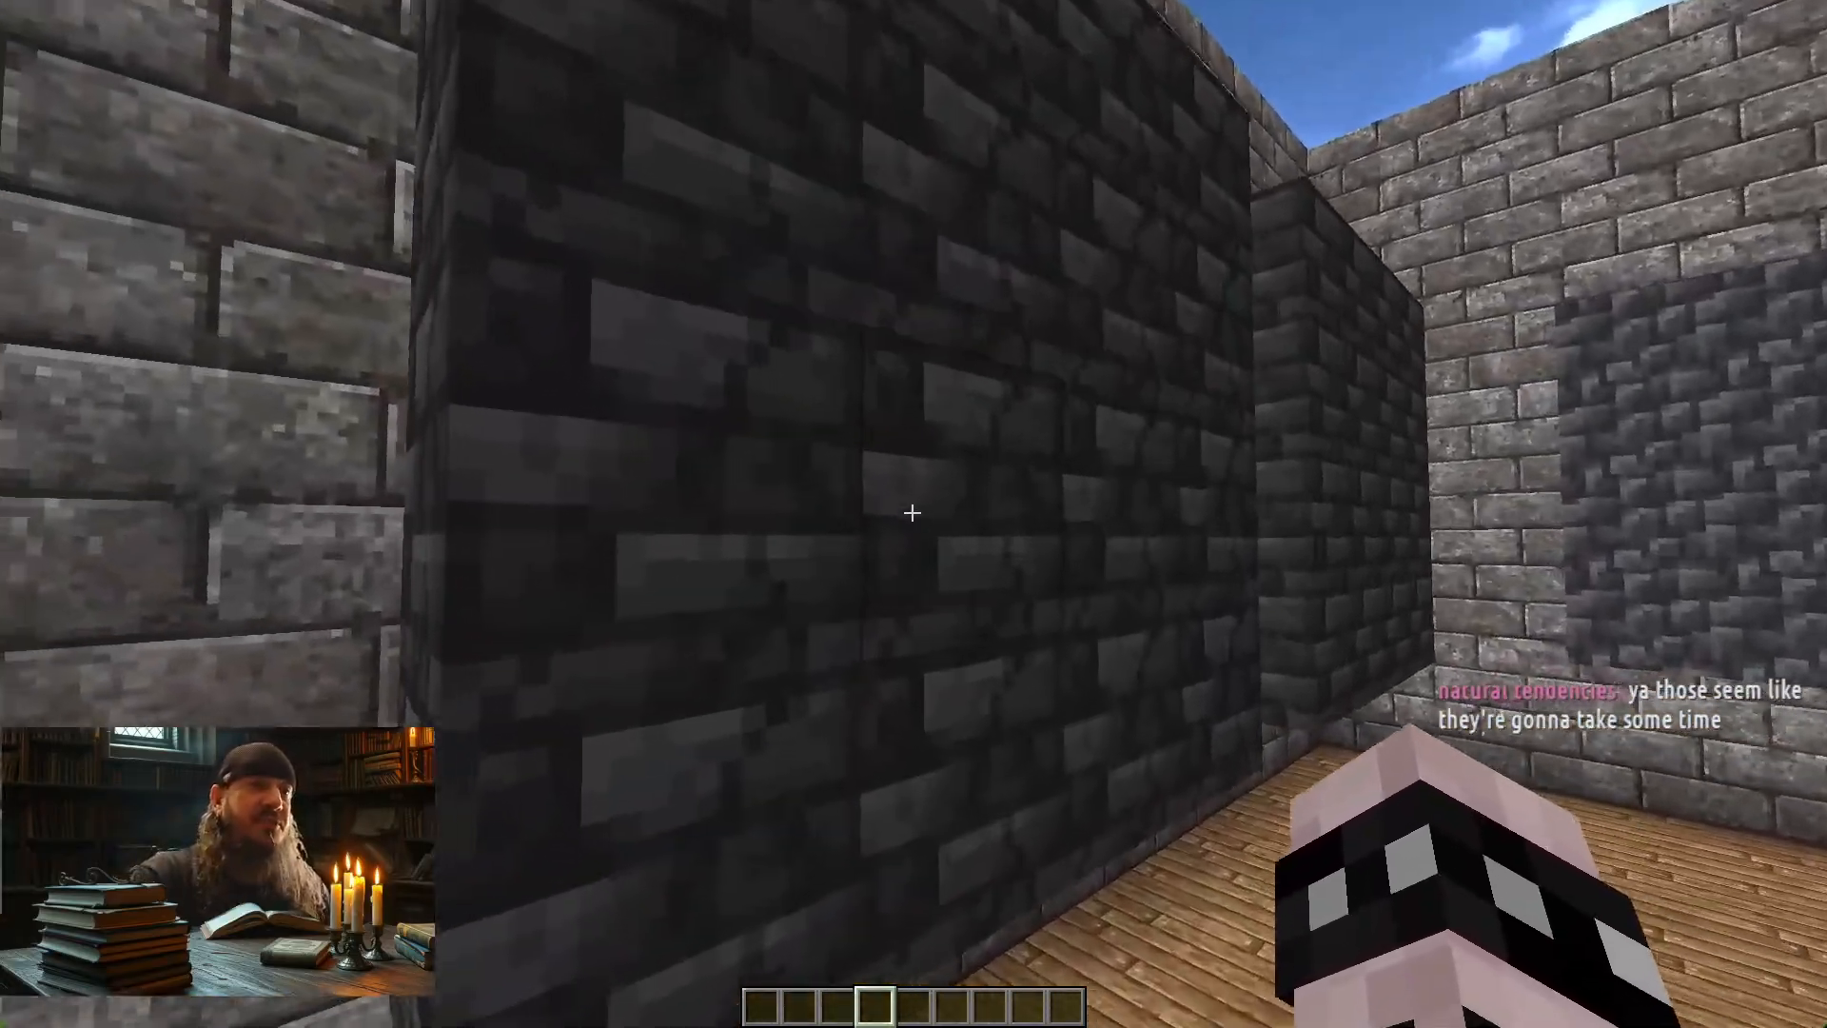
key(w)
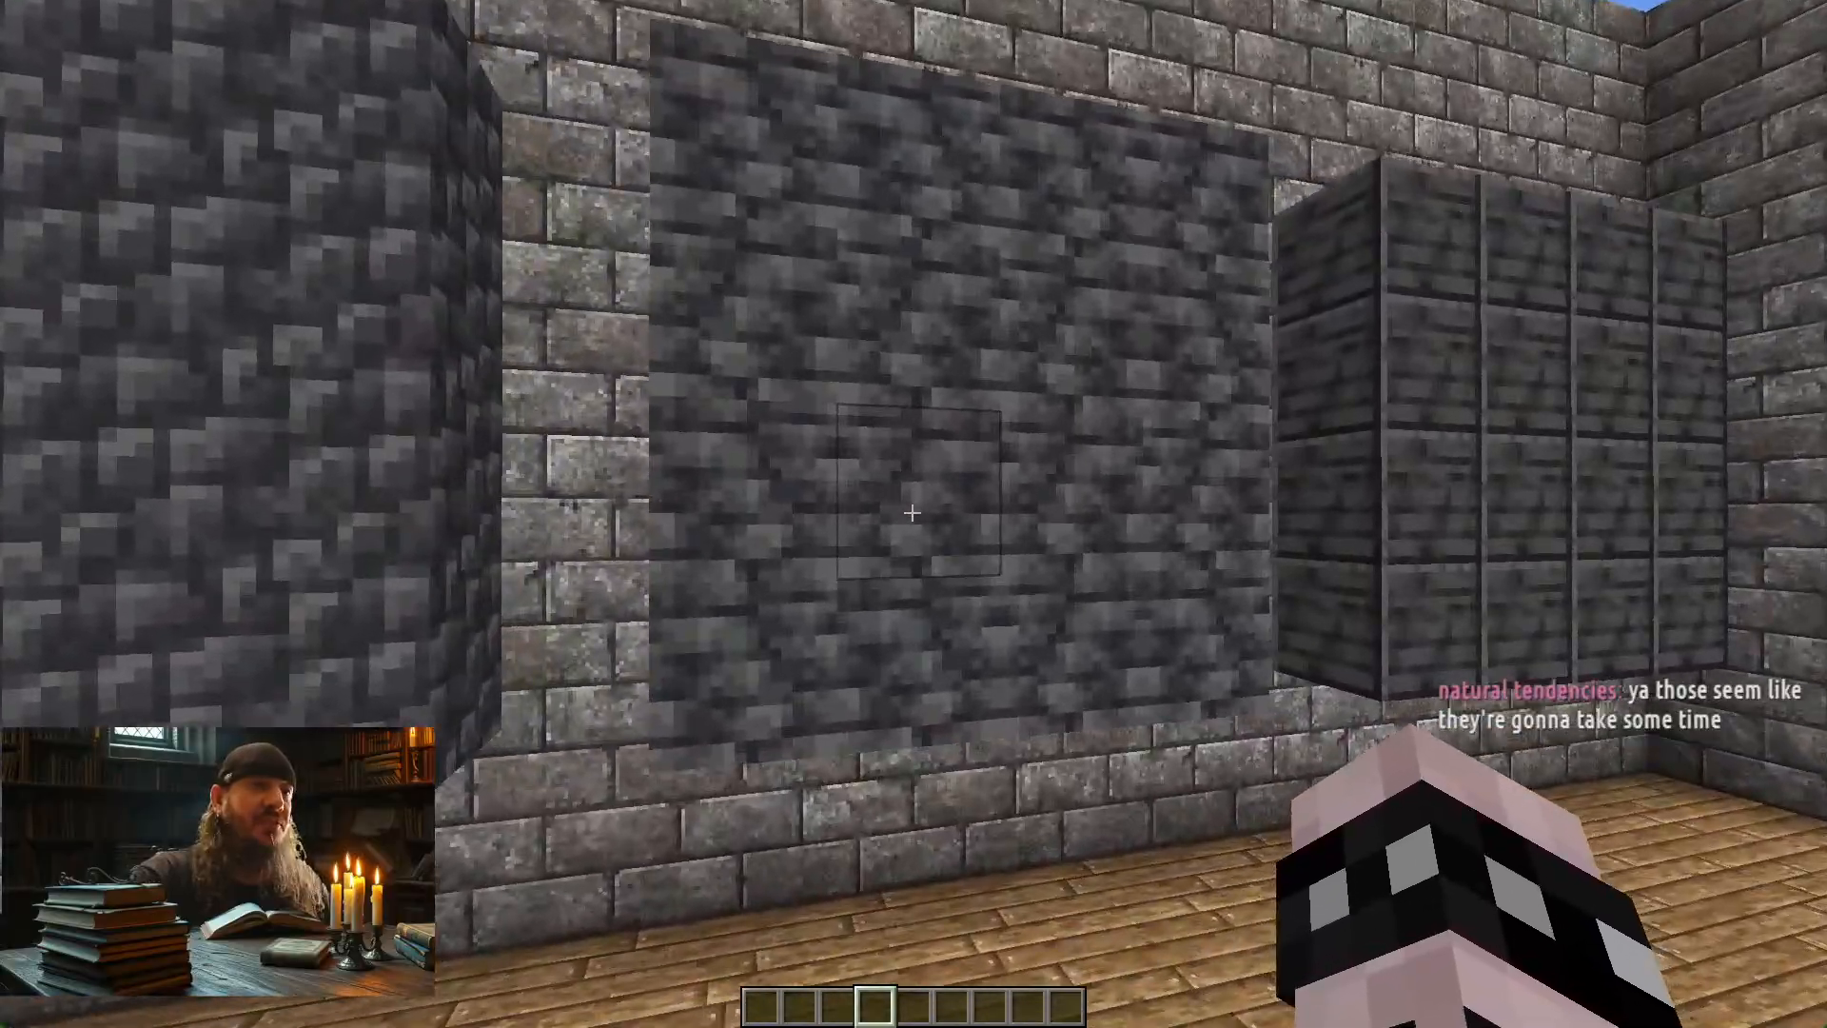
key(w)
middle_click(911, 513)
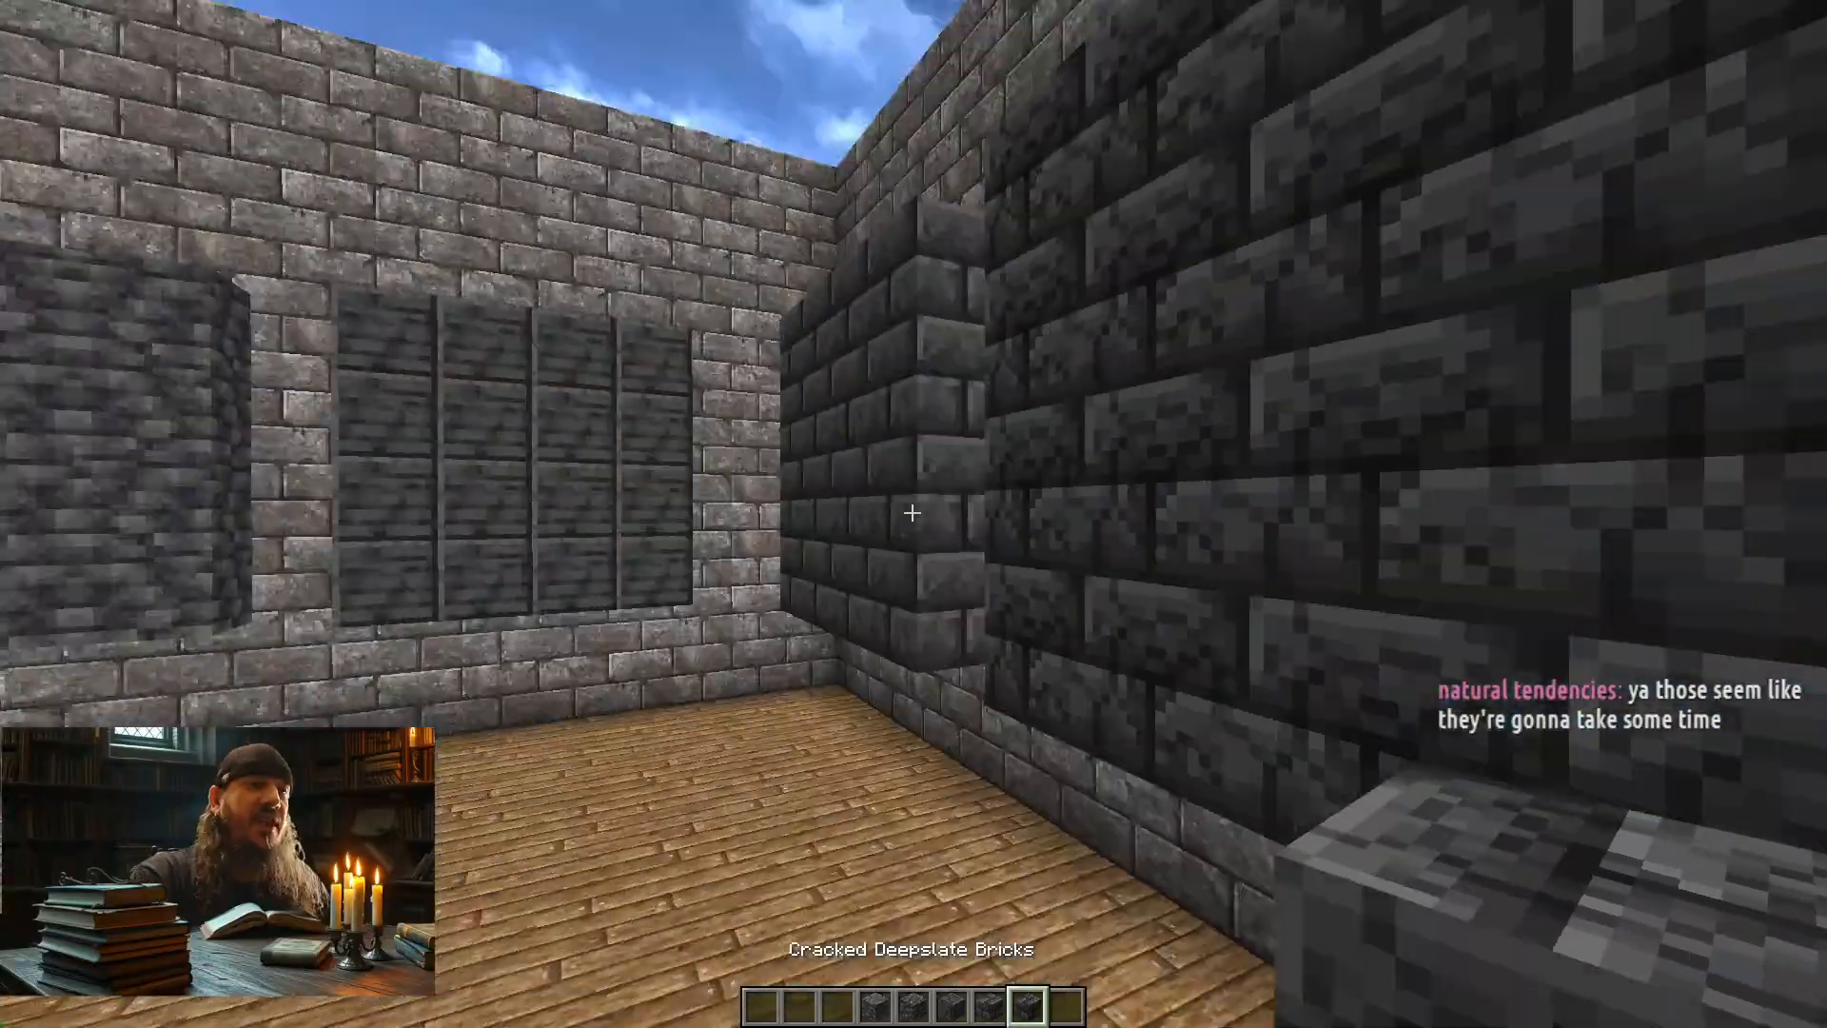
Add the deepslate tiles, Cracked Deepslate Tiles and chiseled deepslate blocks from the displays to the hotbar
key(w)
key(w)
scroll(911, 513, down, 1)
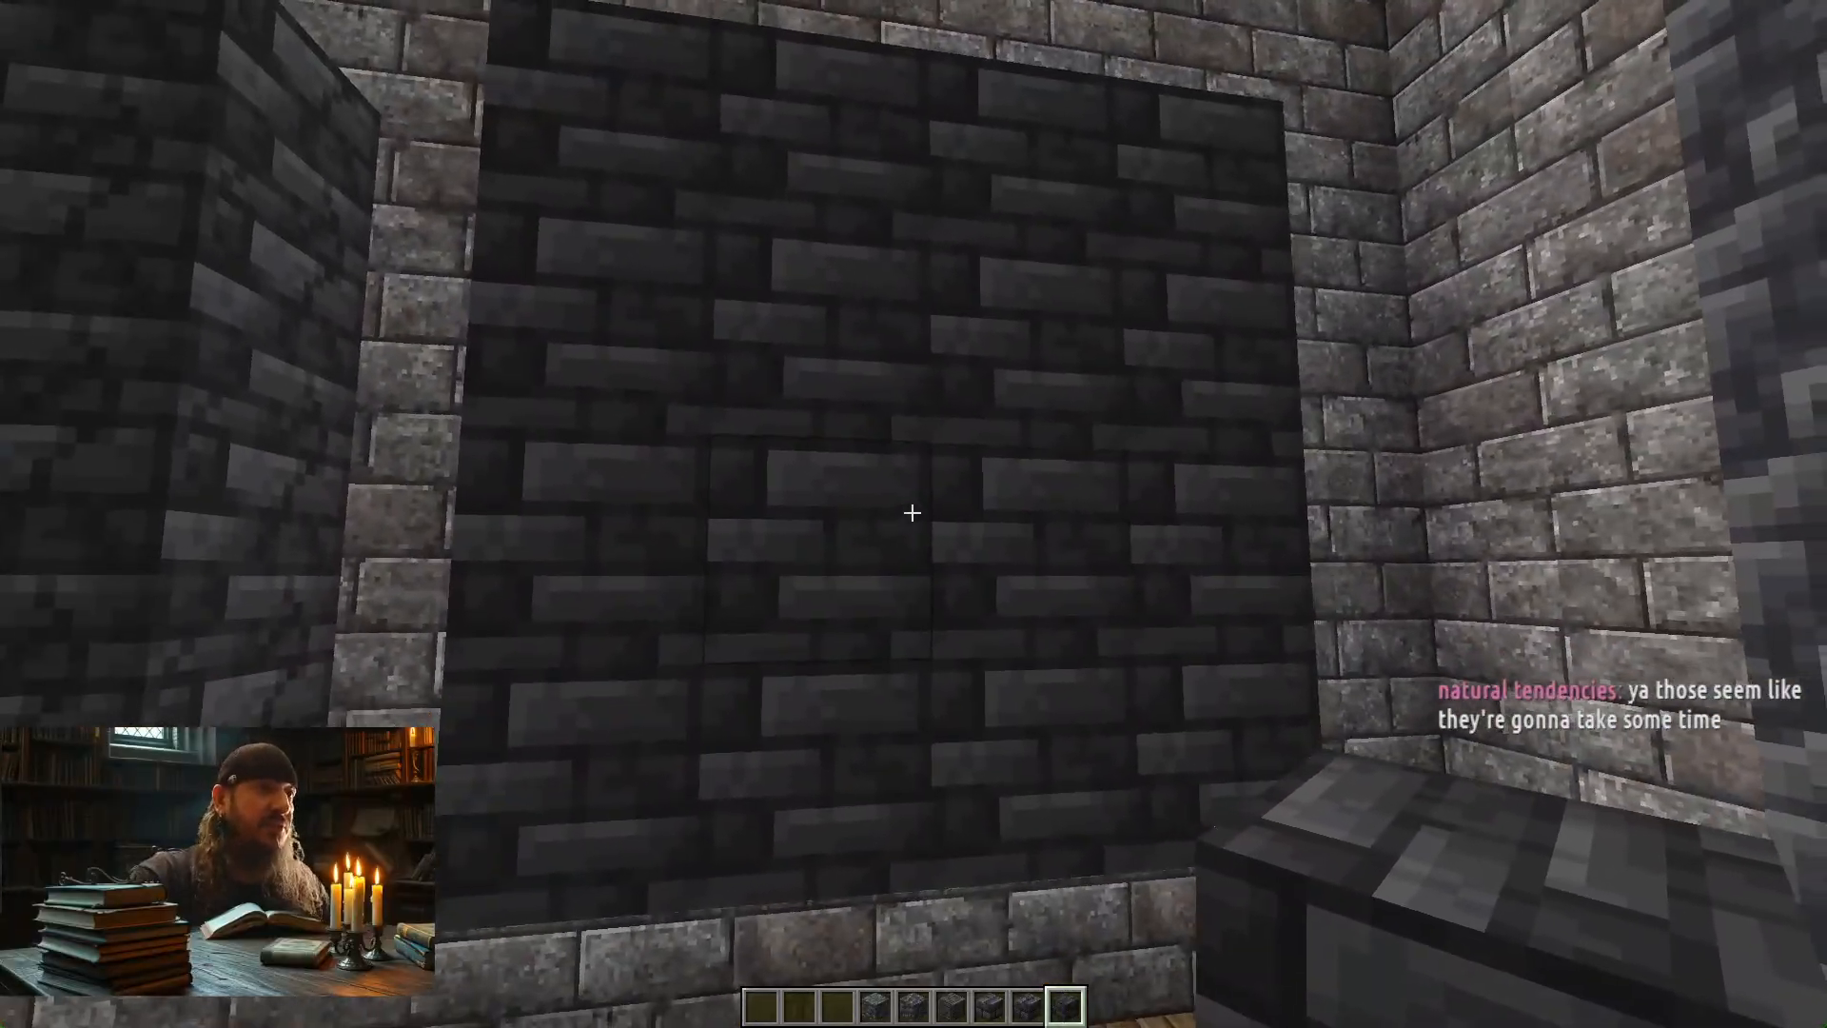
scroll(911, 513, down, 1)
key(s)
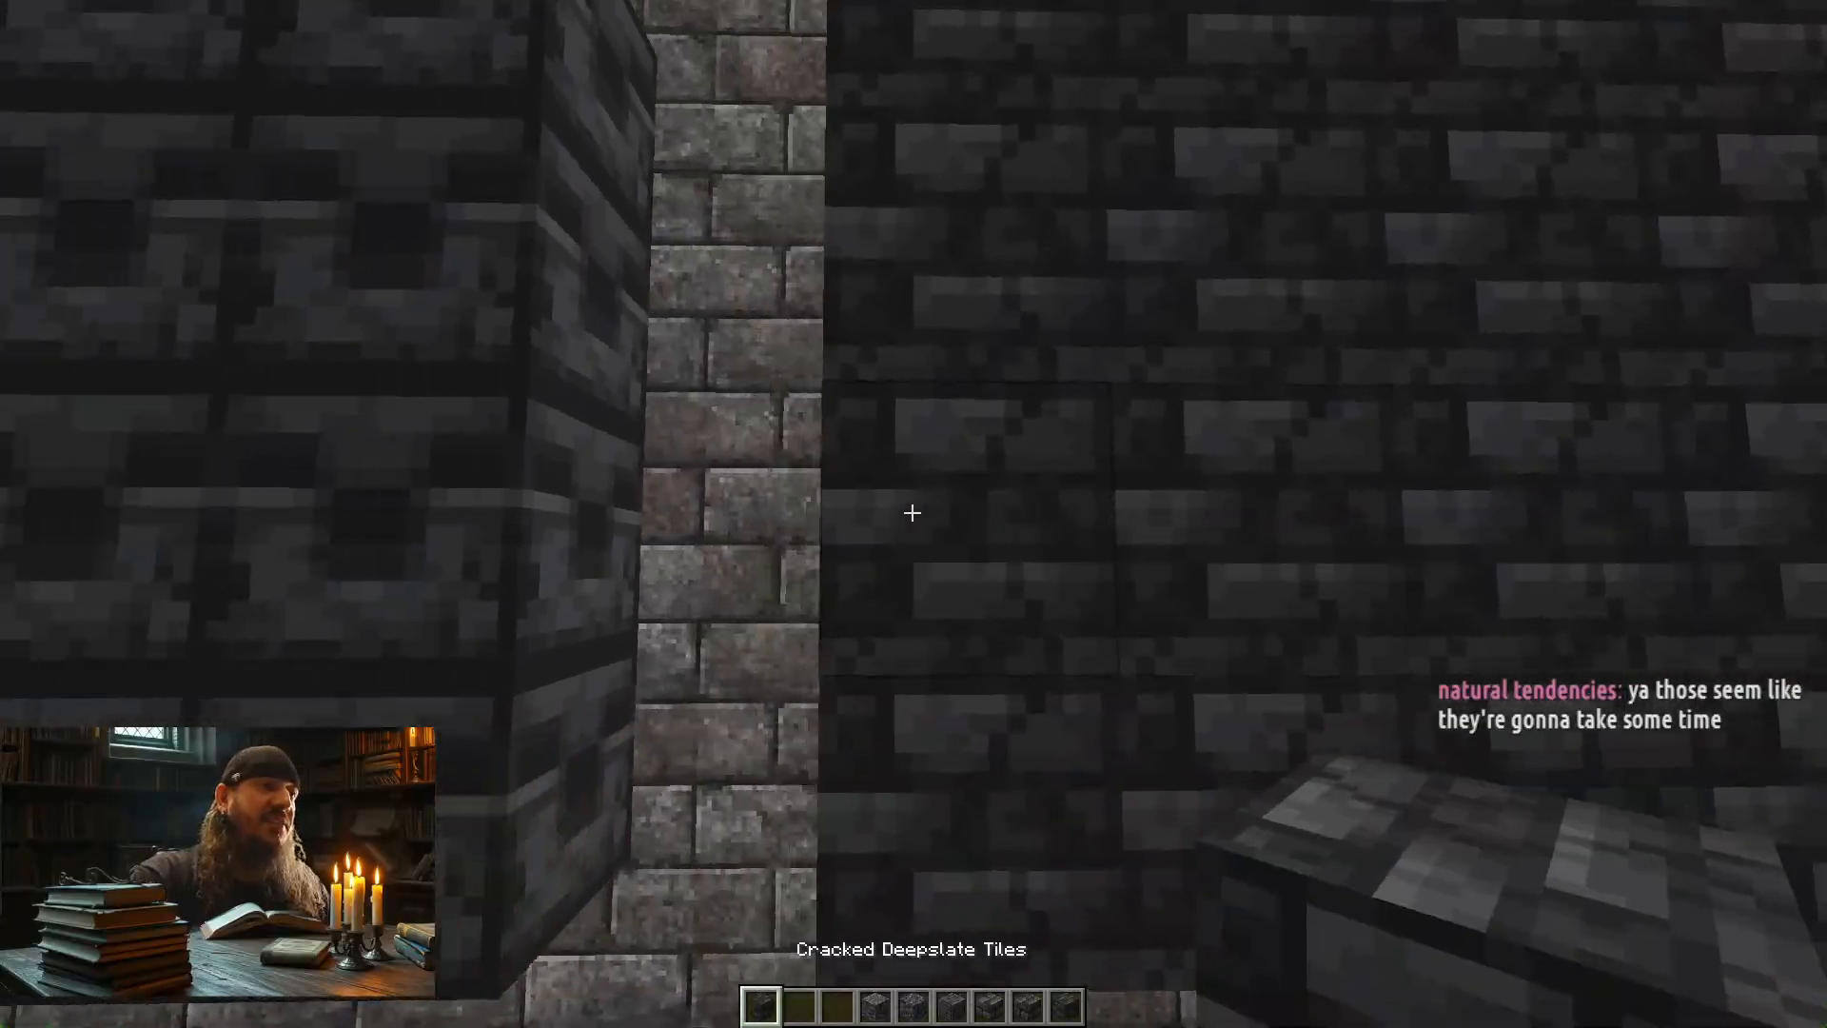
scroll(912, 513, down, 1)
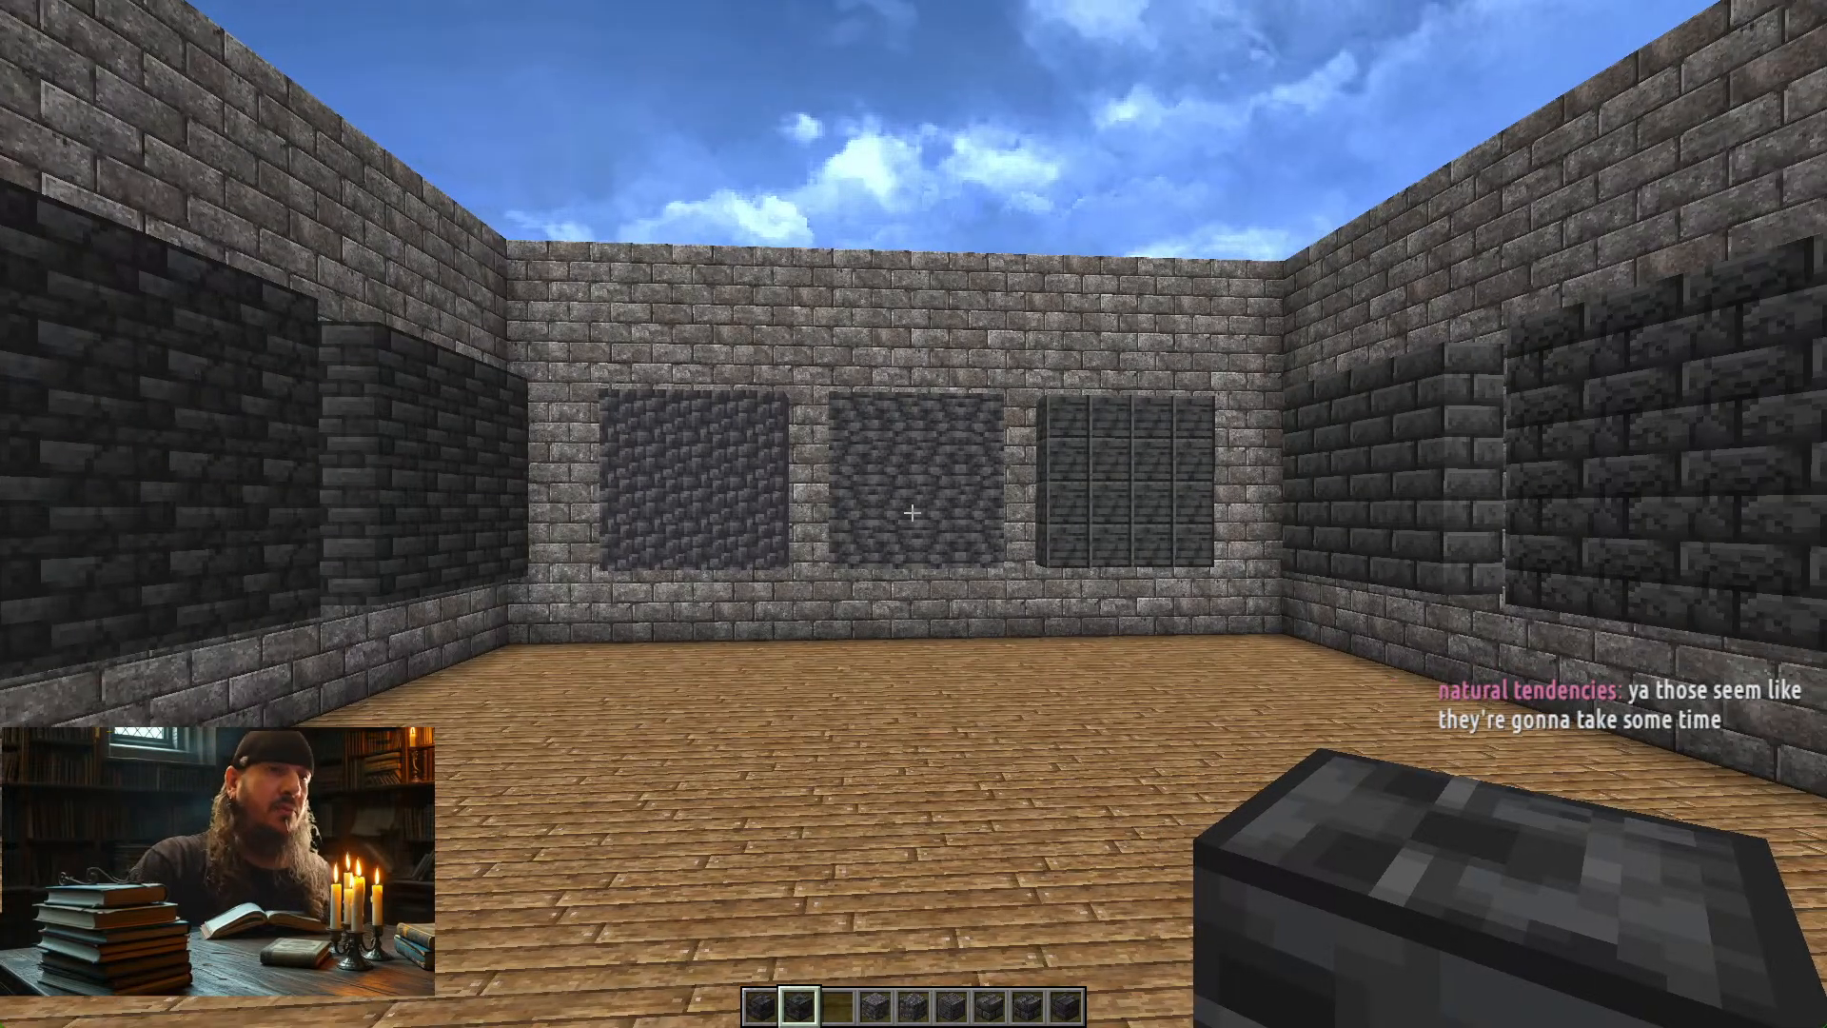
Clear the player's inventory with a command
key(slash)
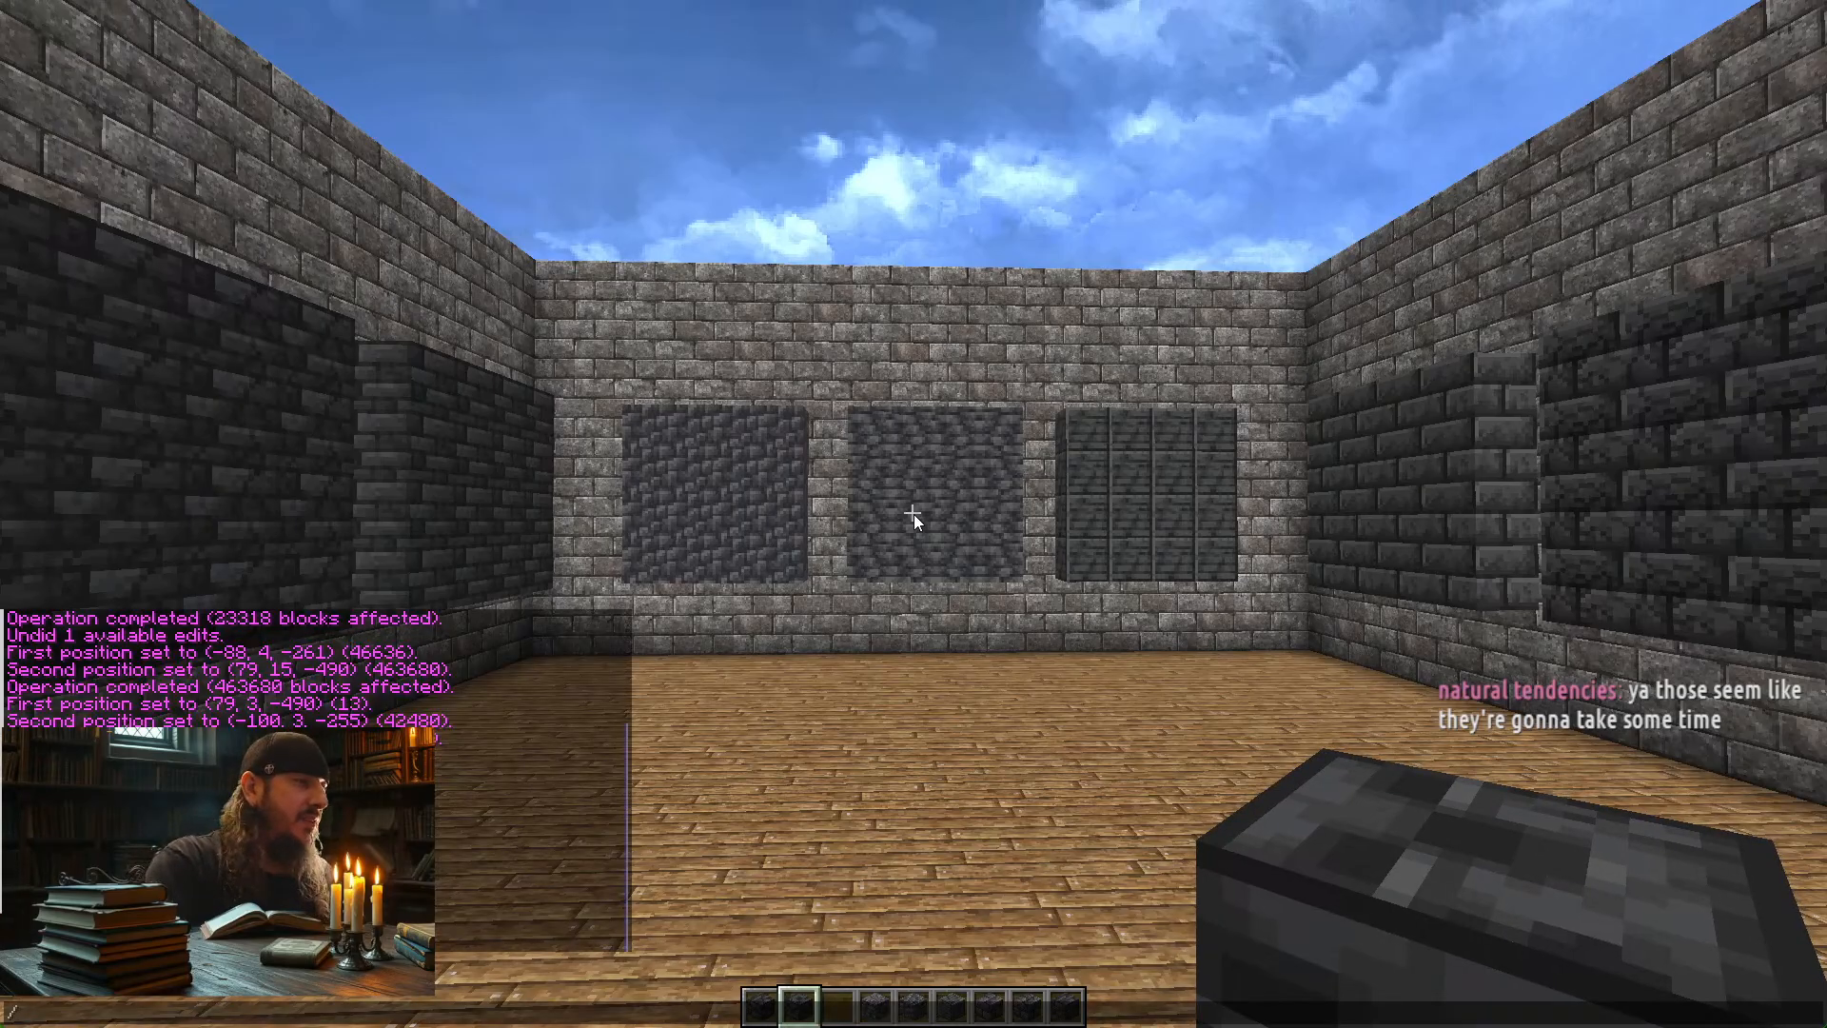
key(Return)
Examine the three deepslate displays on the far wall up close, including their front faces and exposed sides
key(w)
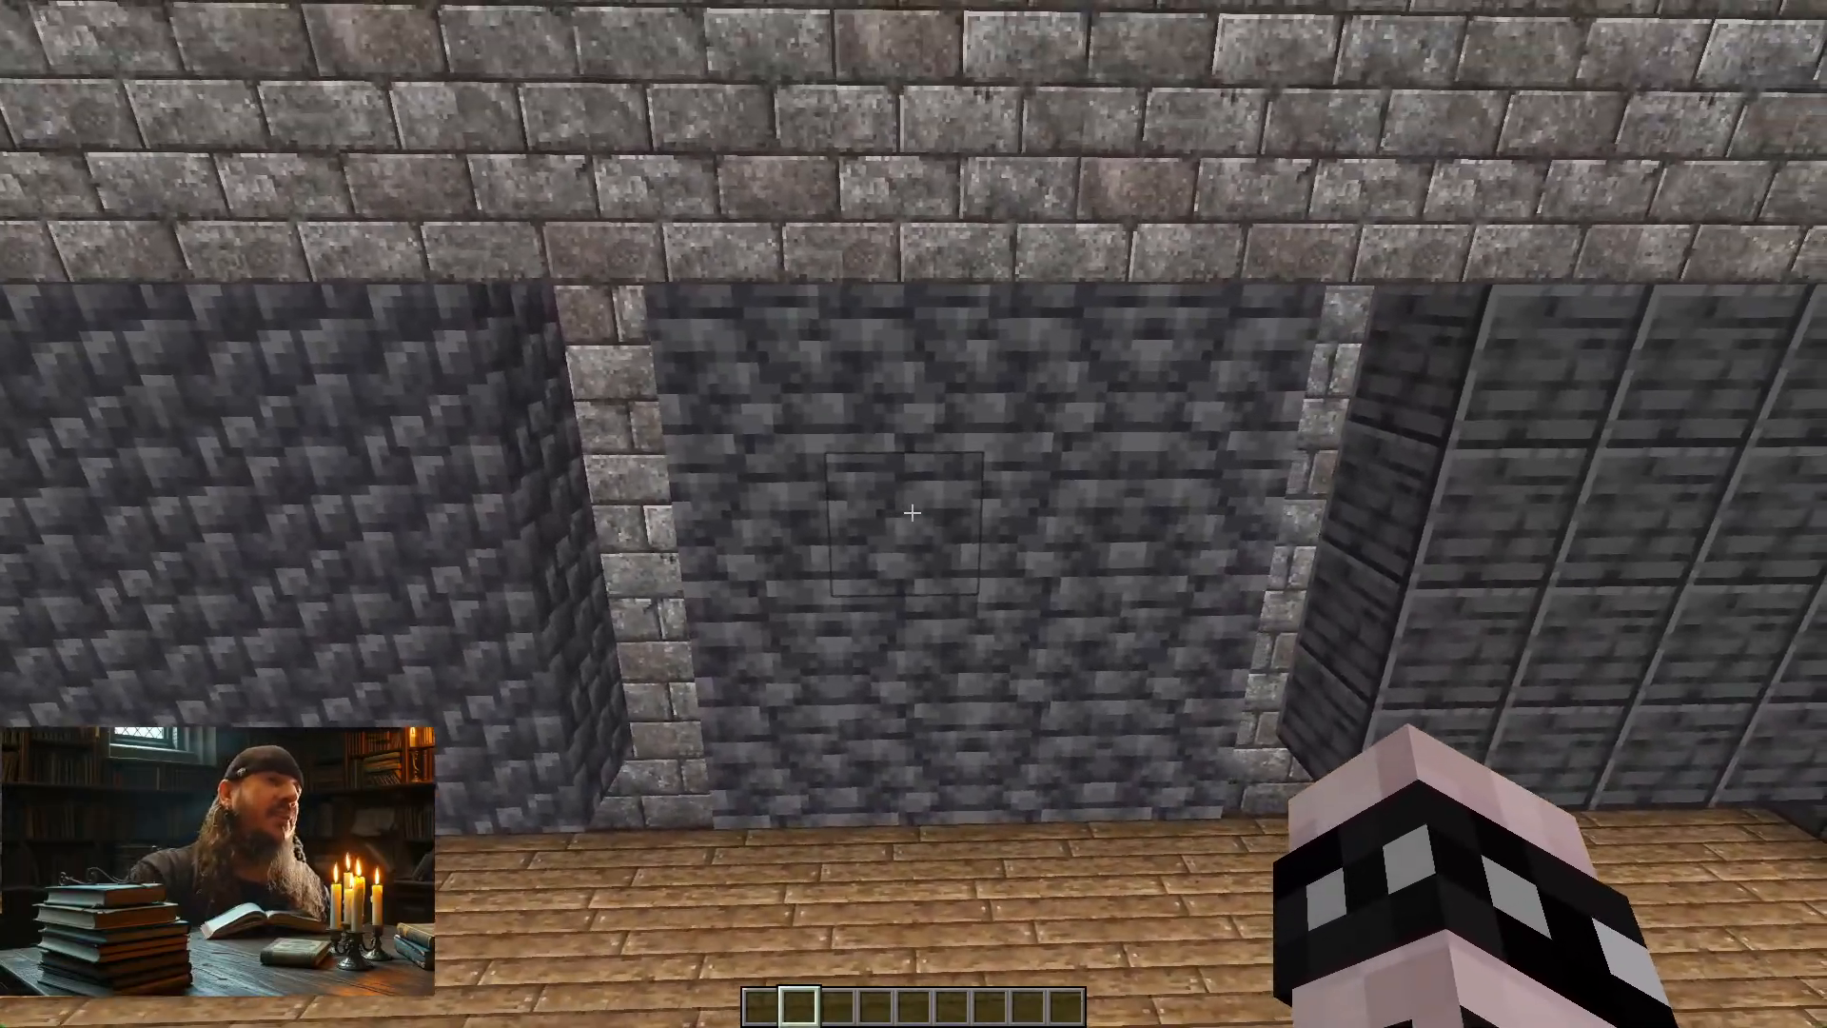
key(w)
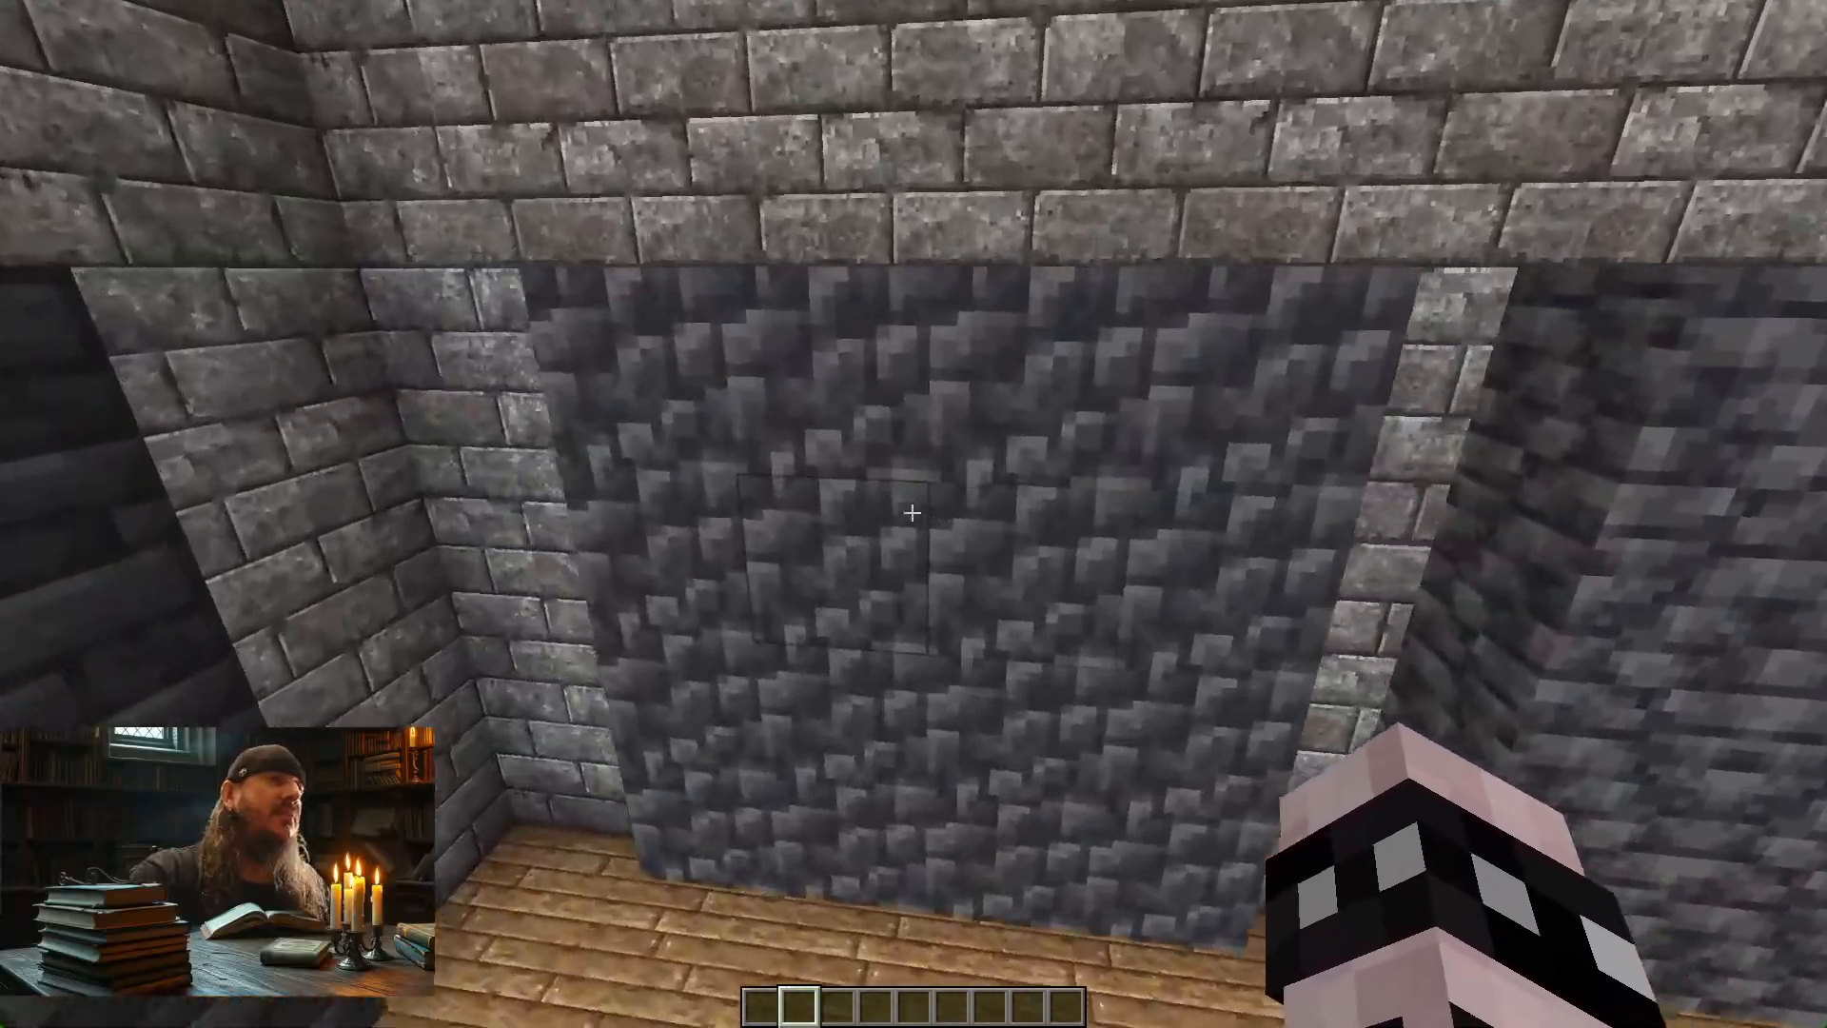
key(w)
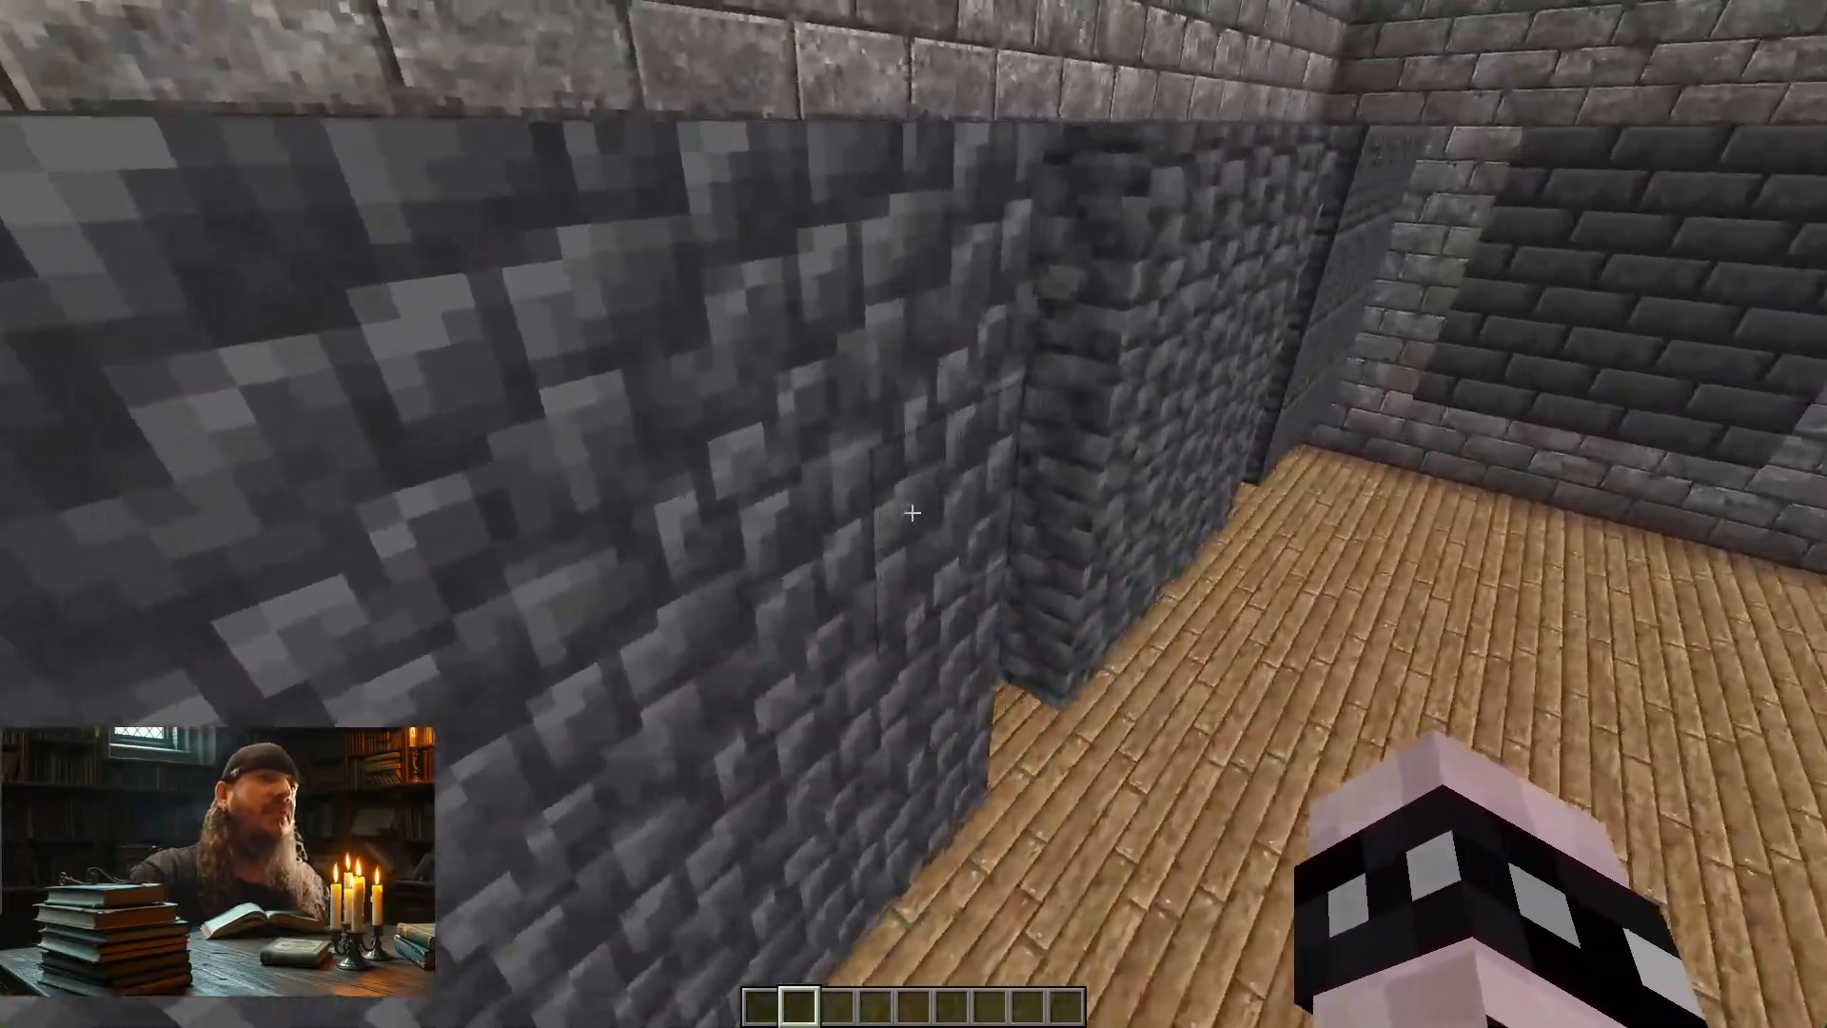
key(w)
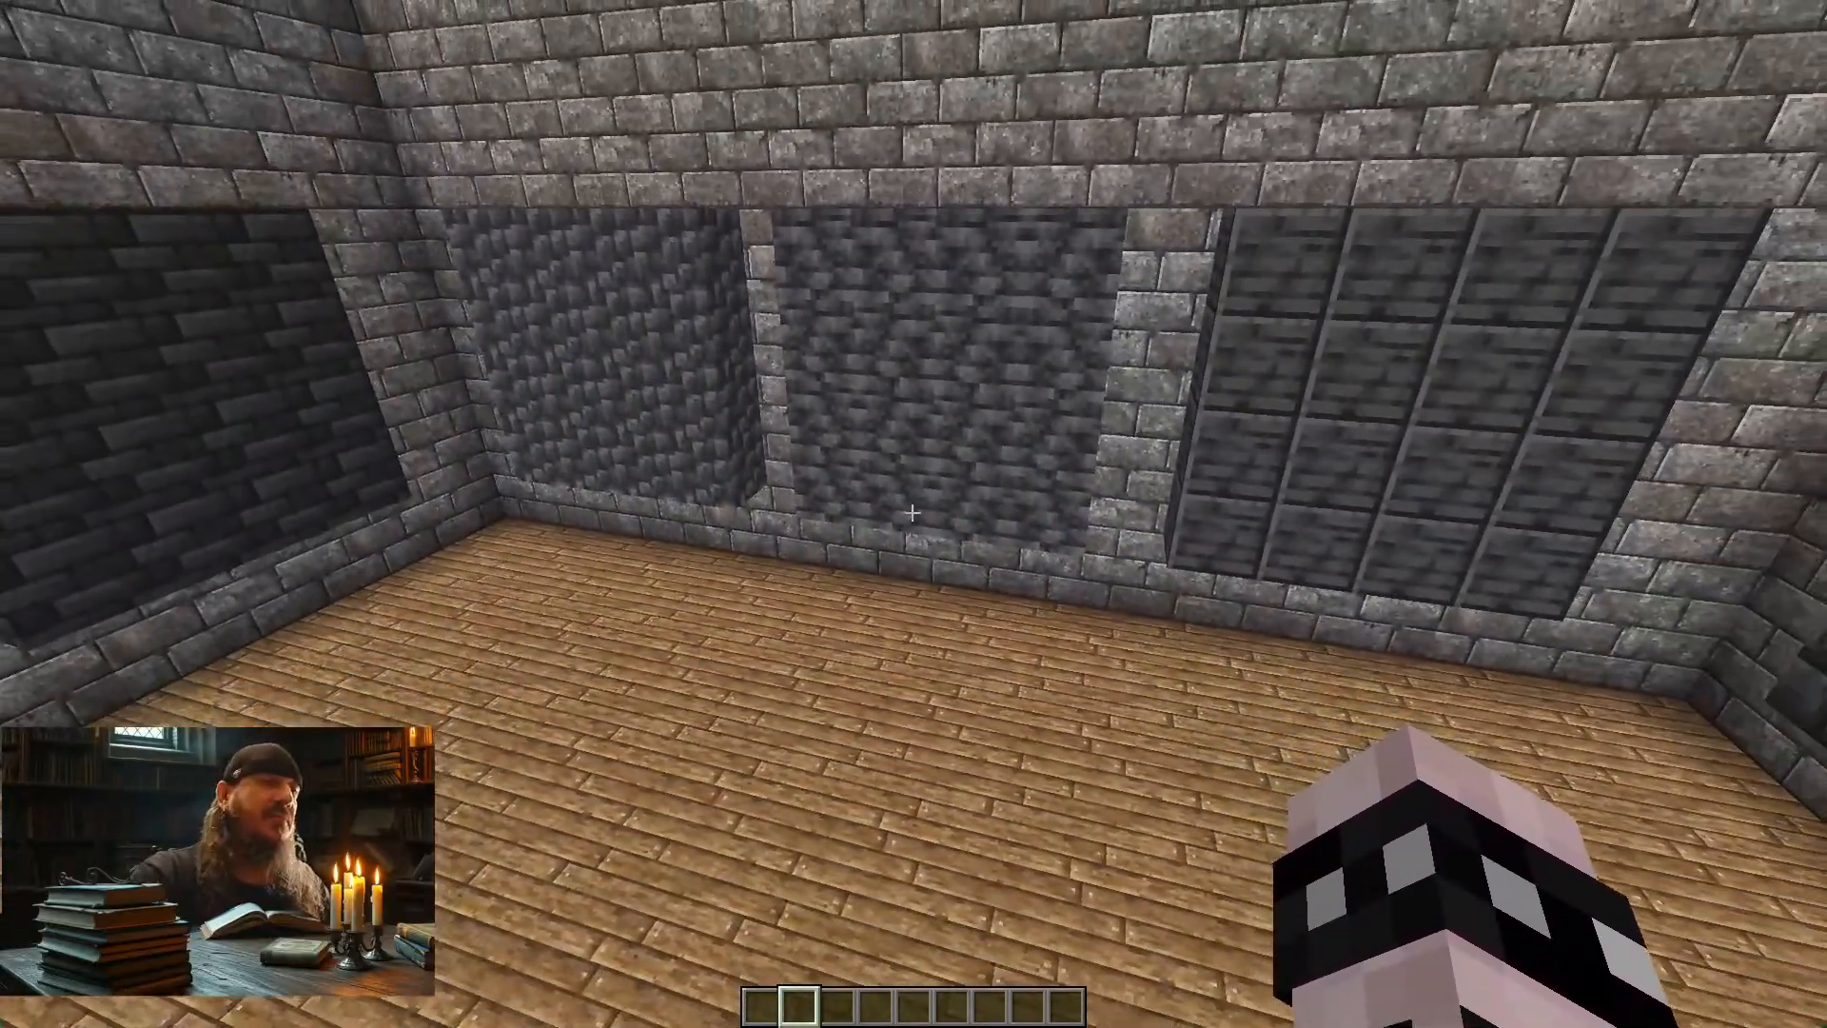
key(w)
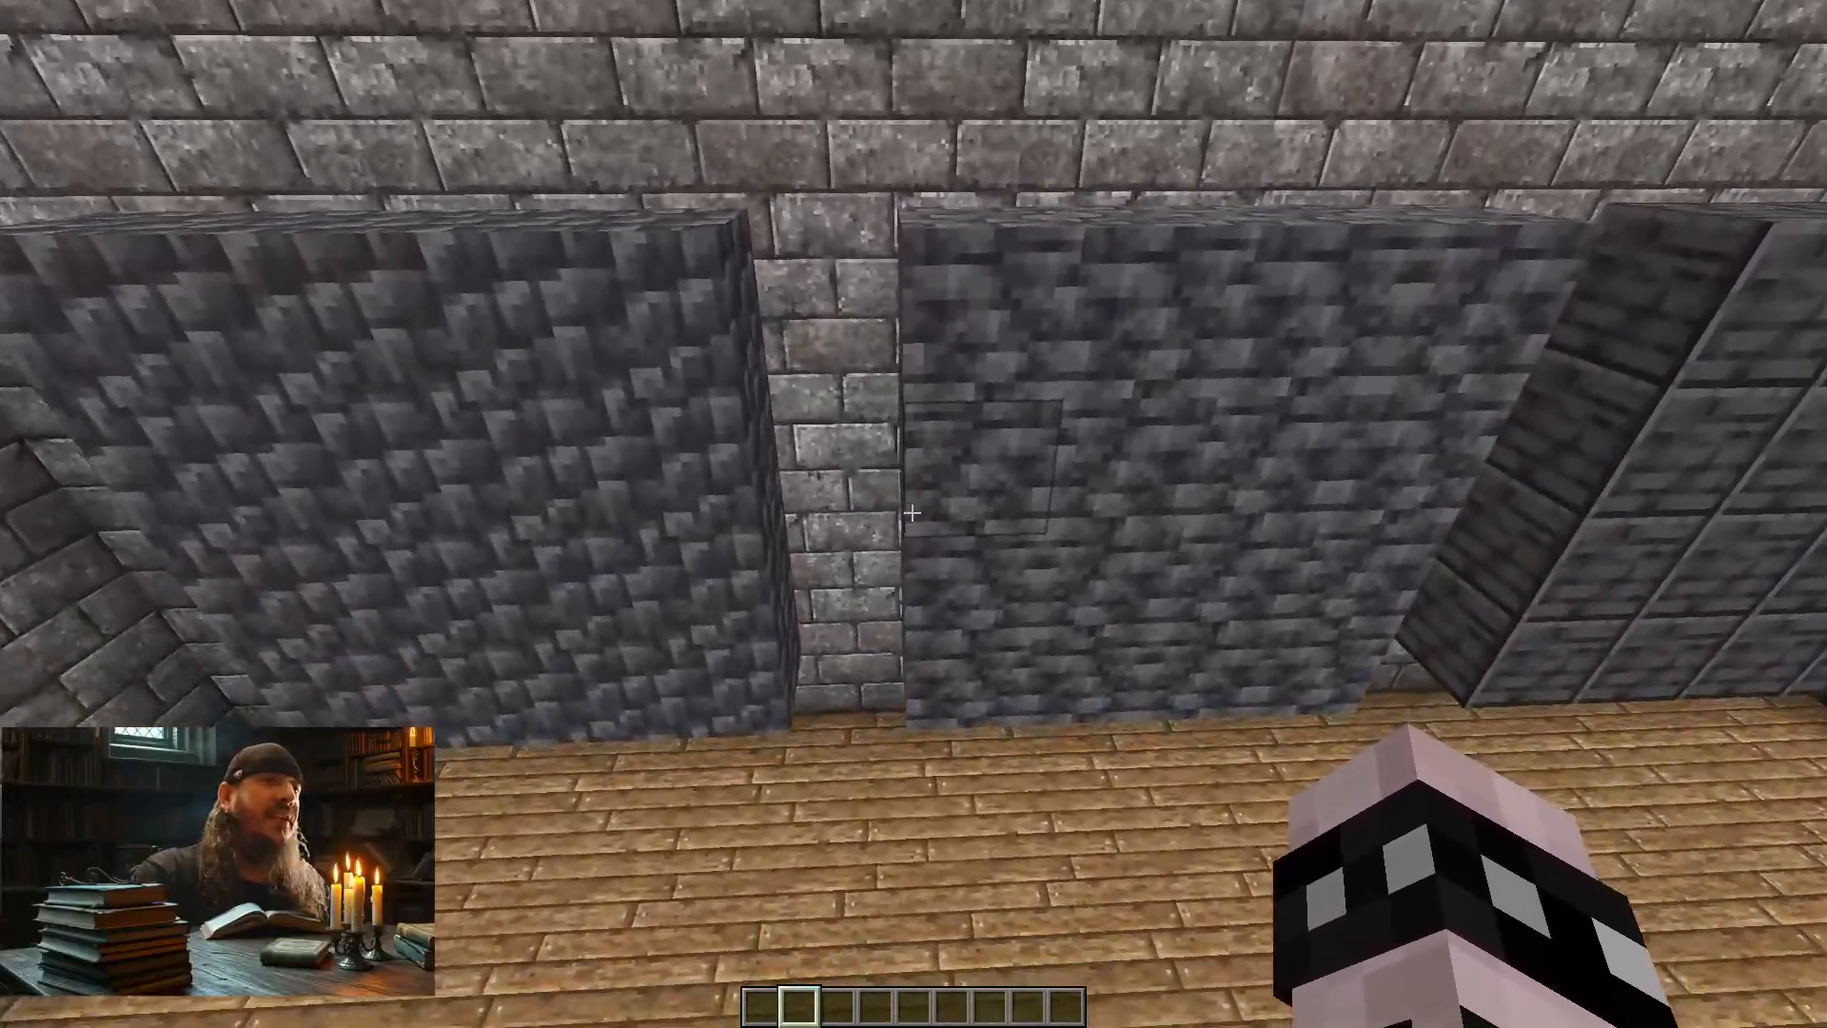
key(s)
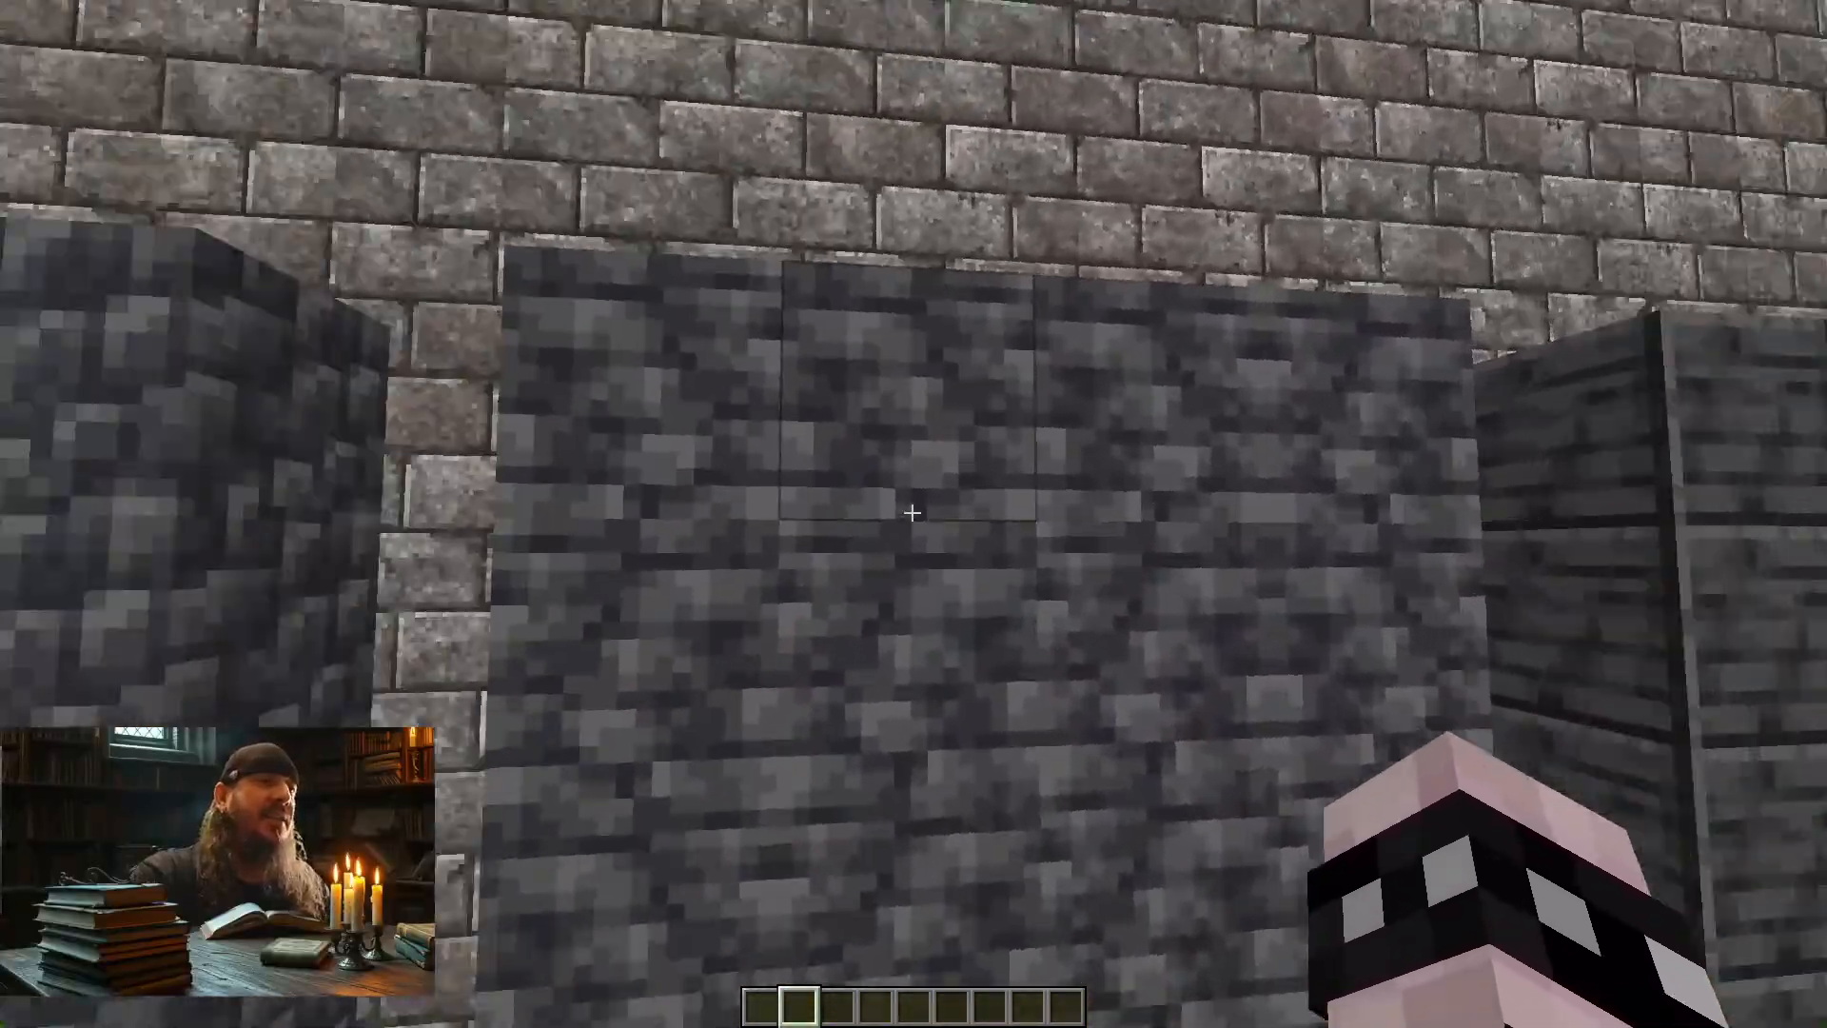
key(s)
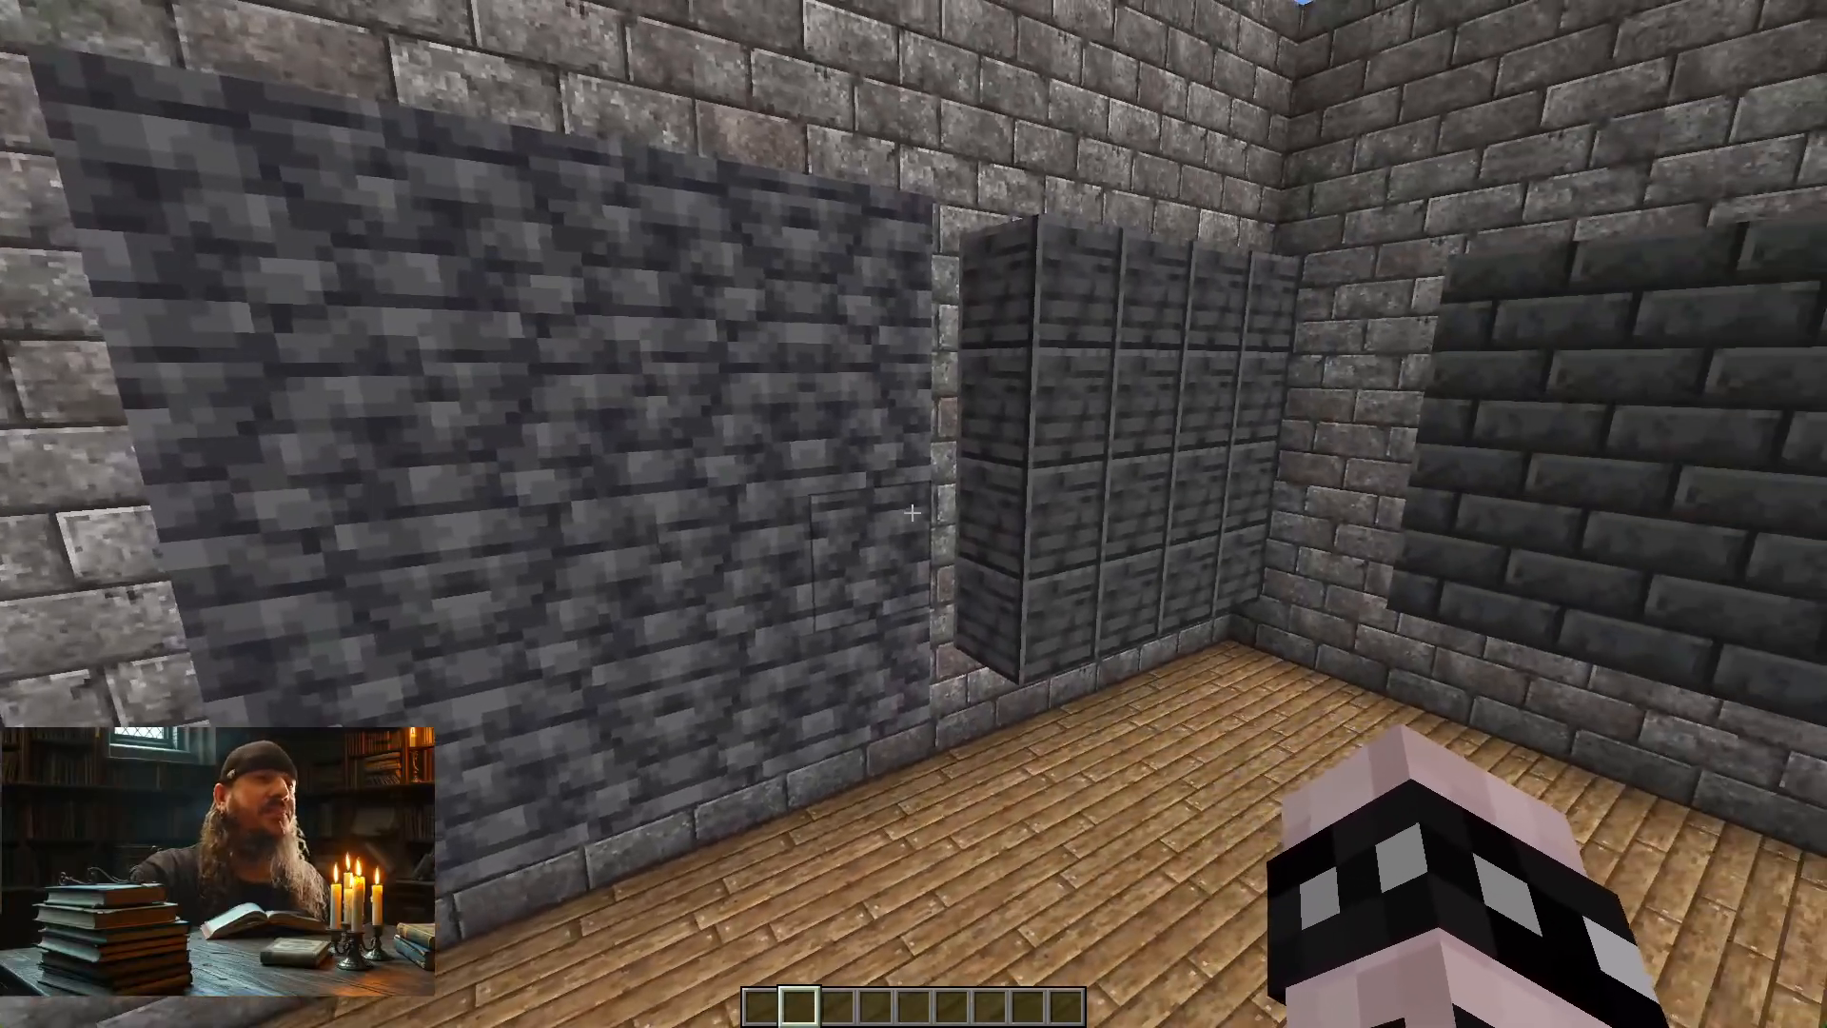
key(w)
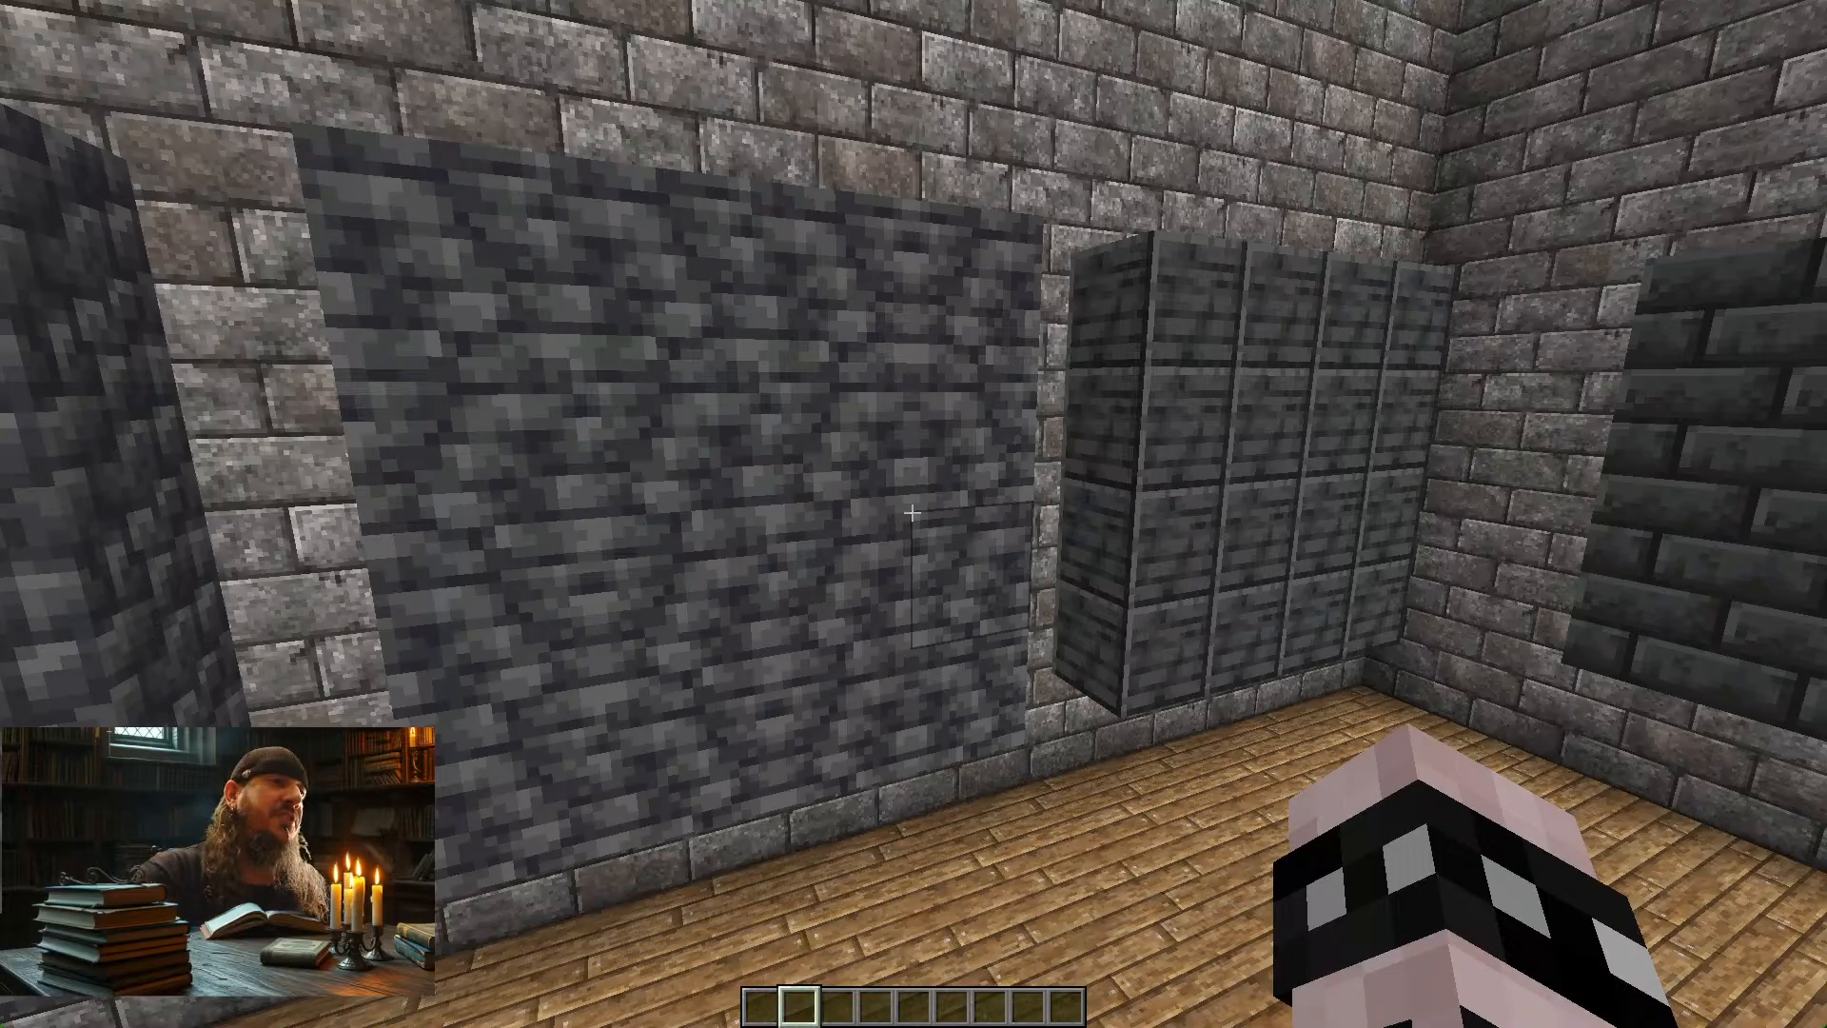
key(w)
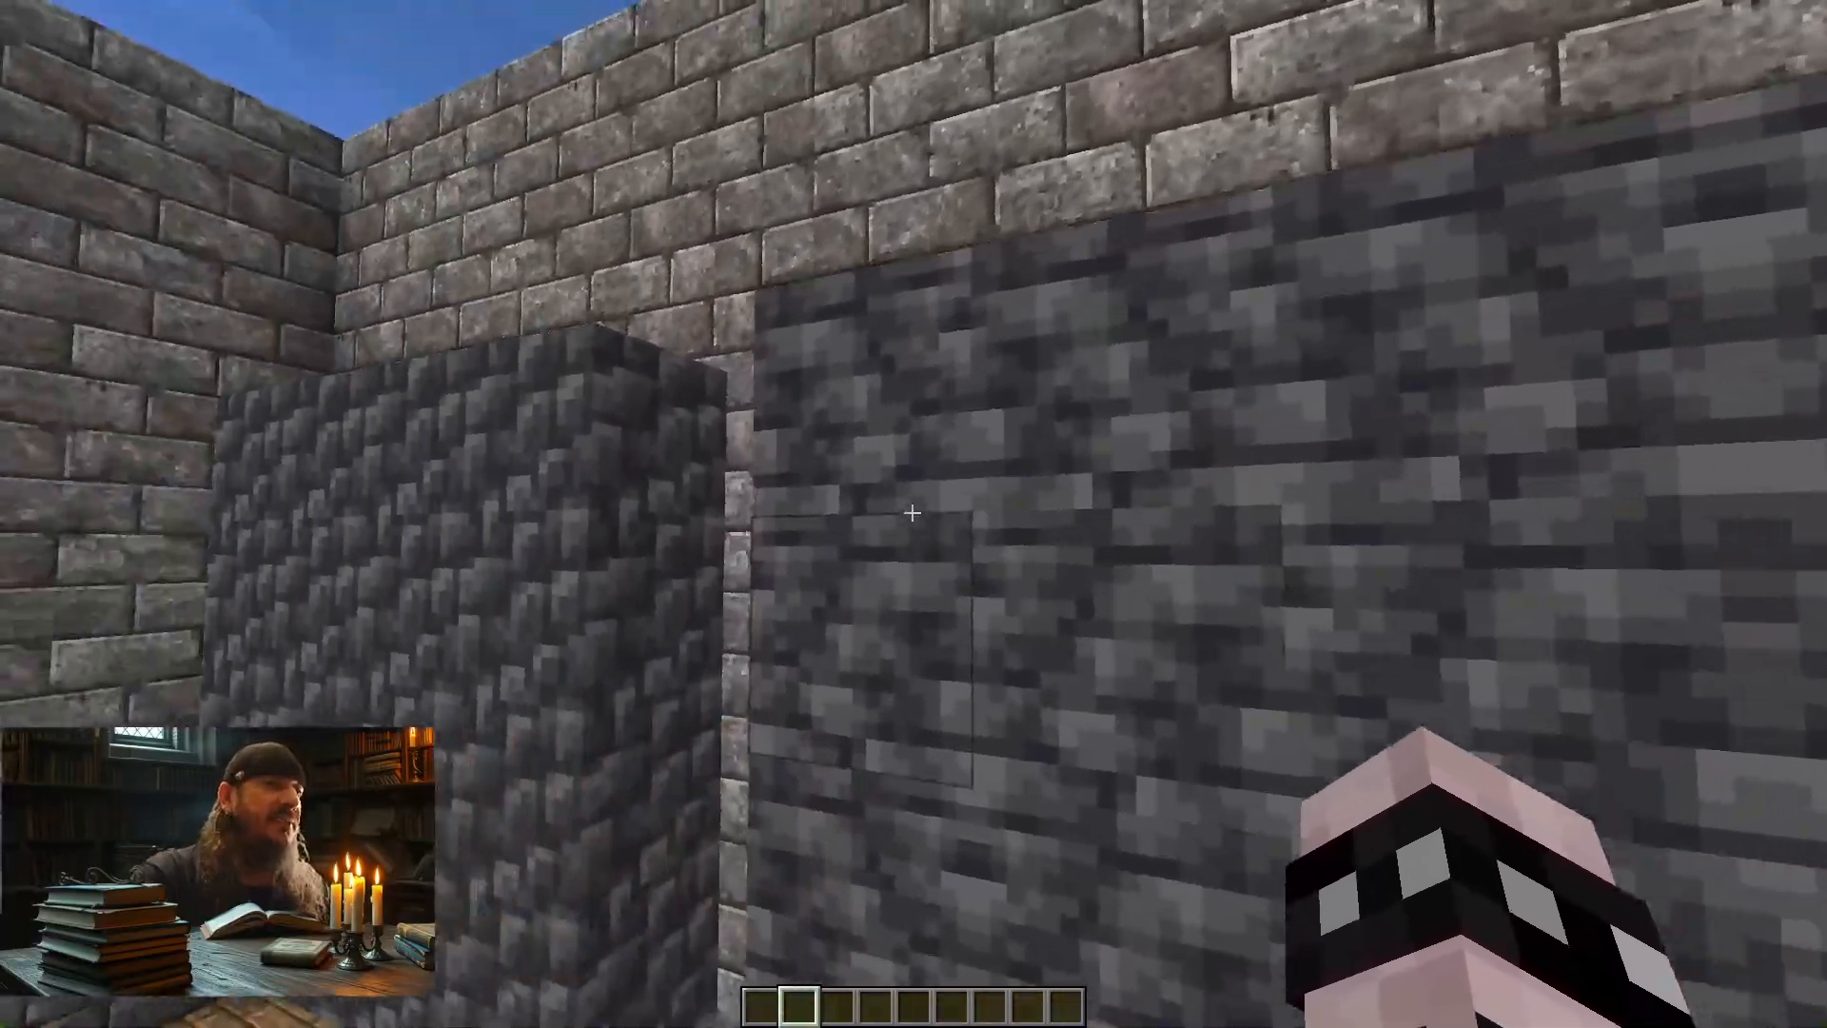
key(s)
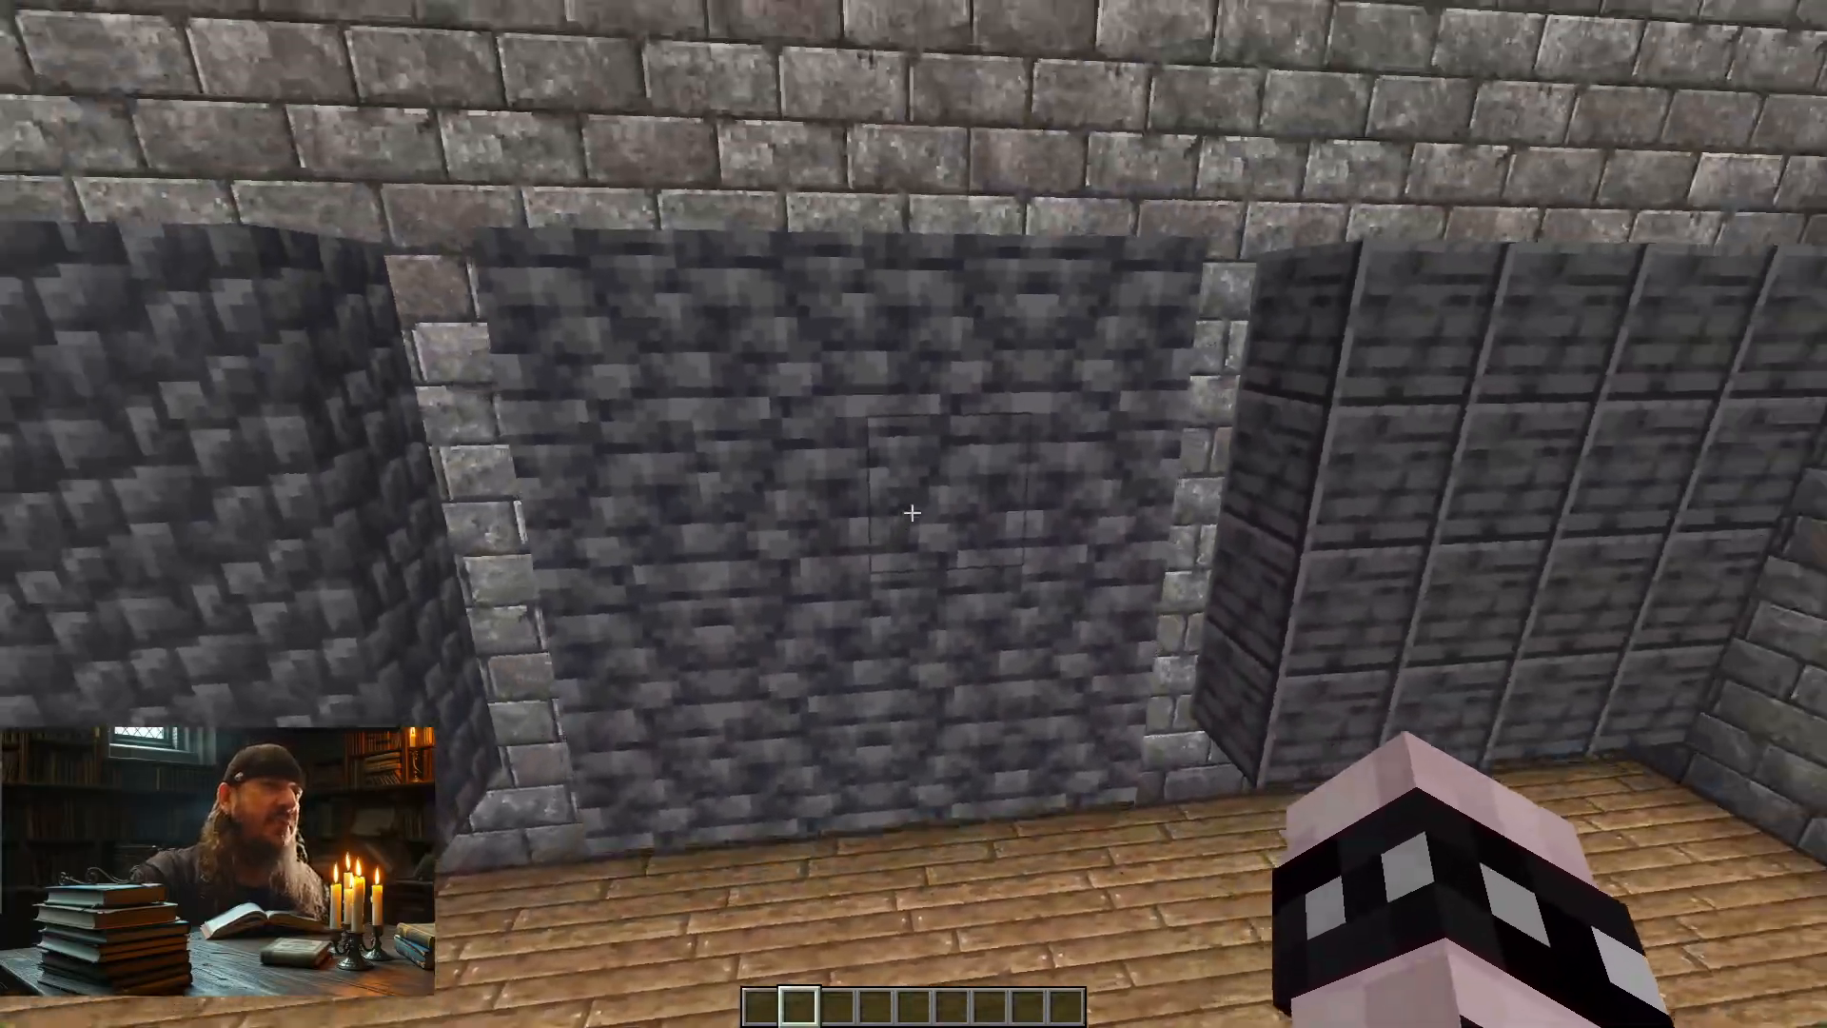
Rise above the middle display on the far wall and pick its Deepslate block into the hotbar
key(w)
key(w)
key(space)
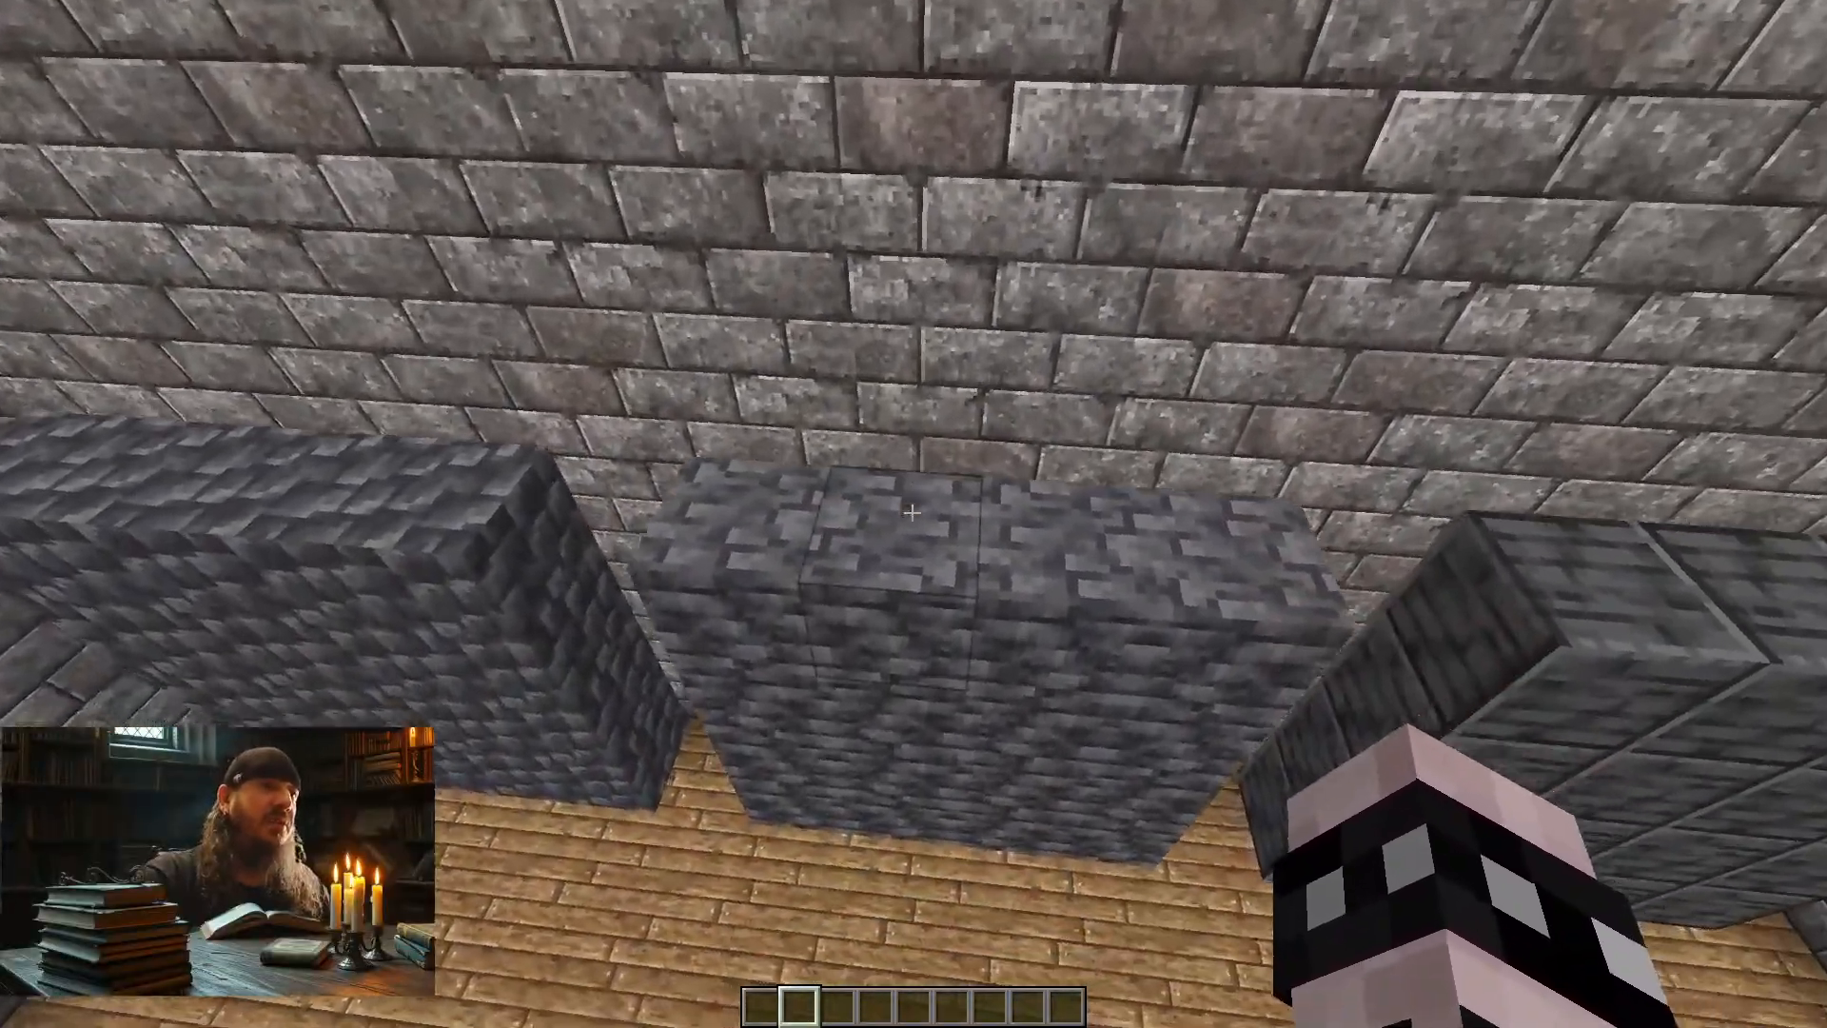
middle_click(911, 513)
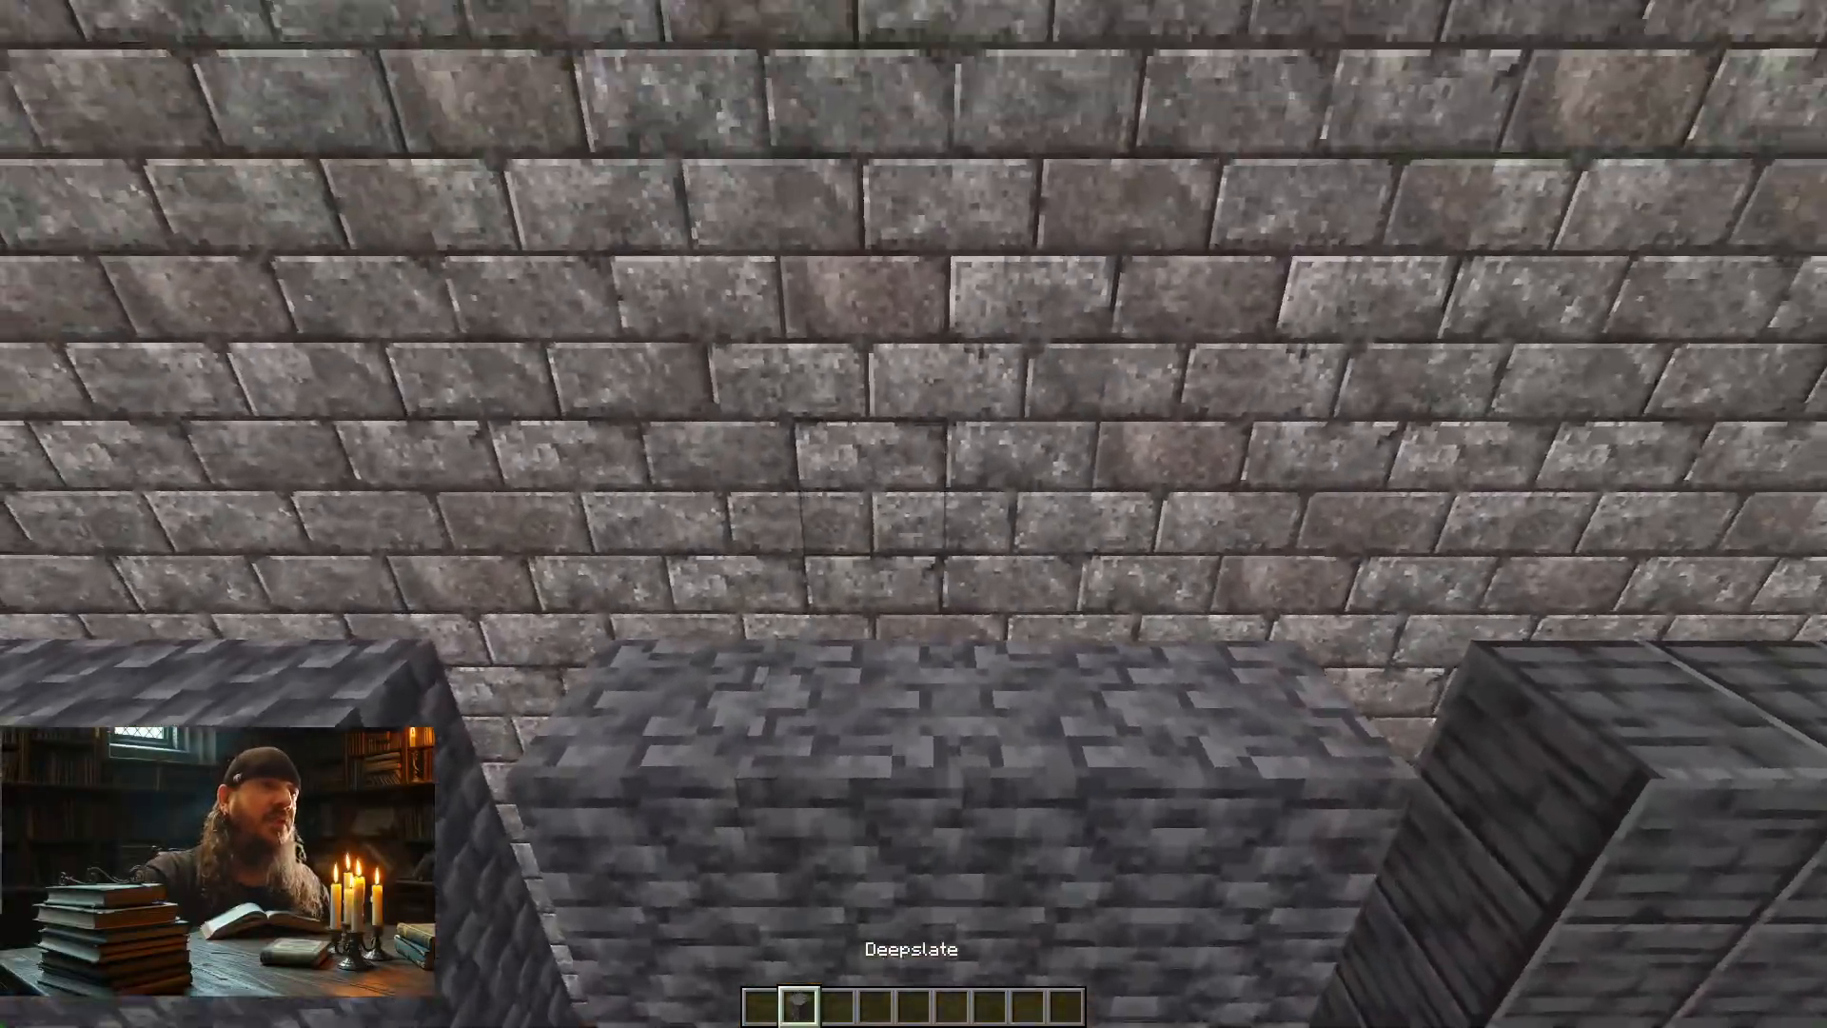
Place a two-row test patch of Deepslate on the brick wall above the middle display, with the top texture facing outward
right_click(911, 513)
right_click(911, 512)
right_click(912, 513)
right_click(912, 513)
right_click(912, 513)
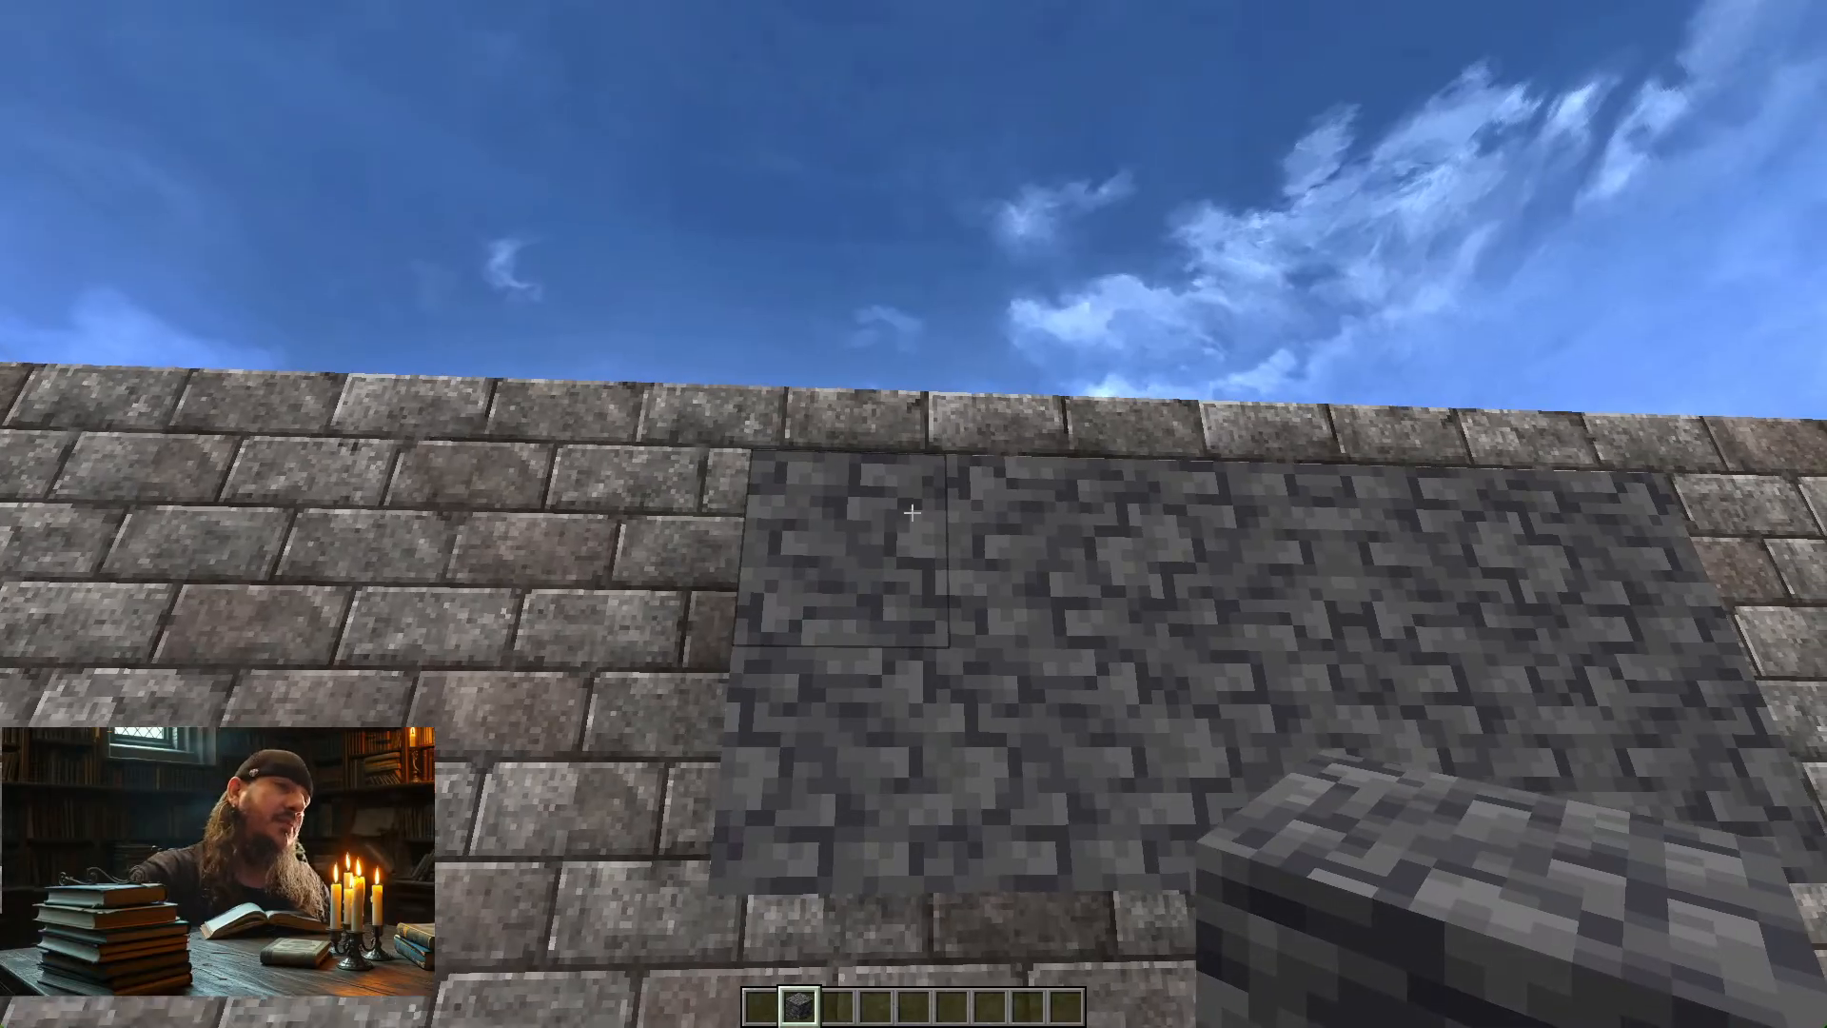
Remove the test patch of Deepslate blocks from the brick wall above the middle display
click(911, 513)
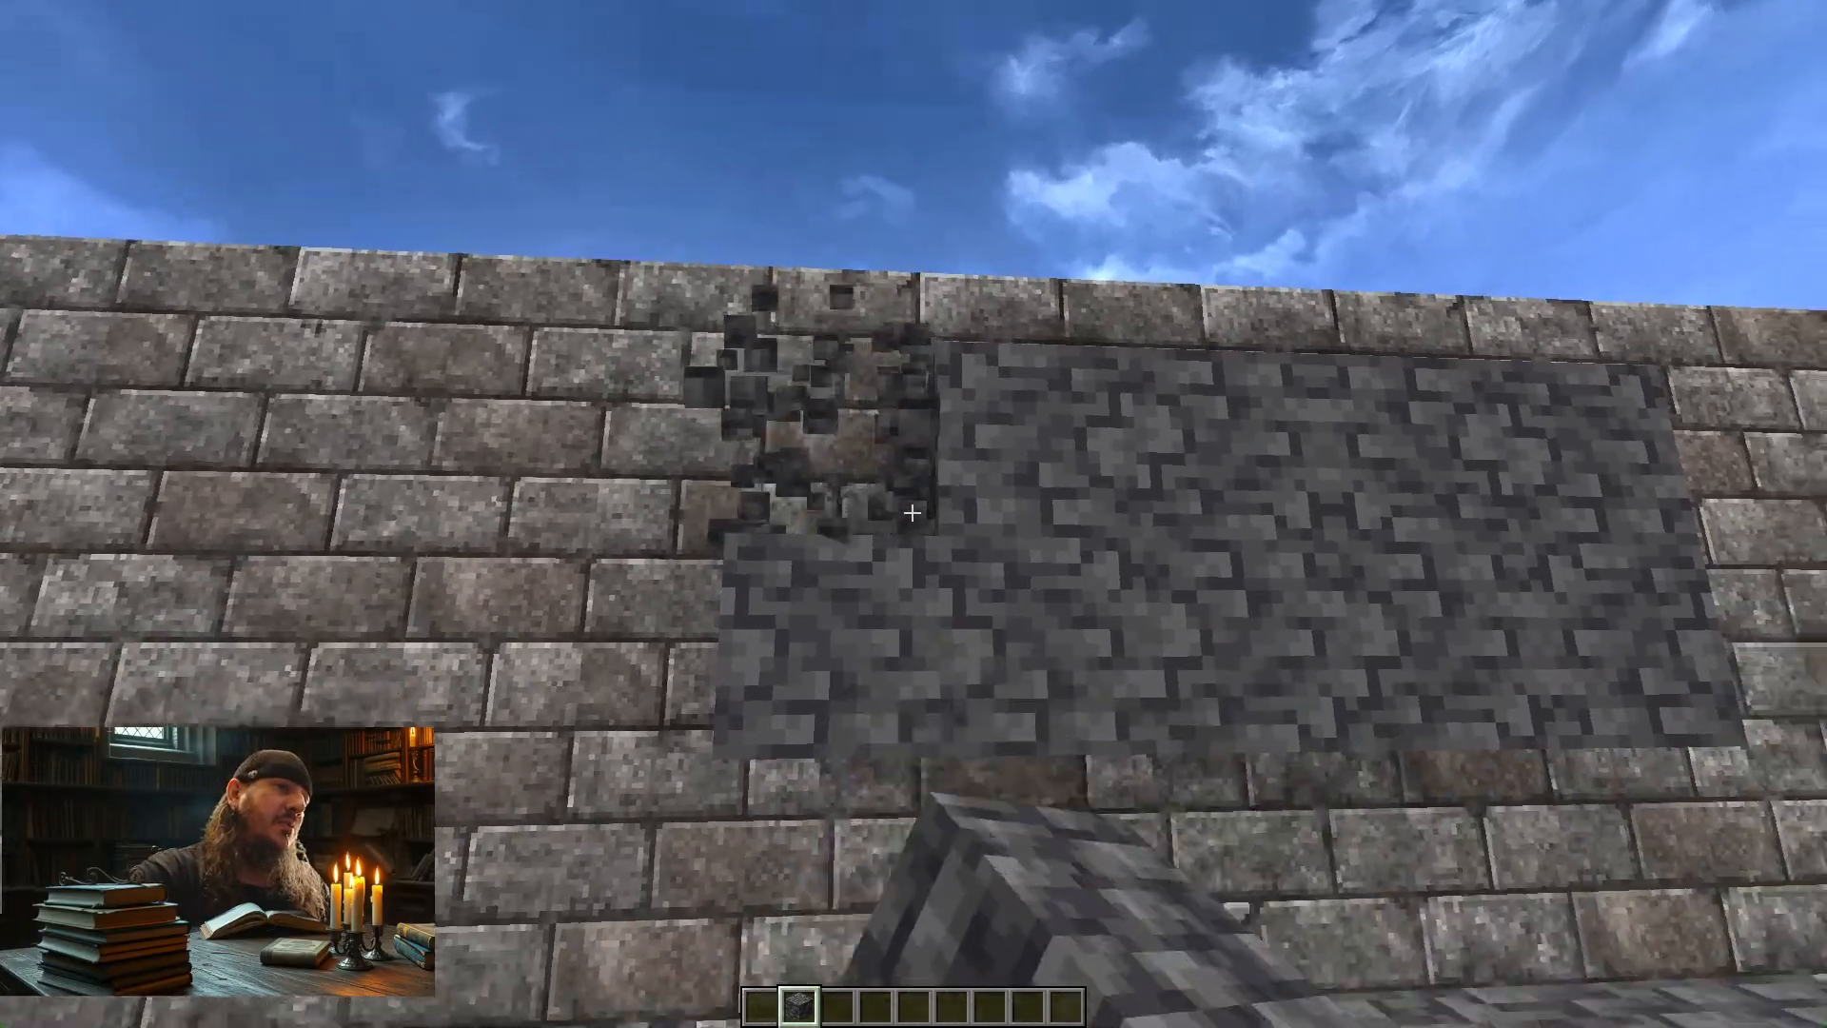
click(911, 512)
click(912, 513)
click(912, 513)
click(912, 513)
click(911, 513)
click(912, 513)
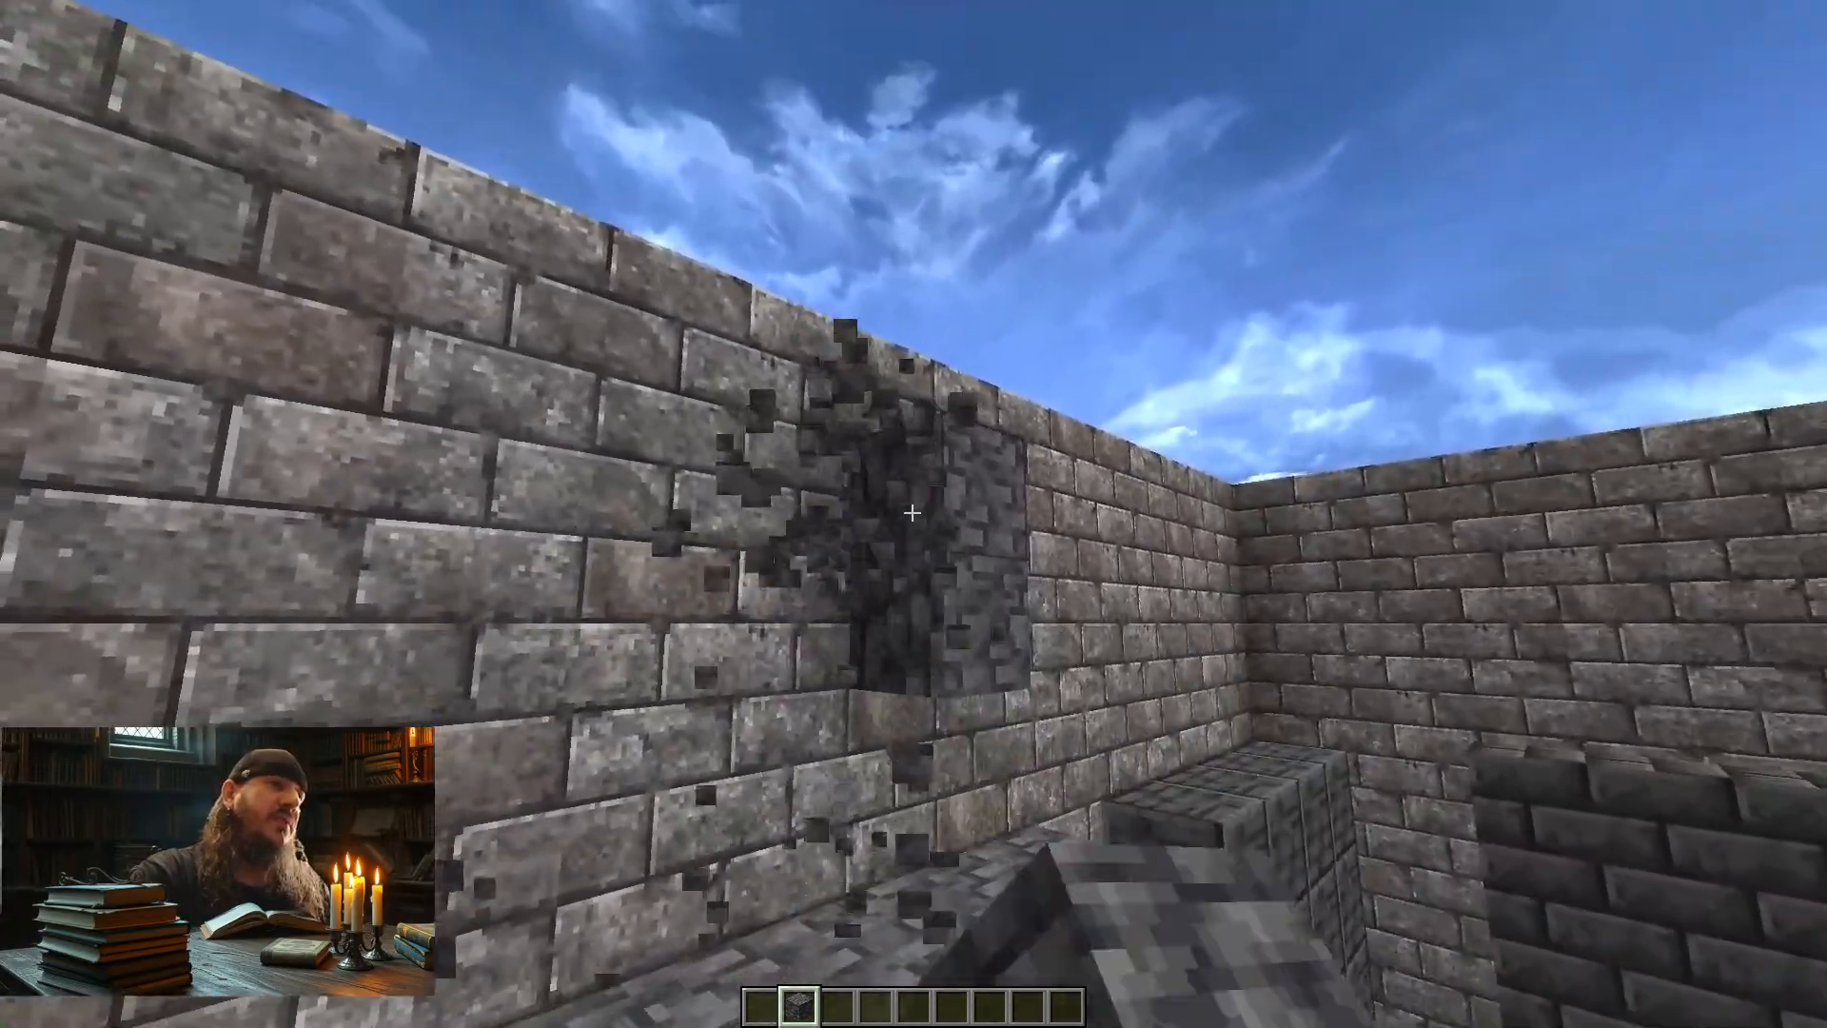
click(912, 513)
click(912, 513)
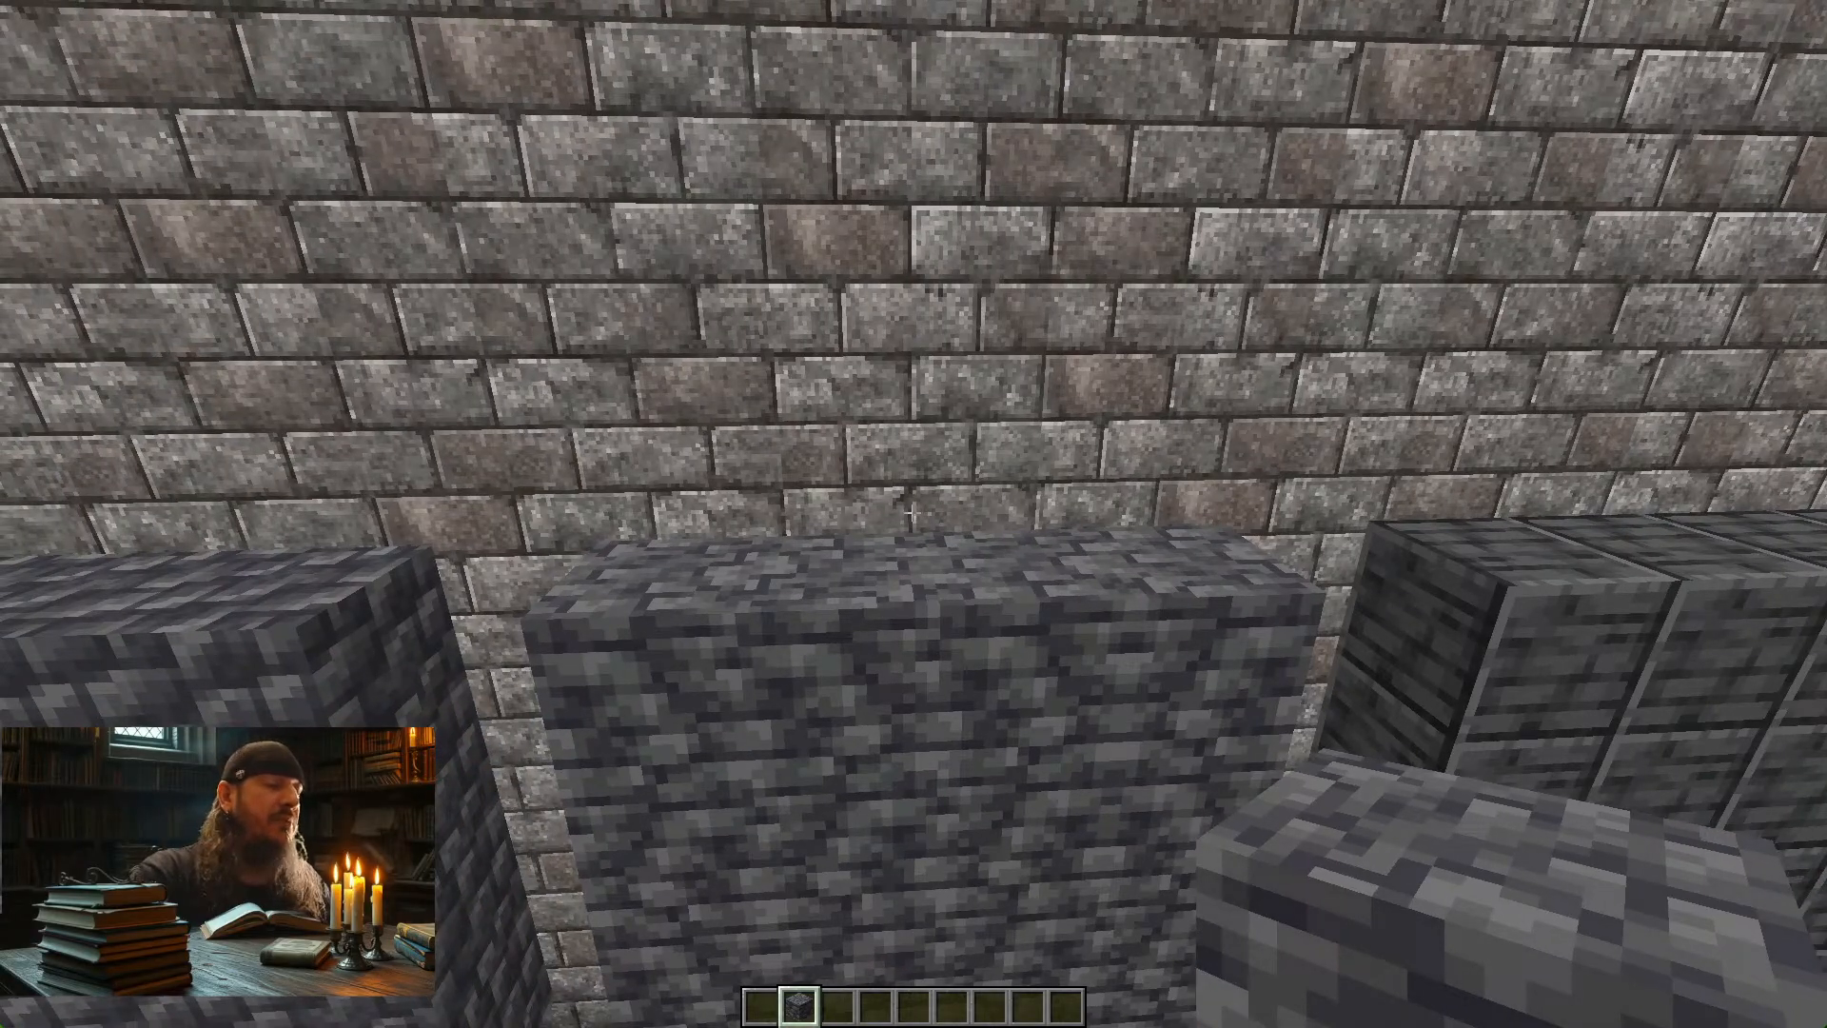
Inspect the top faces of the deepslate displays from above and compare them with their front faces
key(s)
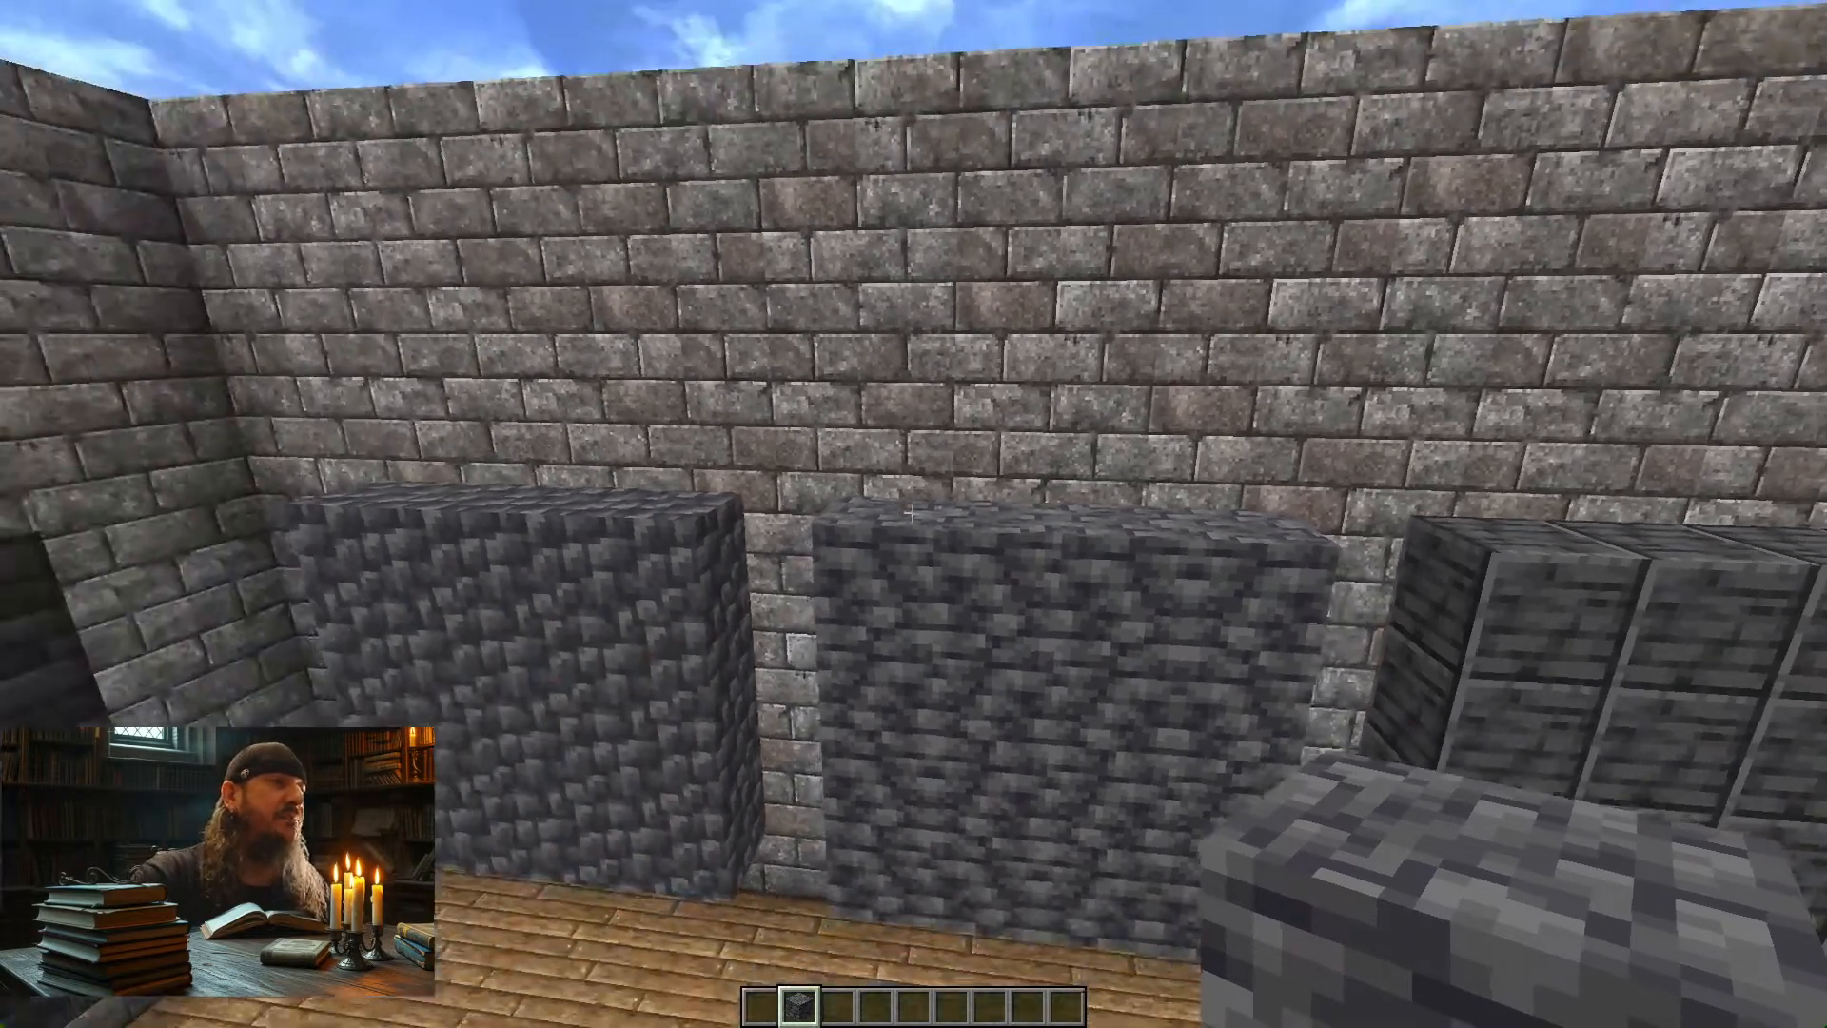
key(space)
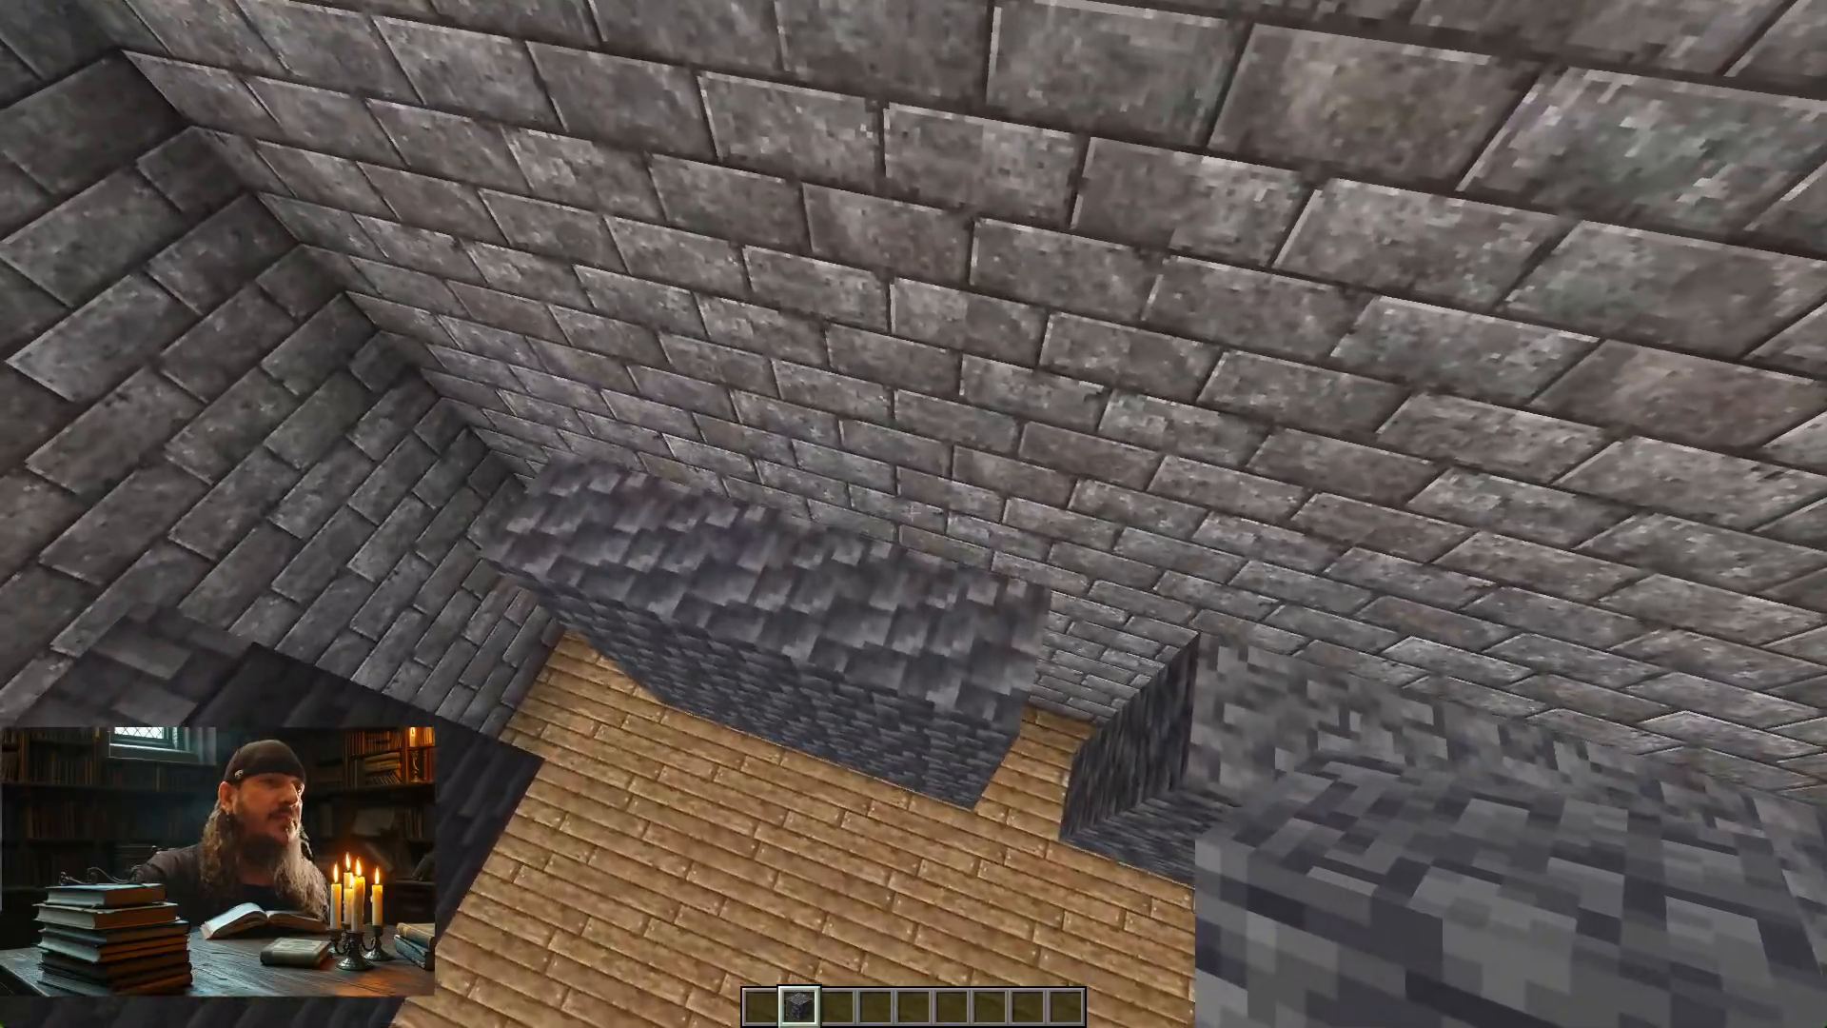
key(shift)
key(w)
key(s)
key(w)
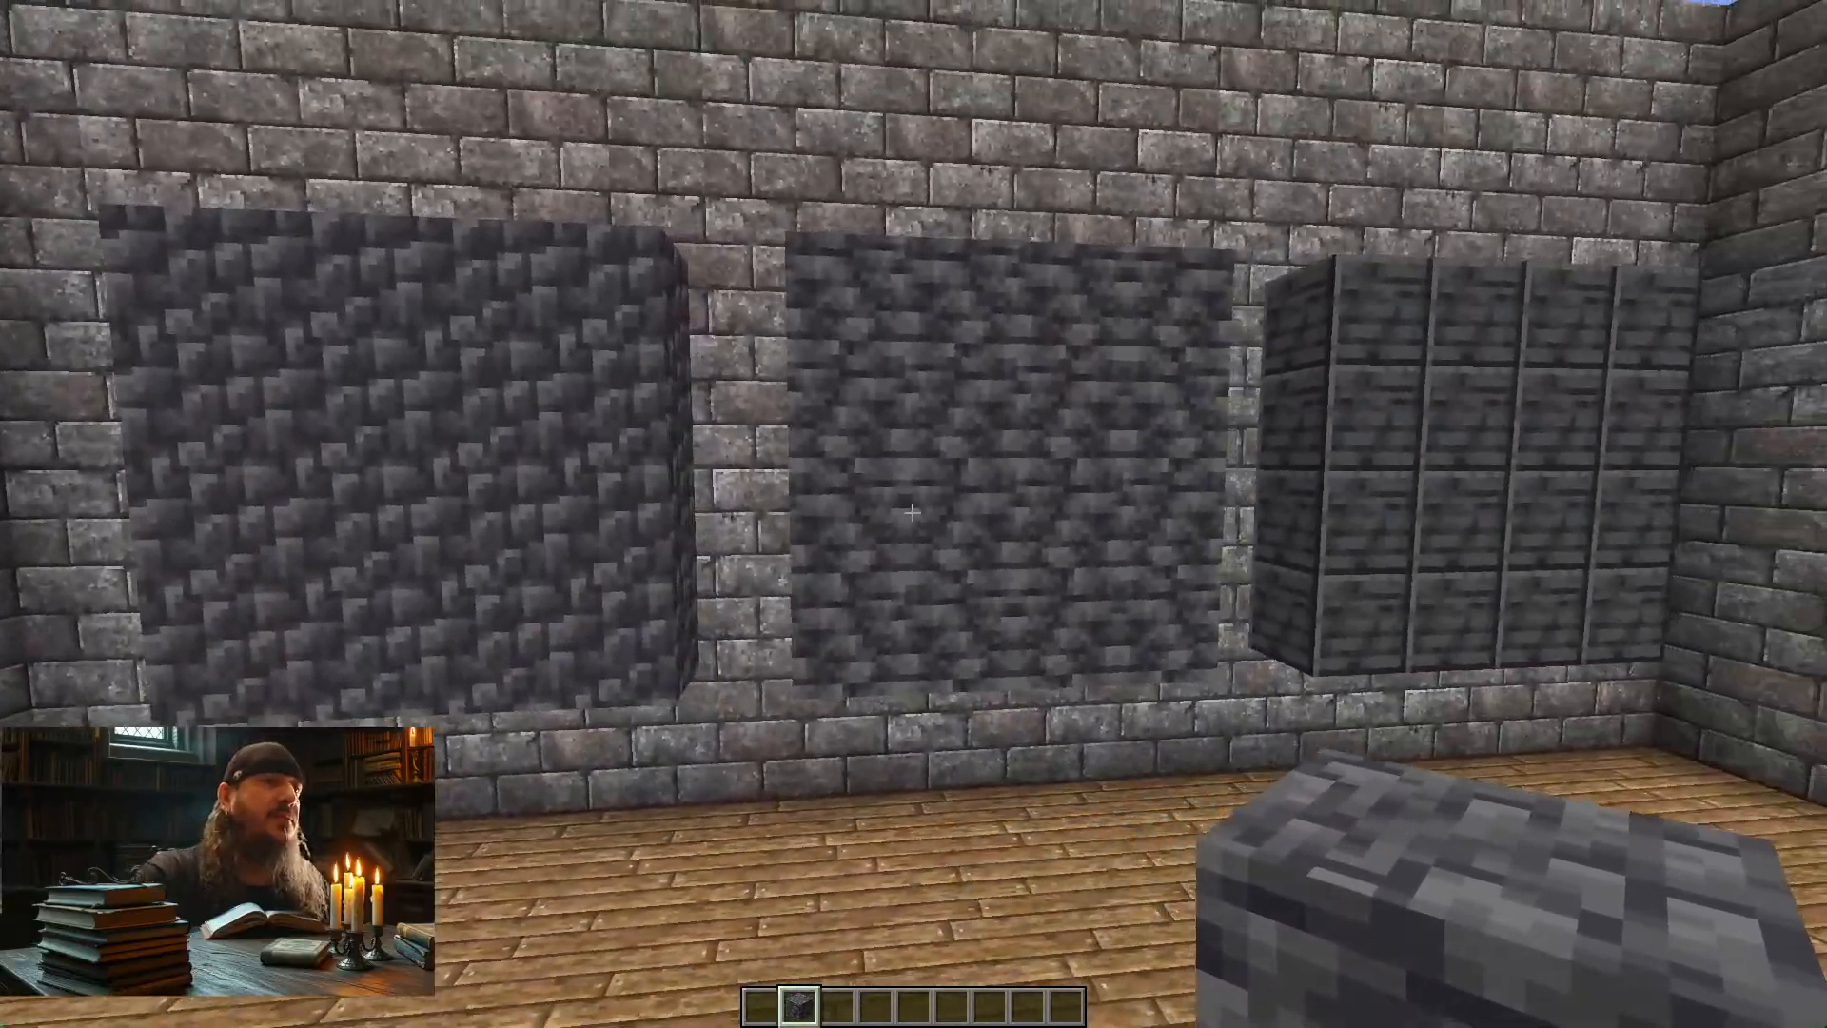
key(s)
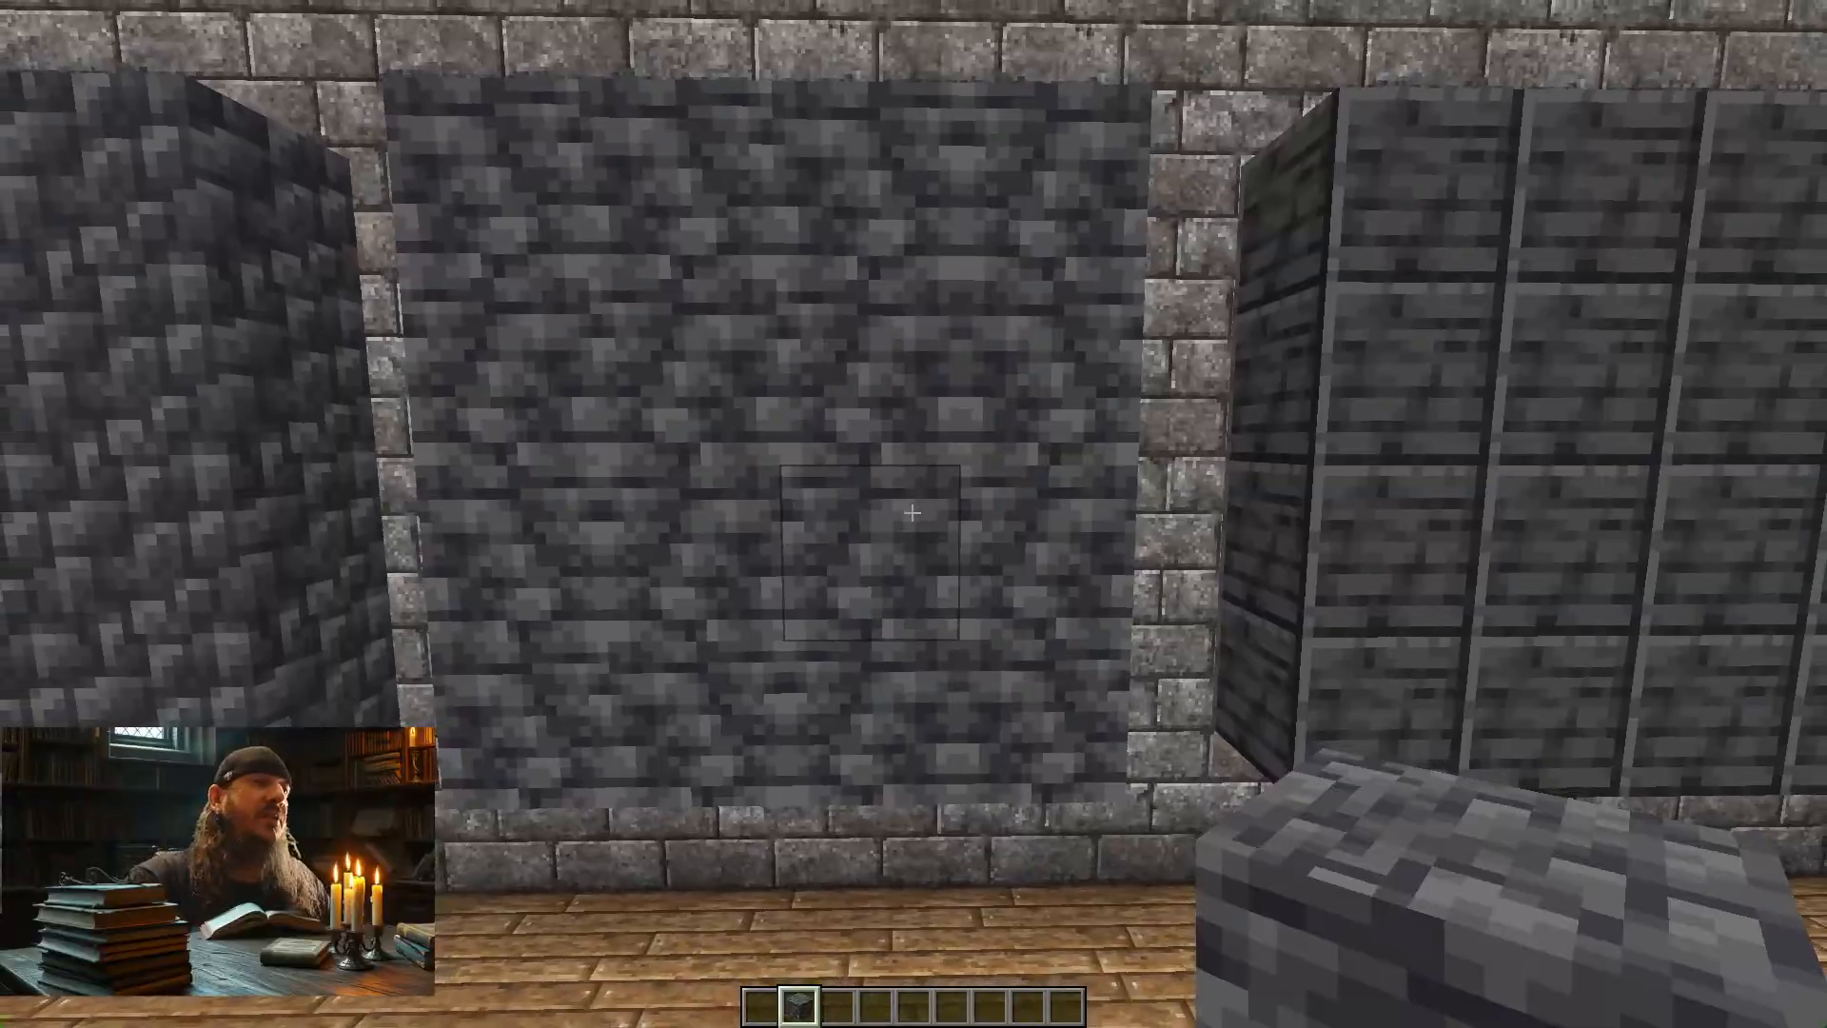
Compare the far wall's three deepslate displays from across the room and up close, checking how the middle pattern repeats
key(w)
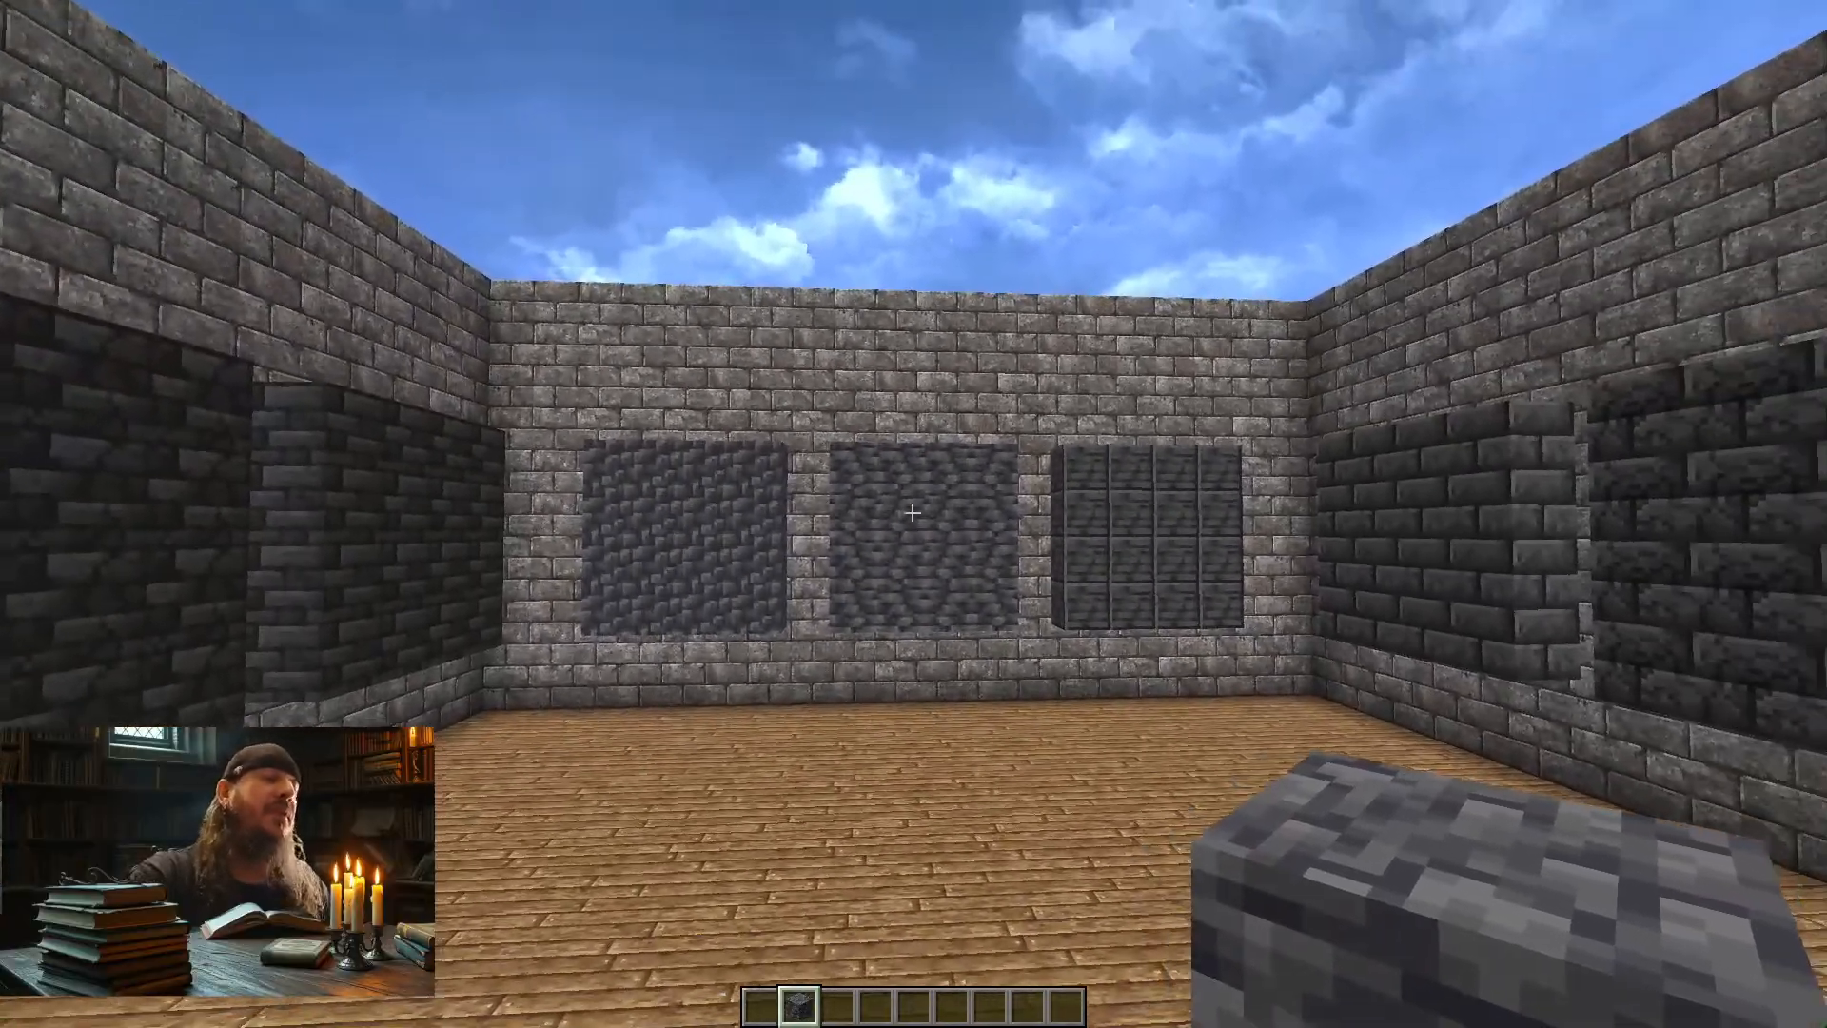
key(w)
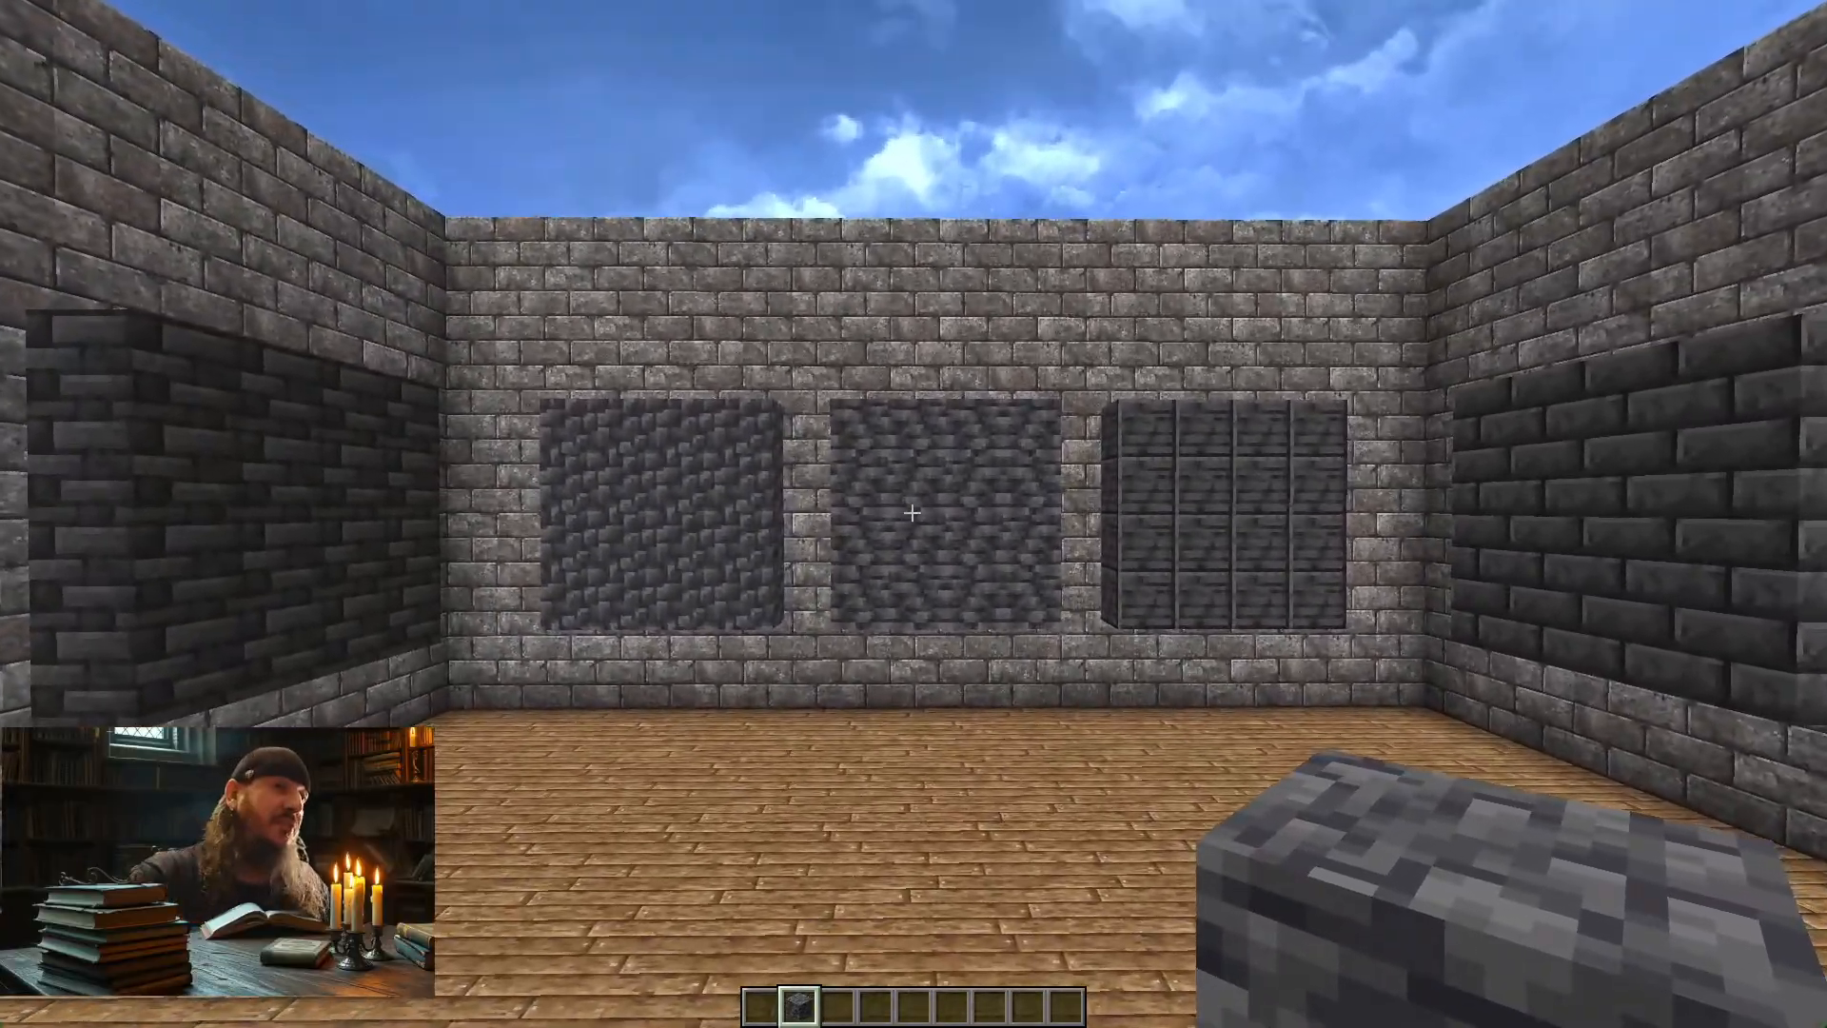
key(w)
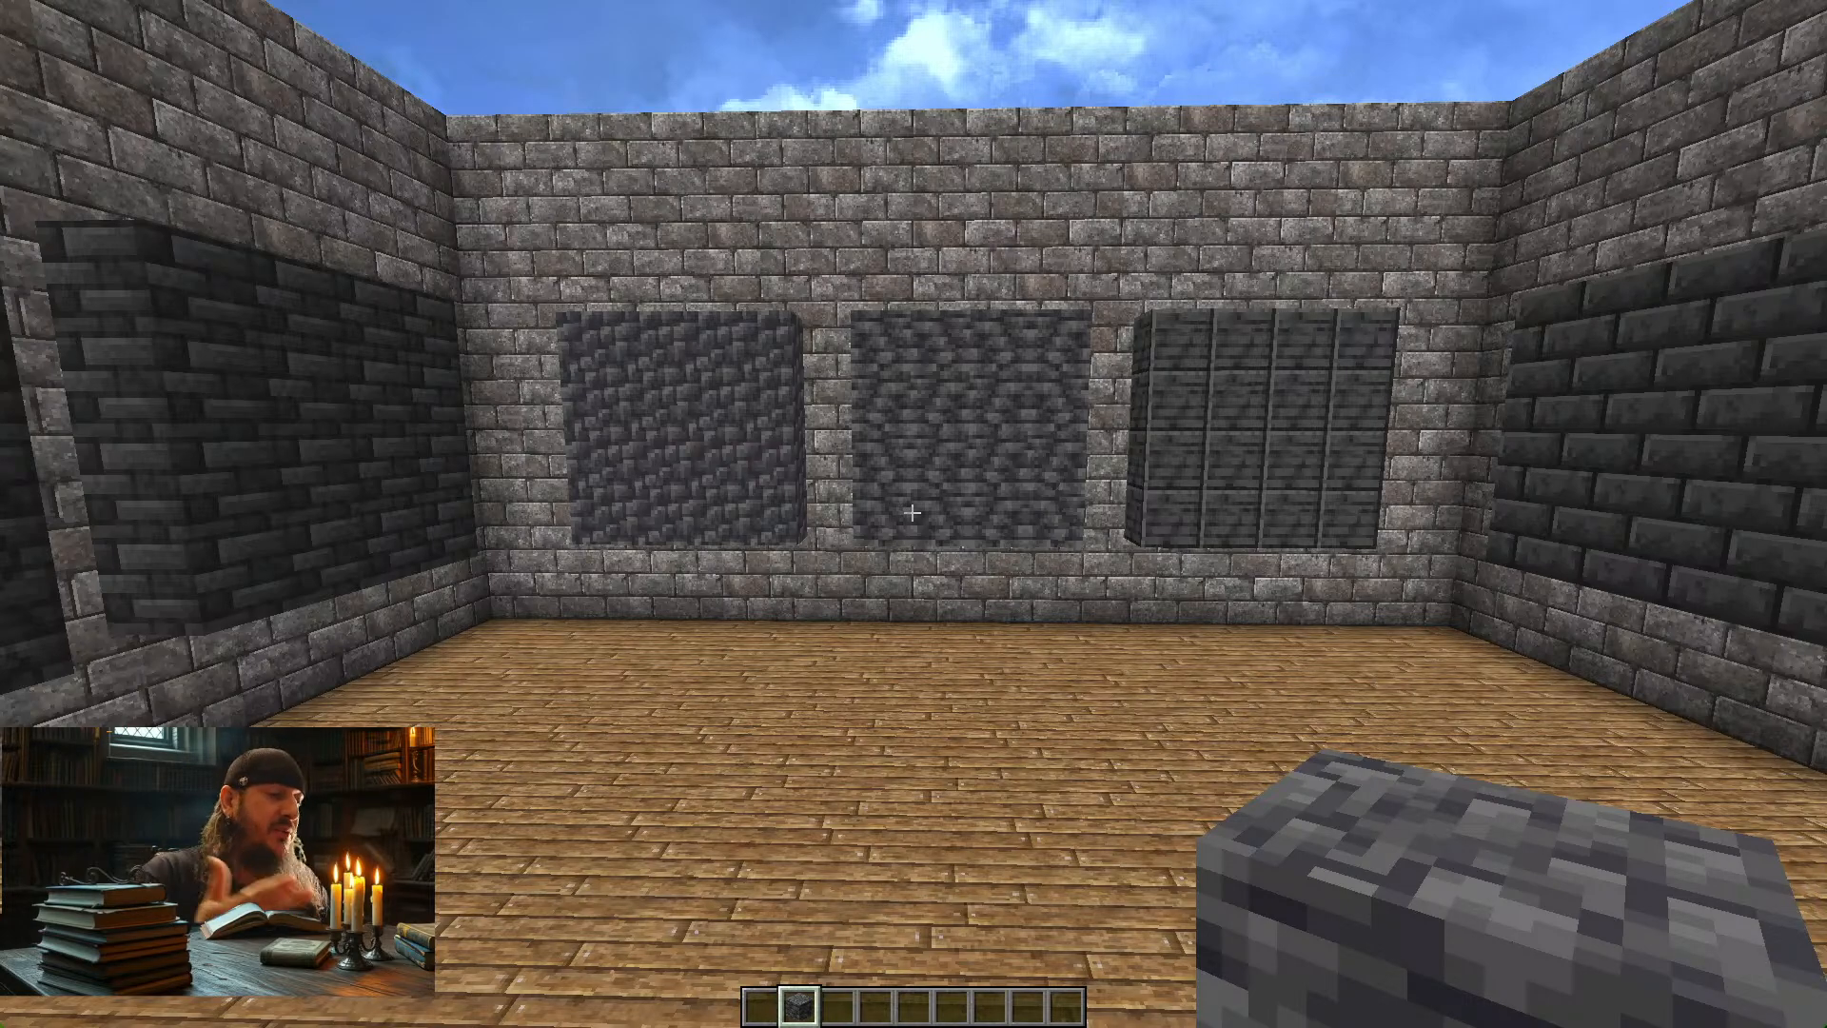
key(w)
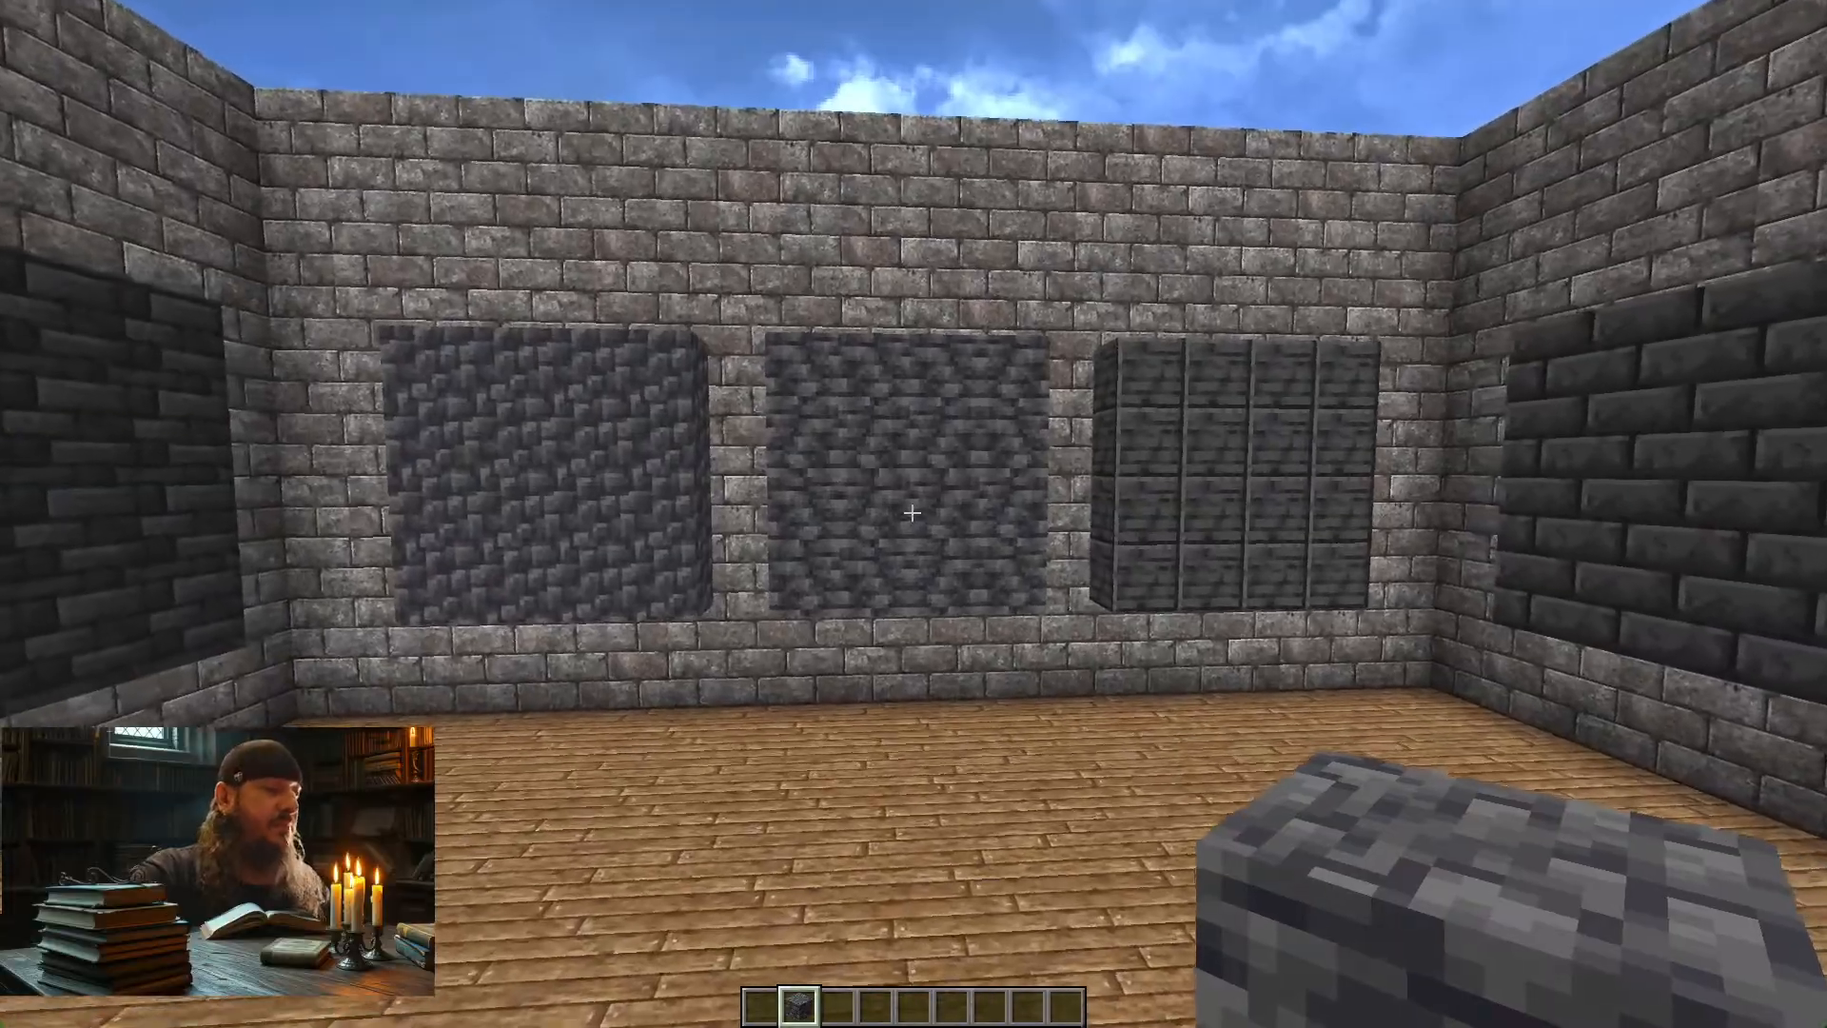
key(w)
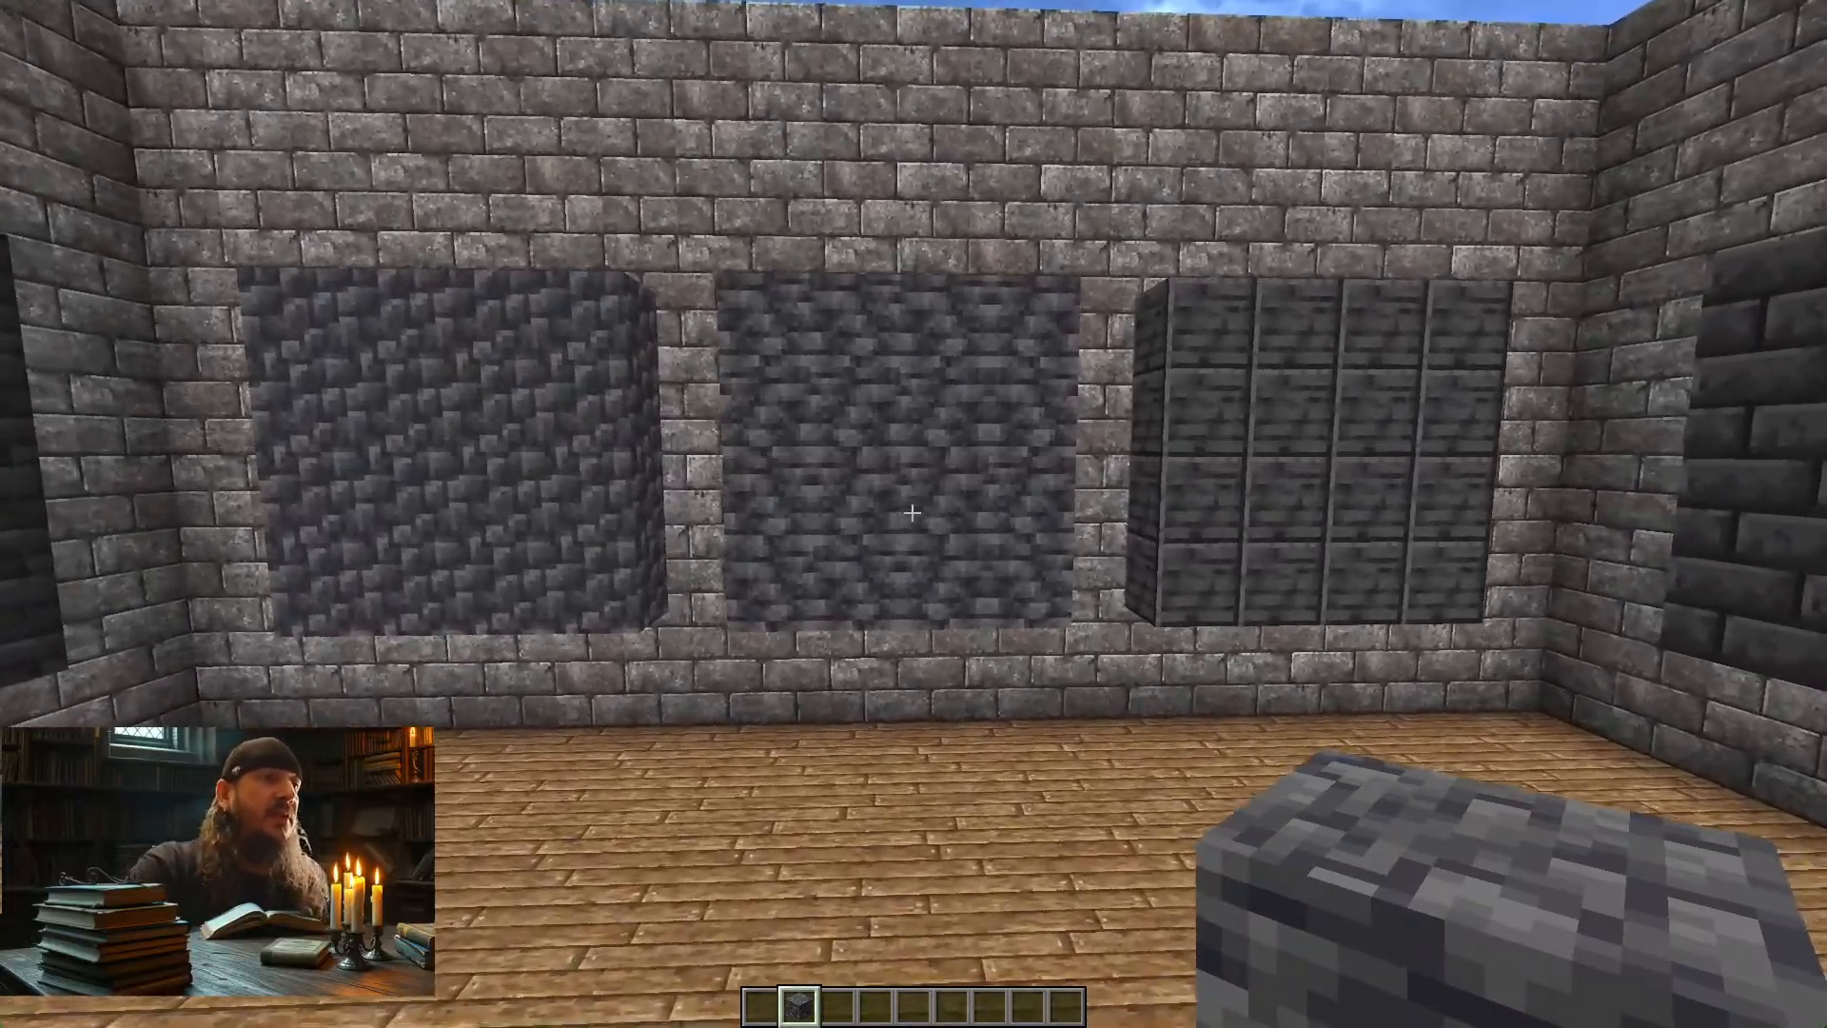
key(w)
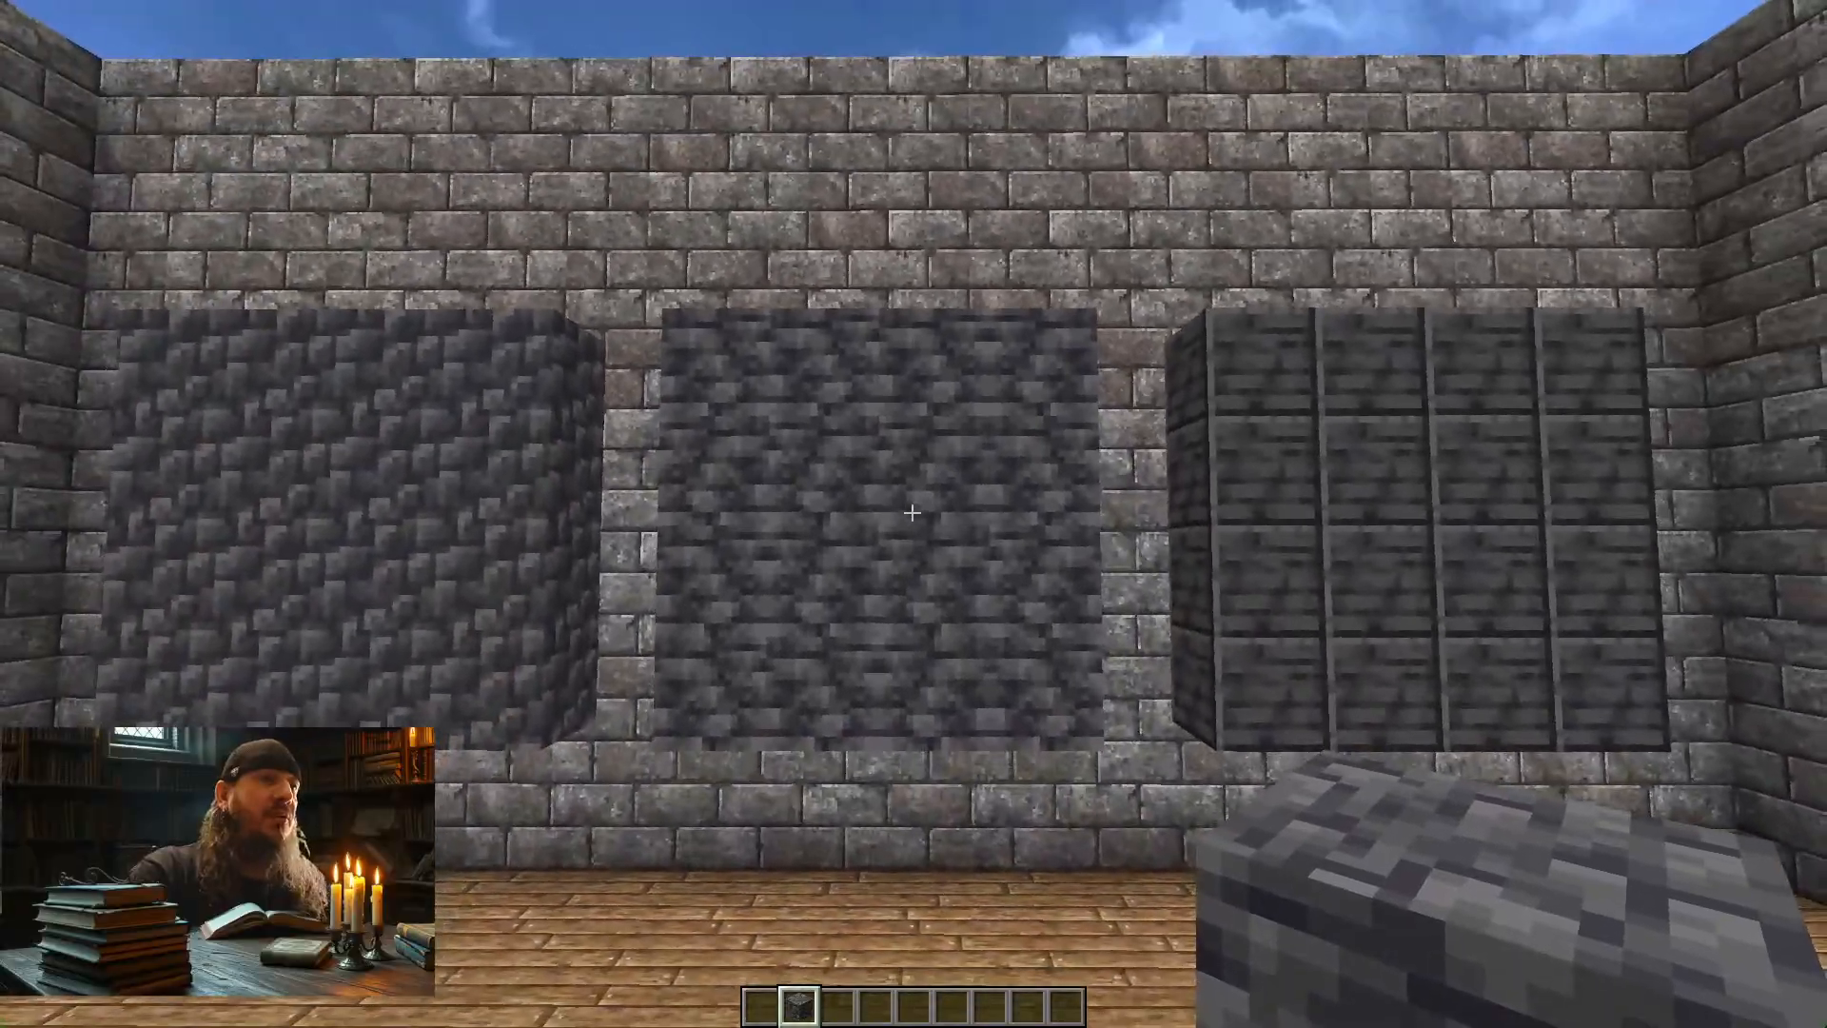
key(w)
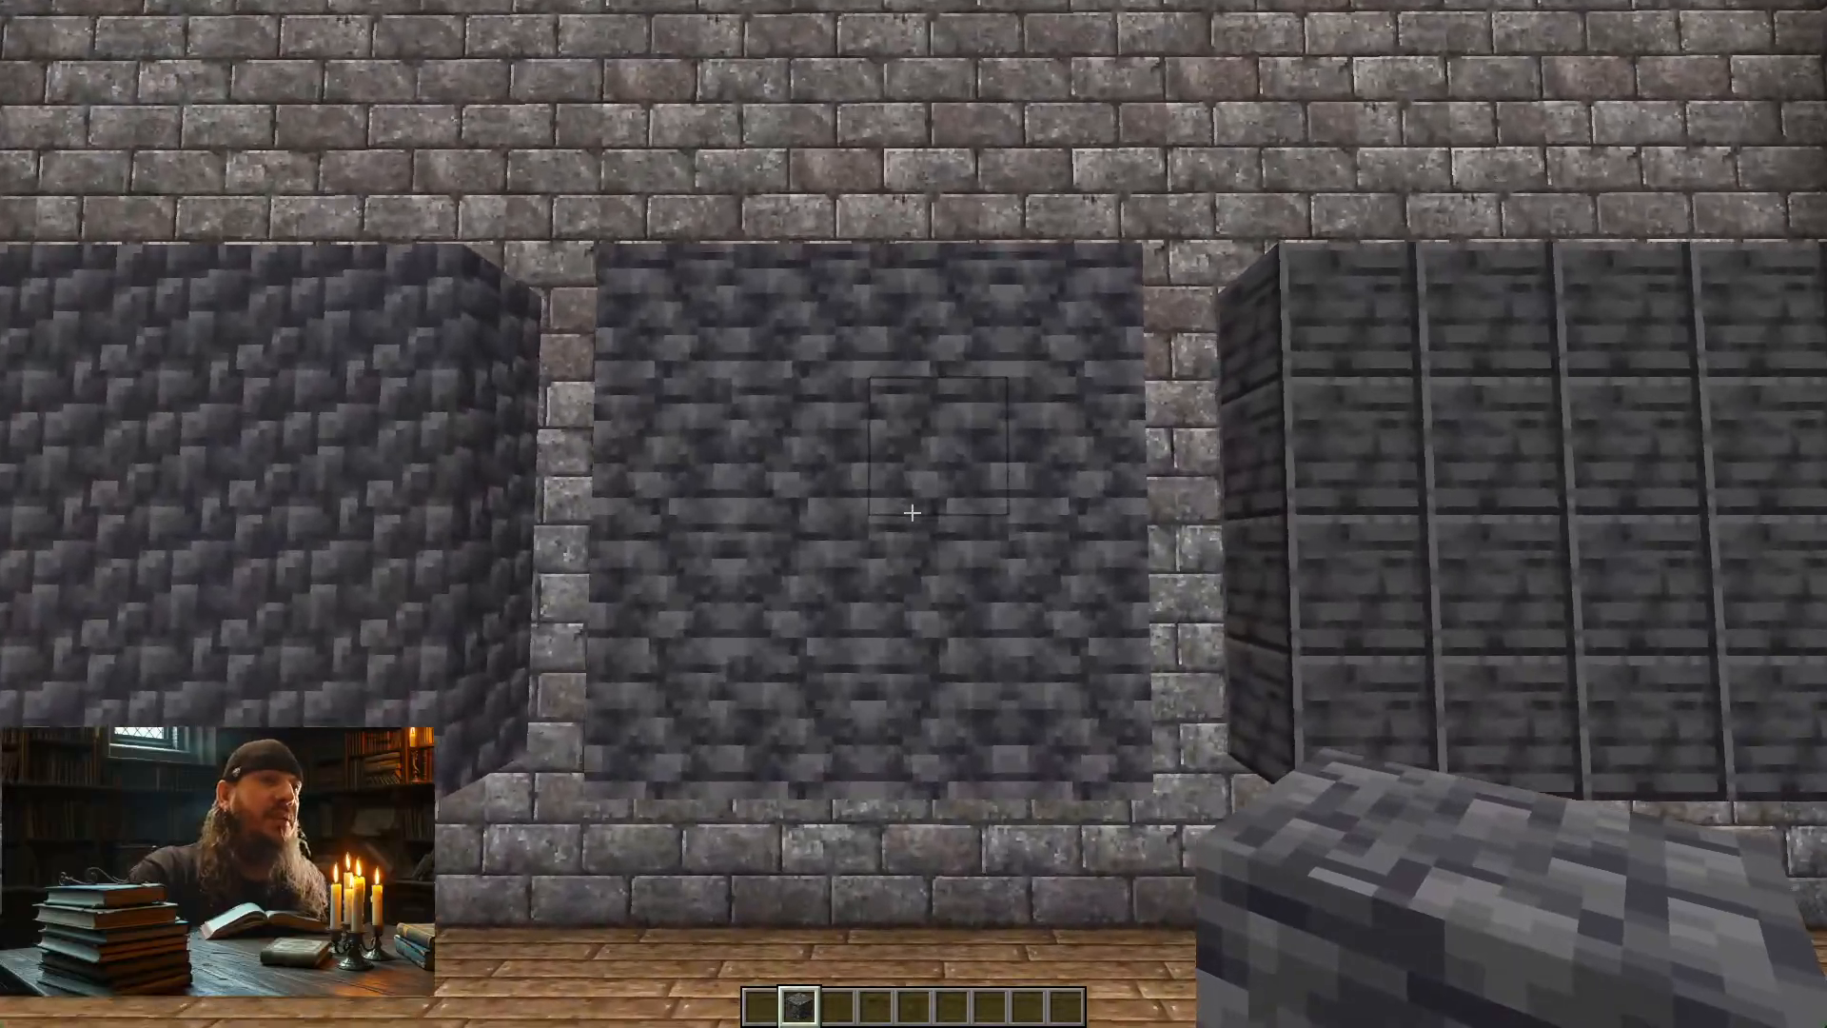
key(s)
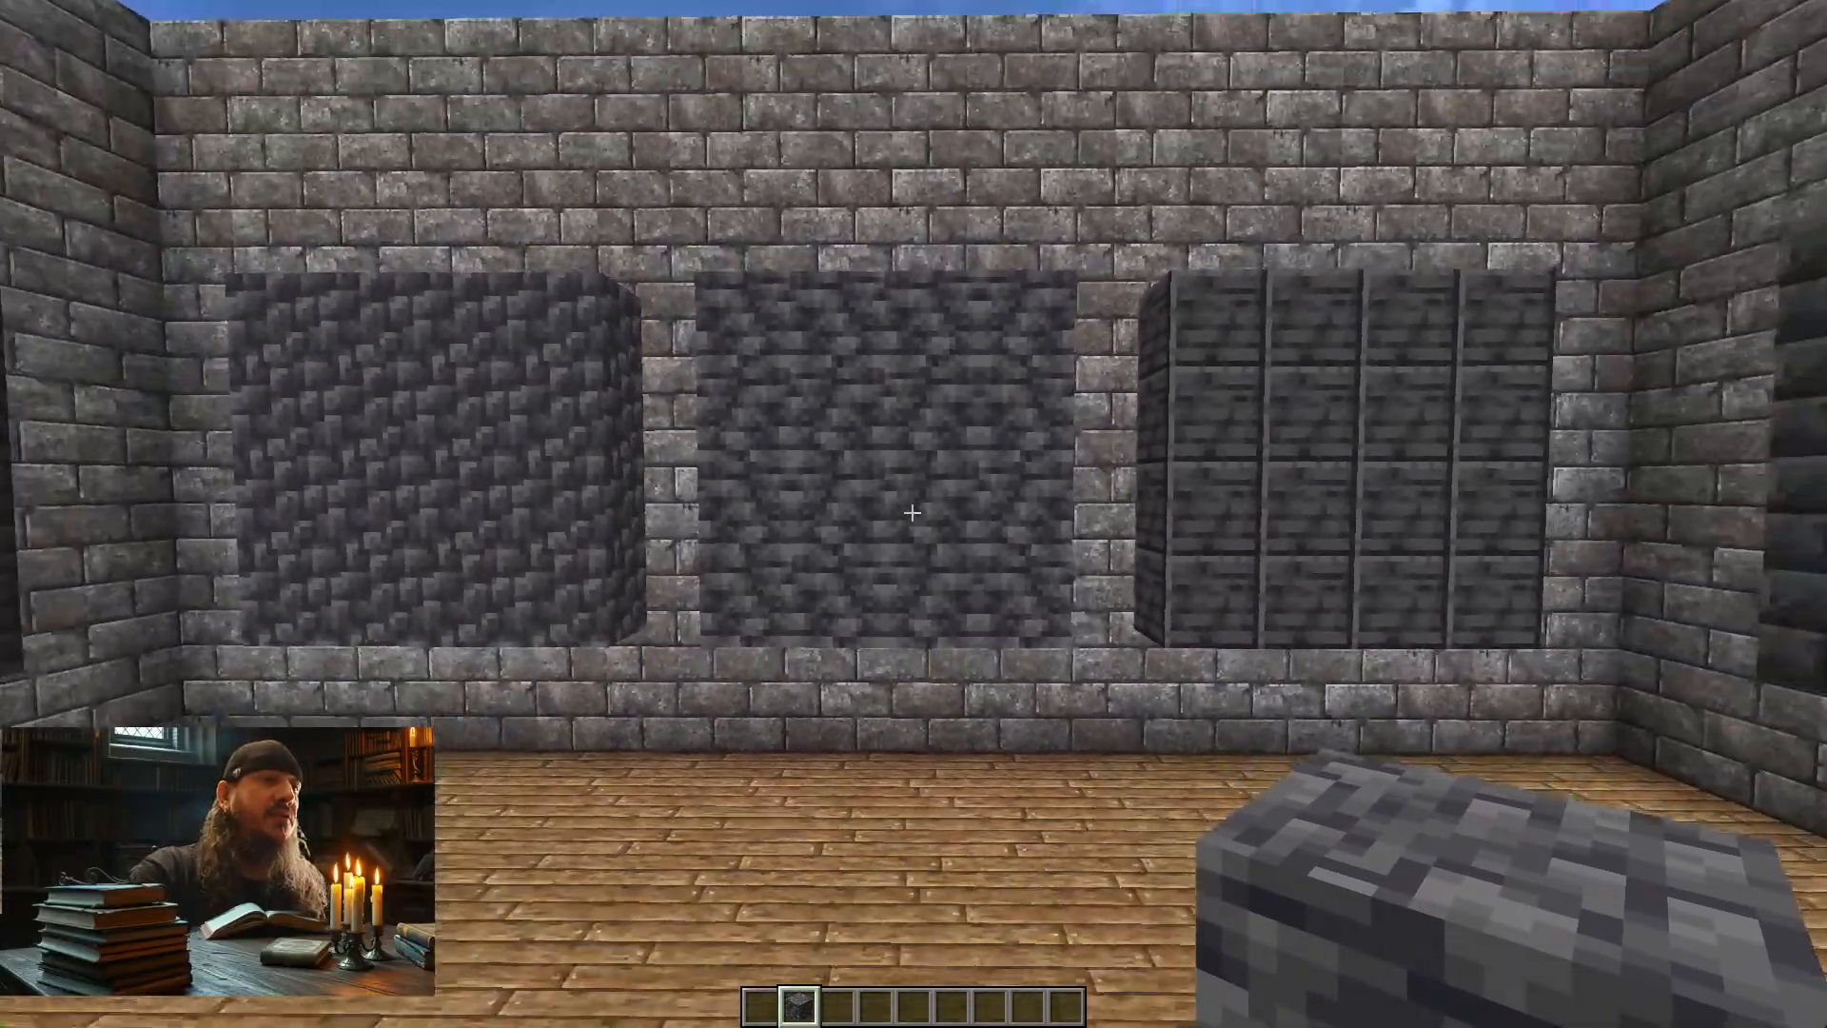
key(w)
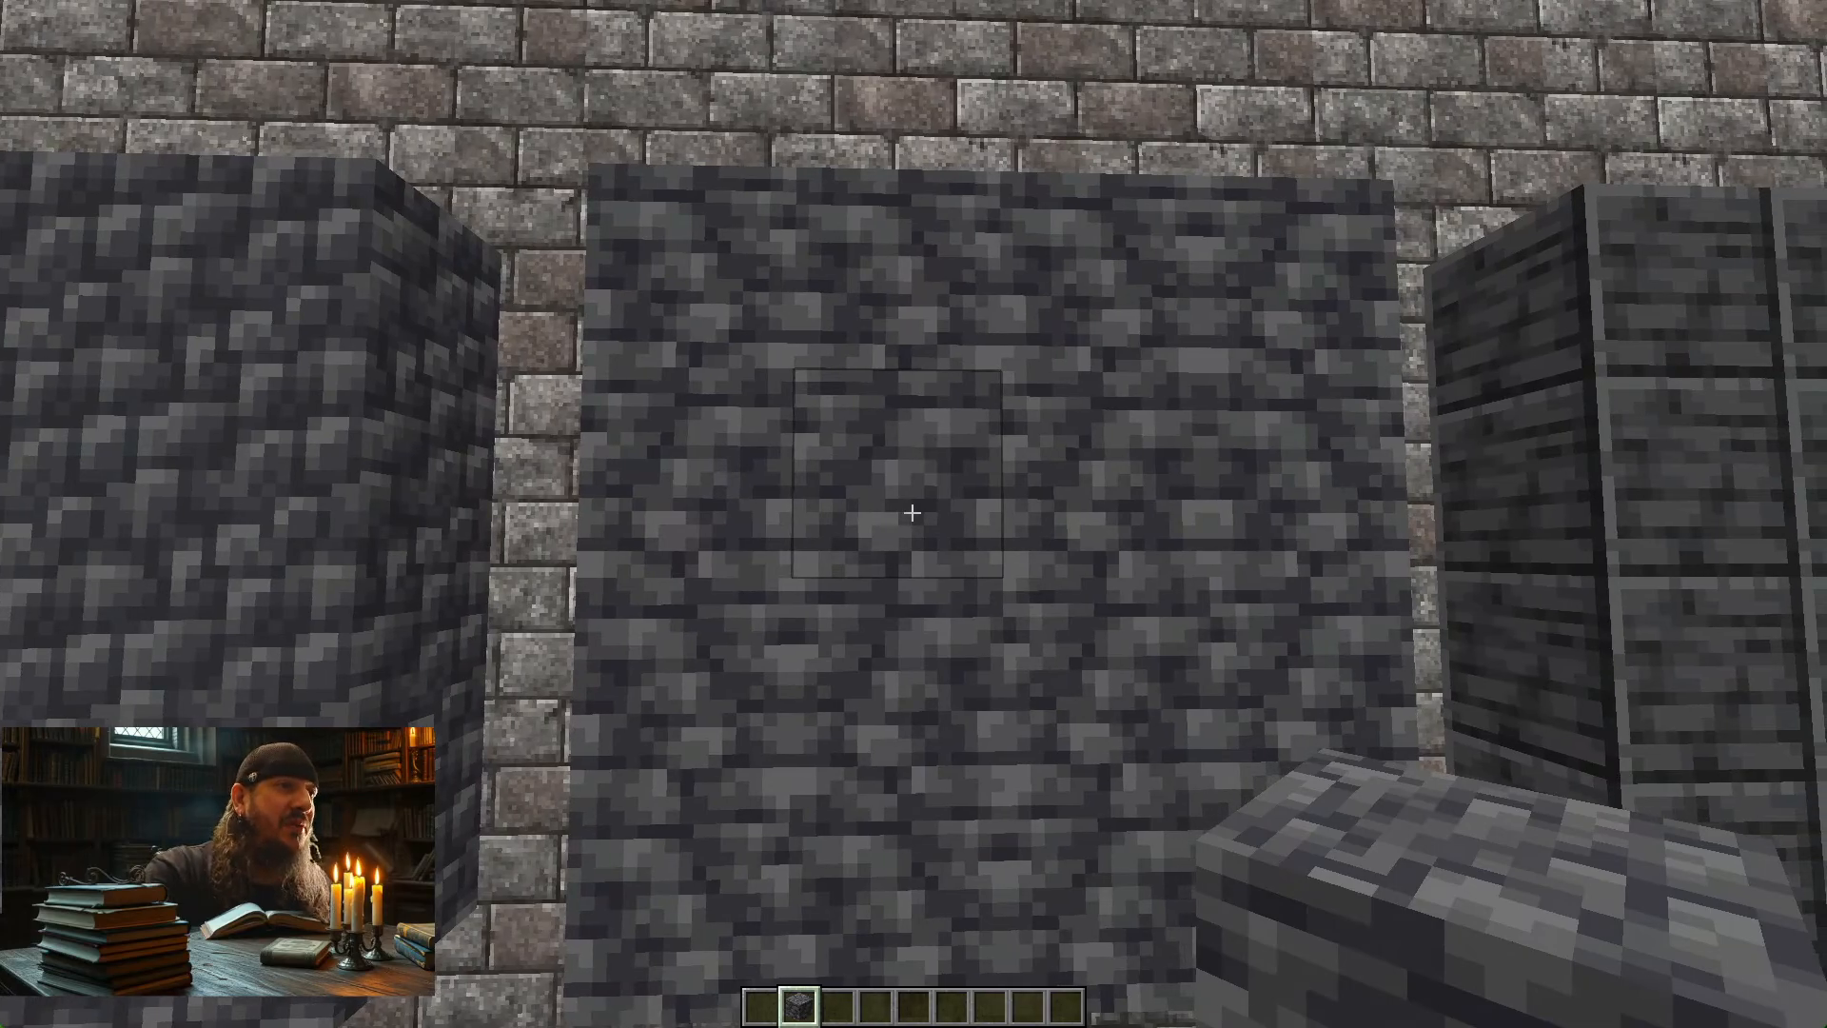
key(s)
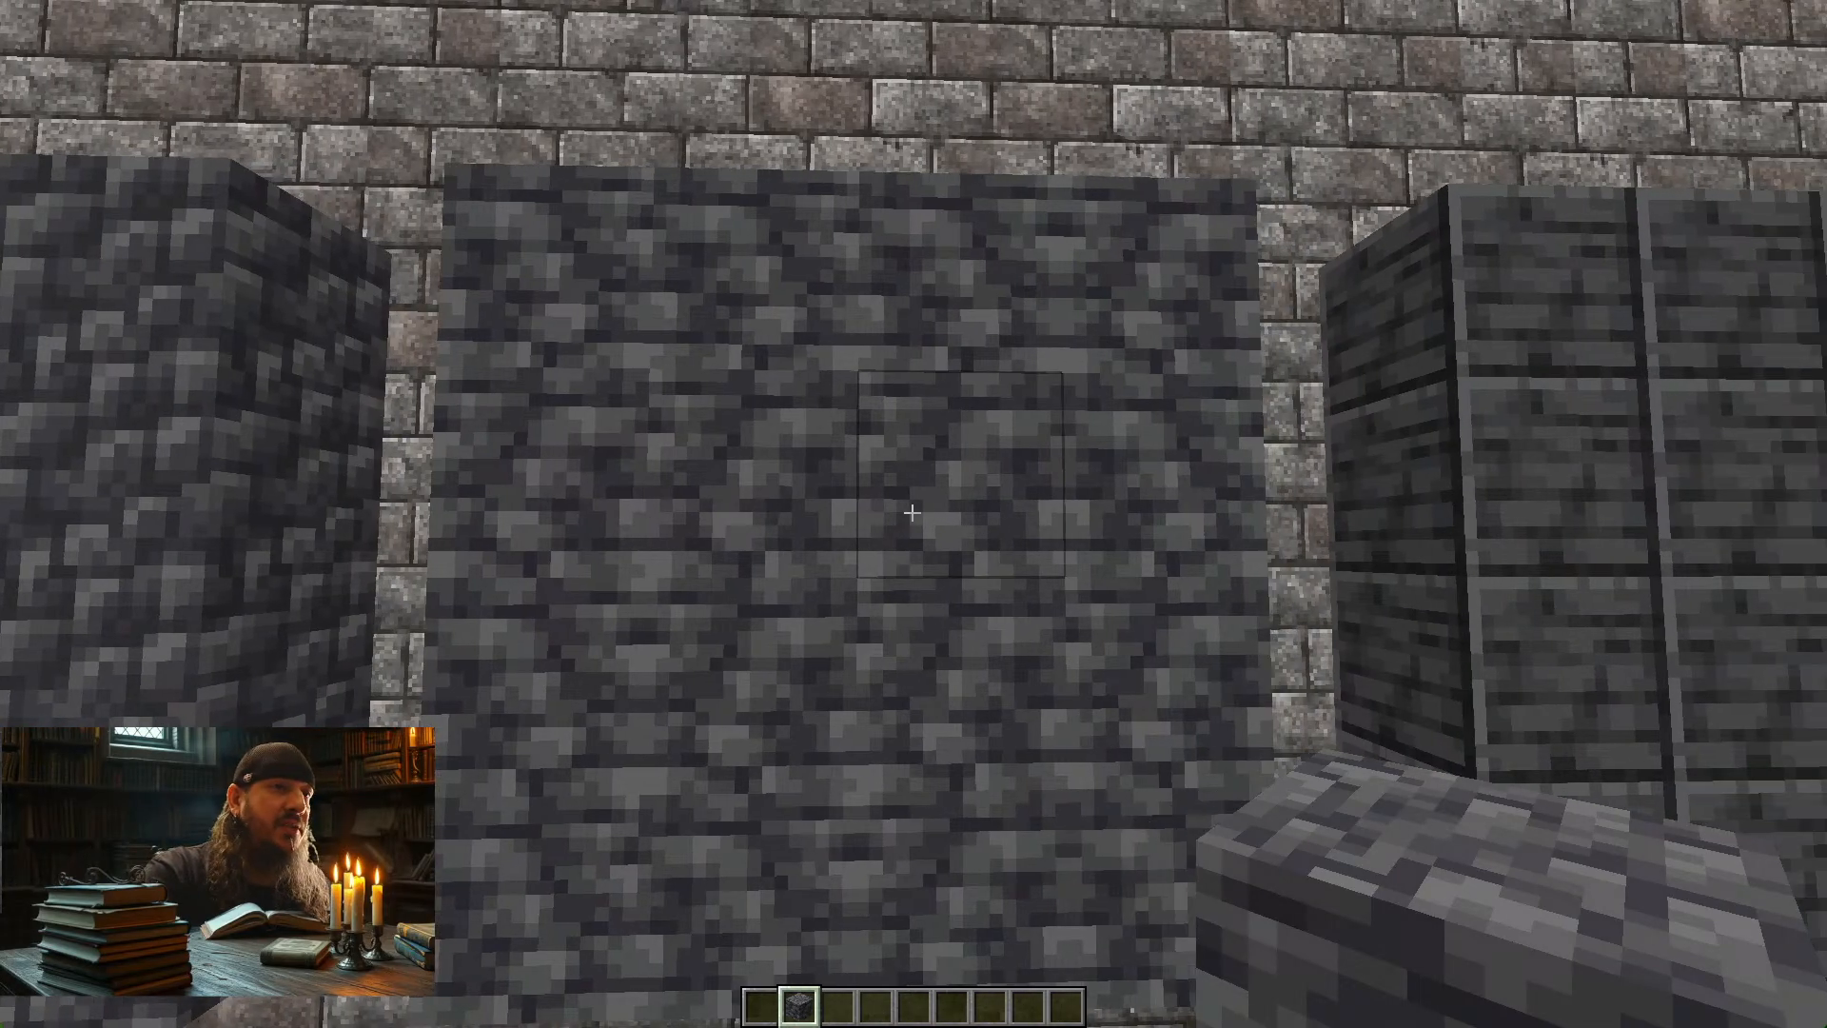
key(w)
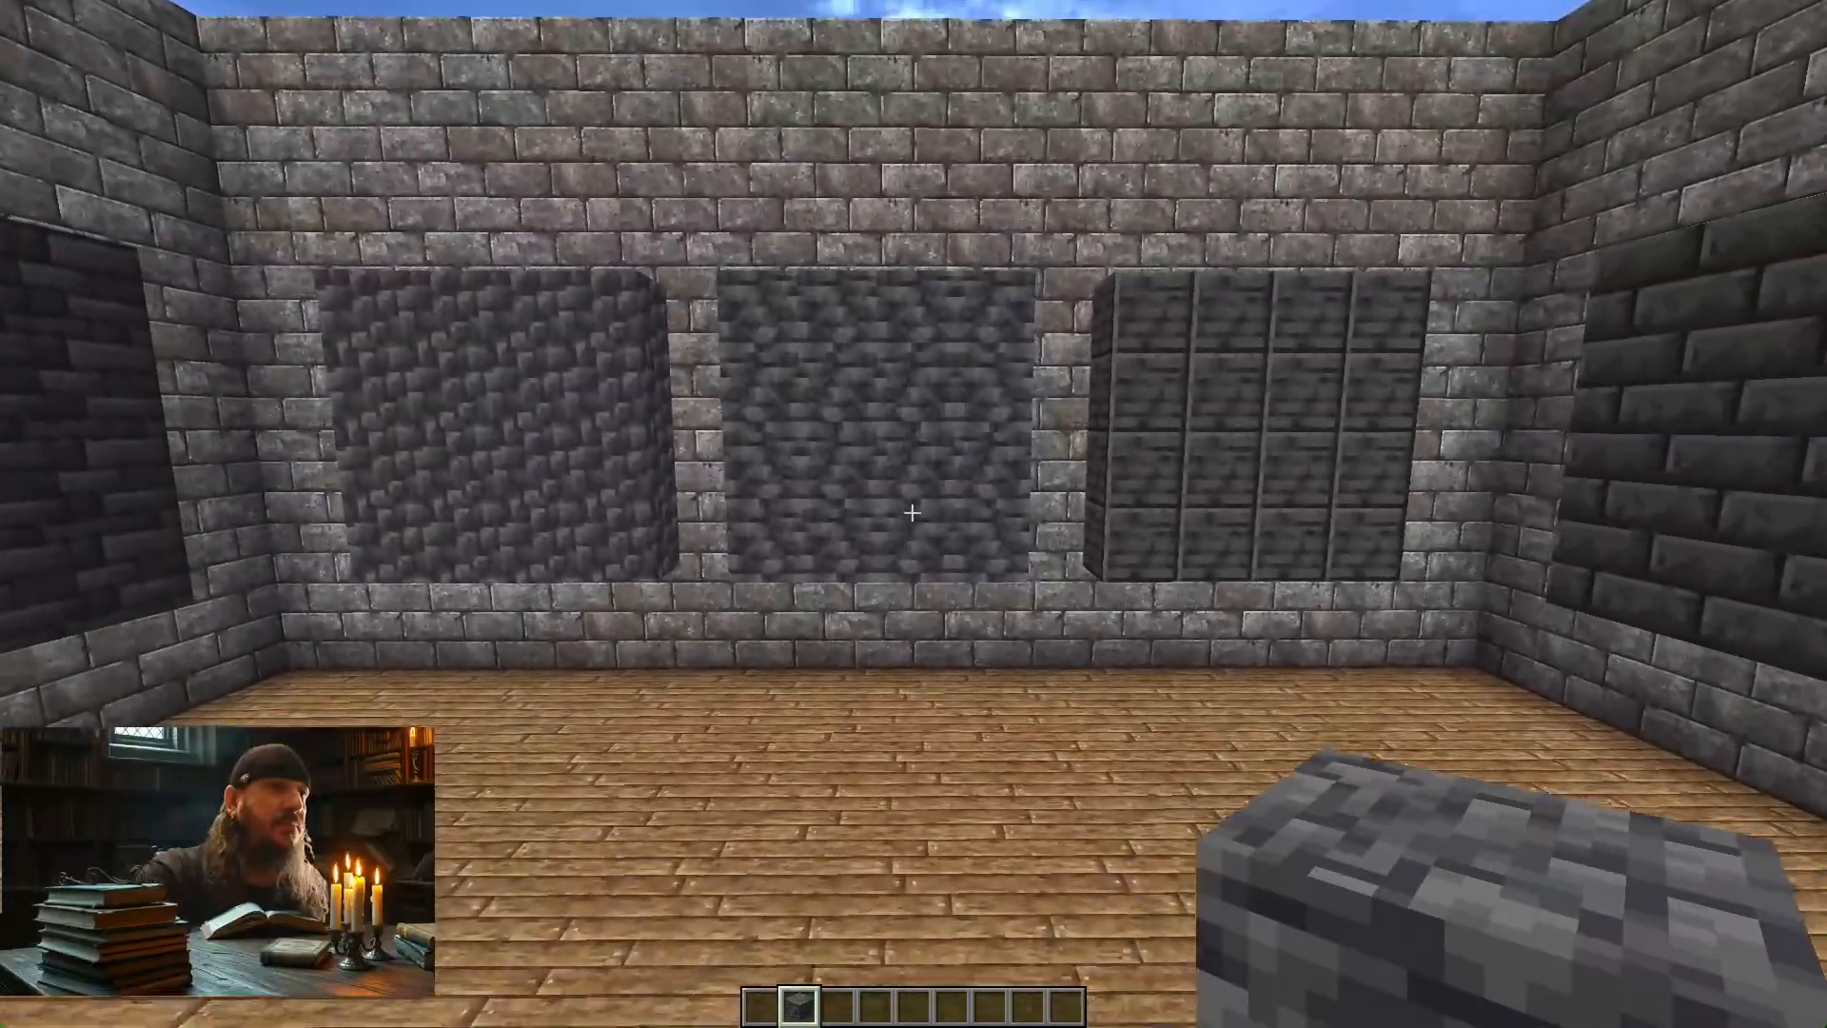
key(s)
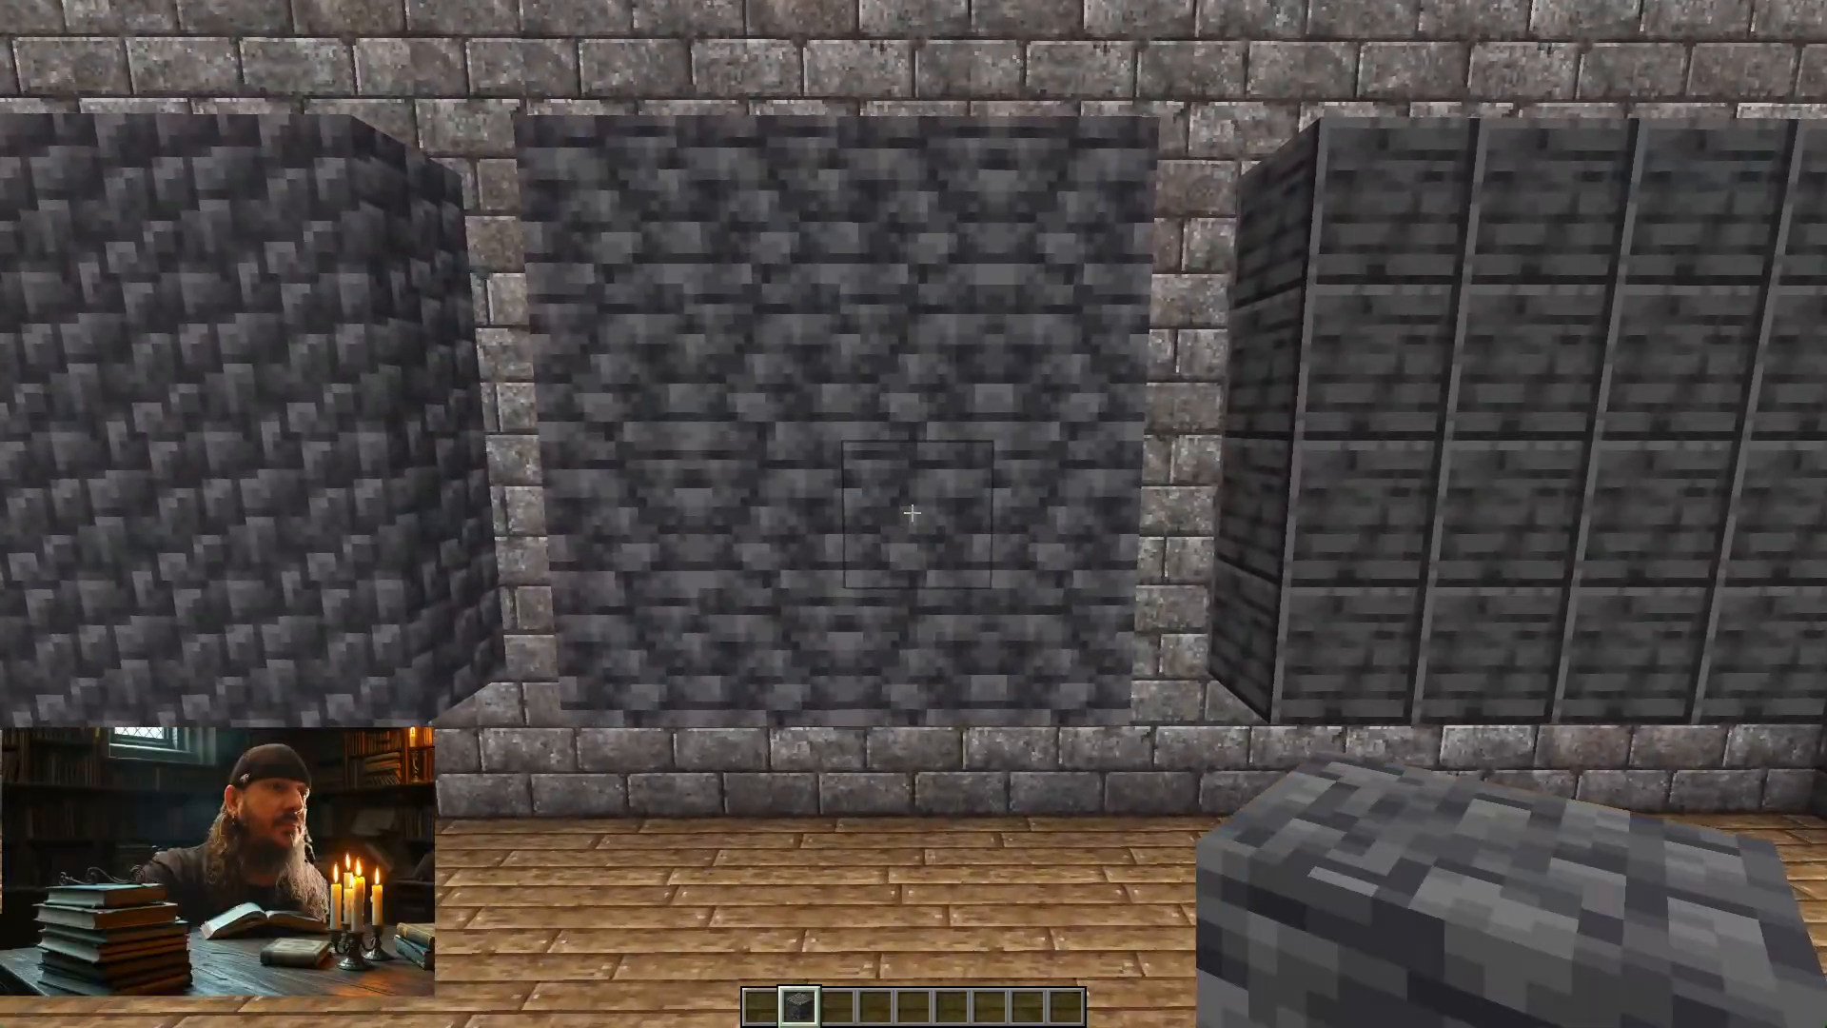
key(s)
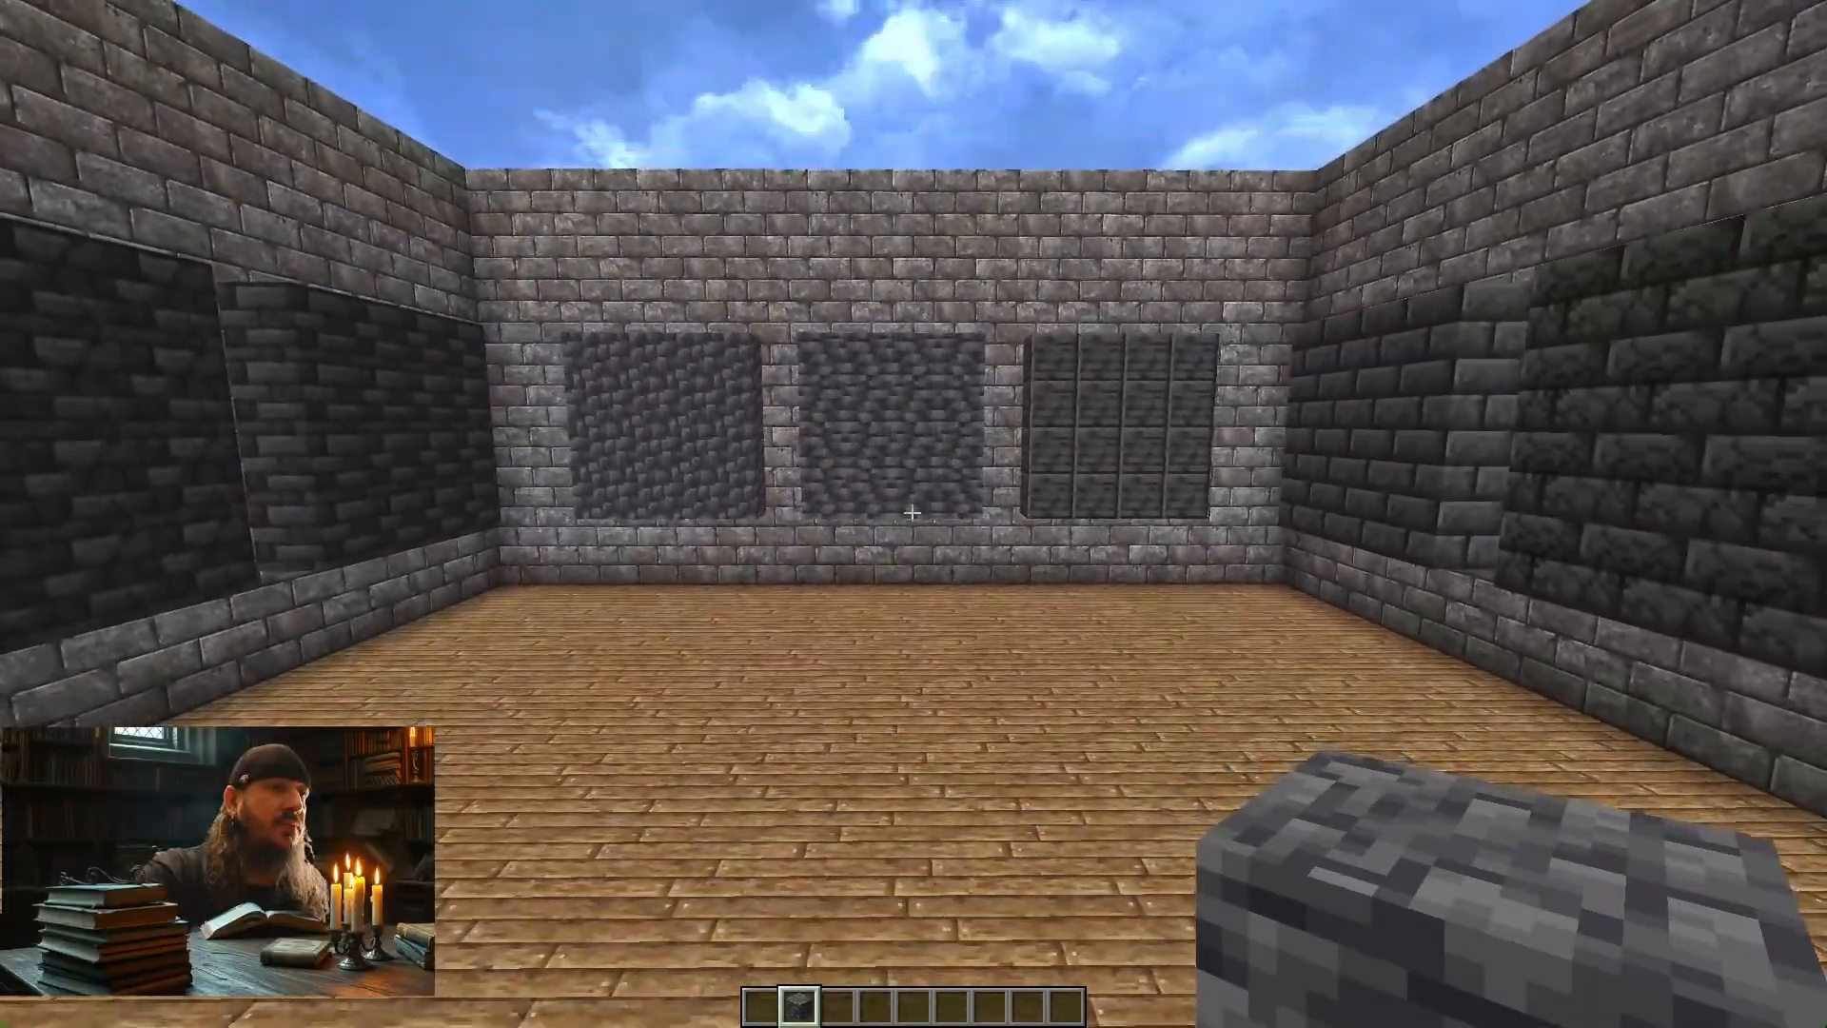
key(w)
key(w)
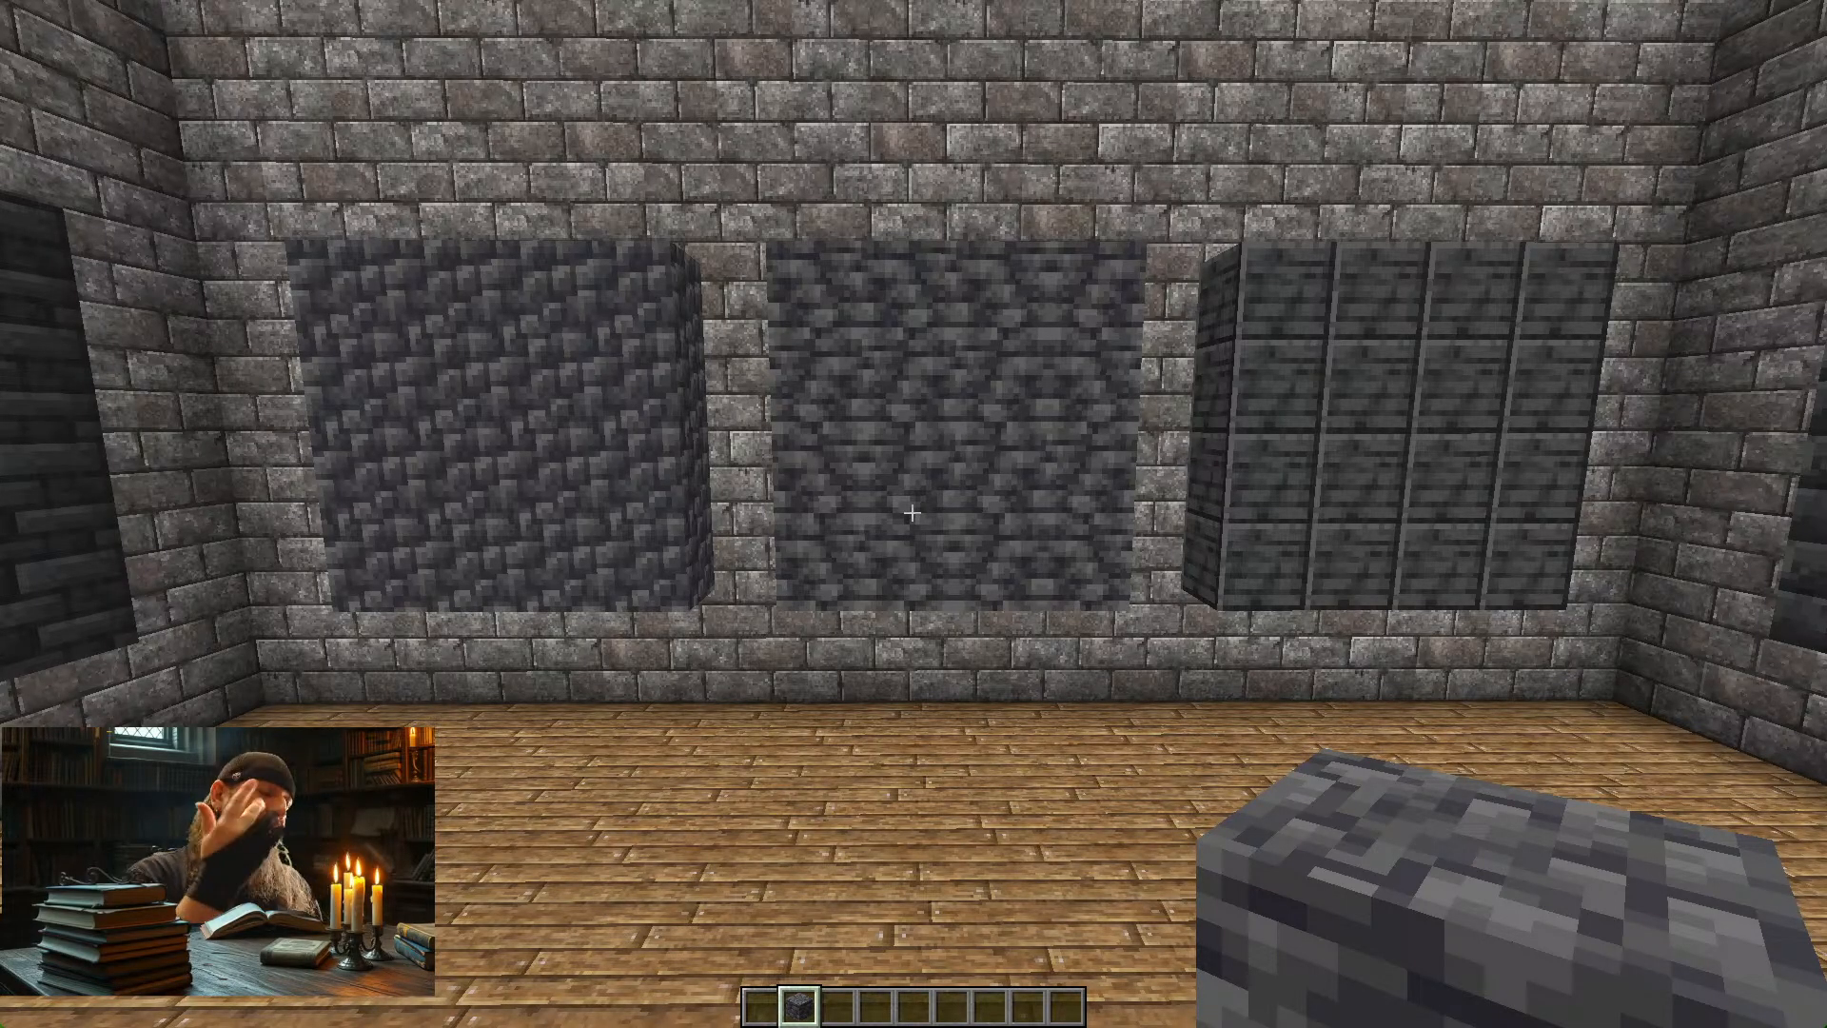
Switch to Photoshop and close the open documents chiseled_bookshelf_side.png, chiseled_bookshelf_top.png and OakPlanks2x2.png
key(s)
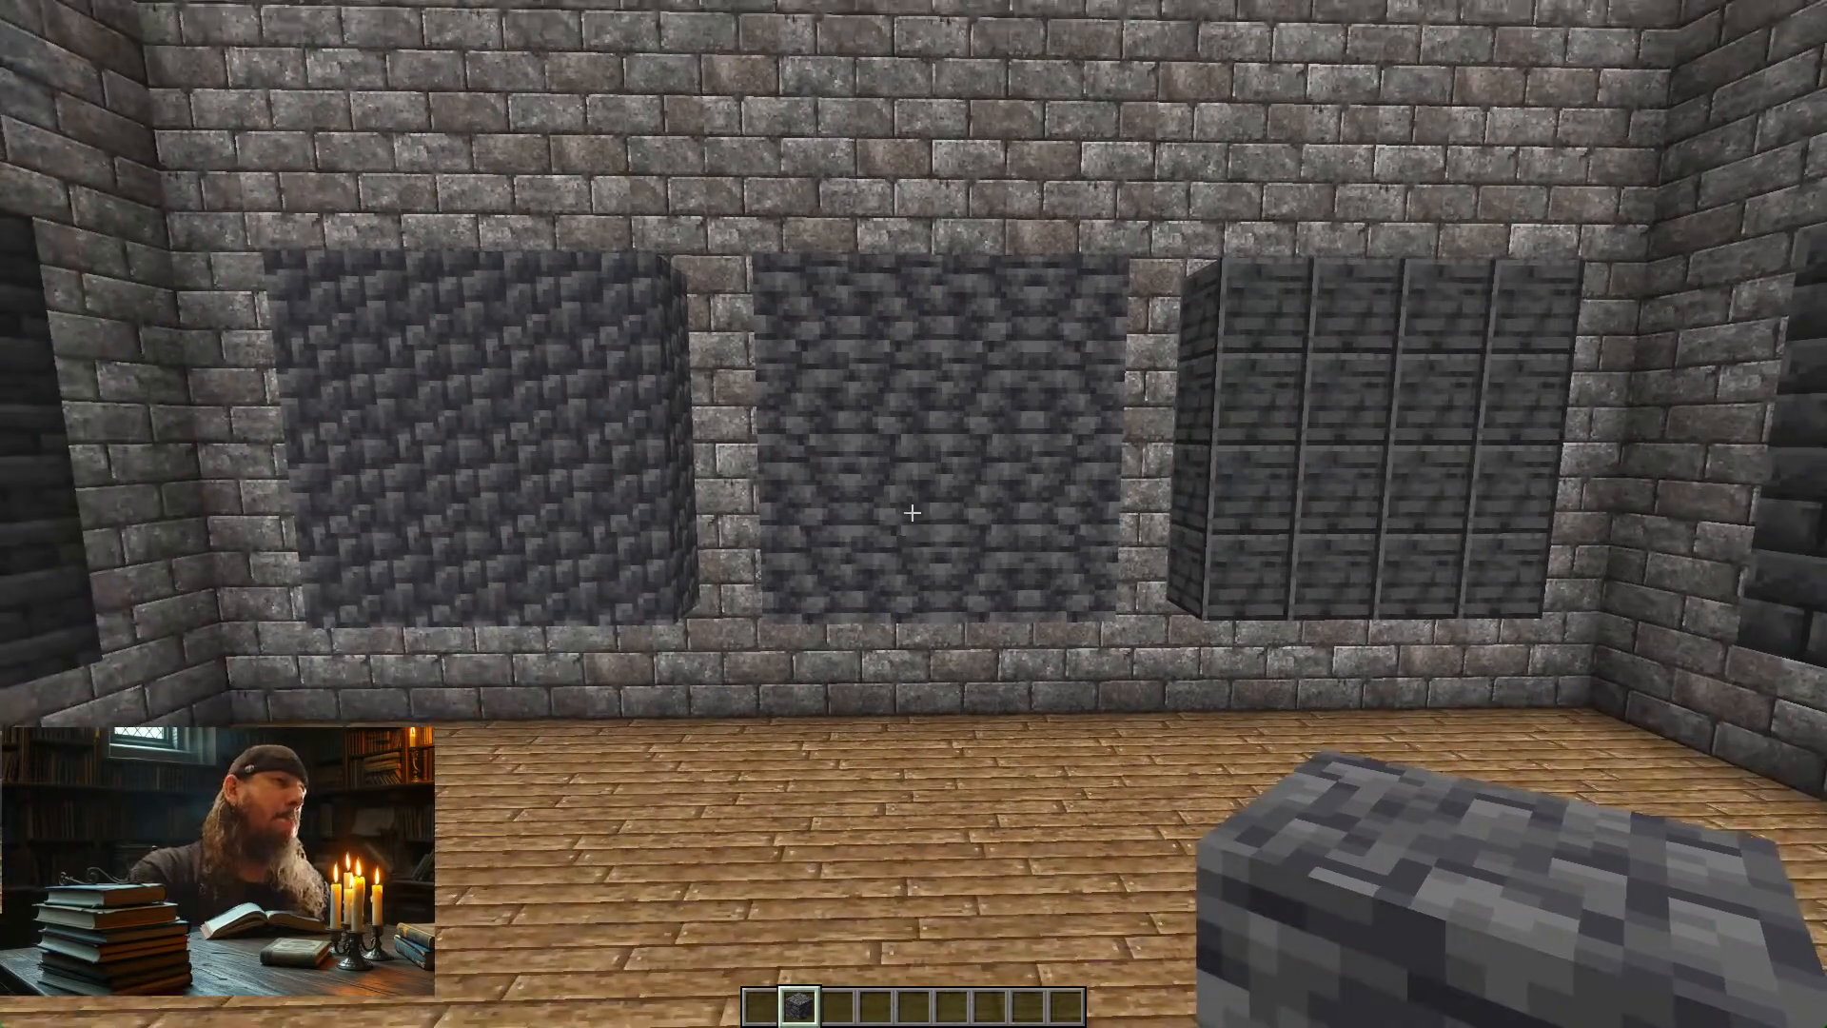
key(s)
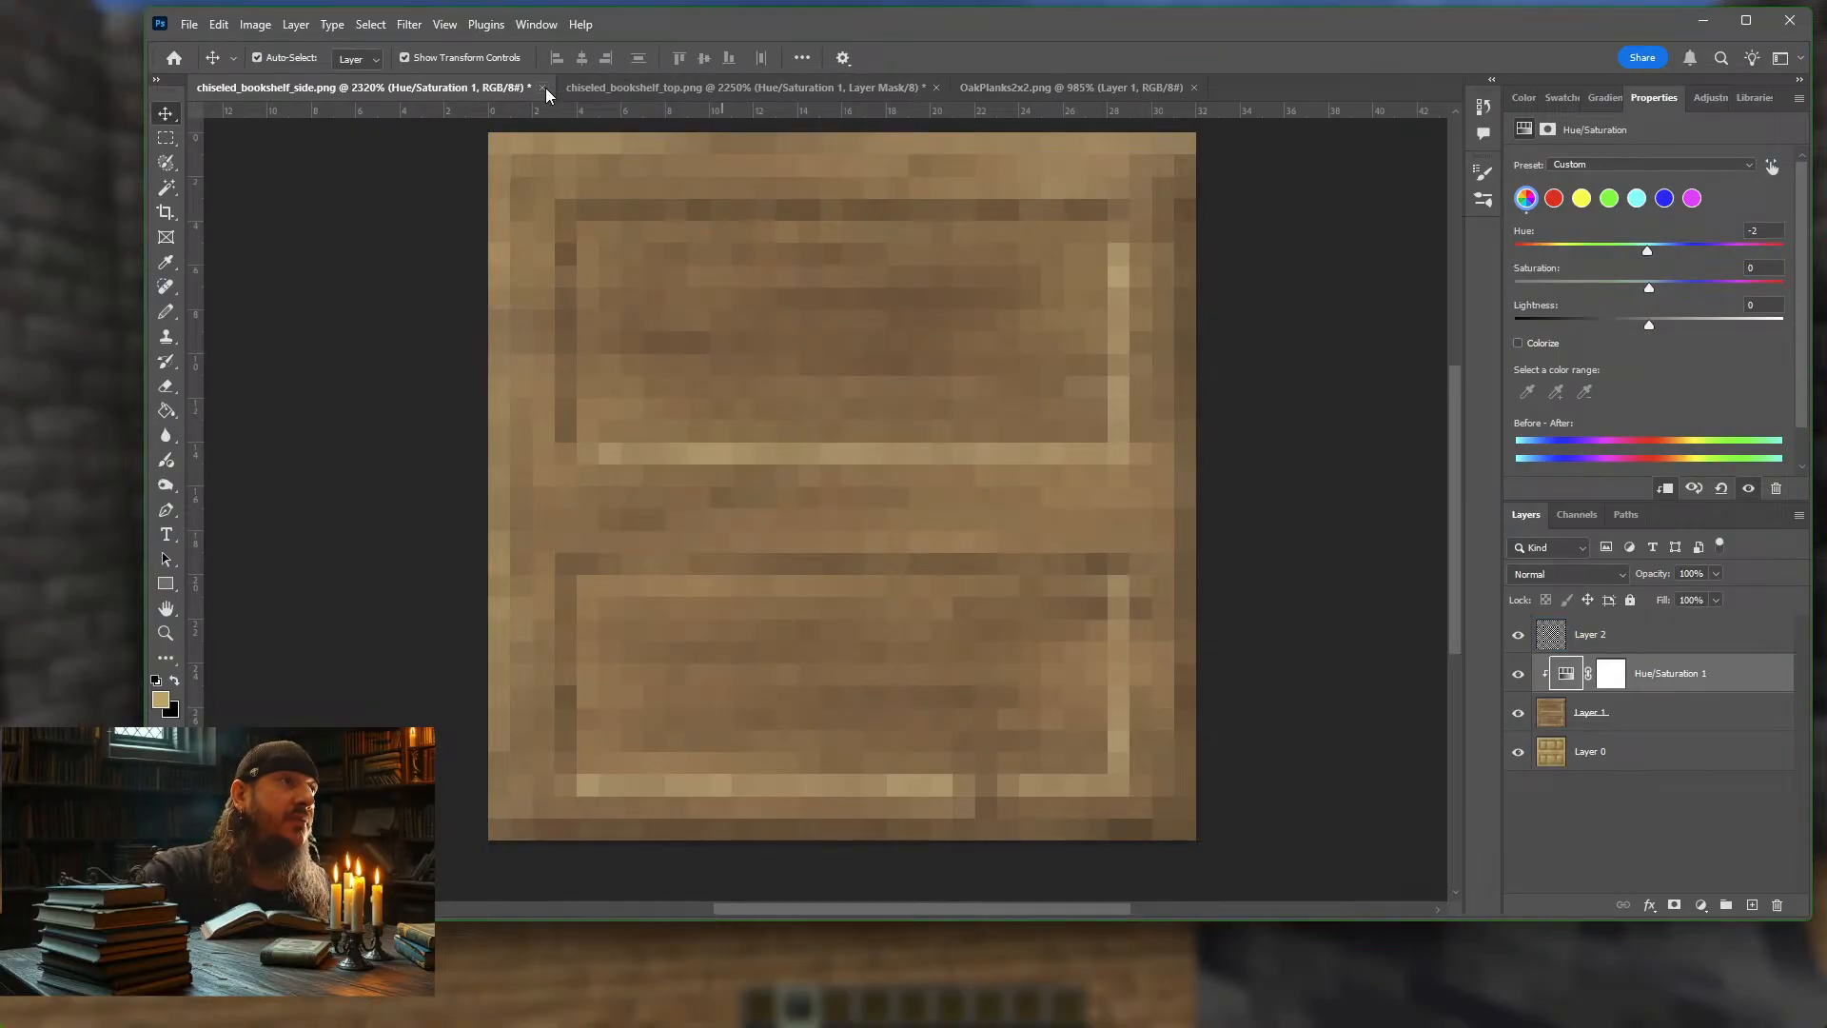
click(542, 87)
click(998, 360)
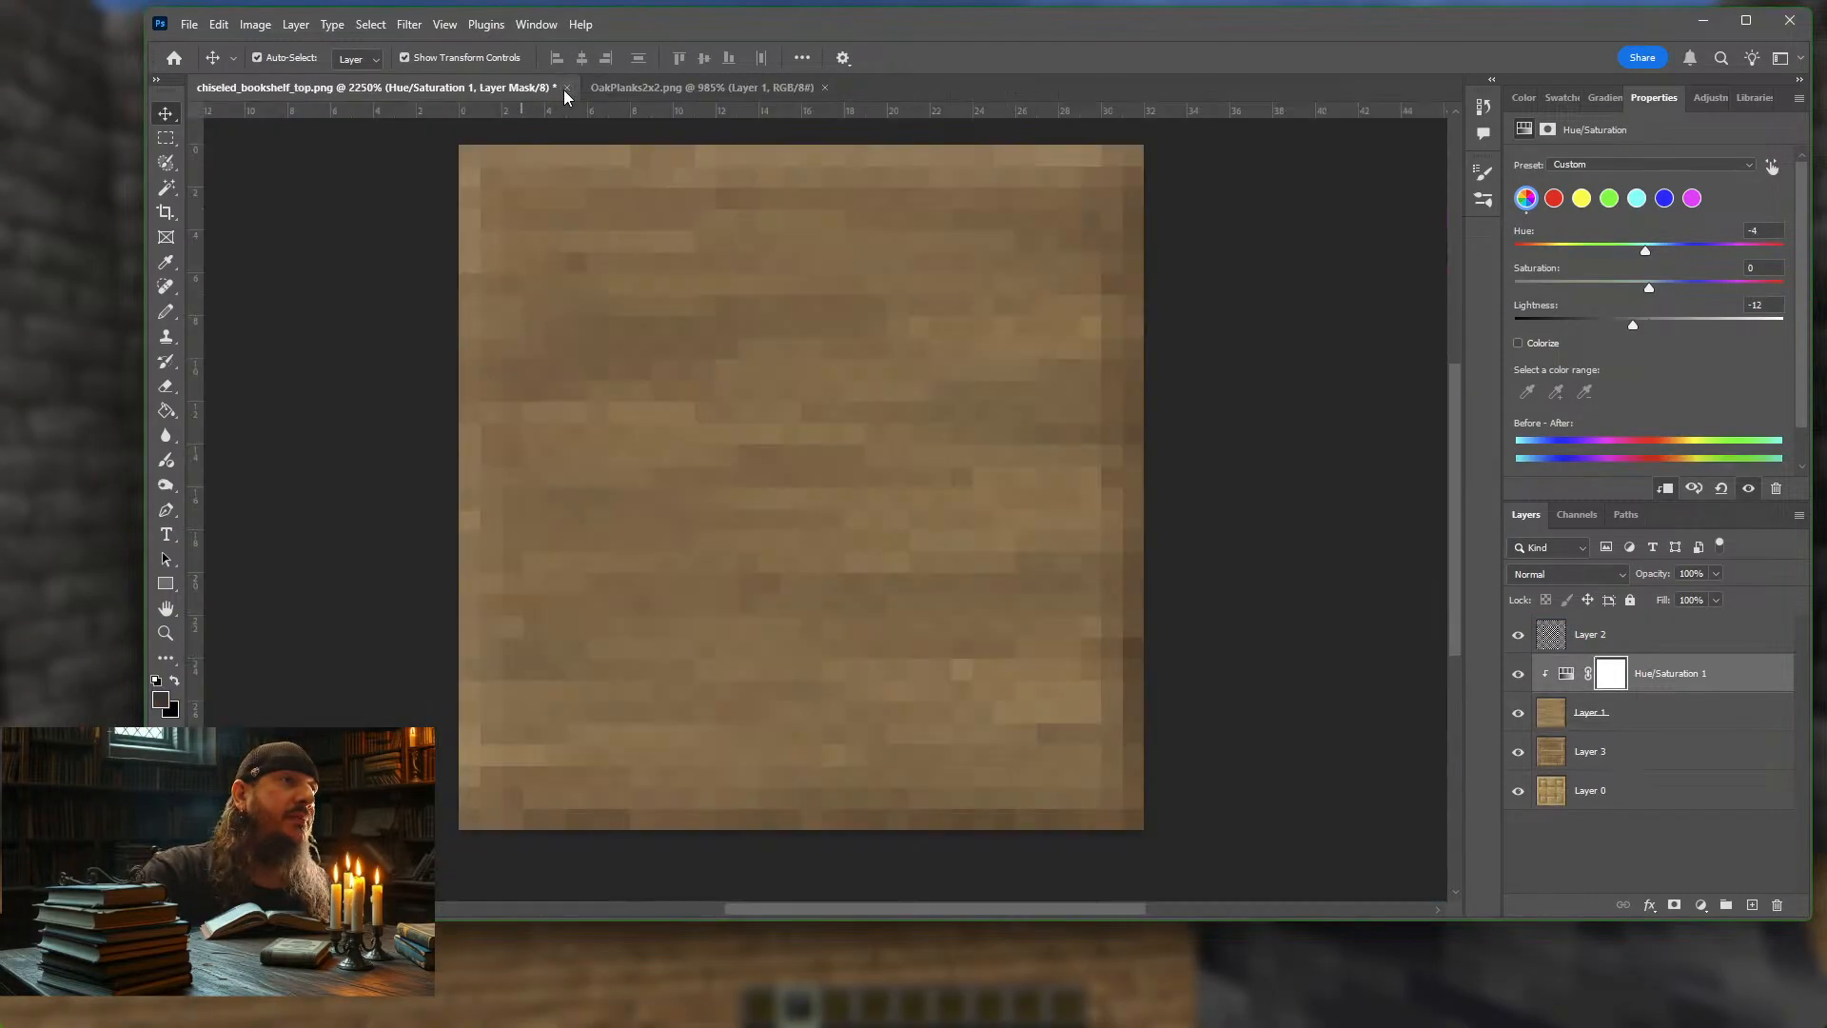
click(566, 88)
click(994, 361)
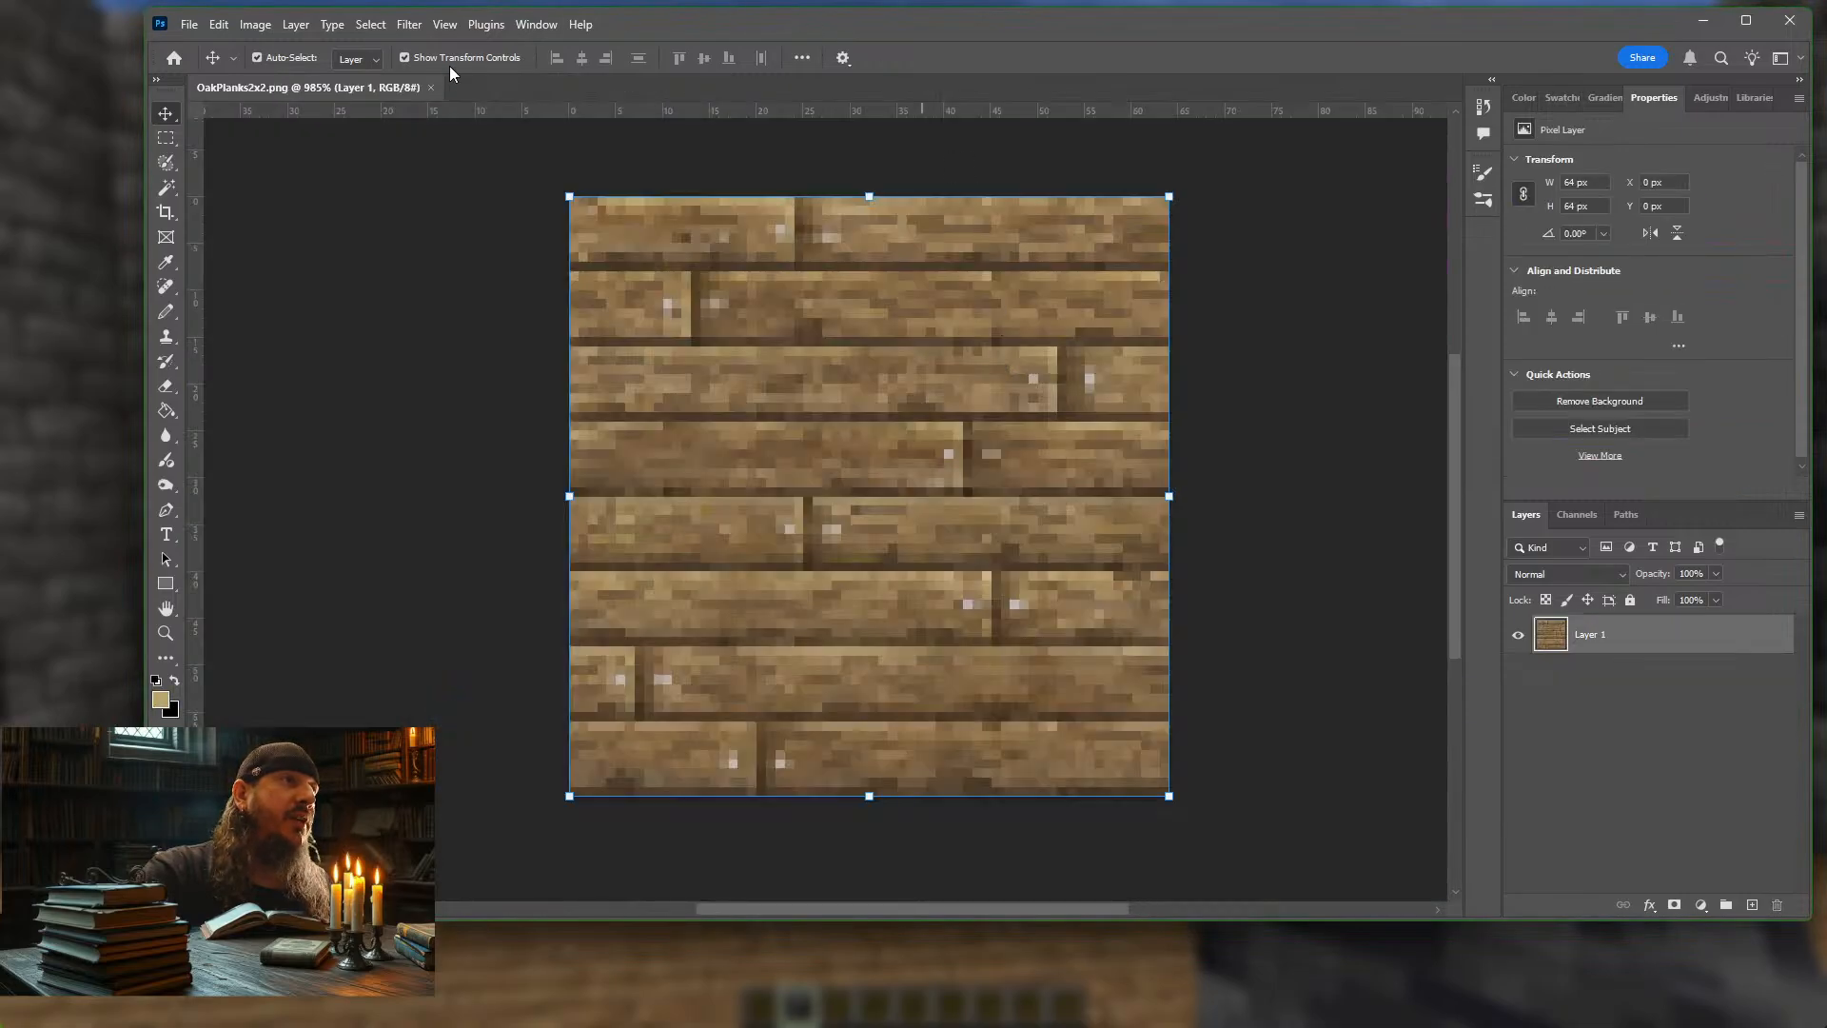
click(433, 88)
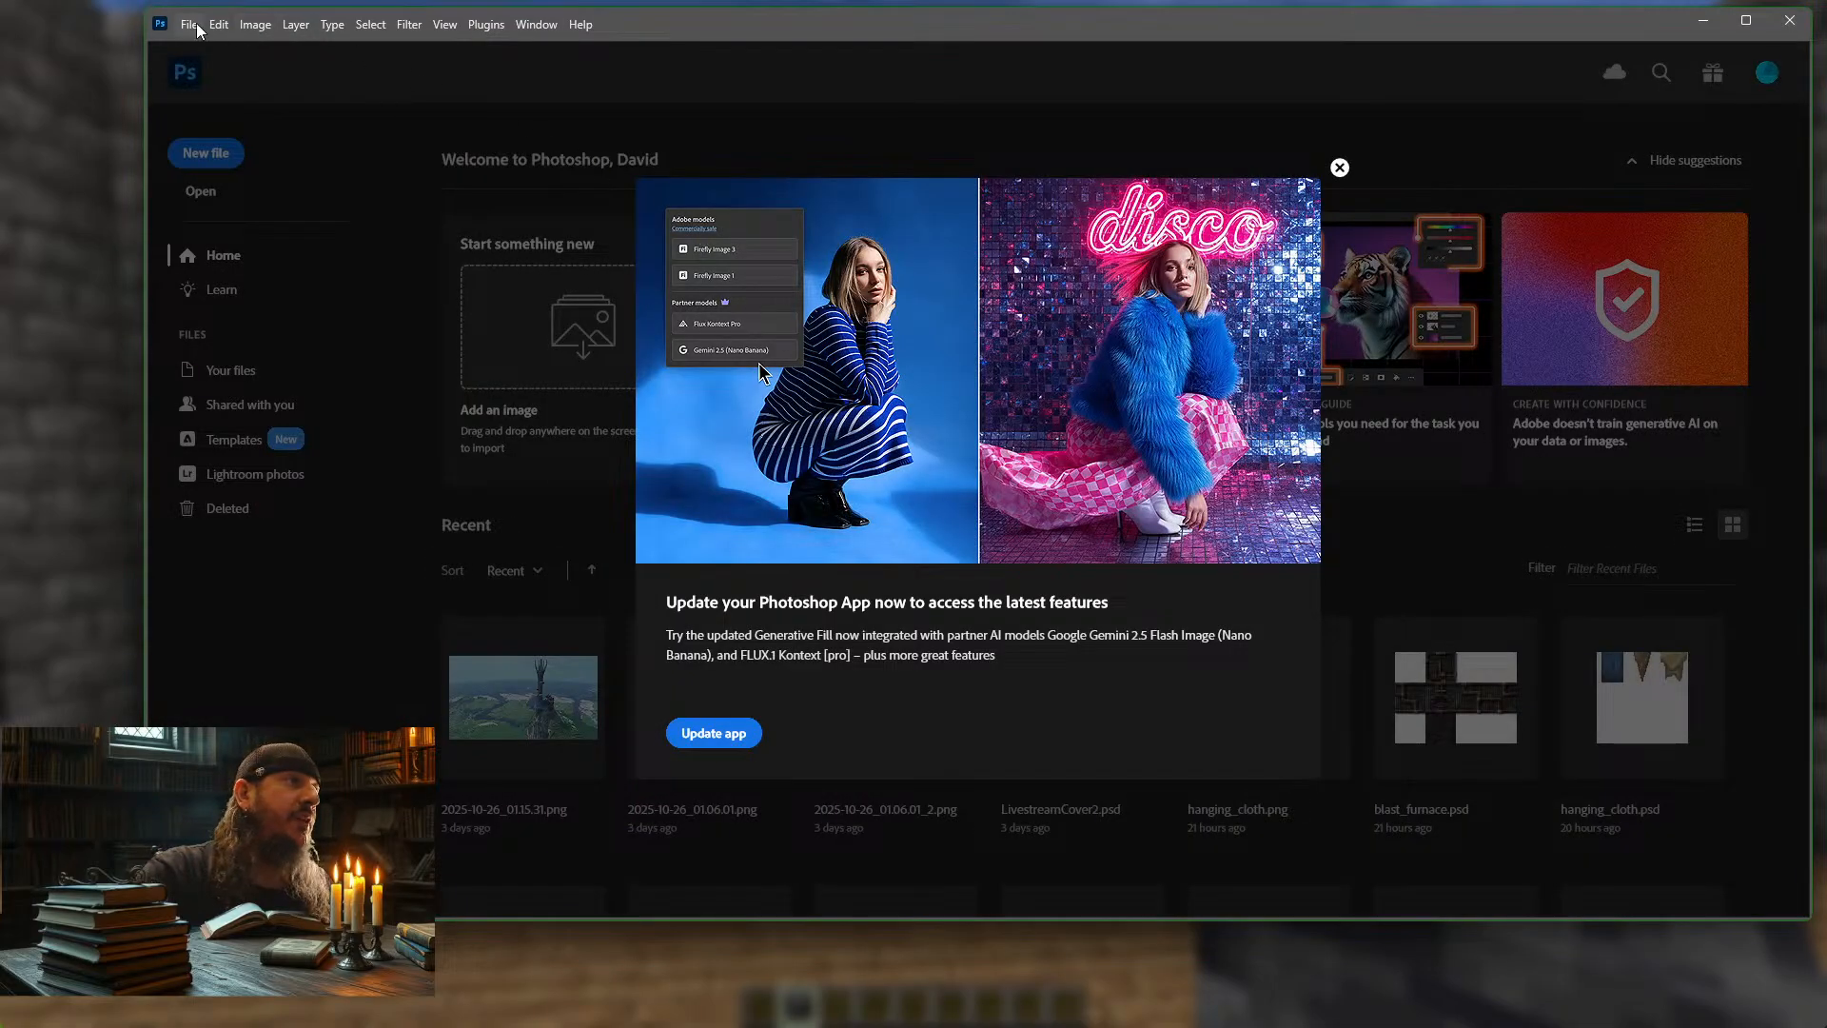
Switch to File Explorer and open the block folder inside the 1.21.8 Klautos v18 pack's textures folder
click(71, 166)
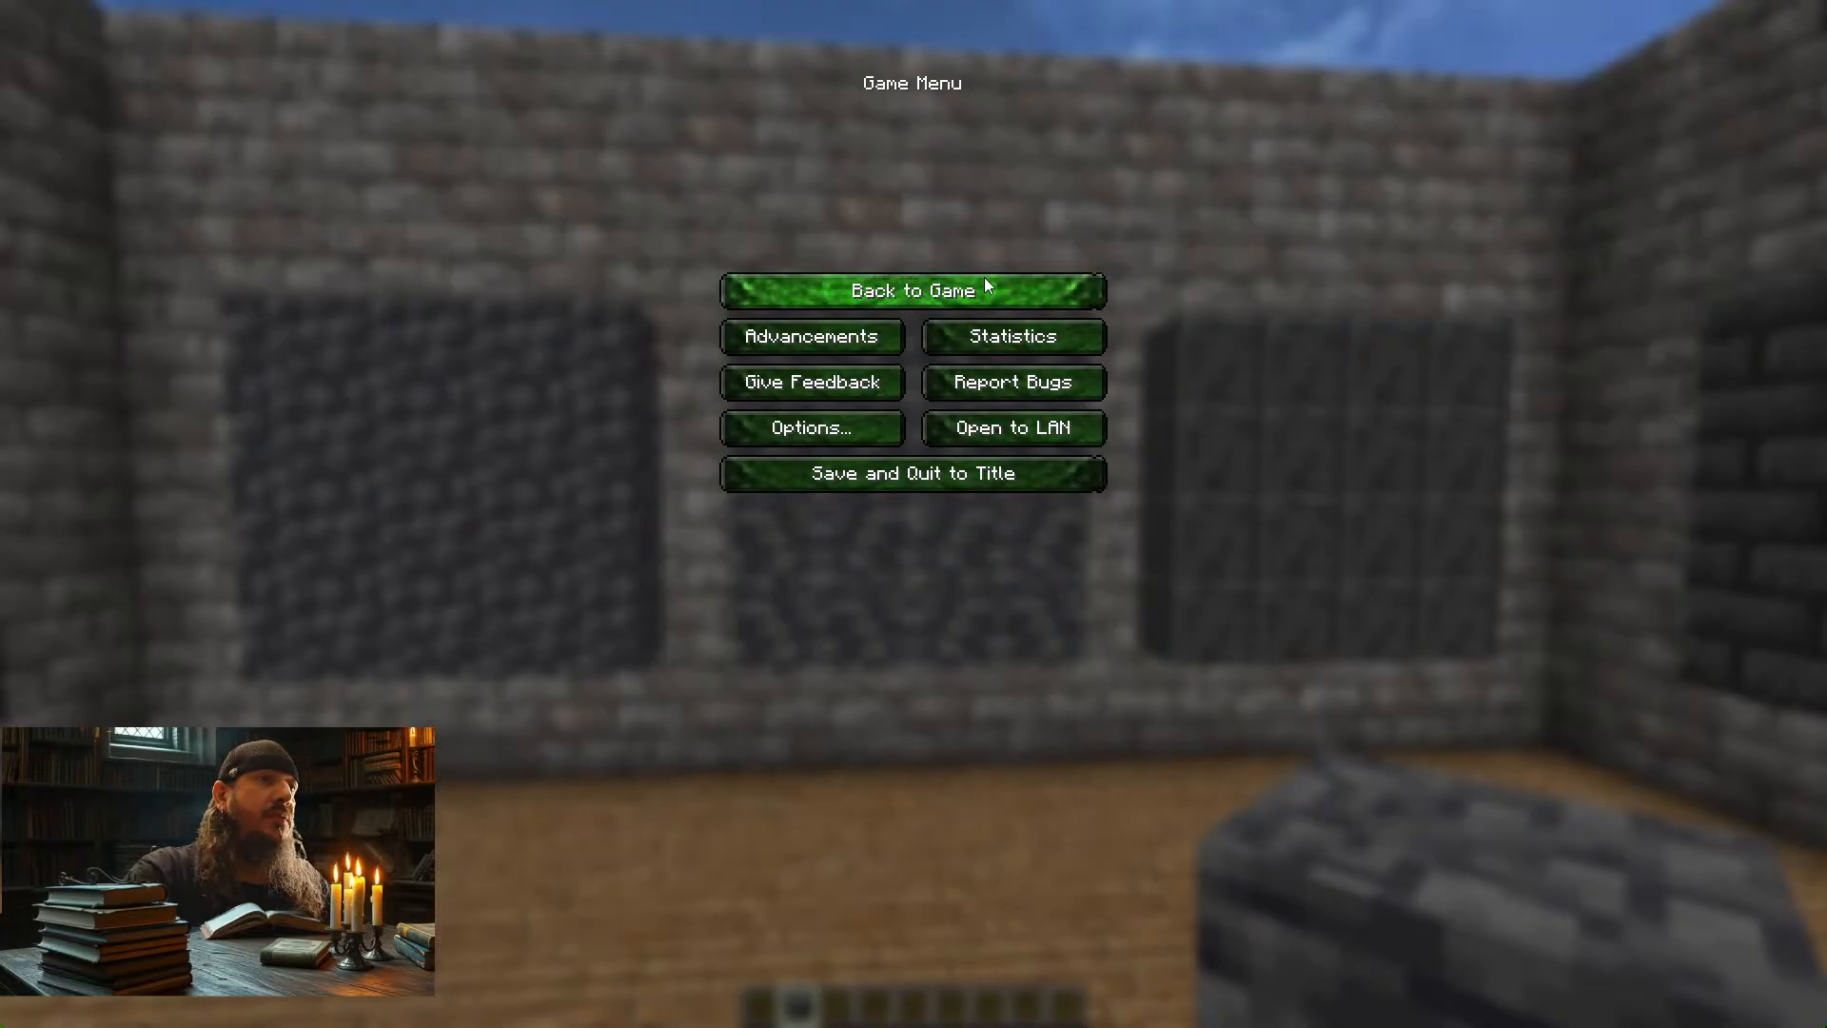
key(Escape)
key(alt+Tab)
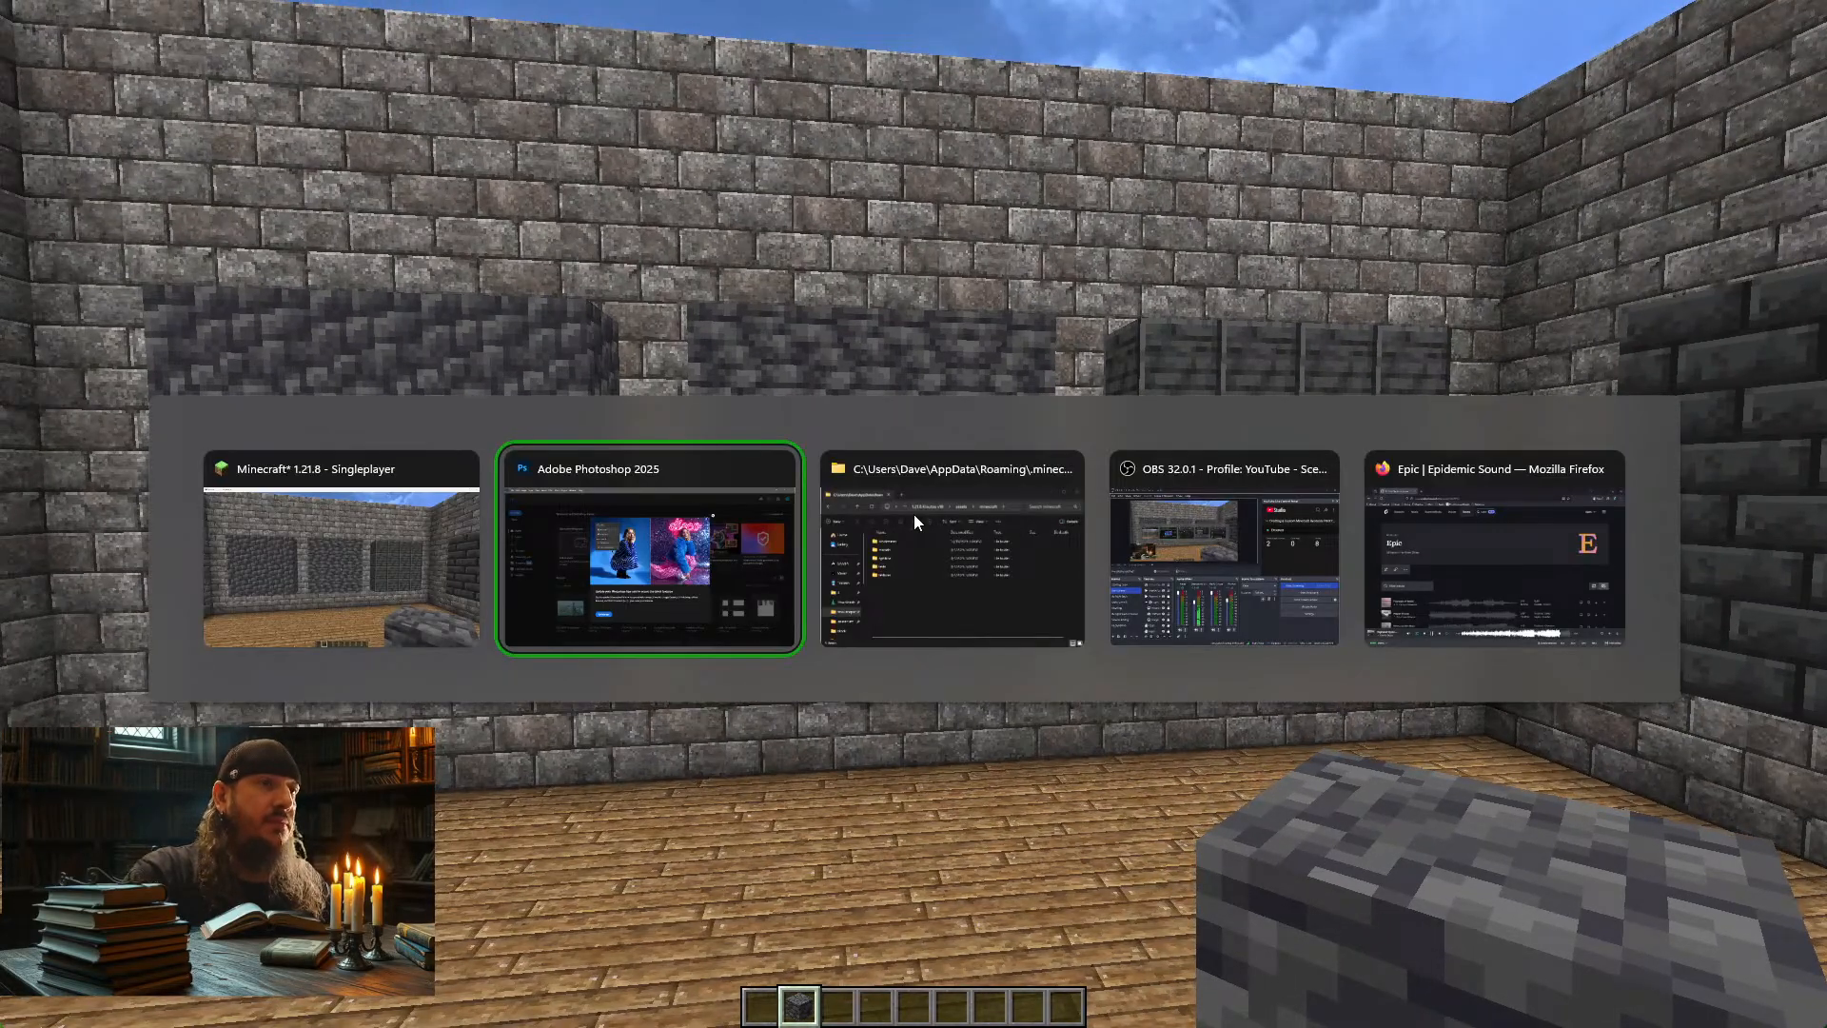
key(Tab)
click(916, 514)
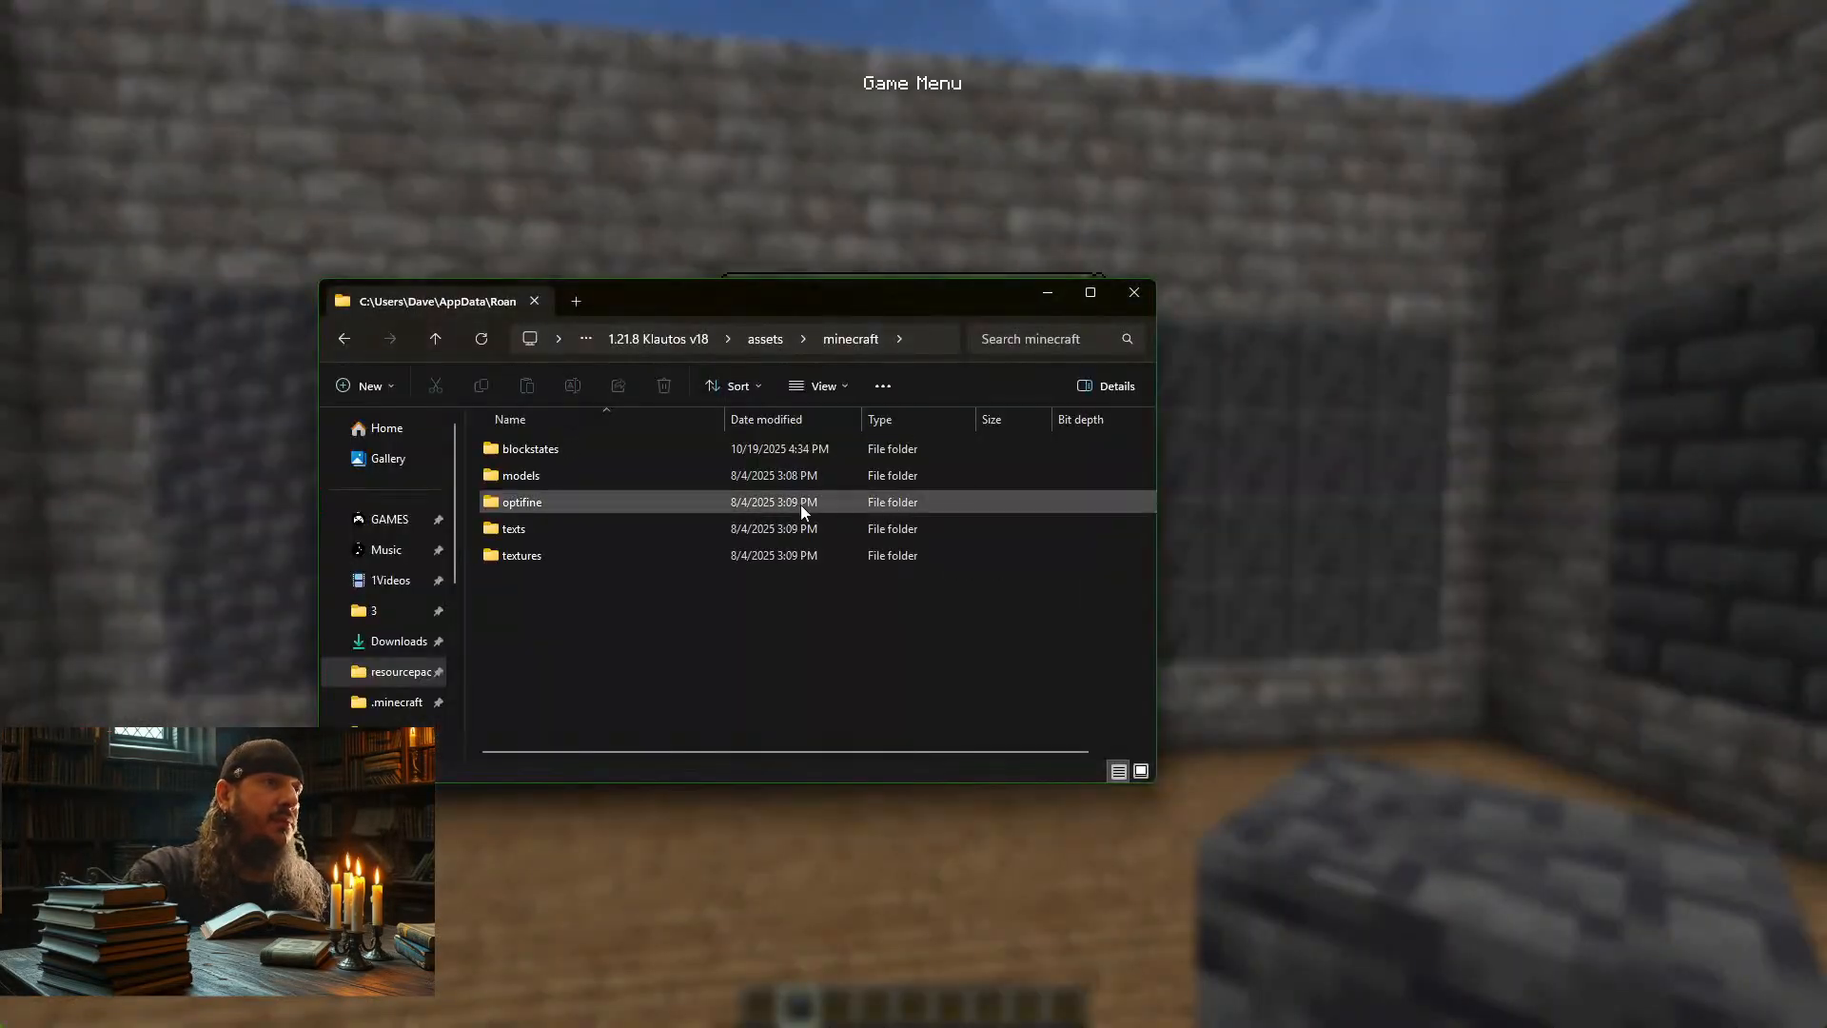
double_click(544, 552)
double_click(546, 455)
Find deepslate.png in the block textures folder and open it in Photoshop, enlarged enough to see its pixels
scroll(587, 632, down, 5)
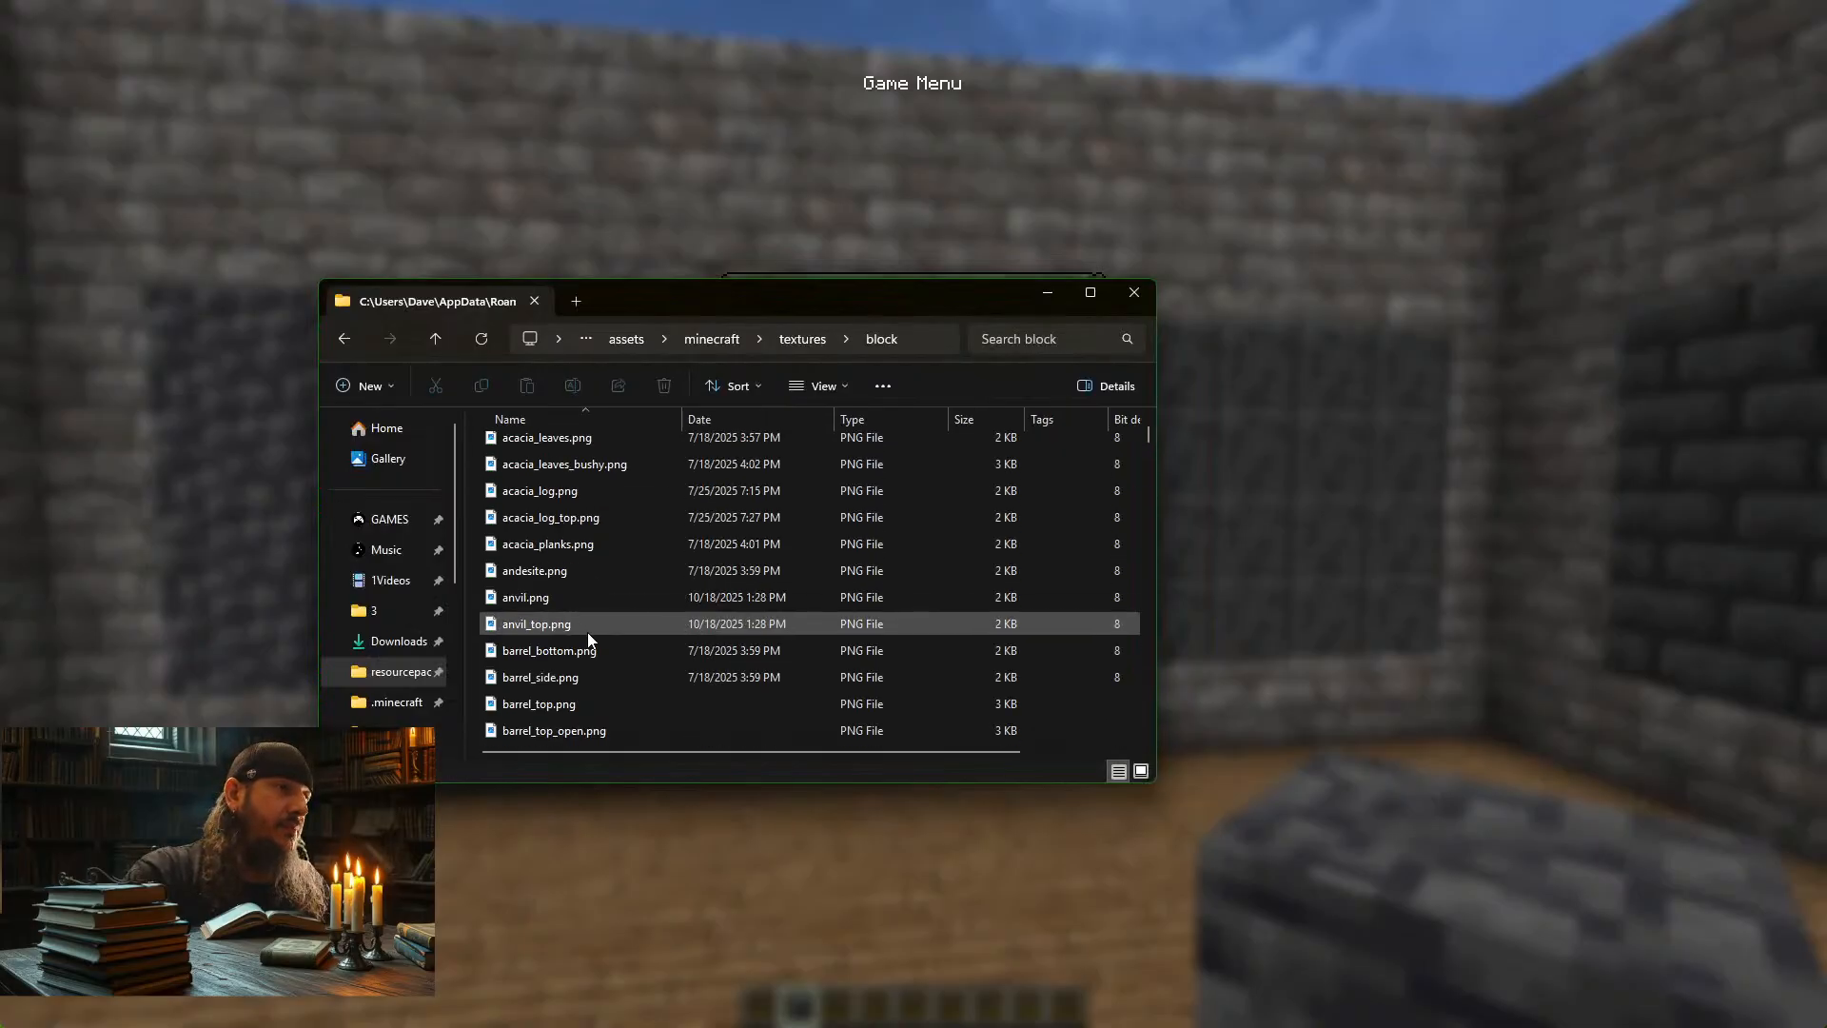
scroll(589, 632, down, 20)
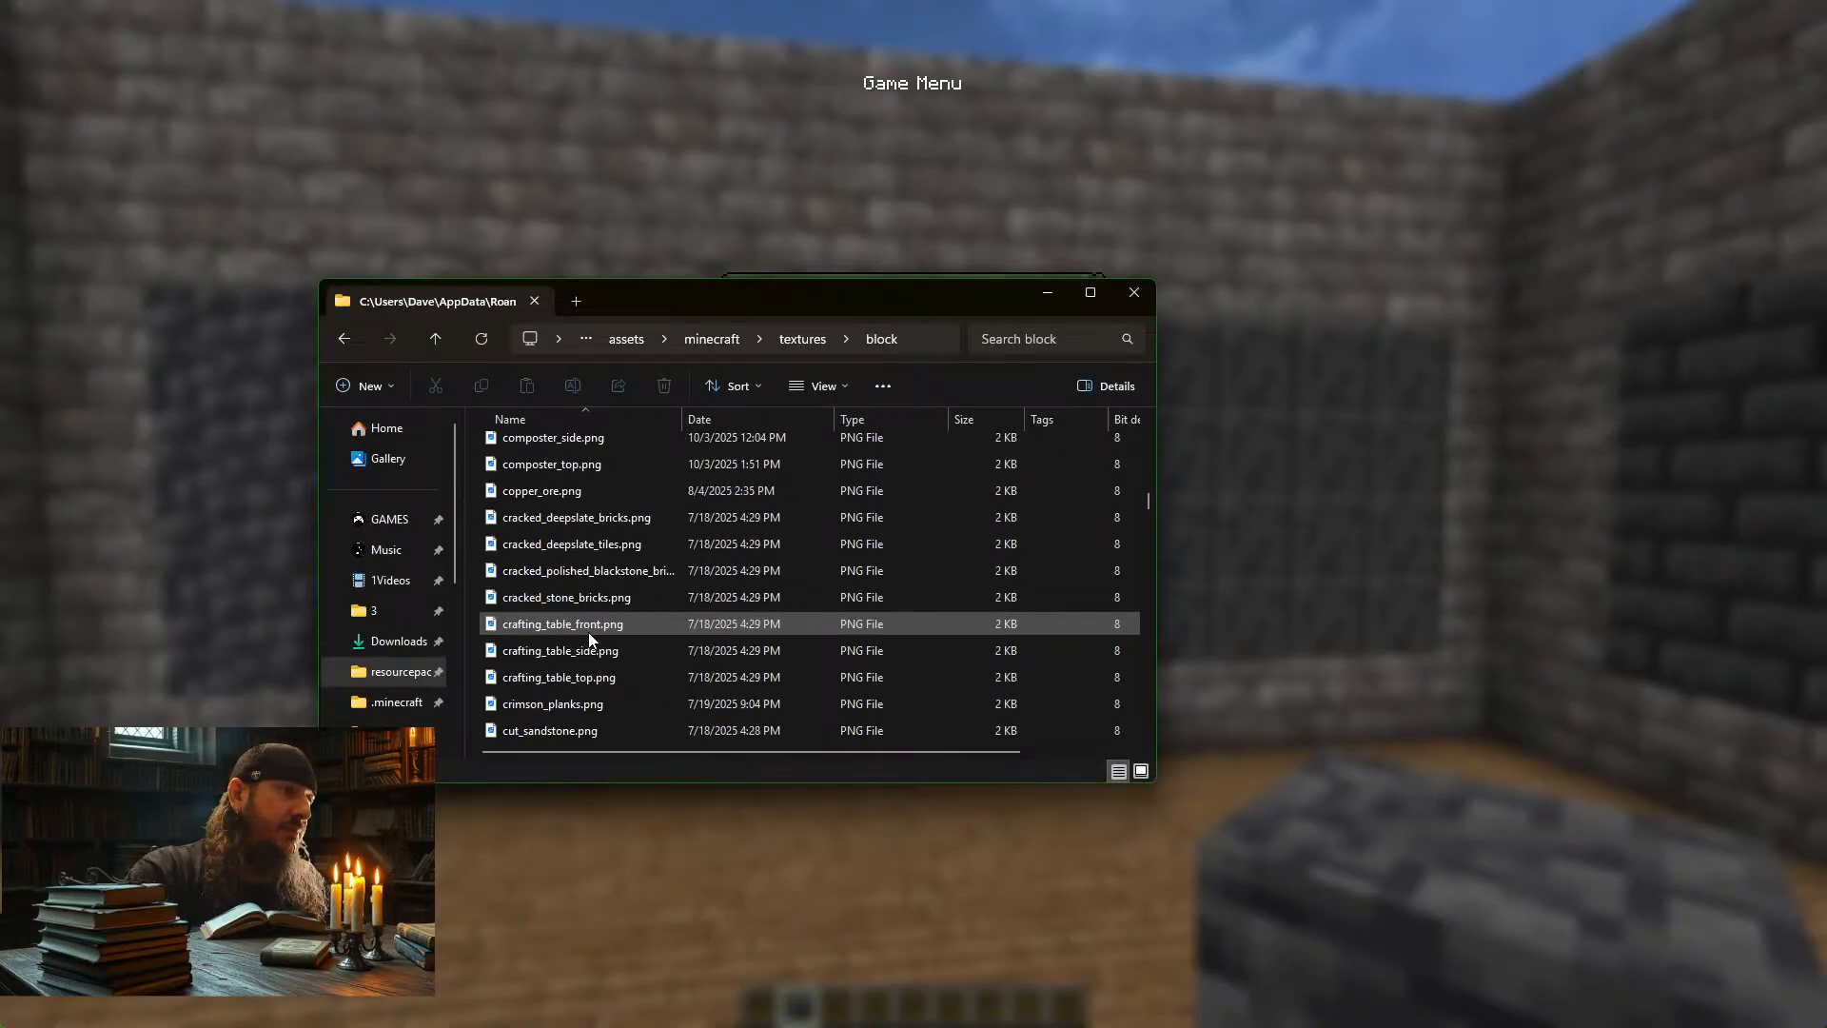
click(579, 490)
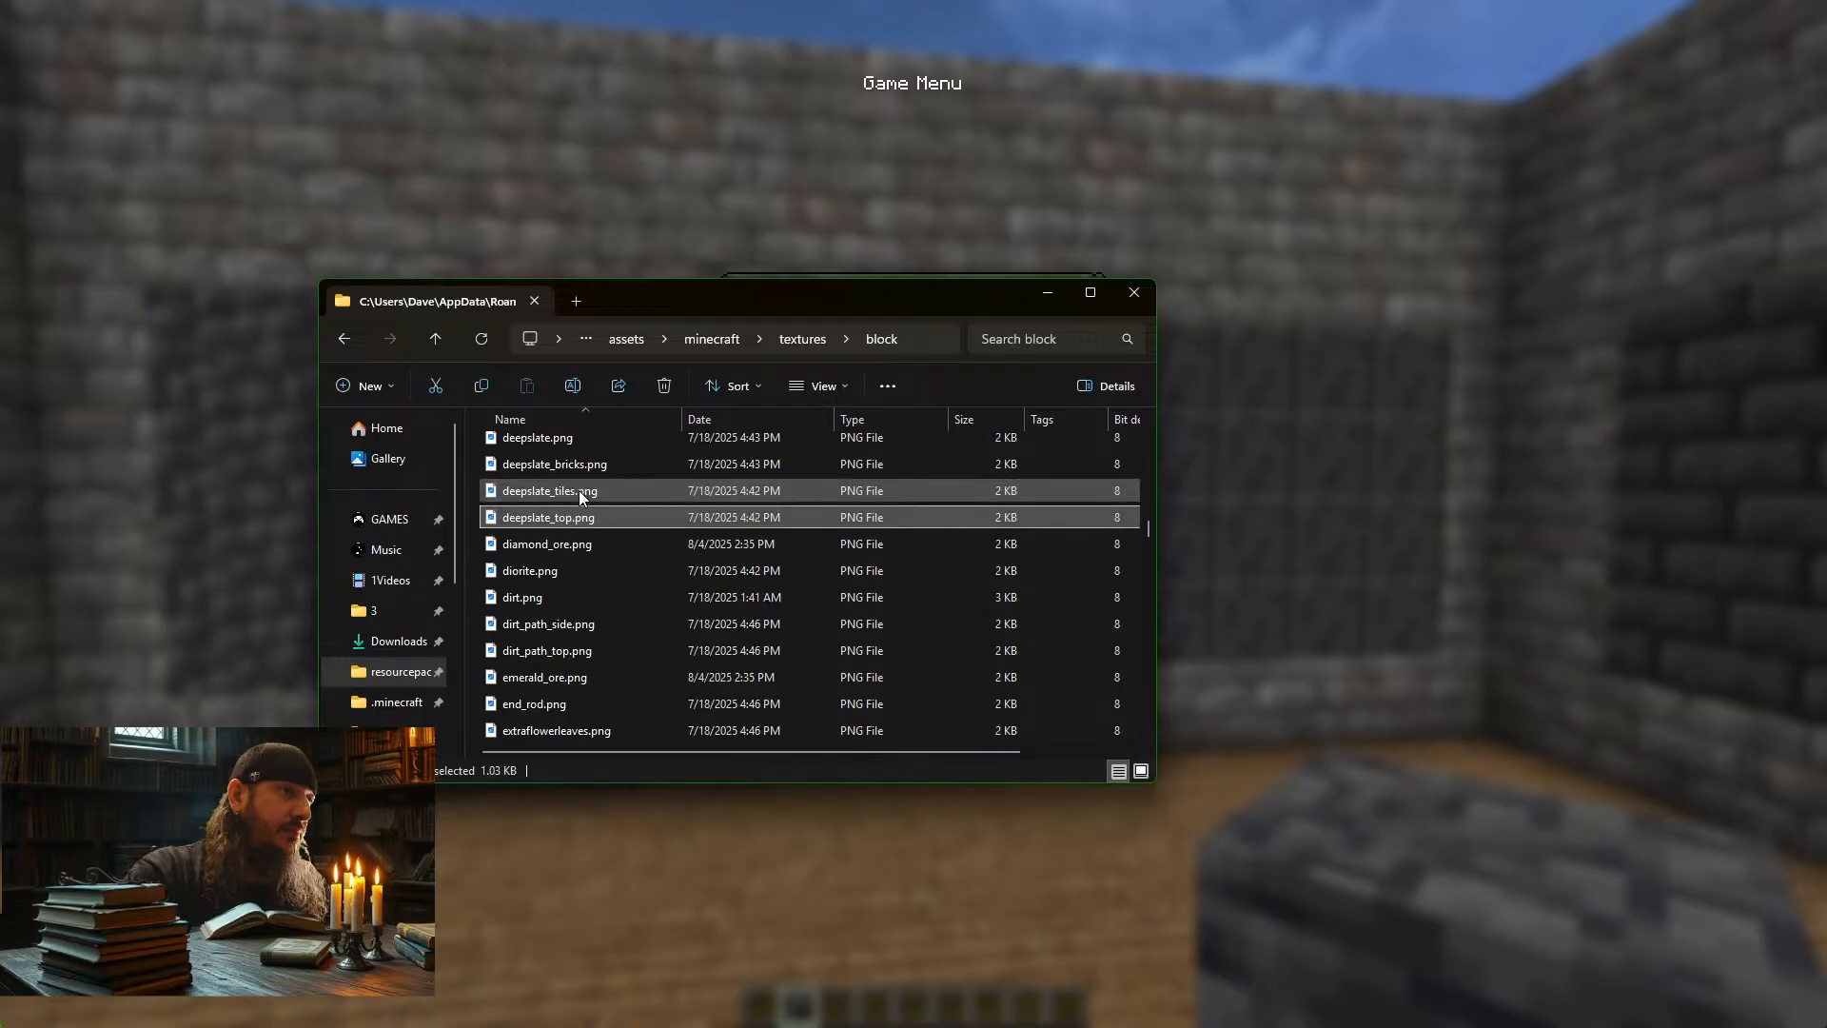
ctrl+click(586, 464)
click(585, 464)
scroll(590, 465, up, 1)
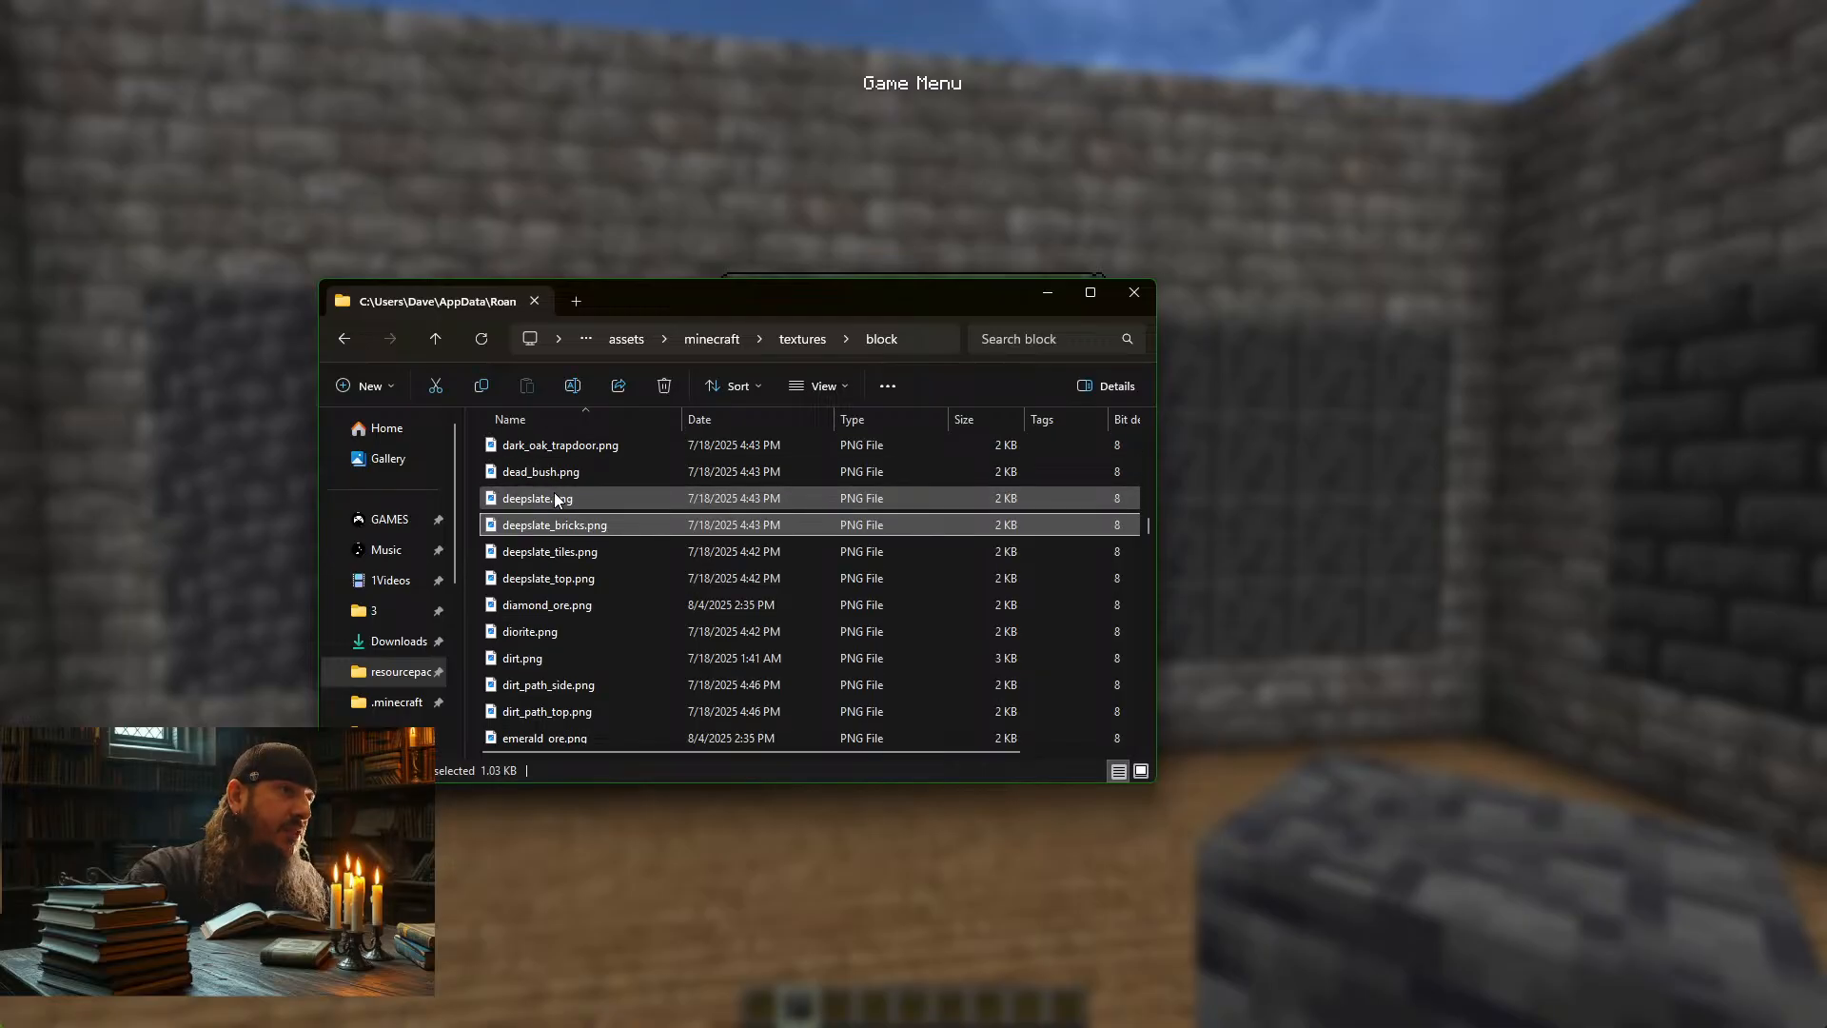
click(605, 498)
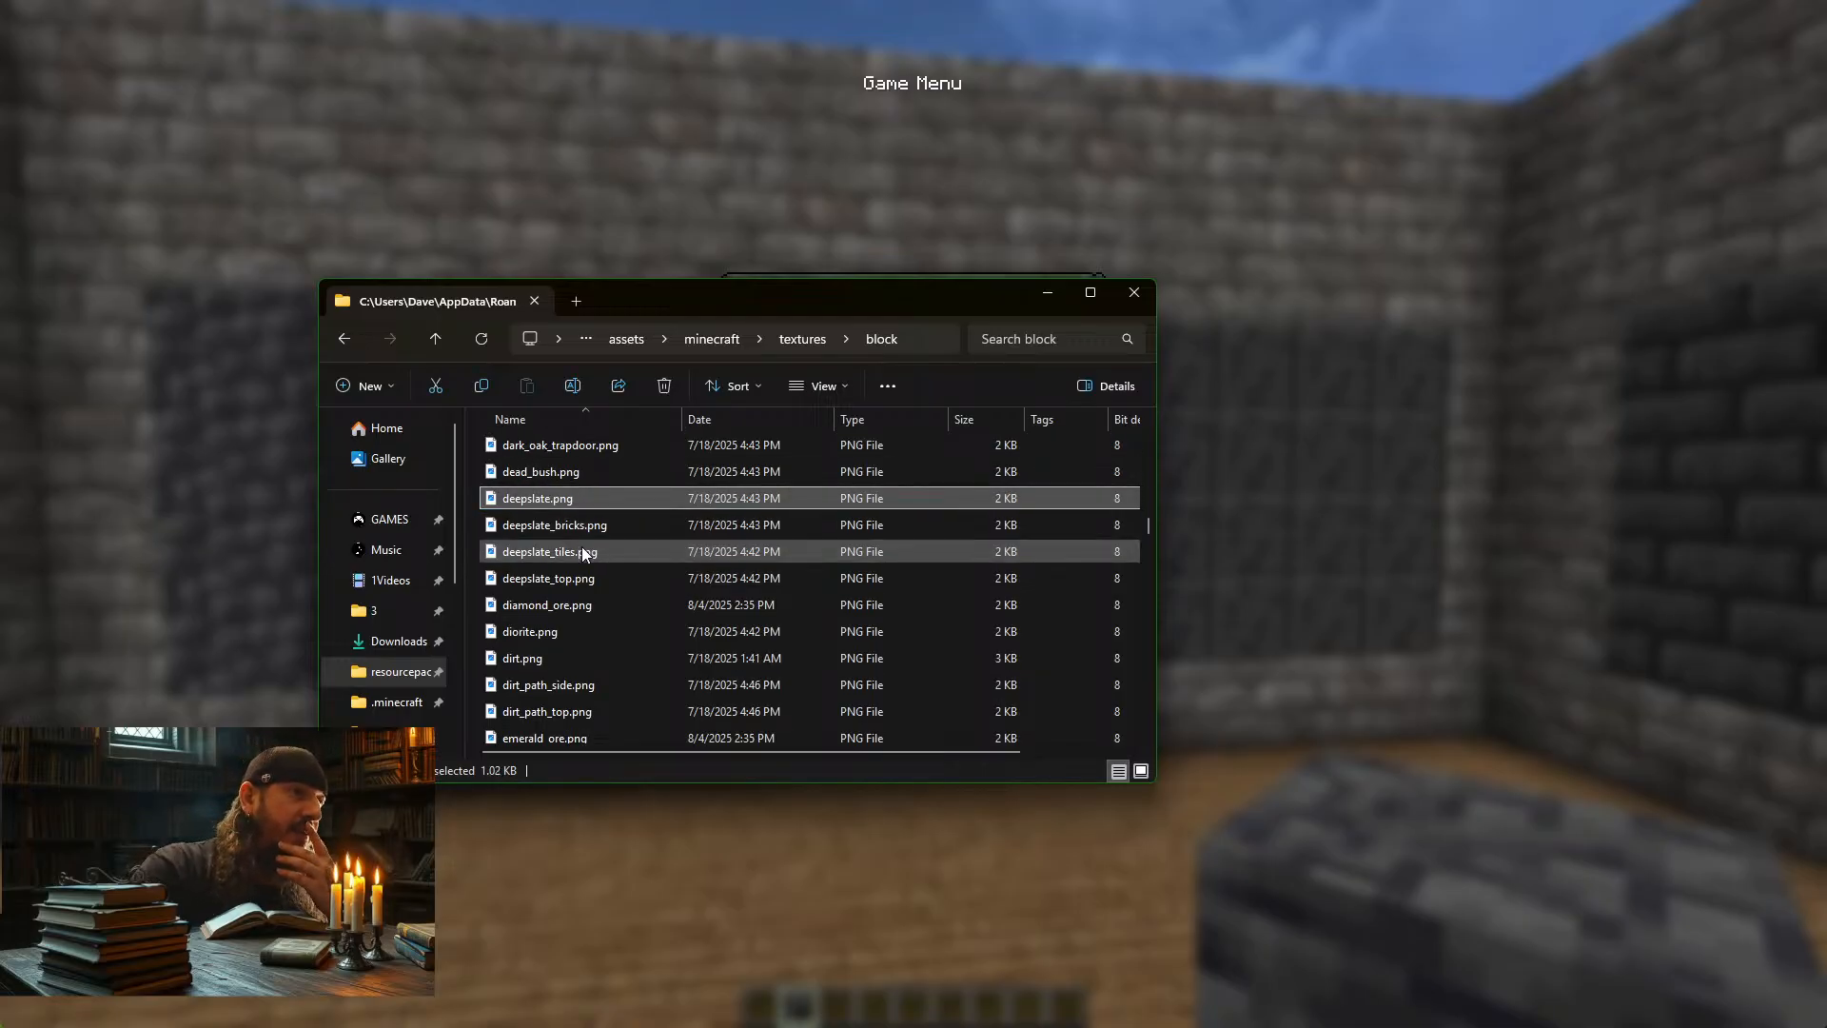
right_click(559, 497)
mouse_move(653, 451)
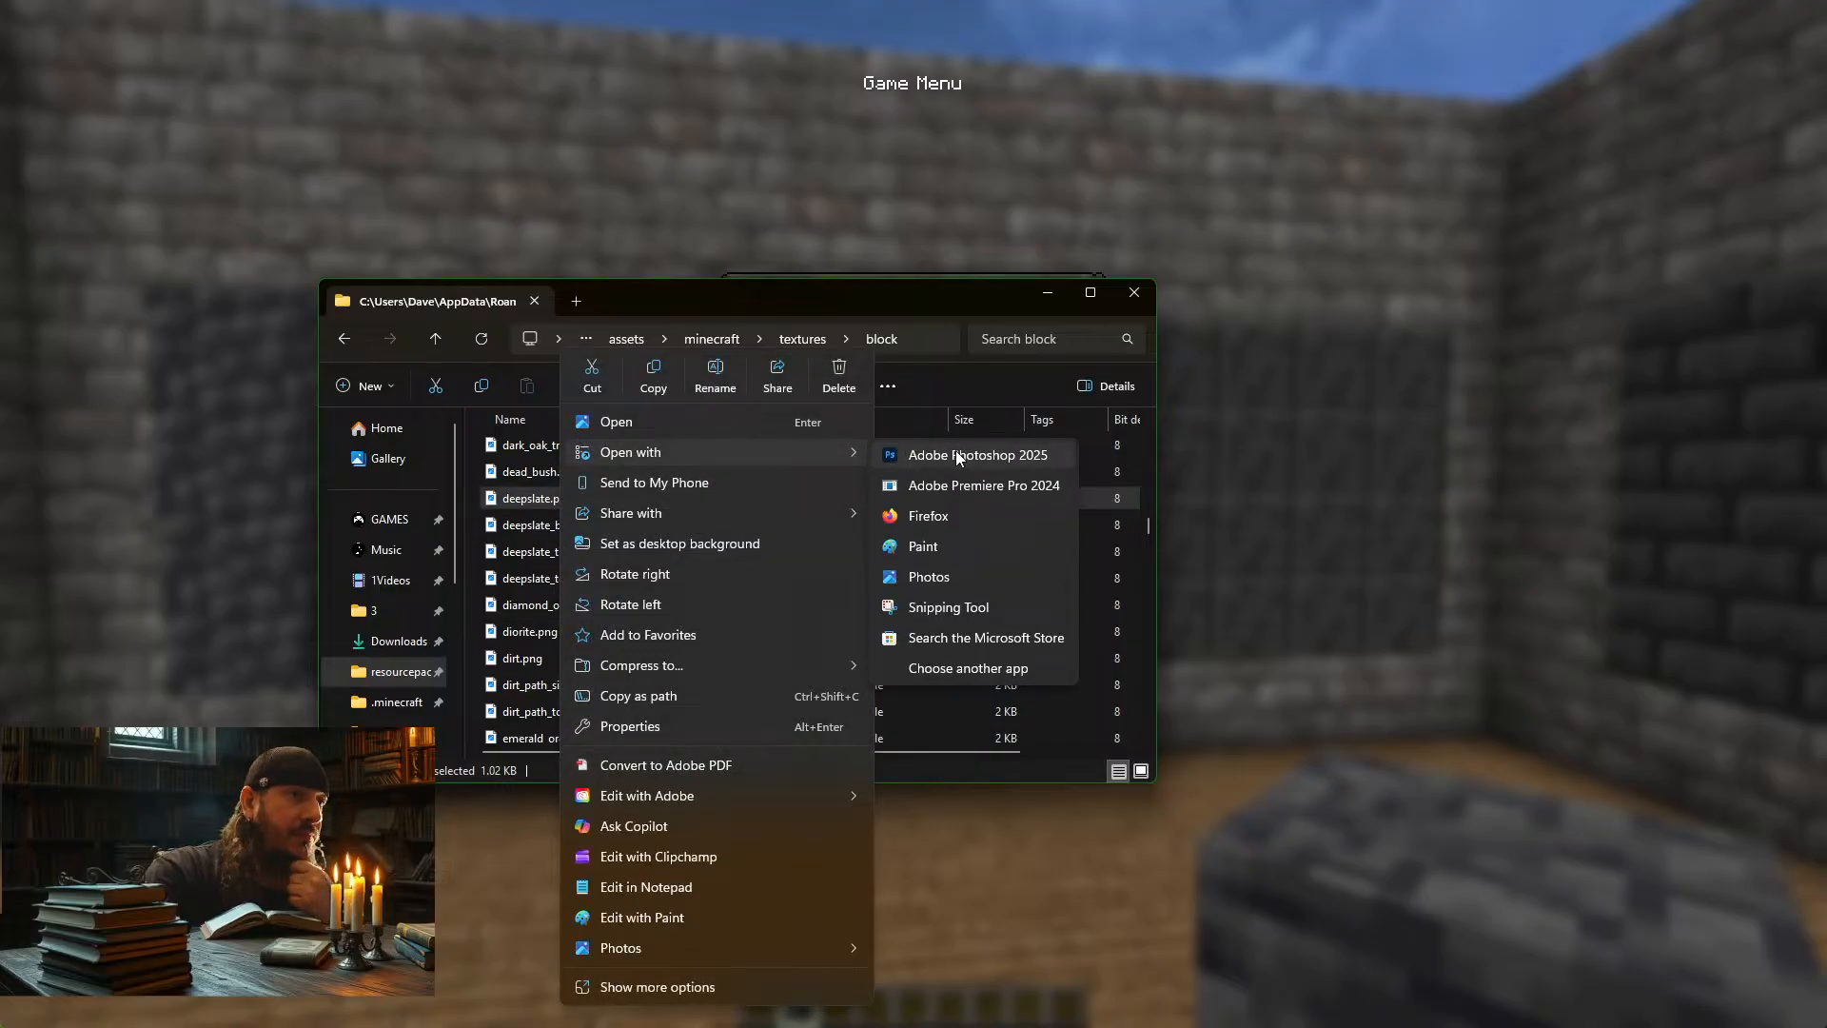
click(955, 449)
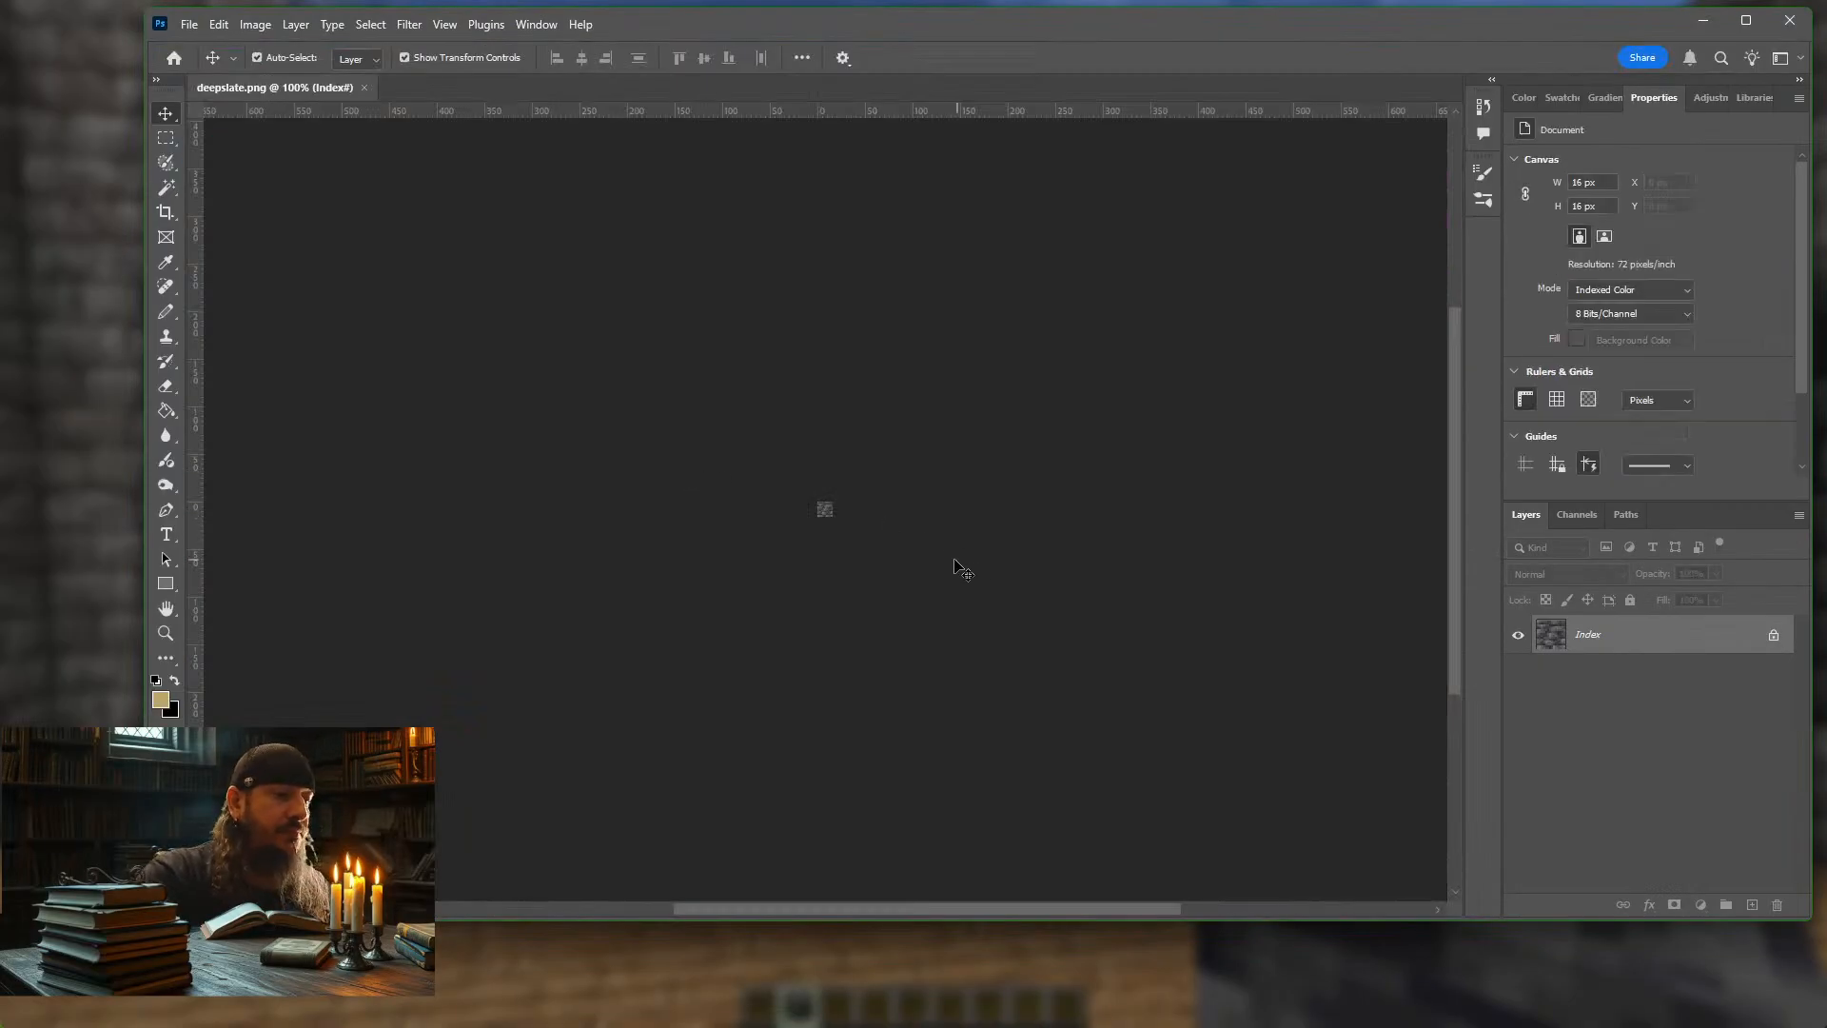
scroll(850, 524, up, 5)
scroll(842, 517, up, 10)
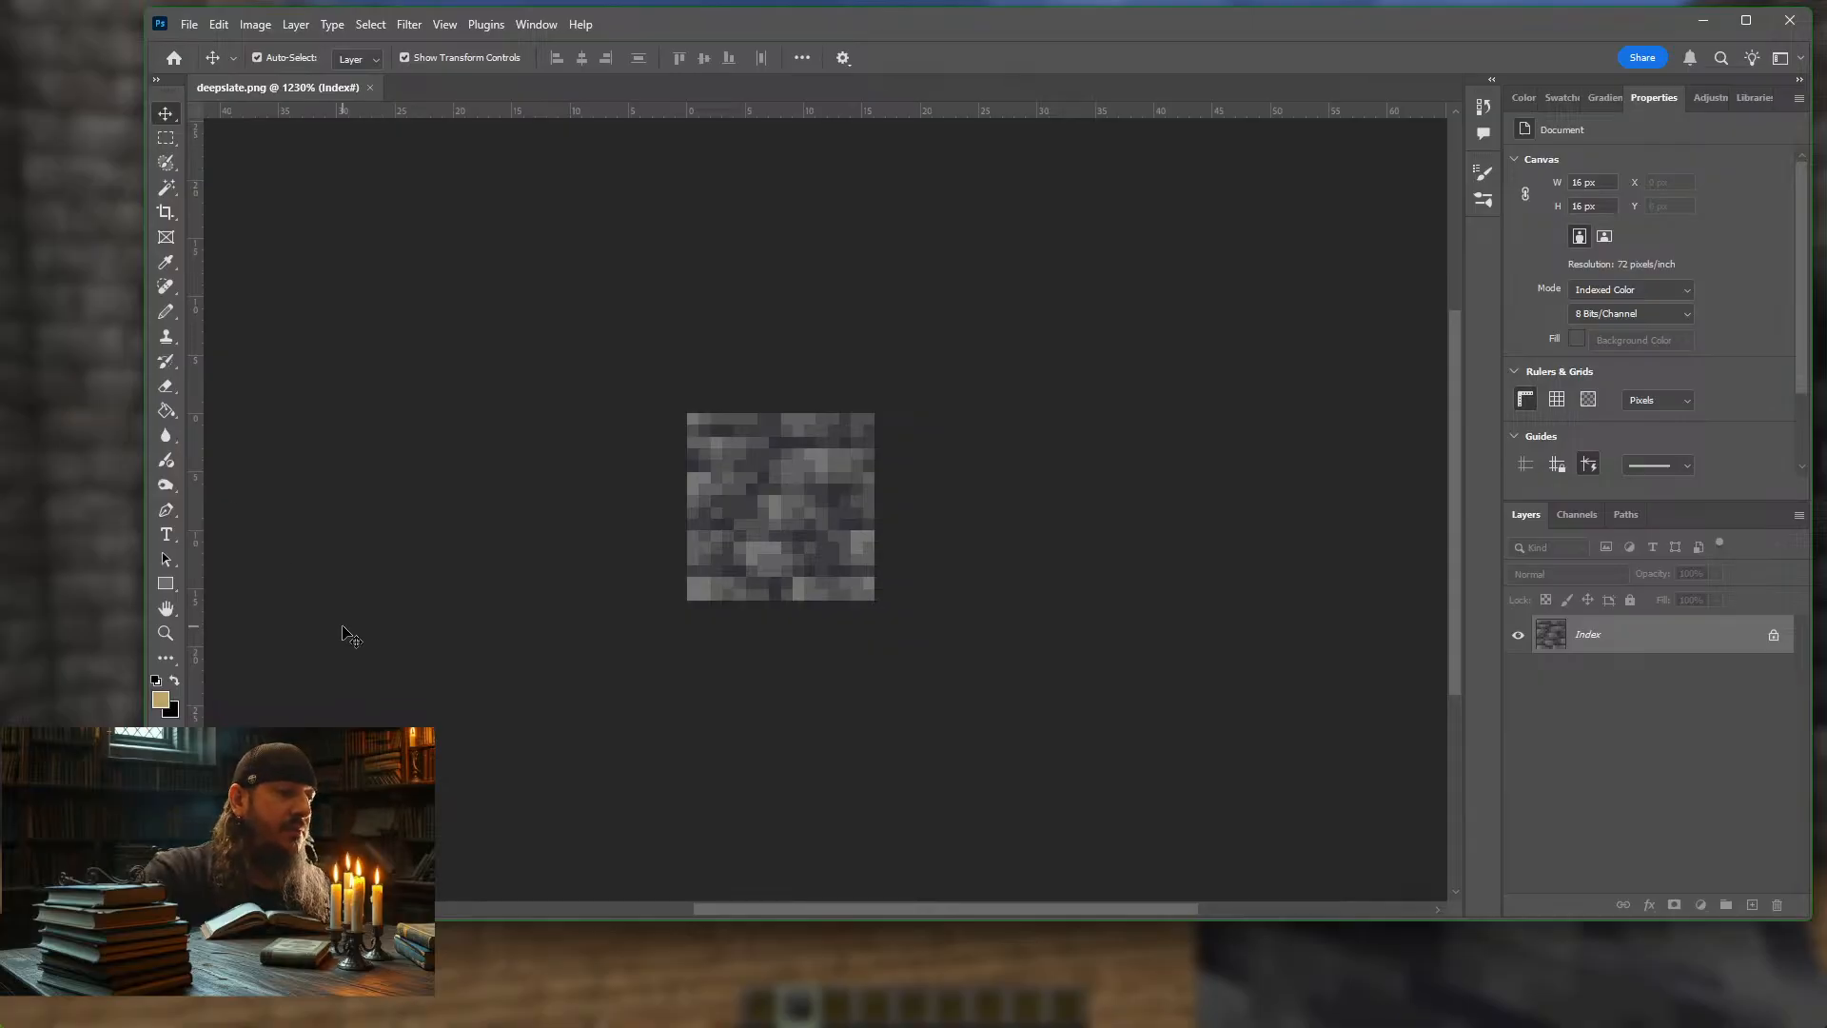
Open deepslate_top.png from the block textures folder in Photoshop as a second document
key(alt+Tab)
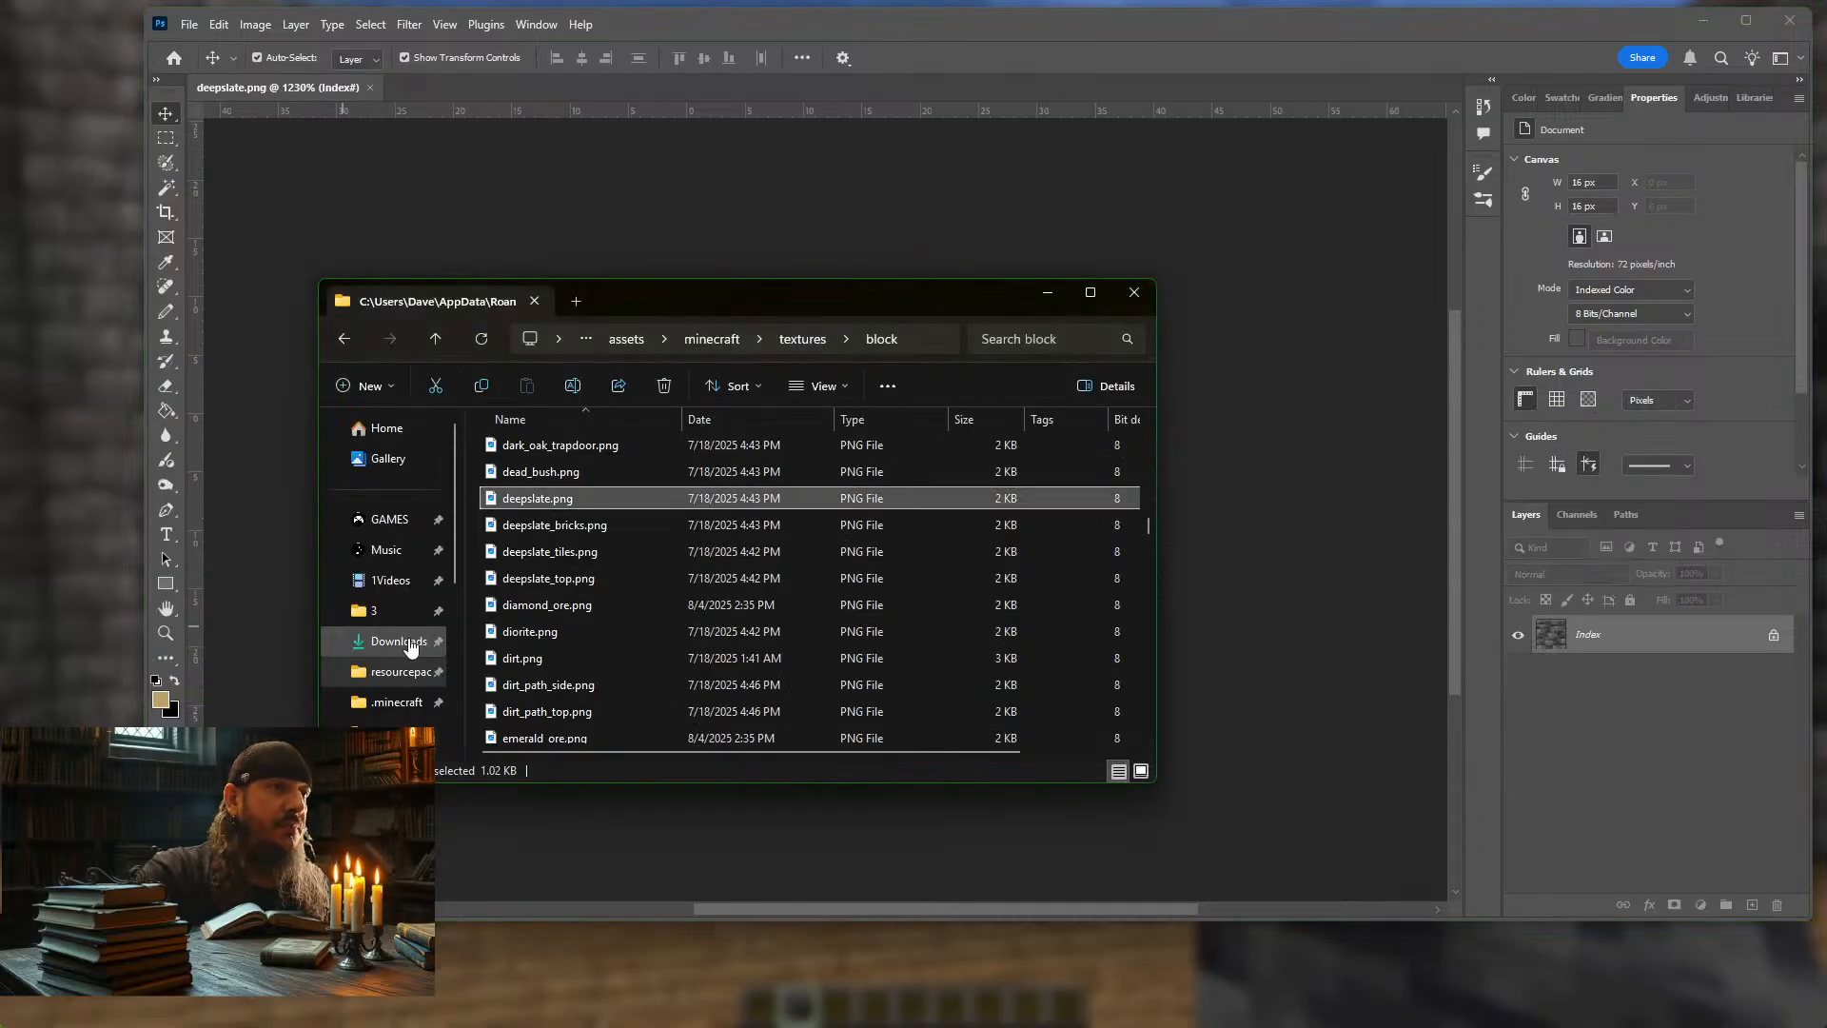
click(569, 581)
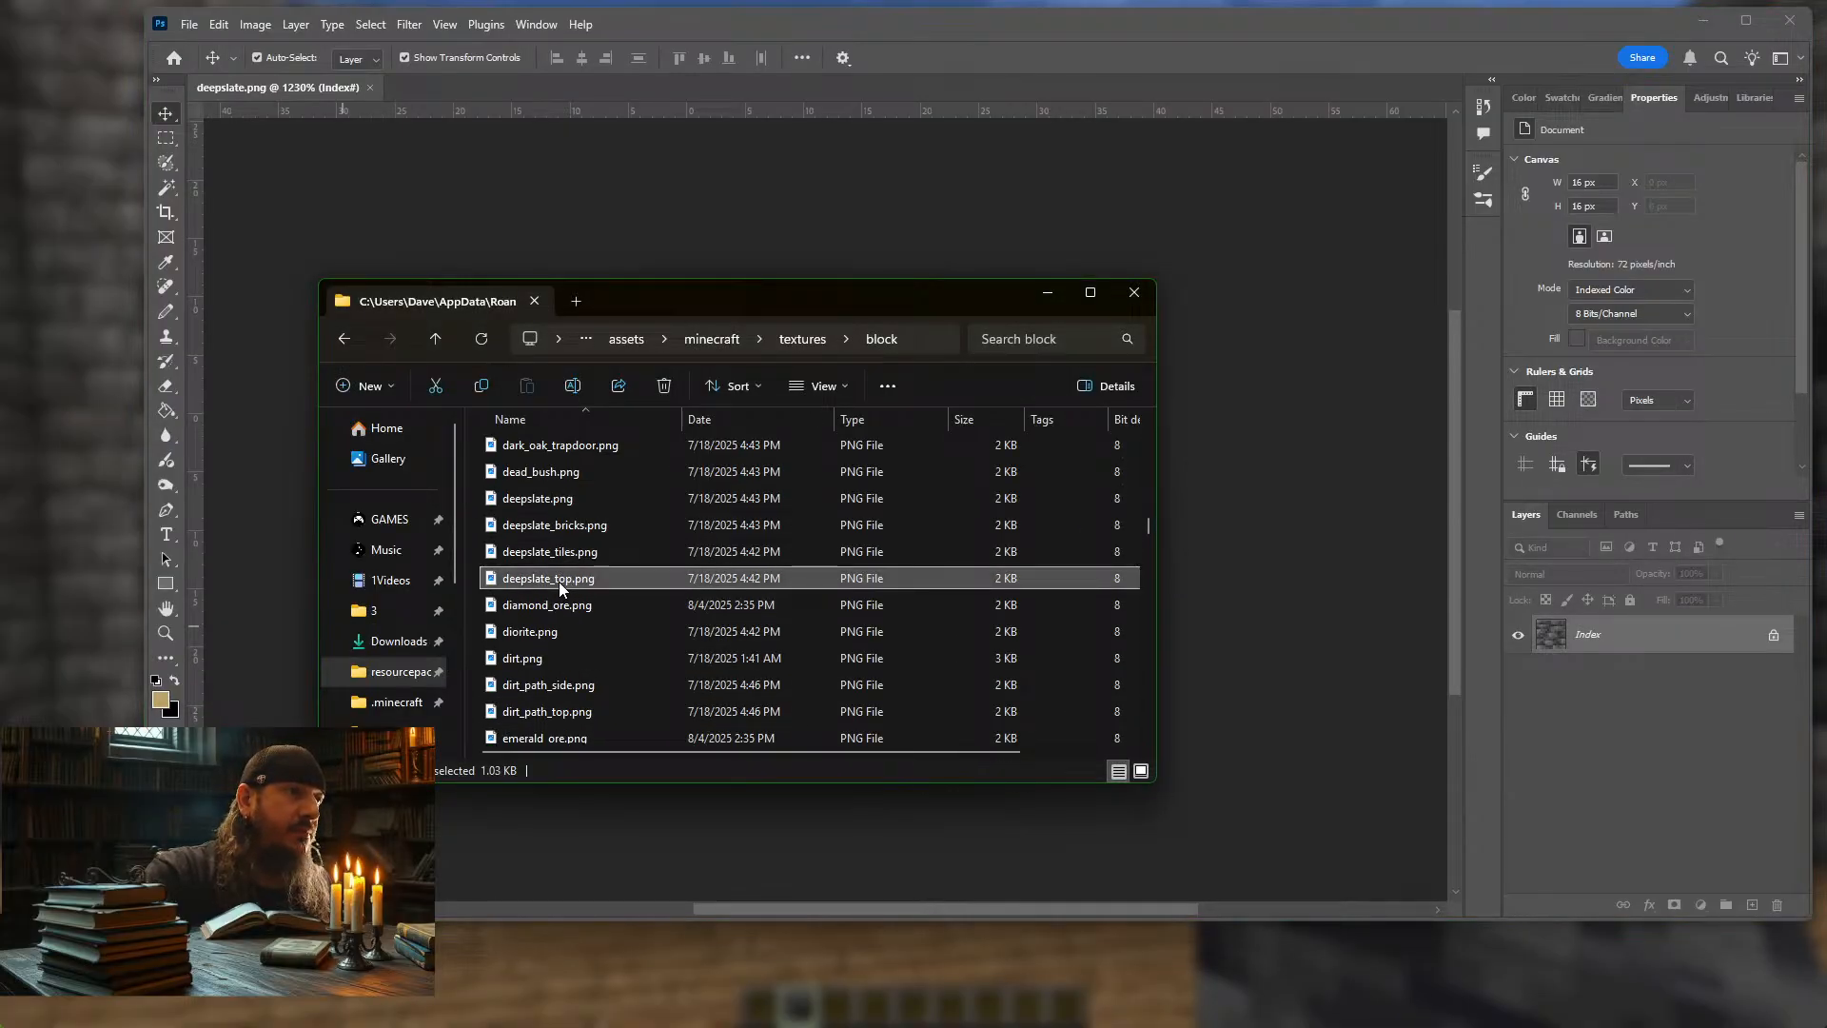
right_click(535, 579)
mouse_move(623, 453)
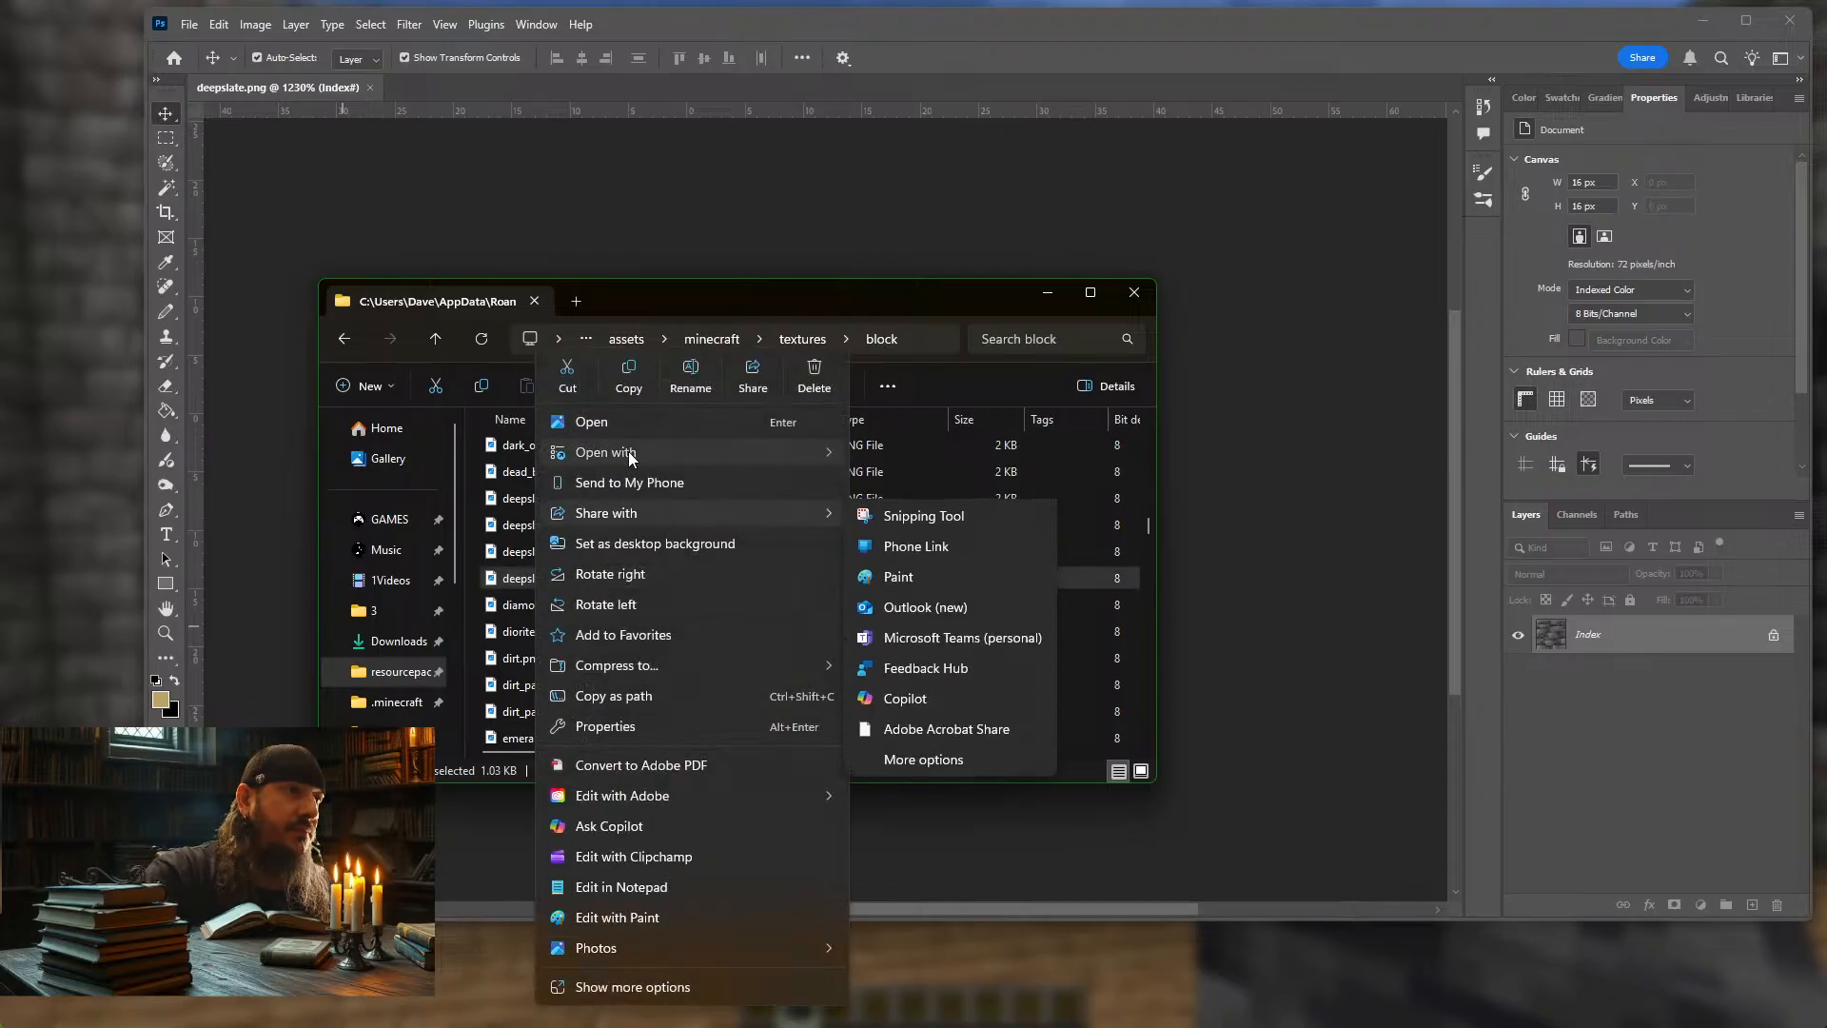
click(902, 455)
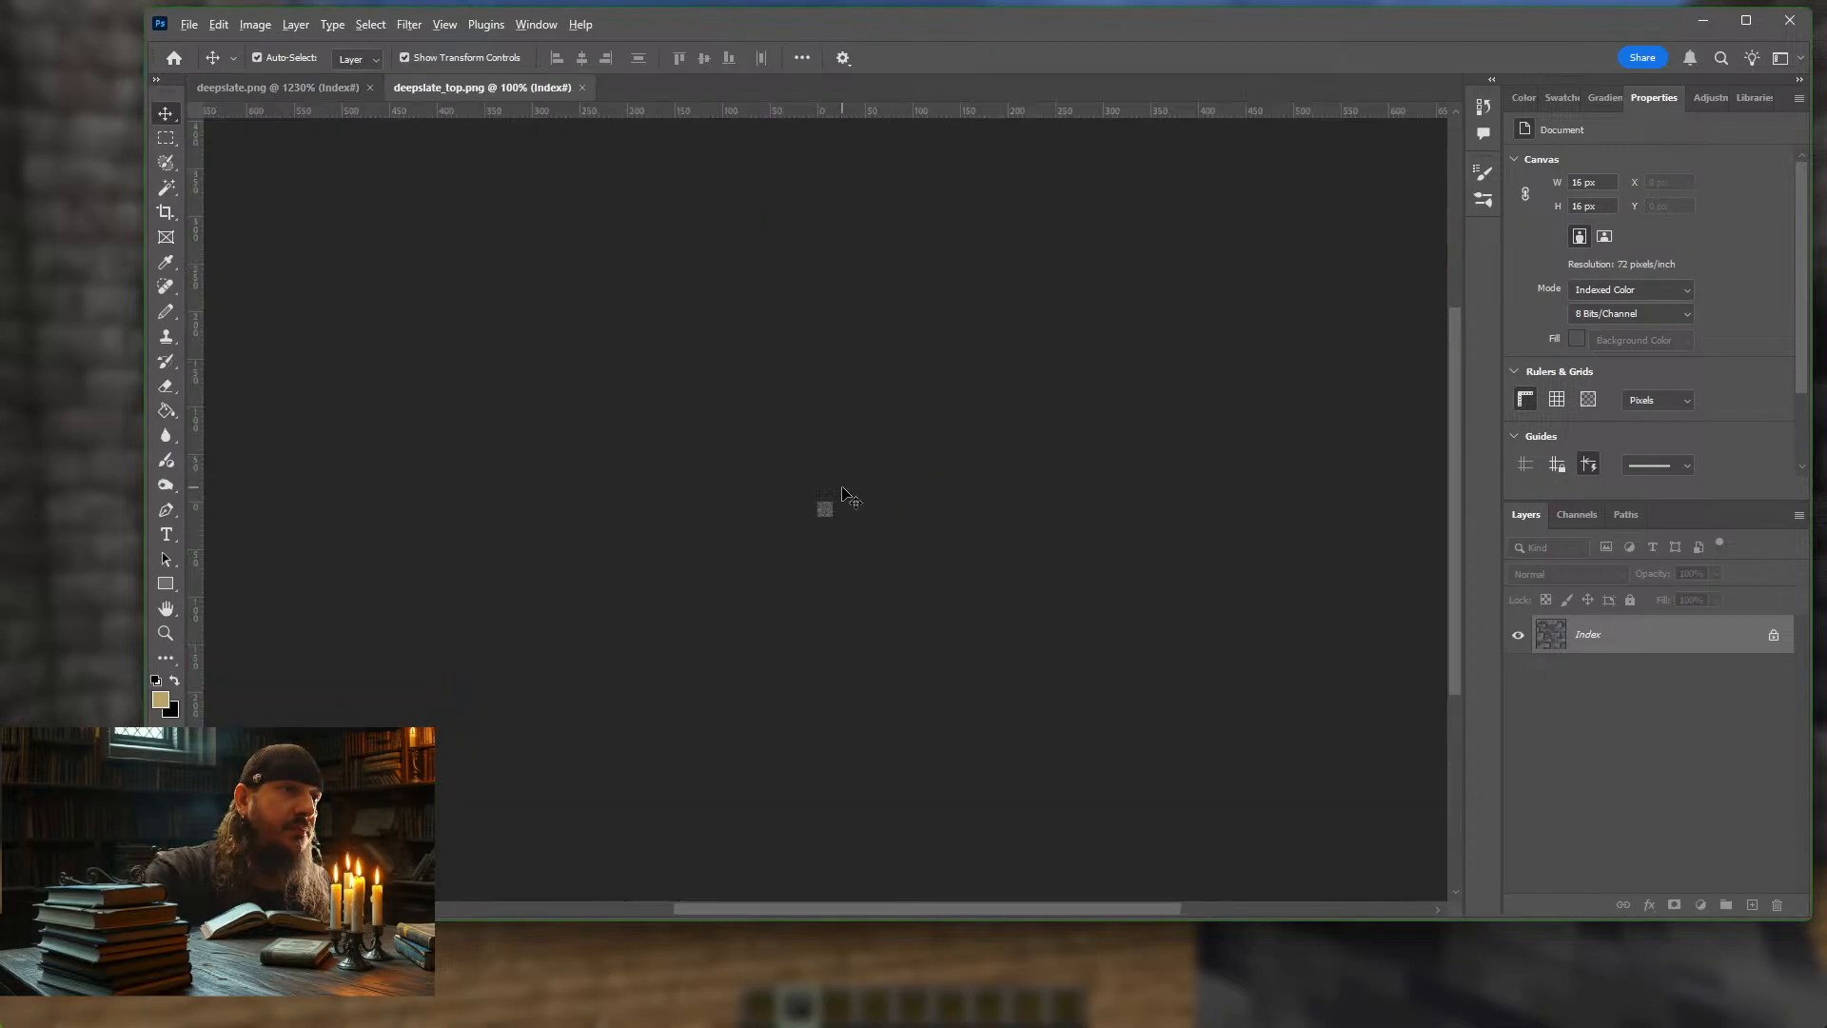
scroll(833, 522, up, 3)
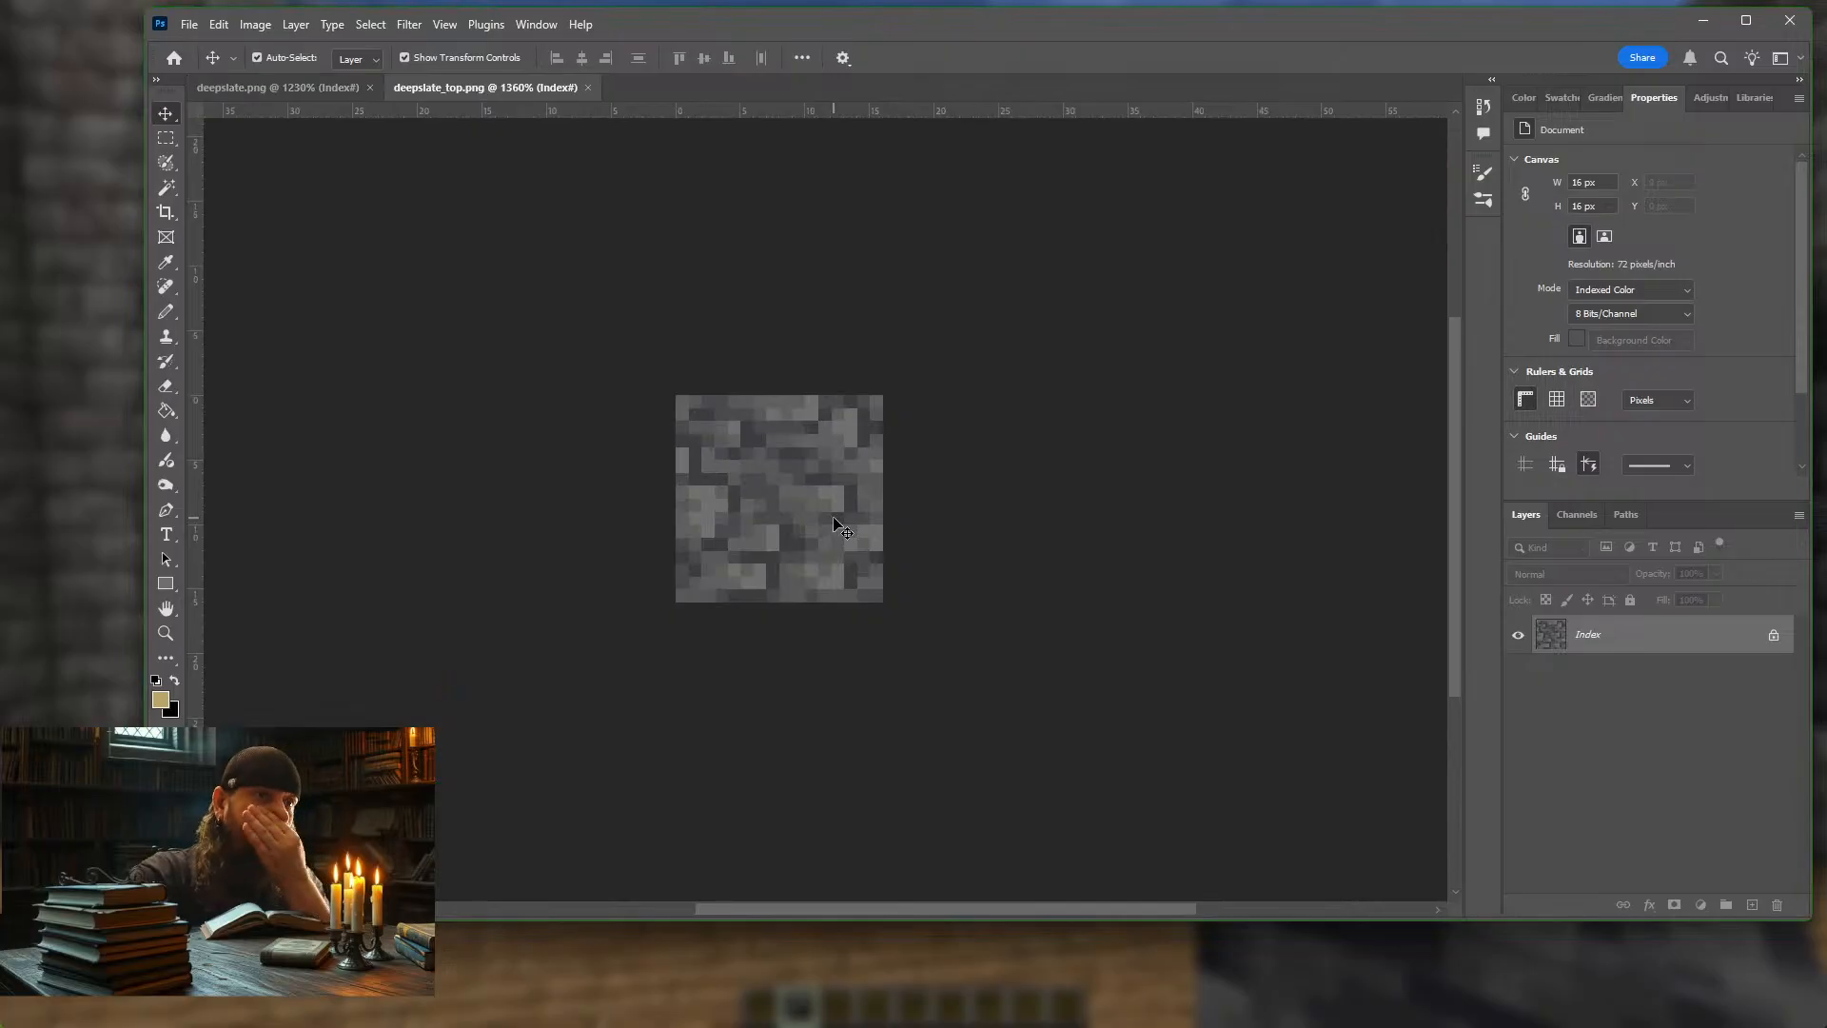
Compare the two deepslate textures, then convert deepslate.png to RGB Color mode and unlock its background layer
click(283, 87)
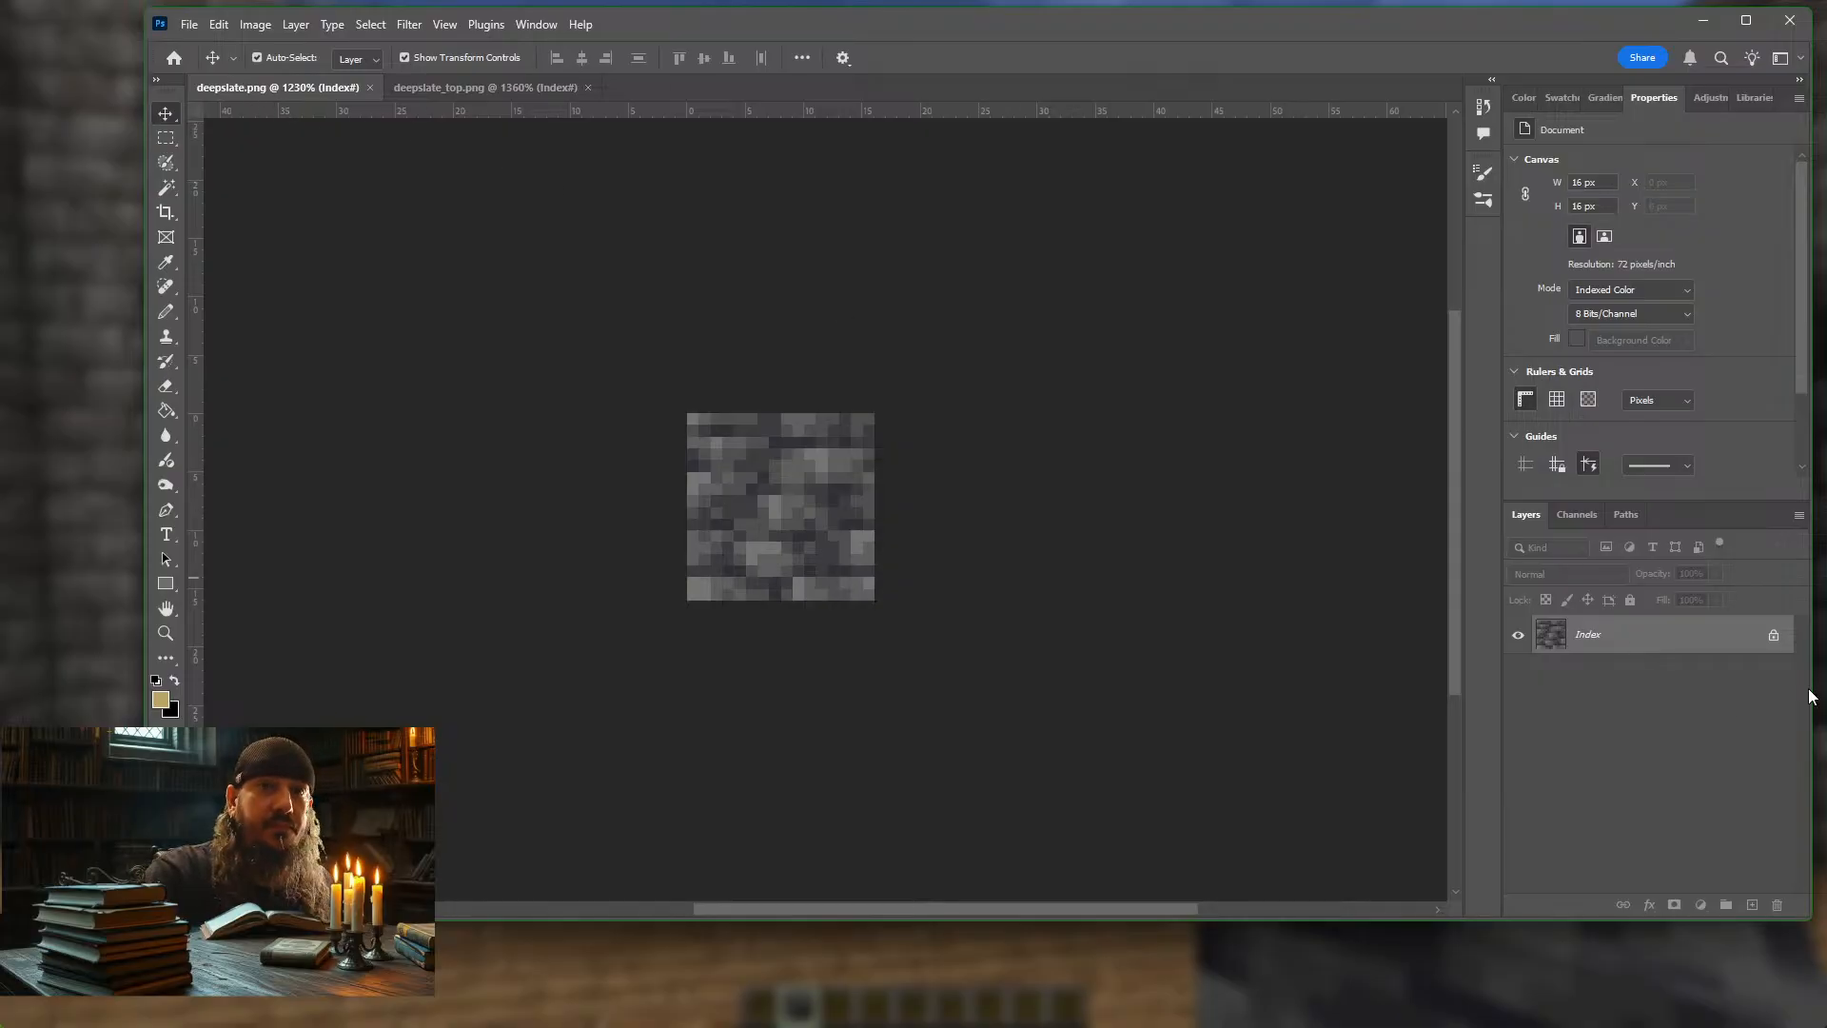
click(455, 84)
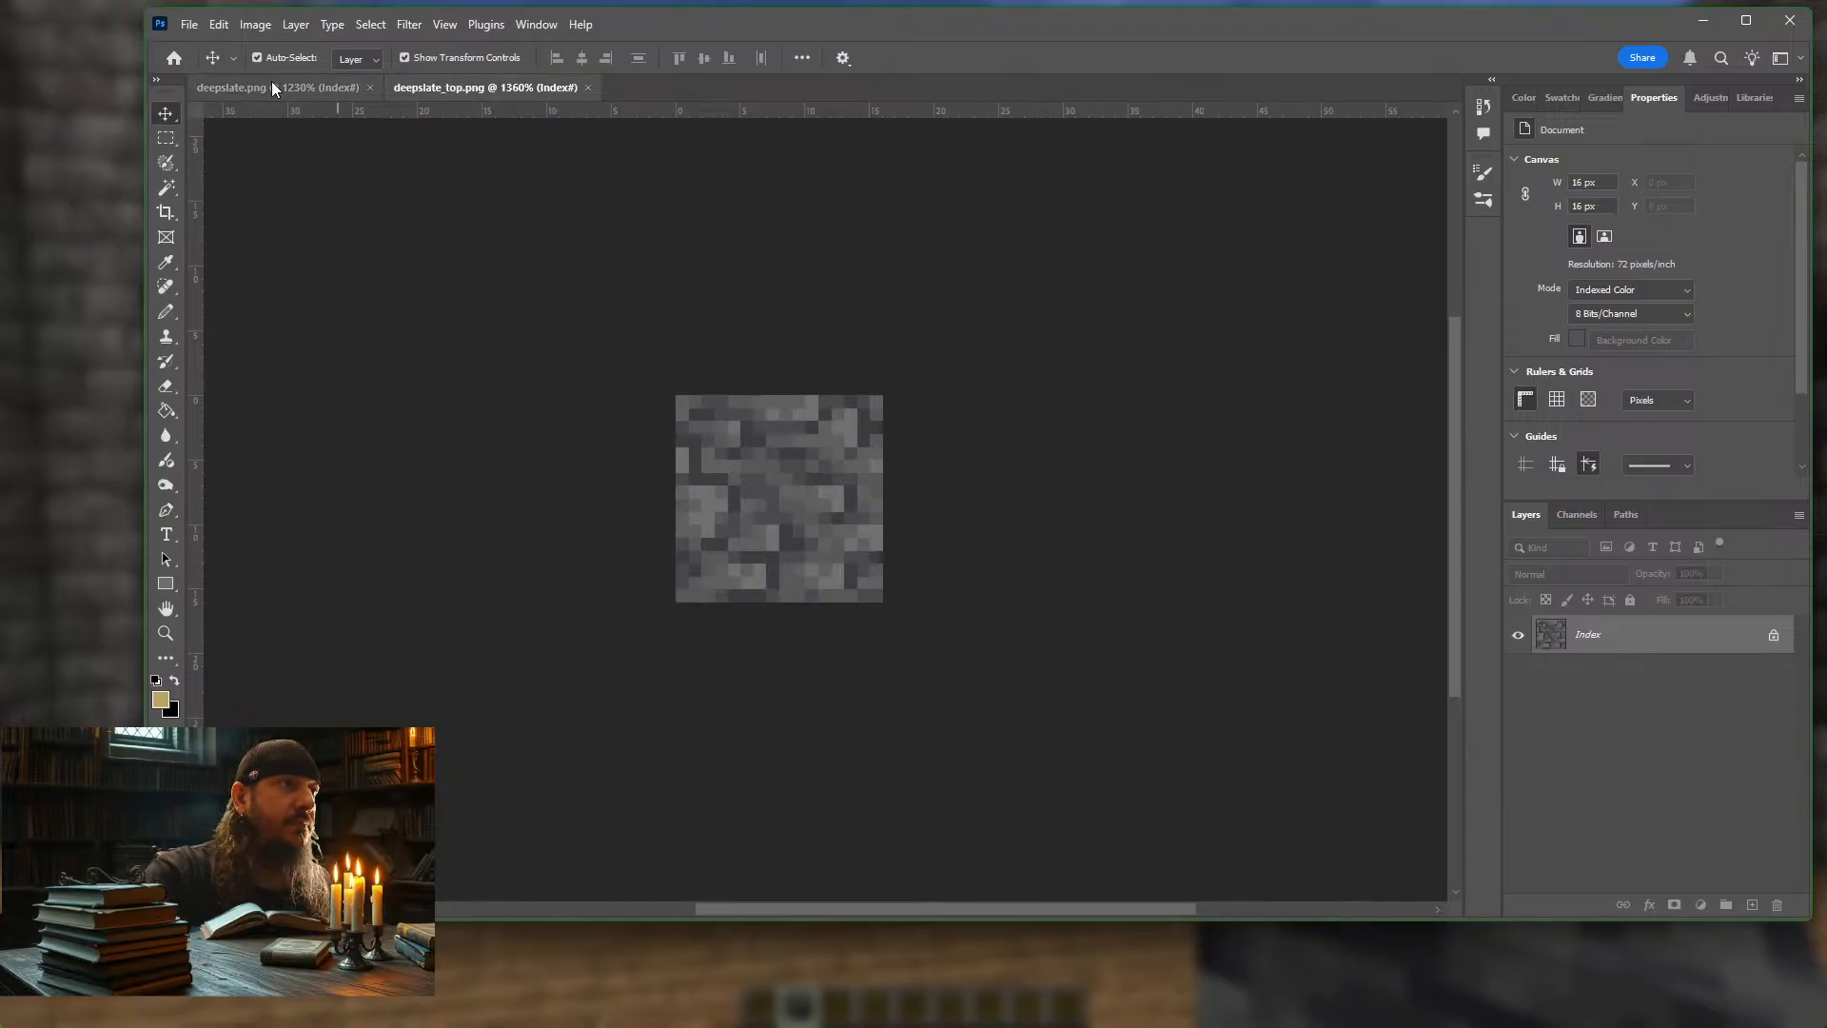
click(271, 88)
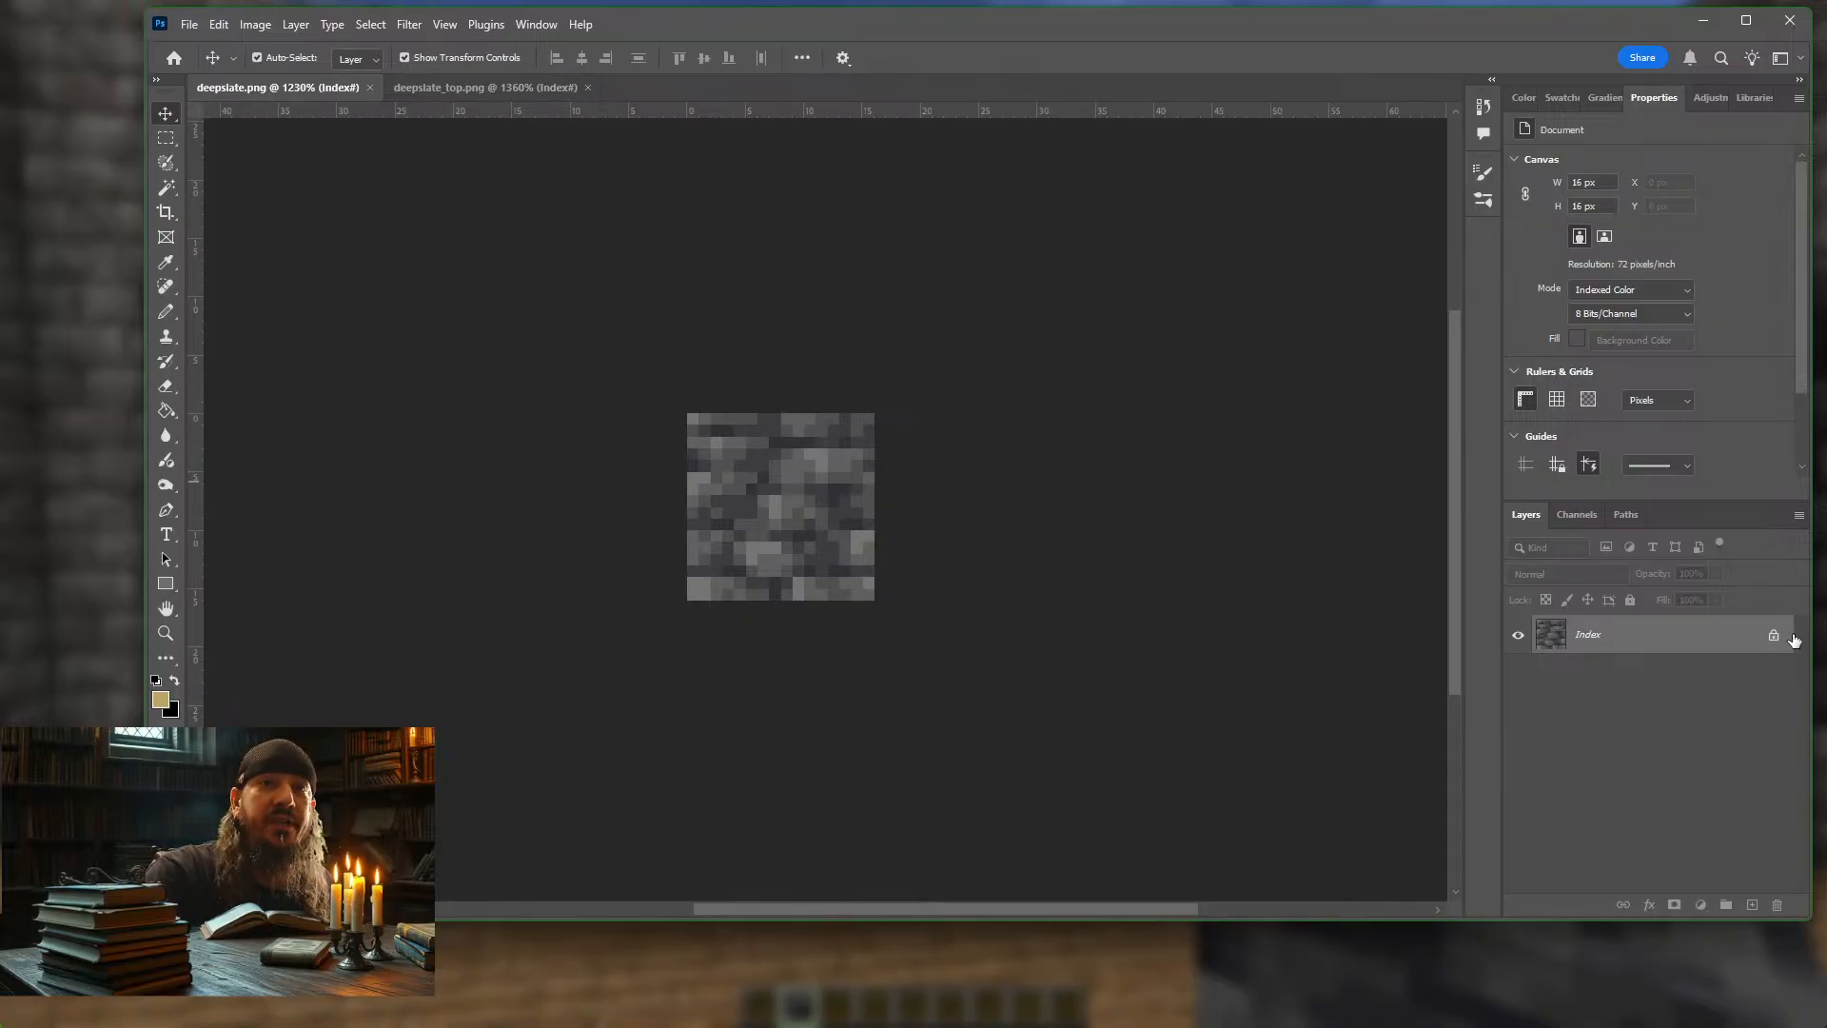
click(255, 24)
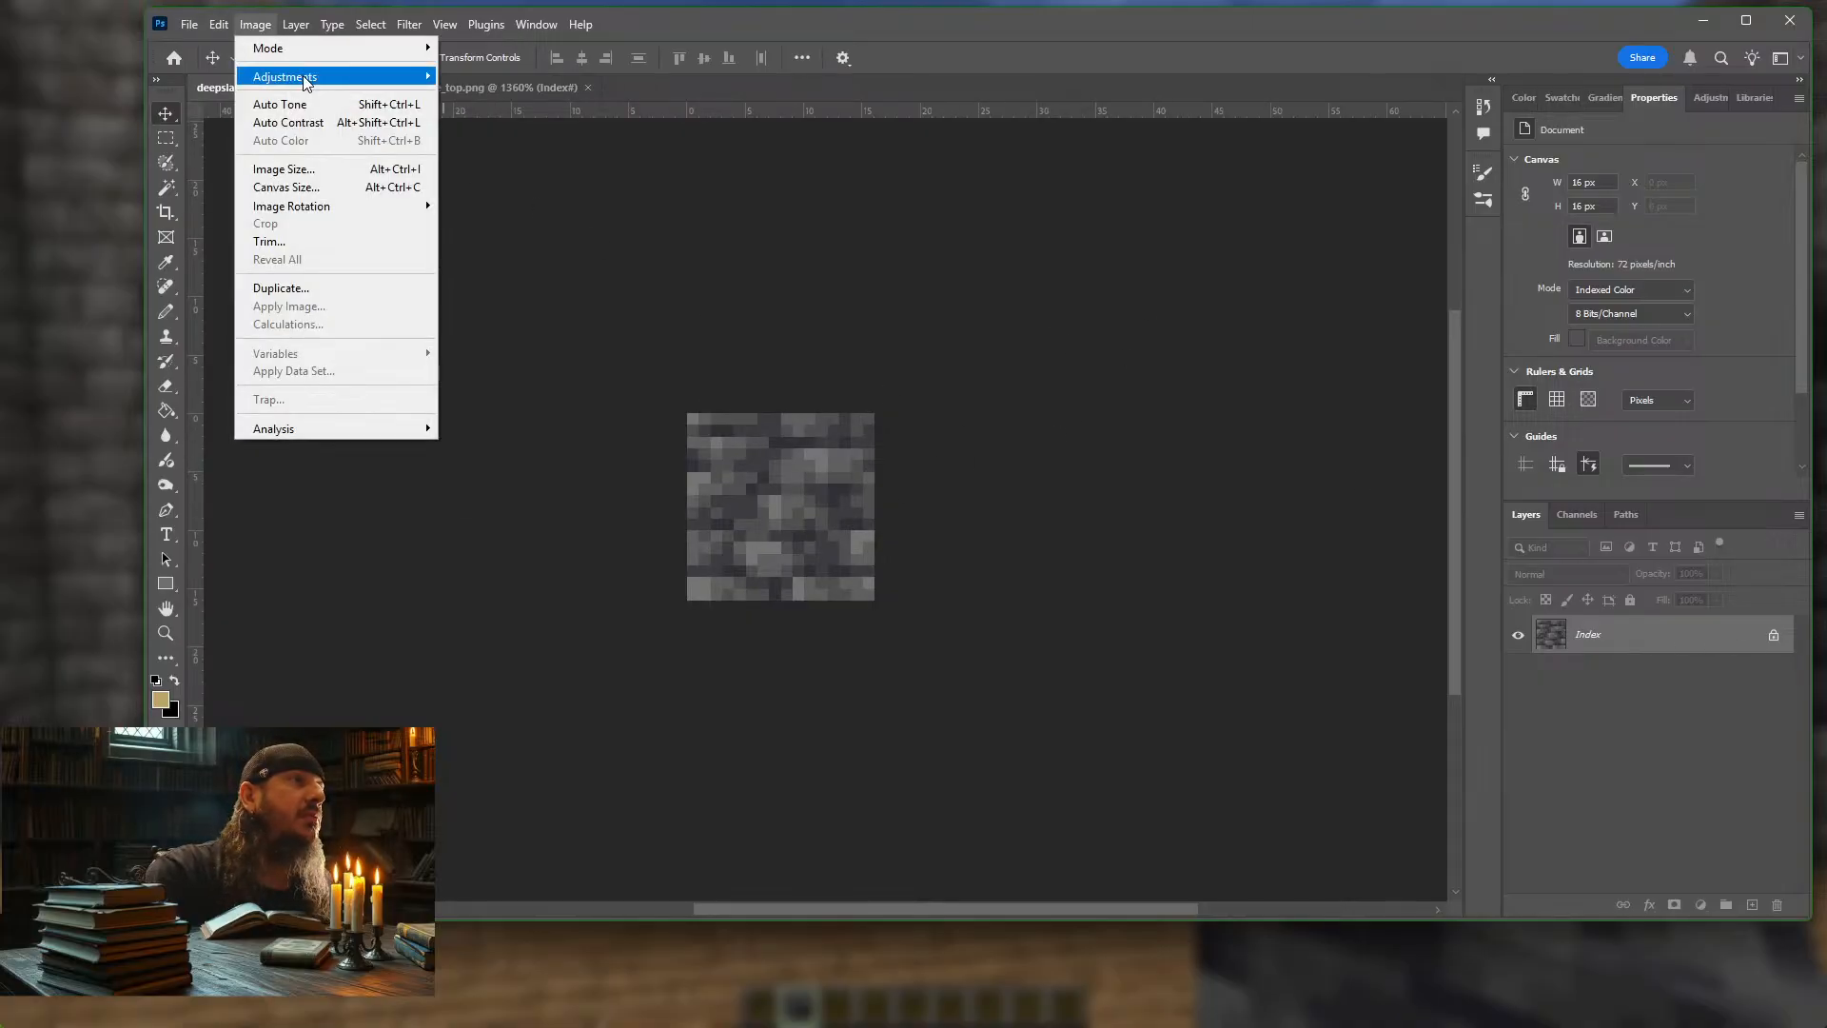
mouse_move(314, 76)
mouse_move(345, 49)
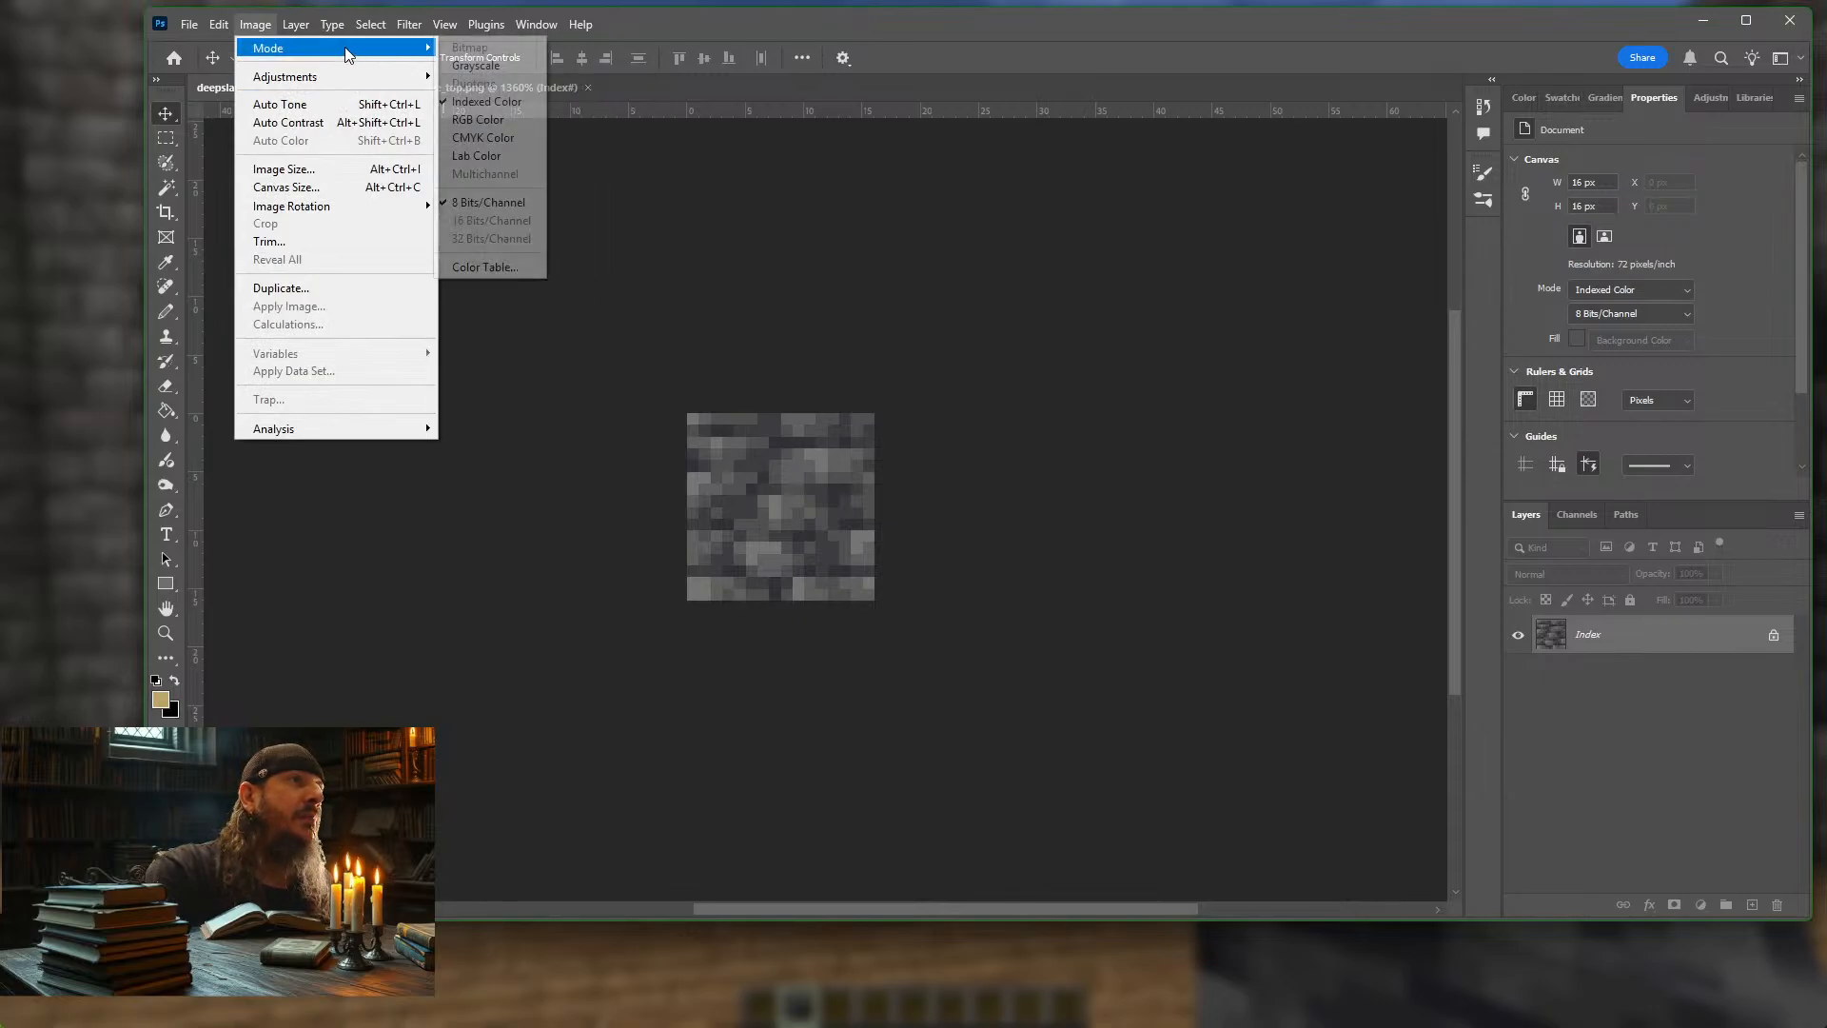
click(478, 119)
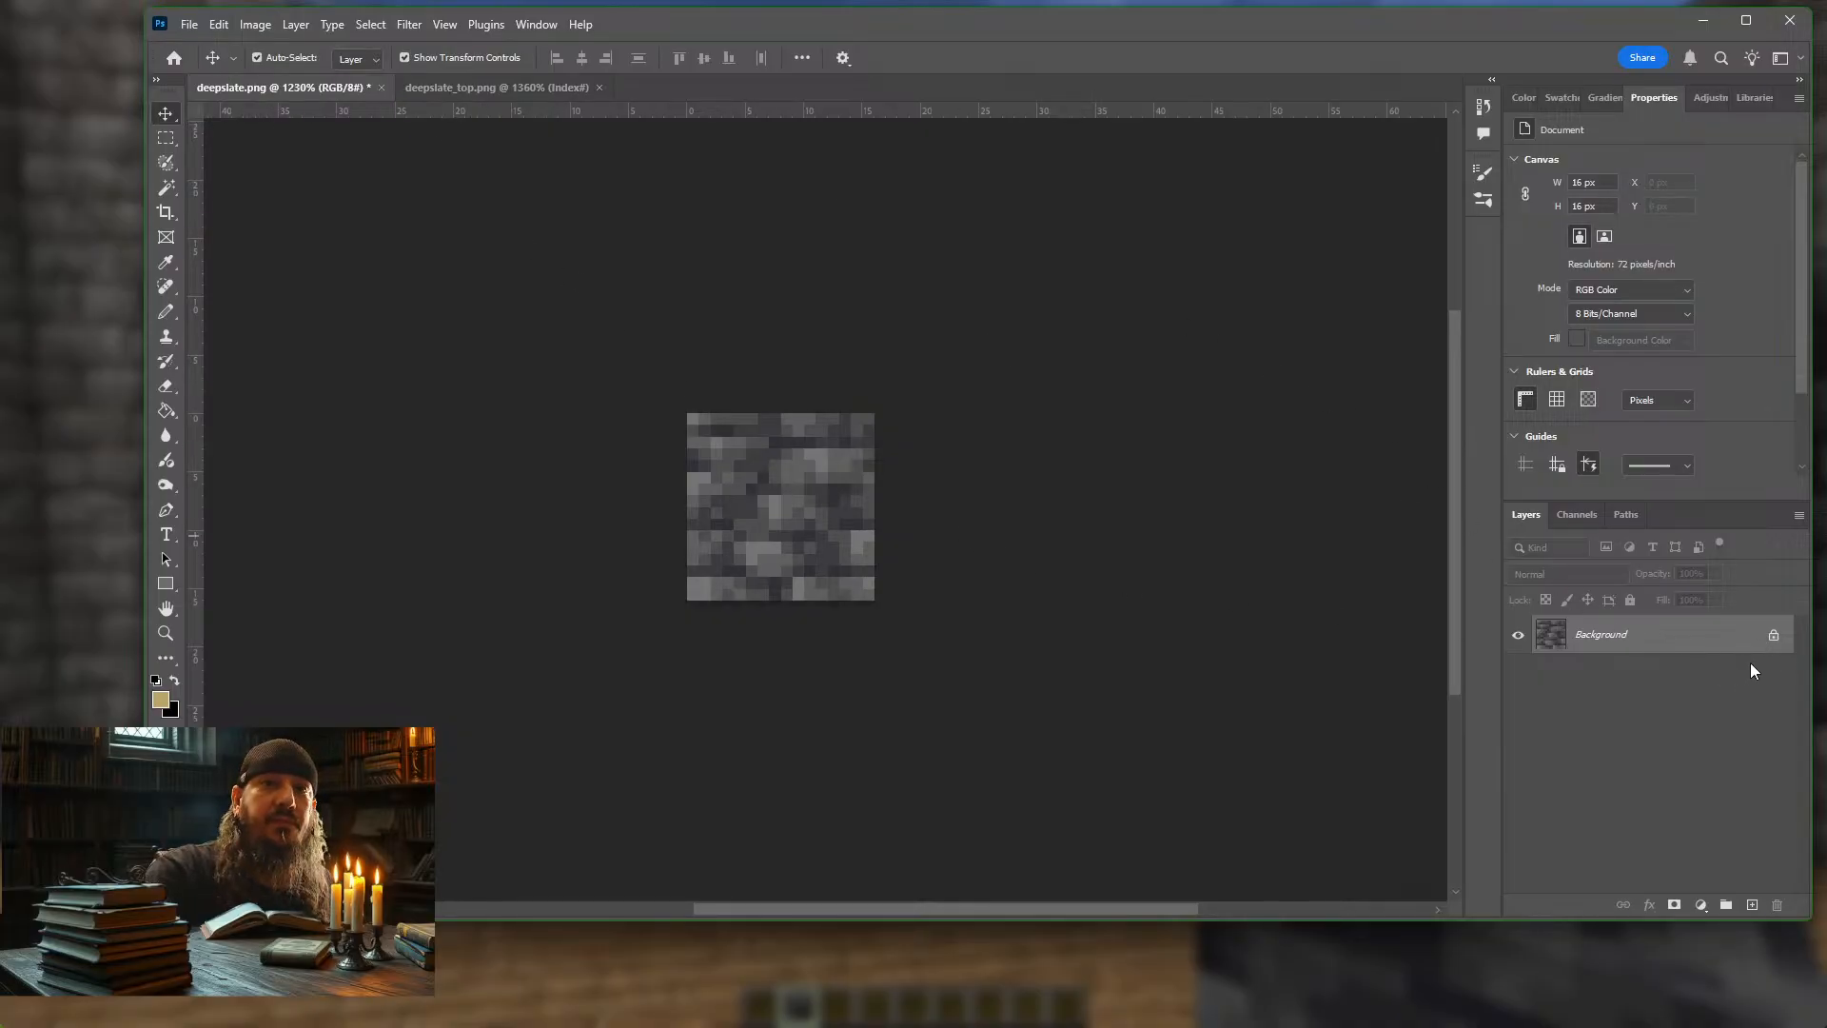
click(1773, 637)
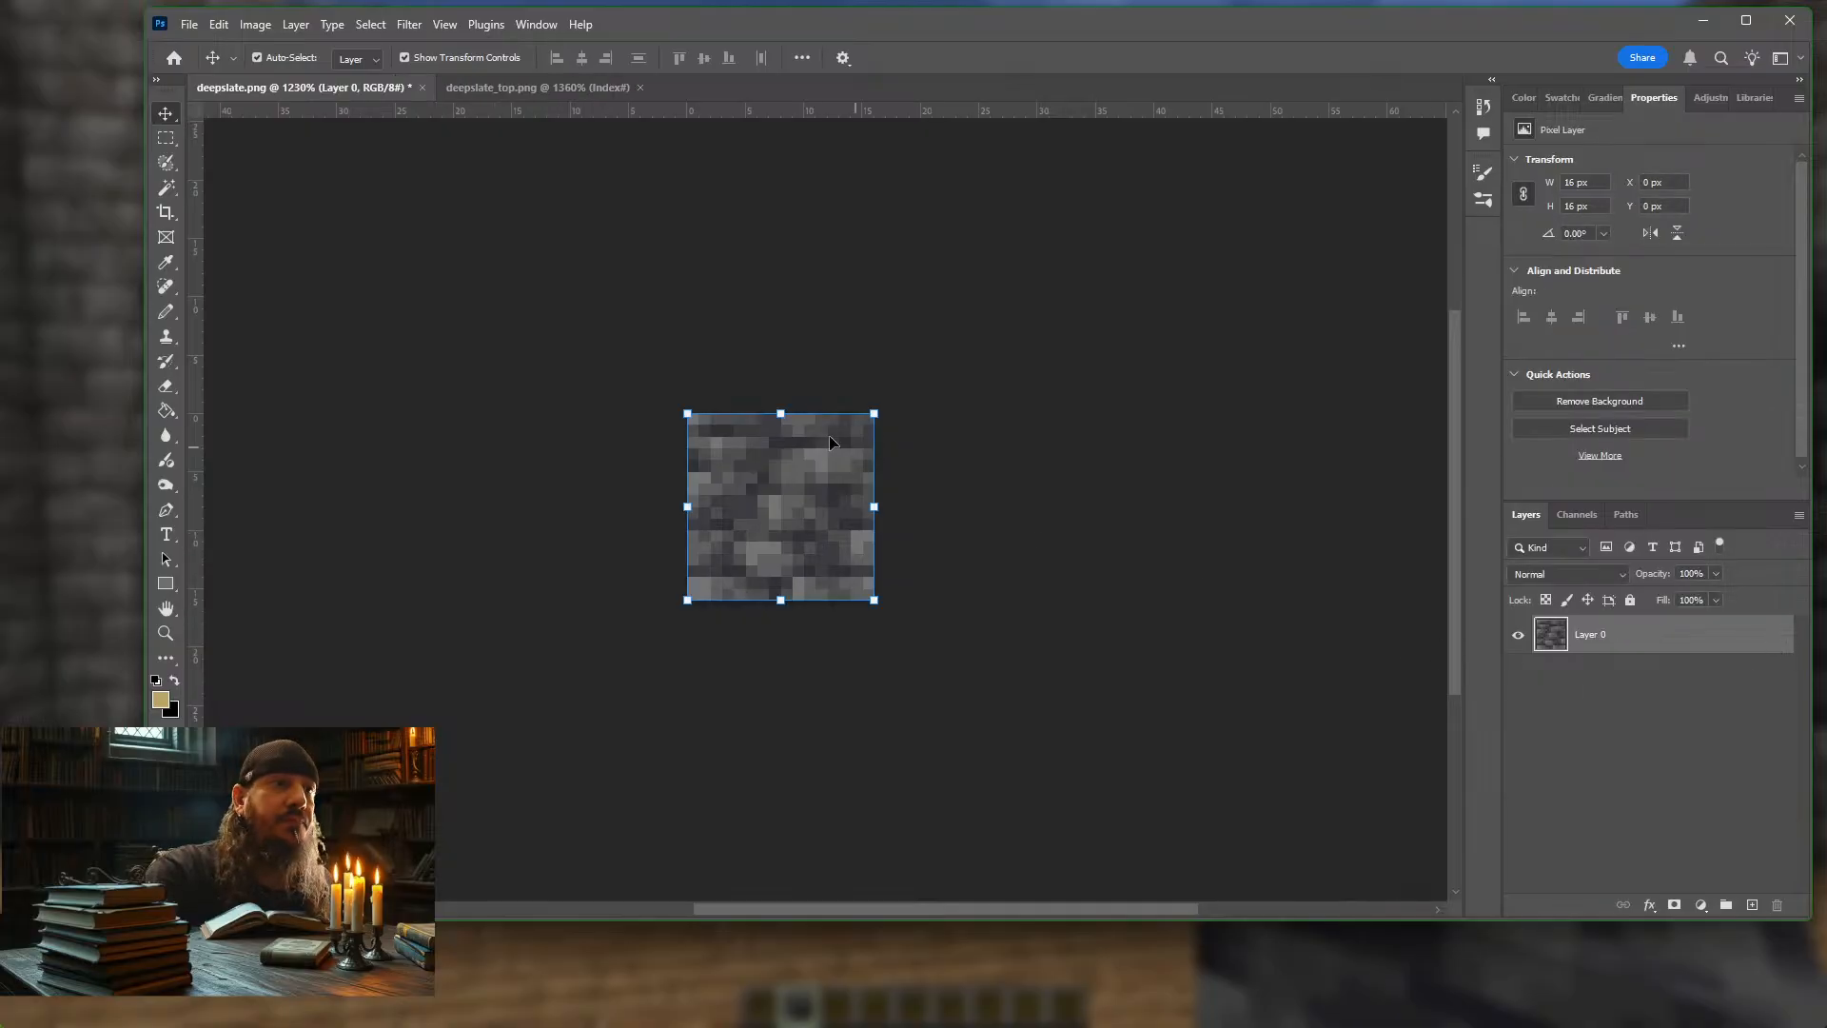
Extend the deepslate.png canvas to 32 × 32 px with the Crop tool and scale the texture layer to fill it
click(165, 212)
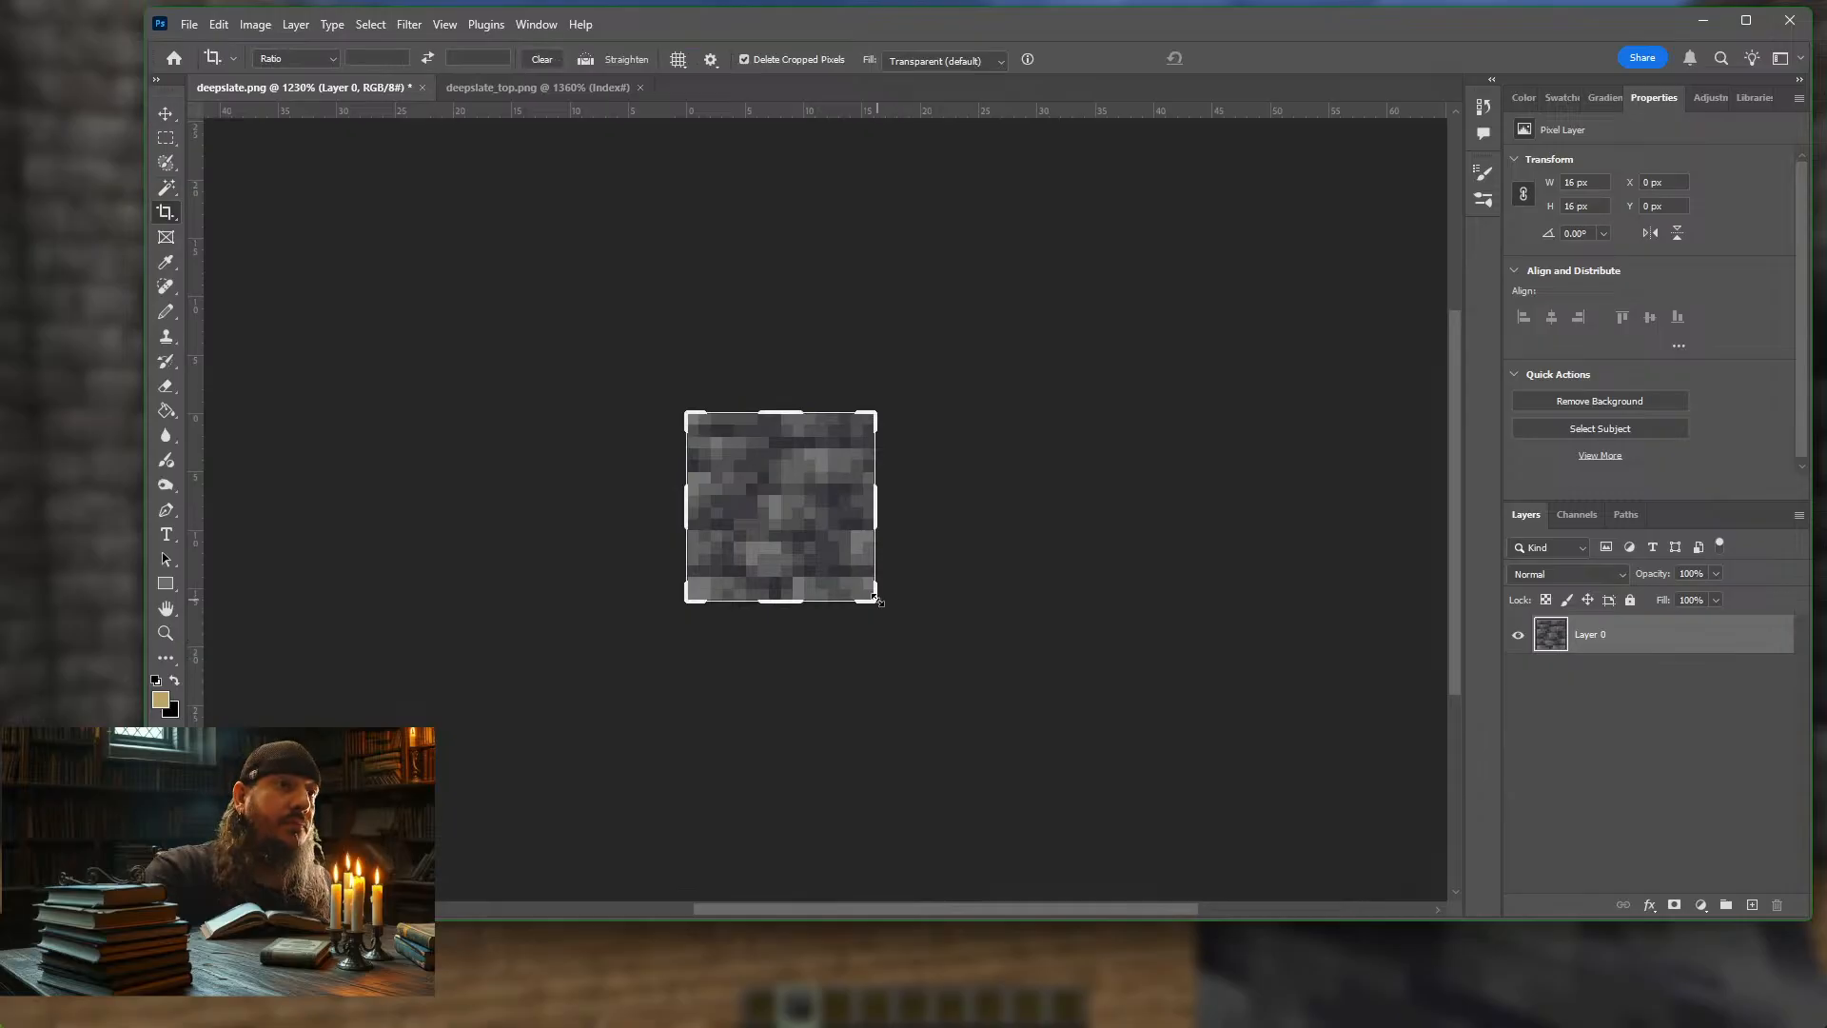
drag(875, 599, 968, 702)
key(Return)
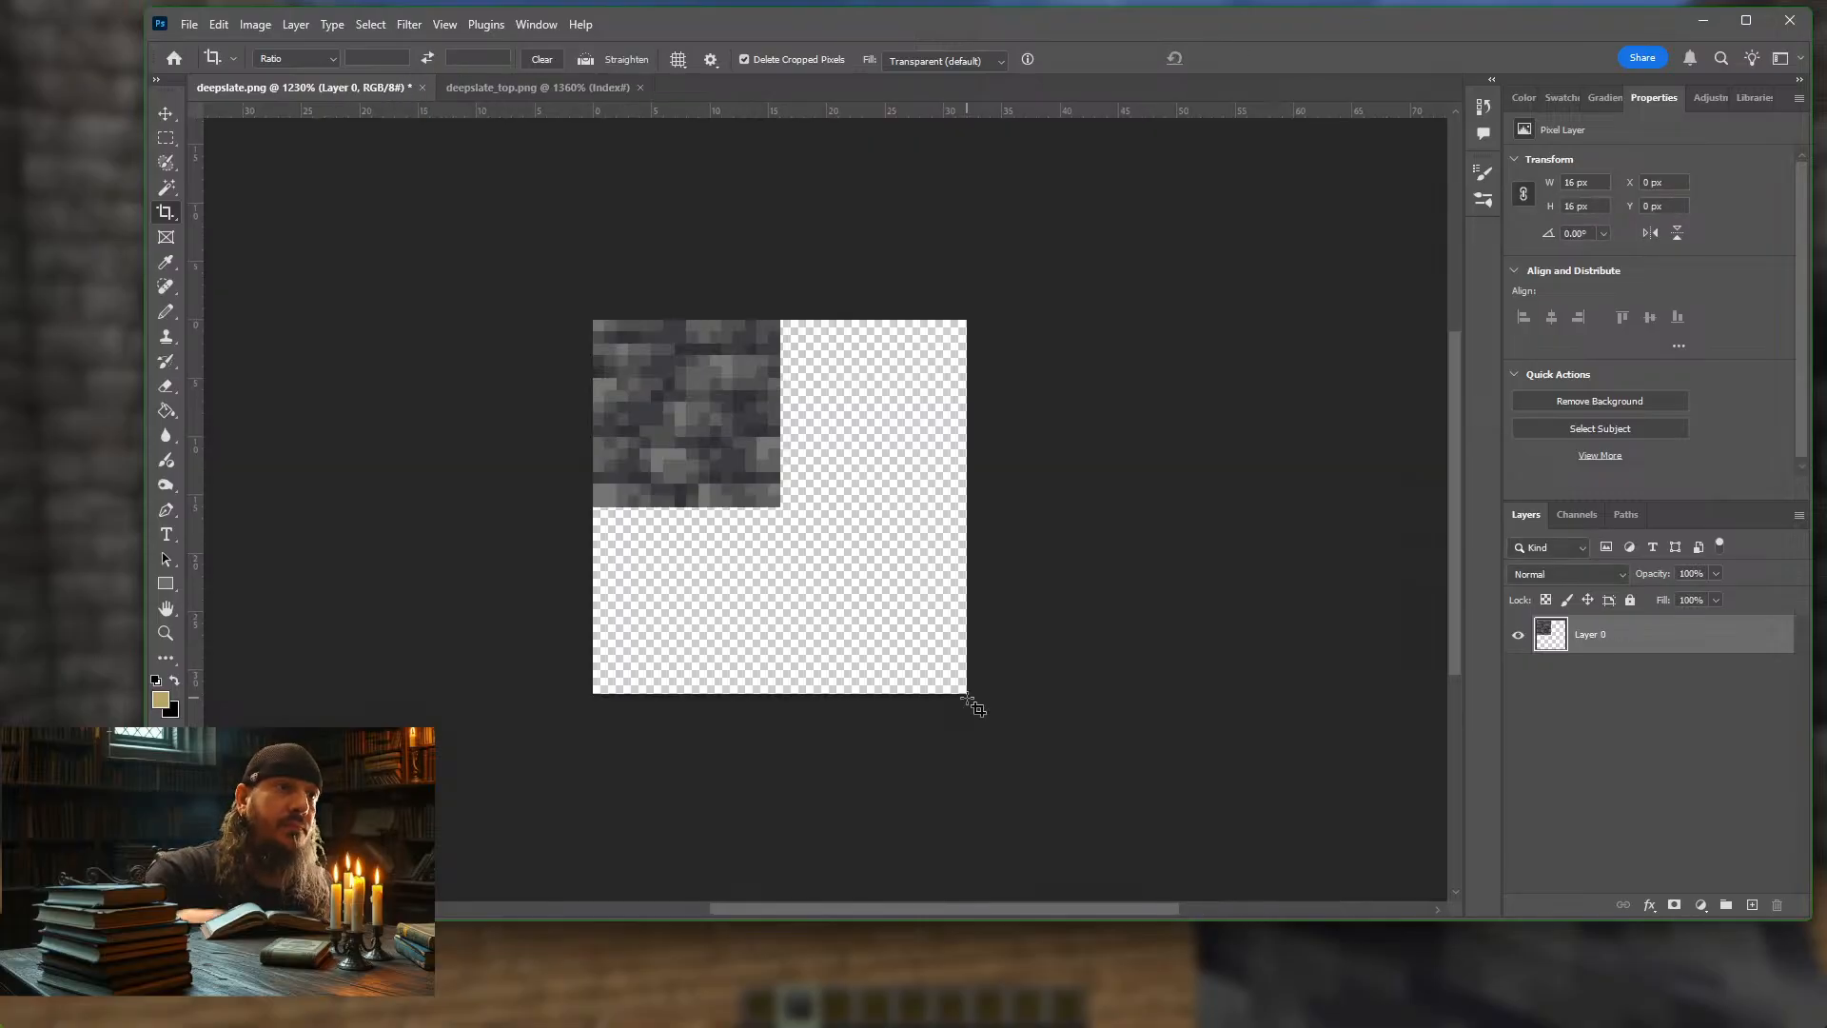
click(166, 113)
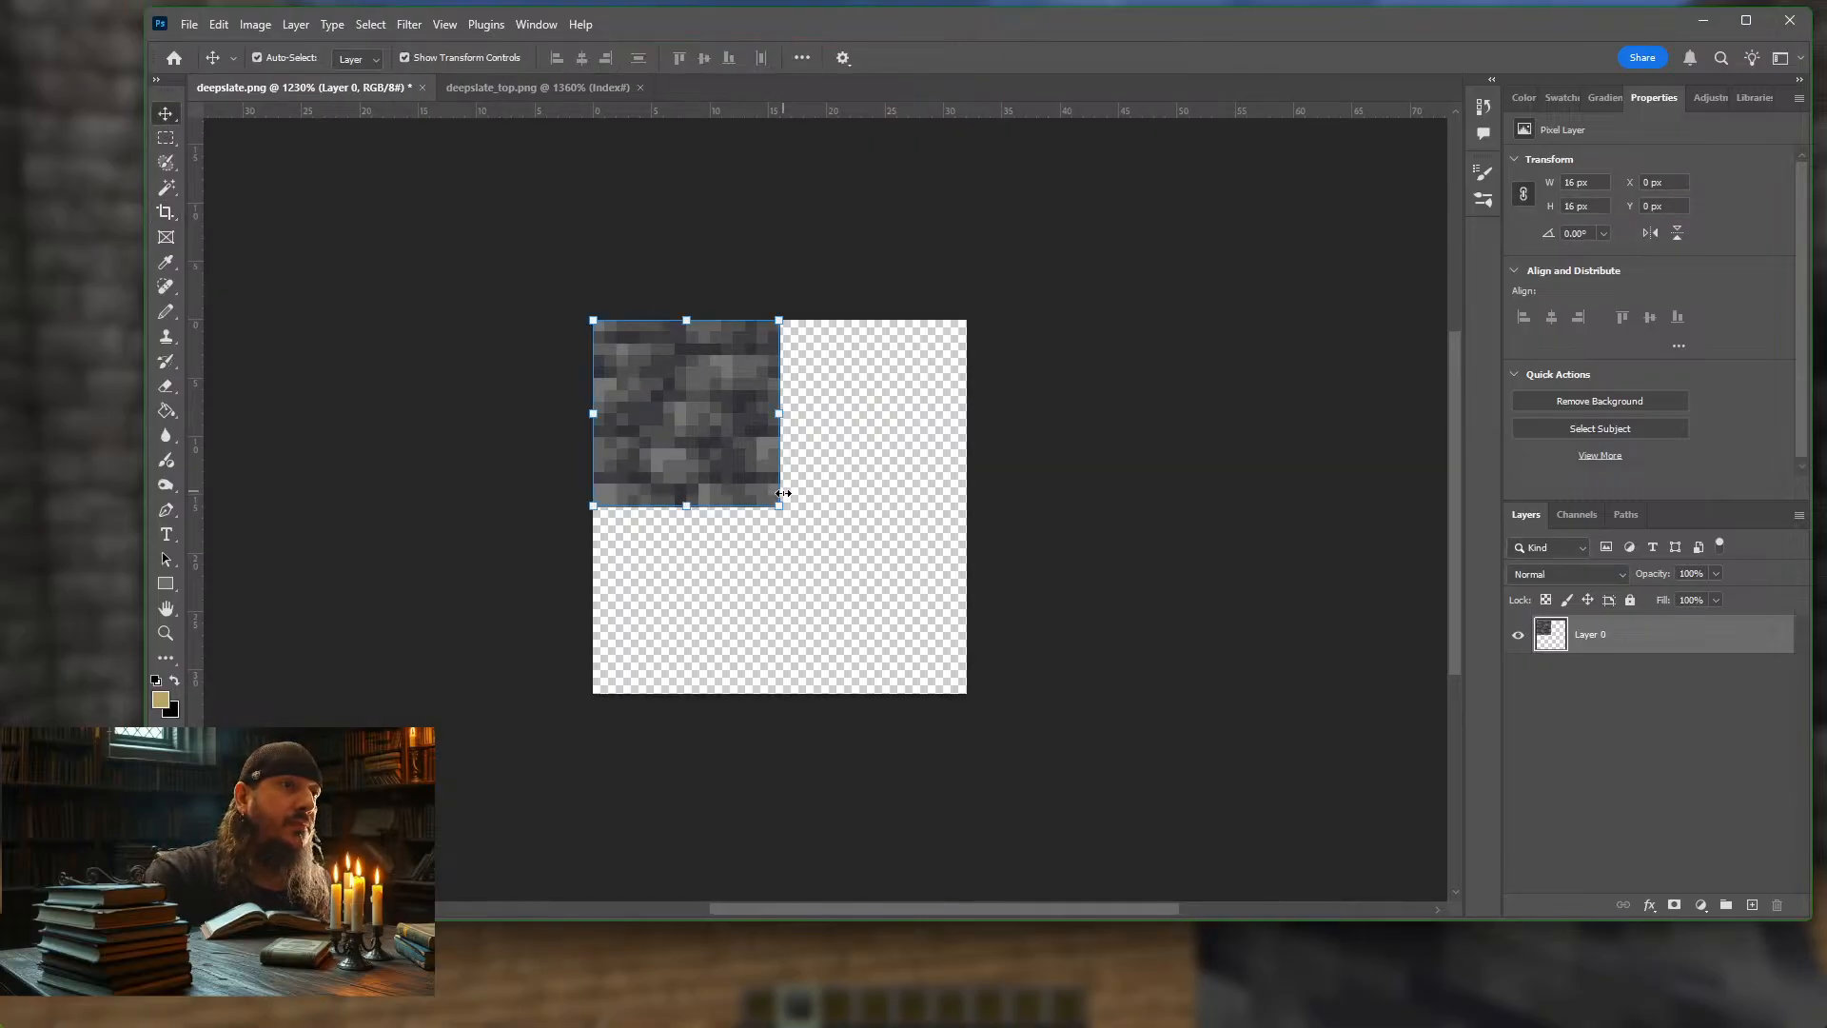
drag(781, 504, 964, 692)
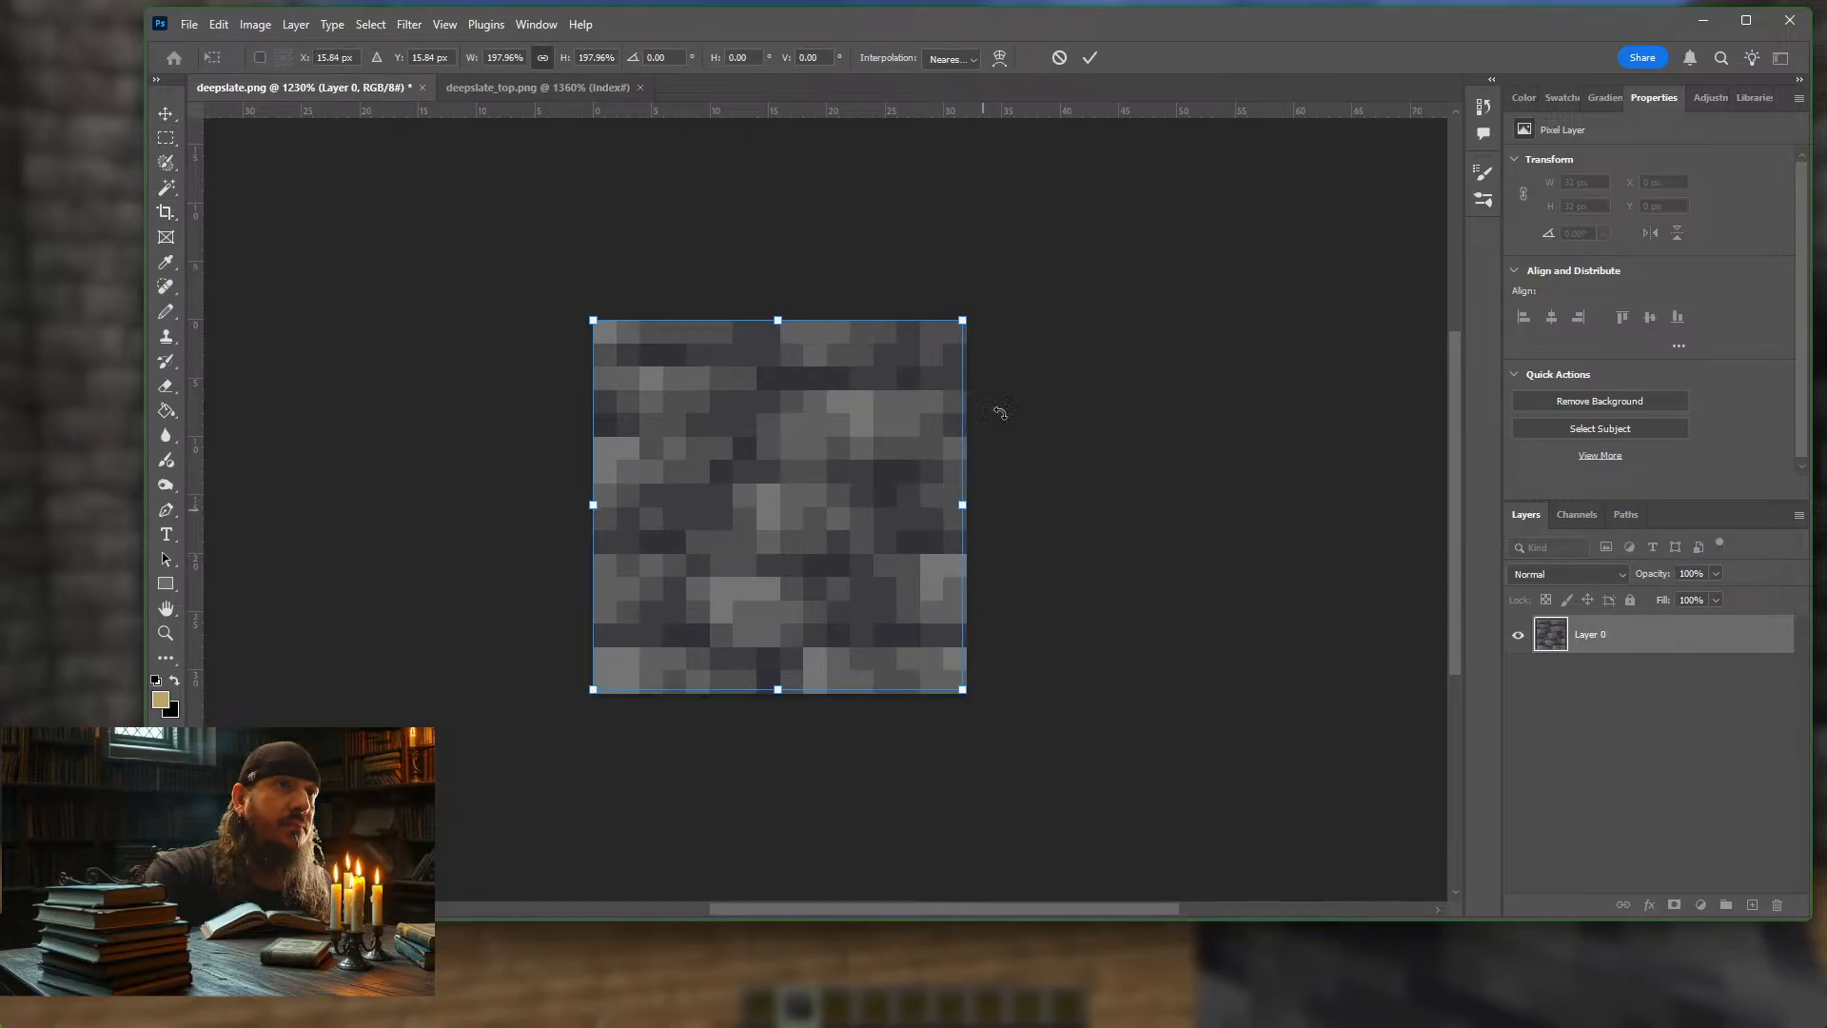
key(Return)
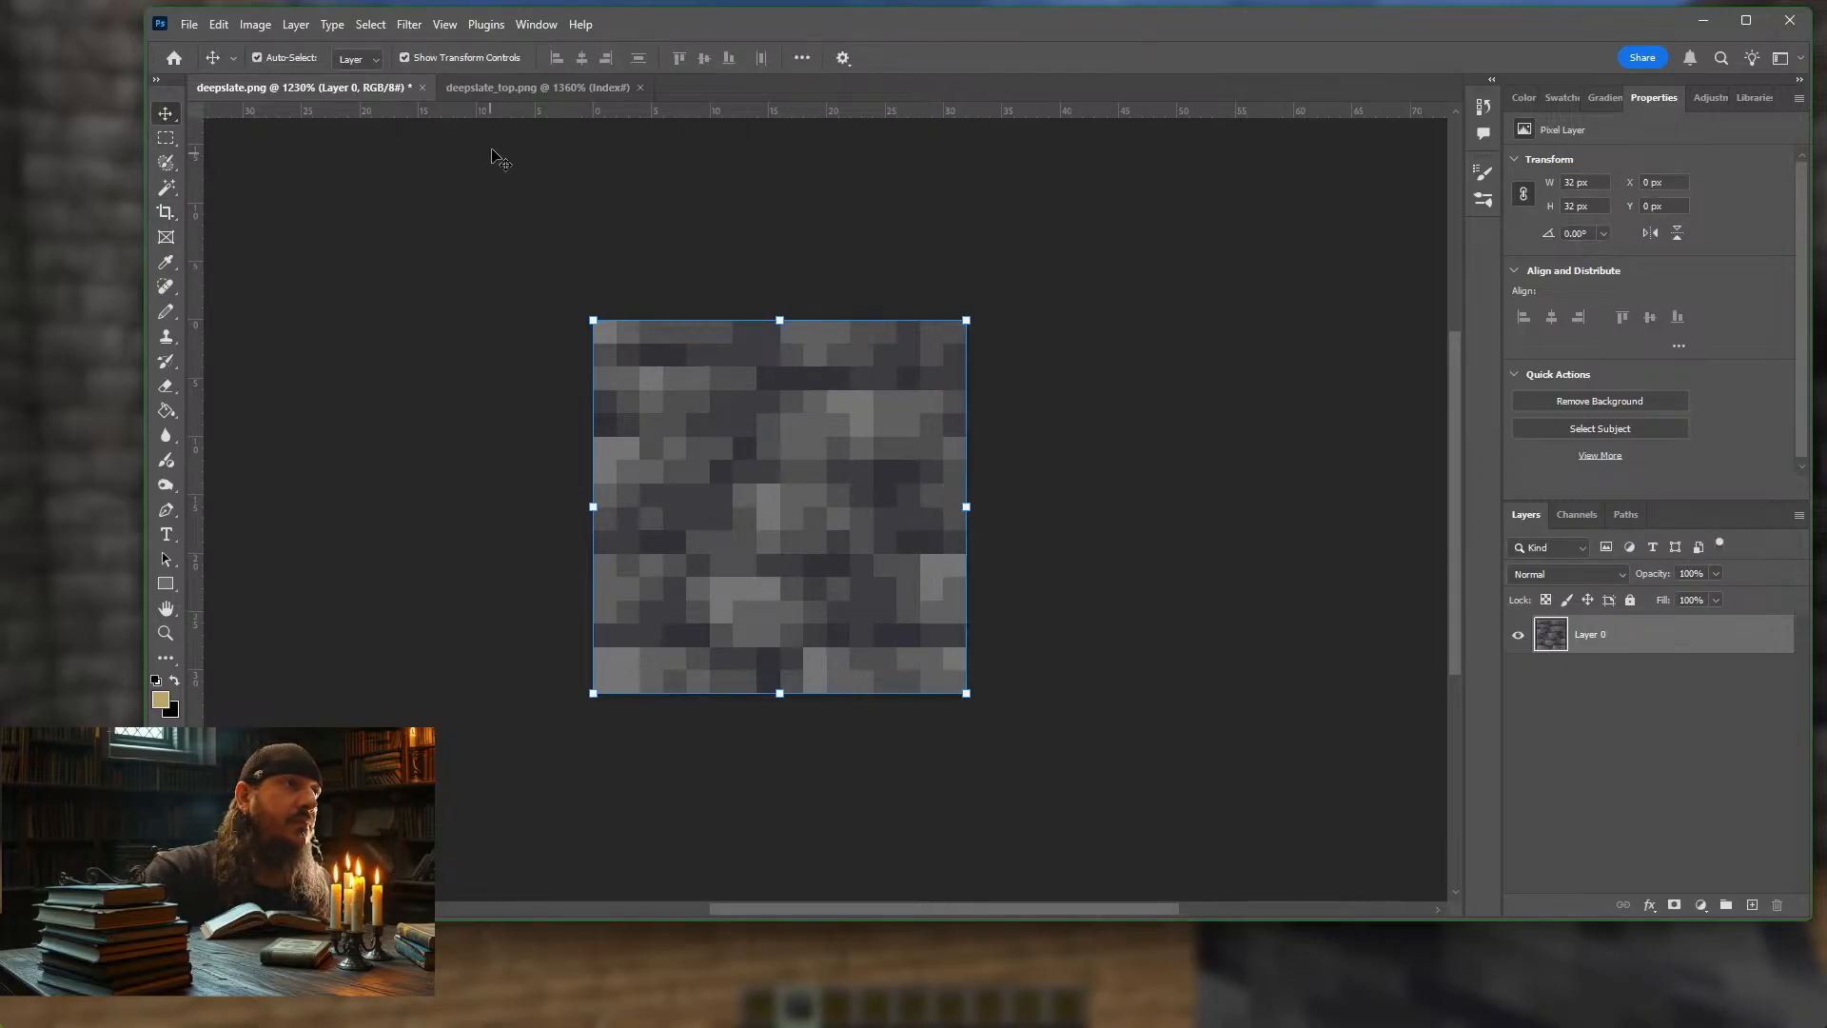
Convert deepslate_top.png from Indexed Color to RGB Color mode and unlock its background layer
click(514, 88)
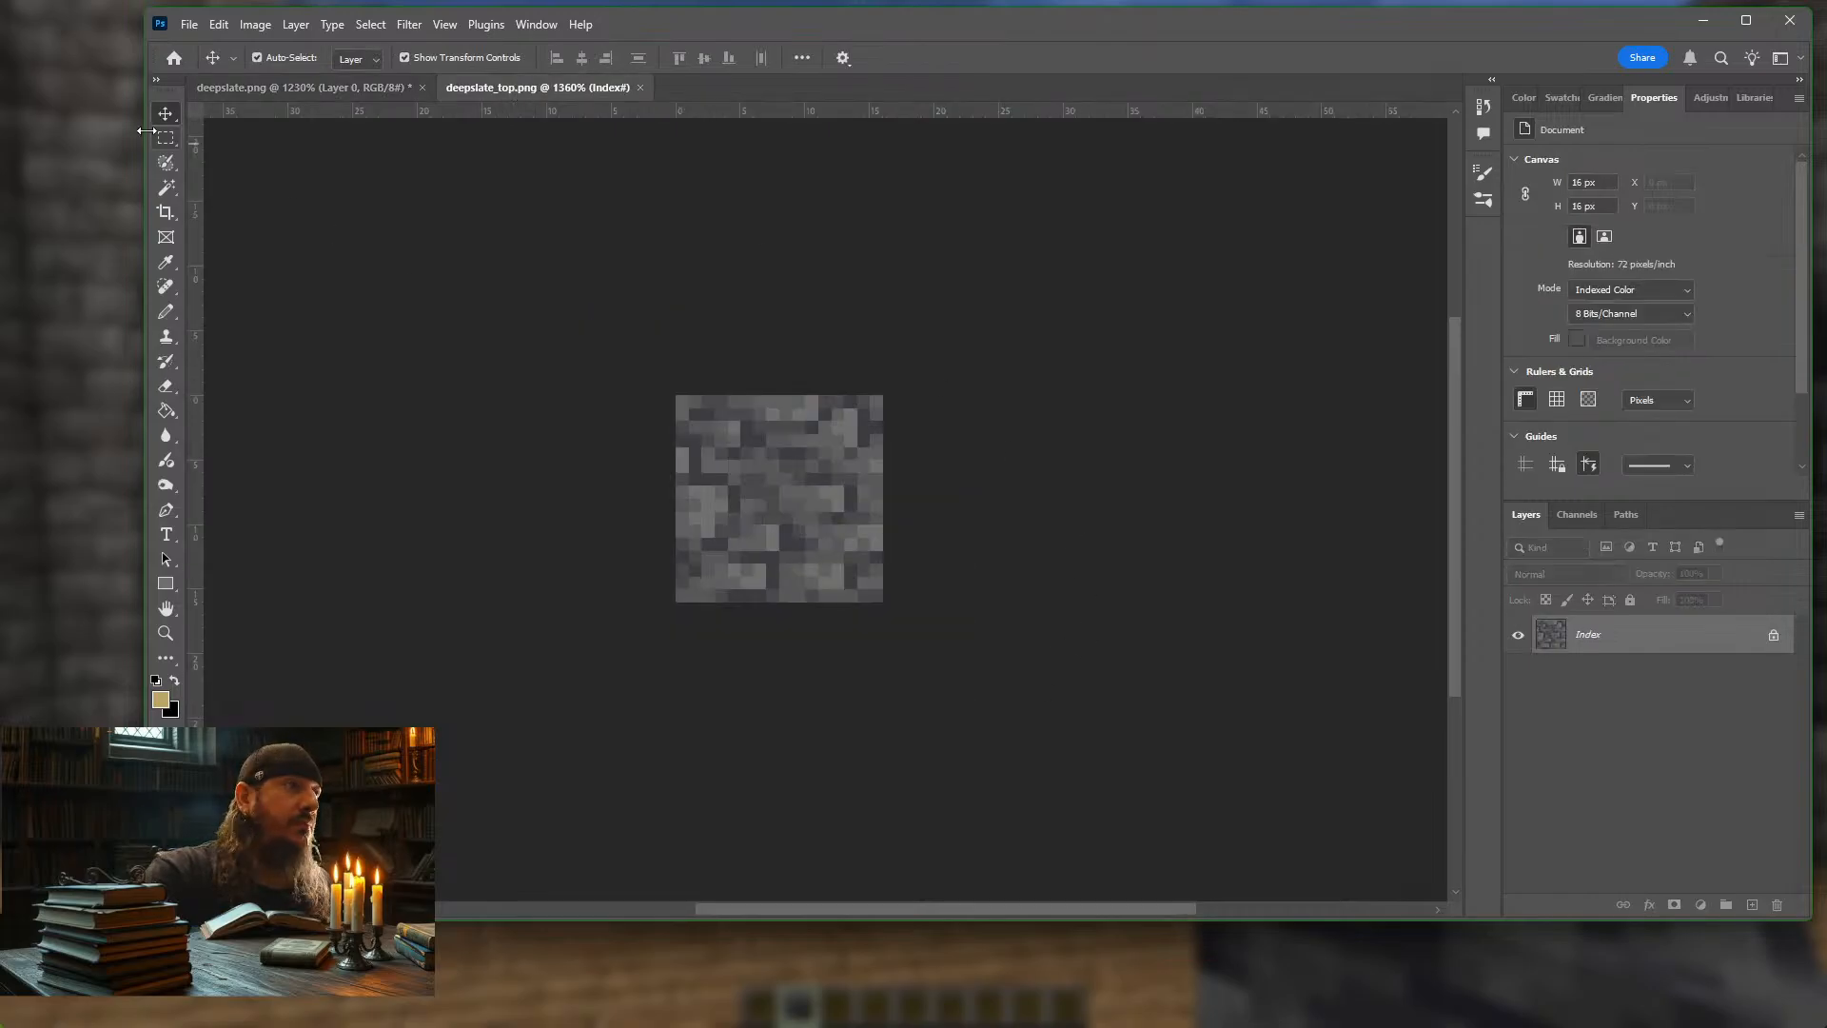
click(166, 211)
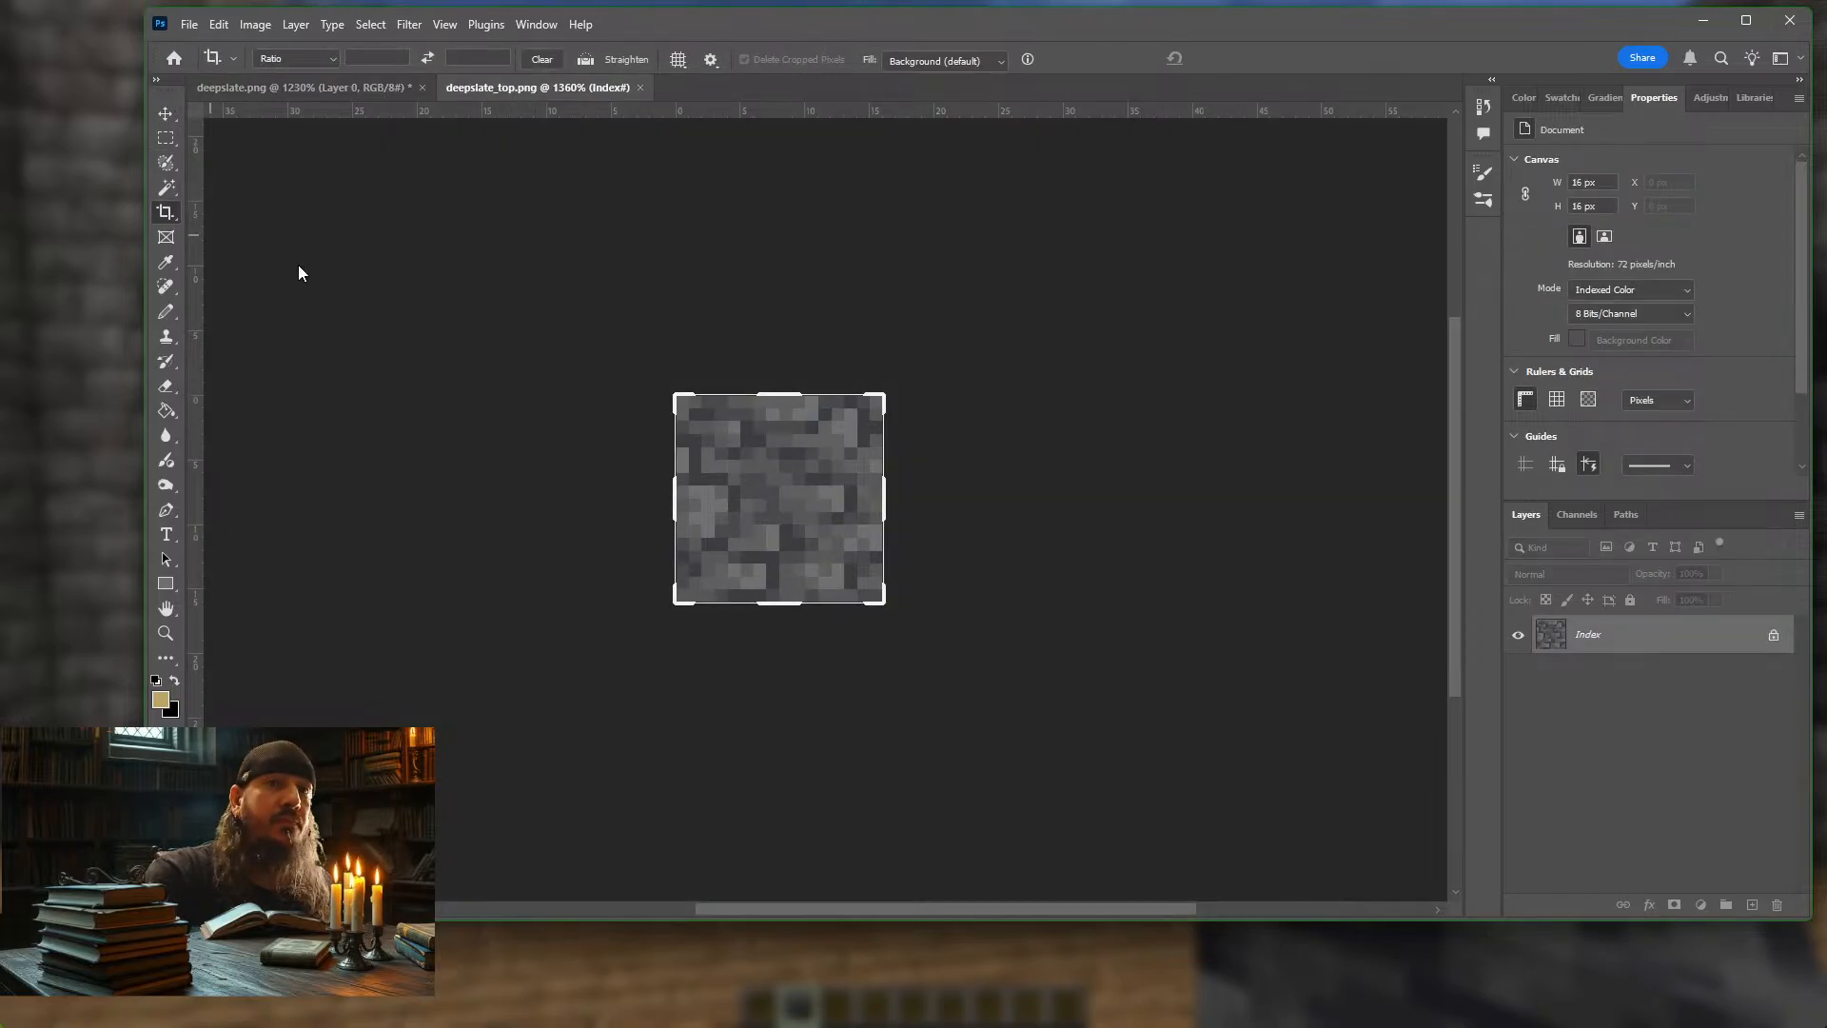
click(255, 23)
mouse_move(337, 50)
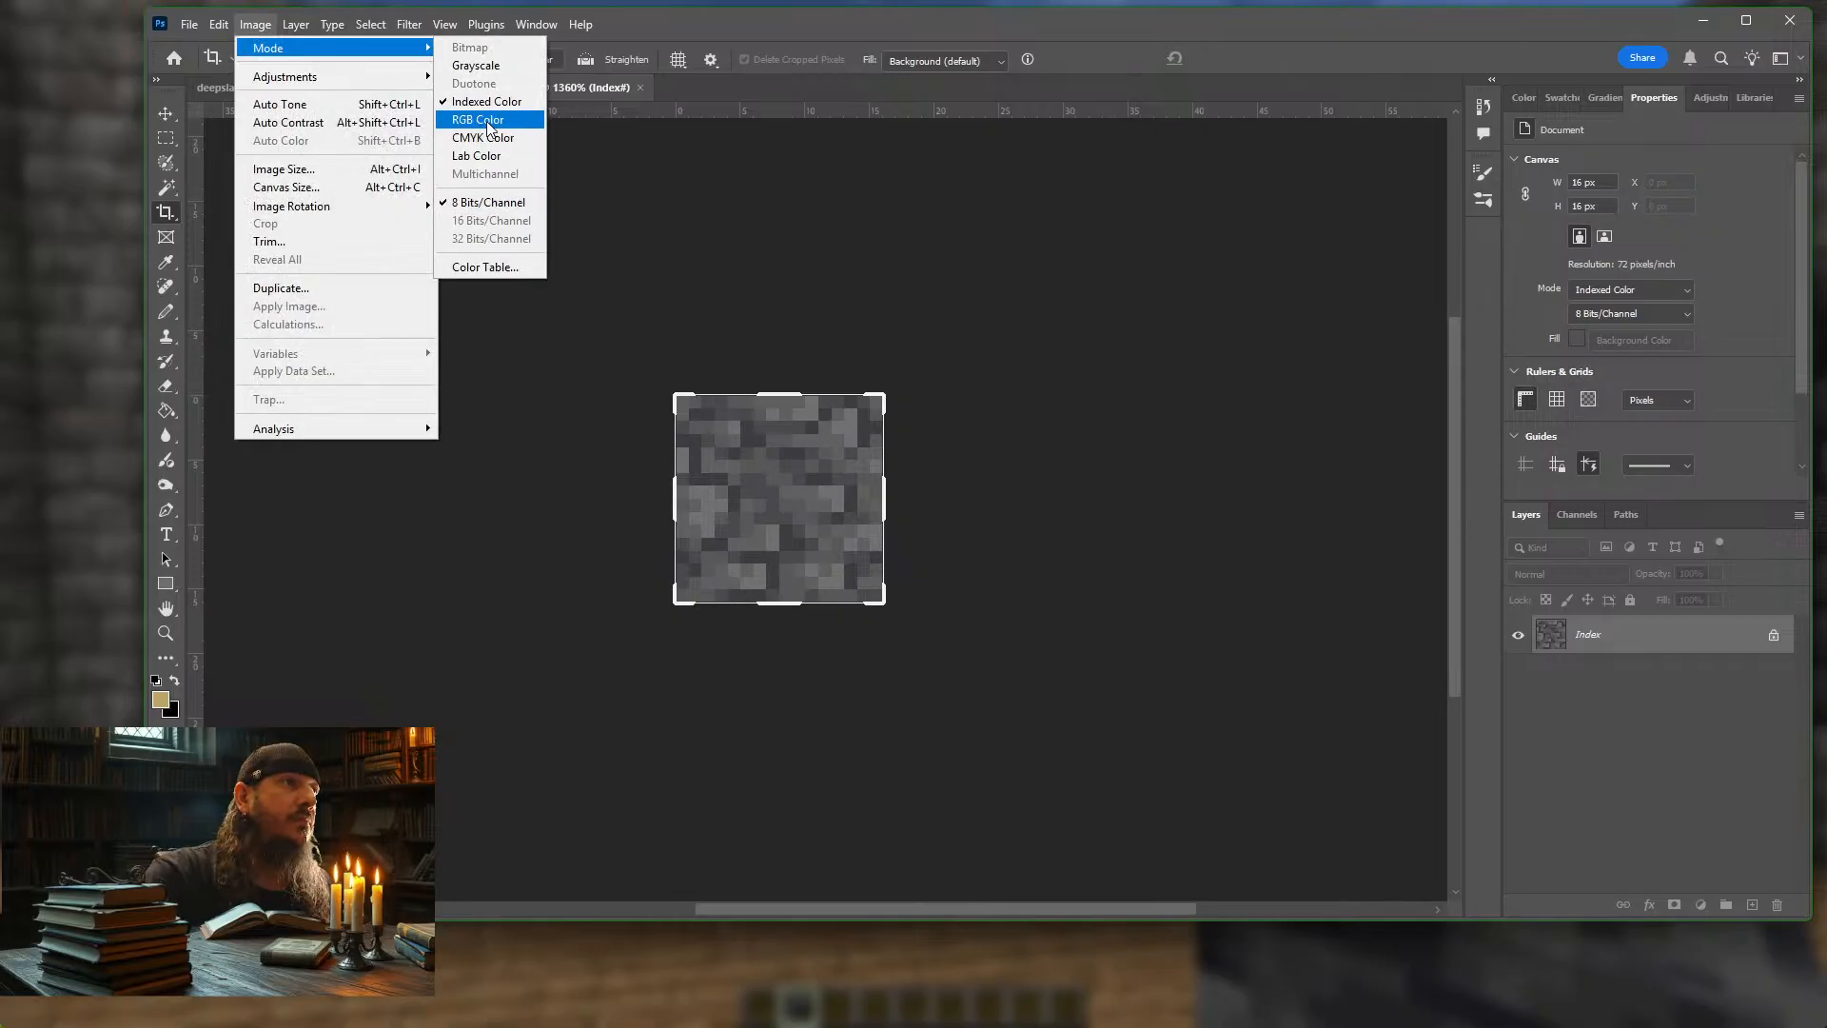
click(483, 124)
click(1774, 637)
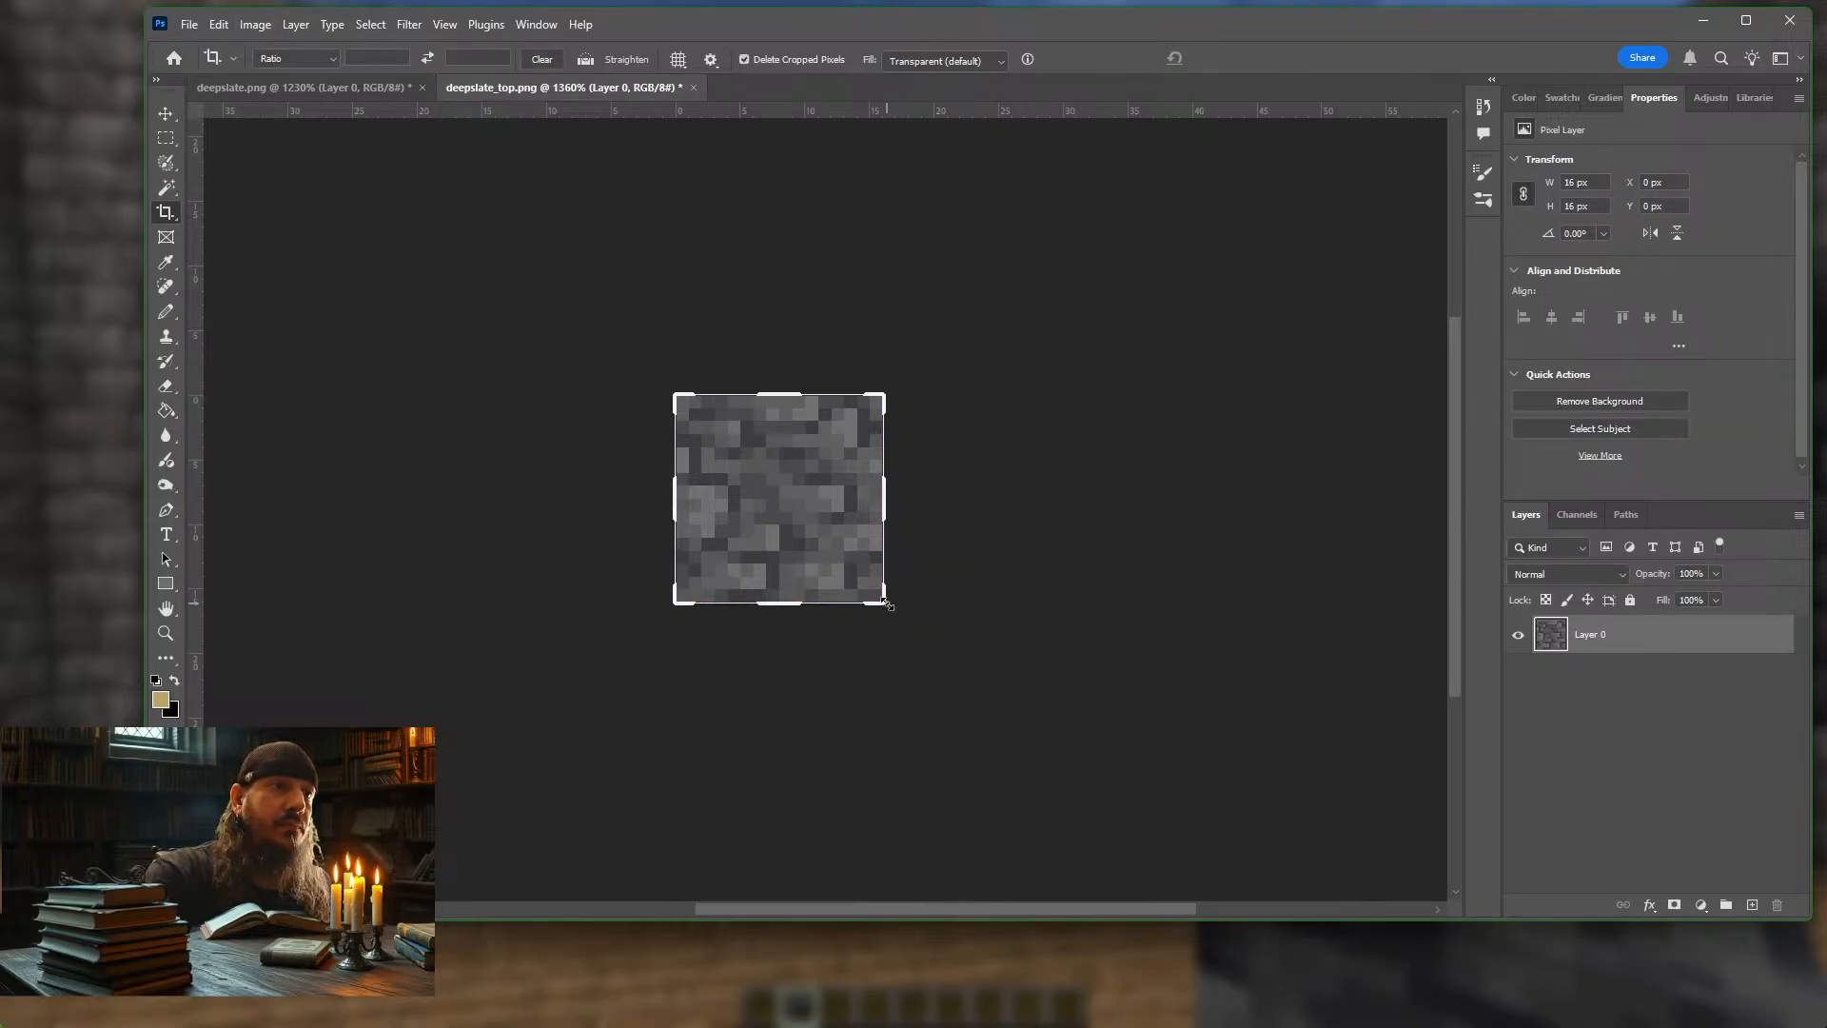
Extend the deepslate_top.png canvas to 32 × 32 px with the Crop tool and scale the texture layer to fill it
drag(888, 606, 992, 708)
key(Return)
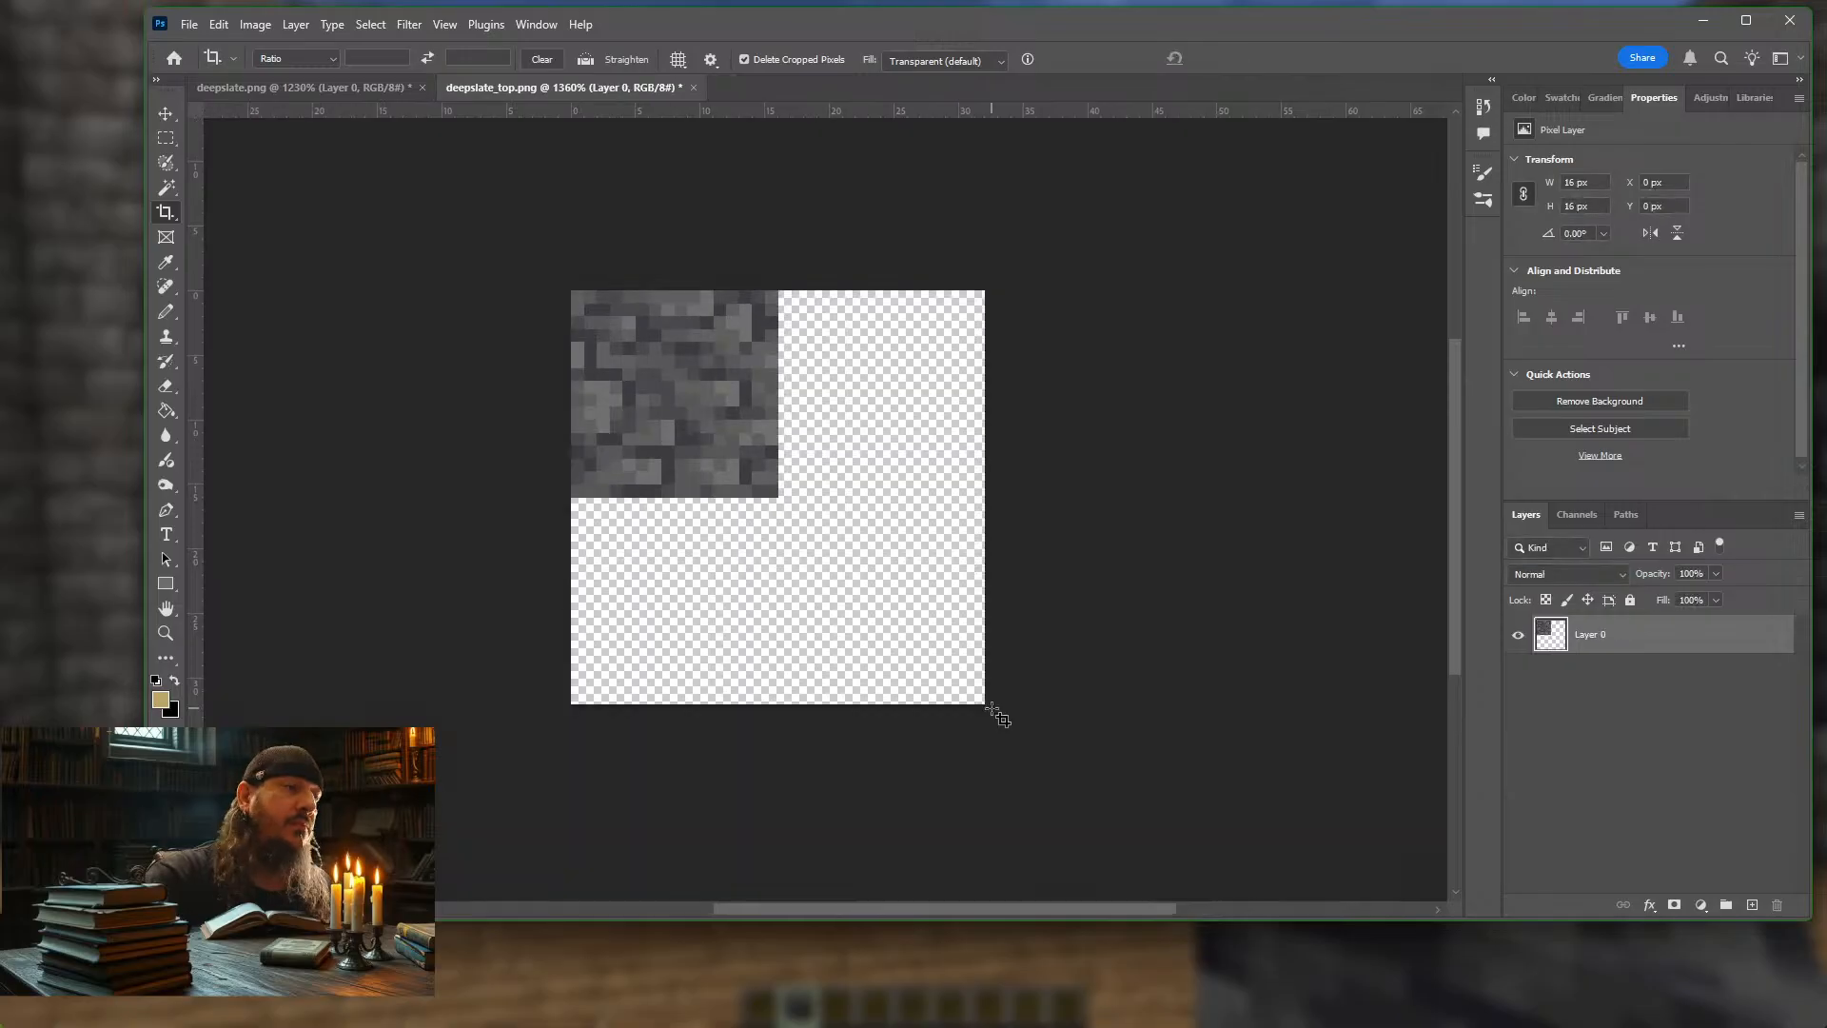
click(165, 115)
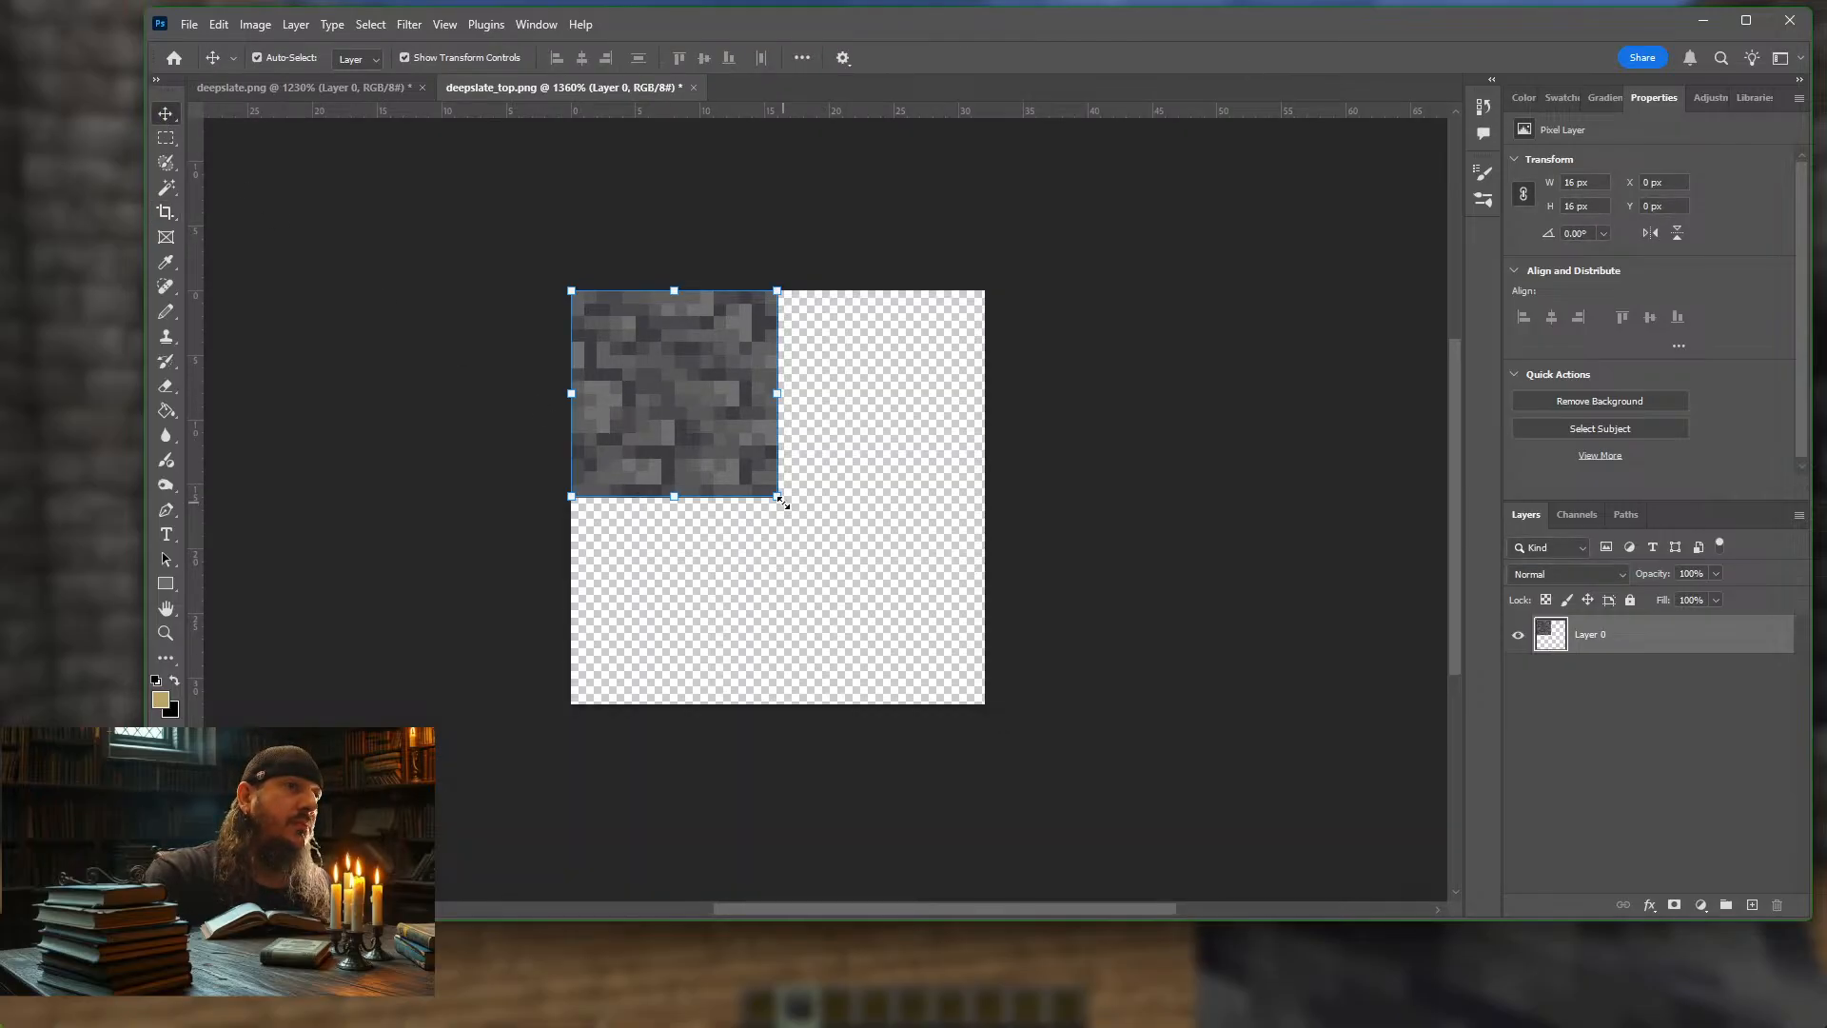
drag(781, 501, 986, 728)
key(Return)
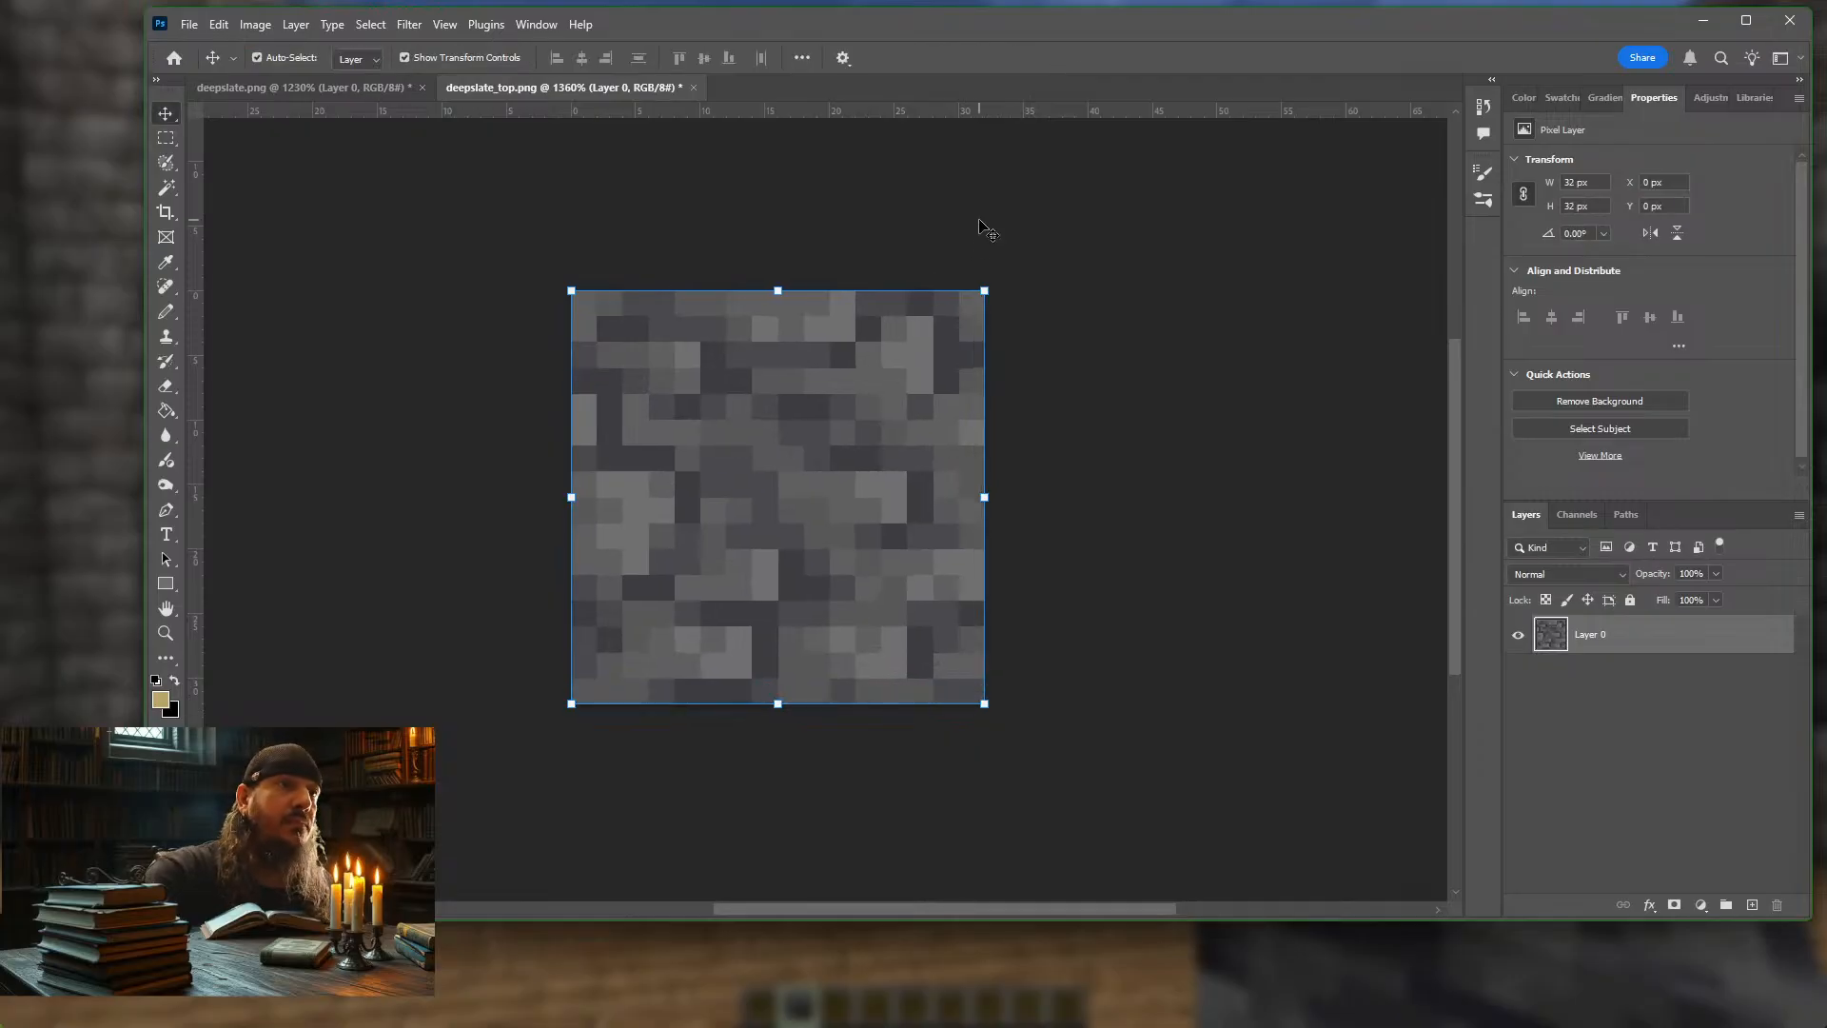
Add a new empty layer above the texture in deepslate.png and make it the active layer
click(288, 89)
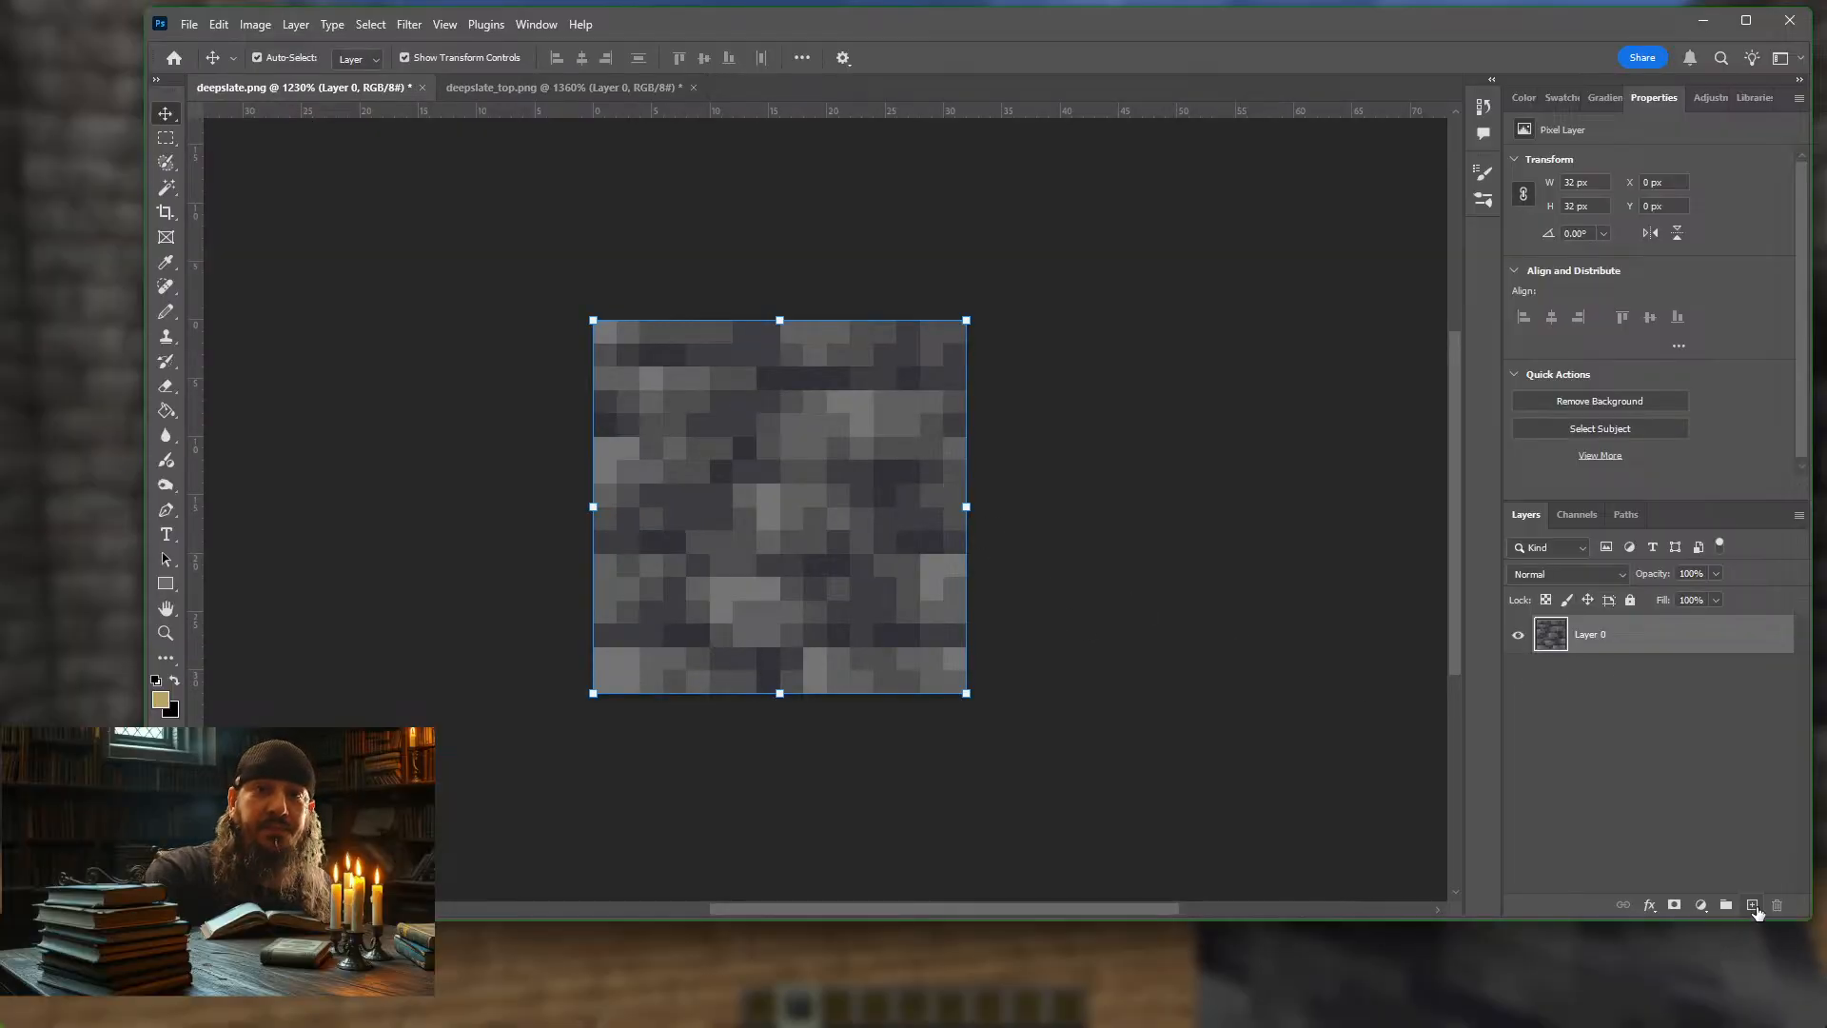
click(1753, 906)
click(950, 514)
scroll(739, 481, up, 4)
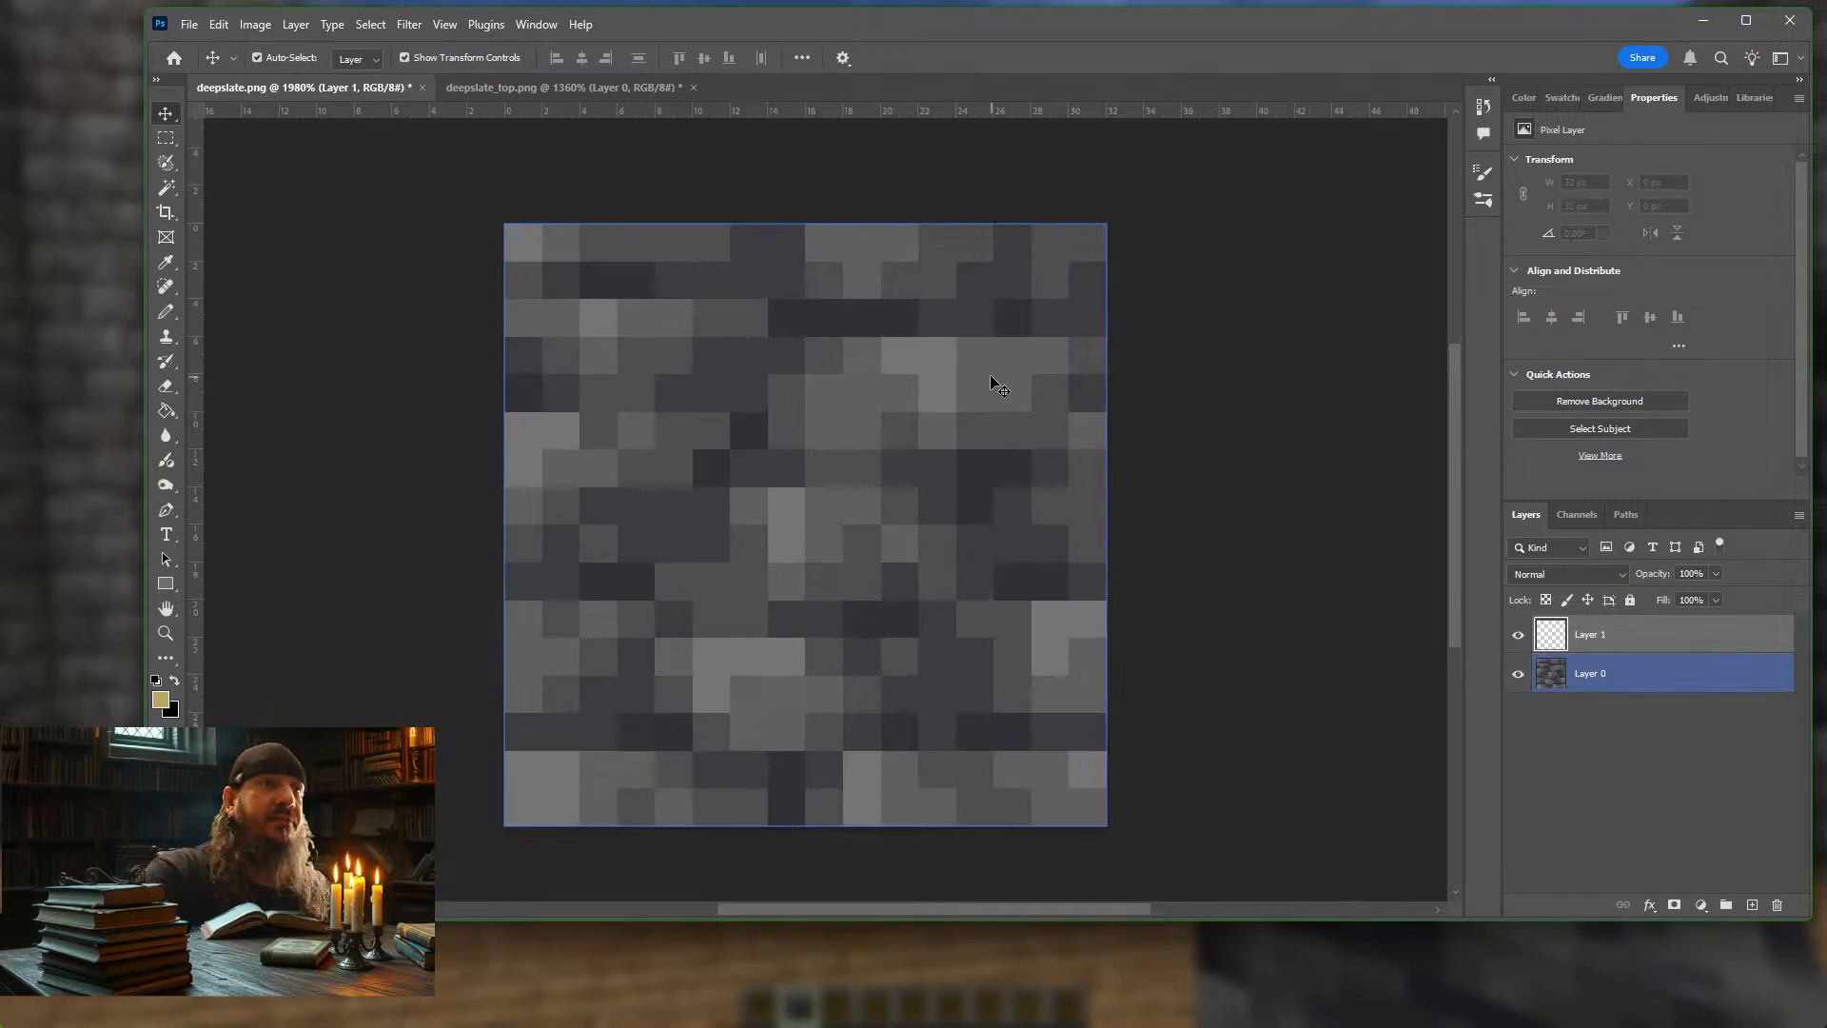
key(alt+bracketright)
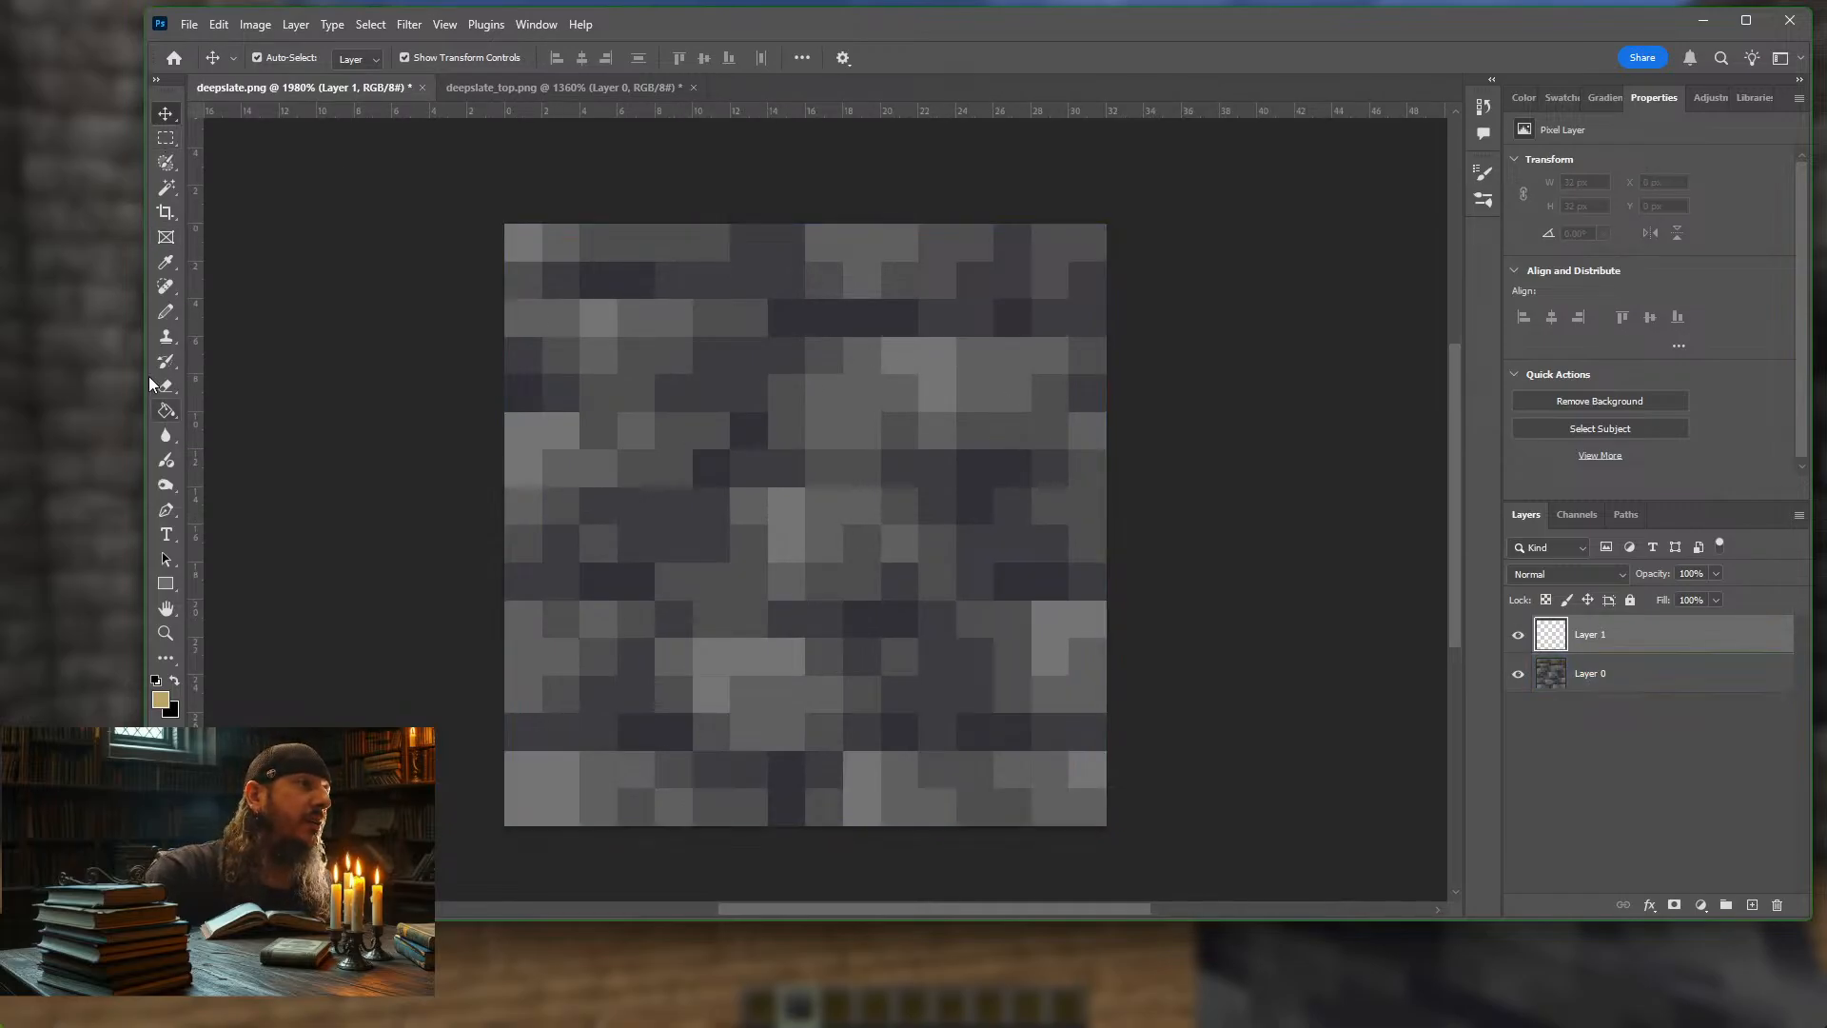
With the Pencil tool active, sample the light, mid and dark grey tones of the deepslate.png texture and show the colour swatches
click(166, 314)
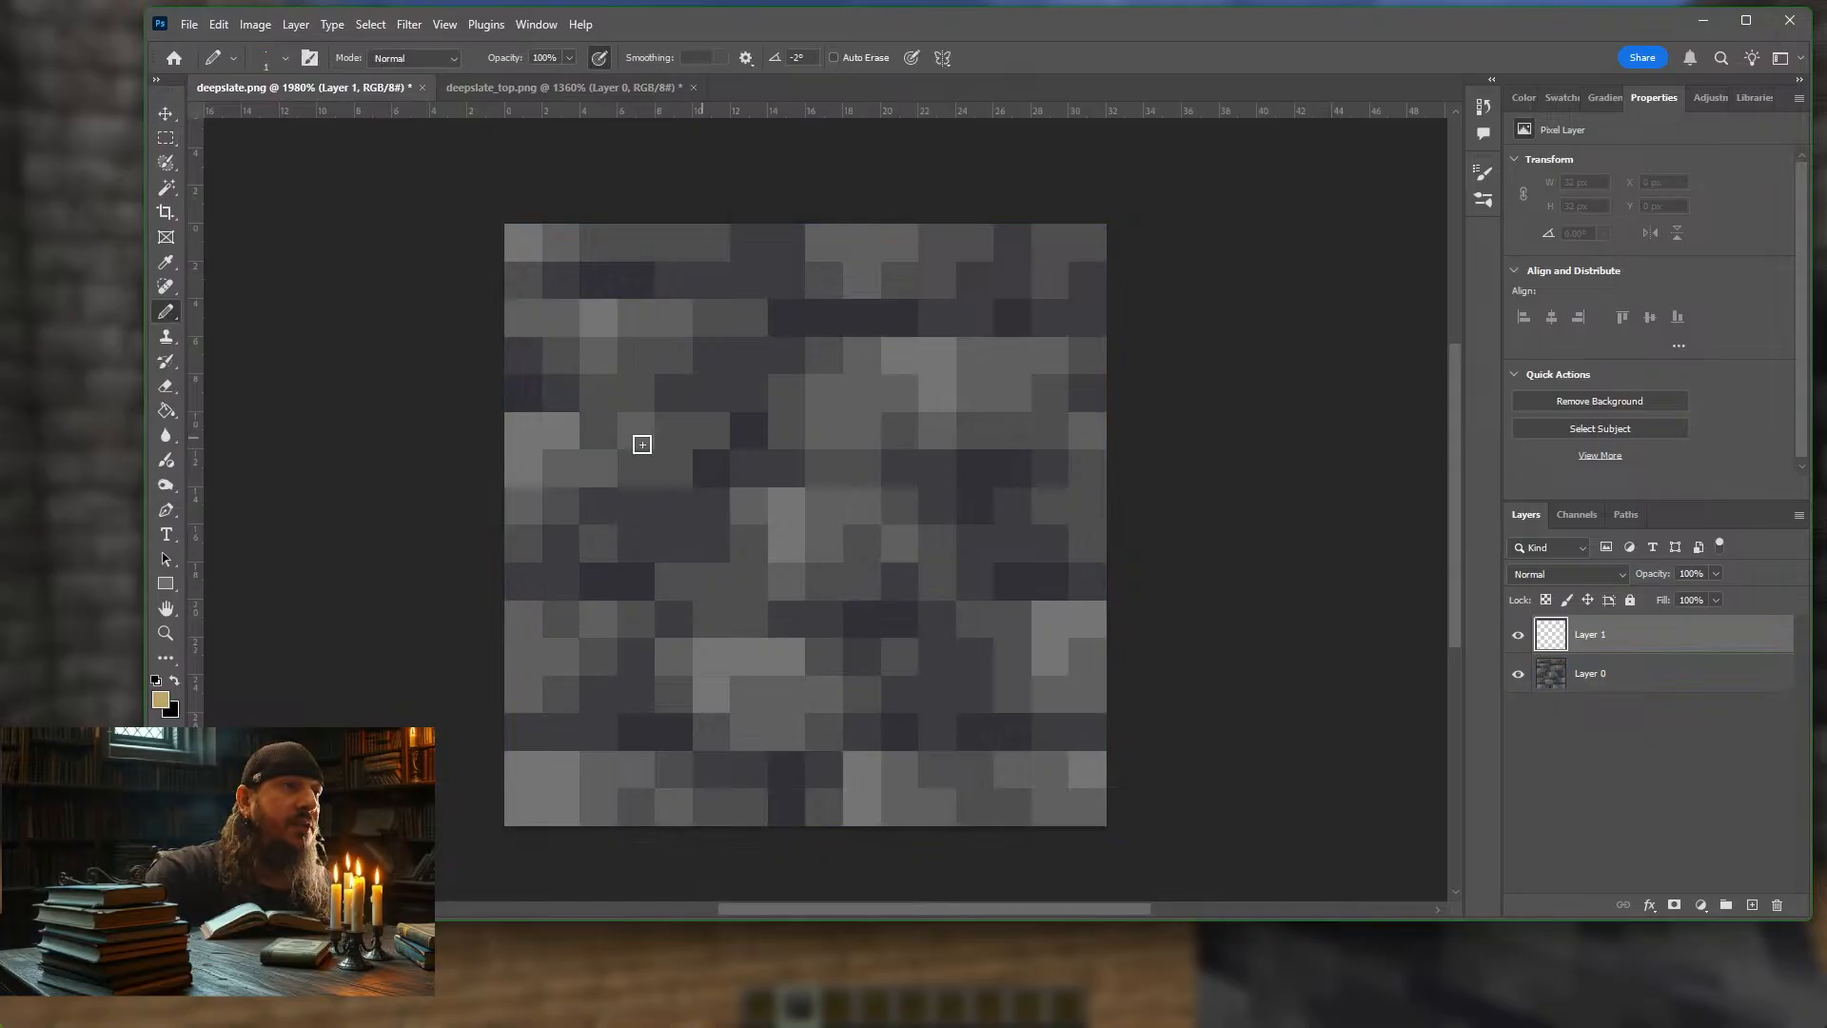
alt+click(786, 511)
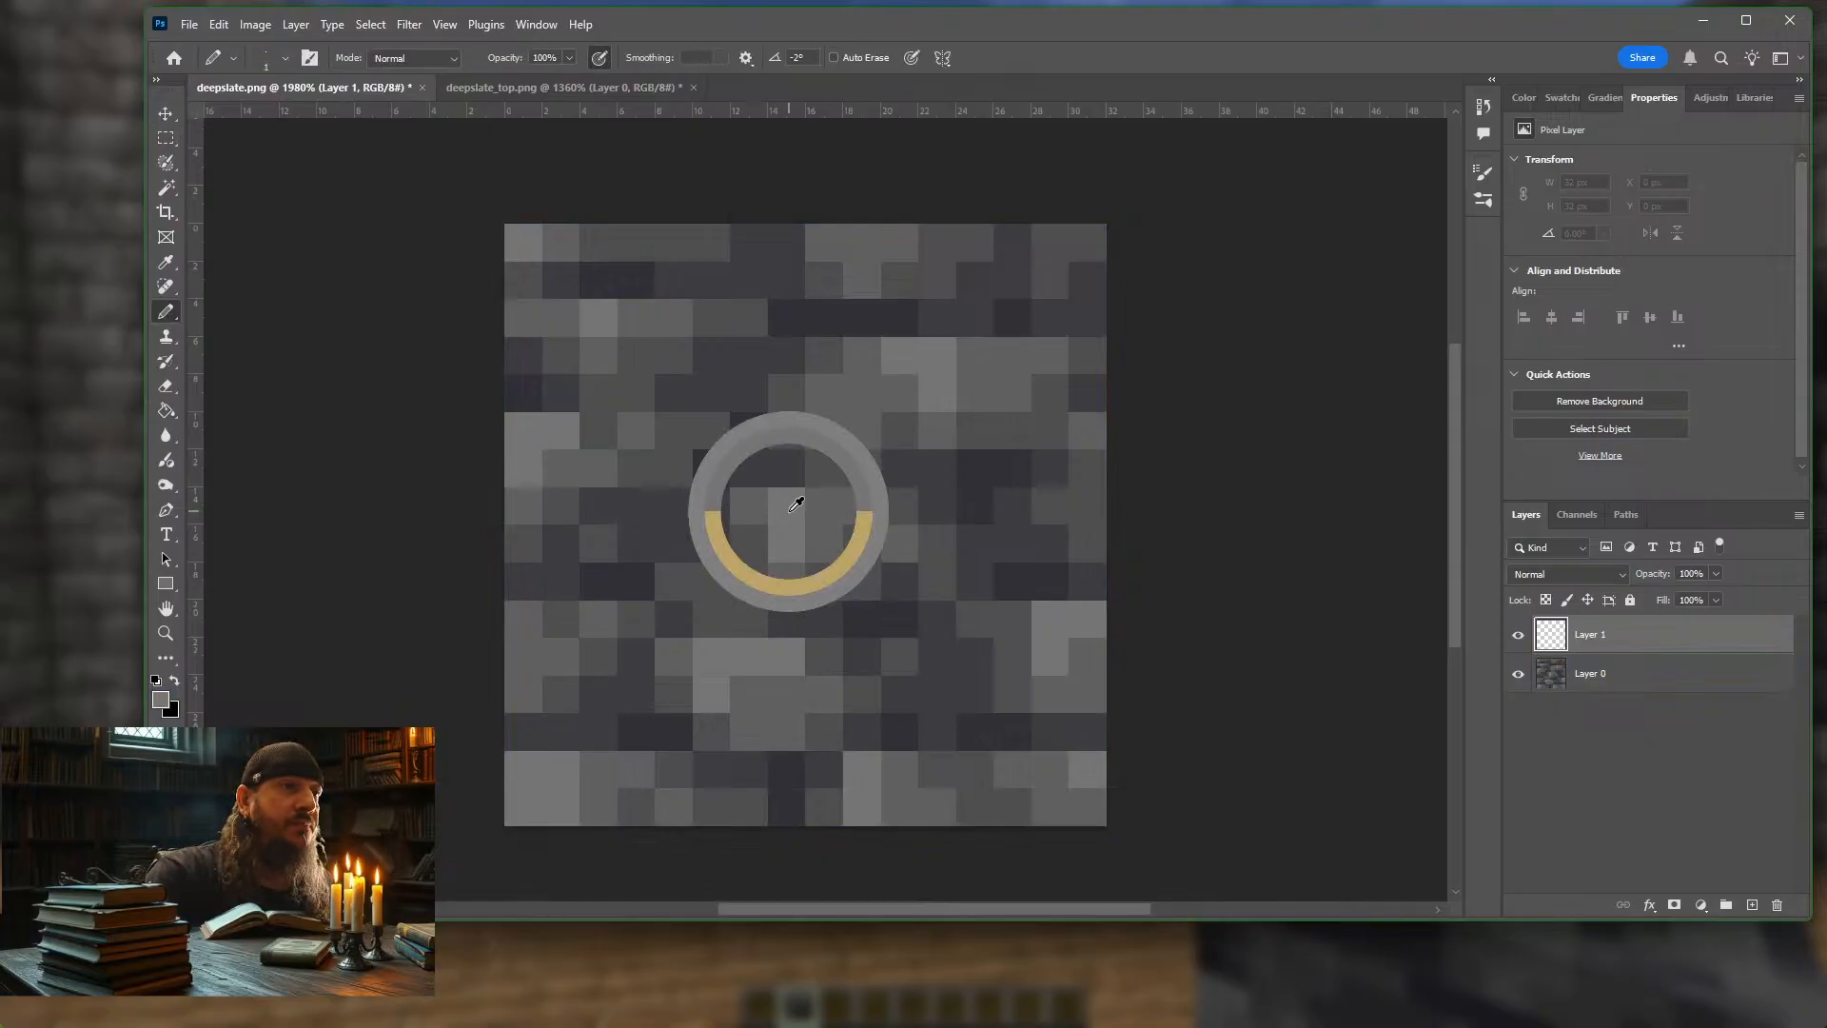
alt+click(839, 409)
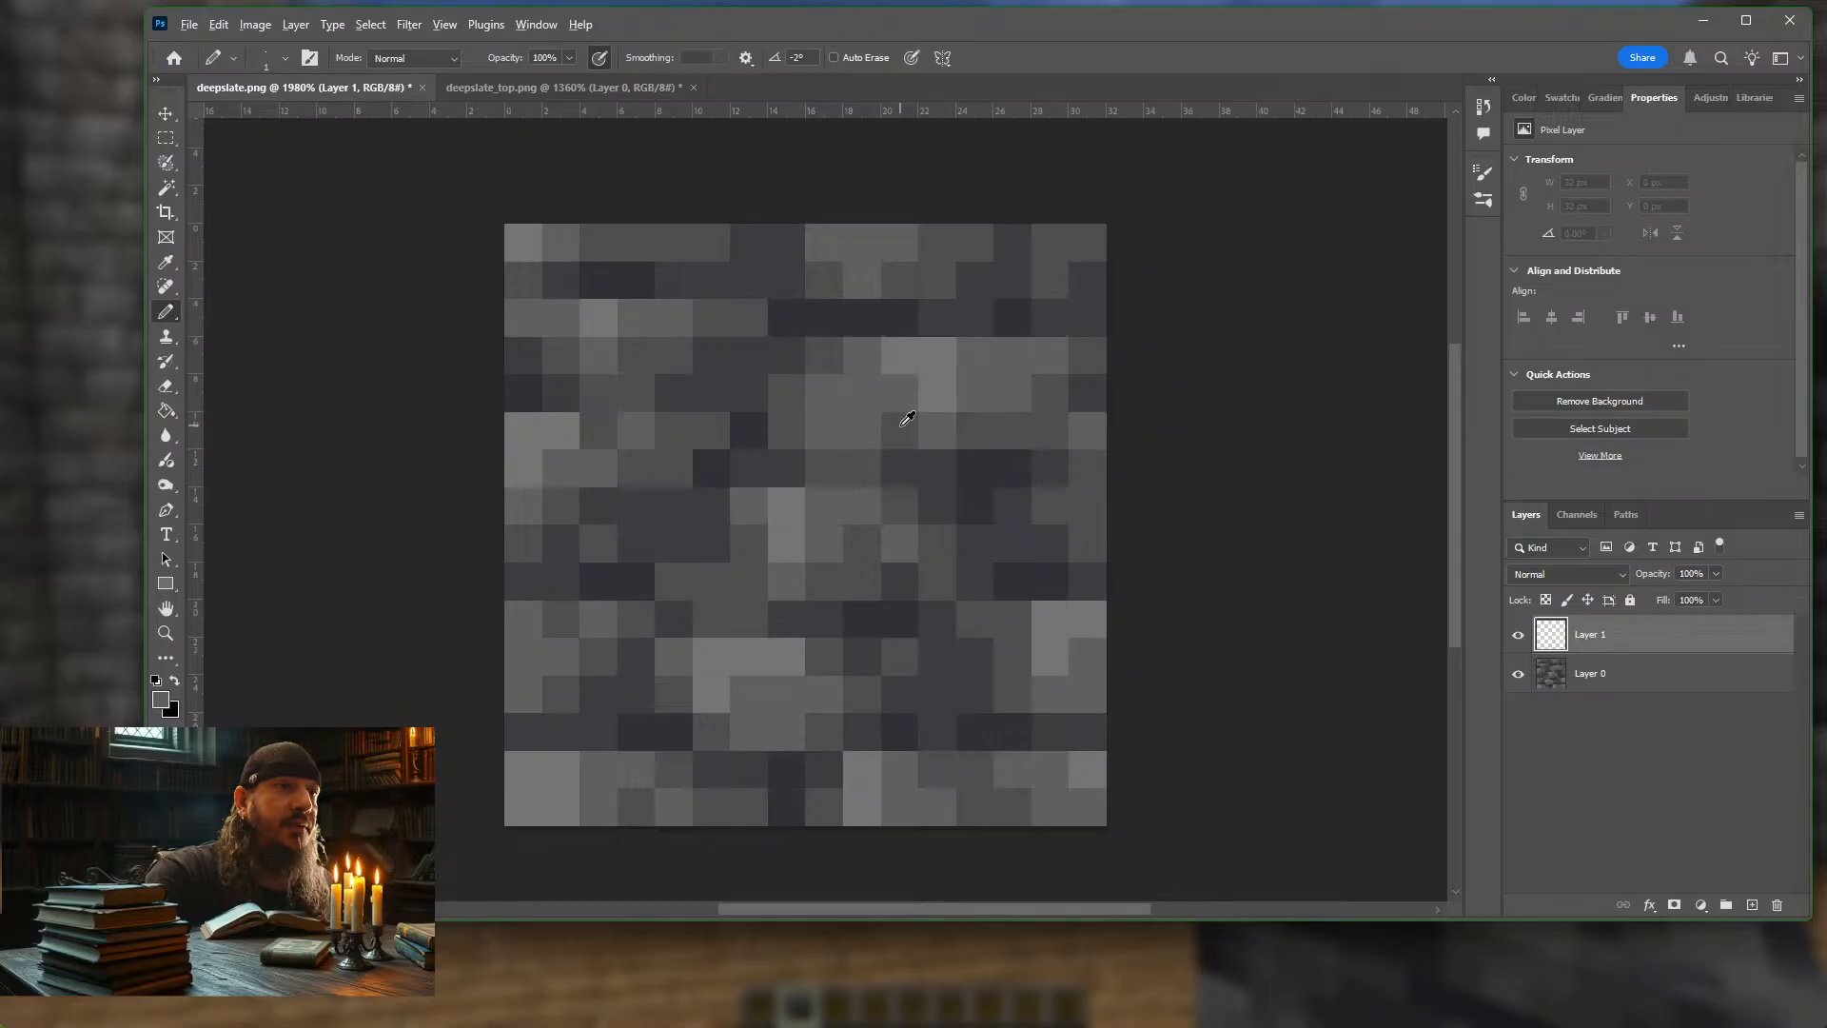
alt+click(907, 418)
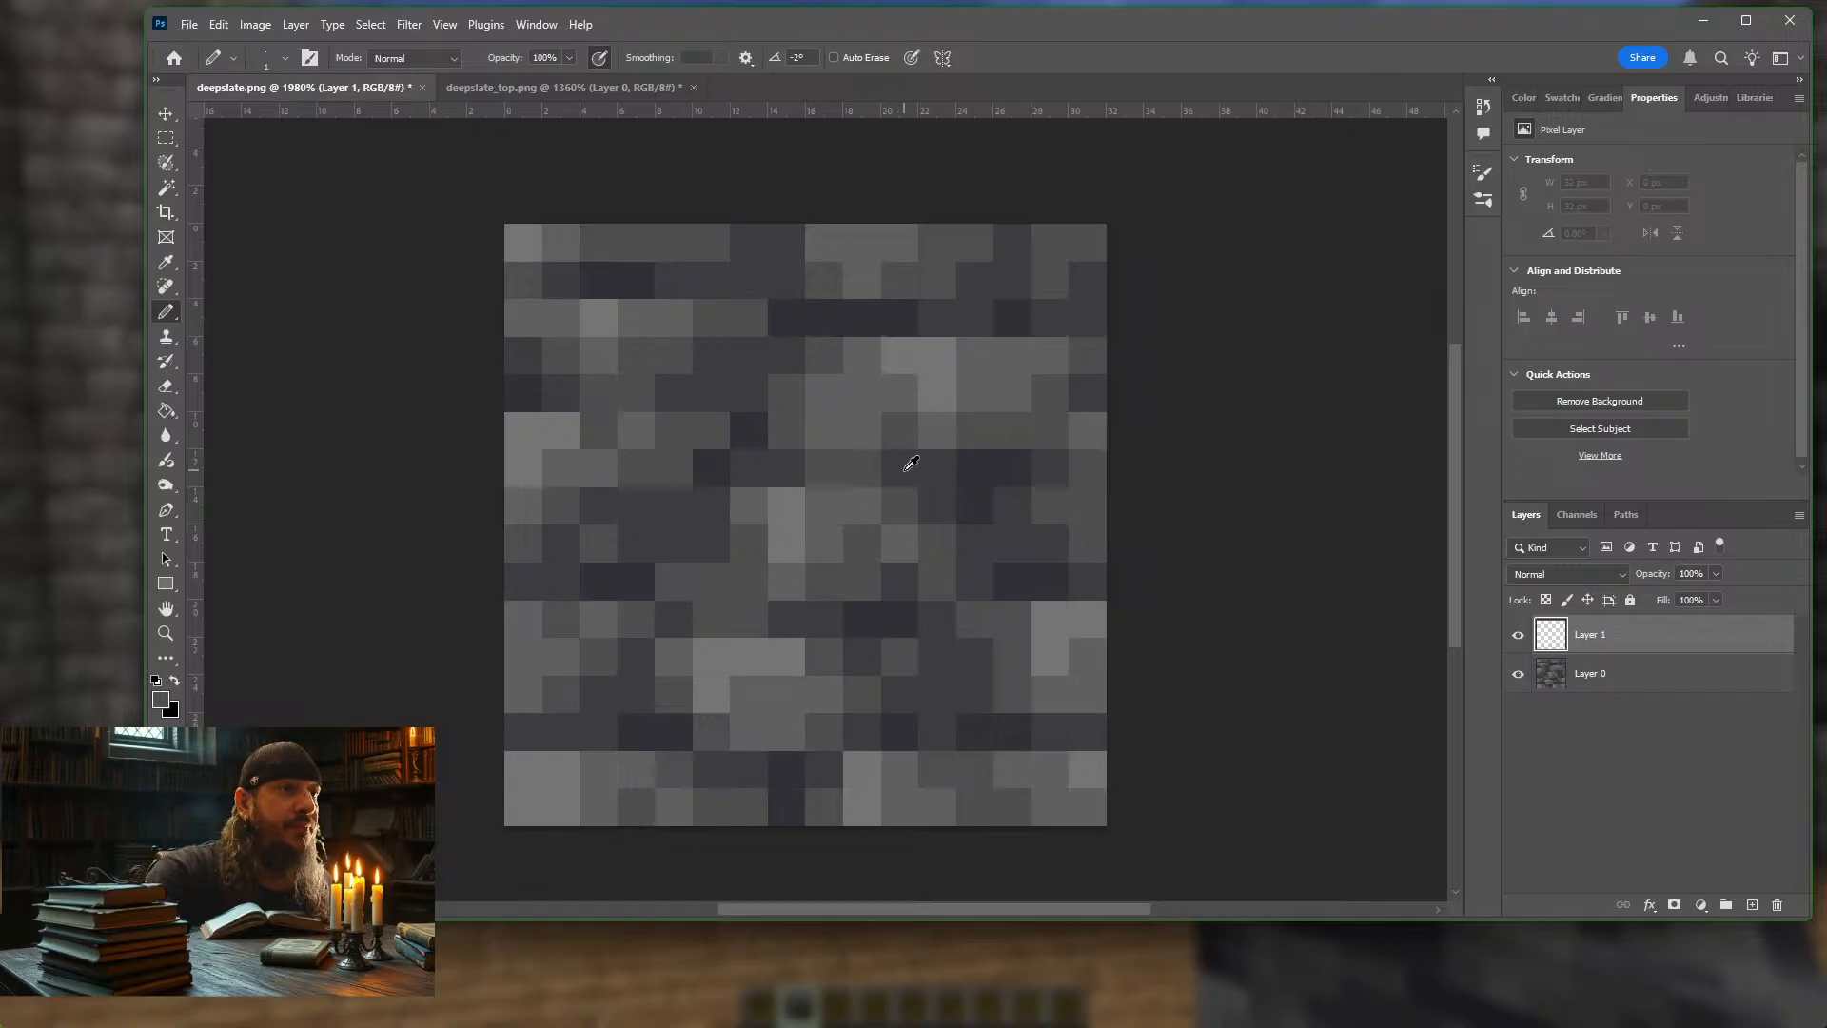
alt+click(985, 466)
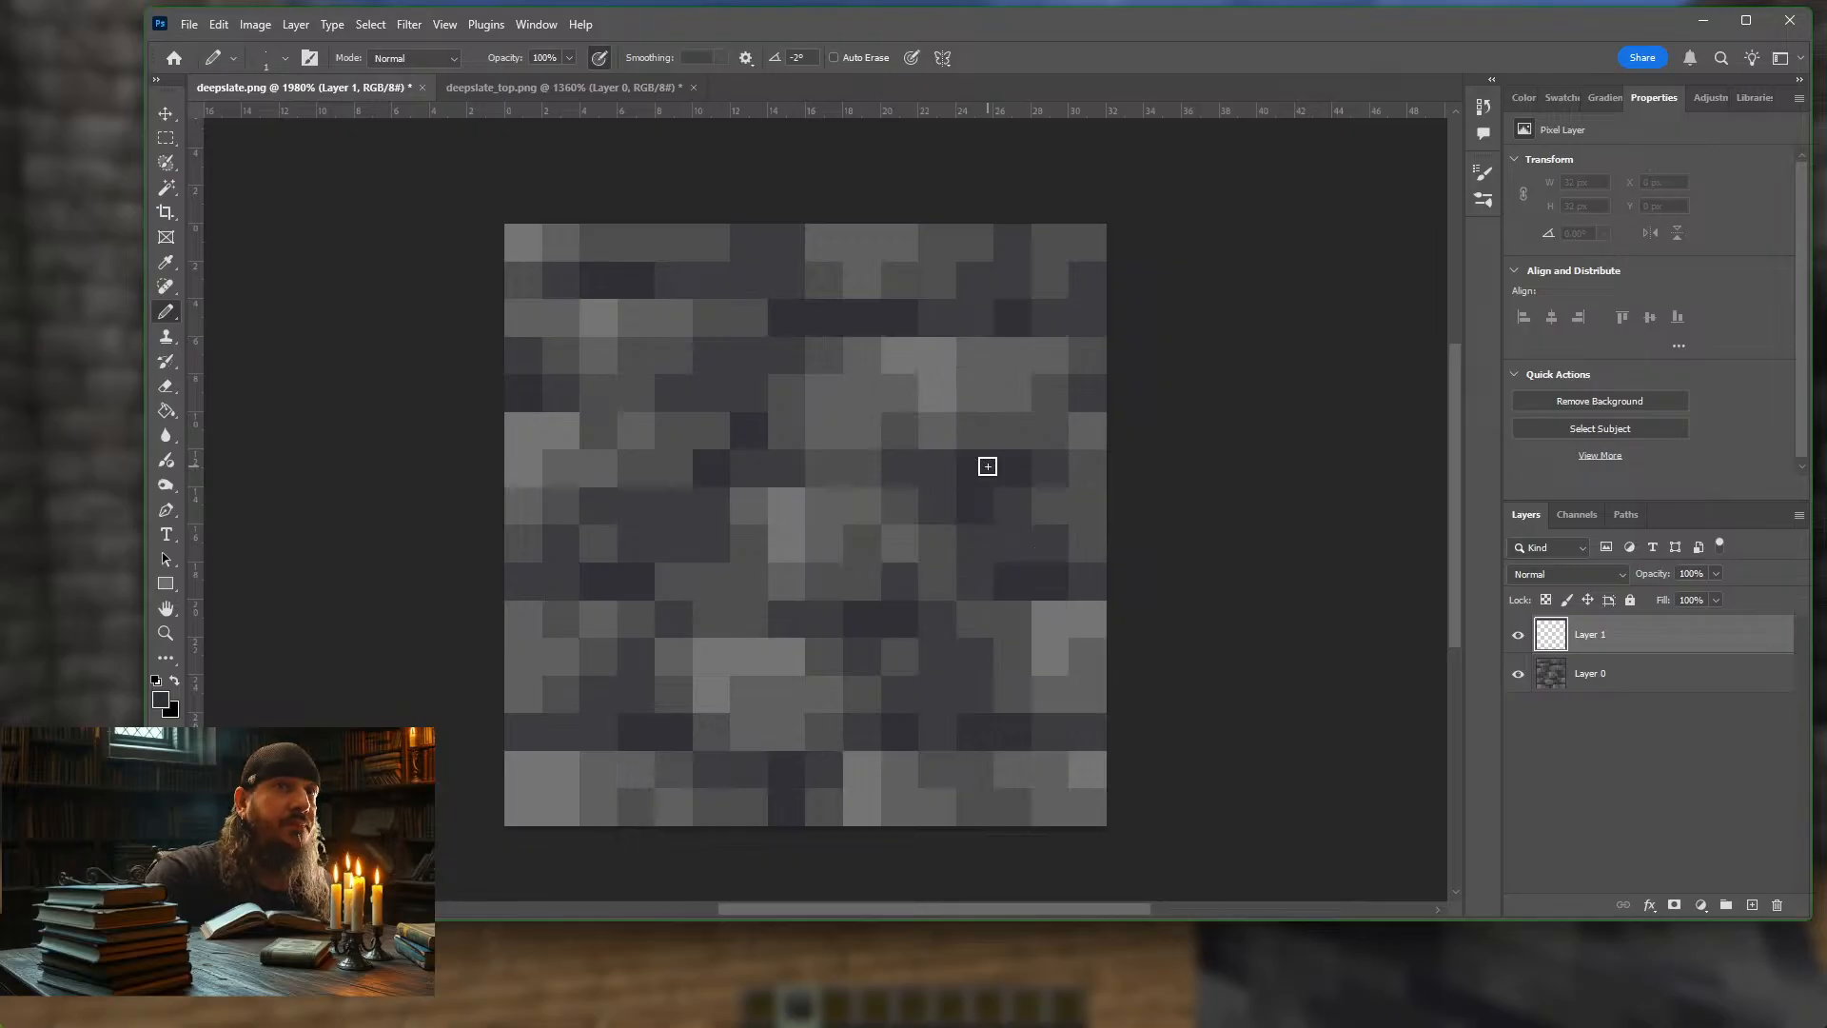
click(1563, 99)
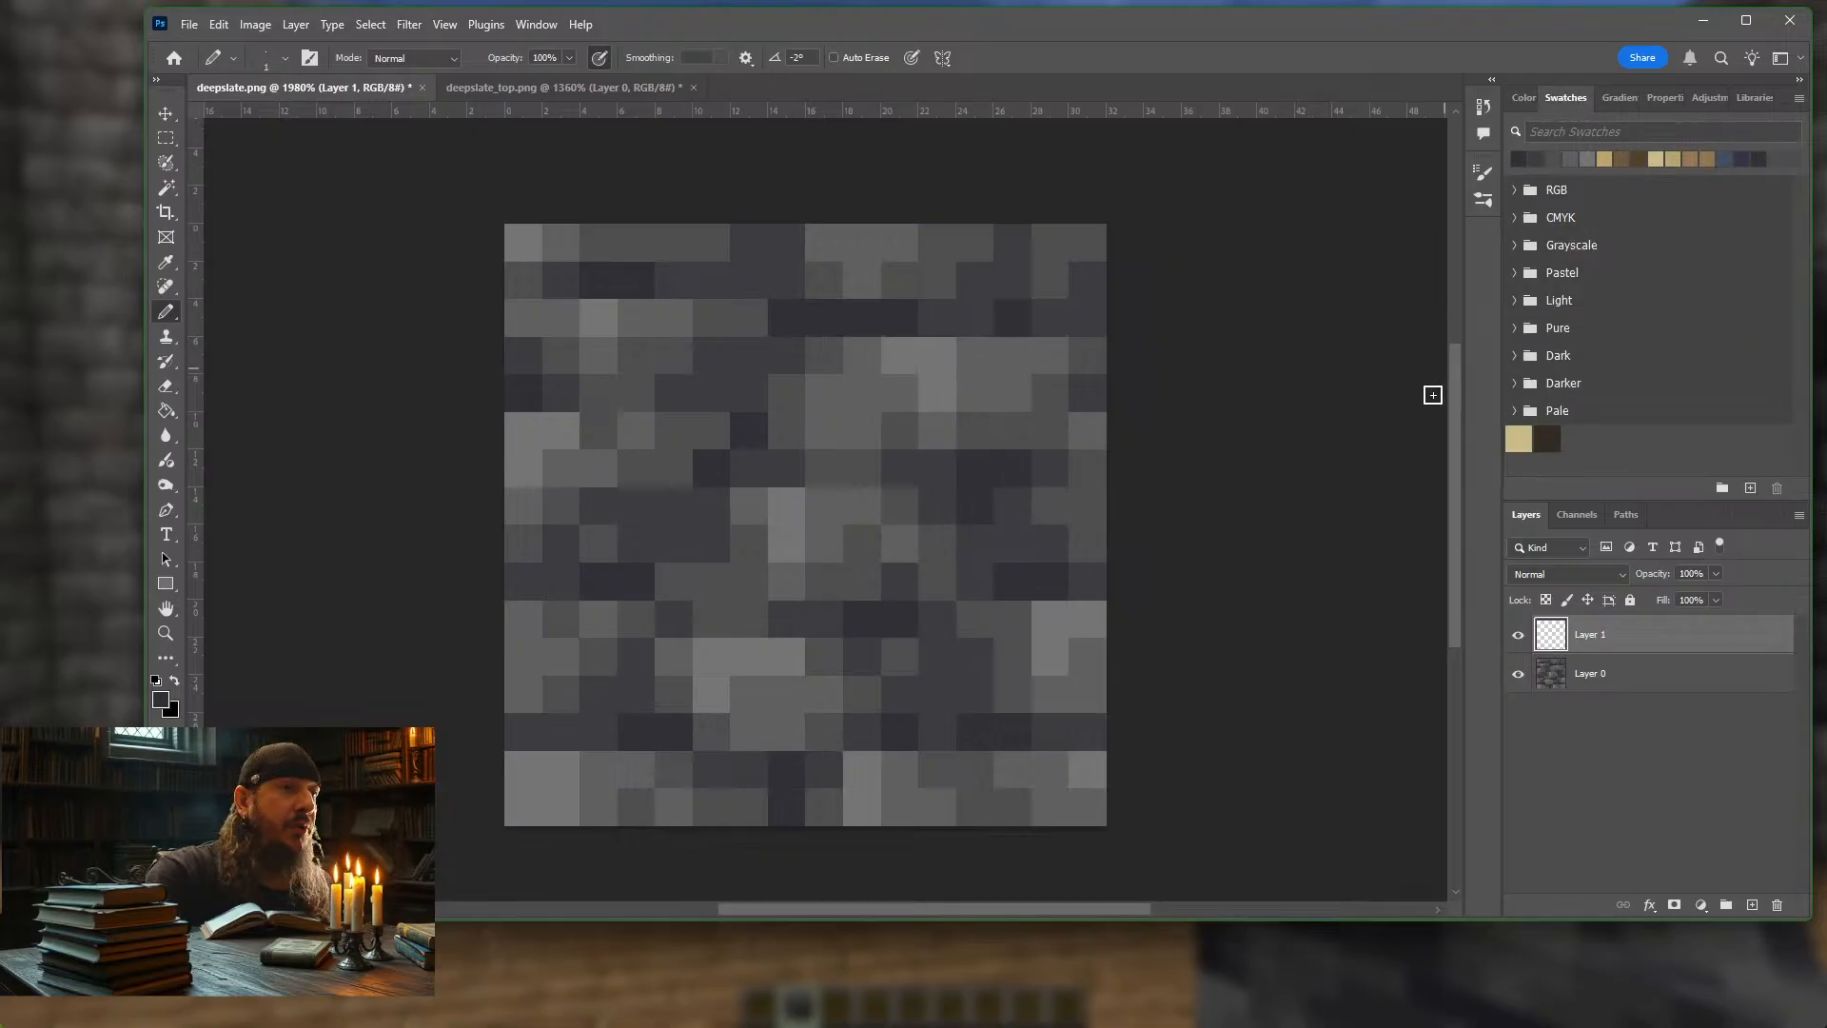
Sample a purplish dark grey from the deepslate_top.png texture, then return to deepslate.png and deselect its layers
click(530, 88)
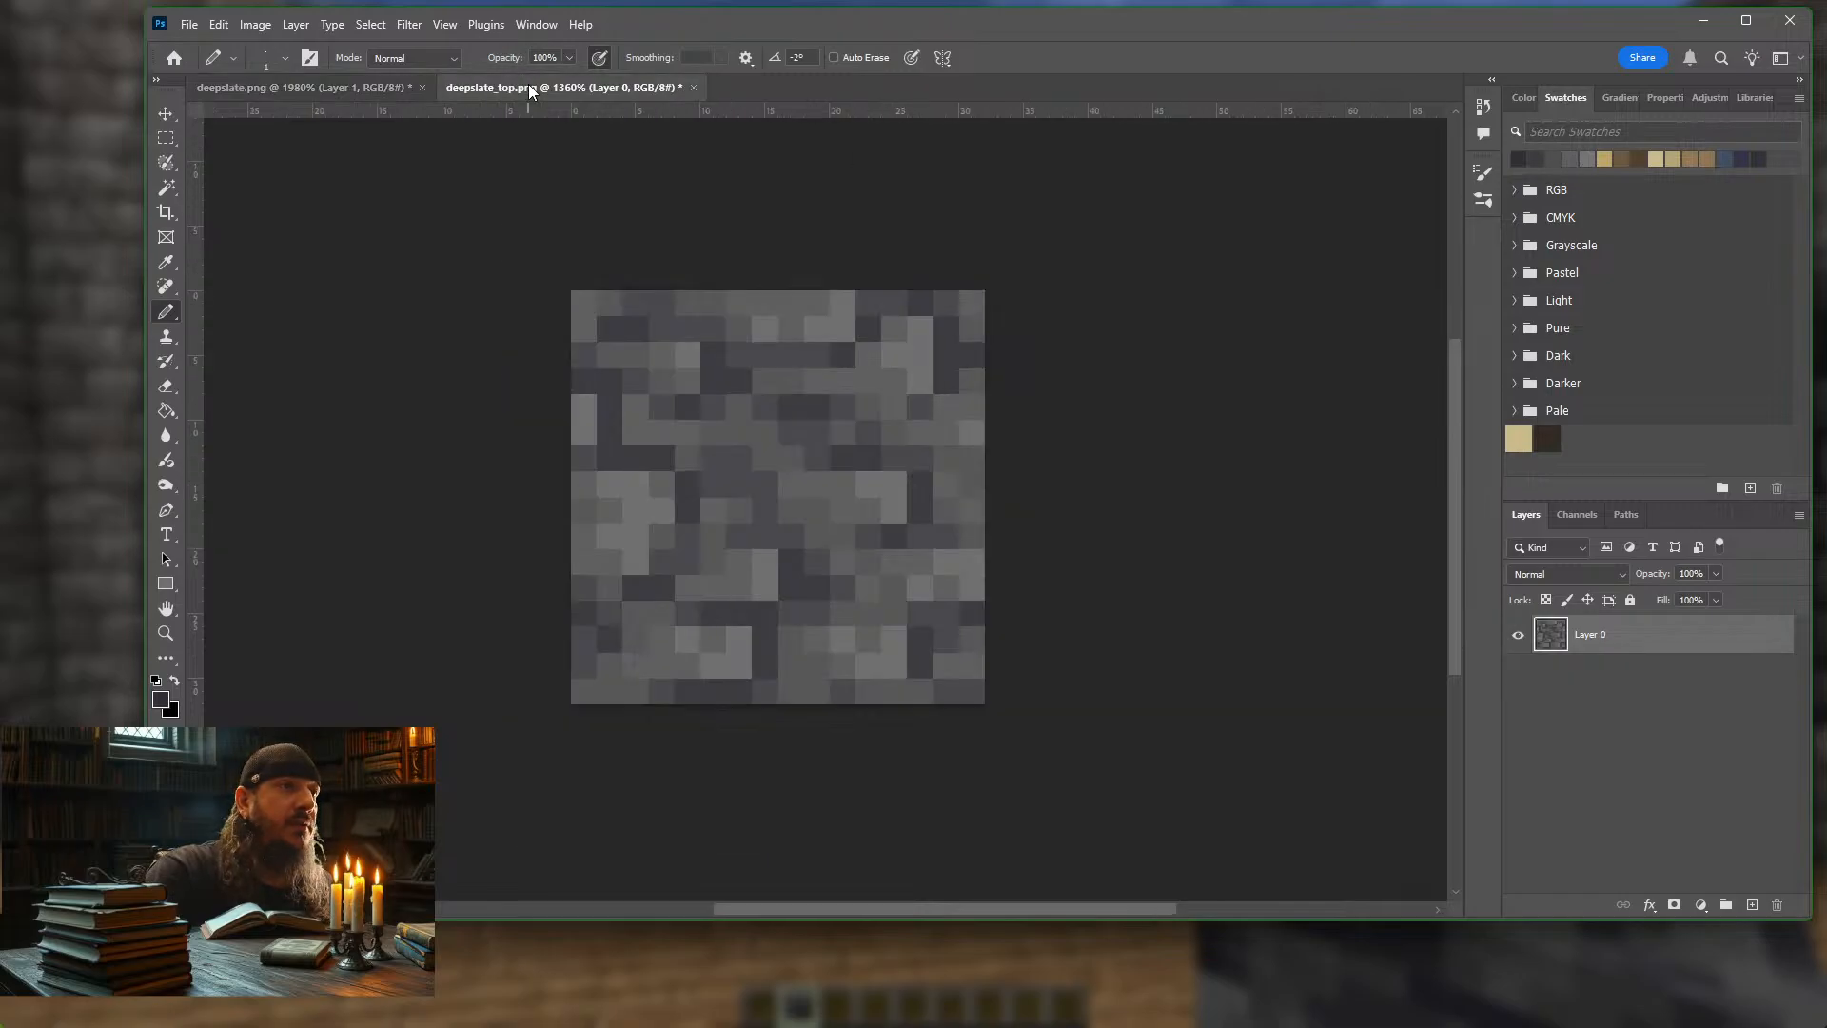
scroll(759, 530, up, 3)
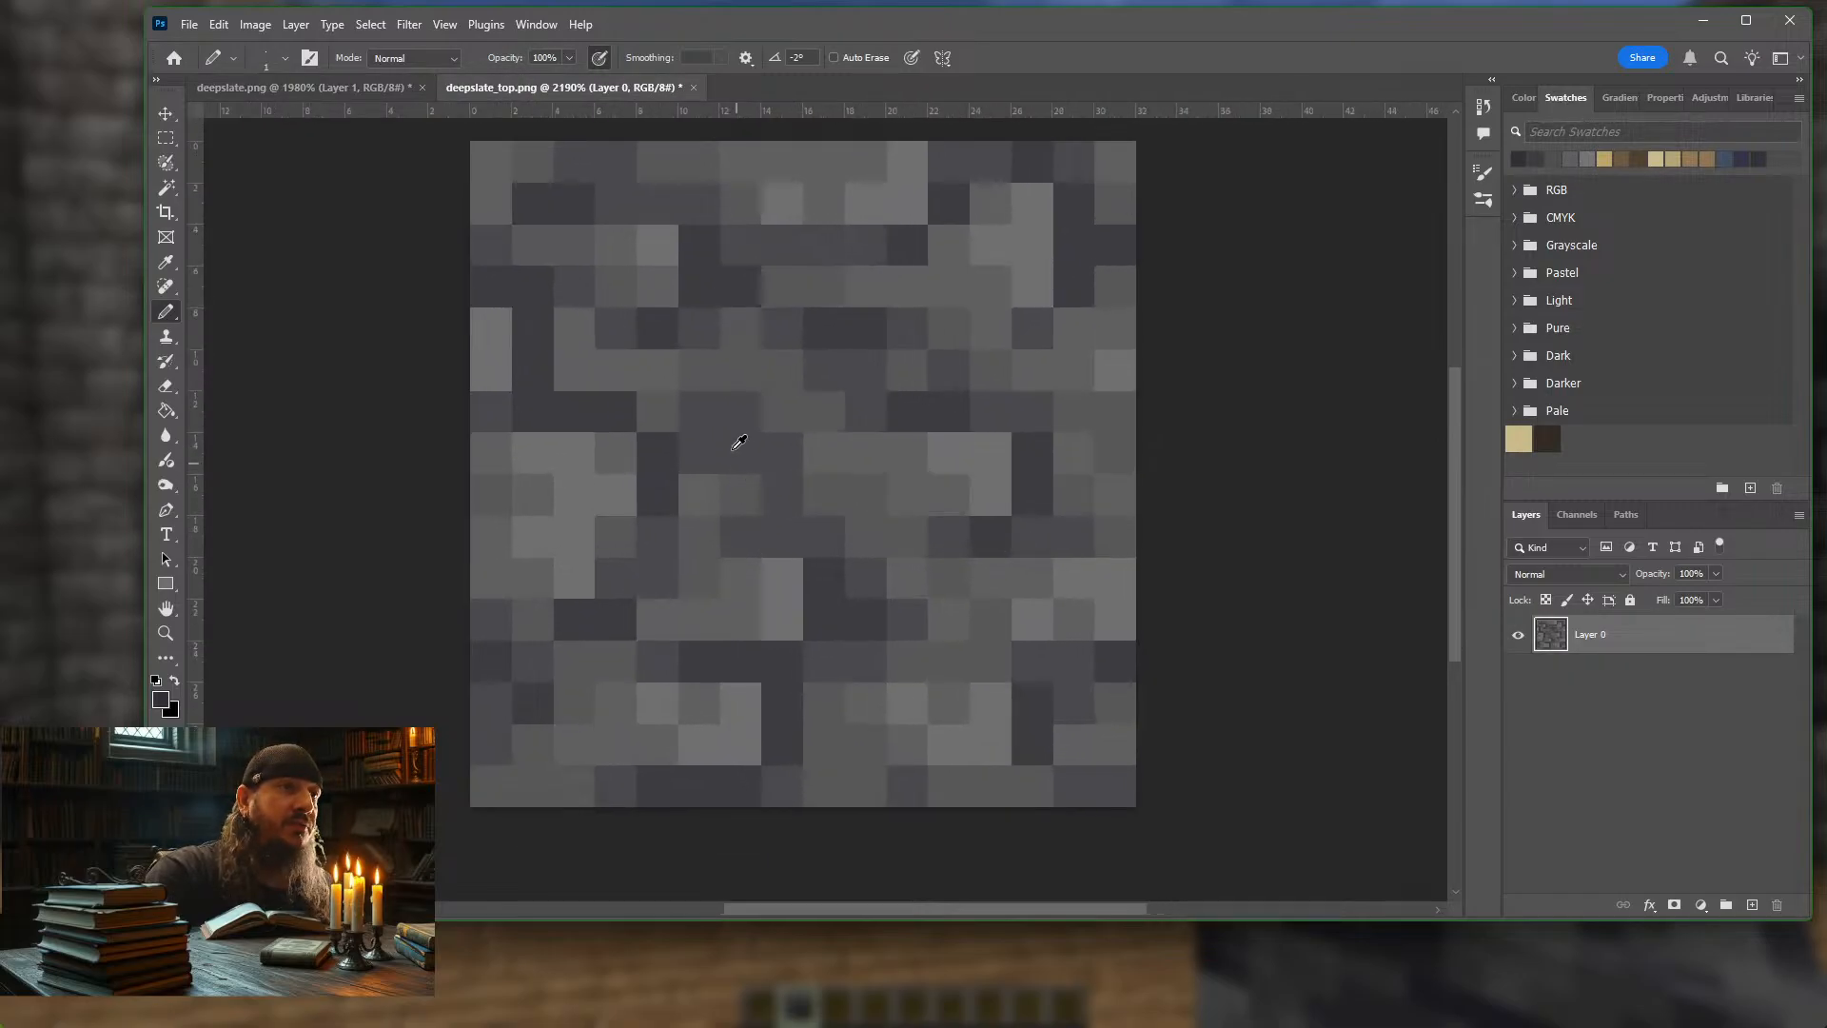
alt+click(731, 426)
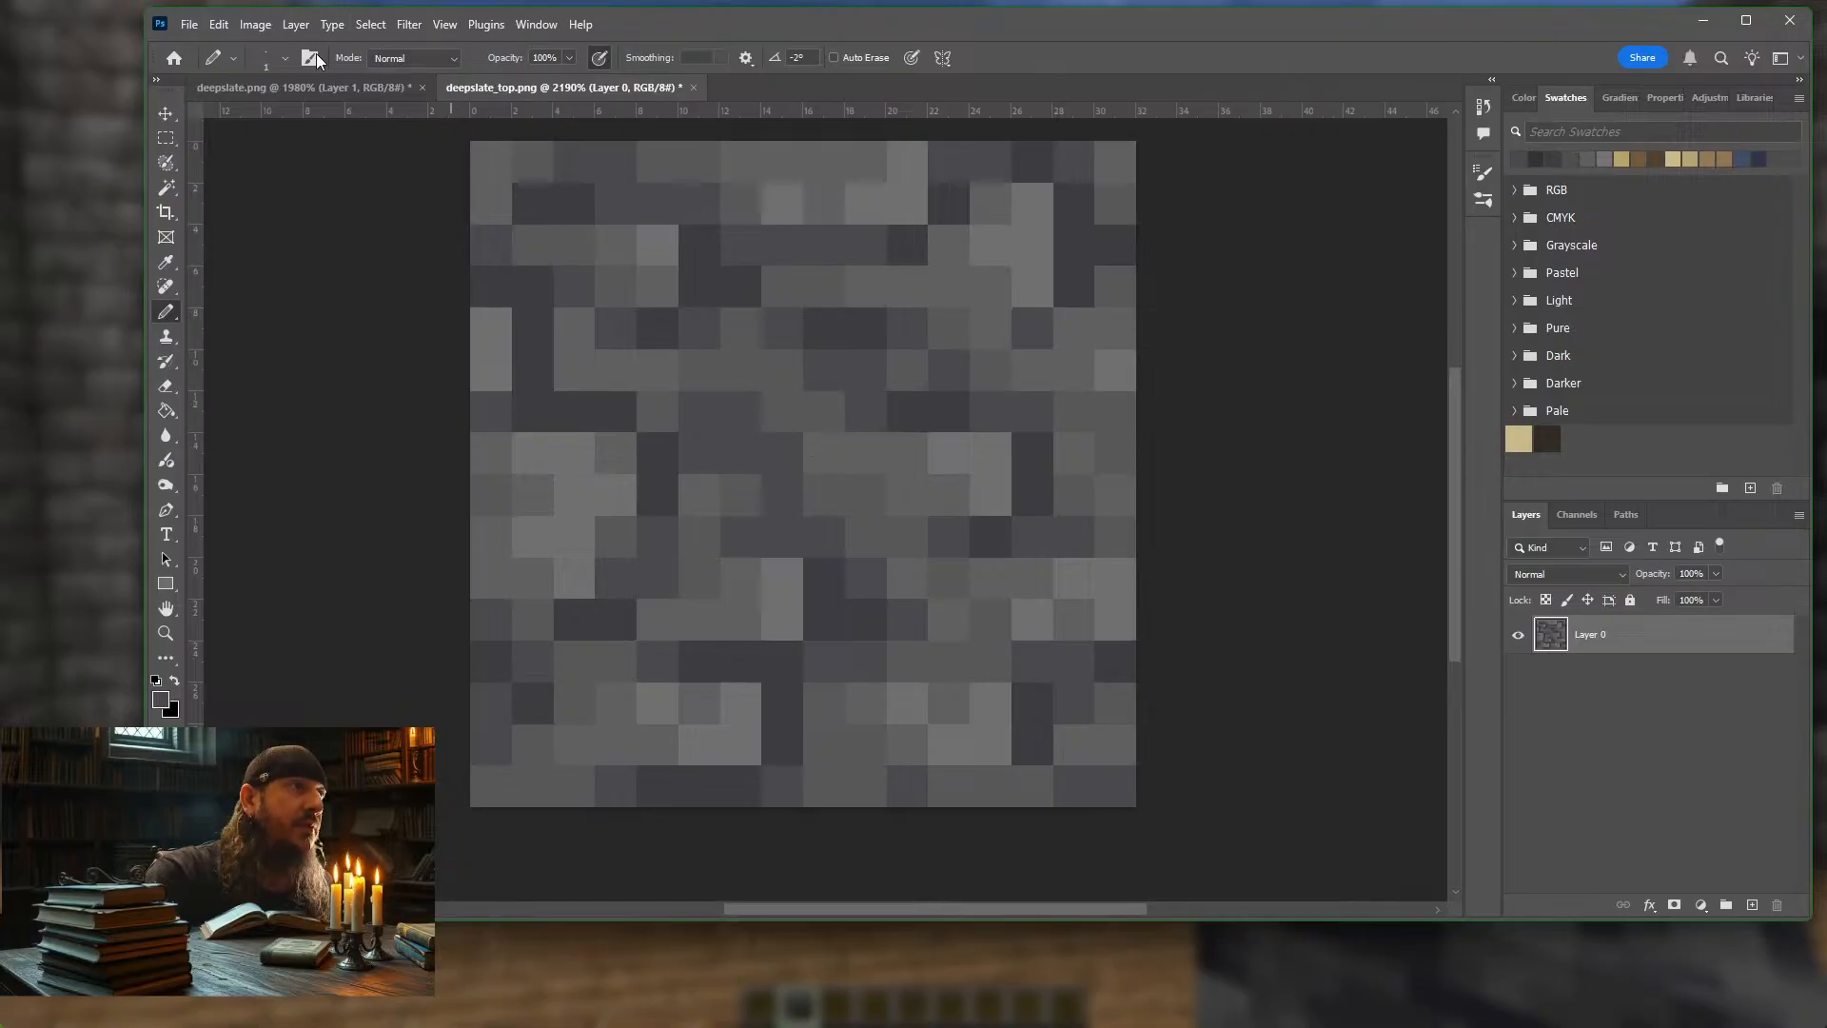
click(276, 87)
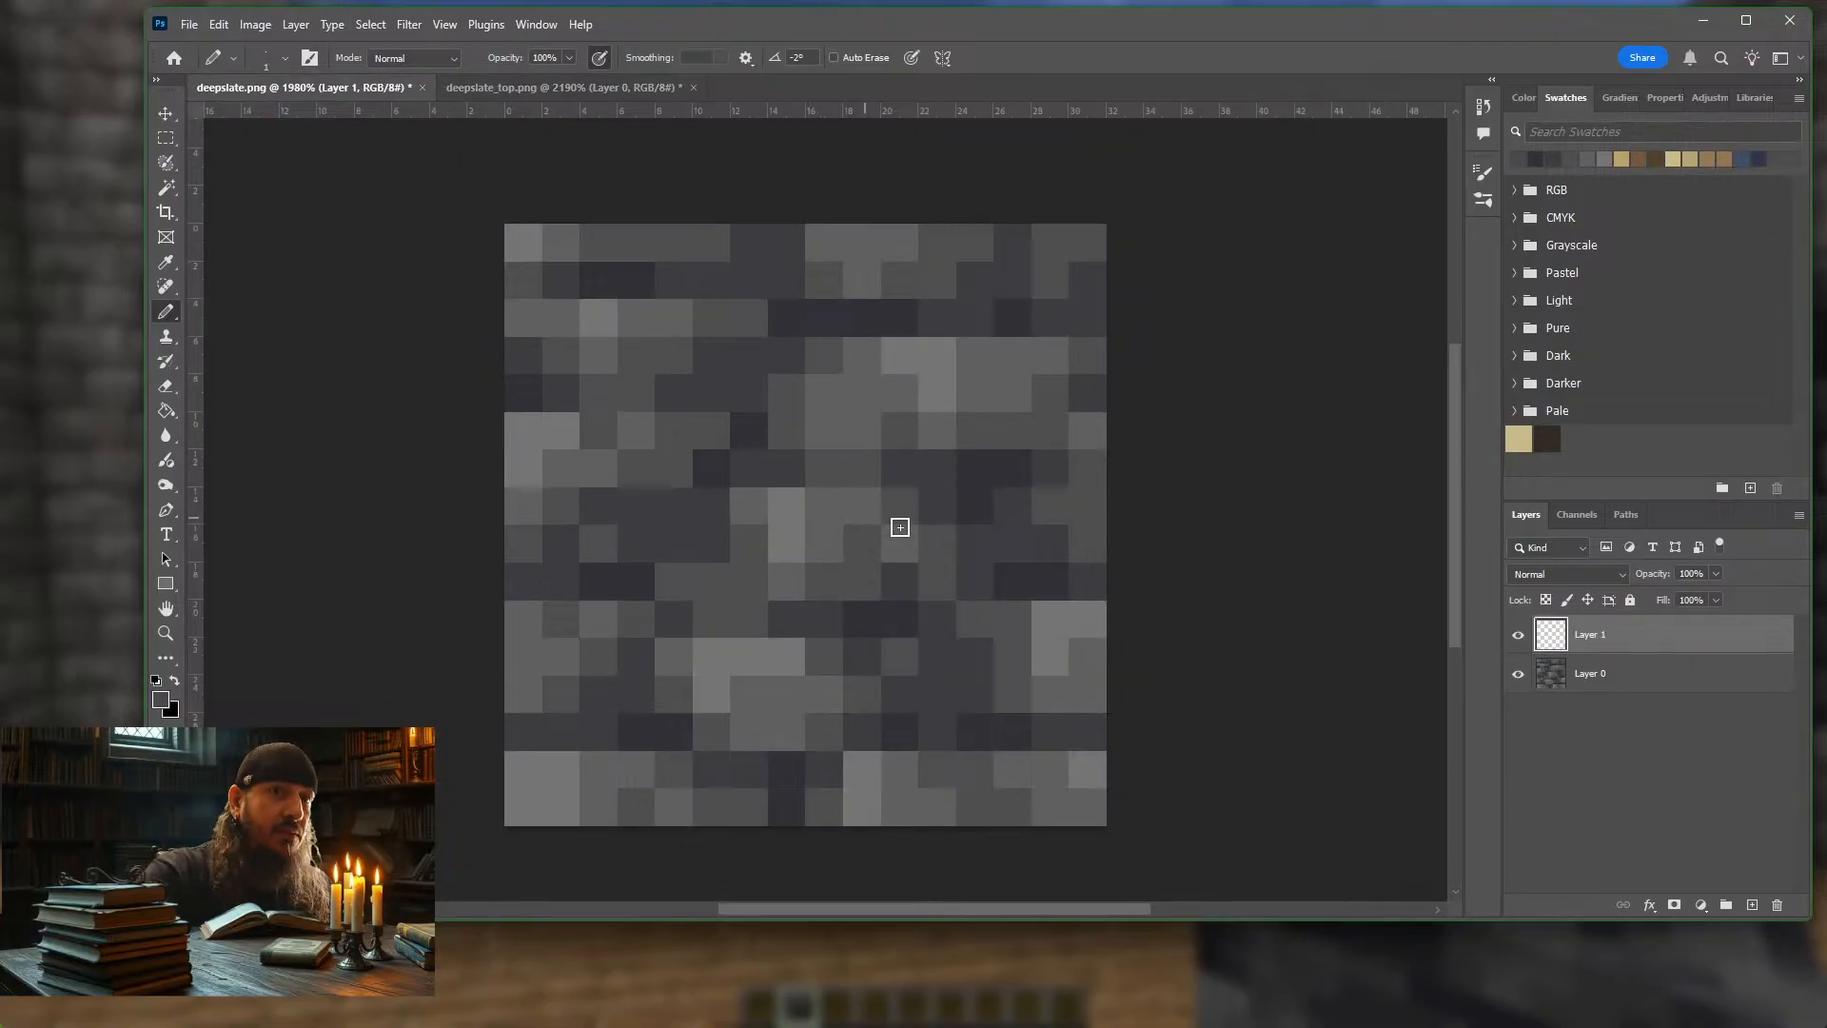
click(1714, 802)
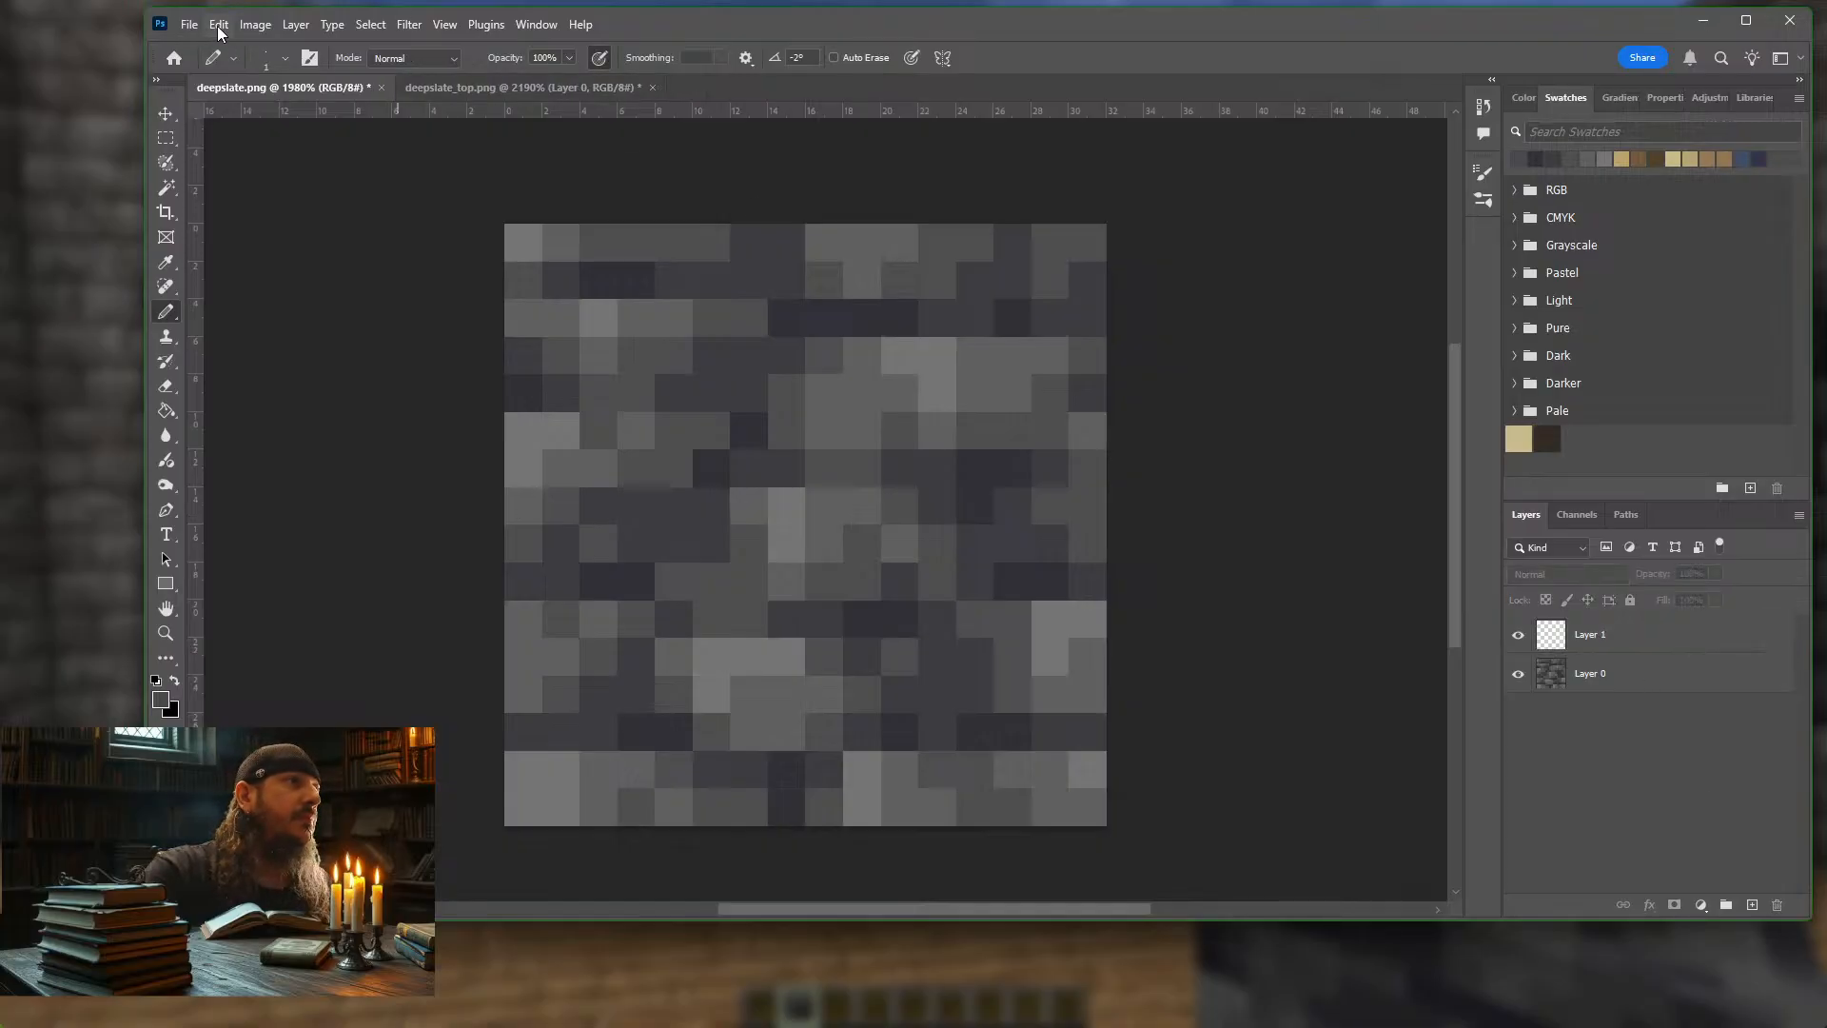
click(190, 24)
mouse_move(262, 142)
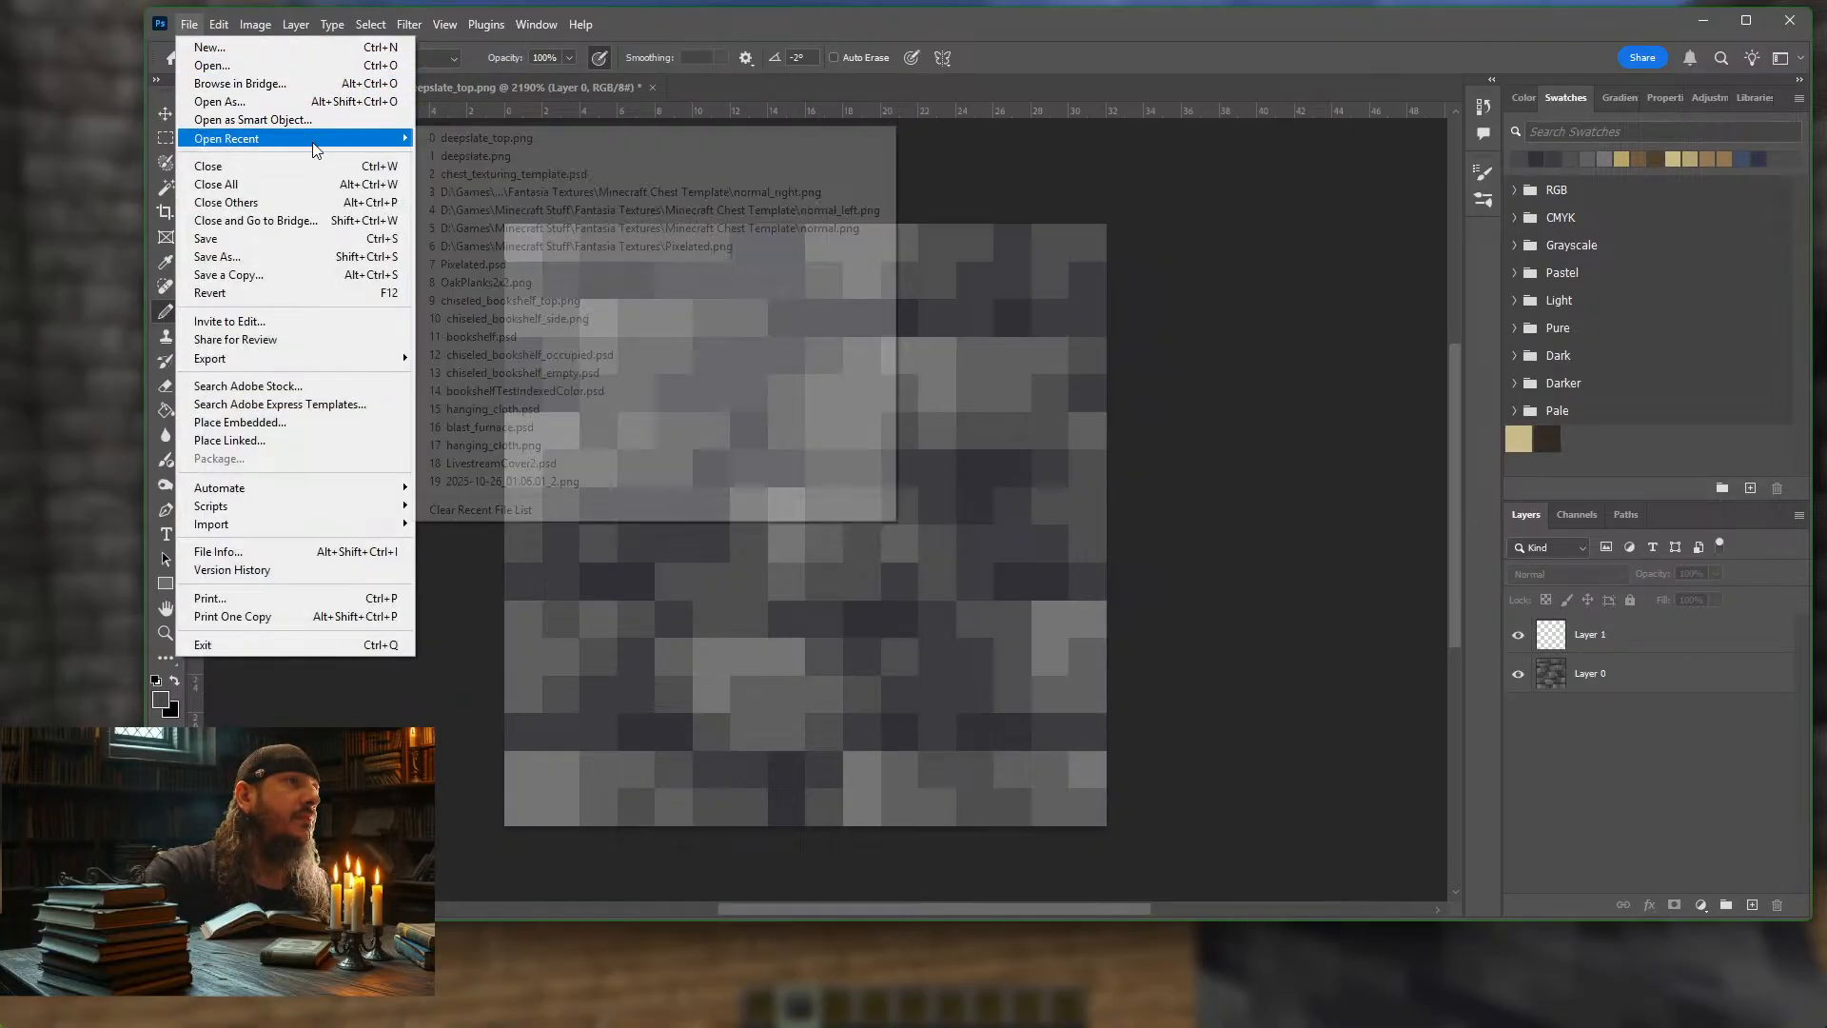
click(490, 264)
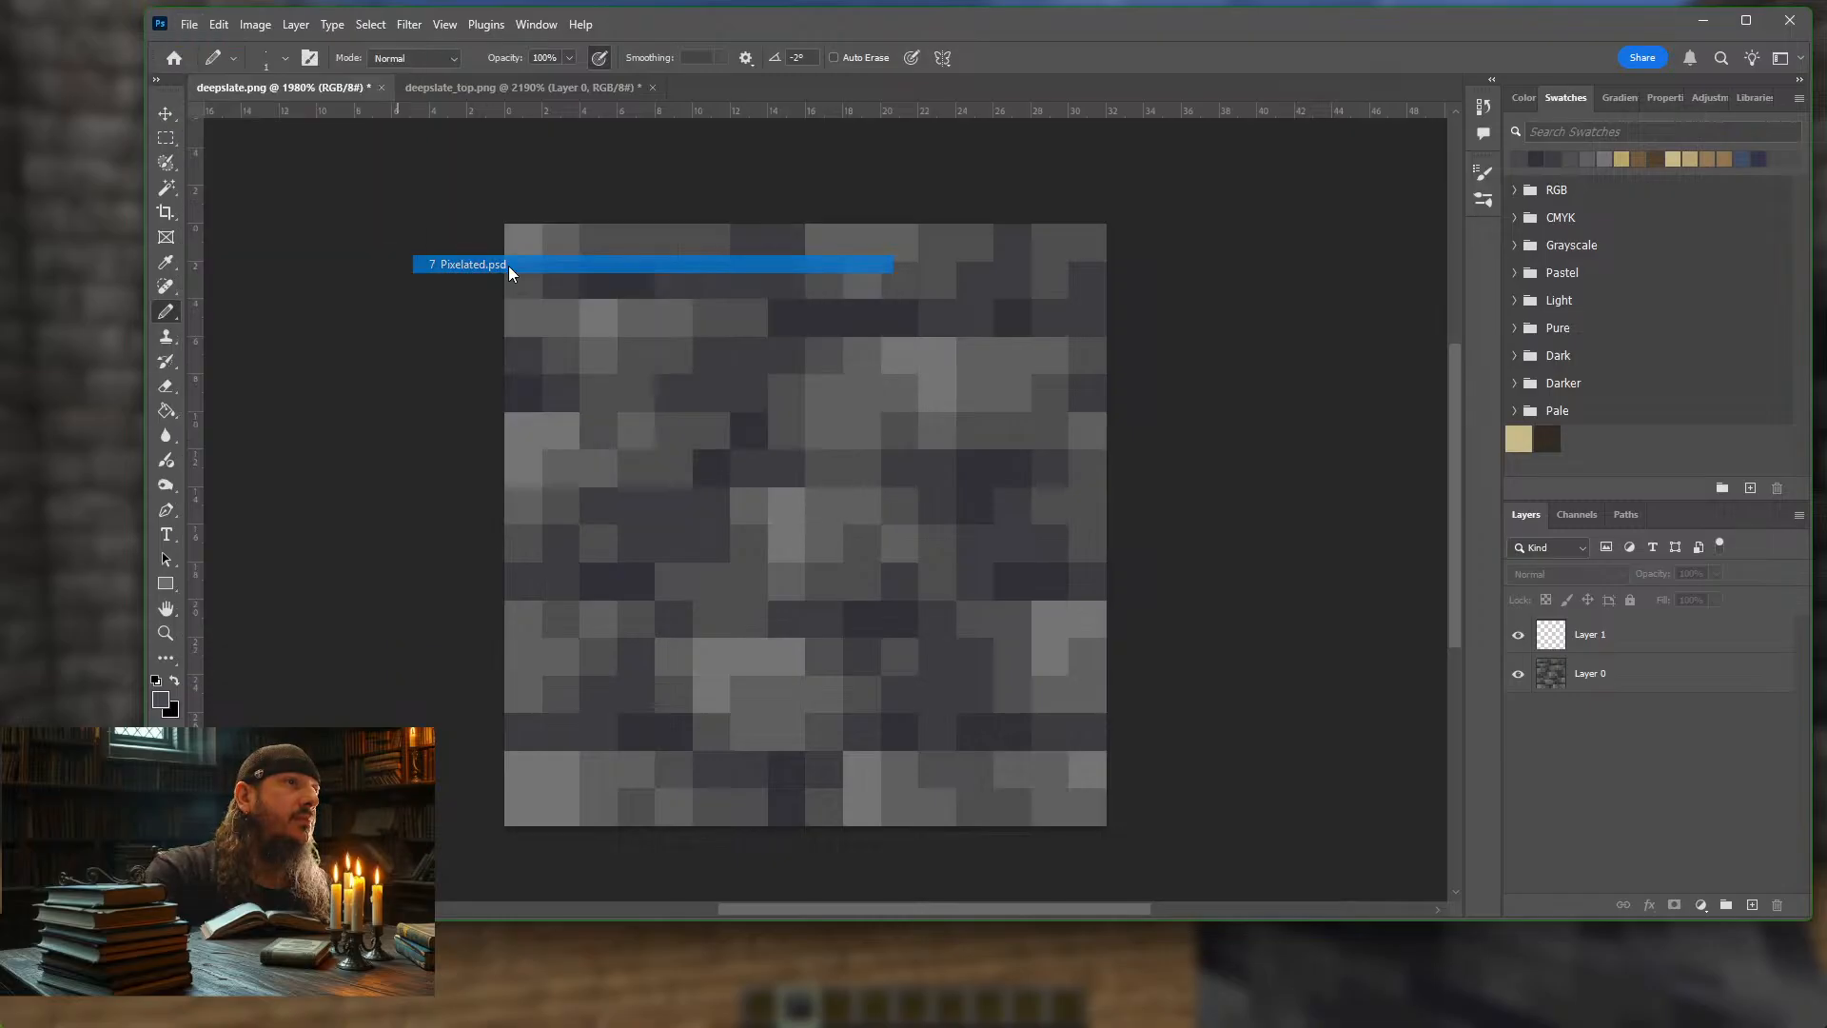
click(1518, 636)
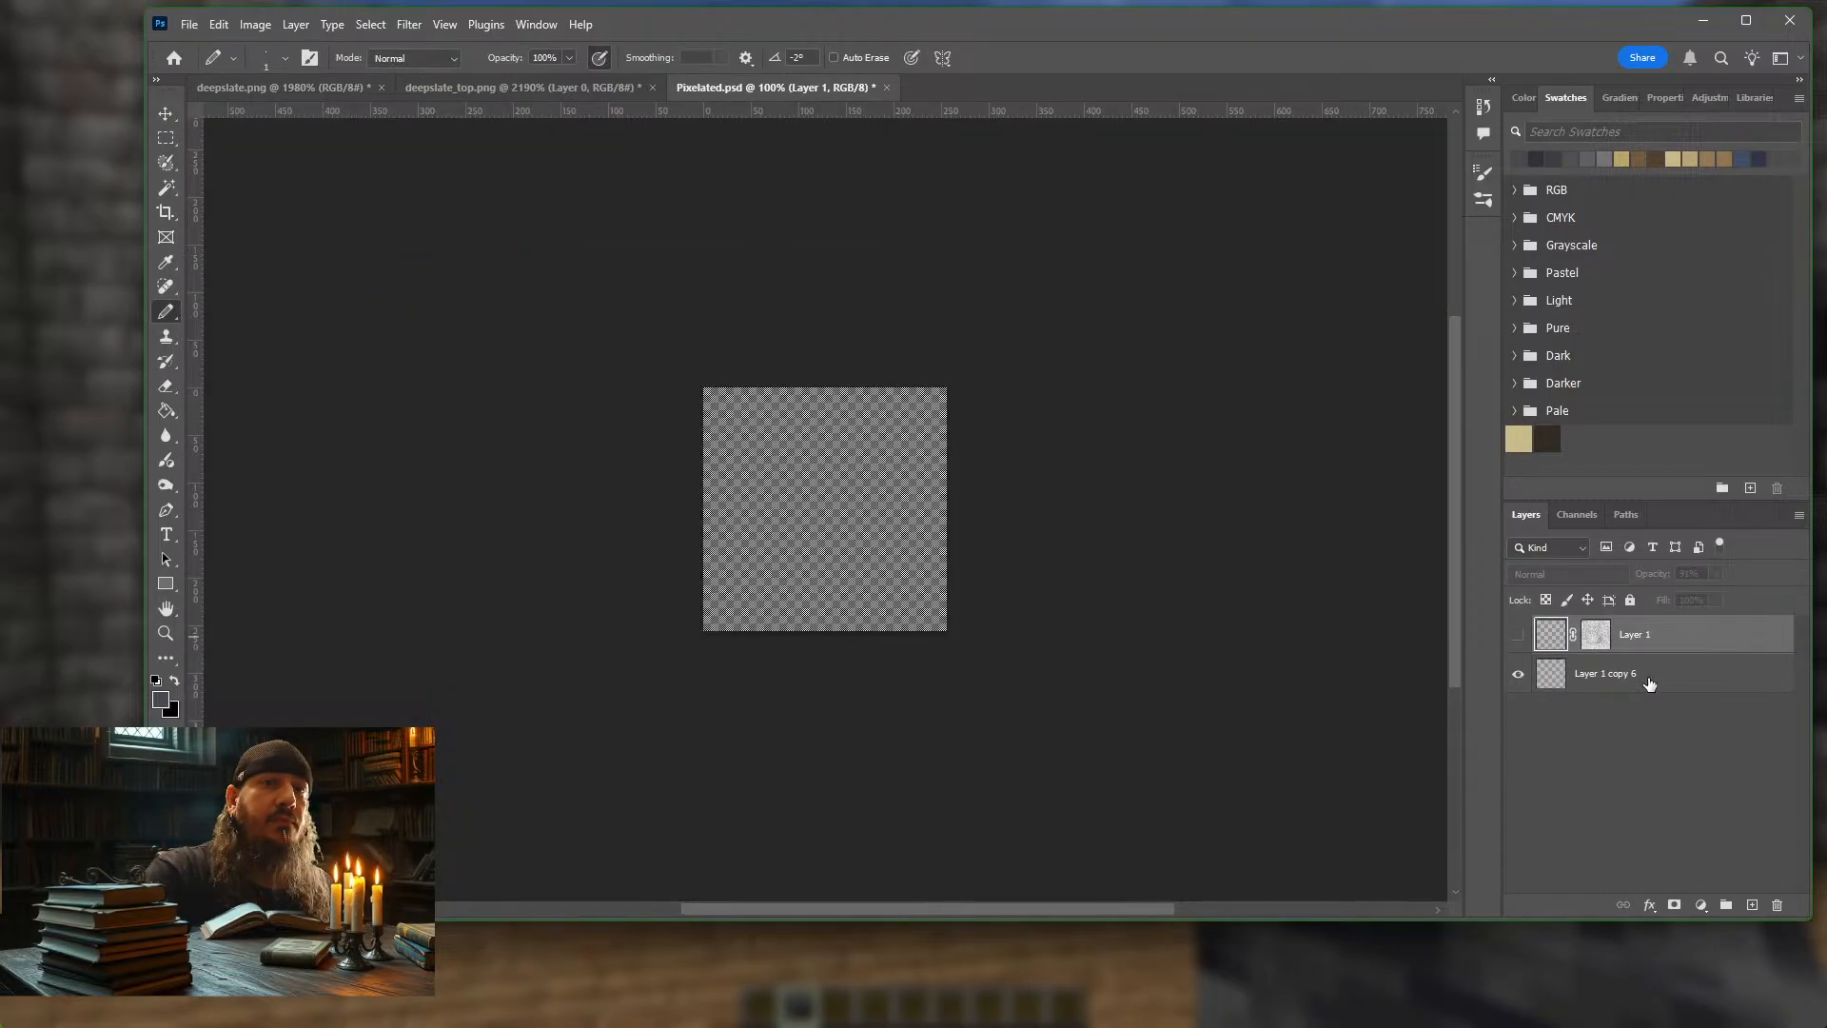
click(1675, 684)
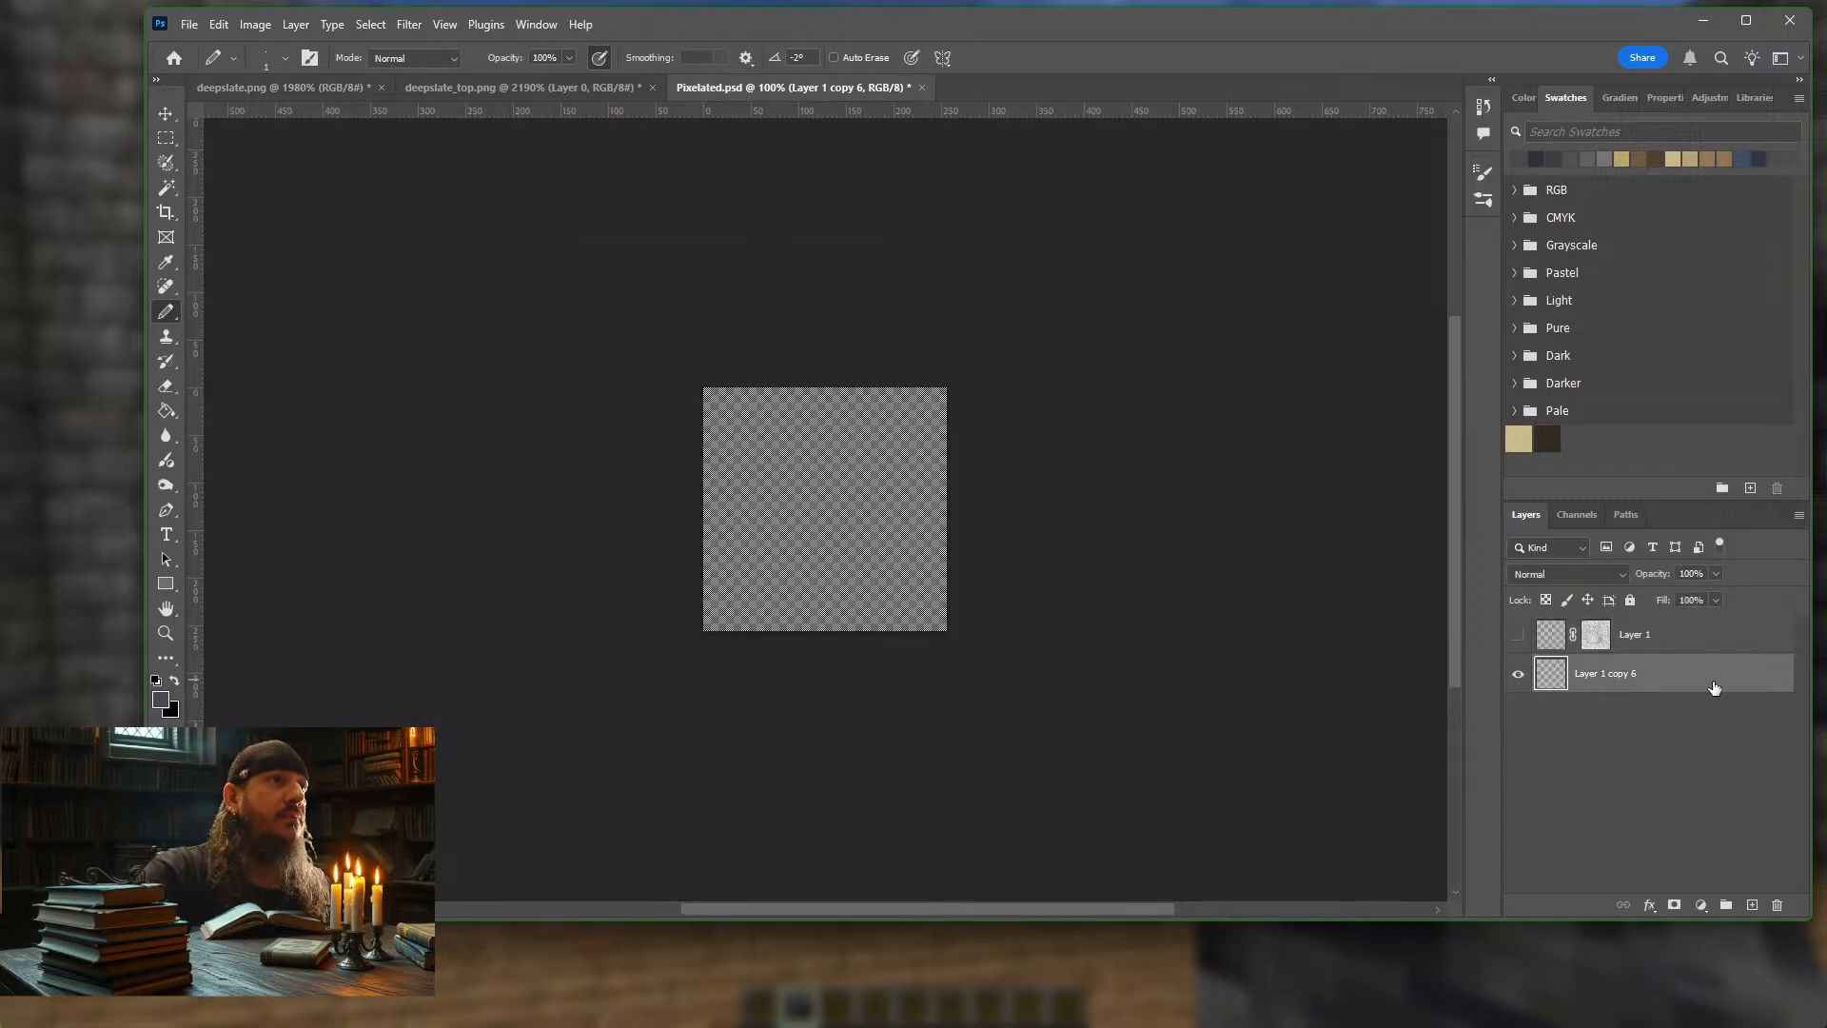
click(922, 88)
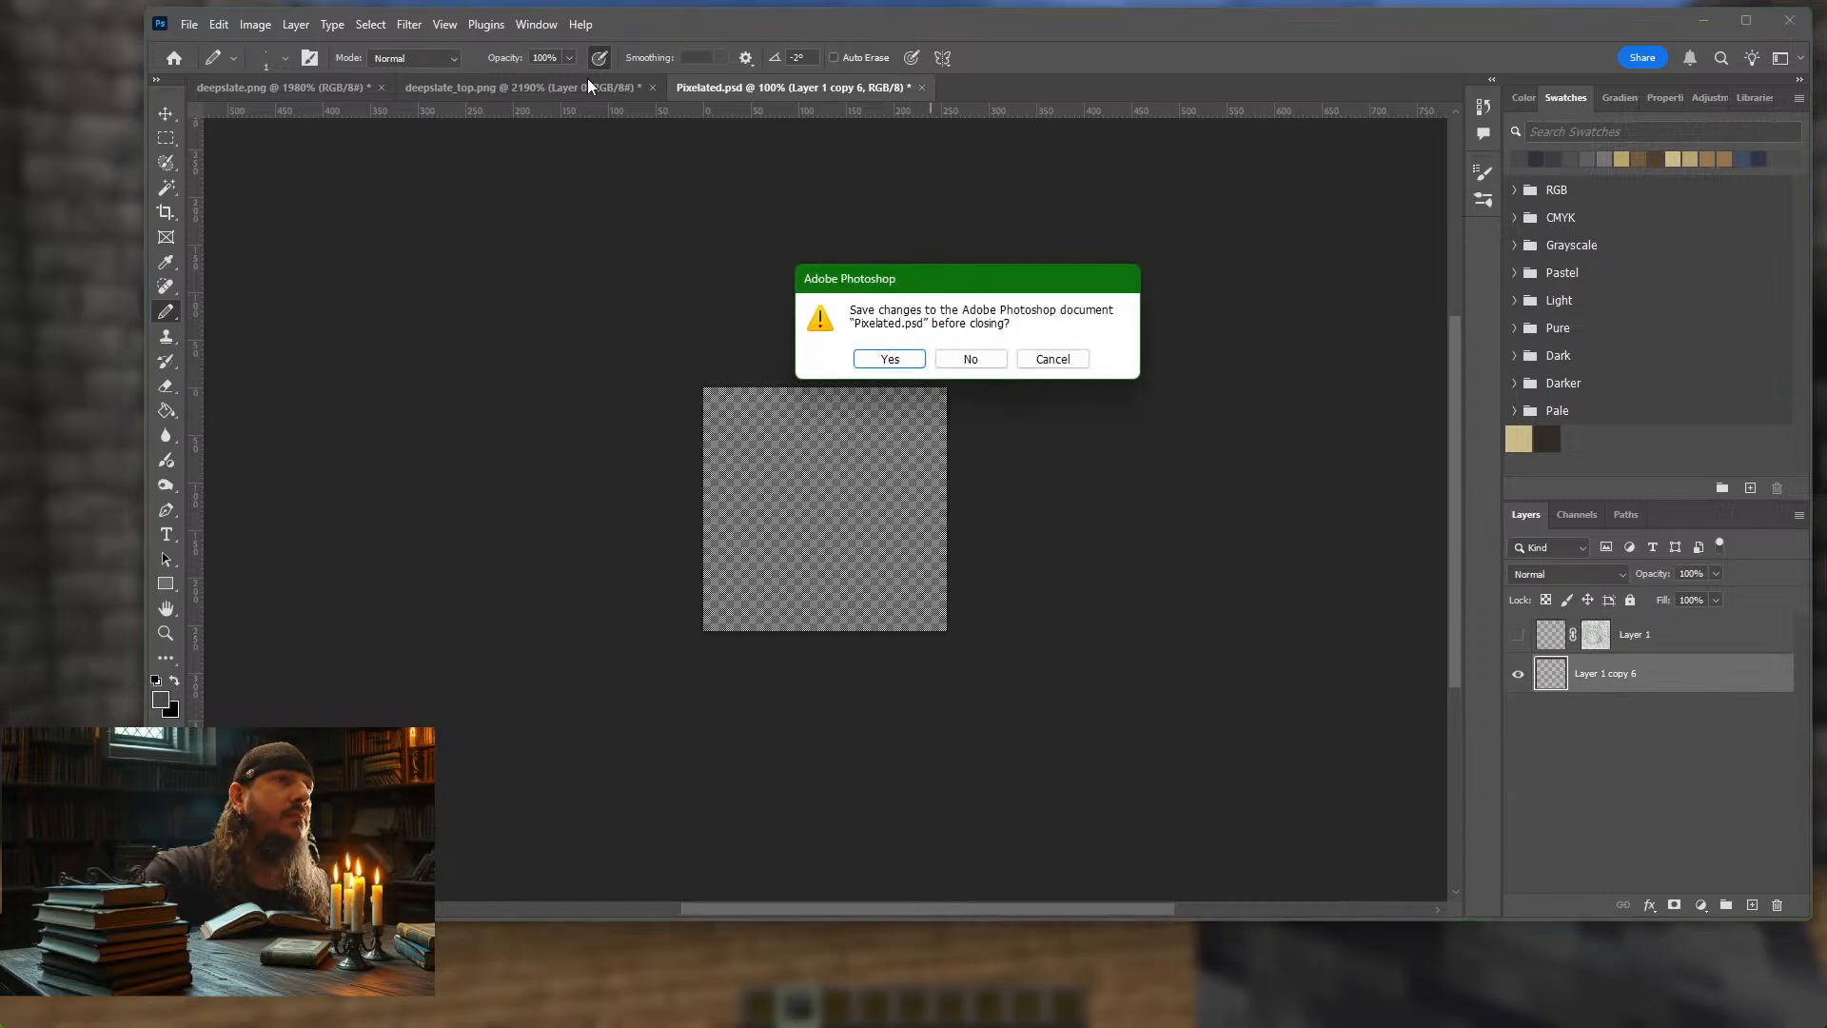
click(970, 358)
Open the recent file Pixelated.png from the Fantasia Textures folder and paste its checkered pattern into deepslate.png as a new top layer
click(195, 22)
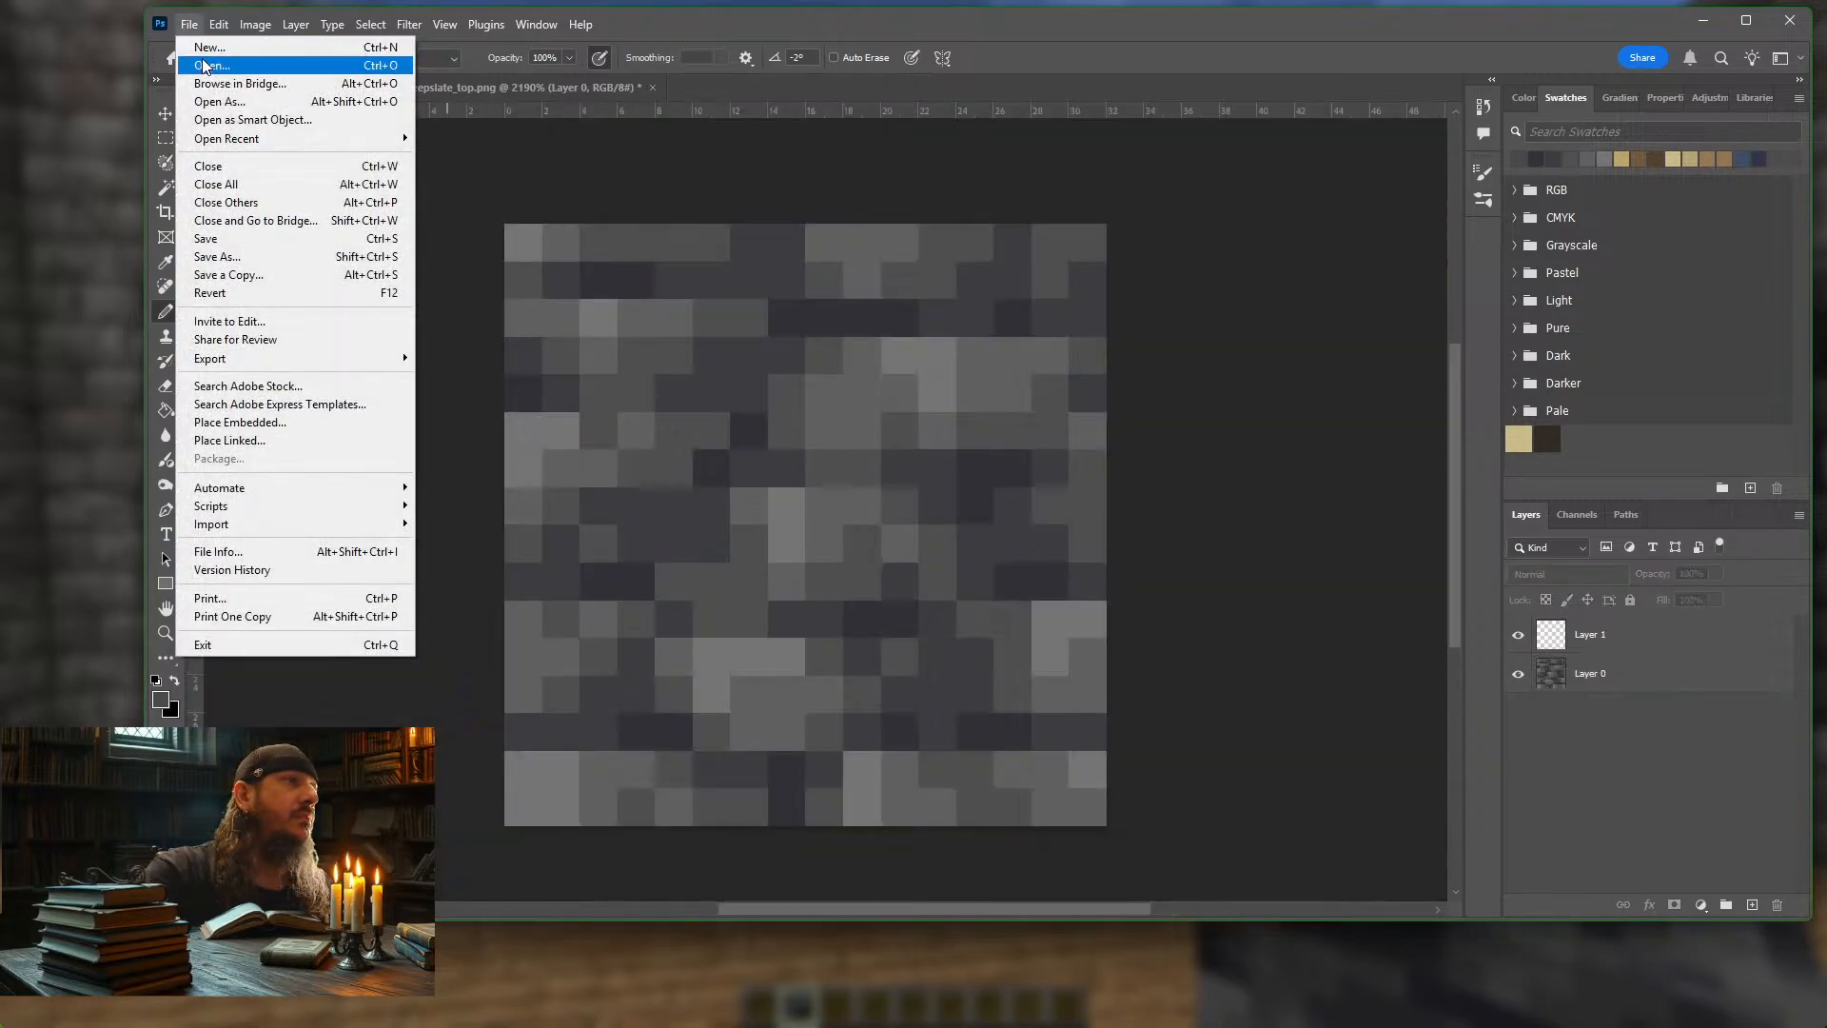
mouse_move(286, 143)
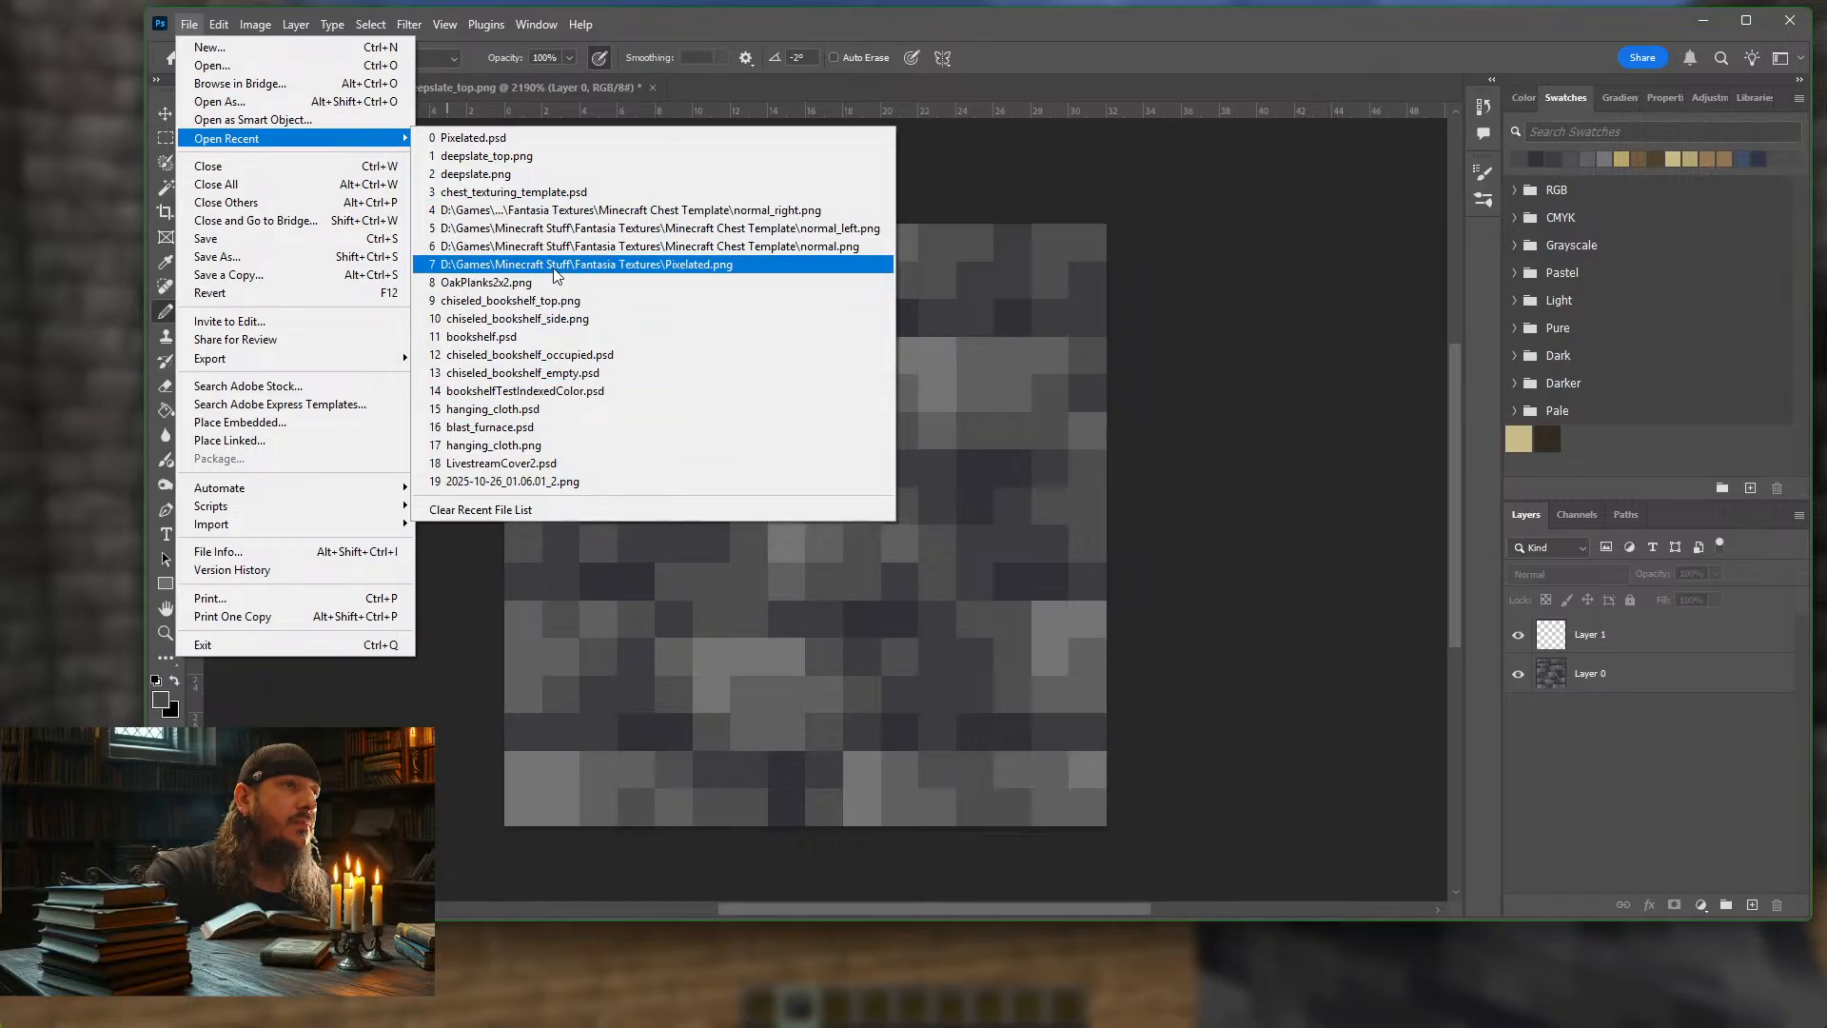
click(620, 265)
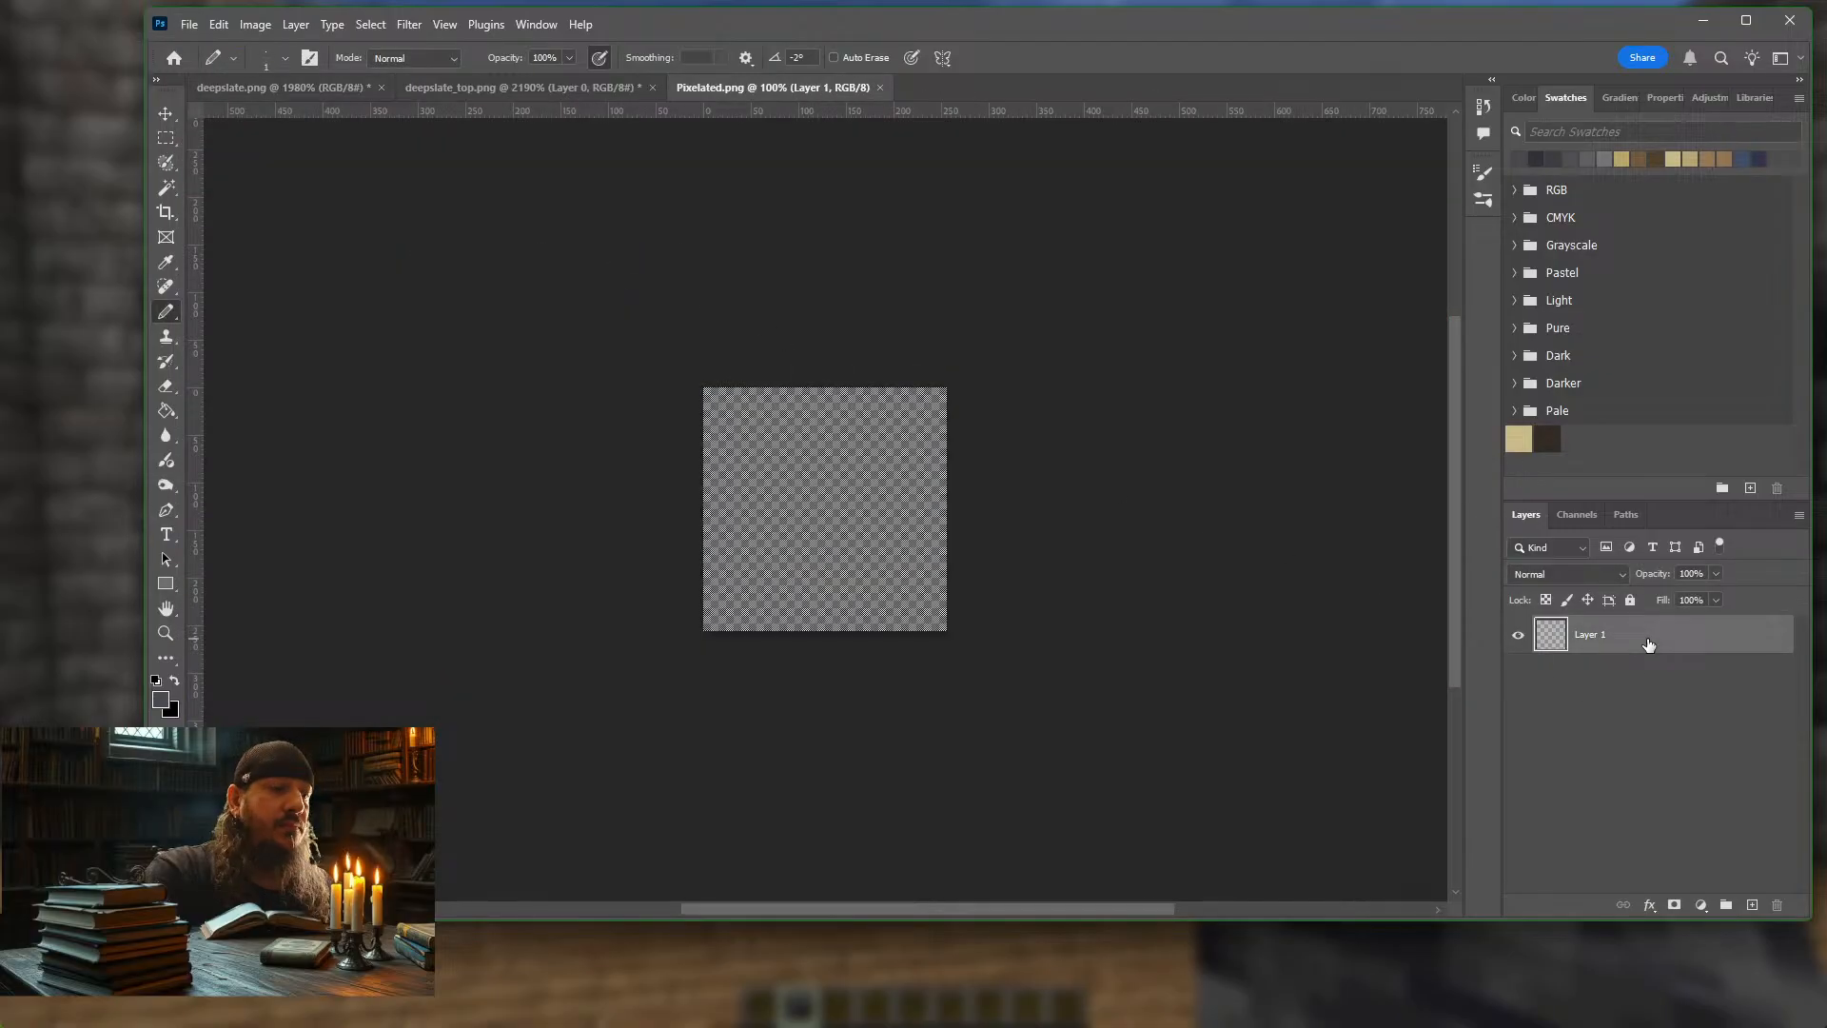
click(246, 87)
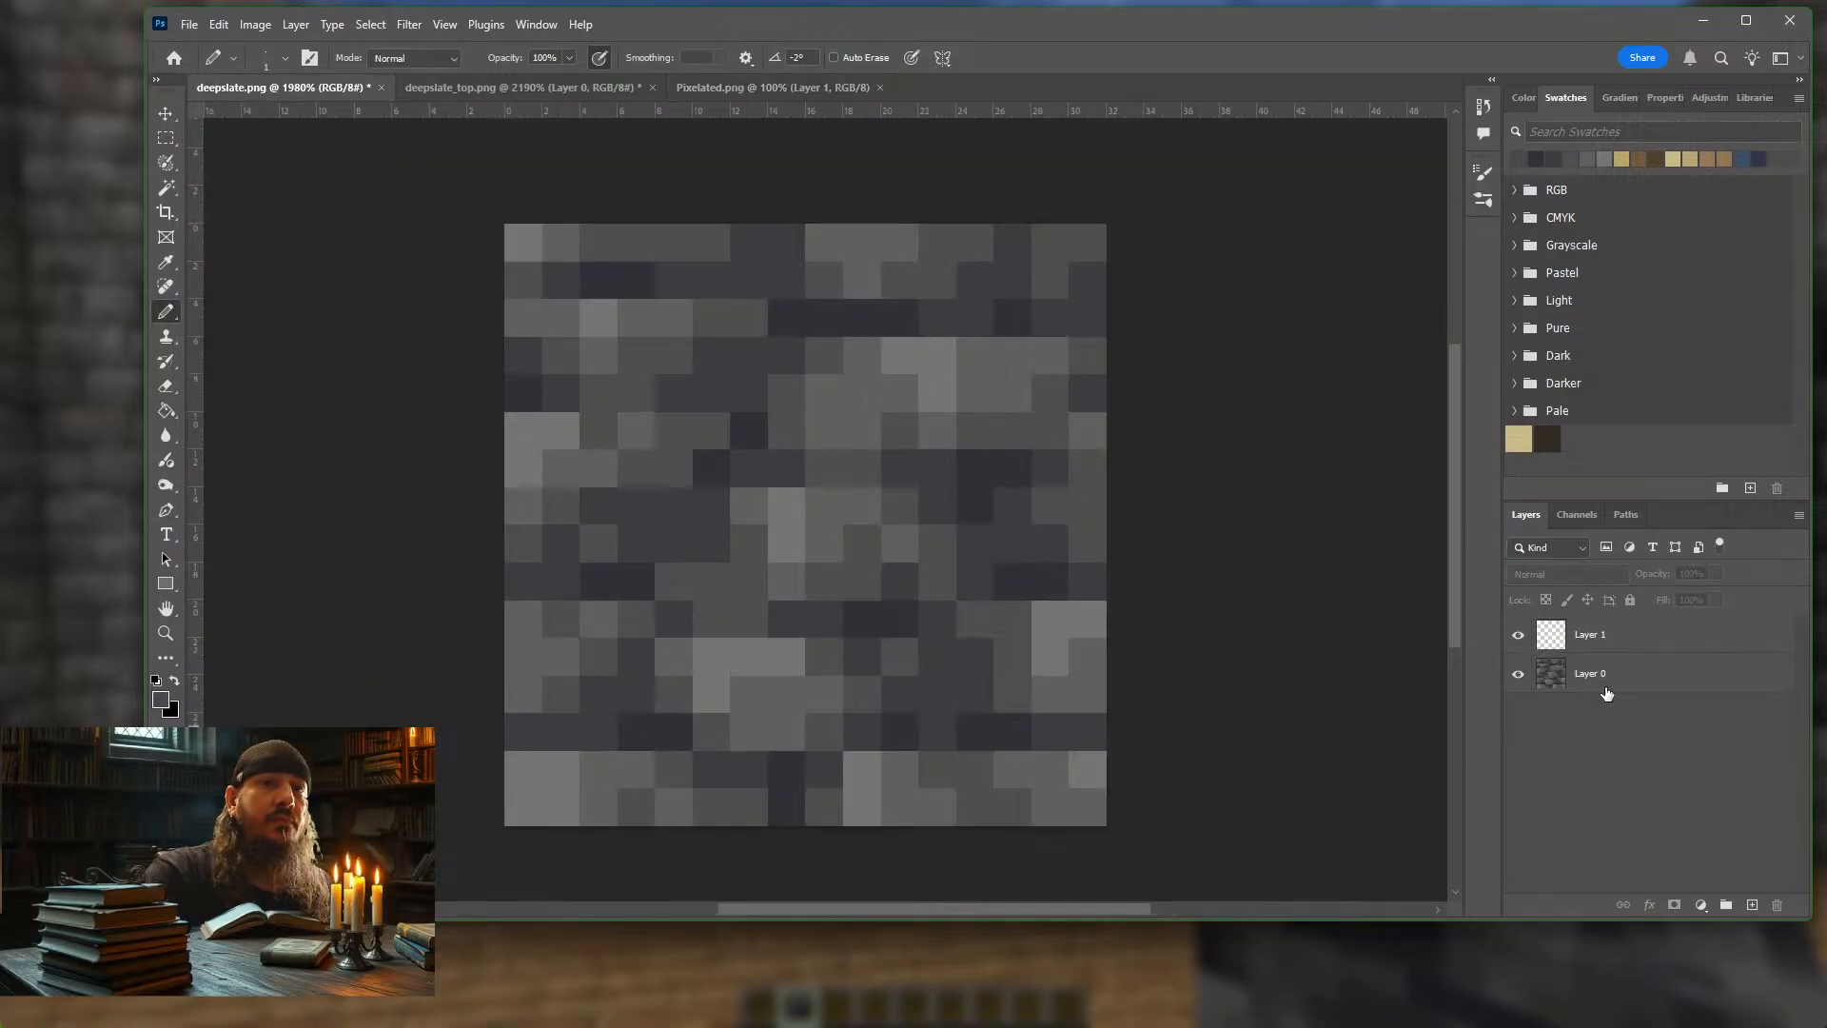
key(ctrl+v)
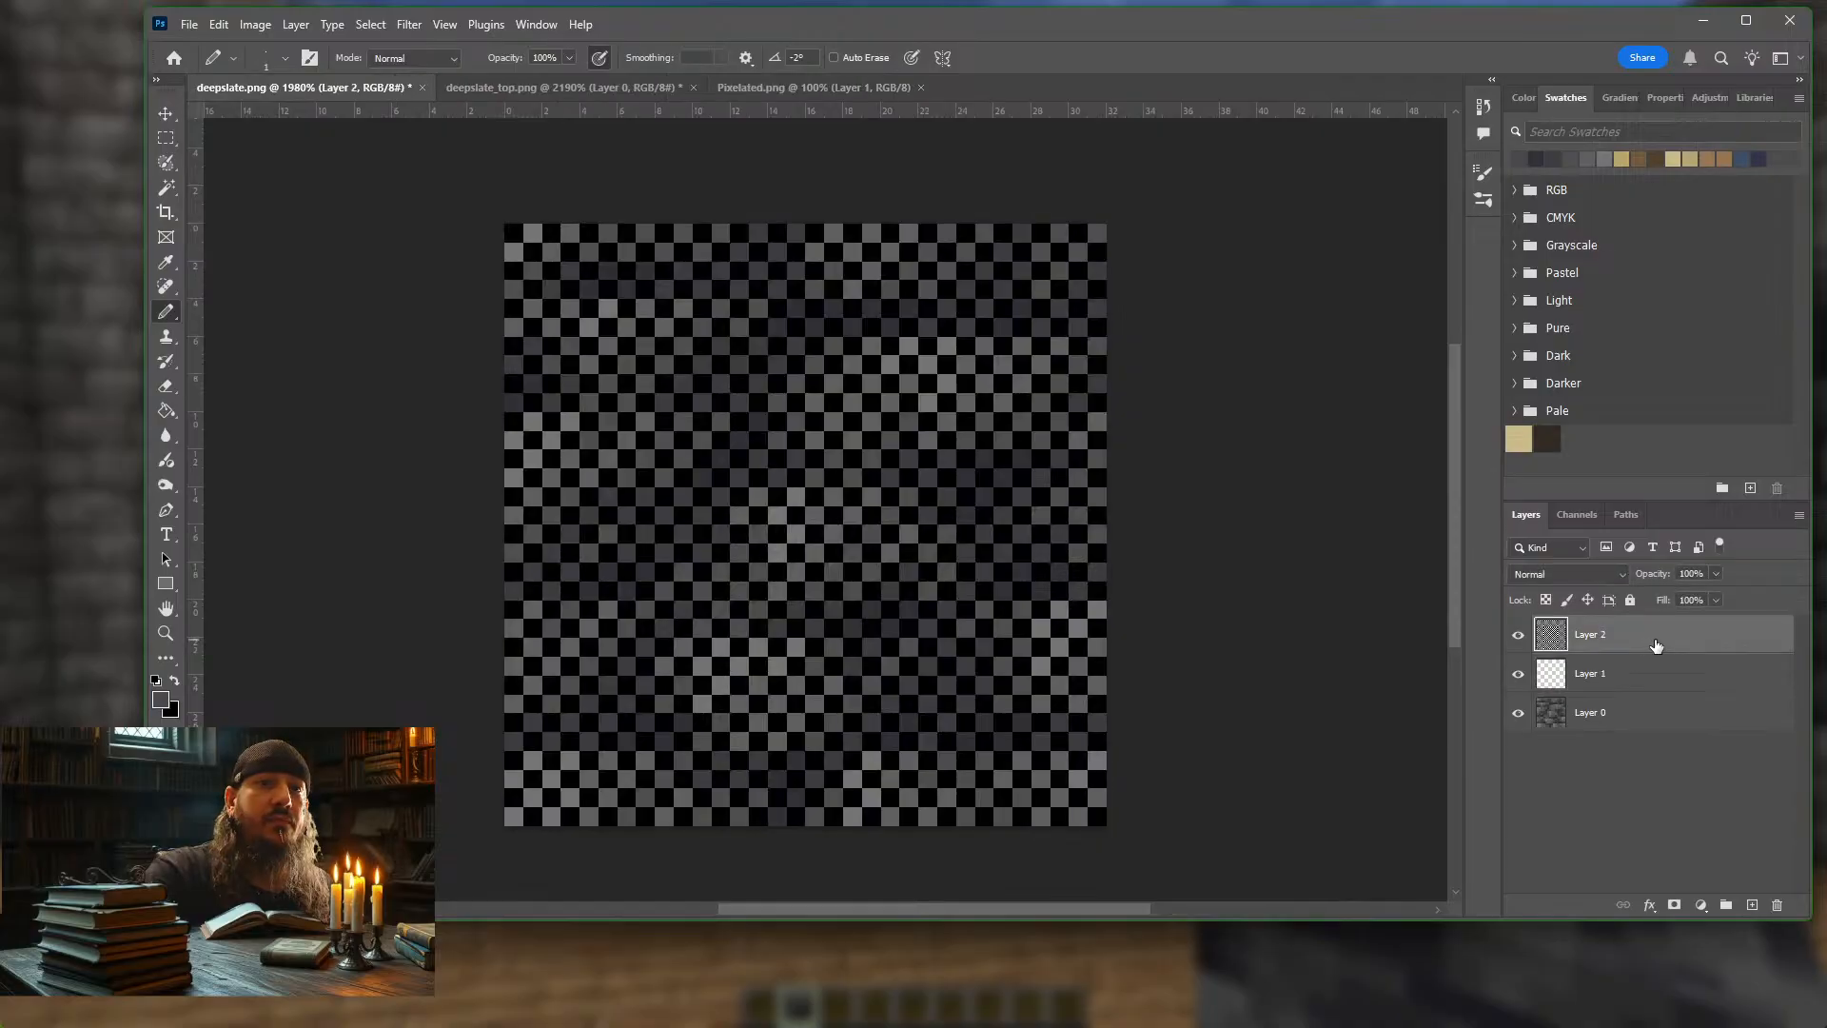
Set the checkered pattern layer to Soft Light blending at 3% opacity
click(1624, 573)
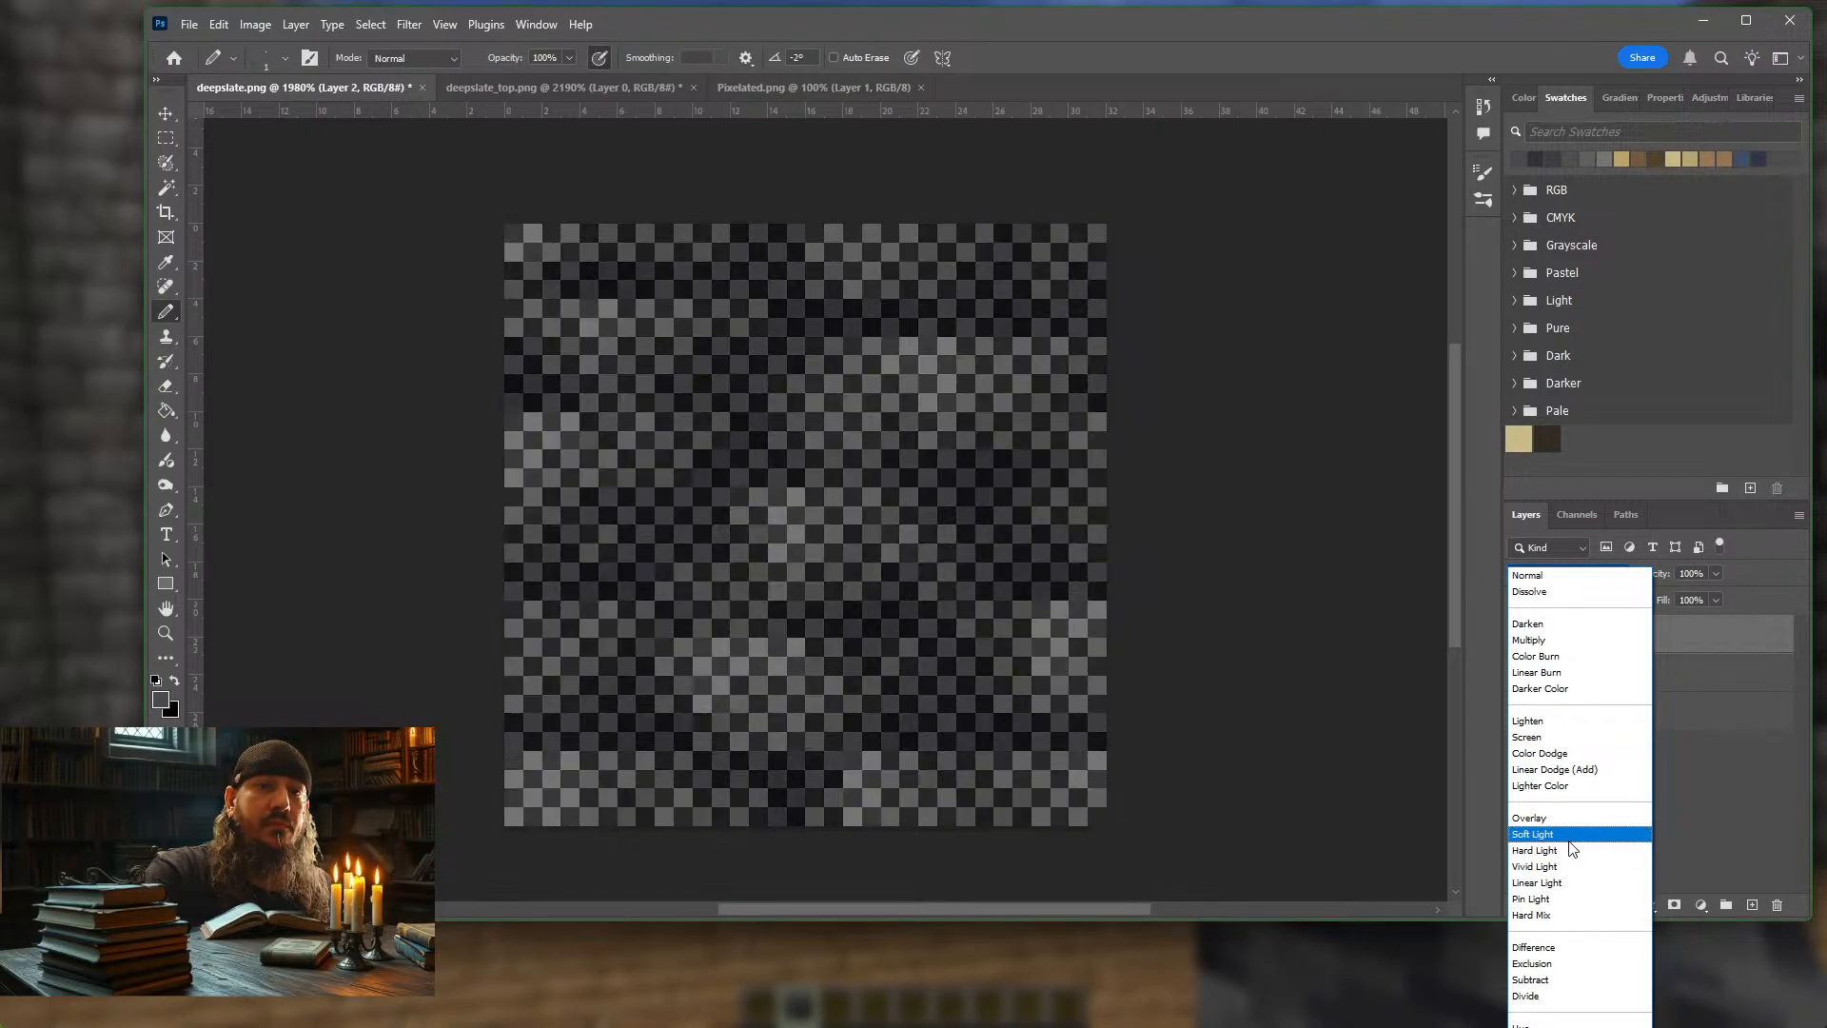
click(1568, 839)
click(1715, 573)
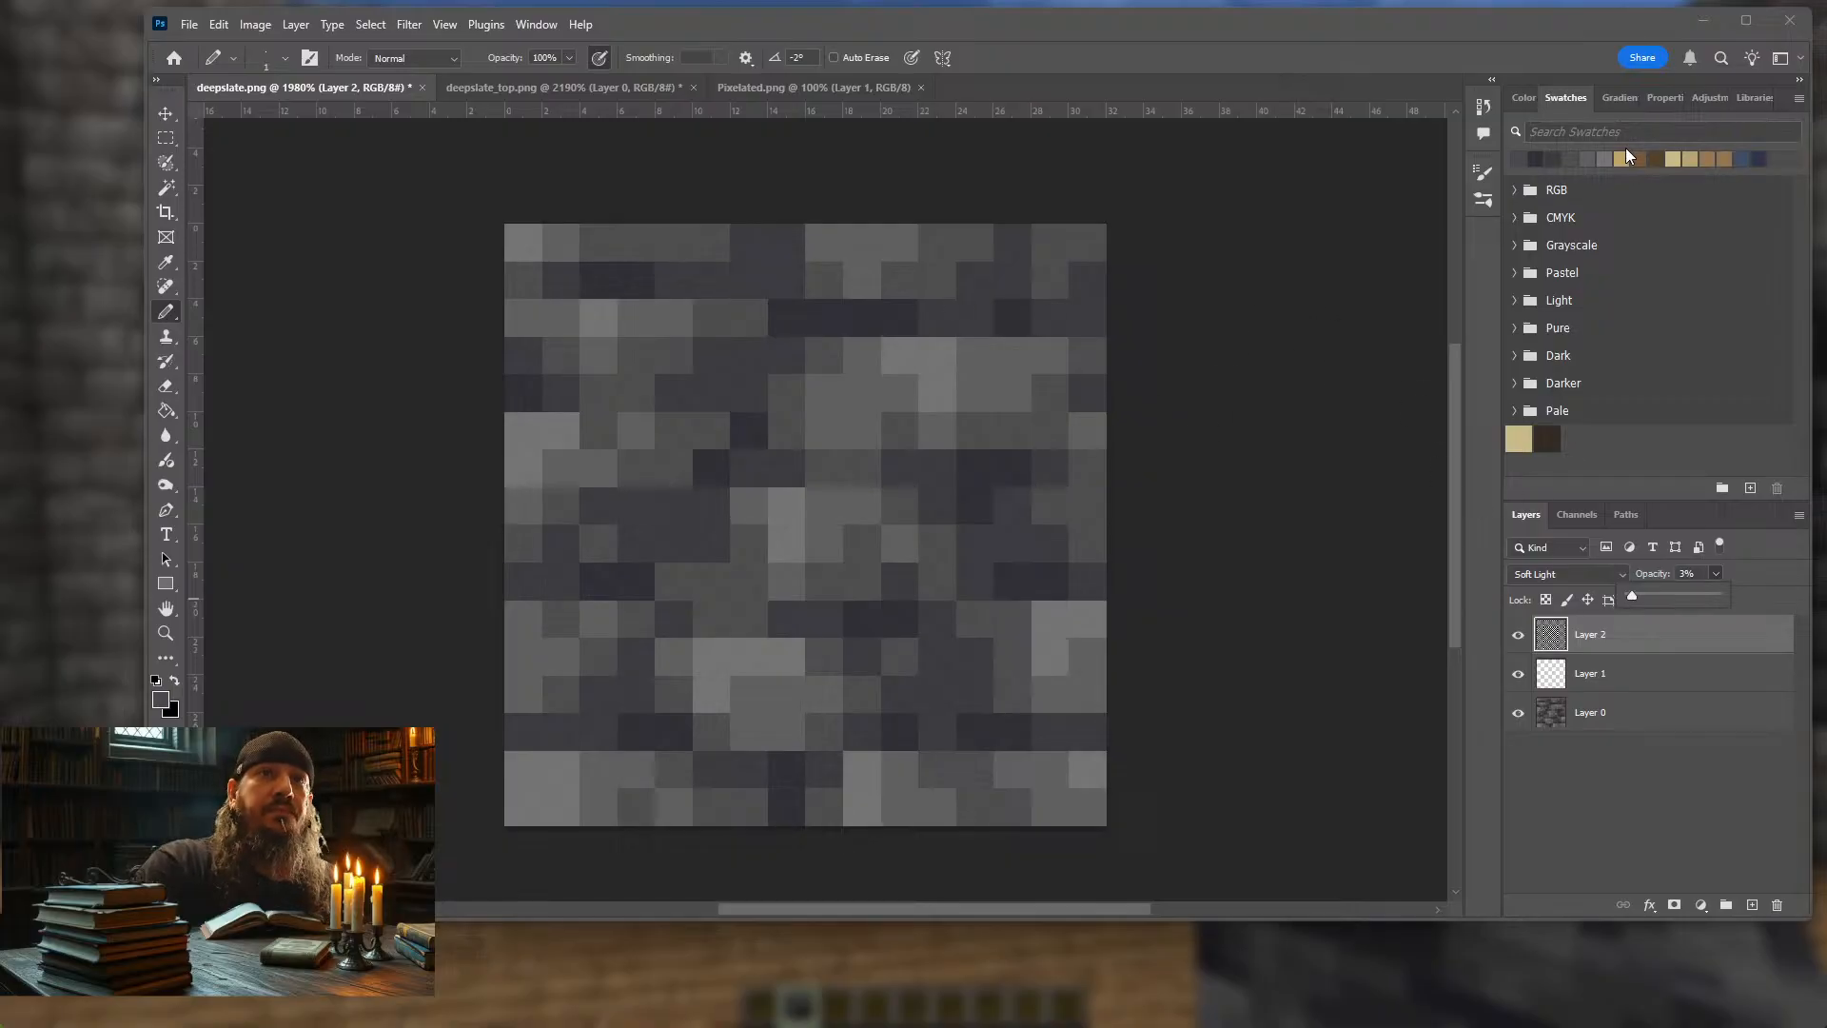
Cycle through the recent colour swatches to gather the sampled greys together, finishing with the mid grey as the foreground colour
click(1545, 154)
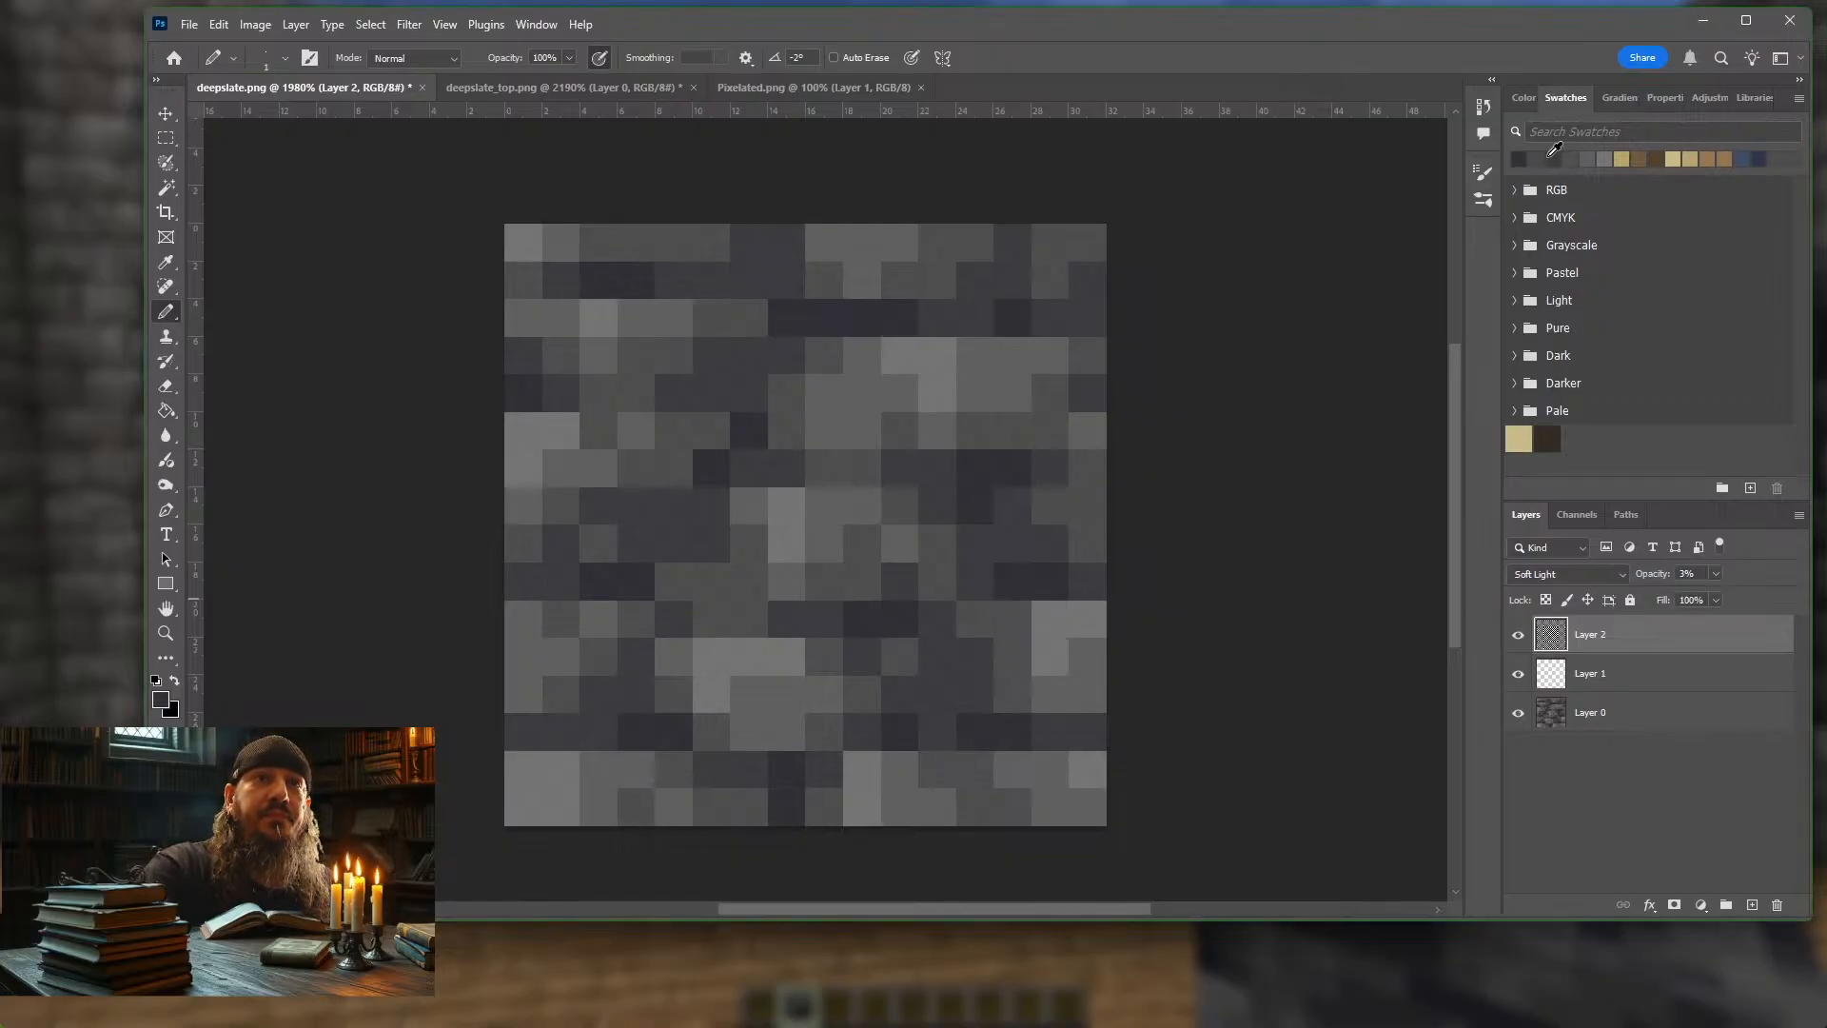
click(1588, 156)
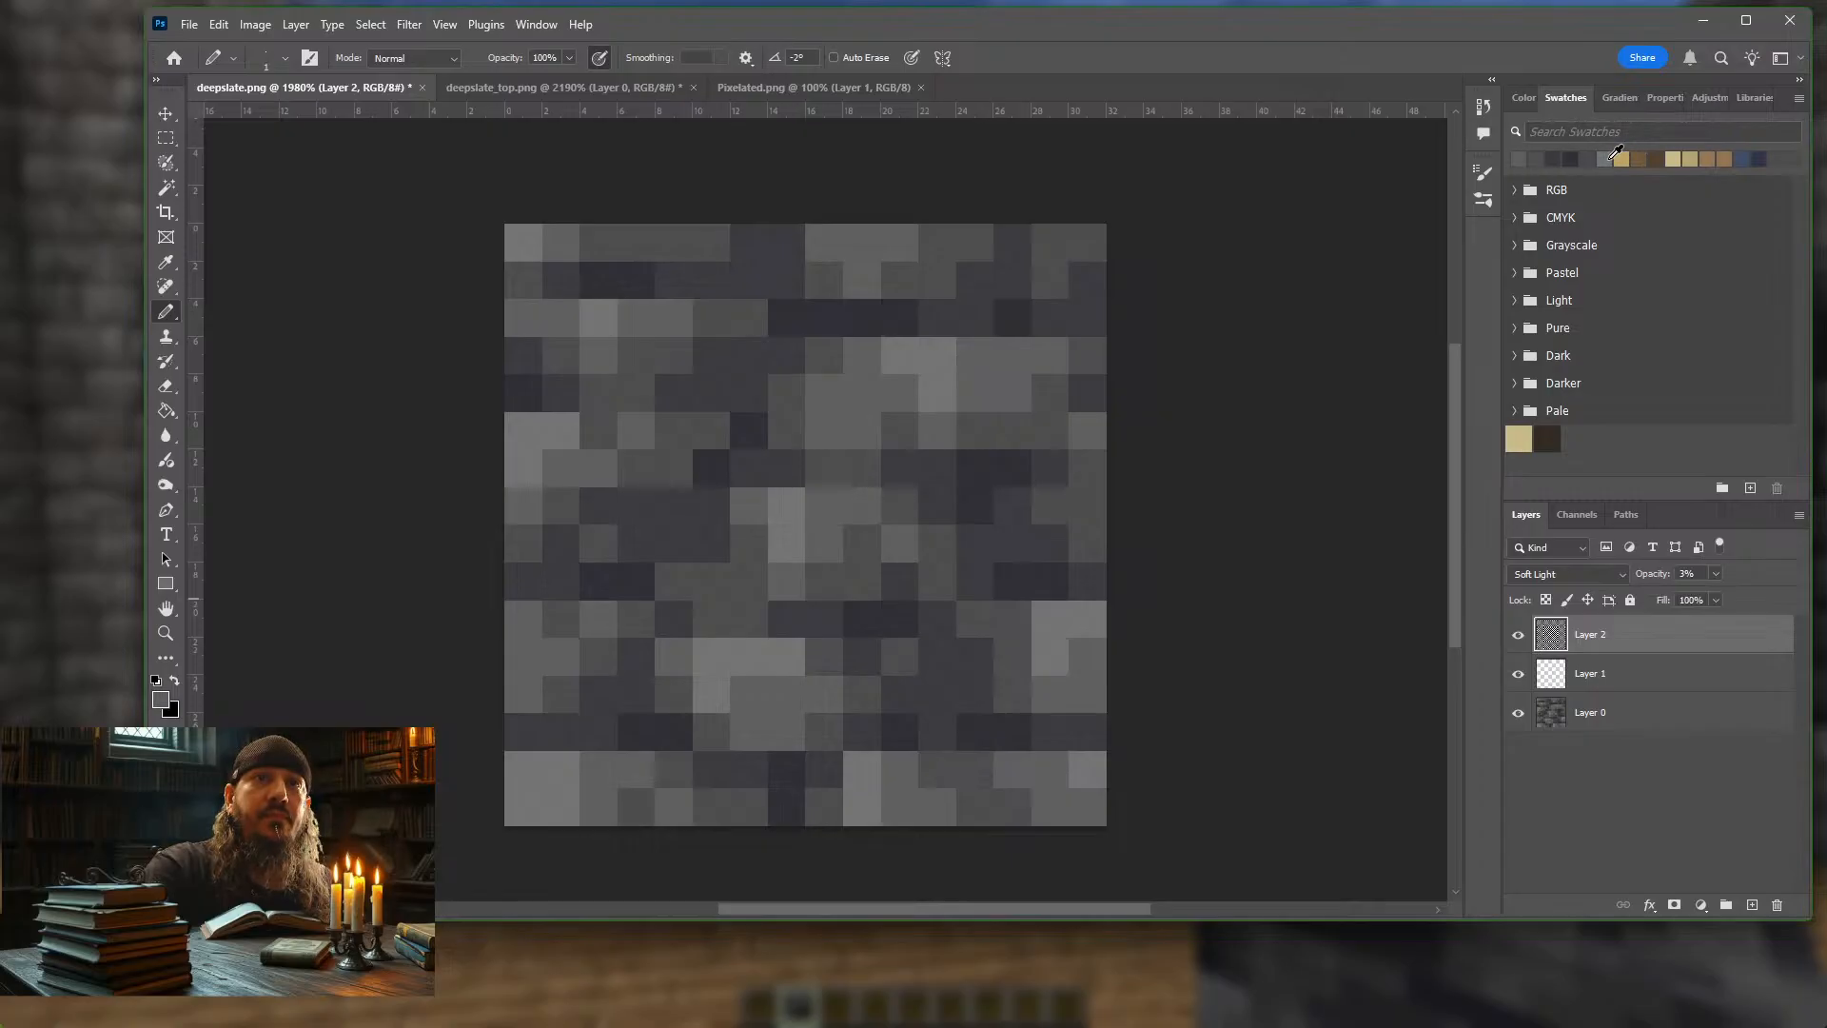
click(1610, 158)
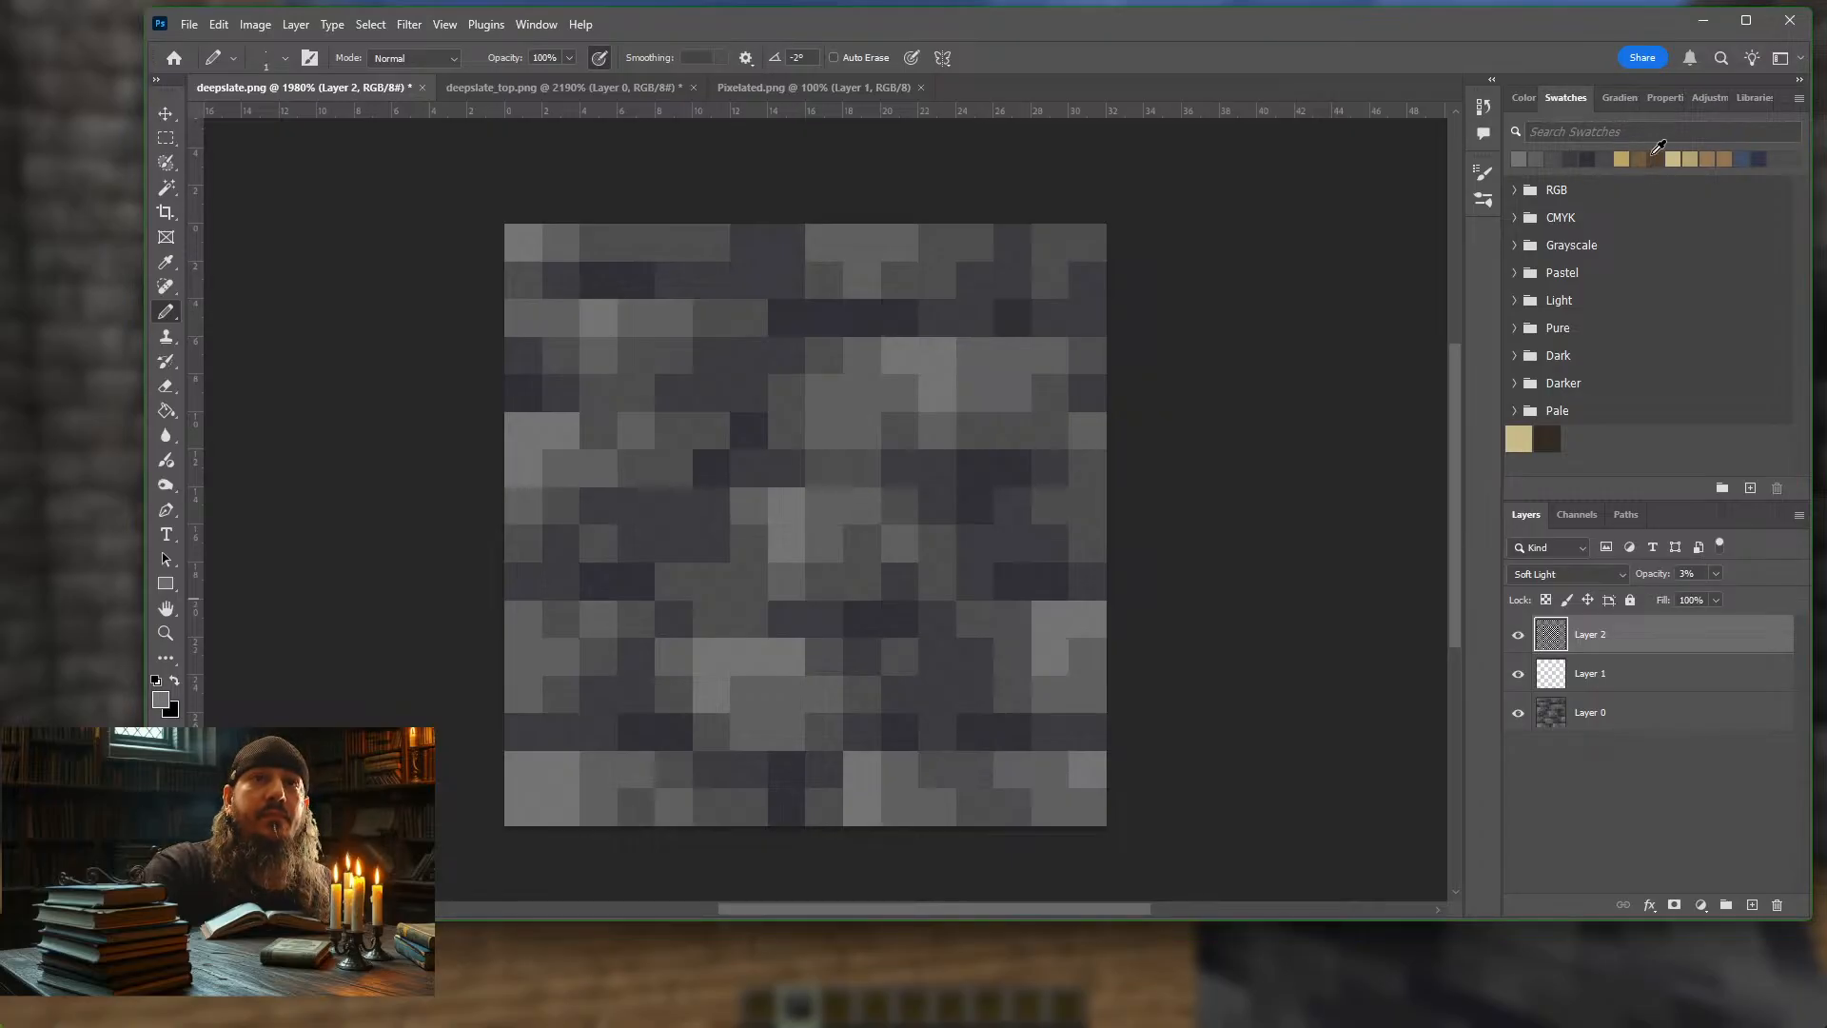
click(1653, 156)
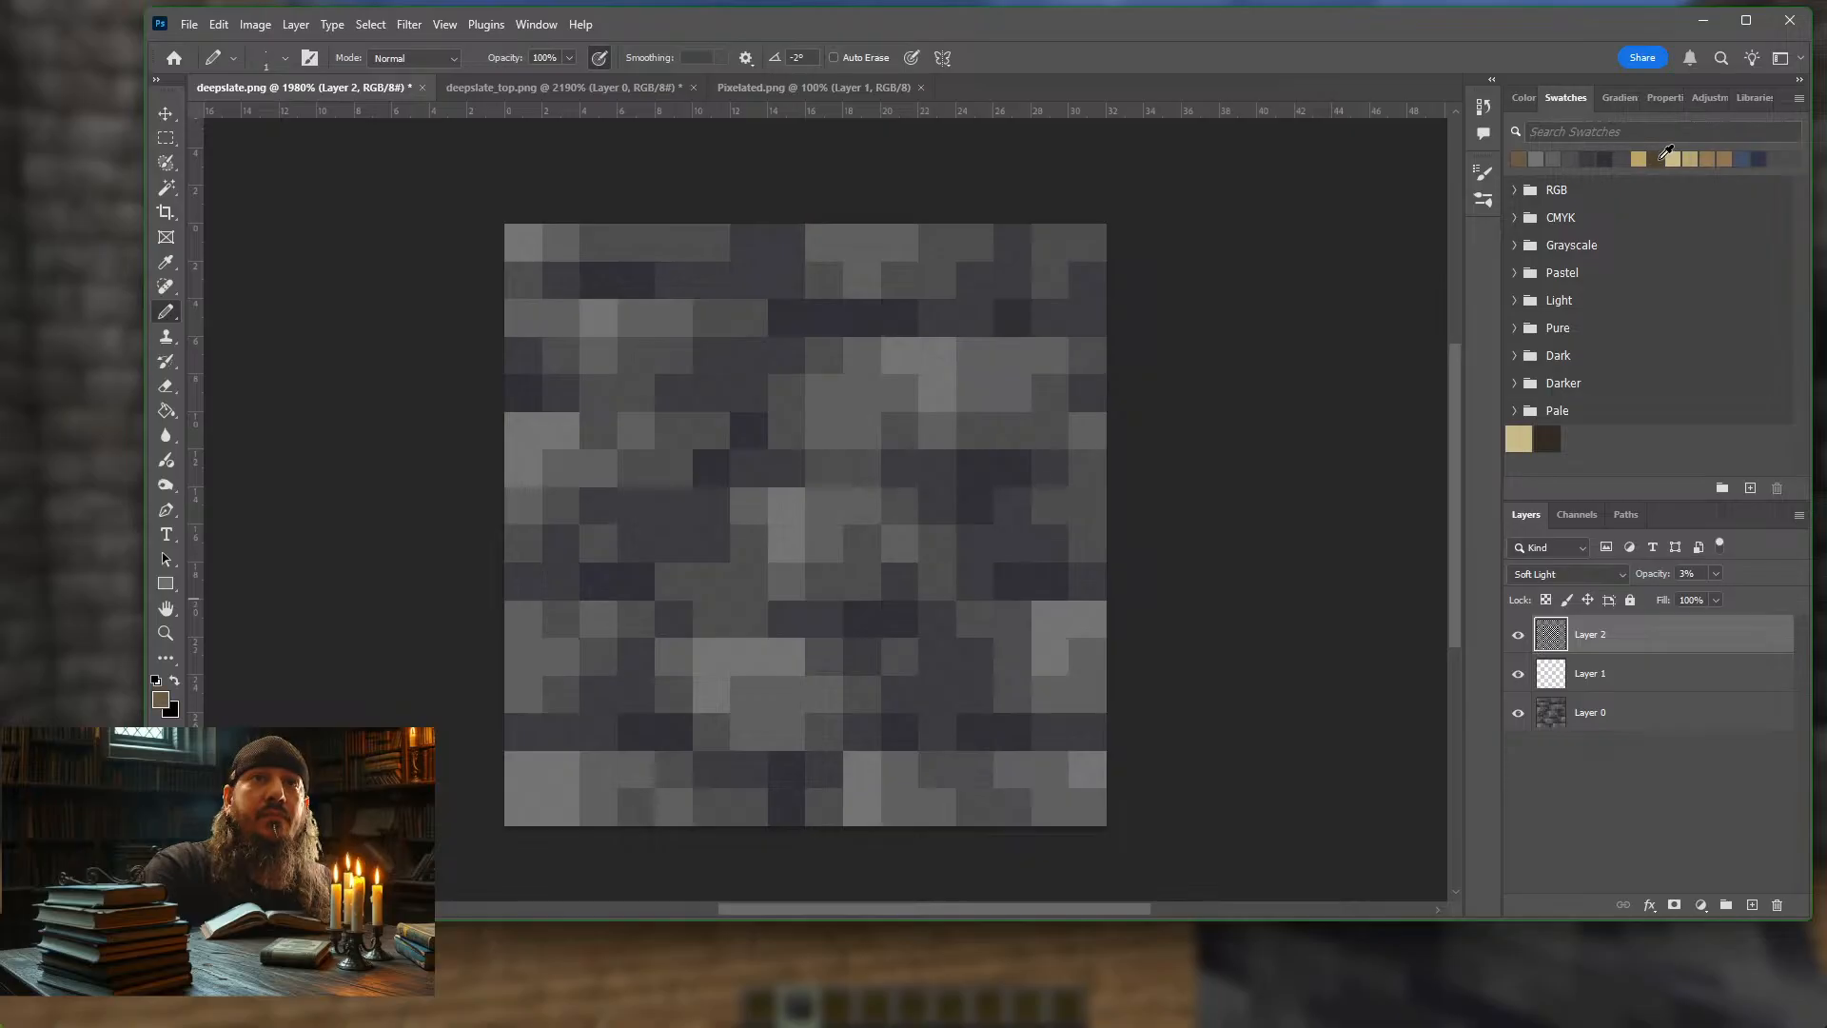
click(1667, 157)
click(1725, 157)
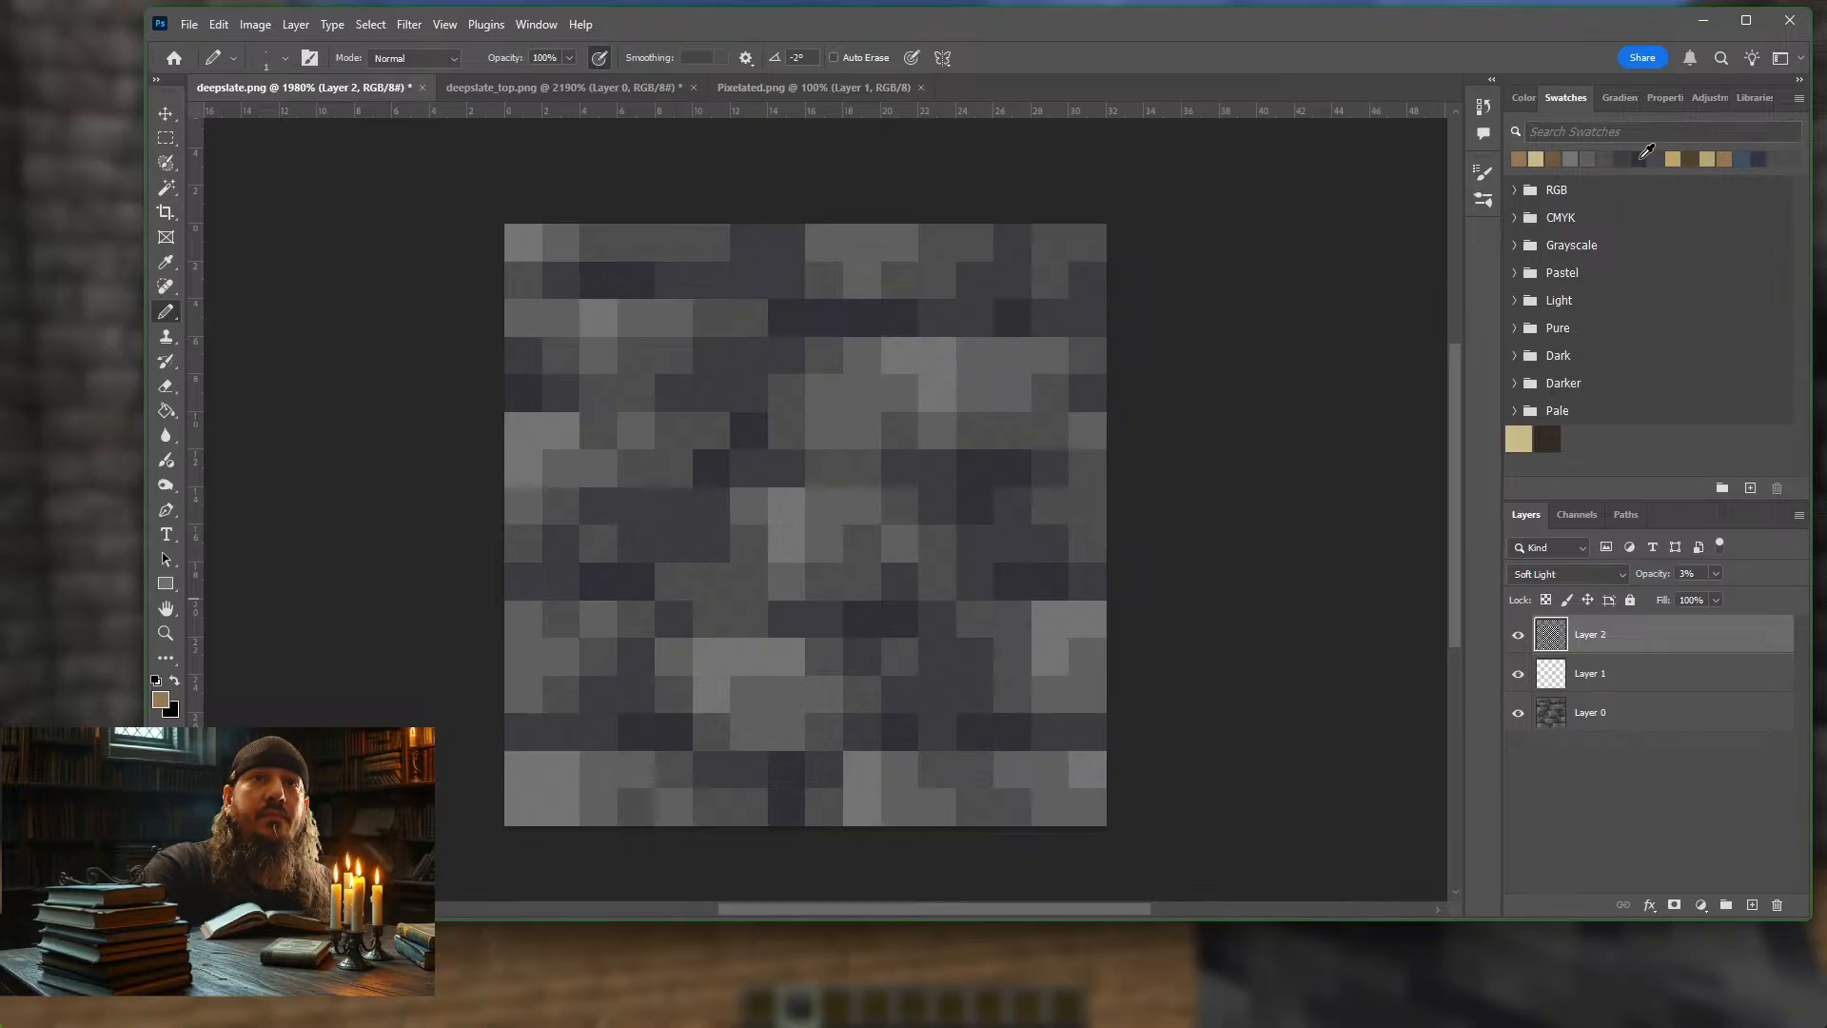
click(1640, 157)
click(1640, 157)
click(1640, 157)
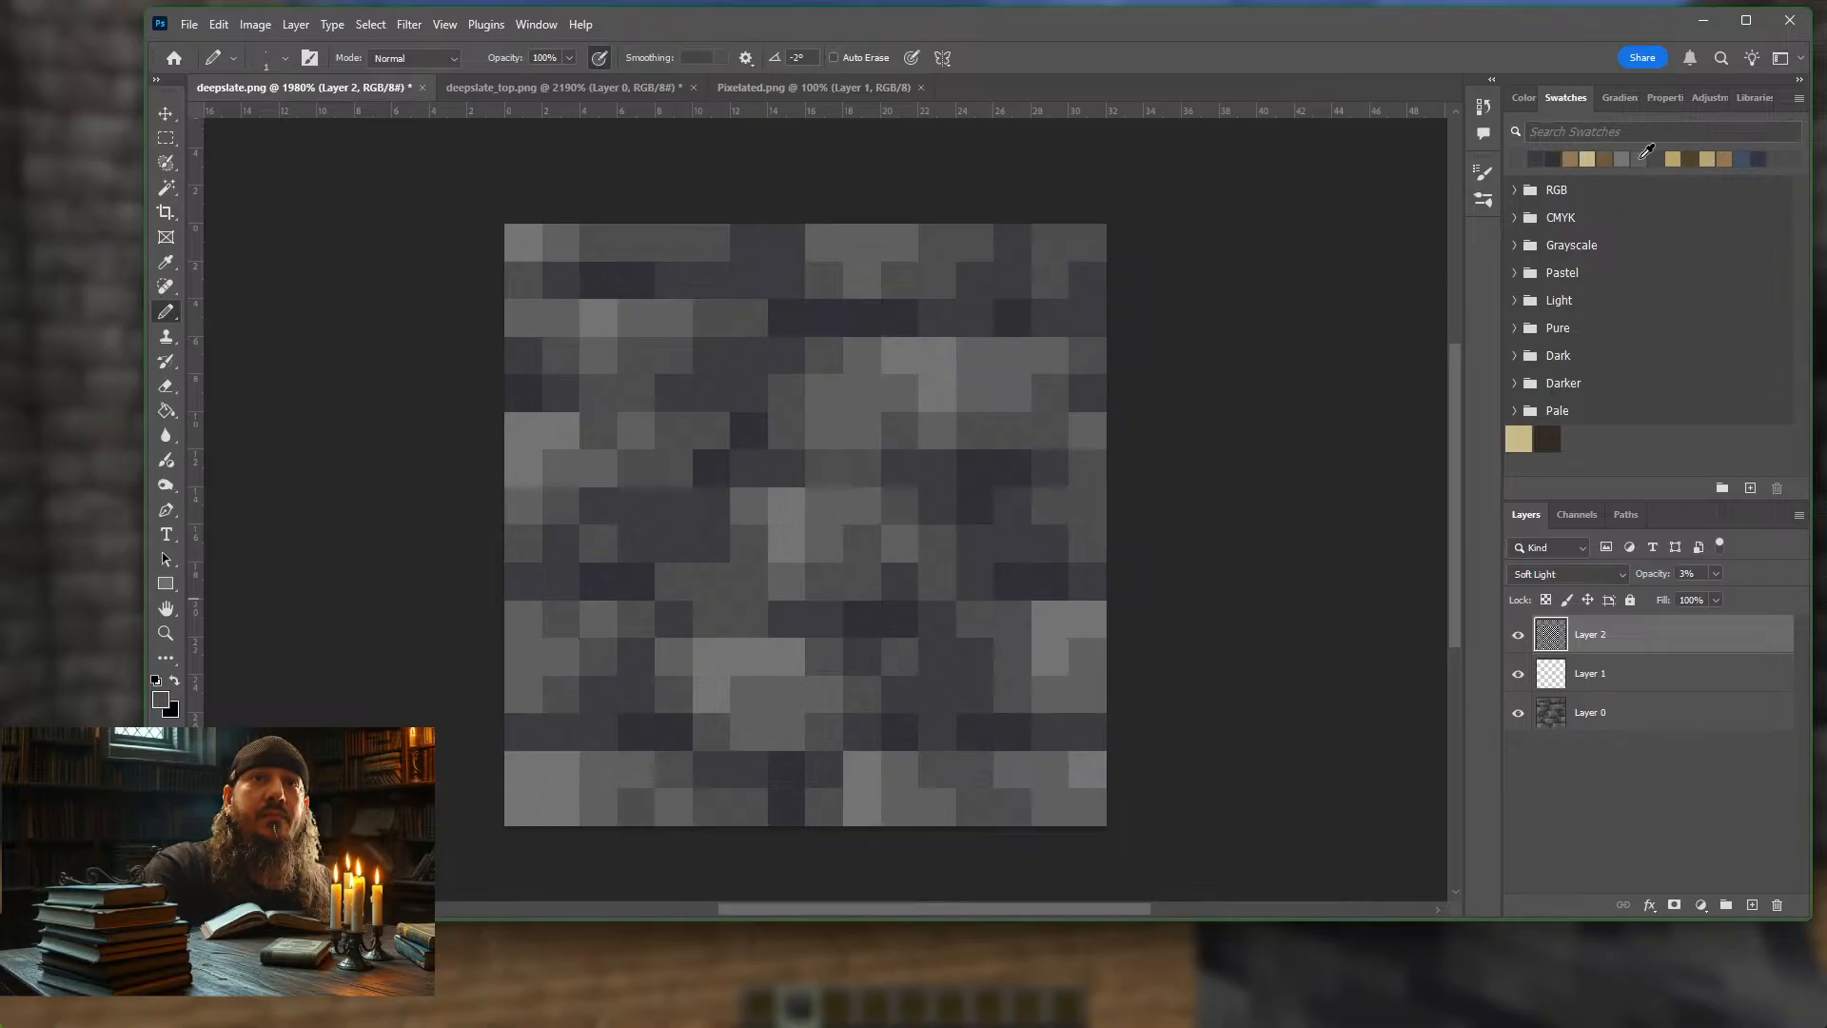
click(1640, 157)
click(1640, 157)
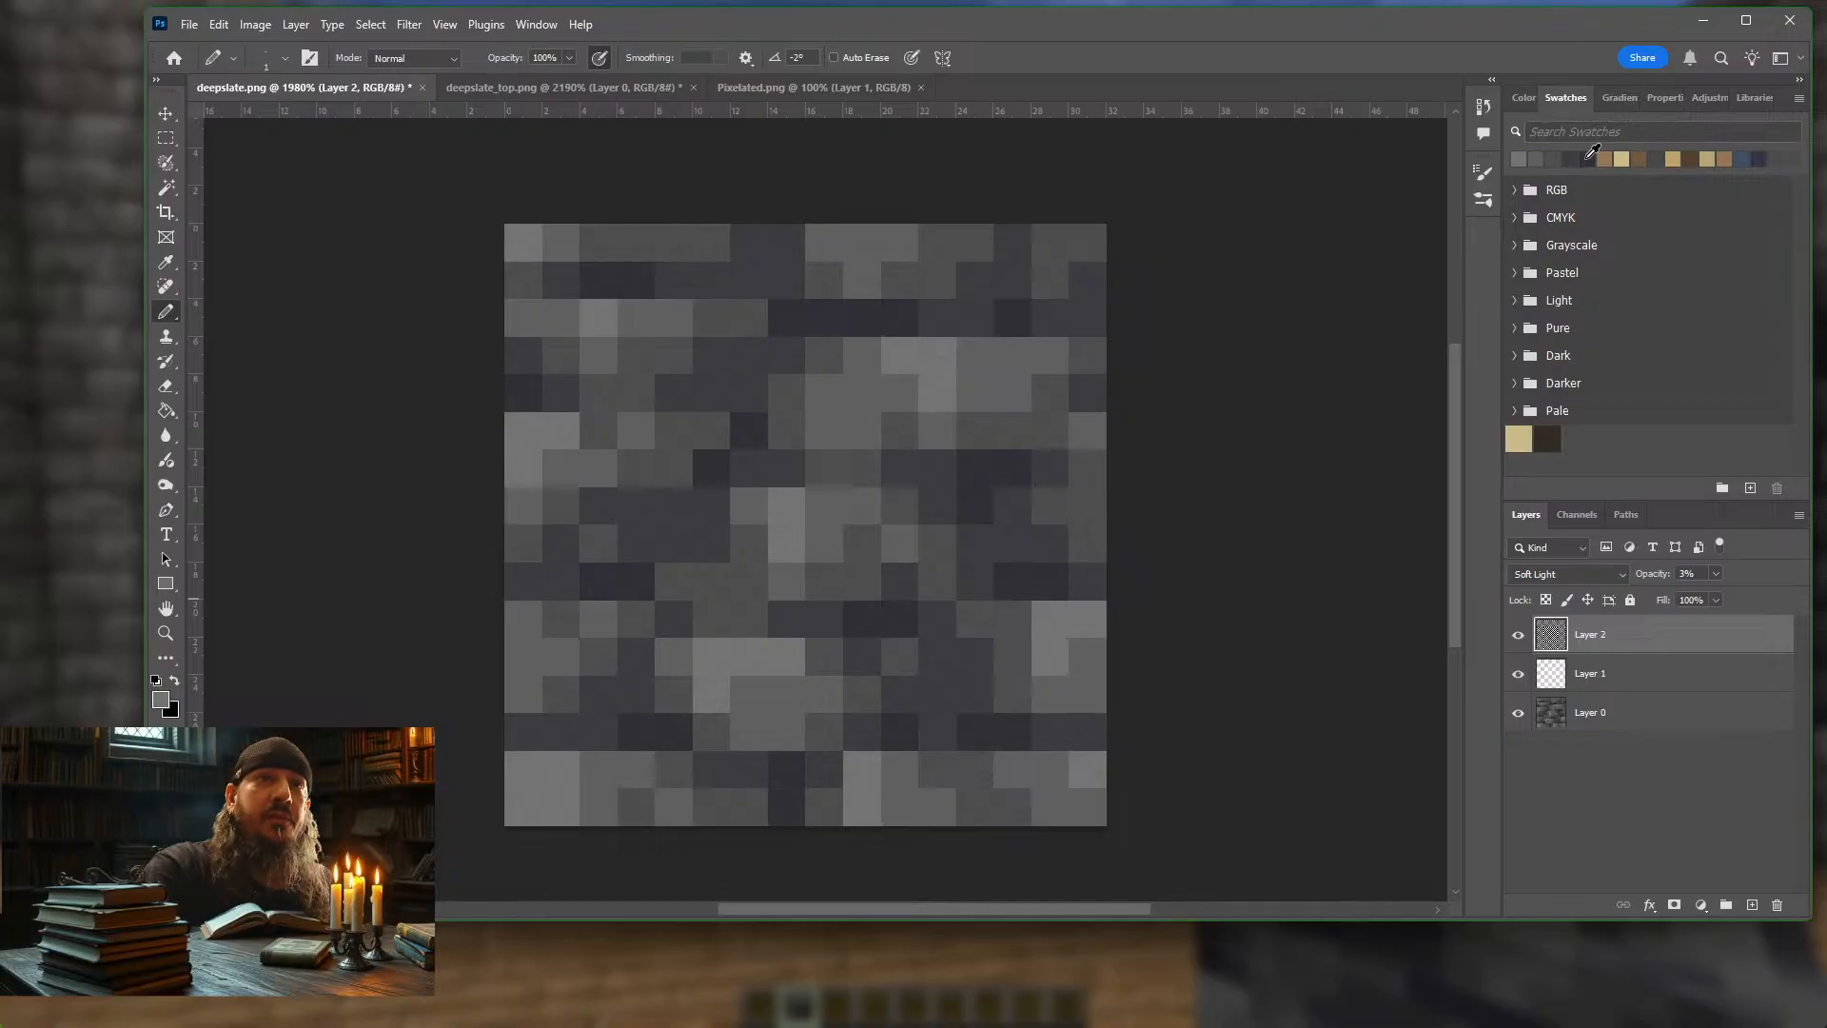
click(1555, 158)
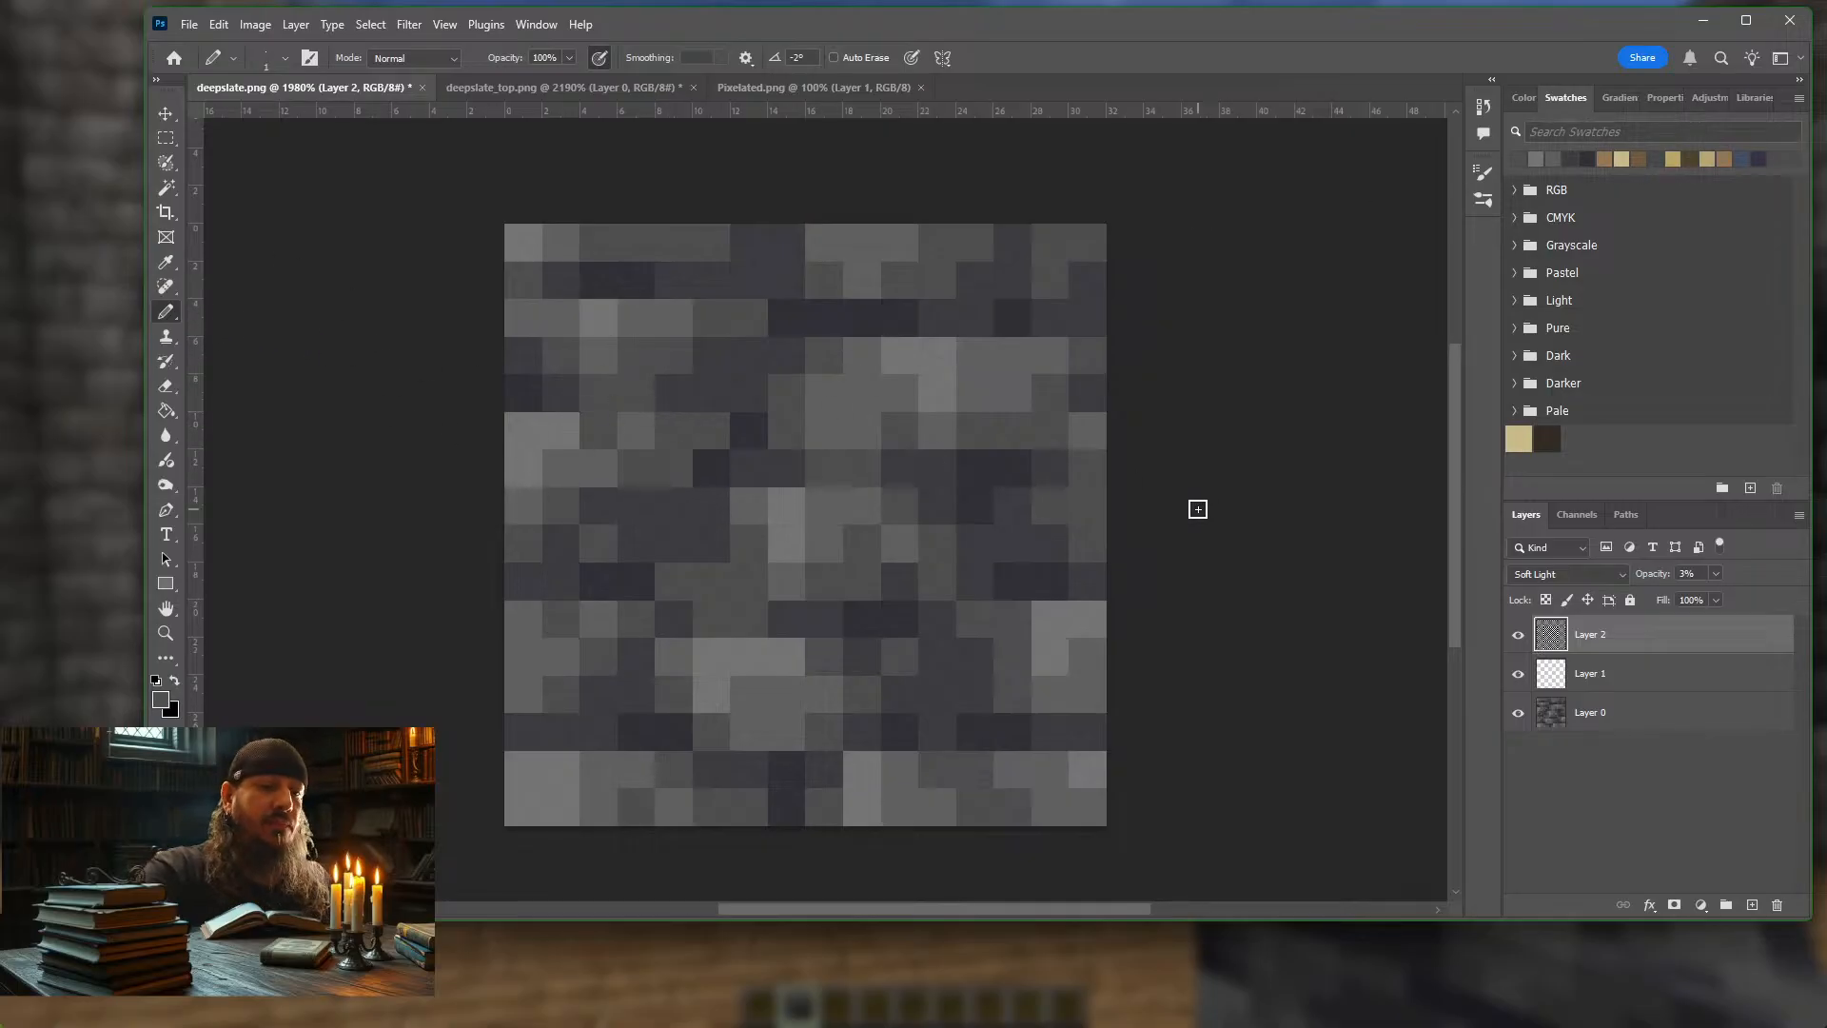
Enlarge the Pencil to 10 px and cover the whole of Layer 1 with solid mid grey
key(bracketright)
key(bracketright)
key(bracketright)
key(bracketright)
key(bracketright)
key(bracketright)
key(bracketright)
key(bracketright)
key(bracketright)
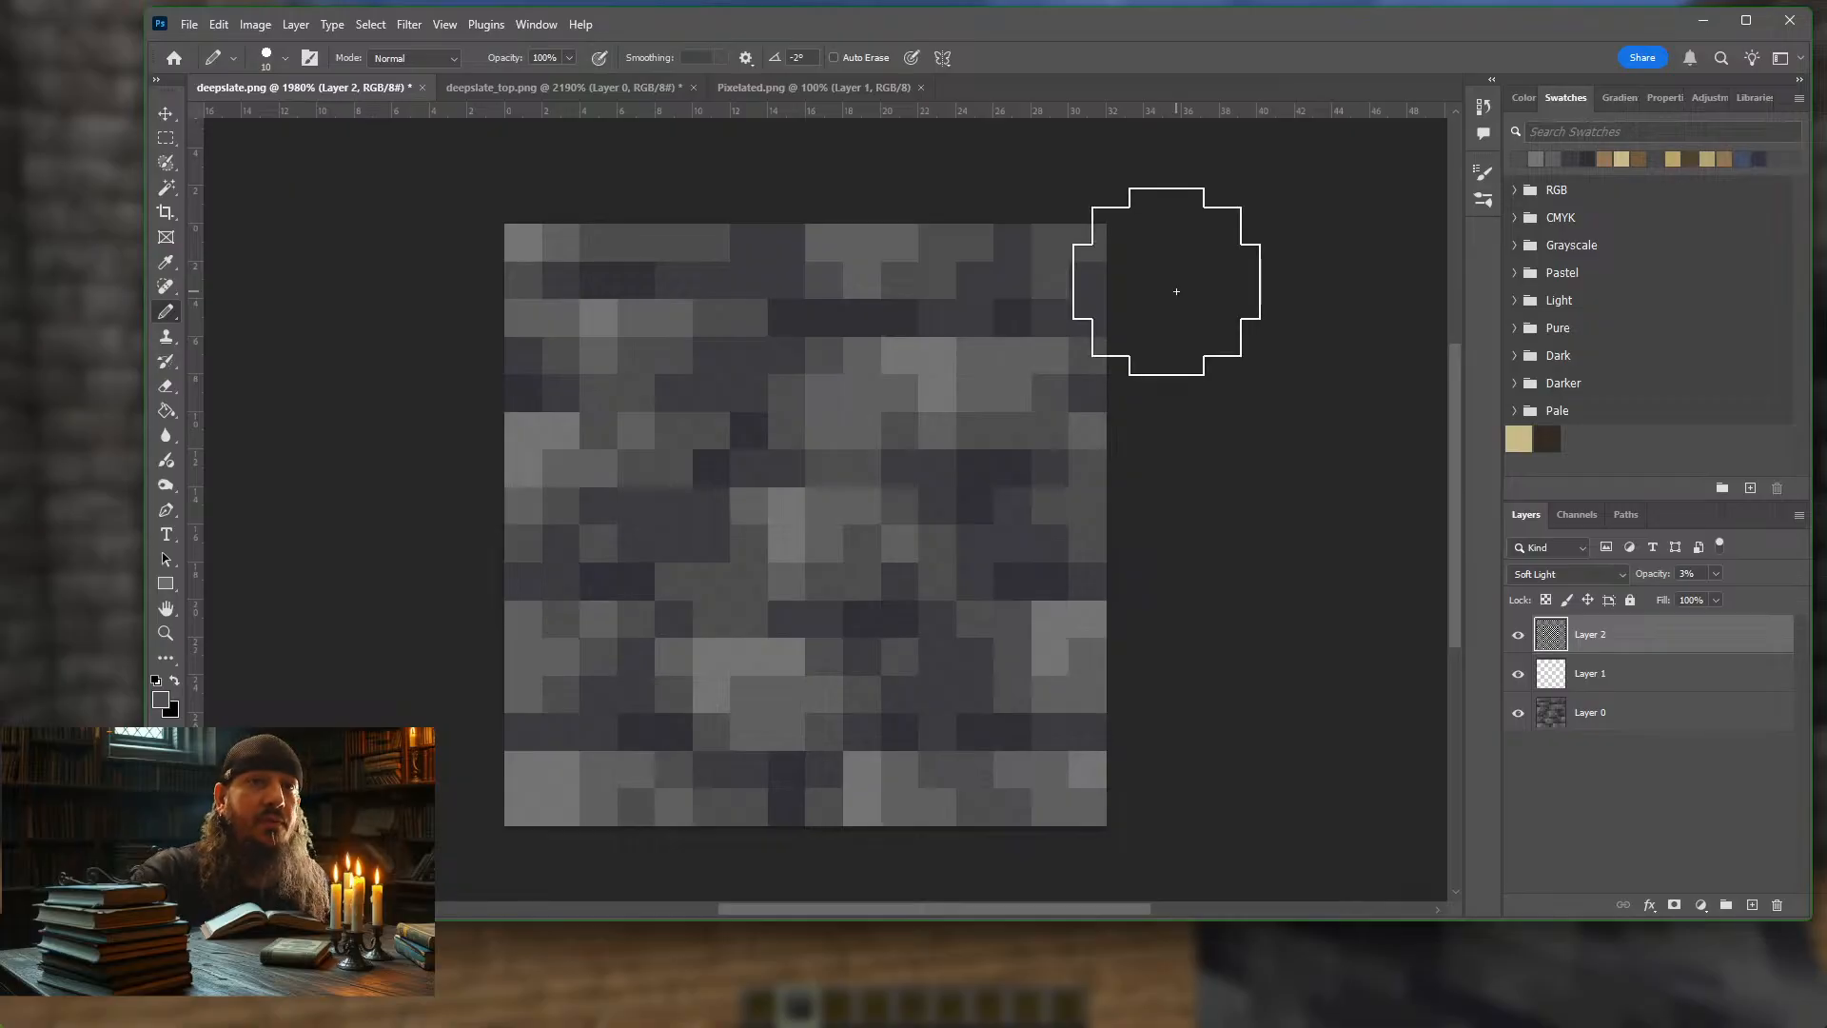
key(0)
key(0)
key(3)
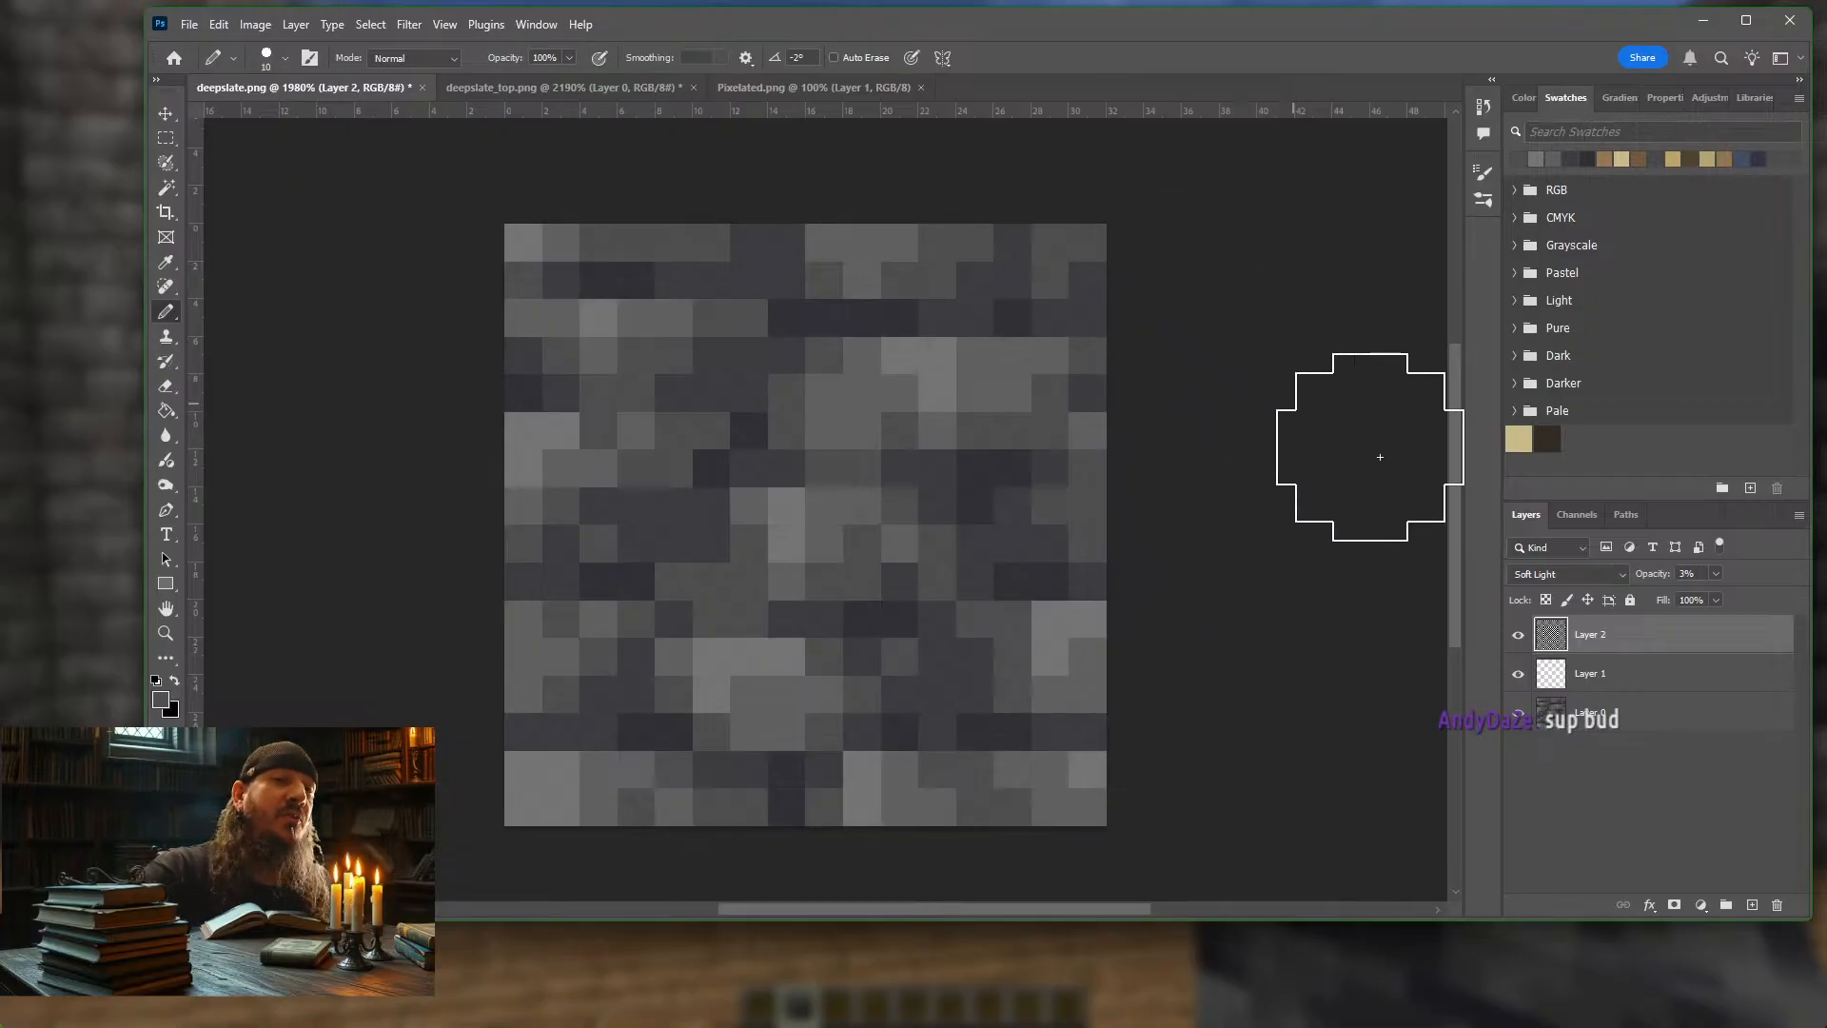
click(1671, 676)
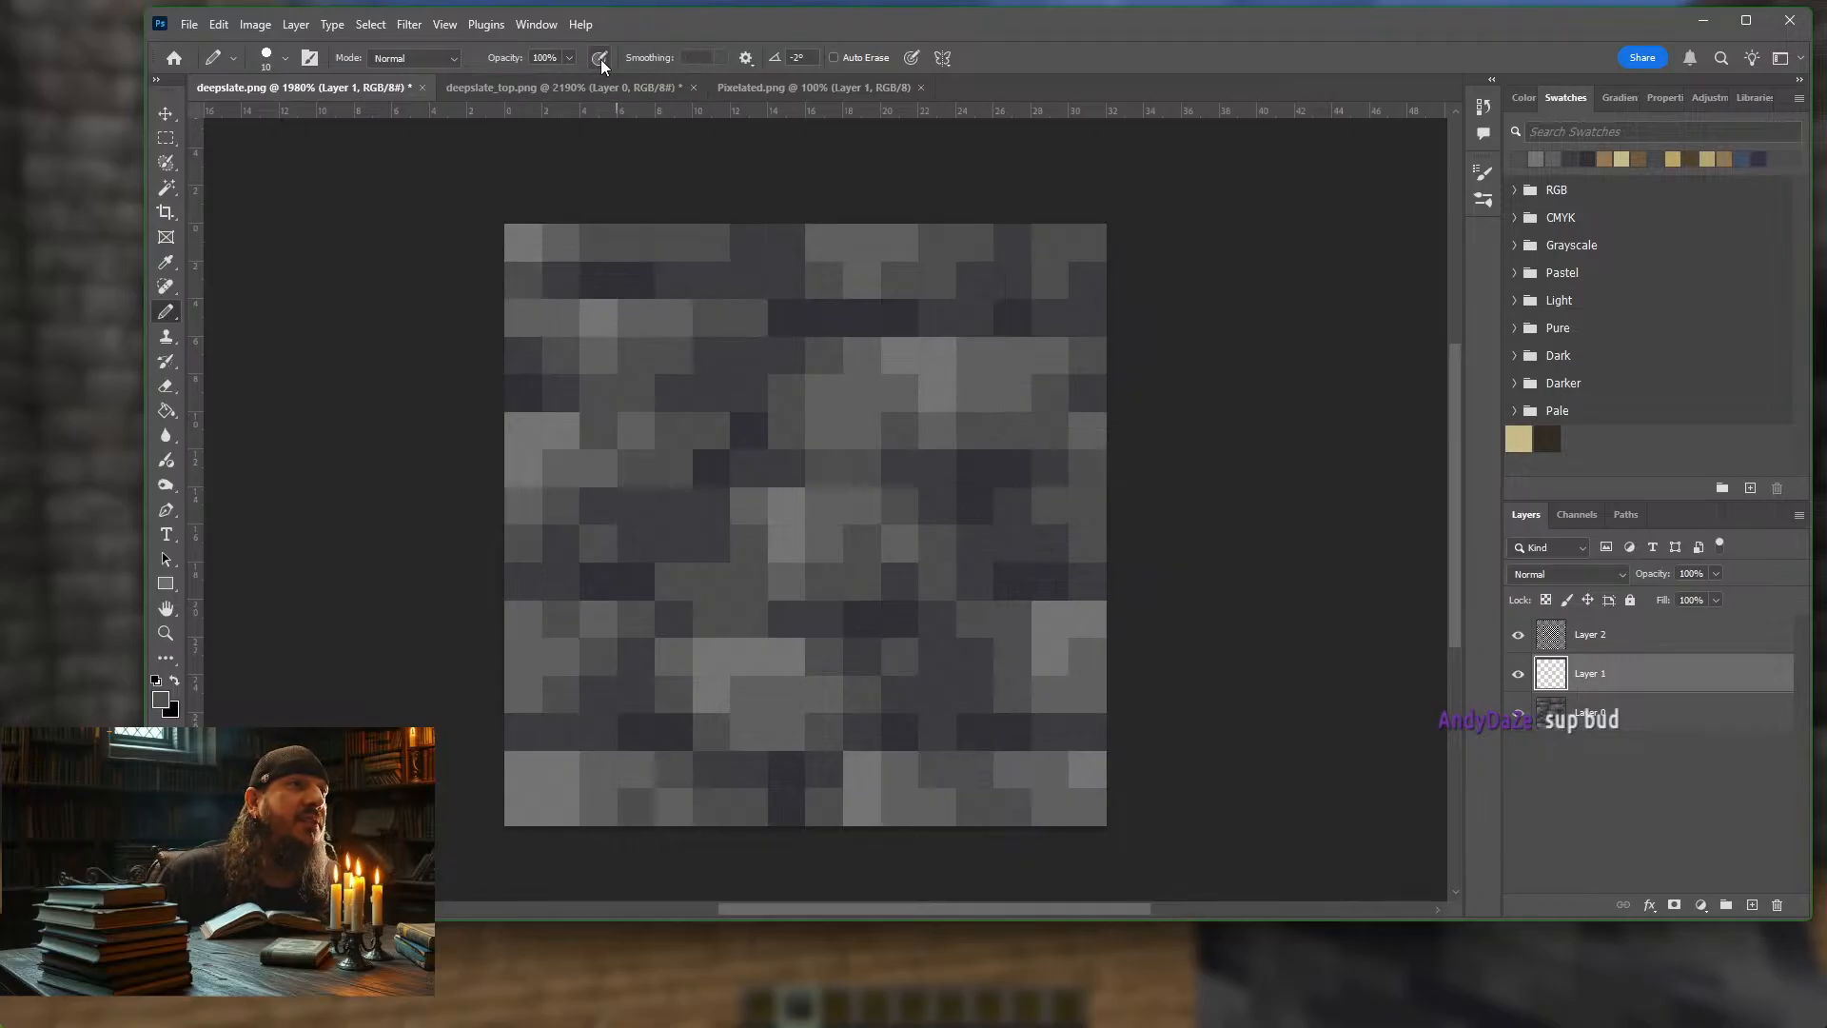
mouse_move(436, 285)
mouse_down()
mouse_move(1183, 295)
mouse_move(440, 494)
mouse_move(1130, 555)
mouse_move(1044, 681)
mouse_move(509, 791)
mouse_move(1094, 807)
mouse_up()
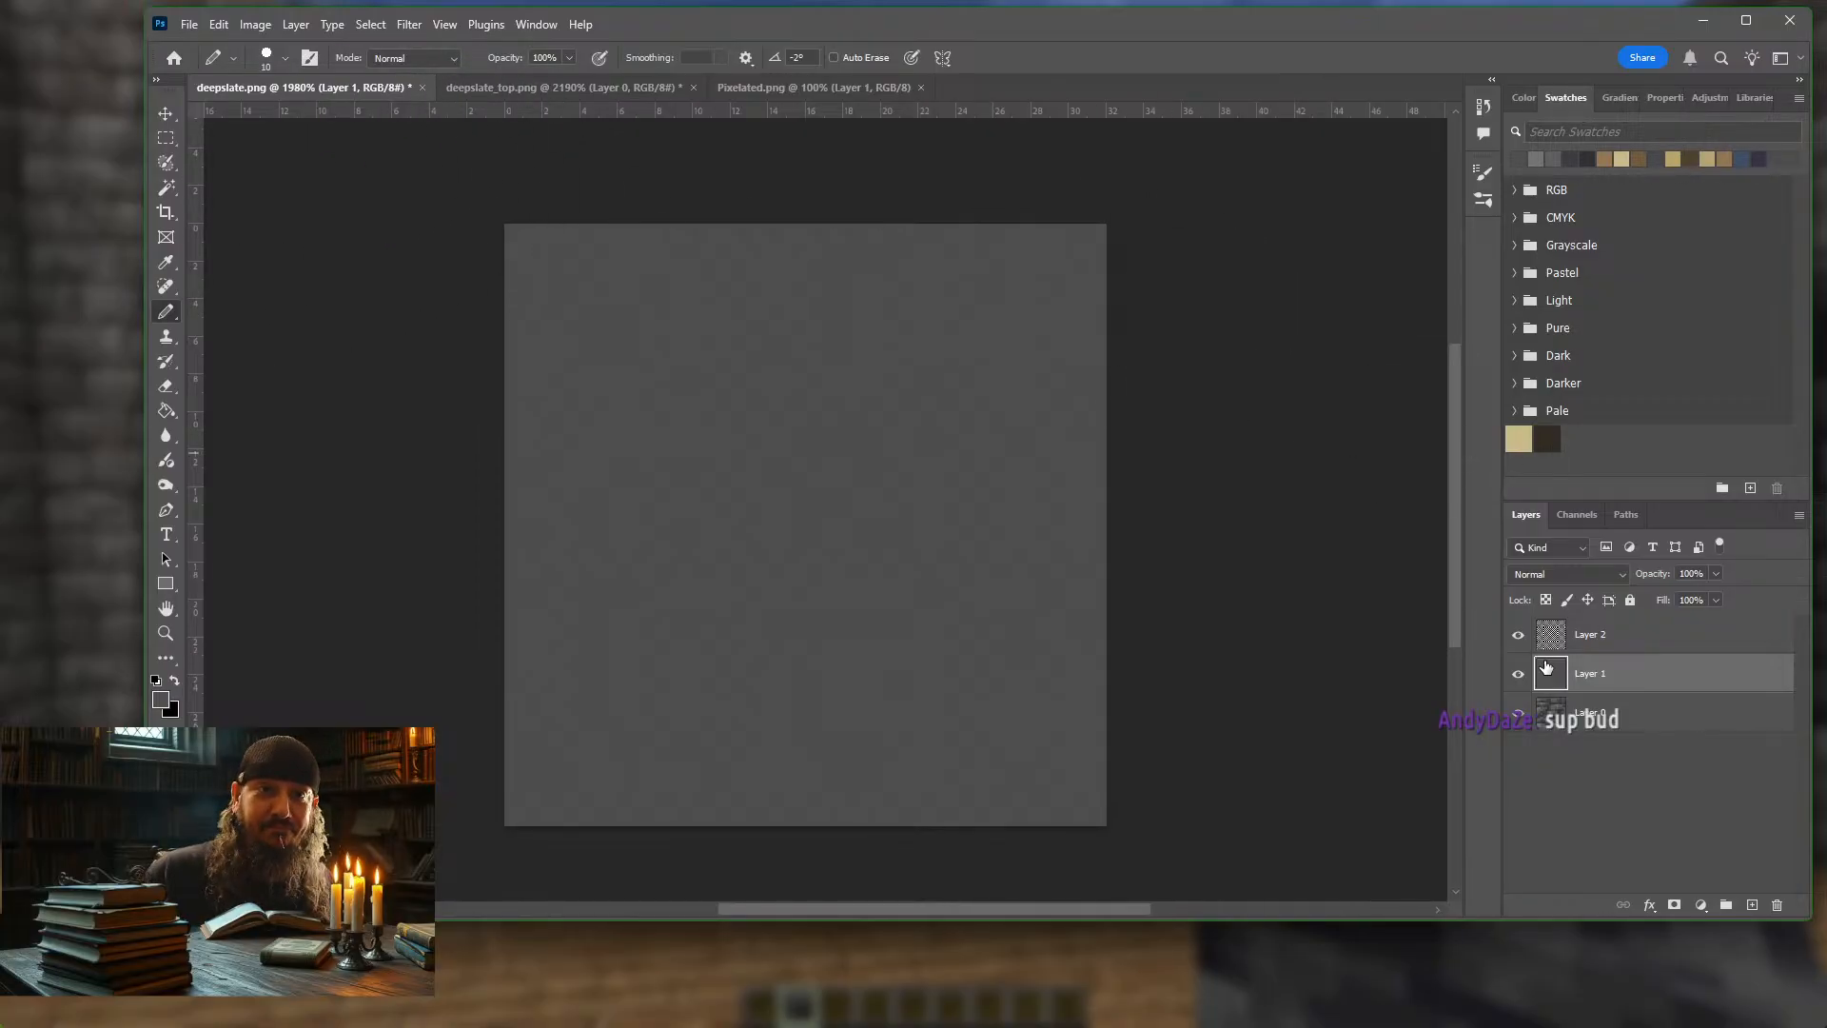
Shade Layer 1 with a darker purplish grey, then brush broad lighter grey streaks across it with an 8 px Pencil
click(1570, 157)
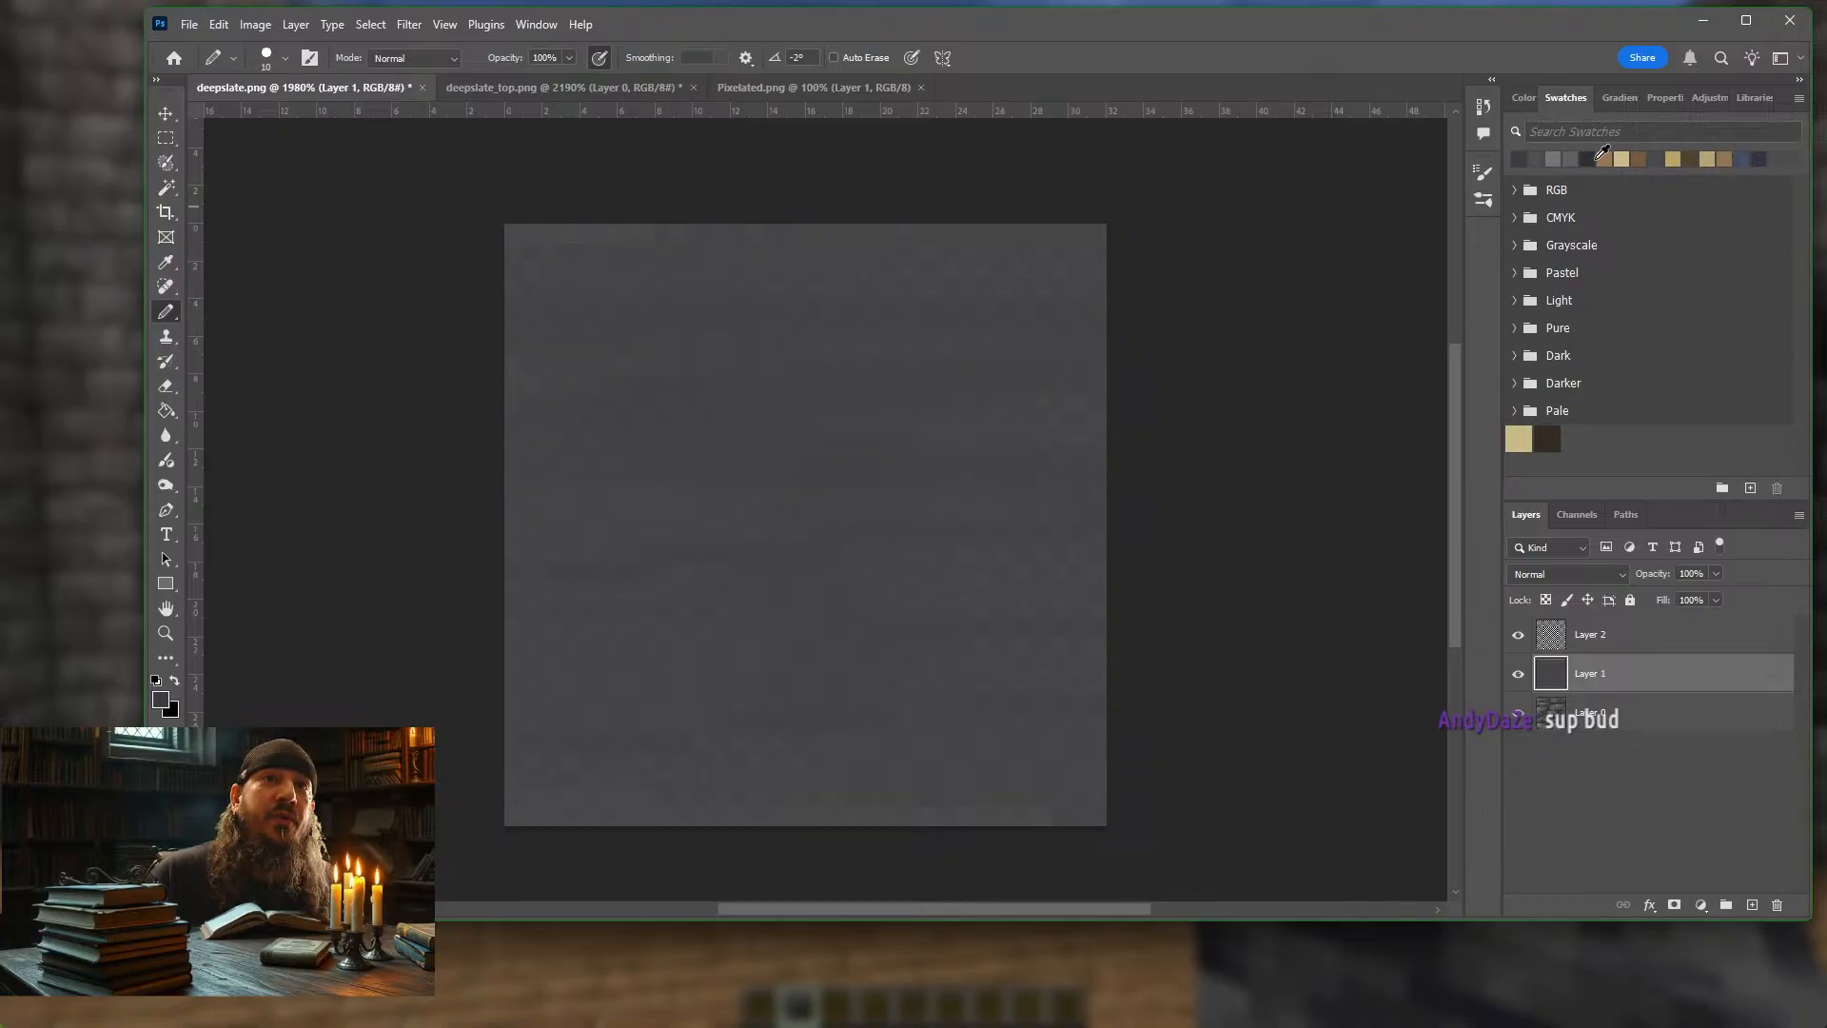
click(1577, 157)
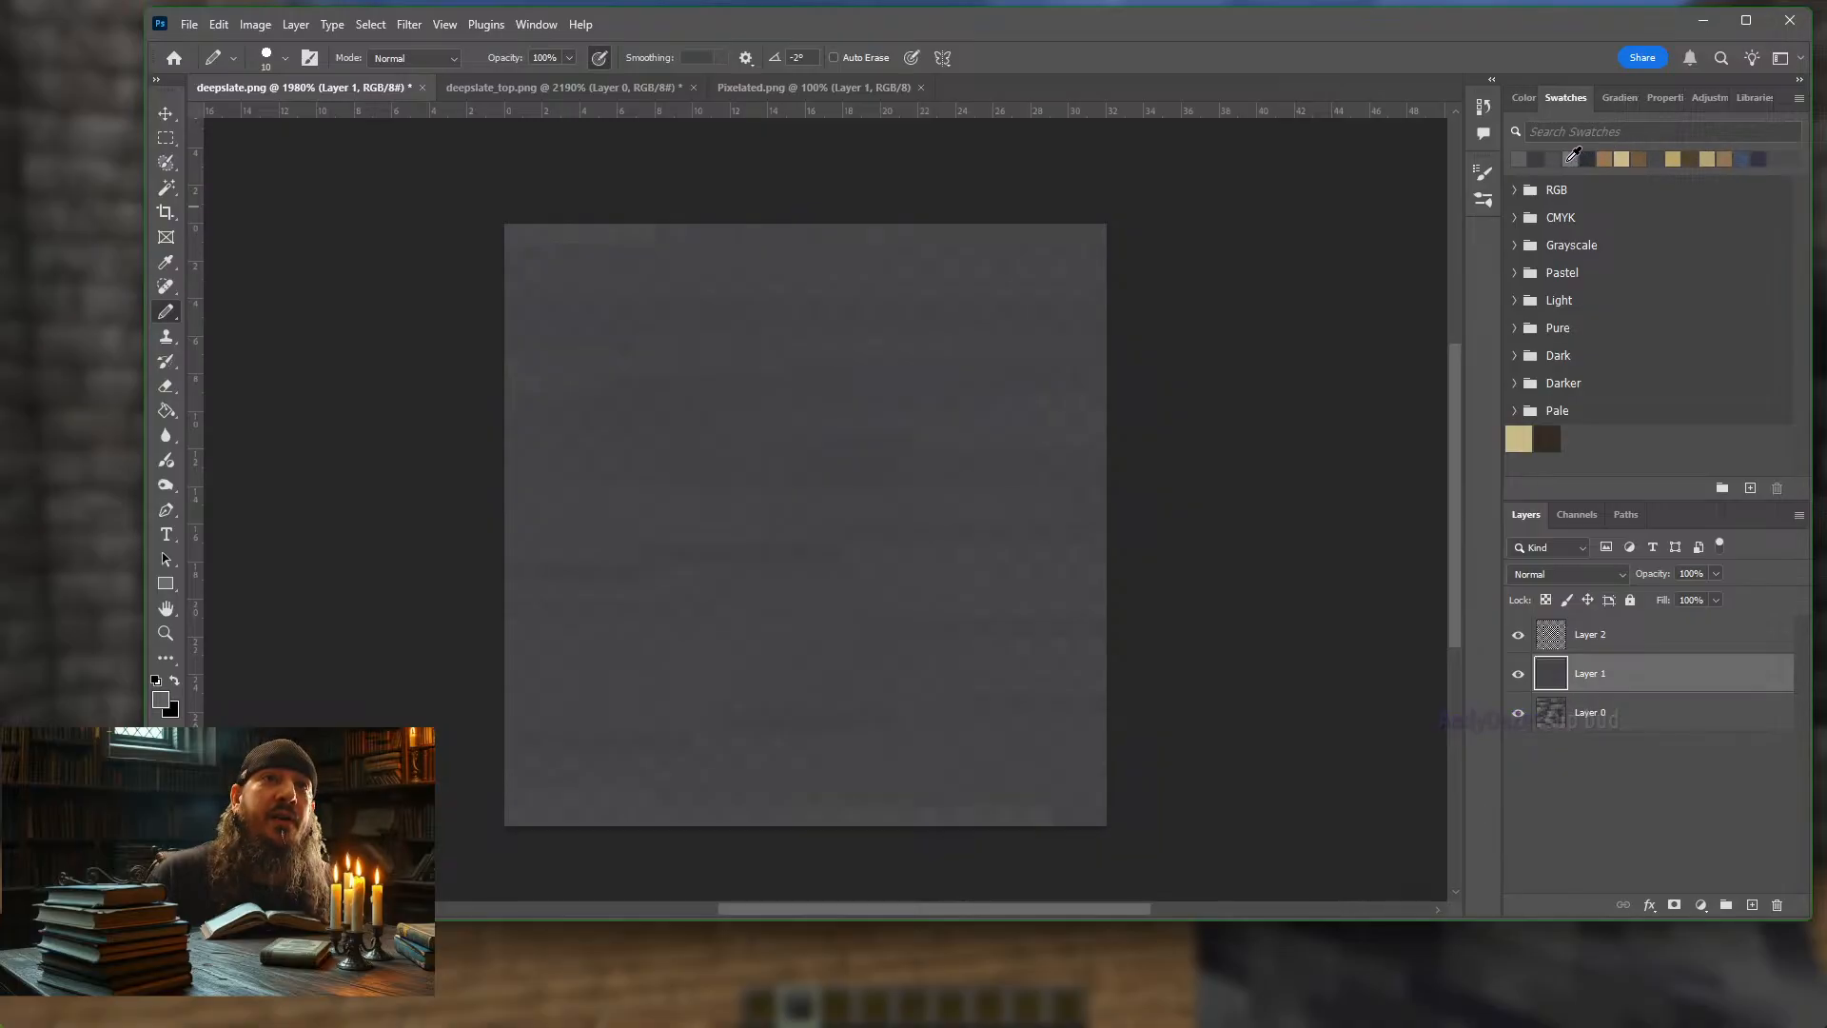
key(bracketleft)
key(bracketleft)
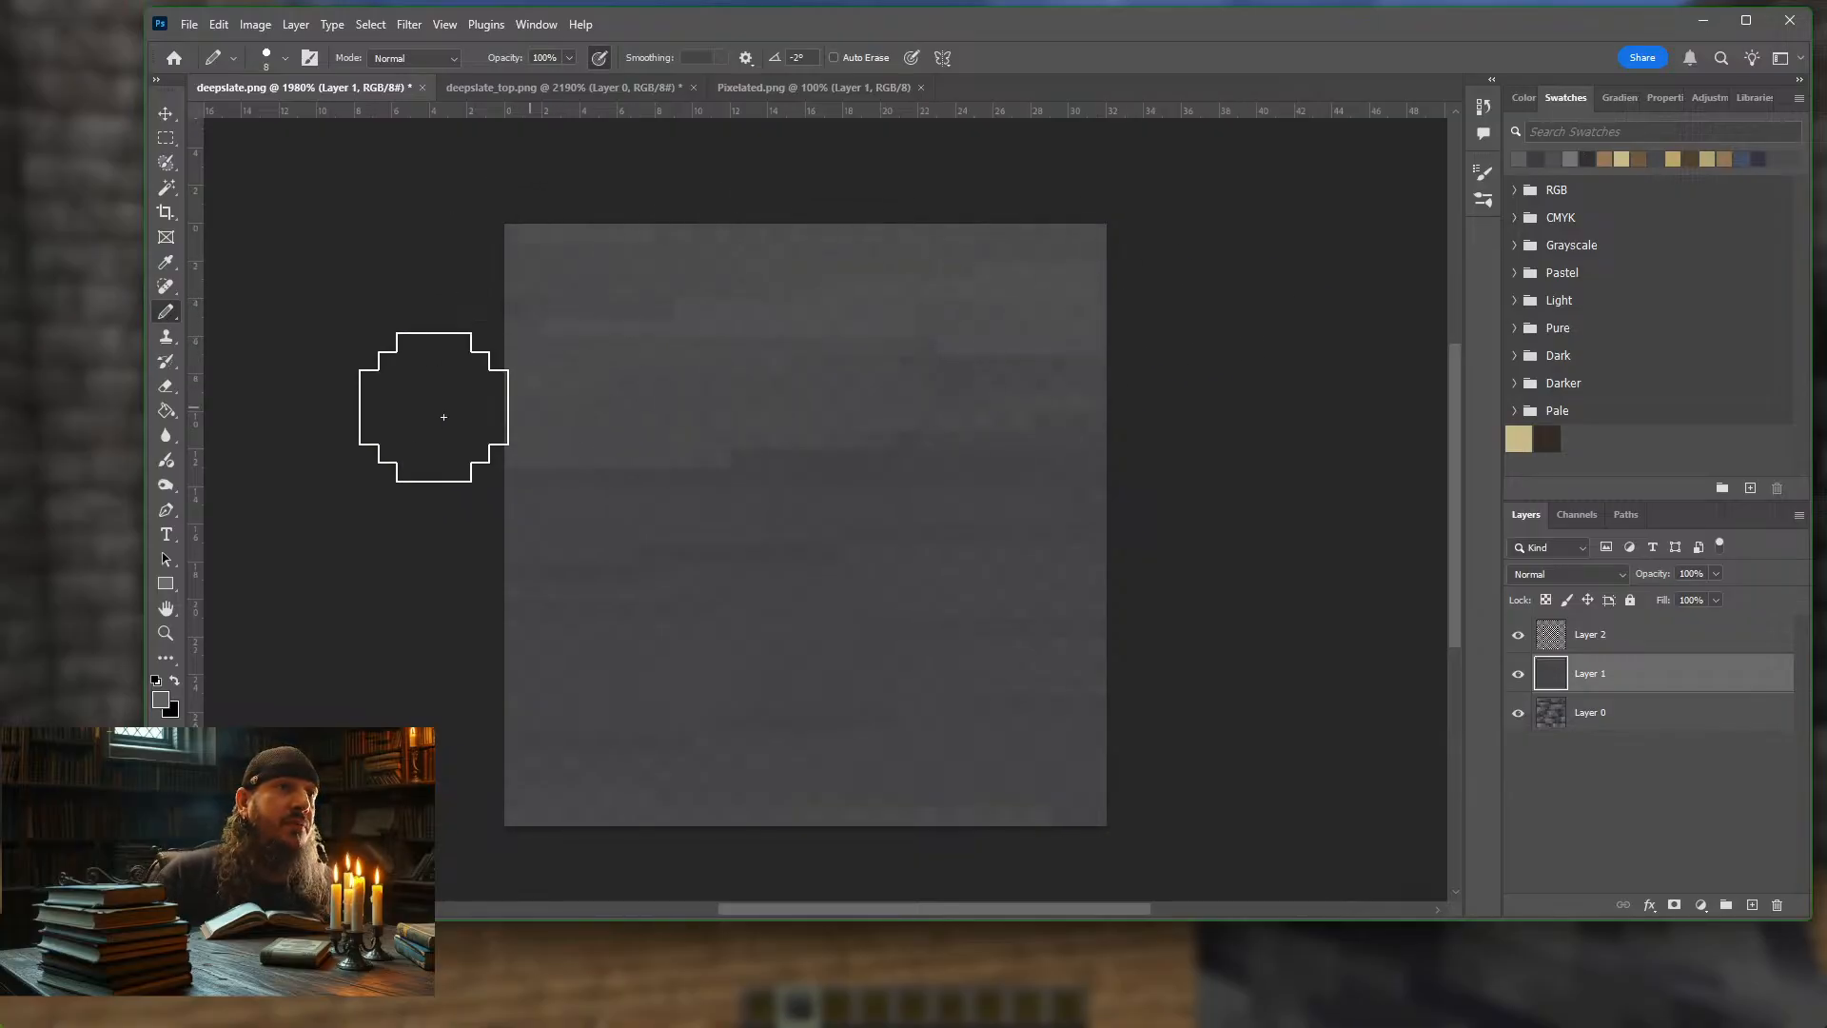
mouse_move(462, 567)
mouse_down()
mouse_move(1183, 600)
mouse_move(447, 747)
mouse_move(1189, 801)
mouse_move(414, 816)
mouse_up()
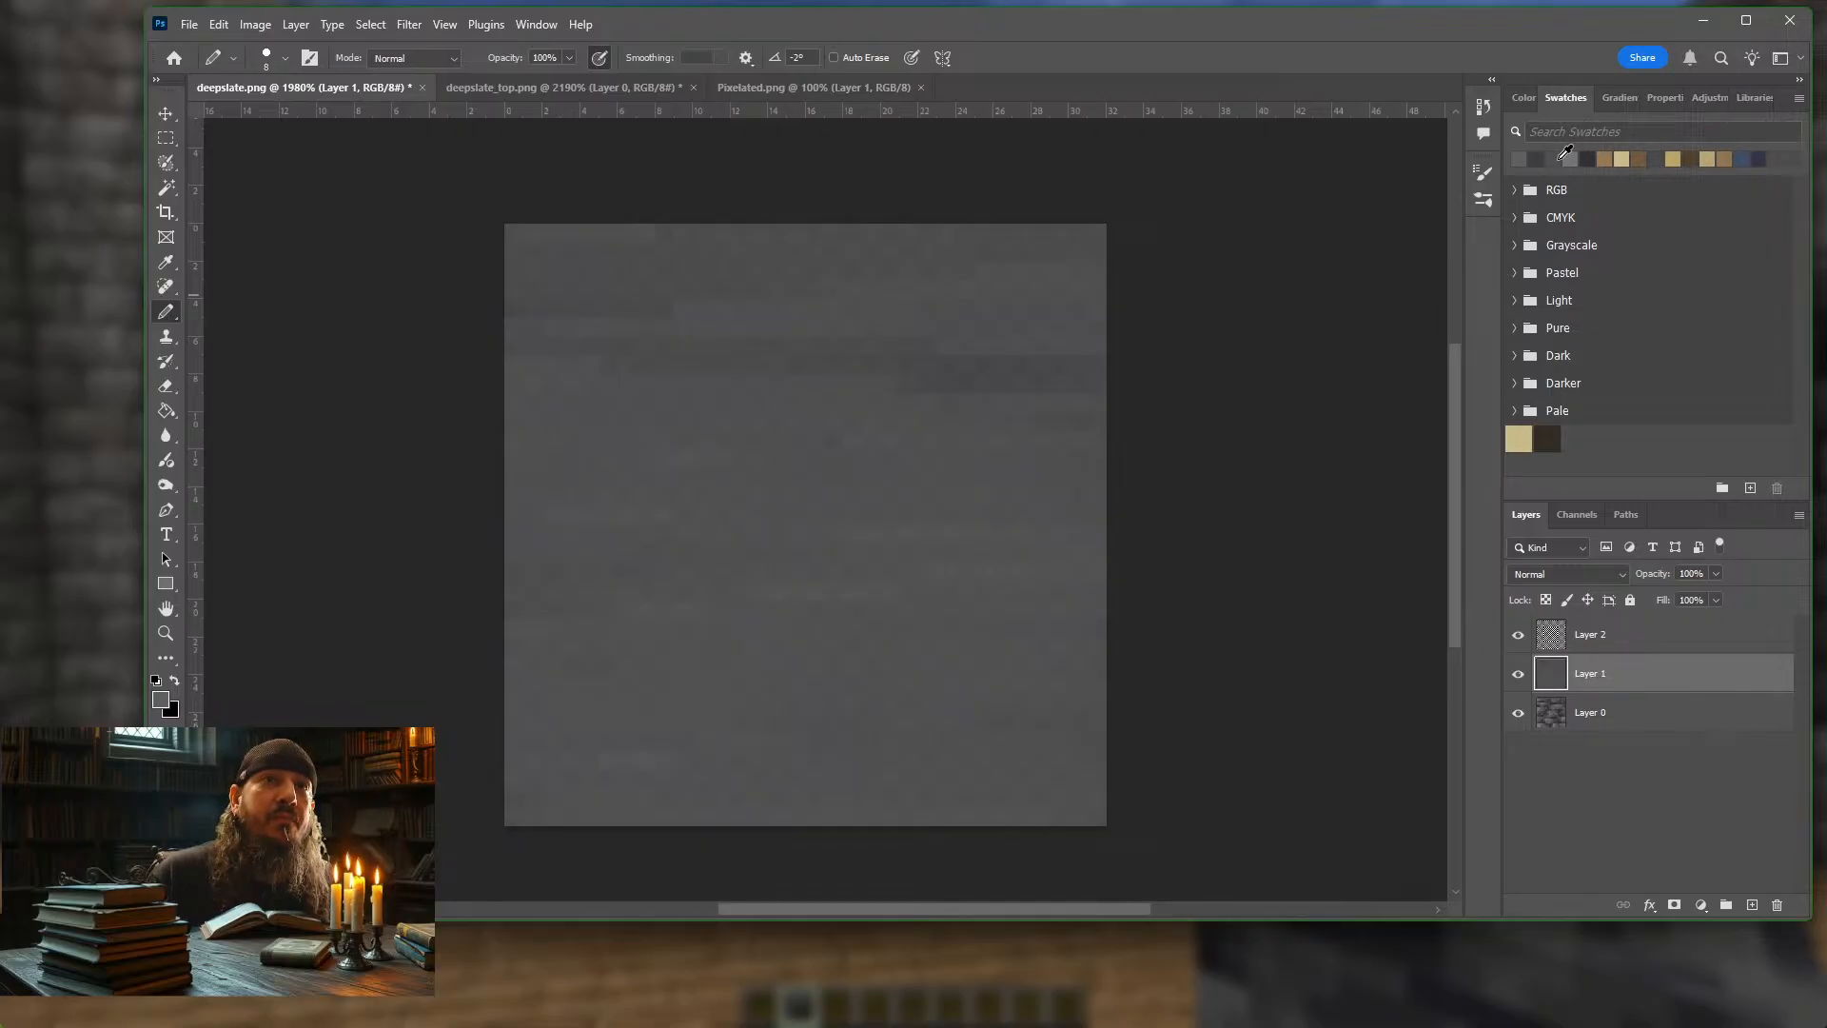
Blend horizontal mid grey streaks over Layer 1 with a 7 px Pencil, then add dark grey streaks at 5 px
click(1560, 159)
key([)
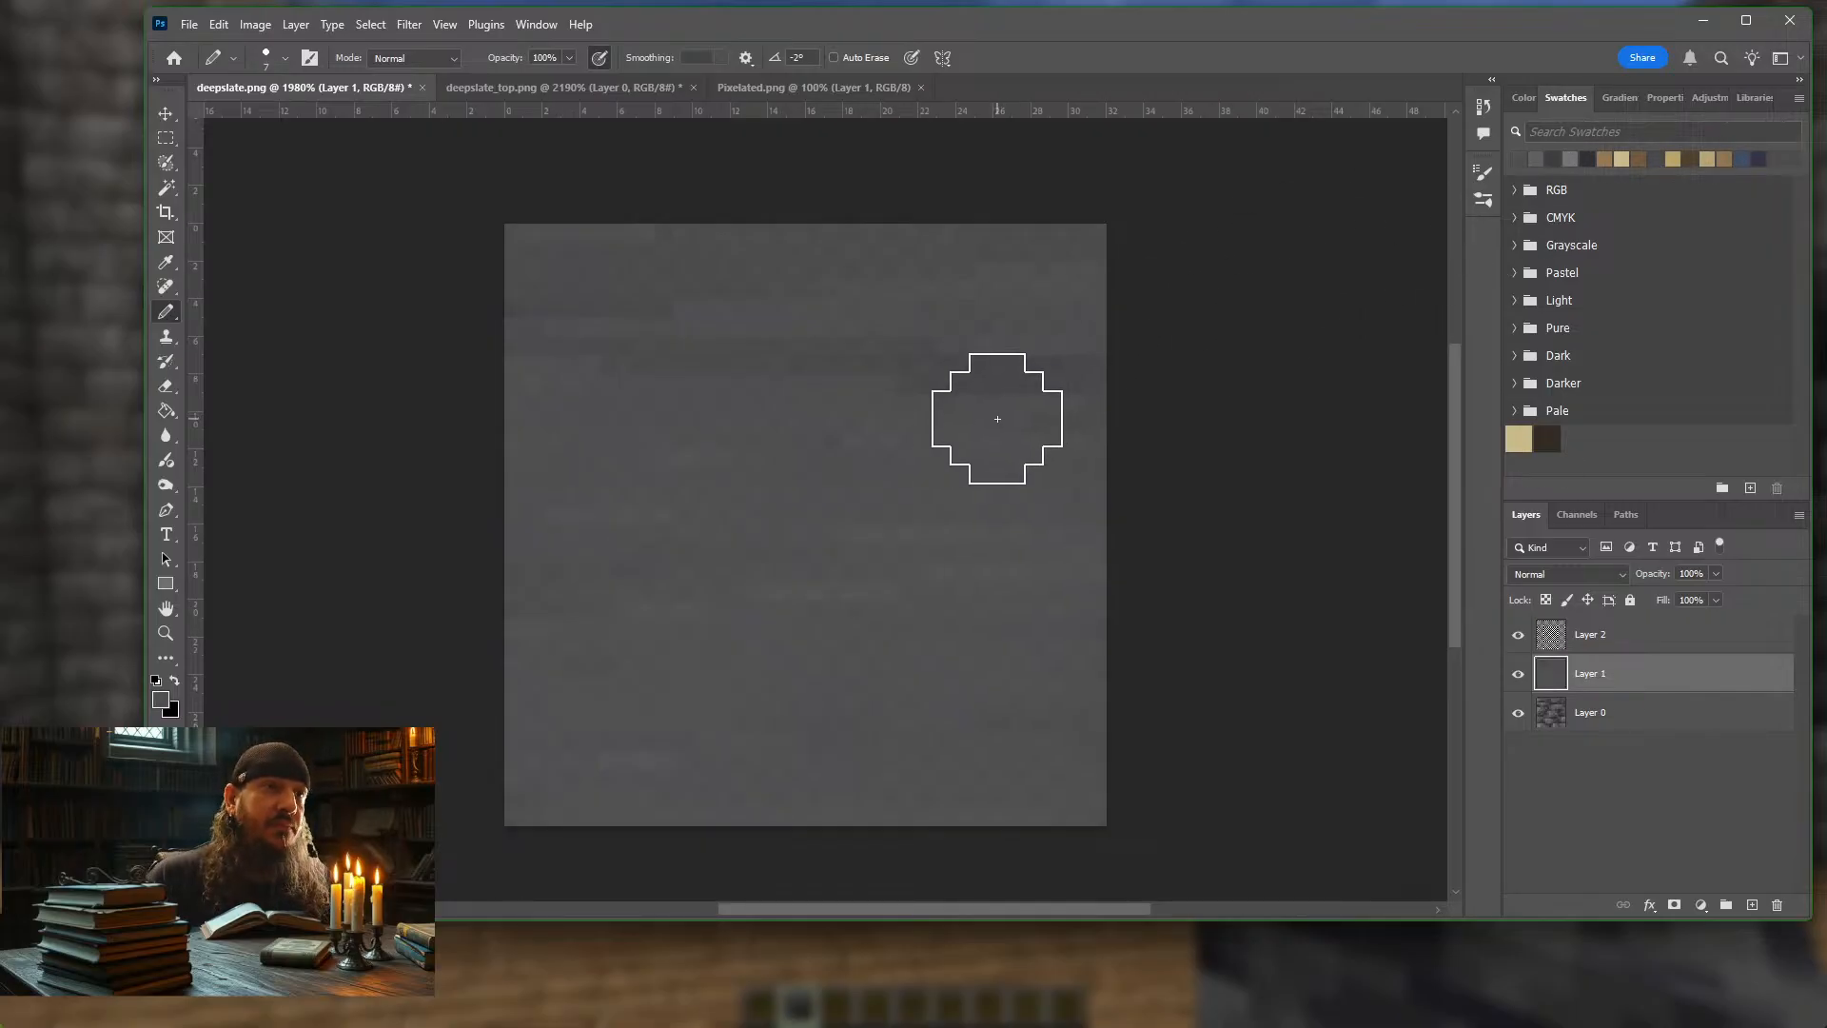
click(1563, 157)
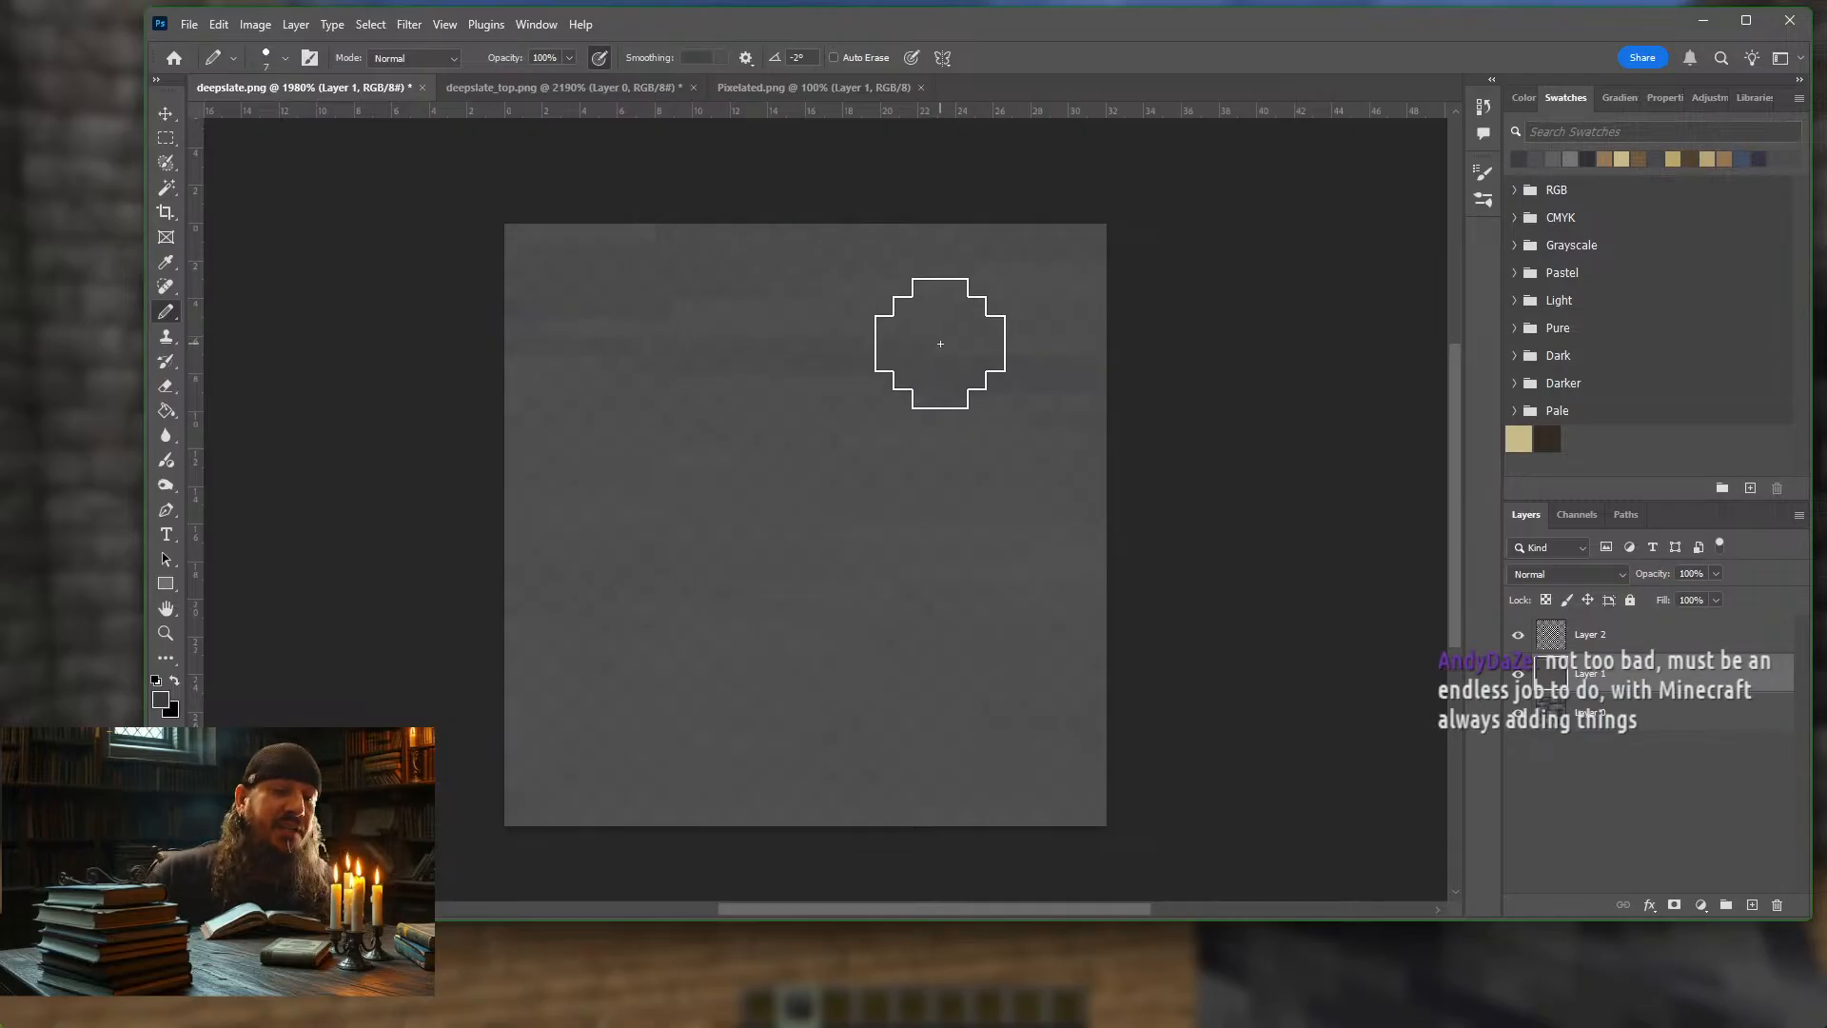
key(bracketleft)
key(bracketleft)
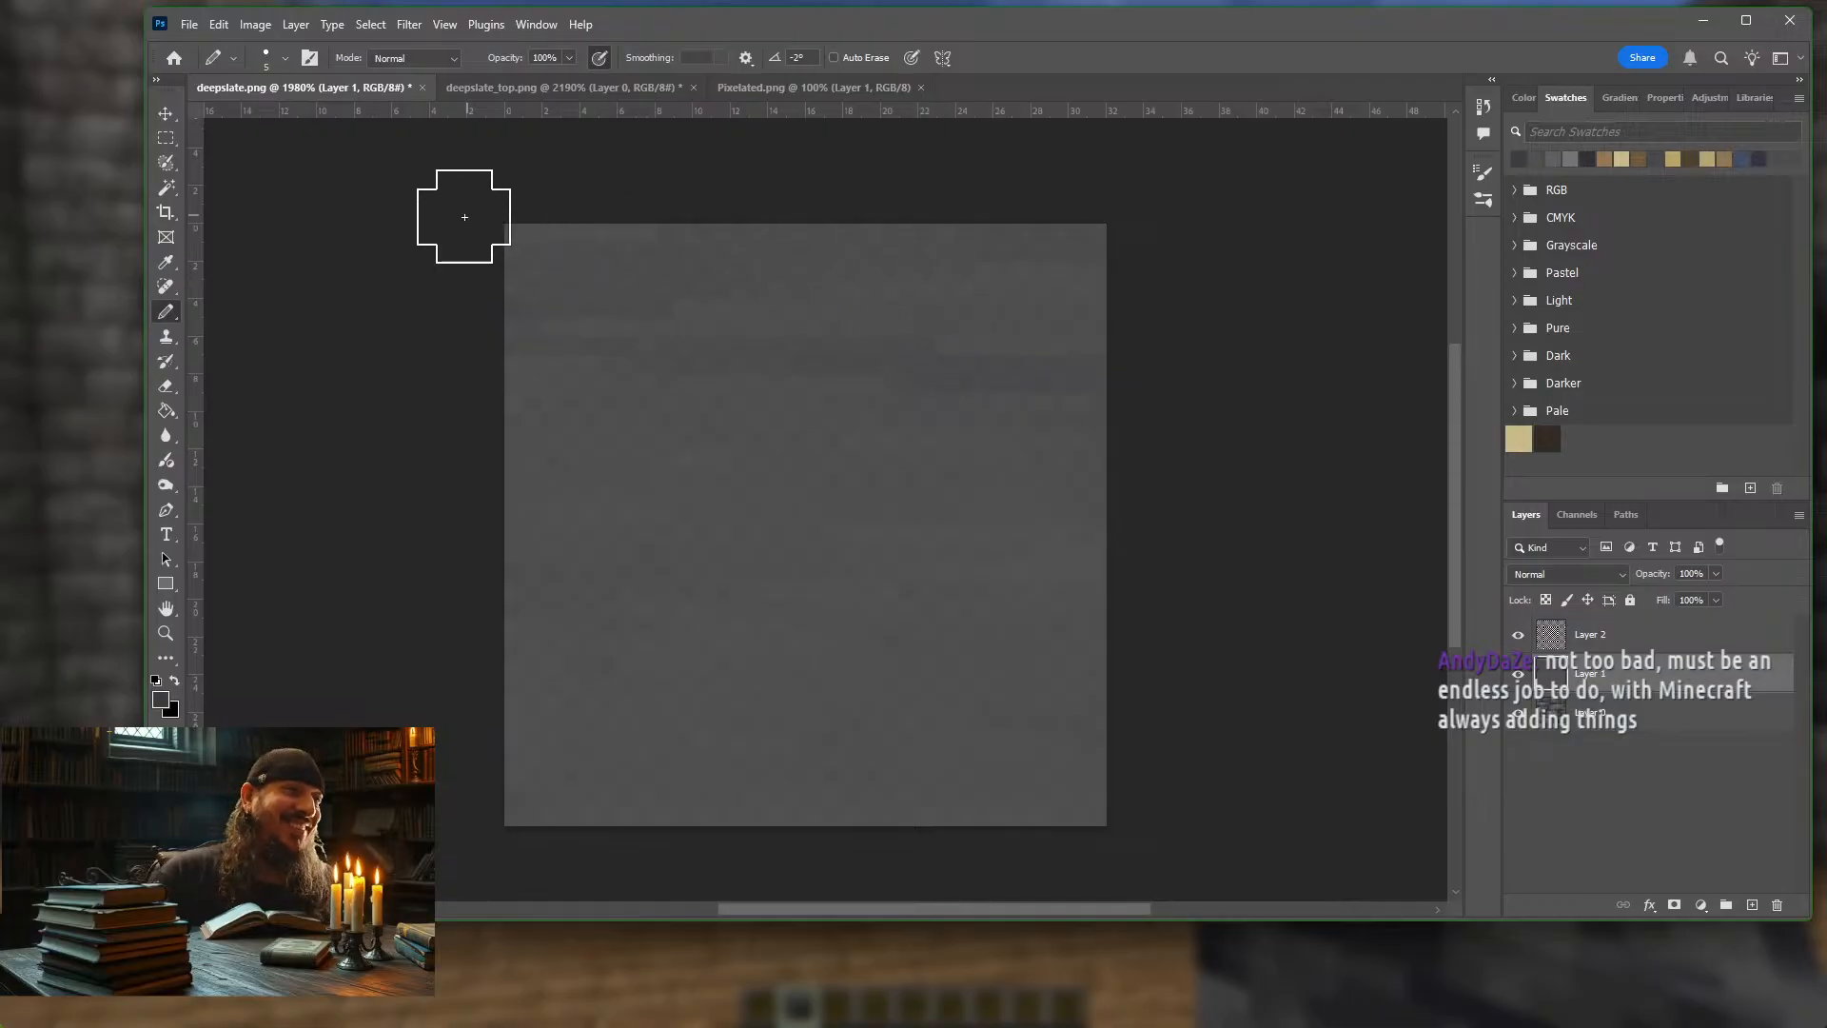
Layer progressively finer horizontal grey streaks over the texture, starting with a lighter grey at 5 px and reducing the Pencil to 2 px
click(1562, 156)
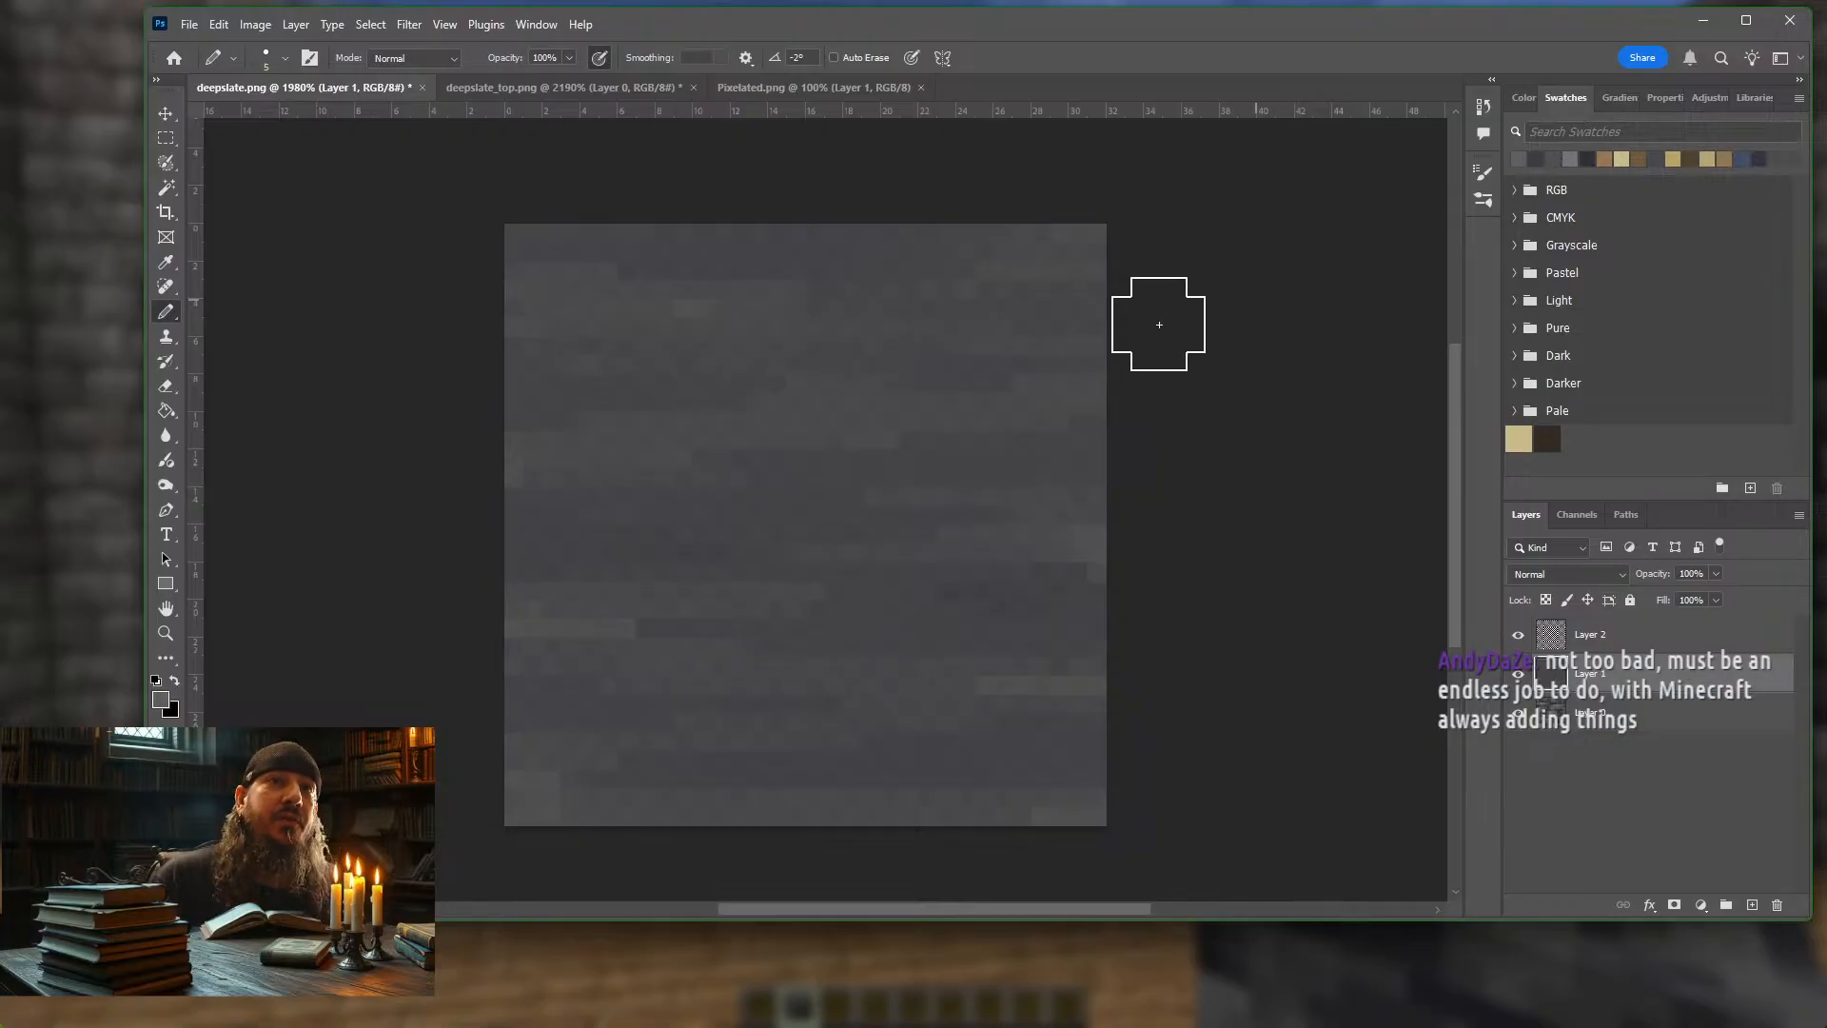
key(bracketleft)
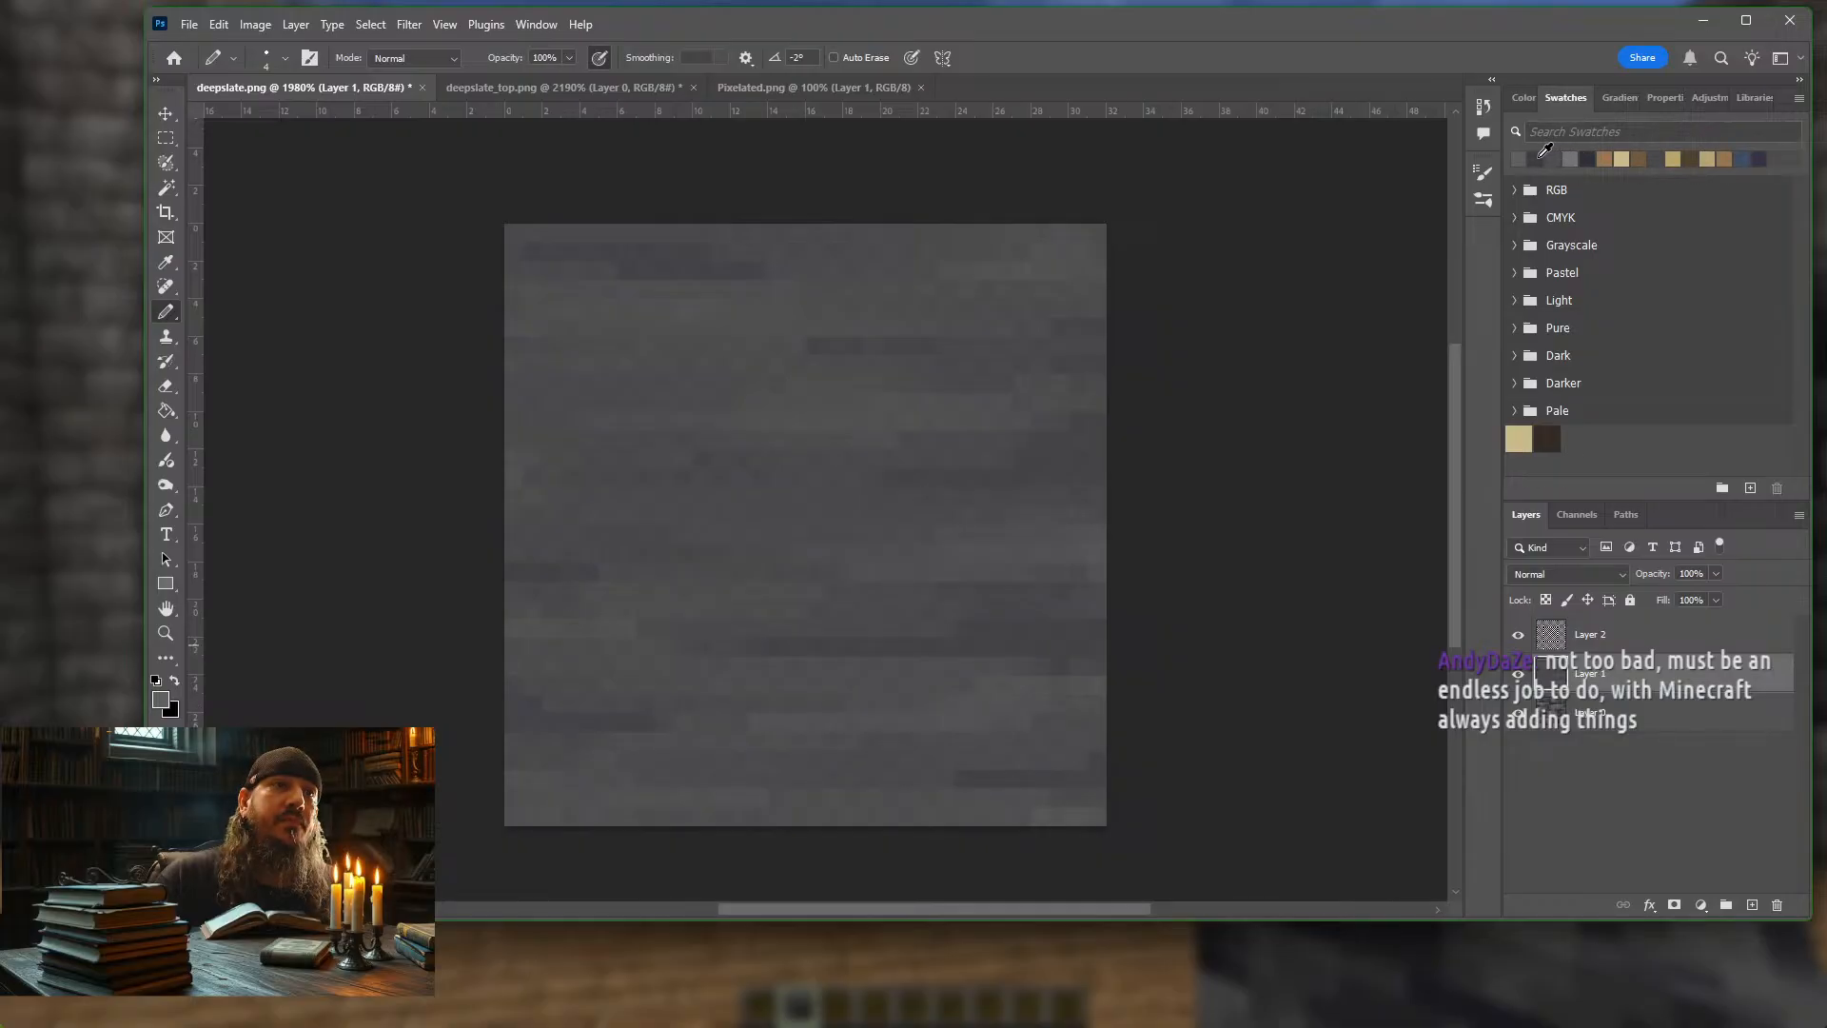
key(bracketleft)
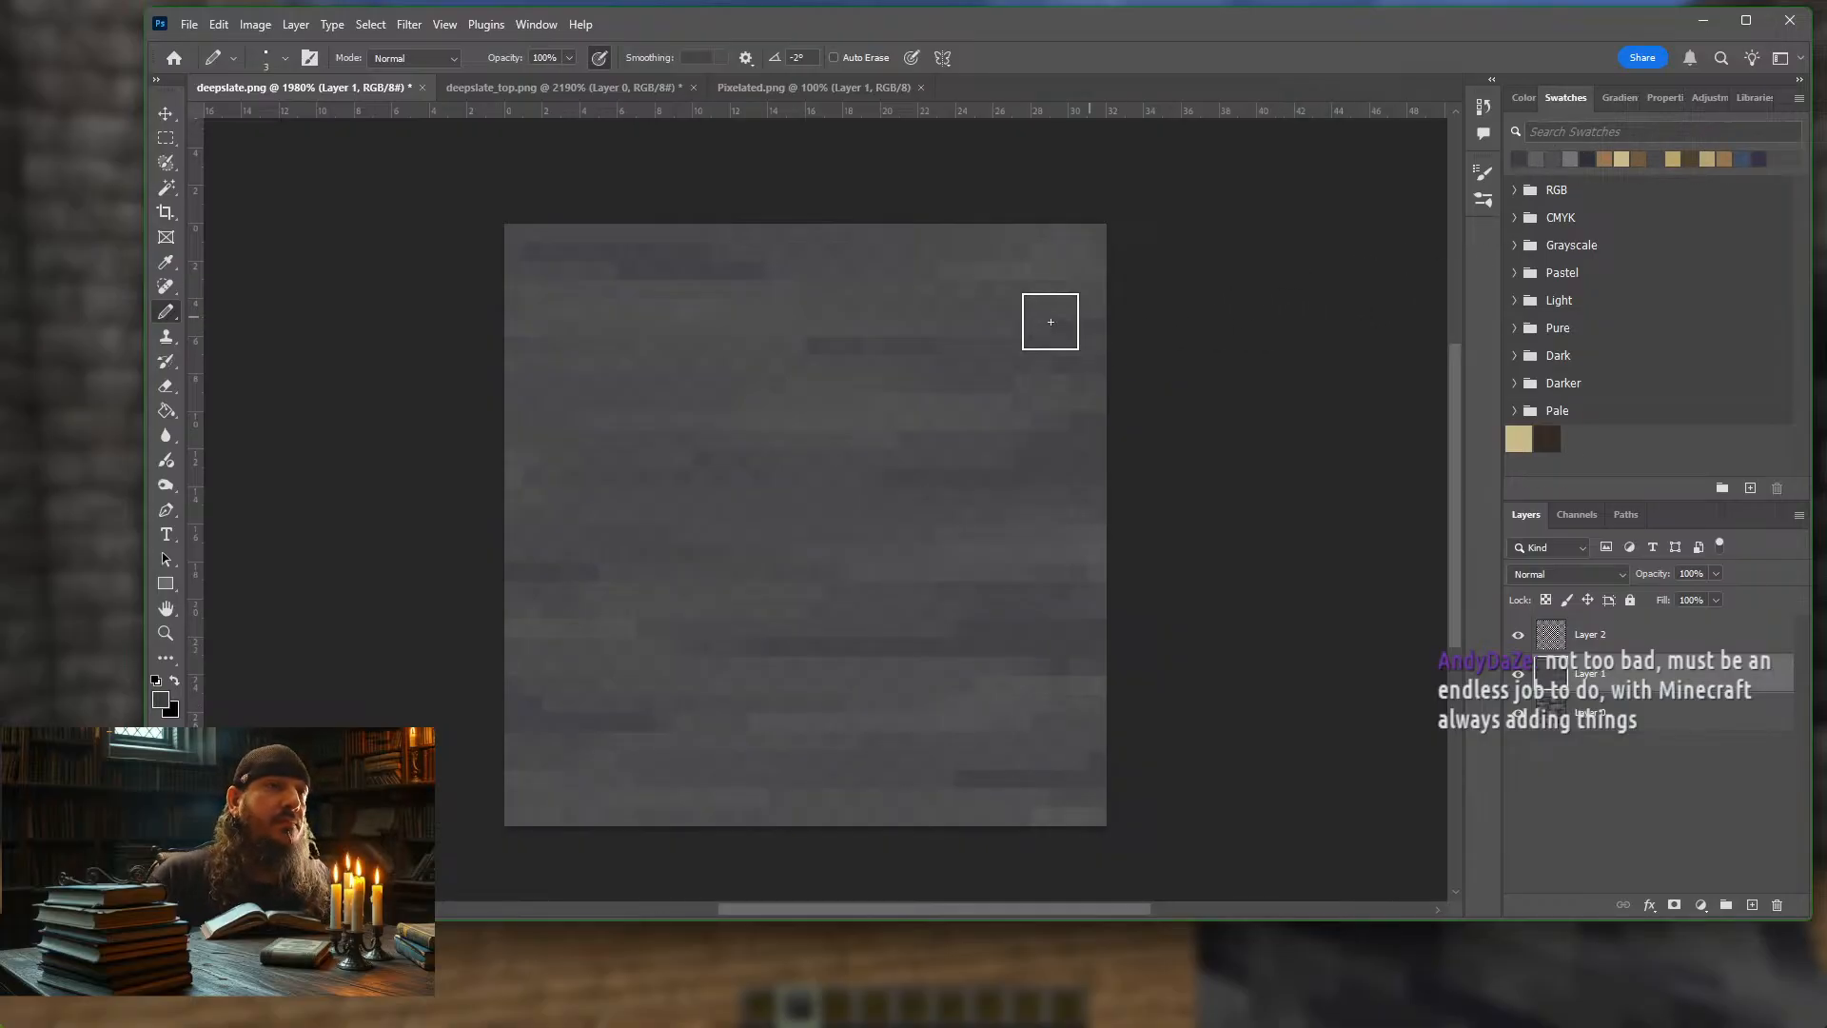
key(bracketleft)
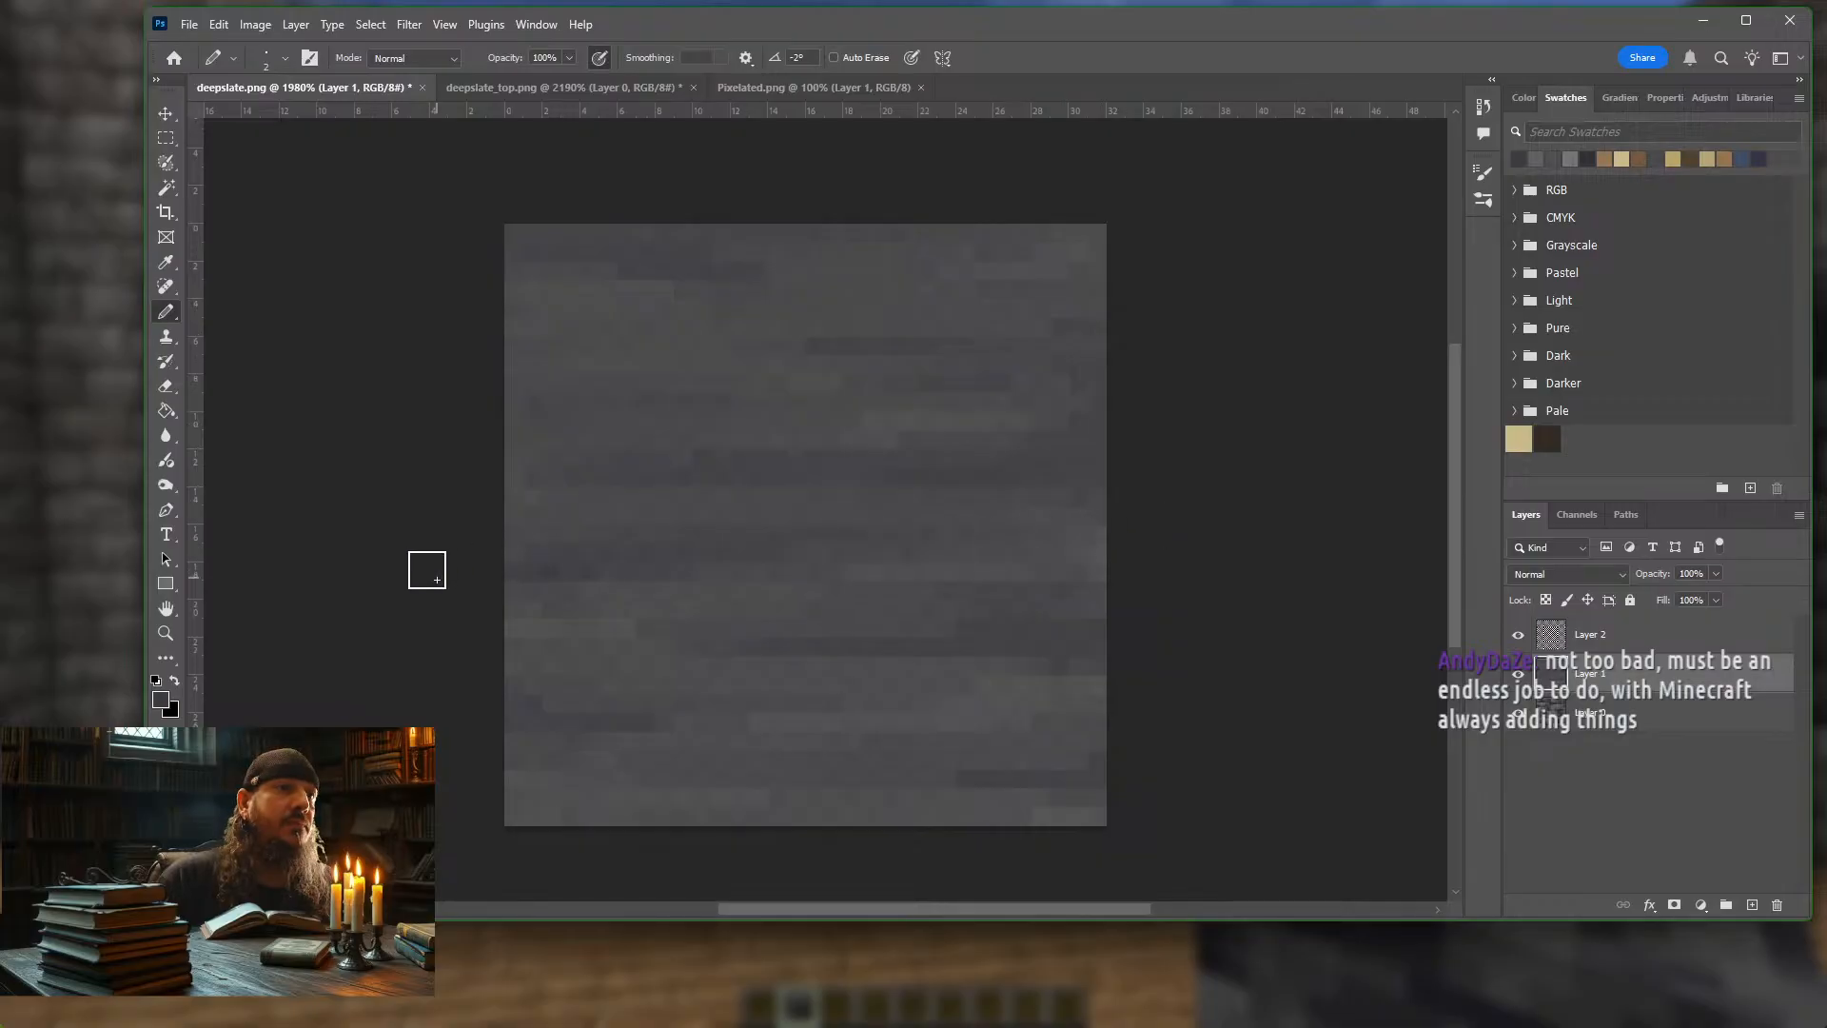
Add thin horizontal detail lines across the texture with a 1 px Pencil, alternating a lighter and a darker grey
click(1546, 154)
key([)
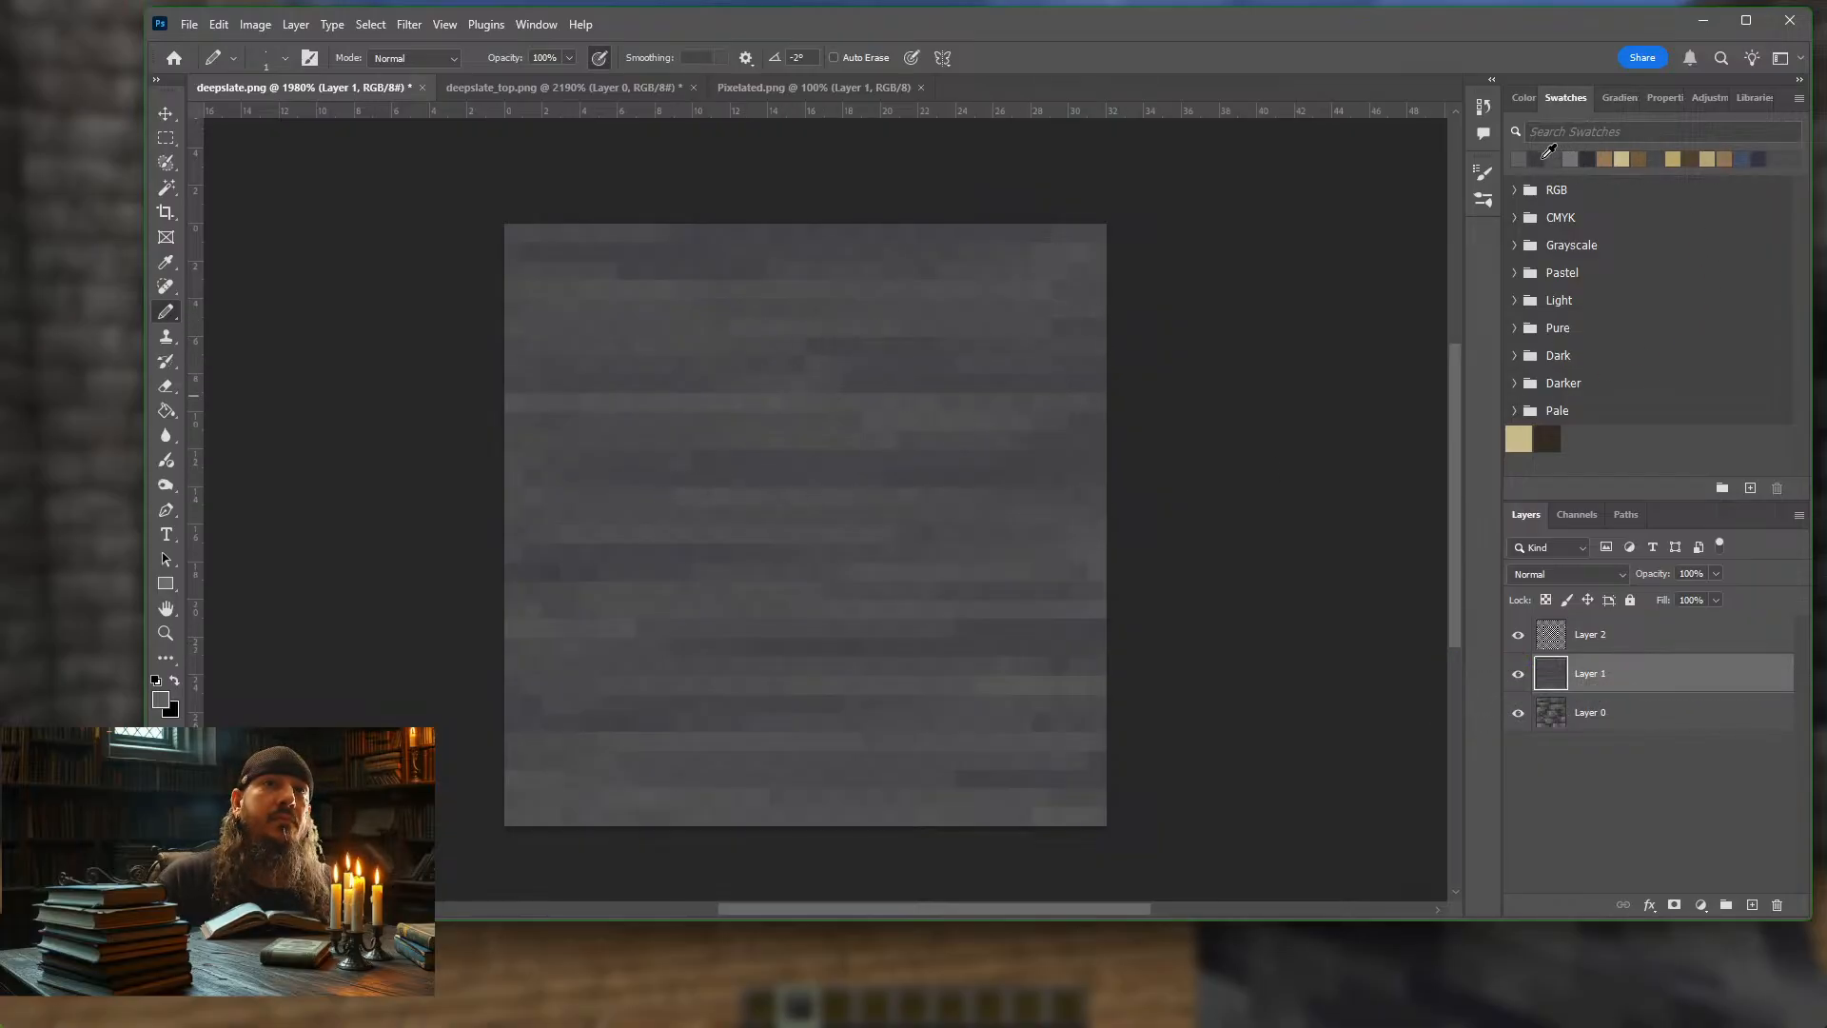
click(1543, 158)
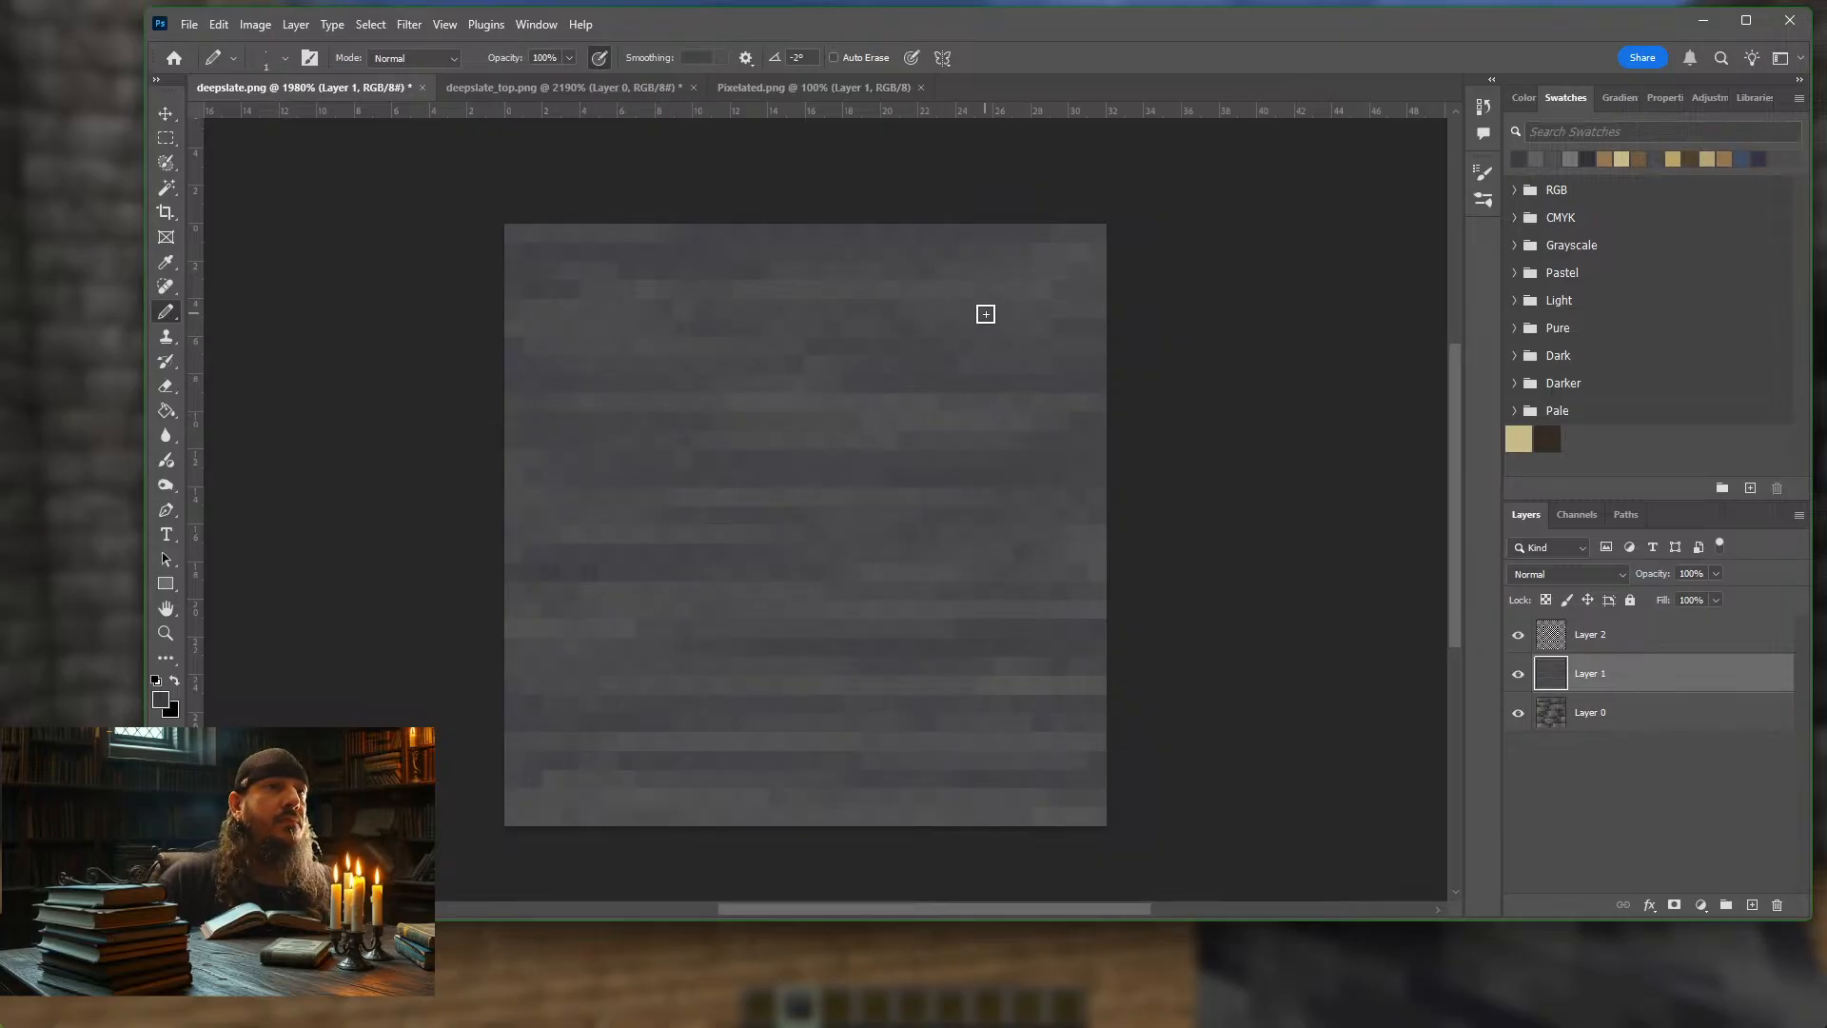
drag(958, 317, 969, 328)
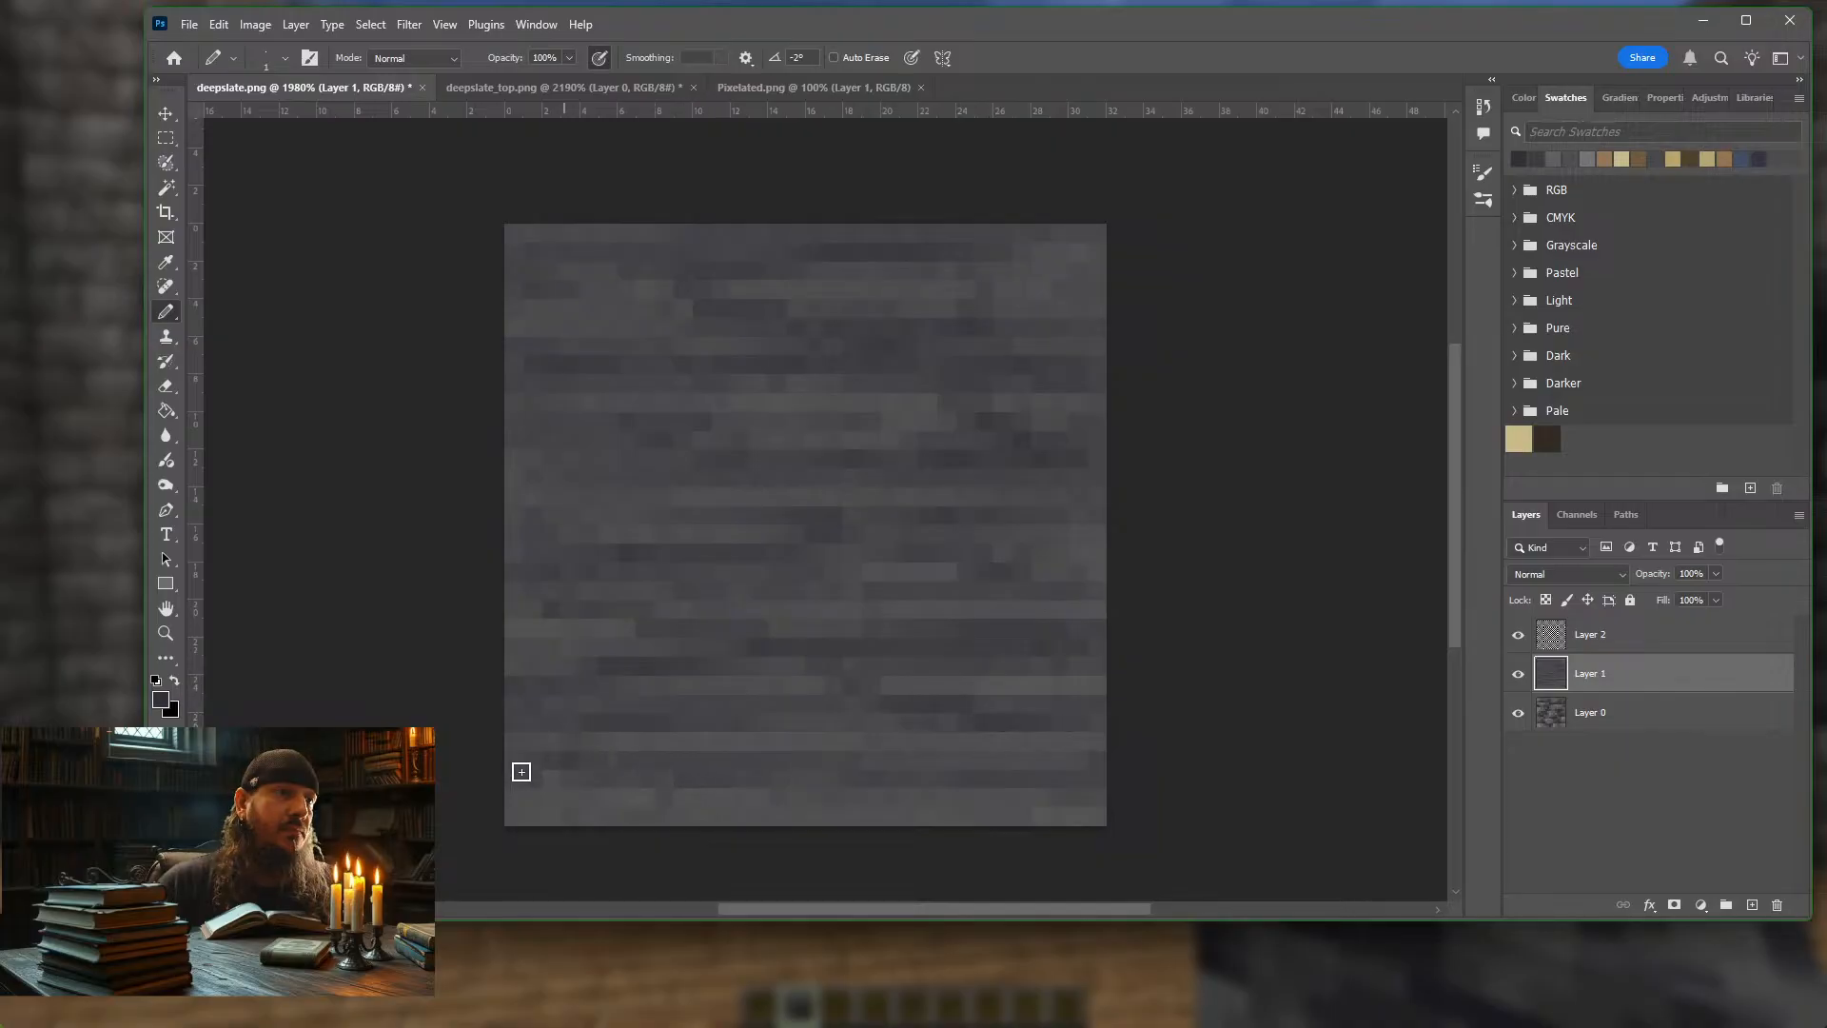
Draw dark one-pixel cracks and shadow lines between the streaks across the deepslate texture with the darkest purplish grey
drag(722, 816, 1012, 818)
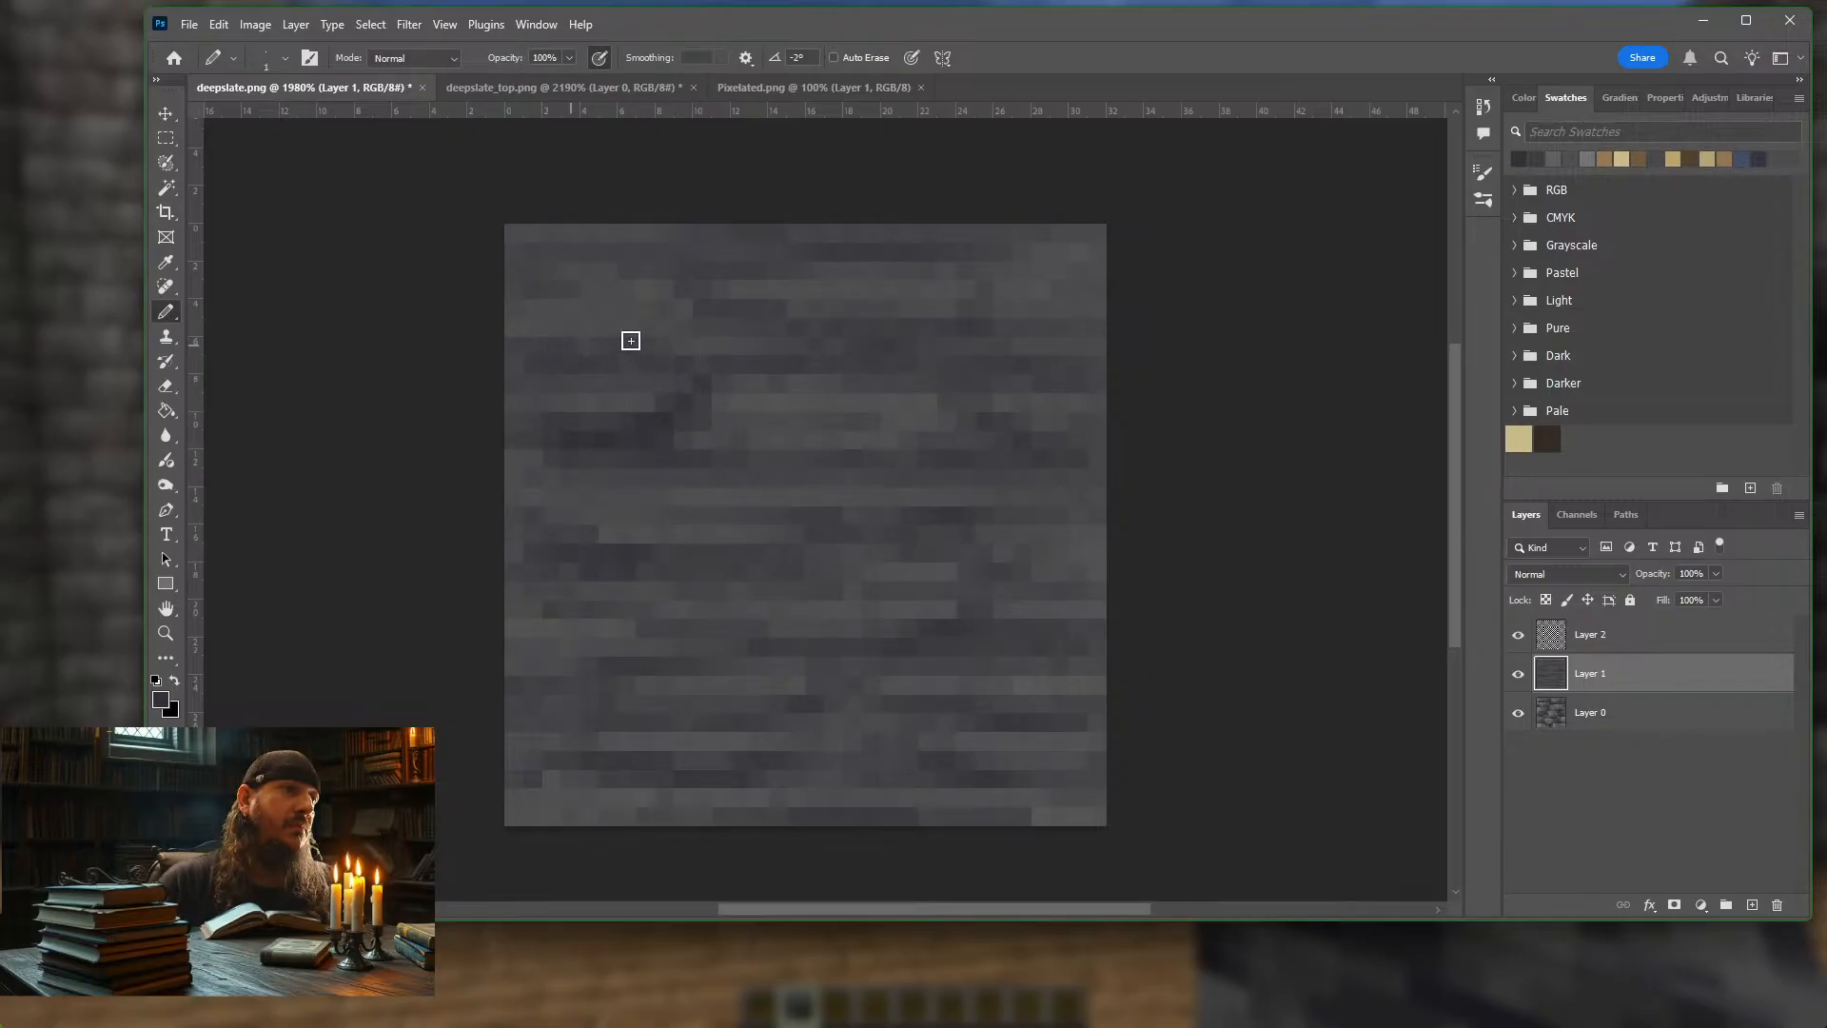
drag(629, 343, 683, 311)
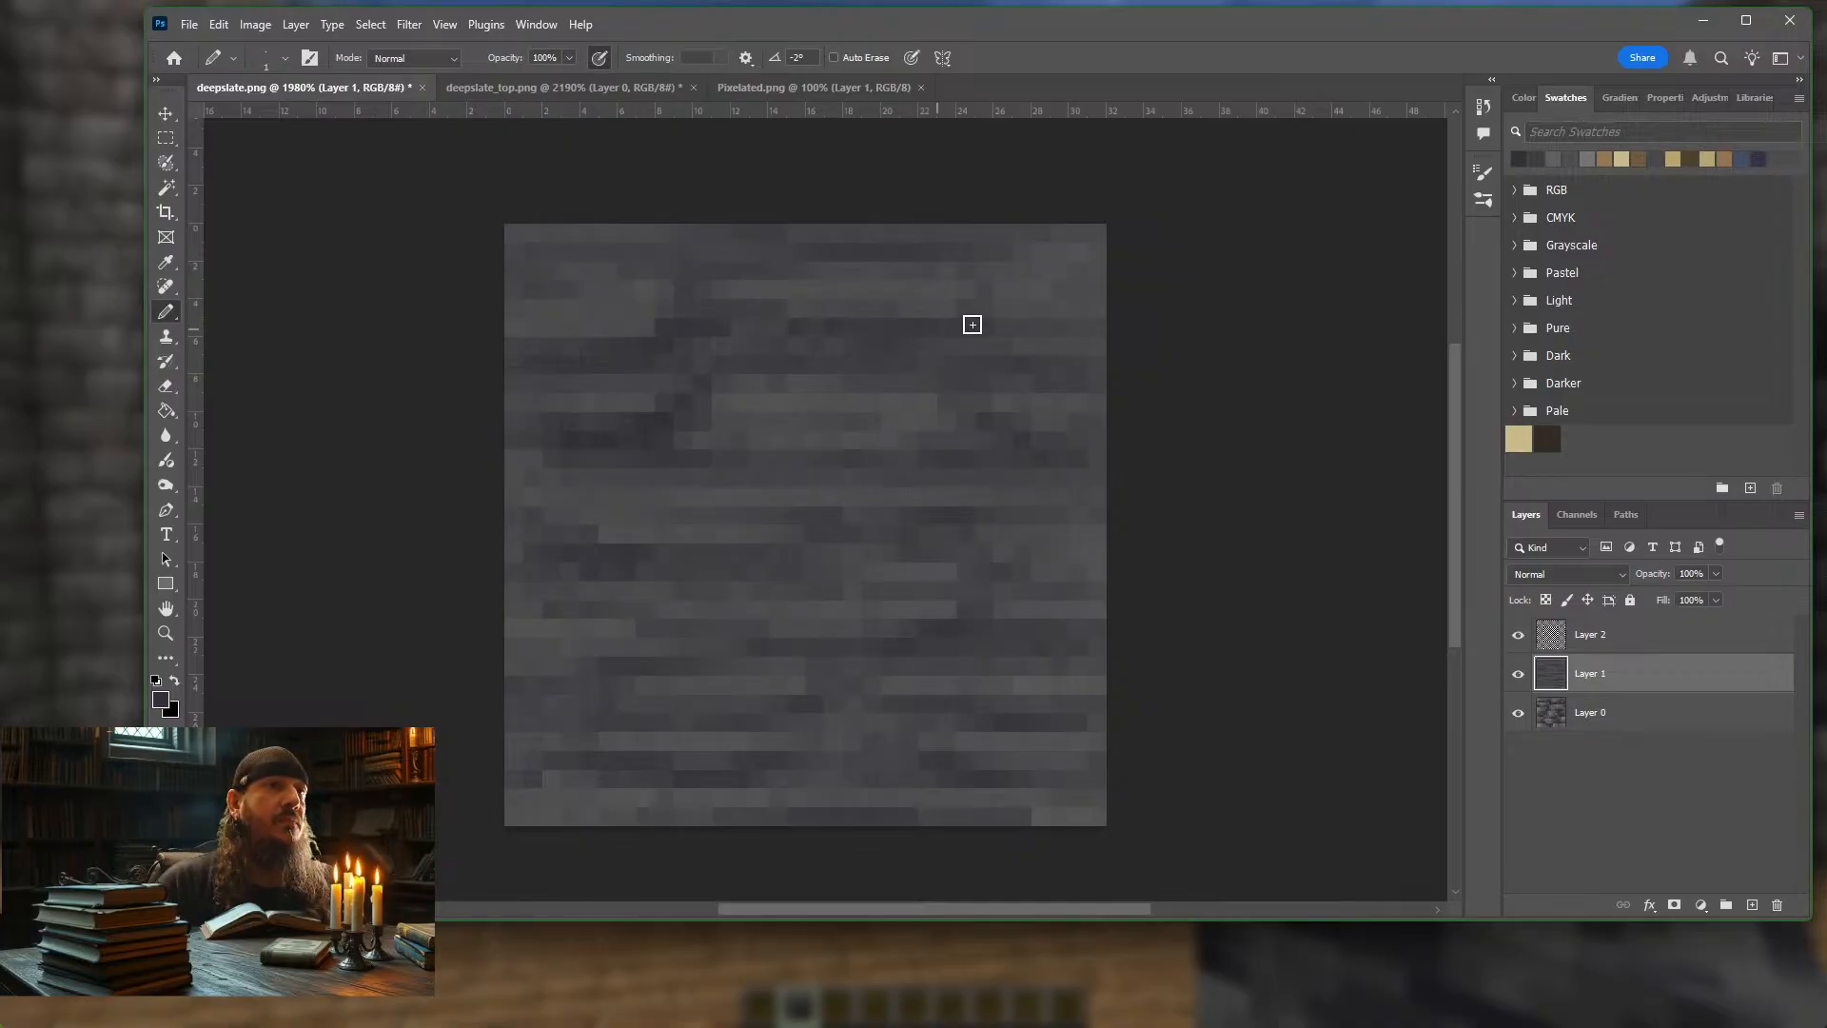
mouse_move(981, 286)
mouse_down()
mouse_move(991, 338)
mouse_move(1091, 289)
mouse_up()
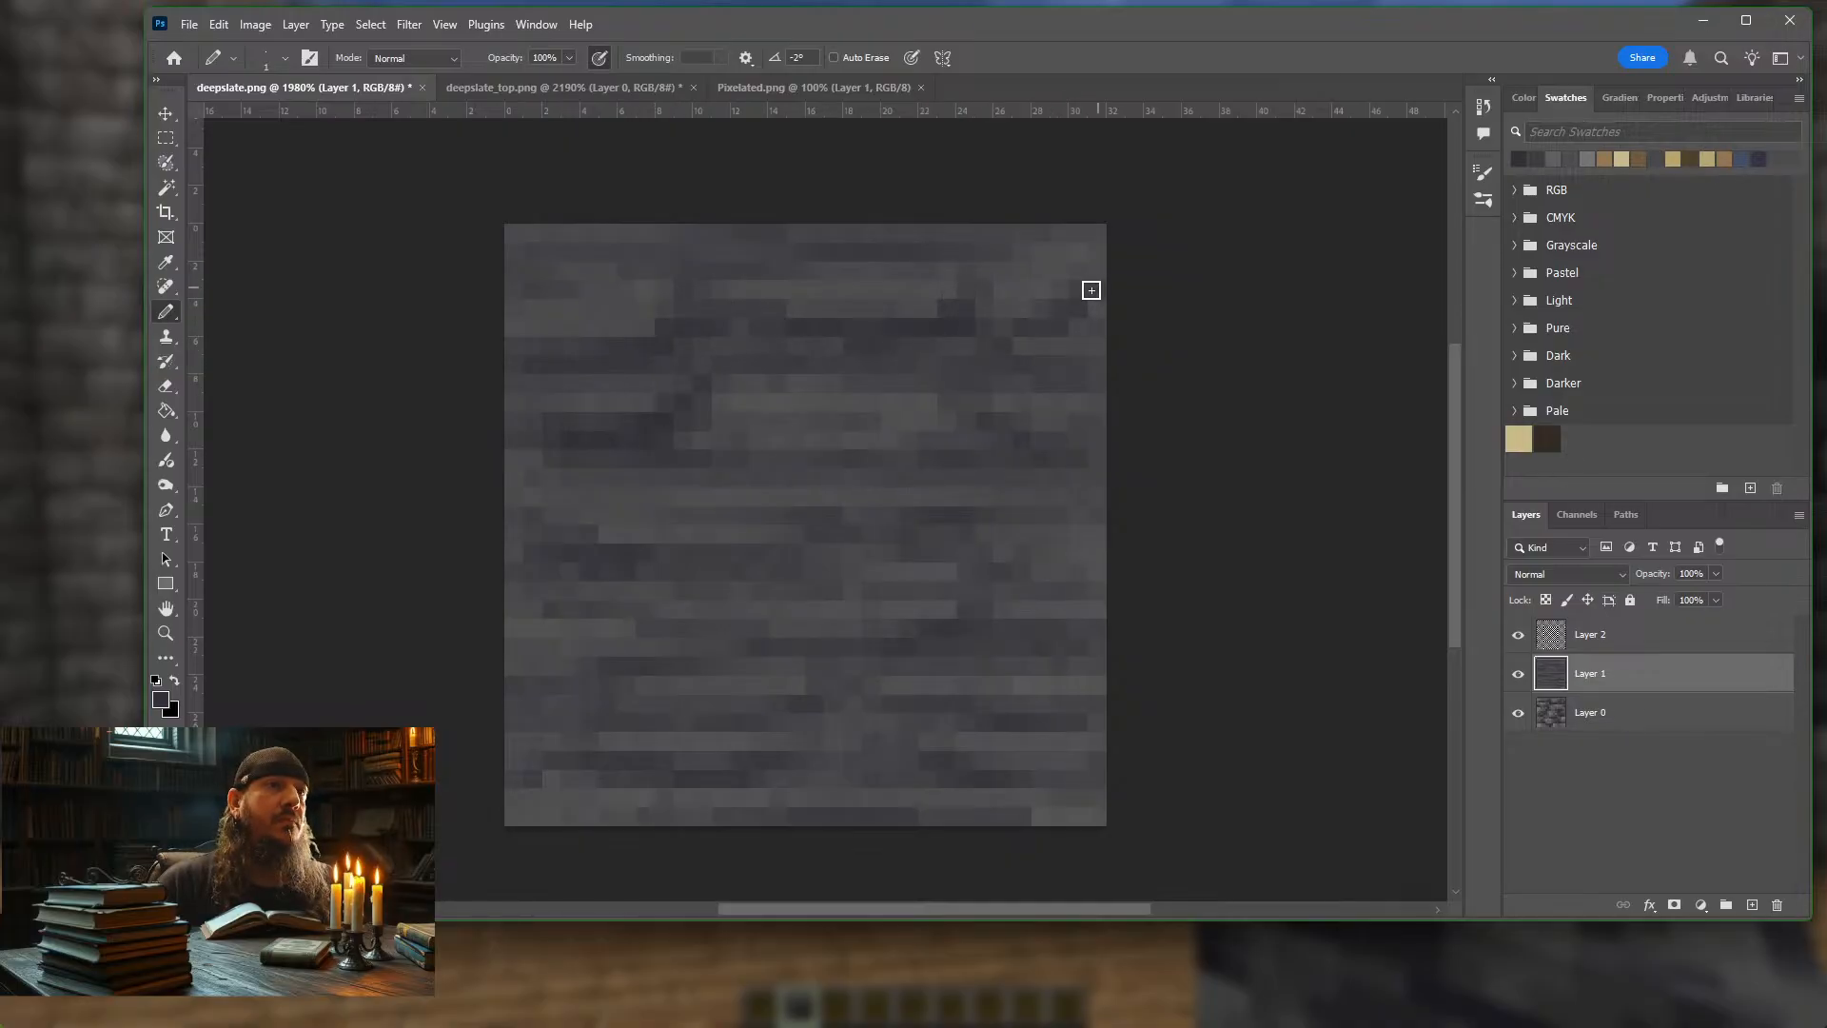
drag(1040, 344, 992, 354)
drag(911, 439, 778, 457)
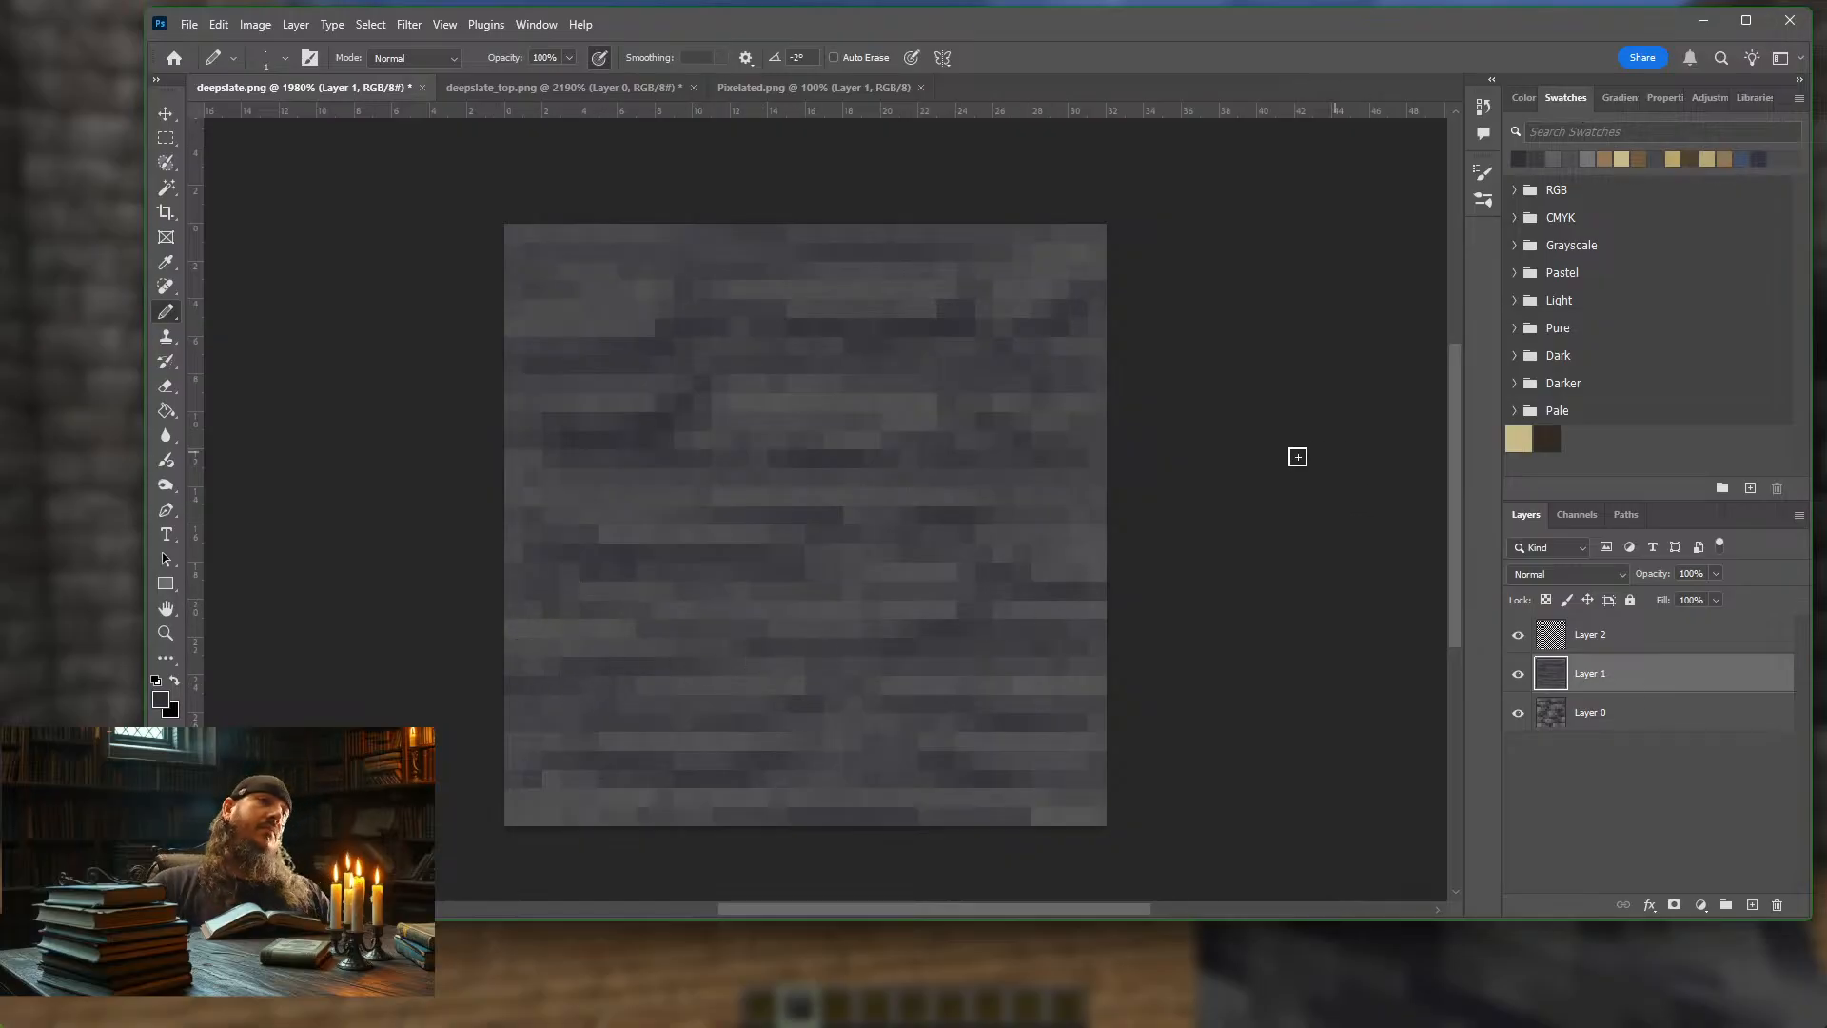
Paint one-pixel highlights in a lighter grey swatch along the streaks in the upper part of the deepslate texture
scroll(1008, 304, down, 4)
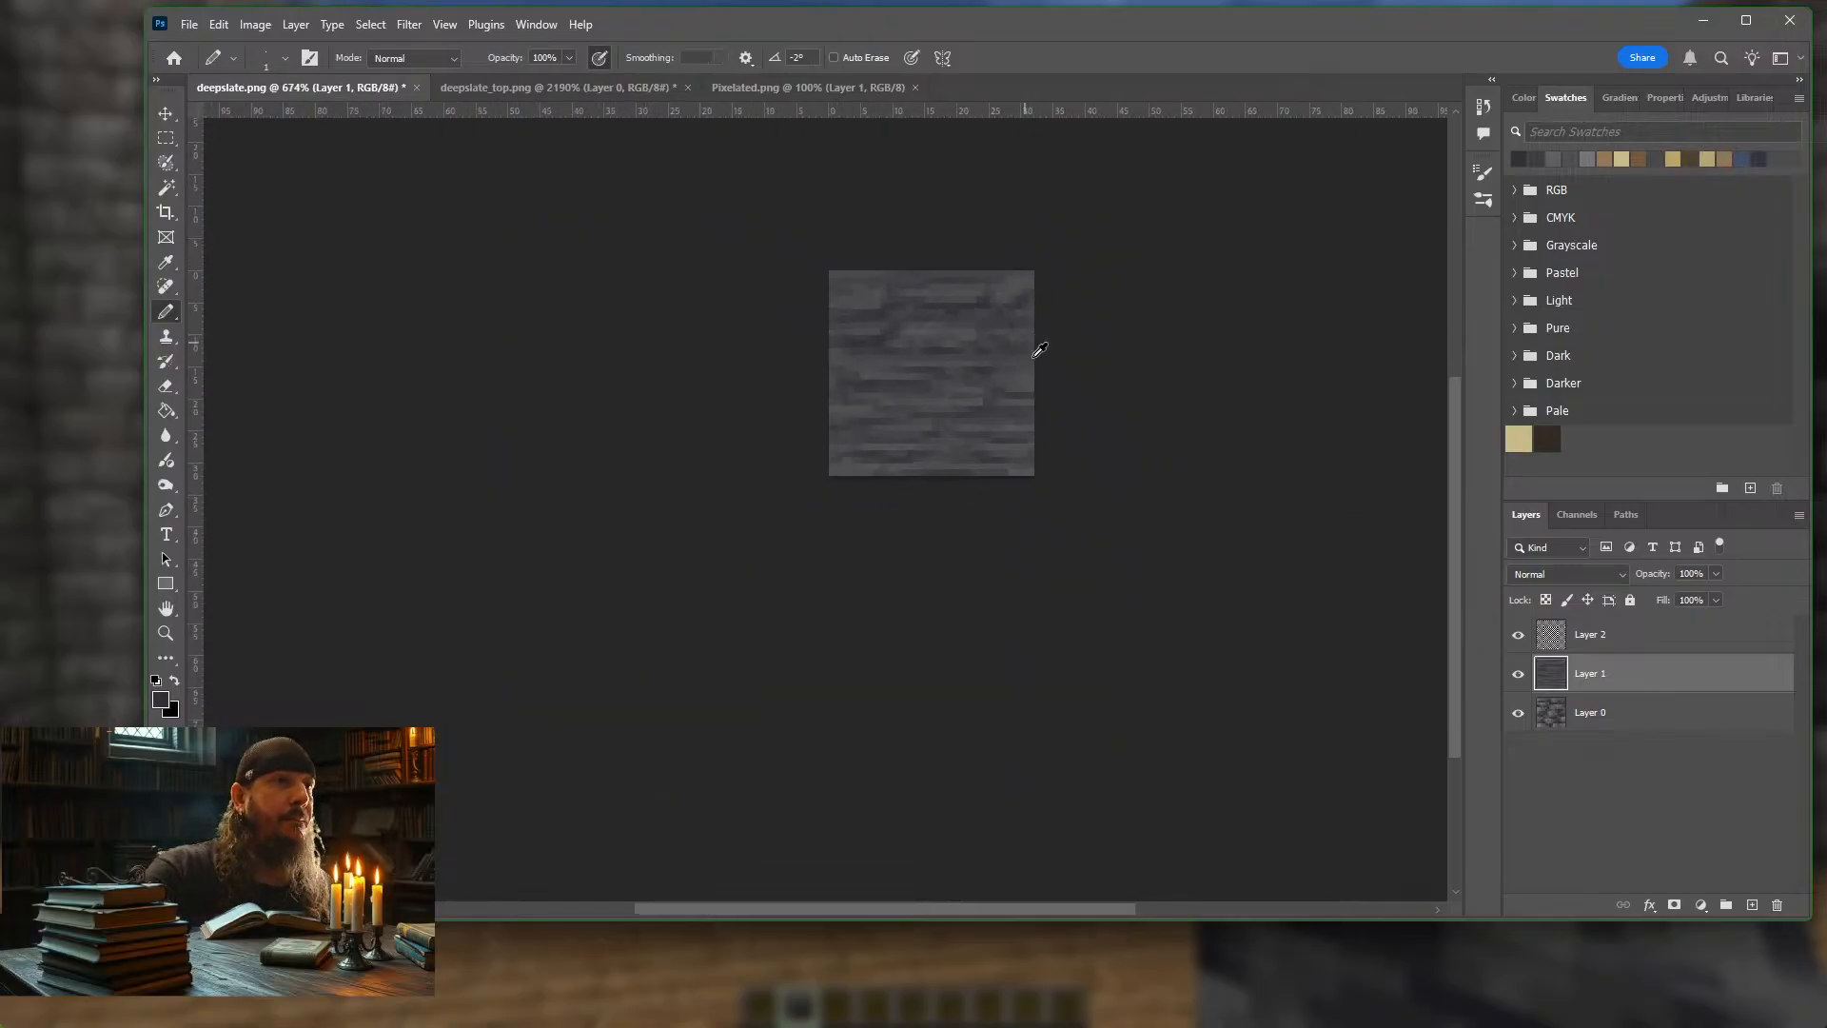
scroll(1069, 412, up, 3)
scroll(1075, 357, up, 2)
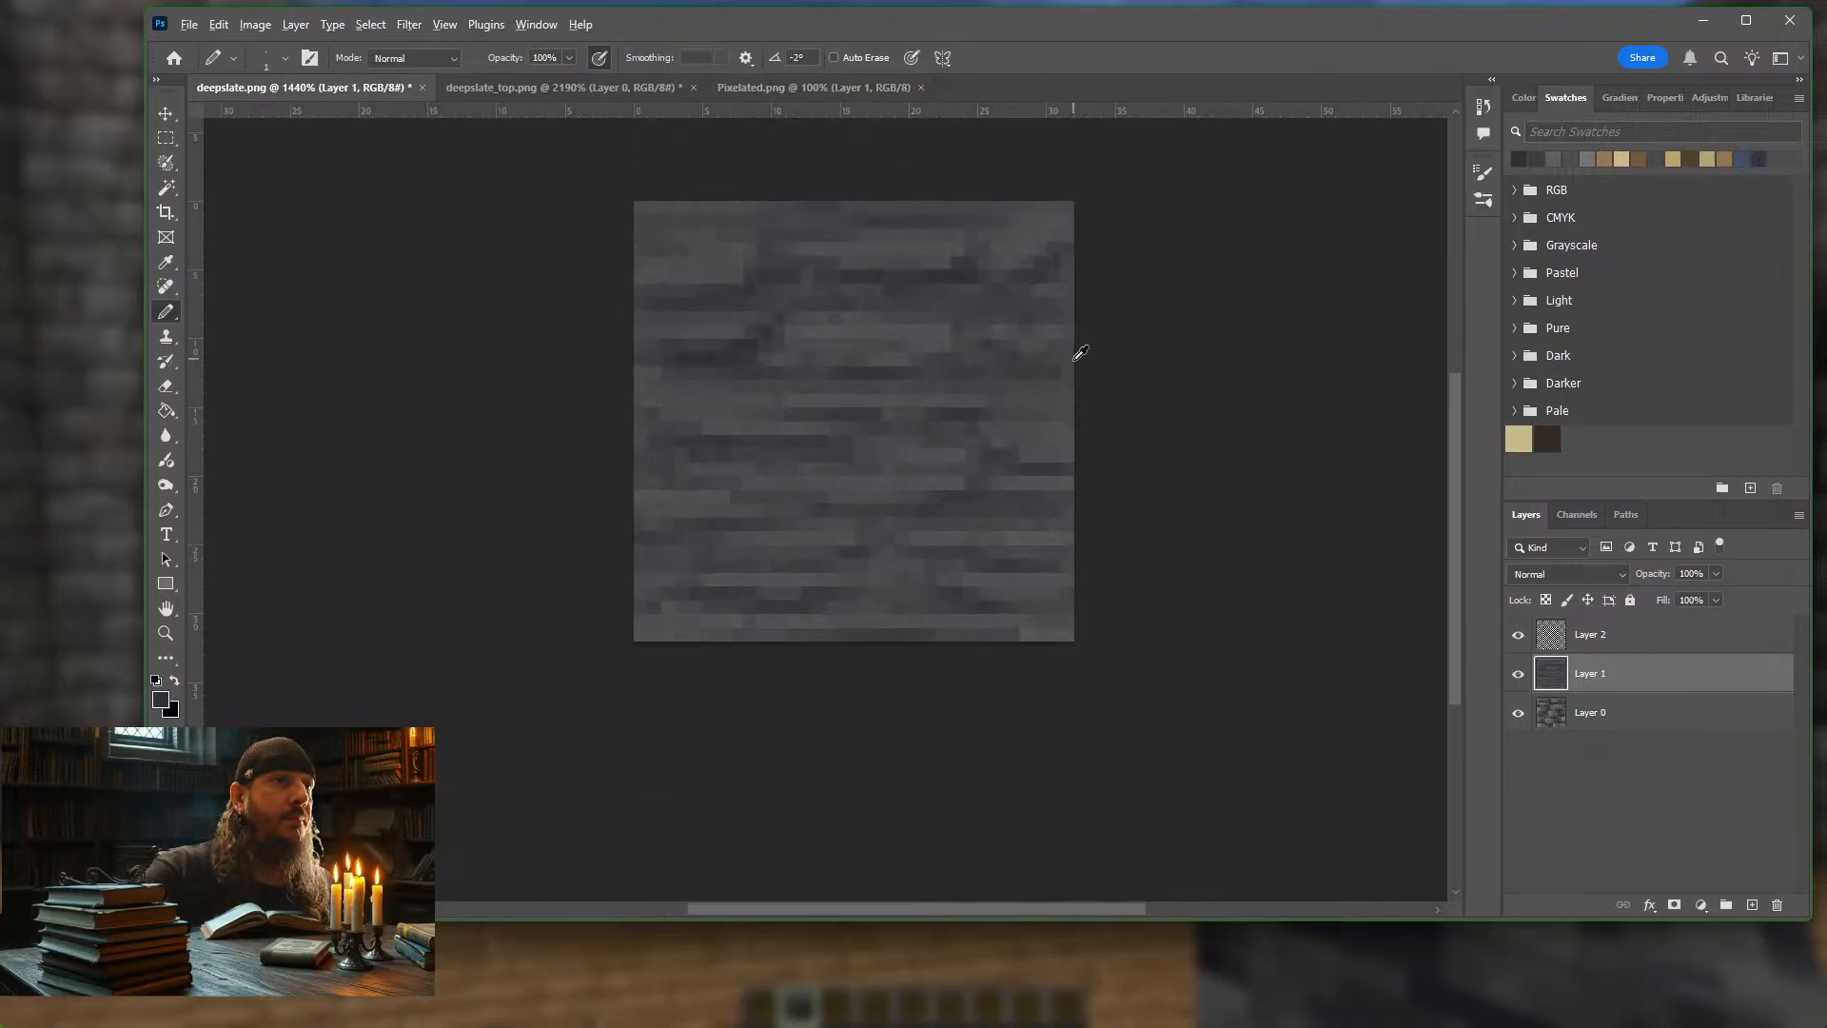
scroll(1073, 355, up, 2)
scroll(897, 357, up, 1)
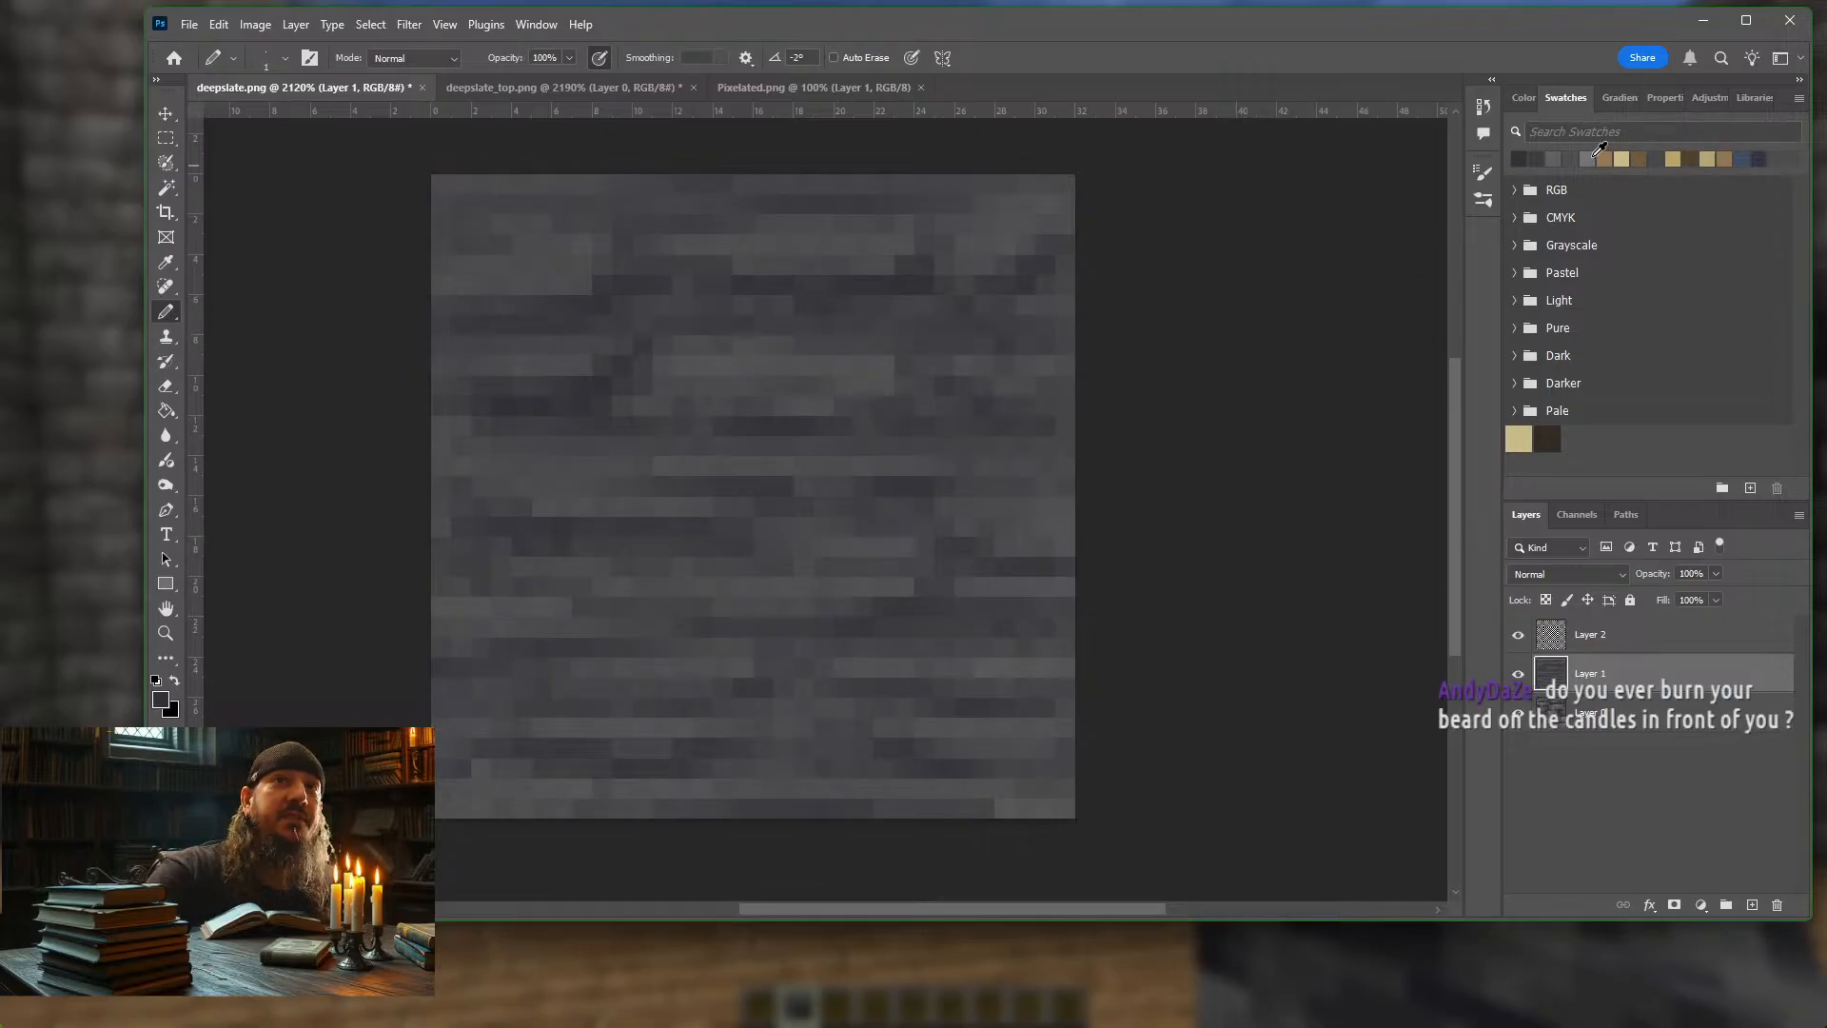
click(1595, 155)
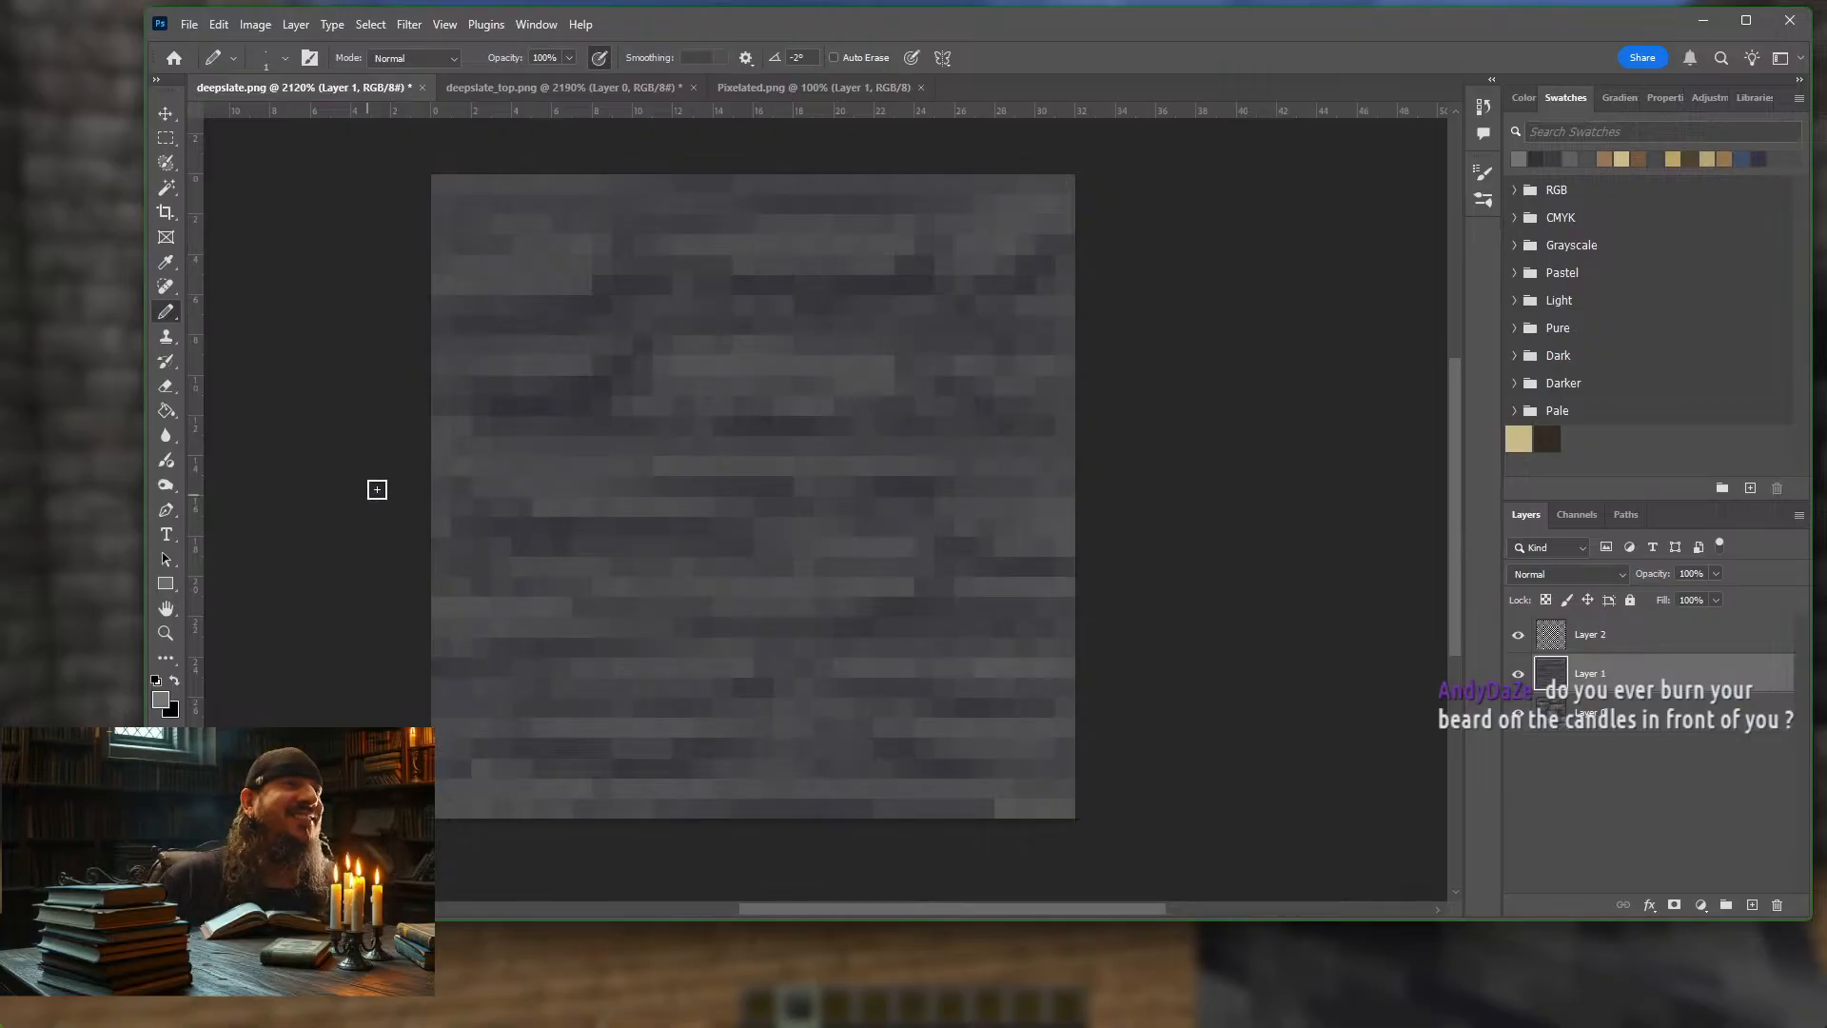
click(507, 225)
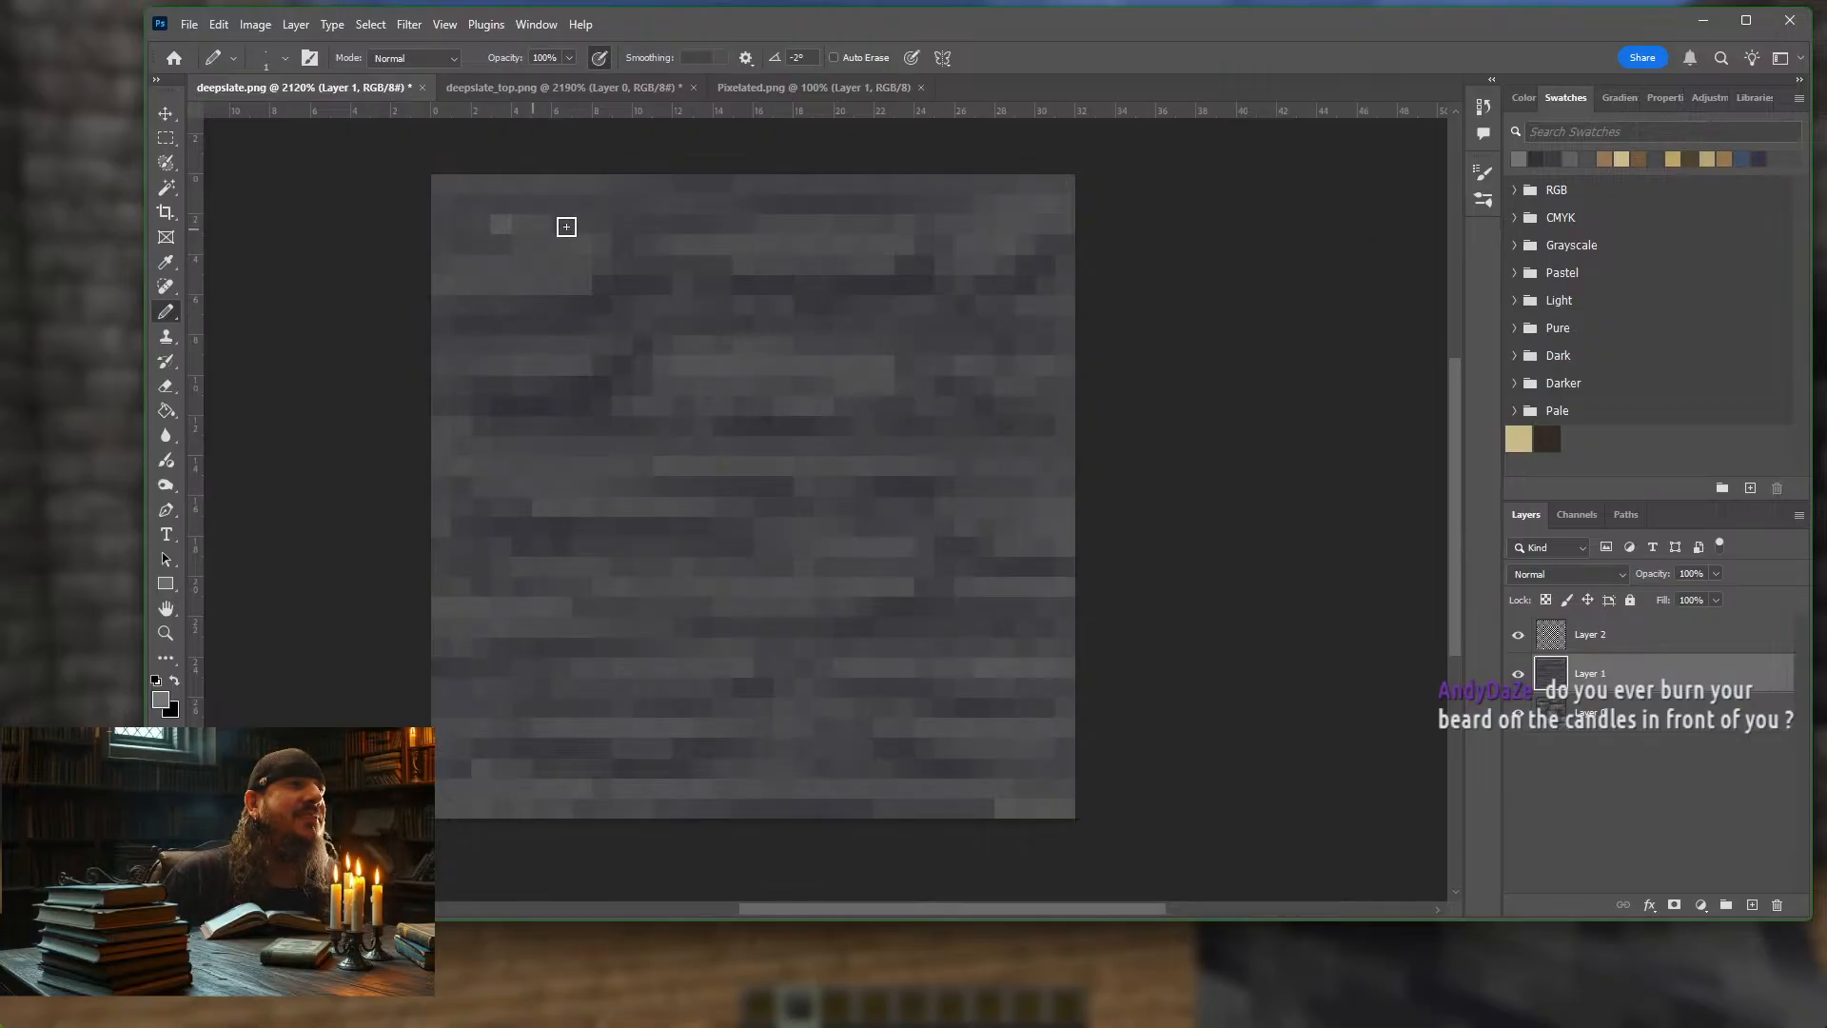
mouse_move(502, 243)
mouse_down()
mouse_move(484, 243)
mouse_move(540, 239)
mouse_up()
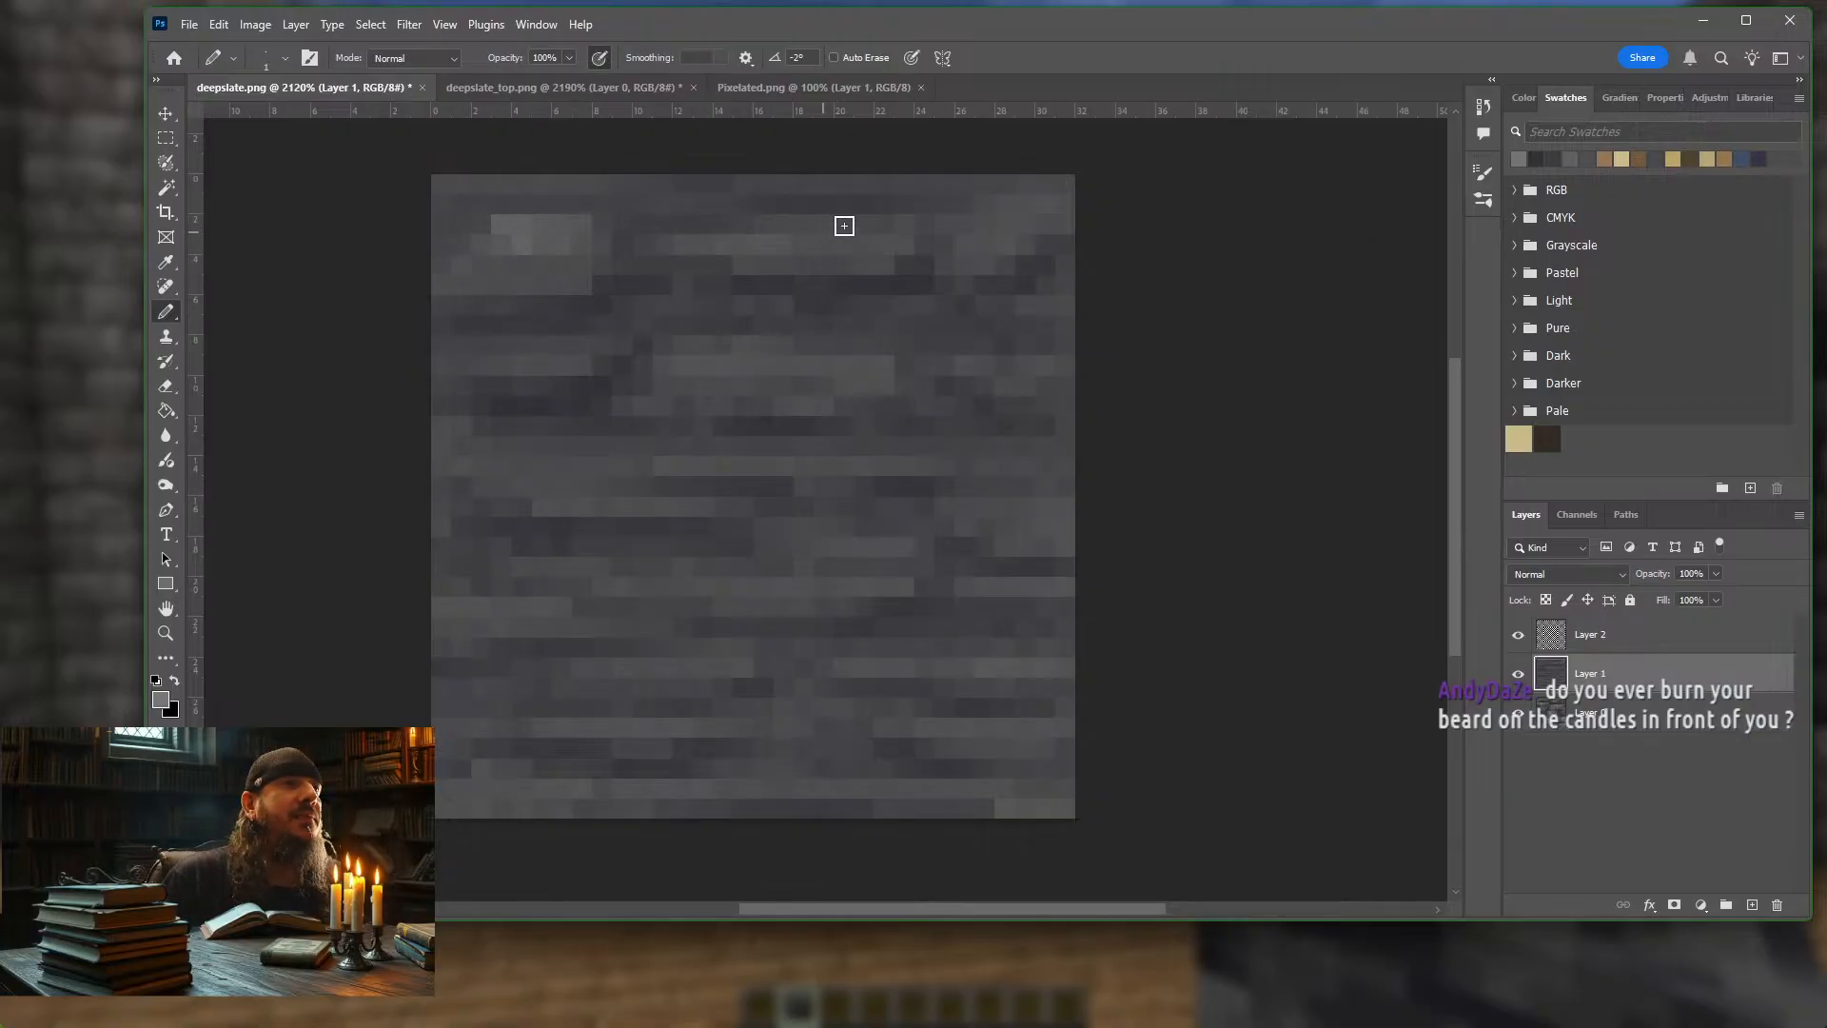
mouse_move(783, 224)
mouse_down()
mouse_move(742, 228)
mouse_move(910, 217)
mouse_up()
drag(1023, 206, 988, 208)
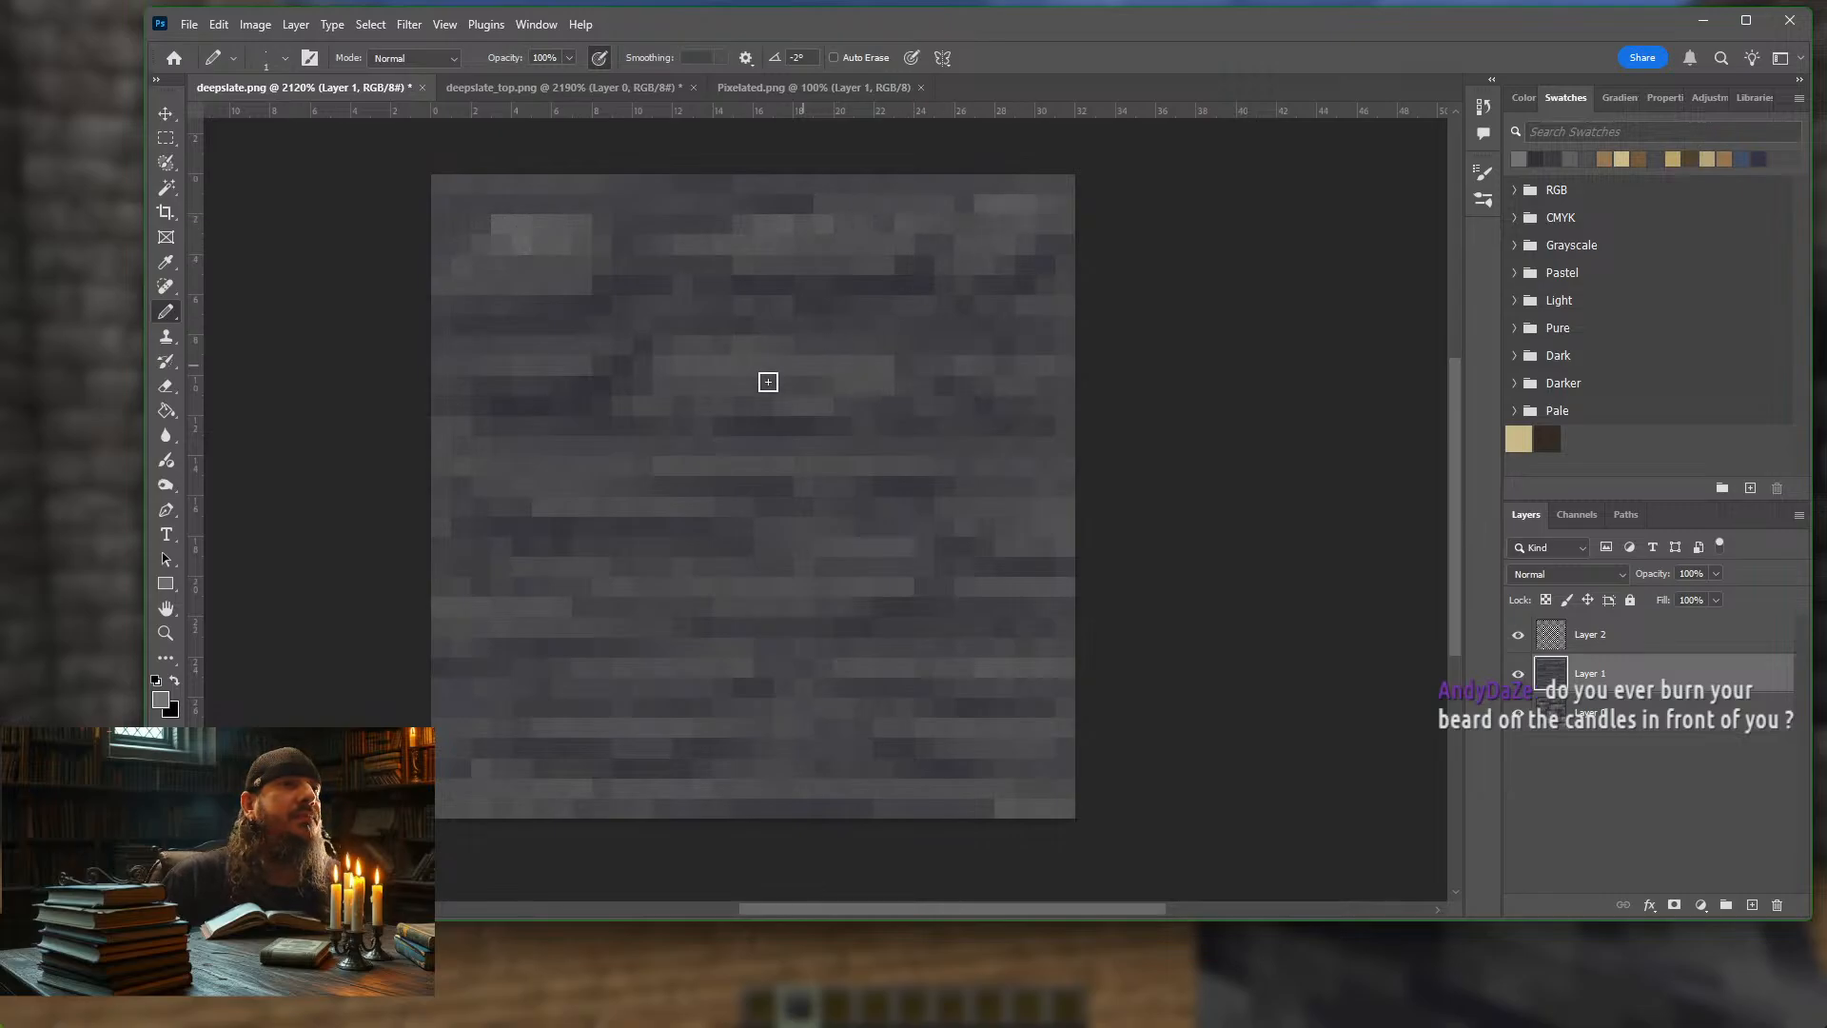
drag(777, 354, 854, 361)
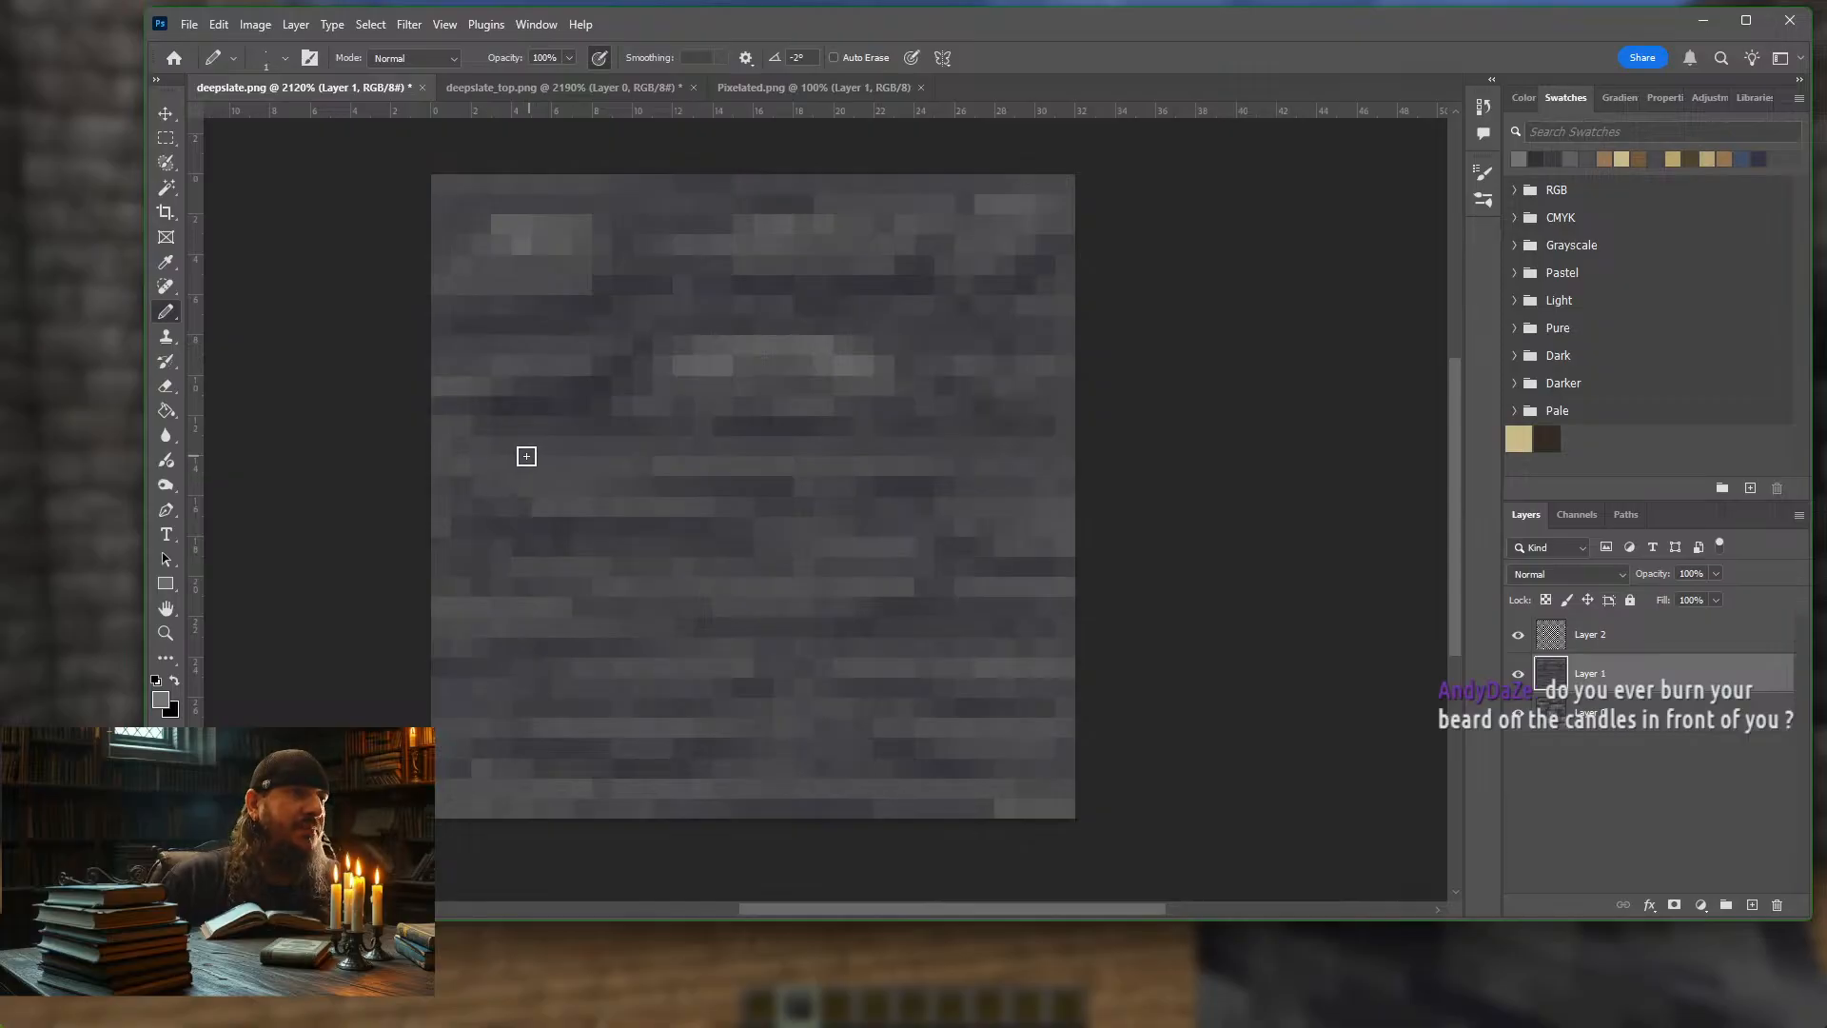
Add light grey one-pixel highlight streaks across the middle band of the deepslate texture
drag(462, 466, 783, 464)
drag(865, 540, 743, 565)
drag(804, 559, 714, 587)
mouse_move(959, 522)
mouse_down()
mouse_move(1041, 494)
mouse_move(972, 452)
mouse_move(987, 453)
mouse_move(883, 466)
mouse_up()
drag(485, 465, 582, 525)
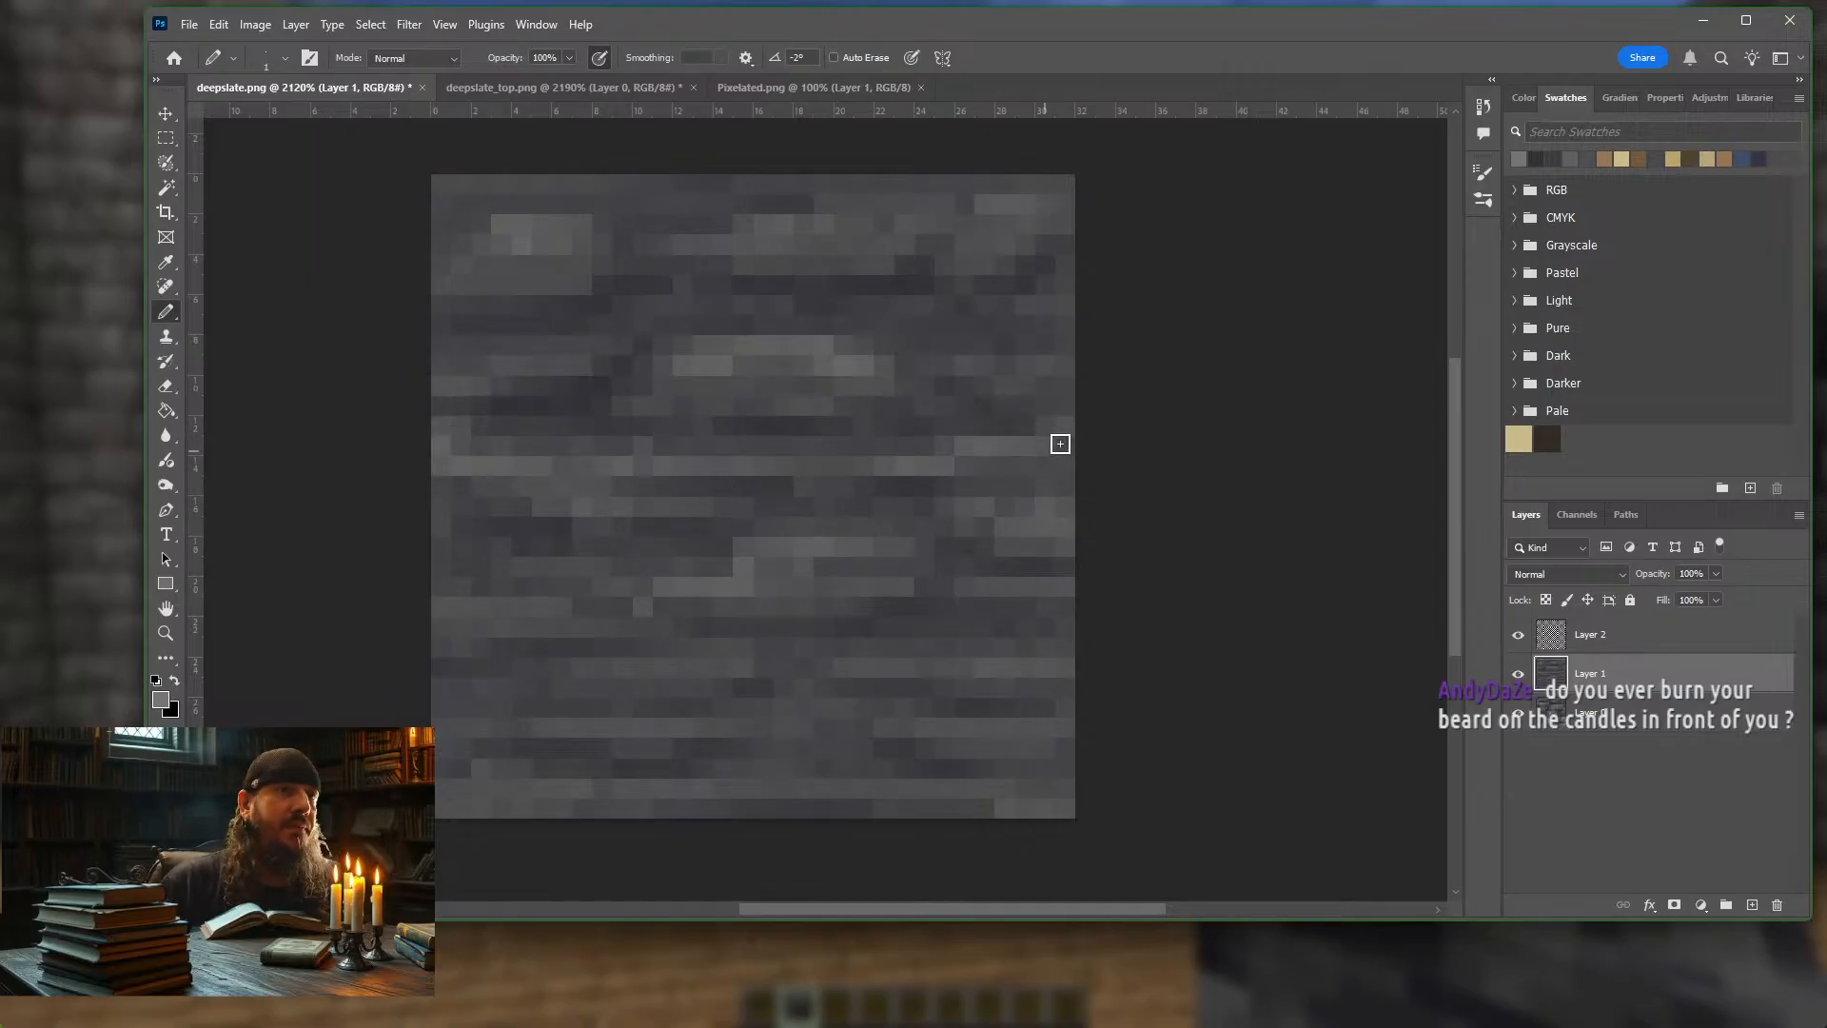
Extend the light grey highlights to the texture's lower streaks, both upper corners, the lower right corner and the upper right area
mouse_move(939, 656)
mouse_down()
mouse_move(592, 674)
mouse_move(492, 700)
mouse_move(590, 728)
mouse_up()
mouse_move(873, 786)
mouse_down()
mouse_move(728, 785)
mouse_move(857, 764)
mouse_move(648, 787)
mouse_up()
drag(942, 735, 999, 722)
mouse_move(486, 244)
mouse_down()
mouse_move(470, 179)
mouse_move(574, 168)
mouse_move(521, 185)
mouse_move(561, 185)
mouse_up()
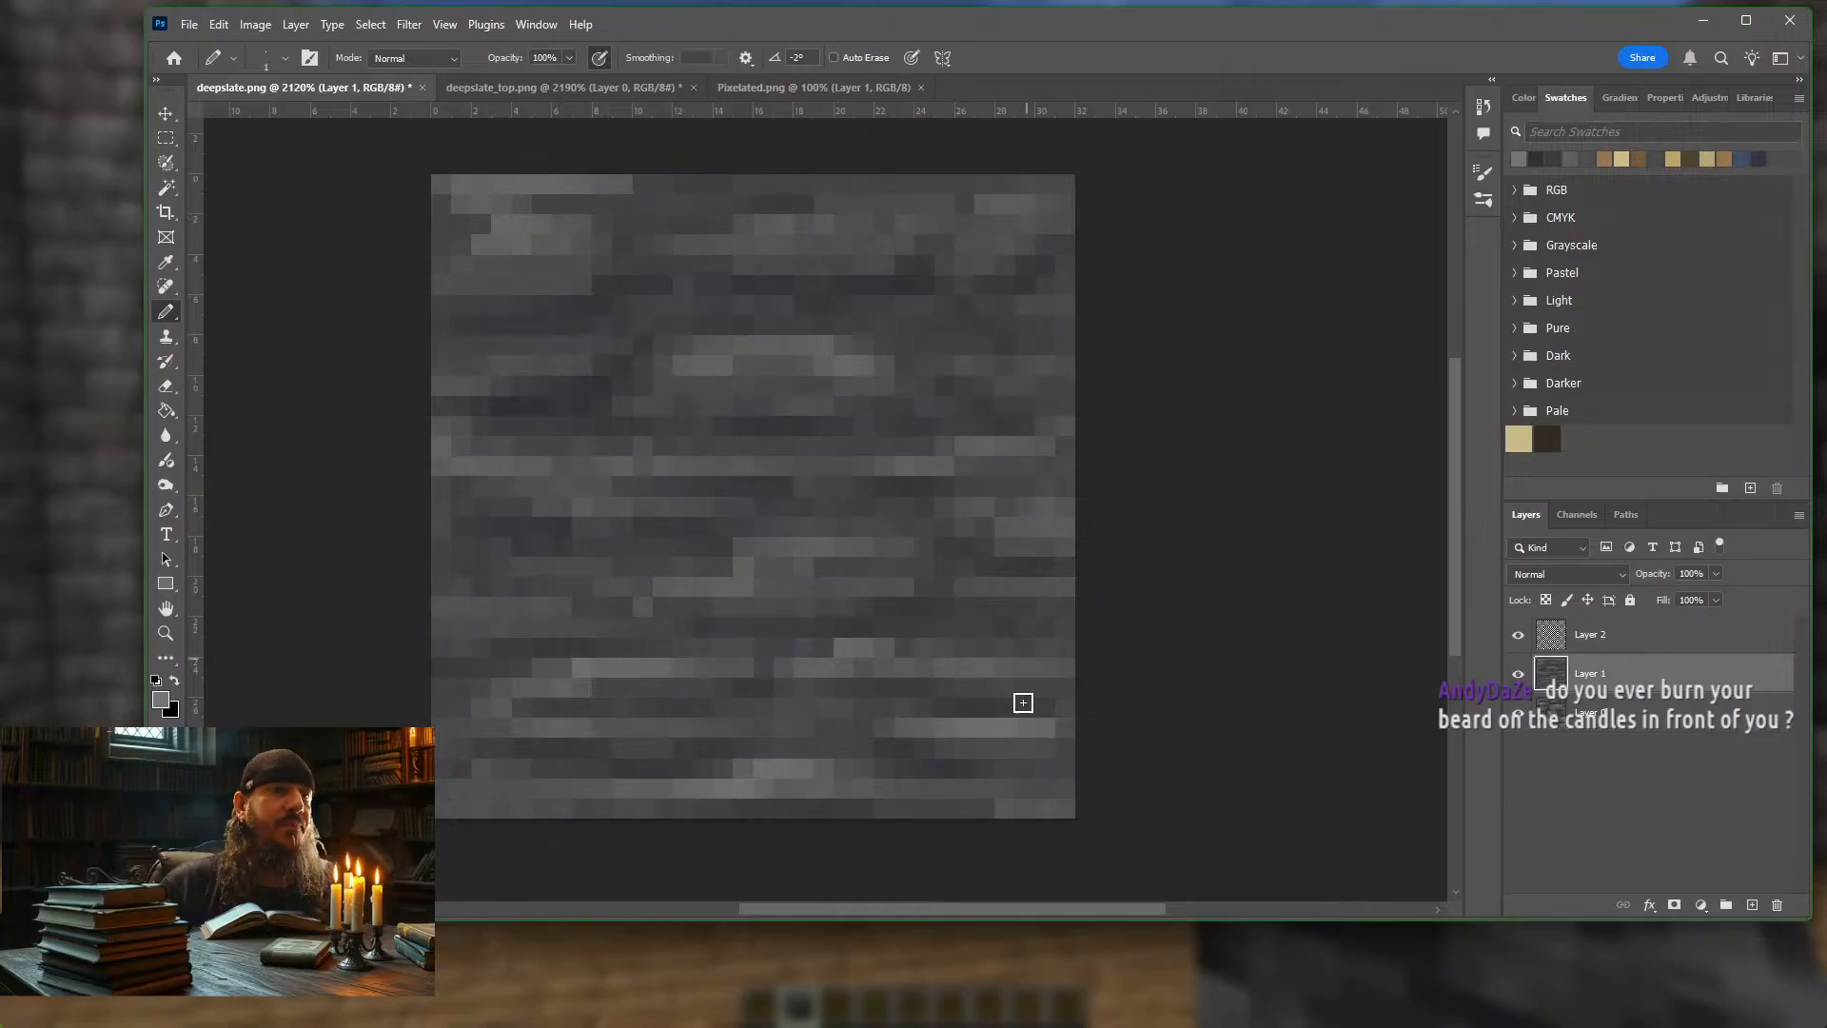
drag(1071, 807, 967, 811)
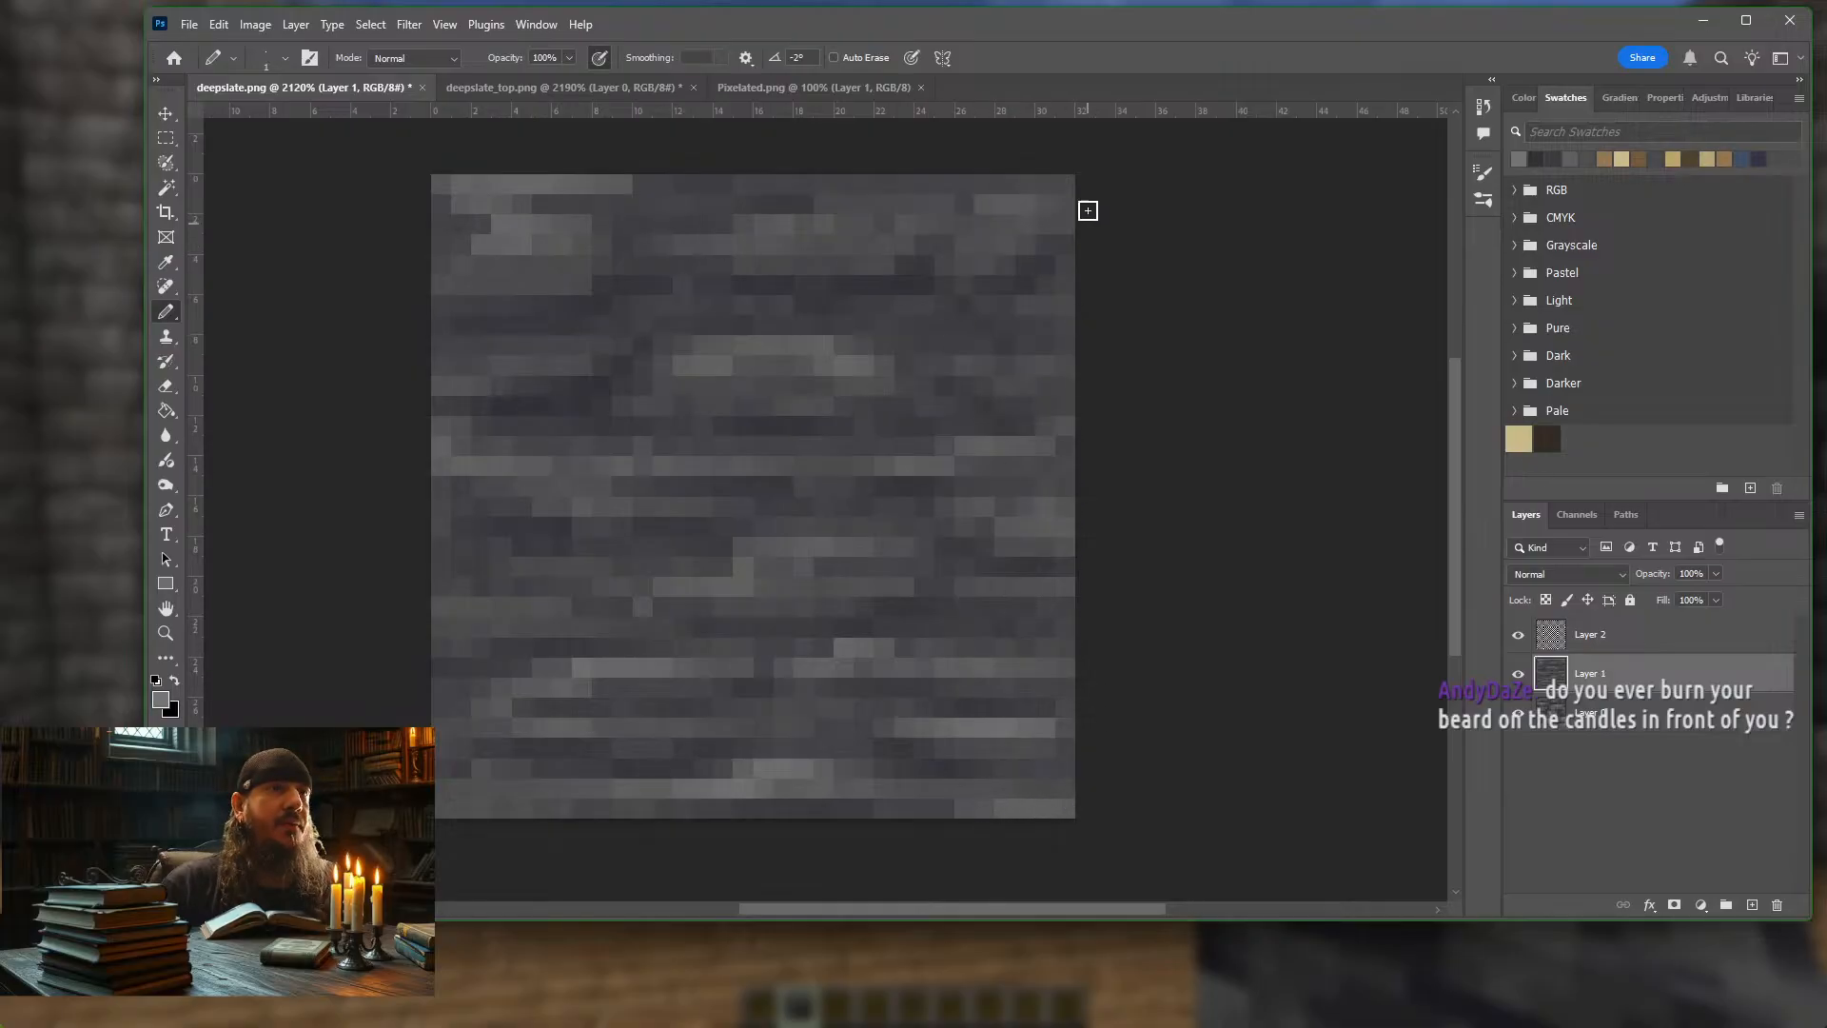
drag(1064, 185, 1025, 184)
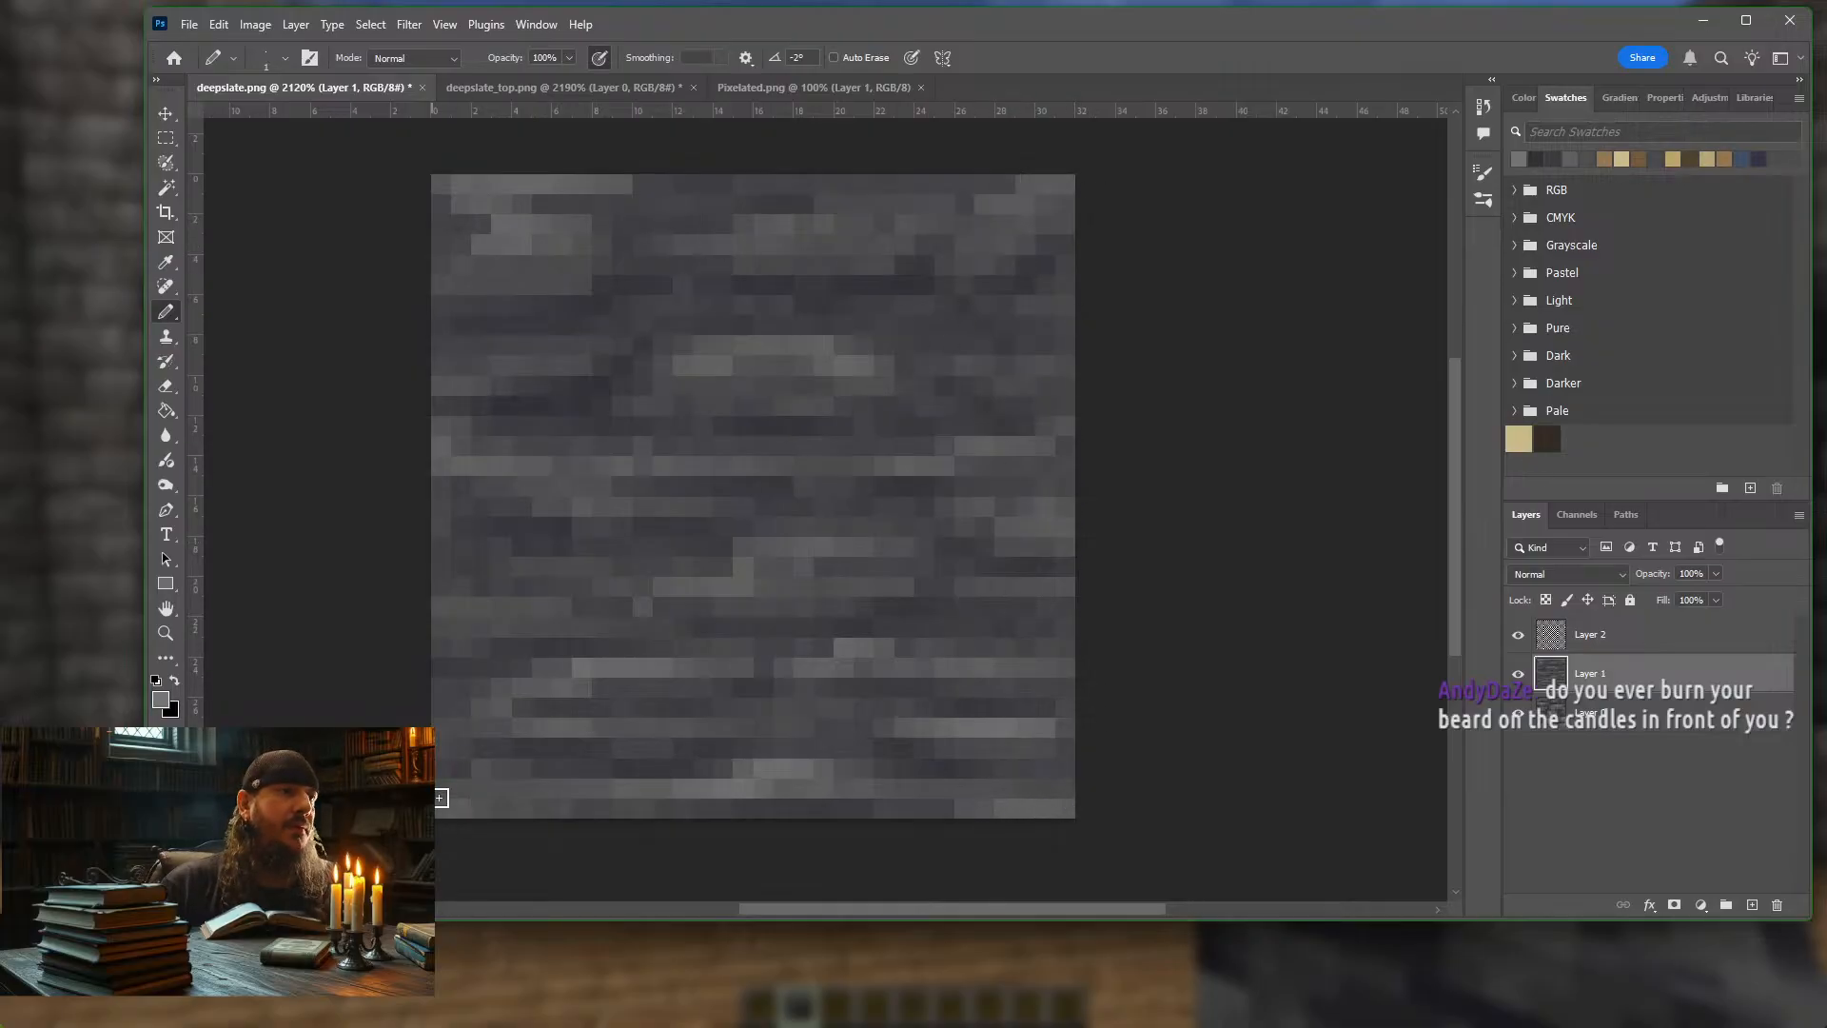
mouse_move(1008, 330)
mouse_down()
mouse_move(1015, 363)
mouse_move(979, 352)
mouse_move(1031, 357)
mouse_move(1036, 396)
mouse_move(934, 355)
mouse_move(959, 342)
mouse_up()
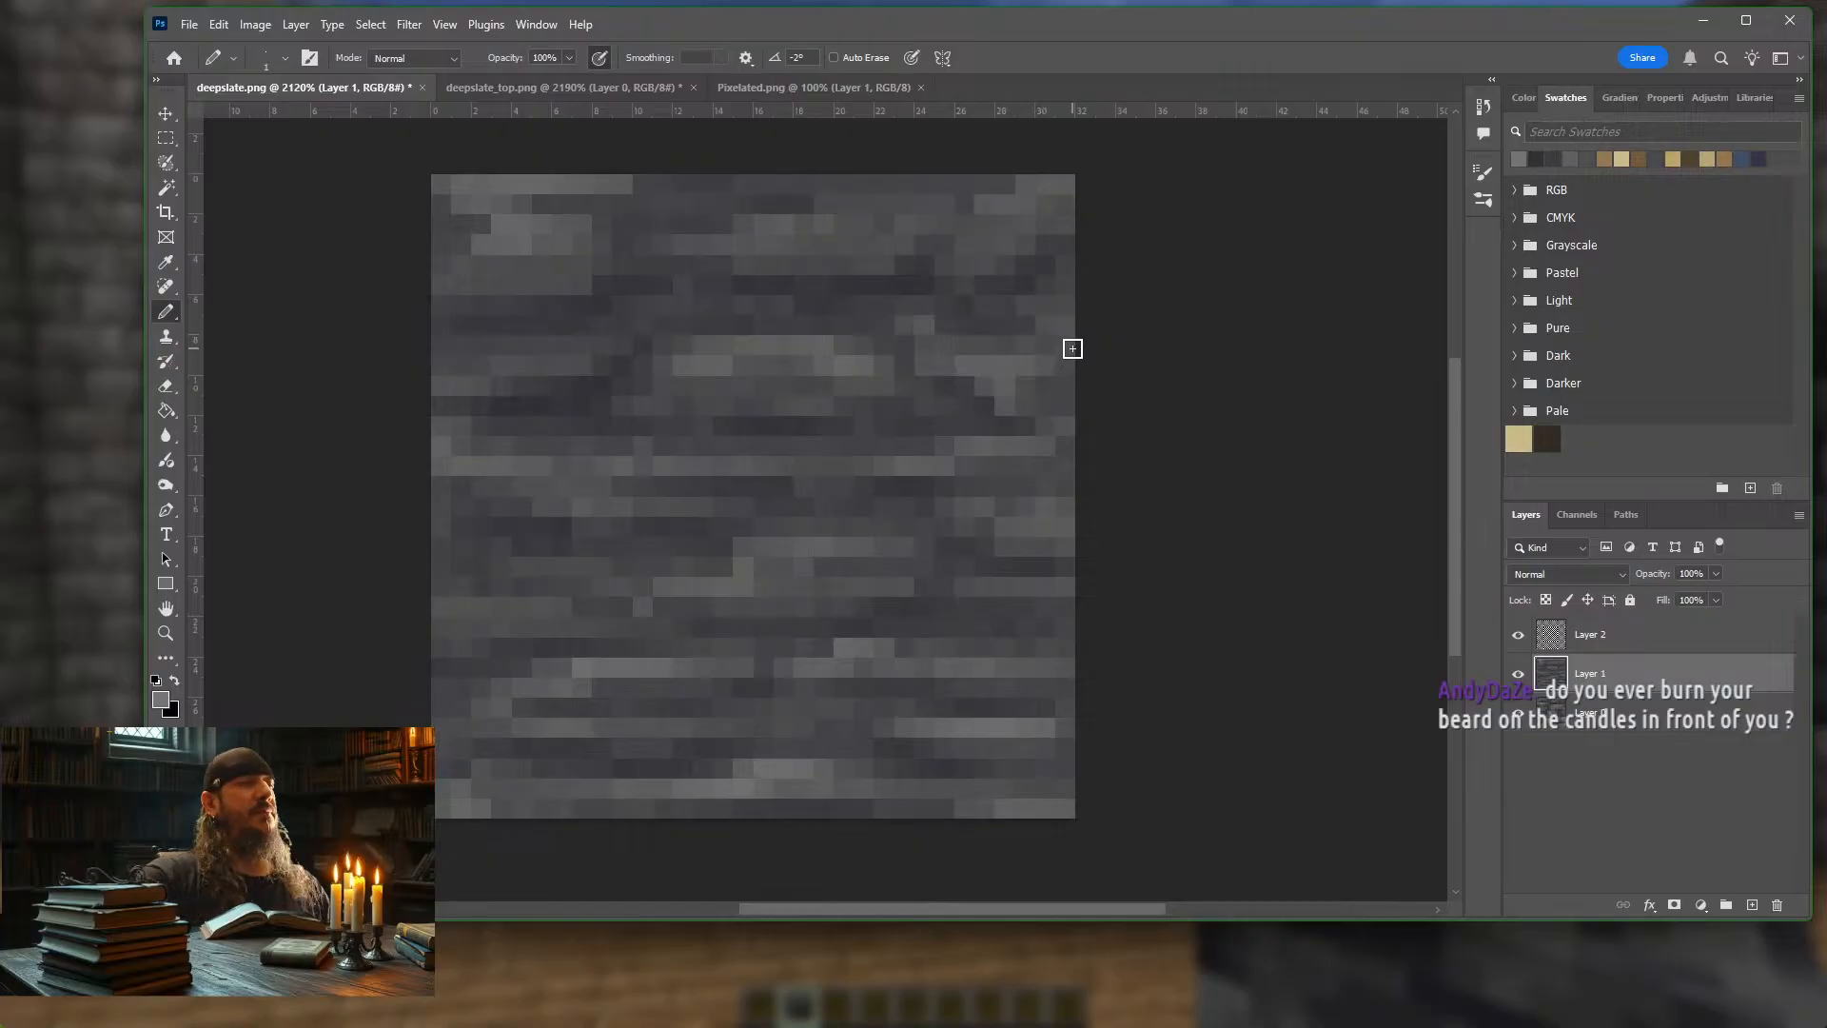
Compare the painted texture with the original deepslate beneath it by toggling Layer 1's visibility at a reduced zoom
scroll(1073, 348, down, 4)
scroll(1035, 469, up, 2)
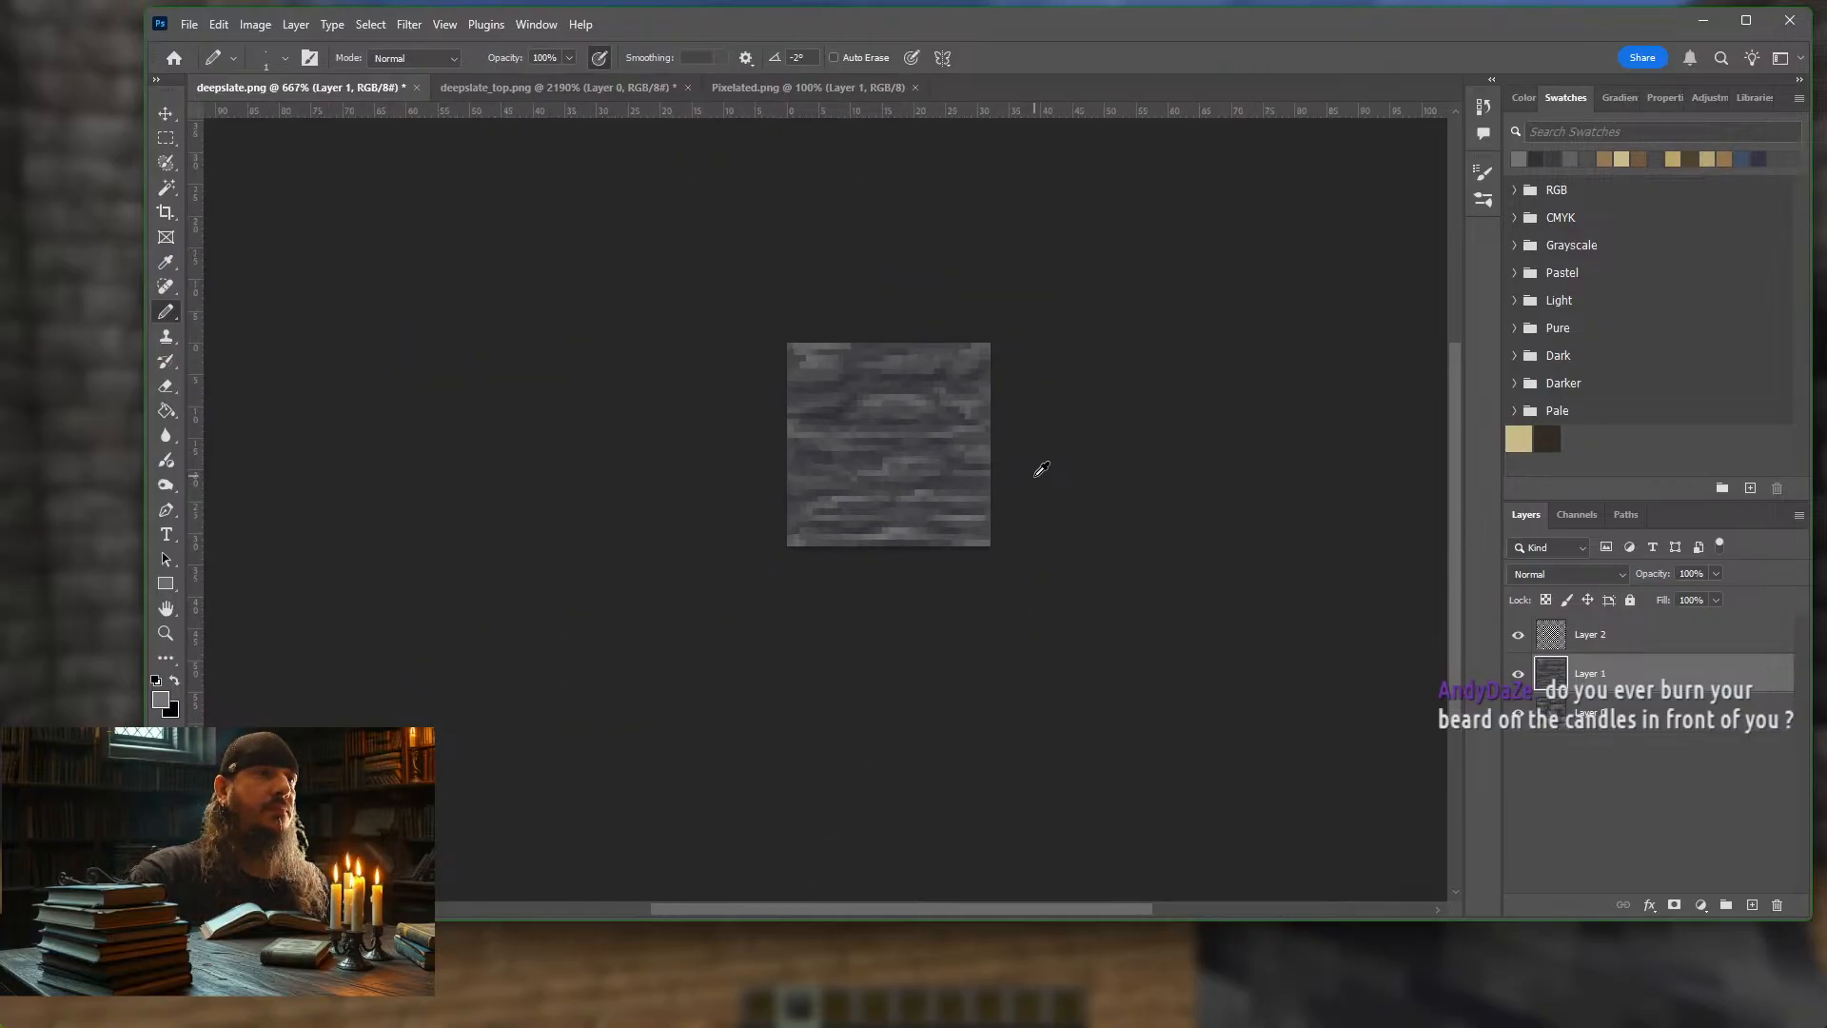
scroll(1095, 419, up, 3)
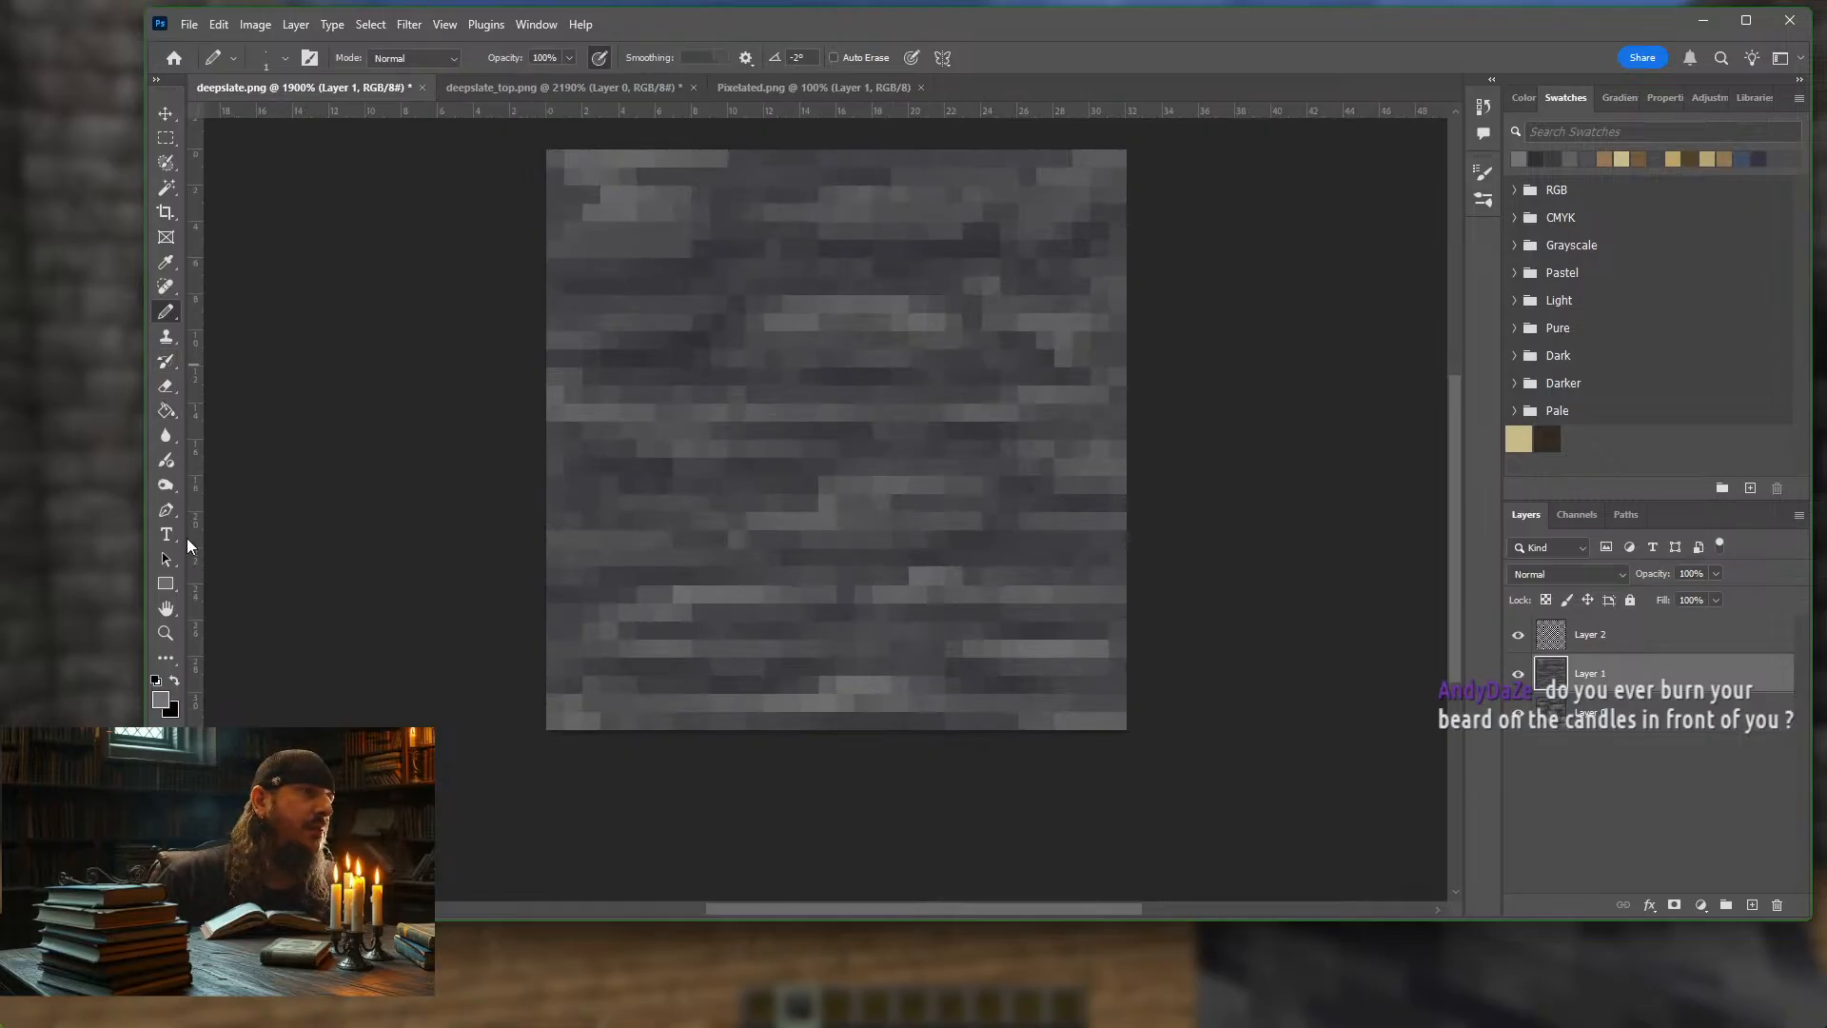
click(167, 486)
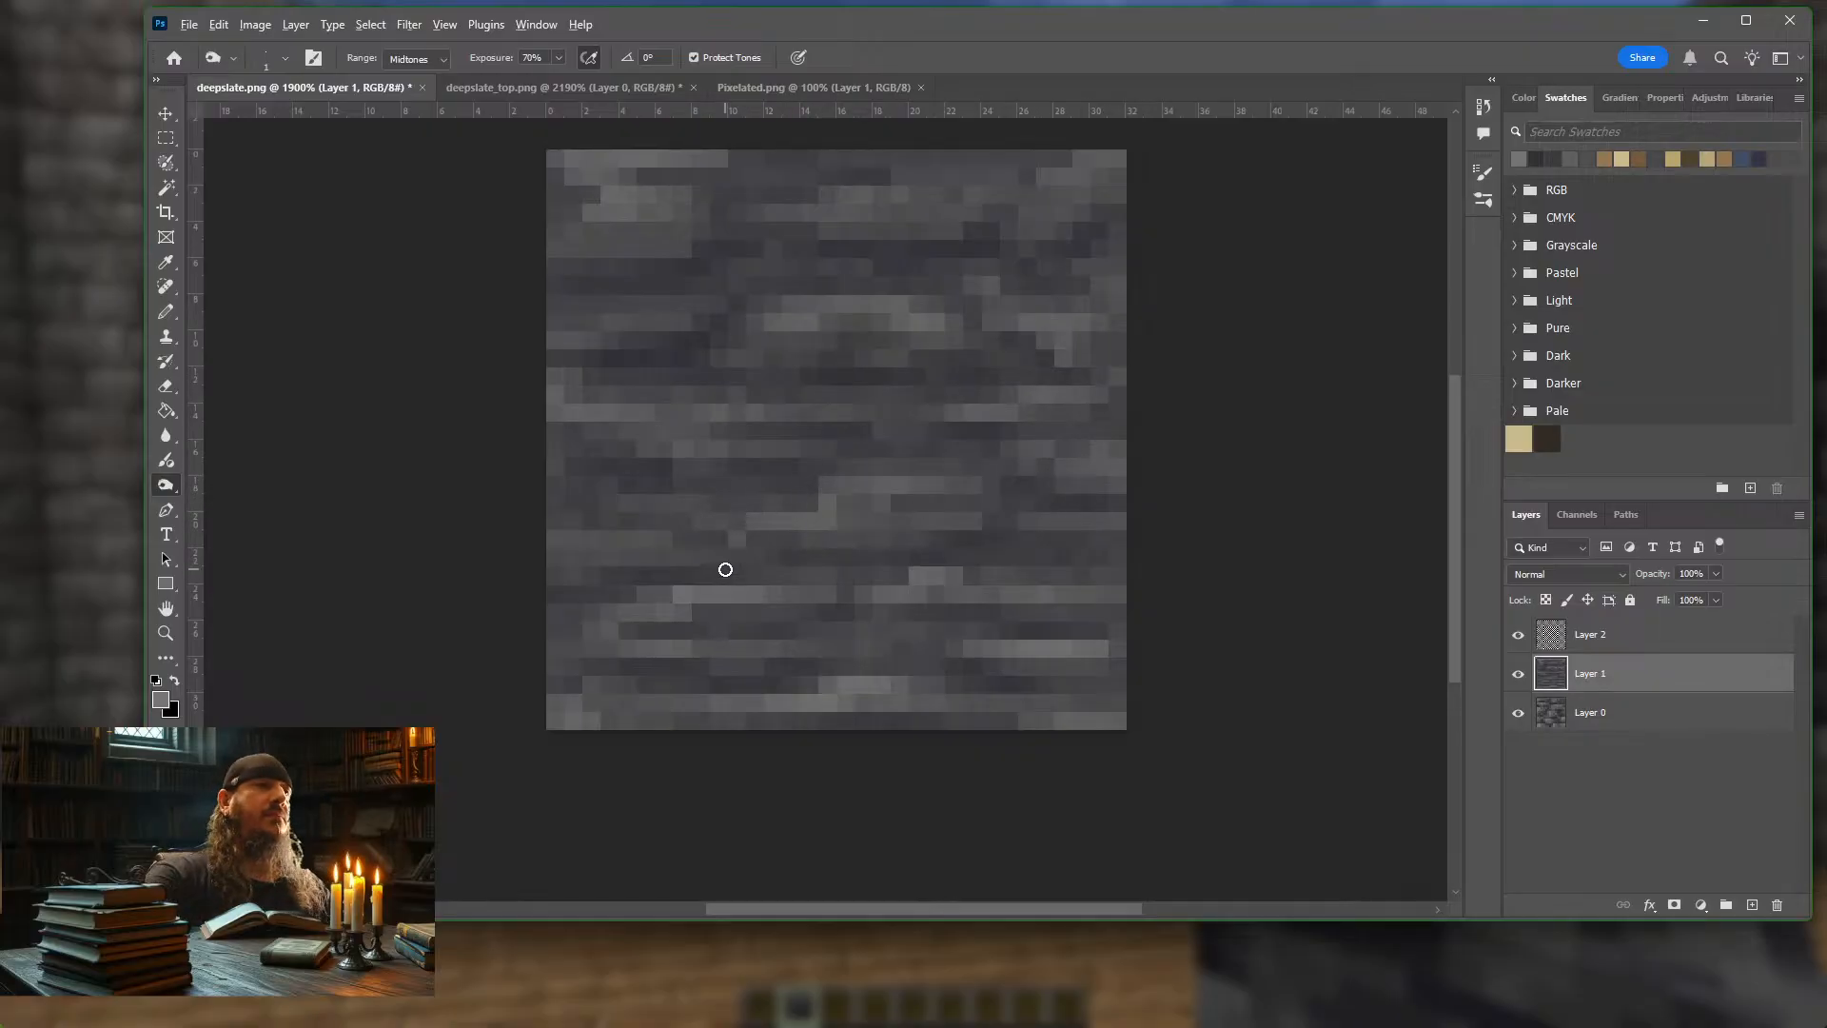
scroll(725, 569, down, 3)
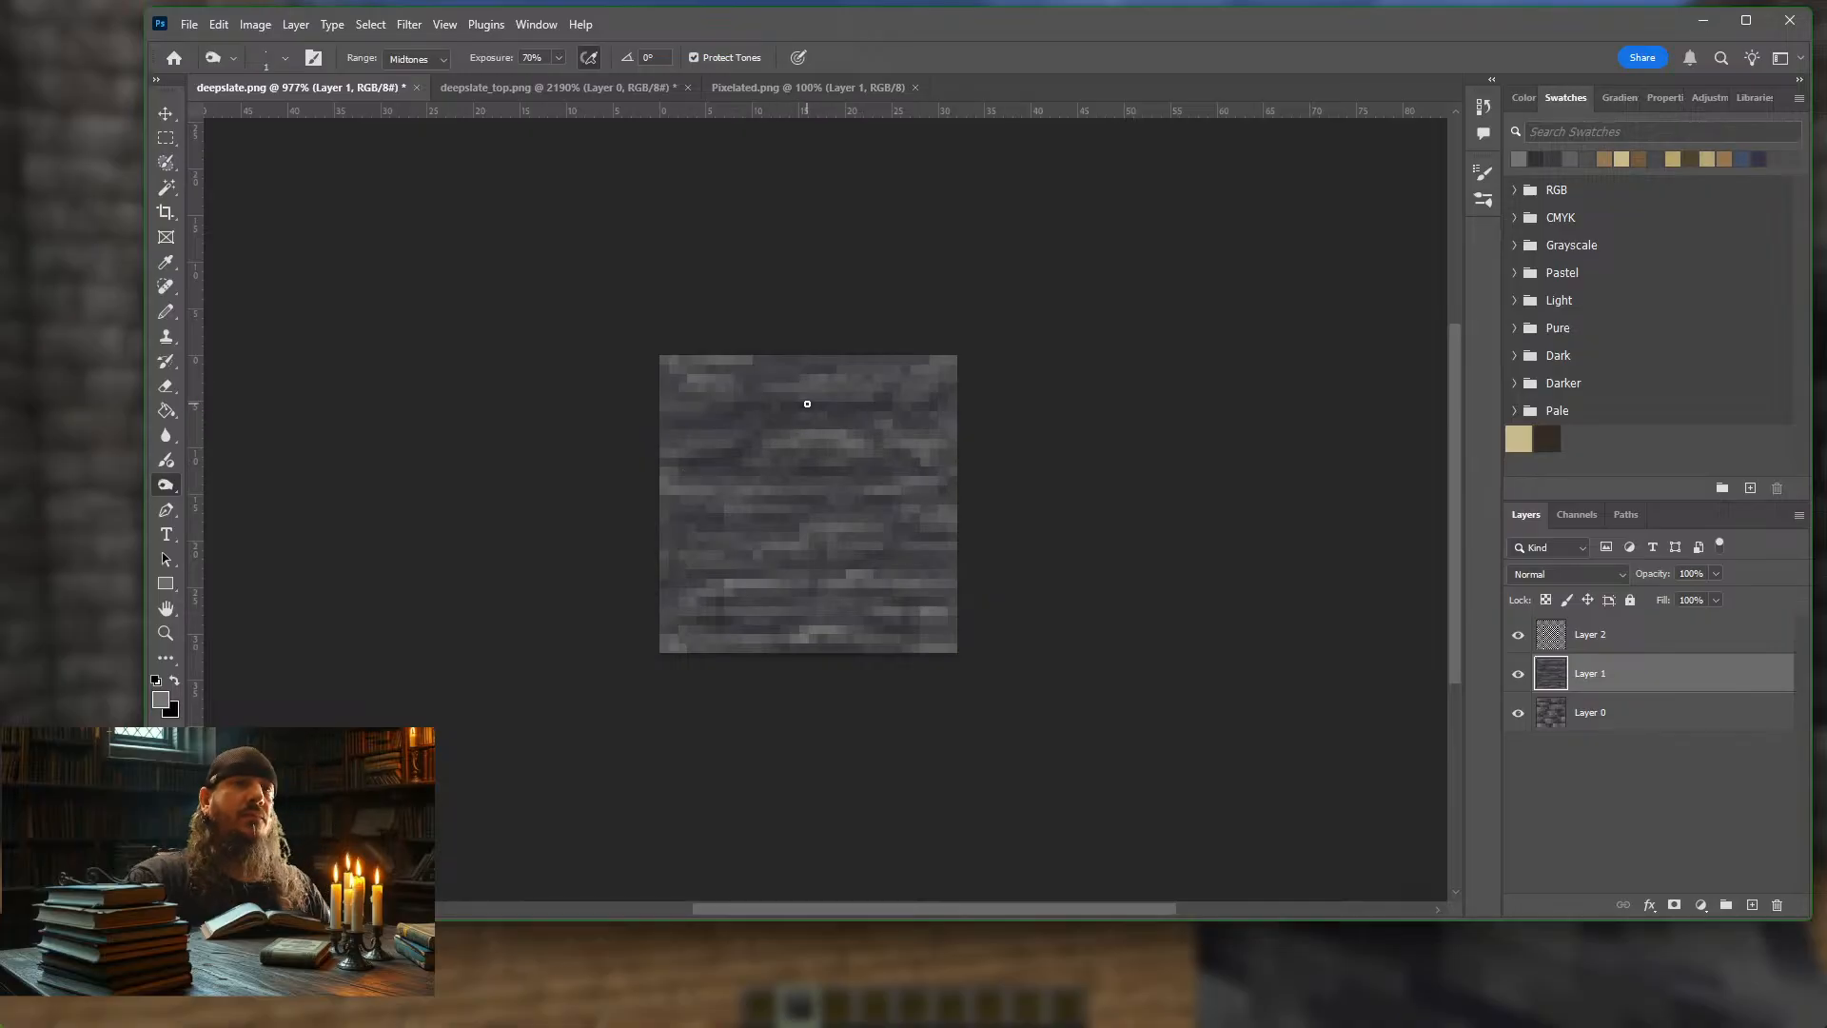
click(1517, 673)
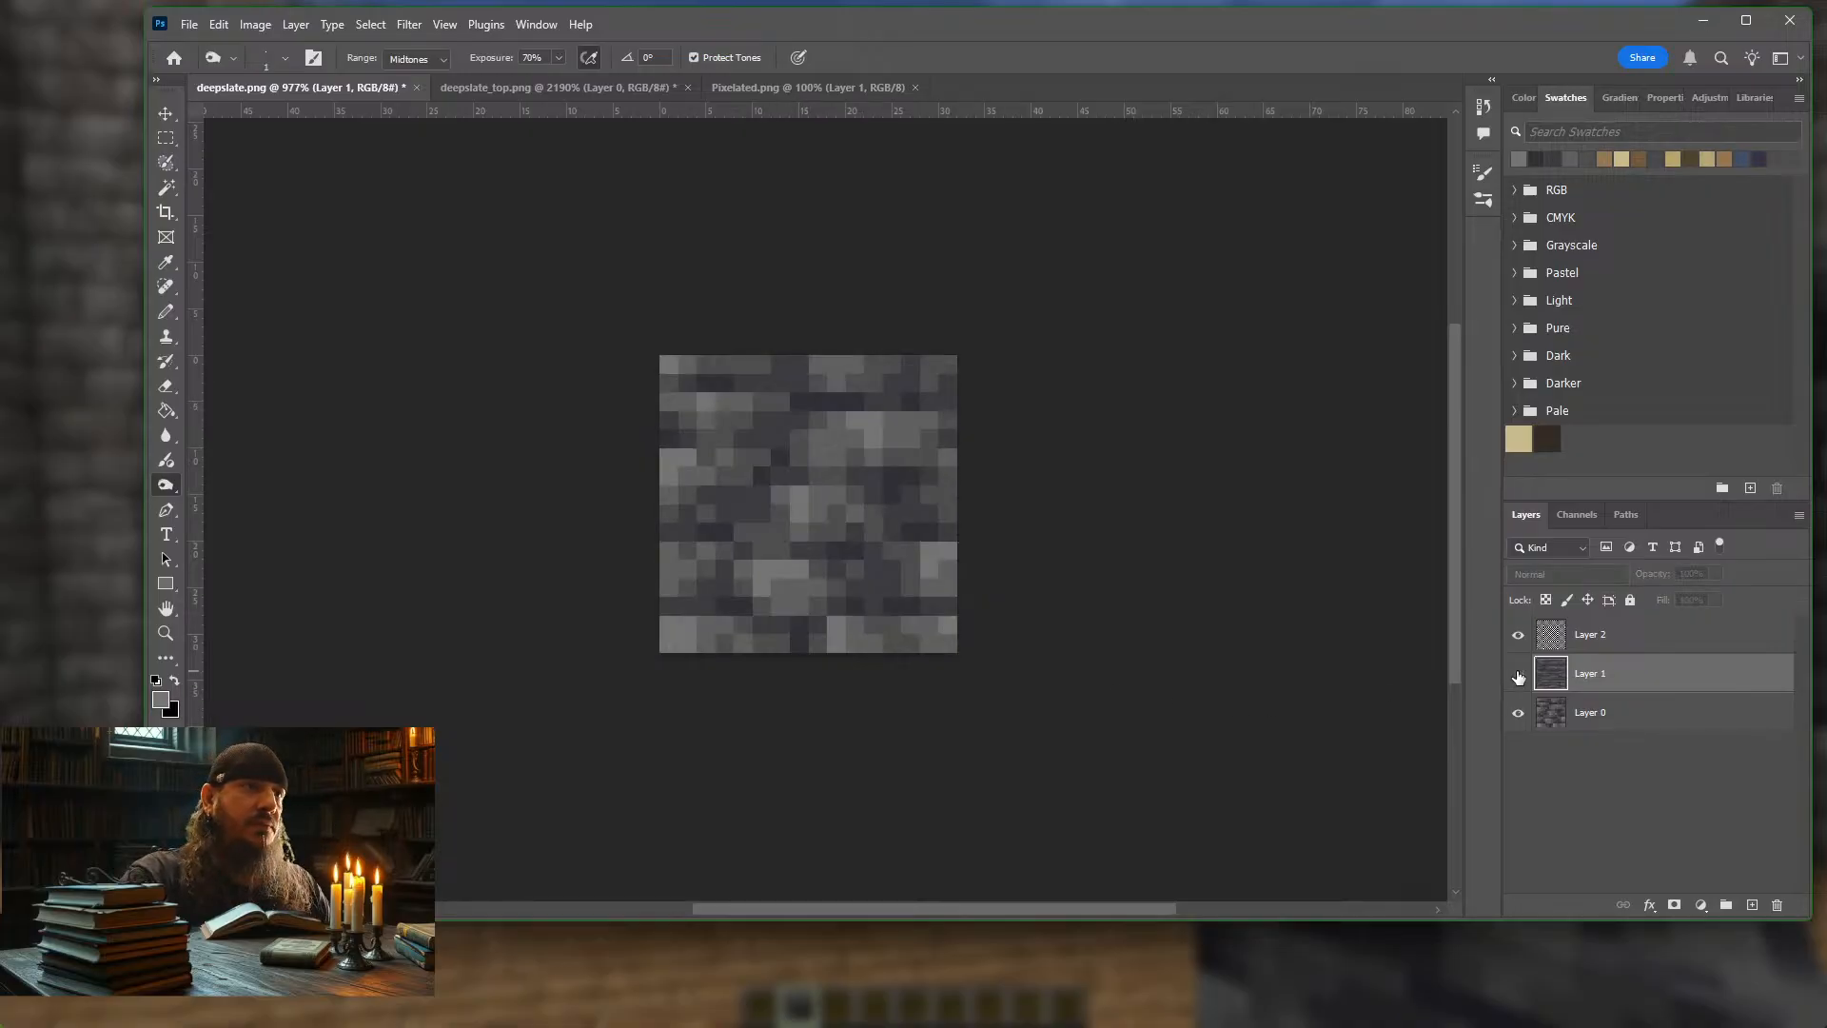
click(1518, 674)
click(1517, 674)
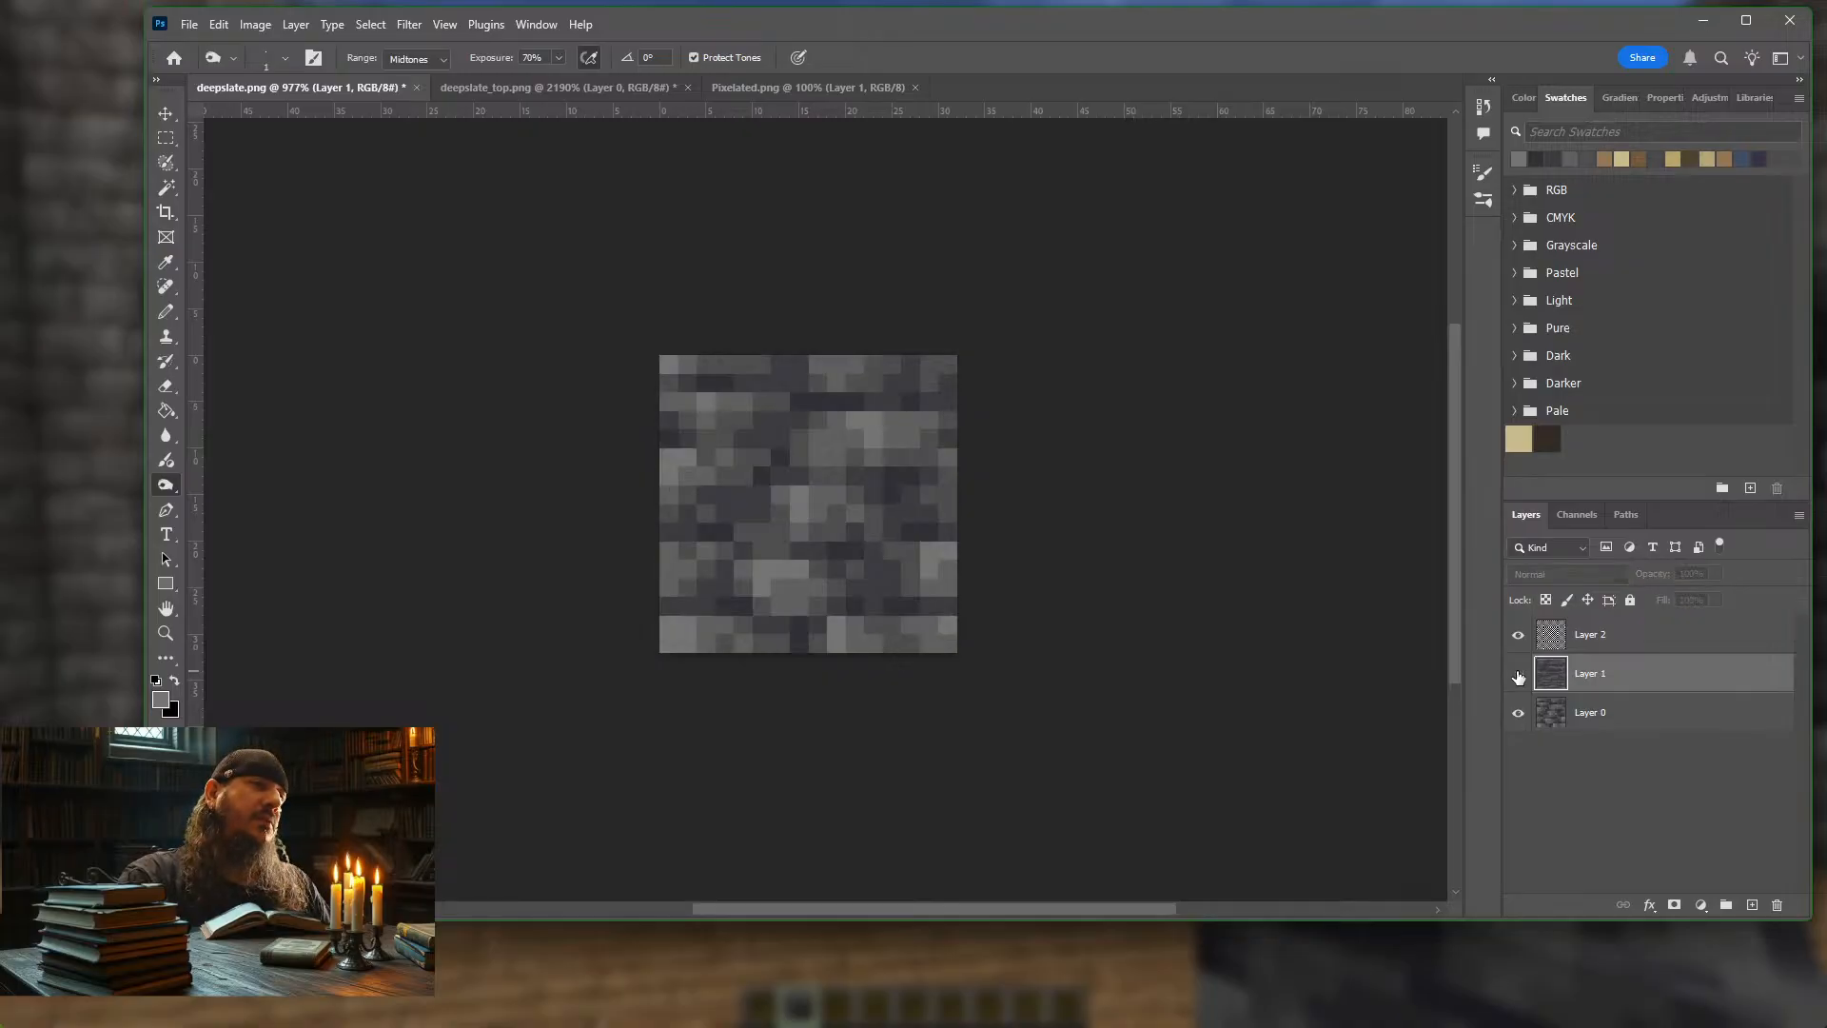
click(1517, 674)
click(1518, 673)
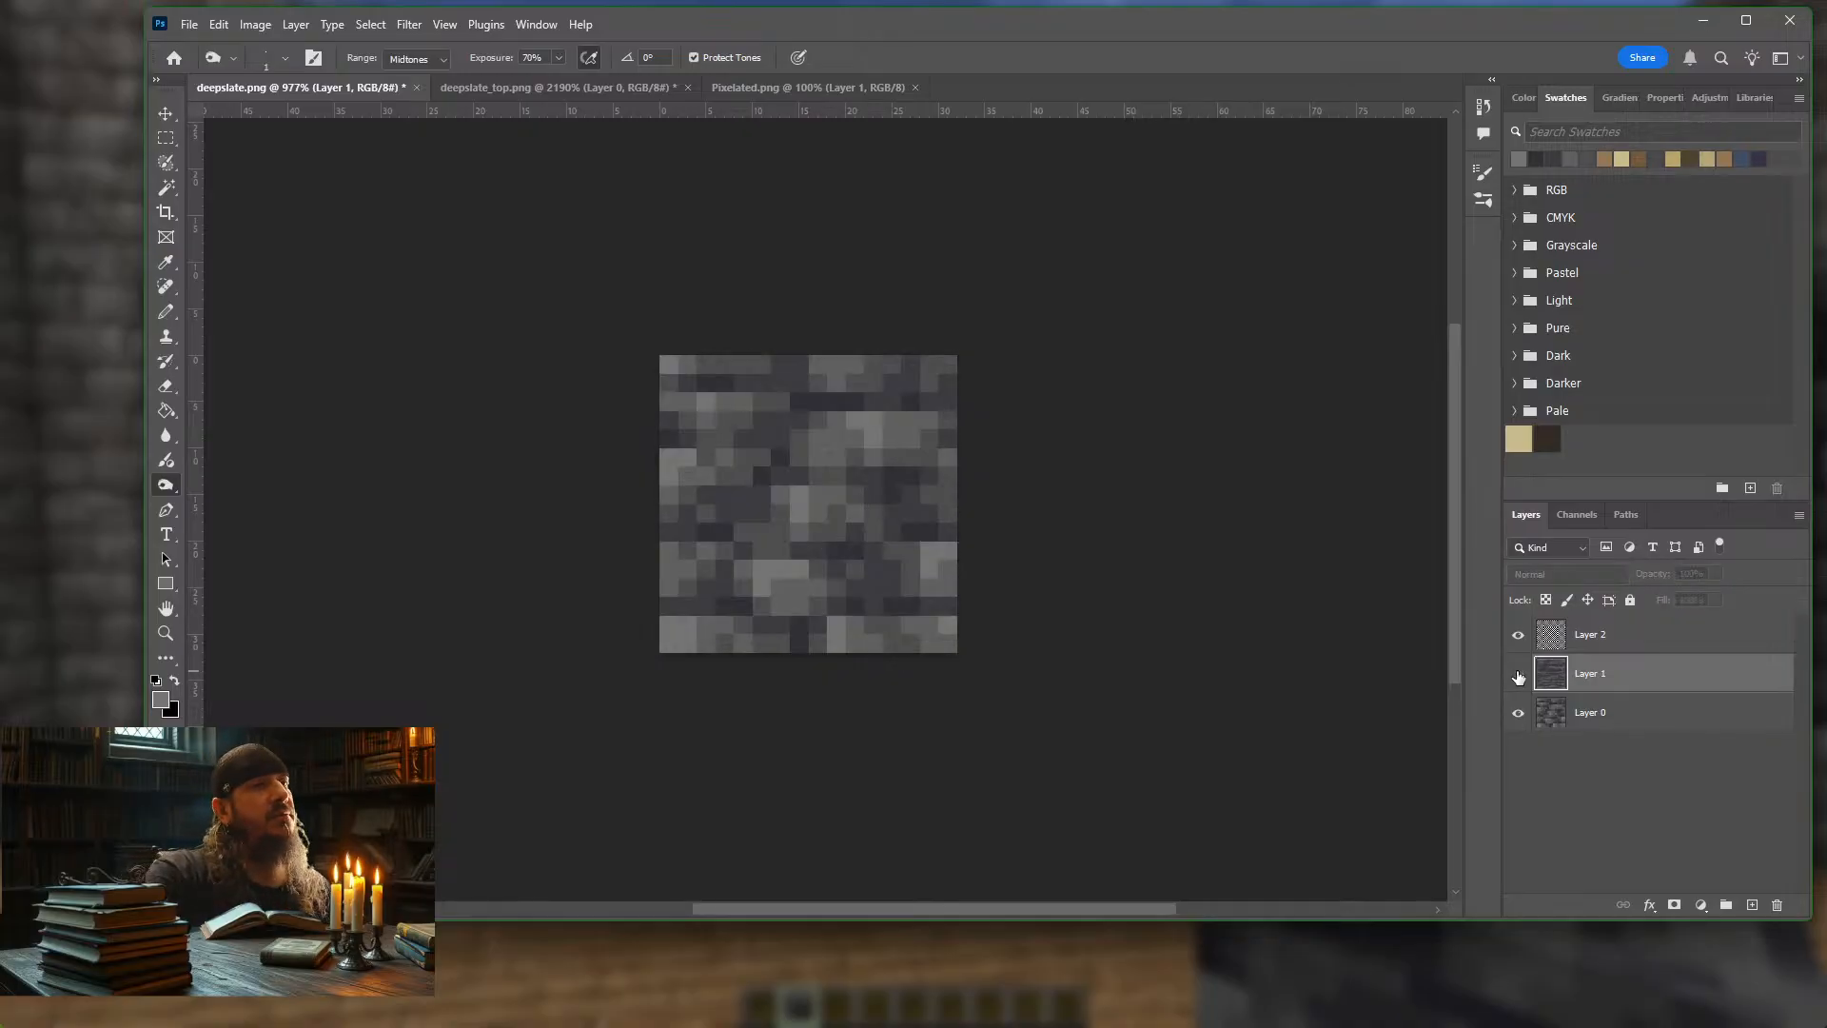
click(1518, 674)
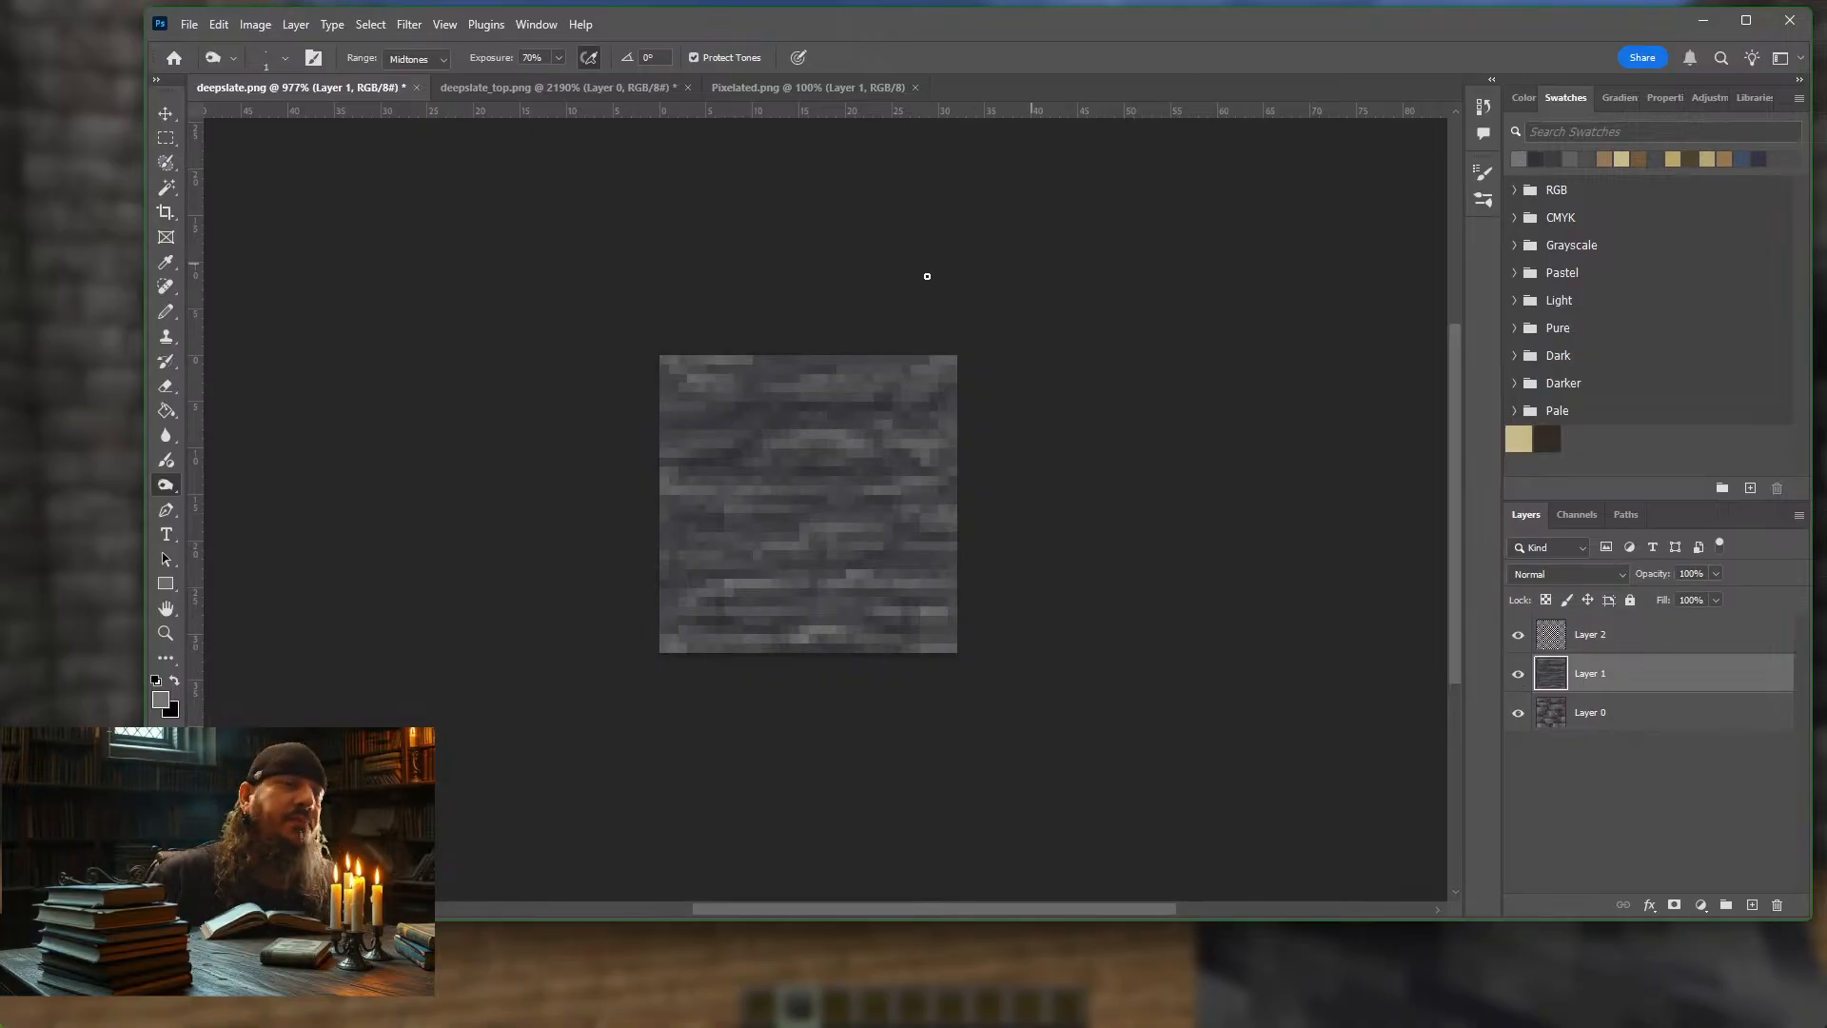
Strengthen the light grey highlights with the Pencil along the upper and middle streaks to increase the texture's contrast
click(166, 309)
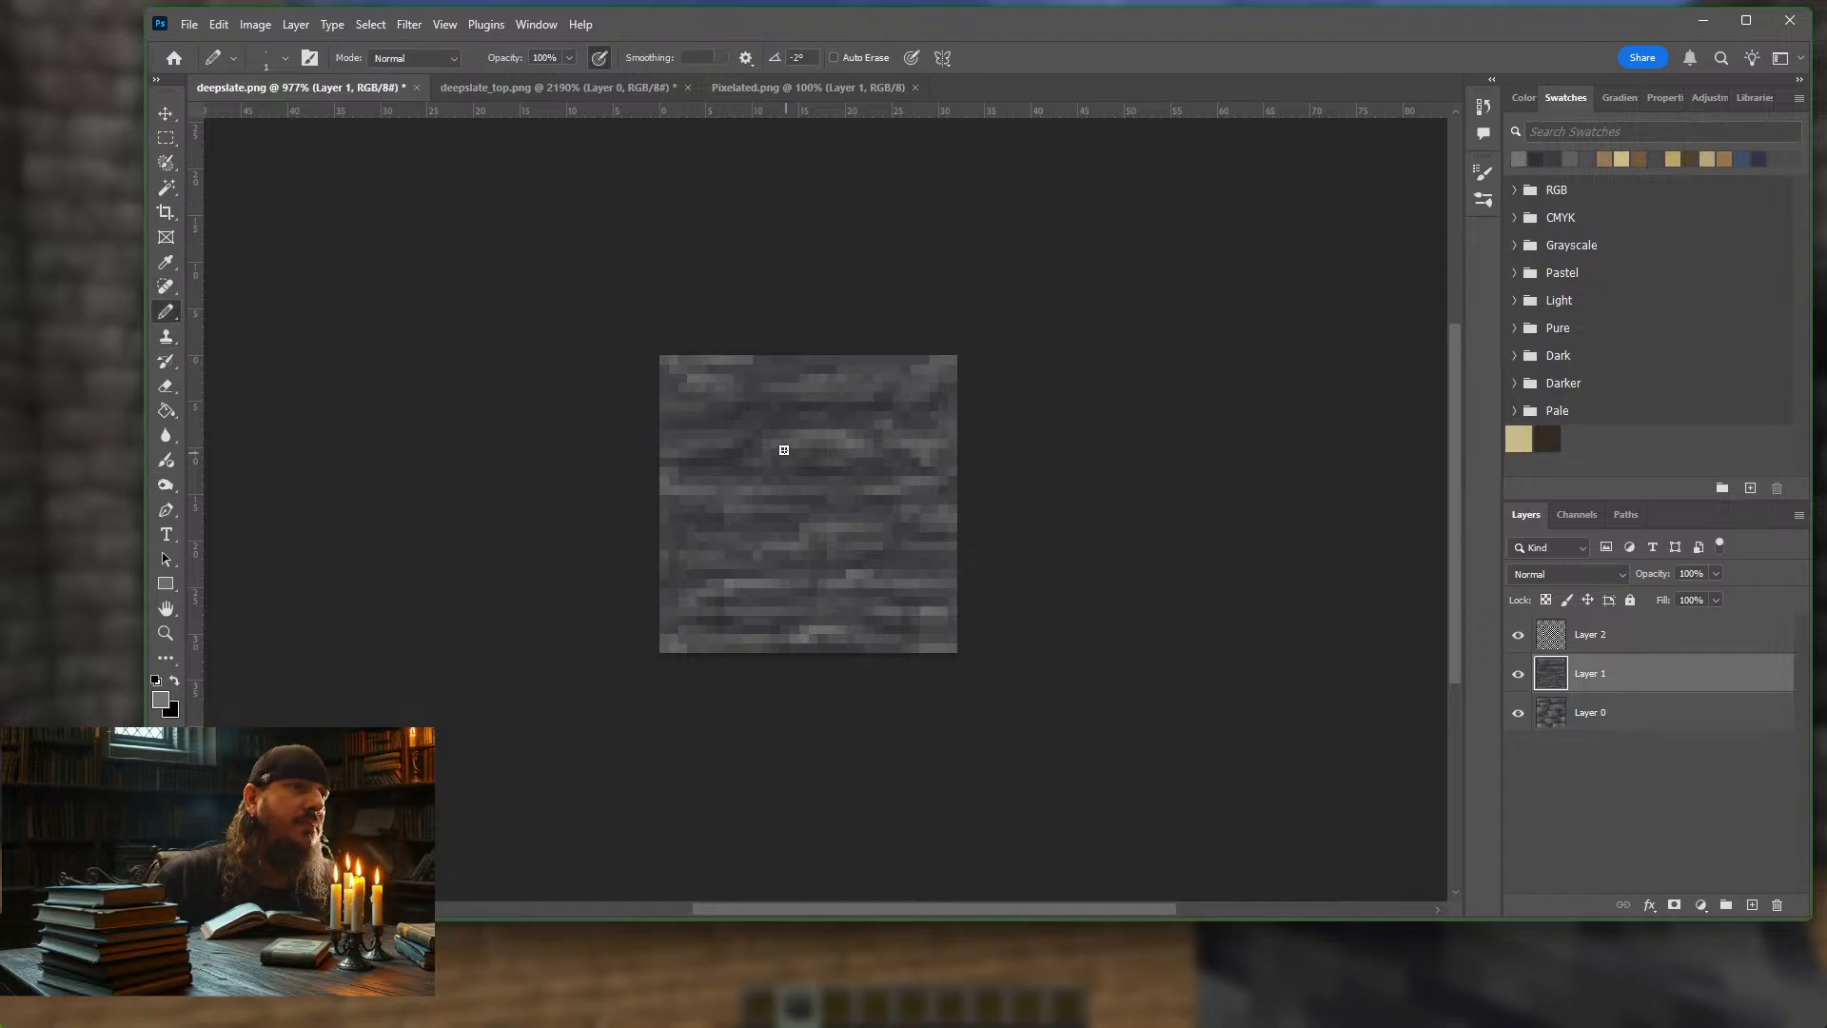
mouse_move(804, 388)
mouse_down()
mouse_move(842, 384)
mouse_move(828, 396)
mouse_up()
drag(941, 359, 887, 387)
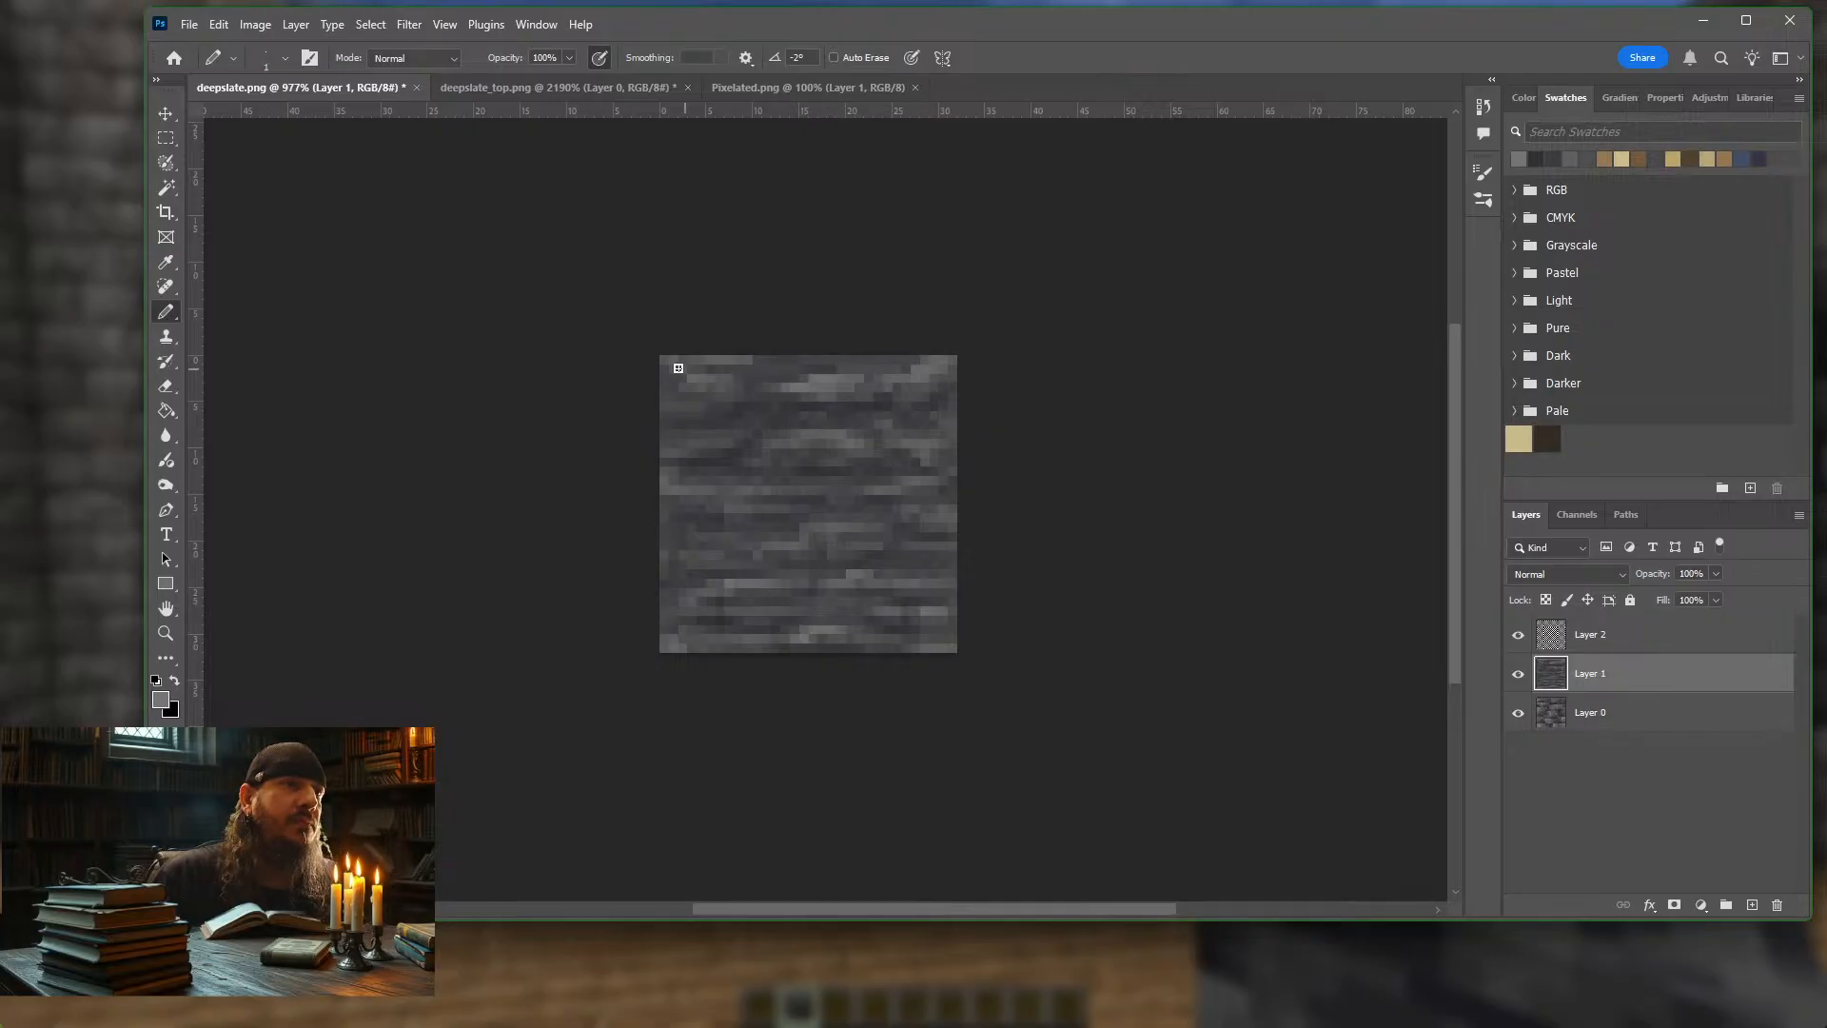
mouse_move(824, 441)
mouse_down()
mouse_move(852, 438)
mouse_move(833, 459)
mouse_move(795, 455)
mouse_move(902, 438)
mouse_up()
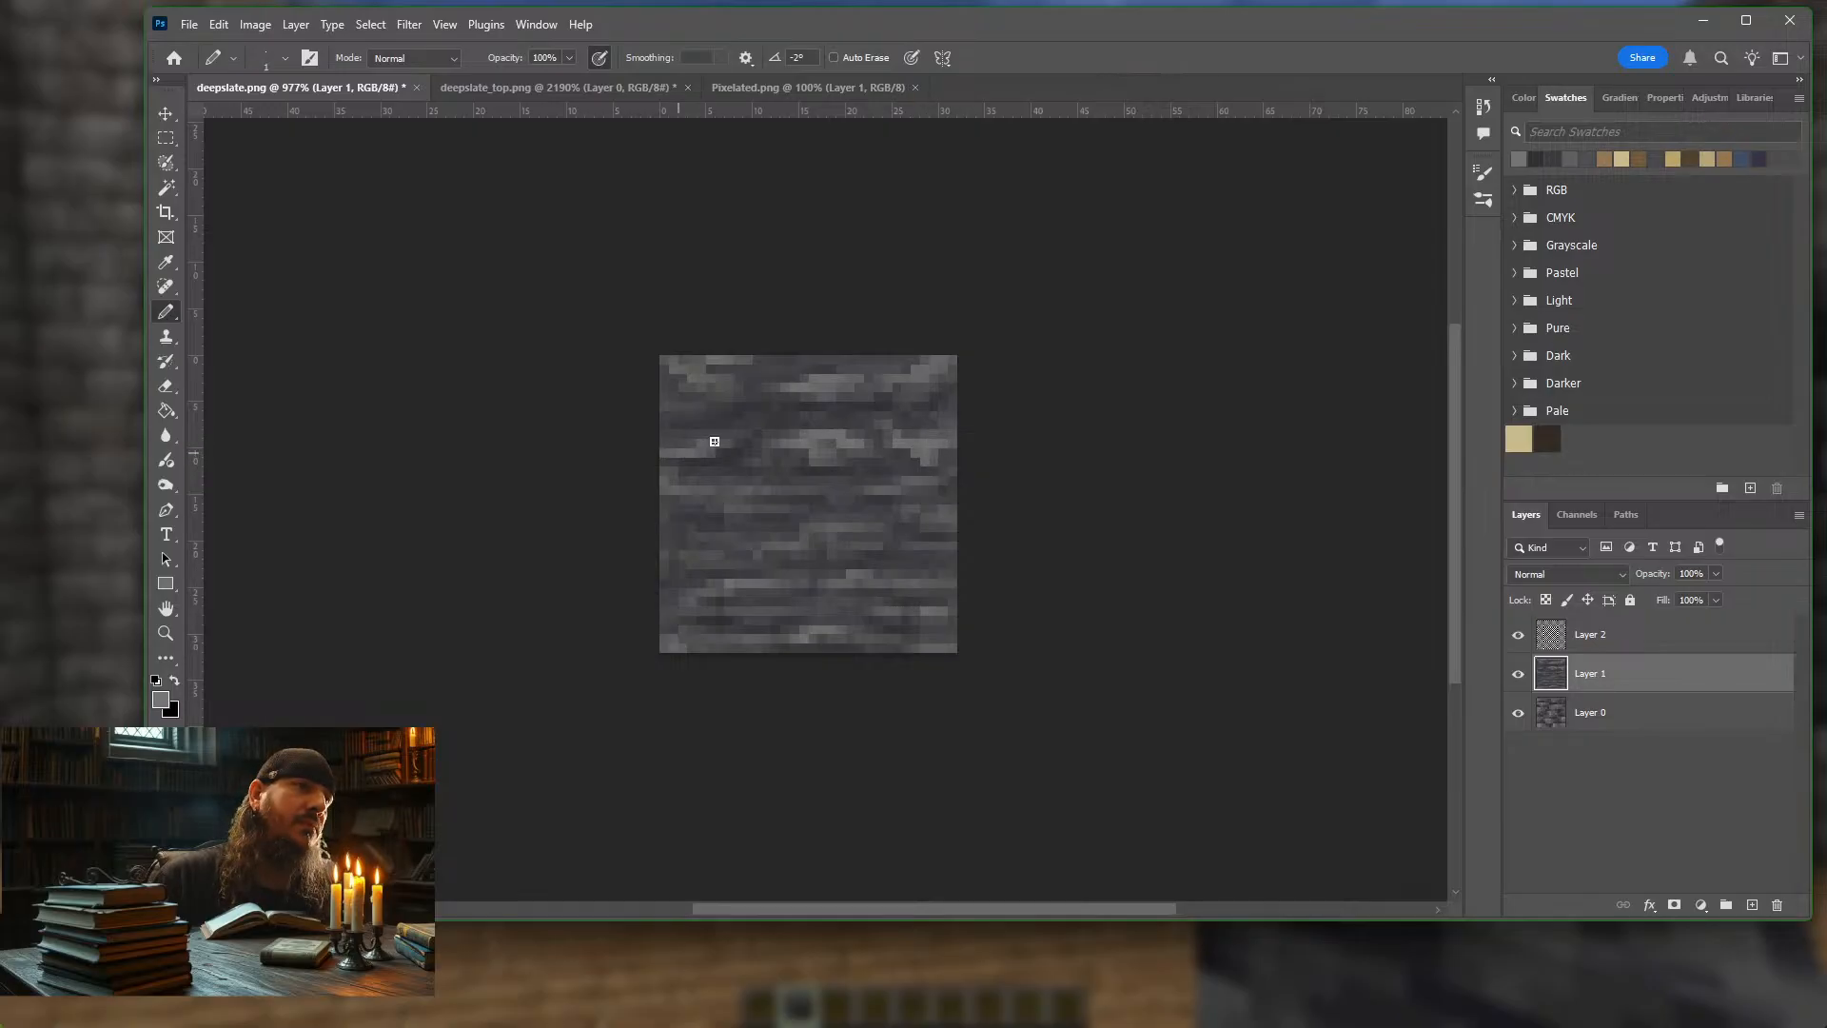
drag(723, 434, 748, 423)
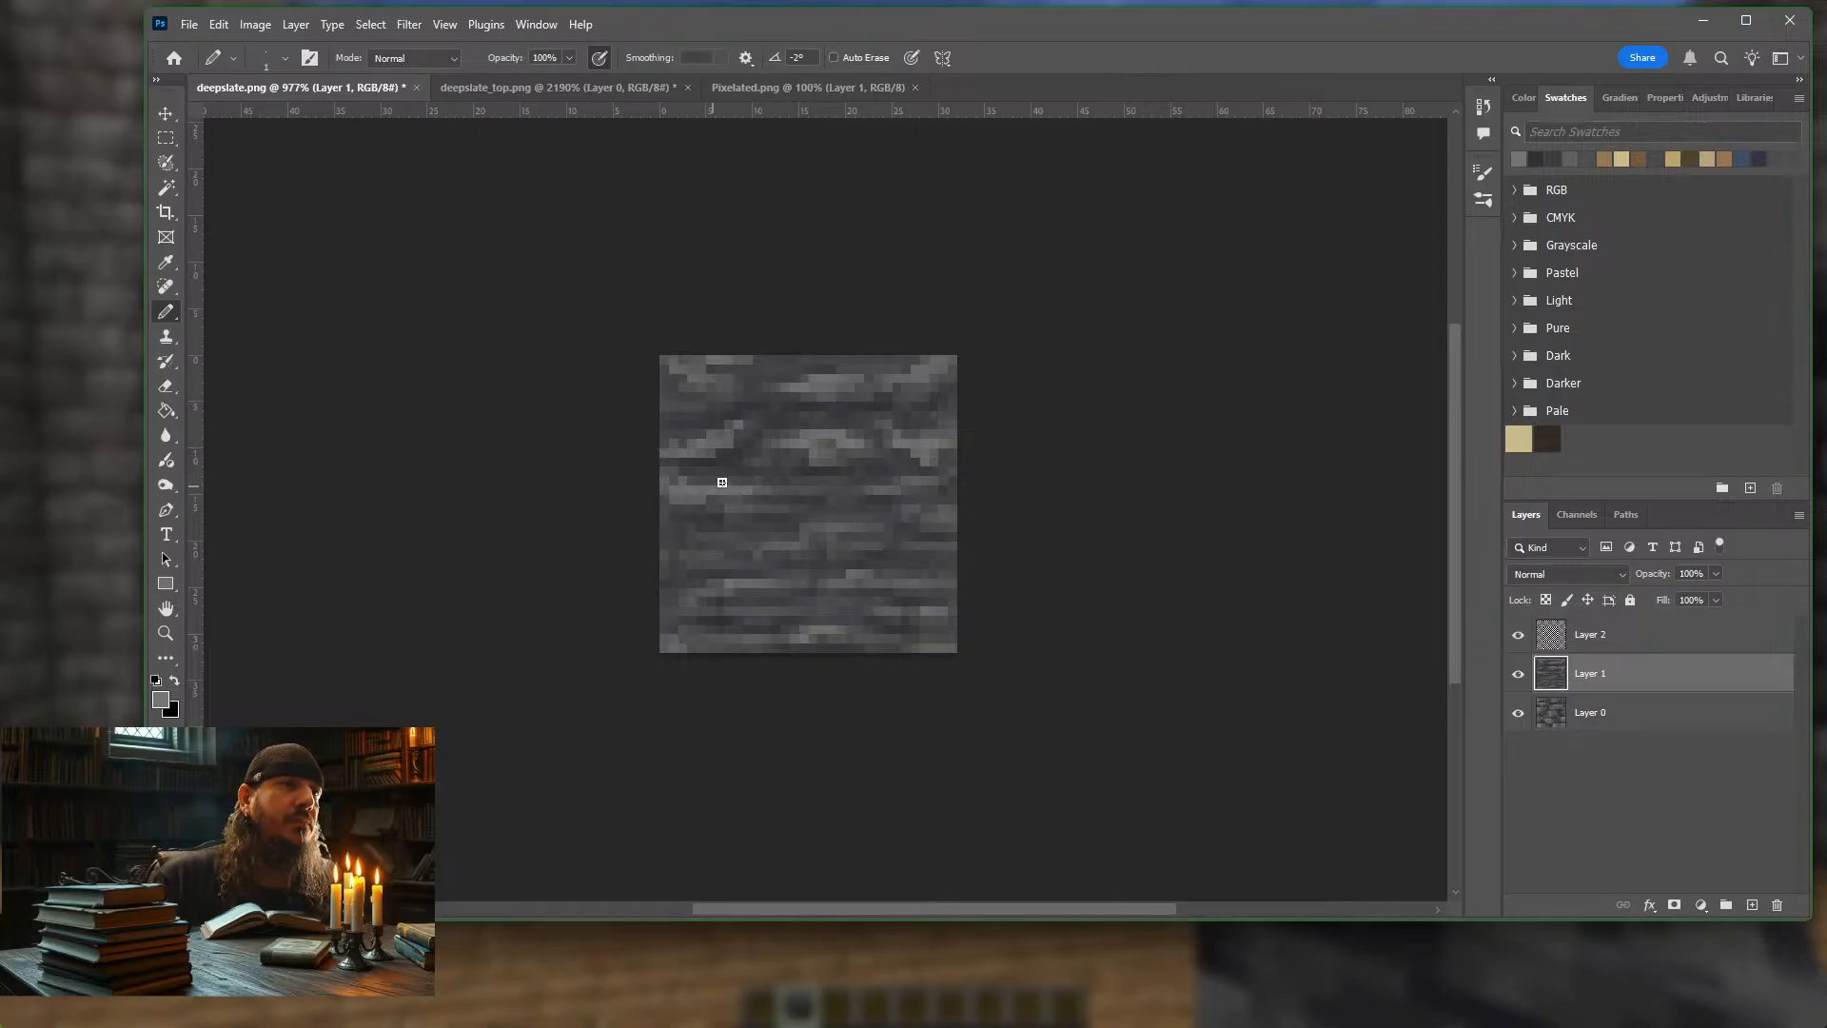
mouse_move(847, 520)
mouse_down()
mouse_move(785, 544)
mouse_move(874, 532)
mouse_move(726, 540)
mouse_up()
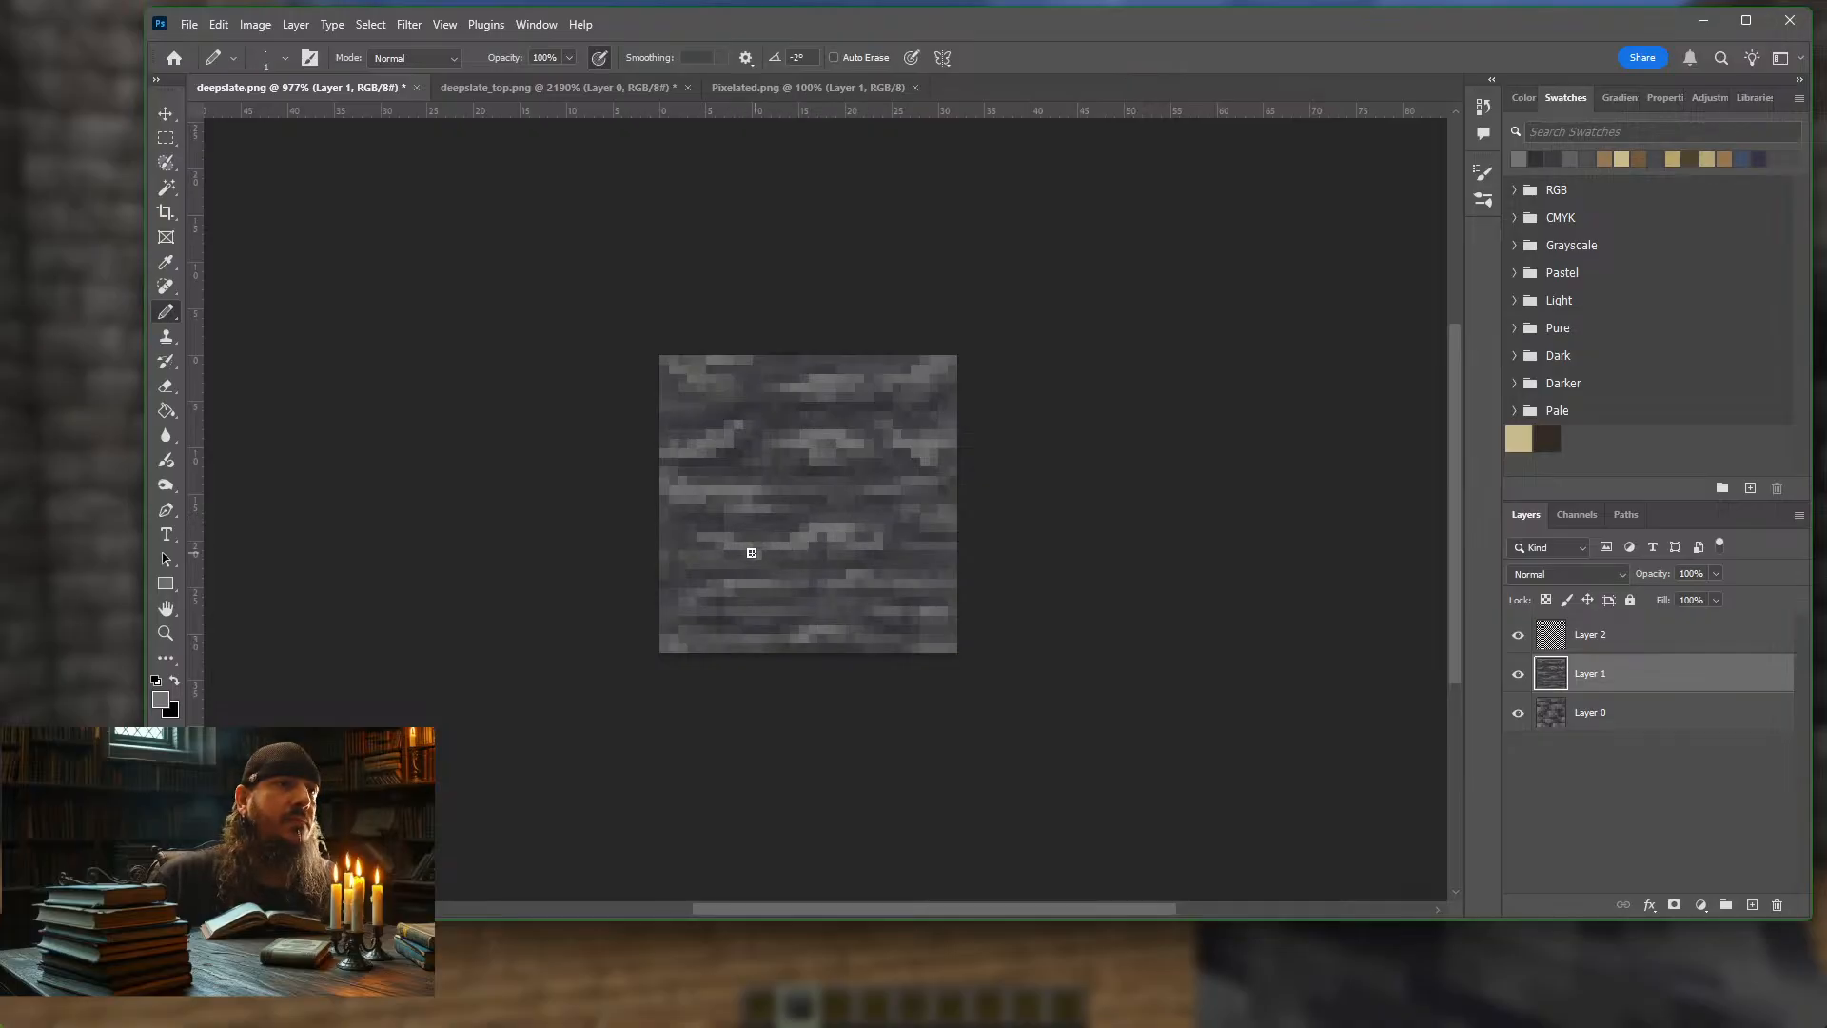
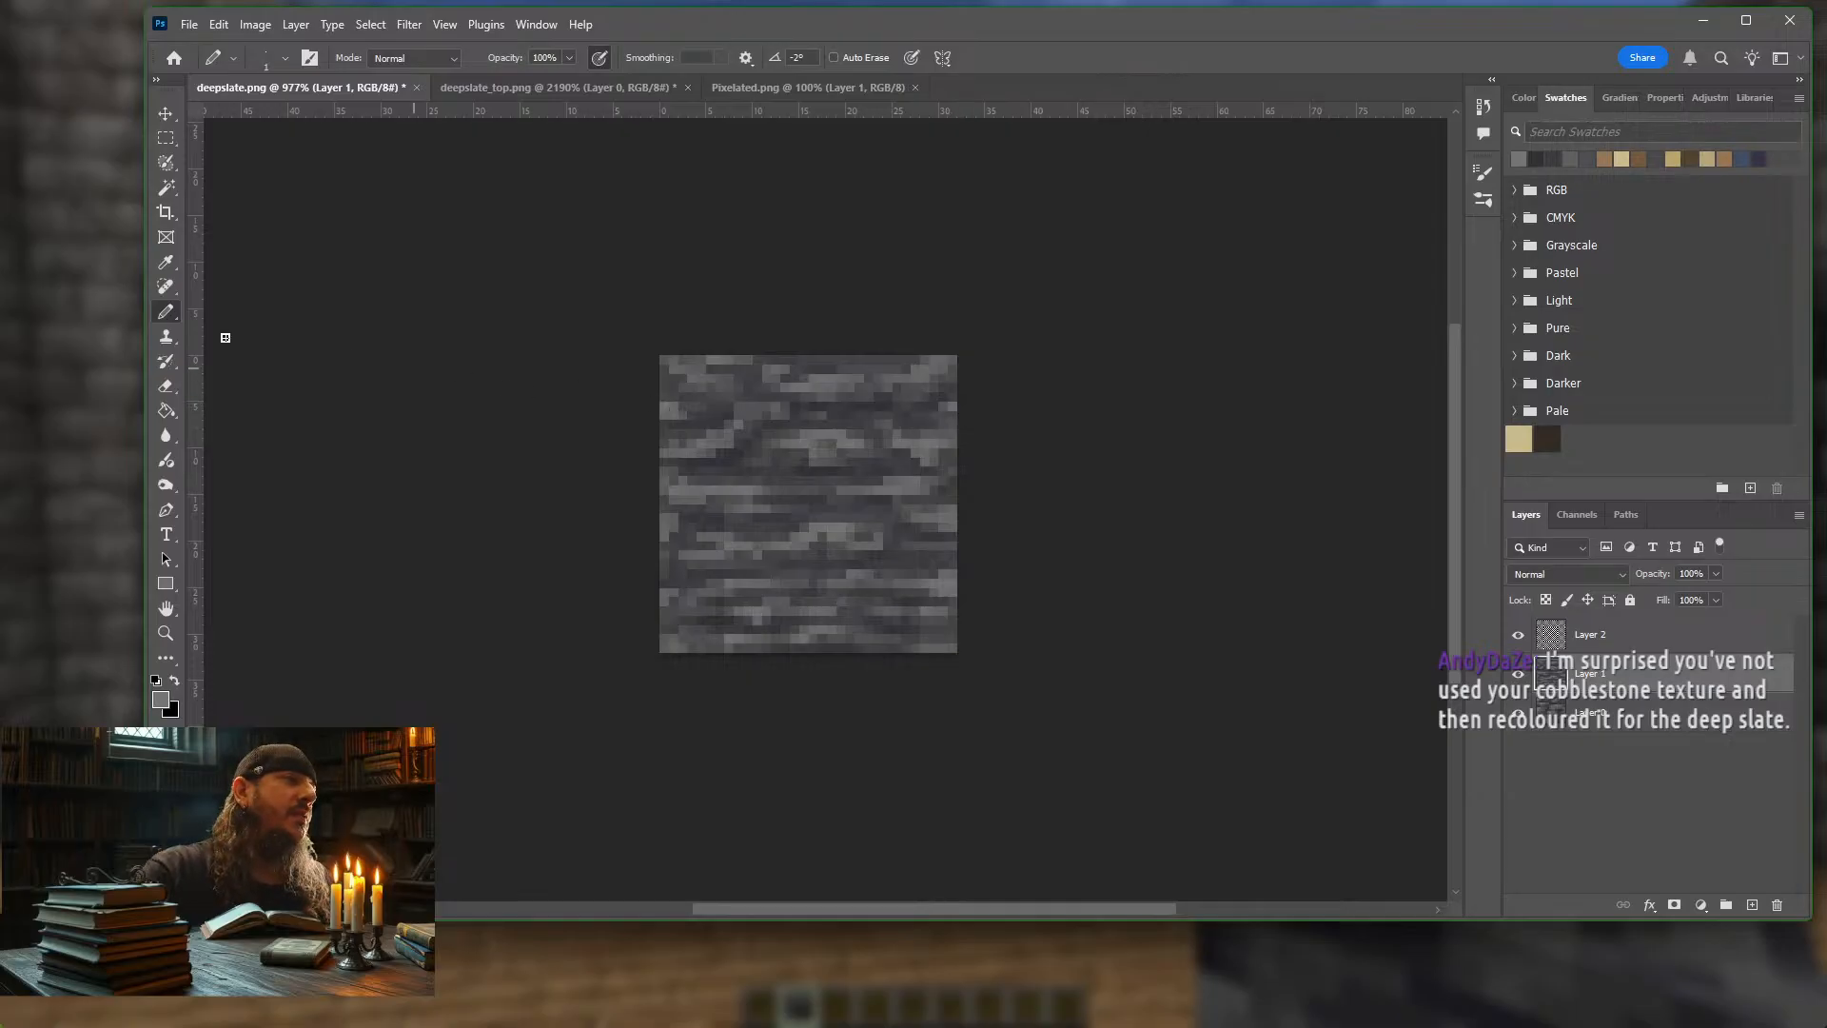
Switch to Minecraft and fly through the showcase rooms to examine the existing cobbled stone textures and their colour variants up close
click(67, 327)
key(Escape)
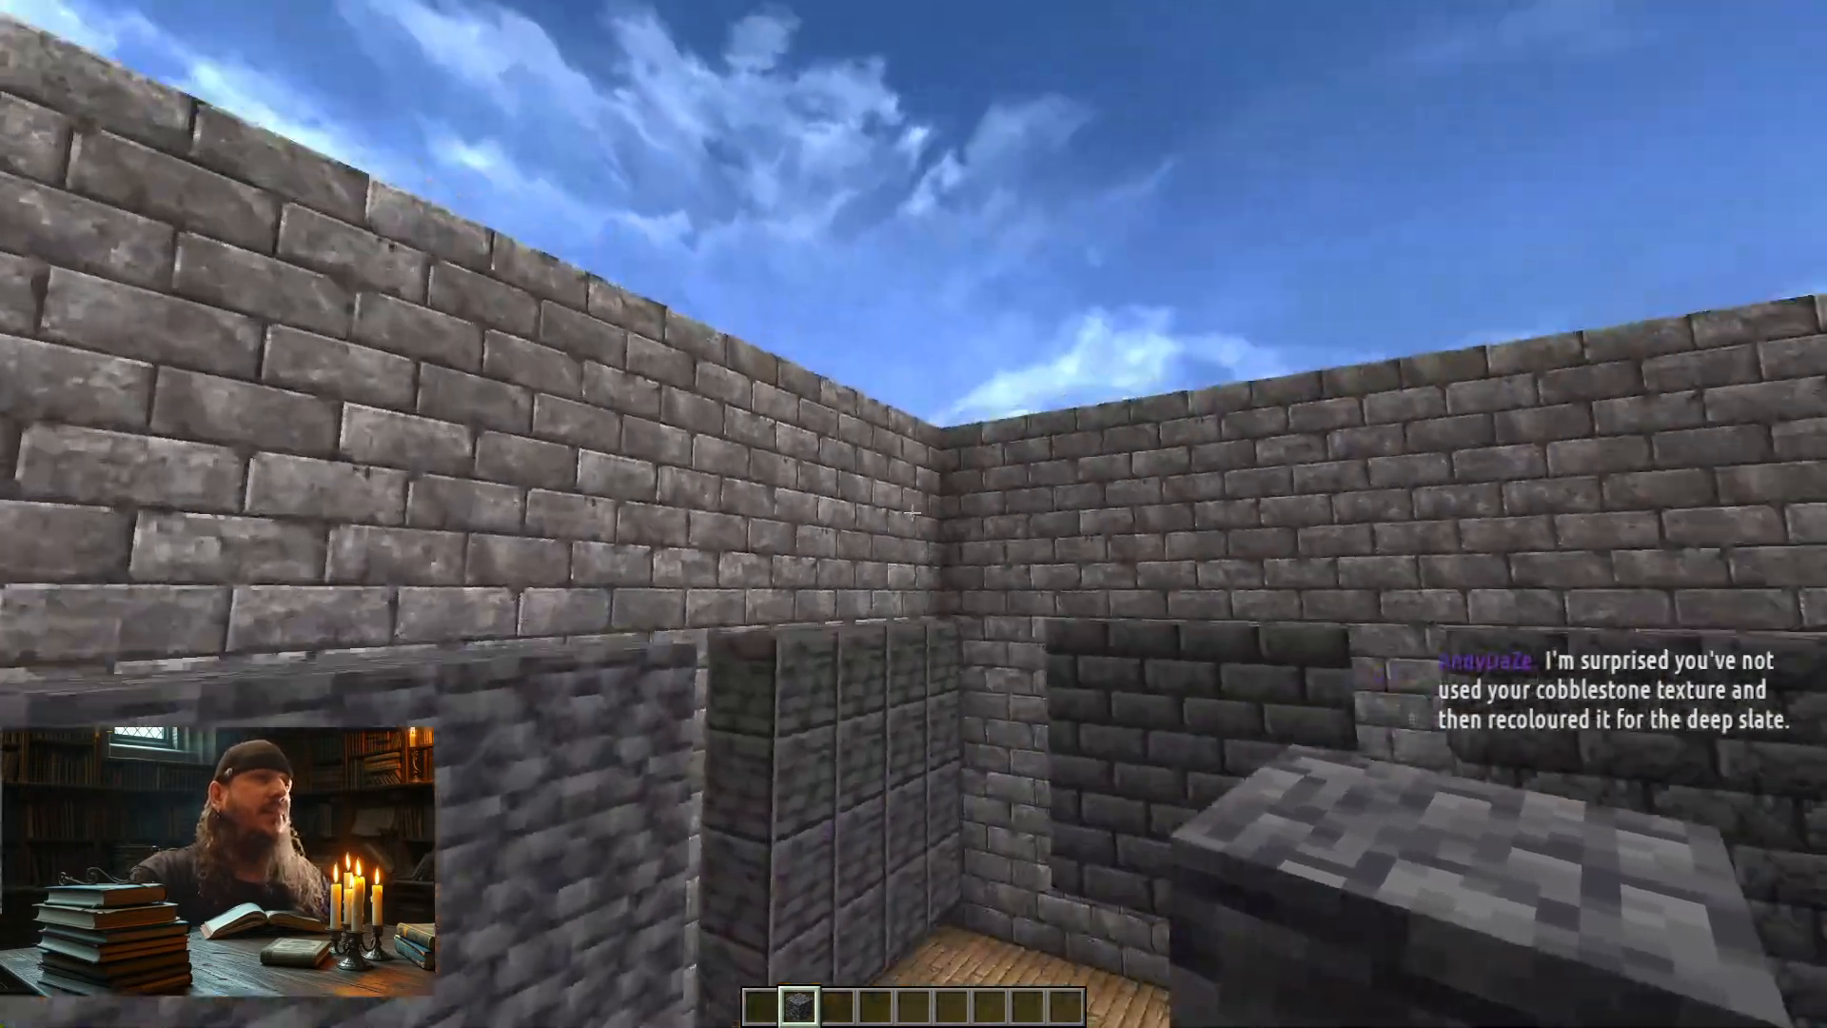
key(space)
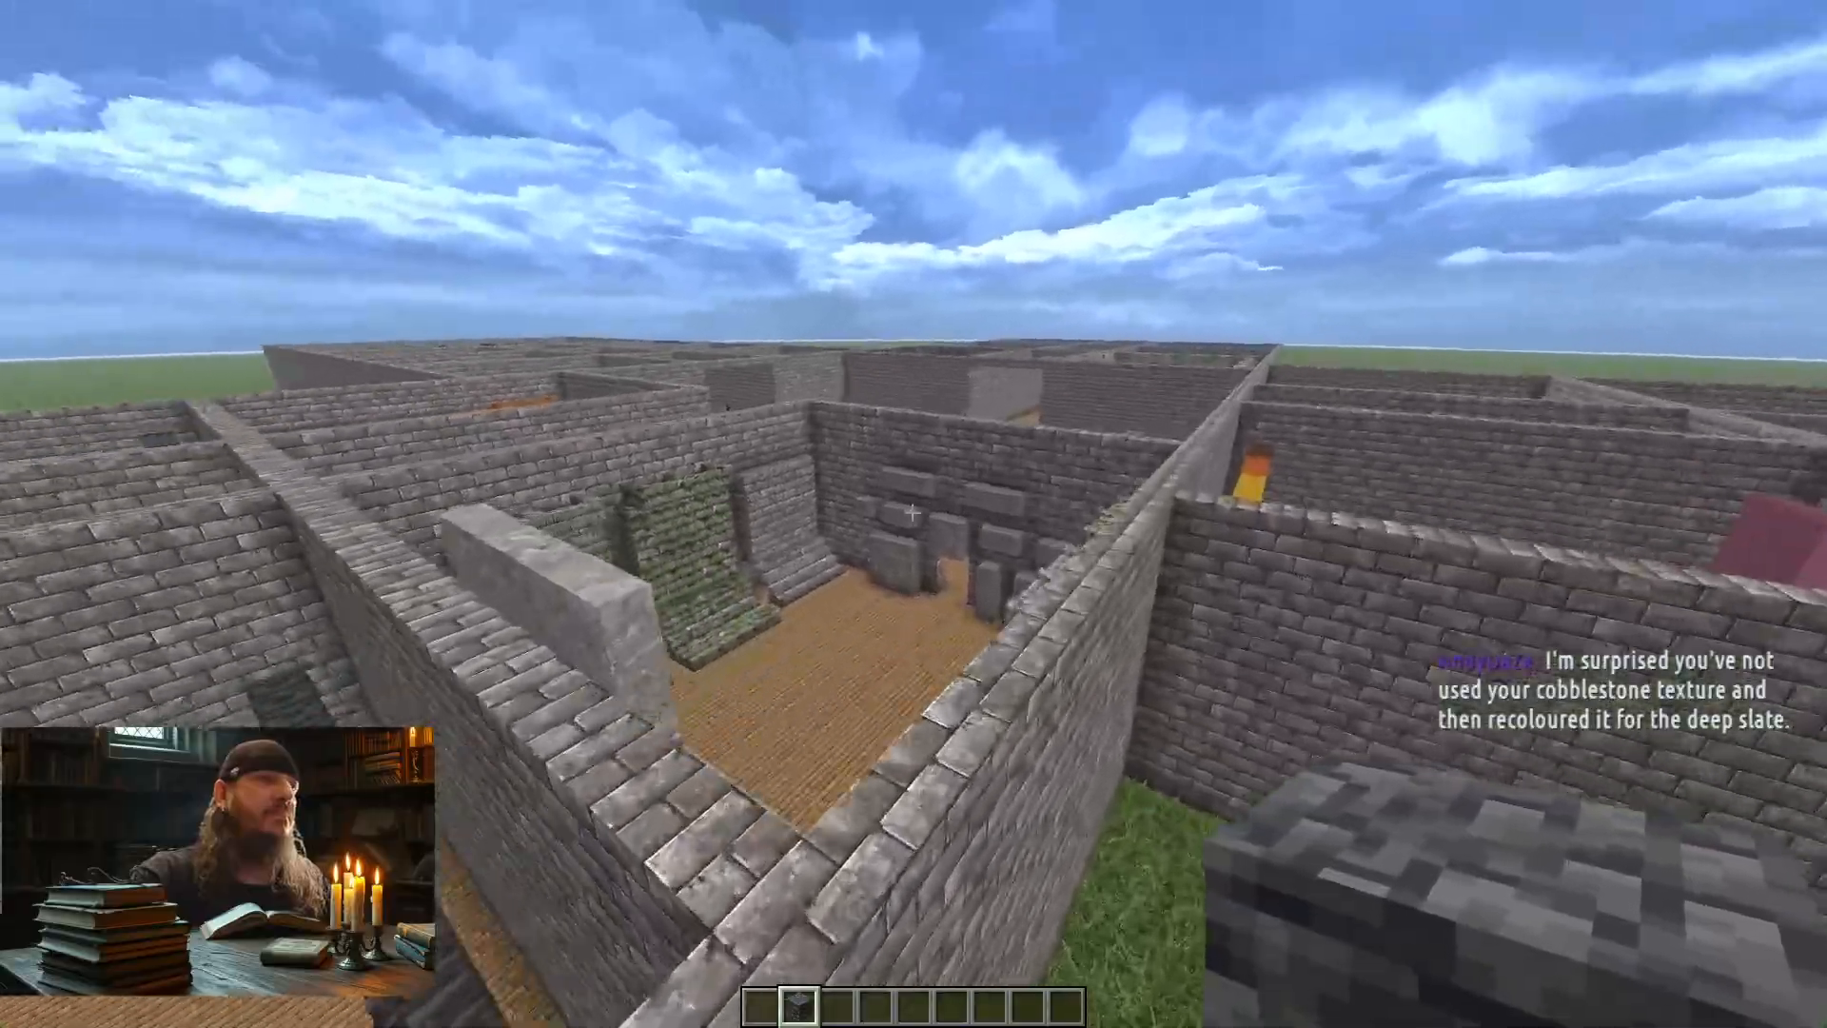
key(w)
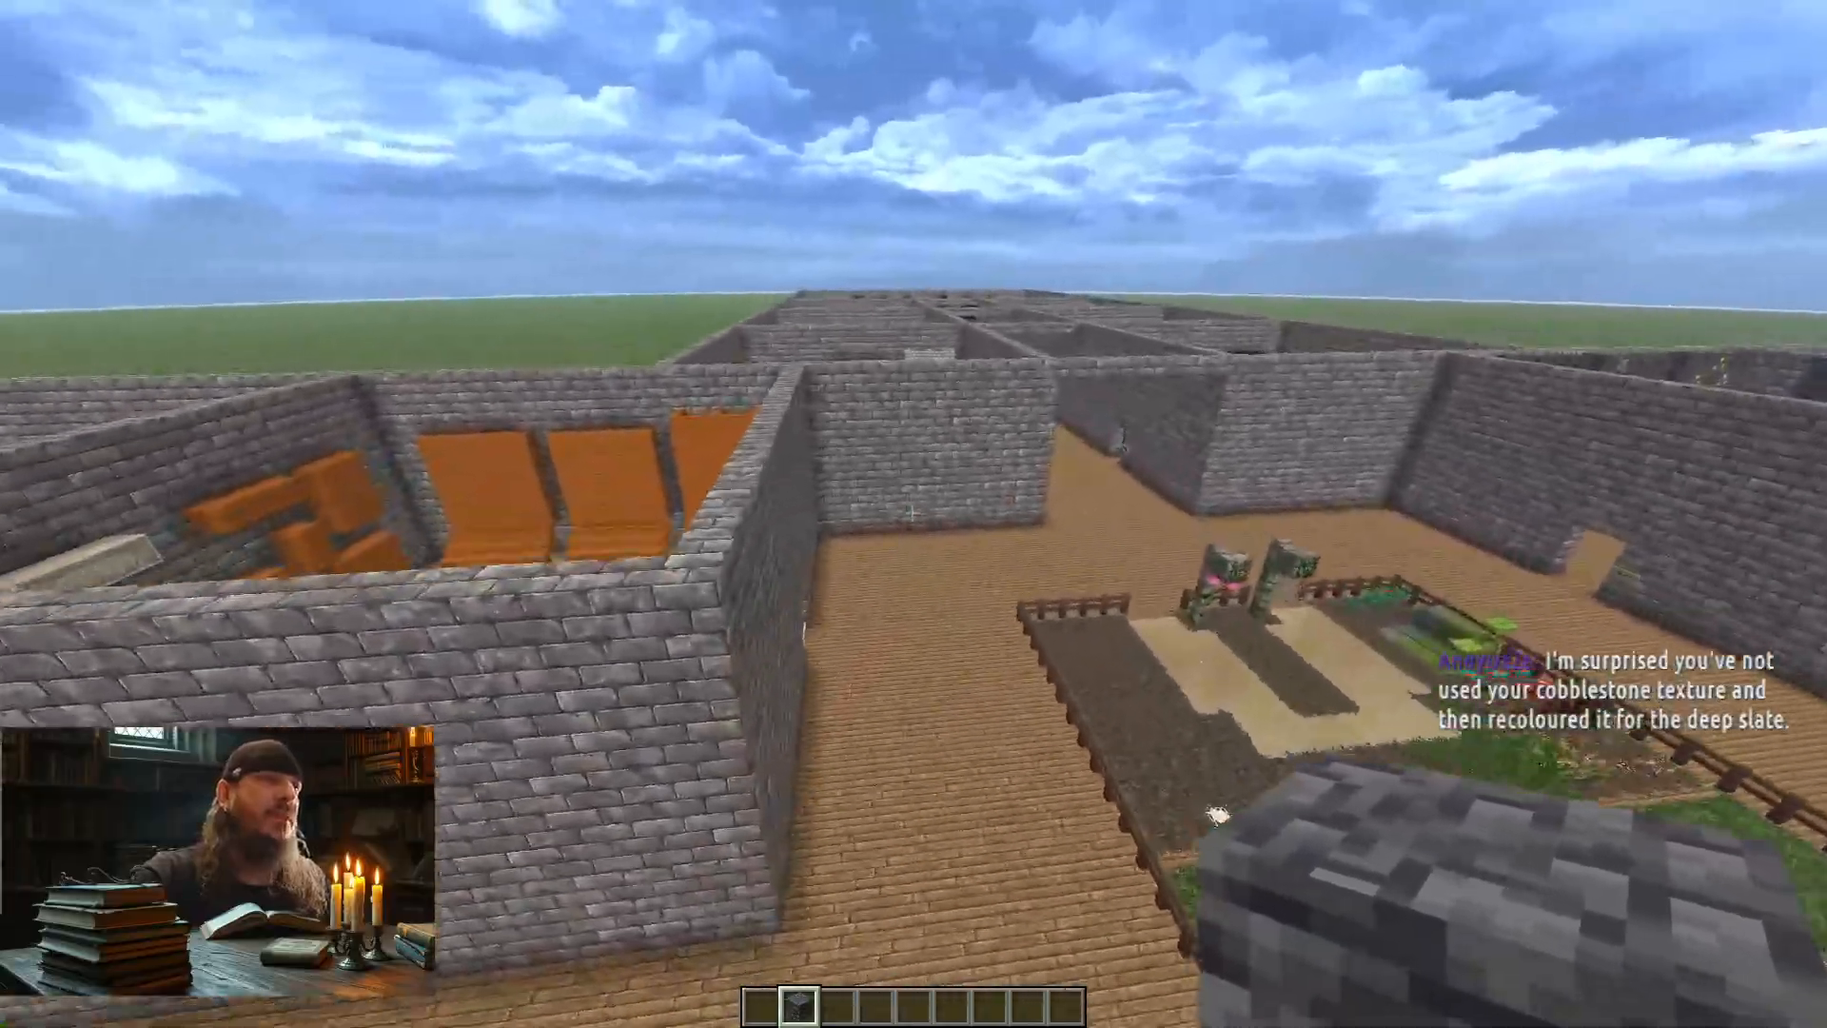
key(w)
key(w)
key(shift)
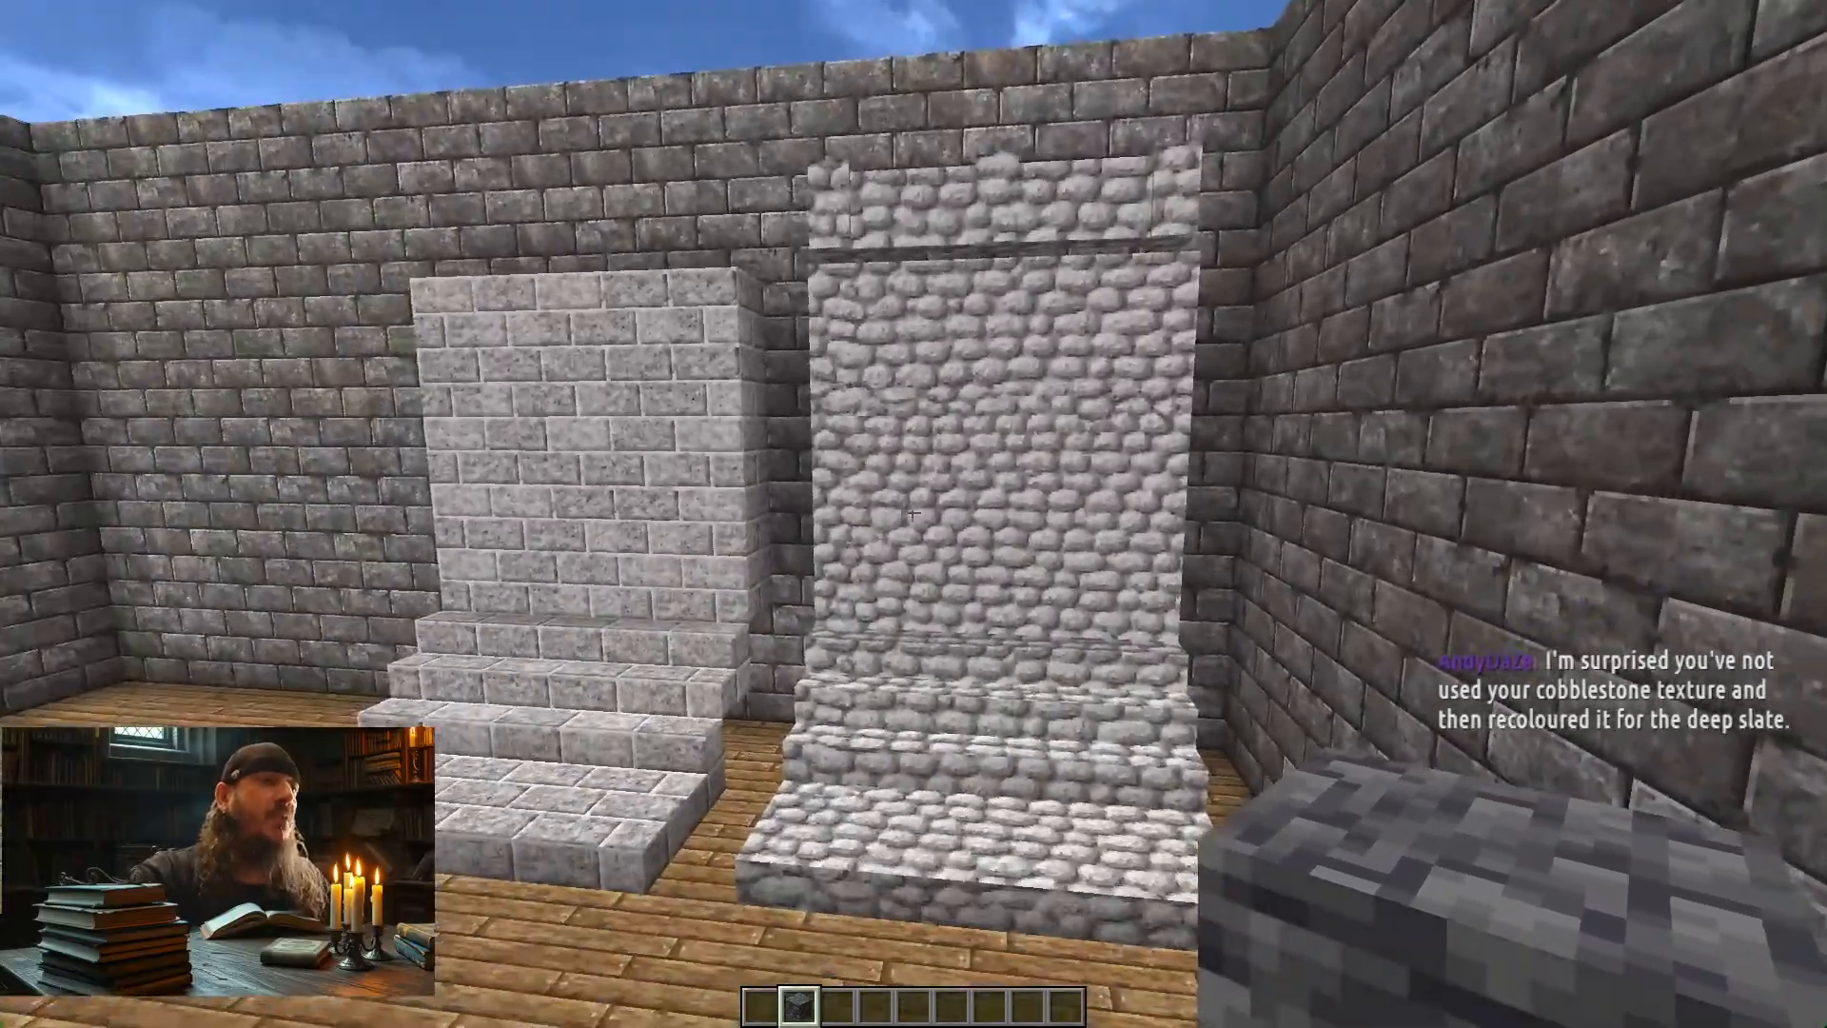
key(w)
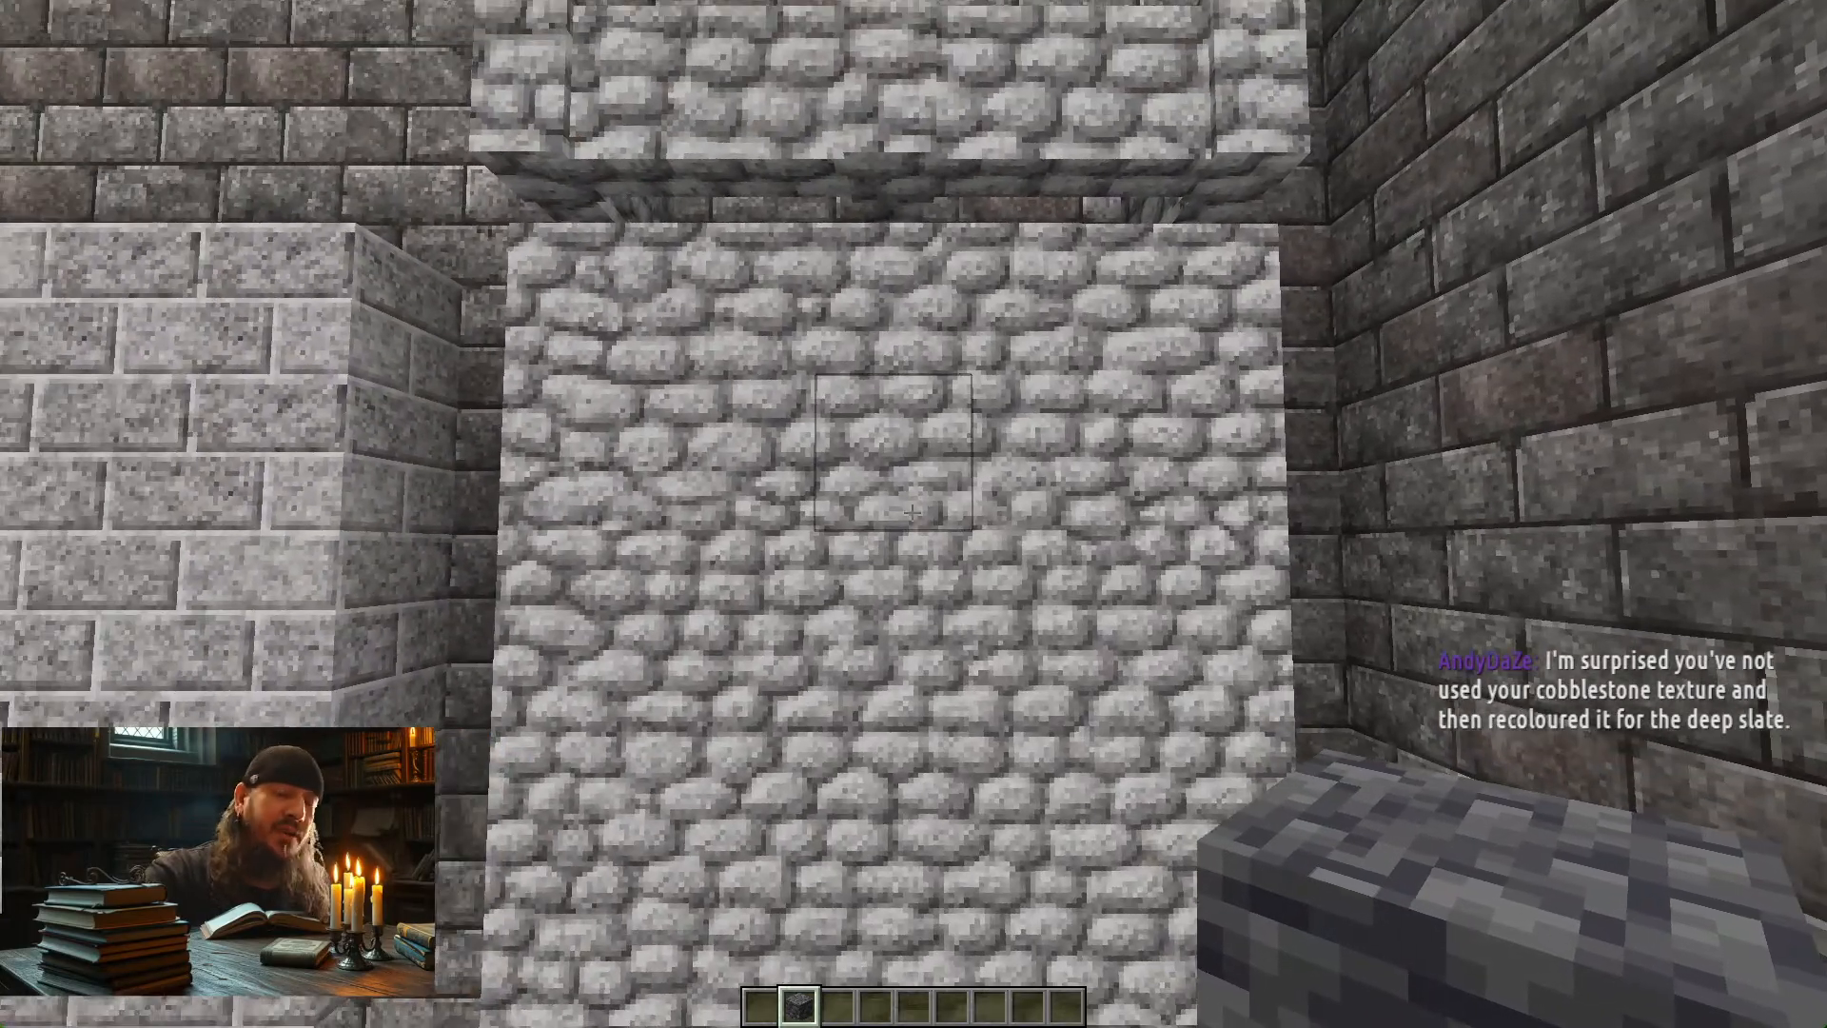
key(s)
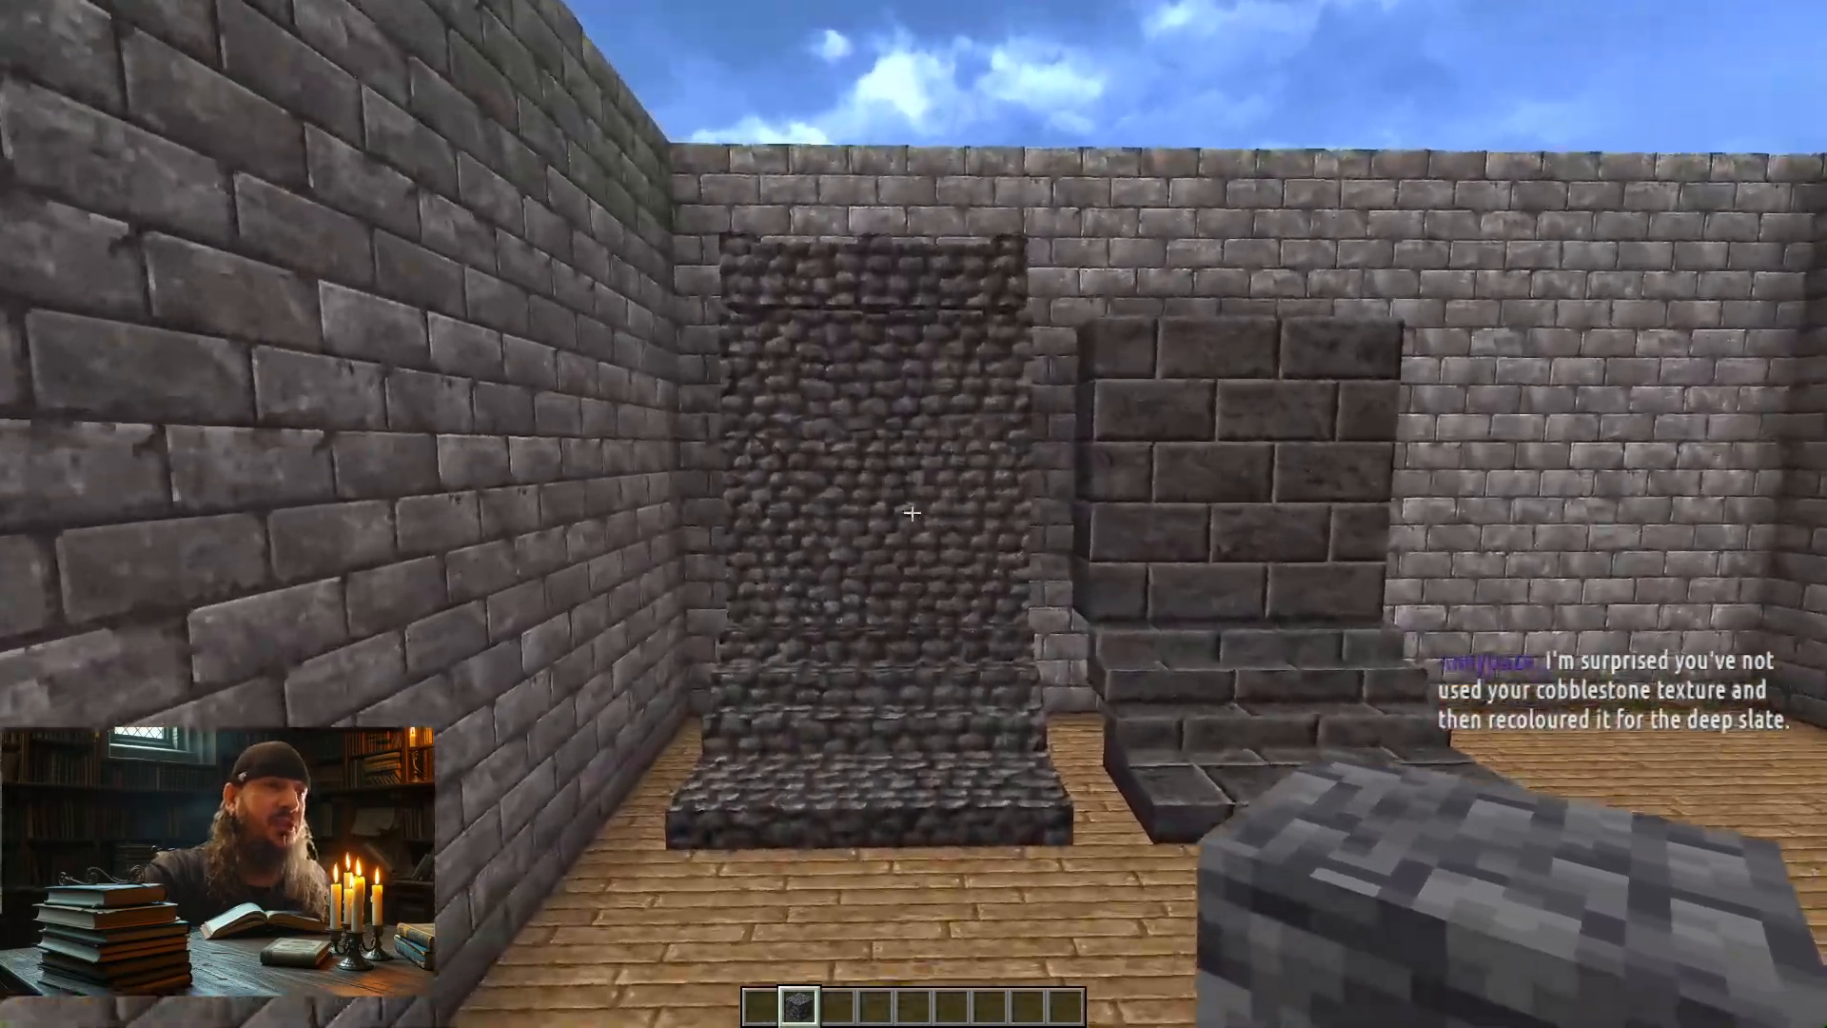
key(w)
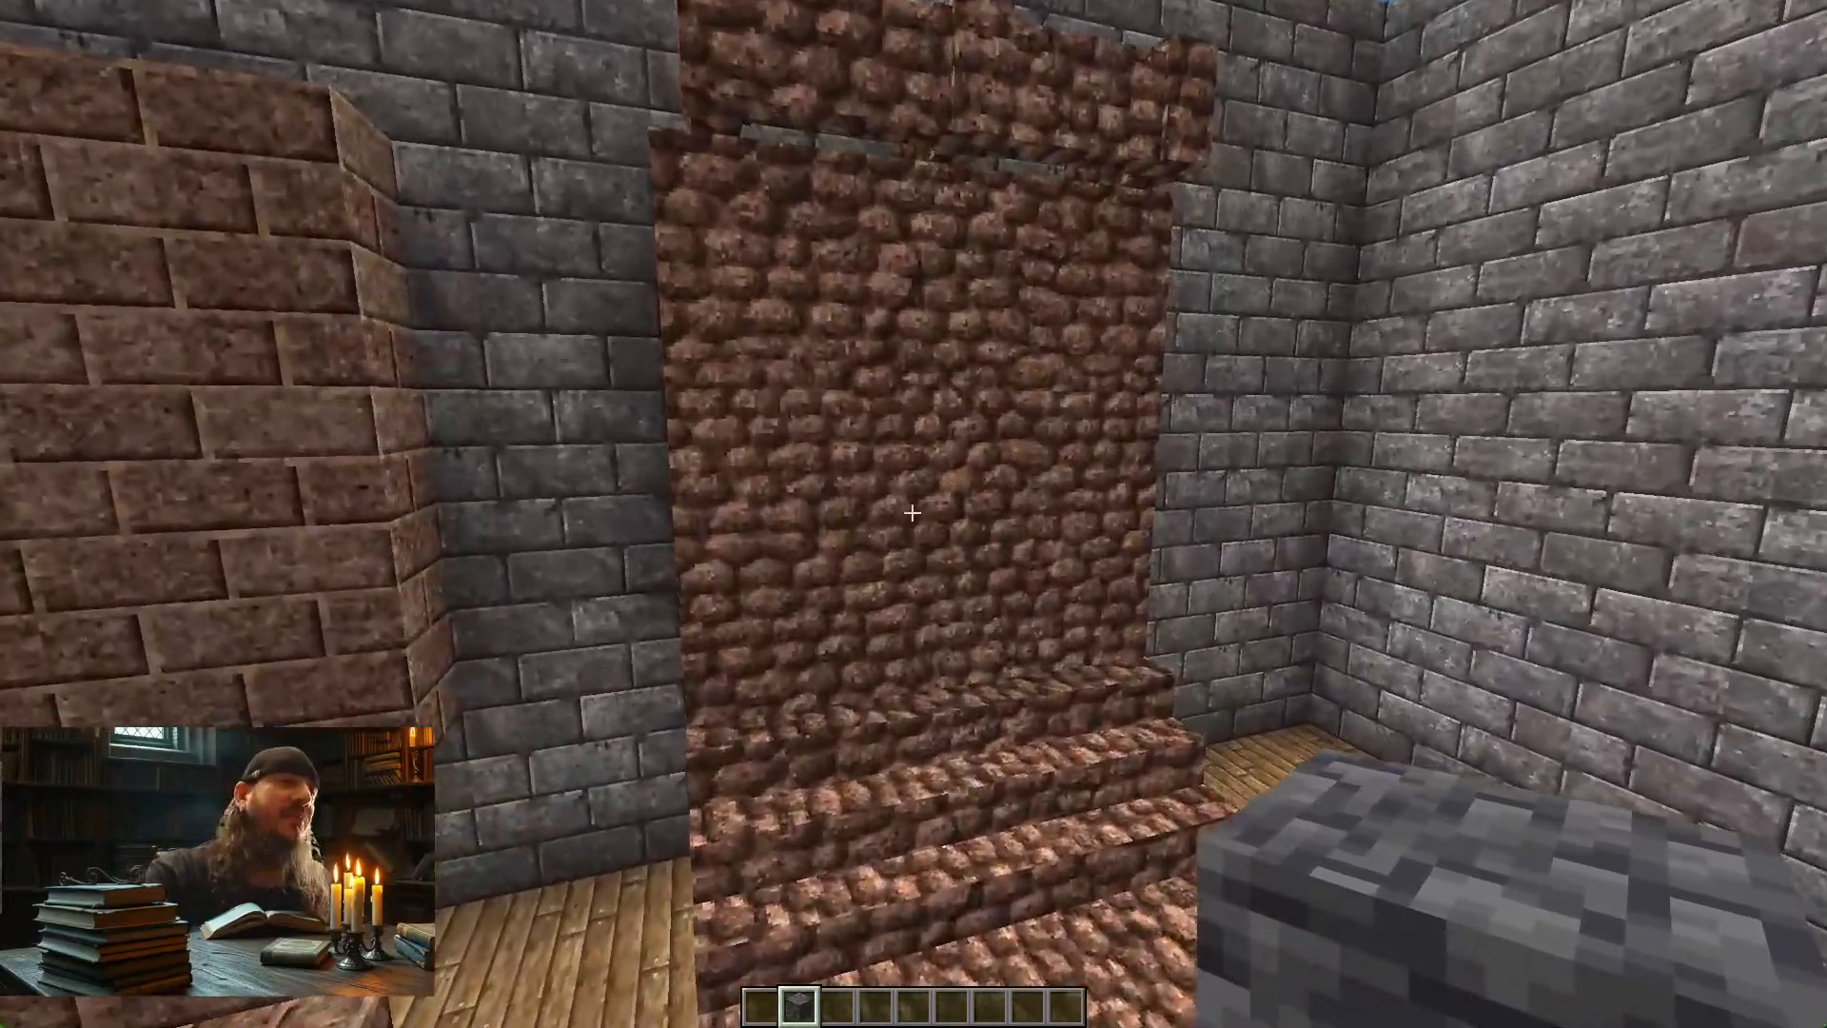
key(w)
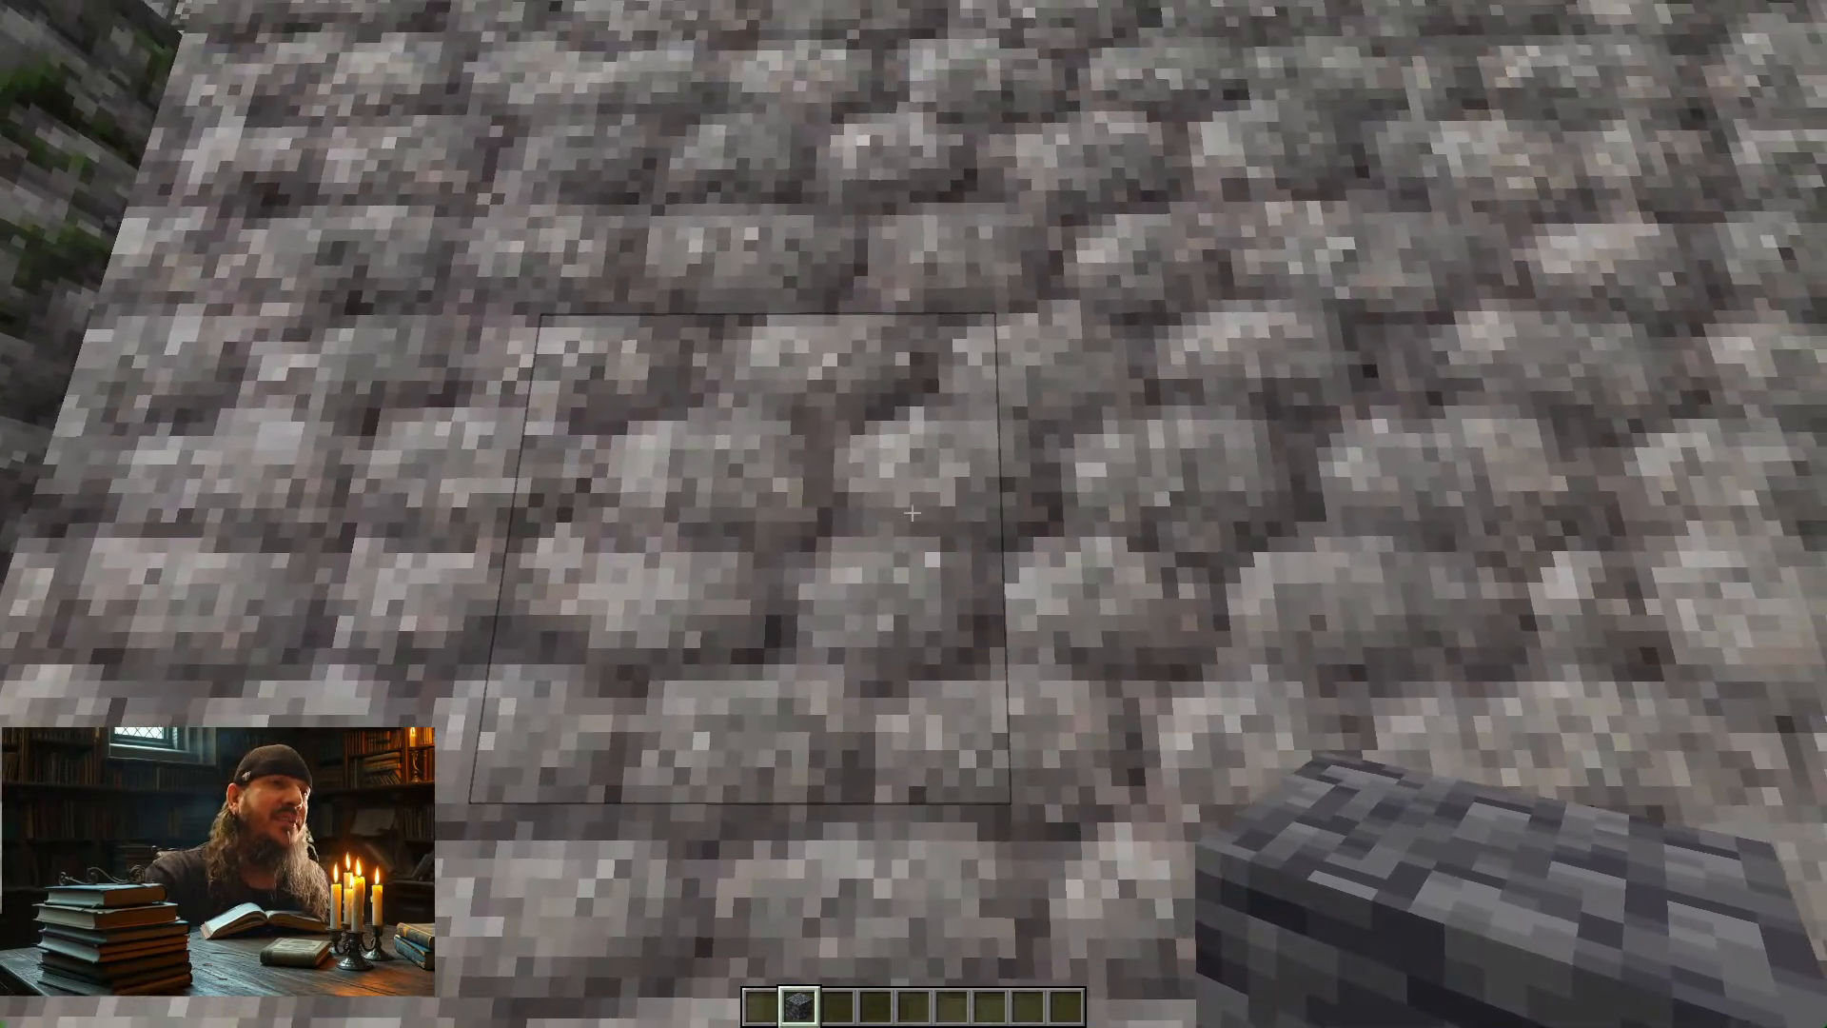
Fly over the showcase walls to the deepslate room and examine its cobbled, plain and polished deepslate panels
key(s)
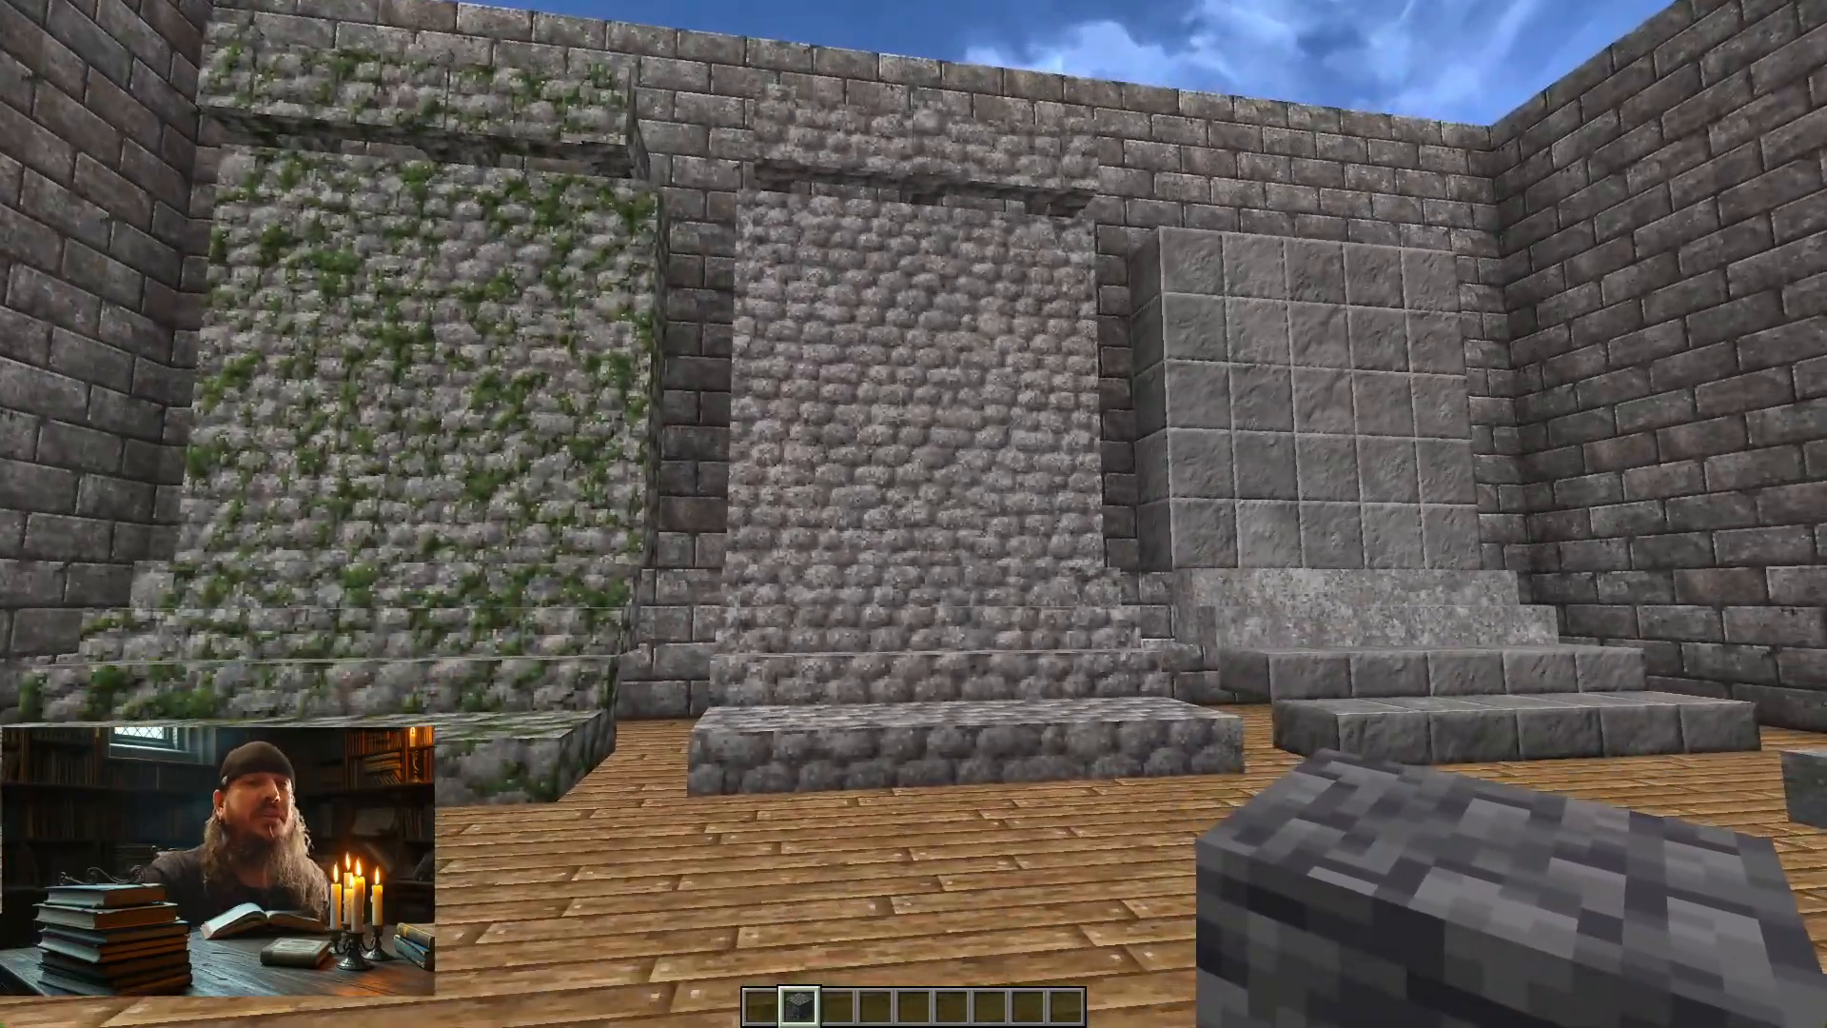
key(space)
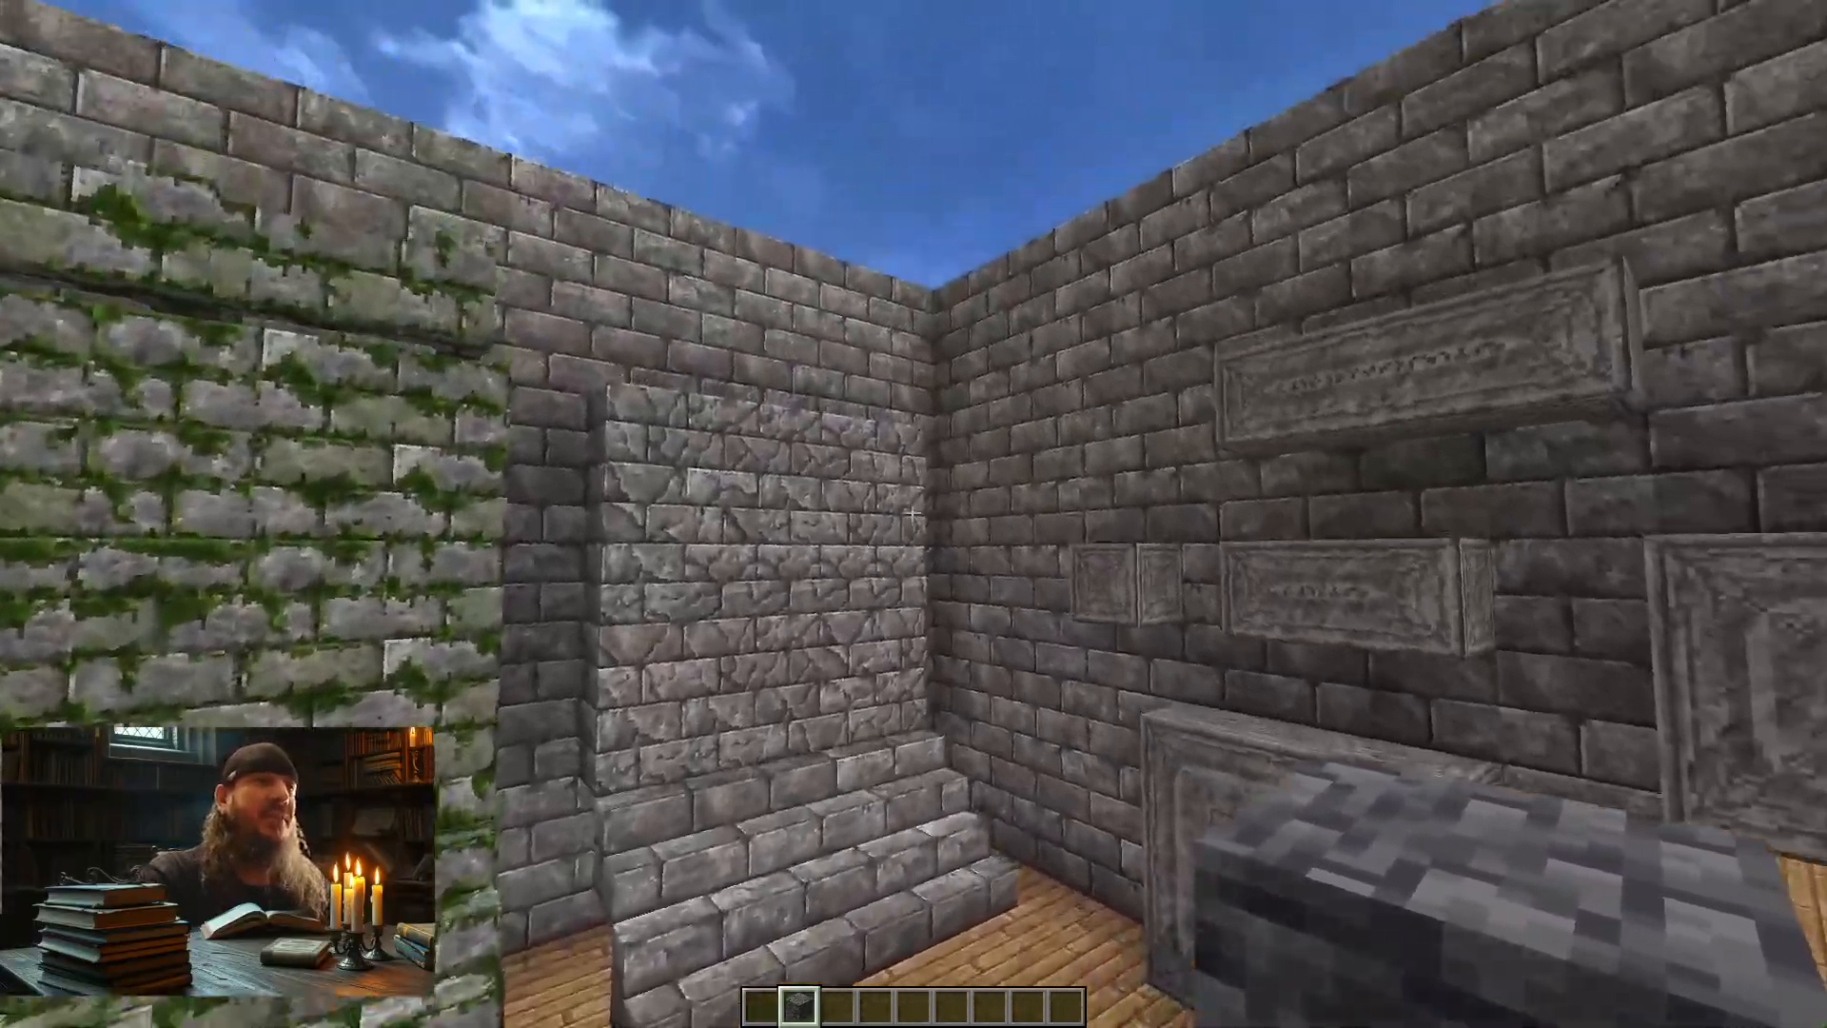
key(w)
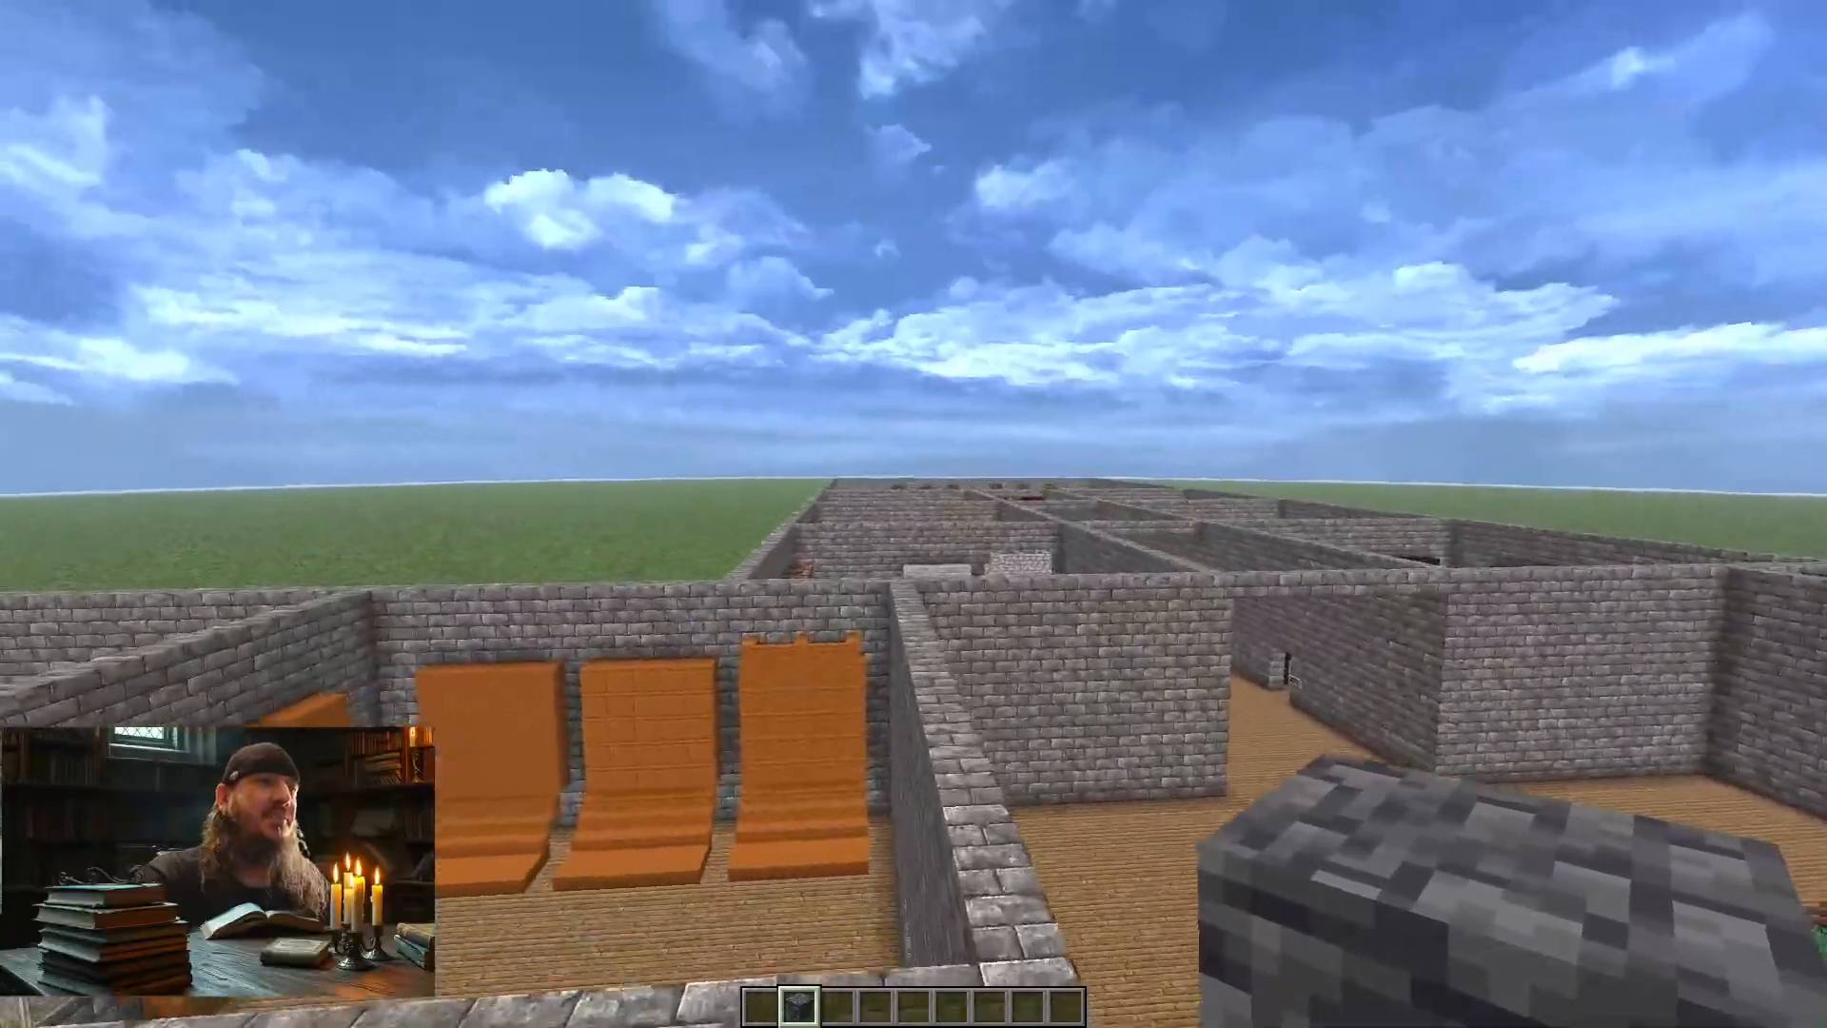
key(w)
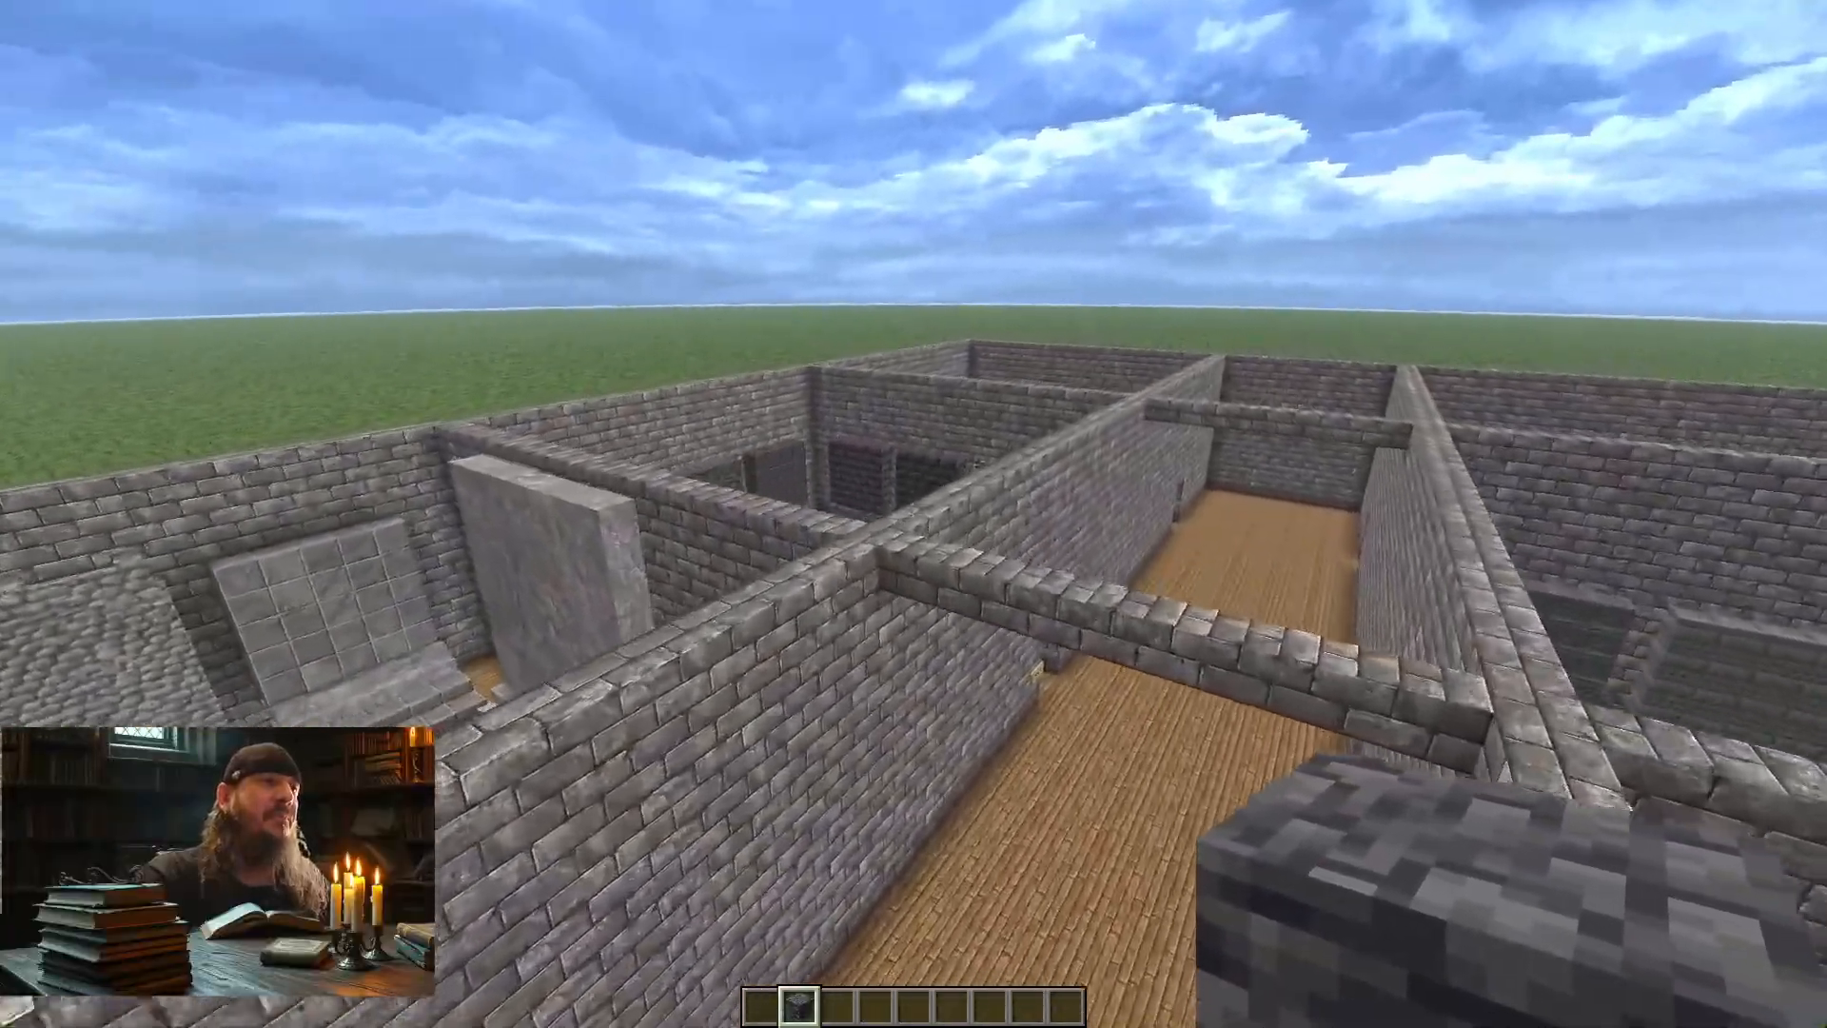
key(shift)
key(w)
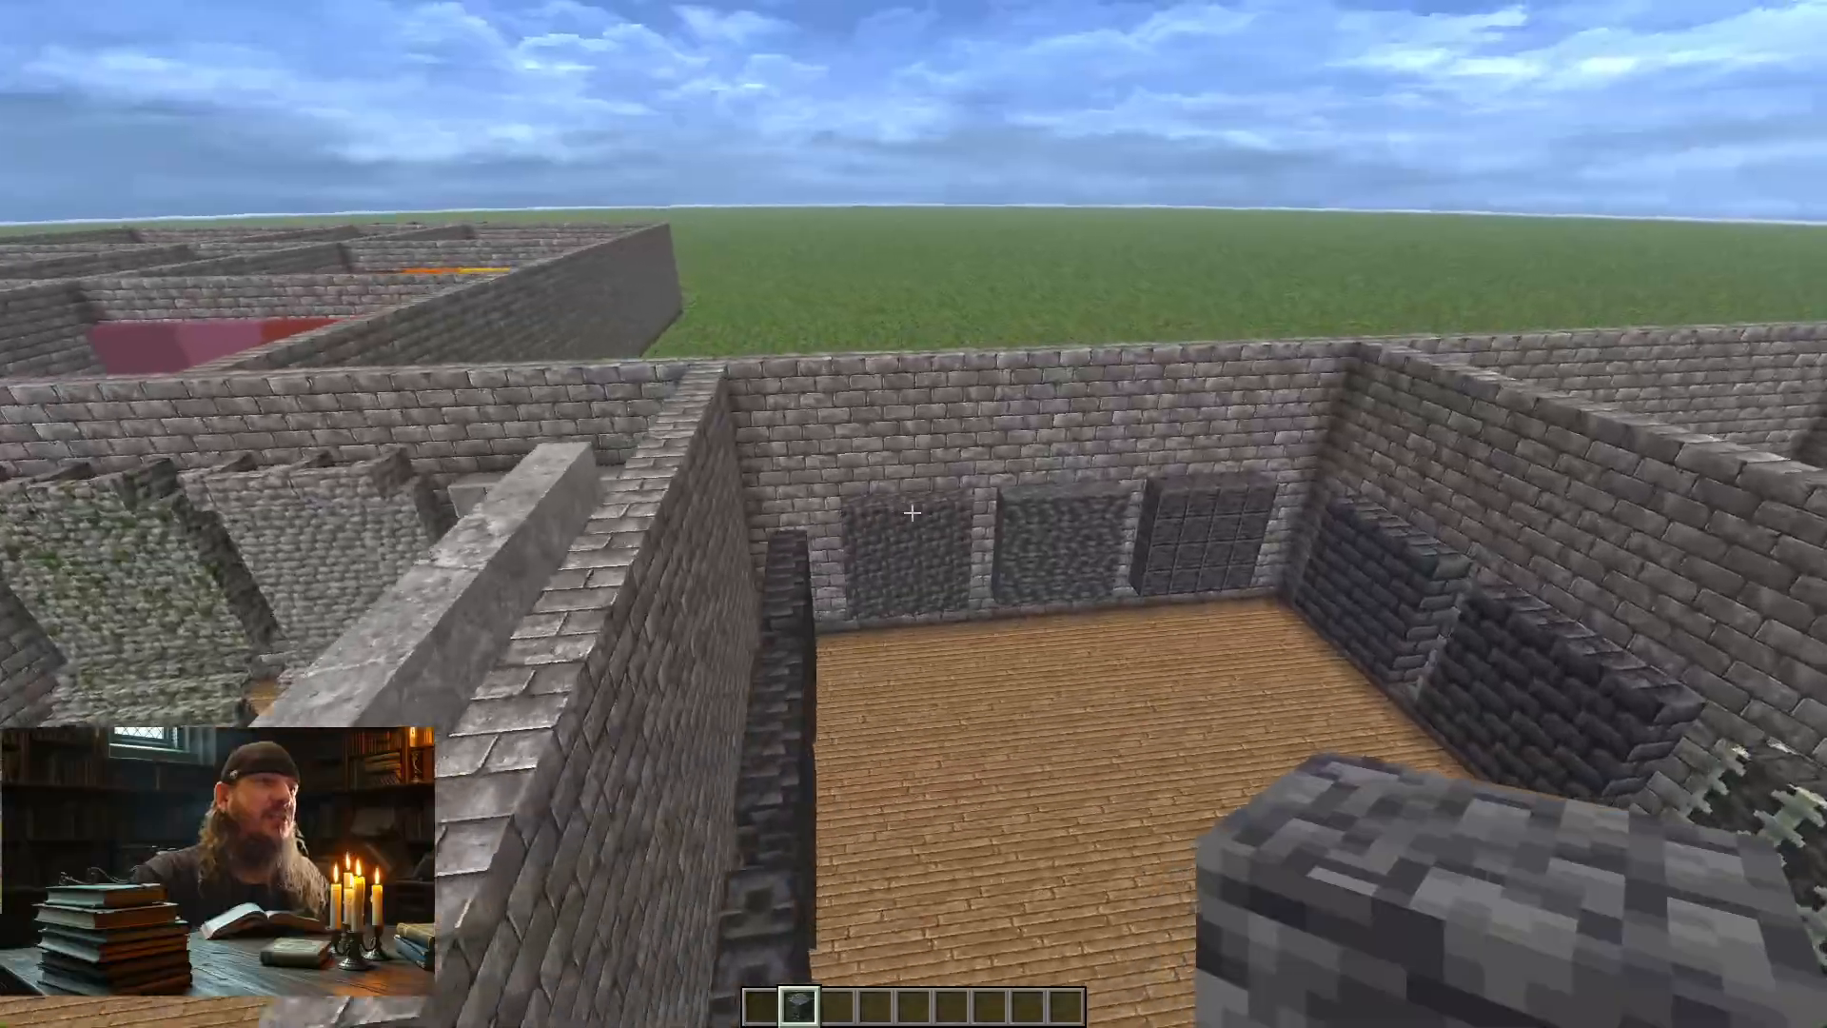
key(w)
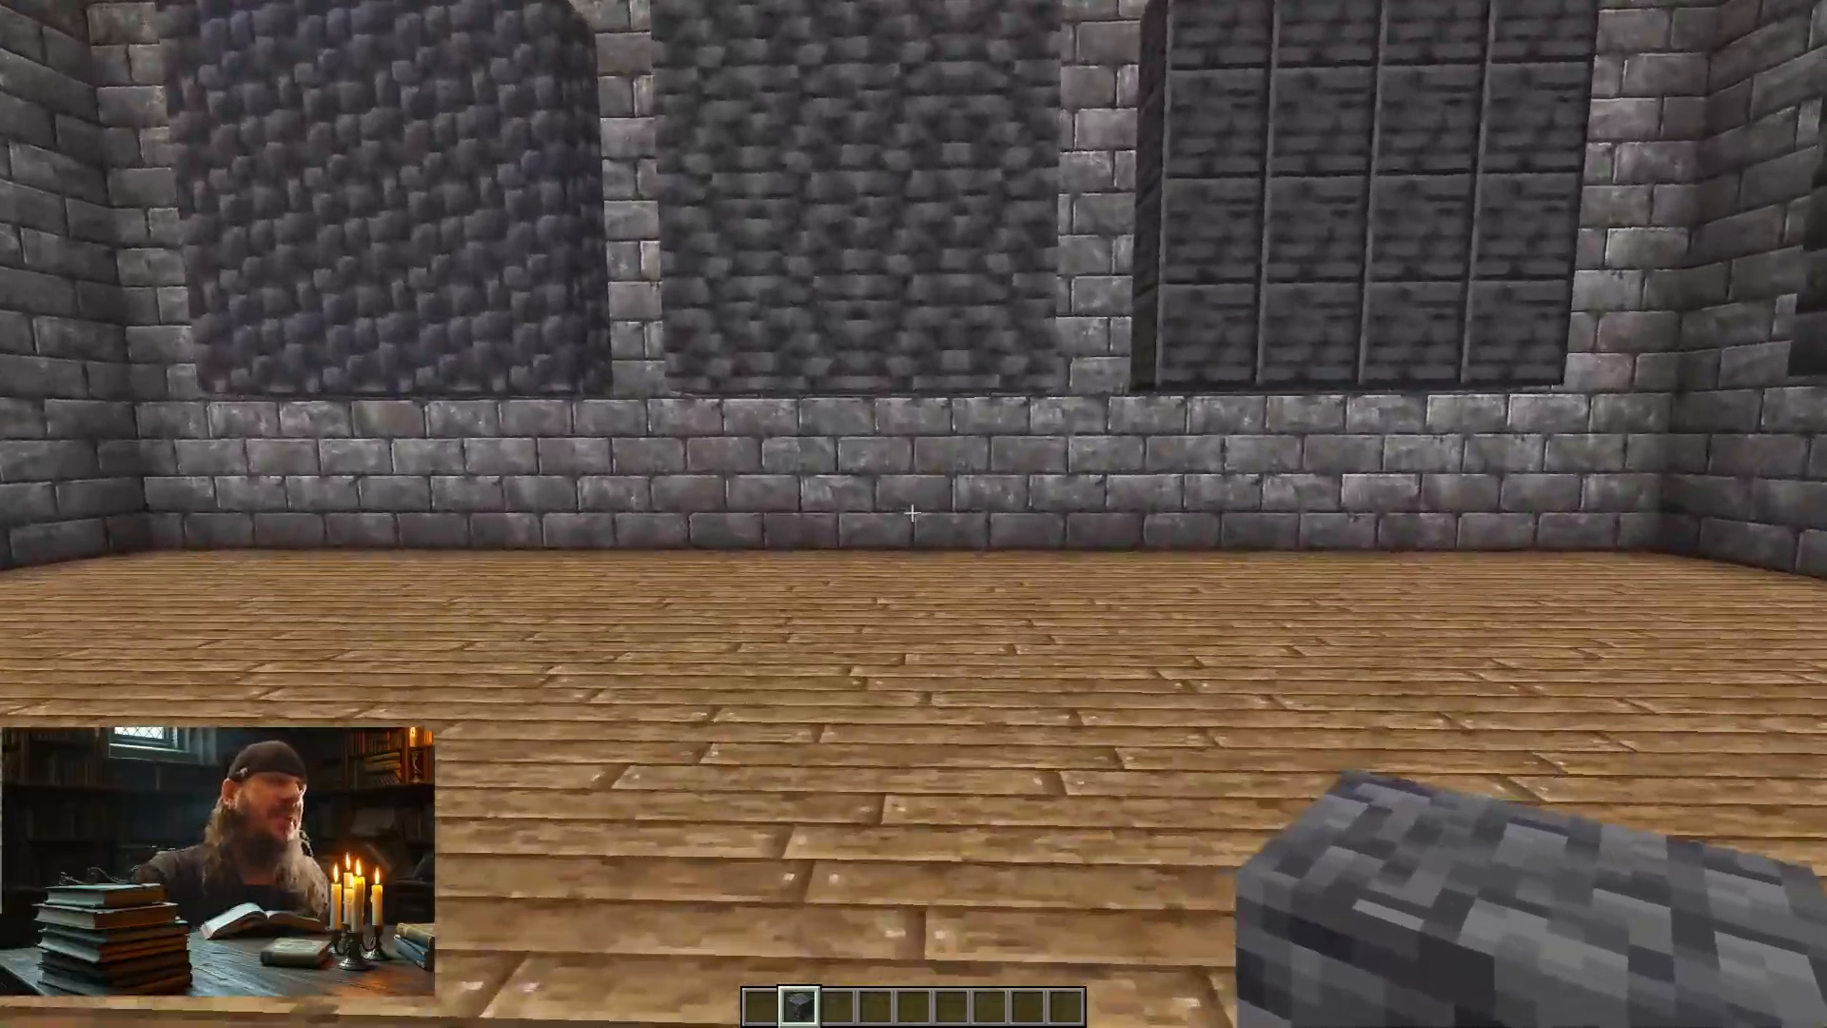
key(s)
key(s)
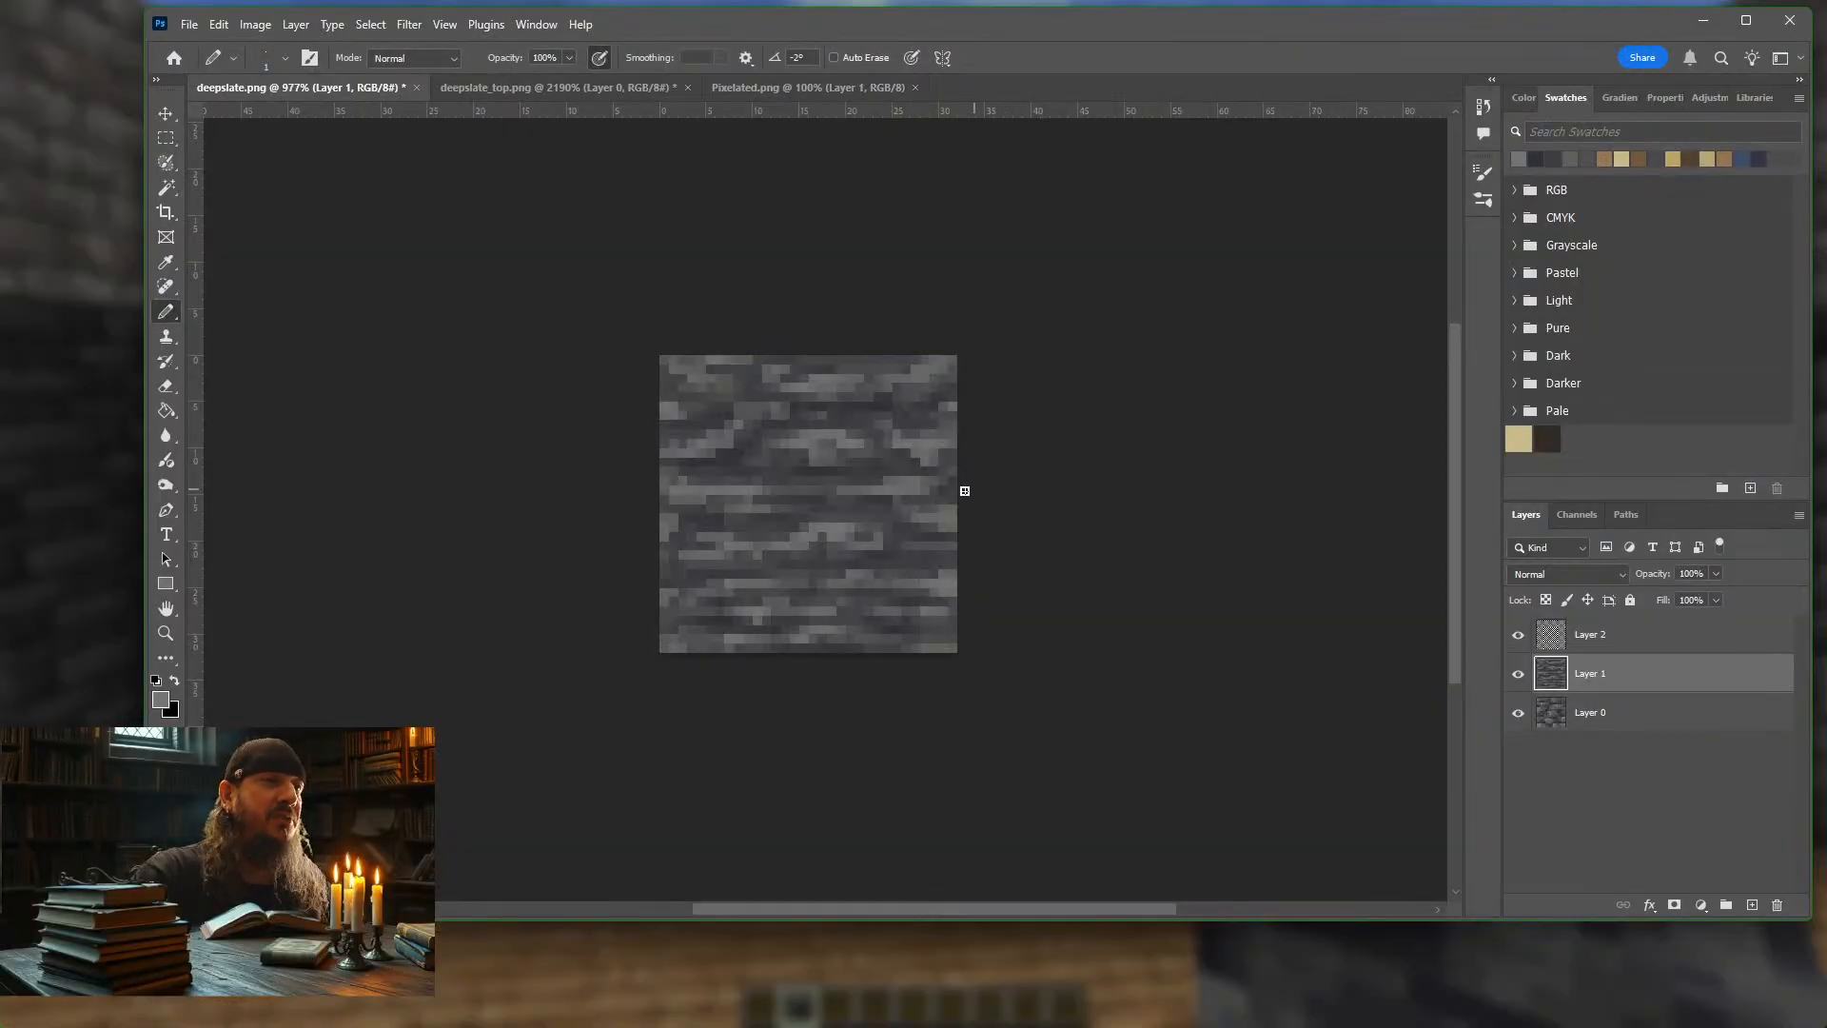
Switch to Photoshop and compare the painted deepslate texture with the original by toggling Layer 1's visibility
click(1521, 676)
click(1520, 676)
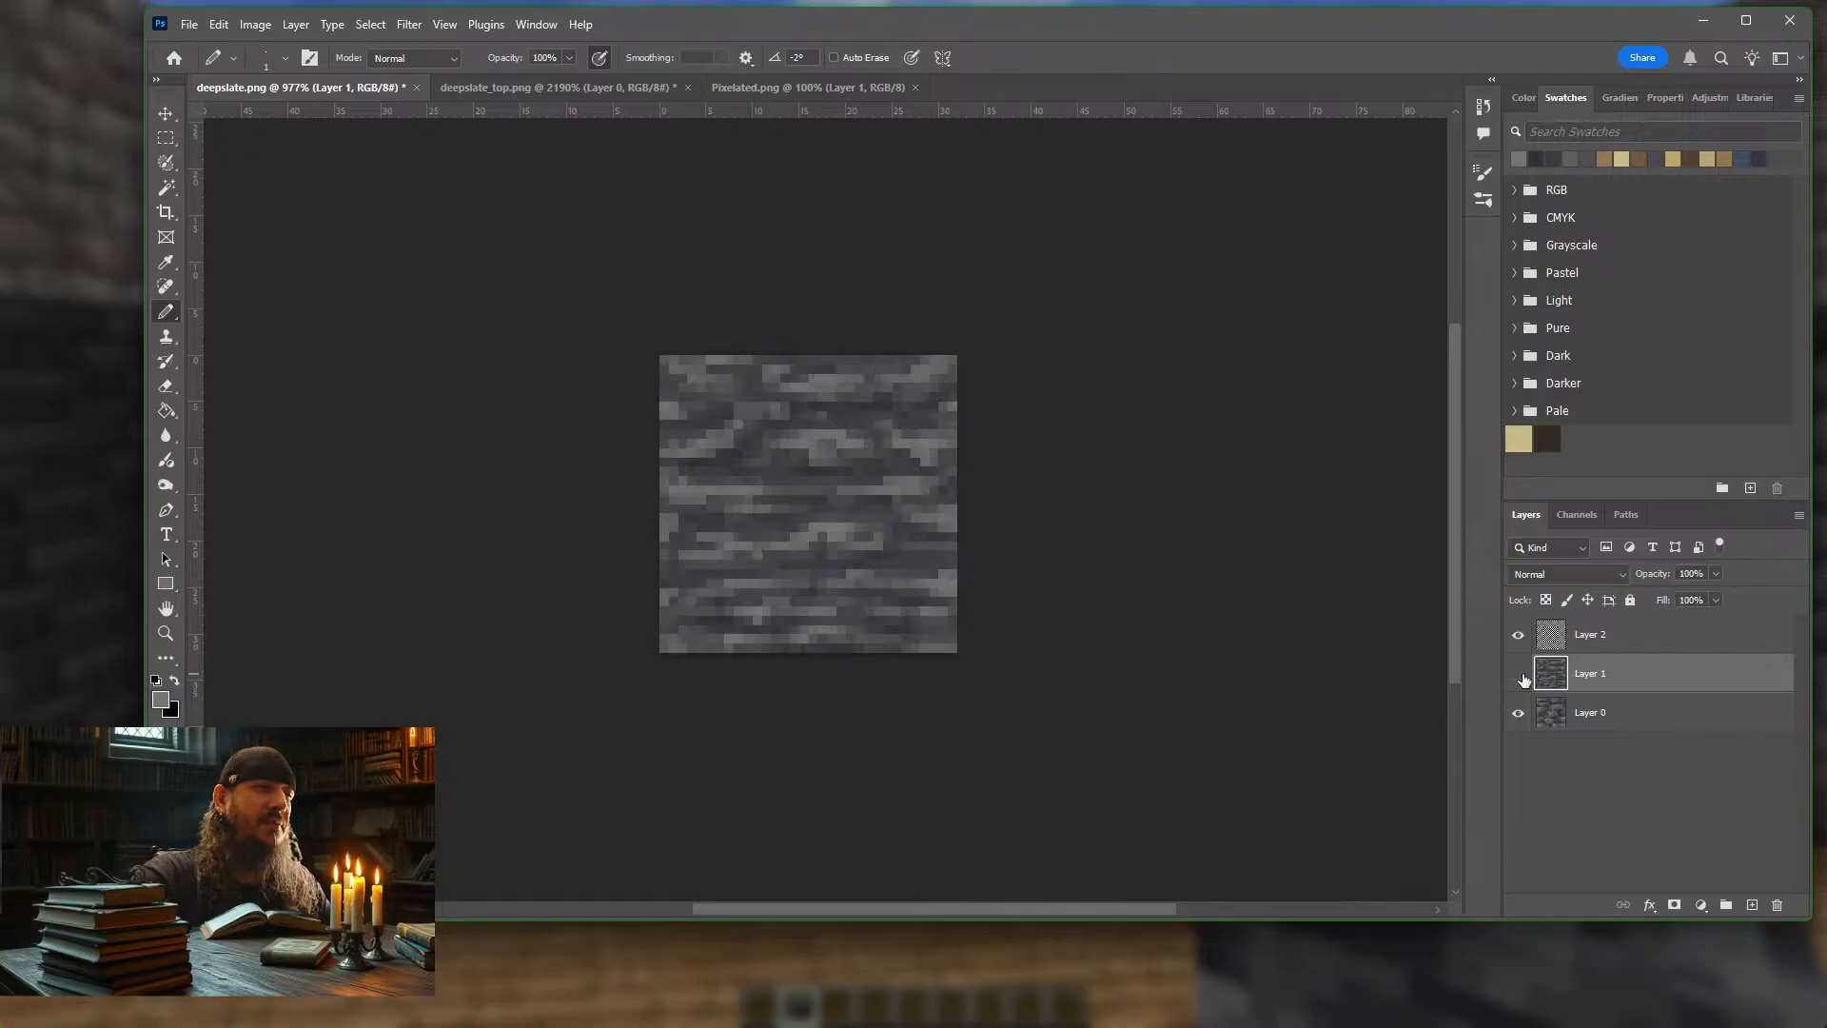
click(1520, 676)
click(1520, 675)
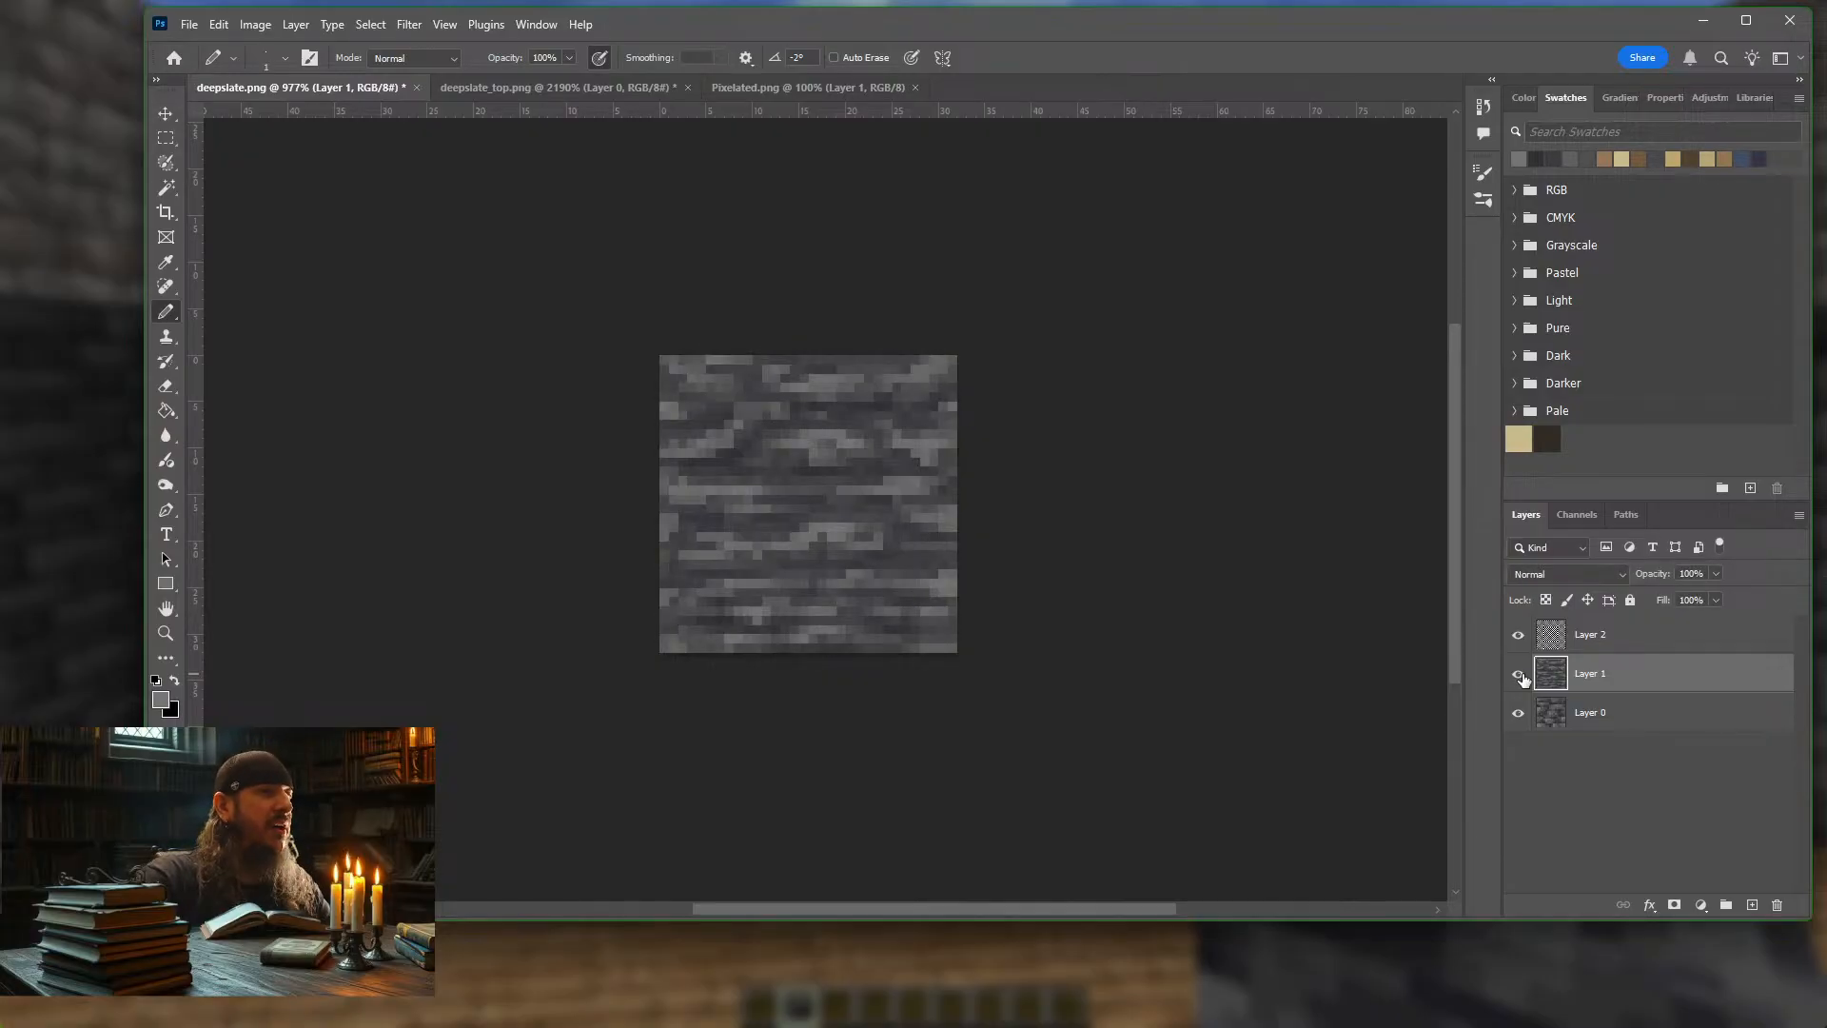
click(1519, 676)
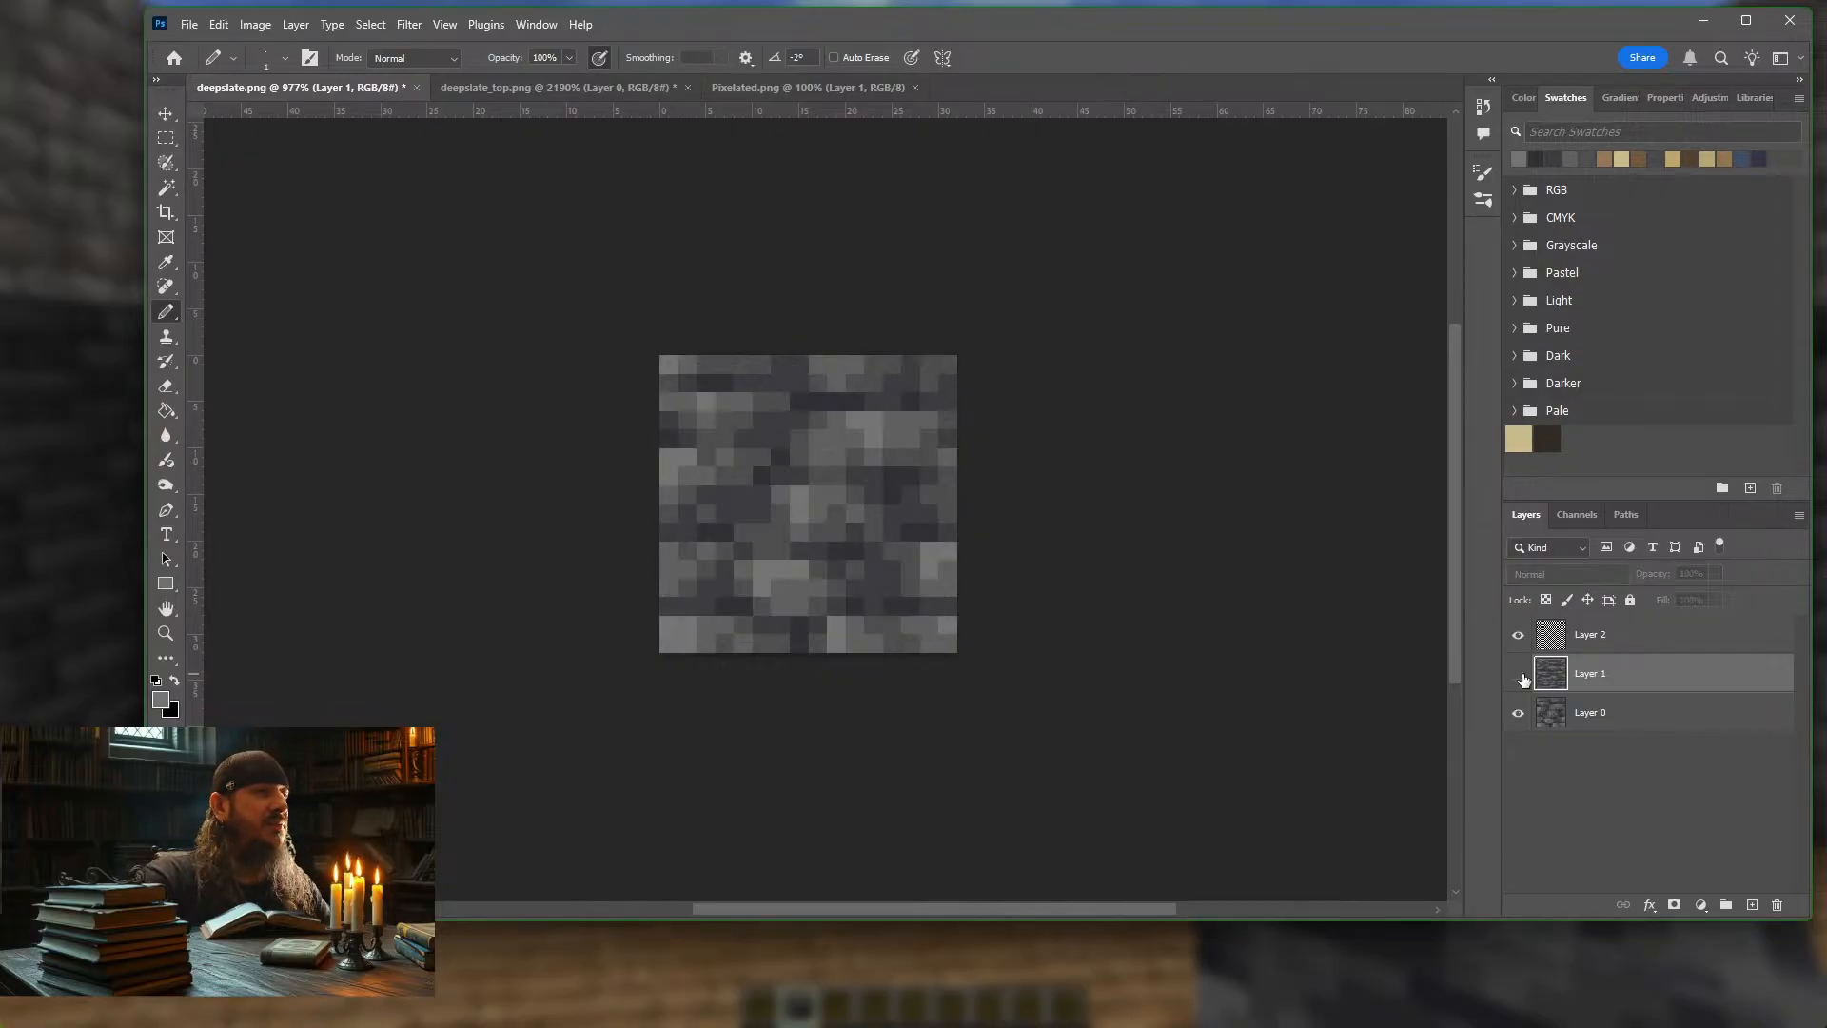
click(1520, 676)
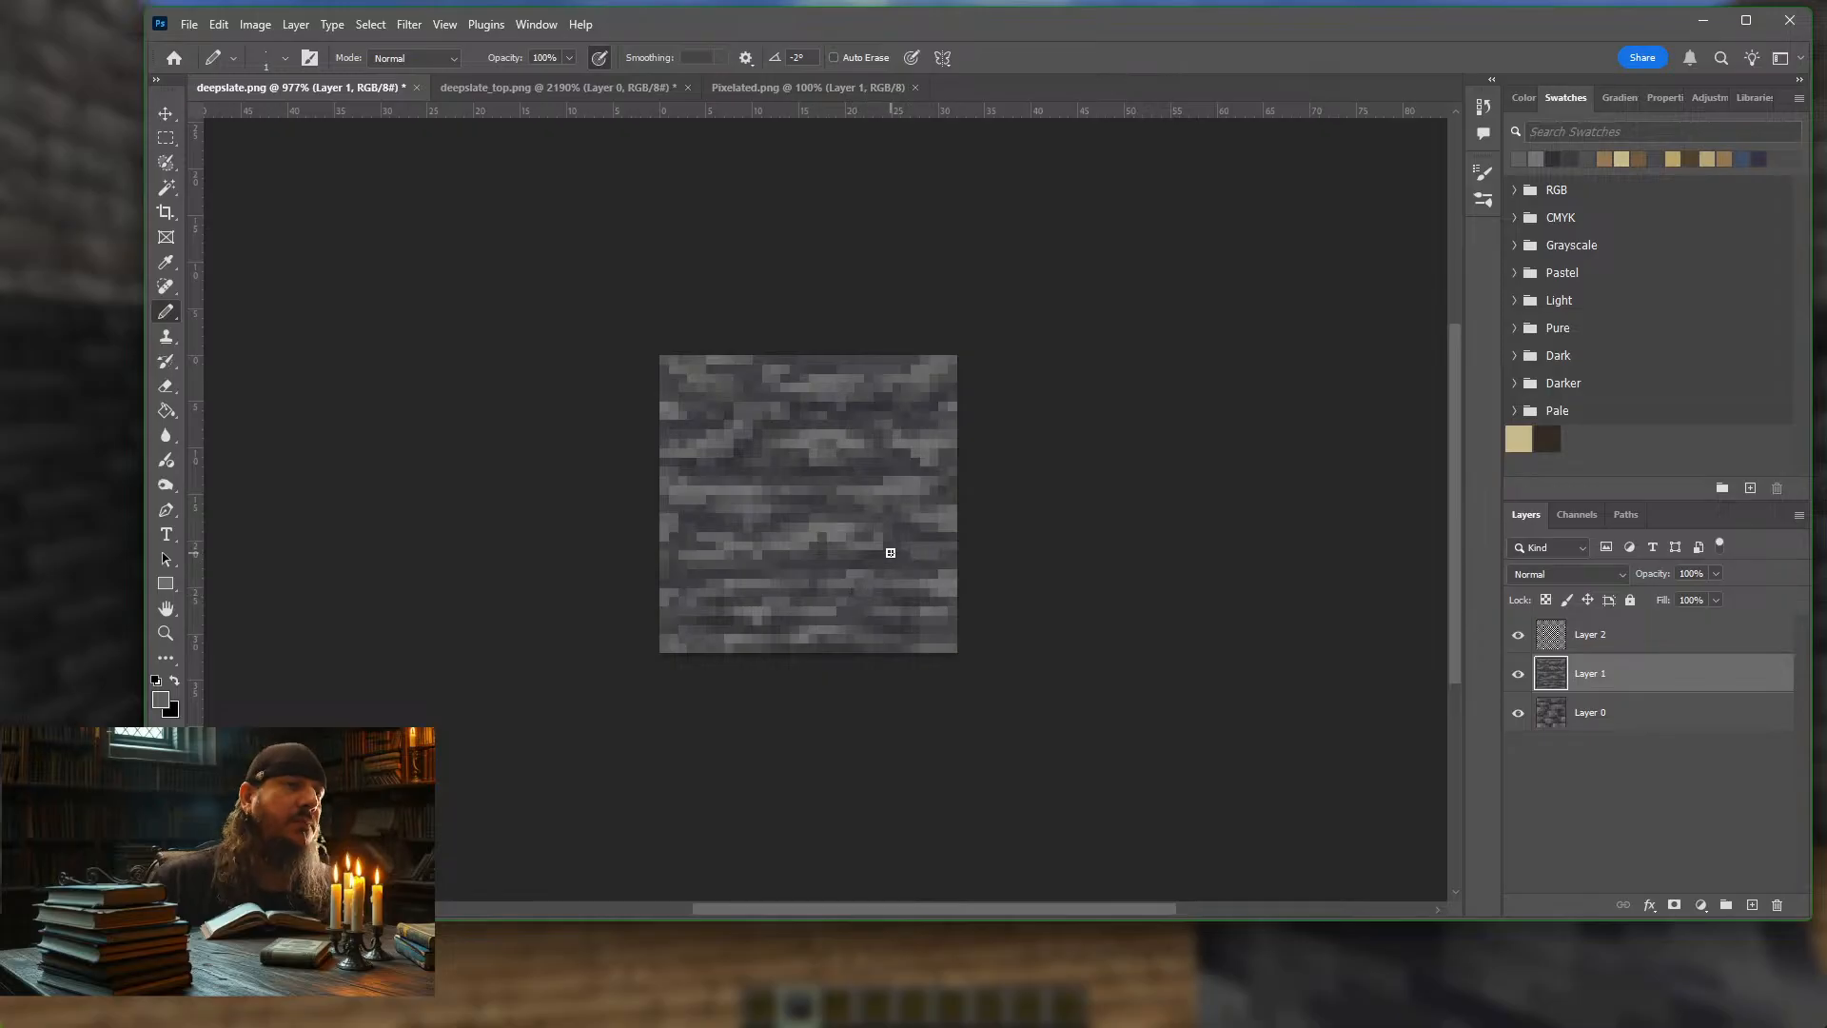
Export the texture for web with the PNG-8 MC preset, replacing deepslate.png in the resource pack's block folder
key(ctrl+alt+shift+s)
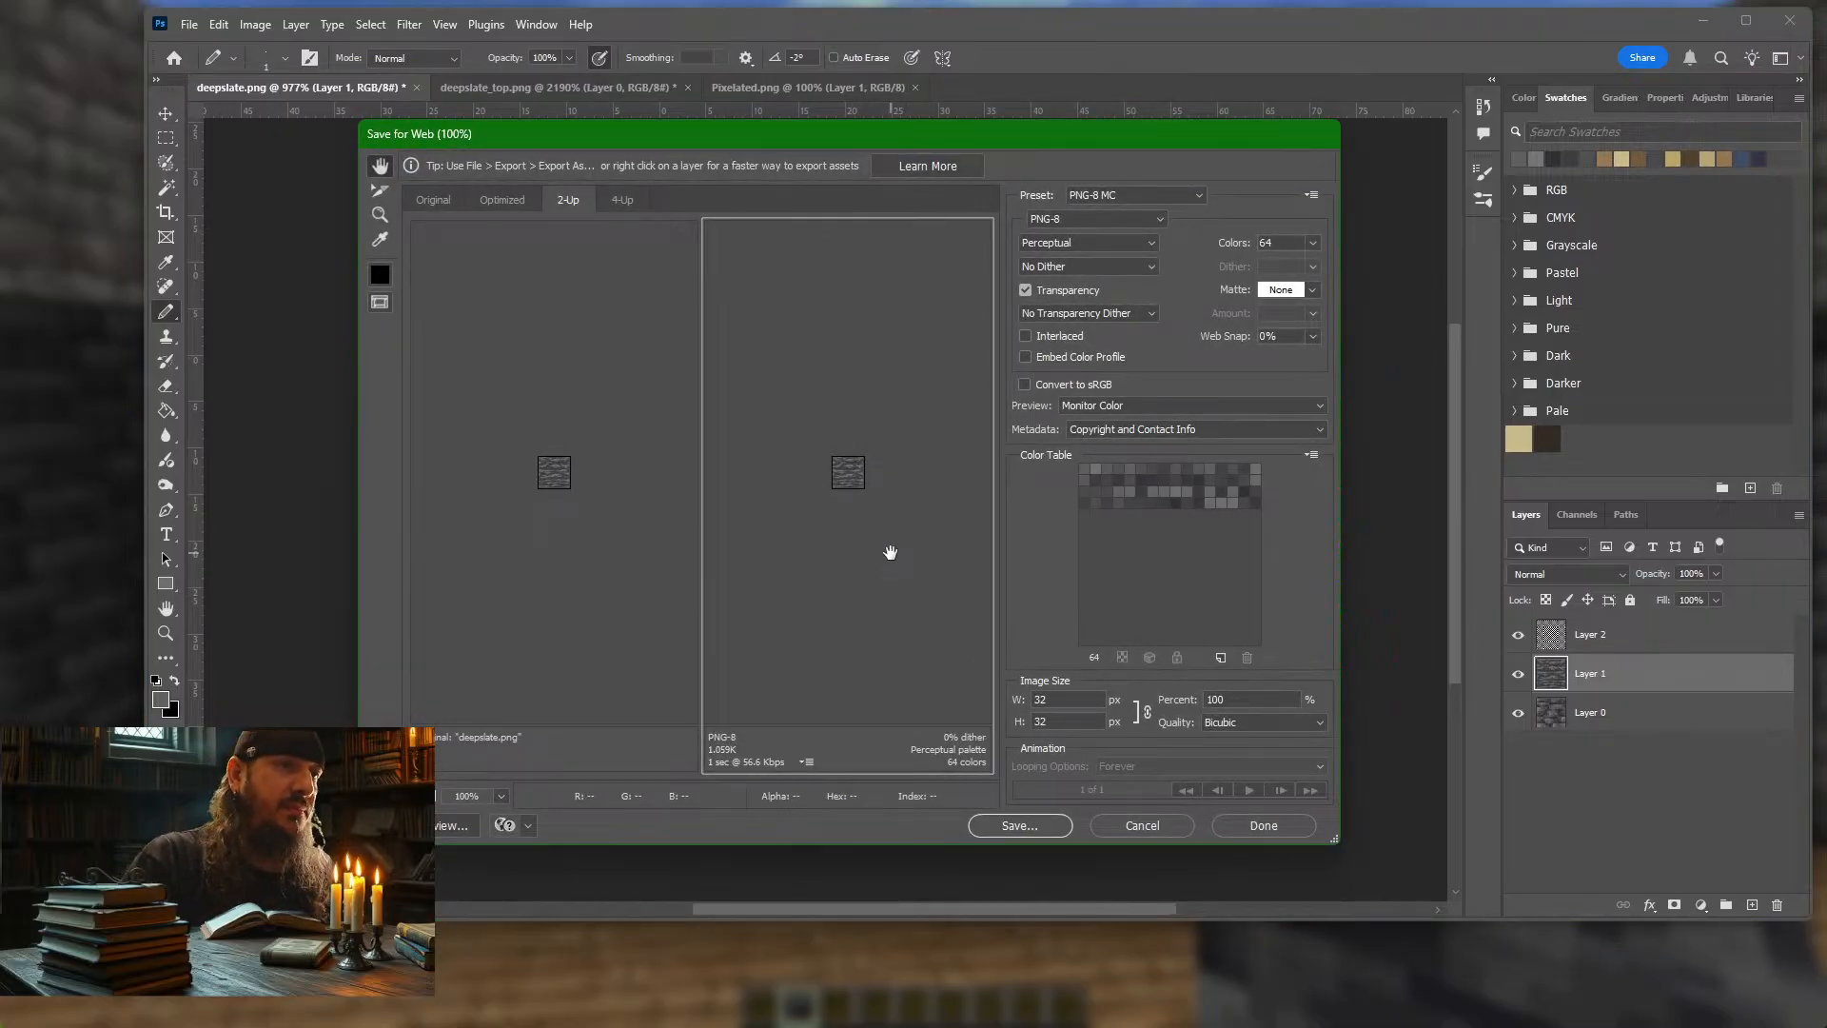
key(Return)
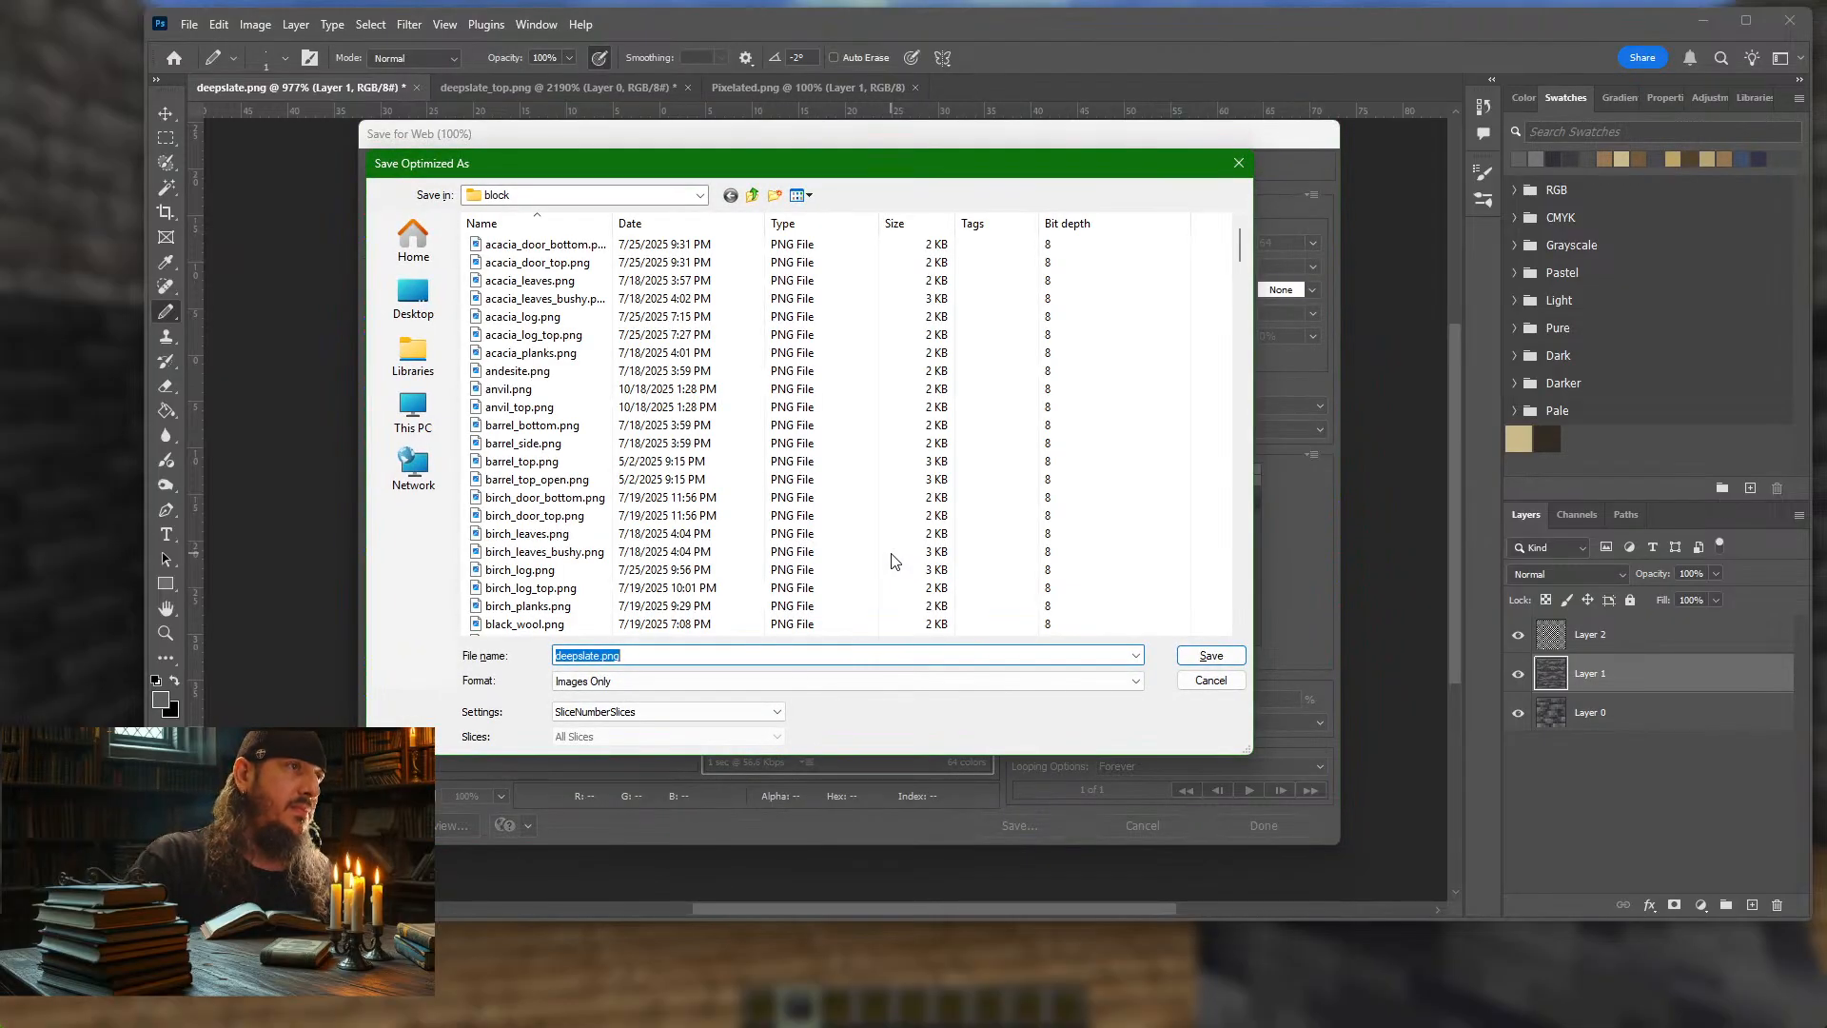
click(702, 196)
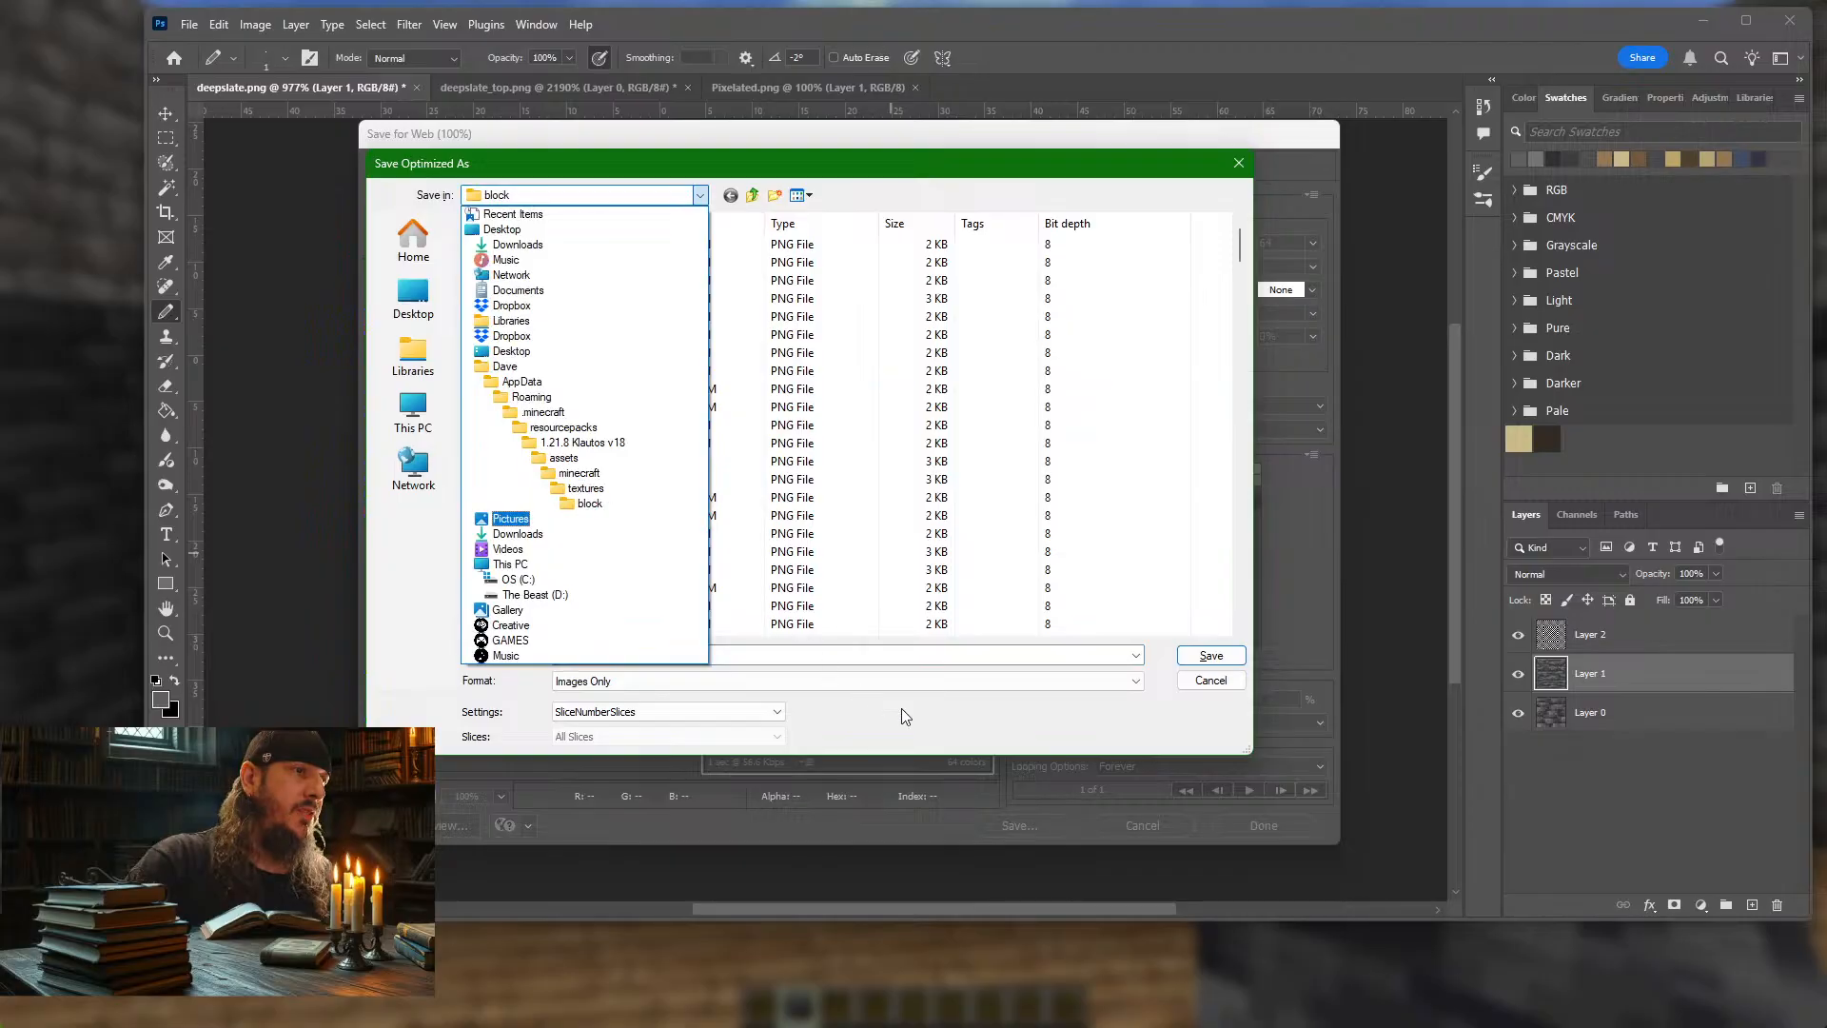
click(982, 713)
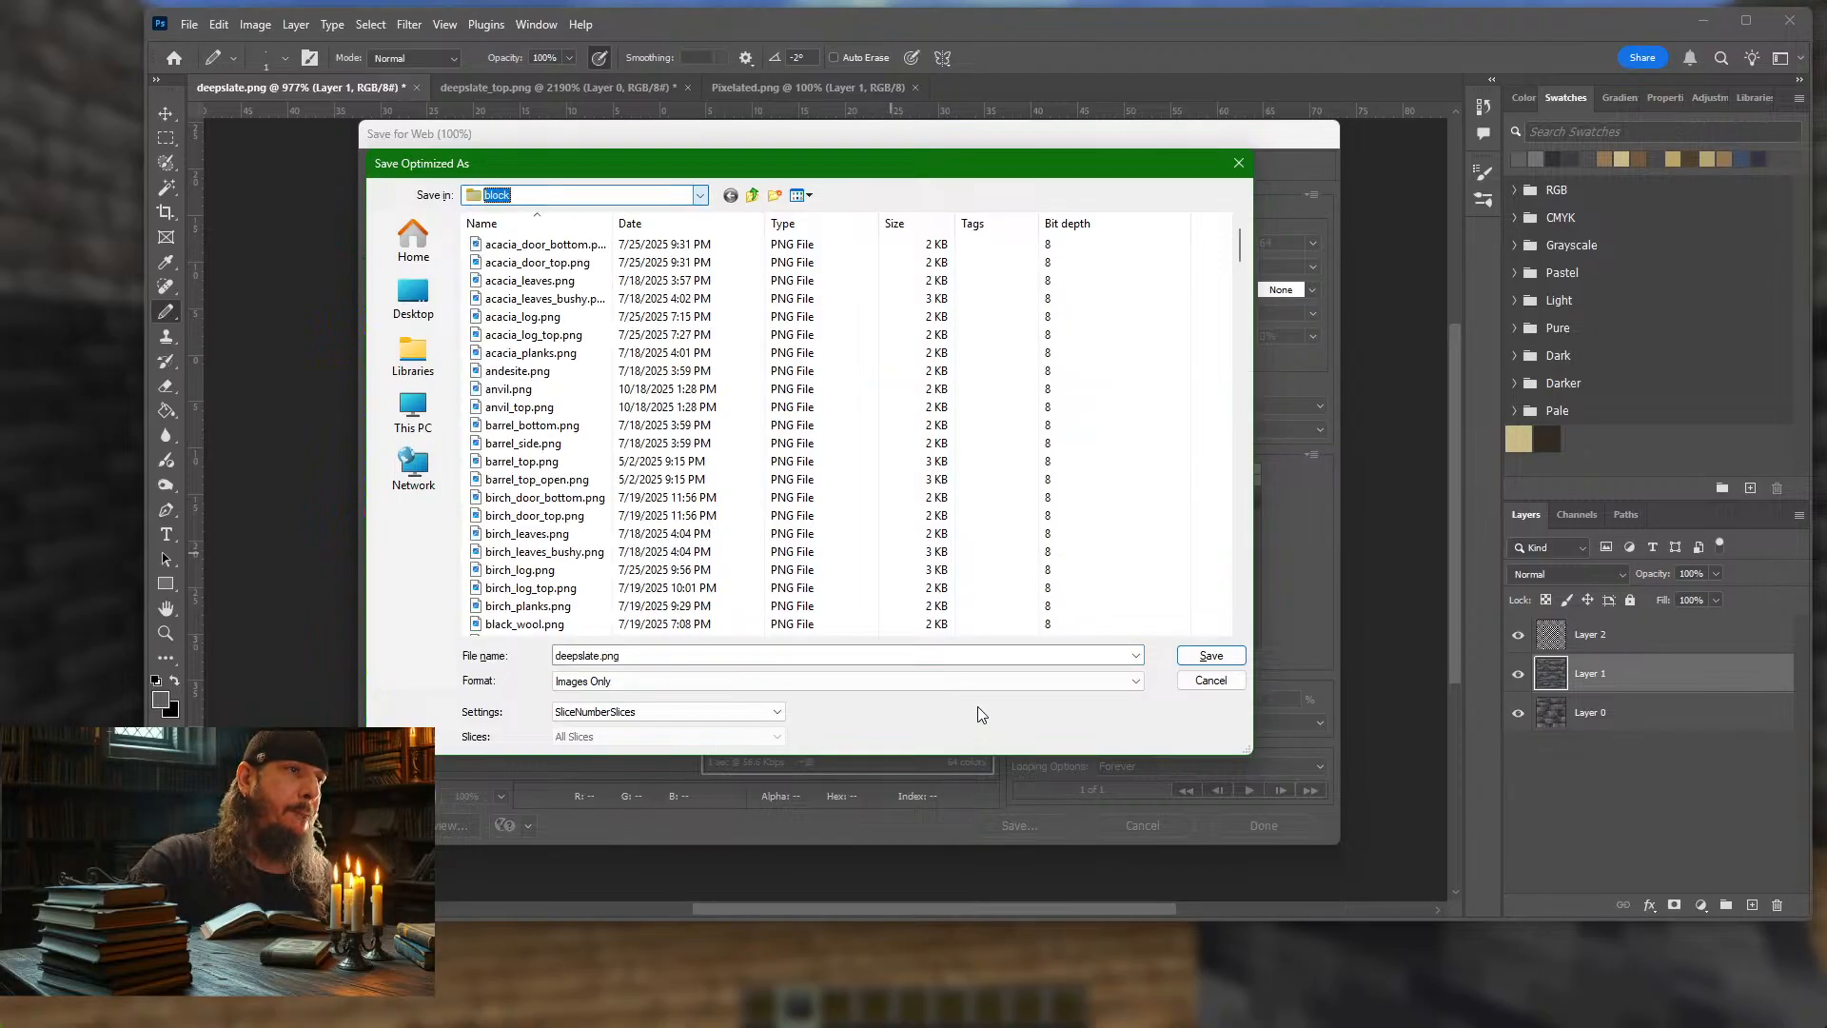
click(1210, 657)
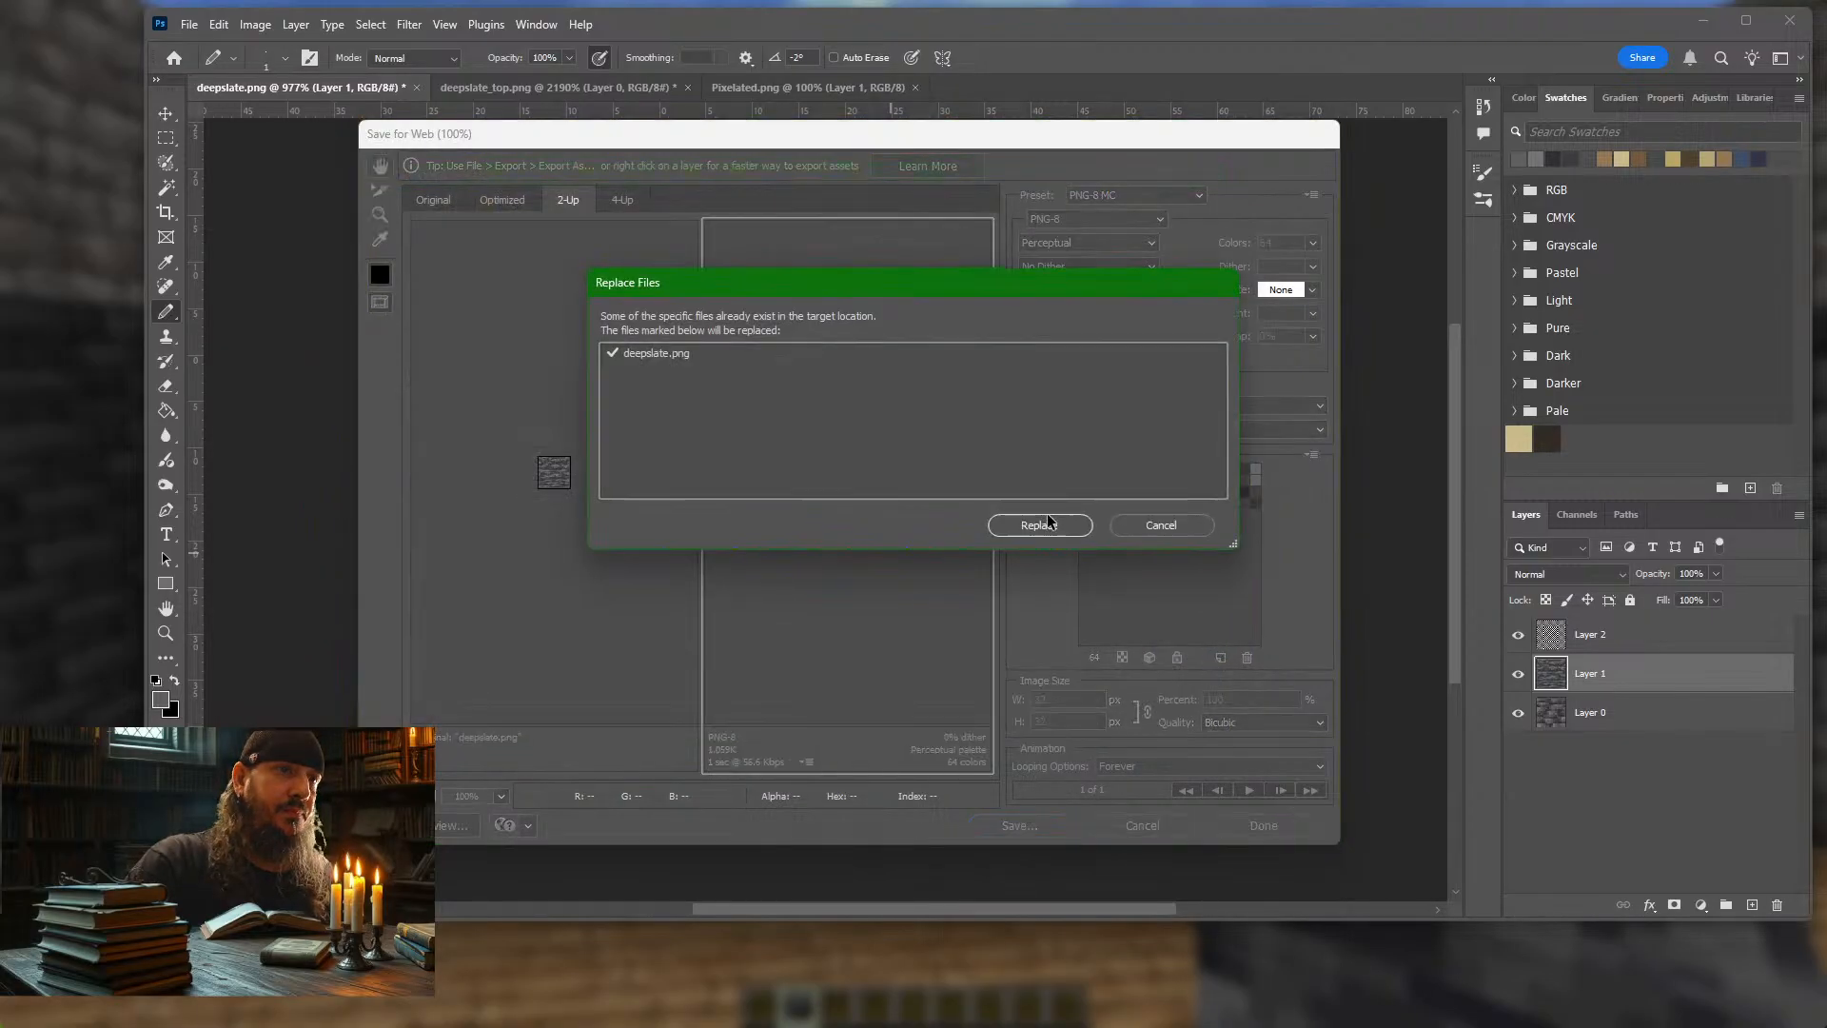
click(1047, 526)
Switch to Minecraft, resume the game facing the deepslate panels and reload the resource packs
click(40, 611)
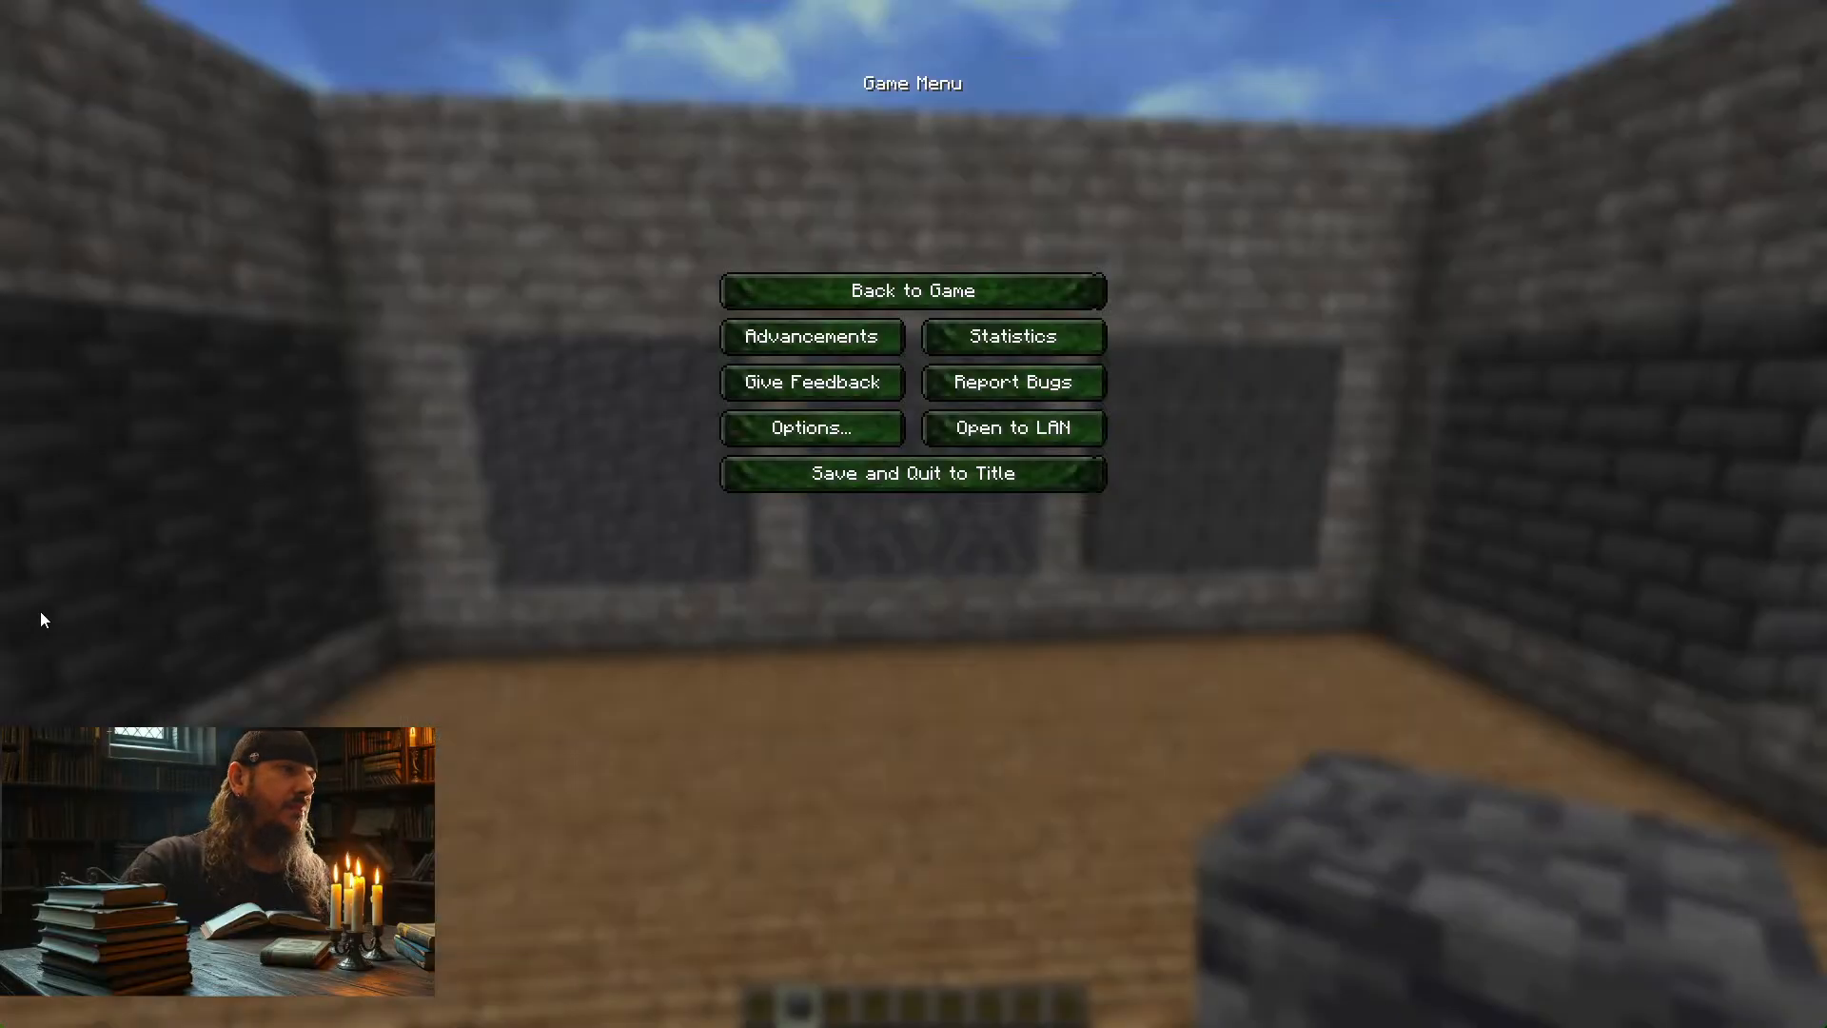
key(Escape)
key(w)
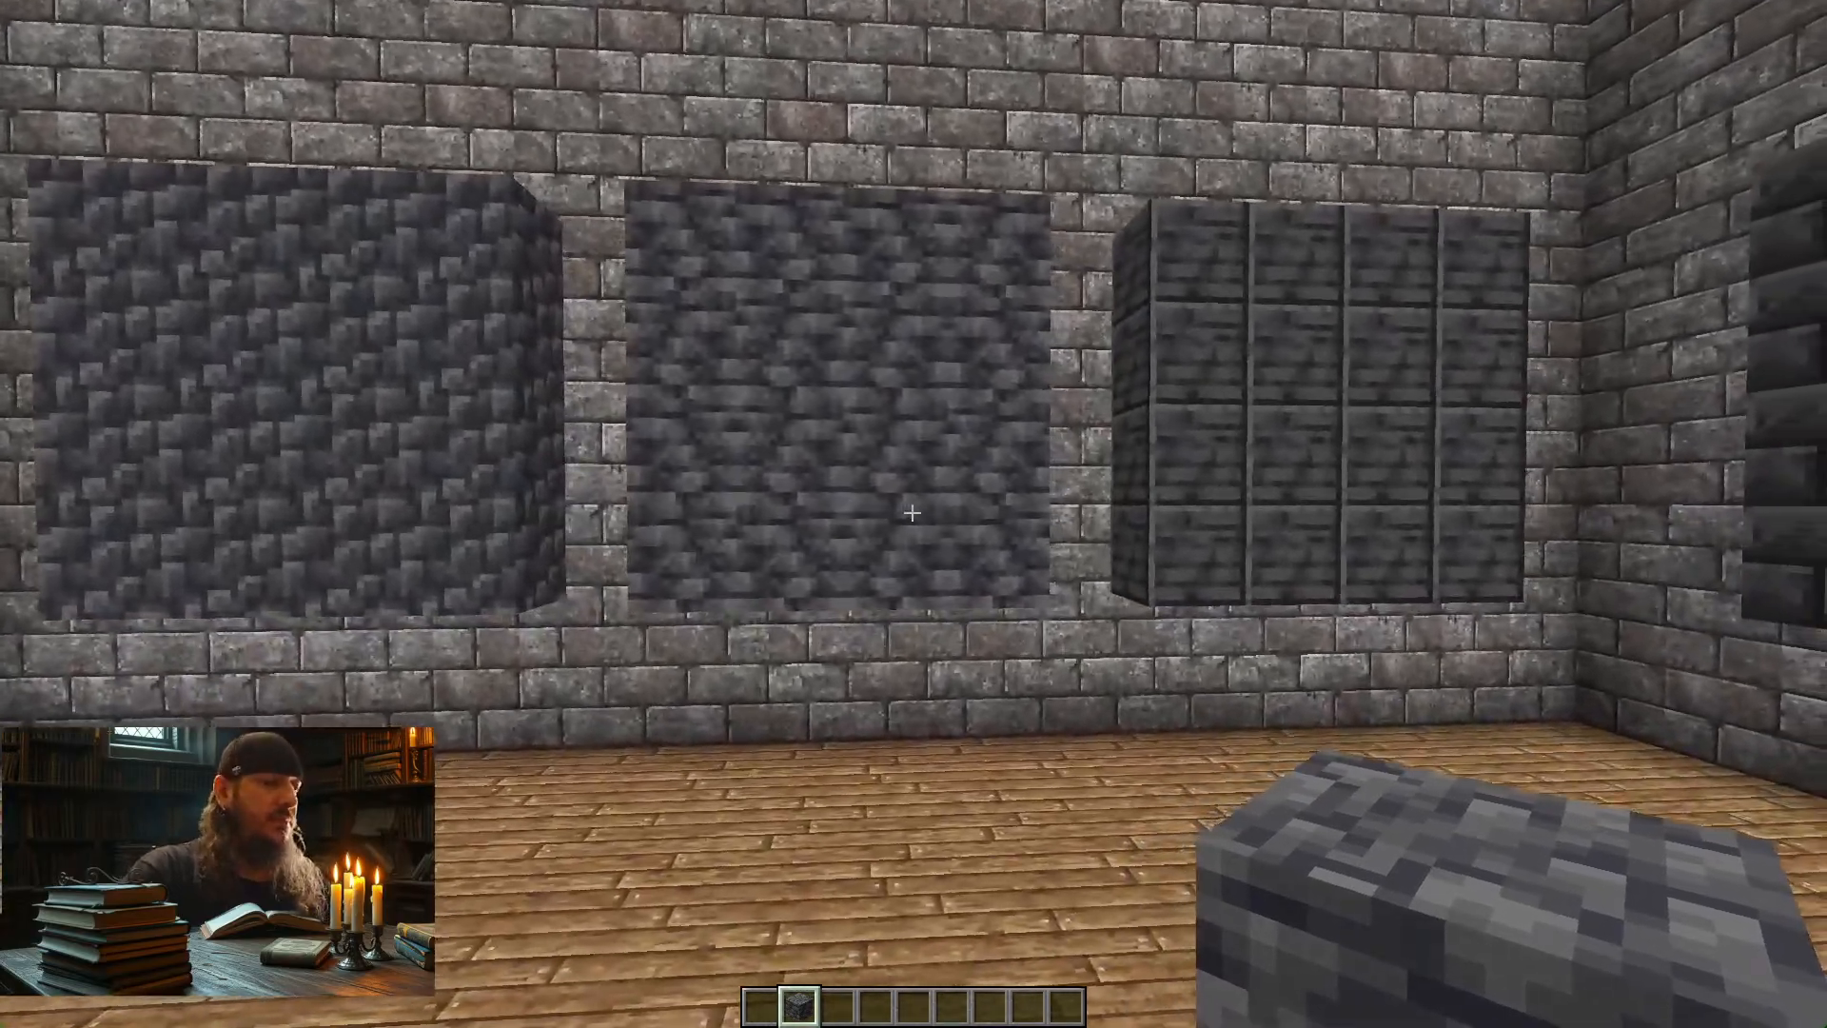
key(F3+t)
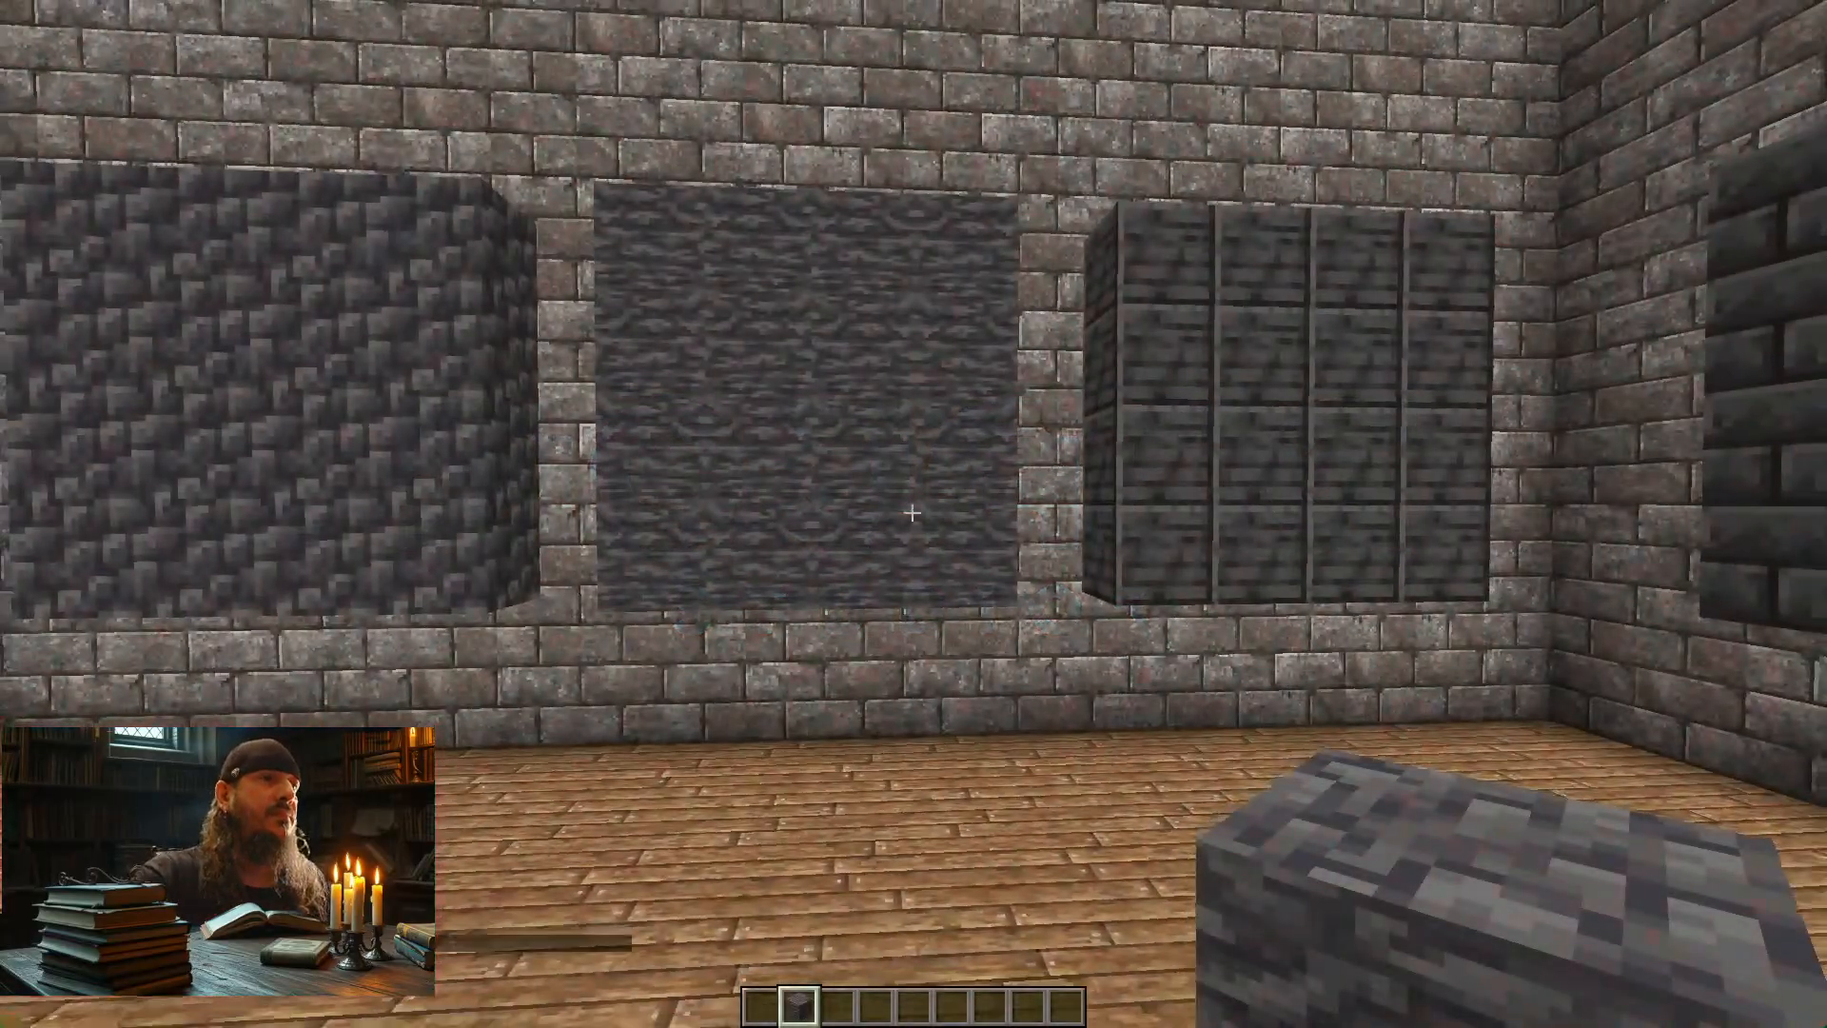
Examine how the repainted deepslate texture tiles across the middle panel, both up close and from across the room
key(s)
key(w)
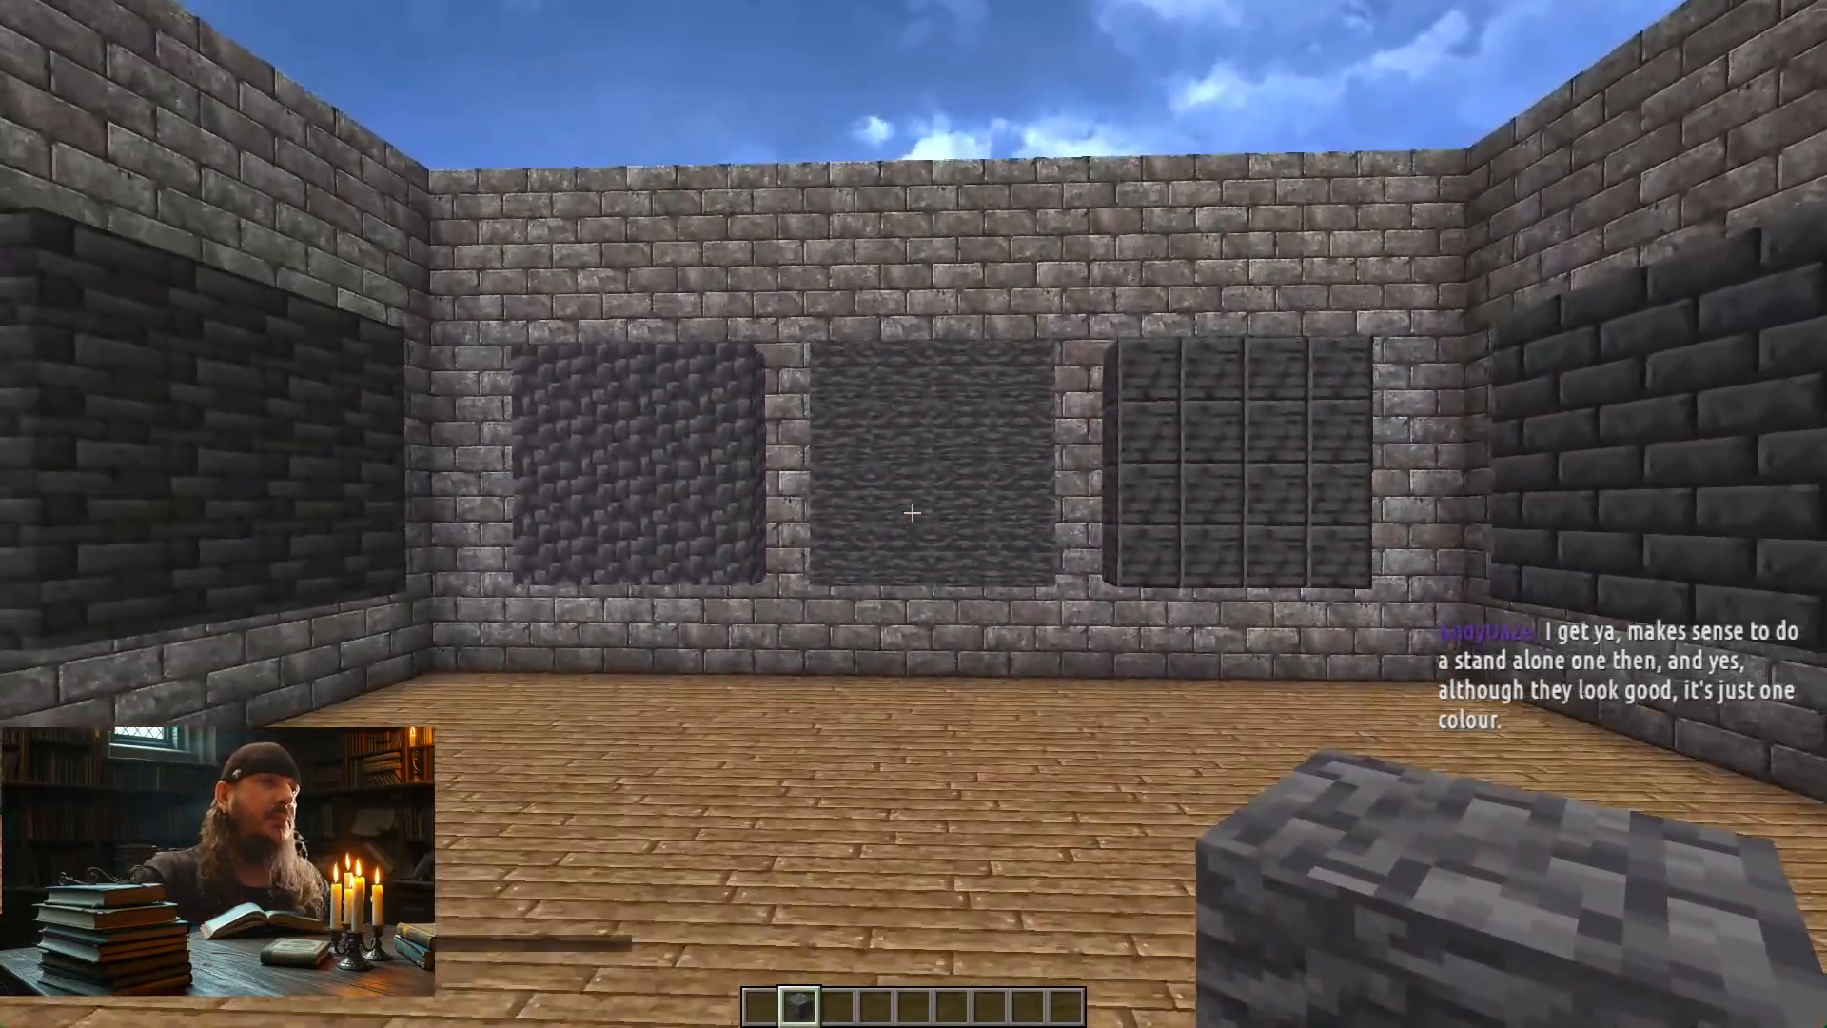
key(w)
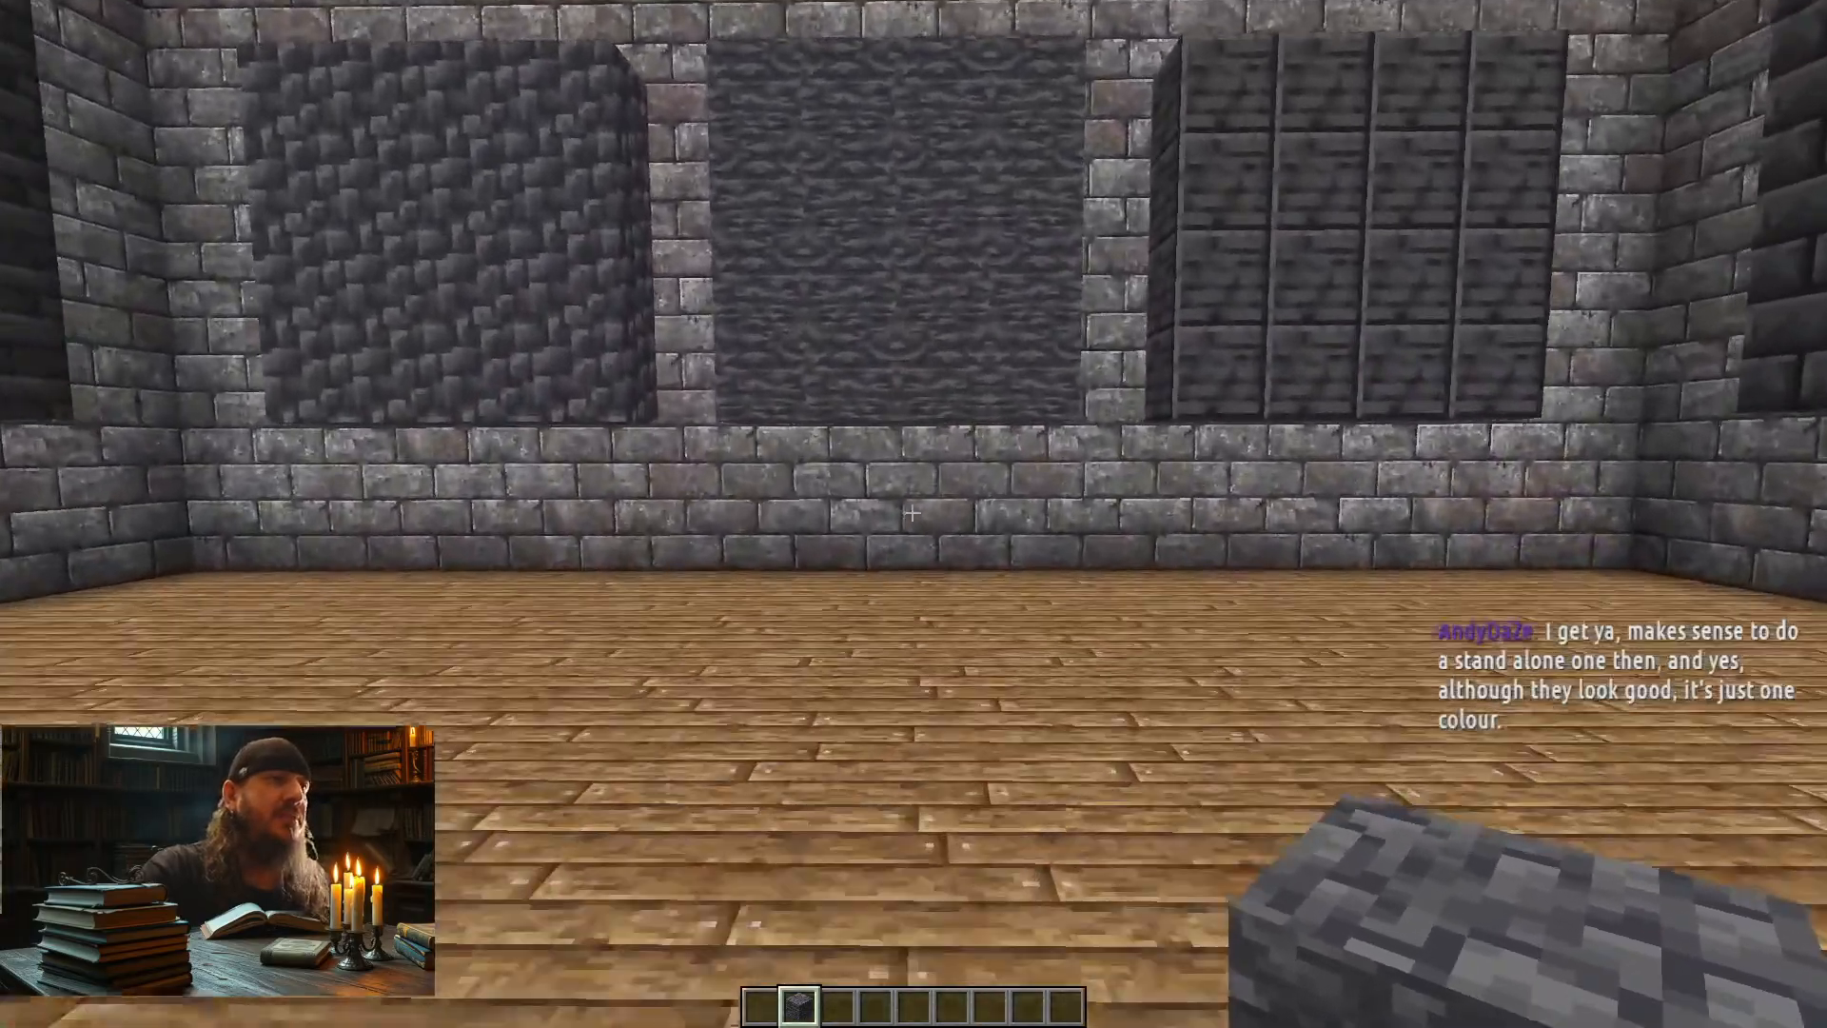
key(w)
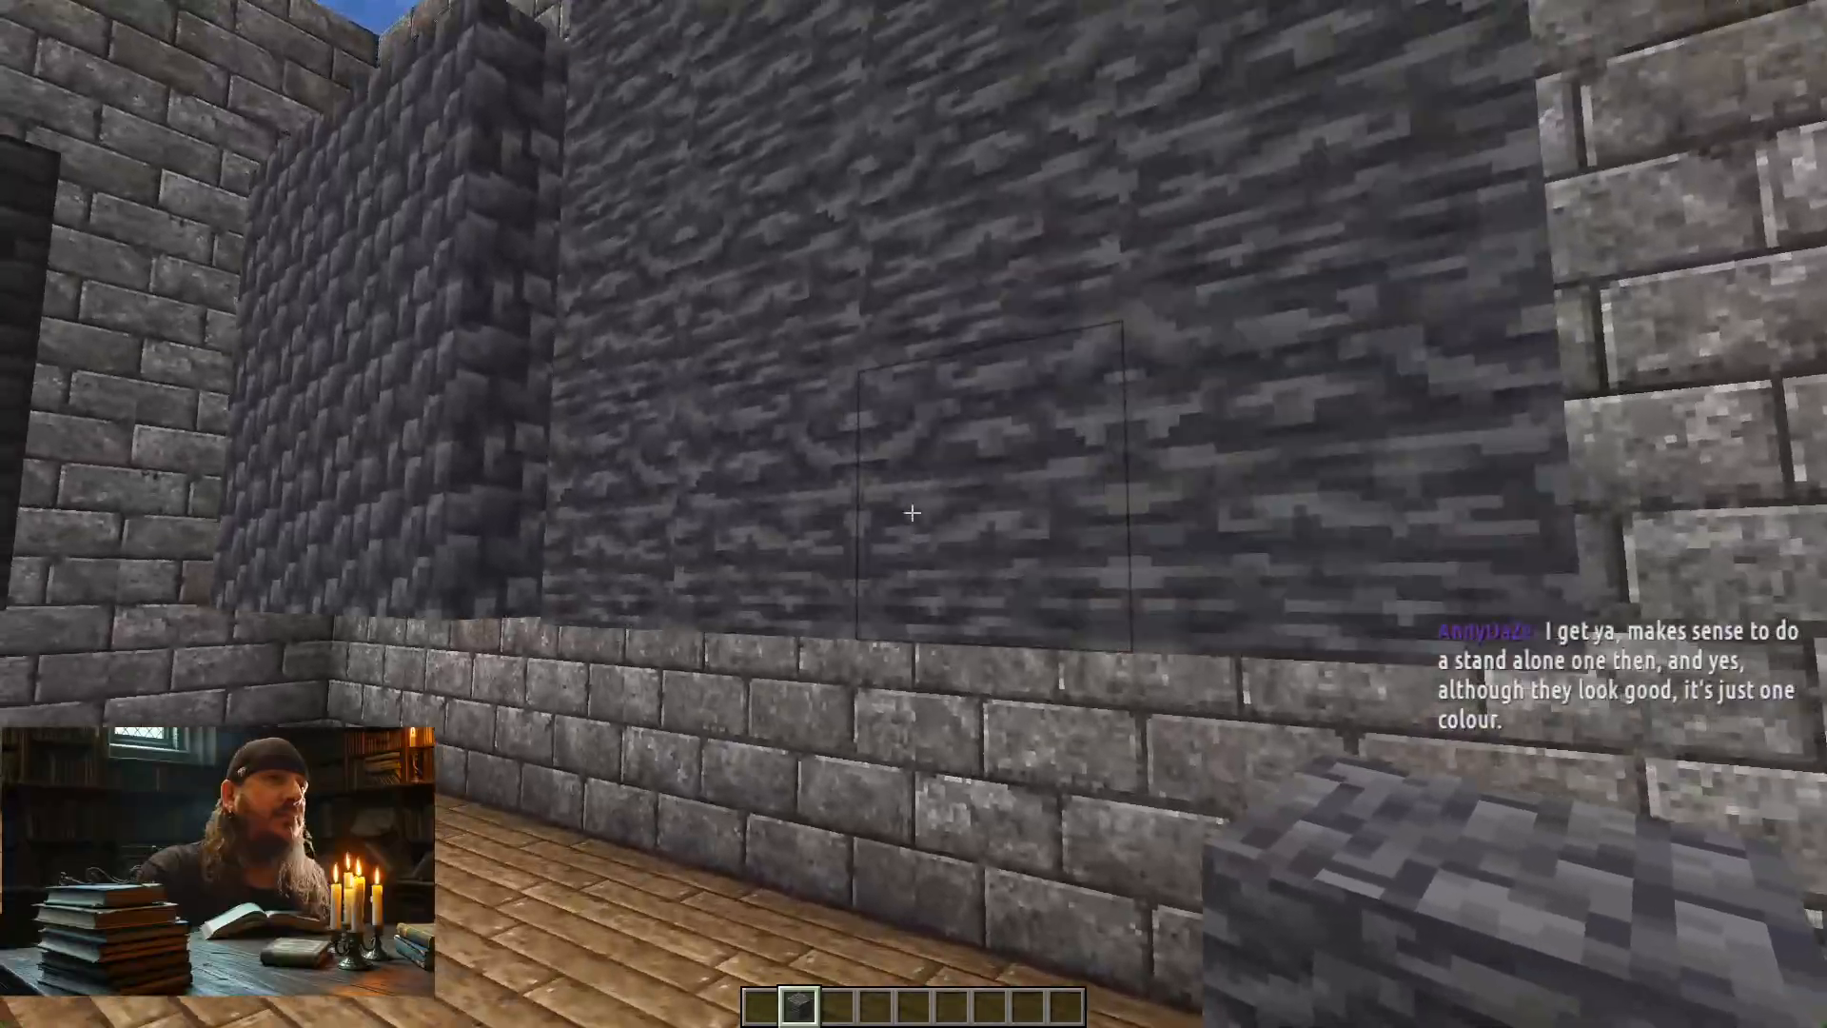
key(space)
key(s)
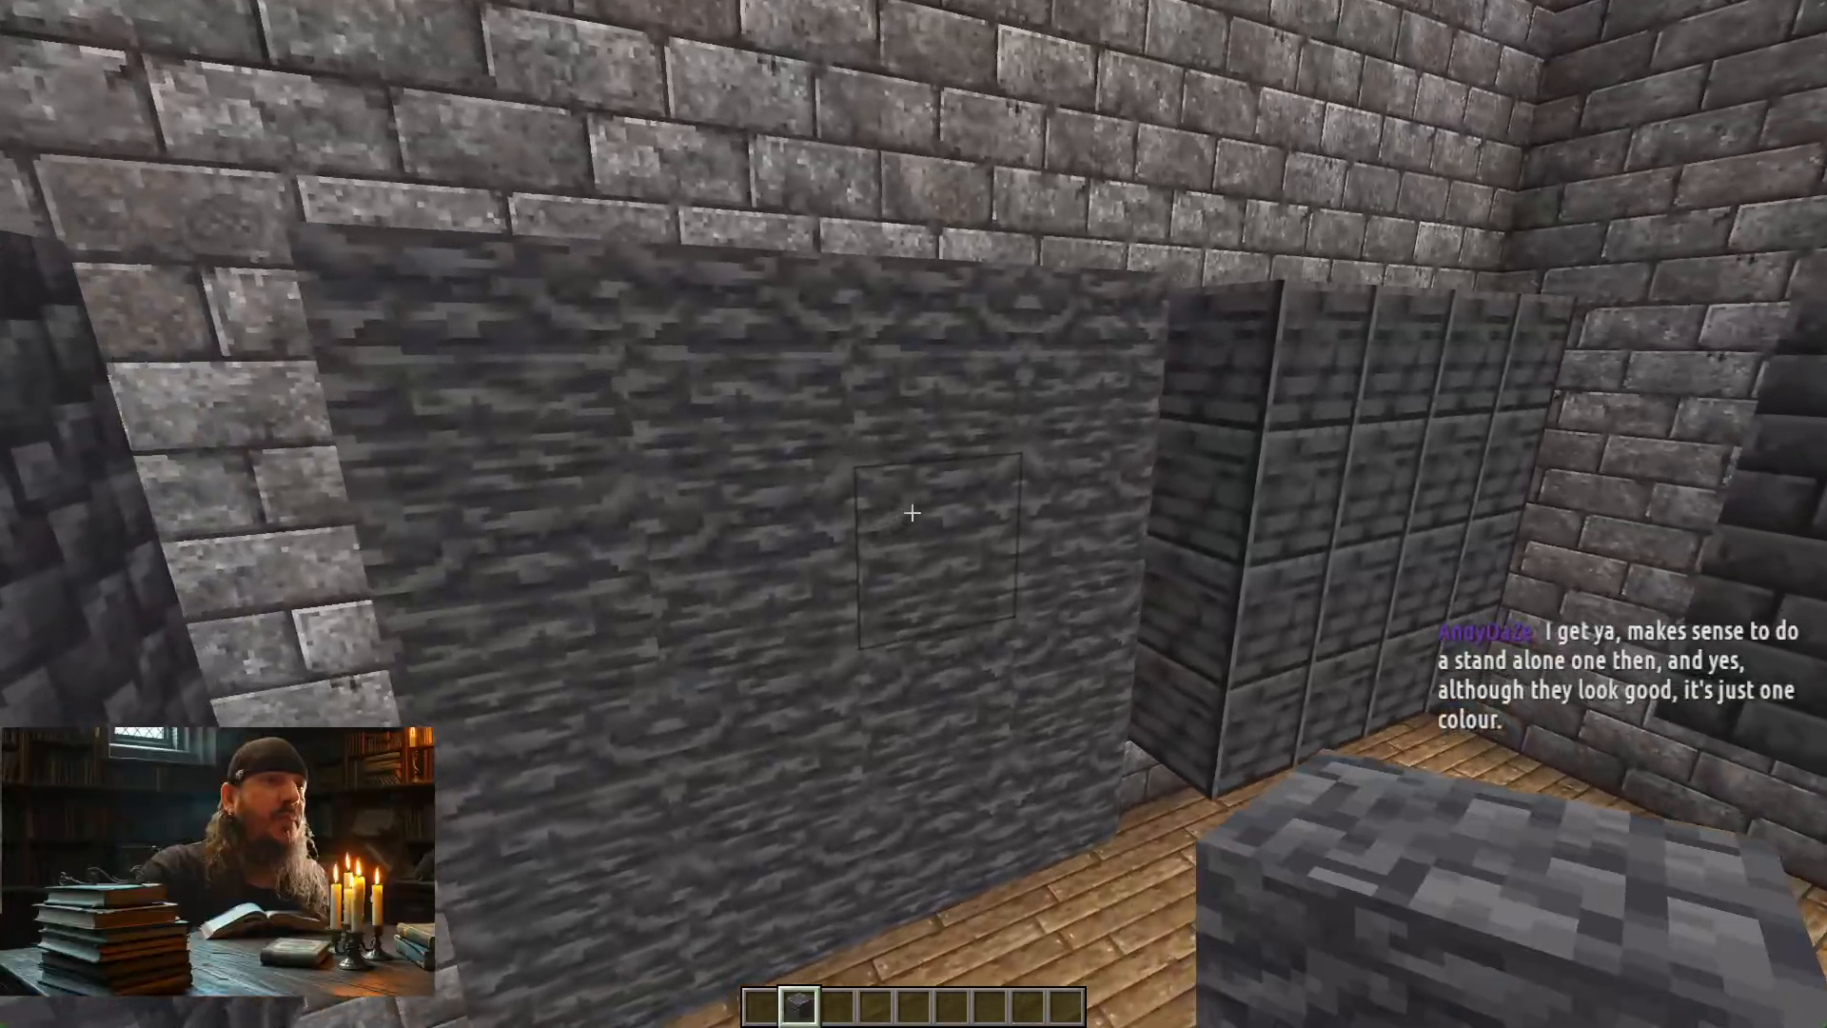
key(s)
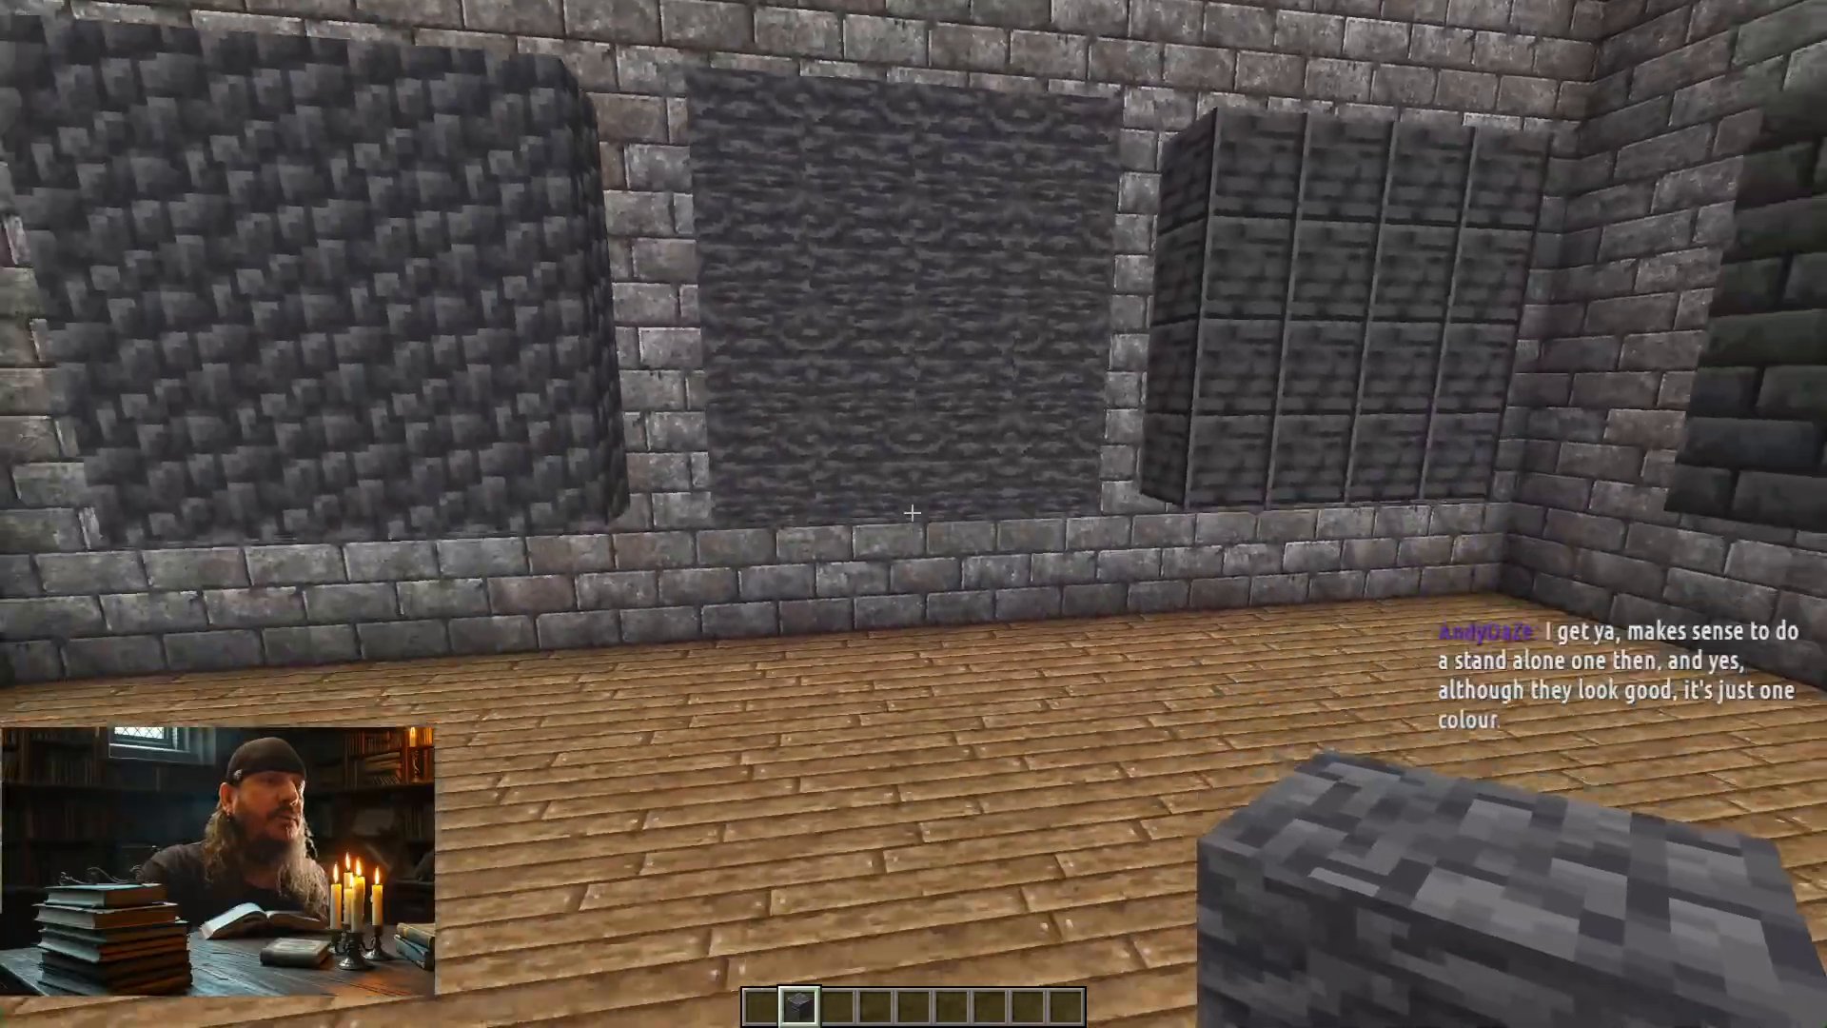
key(w)
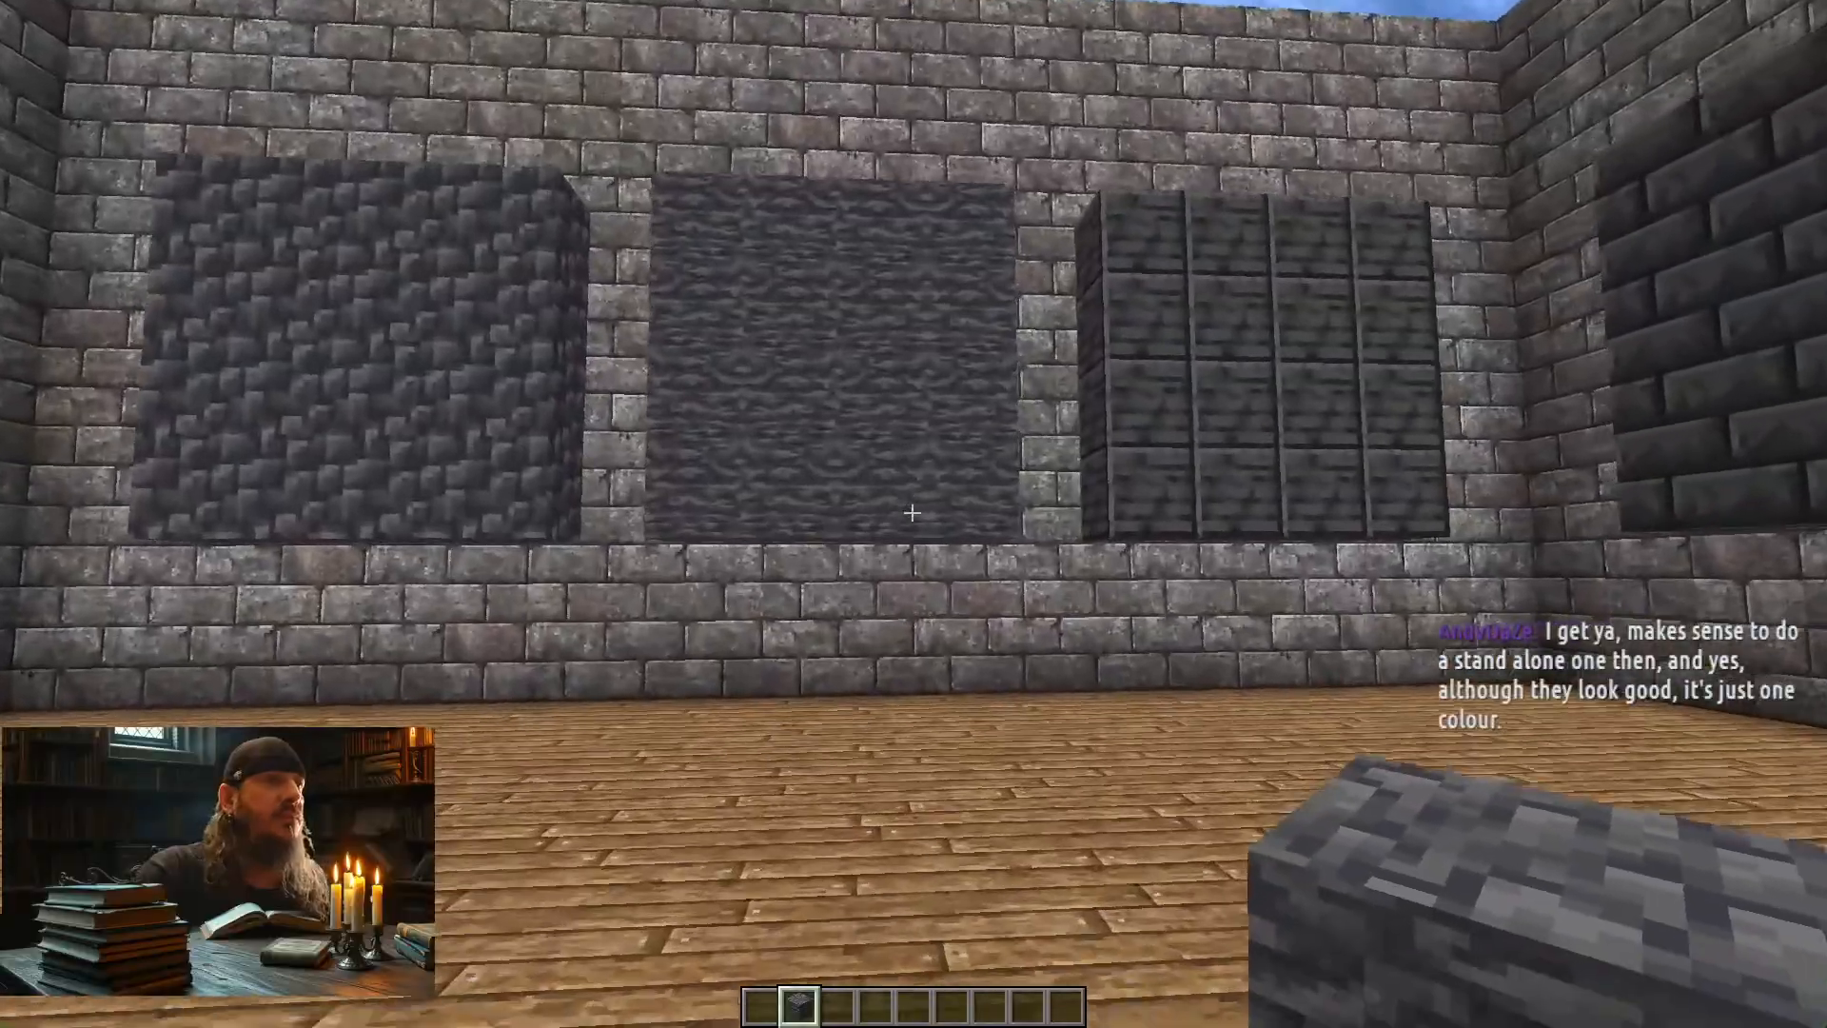
key(w)
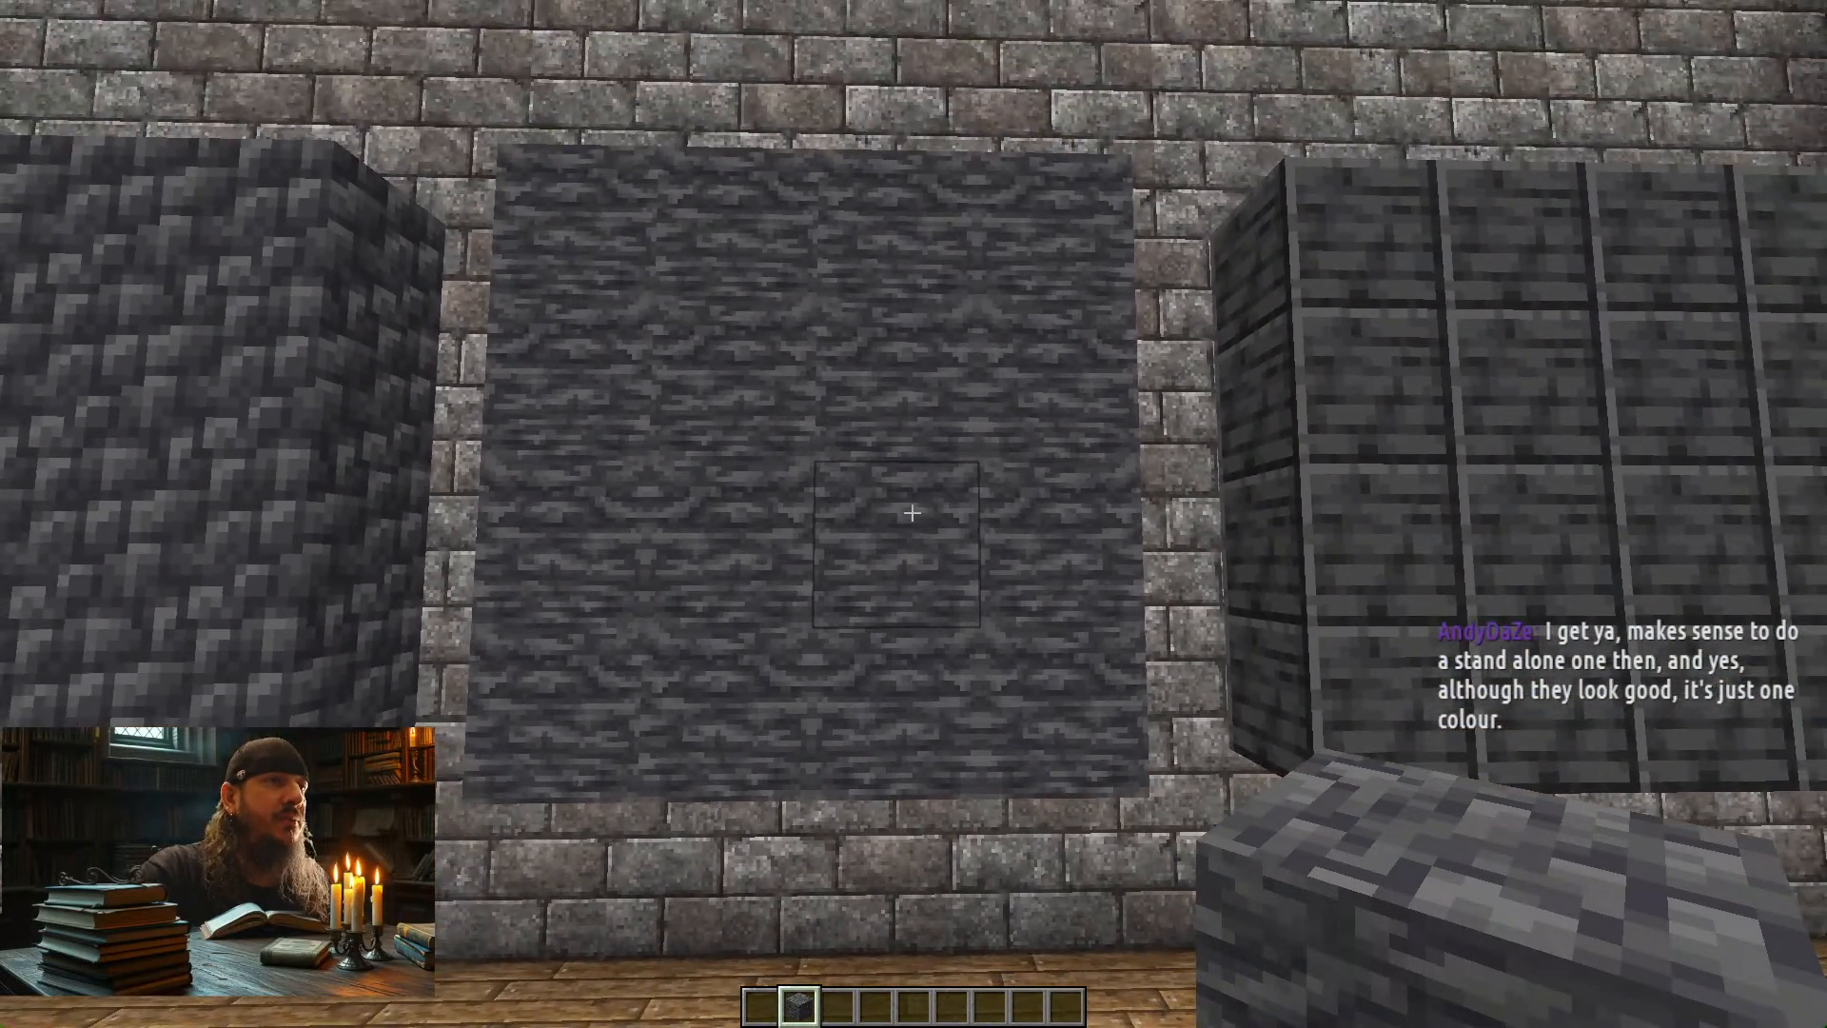
key(w)
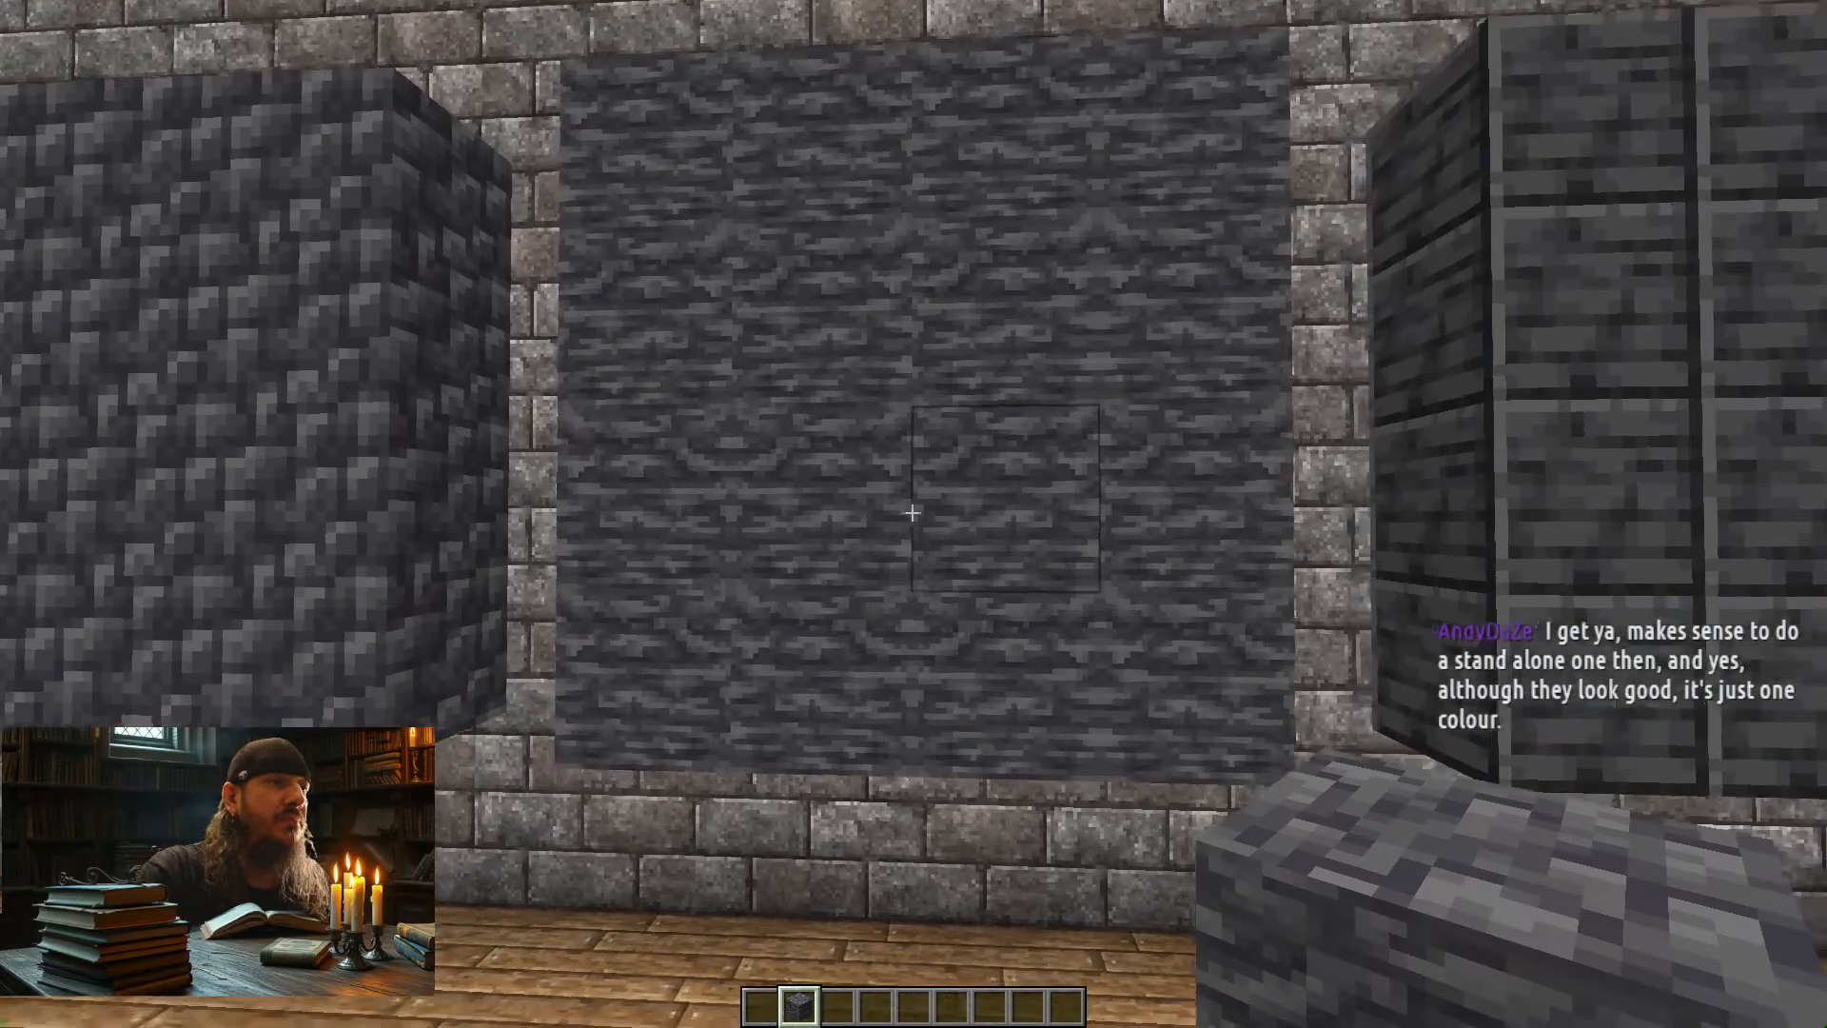
key(s)
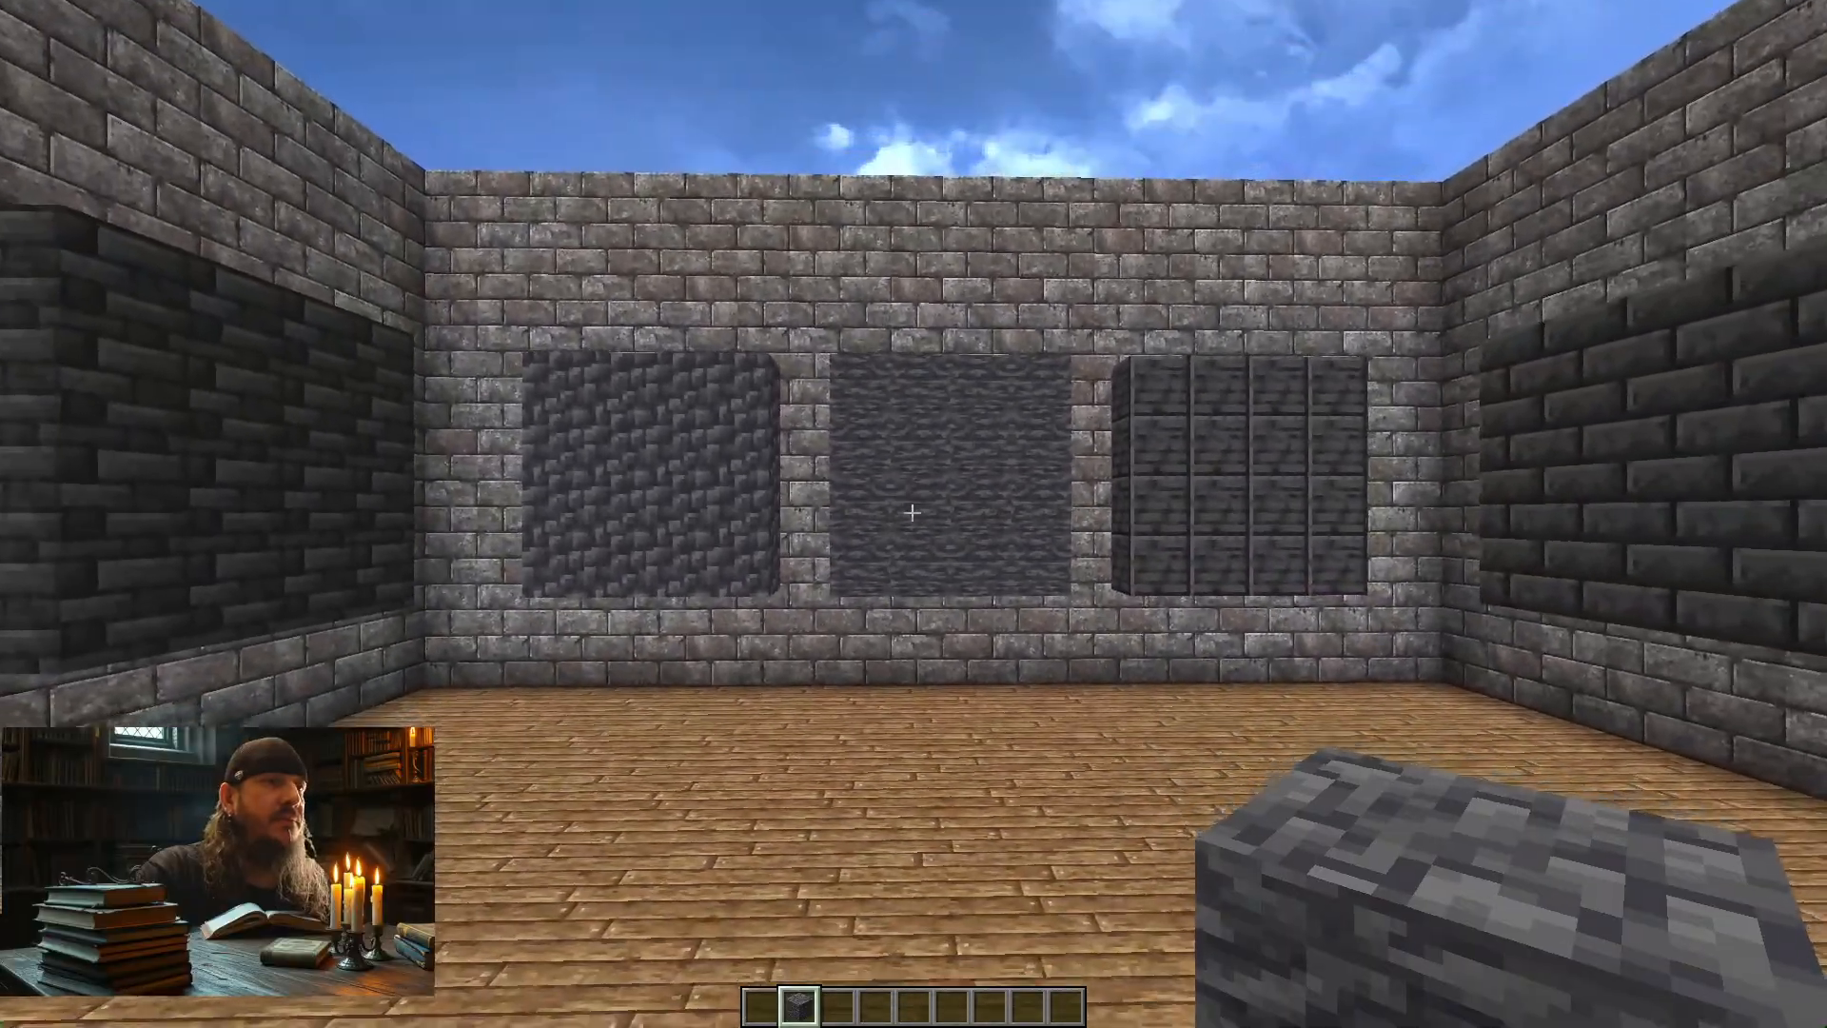
Compare the repainted deepslate panel with the neighbouring cobbled, polished and brick deepslate panels from several distances
key(w)
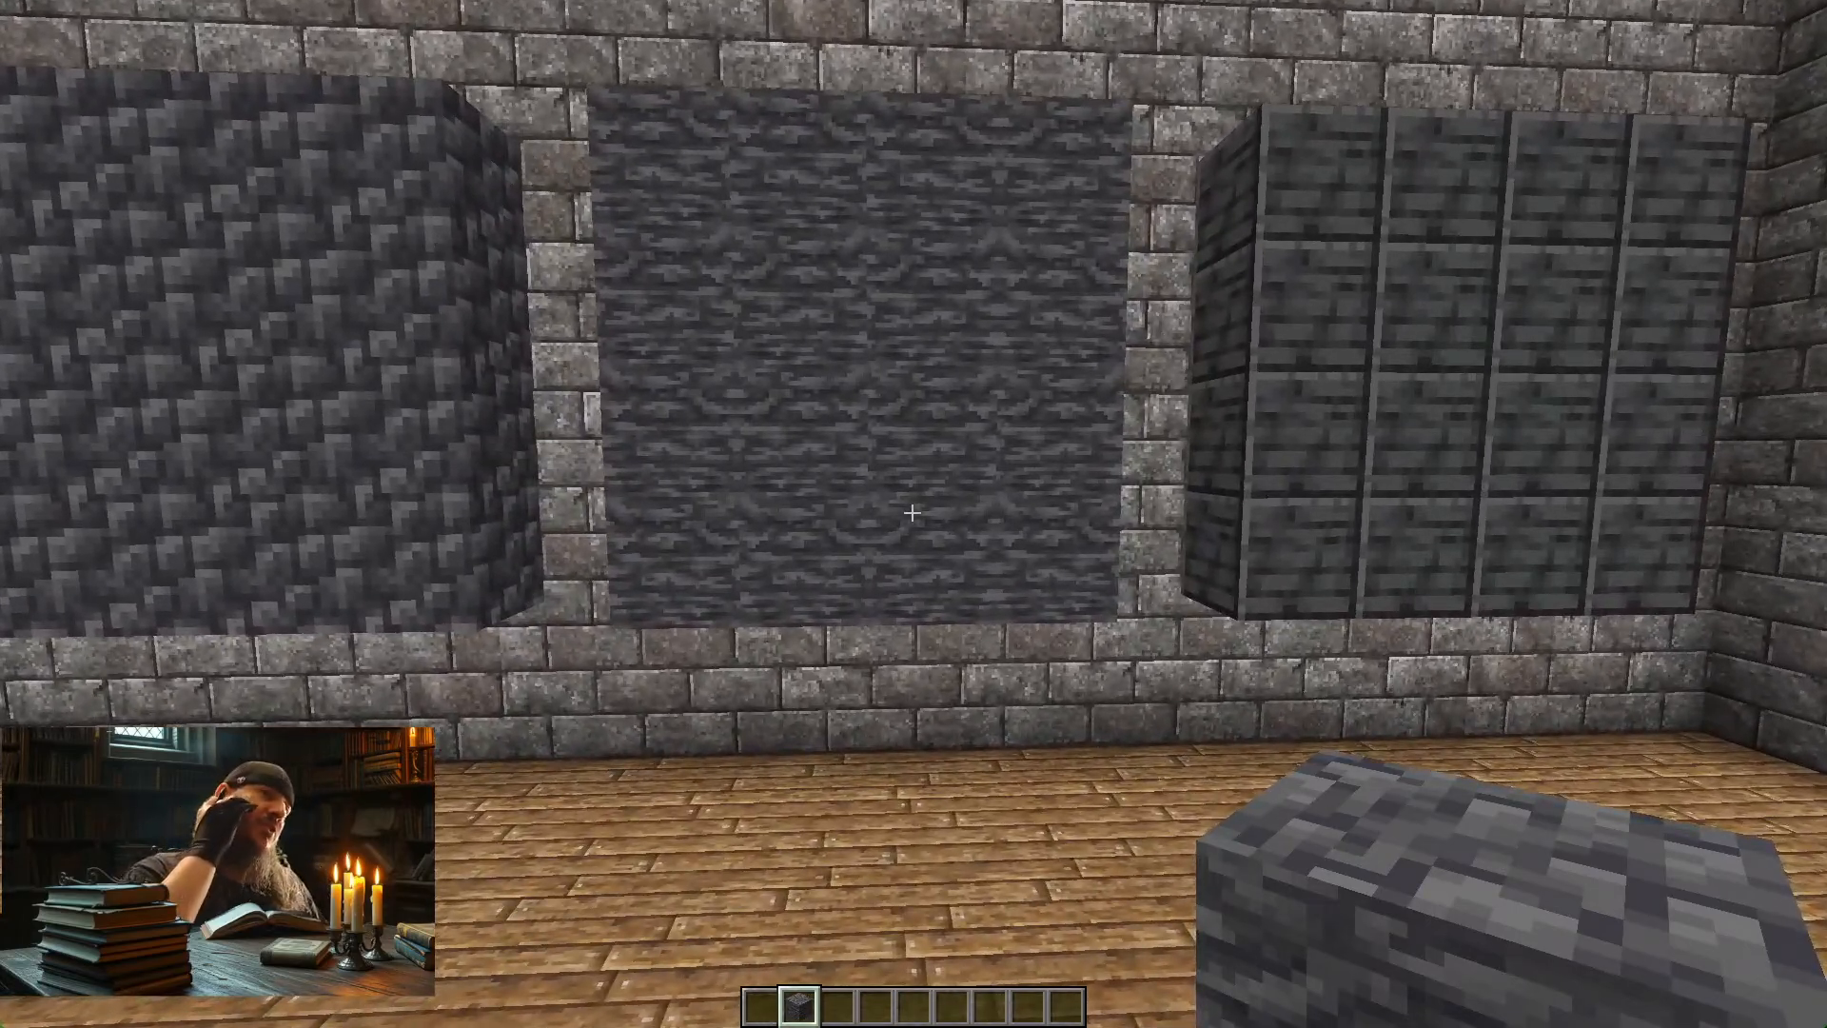
key(s)
key(s)
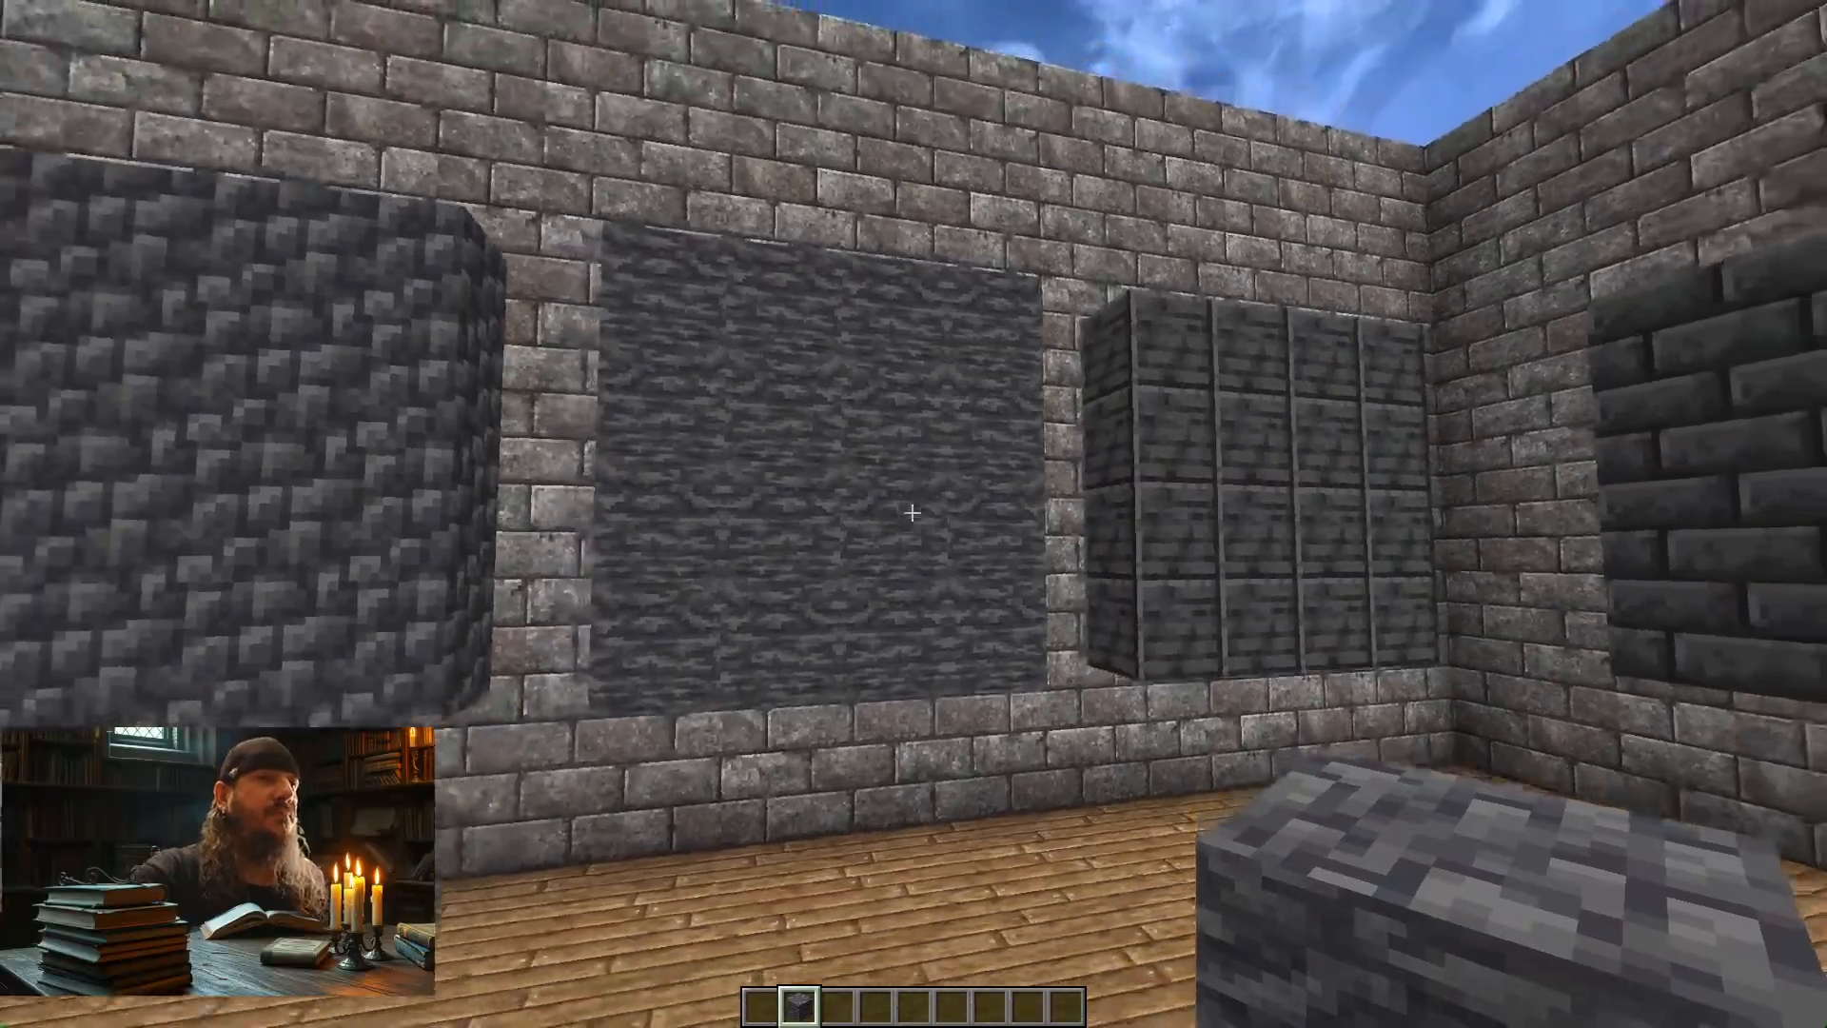
key(s)
key(w)
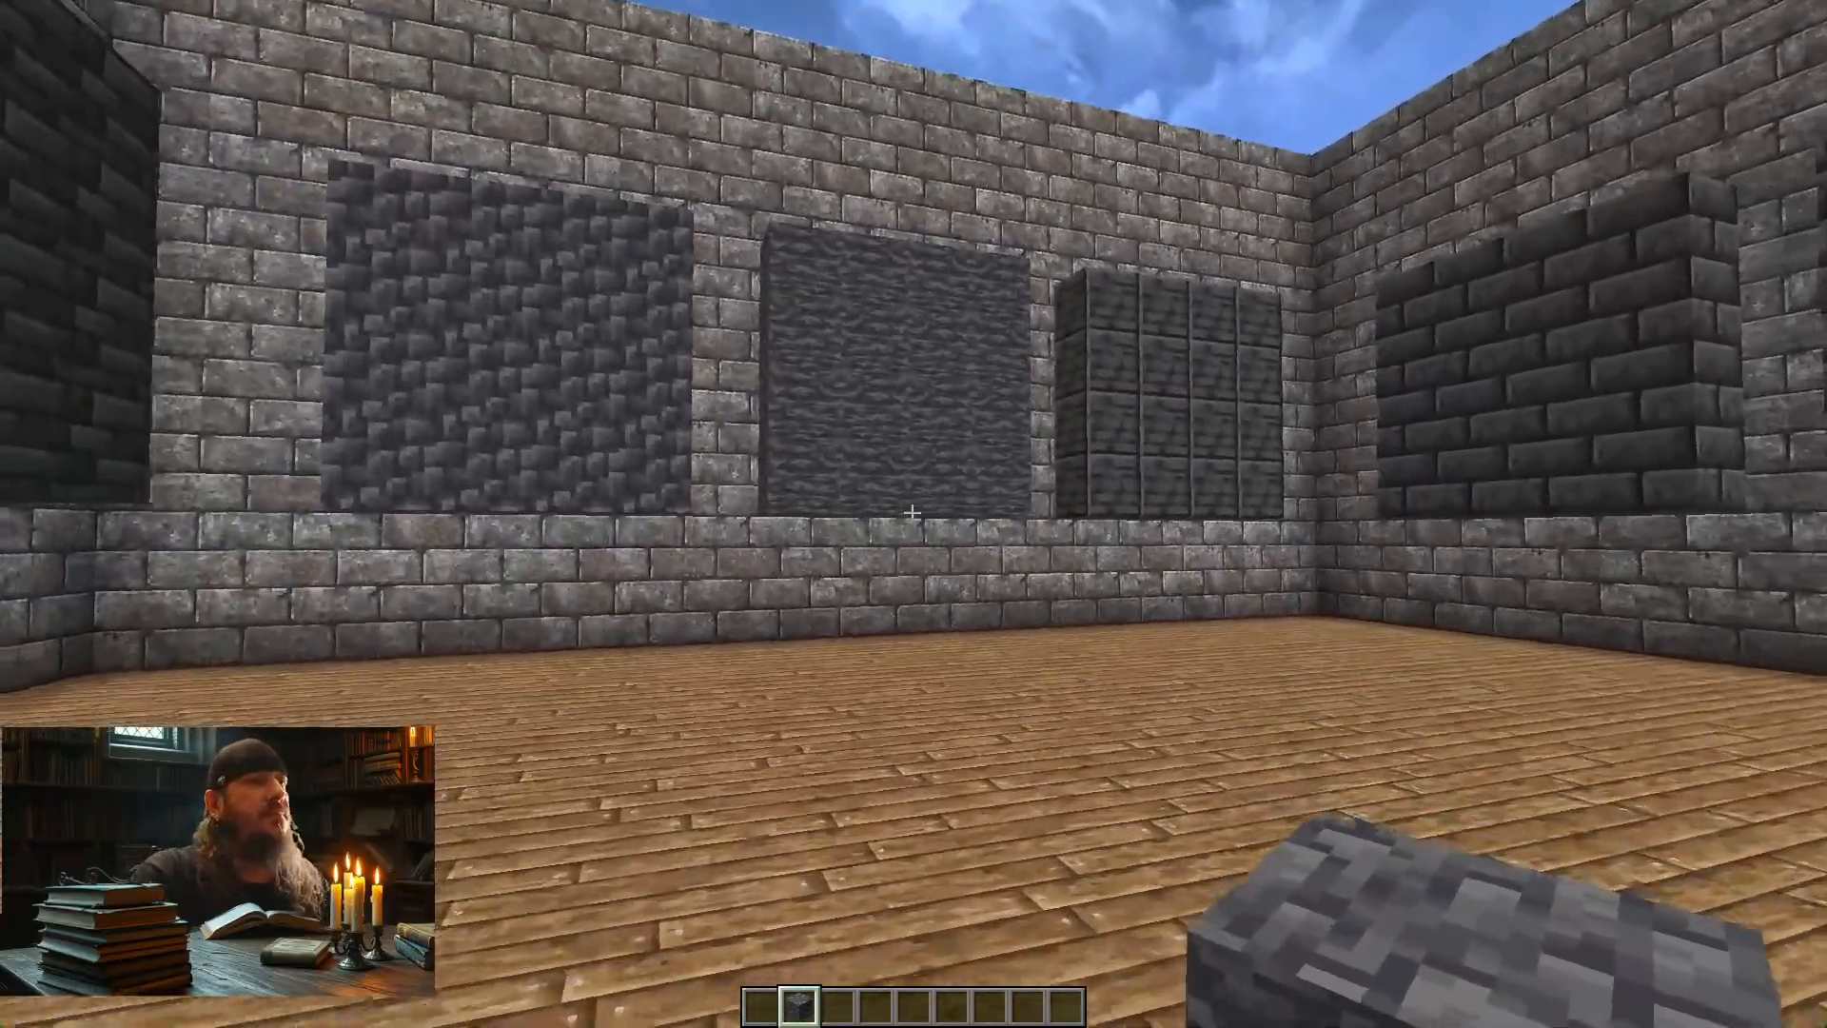
key(w)
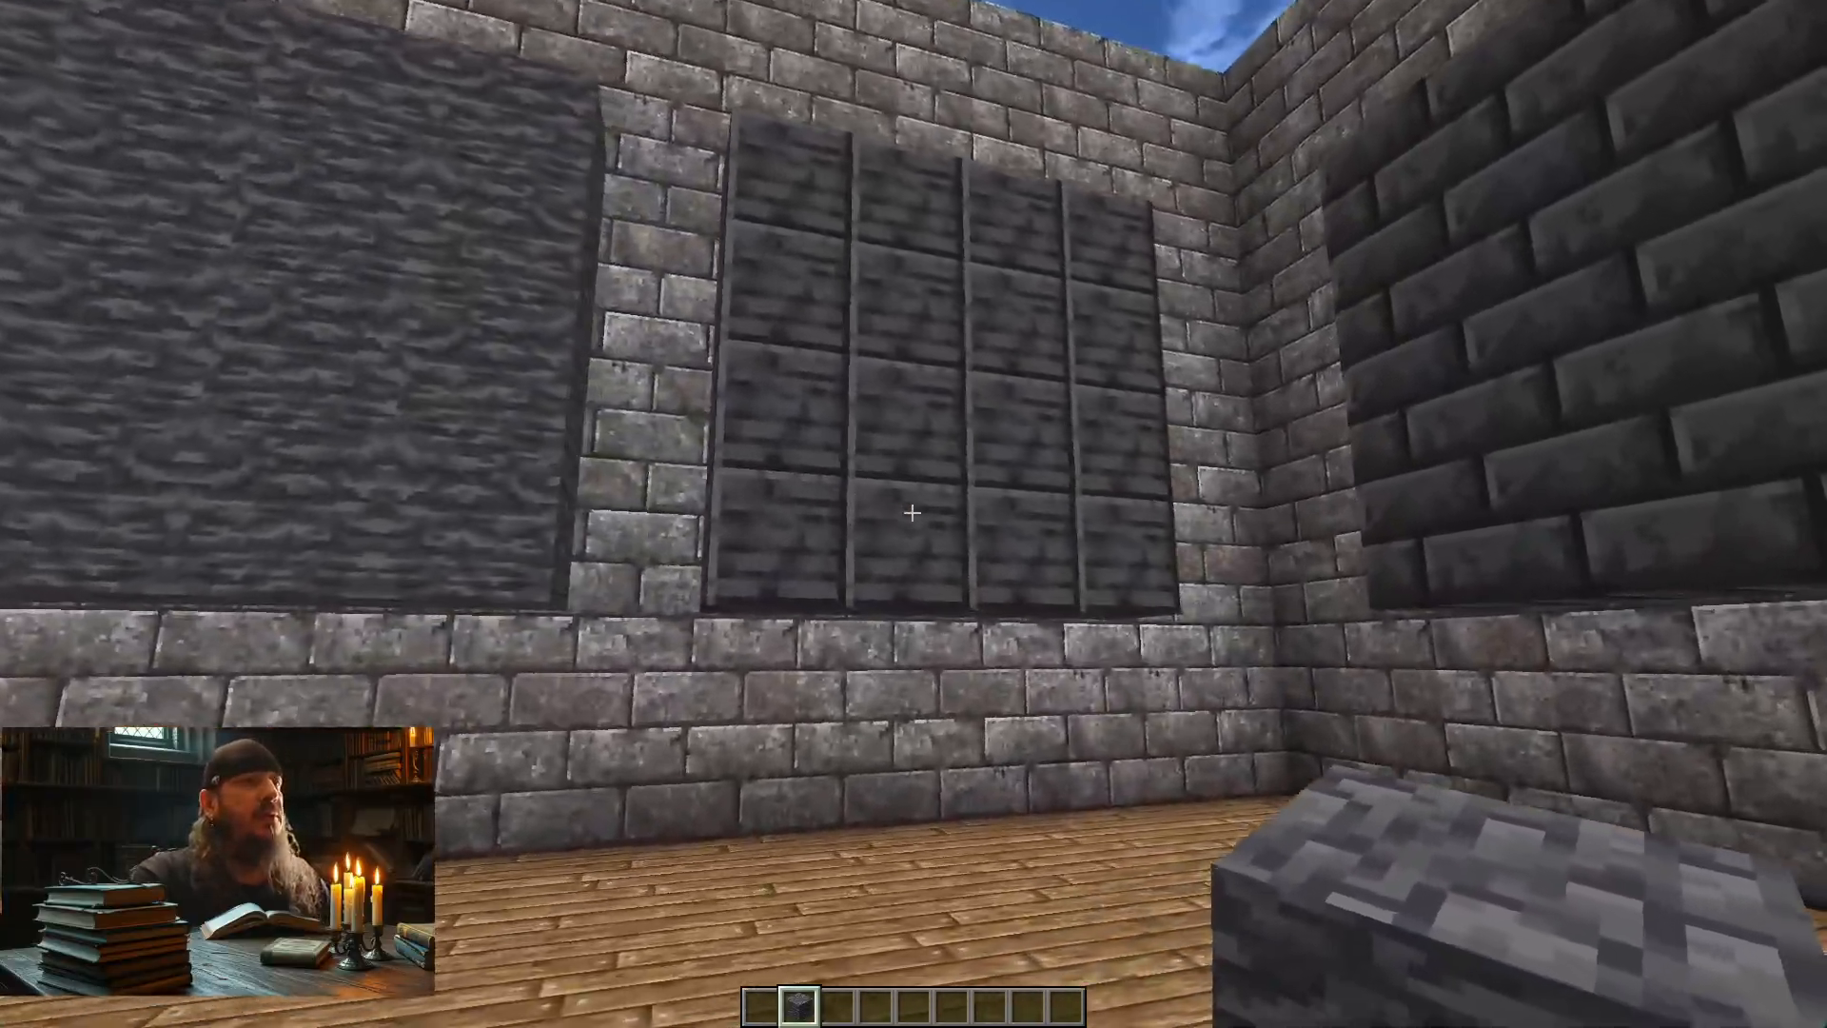
key(w)
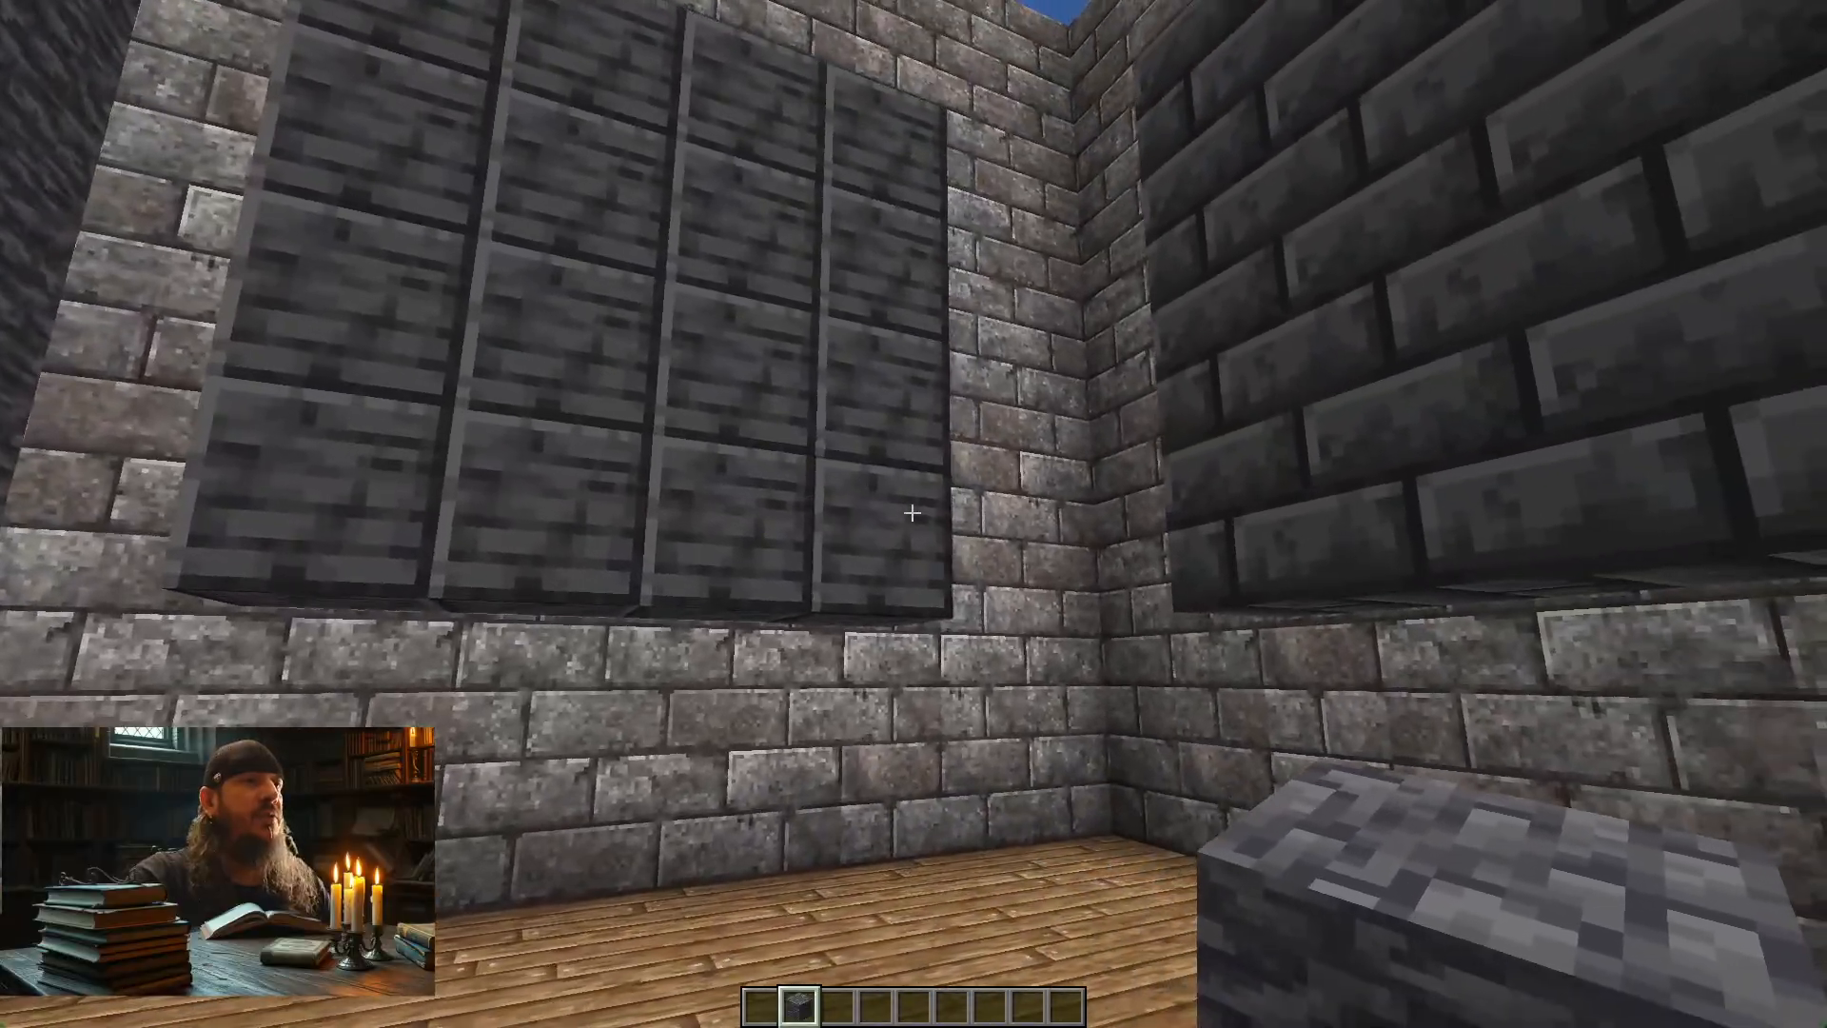
key(a)
key(s)
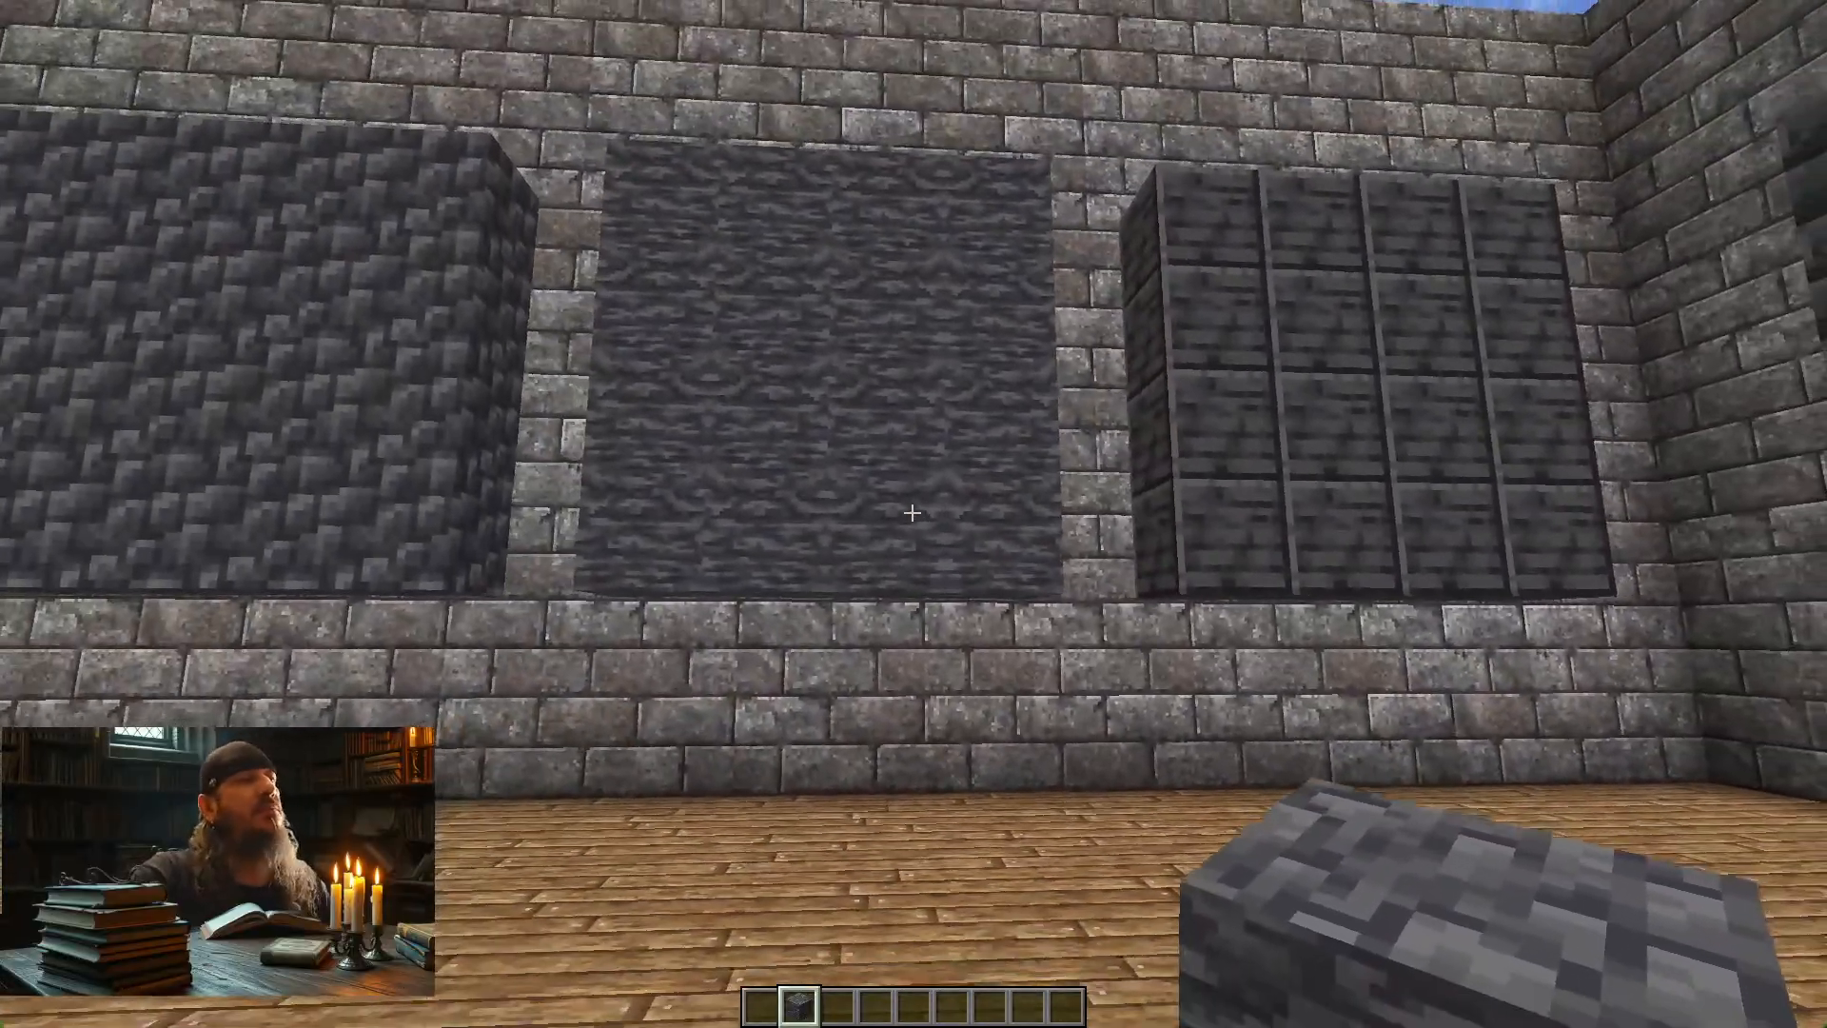
key(space)
key(space)
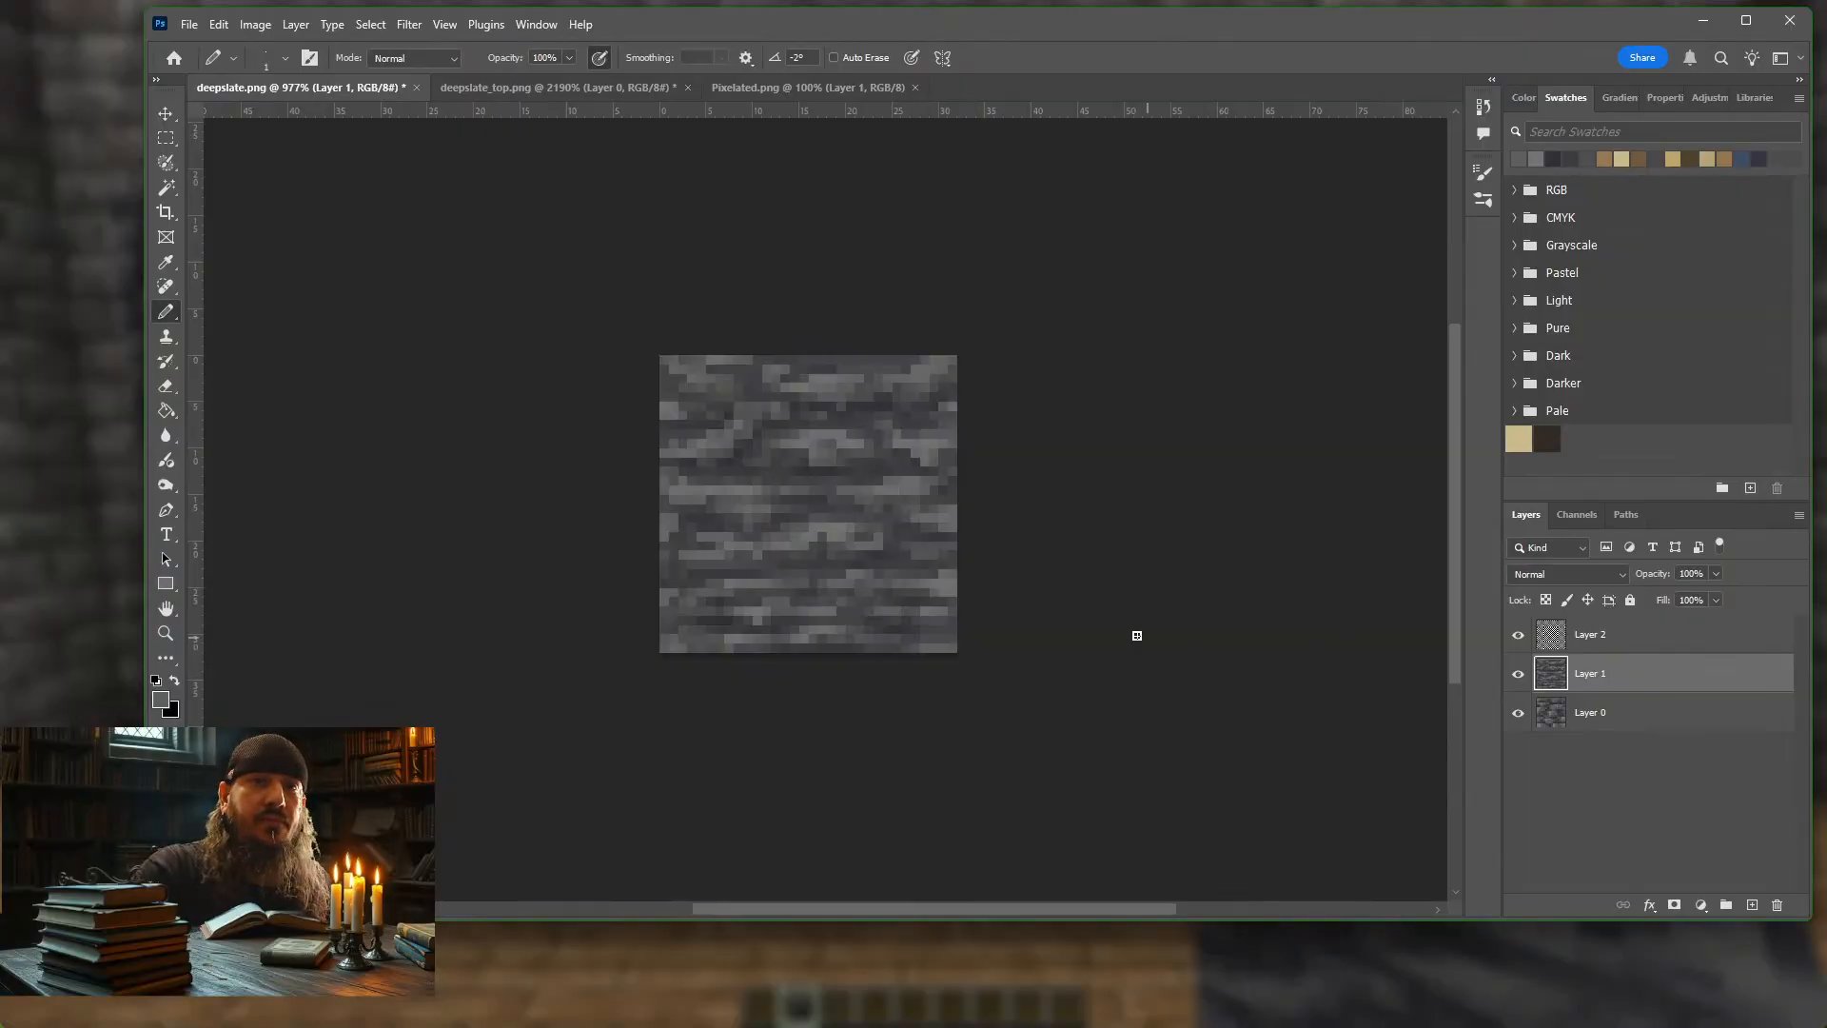
Crop the deepslate canvas outward to 96 × 96 px, keeping the existing 32 px tile in the upper-left corner
scroll(1118, 626, down, 1)
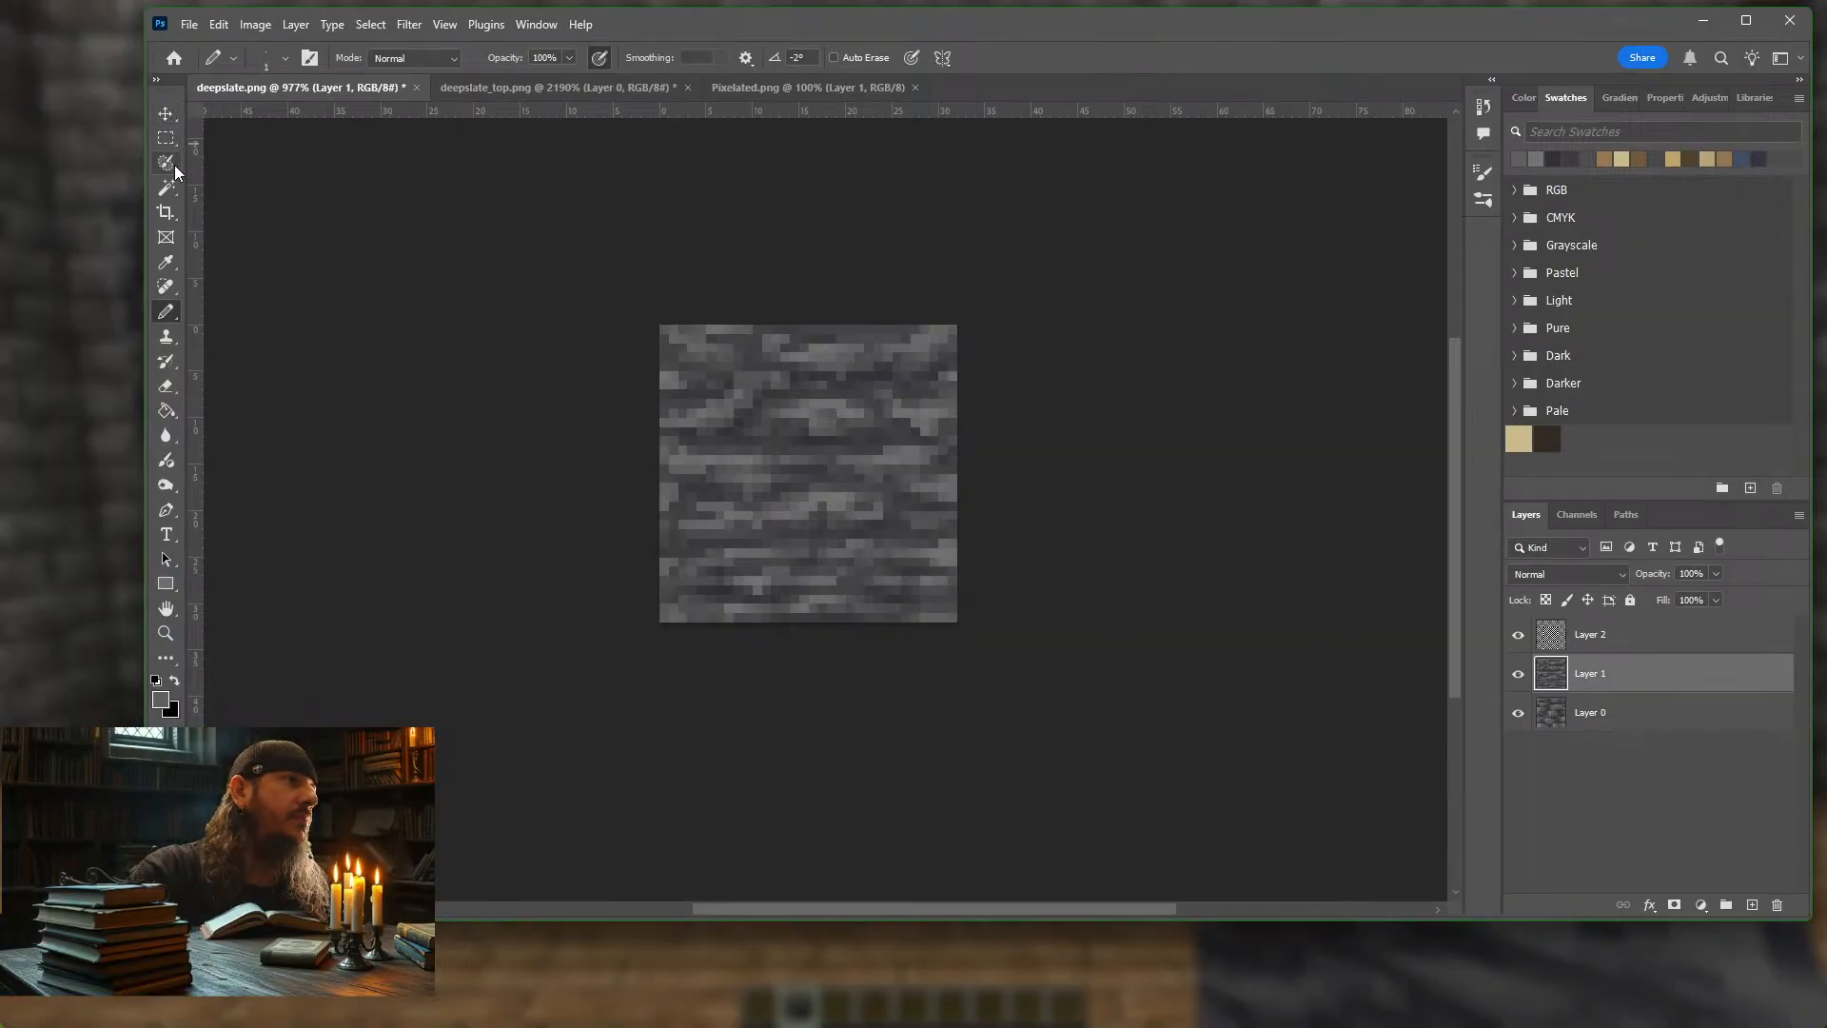
click(165, 211)
drag(945, 623, 1305, 874)
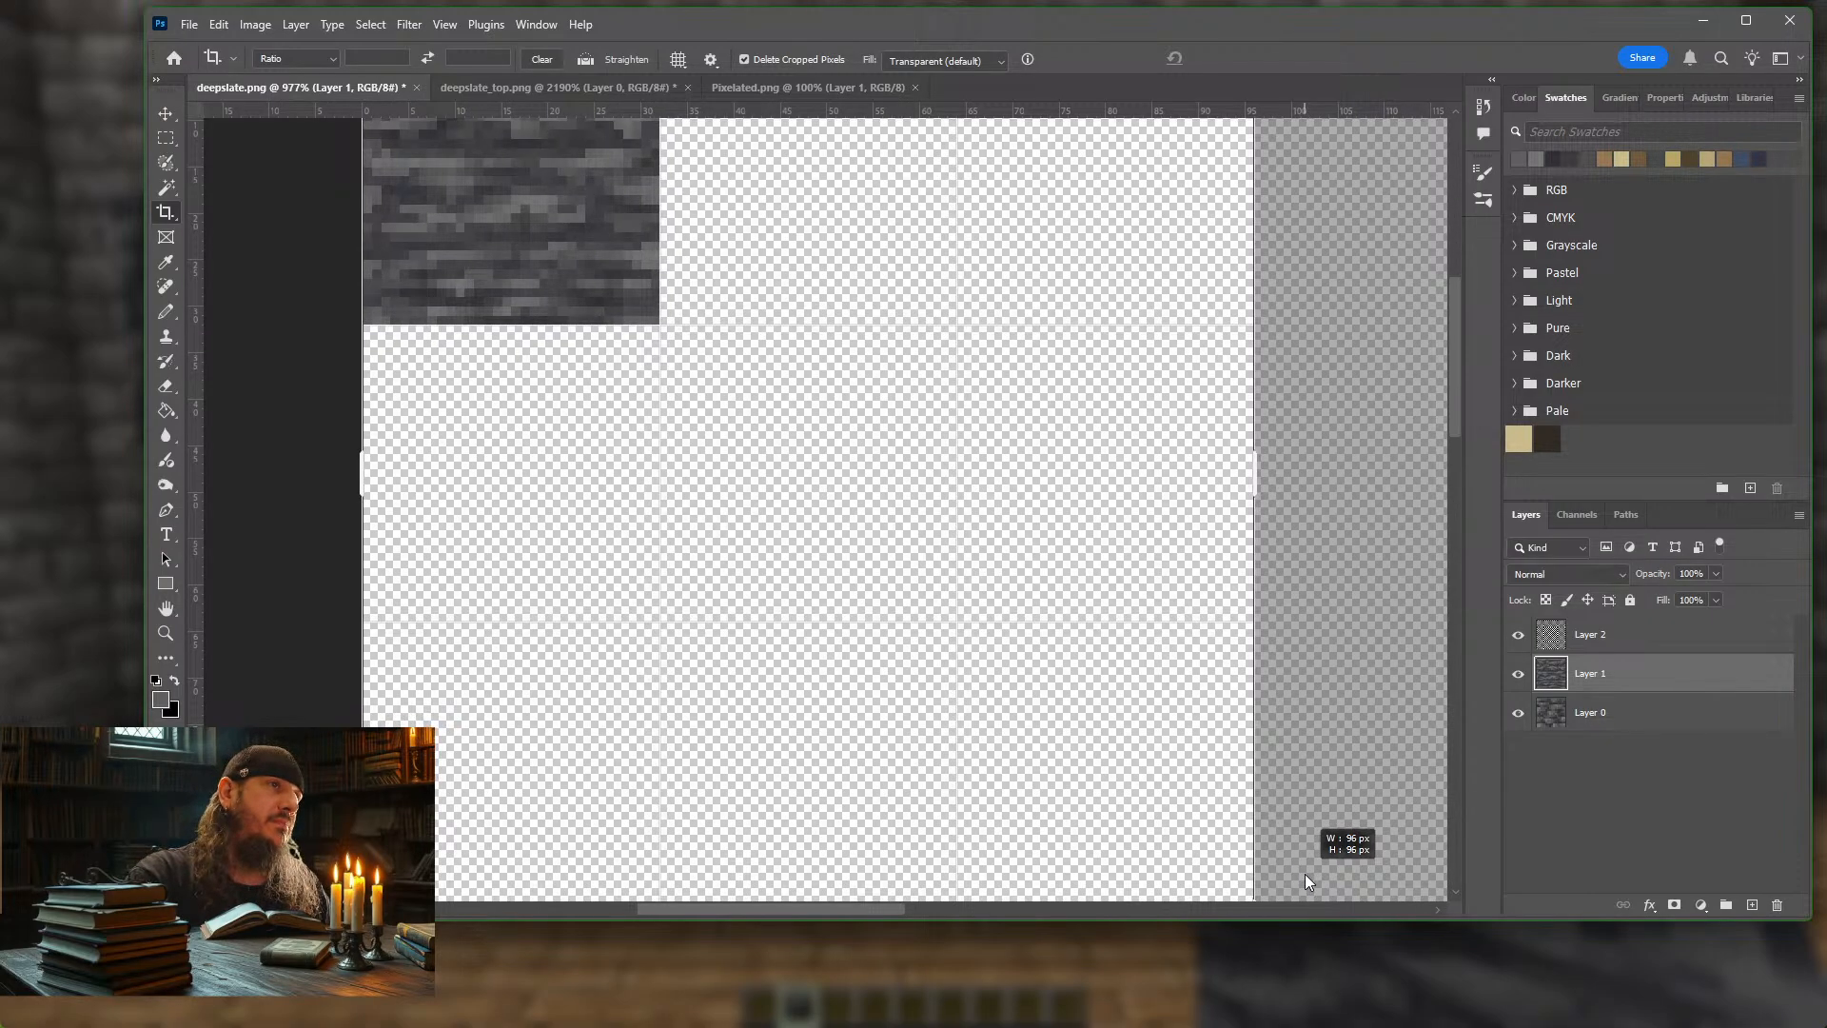
drag(1305, 873, 1305, 874)
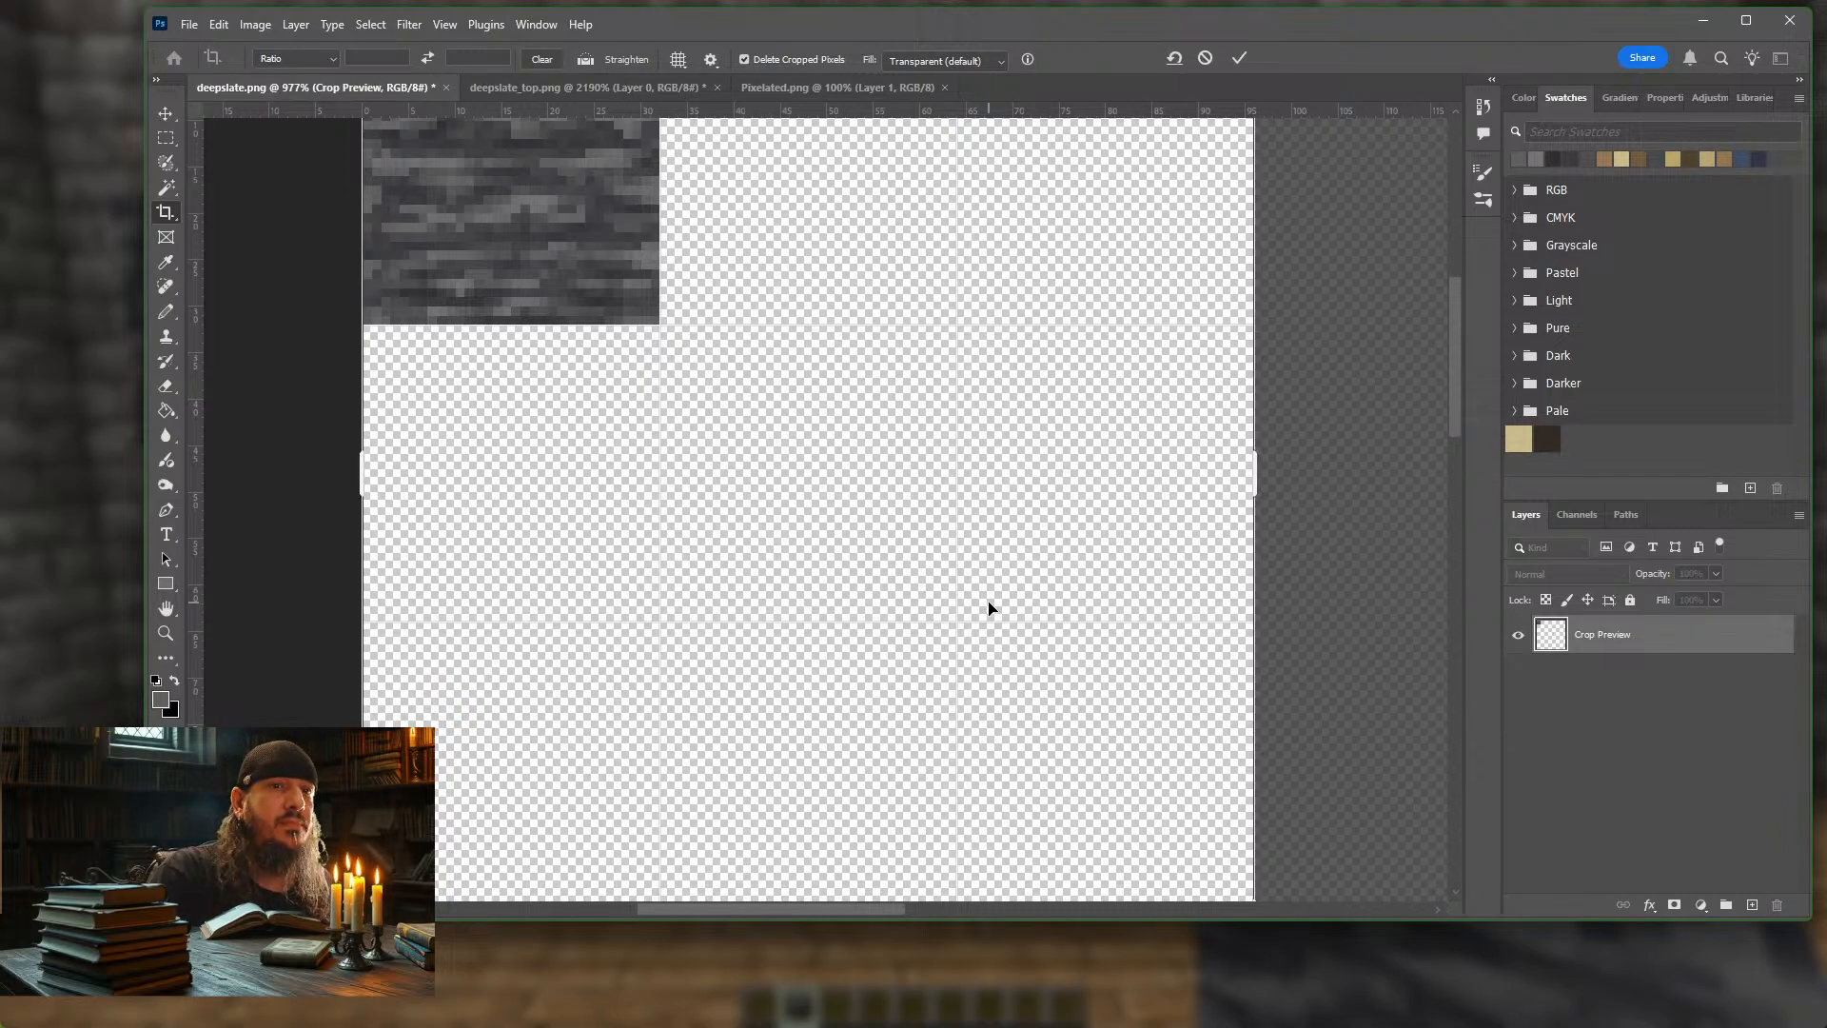
scroll(994, 607, down, 3)
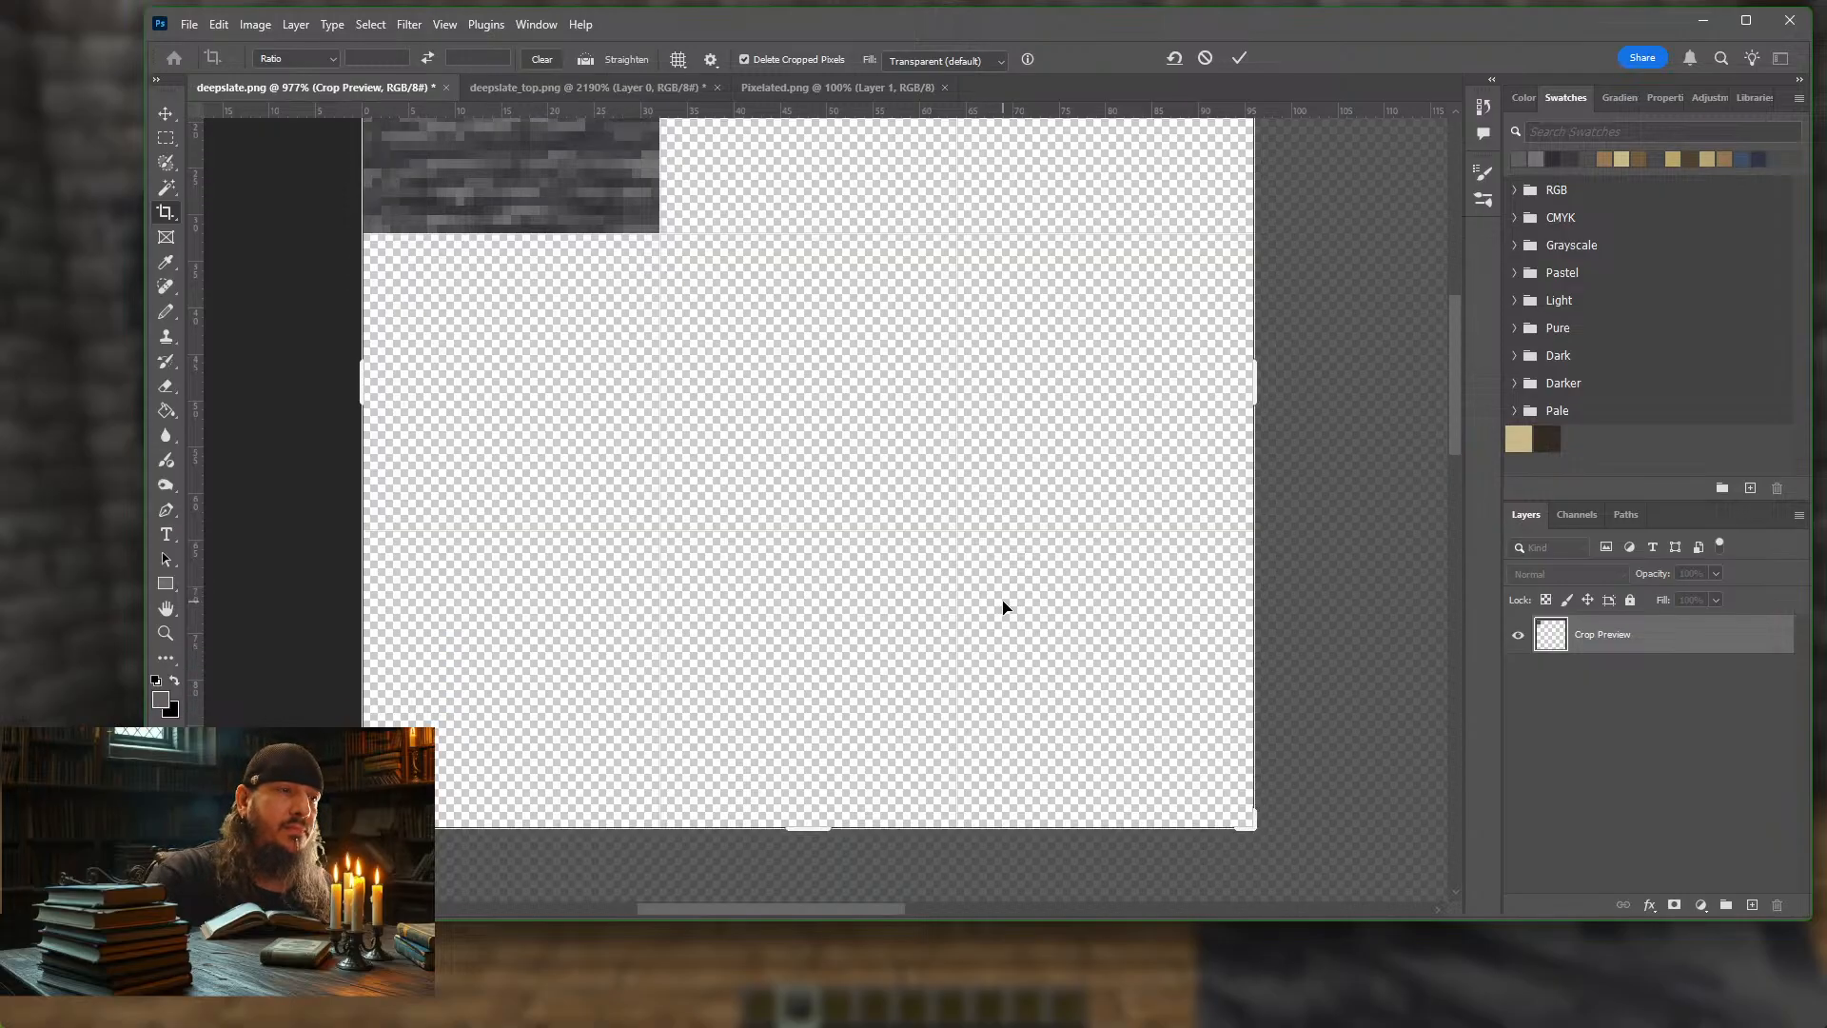
key(Return)
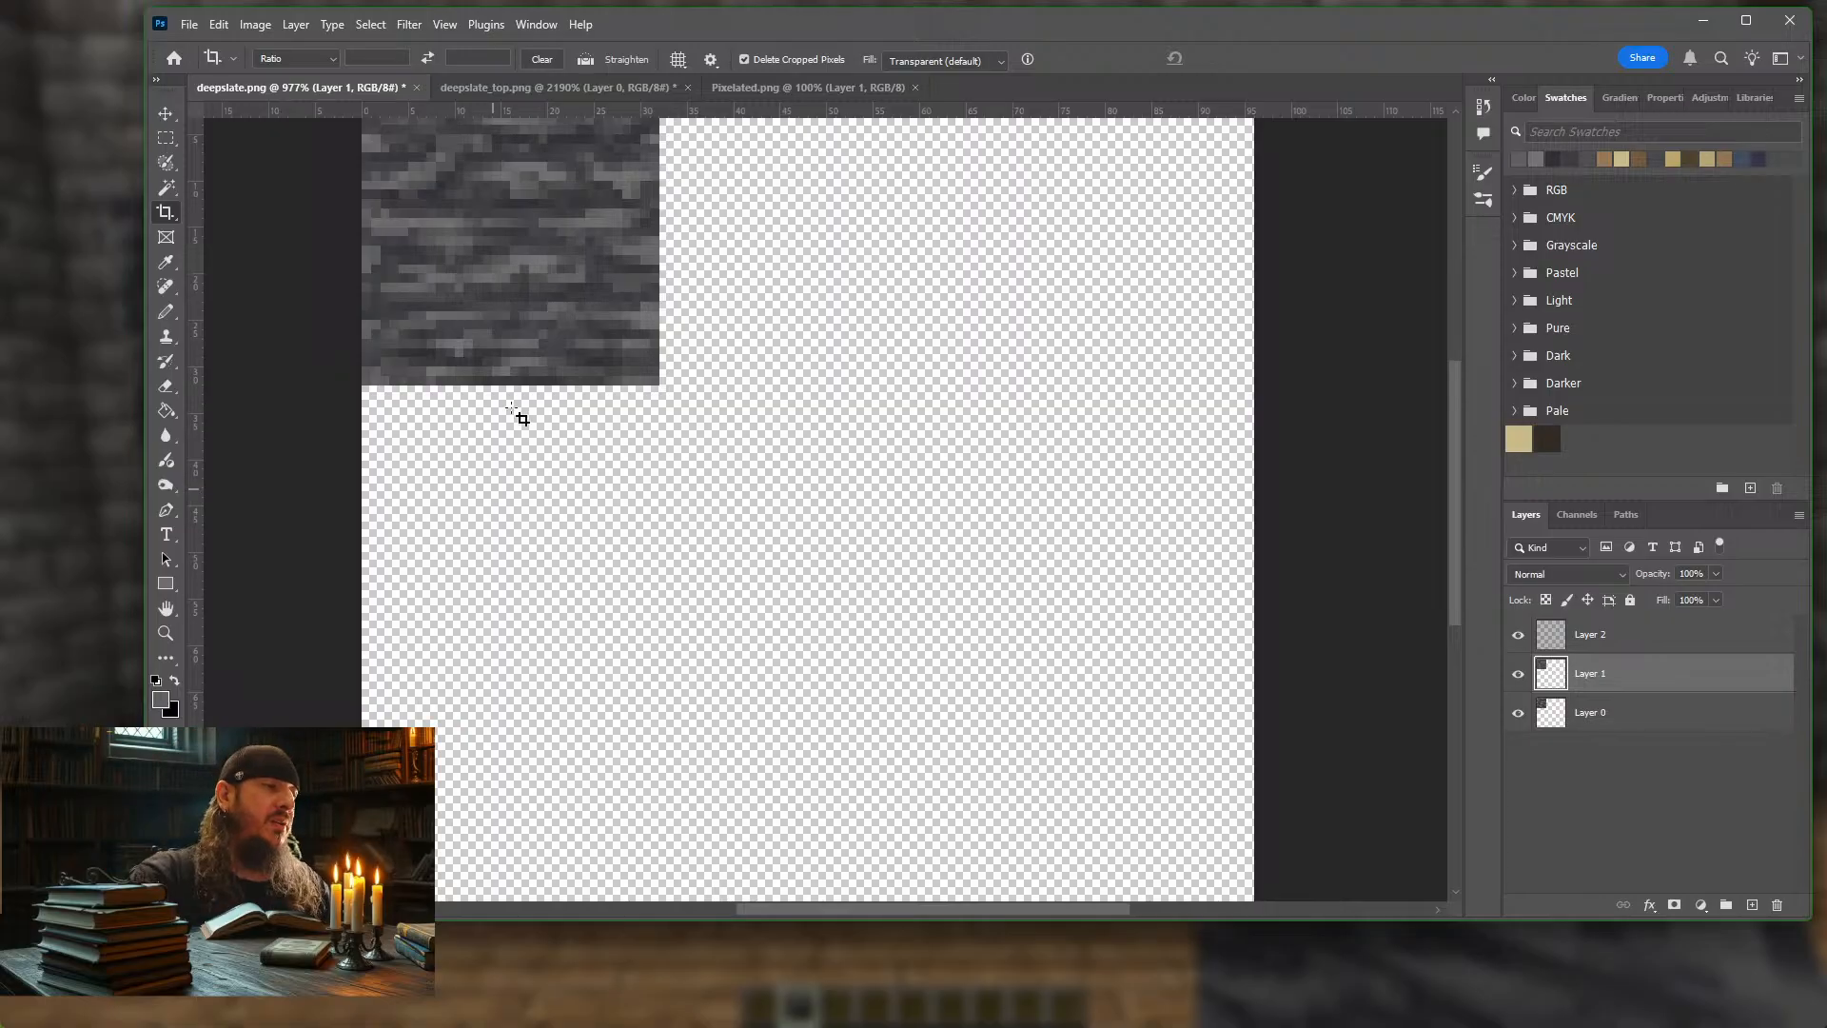
Switch to Minecraft and examine the large stone wall whose texture spans several blocks
click(39, 388)
key(Escape)
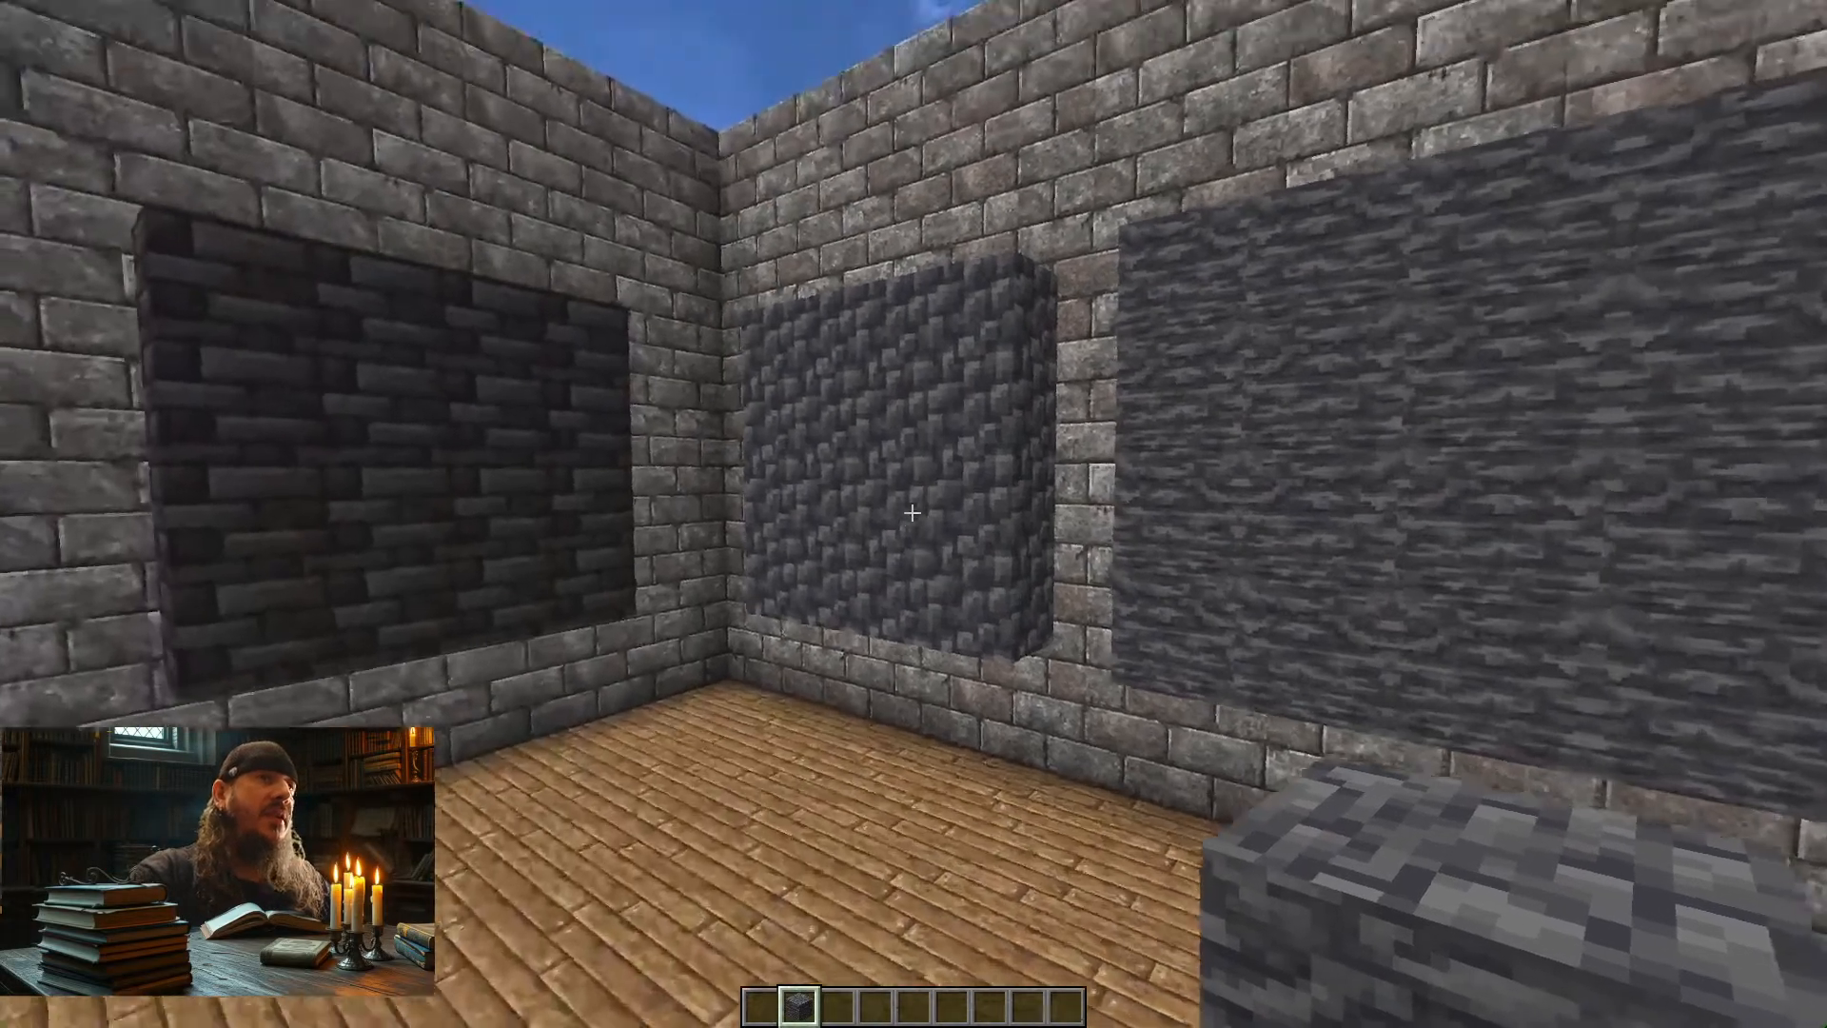
key(w)
key(space)
key(w)
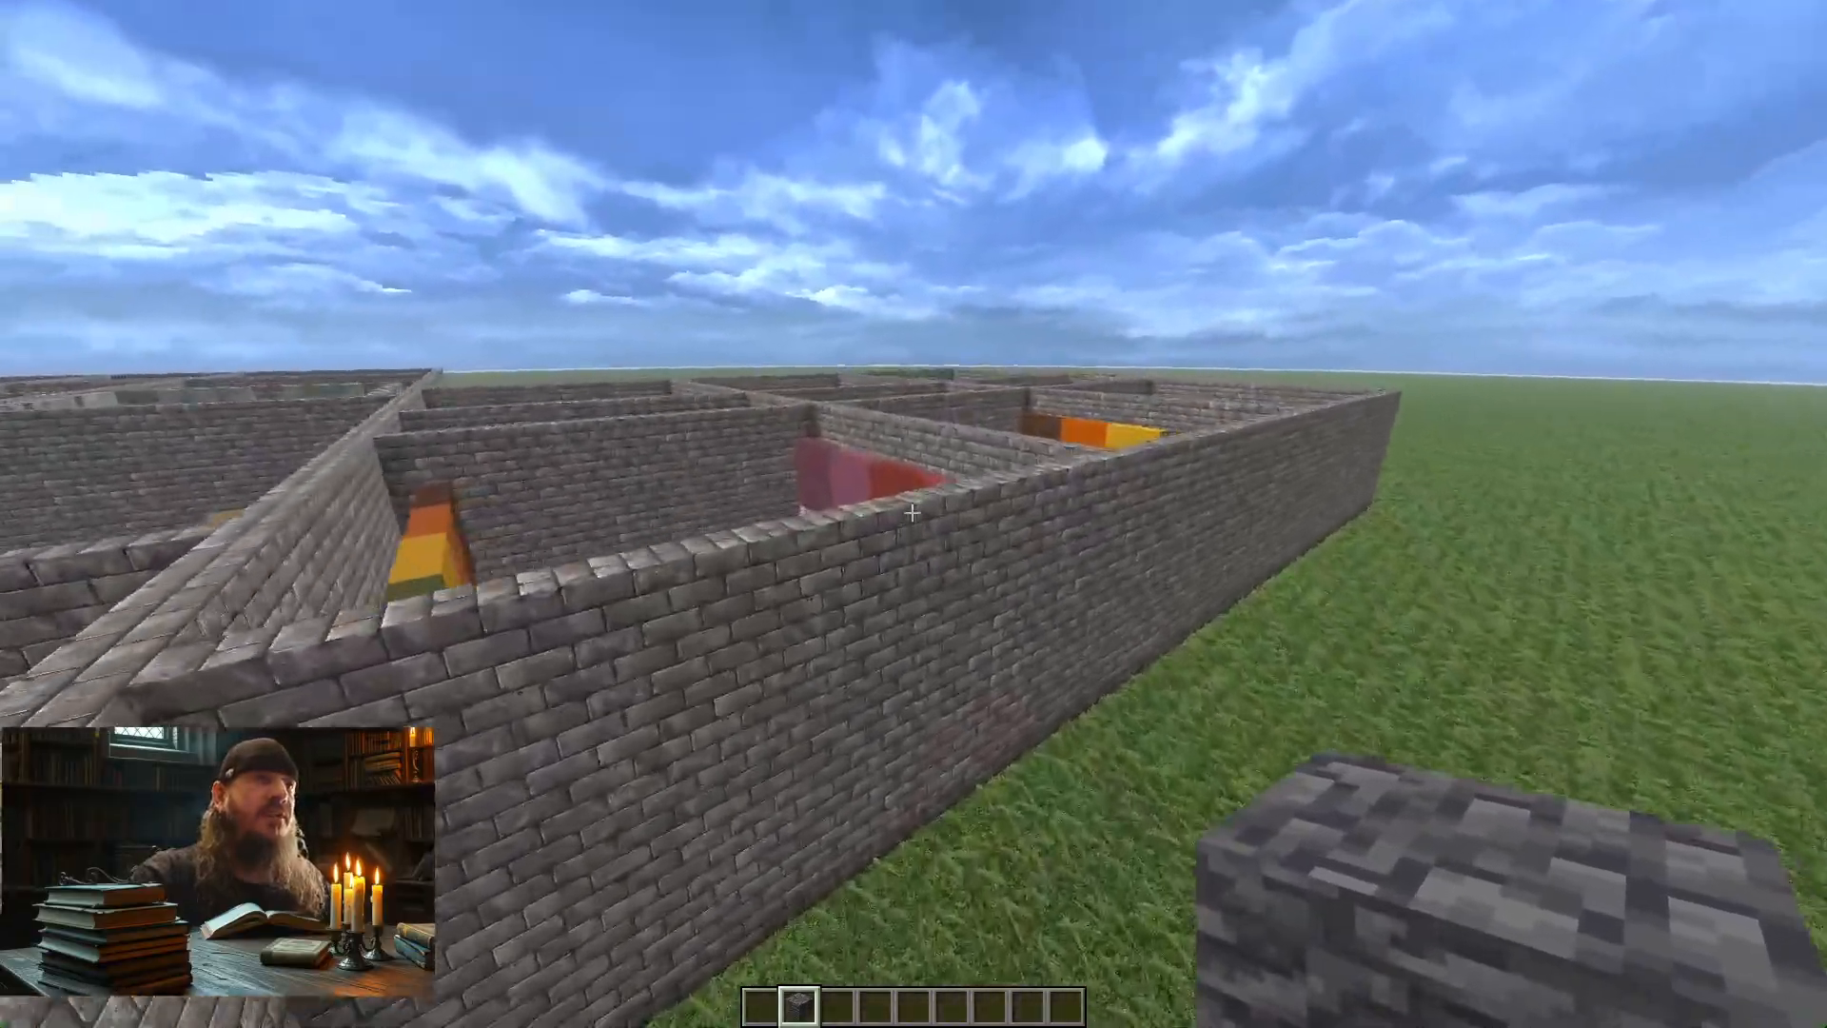
key(w)
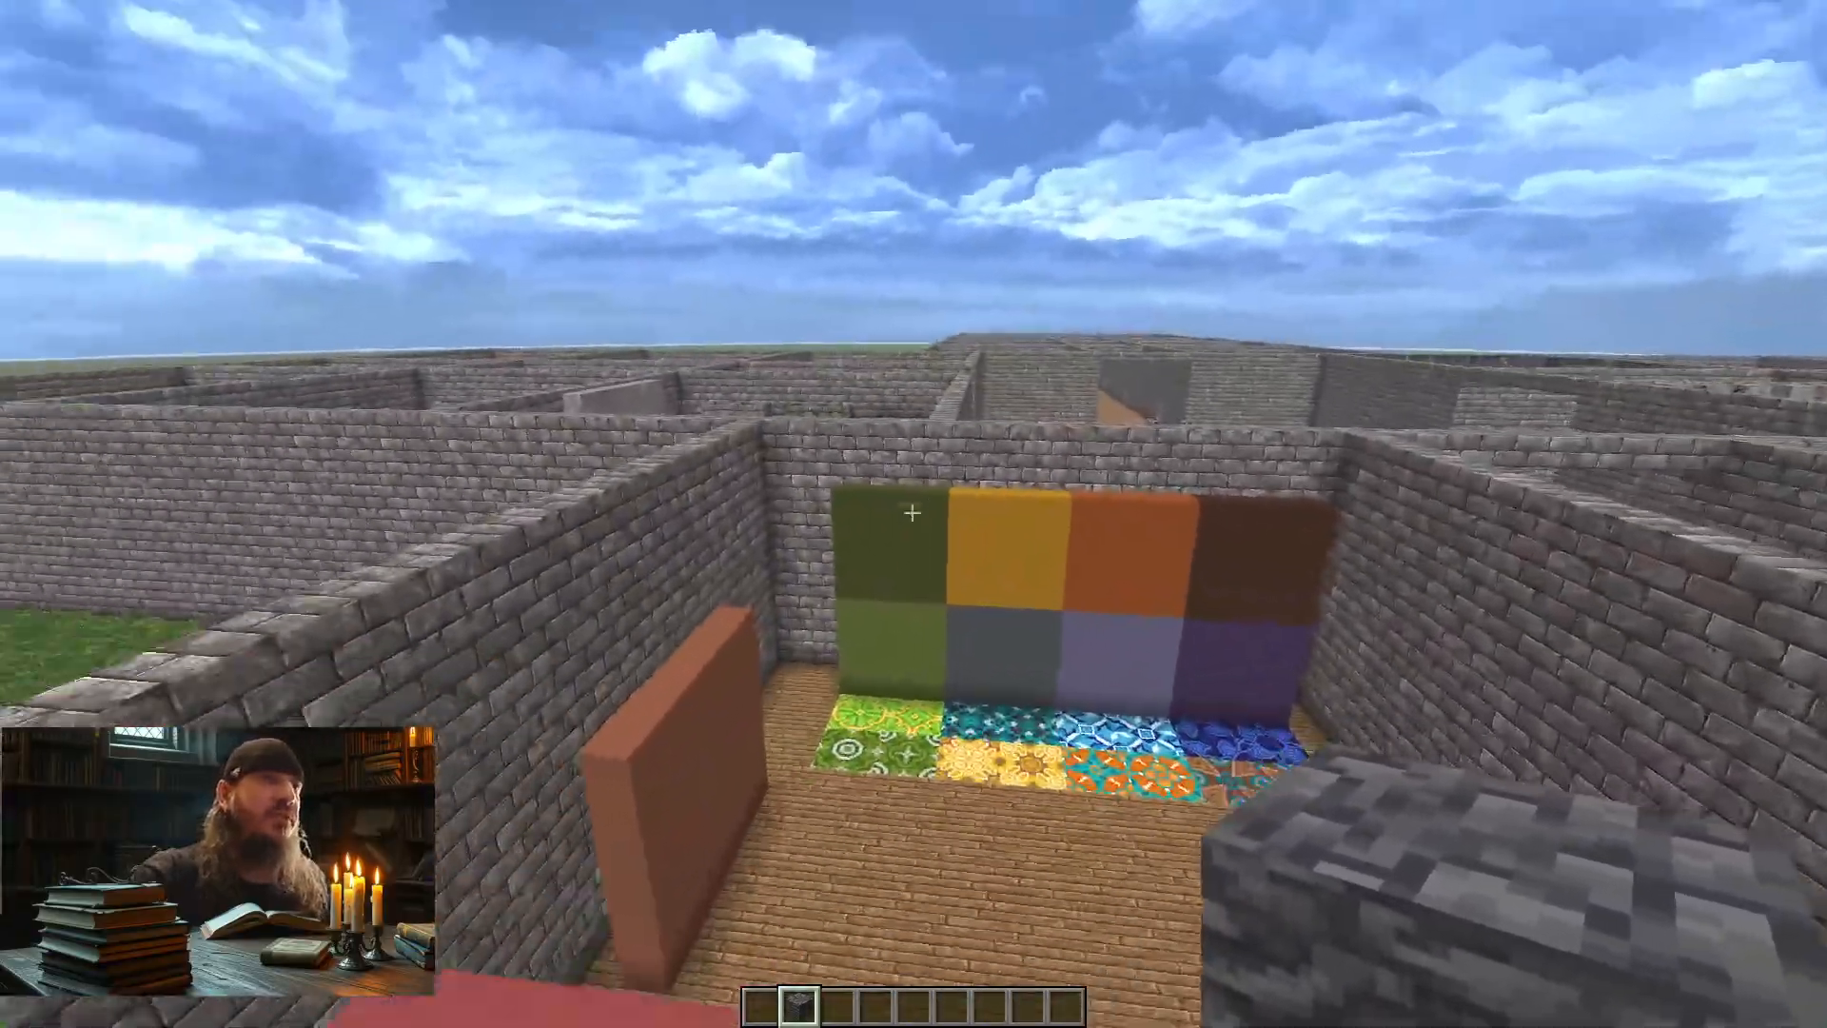
key(w)
key(shift)
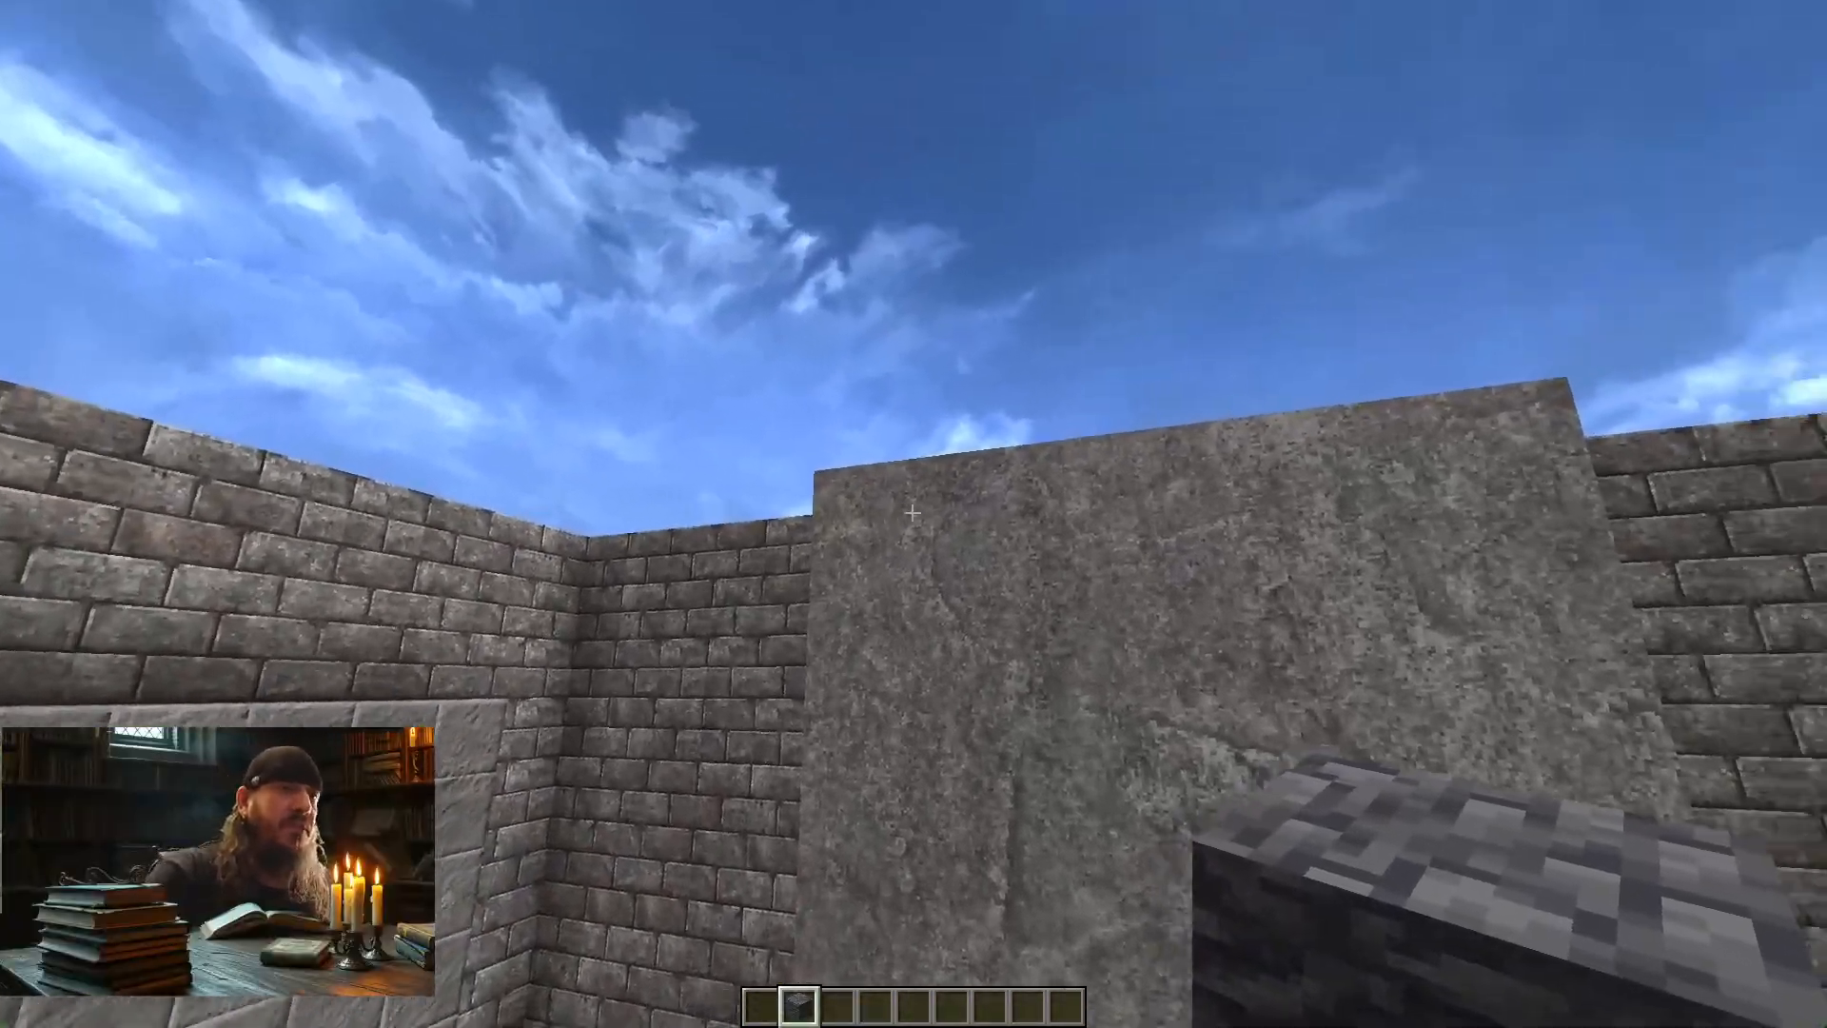
key(s)
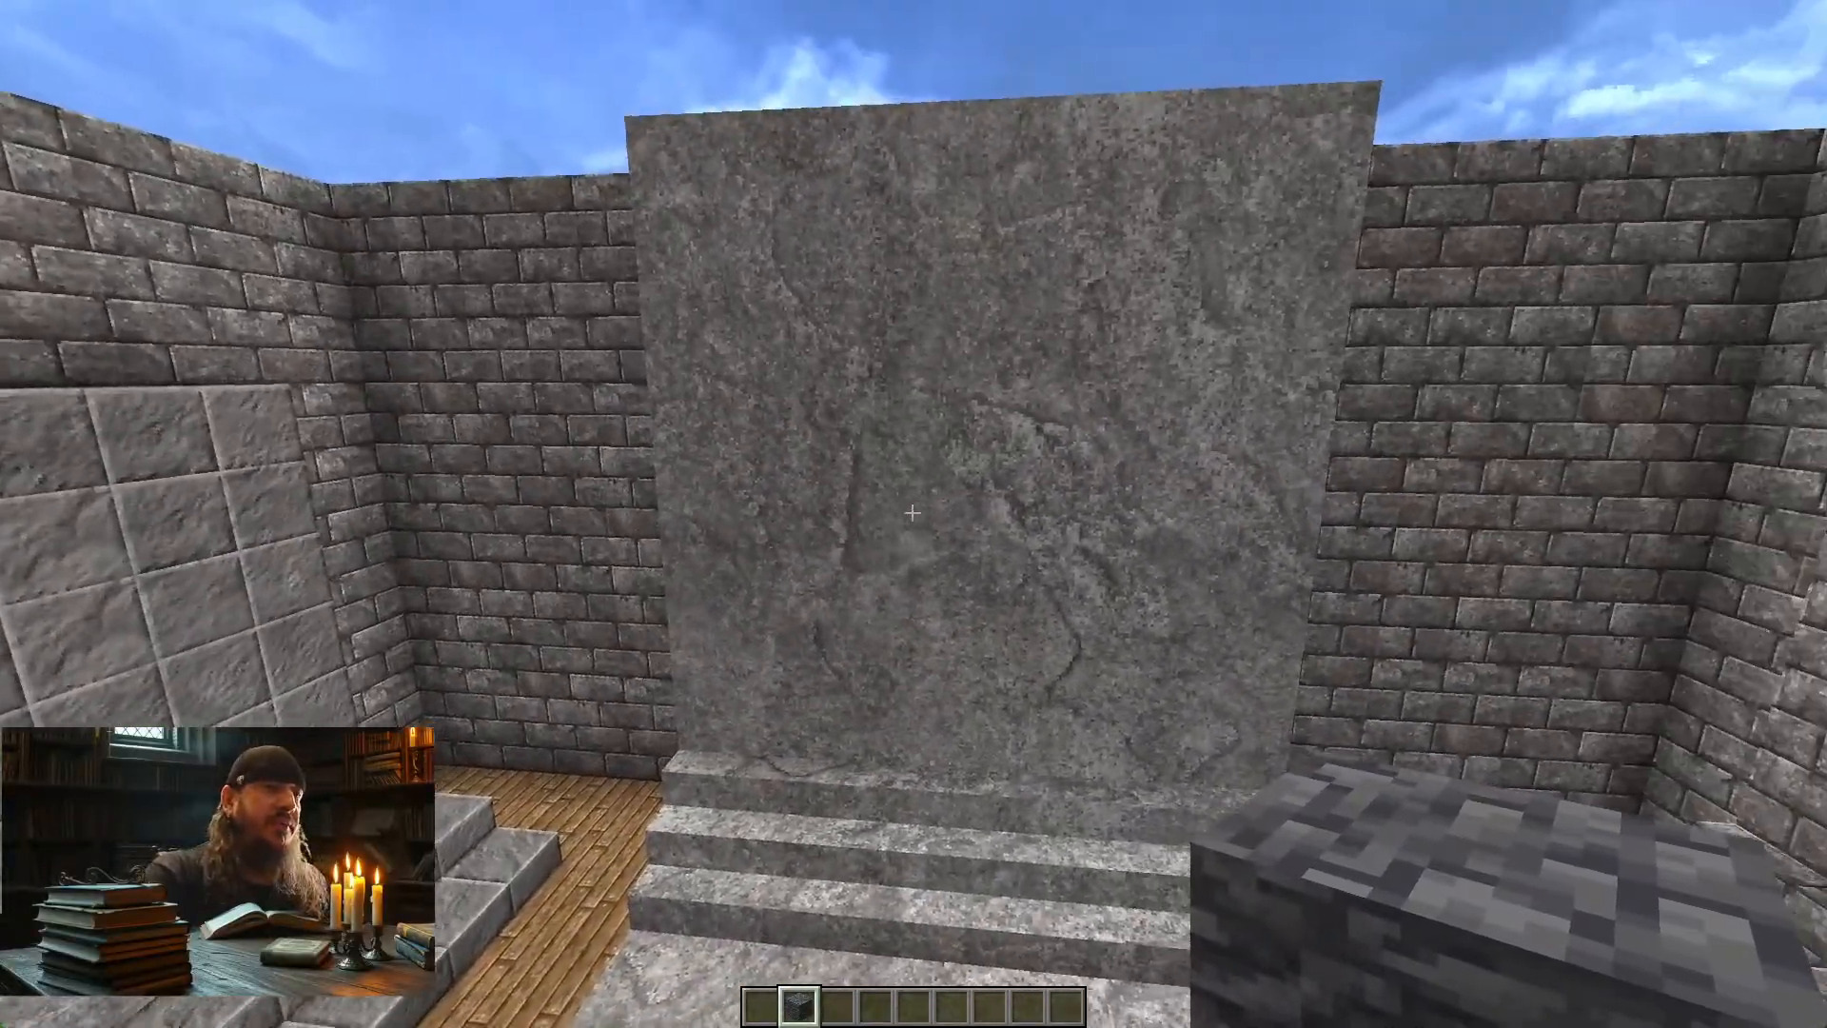
key(w)
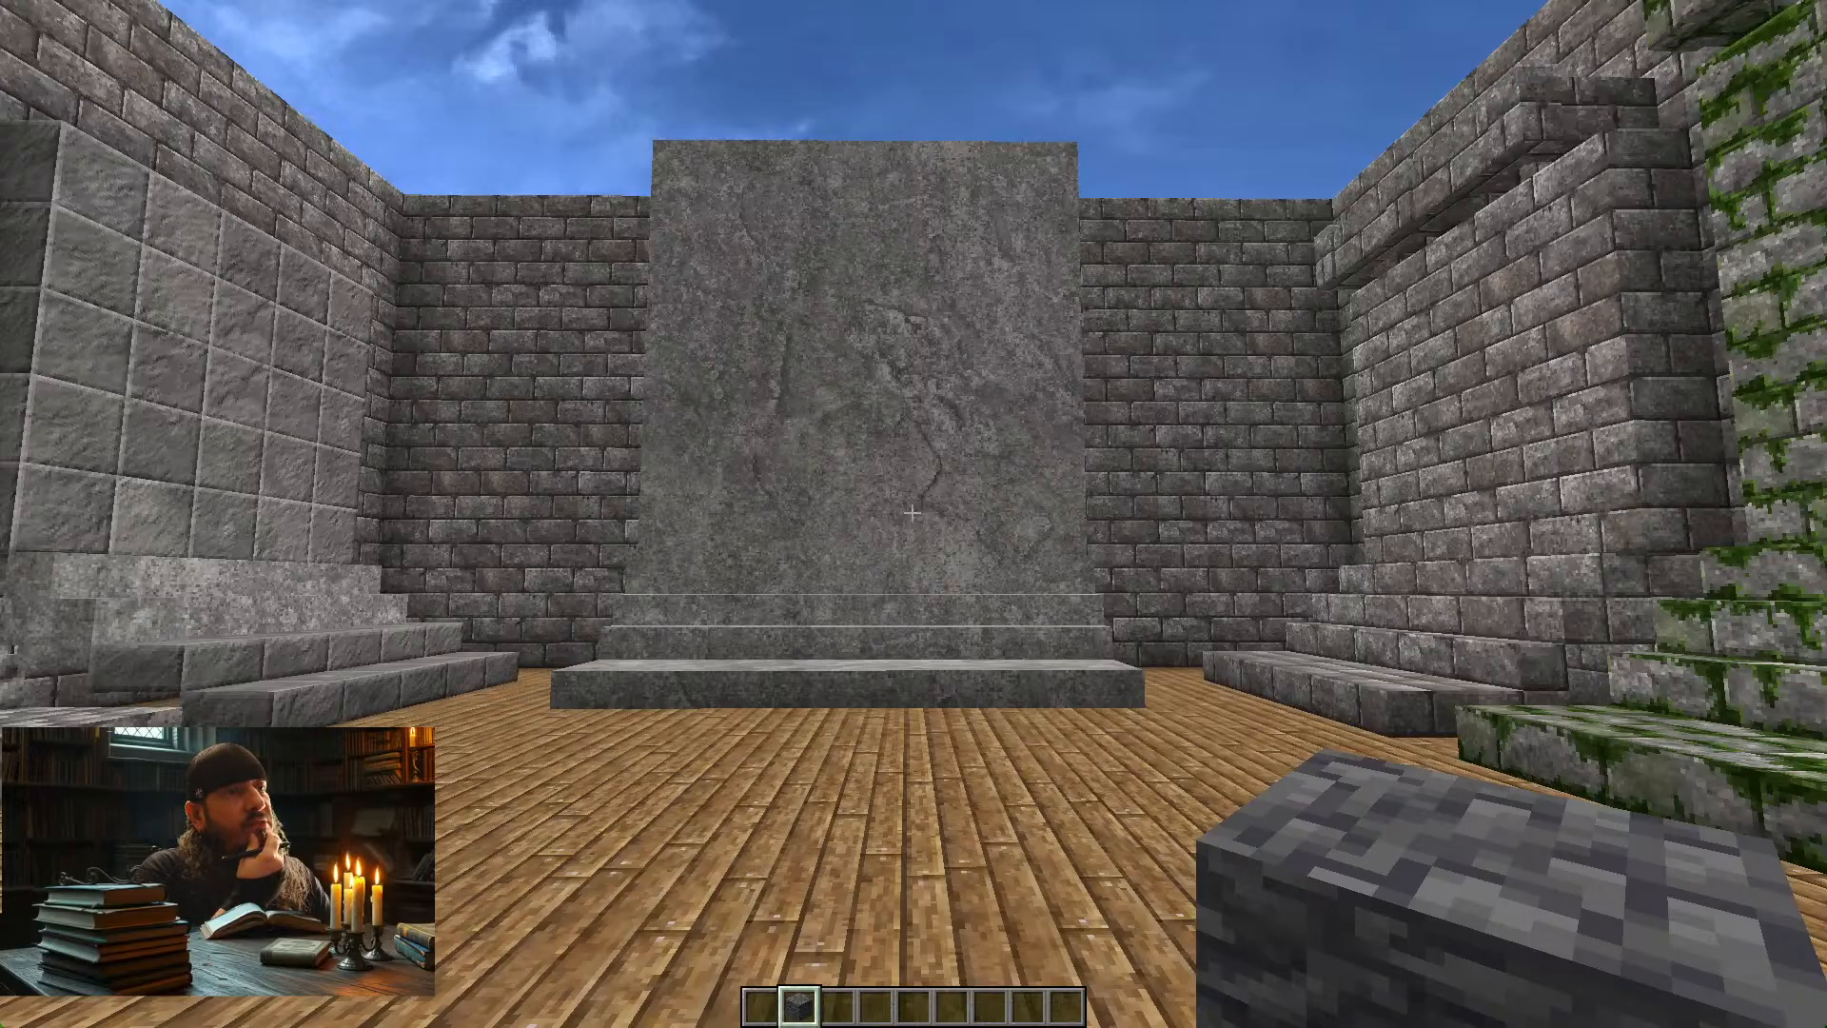
key(w)
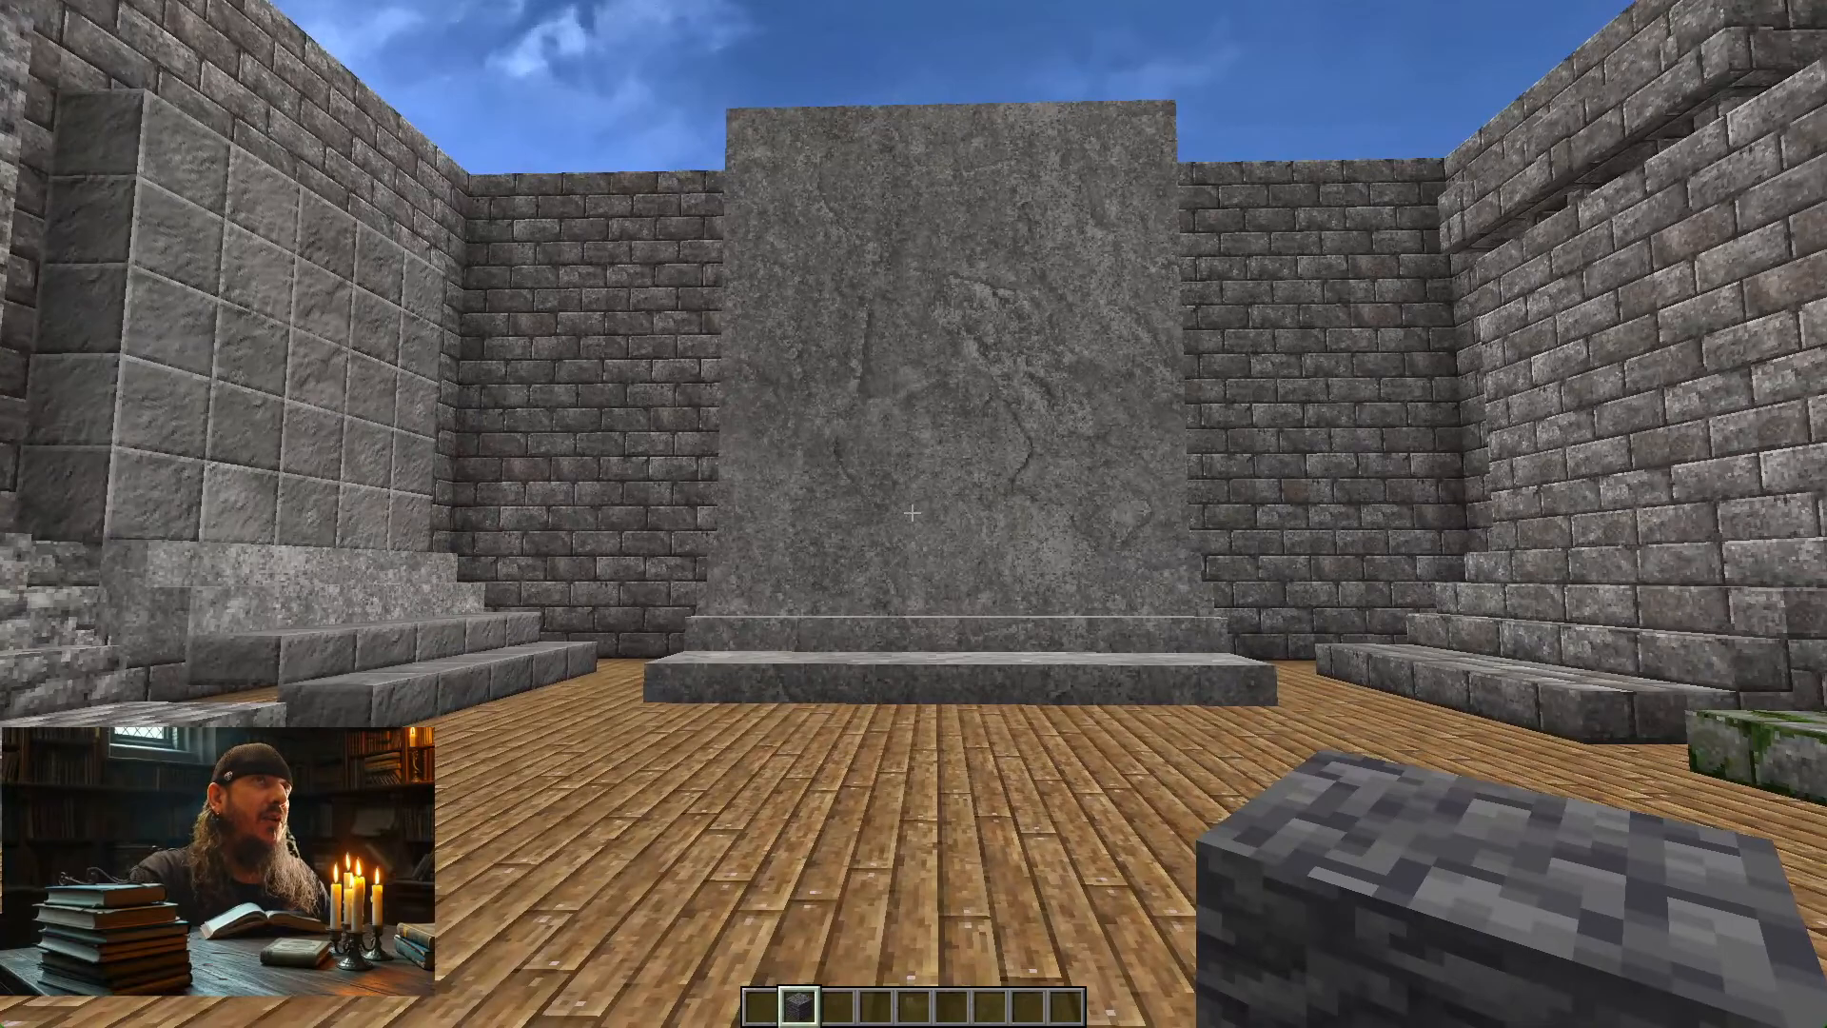
key(s)
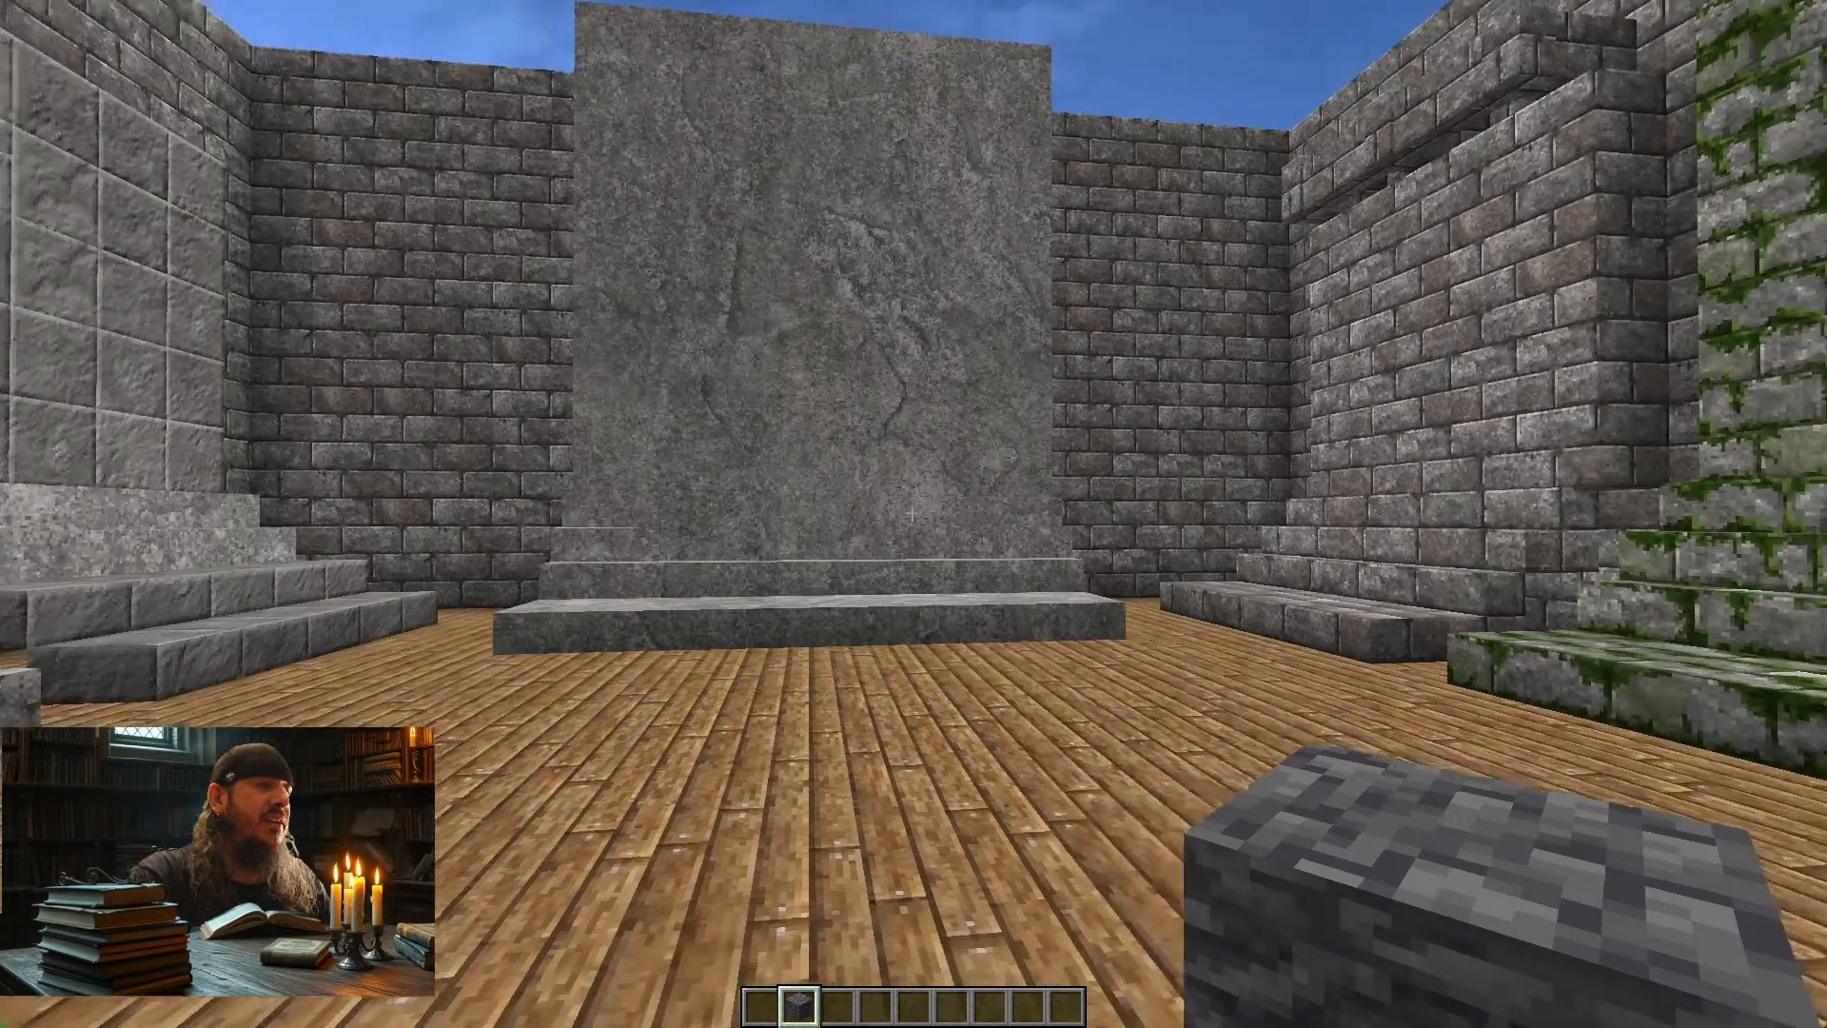
key(space)
key(w)
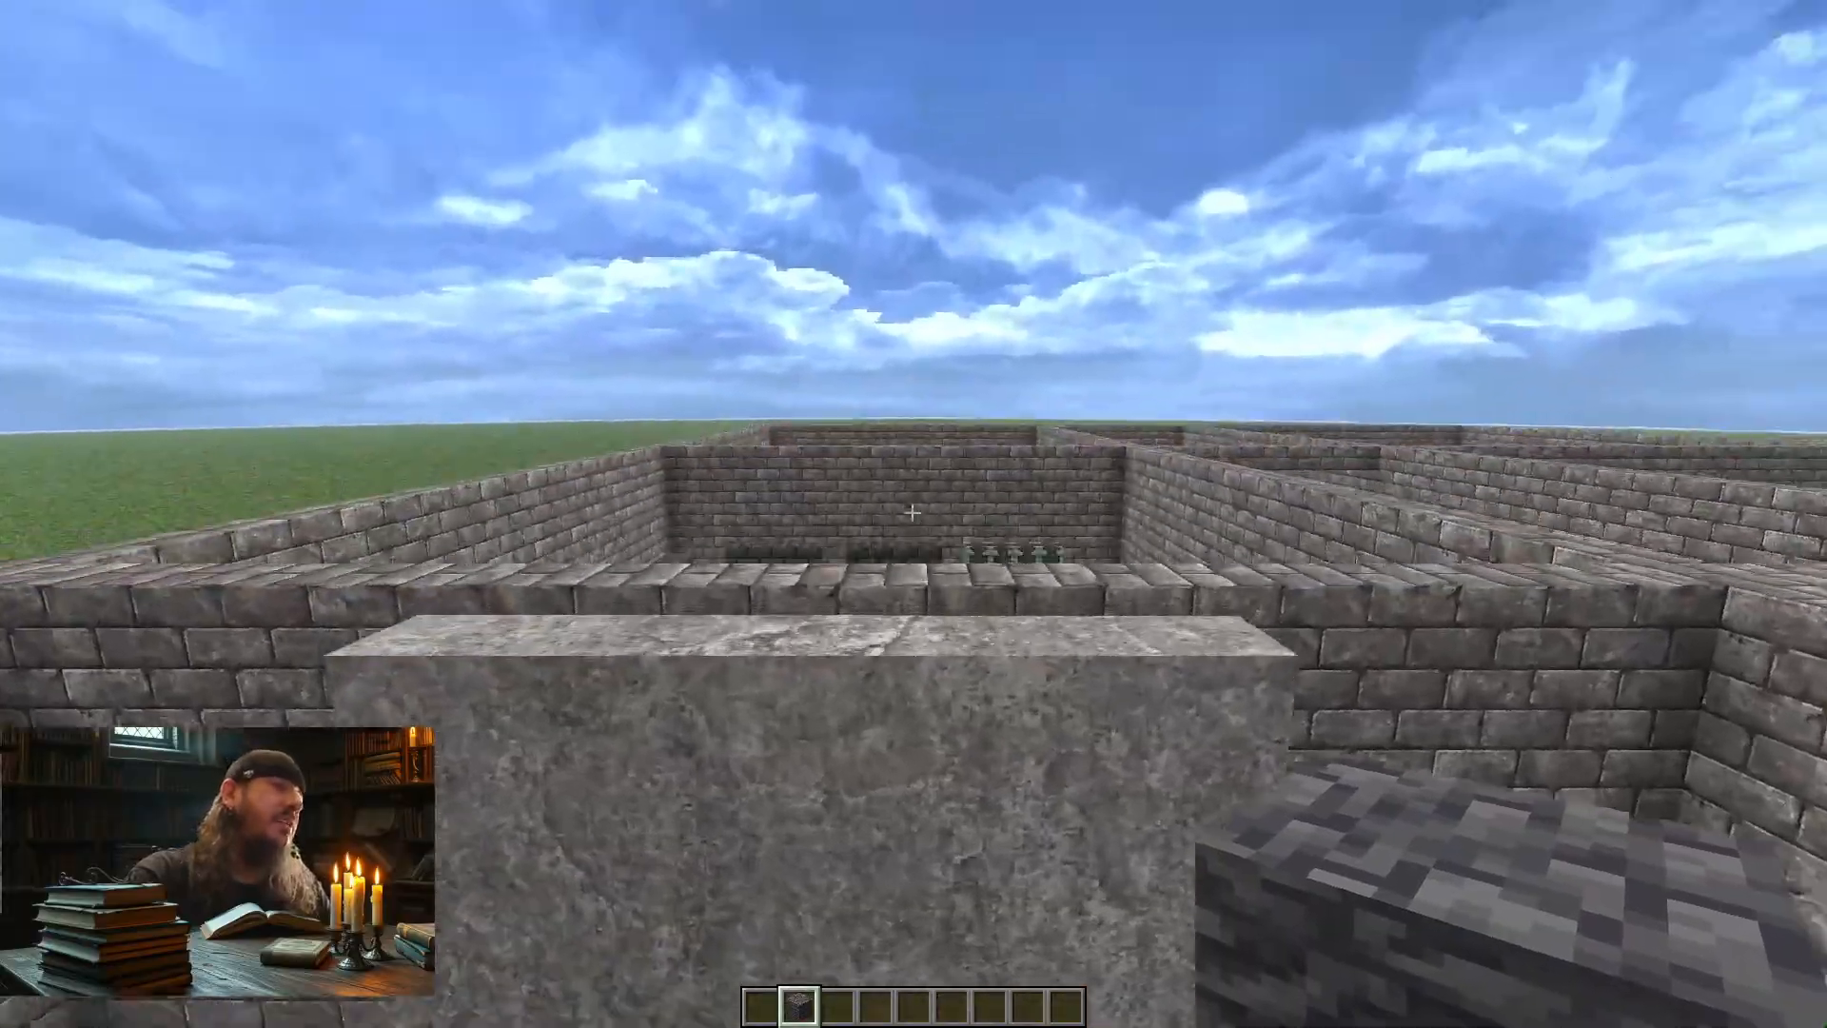
key(shift)
key(s)
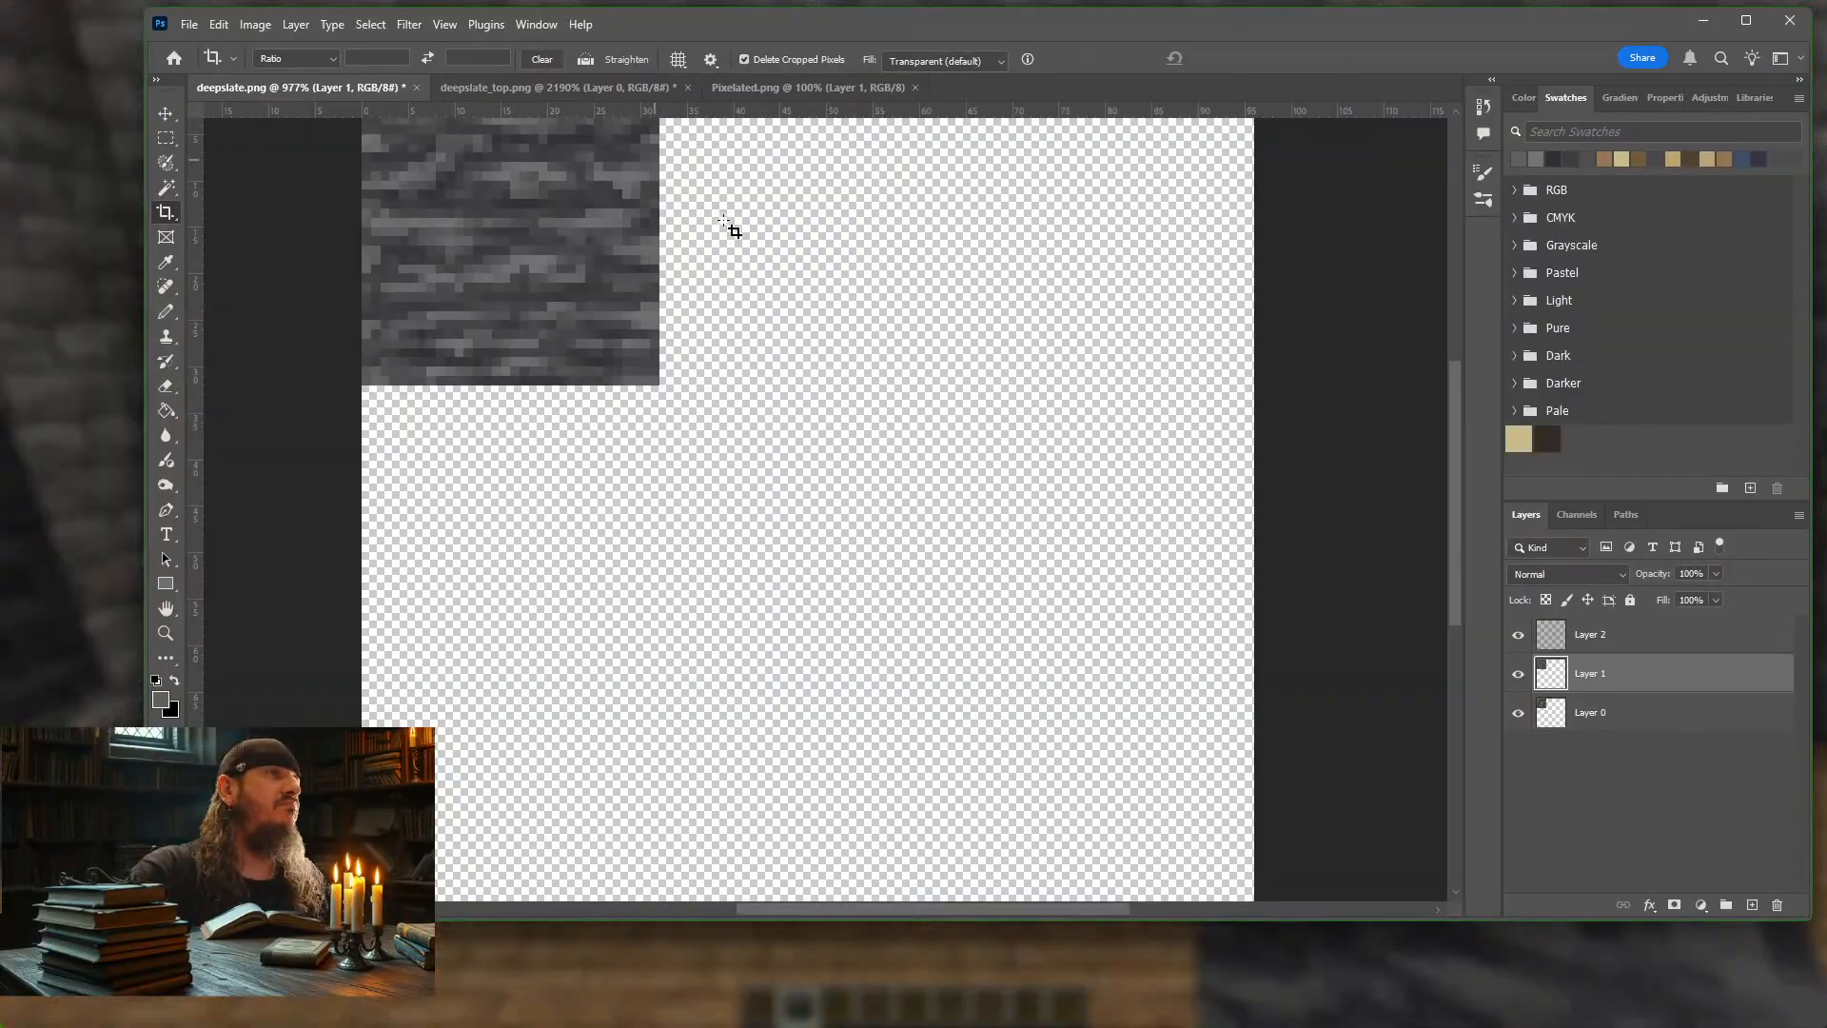
Back in Photoshop, enlarge the window, add a new layer above Layer 1, and hide Layer 1
scroll(857, 330, down, 1)
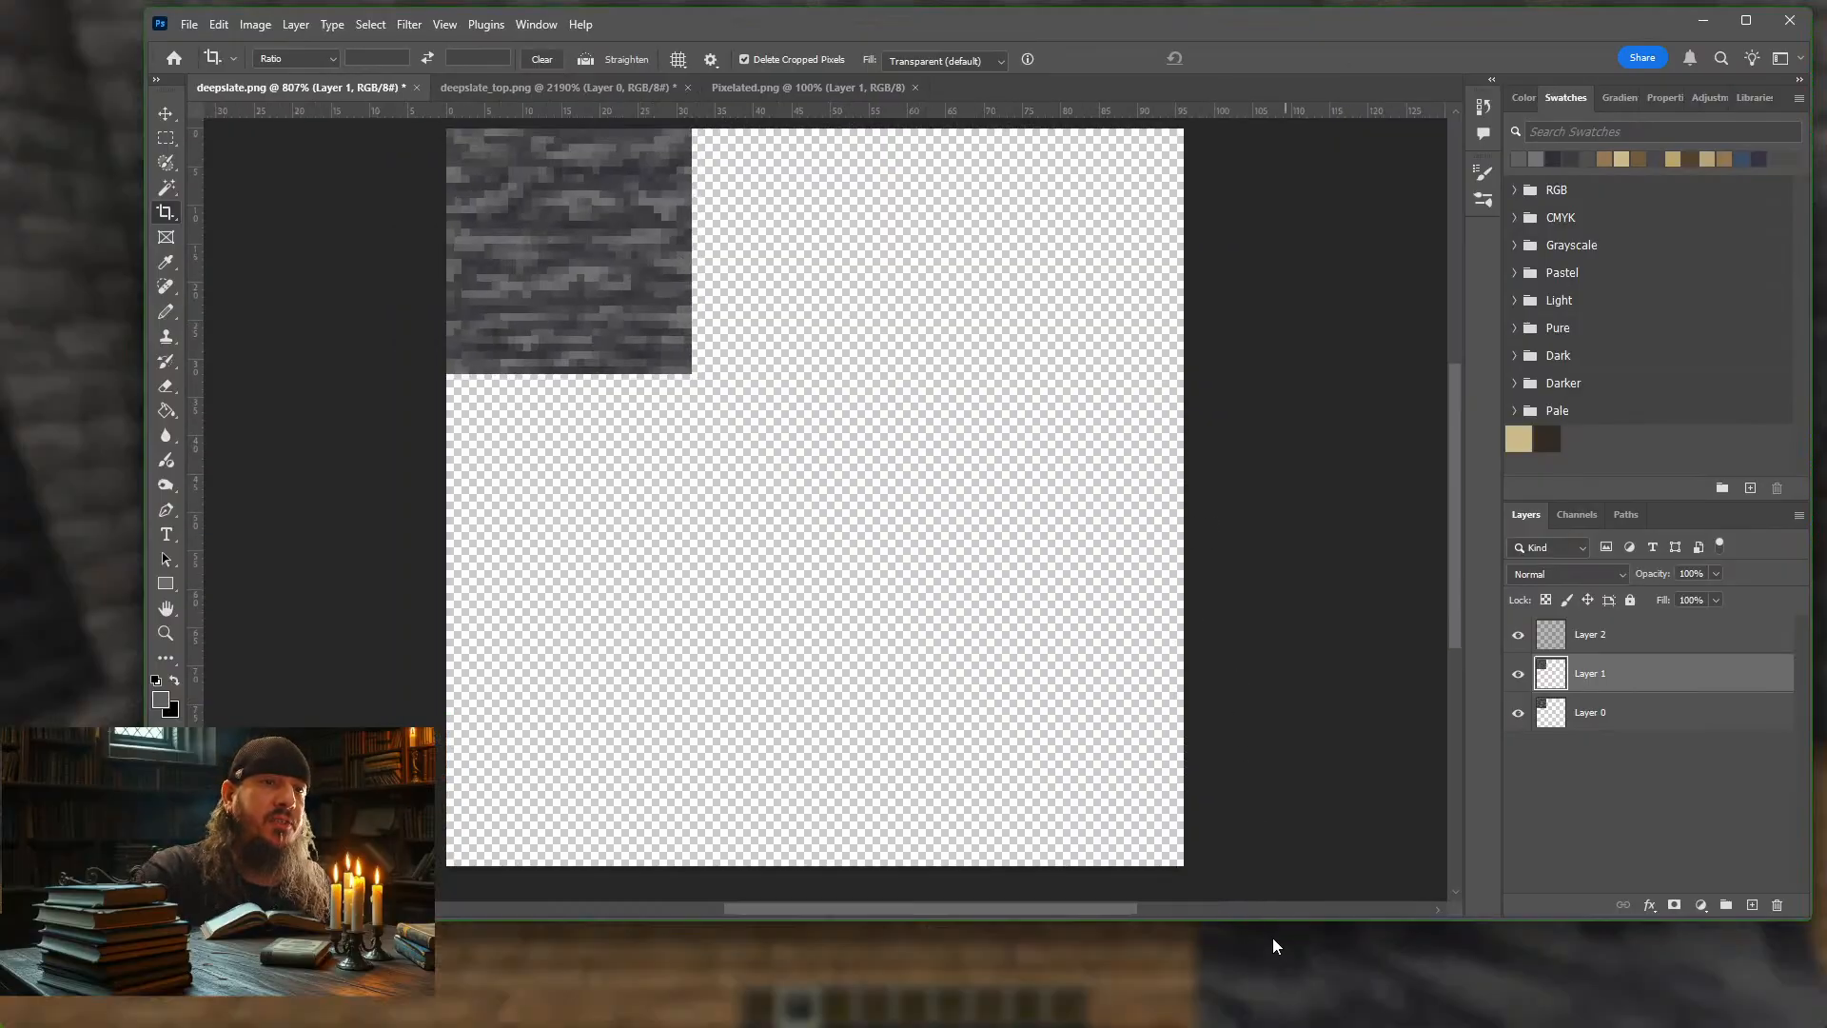
drag(1283, 919, 1287, 1014)
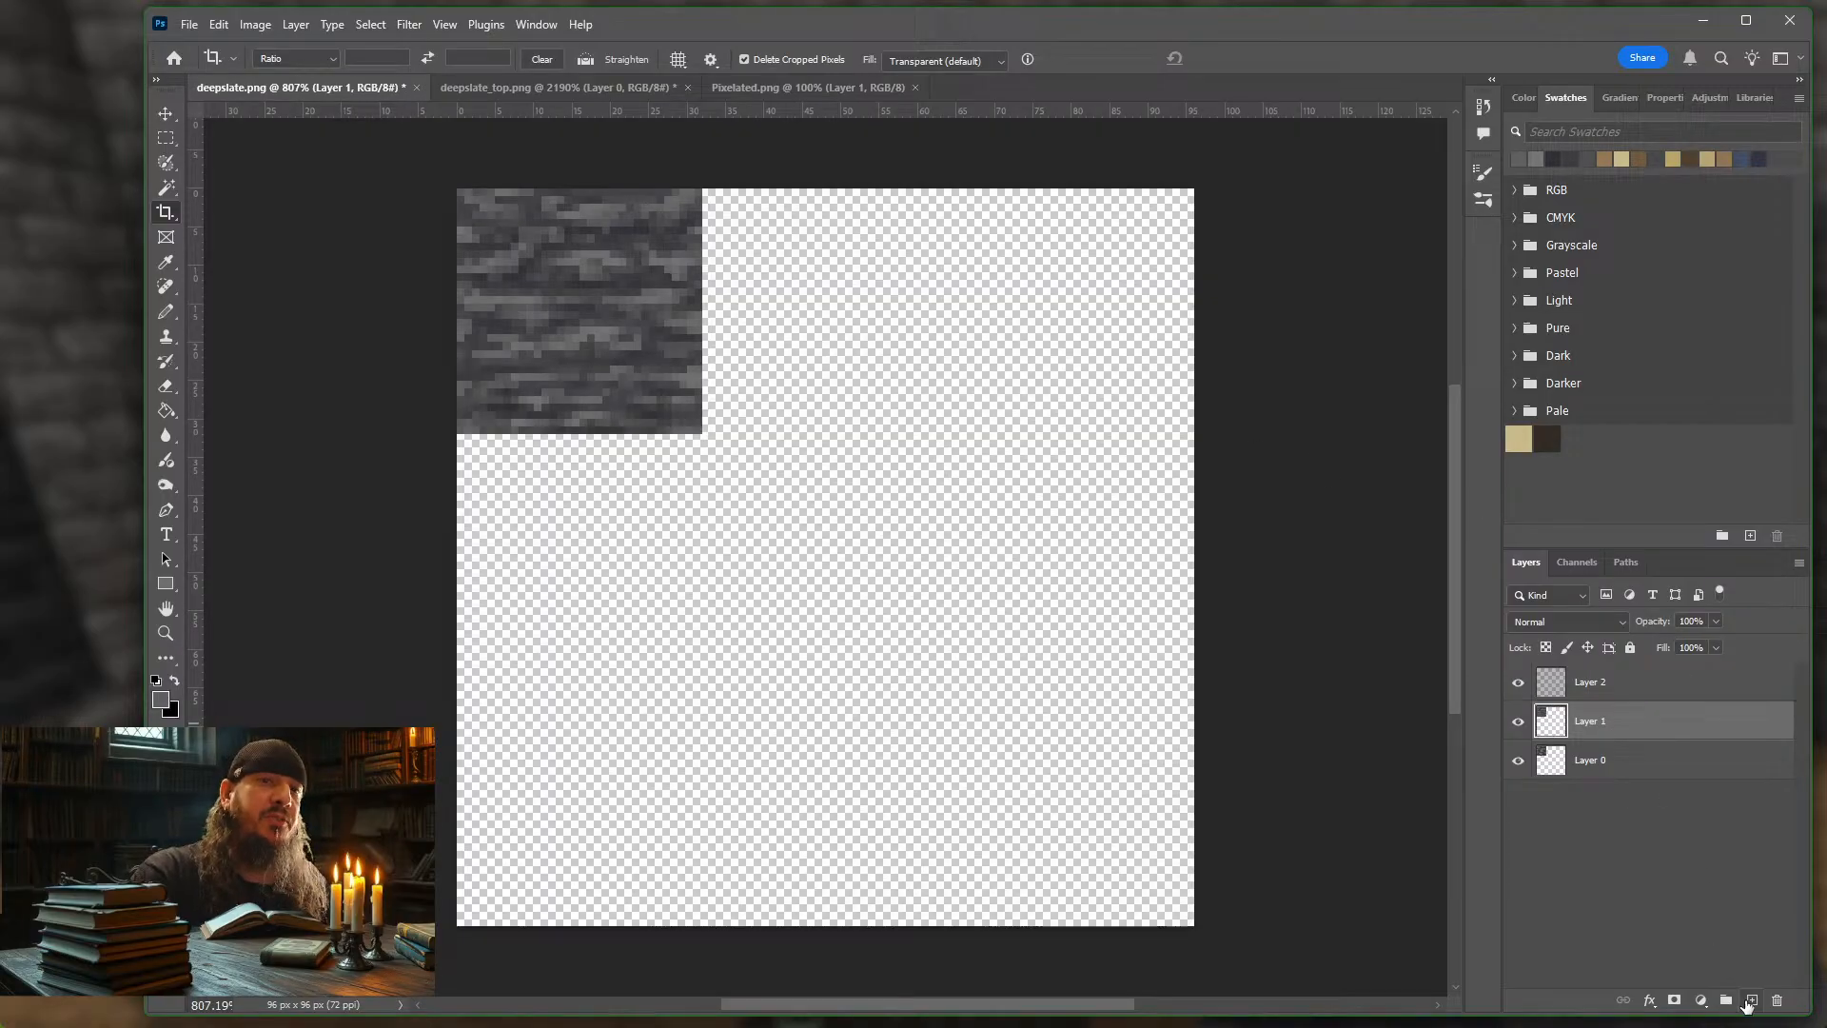
click(1752, 1000)
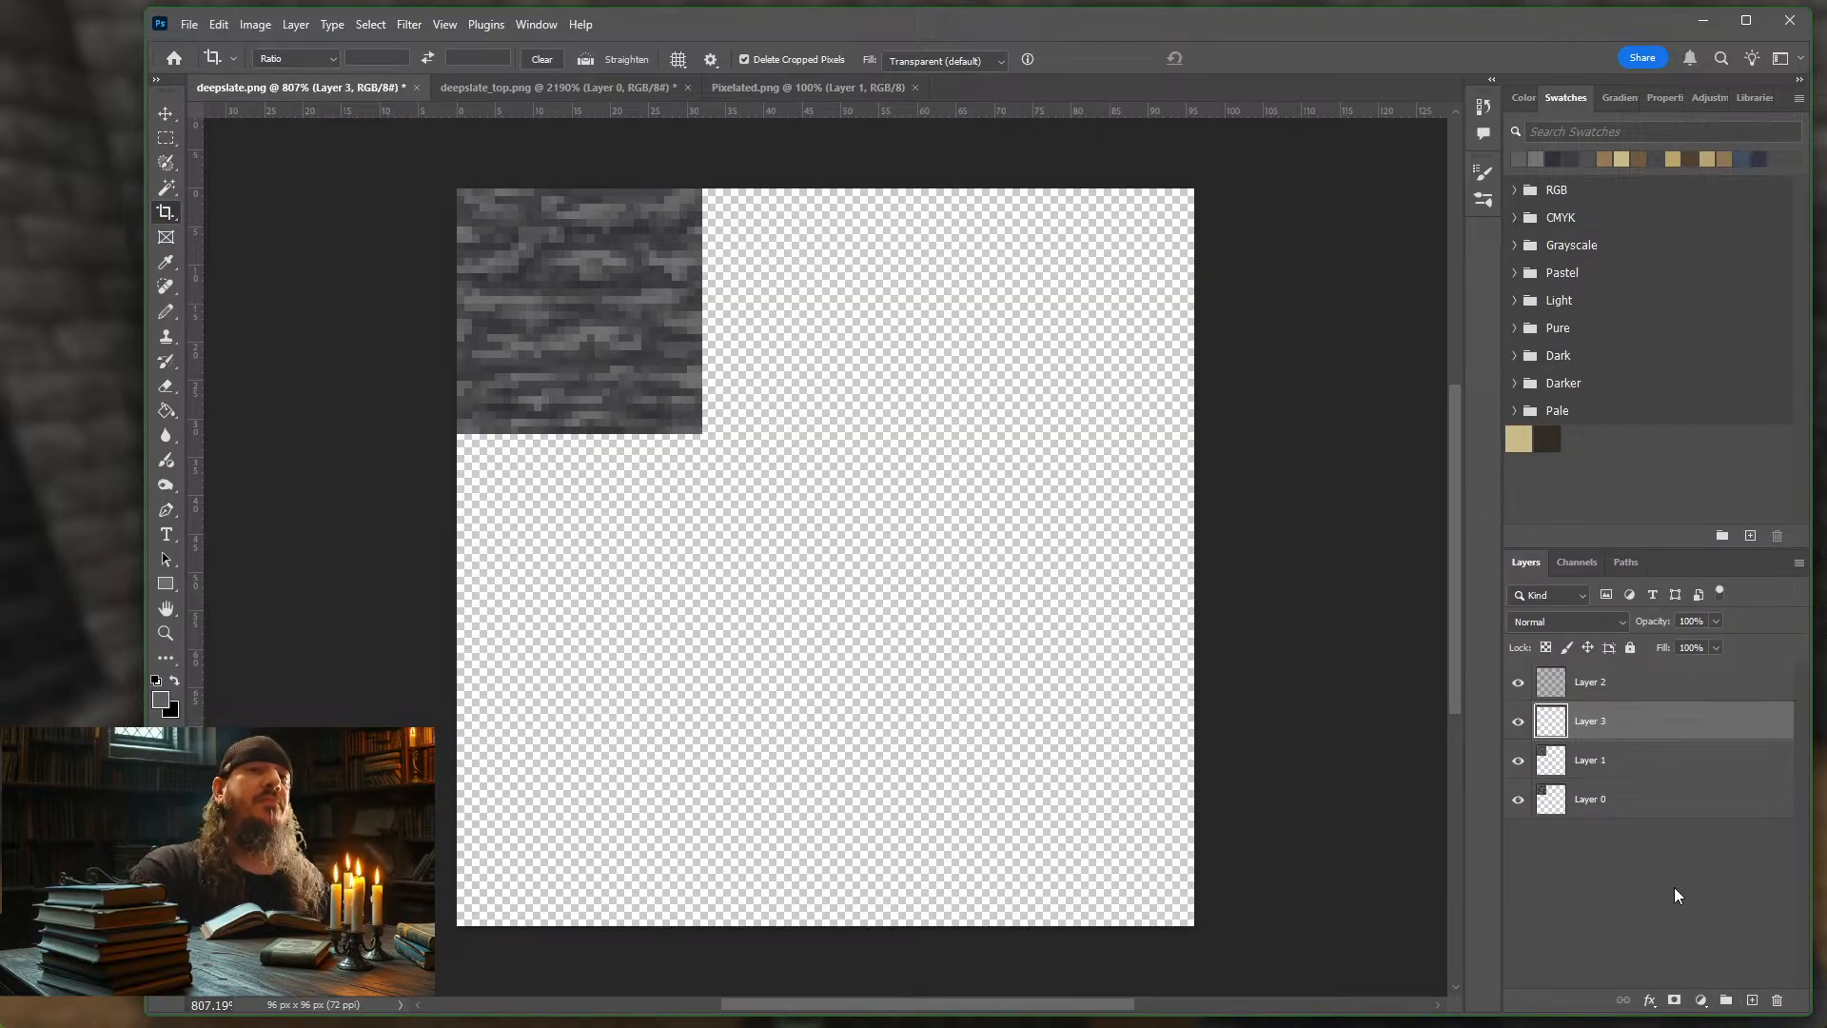
click(1518, 763)
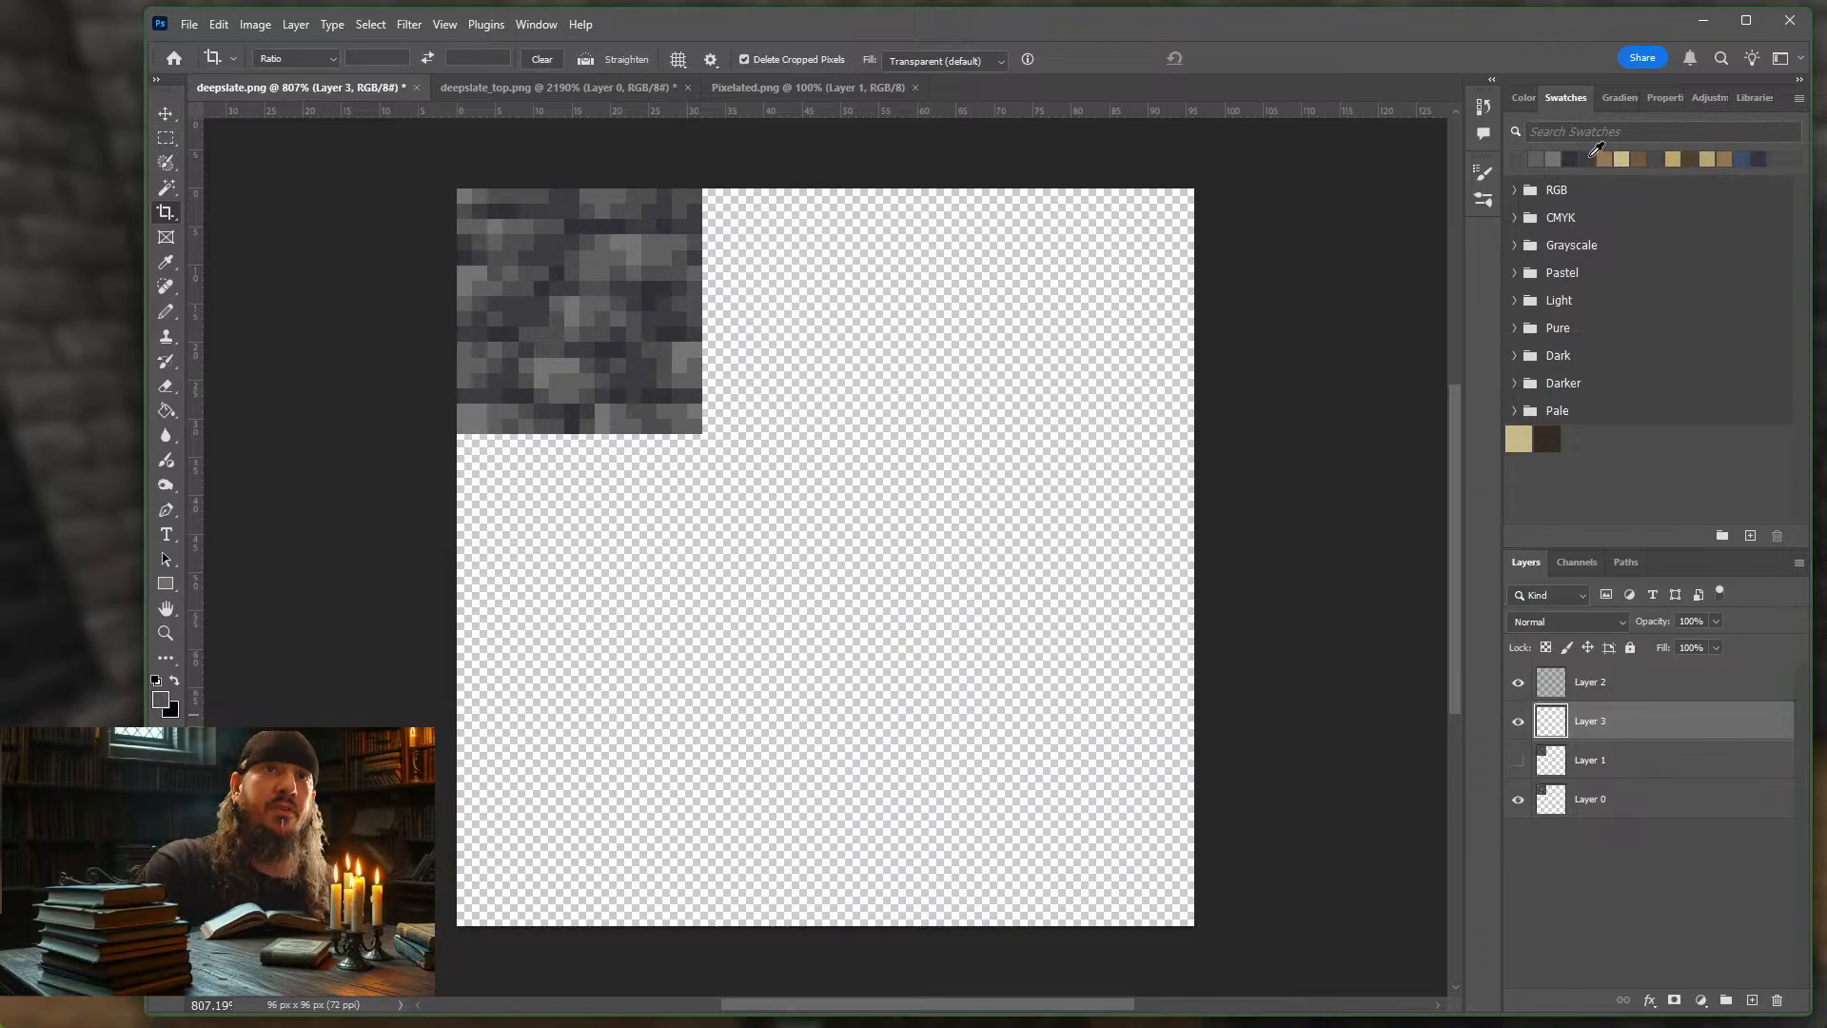
Paint the whole canvas on Layer 3 solid dark gray using the Pencil at 35 px
click(169, 316)
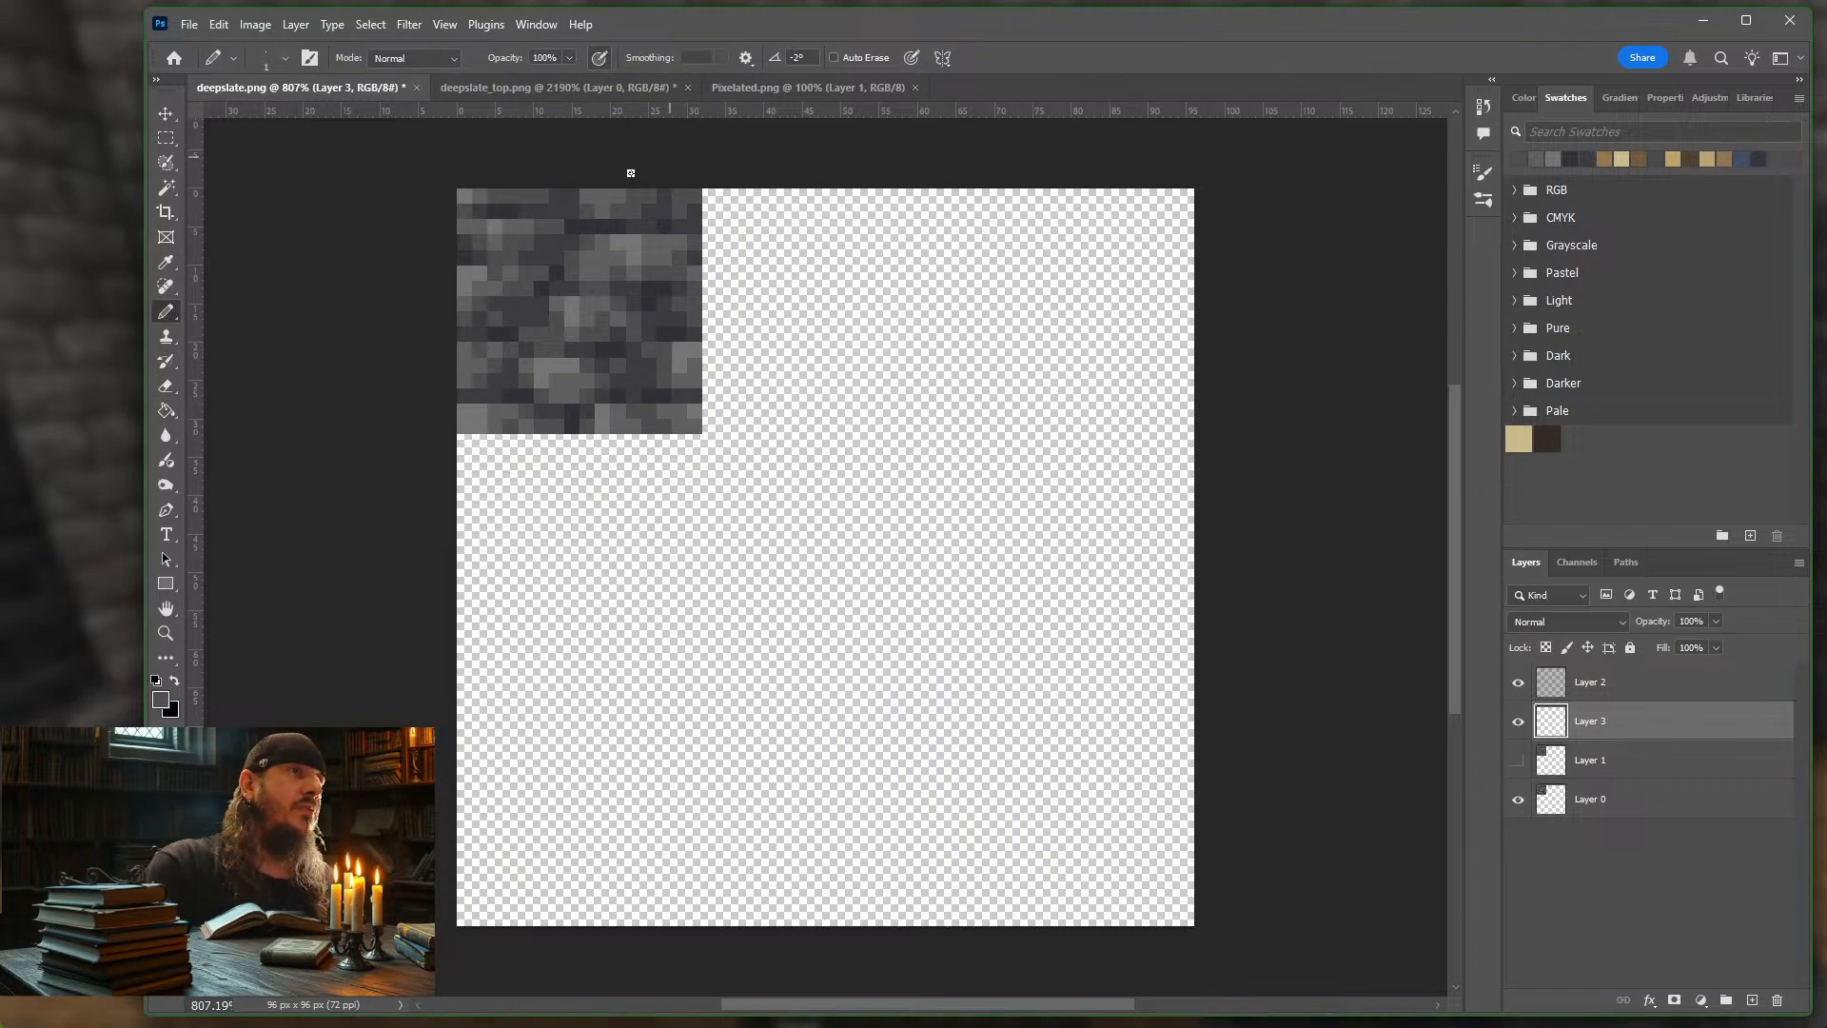
key(bracketright)
key(bracketright)
key(bracketright)
key(bracketright)
key(bracketright)
key(bracketright)
key(bracketright)
key(bracketright)
key(bracketright)
key(bracketright)
key(bracketright)
key(bracketright)
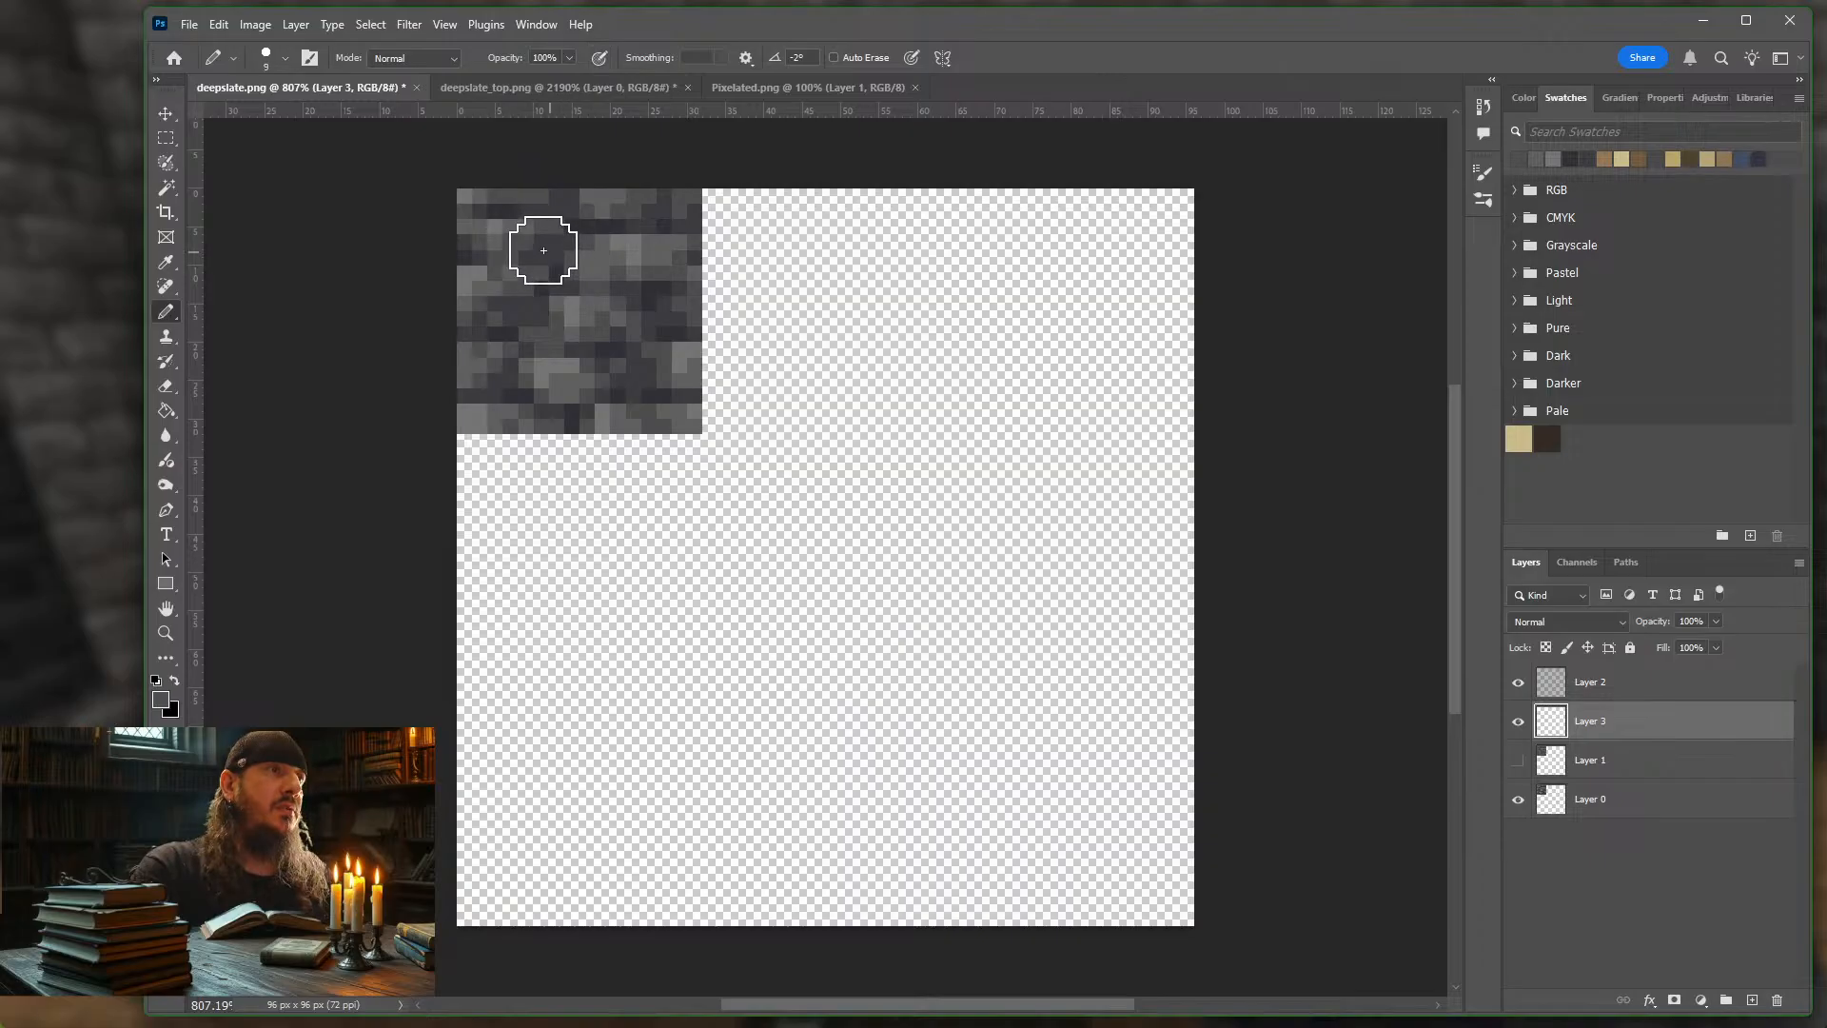
mouse_move(465, 235)
mouse_down()
mouse_move(1431, 331)
mouse_move(759, 335)
mouse_move(281, 443)
mouse_move(1137, 508)
mouse_move(379, 647)
mouse_move(1069, 786)
mouse_move(476, 798)
mouse_move(915, 868)
mouse_move(1084, 763)
mouse_up()
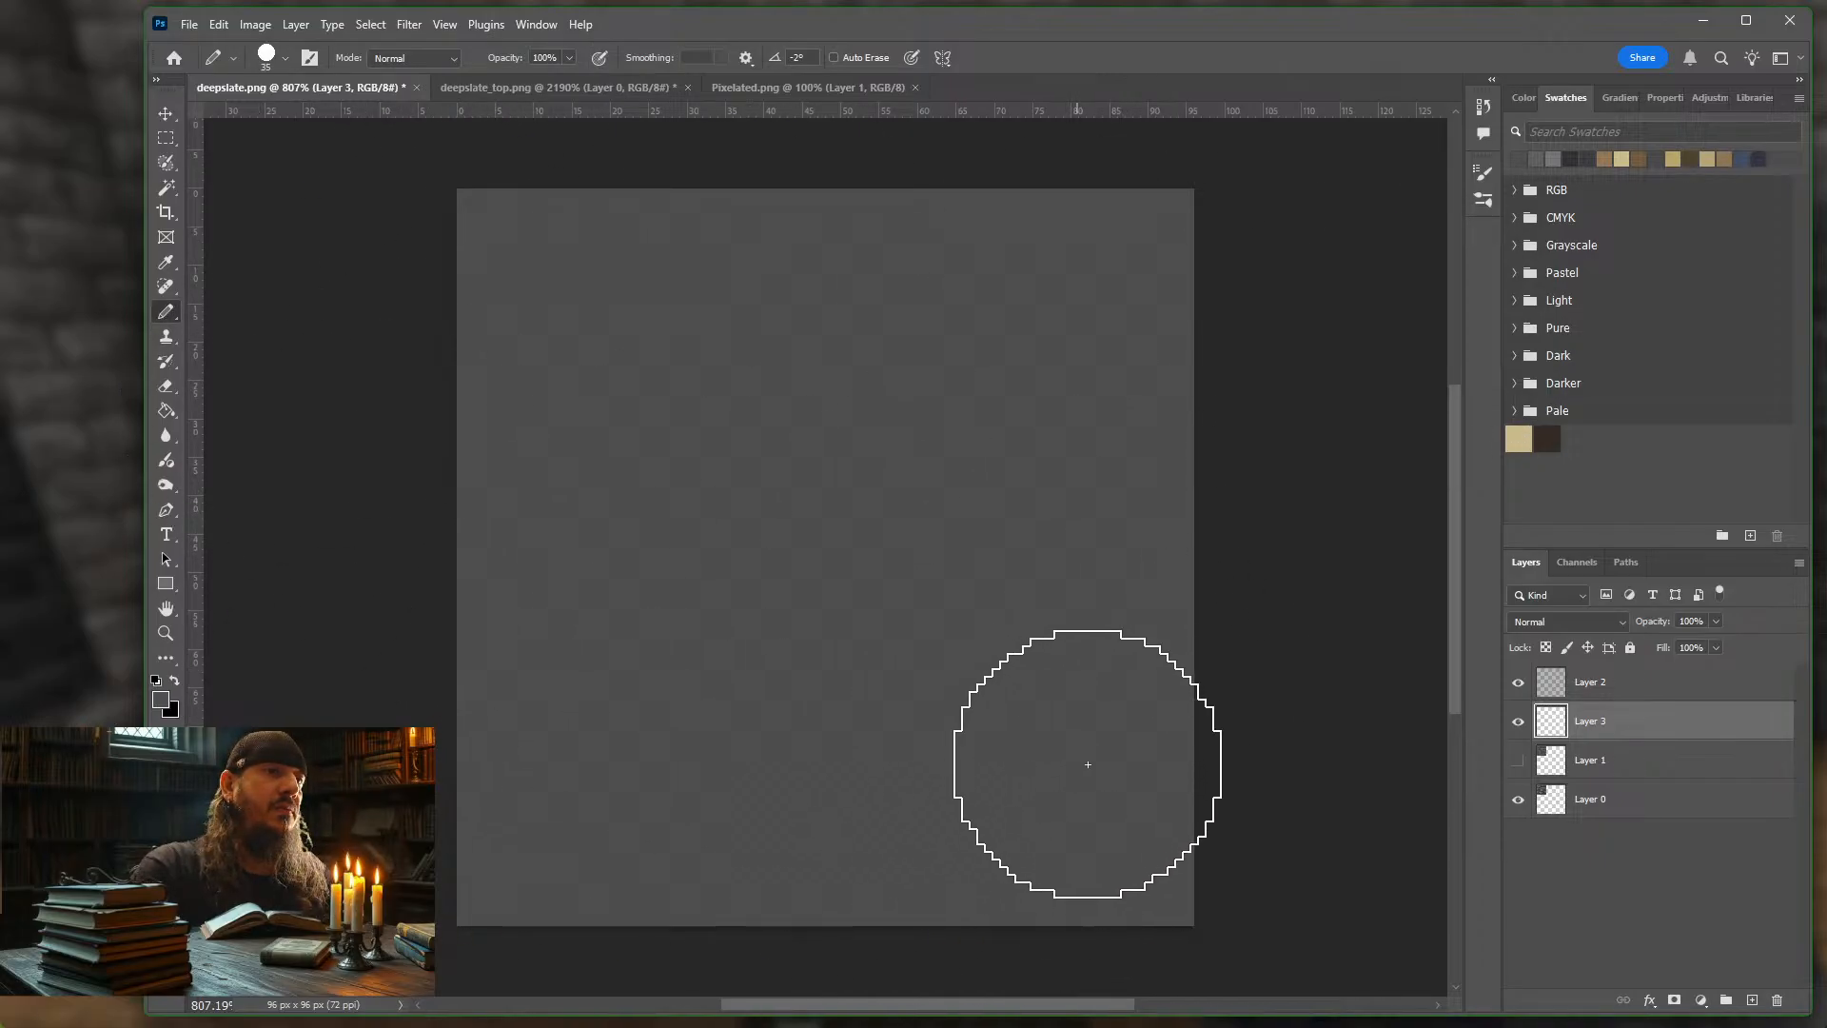
Add a guide layout with 3 columns and 3 rows across the canvas
click(443, 25)
mouse_move(533, 527)
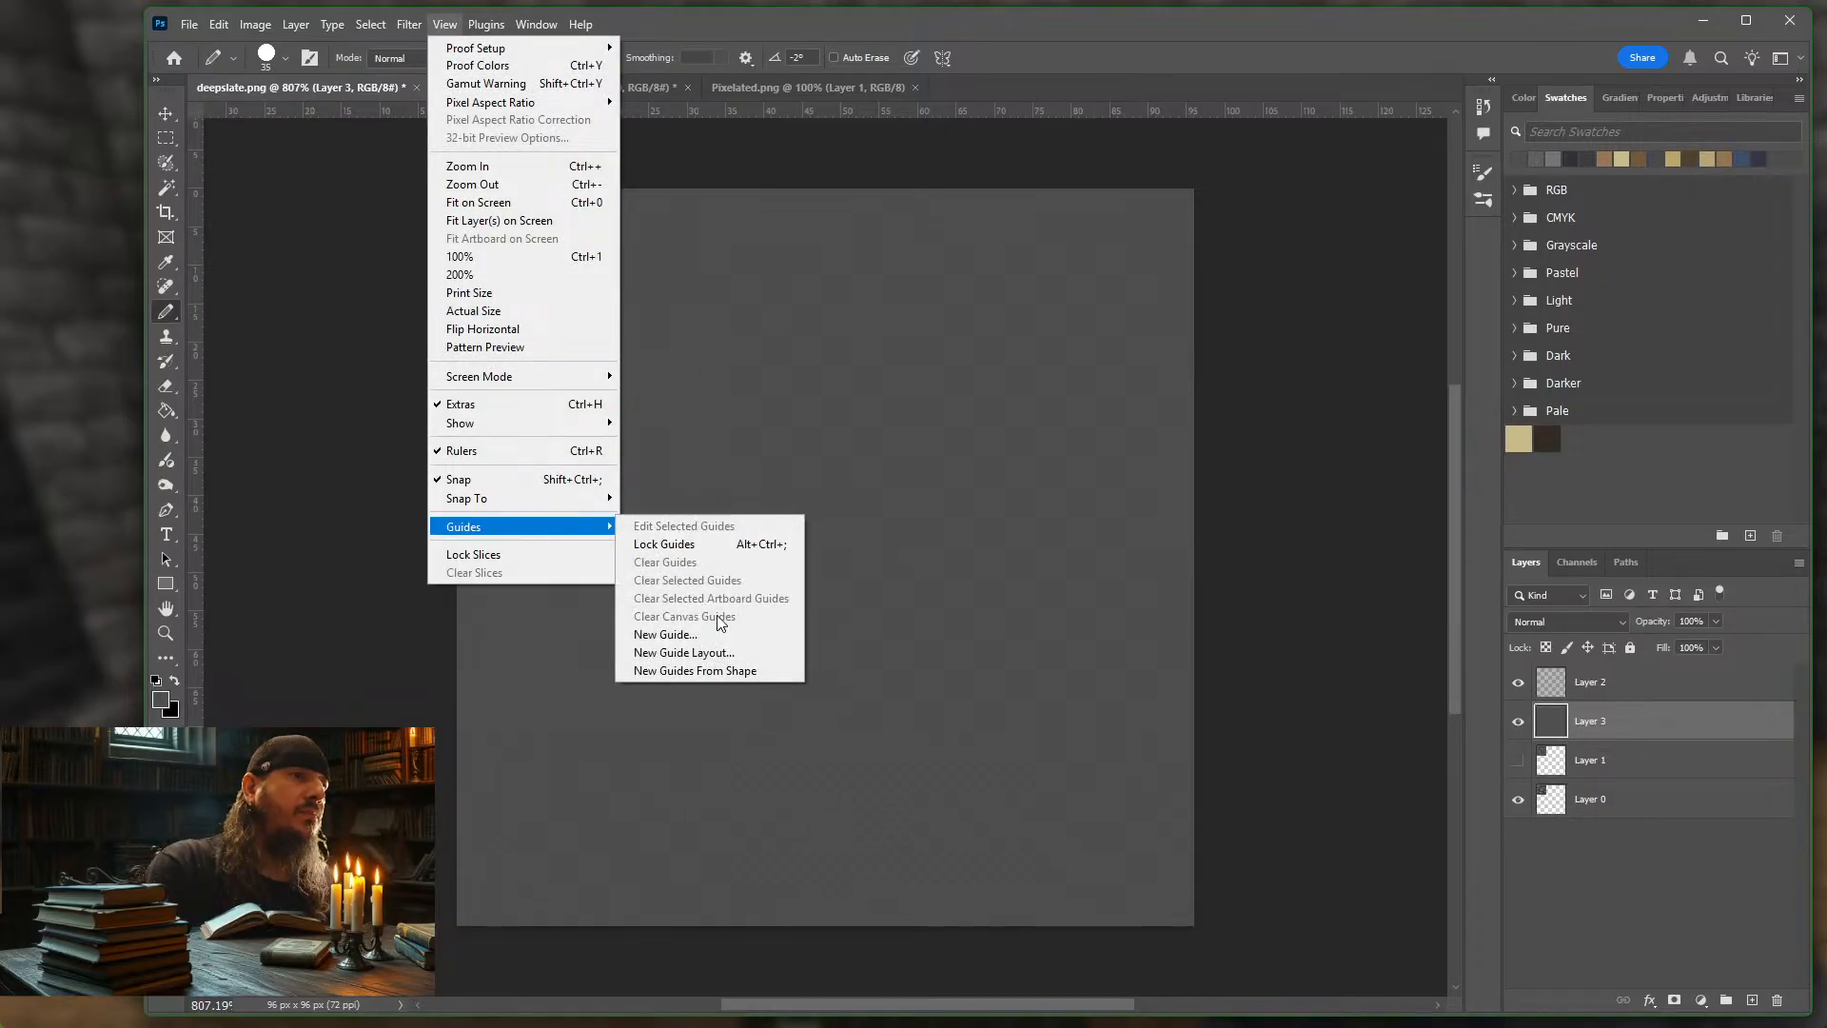
click(685, 653)
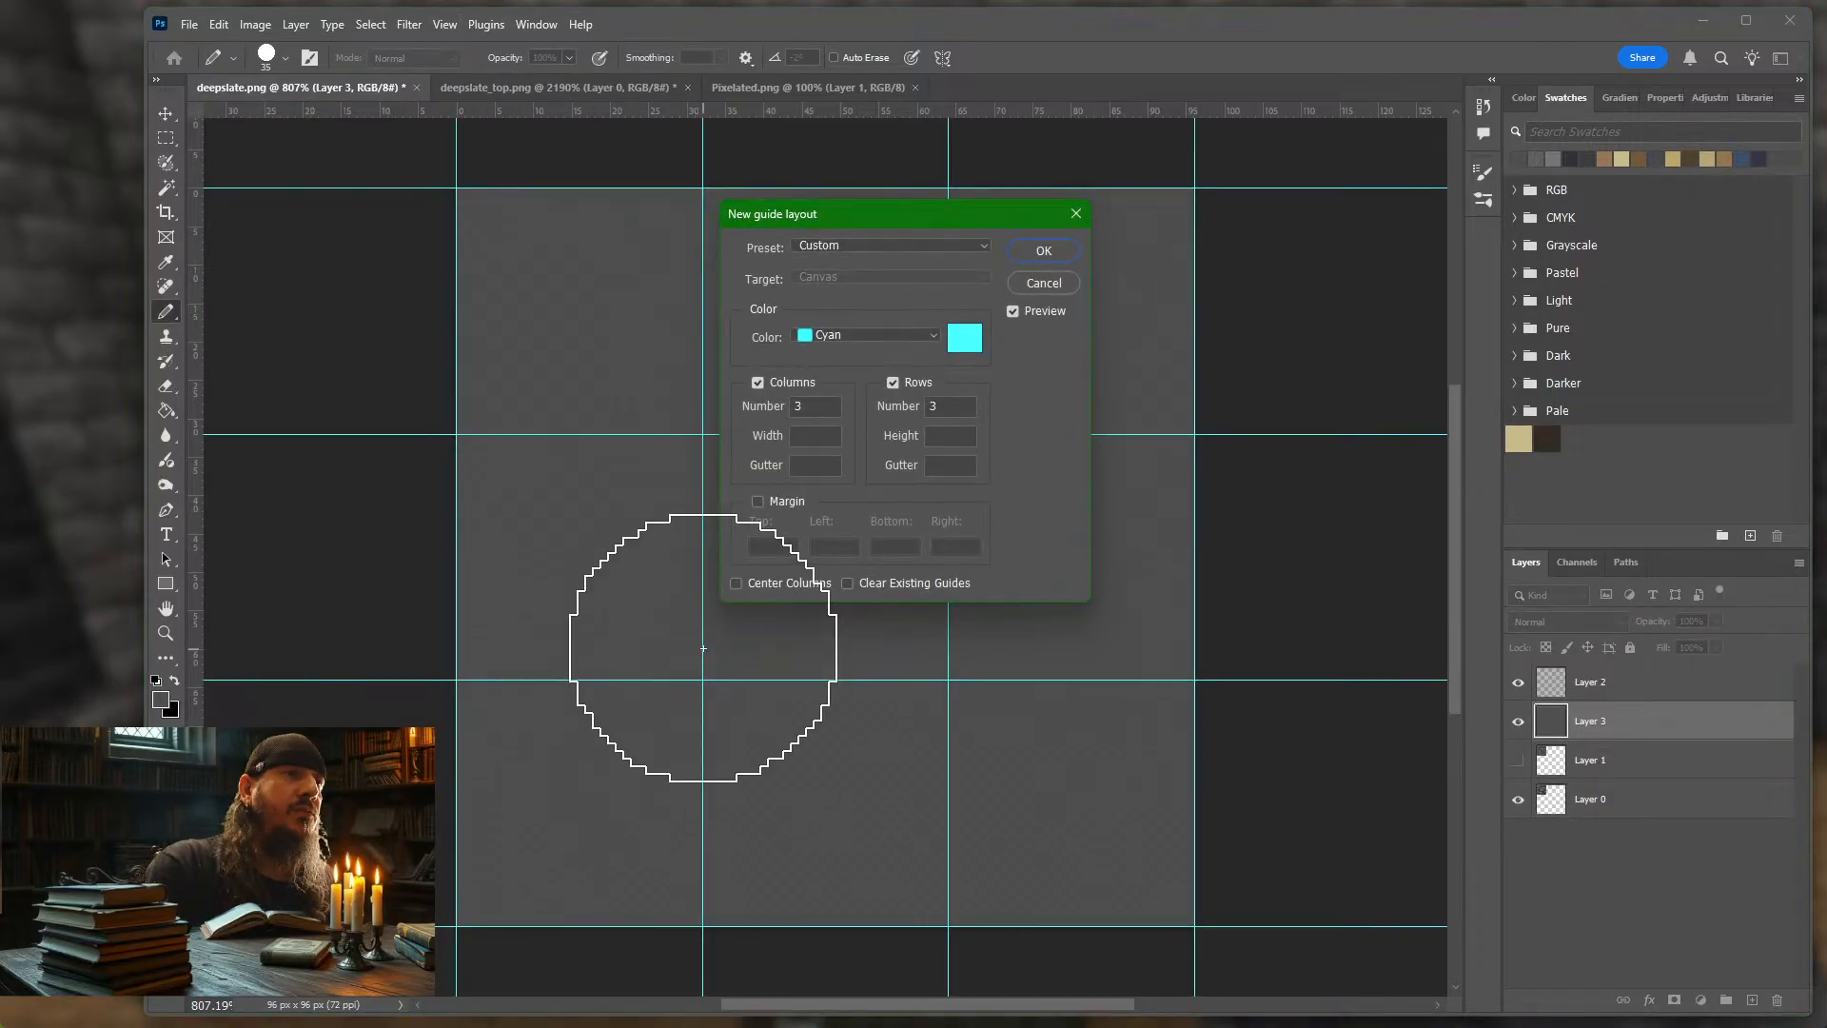
click(1043, 252)
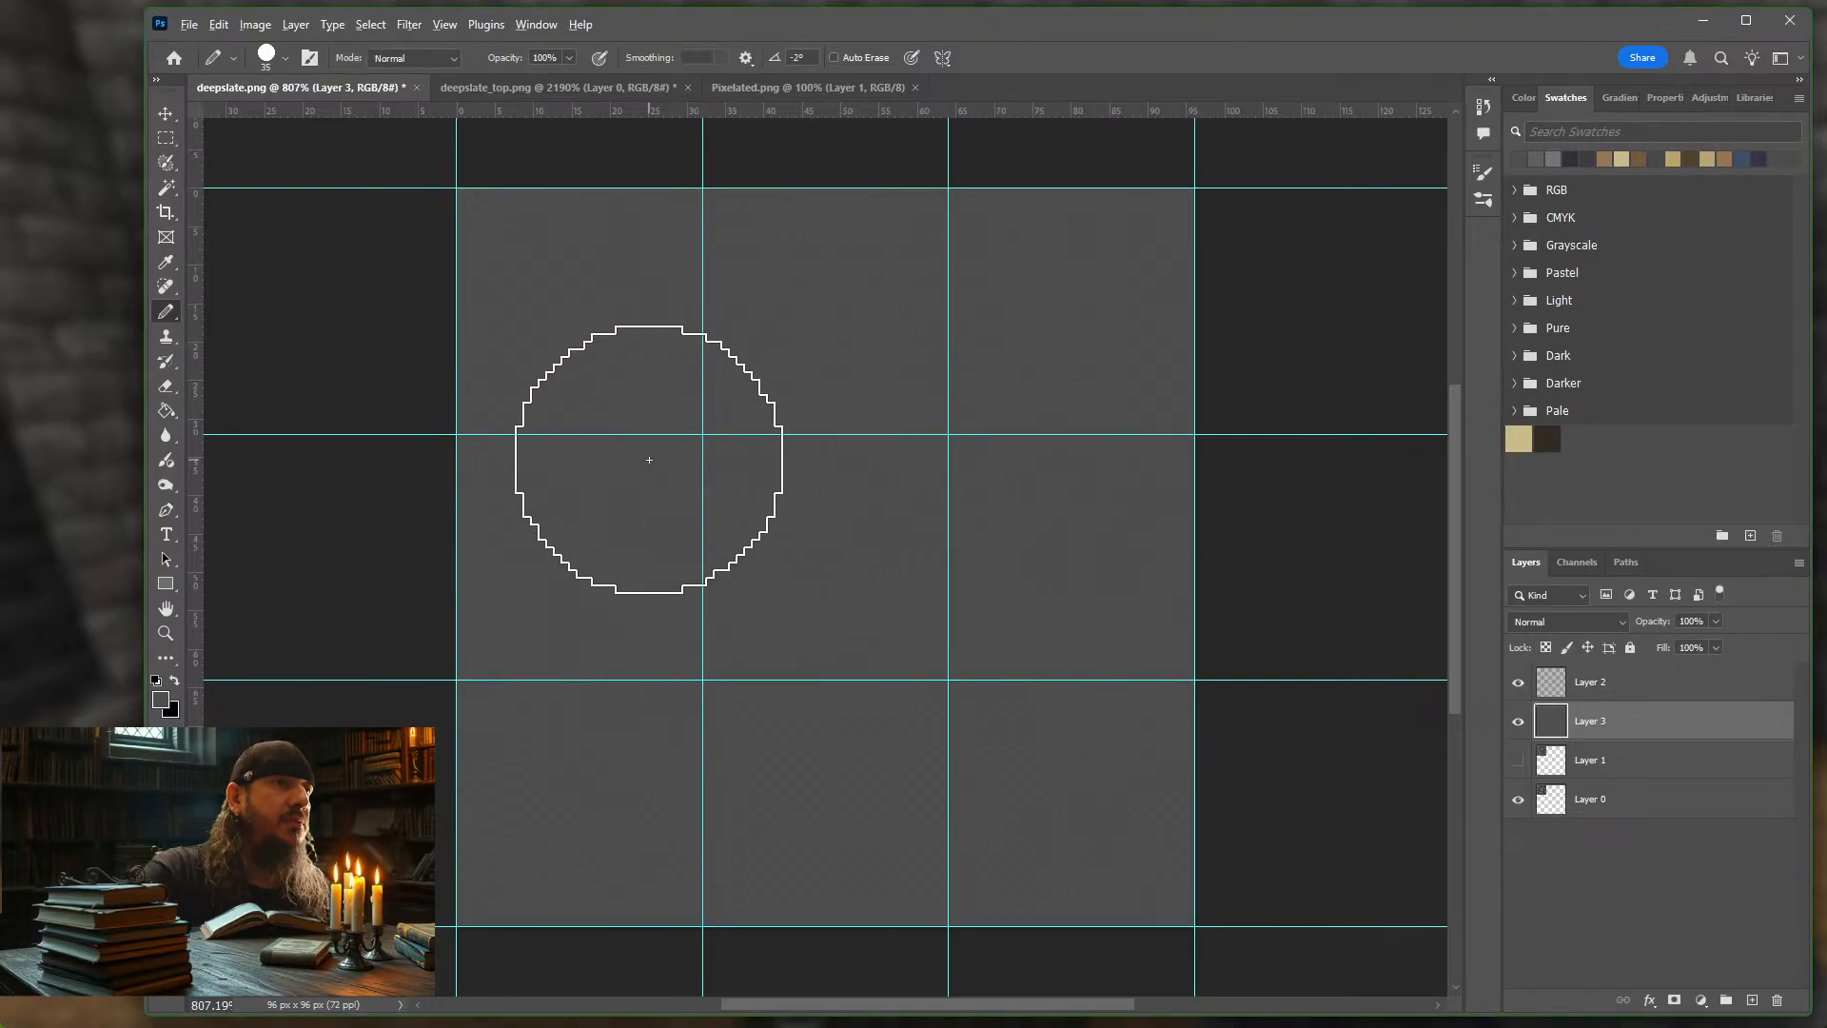
Reduce the Pencil size to 2 px
scroll(649, 459, up, 1)
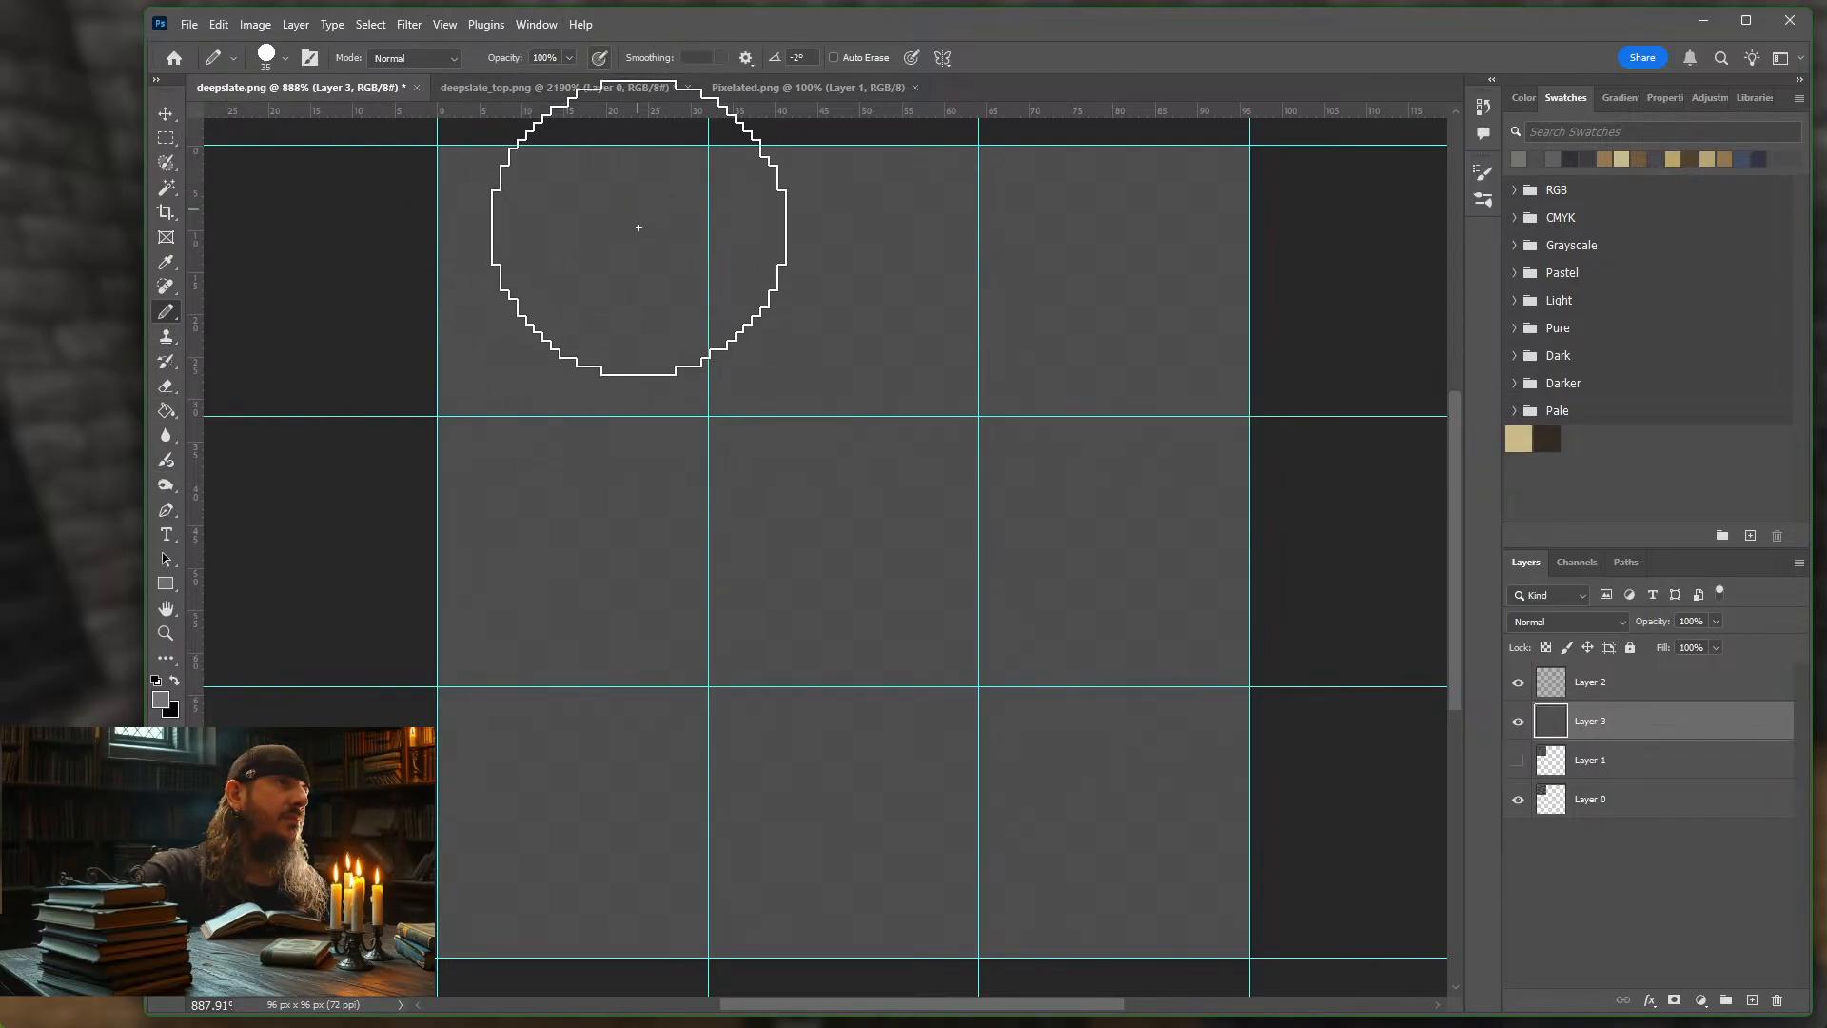
click(600, 58)
key(bracketleft)
key(bracketleft)
key(bracketleft)
key(bracketleft)
key(bracketleft)
key(bracketleft)
key(bracketleft)
key(bracketleft)
key(bracketleft)
key(bracketleft)
key(bracketleft)
key(bracketleft)
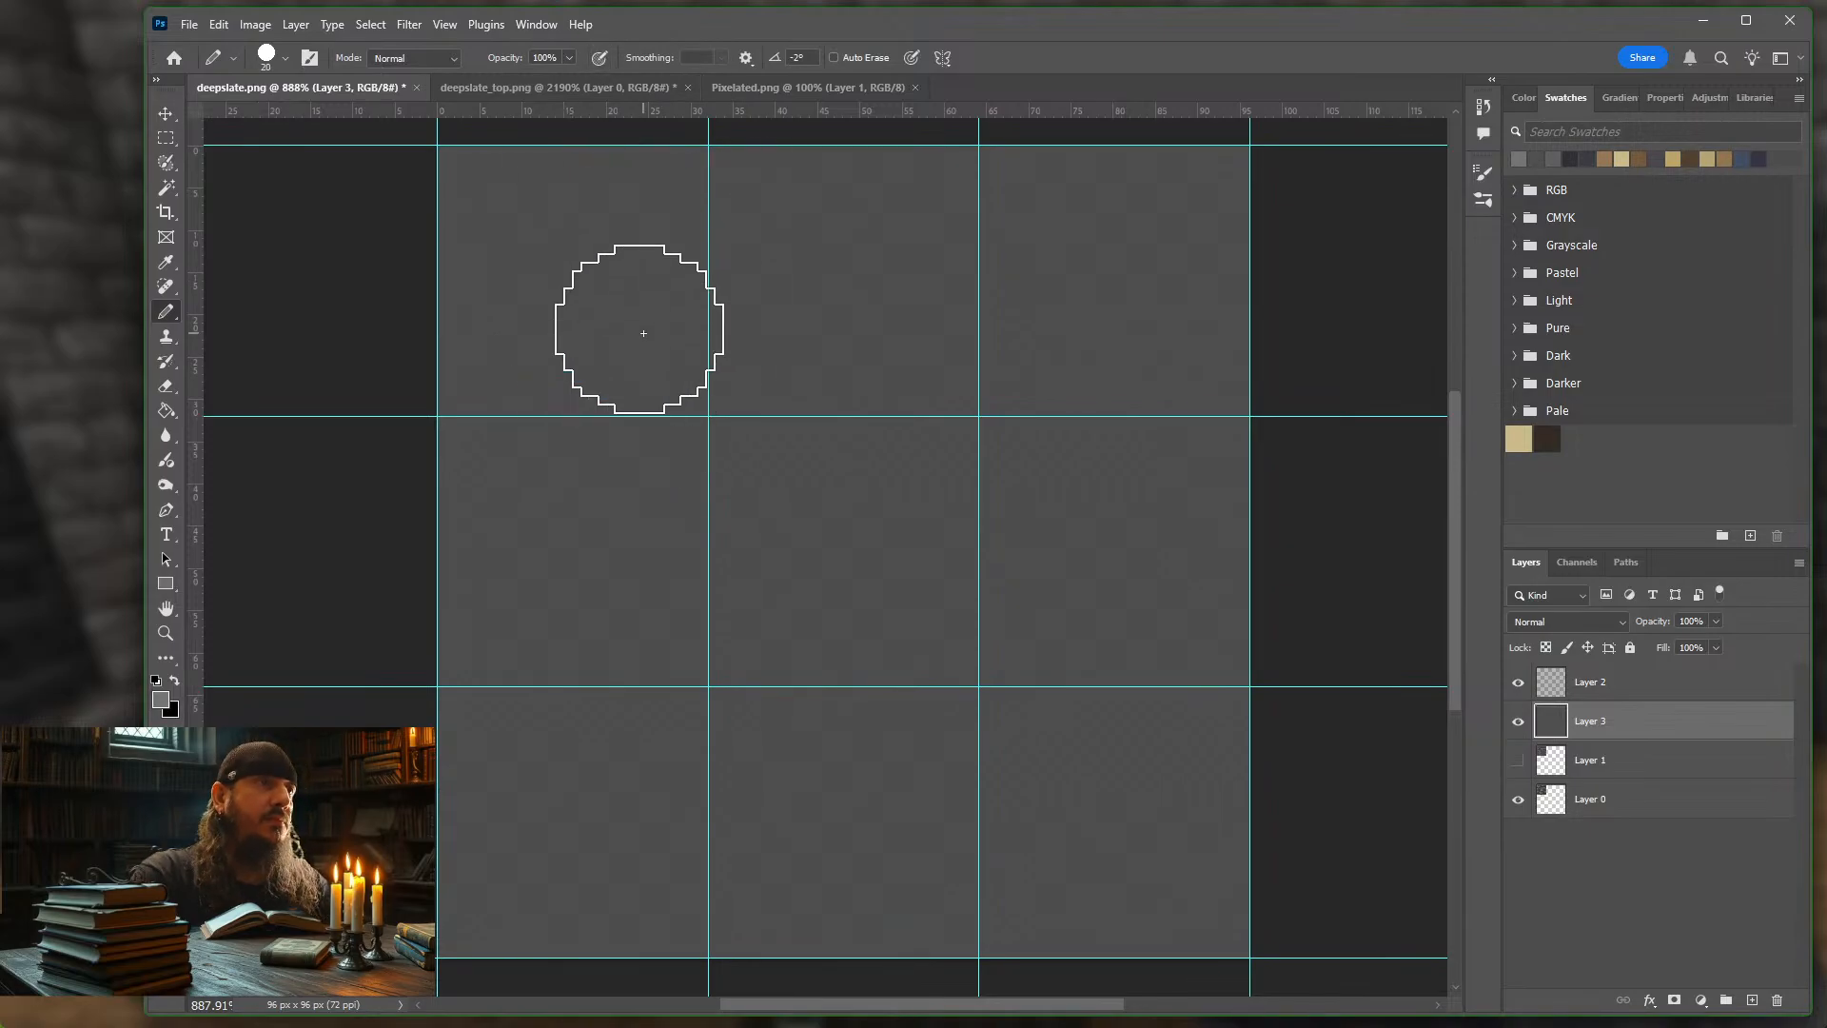
key(bracketleft)
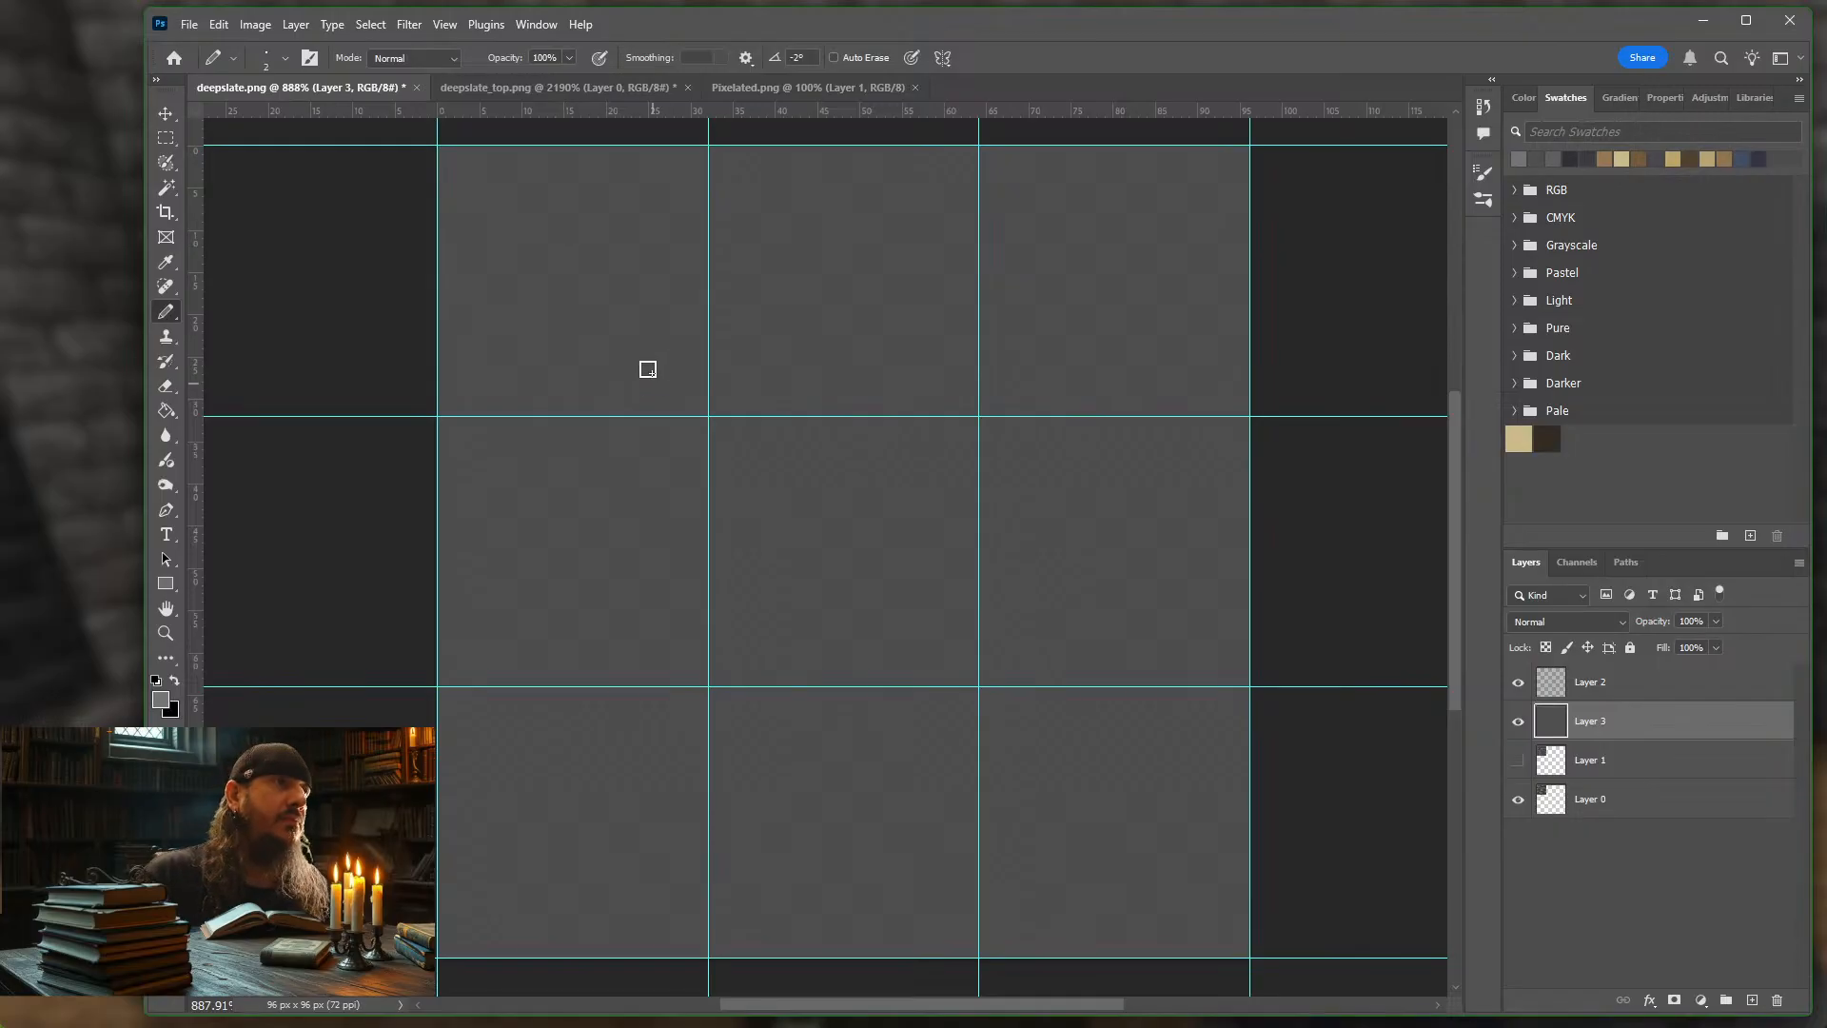
mouse_move(539, 228)
mouse_down()
mouse_move(567, 202)
mouse_move(588, 326)
mouse_move(556, 349)
mouse_move(499, 344)
mouse_move(619, 332)
mouse_up()
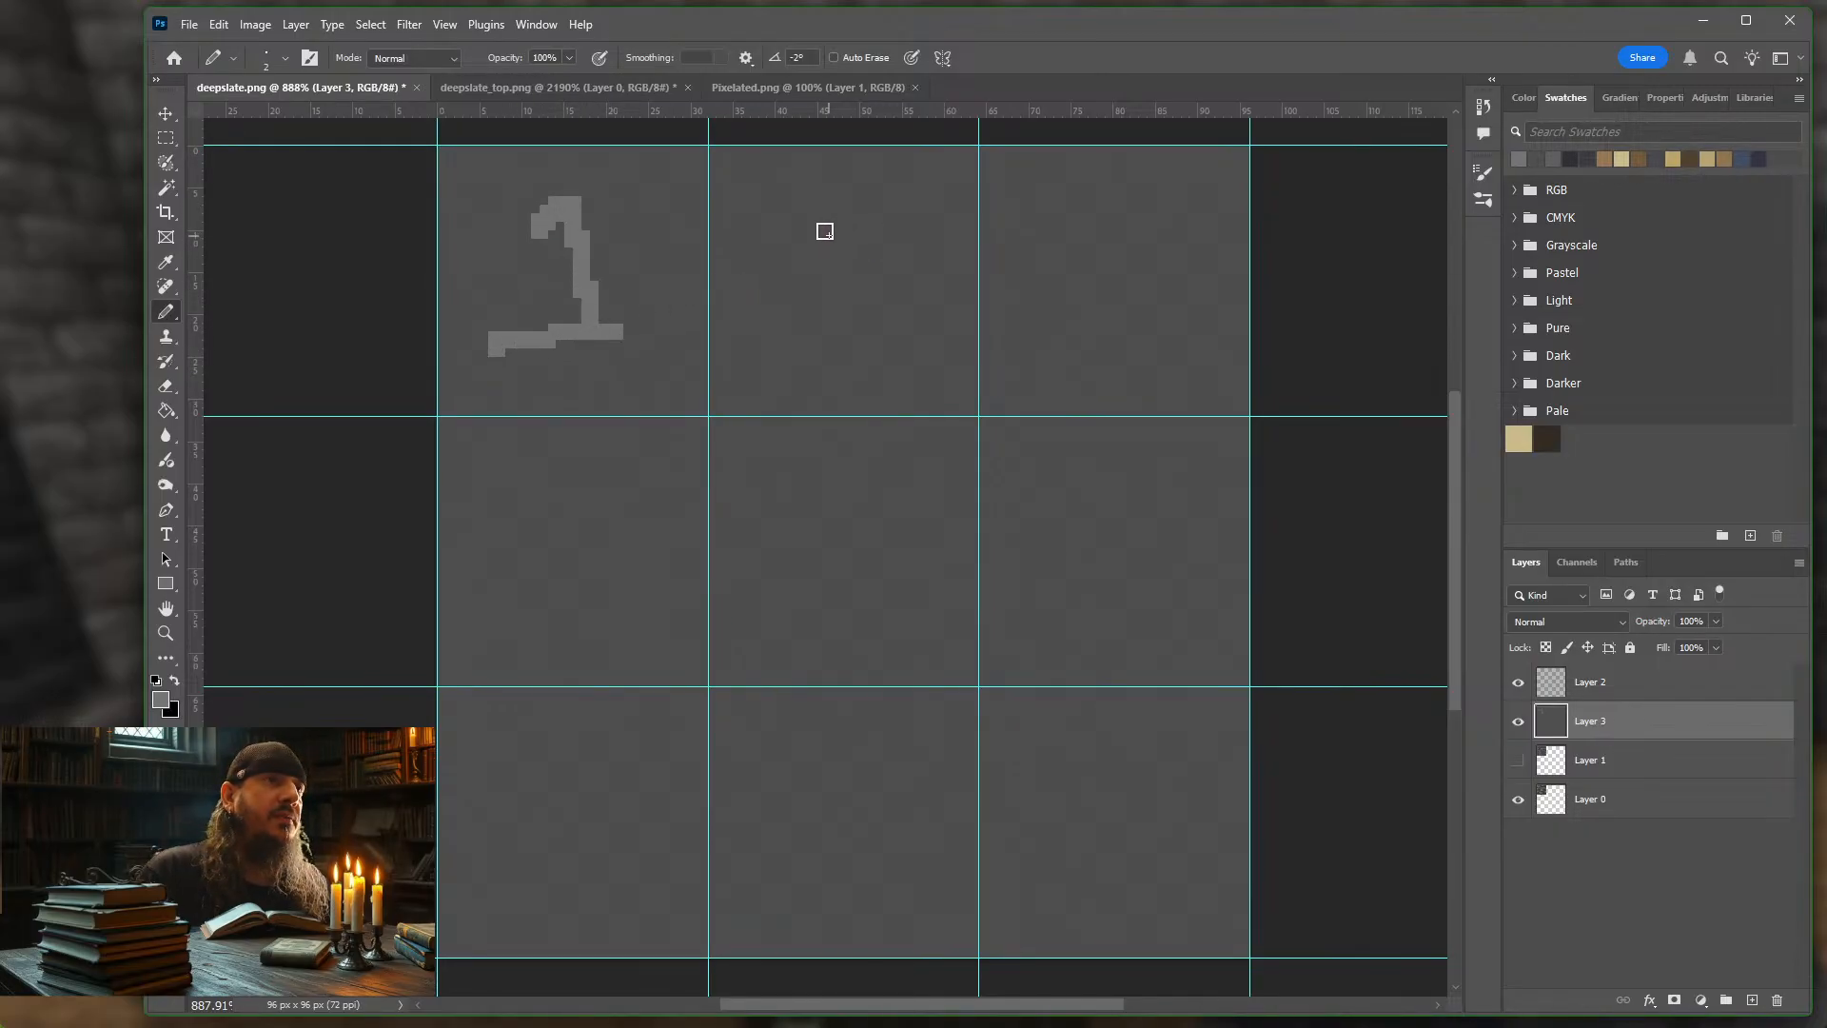
key(ctrl+z)
key(ctrl+z)
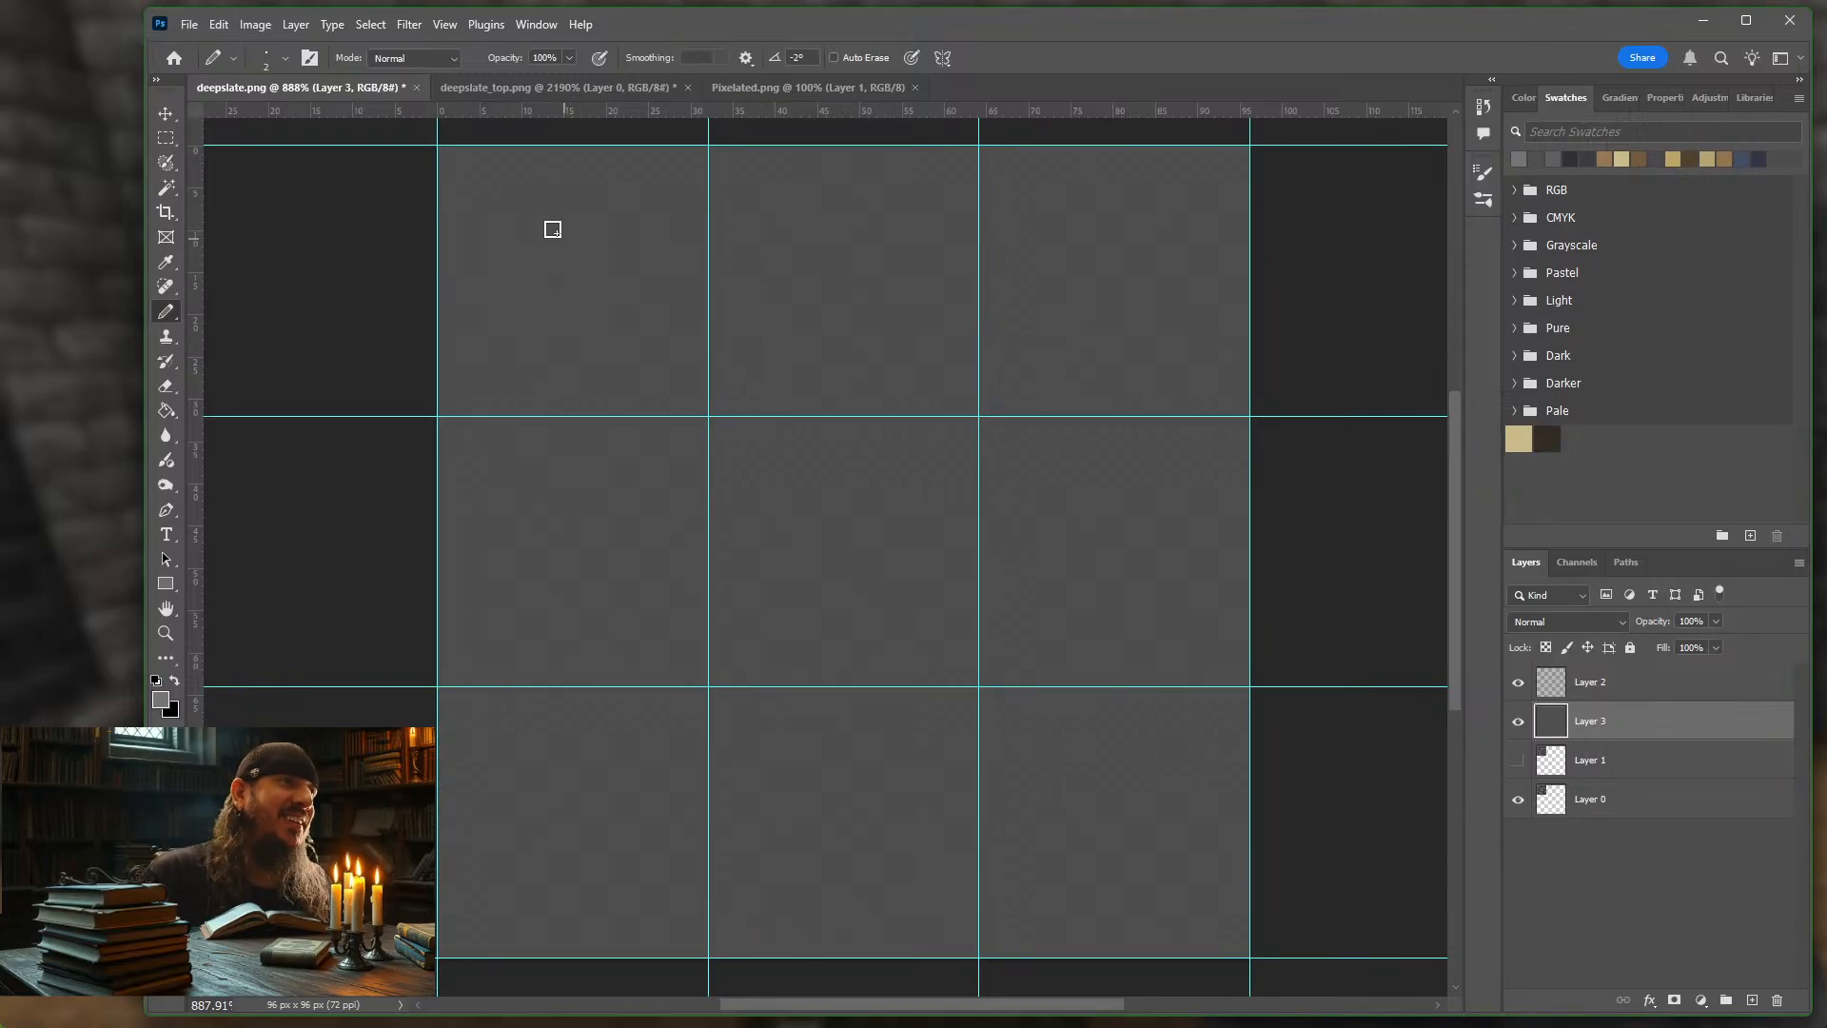
mouse_move(531, 228)
mouse_down()
mouse_move(557, 208)
mouse_move(558, 281)
mouse_move(567, 220)
mouse_move(547, 232)
mouse_move(611, 276)
mouse_up()
key(ctrl+z)
key(ctrl+z)
key(ctrl+z)
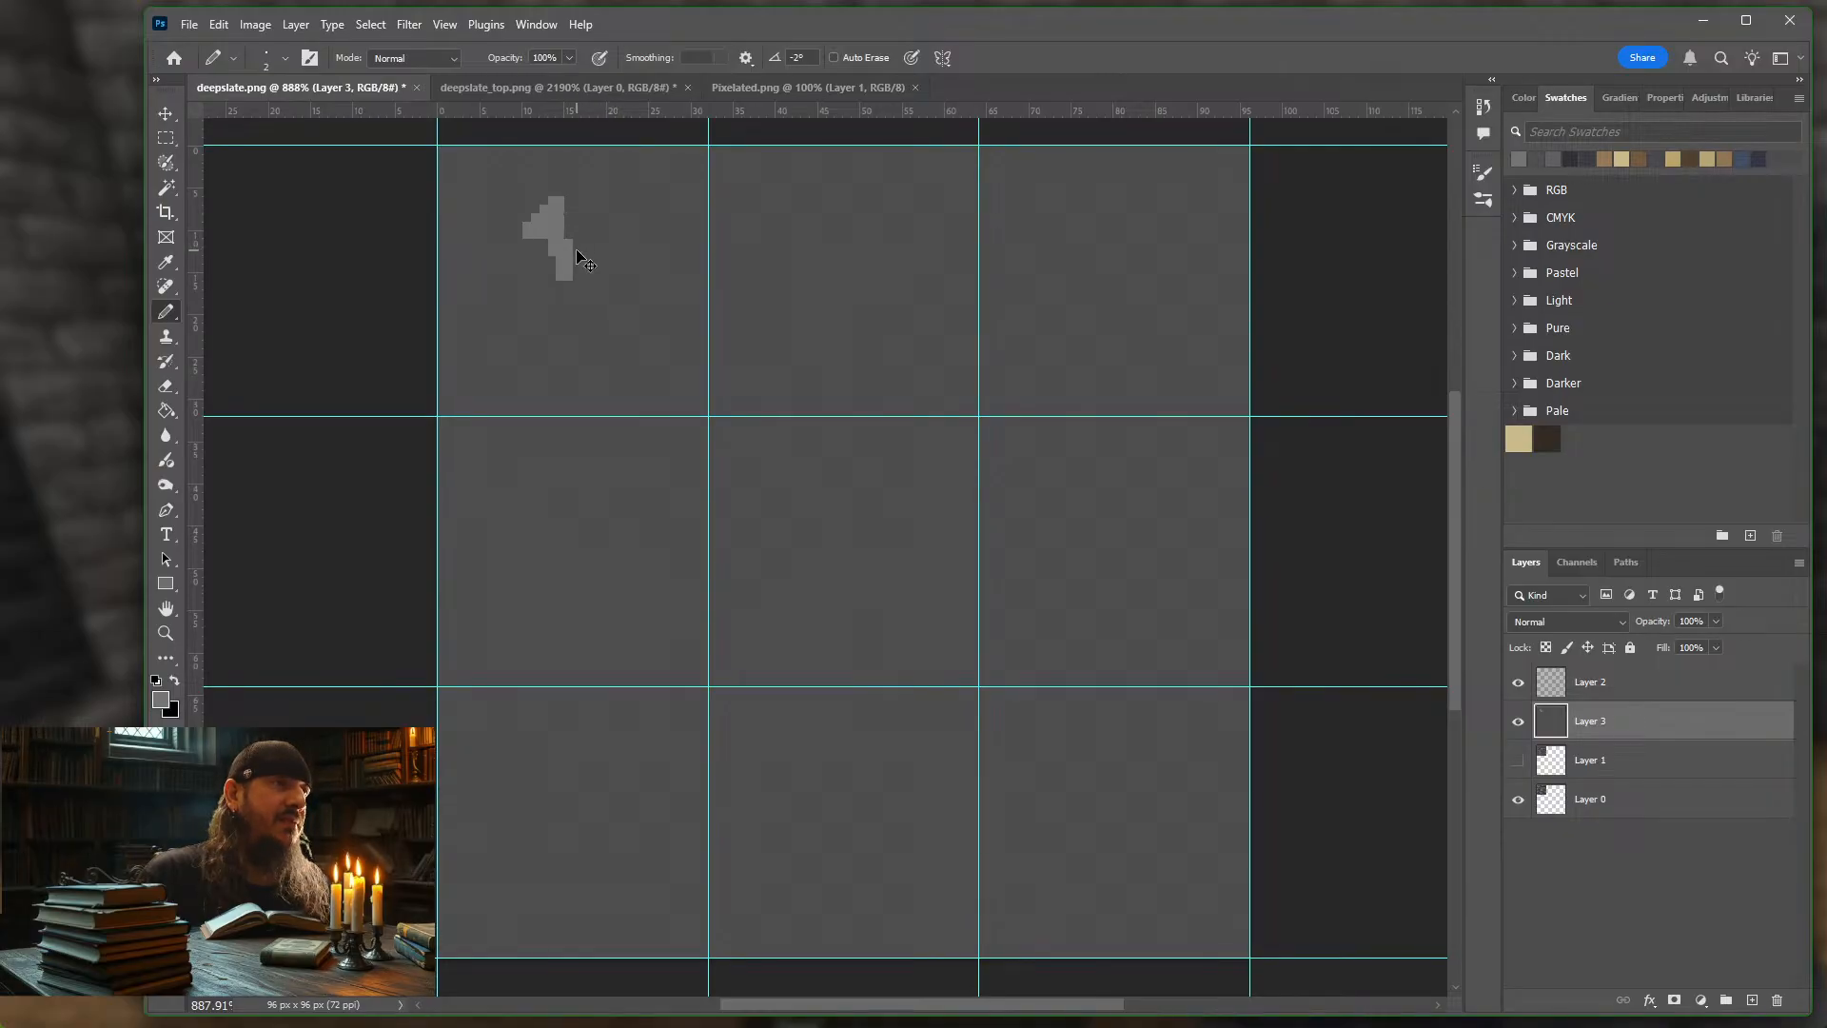
Draw the digits 1, 2 and 3 in lighter gray, one per cell, across the grid's first row
mouse_move(538, 227)
mouse_down()
mouse_move(558, 203)
mouse_move(555, 343)
mouse_move(534, 355)
mouse_move(596, 341)
mouse_up()
mouse_move(800, 253)
mouse_down()
mouse_move(867, 255)
mouse_move(799, 343)
mouse_move(894, 347)
mouse_up()
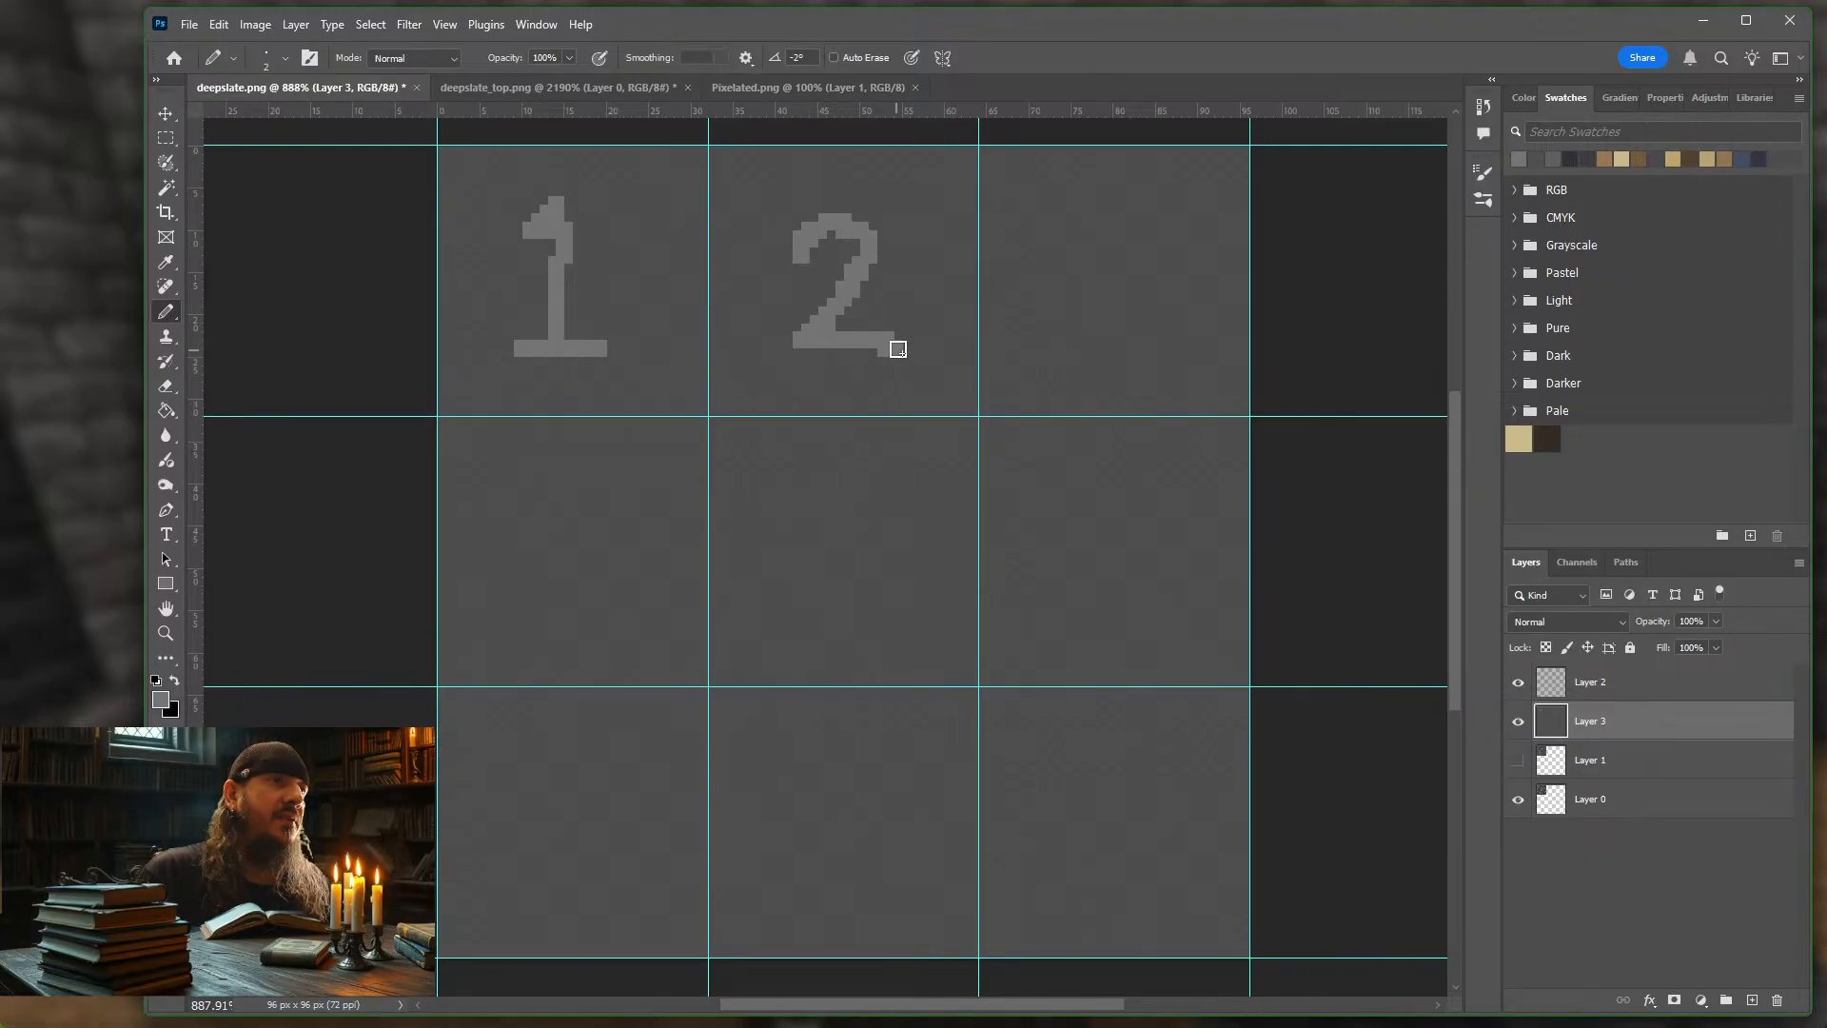
mouse_move(1075, 246)
mouse_down()
mouse_move(1161, 241)
mouse_move(1146, 280)
mouse_move(1093, 306)
mouse_up()
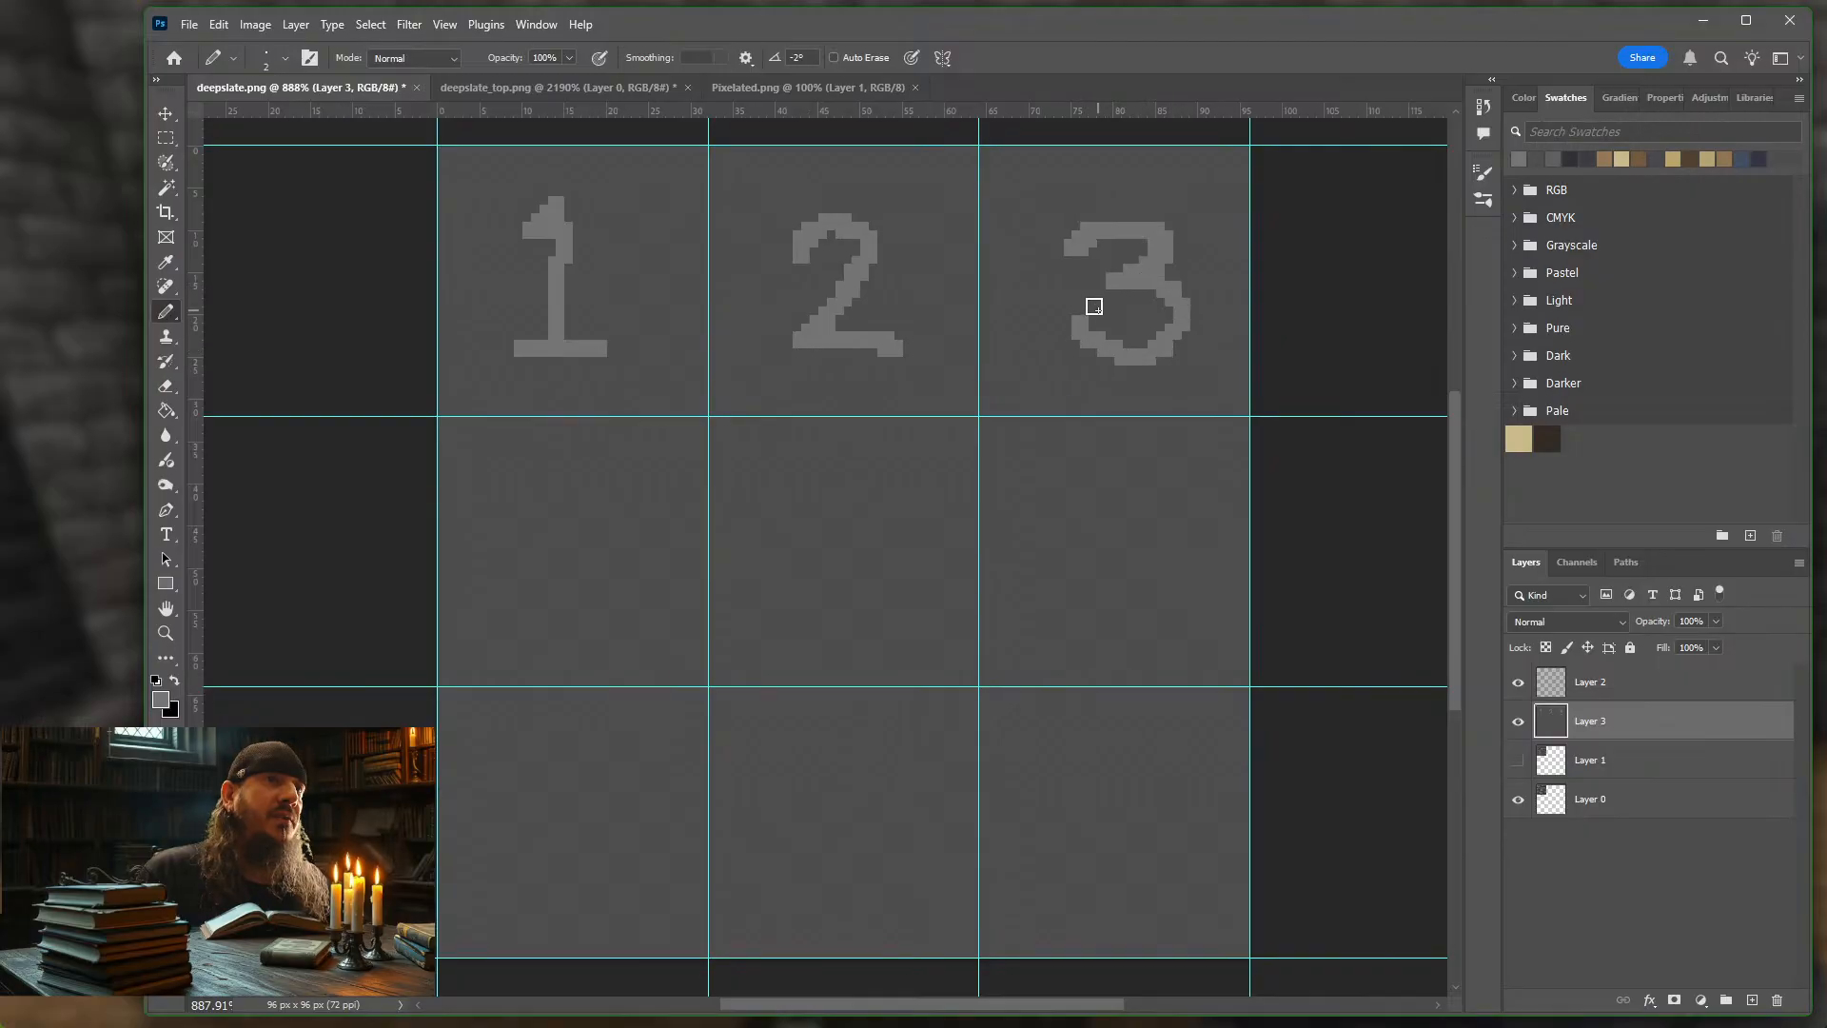
Draw the digits 4, 5 and 6 in the three cells of the grid's middle row
mouse_move(541, 479)
mouse_down()
mouse_move(520, 533)
mouse_move(582, 540)
mouse_up()
drag(618, 455, 566, 616)
mouse_move(805, 478)
mouse_down()
mouse_move(821, 531)
mouse_move(785, 584)
mouse_move(880, 473)
mouse_up()
mouse_move(1115, 481)
mouse_down()
mouse_move(1099, 608)
mouse_move(1137, 598)
mouse_up()
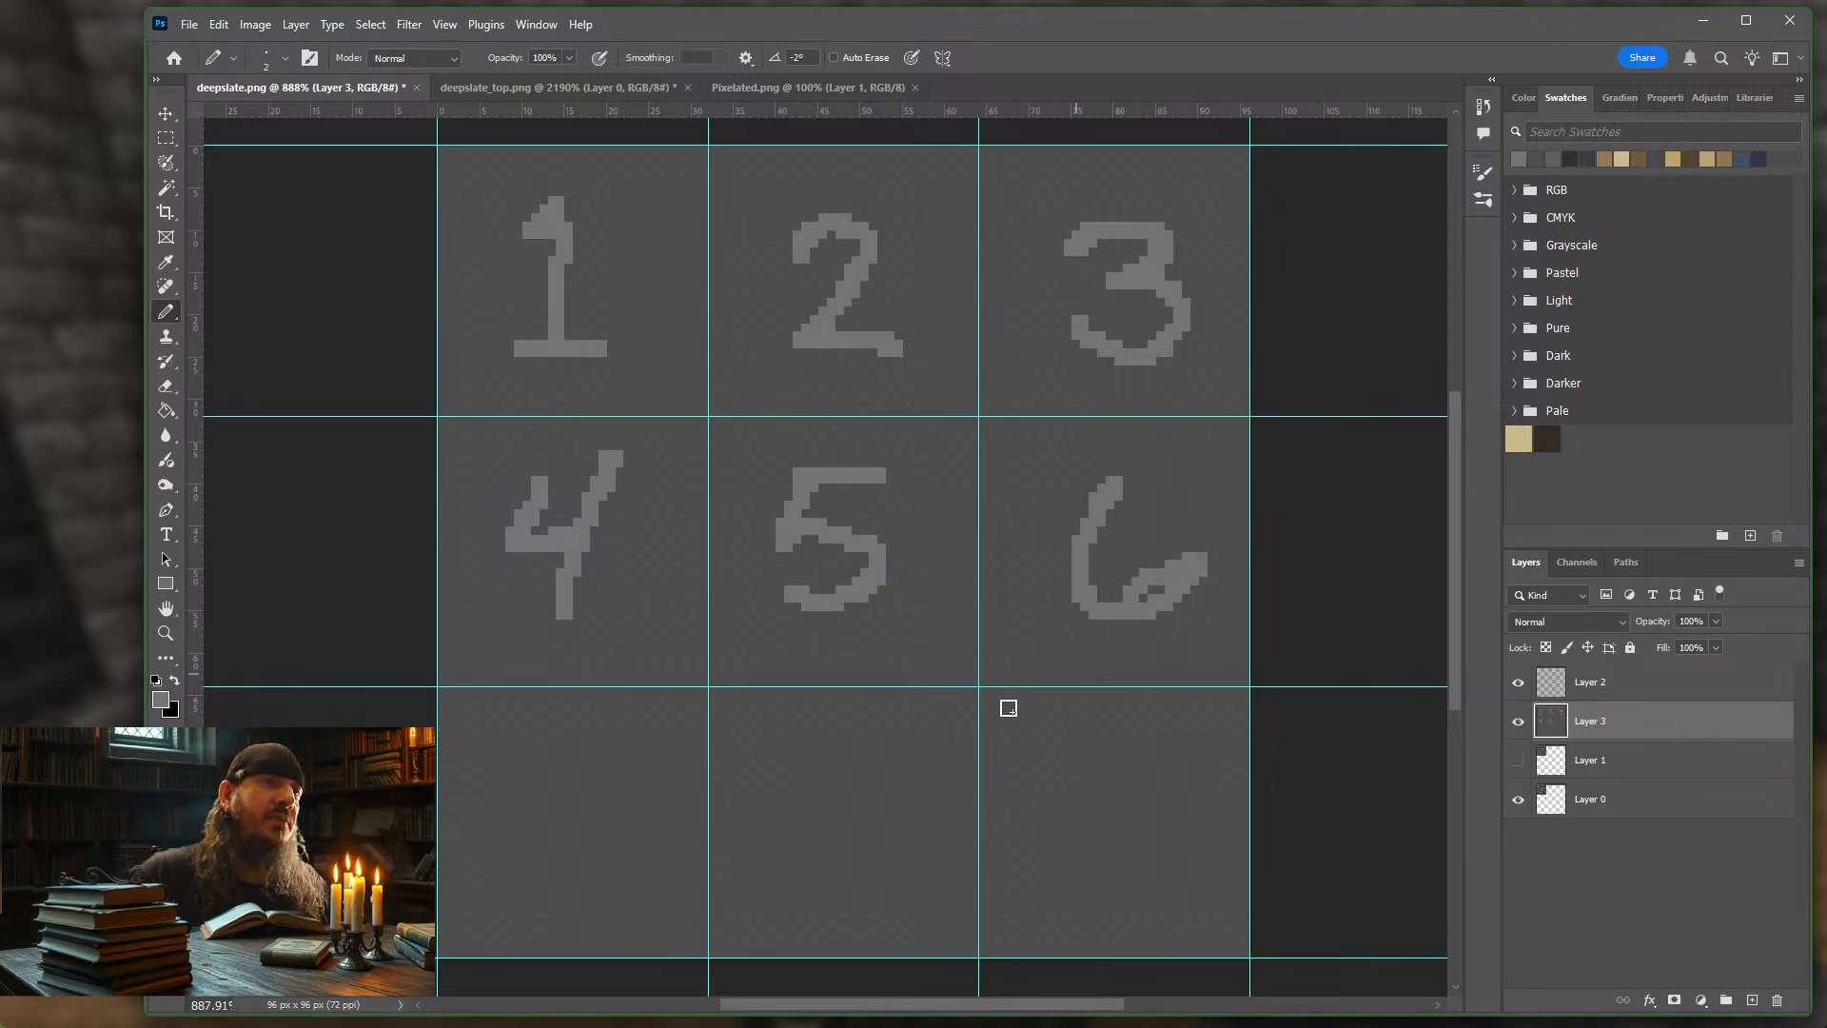
Draw the digits 7, 8 and 9 in the three cells of the grid's last row
mouse_move(502, 773)
mouse_down()
mouse_move(596, 844)
mouse_move(588, 895)
mouse_up()
mouse_move(924, 742)
mouse_down()
mouse_move(899, 866)
mouse_move(904, 785)
mouse_up()
drag(1166, 767, 1158, 890)
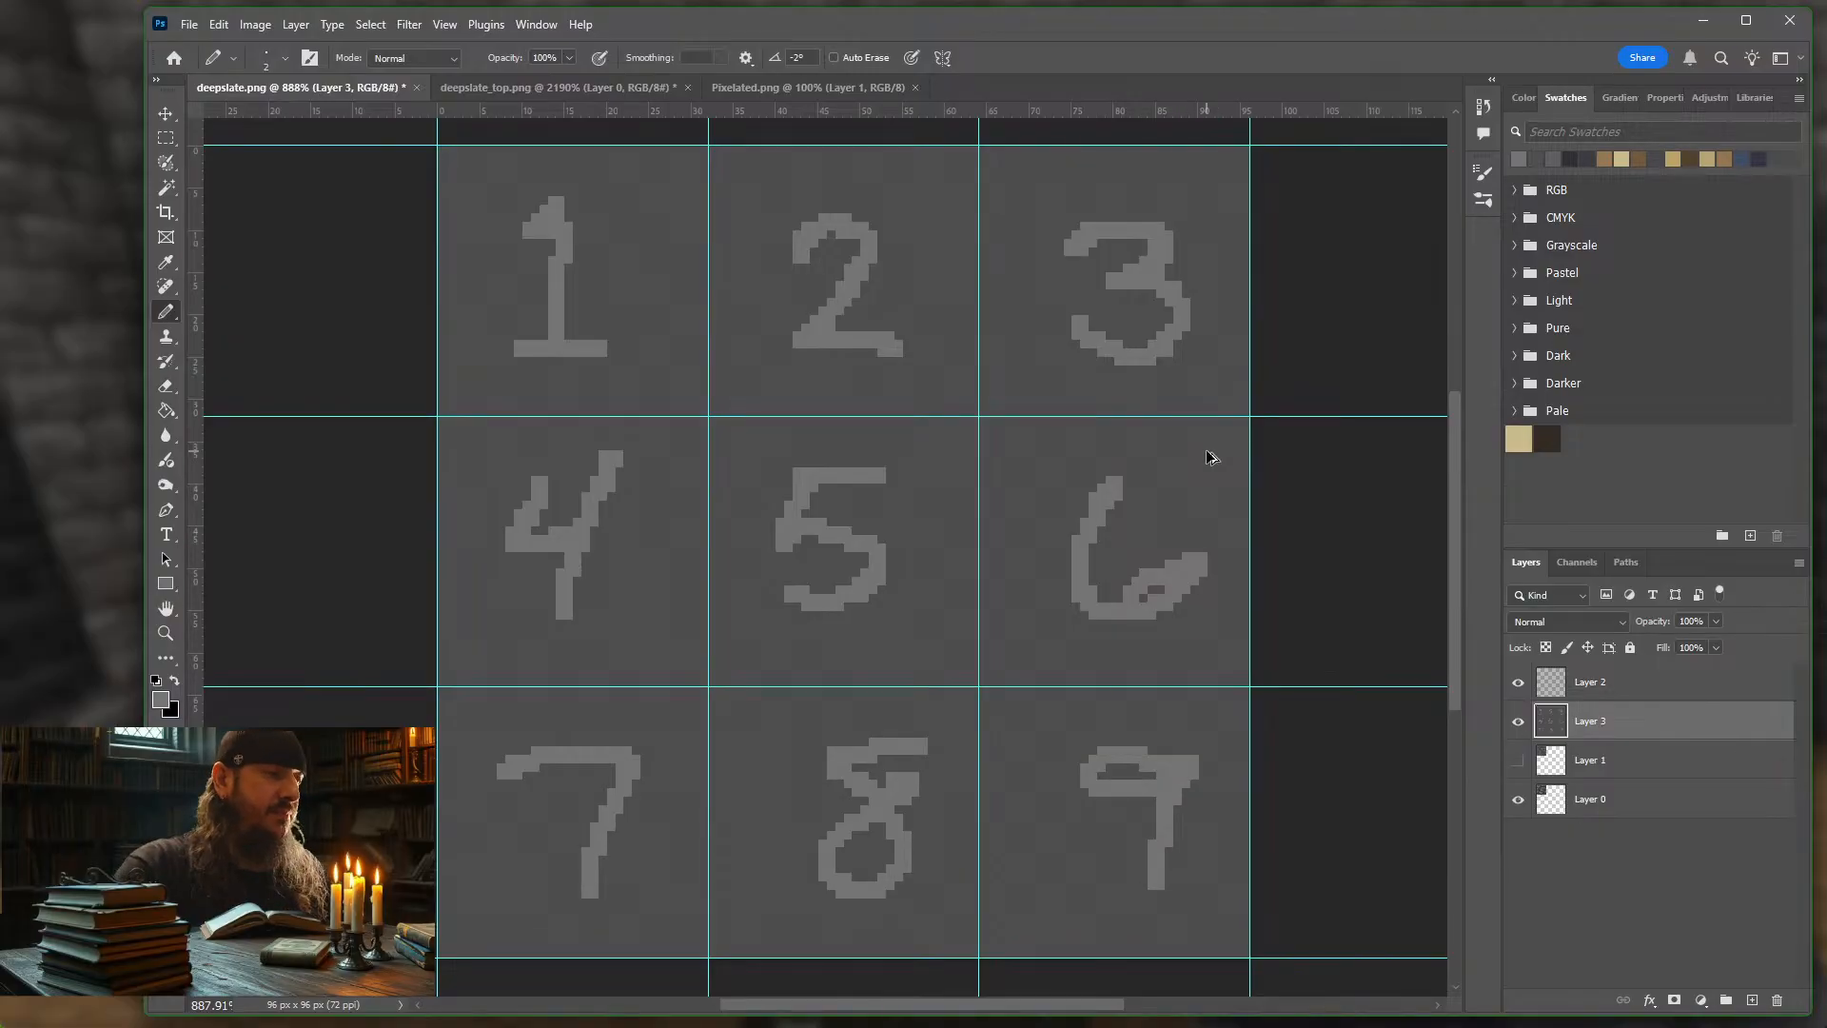
Start a Save for Web export of the numbered grid and browse to the resource pack's minecraft/optifine/ctm folder
key(ctrl+alt+shift+s)
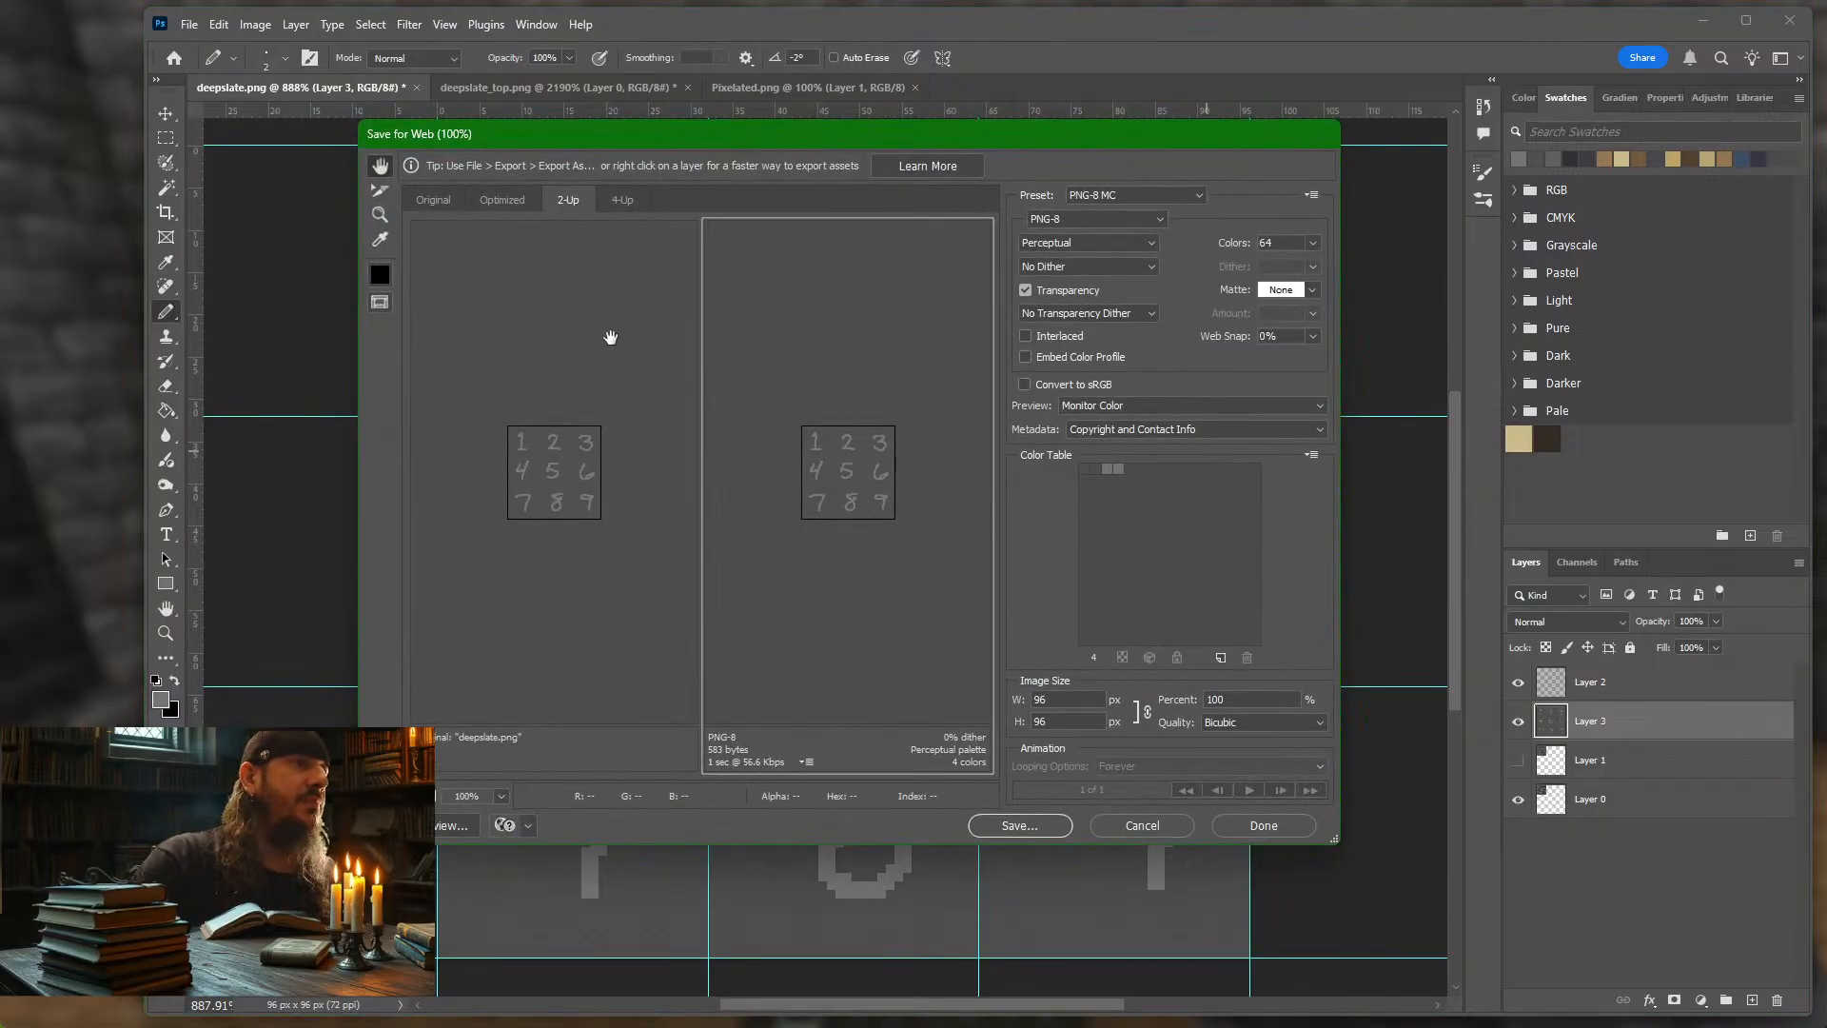
click(1049, 825)
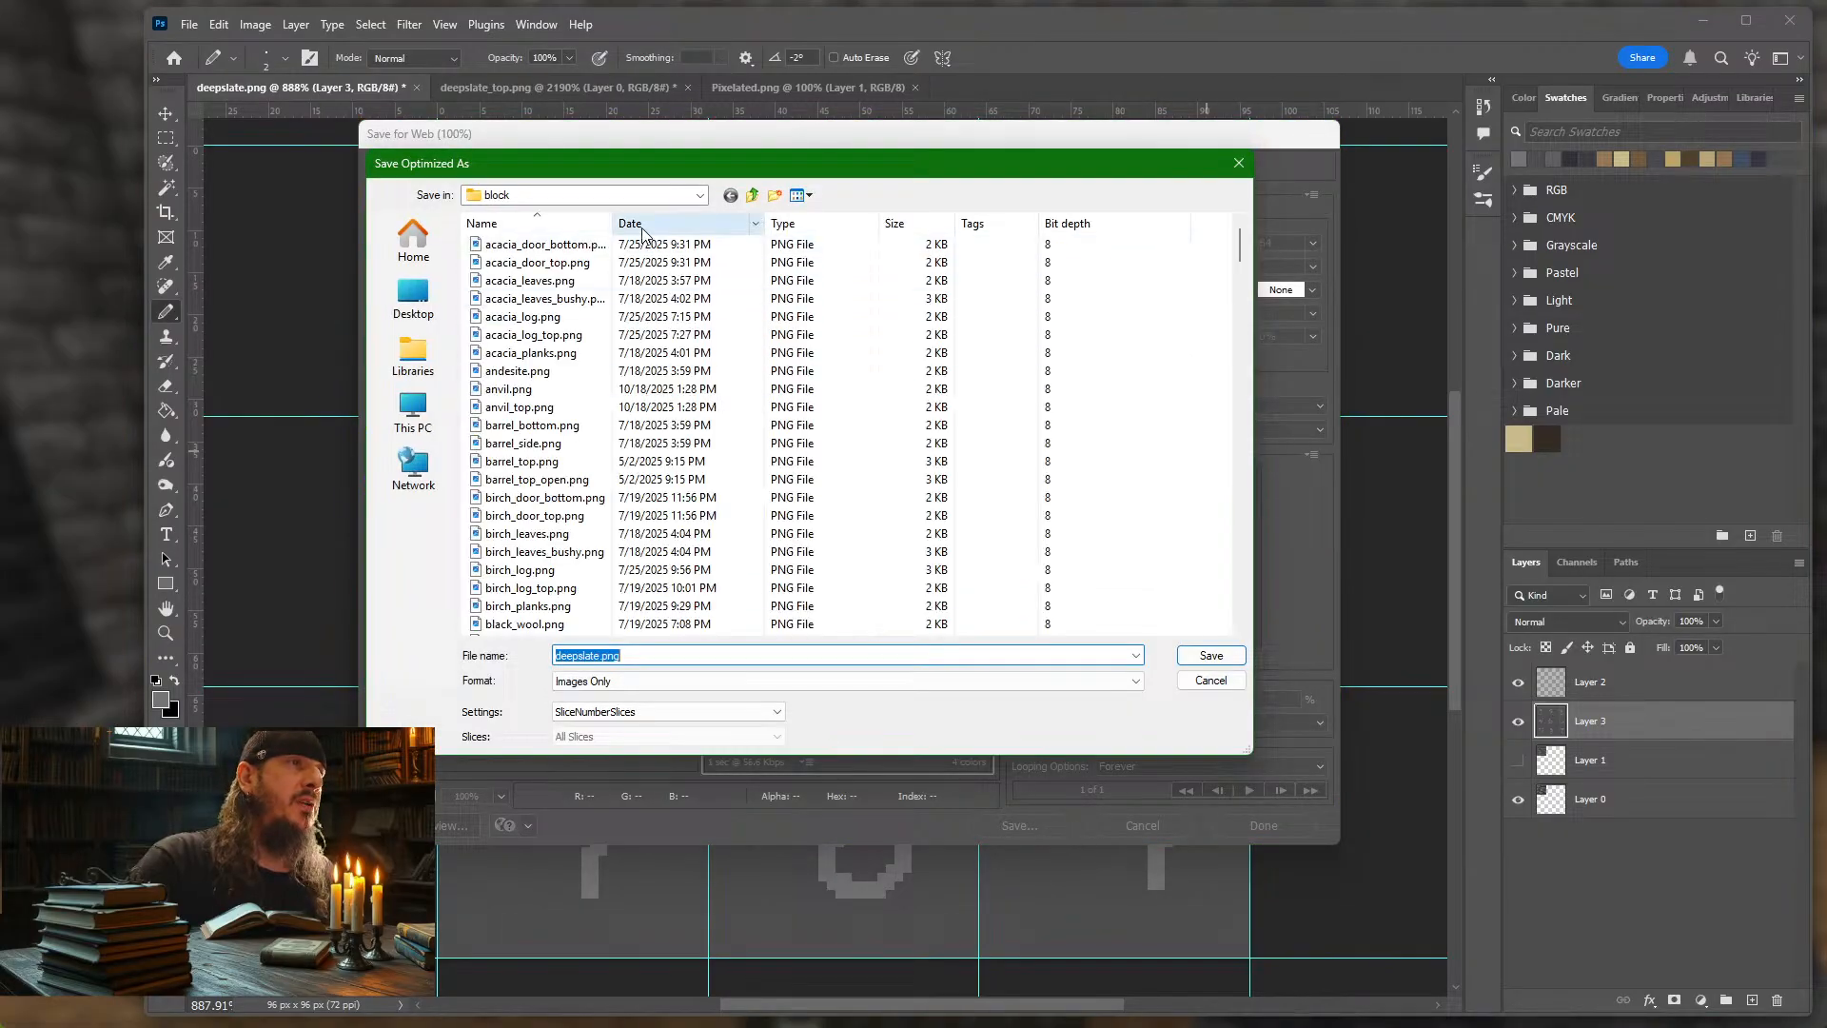
click(699, 195)
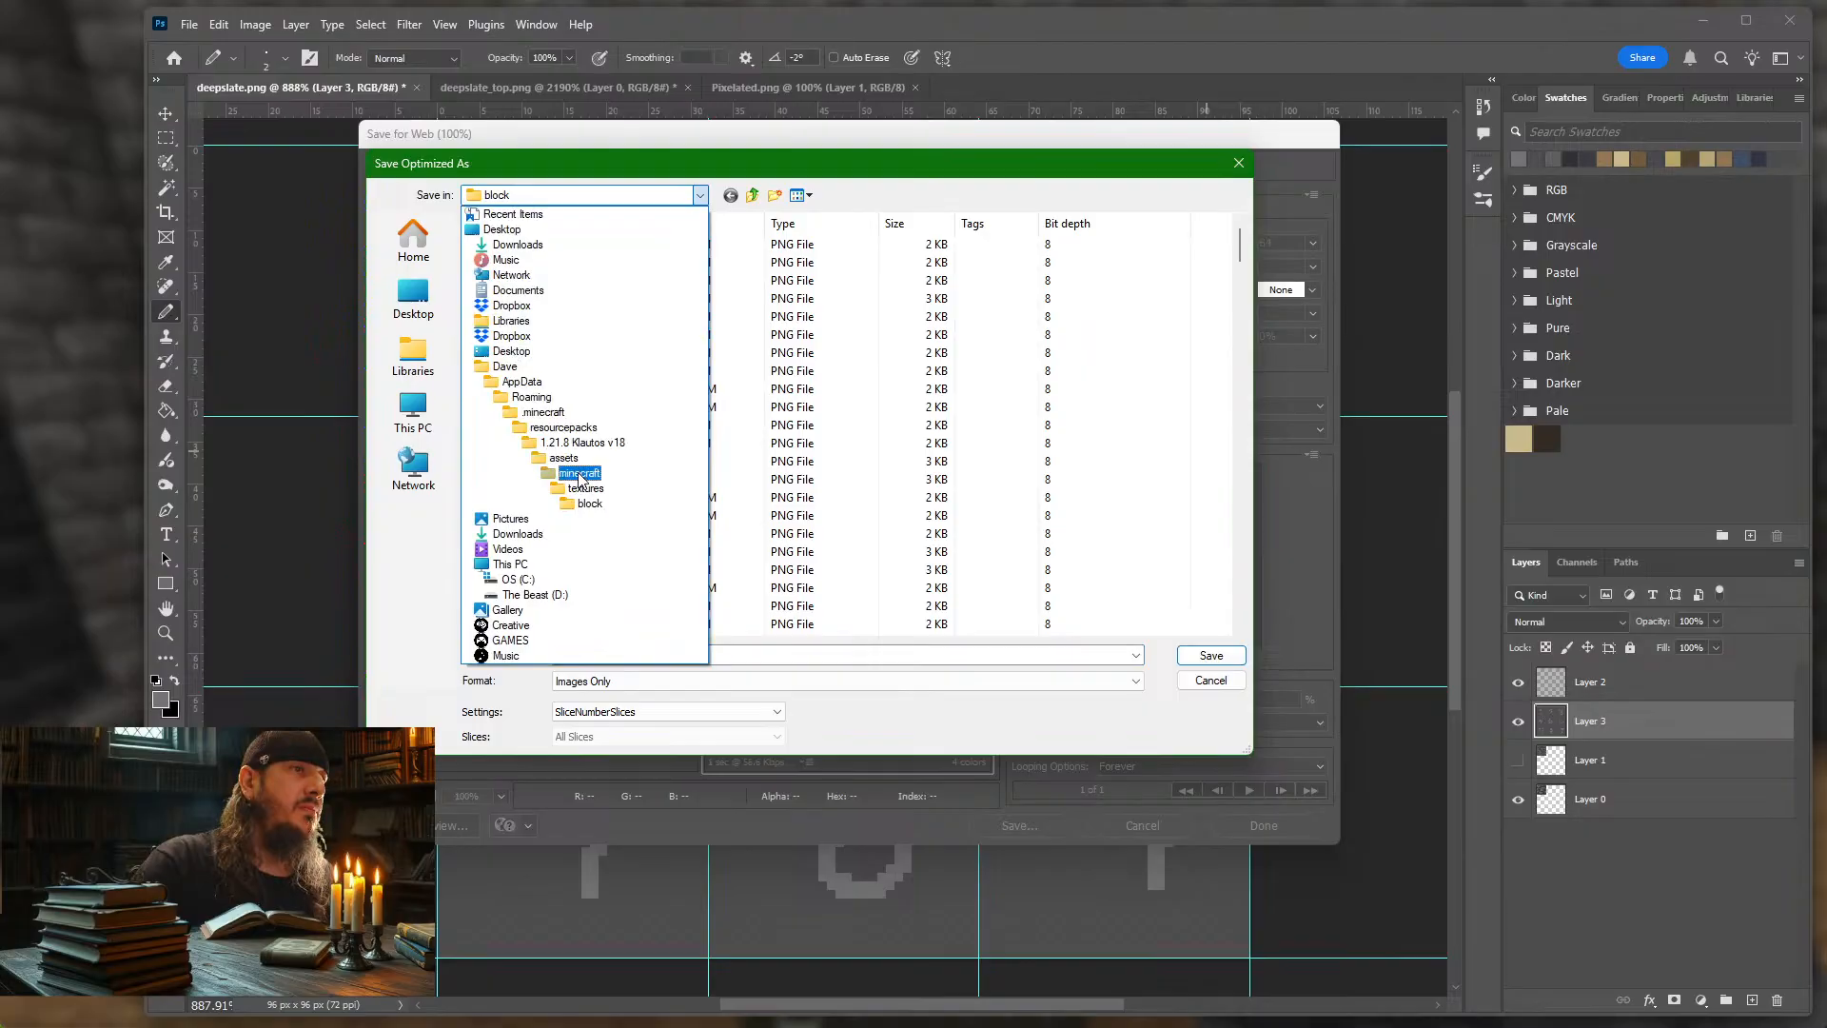
click(579, 473)
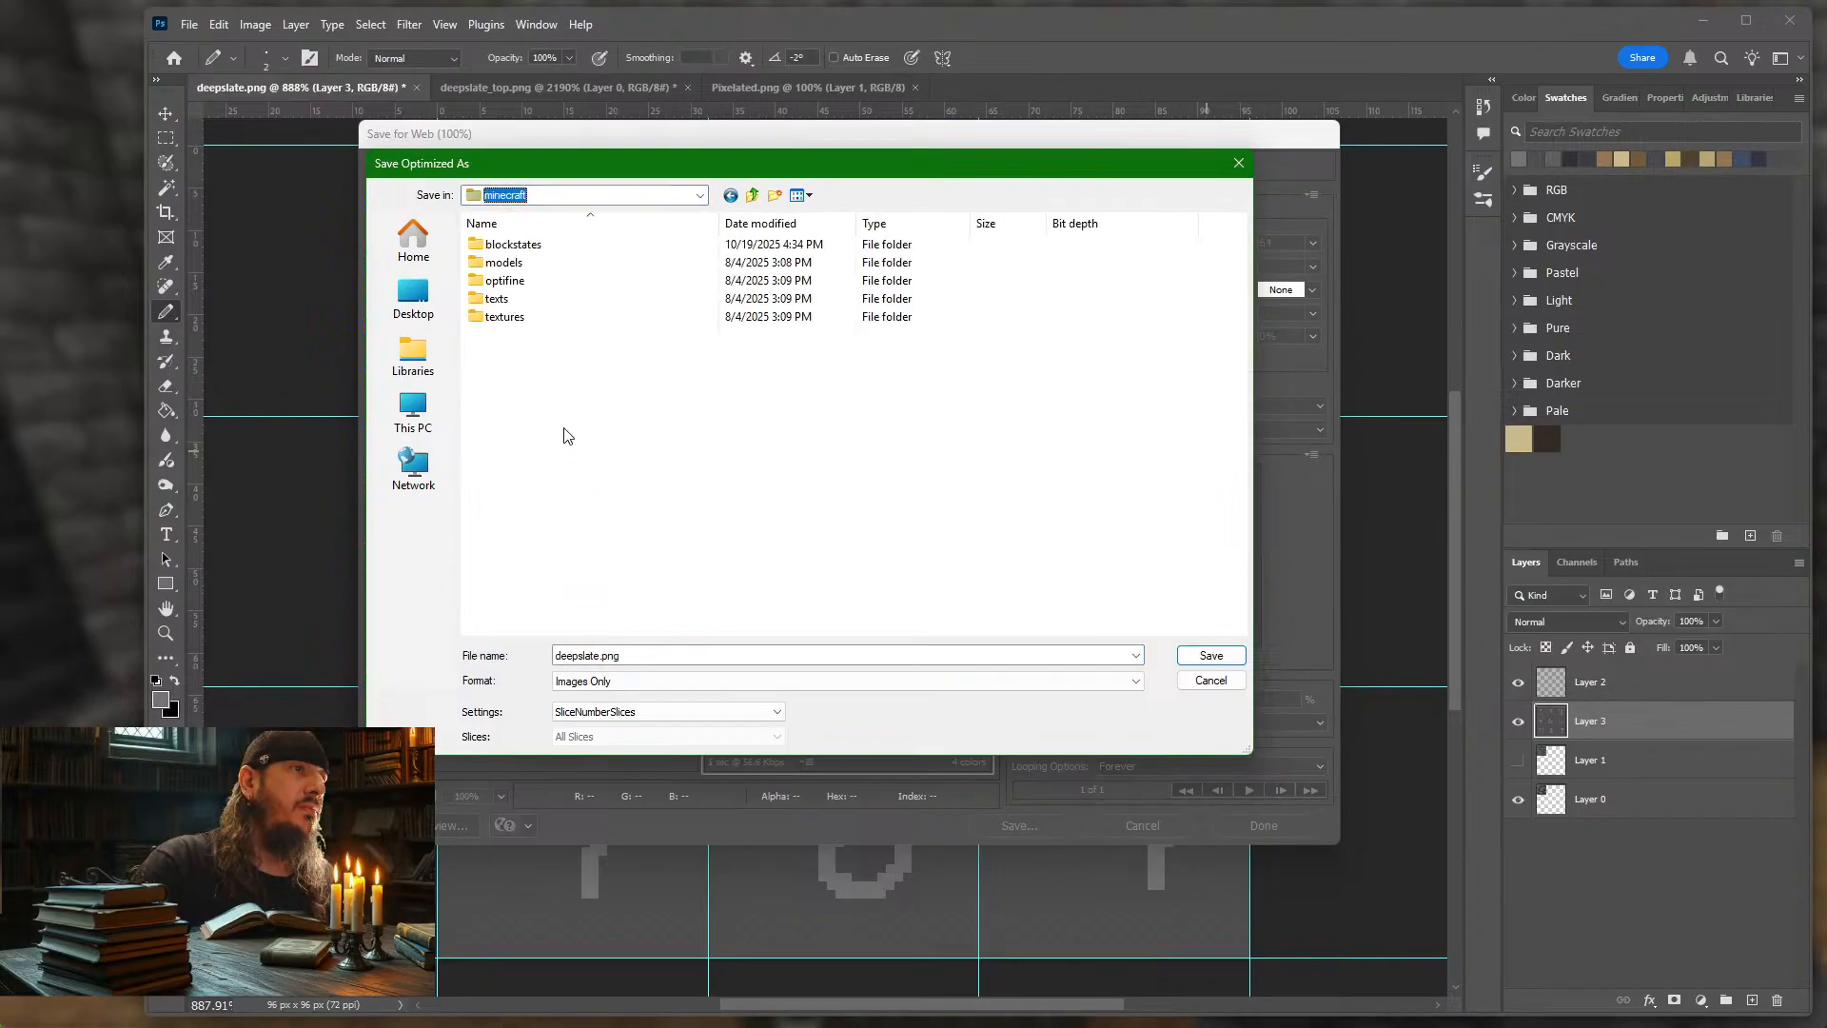
double_click(507, 280)
double_click(507, 244)
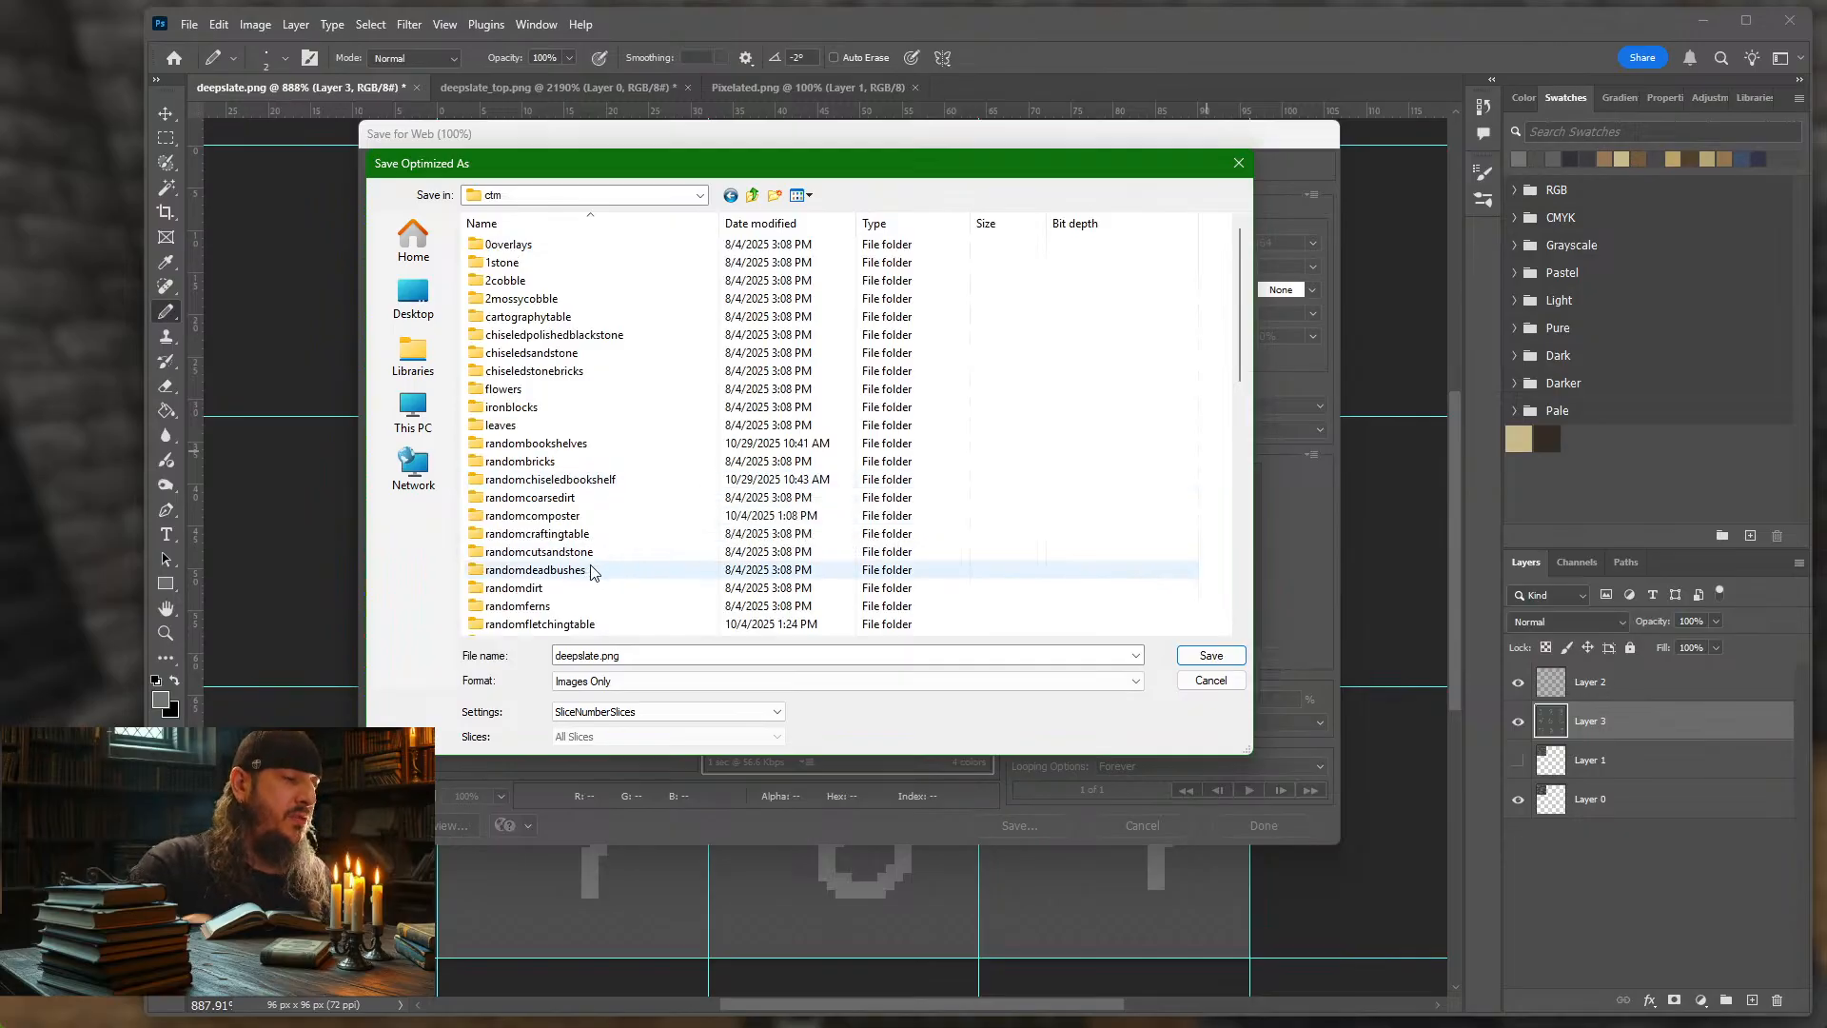
Create a folder named randomdeepslate inside ctm and save the export there as deepslate.png
key(ctrl+shift+n)
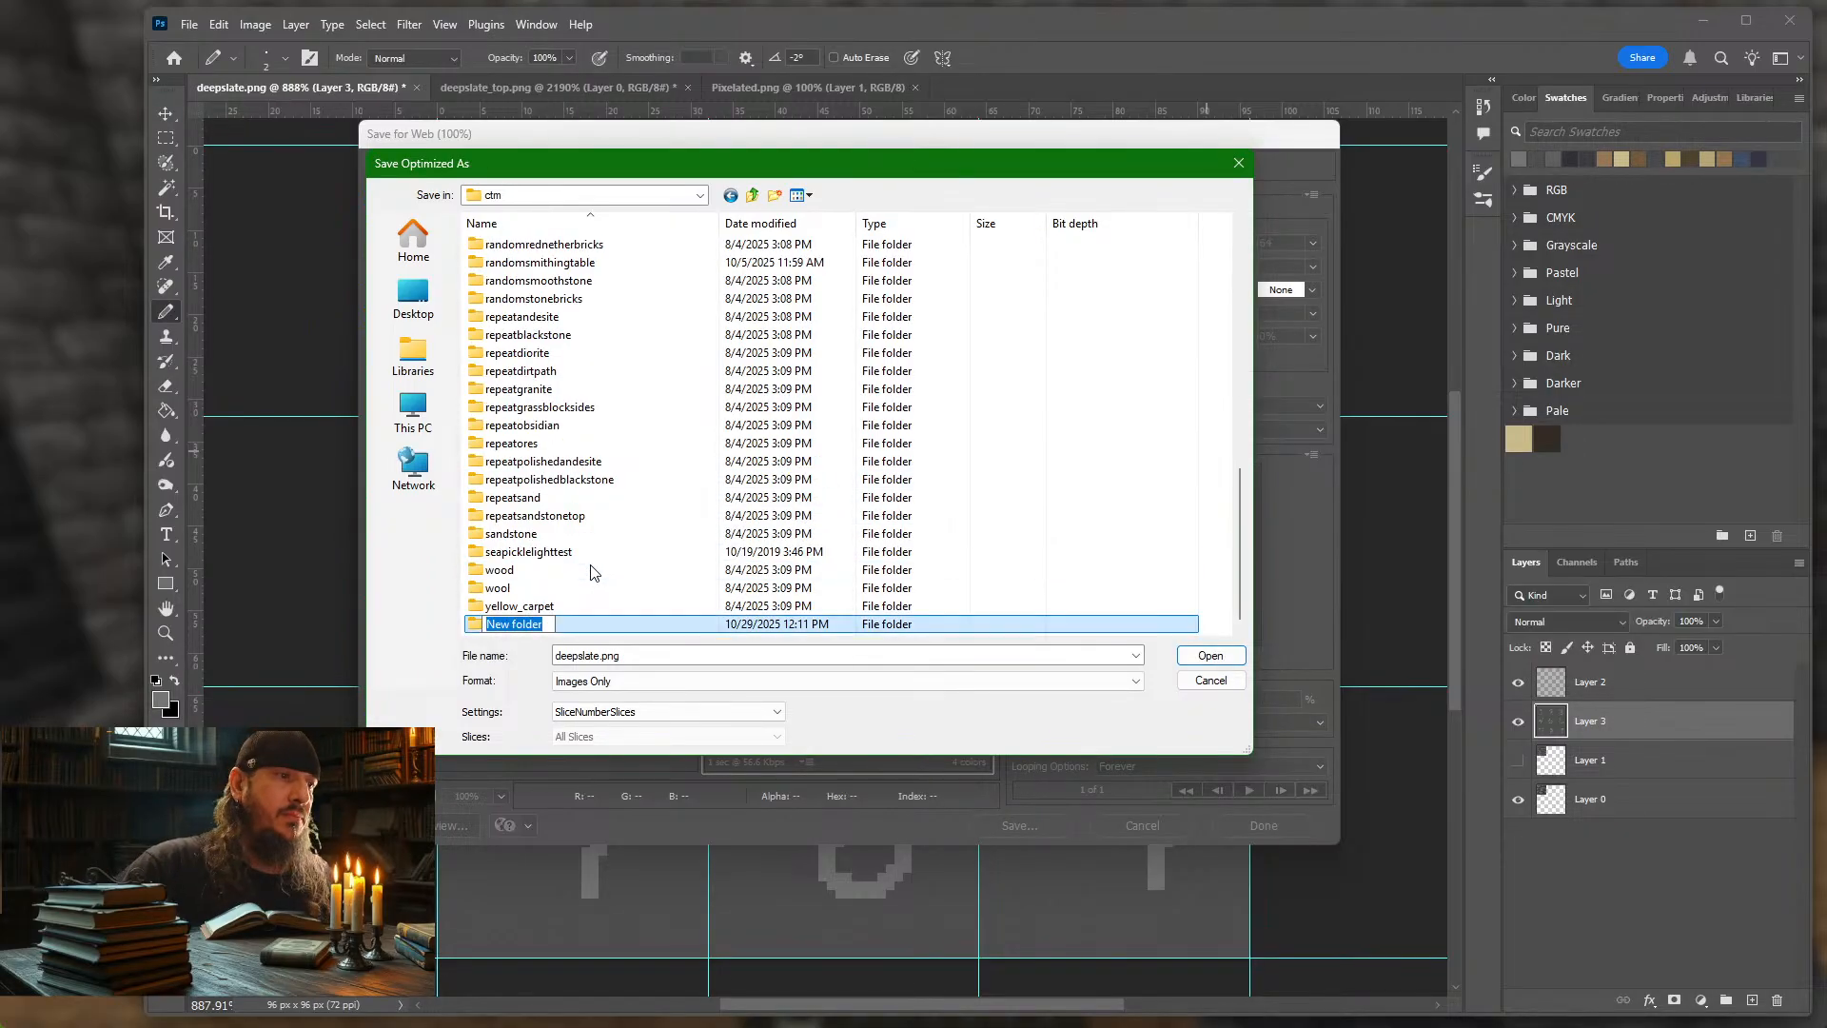
text(random)
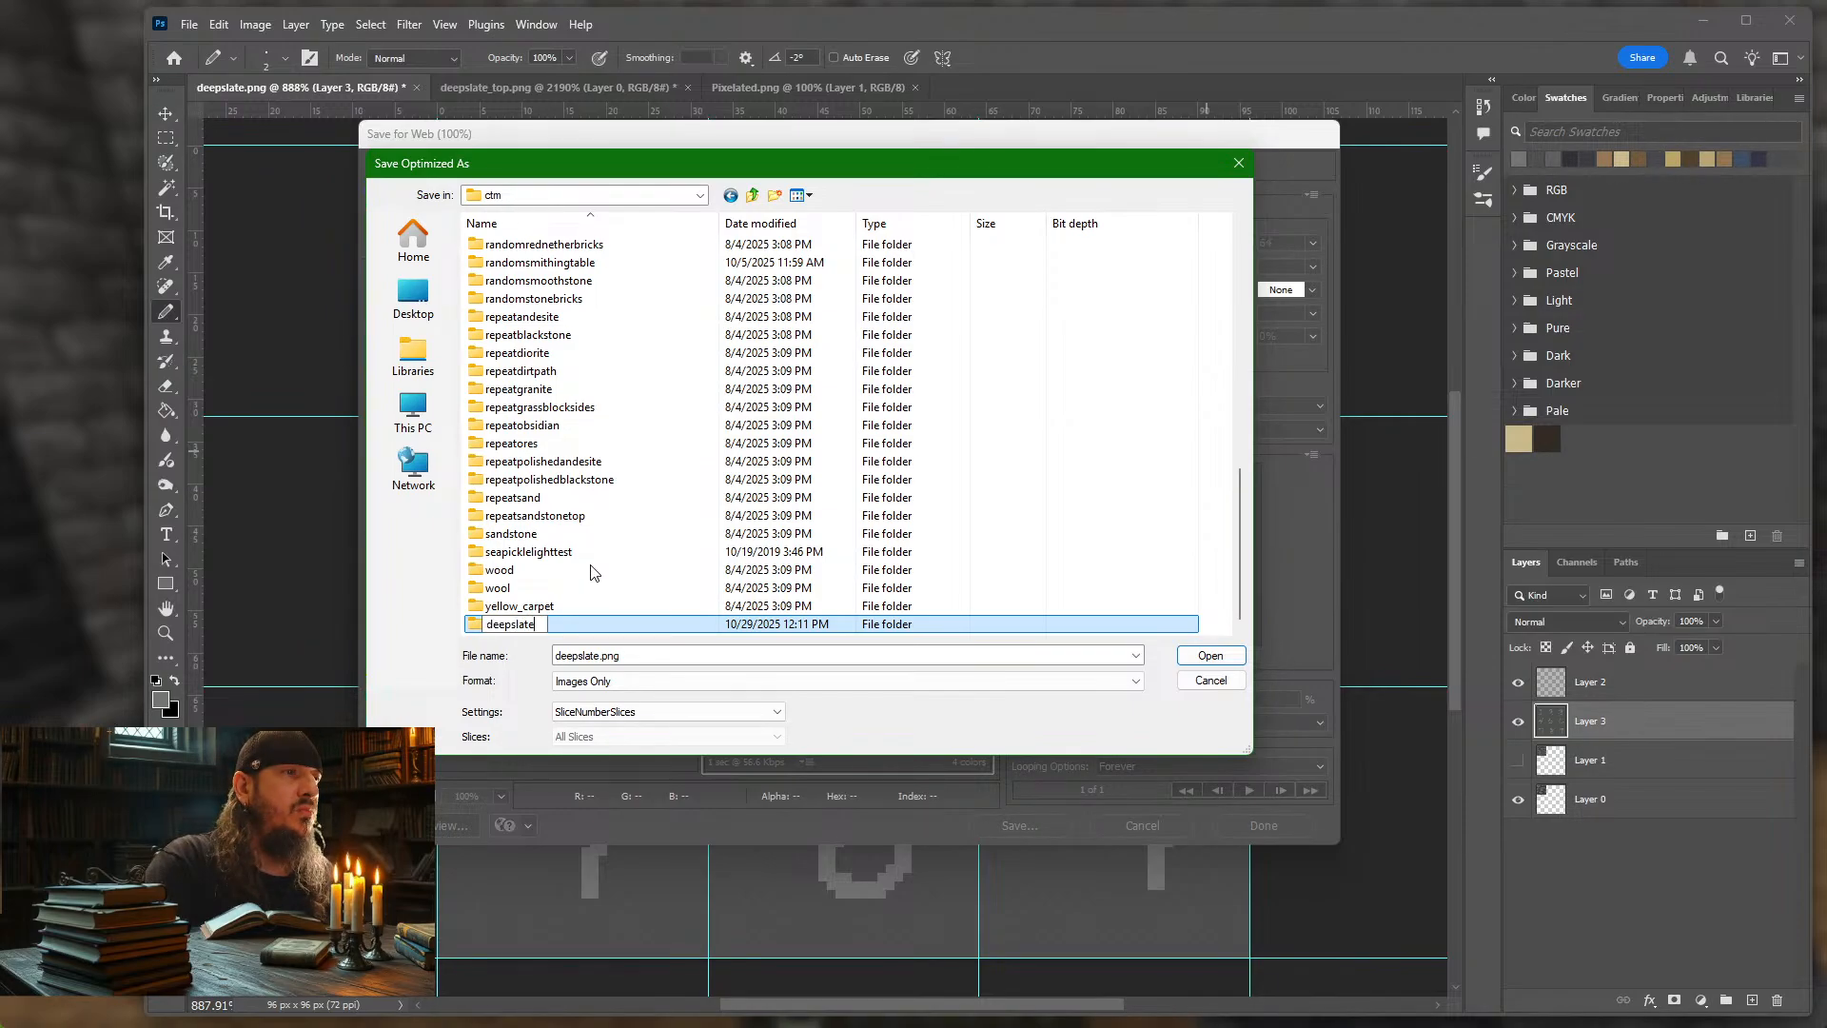
text(dom)
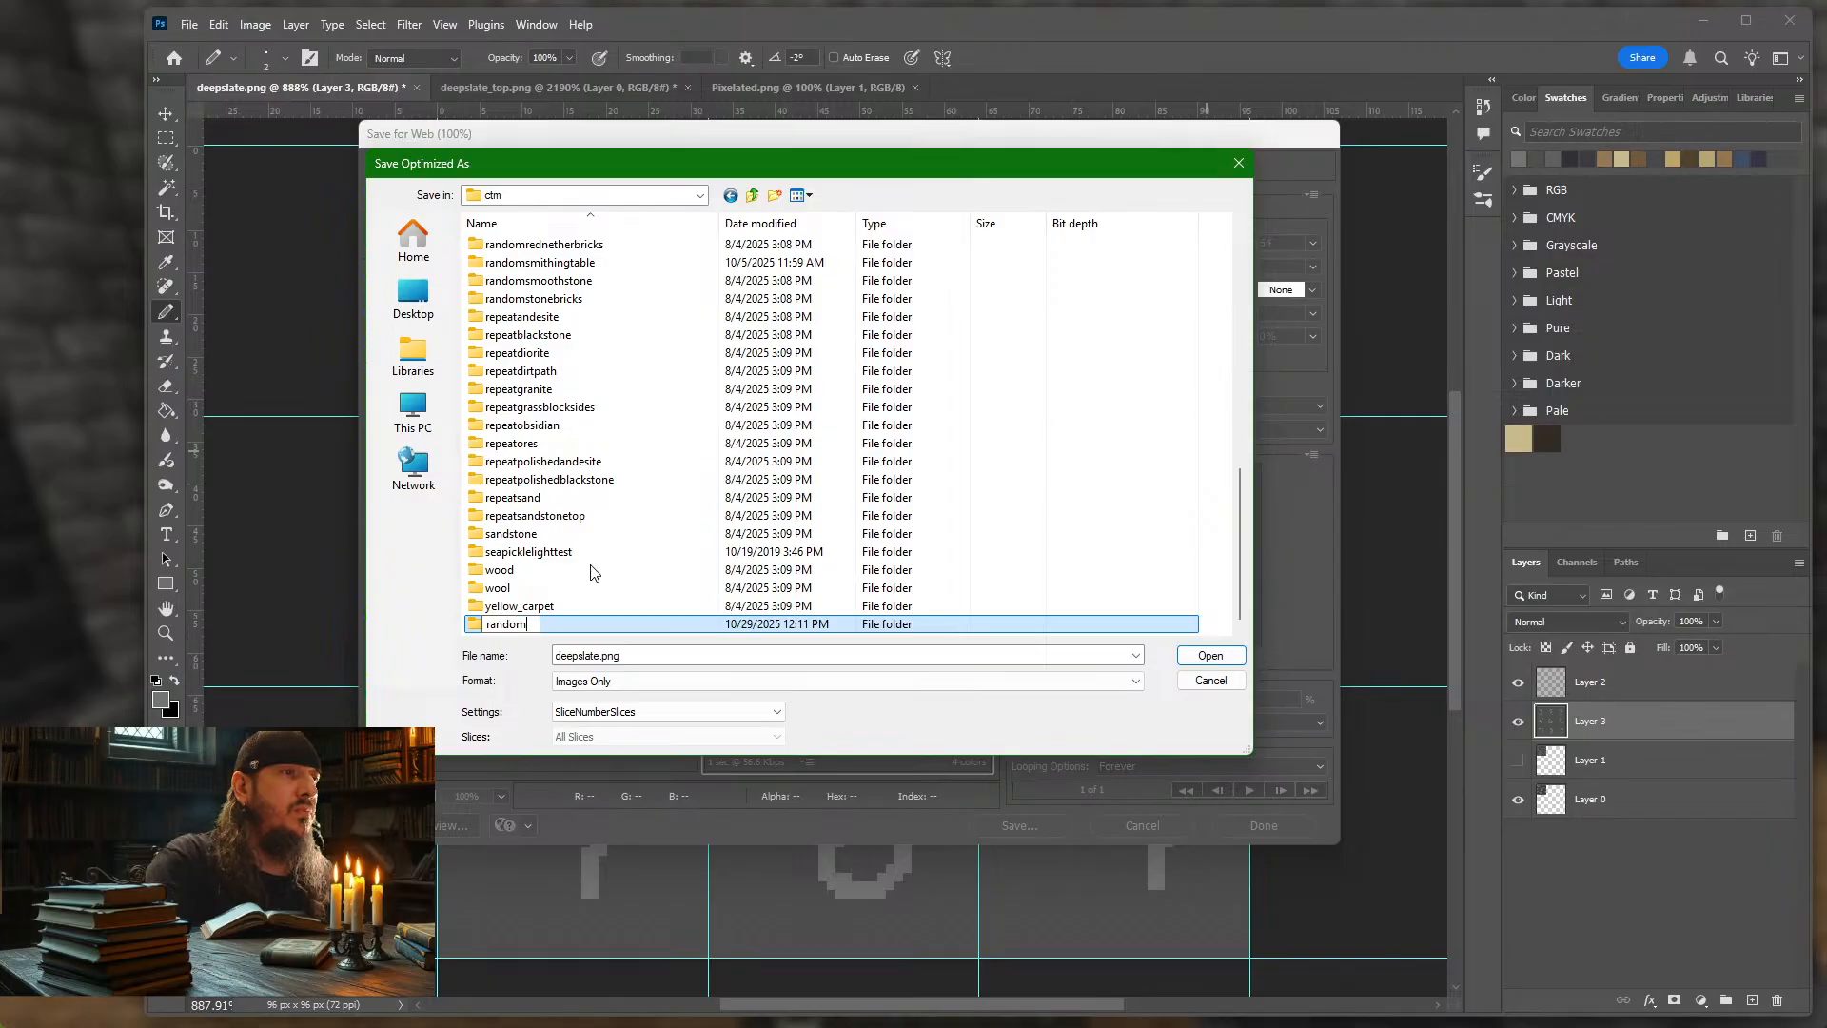
text(deepslate)
key(Return)
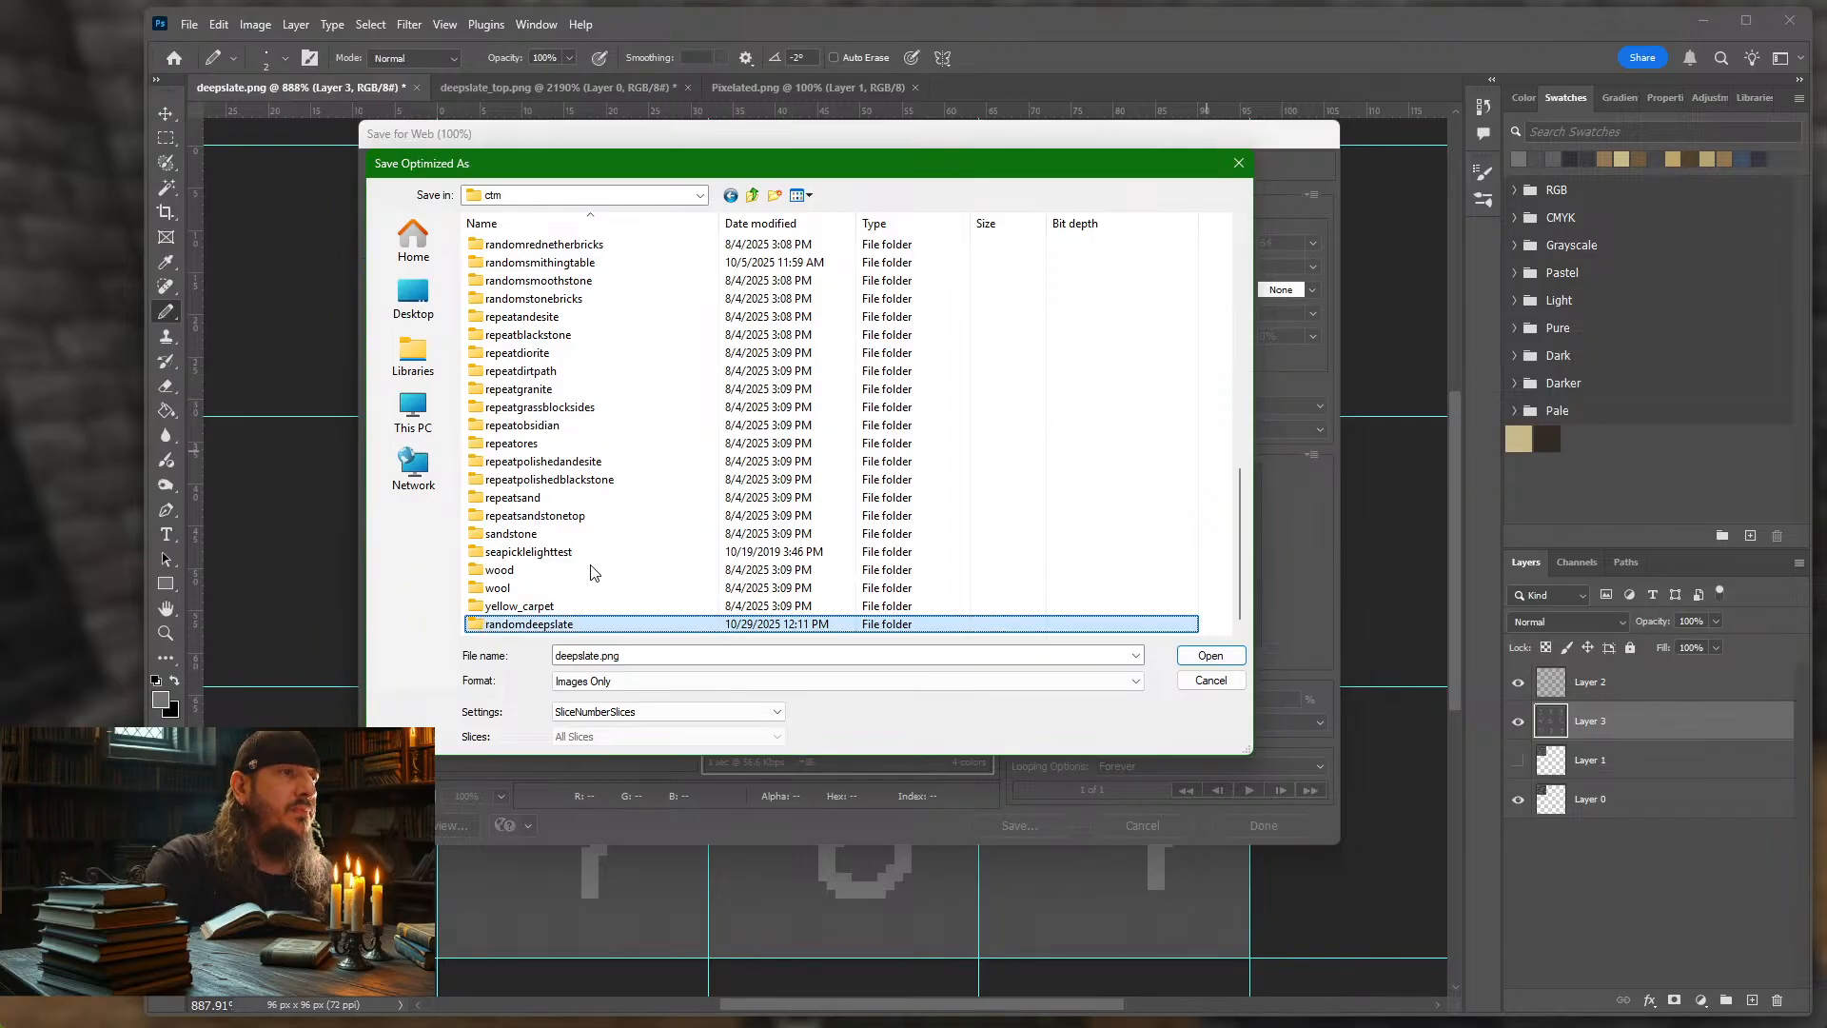
double_click(552, 626)
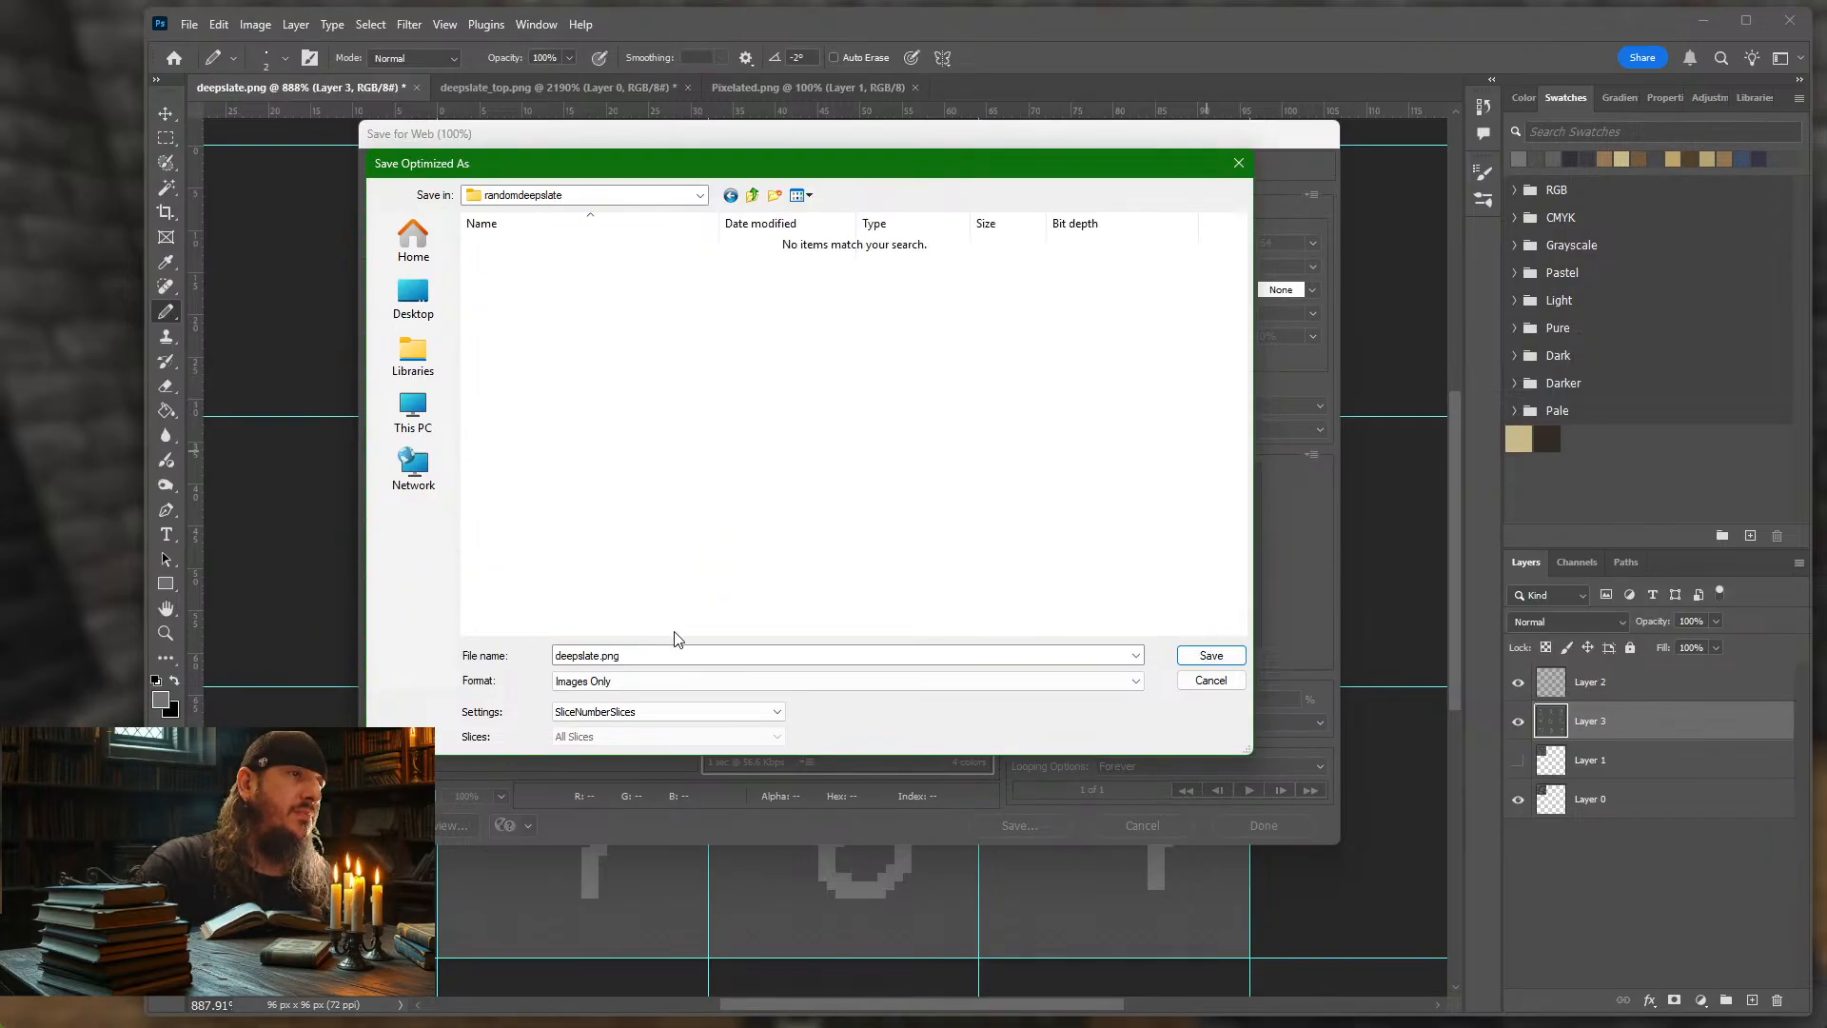
click(1206, 655)
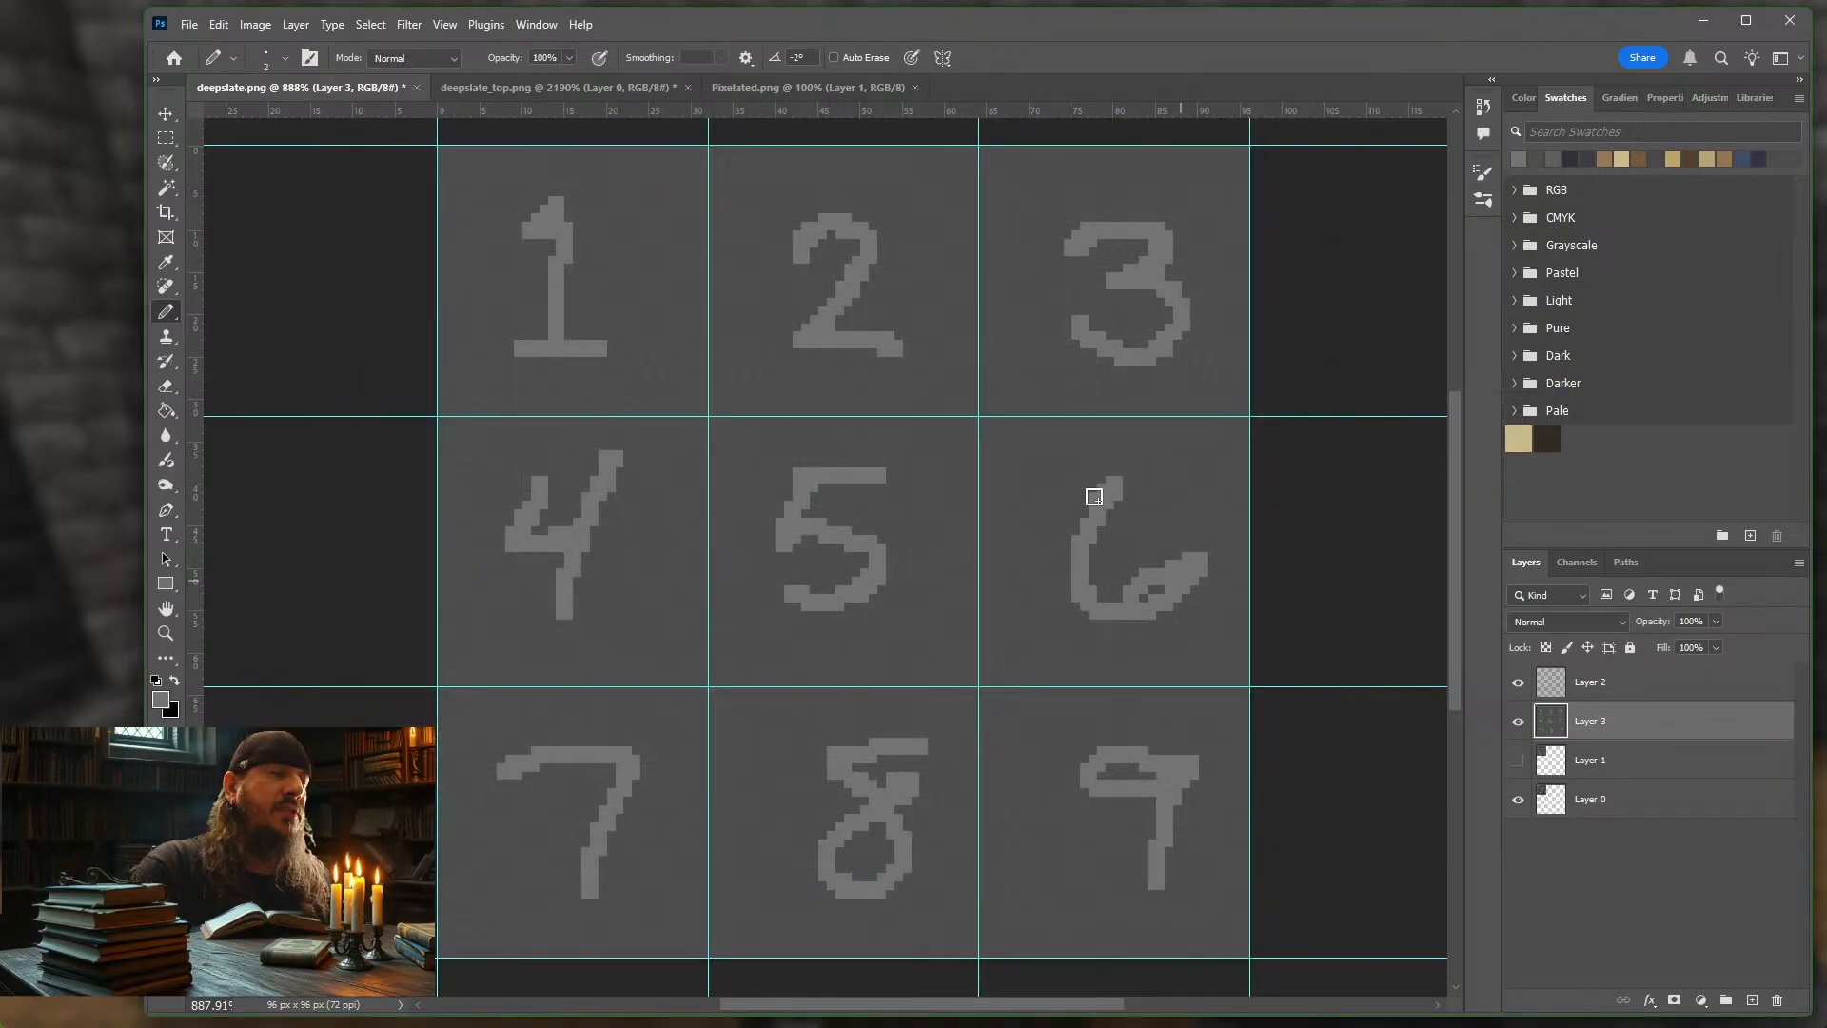
Divide the canvas into nine slices from the guides with the Slice tool
click(164, 211)
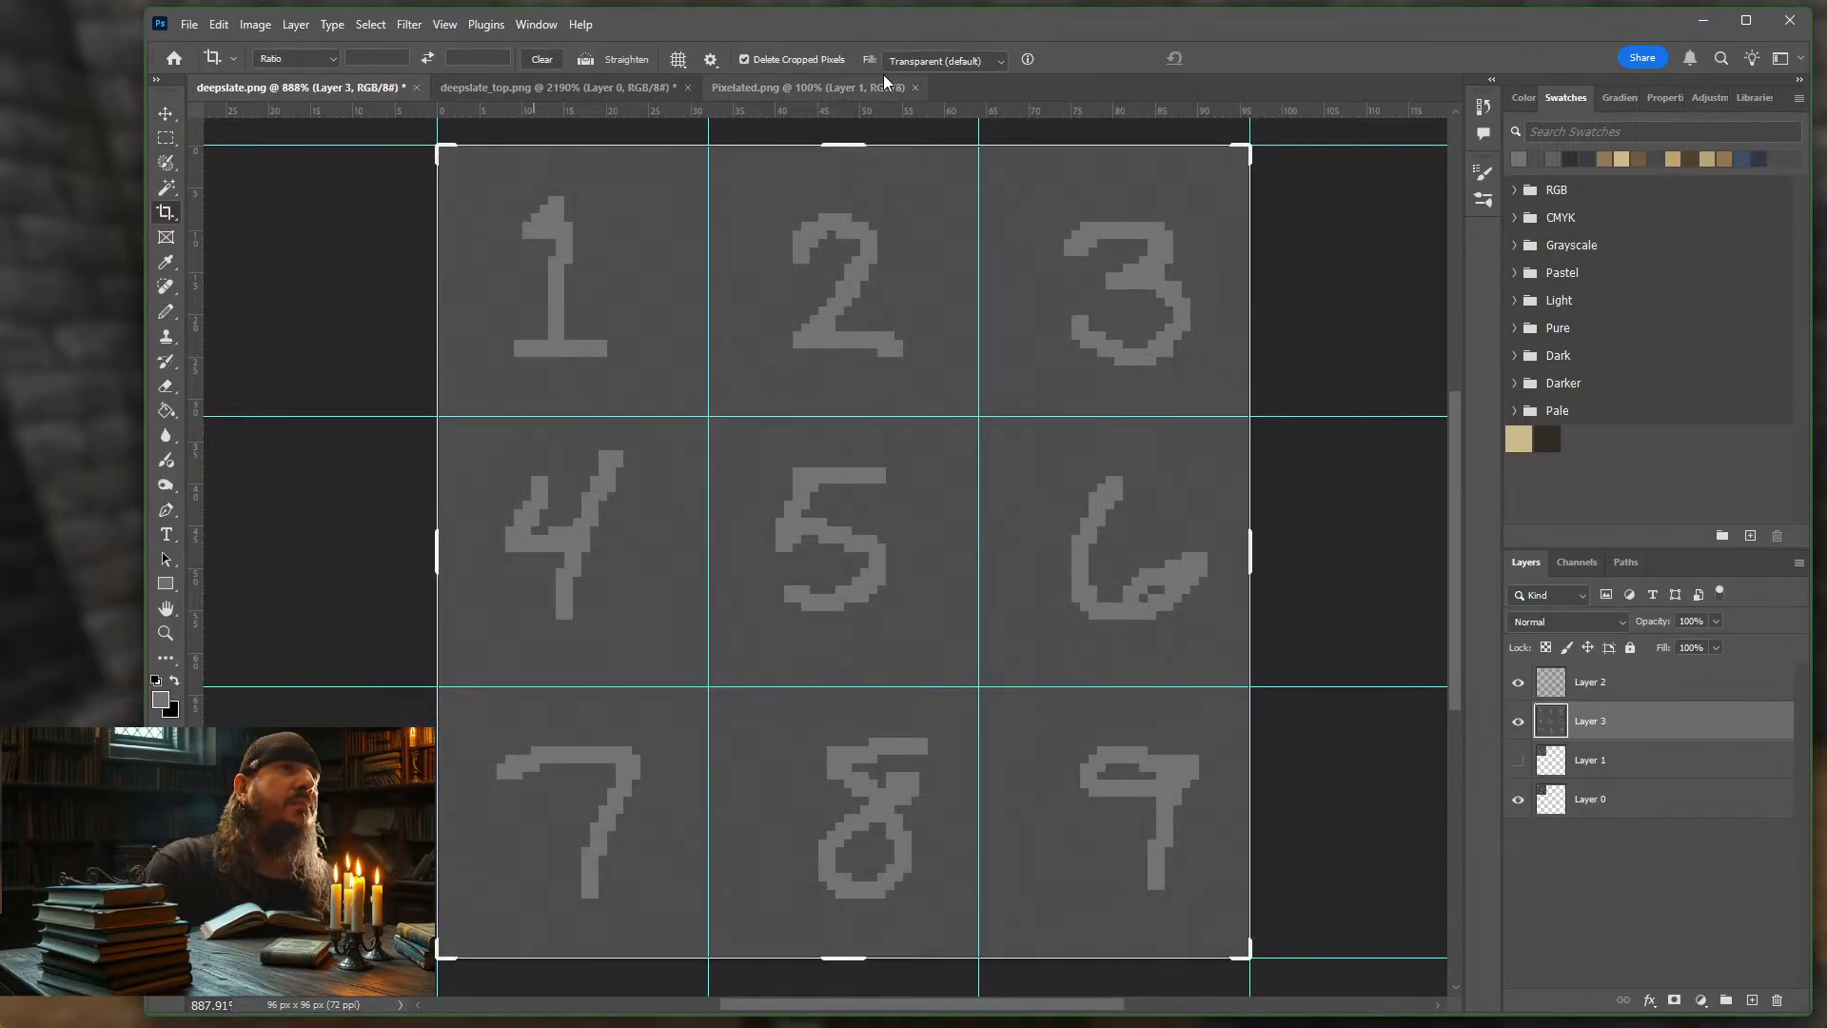
right_click(169, 211)
click(209, 244)
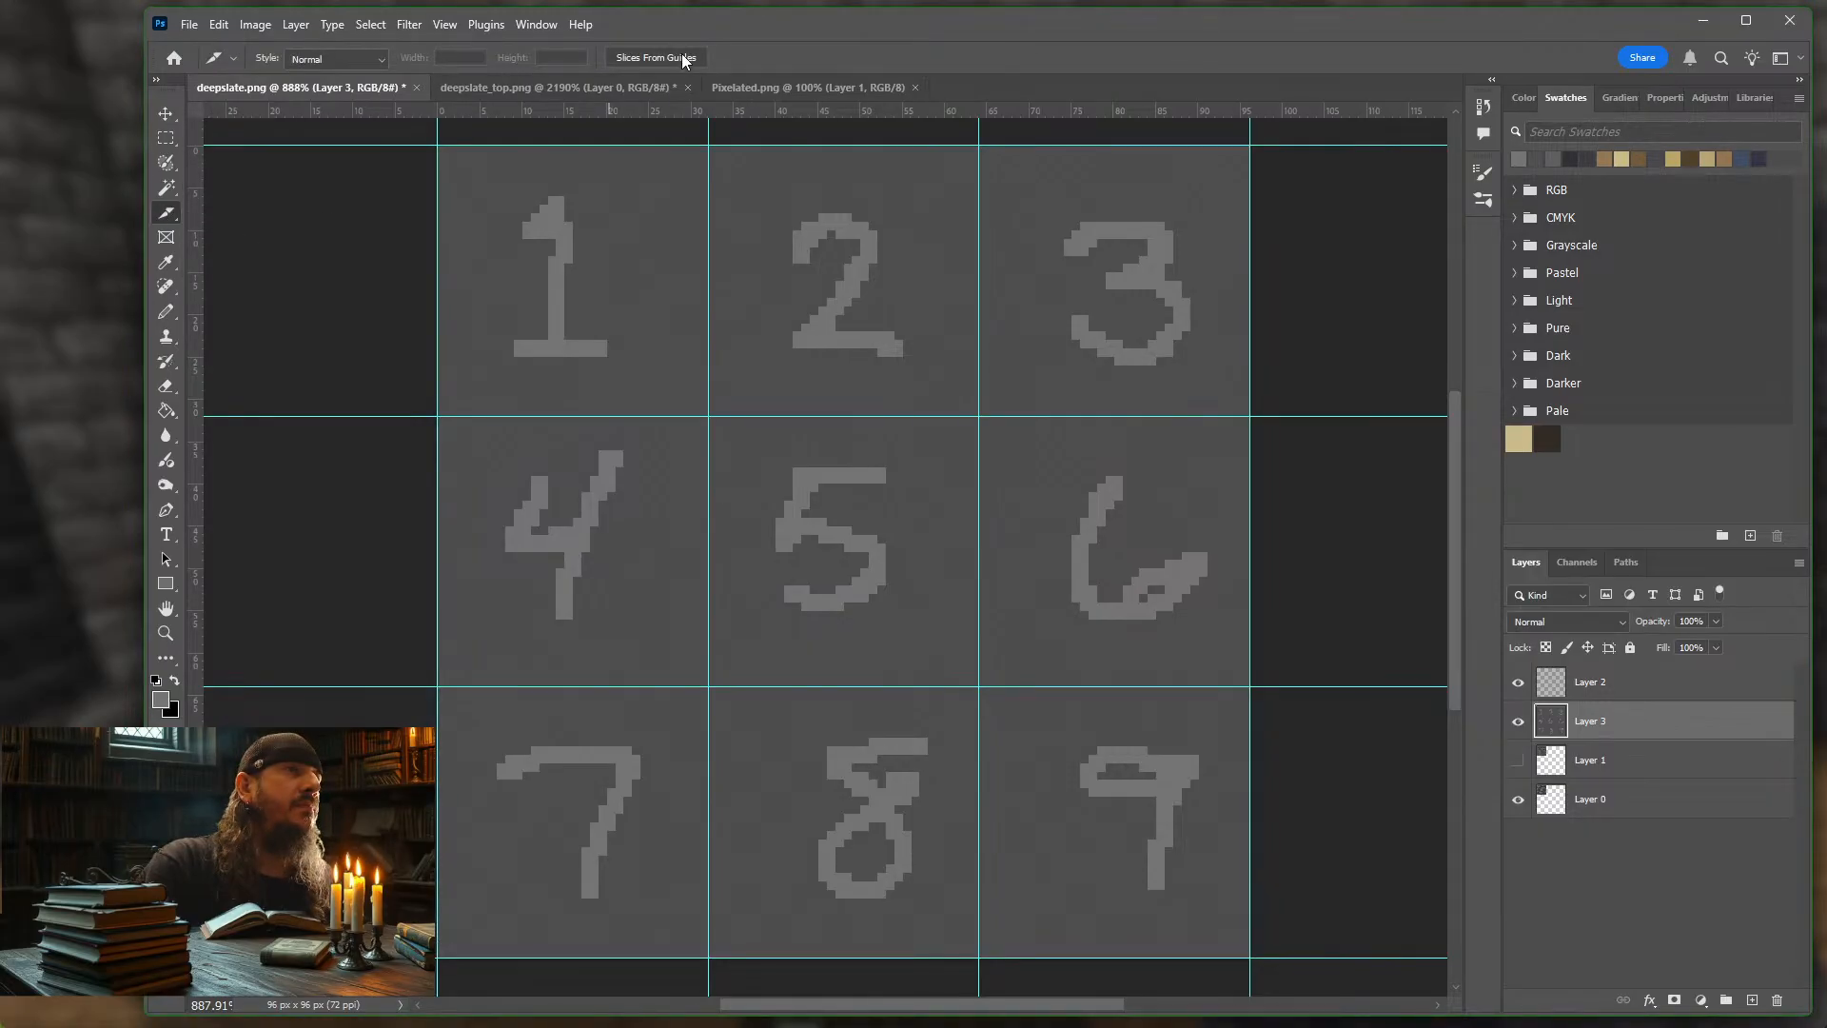
click(656, 58)
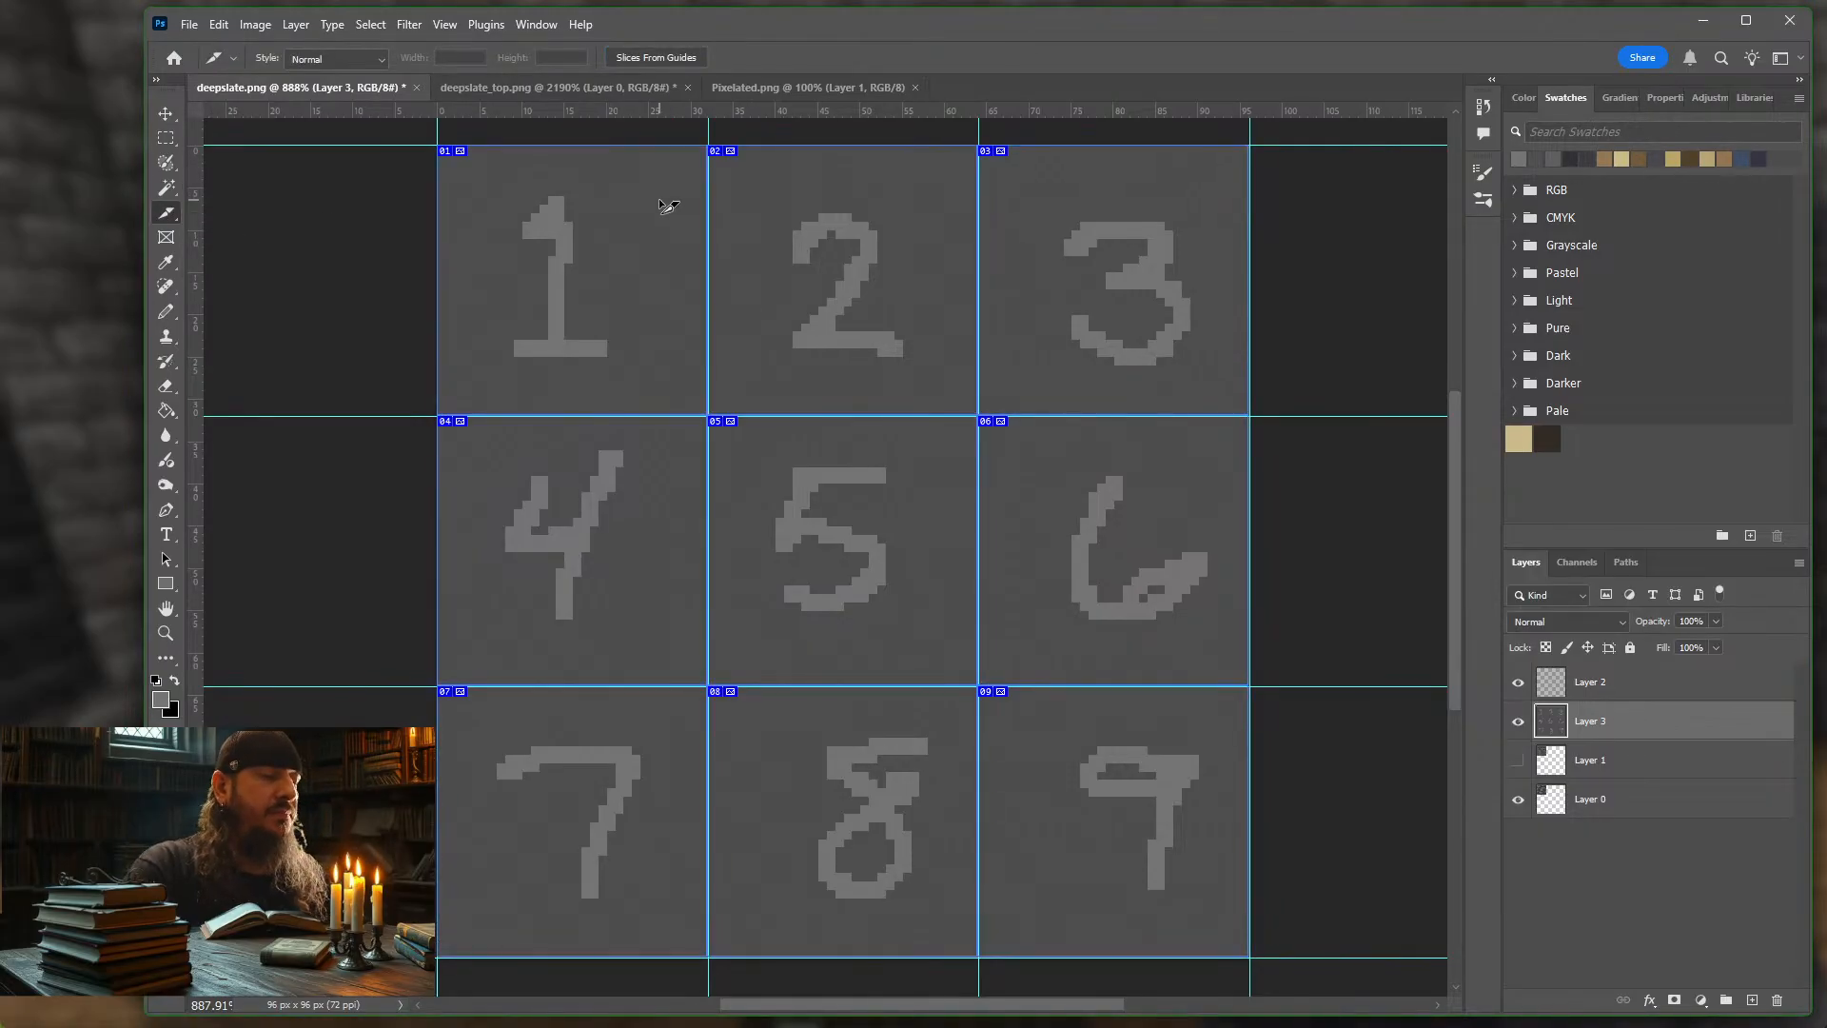
Export all slices as PNG-8 images through Save for Web into the randomdeepslate folder
key(ctrl+alt+shift+s)
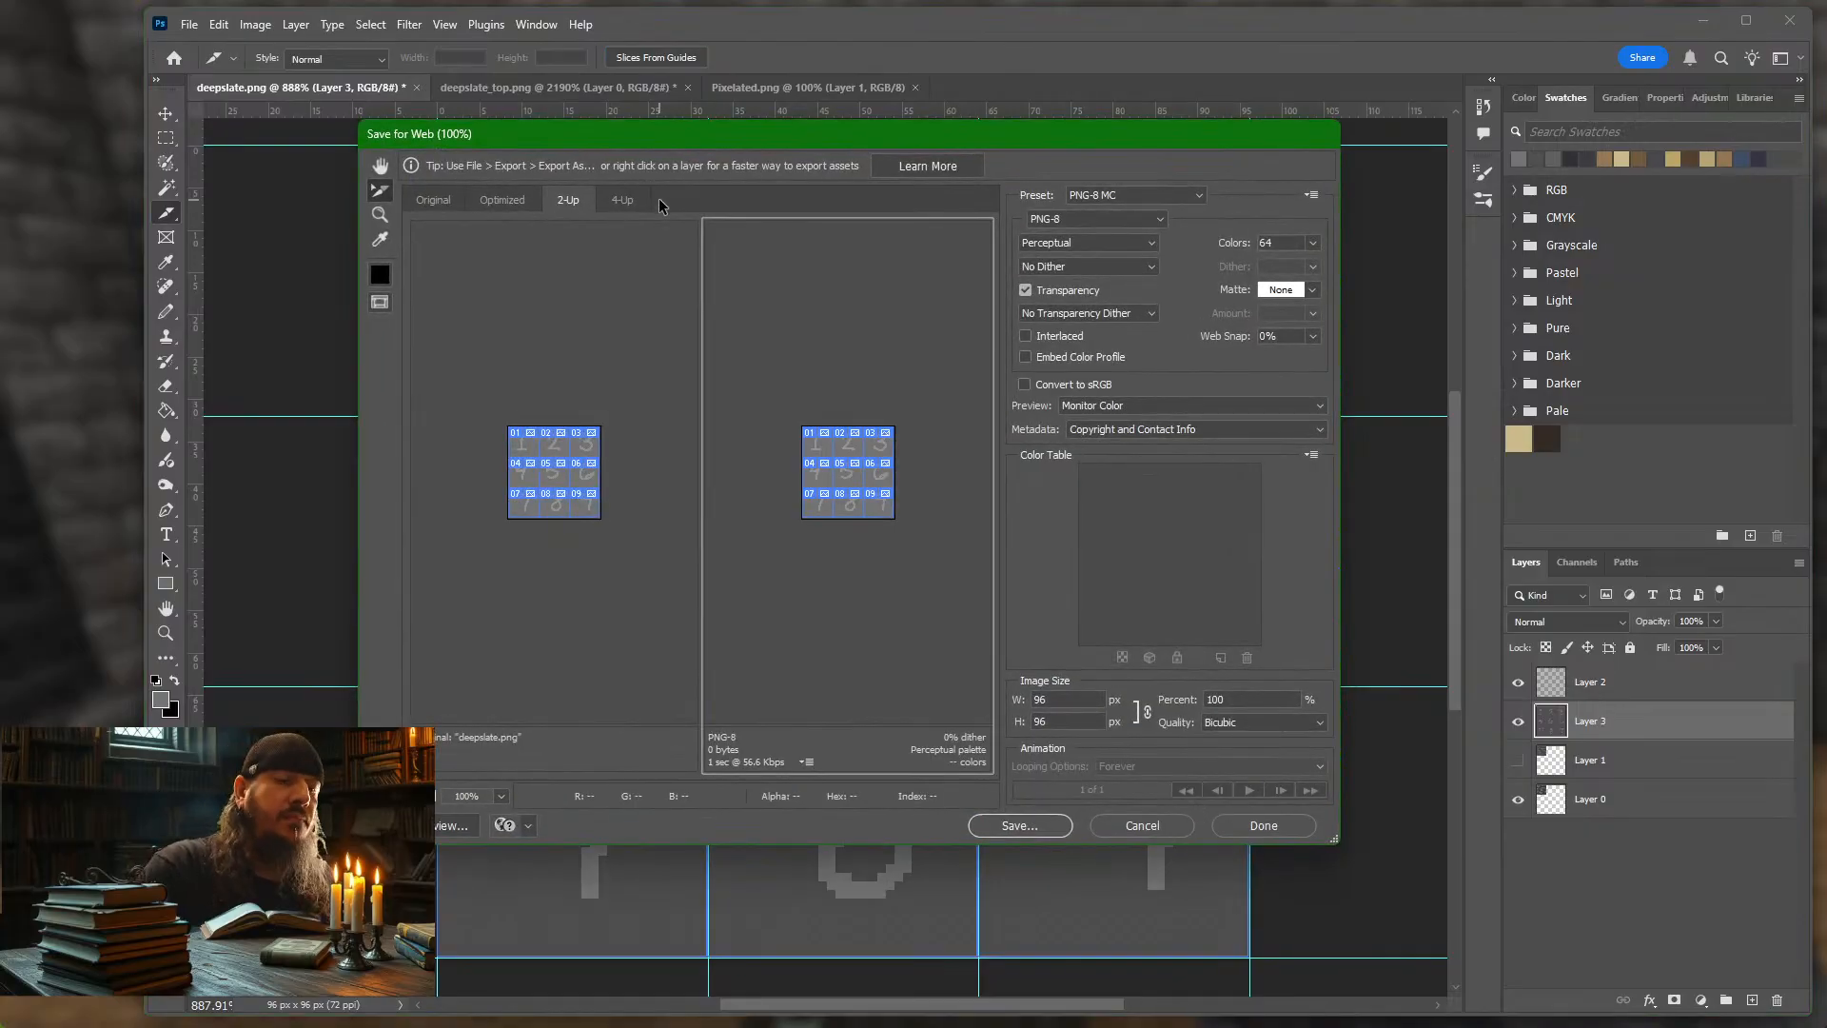
key(Return)
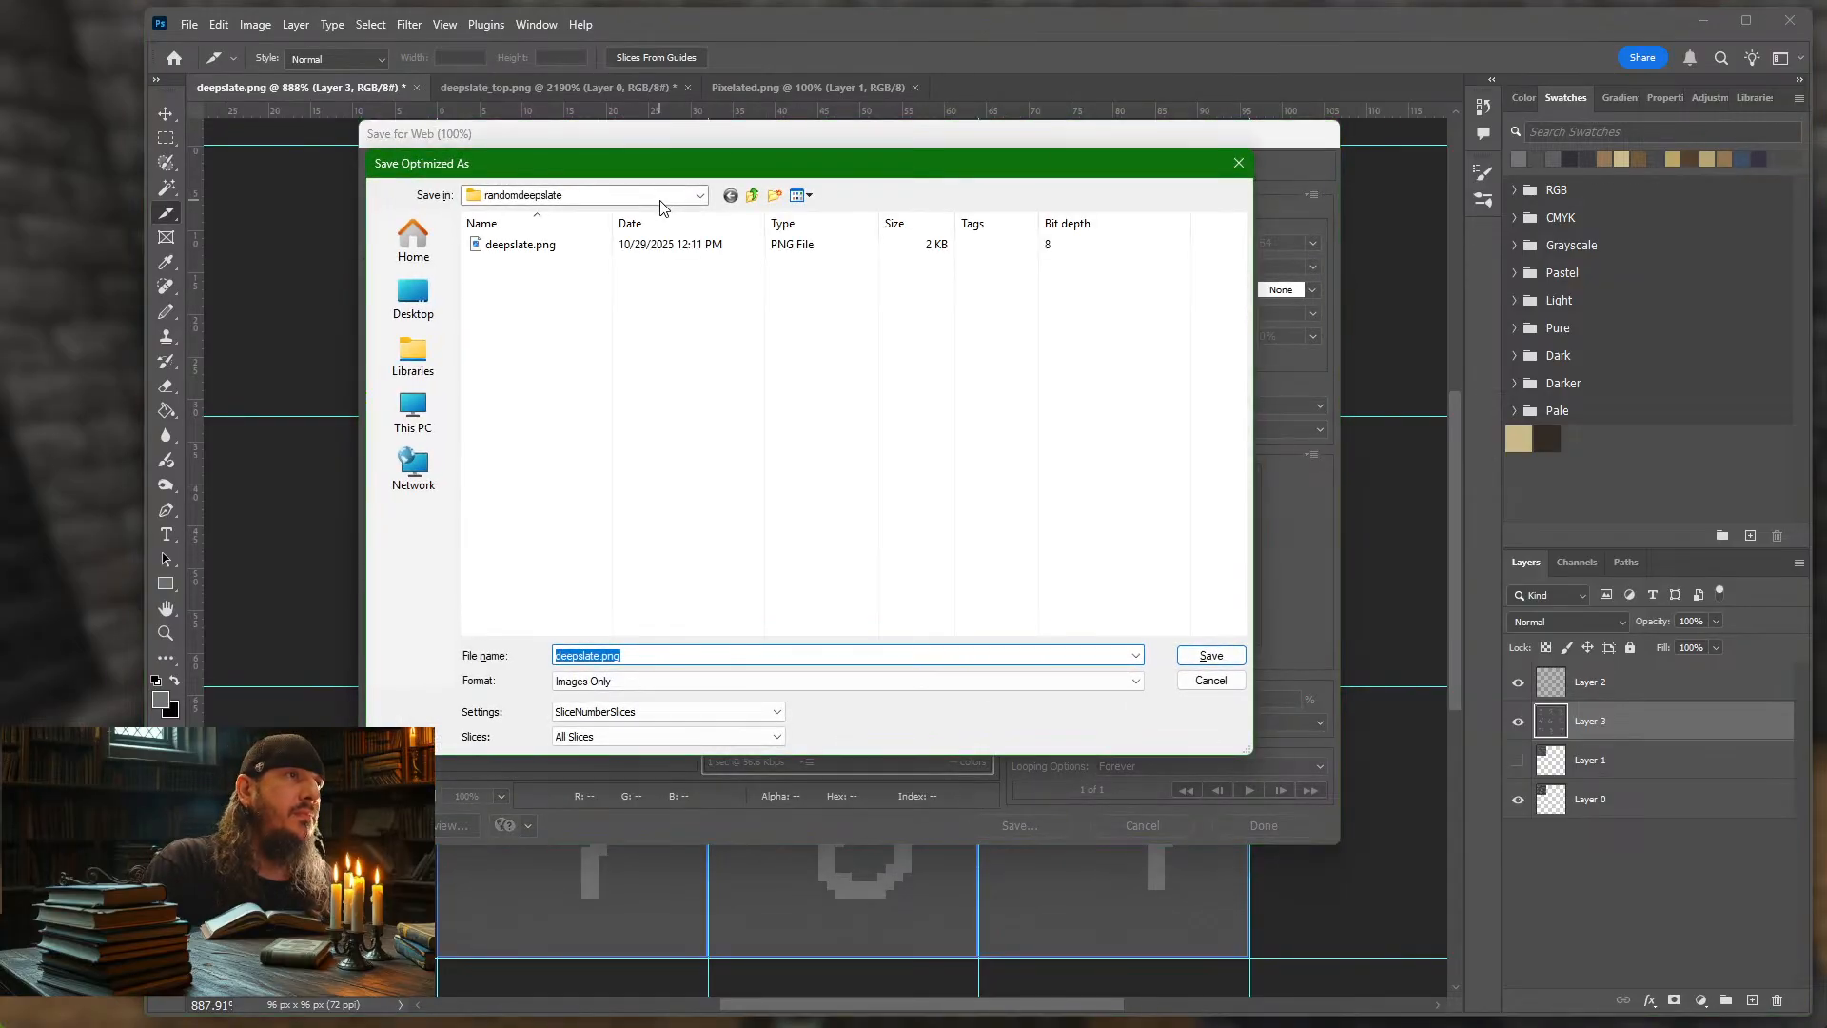
key(Return)
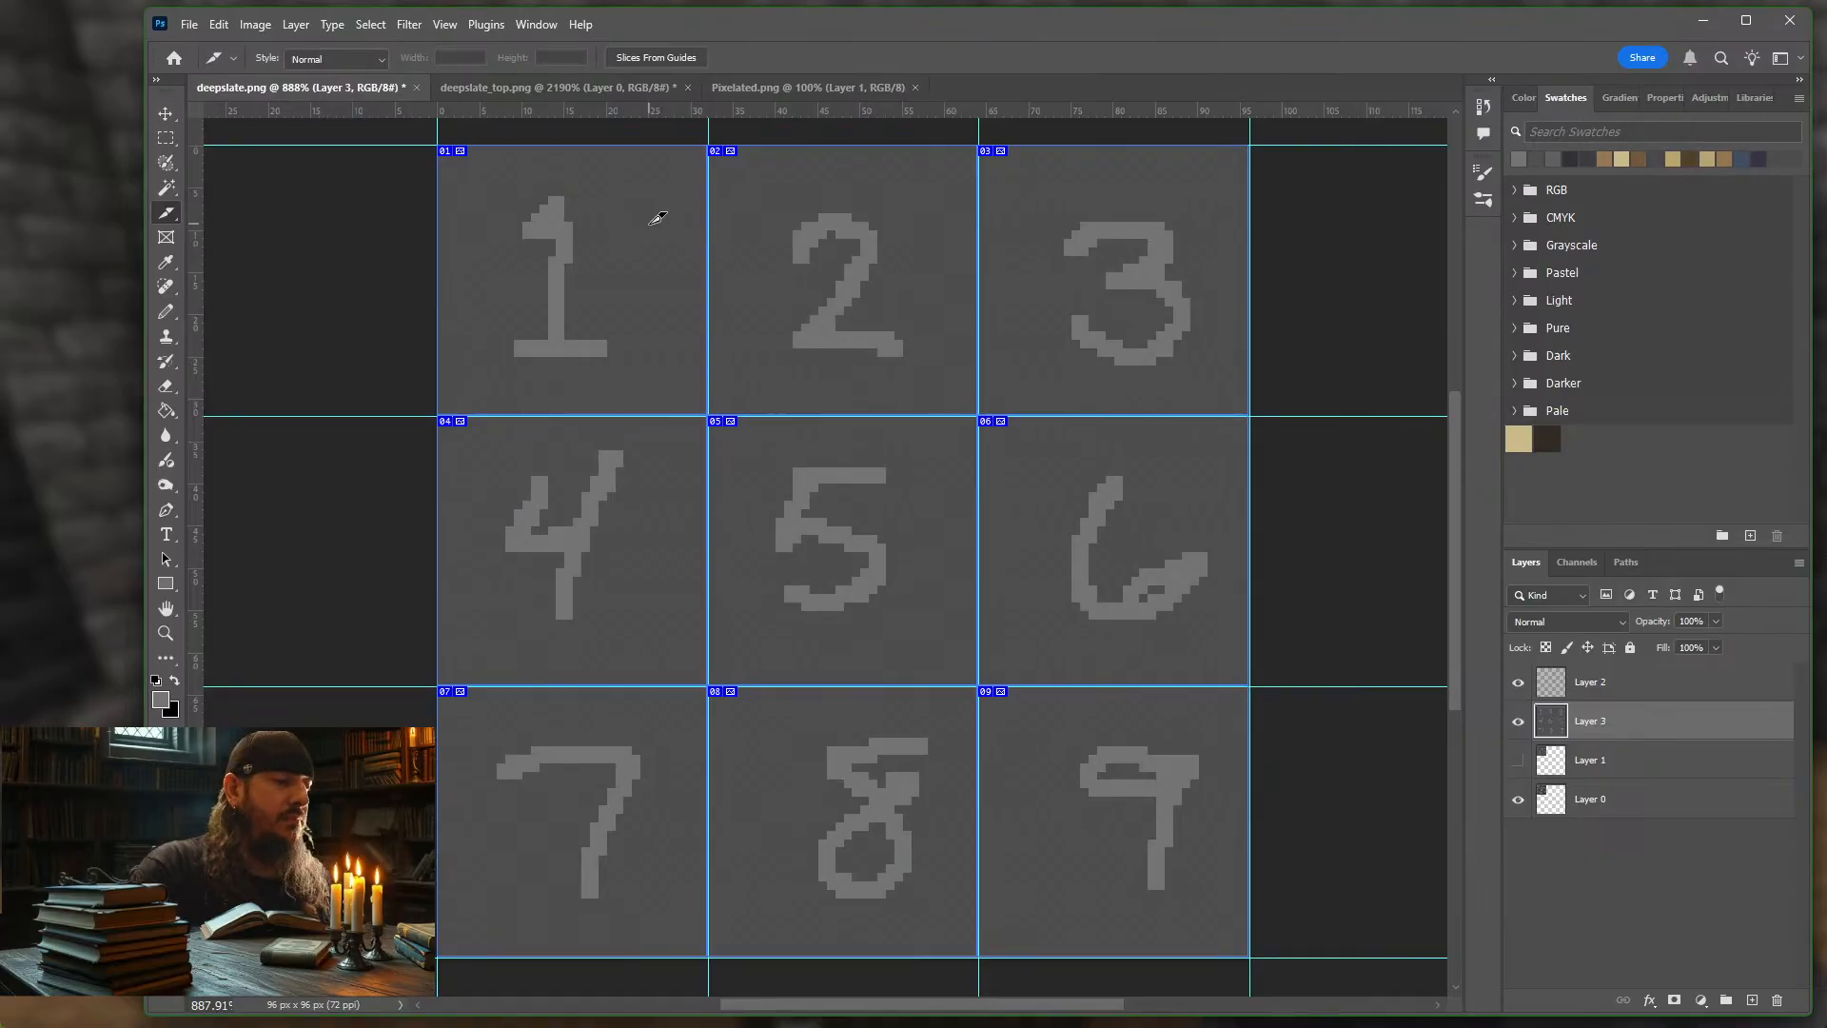
Switch to File Explorer and copy the randomgravel.properties file from the optifine/ctm/randomgravel folder
key(alt+Tab)
key(alt+Tab)
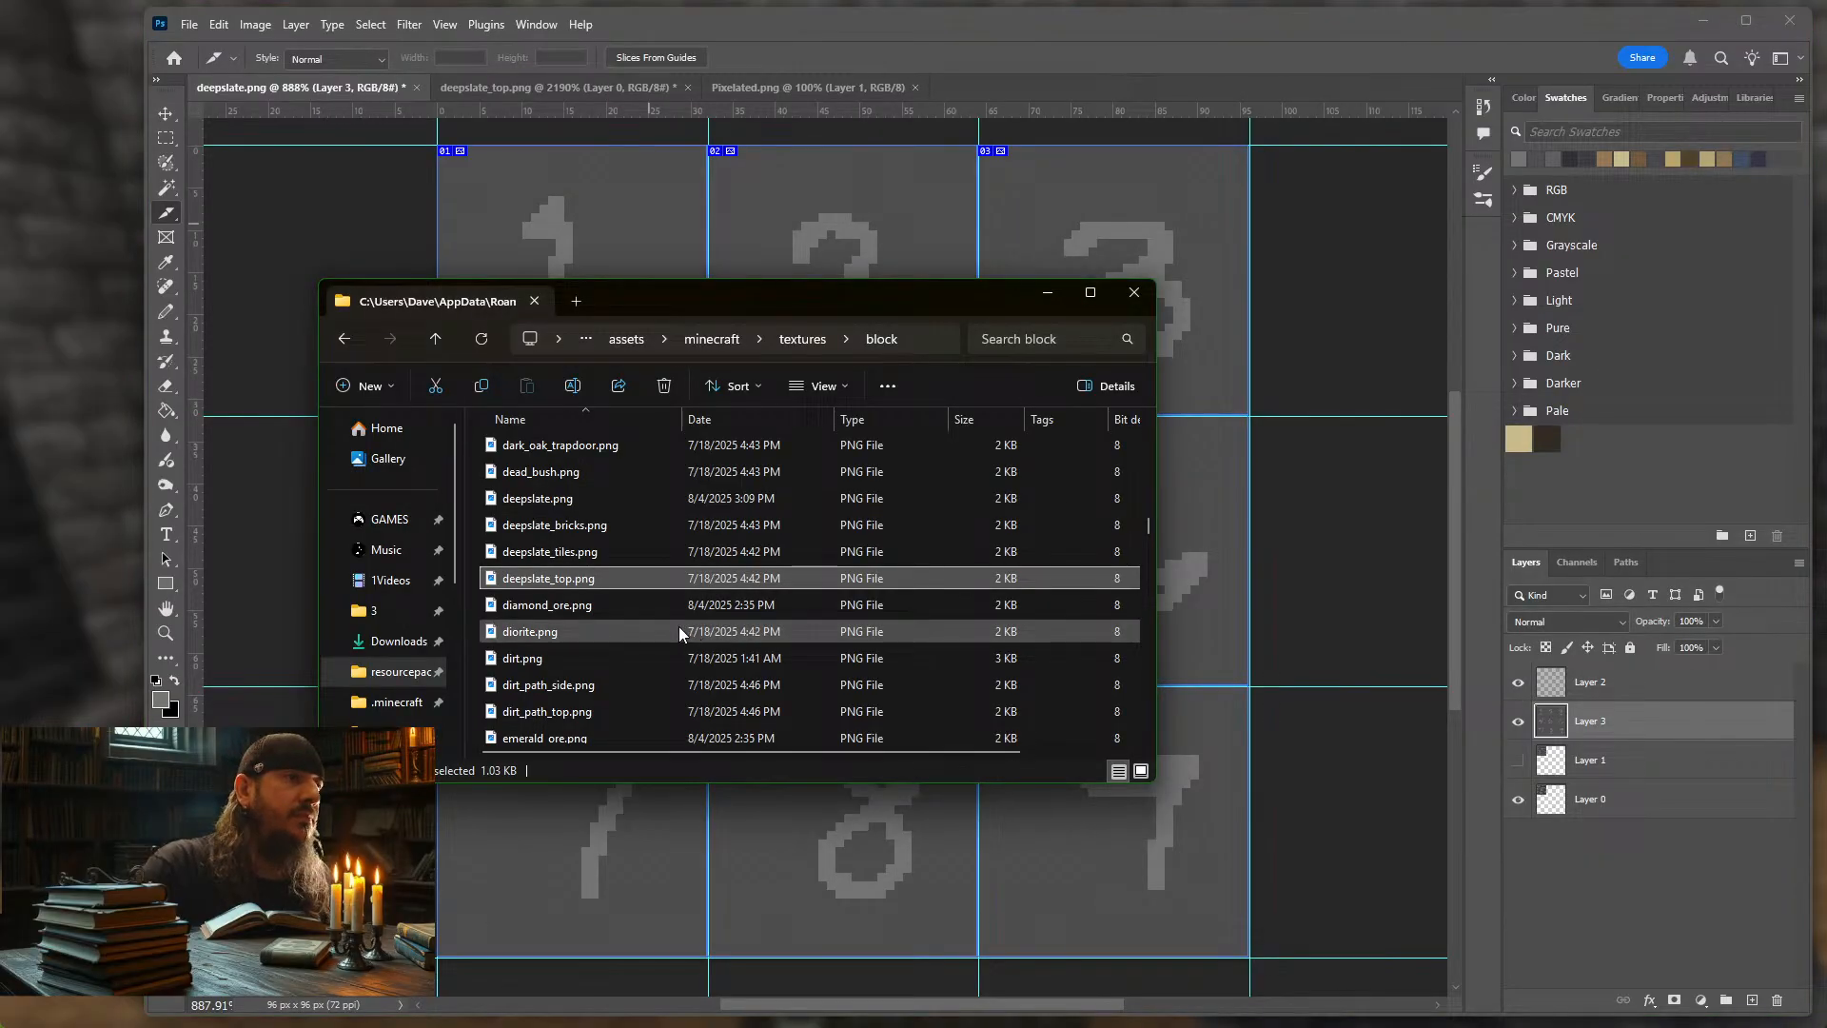
click(802, 339)
click(807, 335)
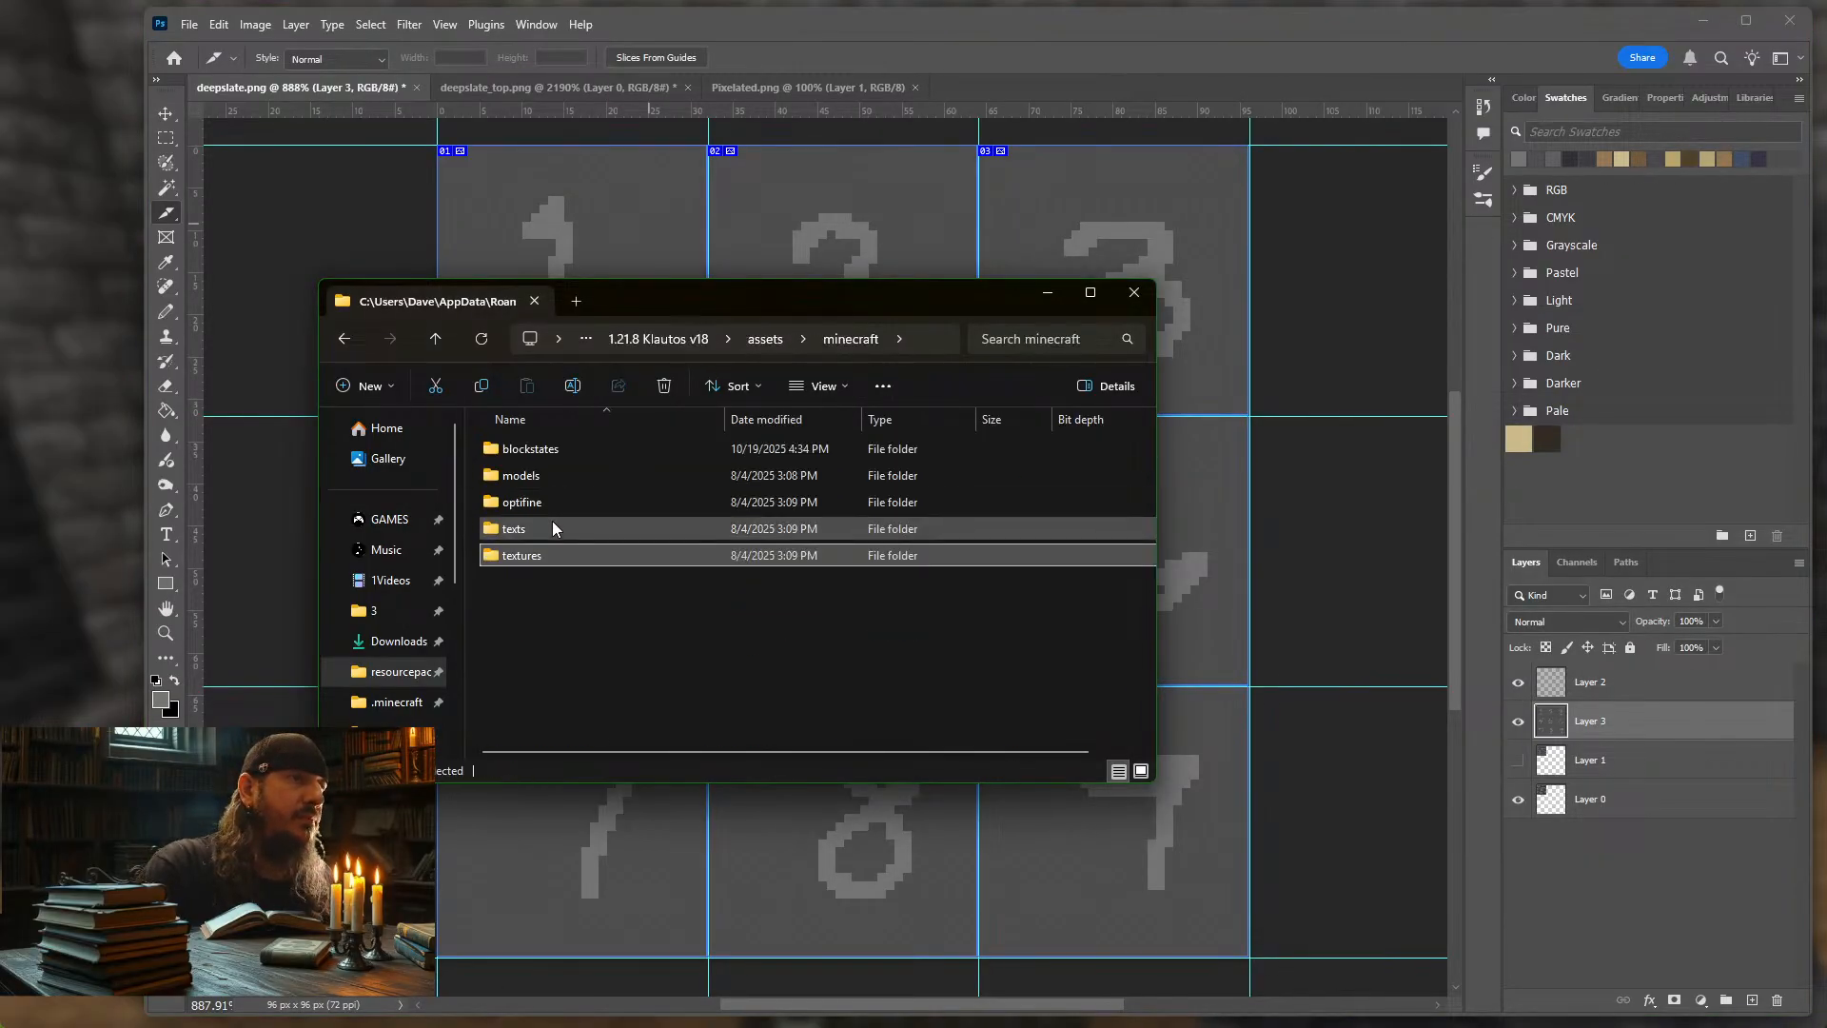
double_click(514, 502)
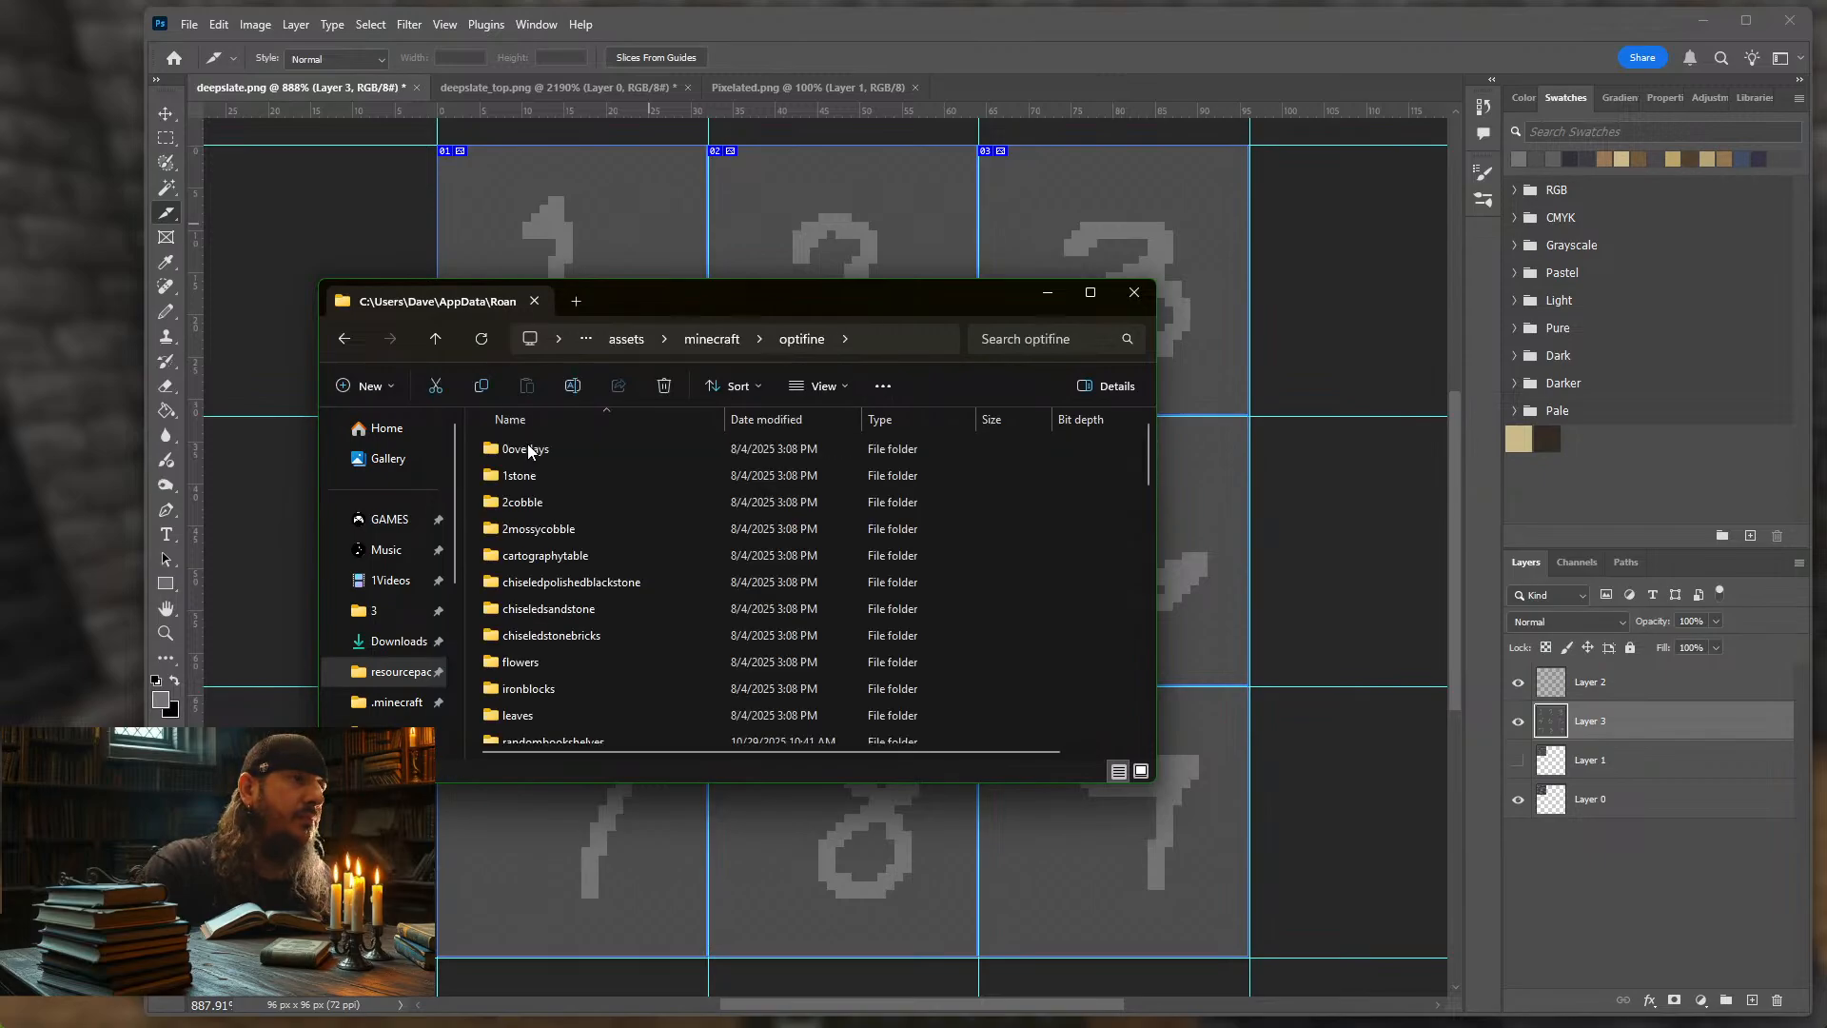
scroll(566, 593, down, 6)
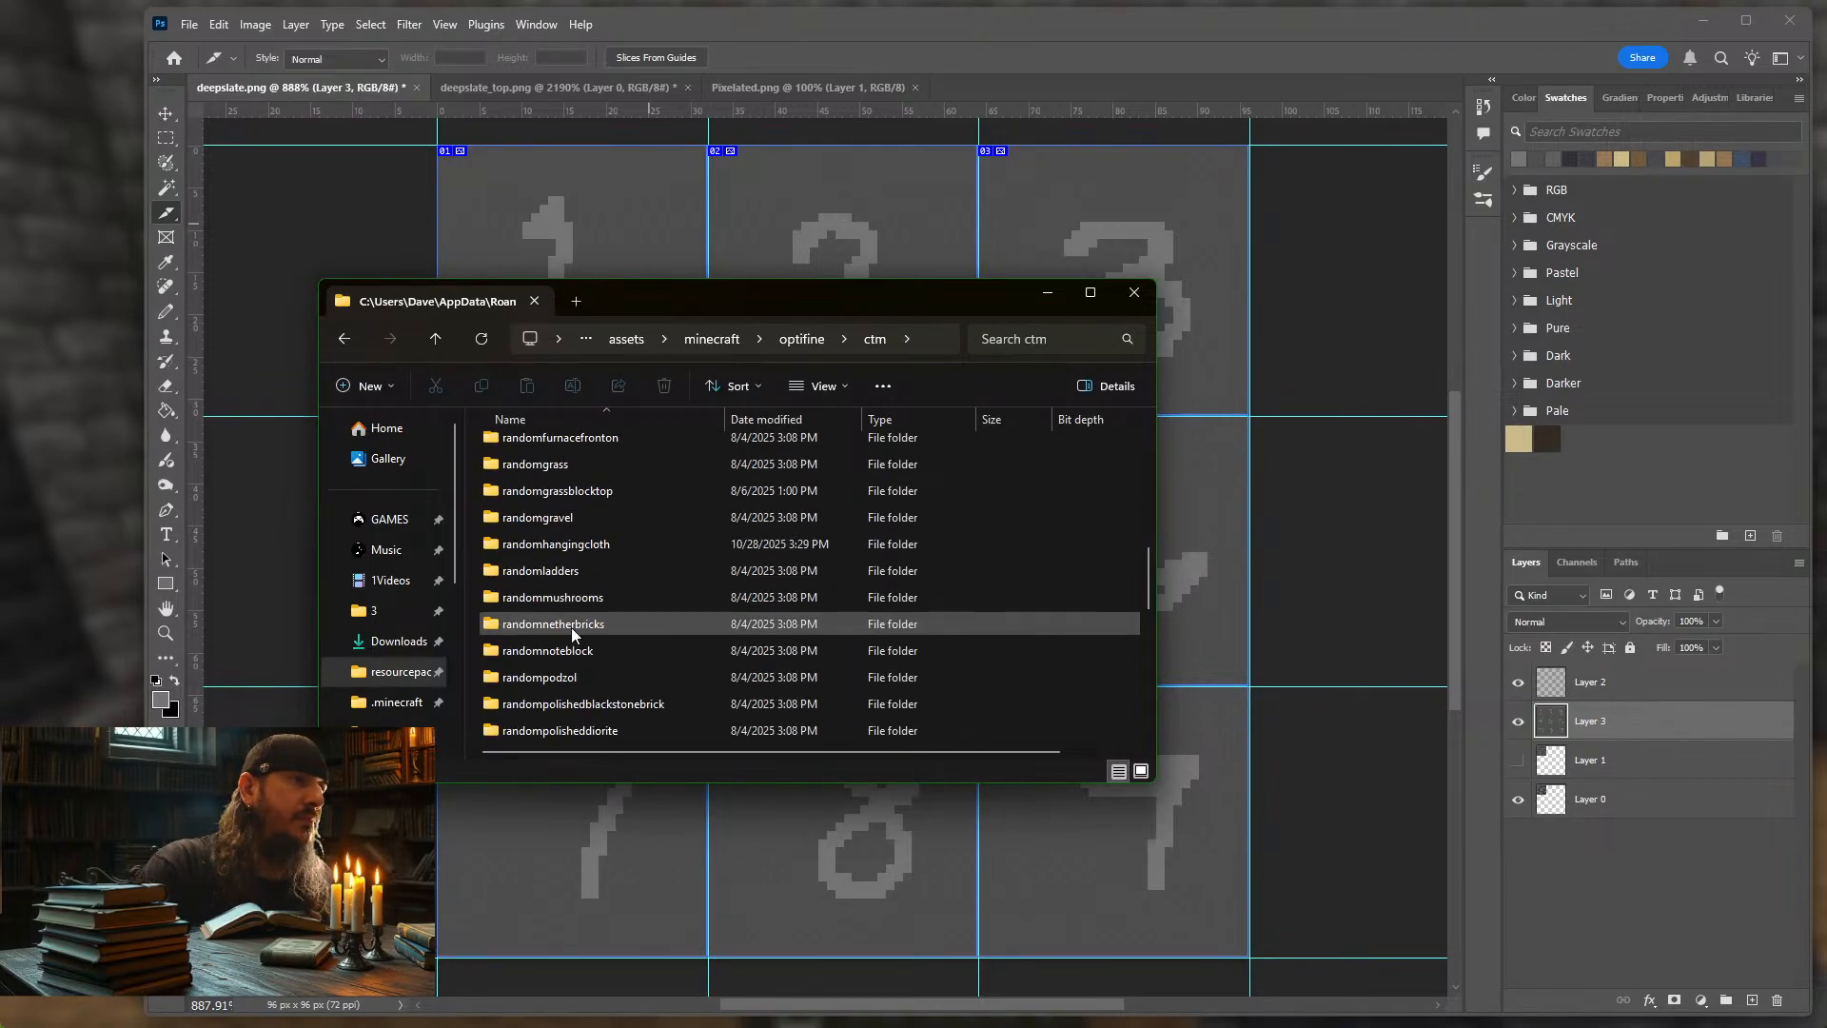
double_click(568, 517)
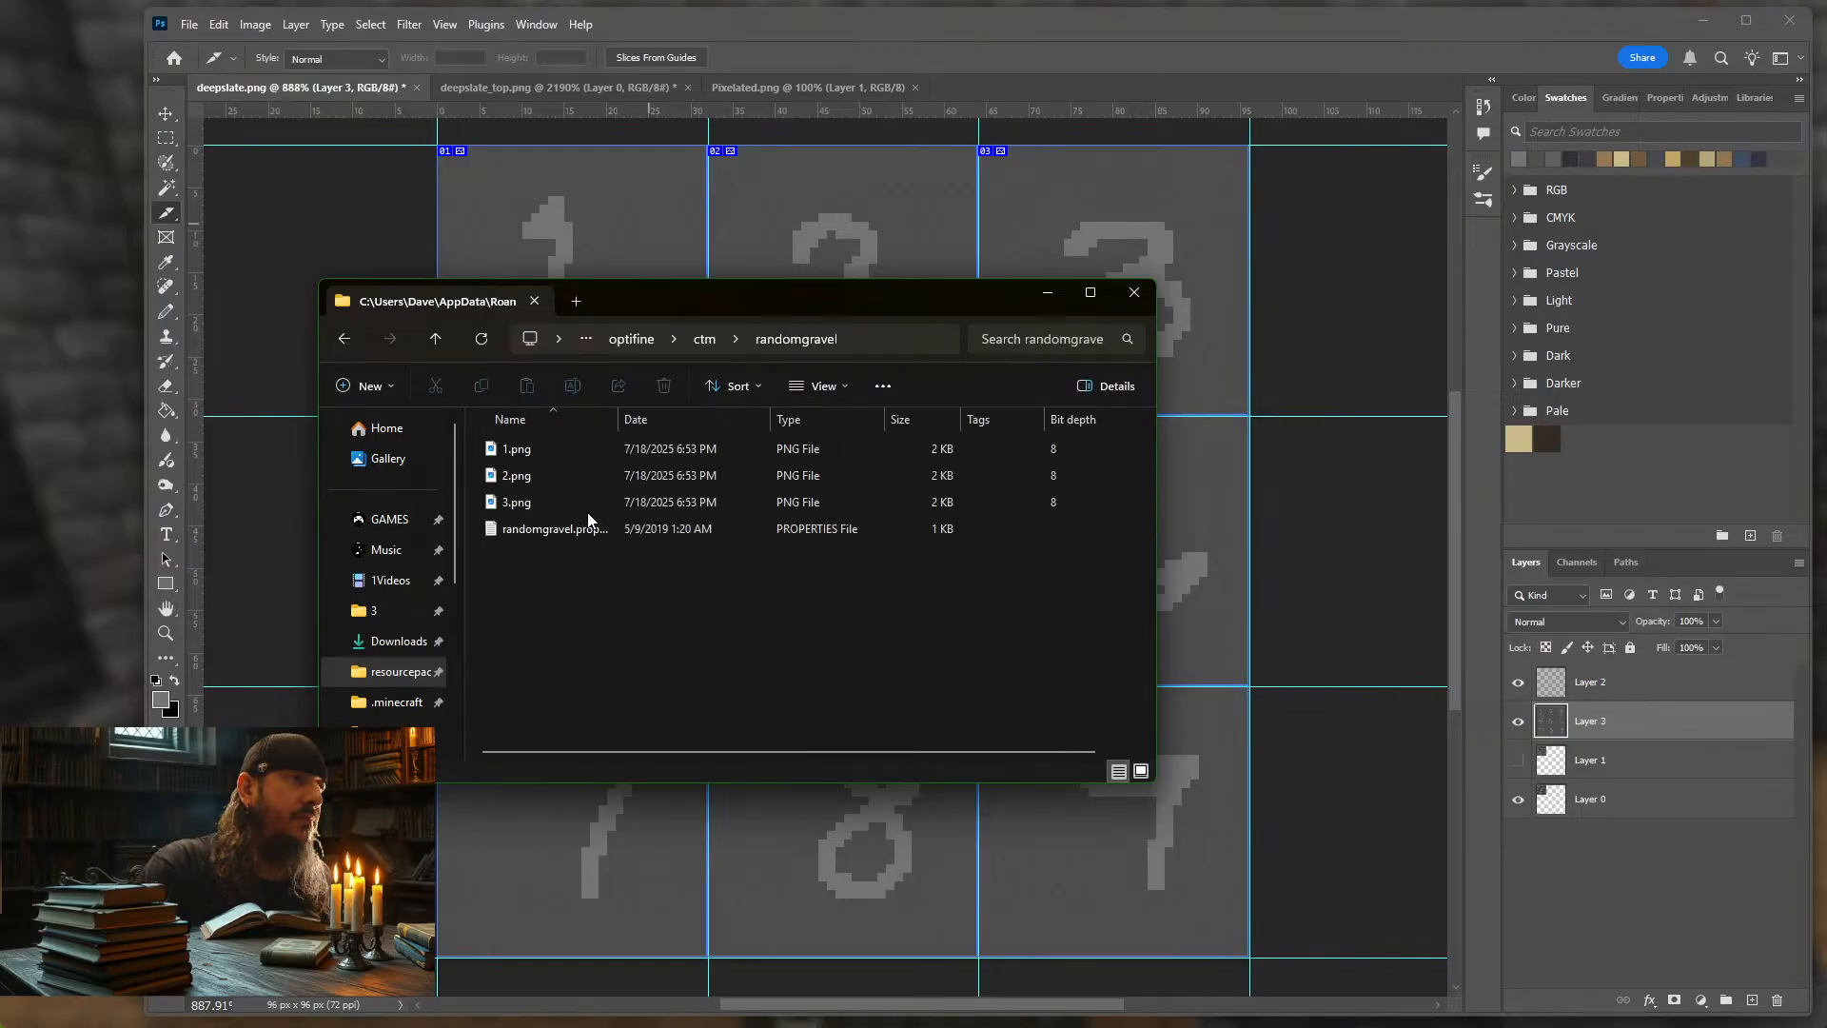
click(552, 528)
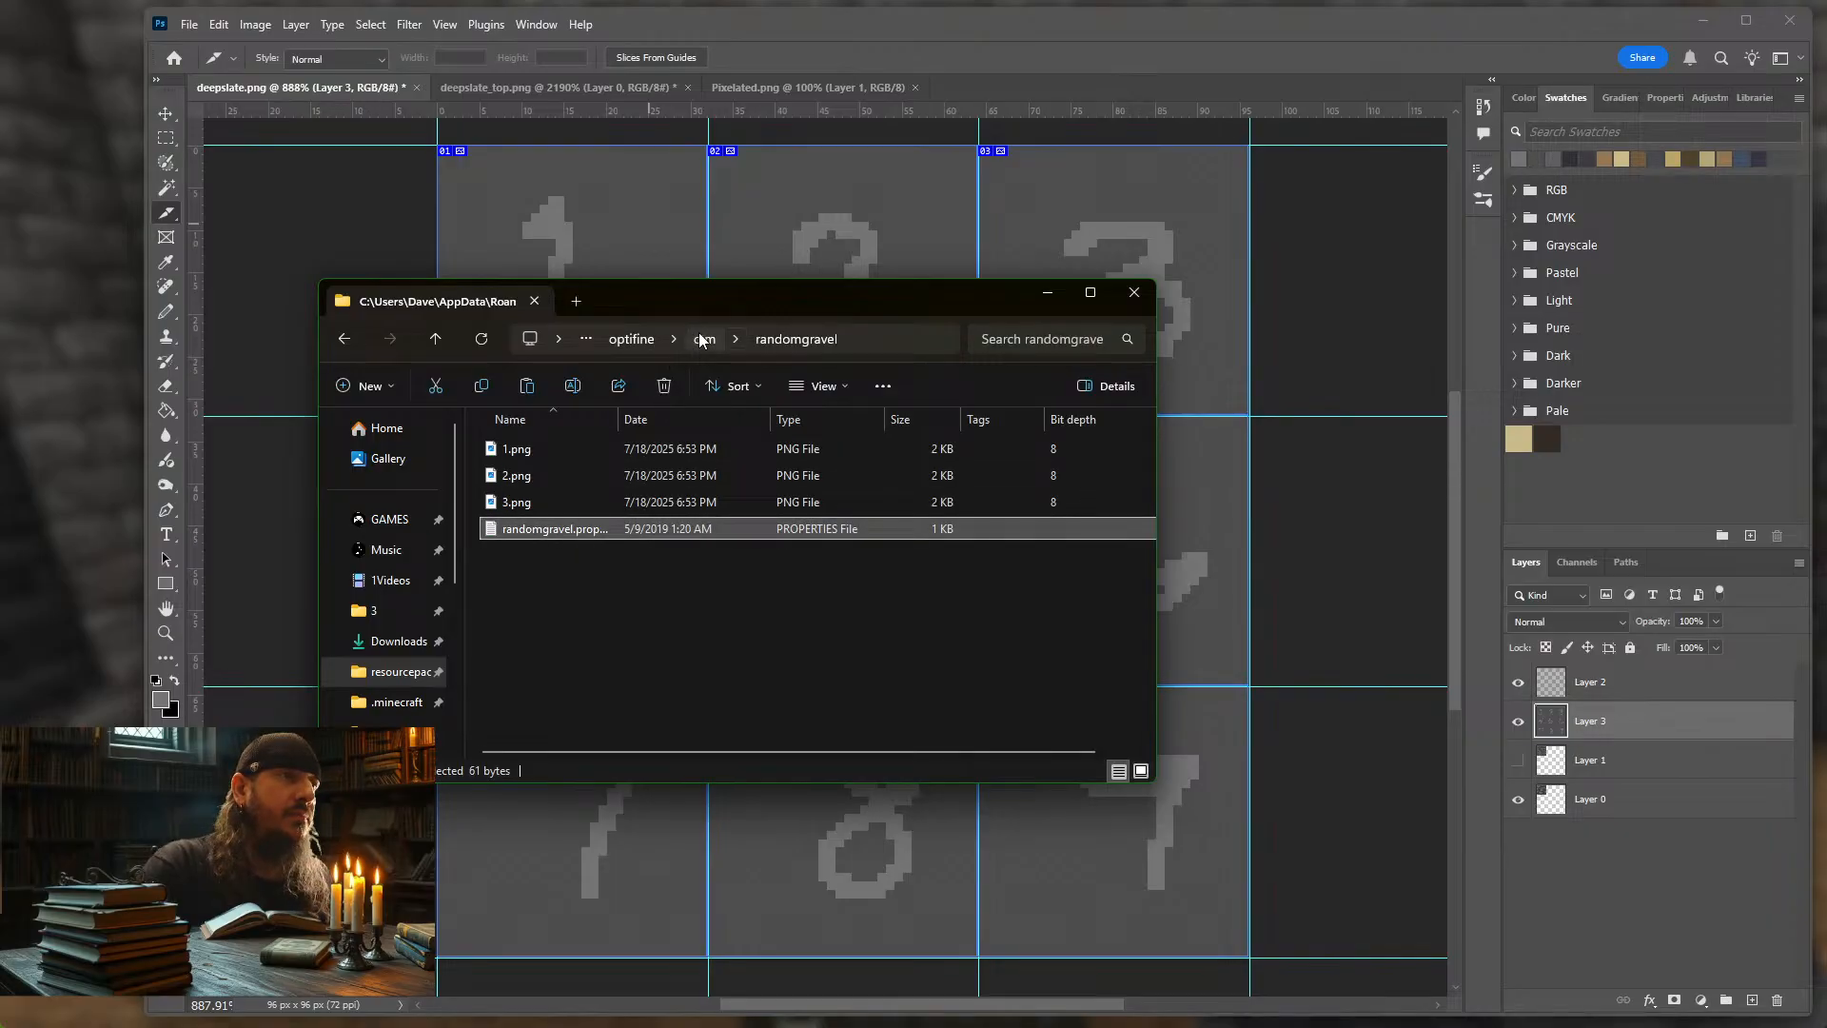
Paste the copied properties file into the ctm/randomdeepslate folder
click(704, 338)
click(560, 545)
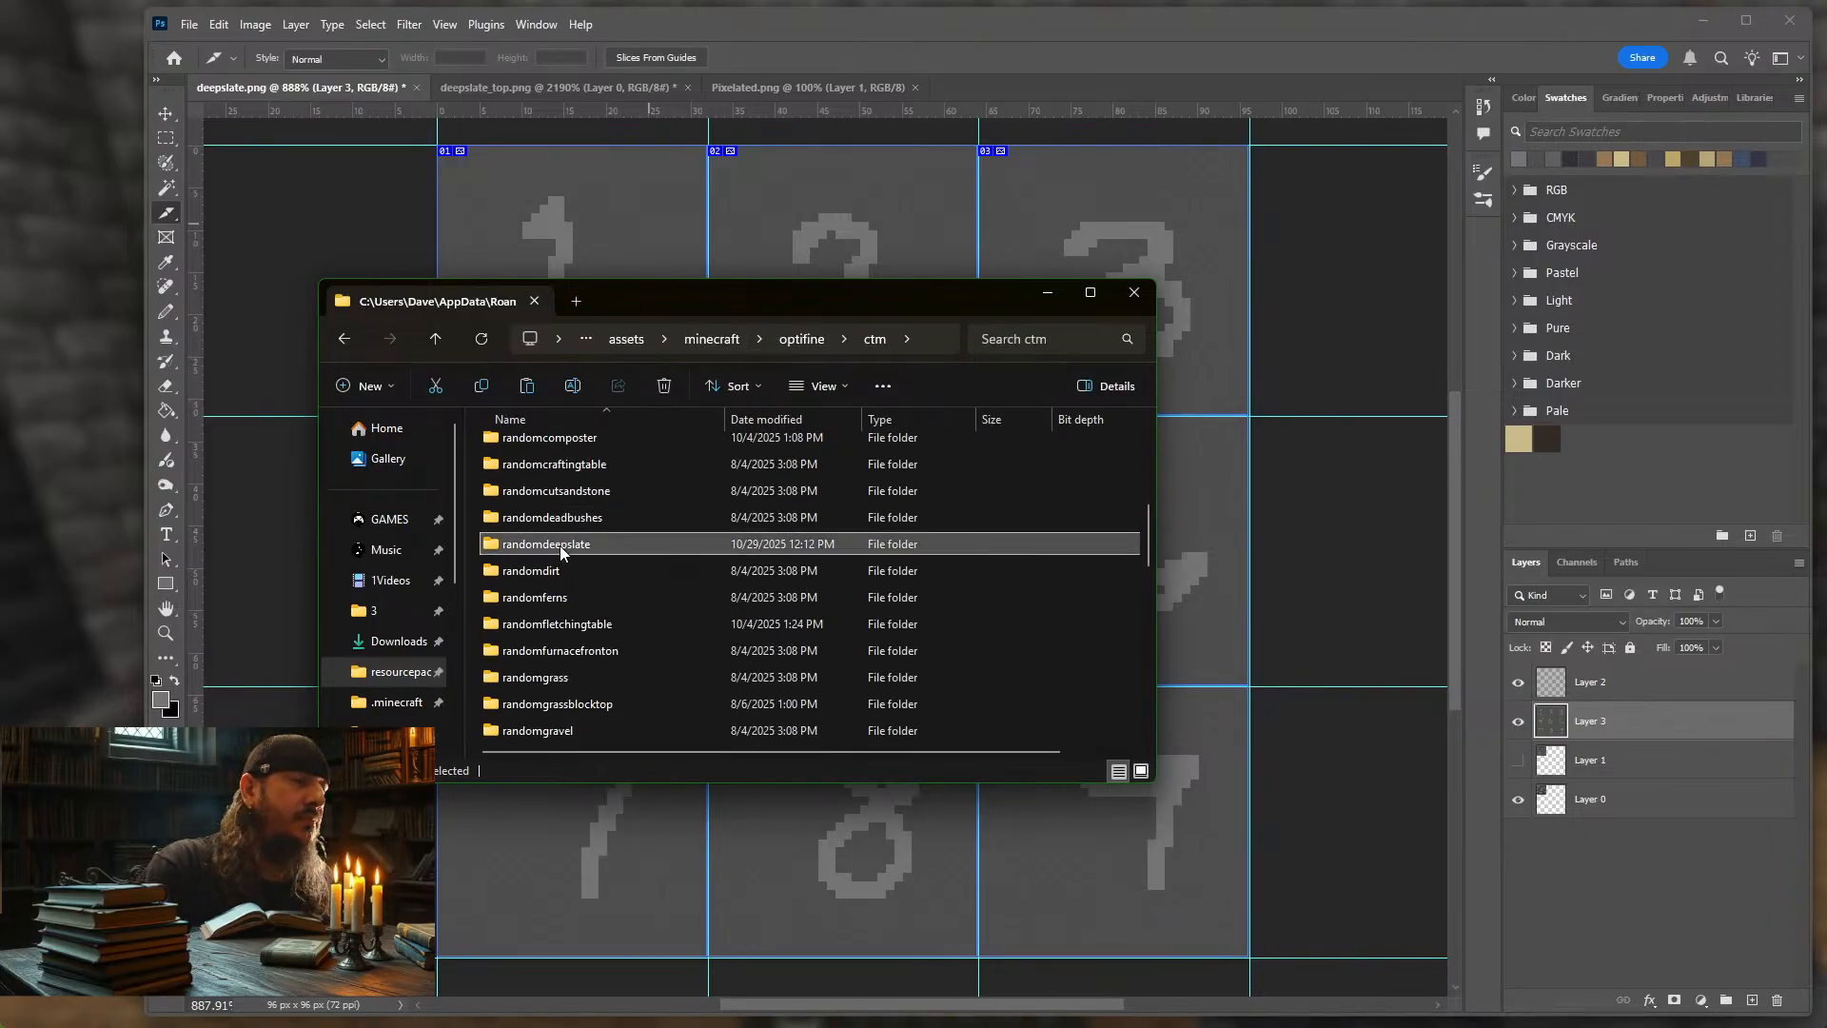
double_click(560, 545)
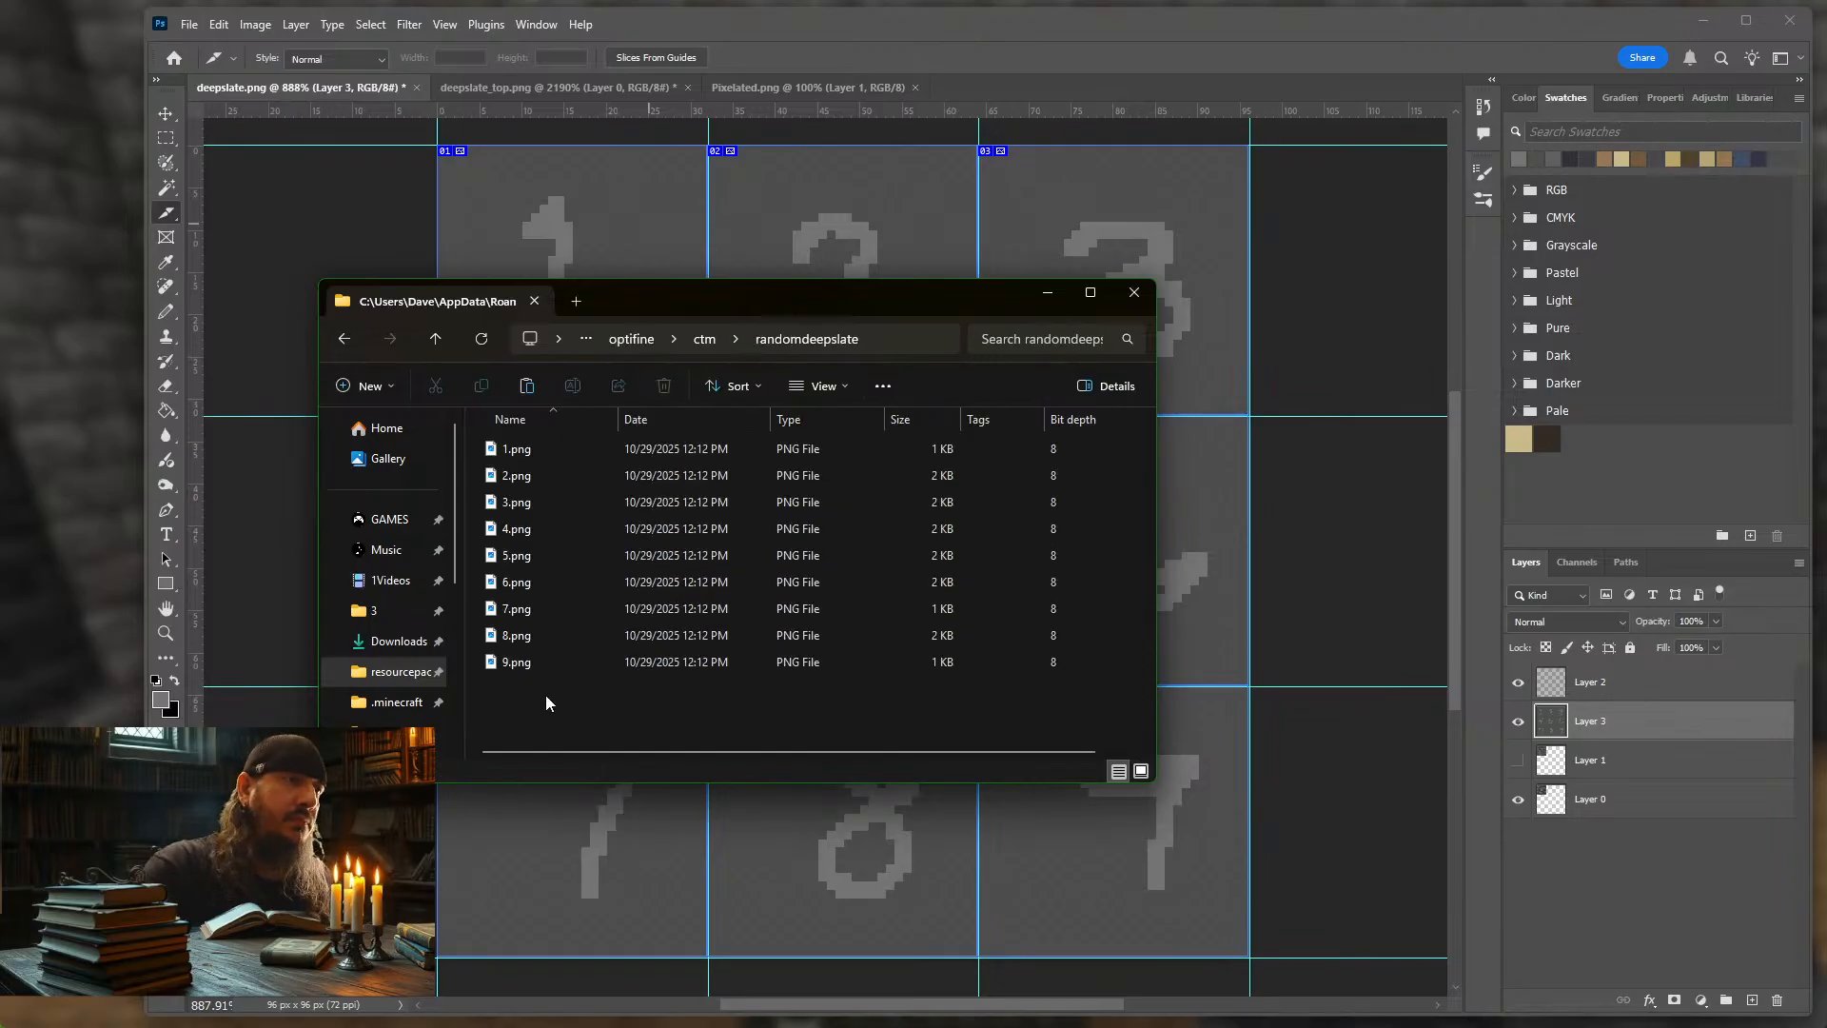
key(ctrl+v)
Rename the pasted properties file as randomdeepslate.properties
click(566, 689)
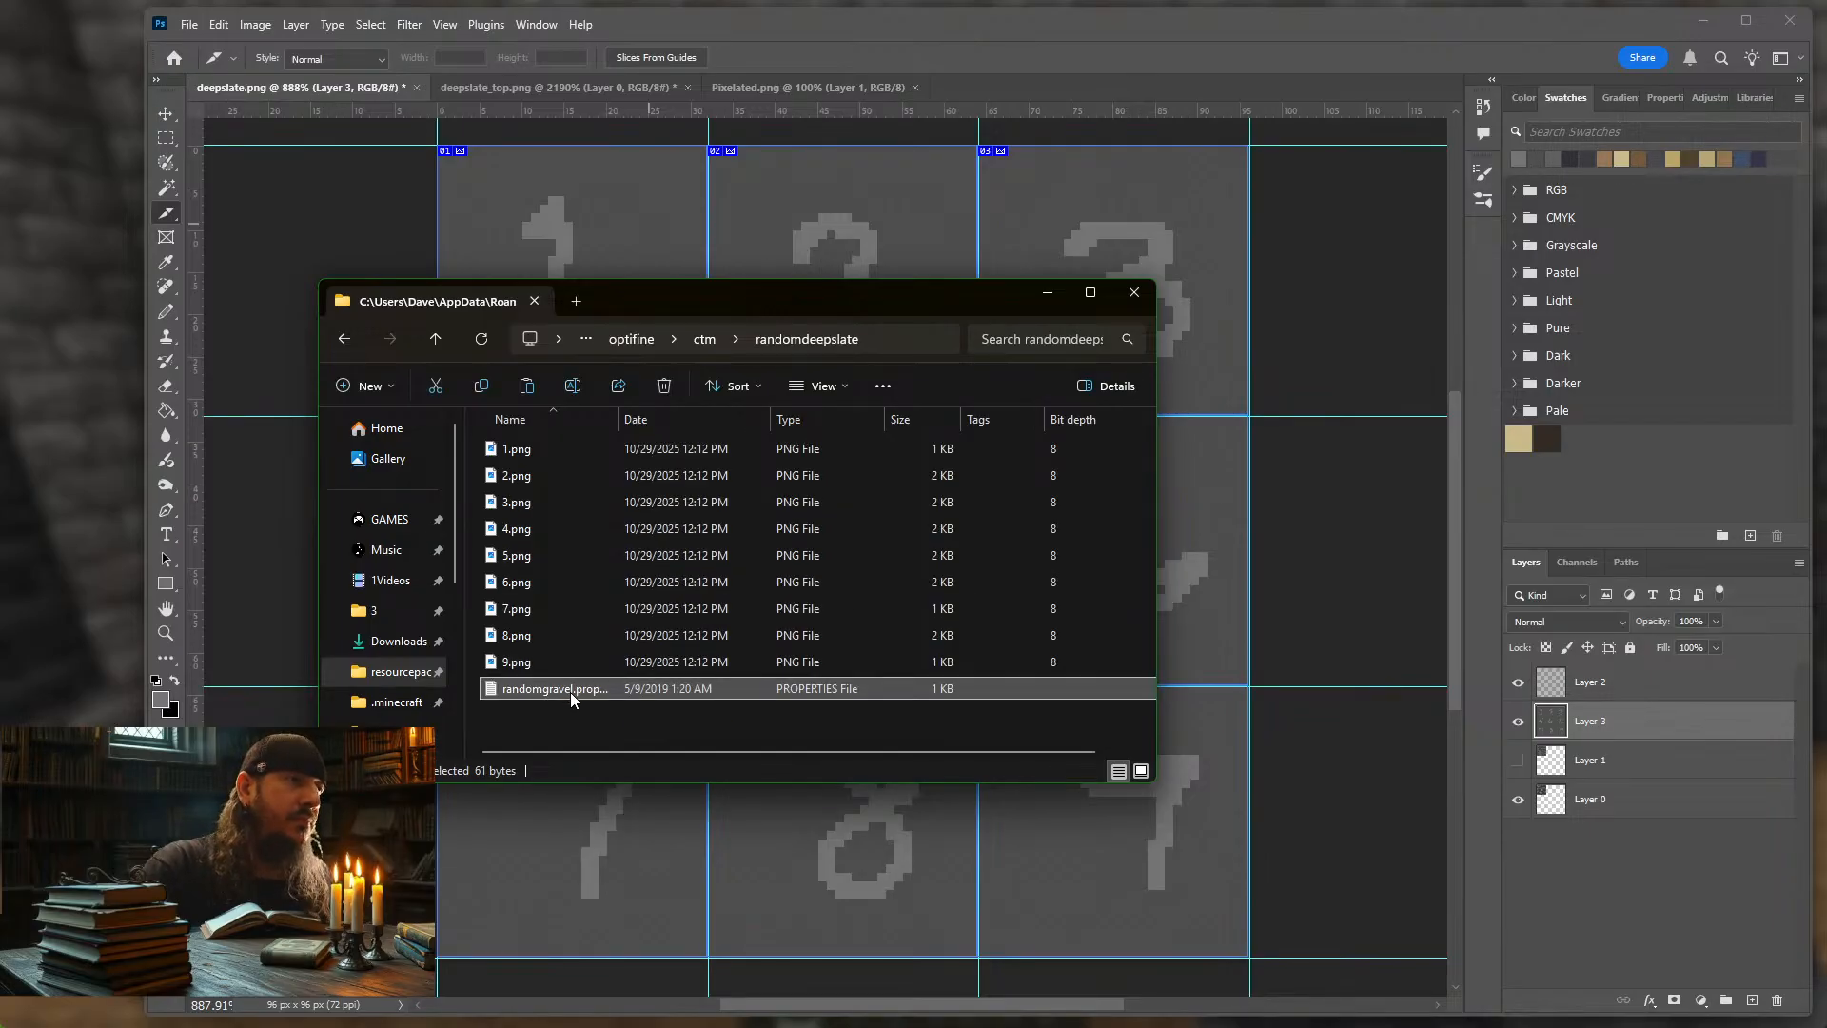
key(Right)
key(BackSpace)
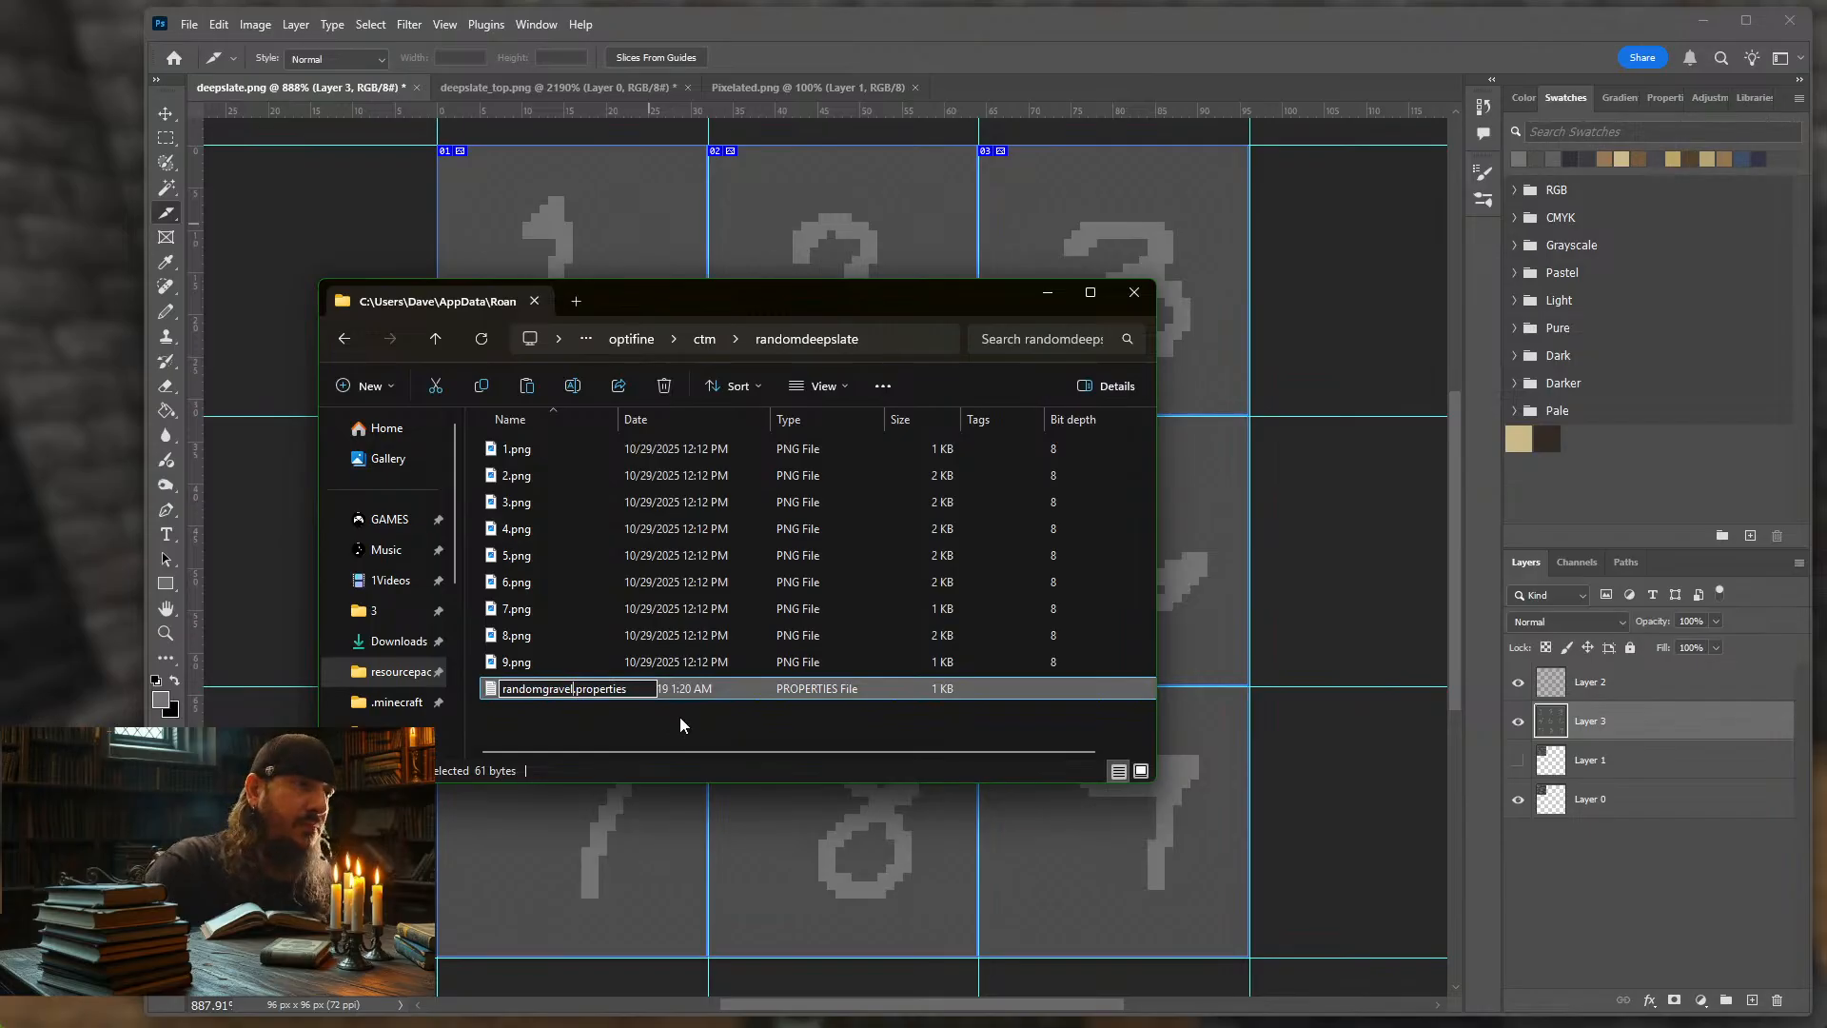
key(BackSpace)
key(BackSpace)
key(BackSpace)
key(BackSpace)
key(BackSpace)
key(BackSpace)
text(deepslate)
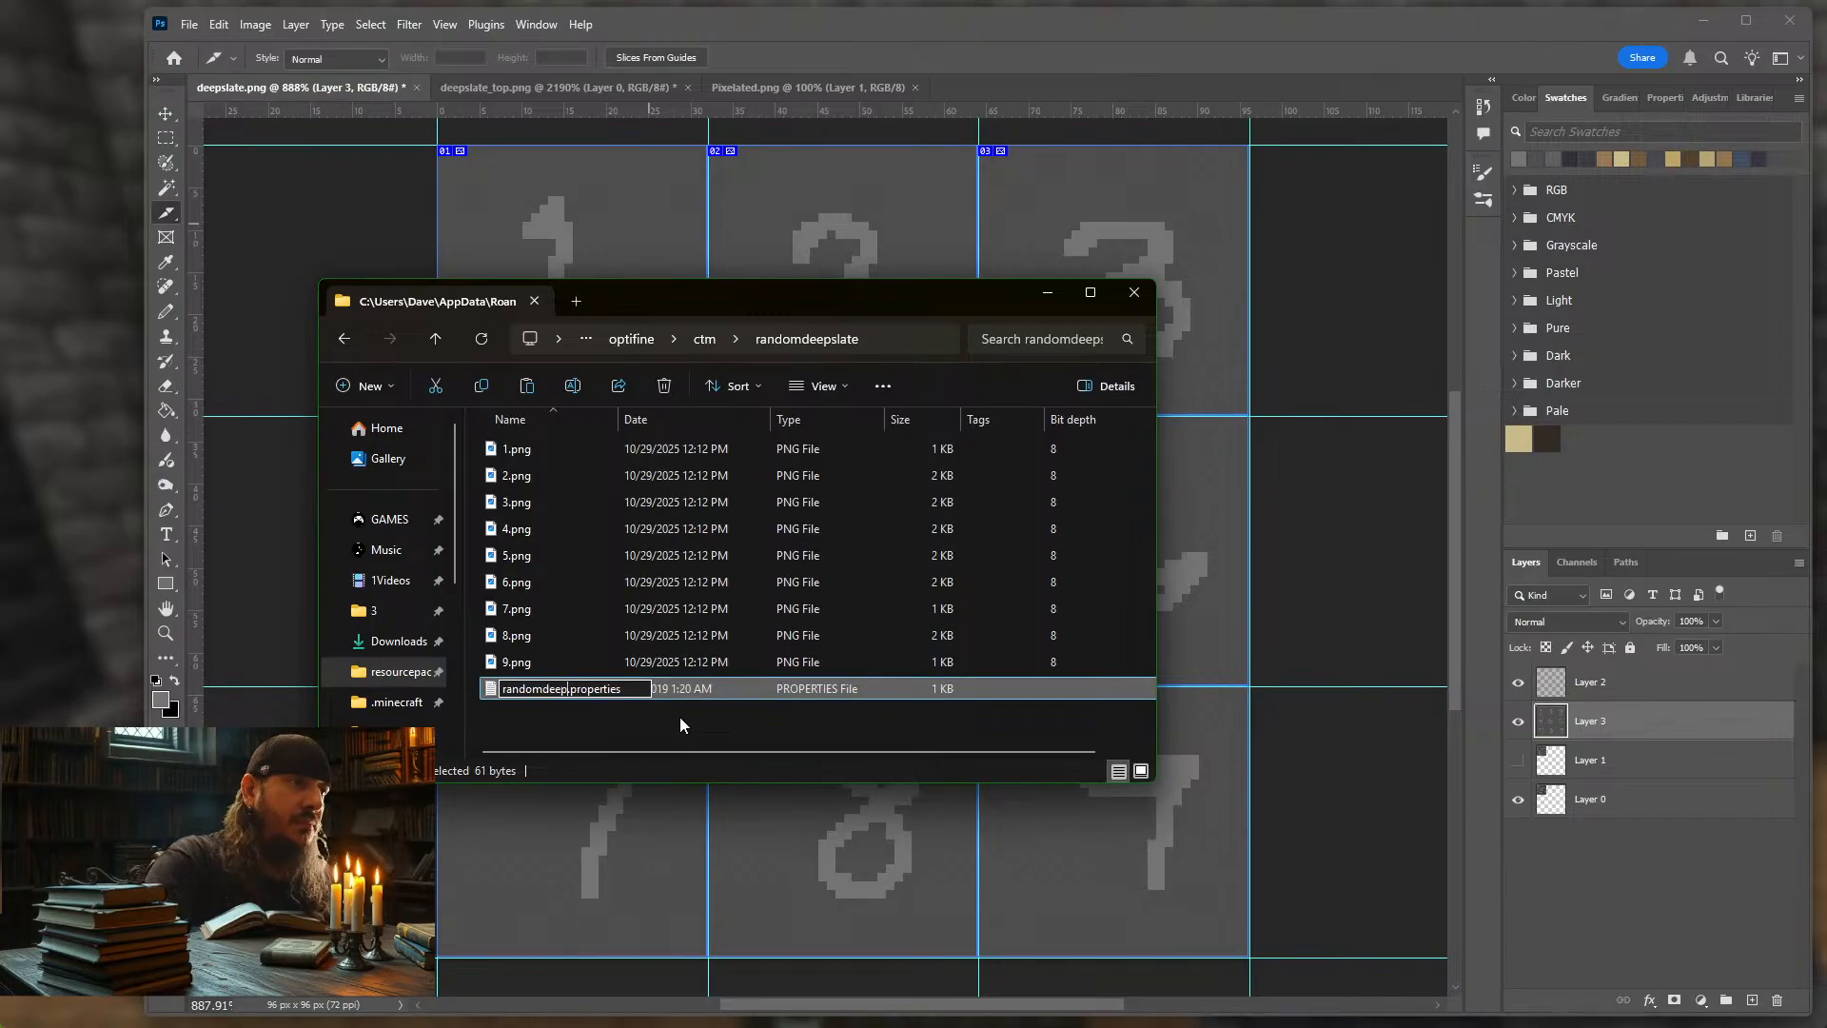
key(Return)
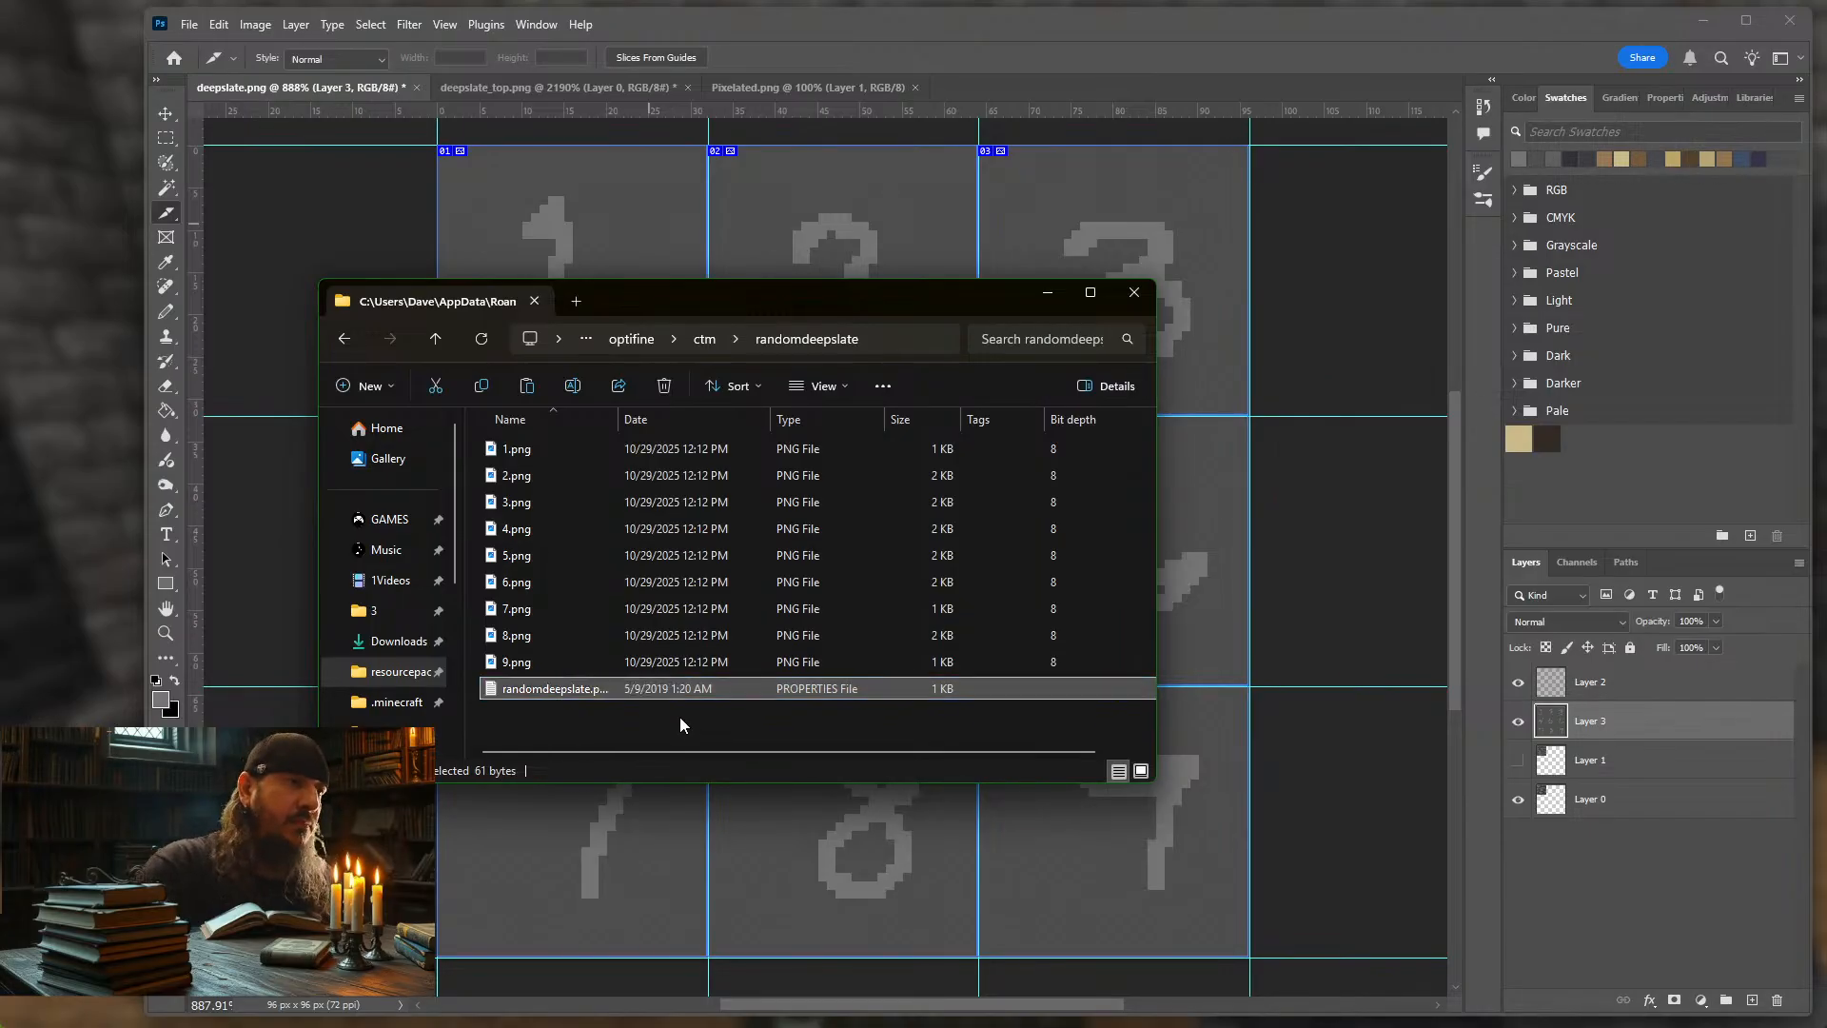
Open randomdeepslate.properties in the text editor and change its first line to matchTiles=deepslate
double_click(529, 688)
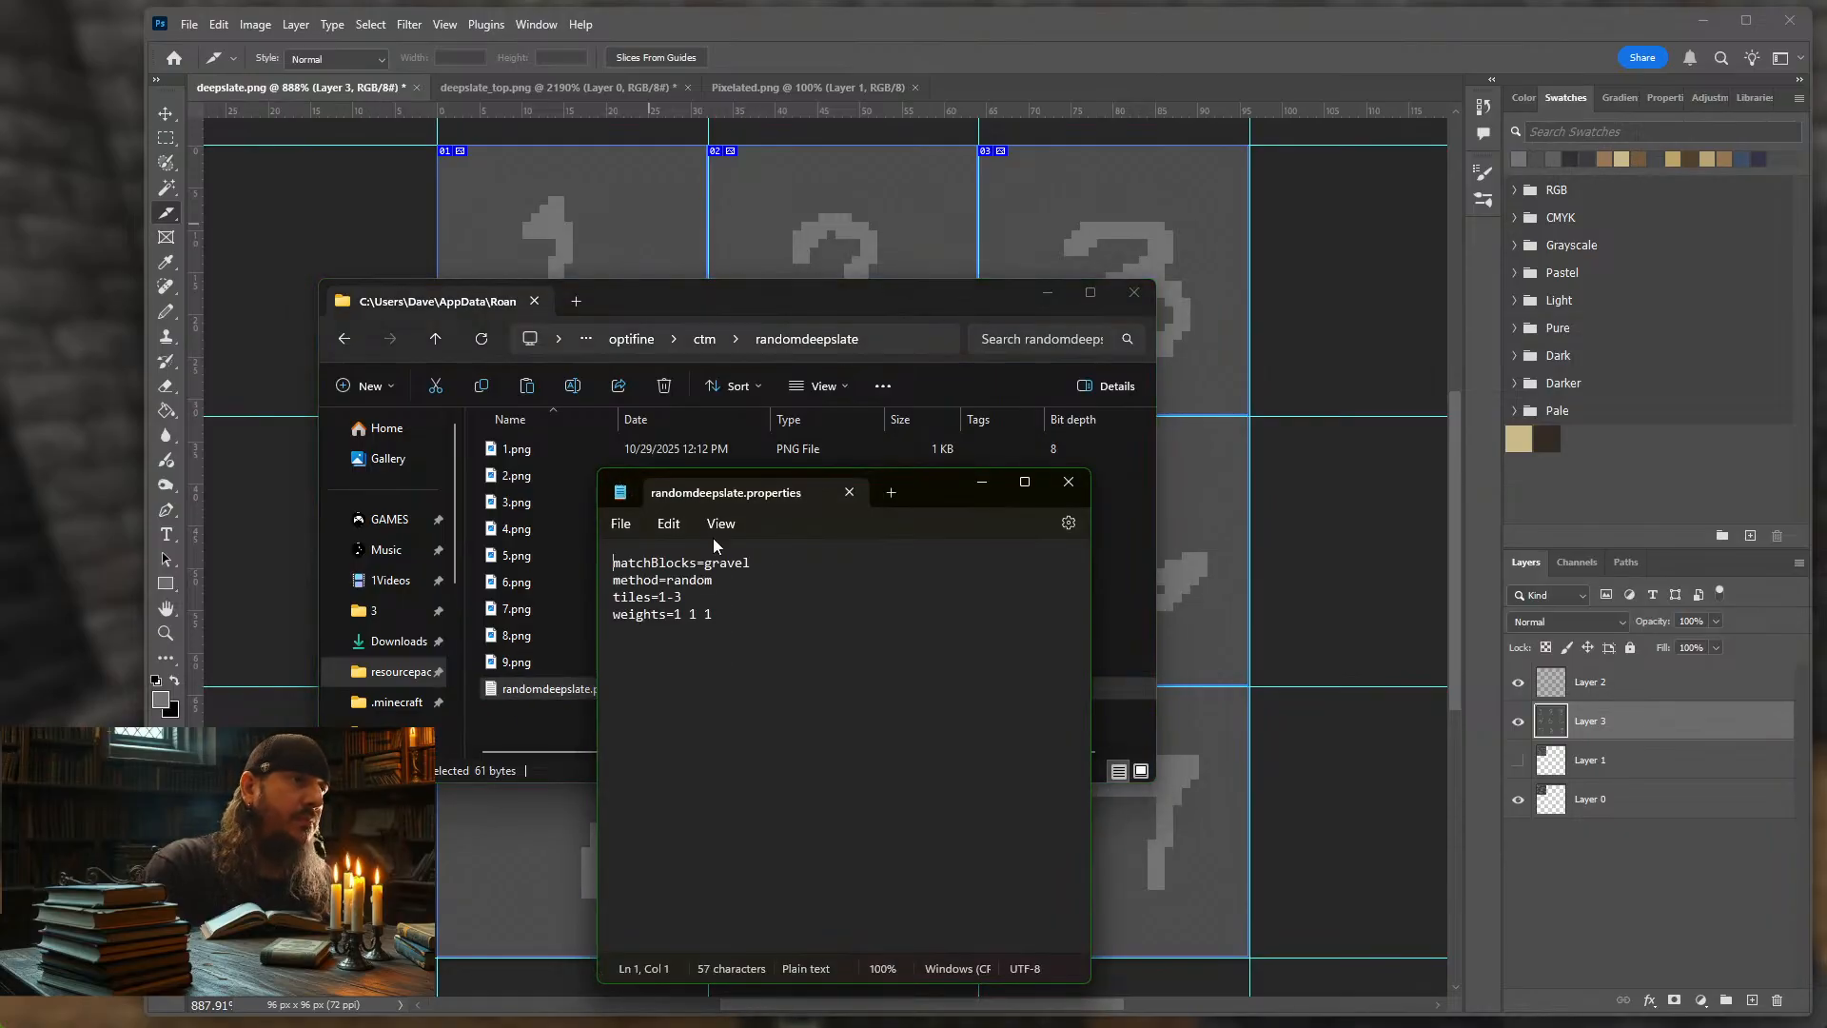
drag(709, 560, 723, 565)
text(deepslat)
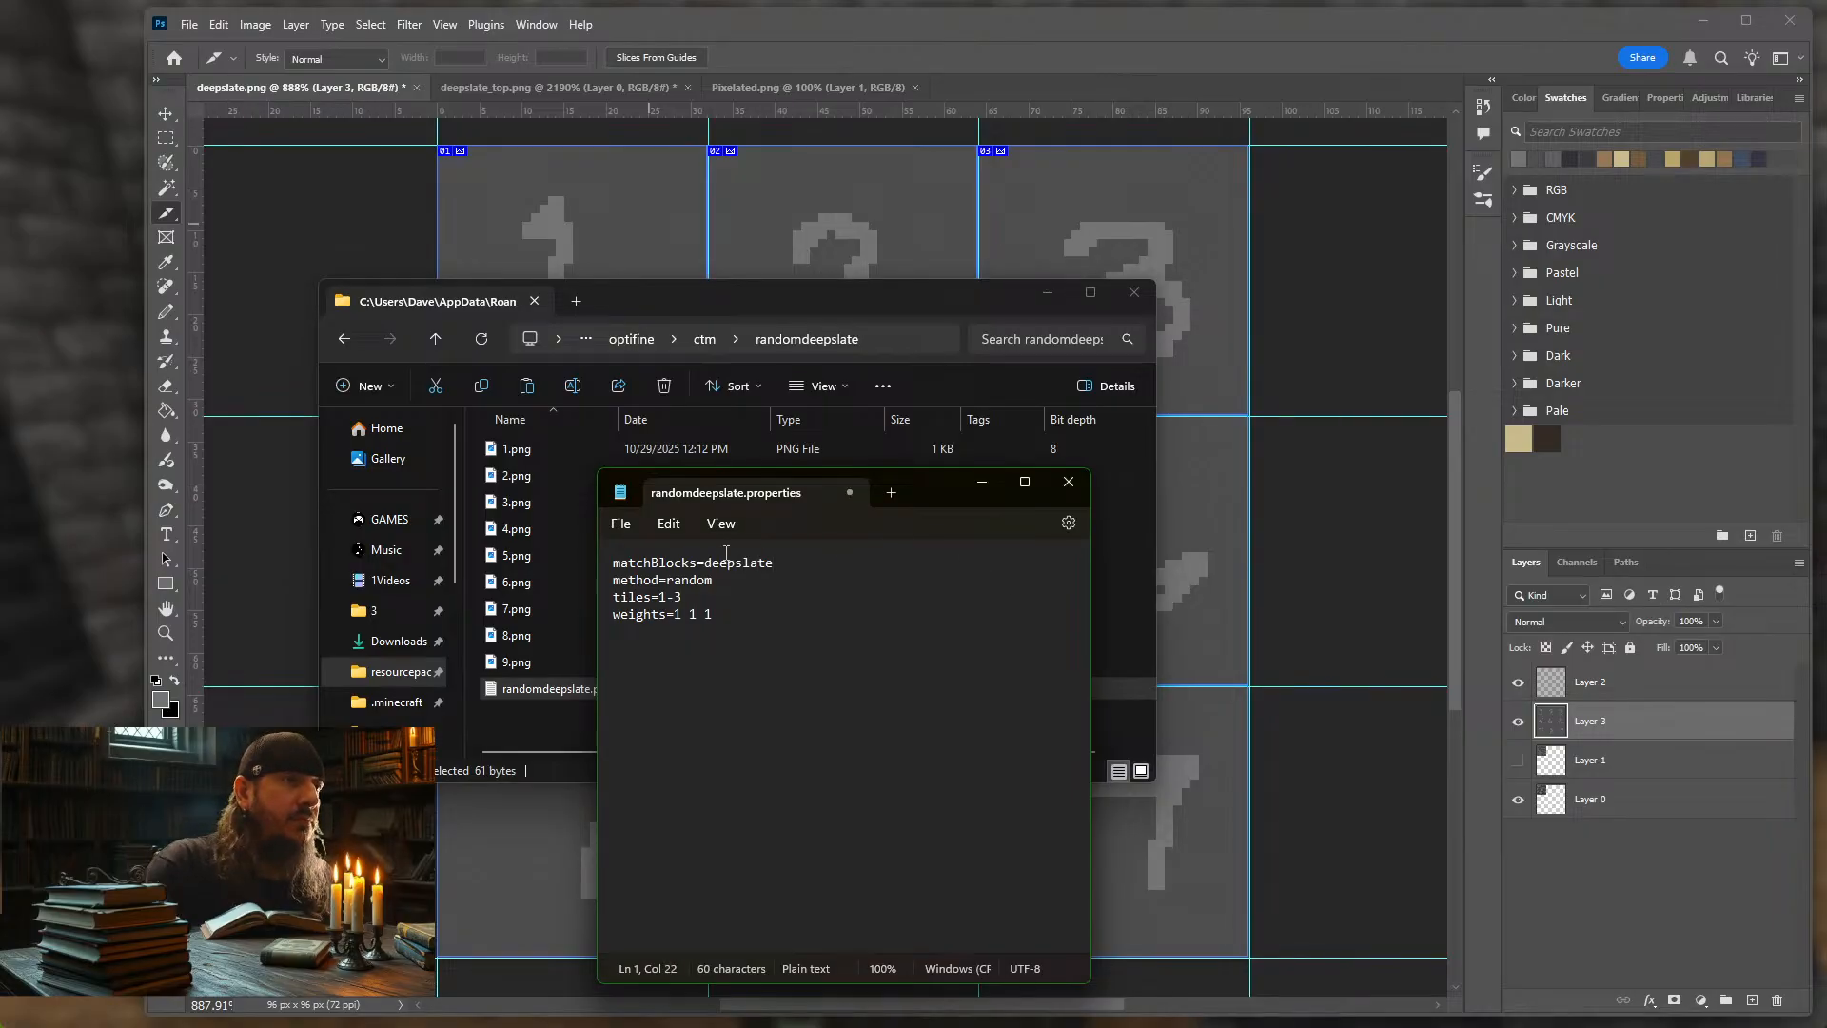
key(BackSpace)
key(BackSpace)
key(BackSpace)
key(BackSpace)
key(BackSpace)
key(BackSpace)
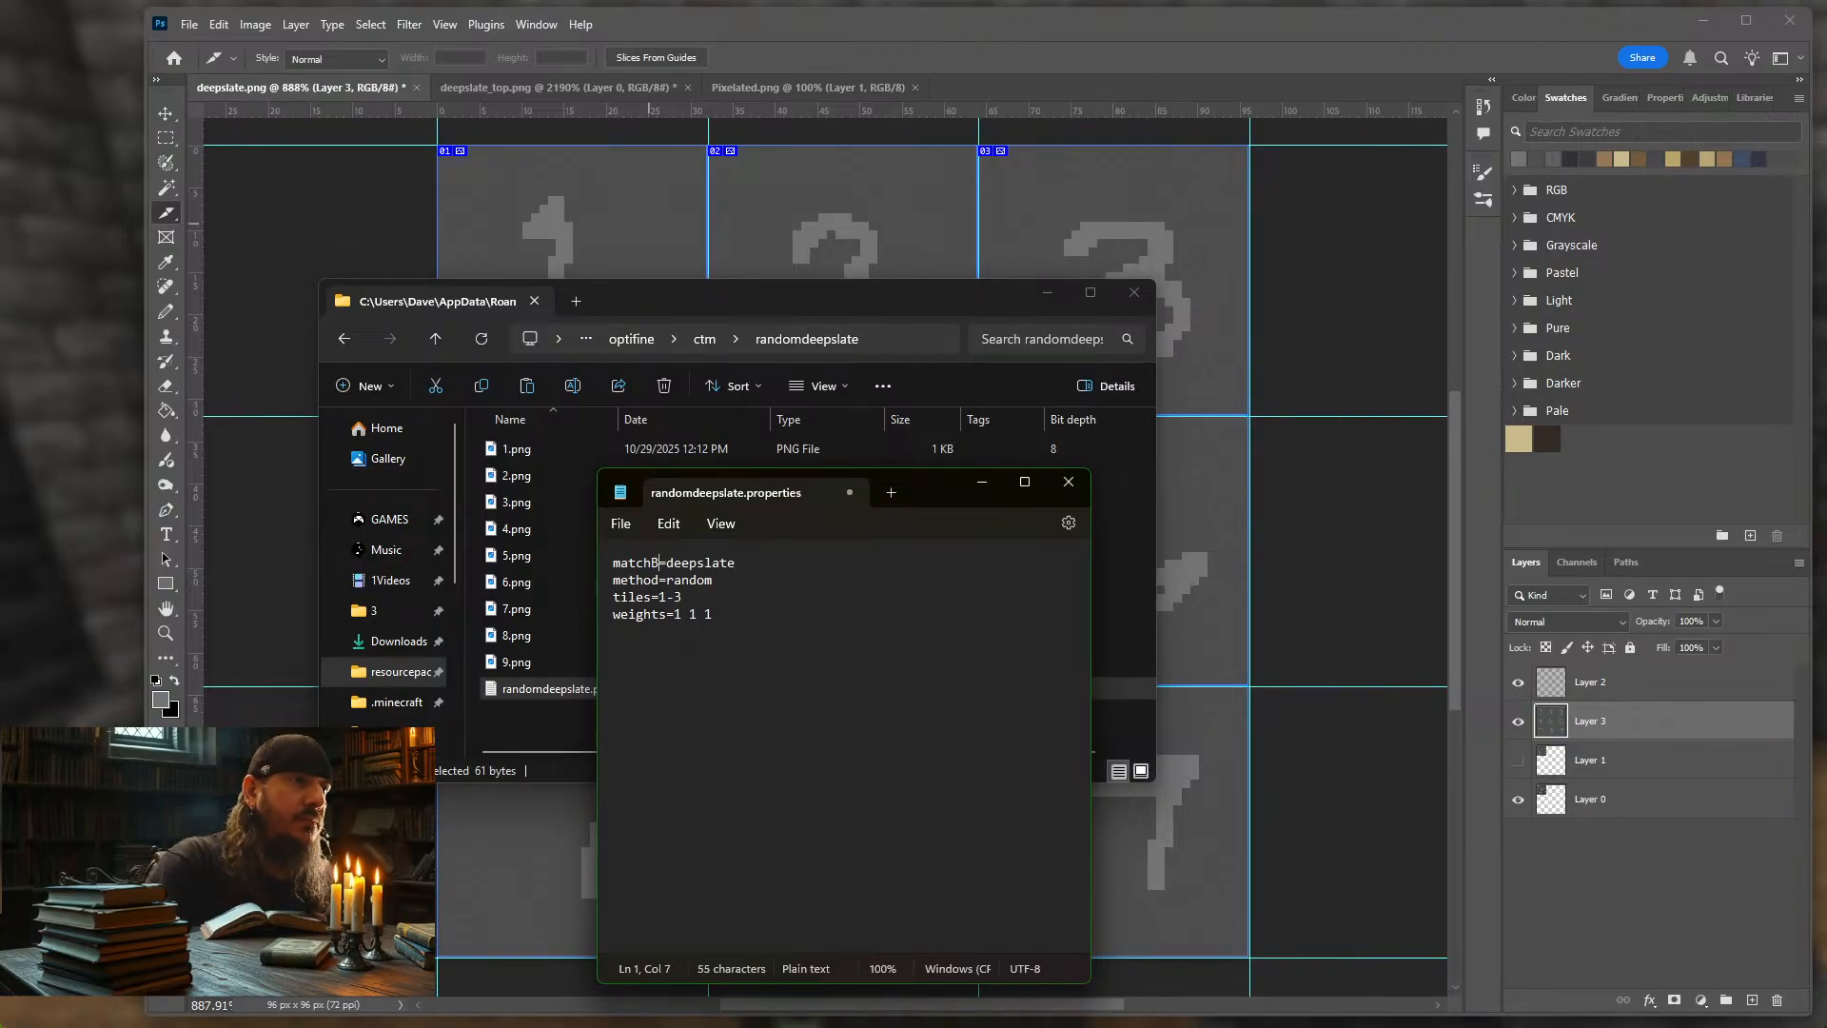
text(Tiles)
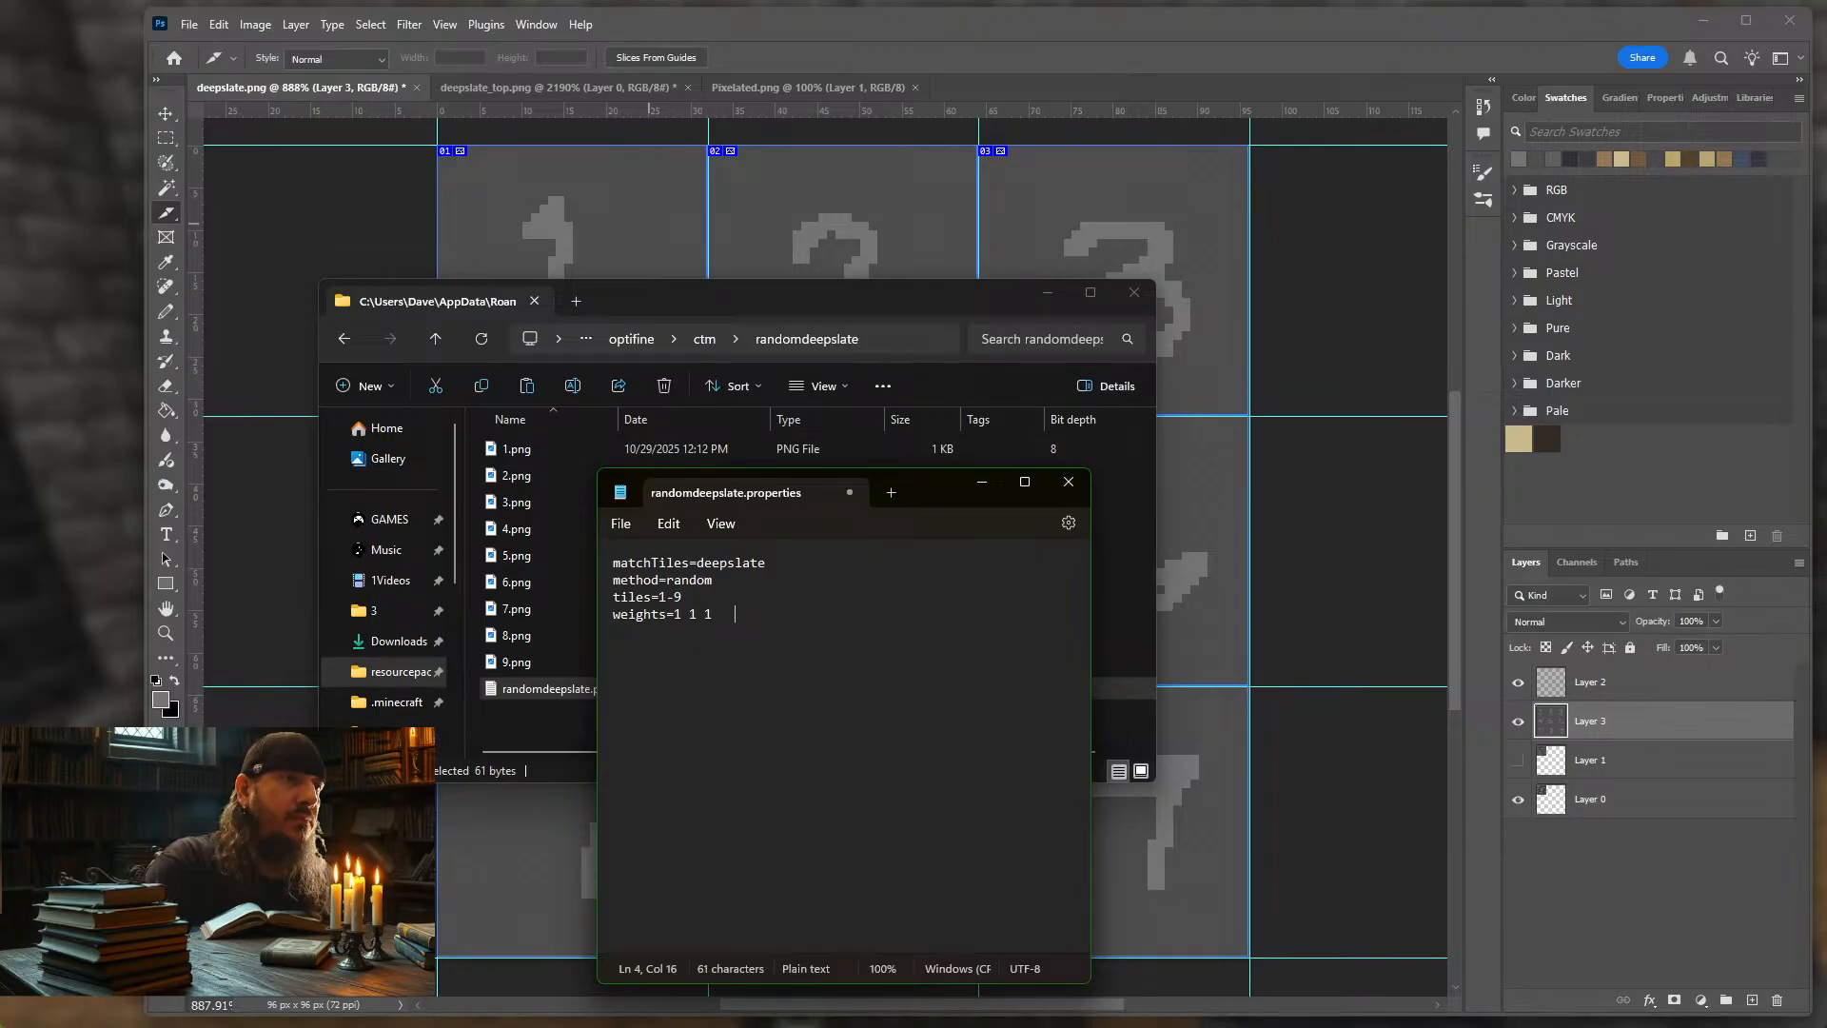
Set the tiles range to 1-9 with nine weights of 1, and save the properties file
text(1 1)
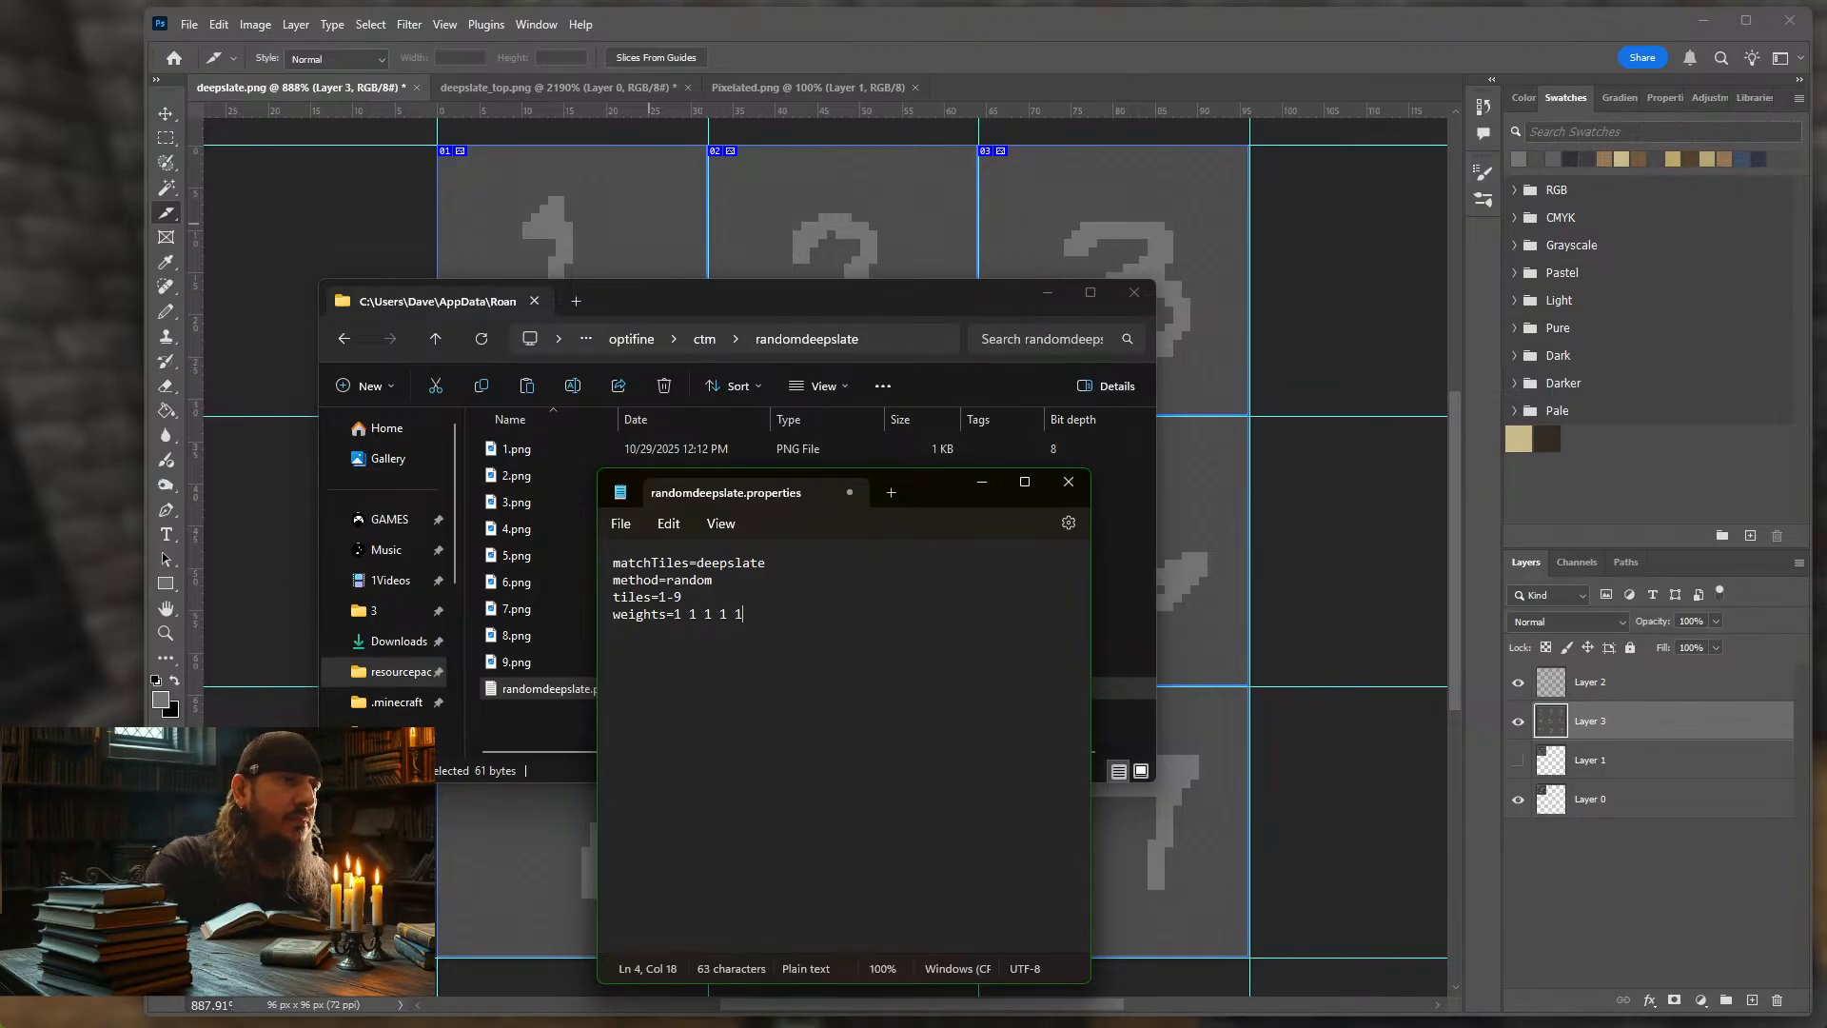
text( 1 1 1 1)
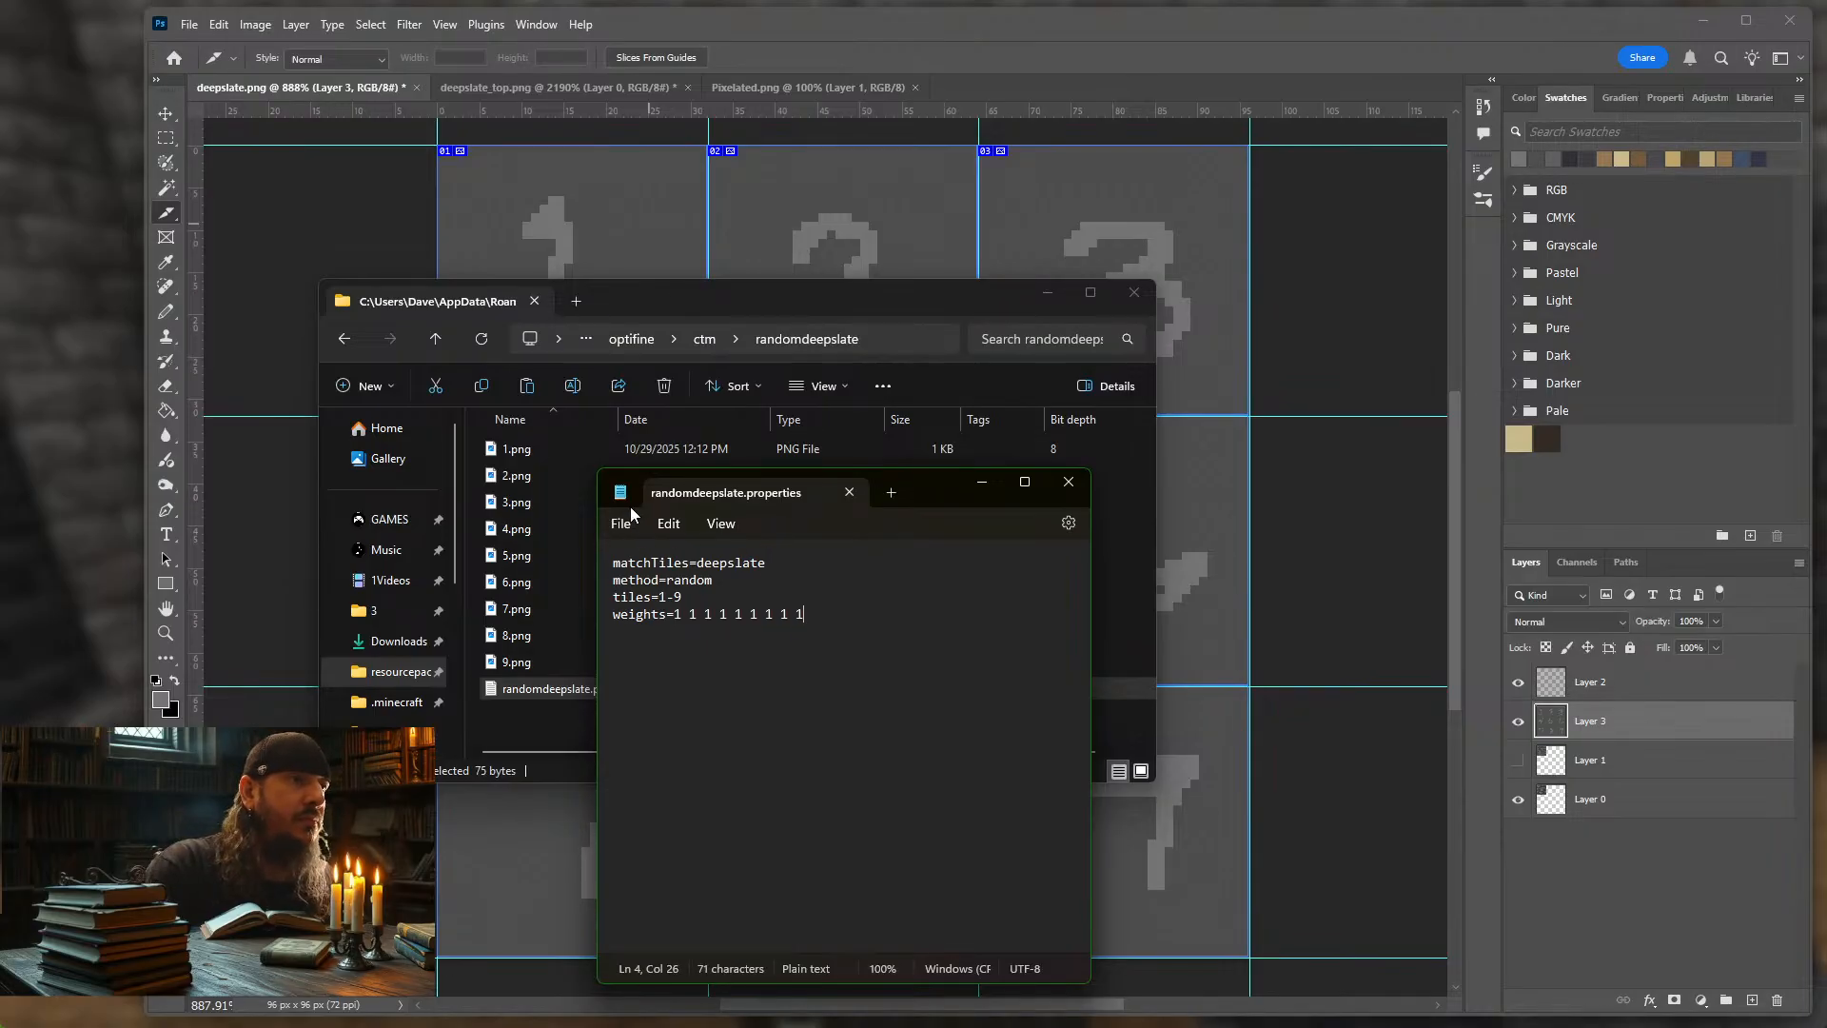
Close the randomdeepslate.properties file, switch to Minecraft and reload the resource pack
click(857, 495)
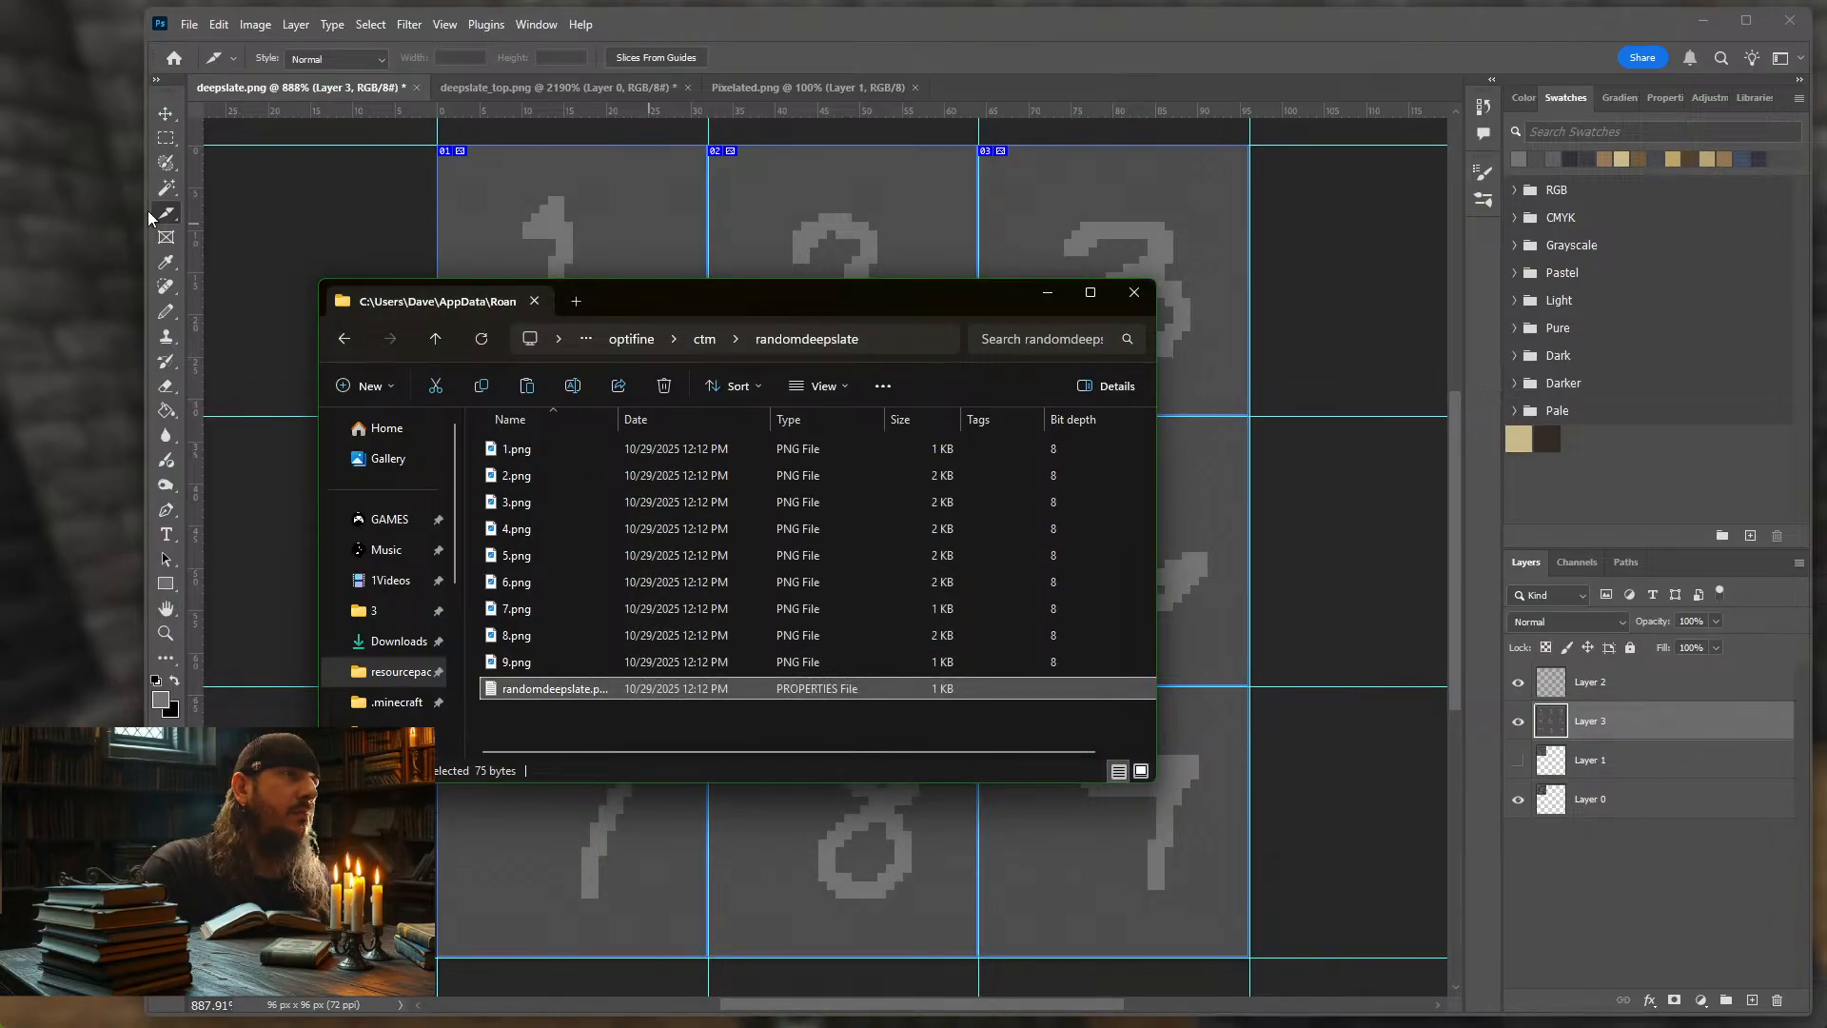
click(42, 262)
key(Escape)
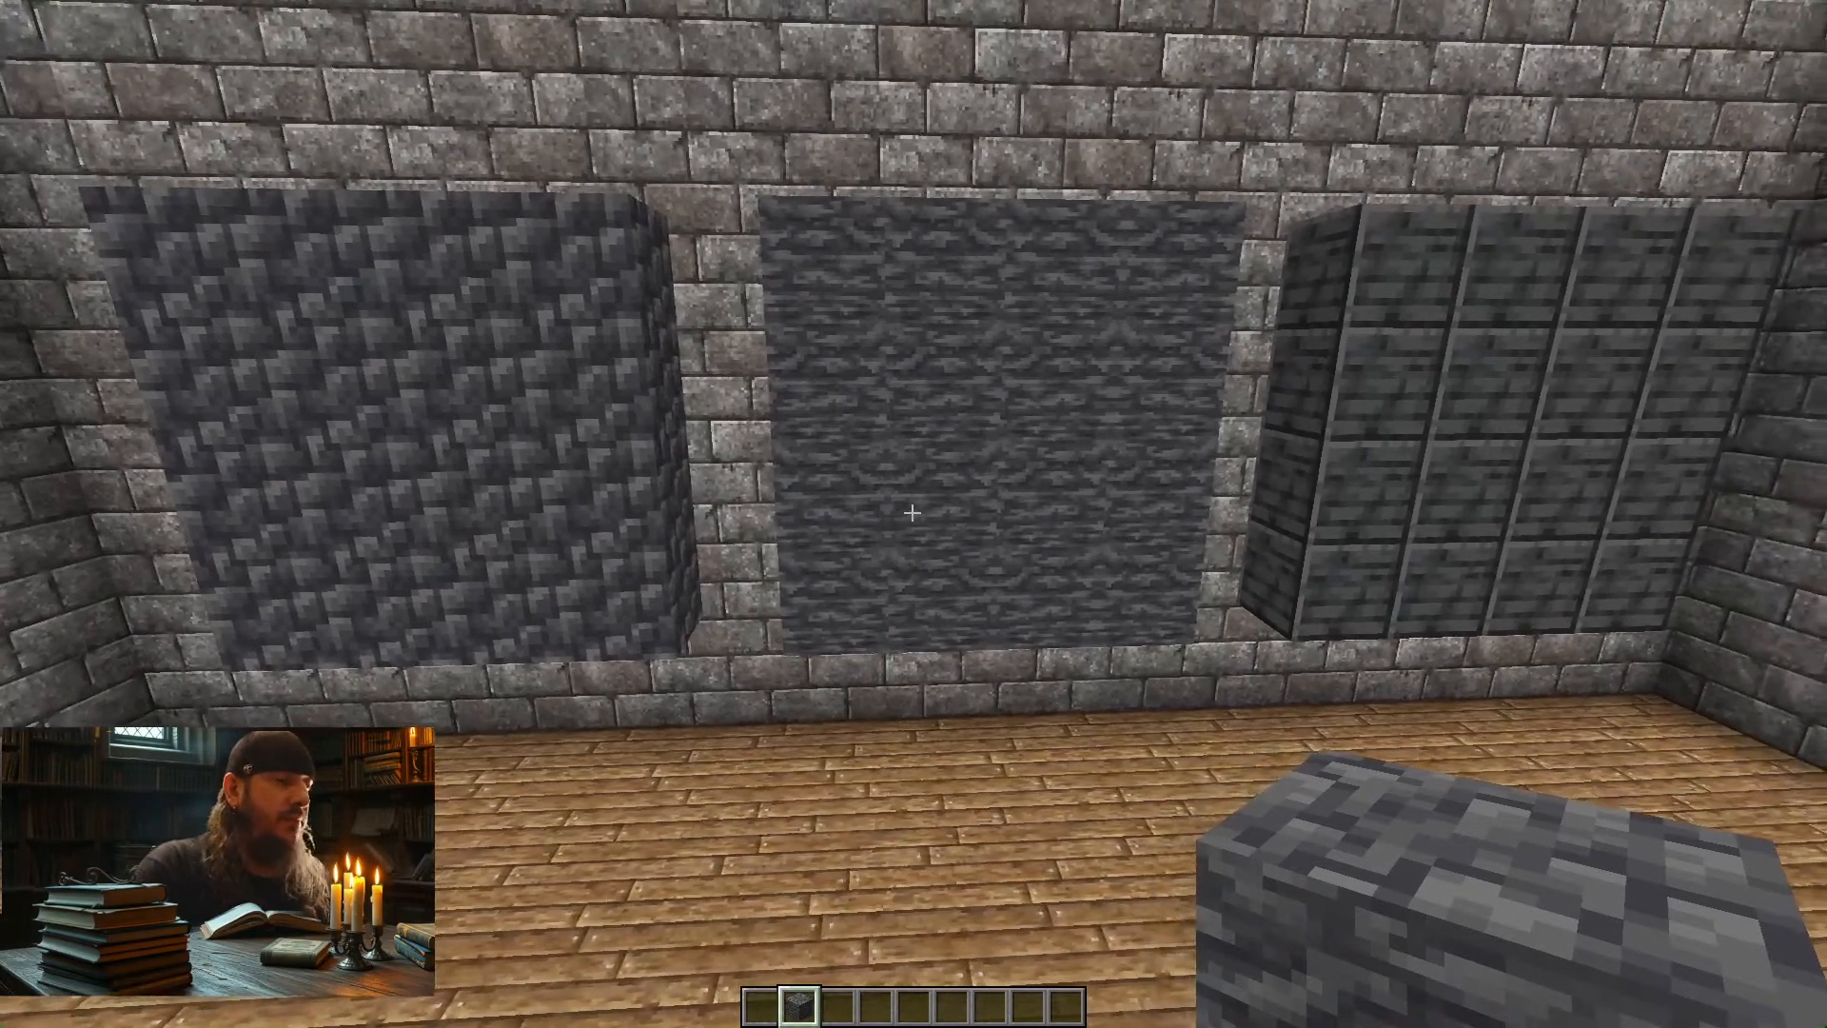
key(F3+t)
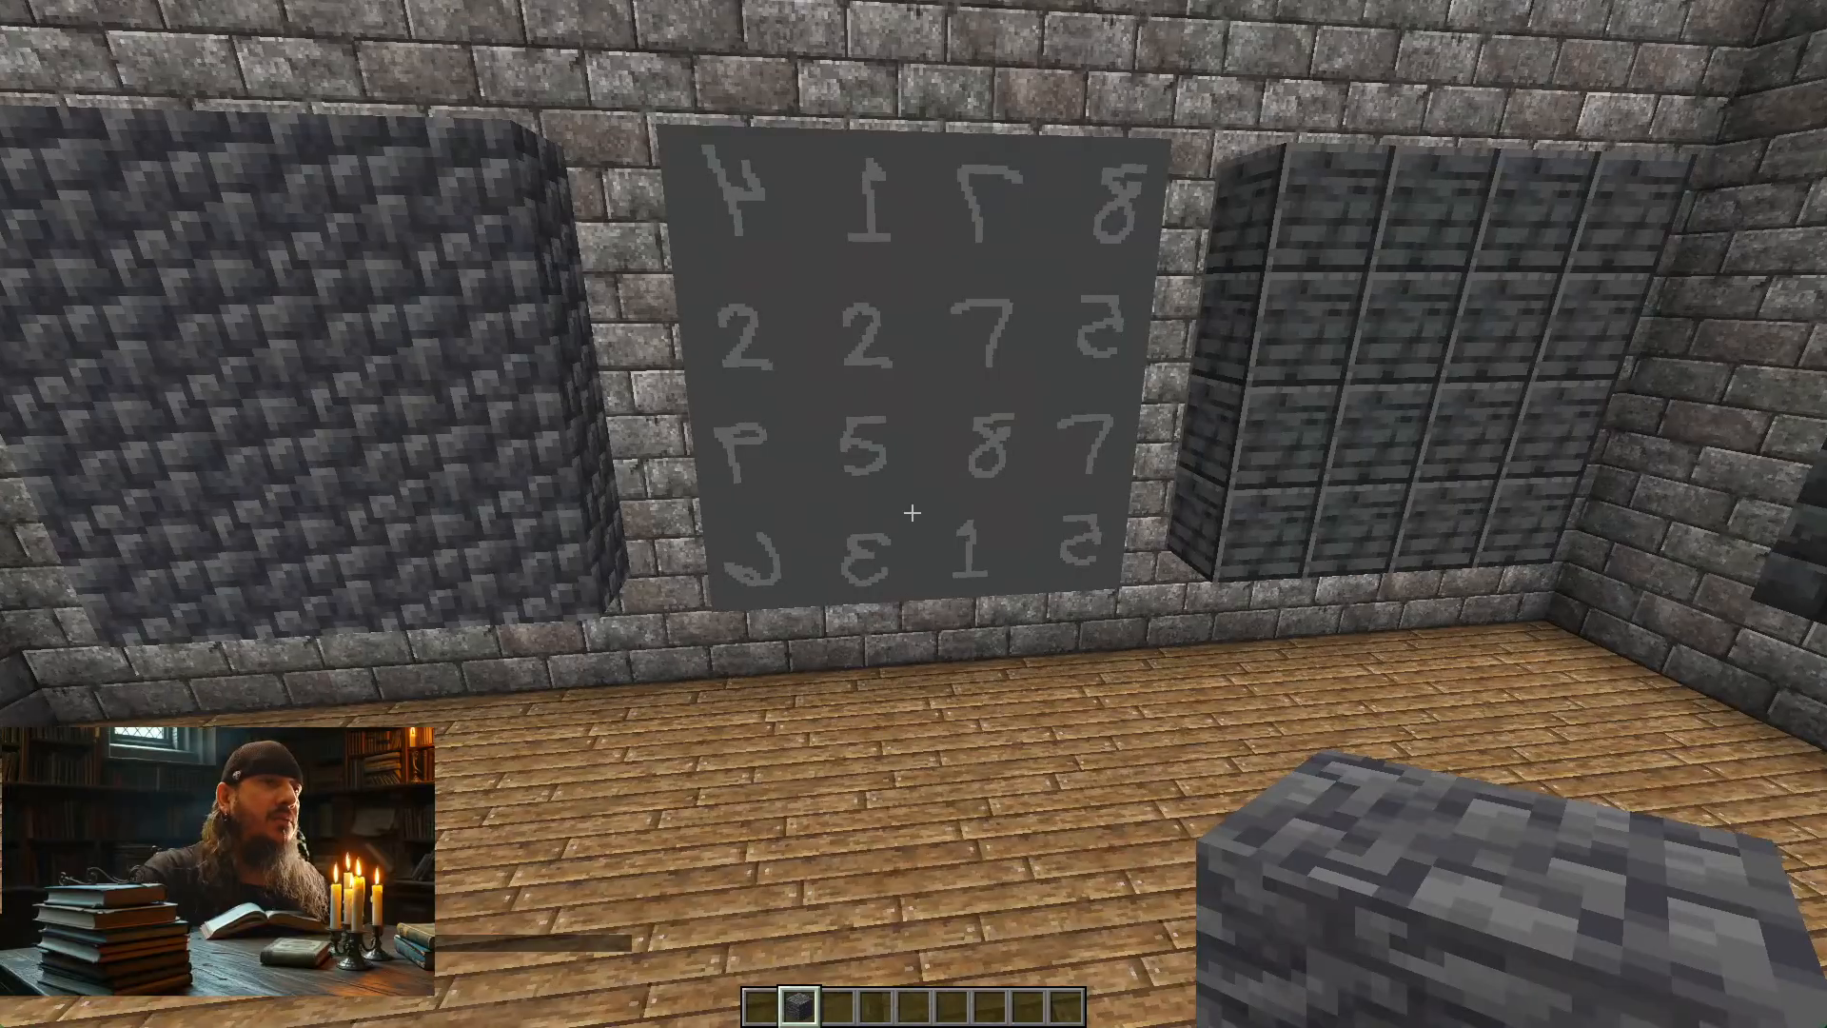
Examine the numbered random deepslate tiles and the neighbouring polished deepslate wall up close
key(w)
key(w)
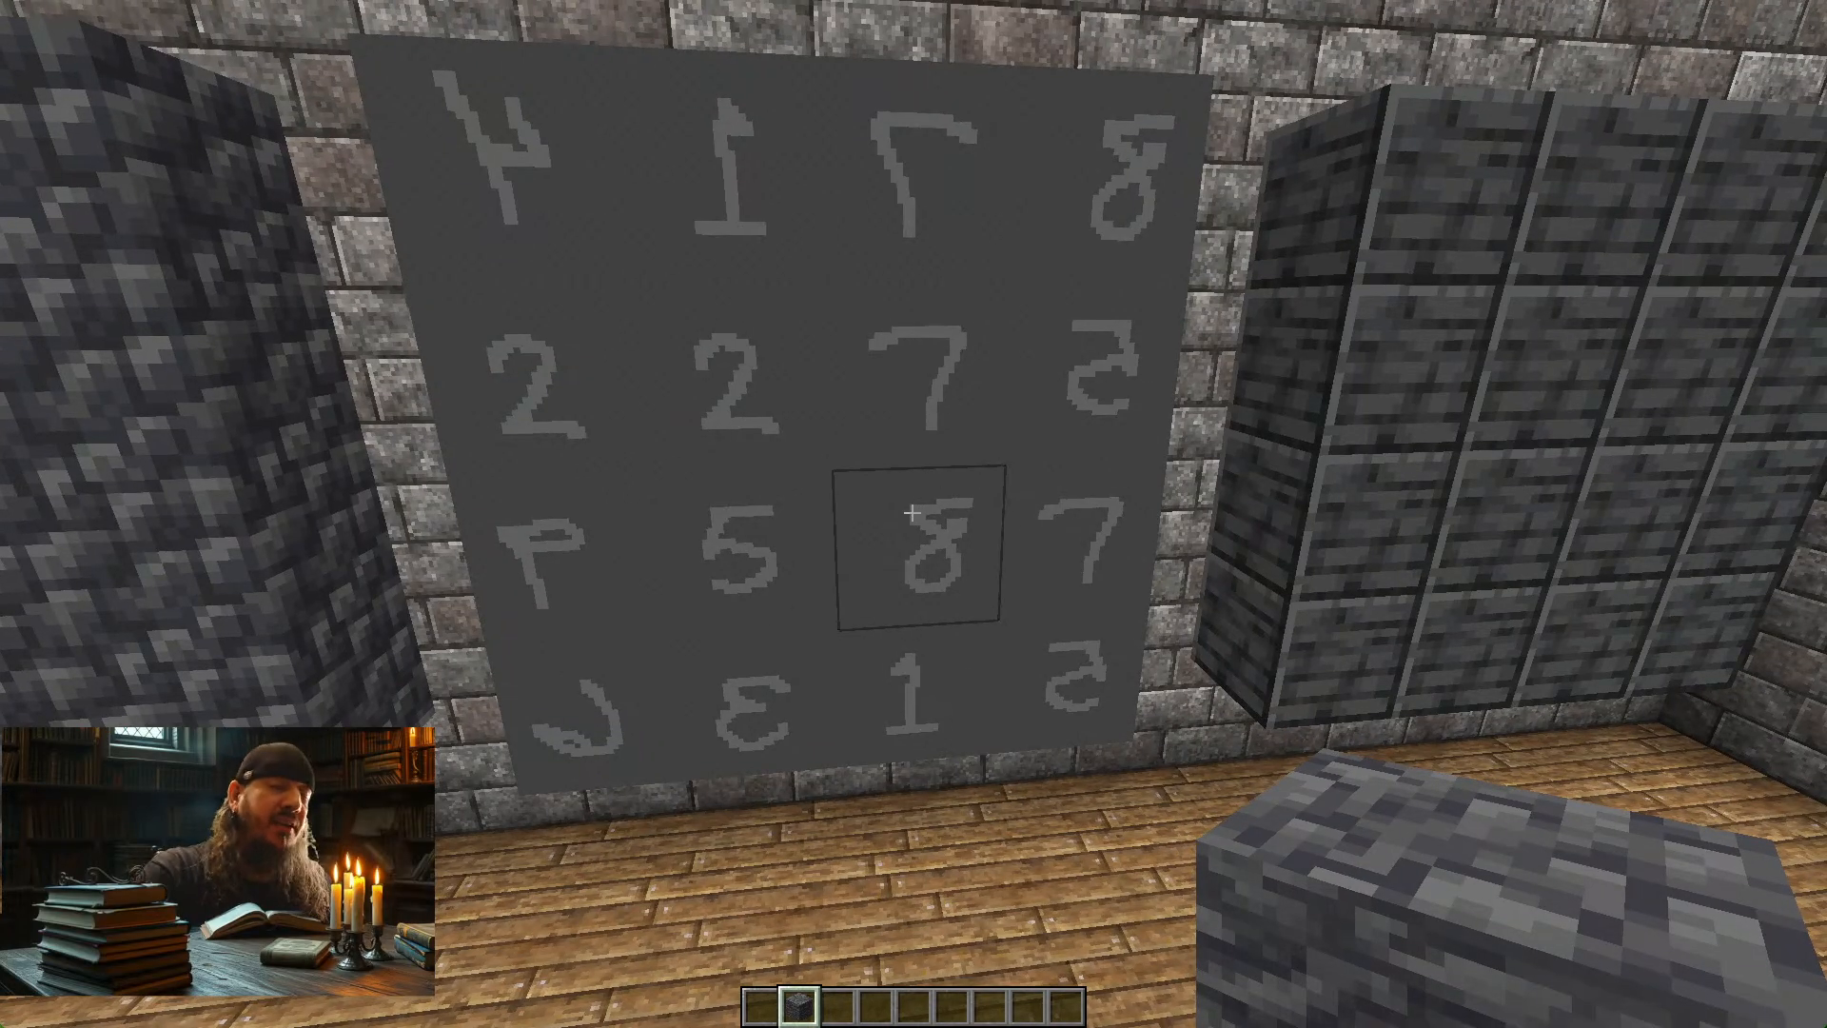
key(w)
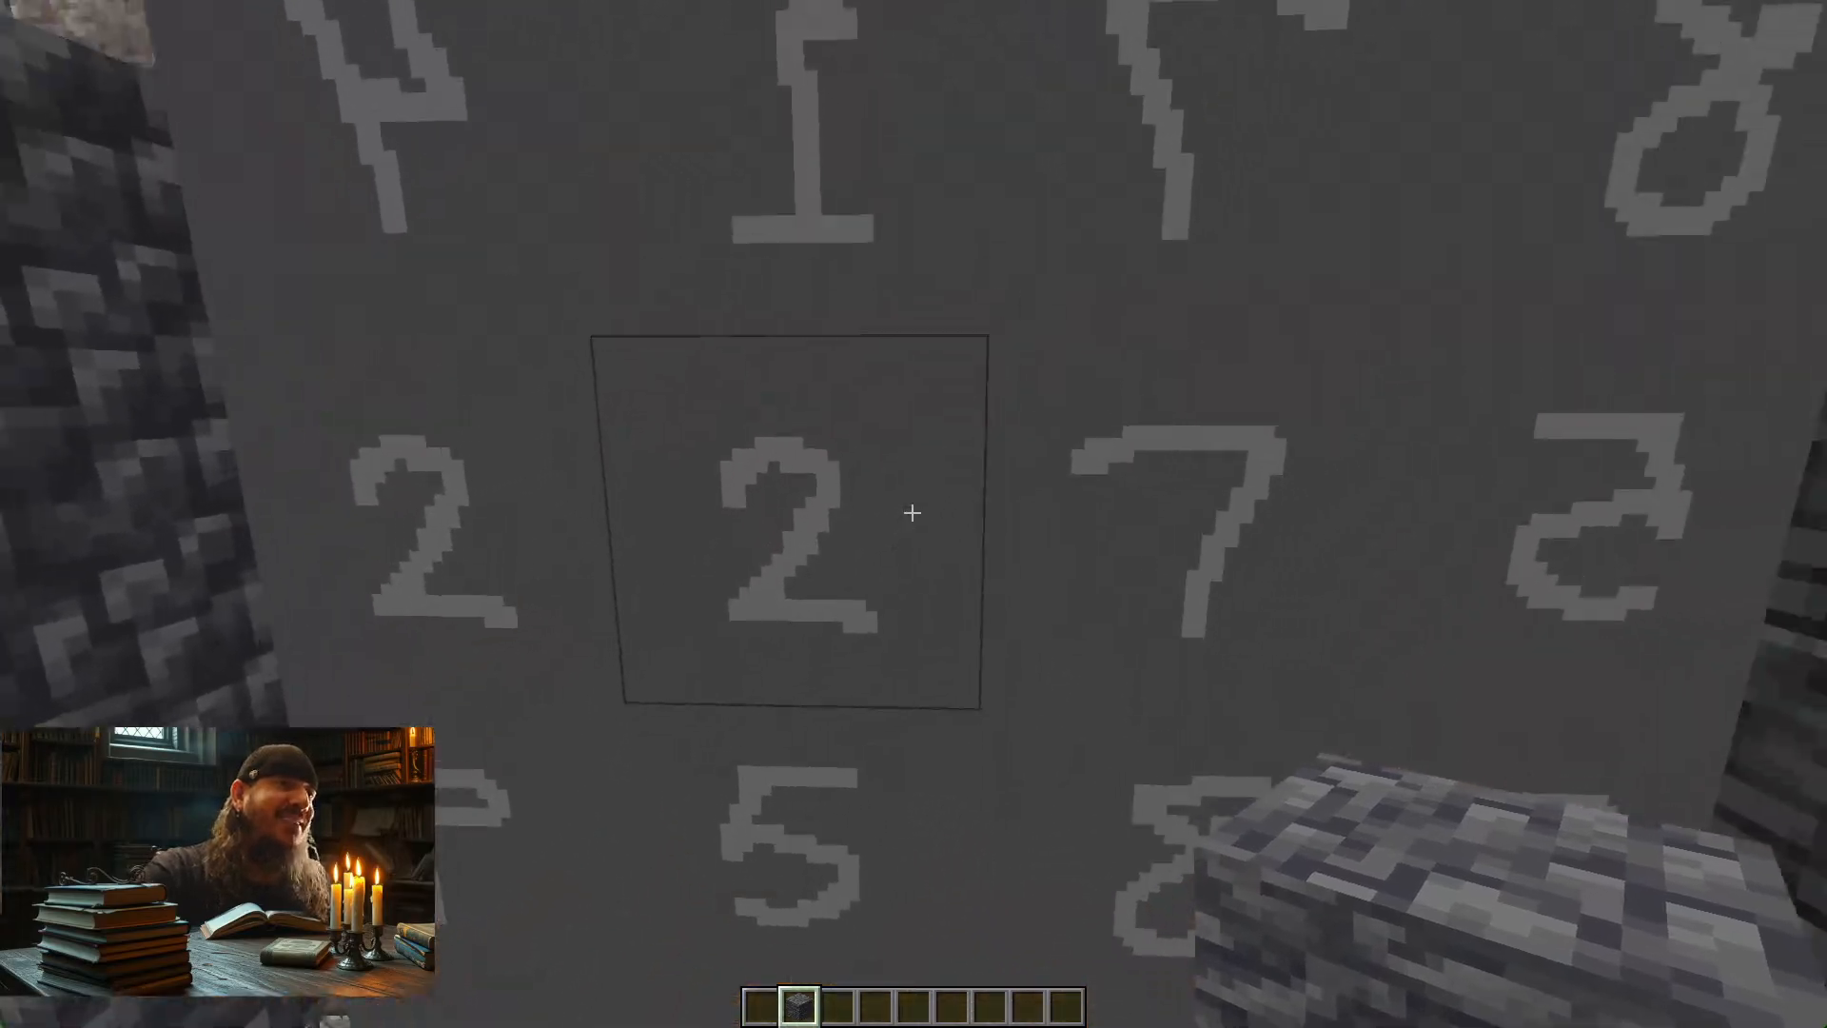
key(s)
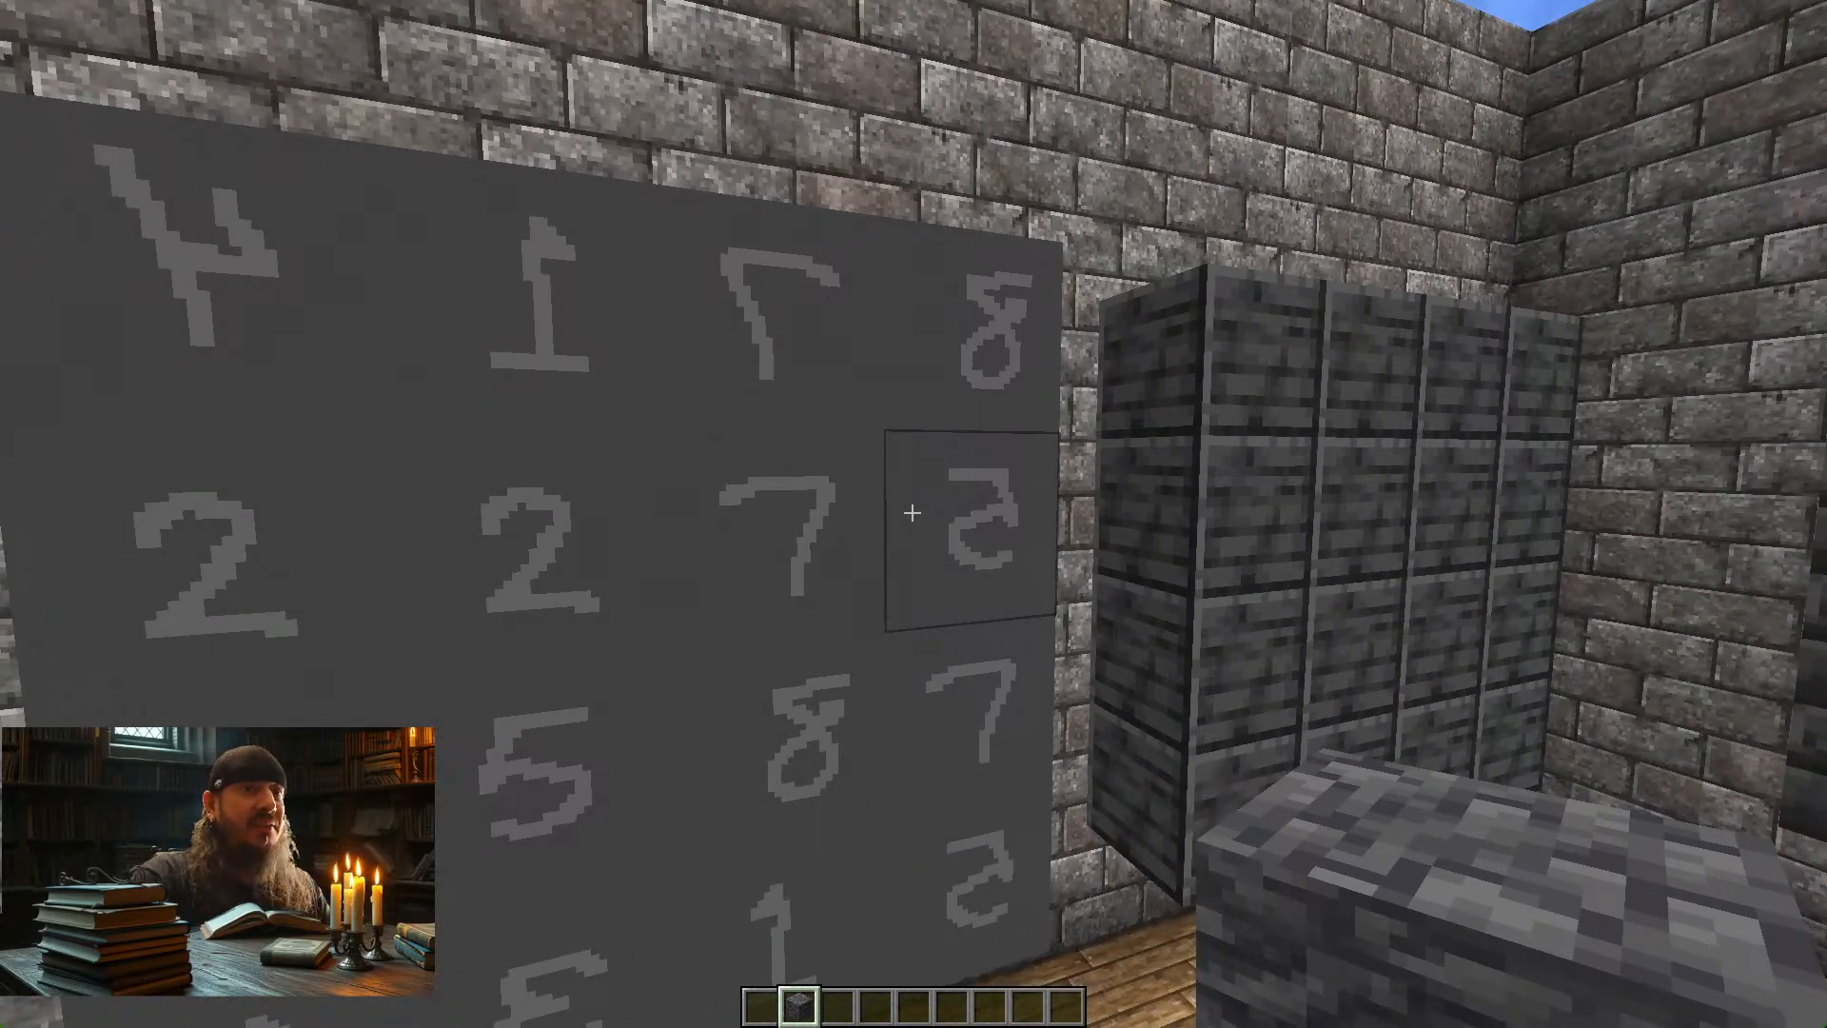
key(w)
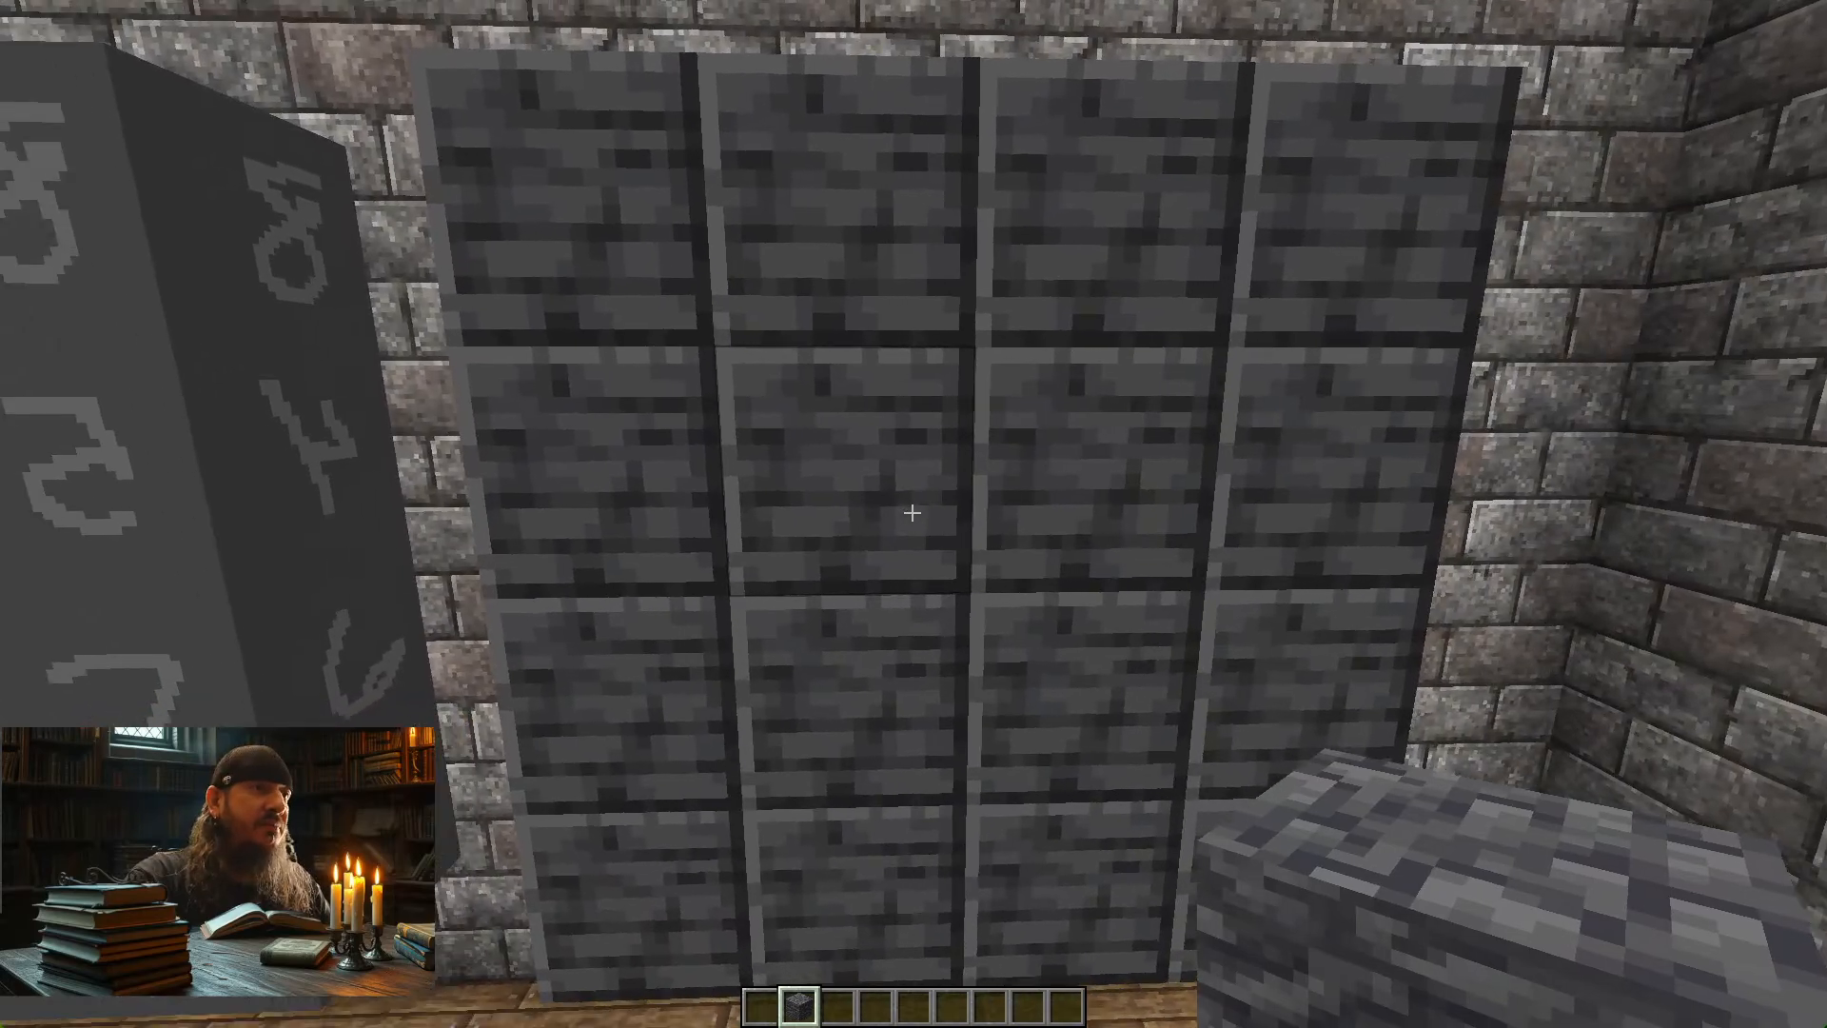
key(w)
key(w)
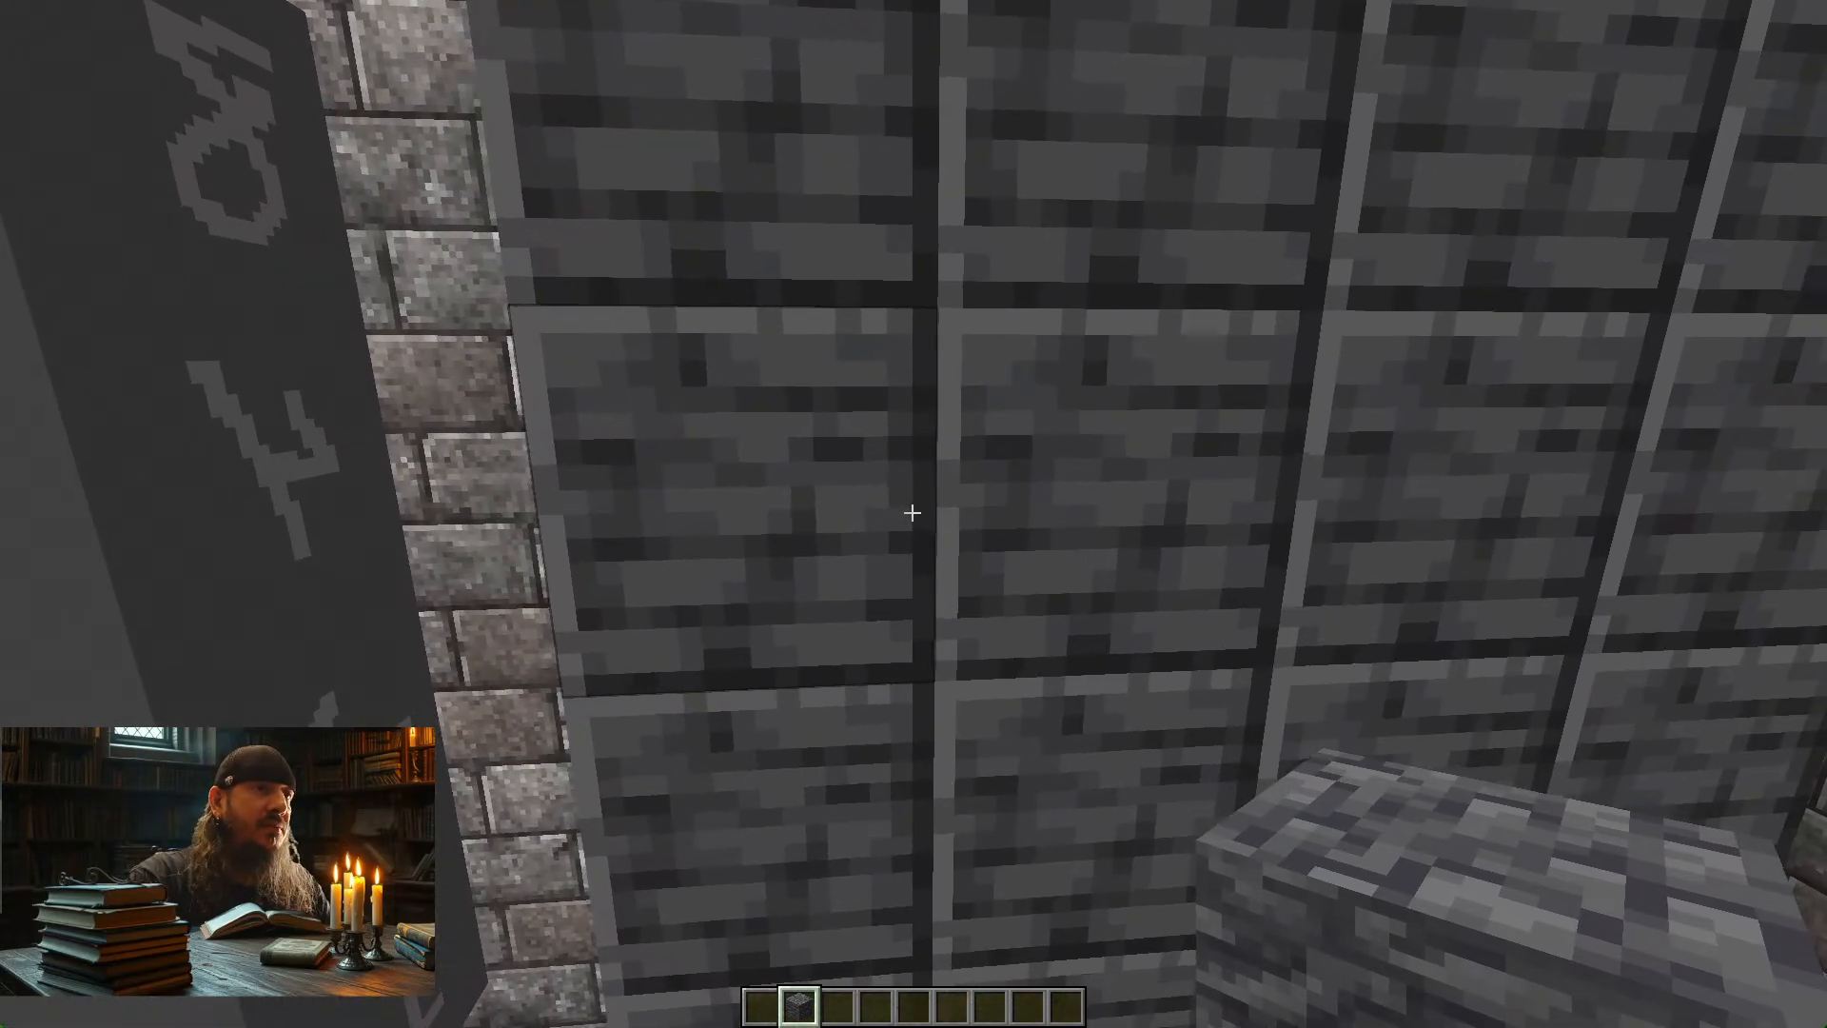
key(s)
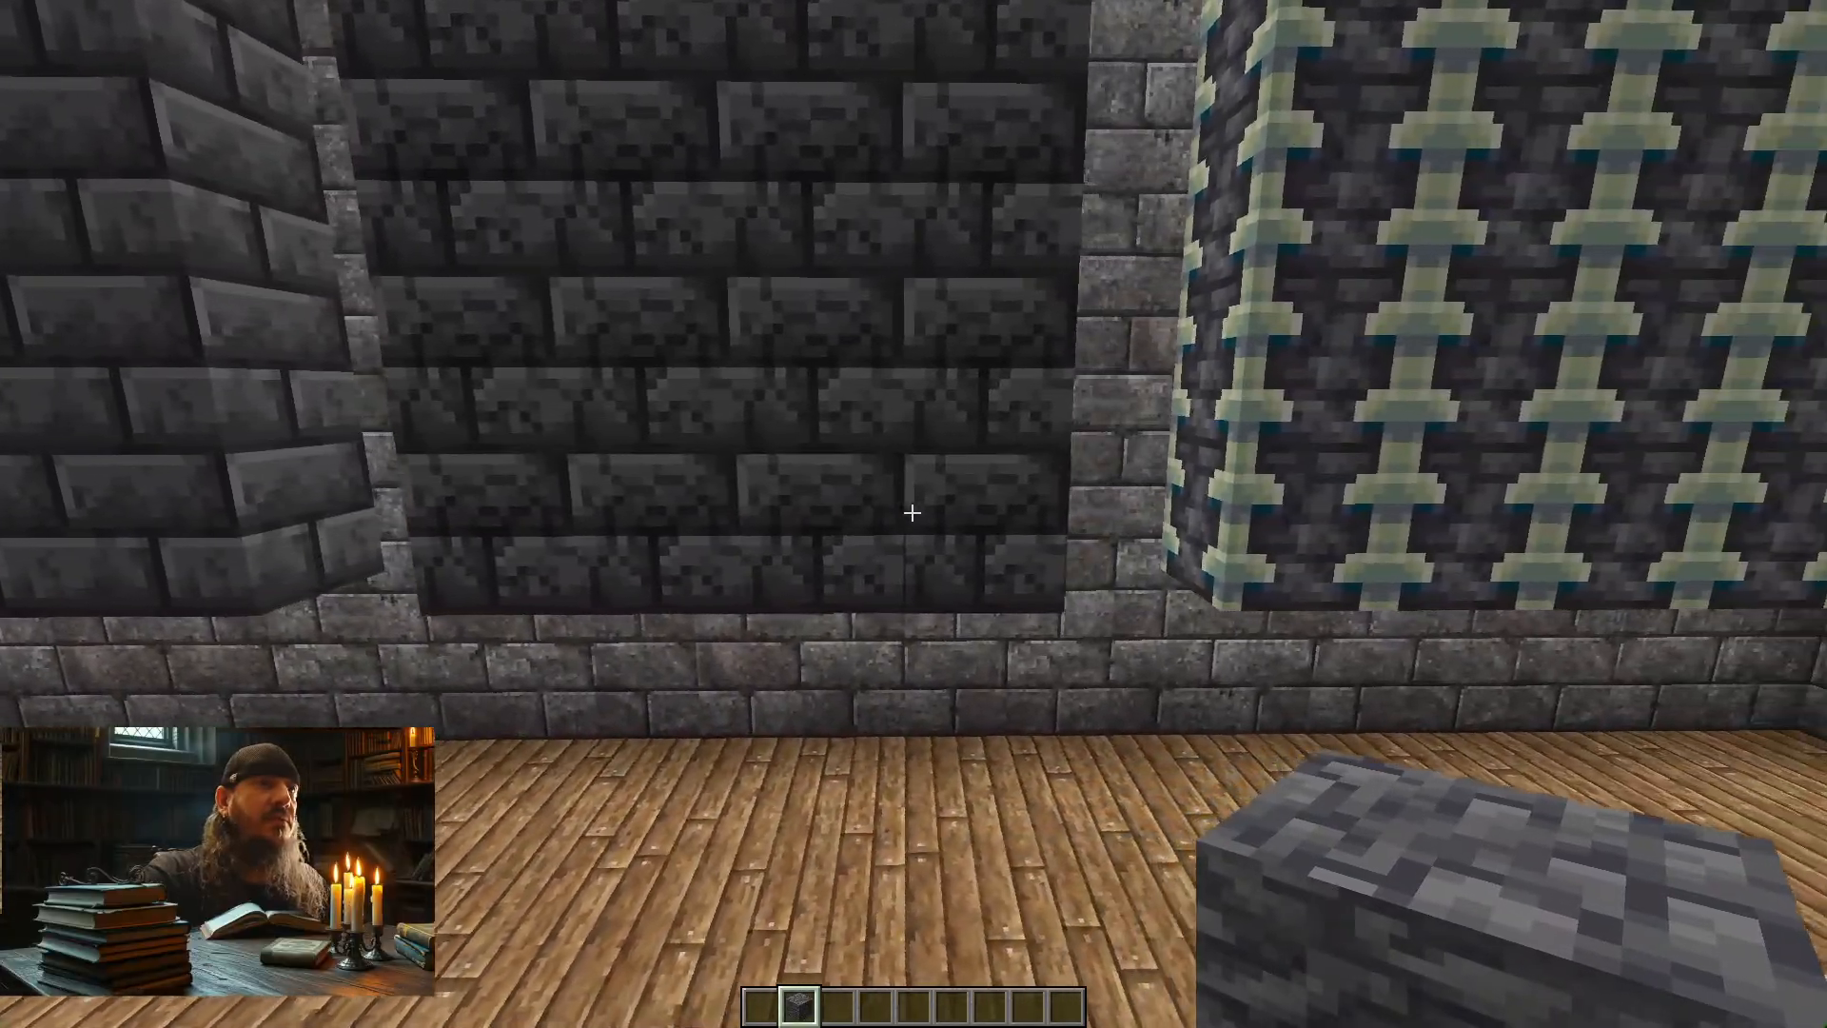
Compare the other deepslate-type block walls around the room with the numbered deepslate wall
key(d)
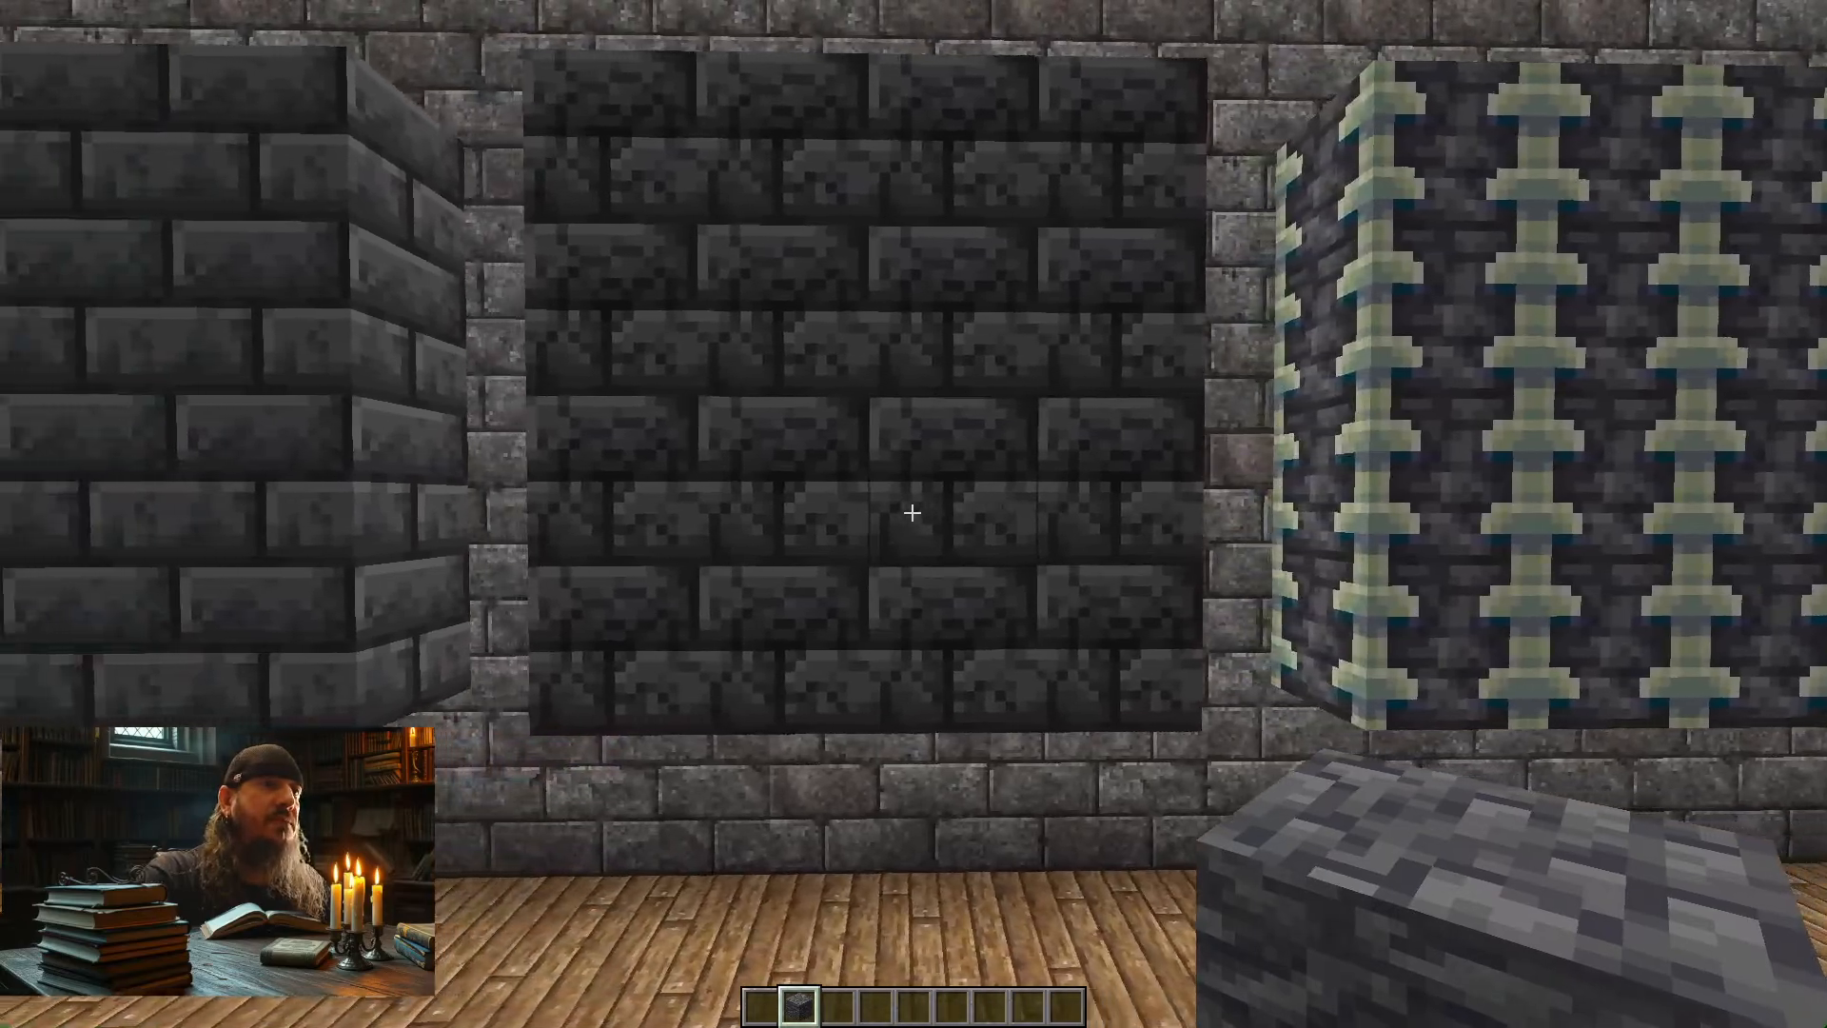
key(w)
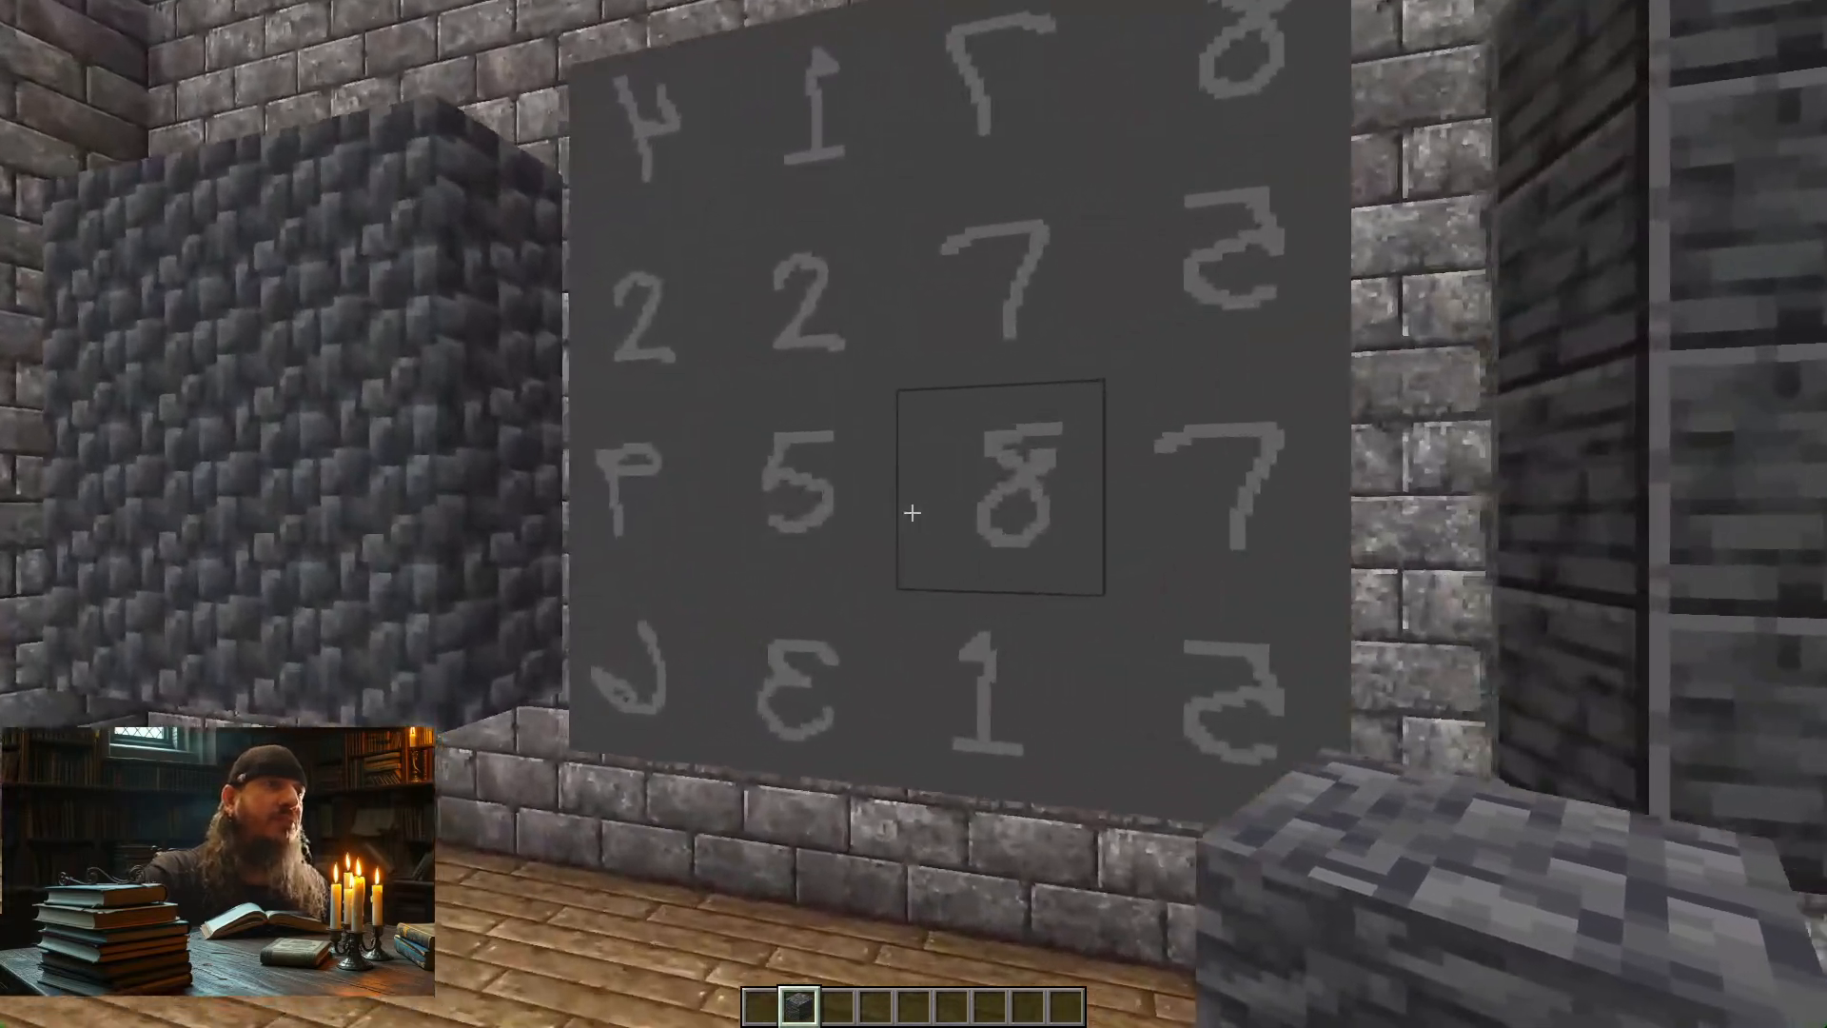
key(a)
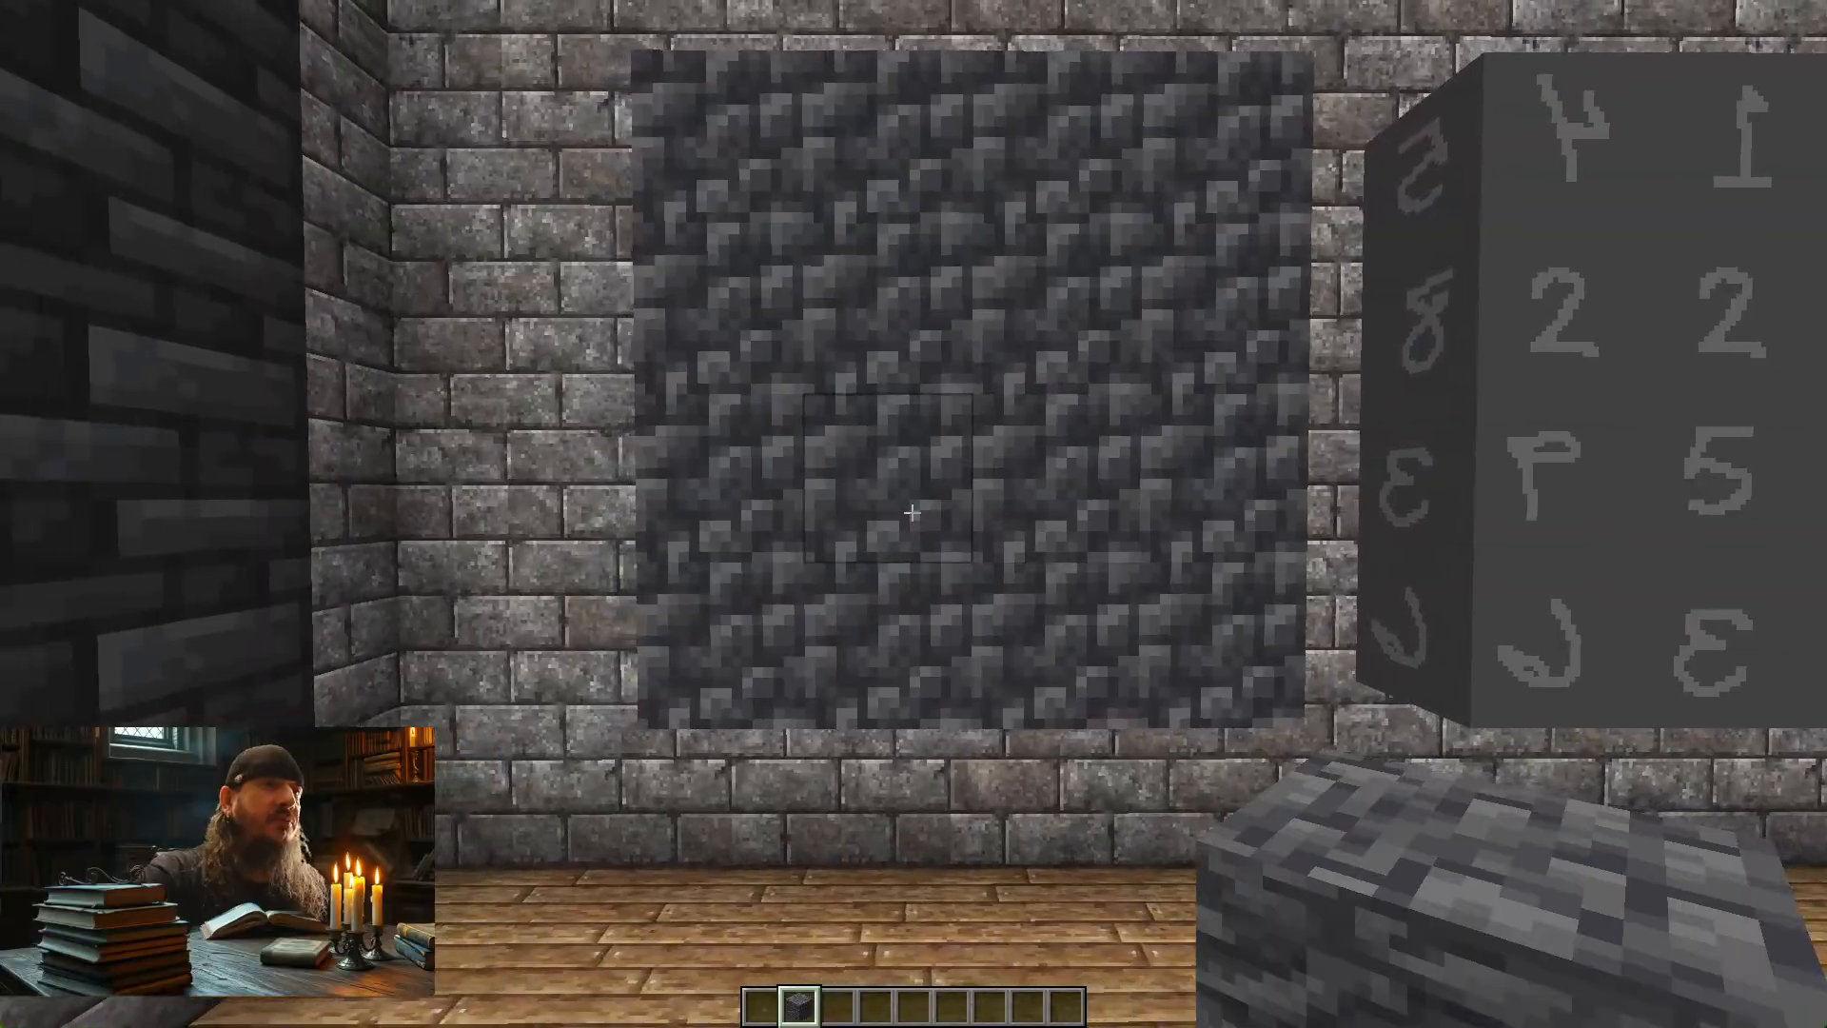
key(w)
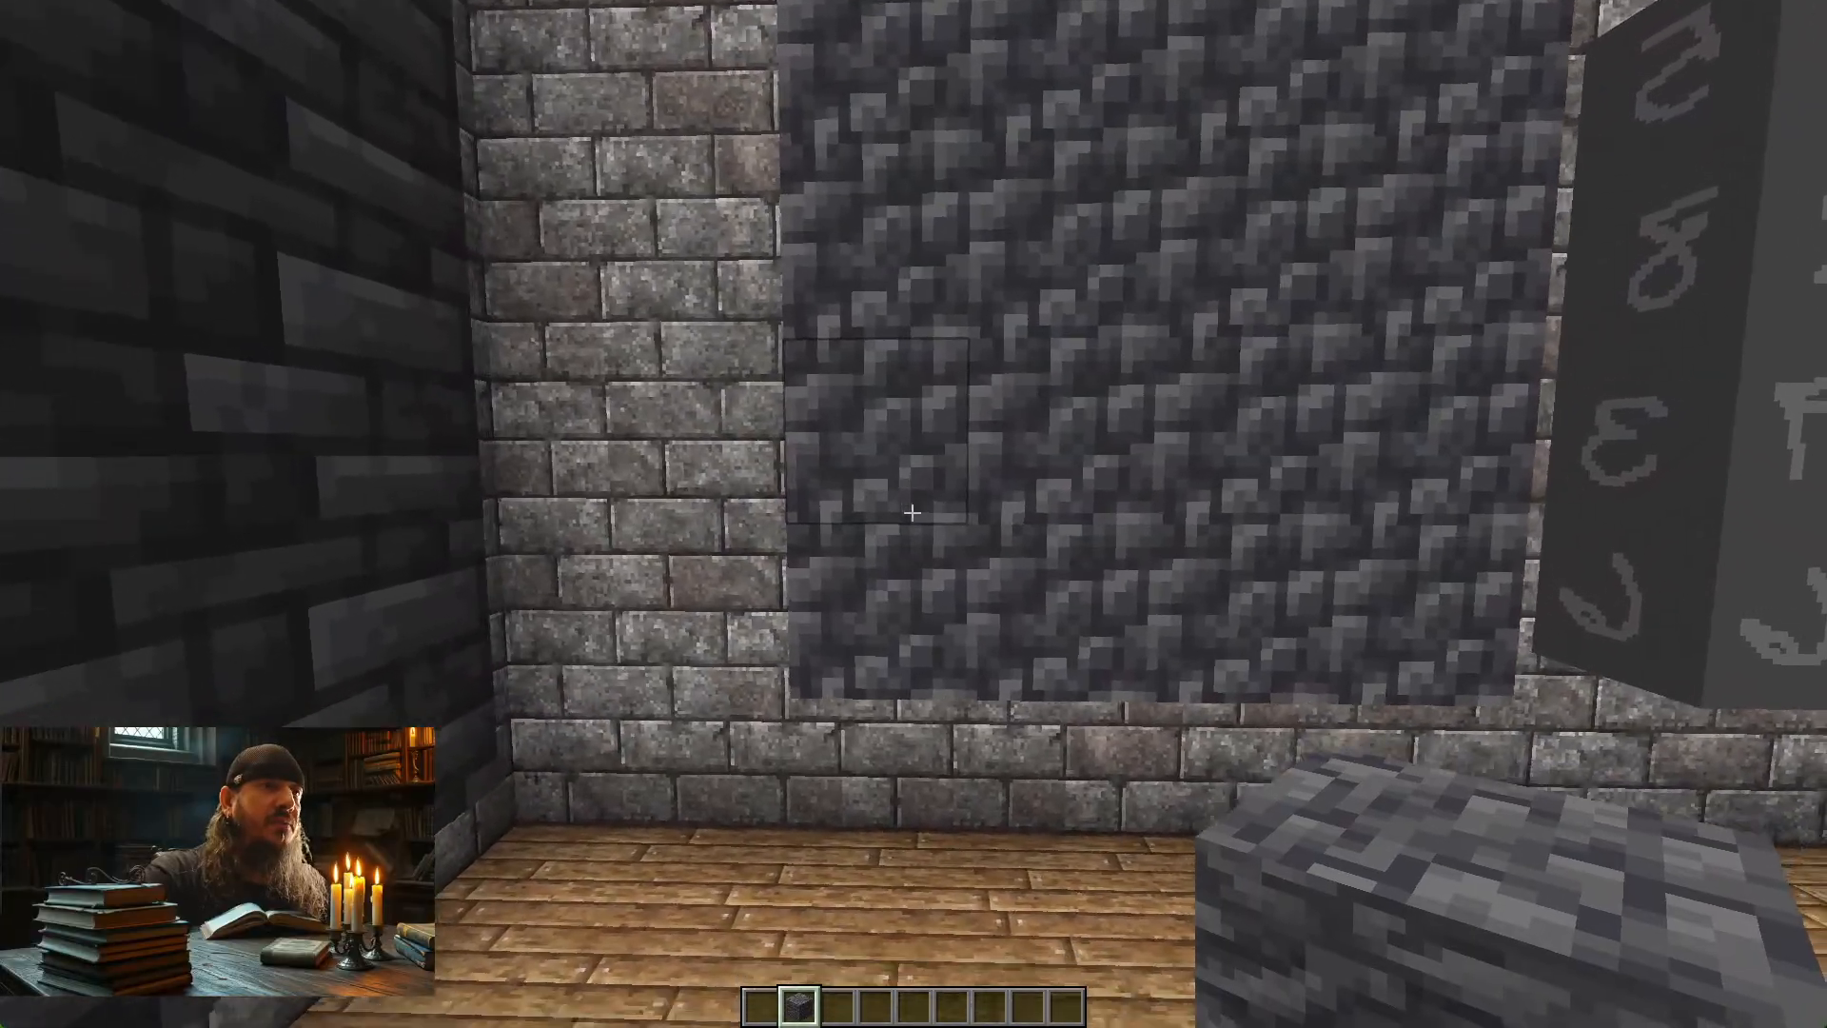
key(d)
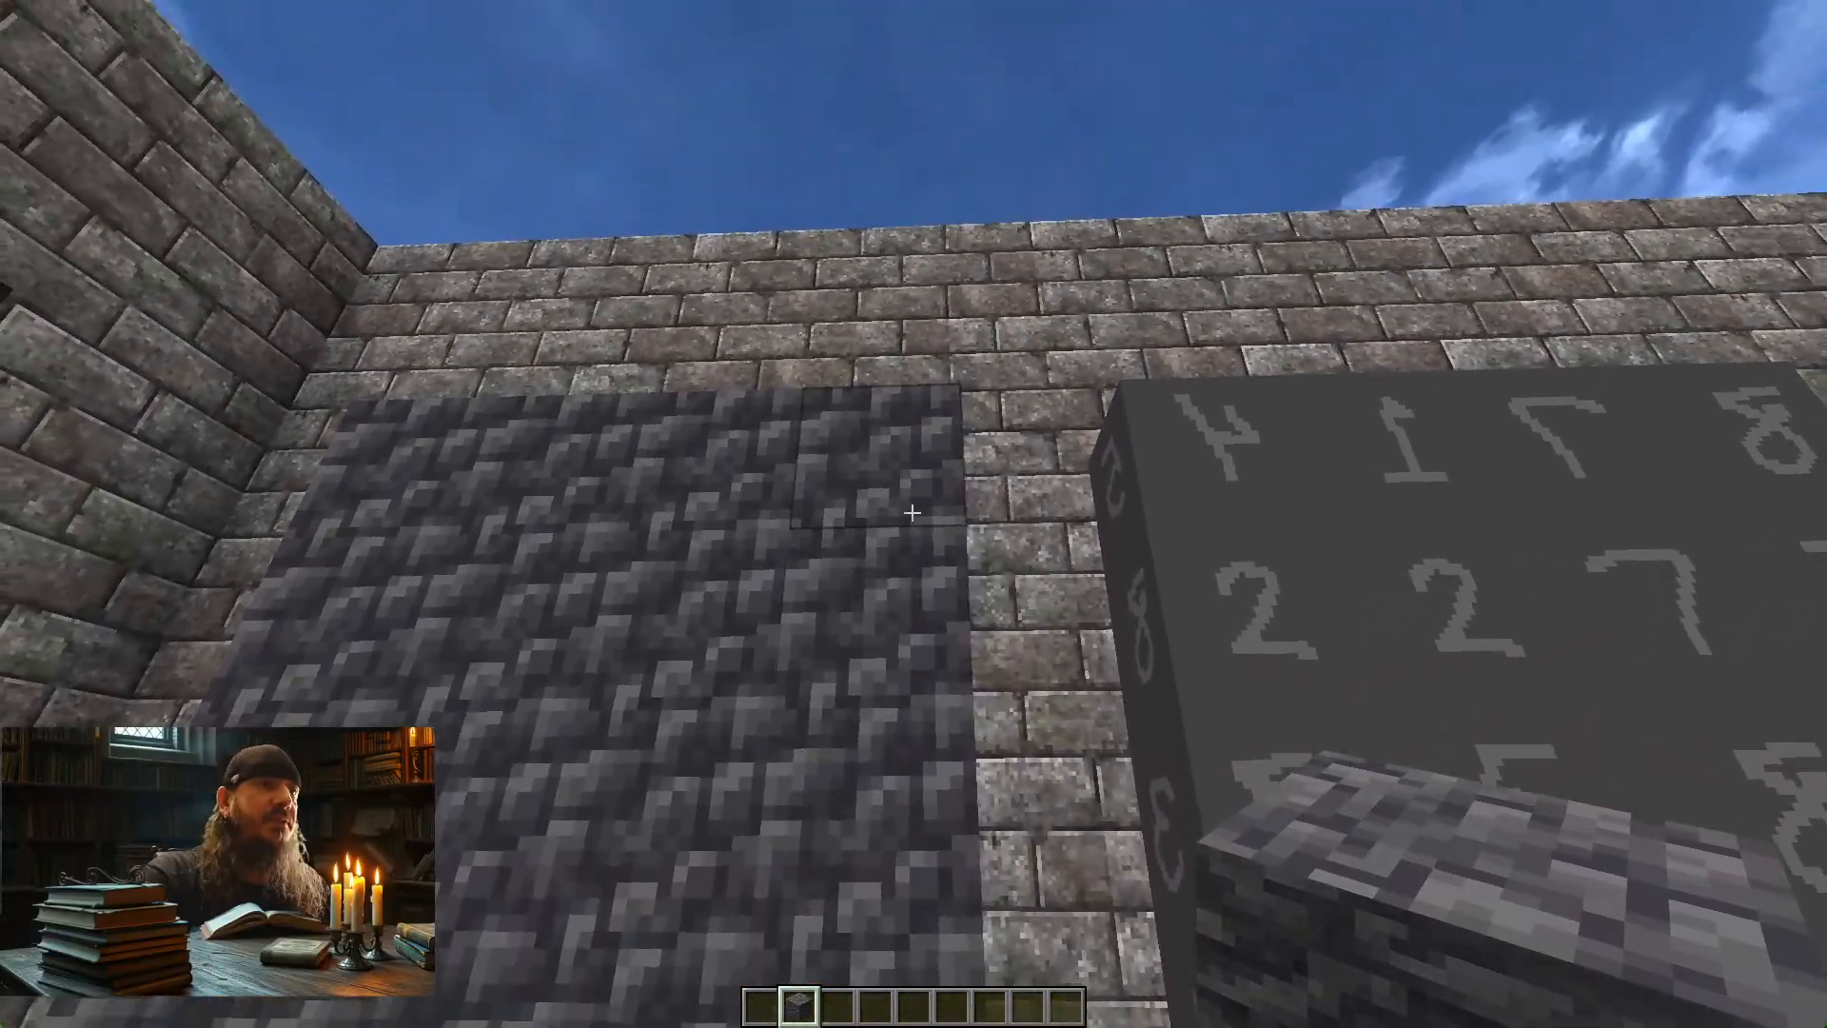
key(s)
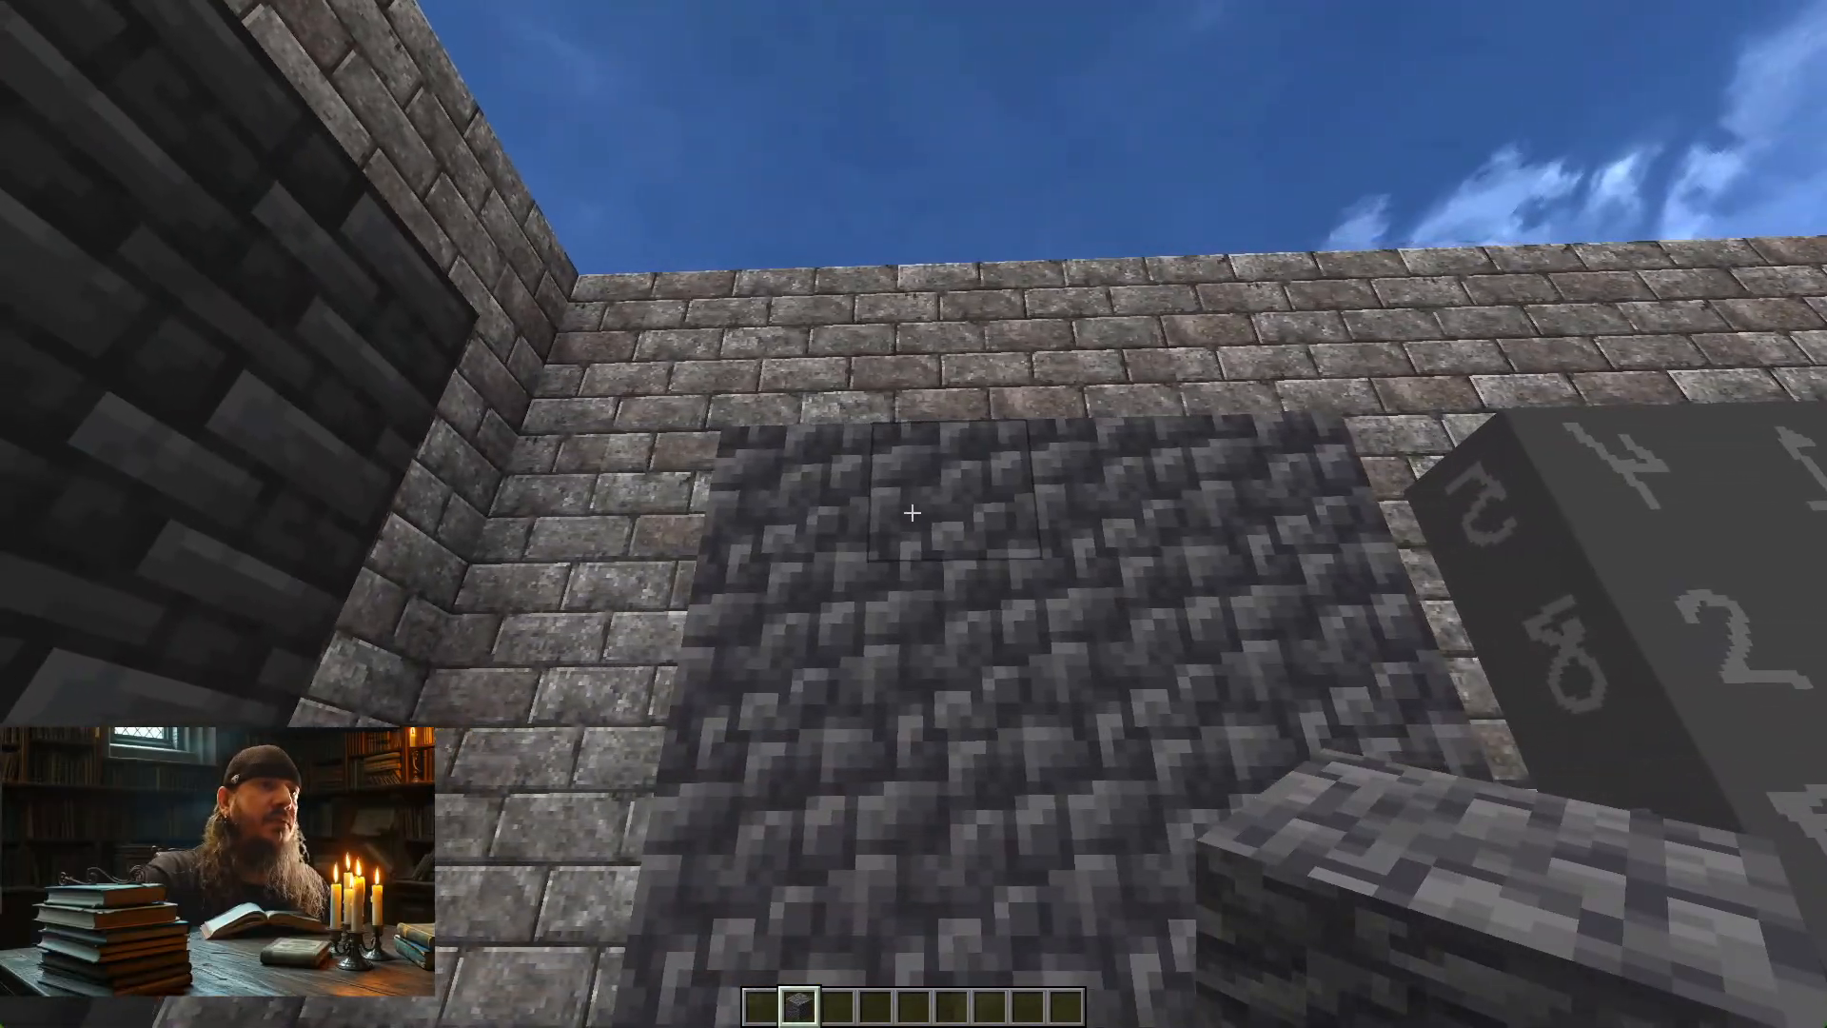
key(w)
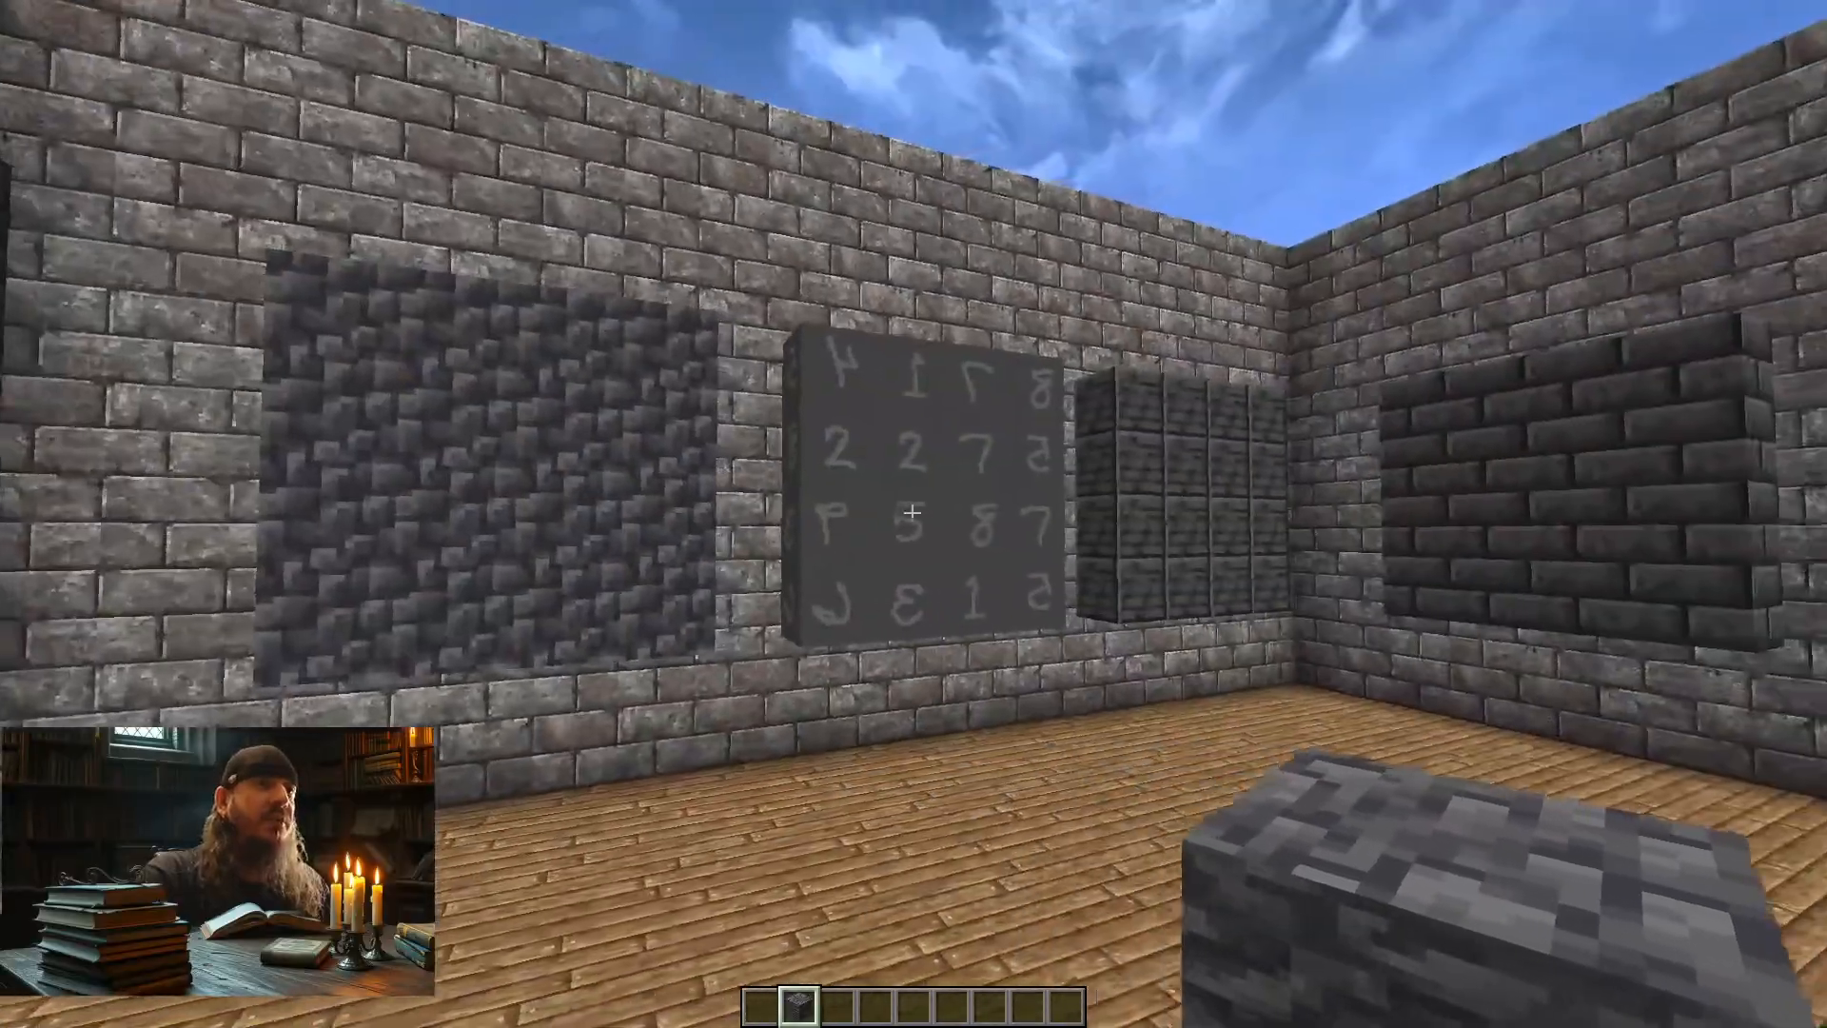
key(w)
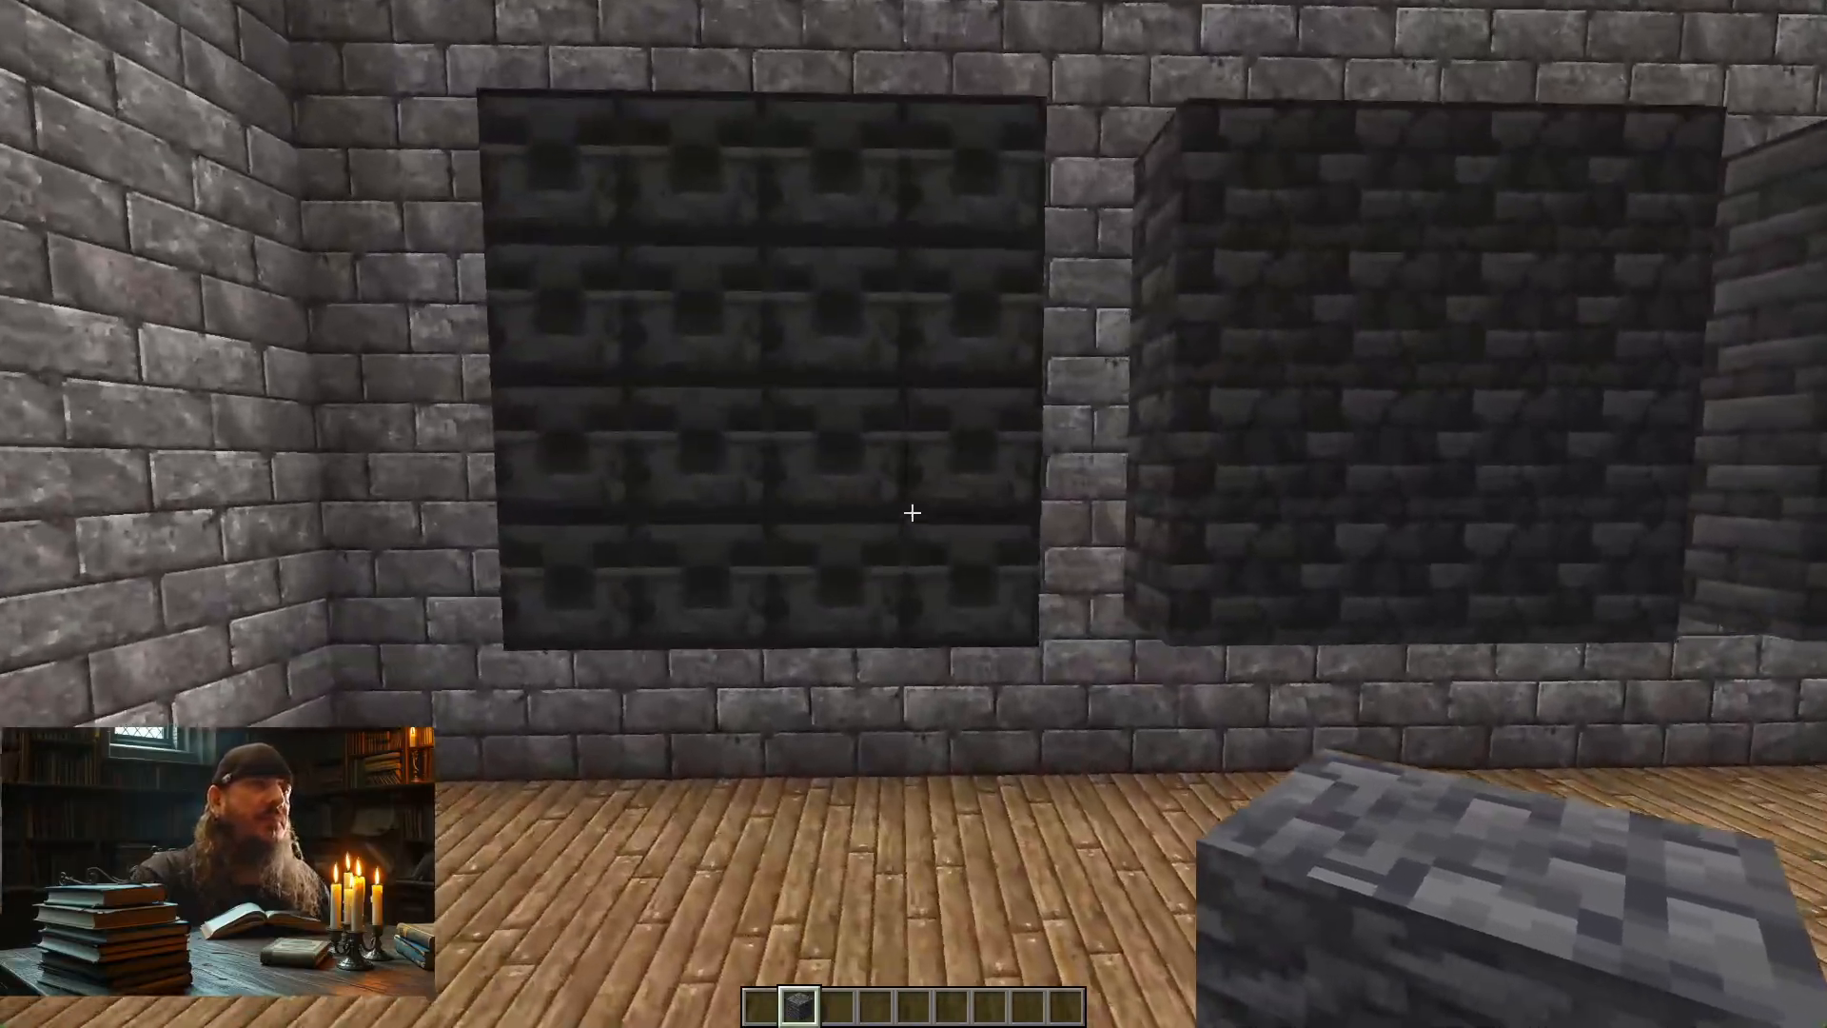
key(w)
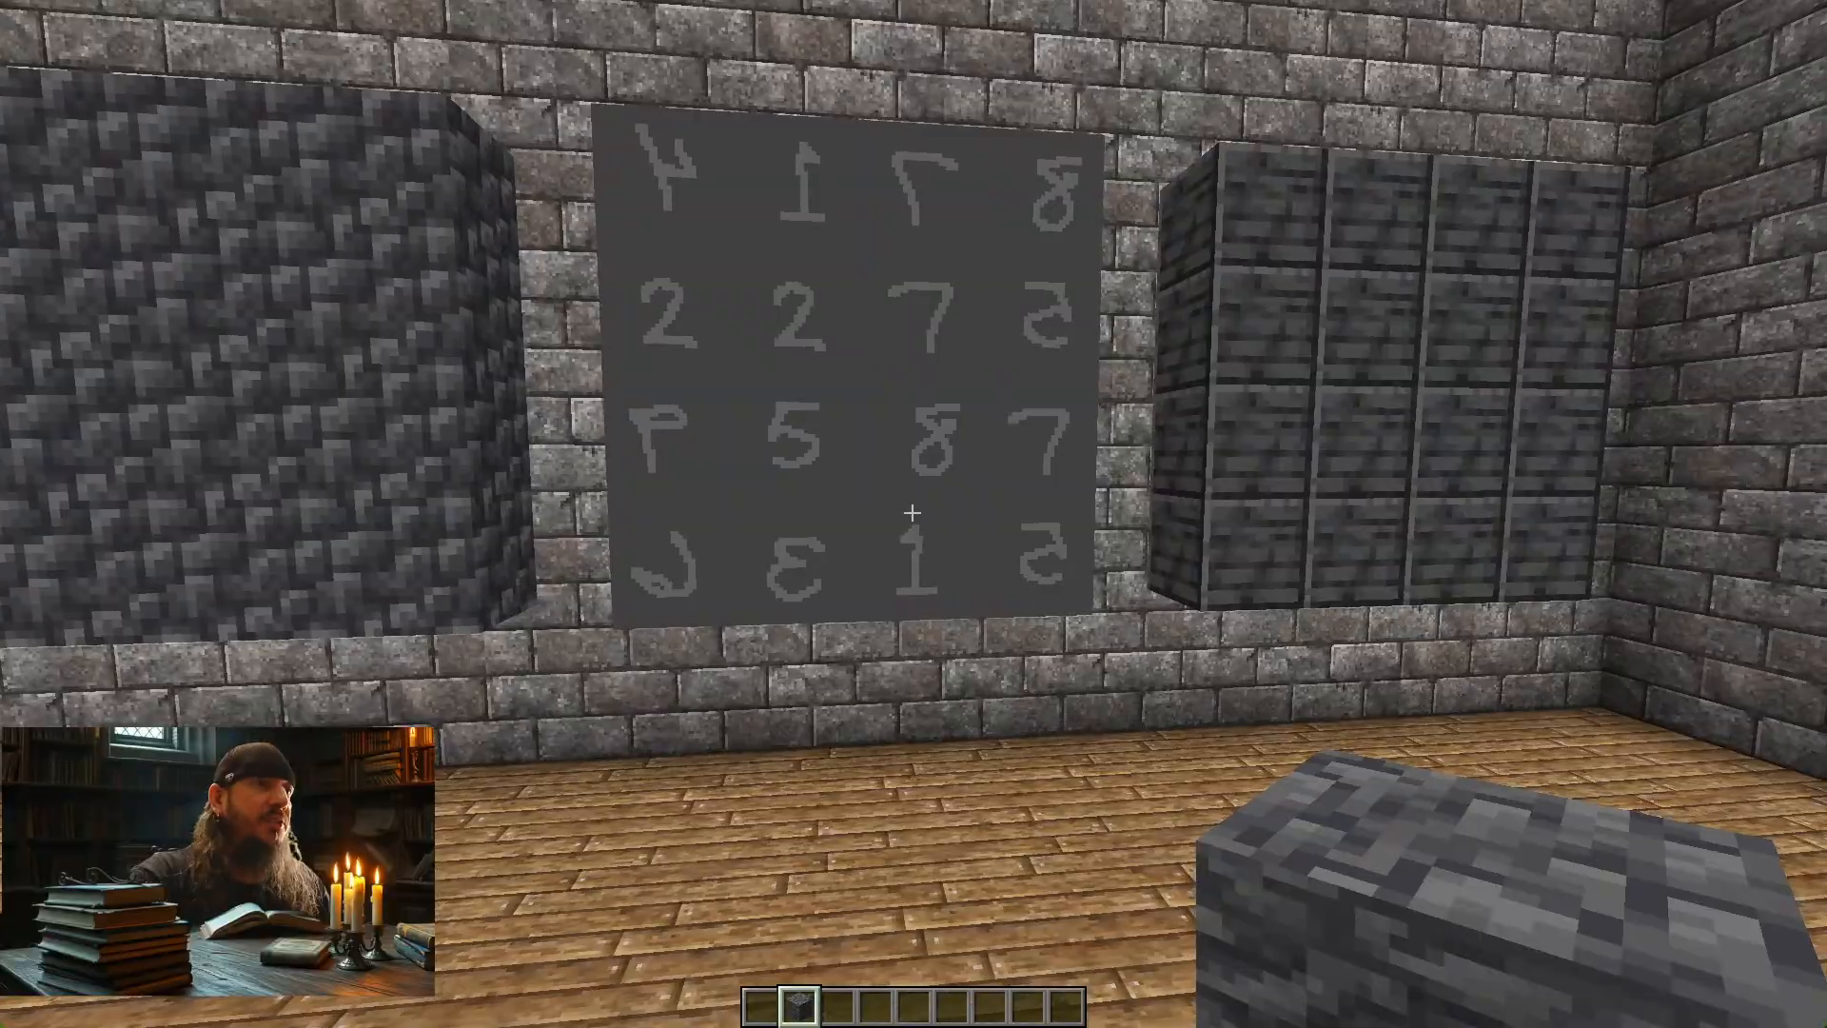
Switch back to Photoshop, hide the slices on the deepslate.png canvas and turn off snapping
key(alt+Tab)
key(alt+Tab)
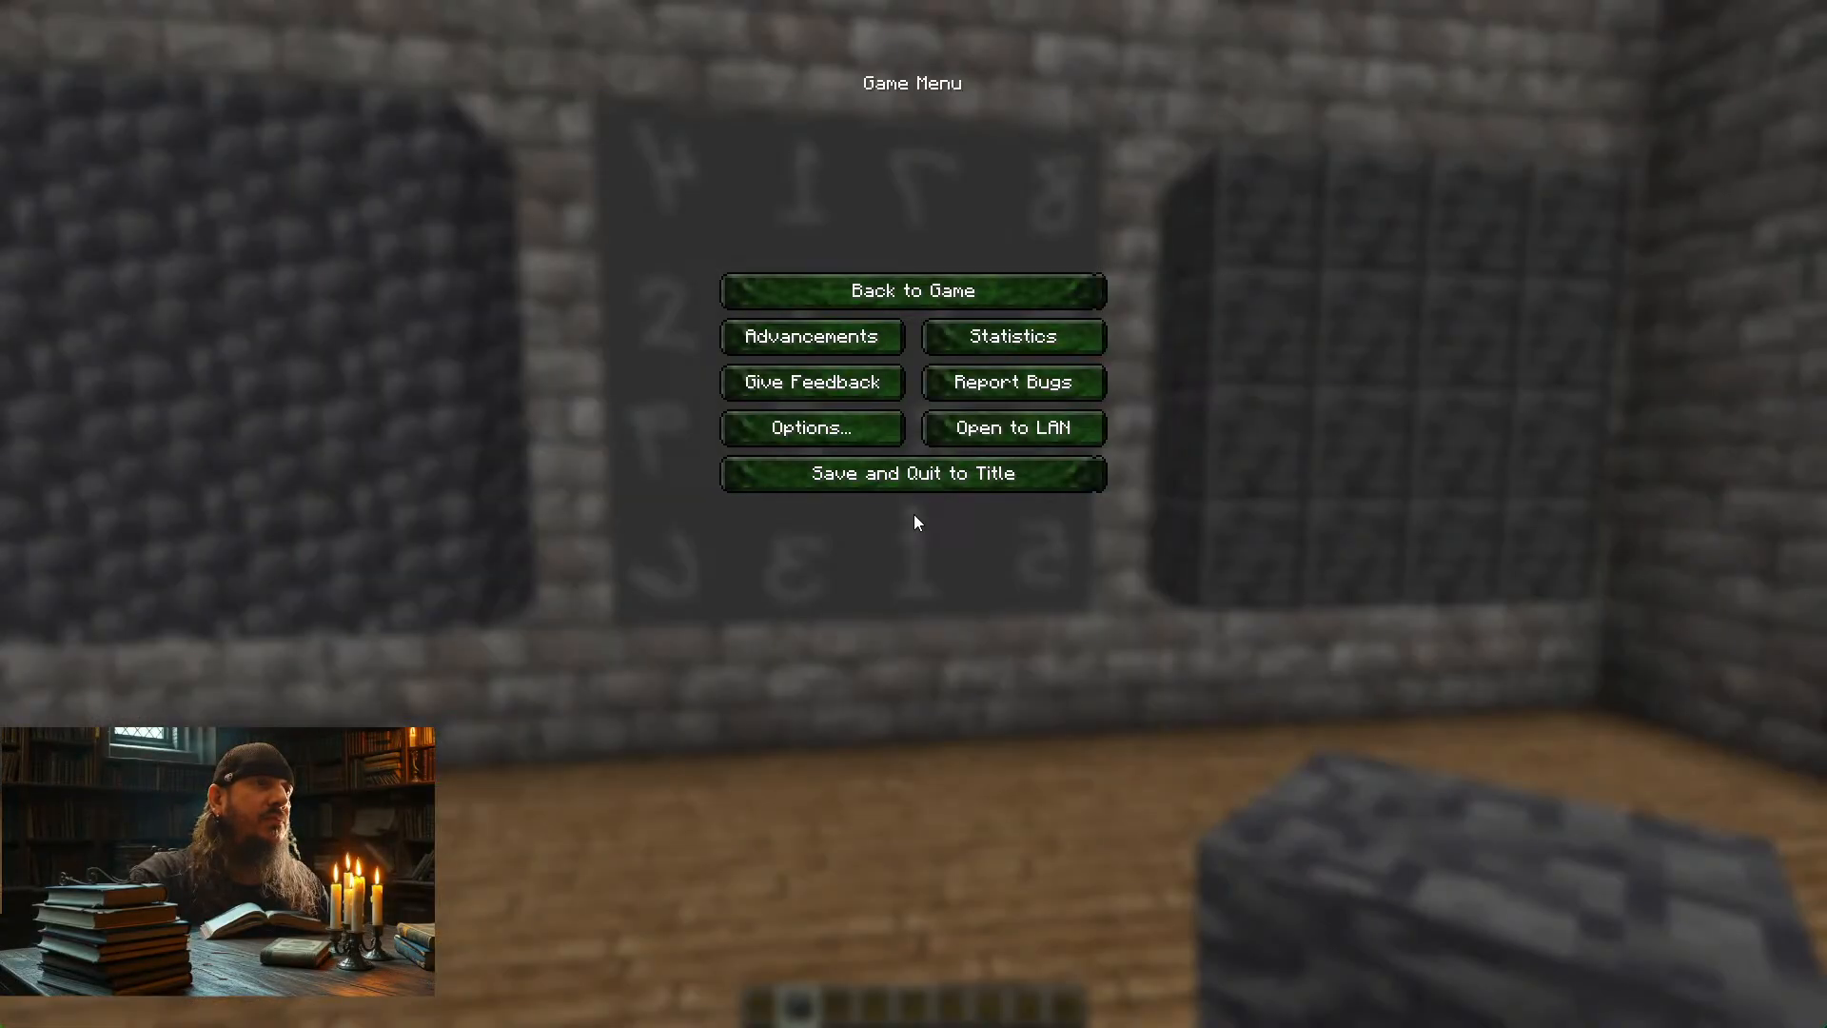
key(alt+Tab)
key(alt+Tab)
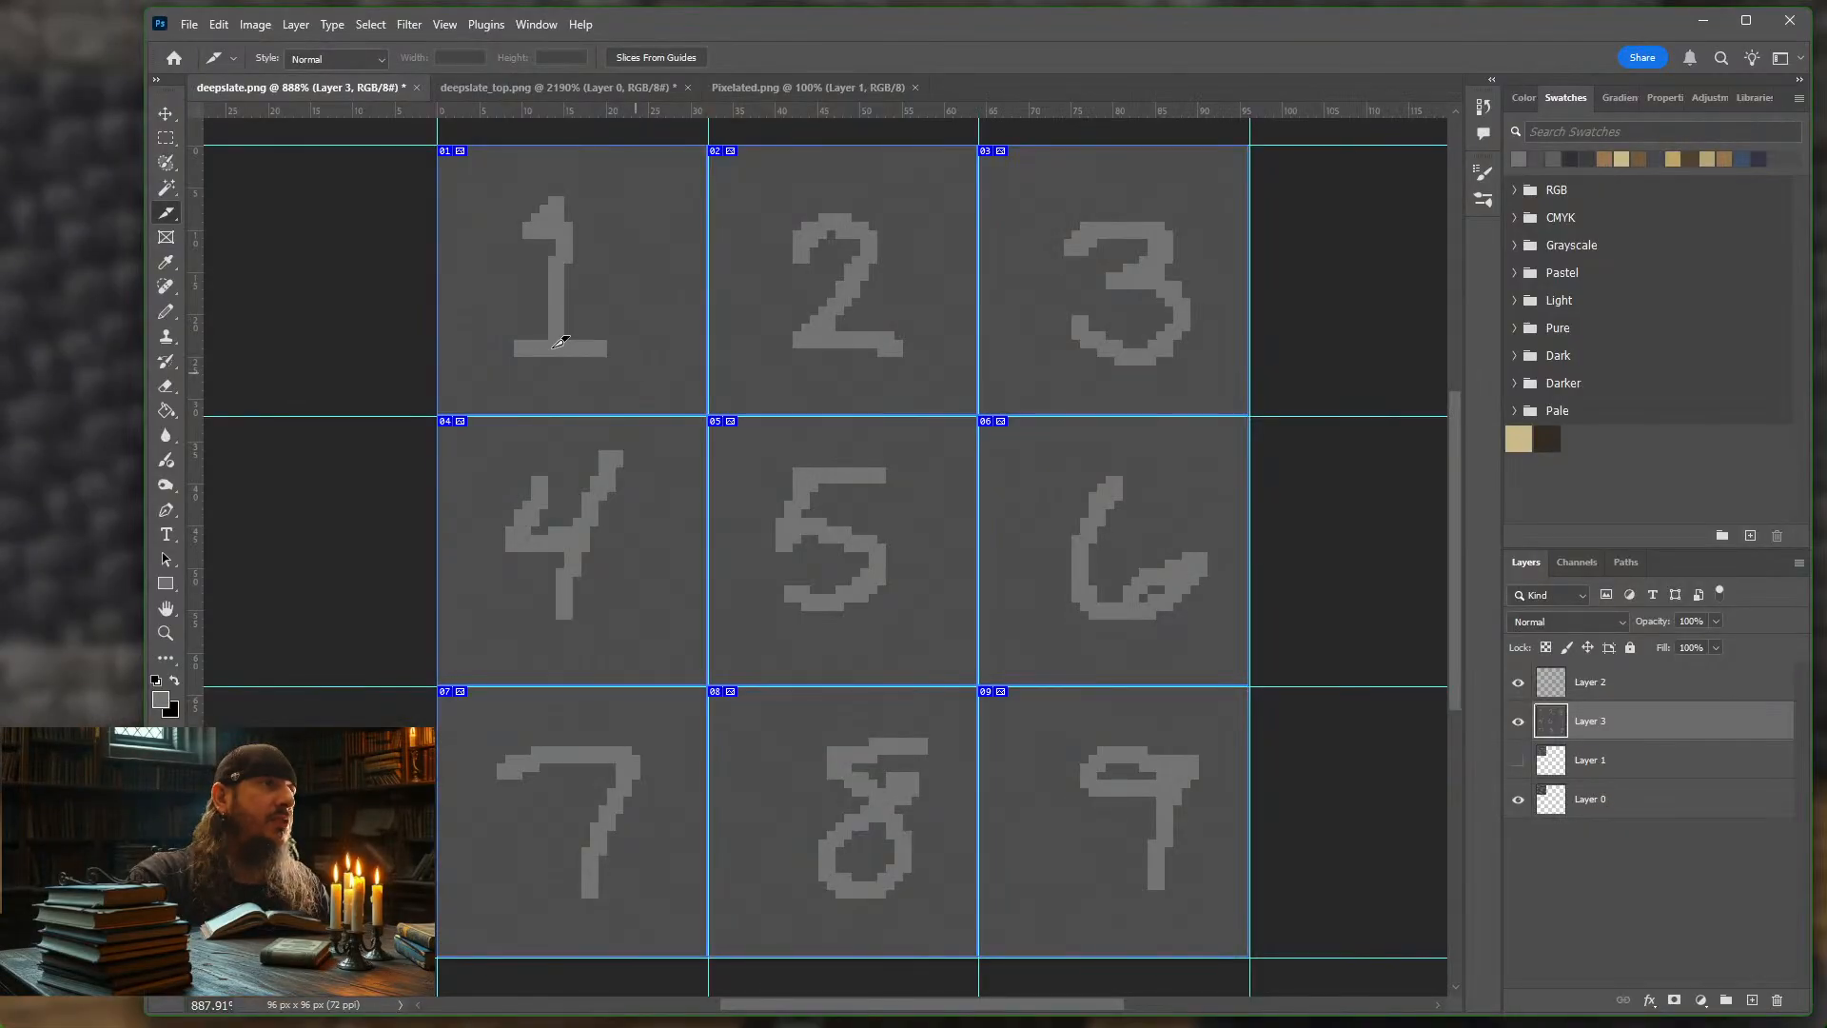
click(444, 24)
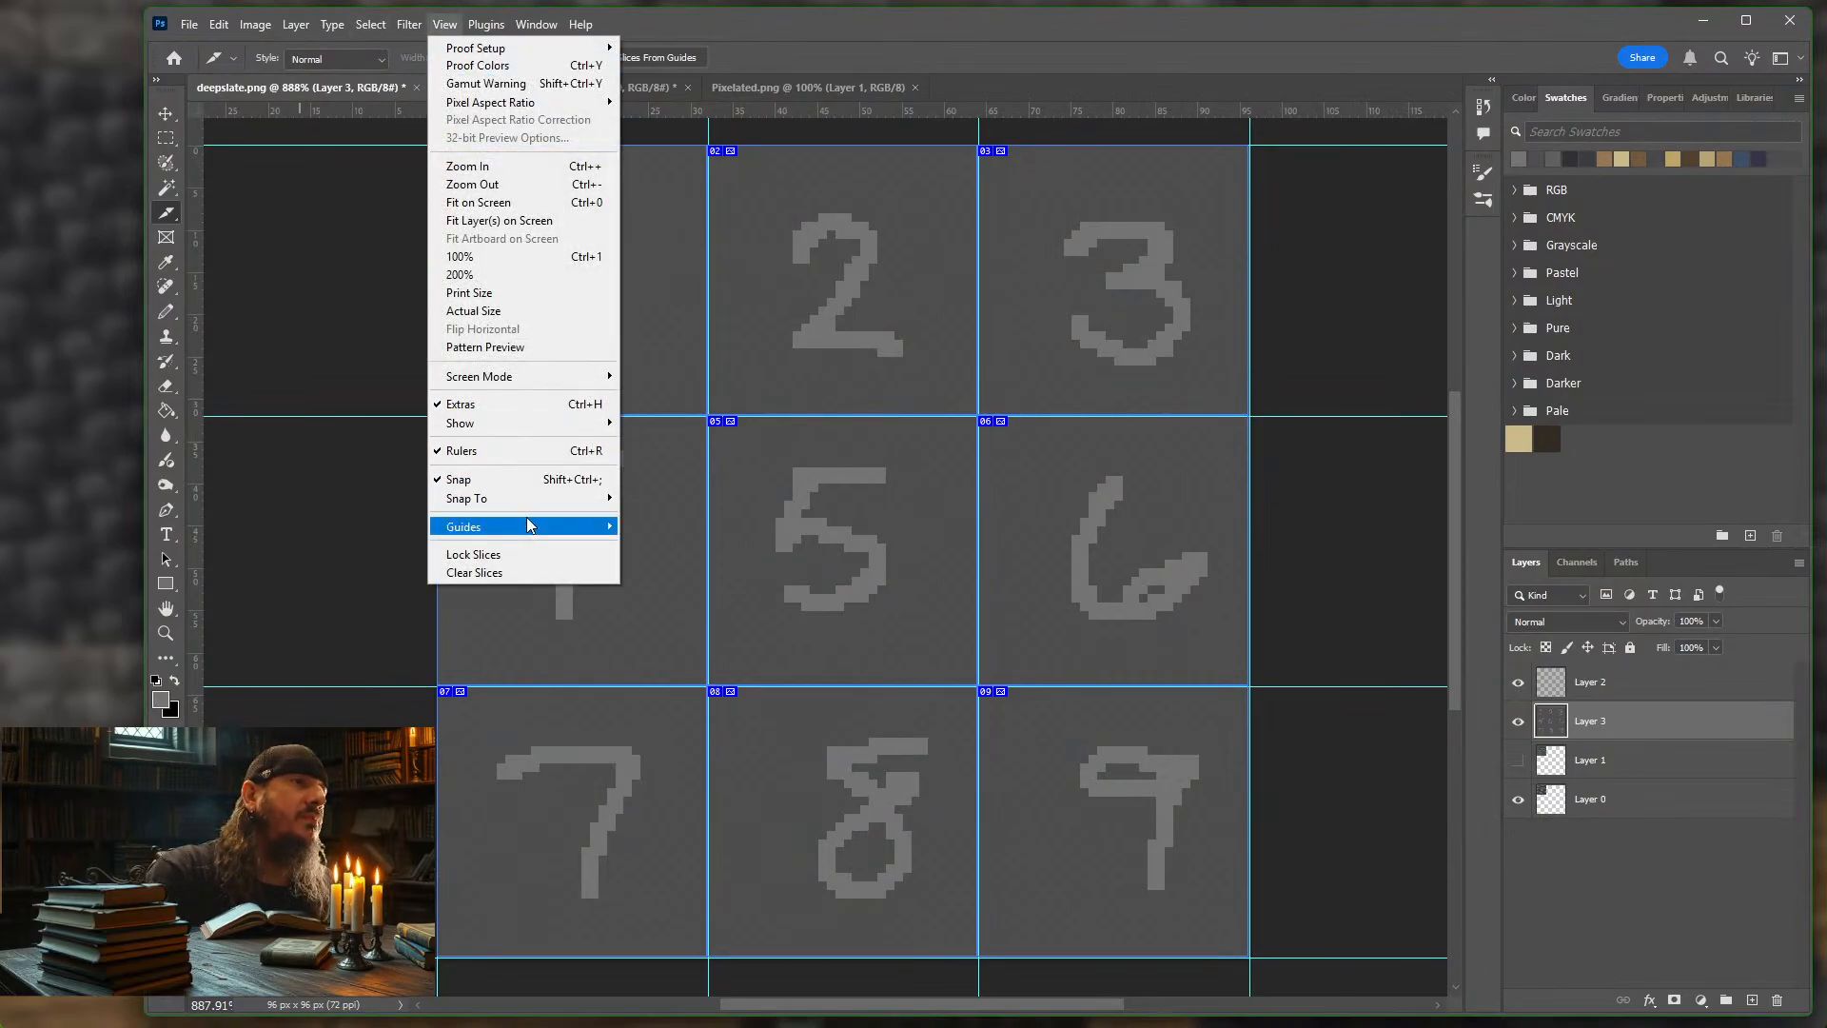
mouse_move(541, 525)
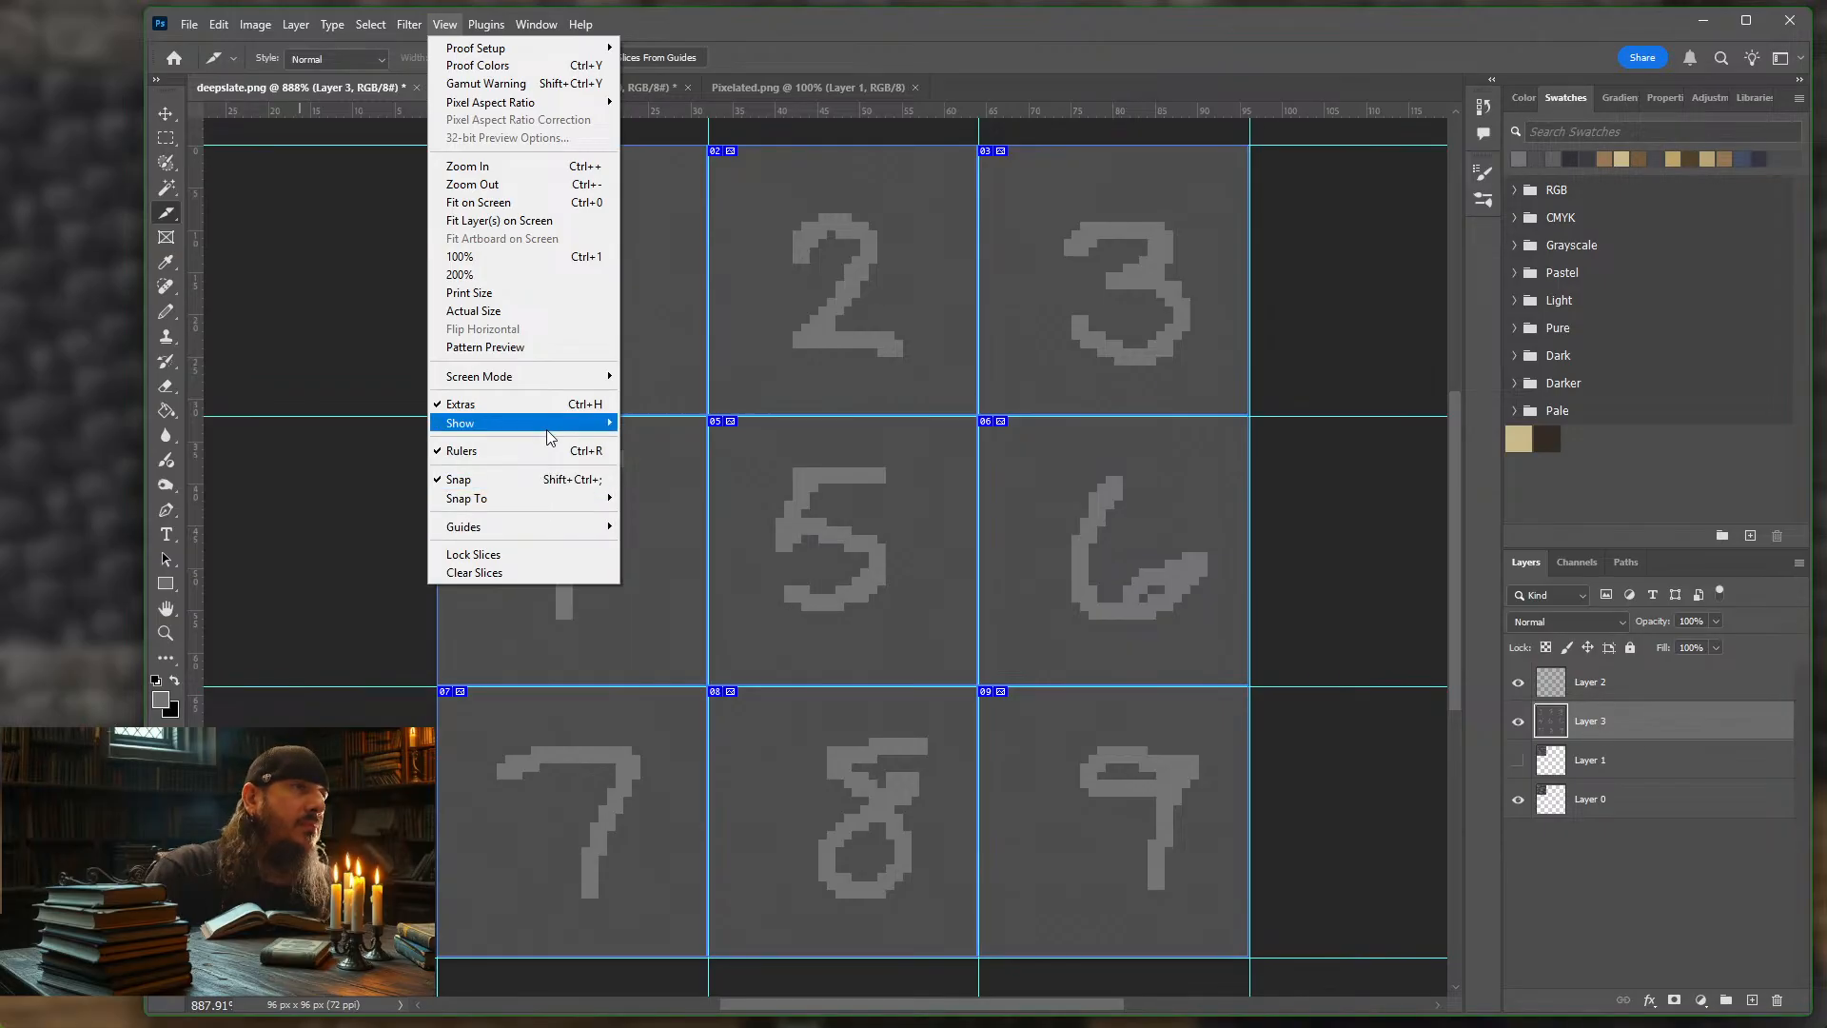
mouse_move(550, 425)
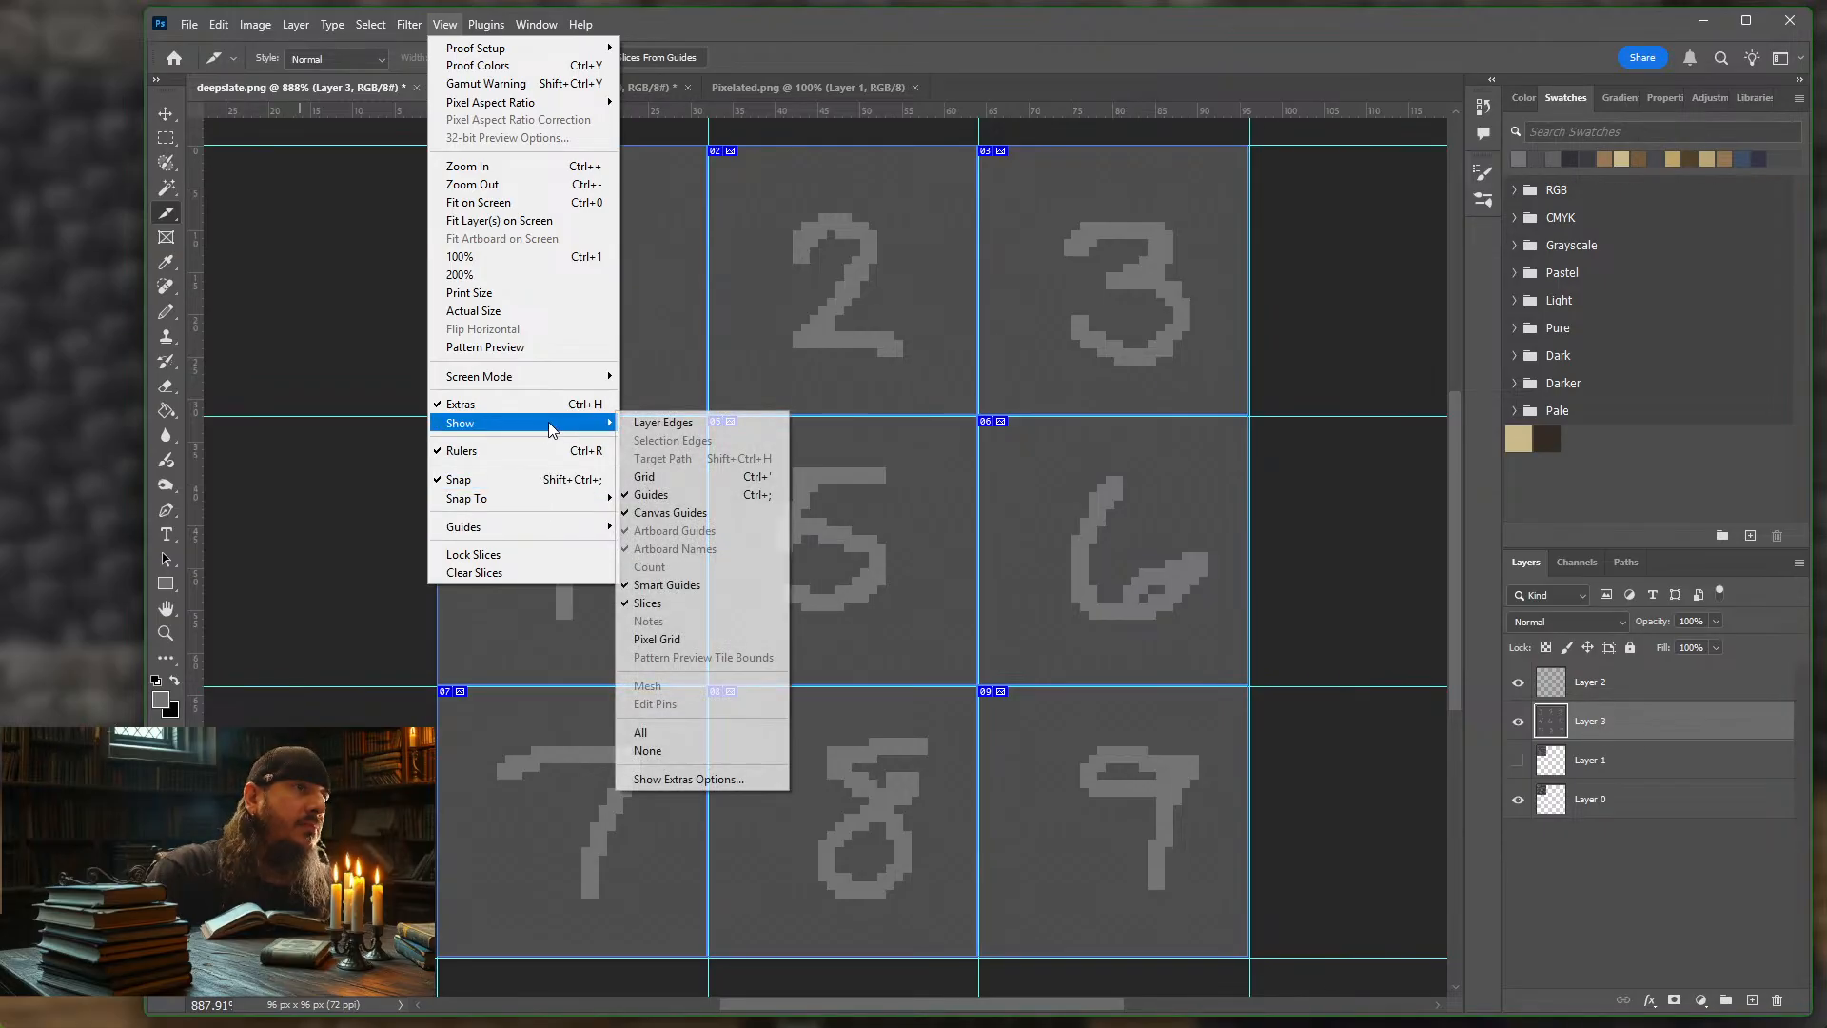
click(665, 603)
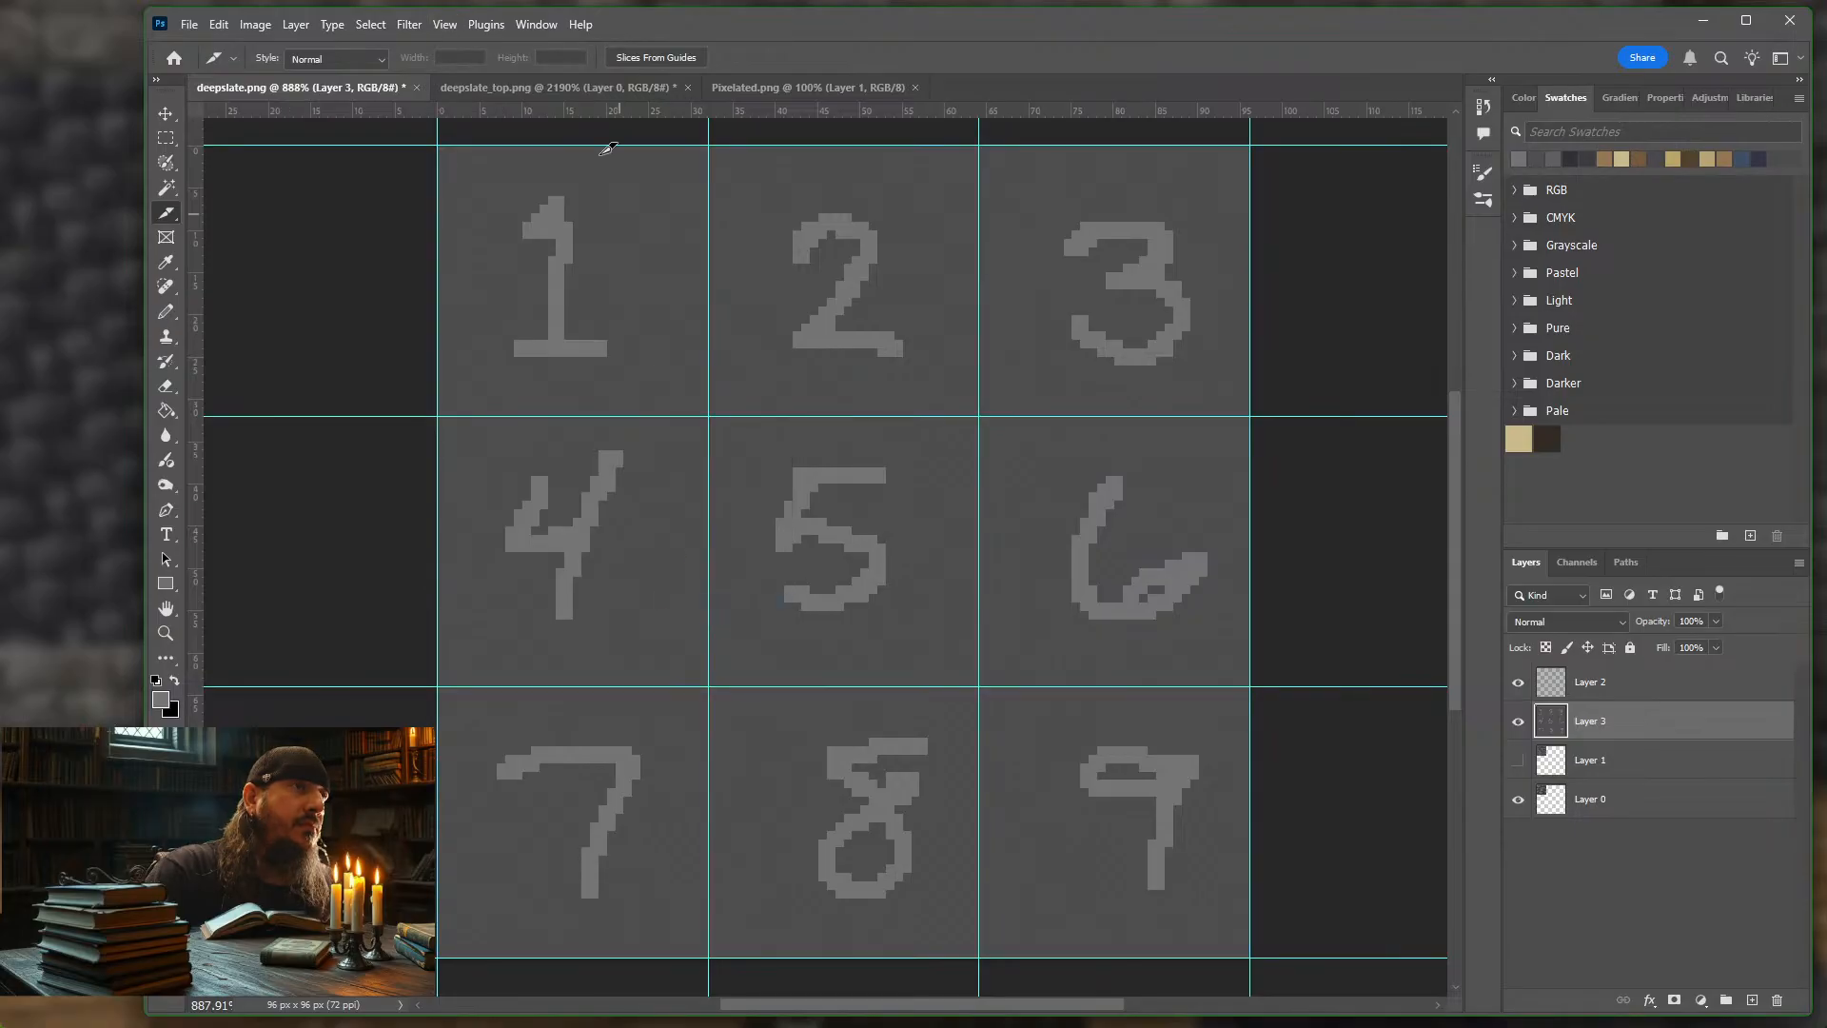
click(460, 31)
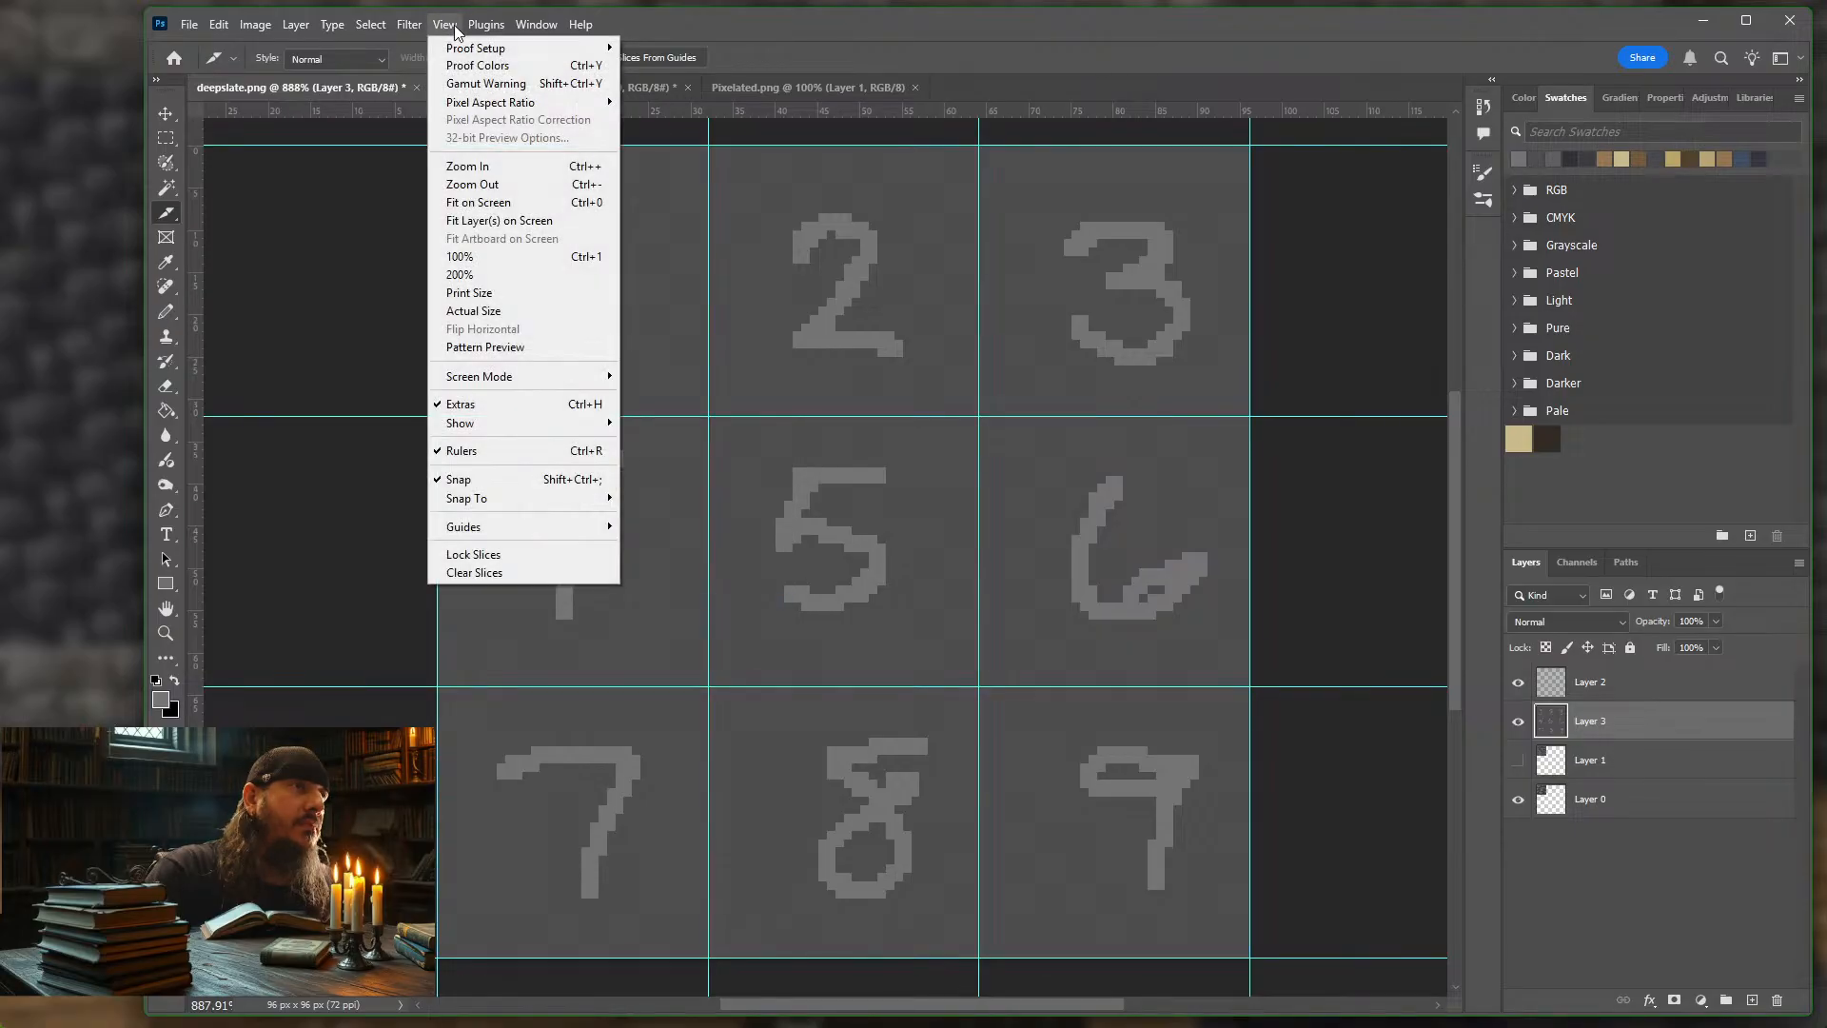
click(514, 485)
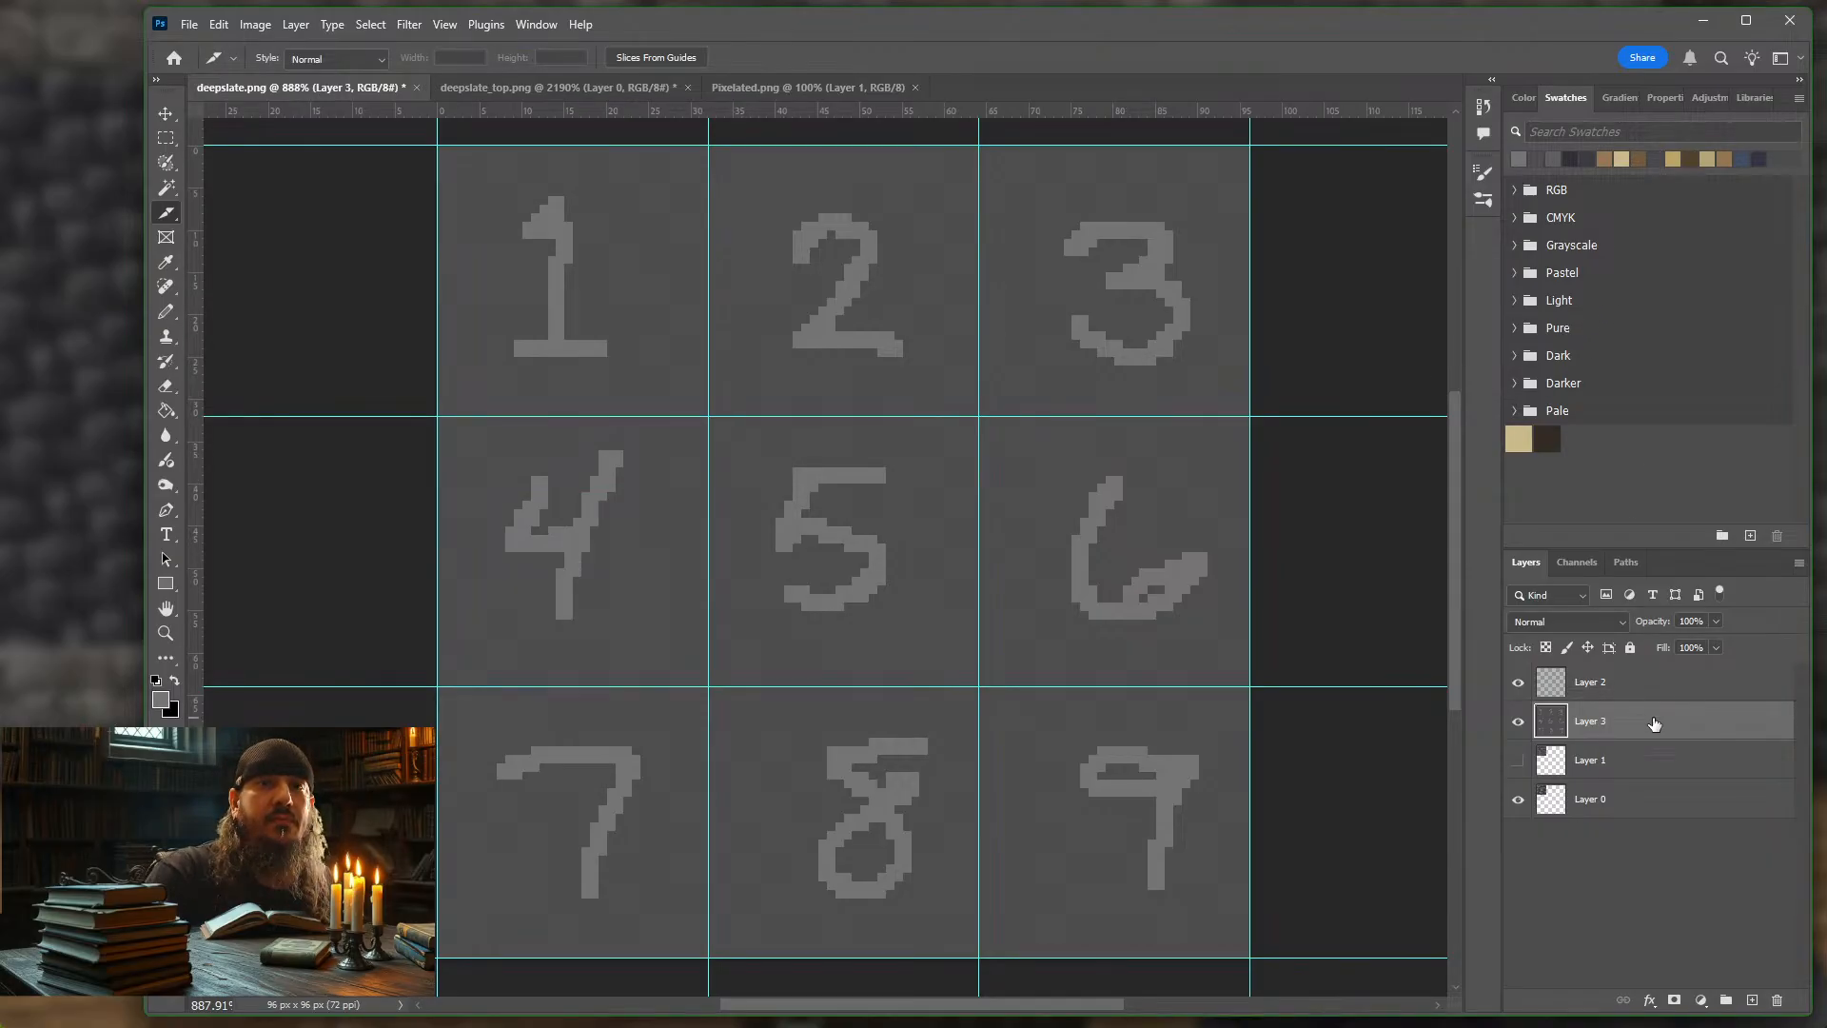
Paint over all nine numbers on Layer 3 with the Pencil tool at 45 px in the base dark grey
click(168, 318)
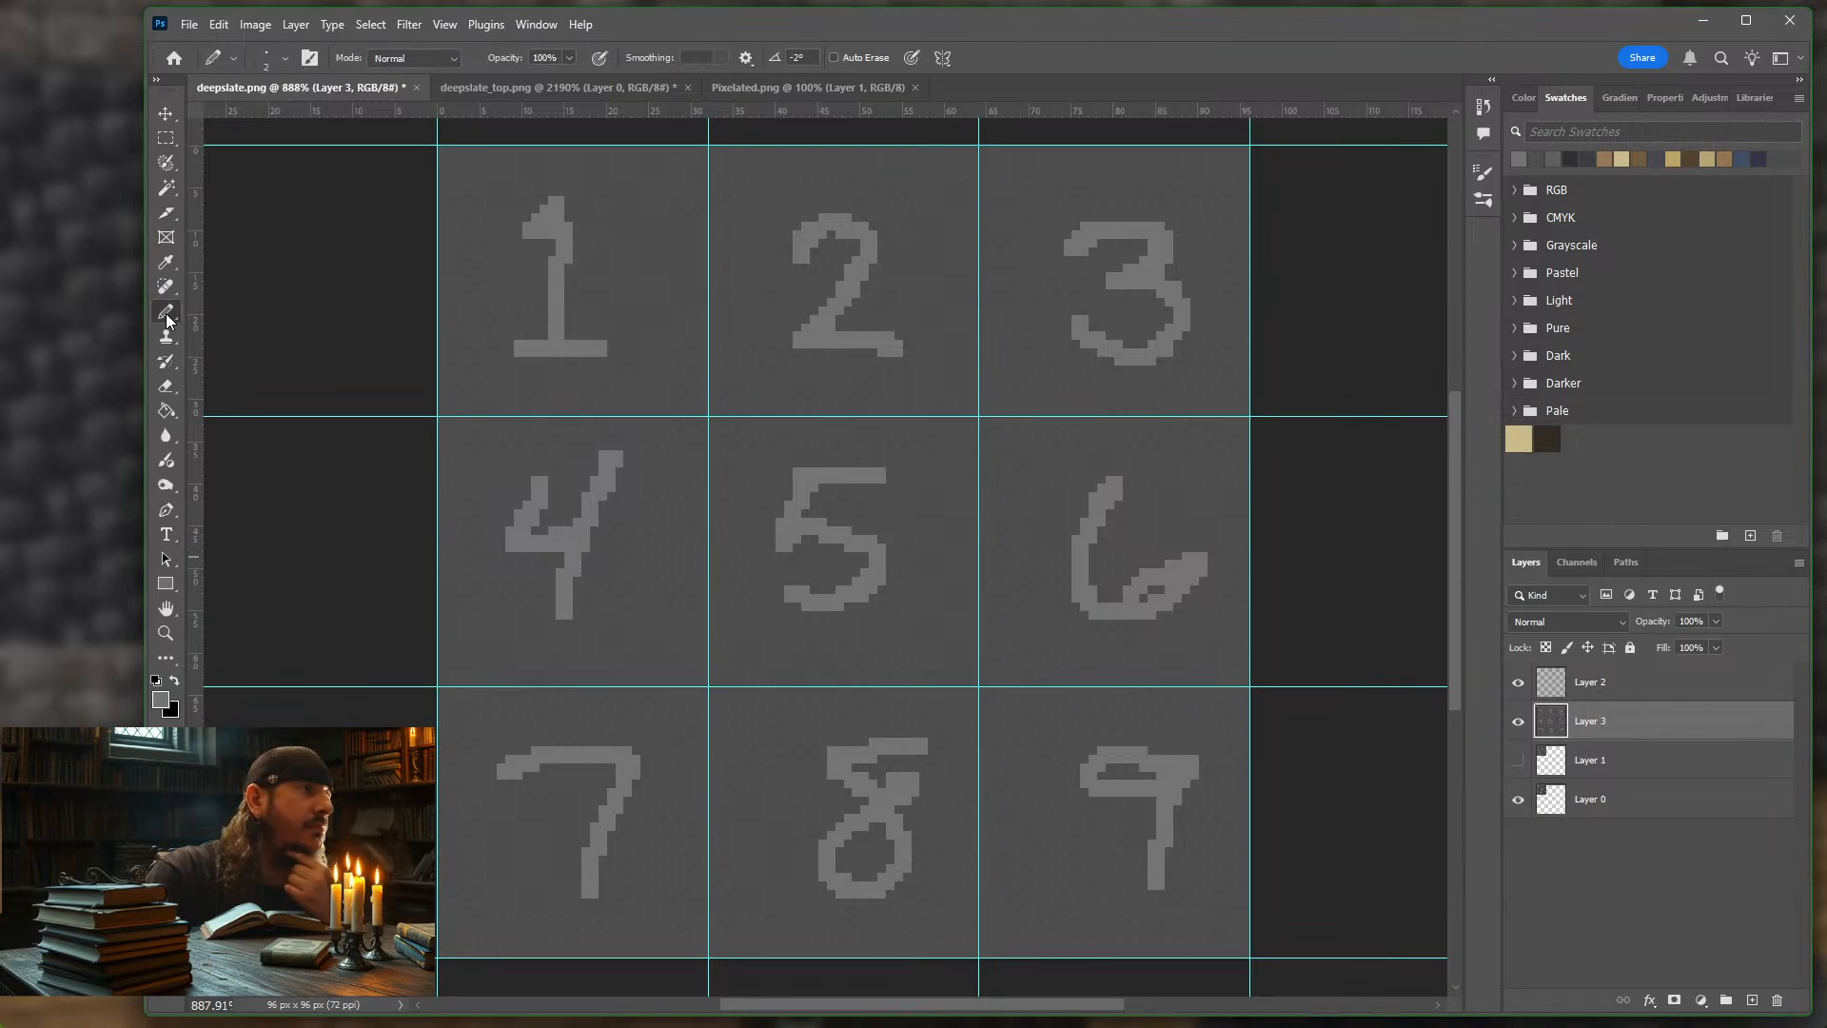
click(1540, 158)
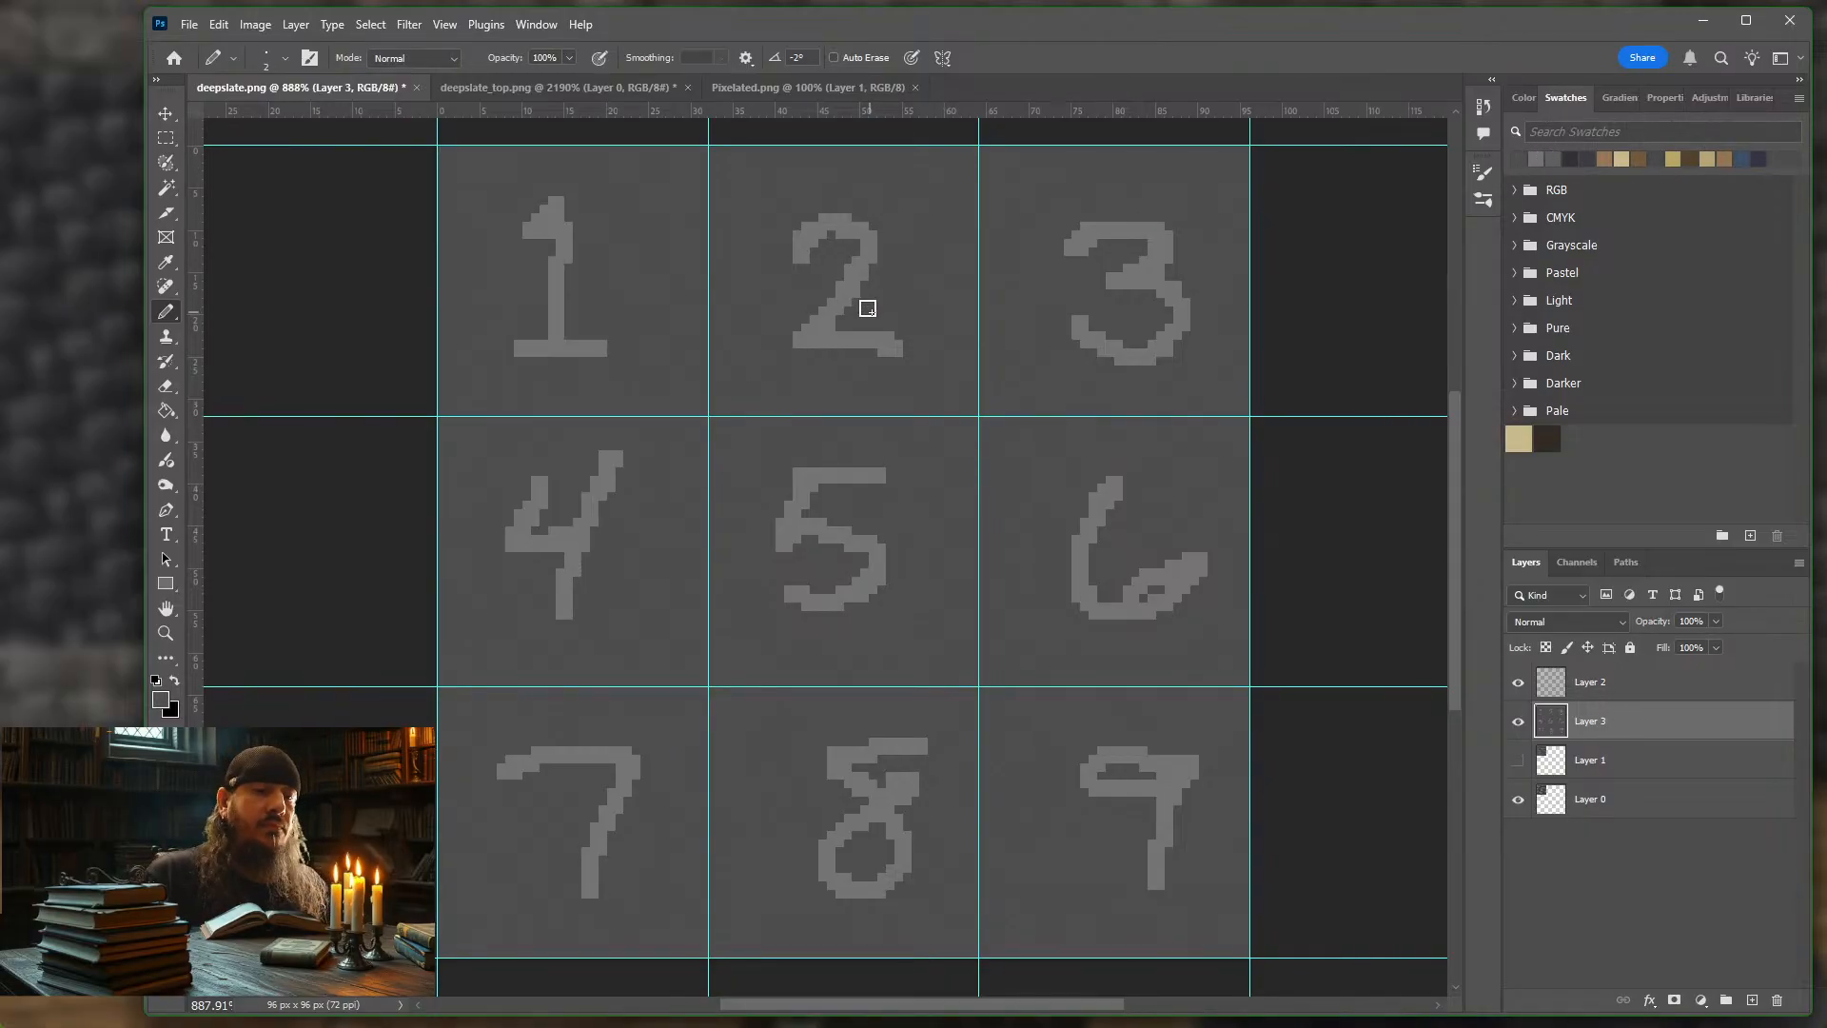
key(bracketright)
key(bracketright)
key(bracketright)
key(bracketright)
key(bracketright)
key(bracketright)
key(bracketright)
key(bracketright)
key(bracketright)
key(bracketright)
key(bracketright)
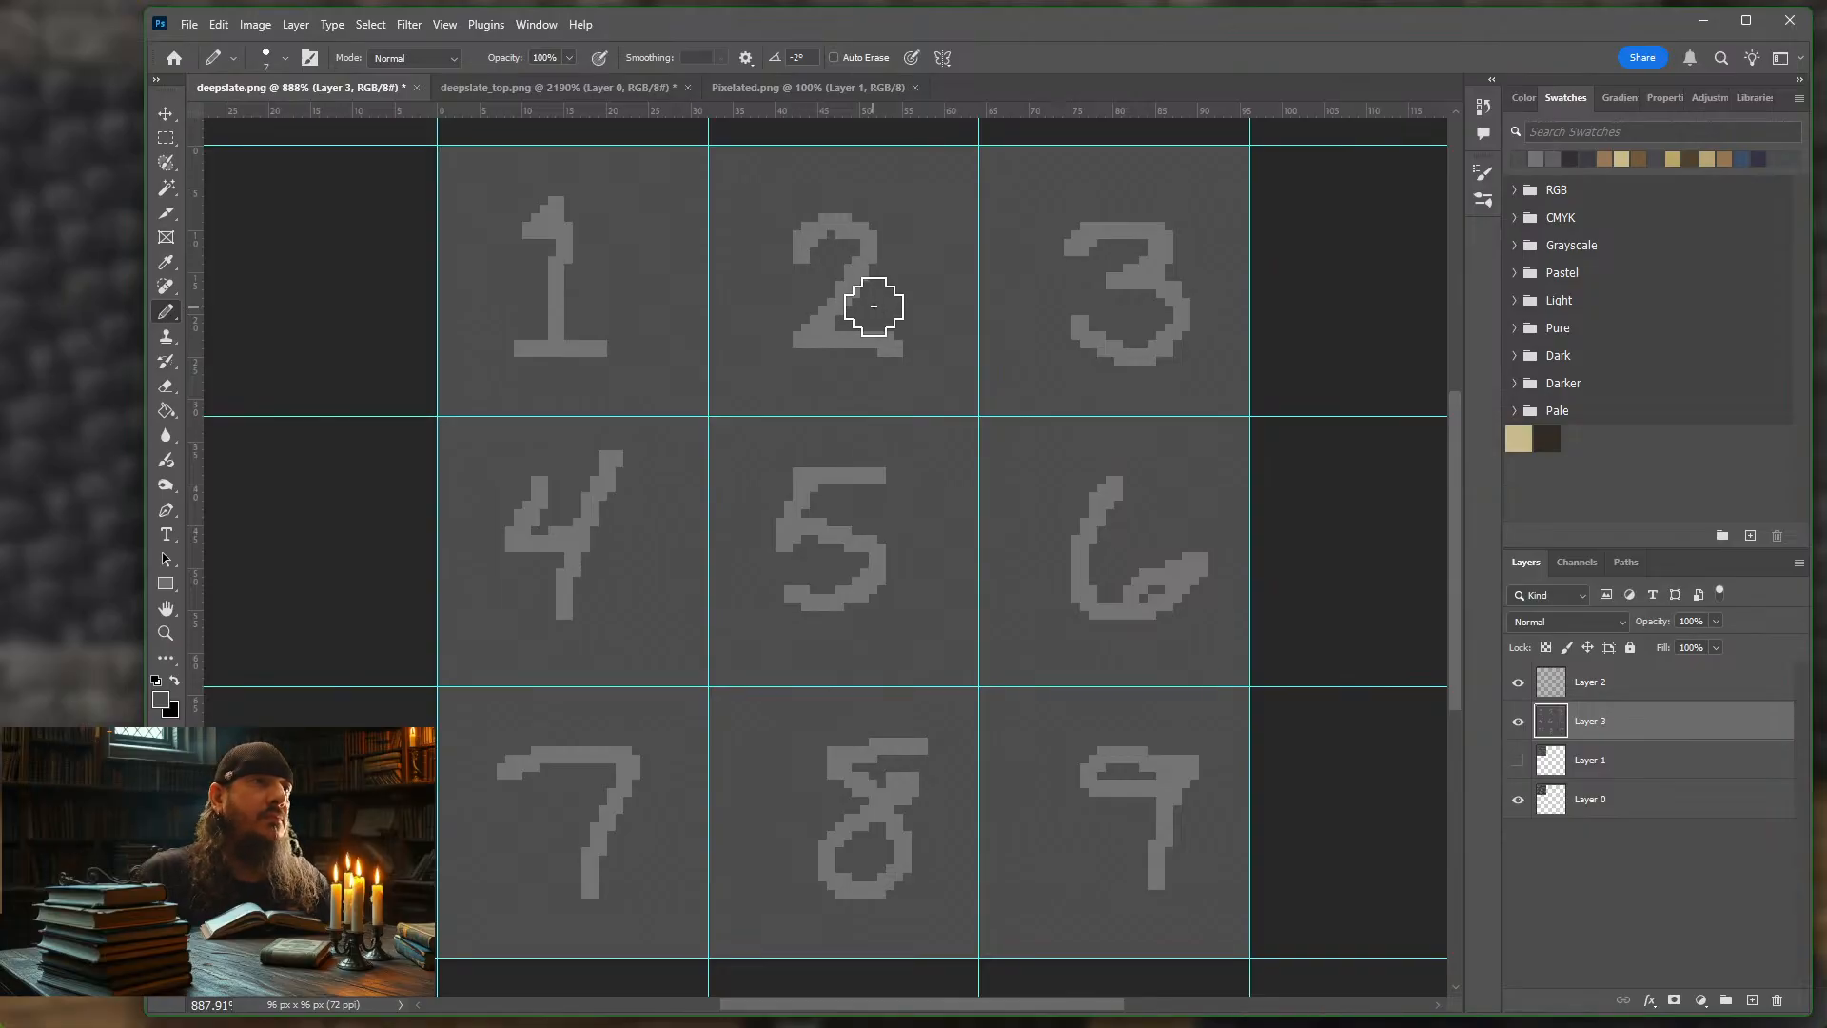
key(bracketright)
key(bracketright)
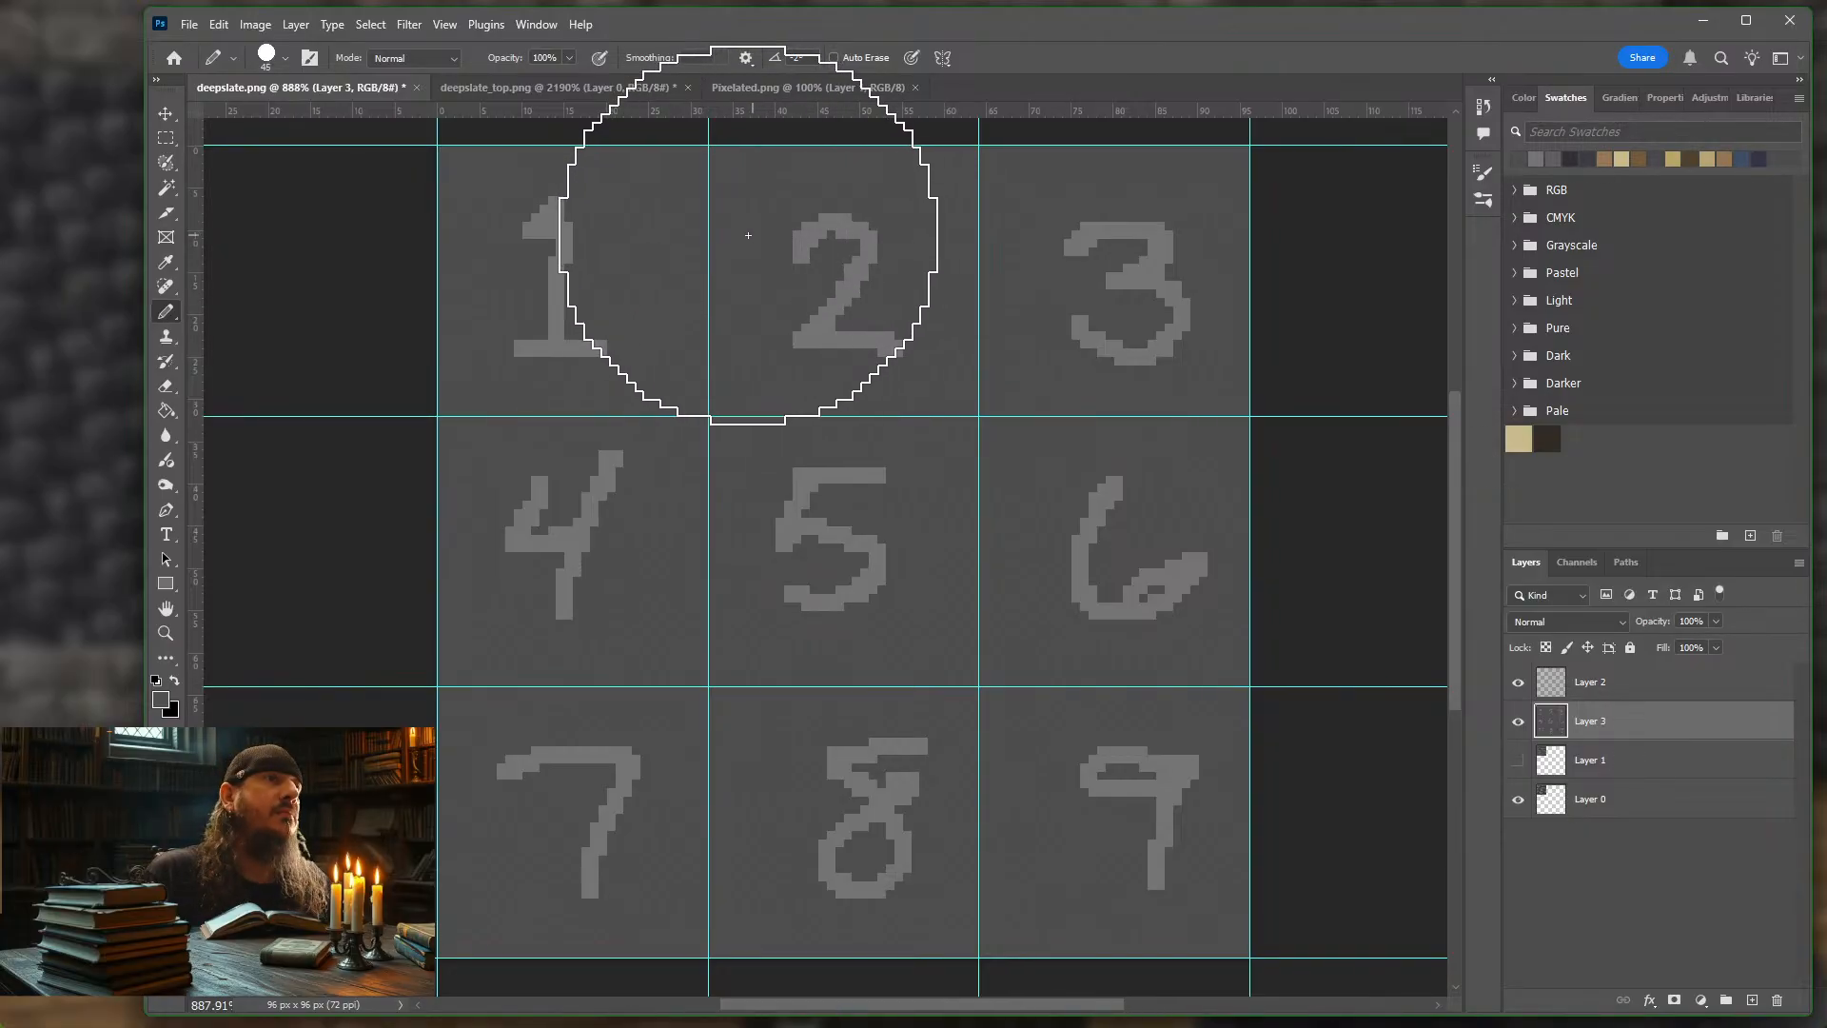
mouse_move(747, 241)
mouse_down()
mouse_move(466, 241)
mouse_move(909, 334)
mouse_move(1136, 557)
mouse_move(1174, 762)
mouse_up()
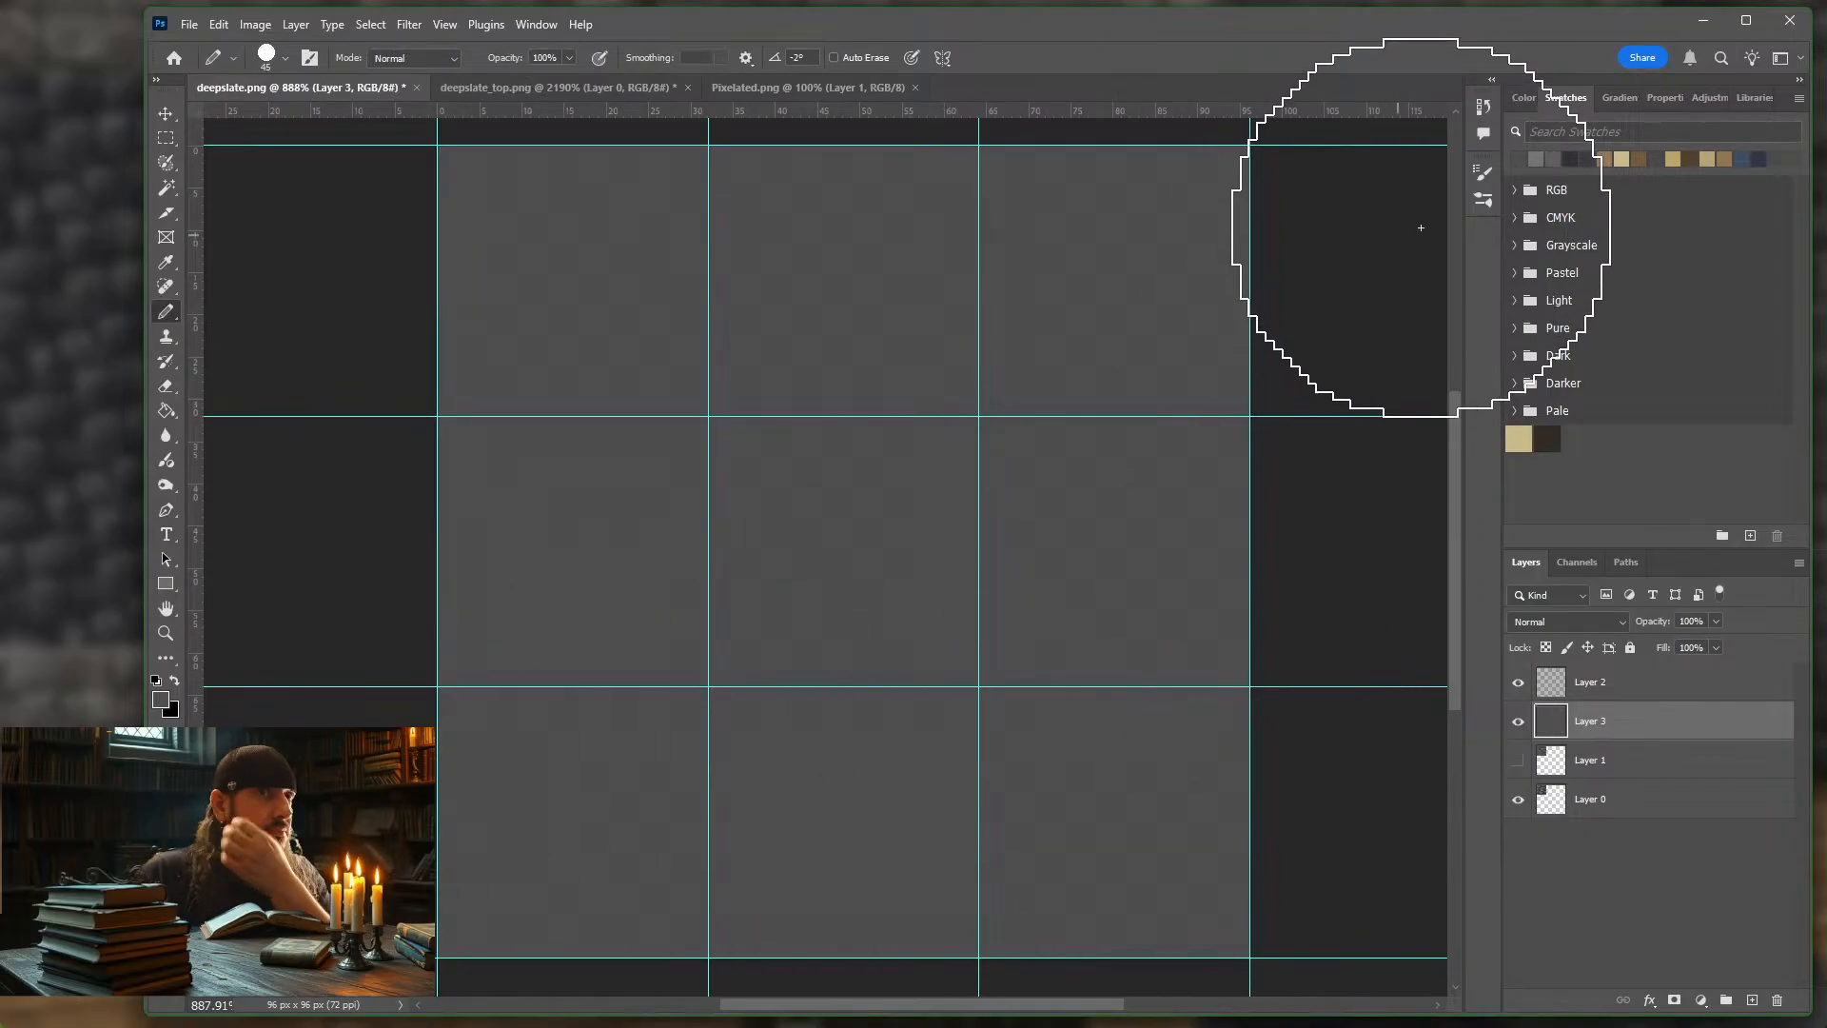
Set the Pencil to a darker grey swatch at 30 px and enable pressure-controlled opacity
click(1593, 157)
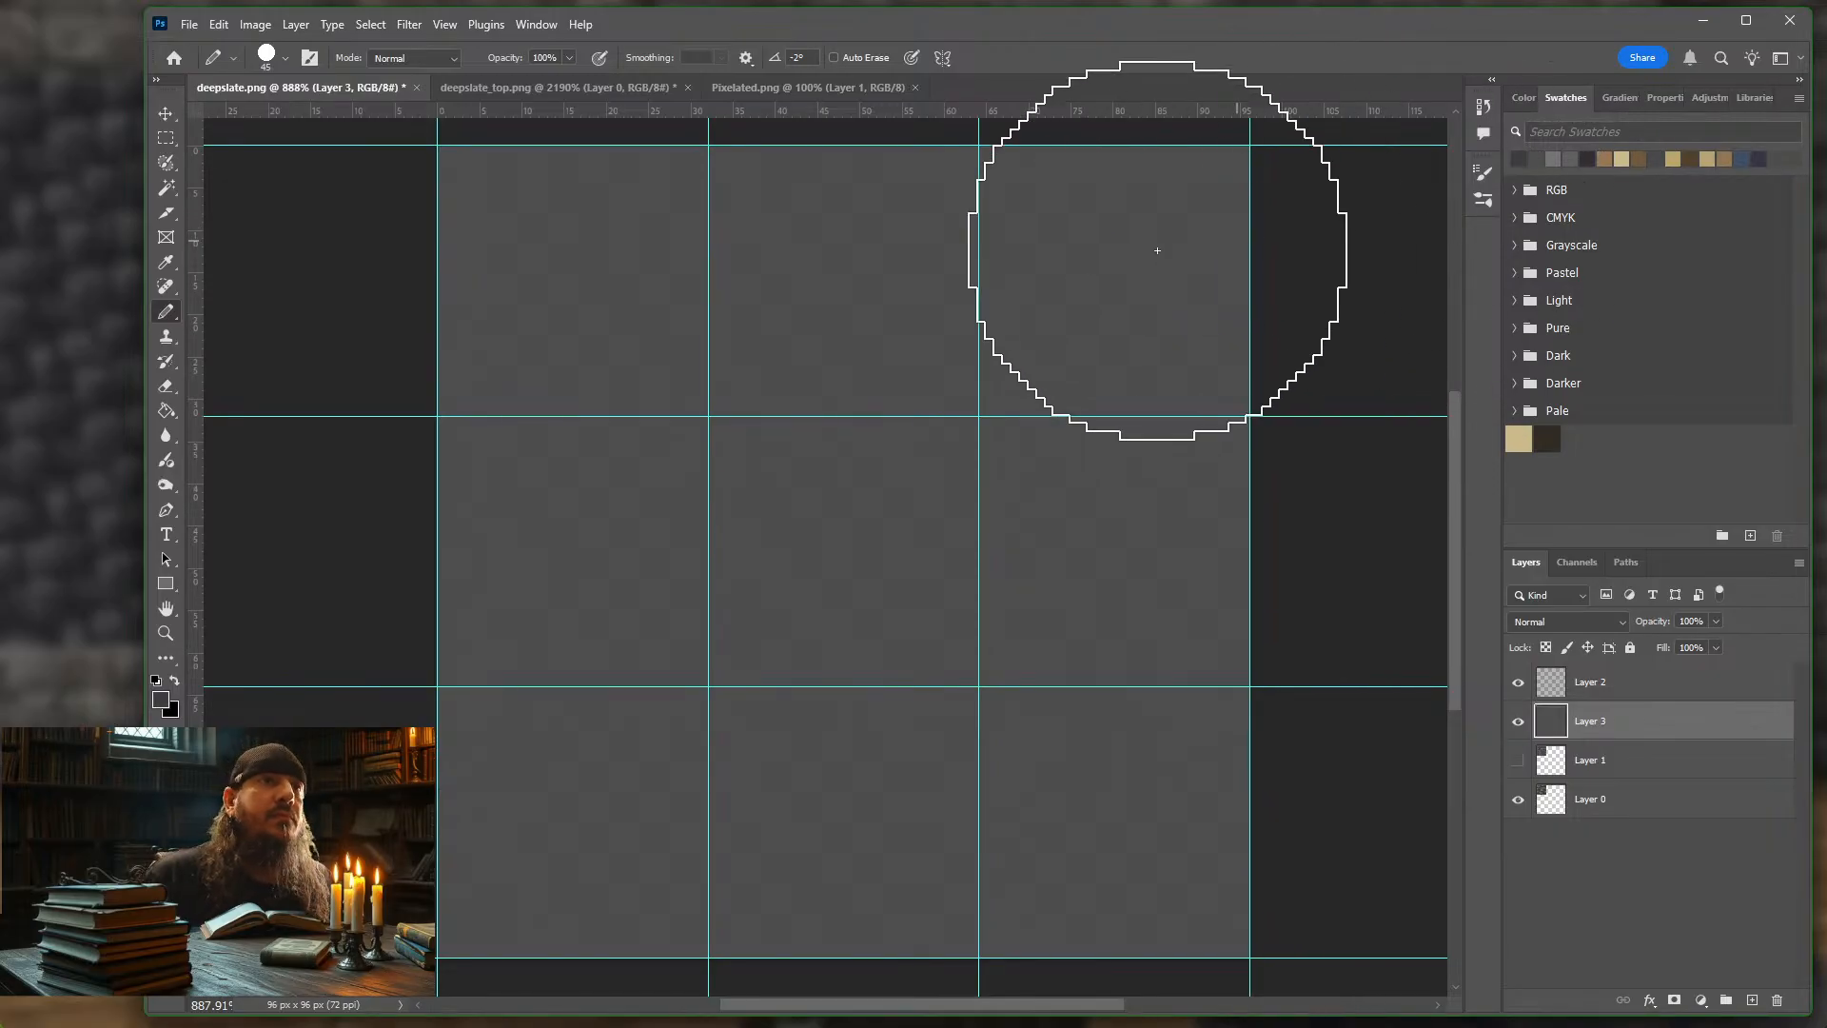
key(bracketleft)
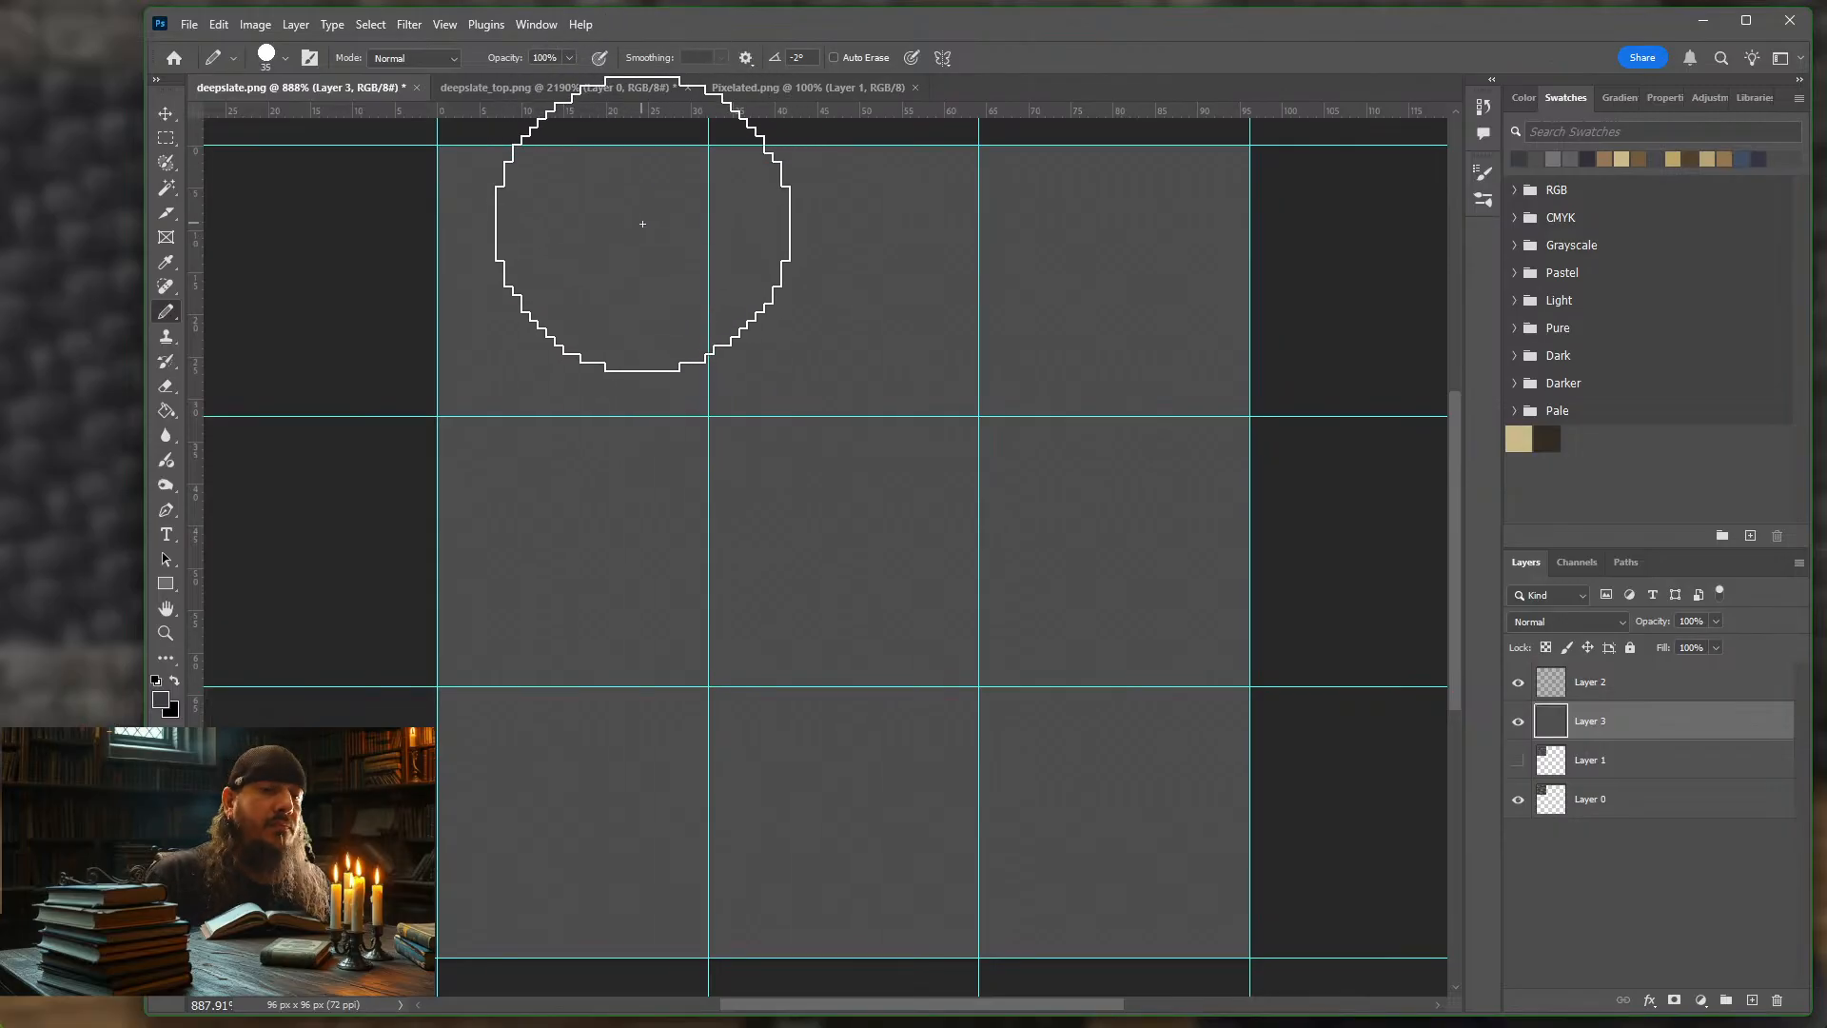
key(bracketleft)
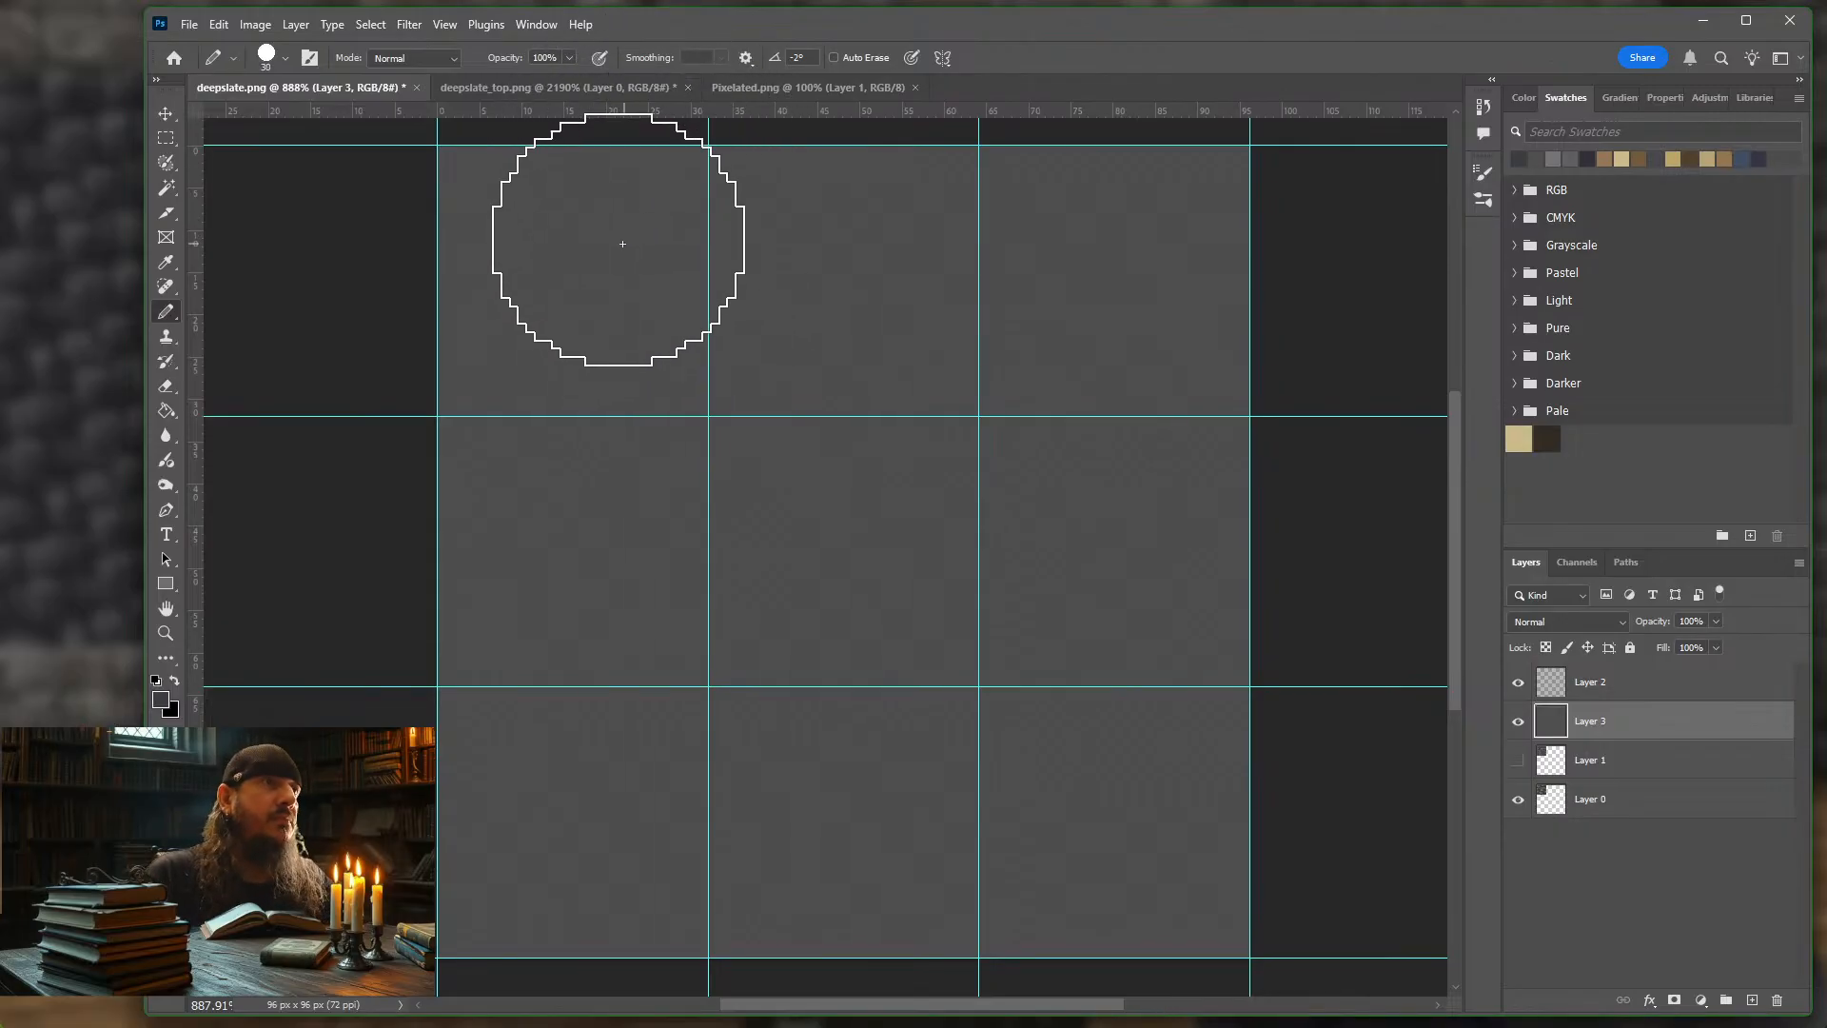
click(599, 58)
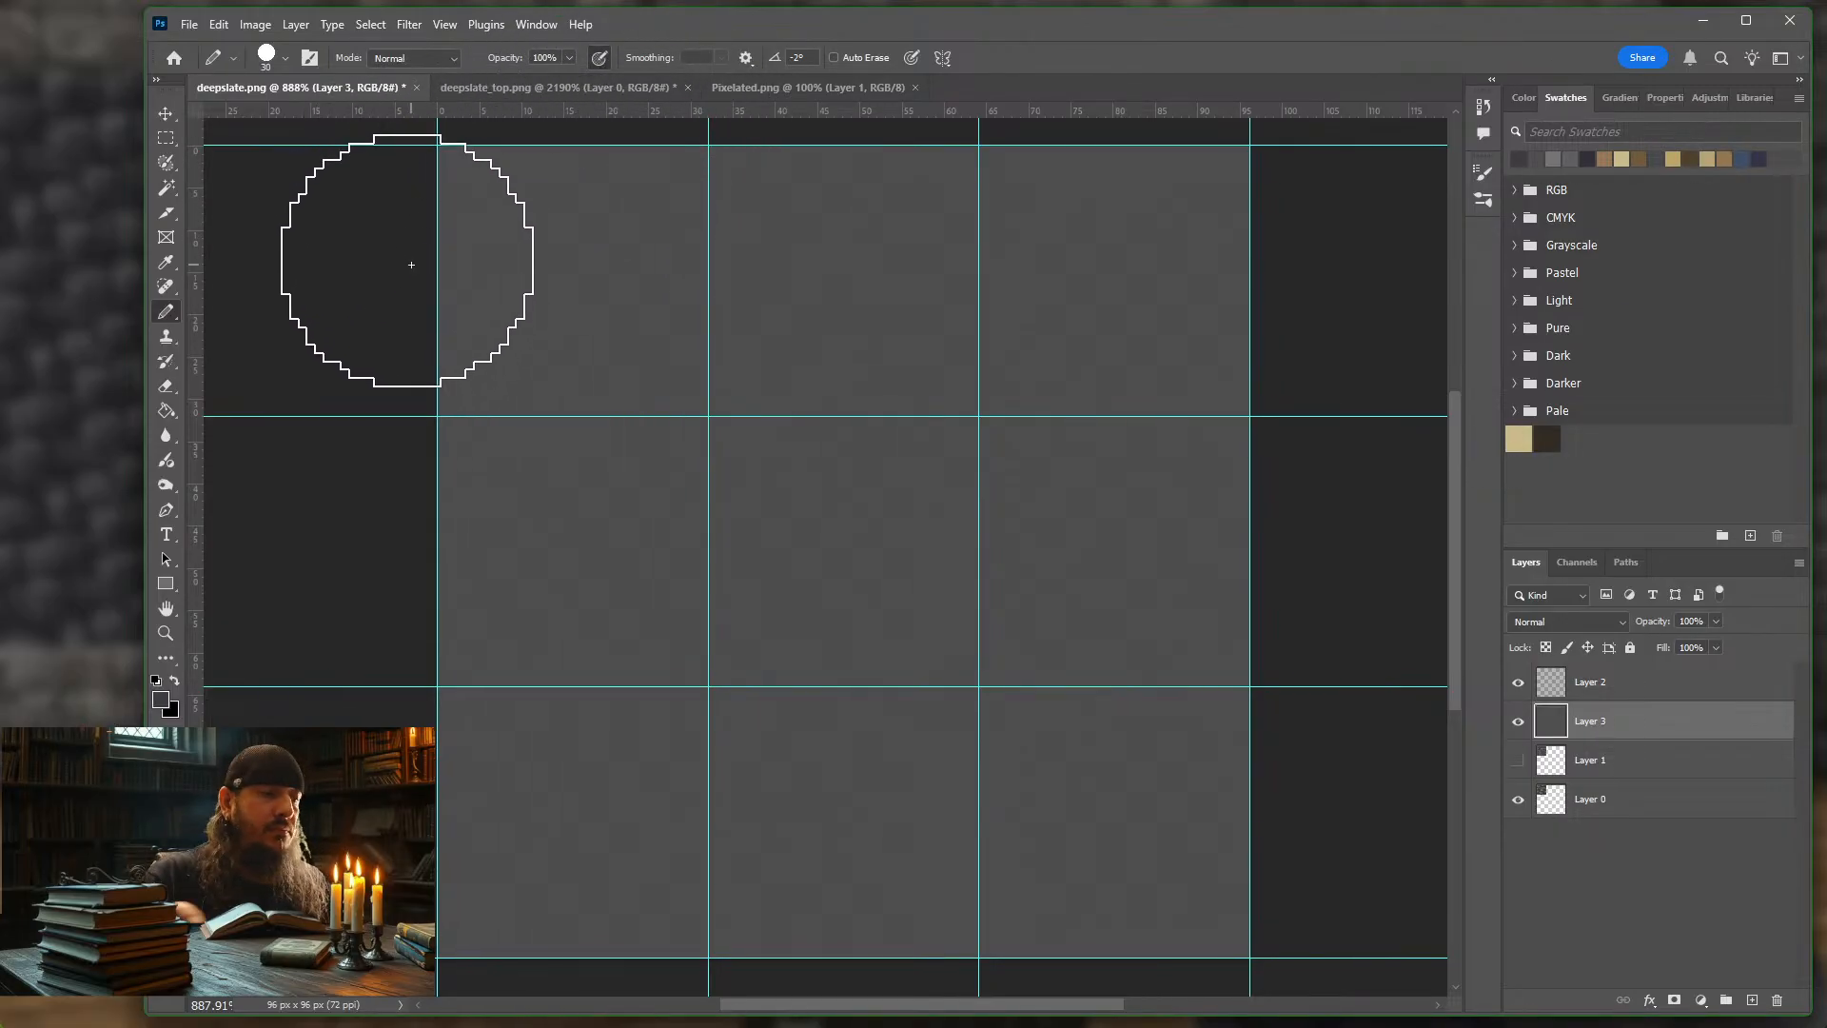
Cover Layer 3 with broad dark grey strokes at 30 px, then add lighter grey horizontal strokes with the Pencil at 20 px
scroll(441, 286, down, 2)
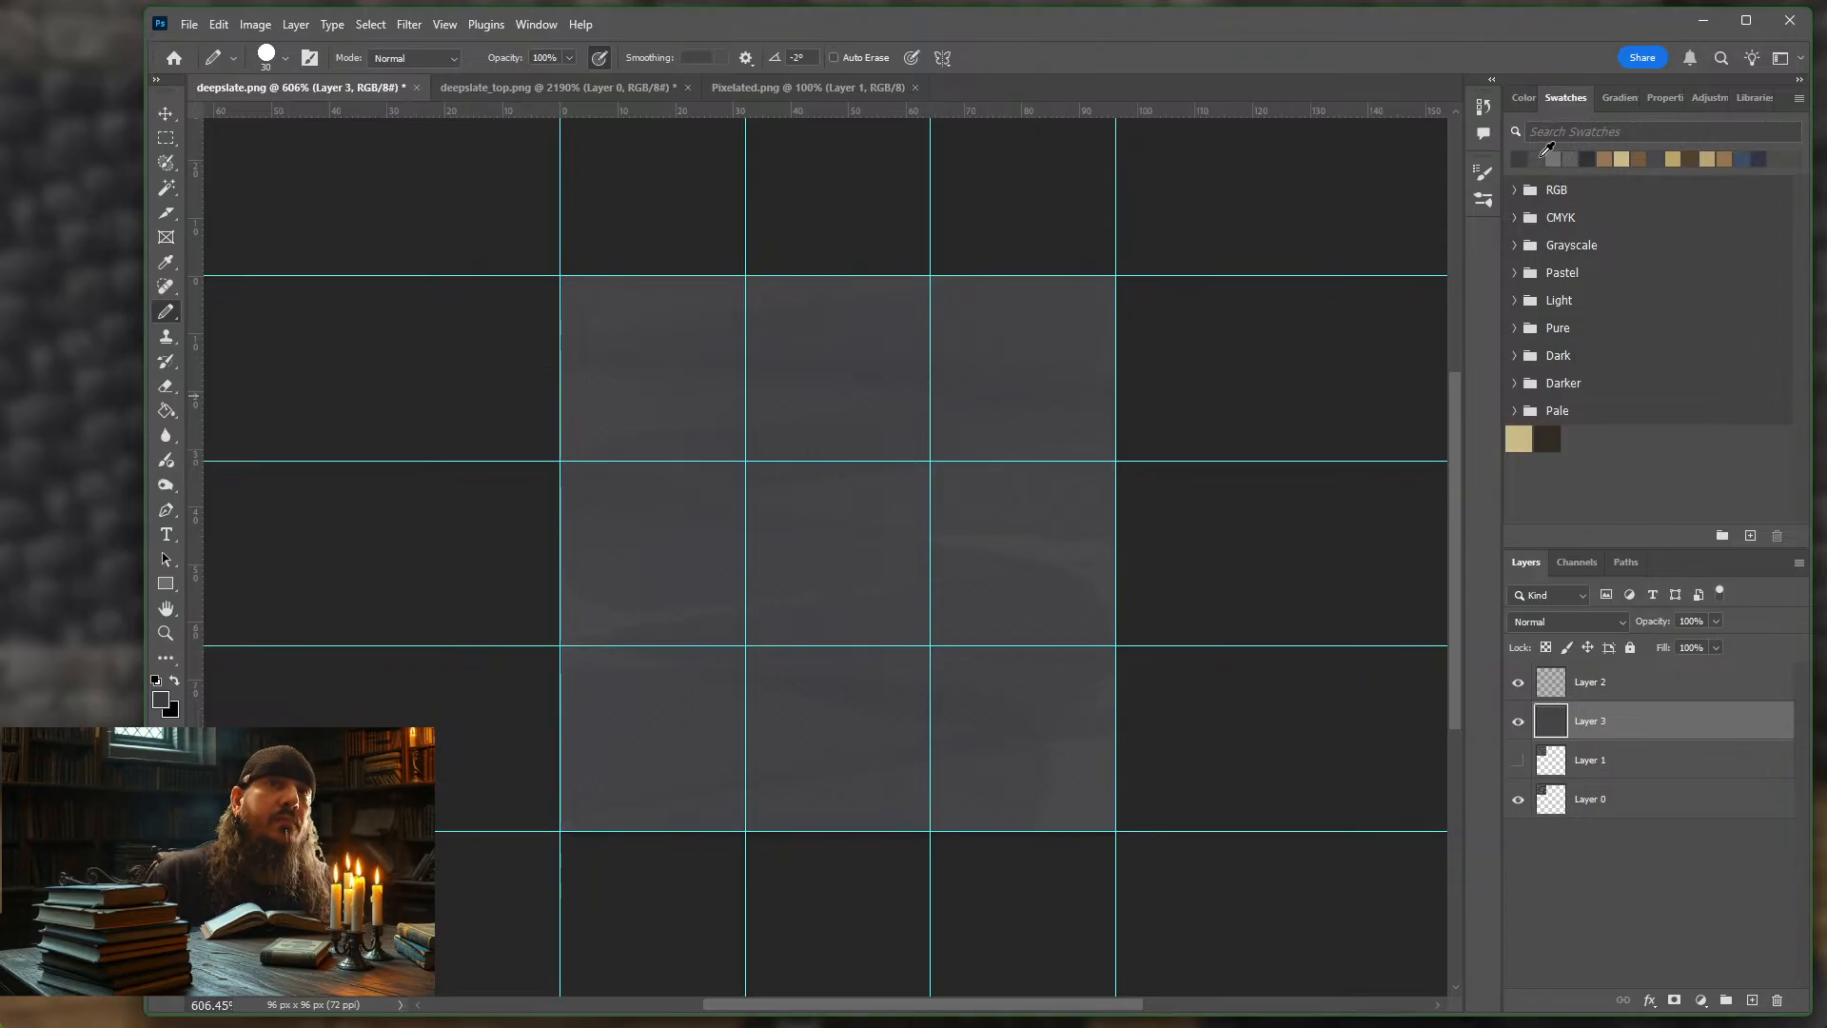
click(1572, 159)
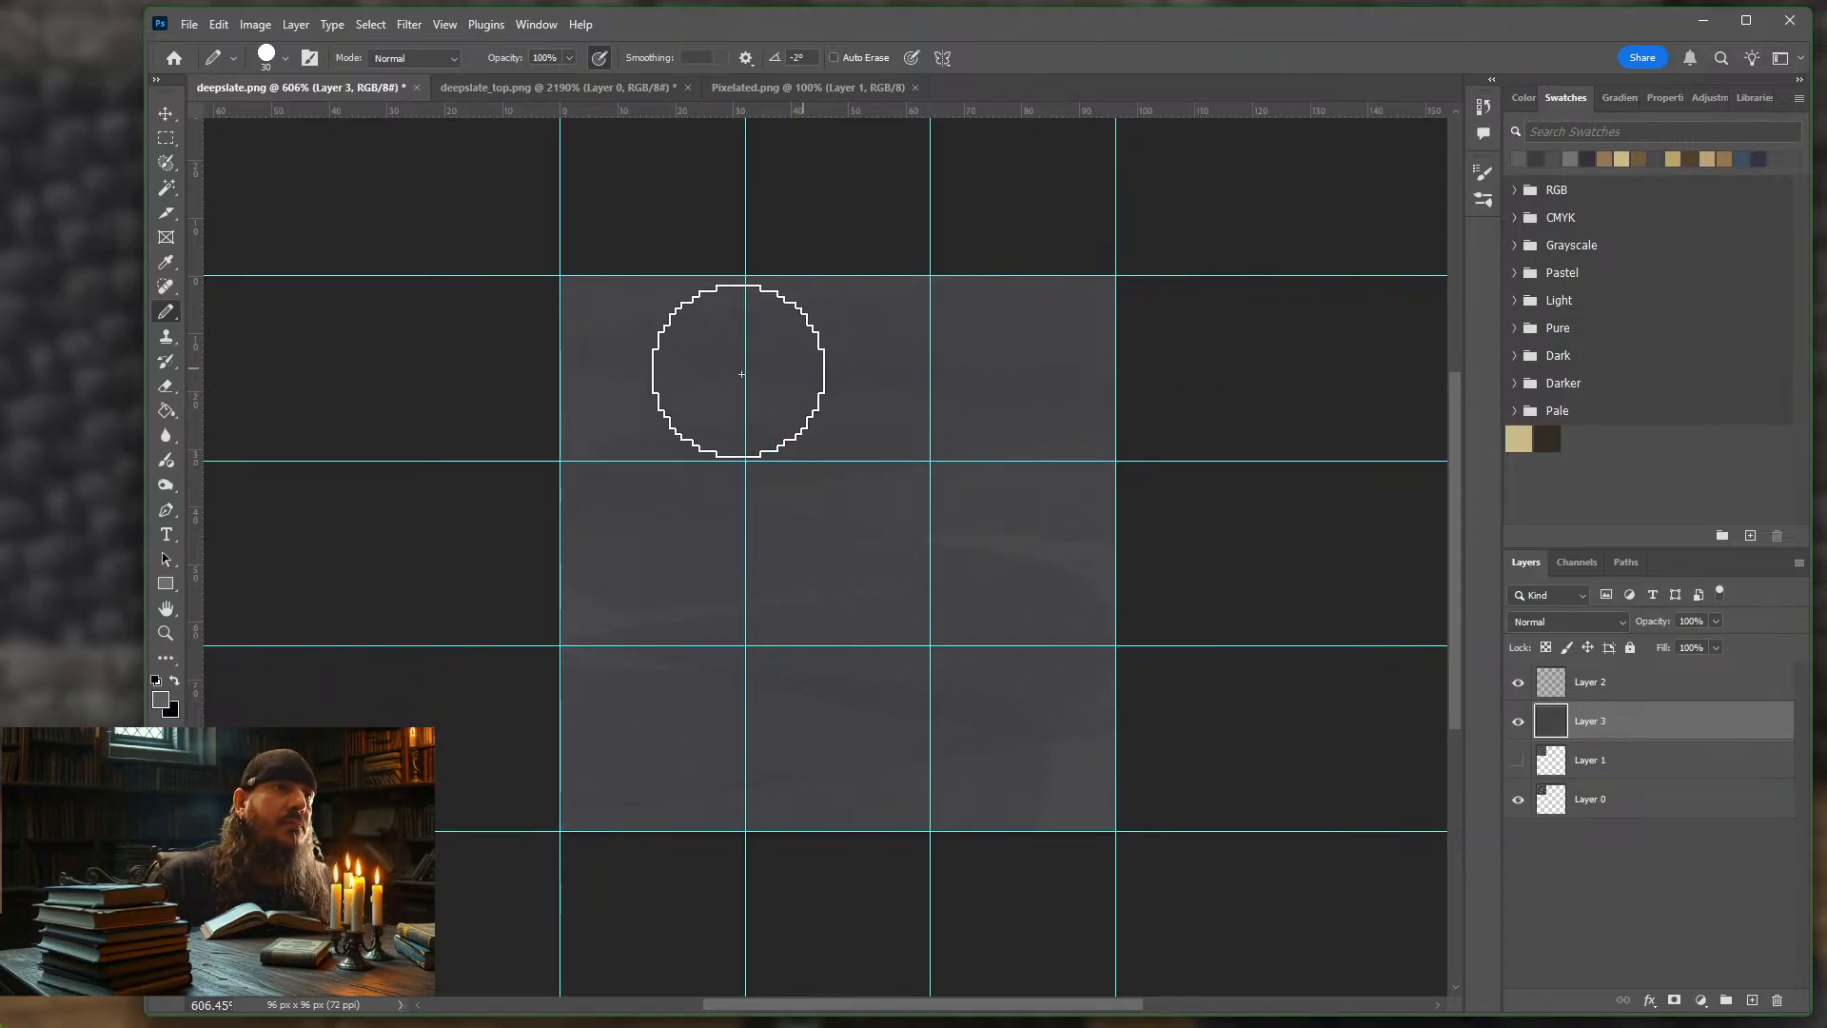
key(bracketleft)
key(bracketleft)
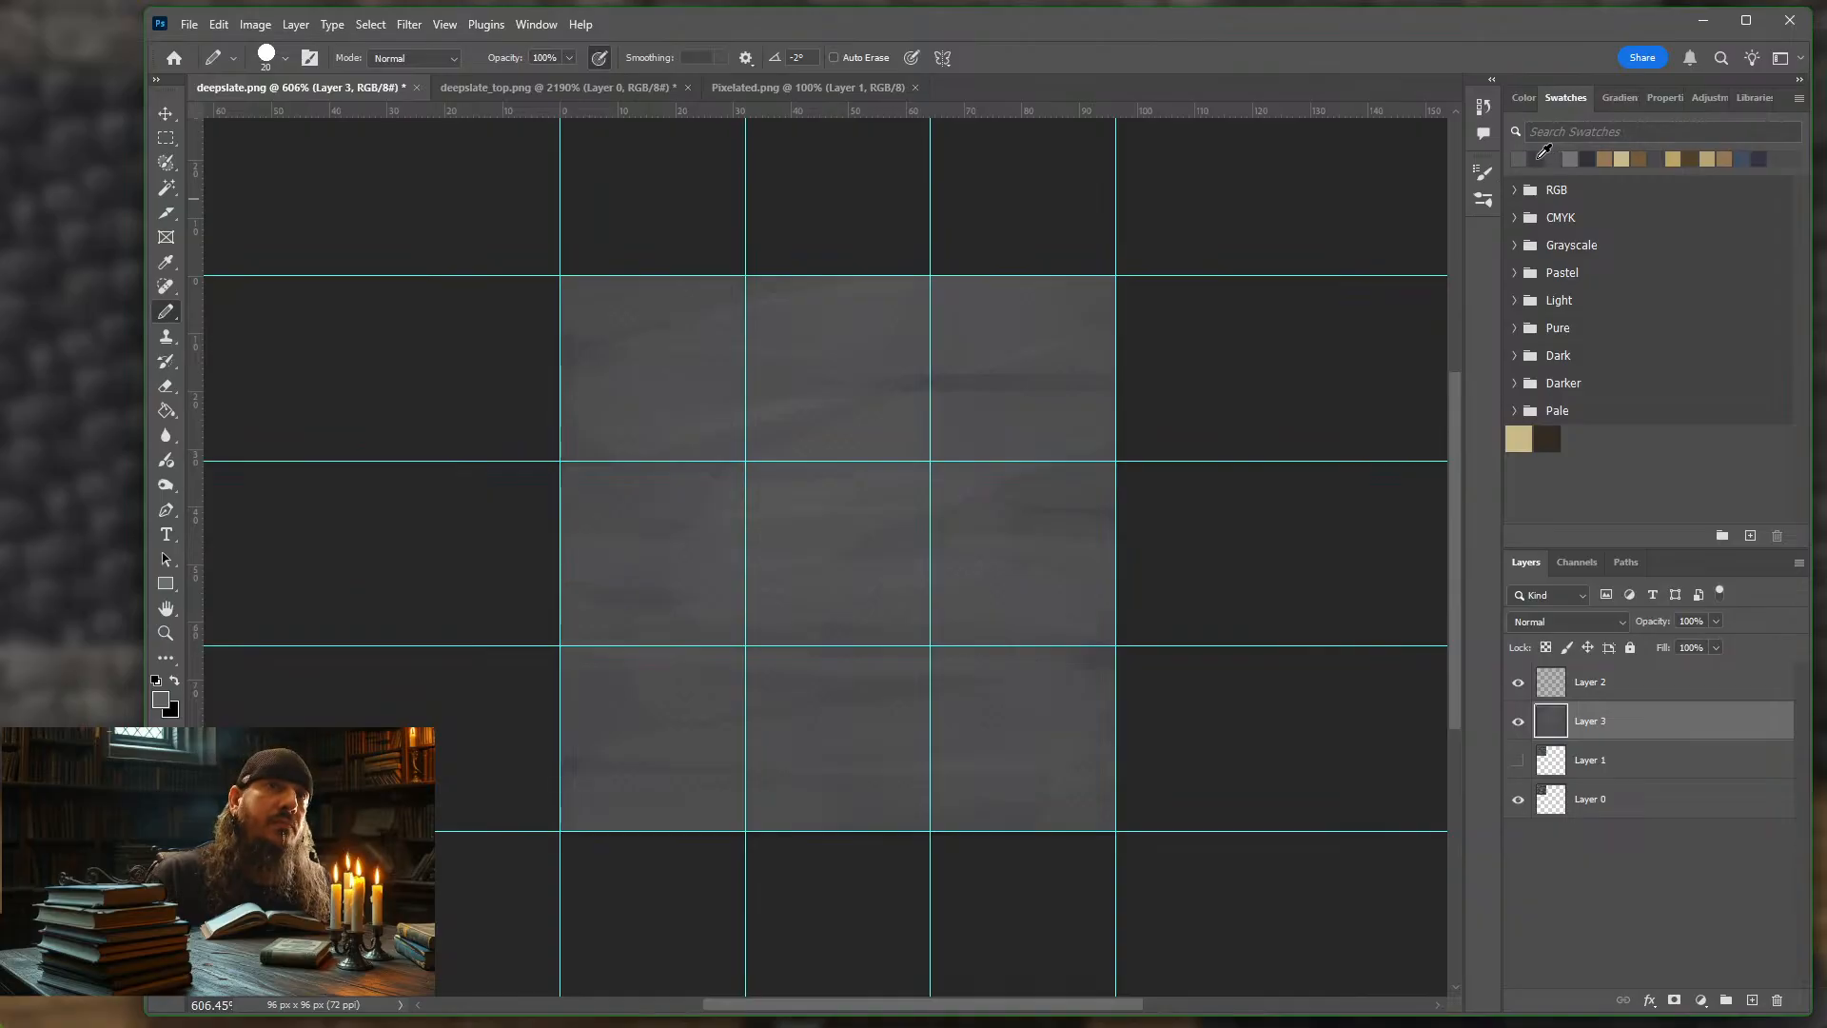
Layer narrower dark grey horizontal streaks across all nine tiles, reducing the Pencil through 15 and 10 px to 9 px
key(bracketleft)
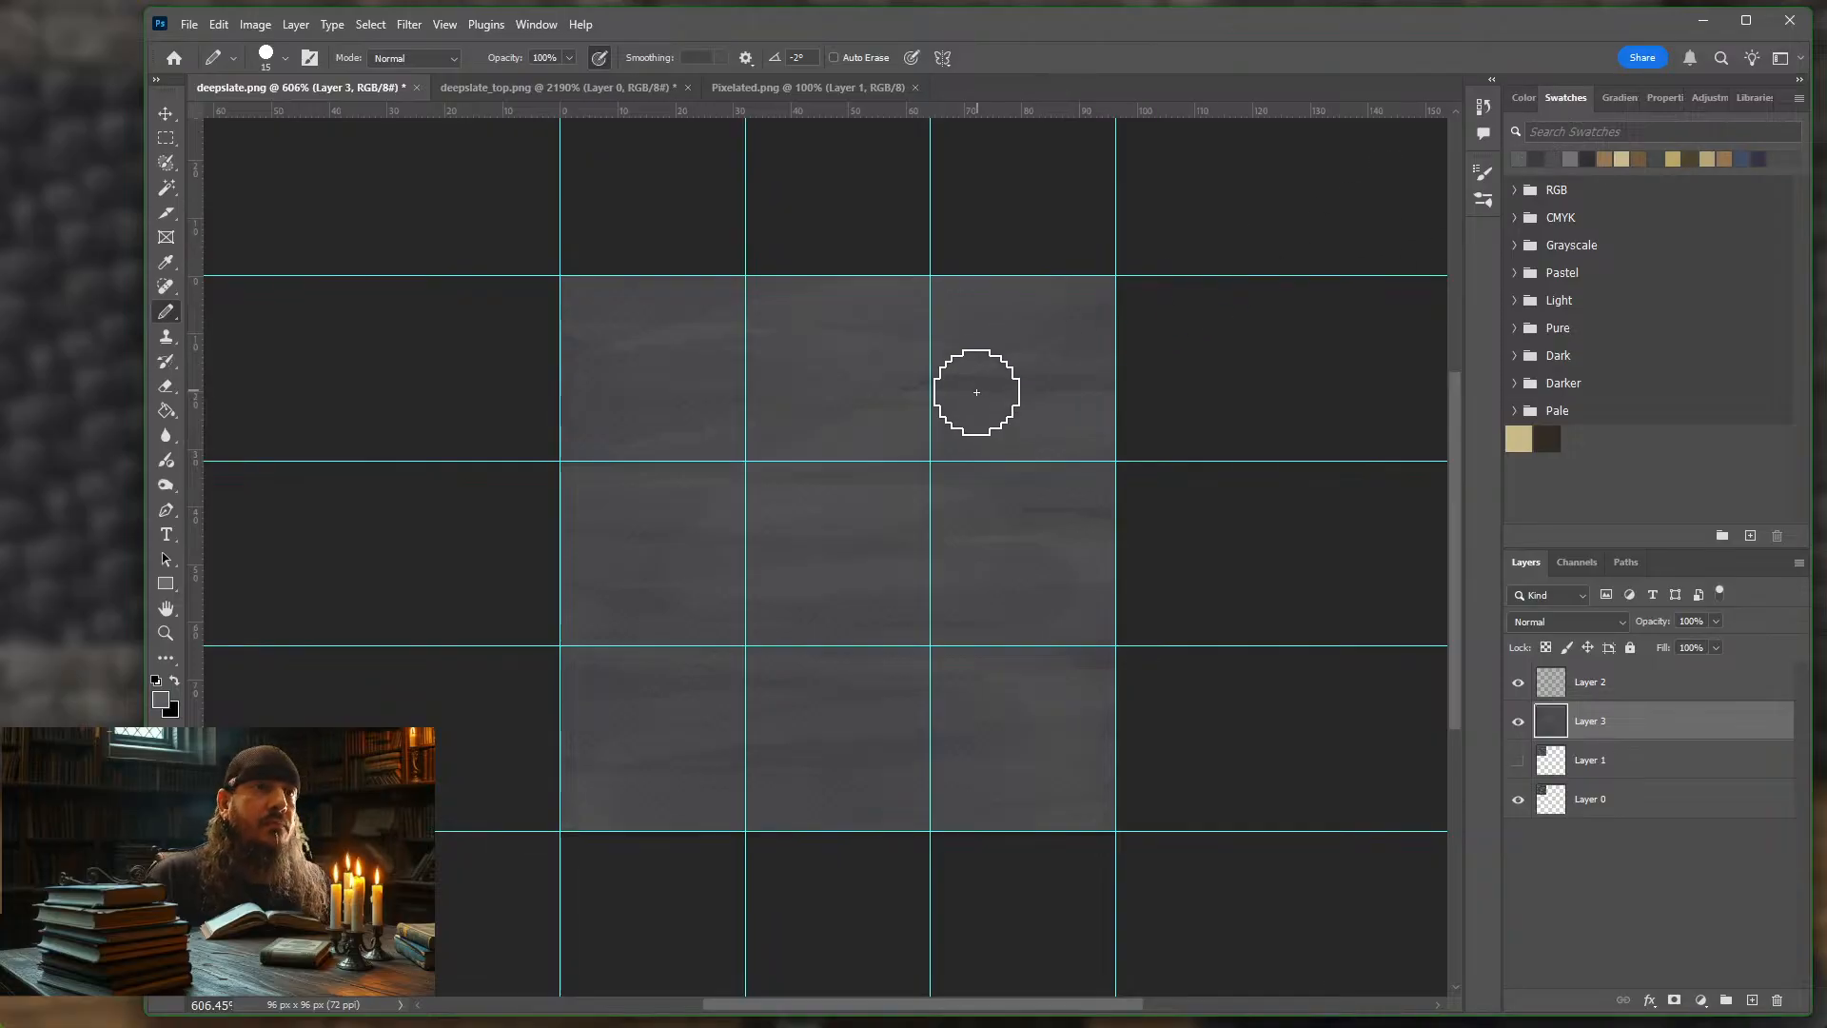
key(bracketleft)
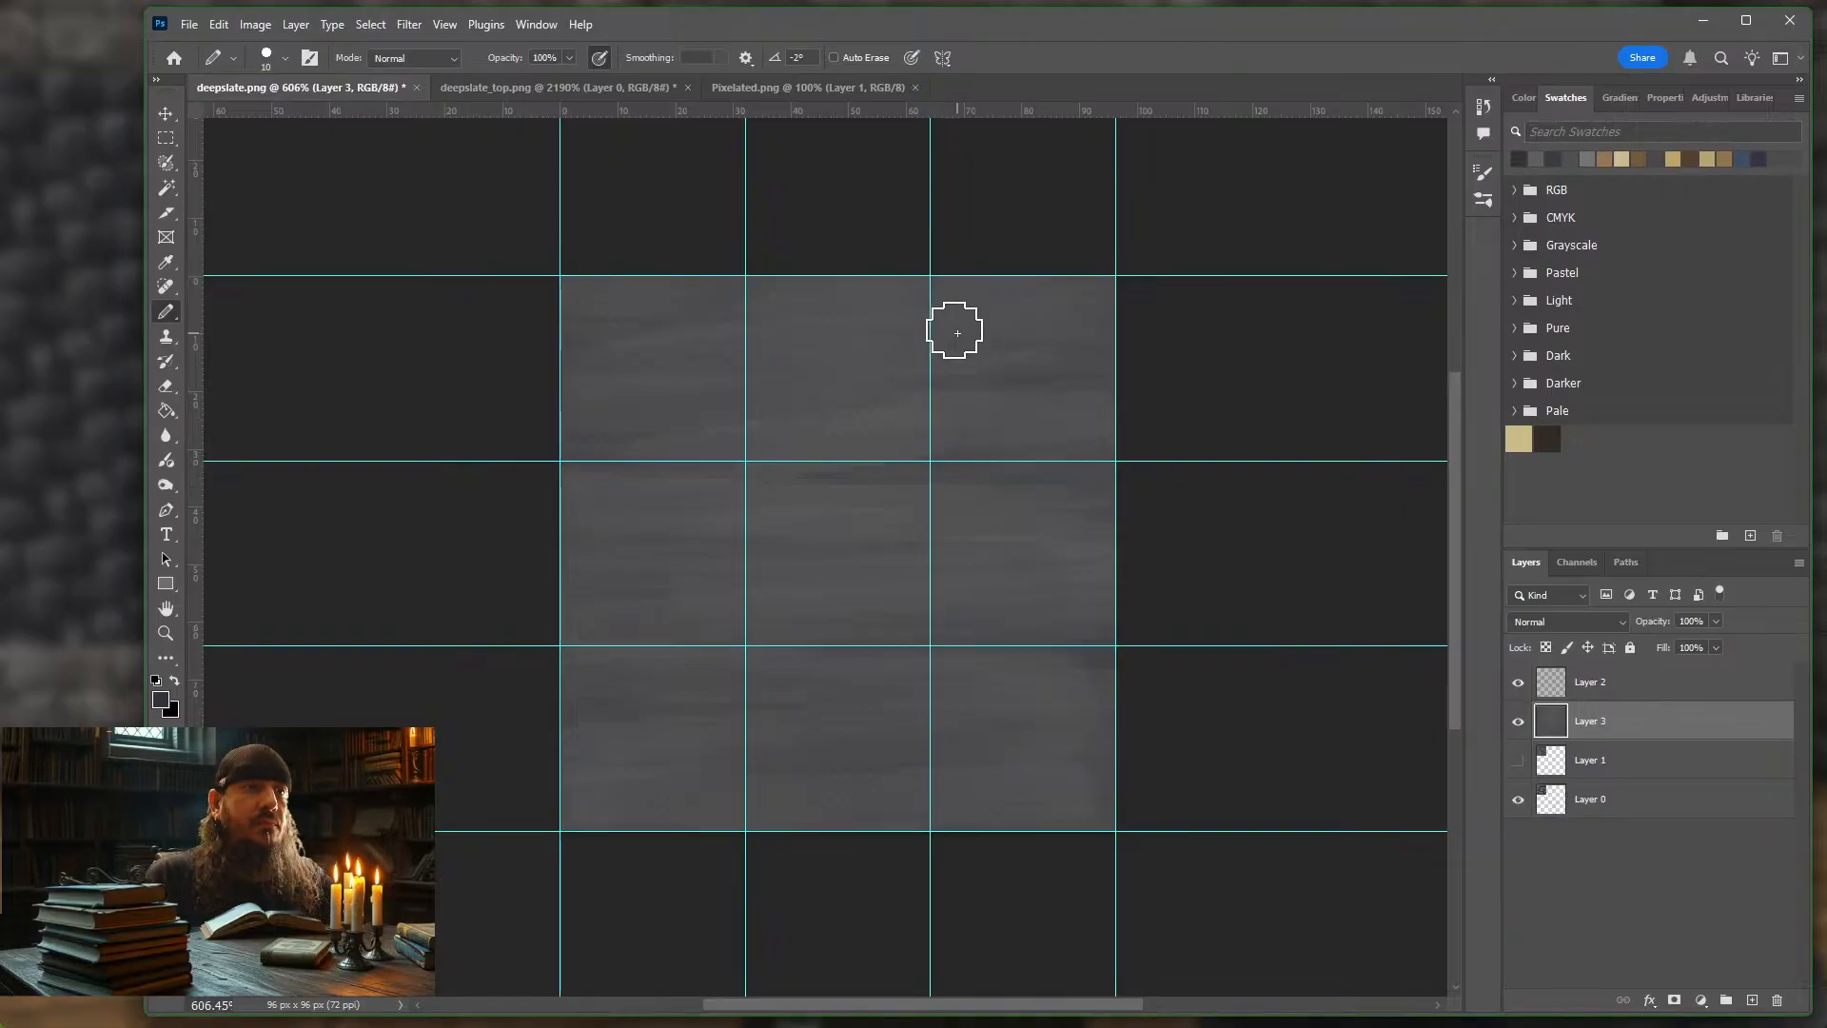
key(bracketleft)
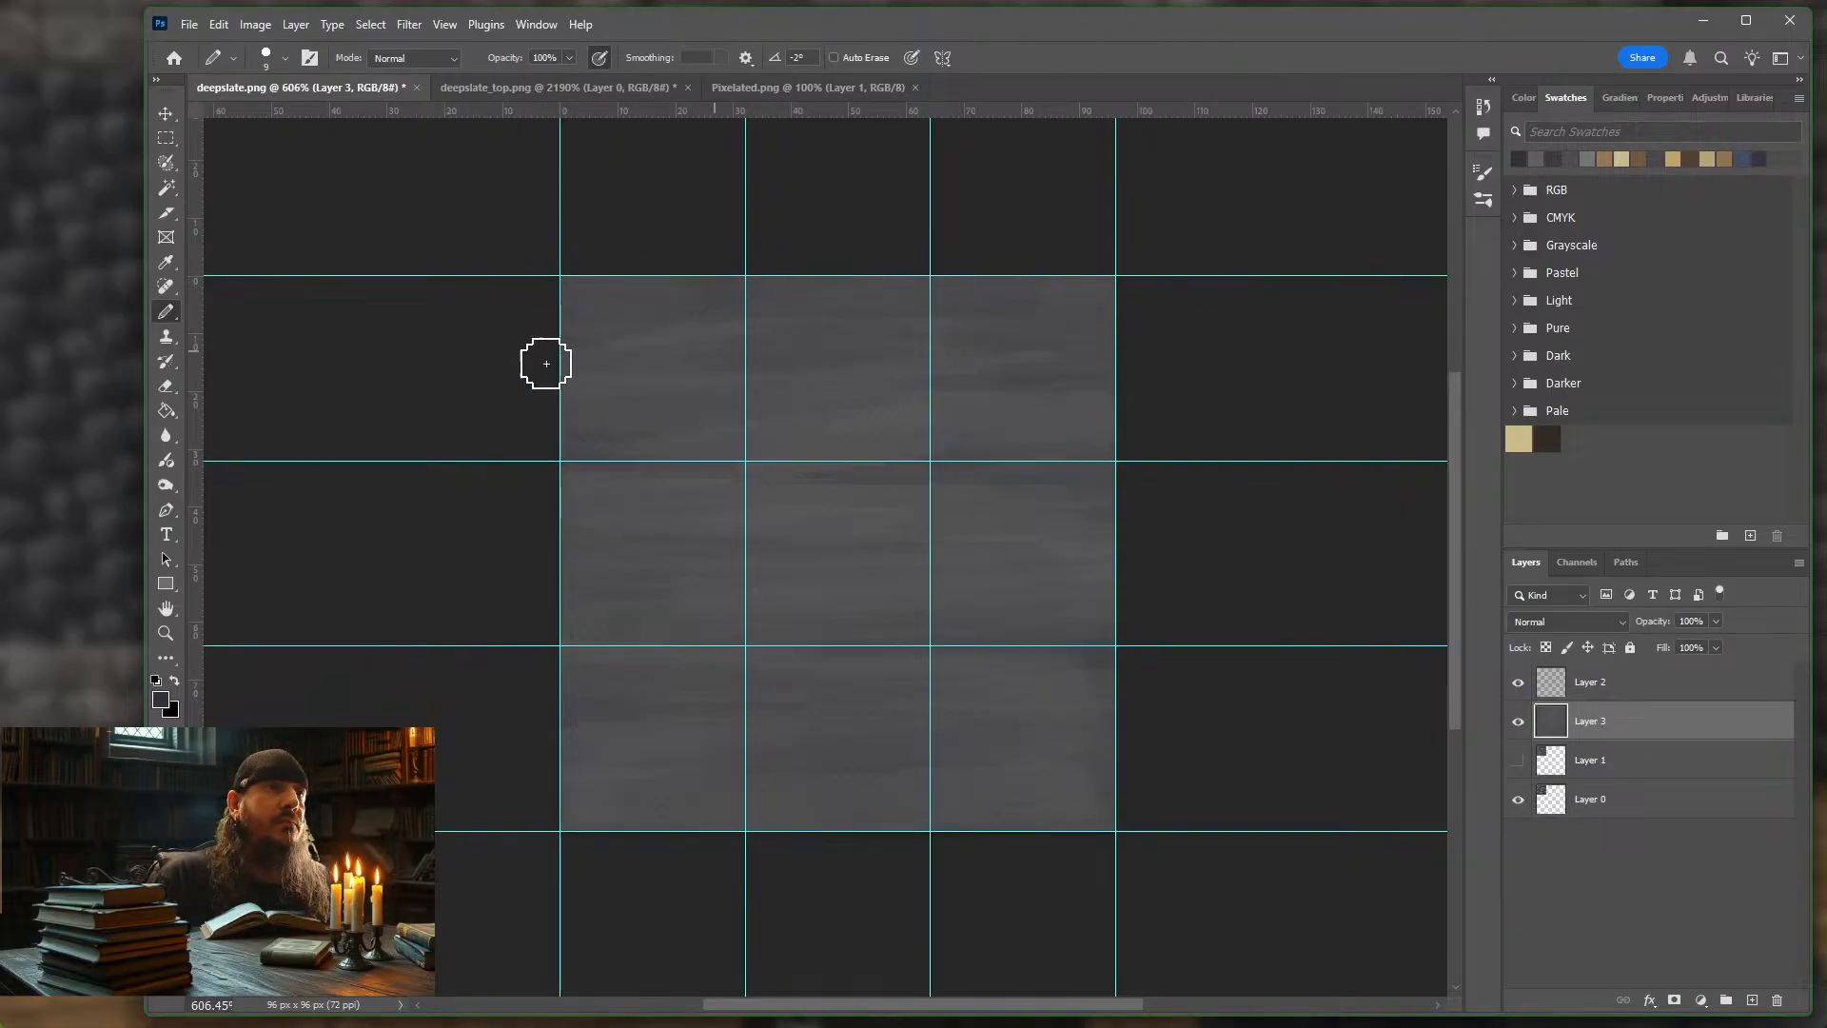
drag(1017, 518, 632, 575)
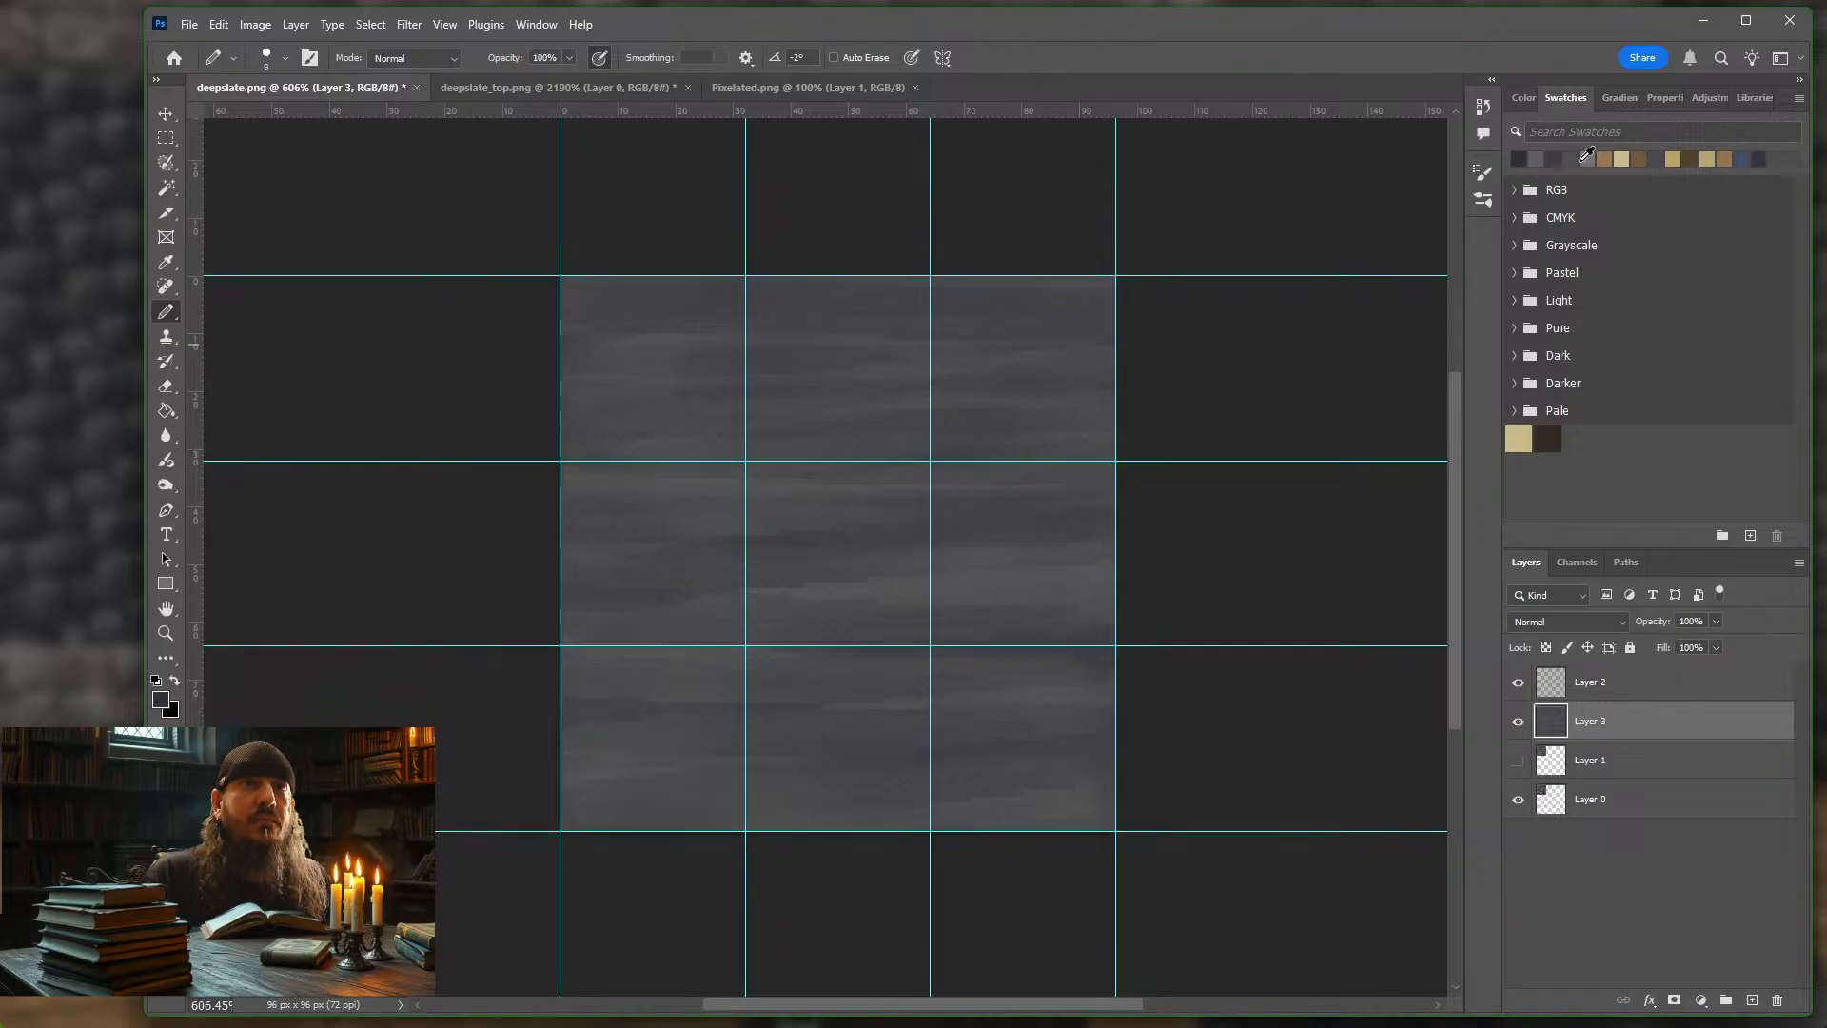
Paint lighter grey horizontal streaks over the whole canvas with the Pencil at 8 px
key(bracketleft)
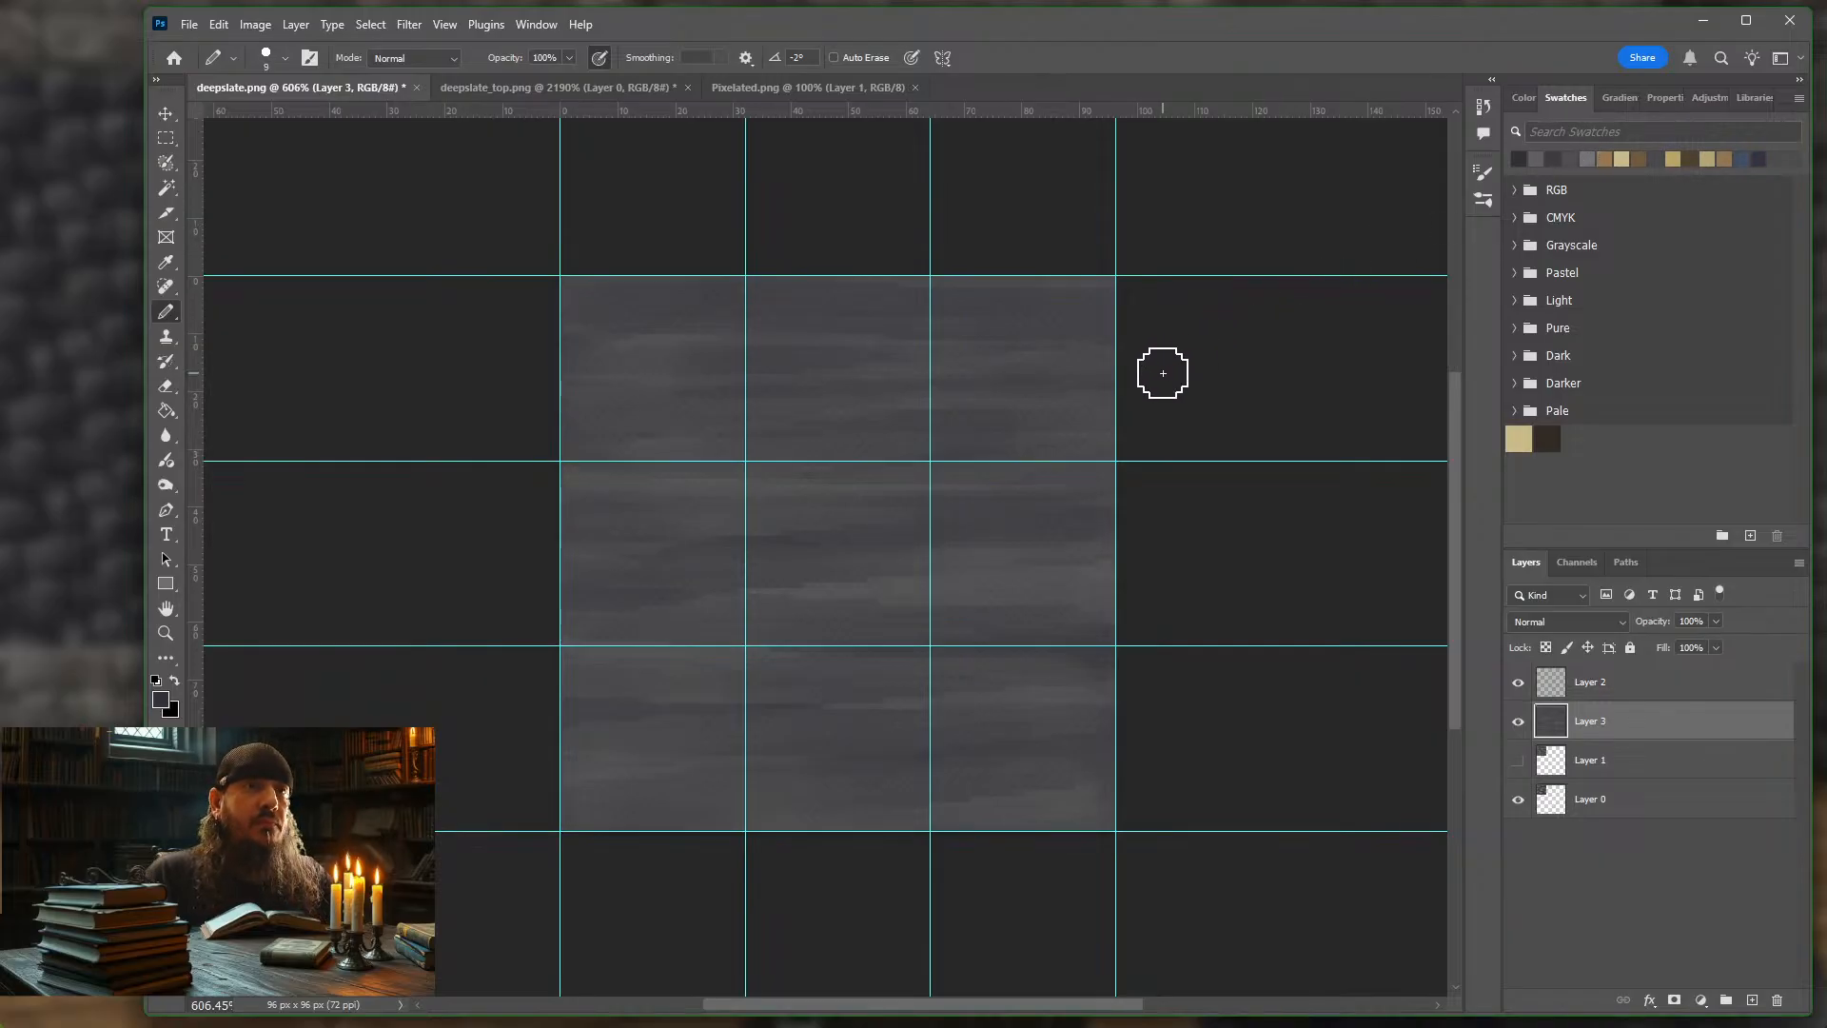
click(1593, 155)
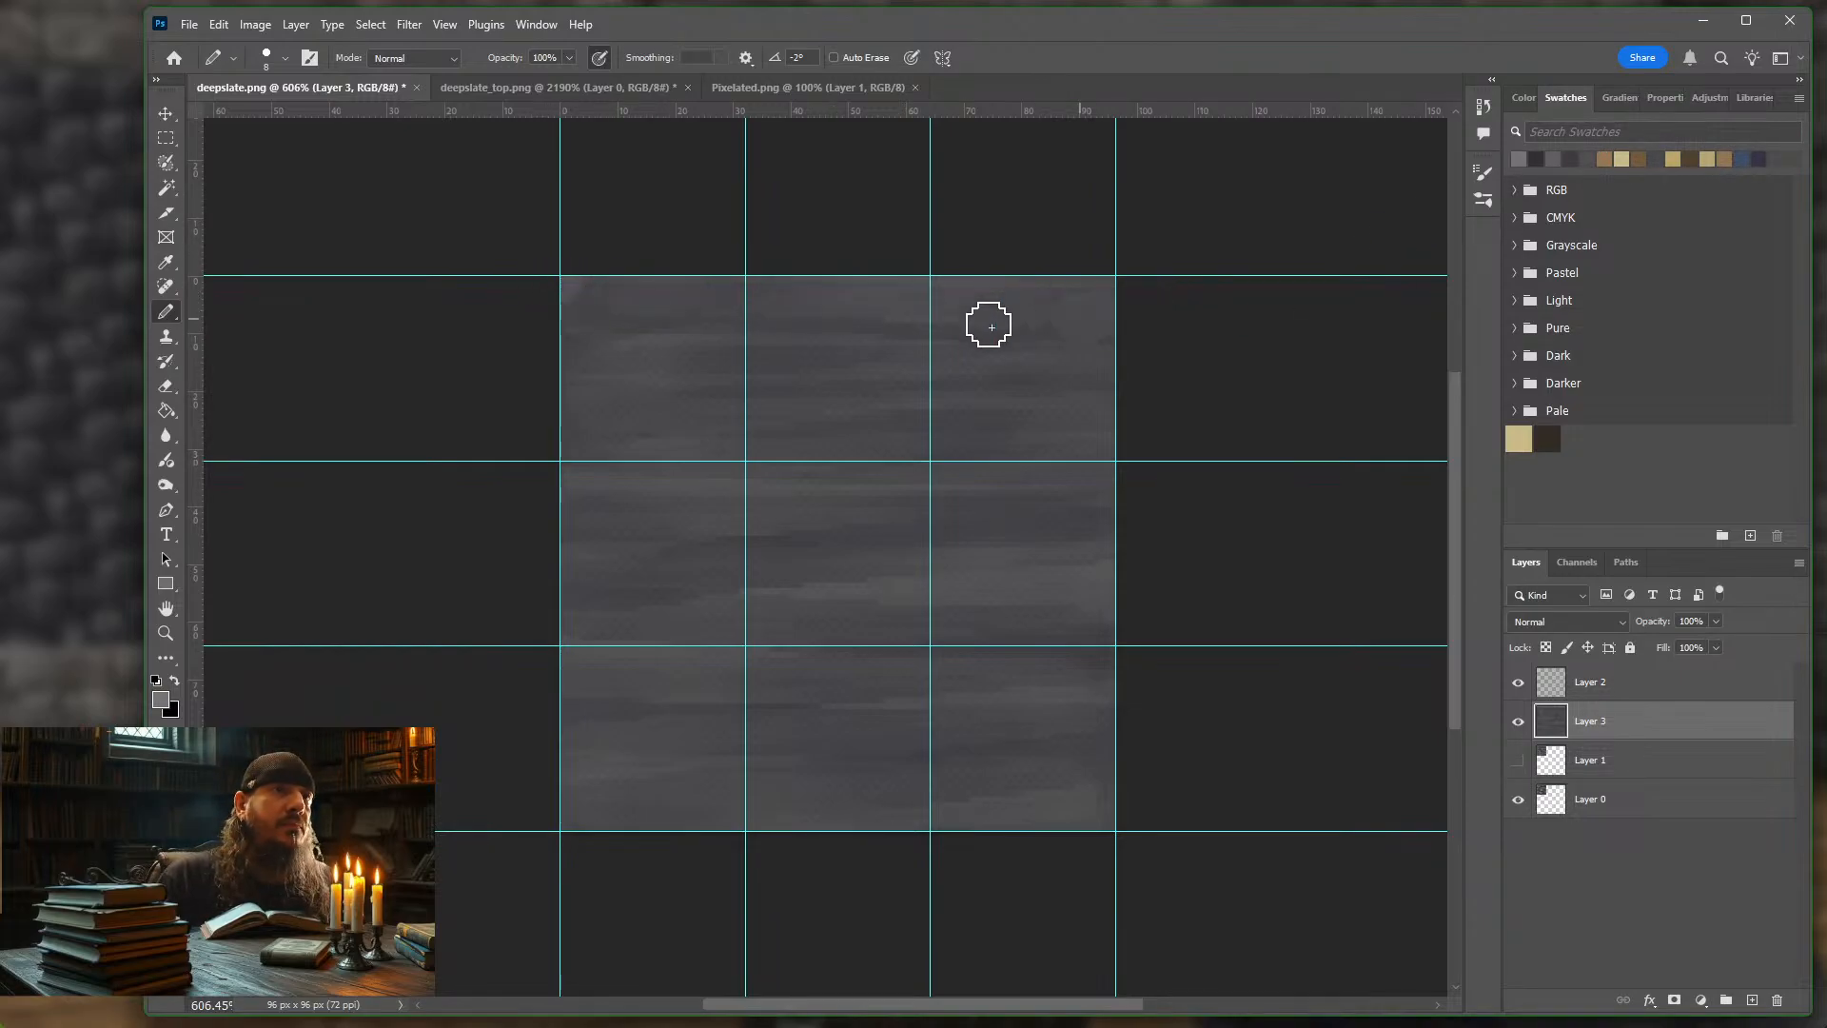
mouse_move(984, 319)
mouse_down()
mouse_move(462, 388)
mouse_move(1221, 412)
mouse_move(390, 490)
mouse_move(1208, 514)
mouse_move(363, 580)
mouse_move(1289, 596)
mouse_move(369, 679)
mouse_move(1236, 705)
mouse_move(566, 809)
mouse_move(1195, 799)
mouse_move(854, 756)
mouse_up()
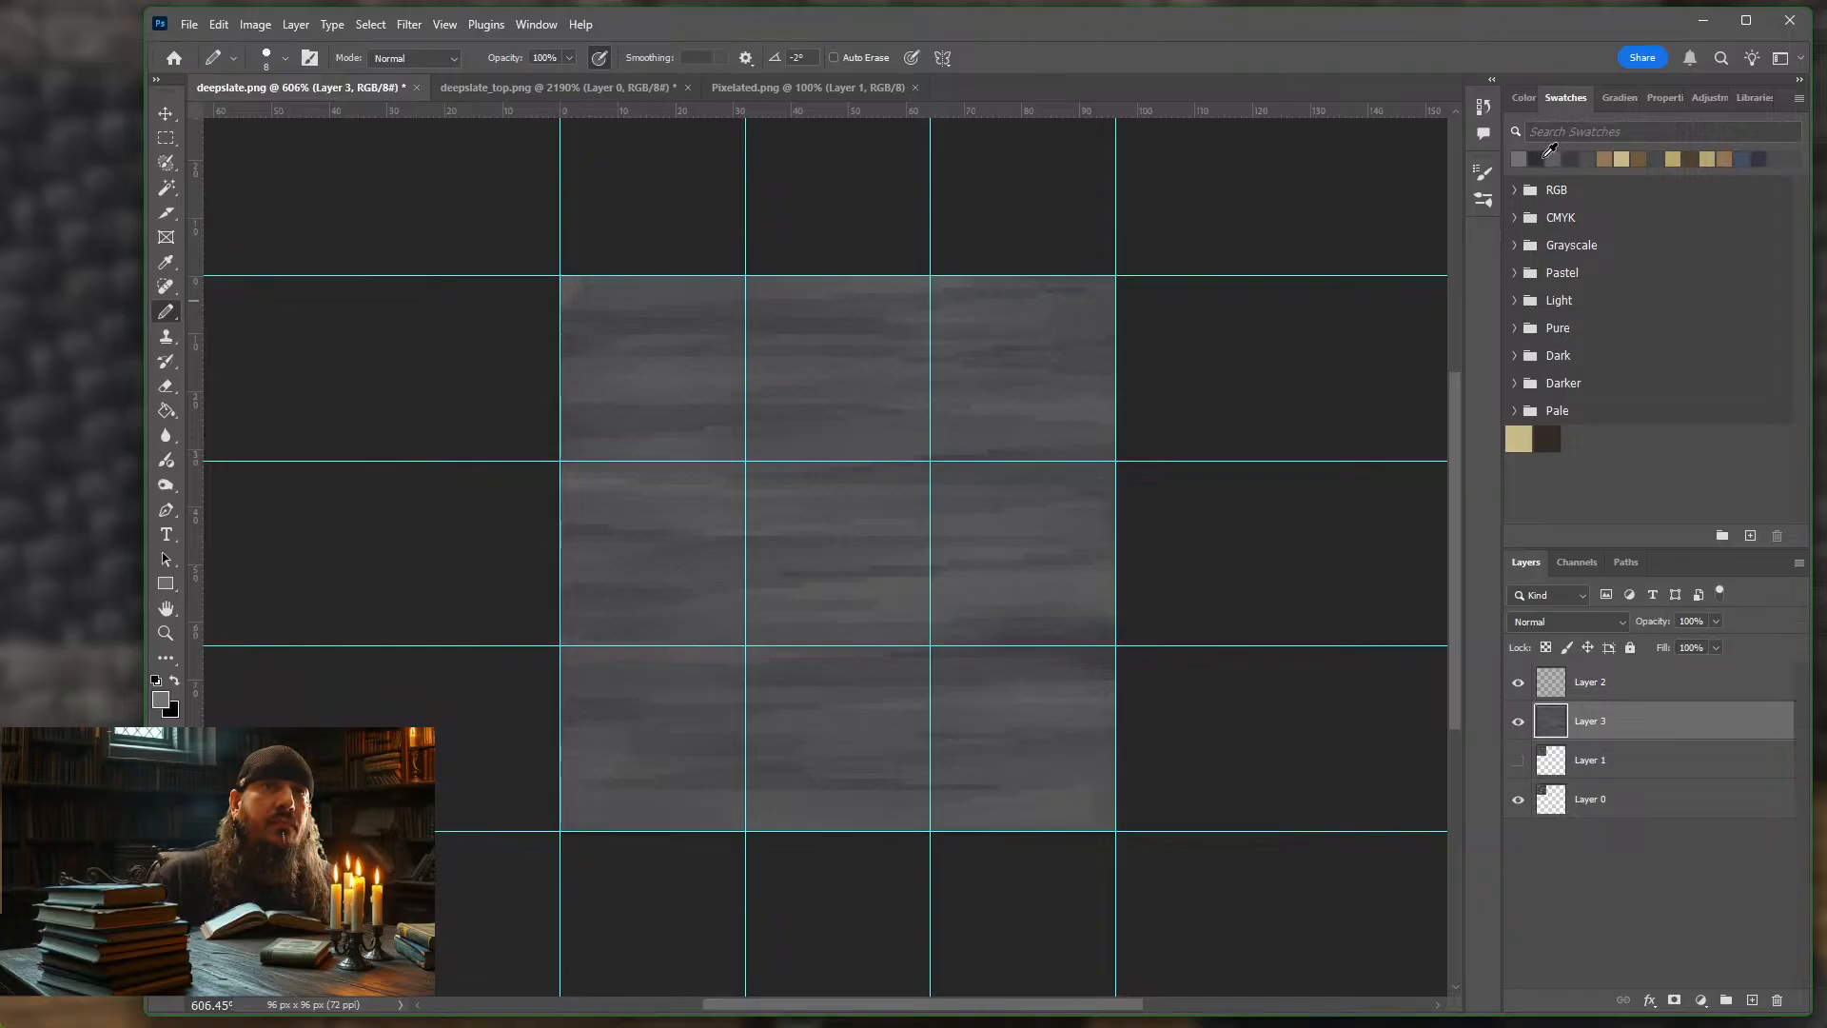
Blend mid grey streaks at 7 px and darker grey streaks at 6 px across the deepslate canvas
click(1573, 156)
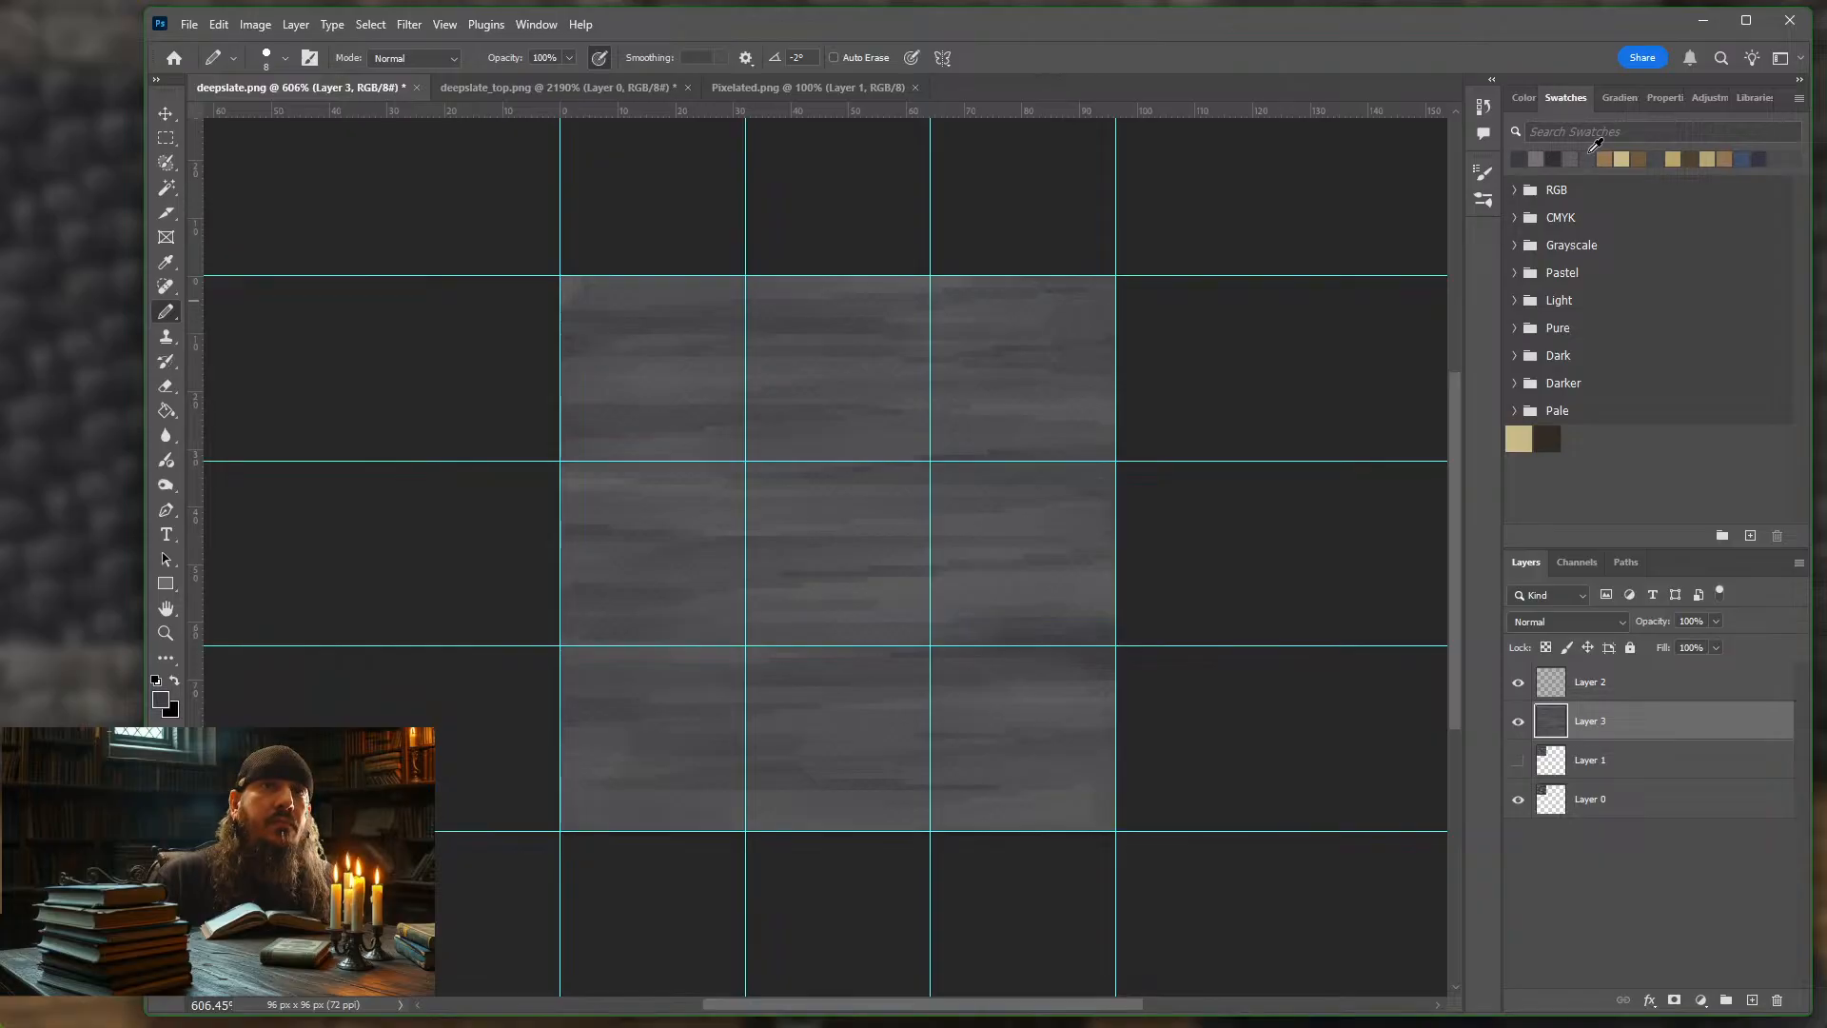
click(1591, 156)
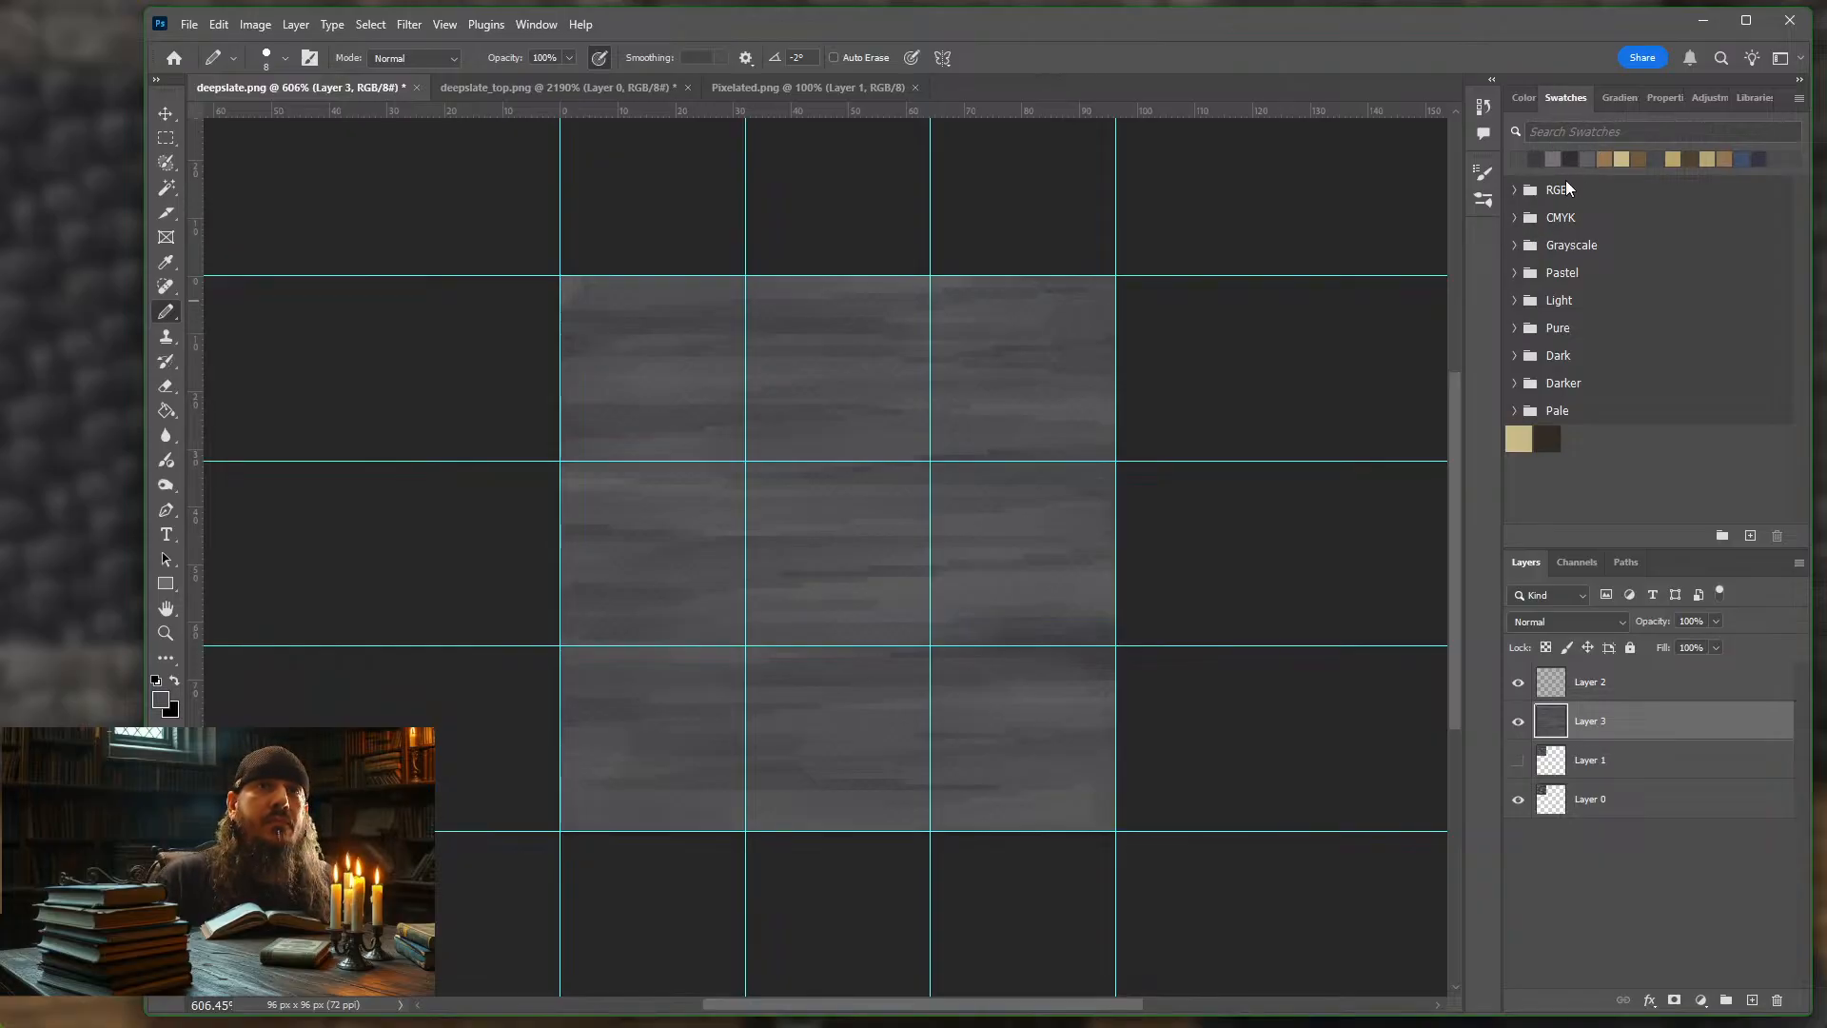
key(bracketleft)
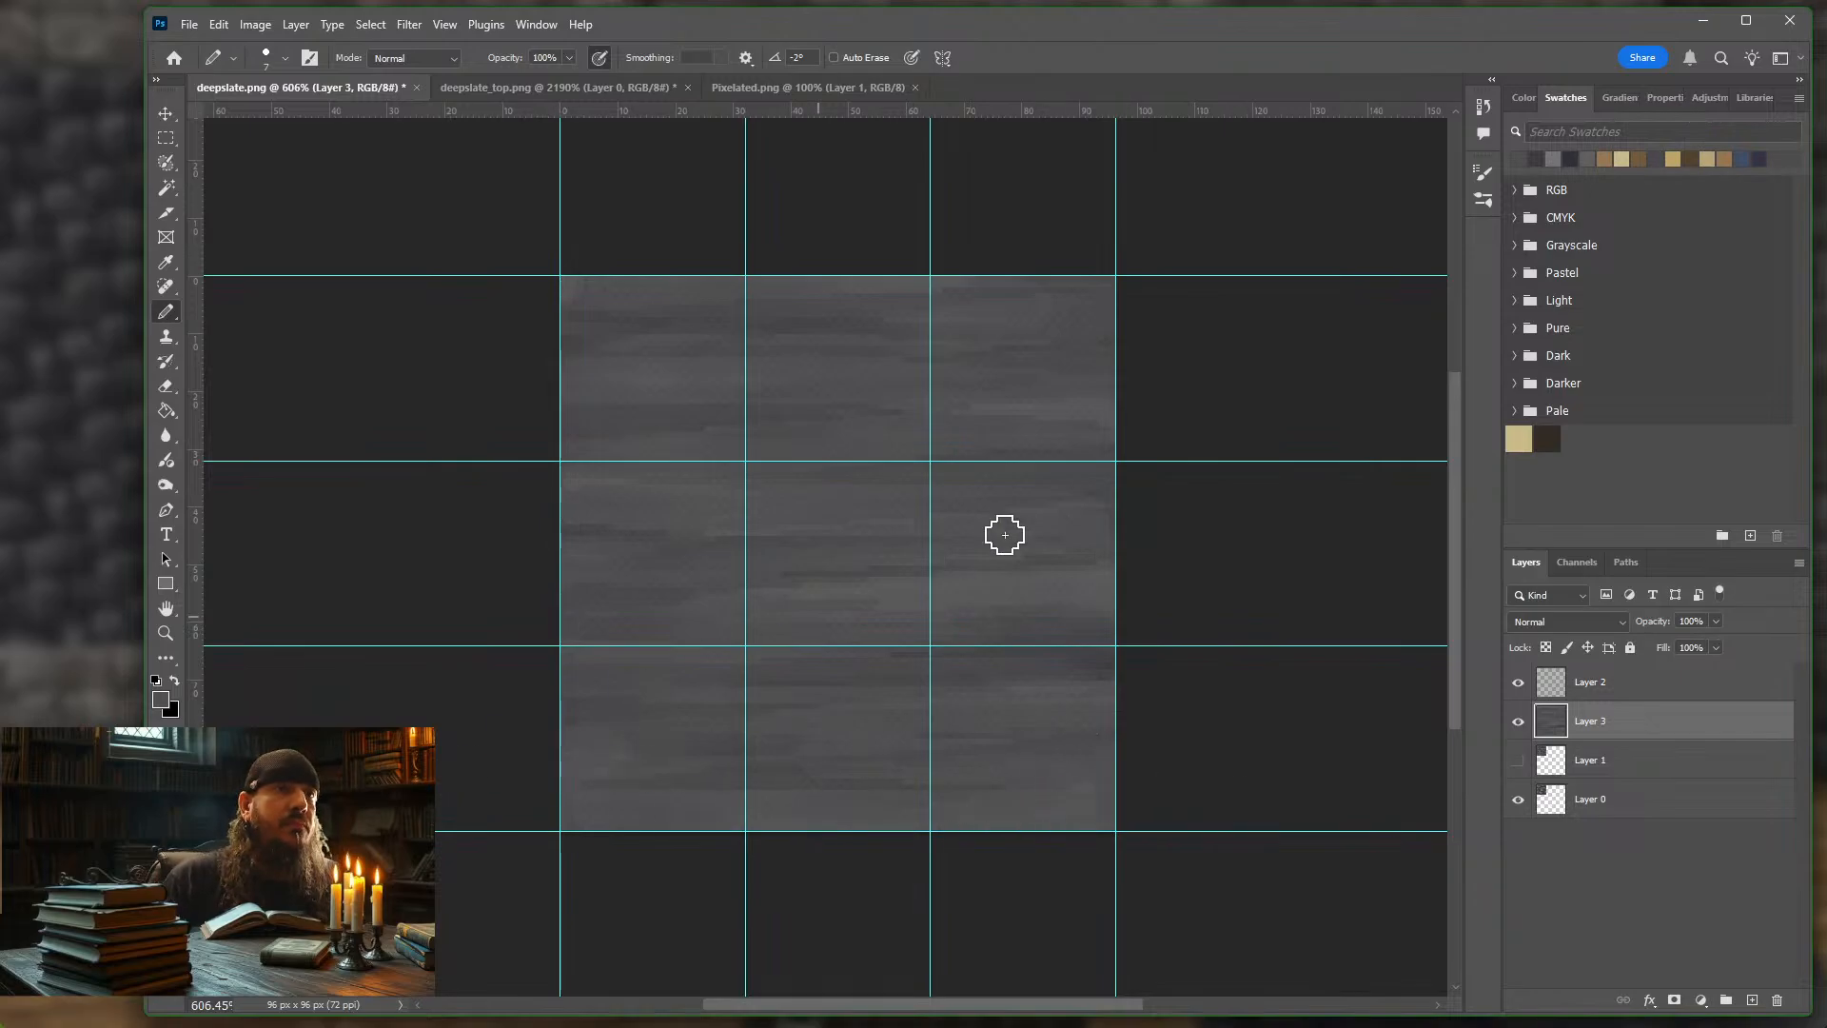
click(1544, 158)
key(bracketleft)
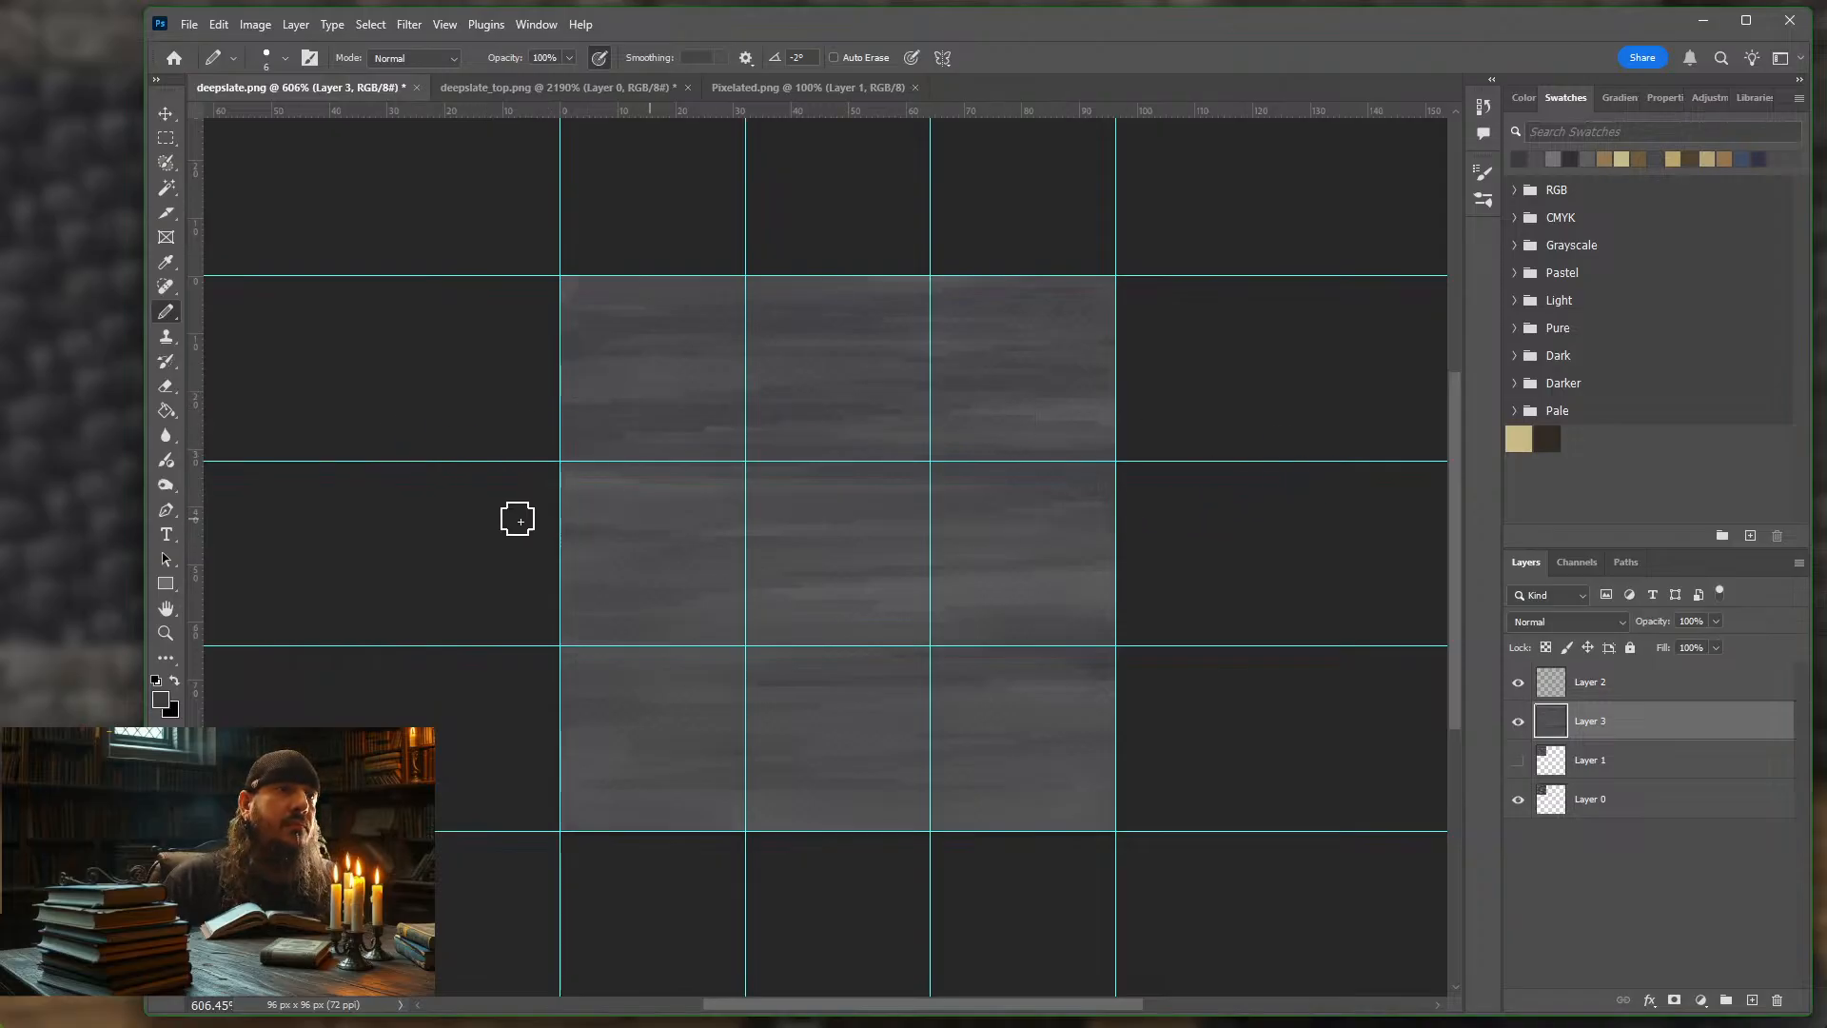
Add lighter grey streaks at 5 px and darker grey streaks at 4 px across the nine tiles
click(1592, 156)
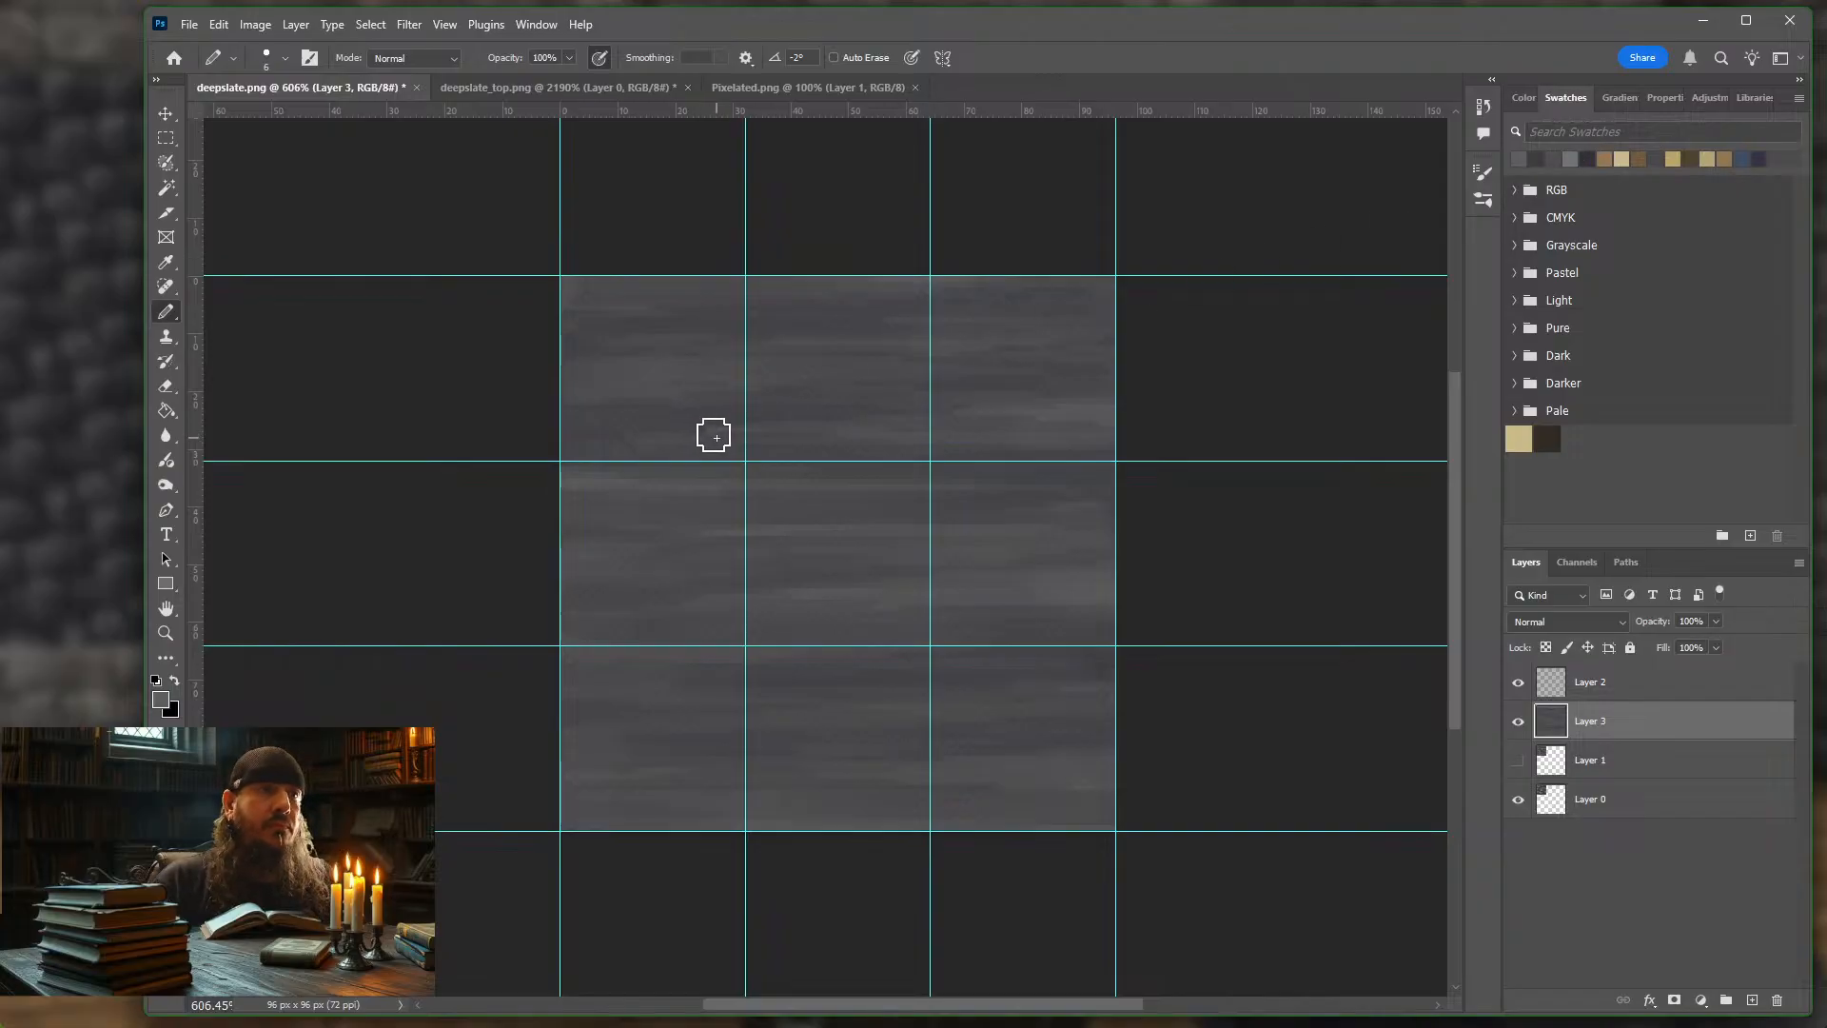
key(bracketleft)
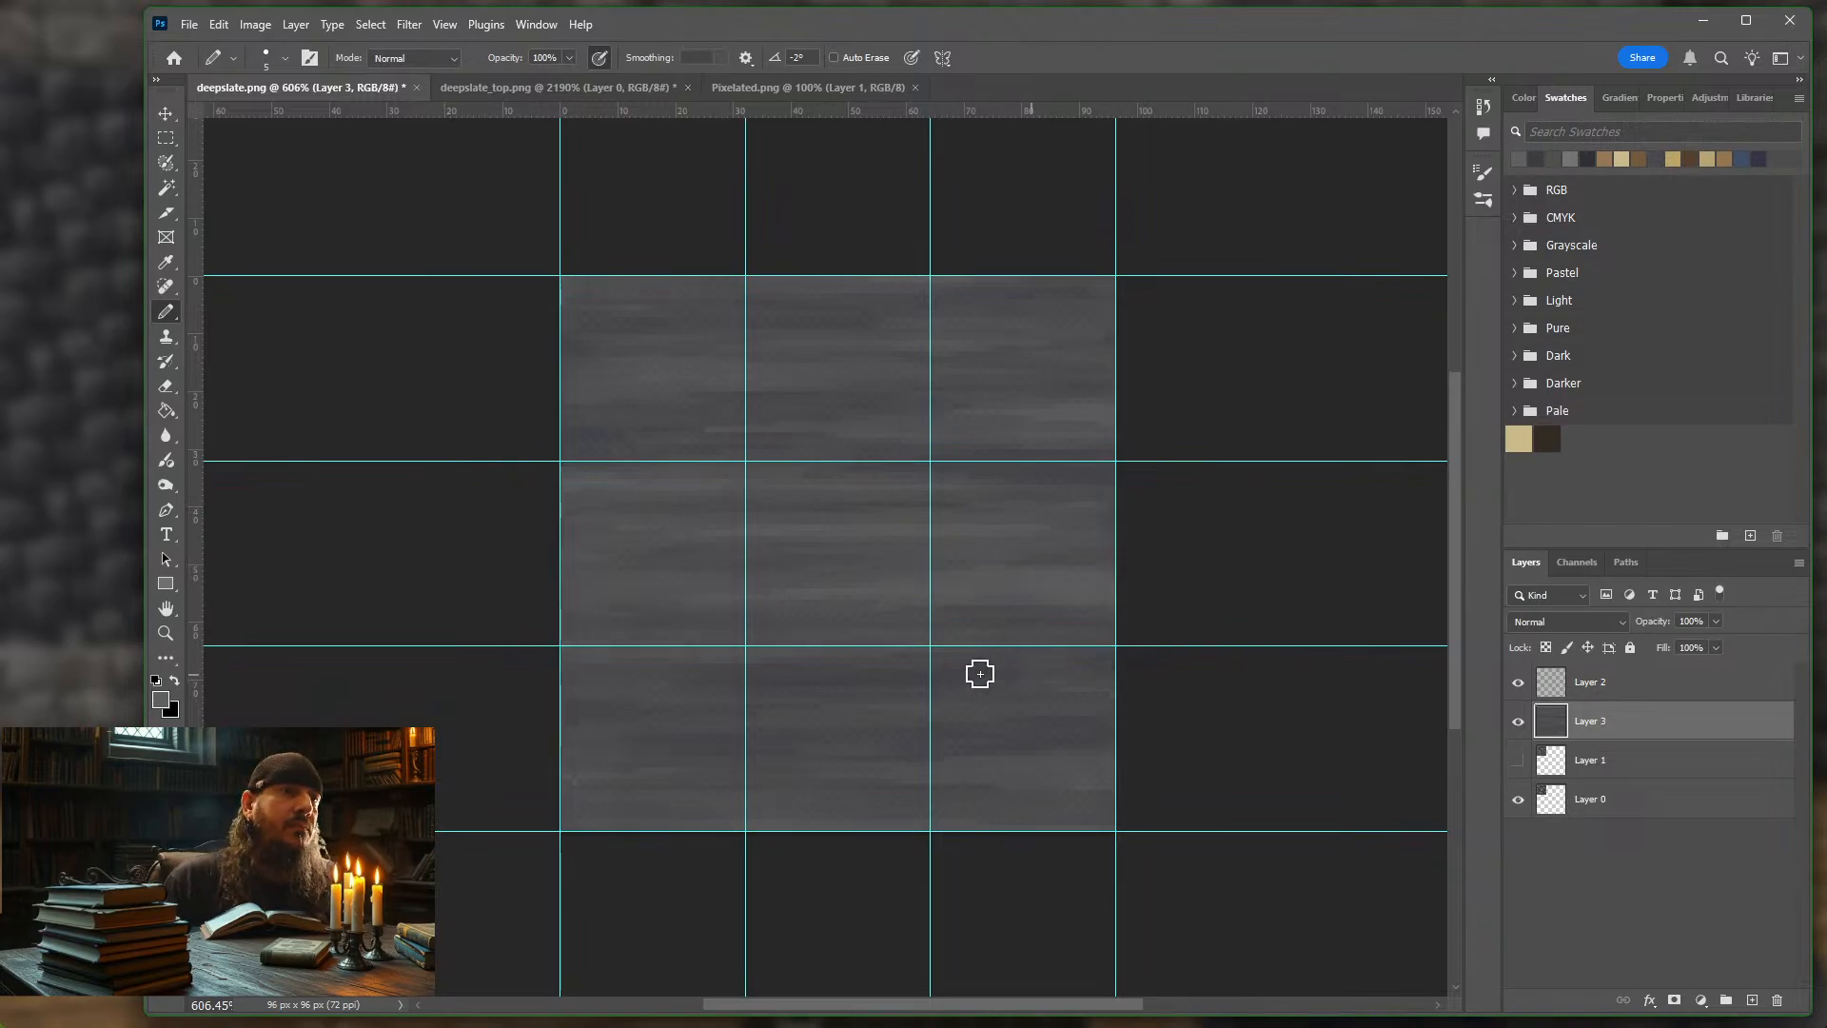
click(1547, 152)
key(bracketleft)
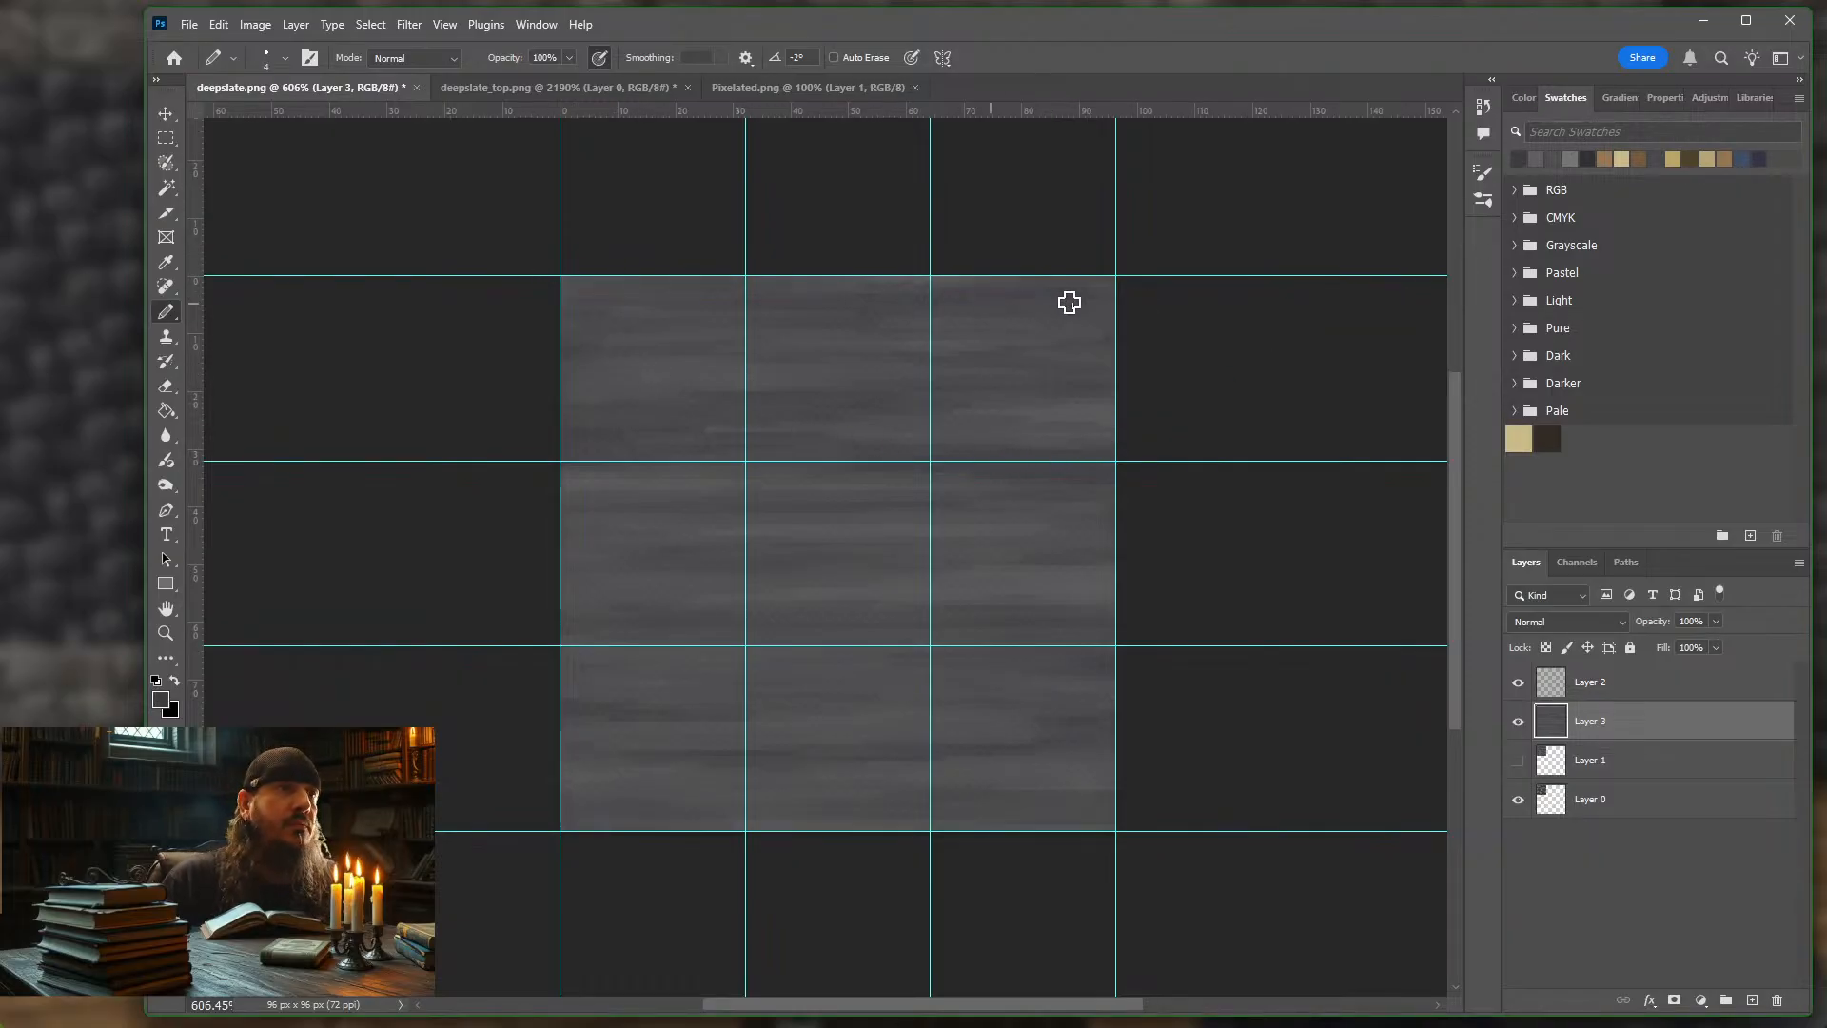
Paint fine horizontal streaks over the entire texture, using light grey at 3 px and the darkest grey at 2 px
scroll(1154, 314, down, 4)
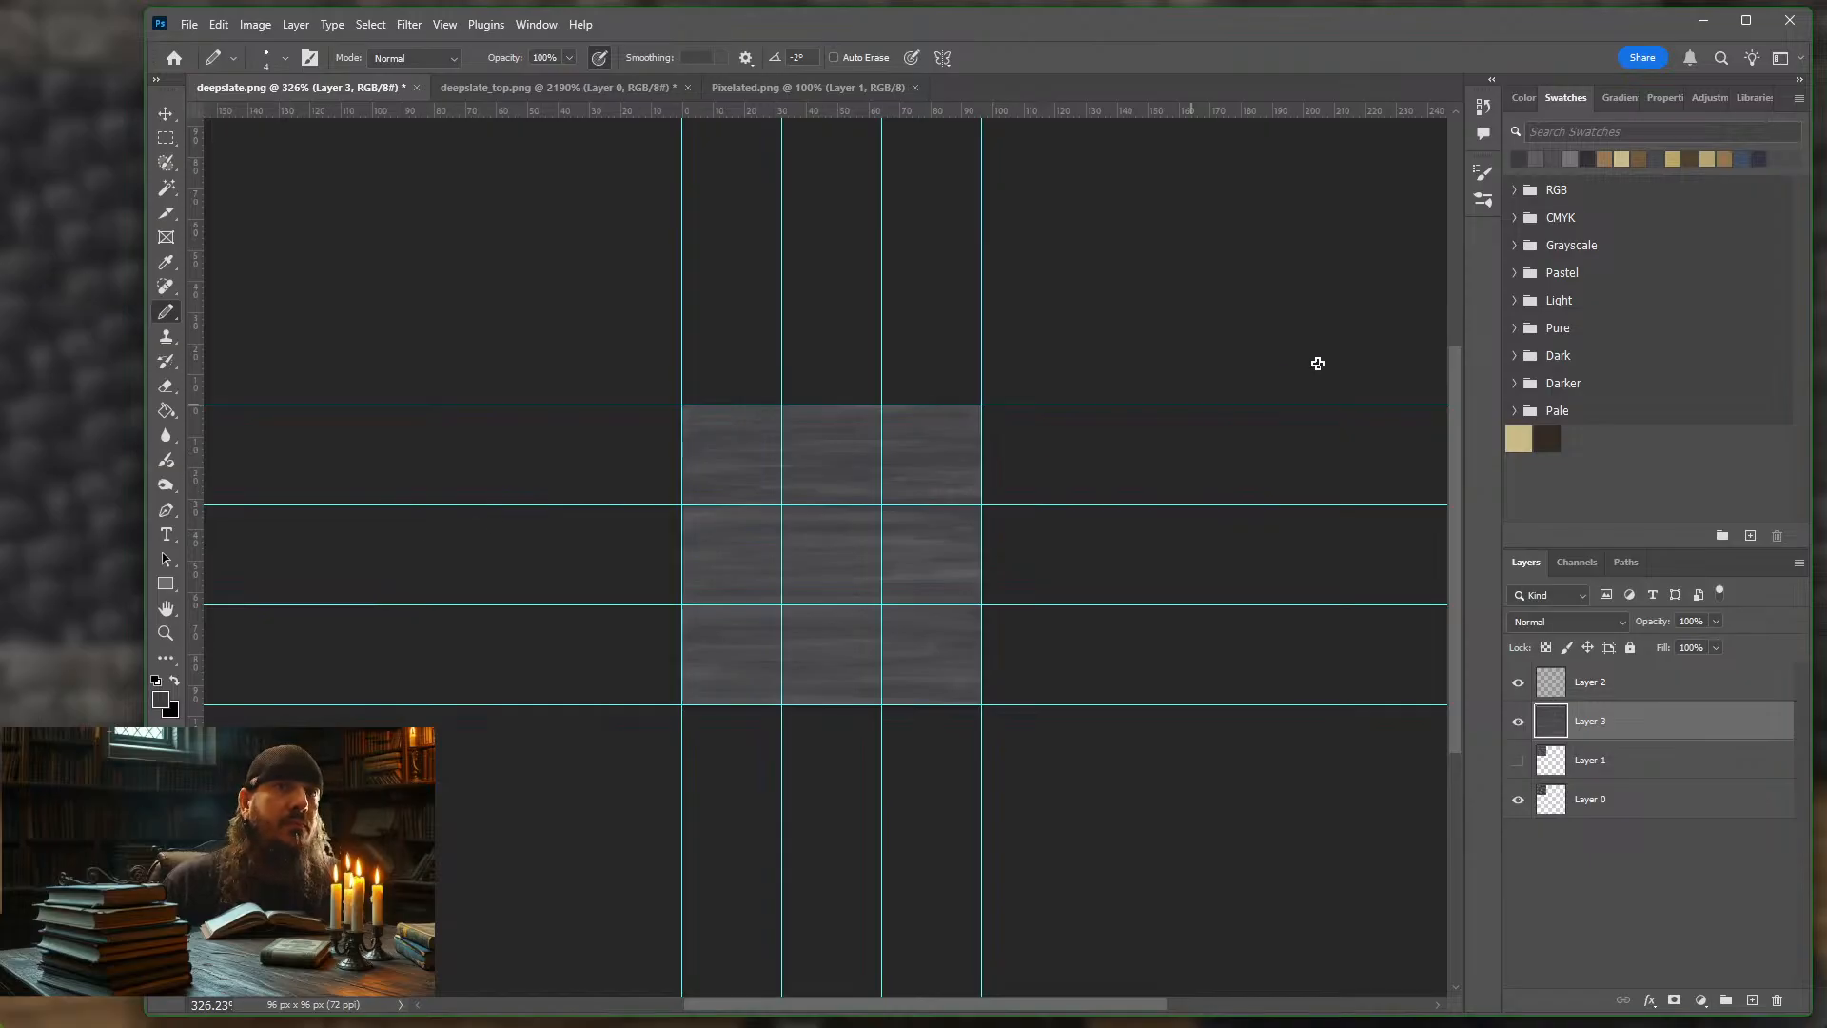
click(1577, 156)
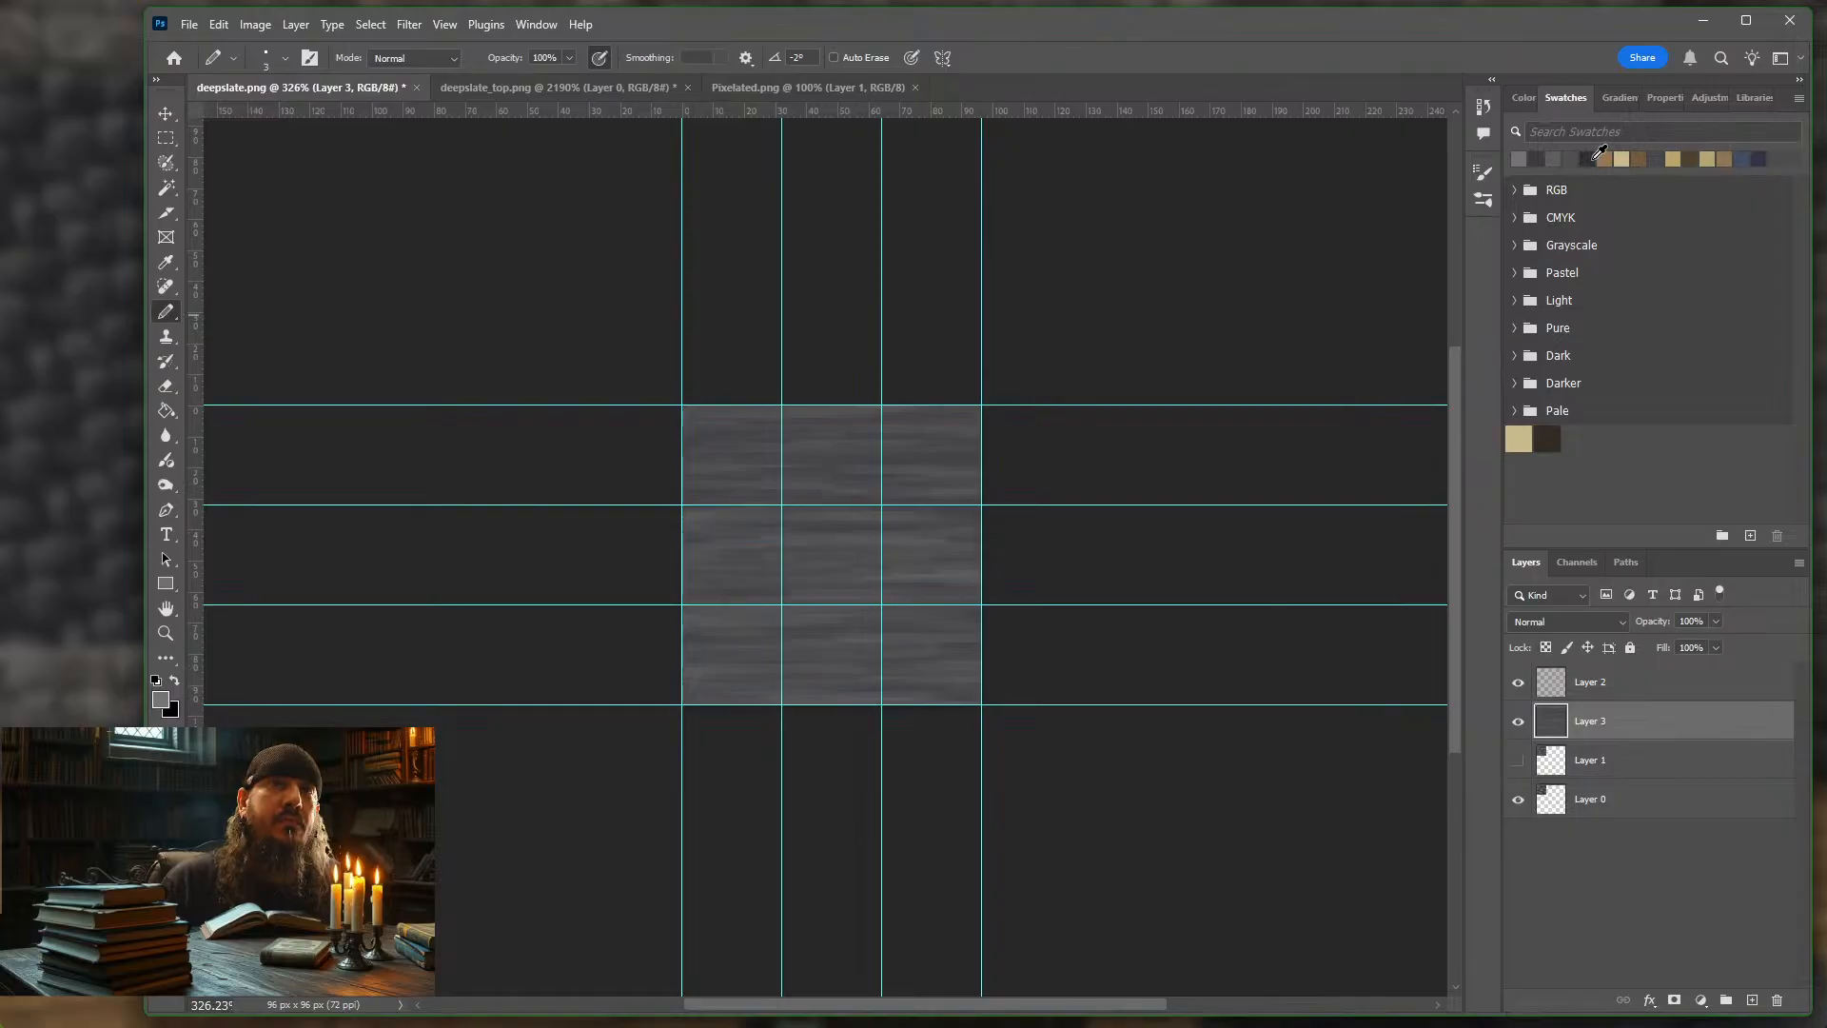
click(1581, 158)
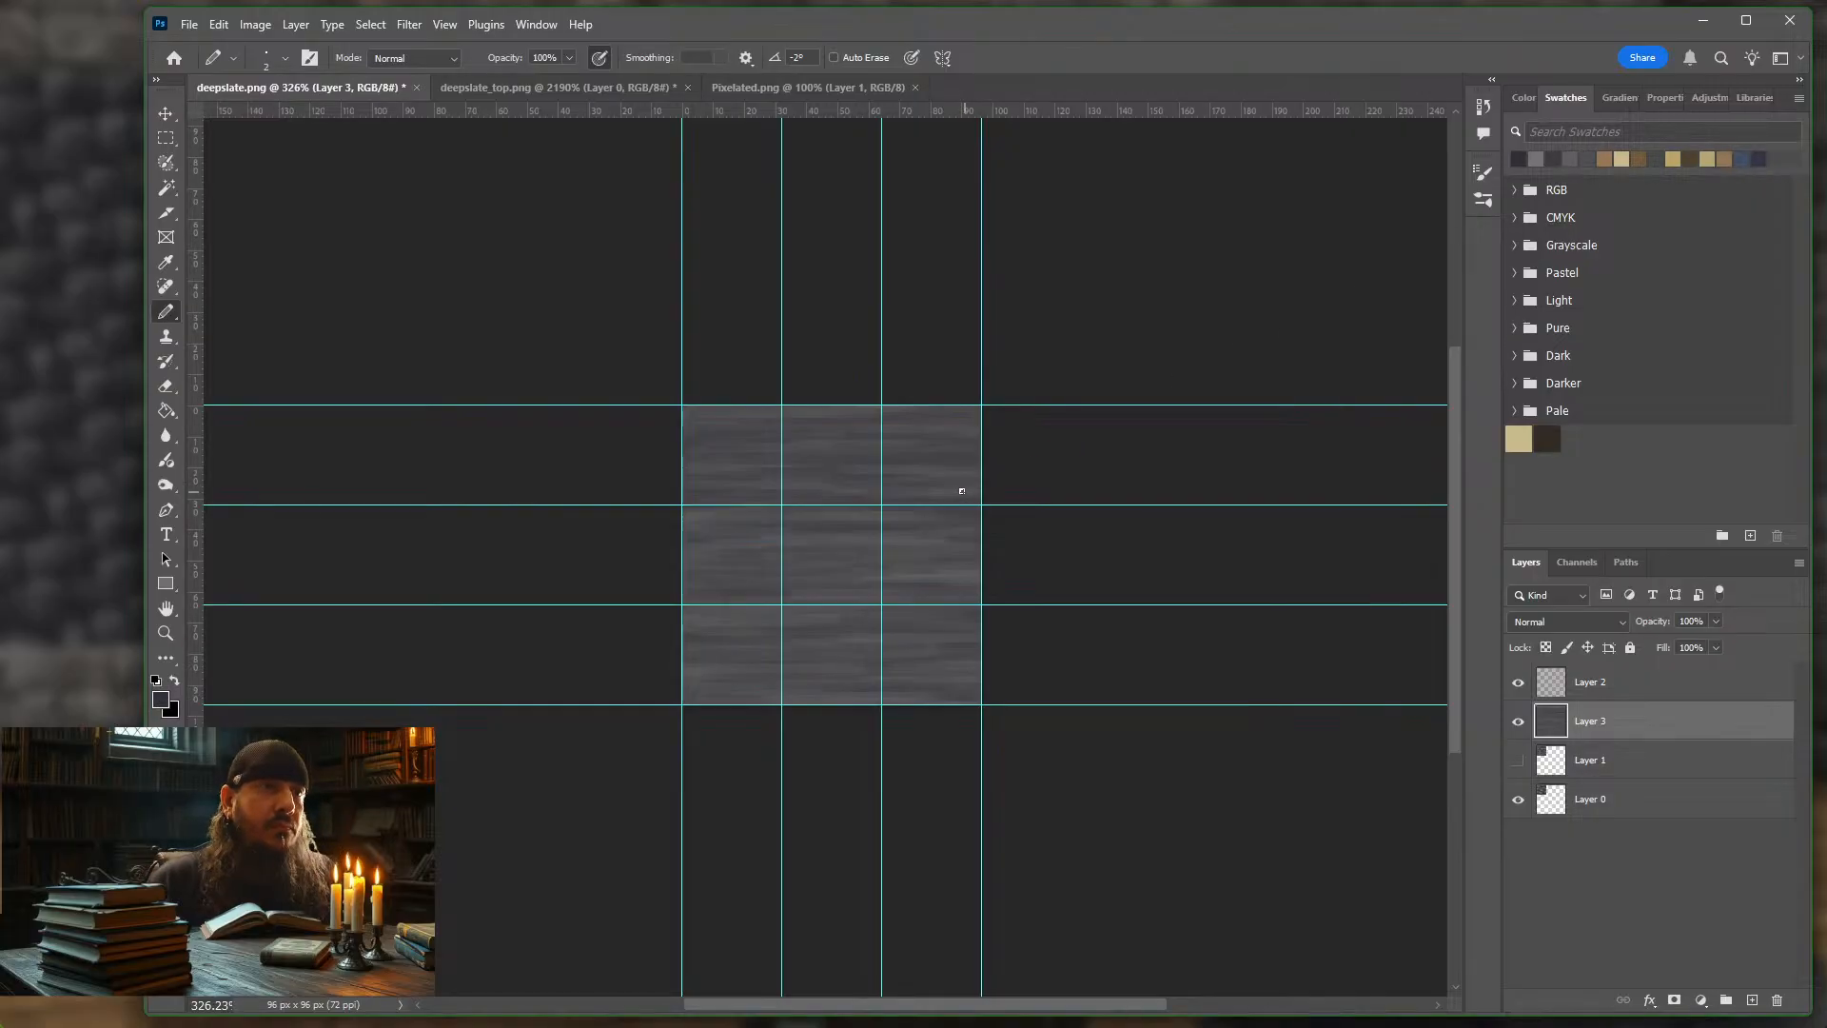
scroll(954, 497, up, 4)
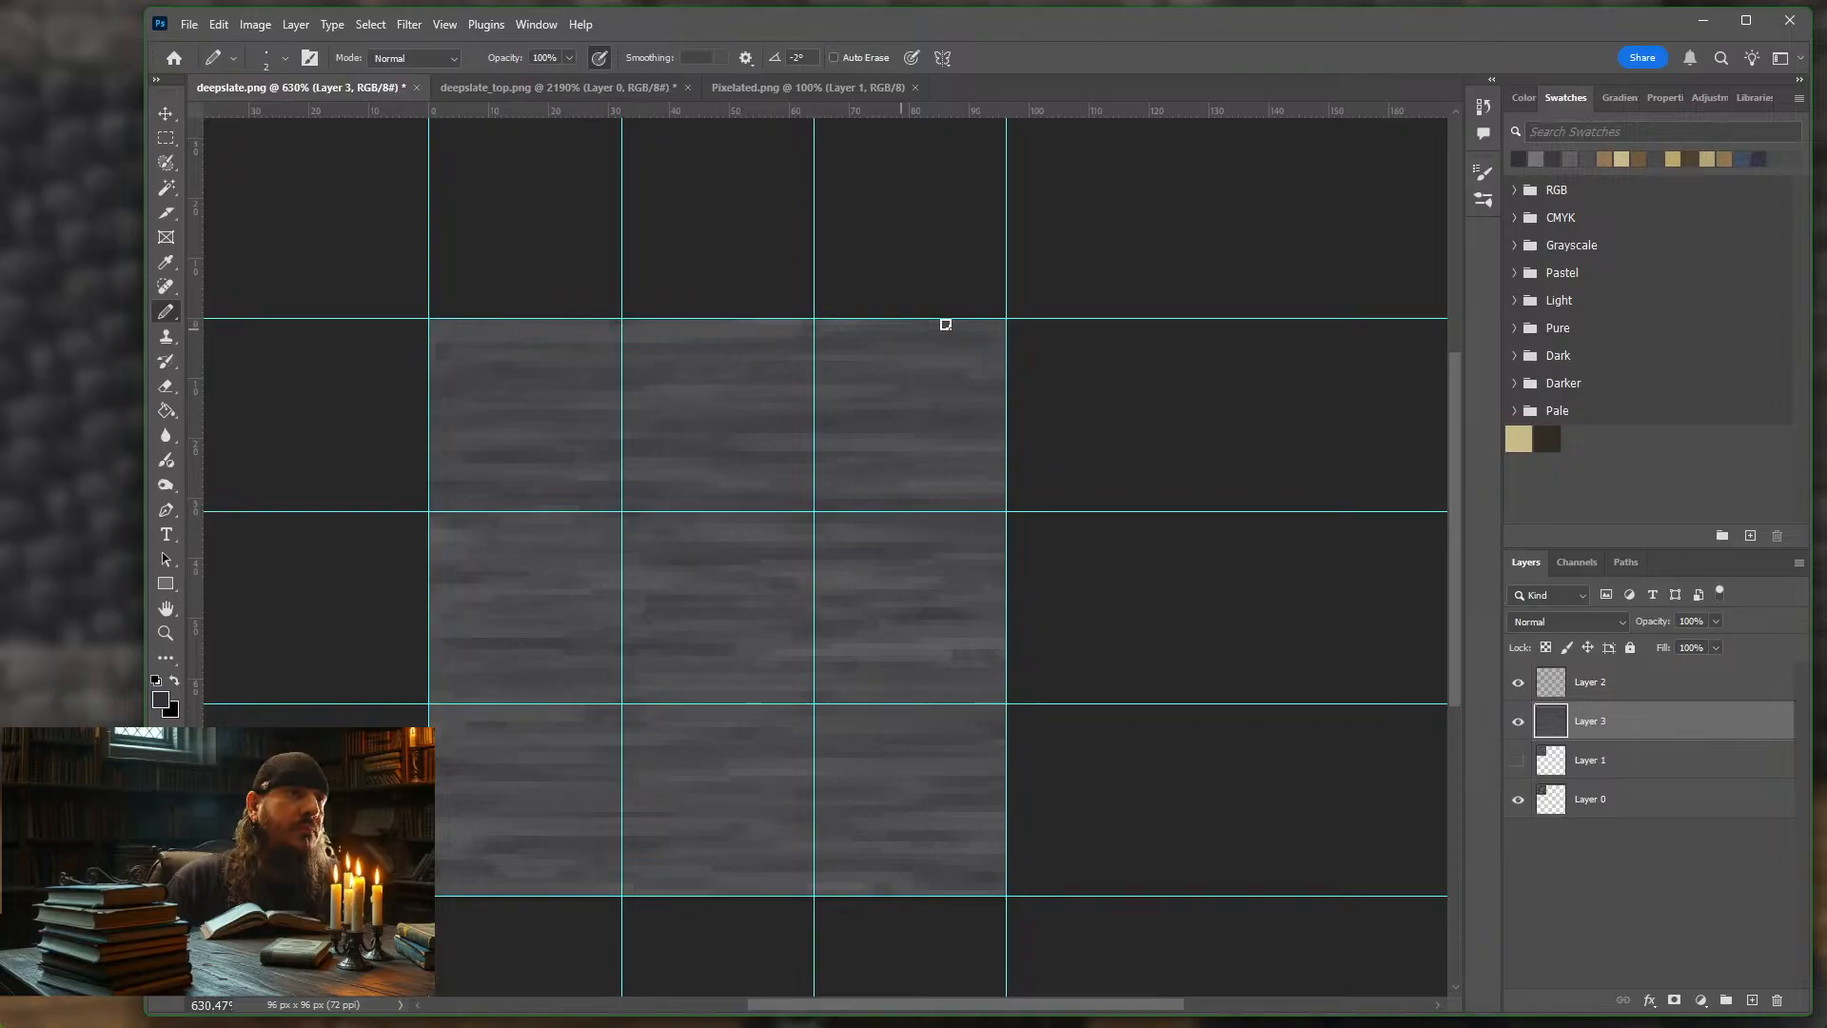
click(1001, 324)
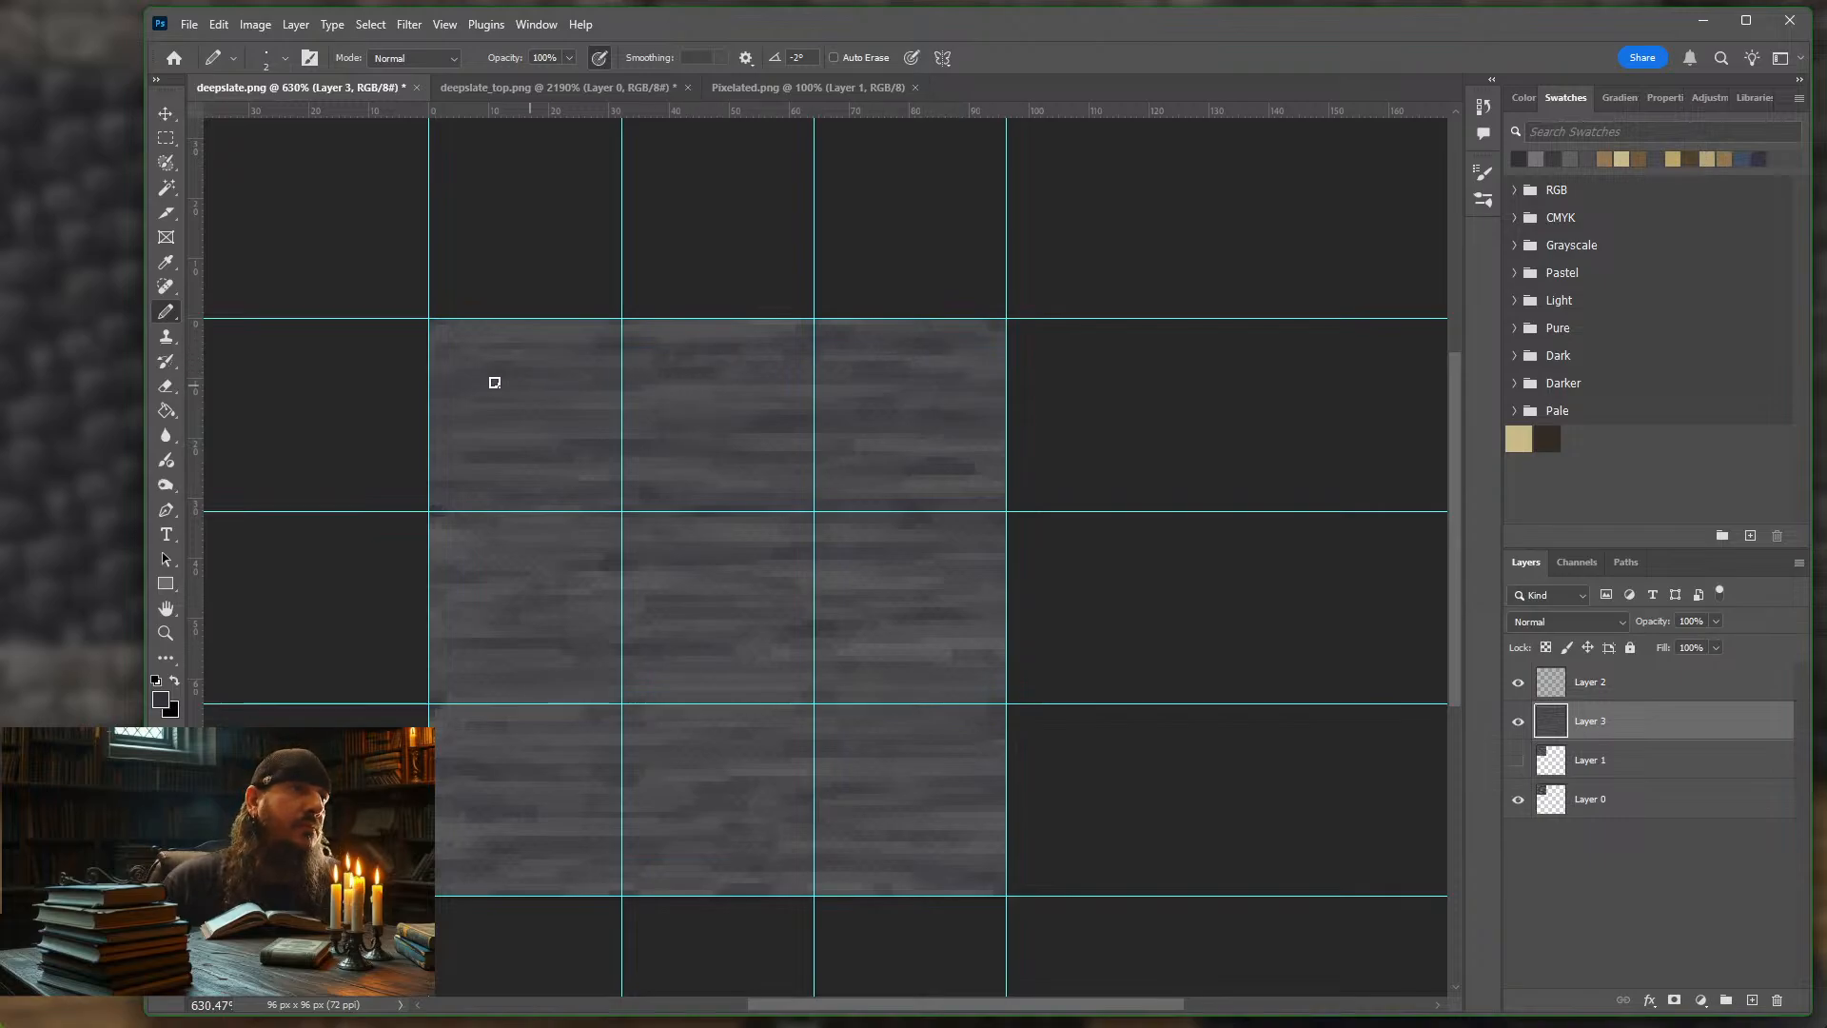
Paint light grey highlight flecks on the top-middle tile with the Pencil reduced to 1 px
scroll(347, 571, up, 3)
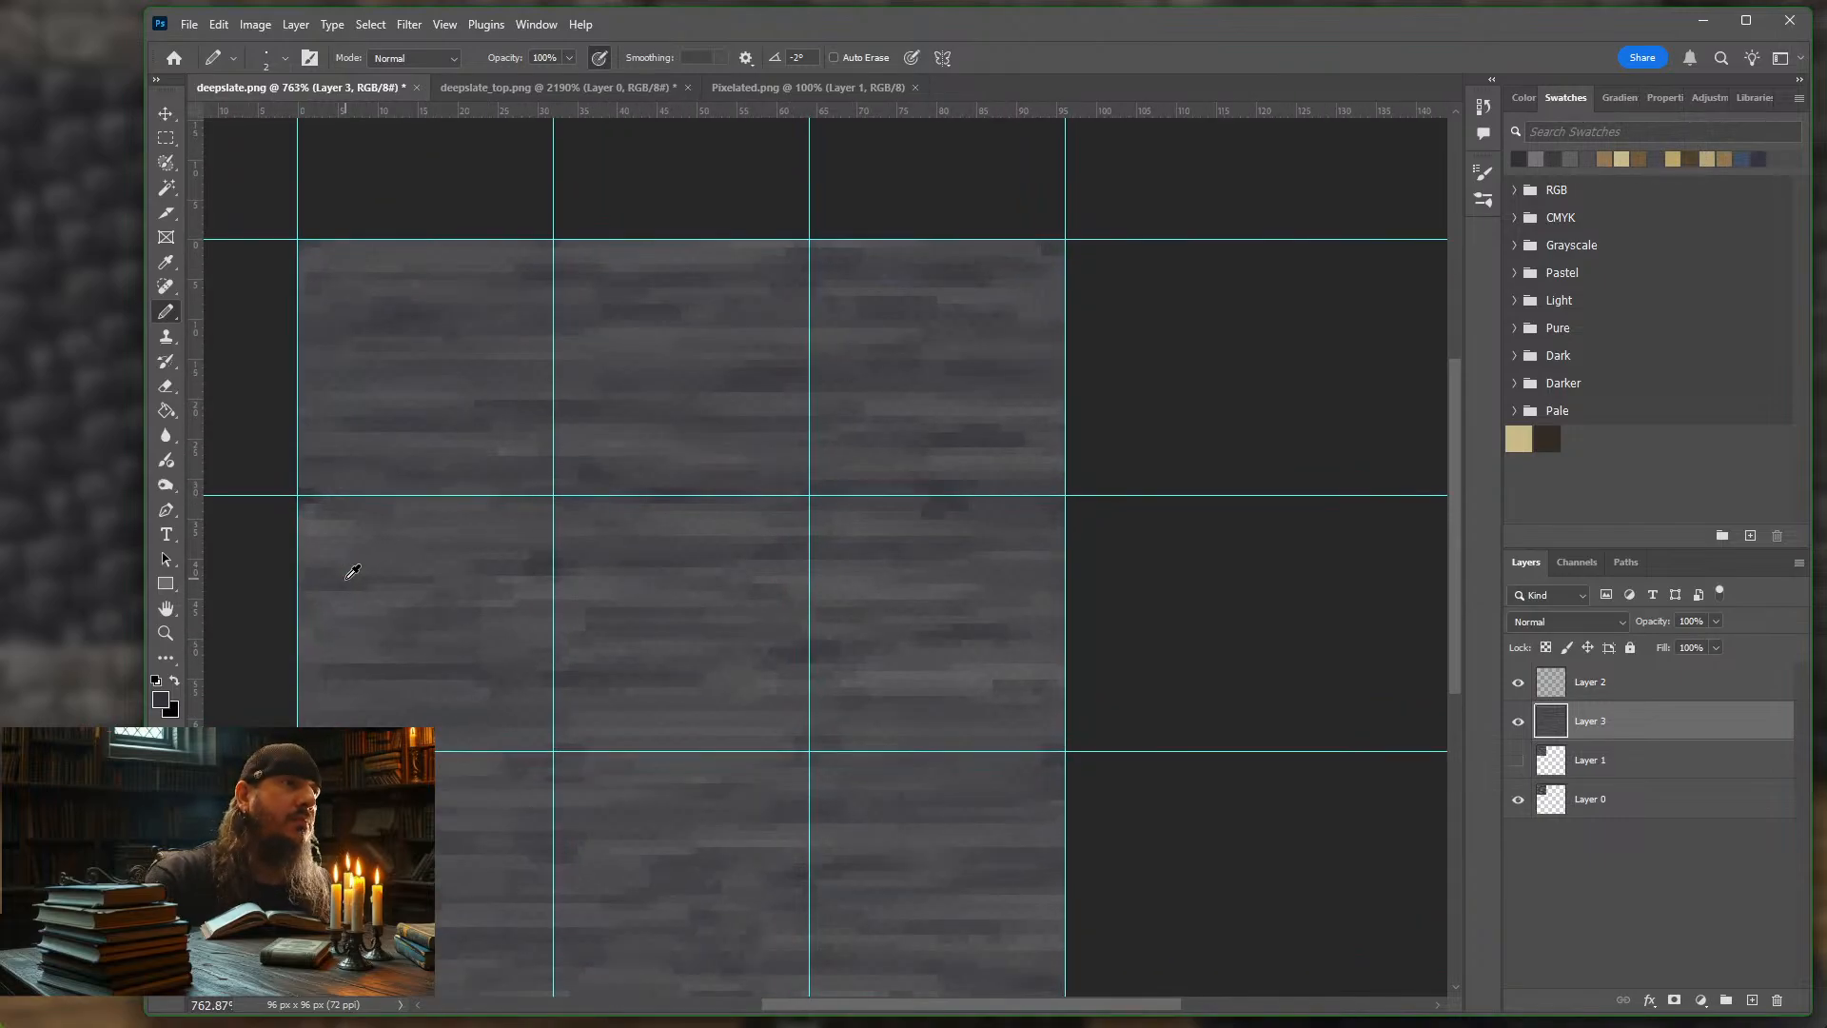
scroll(349, 571, down, 1)
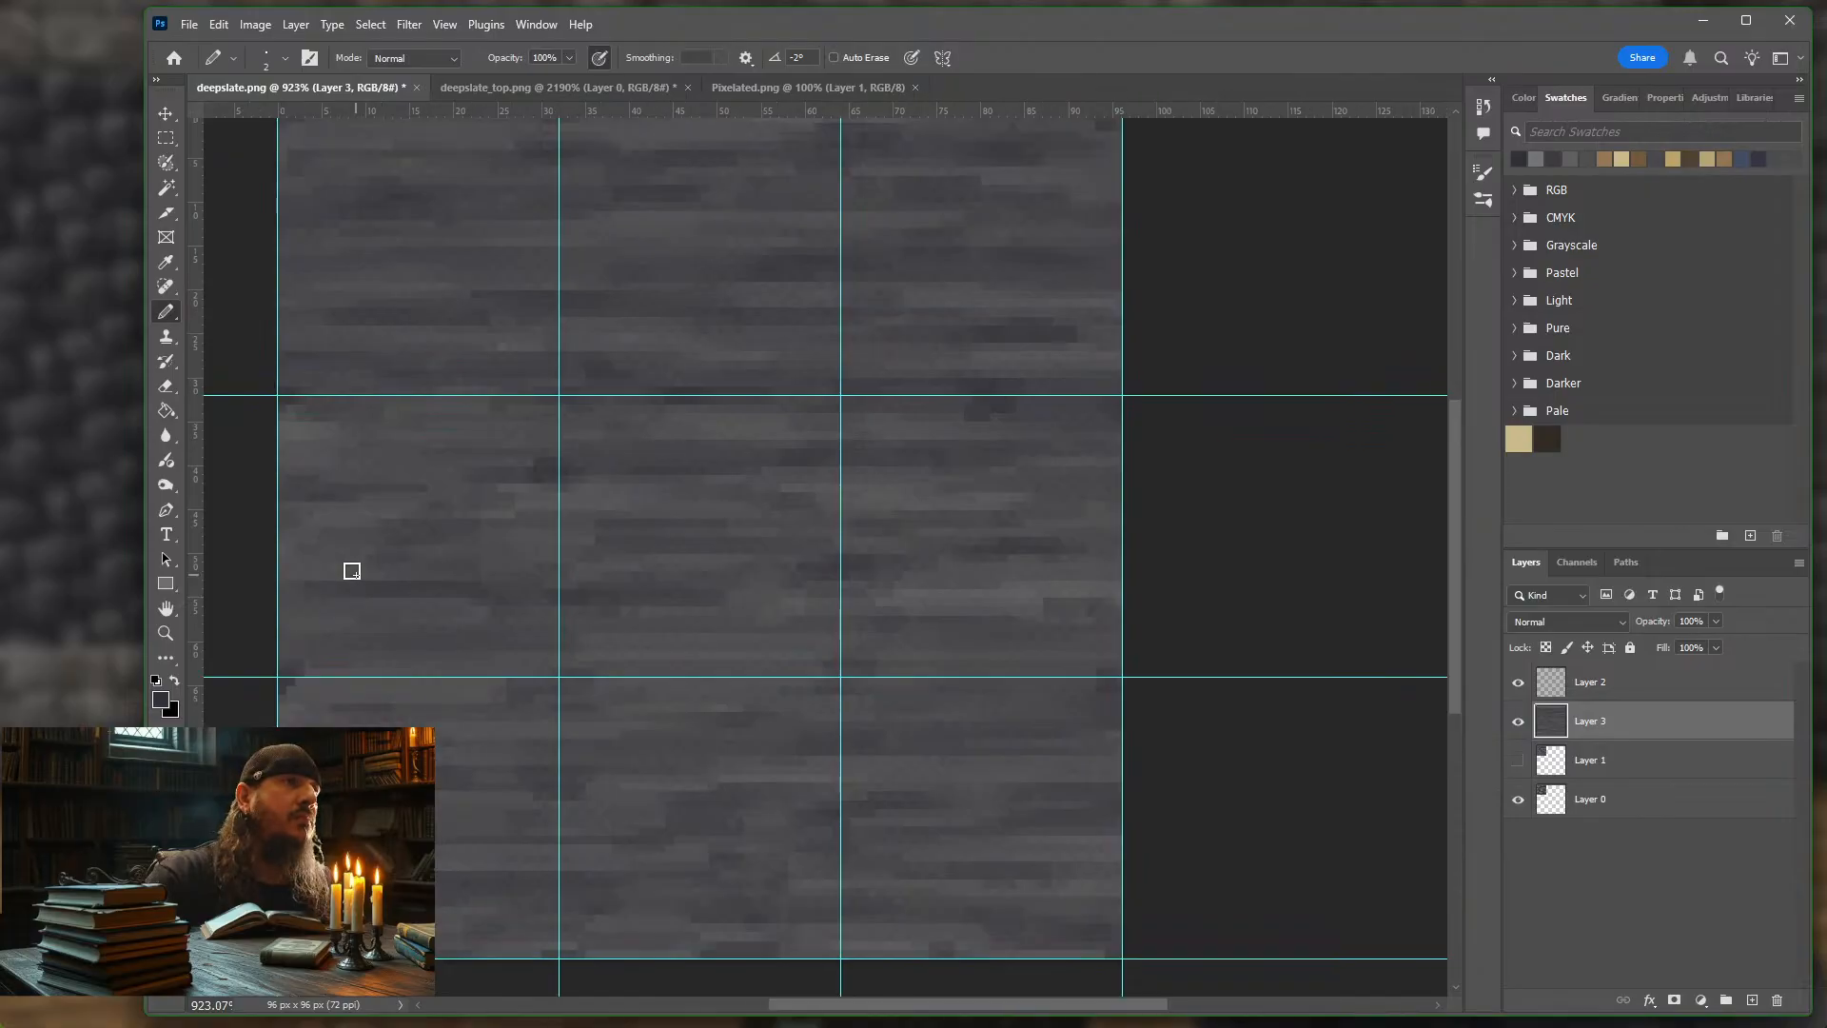
scroll(352, 571, left, 2)
scroll(457, 534, down, 1)
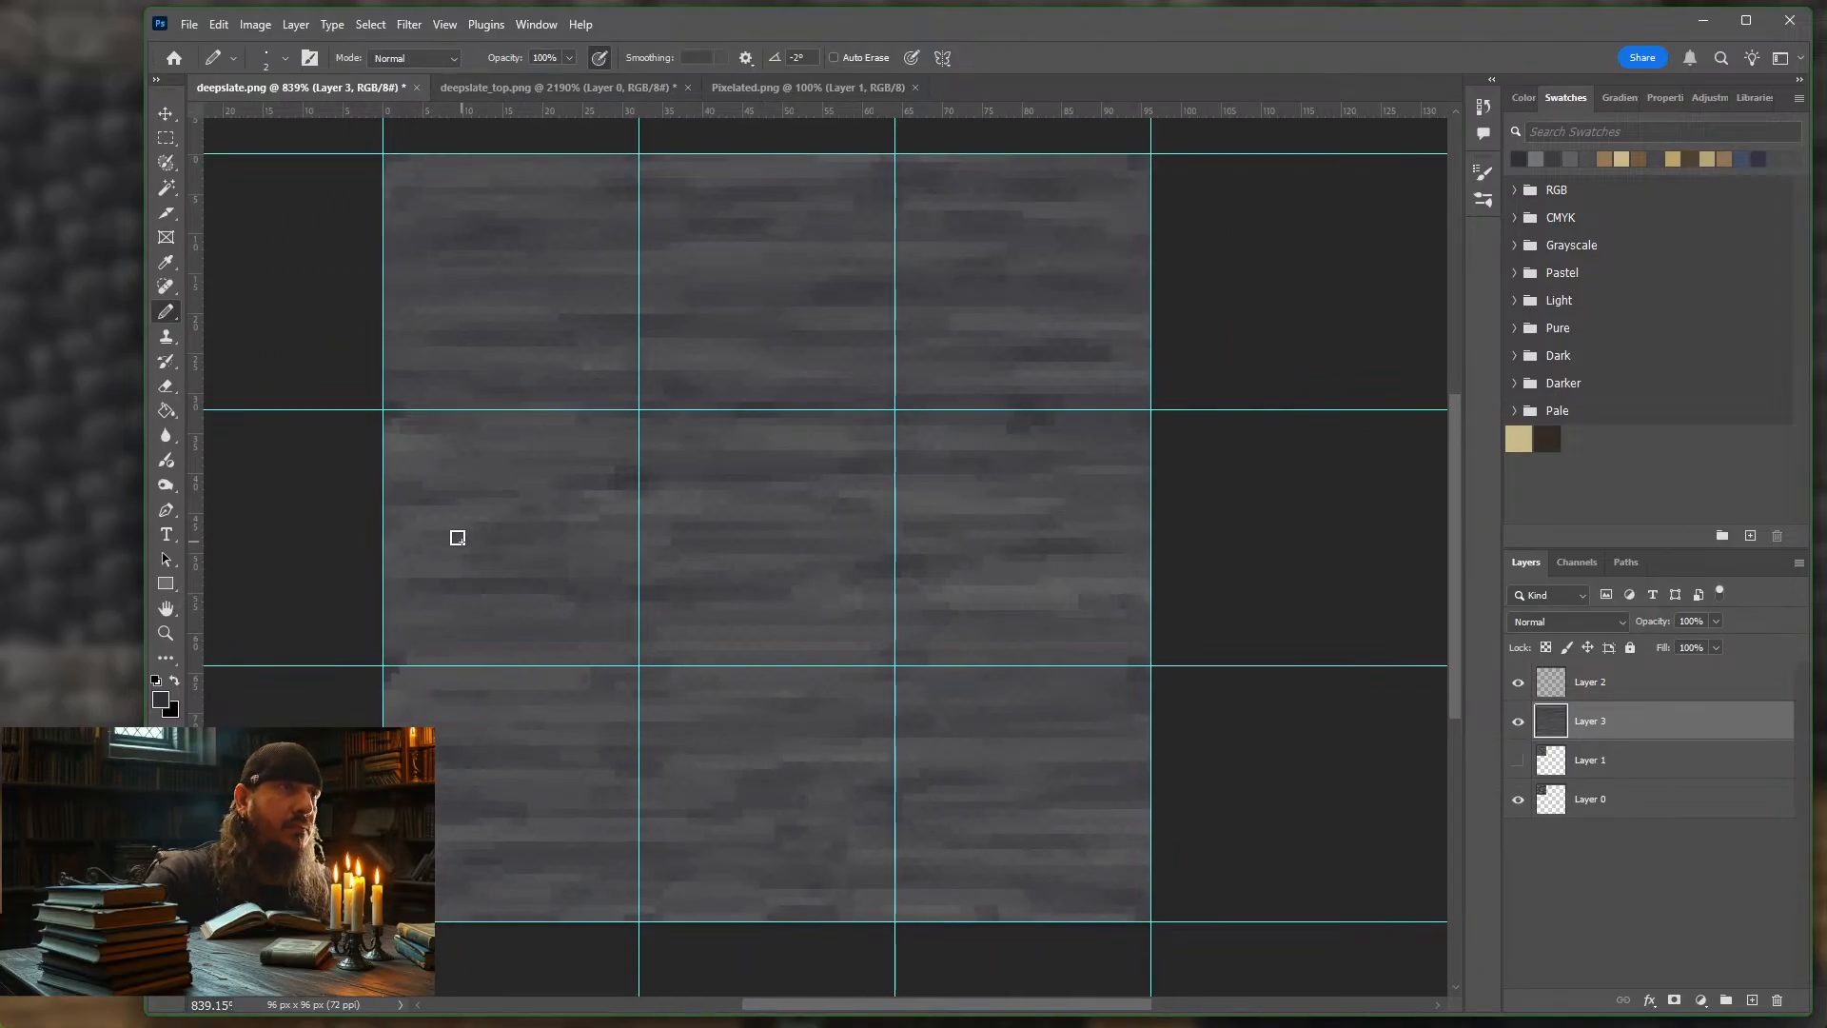
scroll(457, 534, right, 1)
scroll(458, 538, left, 3)
scroll(457, 538, left, 2)
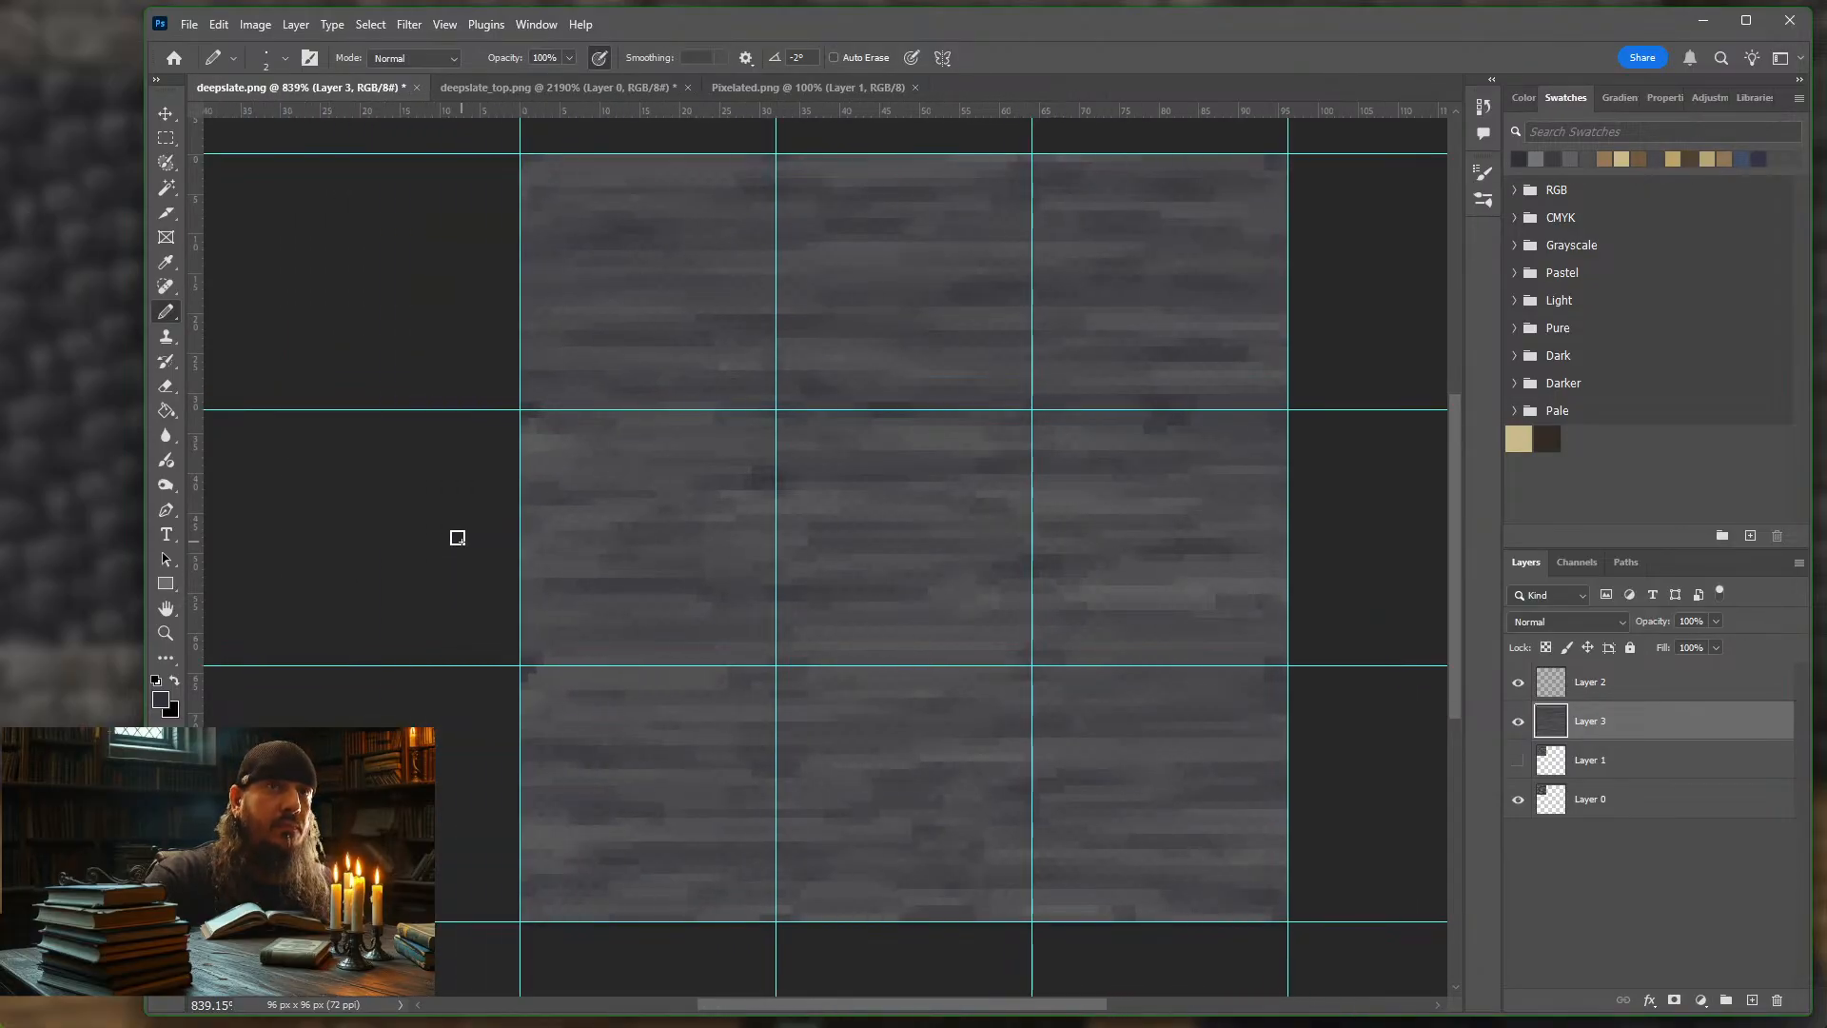
scroll(467, 538, up, 1)
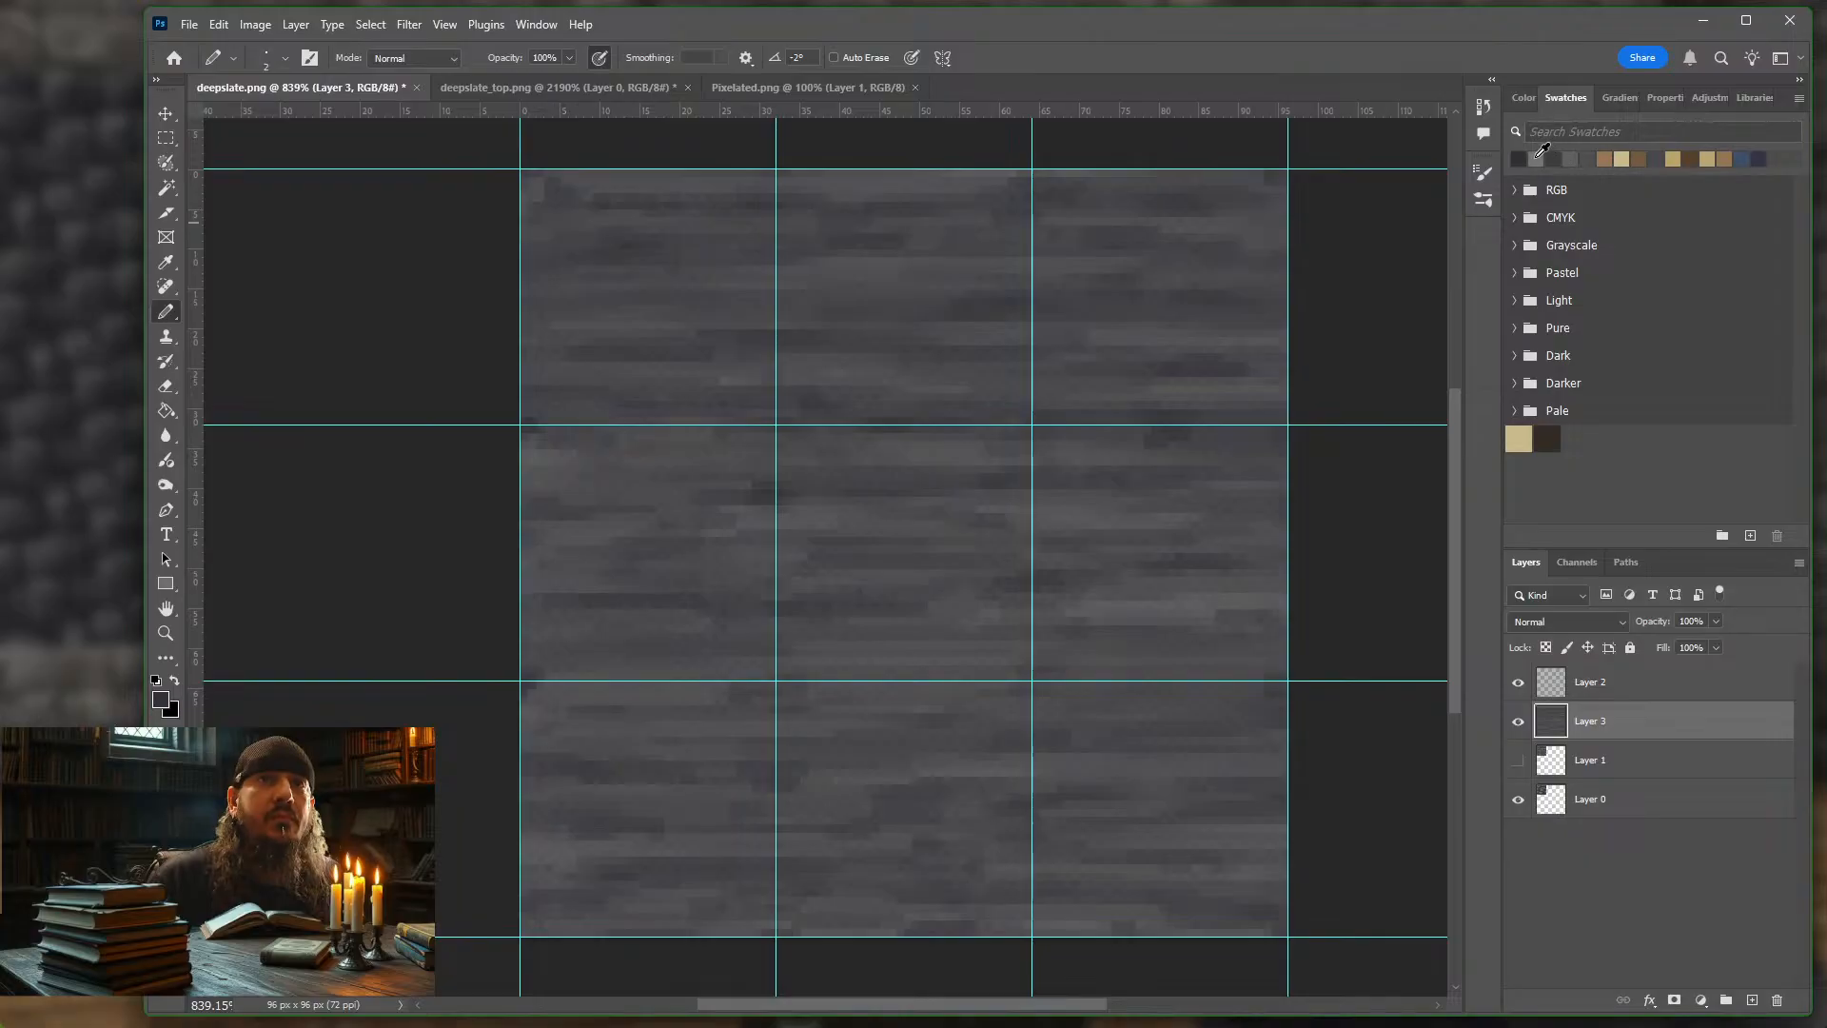
click(1536, 158)
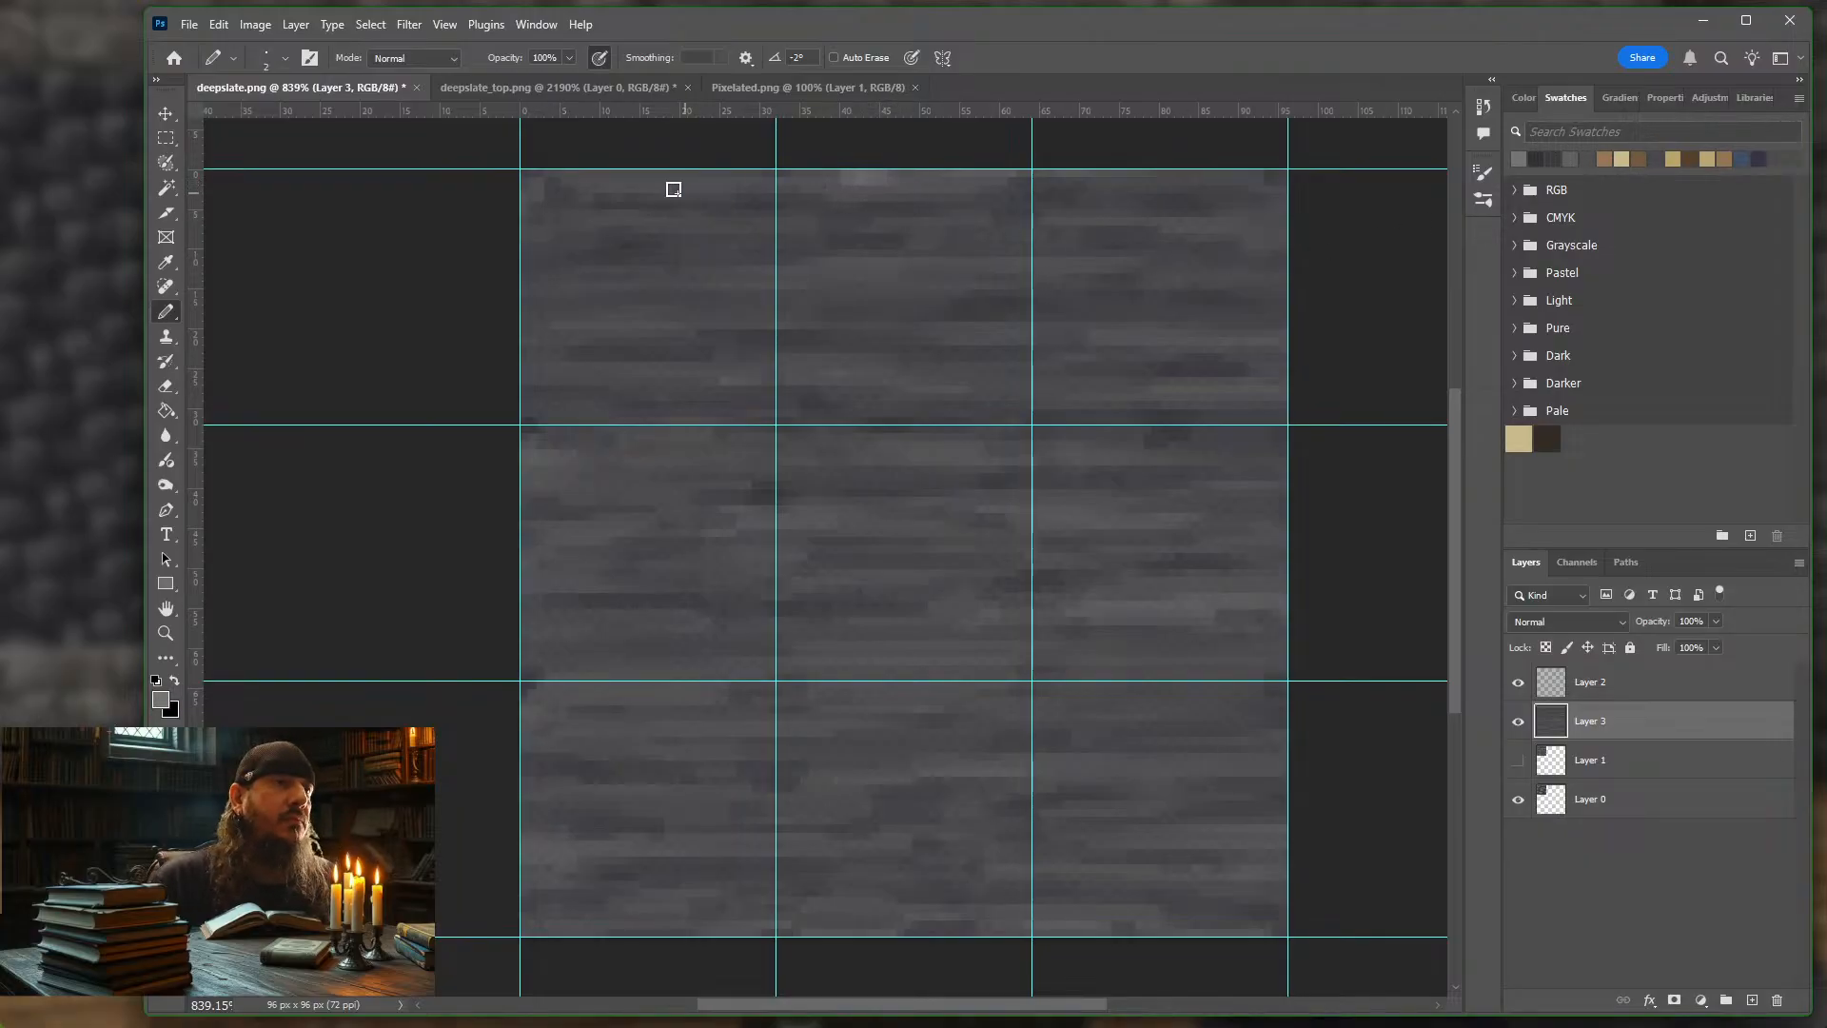
key(bracketleft)
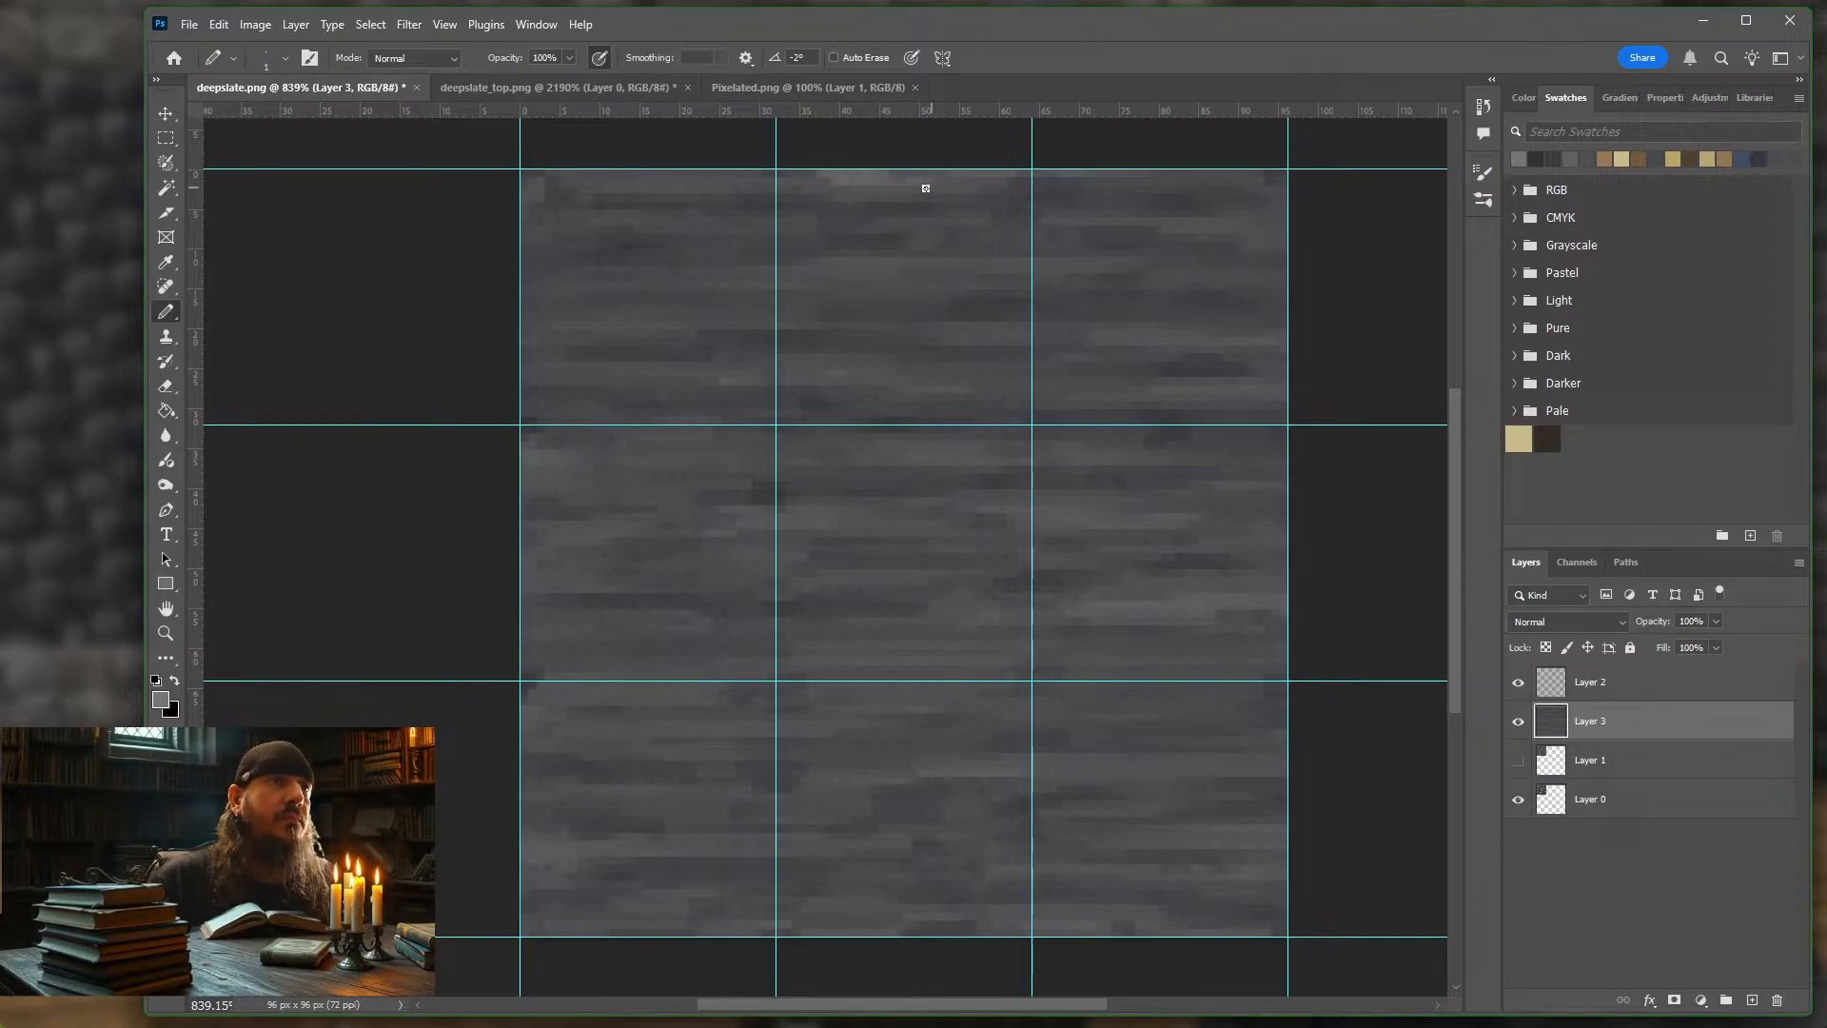
click(942, 180)
click(912, 221)
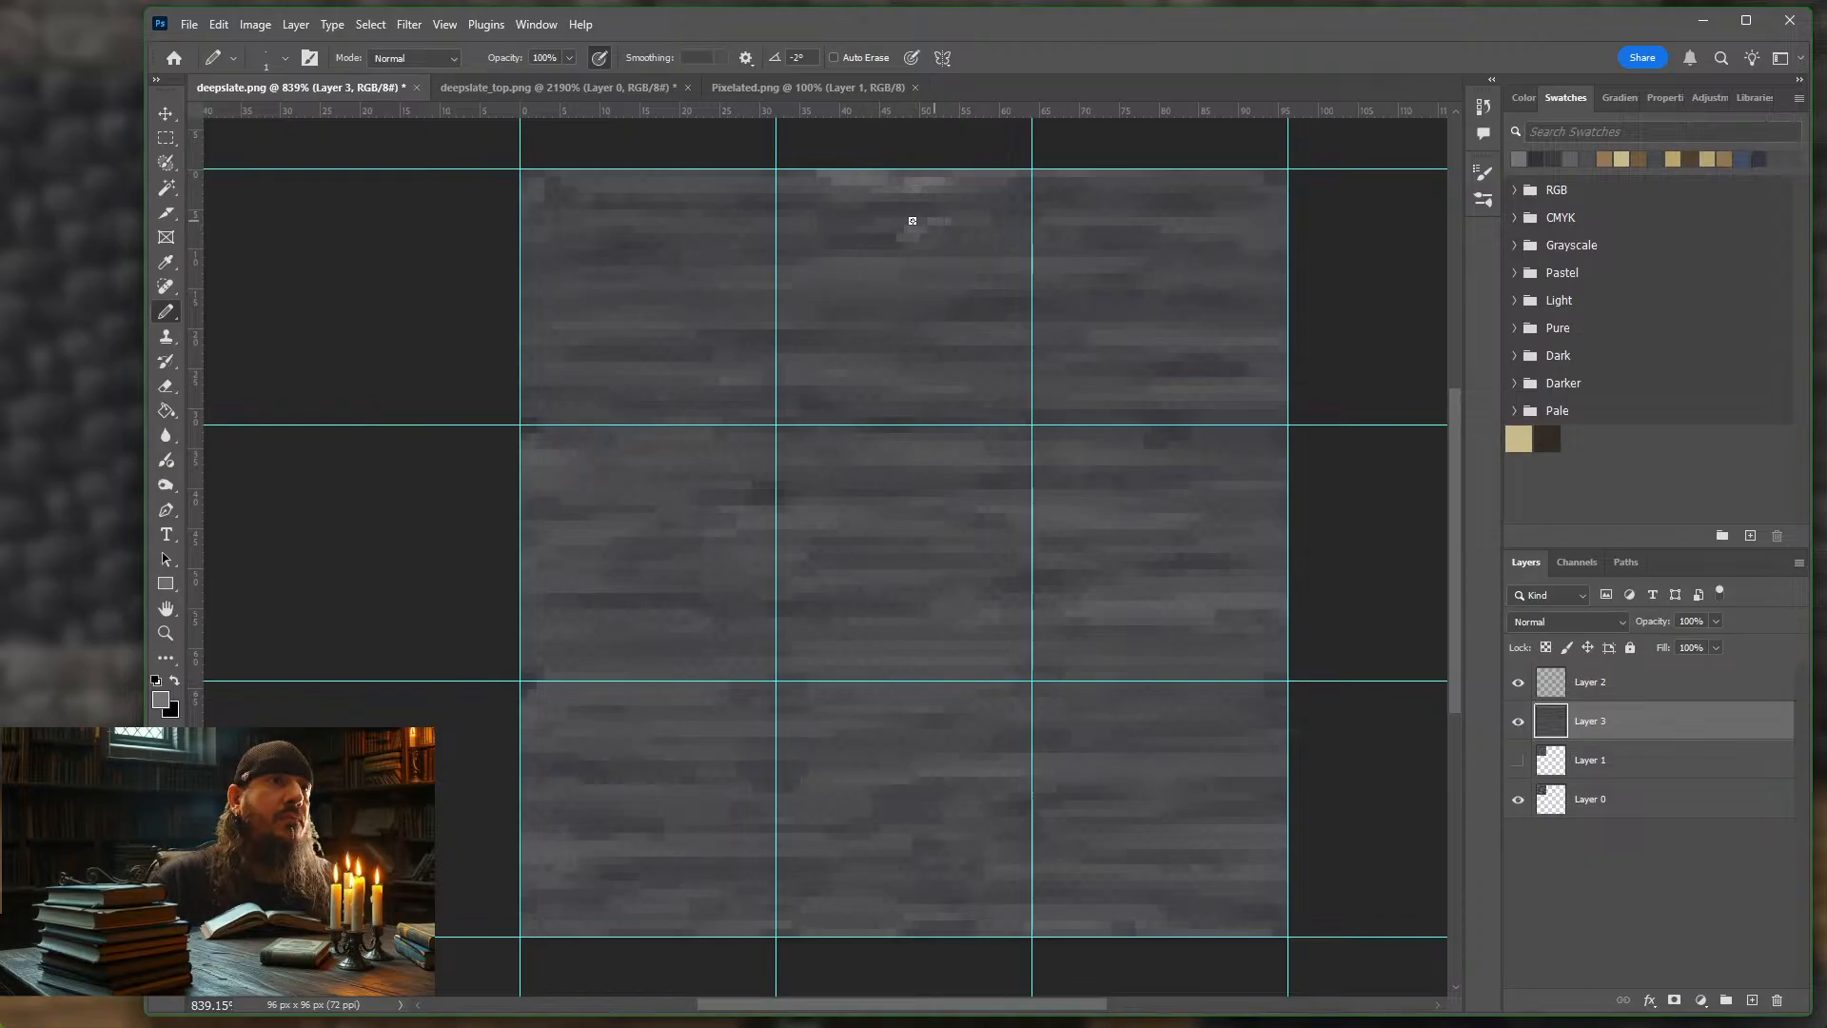
click(981, 218)
mouse_move(980, 262)
mouse_down()
mouse_move(820, 268)
mouse_move(947, 278)
mouse_move(820, 289)
mouse_move(968, 278)
mouse_move(954, 279)
mouse_move(983, 287)
mouse_move(974, 307)
mouse_move(944, 336)
mouse_move(917, 329)
mouse_move(997, 339)
mouse_up()
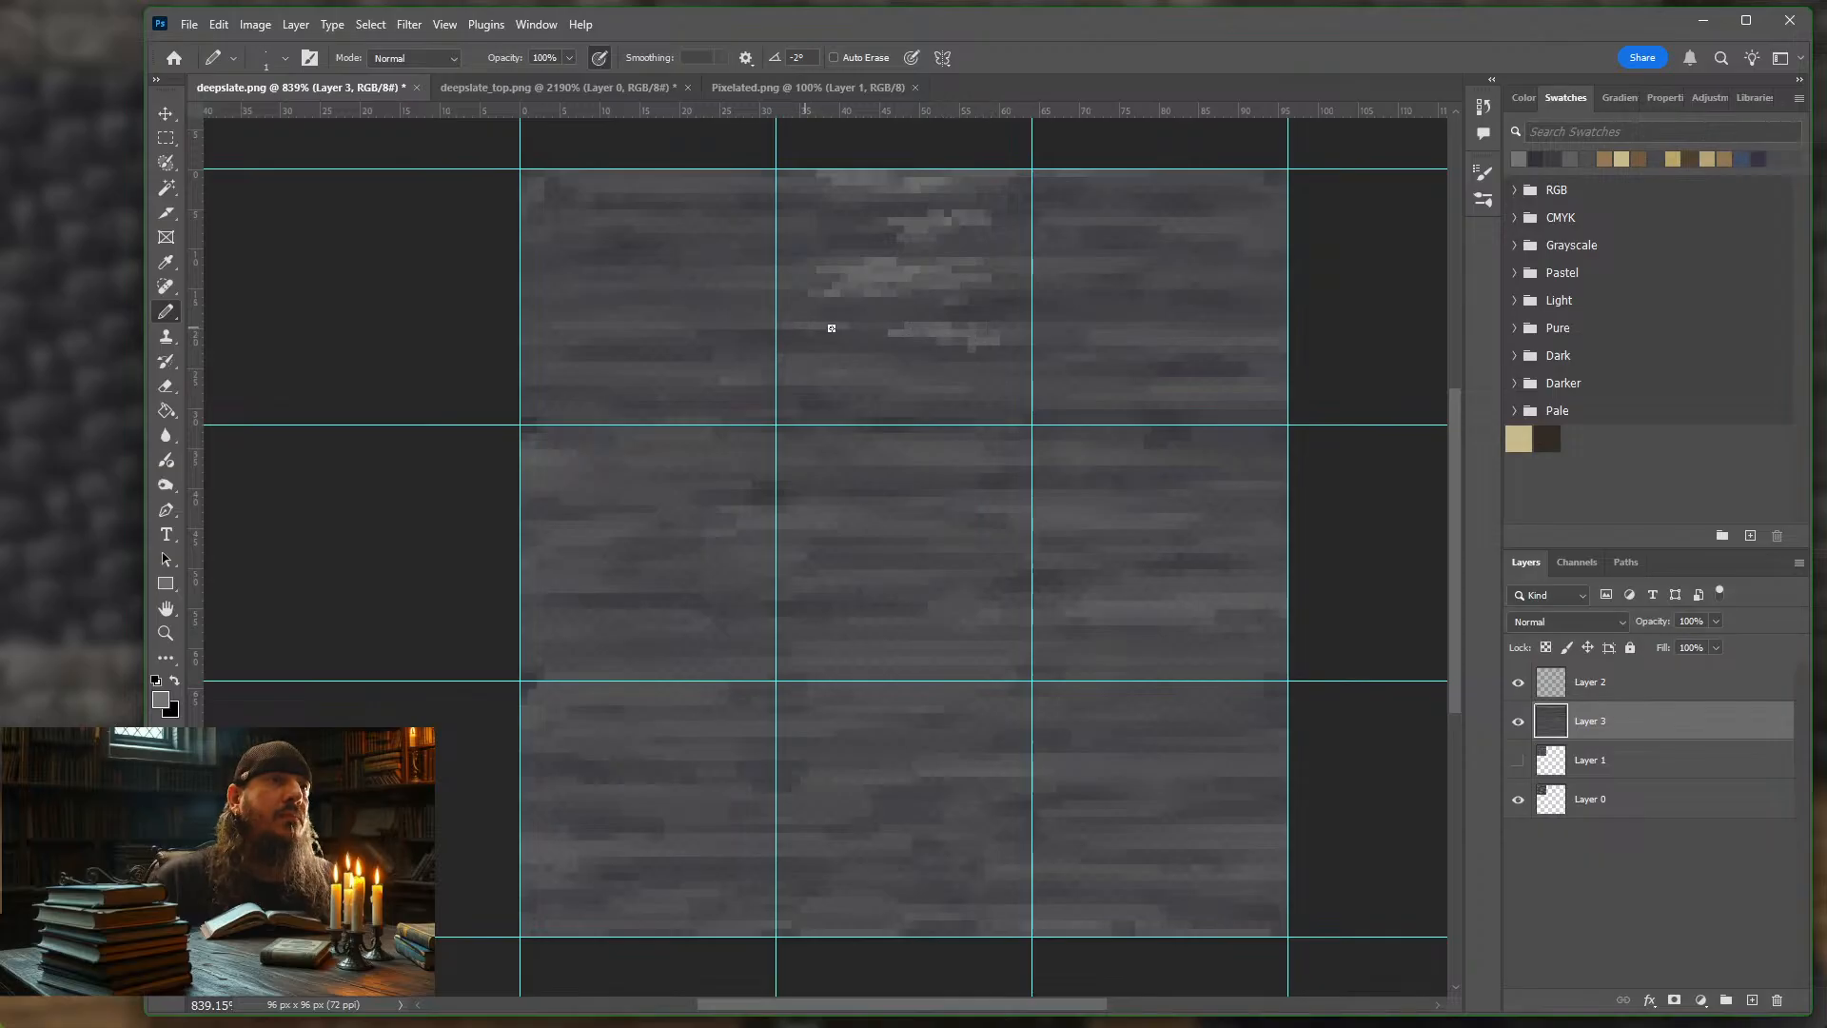
Paint 1 px light grey highlight streaks across the top-left tile and over its border with the top-middle tile
mouse_move(772, 273)
mouse_down()
mouse_move(628, 282)
mouse_move(699, 252)
mouse_move(617, 236)
mouse_move(695, 227)
mouse_move(658, 226)
mouse_move(693, 222)
mouse_move(681, 184)
mouse_up()
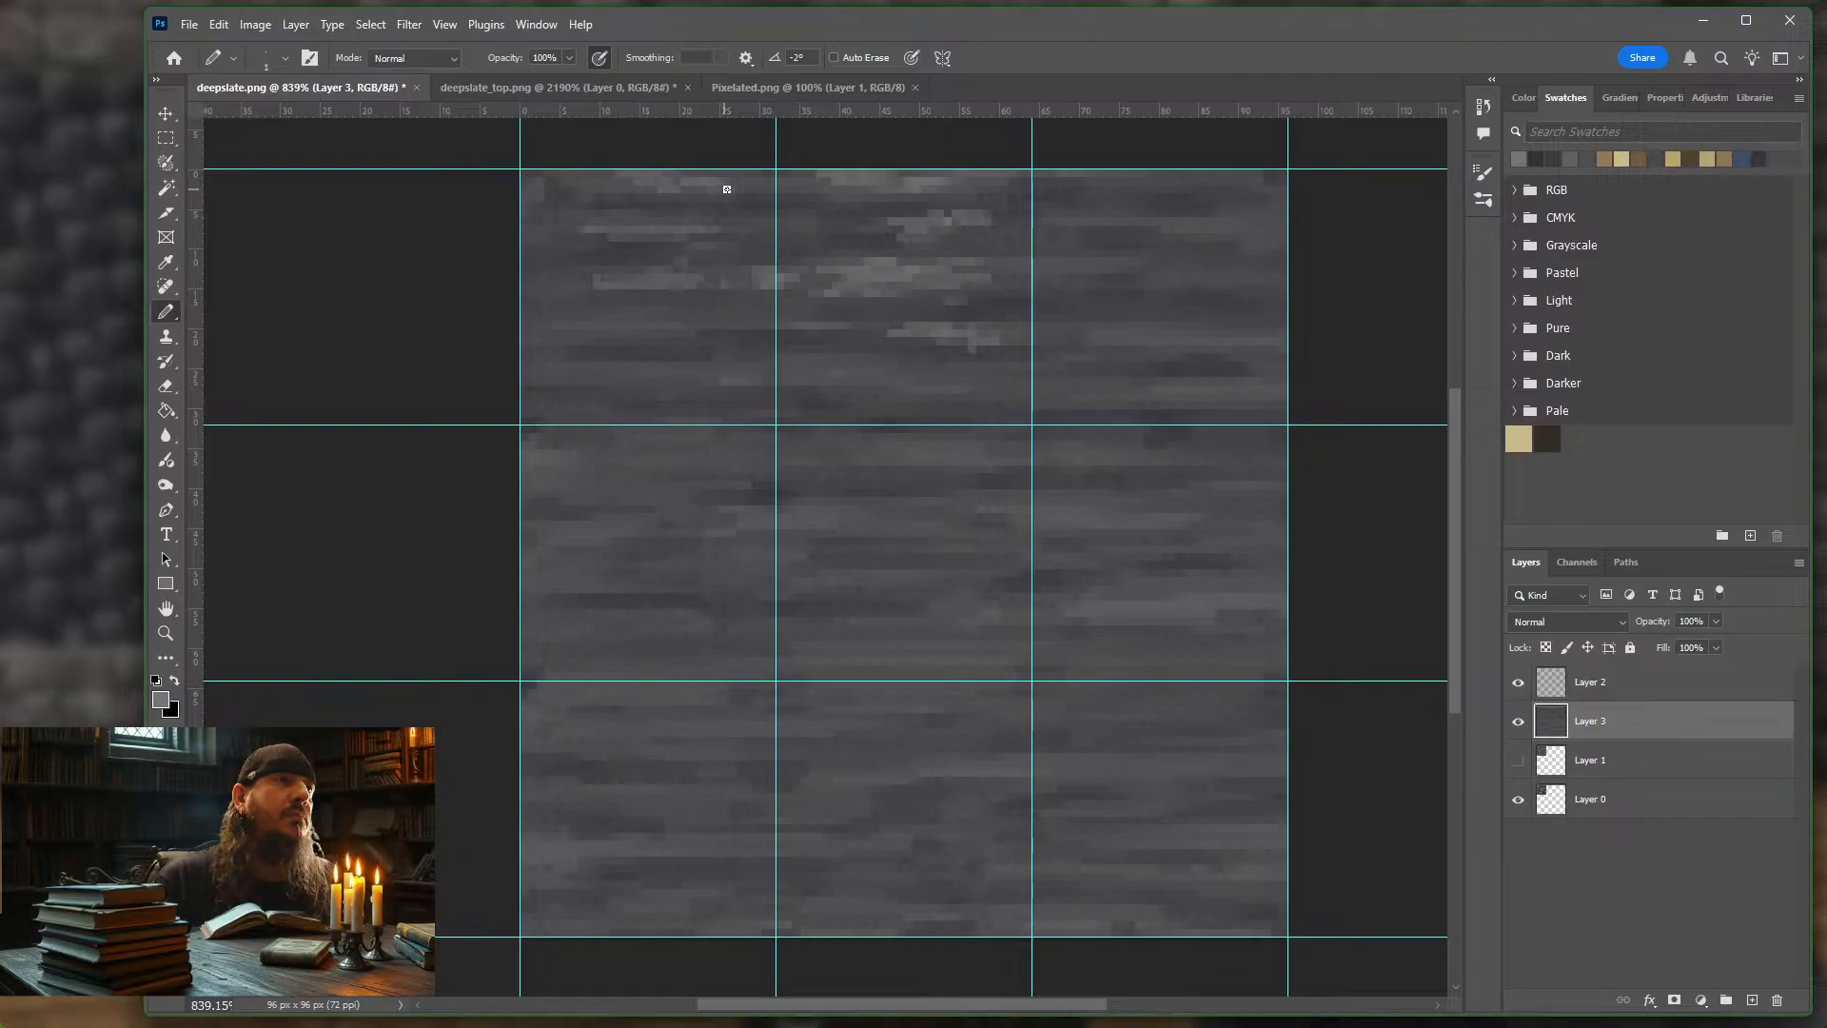
drag(529, 186, 533, 198)
drag(560, 364, 637, 371)
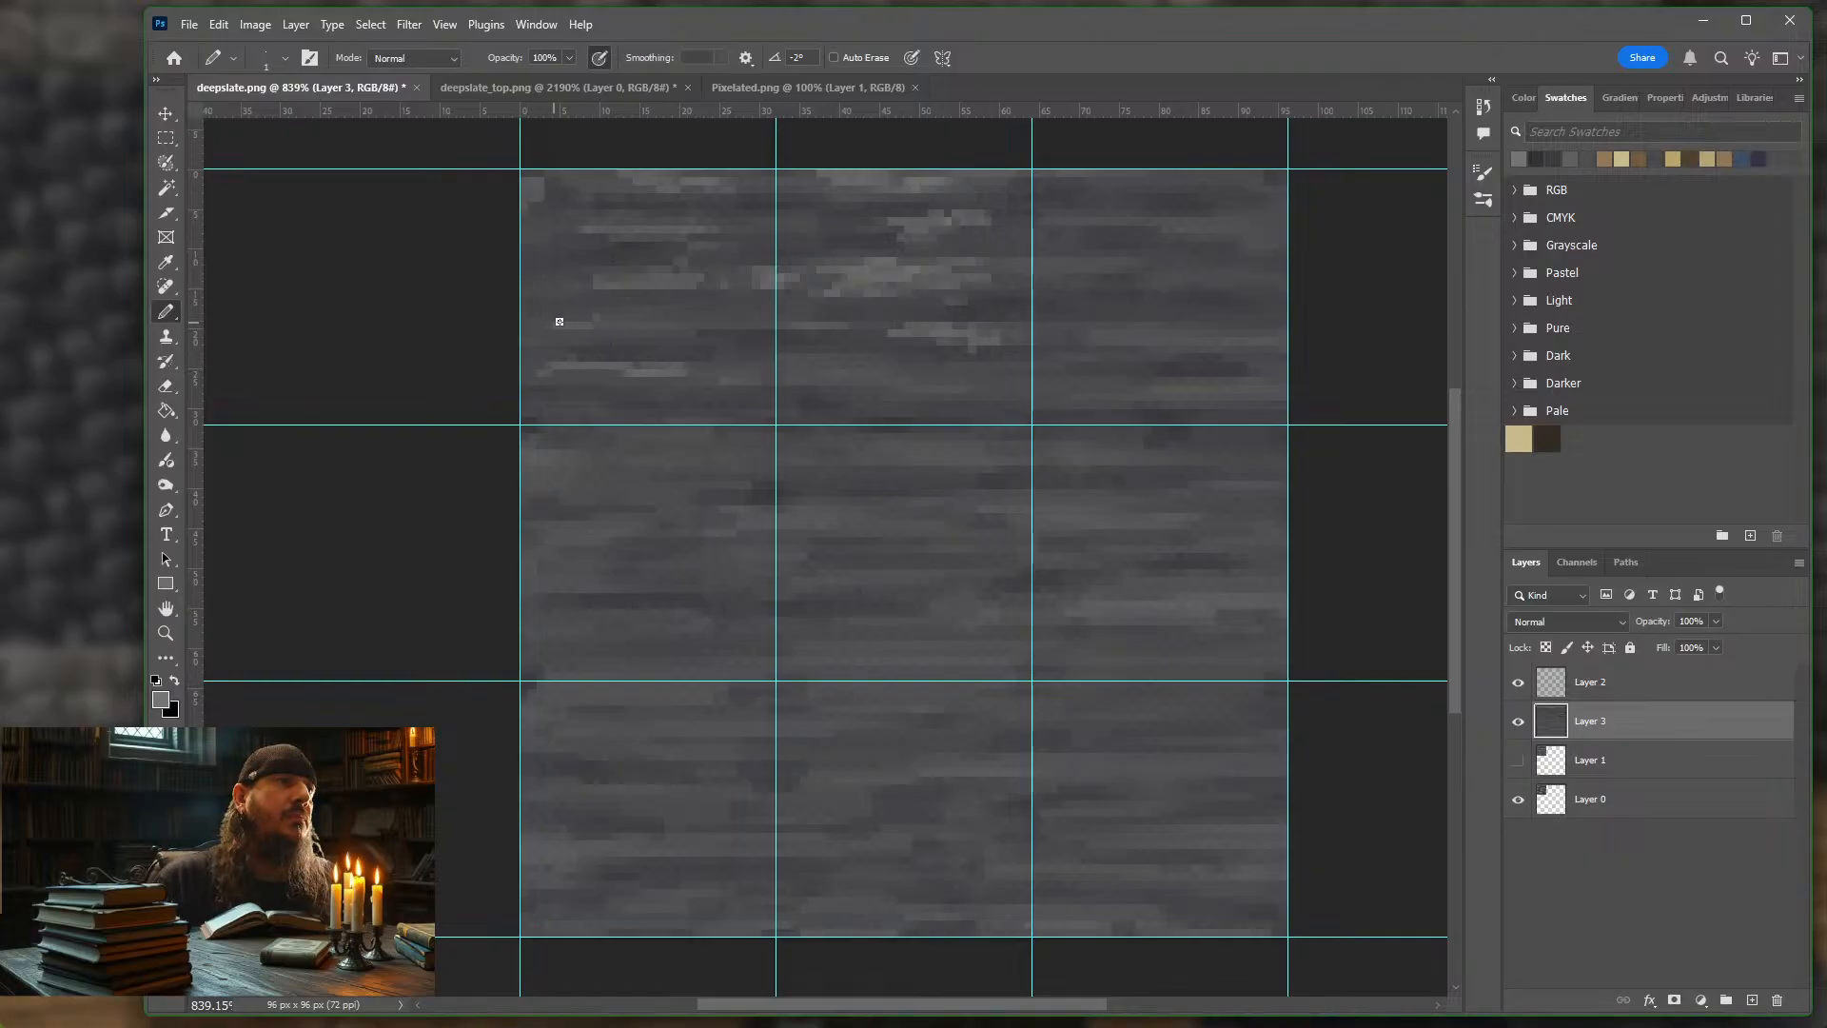
mouse_move(558, 322)
mouse_down()
mouse_move(633, 313)
mouse_move(579, 323)
mouse_move(613, 325)
mouse_move(547, 294)
mouse_up()
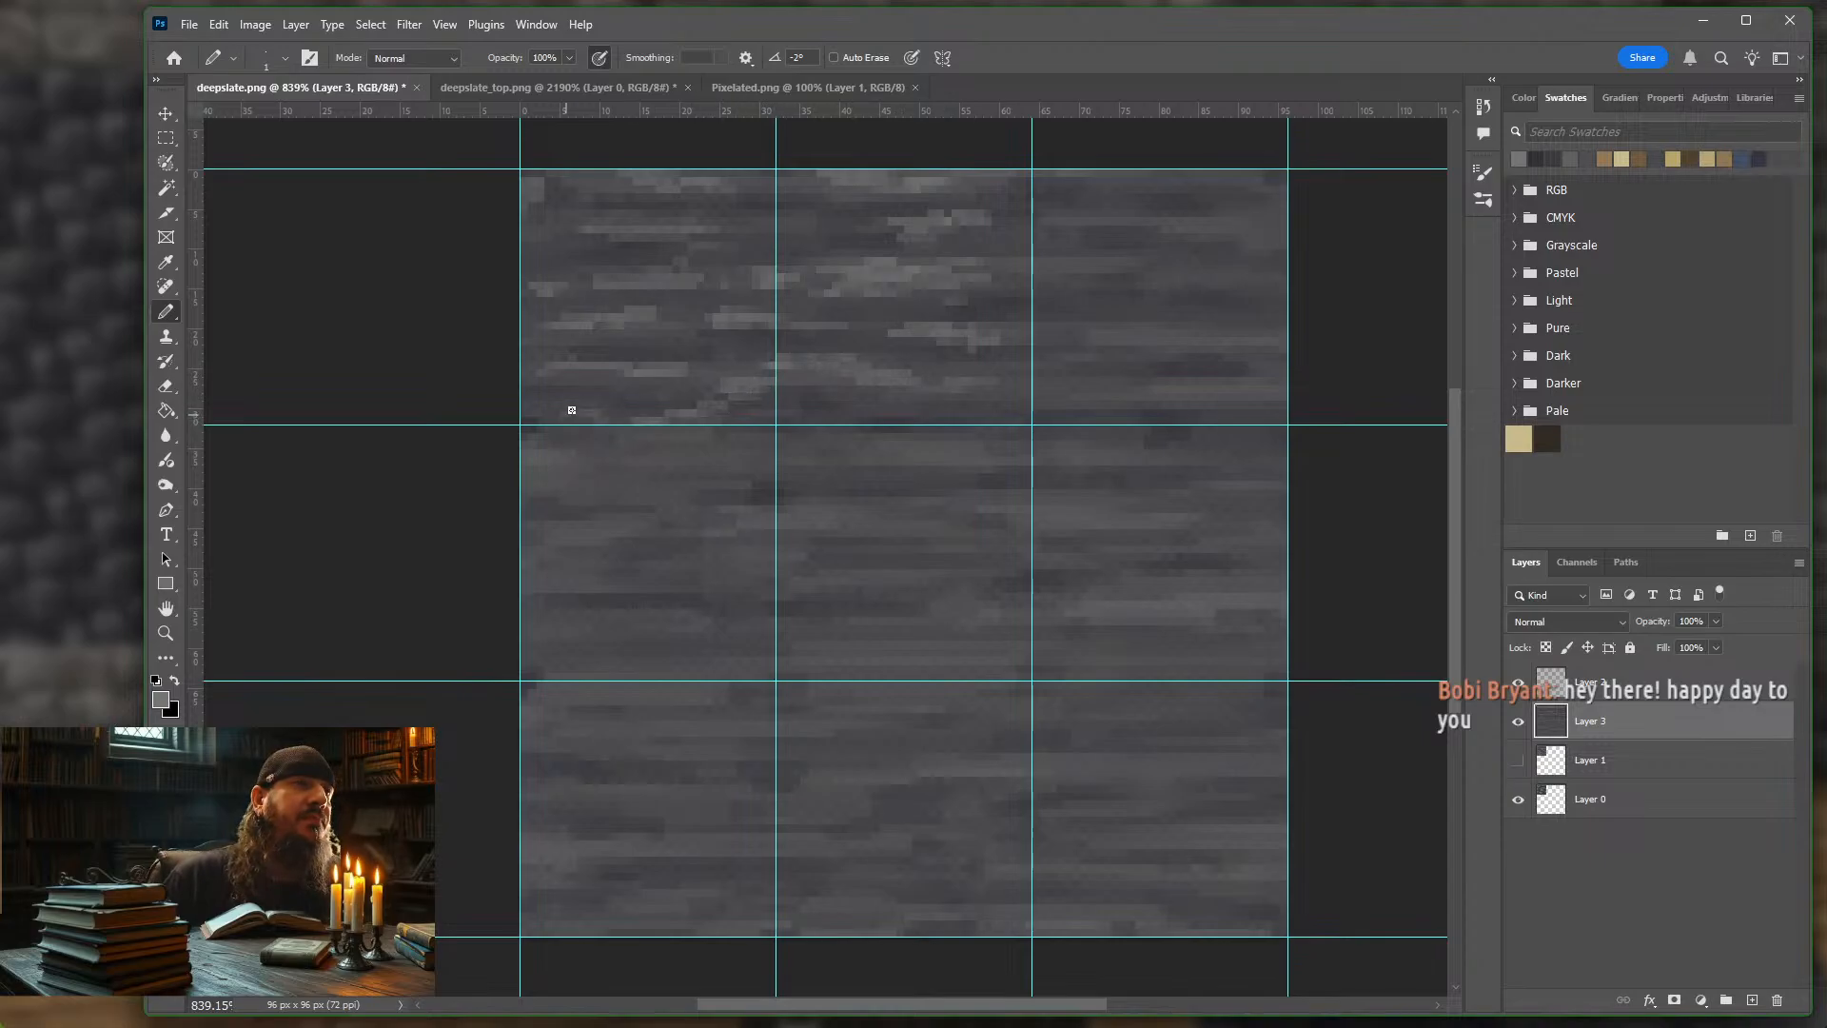
Paint 1 px light grey highlight streaks across the upper half of the top-right tile
drag(1125, 261, 1022, 263)
mouse_move(1169, 278)
mouse_down()
mouse_move(1252, 286)
mouse_move(1140, 301)
mouse_up()
mouse_move(1234, 223)
mouse_down()
mouse_move(1202, 225)
mouse_move(1227, 208)
mouse_move(1262, 250)
mouse_up()
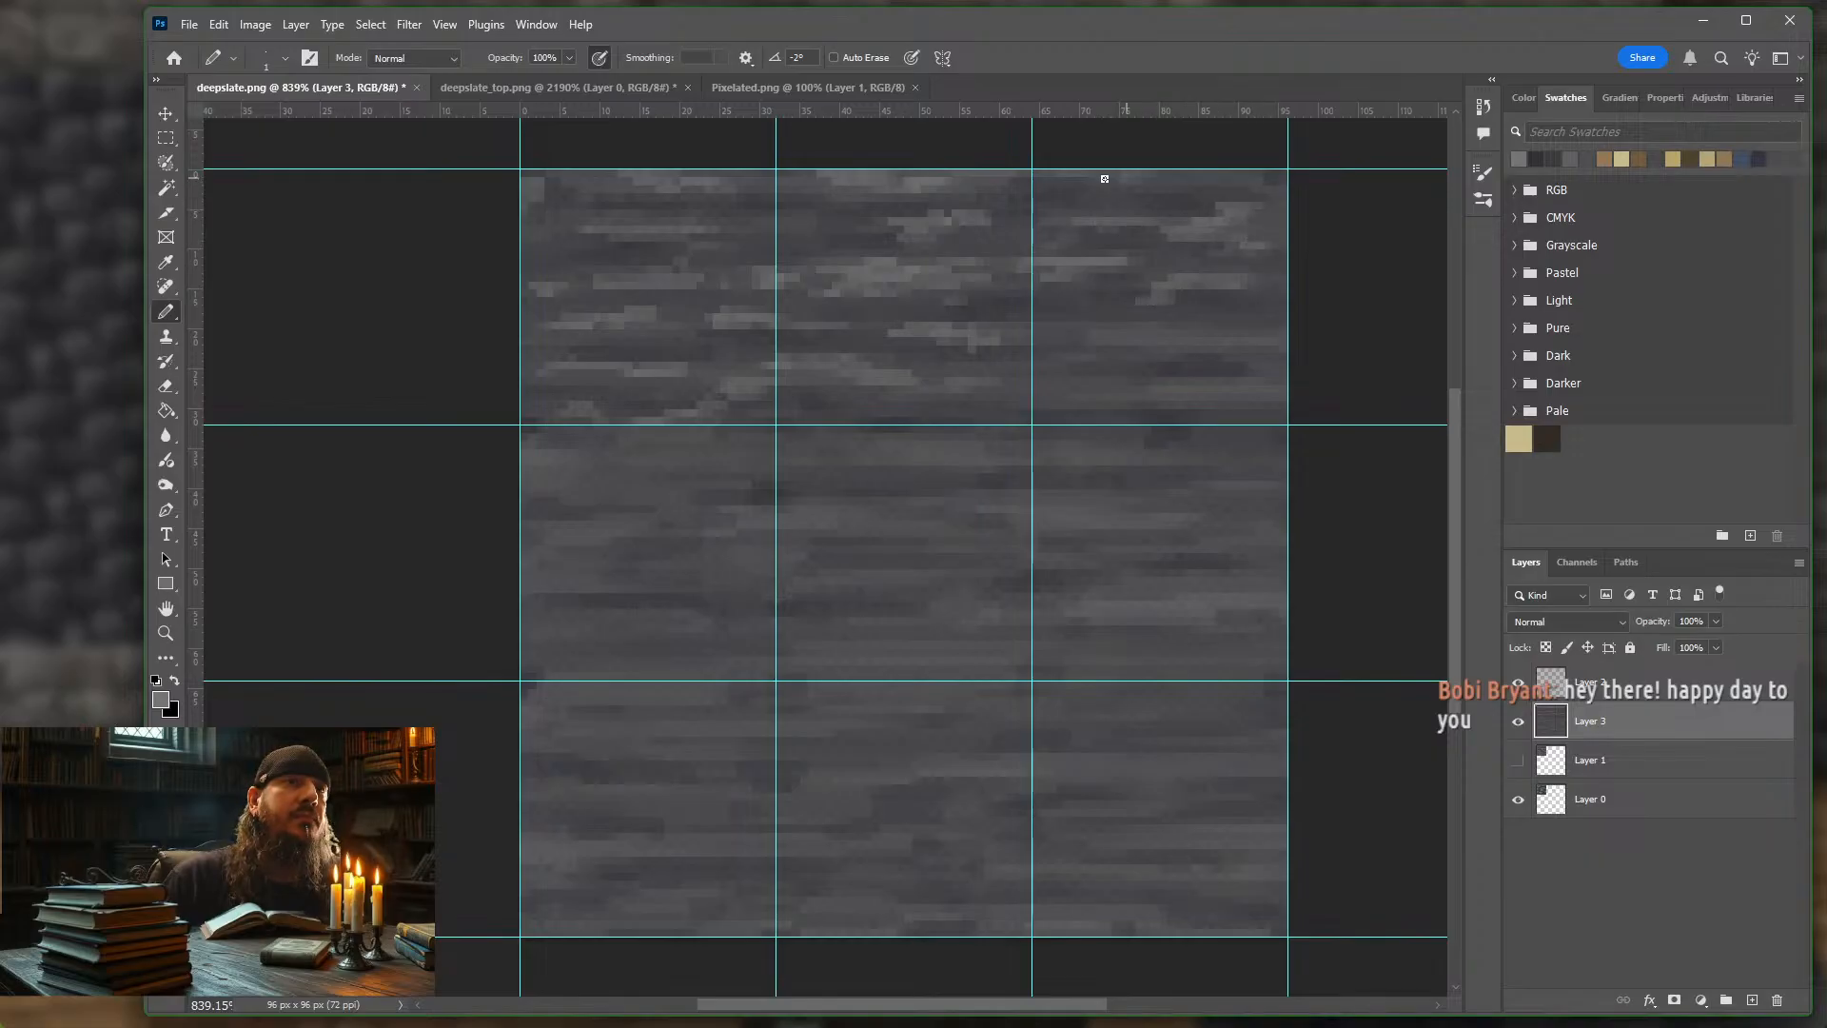
drag(1175, 177, 1224, 184)
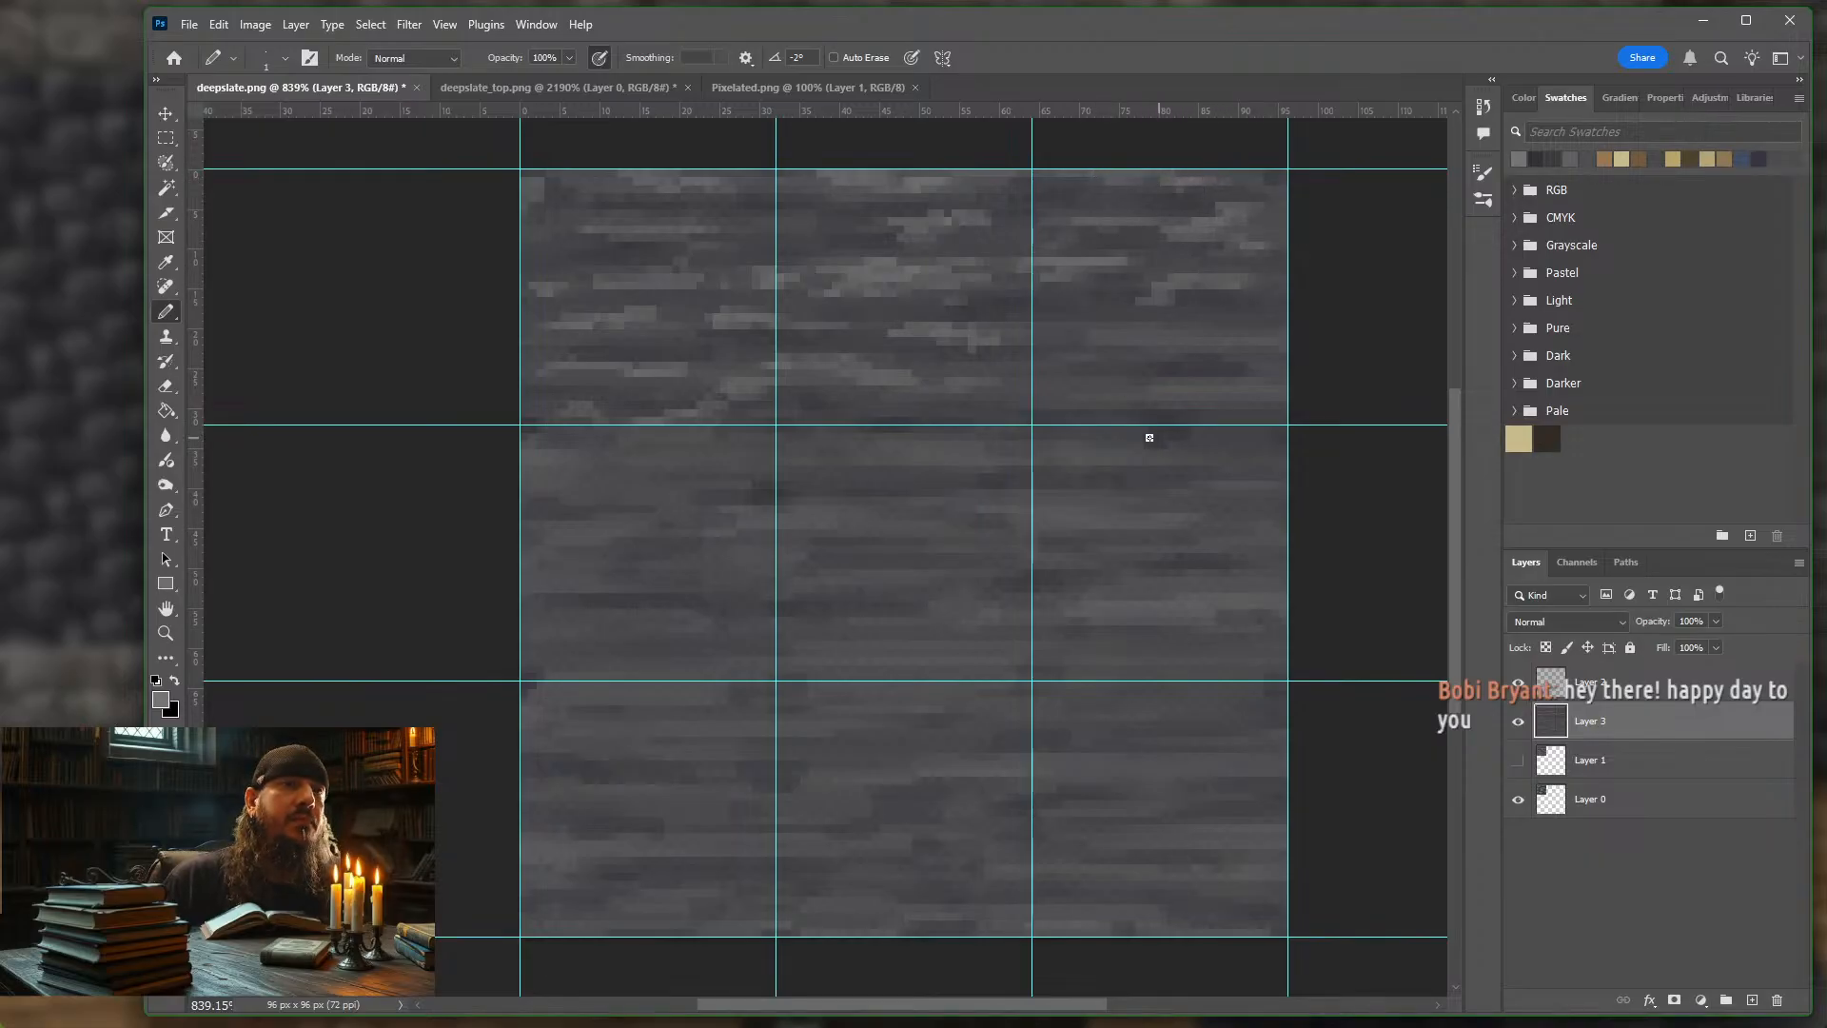
Paint 1 px light grey highlight streaks across the three tiles of the middle row
mouse_move(1150, 437)
mouse_down()
mouse_move(1202, 431)
mouse_move(1104, 438)
mouse_move(1270, 462)
mouse_up()
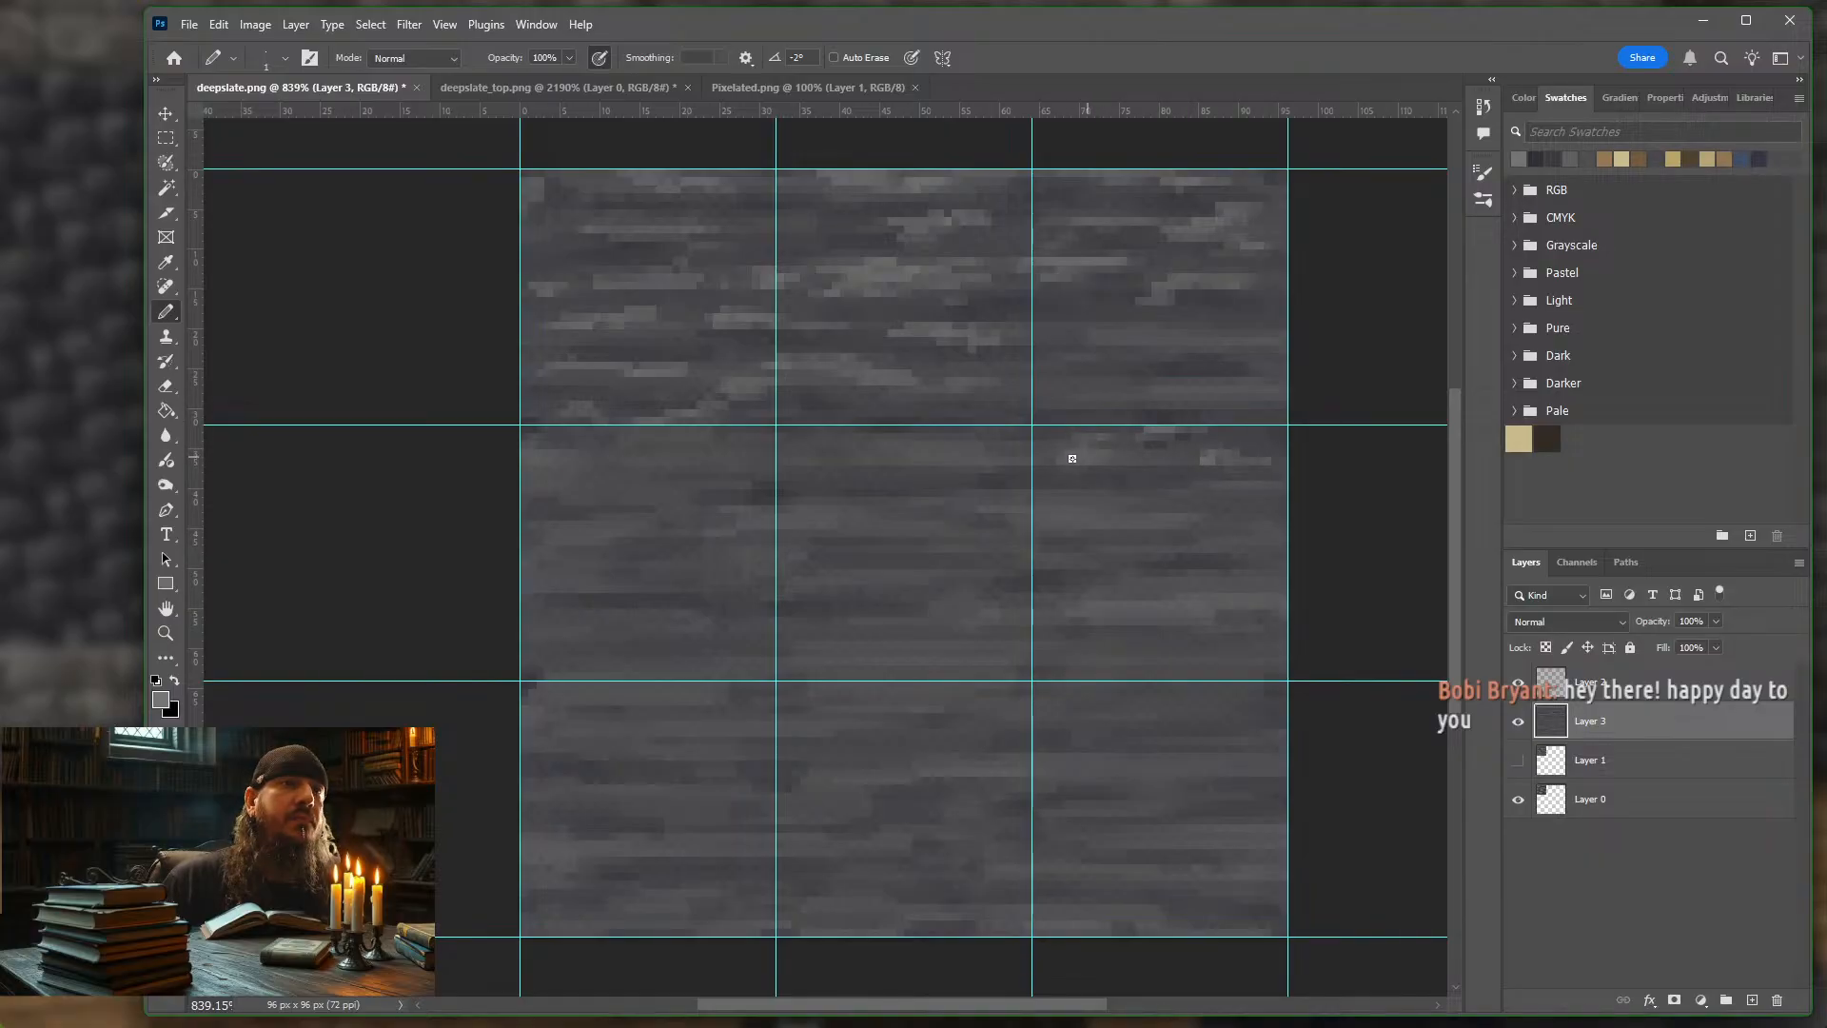
mouse_move(1072, 459)
mouse_down()
mouse_move(1143, 498)
mouse_move(1077, 512)
mouse_move(1172, 517)
mouse_move(1020, 518)
mouse_move(1079, 512)
mouse_move(1063, 497)
mouse_move(1245, 549)
mouse_move(1271, 527)
mouse_move(1255, 488)
mouse_move(1233, 490)
mouse_move(1244, 503)
mouse_move(1151, 481)
mouse_up()
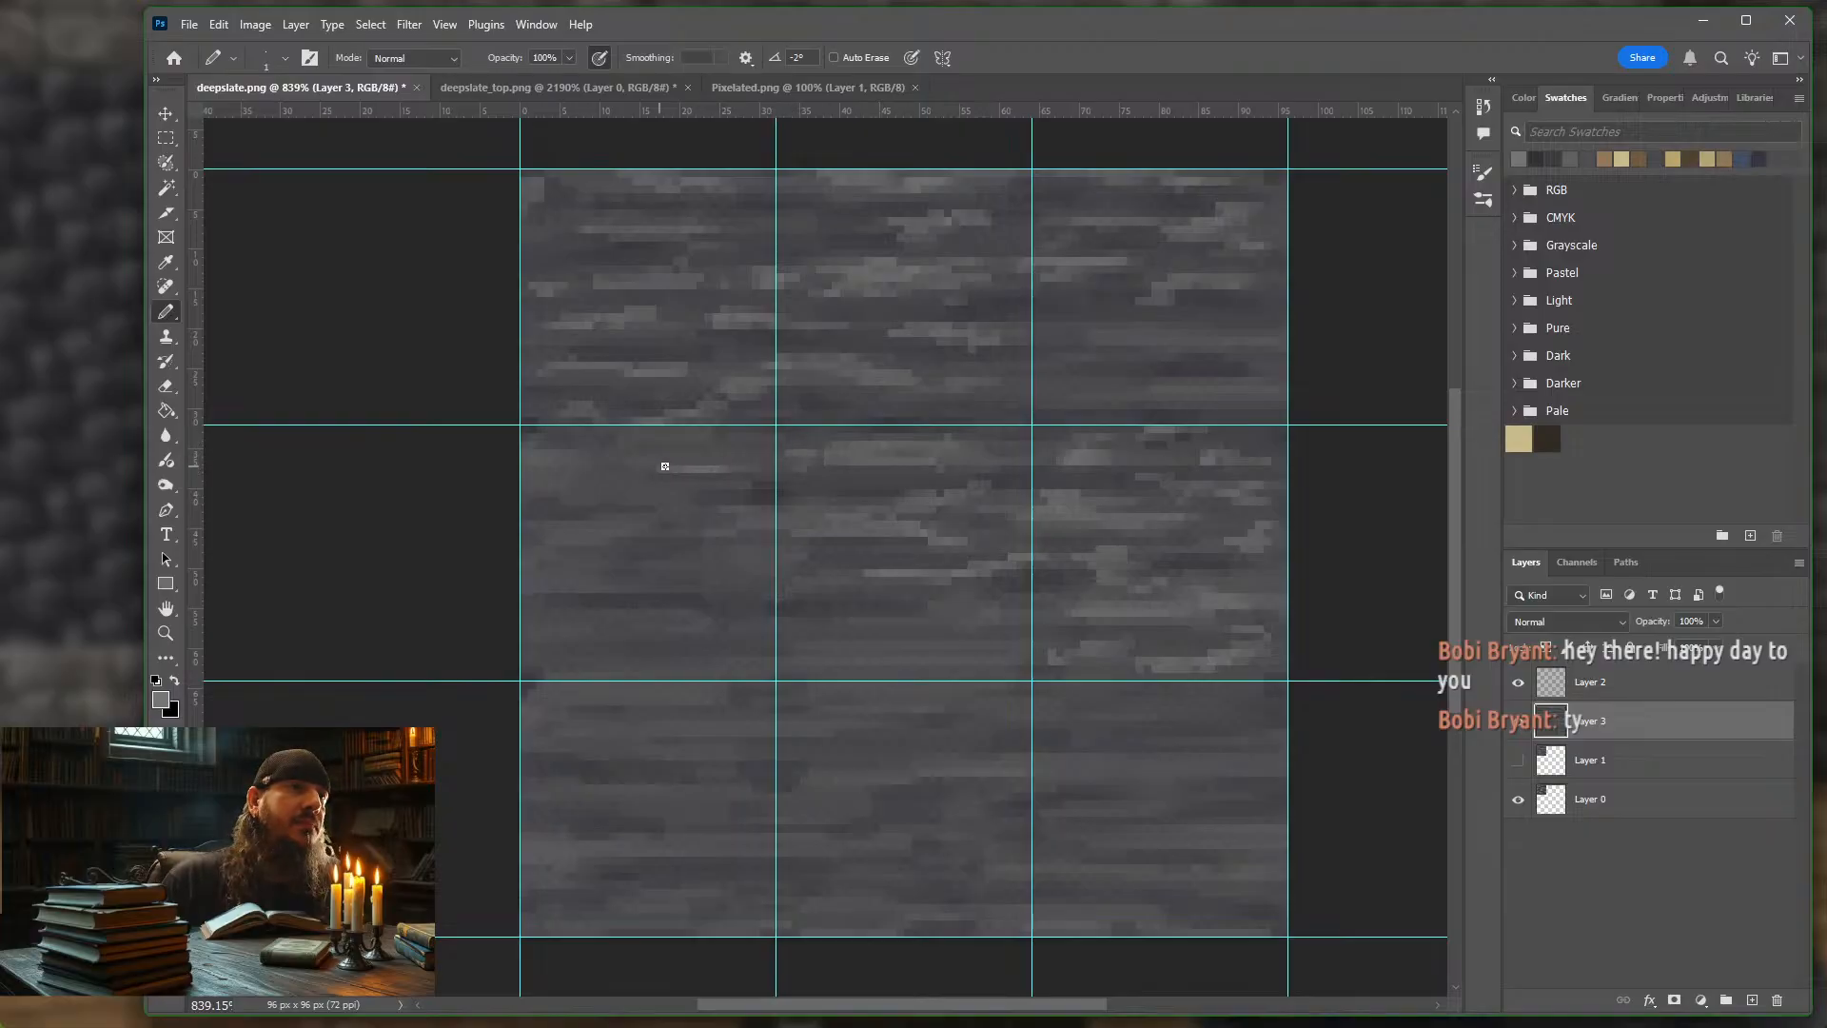
mouse_move(581, 470)
mouse_down()
mouse_move(538, 473)
mouse_move(654, 499)
mouse_move(612, 530)
mouse_move(559, 534)
mouse_move(624, 522)
mouse_move(581, 521)
mouse_up()
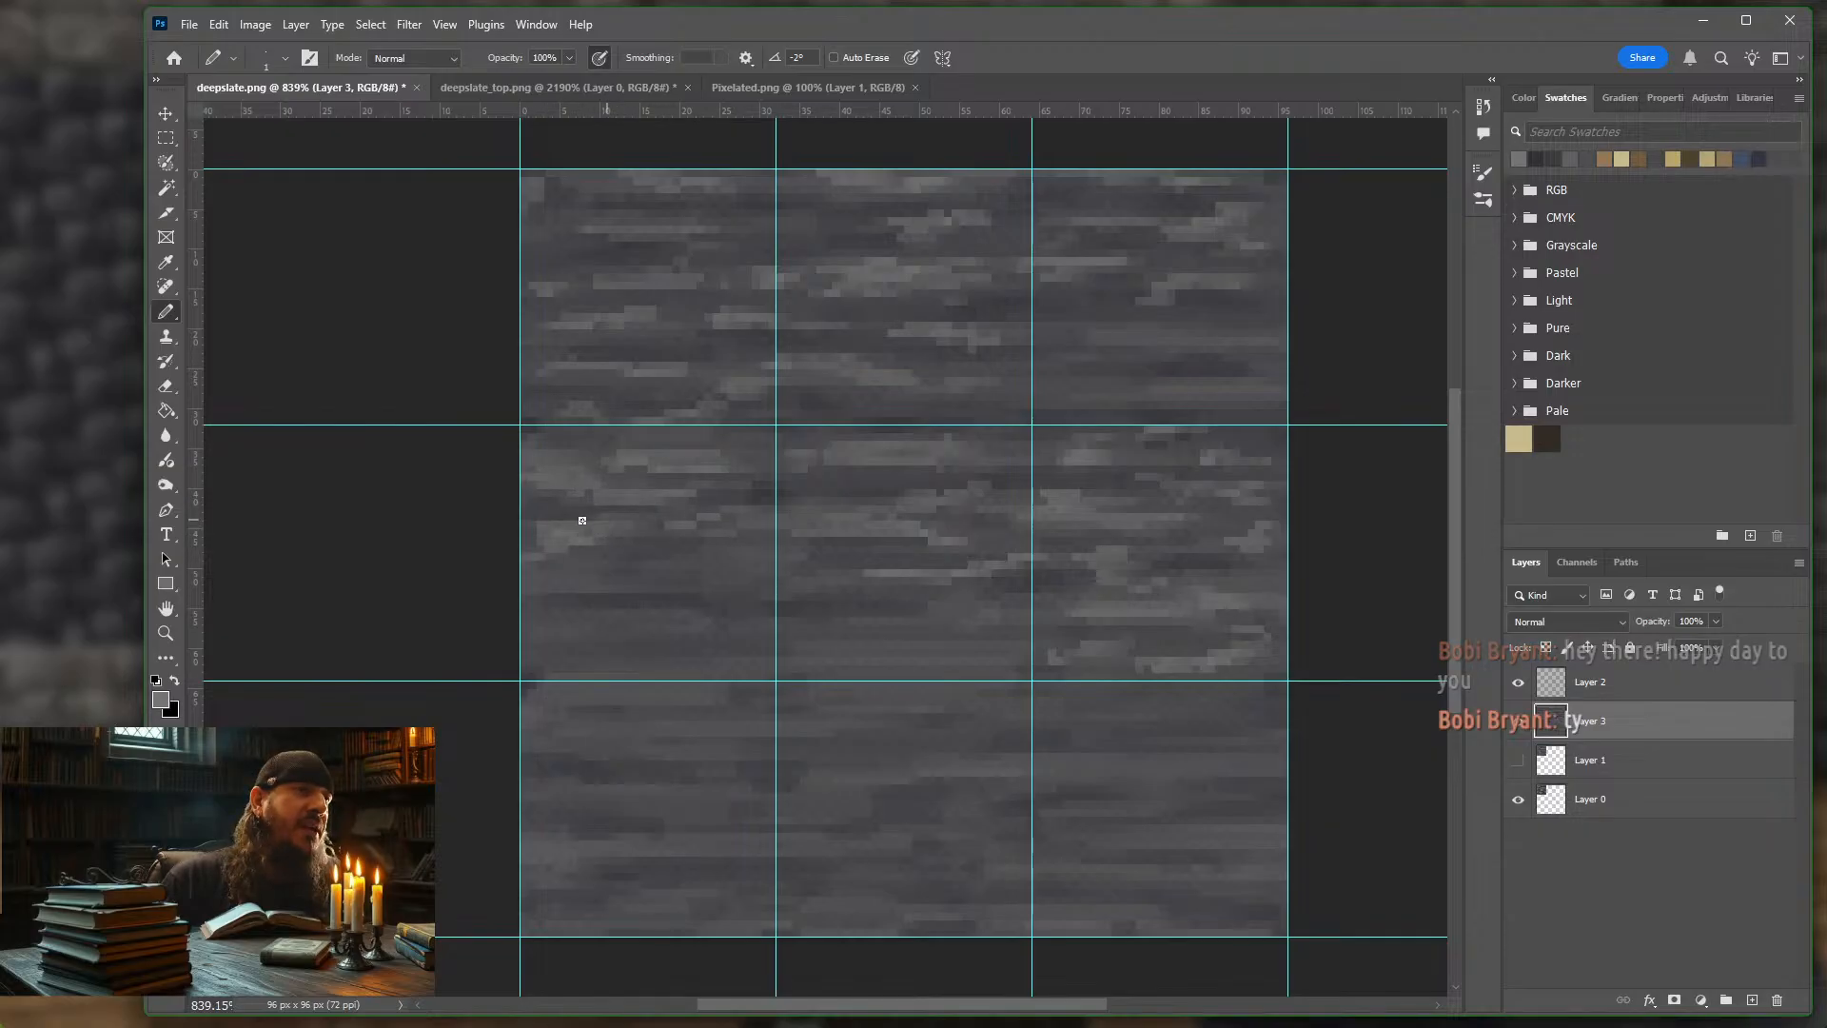
mouse_move(594, 590)
mouse_down()
mouse_move(545, 578)
mouse_move(559, 636)
mouse_move(645, 640)
mouse_move(653, 567)
mouse_move(675, 583)
mouse_move(745, 550)
mouse_move(962, 620)
mouse_move(892, 653)
mouse_up()
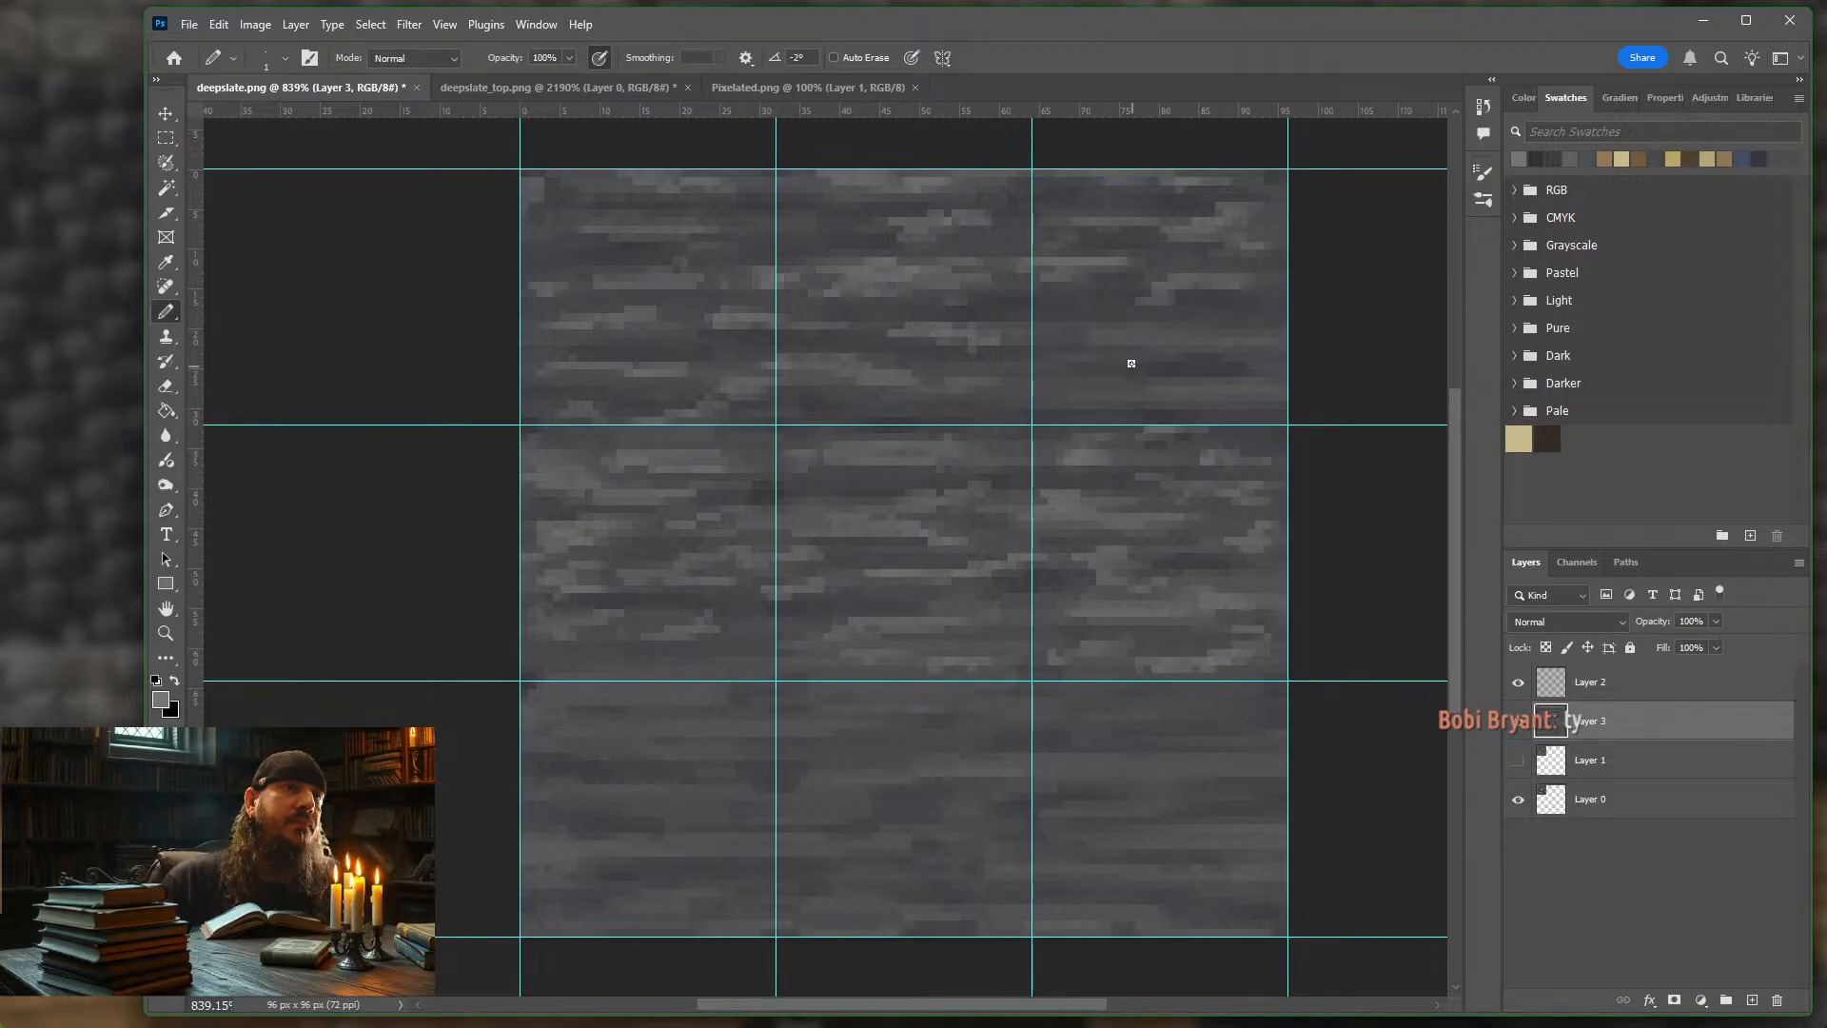
Fill the lower half and outer edge of the top-right tile with light grey highlight streaks
mouse_move(1131, 364)
mouse_down()
mouse_move(1094, 347)
mouse_move(1157, 338)
mouse_move(1124, 332)
mouse_move(1239, 346)
mouse_move(1217, 397)
mouse_move(1104, 384)
mouse_move(1134, 383)
mouse_move(1044, 399)
mouse_move(1032, 390)
mouse_up()
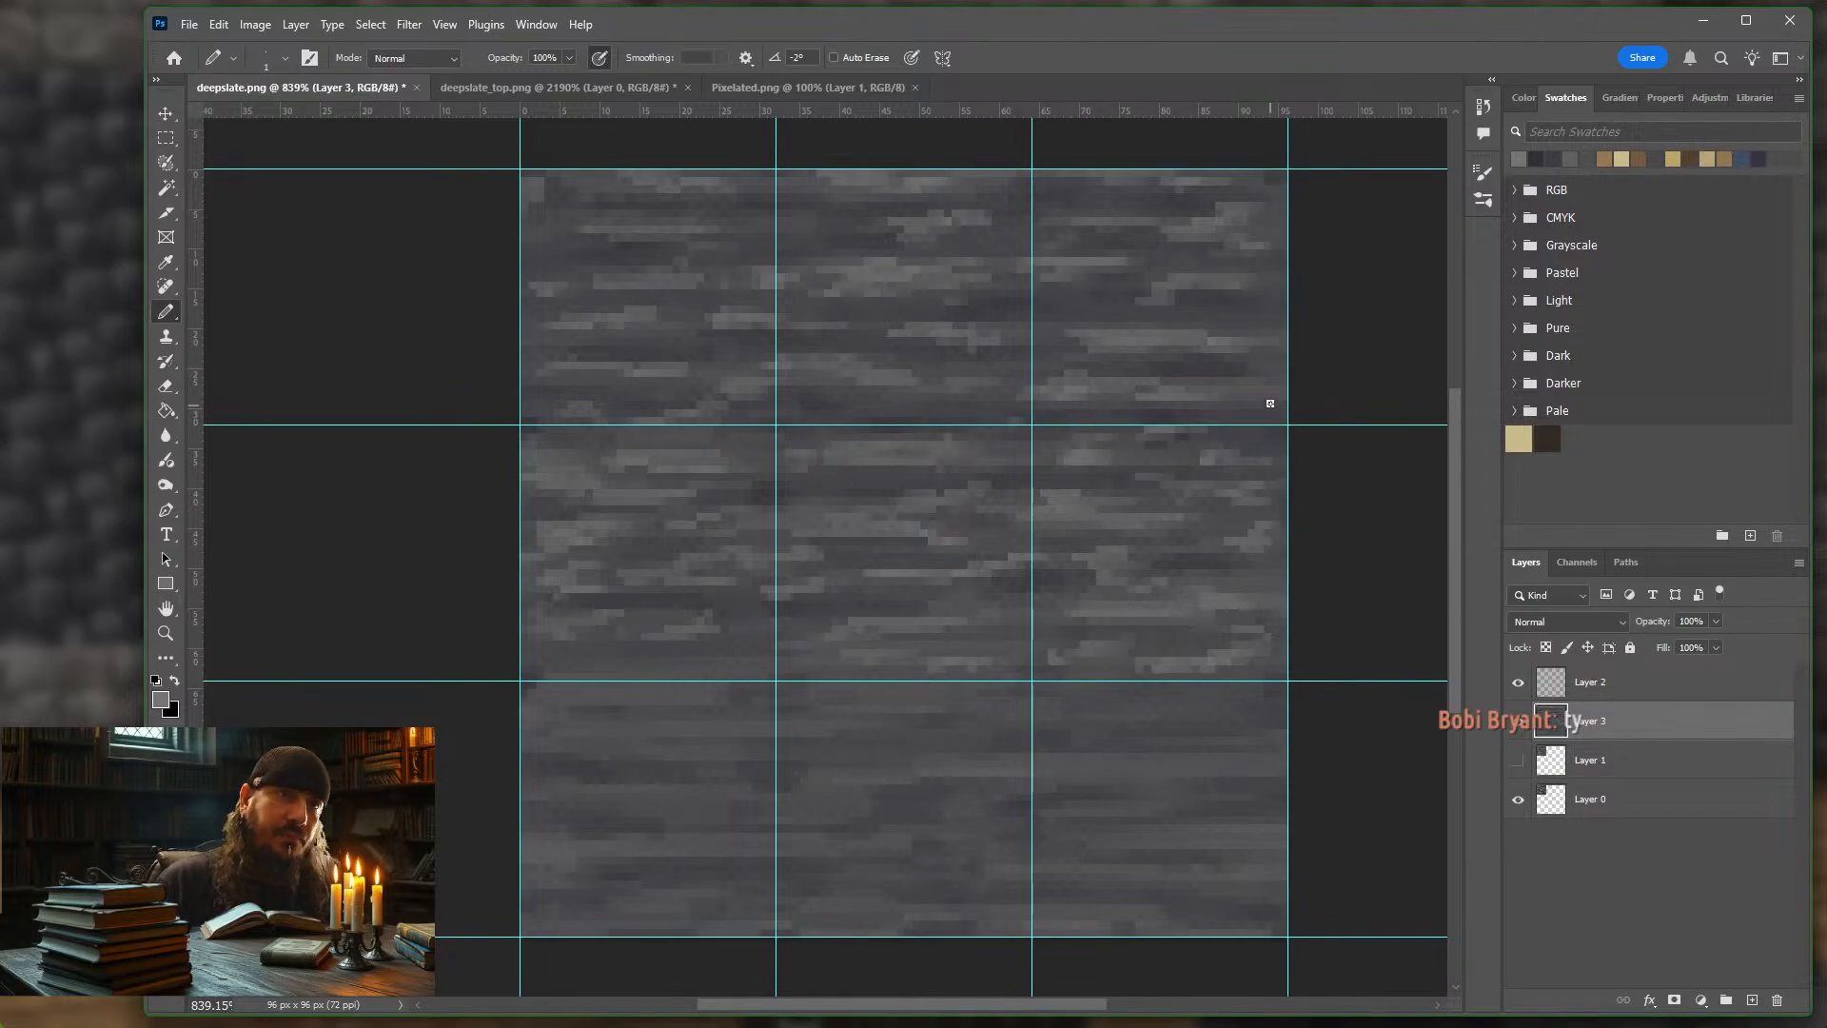
drag(1269, 404, 1273, 391)
click(1268, 317)
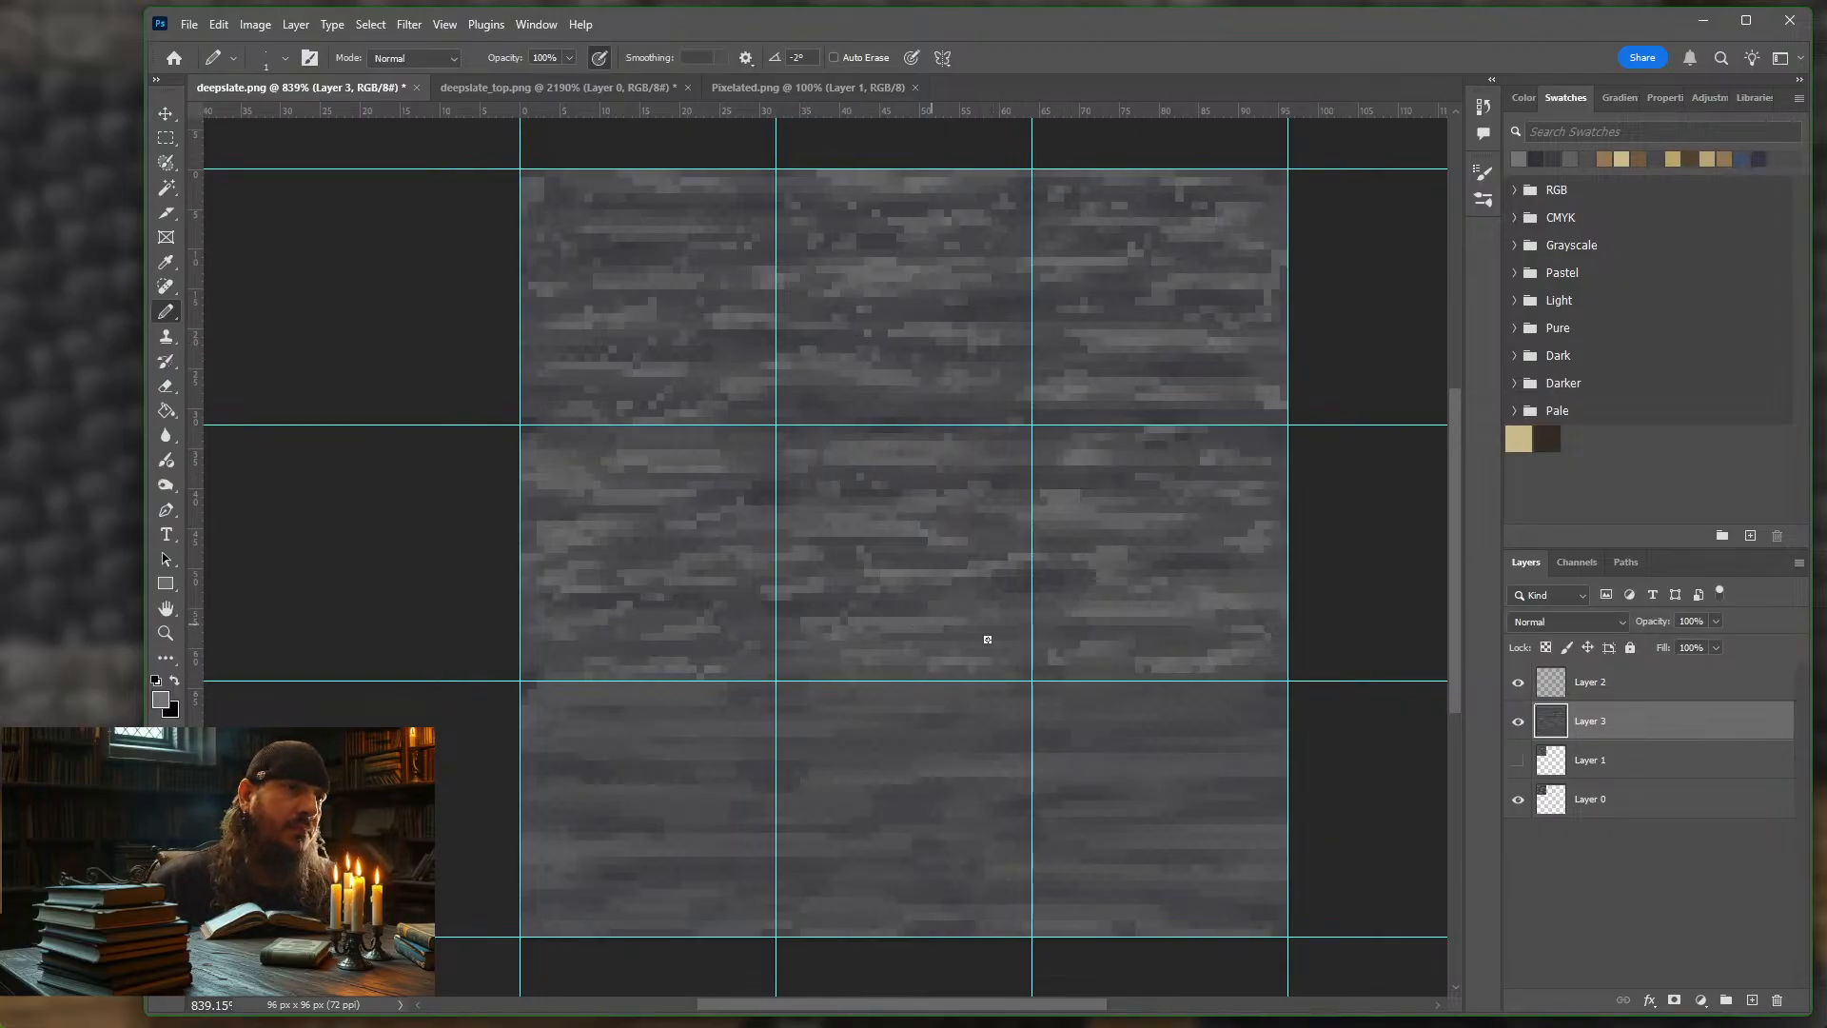
Paint 1 px light grey highlight streaks and flecks across the three bottom-row tiles
mouse_move(1177, 712)
mouse_down()
mouse_move(1230, 696)
mouse_move(1087, 714)
mouse_move(998, 698)
mouse_move(1053, 714)
mouse_up()
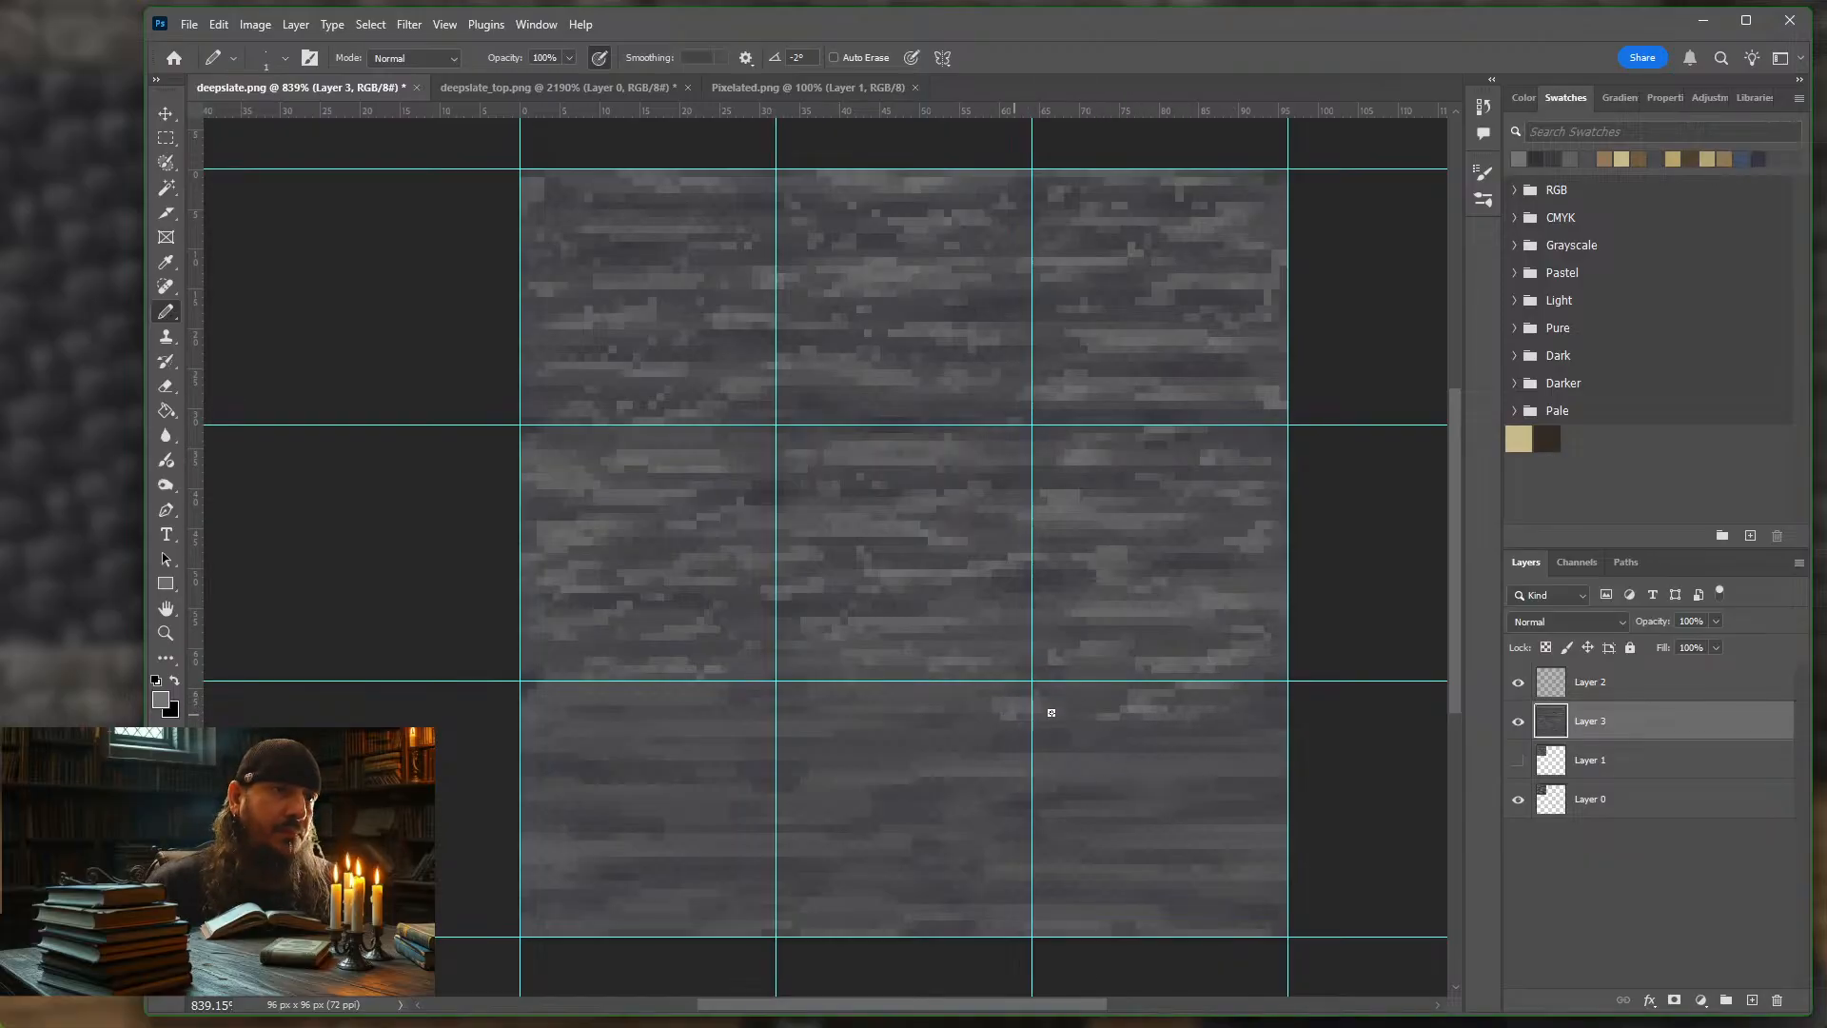
drag(881, 710, 878, 695)
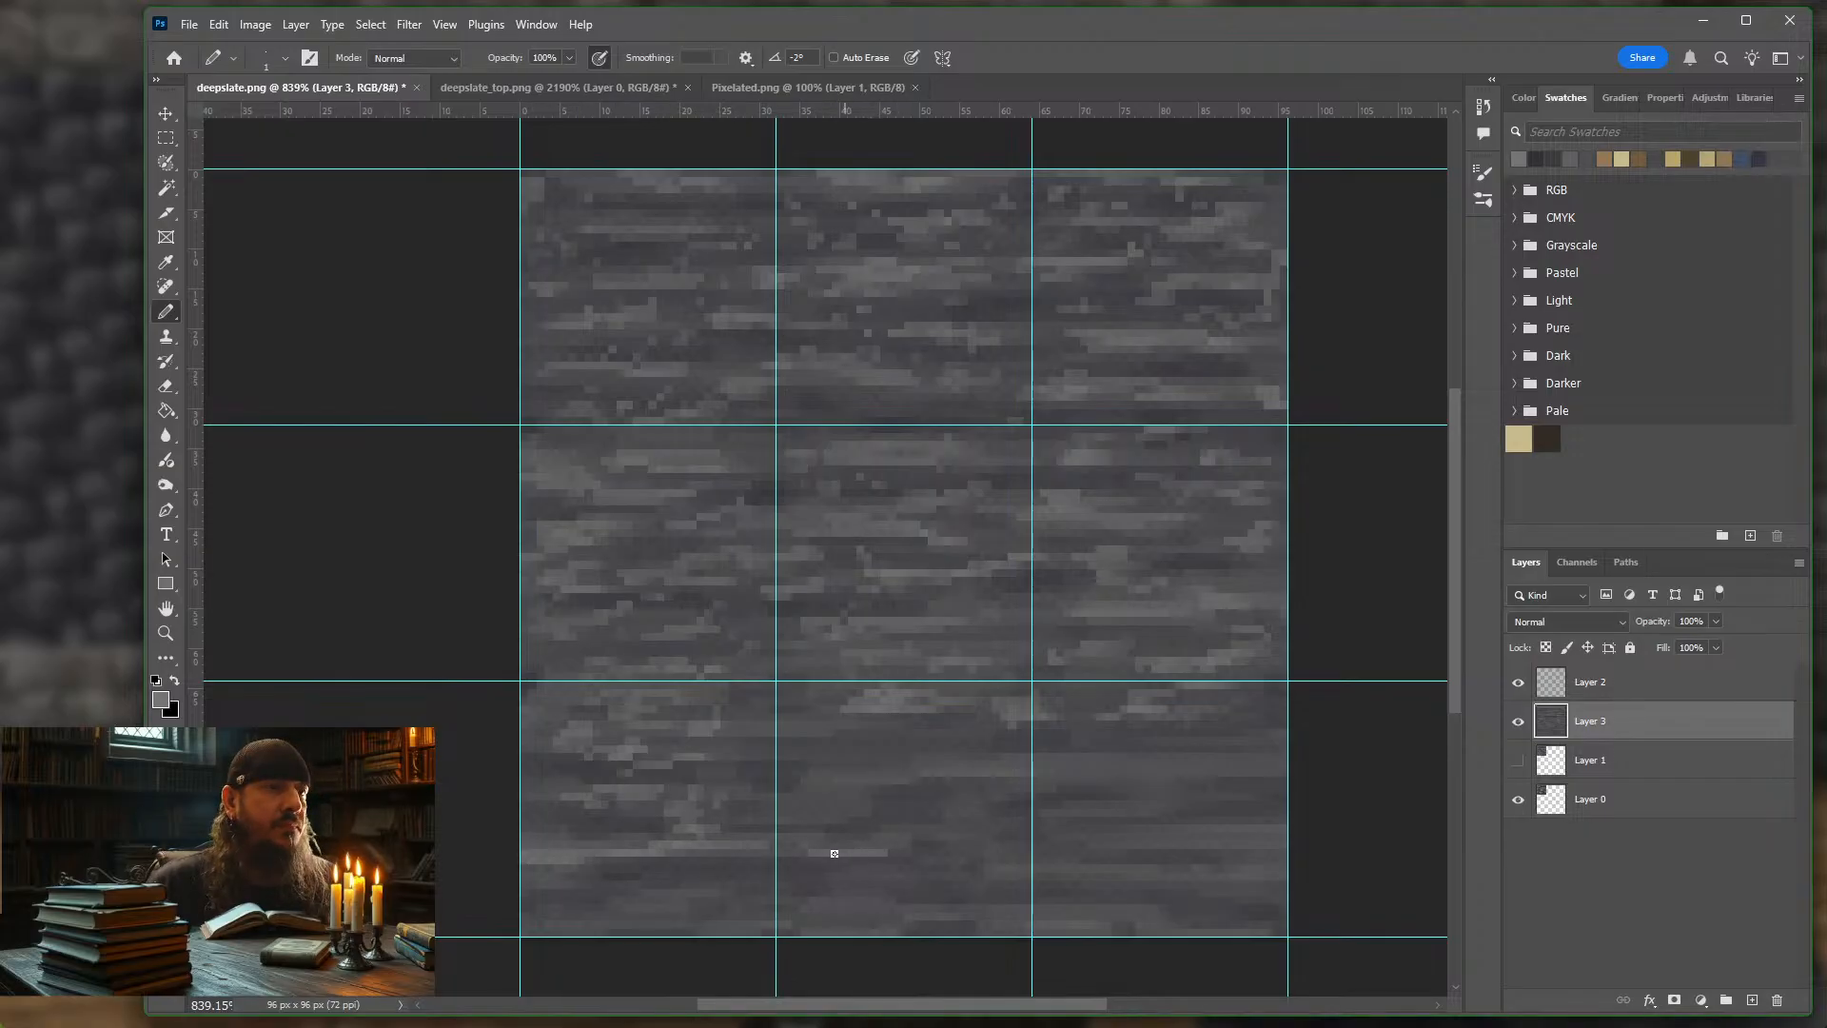
mouse_move(808, 804)
mouse_down()
mouse_move(846, 805)
mouse_move(823, 820)
mouse_move(881, 775)
mouse_move(1000, 764)
mouse_up()
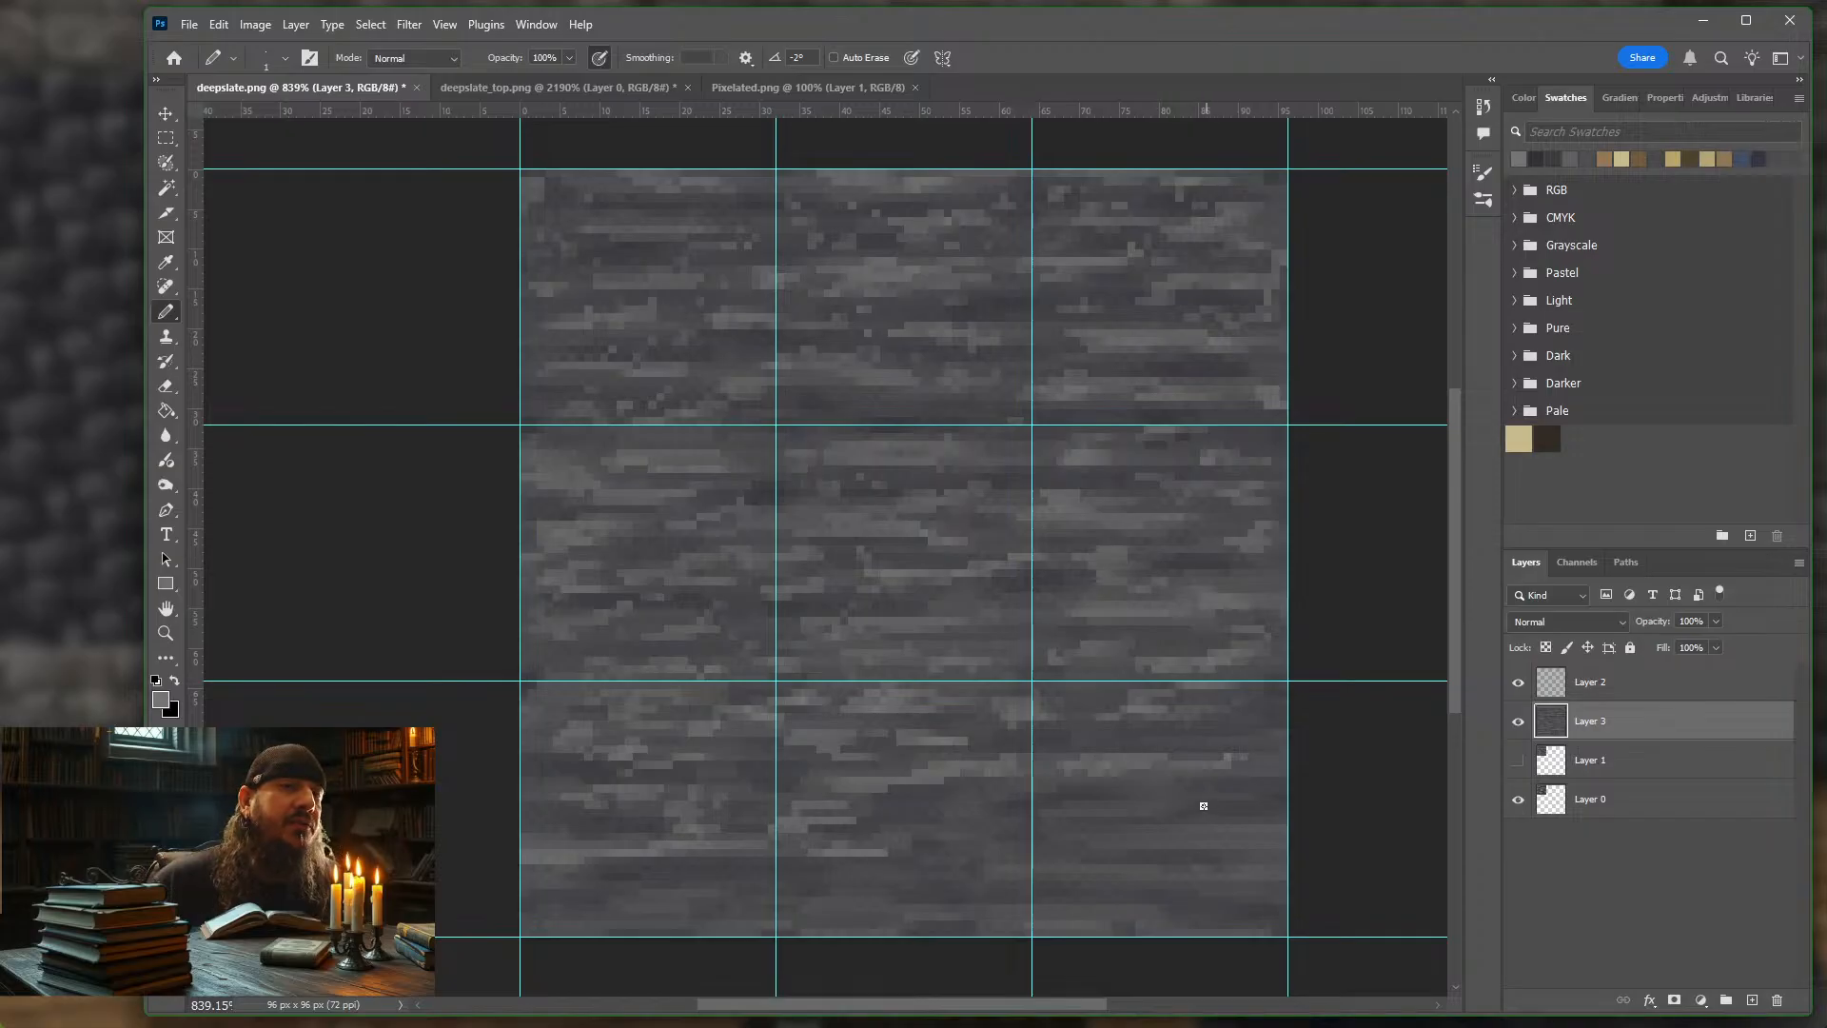
mouse_move(1162, 798)
mouse_down()
mouse_move(1056, 817)
mouse_move(1162, 805)
mouse_move(1153, 794)
mouse_move(1244, 809)
mouse_move(1289, 766)
mouse_move(1267, 825)
mouse_move(1223, 838)
mouse_move(1259, 838)
mouse_move(966, 848)
mouse_move(929, 842)
mouse_move(982, 797)
mouse_move(939, 831)
mouse_up()
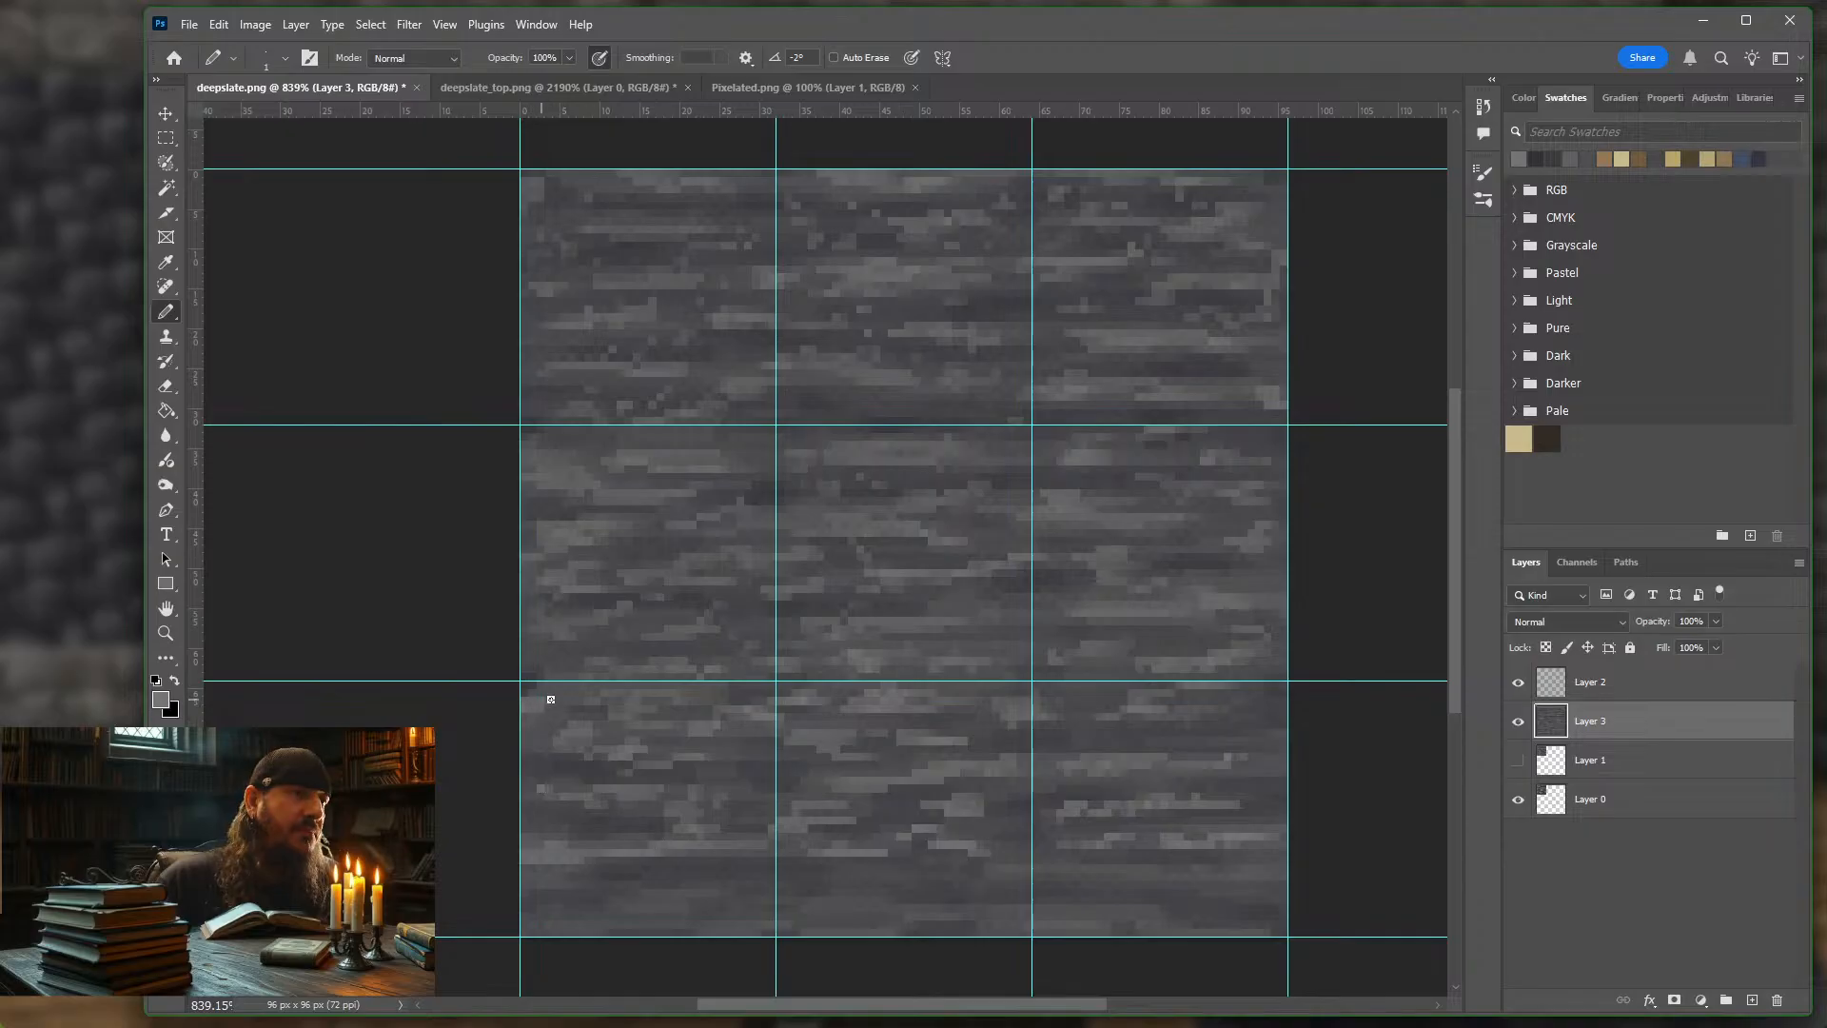
mouse_move(664, 891)
mouse_down()
mouse_move(614, 915)
mouse_move(630, 892)
mouse_move(561, 887)
mouse_move(595, 896)
mouse_move(574, 932)
mouse_move(556, 927)
mouse_move(737, 910)
mouse_move(731, 924)
mouse_move(732, 877)
mouse_up()
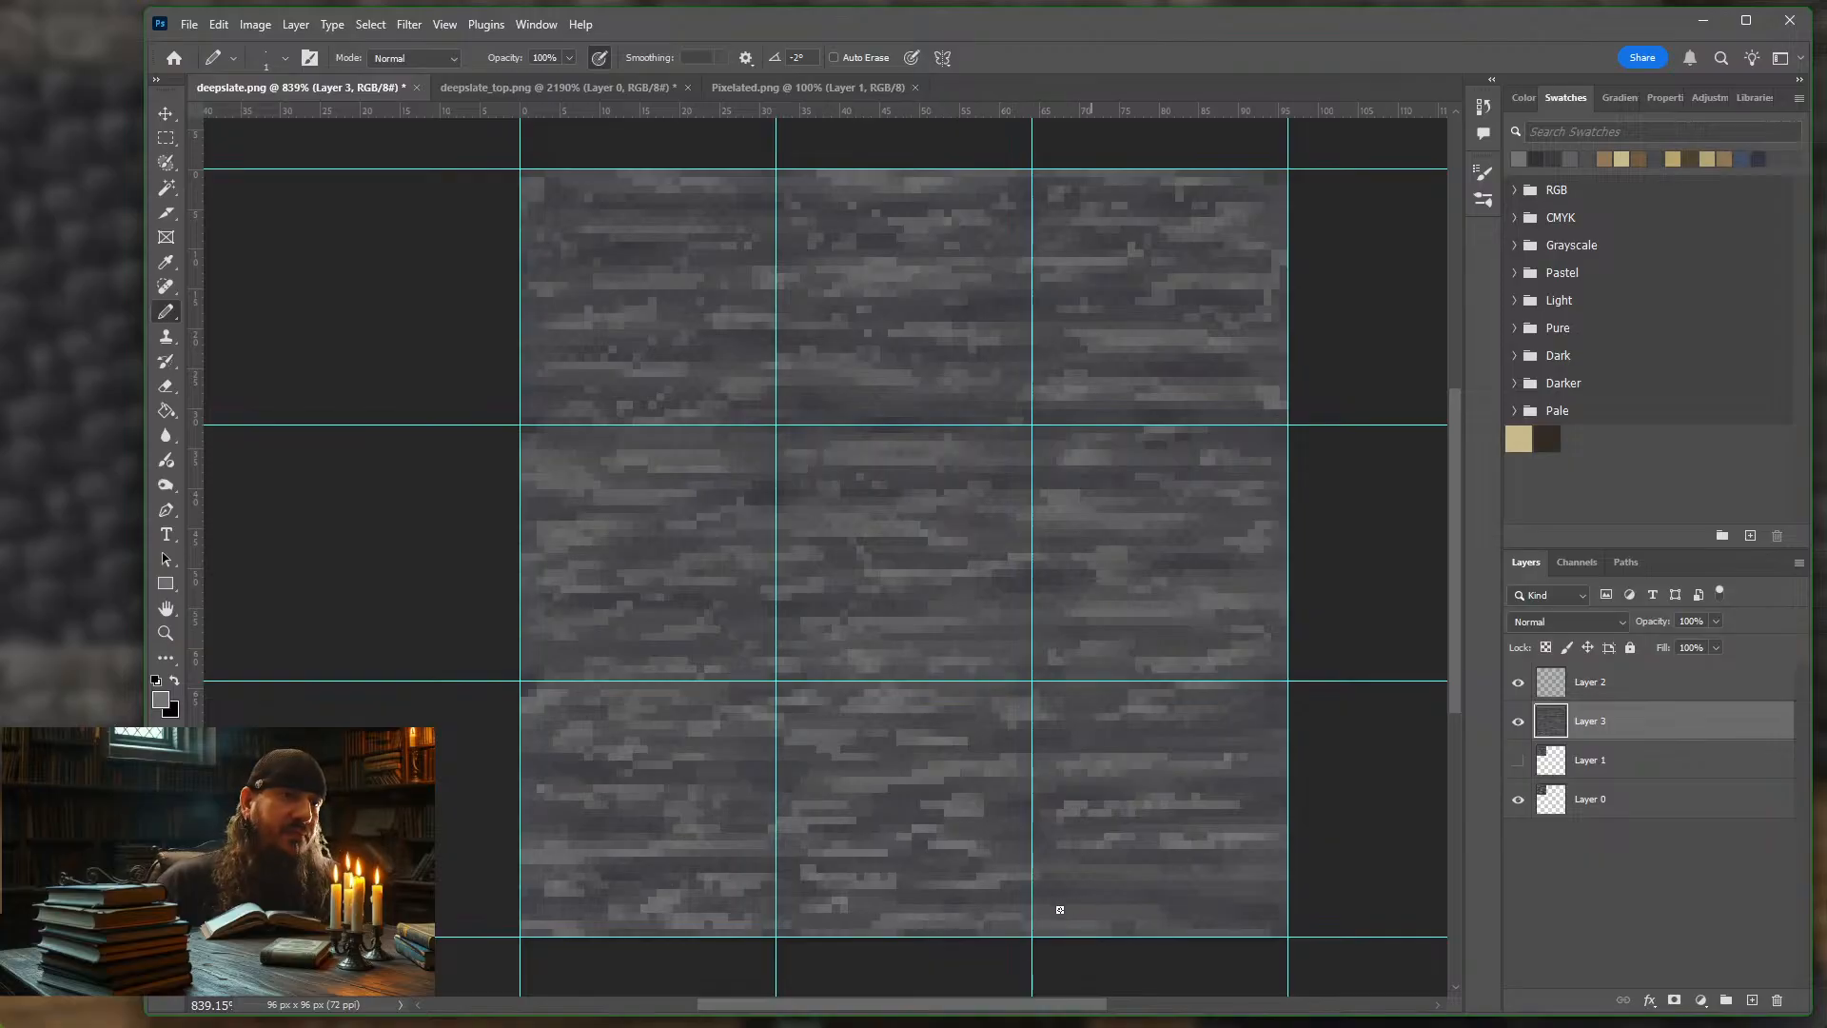
drag(1181, 869, 1072, 867)
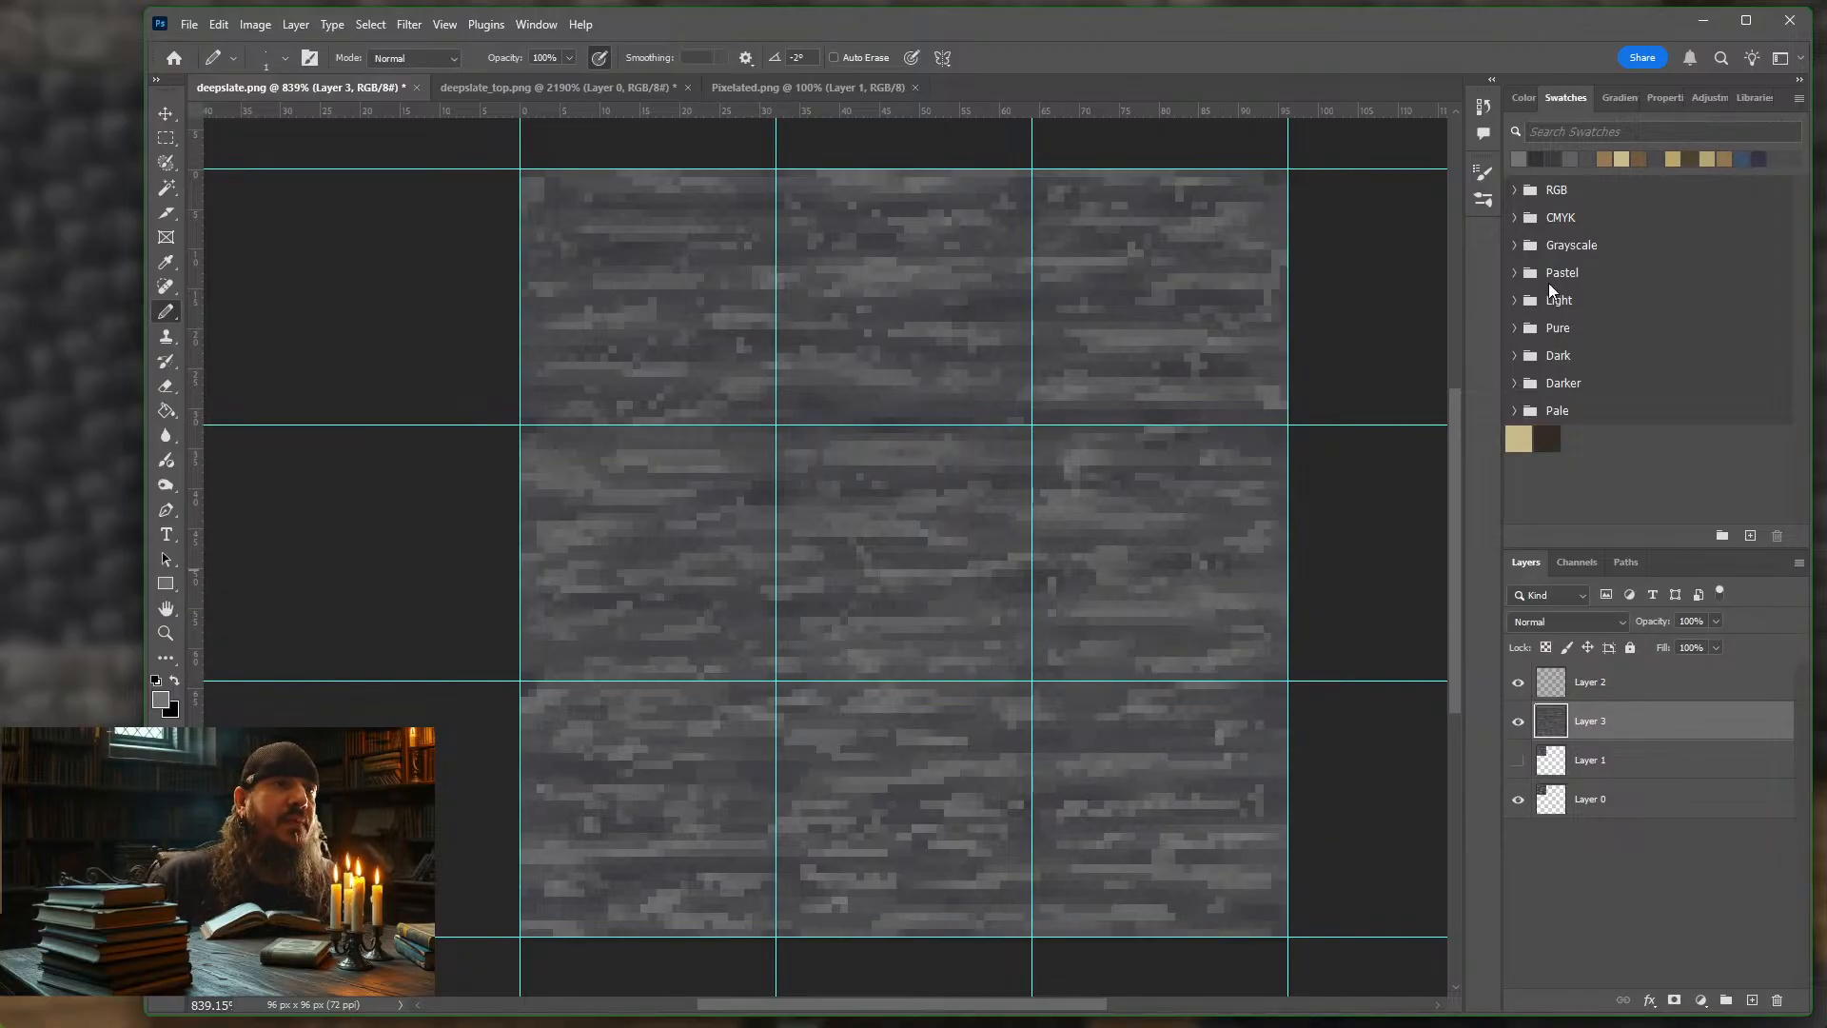
Choose the darkest grey swatch and paint 1 px dark flecks between the highlights on the top-row tiles
click(1536, 158)
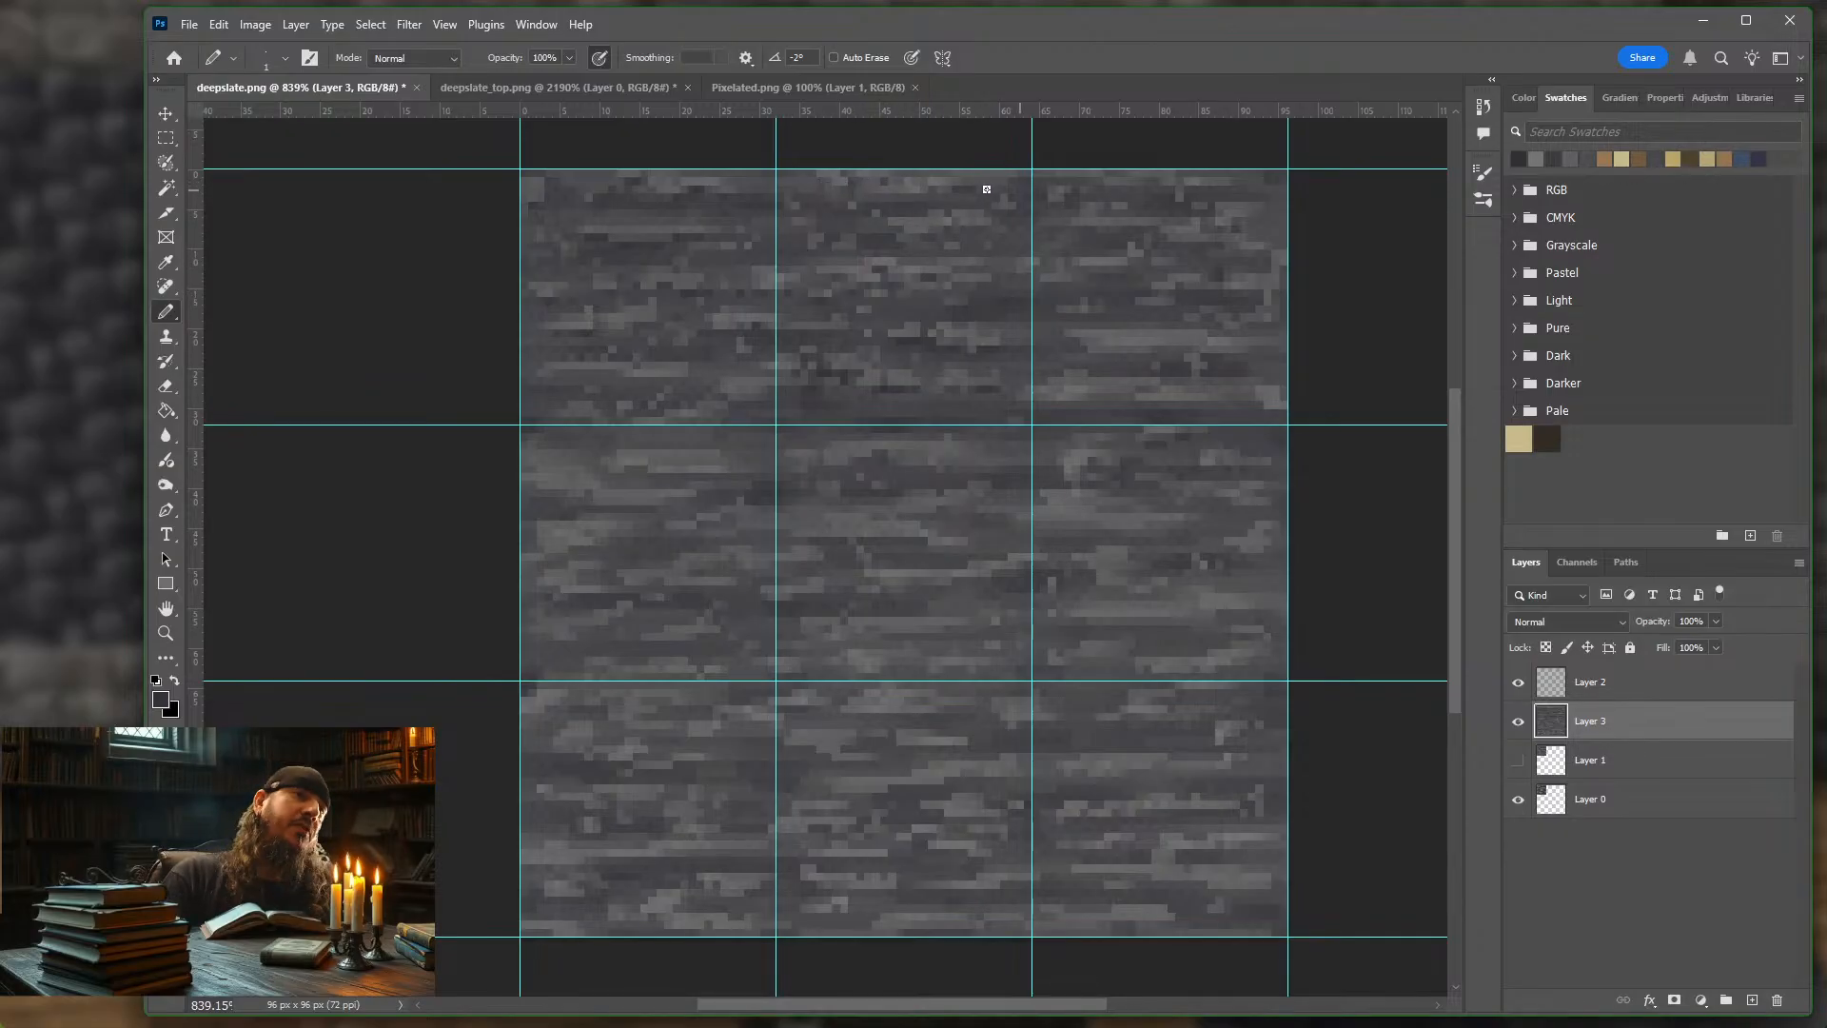
scroll(991, 375, down, 5)
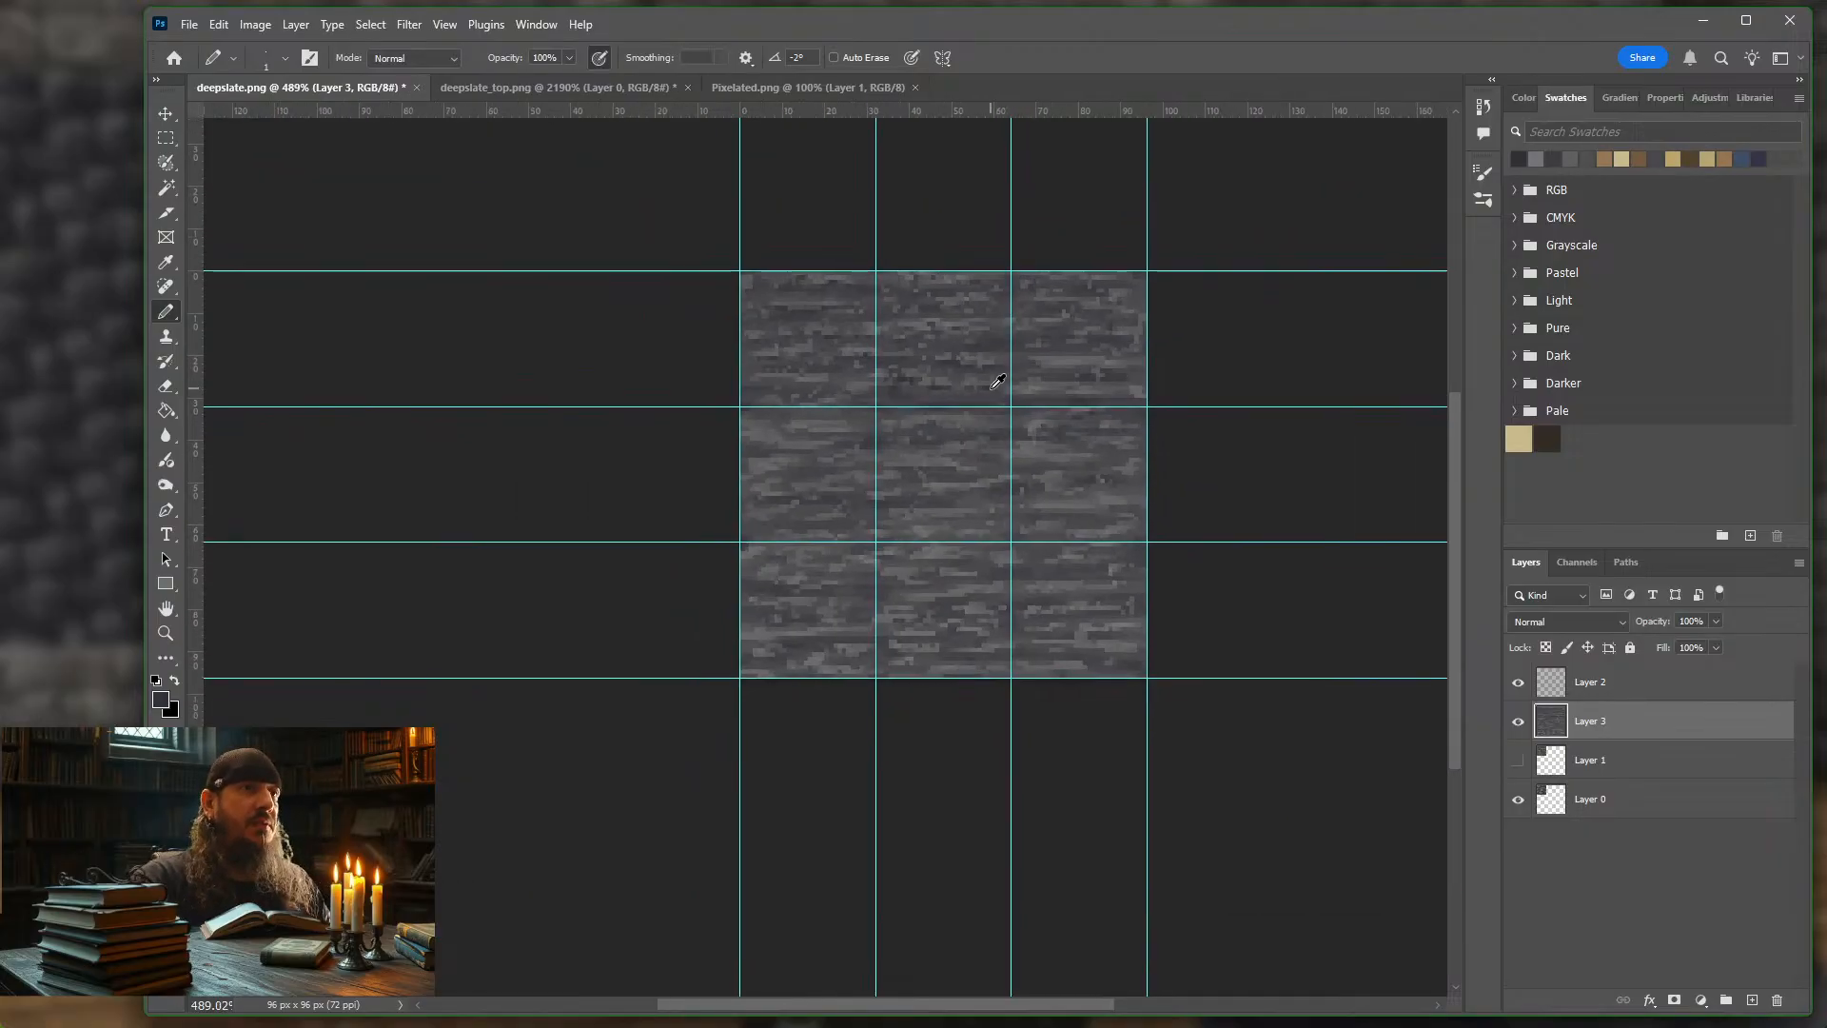
scroll(997, 382, up, 1)
scroll(933, 364, up, 4)
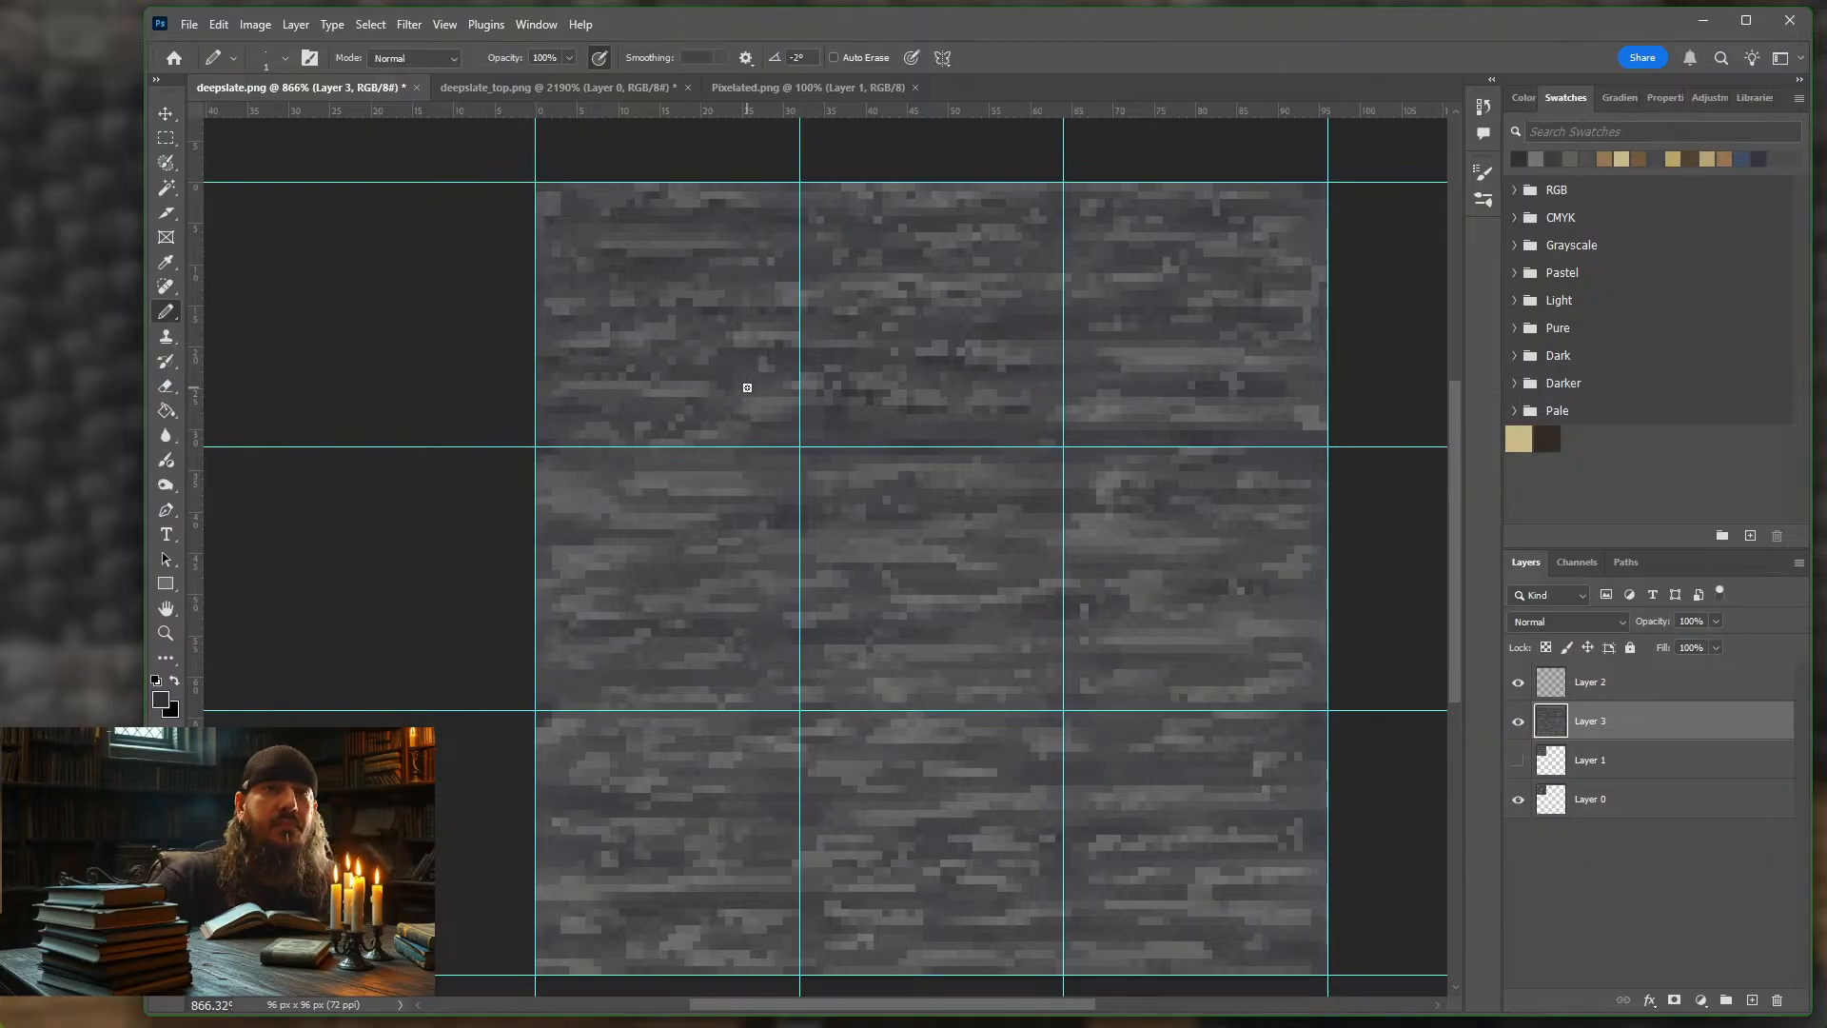
Set the opacity of the Soft Light Layer 2 to 5% and make Layer 3 active again
click(1629, 692)
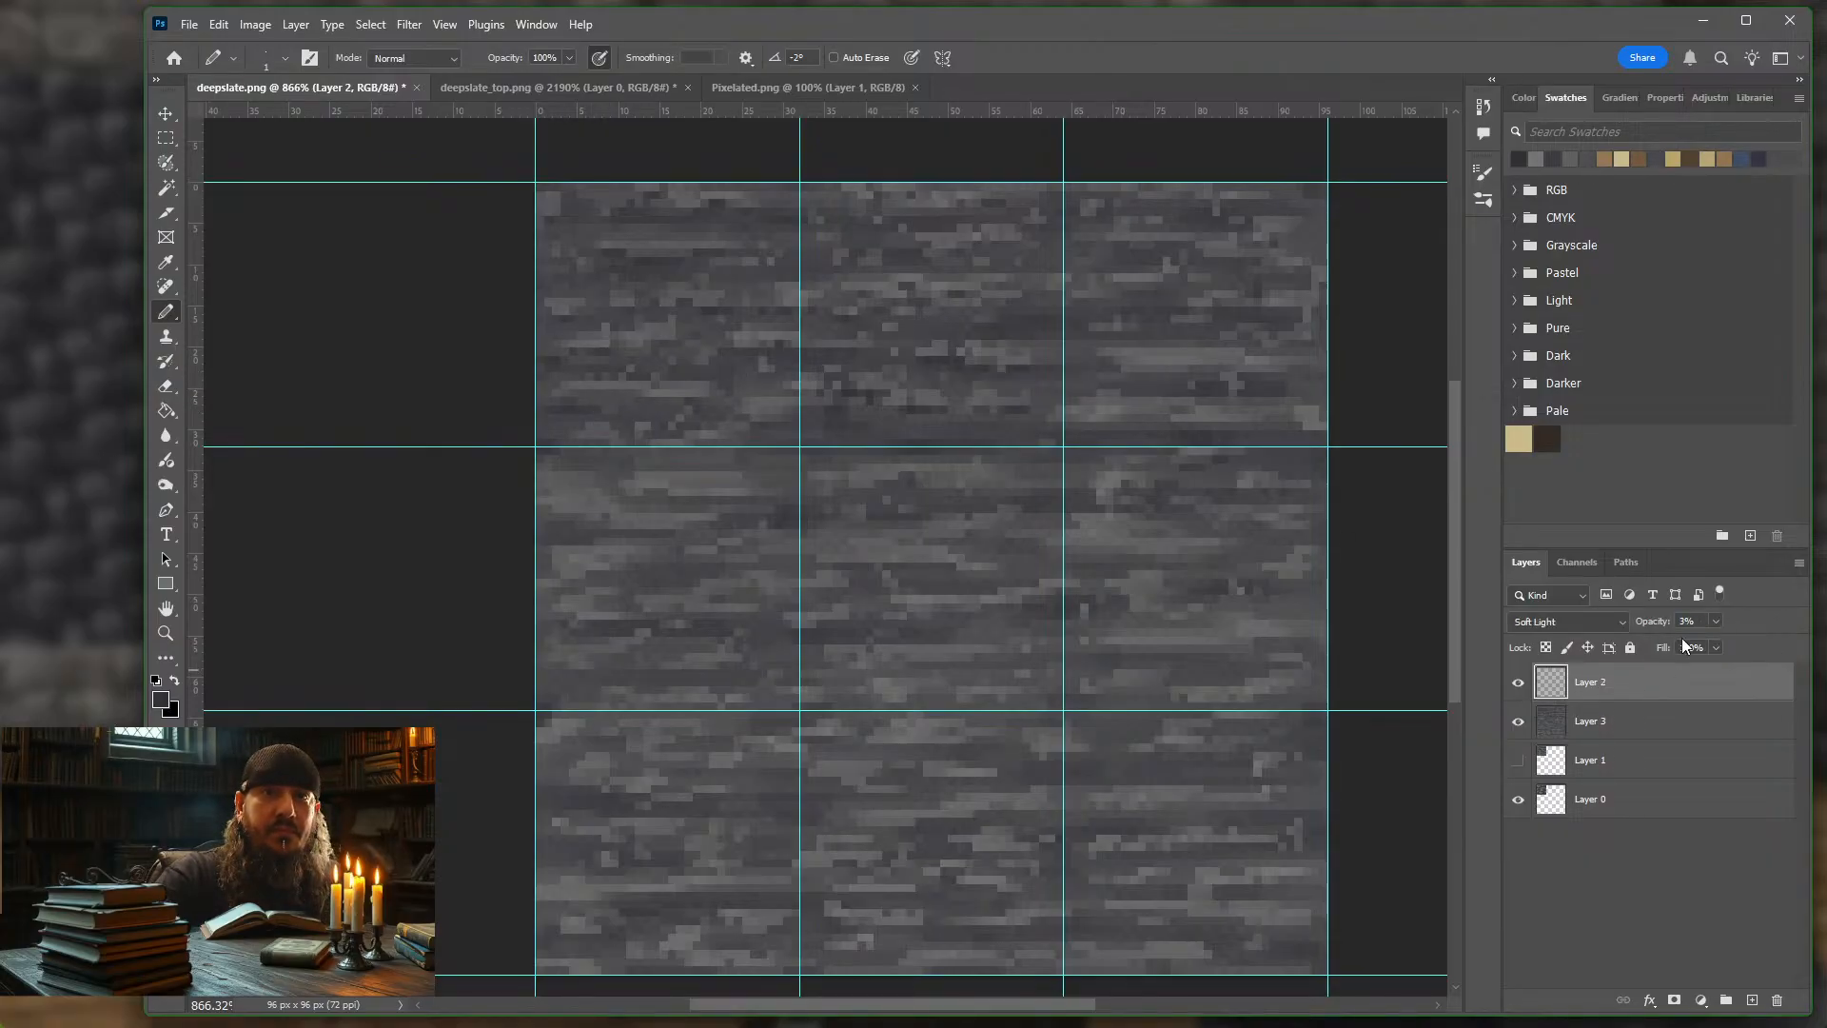
click(1715, 623)
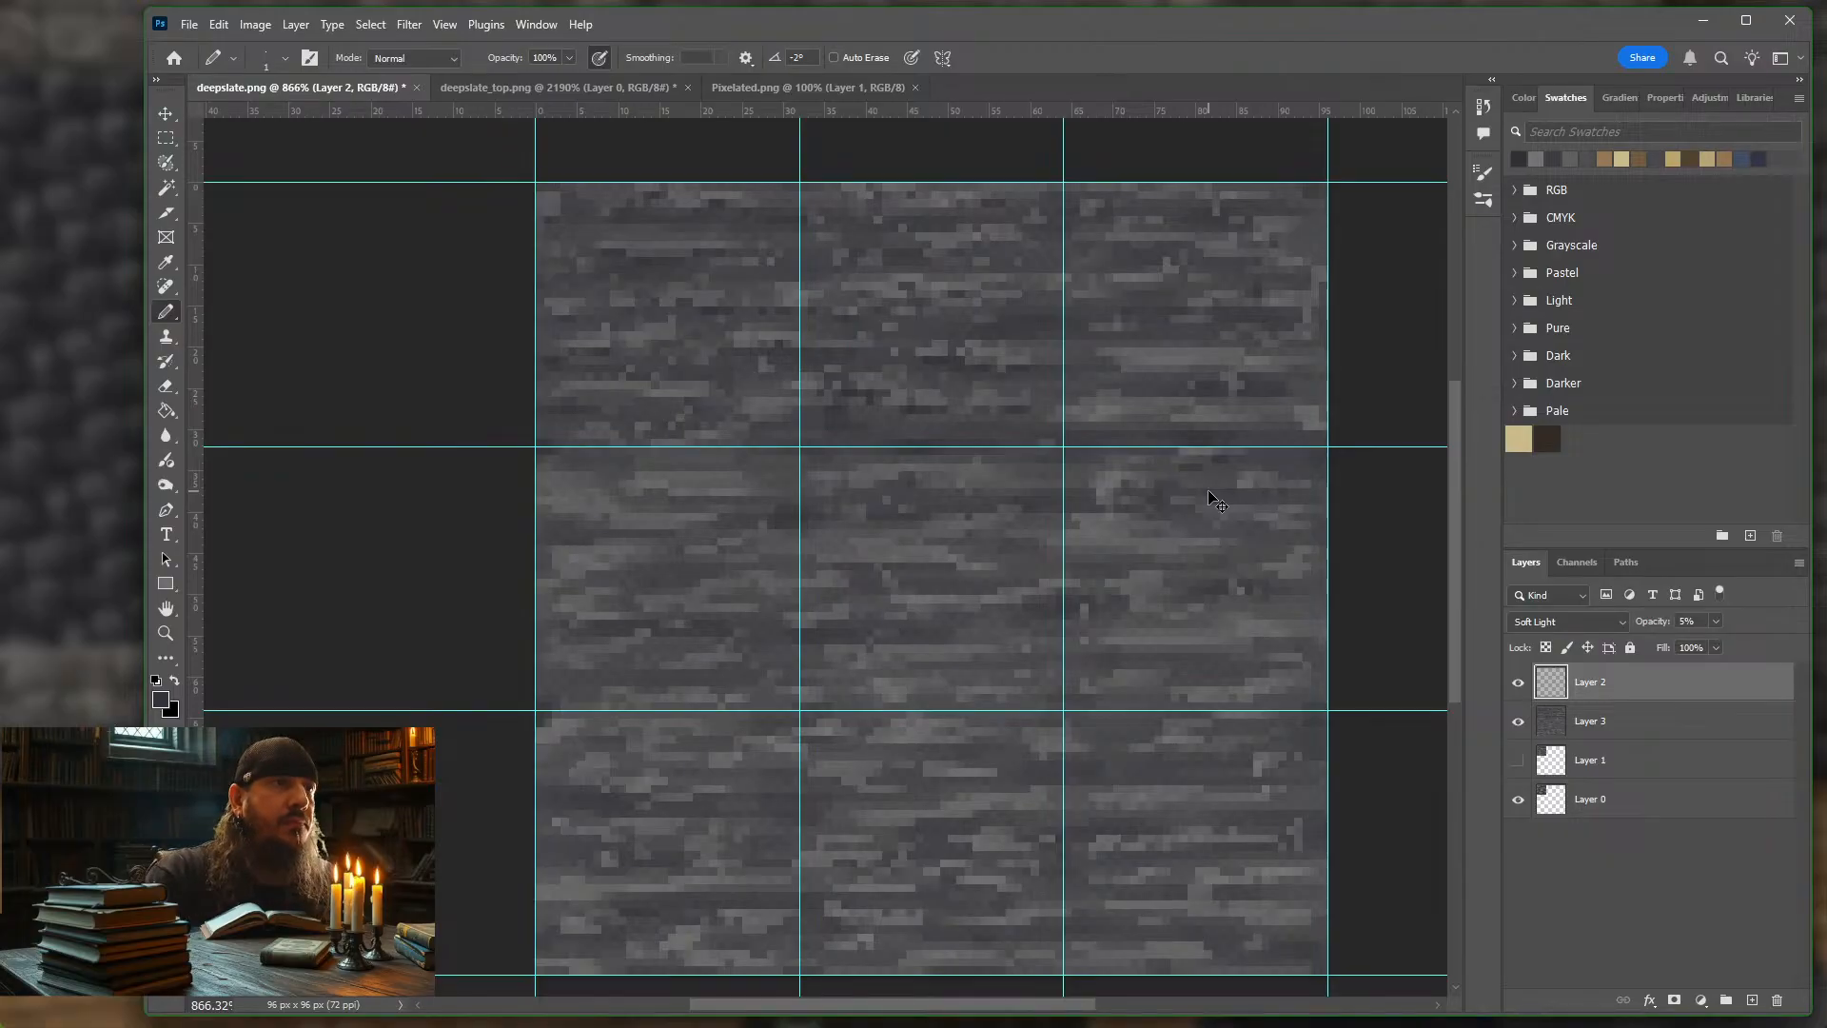
click(1559, 723)
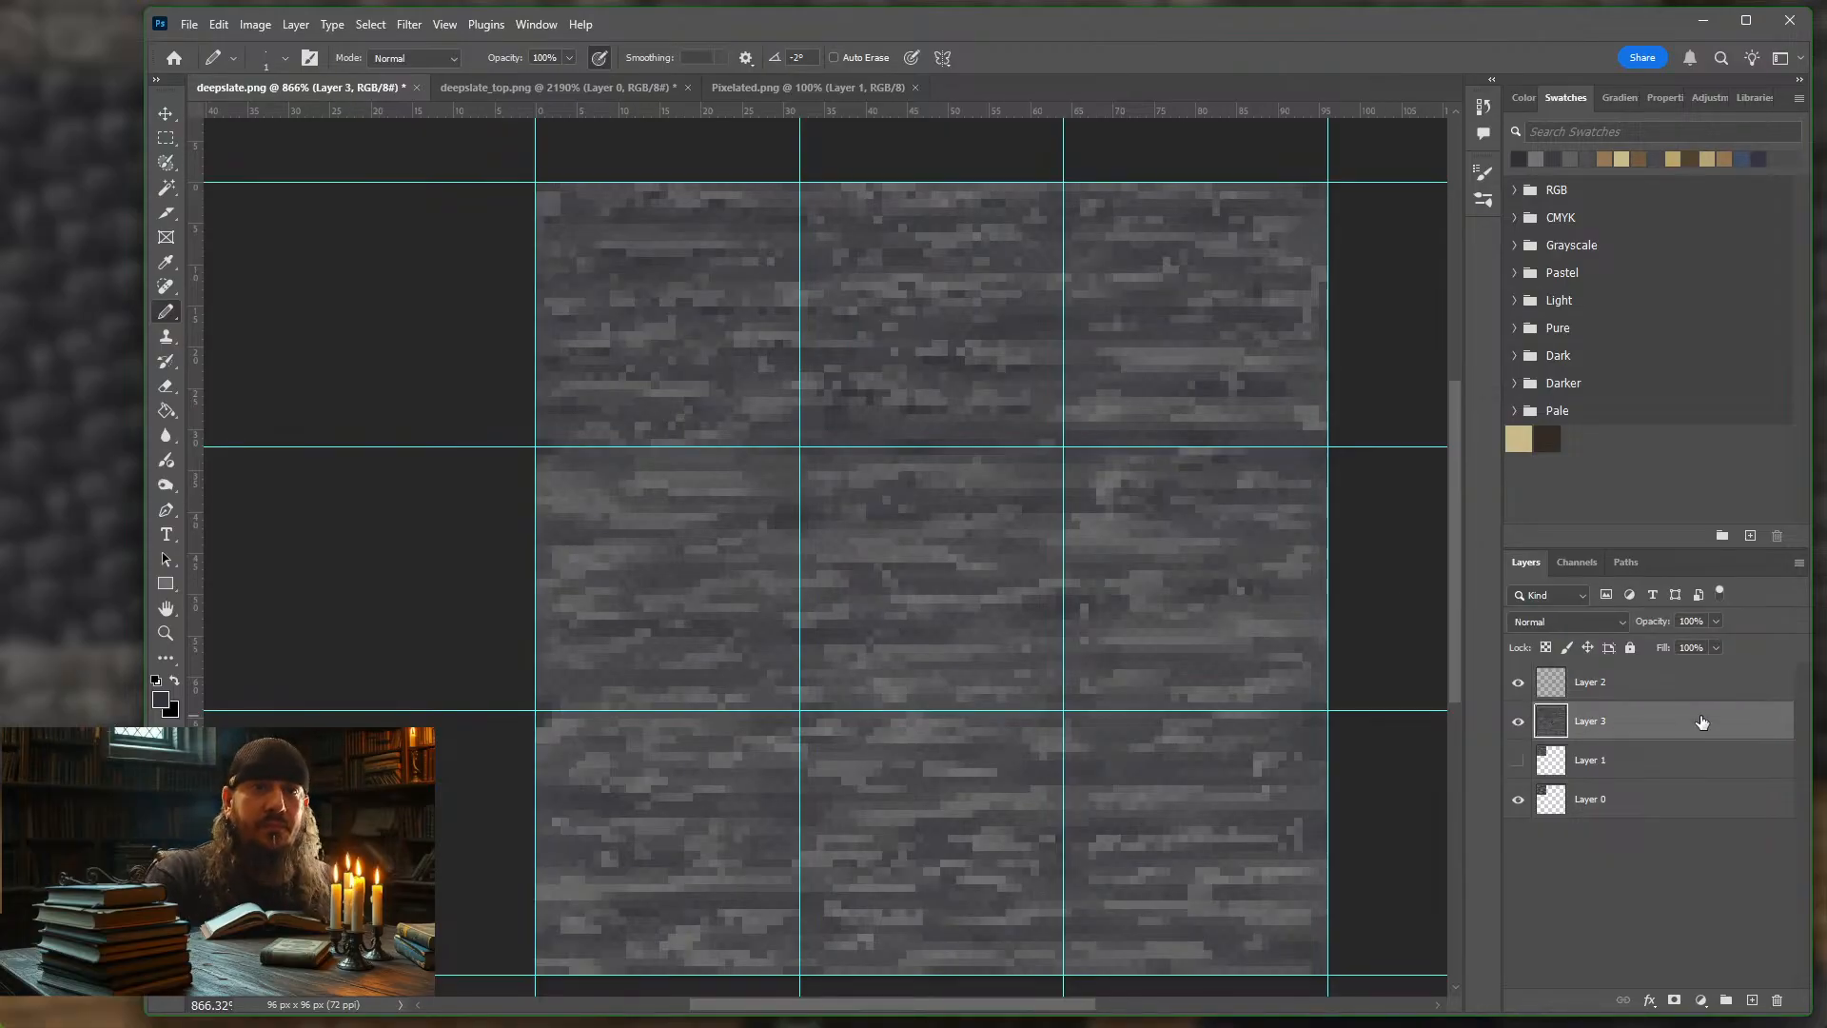
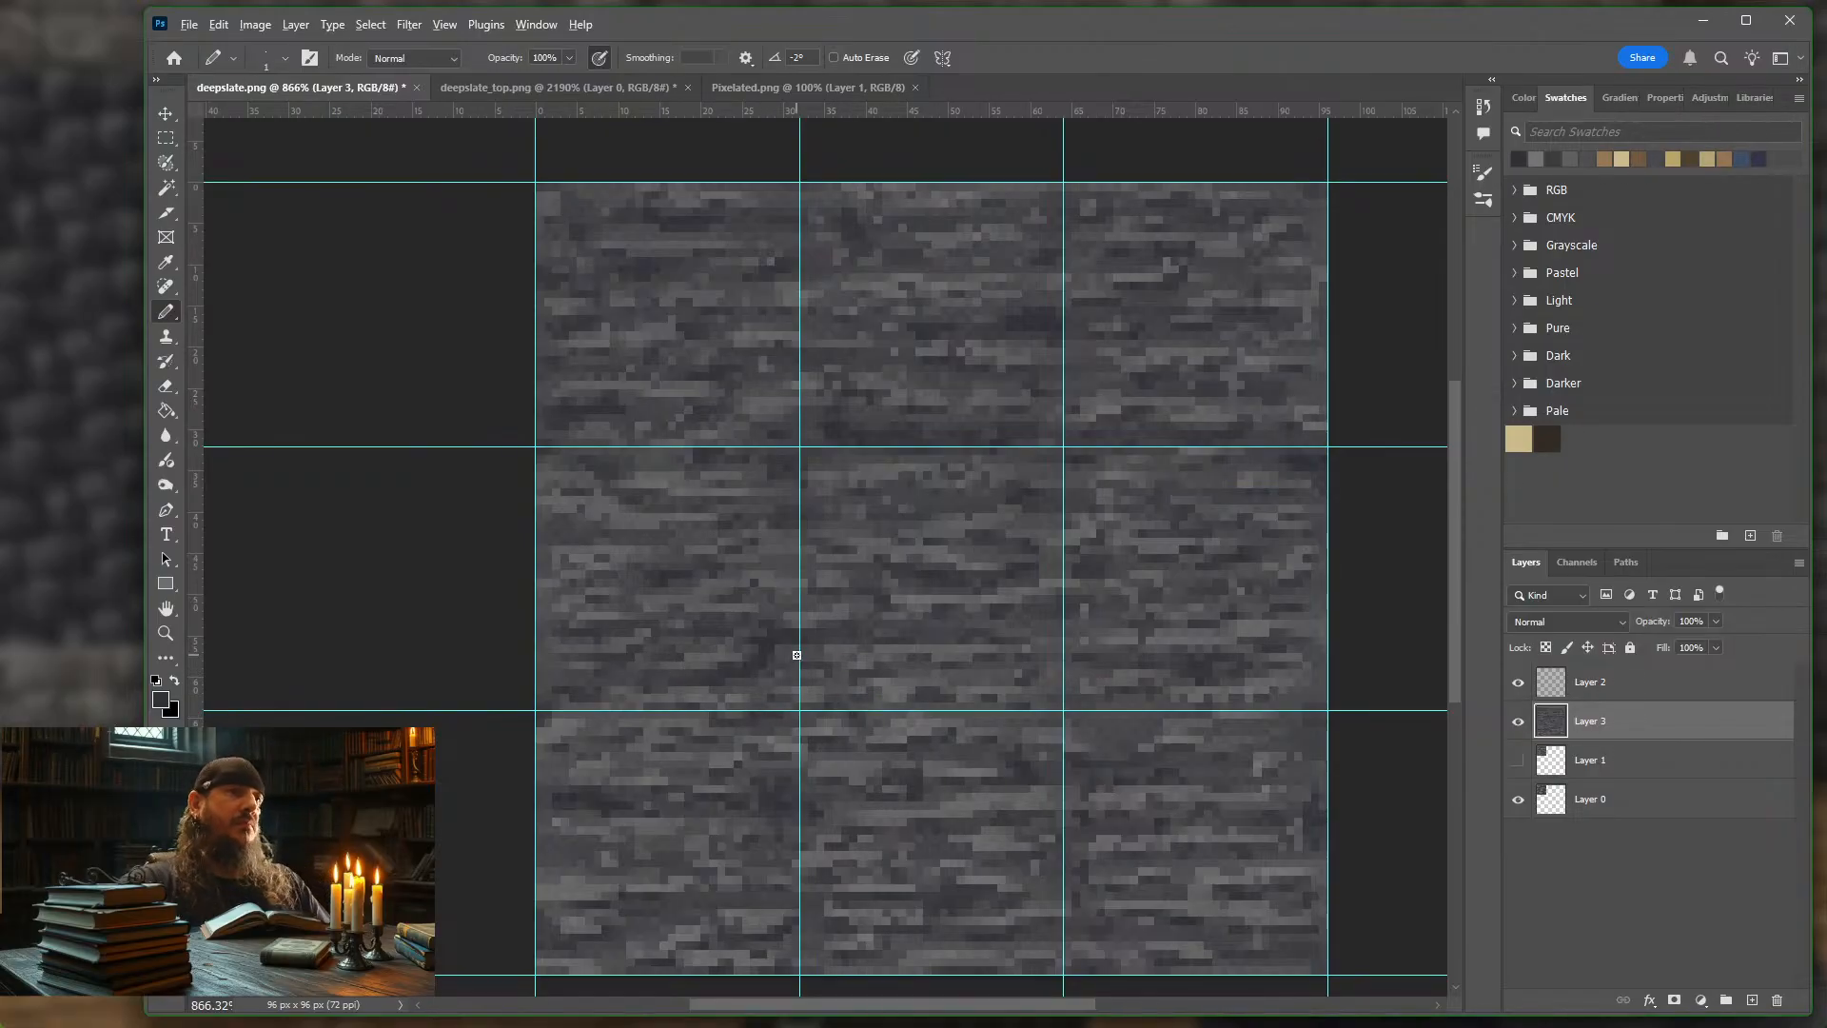
Set the opacity of the Soft Light Layer 2 to 8%
scroll(796, 655, down, 10)
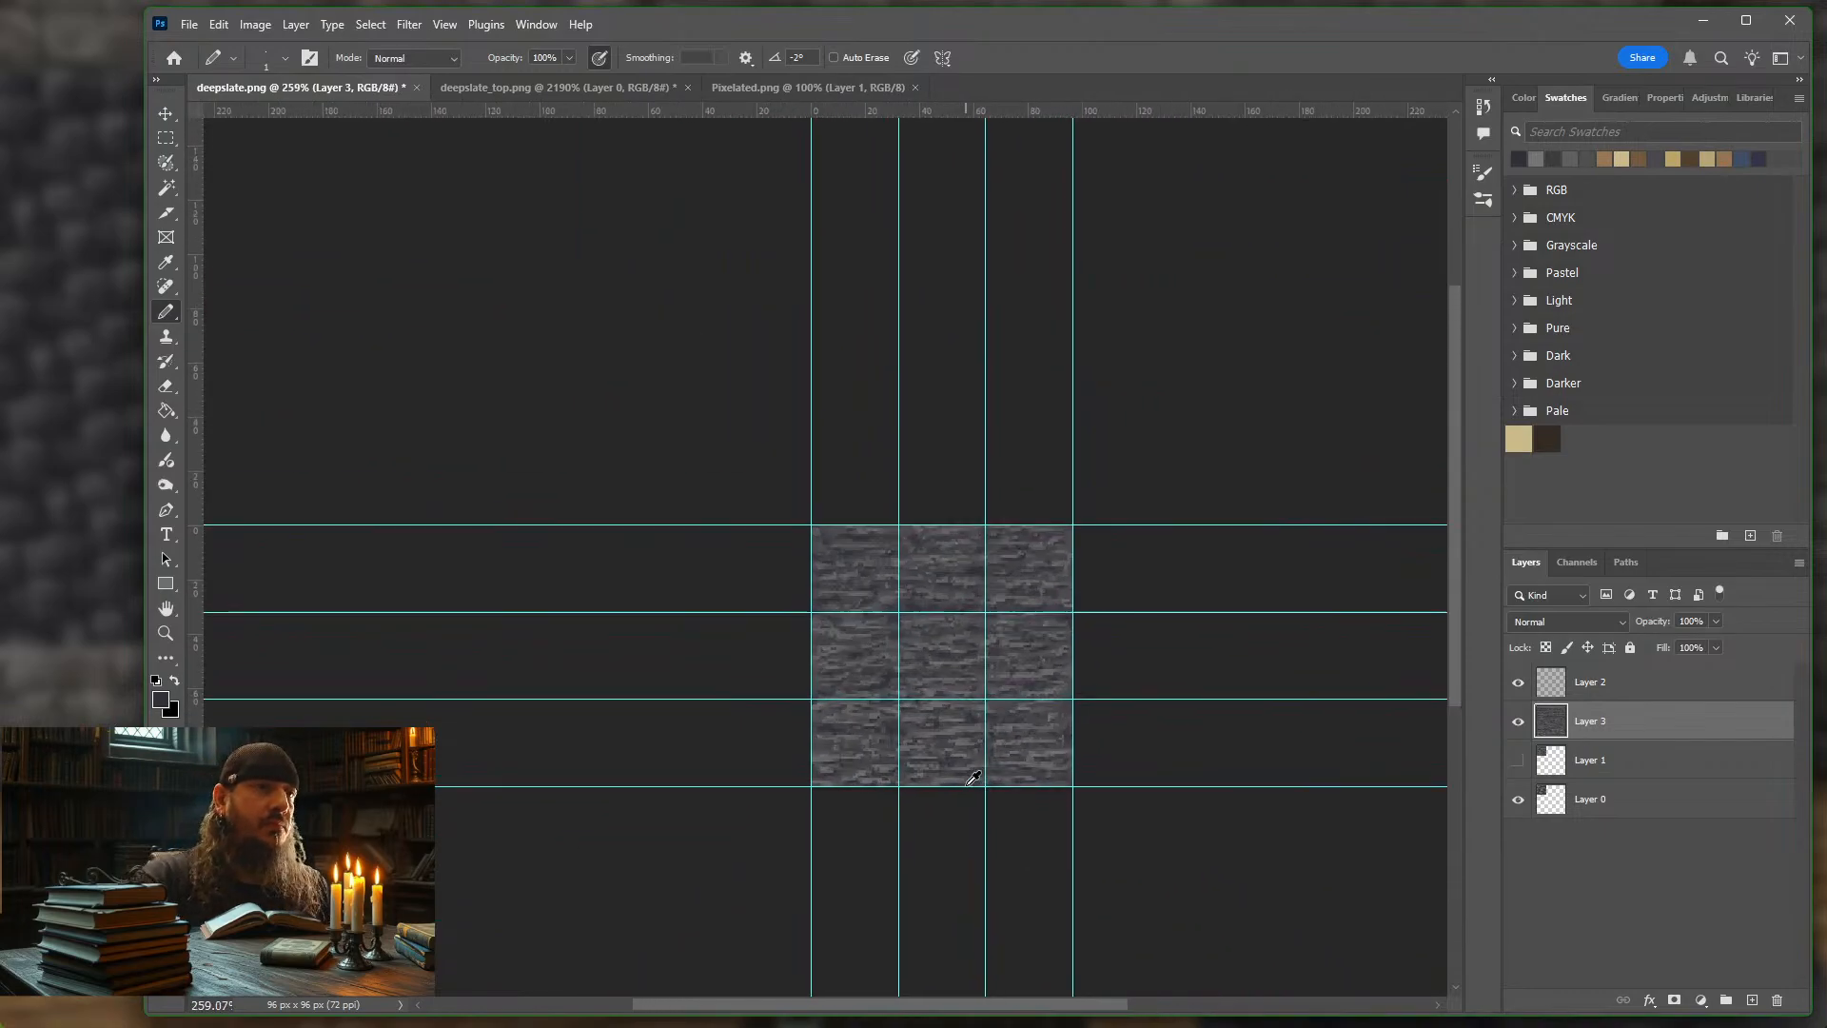
scroll(972, 779, up, 8)
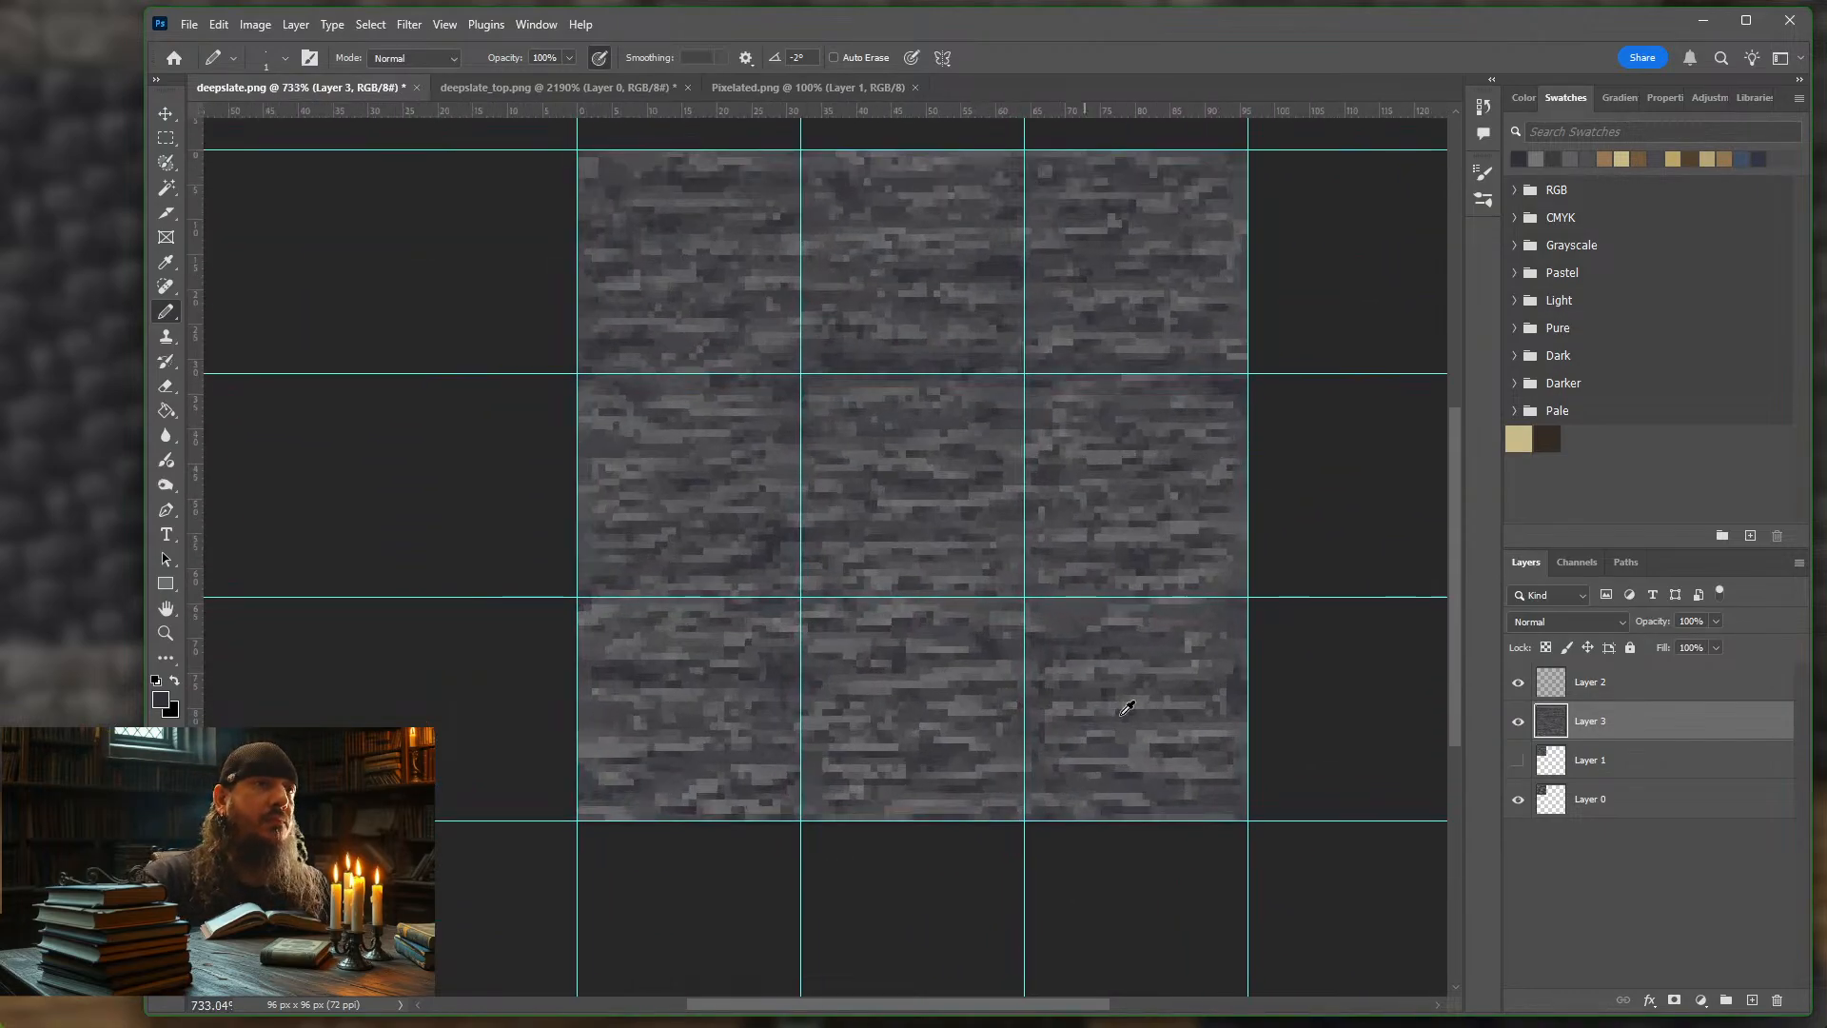
click(1702, 687)
click(1715, 622)
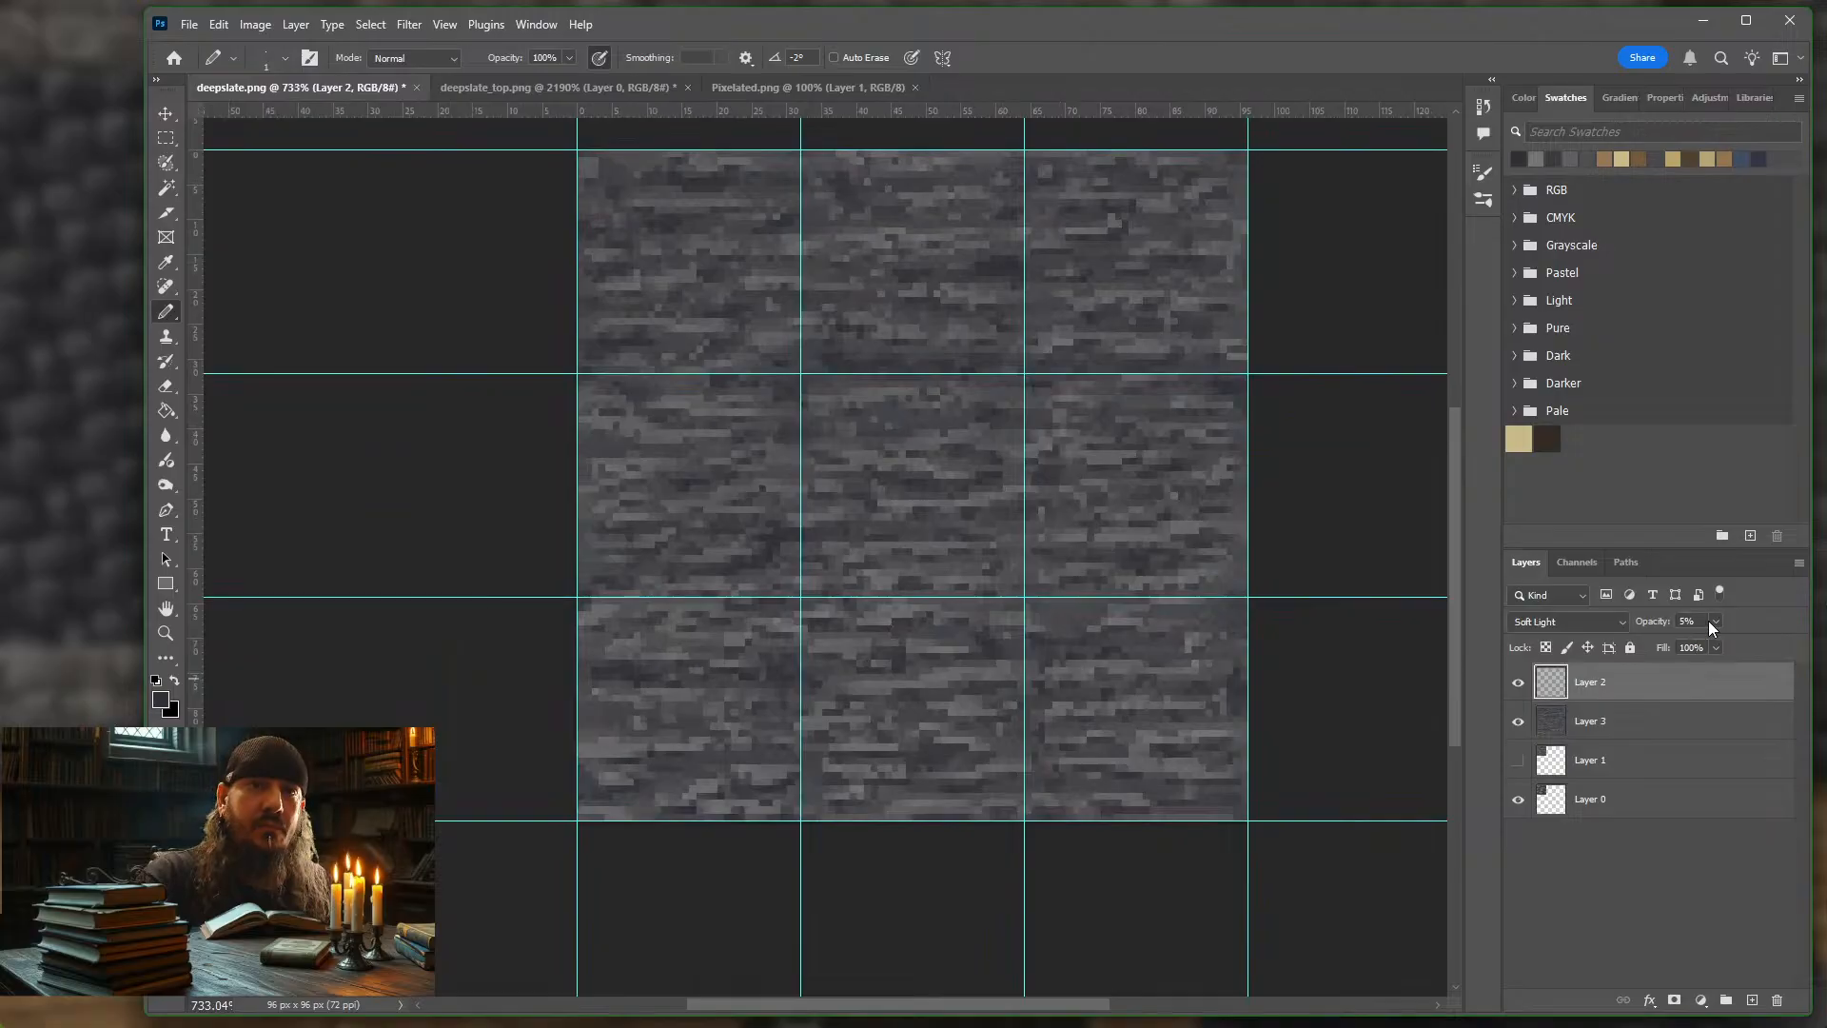
drag(1716, 643, 1694, 642)
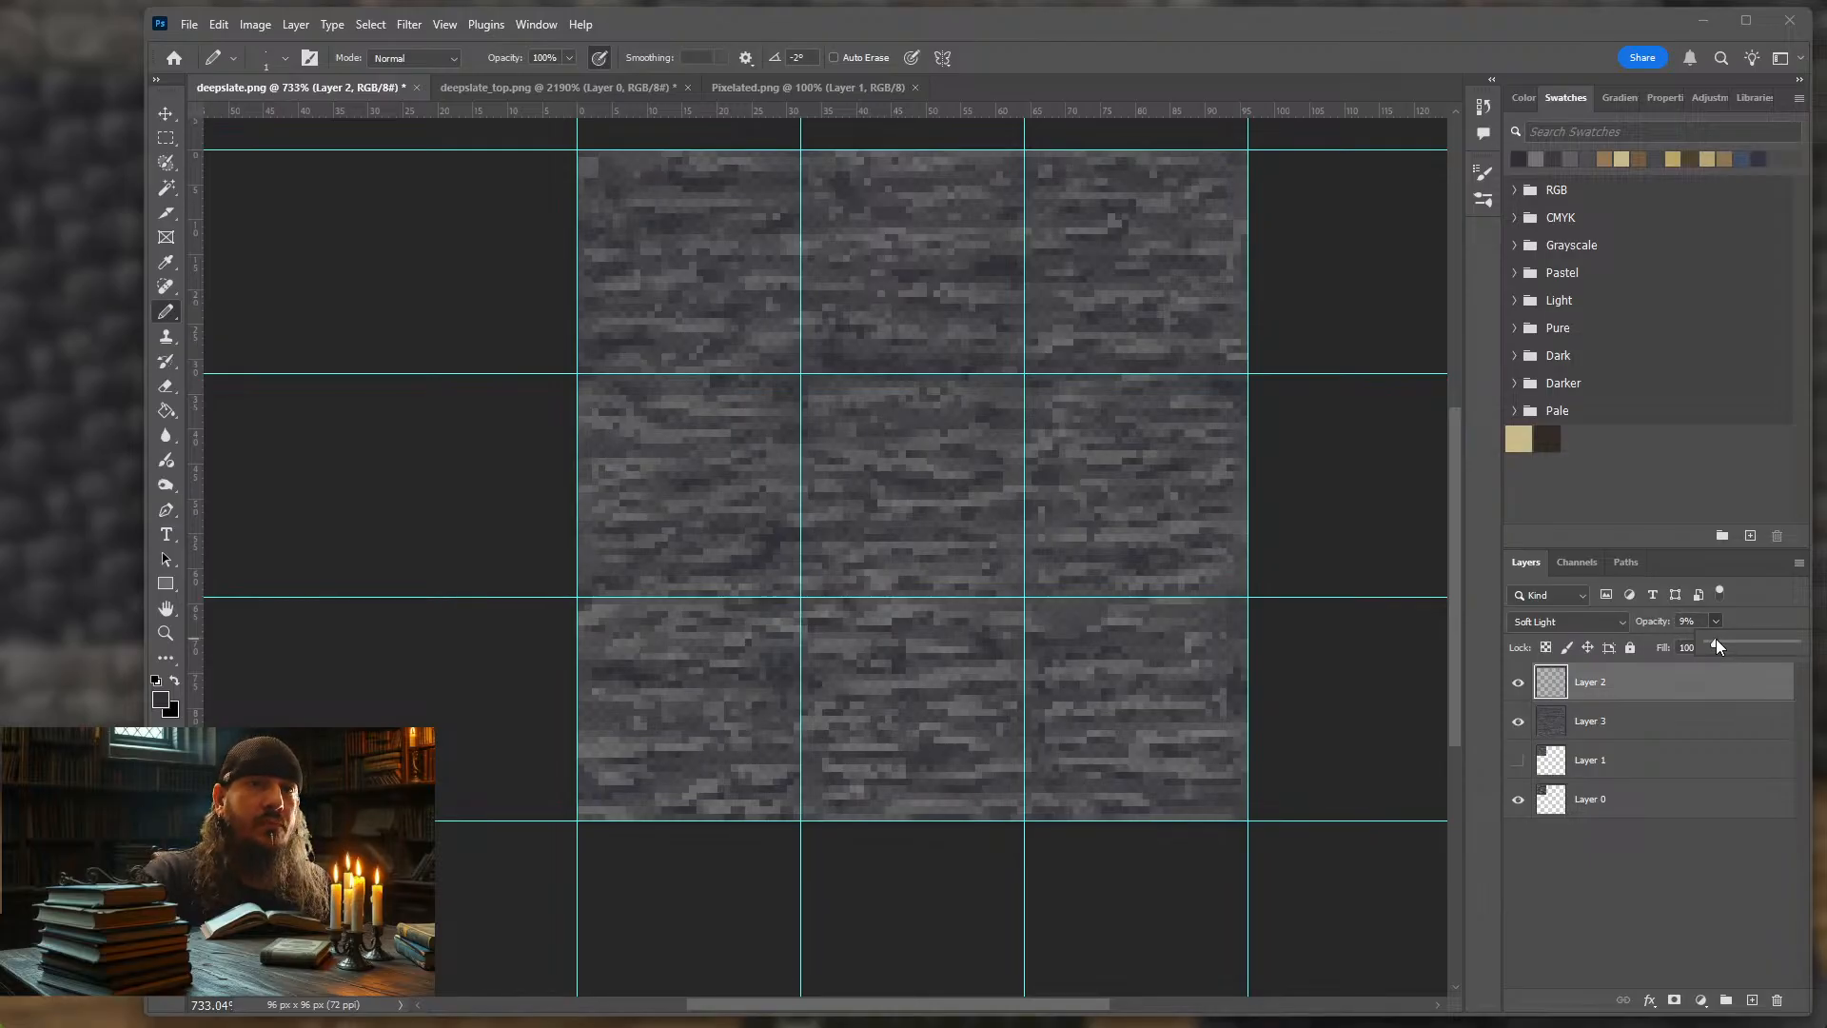
drag(1715, 637, 1715, 638)
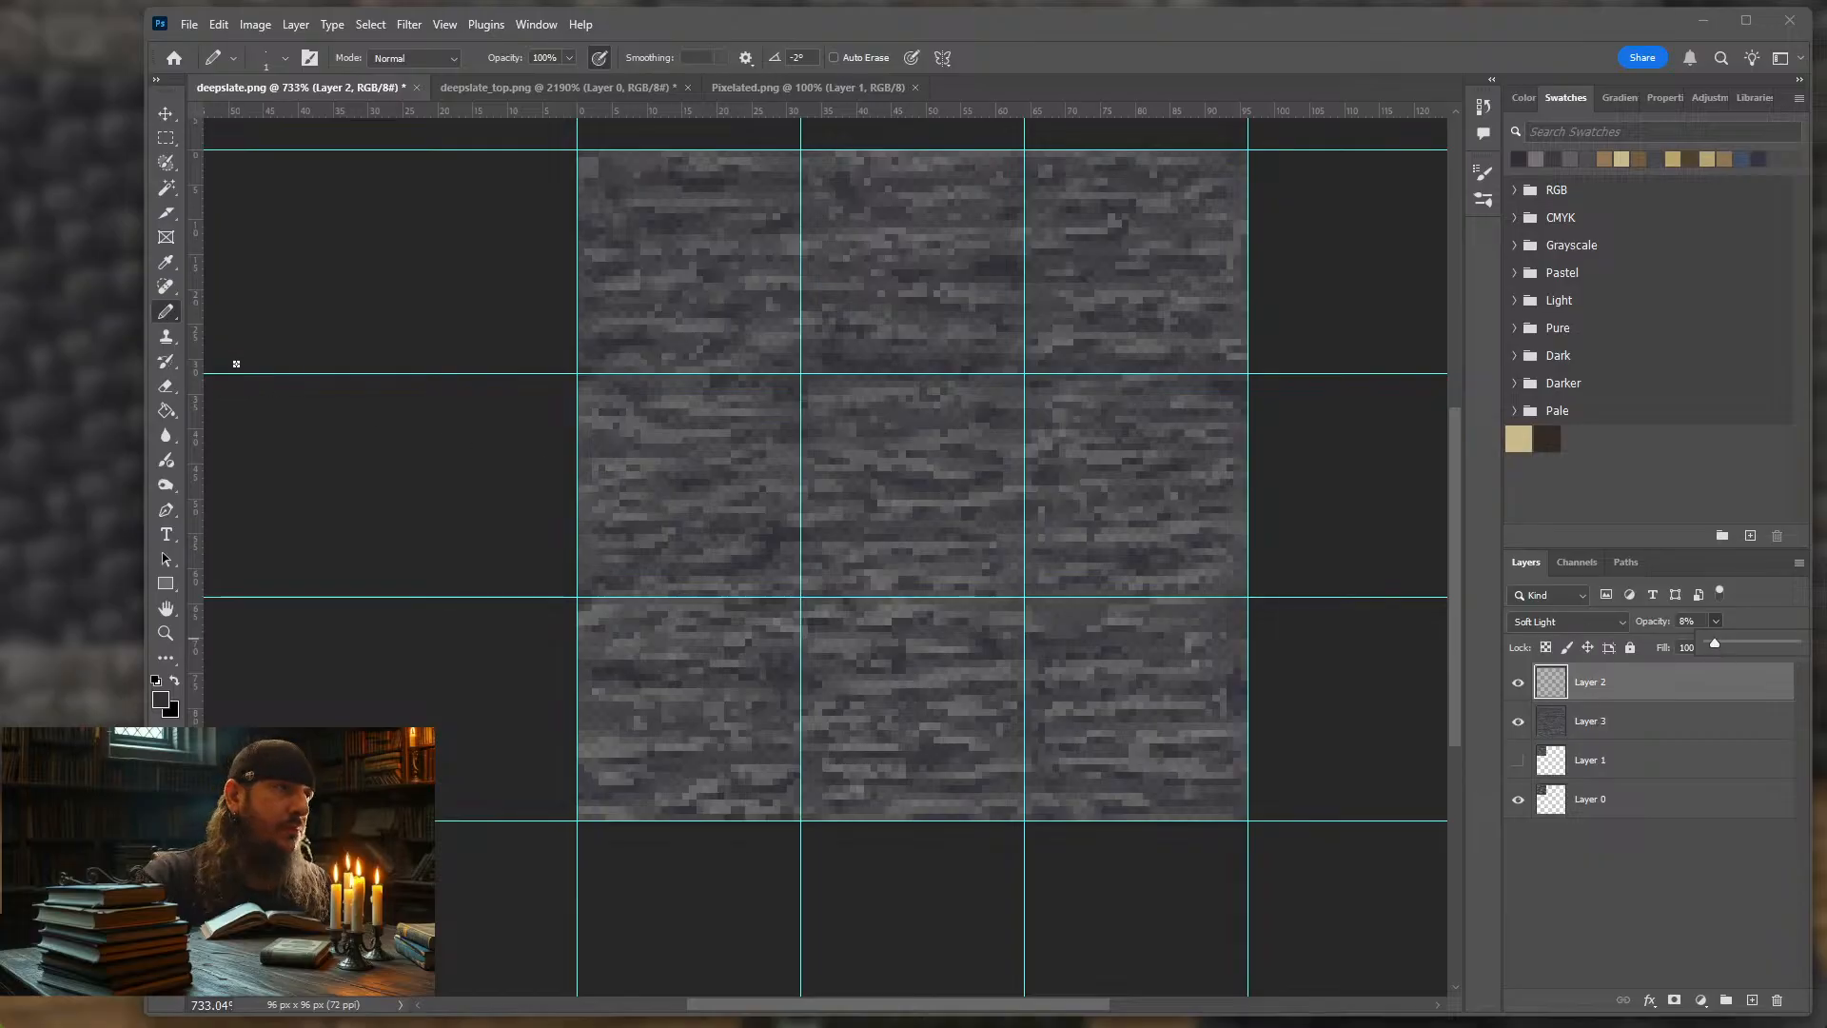
Export all slices for web with the PNG-8 MC preset into the randomdeepslate folder, replacing 1.png to 9.png
scroll(515, 465, up, 2)
scroll(590, 476, up, 3)
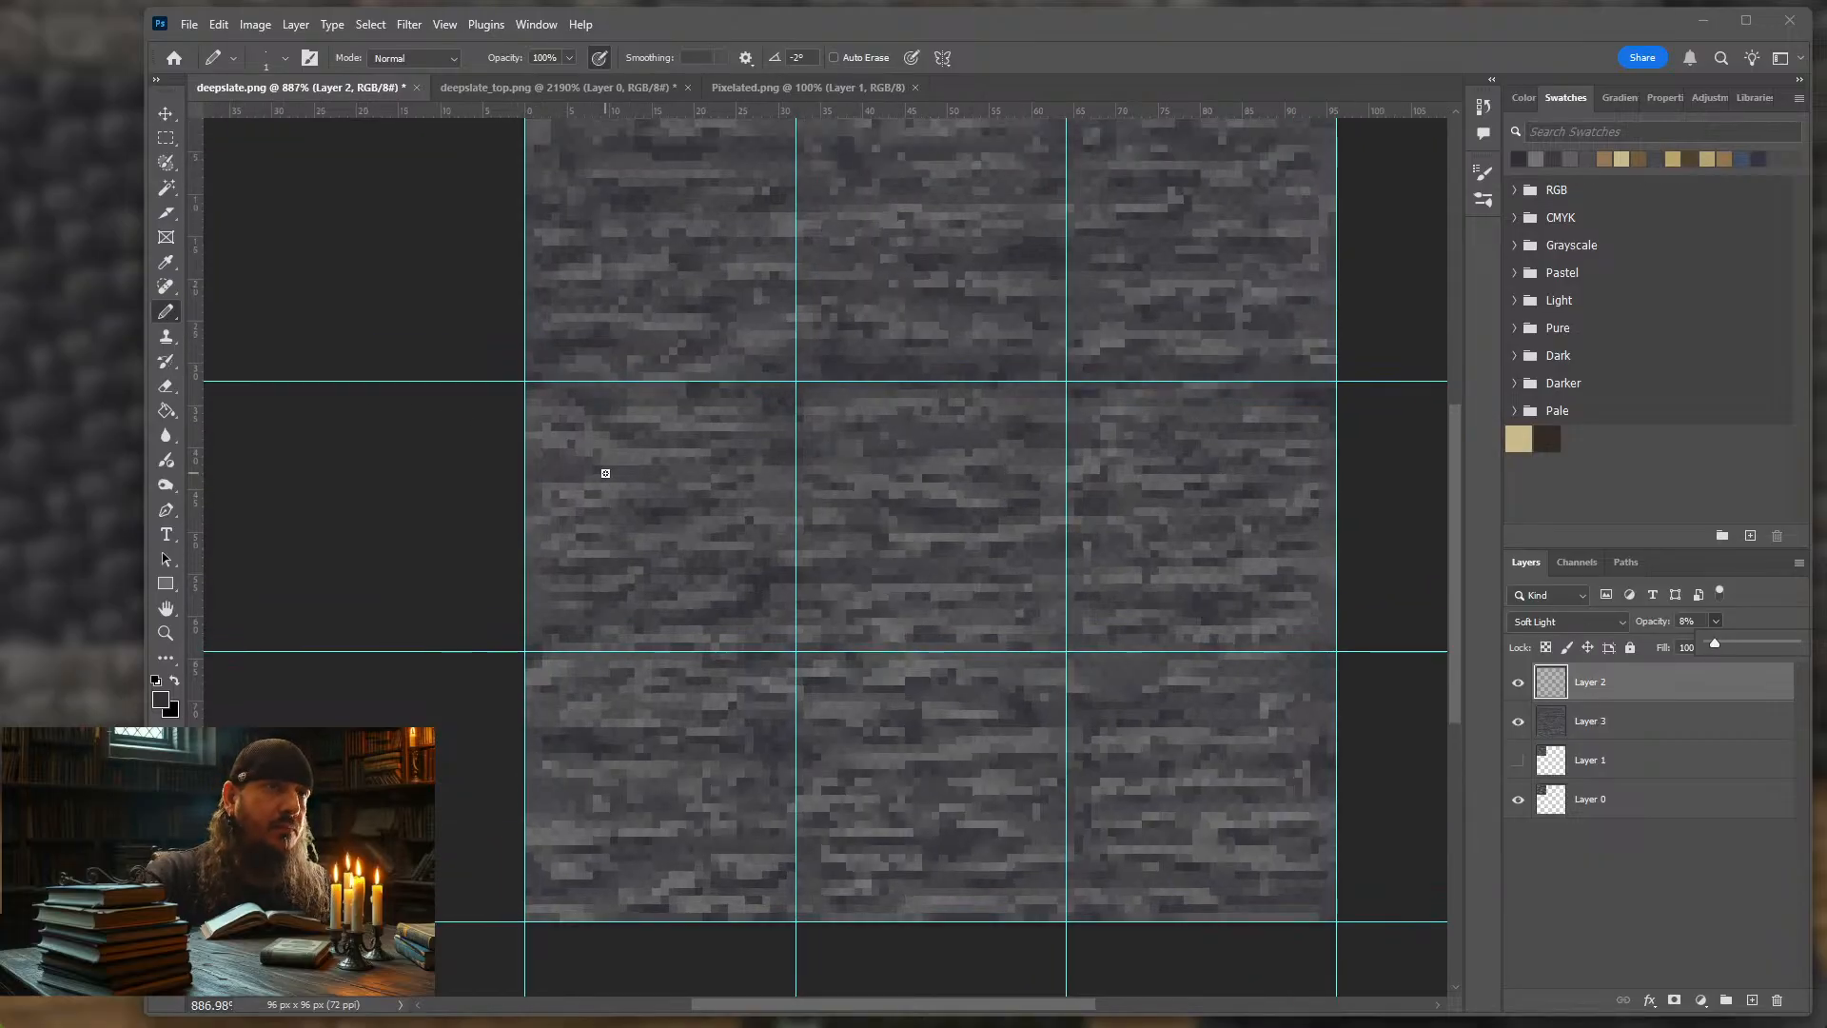
scroll(605, 473, up, 1)
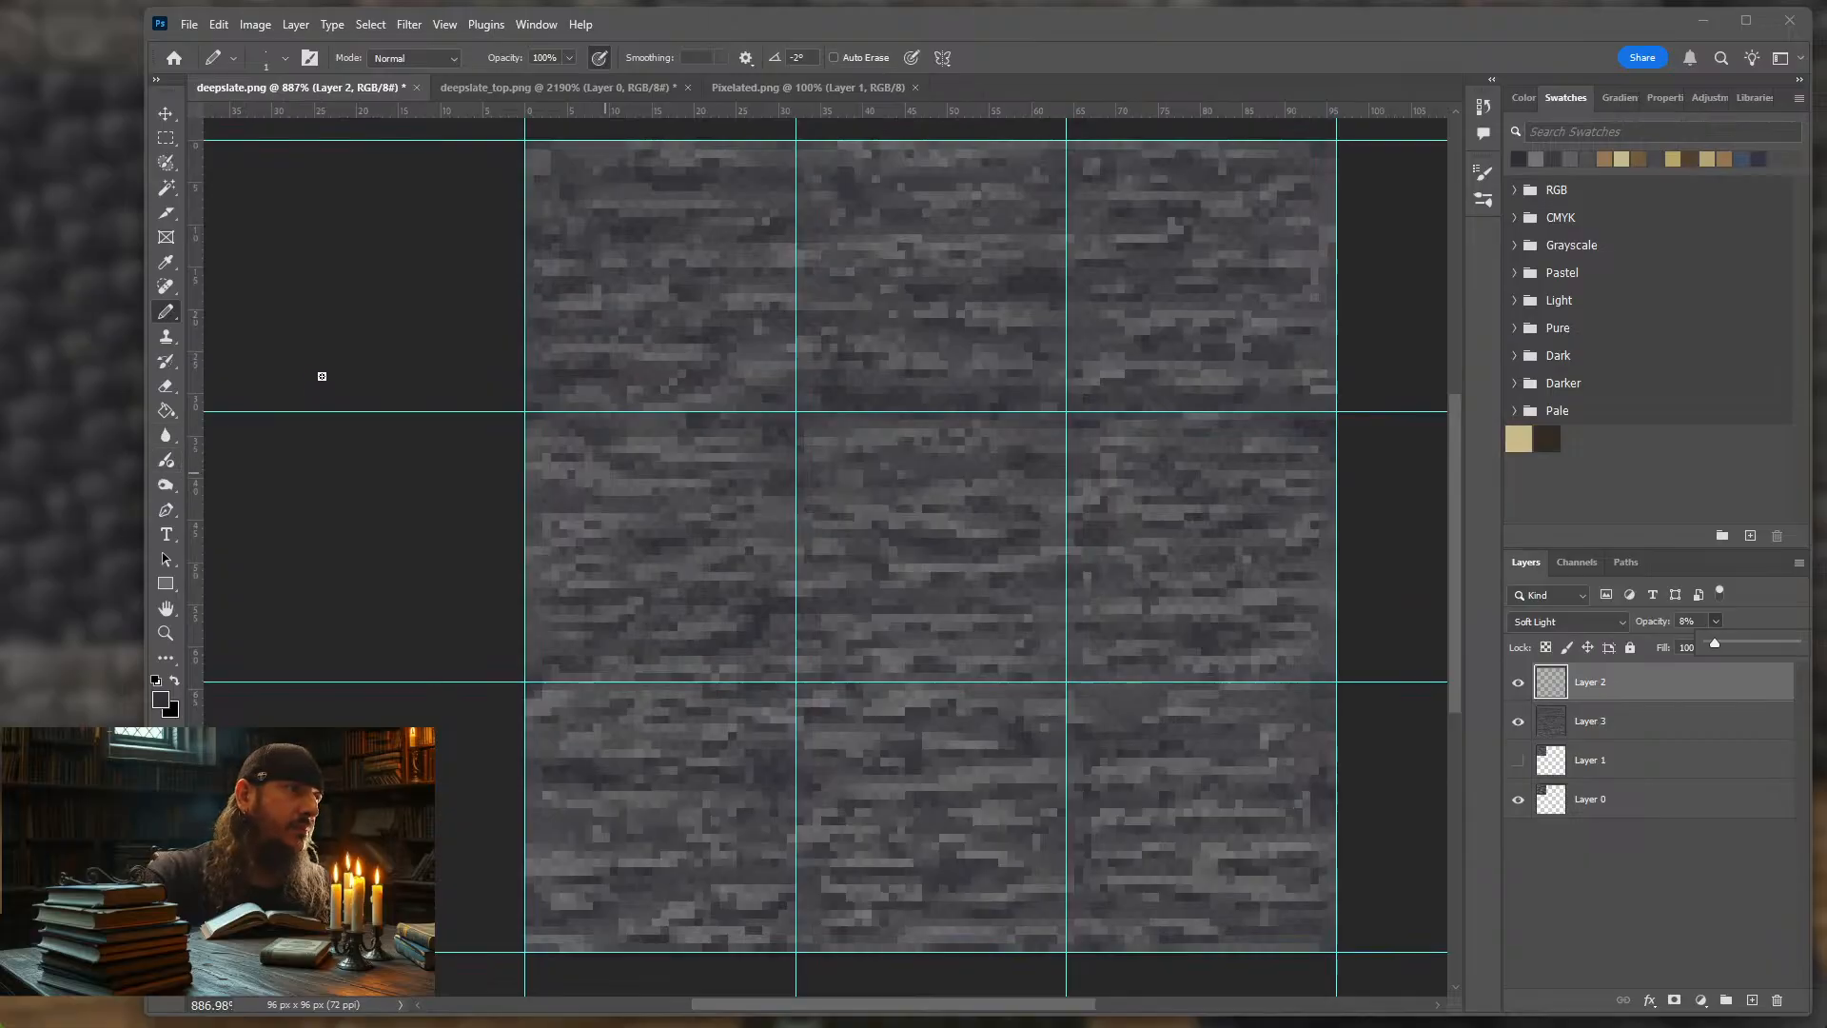
click(165, 114)
click(167, 139)
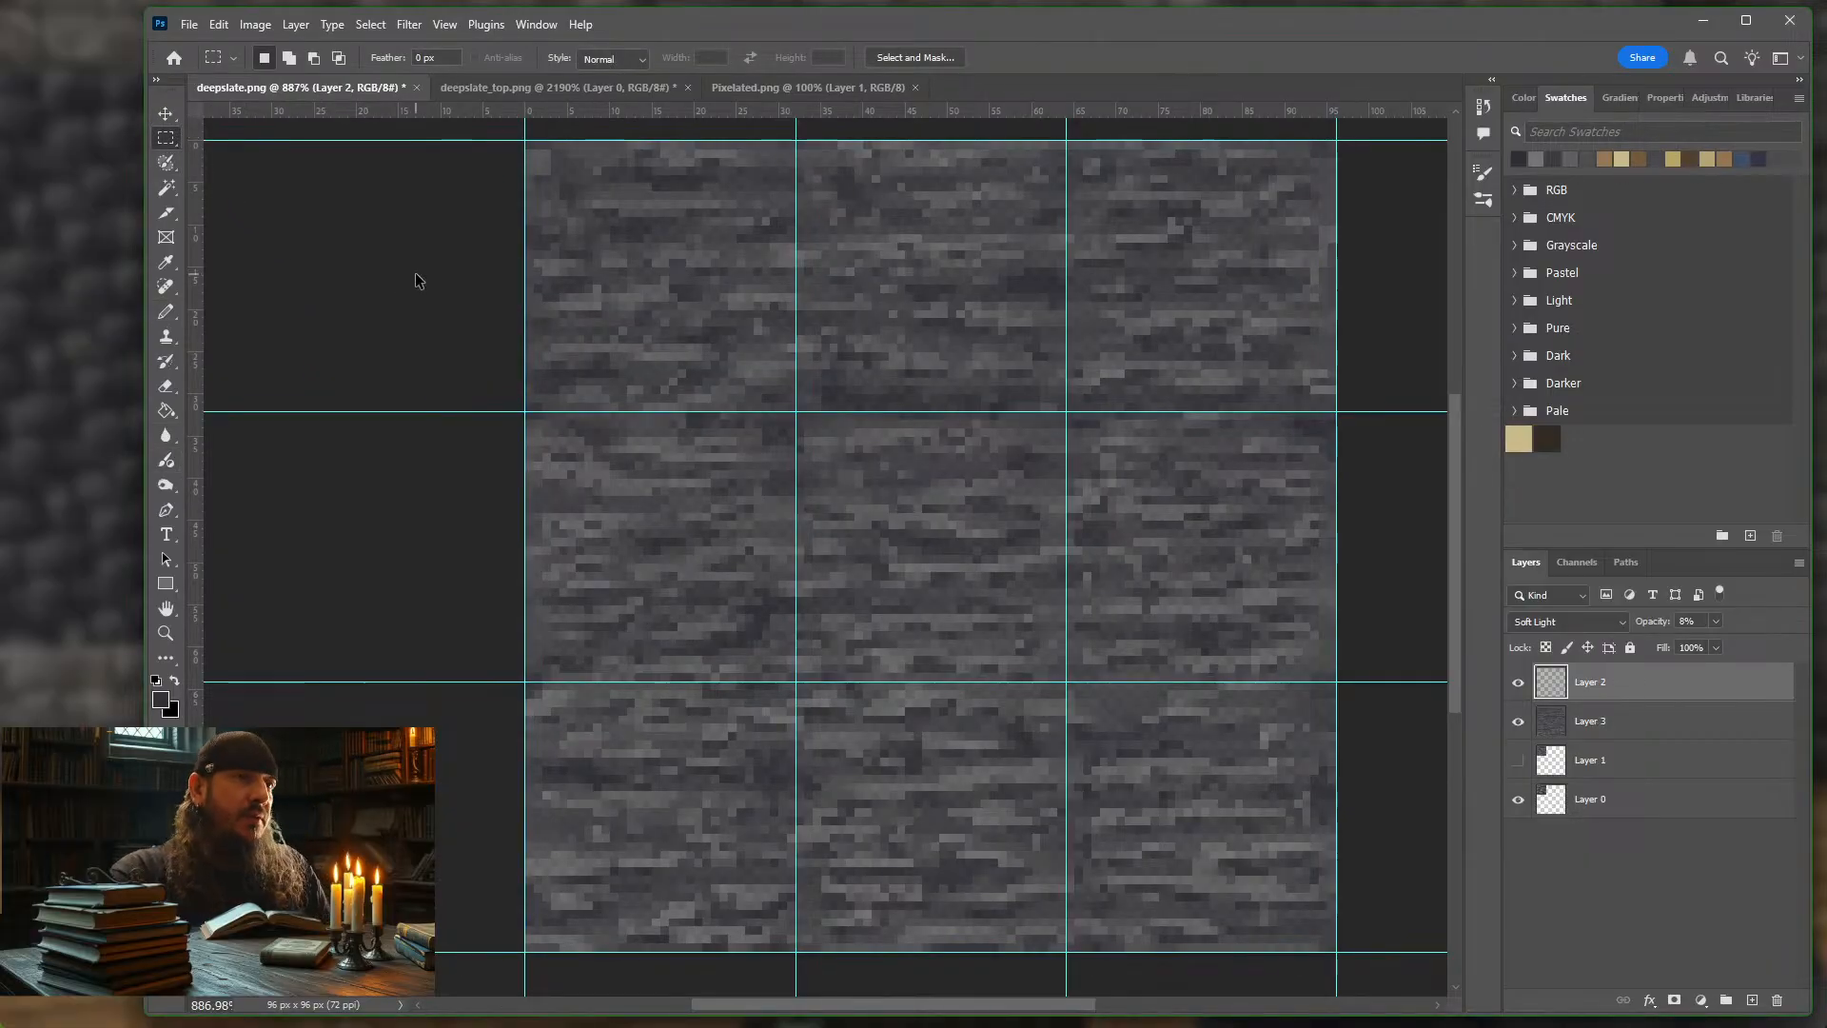
key(ctrl+alt+shift+s)
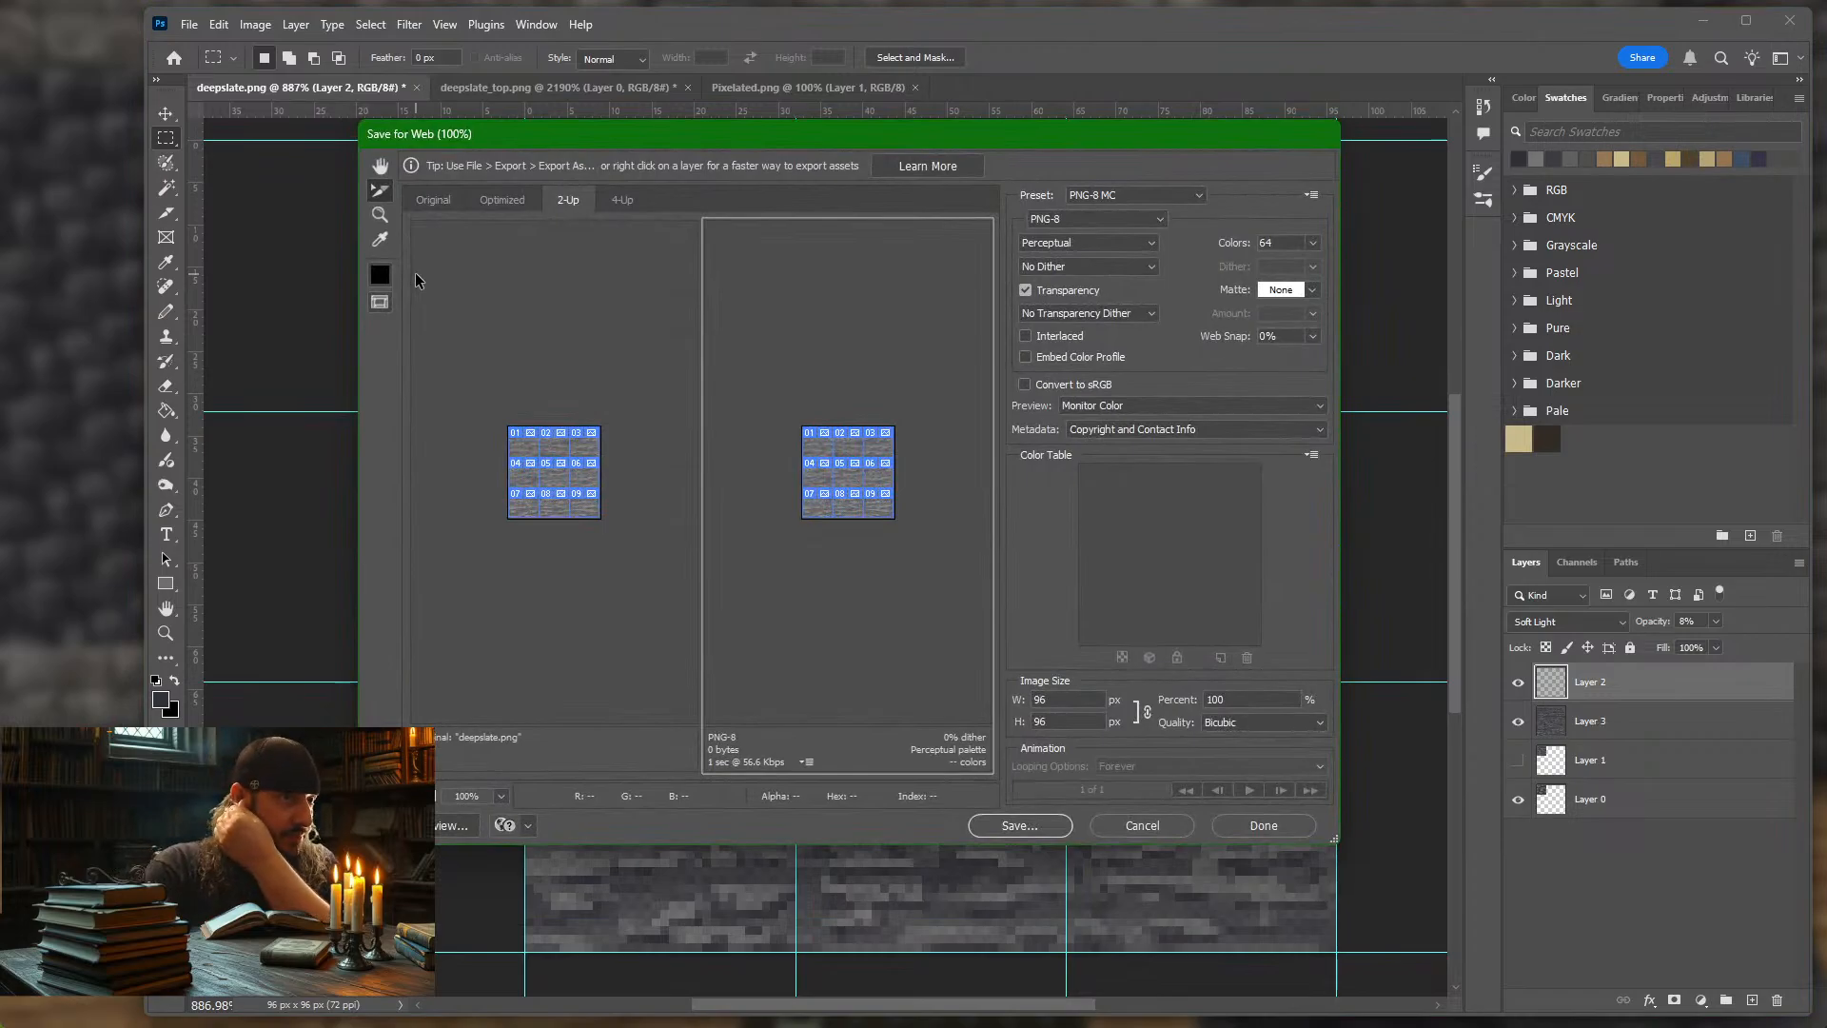
key(Return)
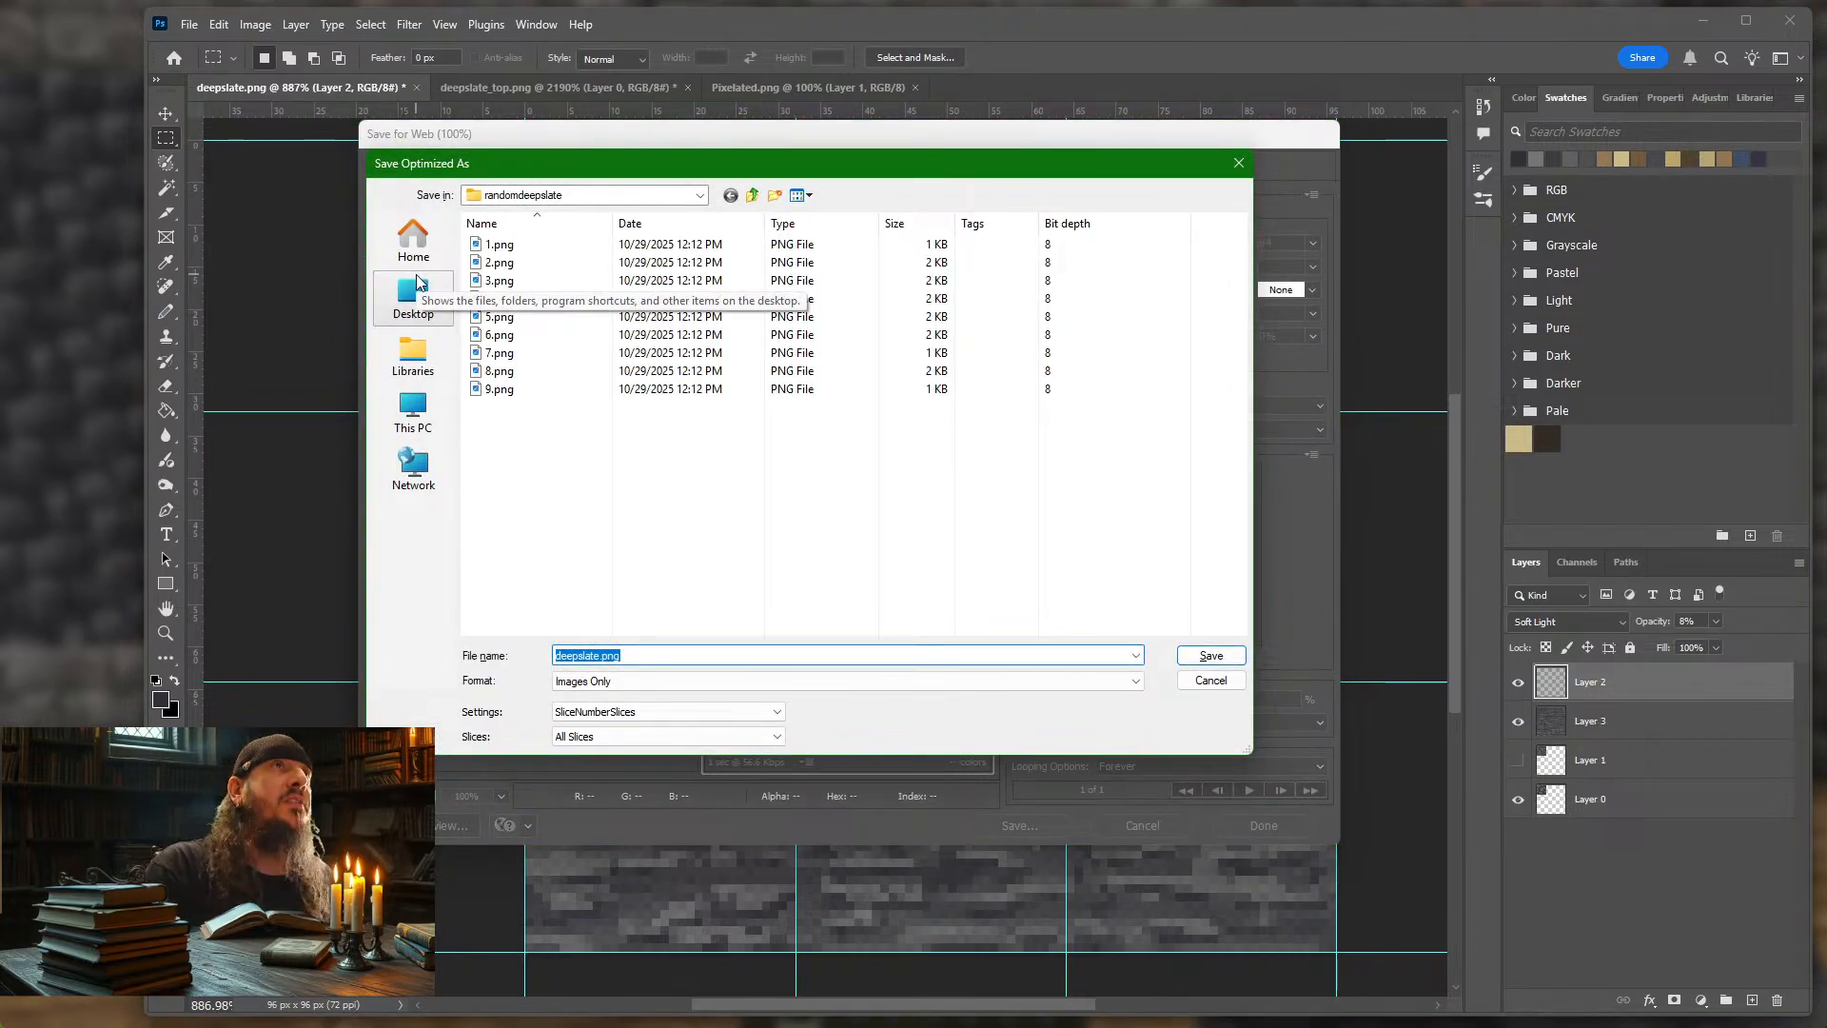
key(Return)
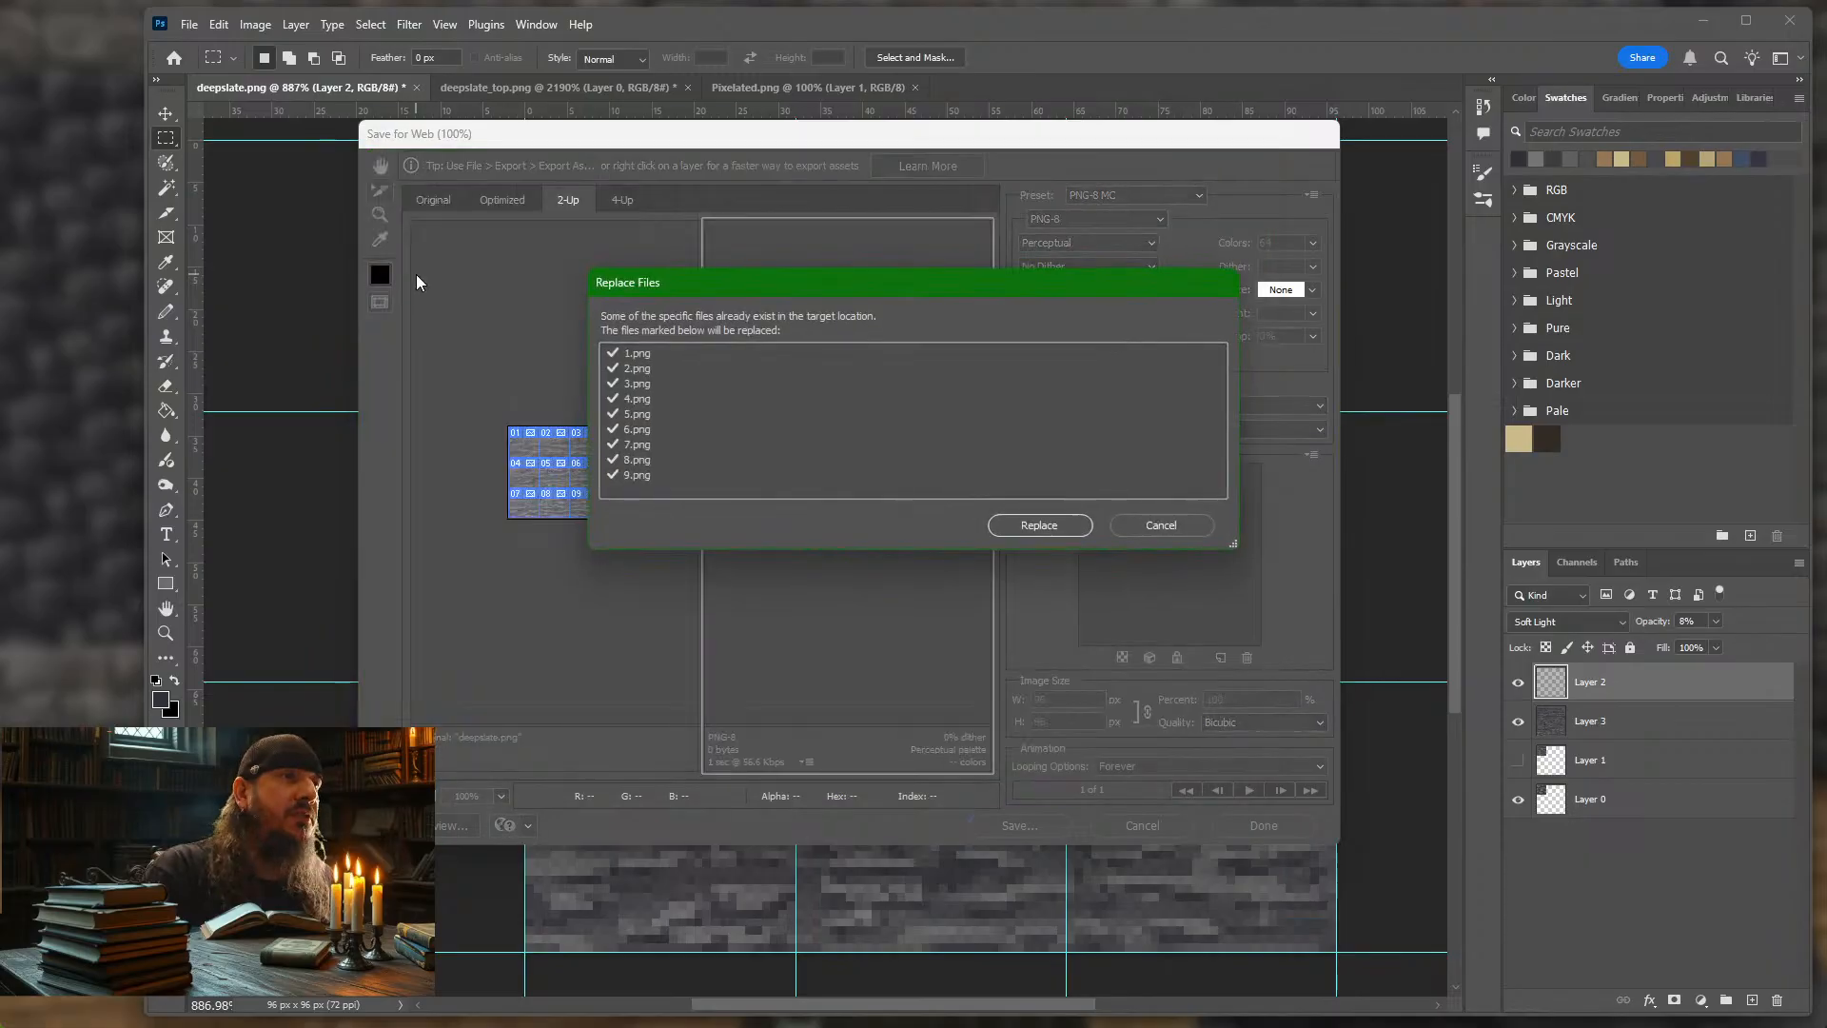
key(Return)
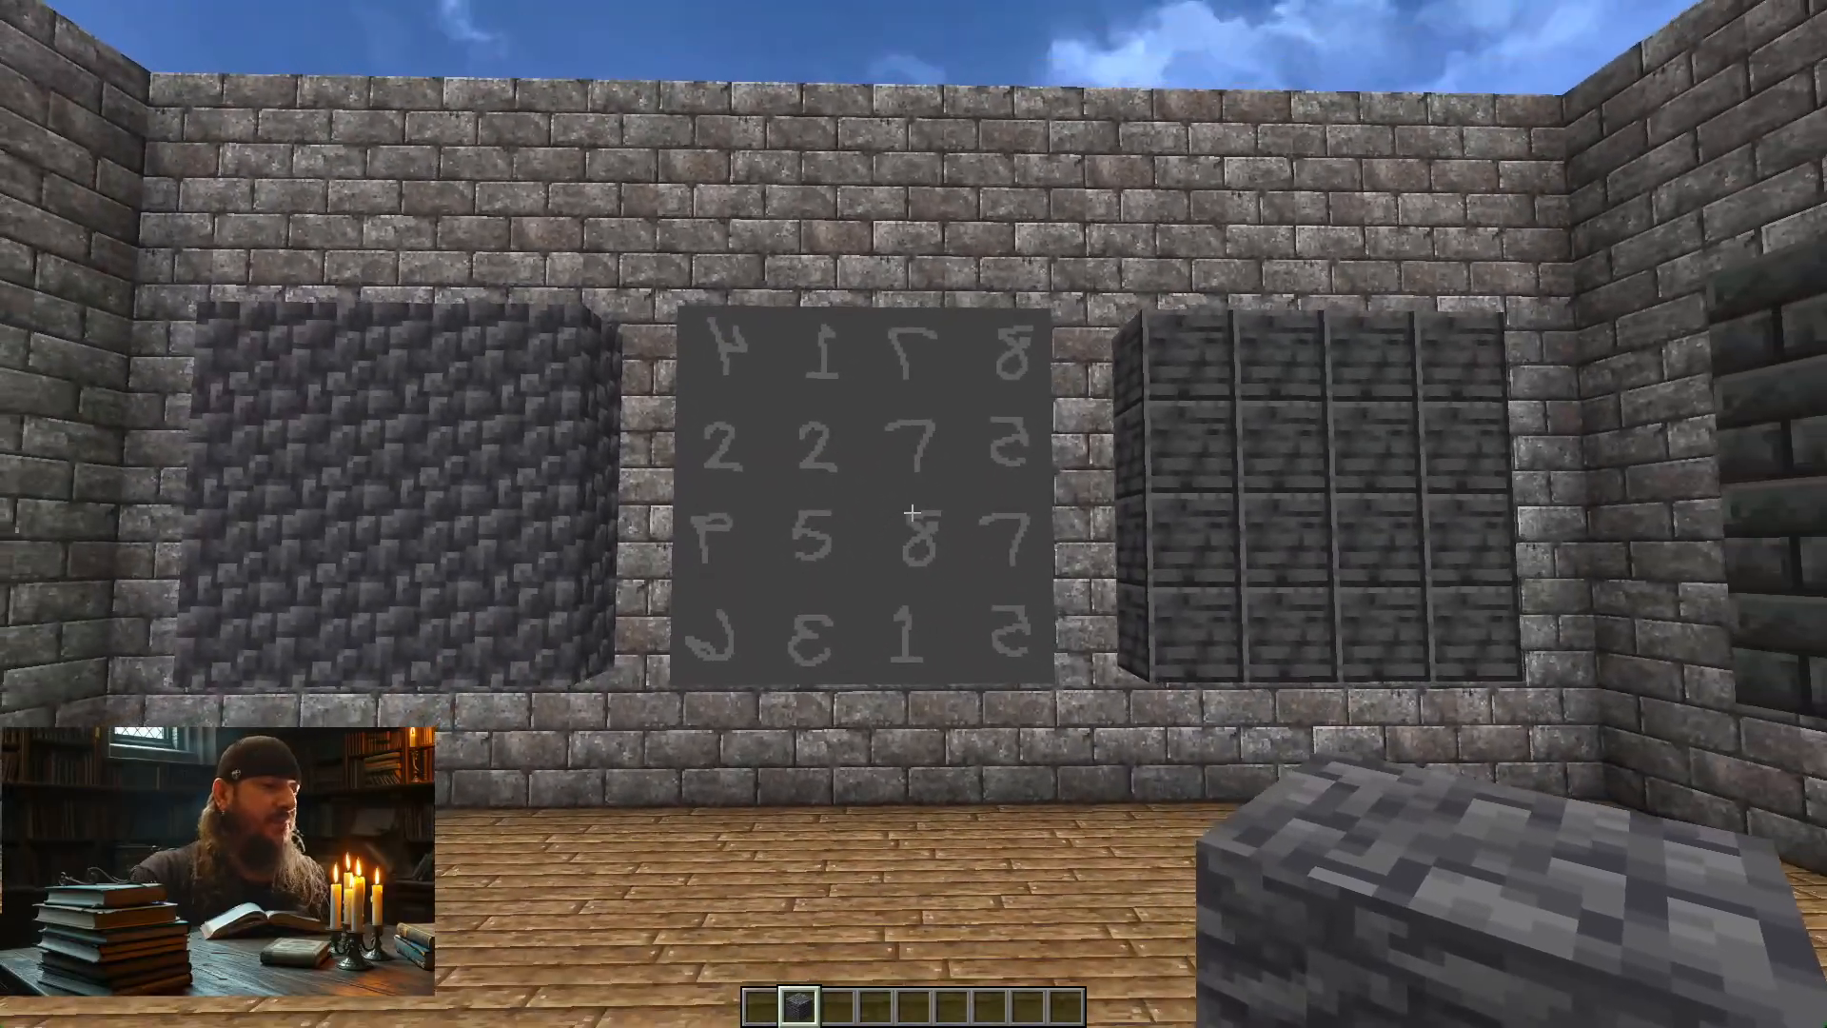
Switch to Minecraft, reload the resource packs and move closer to the deepslate wall
key(F3+t)
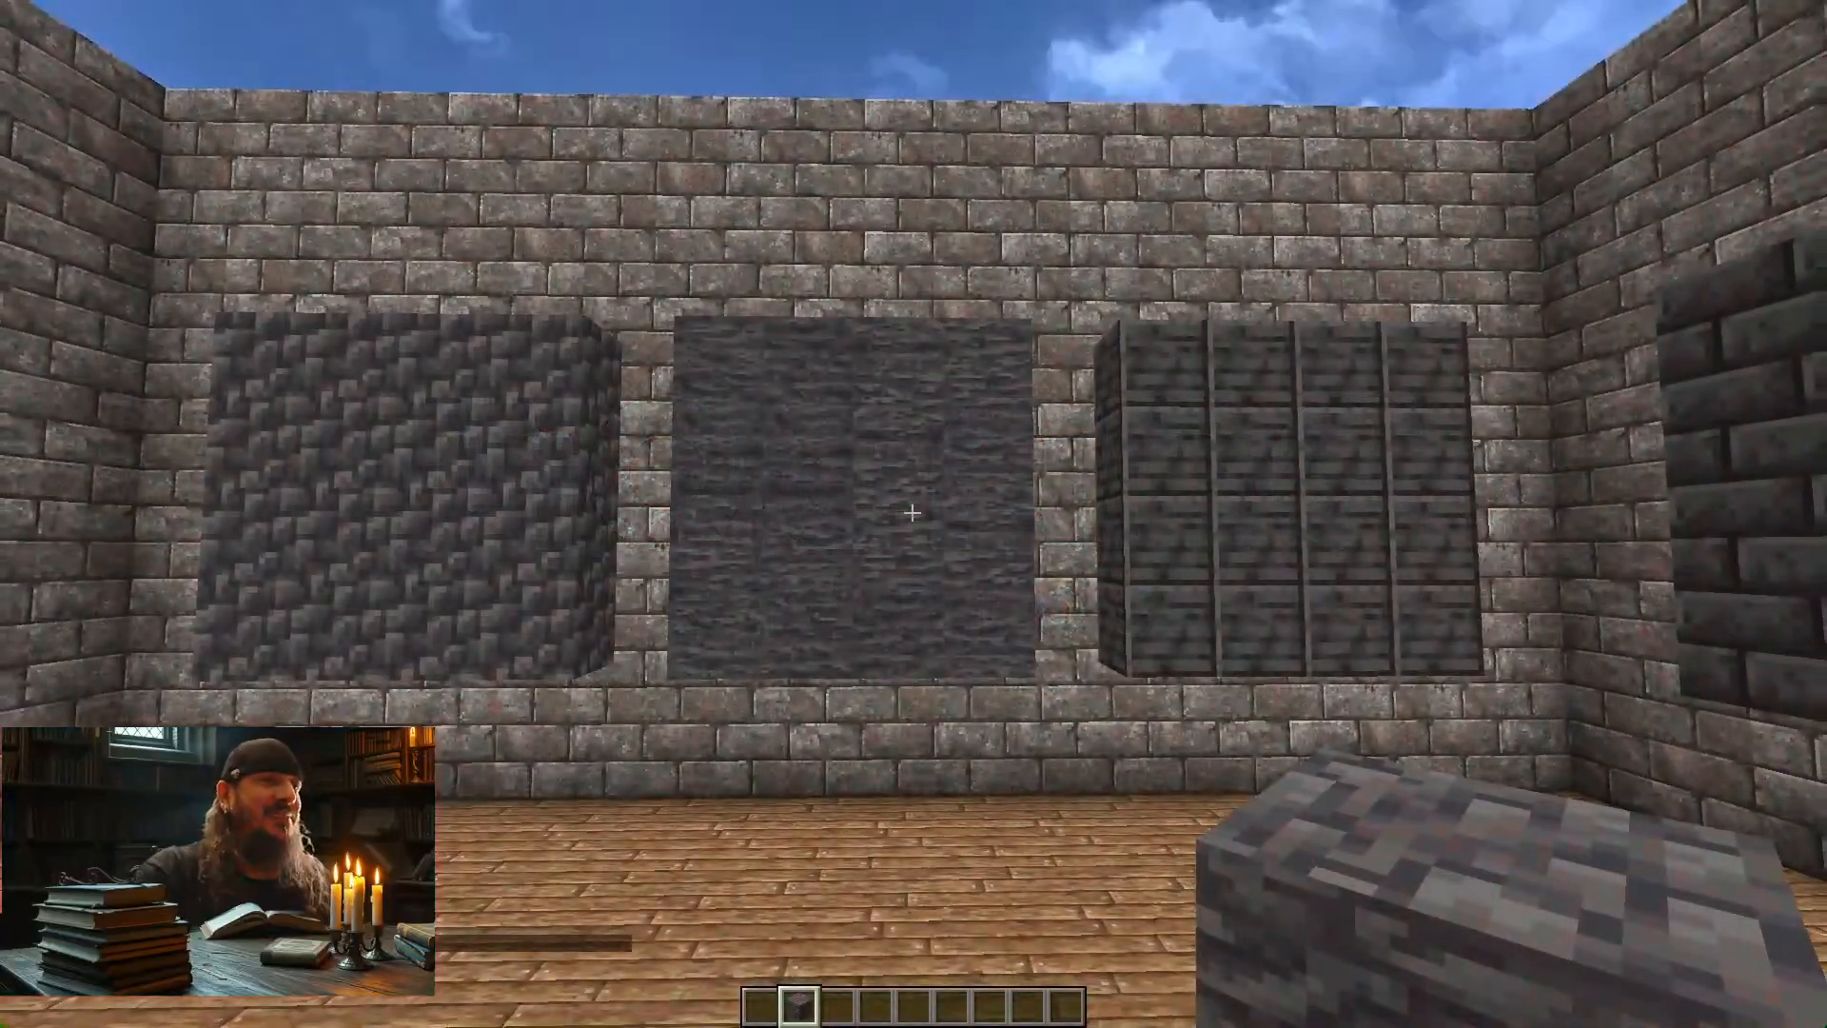
key(w)
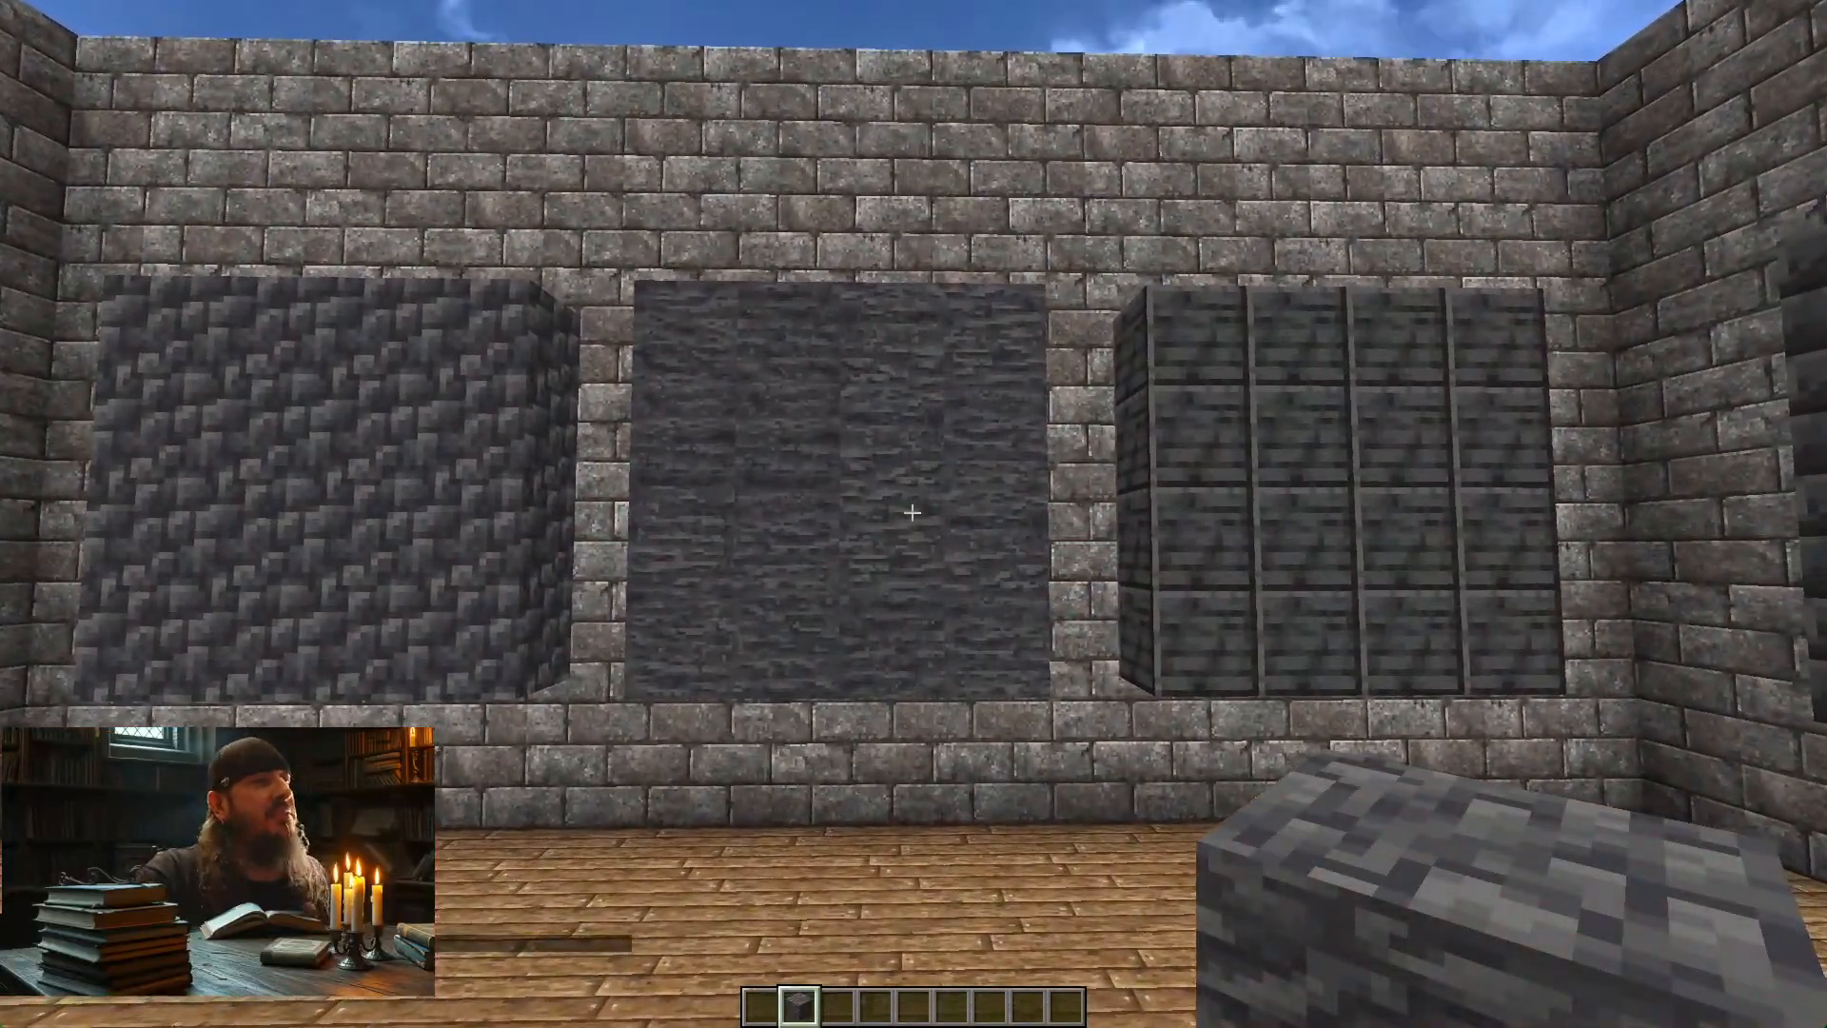
Examine the deepslate wall in Minecraft from near and far for visible tile edges and repetition between the random tiles
key(w)
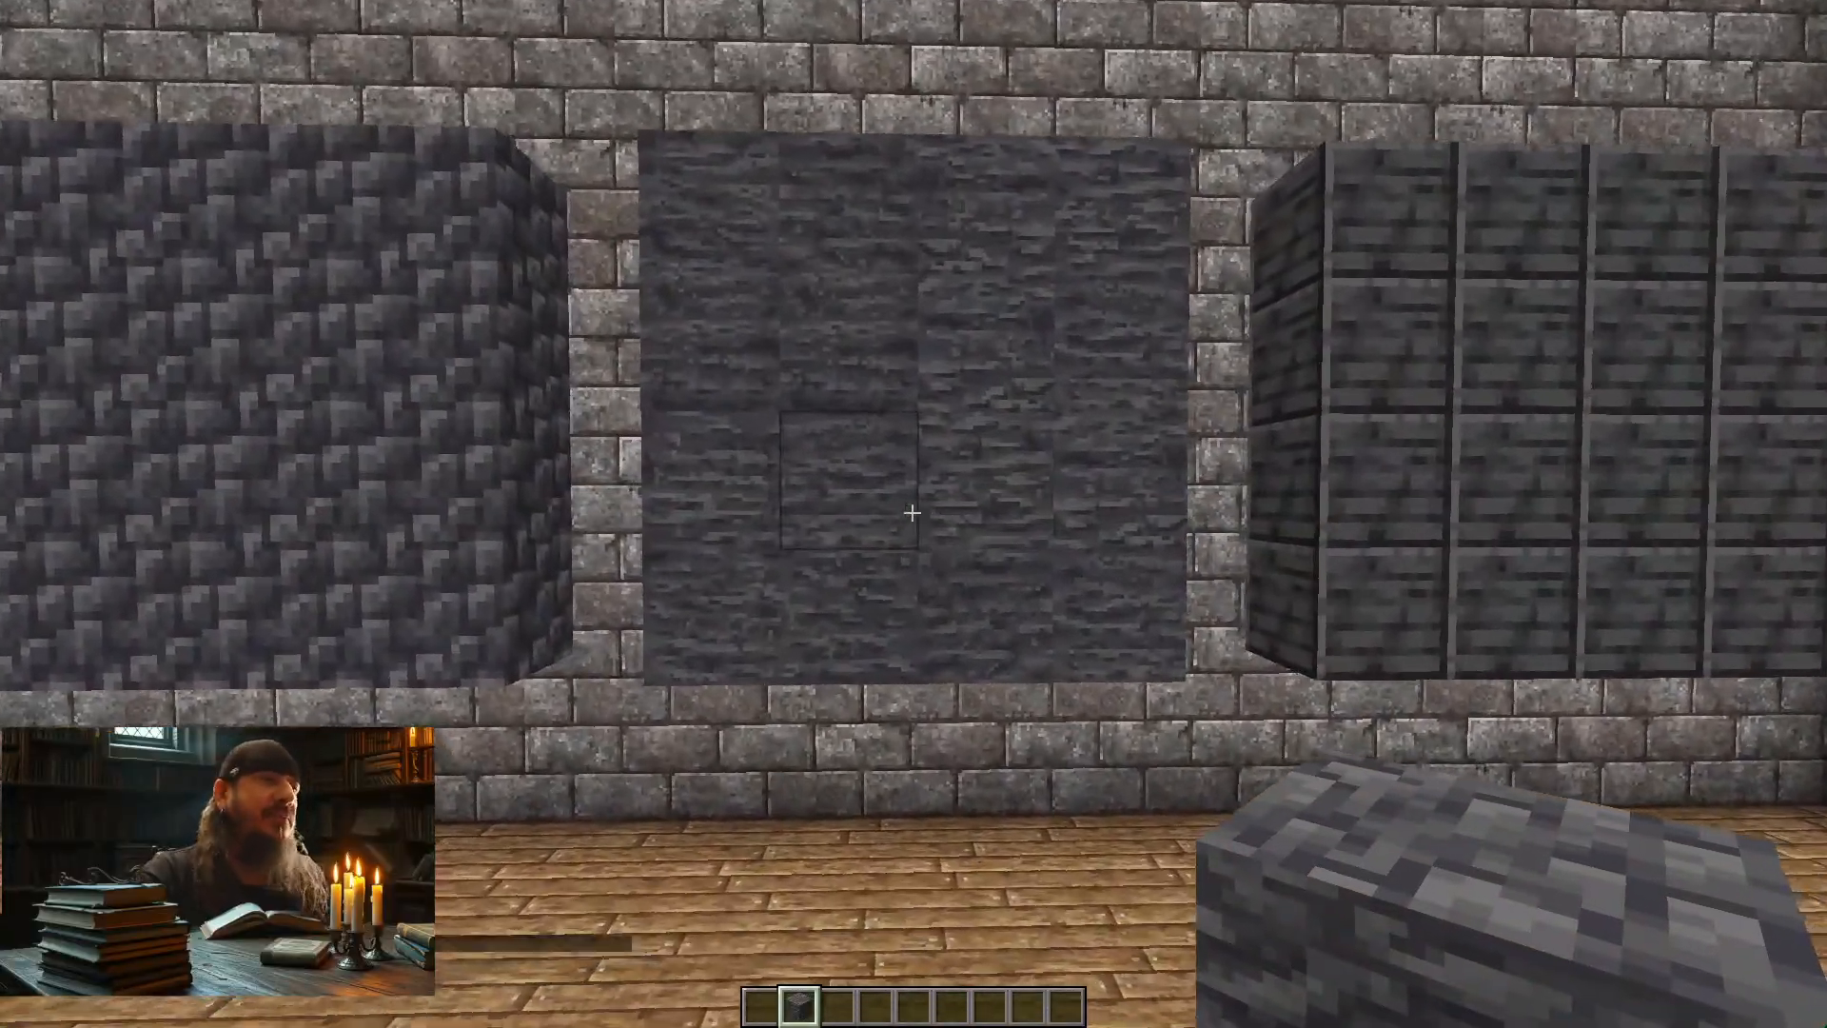
key(s)
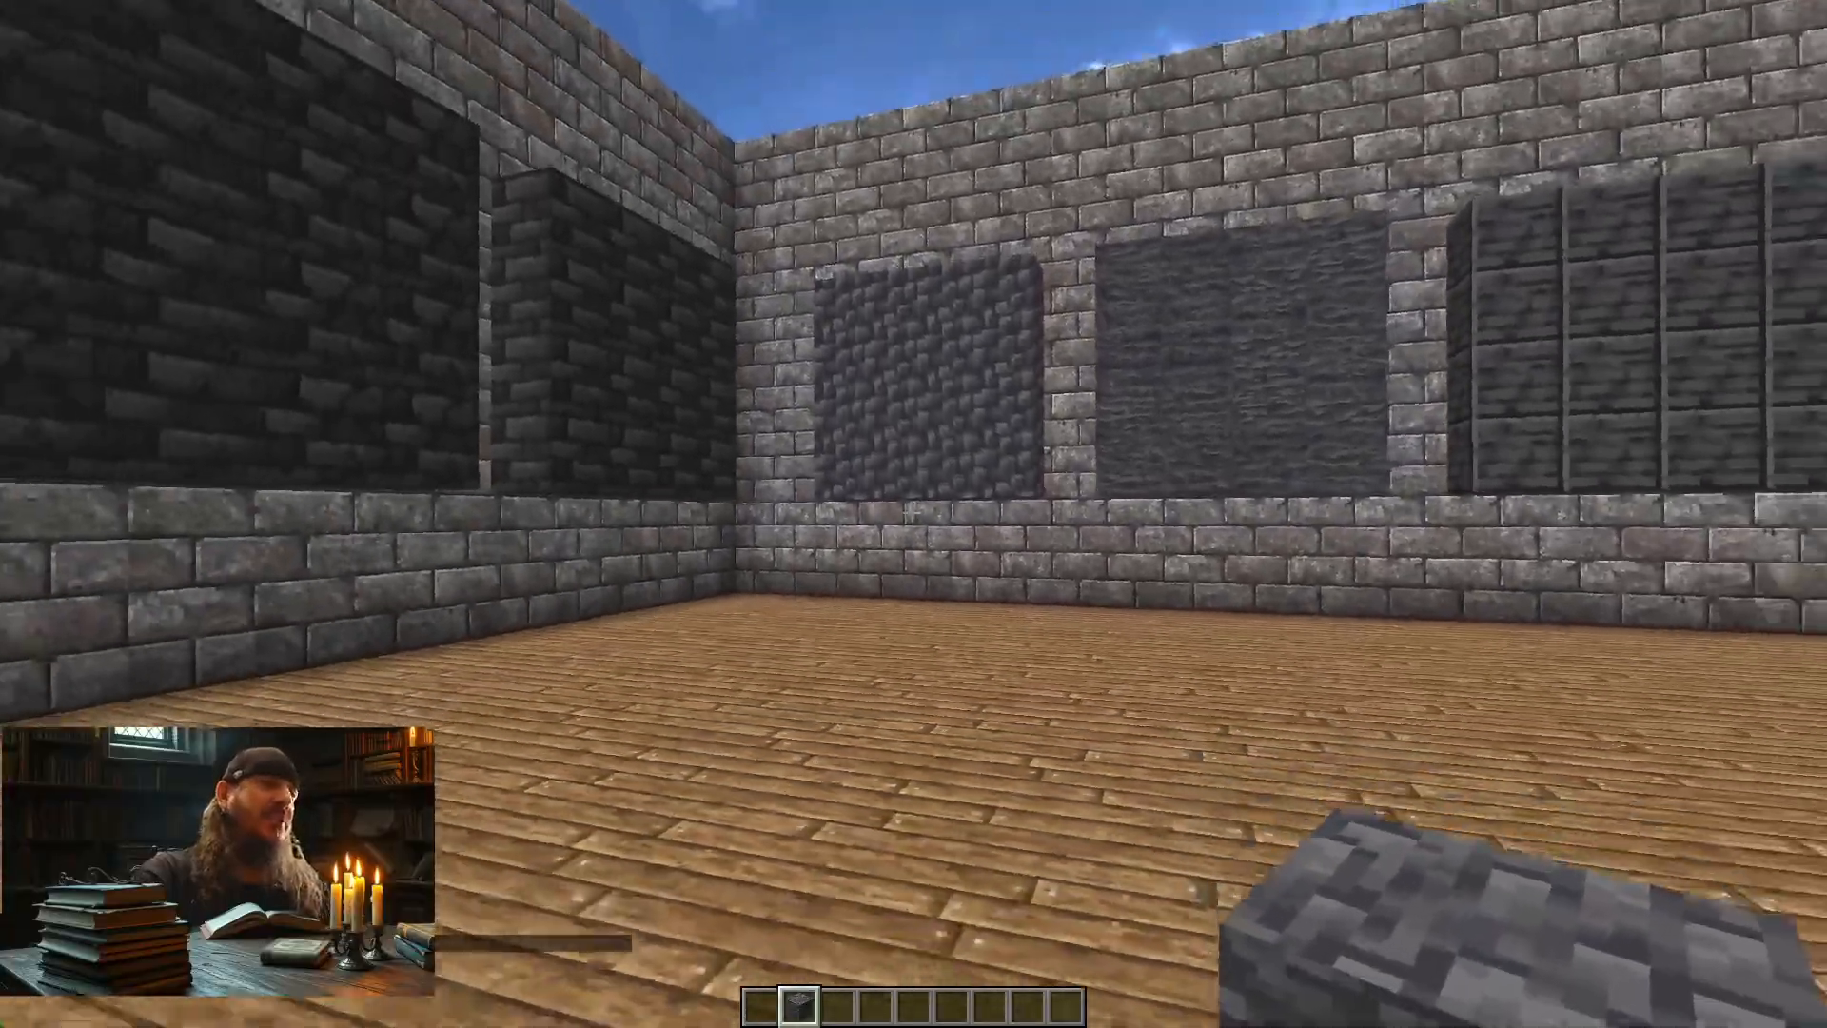
key(w)
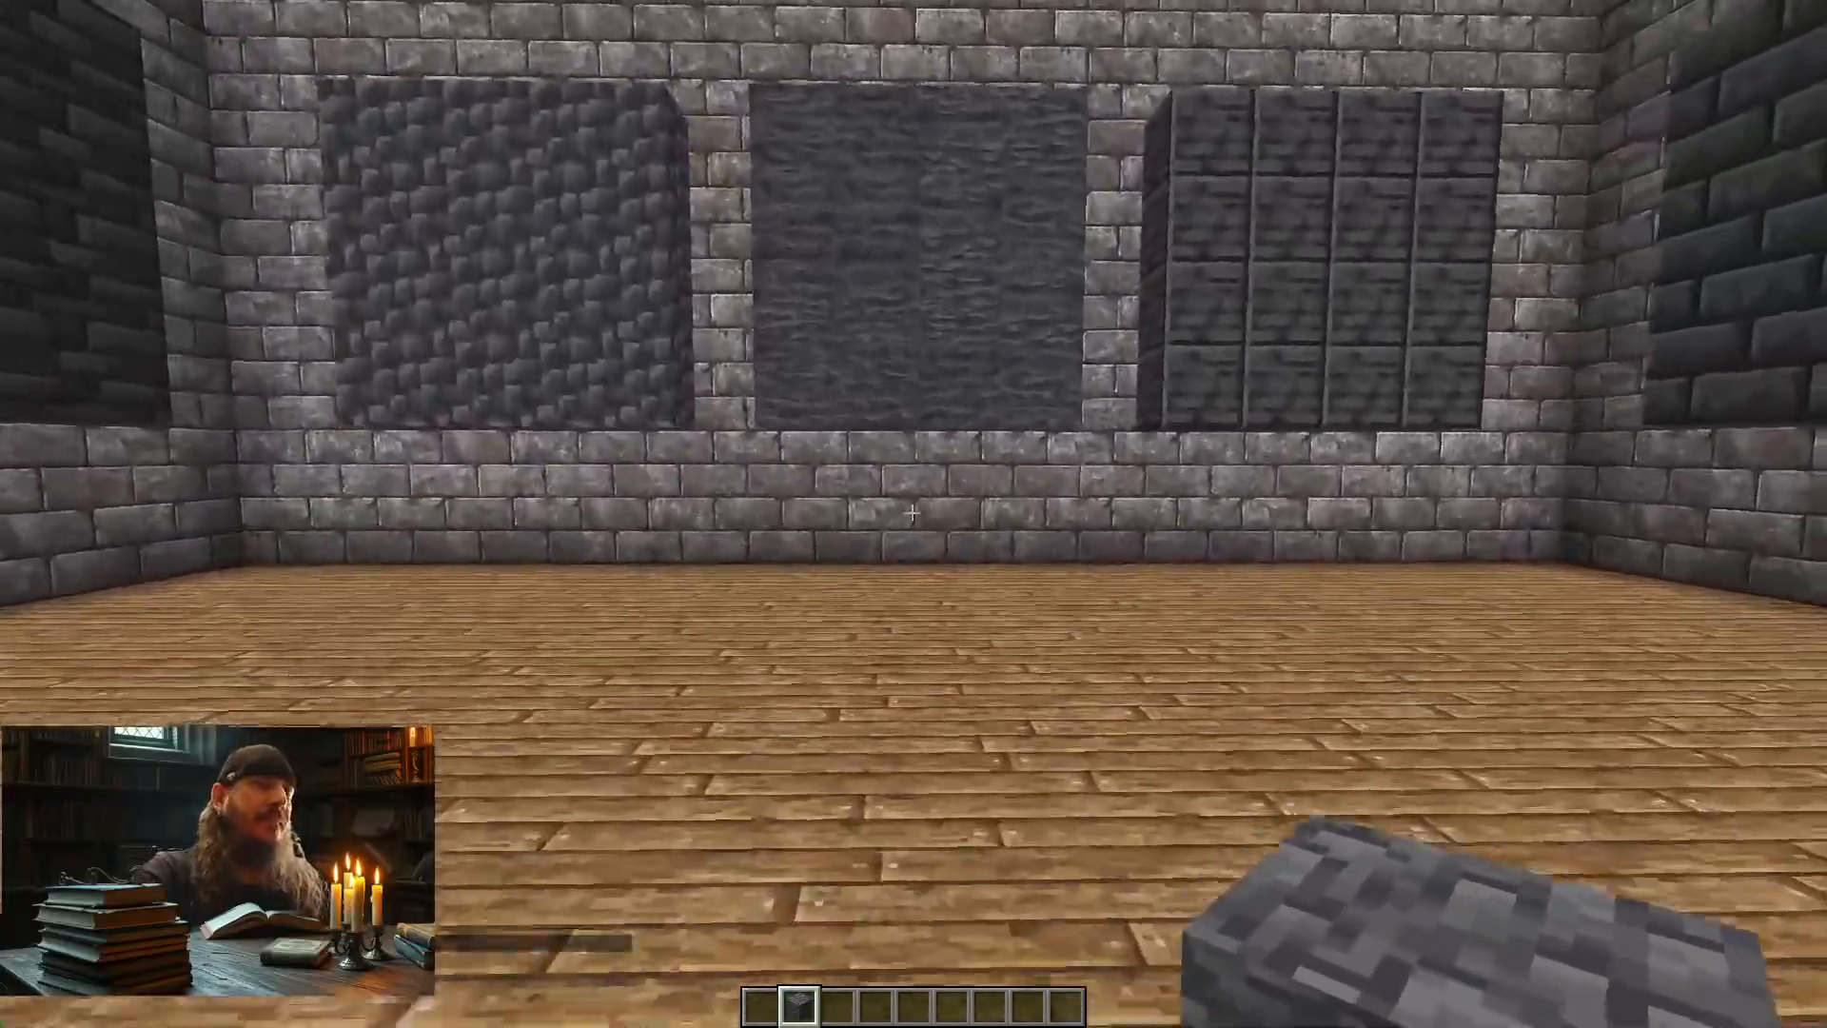
key(w)
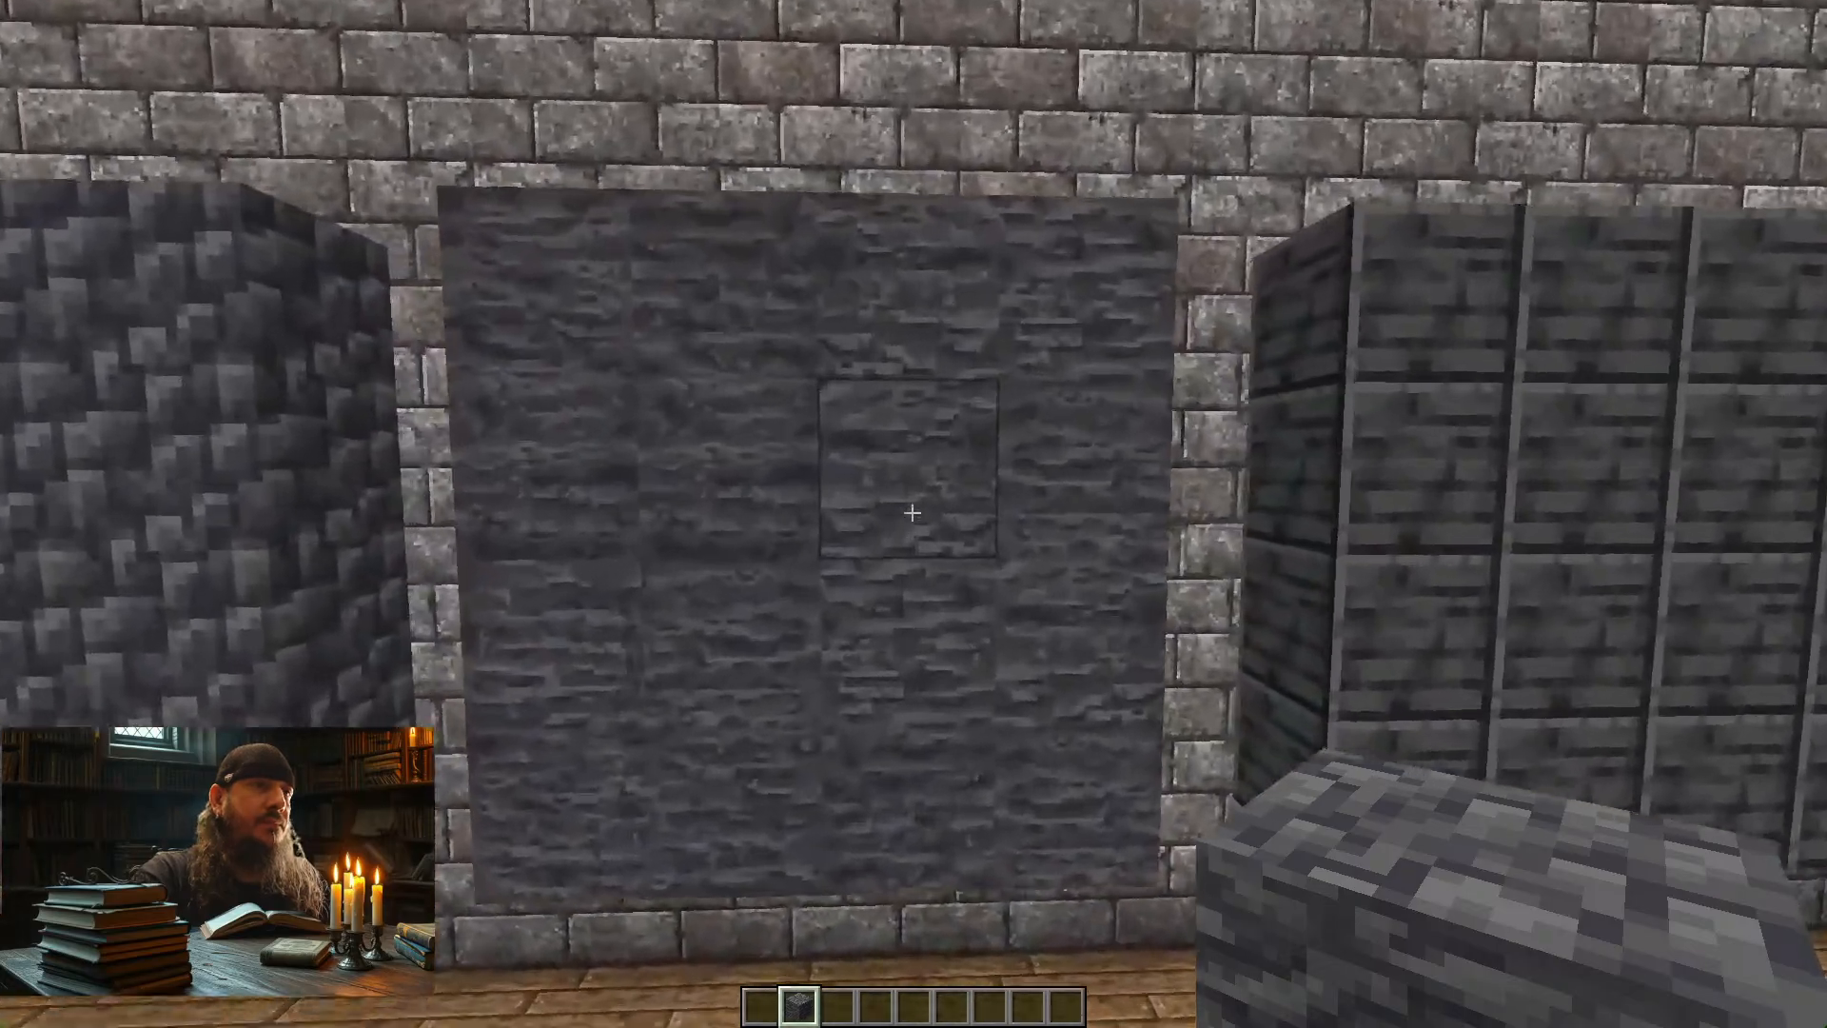
key(w)
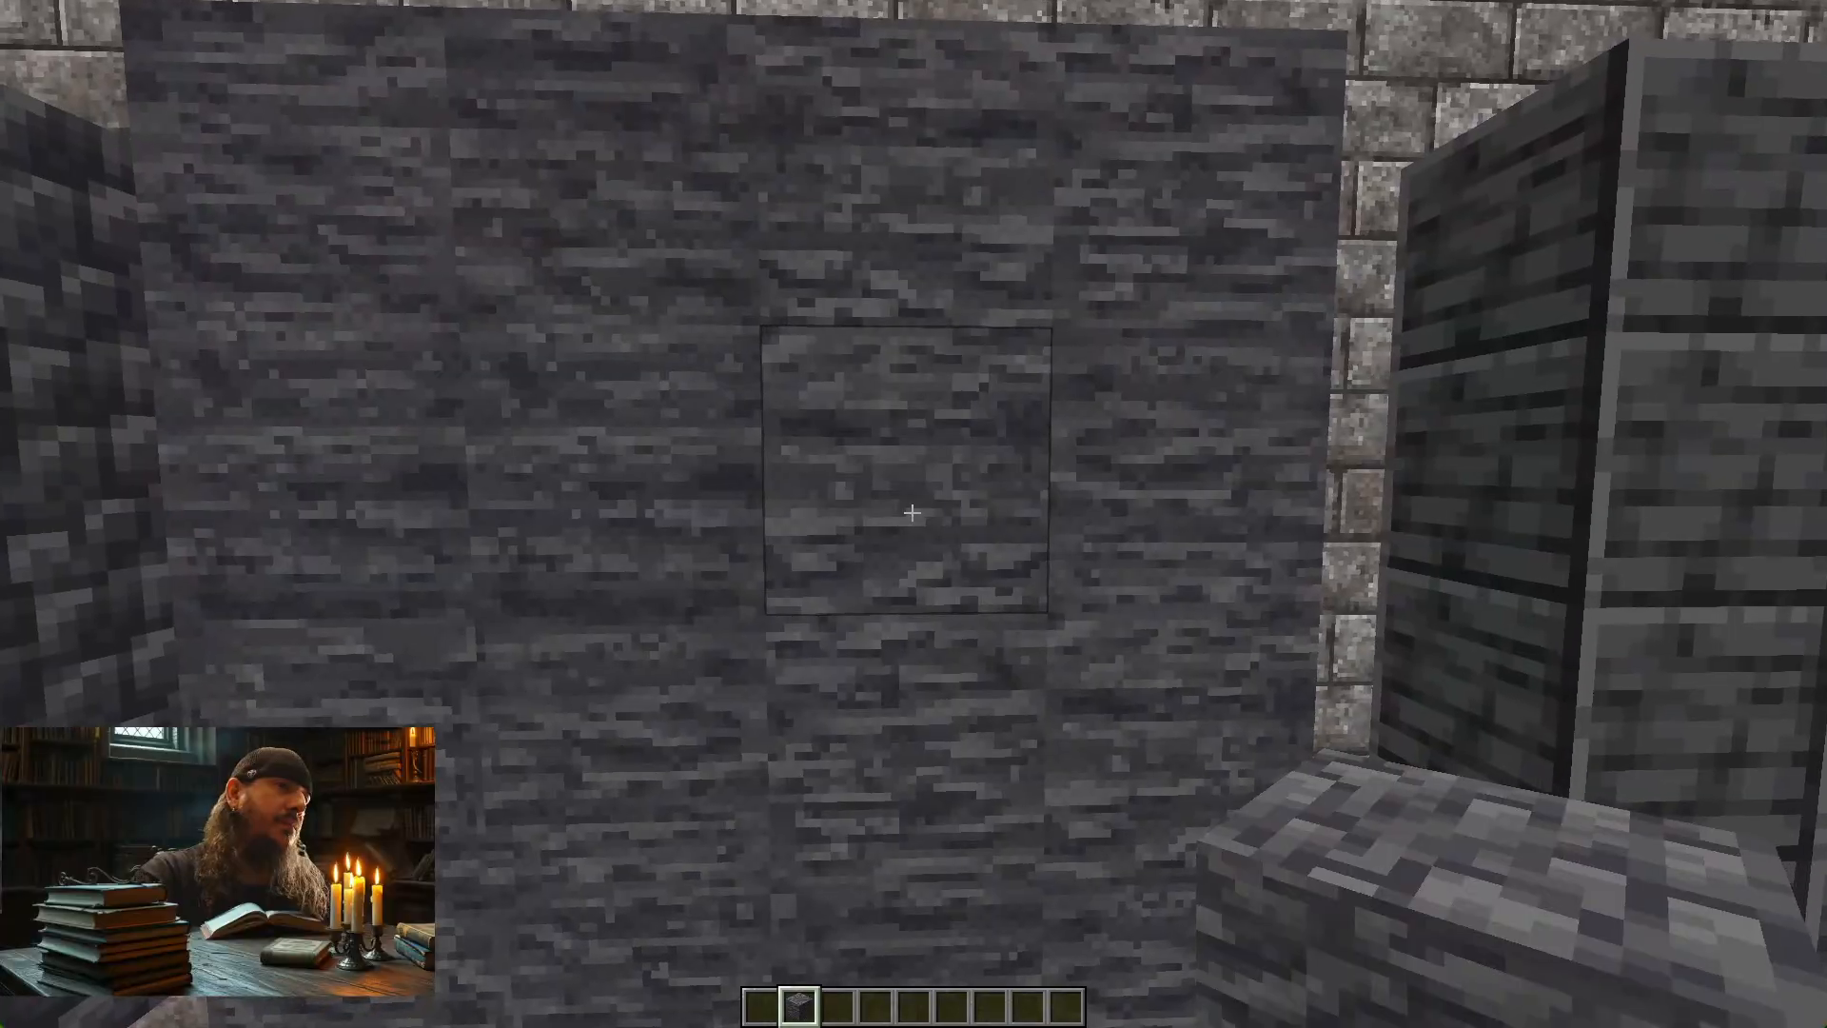
key(s)
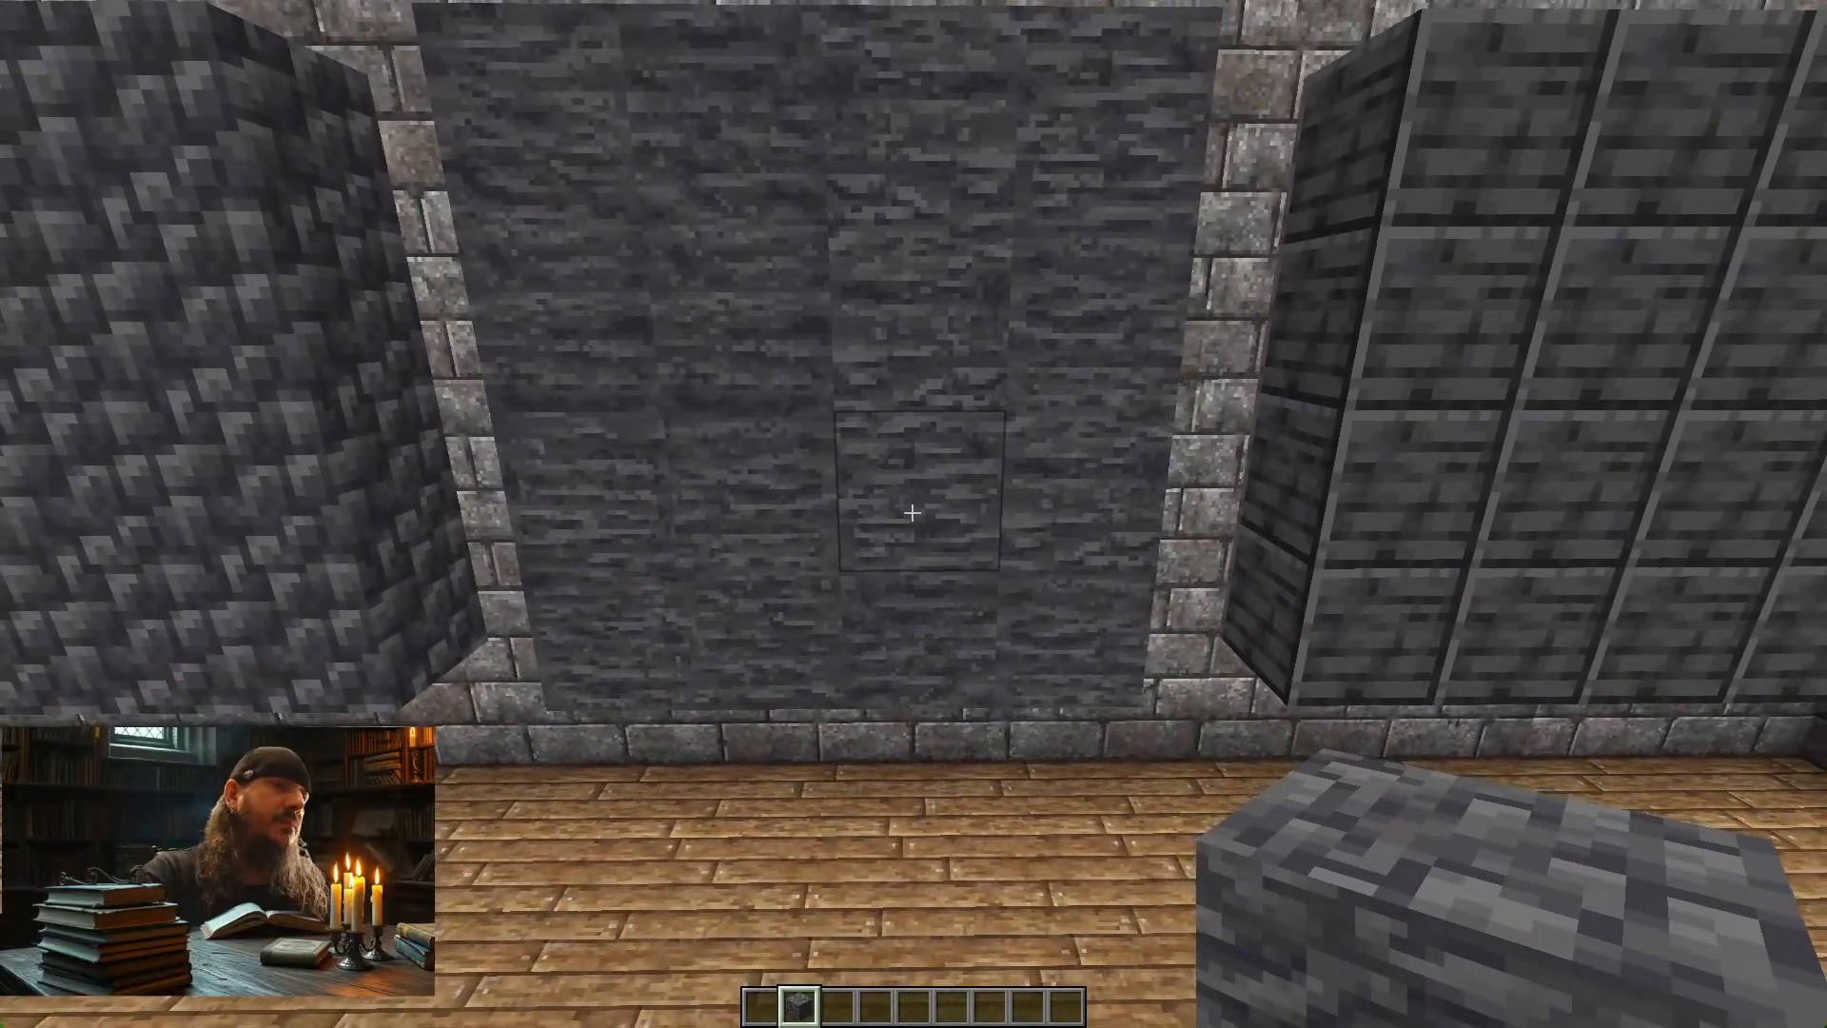
key(s)
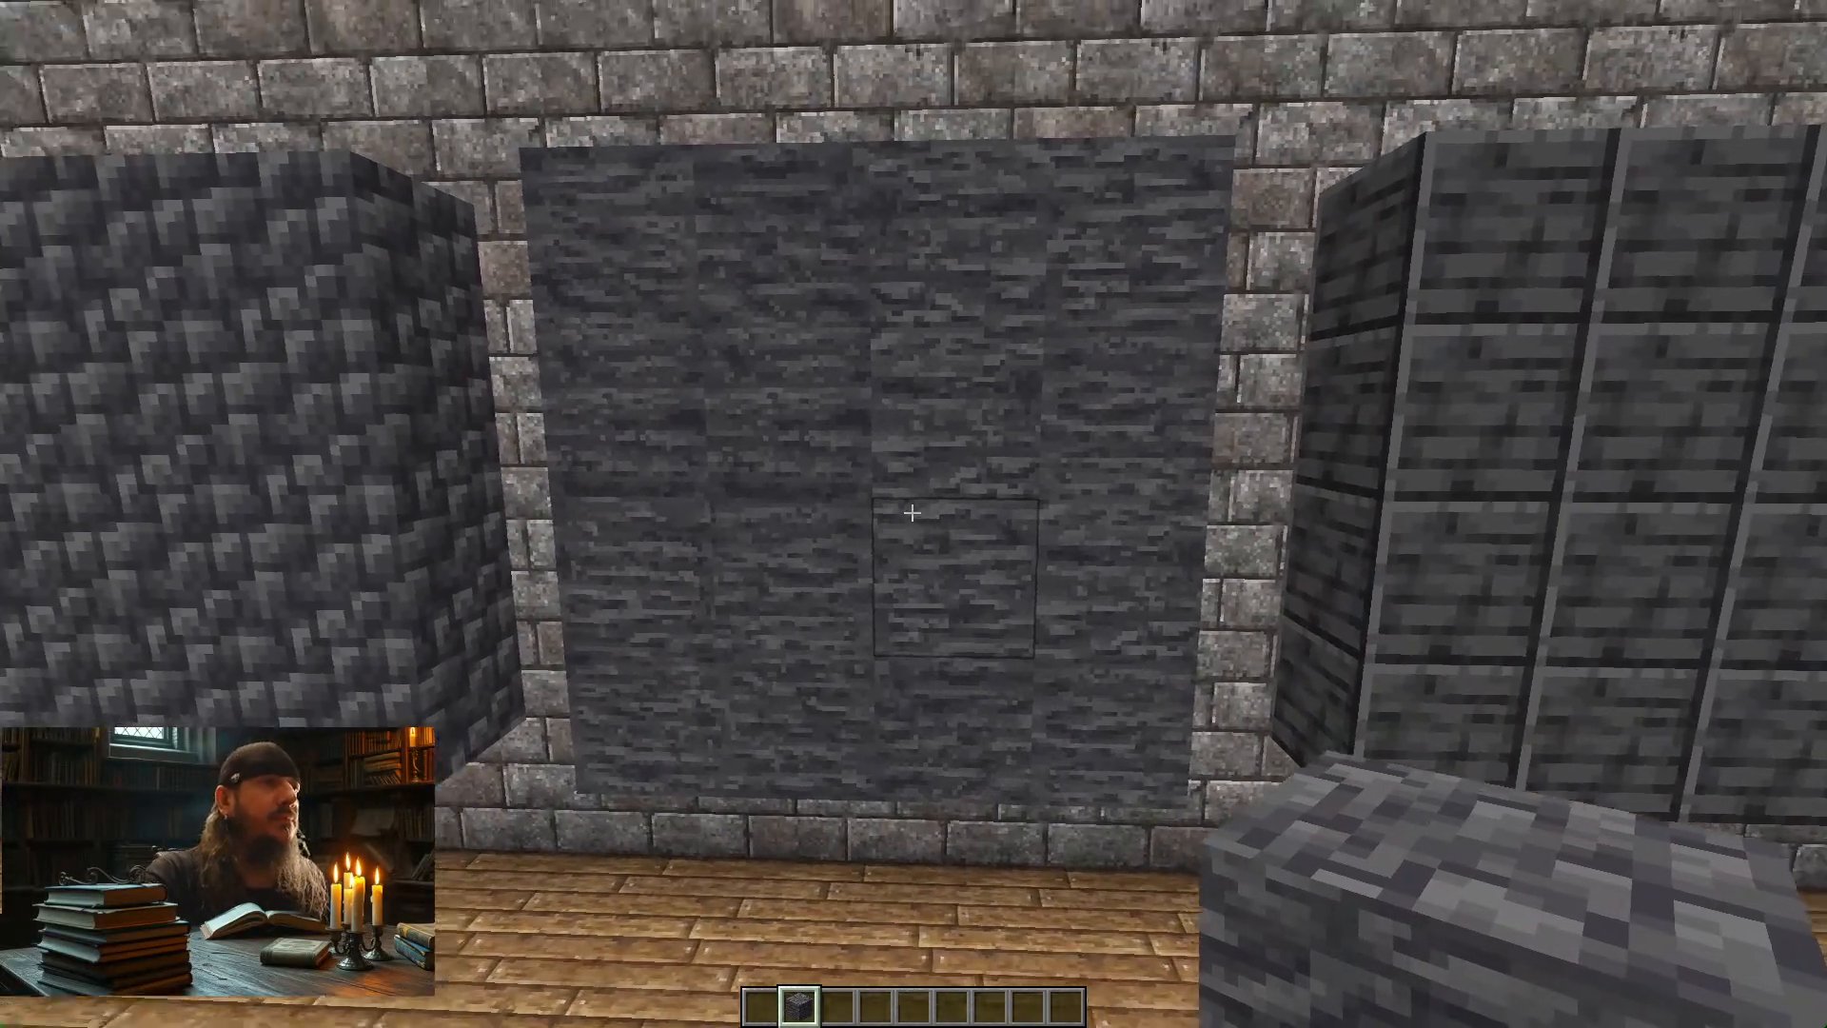
key(d)
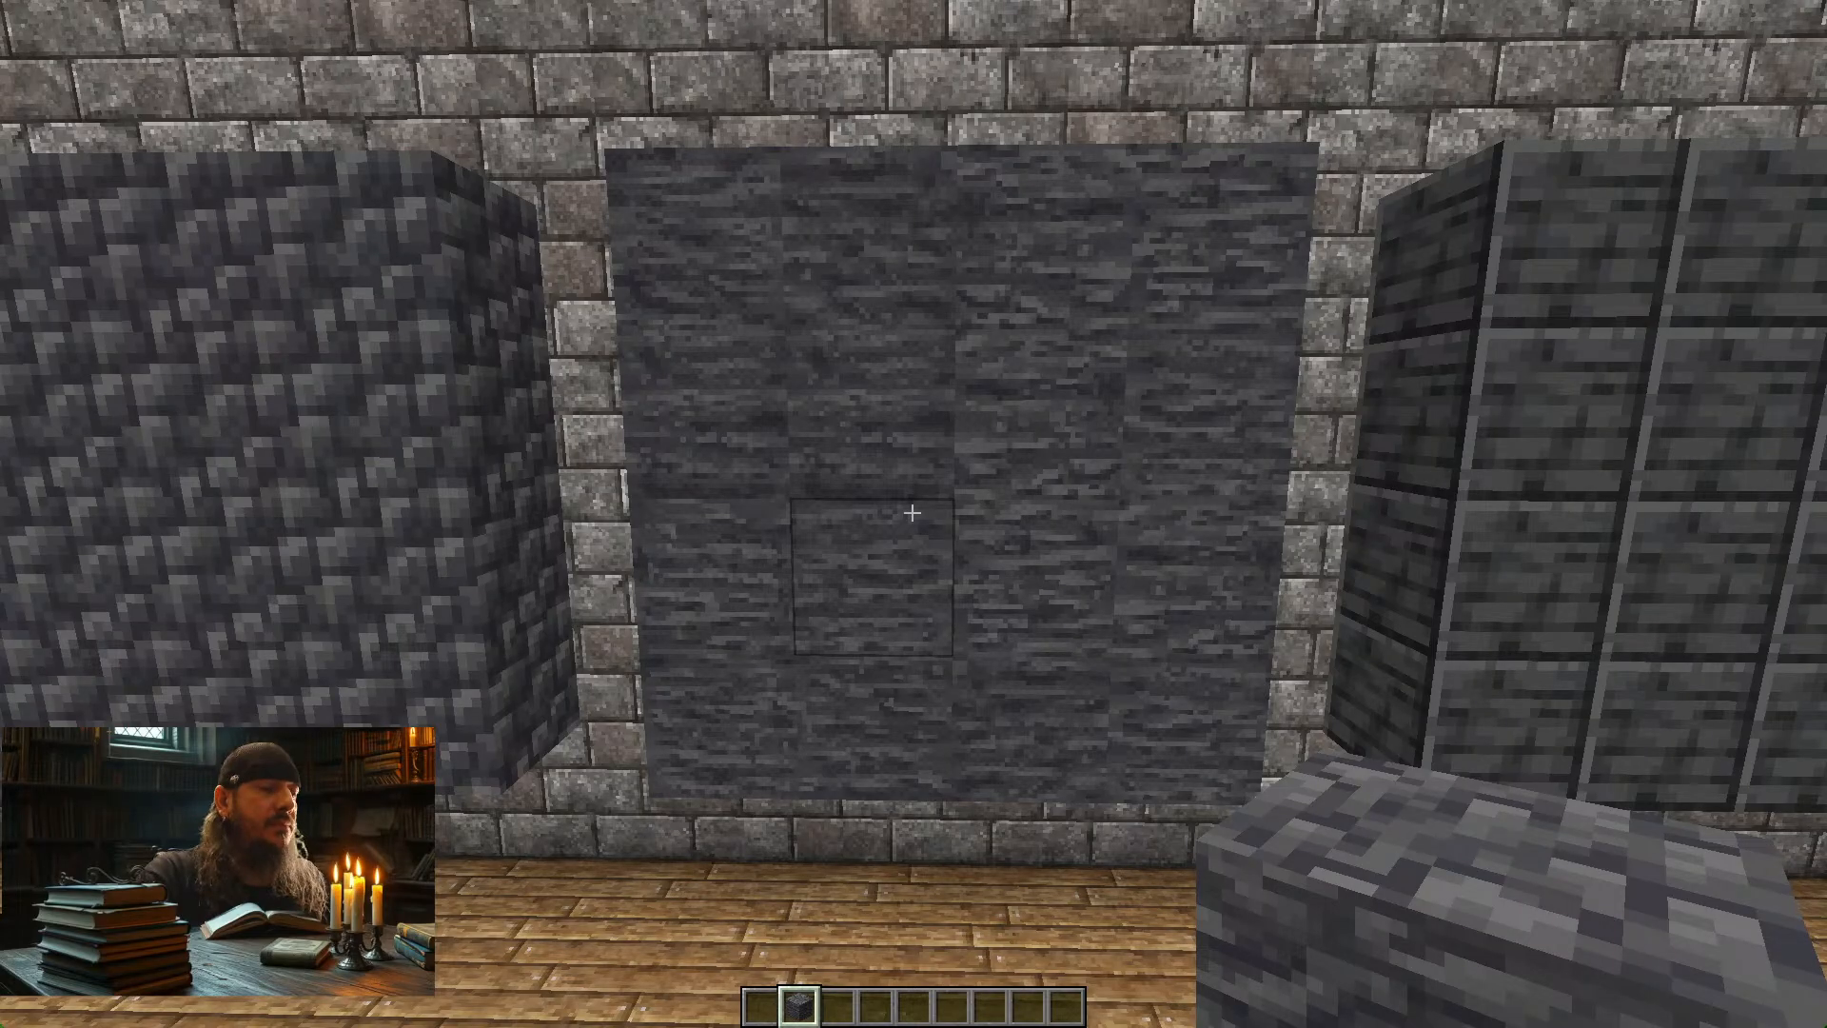
key(alt+Tab)
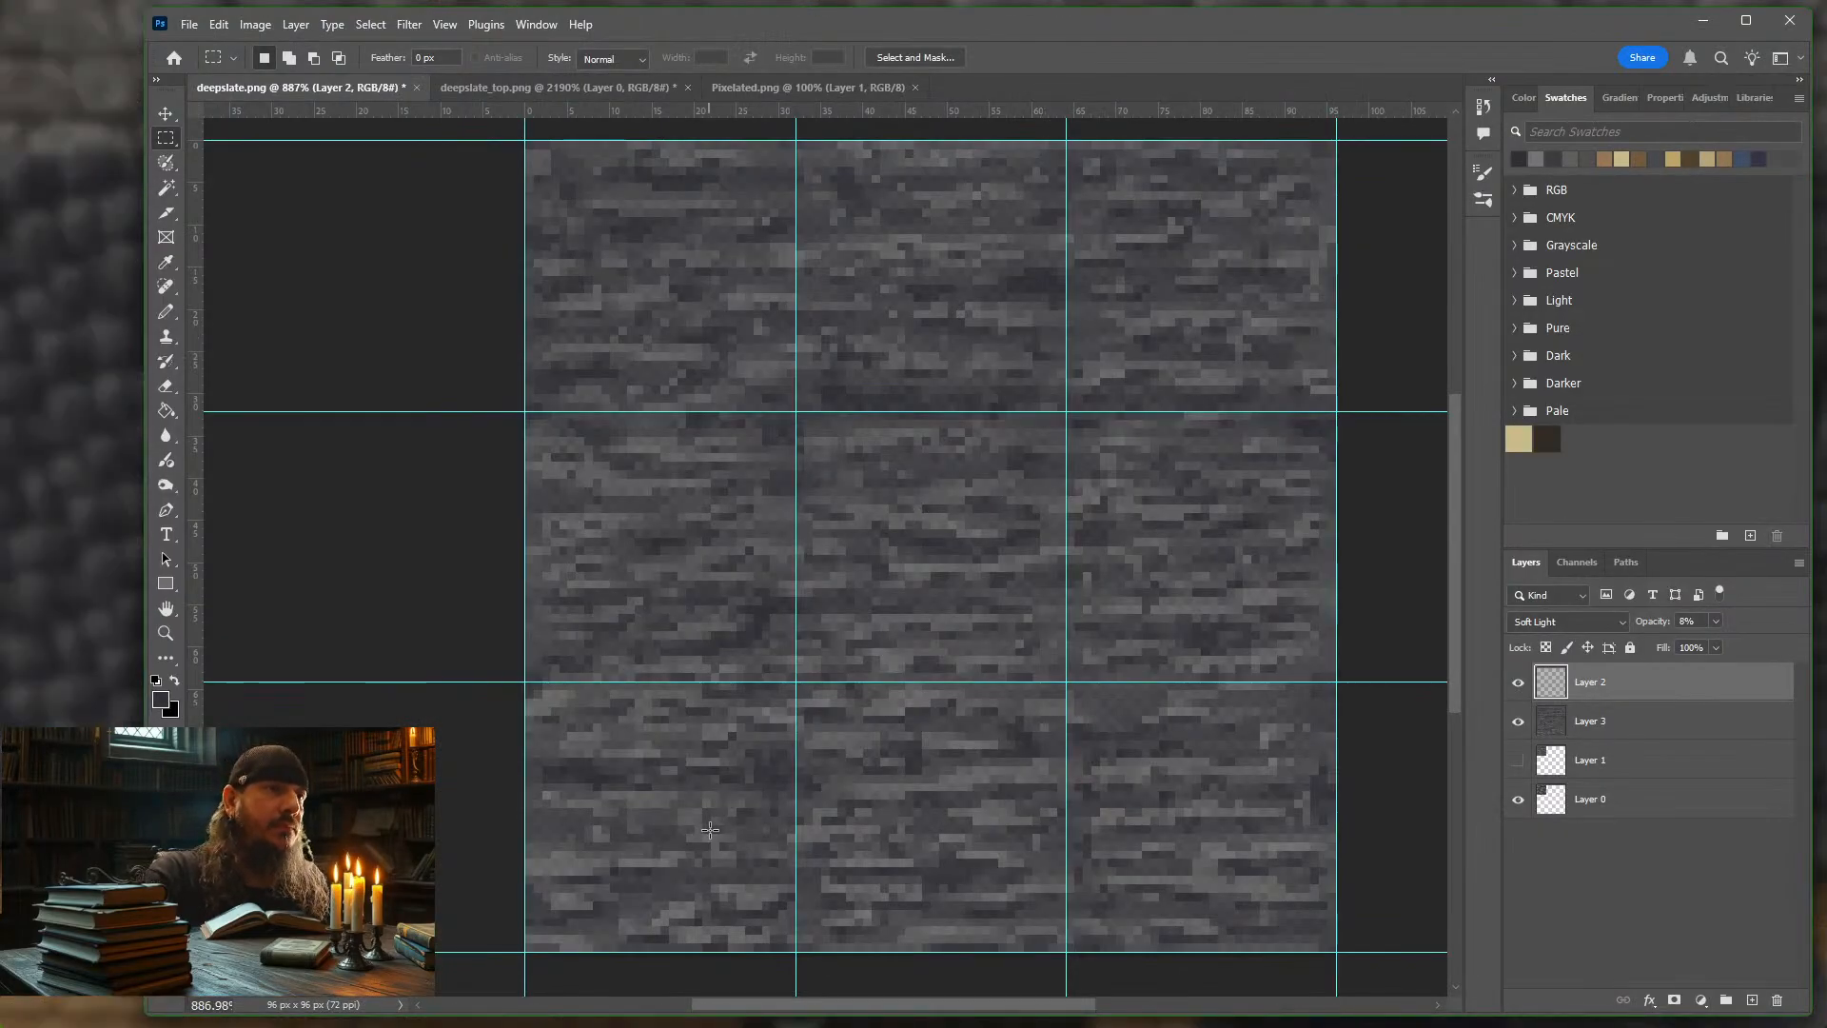
key(alt+Tab)
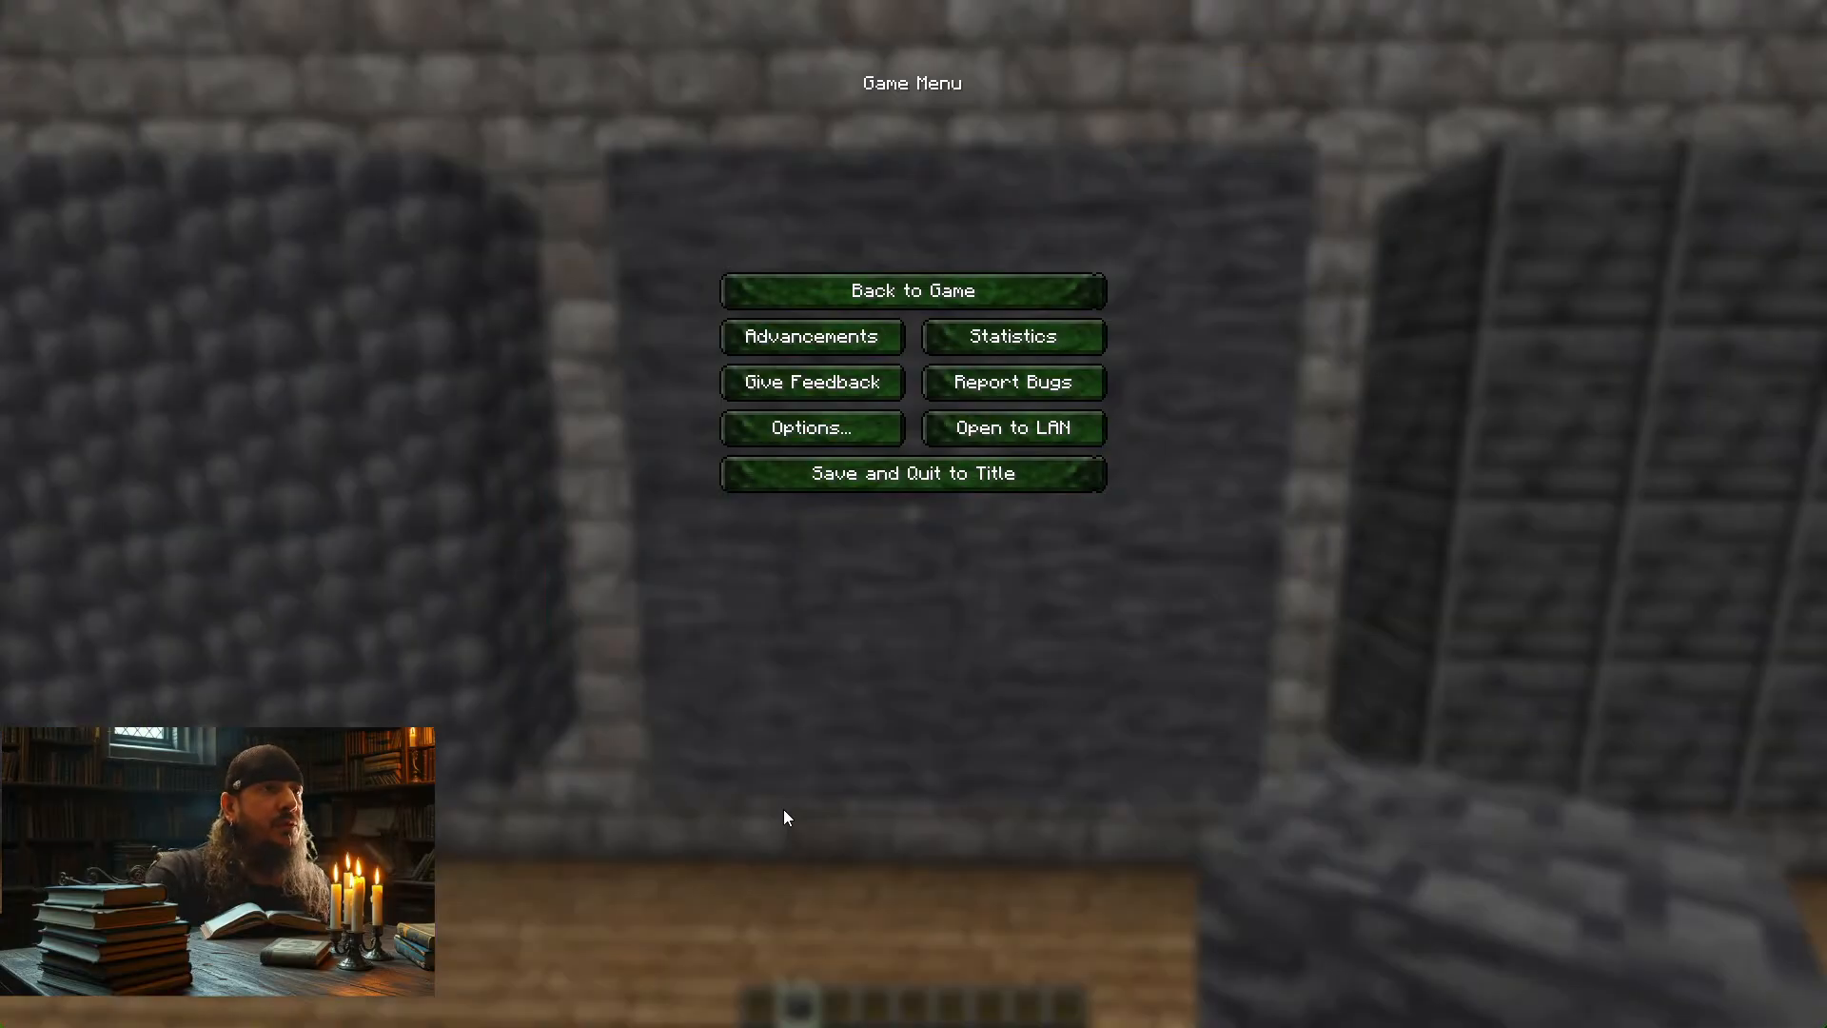
click(858, 290)
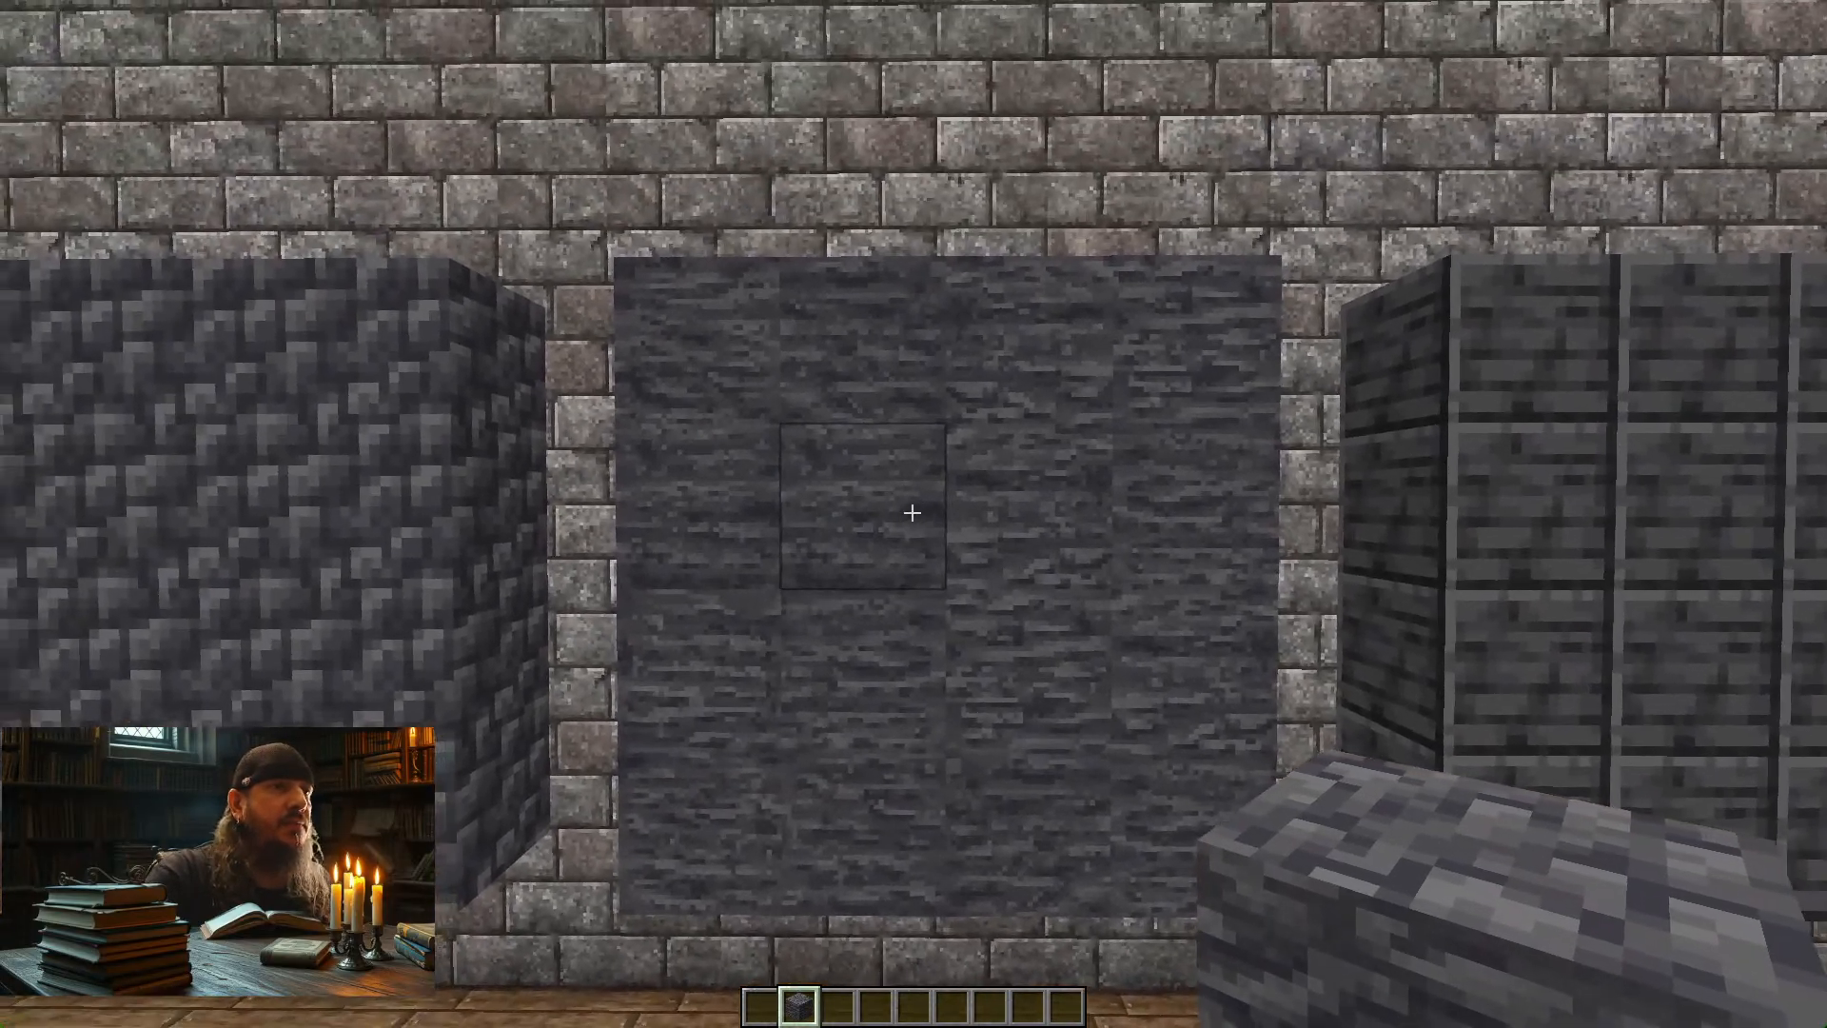
Switch back to Photoshop and ready the Pencil tool with the lighter grey from the recent swatches
key(alt+Tab)
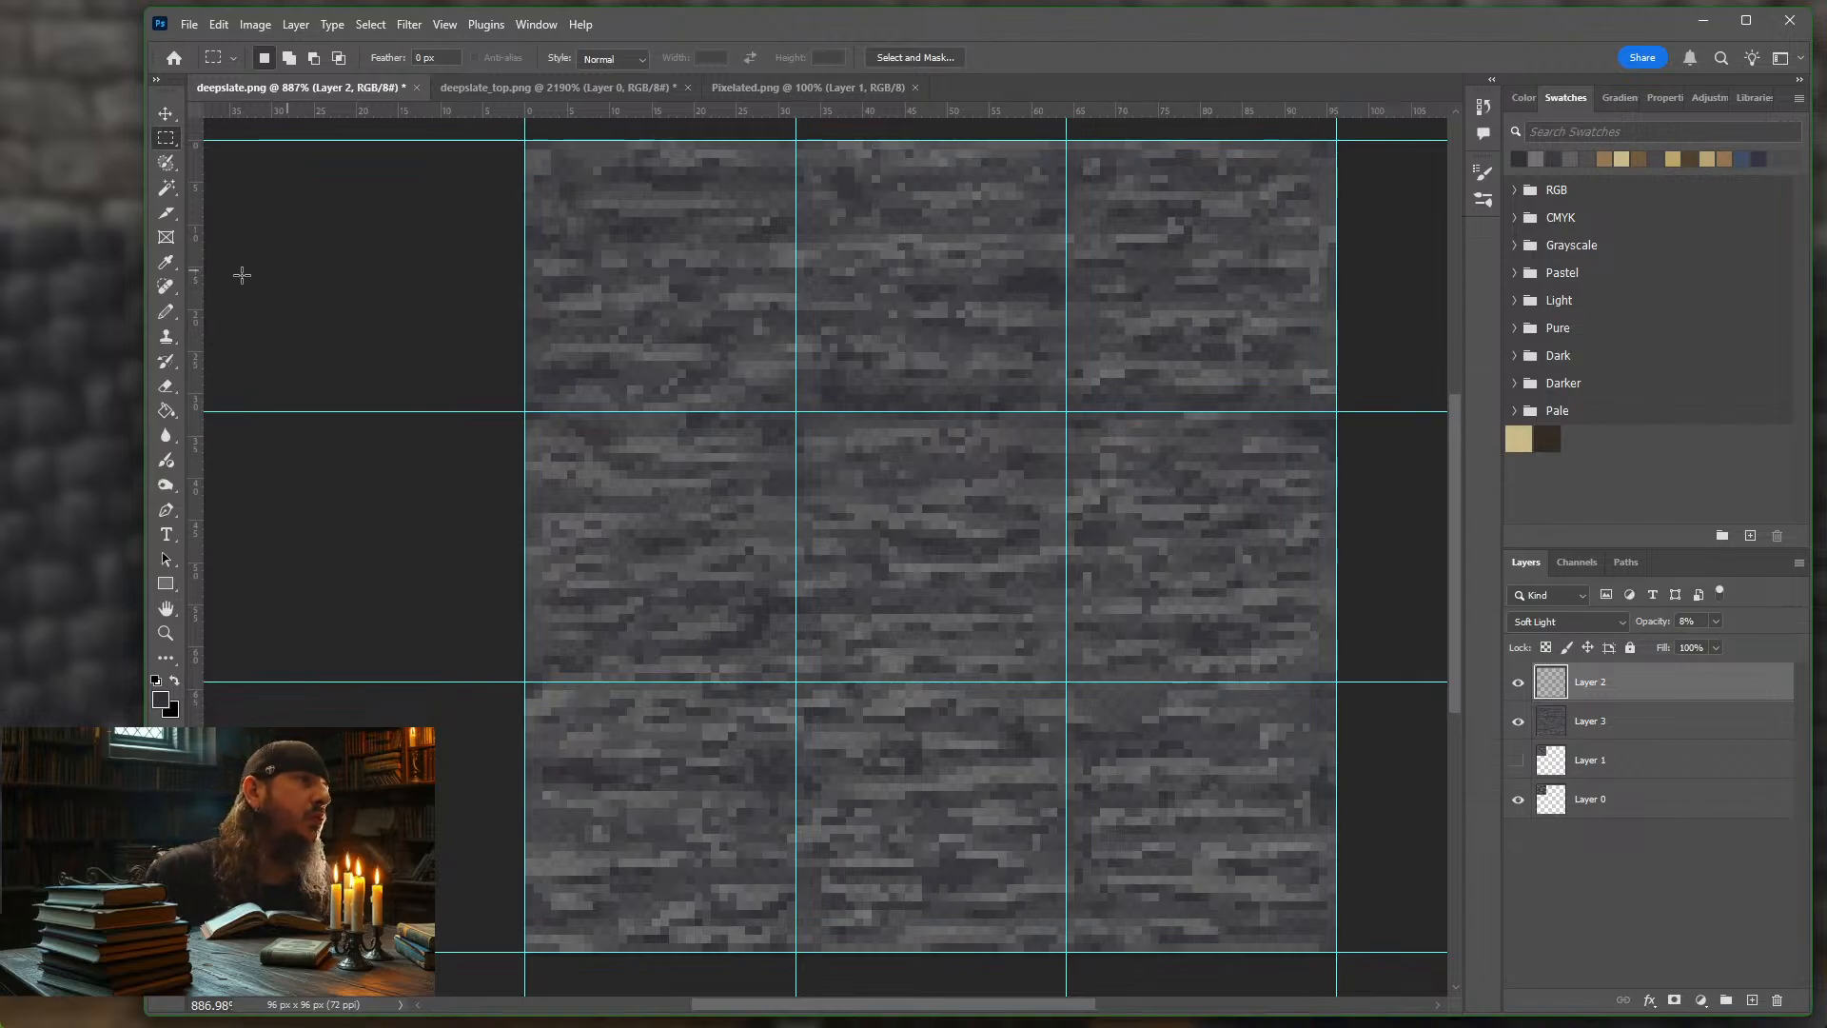
click(165, 314)
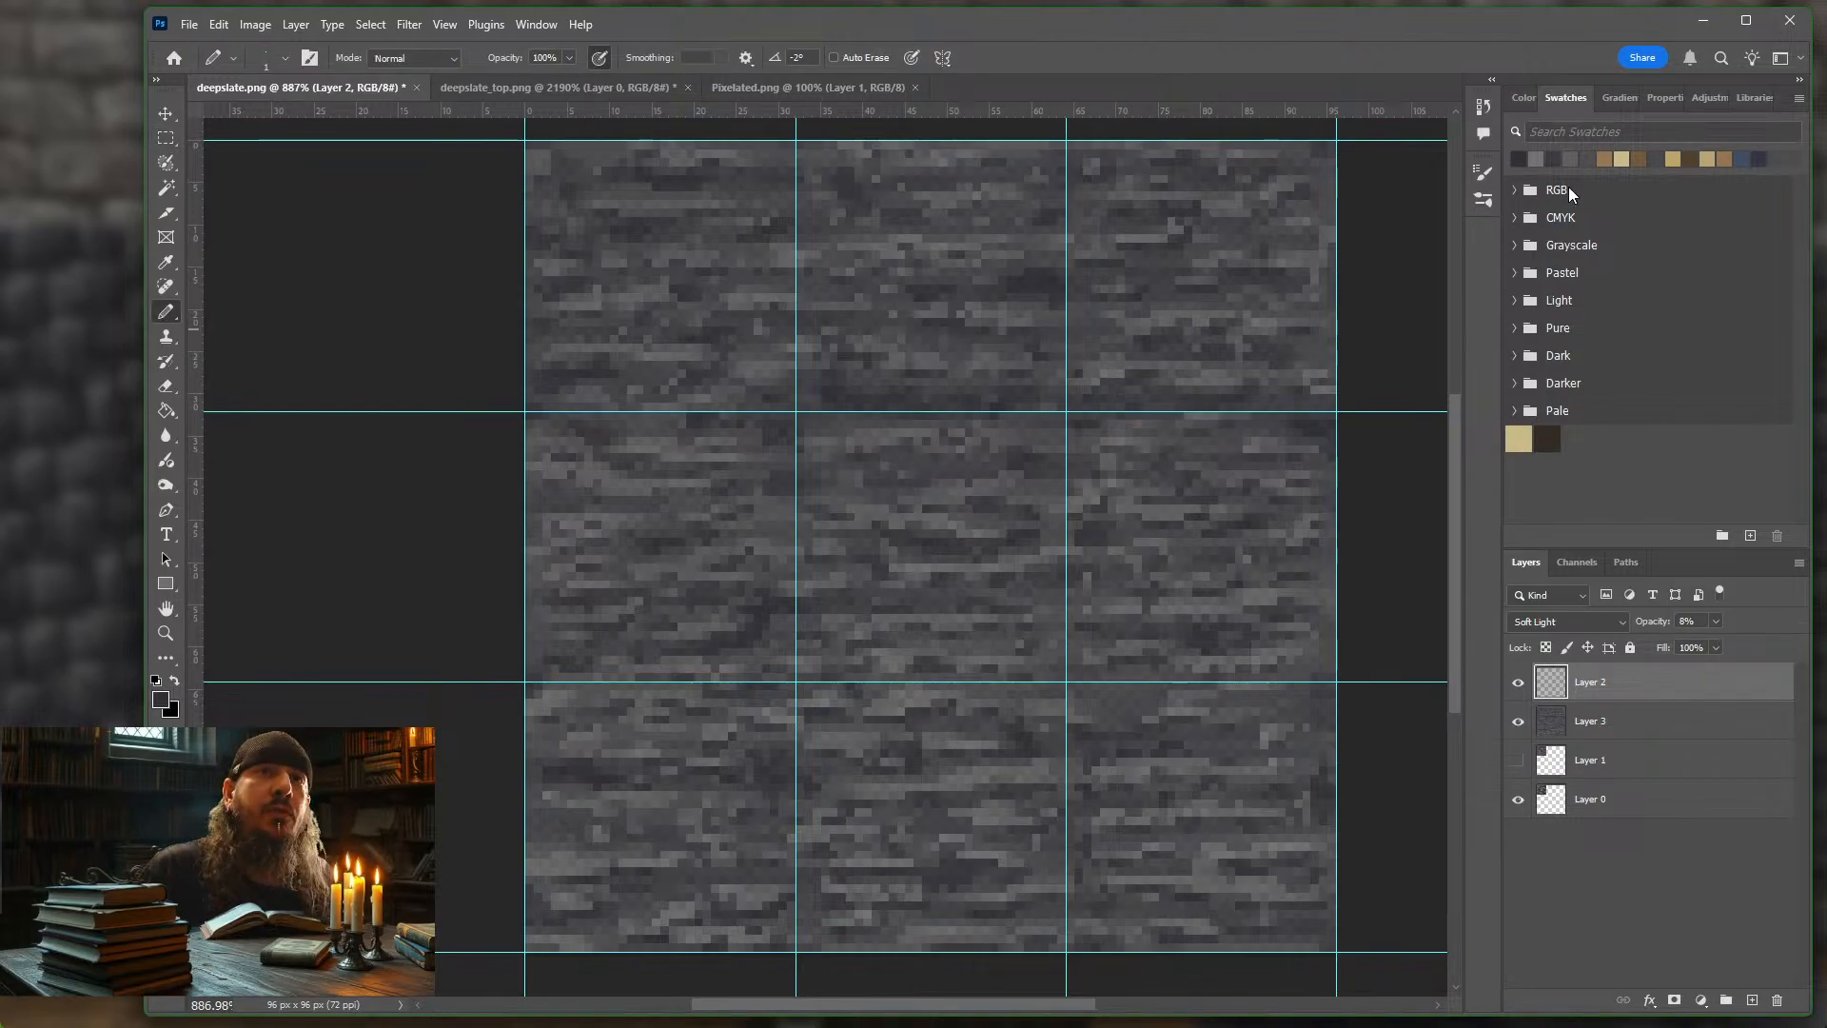
click(1540, 157)
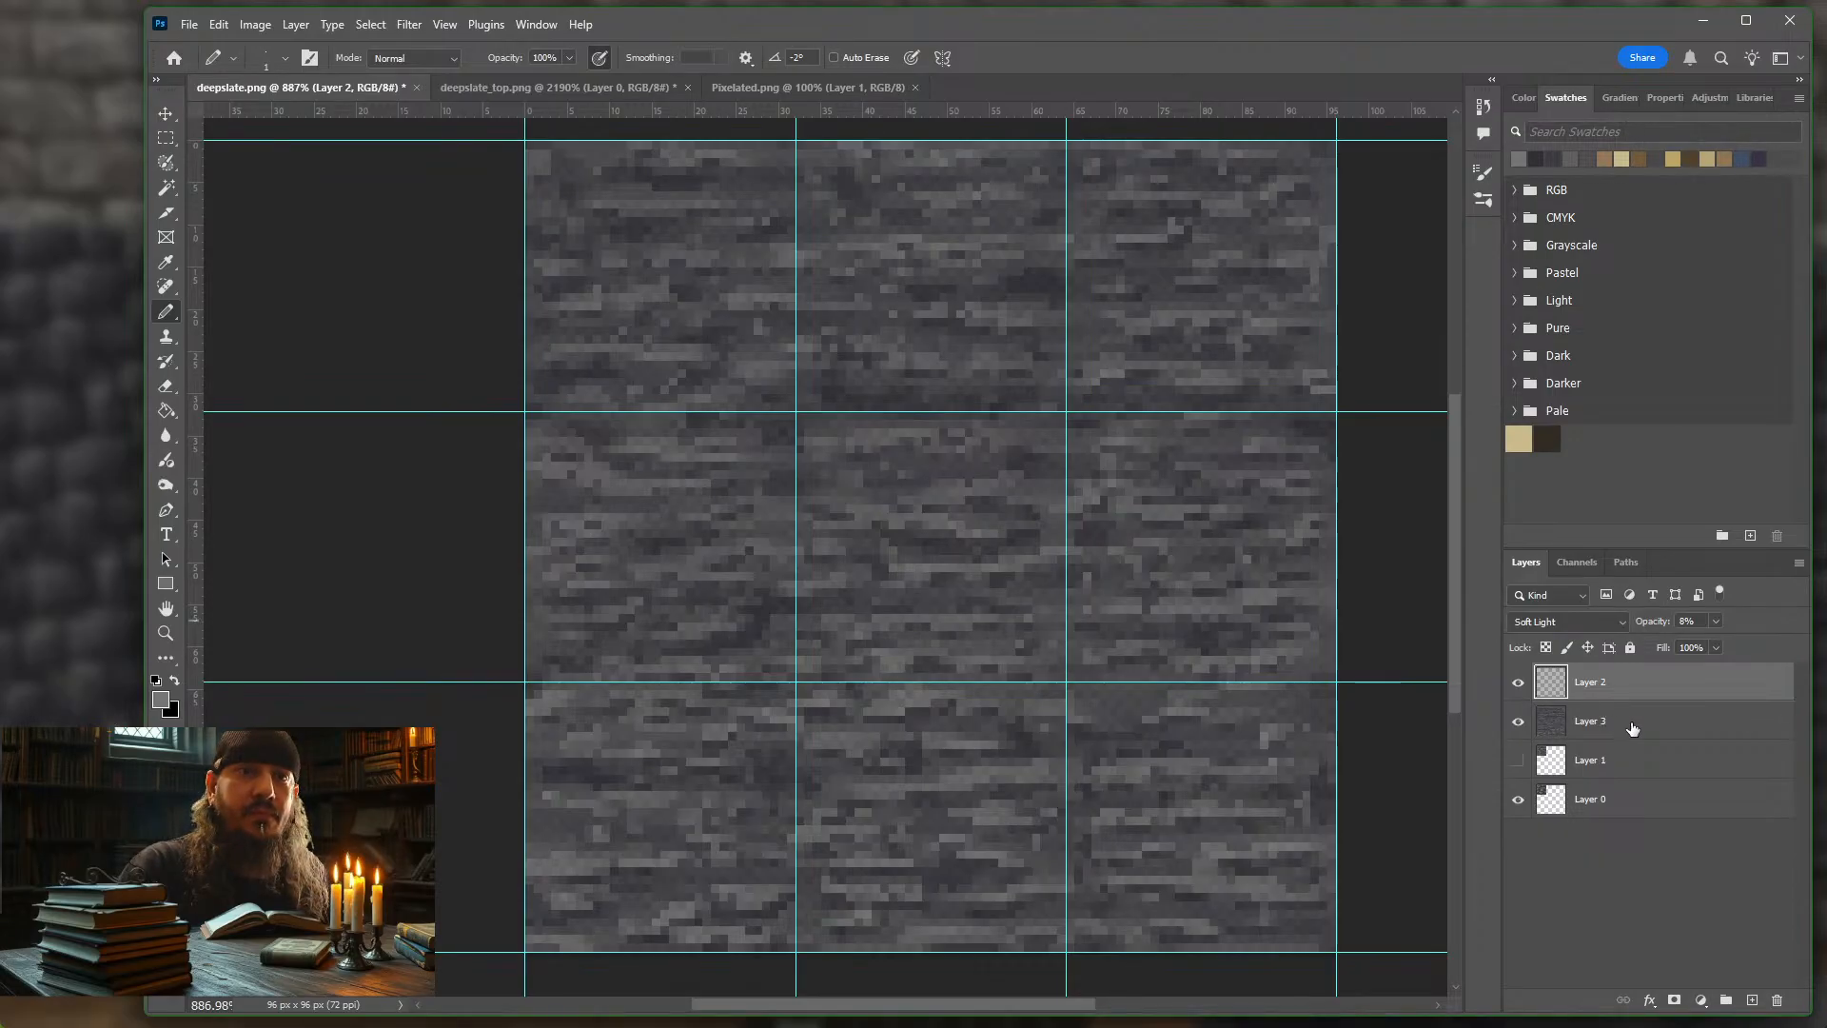
Try the Soft Light Layer 2 at 100% opacity, comparing the canvas with Layer 3 hidden and shown
click(1518, 723)
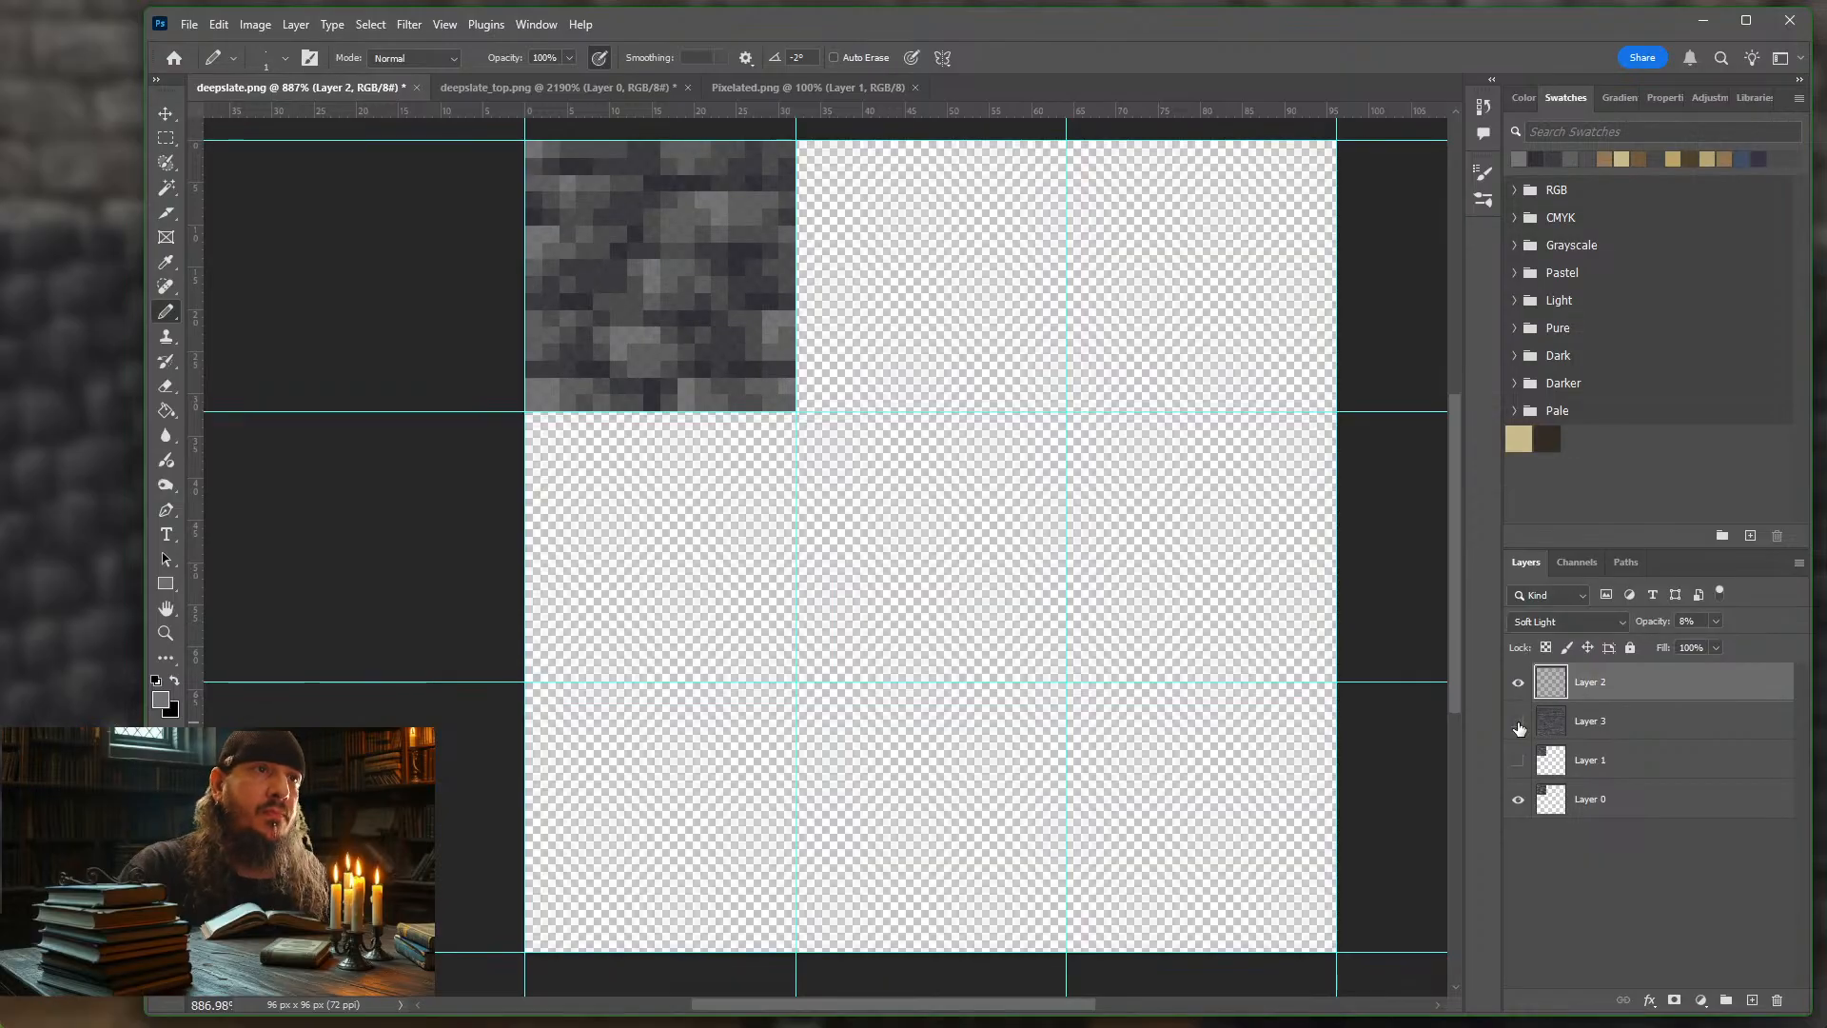
click(1518, 723)
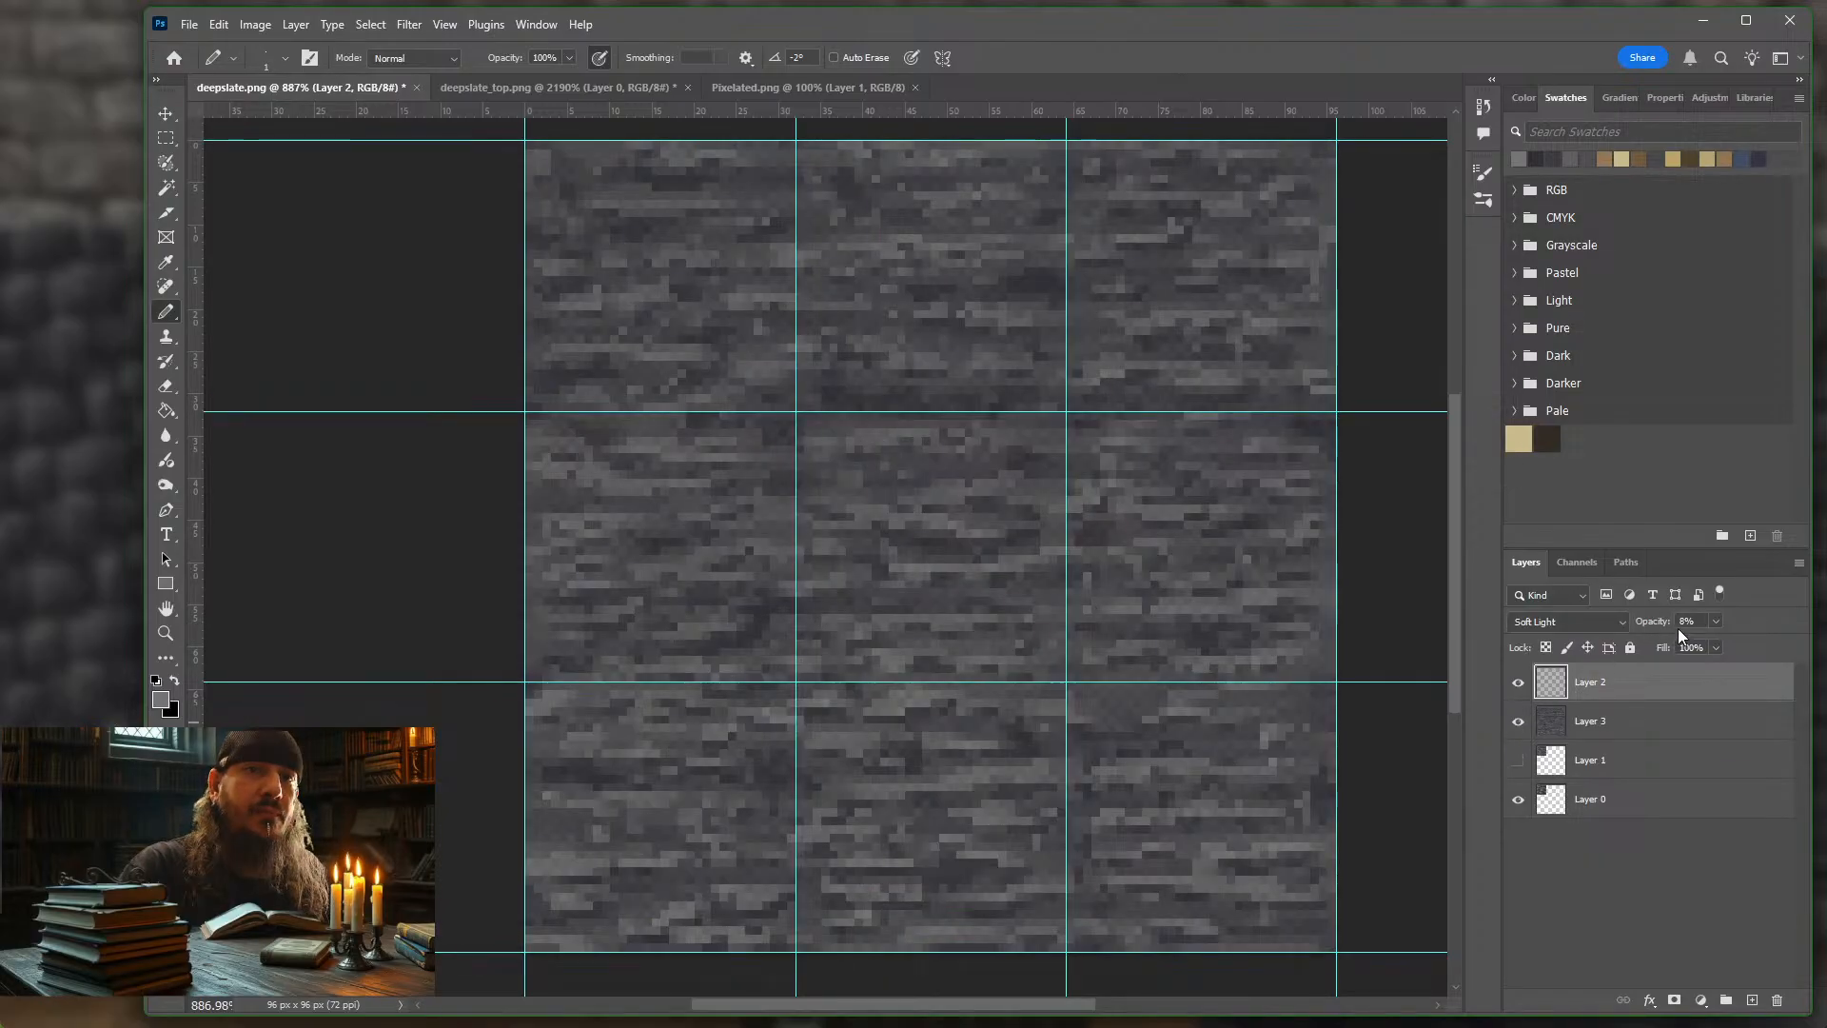
click(1715, 621)
drag(1715, 641, 1795, 643)
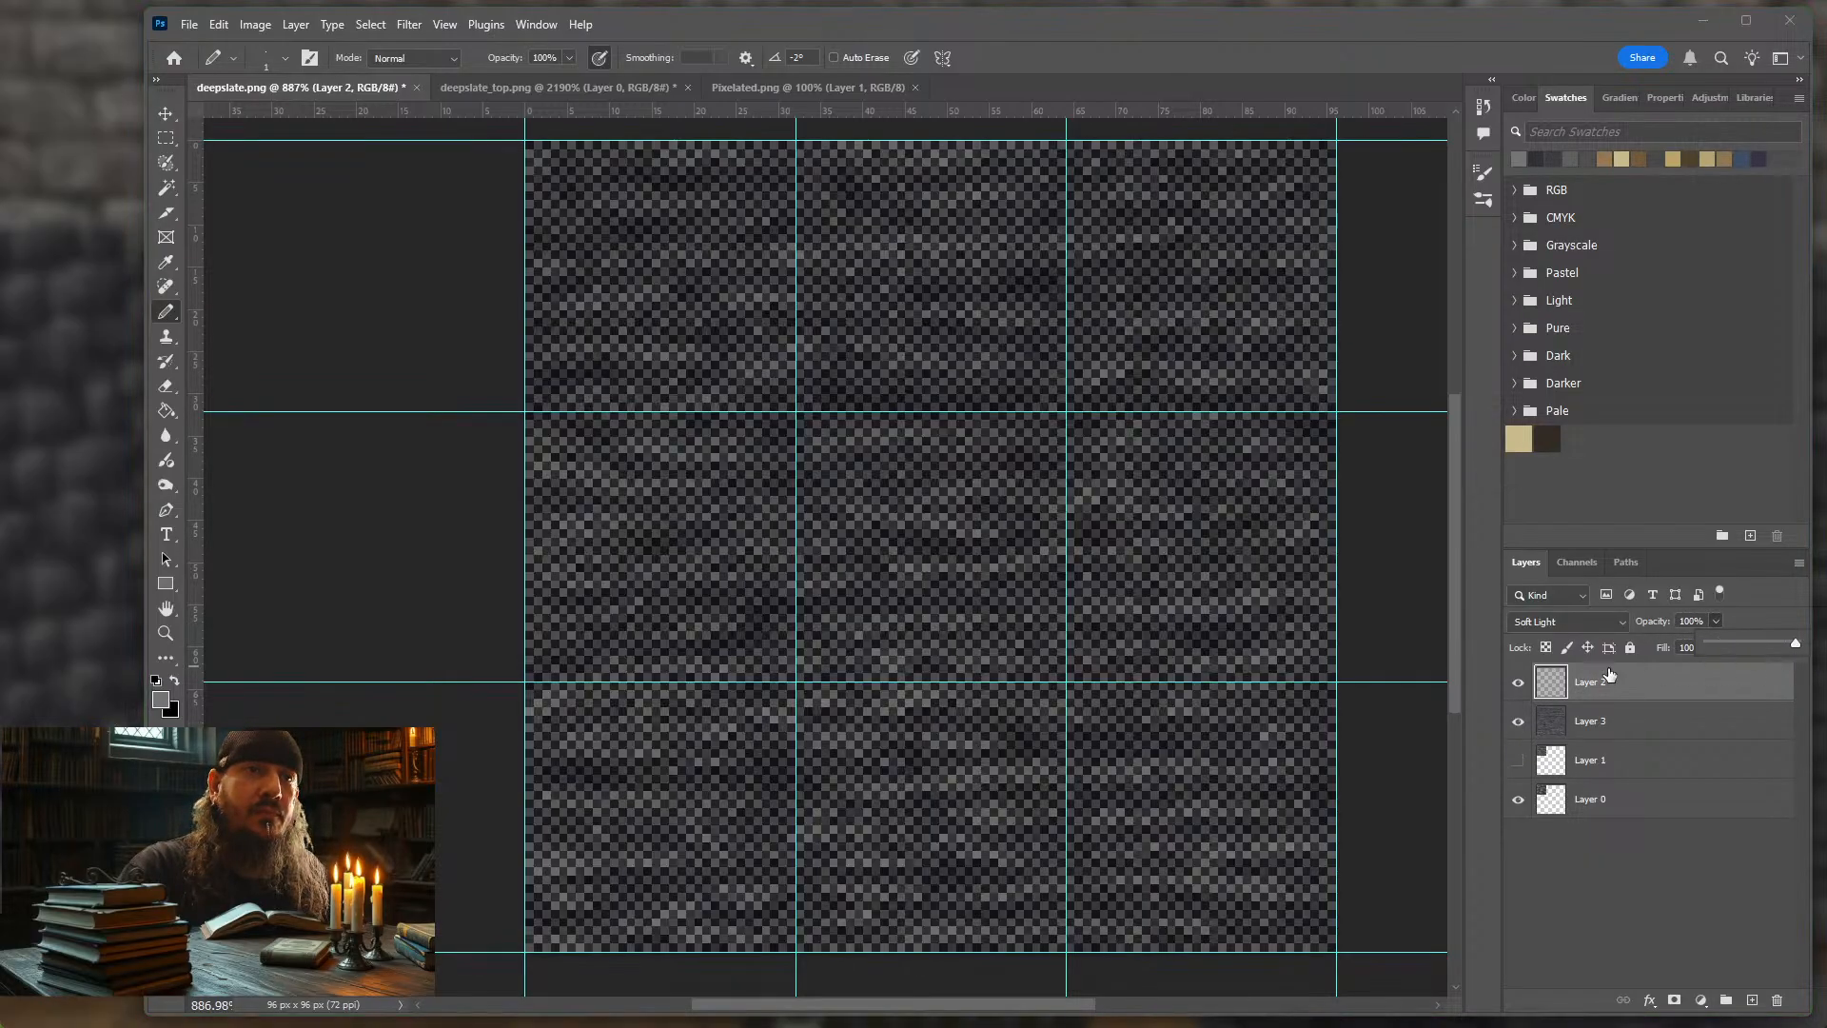
click(1520, 723)
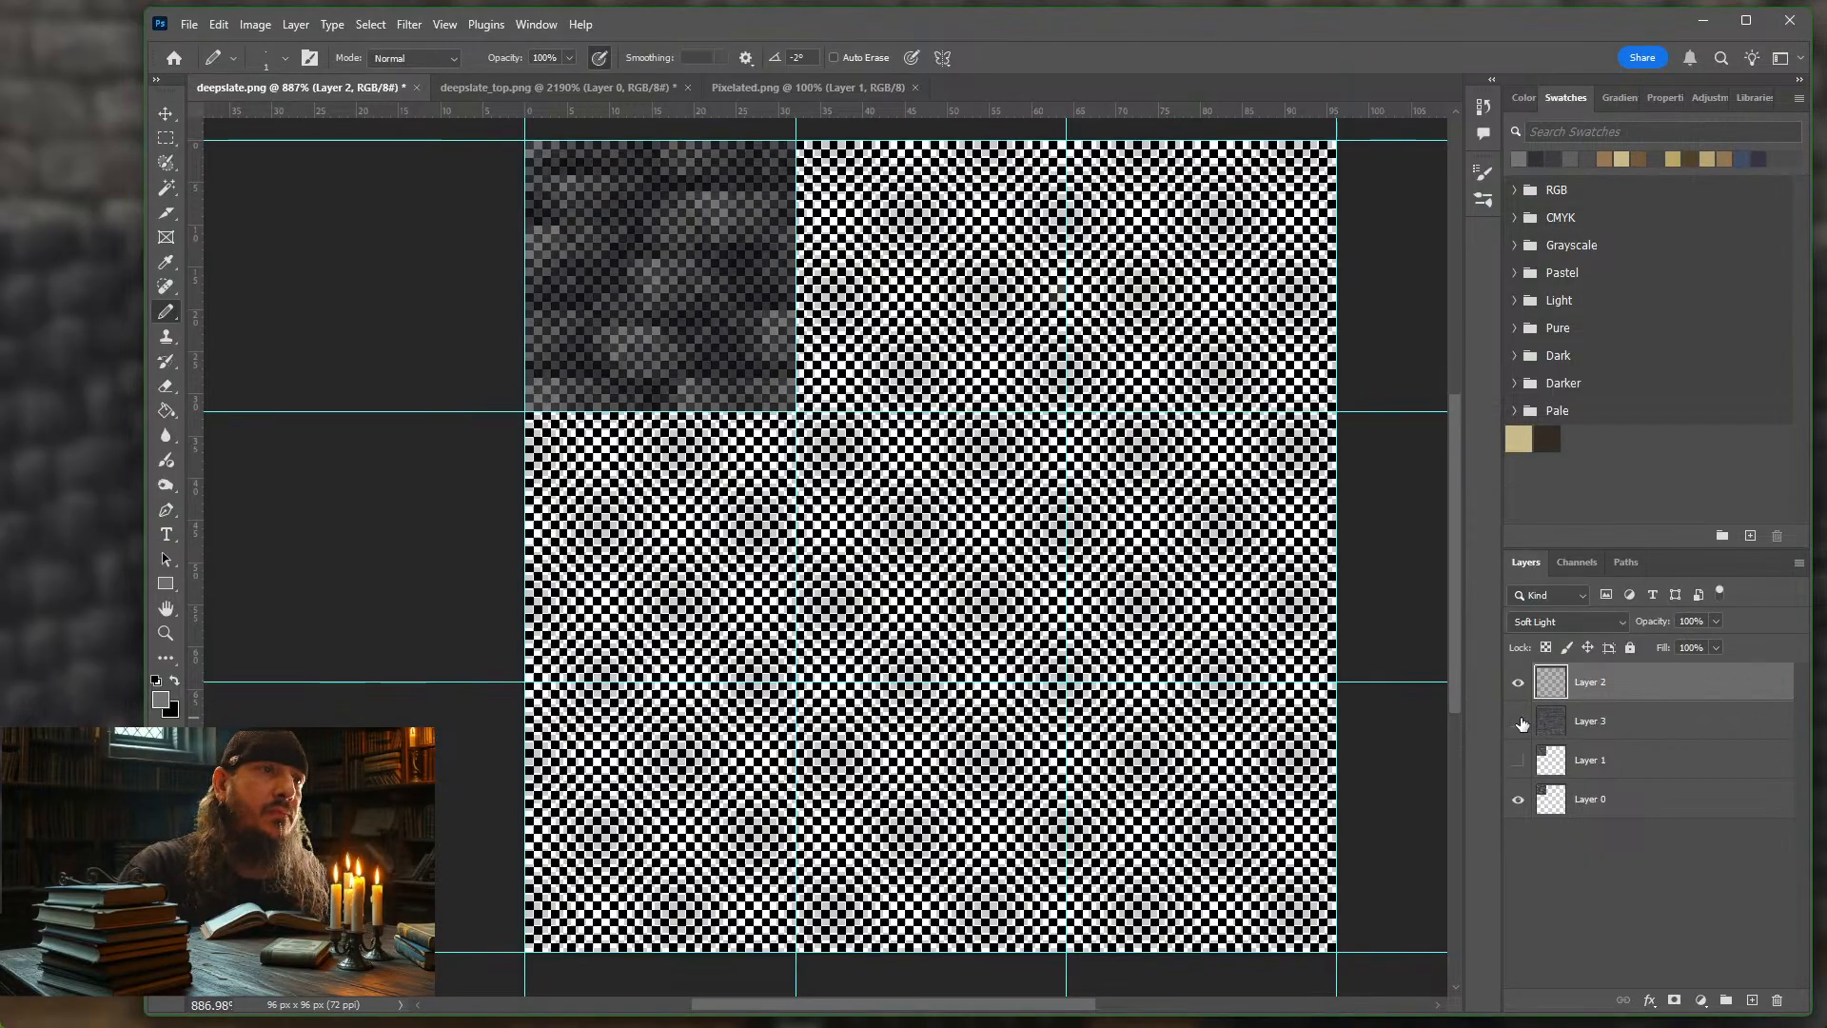
click(1519, 722)
Lower the opacity of Layer 3 to 7%
click(1618, 721)
click(1717, 622)
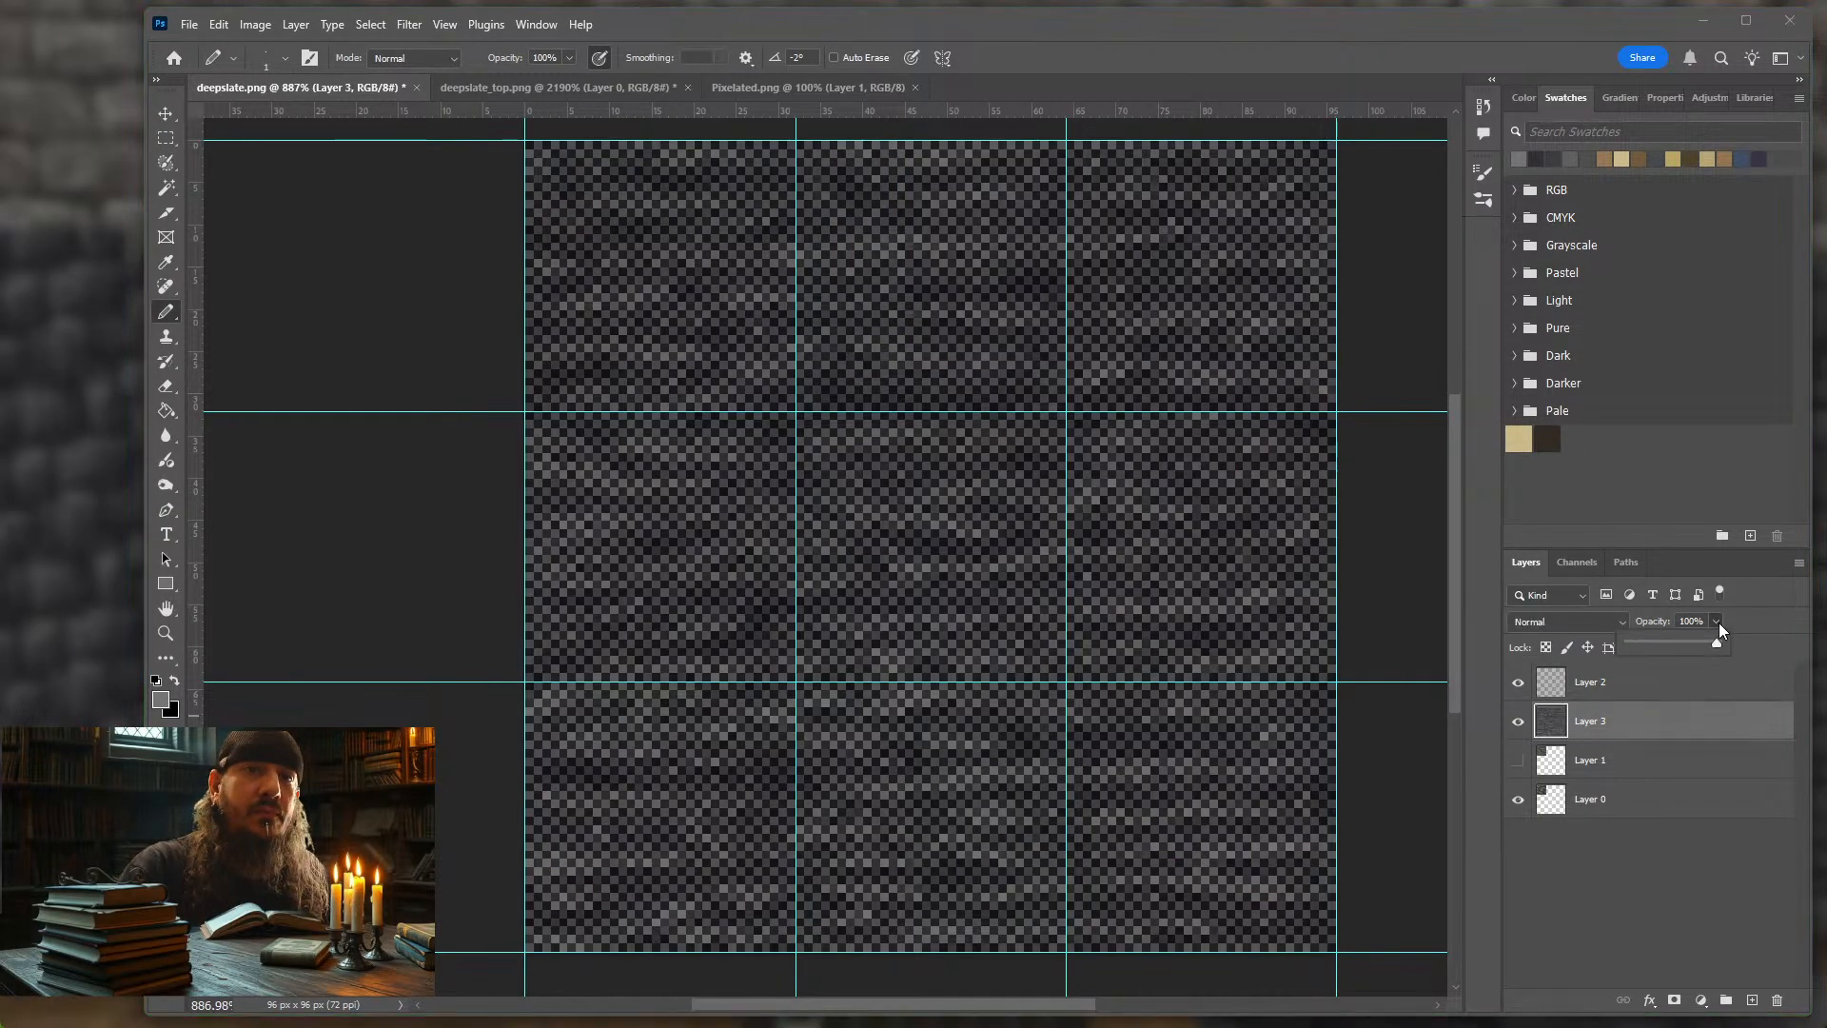
drag(1643, 648, 1635, 651)
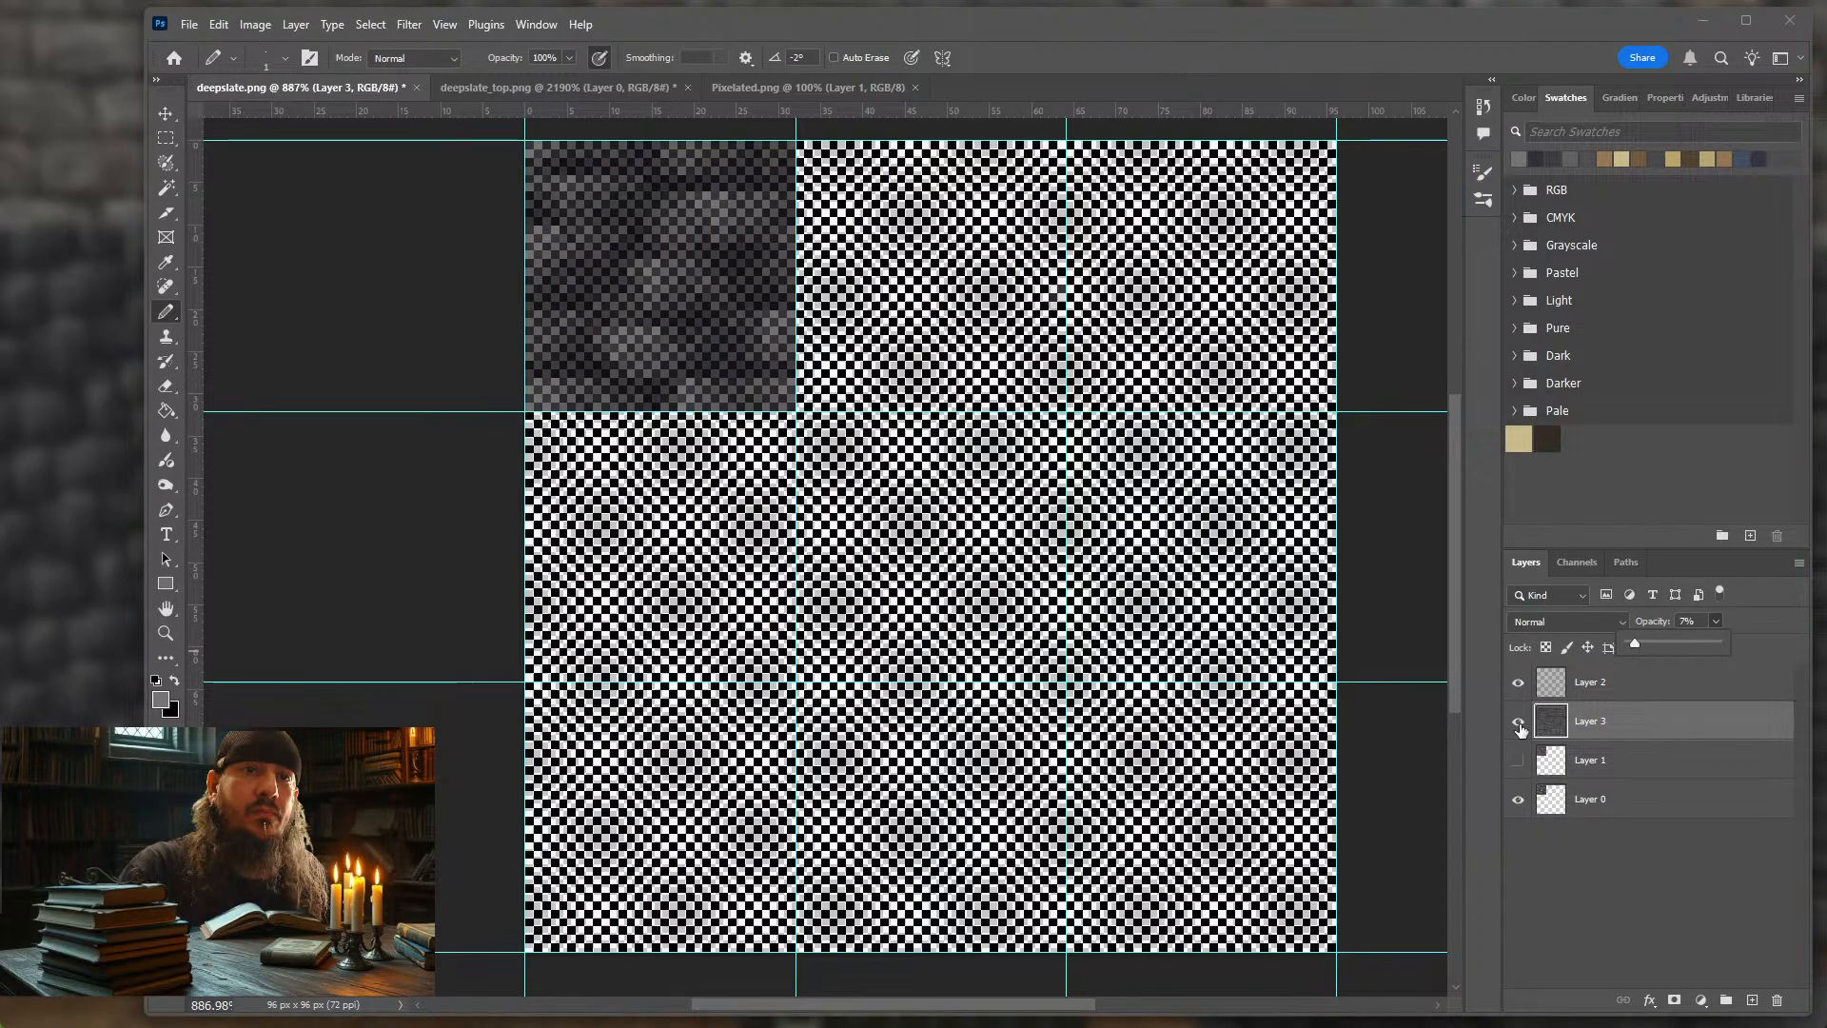
Show Layer 1 and toggle Layer 3 off and on to compare them
click(1516, 761)
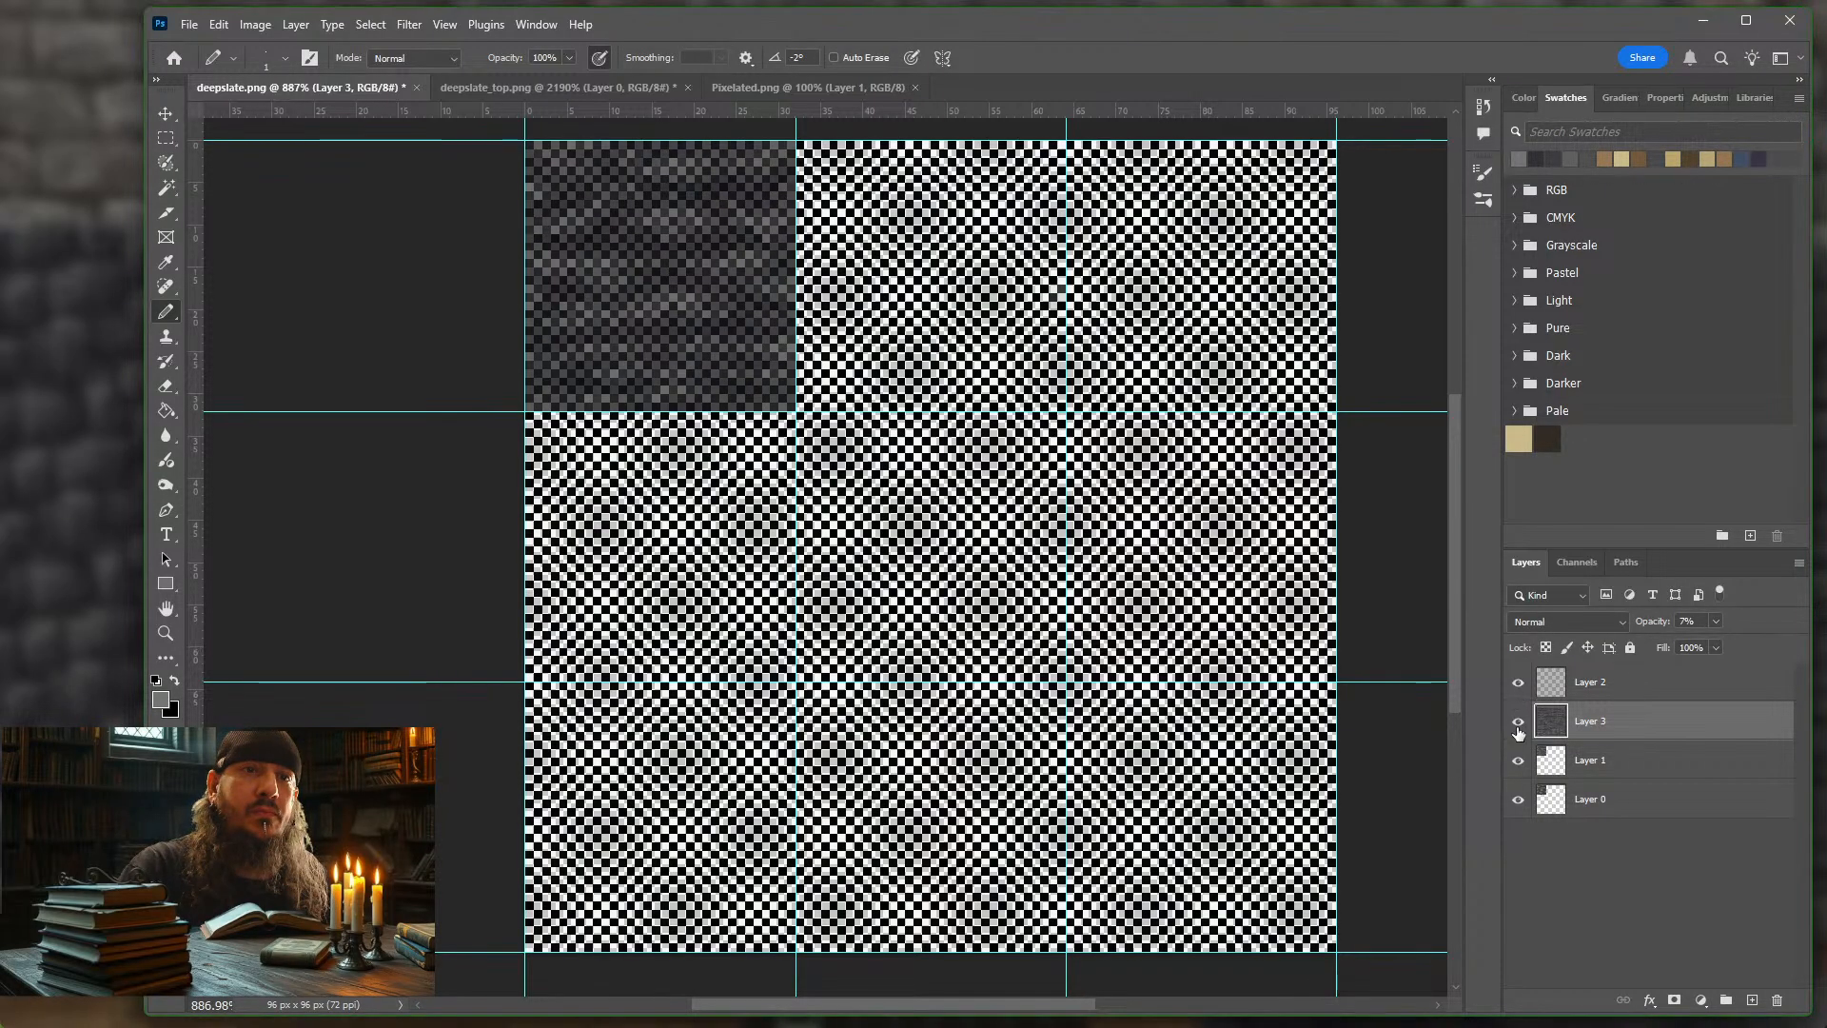
click(1518, 725)
click(1519, 728)
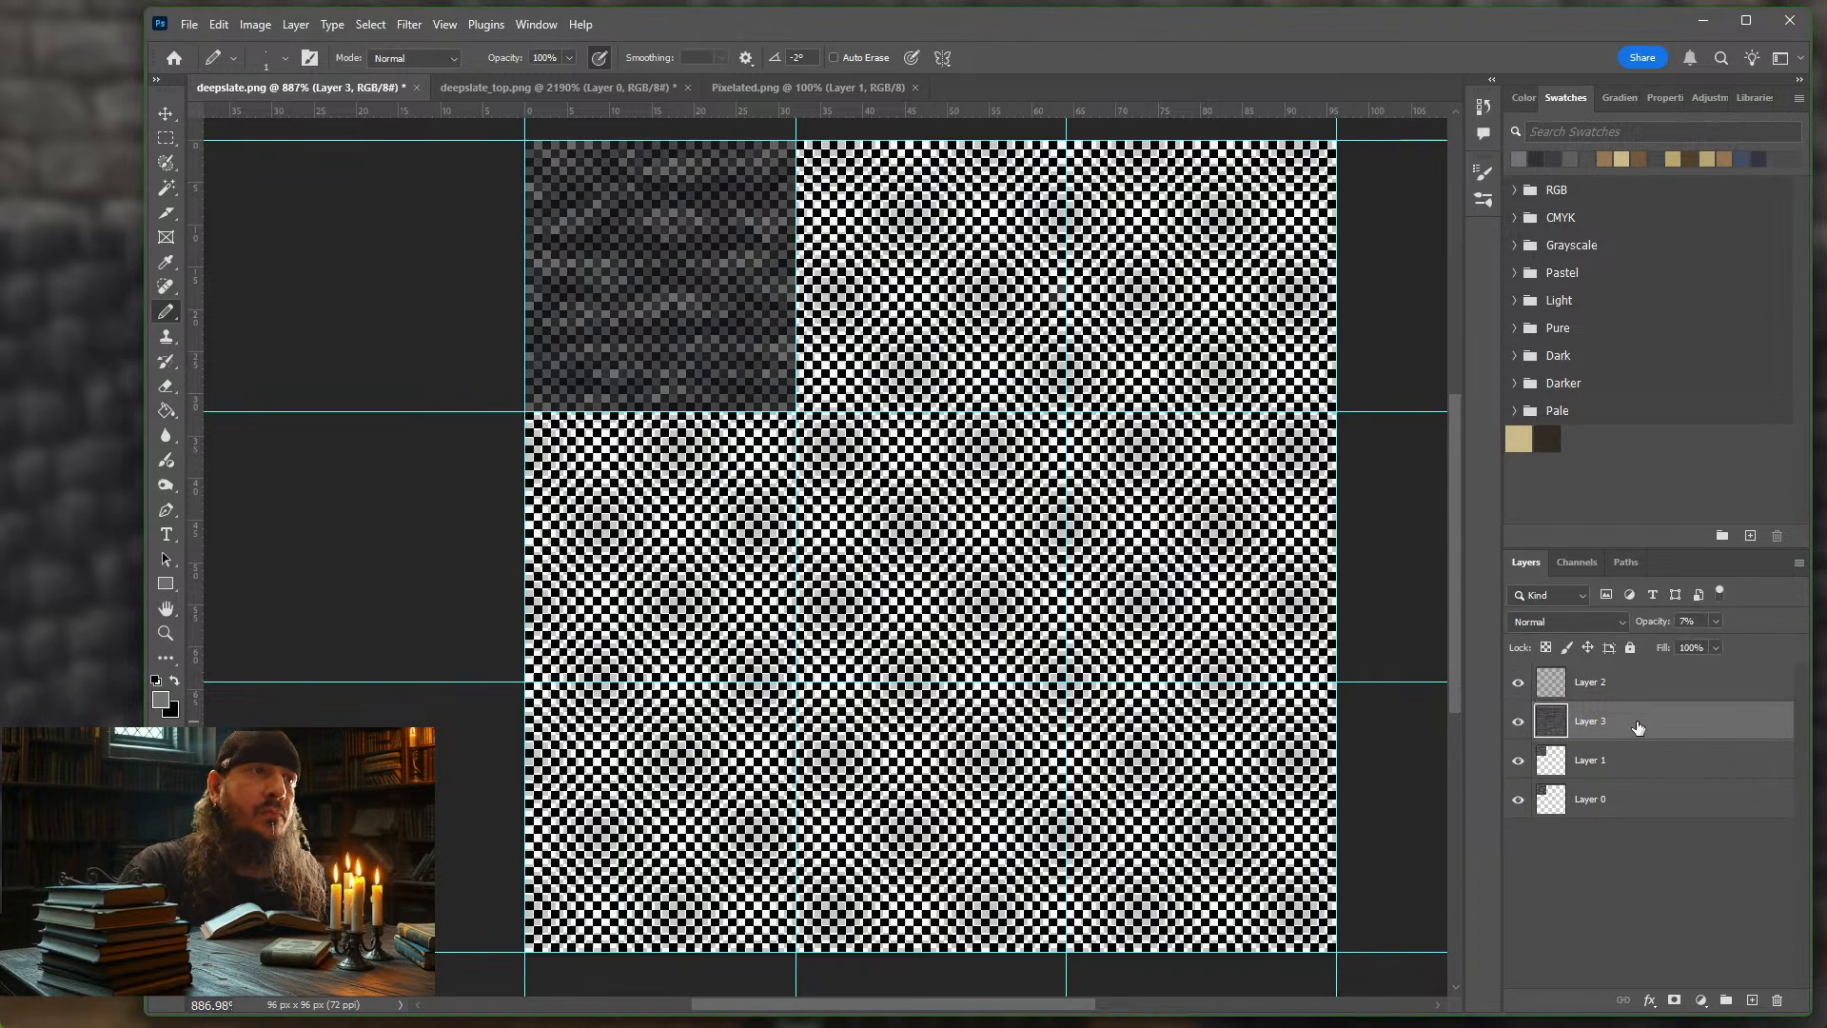
Reduce the opacity of the Soft Light Layer 2 to 48%
click(1641, 686)
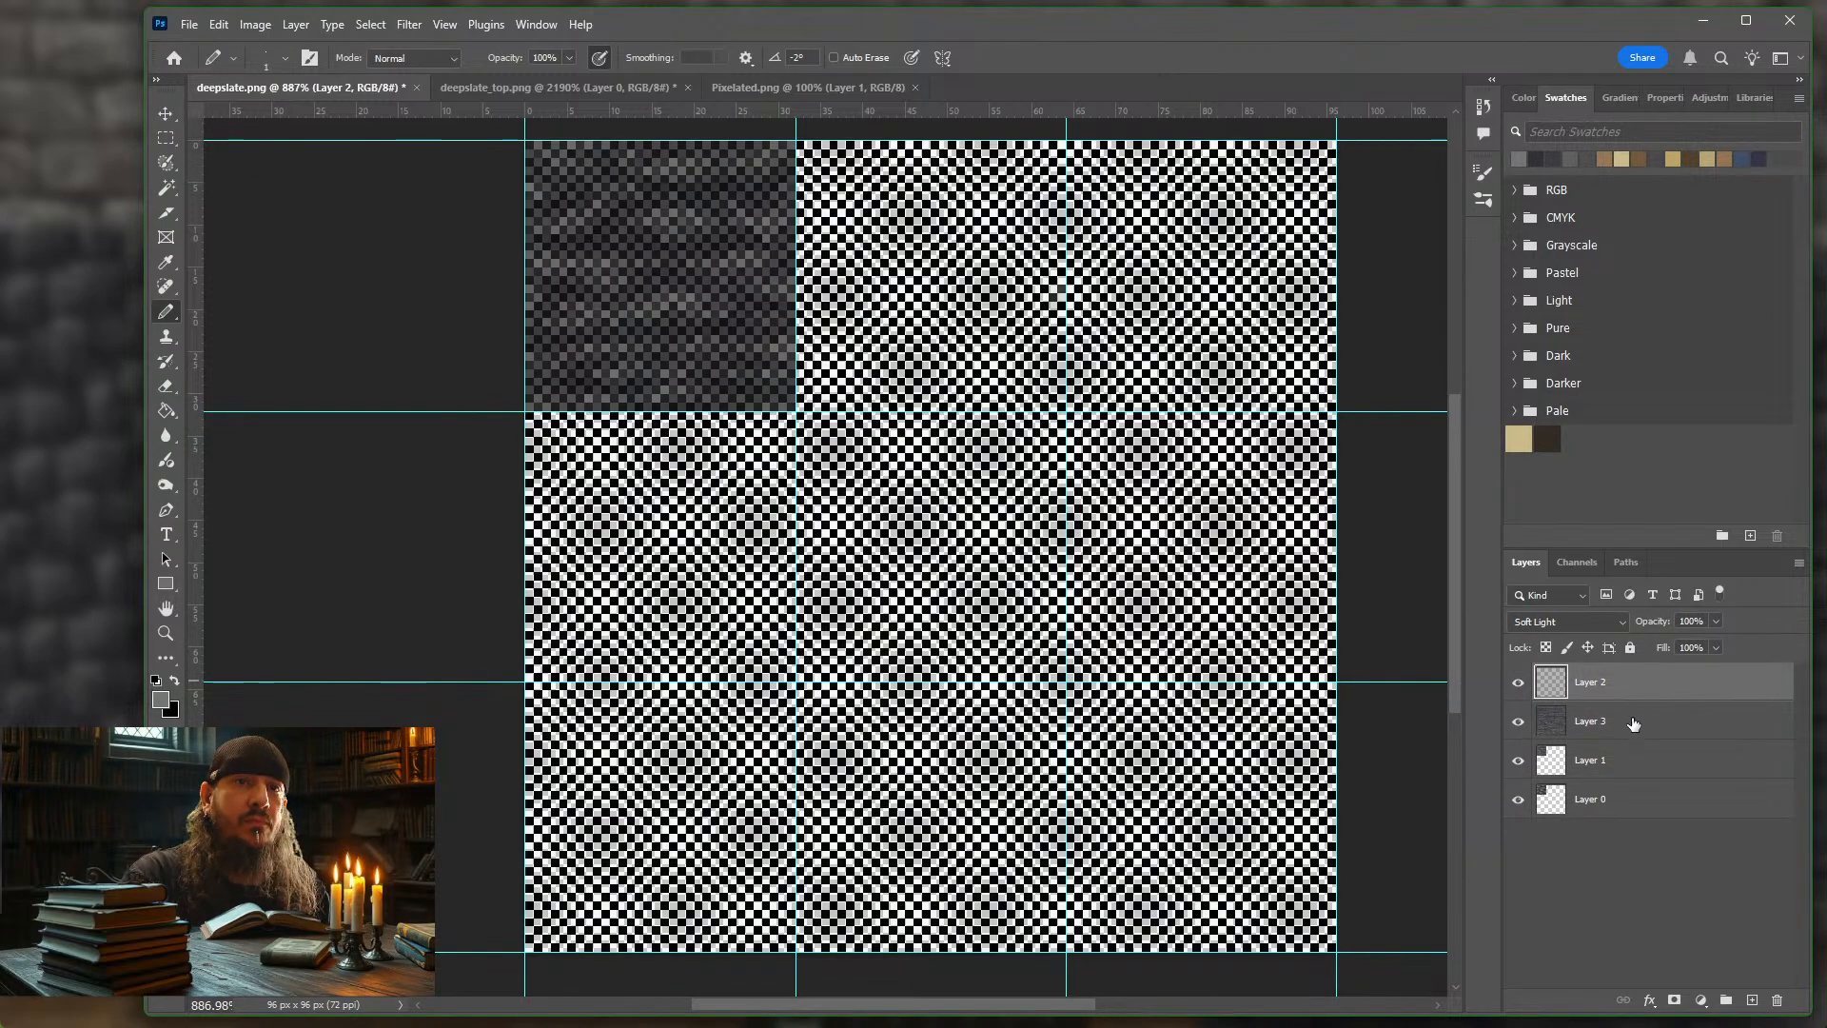
click(1634, 725)
click(1644, 689)
click(1716, 621)
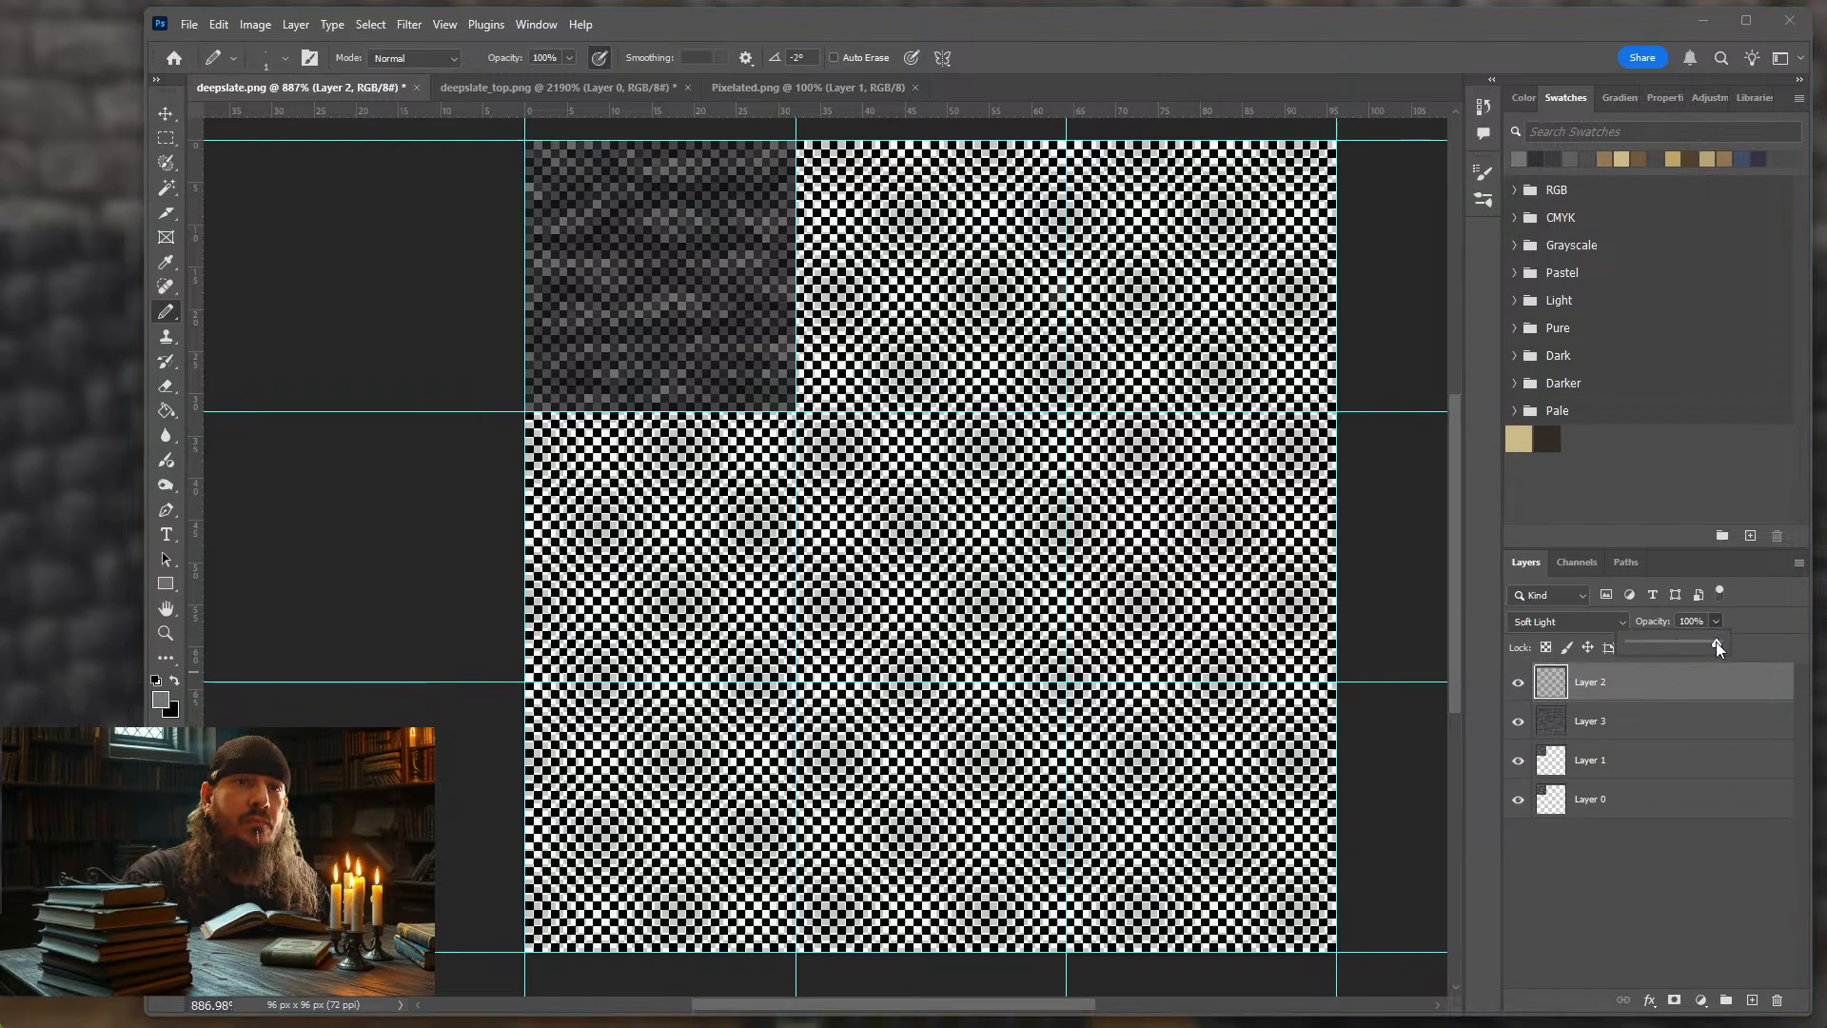
drag(1716, 643, 1663, 657)
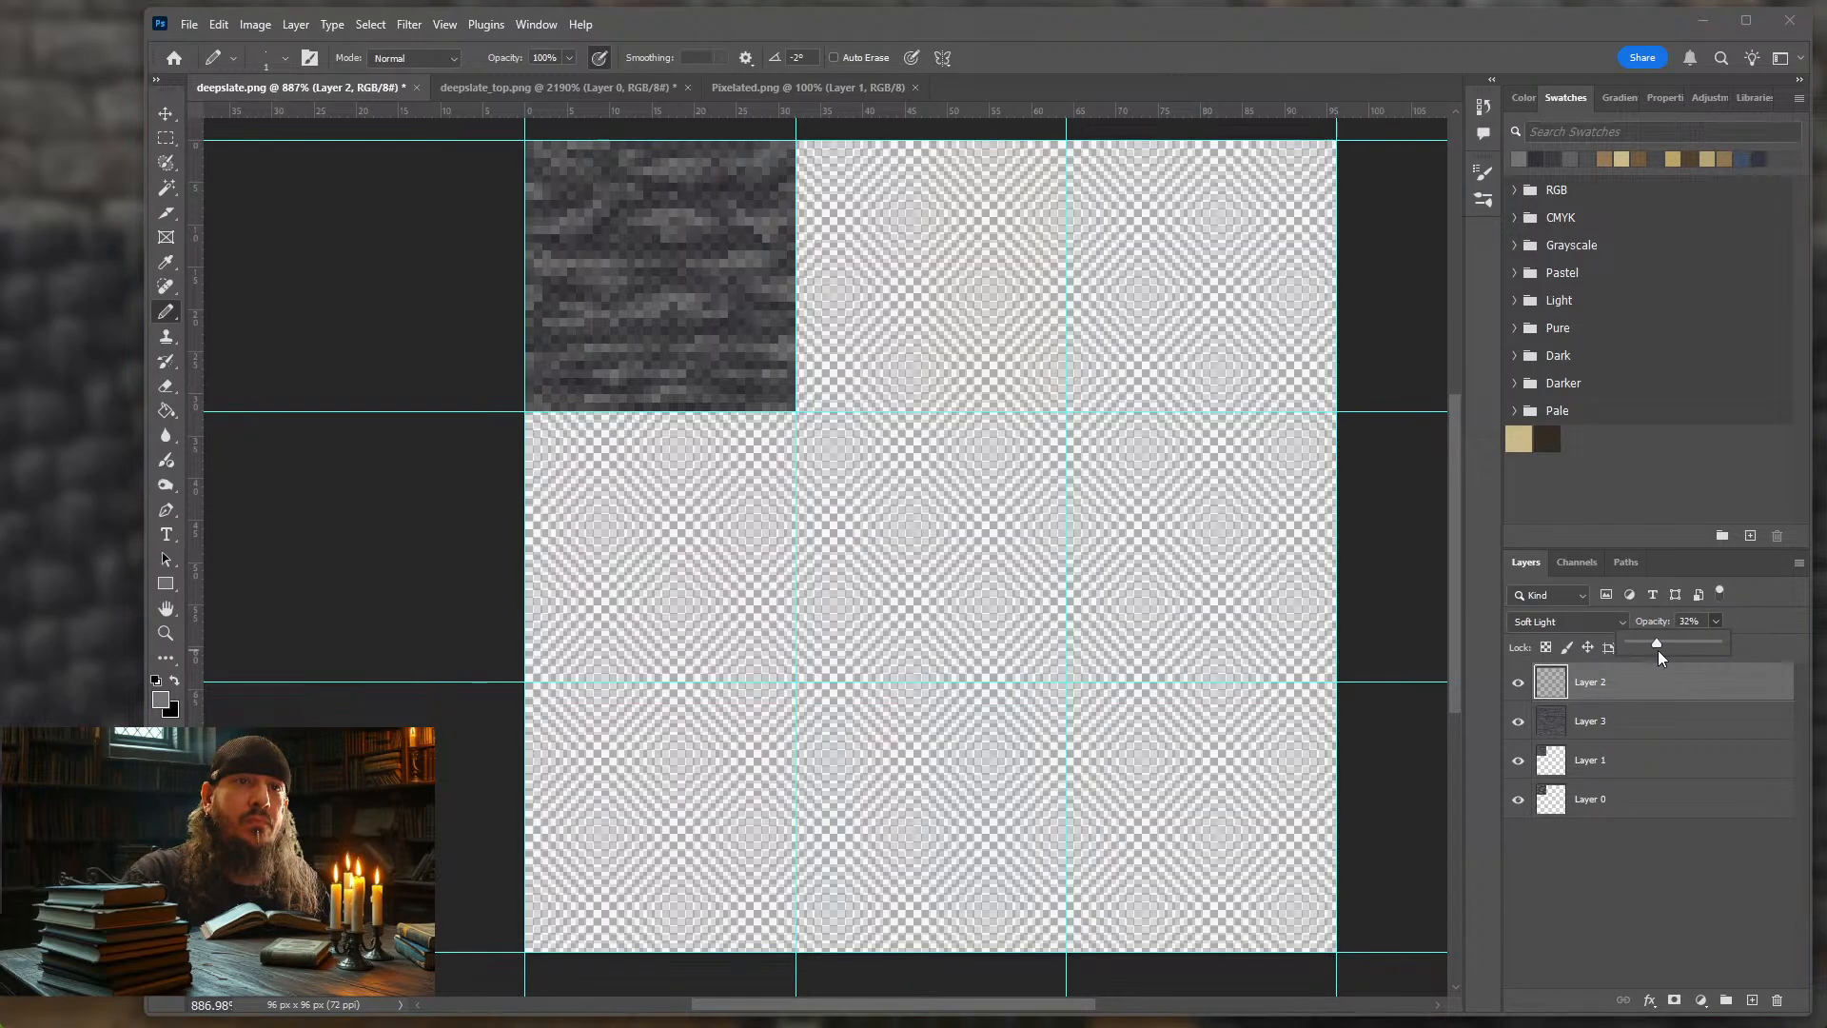
drag(1670, 651, 1665, 655)
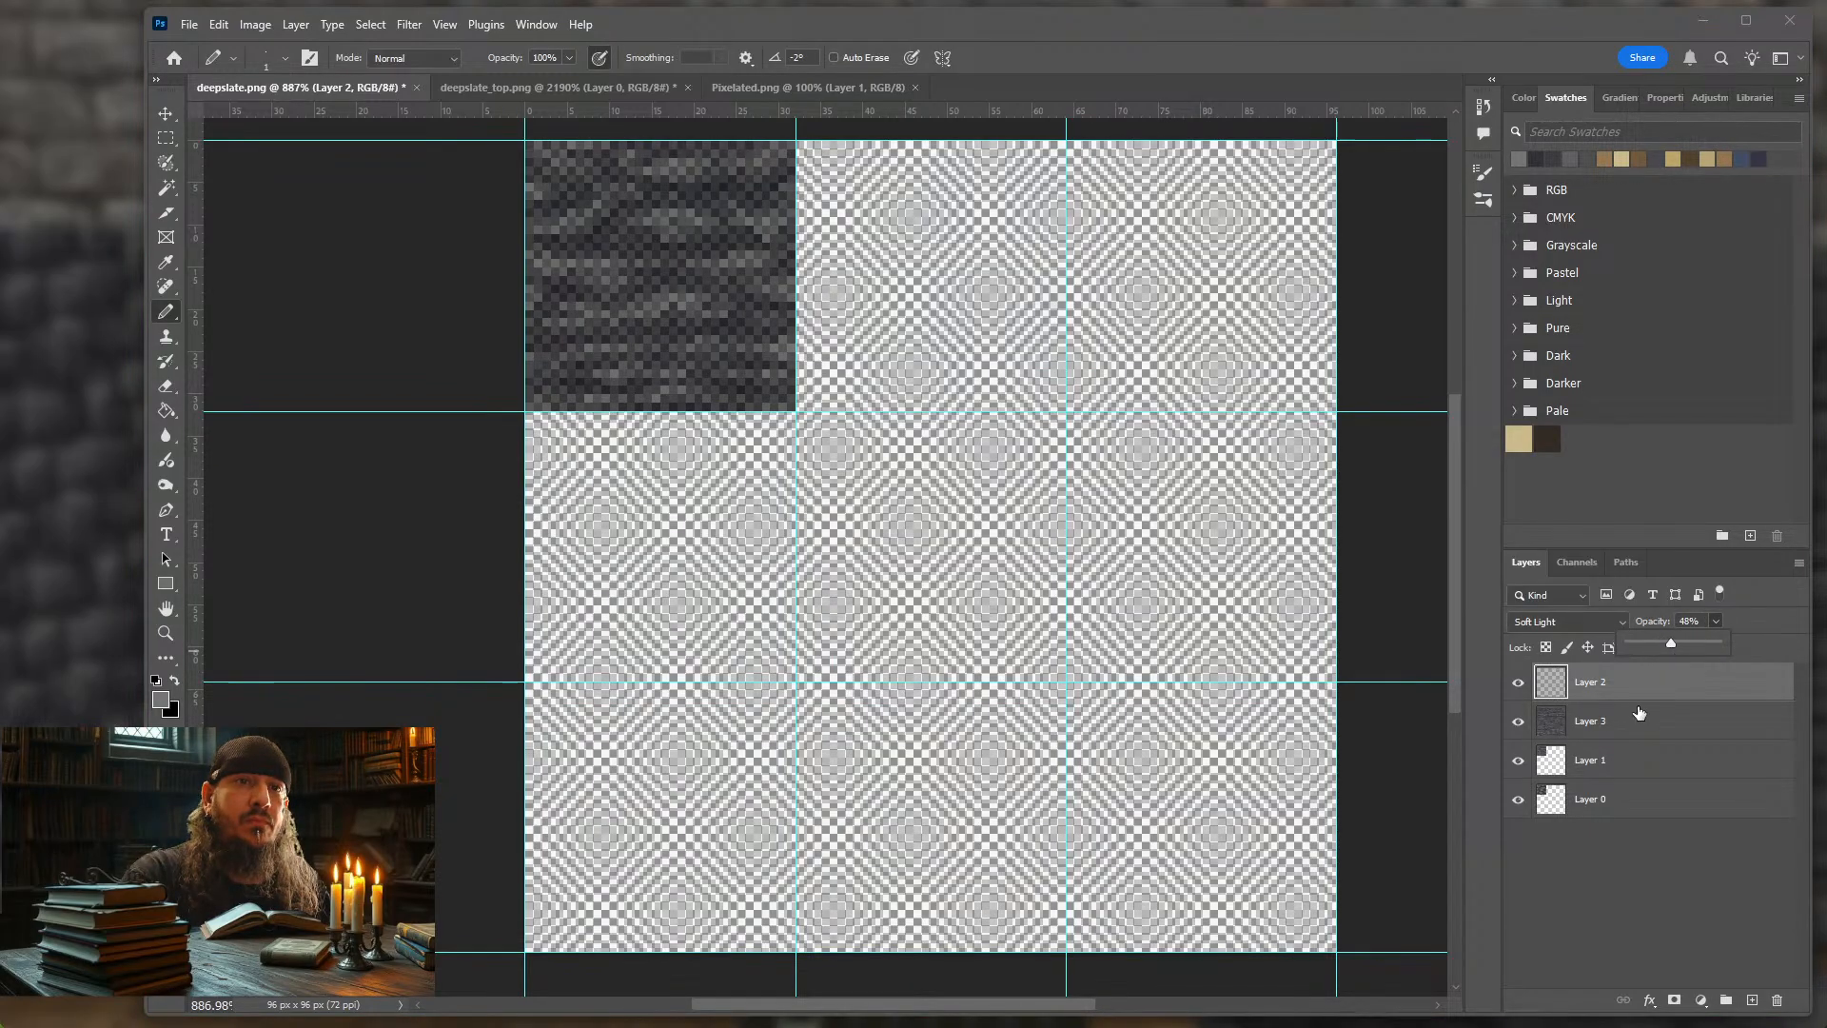
Restore the opacity of Layer 3 to 100%
click(1637, 721)
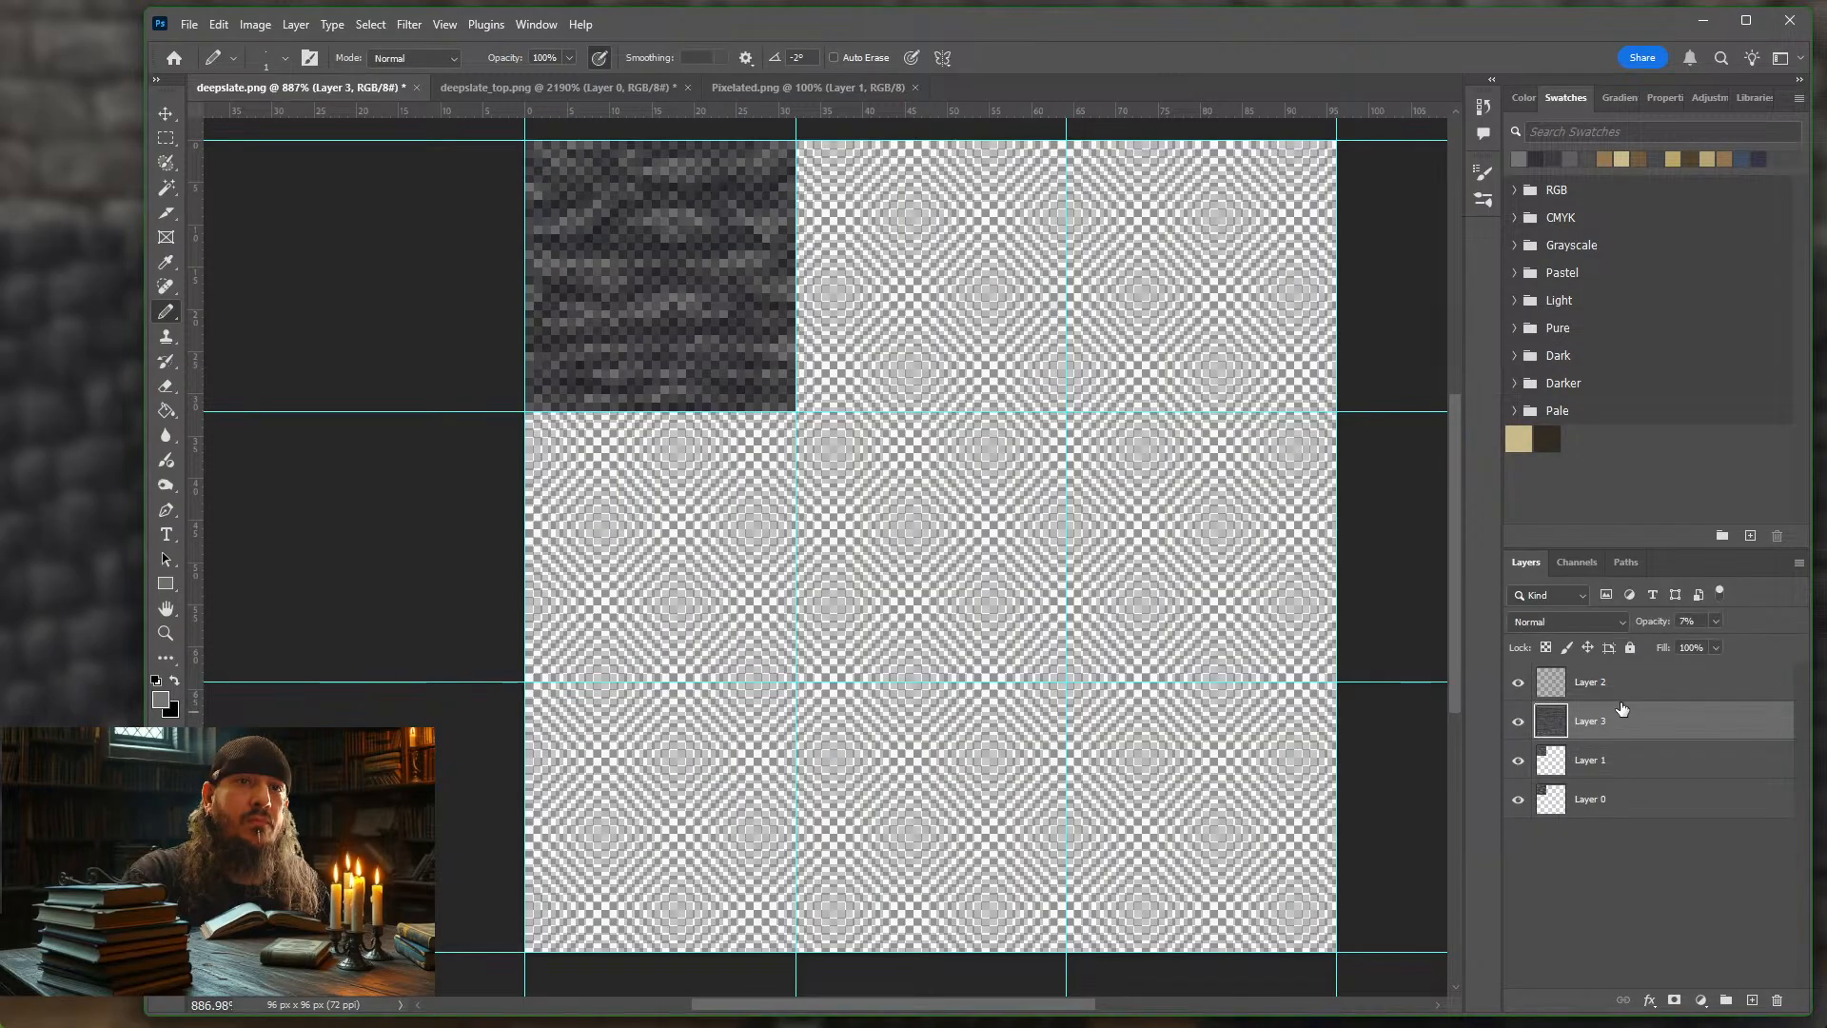
click(1716, 620)
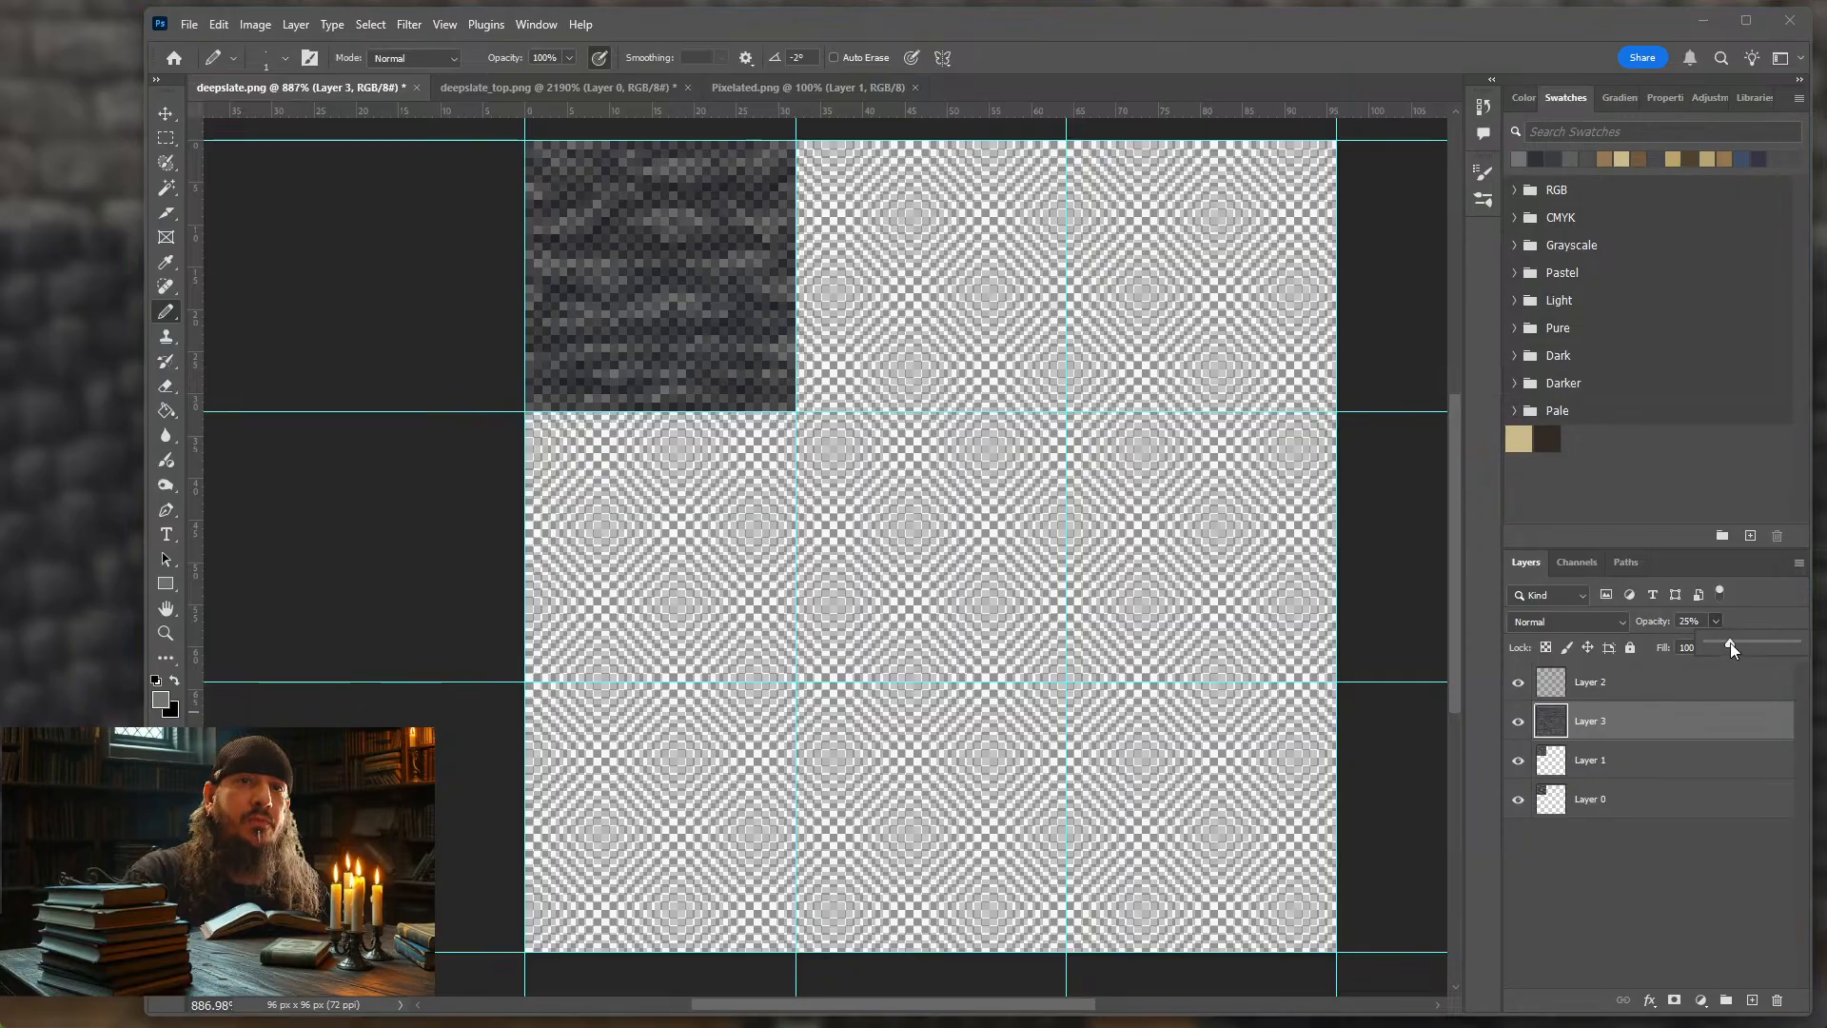
drag(1730, 642, 1796, 644)
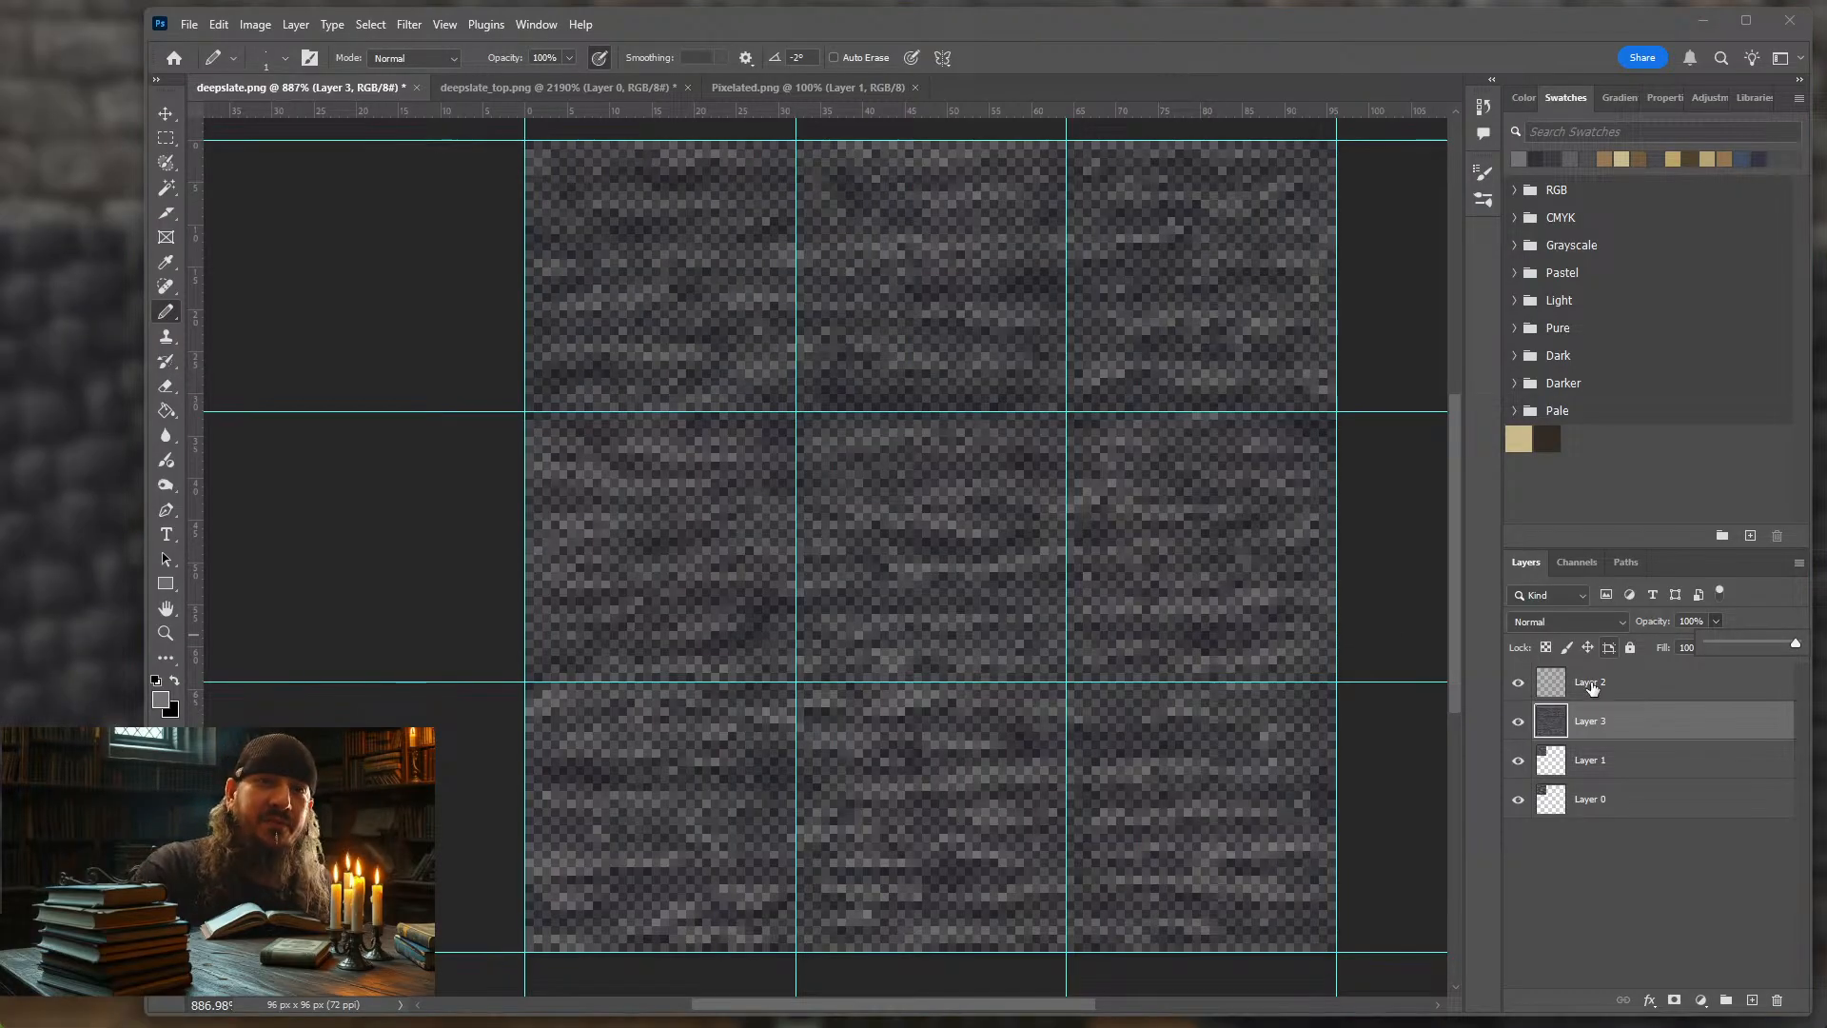
Set the opacity of the Soft Light Layer 2 to 13% and make Layer 3 active again
click(1666, 685)
click(1717, 624)
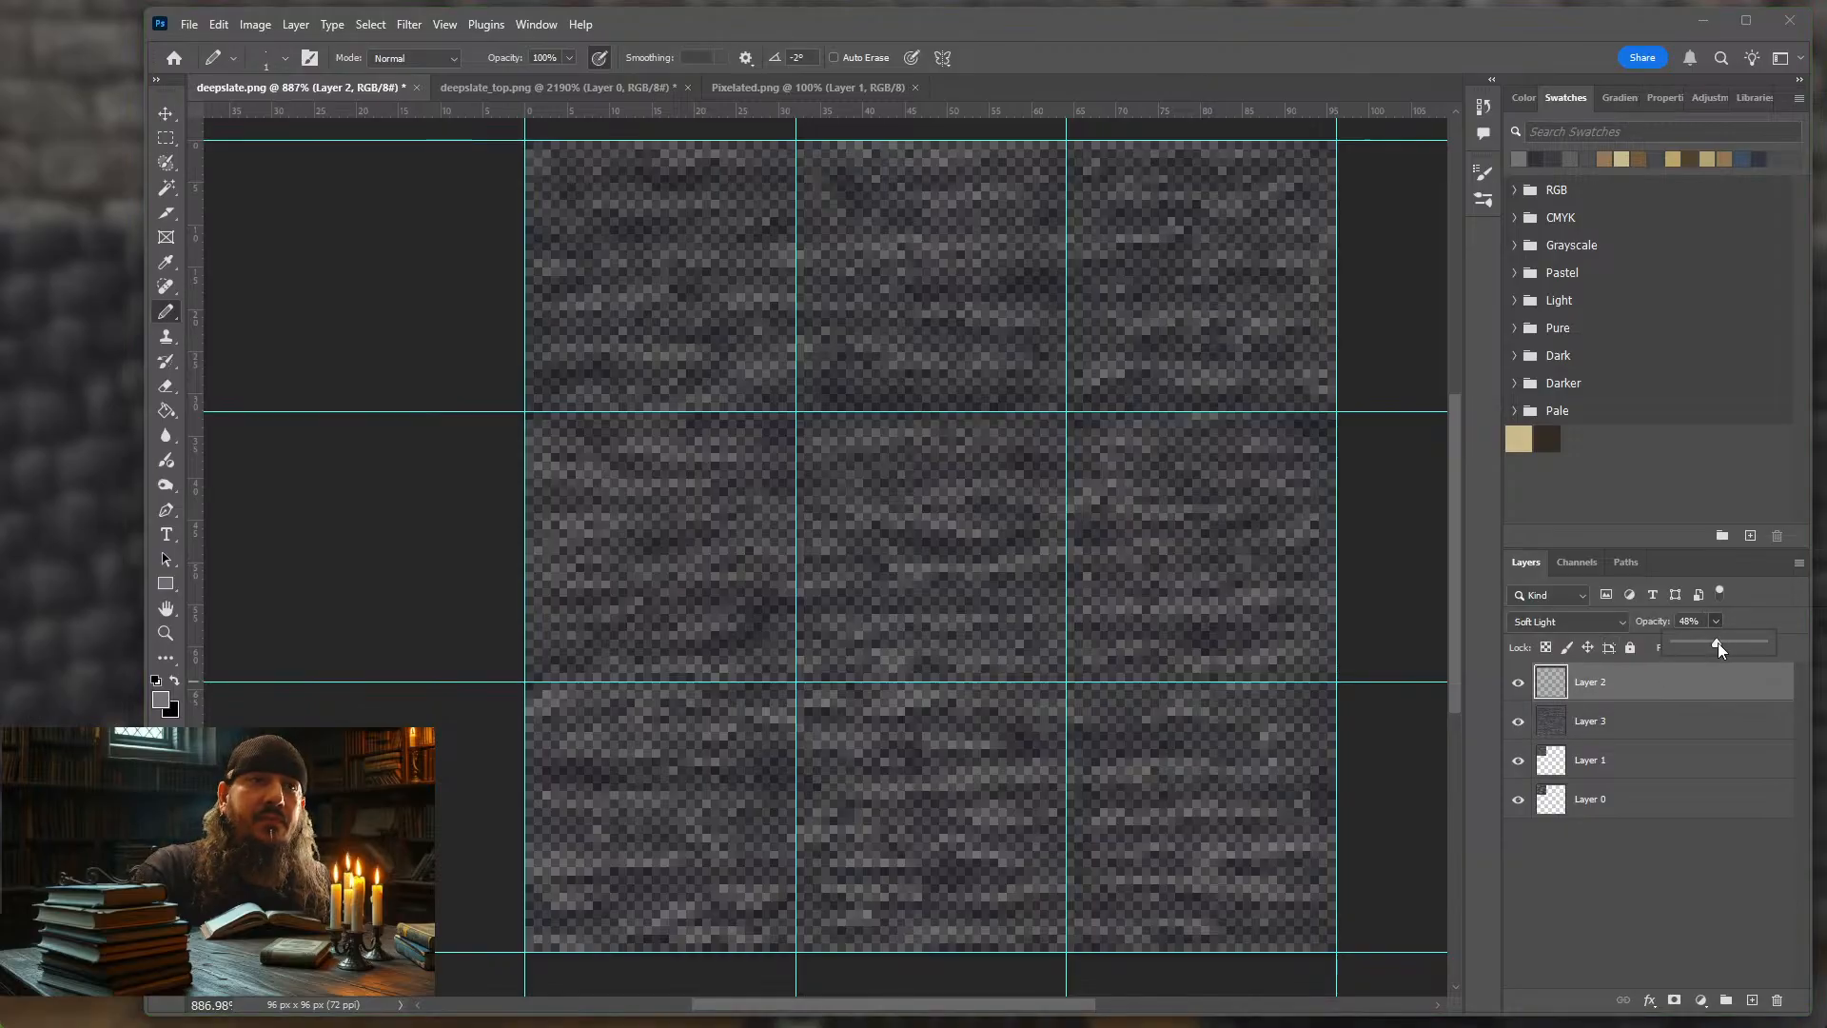
drag(1710, 644, 1686, 643)
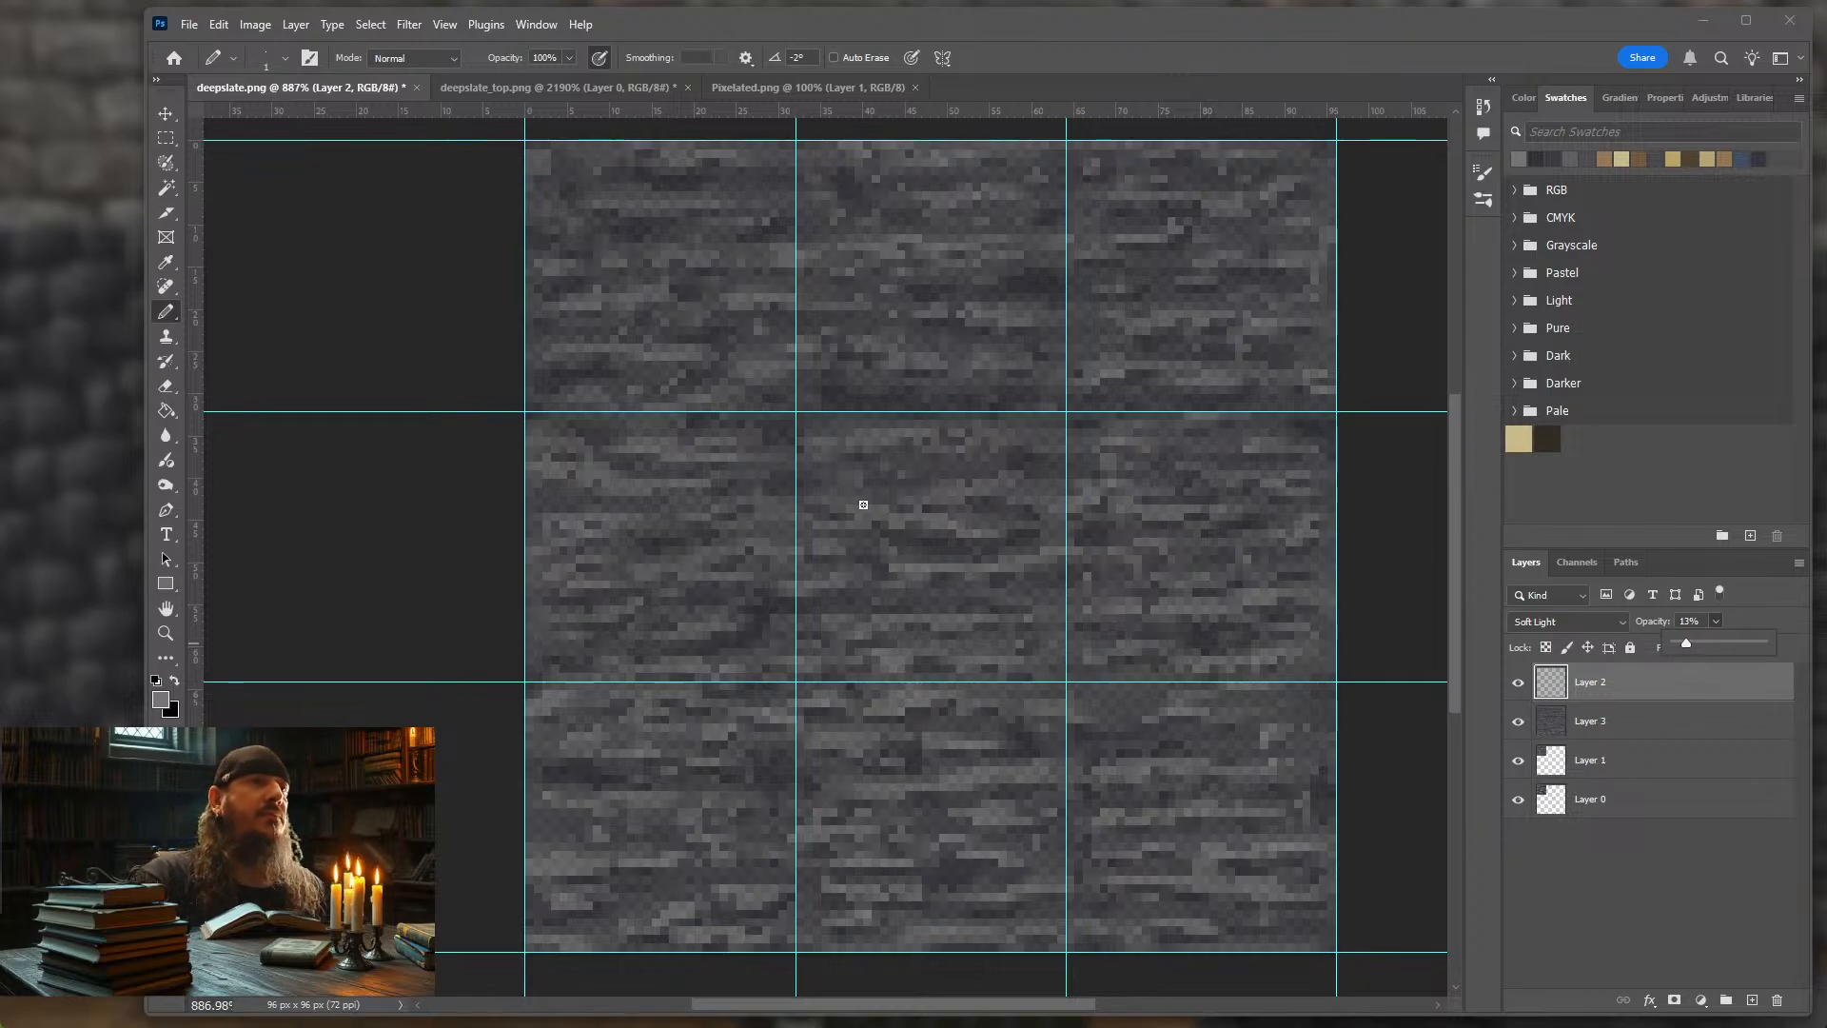
scroll(1020, 534, down, 3)
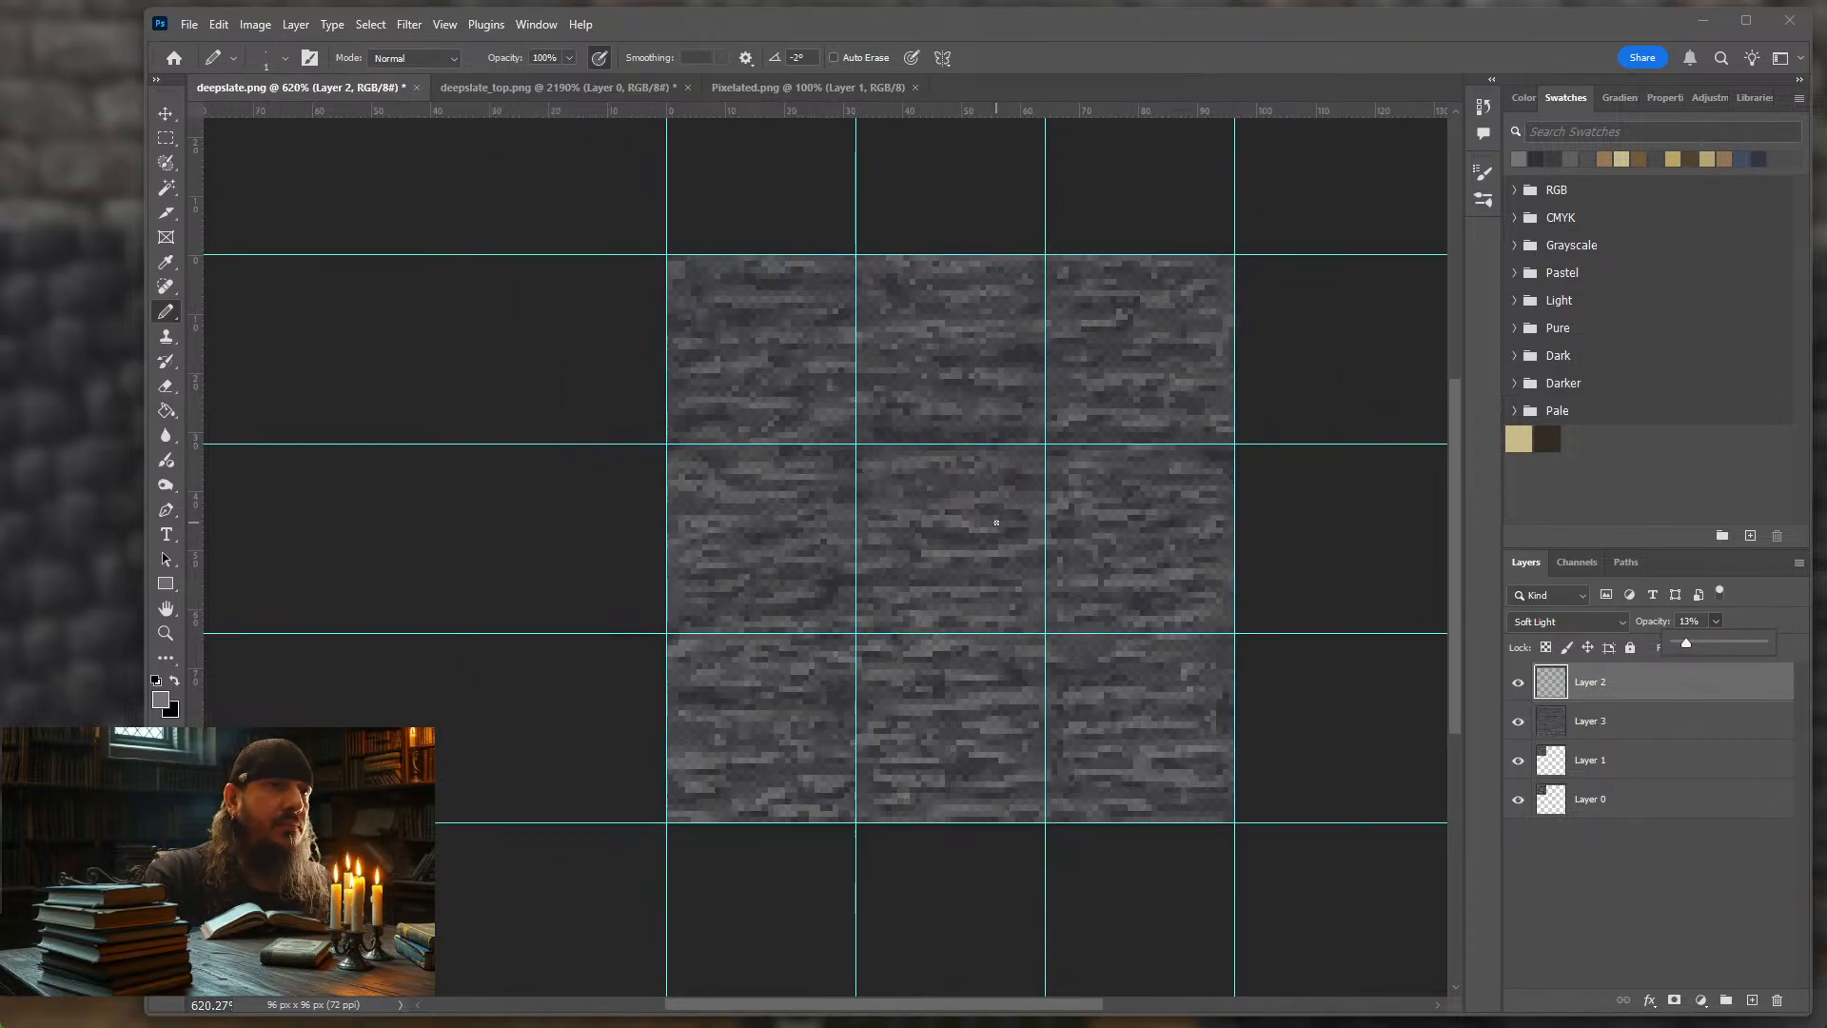
scroll(951, 528, up, 3)
scroll(861, 522, up, 1)
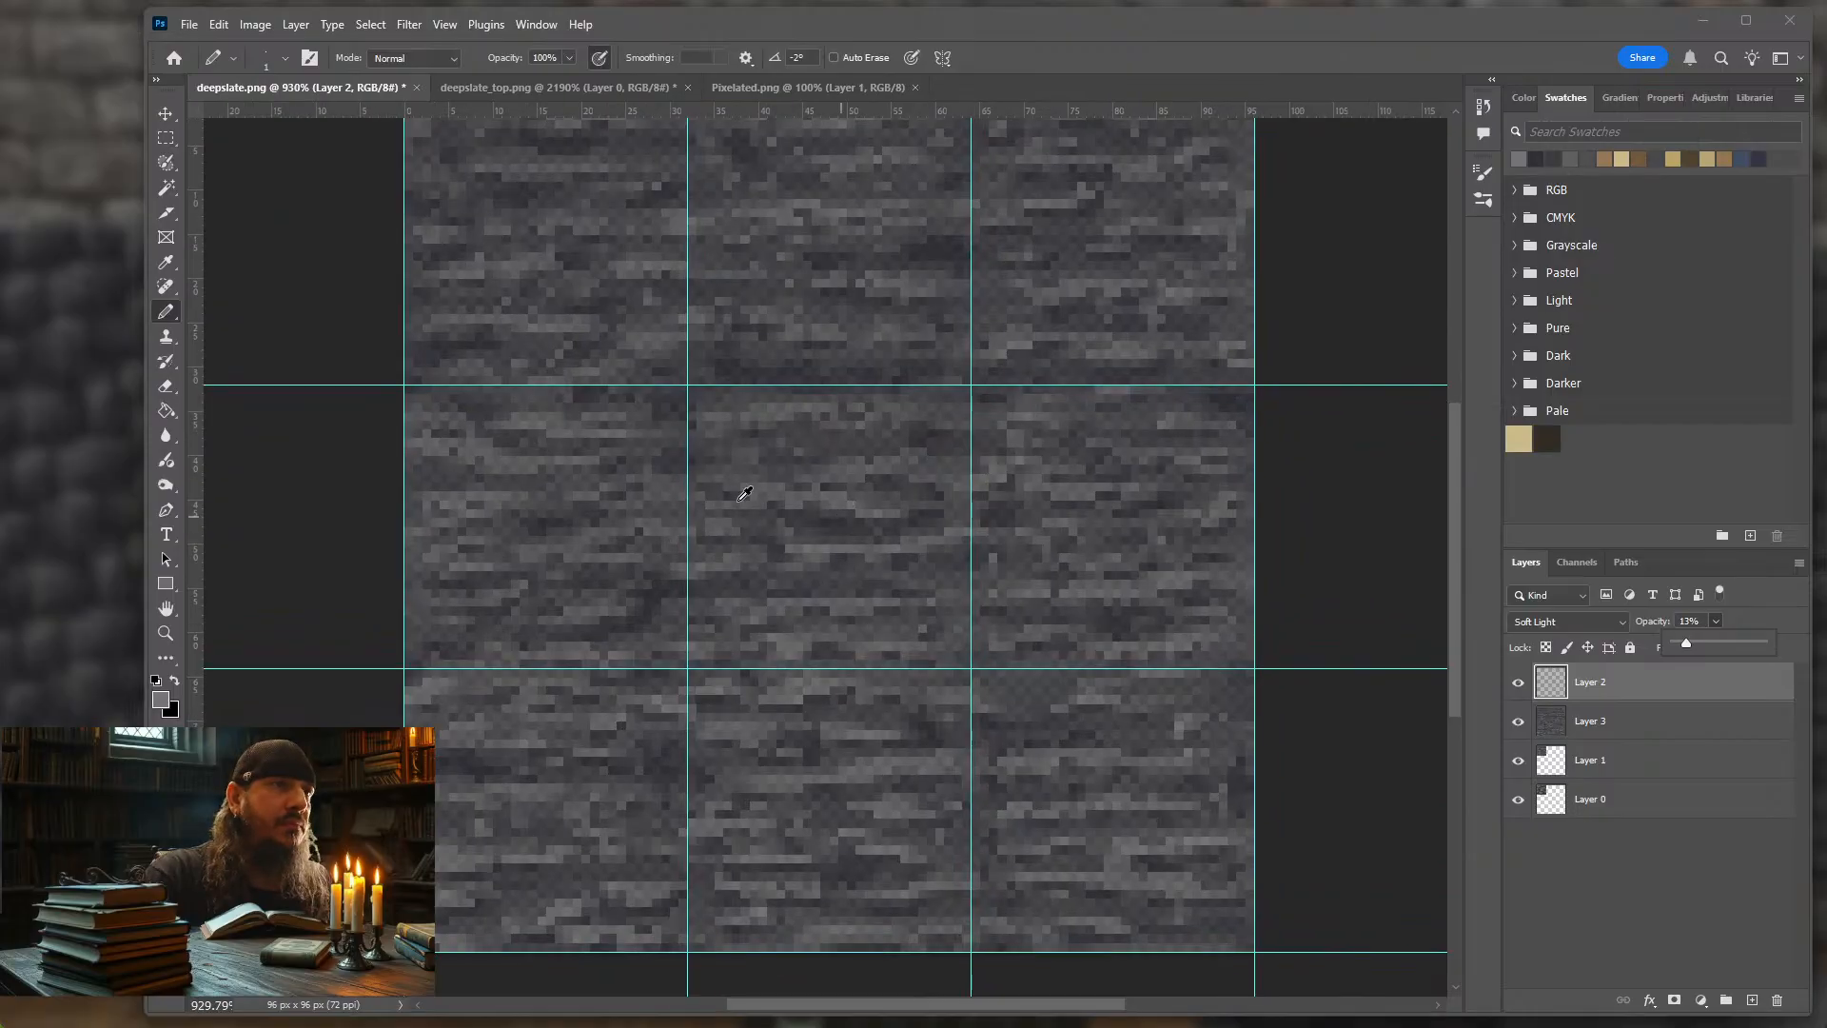
scroll(667, 476, down, 1)
scroll(605, 473, up, 1)
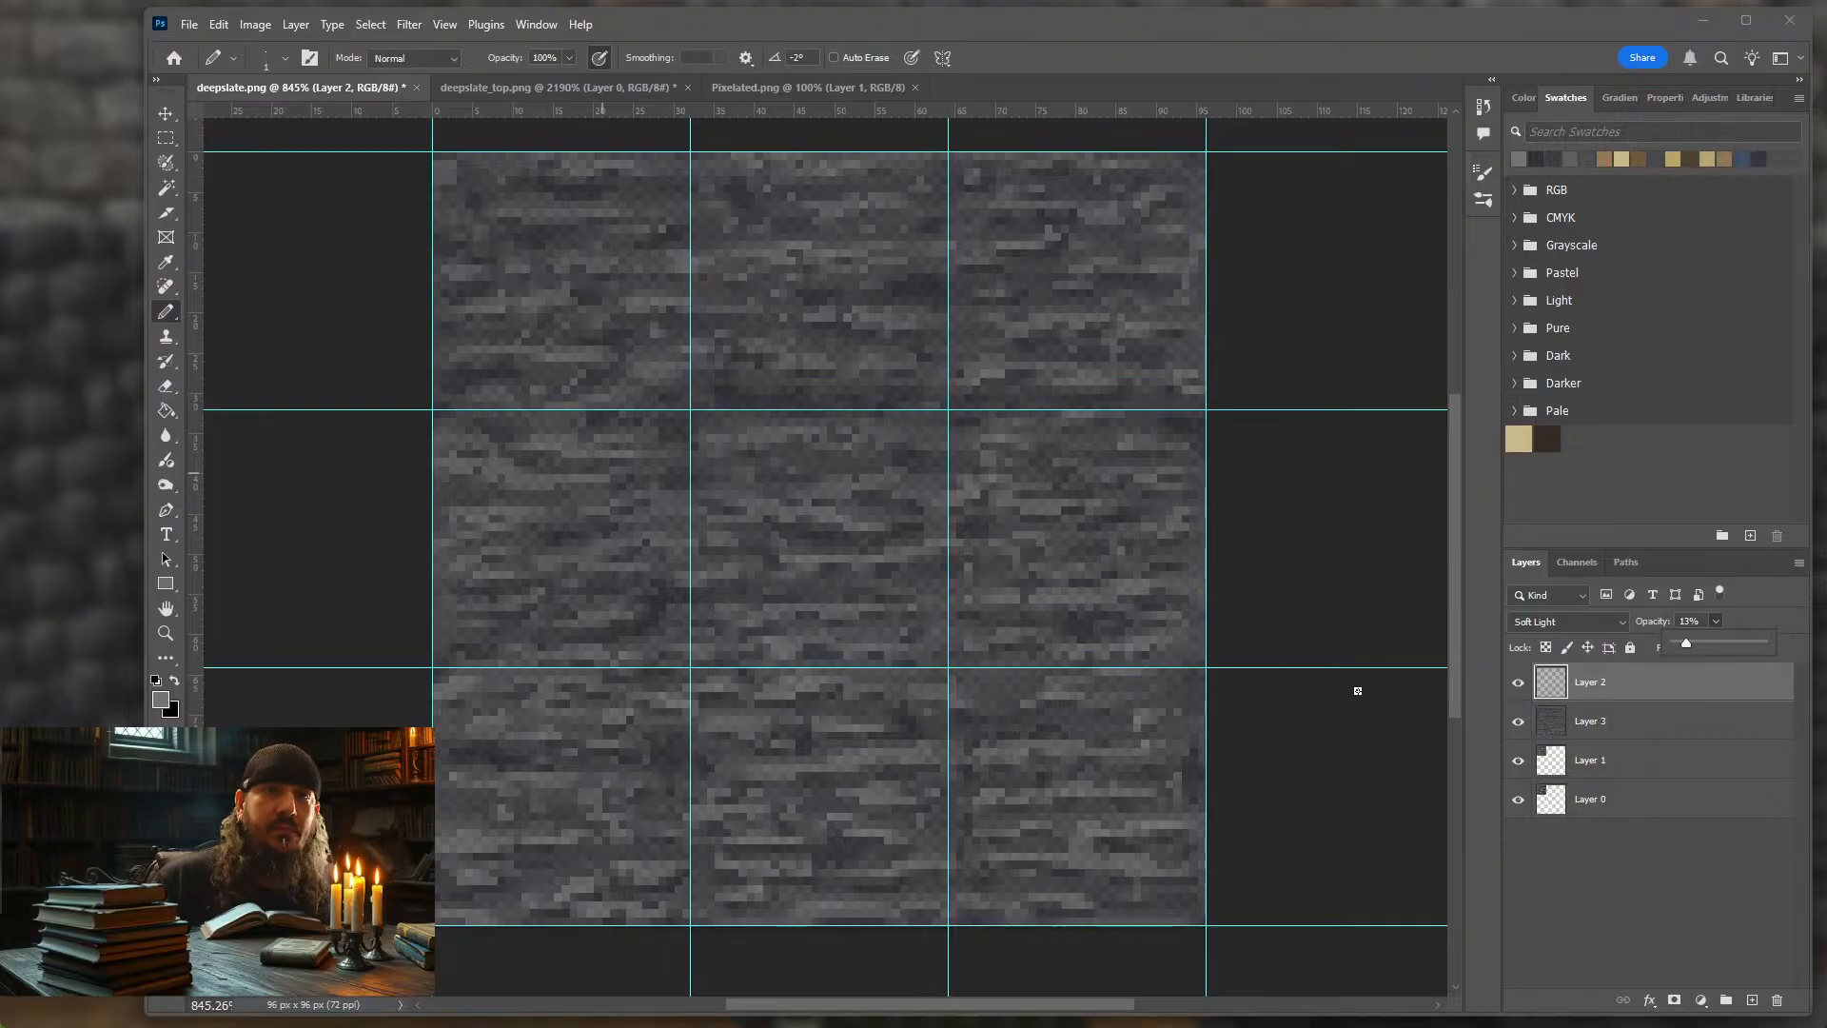
click(1616, 726)
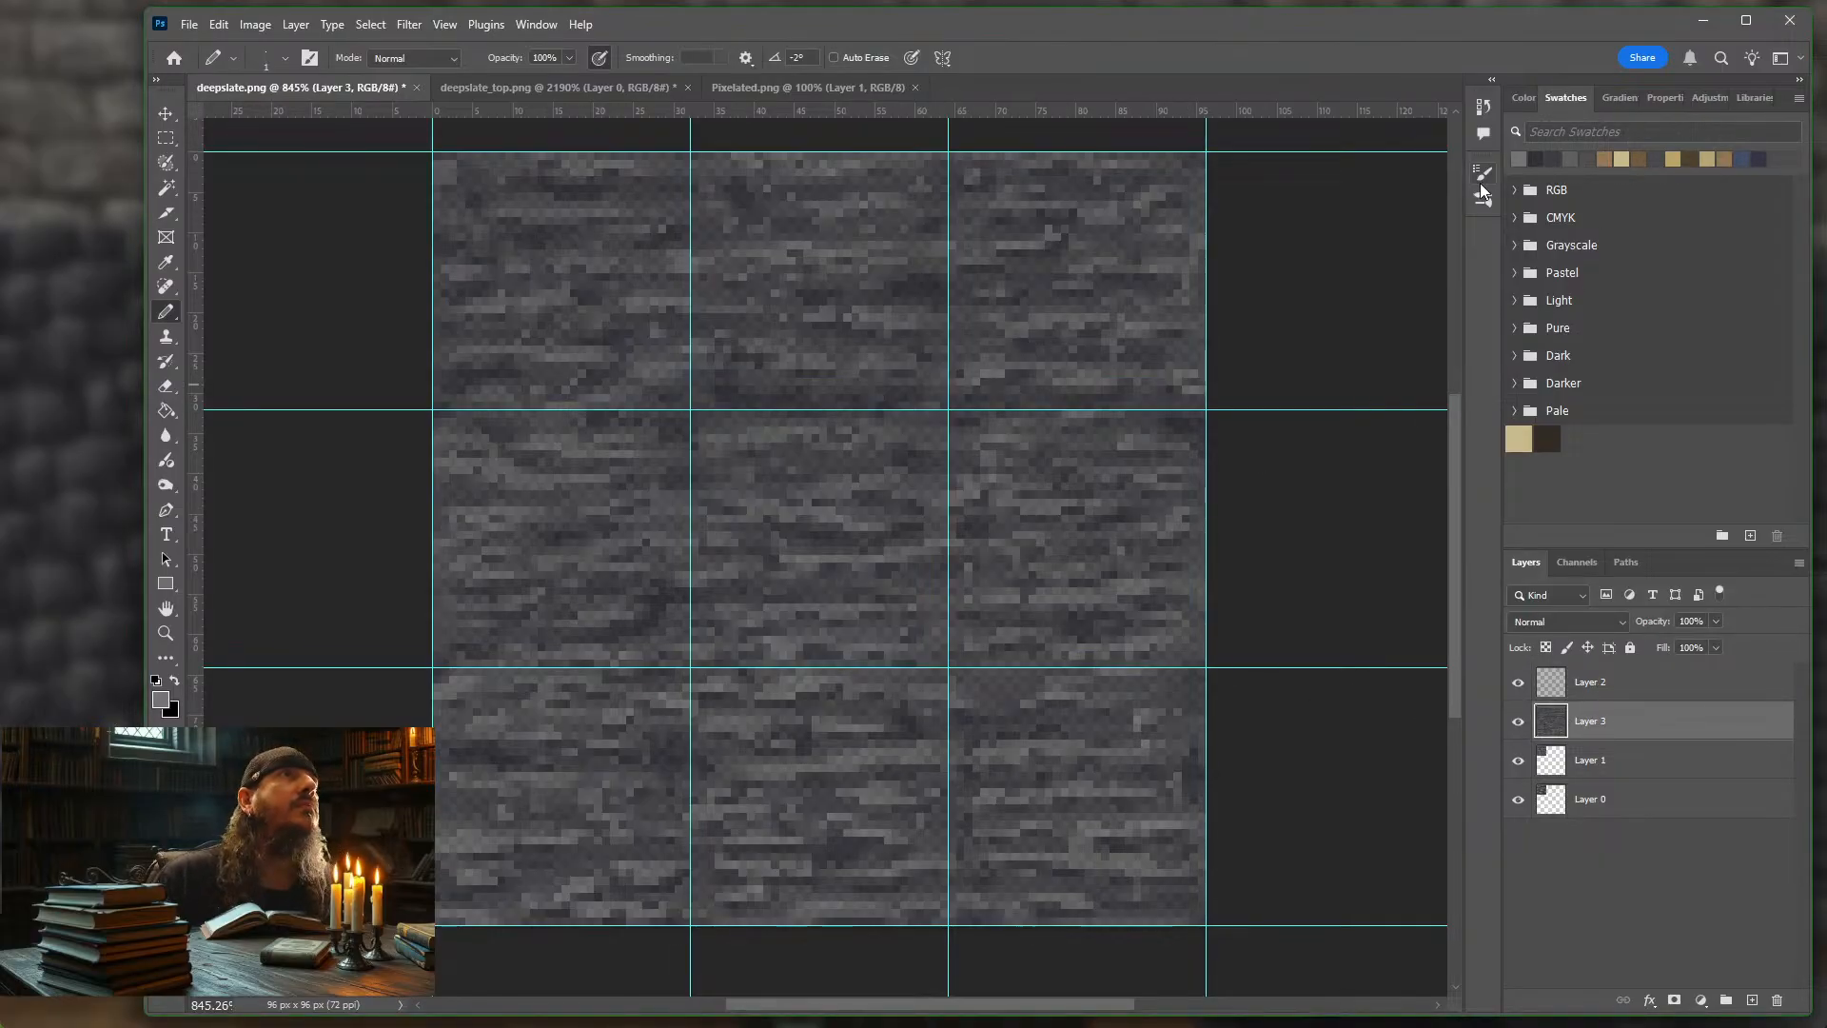
Pick the dark grey recent swatch for Layer 3, and export all slices as PNG-8 over the existing numbered tile files
click(1541, 158)
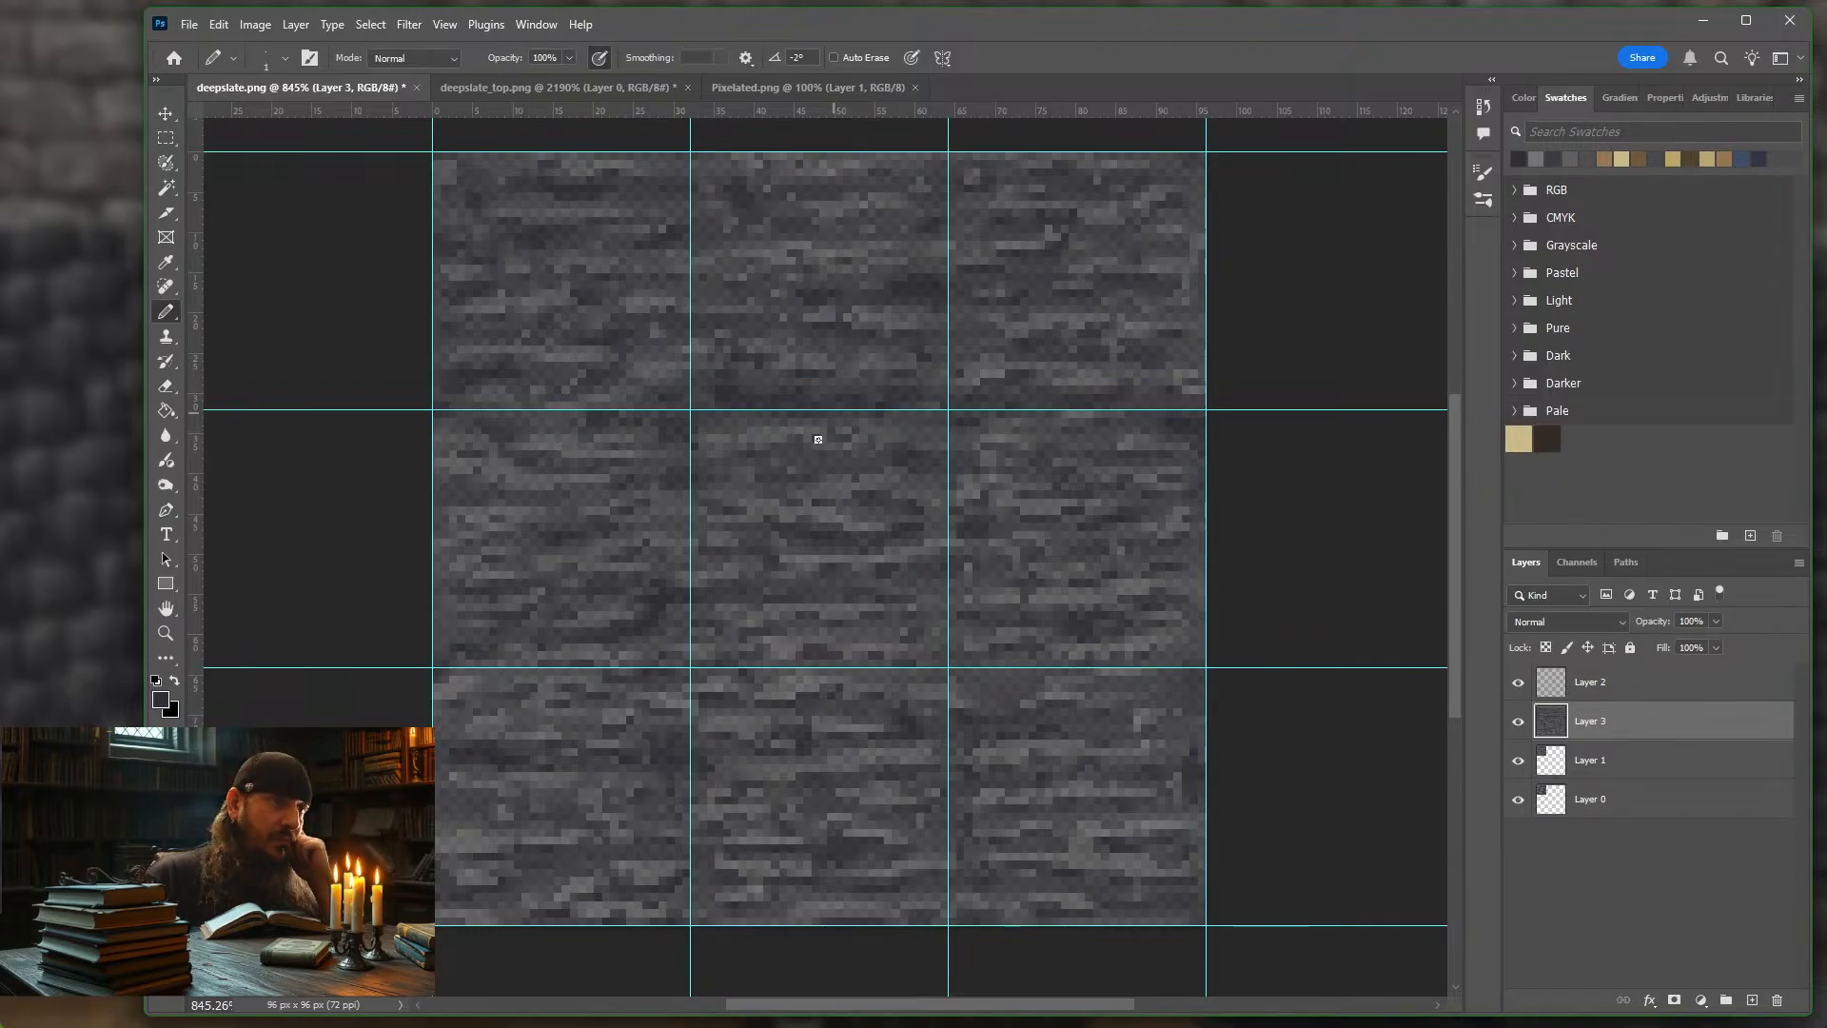
key(ctrl+alt+shift+s)
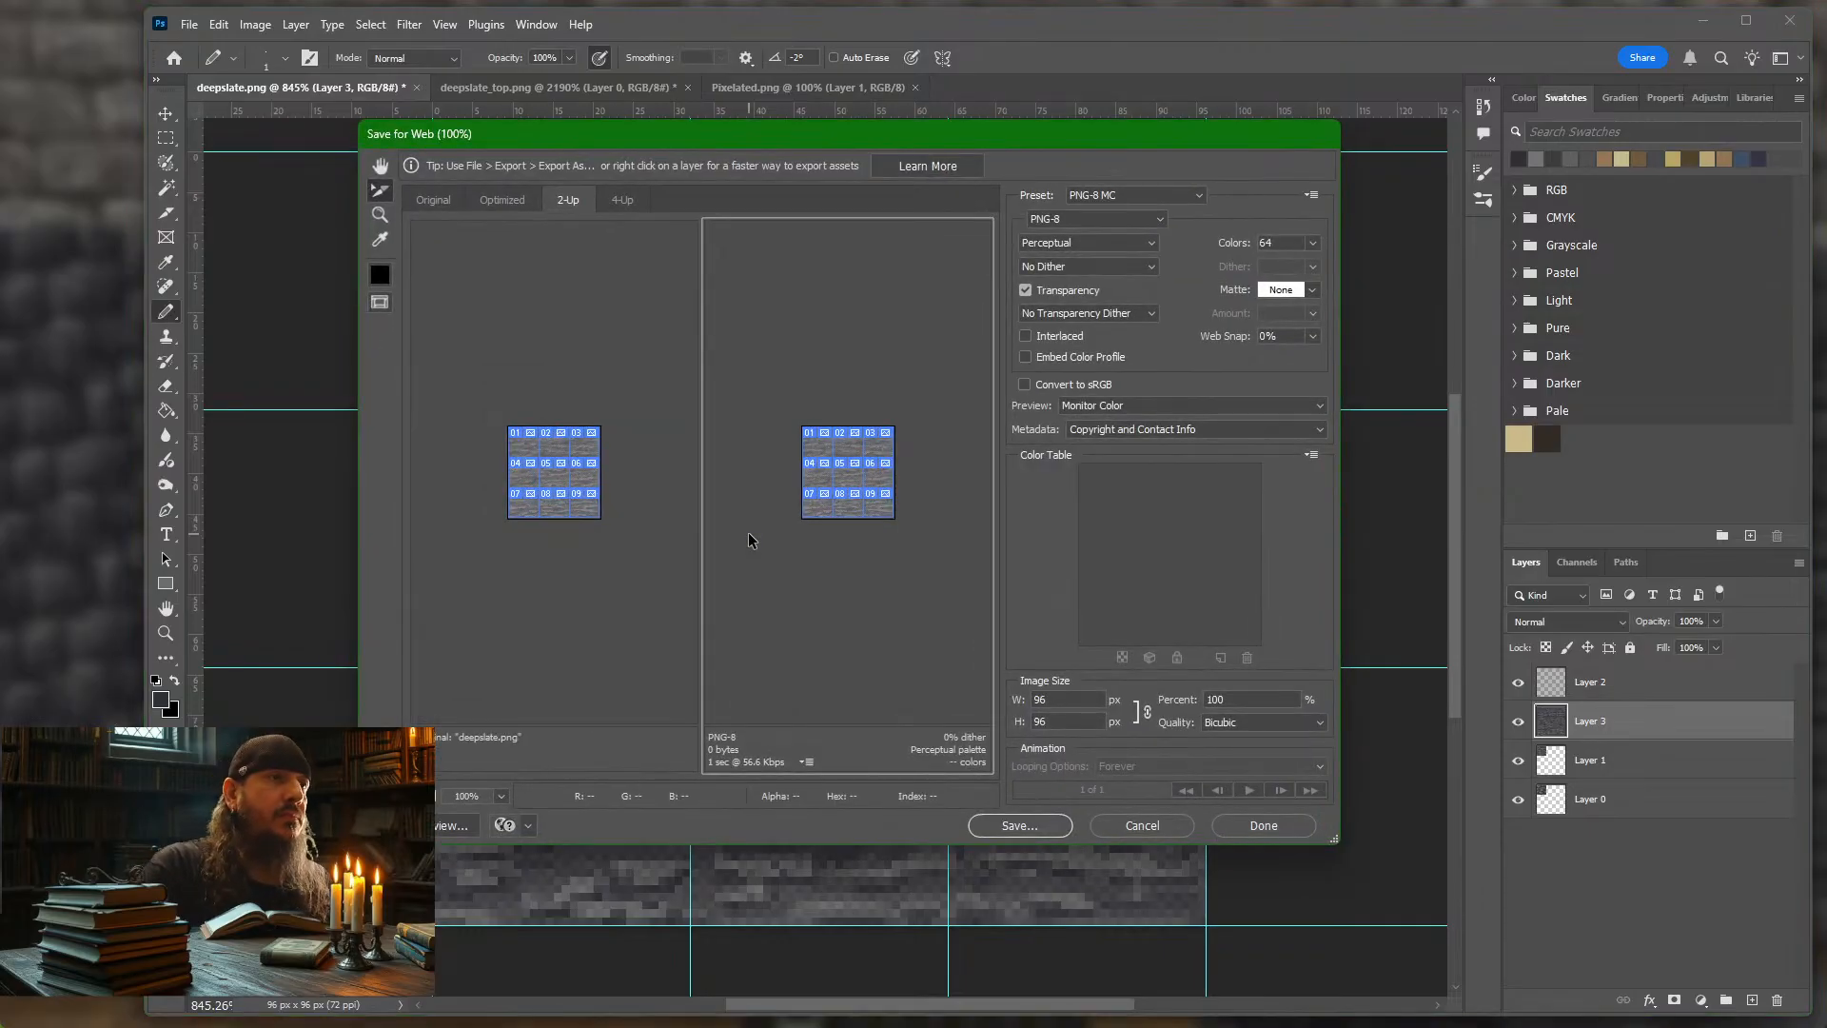
key(Return)
key(Return)
key(Return)
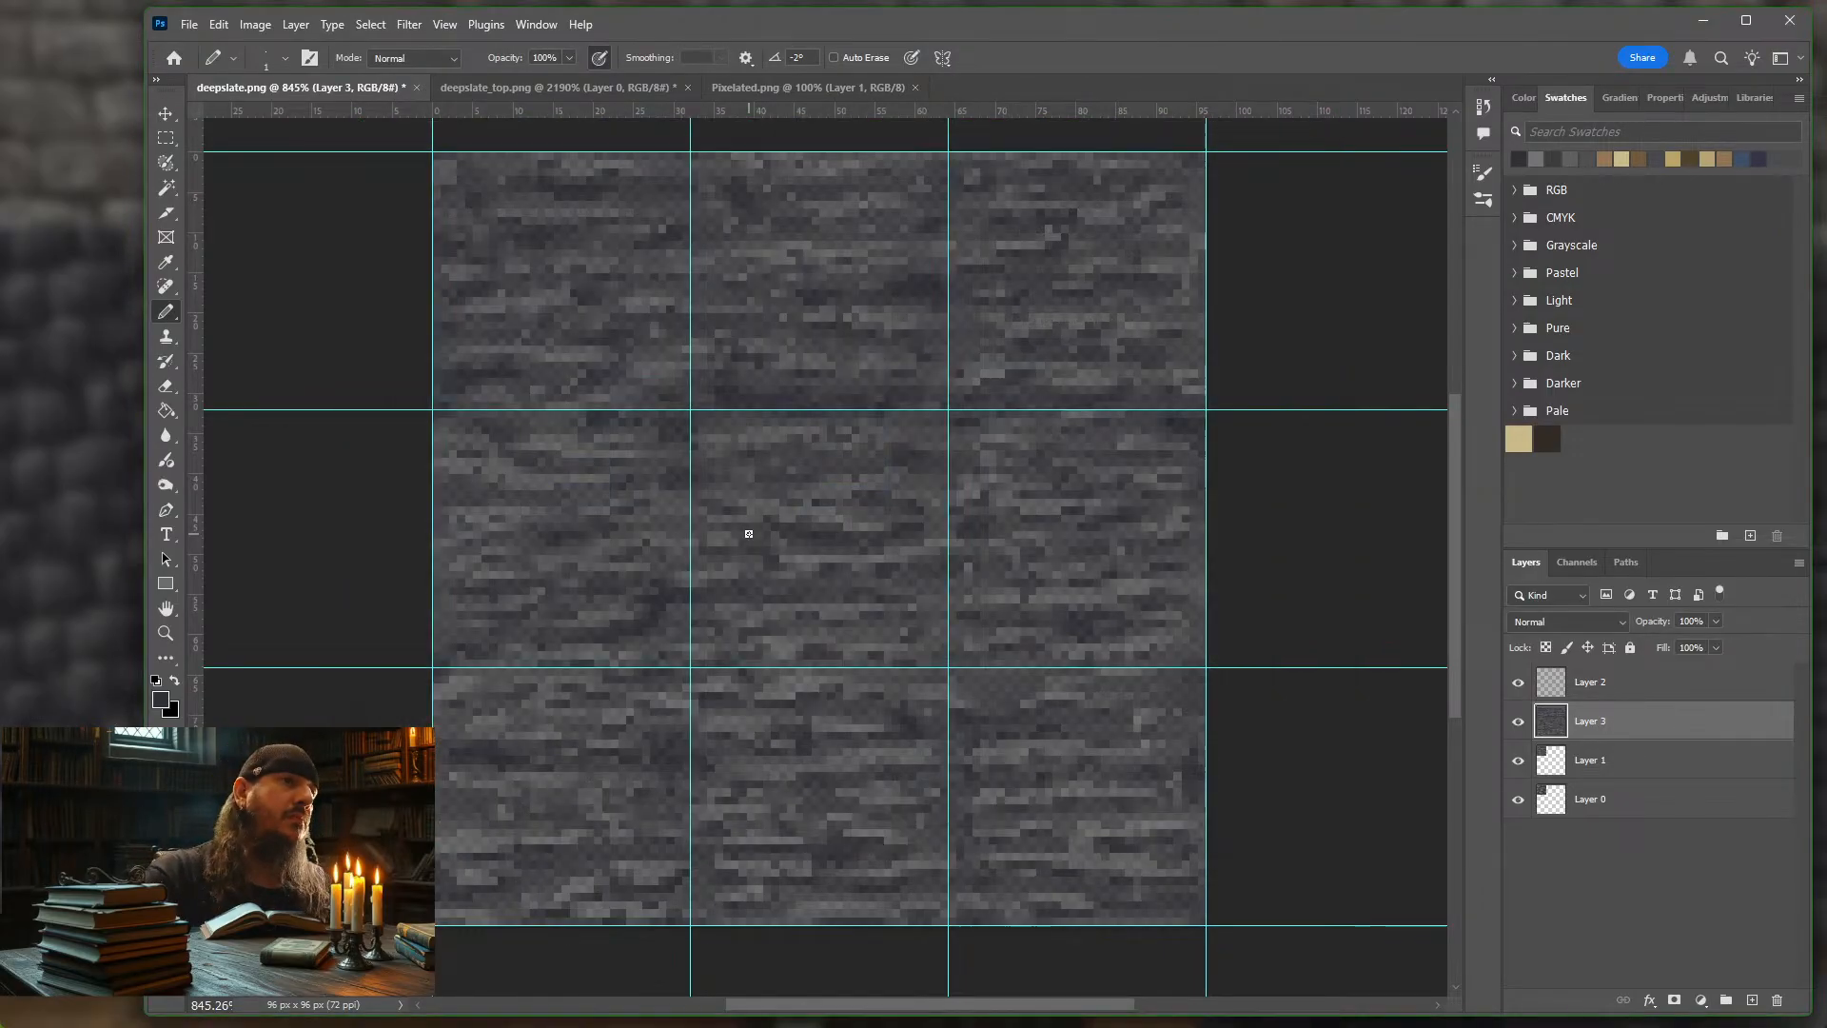
Switch to Minecraft, reload the resource packs and inspect the deepslate wall both up close and from a distance
key(alt+Tab)
key(Escape)
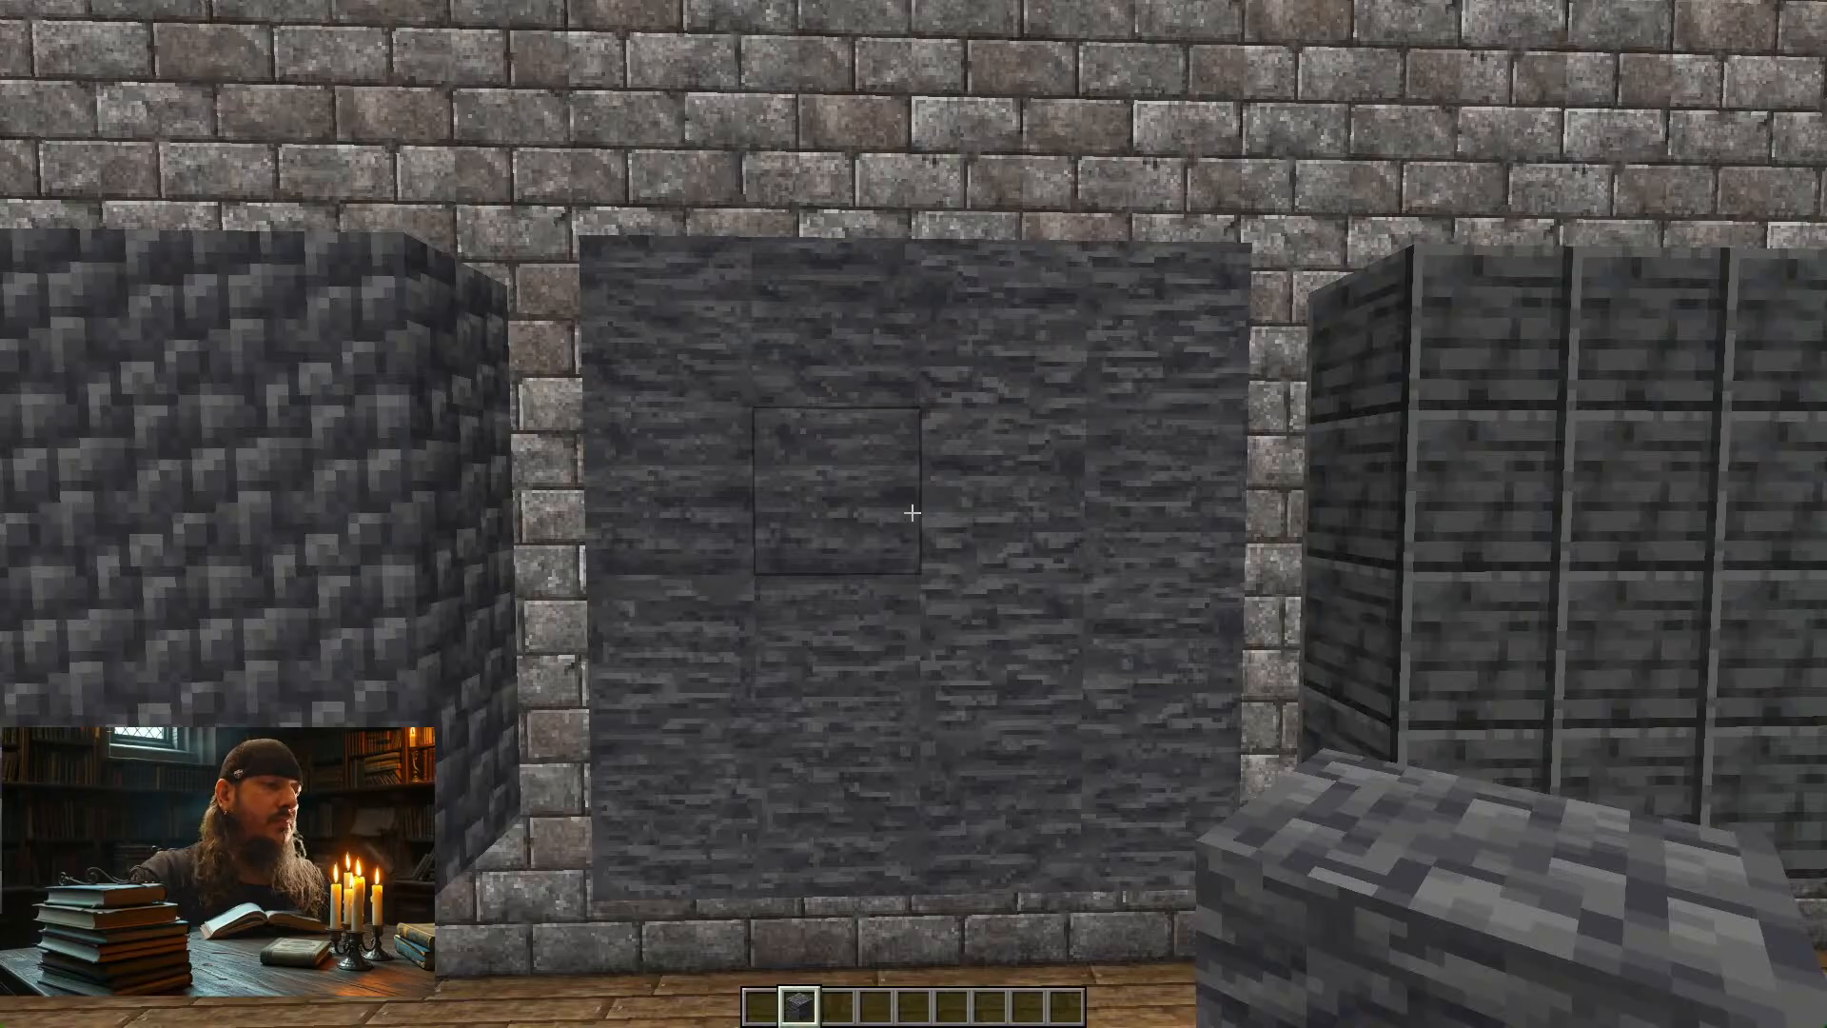
key(F3+t)
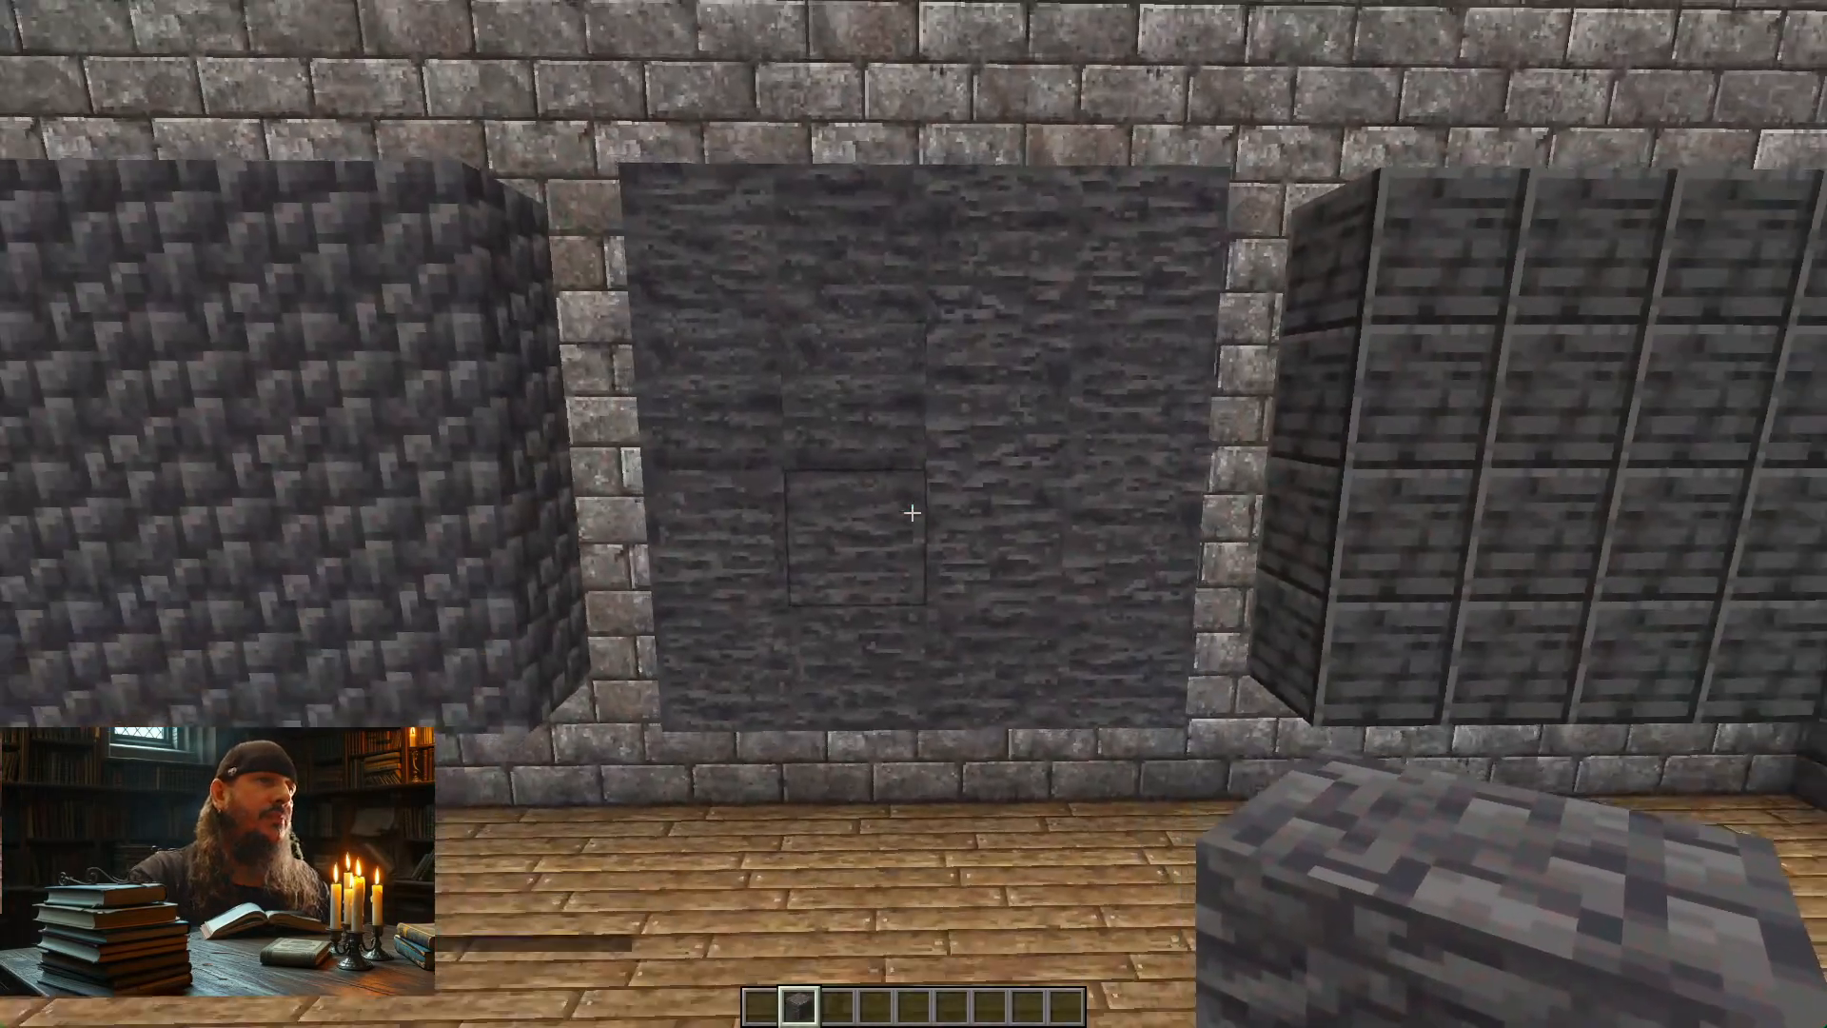
key(w)
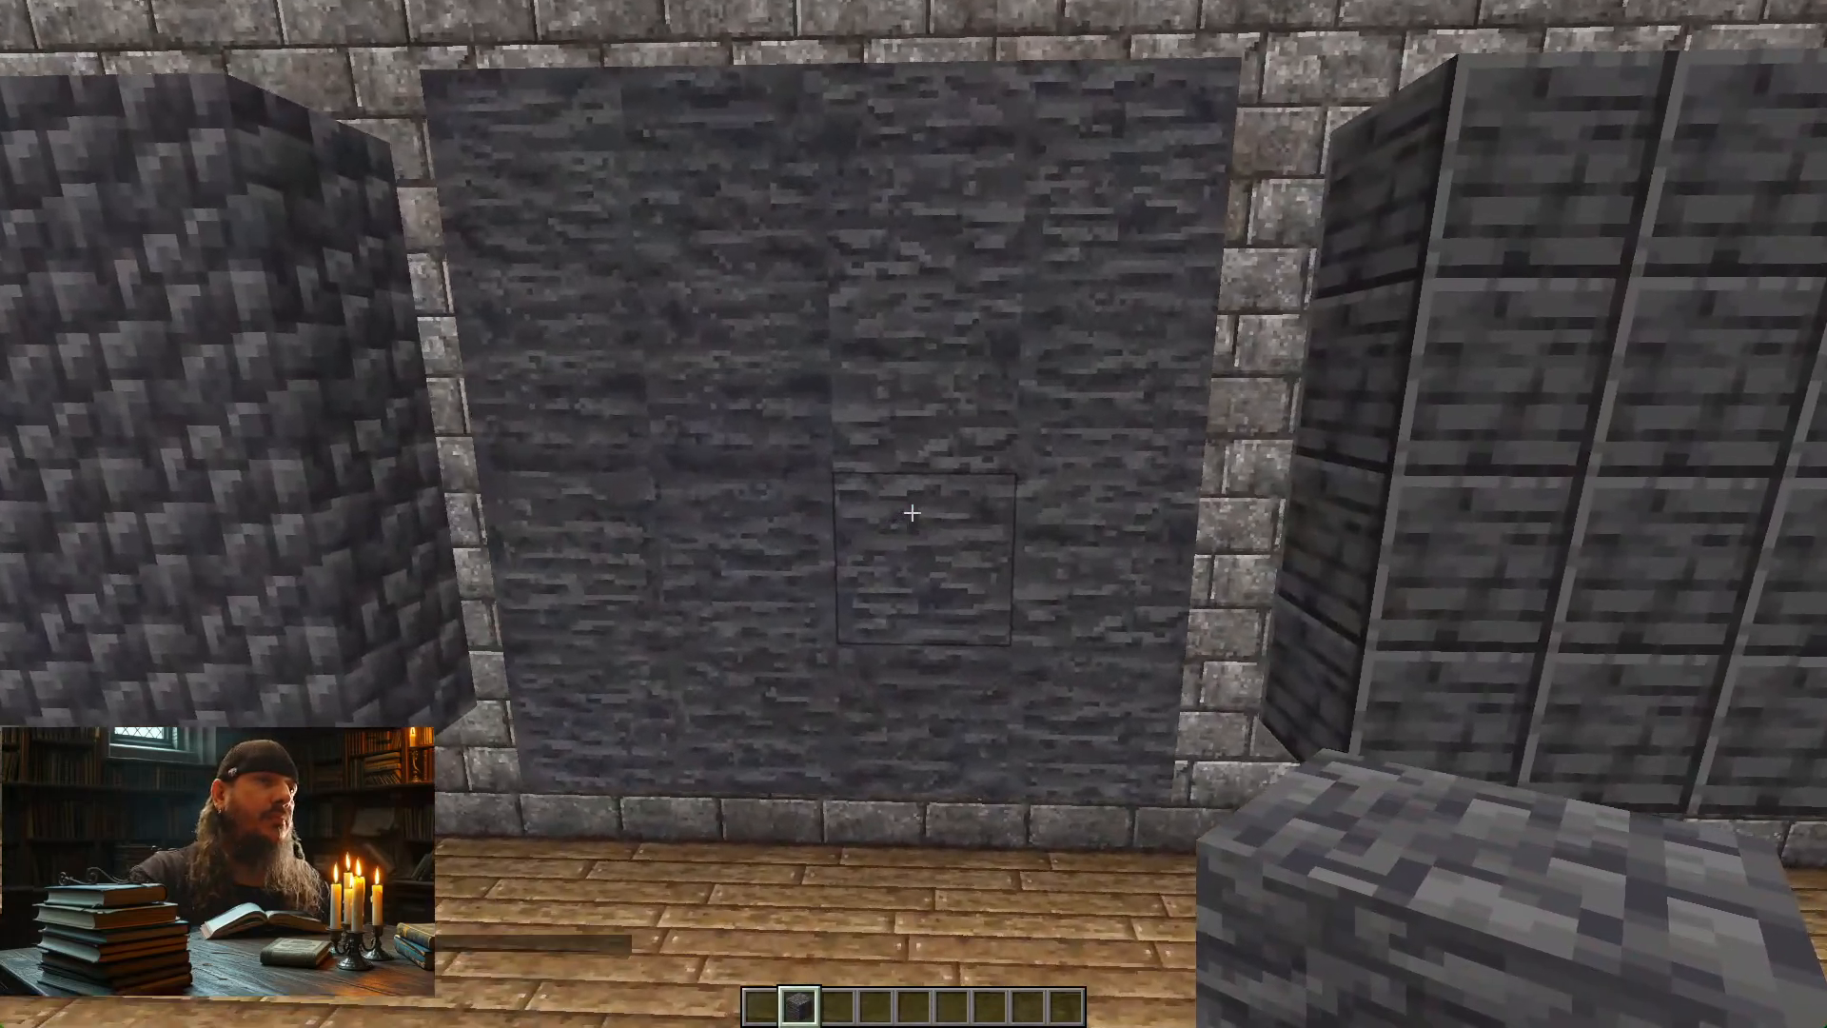
key(s)
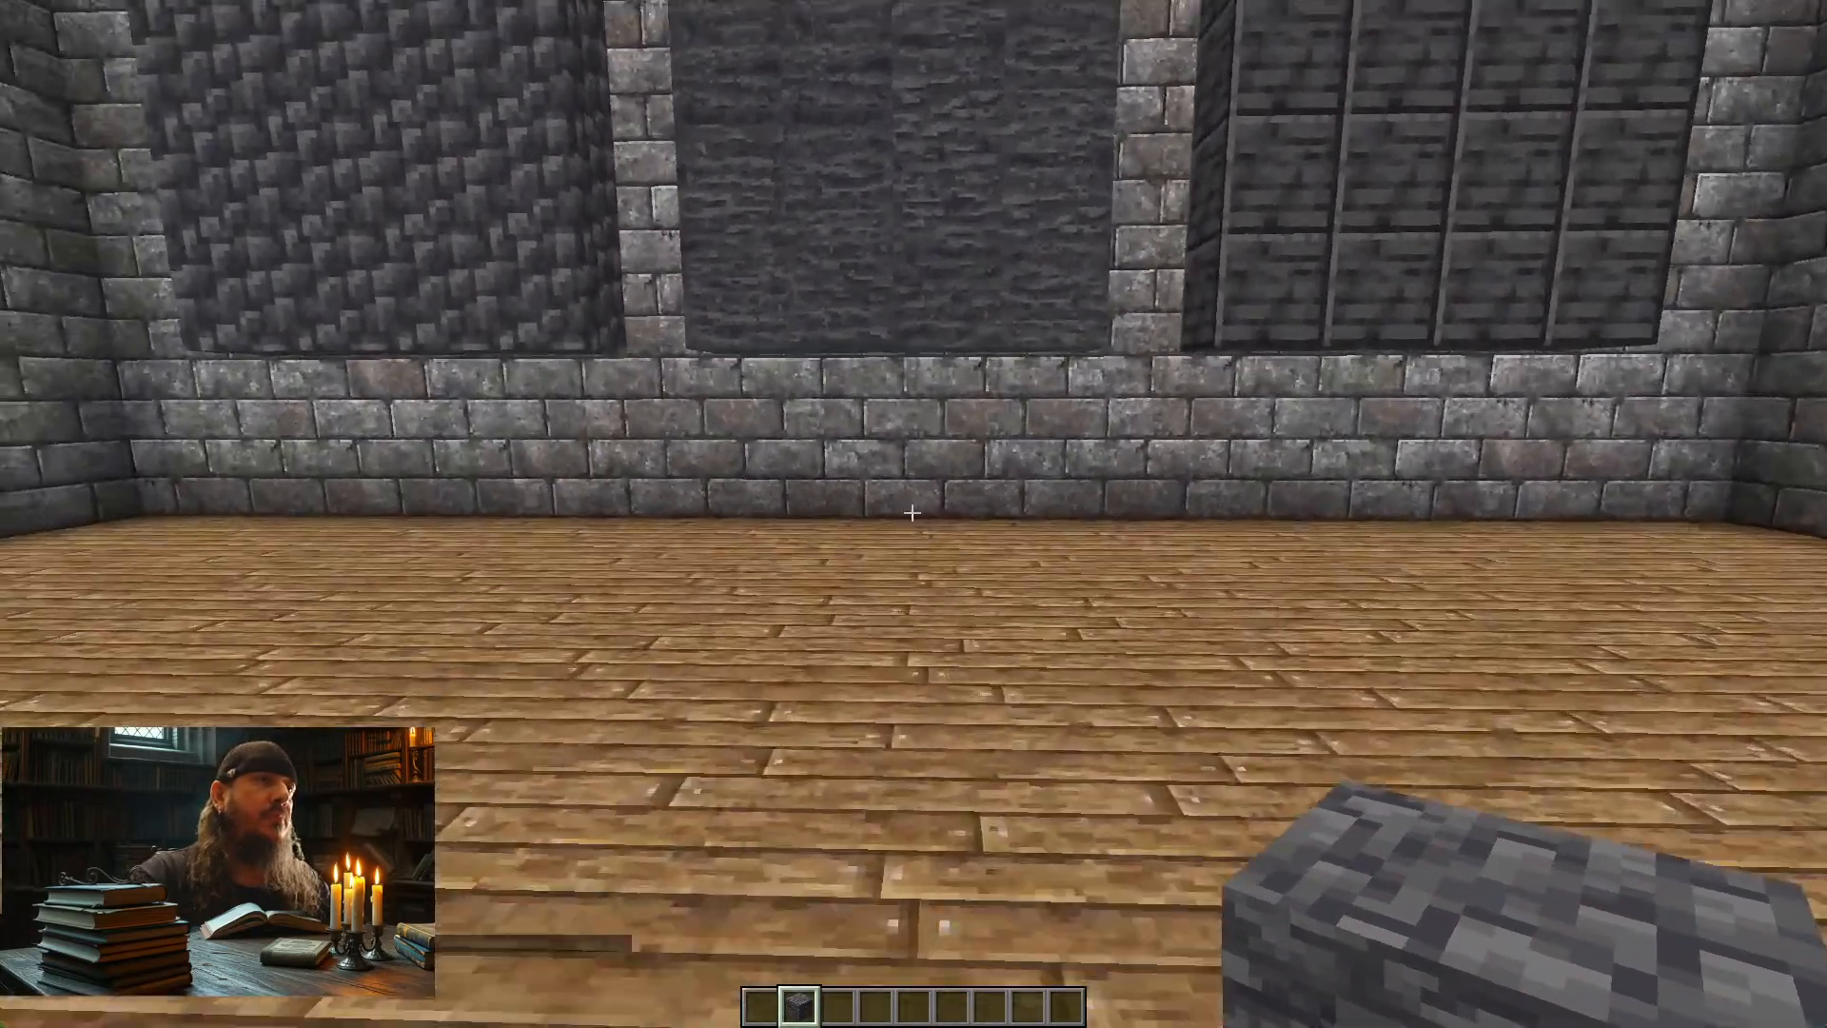
Place deepslate blocks on the floor beneath the deepslate wall and break the misplaced ones
key(w)
right_click(912, 513)
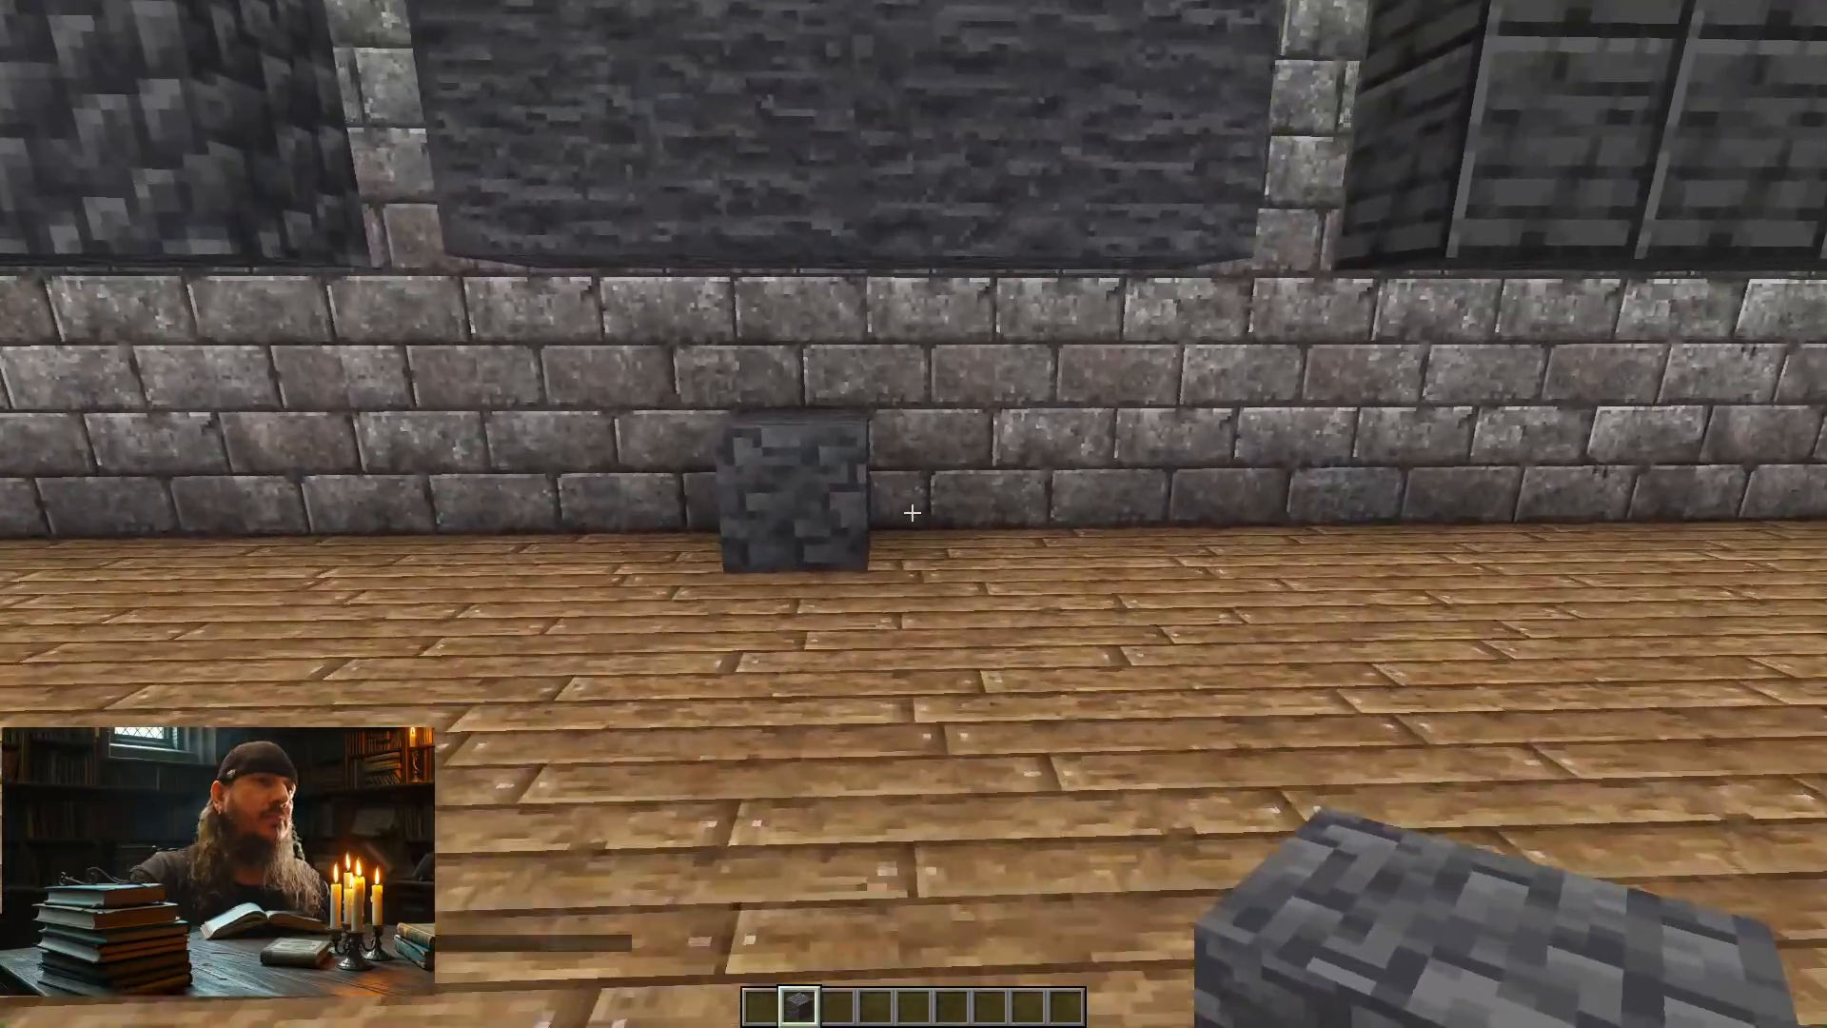
key(w)
right_click(912, 512)
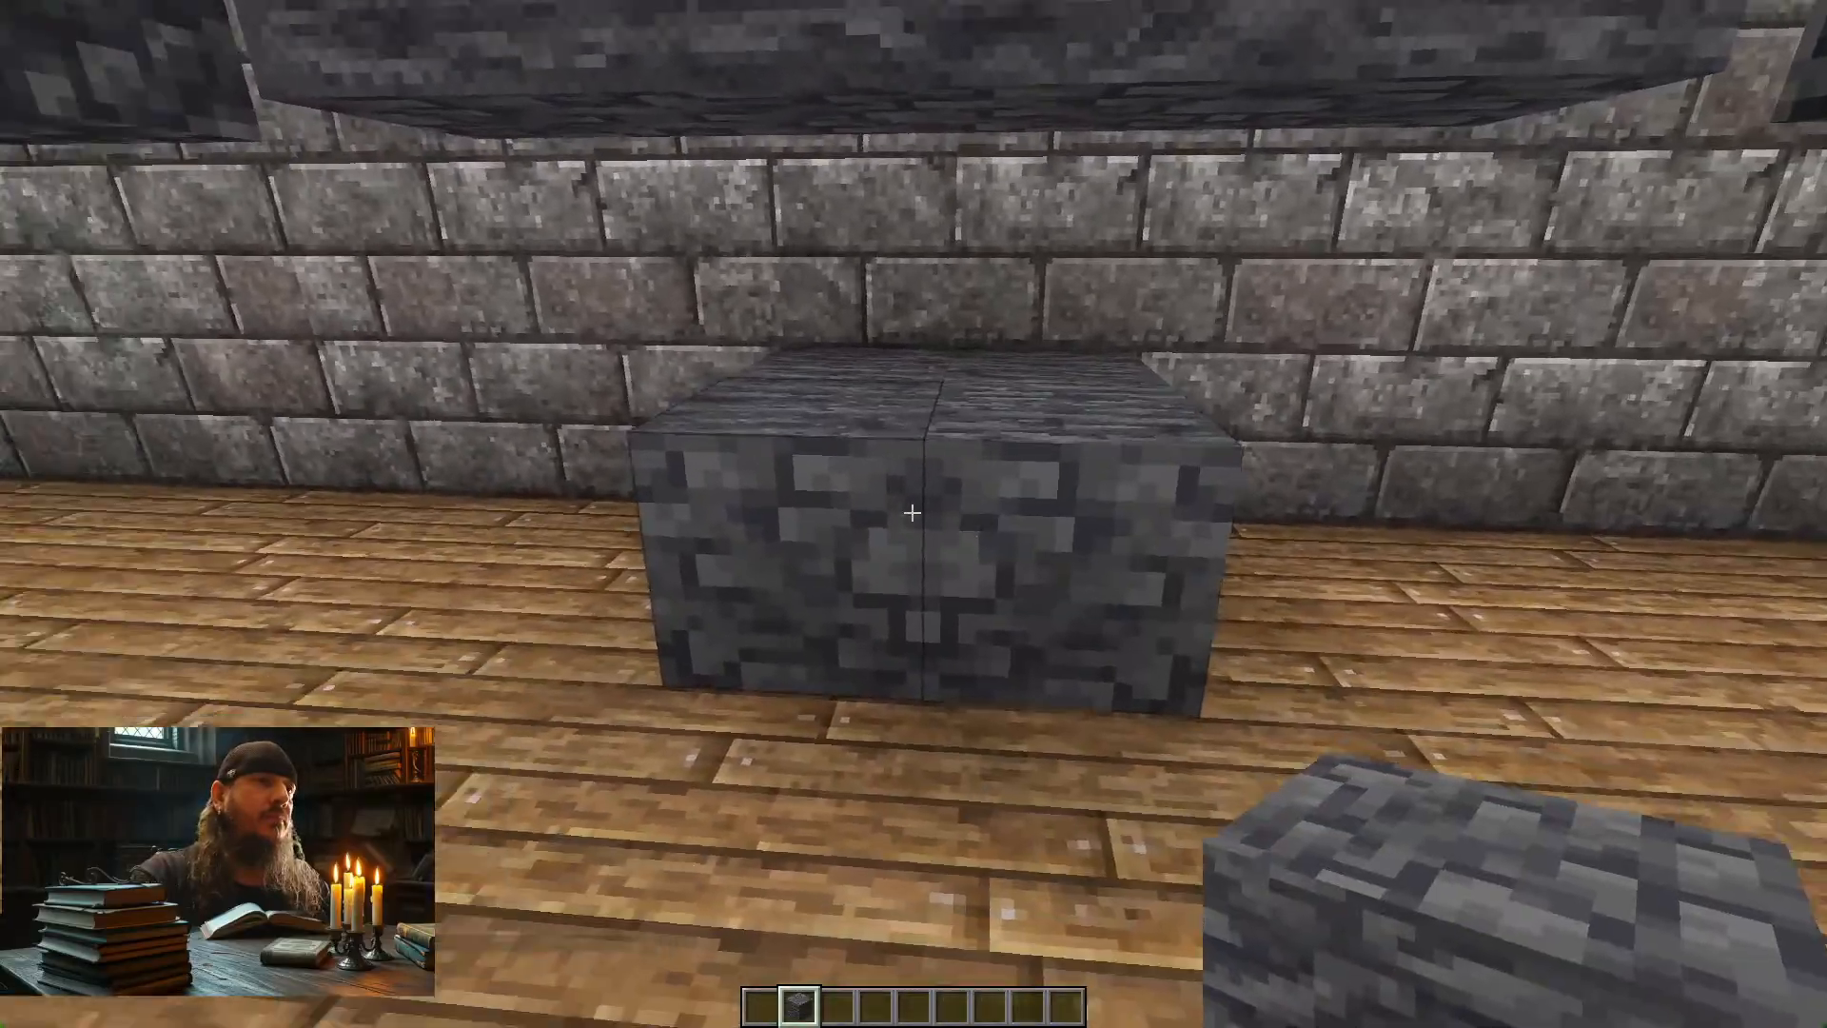
click(912, 513)
click(912, 513)
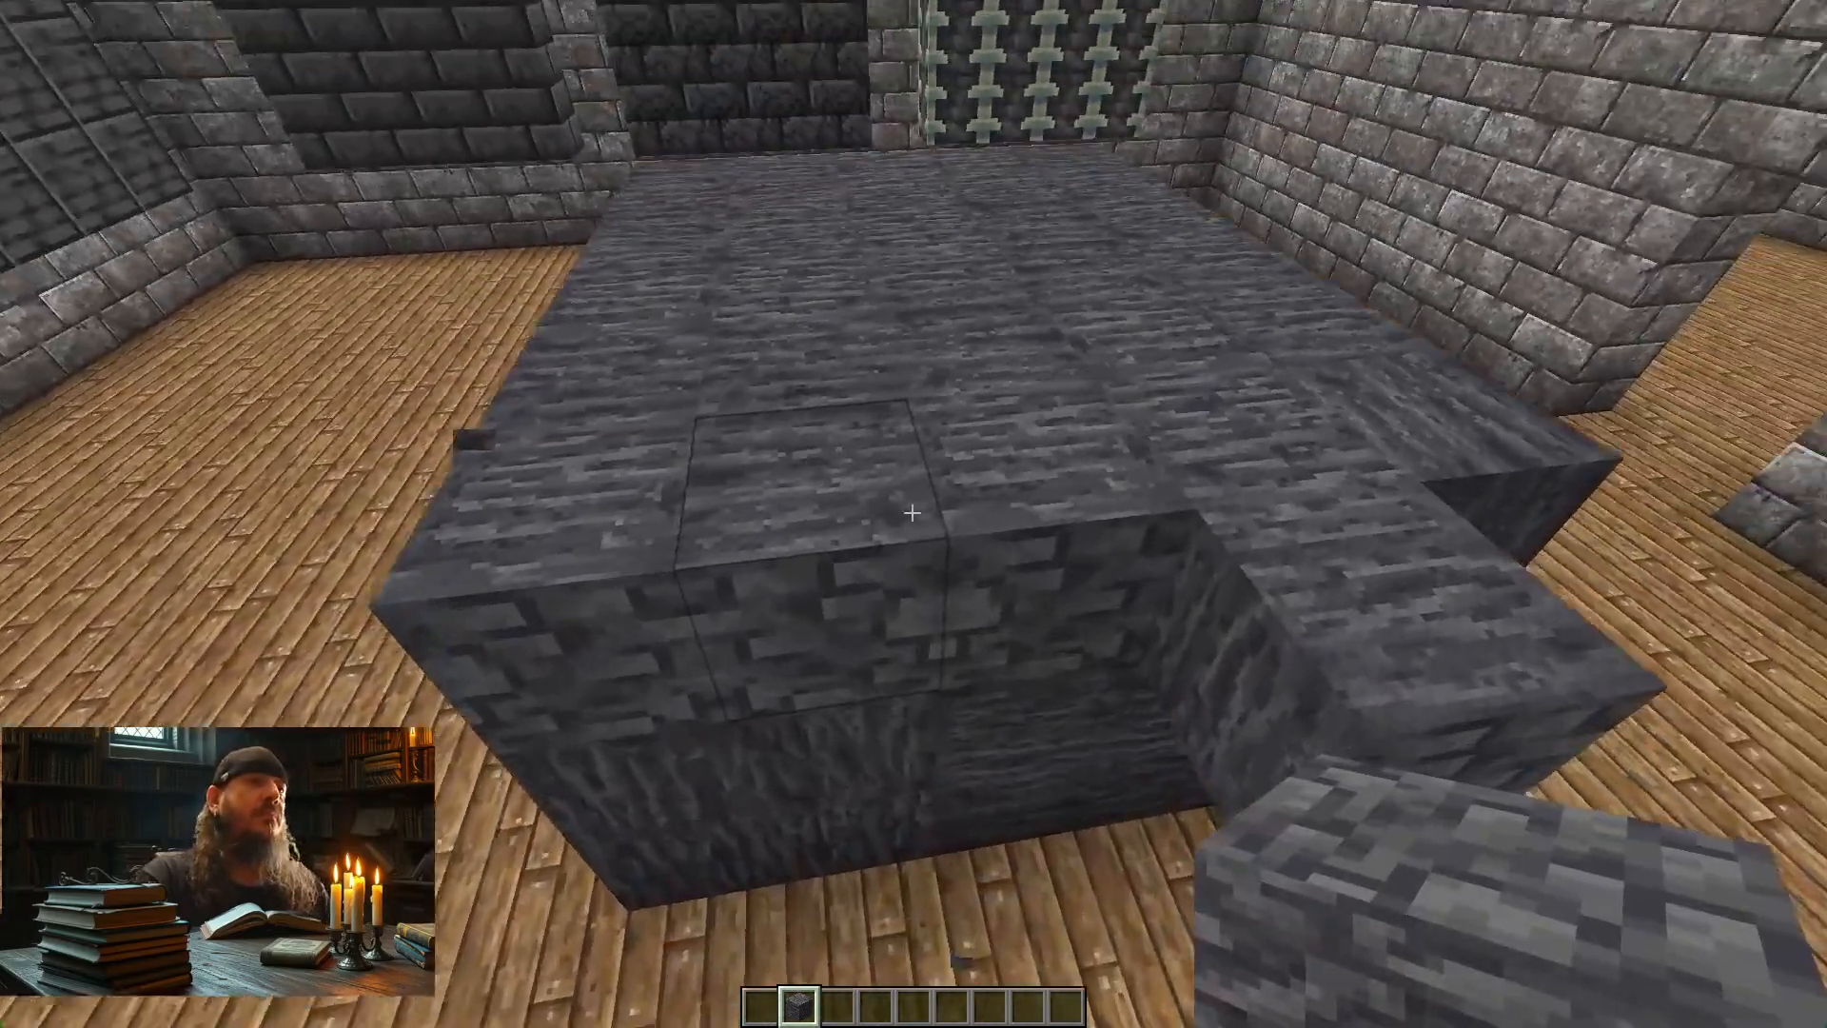
Break the stray blocks on the deepslate floor patch and fly up to view its streaks from above
click(913, 513)
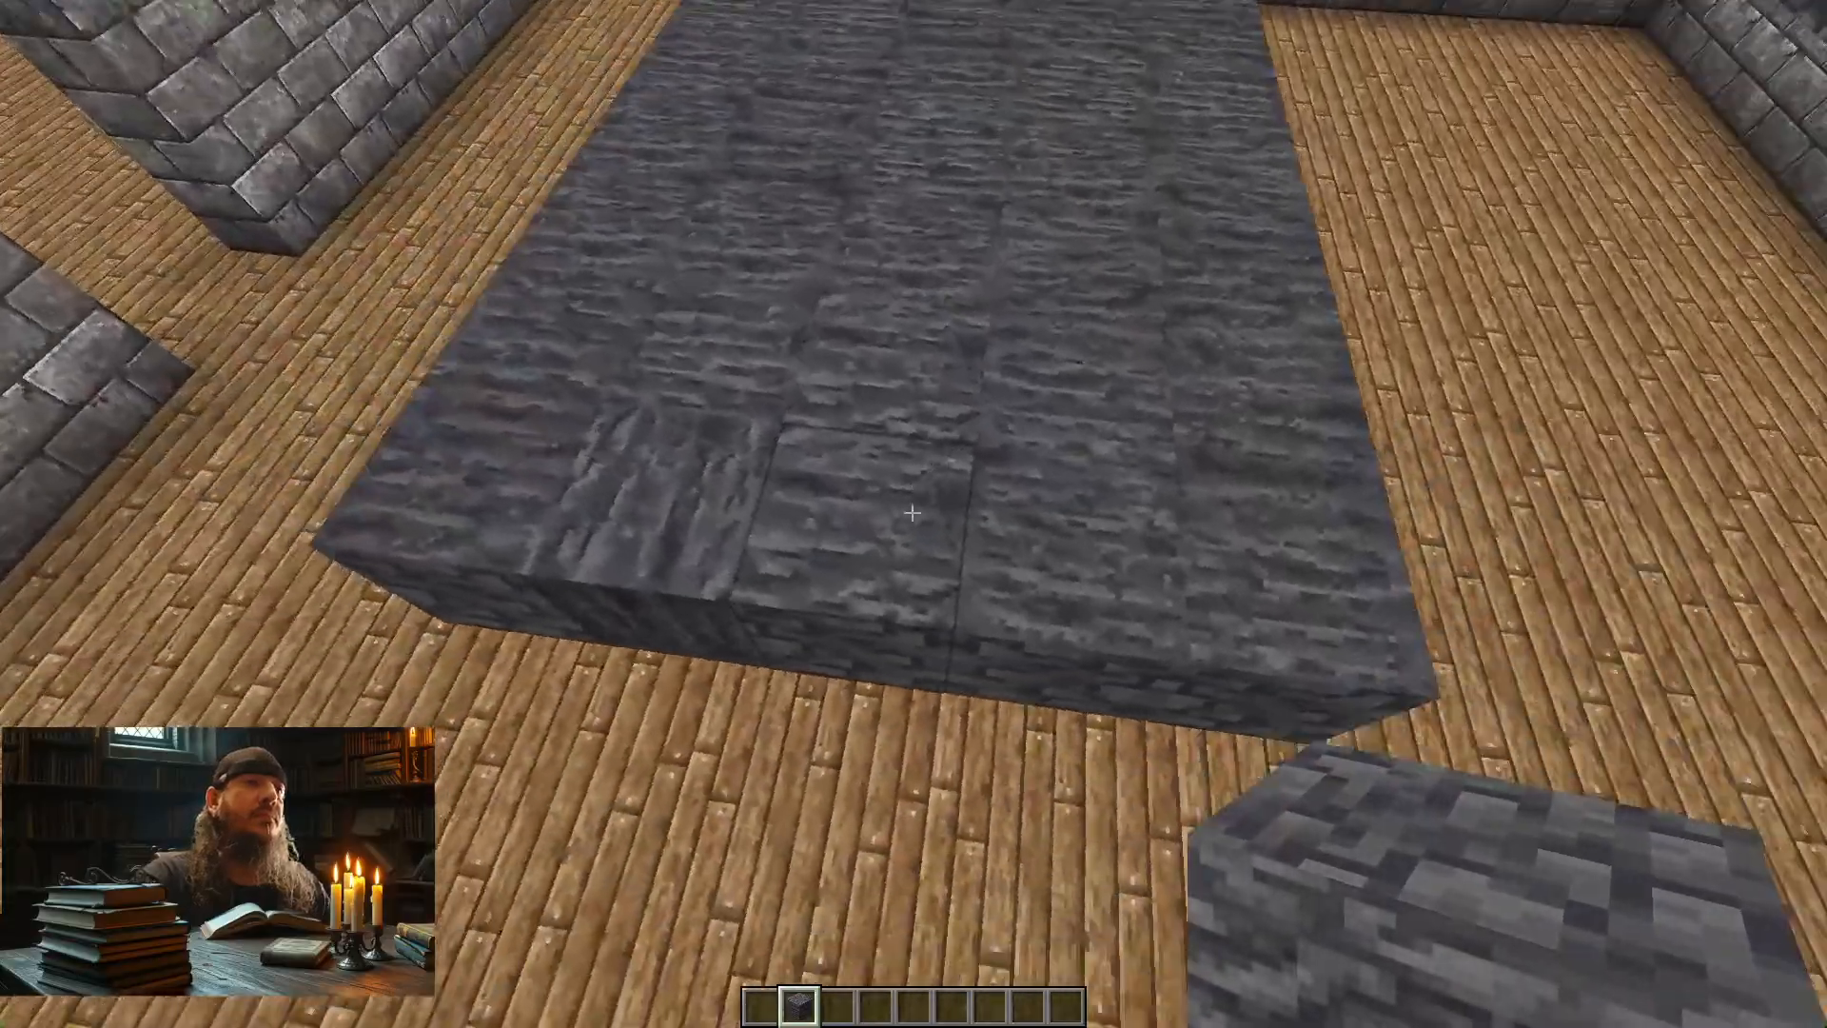
click(912, 513)
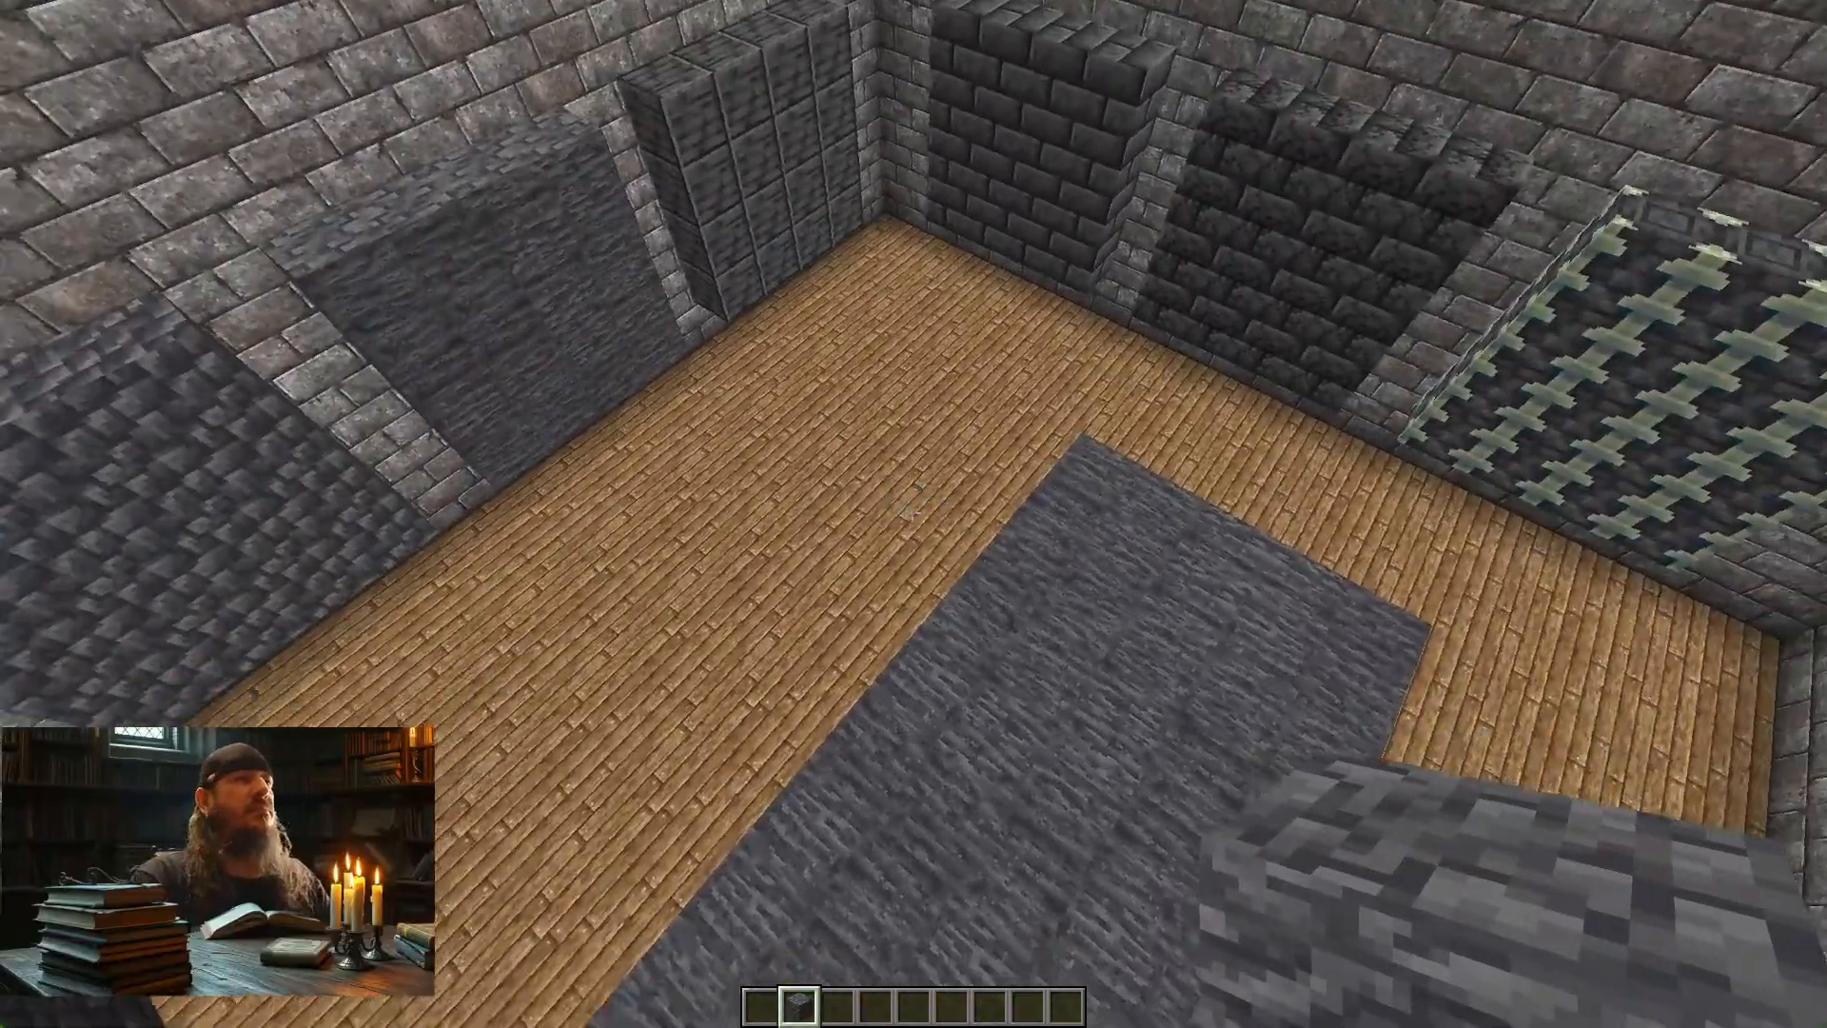
key(space)
key(space)
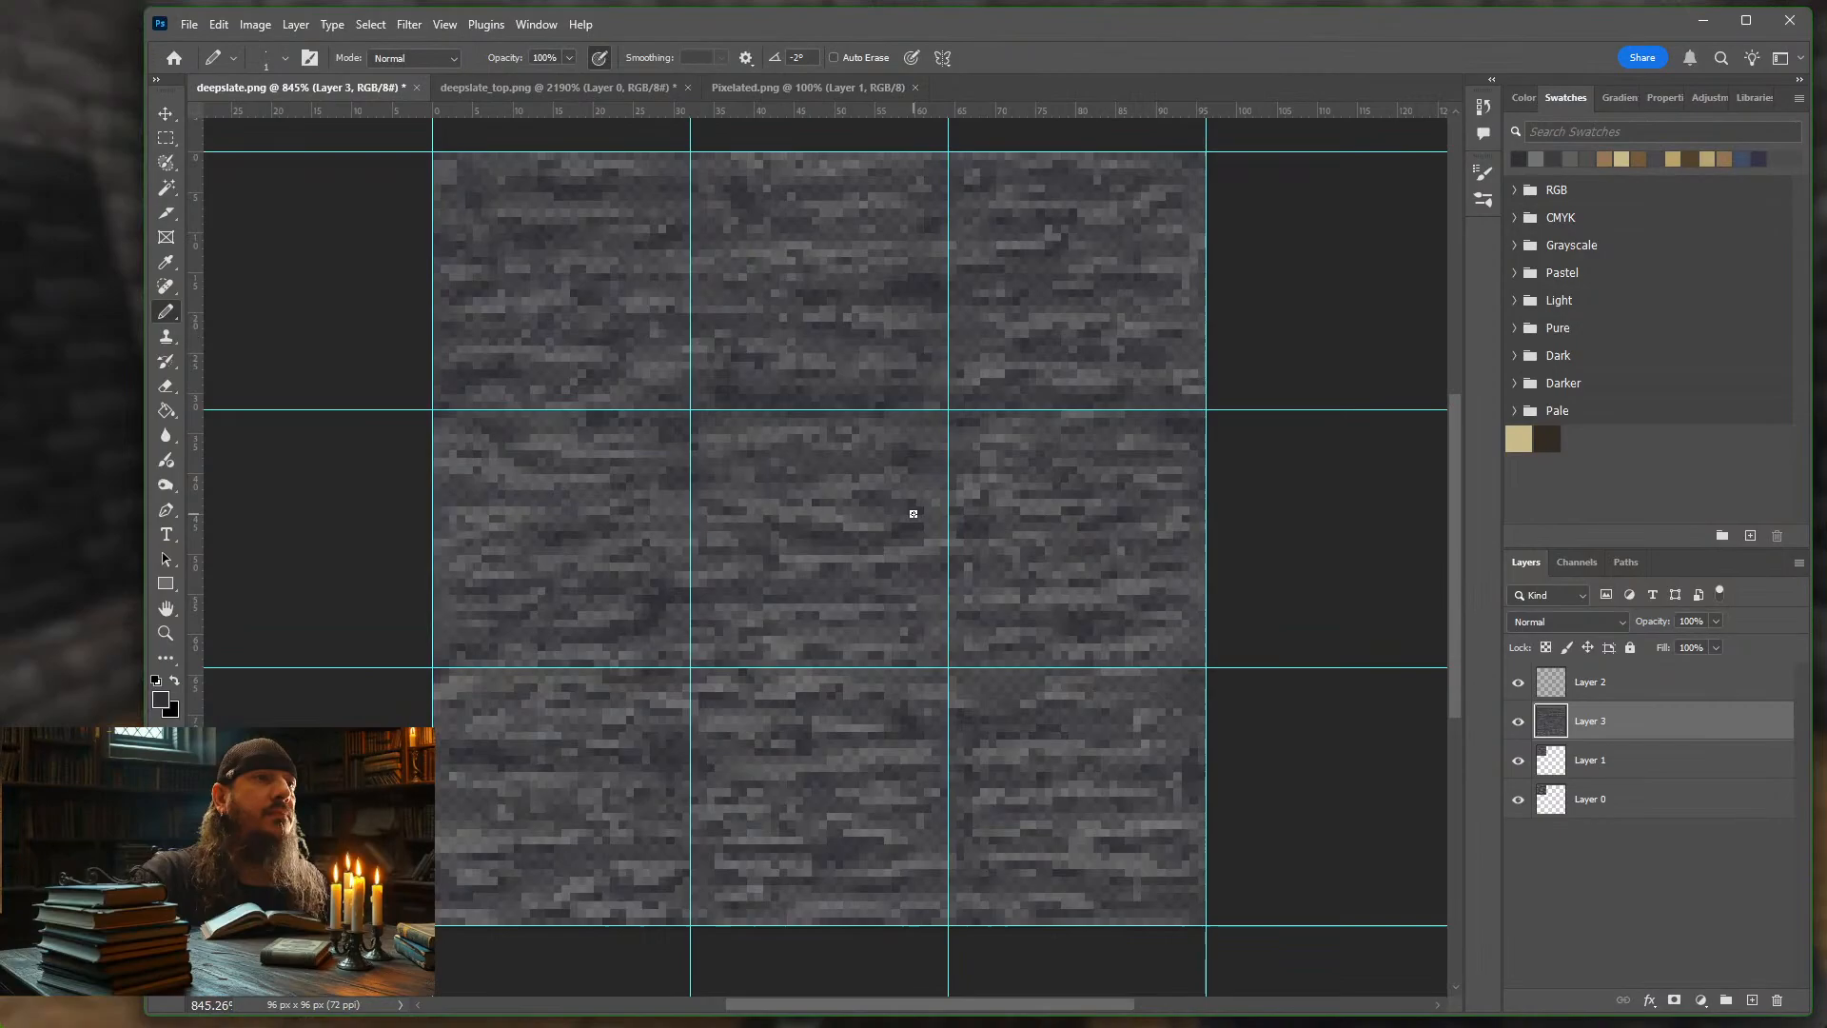
Switch to Photoshop, reduce the opacity of the Soft Light Layer 2 to 8% and make Layer 3 active again
click(1706, 666)
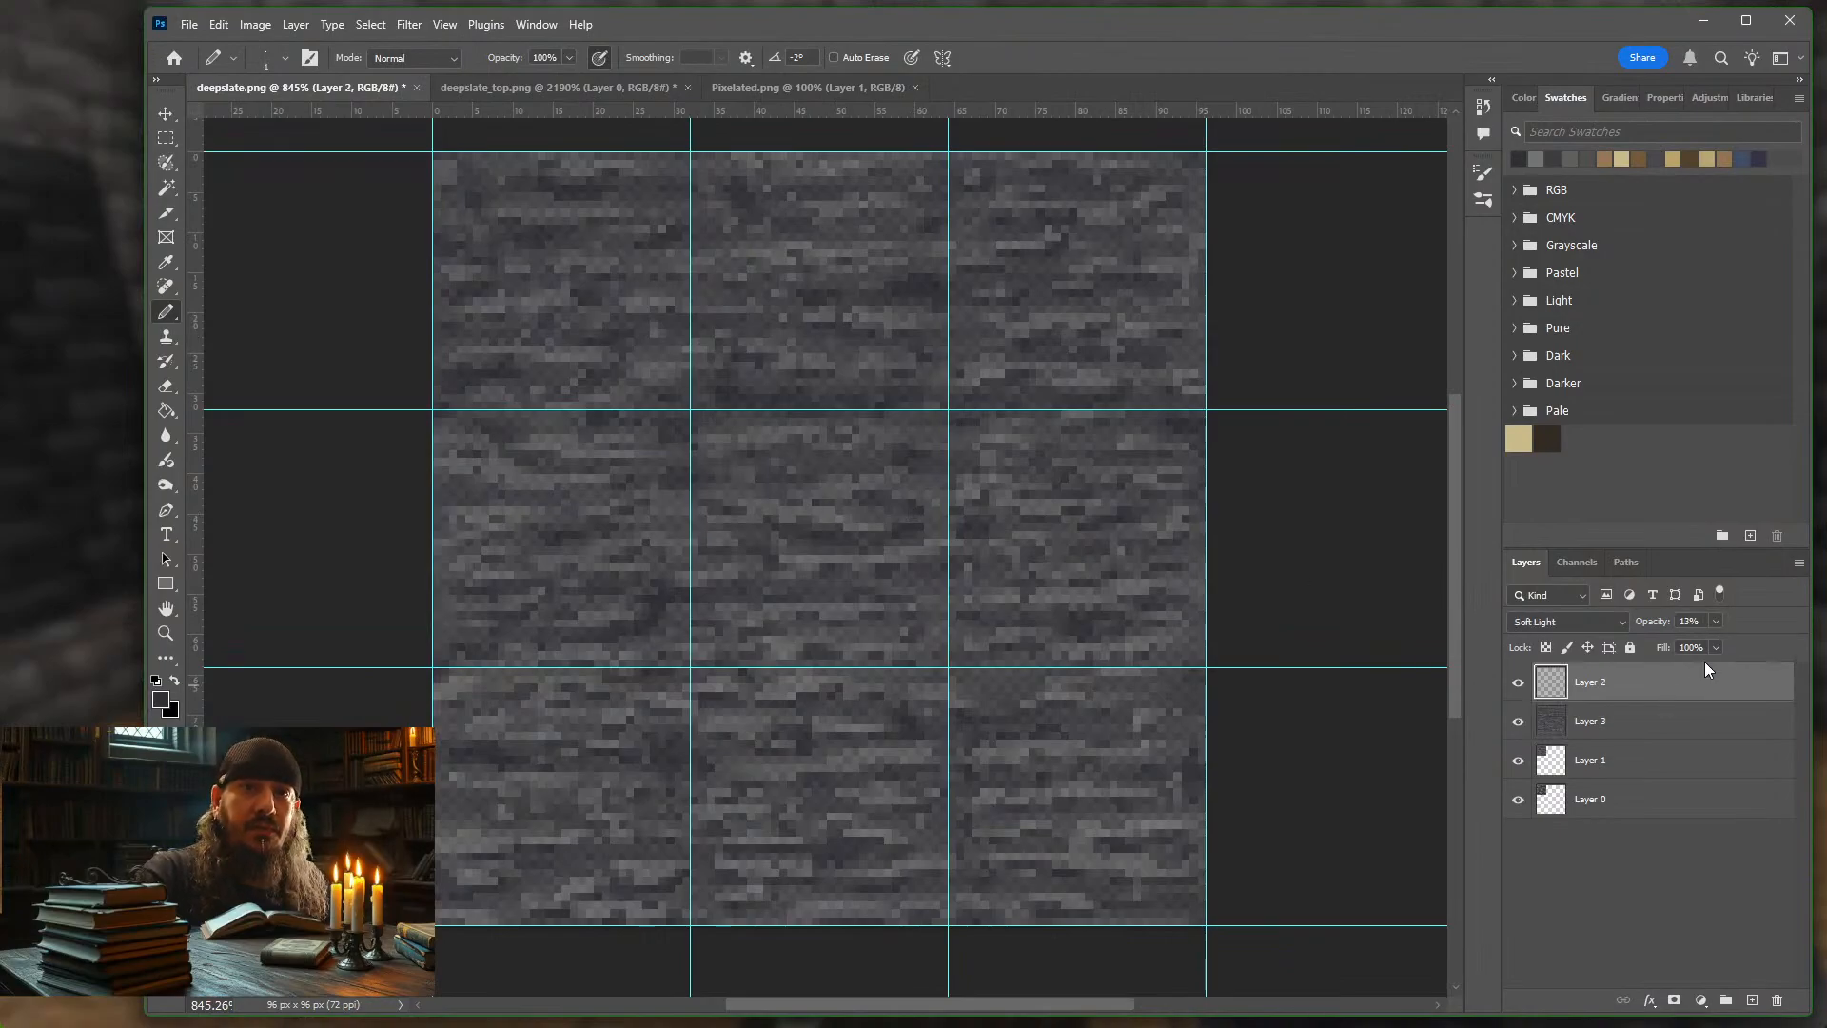
click(1717, 622)
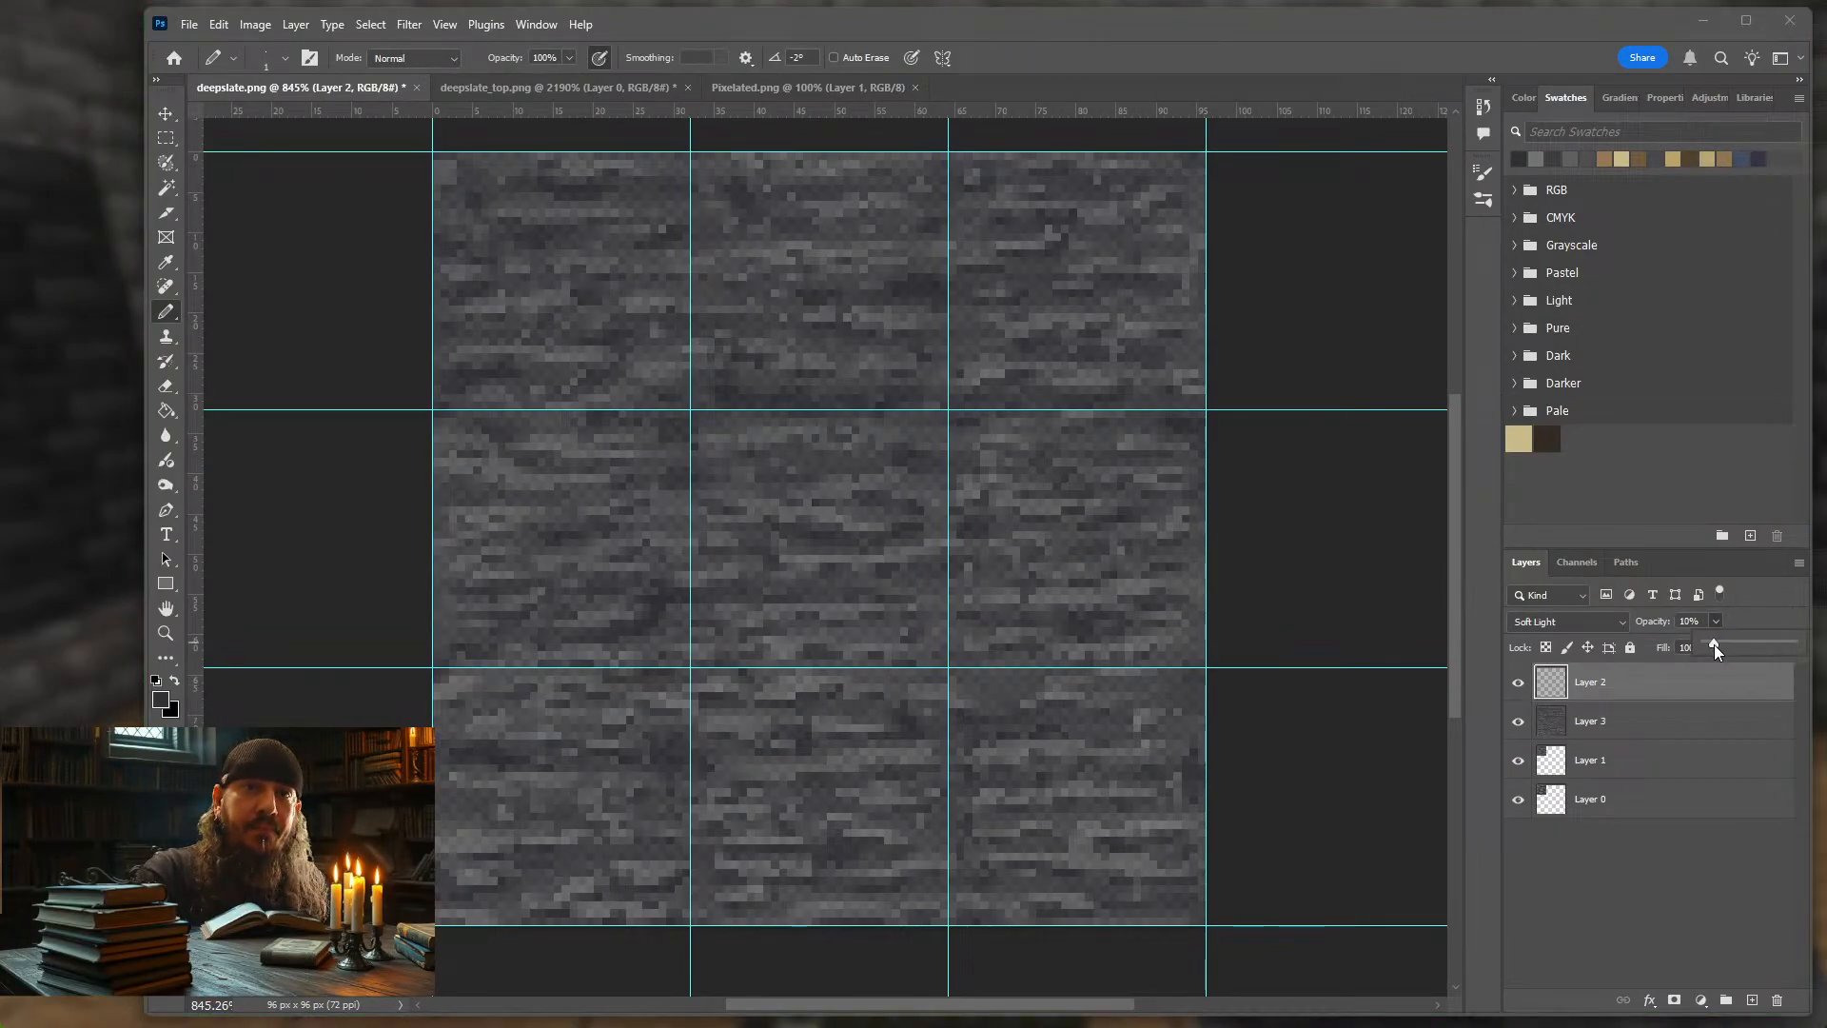
drag(1714, 644, 1711, 643)
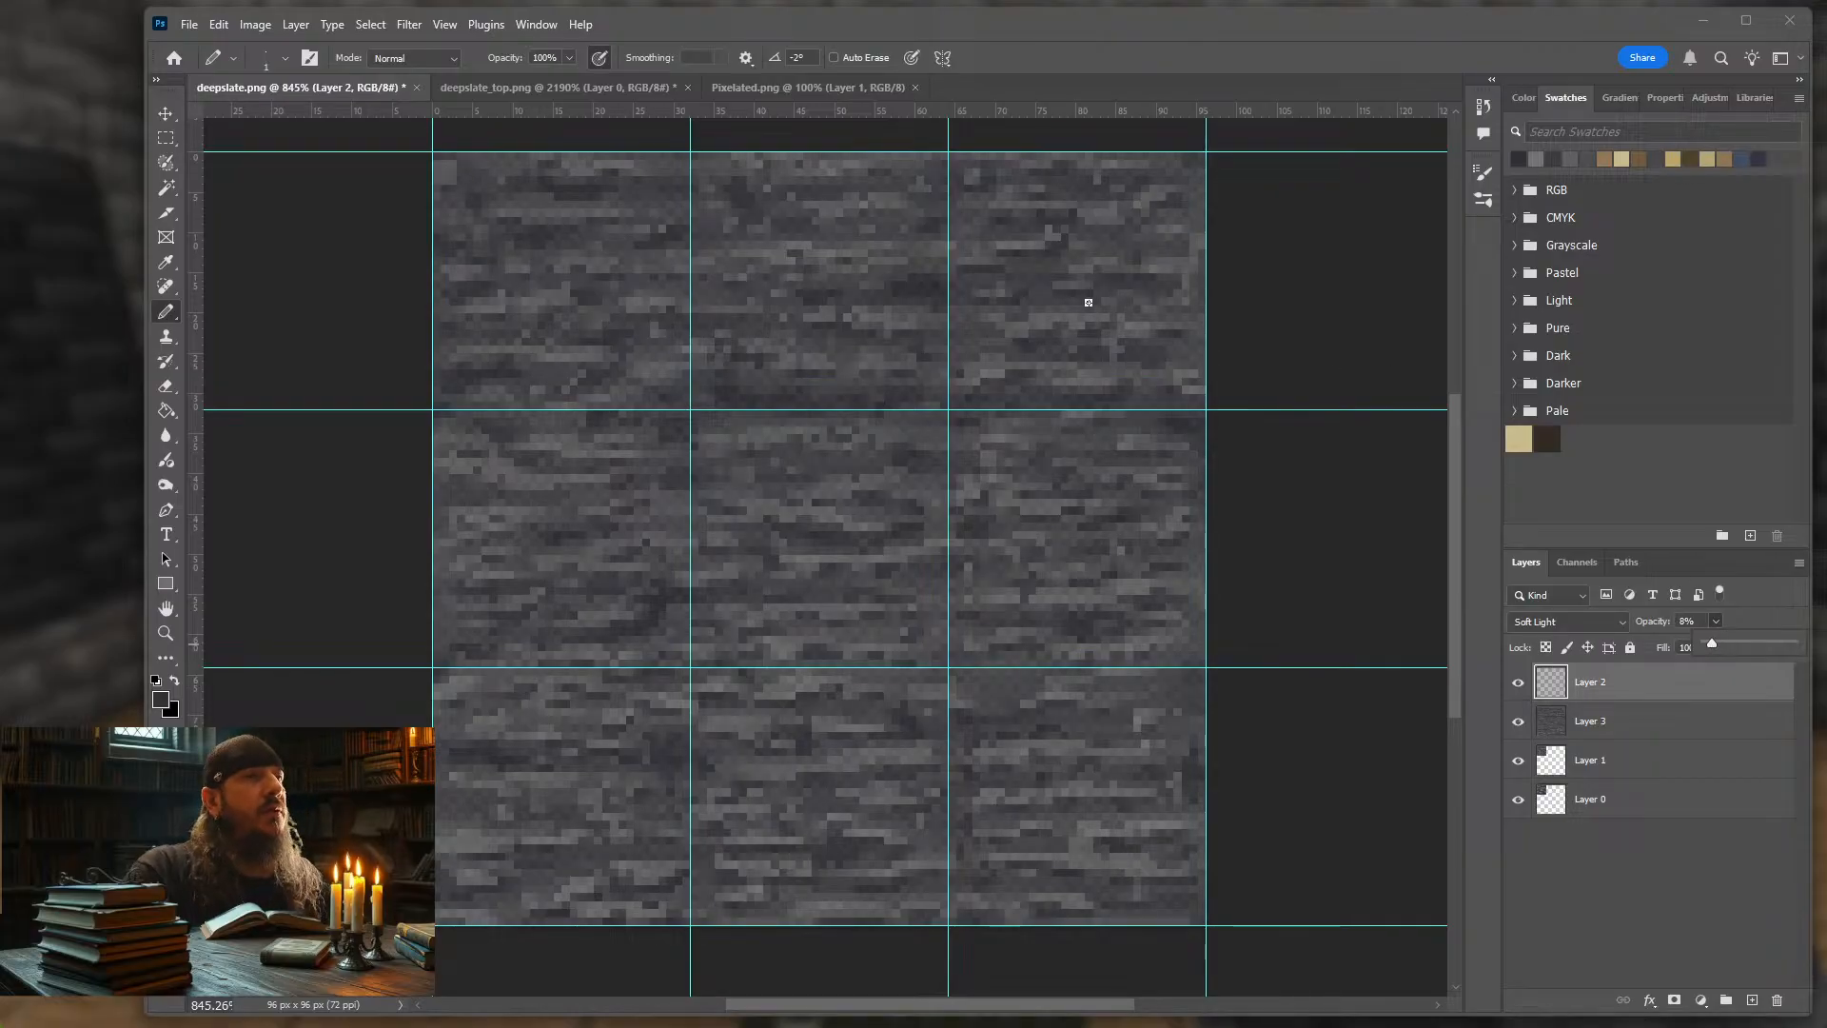
click(1646, 725)
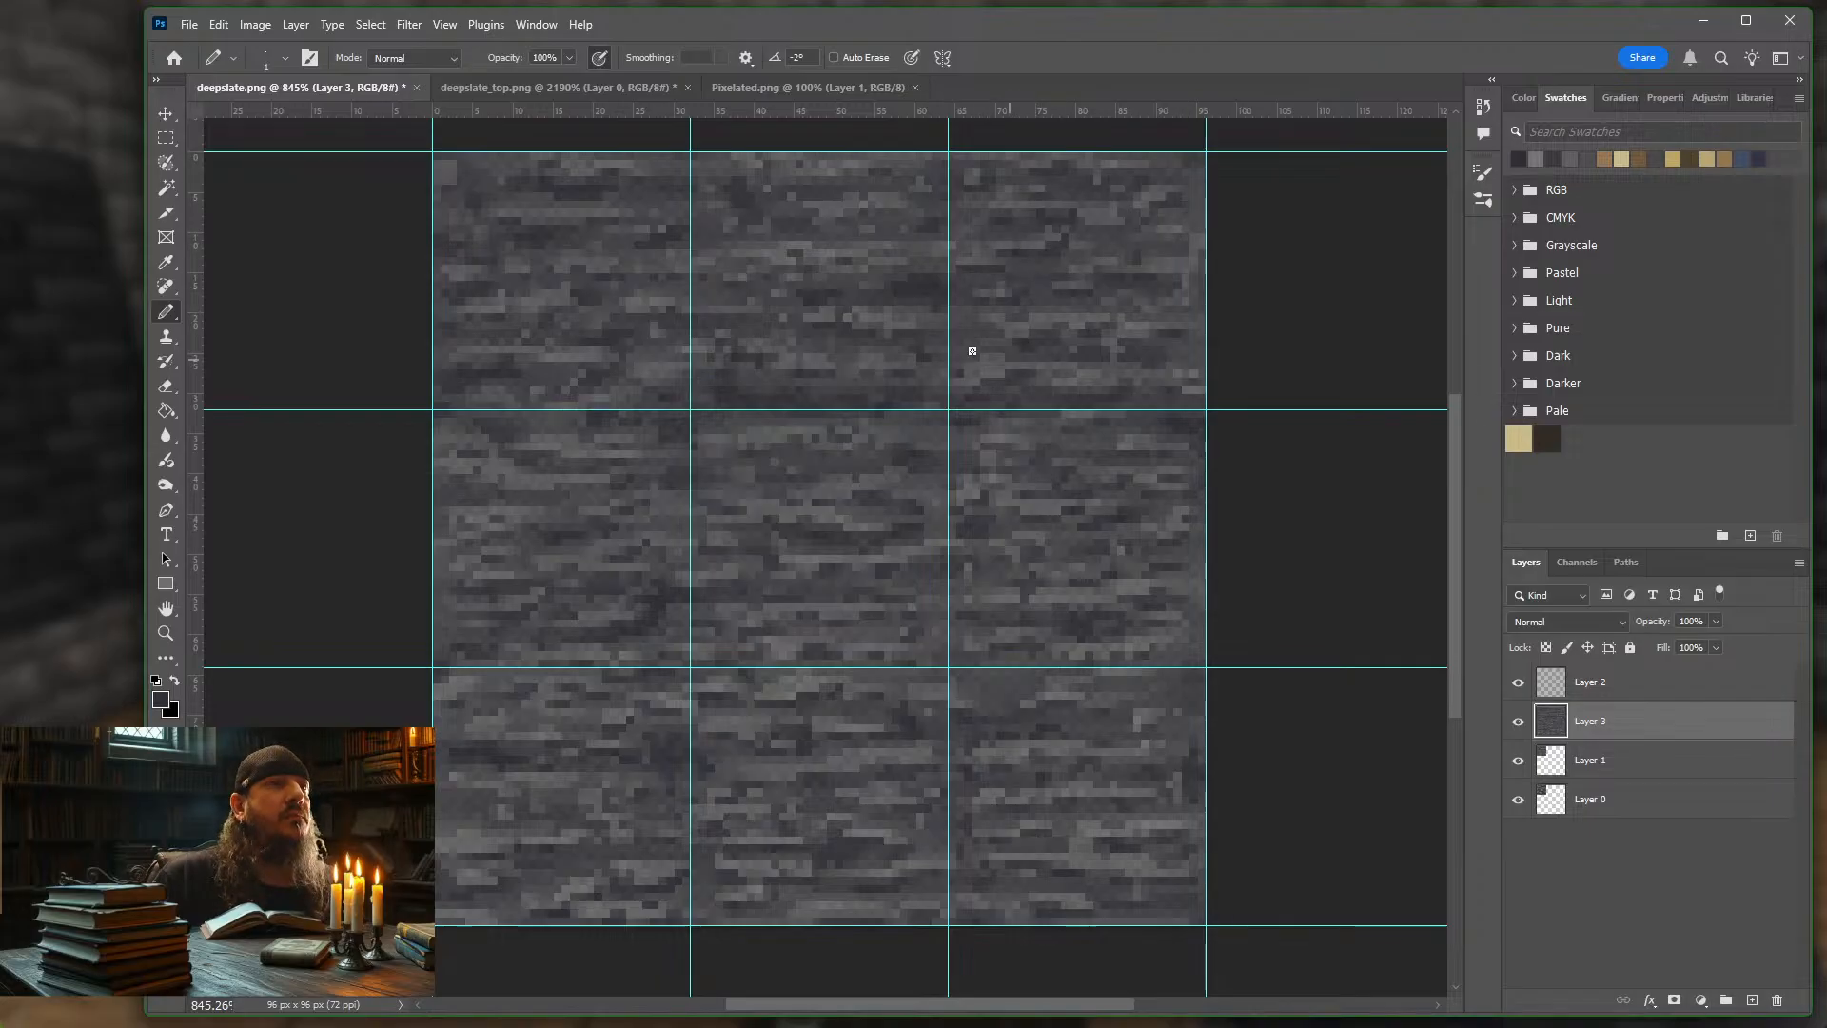
Touch up the streaks on Layer 3 using grey tones from the recent swatches
click(1544, 158)
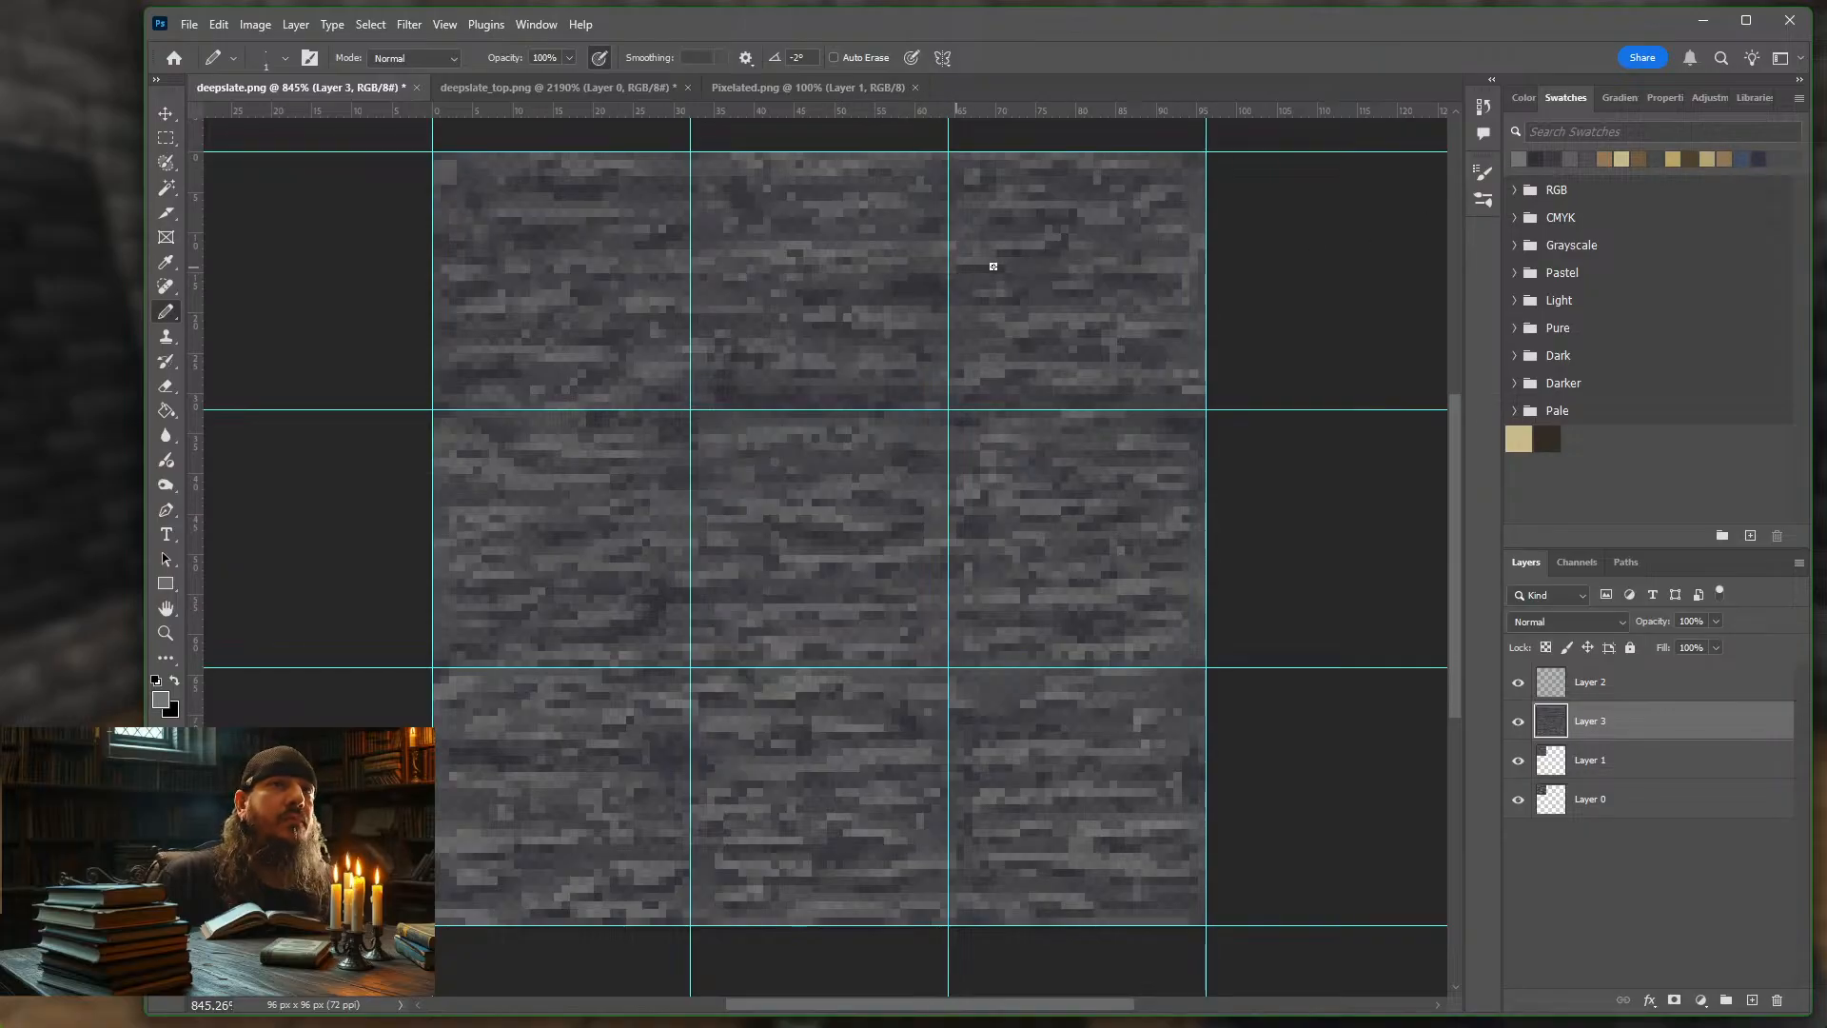
click(1569, 159)
click(1591, 158)
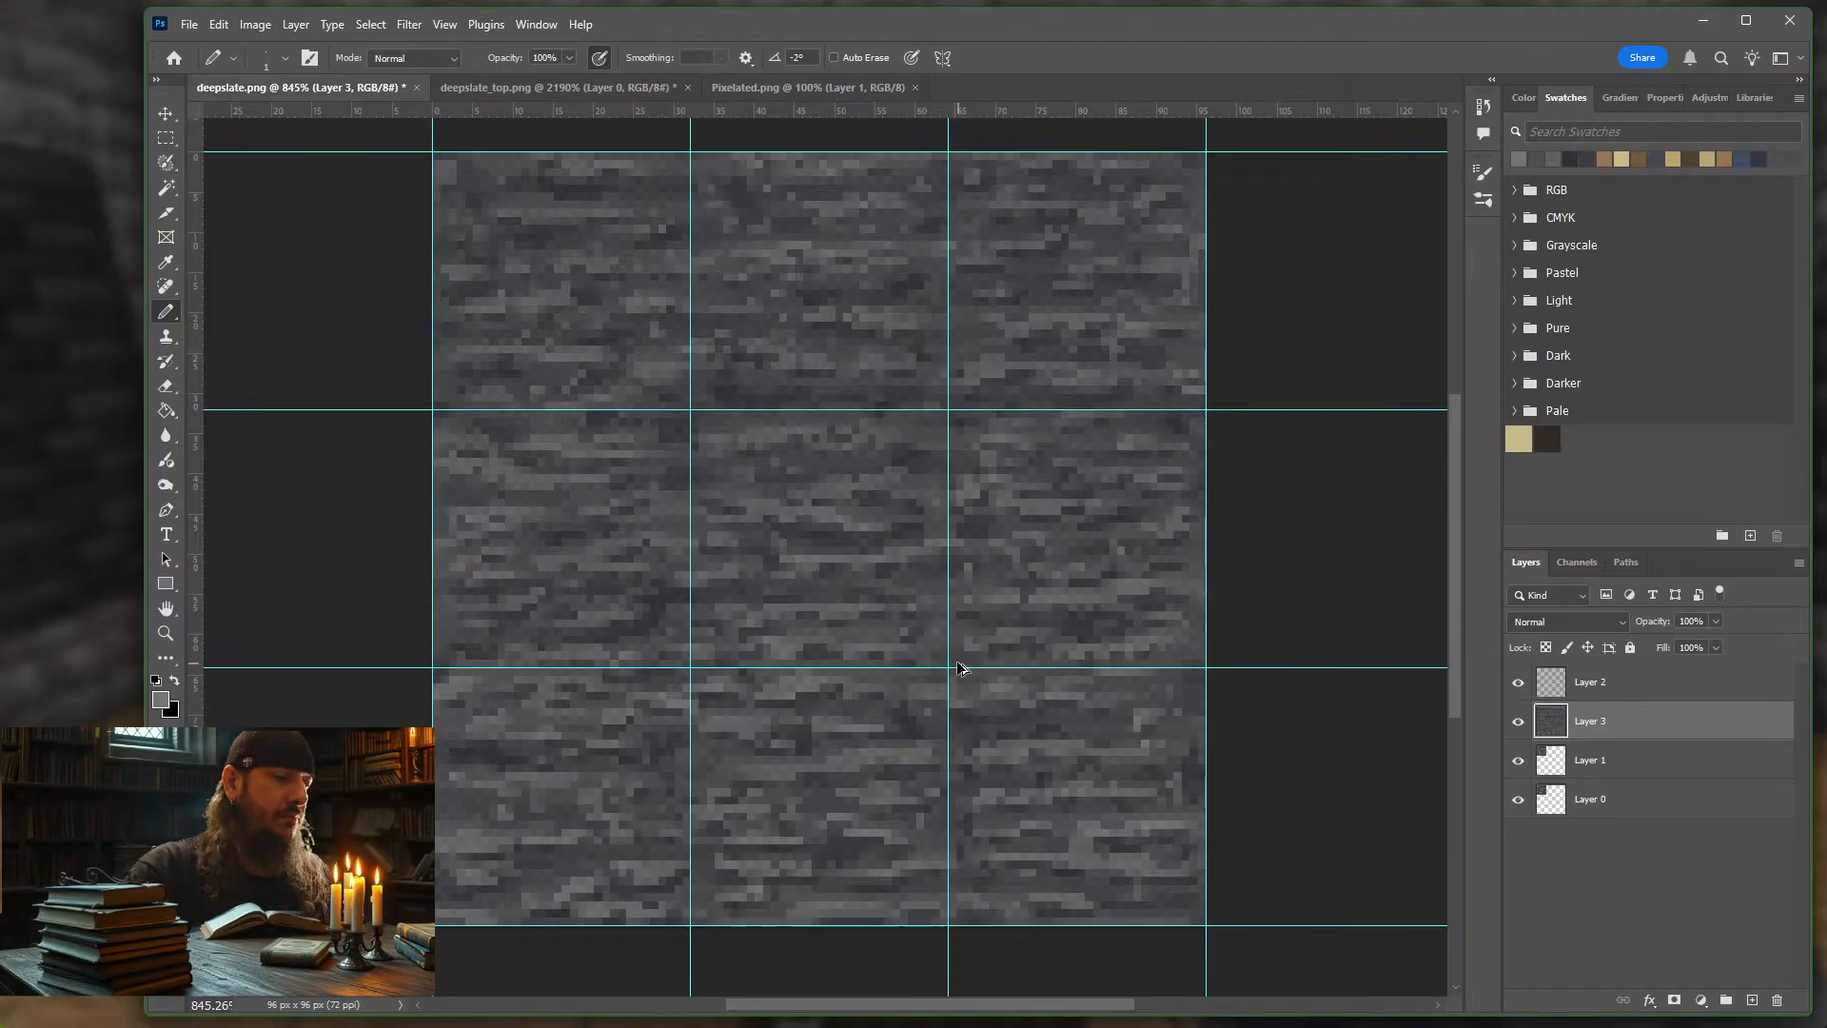
Export the updated slices with the PNG-8 MC preset, replacing files 1.png to 9.png
key(ctrl+alt+shift+s)
key(Return)
key(Return)
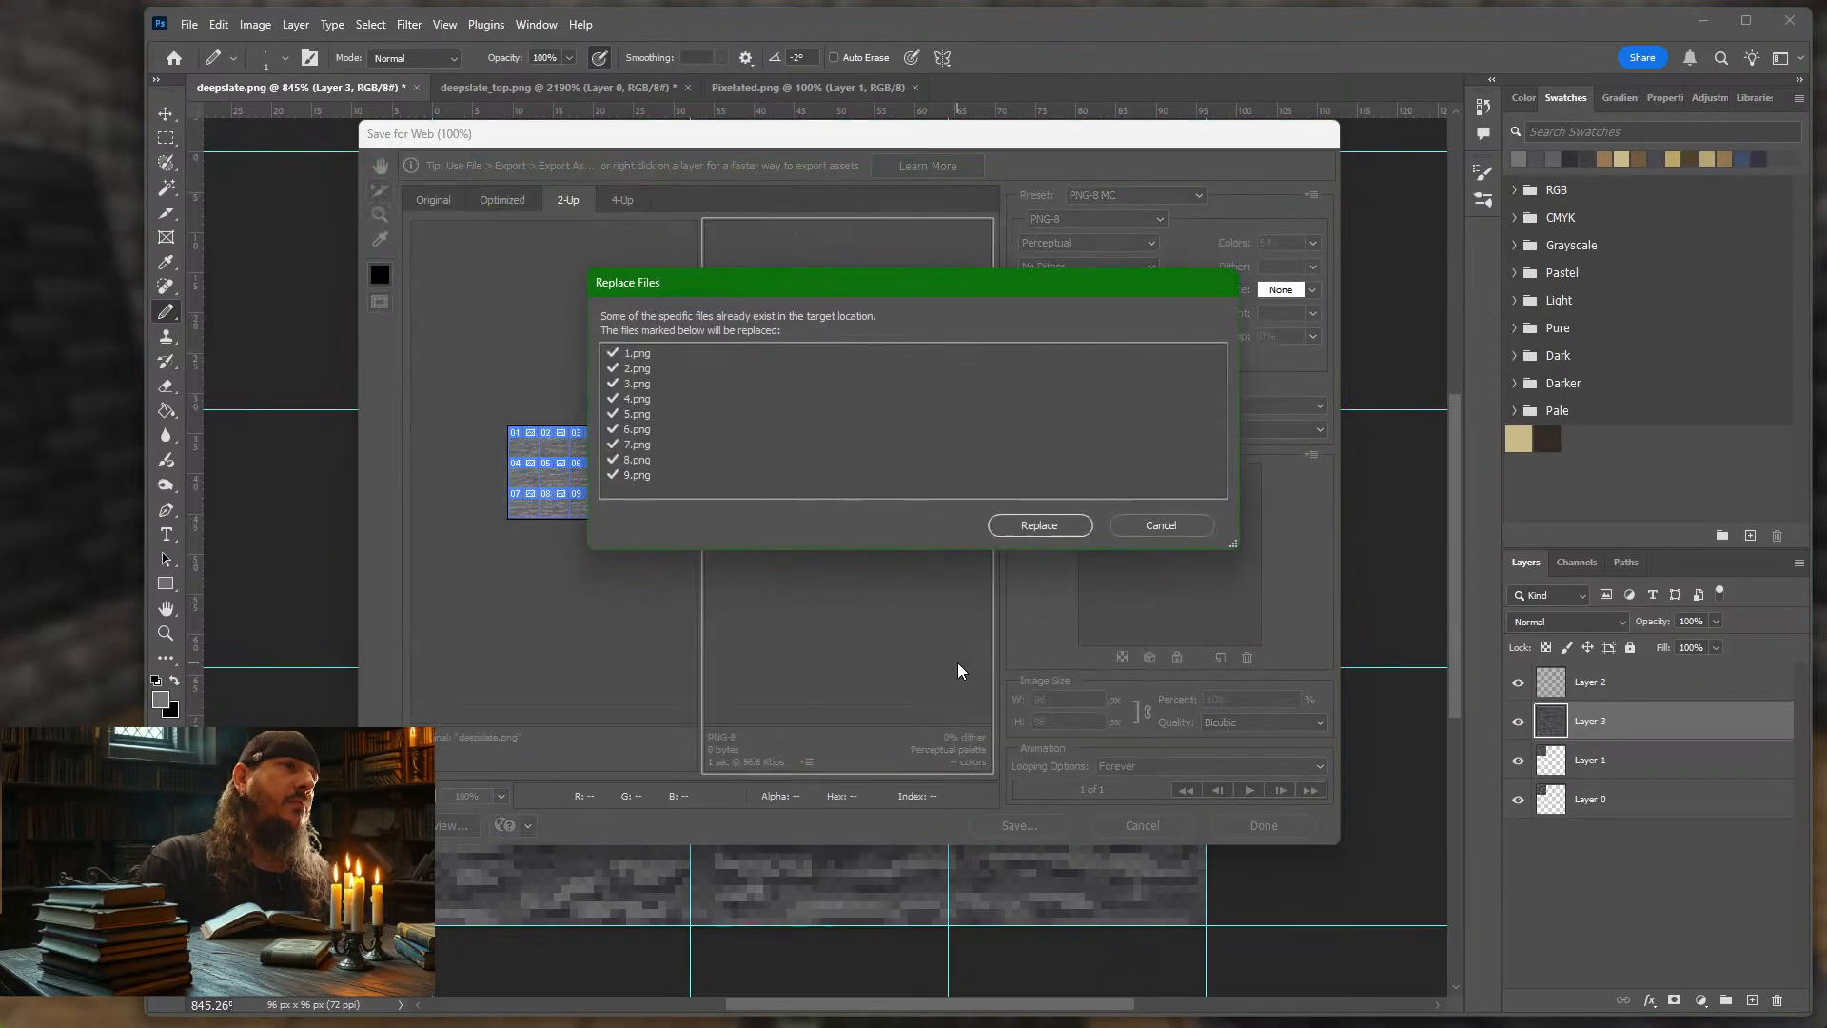
key(Return)
Return to Minecraft and extend the deepslate display into a large wall across the room, removing misoriented blocks
click(35, 550)
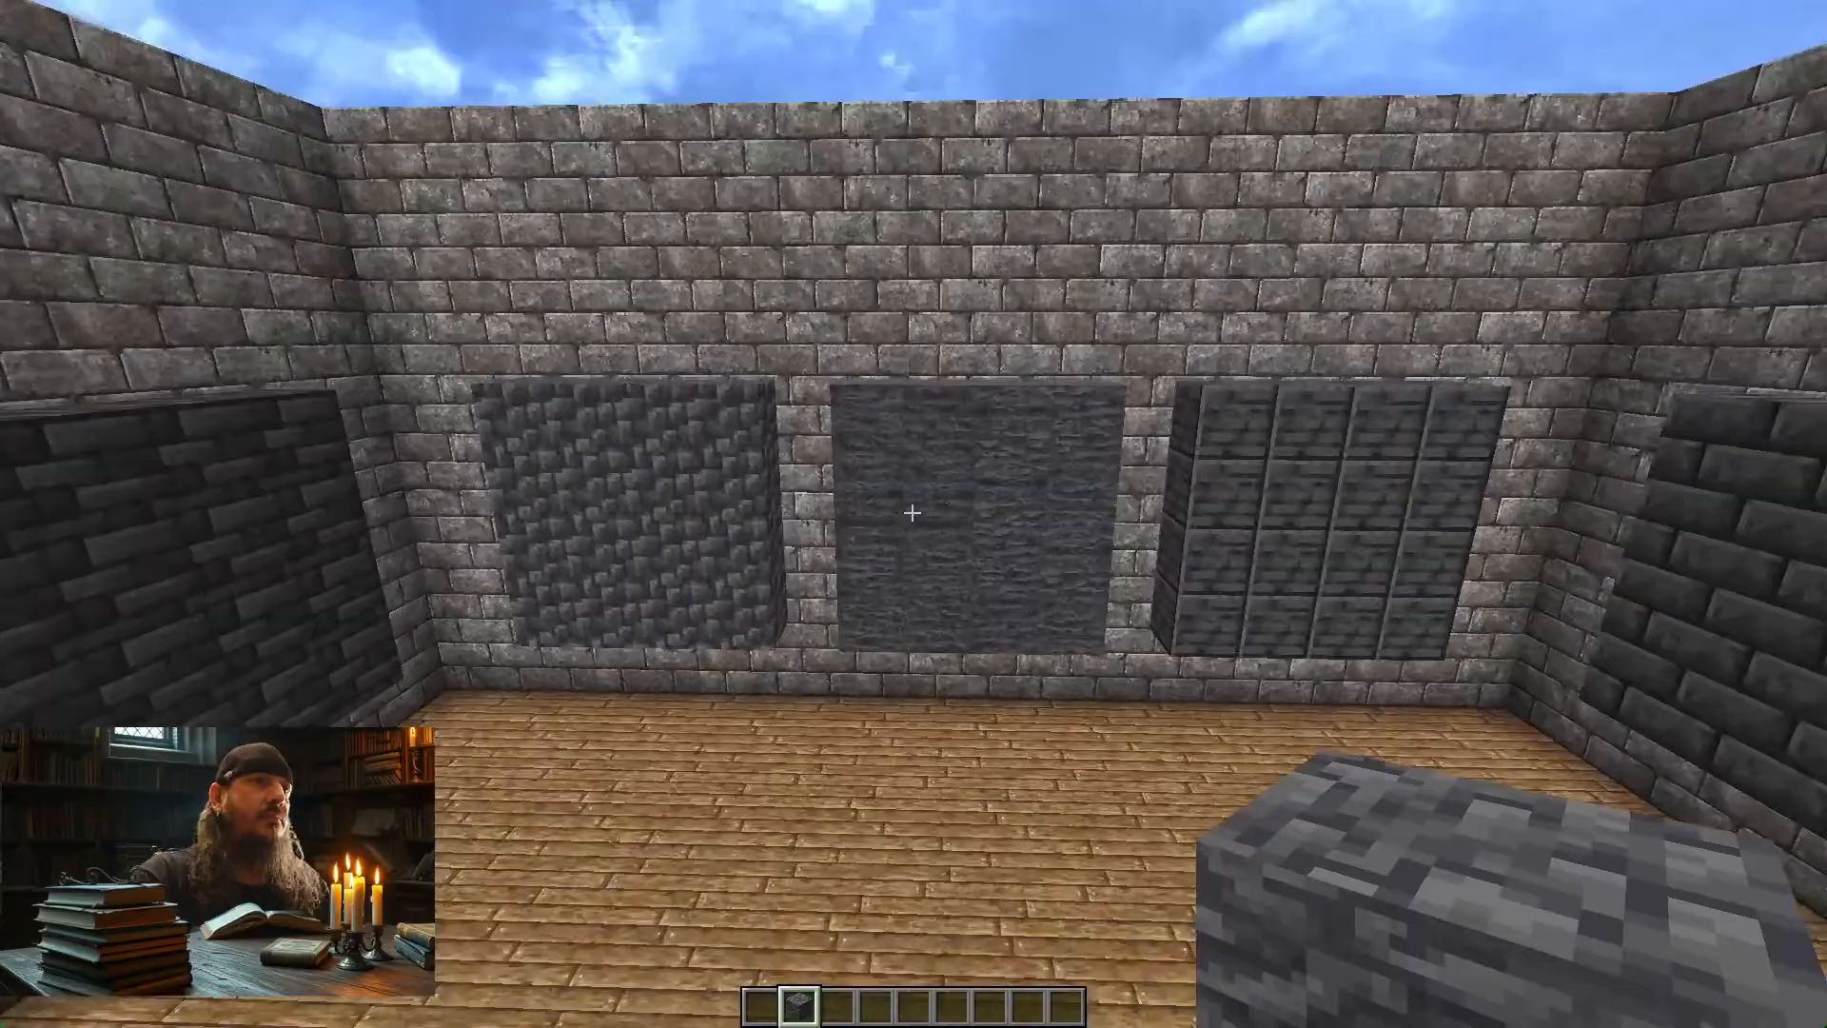
key(w)
key(space)
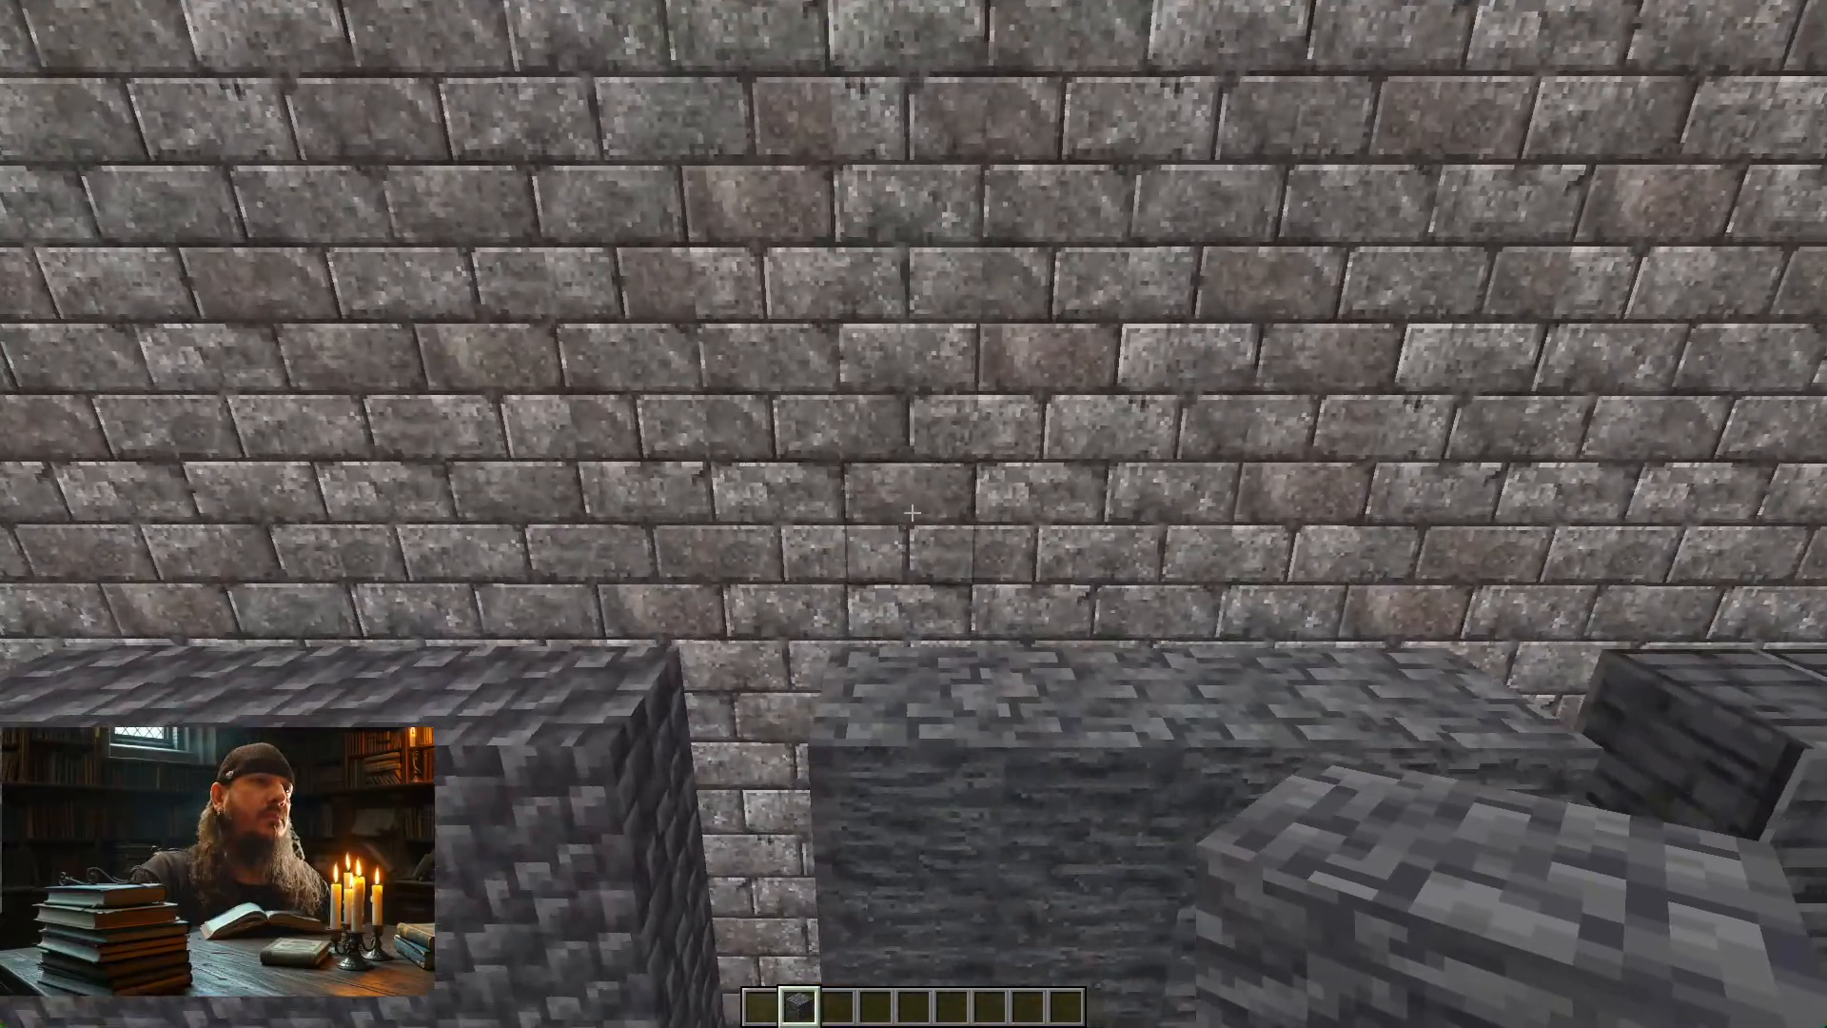
right_click(911, 513)
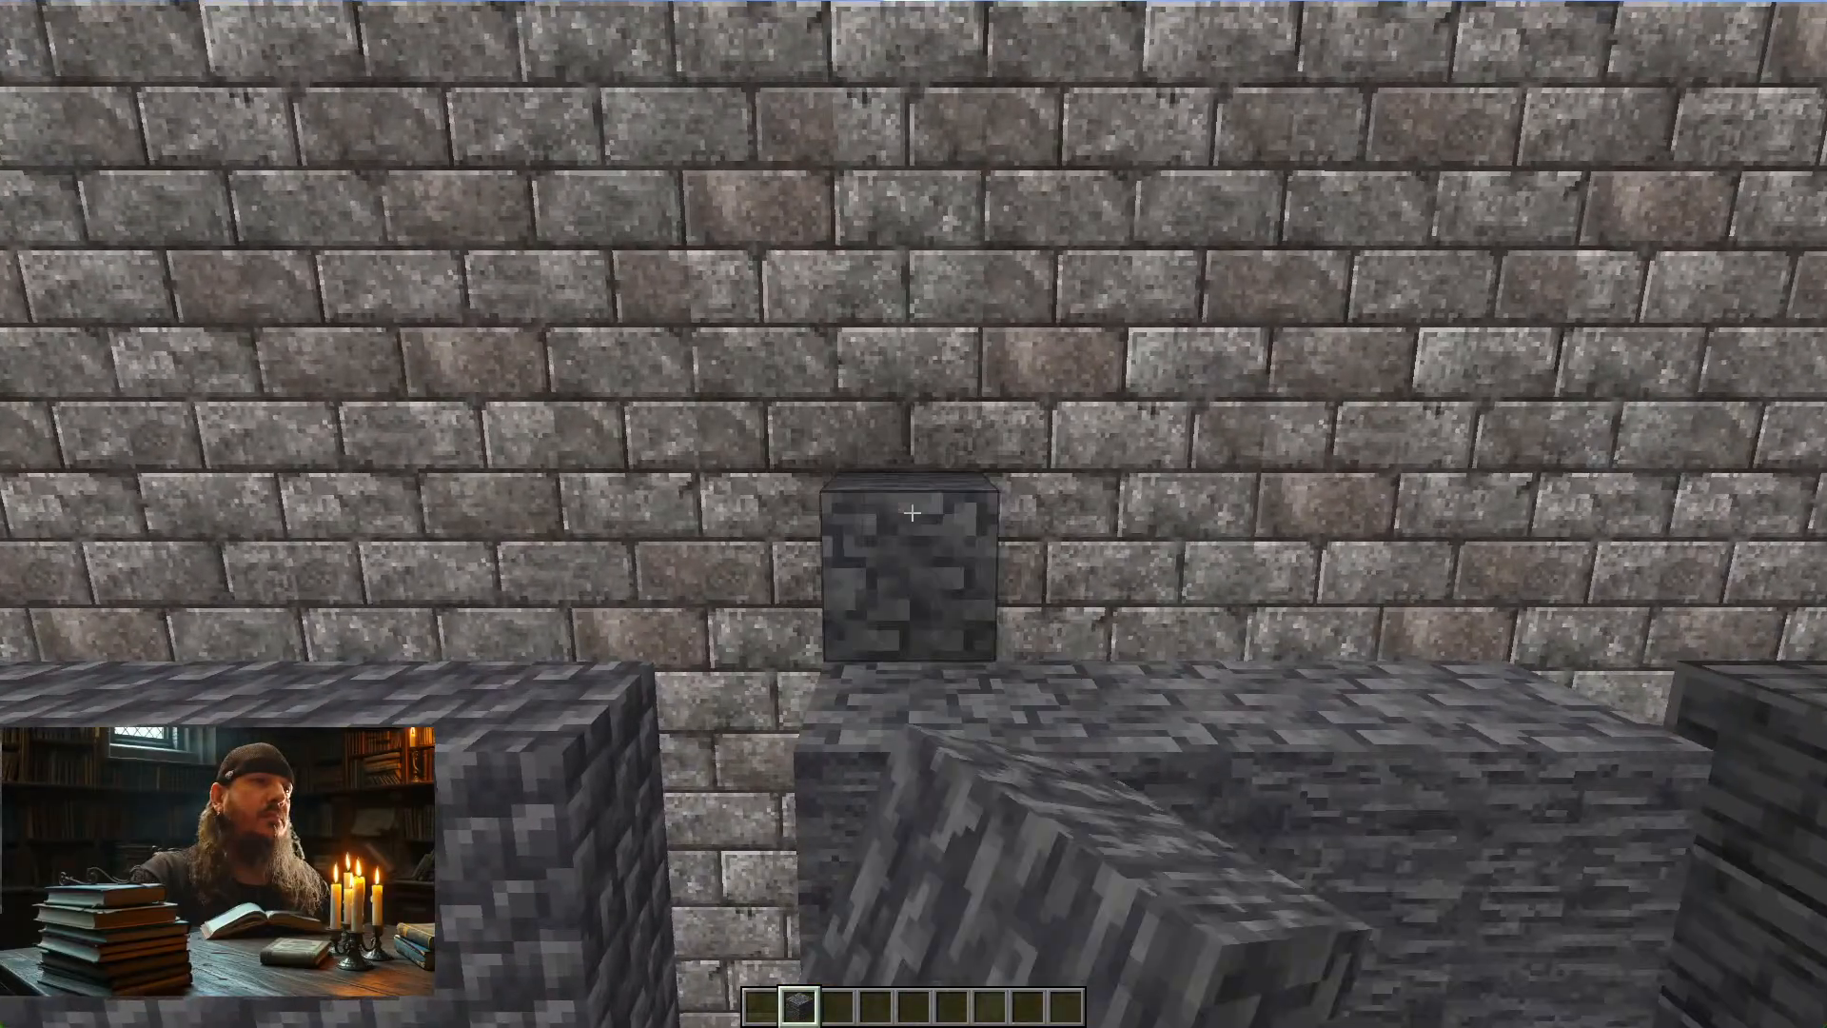
click(911, 513)
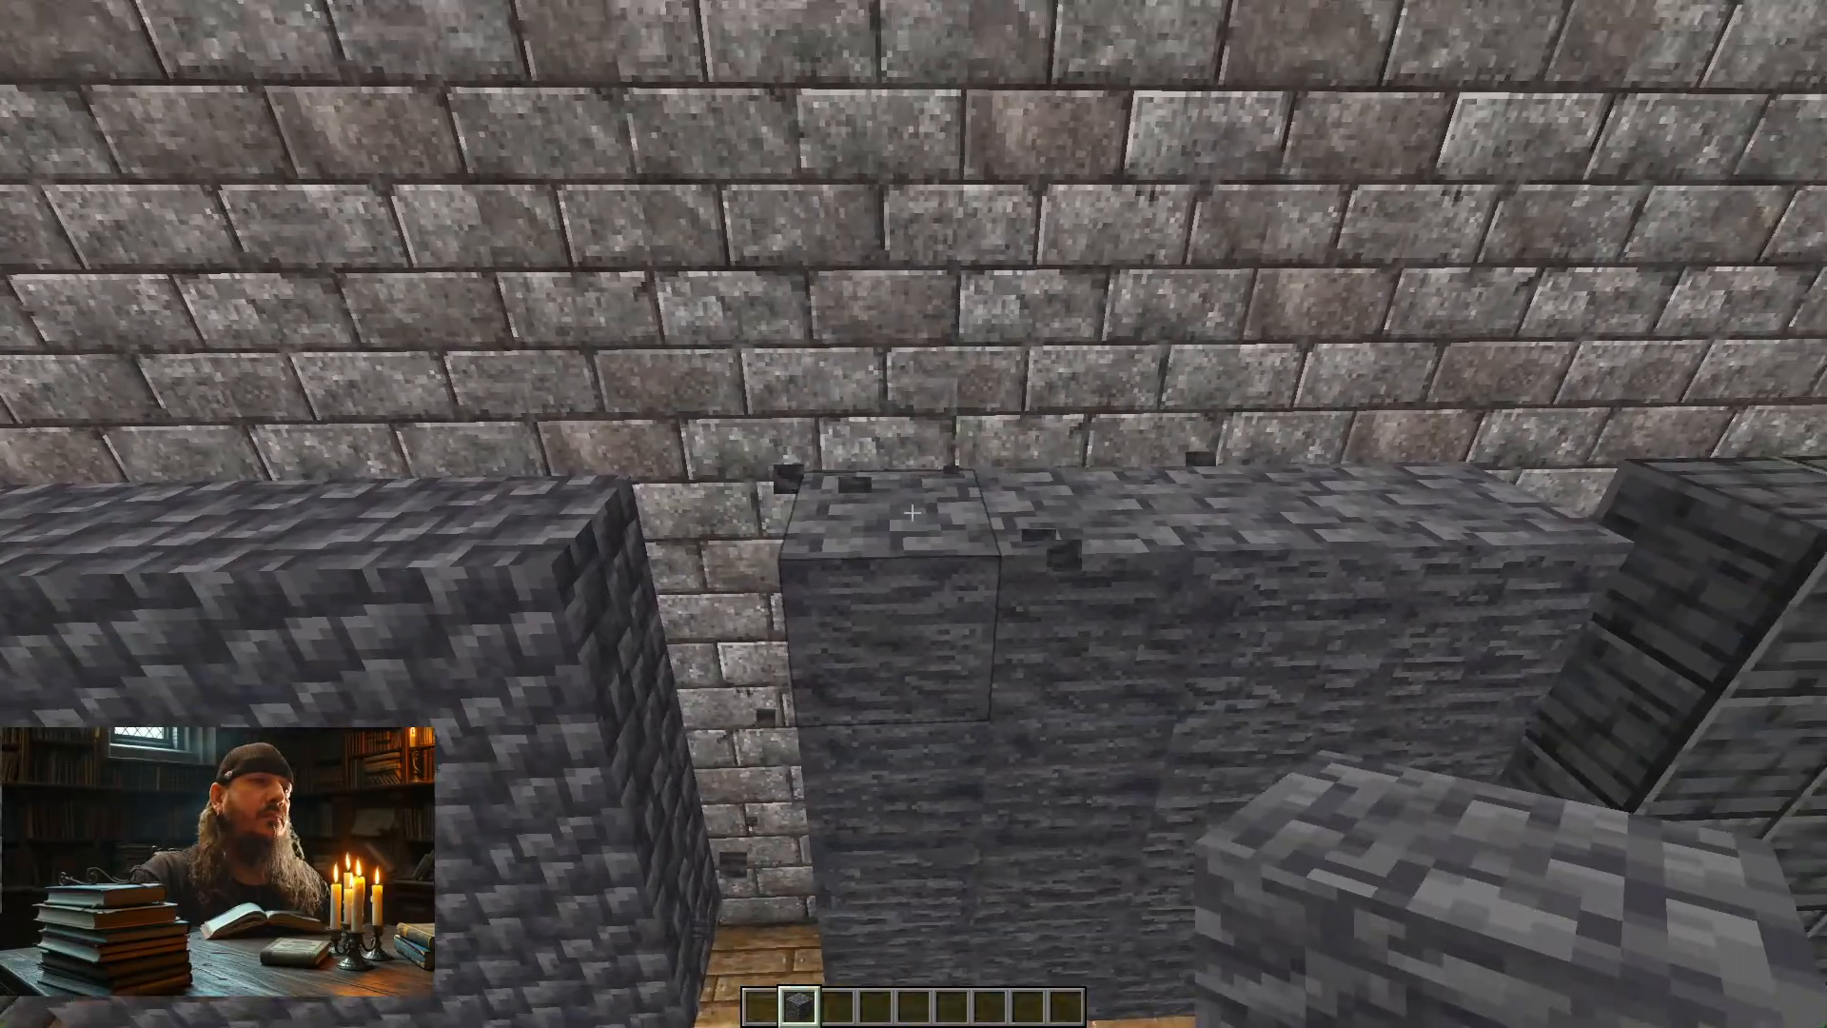
right_click(912, 513)
right_click(912, 513)
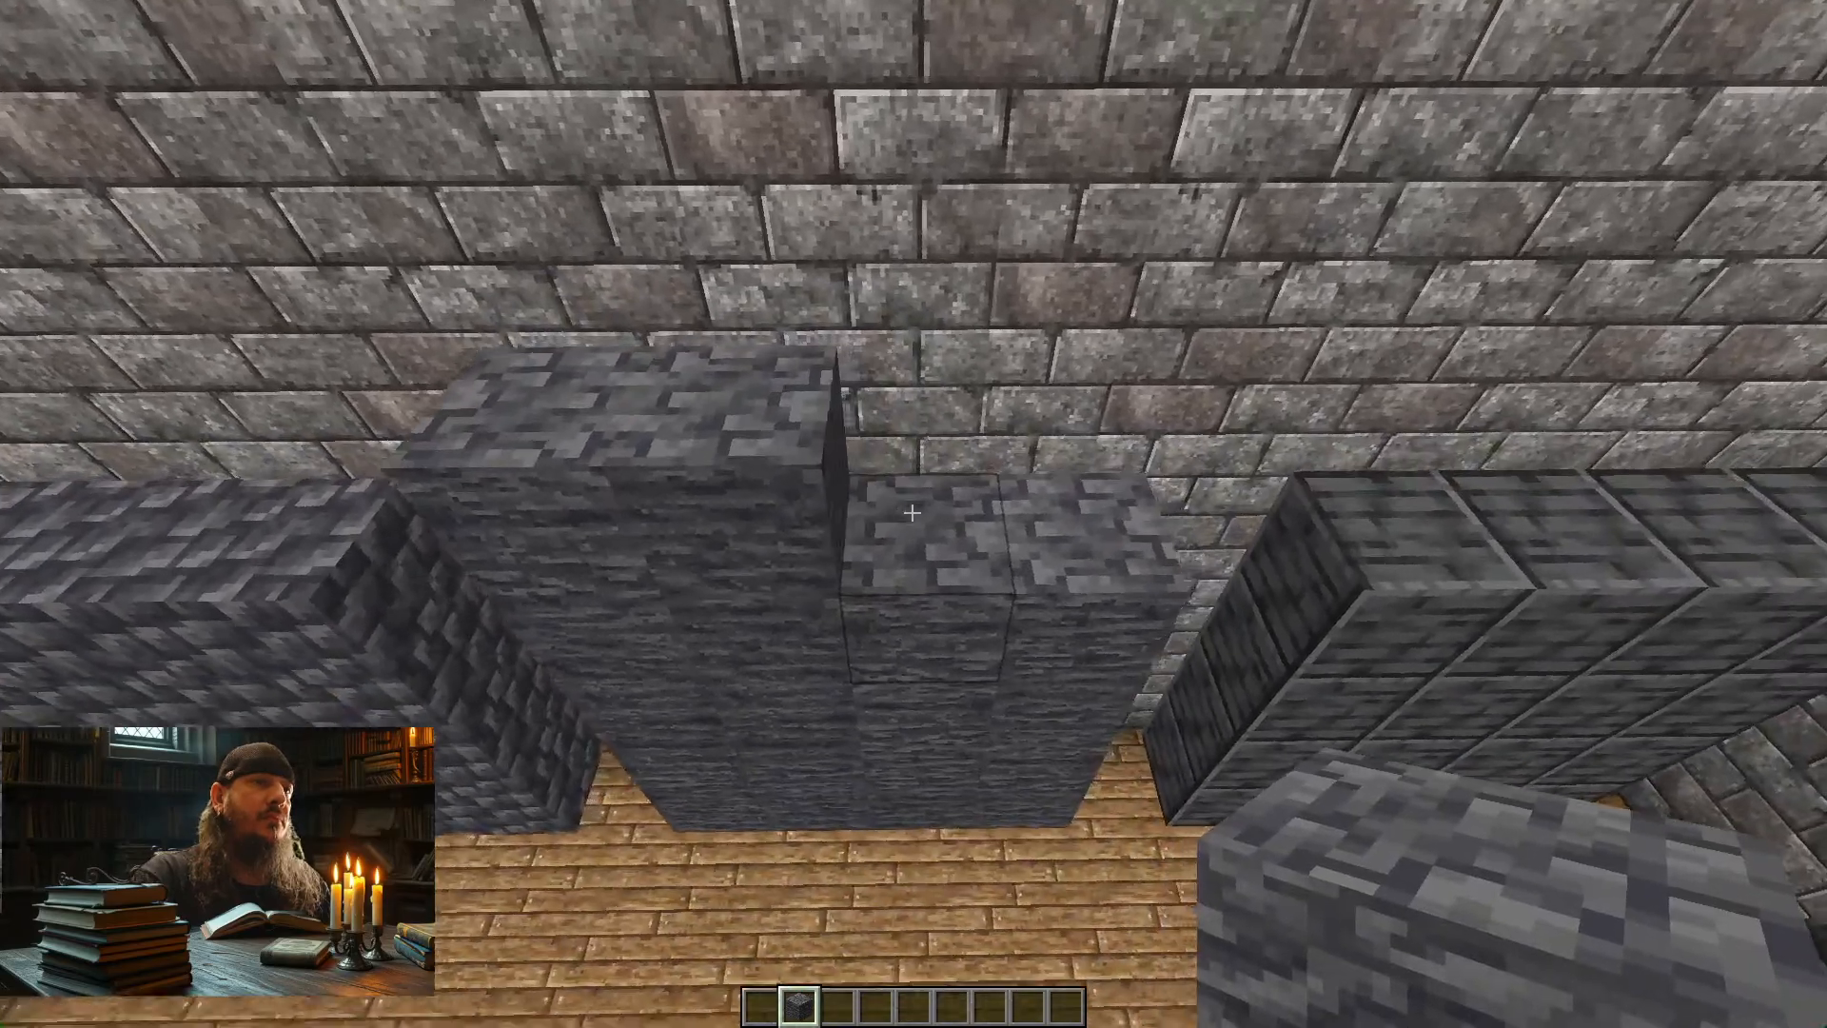
click(911, 513)
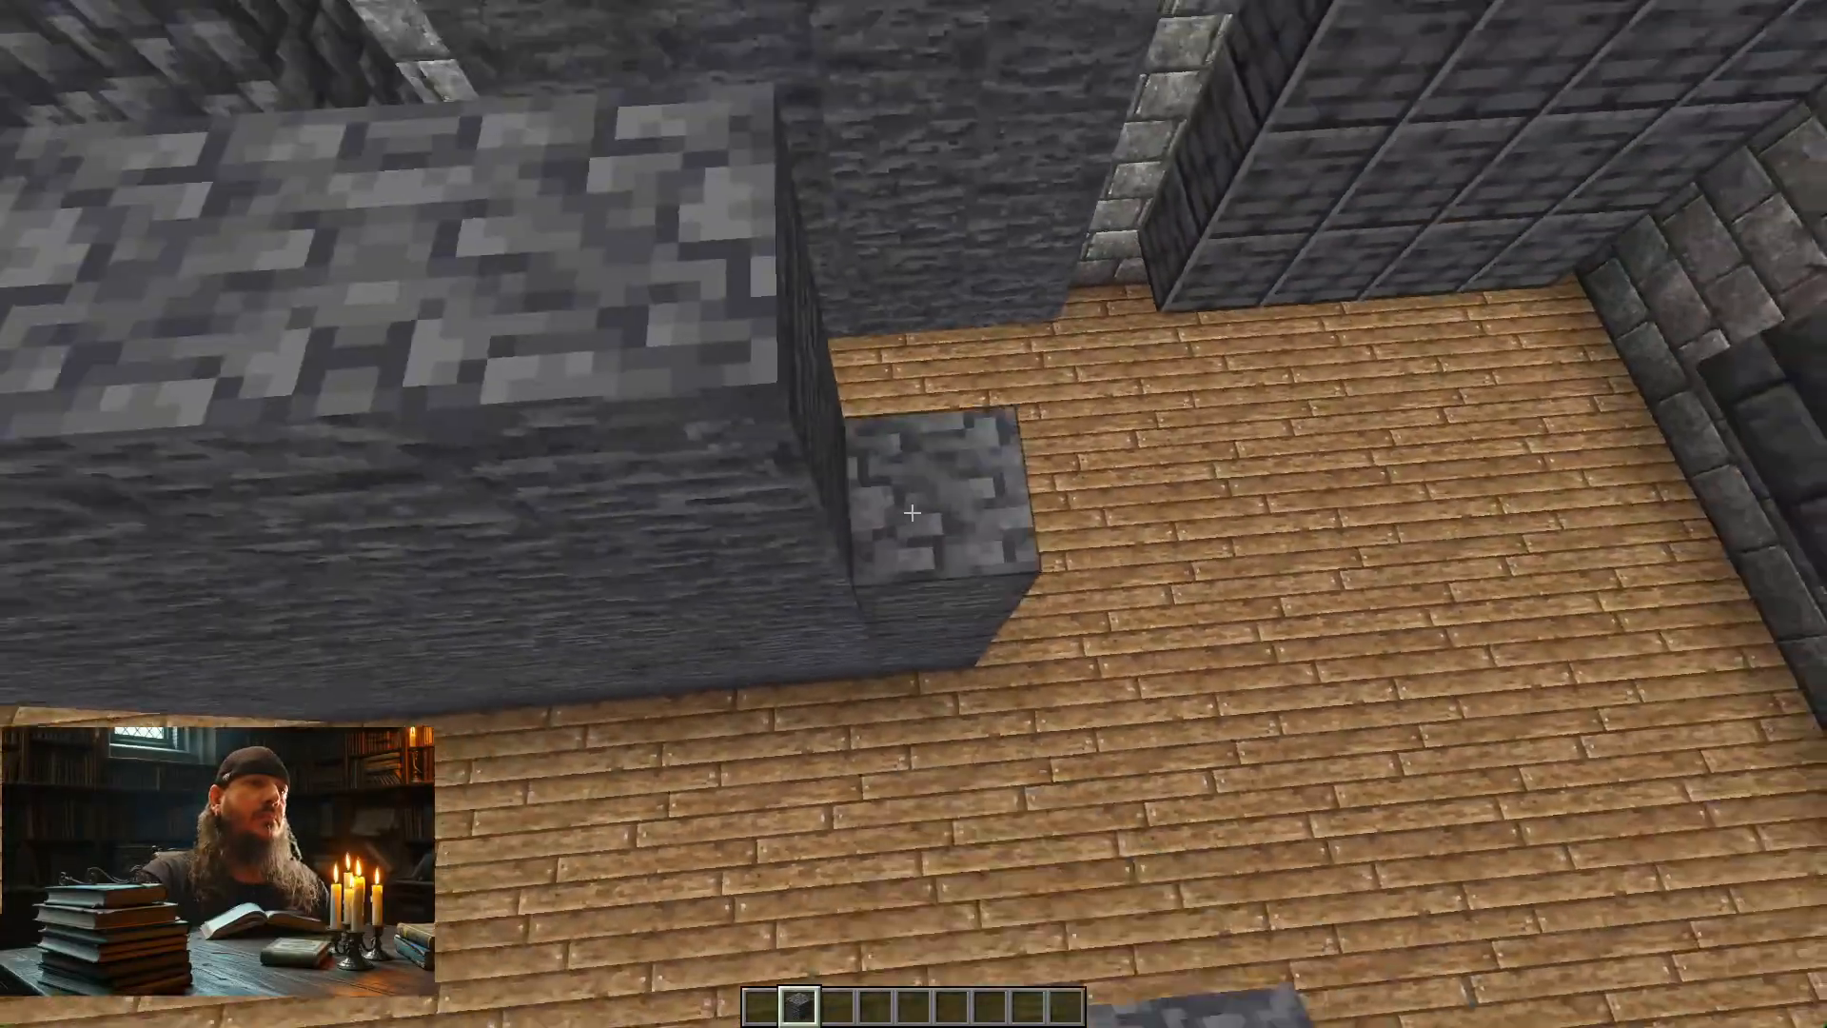
right_click(912, 513)
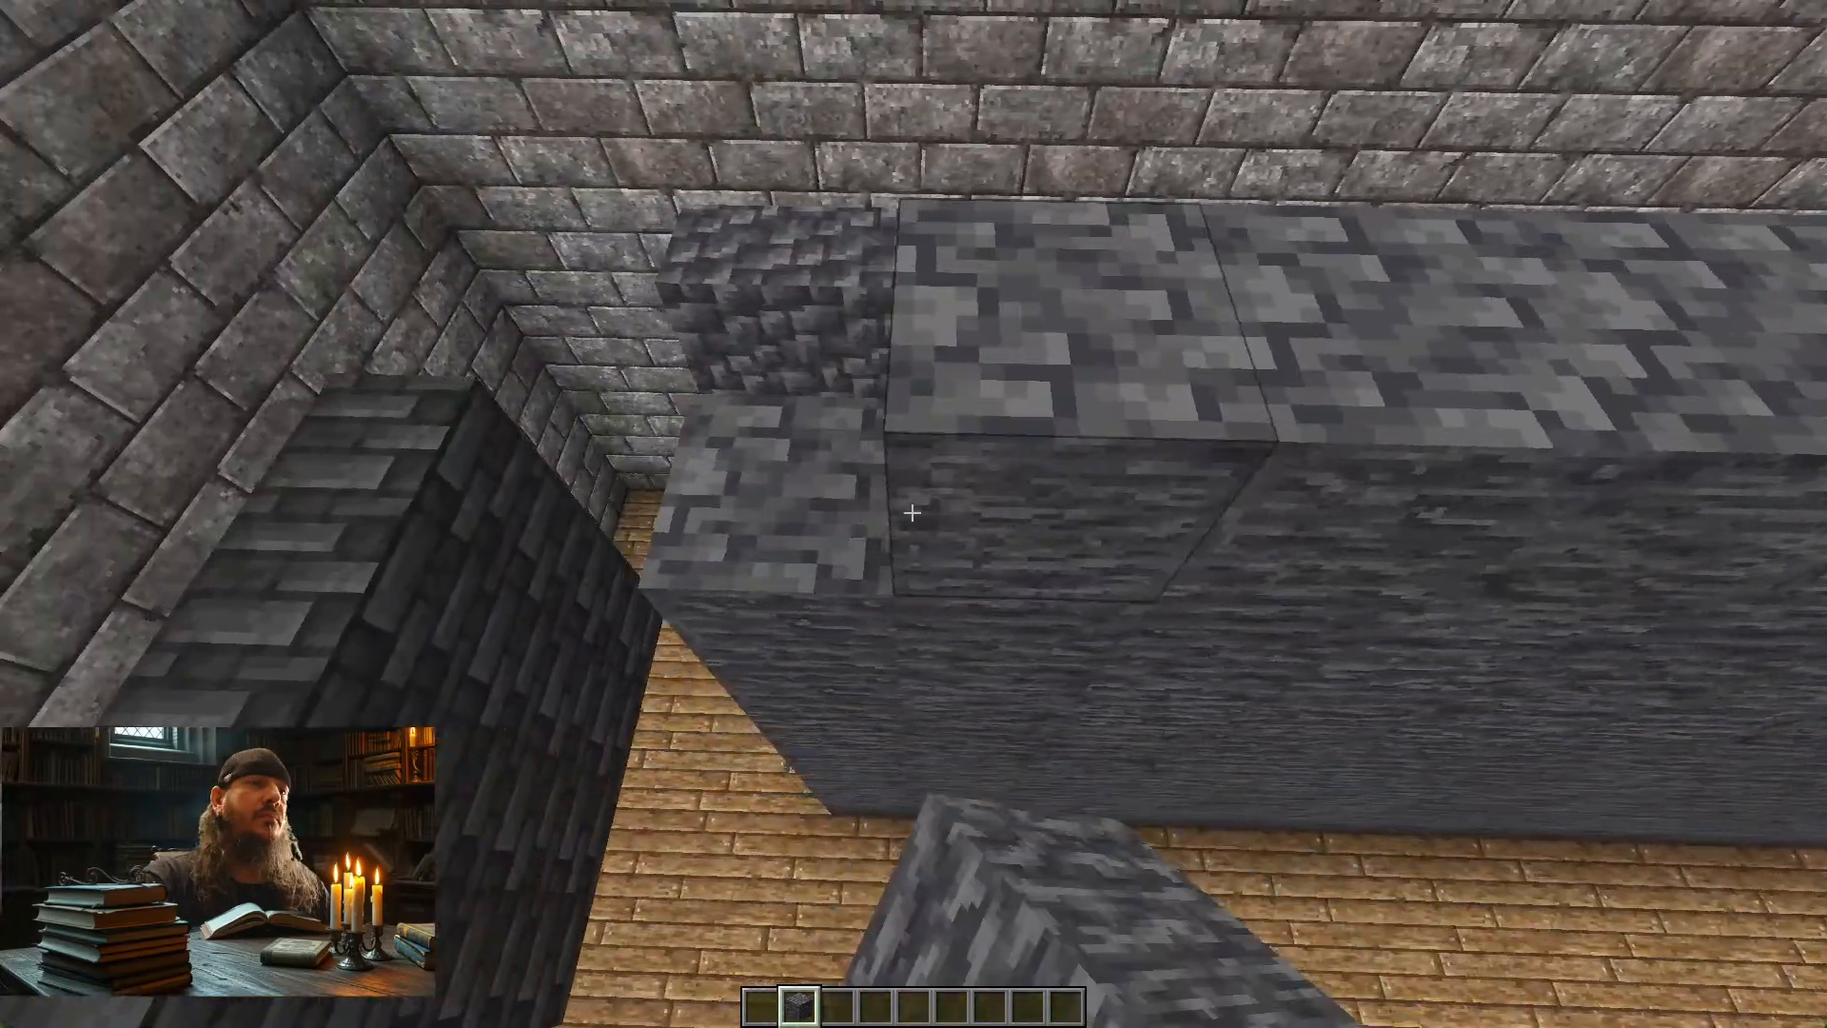
right_click(911, 513)
Examine the large deepslate wall from near and far for visible tile repetition and seams, and return to Photoshop
key(s)
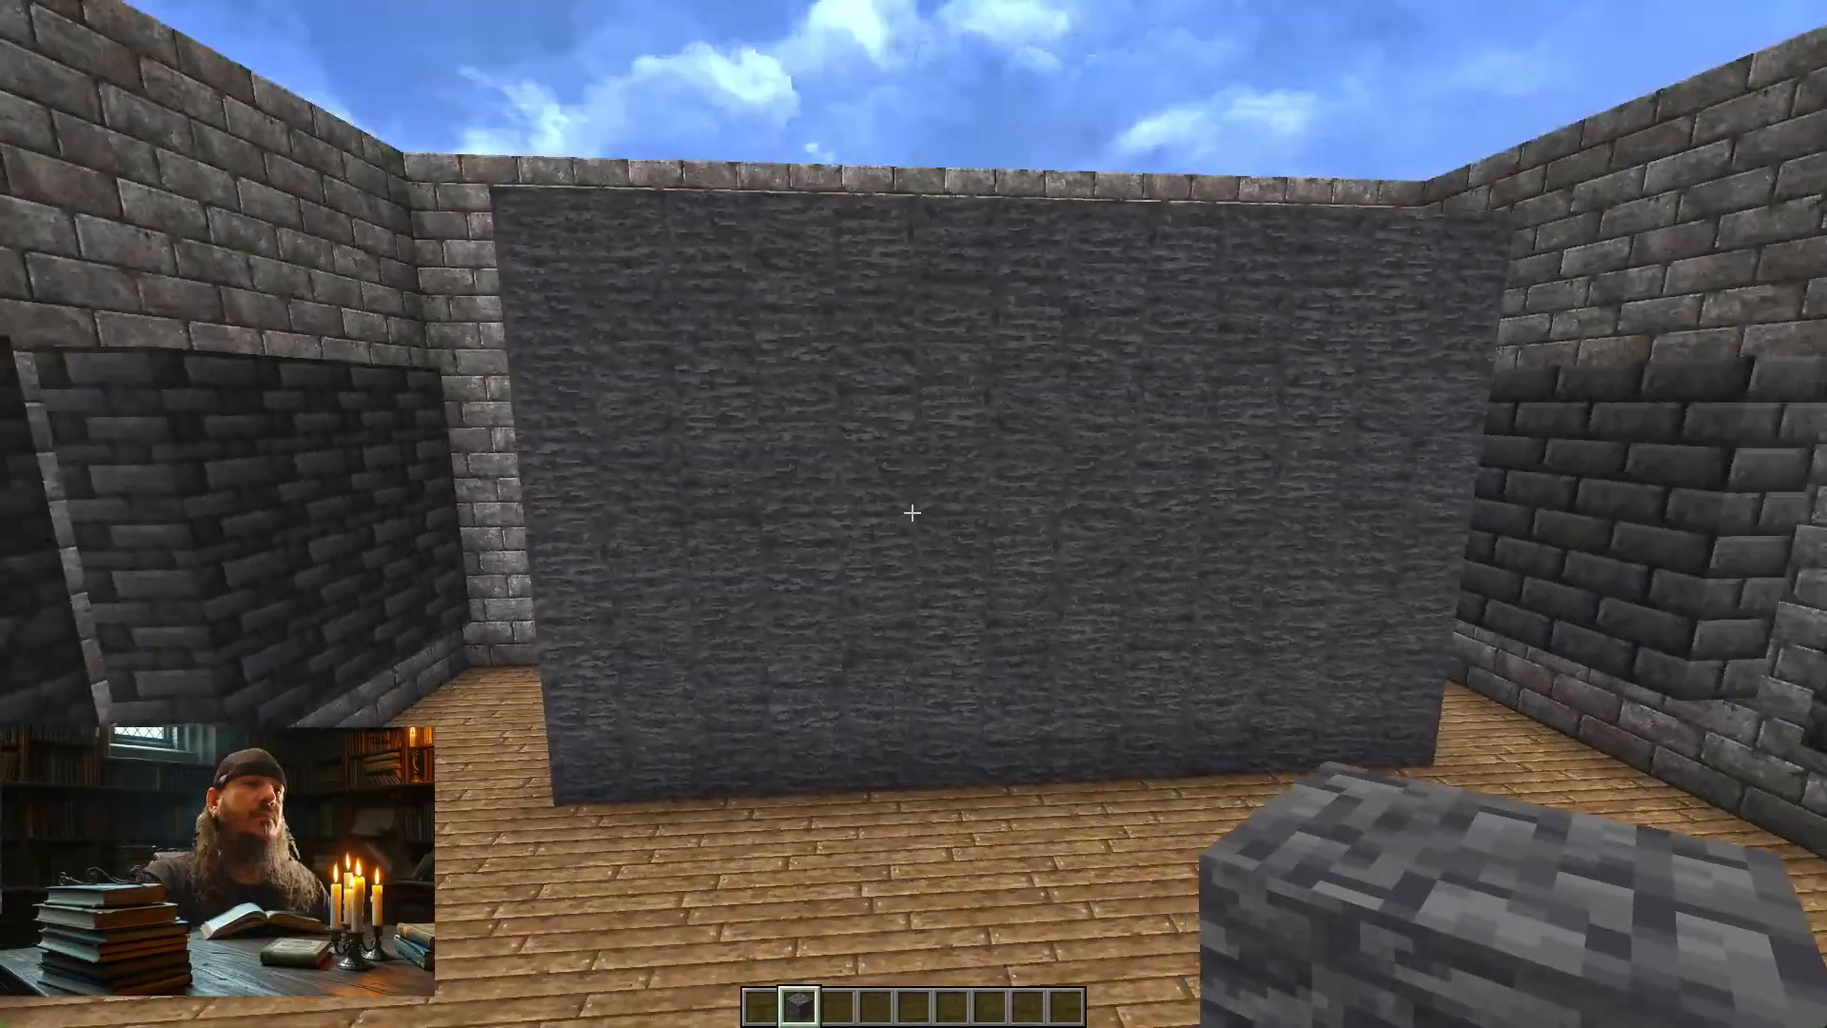
key(s)
key(w)
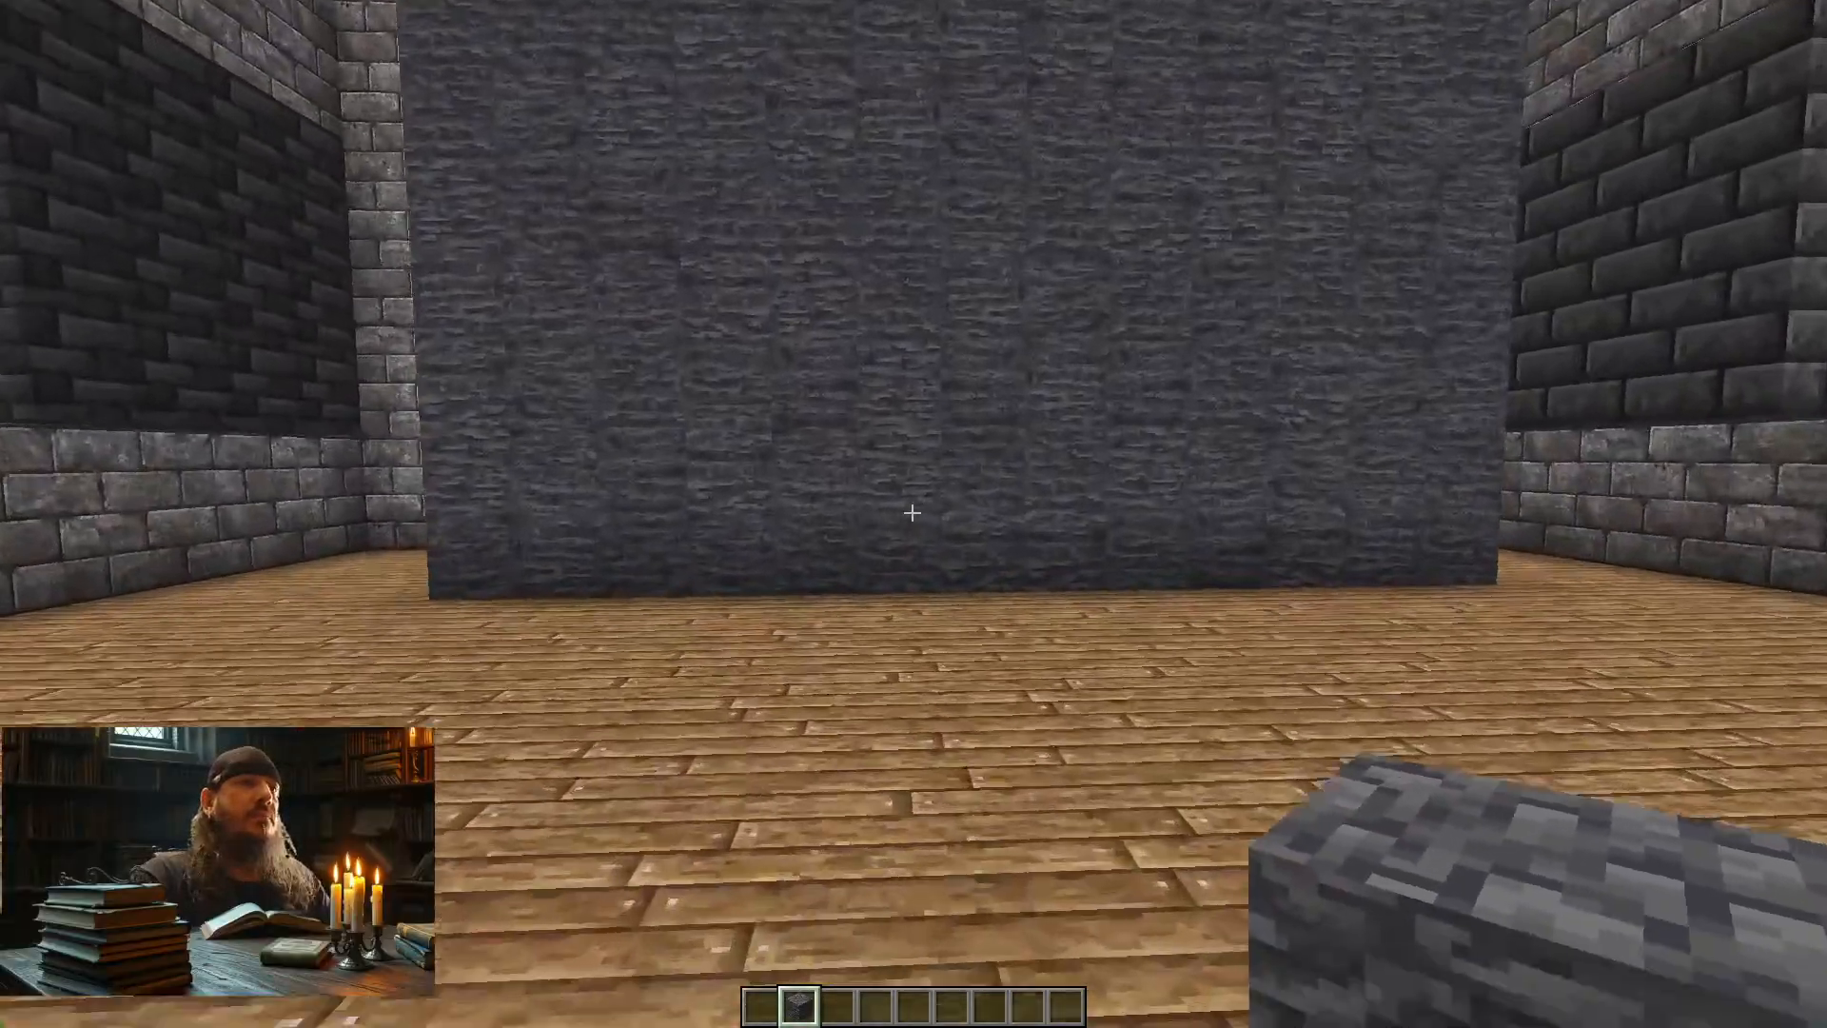
key(w)
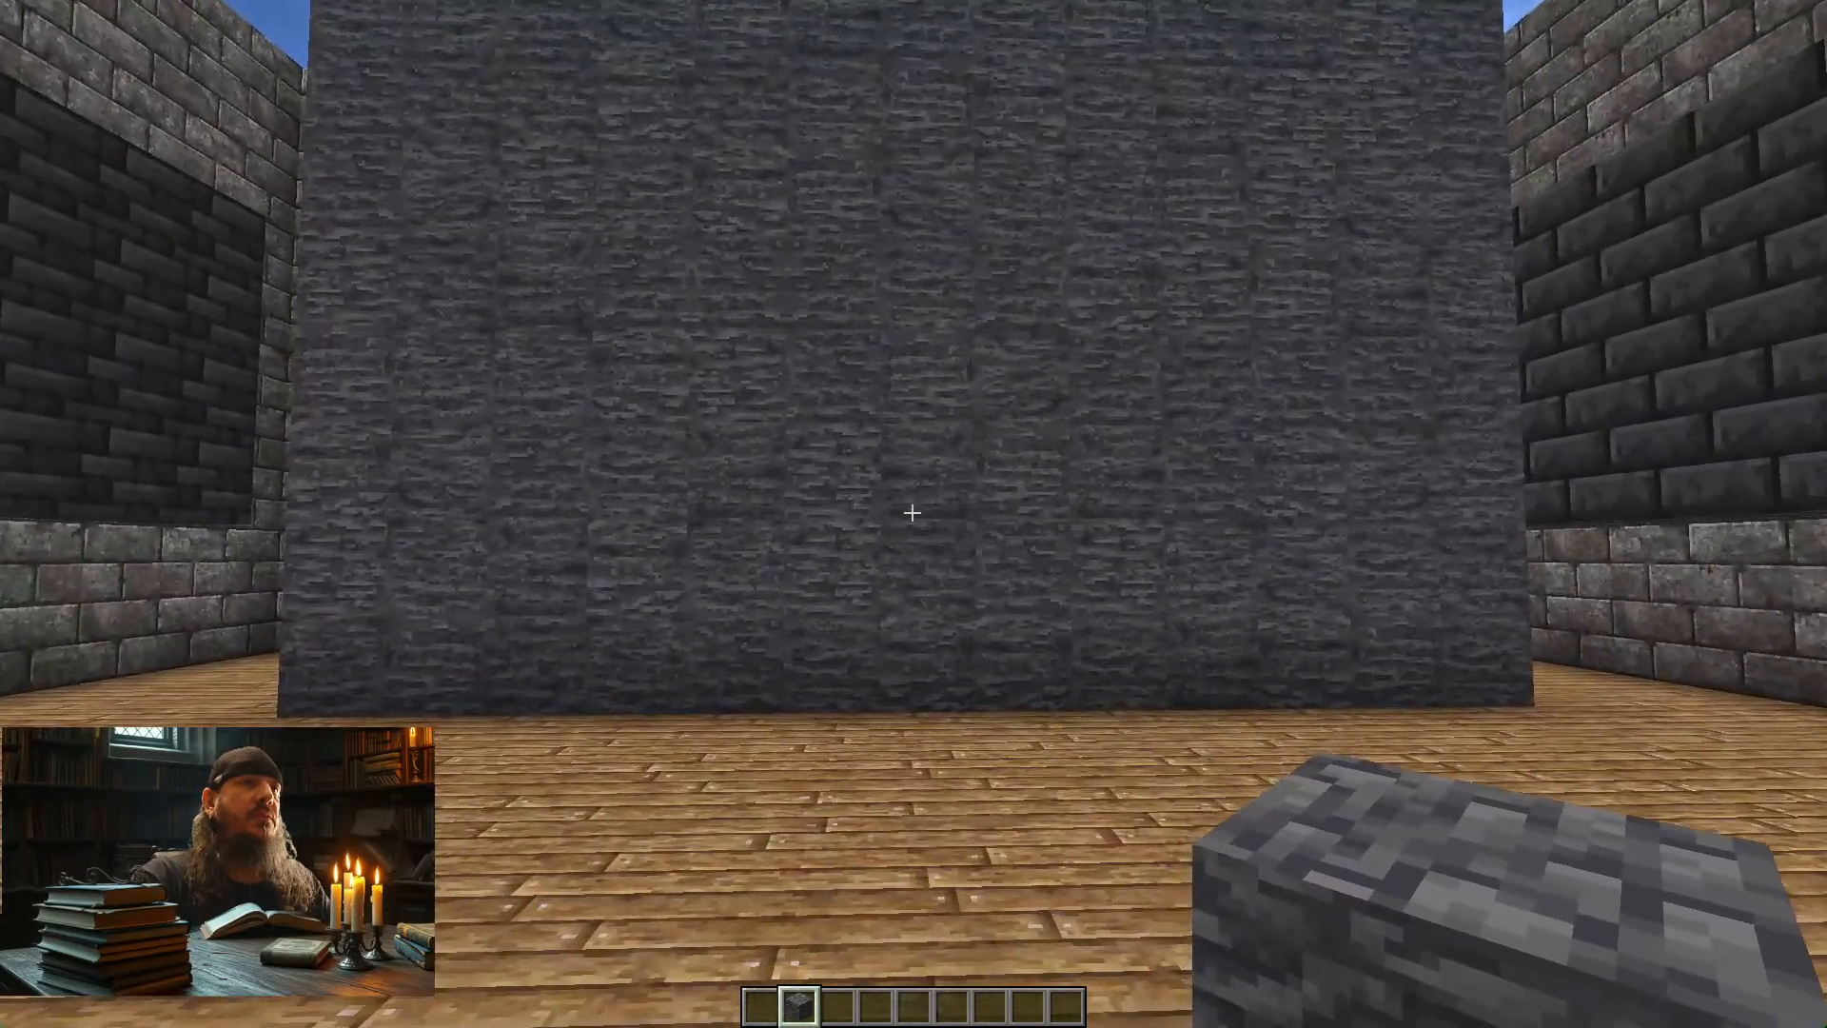
key(s)
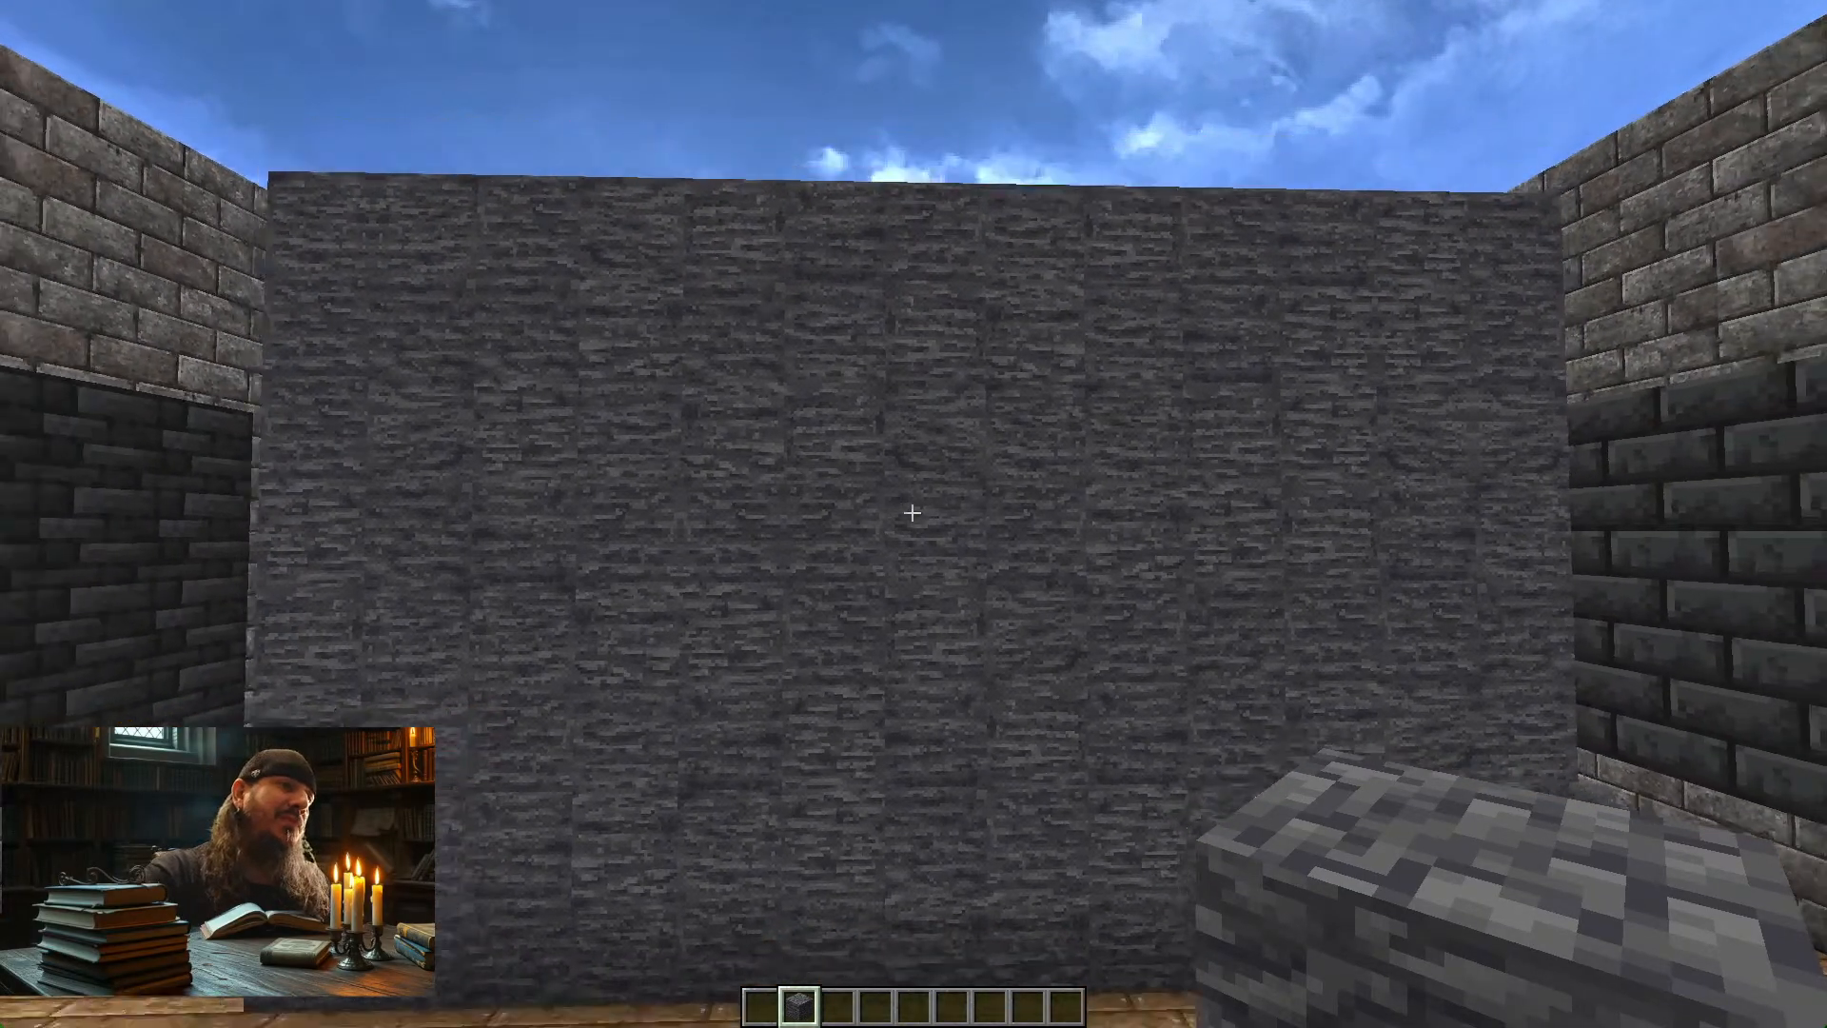
key(s)
key(w)
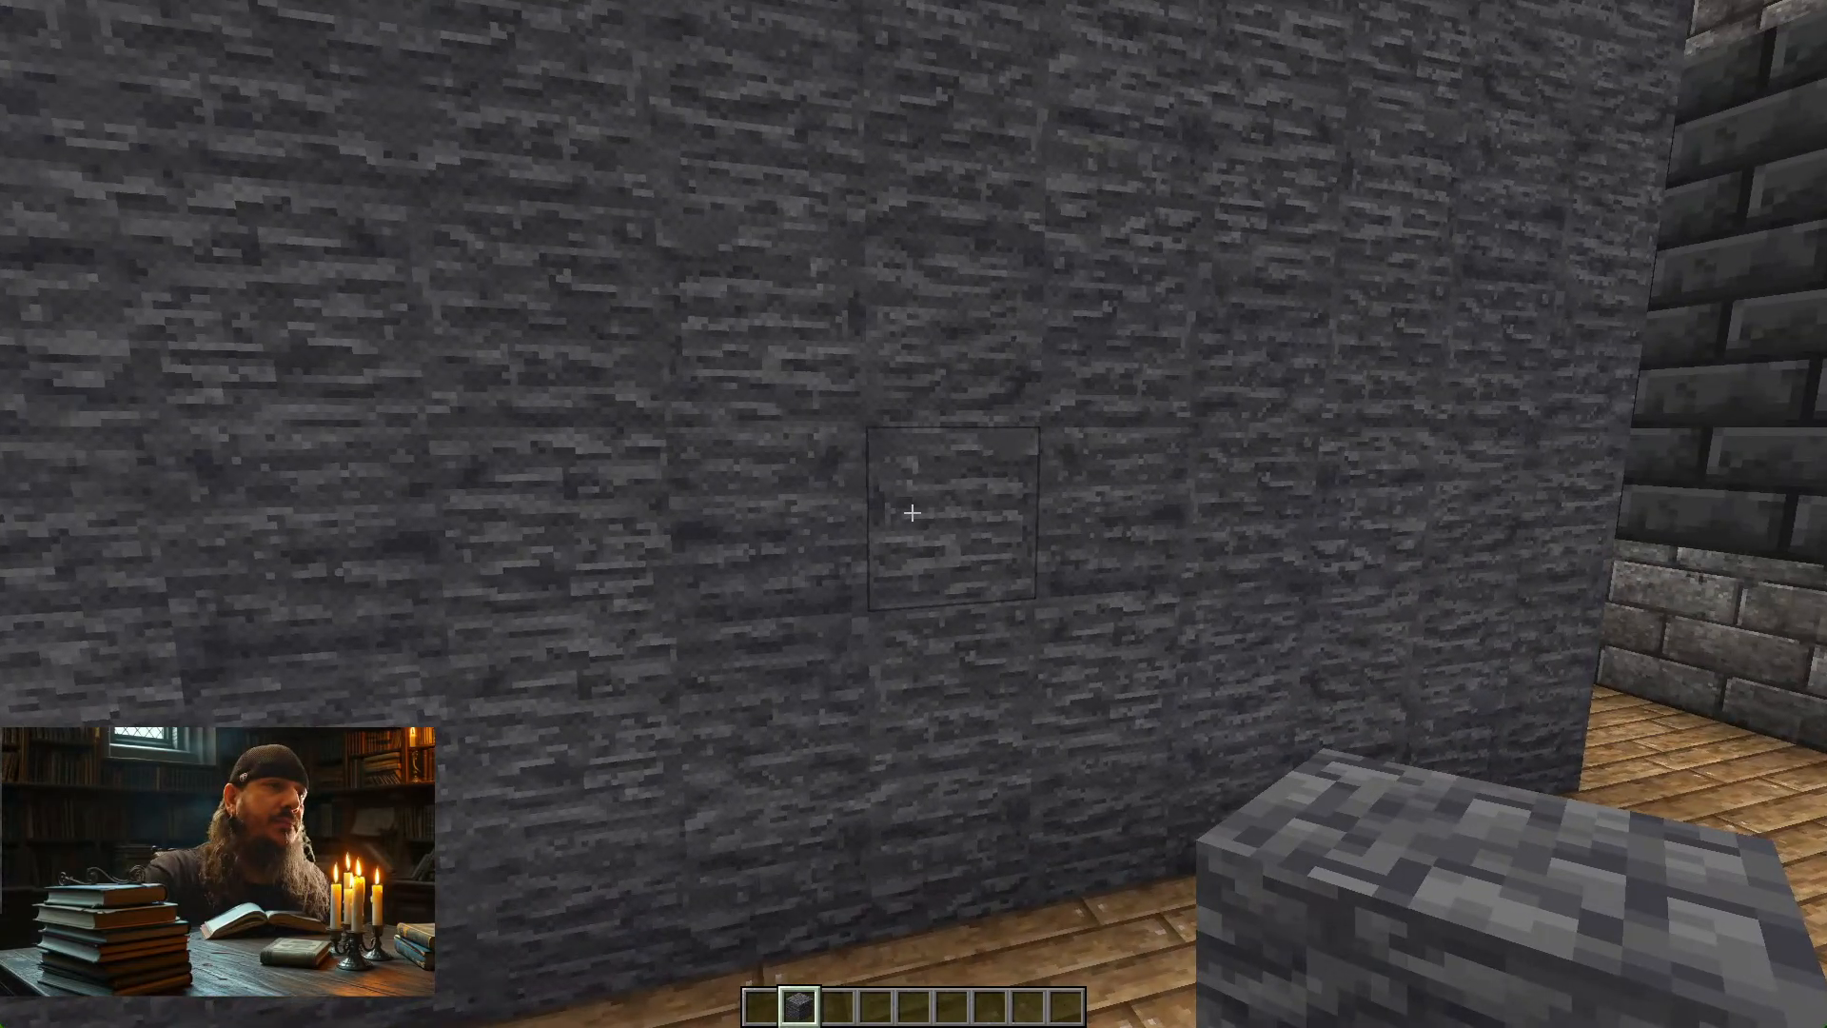
key(s)
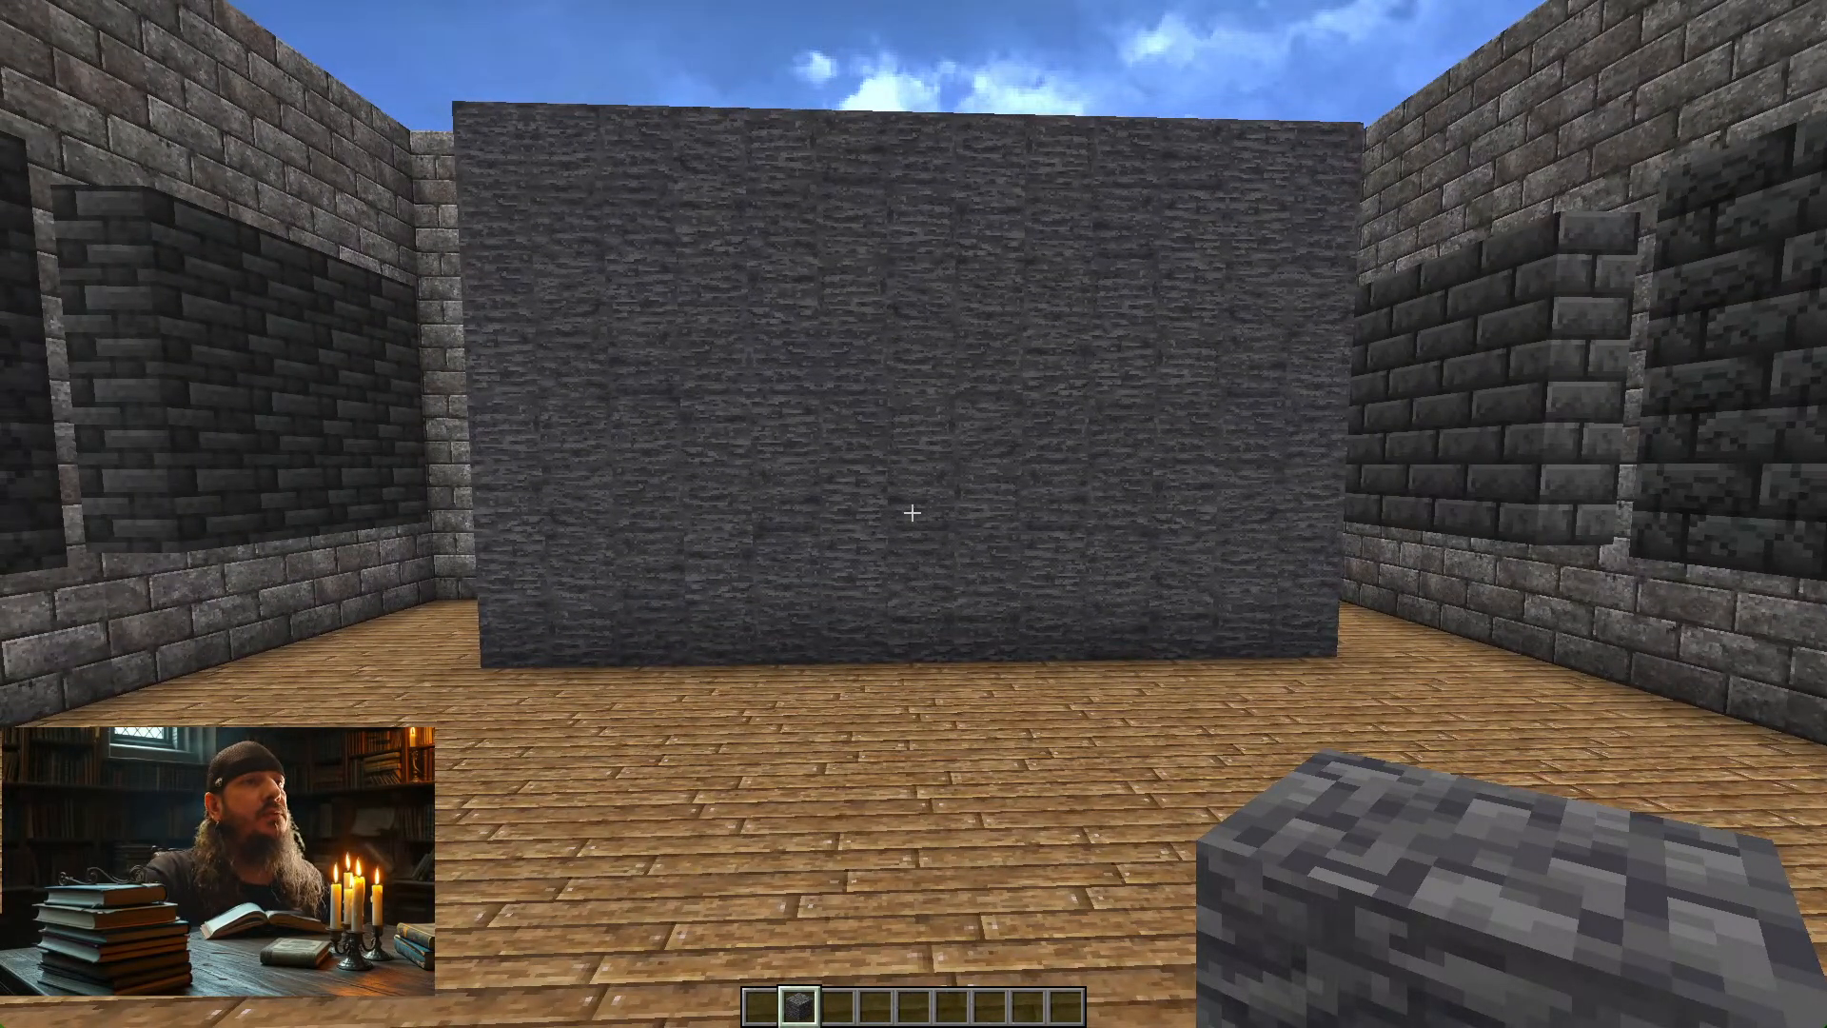
key(w)
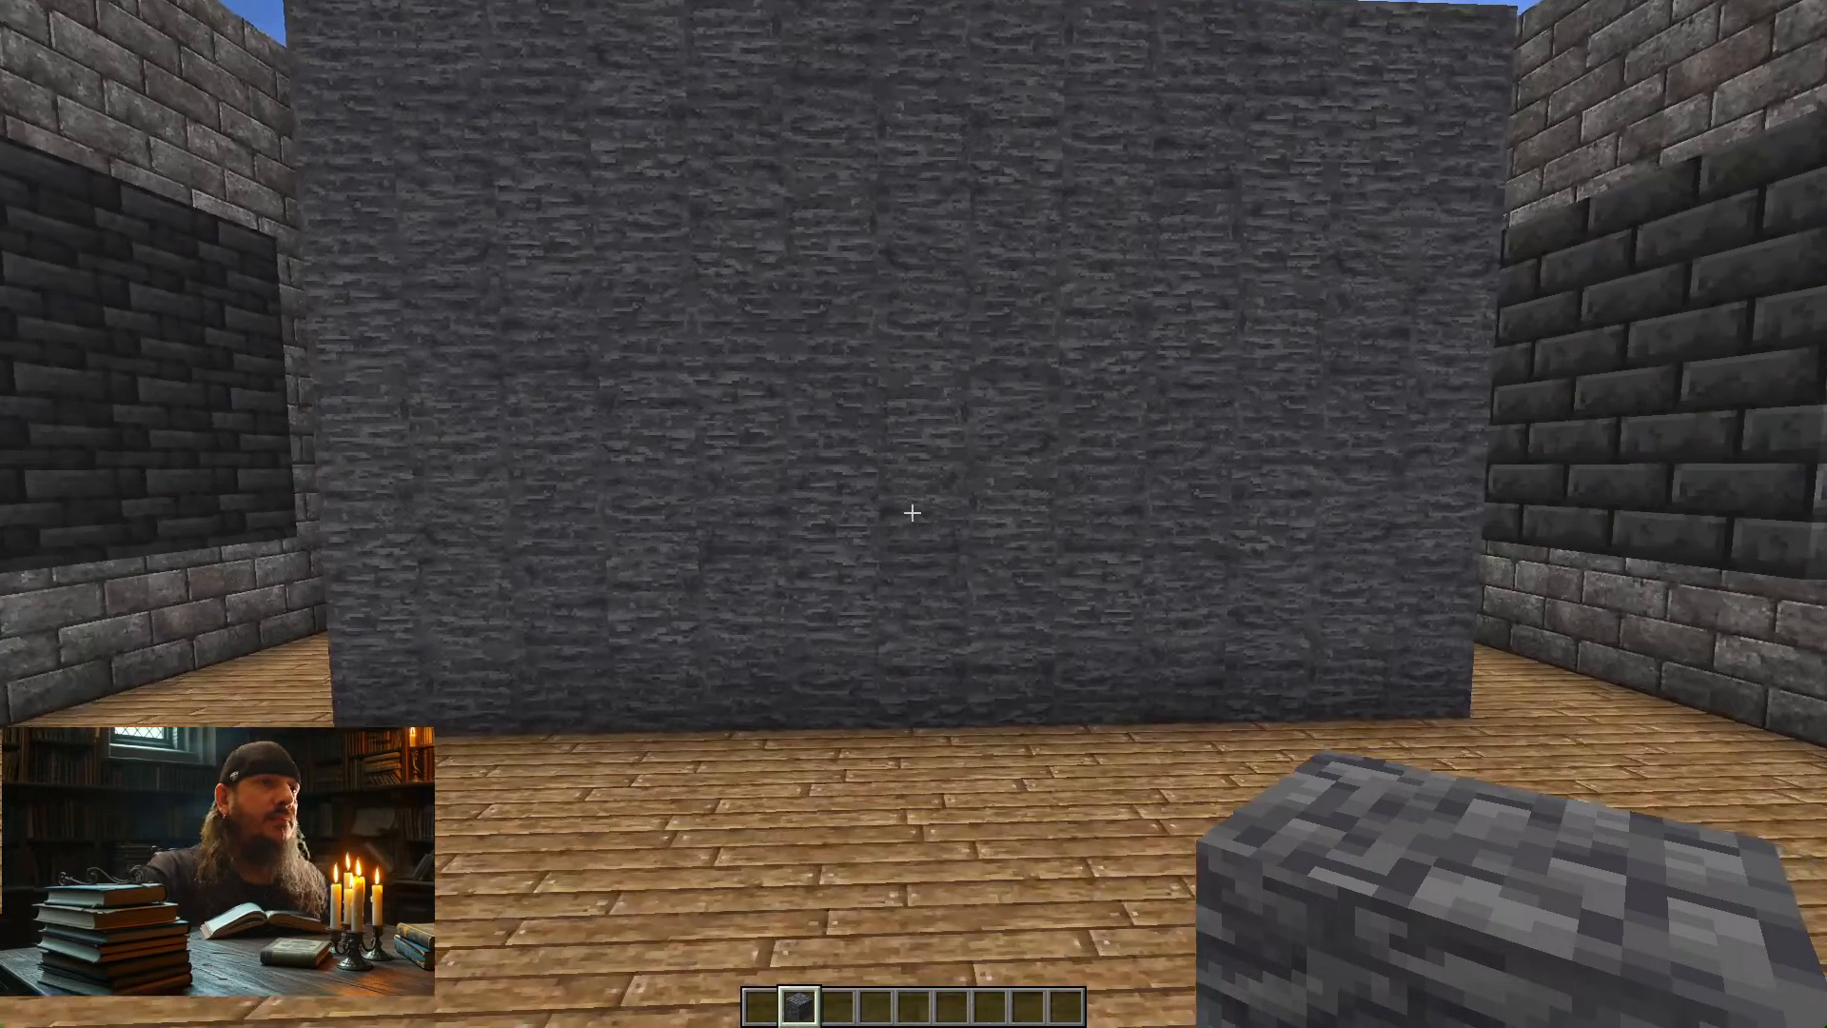
key(alt+Tab)
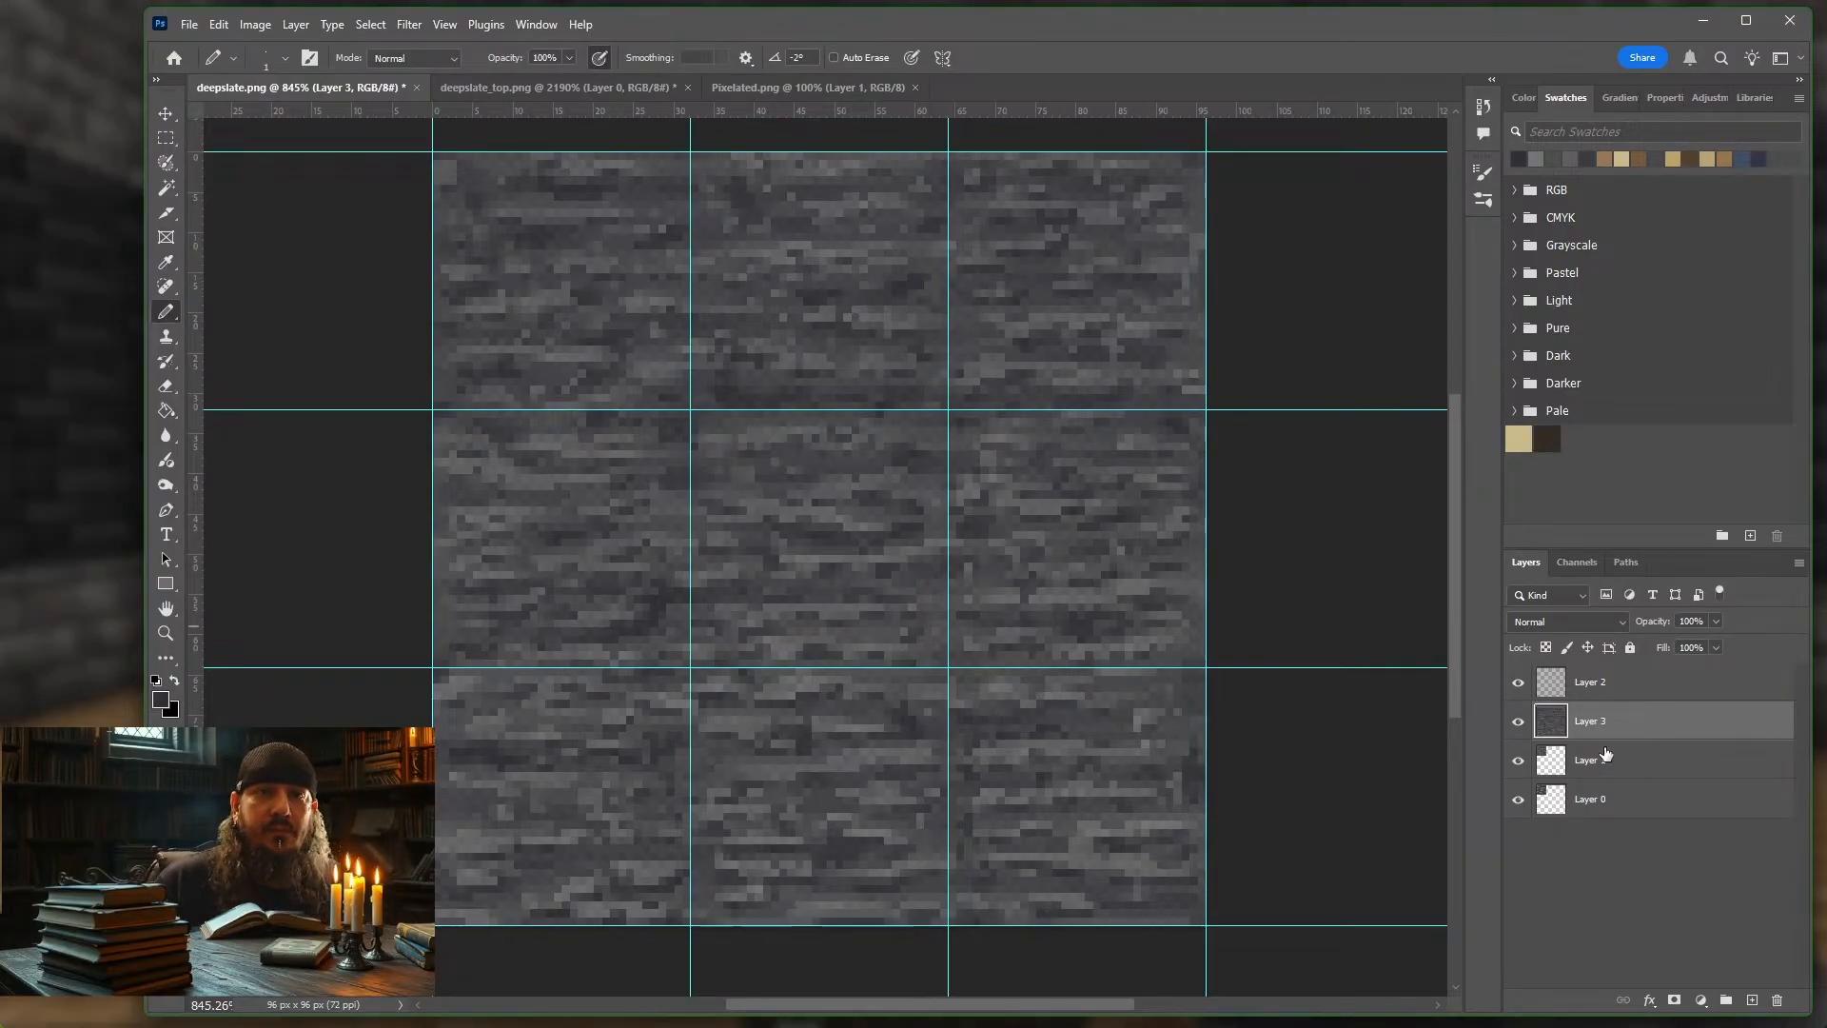
Add a new layer above Layer 3 for further streak touch-ups and export the slices with the PNG-8 MC preset, replacing the existing tiles
click(1752, 1000)
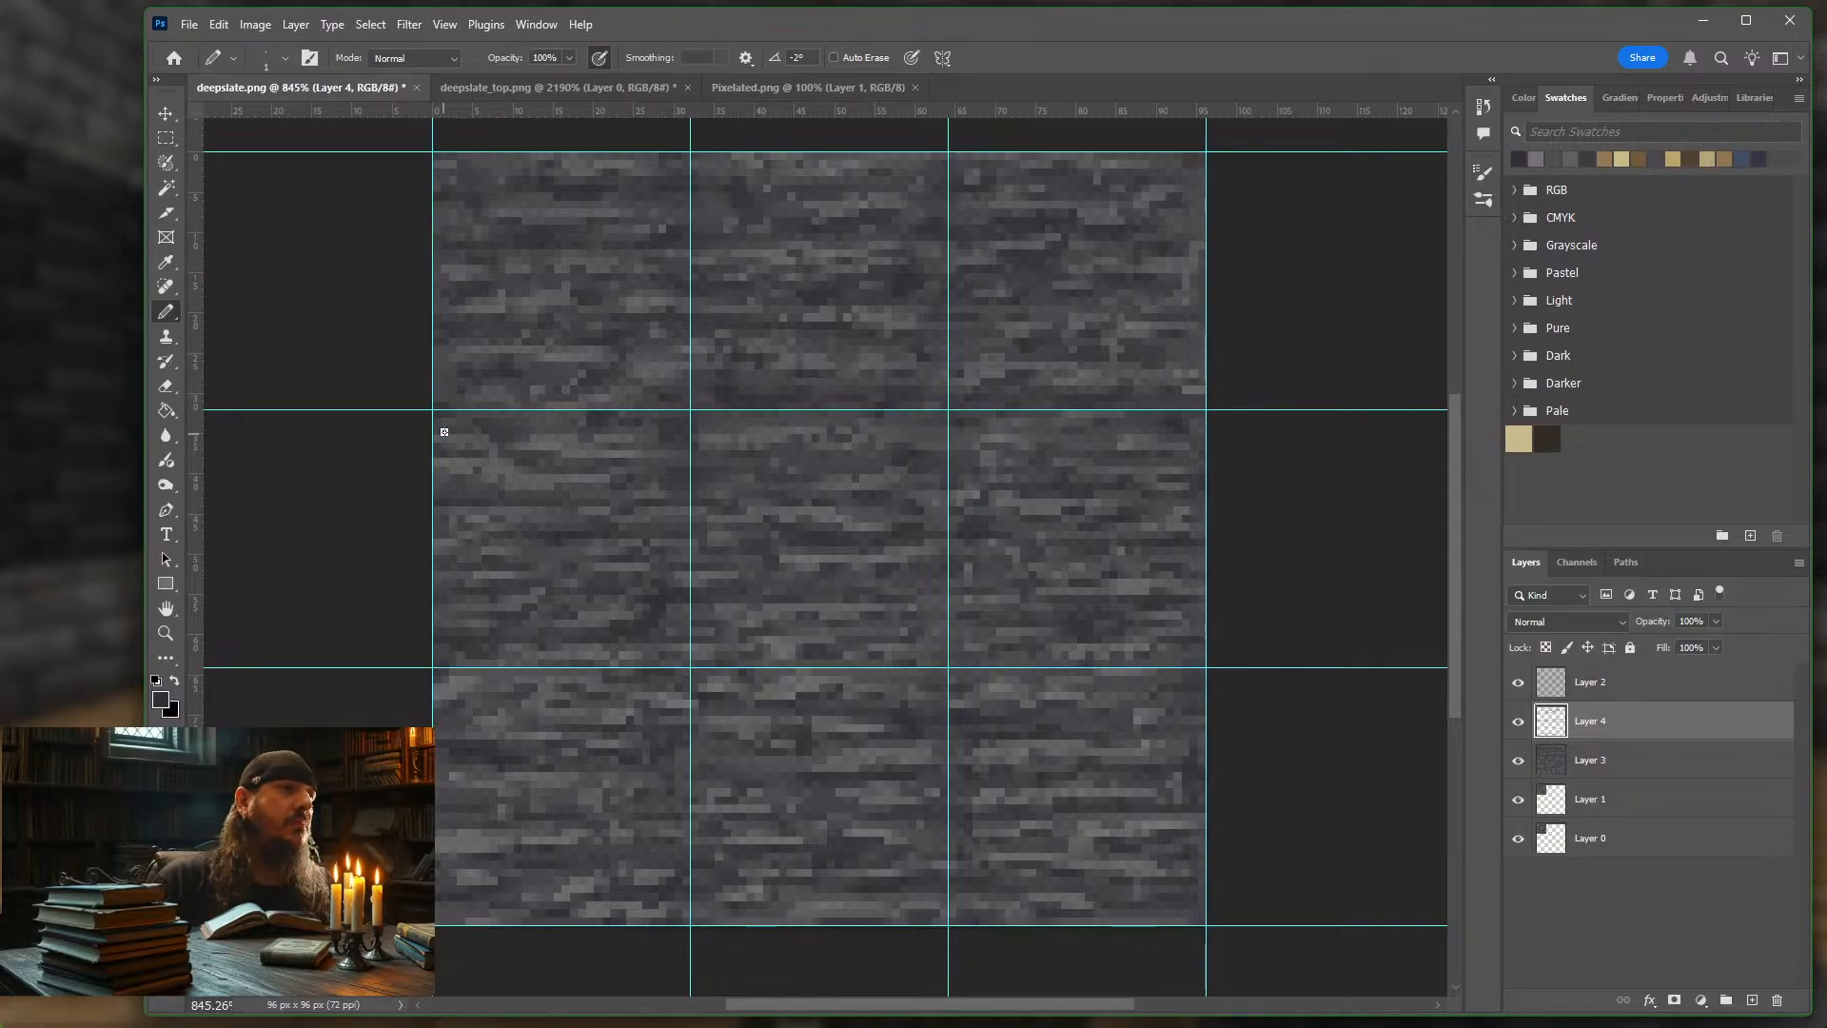
key(ctrl+alt+shift+s)
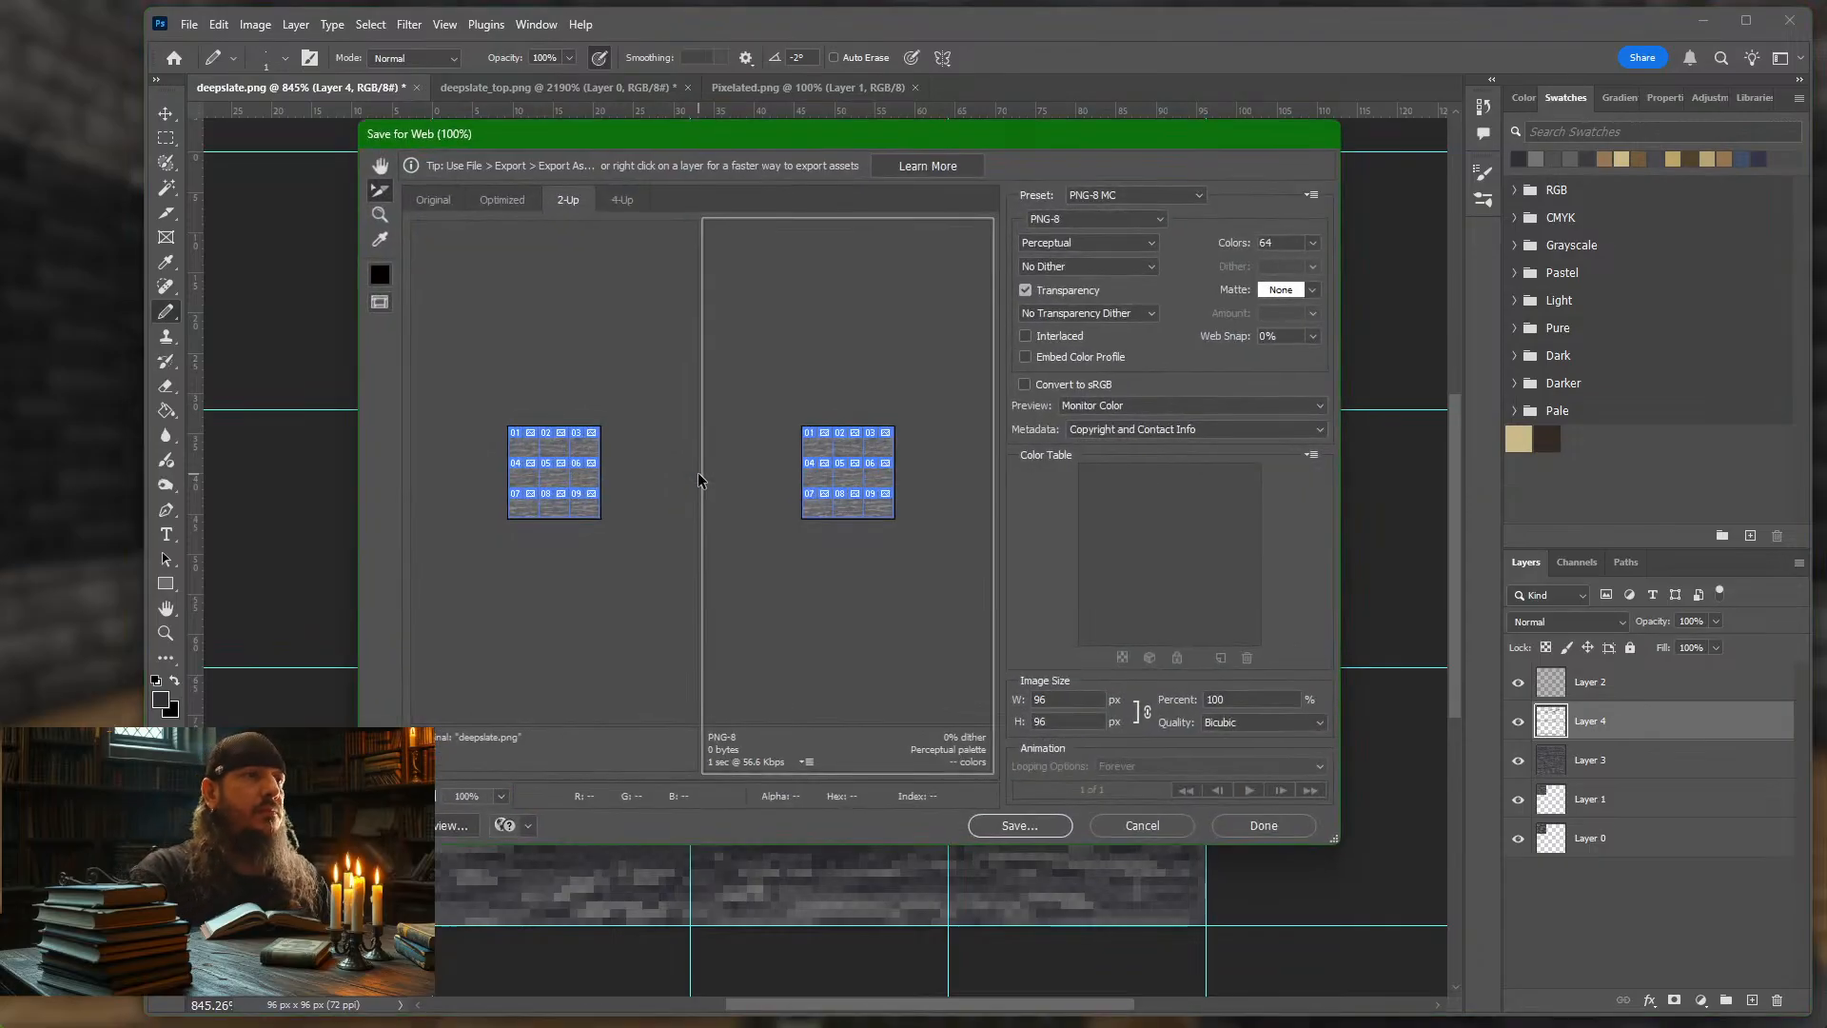
key(Return)
key(Return)
key(Return)
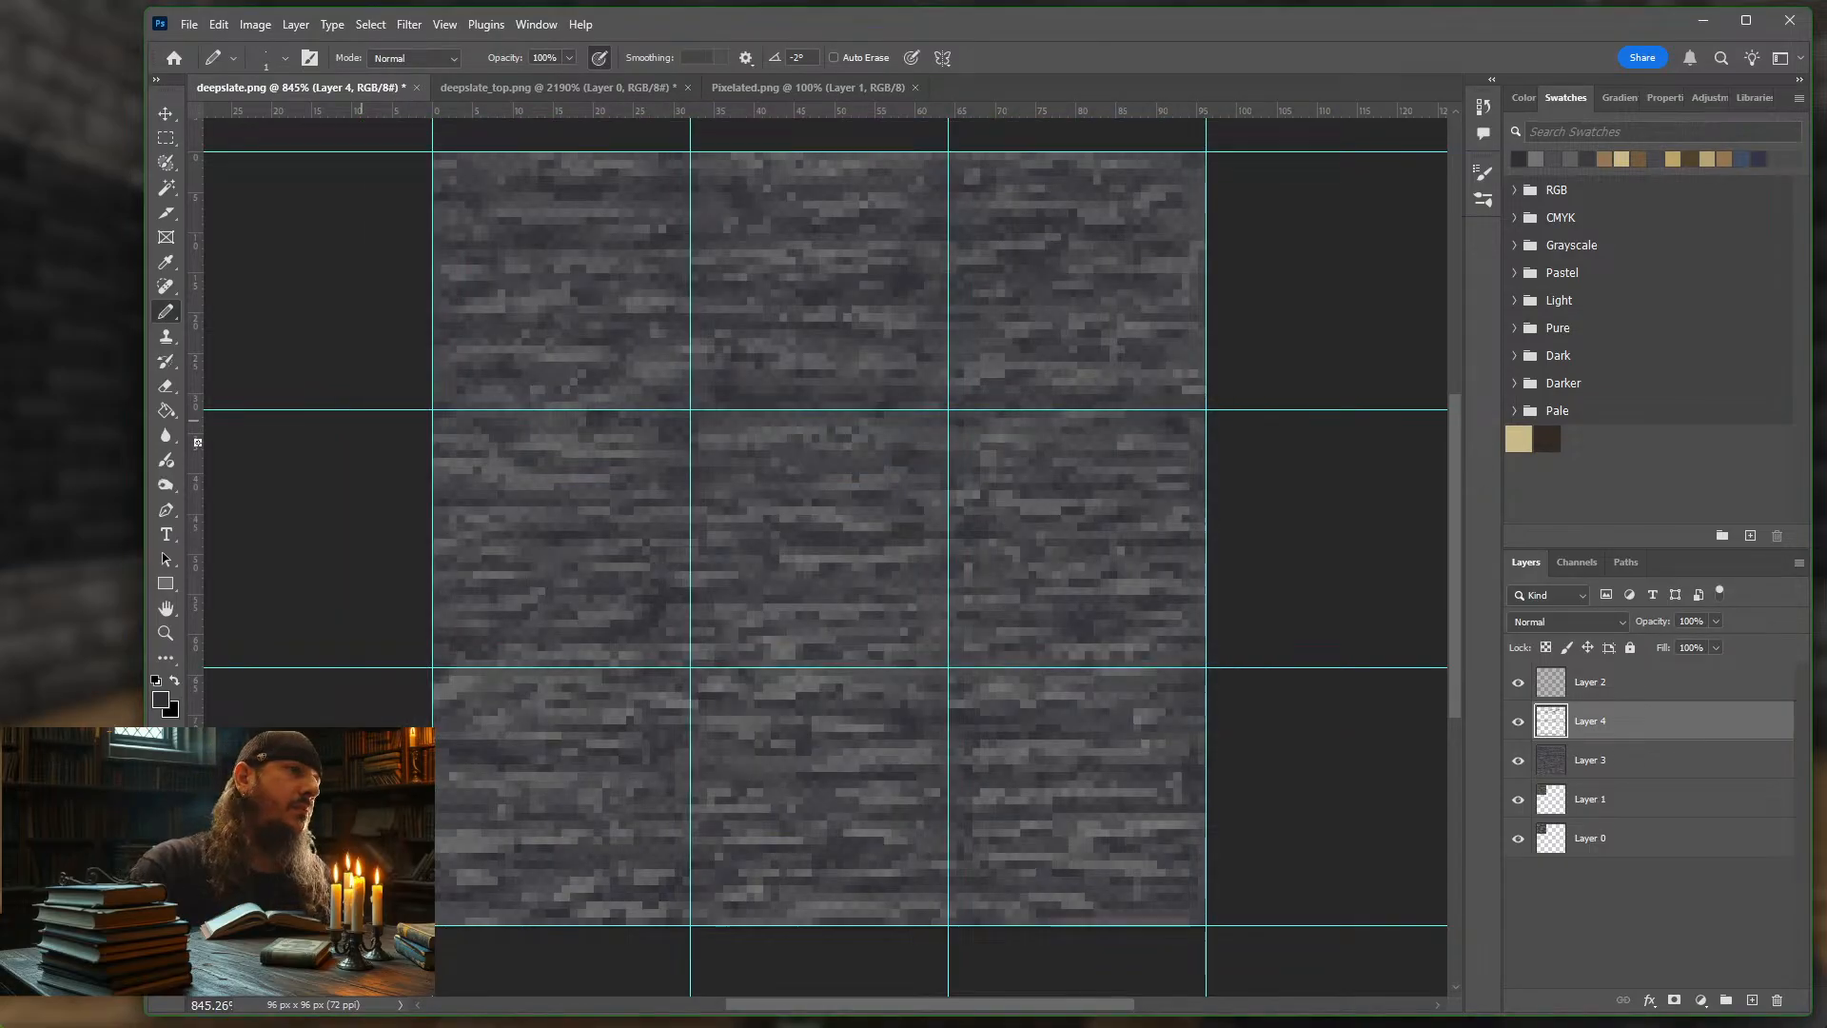
Switch to Minecraft, resume the game and reload the resource pack textures
click(68, 398)
key(Escape)
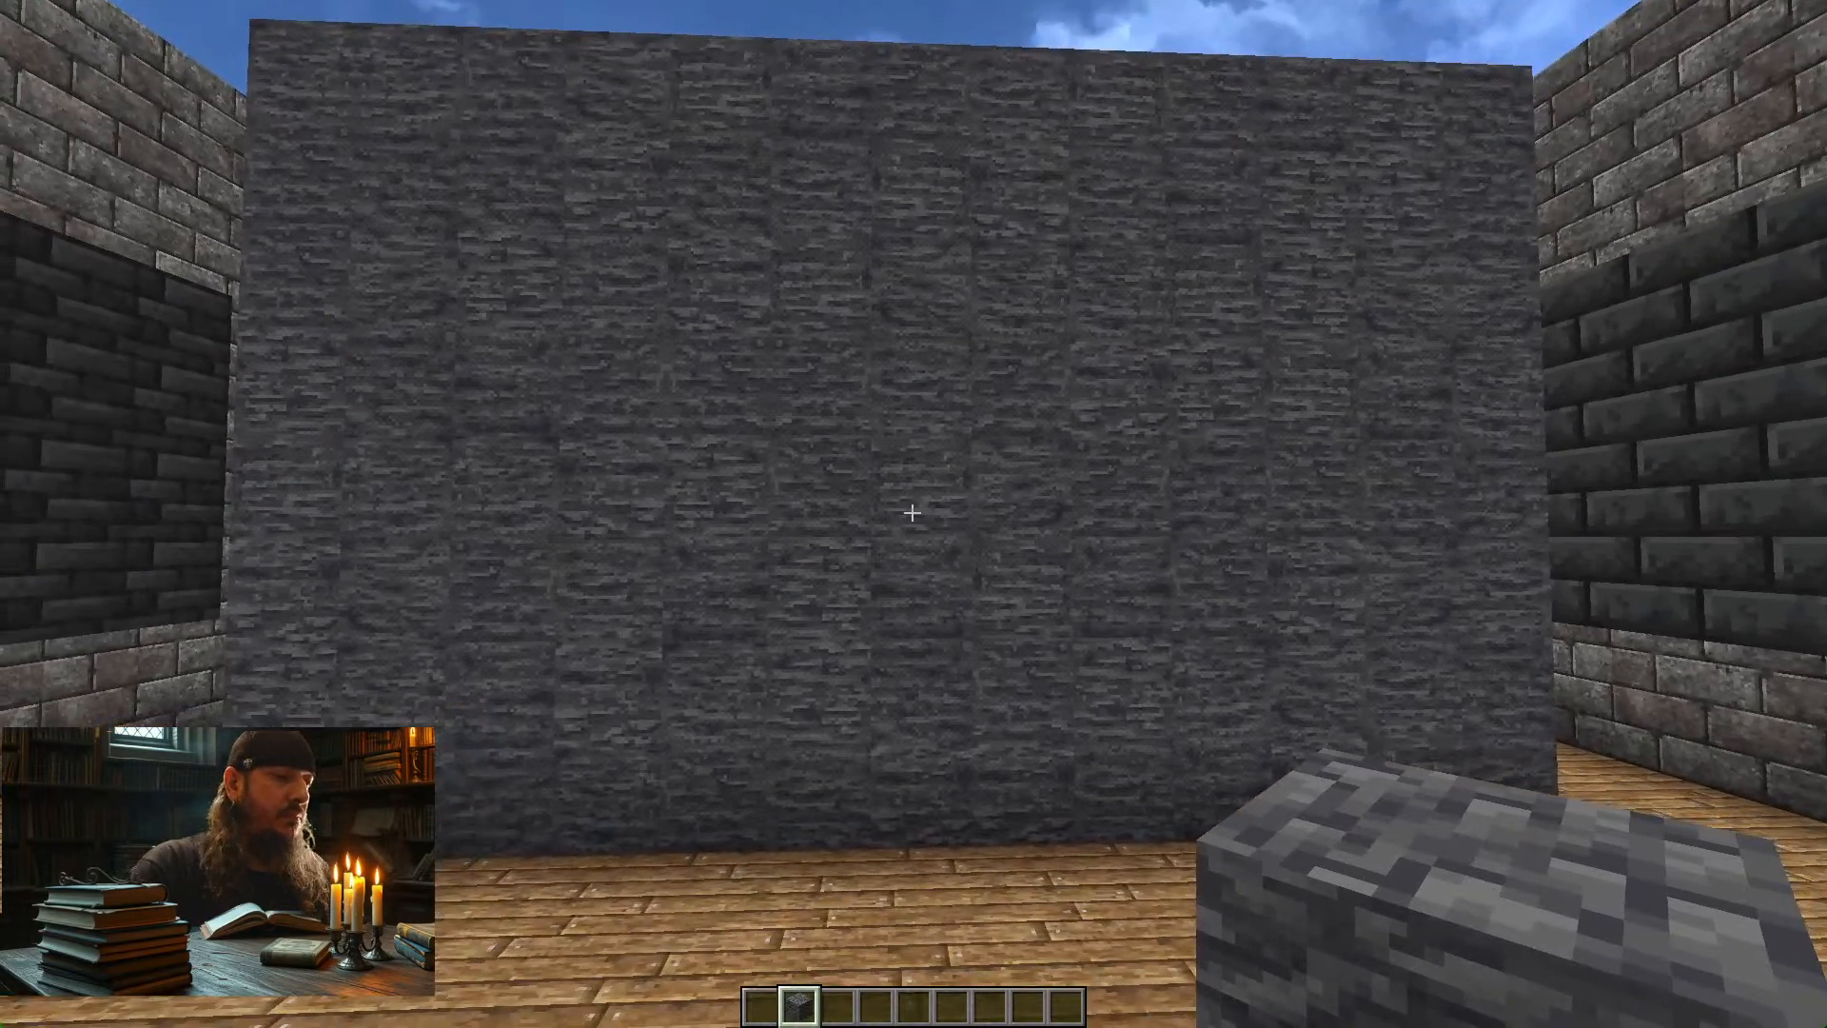
key(F3+t)
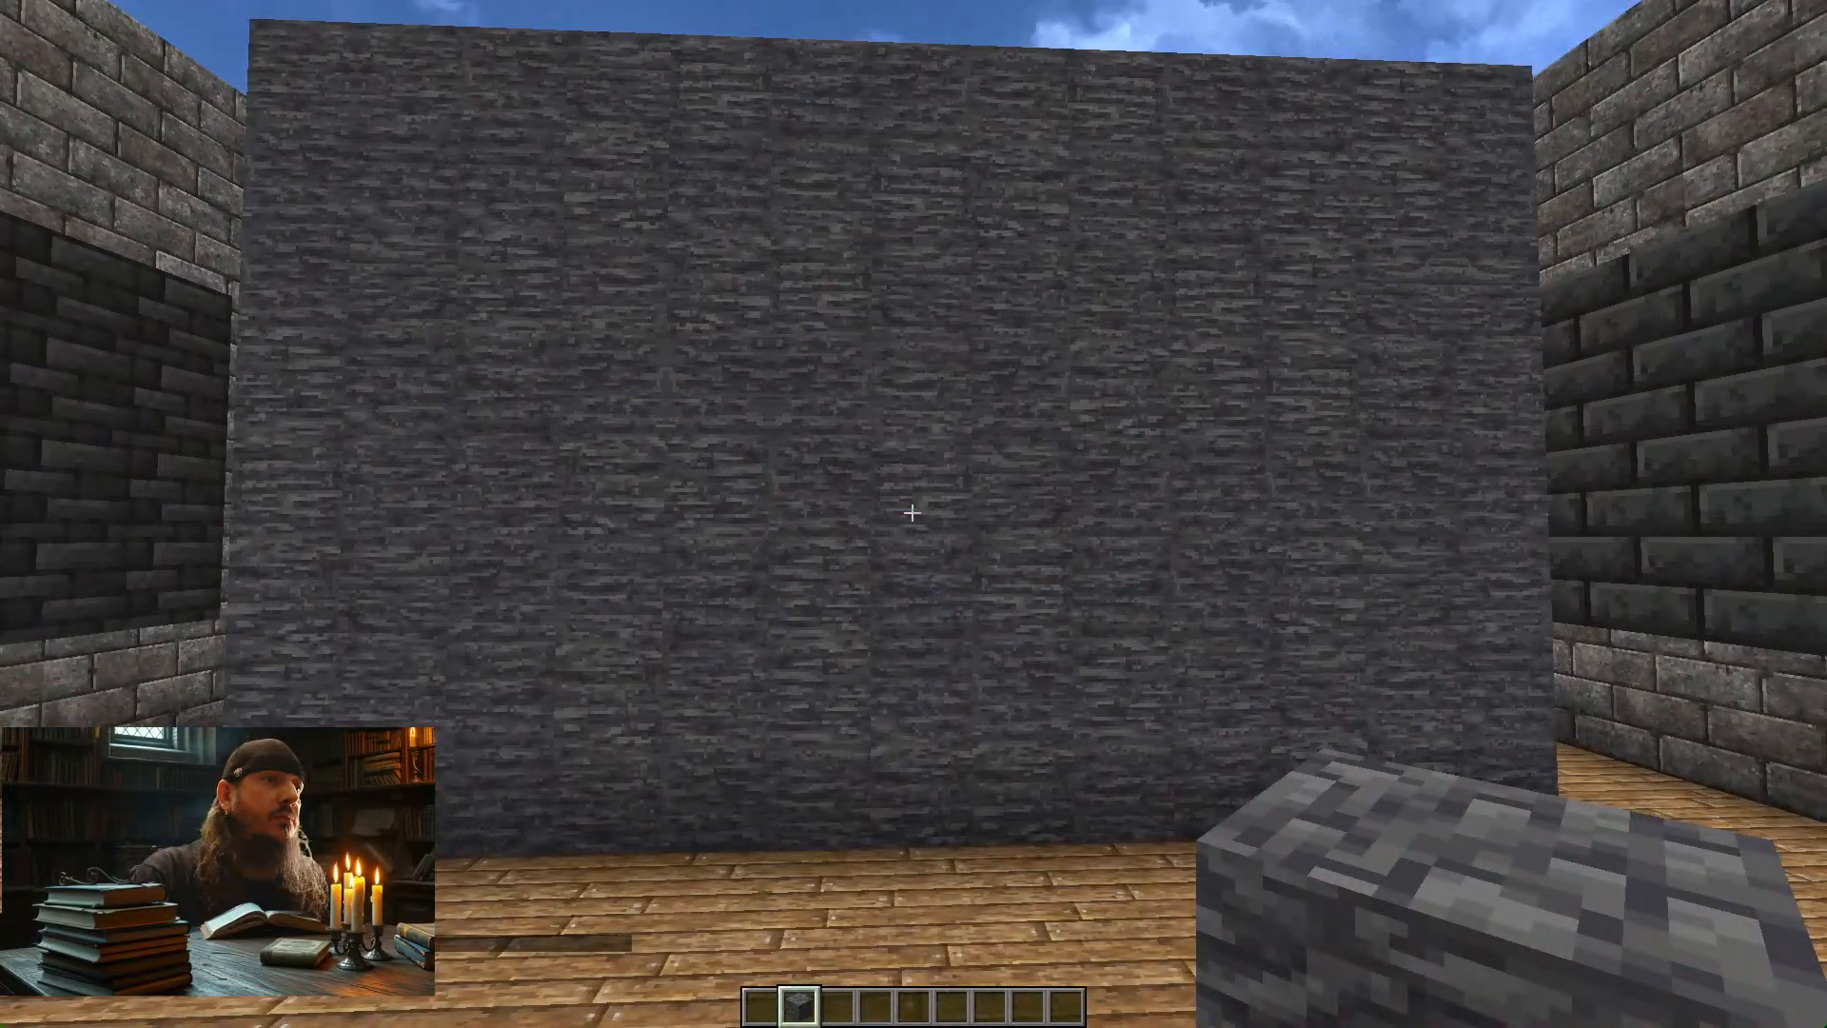
Examine the reloaded deepslate wall from near, far and at an angle for repeating streaks and visible tile seams
key(w)
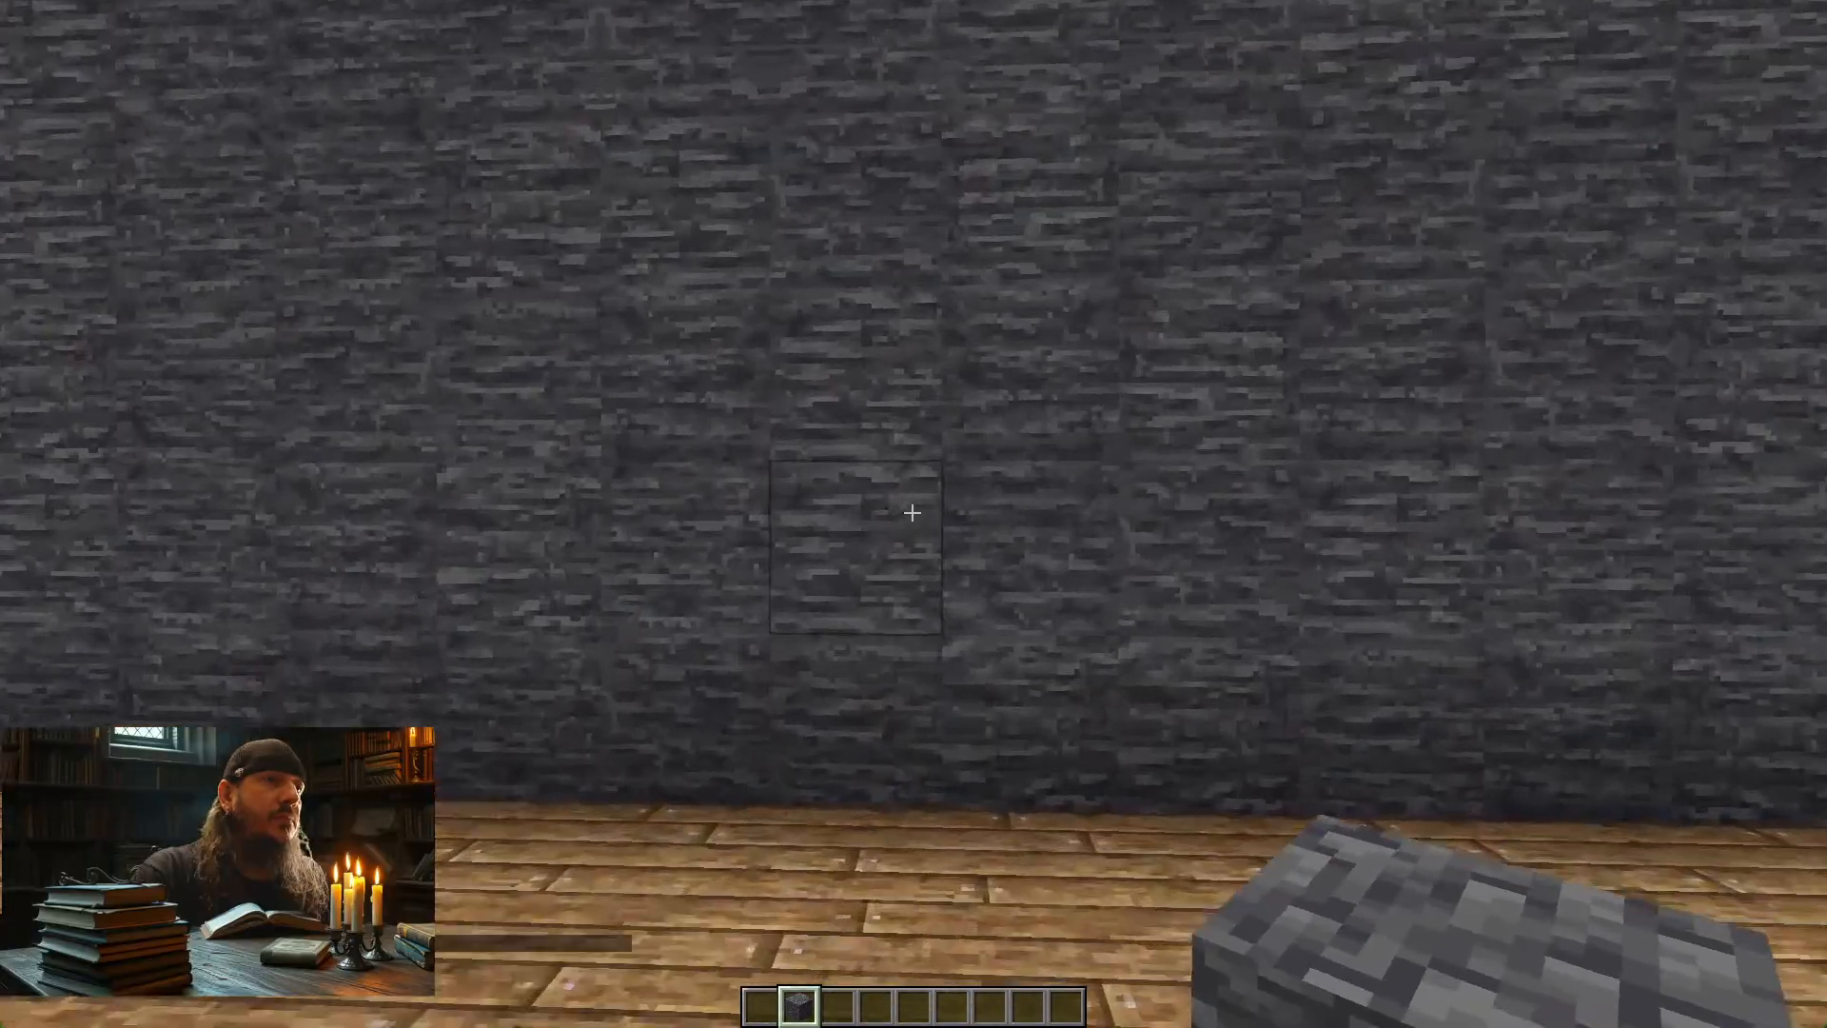
key(a)
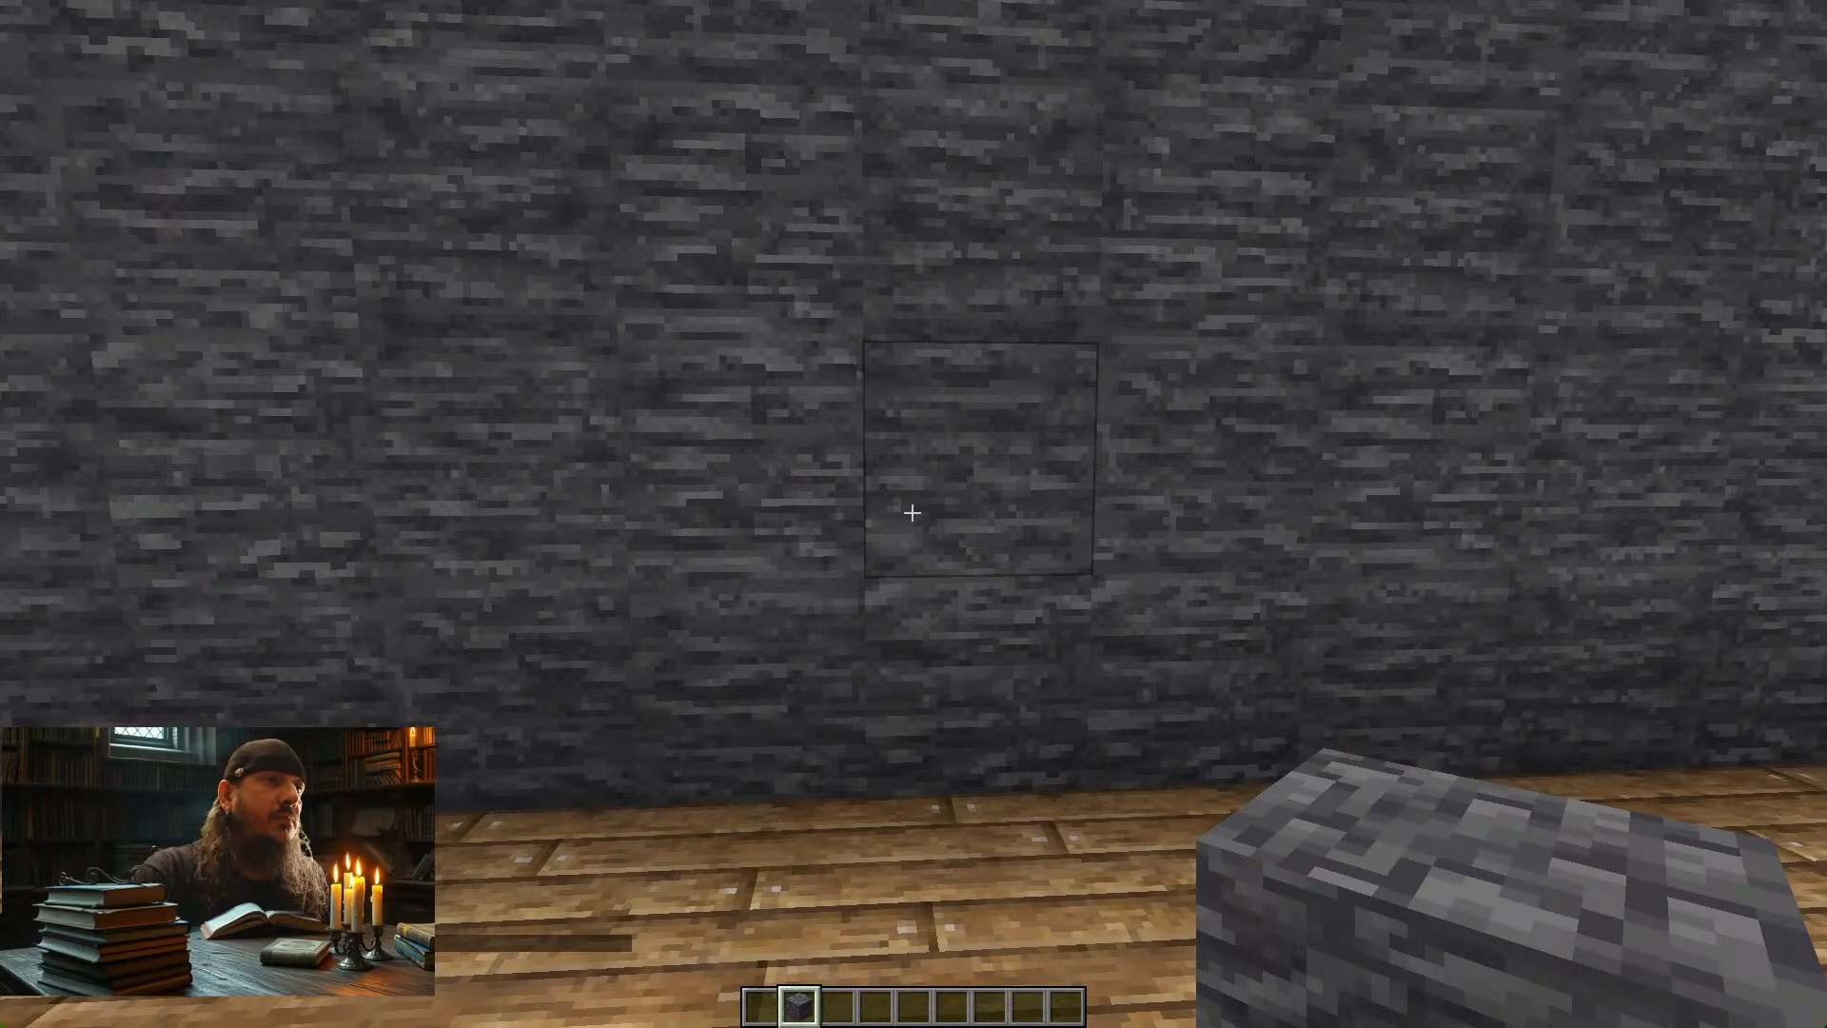
key(s)
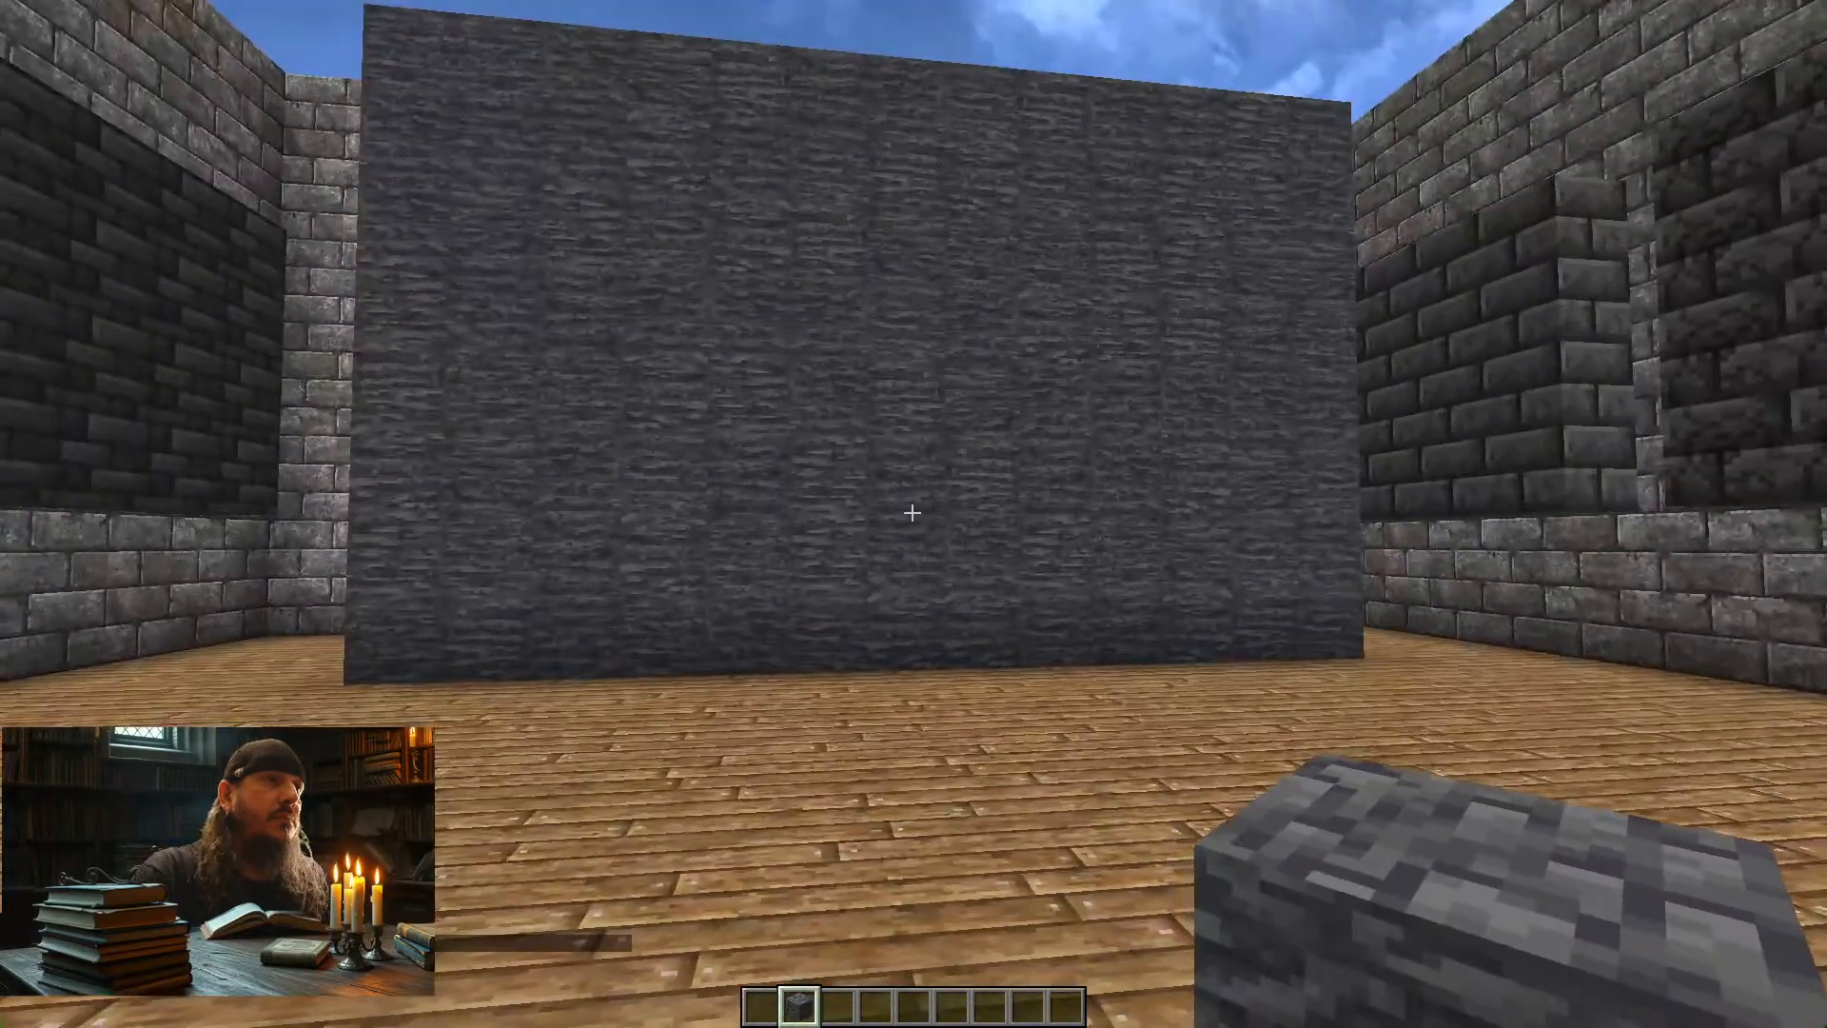
key(w)
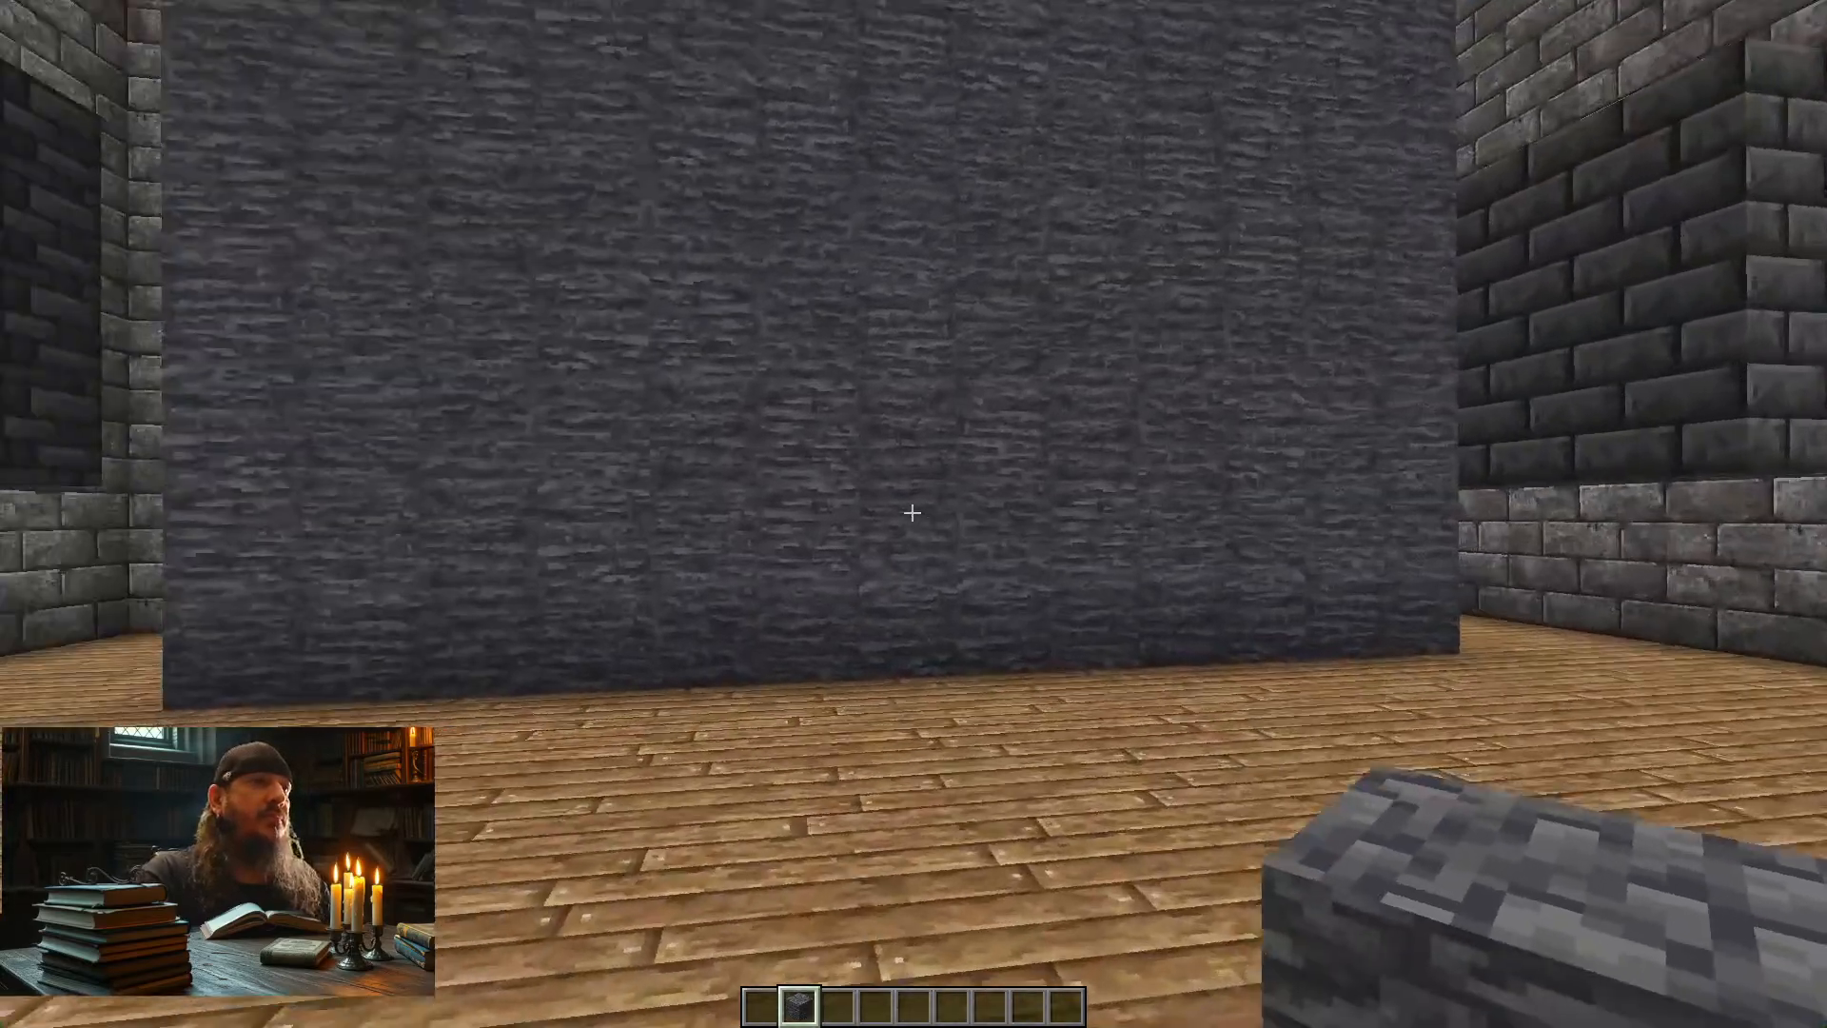
key(s)
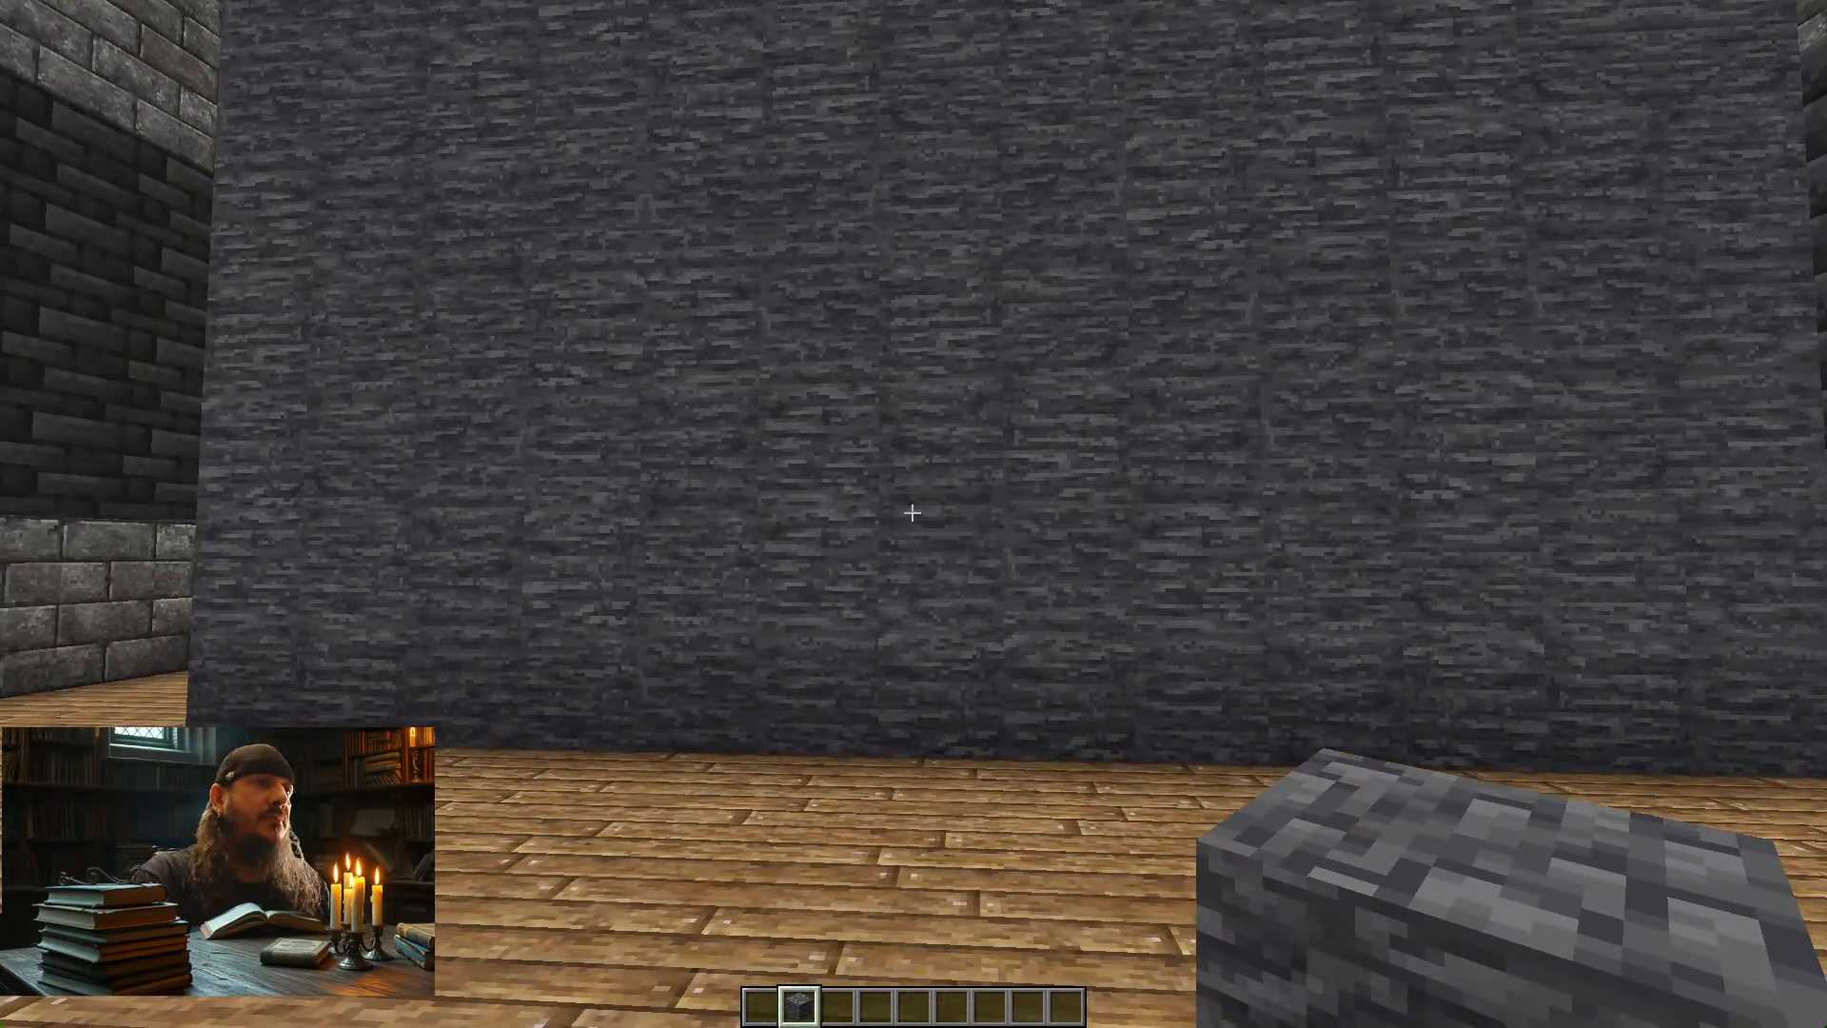
key(w)
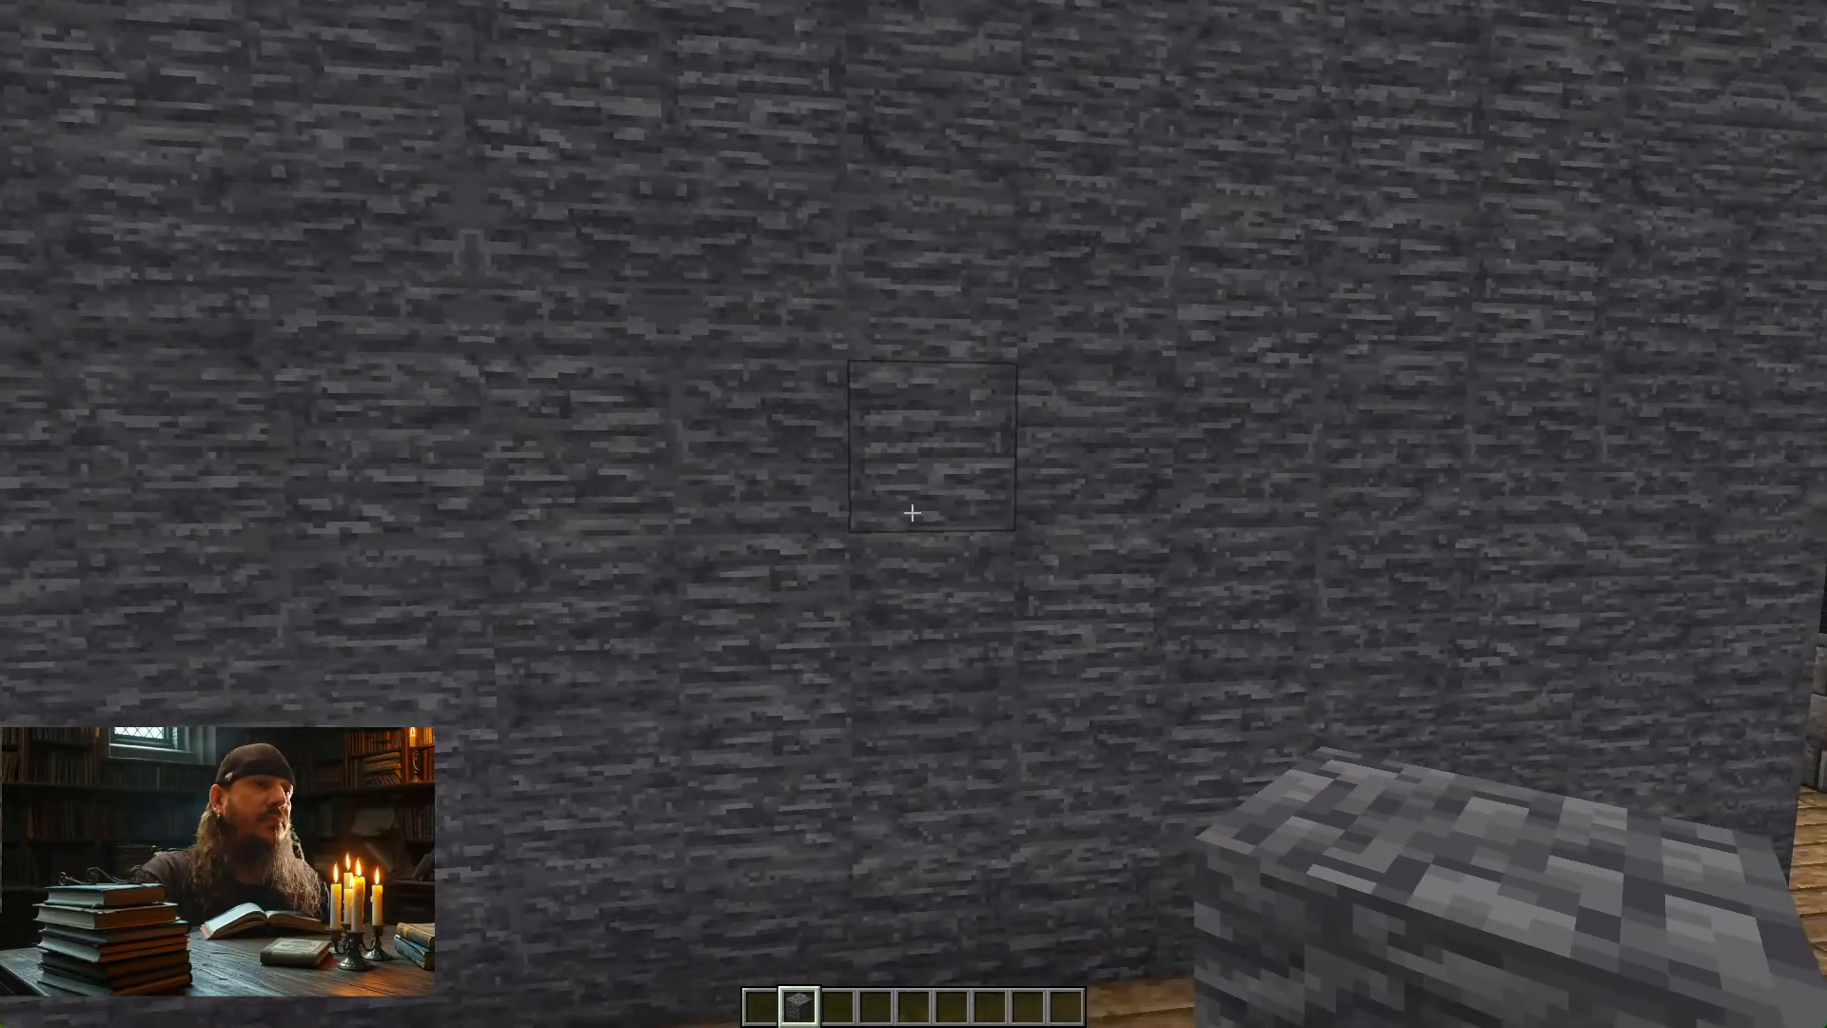
key(s)
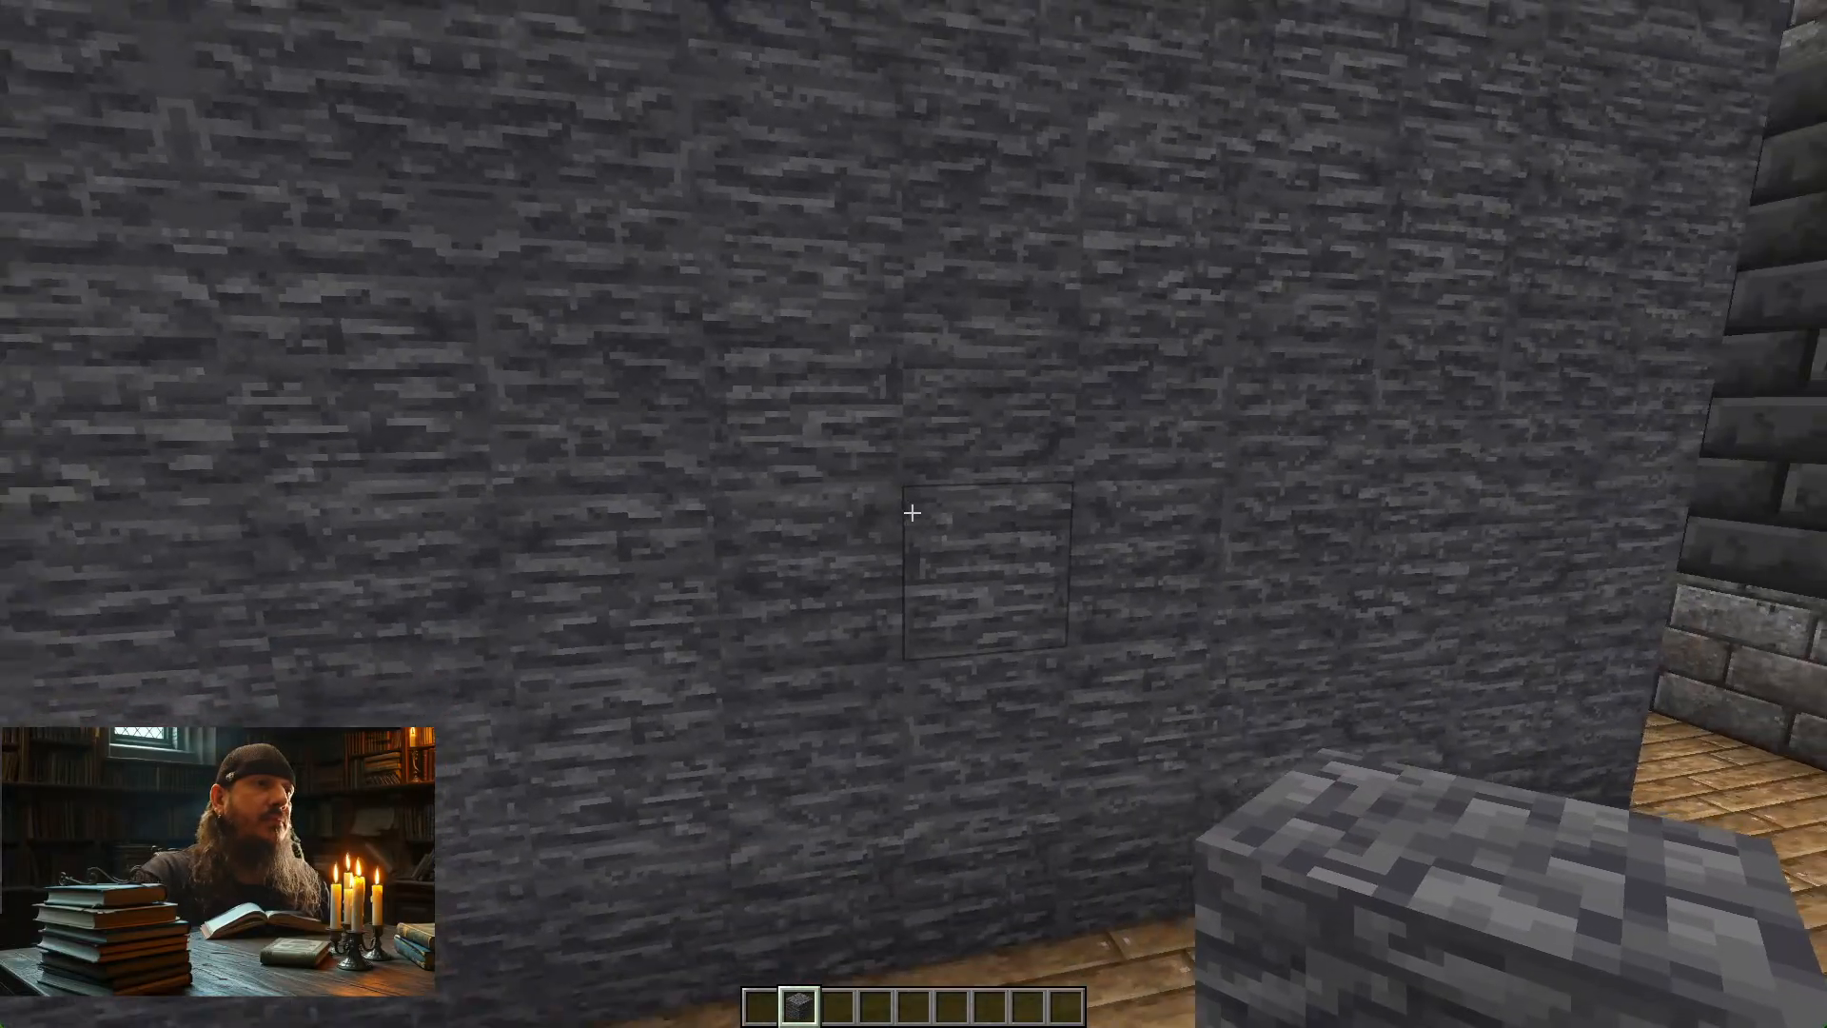
key(s)
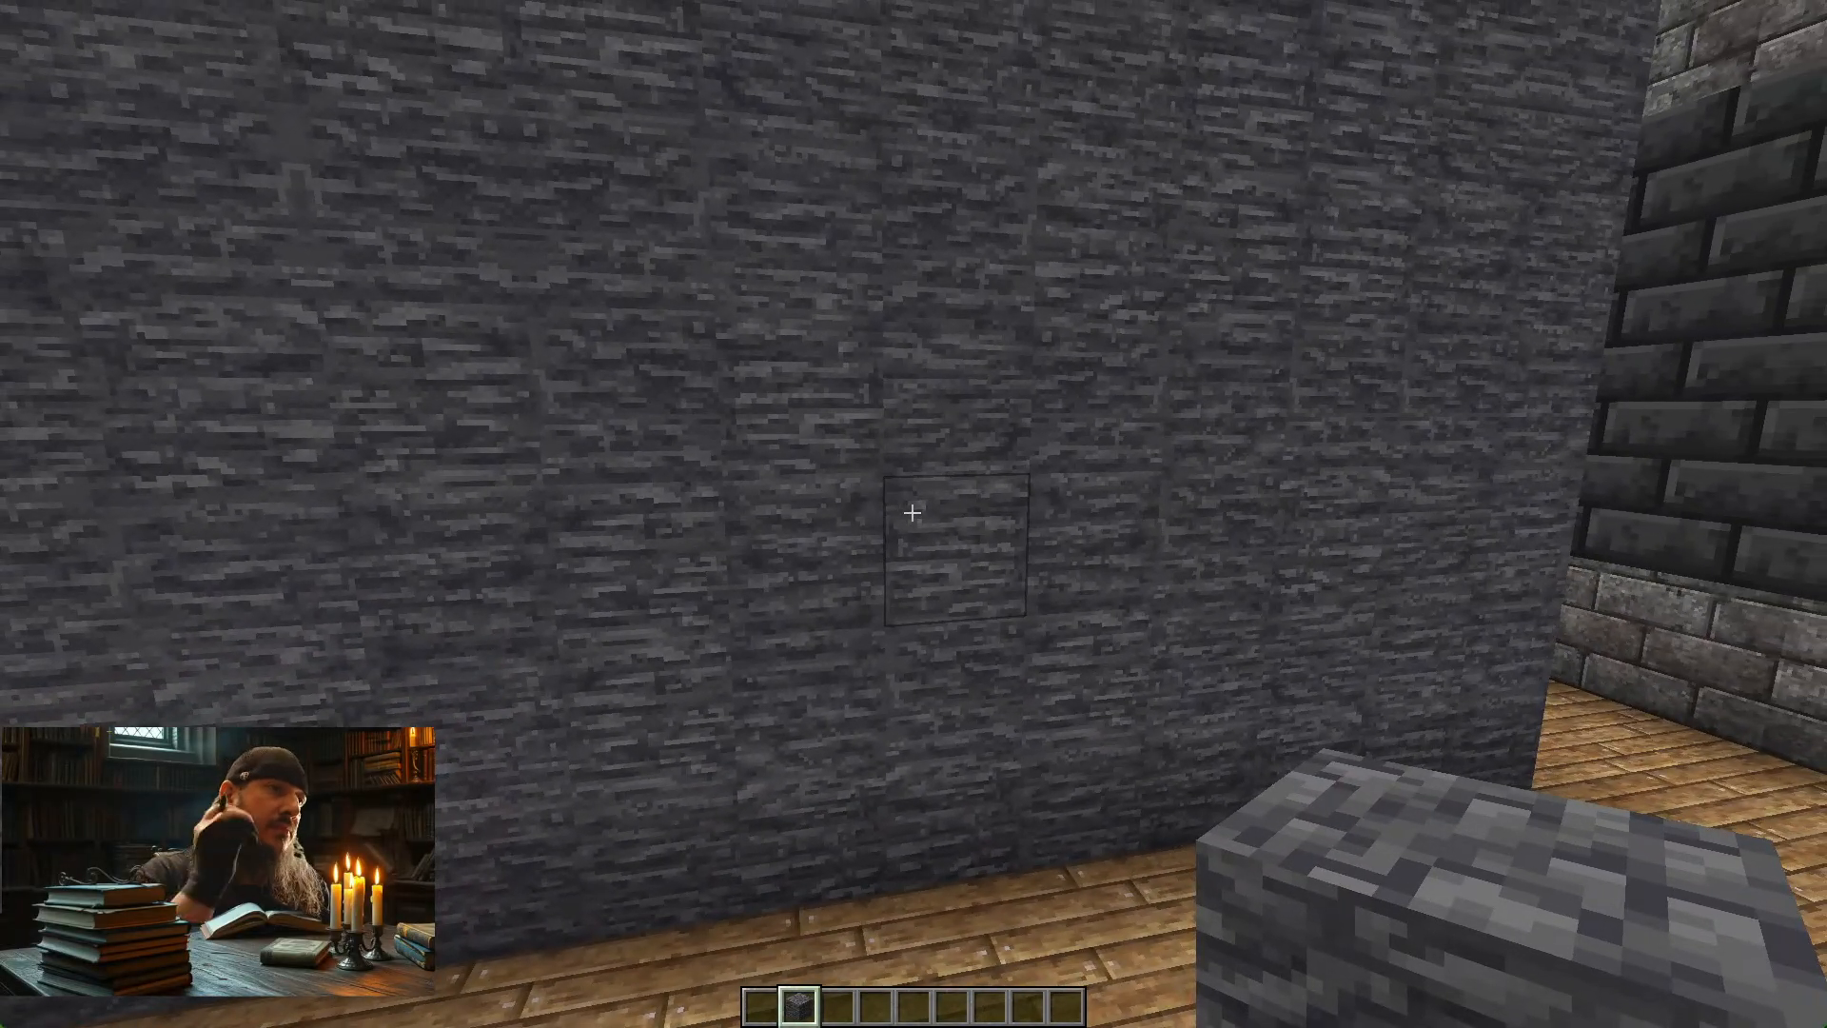
Return to Photoshop, pick a lighter grey from the recent swatches for Layer 4 touch-ups, and re-export the slices over the existing tiles
key(alt+Tab)
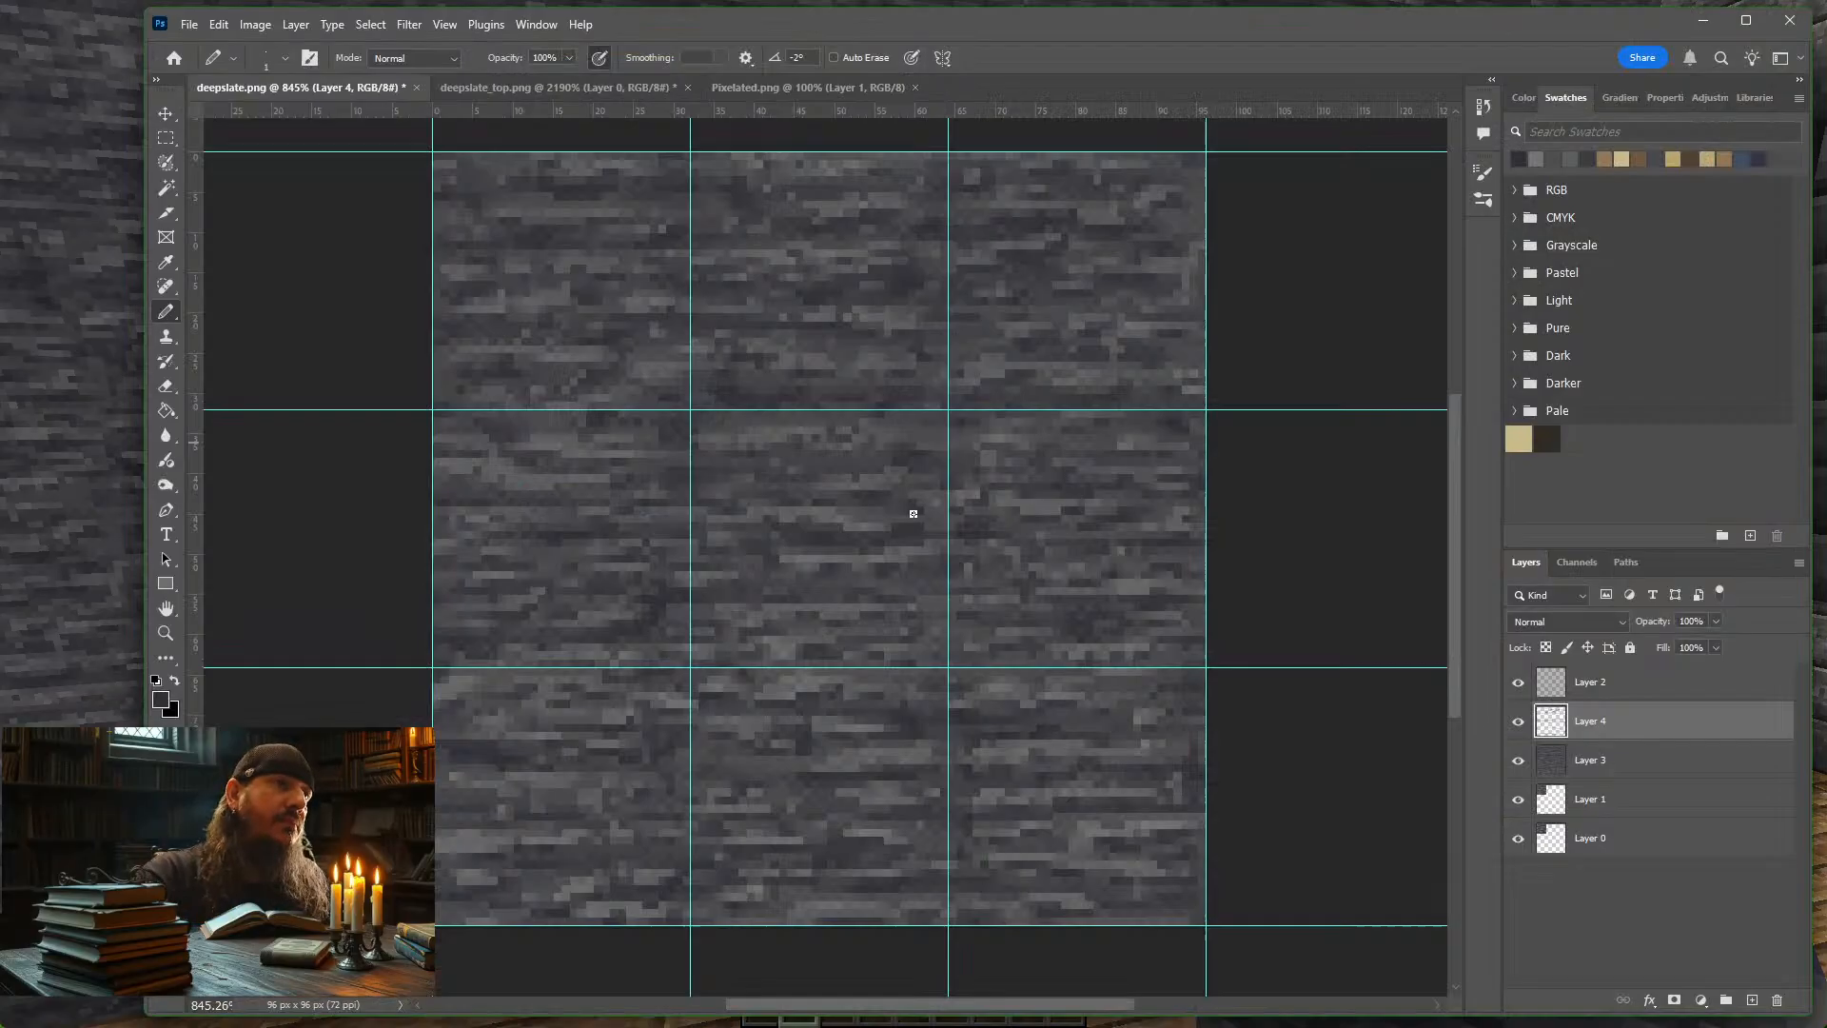
click(1538, 157)
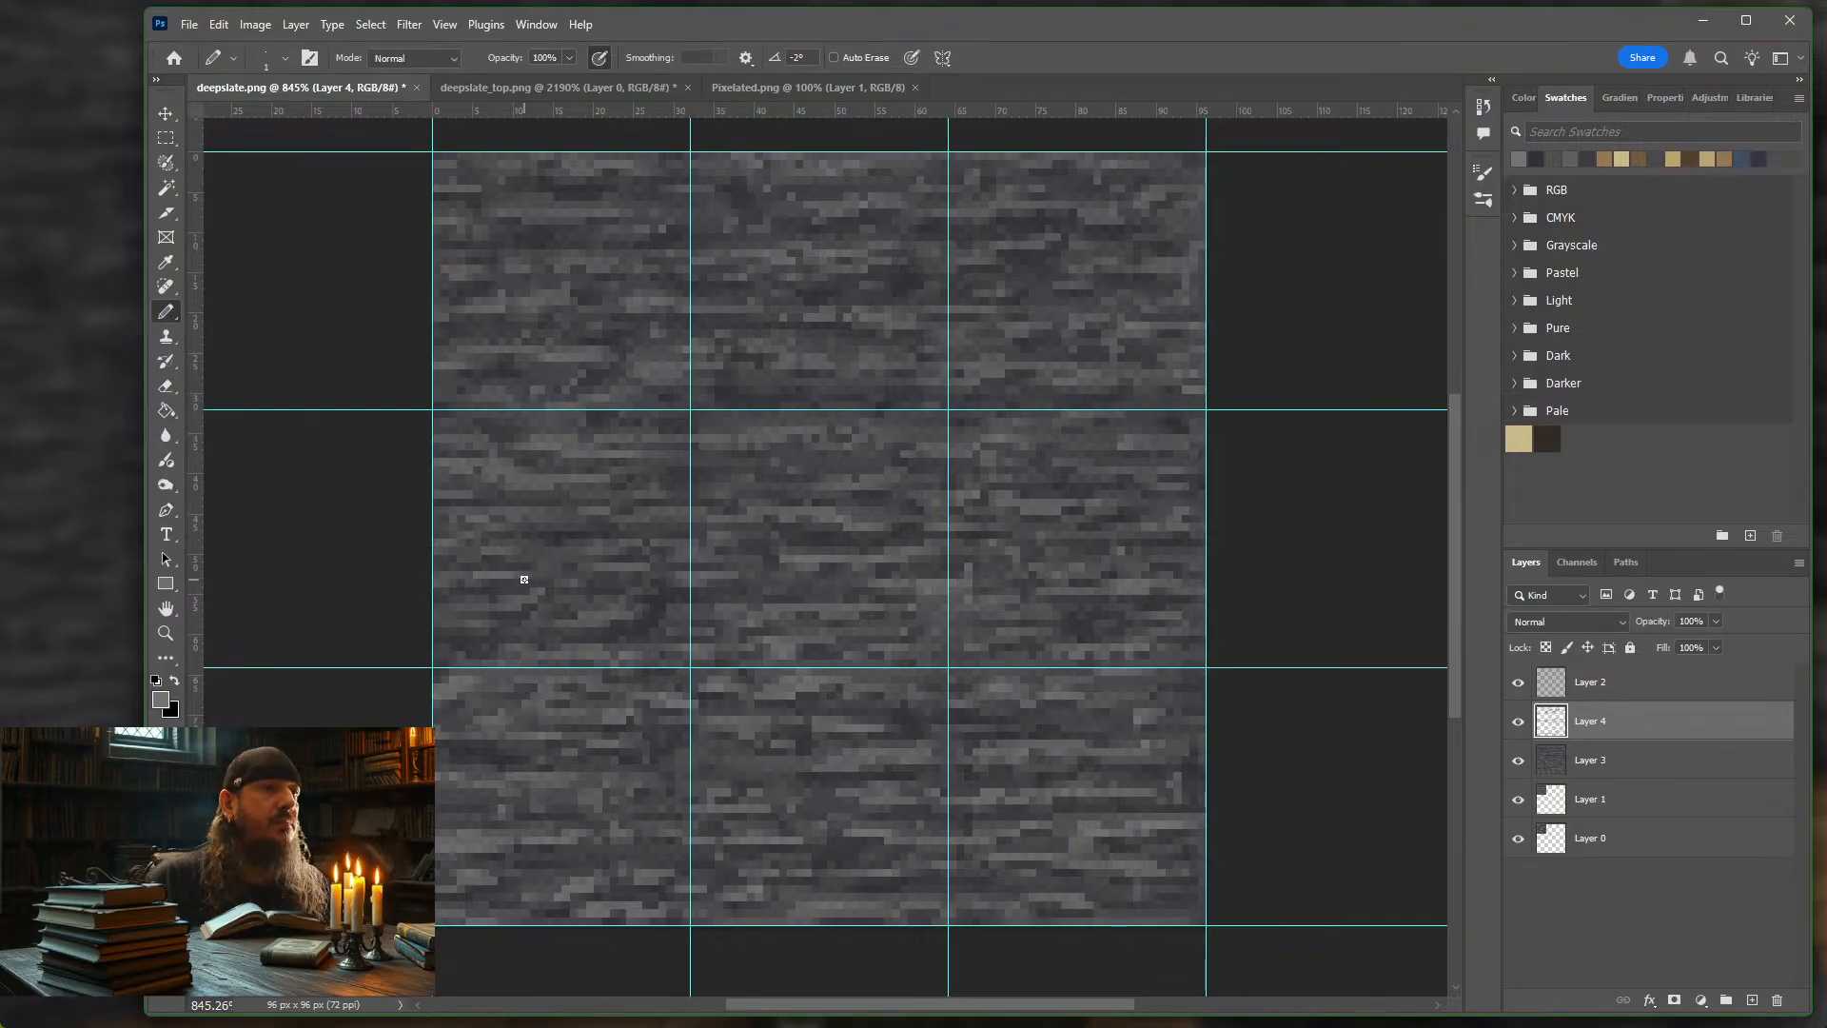
key(ctrl+alt+shift+s)
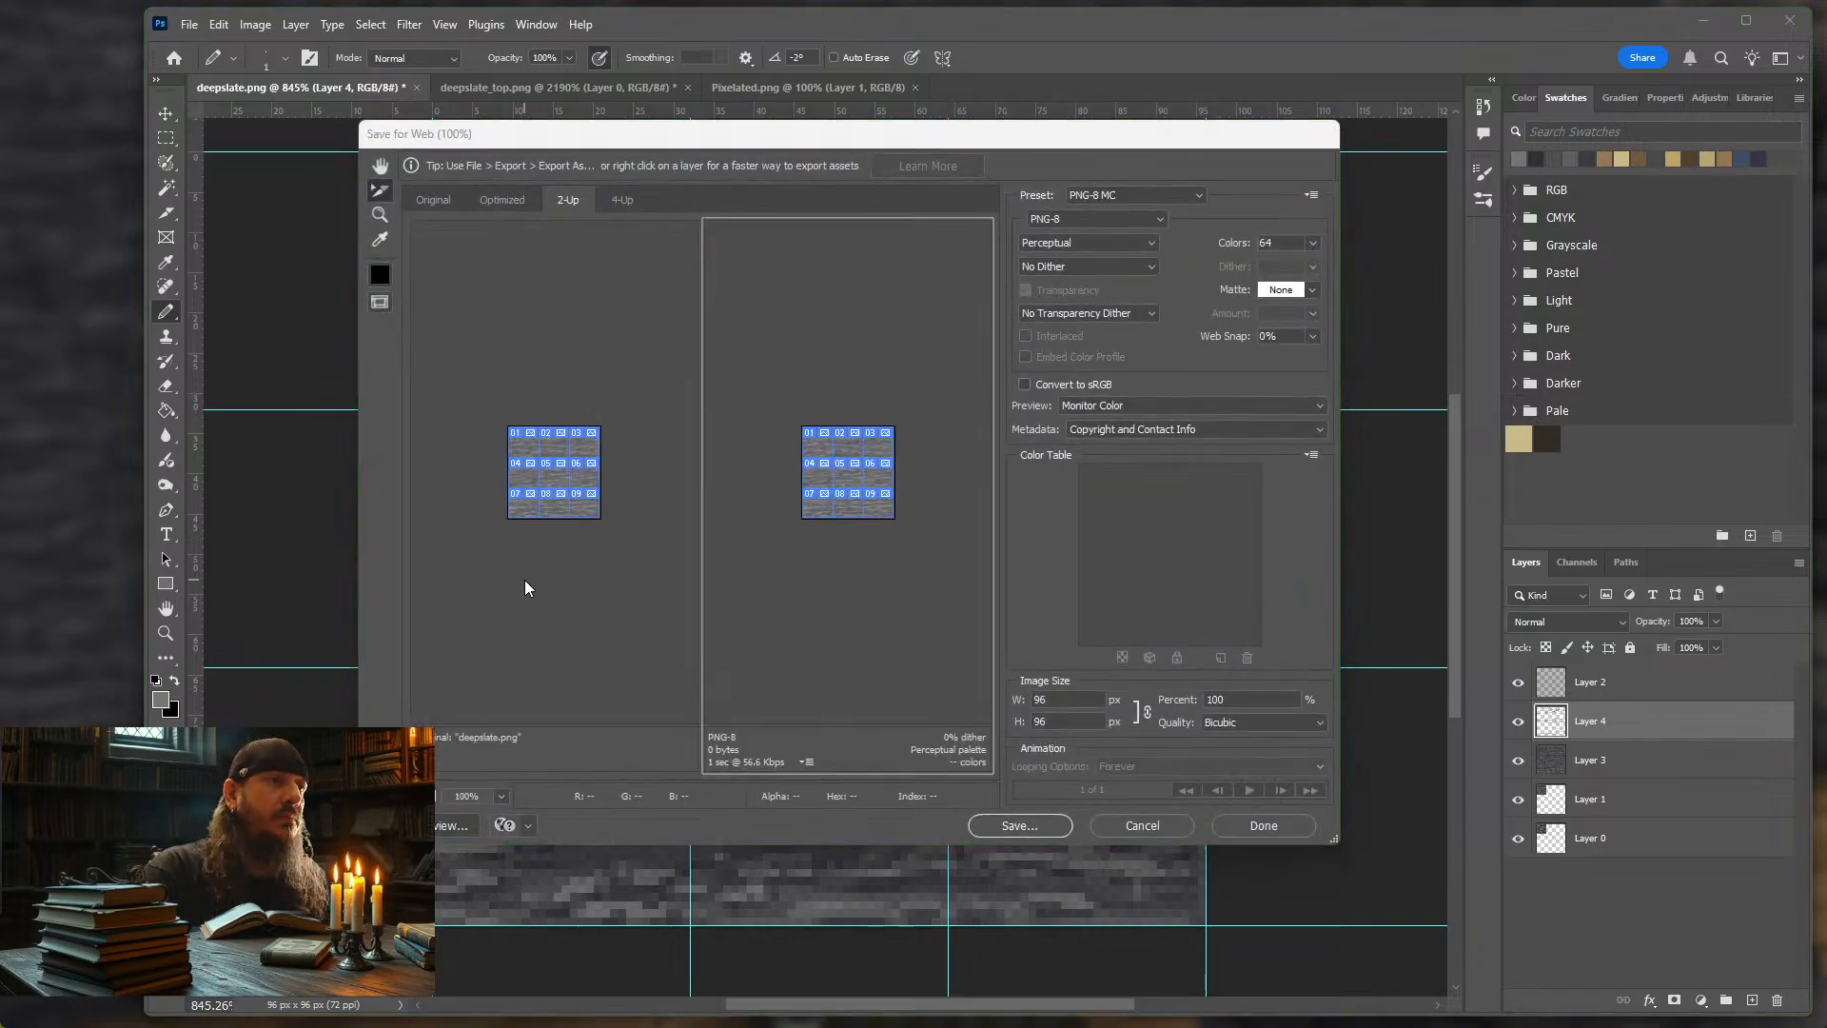
key(Return)
key(Return)
key(Return)
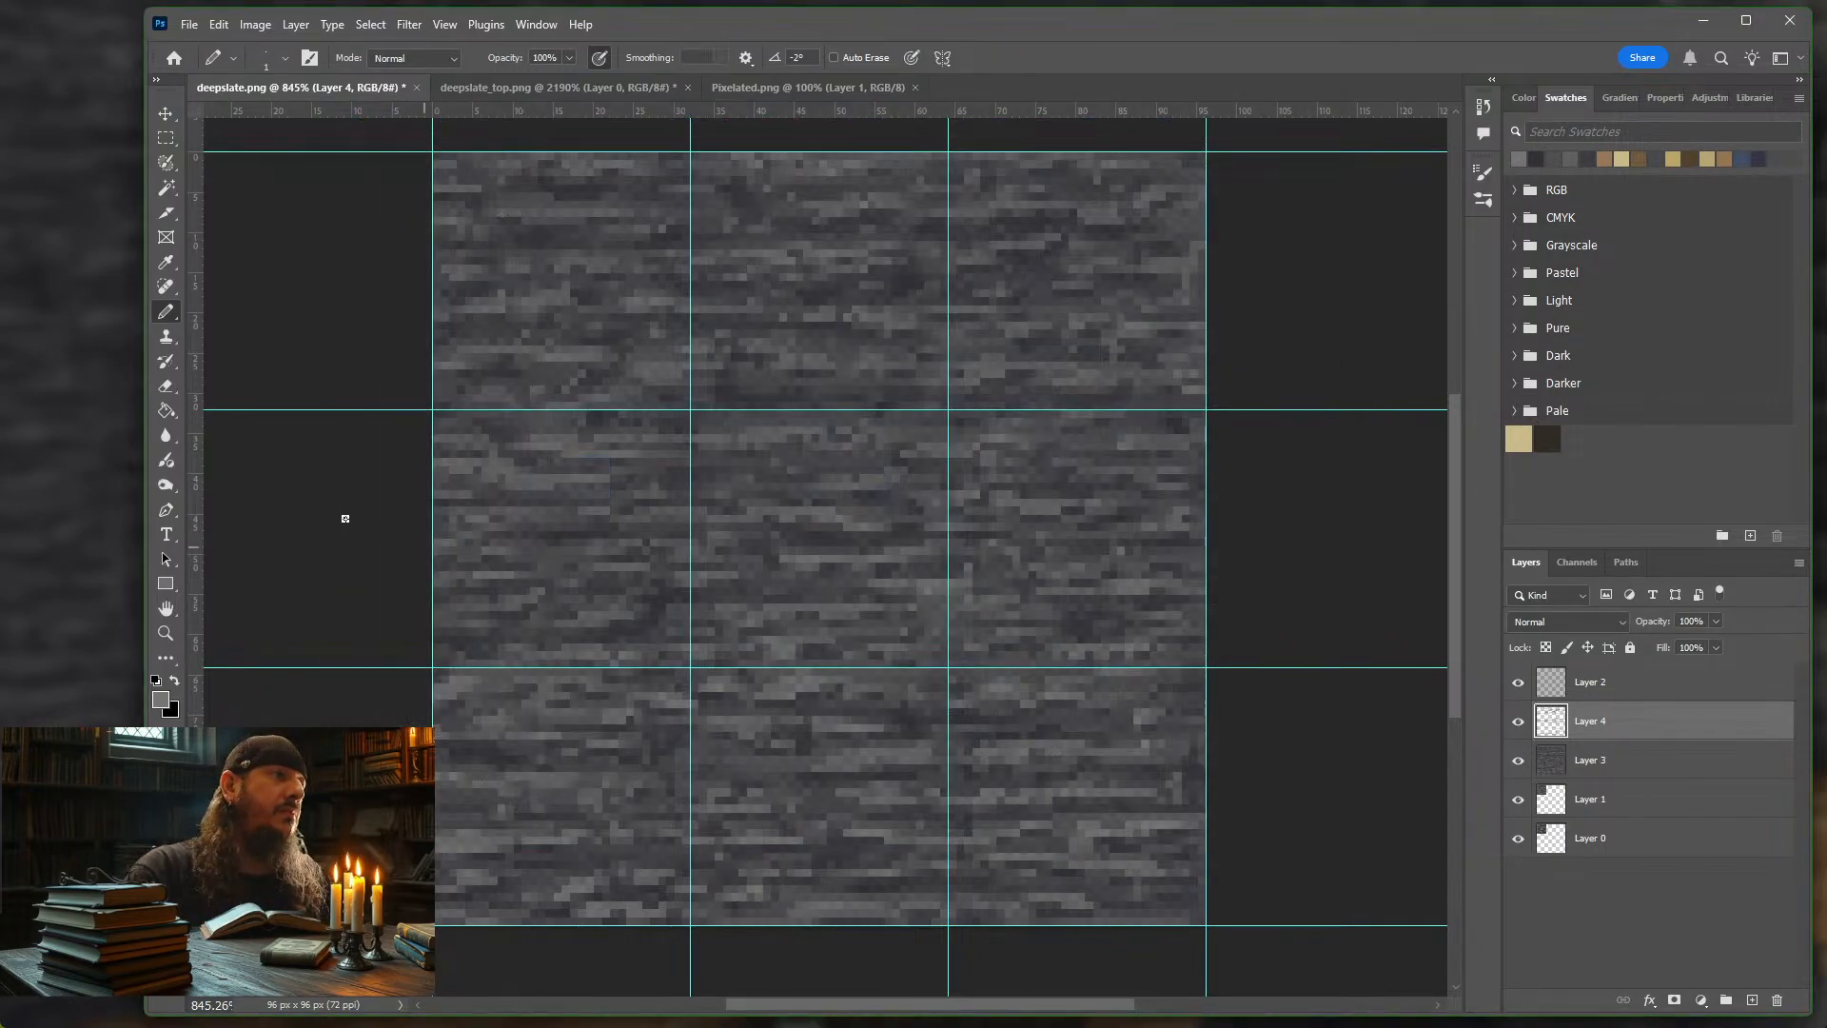
Go back to Minecraft and reload the textures while backing away to view the whole deepslate wall
click(18, 383)
key(Escape)
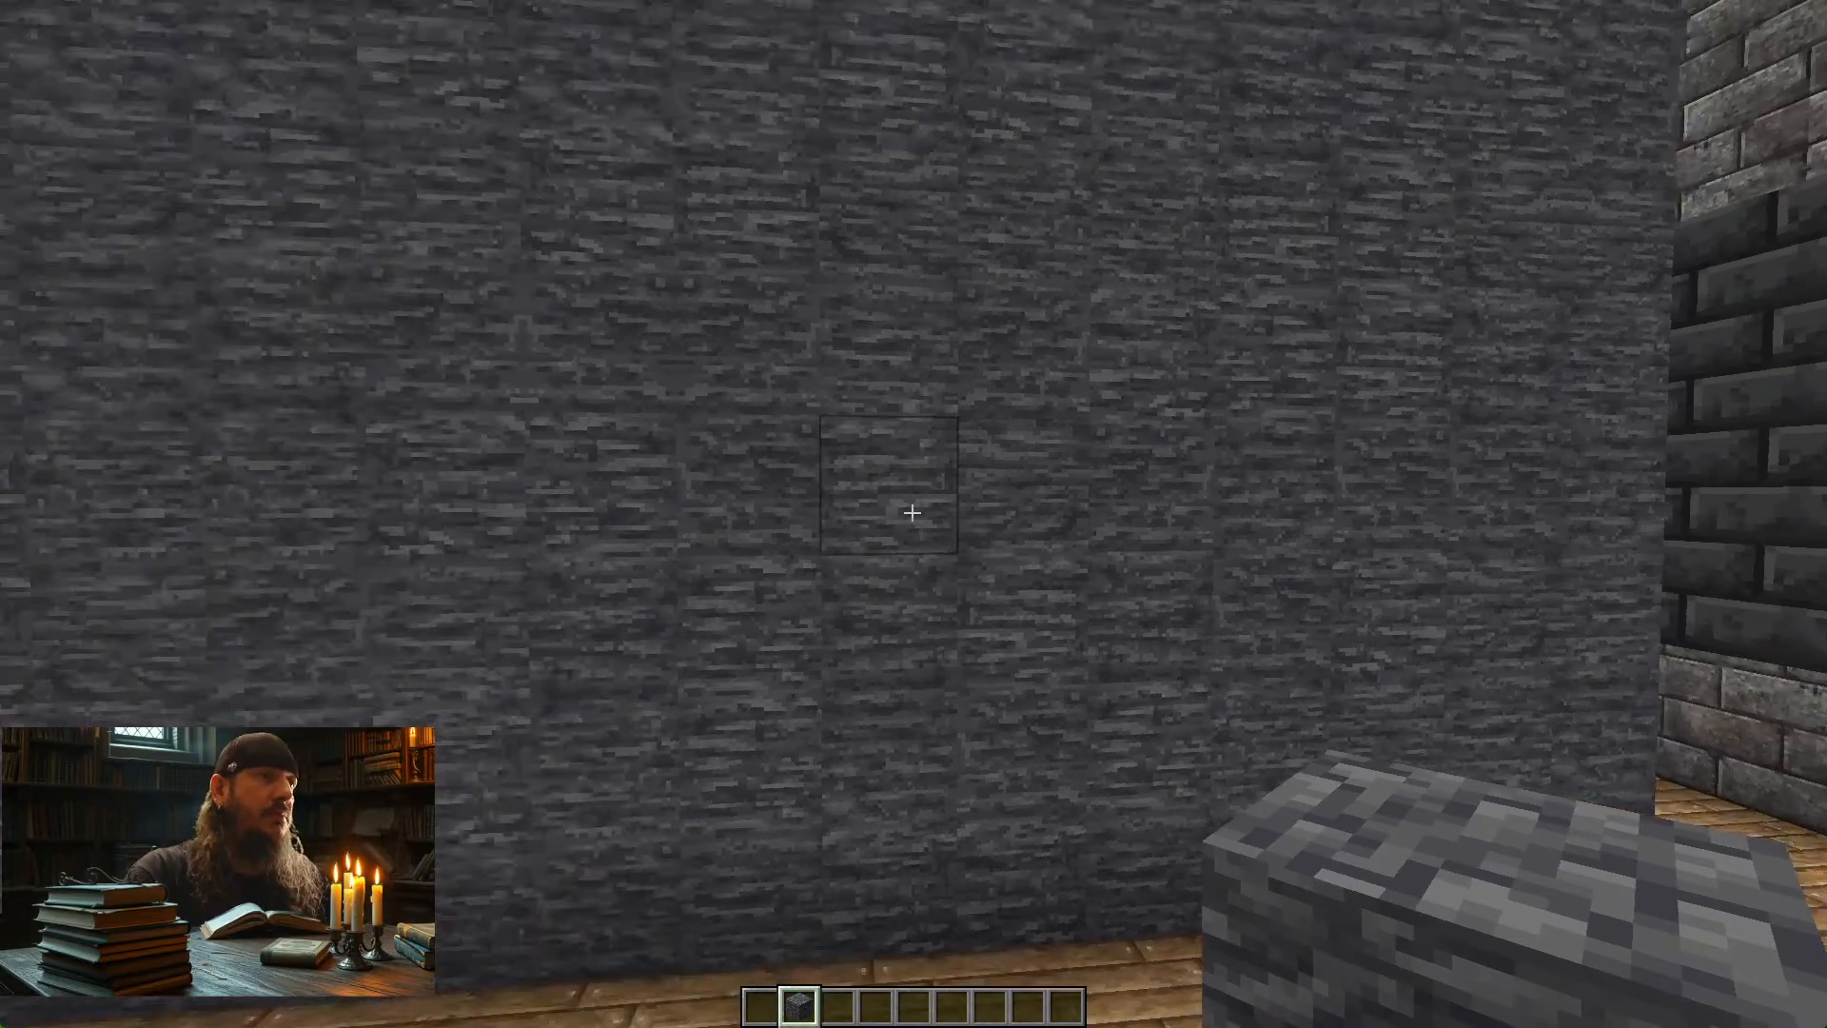
key(s)
key(F3+t)
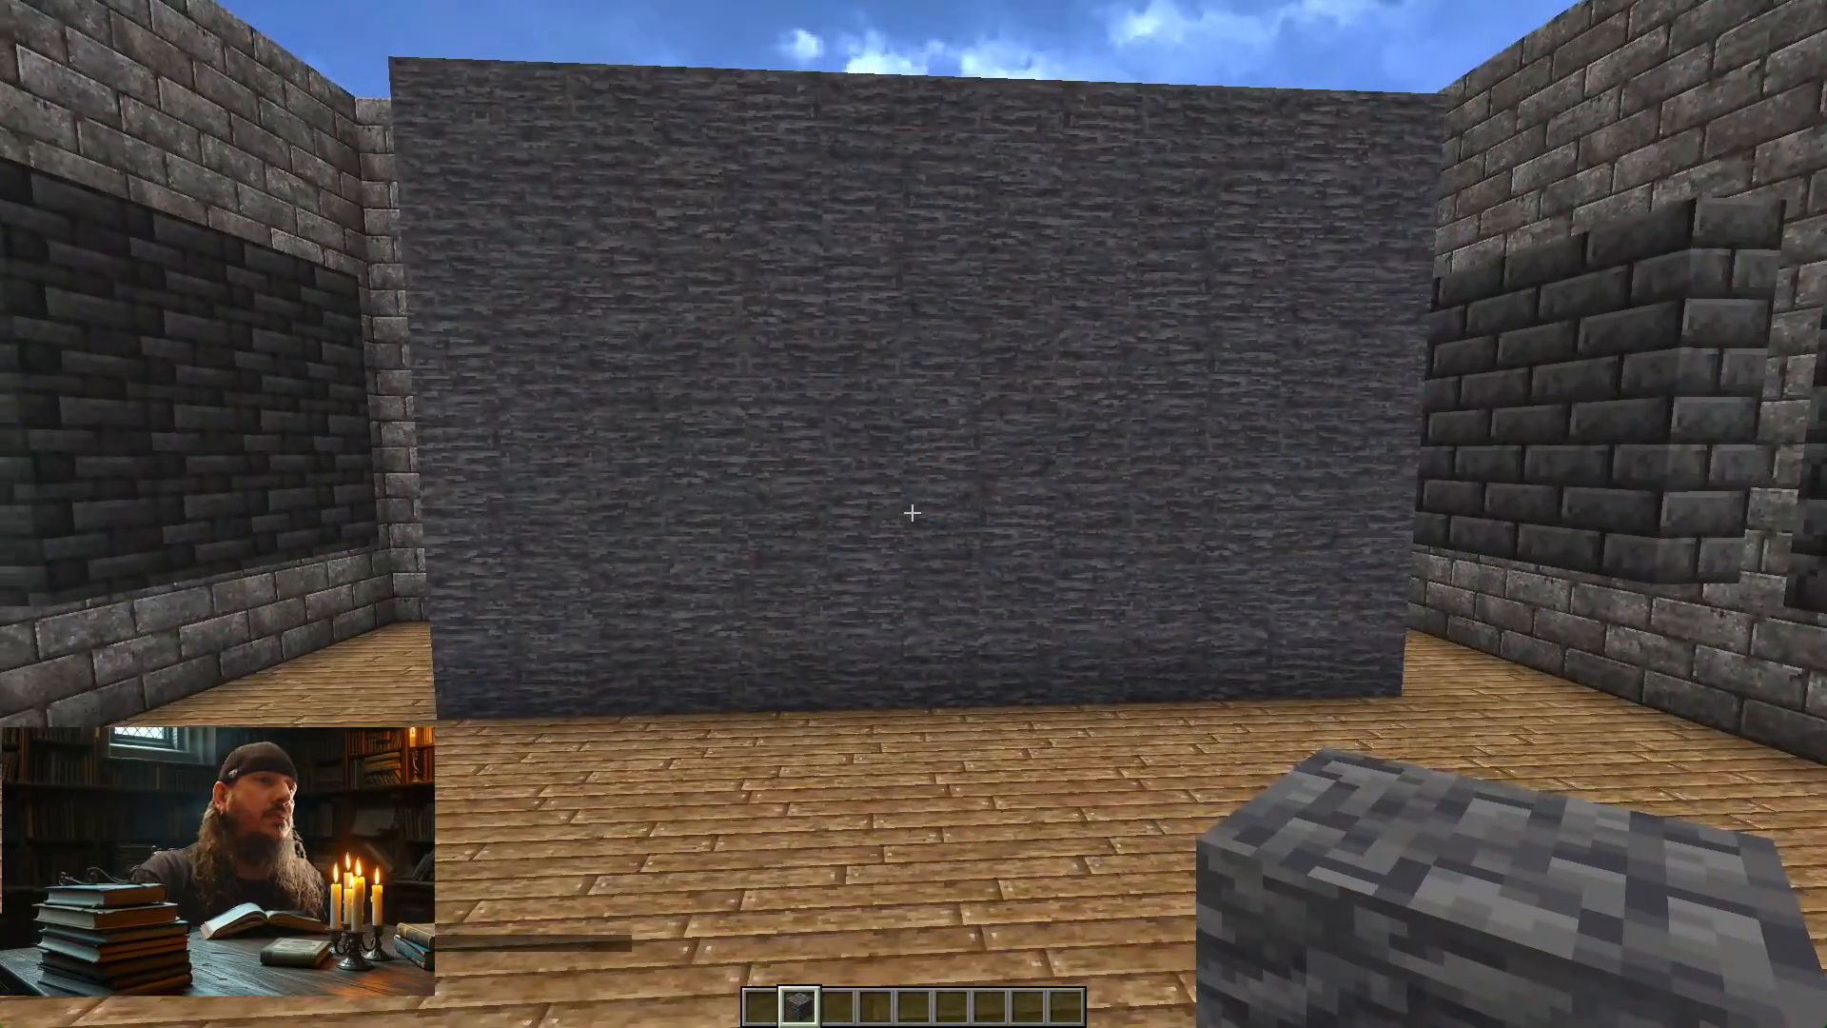
Inspect the updated deepslate wall up close, from across the room and along its surface for repetition and seams
key(w)
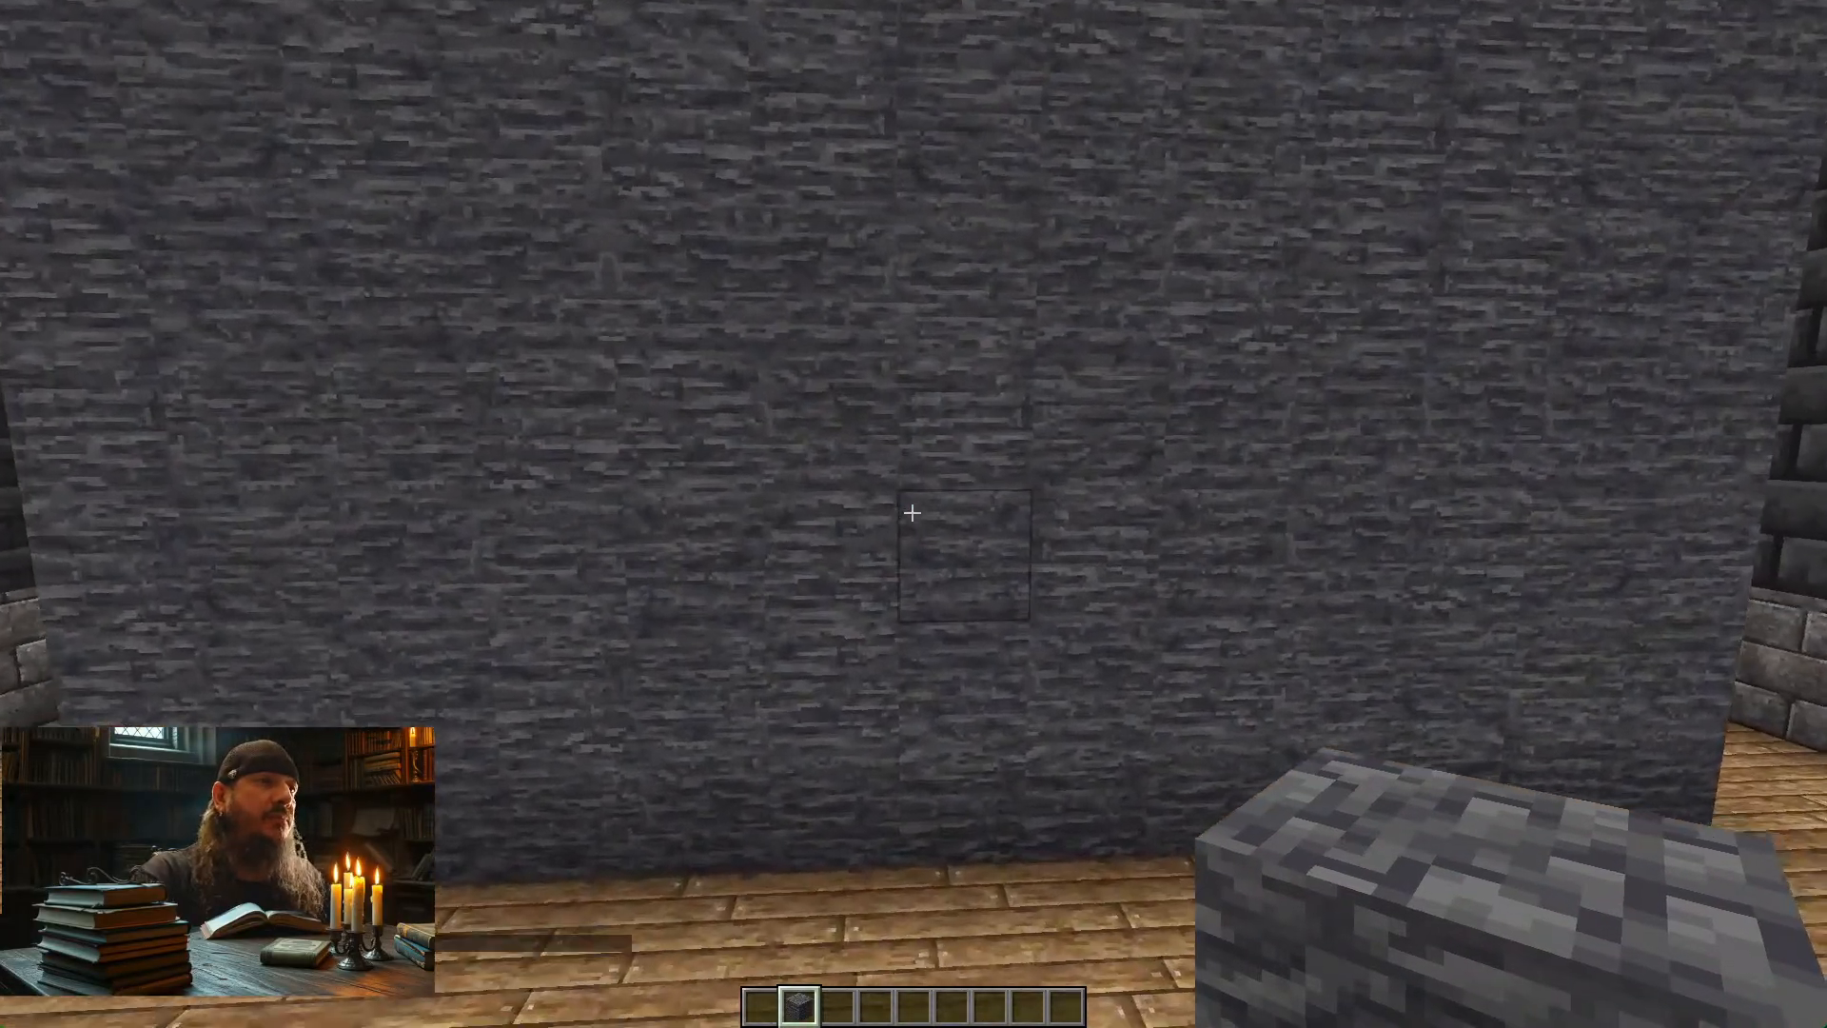
key(w)
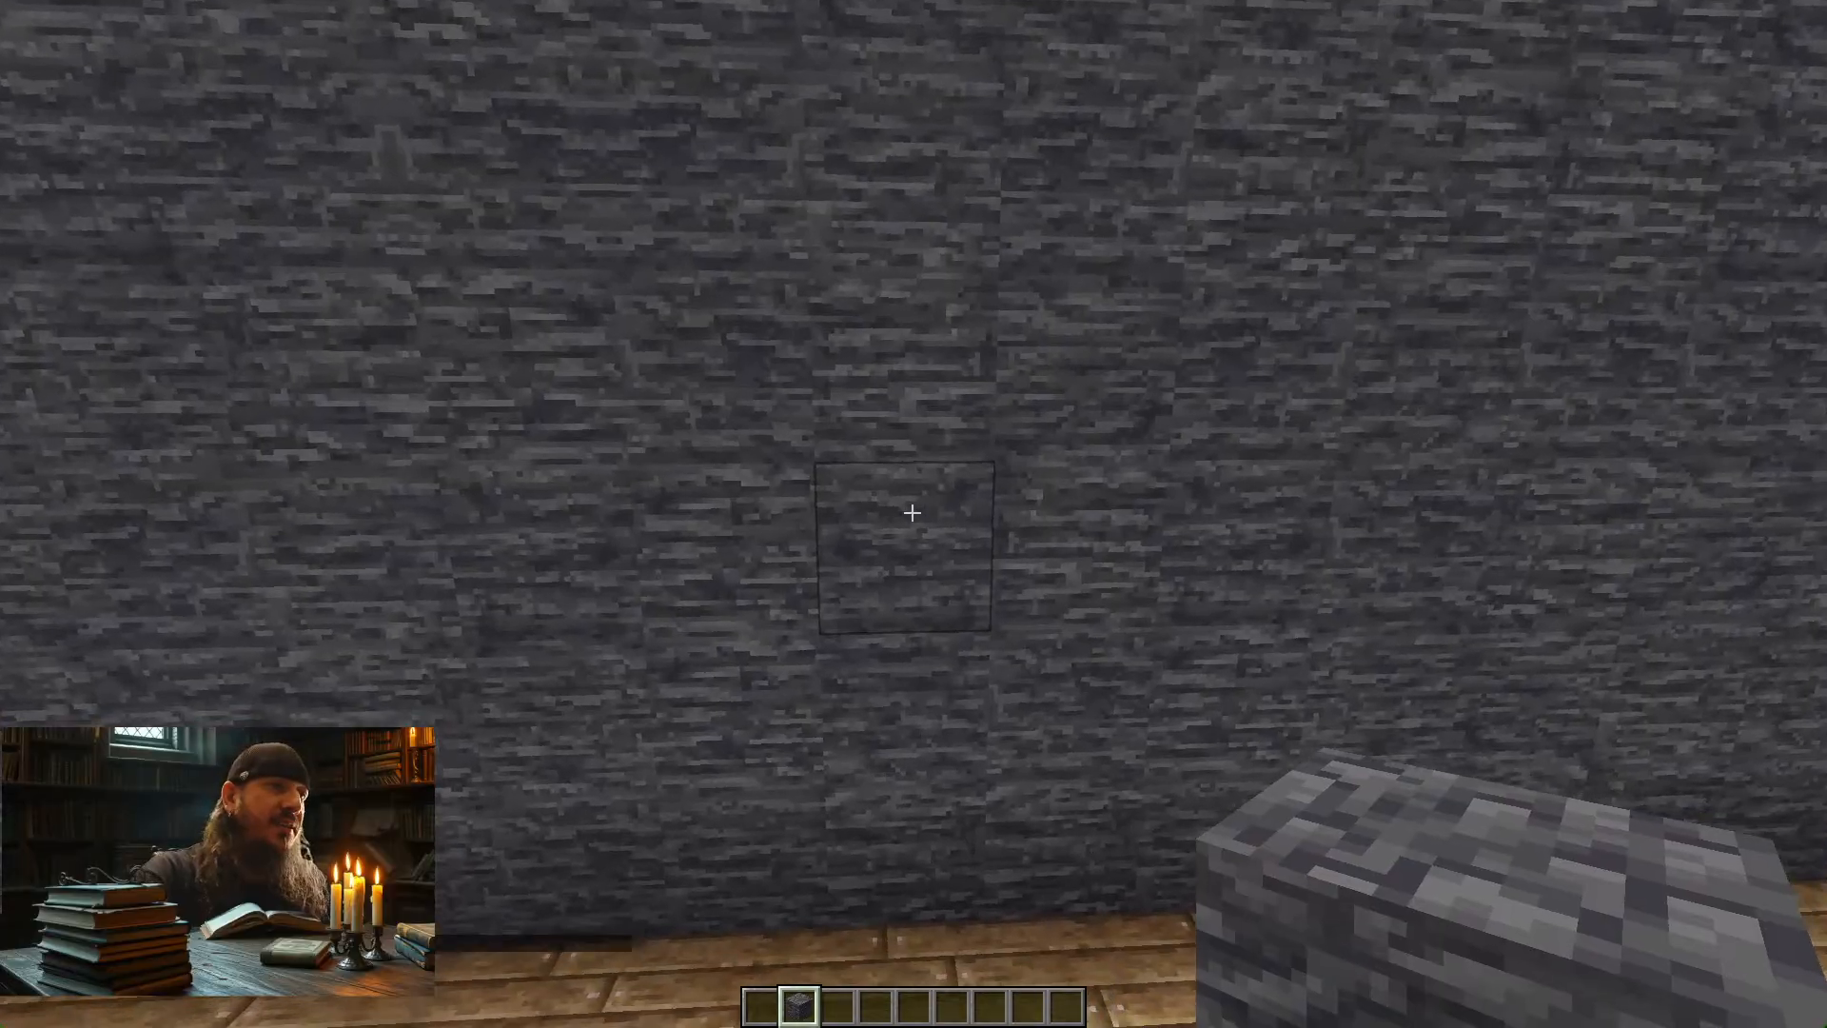
key(s)
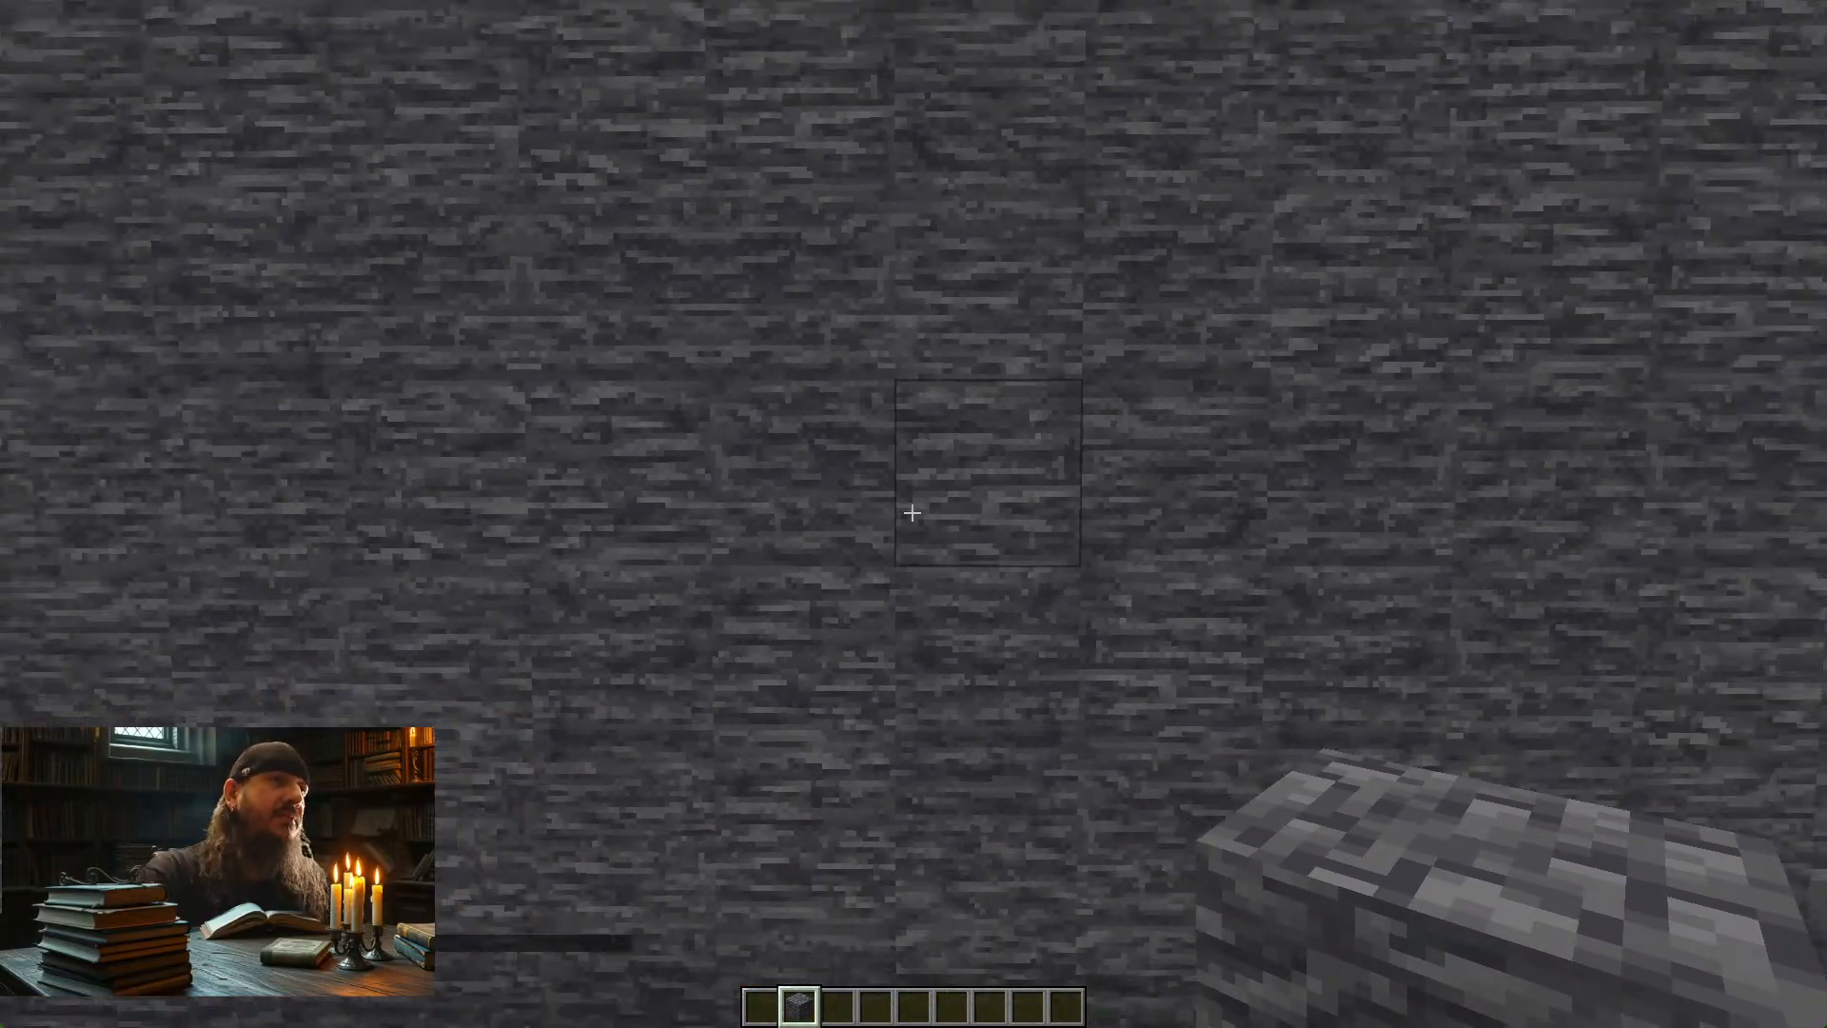
key(s)
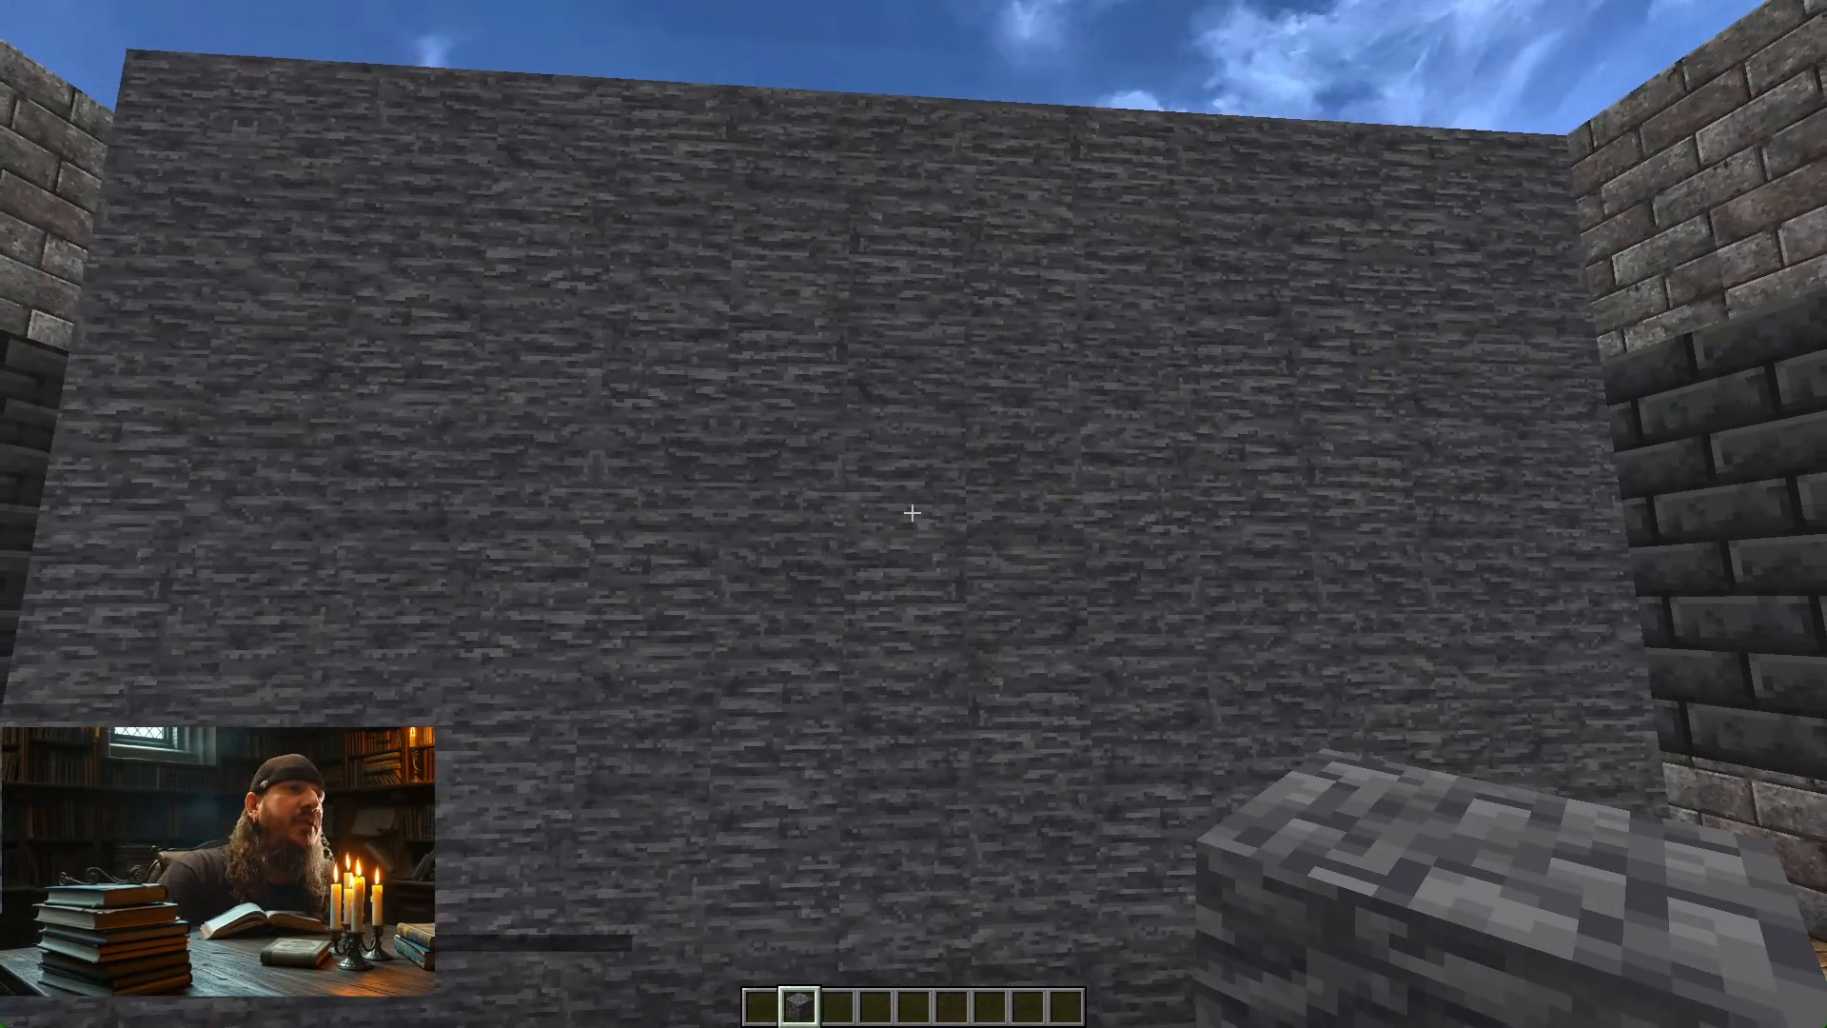
key(s)
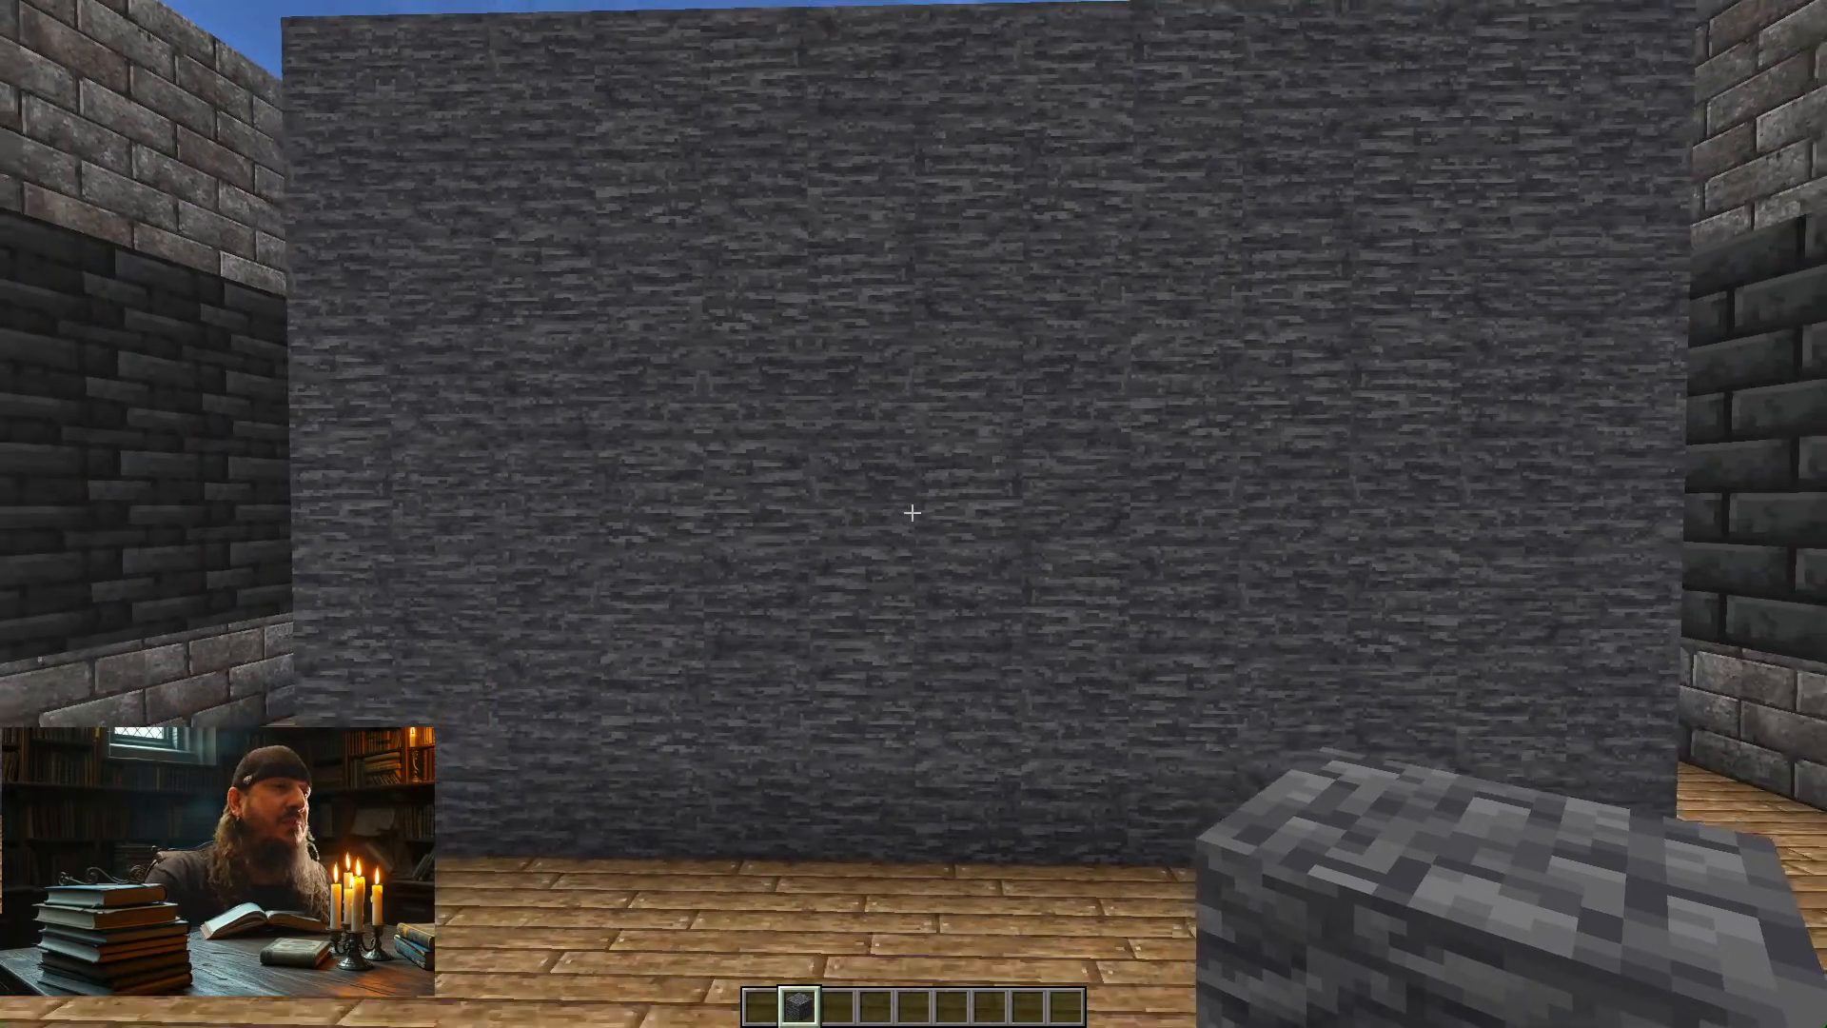
key(w)
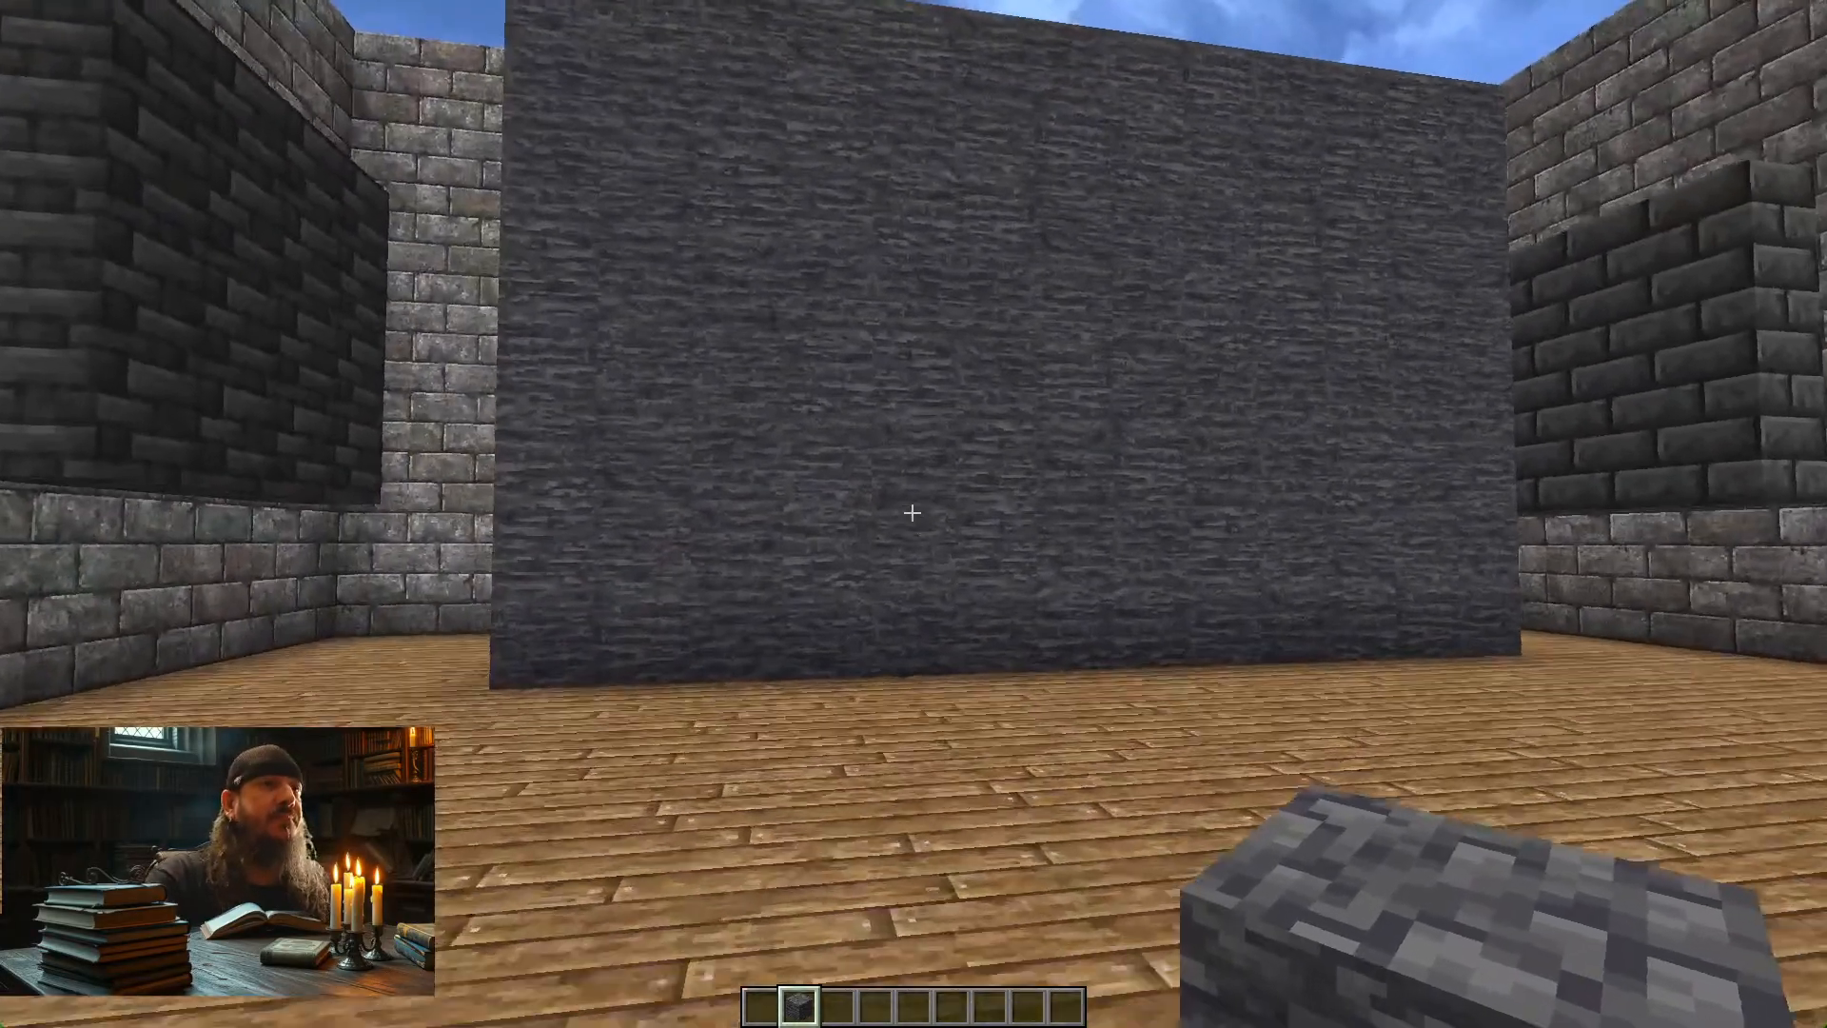
key(w)
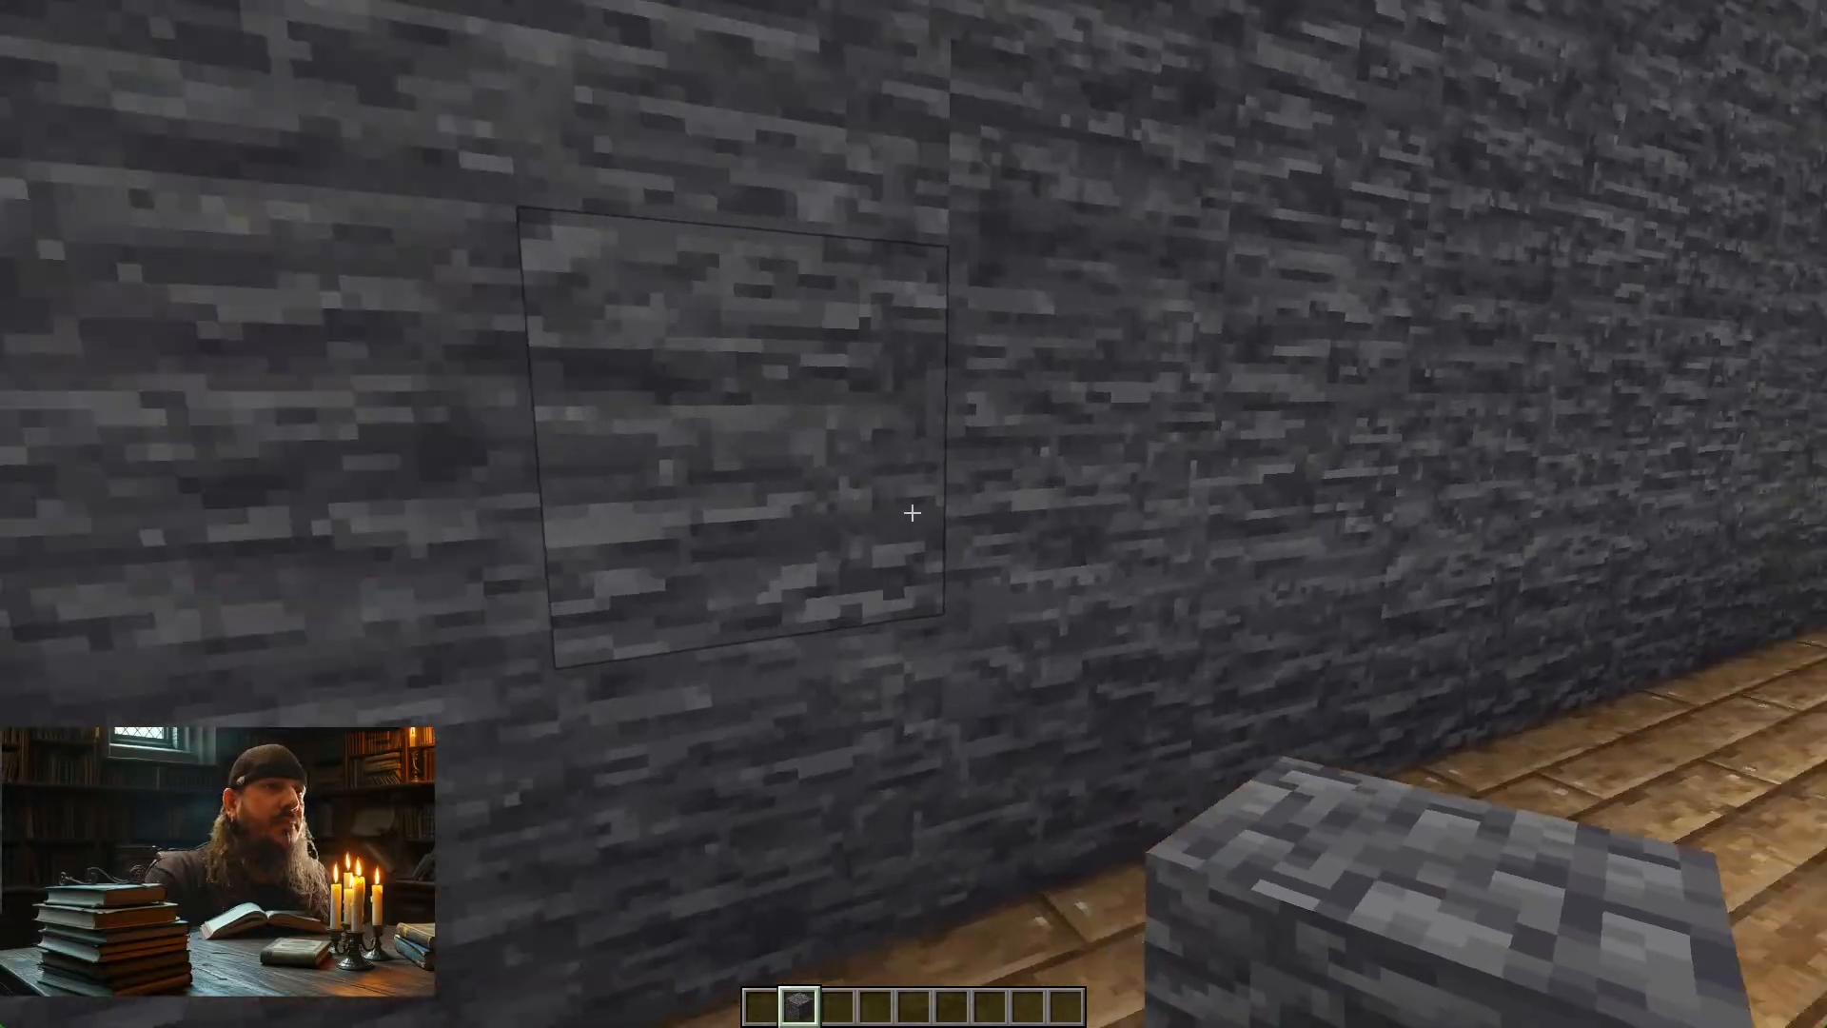
key(s)
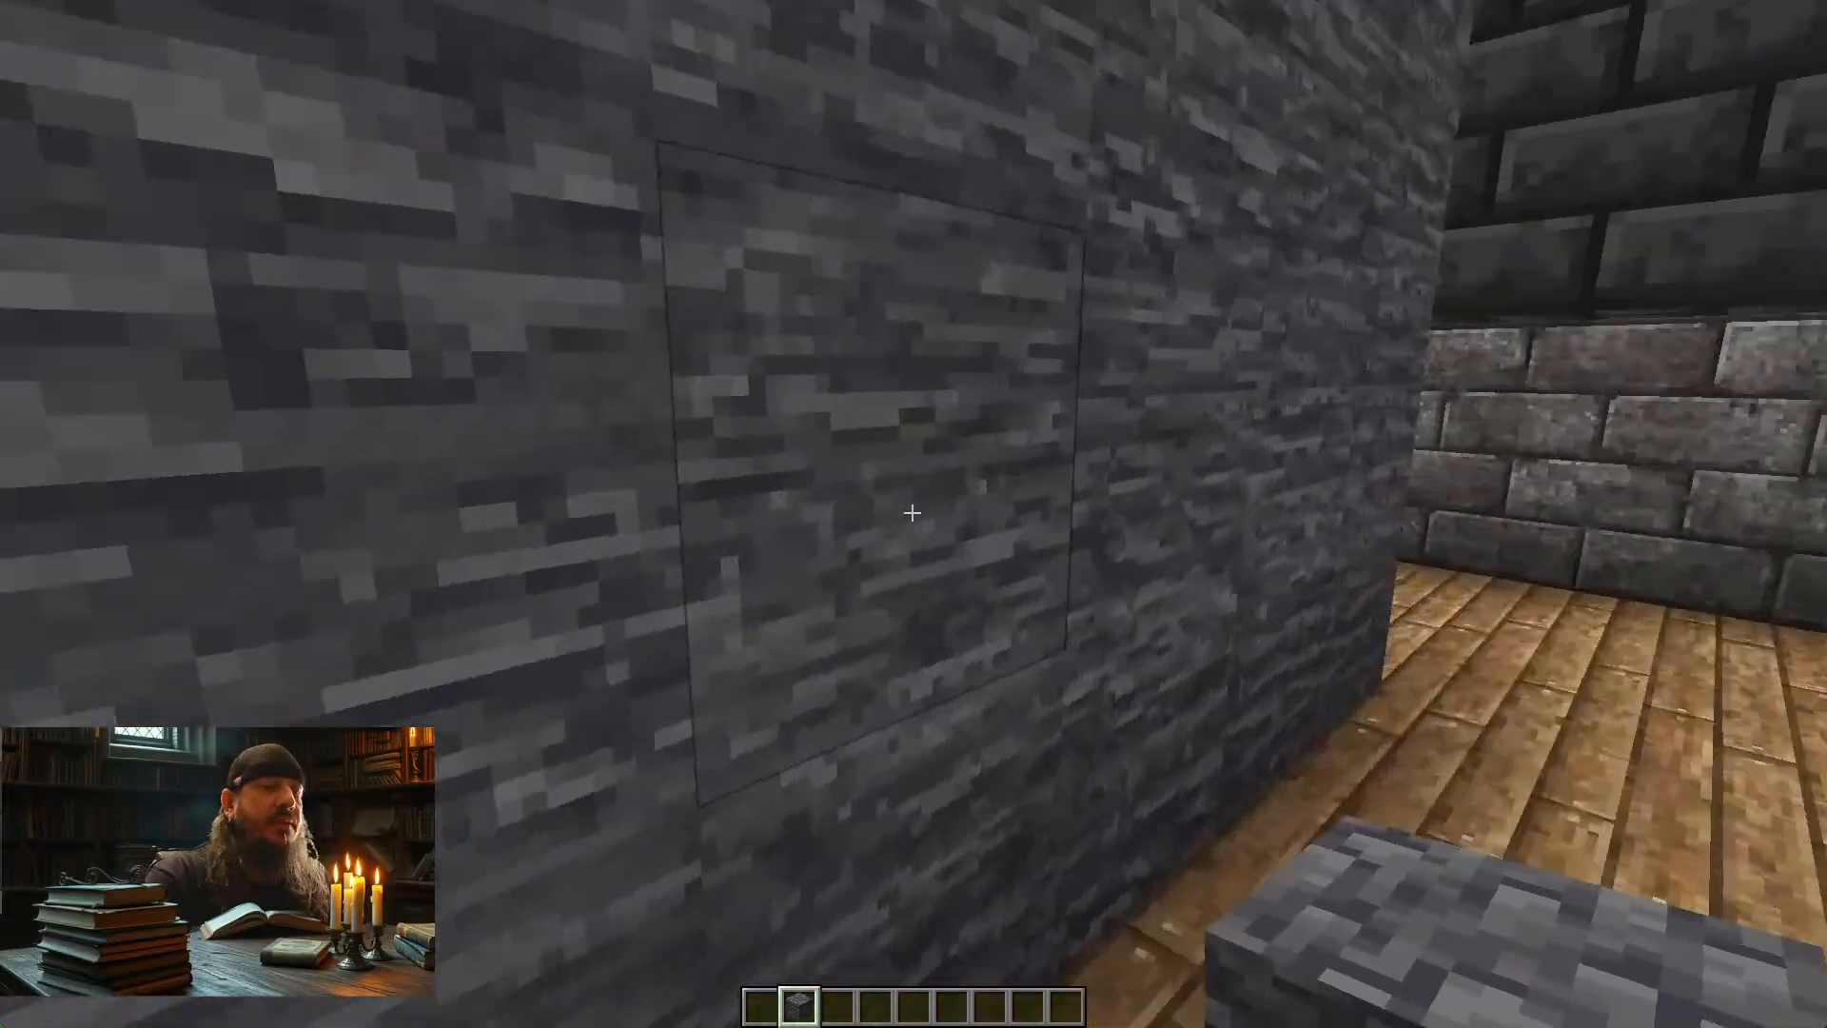
key(w)
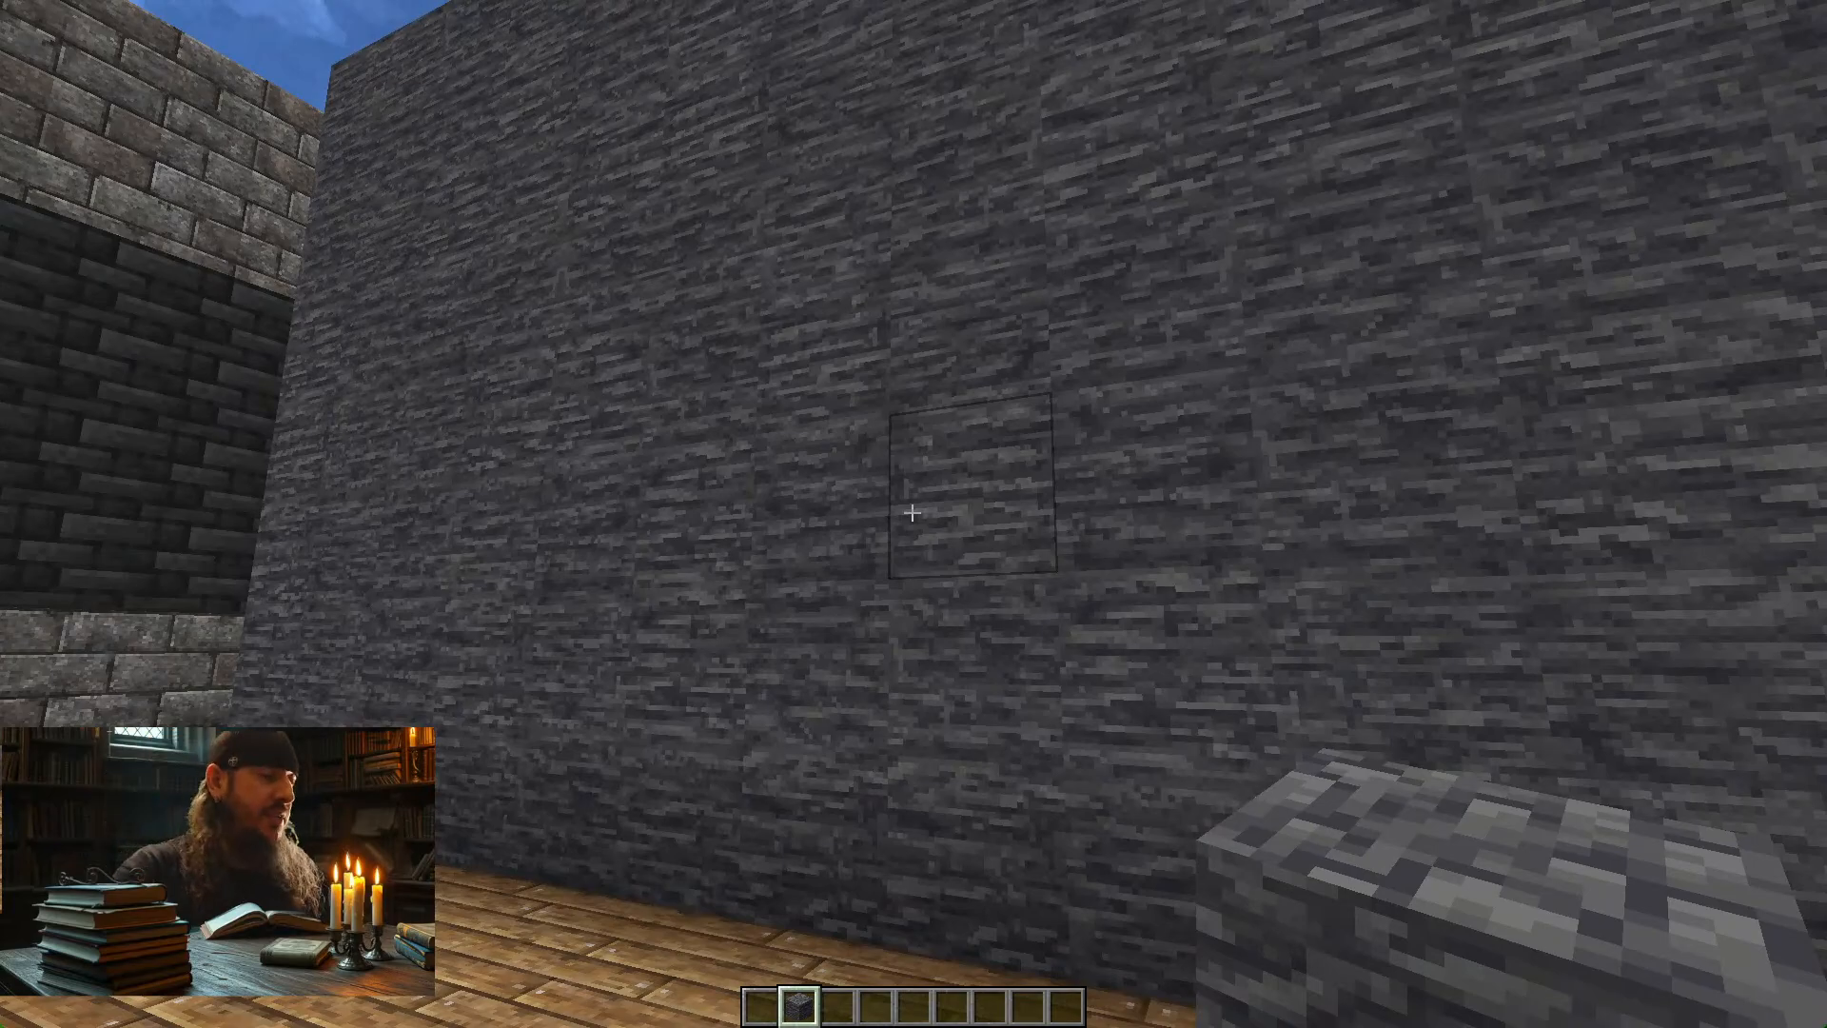
Save and quit the texture testing world, and open the Fantasia singleplayer world
key(Escape)
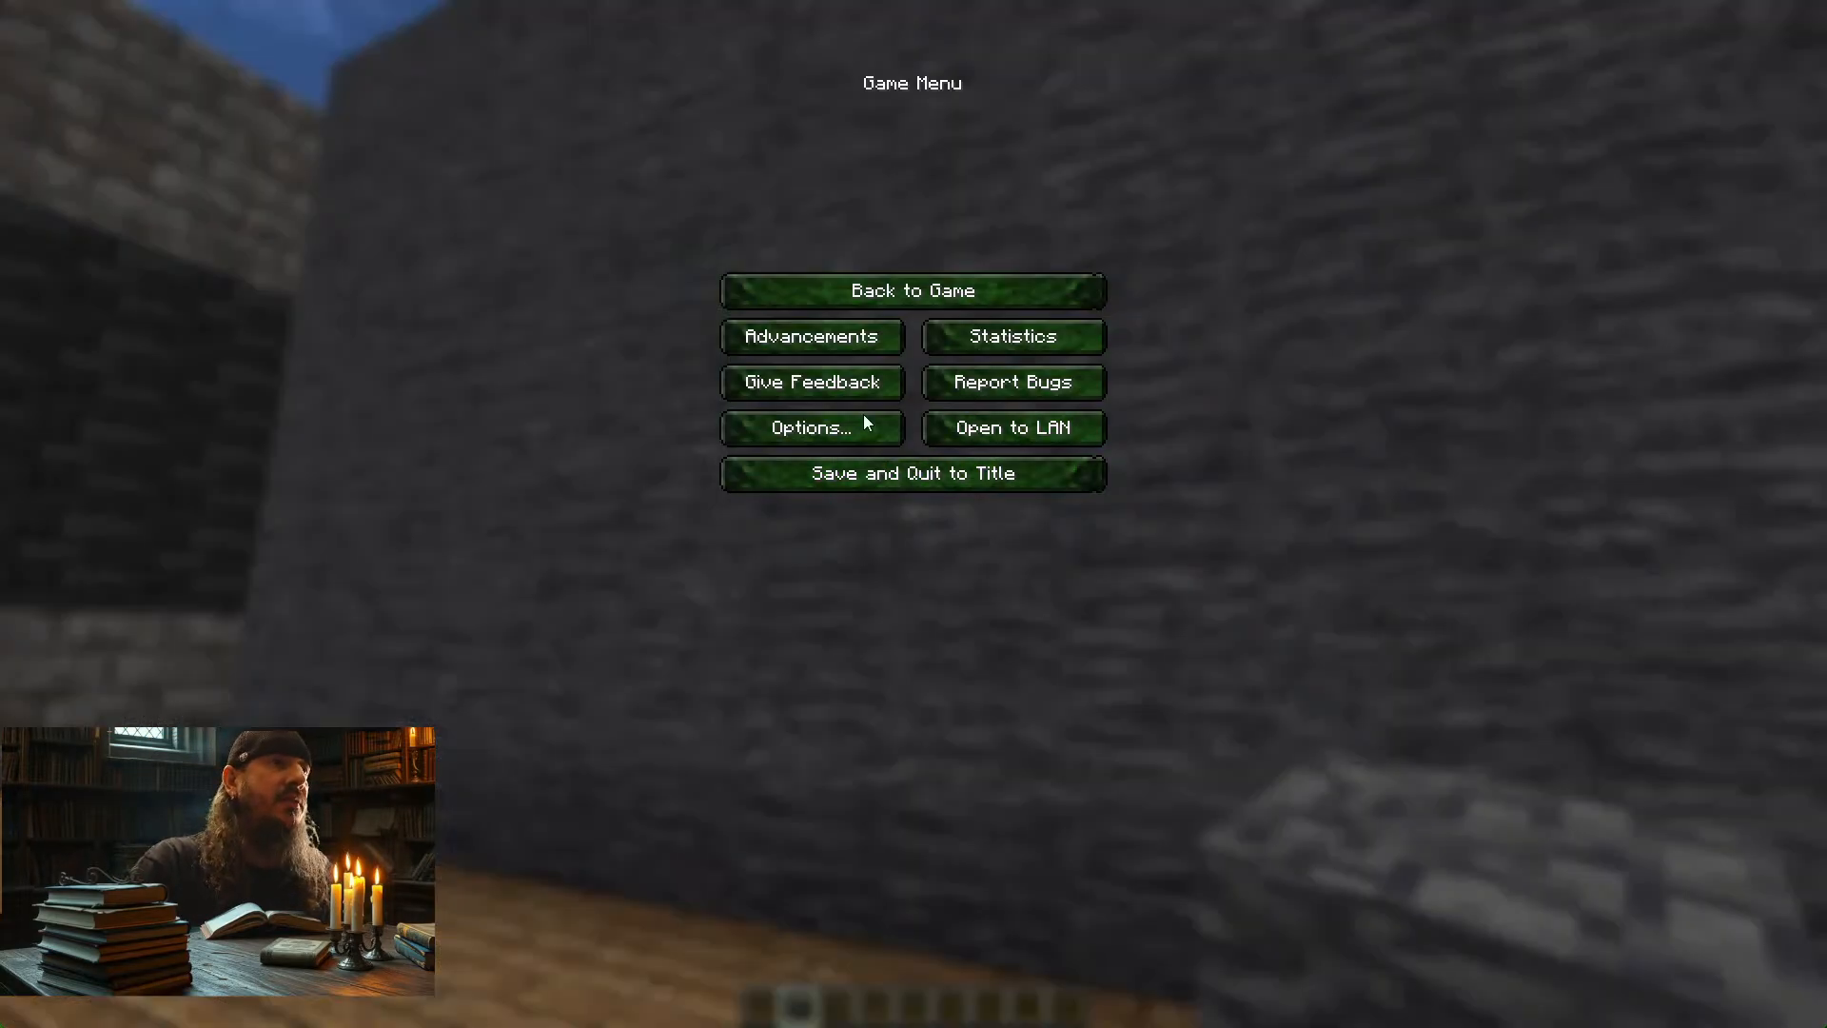
click(895, 473)
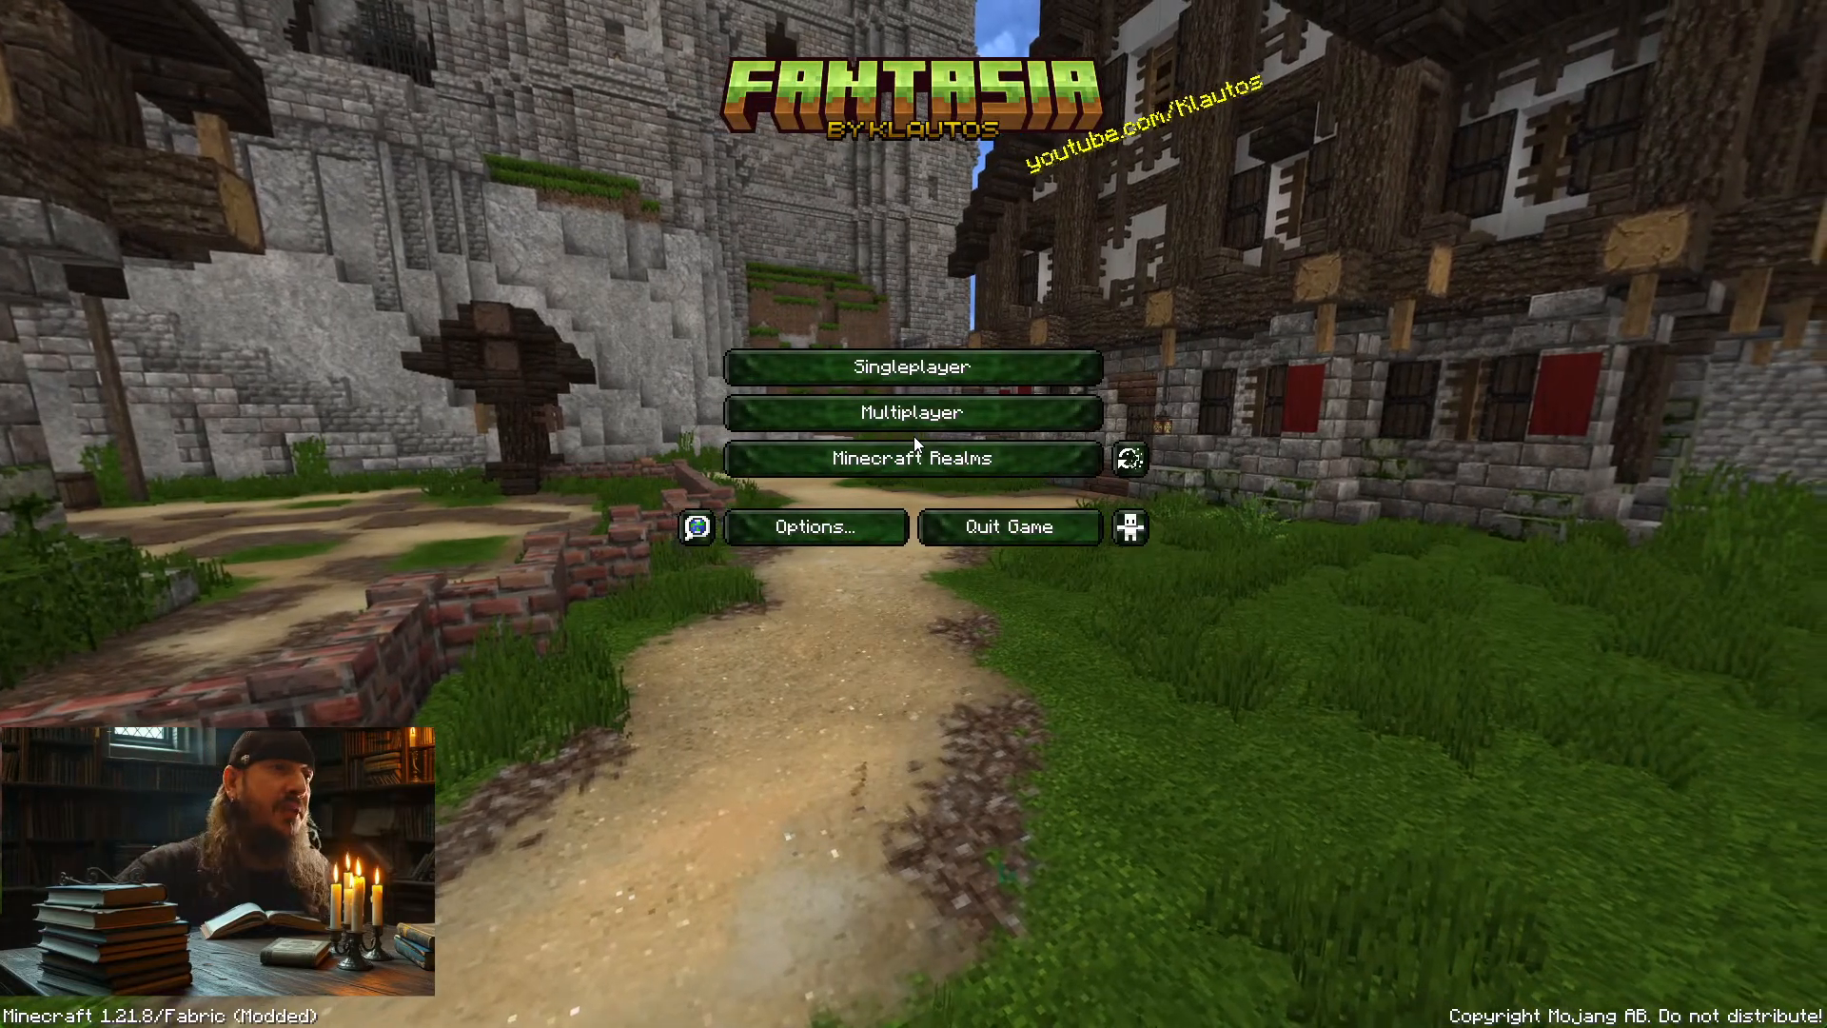
click(920, 360)
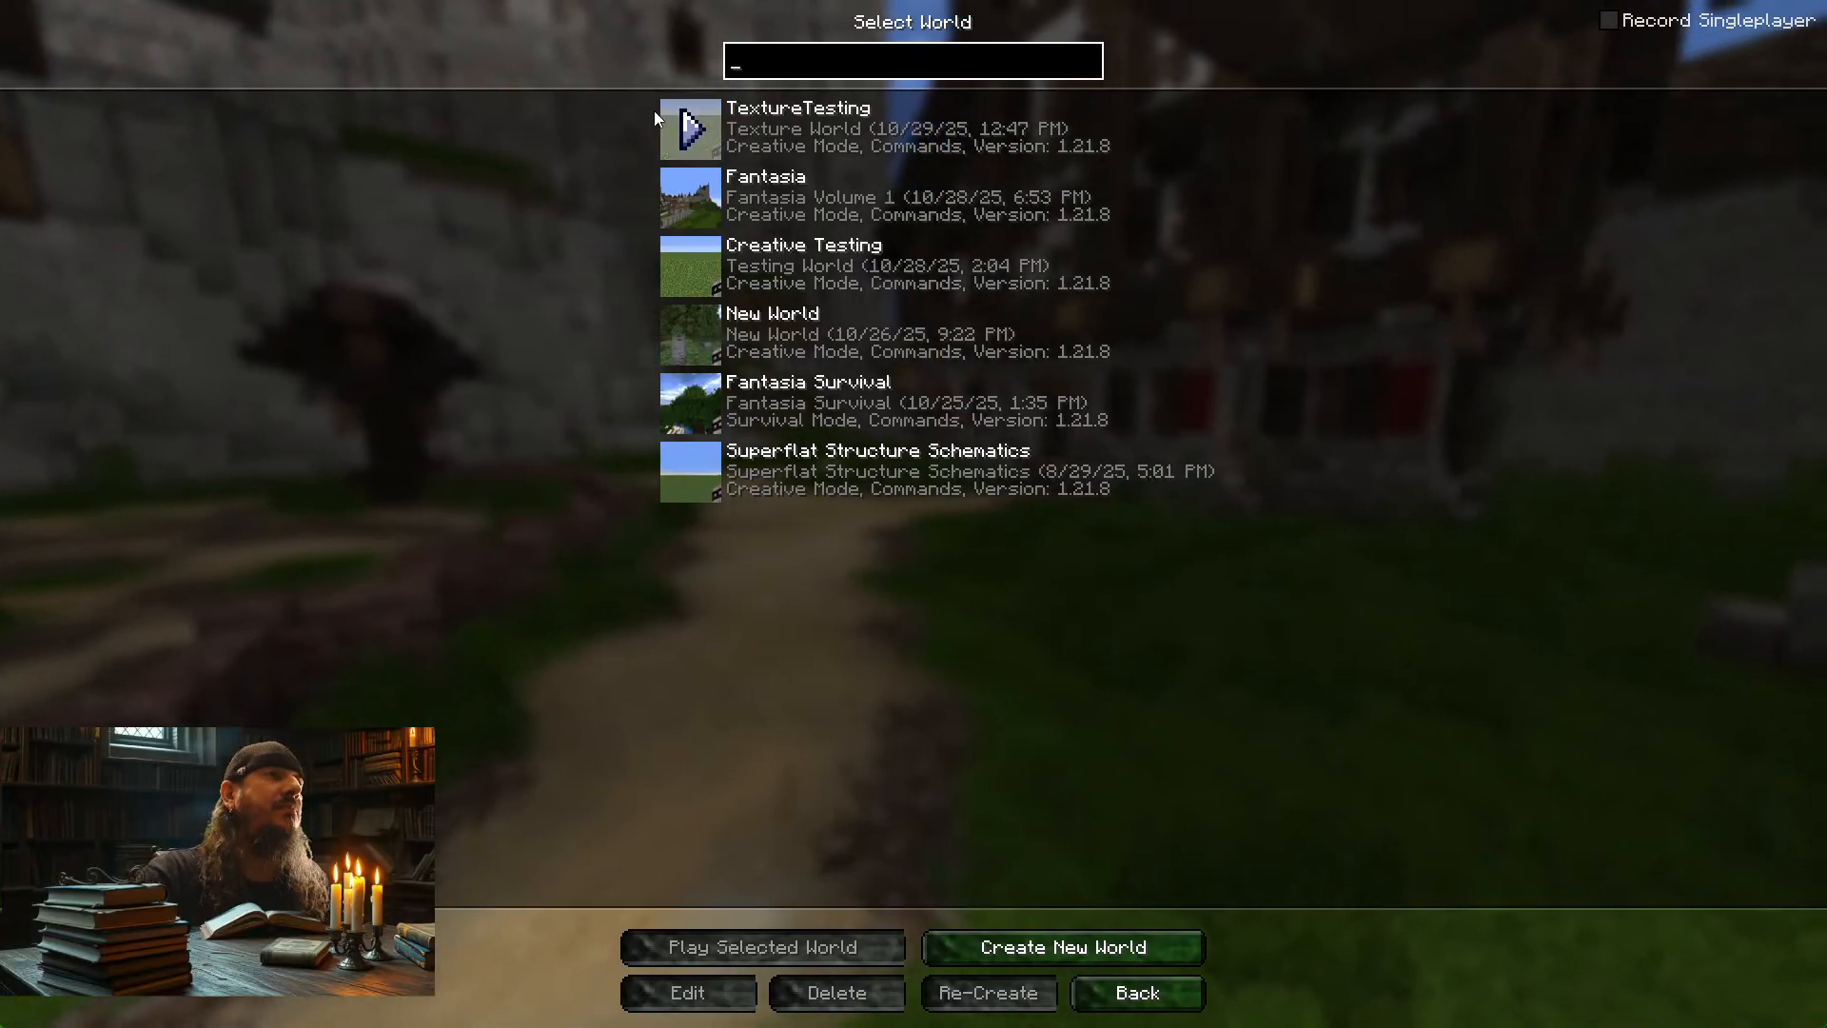
click(687, 194)
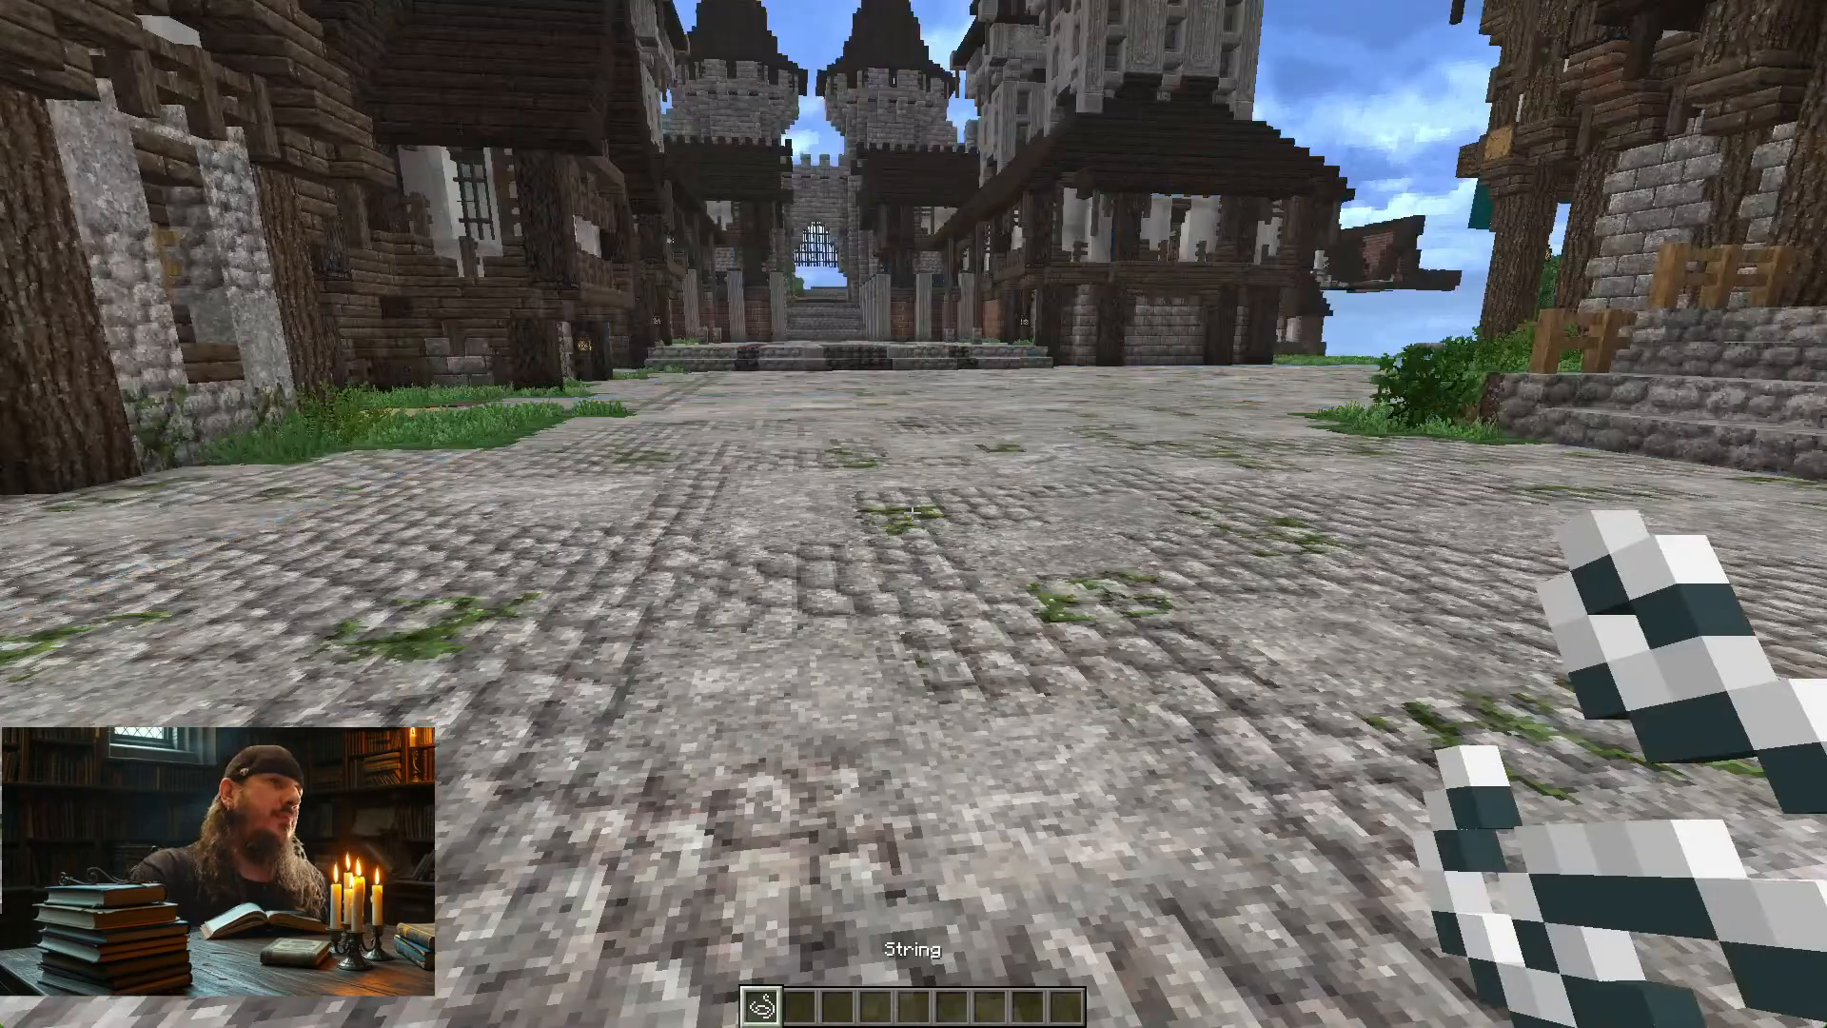
Fly from the market street out over the river and forest towards the distant twin-towered building
key(w)
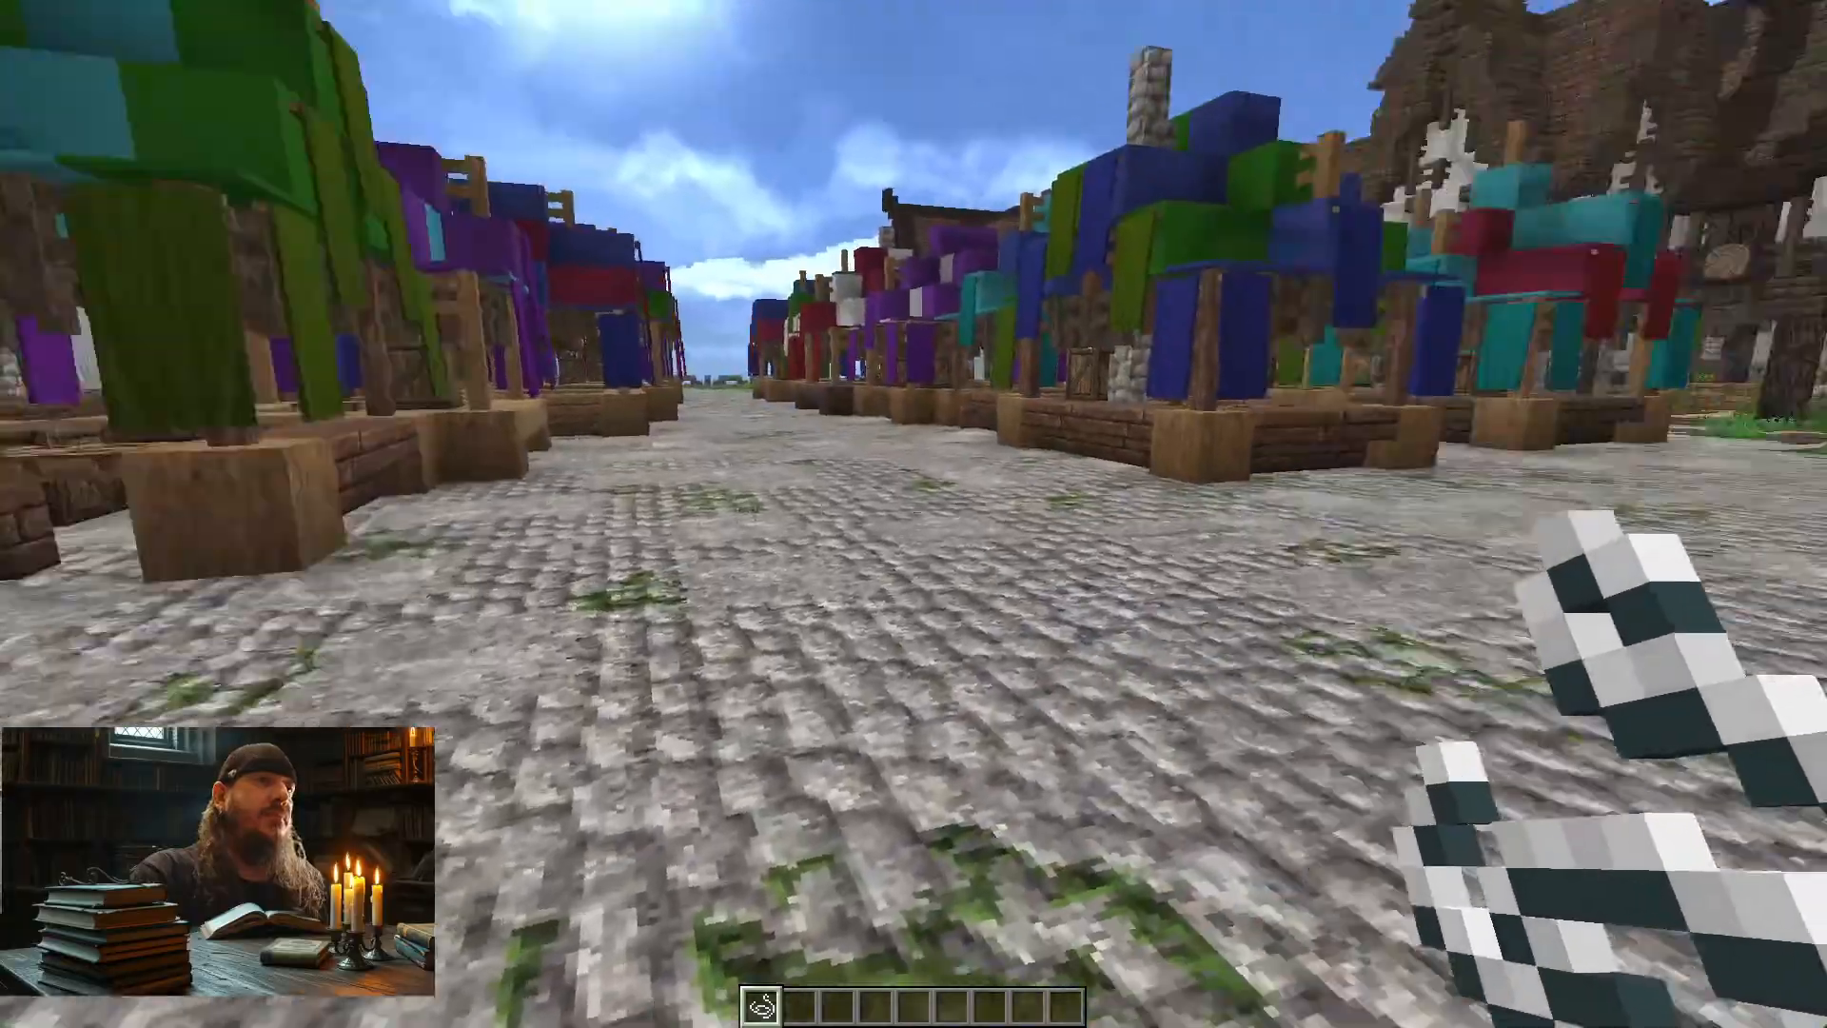
key(w)
key(space)
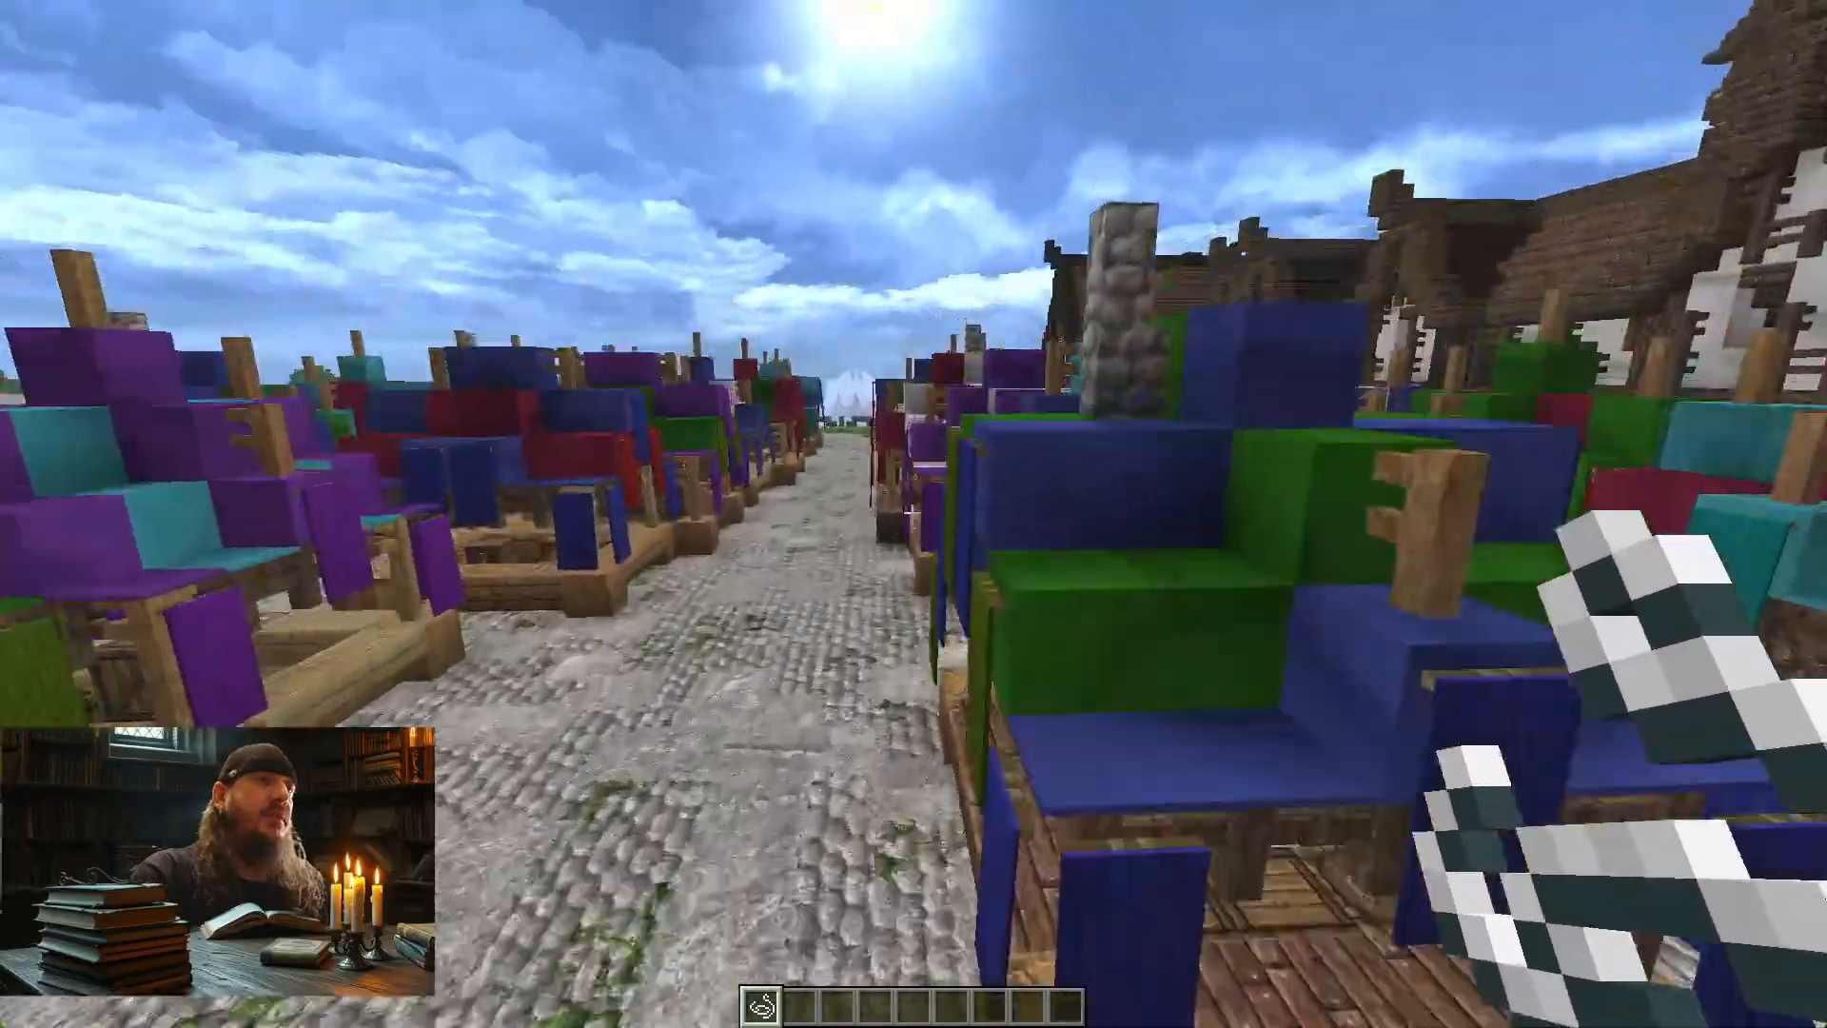
key(w)
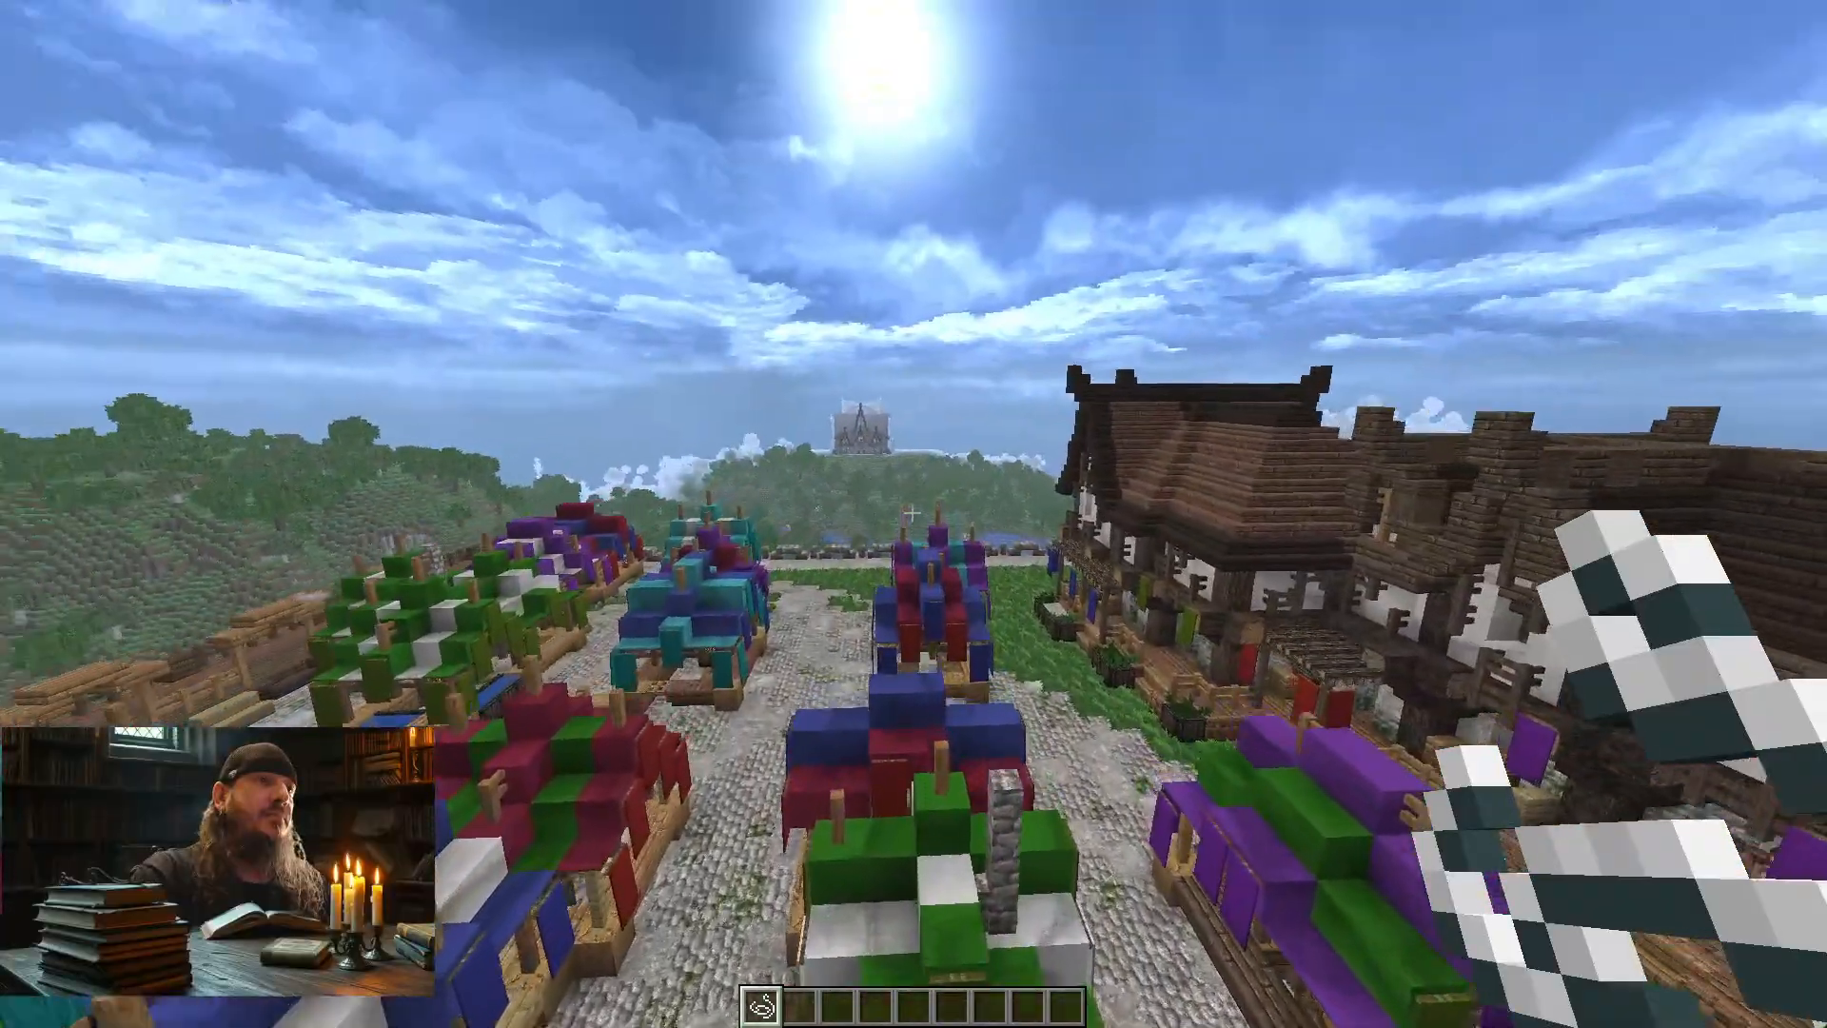
key(w)
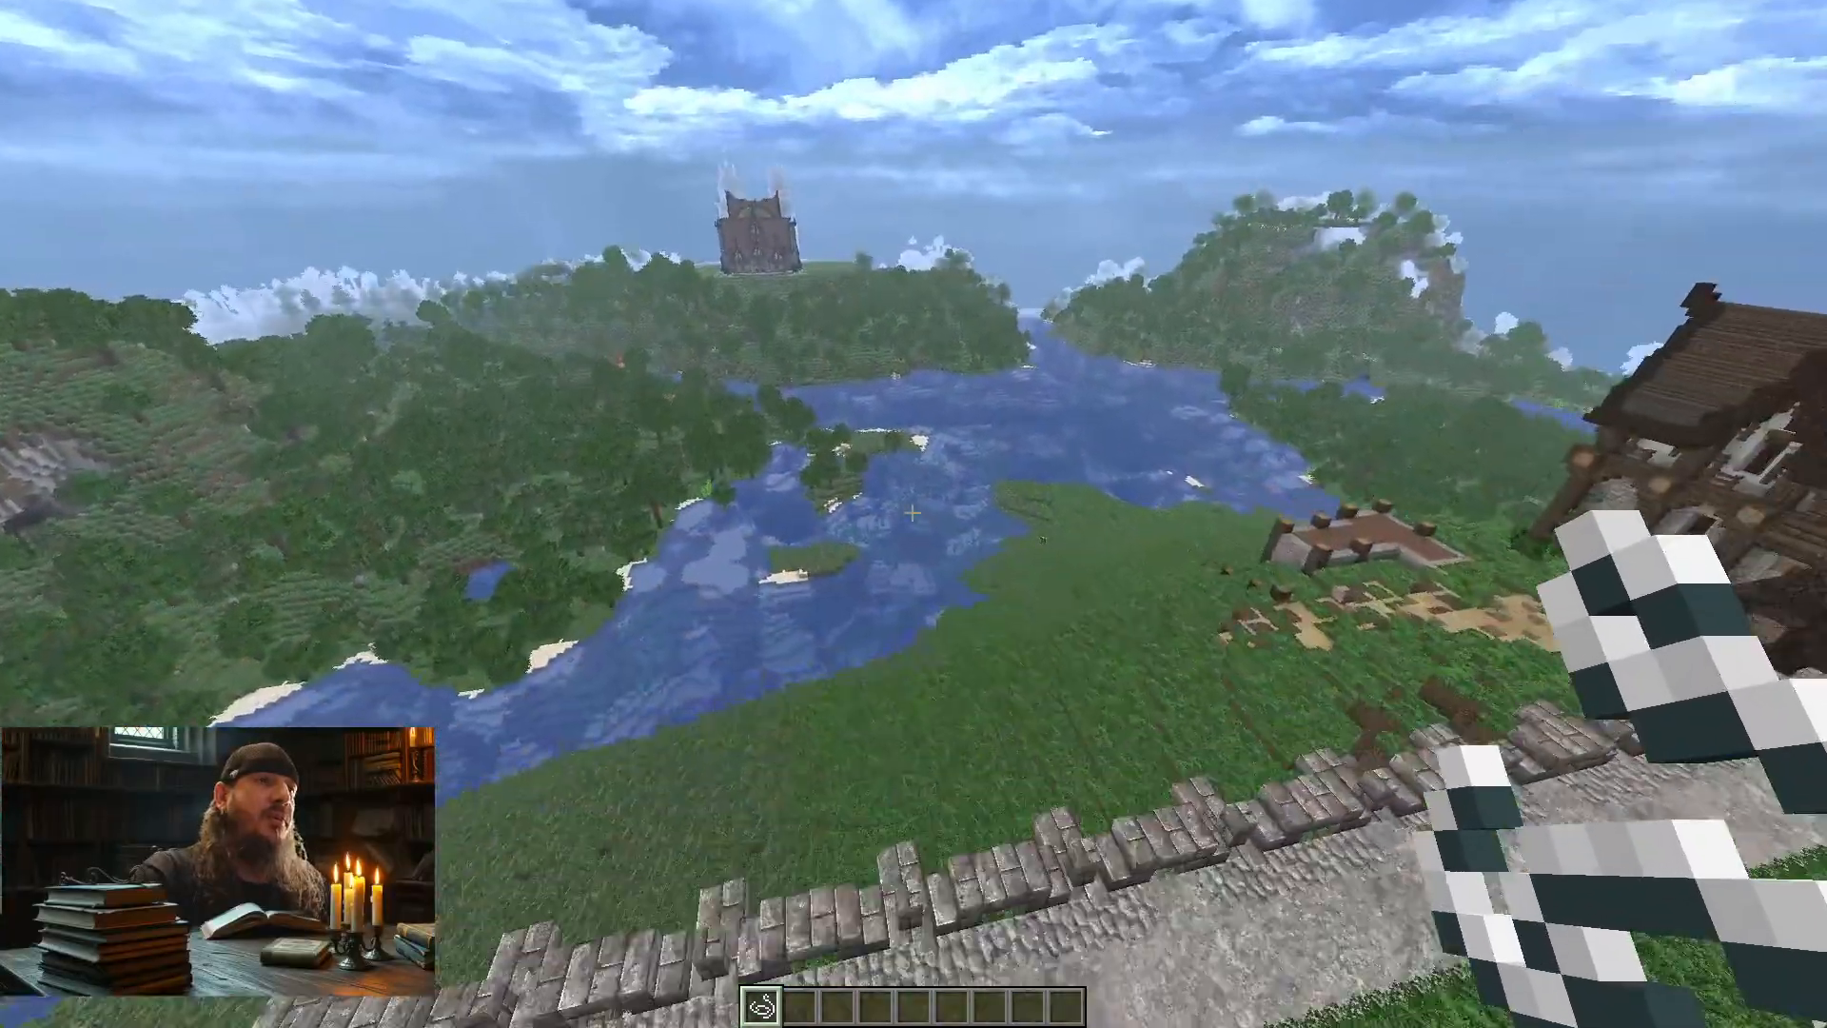
key(w)
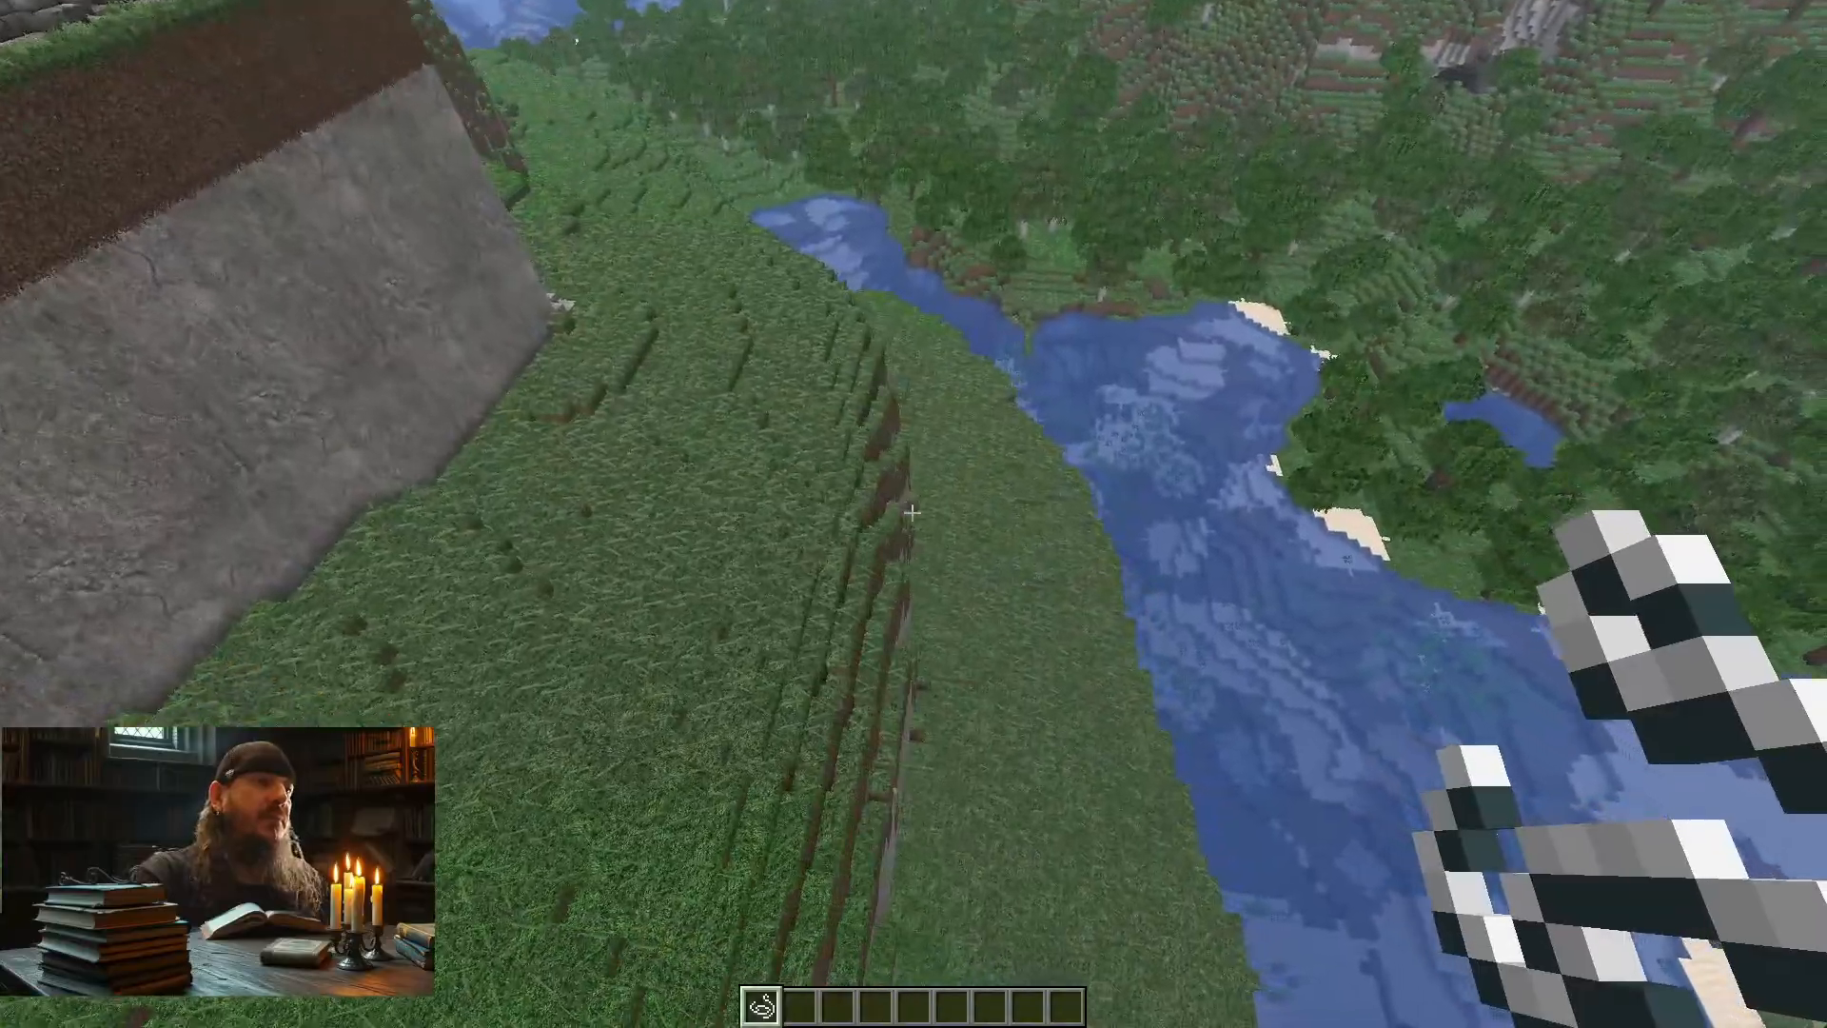
key(w)
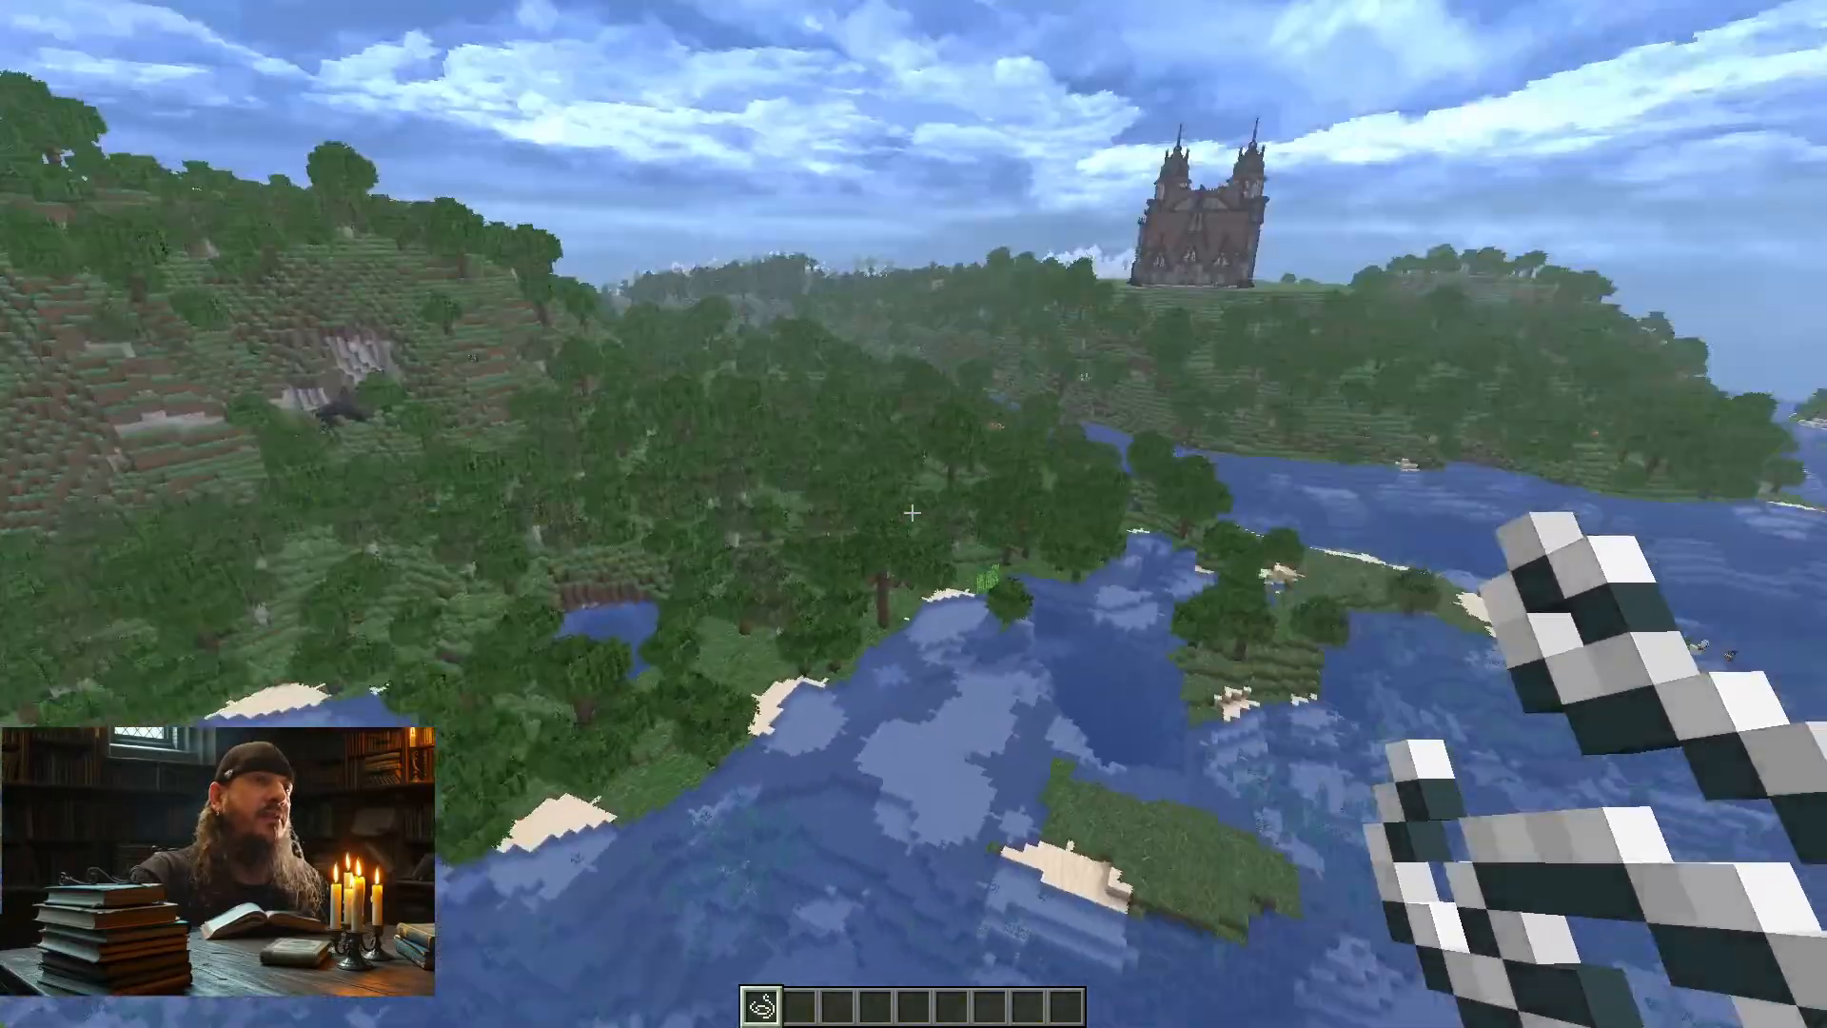
key(w)
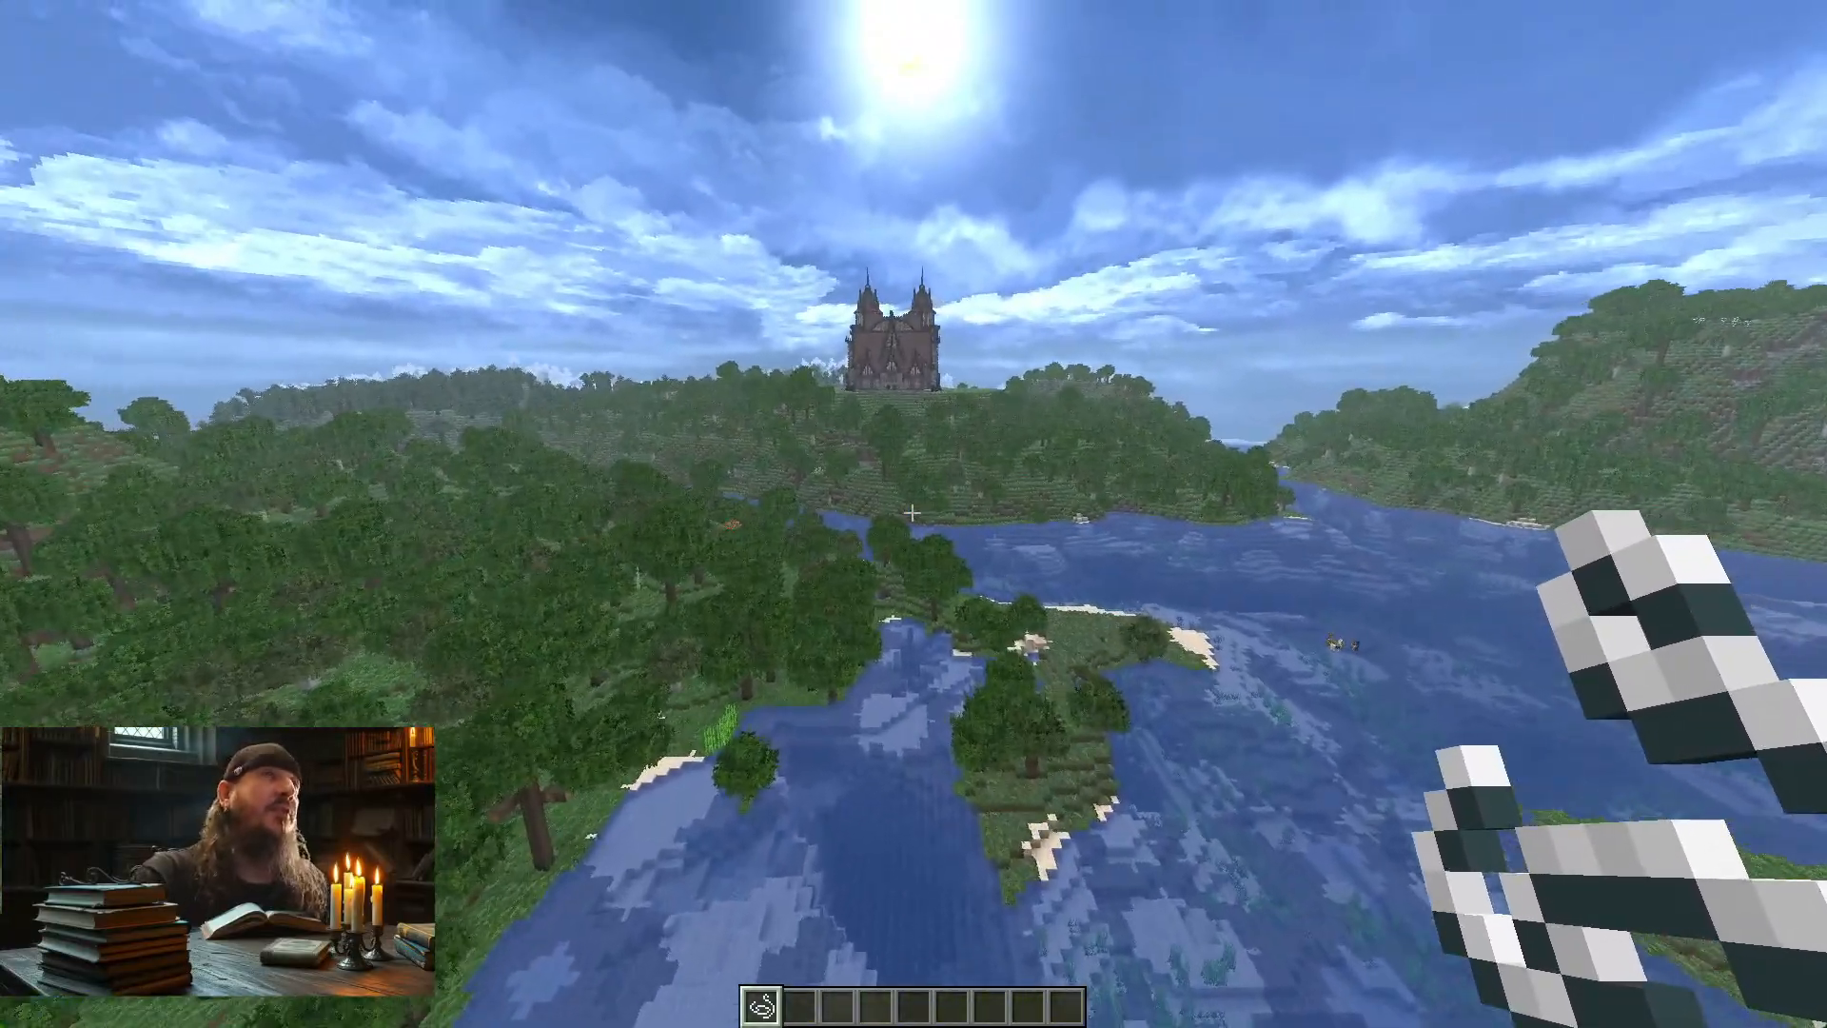
key(w)
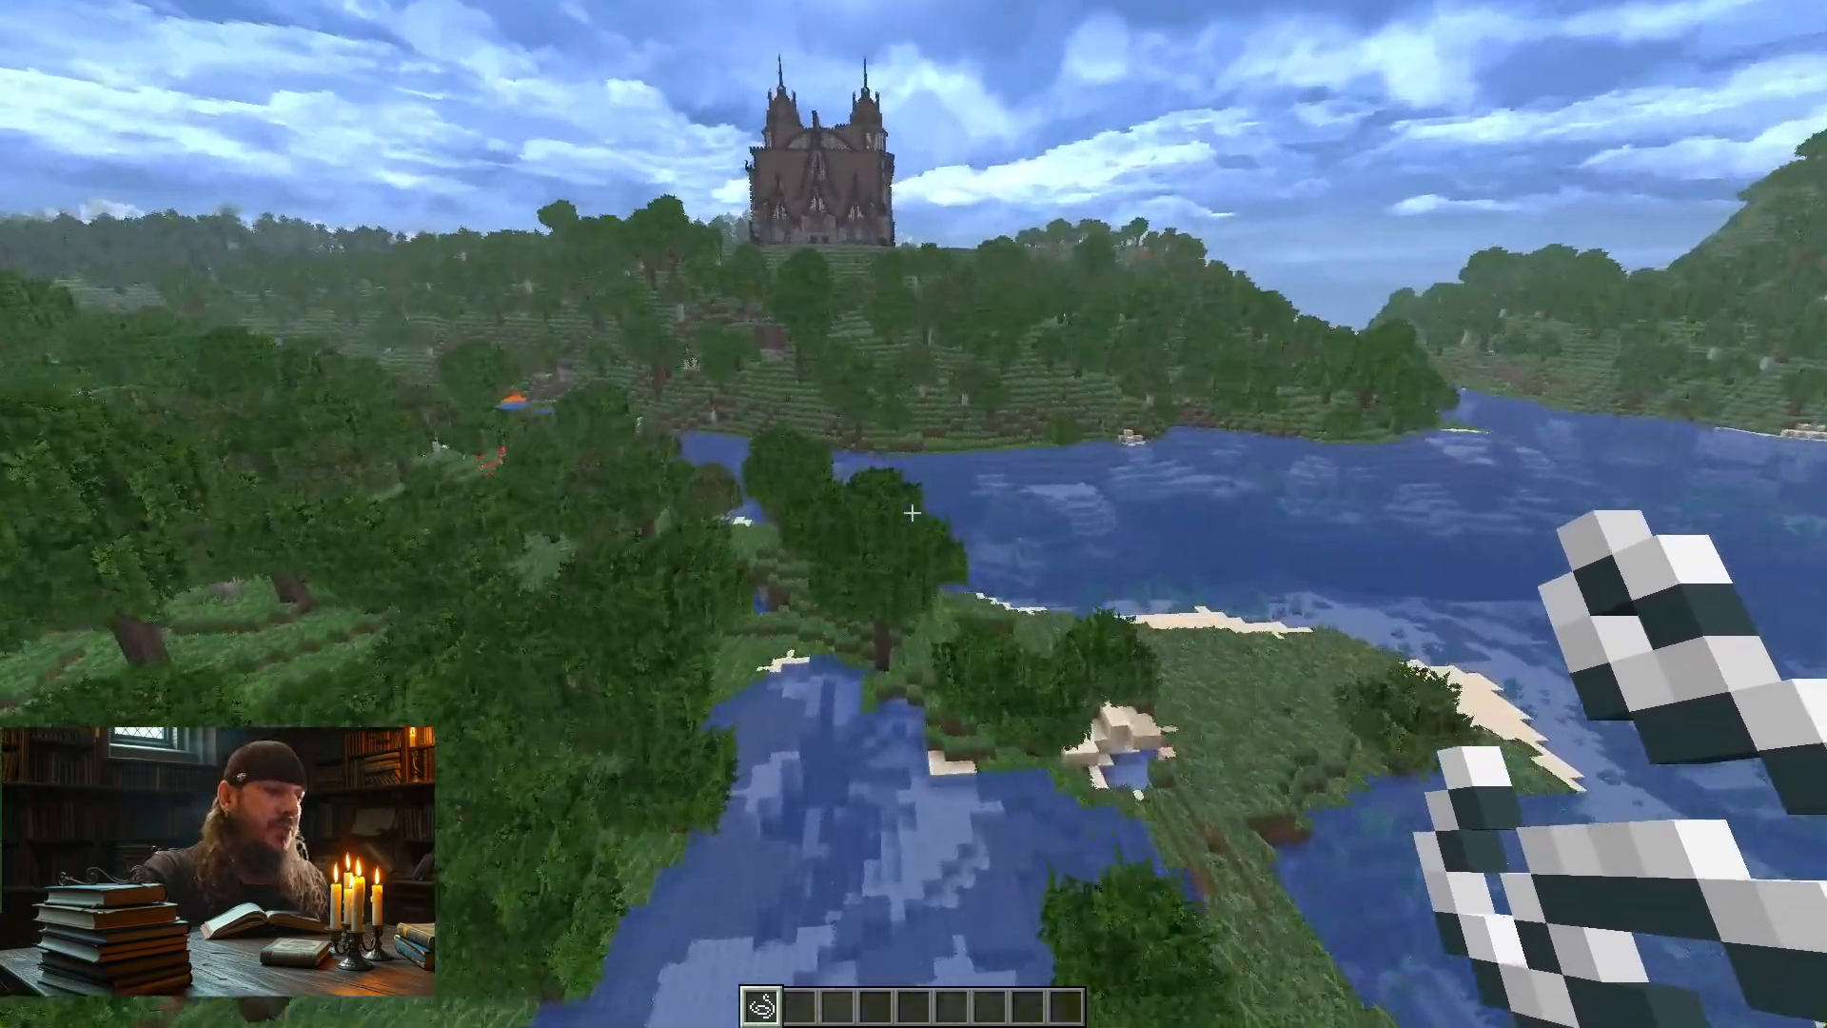
Switch to Spectator mode, fly underground through the caves and inspect the deepslate walls of a torch-lit mineshaft
key(F3+F4)
key(F4)
key(F4)
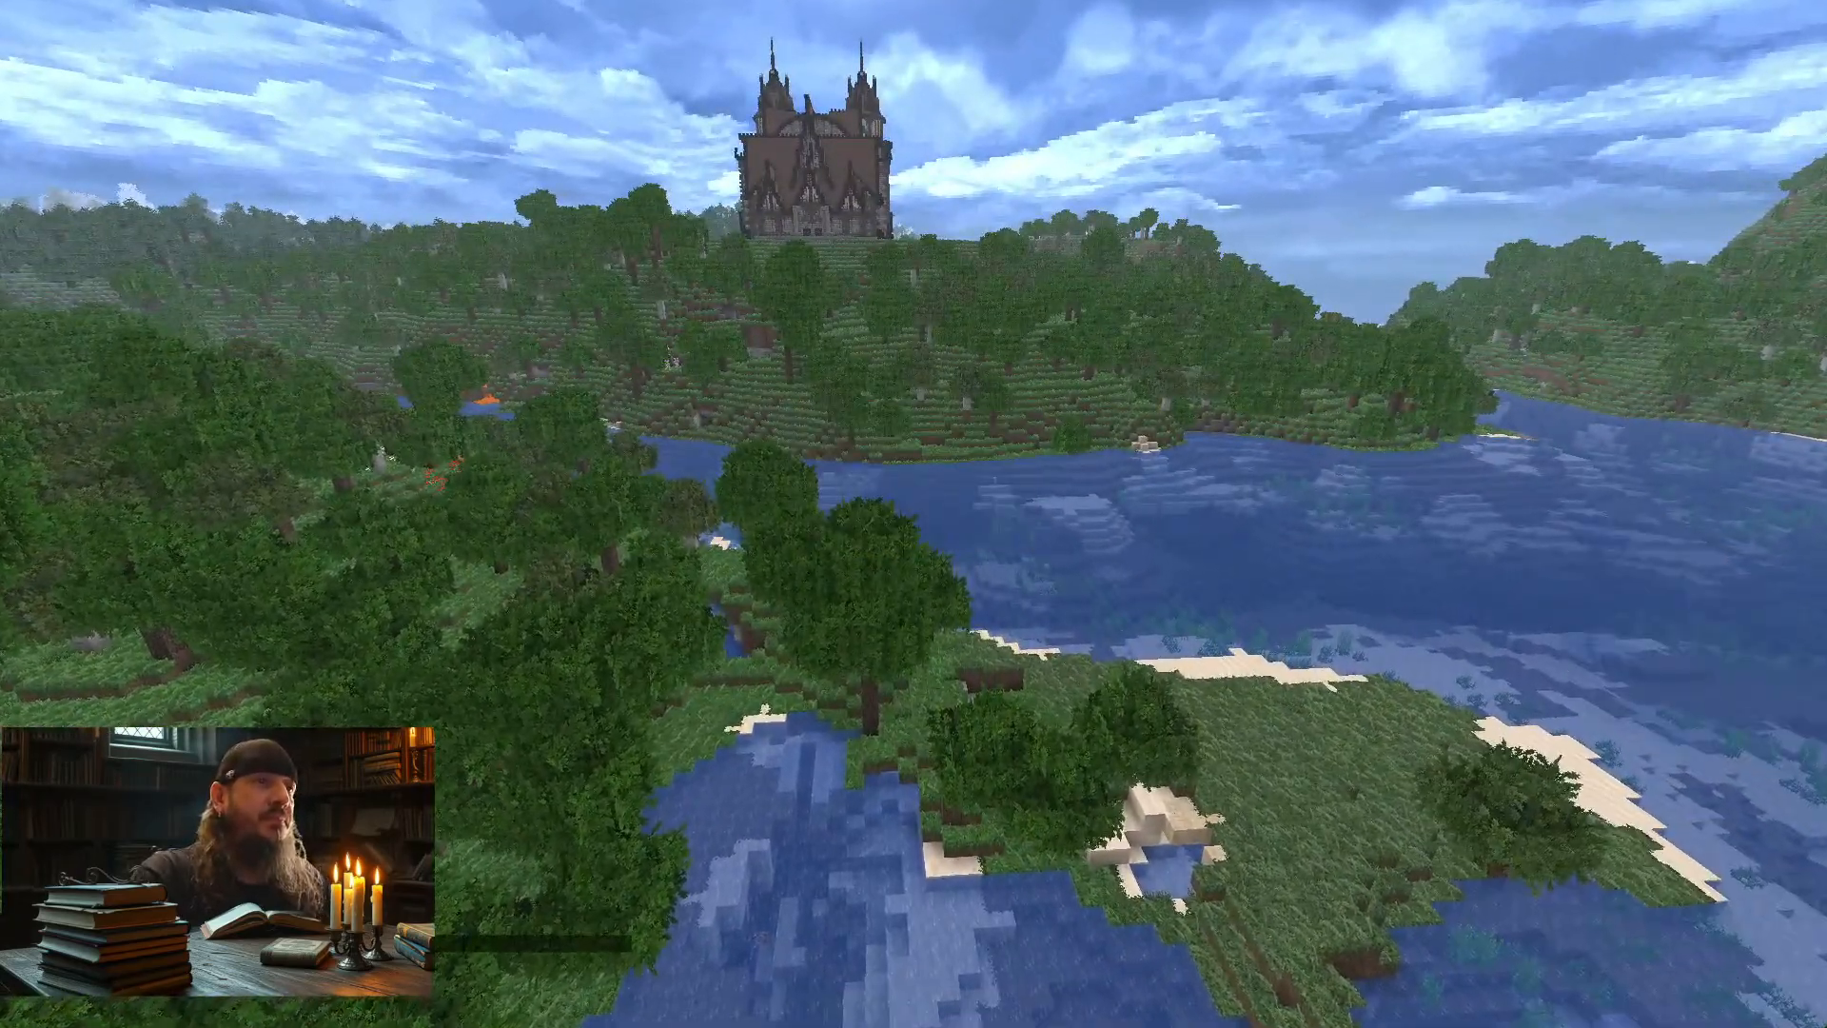
key(w)
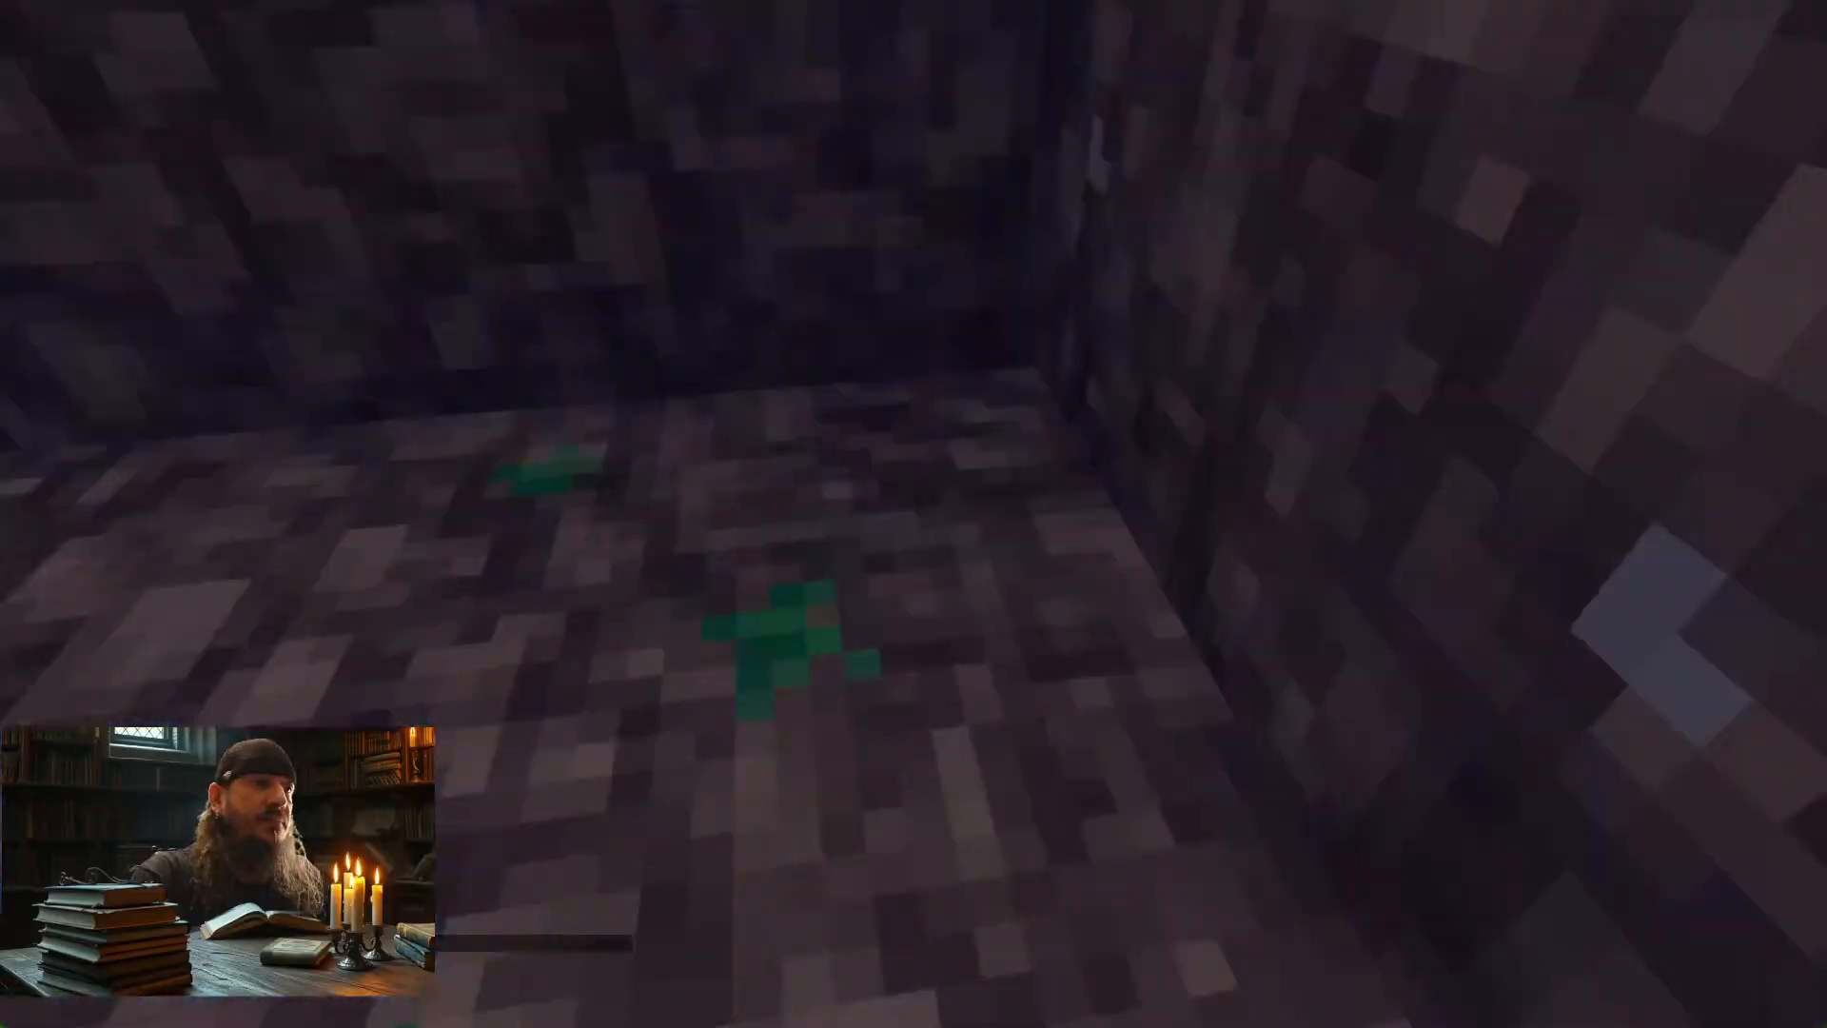
key(w)
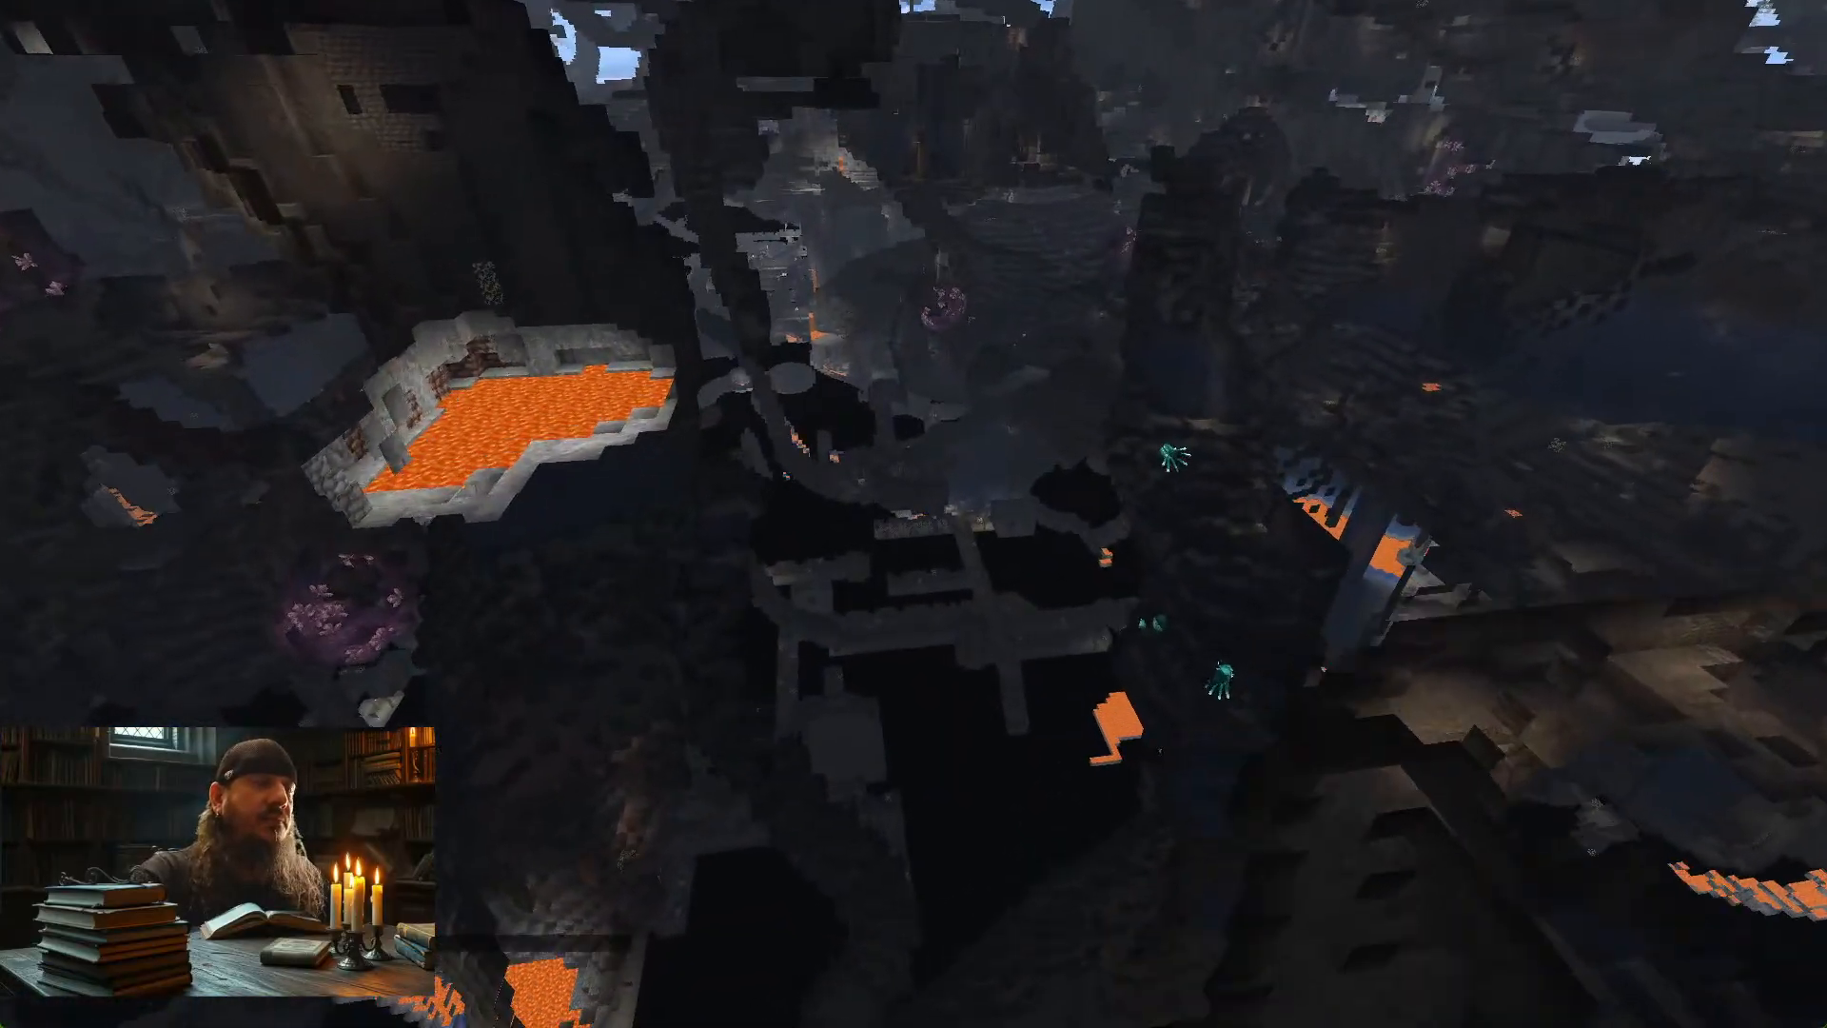
key(w)
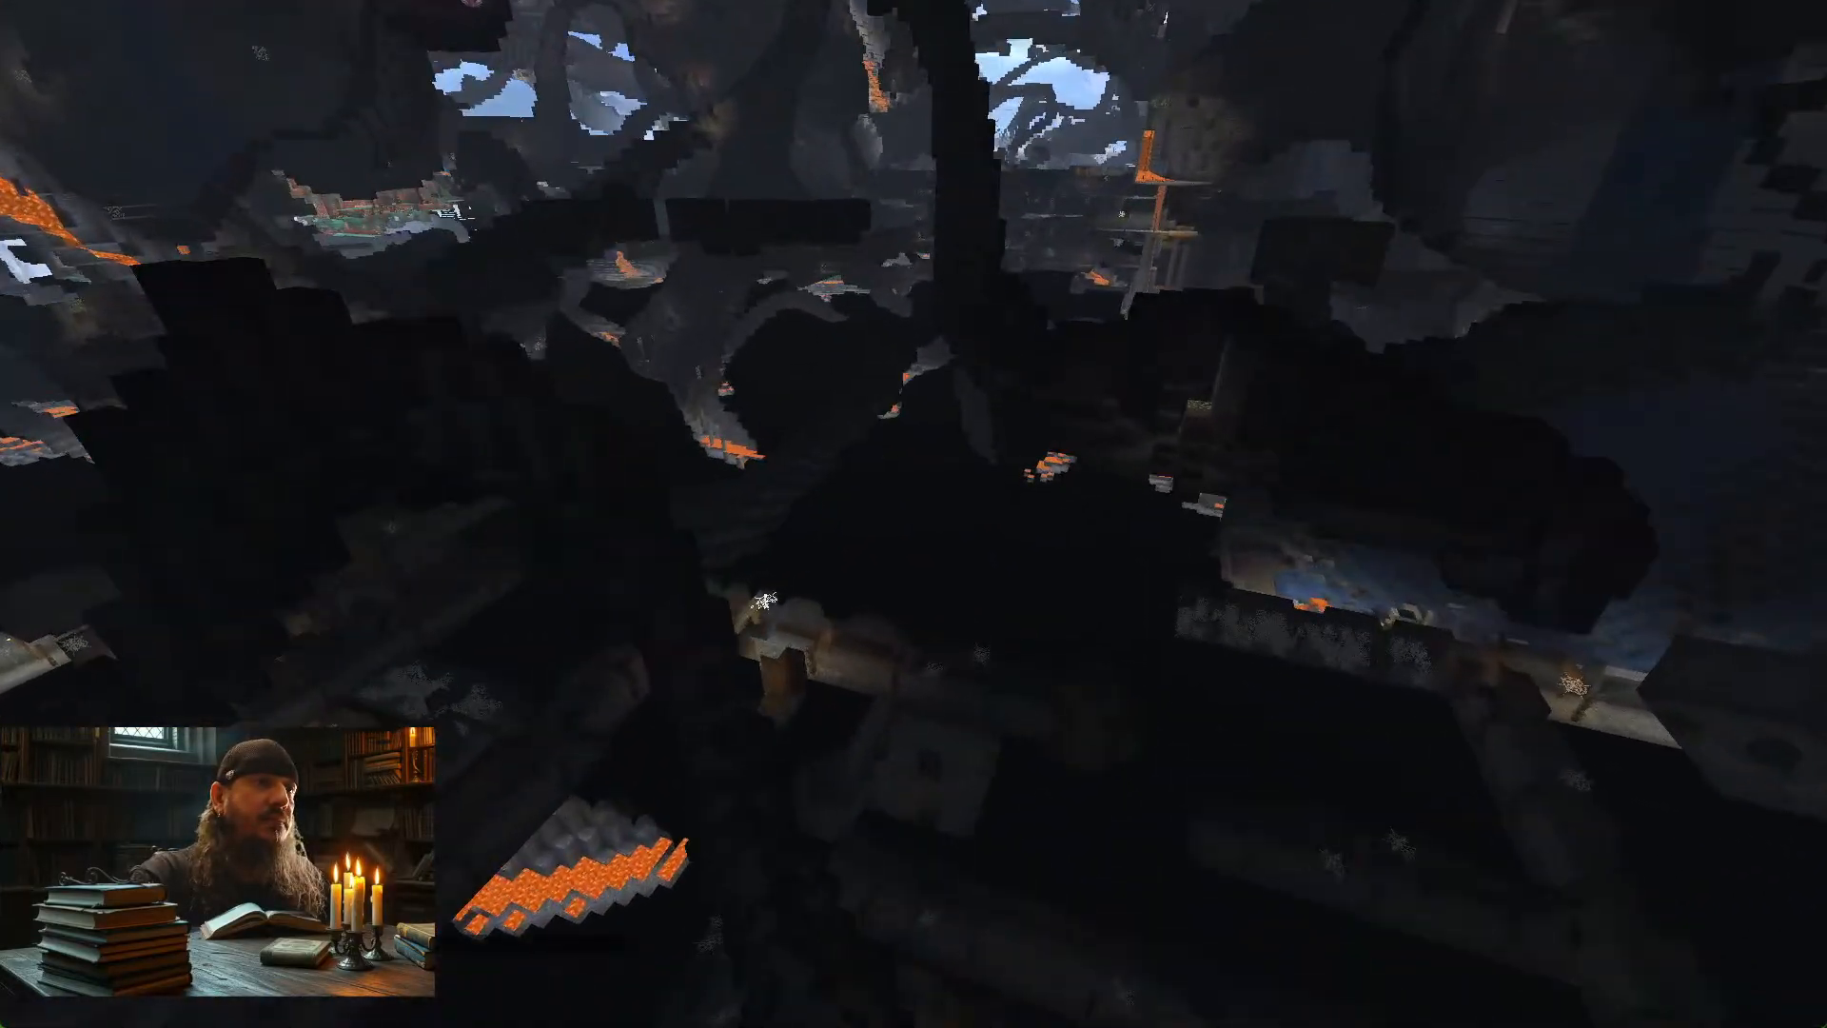
key(w)
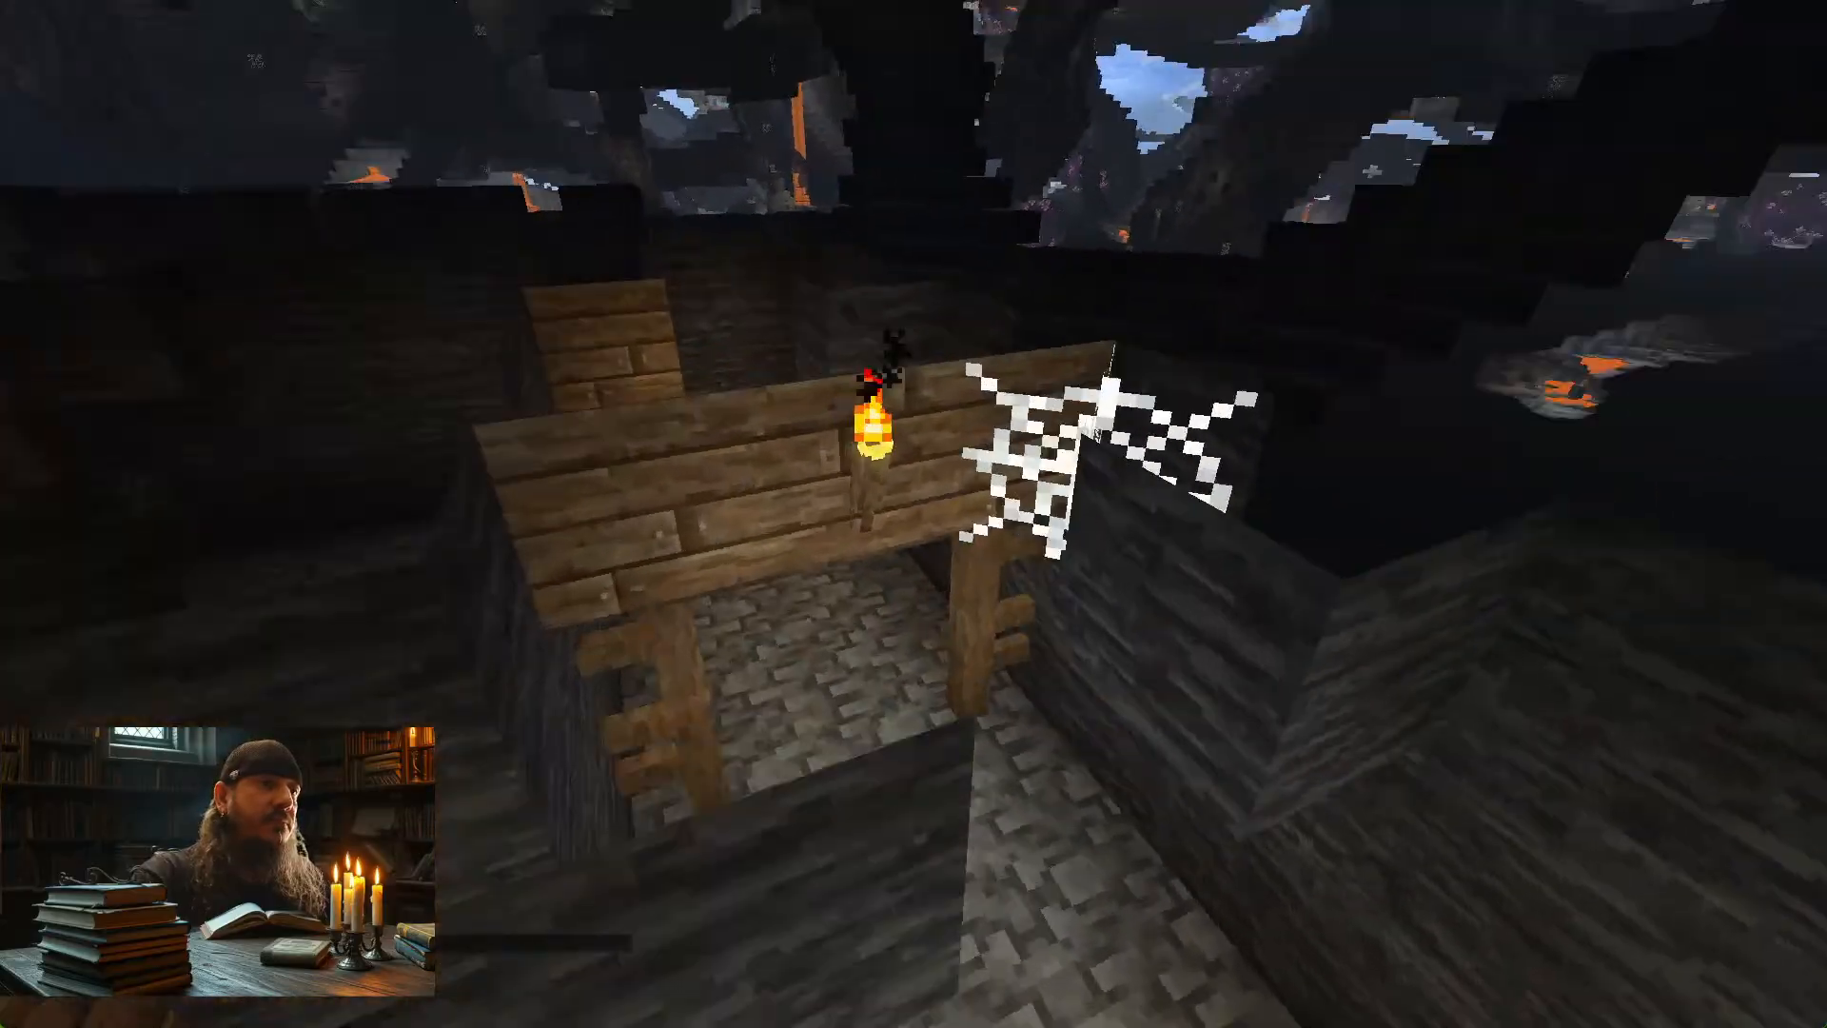
key(s)
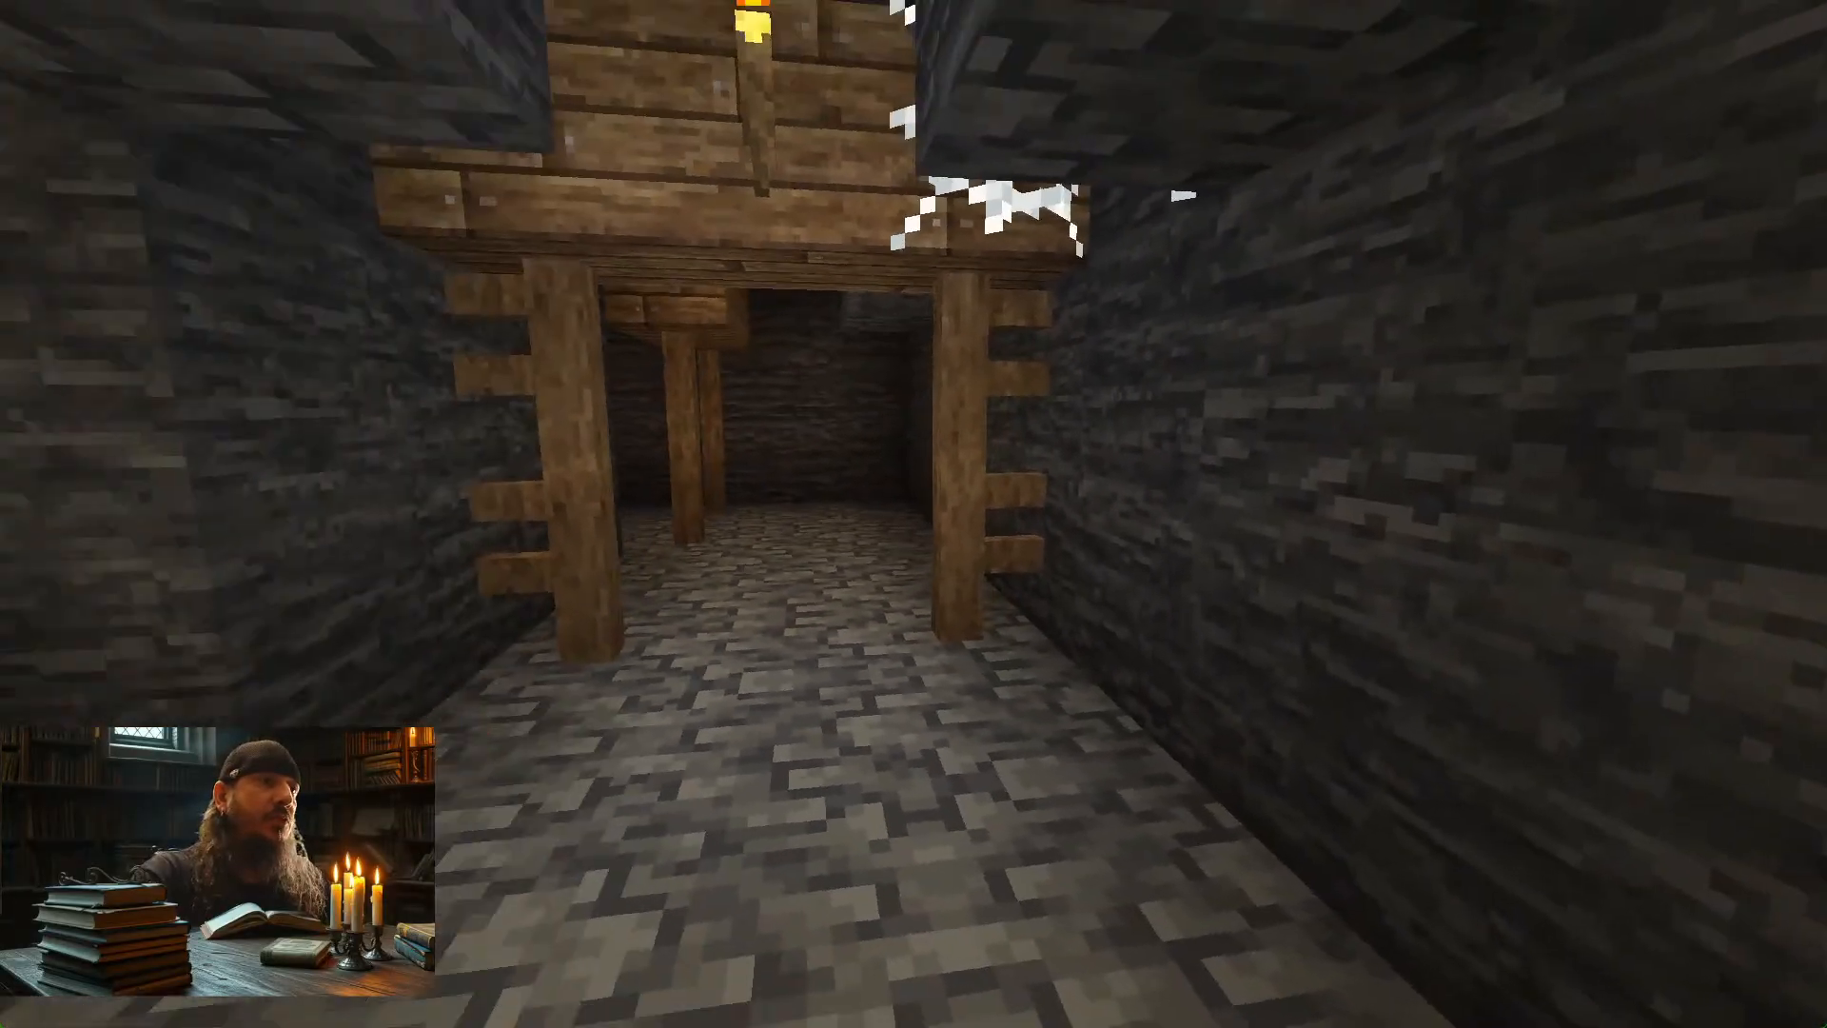
key(s)
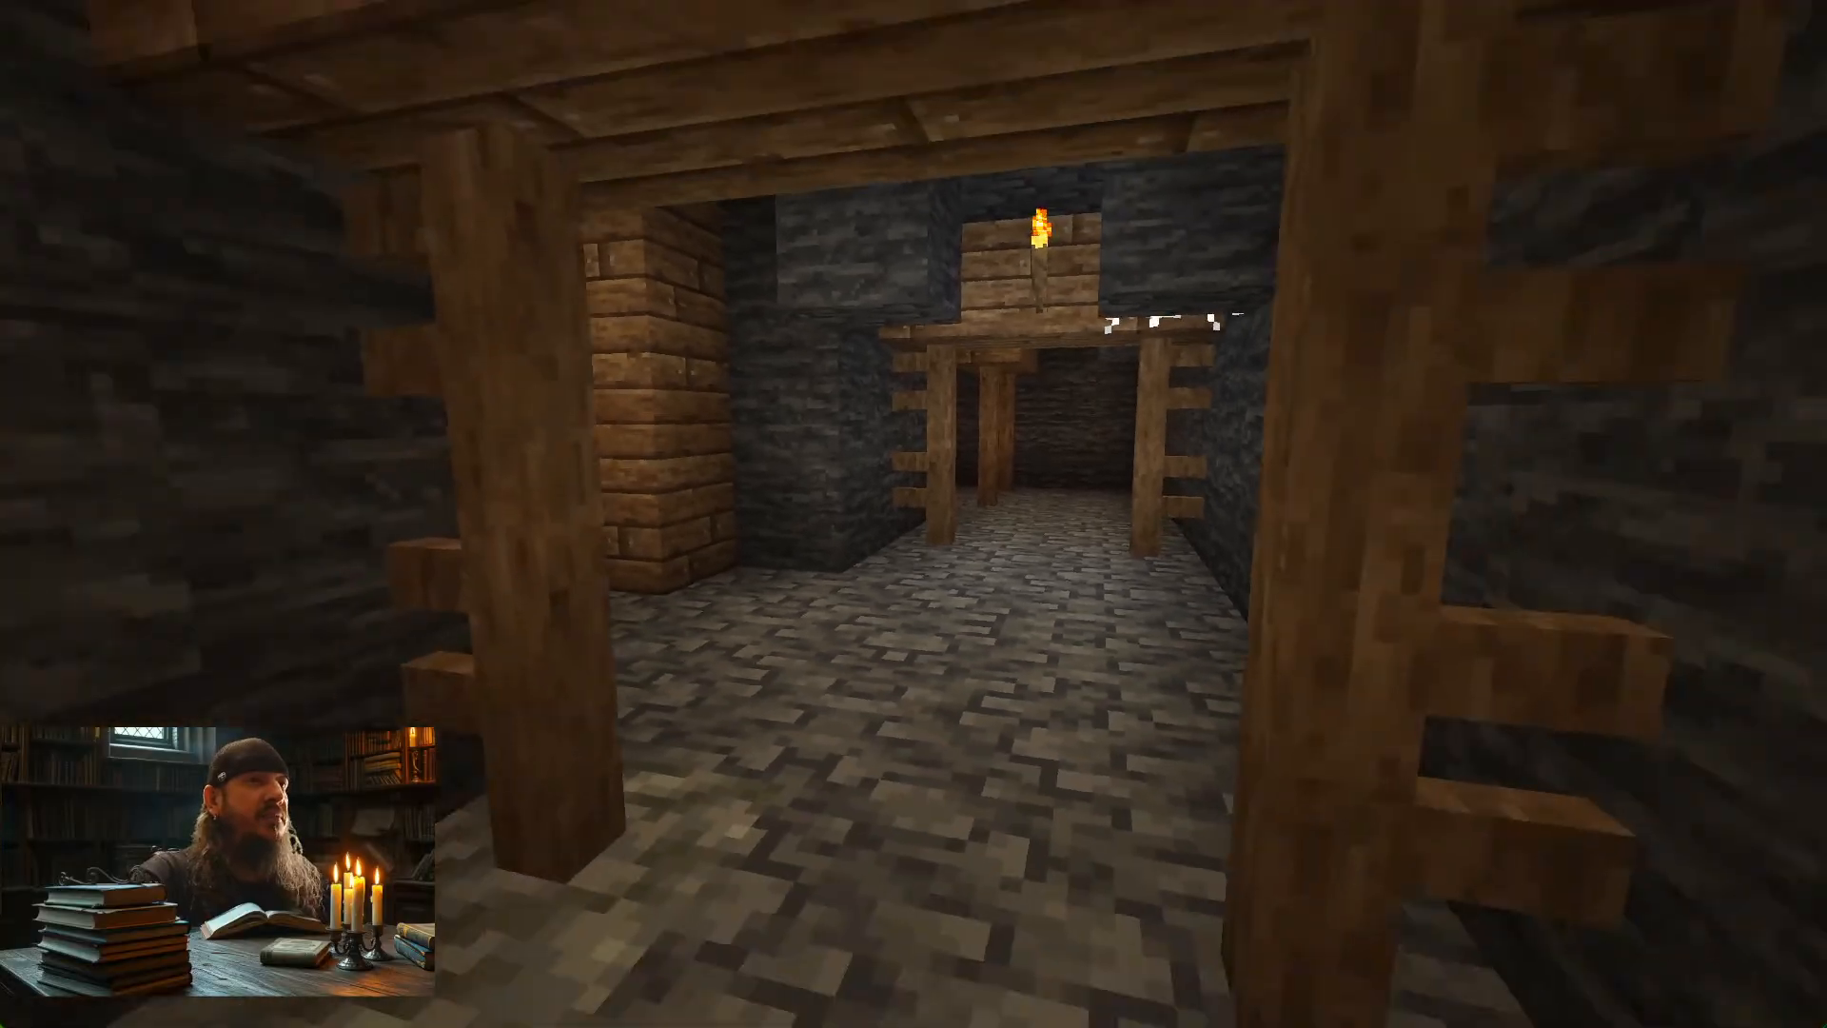
key(s)
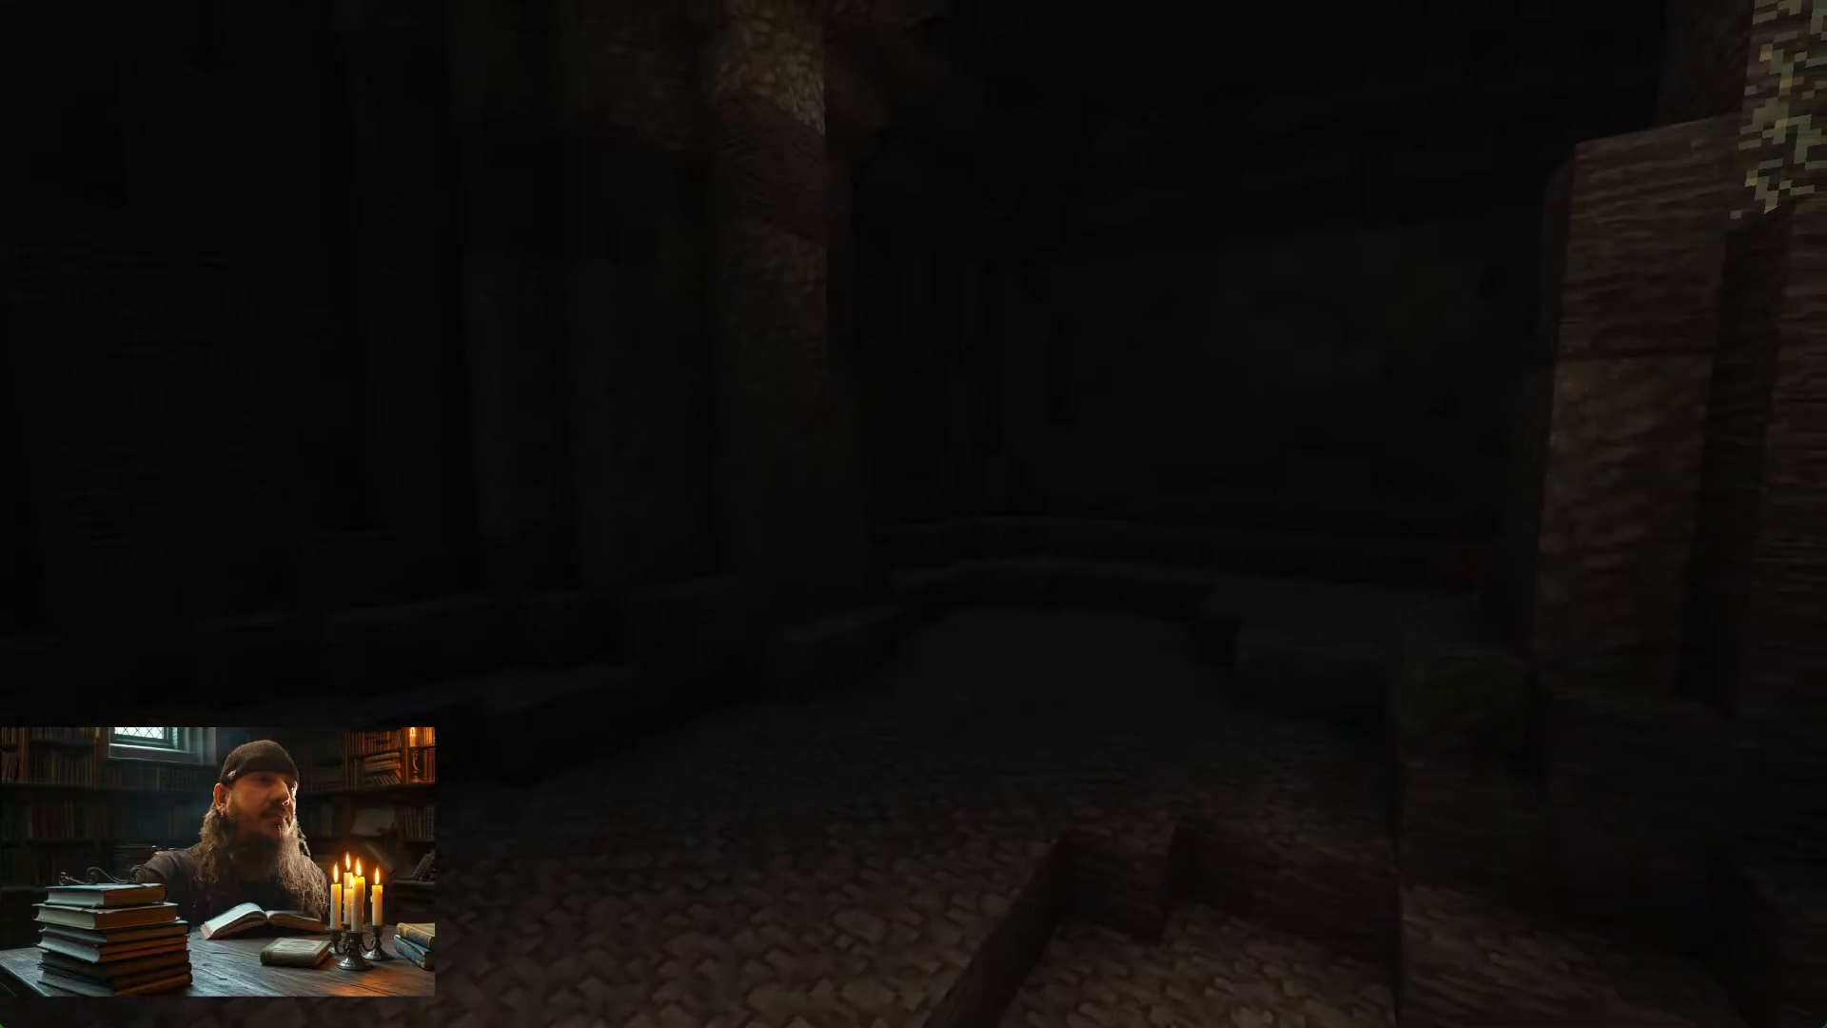
Return to Creative mode in the dark cave and take a lantern from the item search
key(F3+F4)
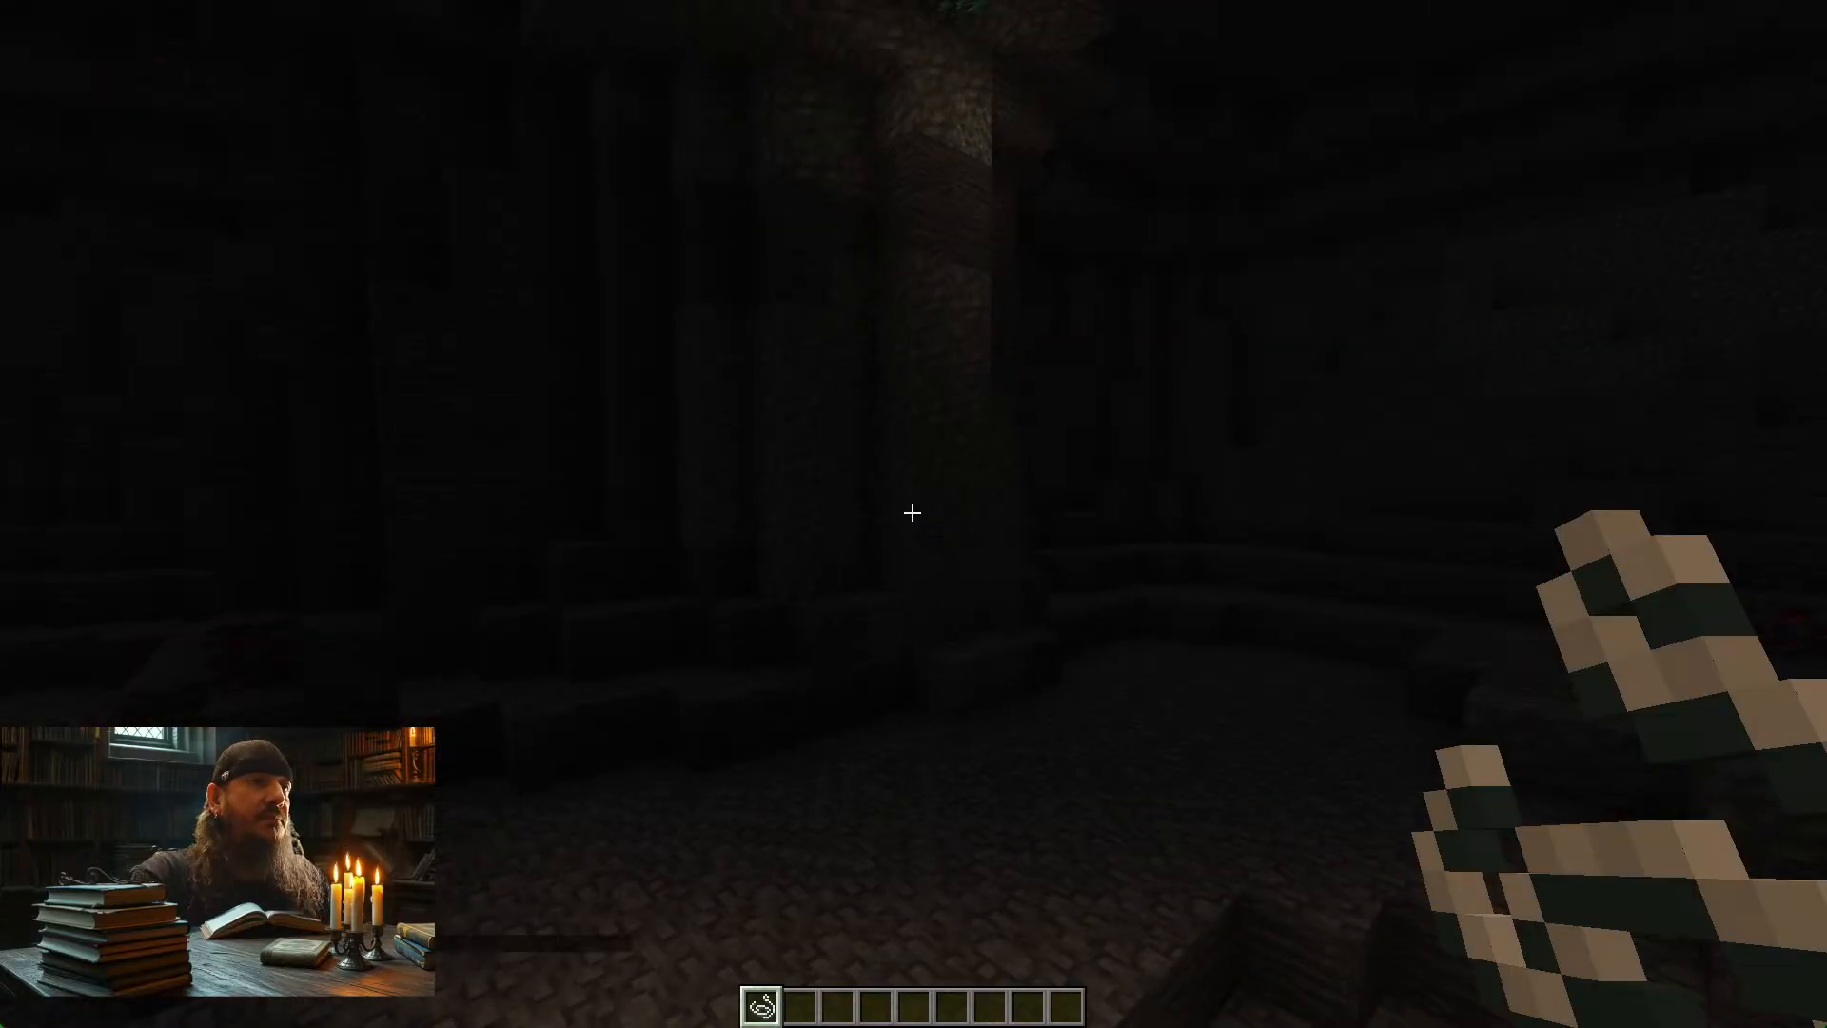
key(e)
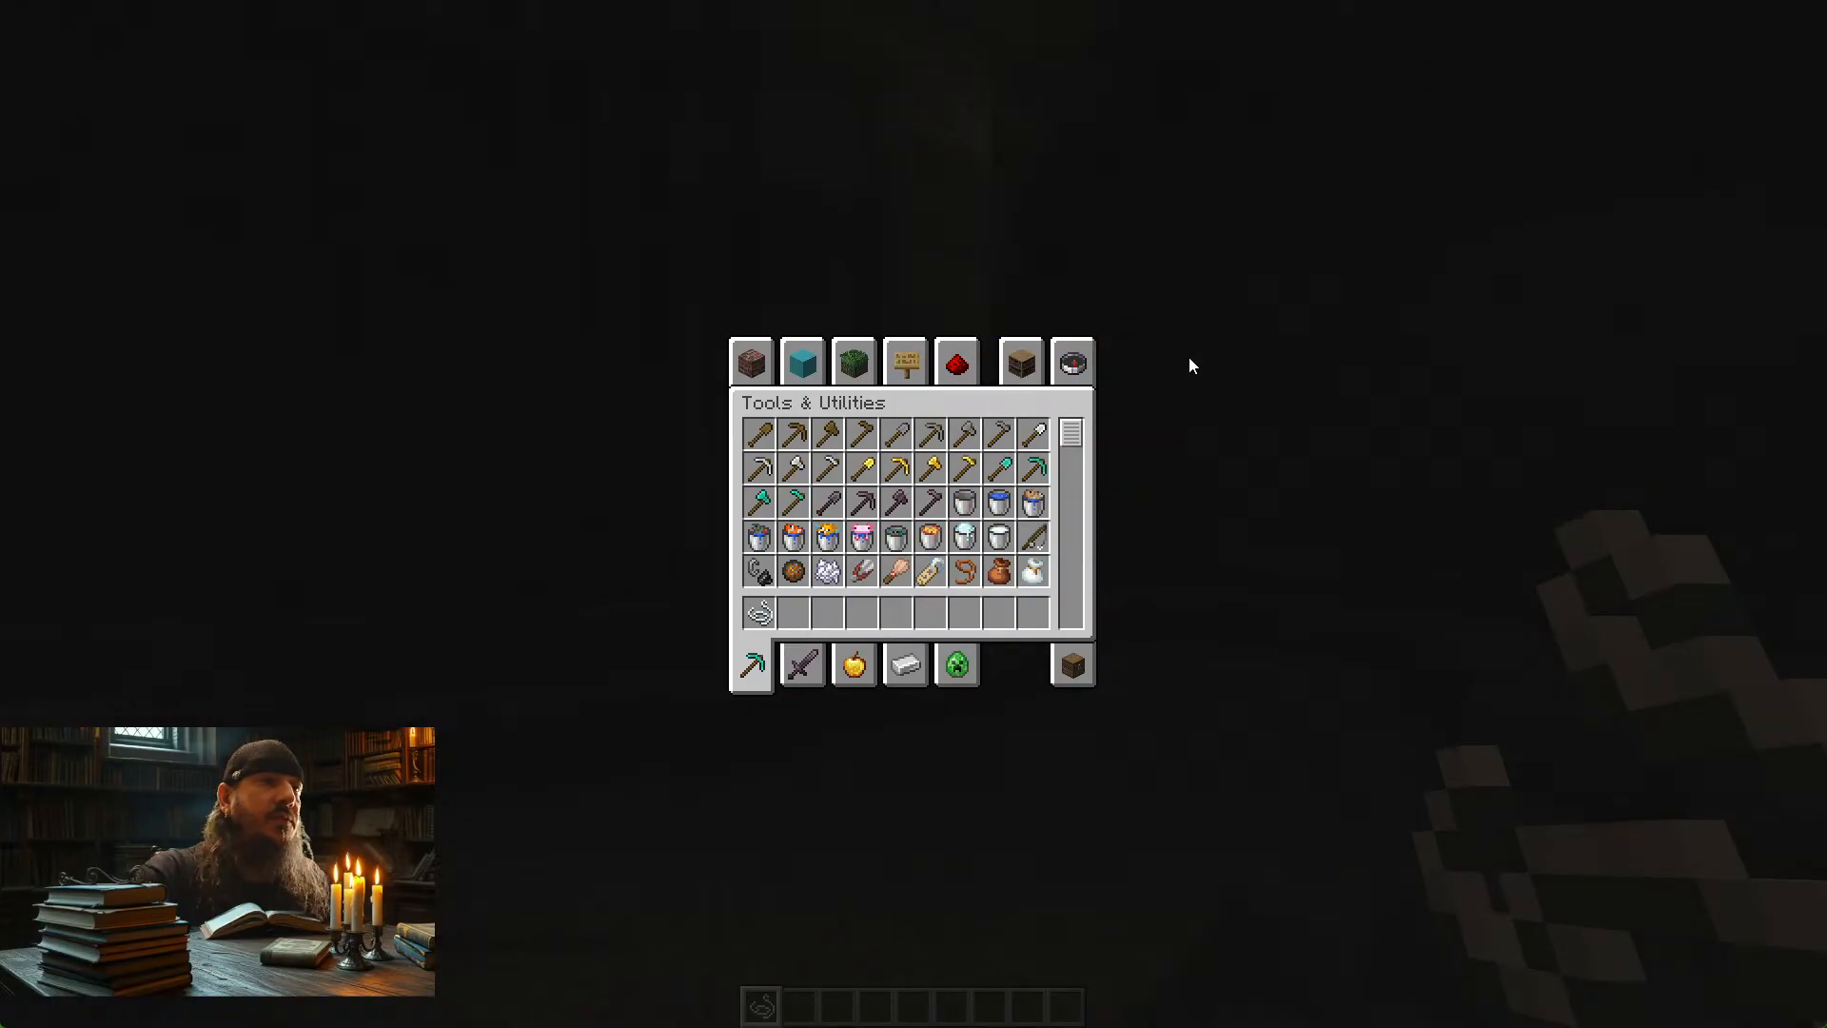
click(1070, 354)
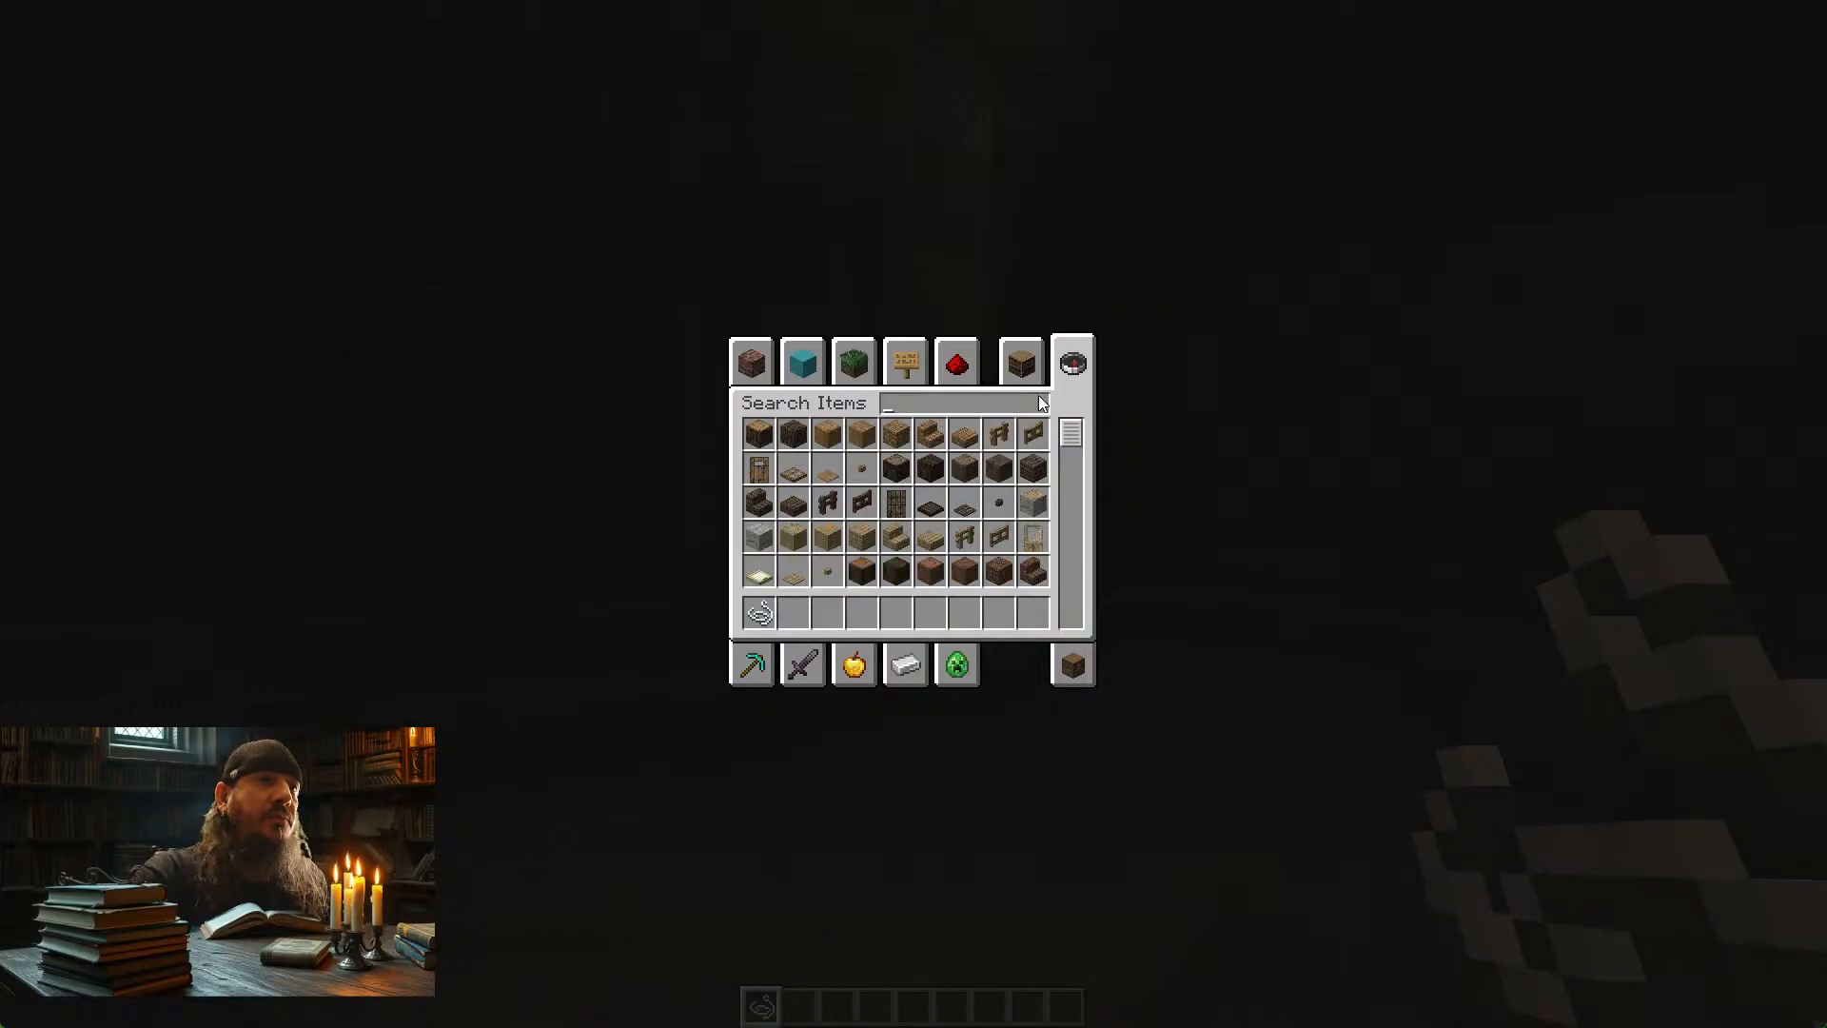
key(e)
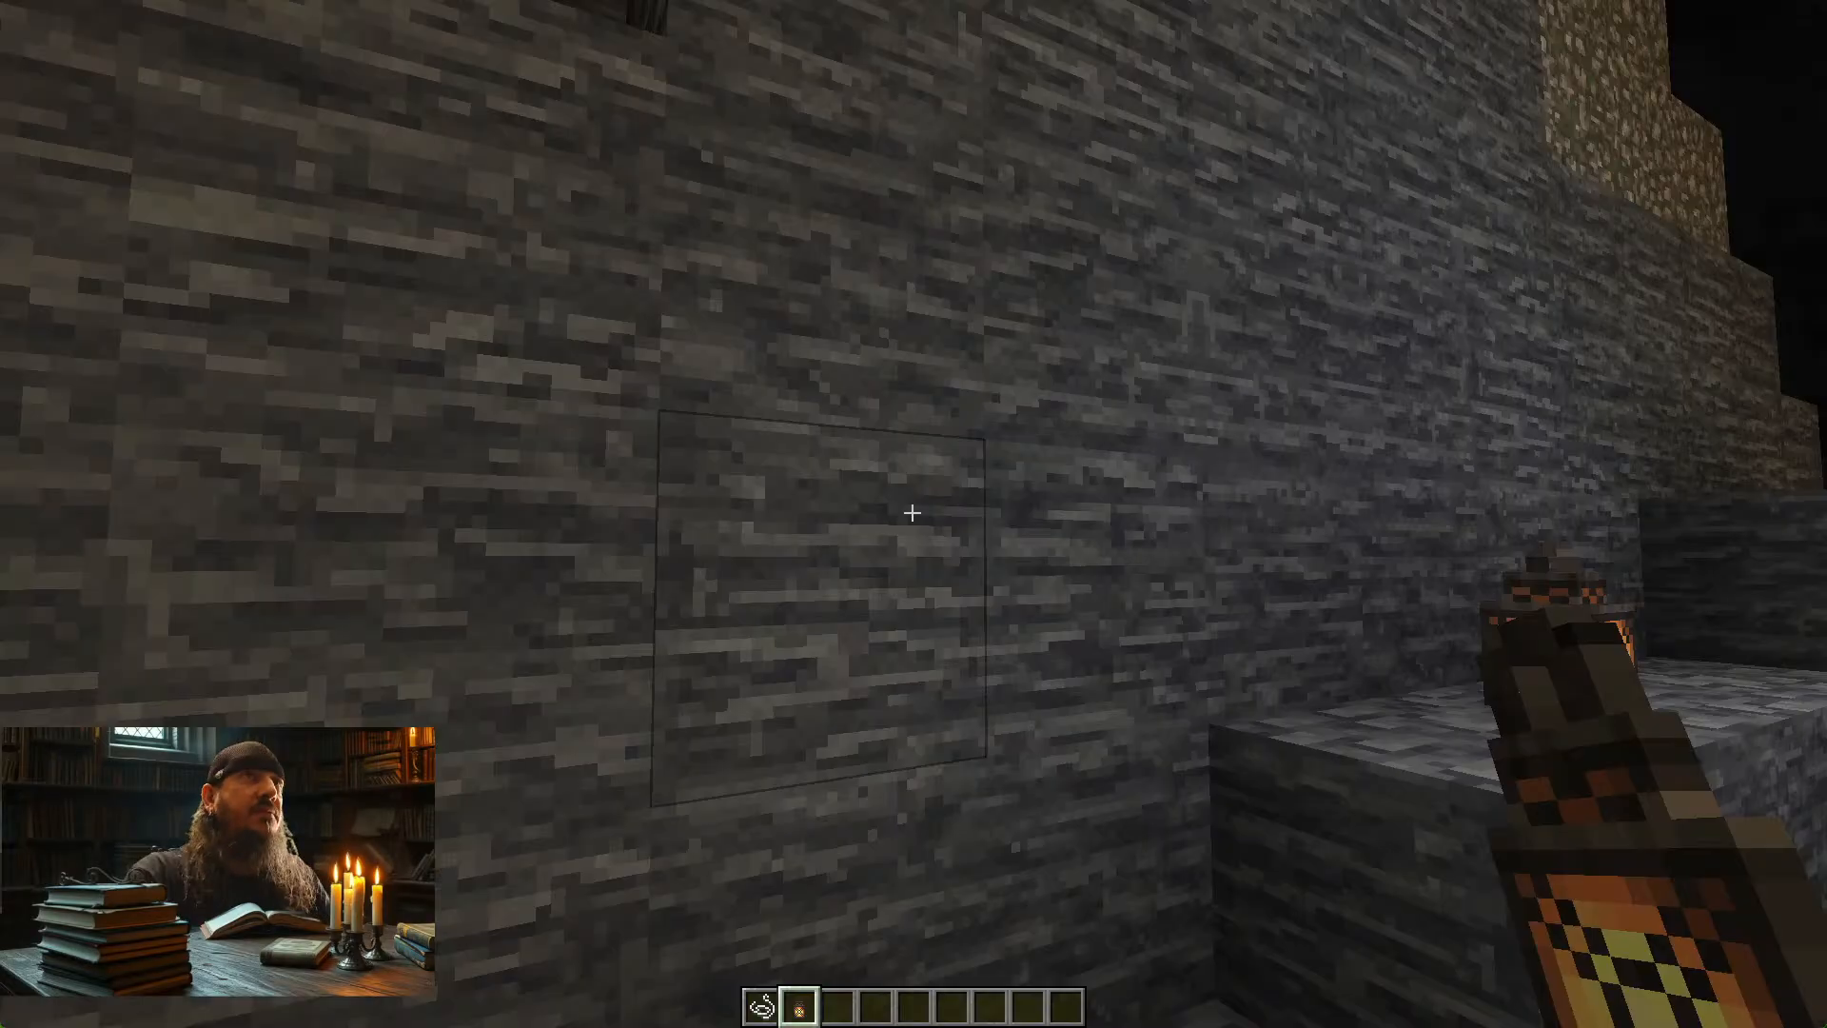
Examine the lantern-lit deepslate cave wall up close and from farther back
key(s)
key(w)
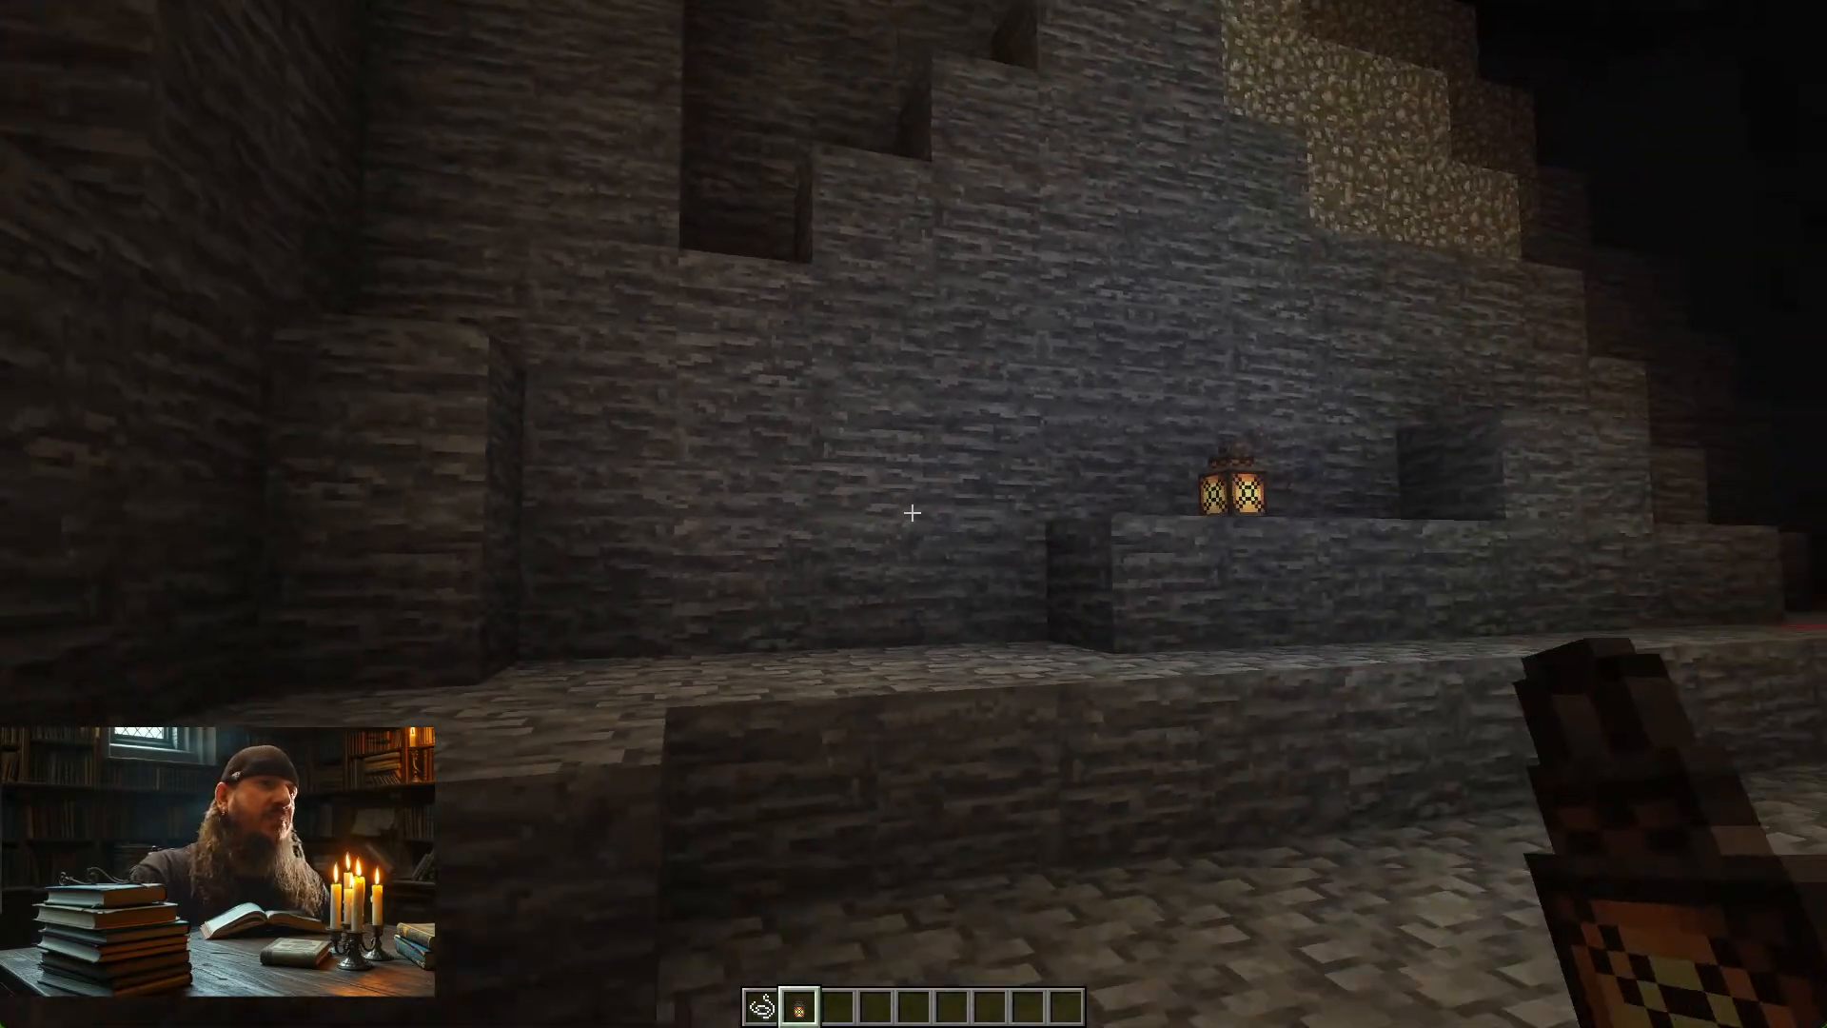
key(s)
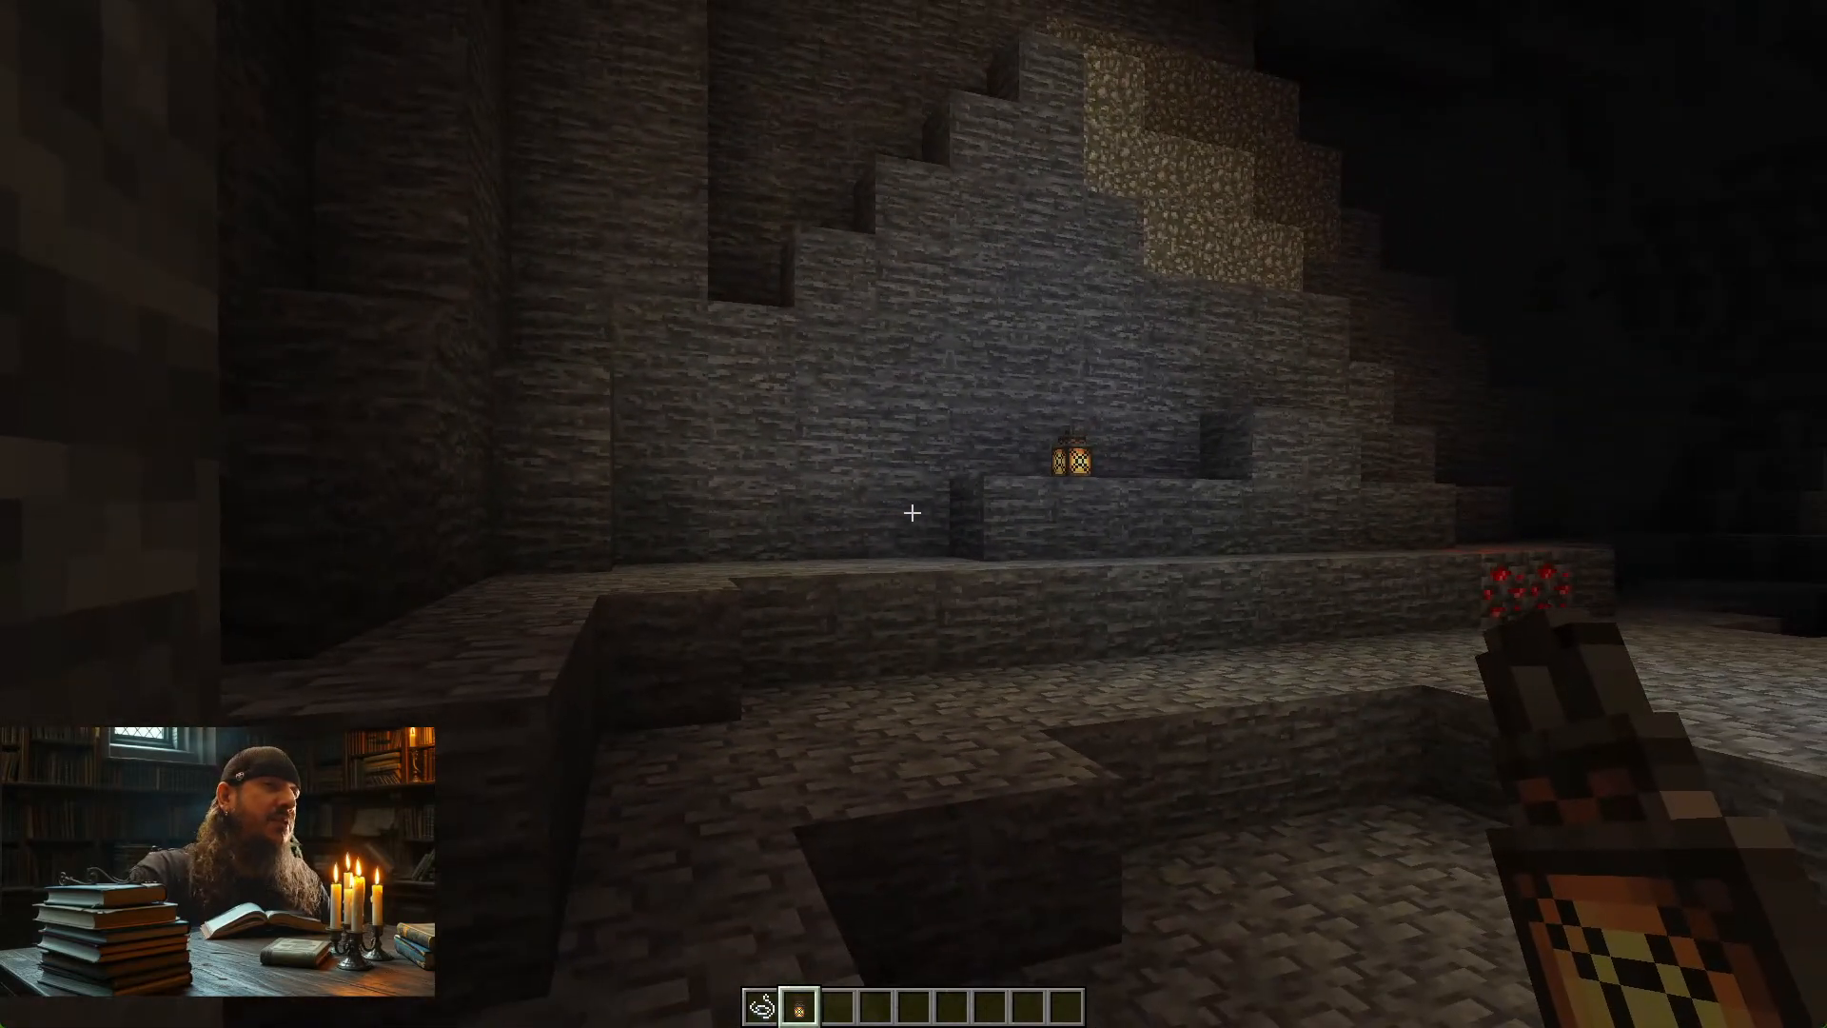
key(w)
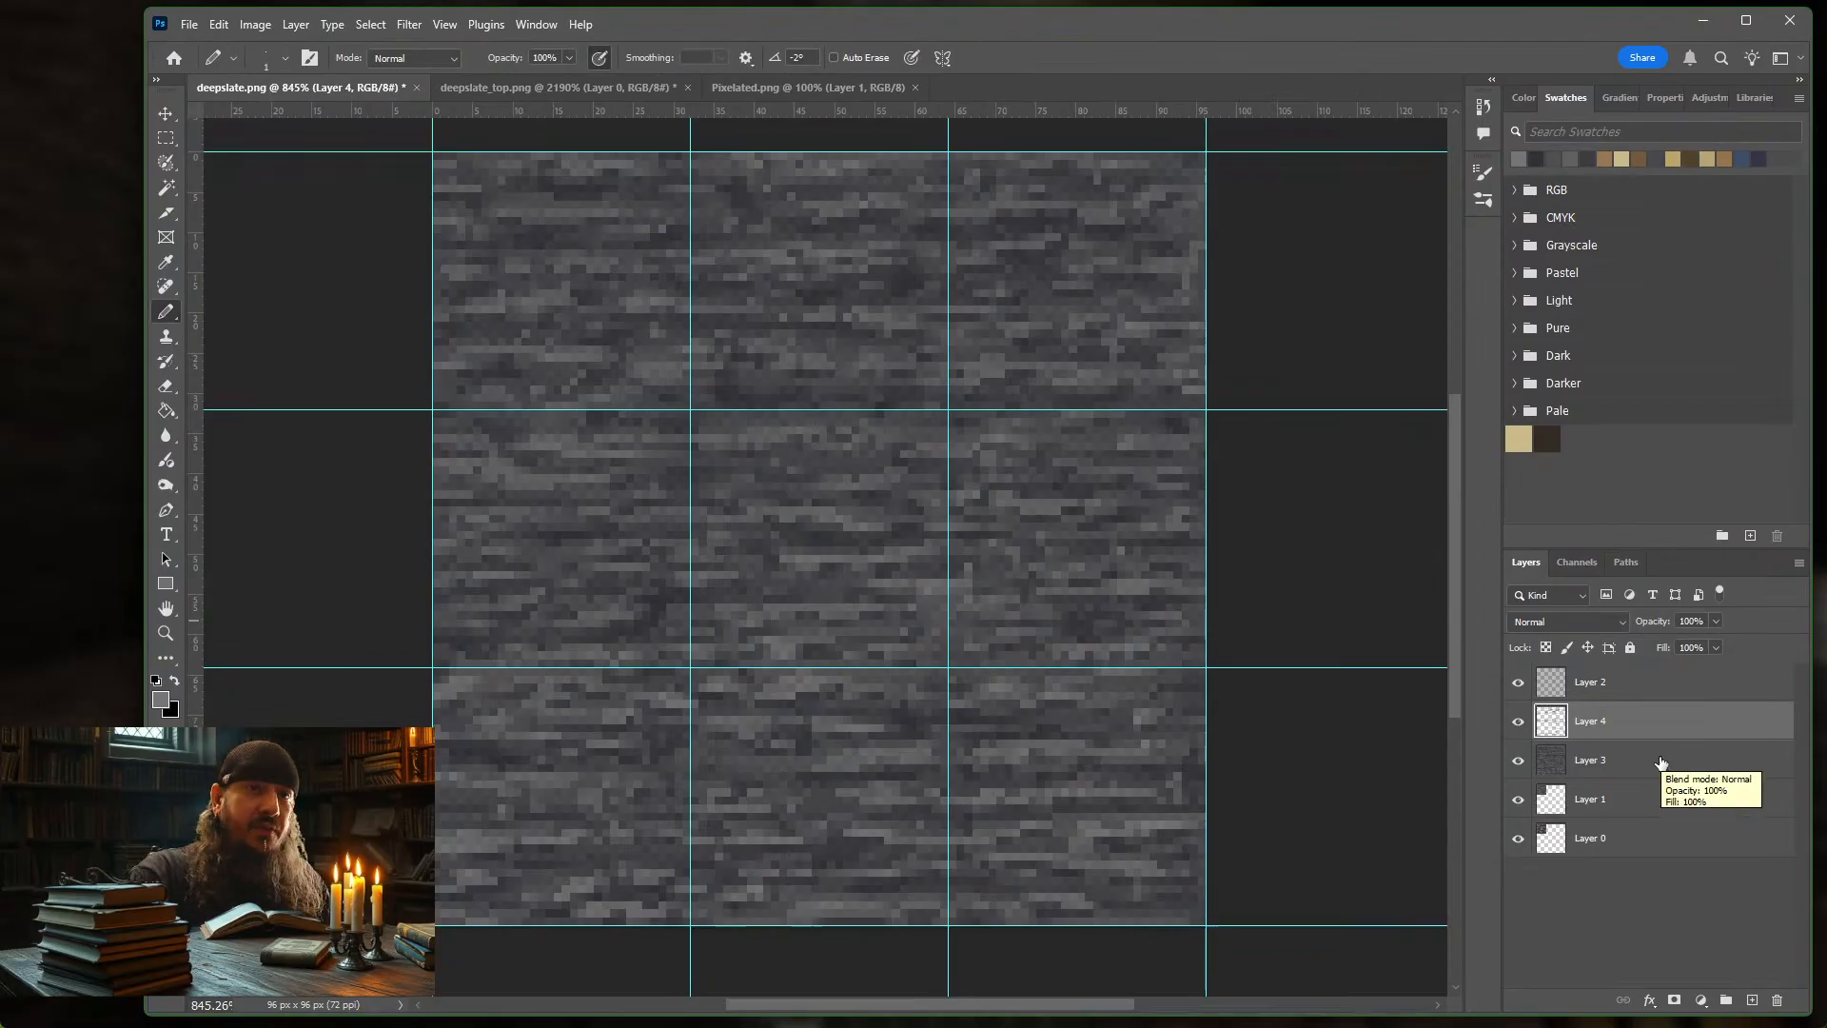
Switch to Photoshop and merge Layer 4, Layer 3 and Layer 1 of deepslate.png into one layer
shift+click(1667, 802)
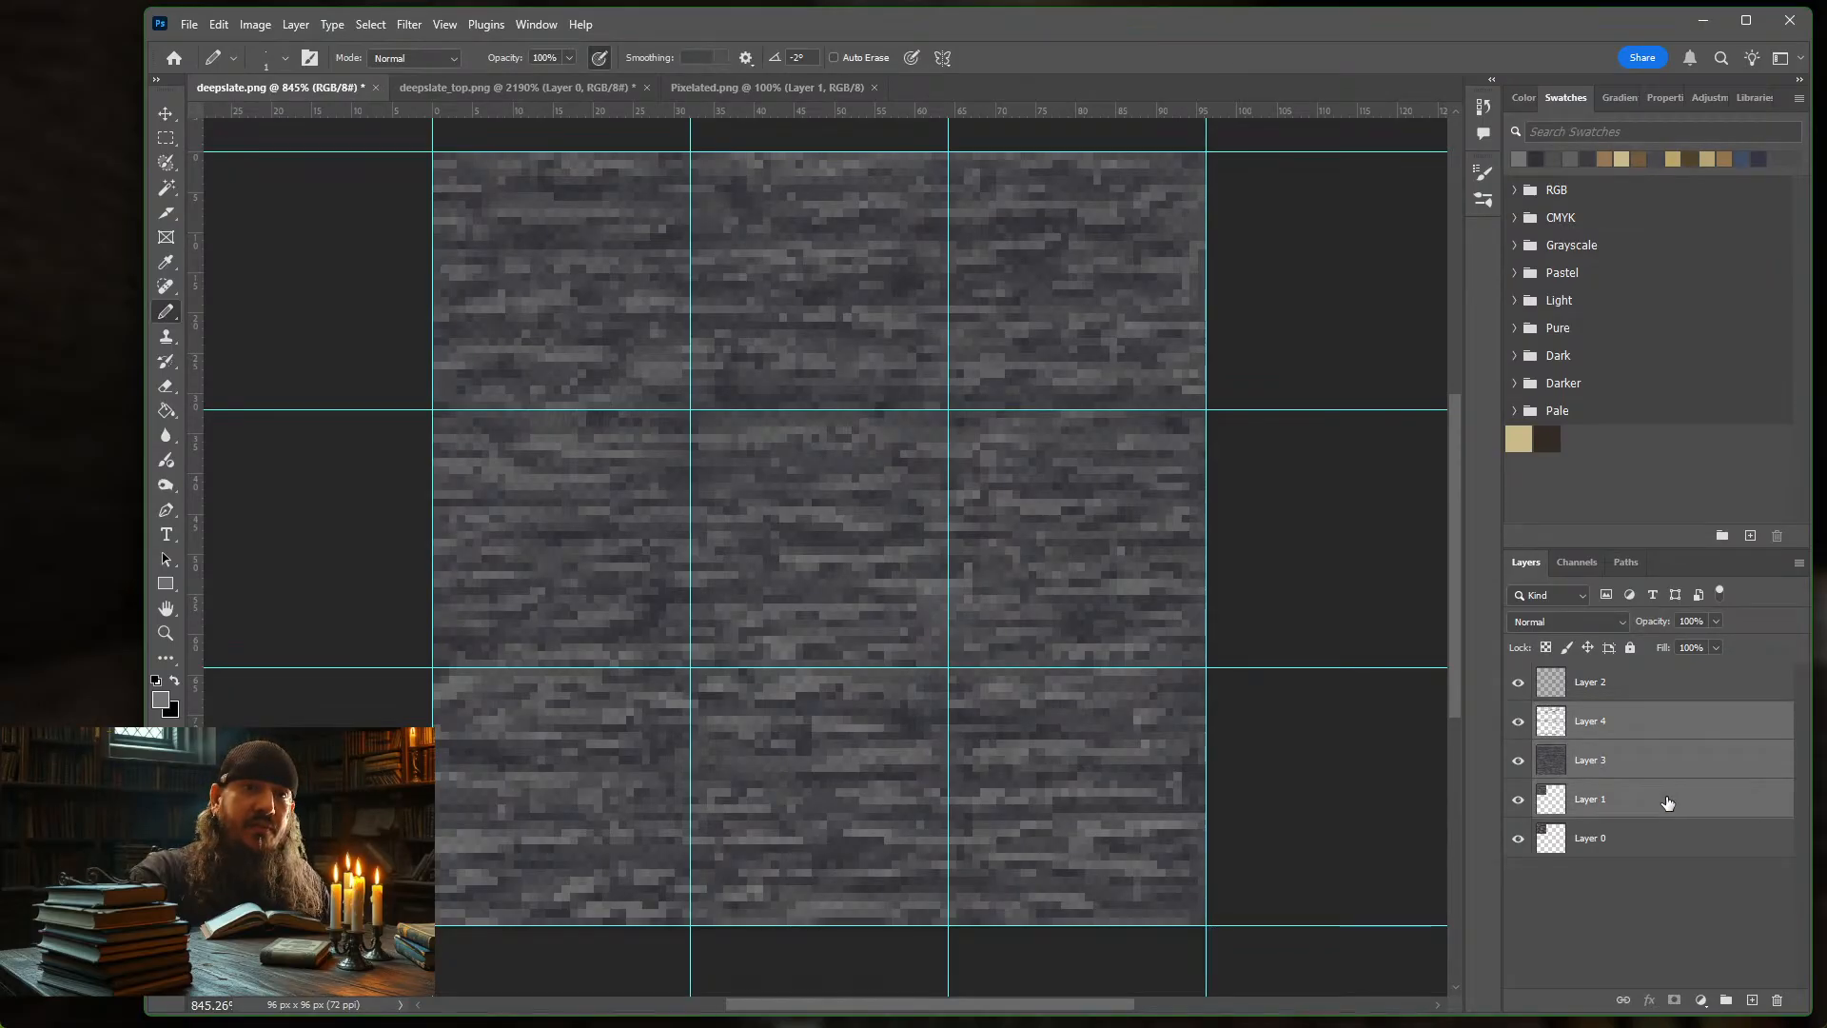
right_click(1669, 734)
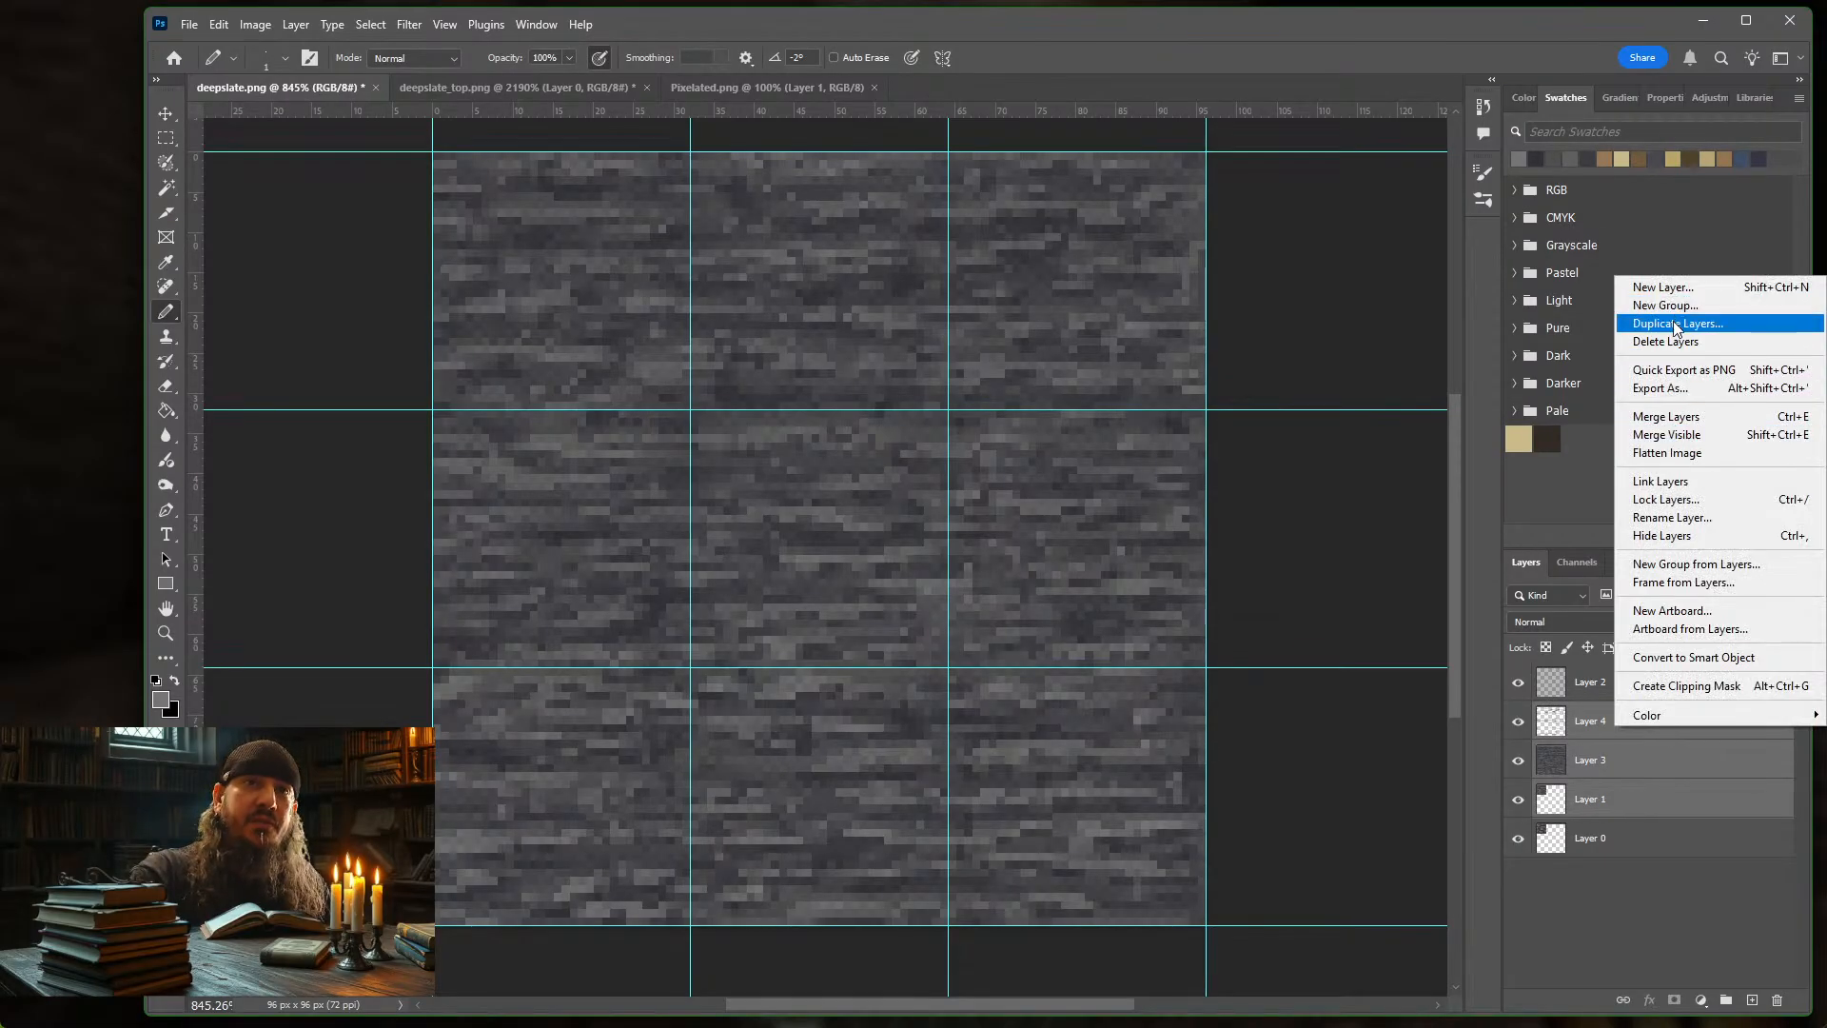
click(1690, 415)
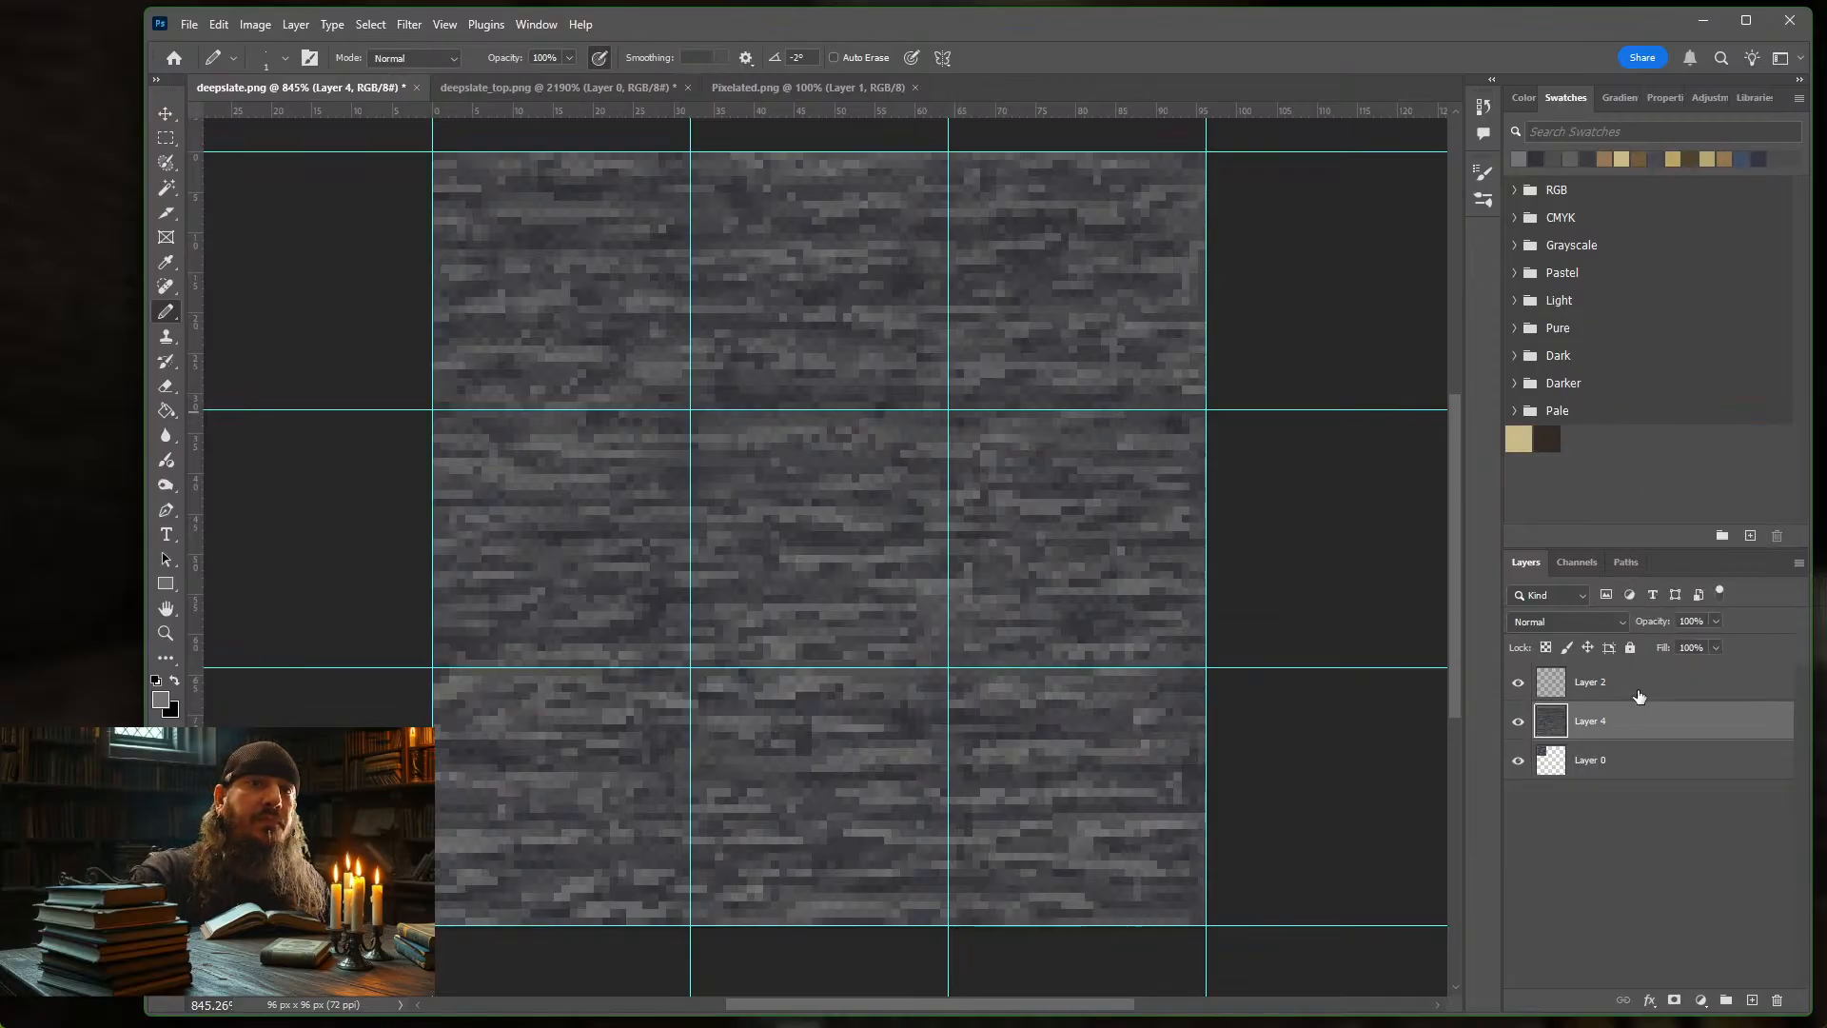
Add a Brightness/Contrast adjustment above Layer 4 with brightness 1 and contrast 42, and clip it to that layer
click(1700, 1000)
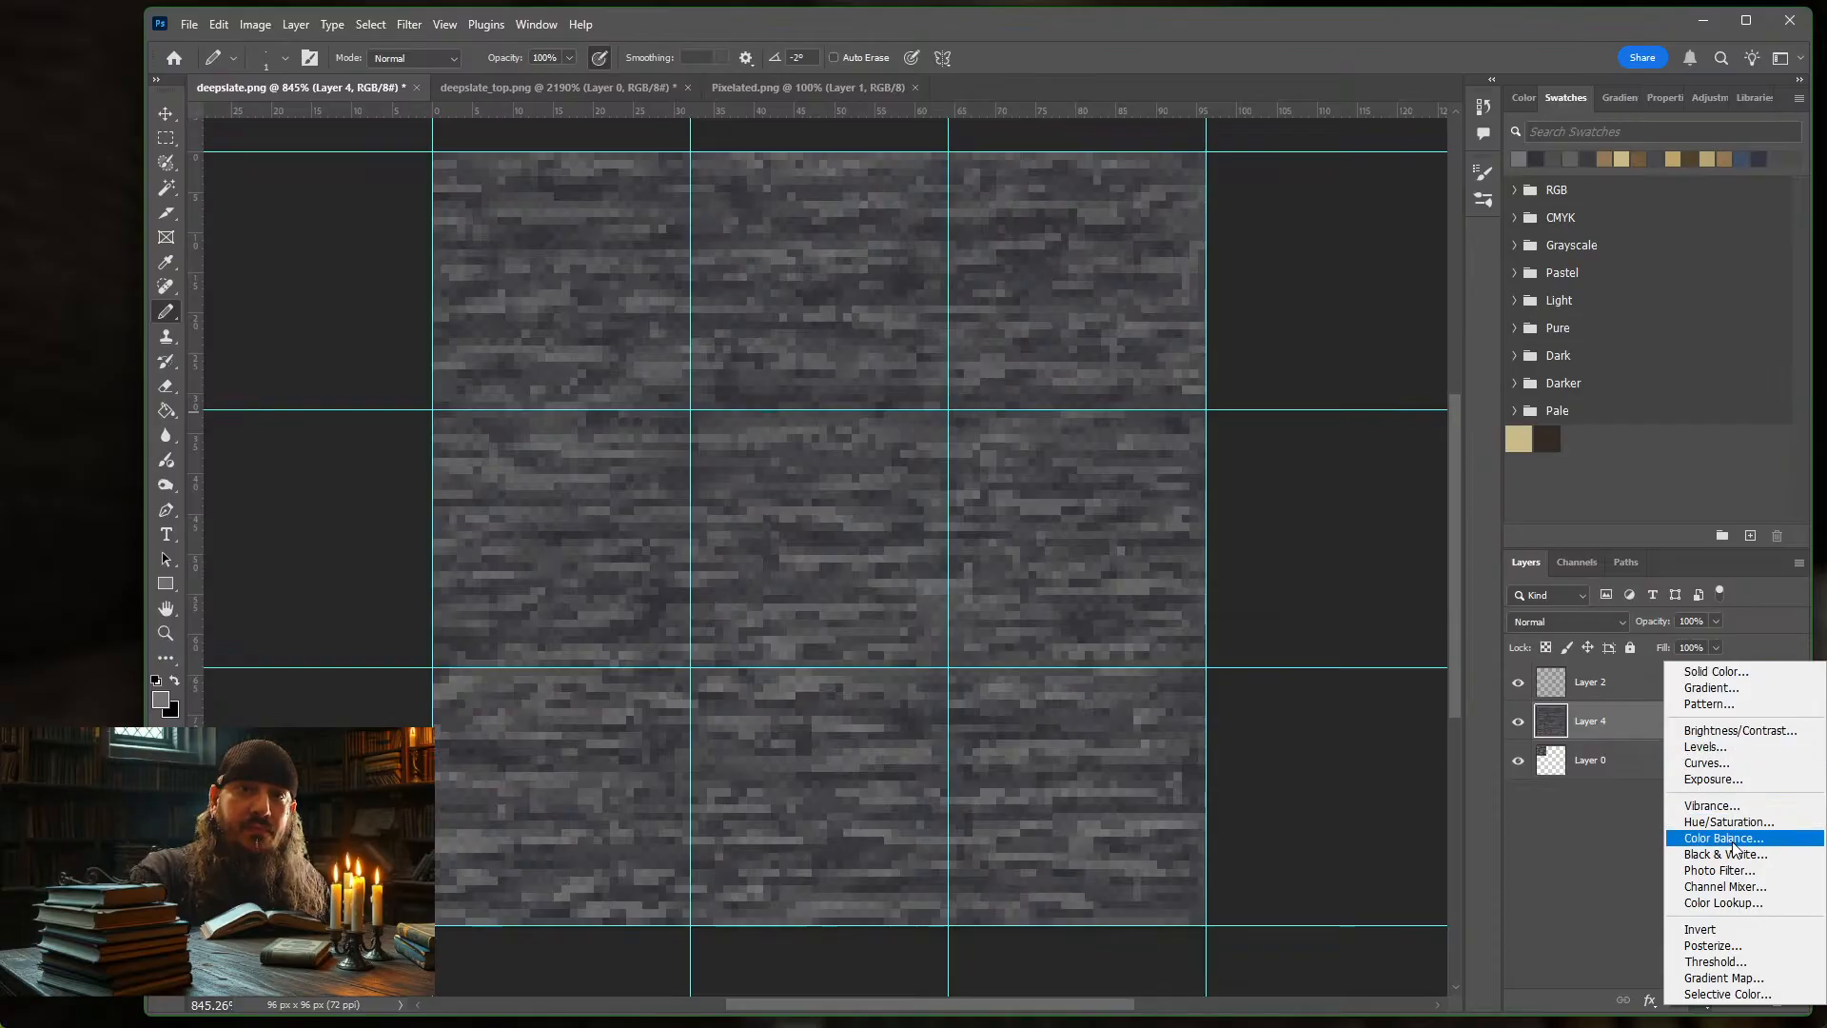
click(1729, 733)
click(1710, 719)
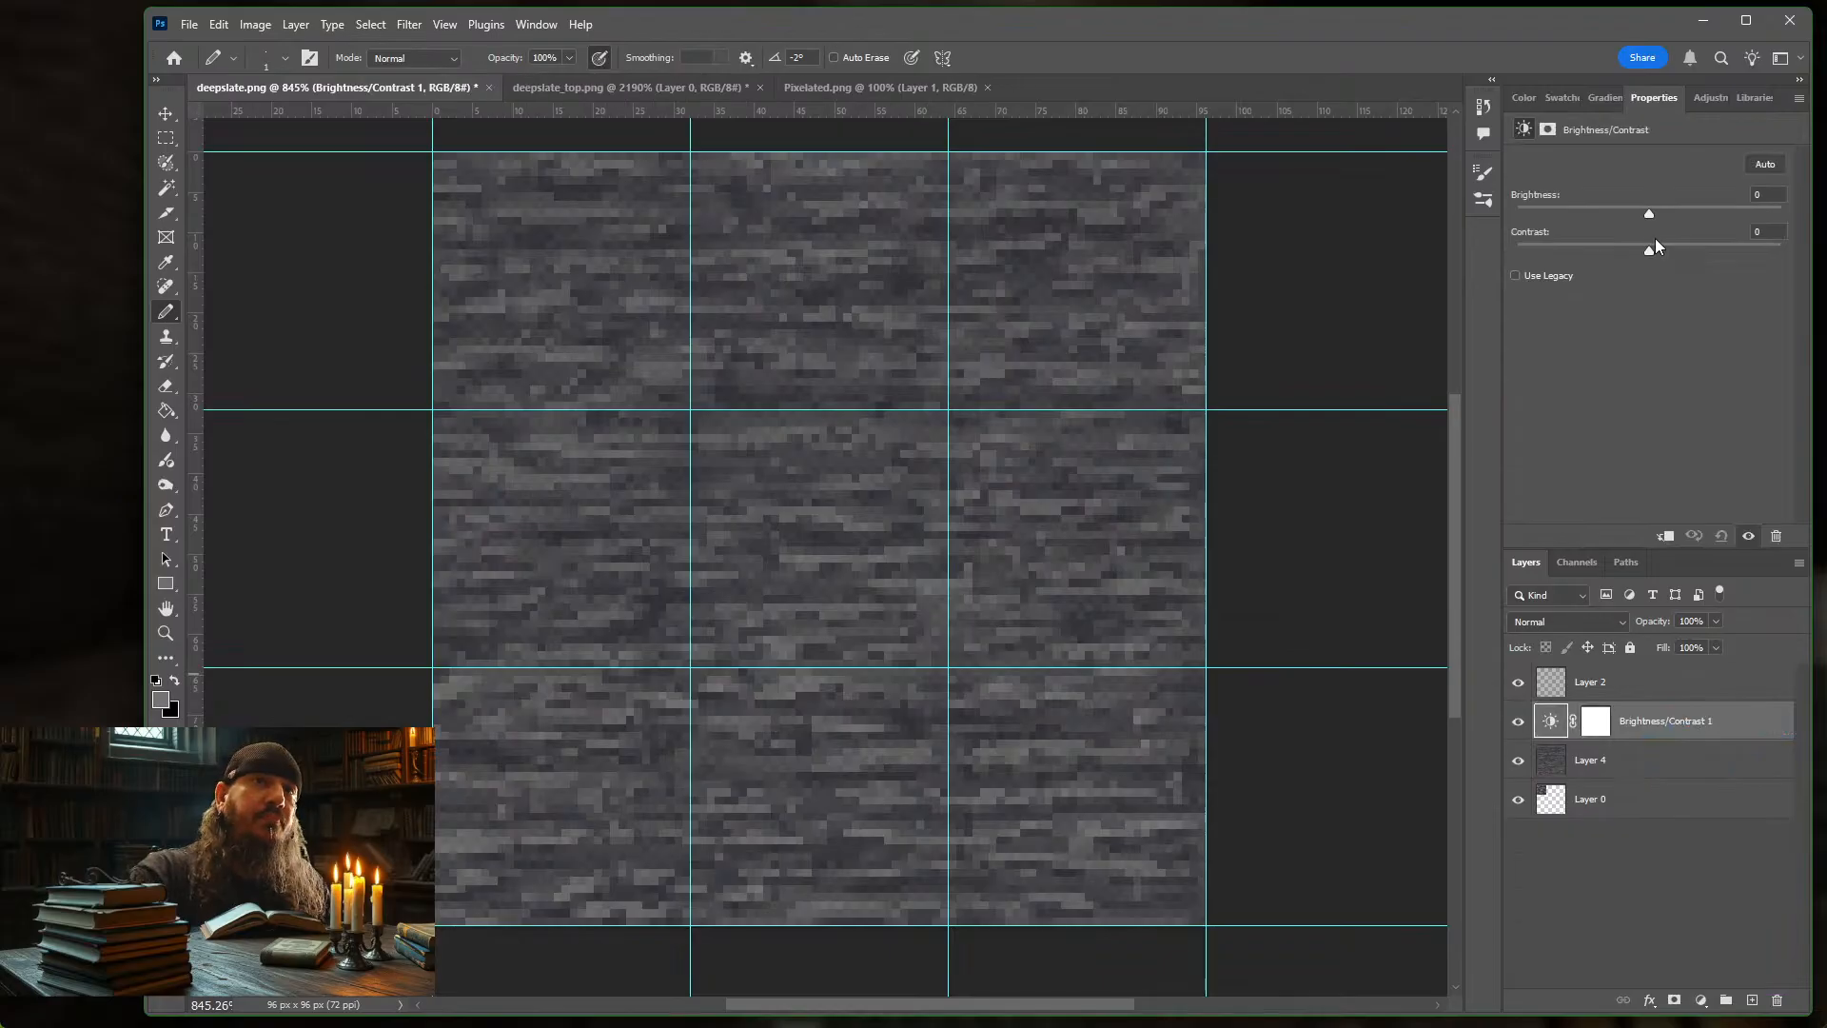
drag(1649, 249, 1651, 249)
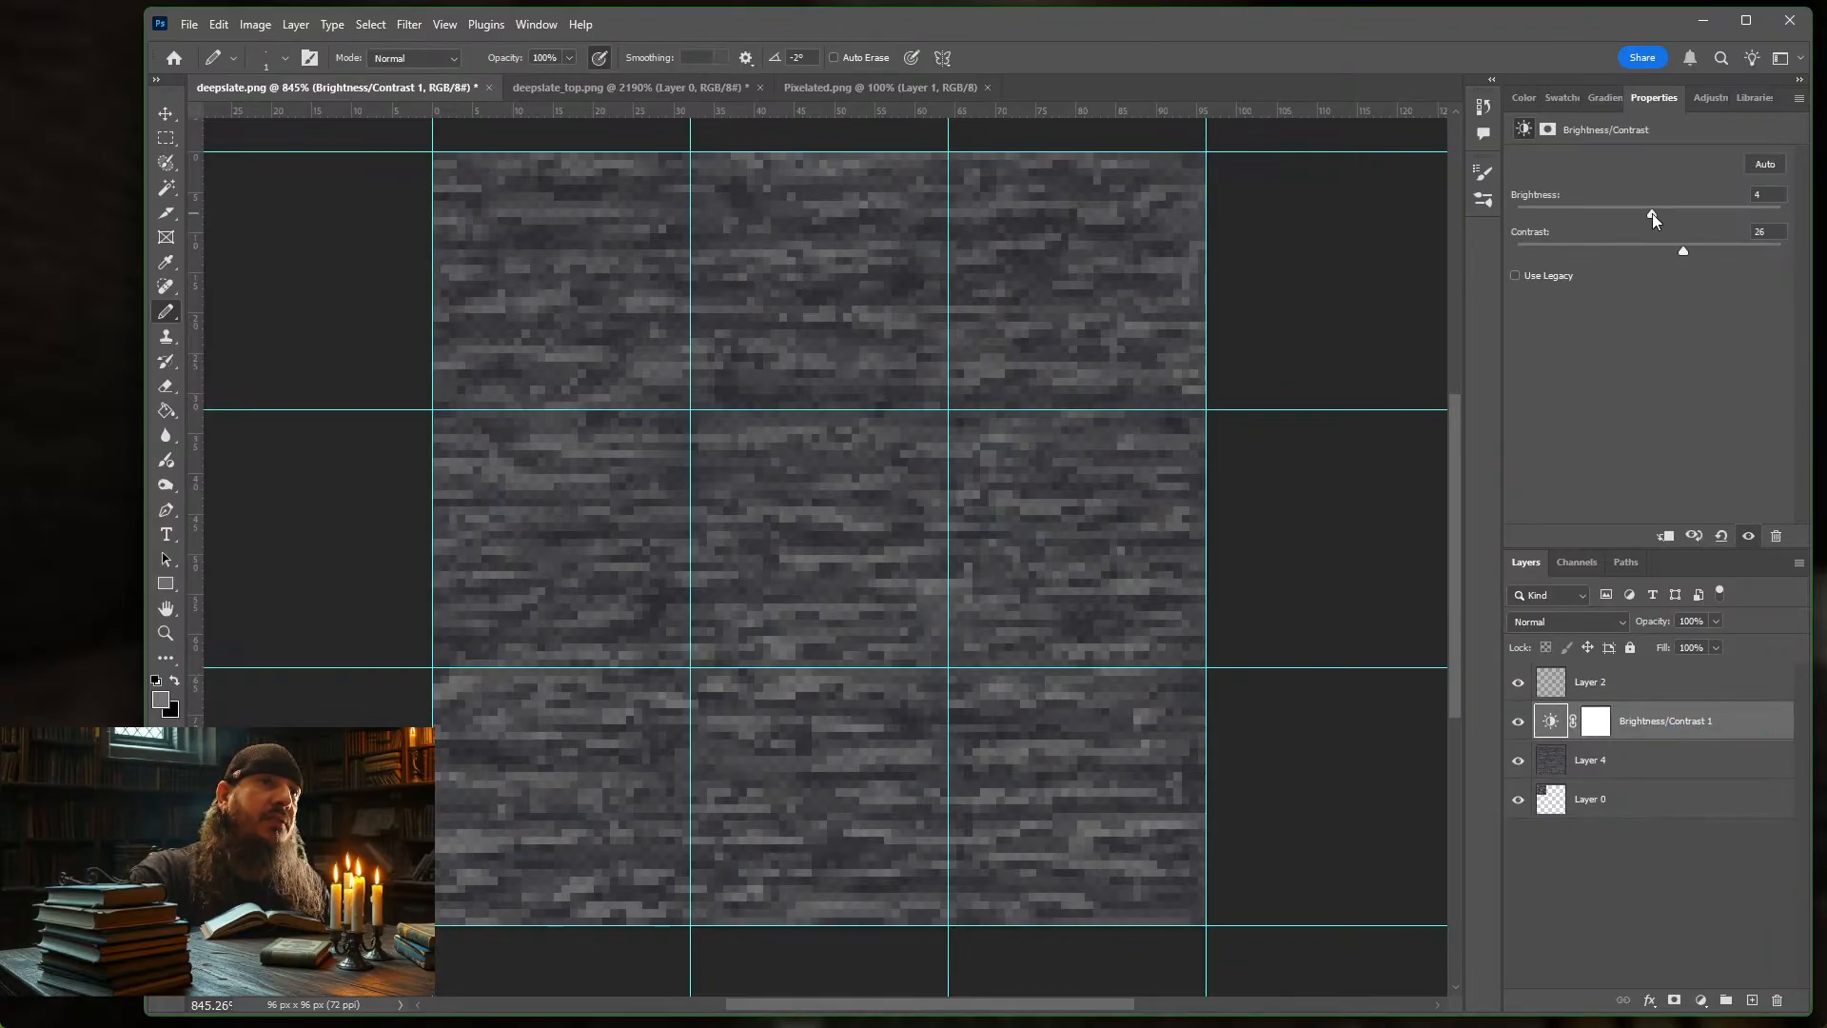
drag(1650, 214, 1692, 250)
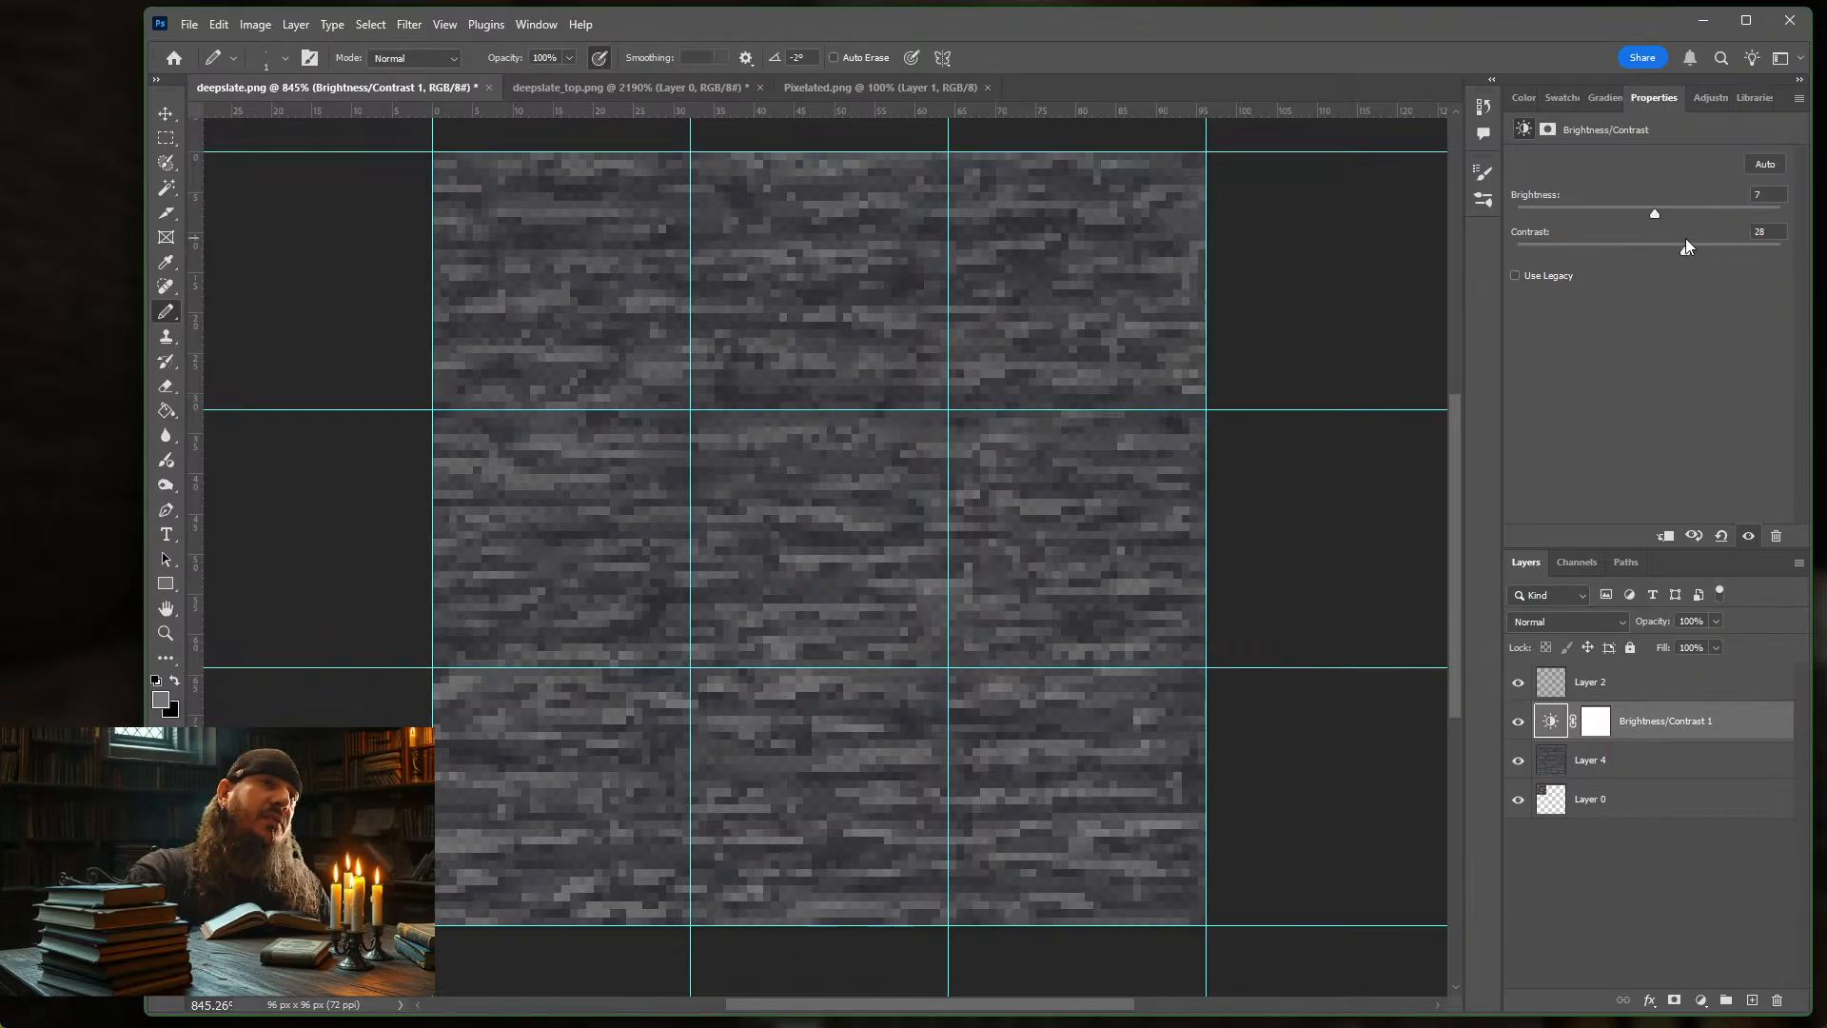
drag(1654, 215, 1704, 251)
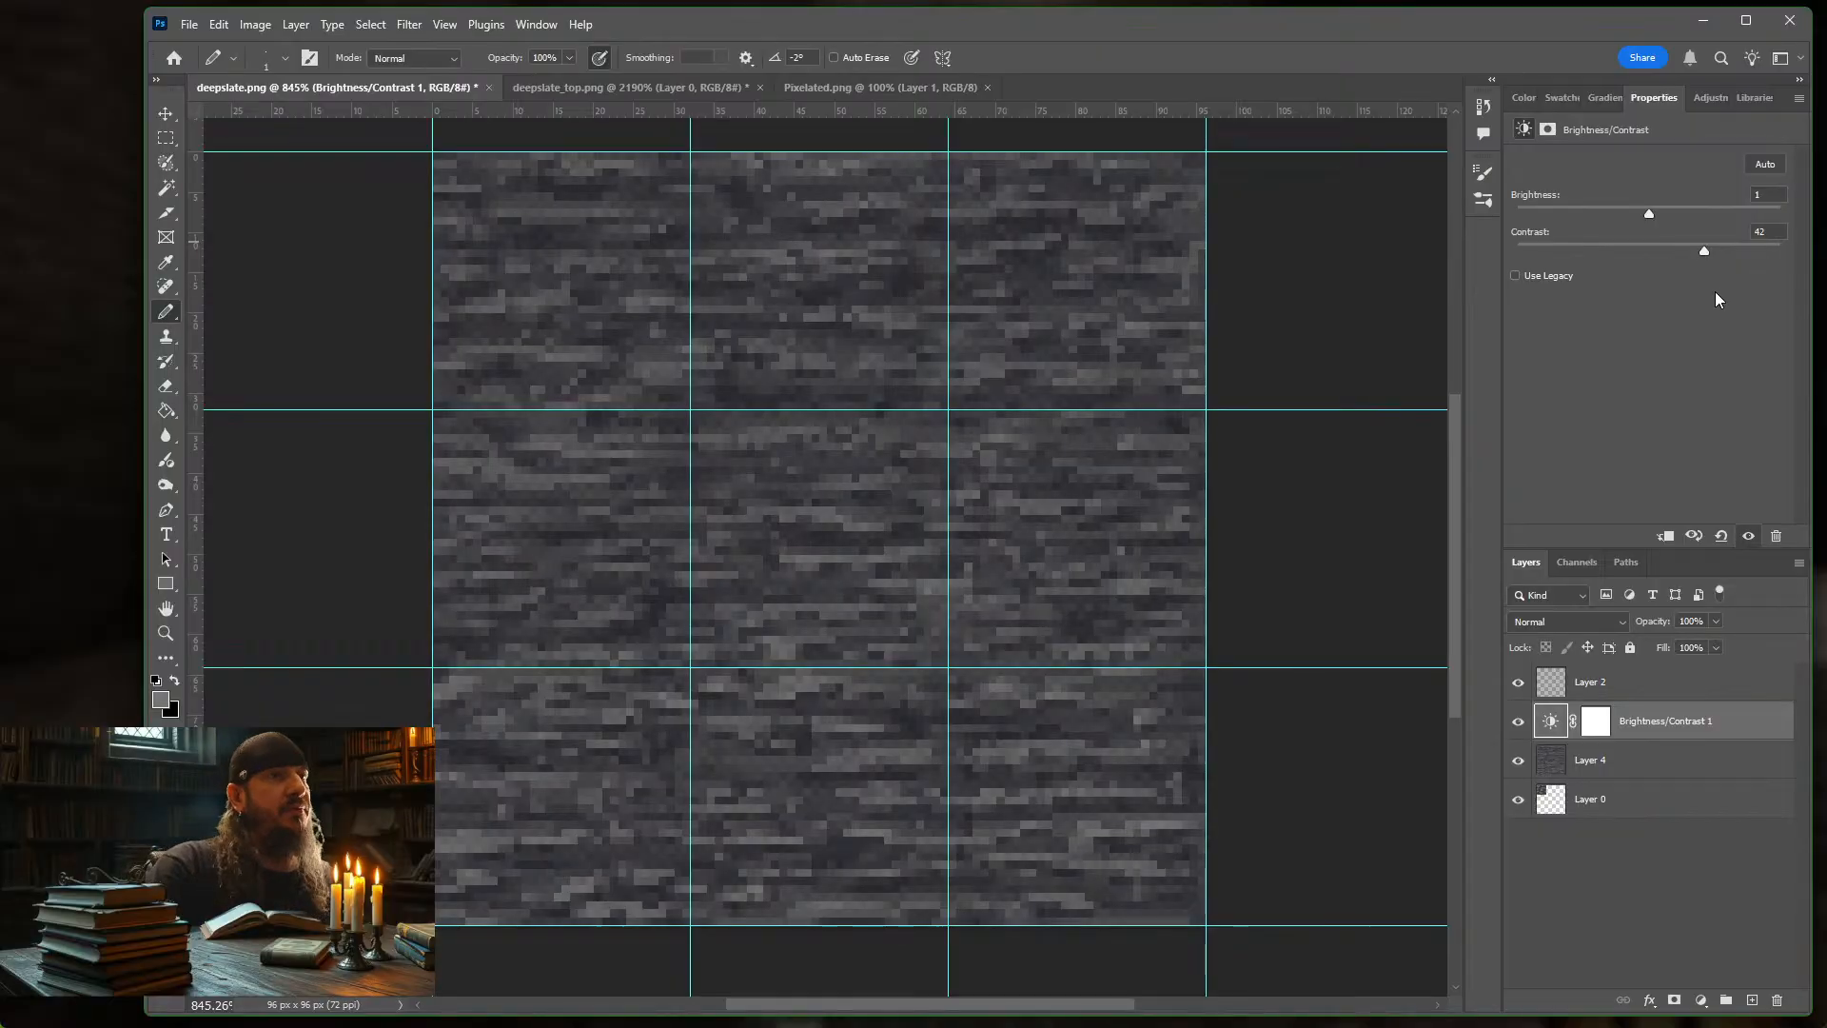
alt+click(1689, 740)
Hide Layer 4 and the Soft Light Layer 2 so only the original 32 px tile on Layer 0 shows
click(1518, 761)
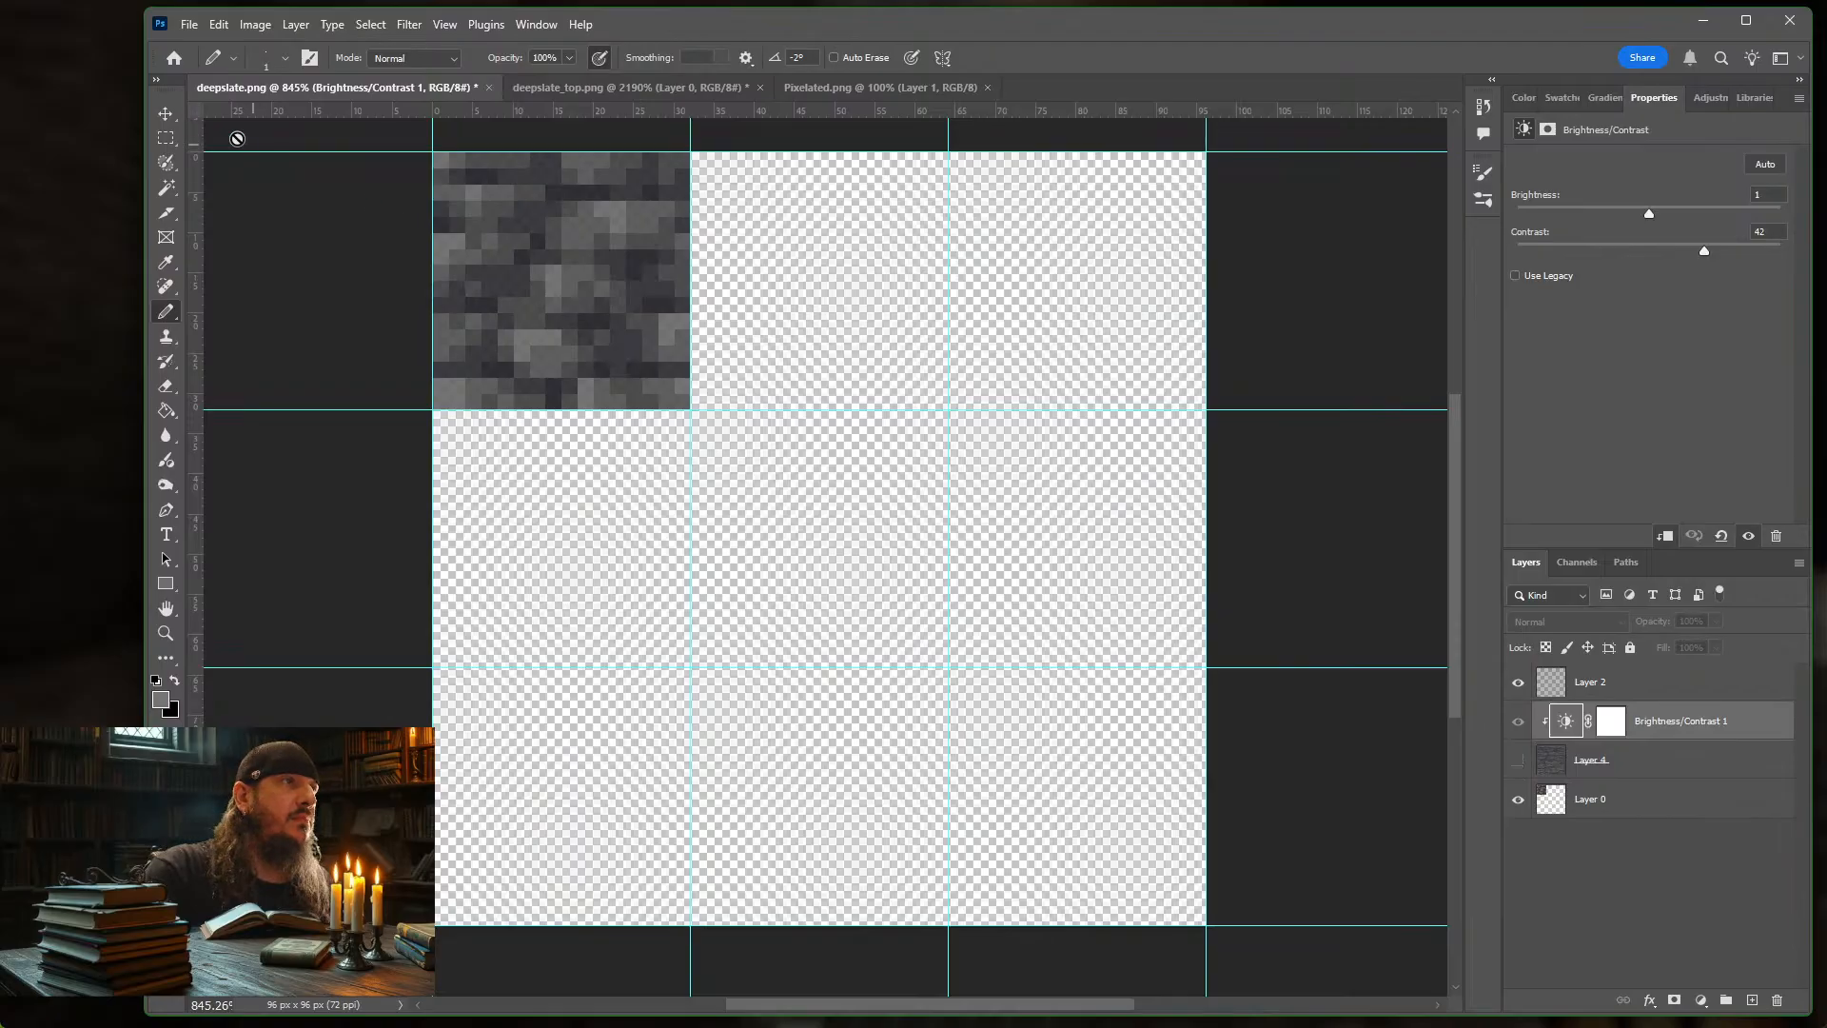
click(165, 113)
click(555, 252)
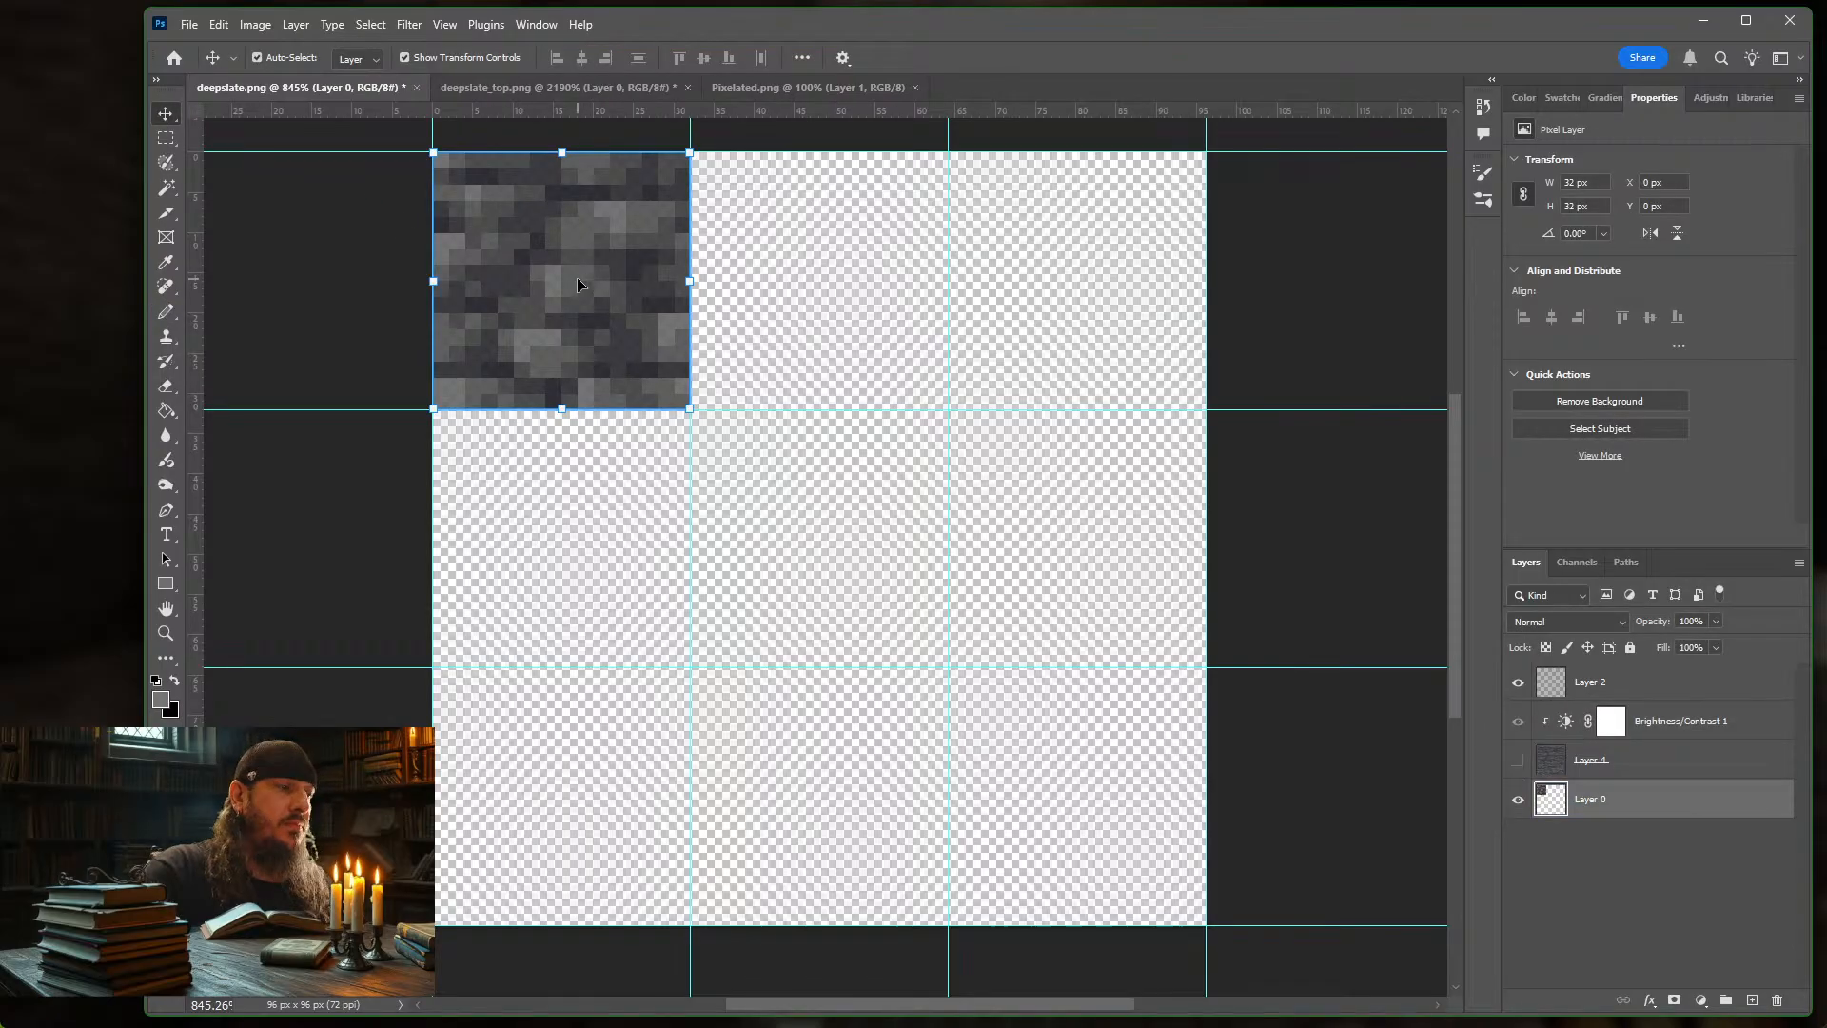
mouse_move(533, 280)
mouse_down()
mouse_move(779, 282)
mouse_move(546, 286)
mouse_up()
key(ctrl+z)
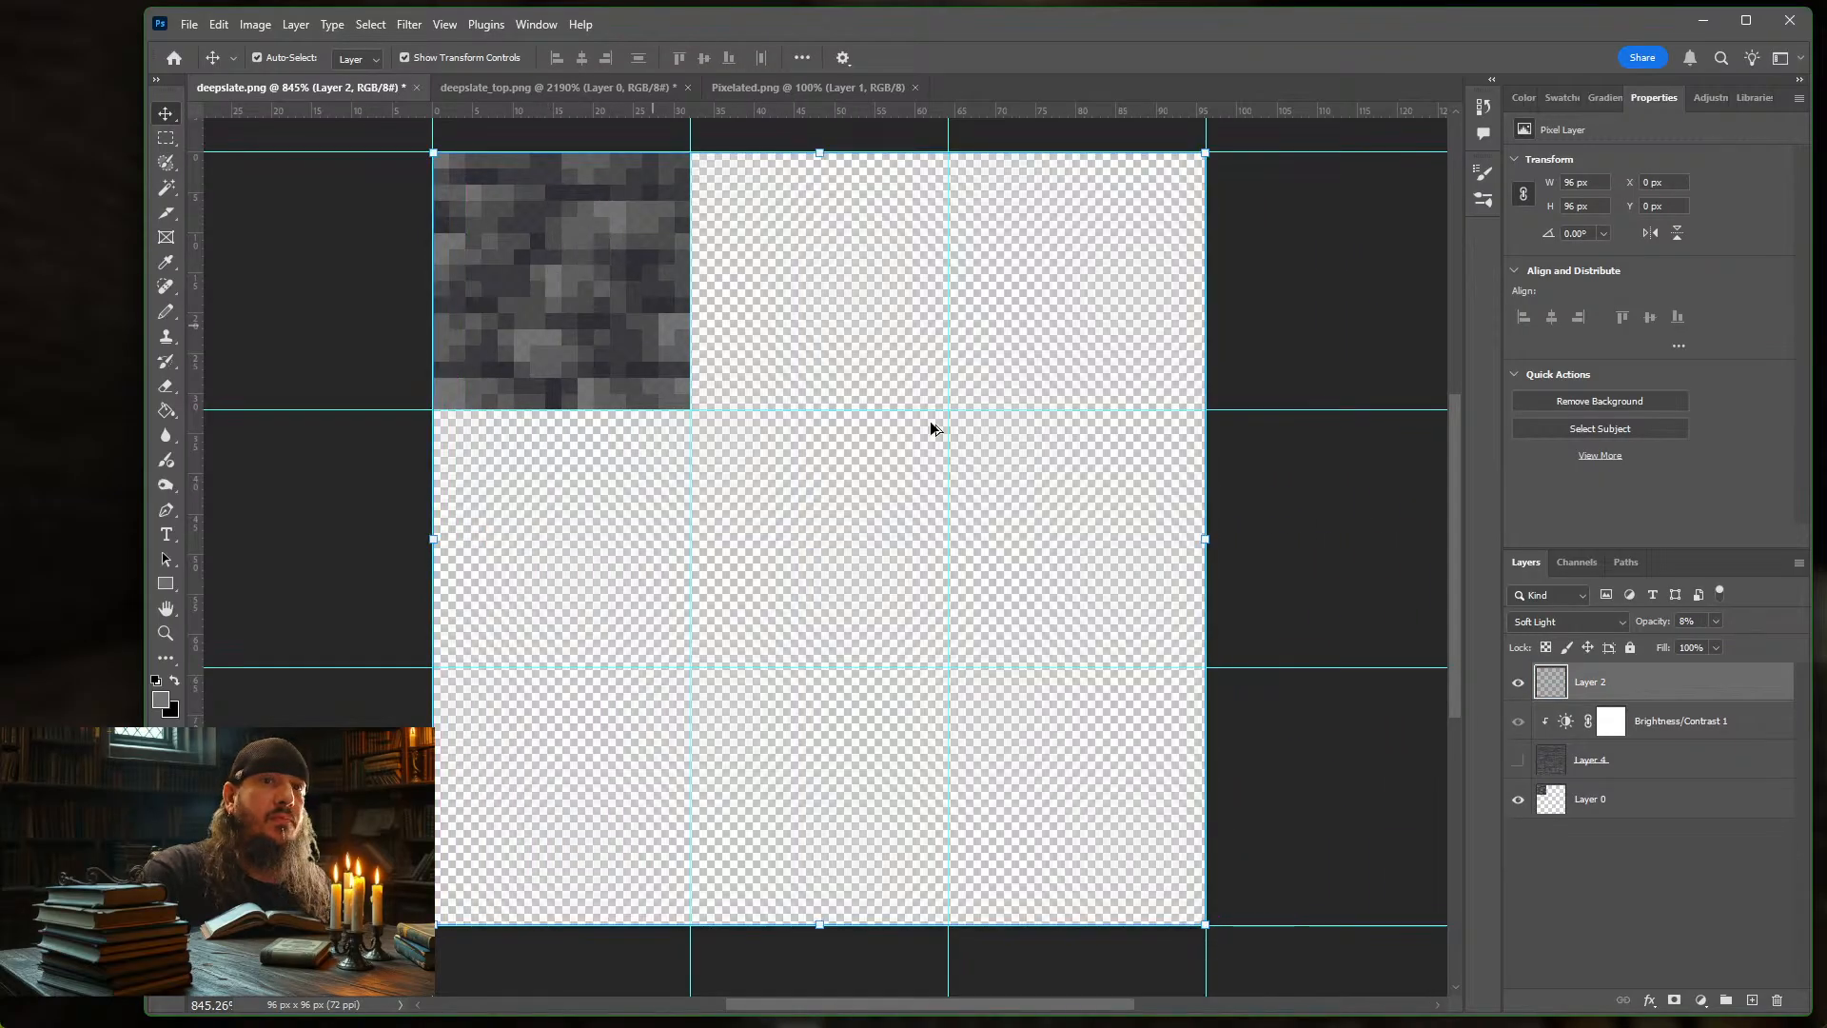
click(1519, 684)
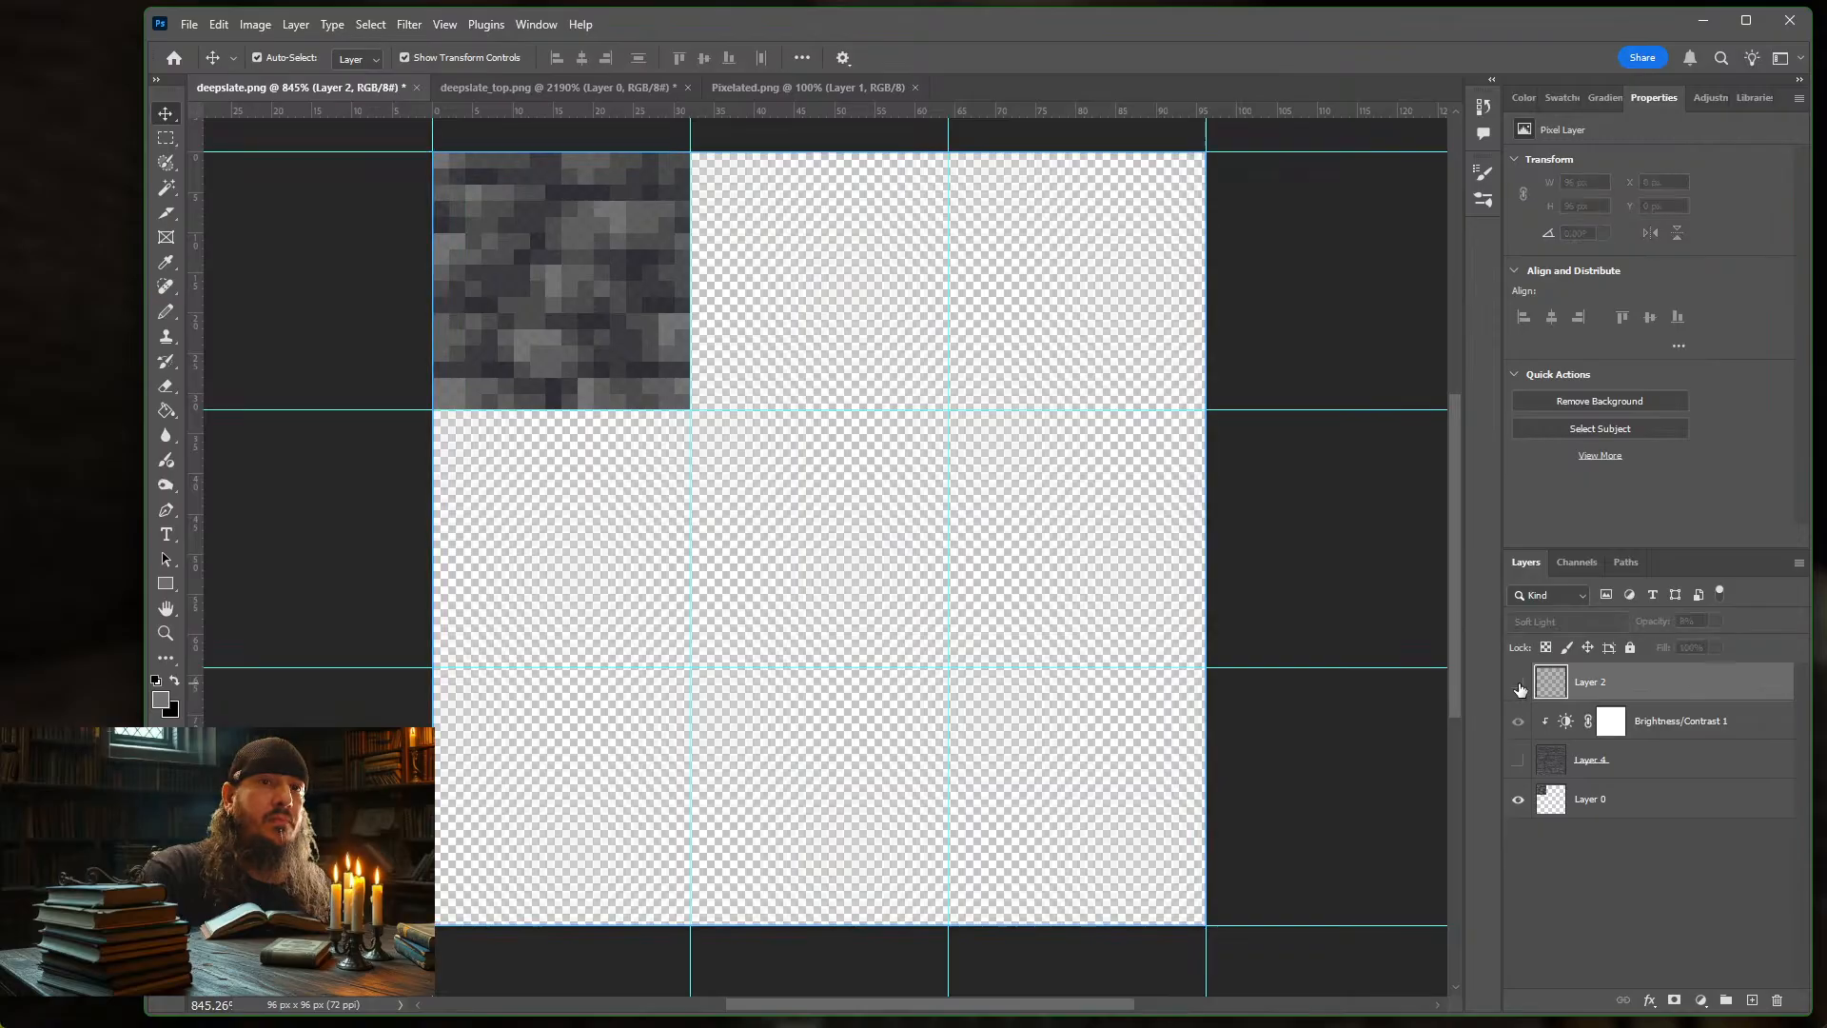
Fully lock Layer 2, and copy the original 32 px tile on Layer 0 into the other two cells of the top row
click(1548, 800)
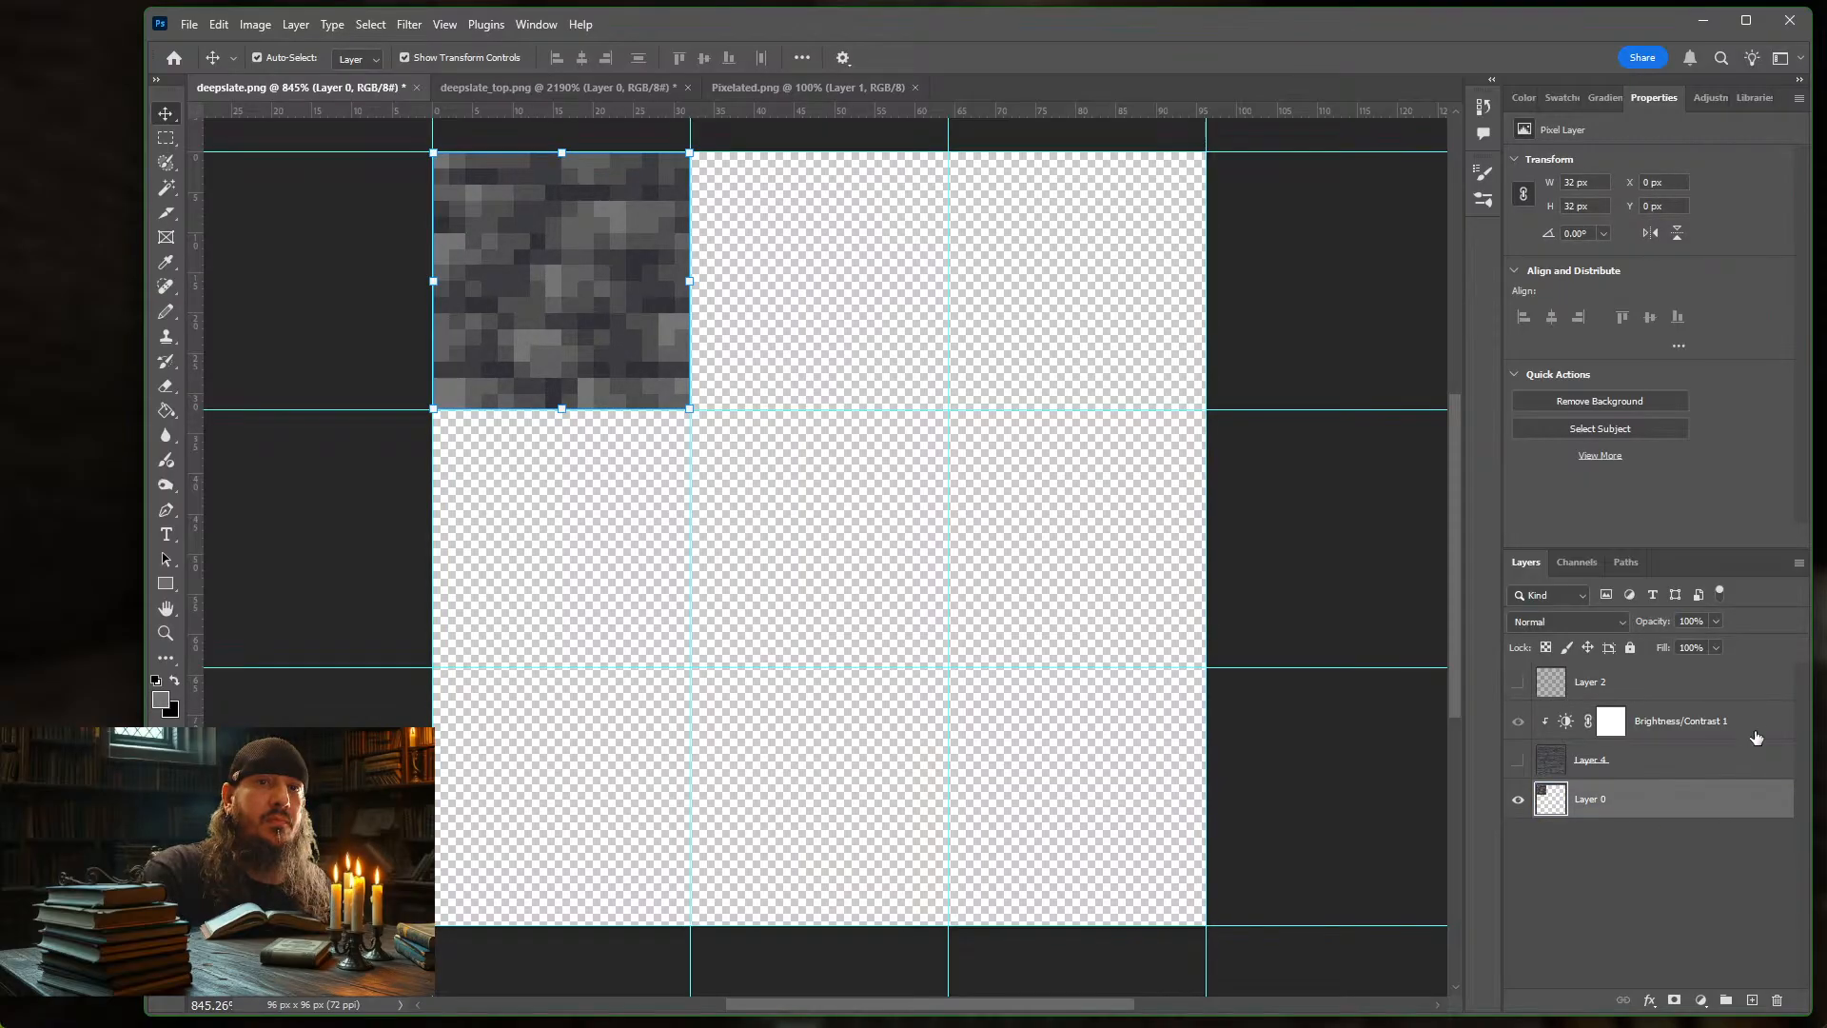
click(1663, 689)
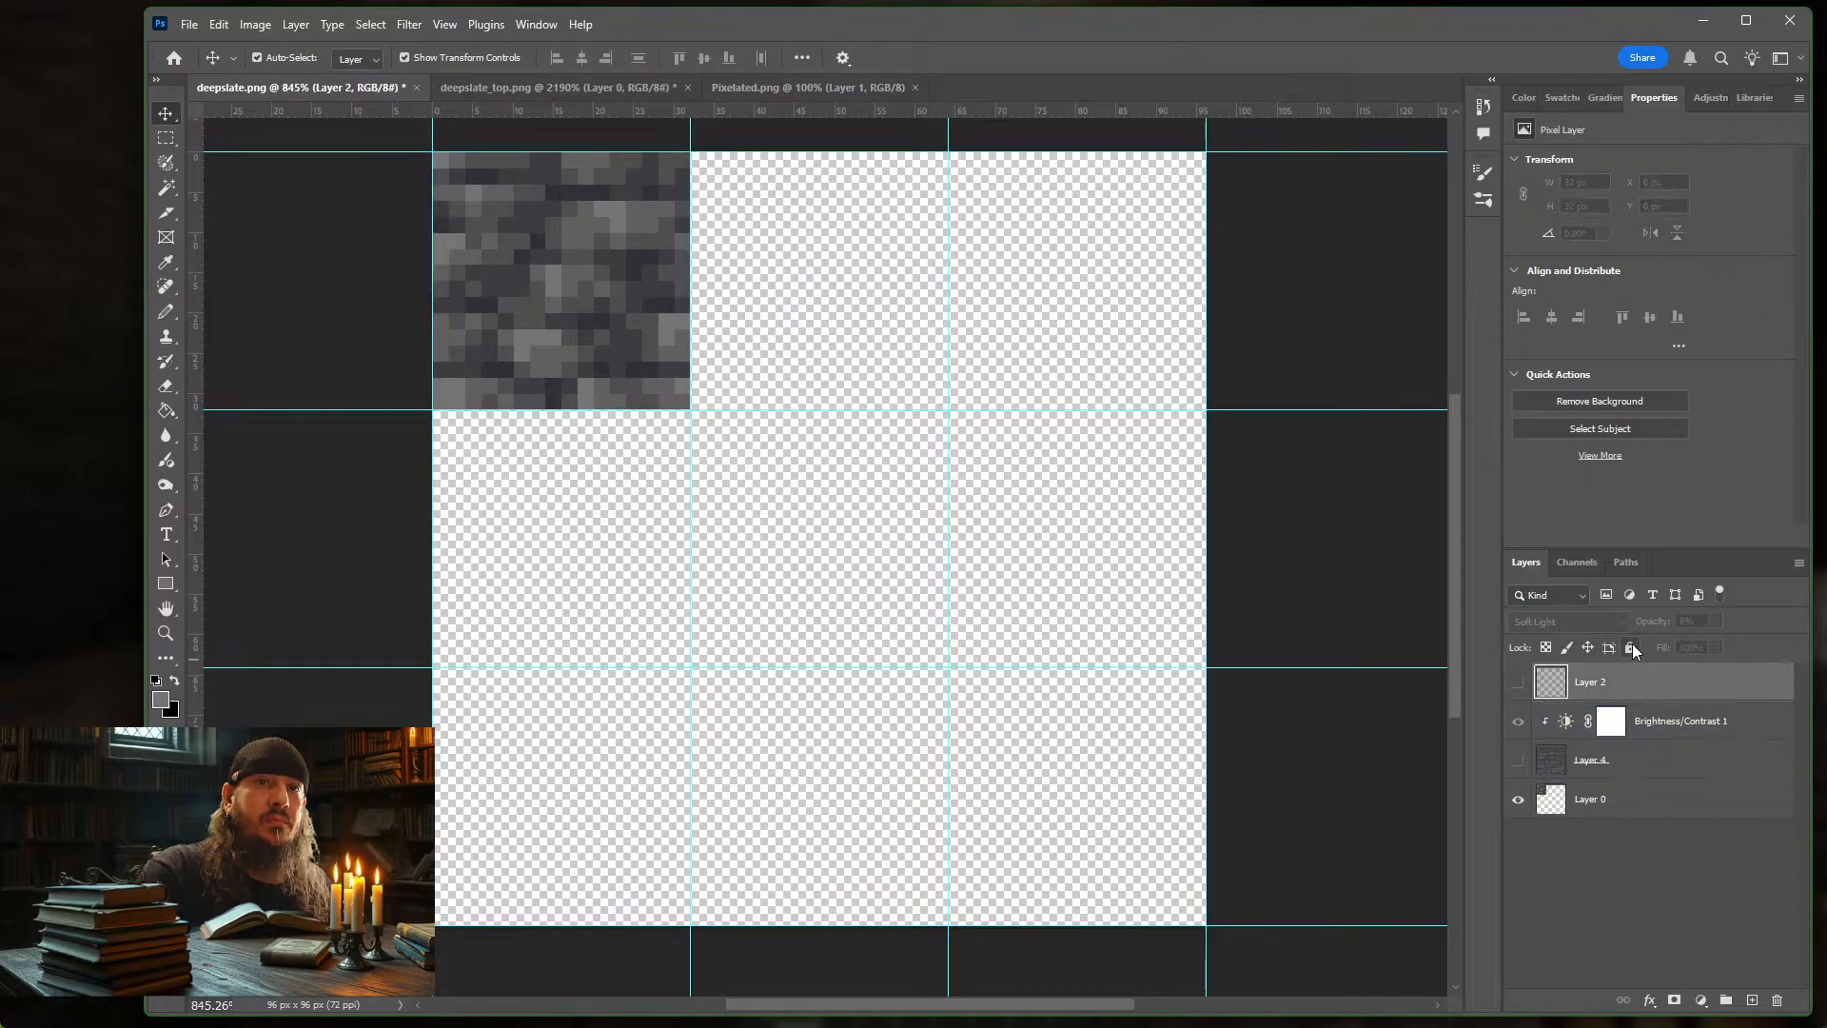
click(1630, 647)
click(1681, 797)
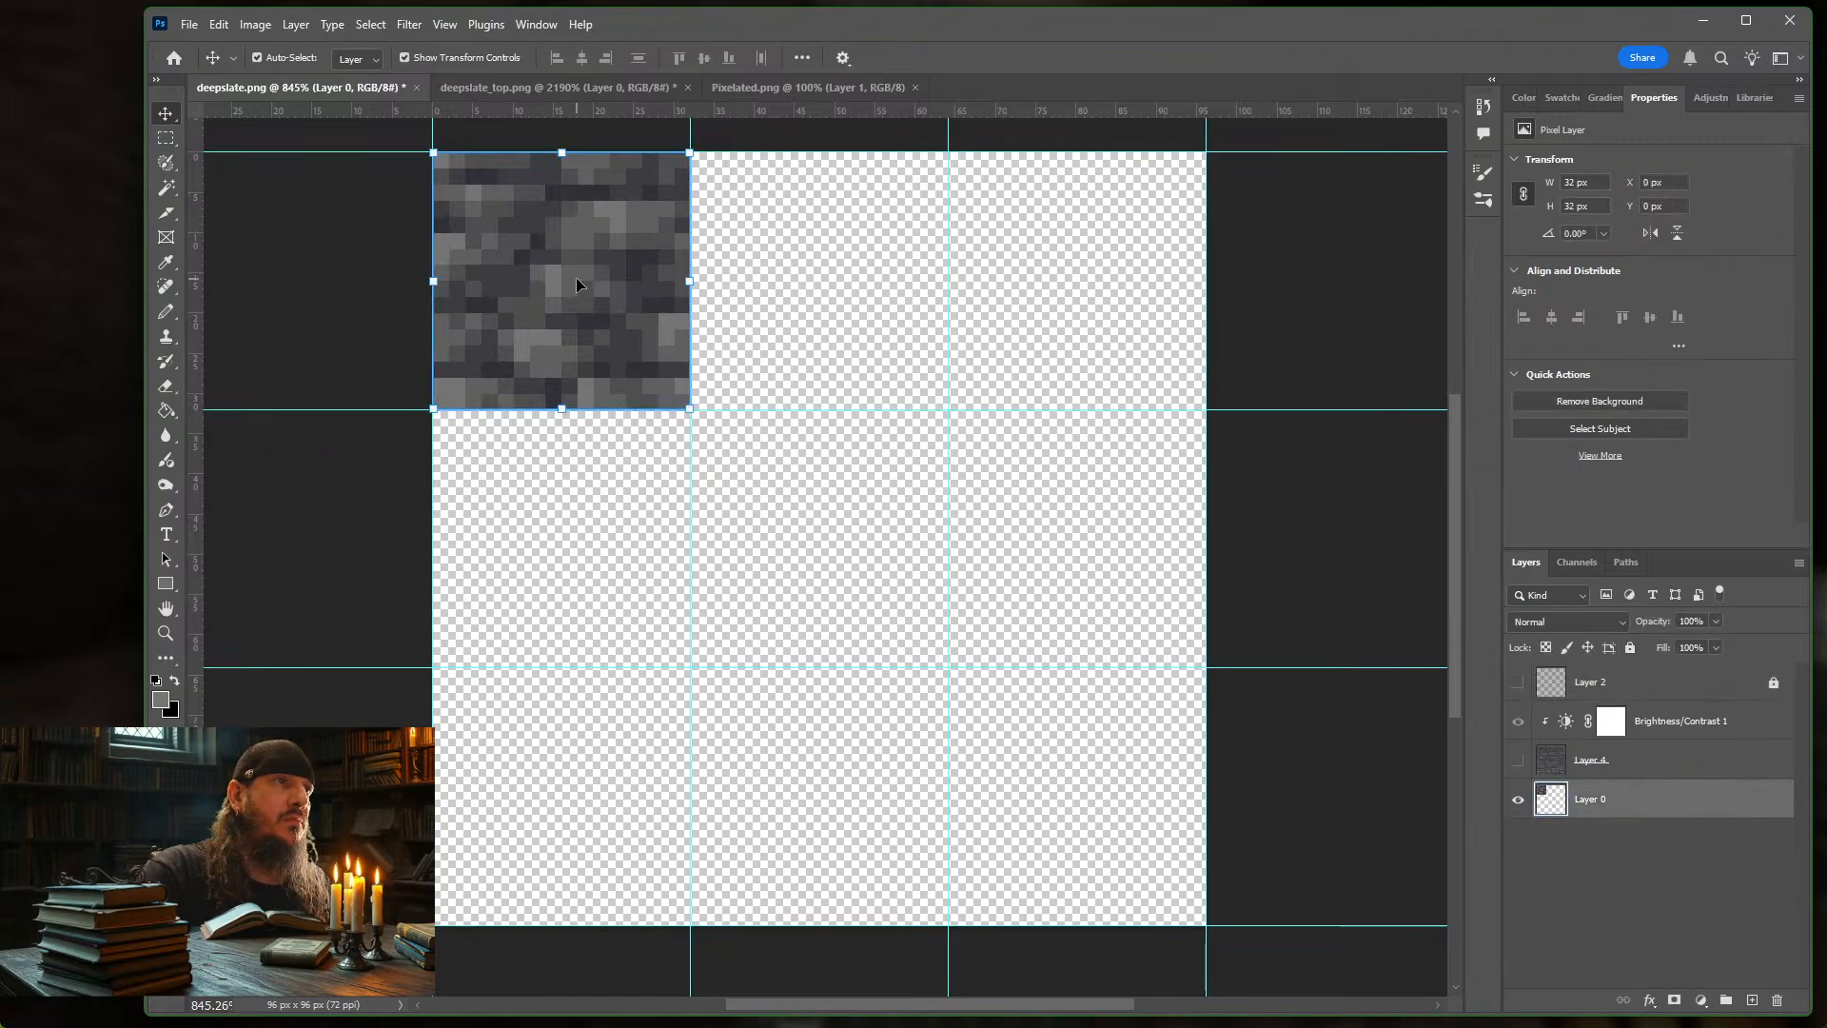
drag(562, 283, 1077, 289)
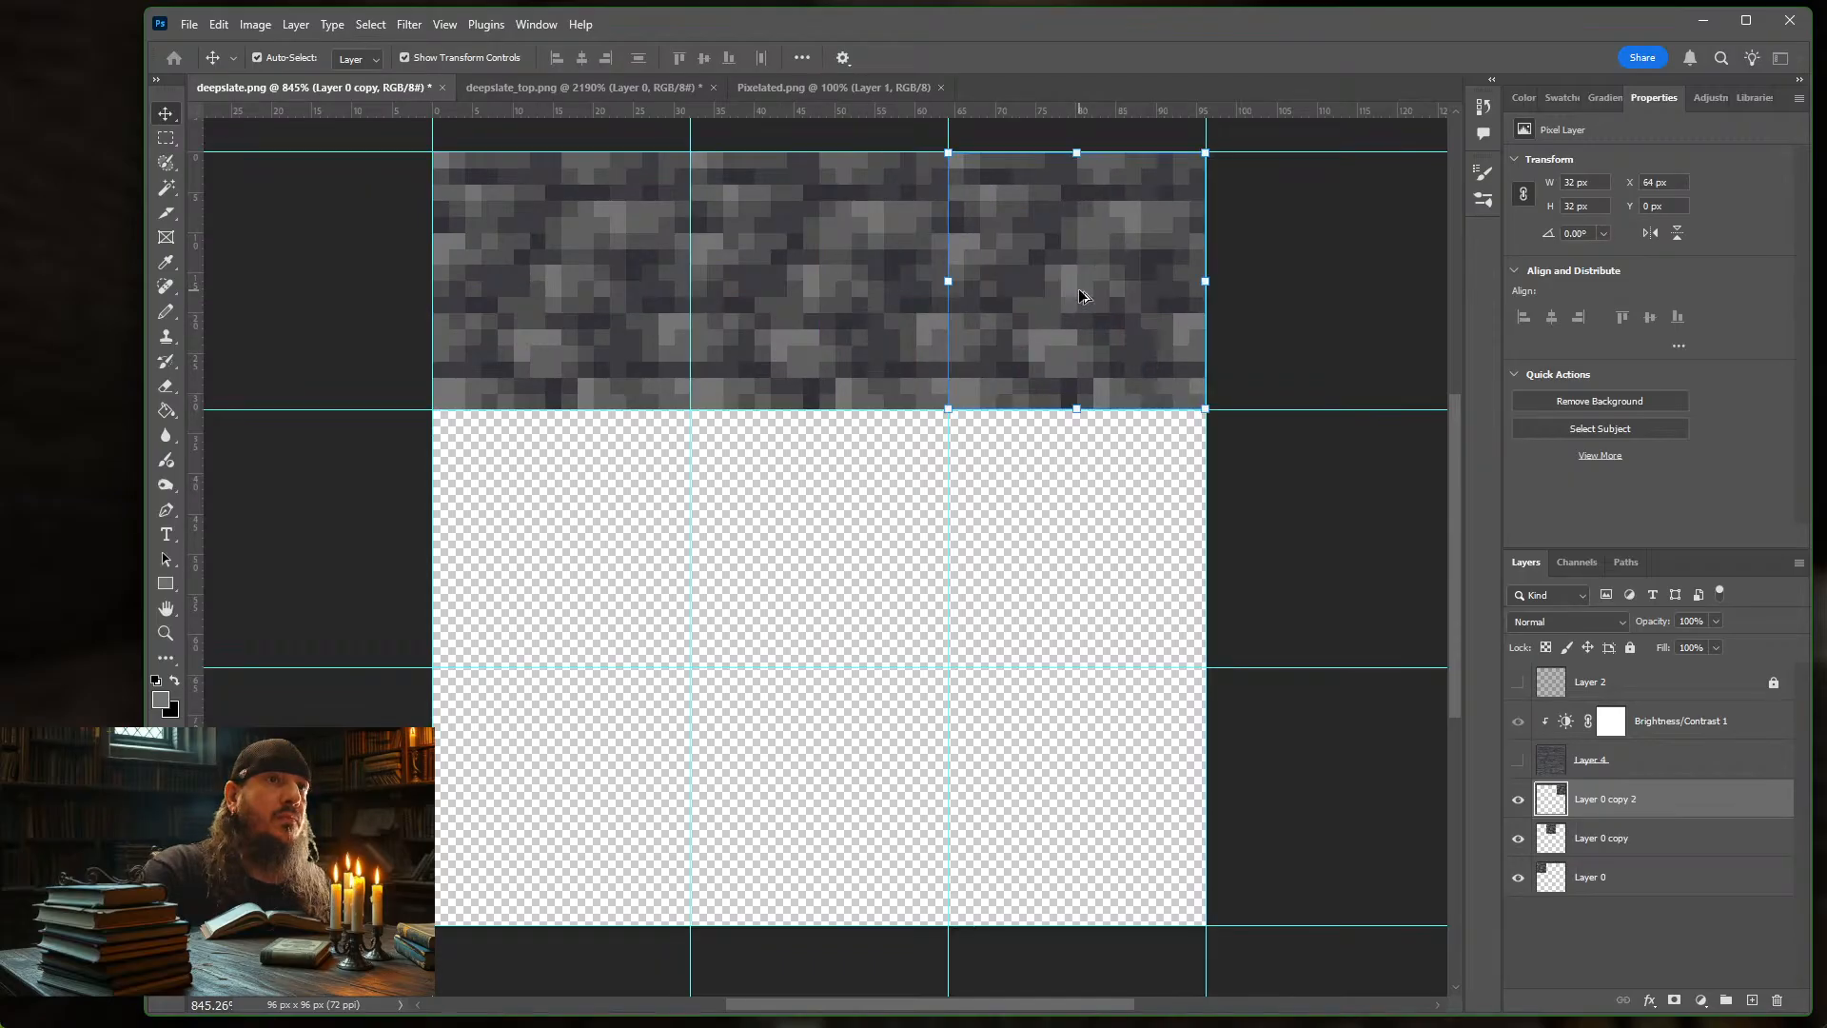
Duplicate the row of three original tiles into the middle and bottom rows to fill the 96 px canvas
shift+click(828, 285)
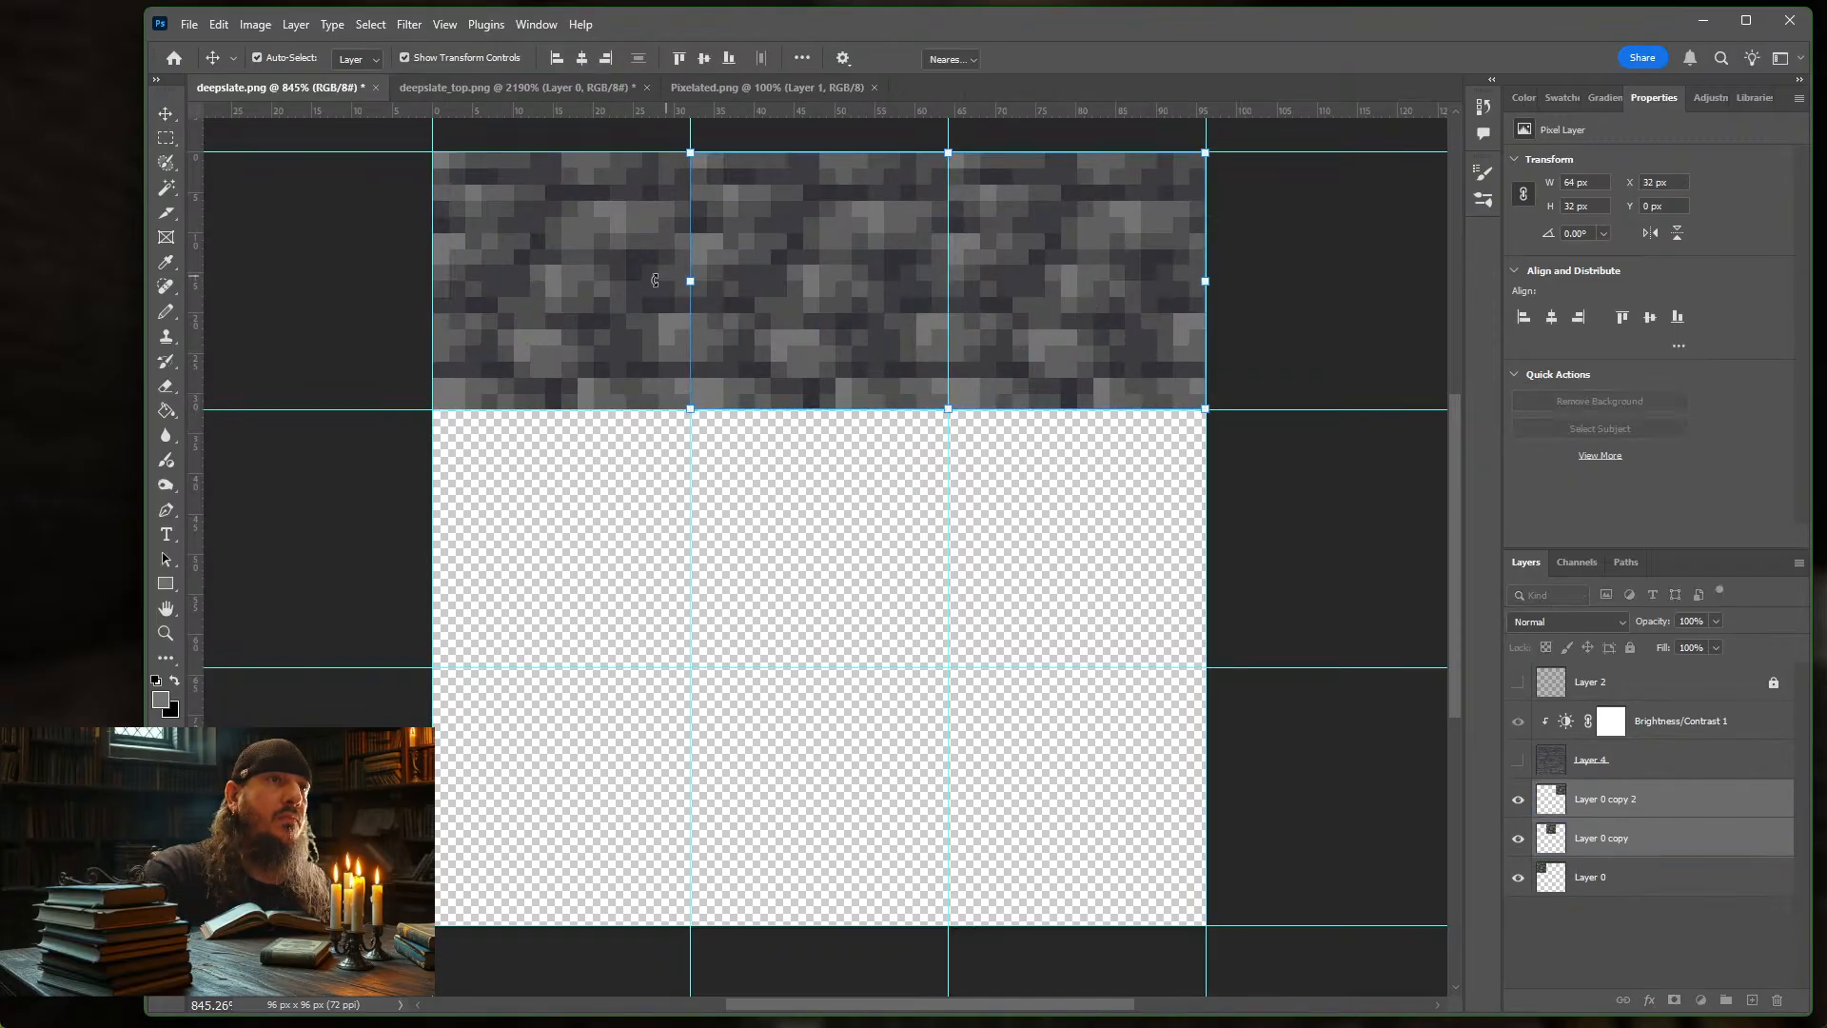
key(ctrl+t)
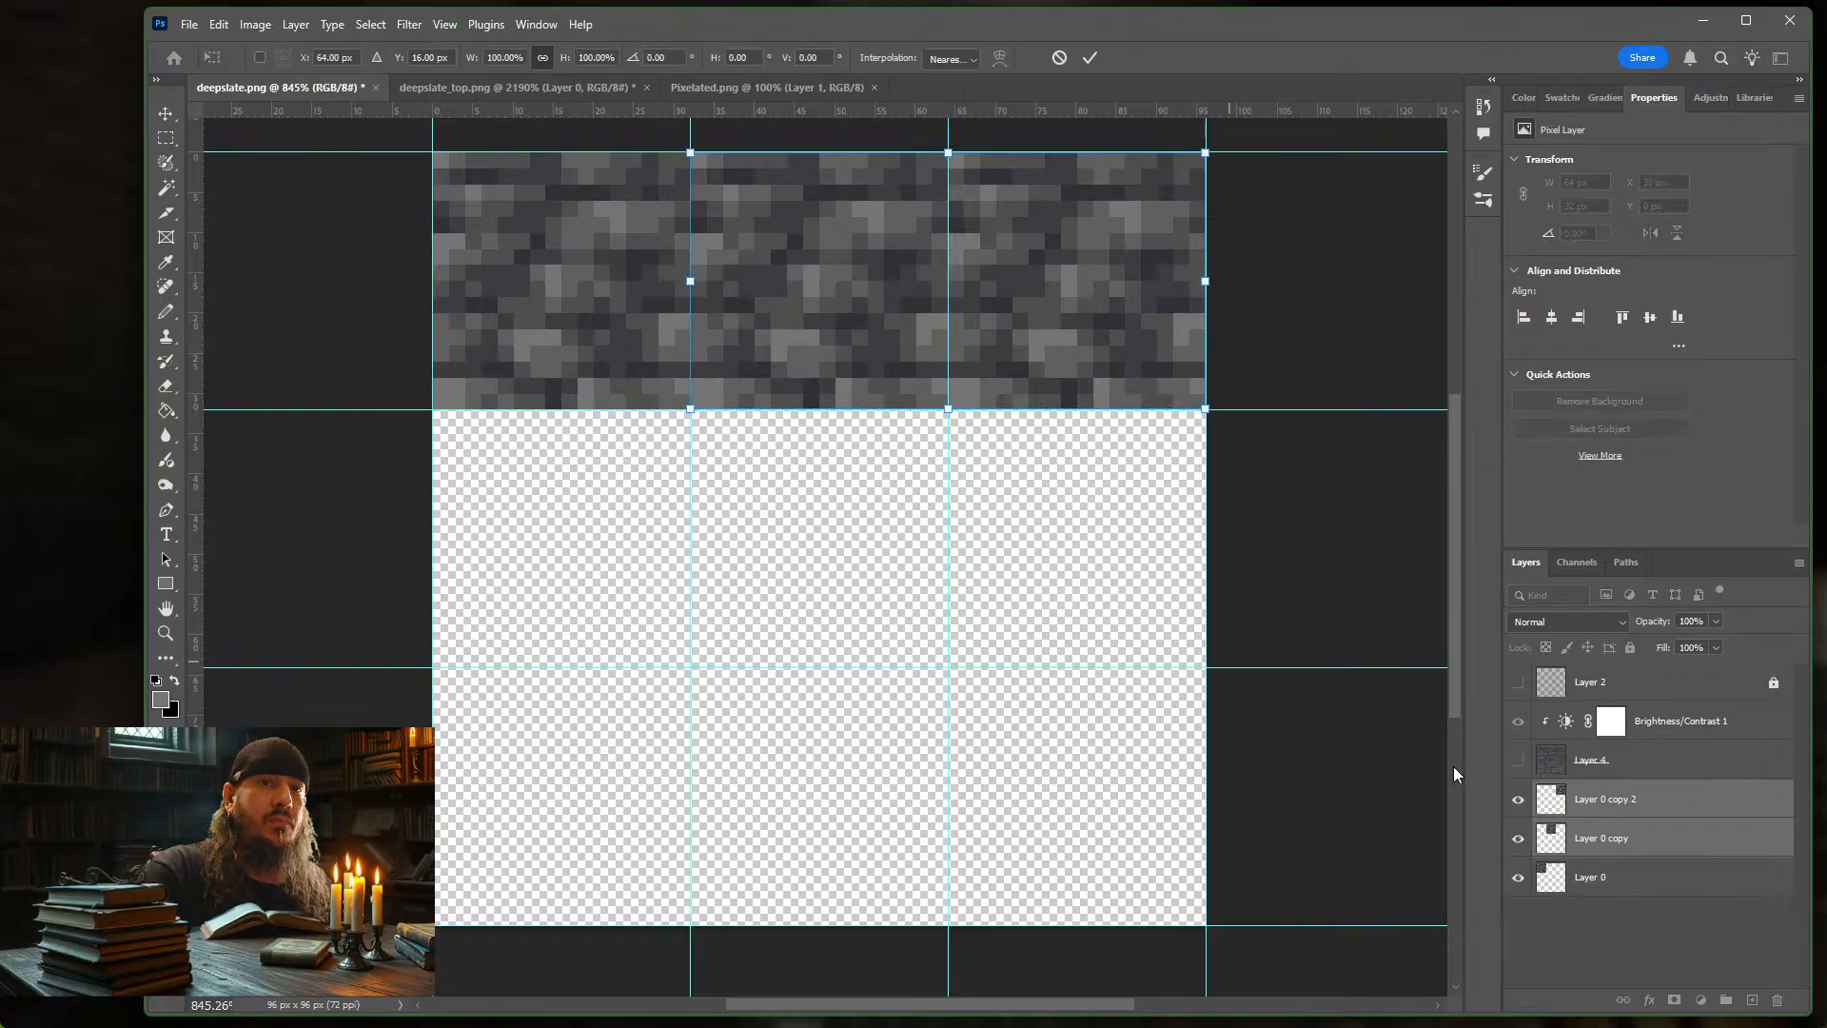
shift+click(1659, 887)
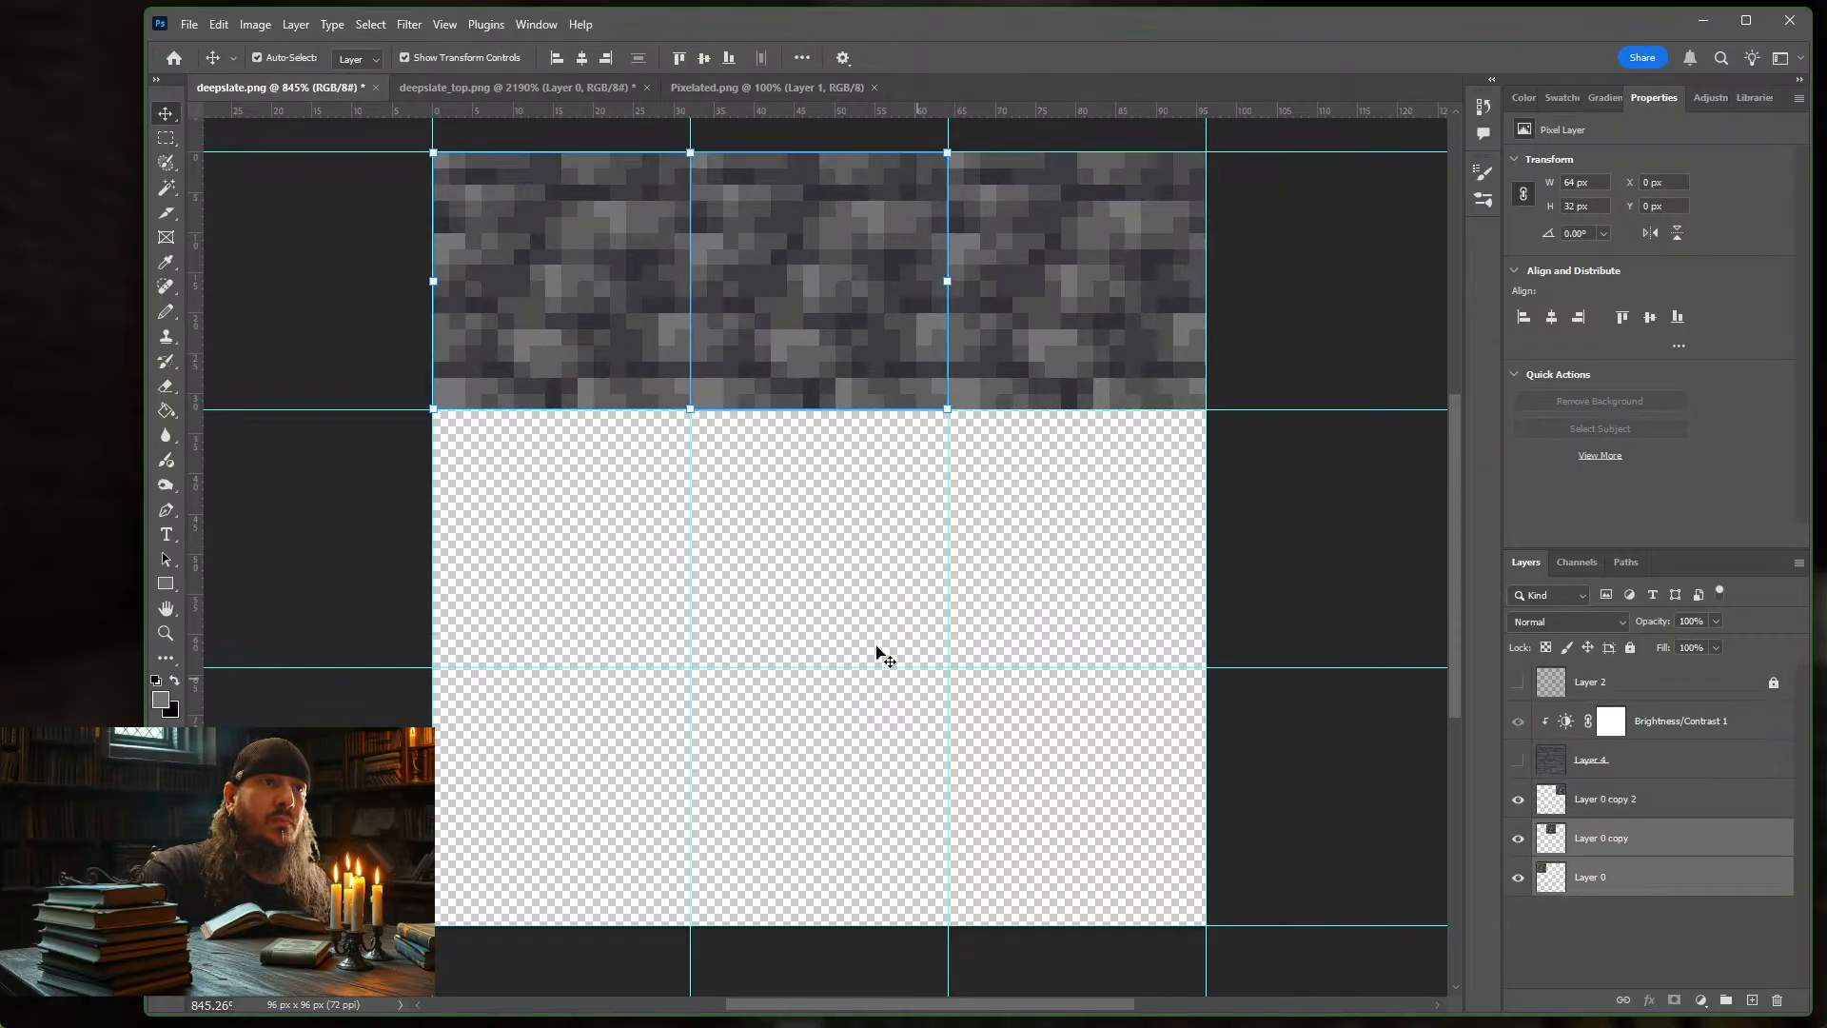
click(1617, 803)
shift+click(1639, 875)
drag(575, 328, 579, 838)
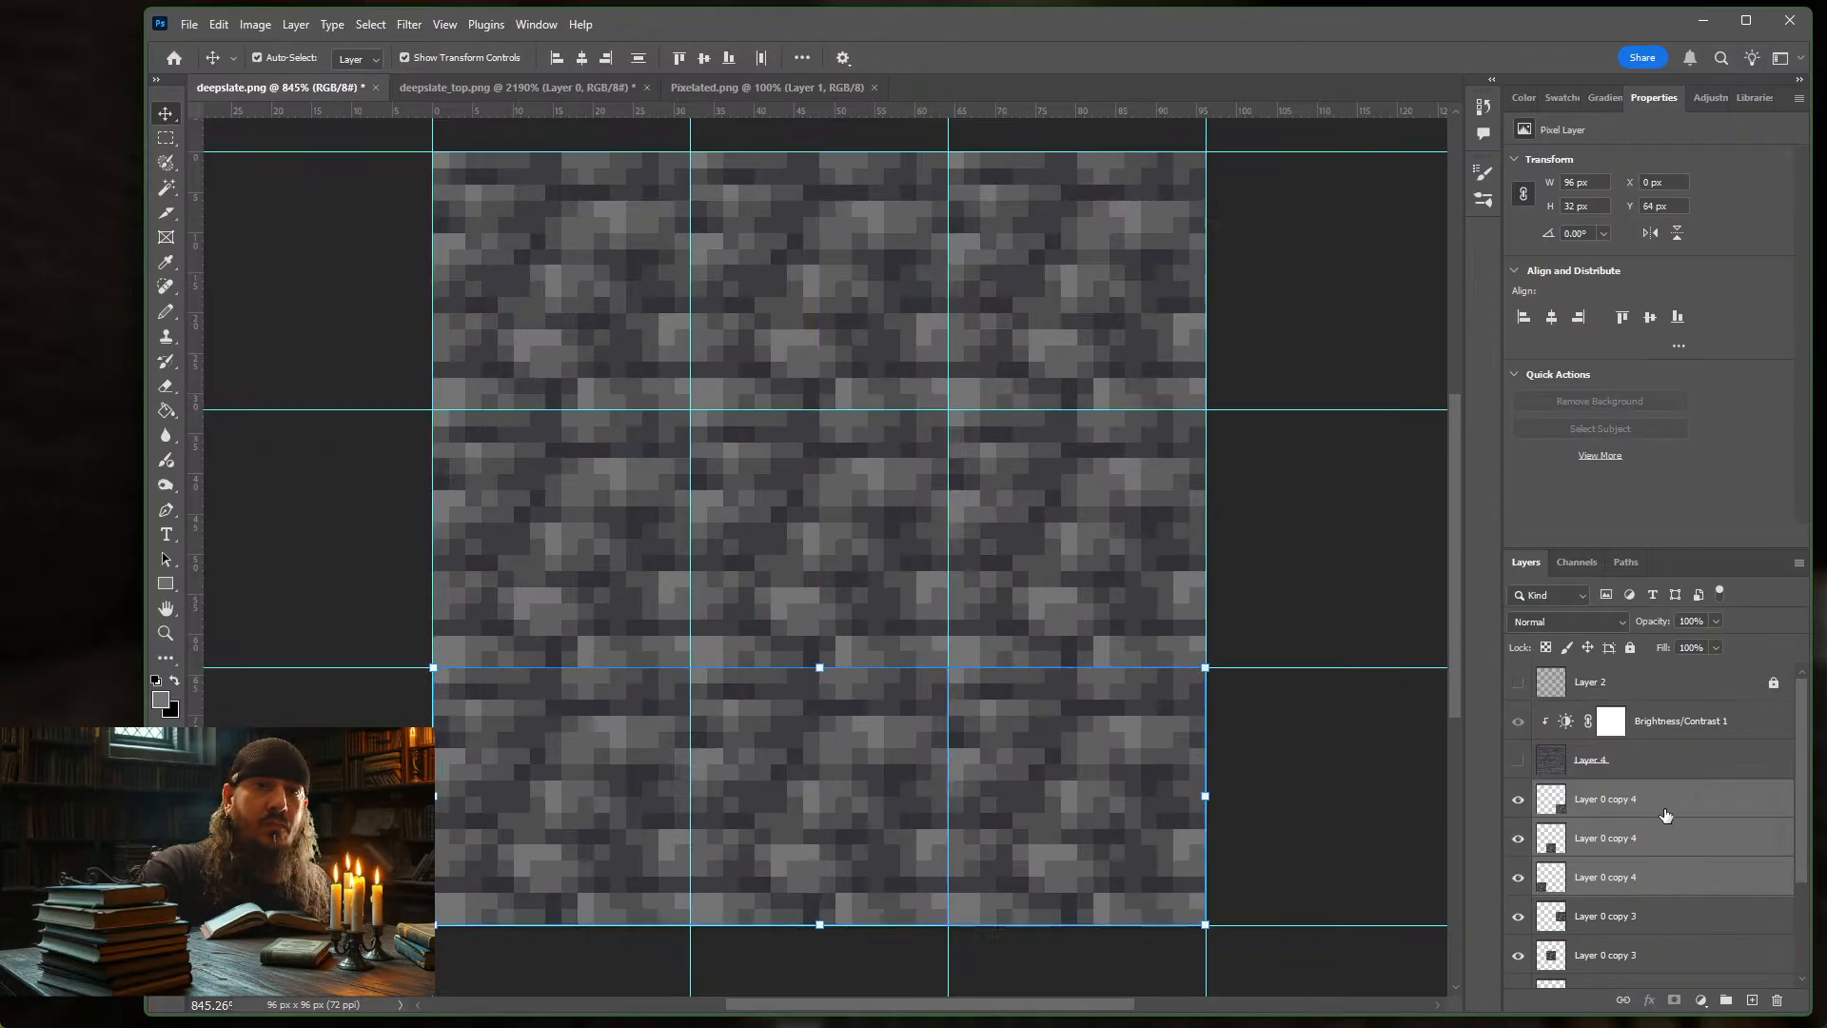
Merge Layer 0 and all its tile copies into a single layer below Layer 4
scroll(1656, 815, down, 3)
click(1667, 815)
scroll(1667, 809, up, 3)
click(1668, 778)
scroll(1679, 814, down, 2)
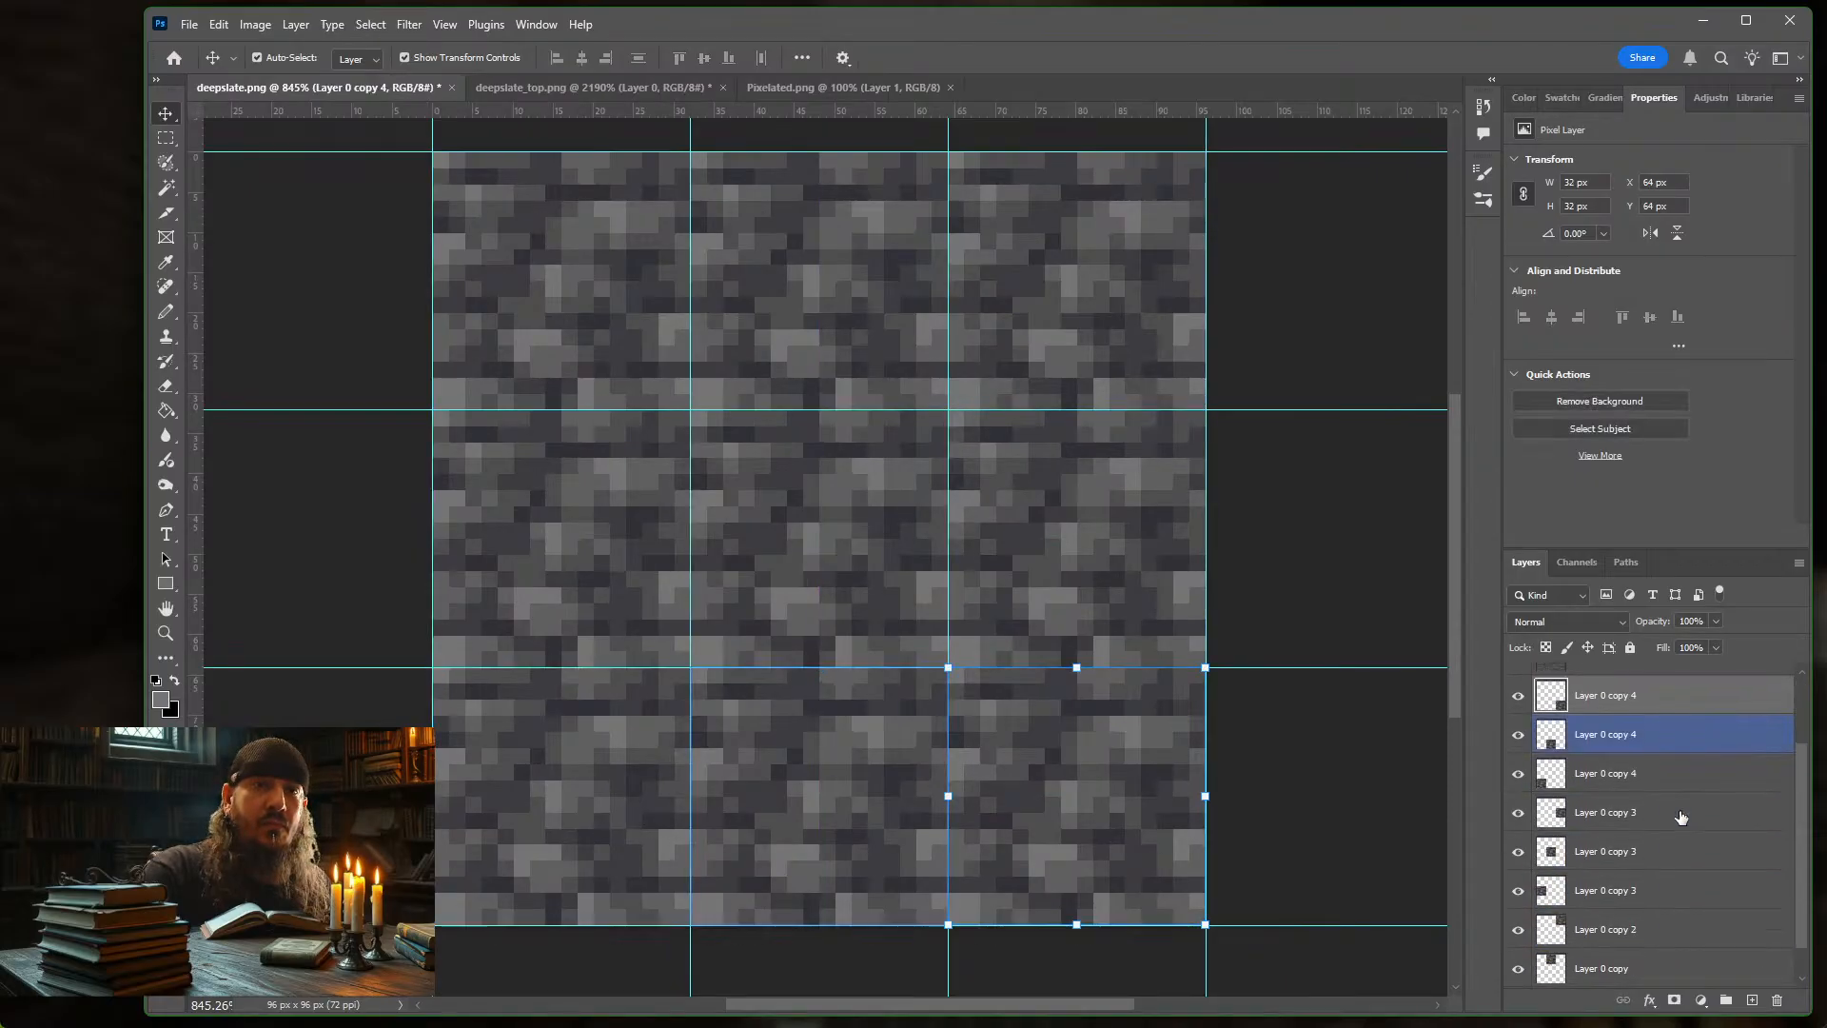
shift+click(1683, 747)
shift+click(1686, 773)
shift+click(1688, 811)
shift+click(1688, 857)
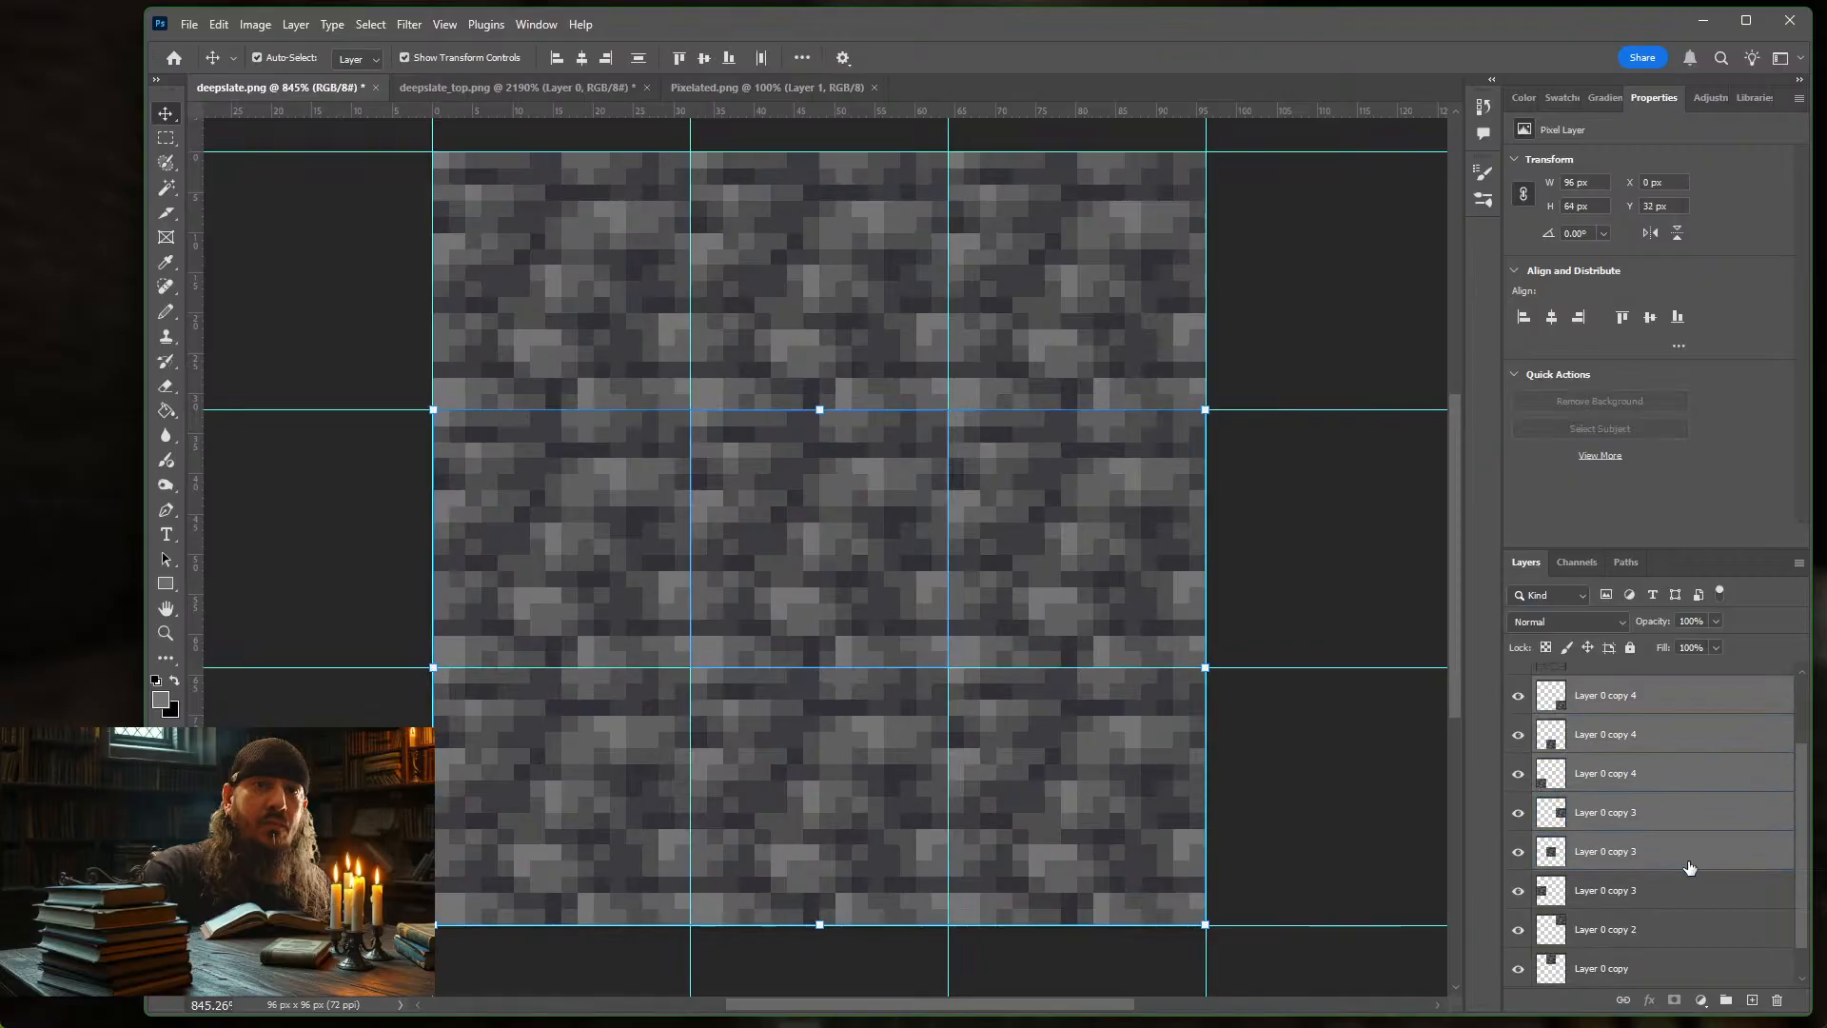
shift+click(1686, 893)
shift+click(1686, 942)
scroll(1686, 942, down, 1)
shift+click(1675, 929)
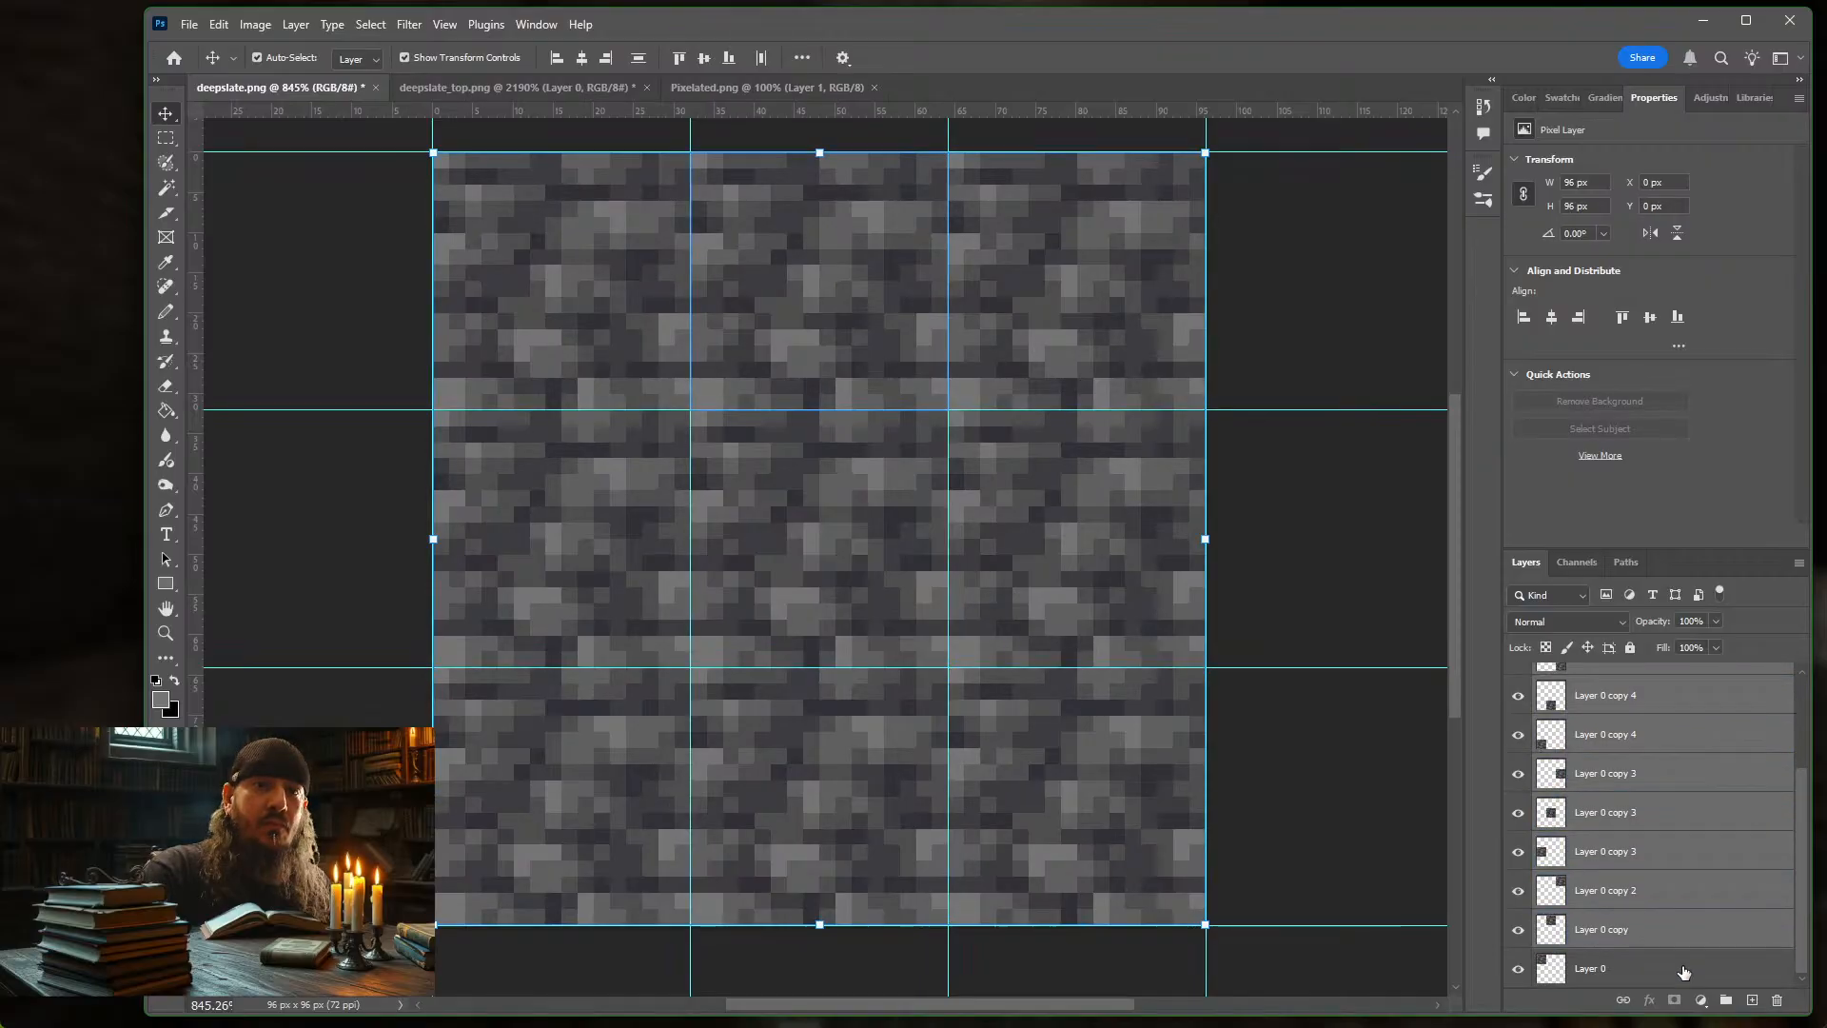
shift+click(1675, 968)
right_click(1681, 815)
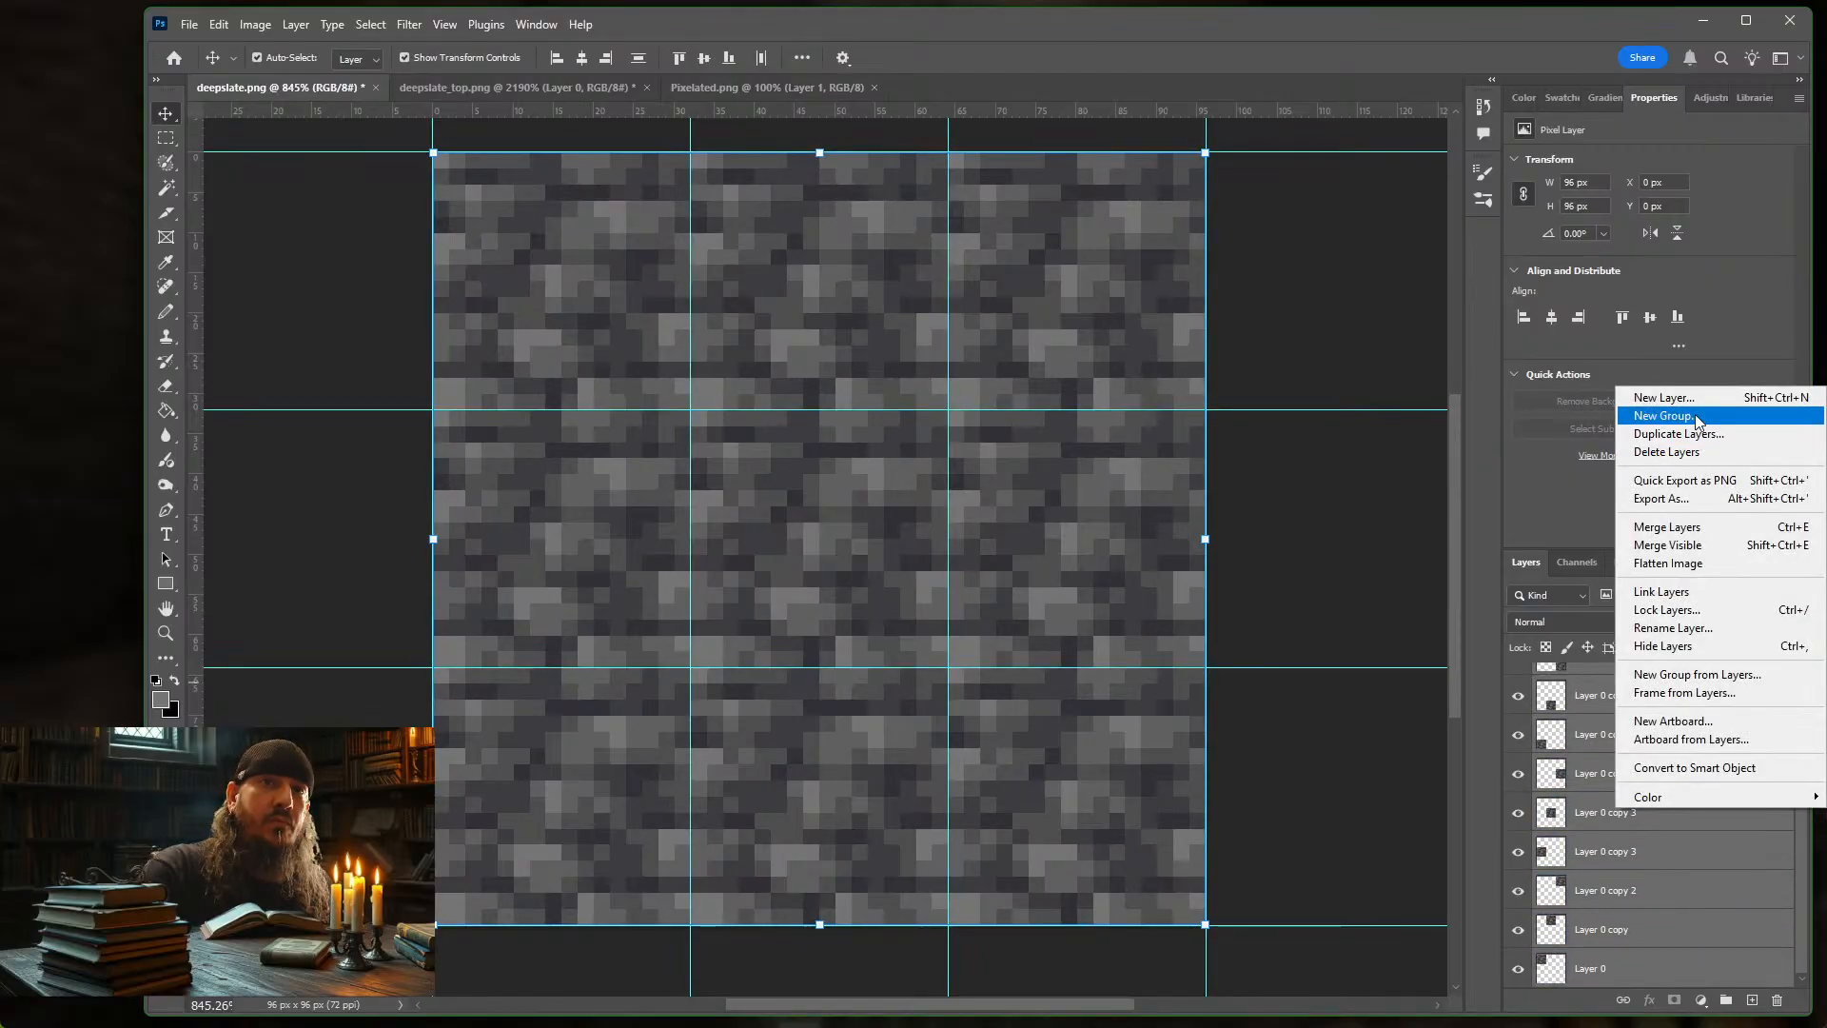
click(1683, 528)
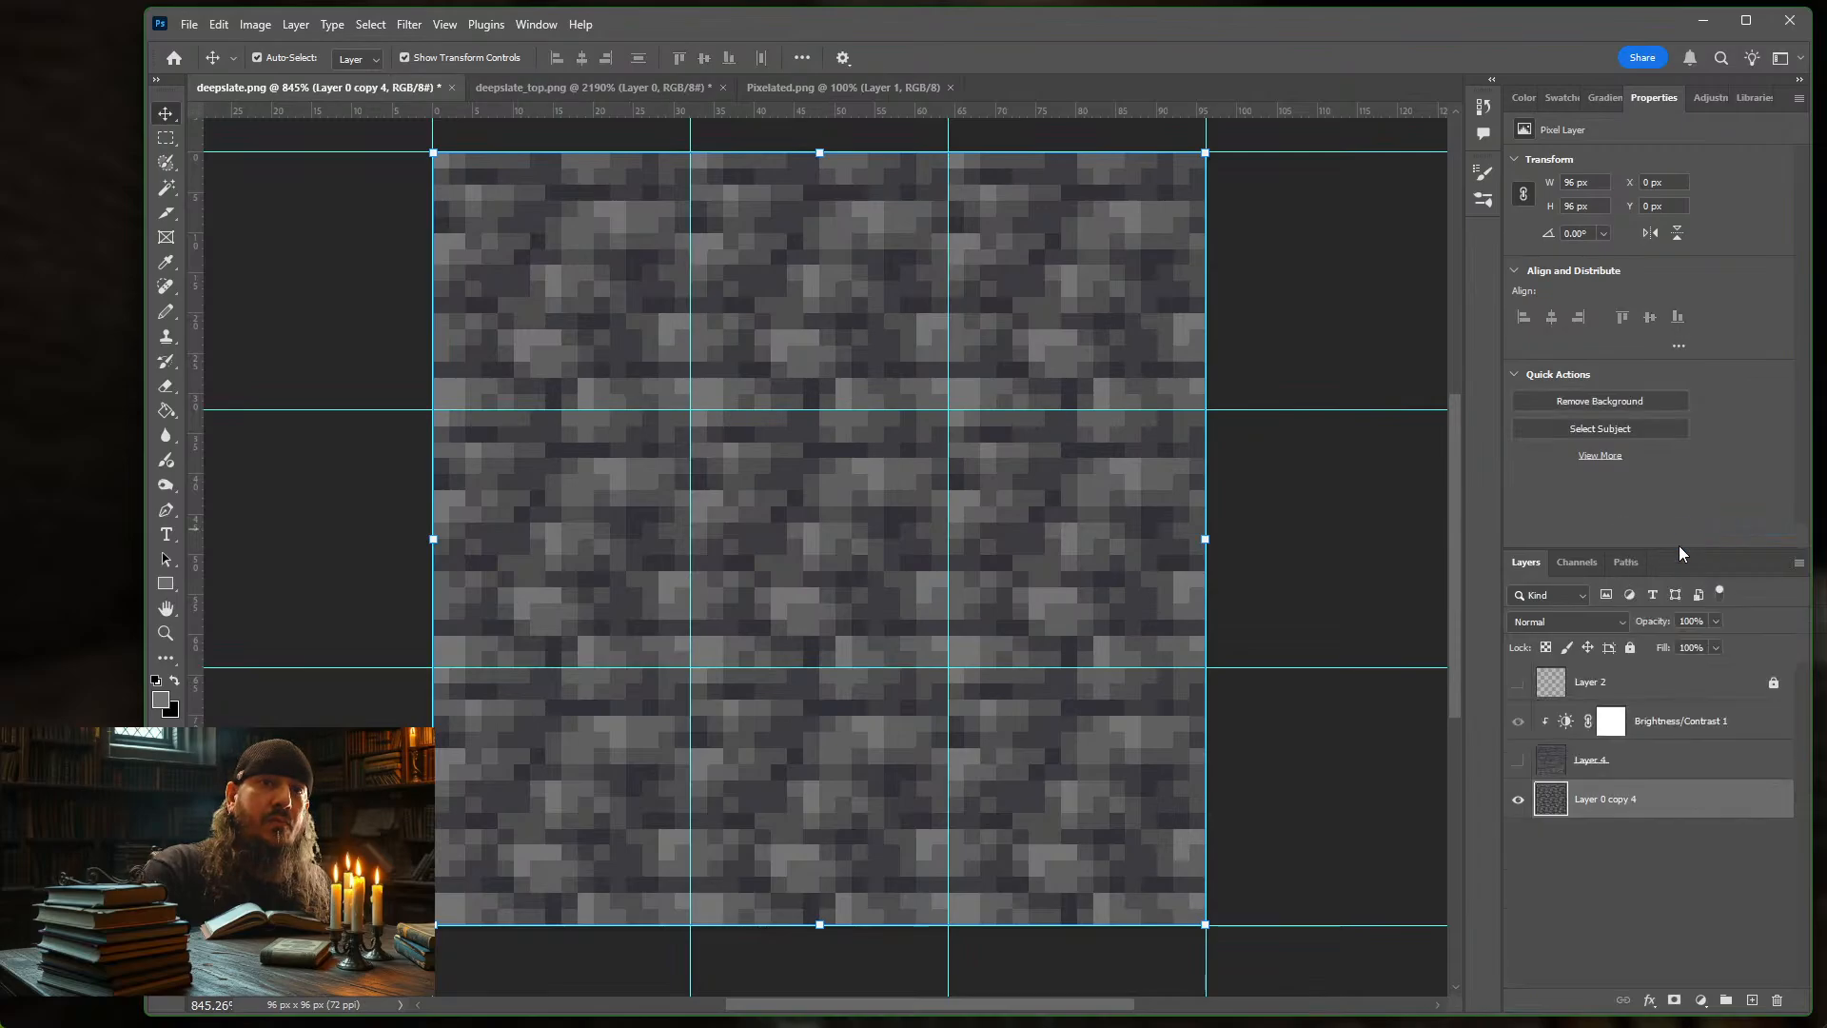
Toggle Layer 4 on and off to compare the streaked texture with the tiled original, leaving it shown
click(1524, 766)
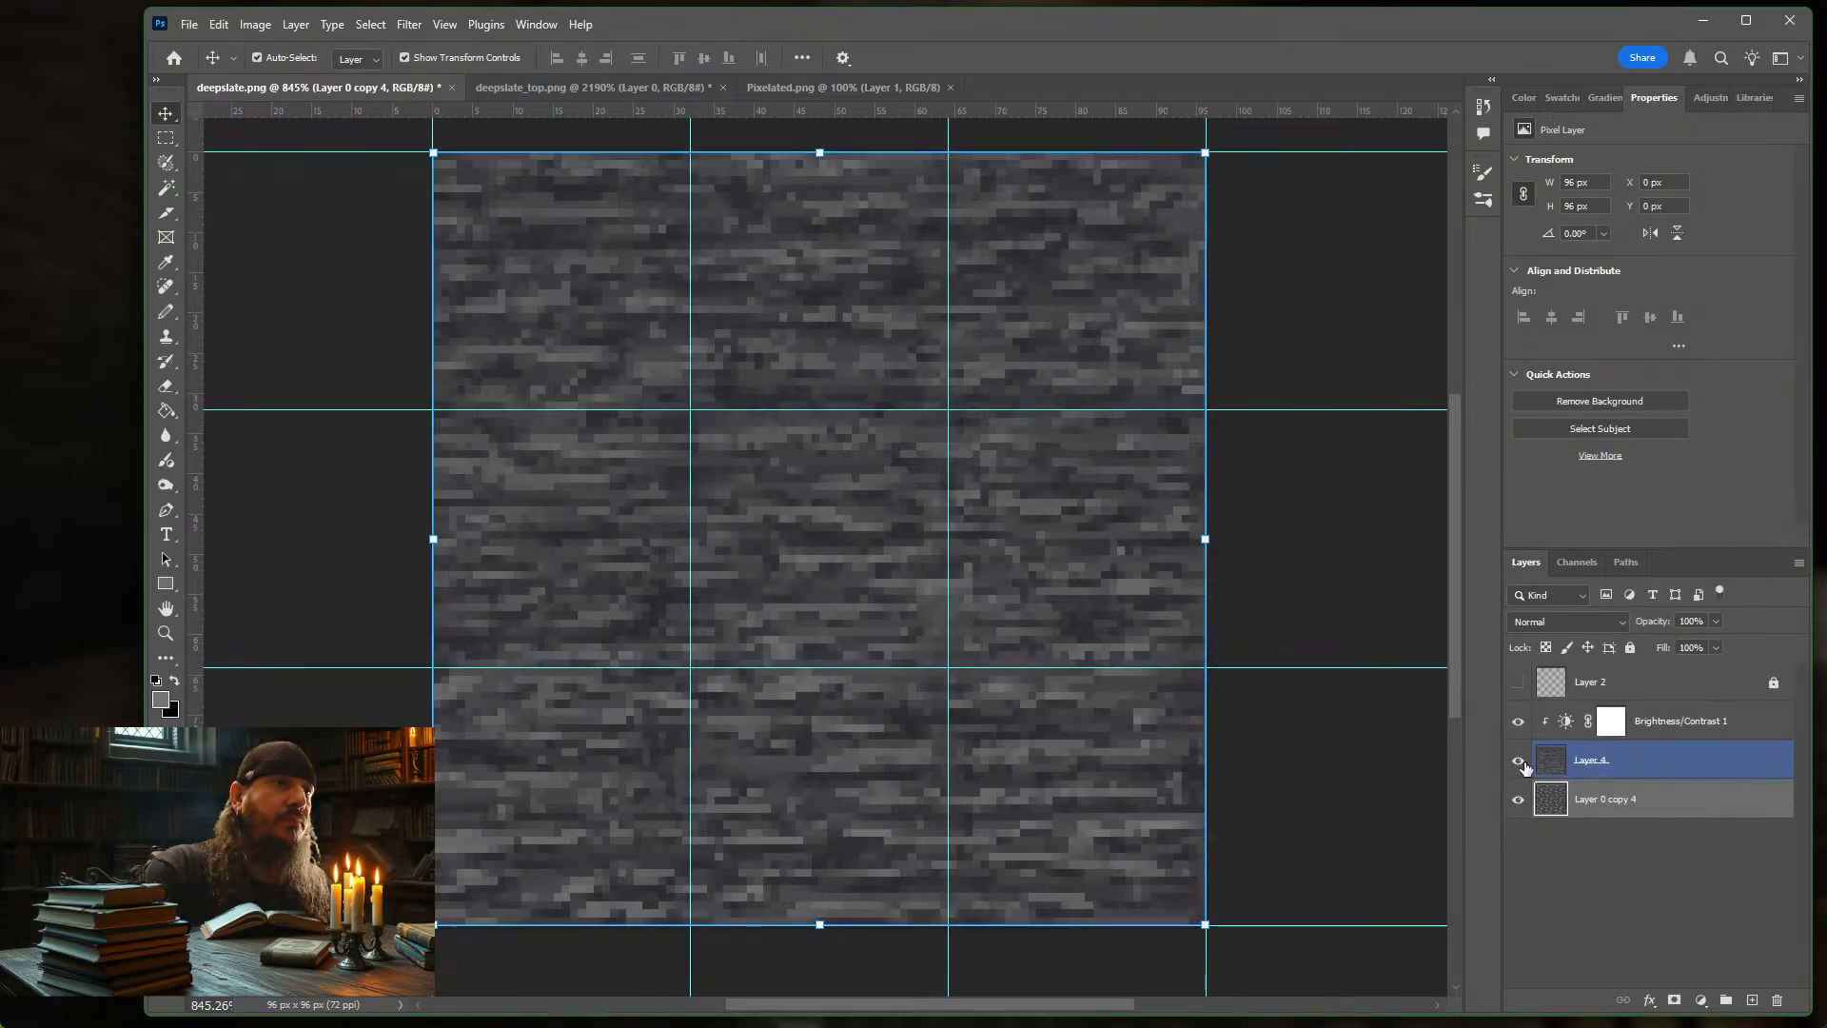
click(1521, 765)
click(1520, 764)
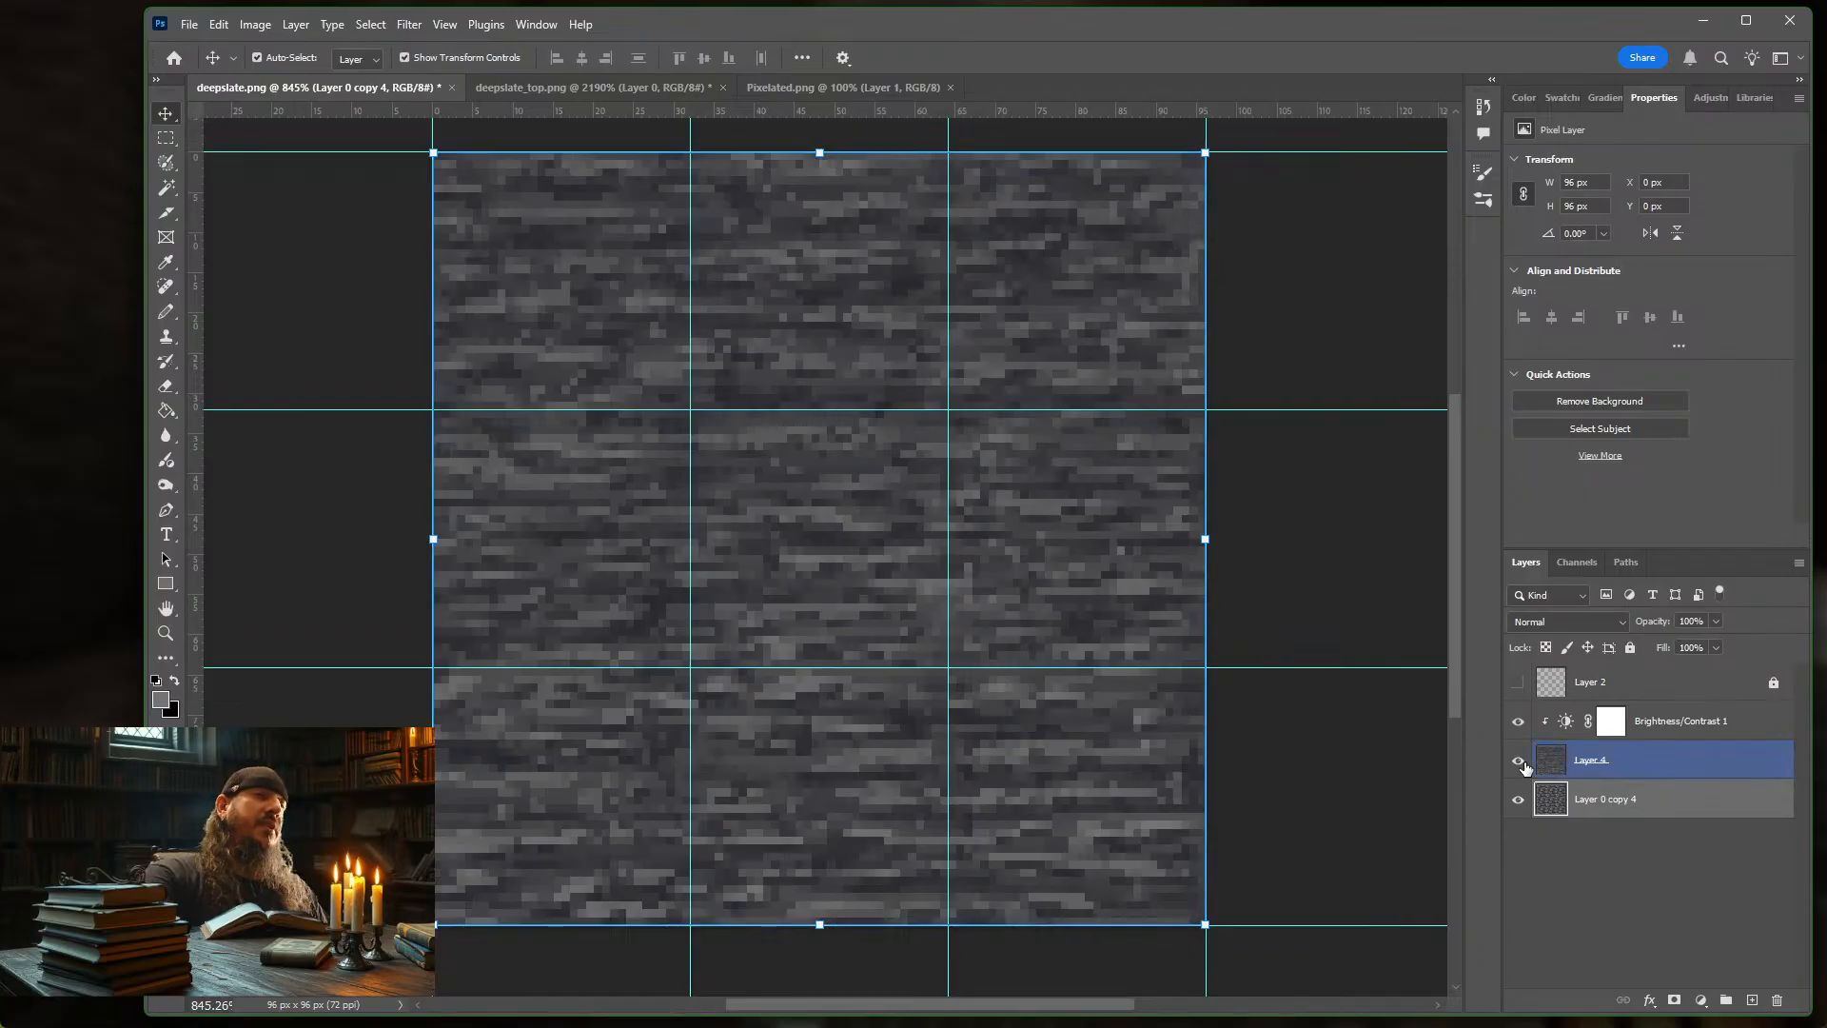
click(1521, 764)
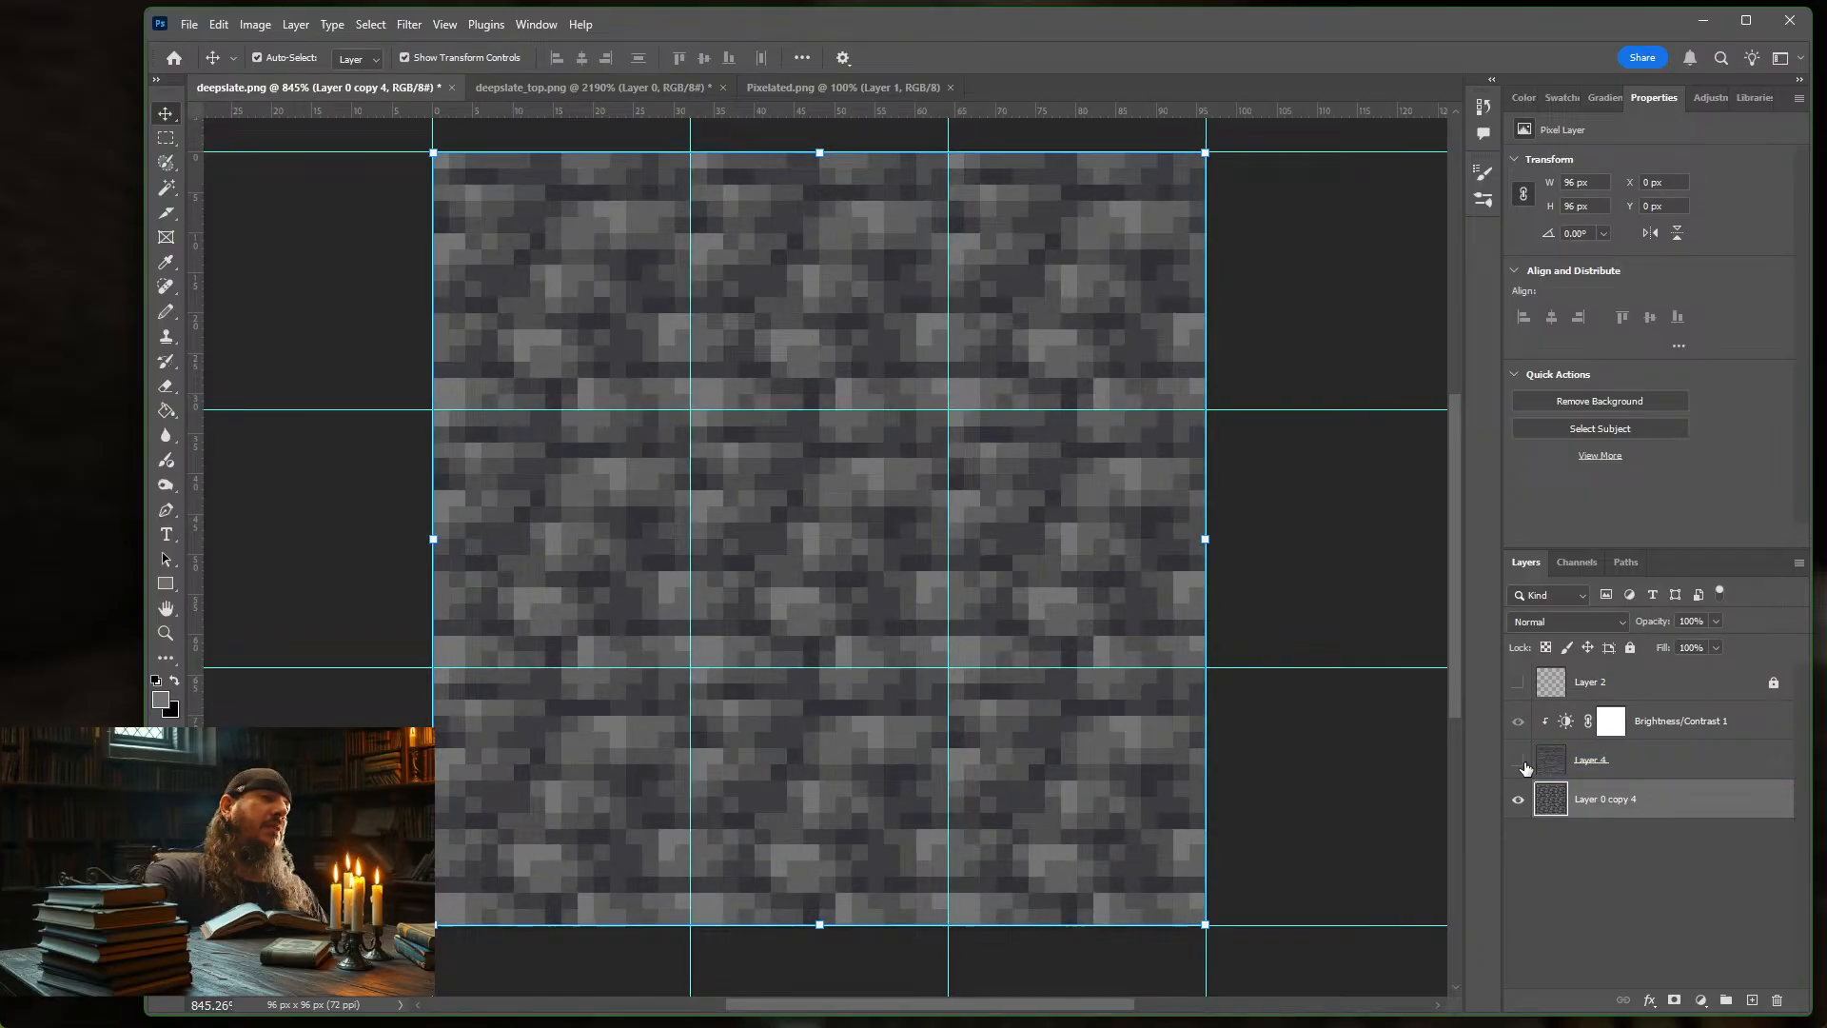
click(1521, 765)
click(1522, 765)
click(1522, 765)
click(1522, 765)
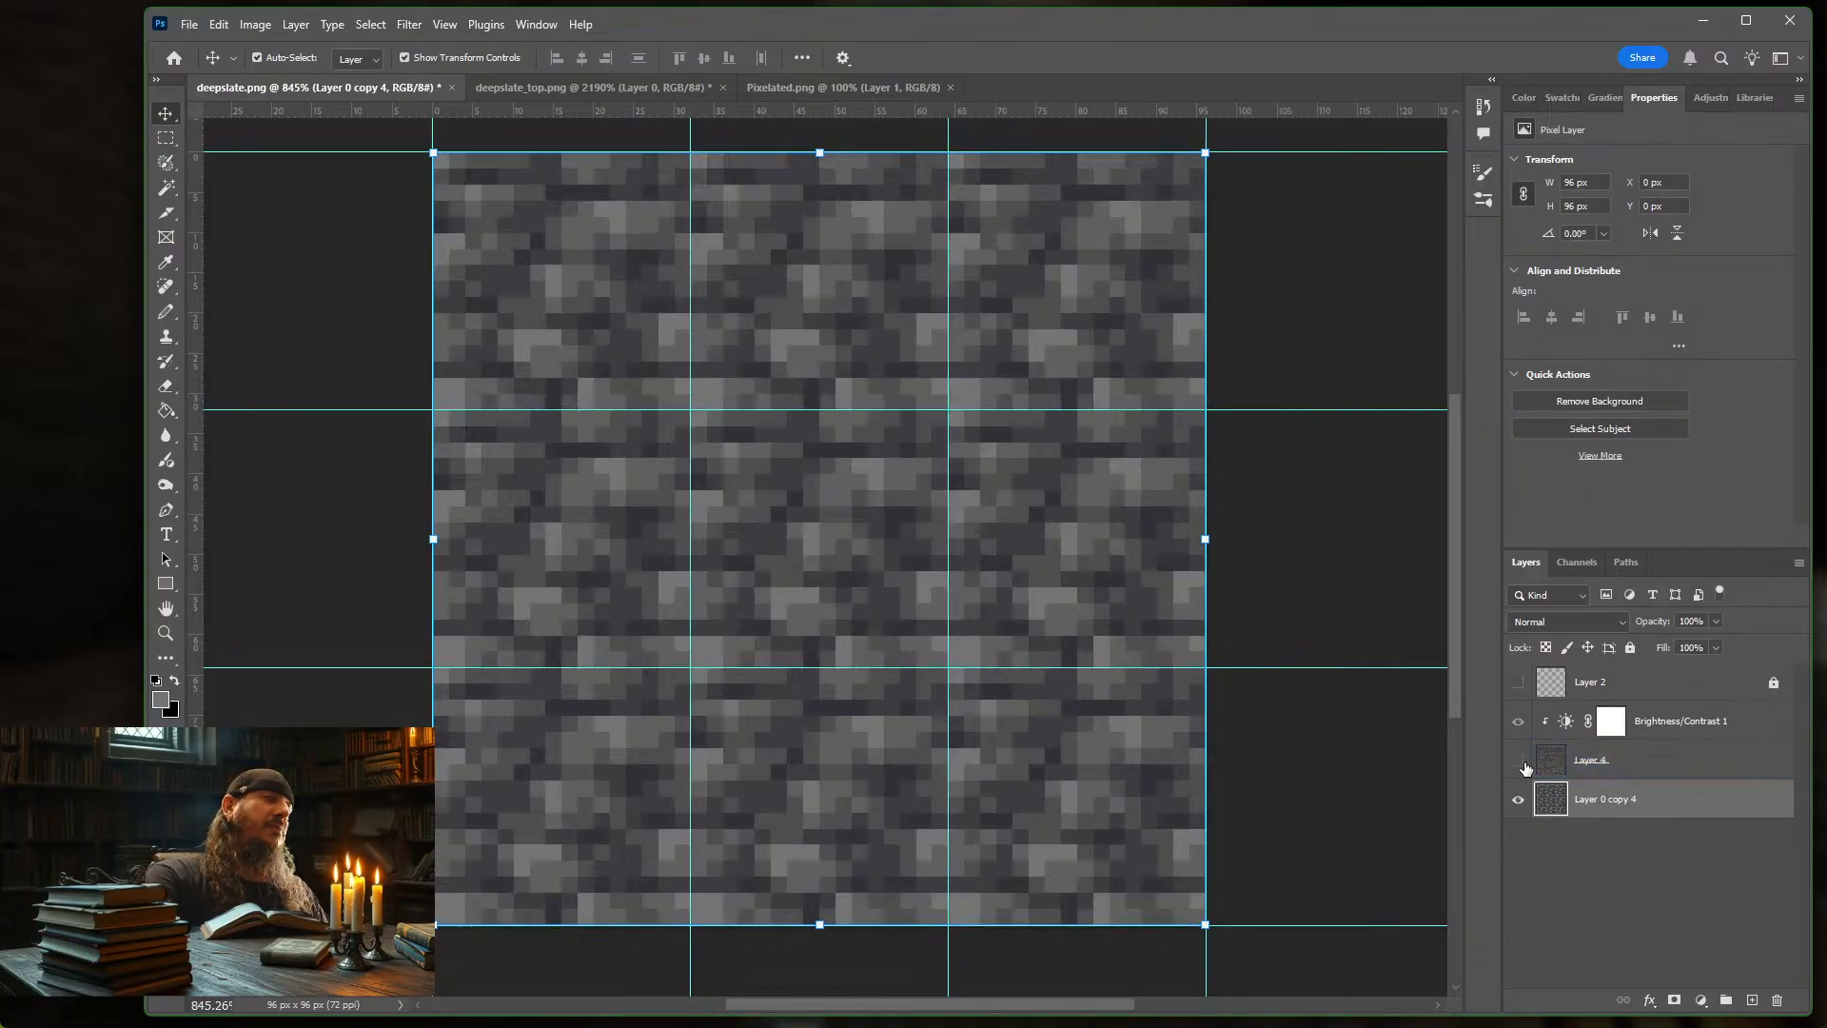
click(1520, 762)
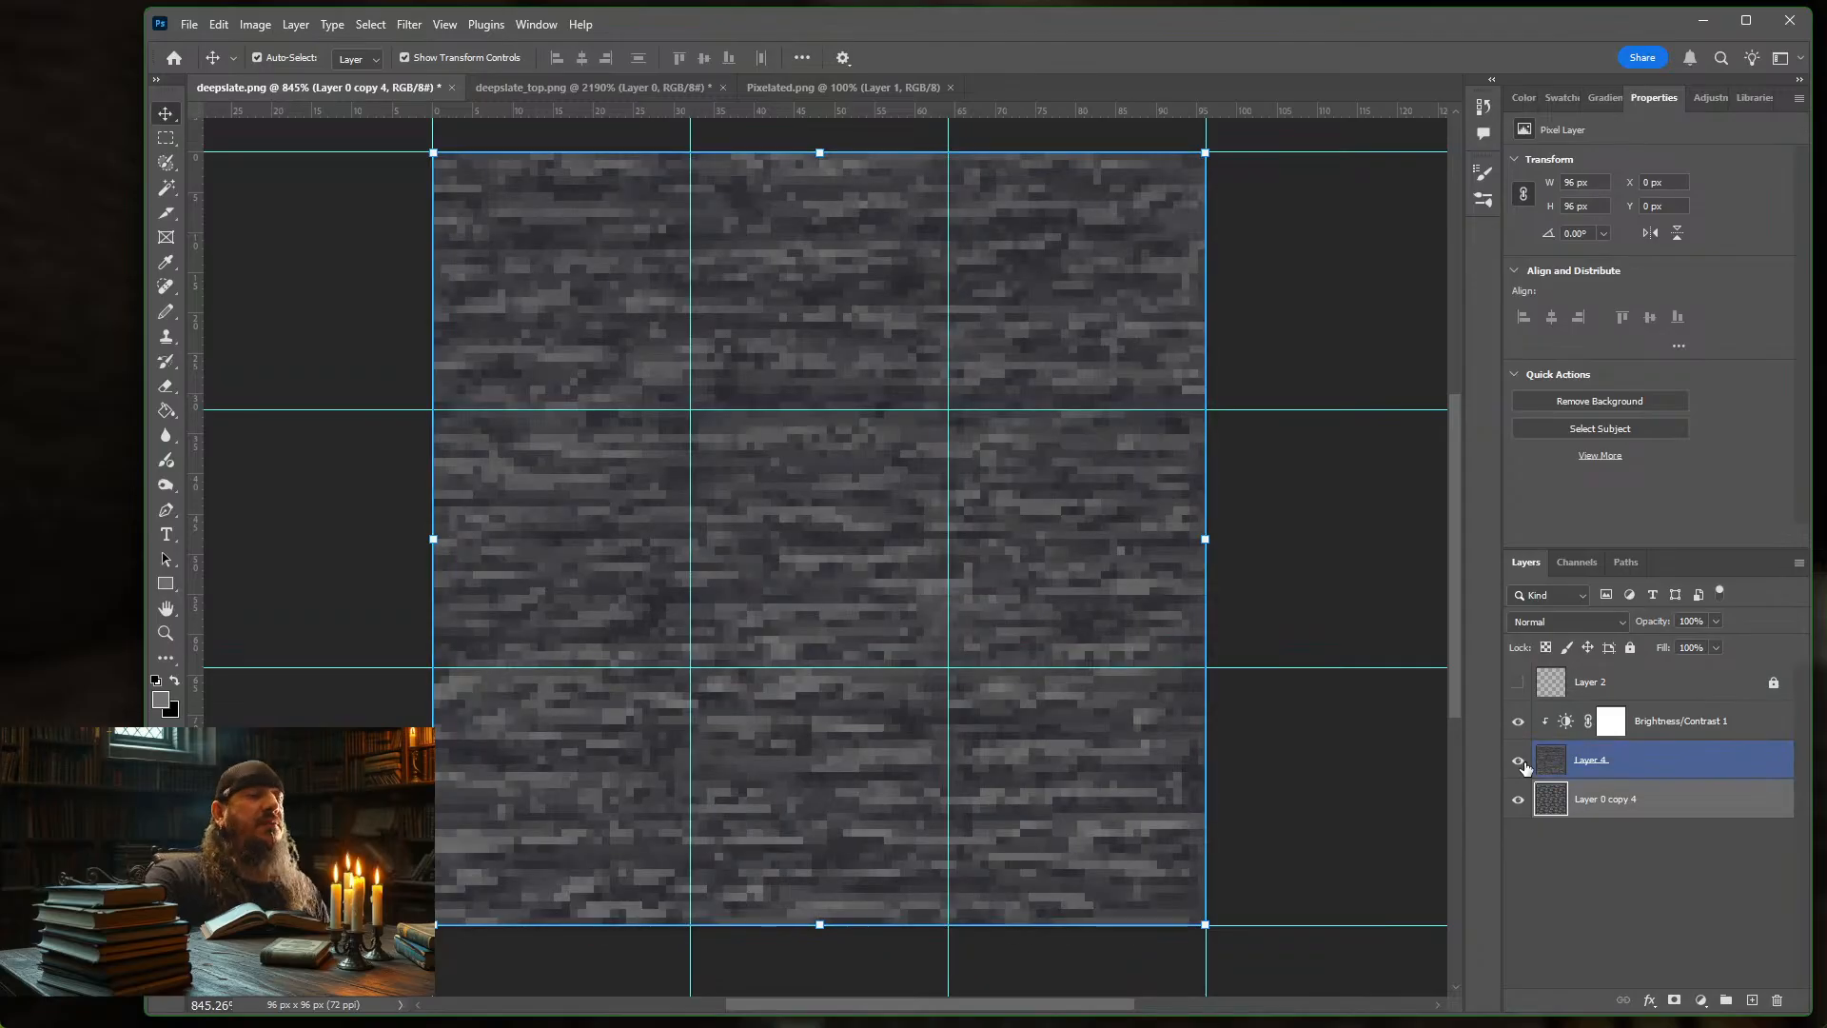
Set the Brightness/Contrast 1 adjustment to brightness 30 and contrast 55
click(1675, 728)
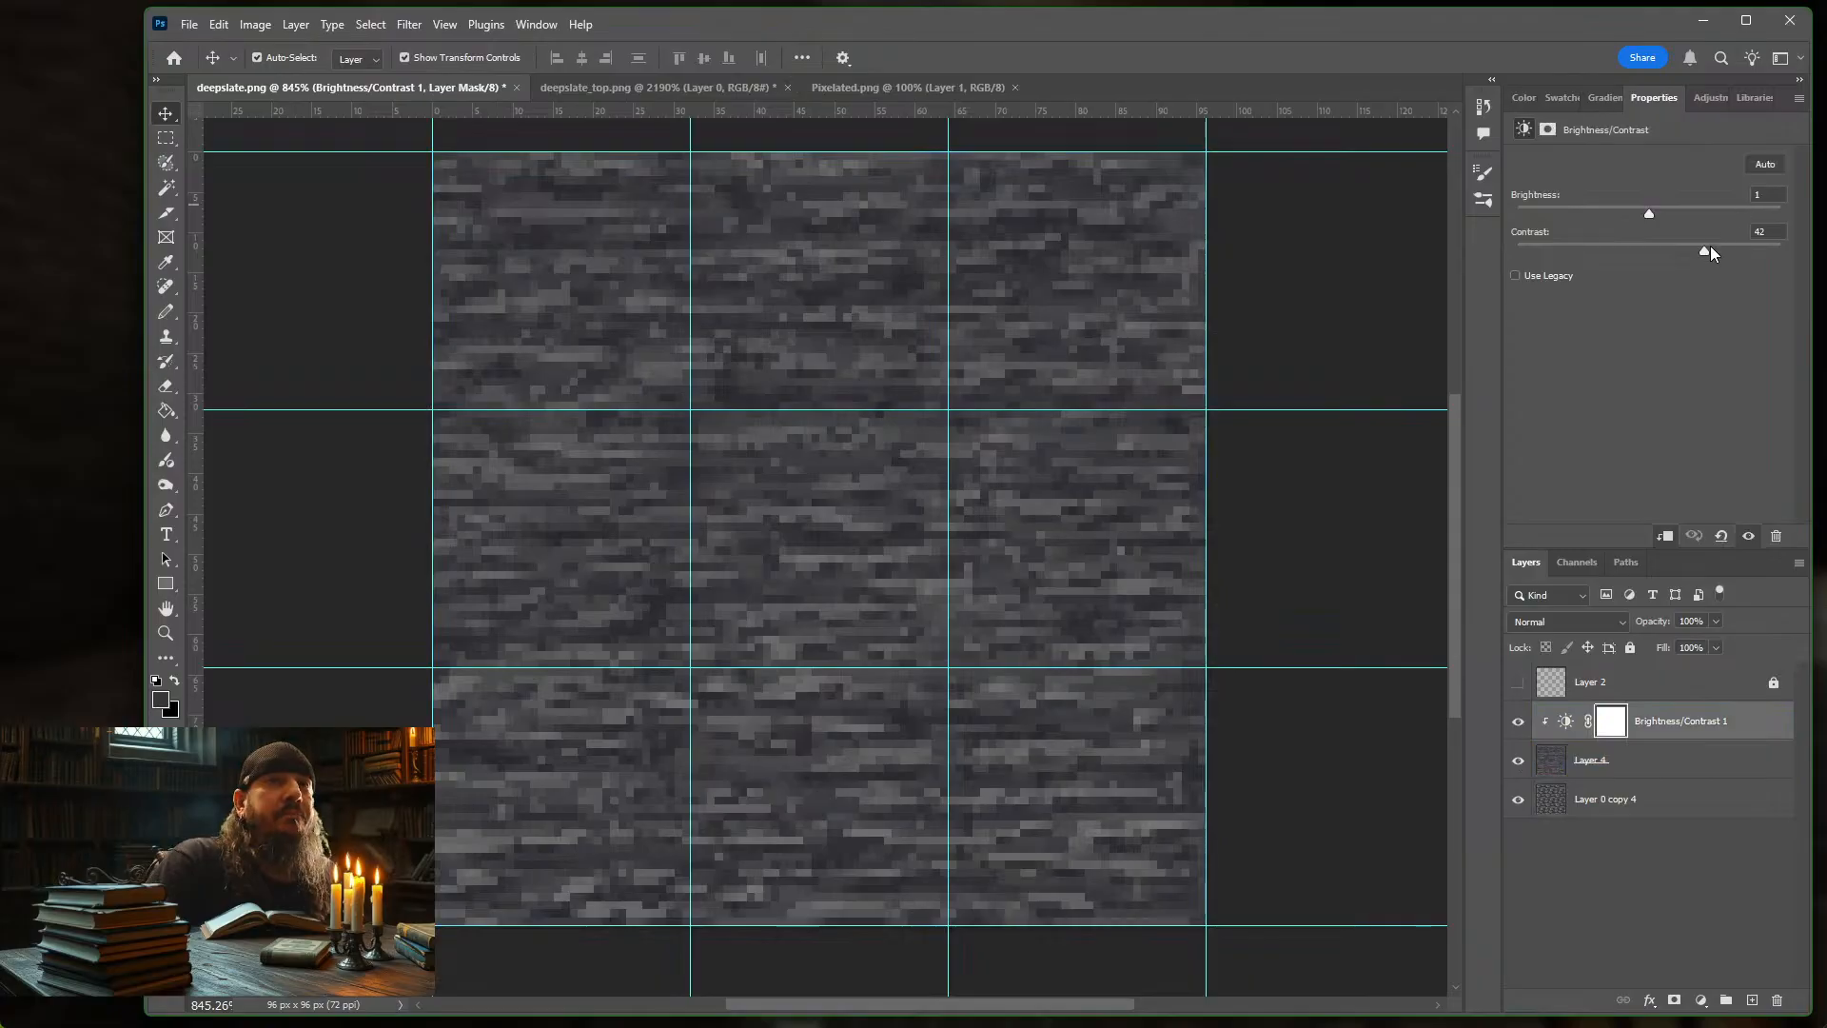
drag(1654, 213, 1664, 213)
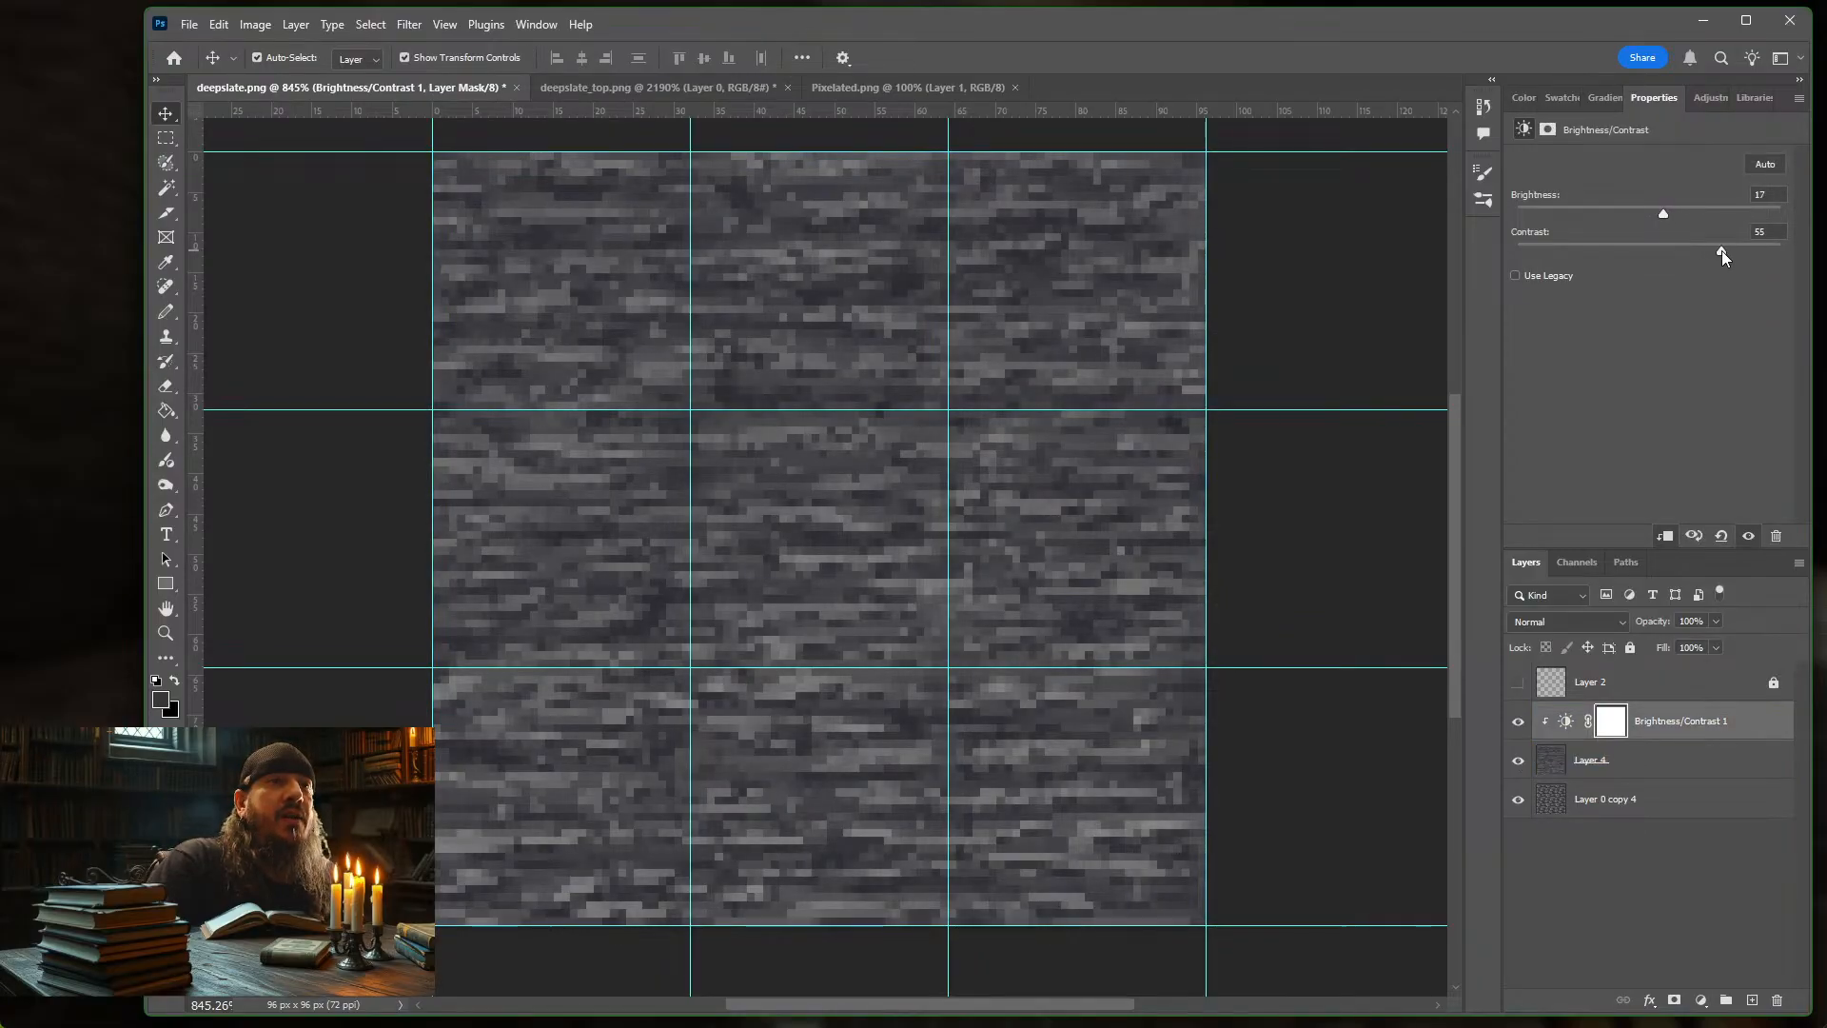
drag(1663, 214, 1671, 214)
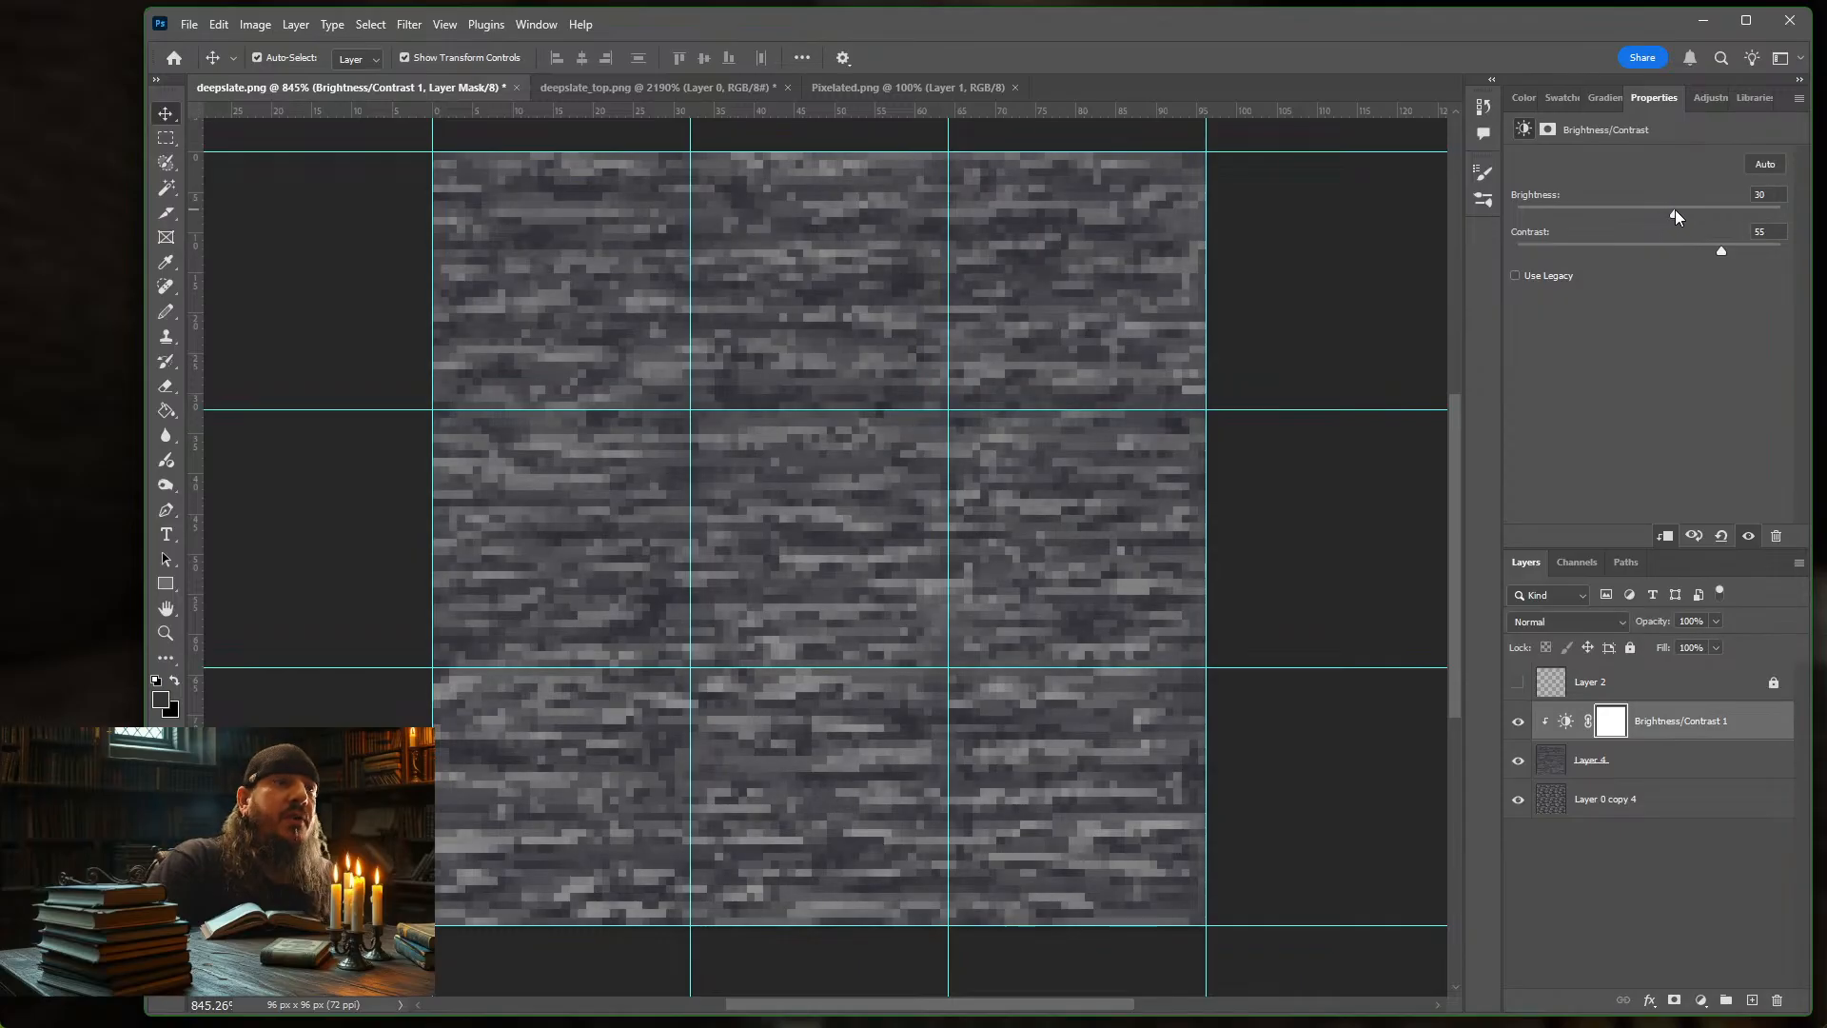
Compare the brightened streaked texture with the tiled original by repeatedly hiding and showing Layer 4
click(1532, 766)
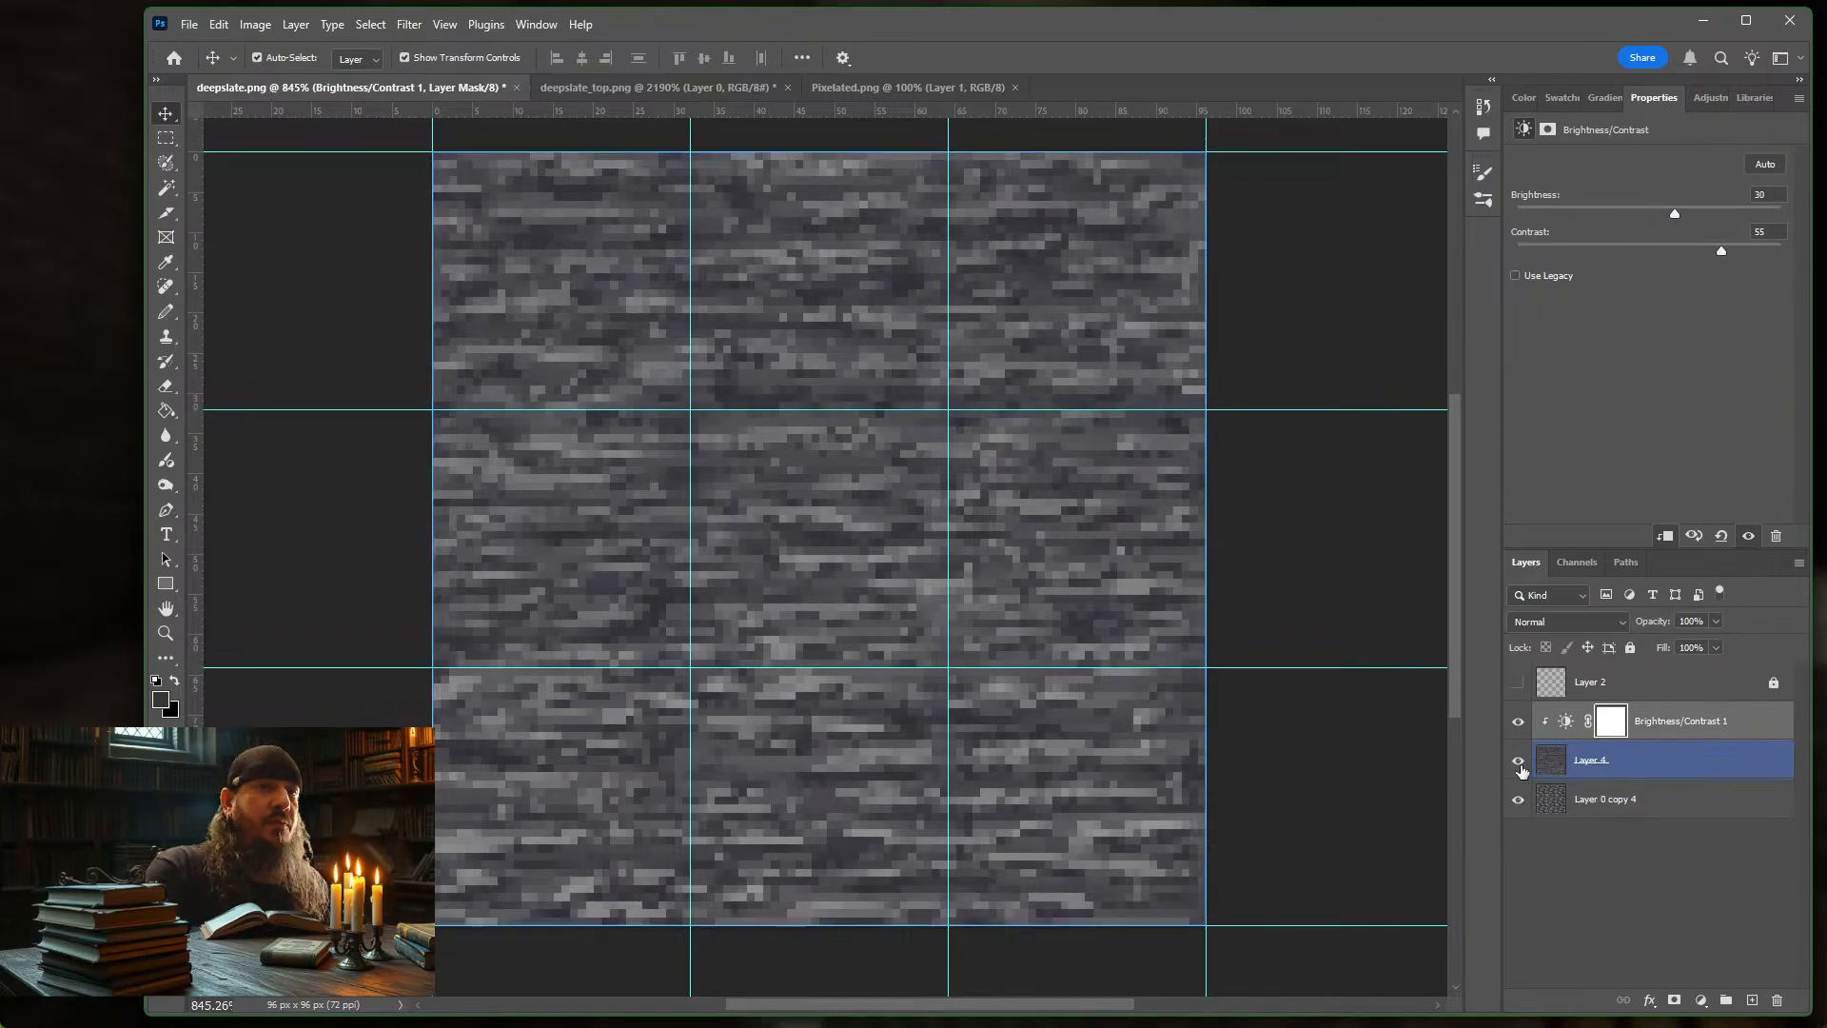
click(1518, 760)
click(1520, 763)
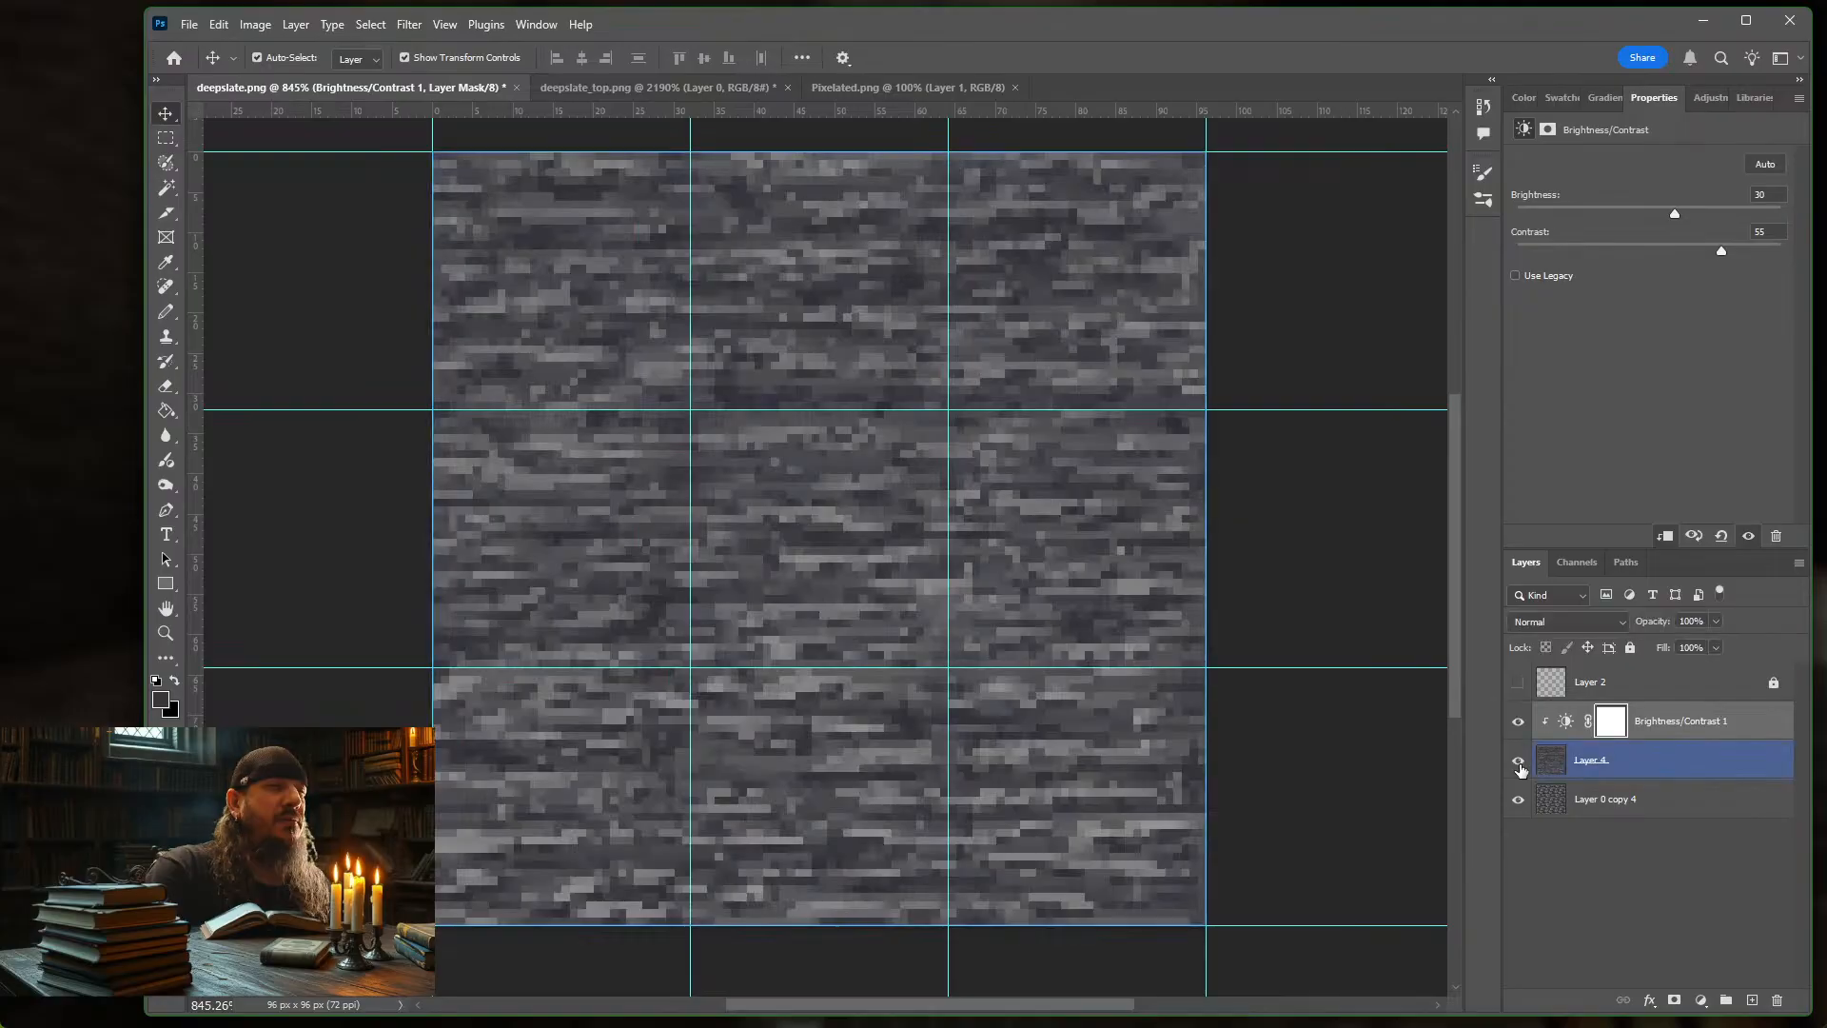
click(1520, 762)
click(1519, 764)
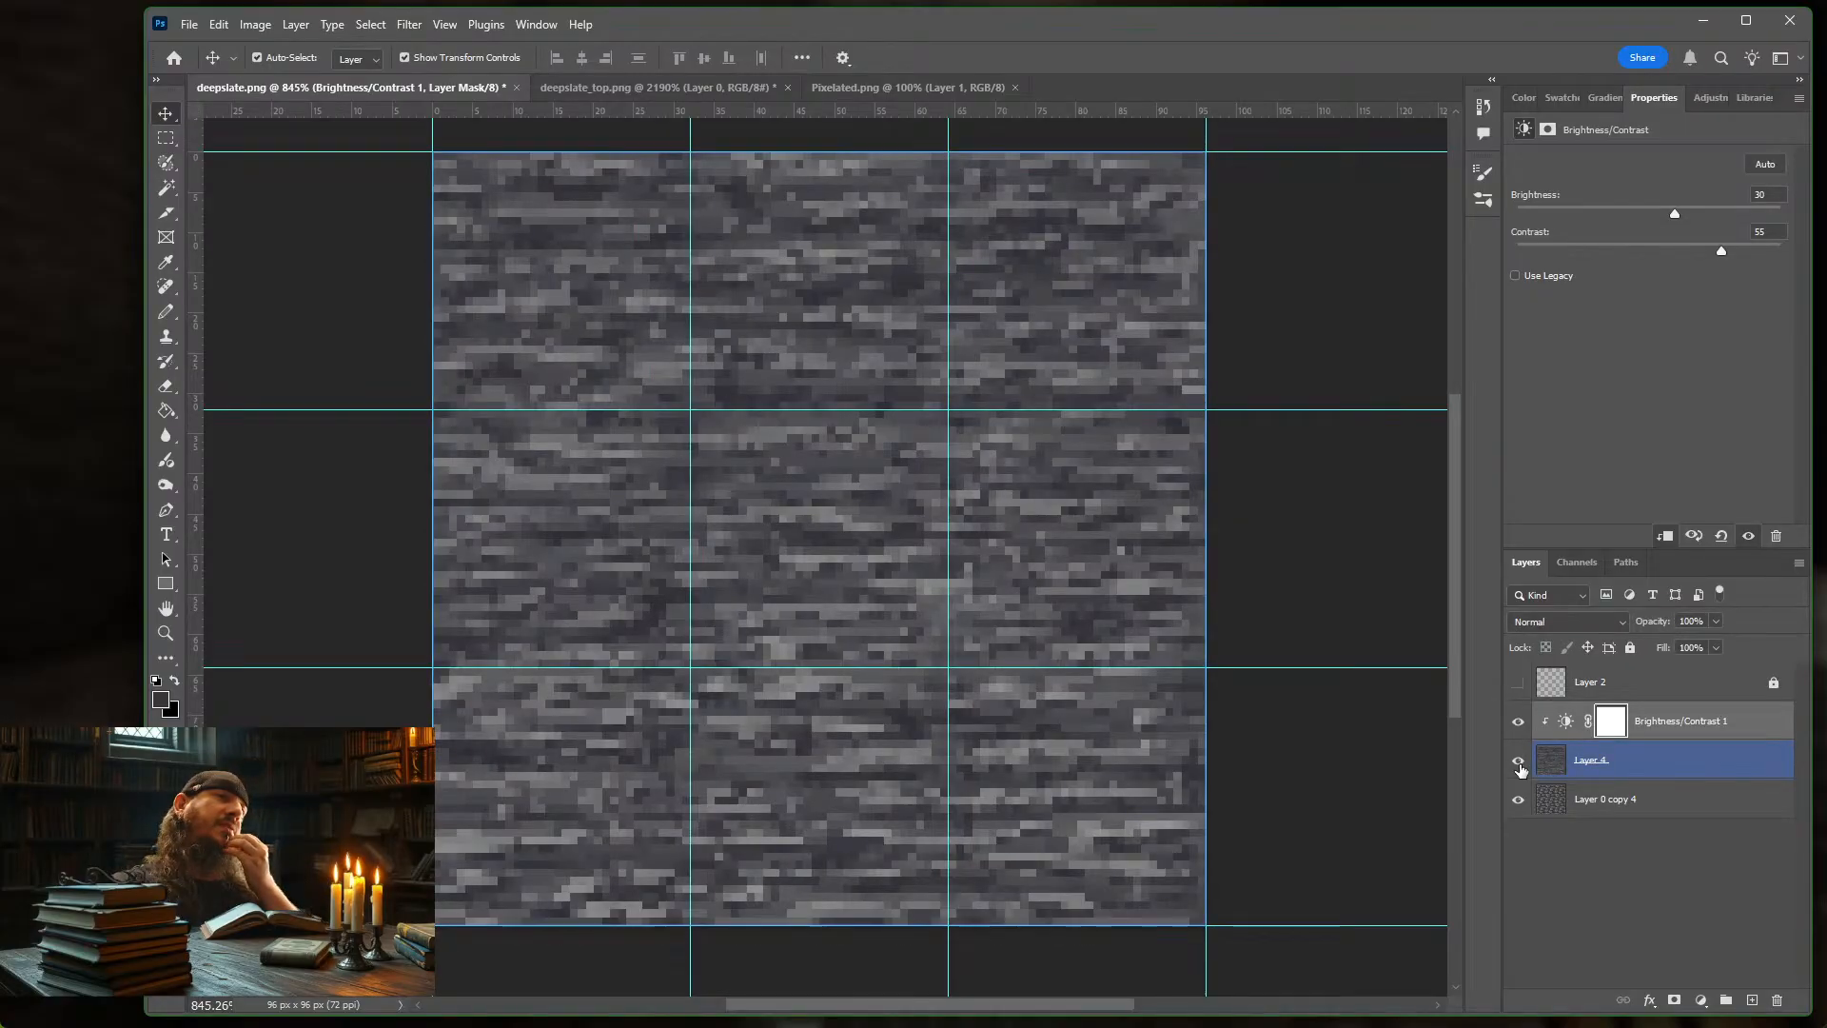
click(1520, 764)
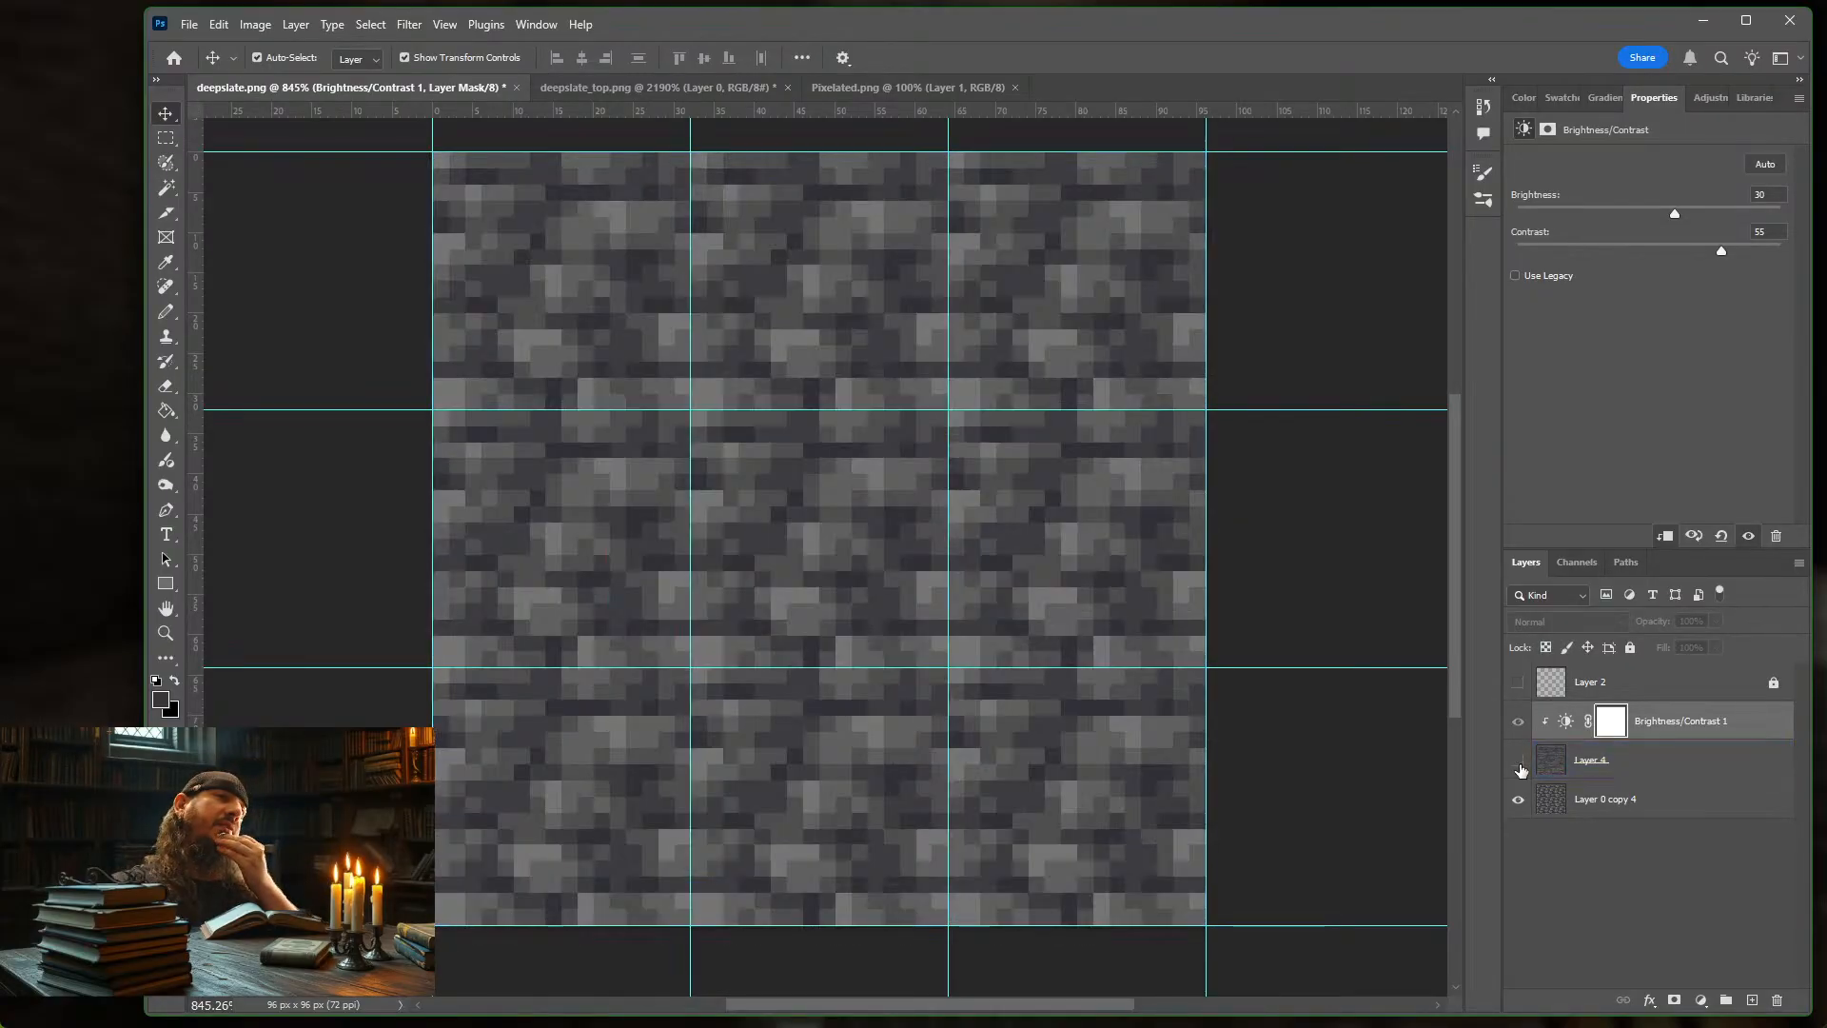
click(1519, 764)
click(1520, 764)
click(1519, 766)
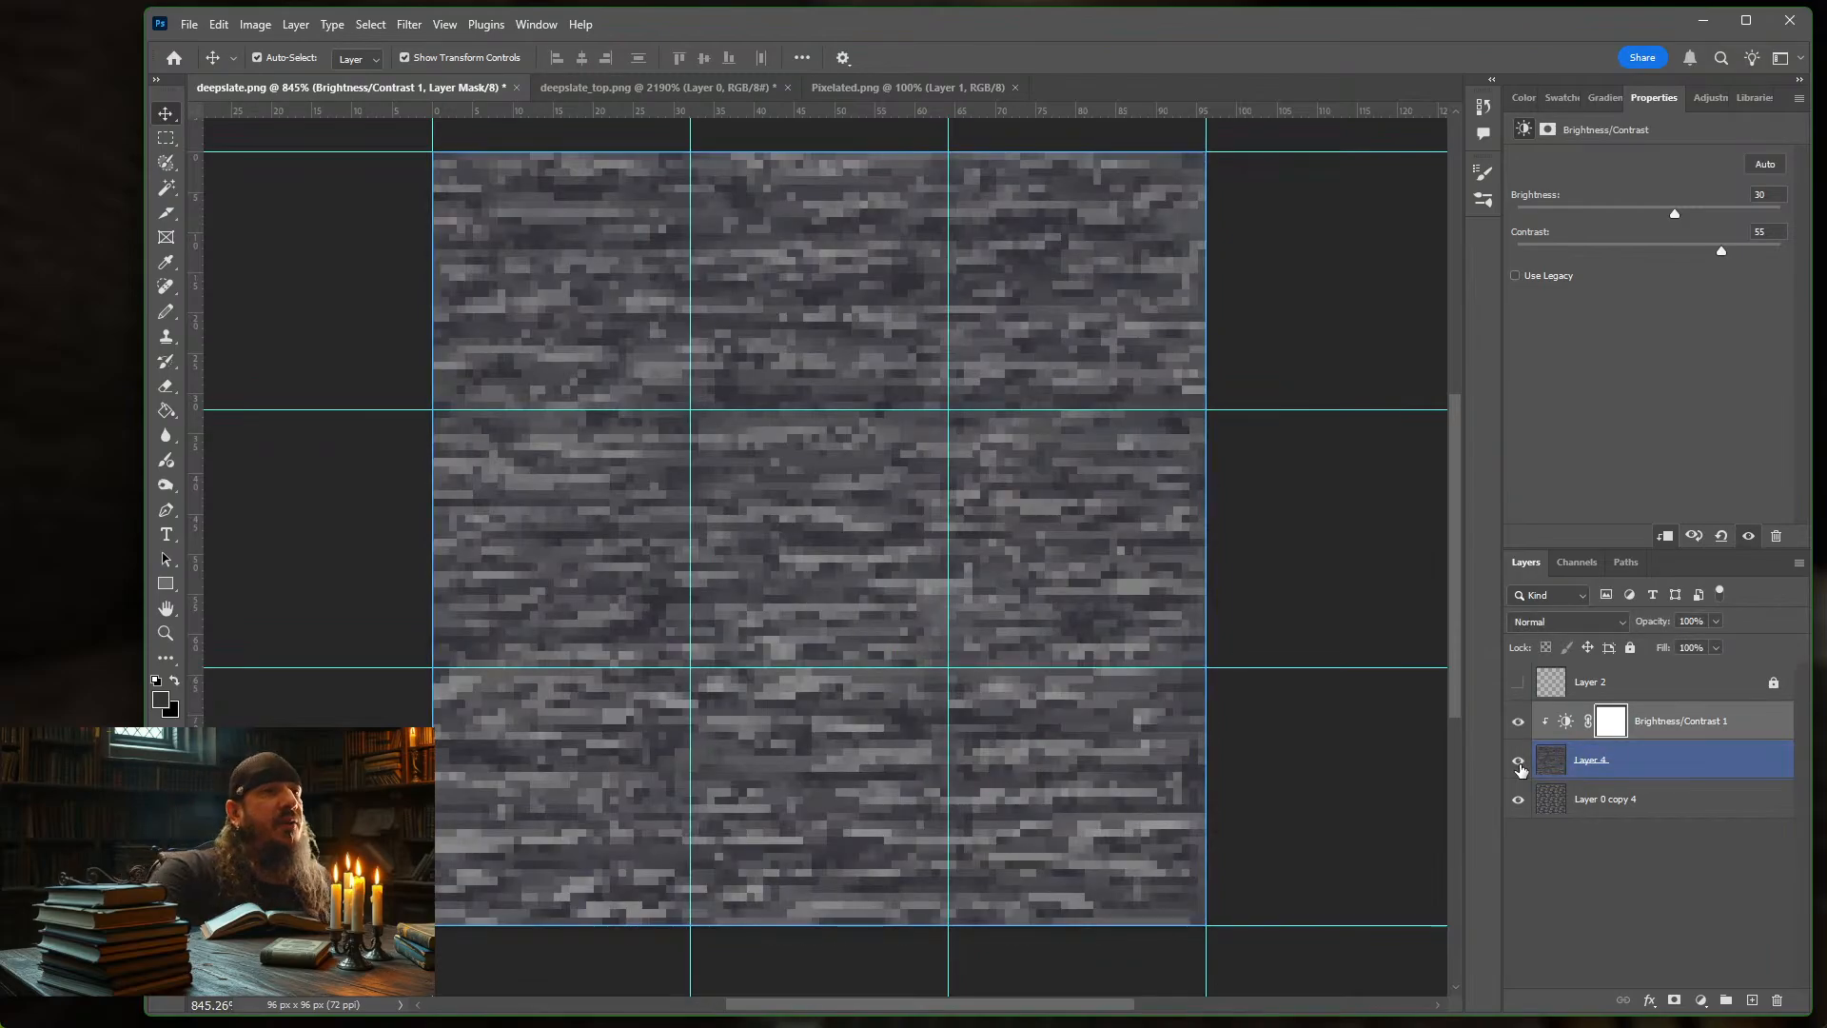
click(1520, 764)
click(1519, 765)
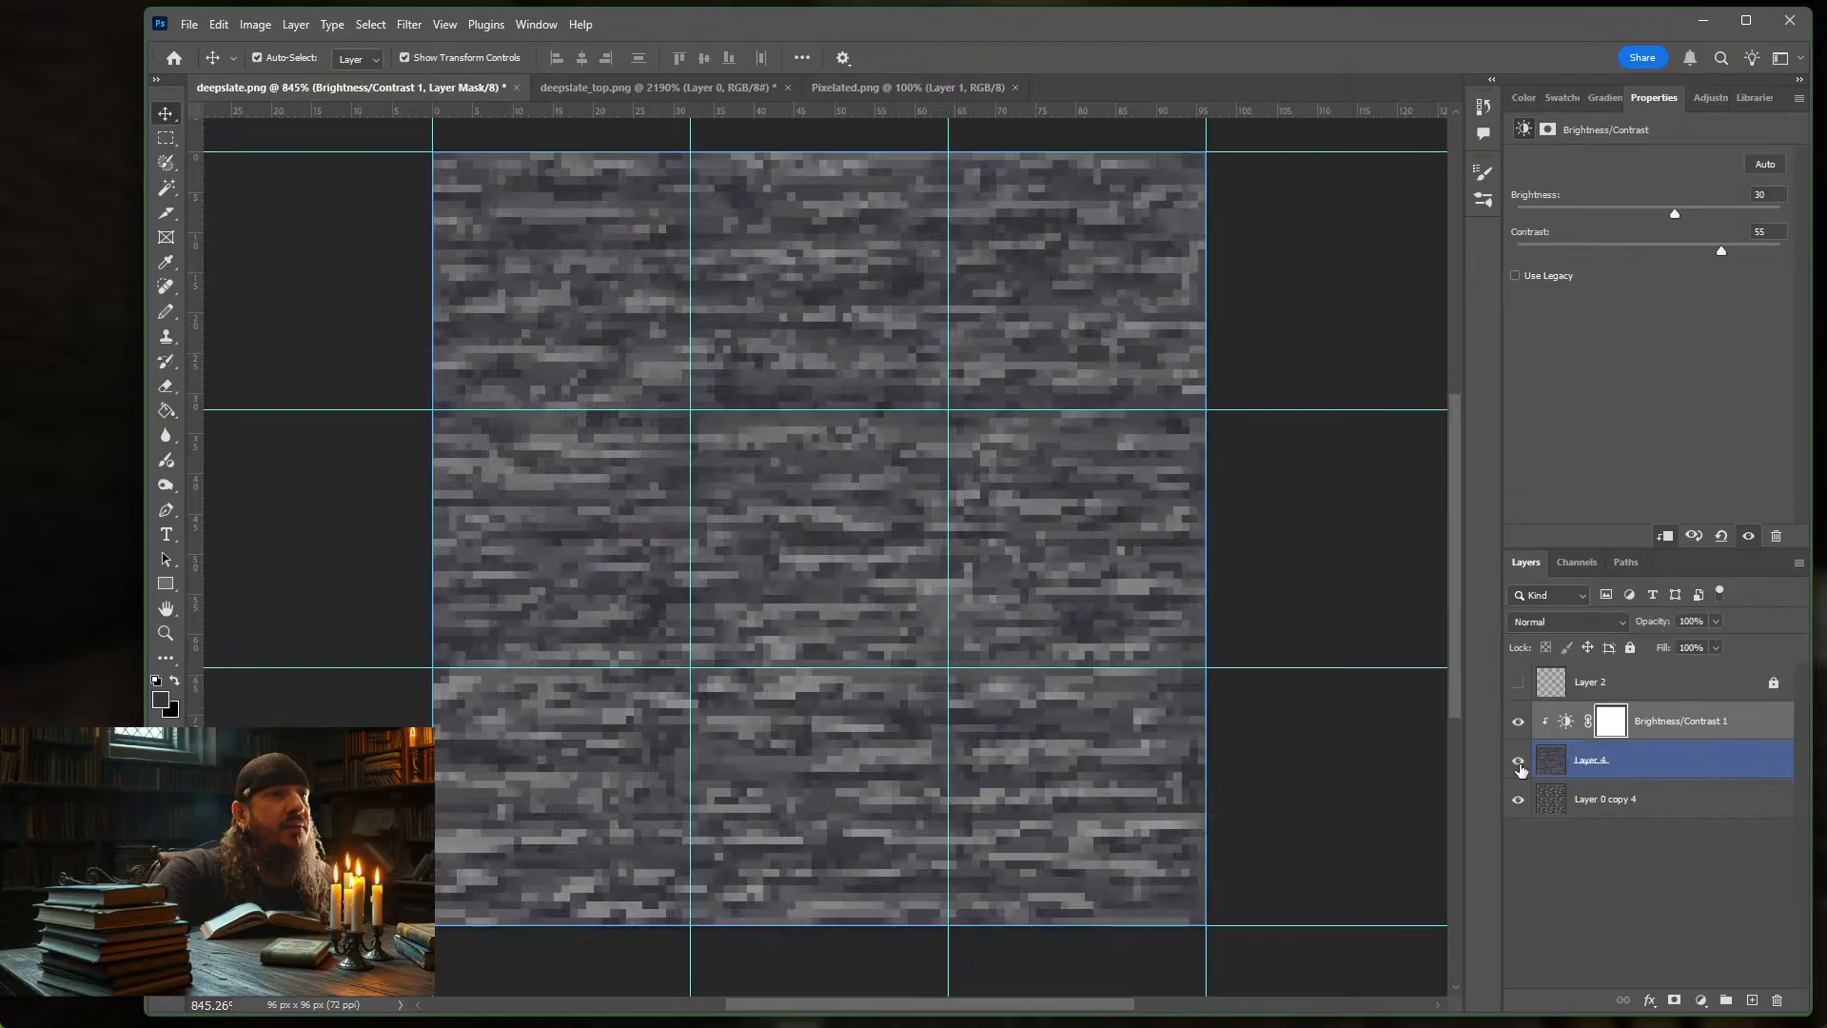
click(1520, 764)
click(1520, 766)
click(1520, 766)
click(1520, 766)
click(1519, 766)
click(1520, 766)
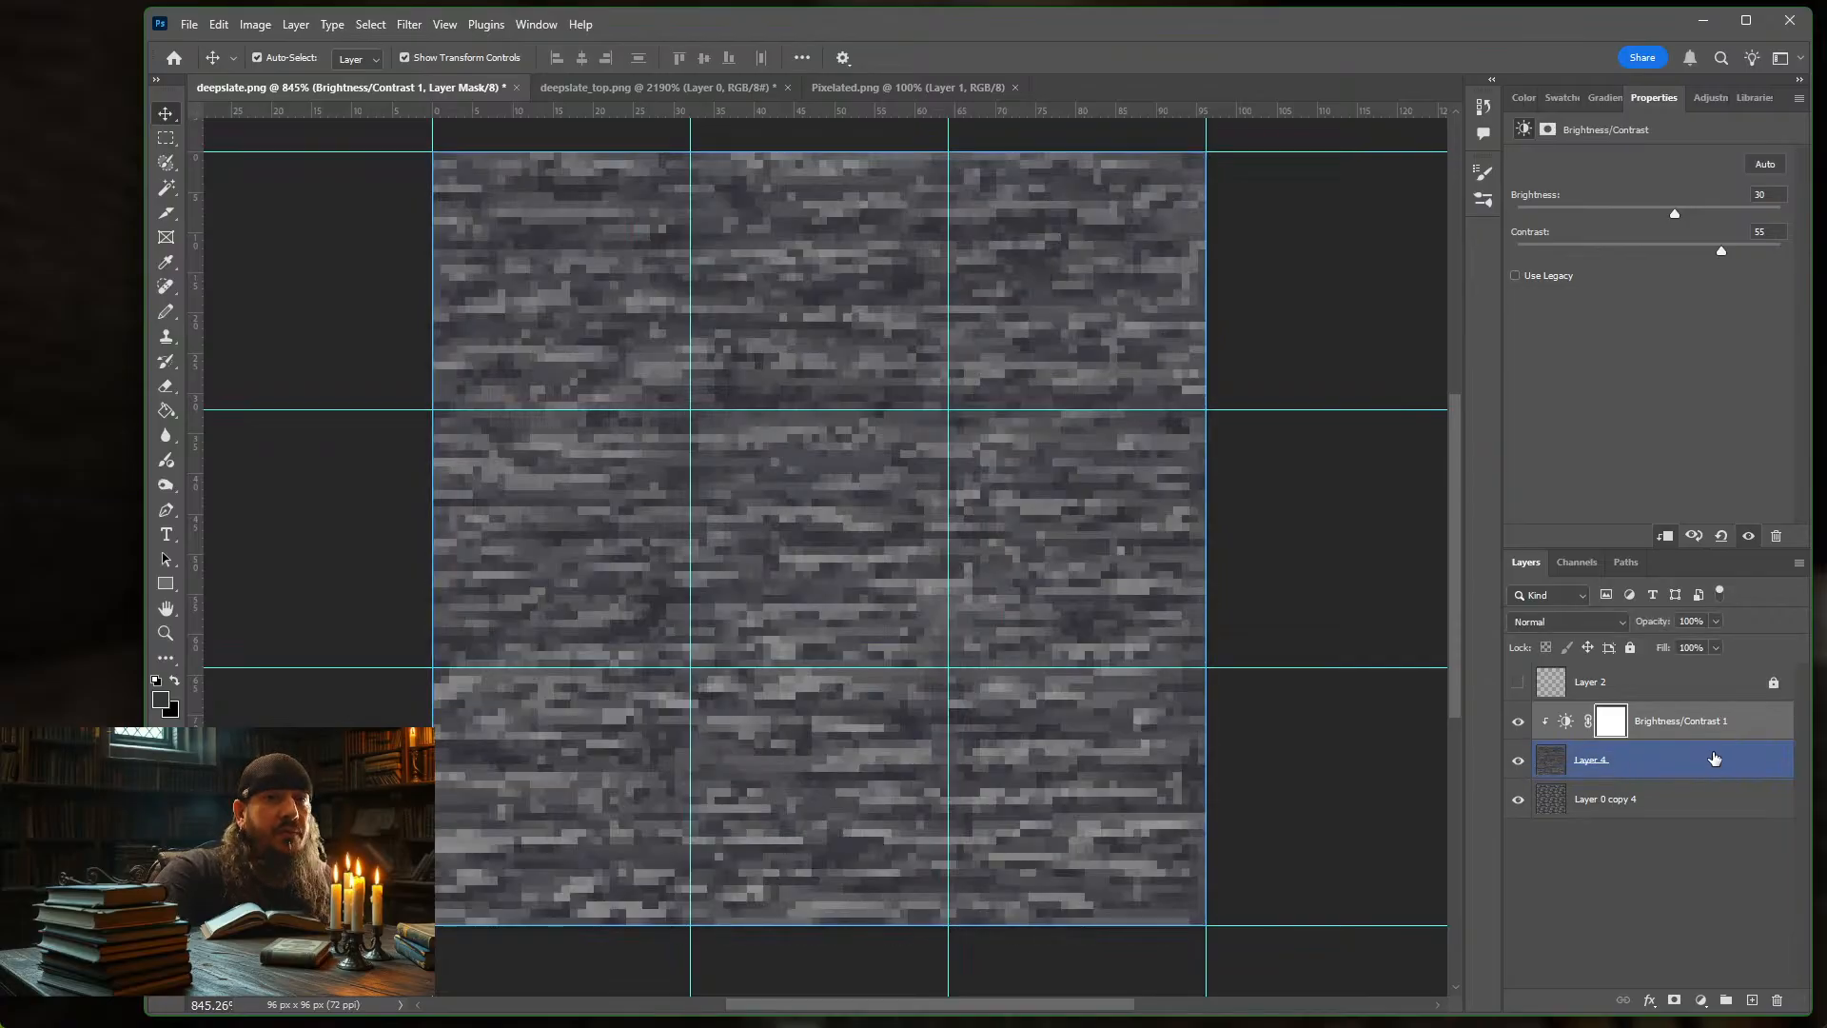
Add a Hue/Saturation adjustment clipped directly above Layer 4 and set its hue to +17
click(1713, 759)
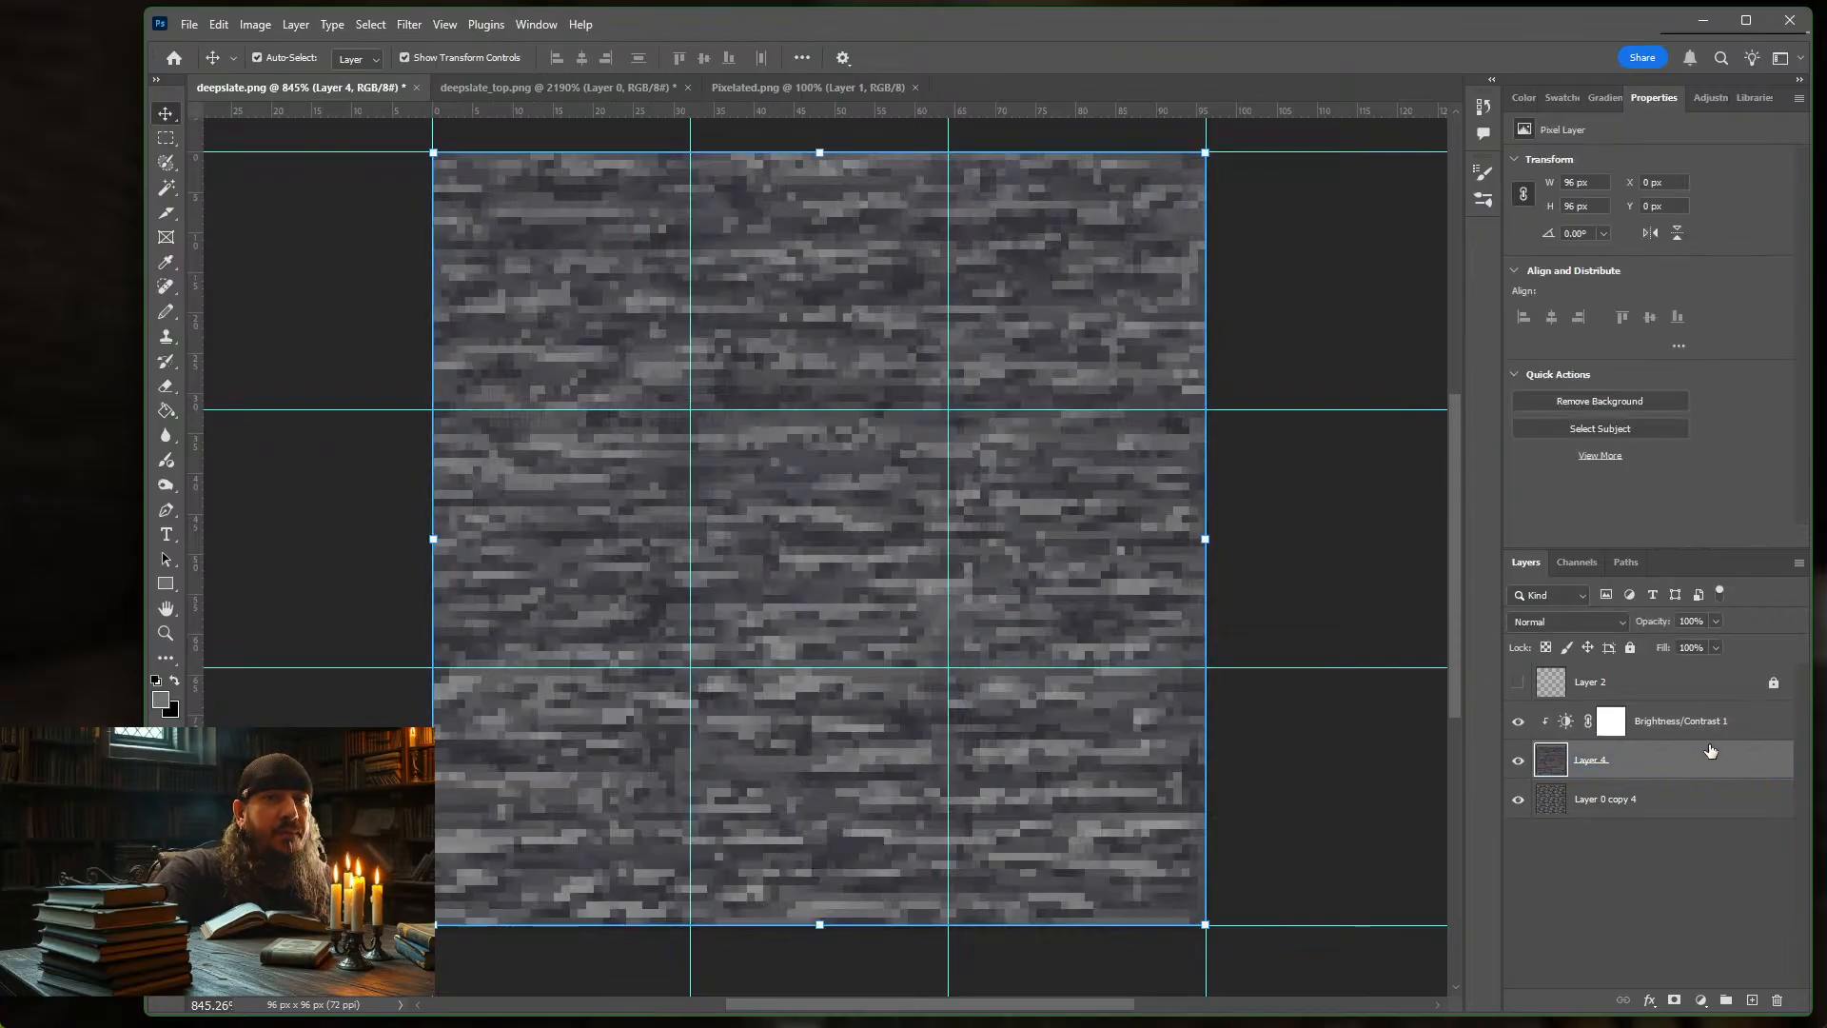
click(1701, 1000)
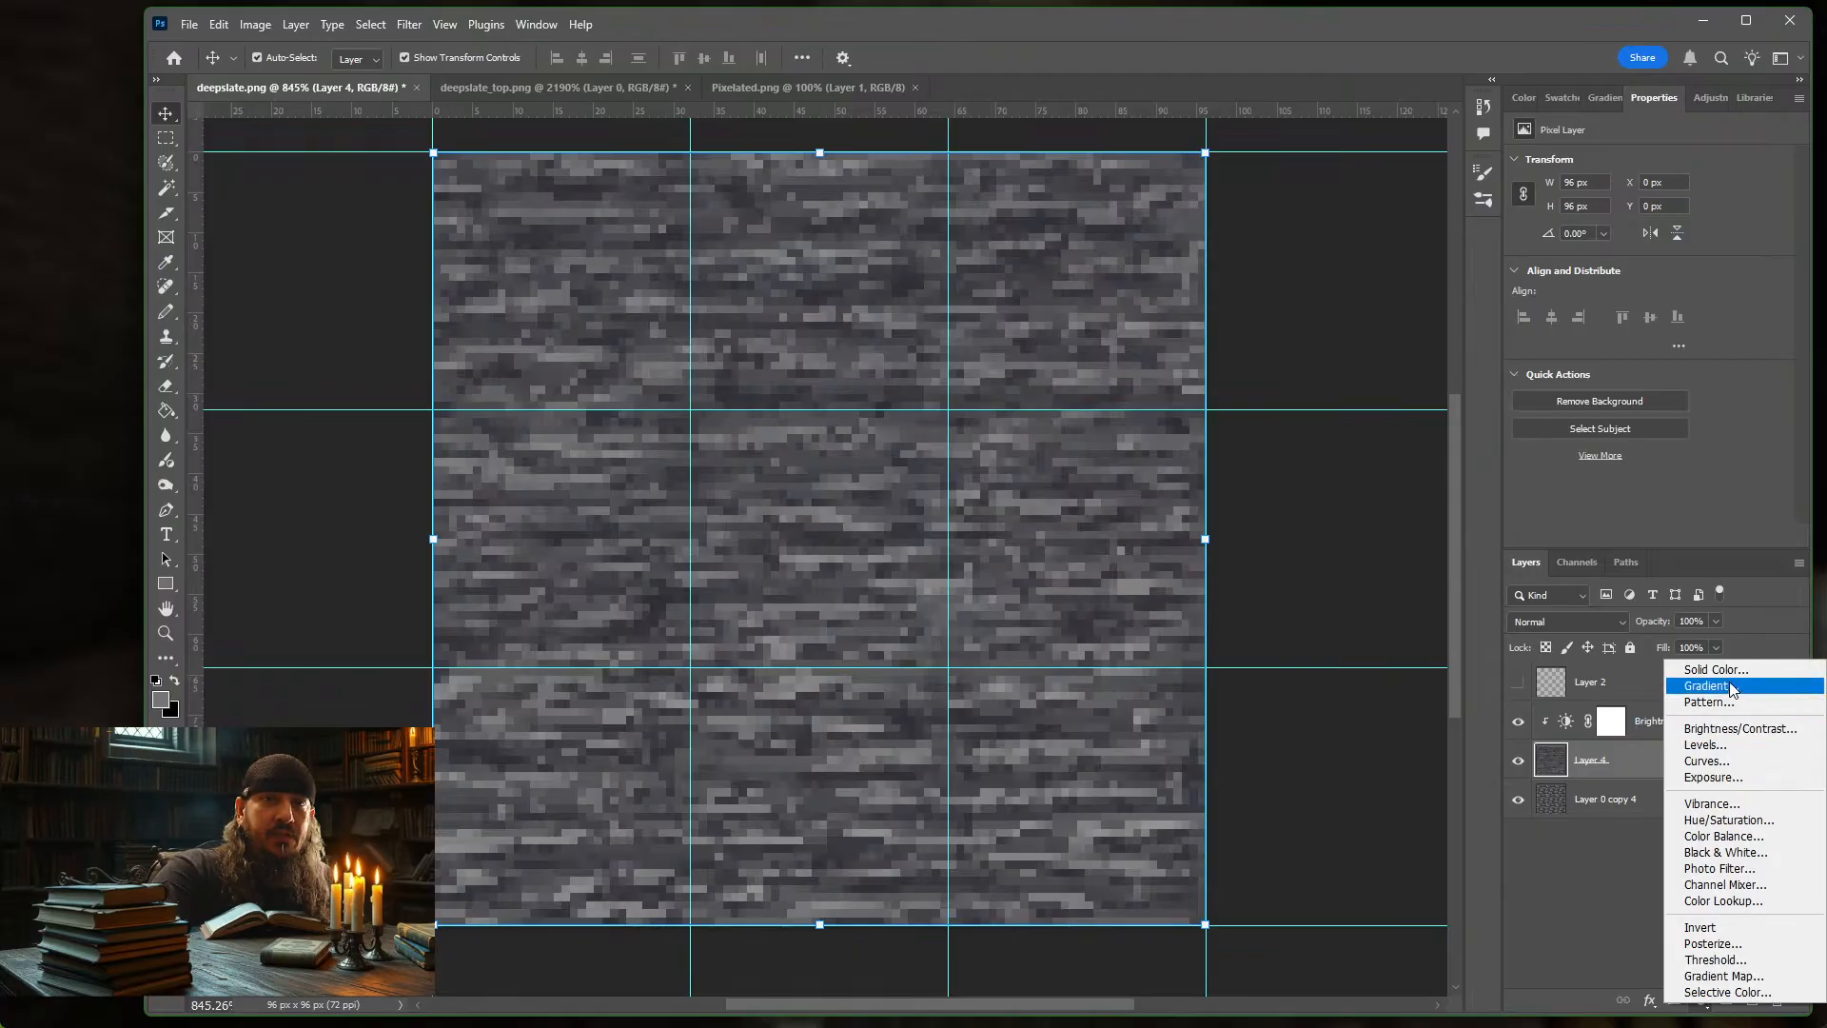
click(1733, 818)
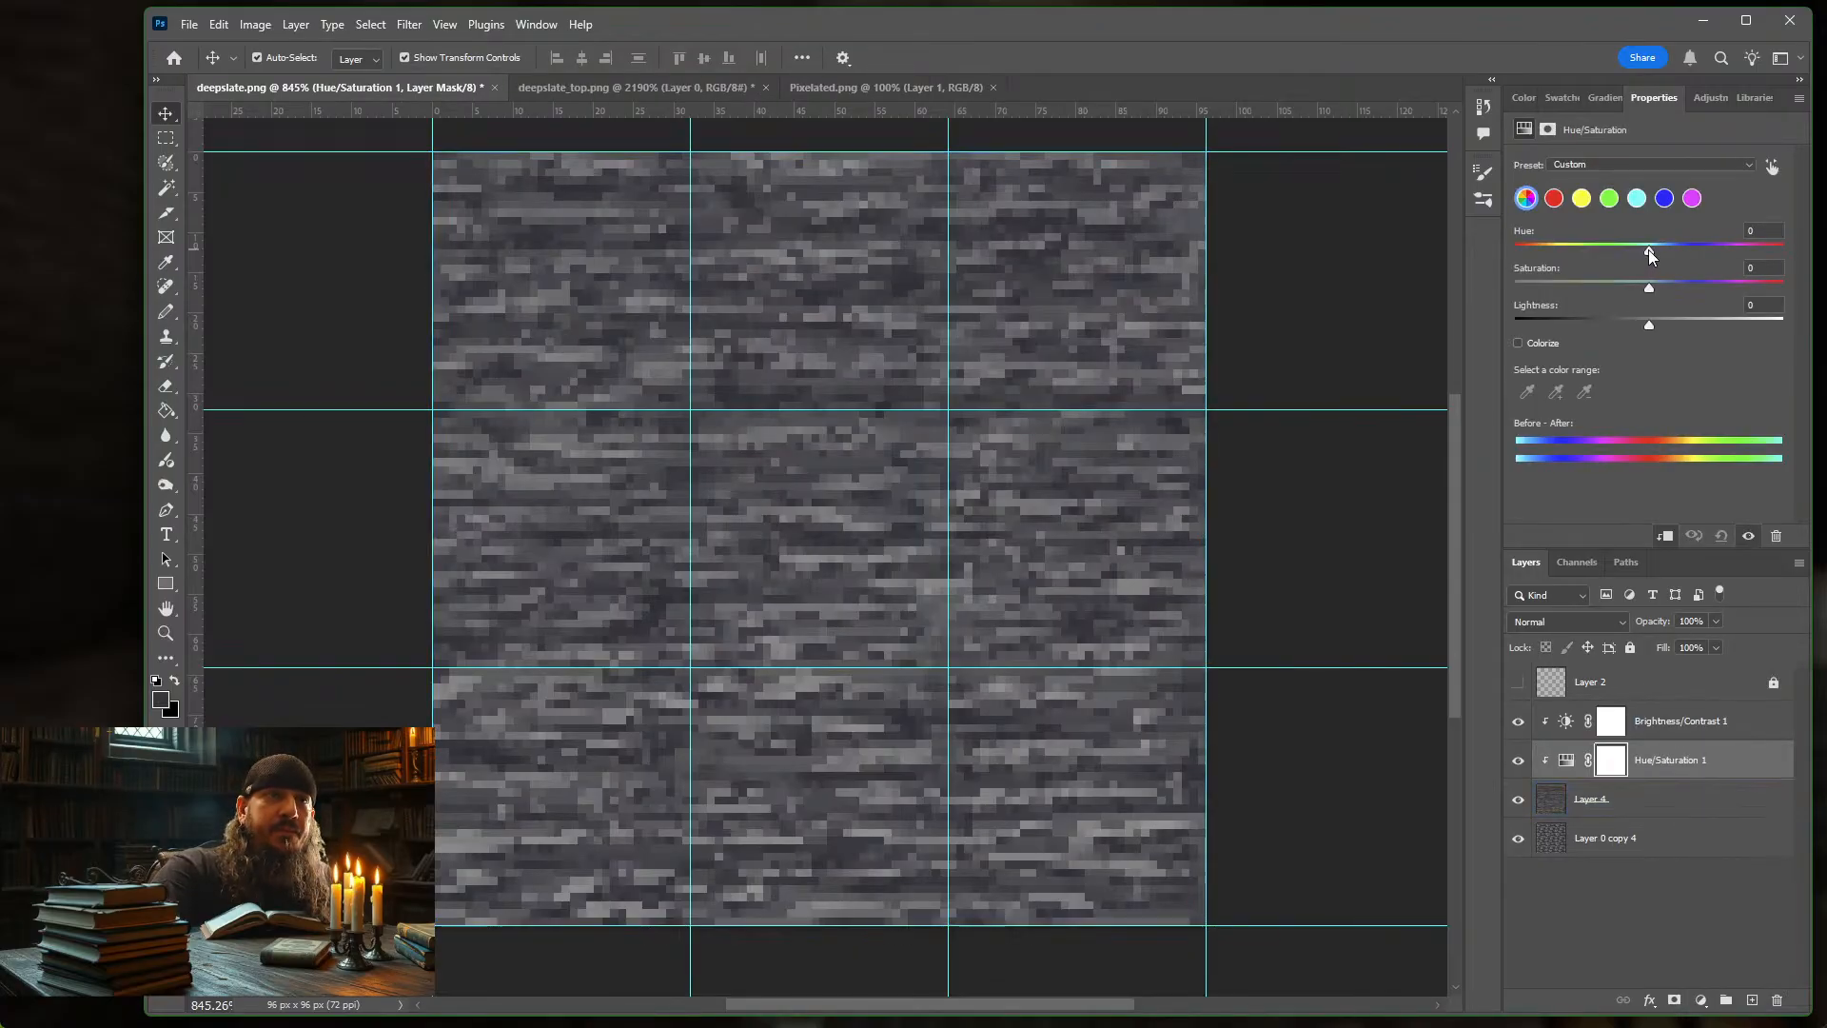
drag(1650, 250, 1663, 258)
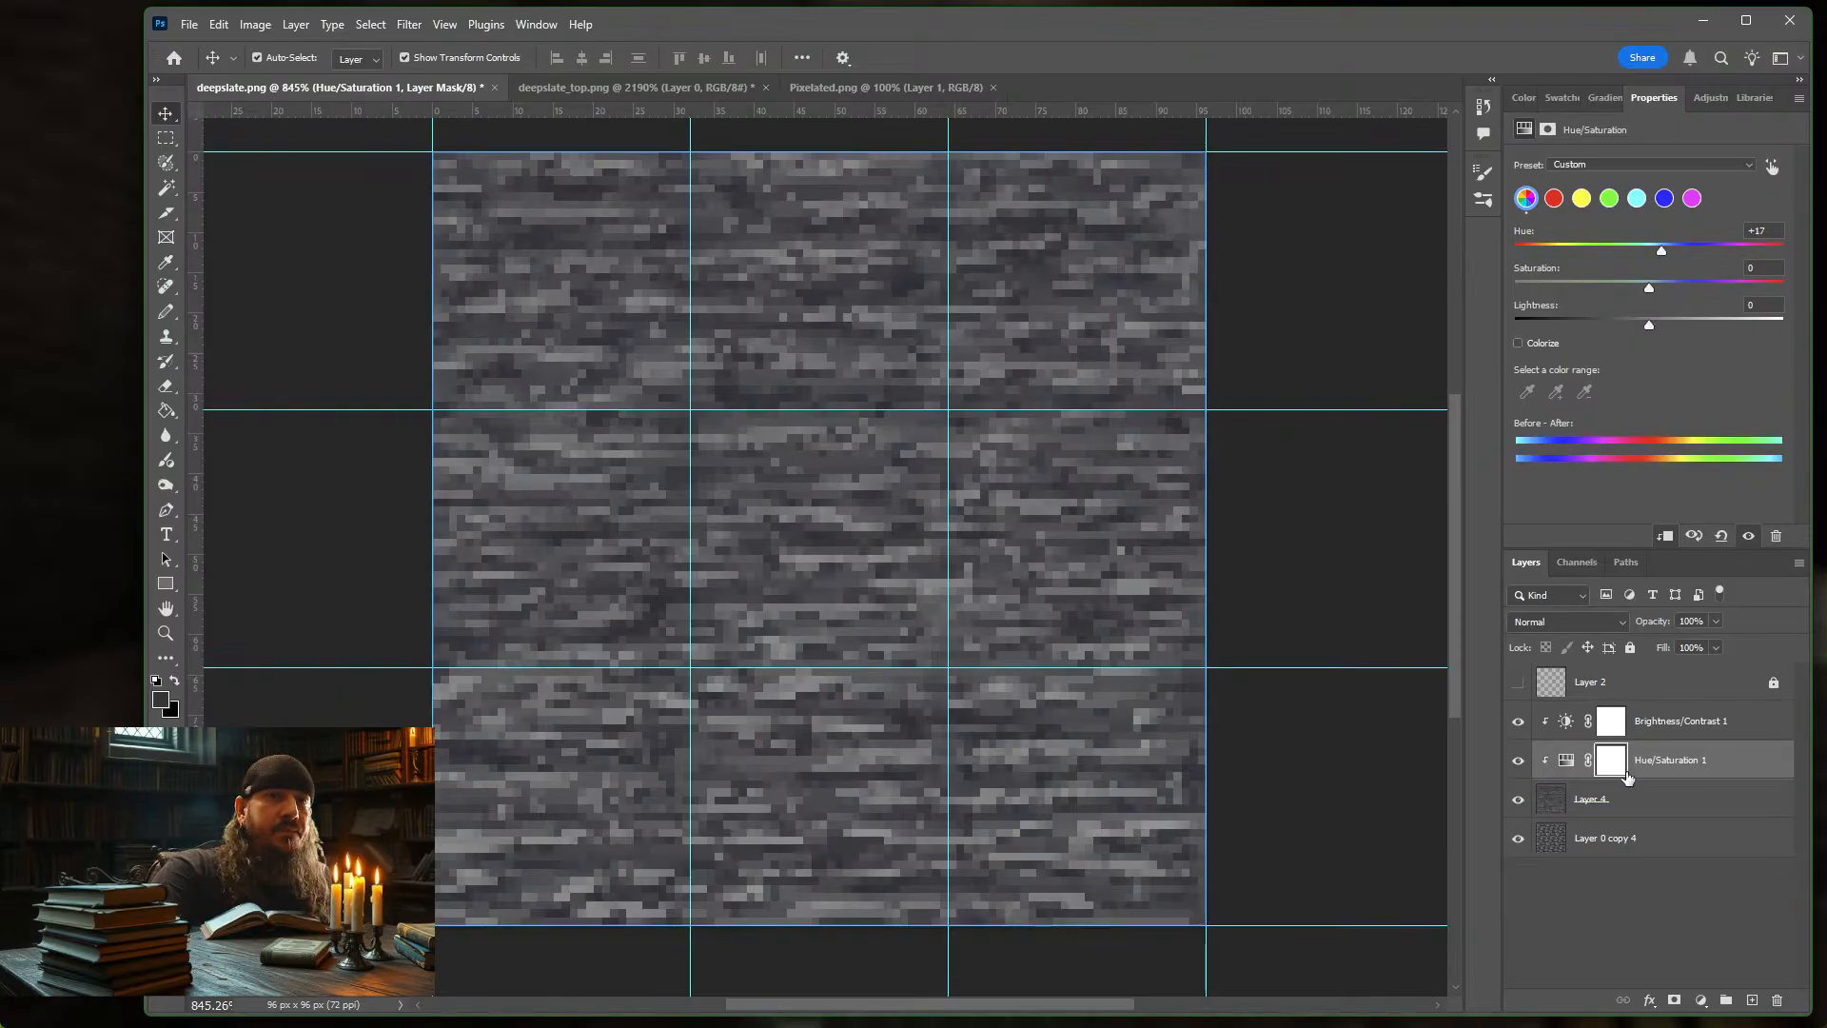
Check the hue-shifted texture against the tiled original by hiding and reshowing Layer 4
click(1518, 802)
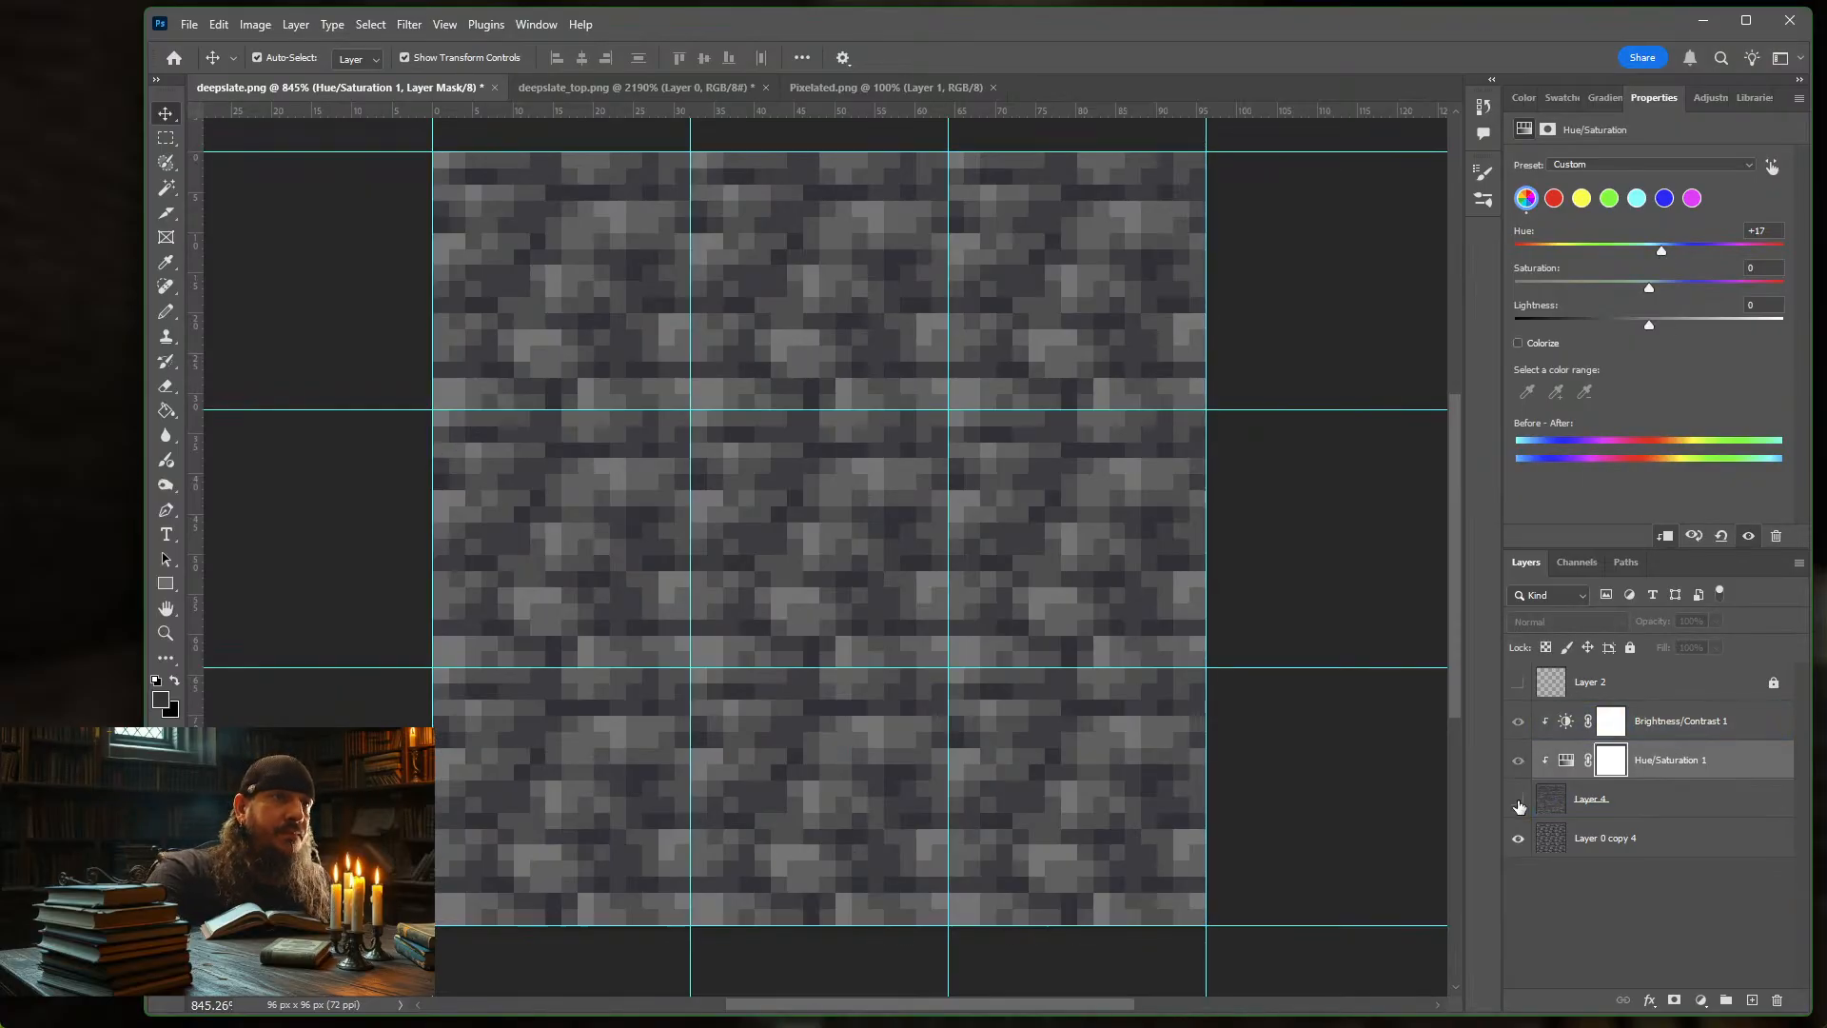
click(1519, 804)
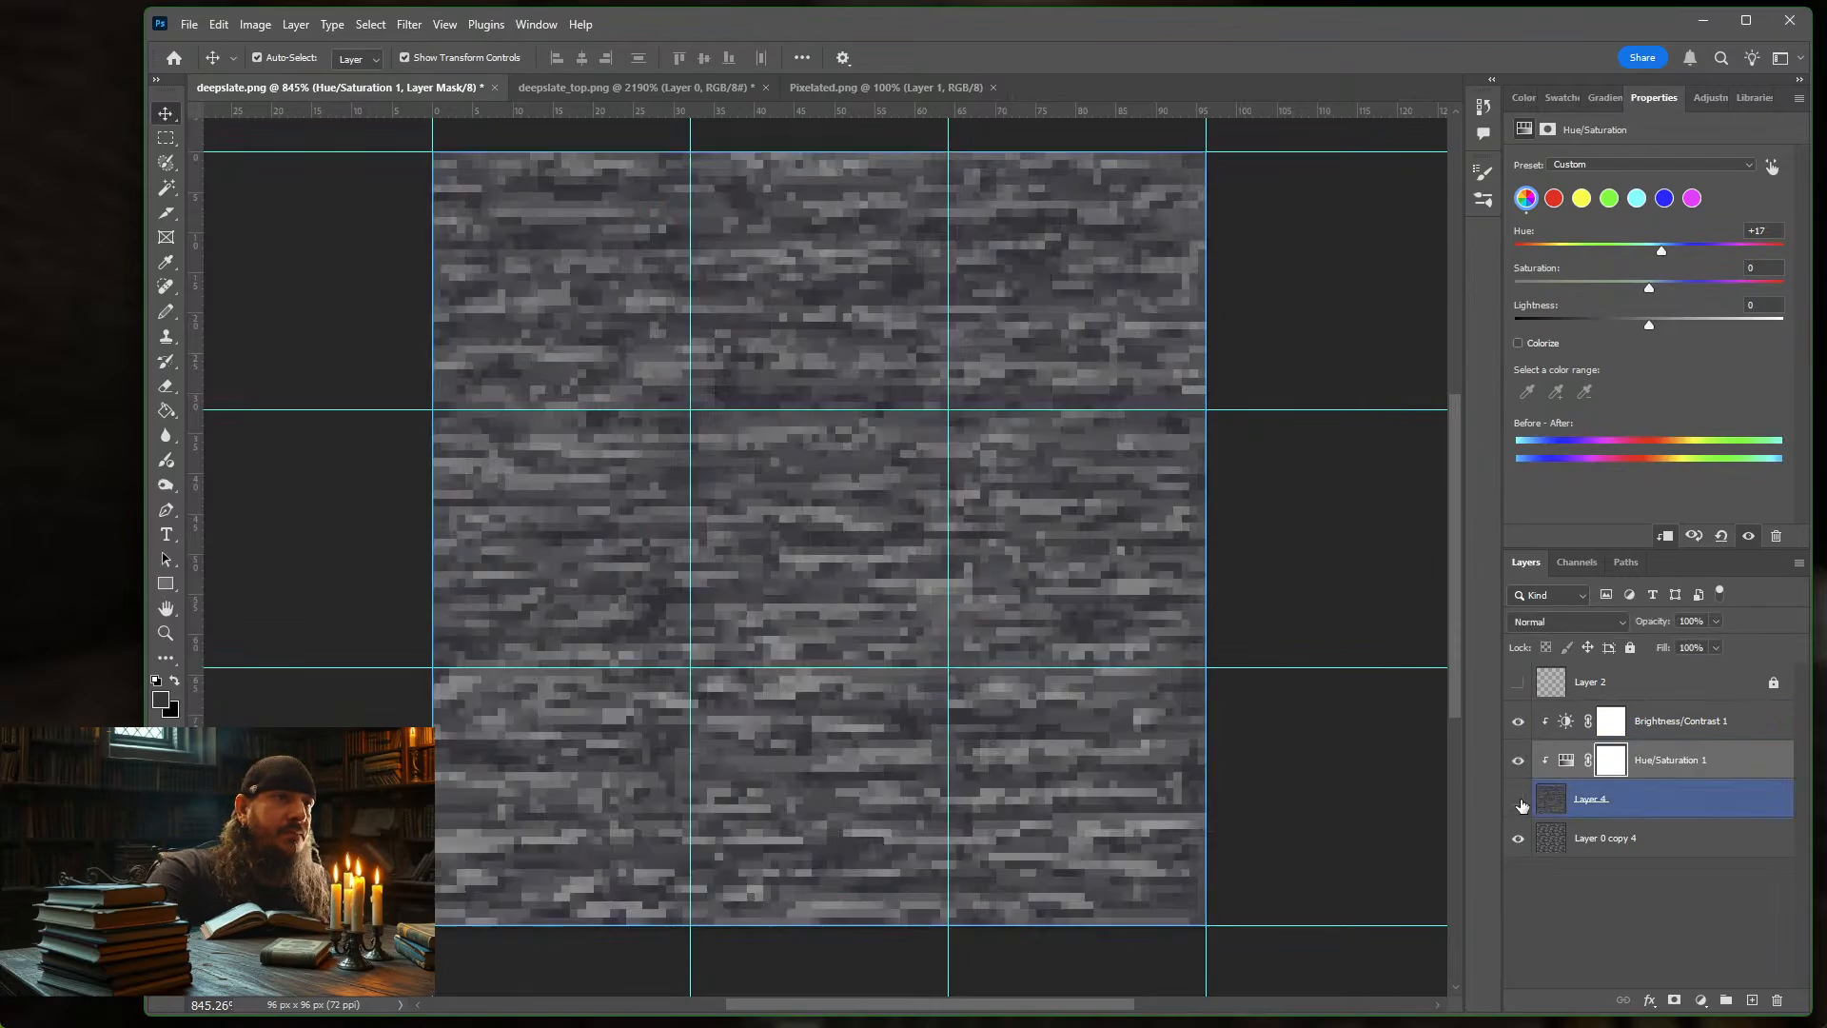
click(1519, 804)
click(1520, 804)
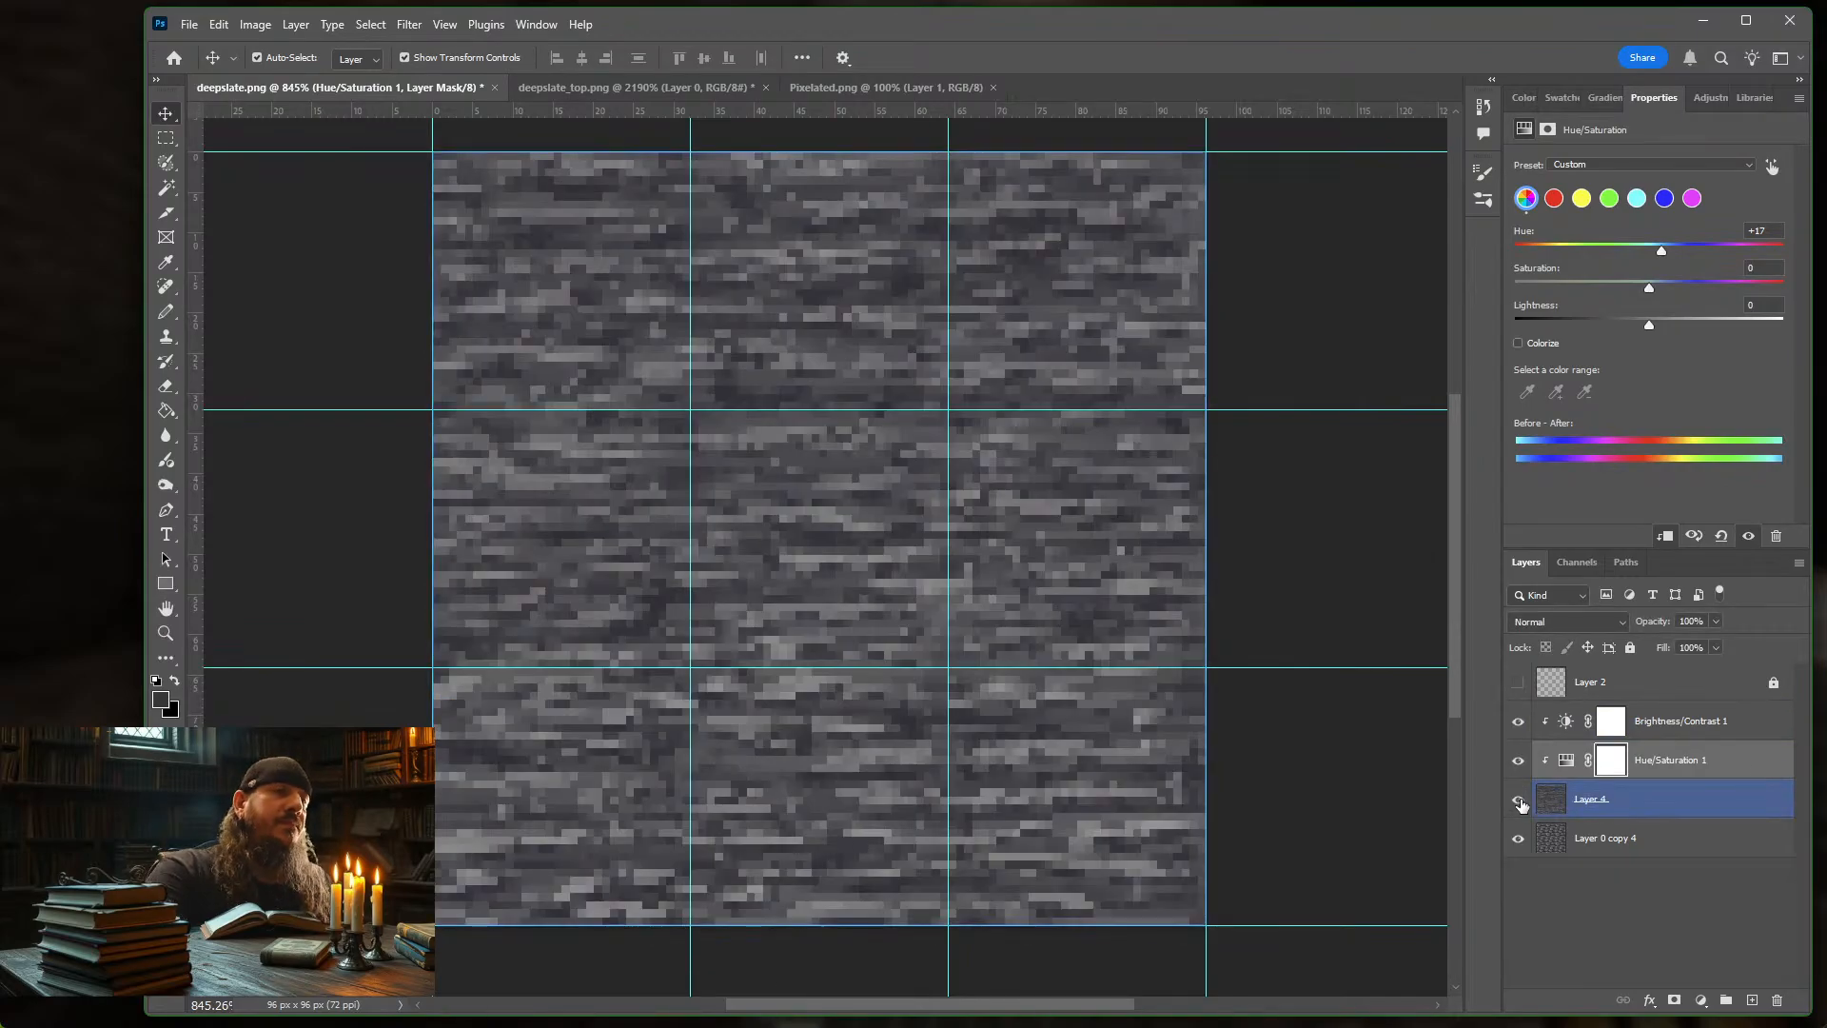
Set the Hue/Saturation 1 adjustment's hue to -13 and check its effect by hiding and reshowing the adjustment
click(1519, 801)
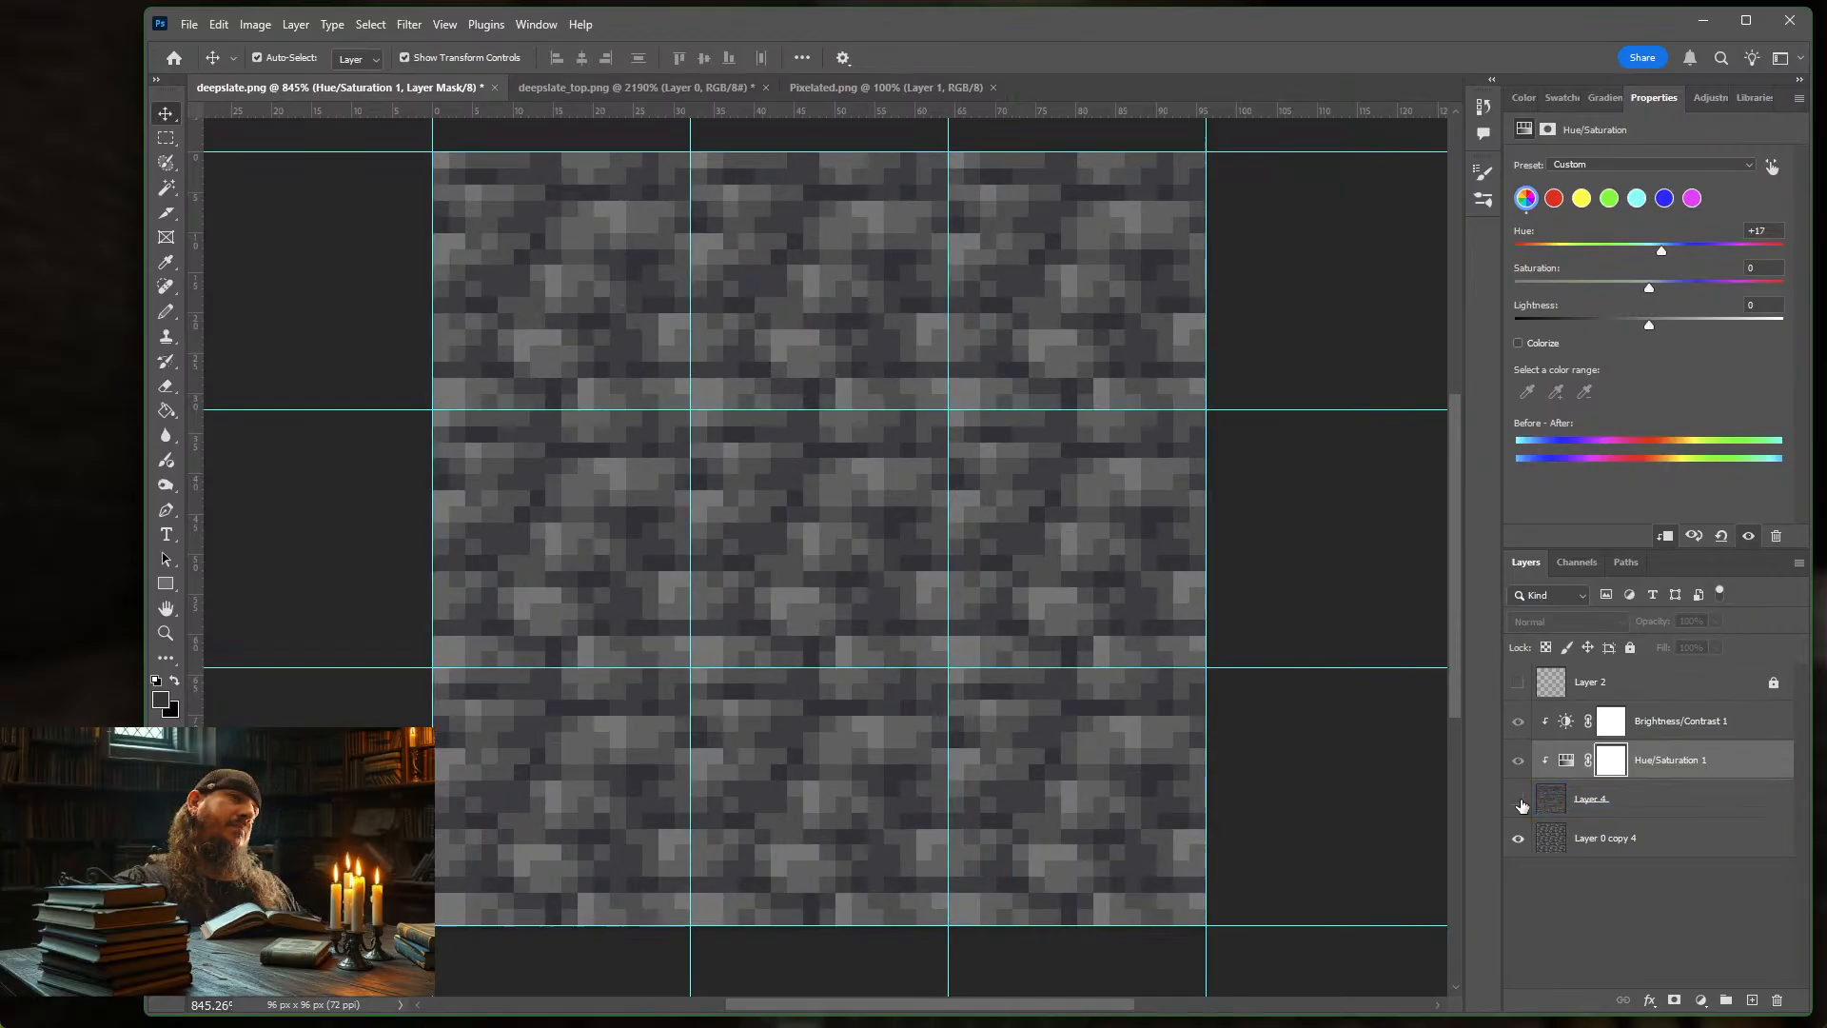
click(1519, 804)
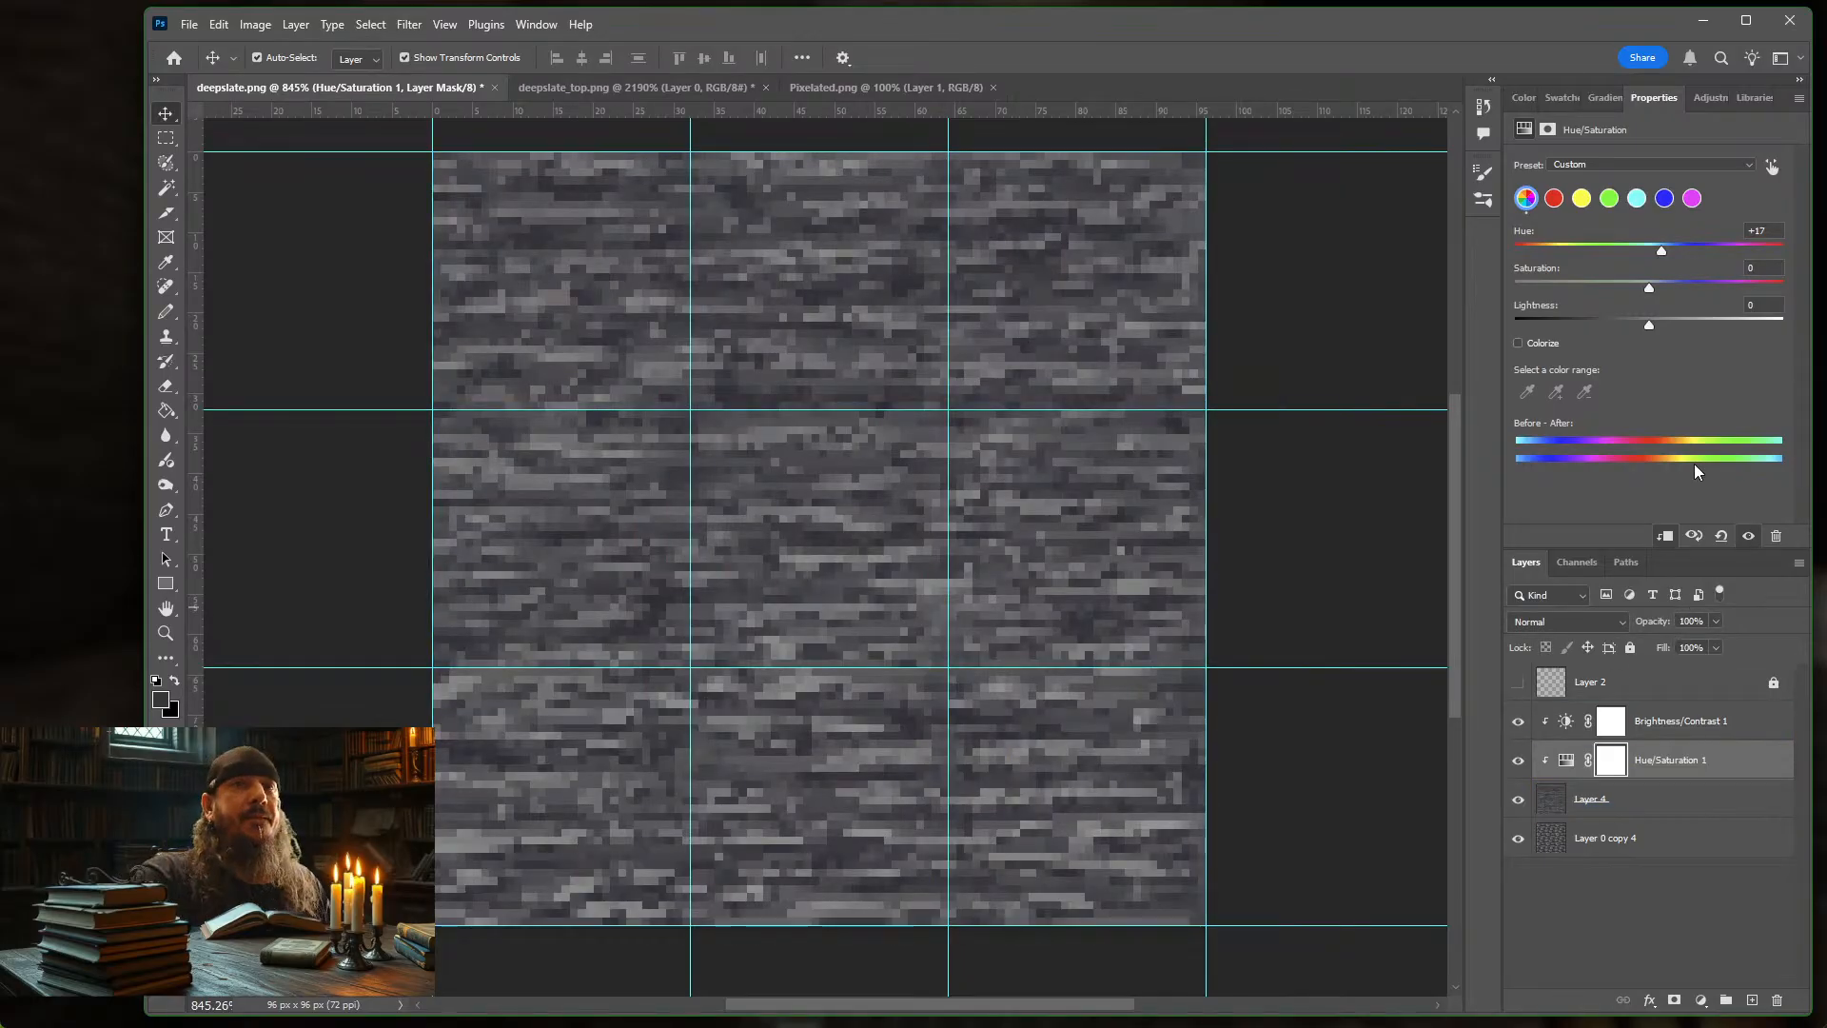
mouse_move(1662, 251)
mouse_down()
mouse_move(1716, 247)
mouse_move(1610, 248)
mouse_move(1638, 244)
mouse_up()
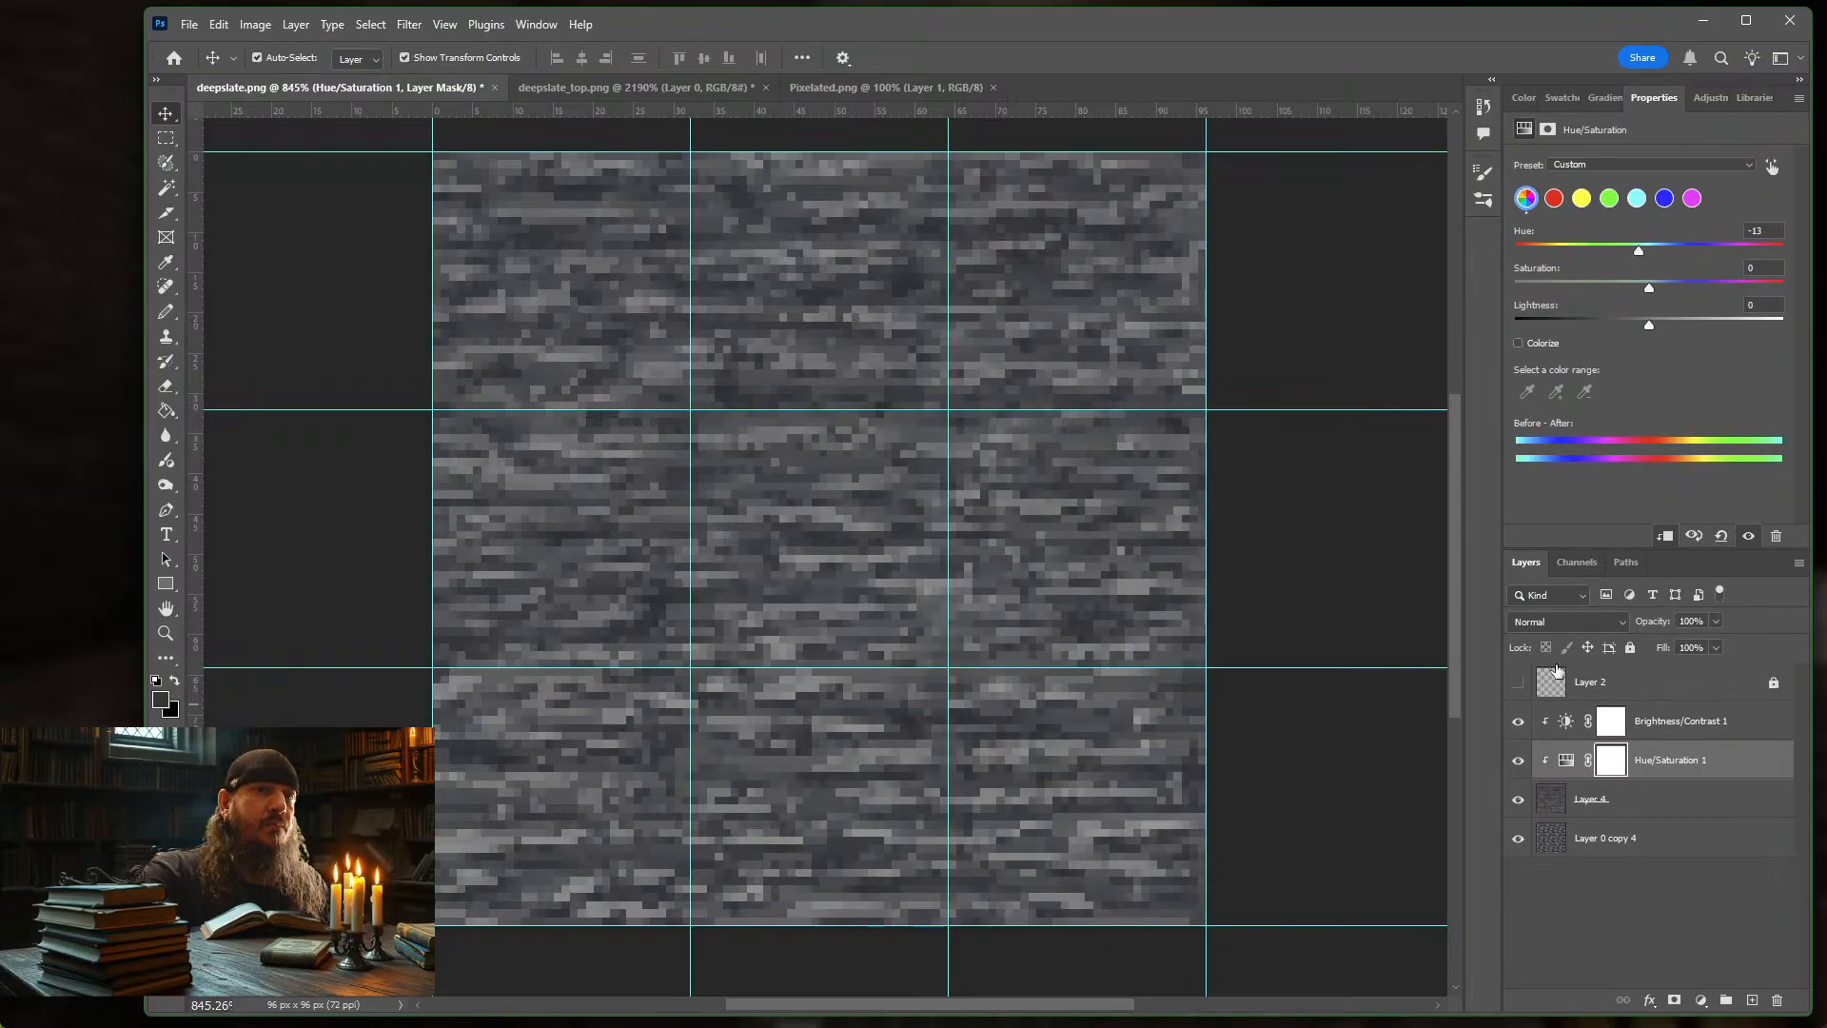
click(1519, 761)
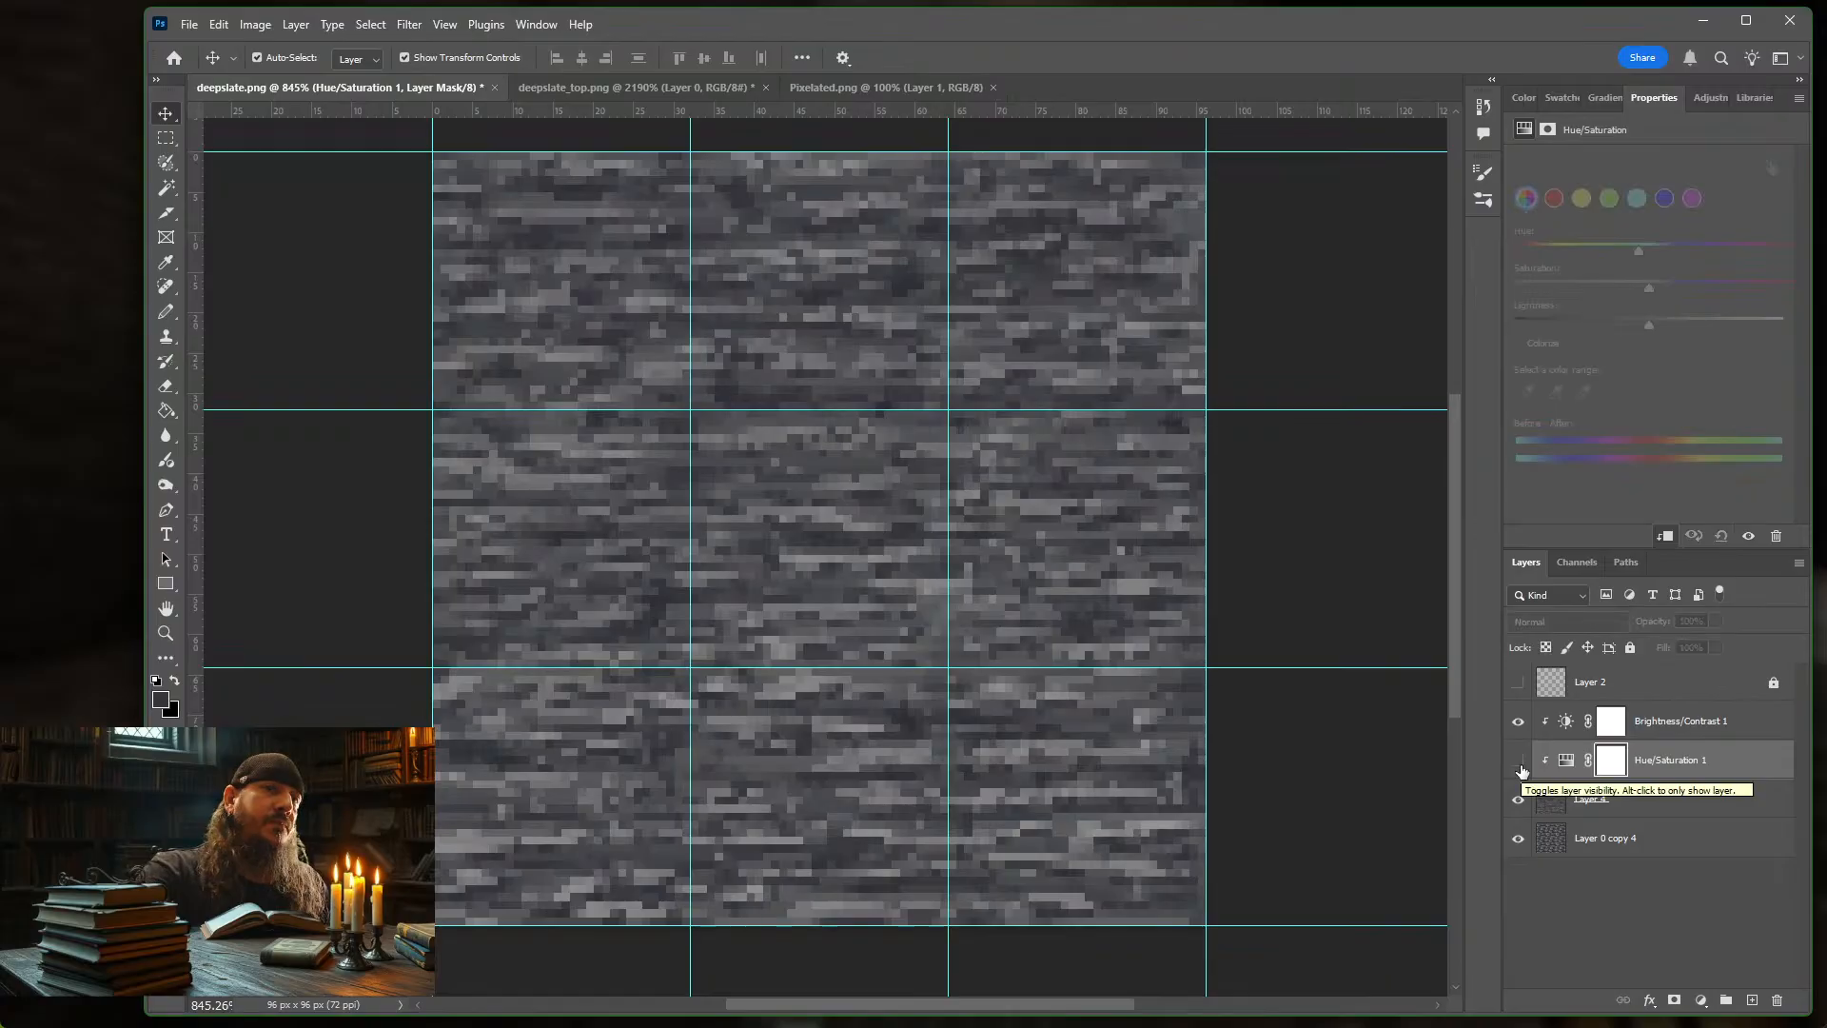
click(1519, 761)
Compare the streaked texture at the new hue with the tiled original by repeatedly hiding and showing Layer 4
click(1519, 802)
click(1518, 802)
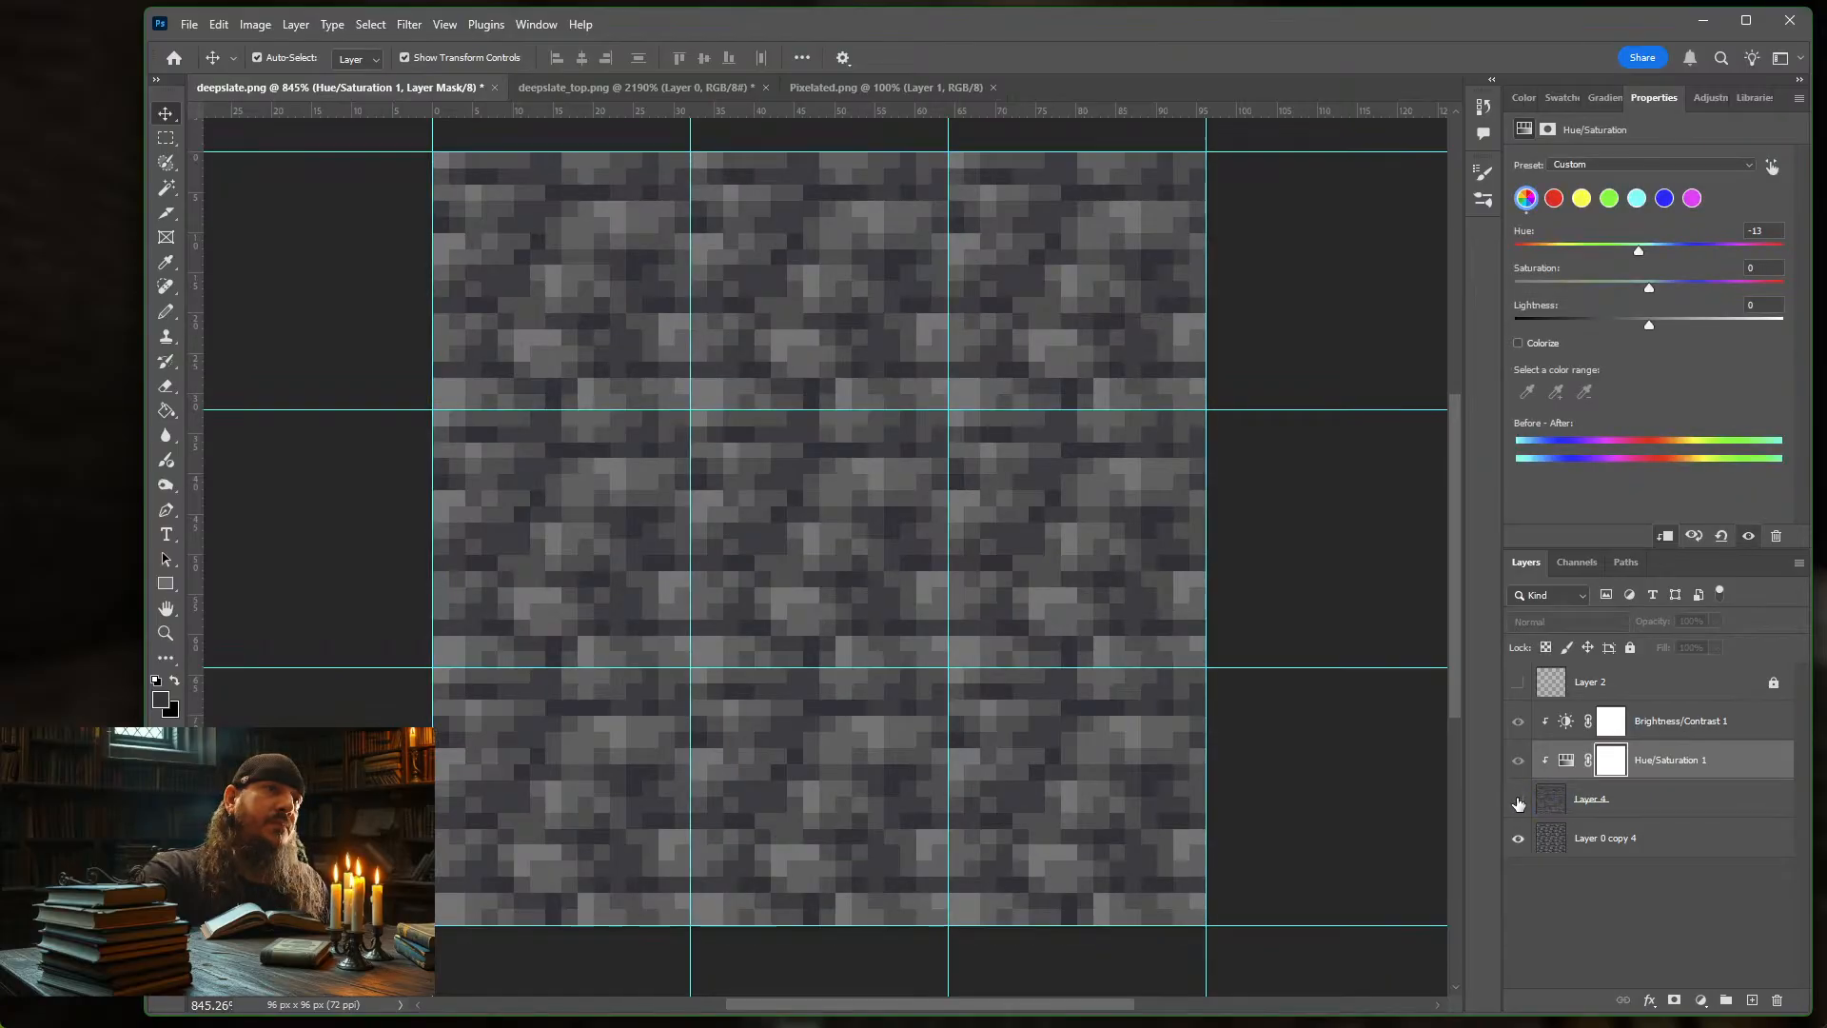
click(1519, 800)
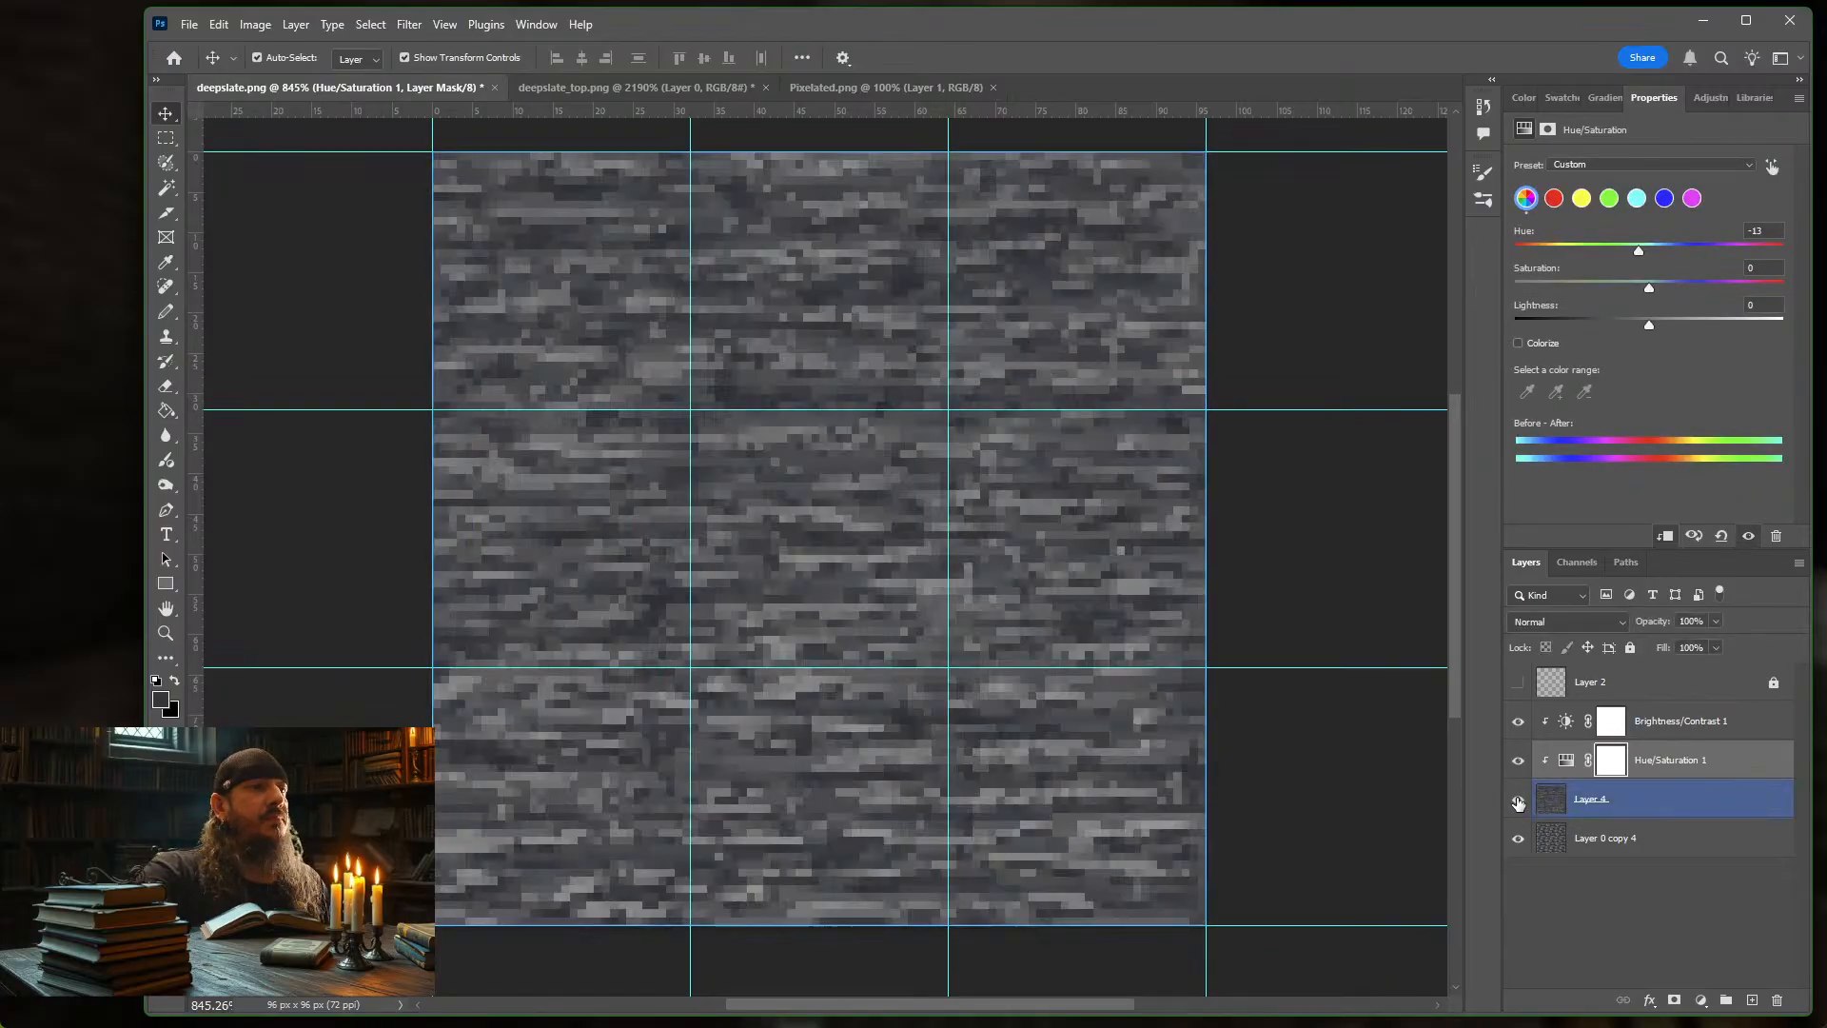
click(1519, 803)
click(1519, 802)
click(1519, 802)
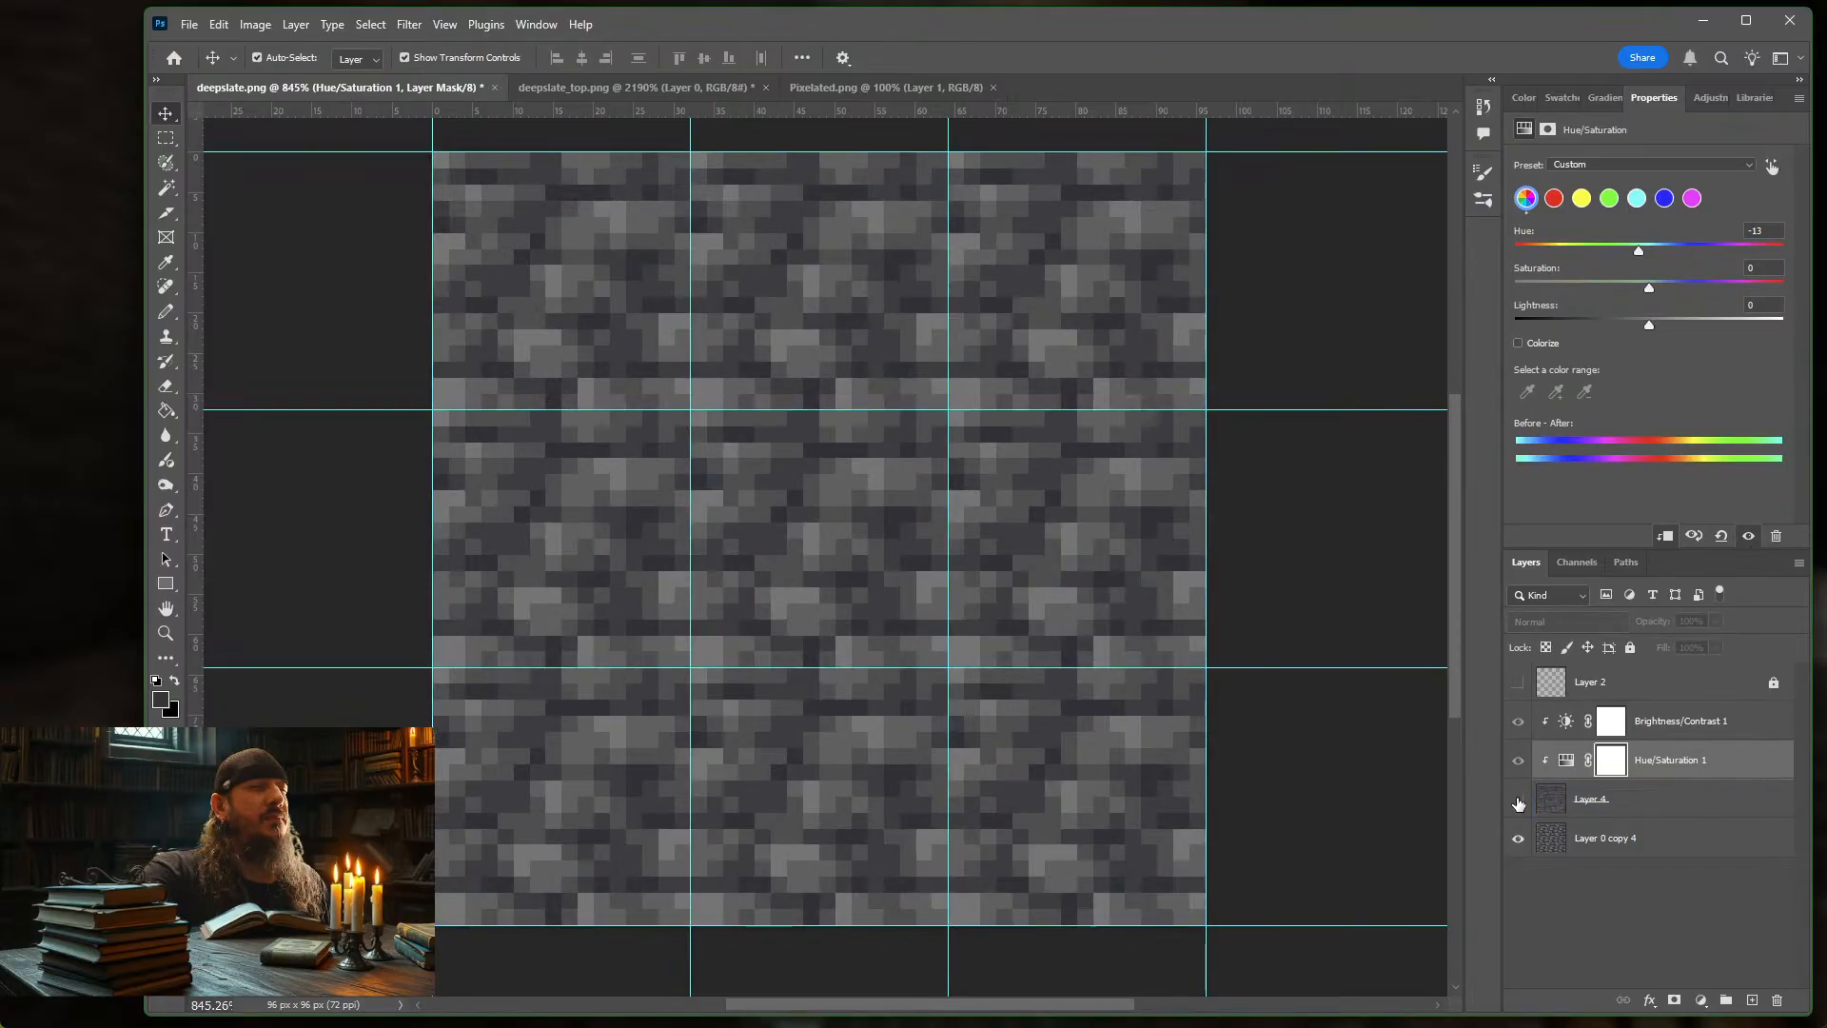
click(1519, 802)
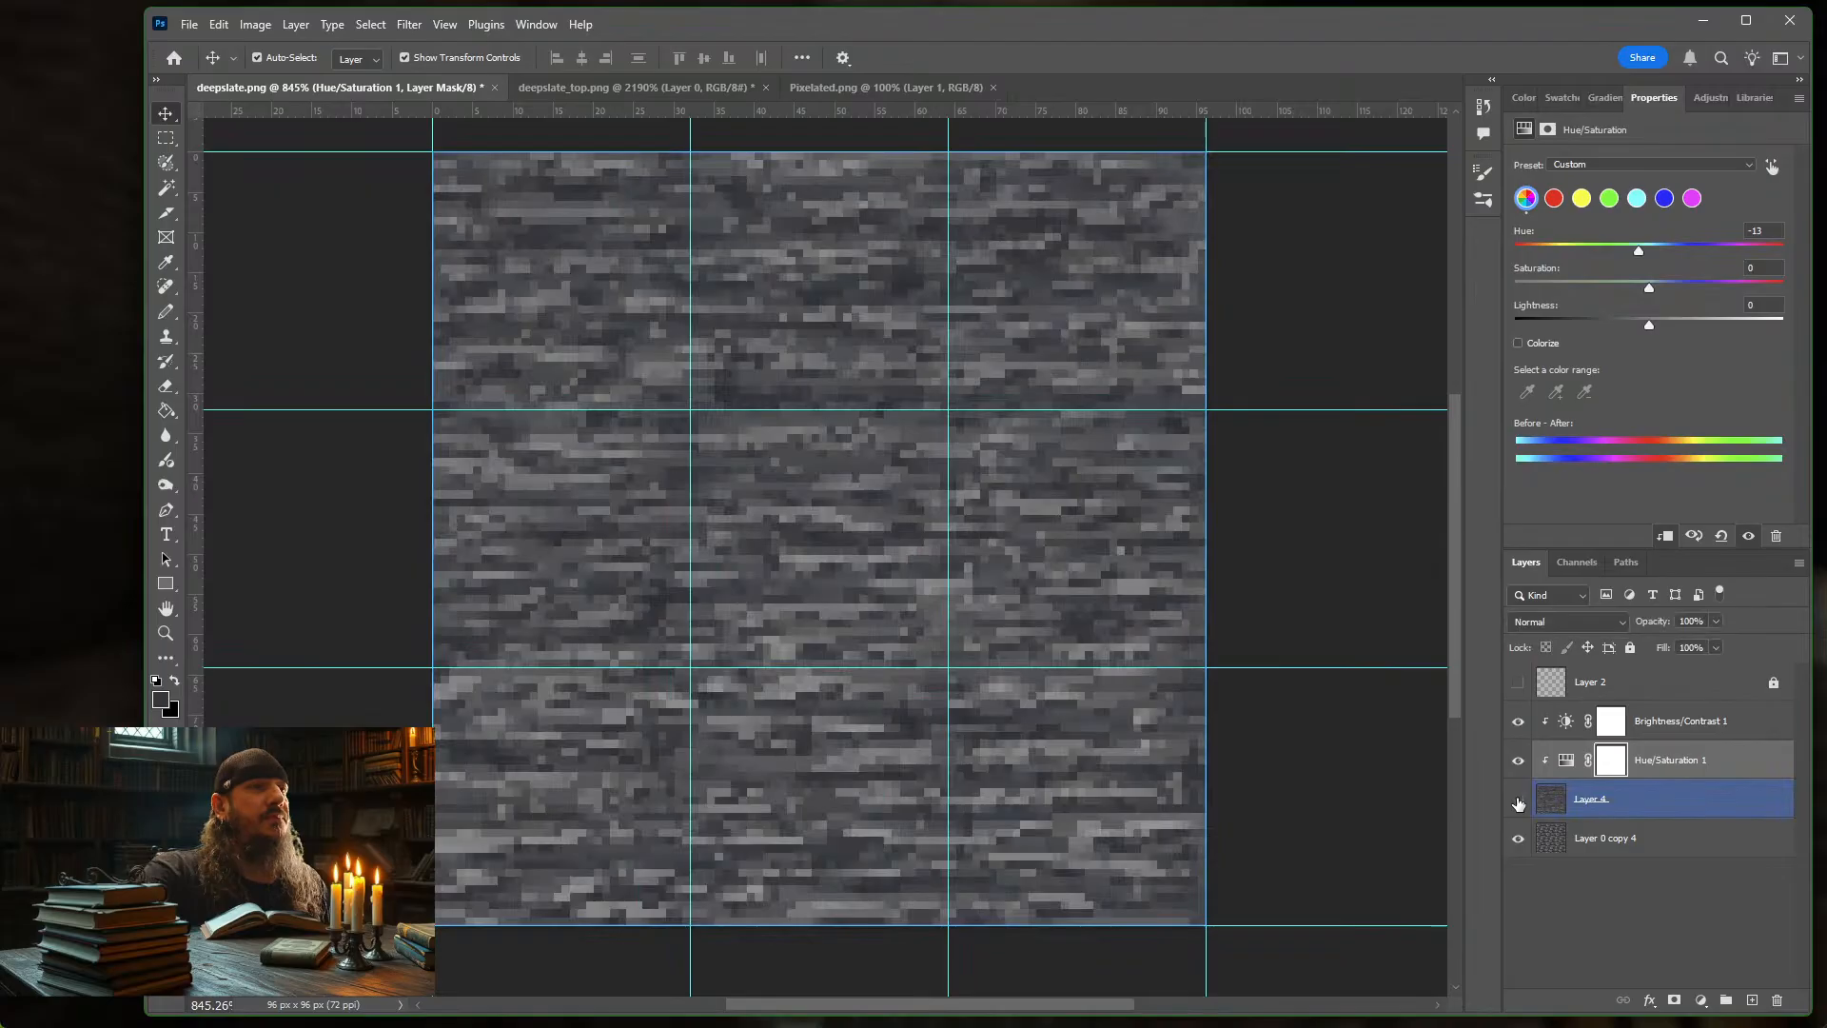
click(1519, 802)
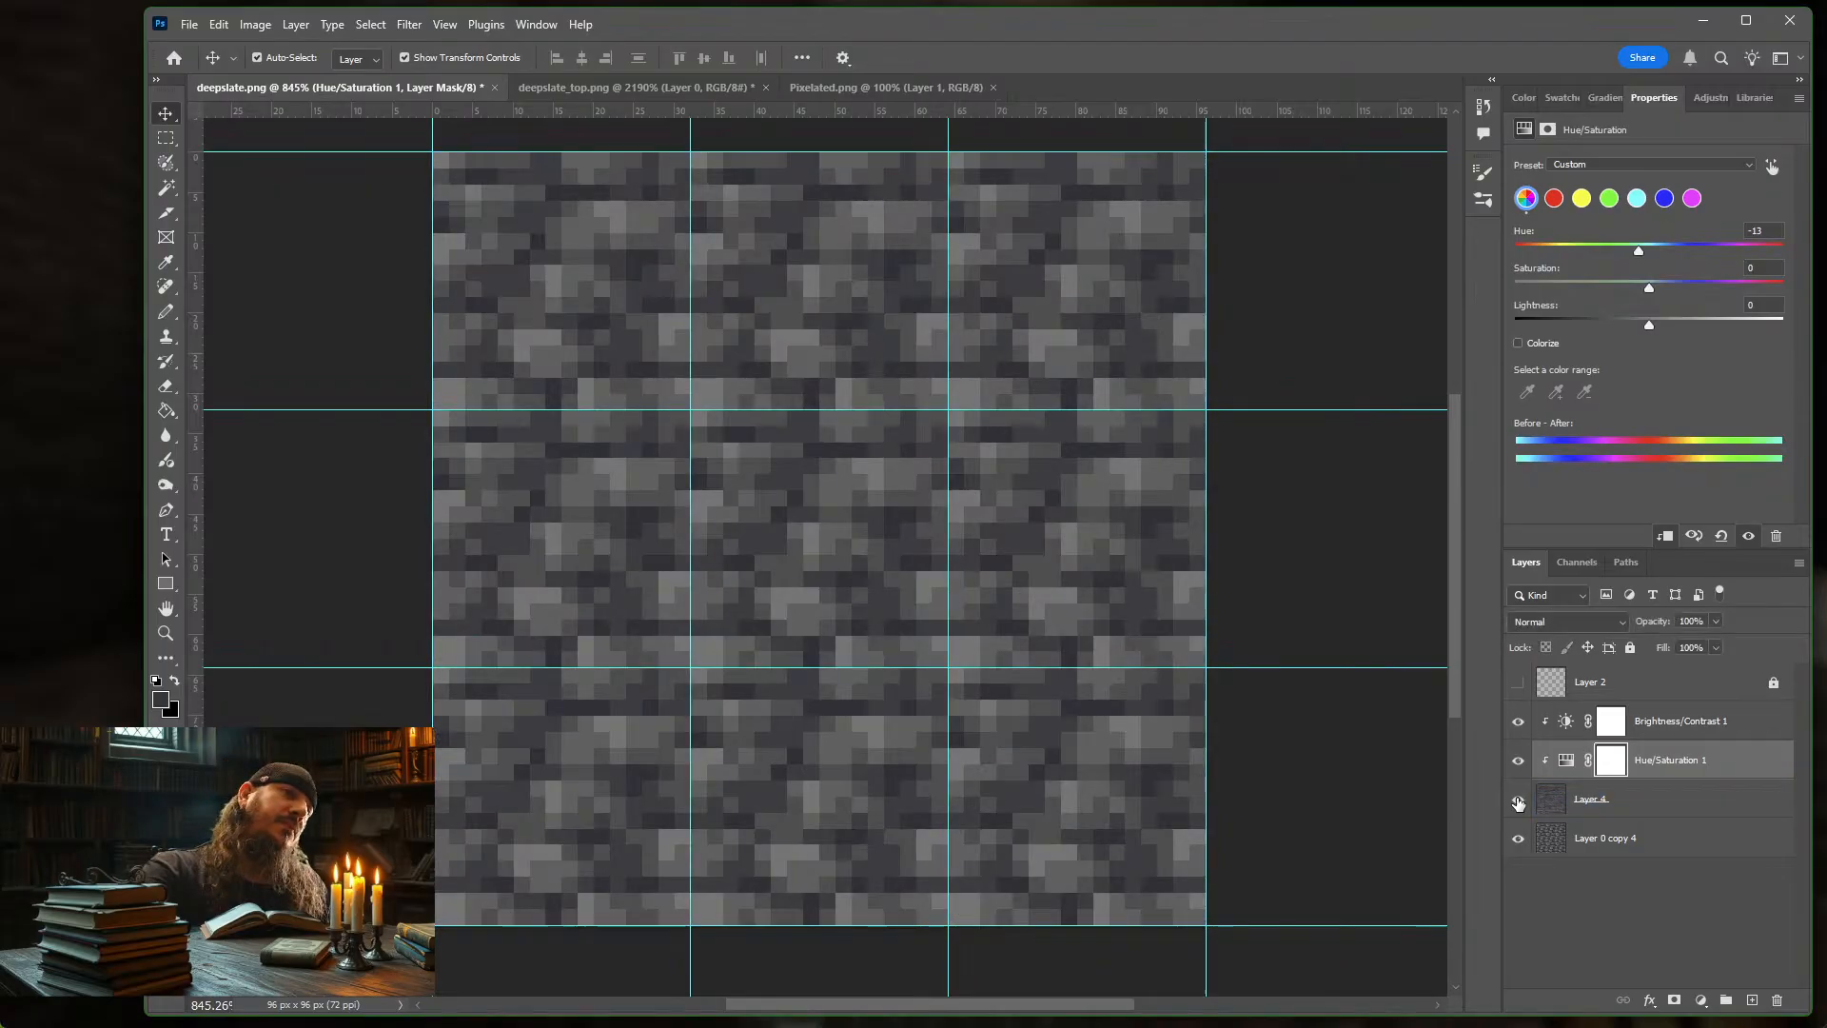
click(1519, 802)
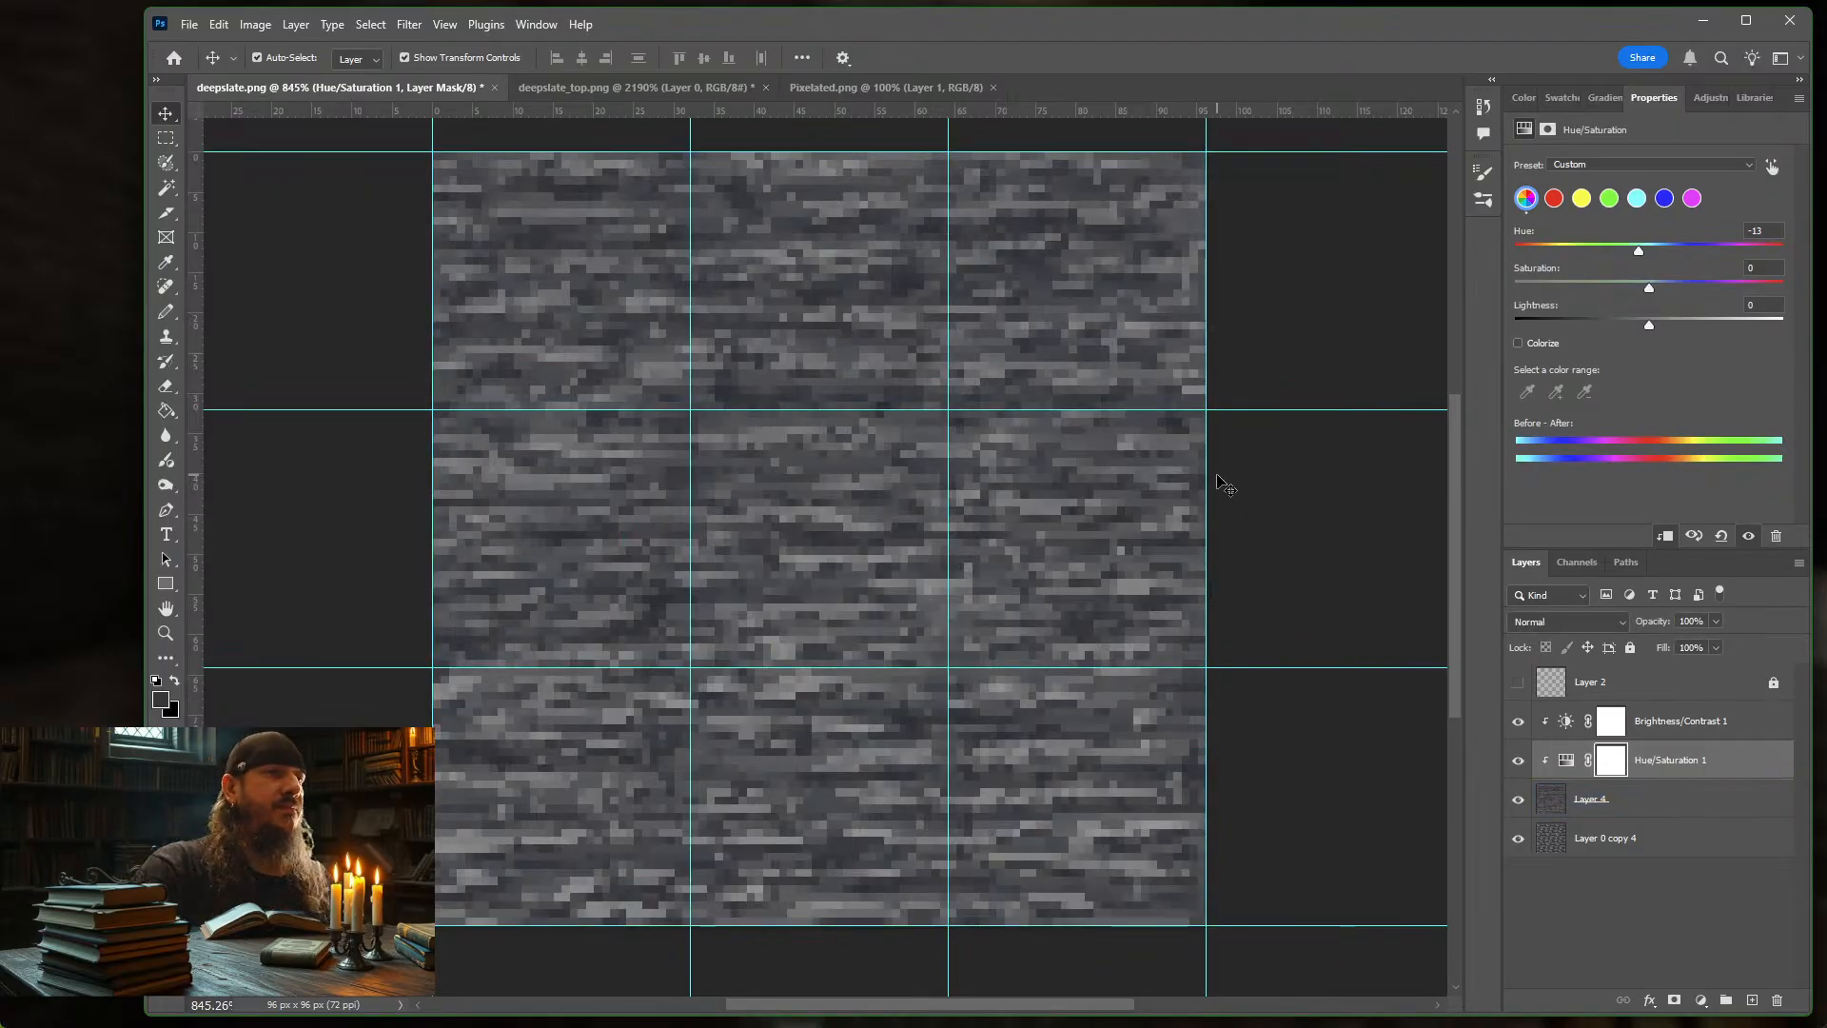
Export the texture for web as PNG-8 slices, replacing the existing files 1.png to 9.png
click(1025, 428)
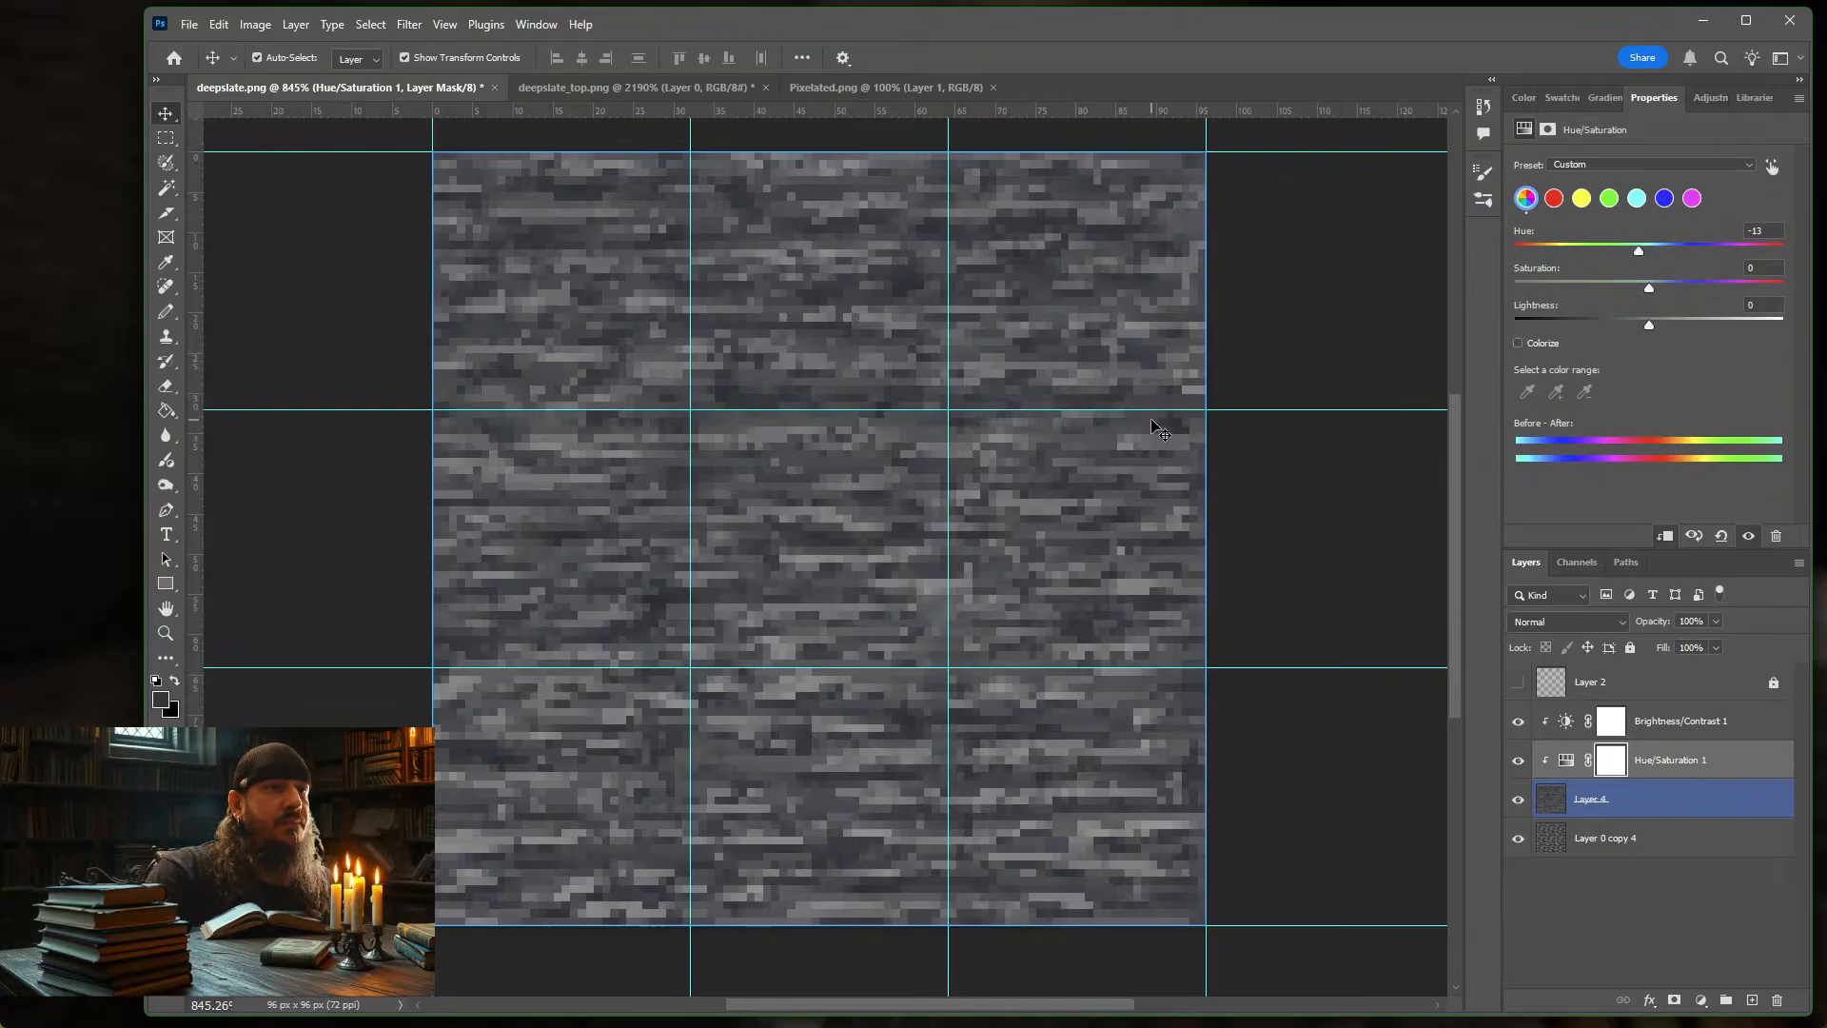
key(ctrl+alt+shift+s)
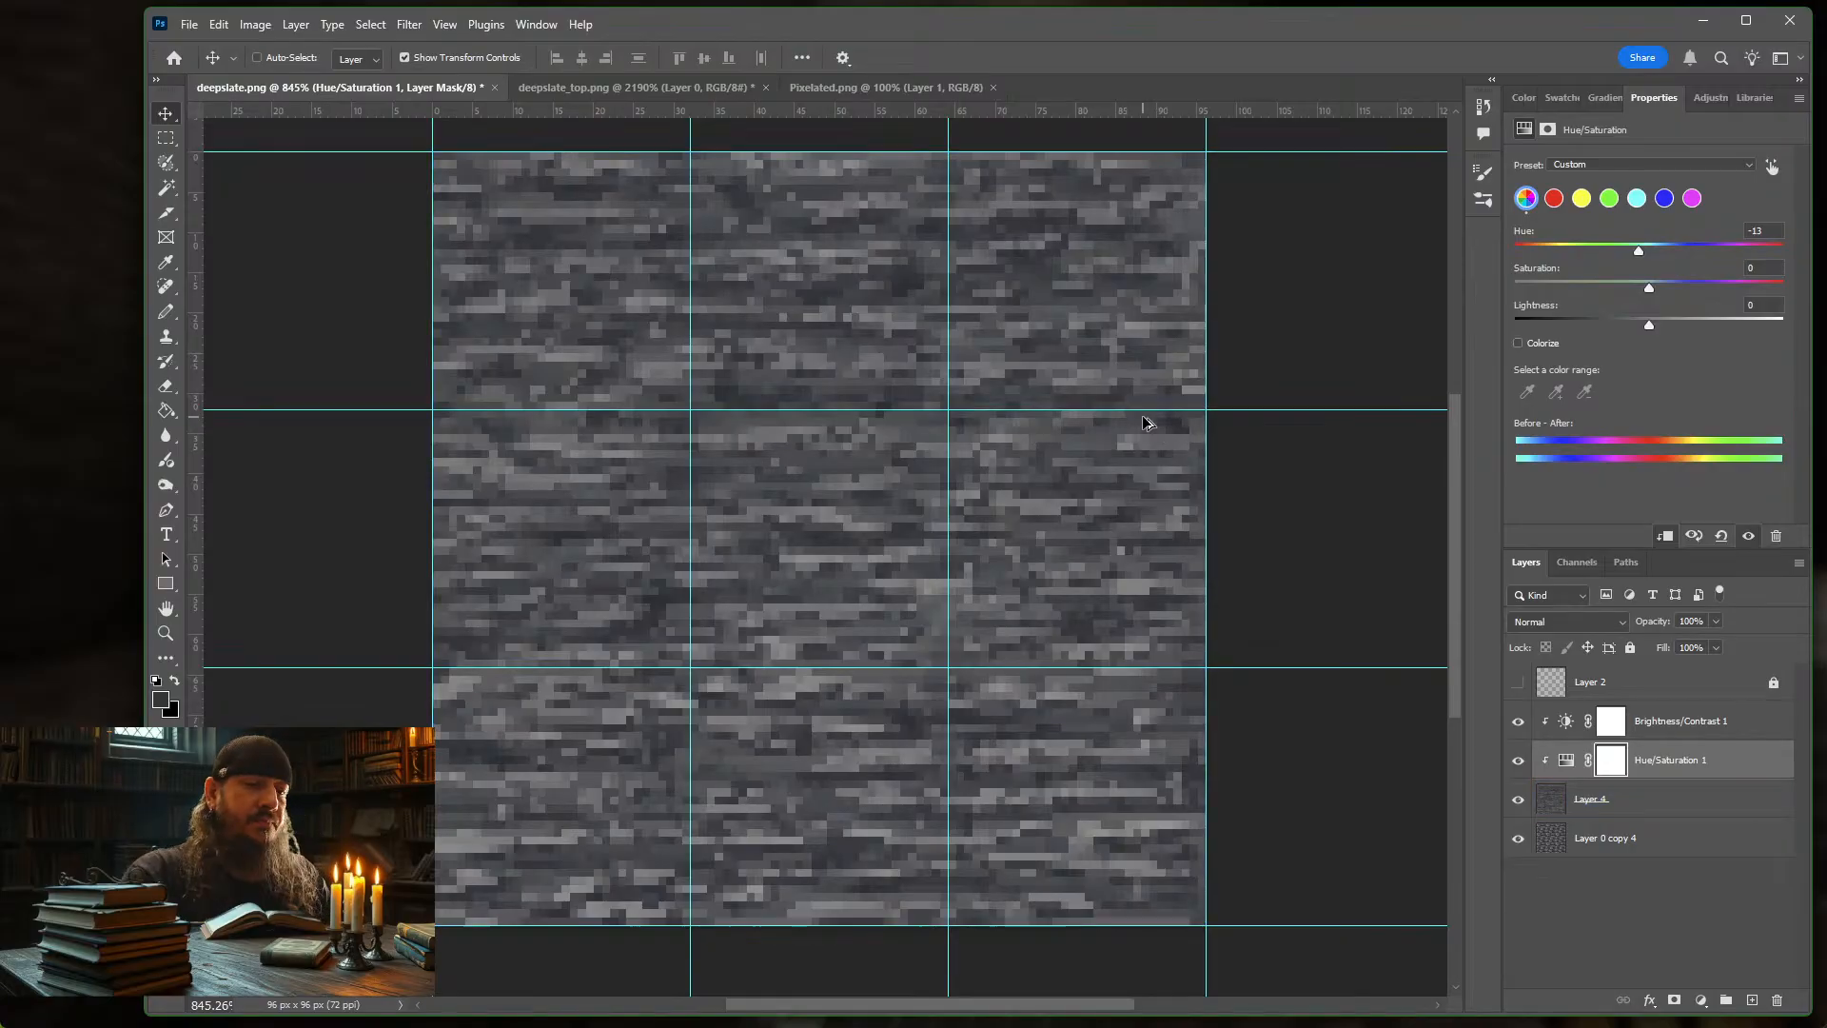
key(Return)
key(Return)
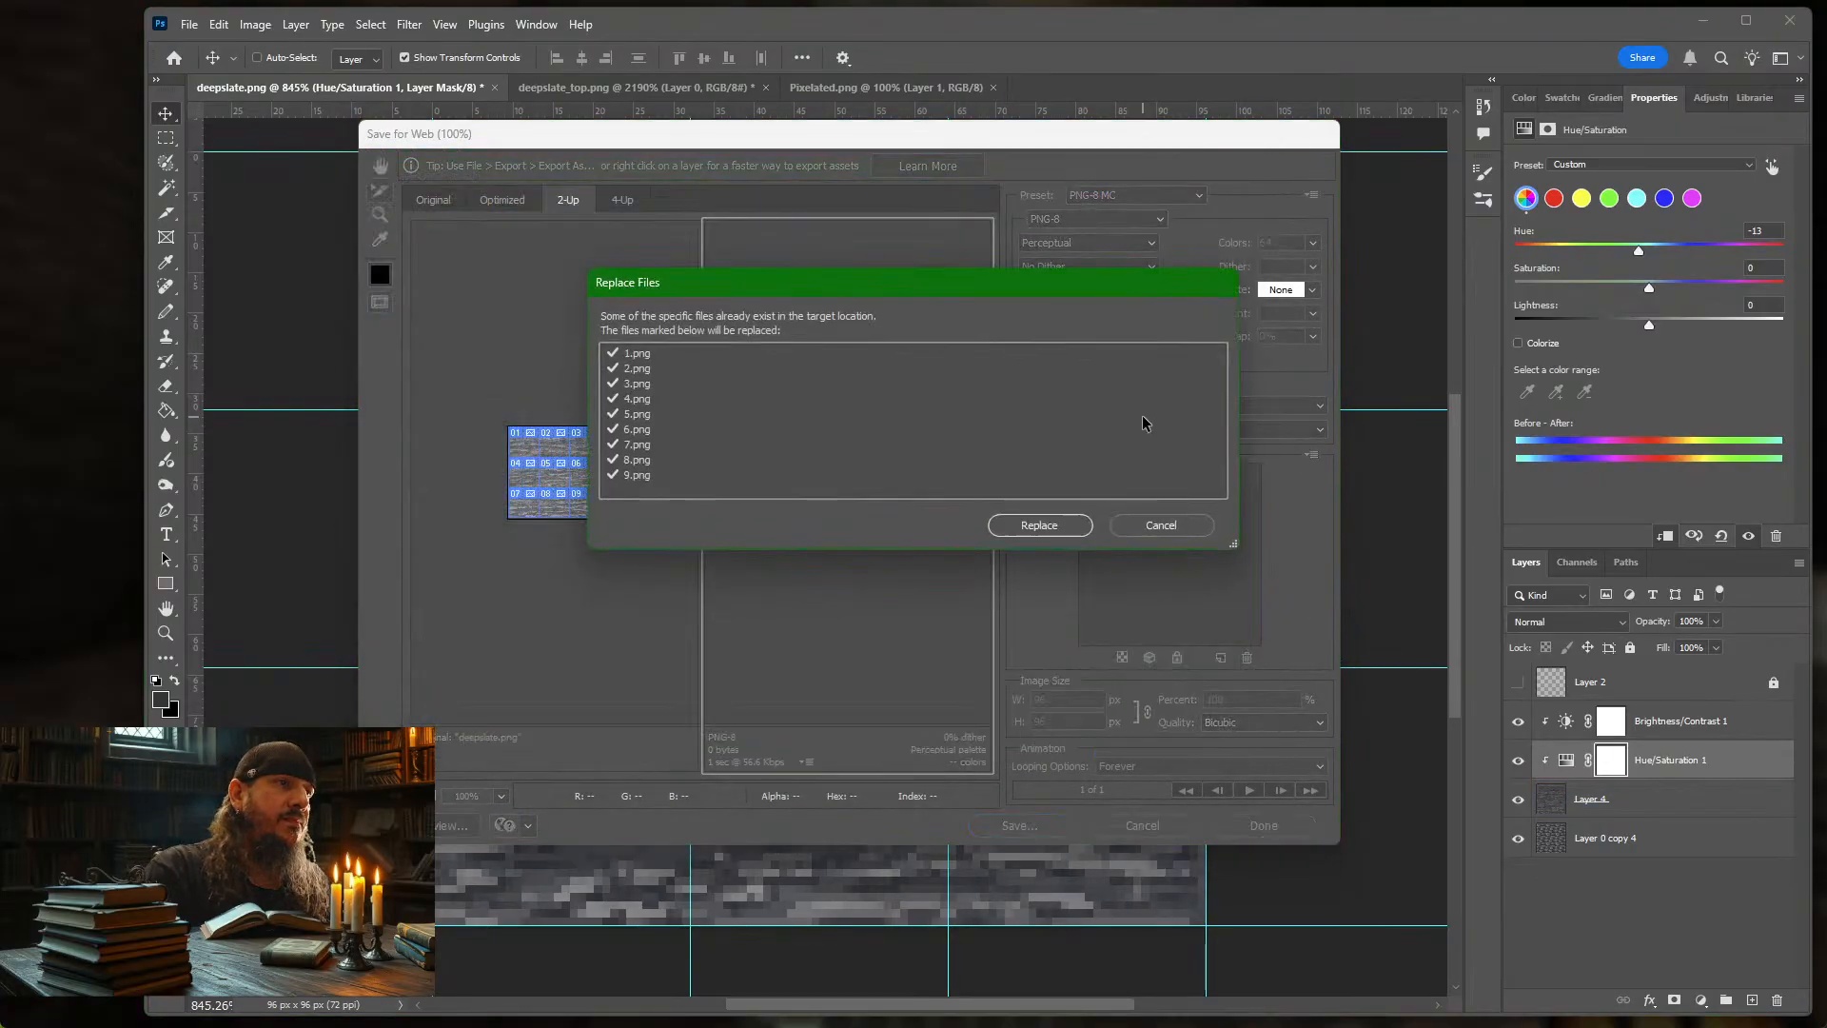
key(Return)
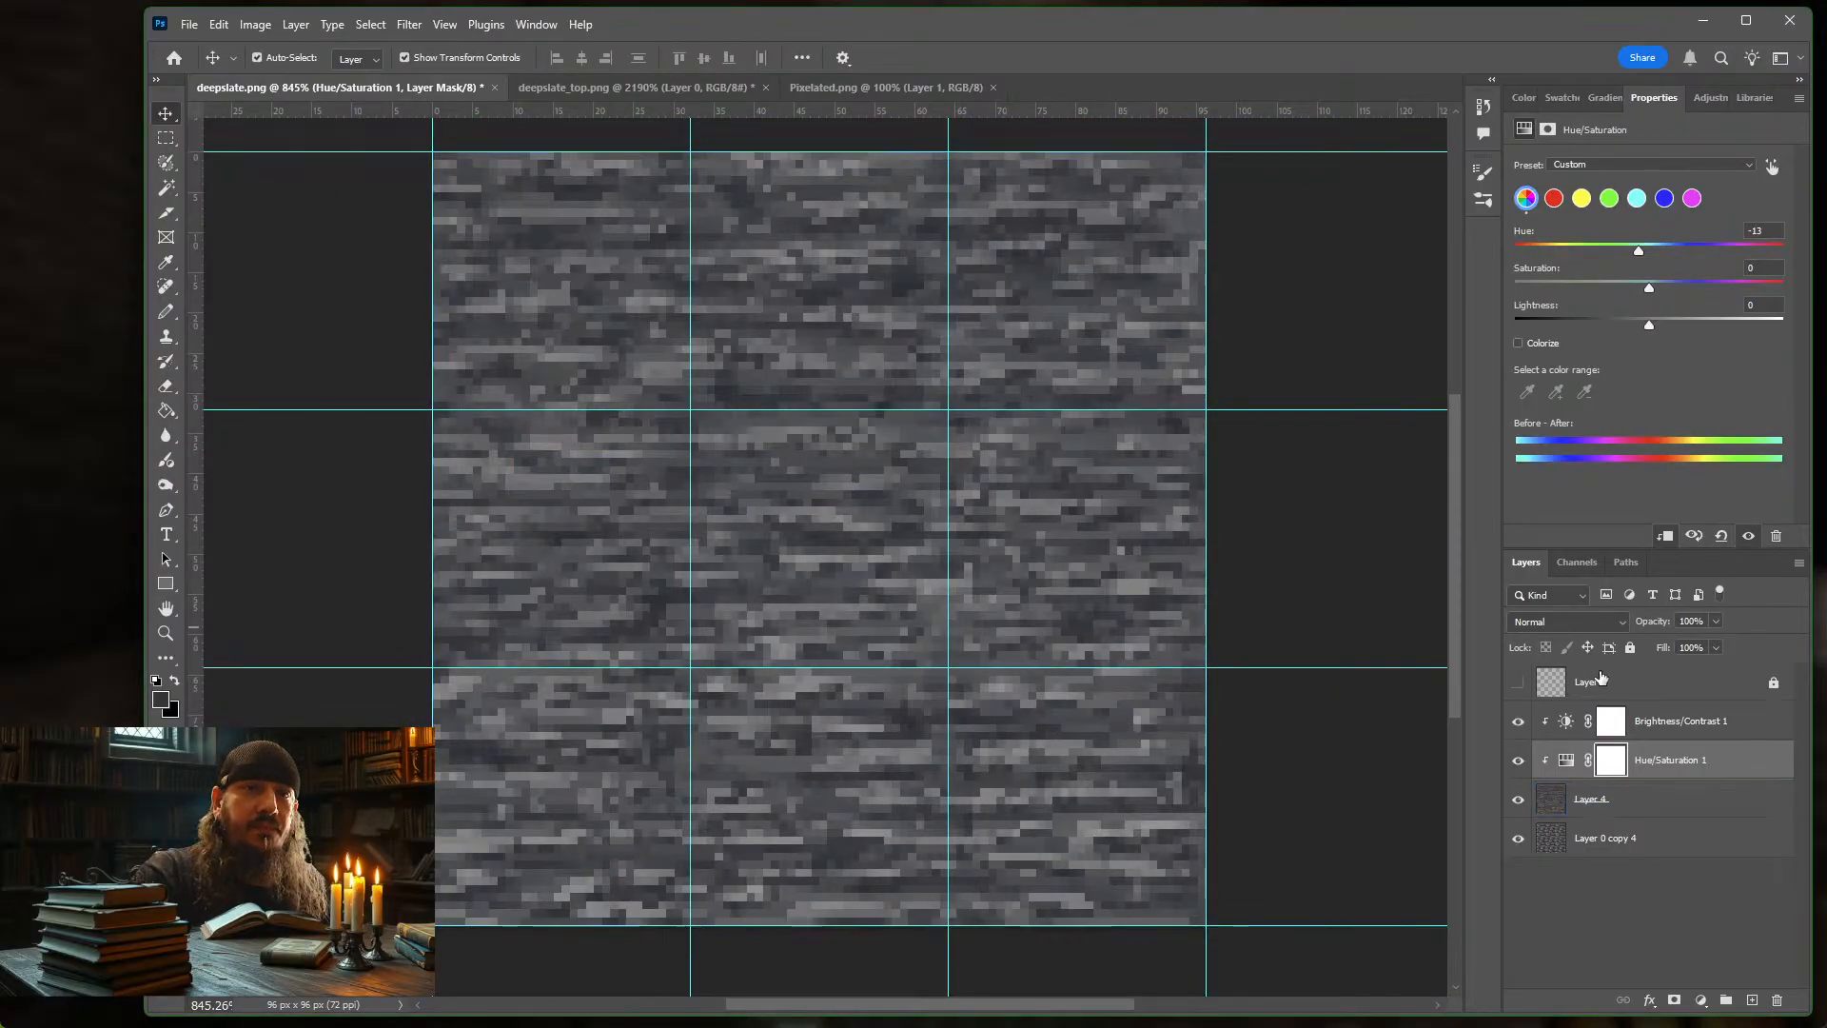
Show Layer 2 and export all slices for web again into the randomdeepslate folder, replacing the existing tile images
click(1518, 682)
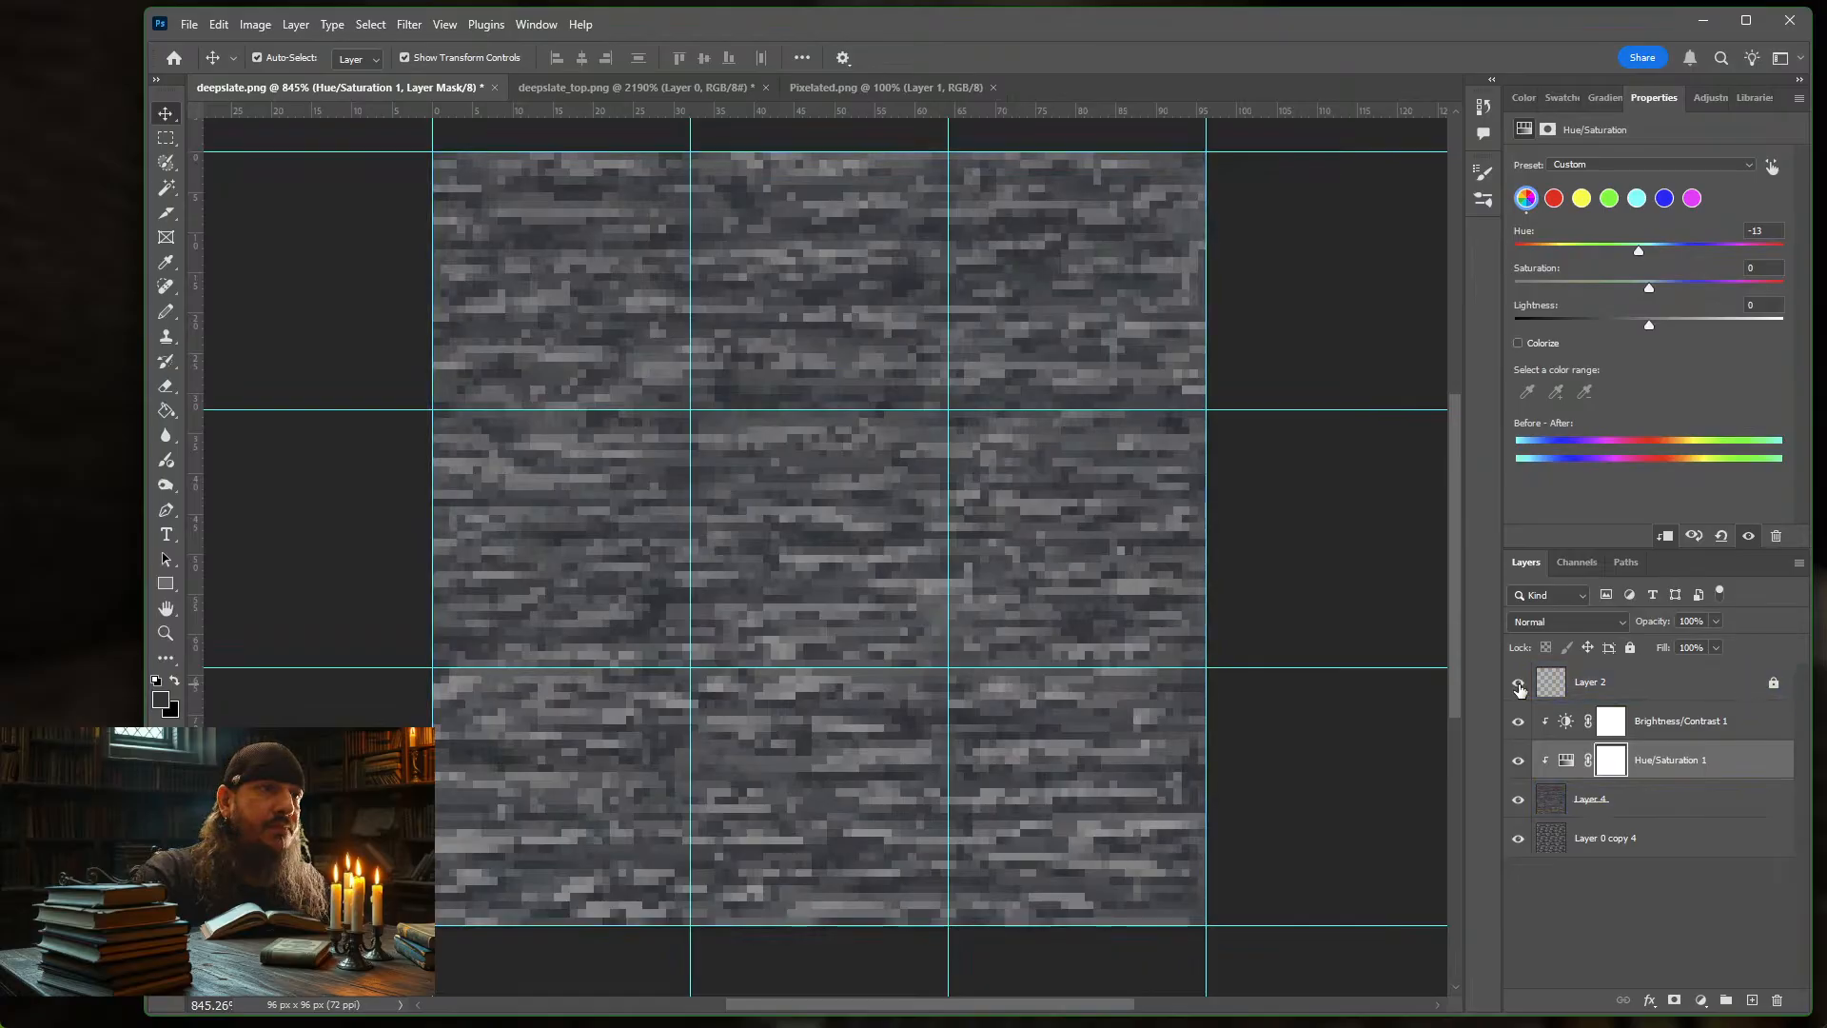
click(1517, 801)
click(1518, 801)
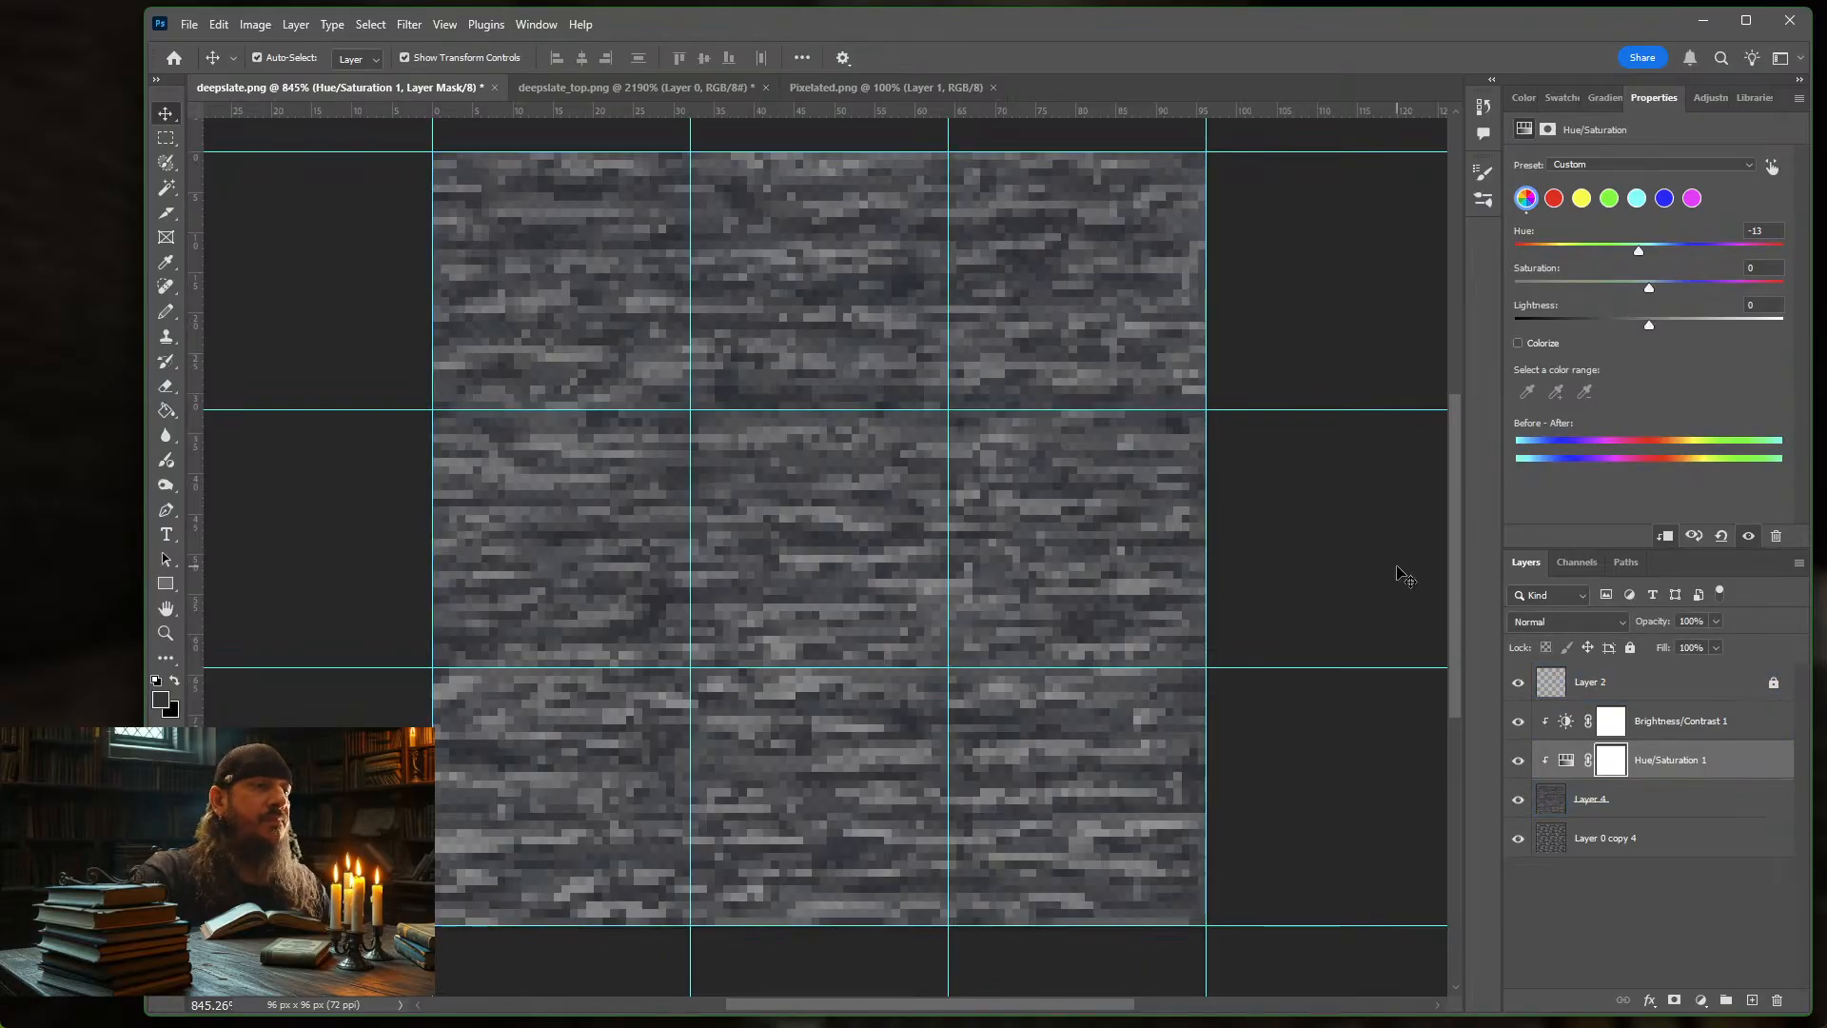
key(ctrl+alt+shift+s)
key(Return)
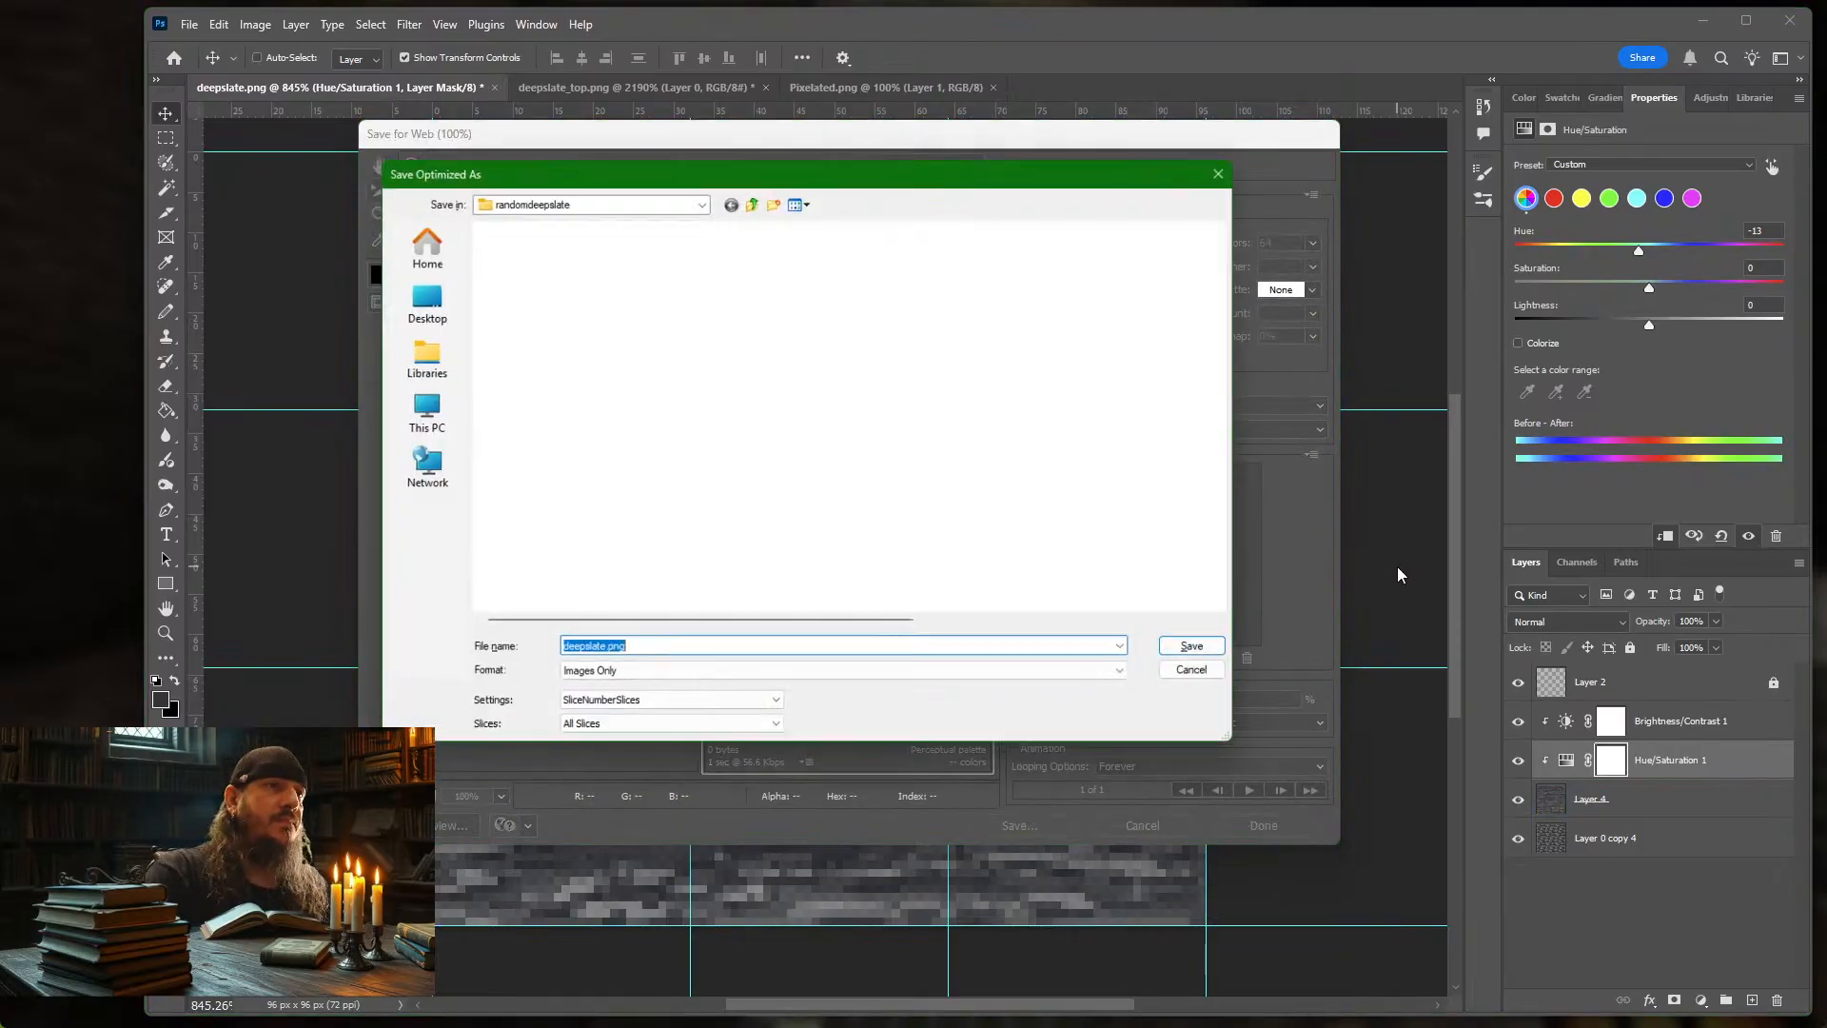
key(Return)
key(Return)
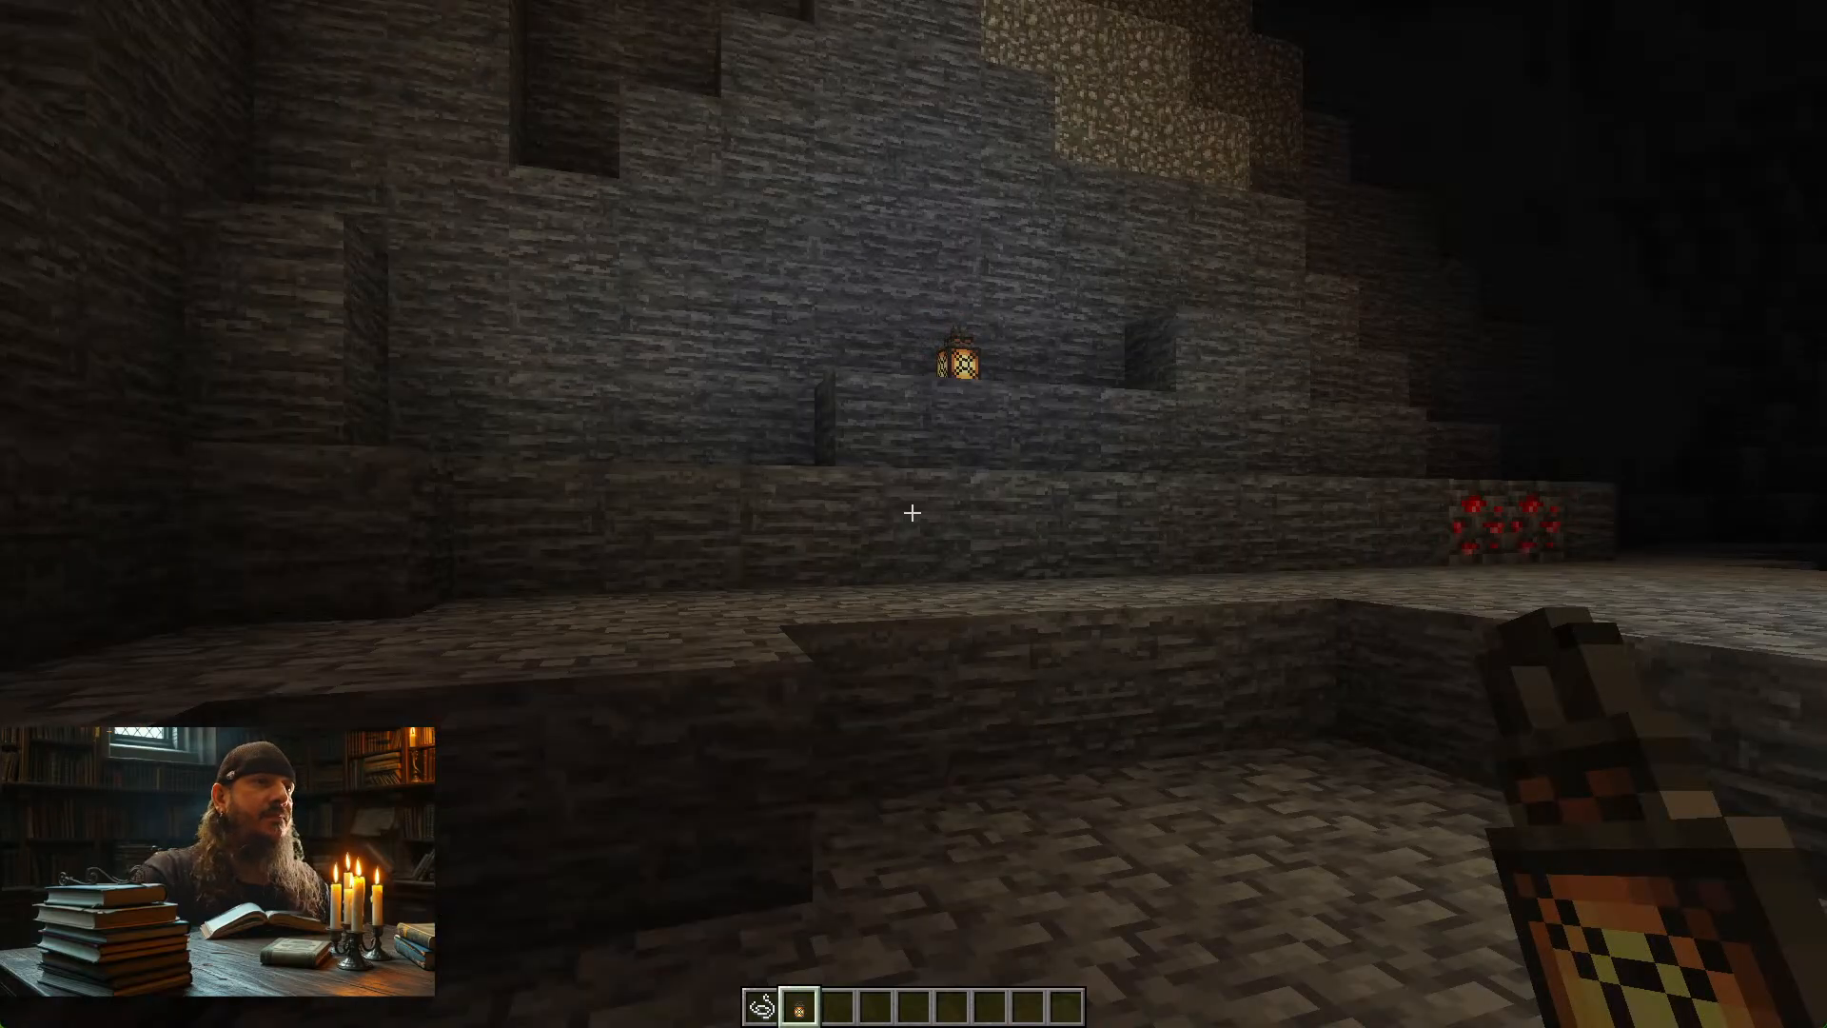
Switch to Minecraft, face the lantern-lit deepslate wall and reload the resource packs
key(w)
key(space)
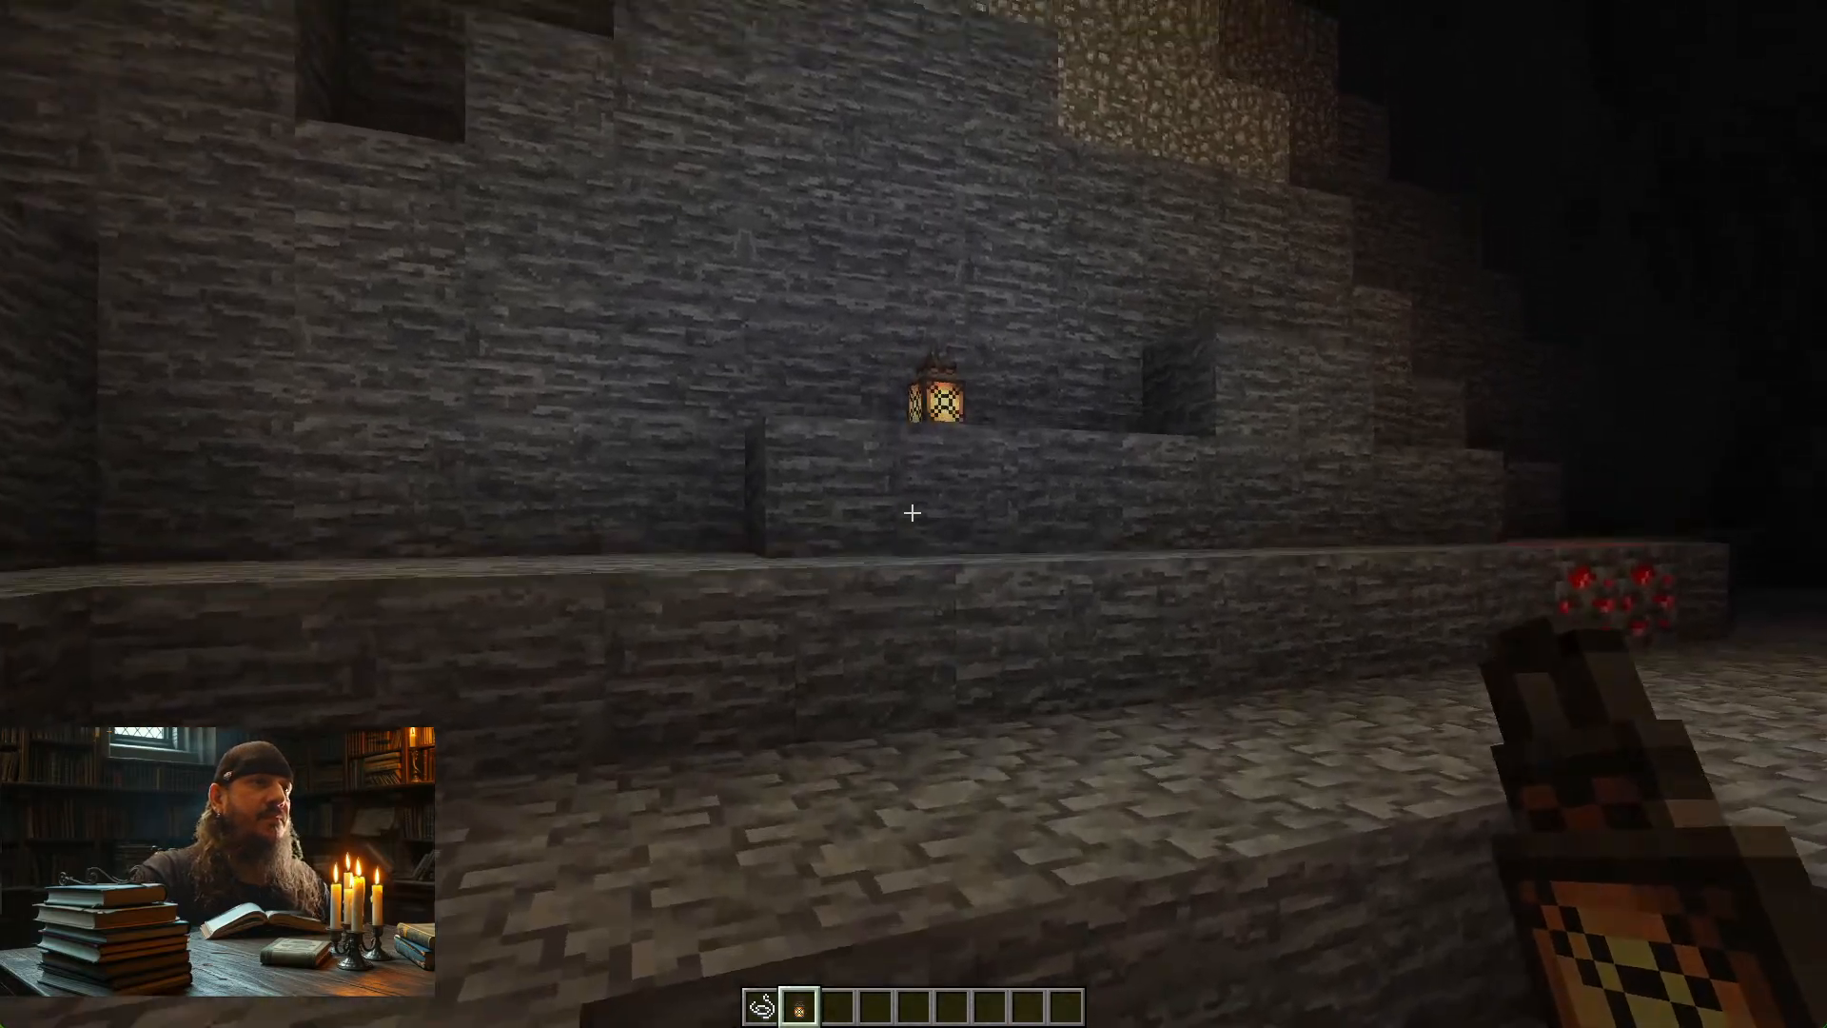
key(space)
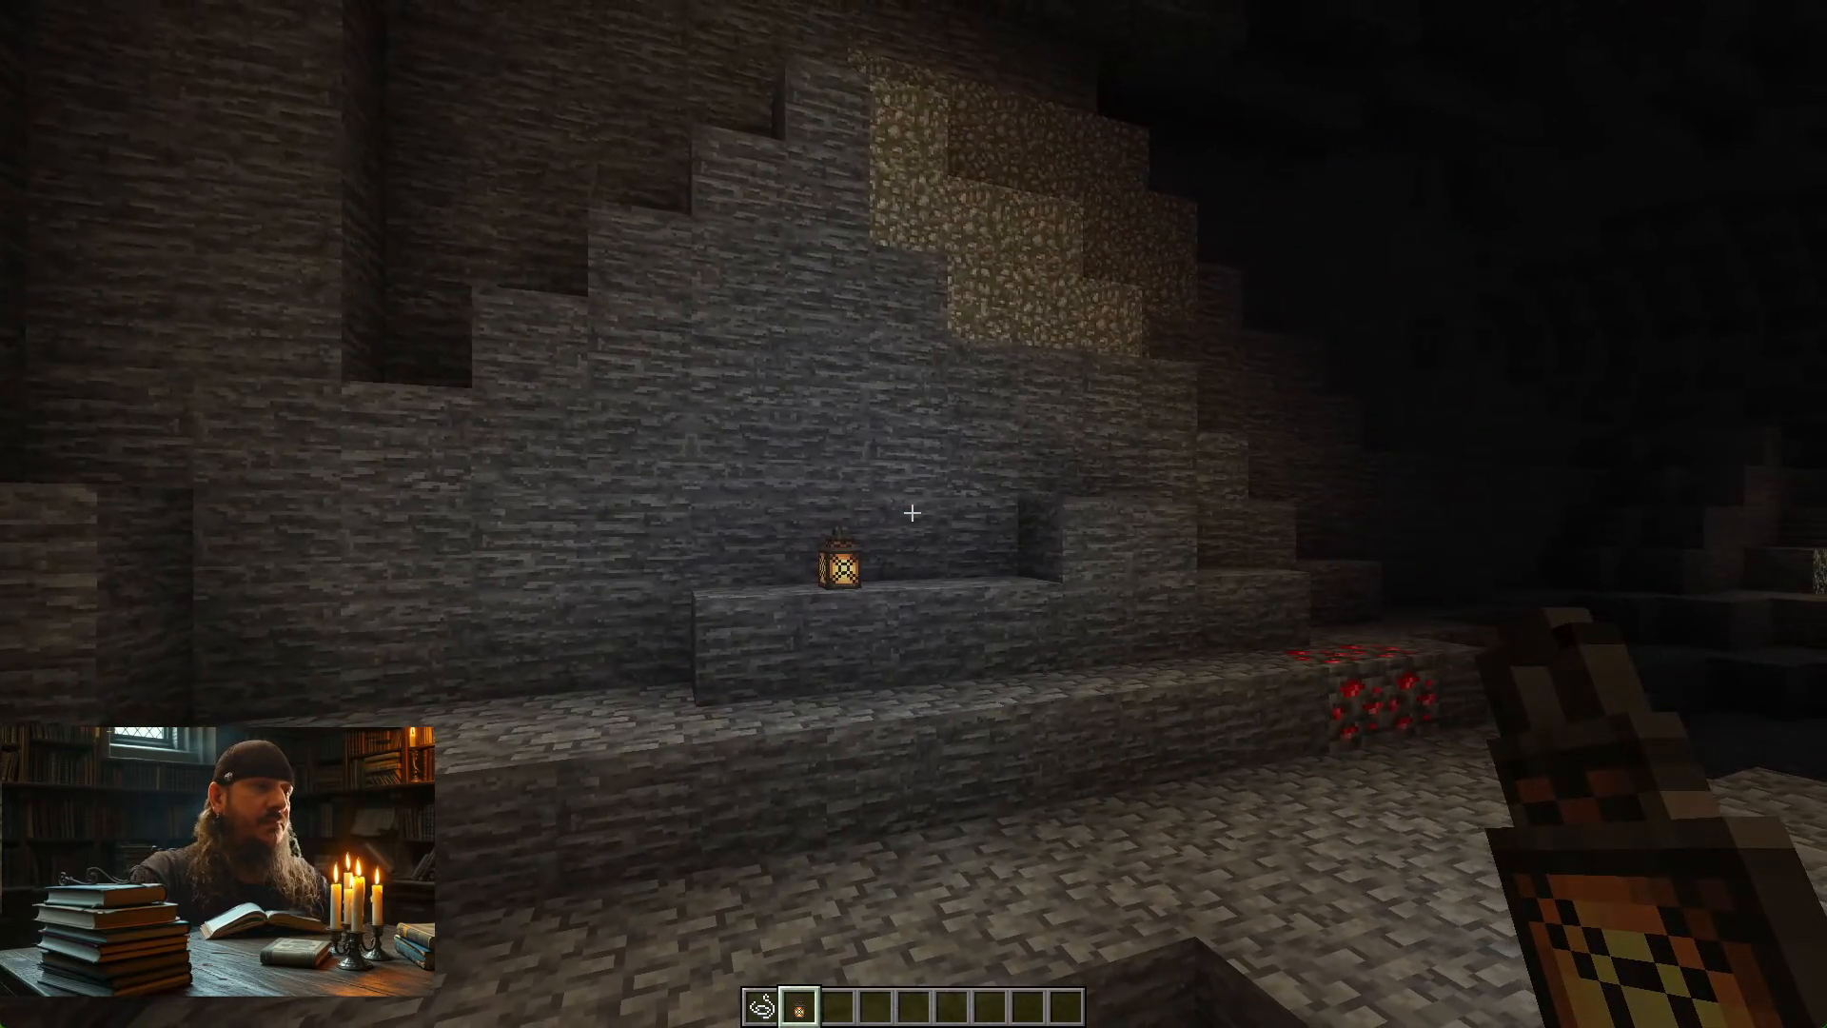
key(F3+t)
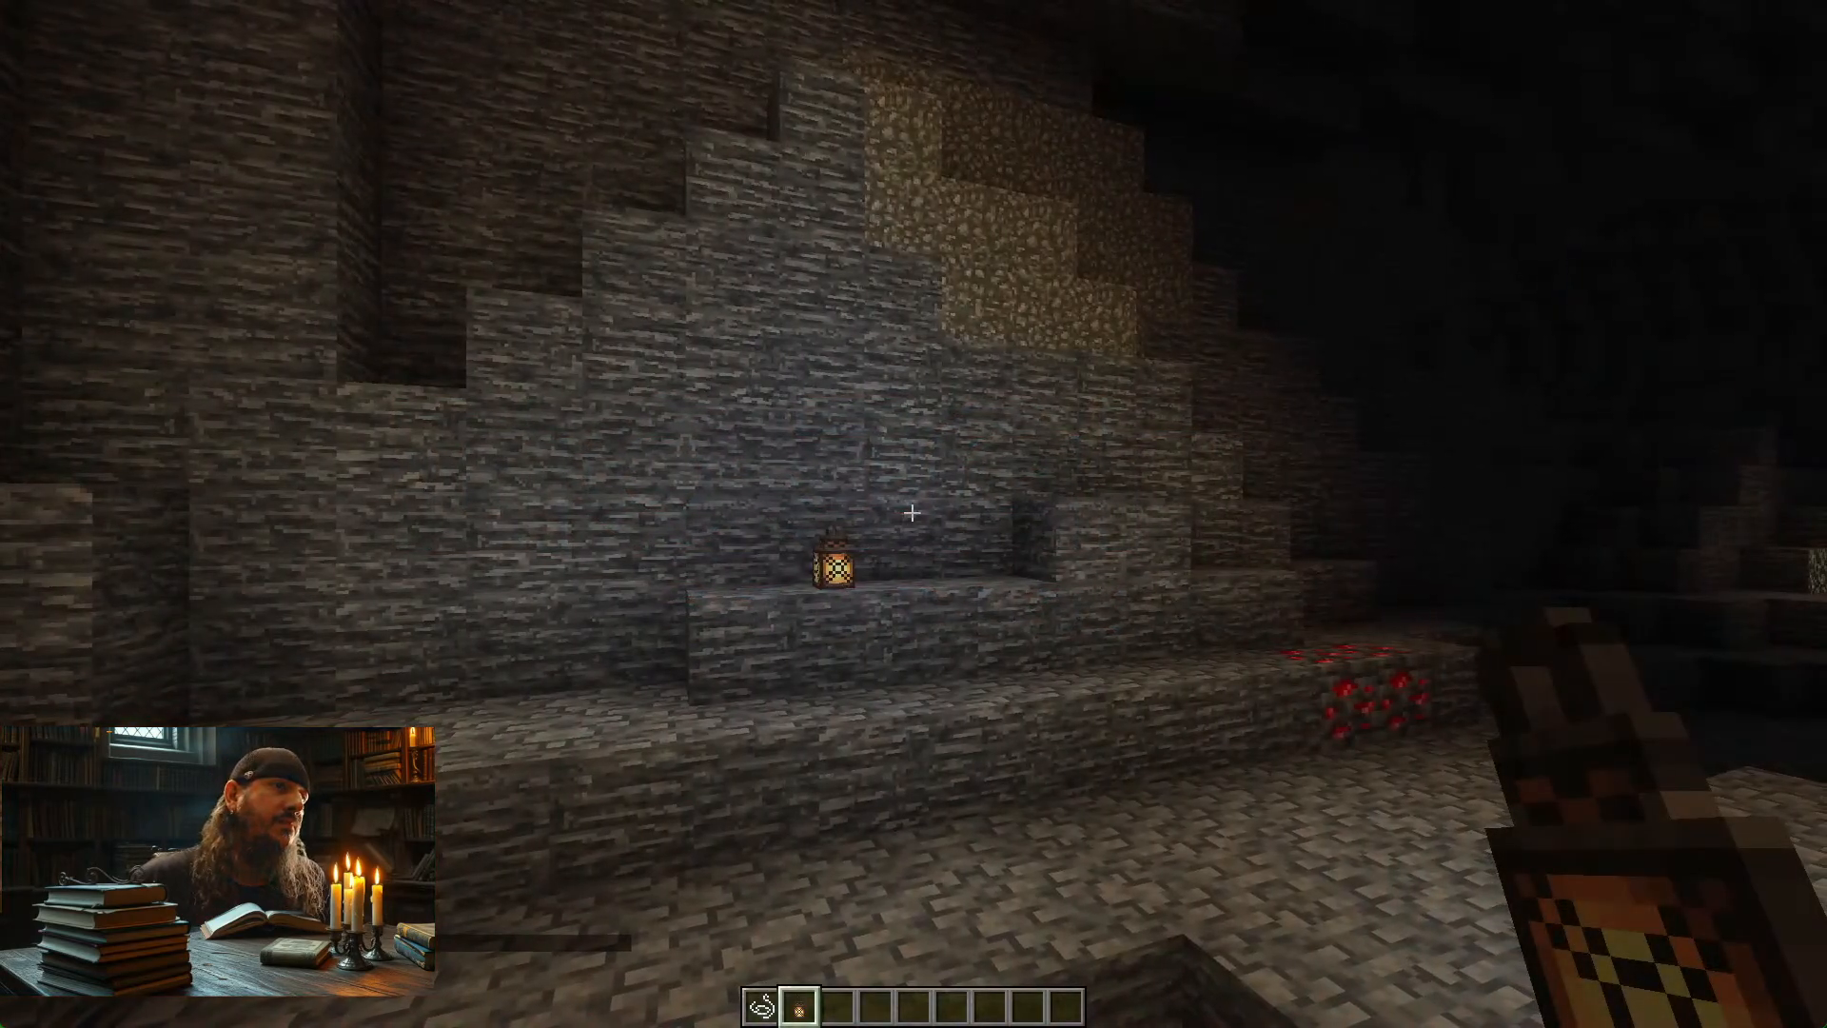
Examine the reloaded deepslate texture up close and from across the cave for brightness, colour and visible tiling
key(w)
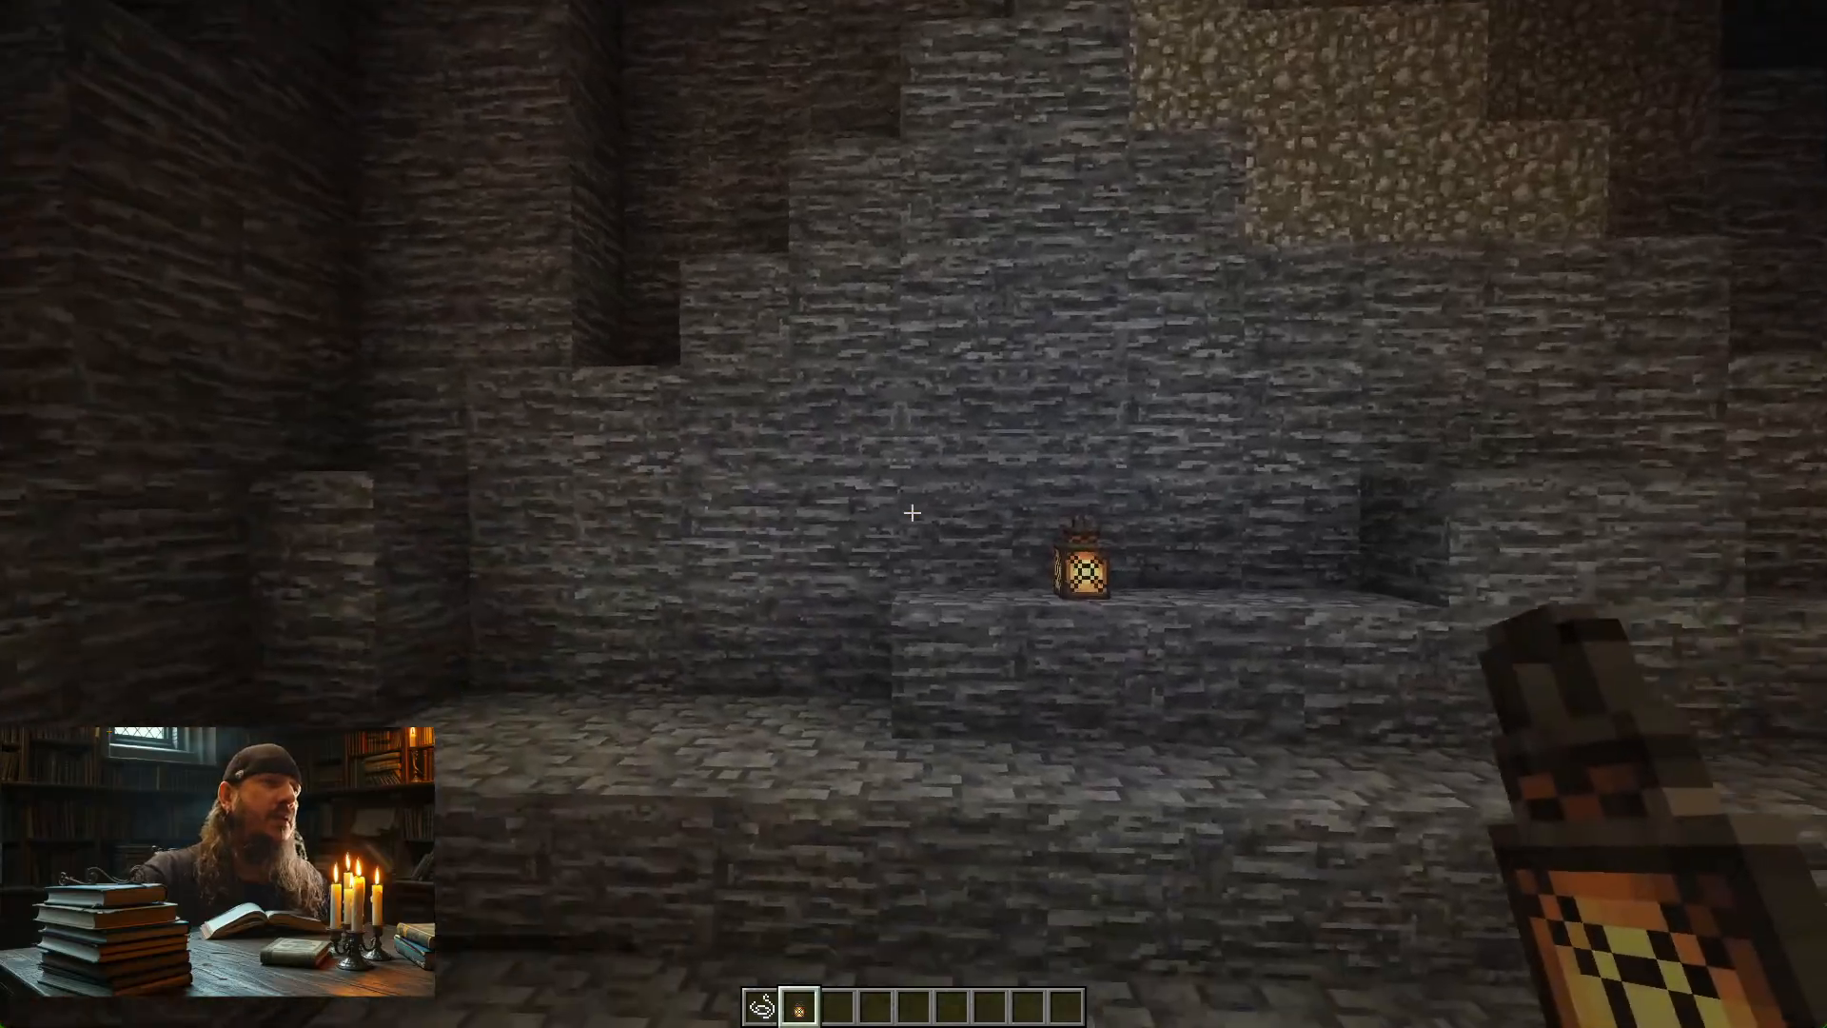
key(w)
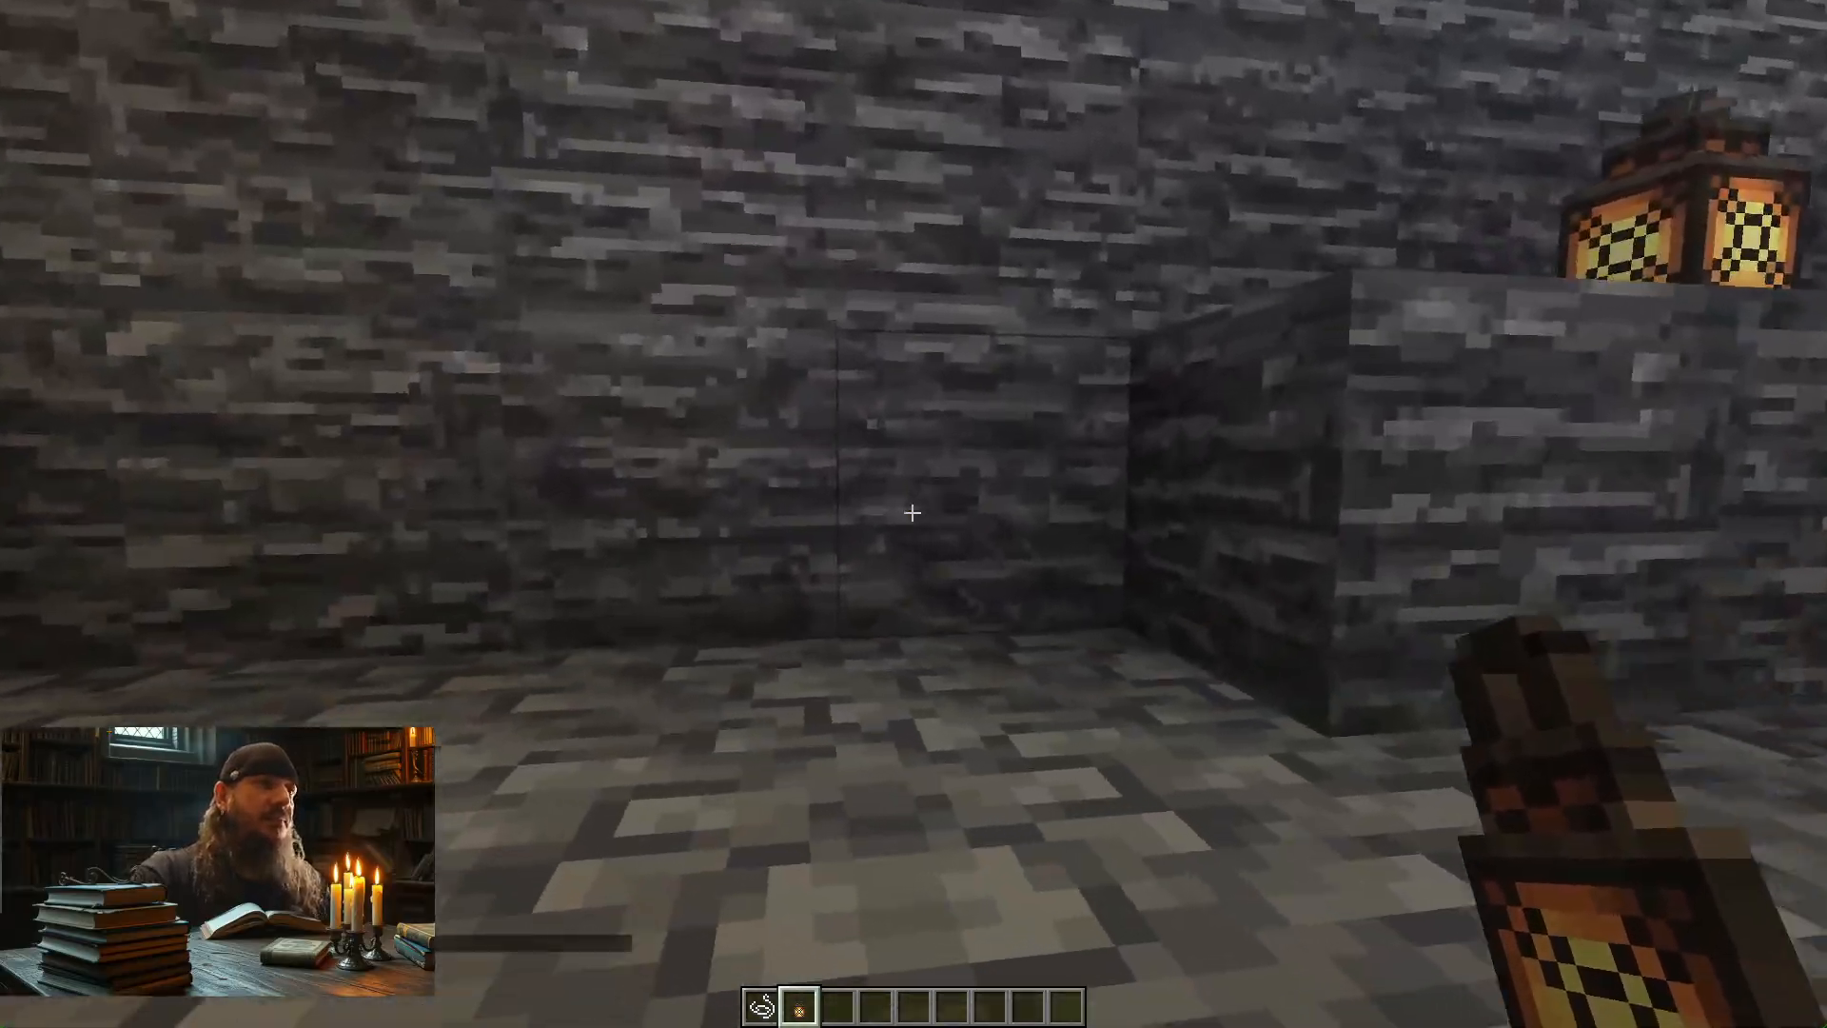
key(w)
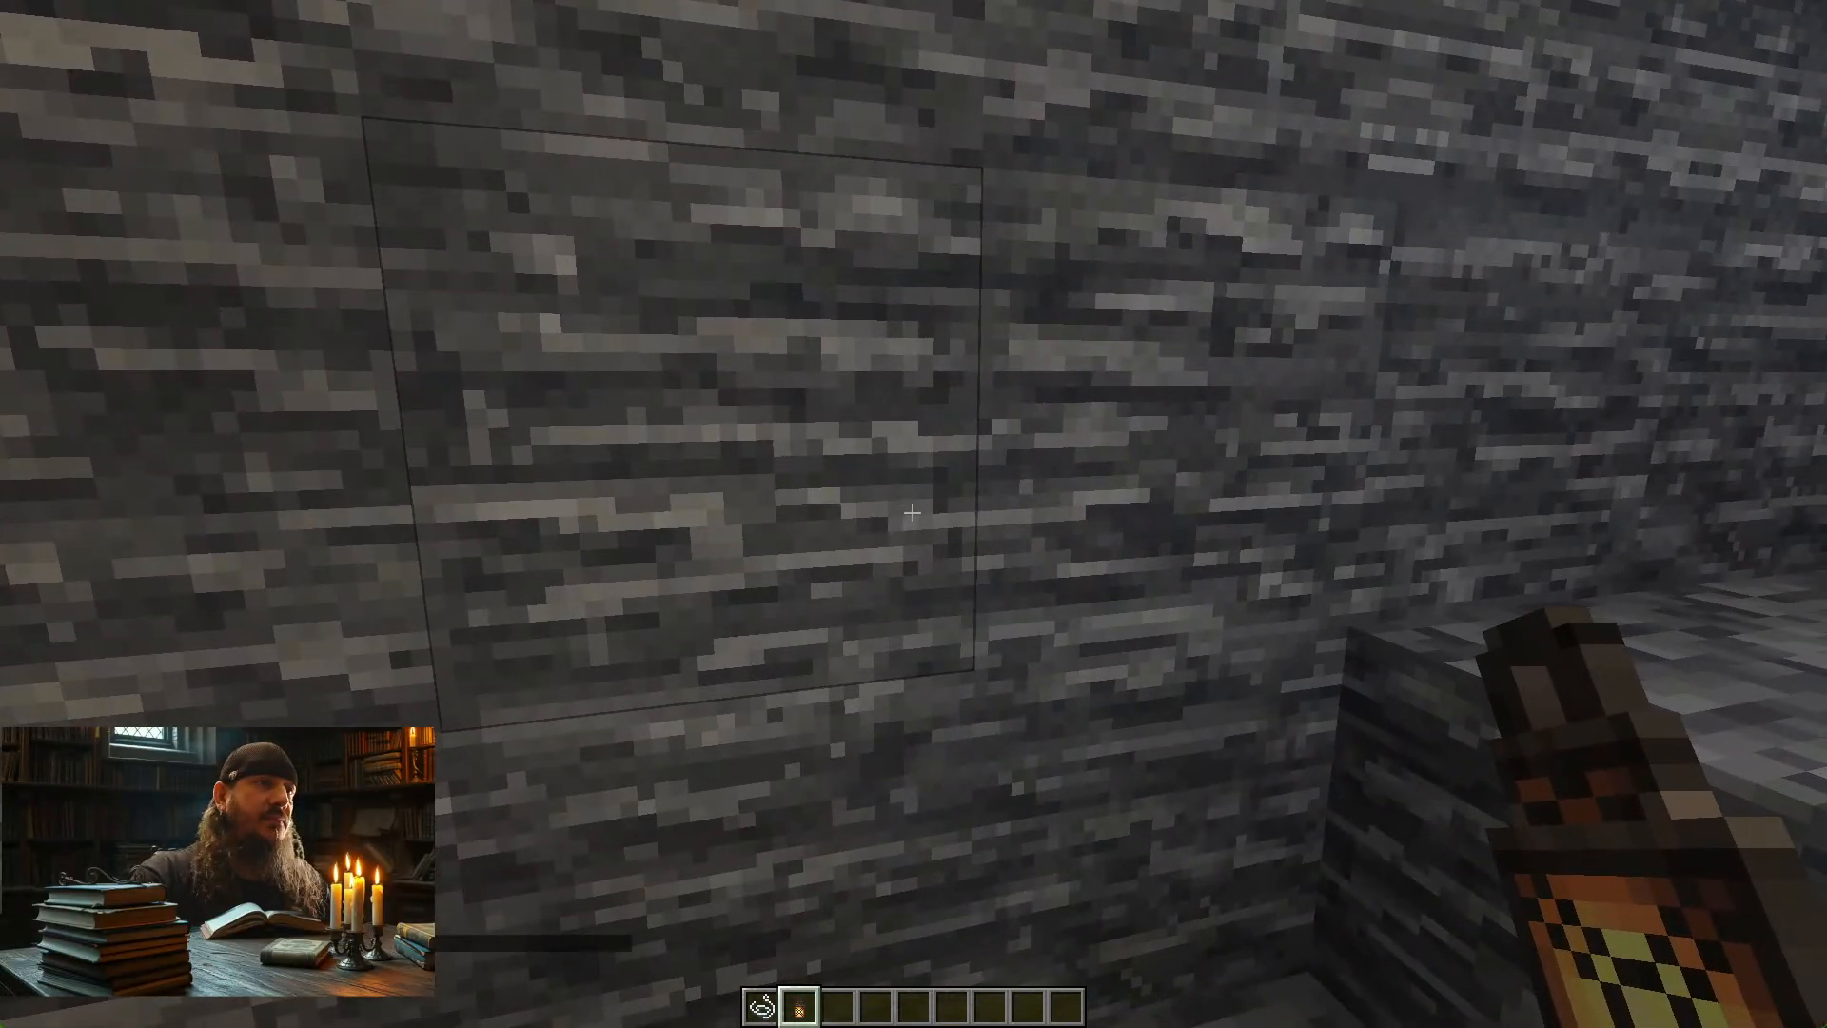
key(w)
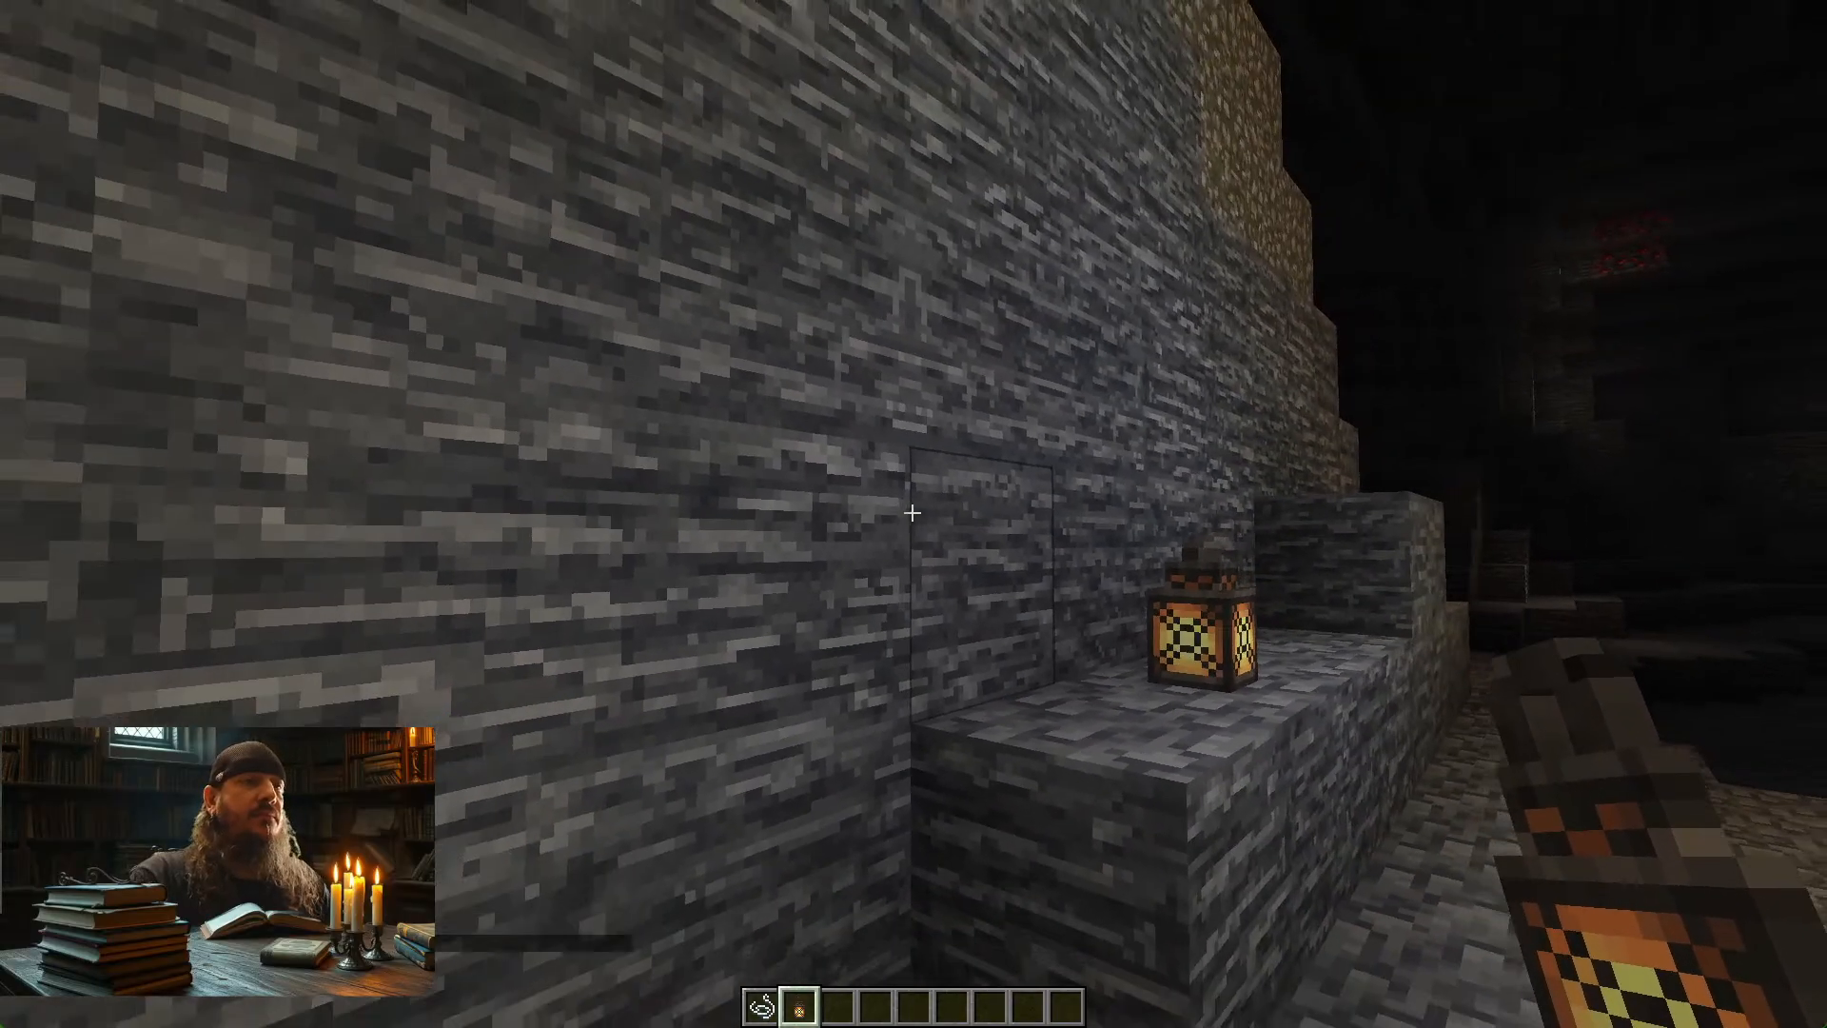
key(s)
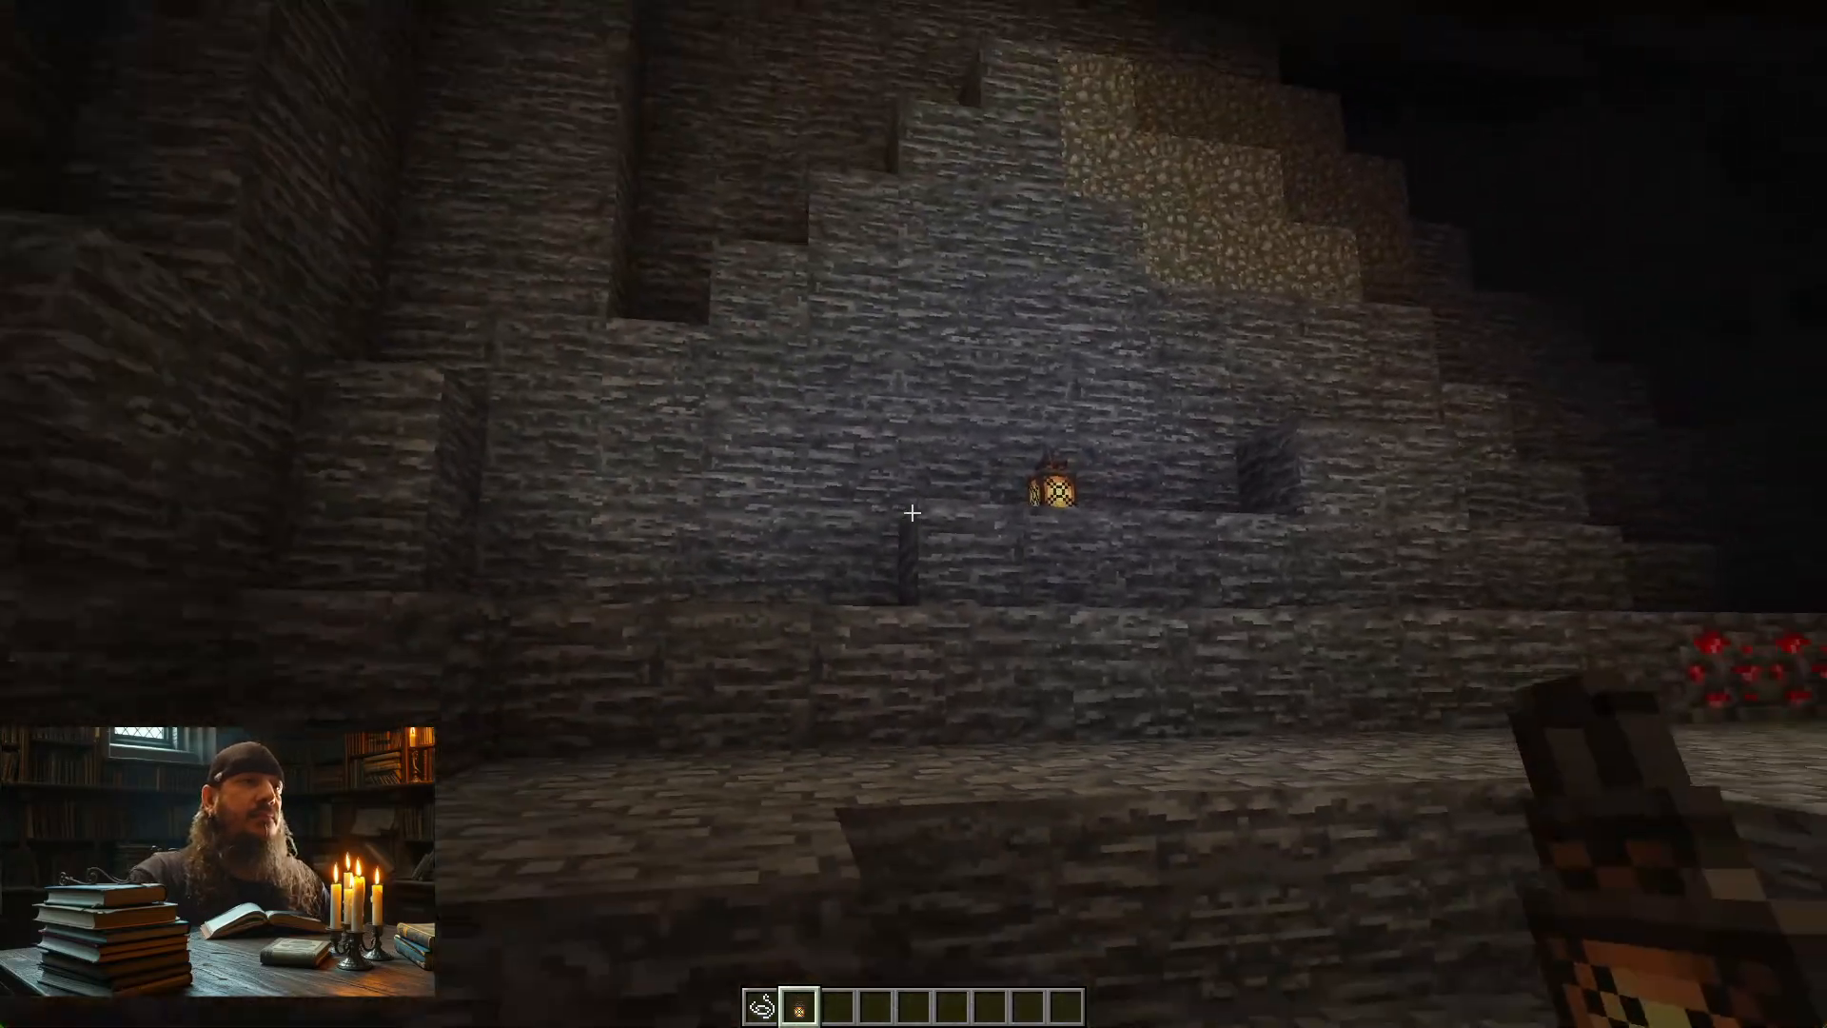
key(w)
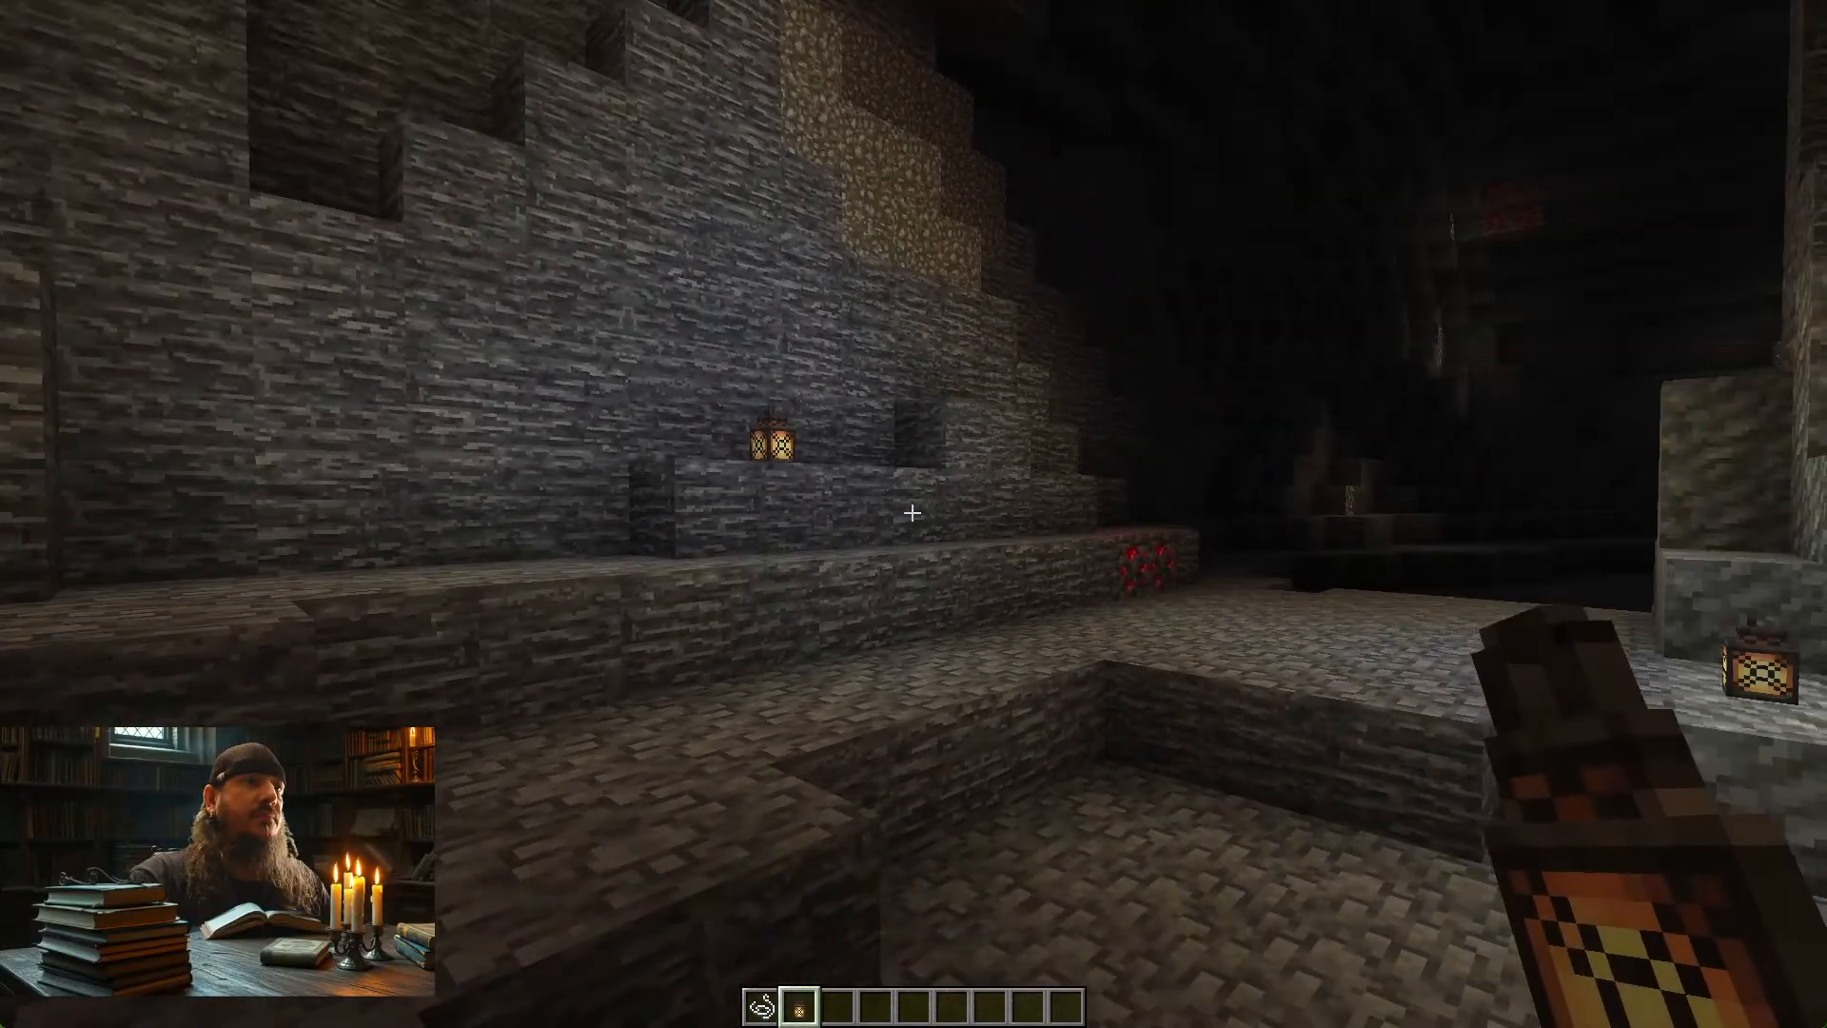
key(w)
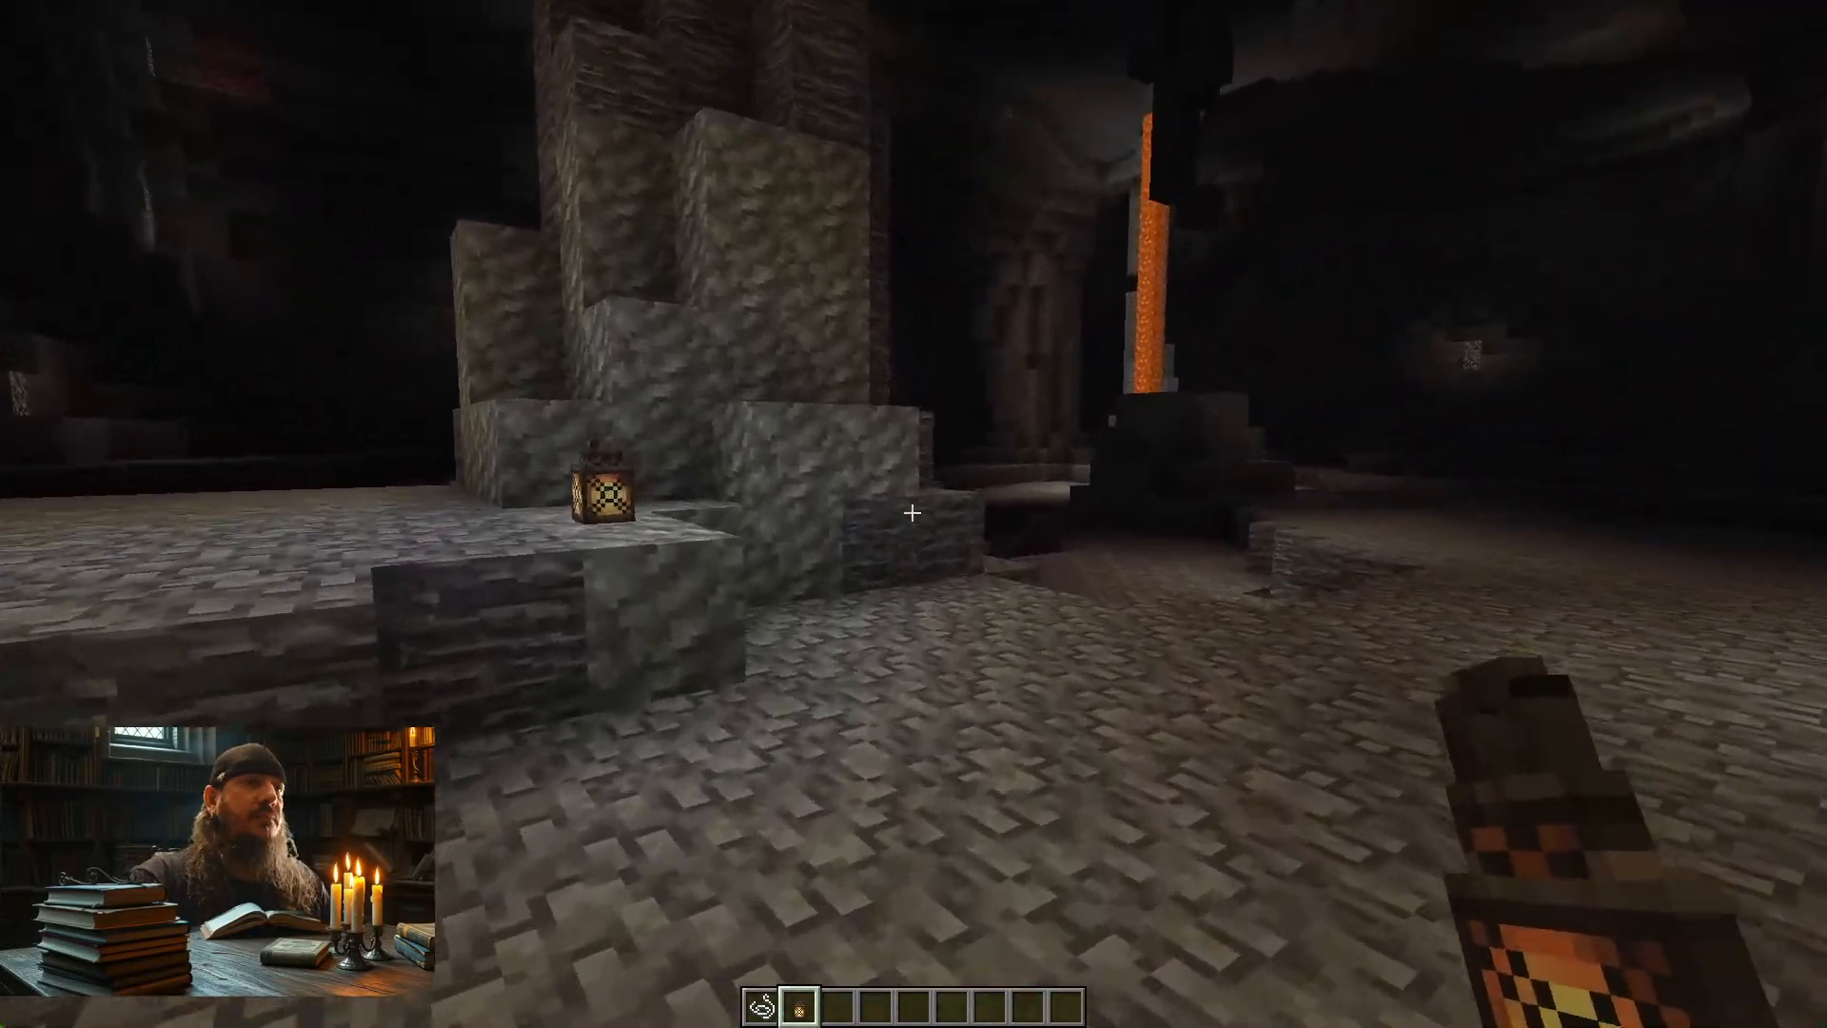
key(w)
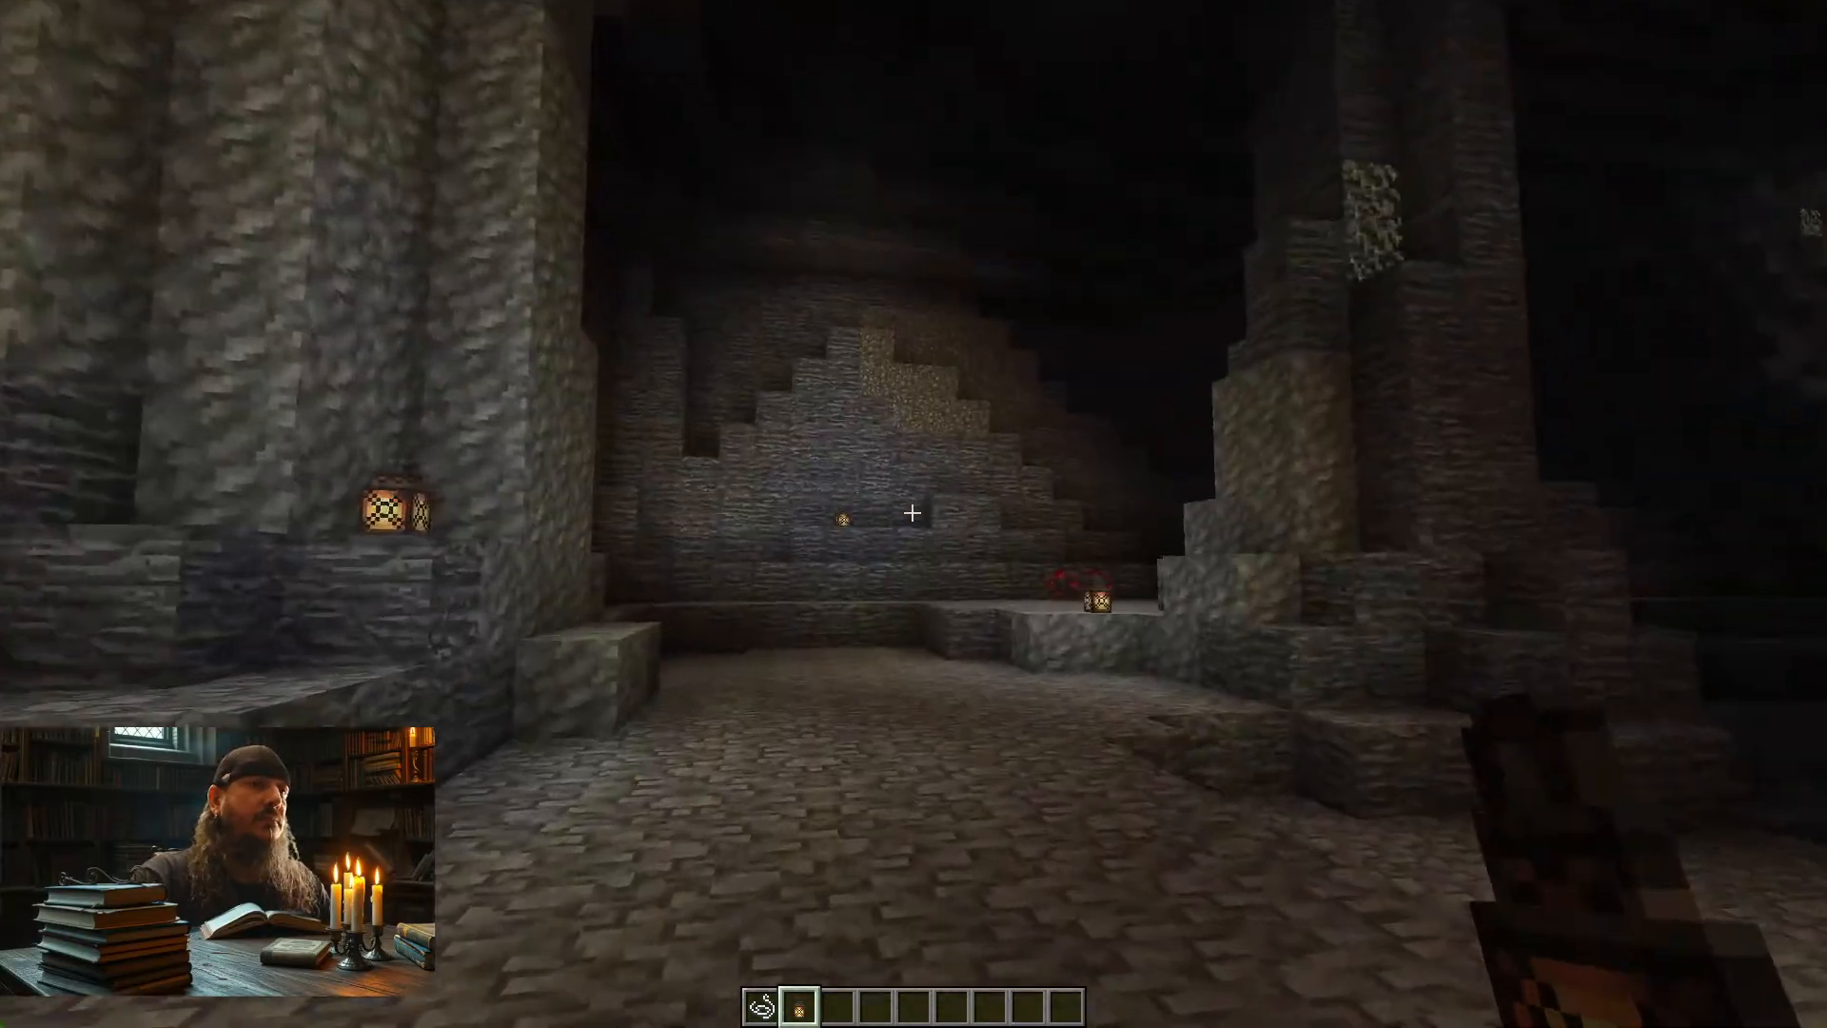
Examine how the deepslate texture looks on the lantern-lit cave wall, both up close and from a distance
key(w)
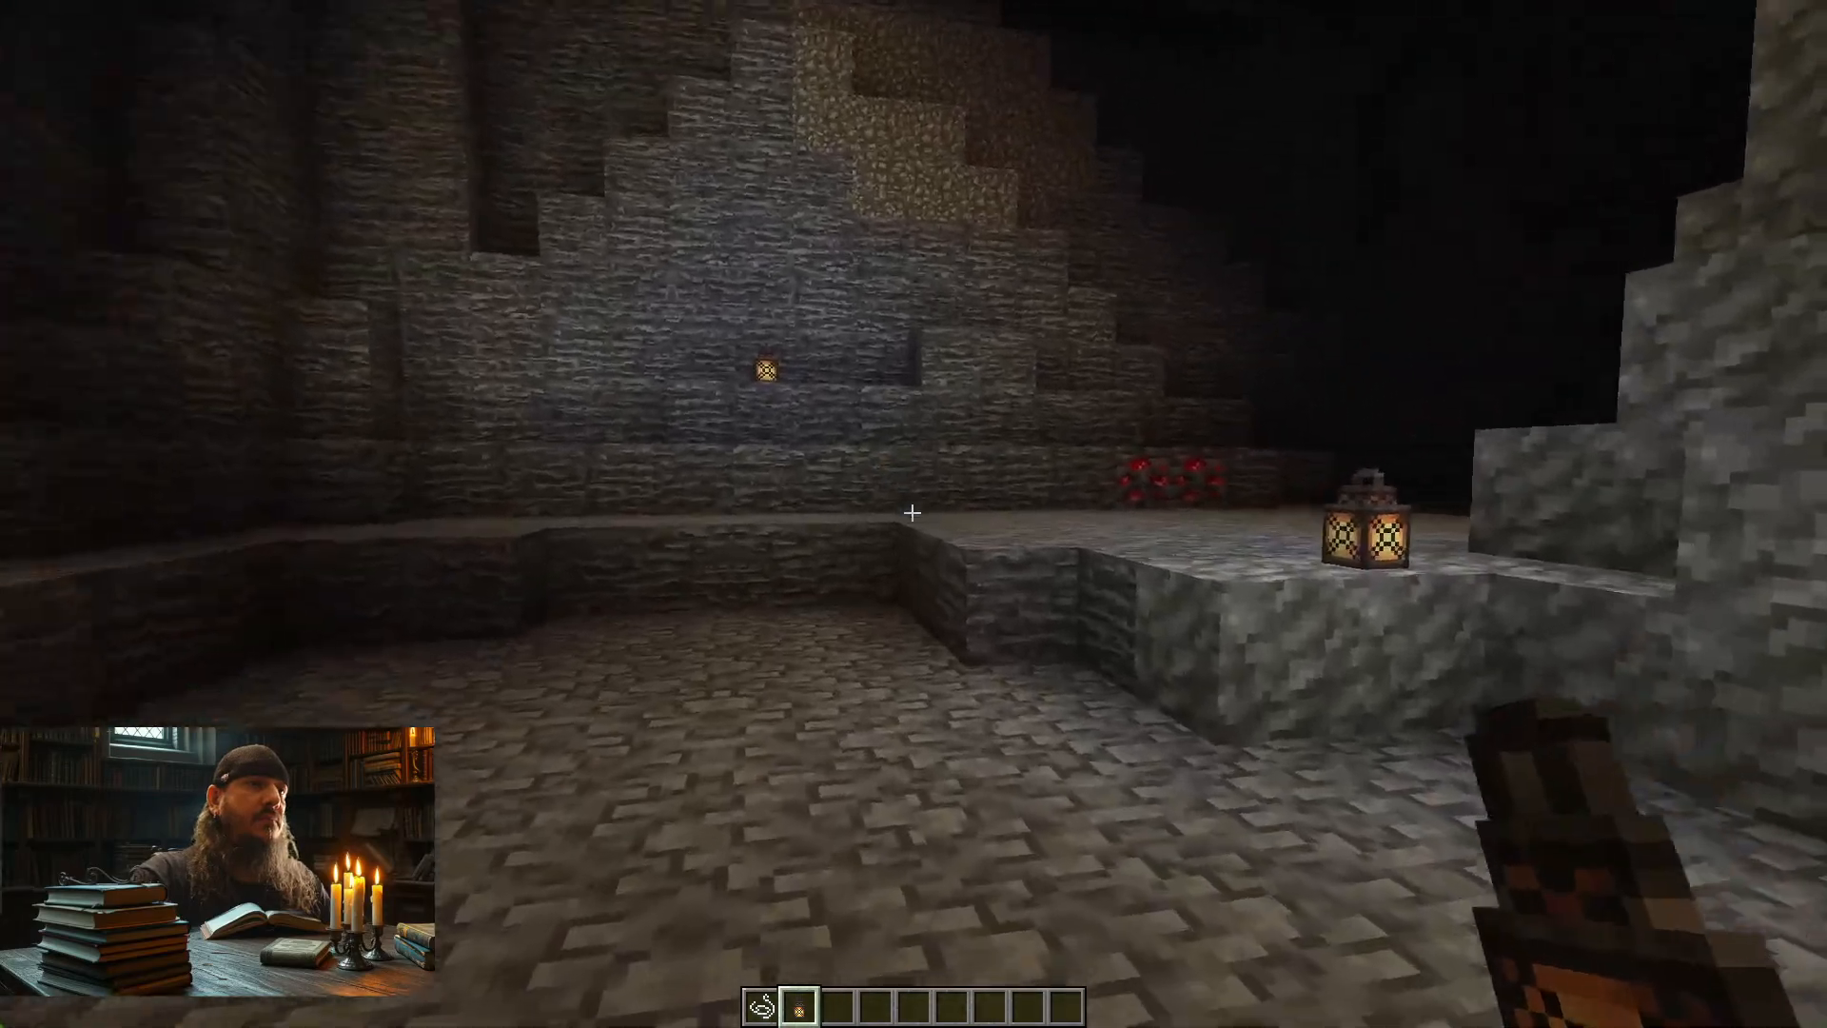
key(w)
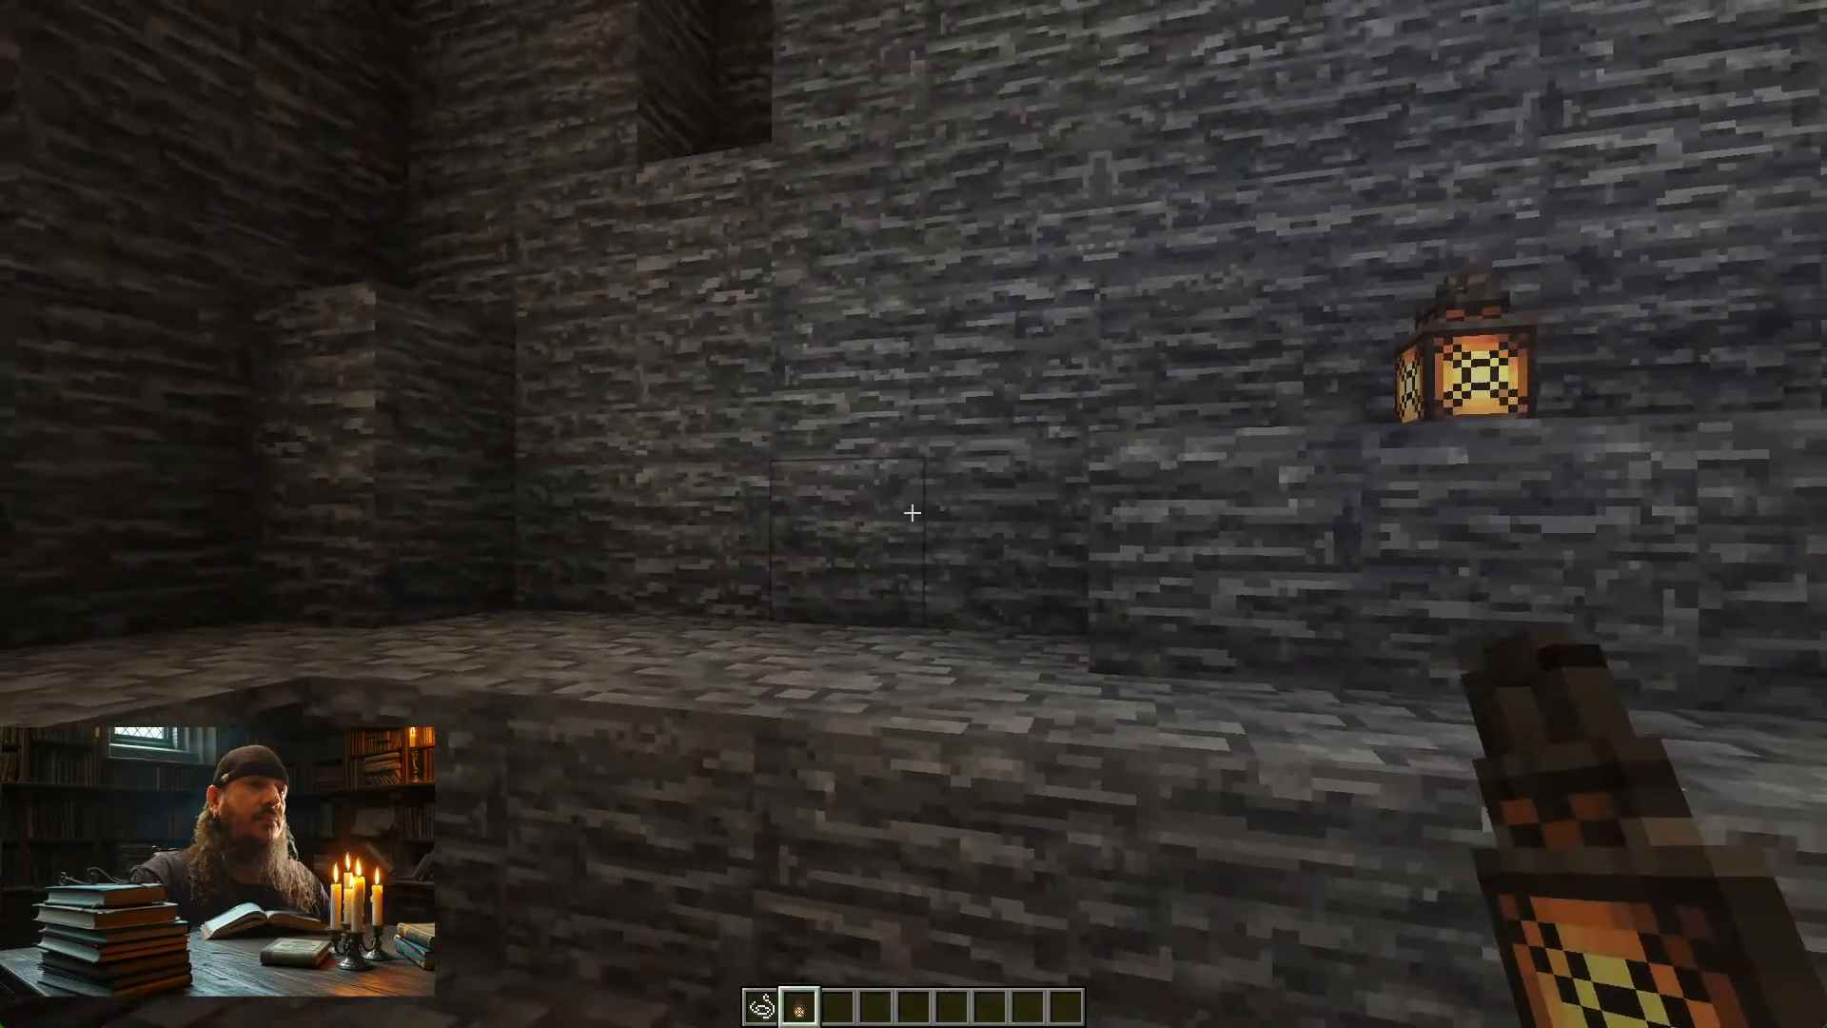
key(s)
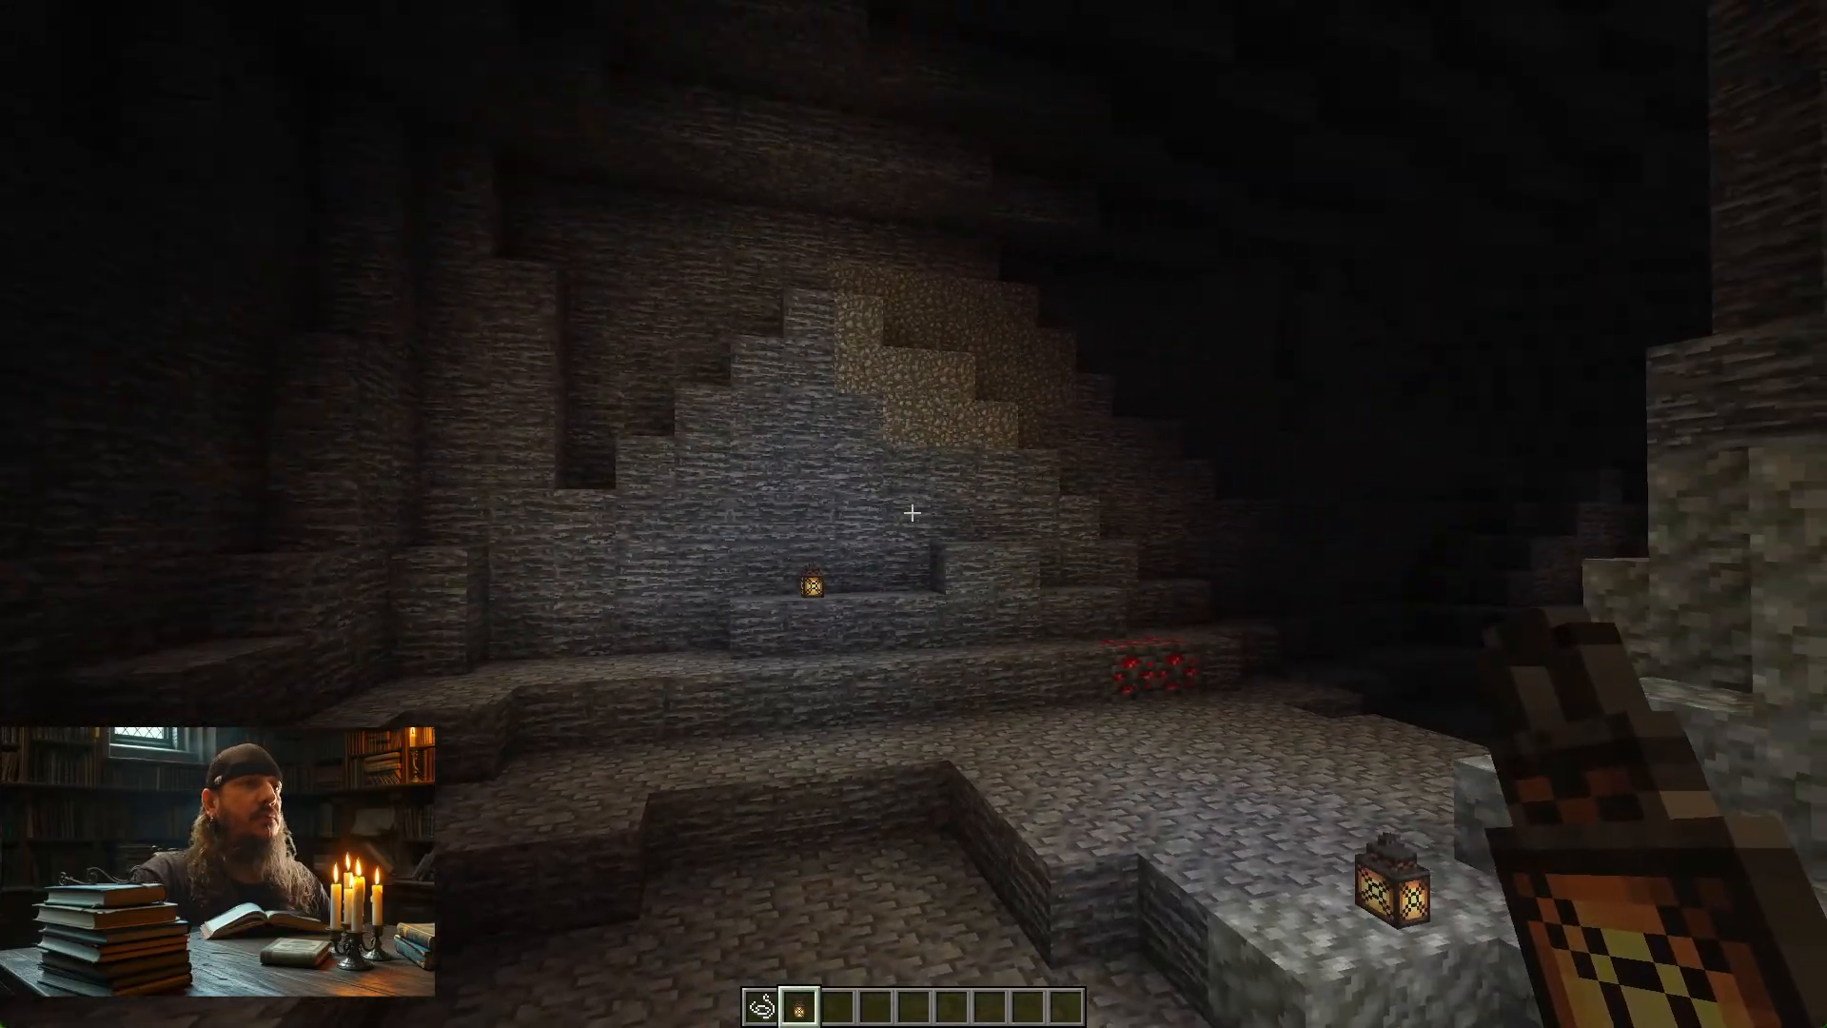
key(a)
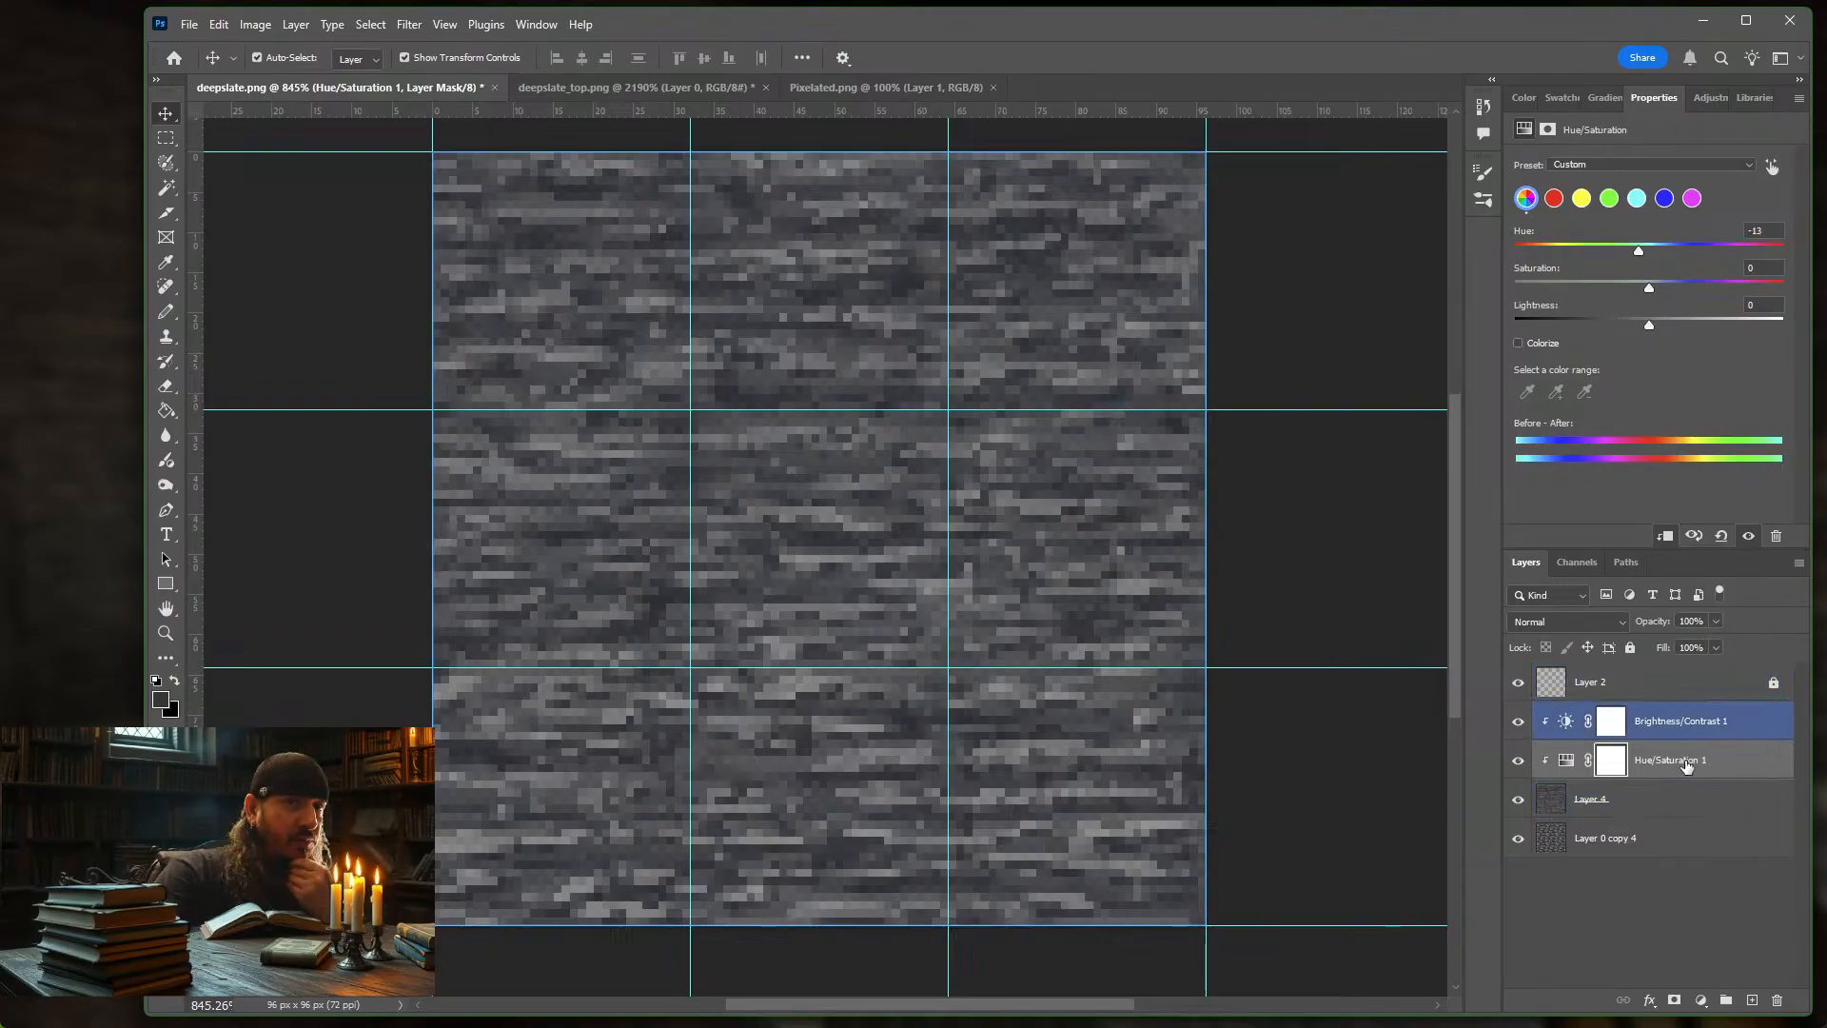
Switch to Photoshop and try a Warming Filter (85) Photo Filter adjustment at 14% density above Layer 4 in deepslate.png
click(1689, 798)
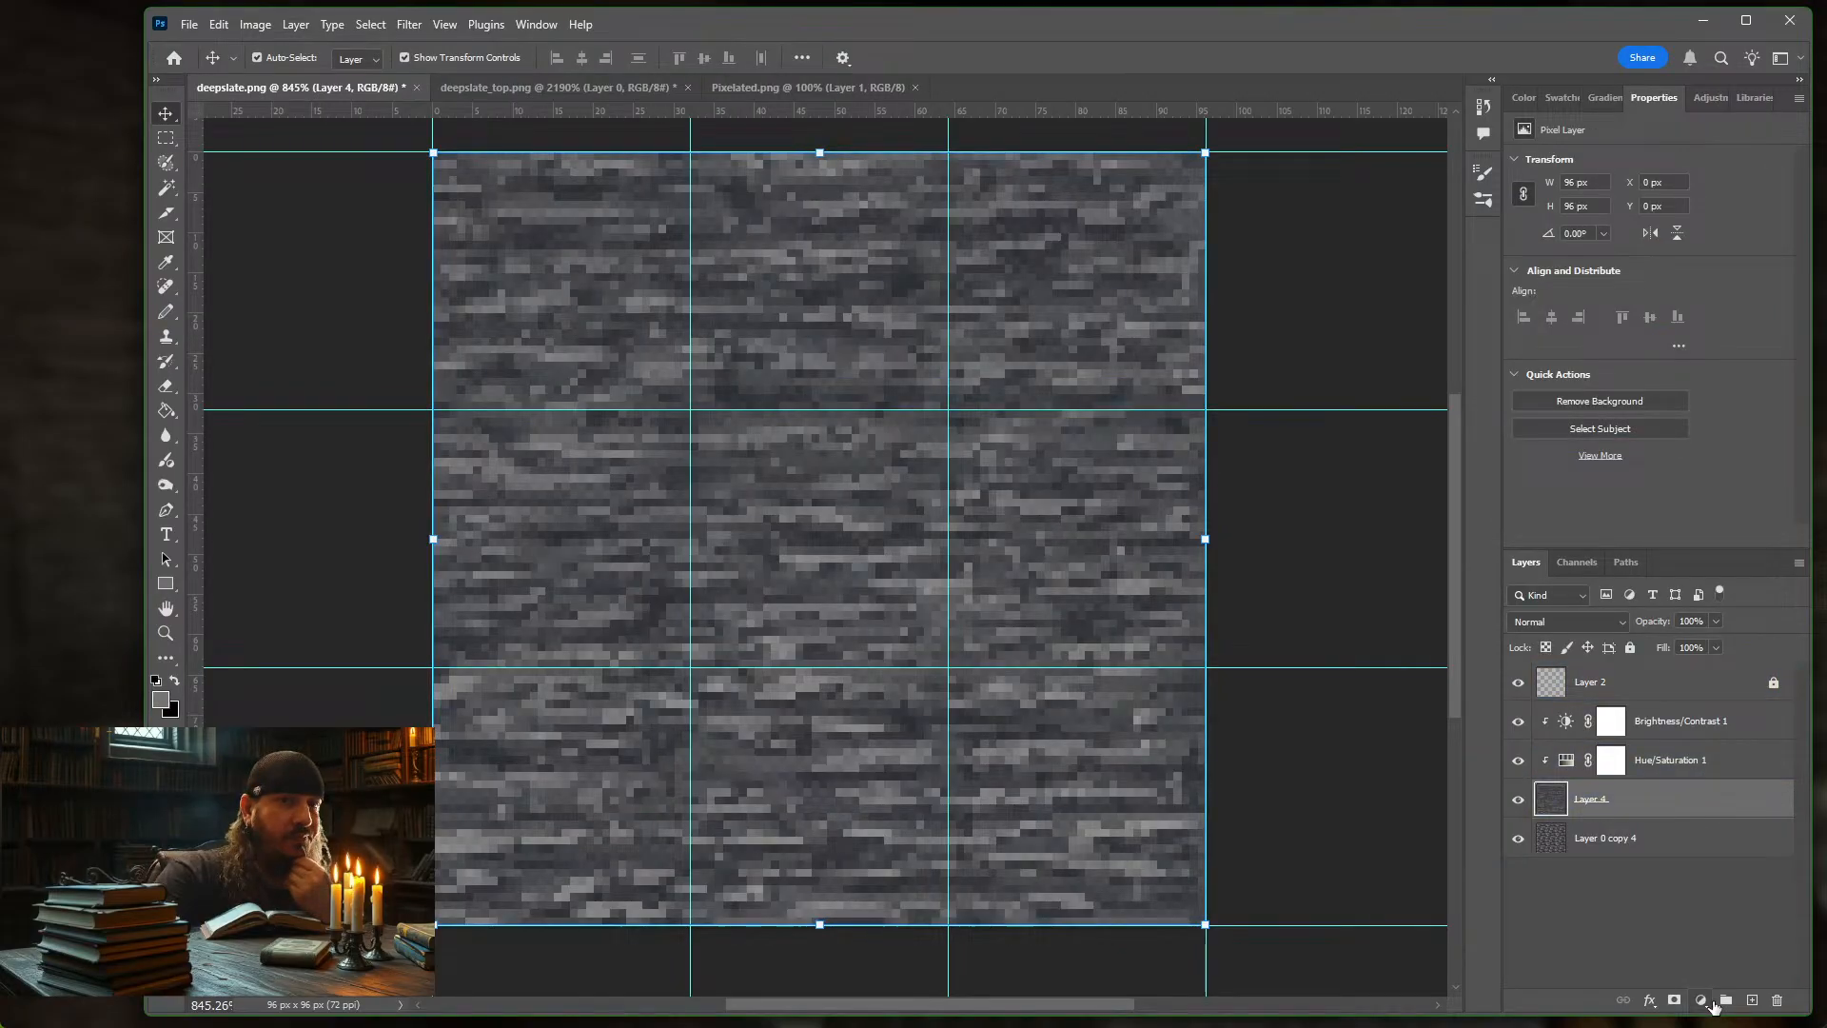
click(1702, 1002)
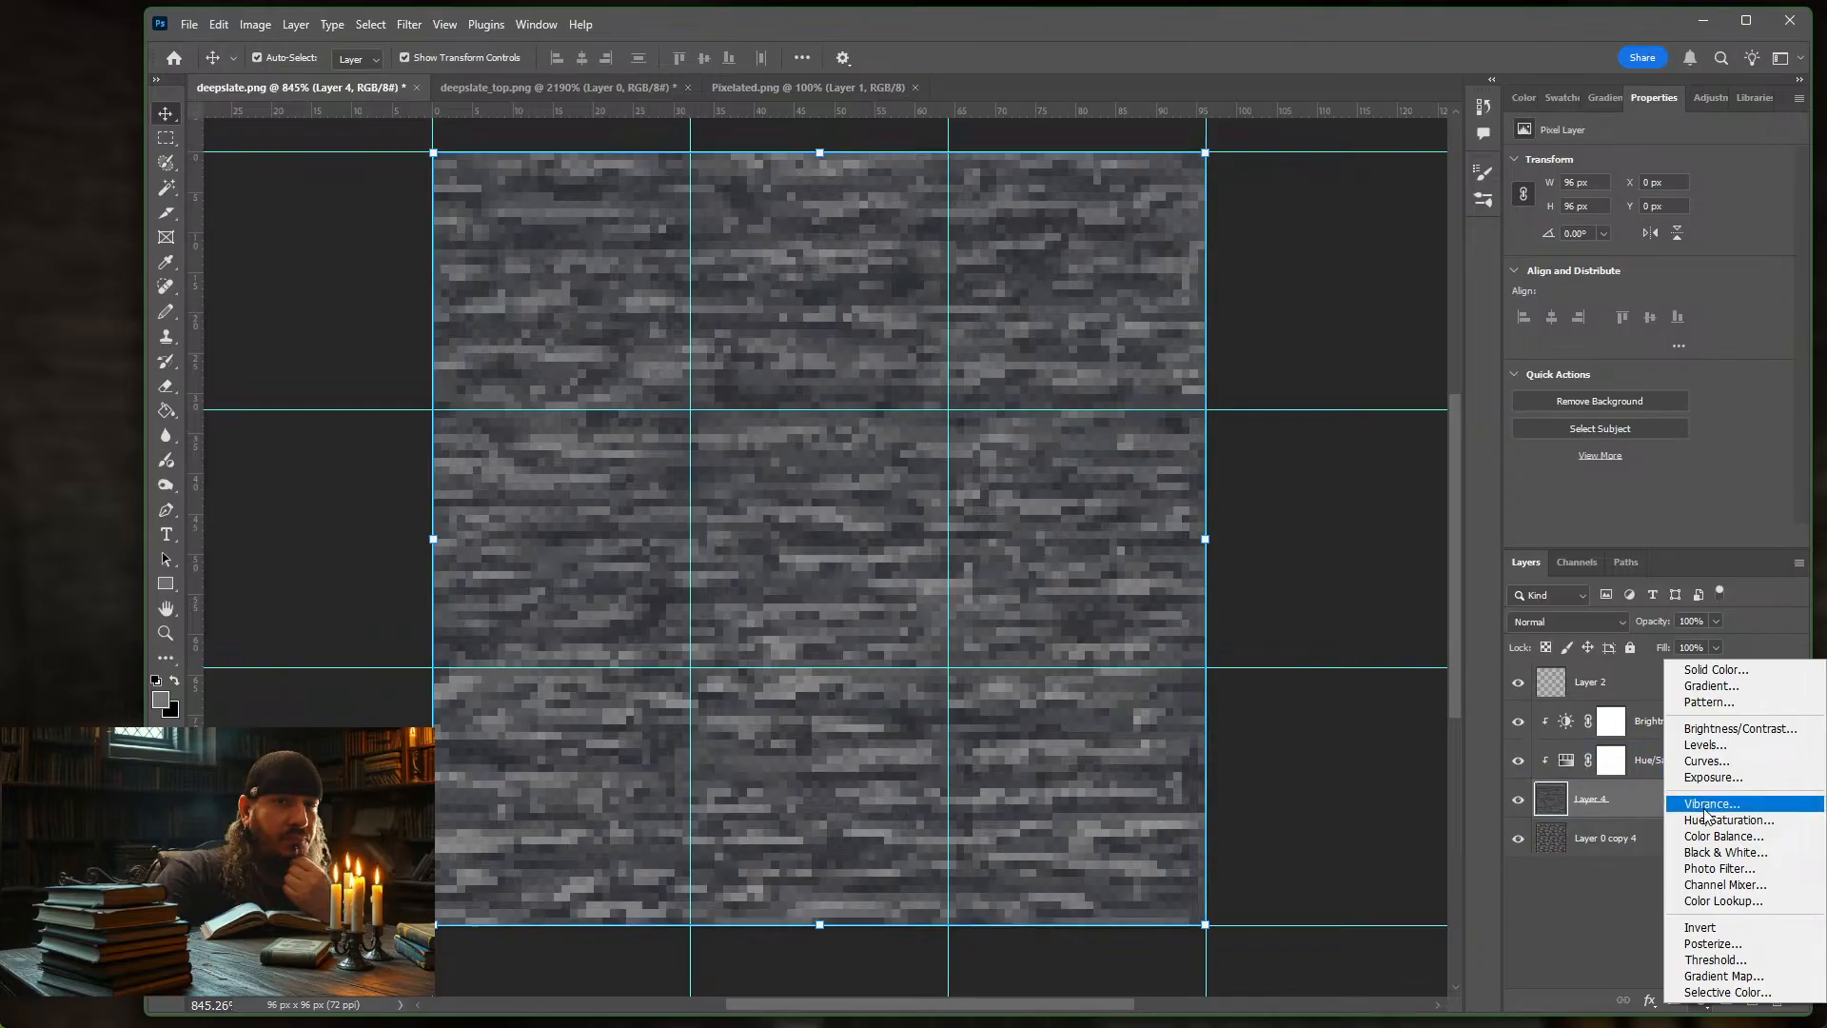
click(1754, 870)
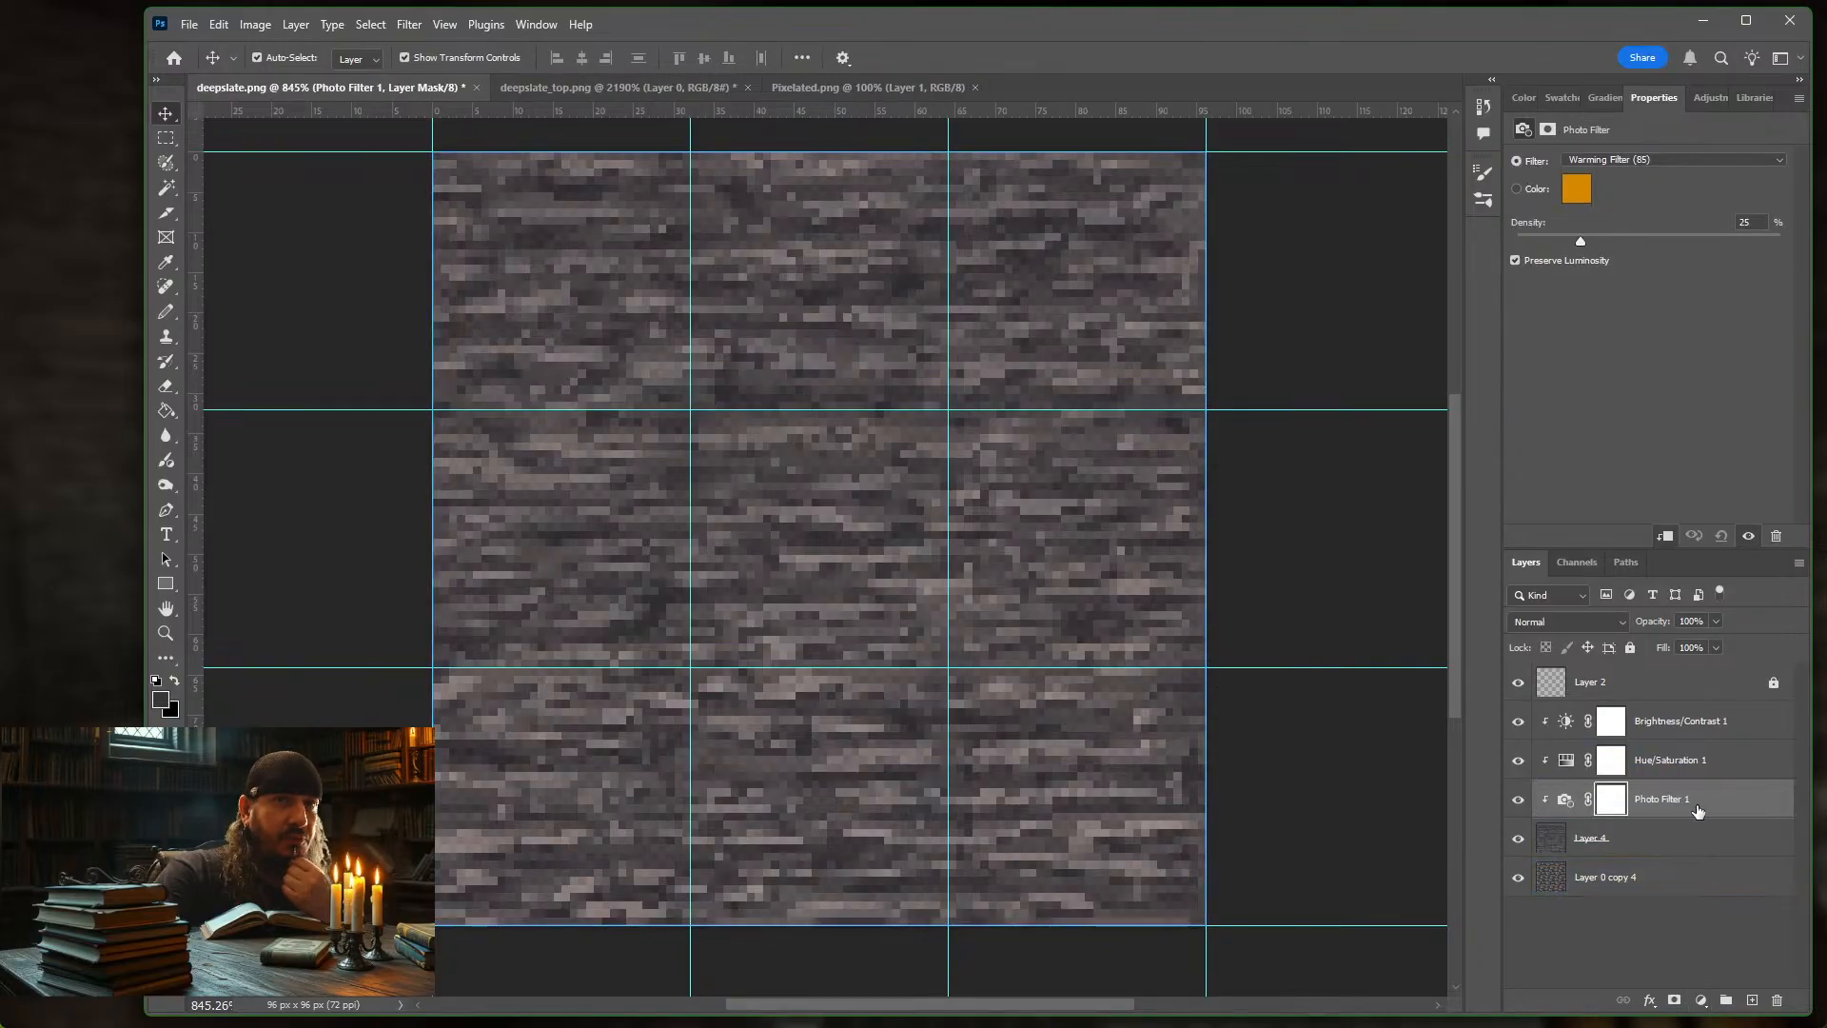
click(1565, 800)
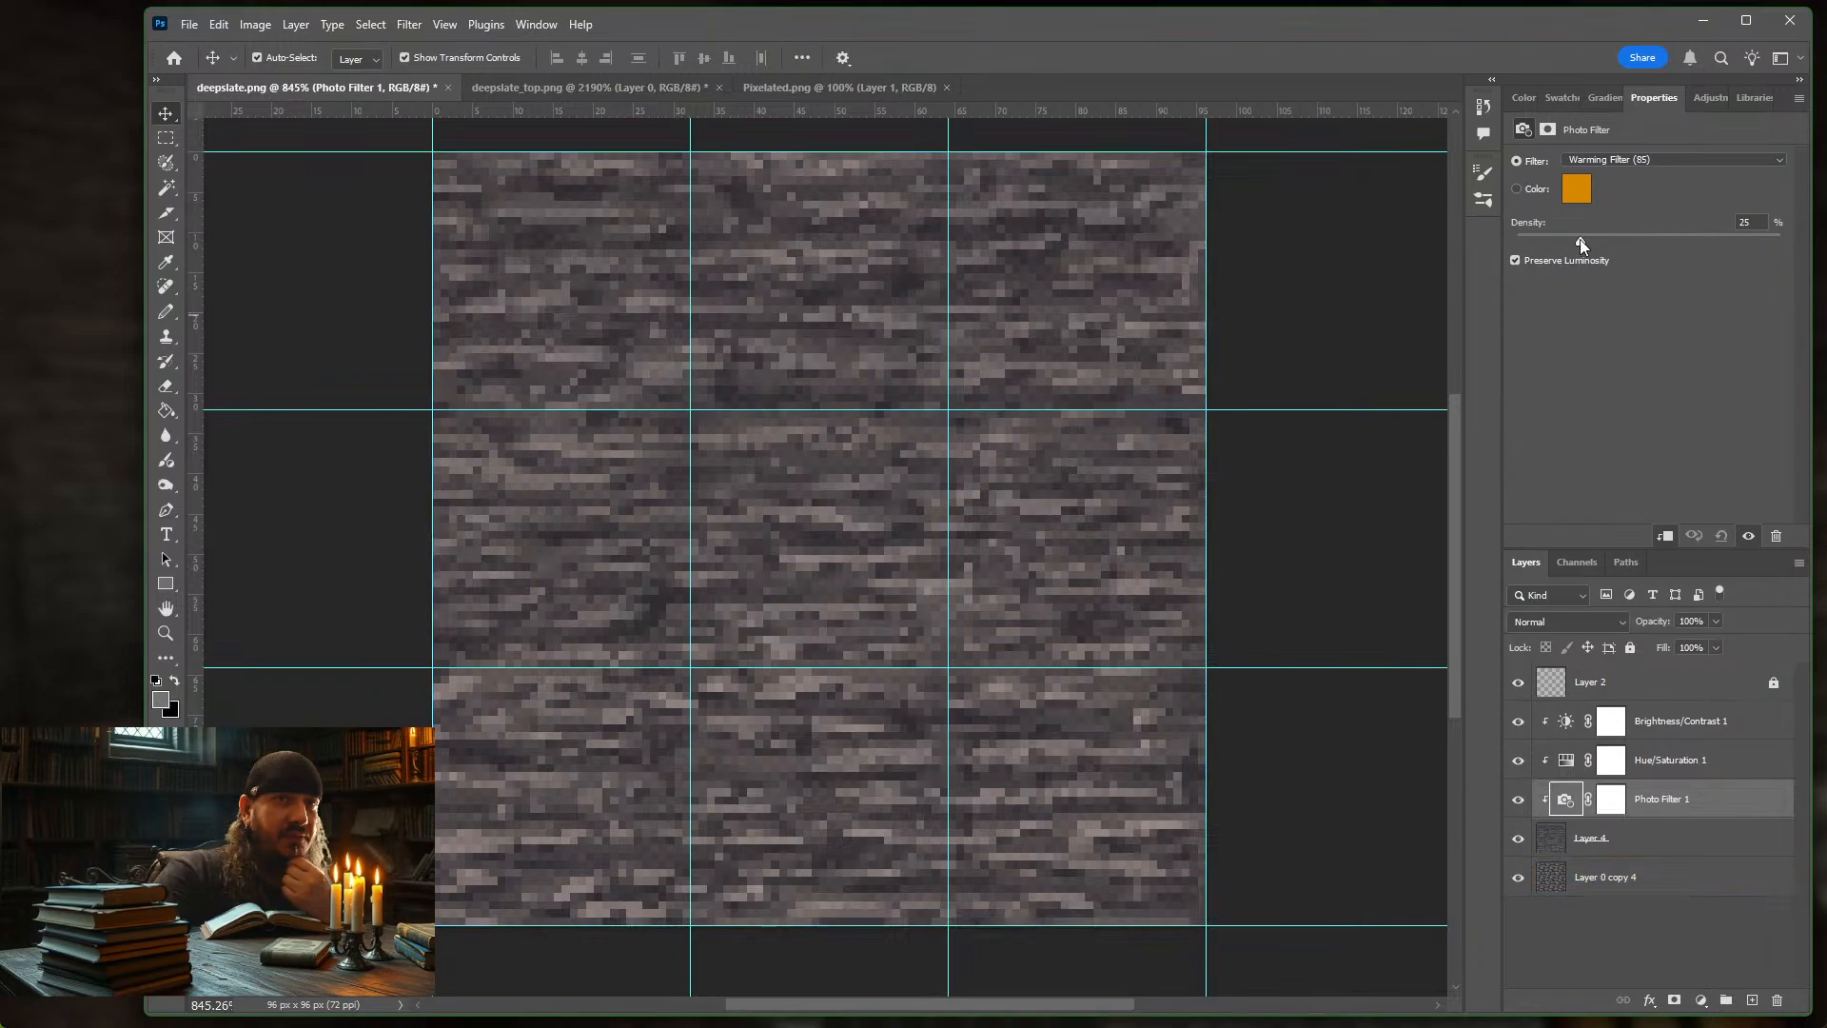
drag(1579, 240, 1521, 238)
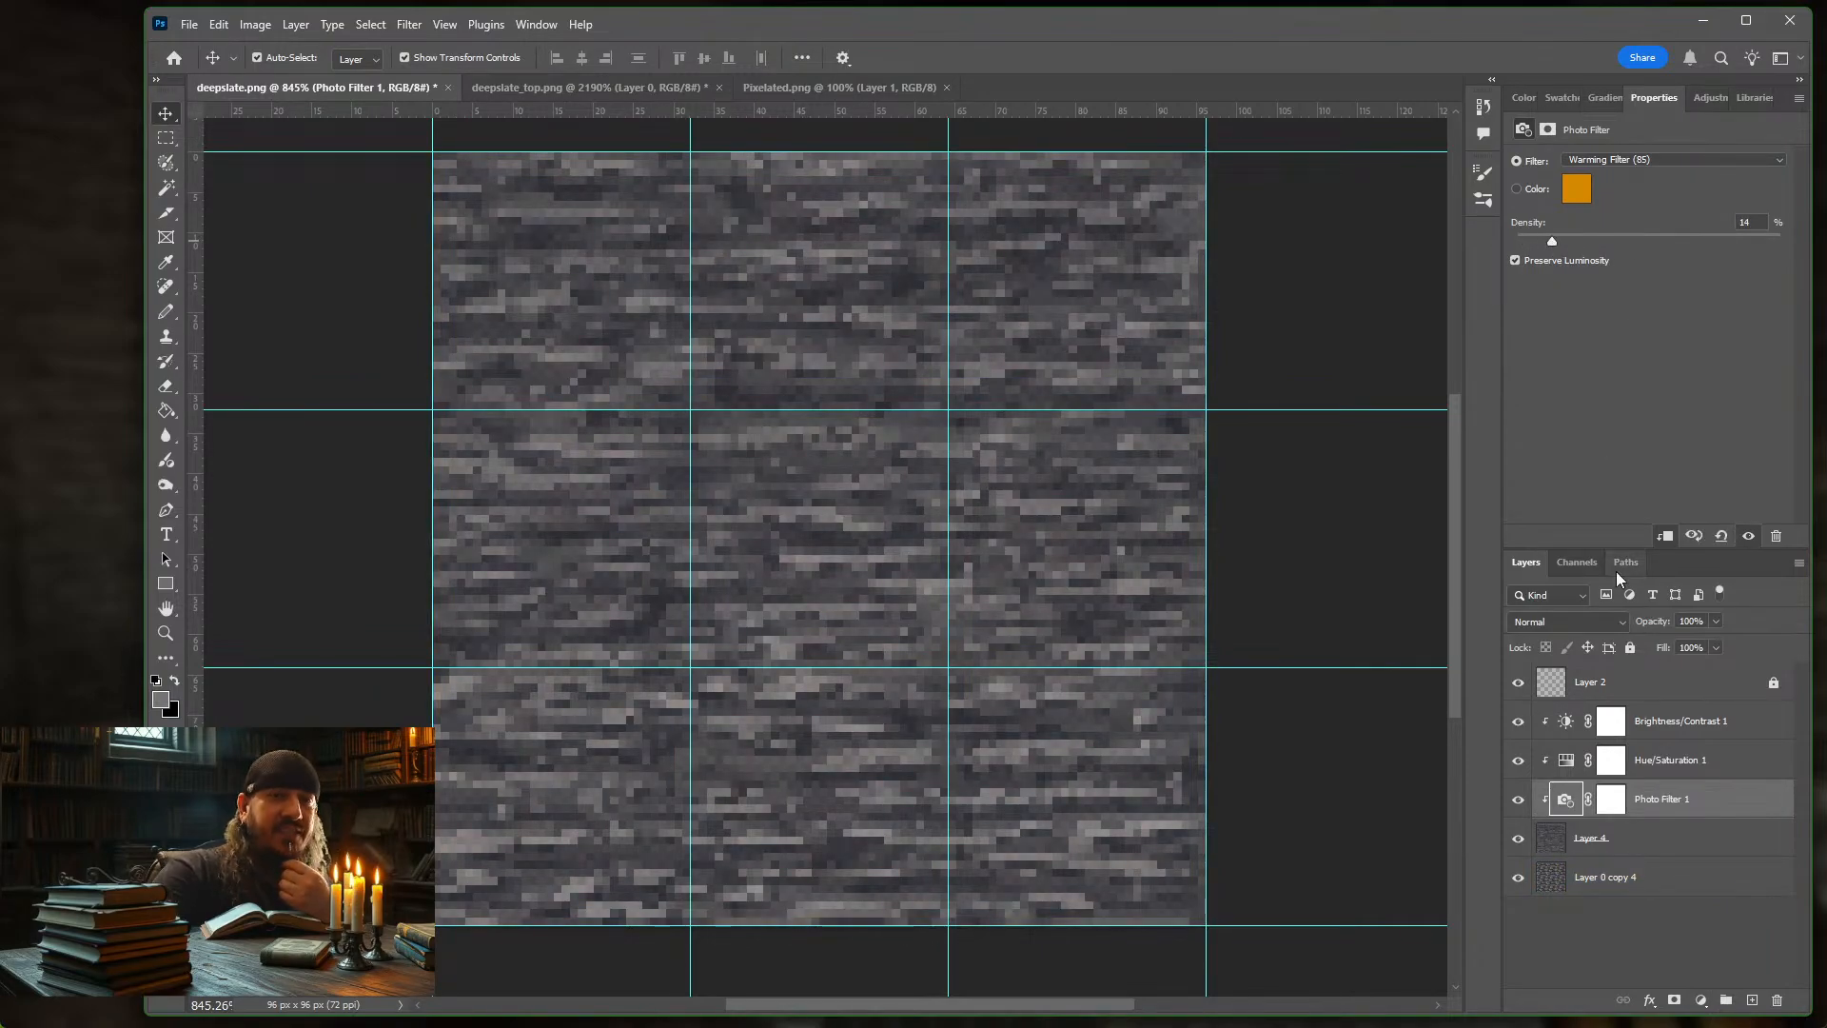
Delete the Photo Filter adjustment layer together with its mask
click(1665, 845)
click(1709, 811)
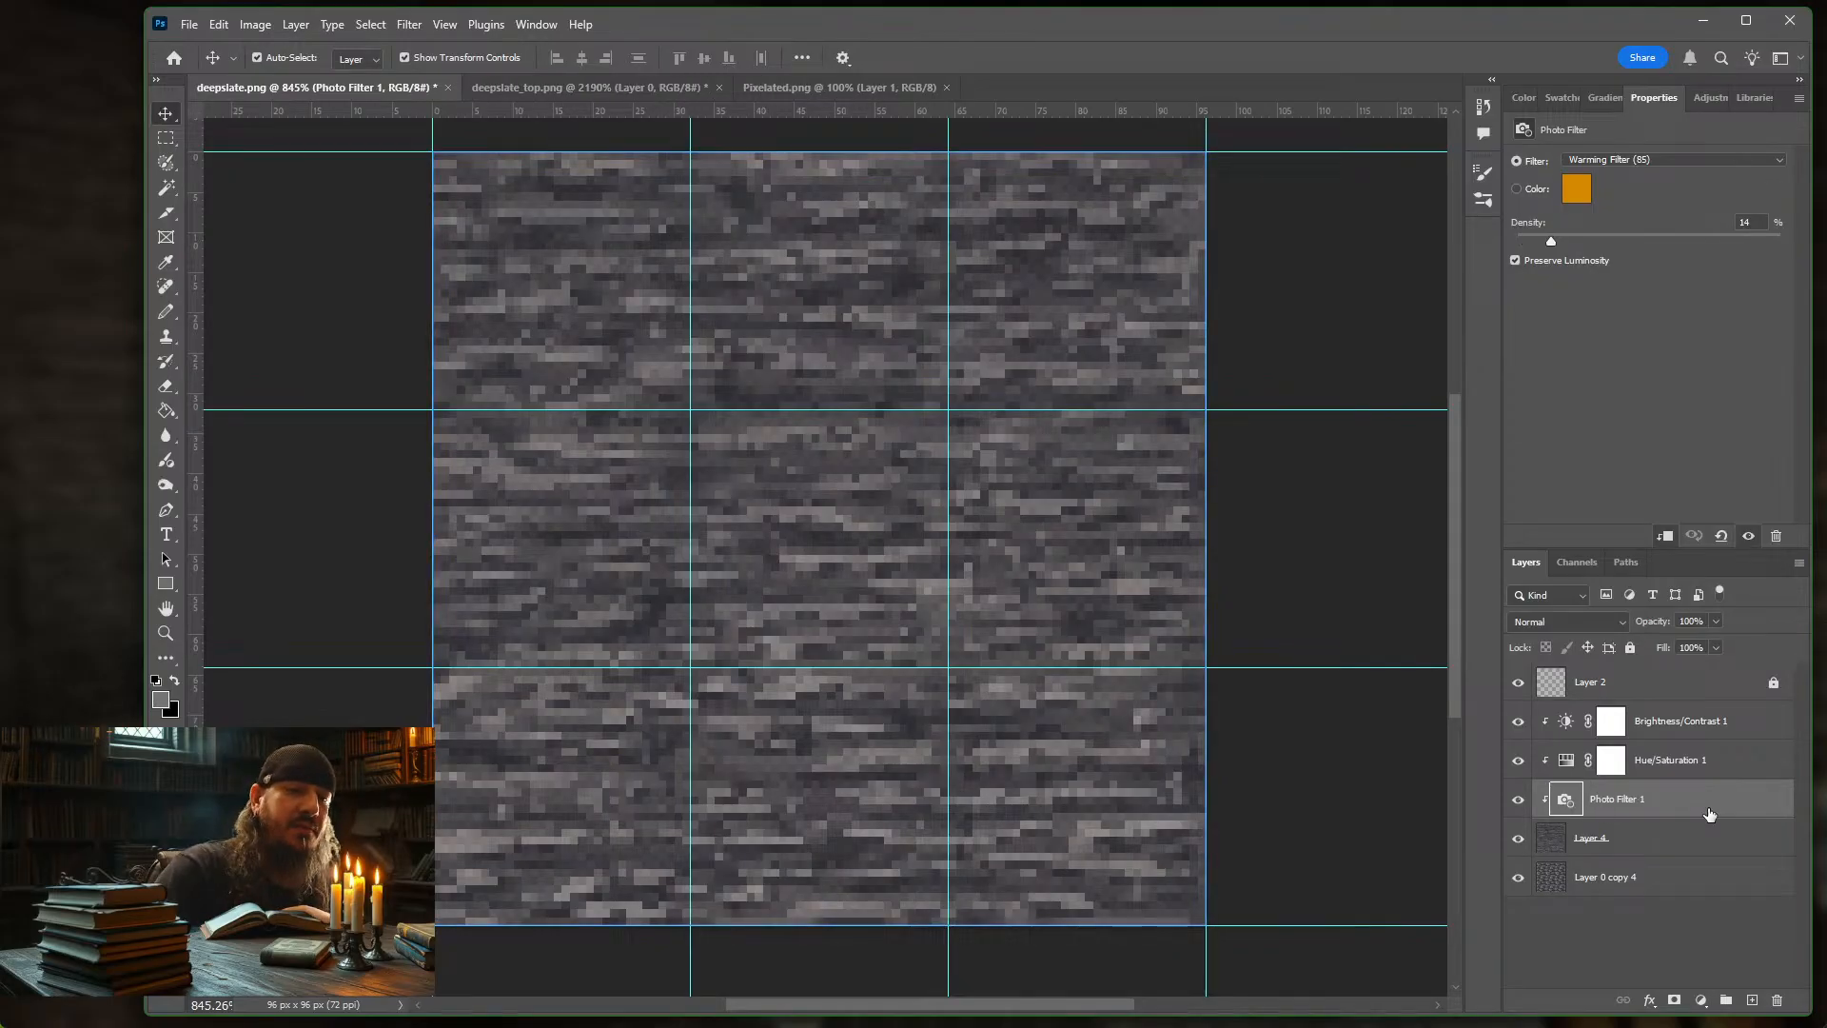
key(Delete)
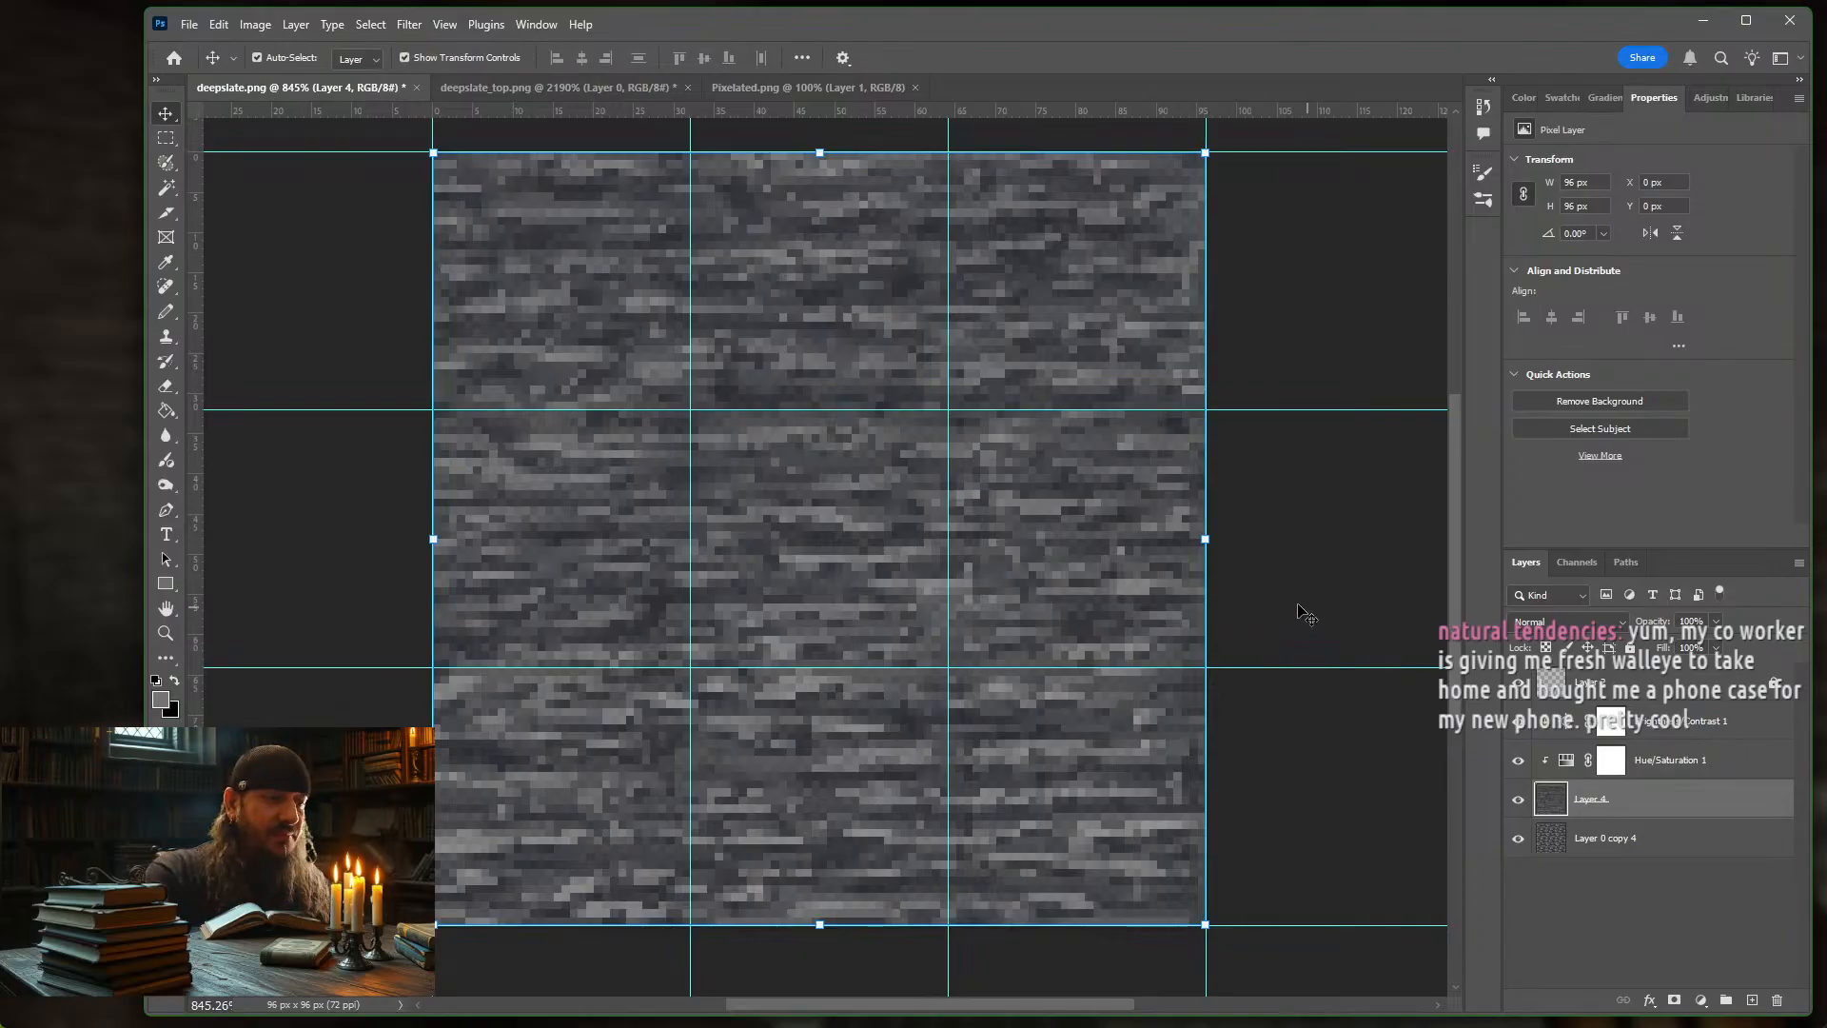
Try a stronger checkered overlay by raising Layer 2's opacity to 23%
key(ctrl+minus)
scroll(635, 497, up, 5)
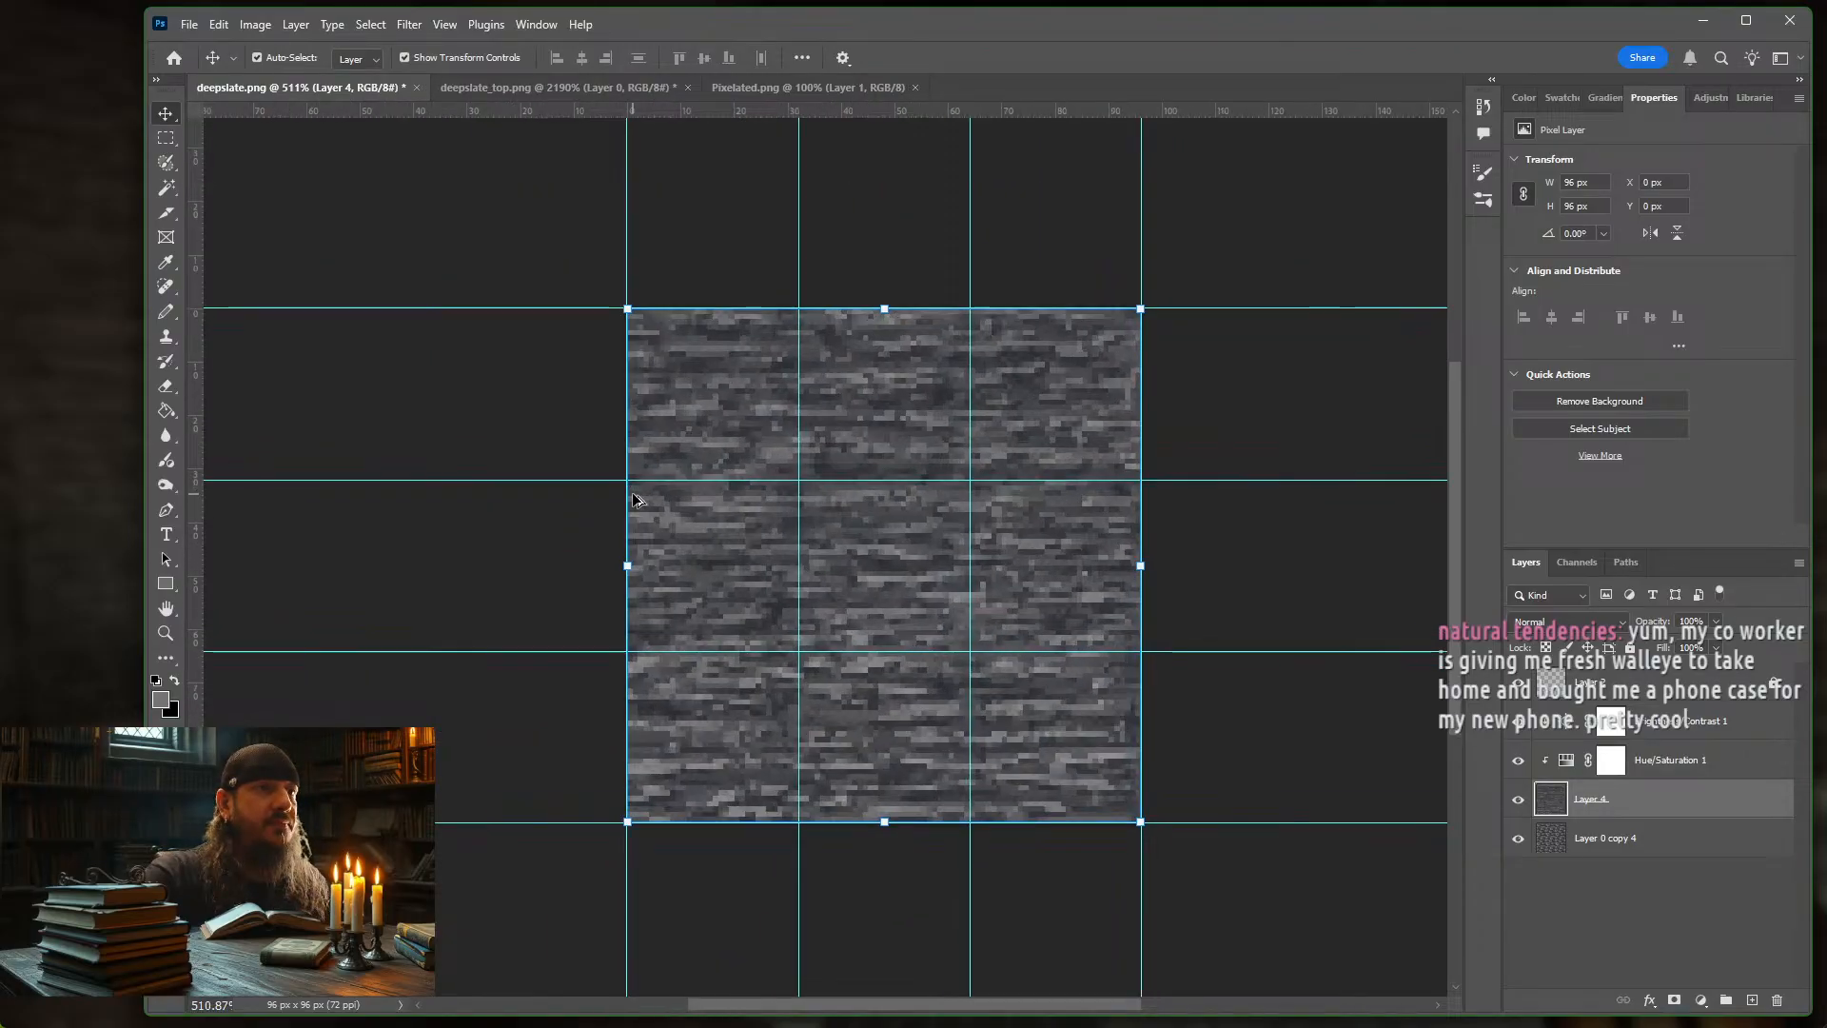
scroll(1178, 609, up, 1)
scroll(1178, 608, up, 1)
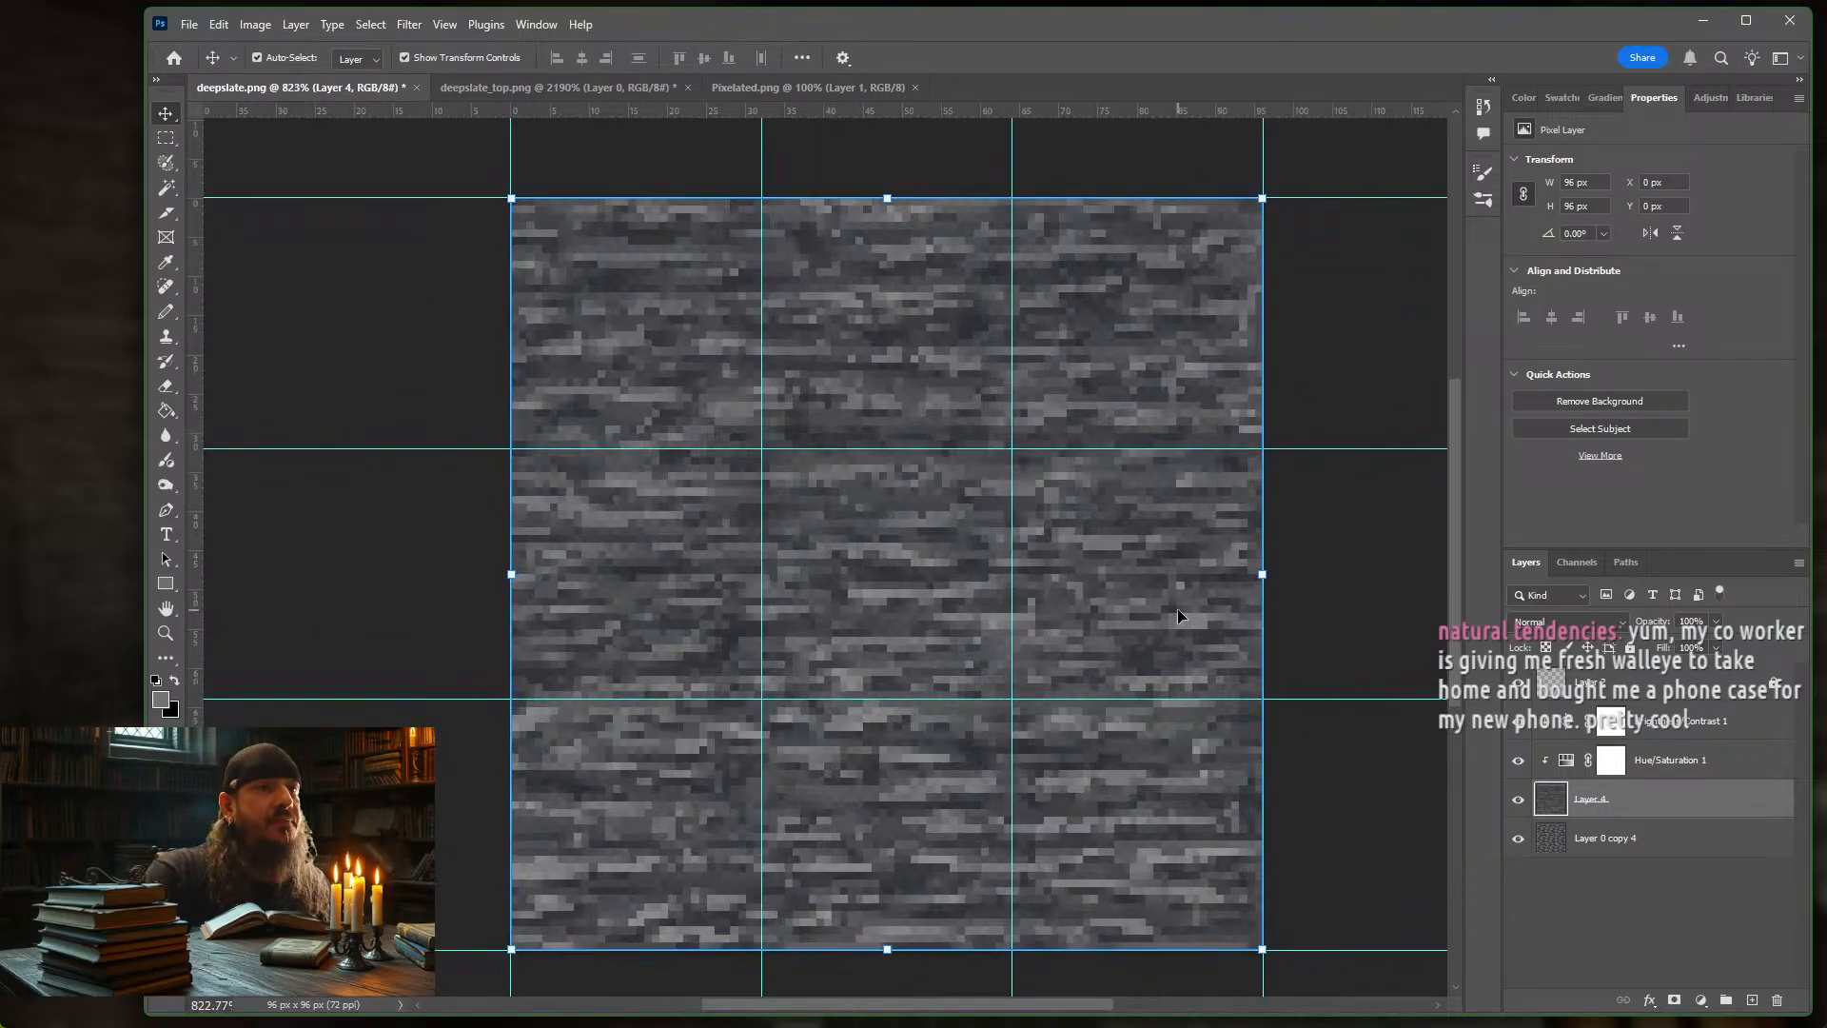
click(1679, 692)
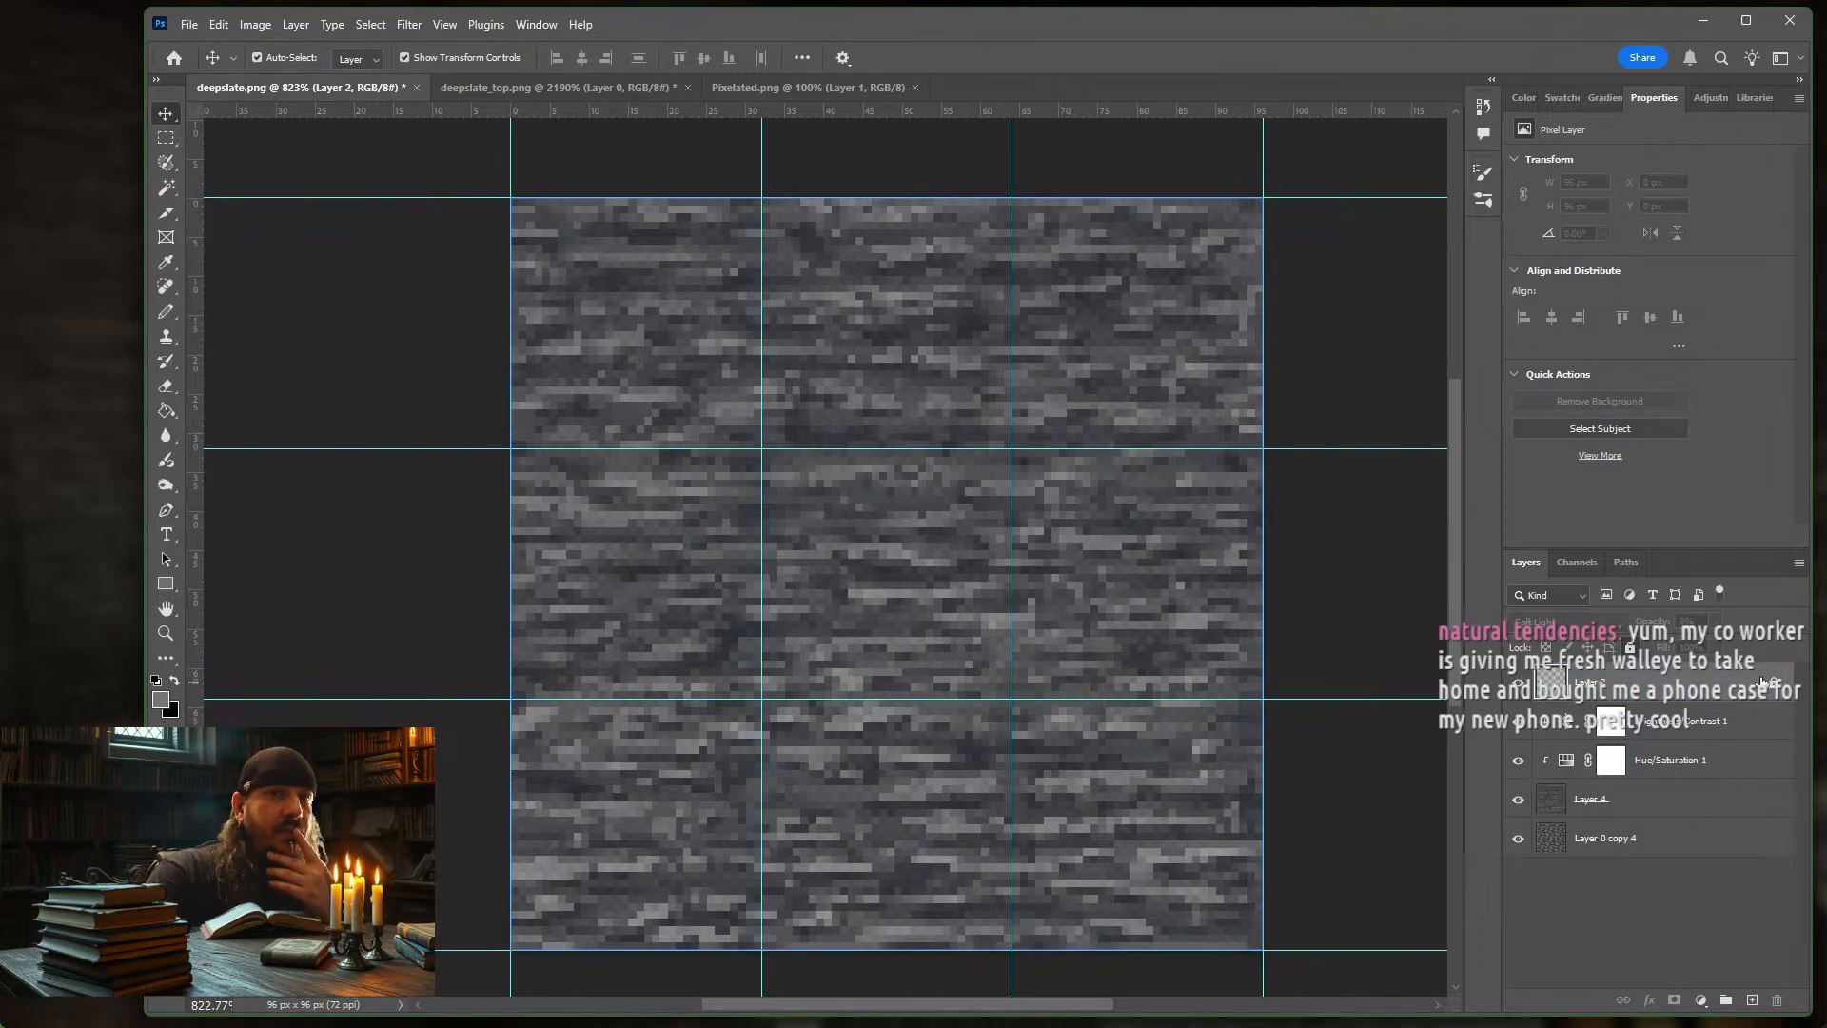
click(1716, 622)
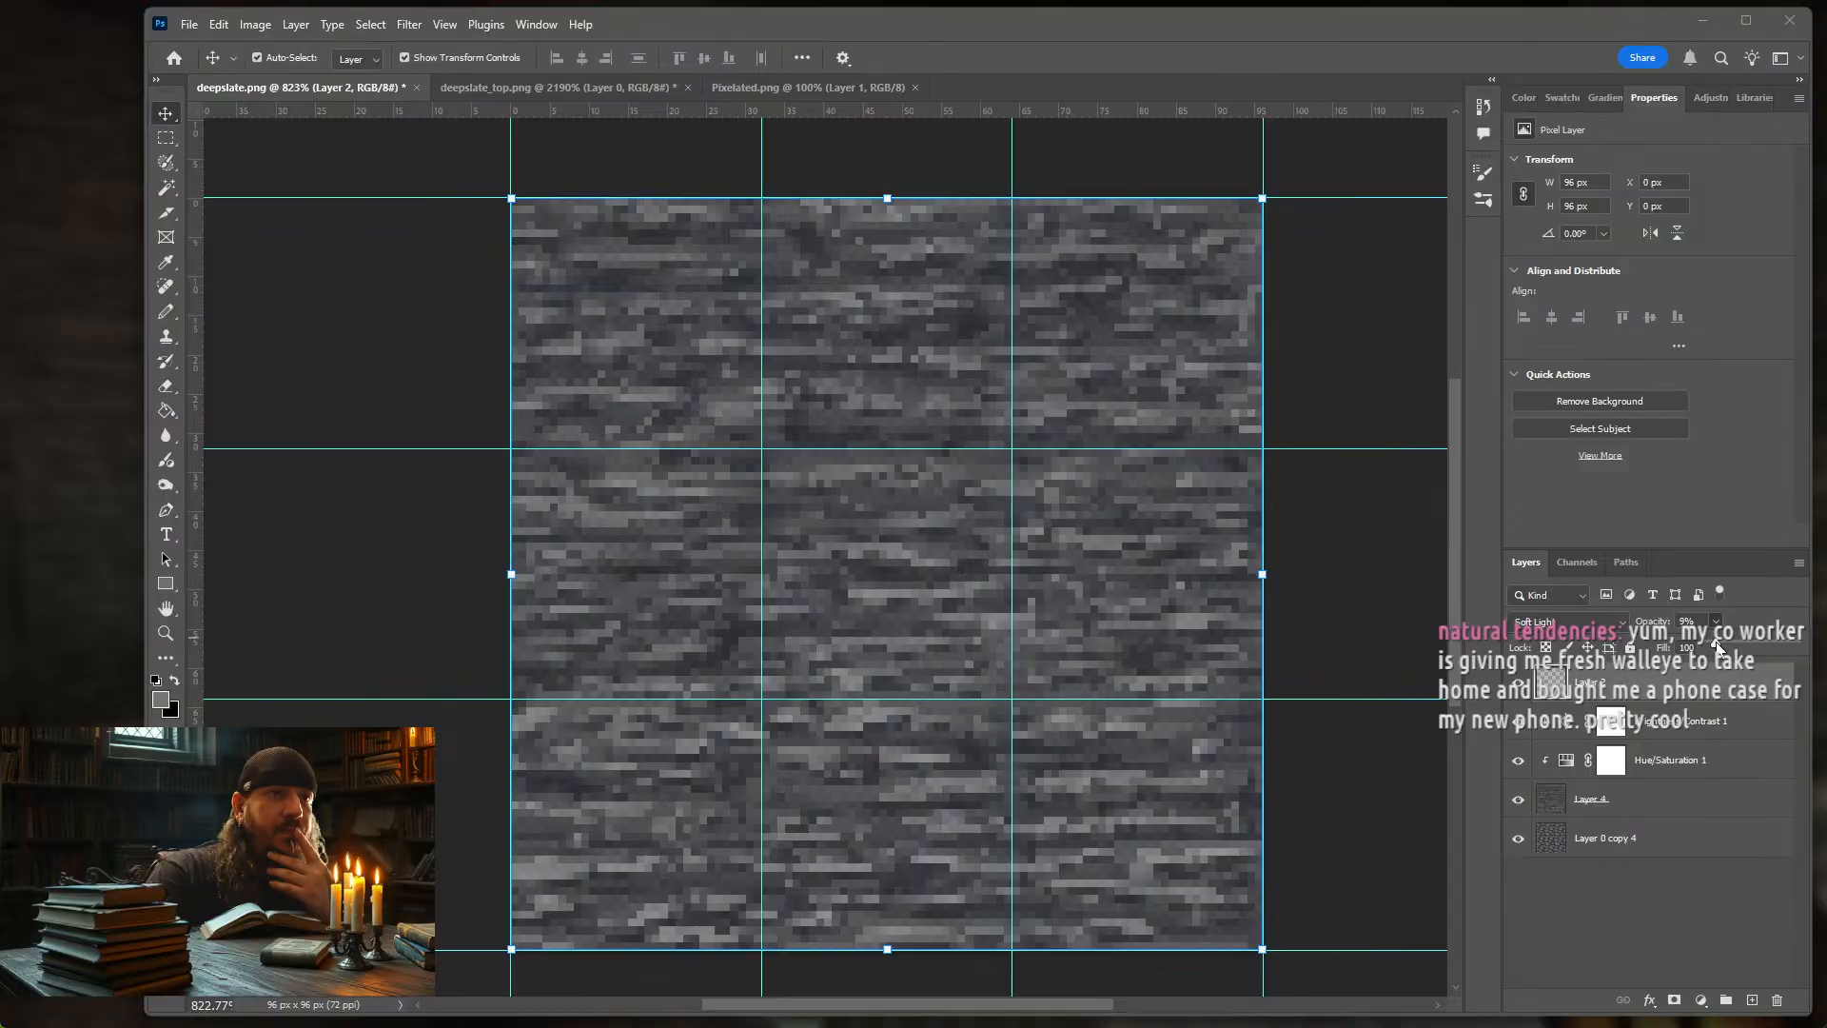
drag(1717, 643, 1722, 644)
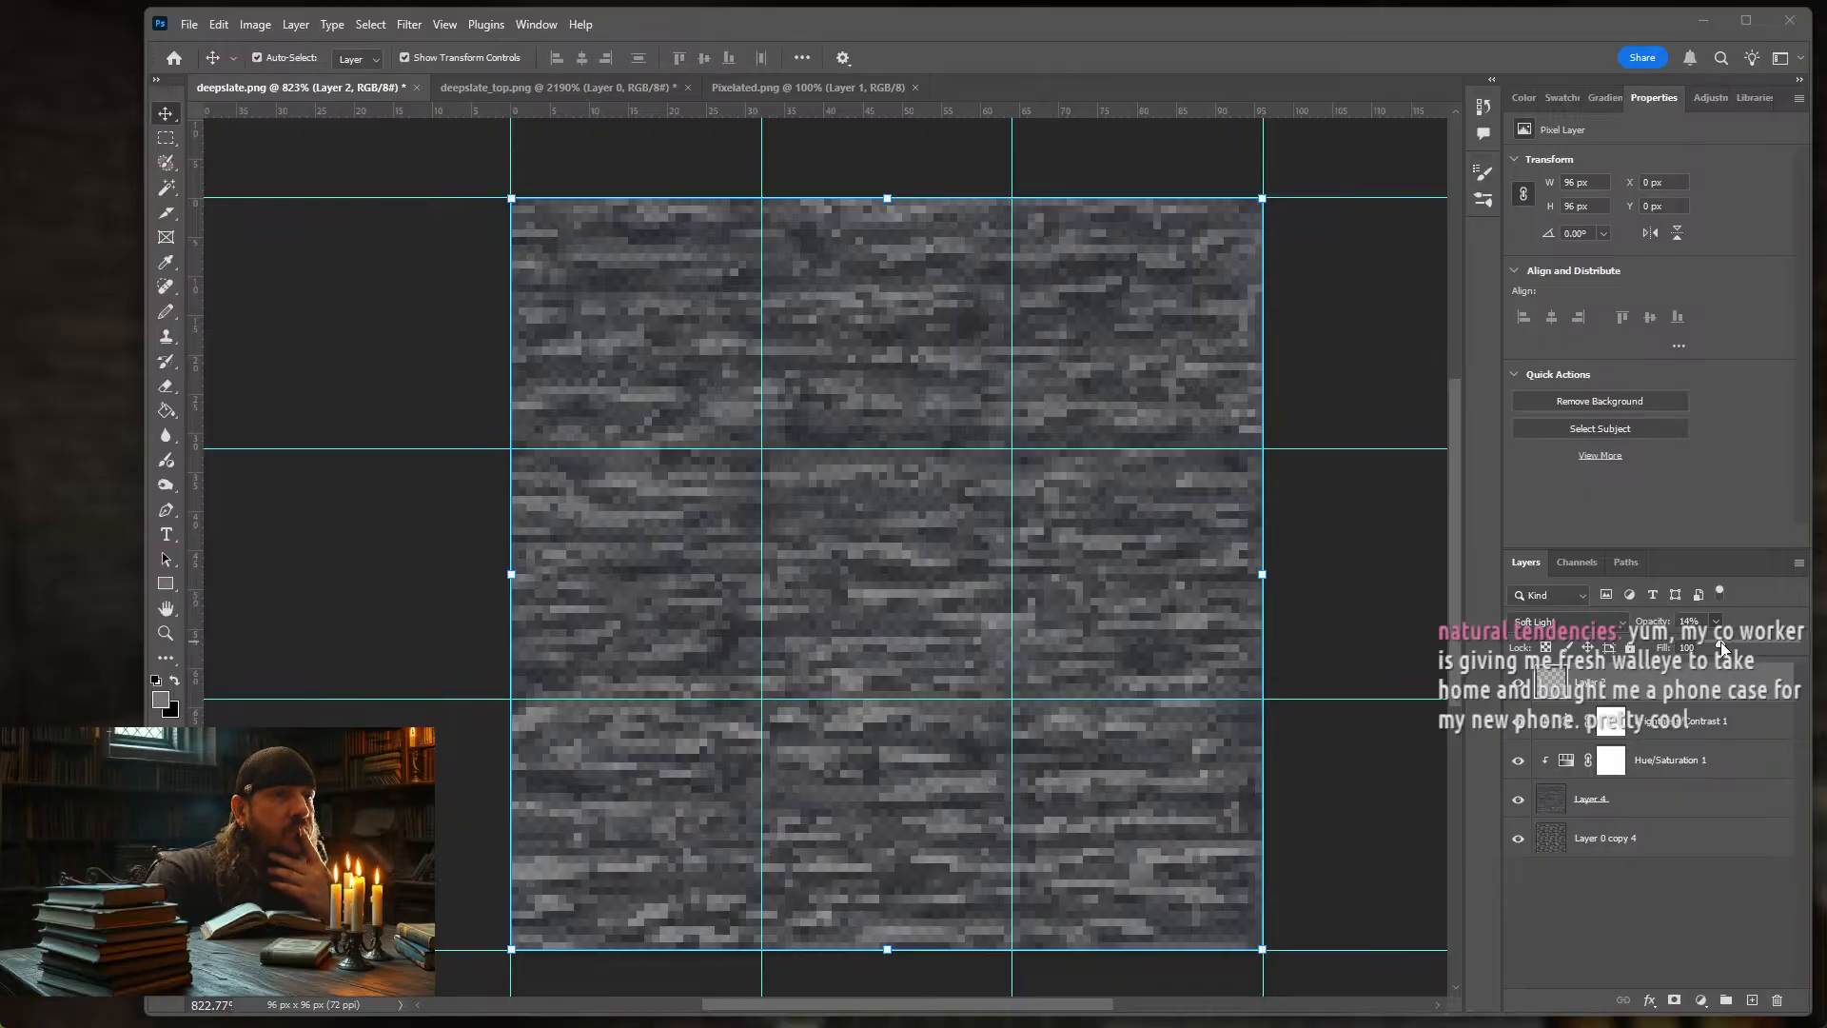
drag(1722, 644, 1728, 647)
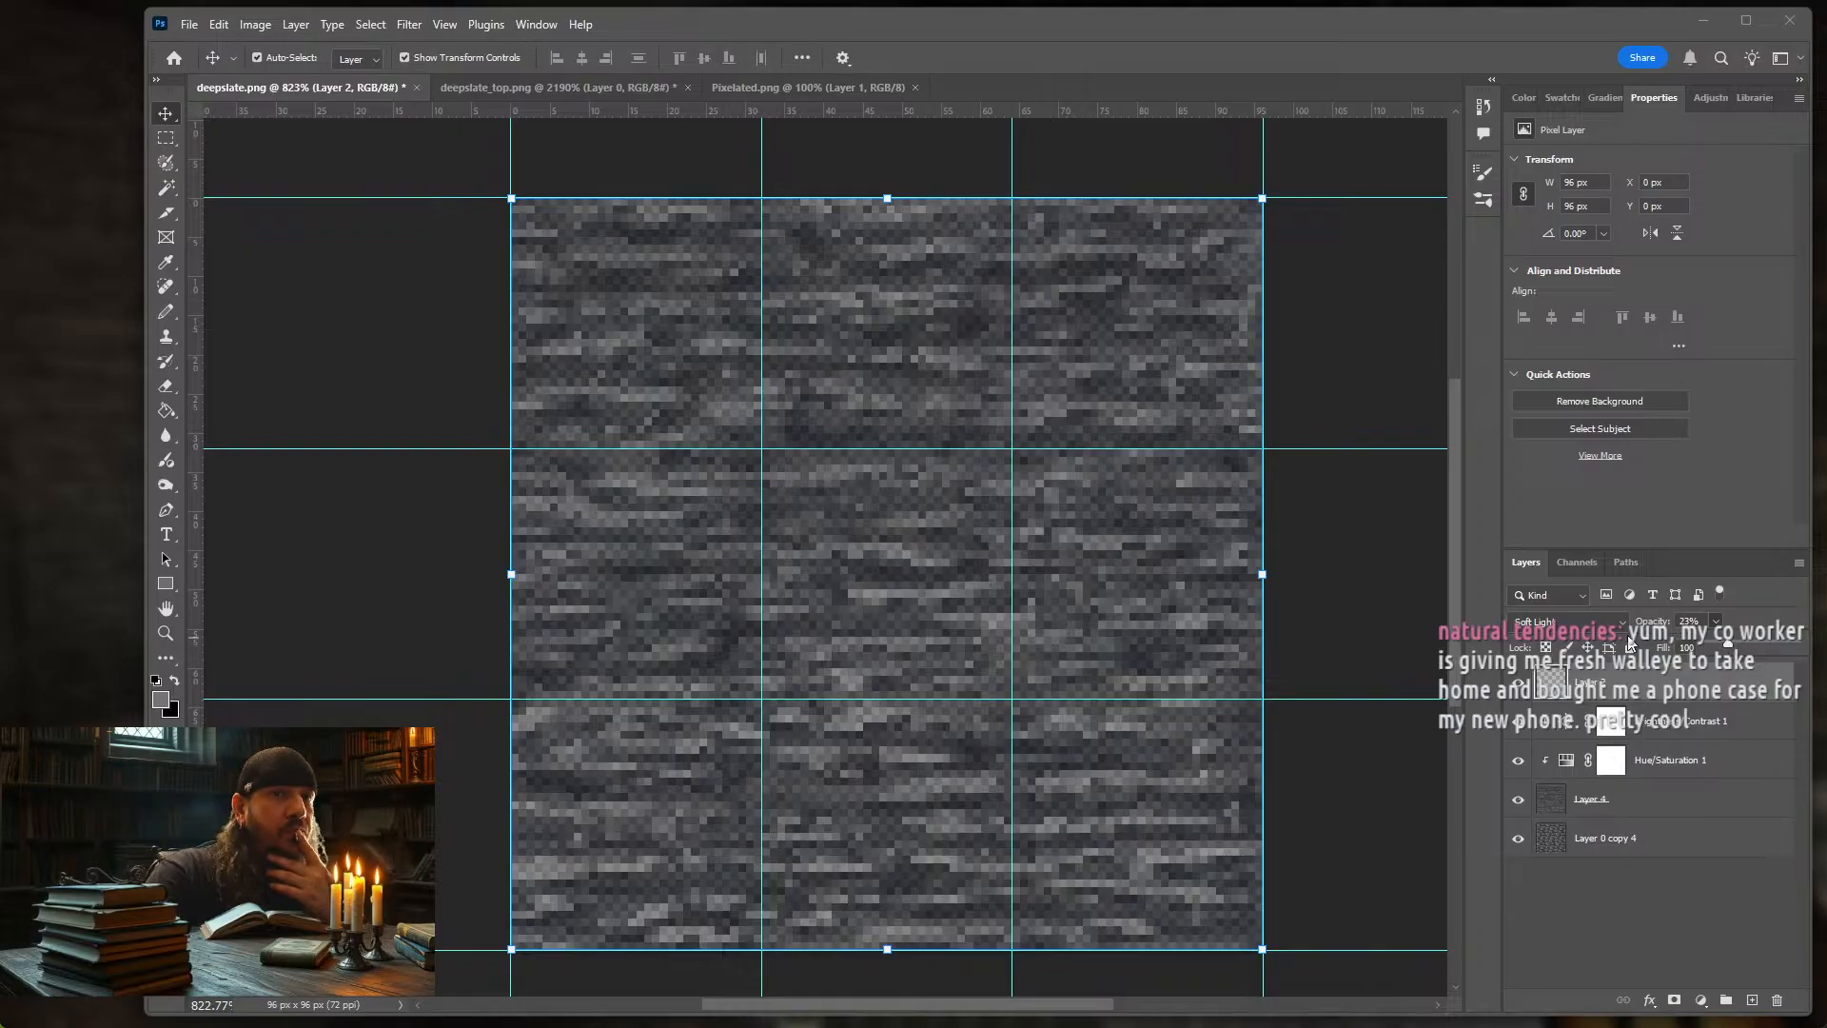
Apply the Soft Light blend mode to Layer 2, reduce its opacity to 9%, and select Layer 4
click(1568, 622)
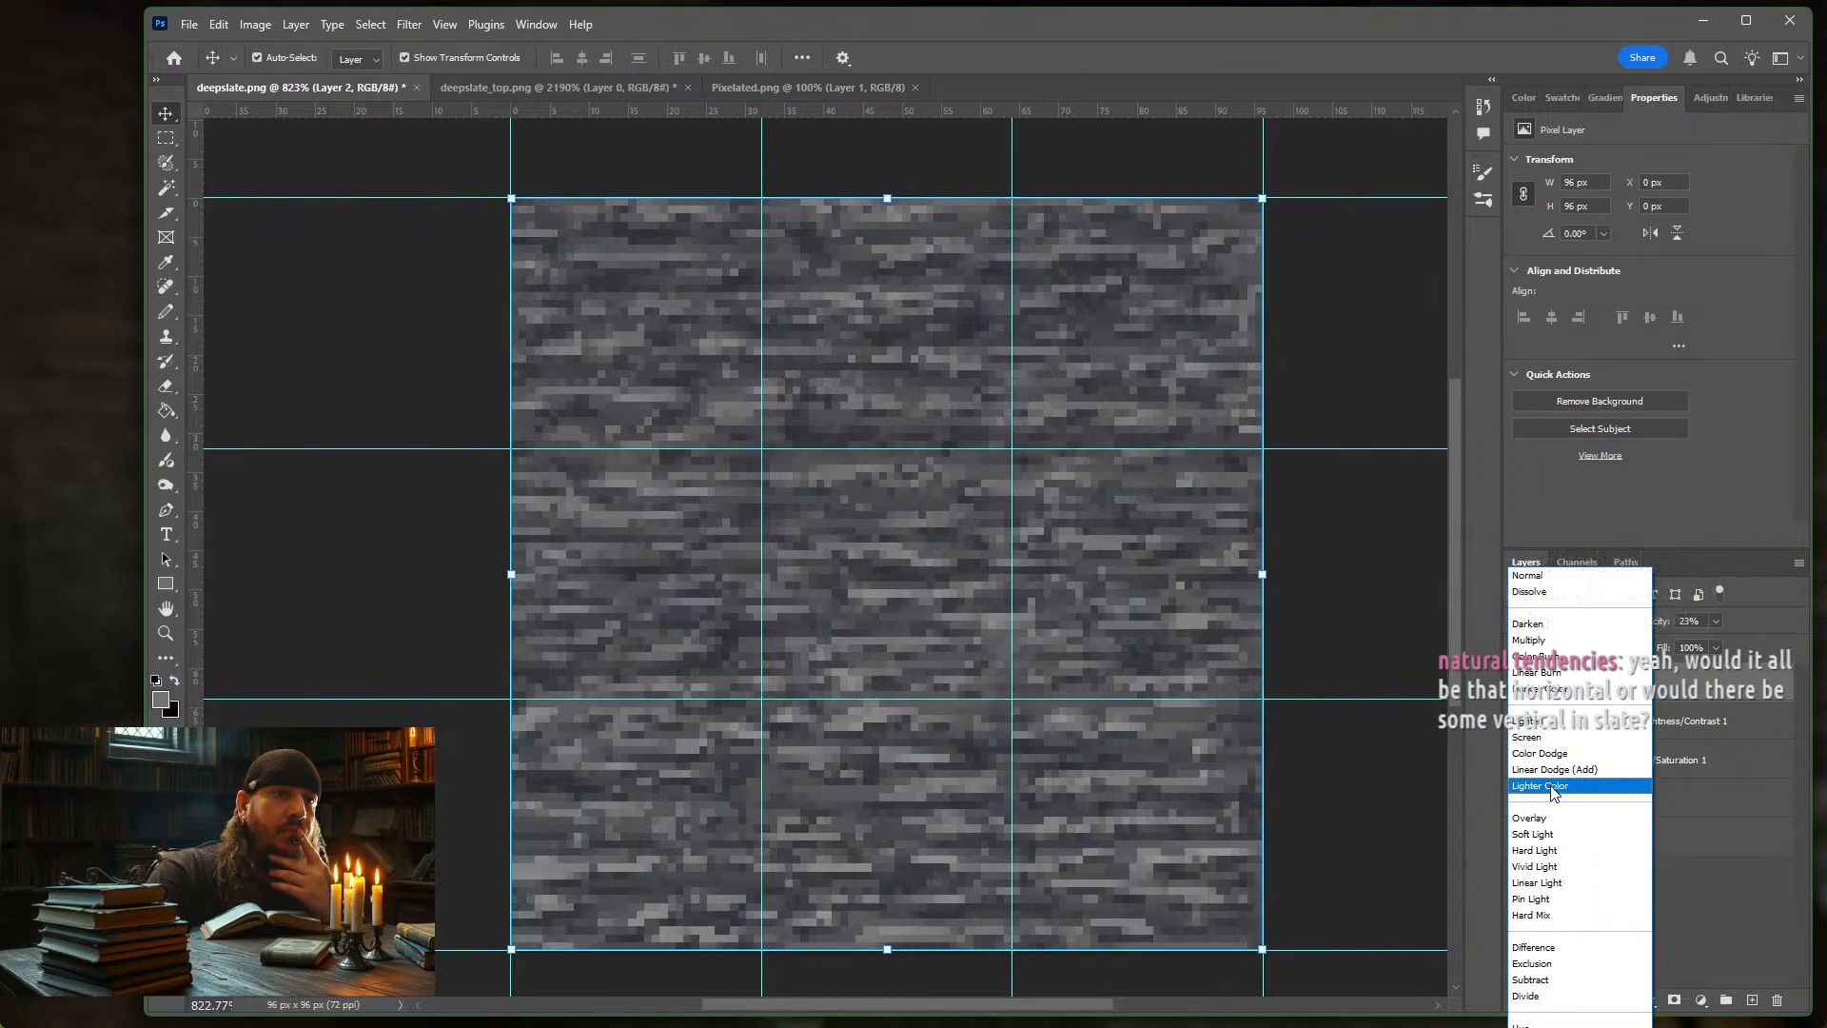
click(1566, 835)
click(1718, 622)
drag(1718, 643, 1709, 642)
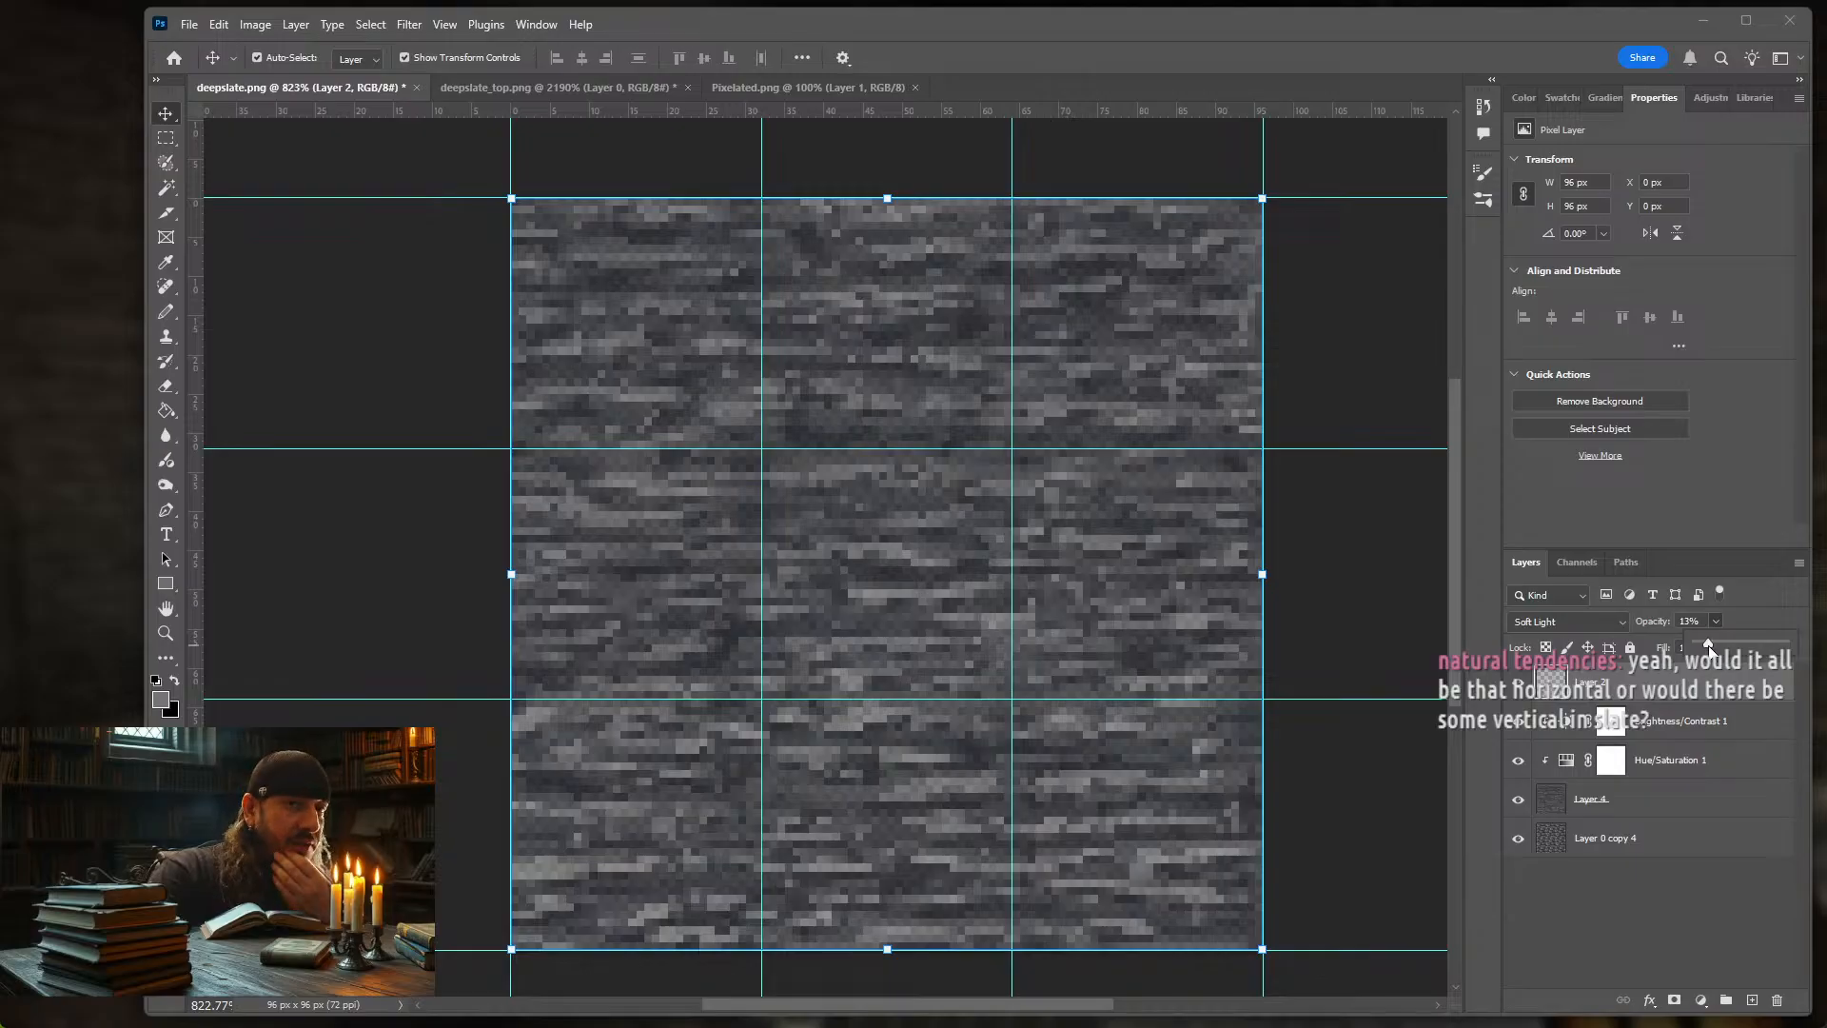
drag(1708, 650, 1704, 648)
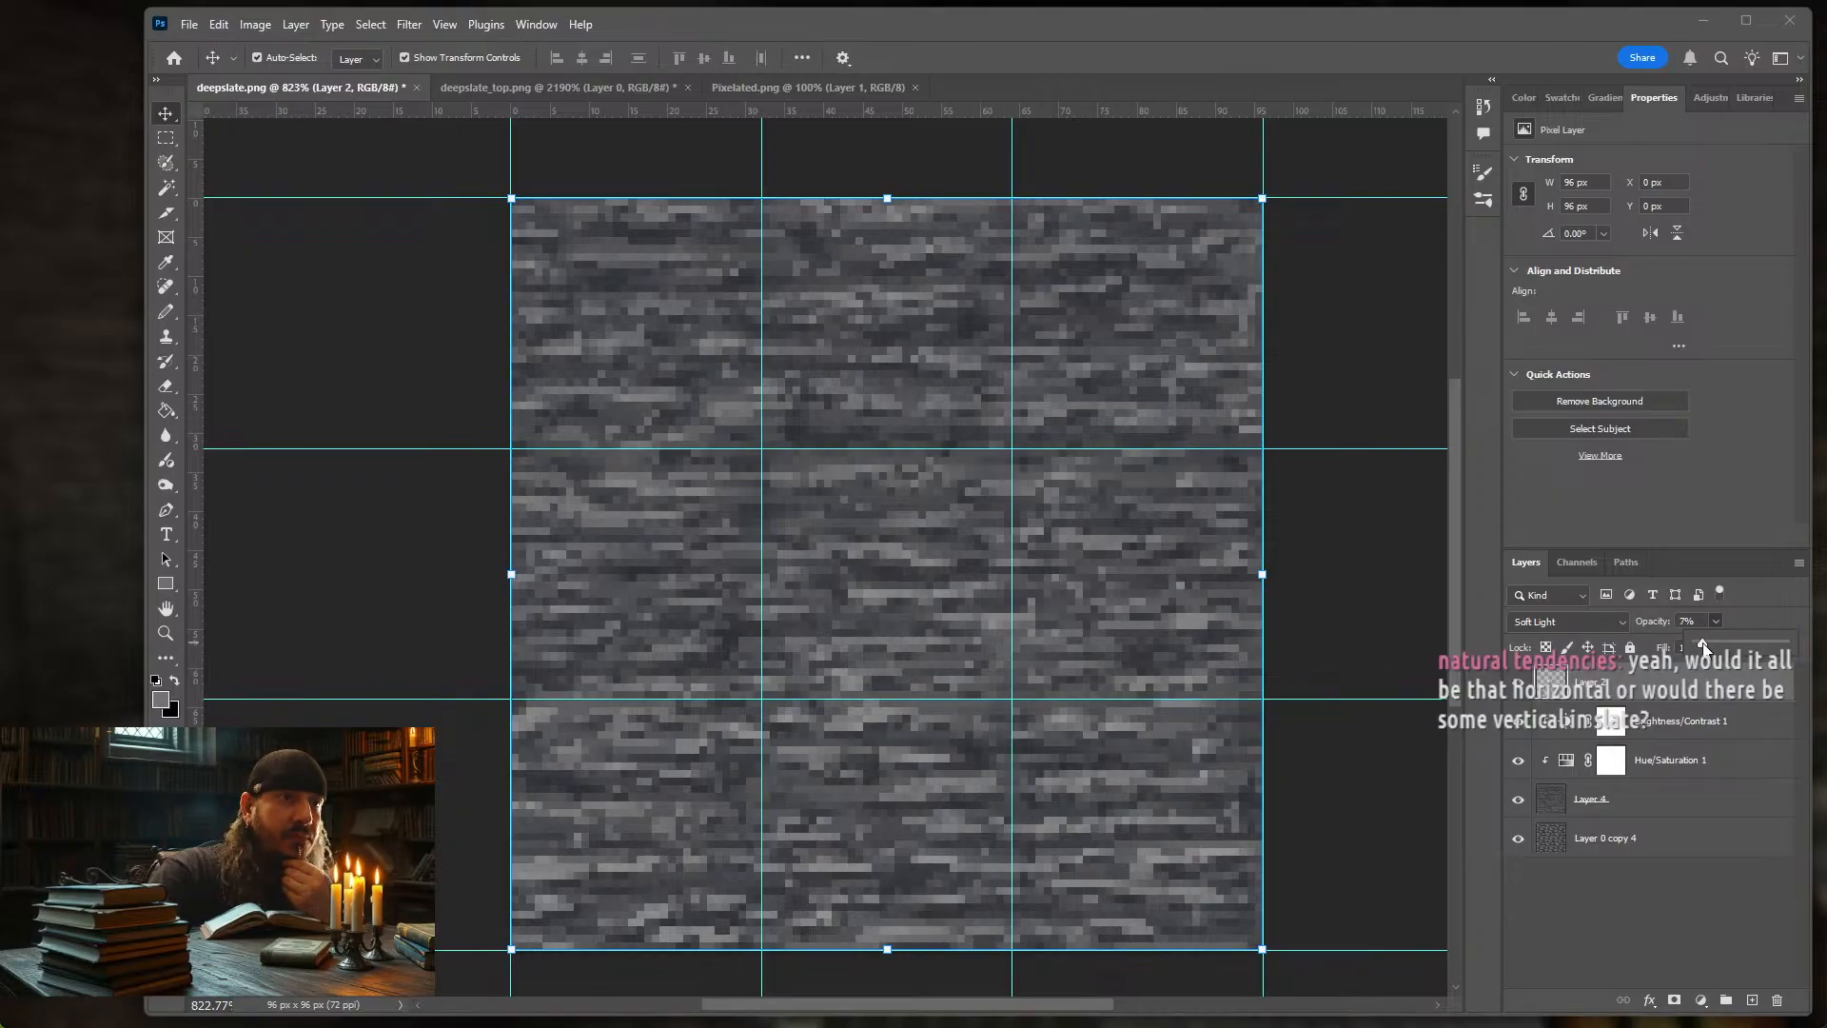
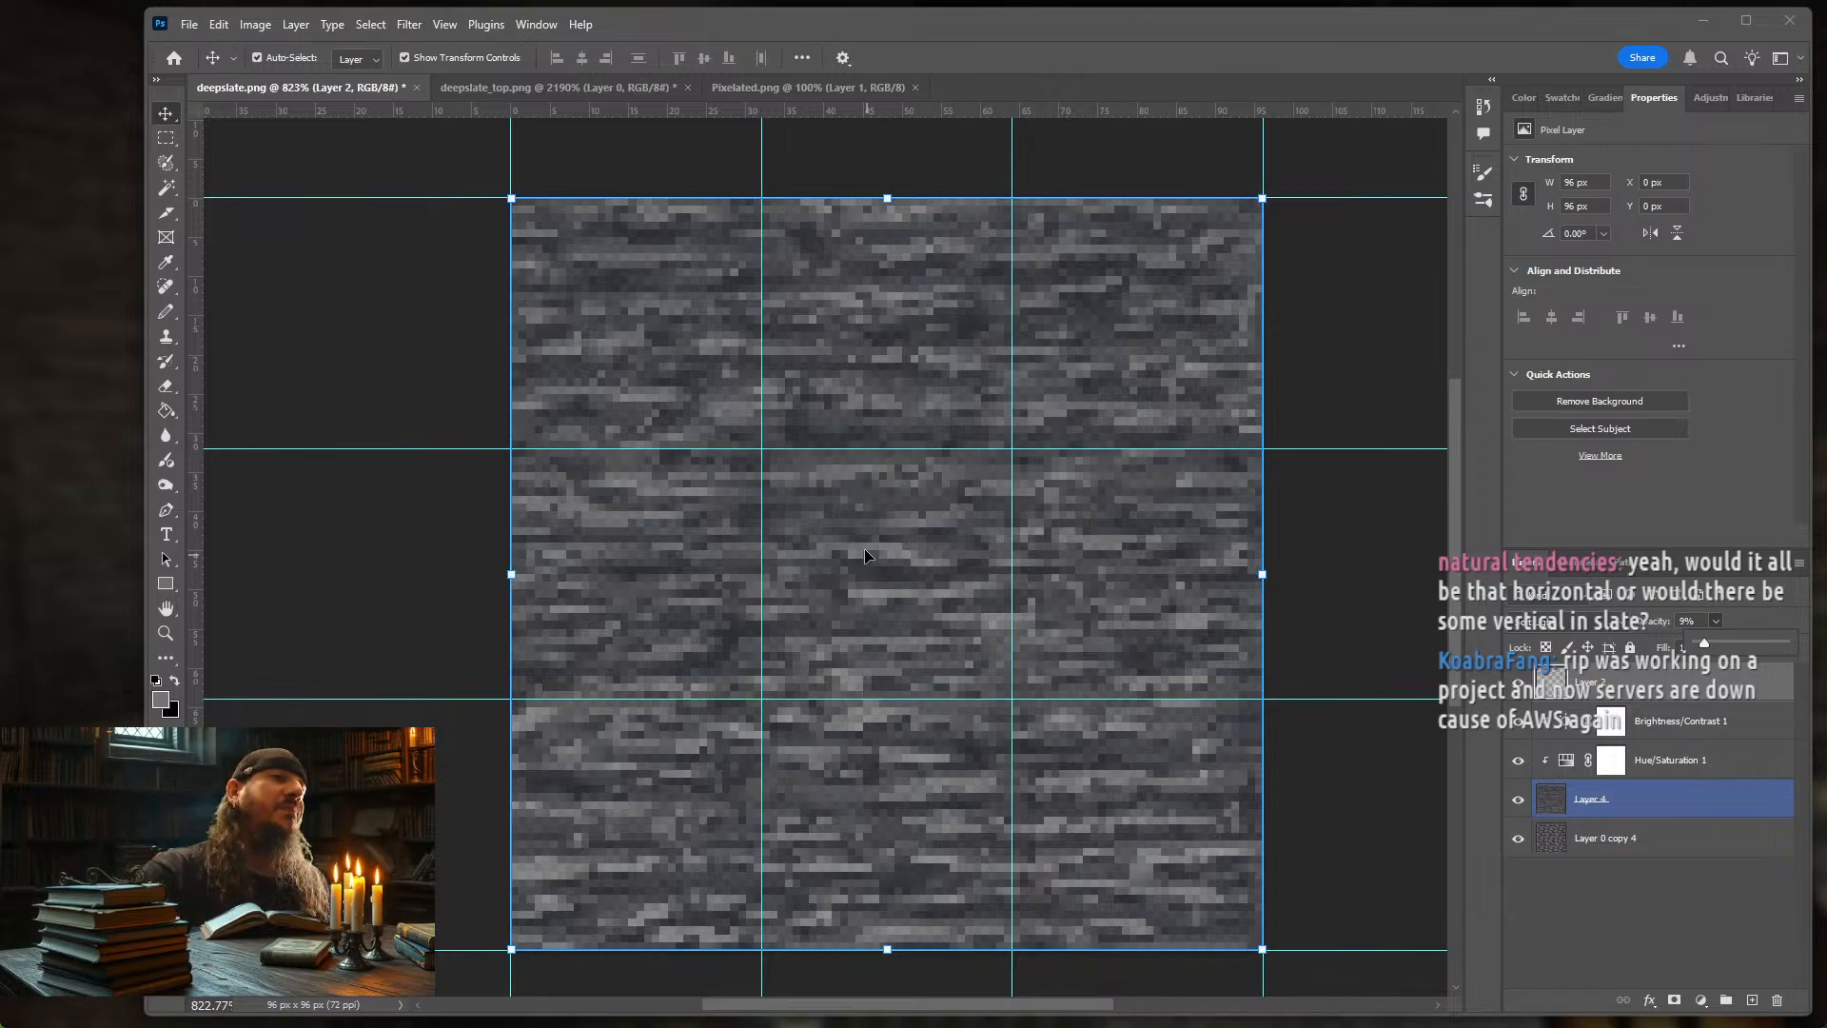
click(870, 556)
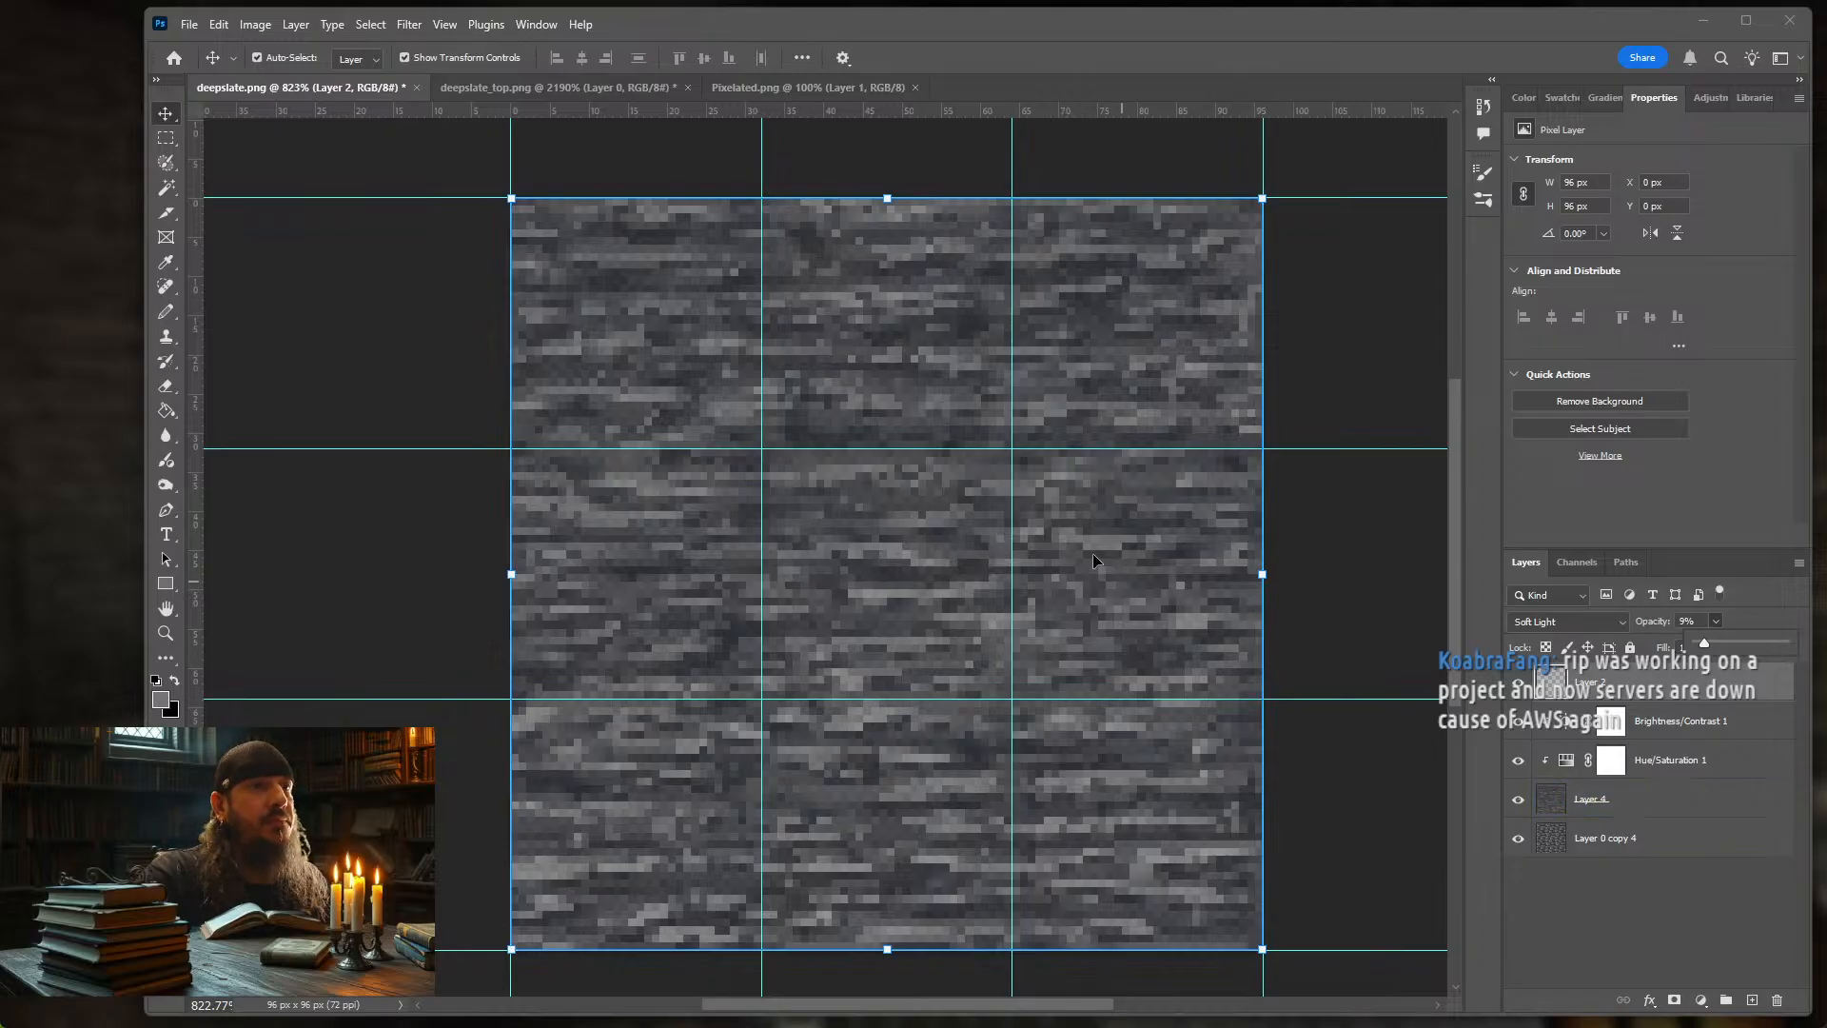
click(880, 557)
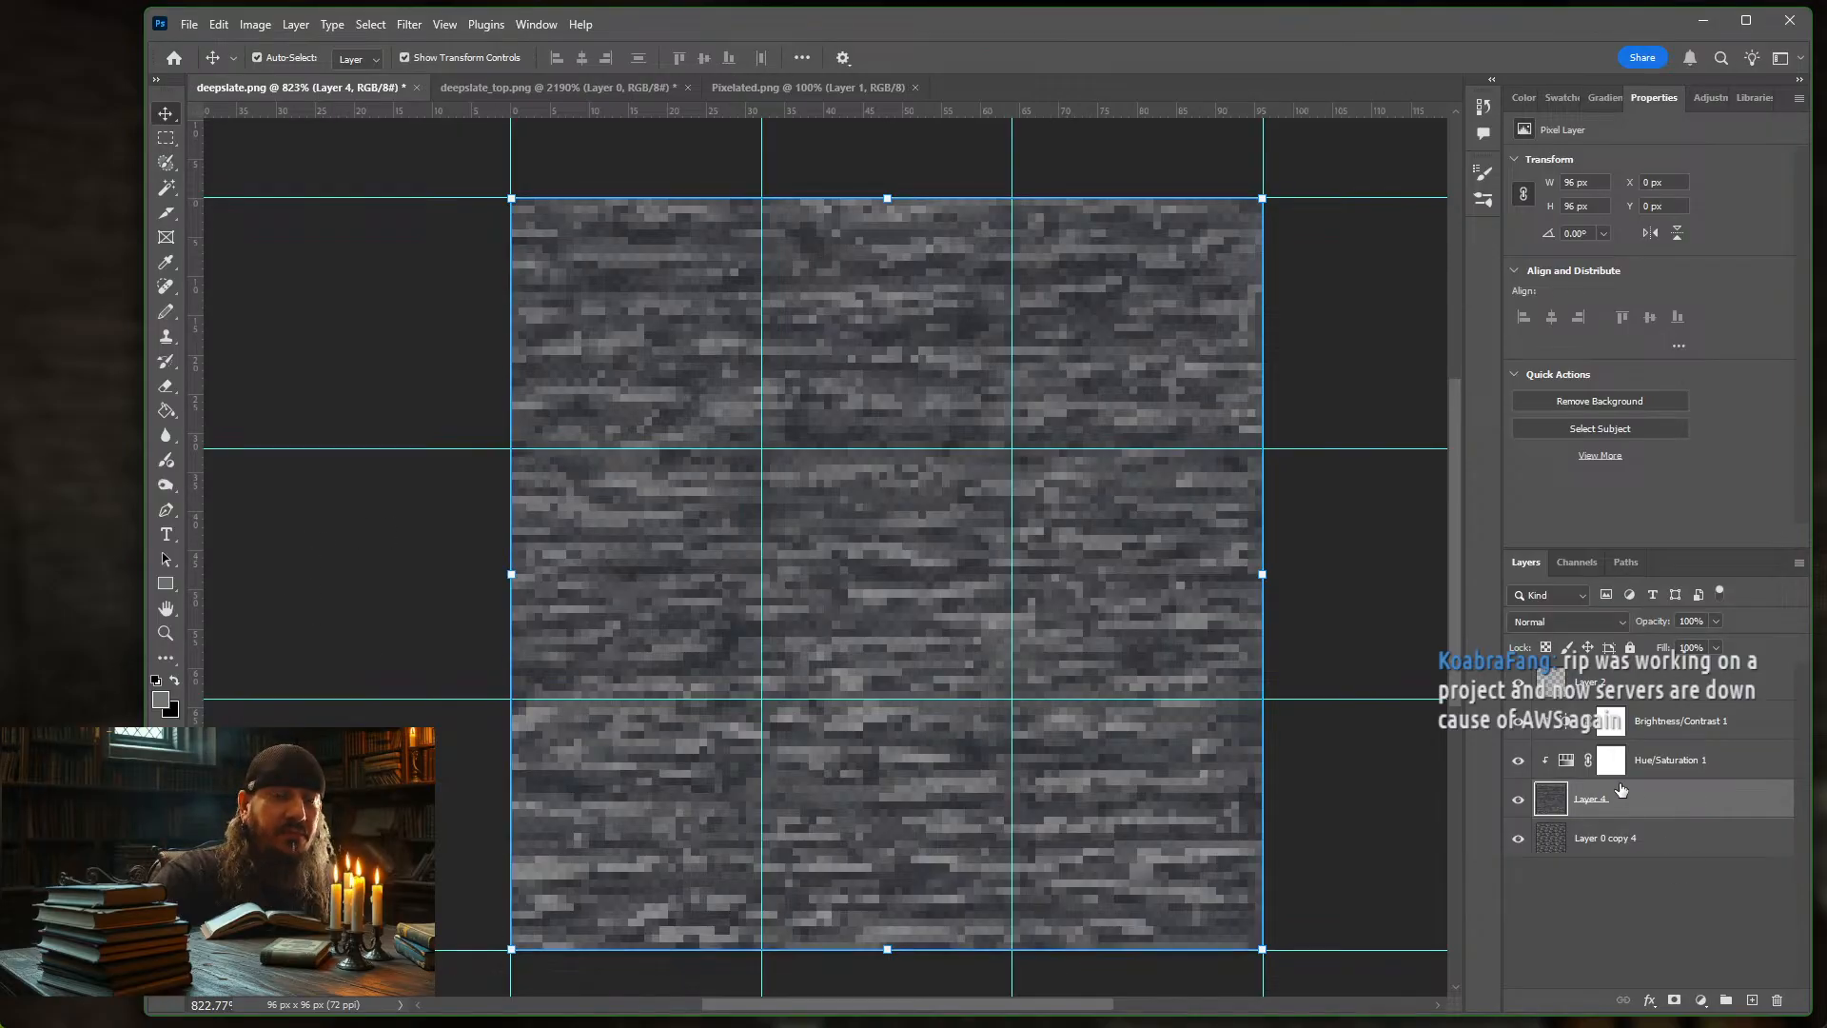
Switch to Minecraft and examine the deepslate wall near the lantern up close, including its horizontal streaks and block seams
click(107, 416)
key(Escape)
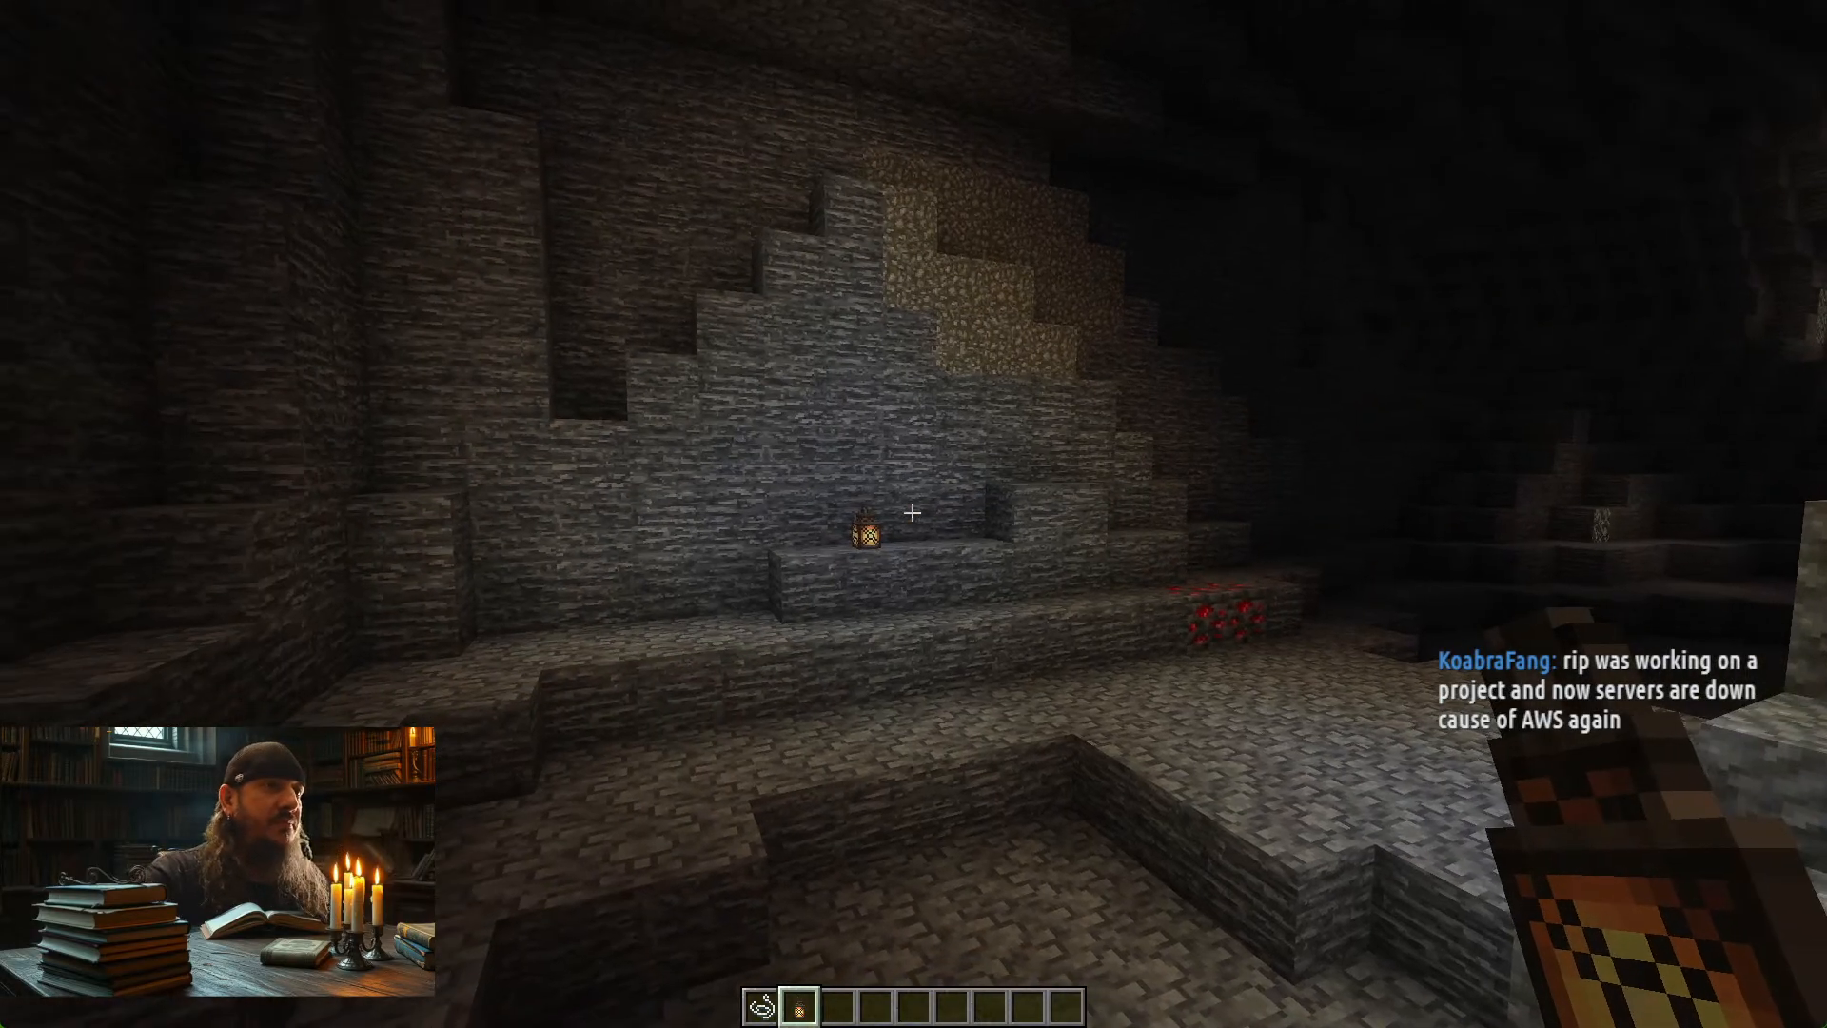
key(w)
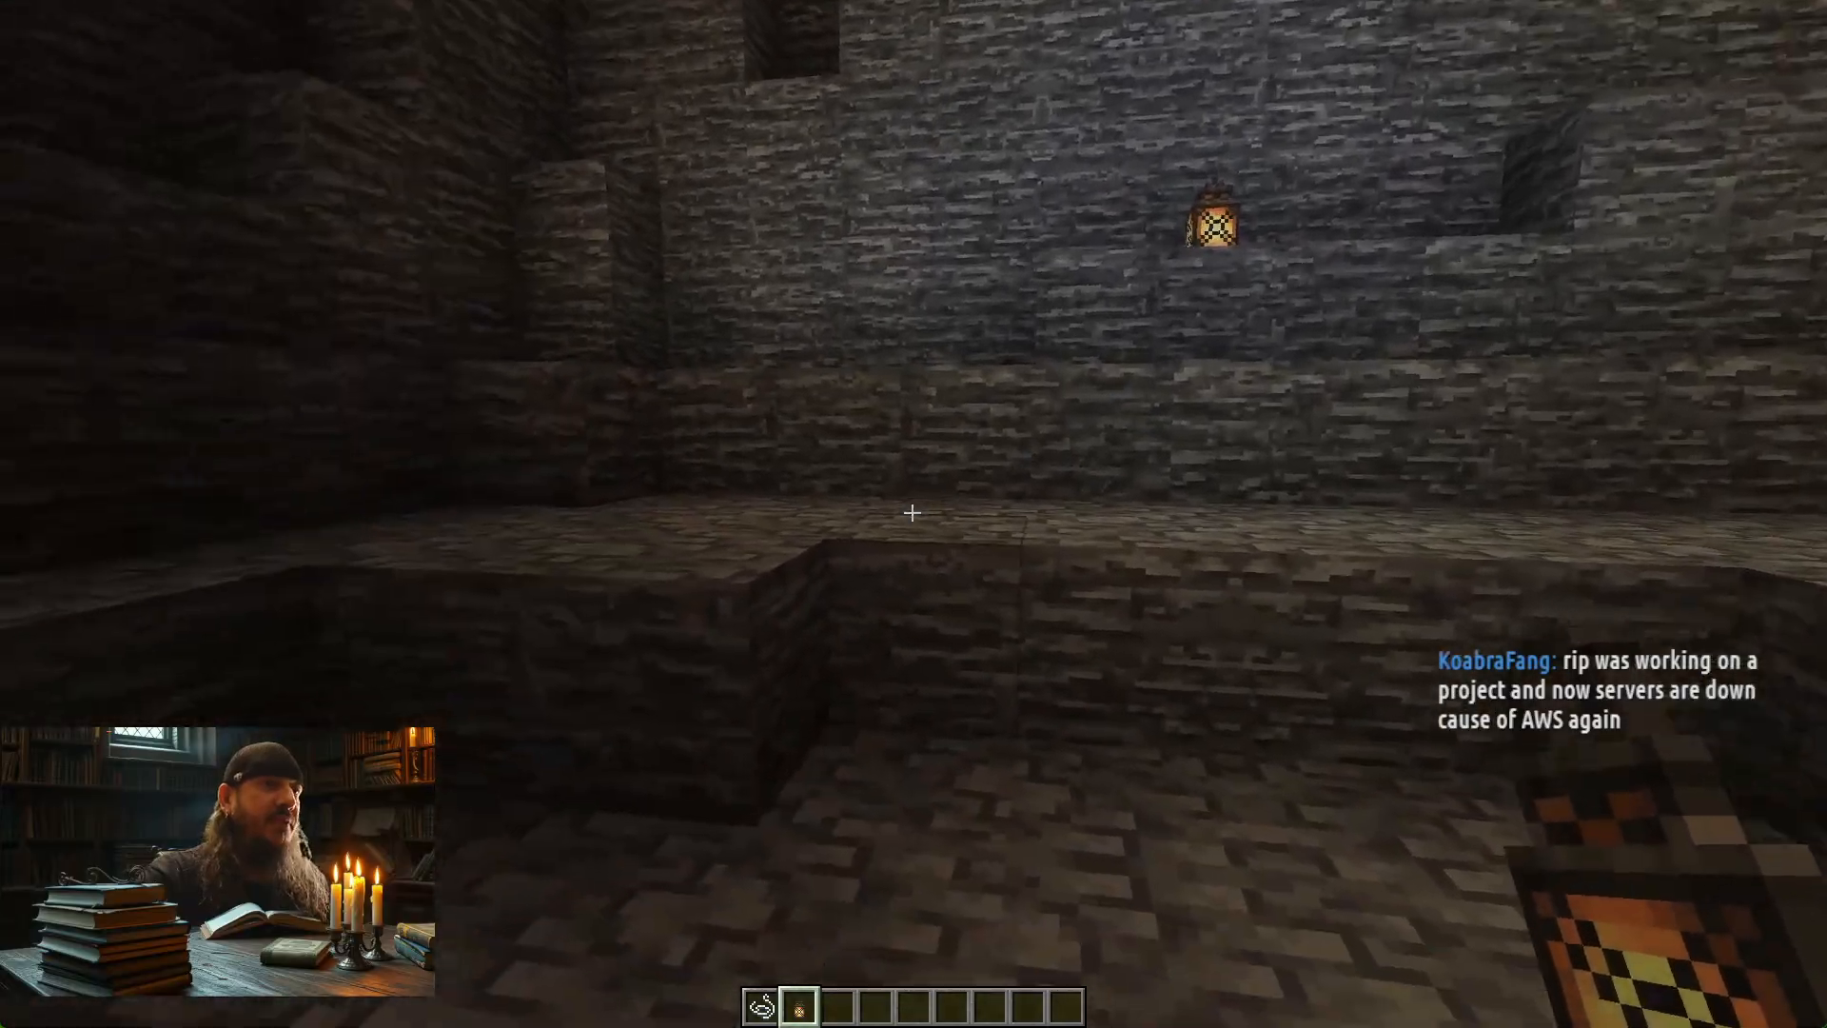
key(w)
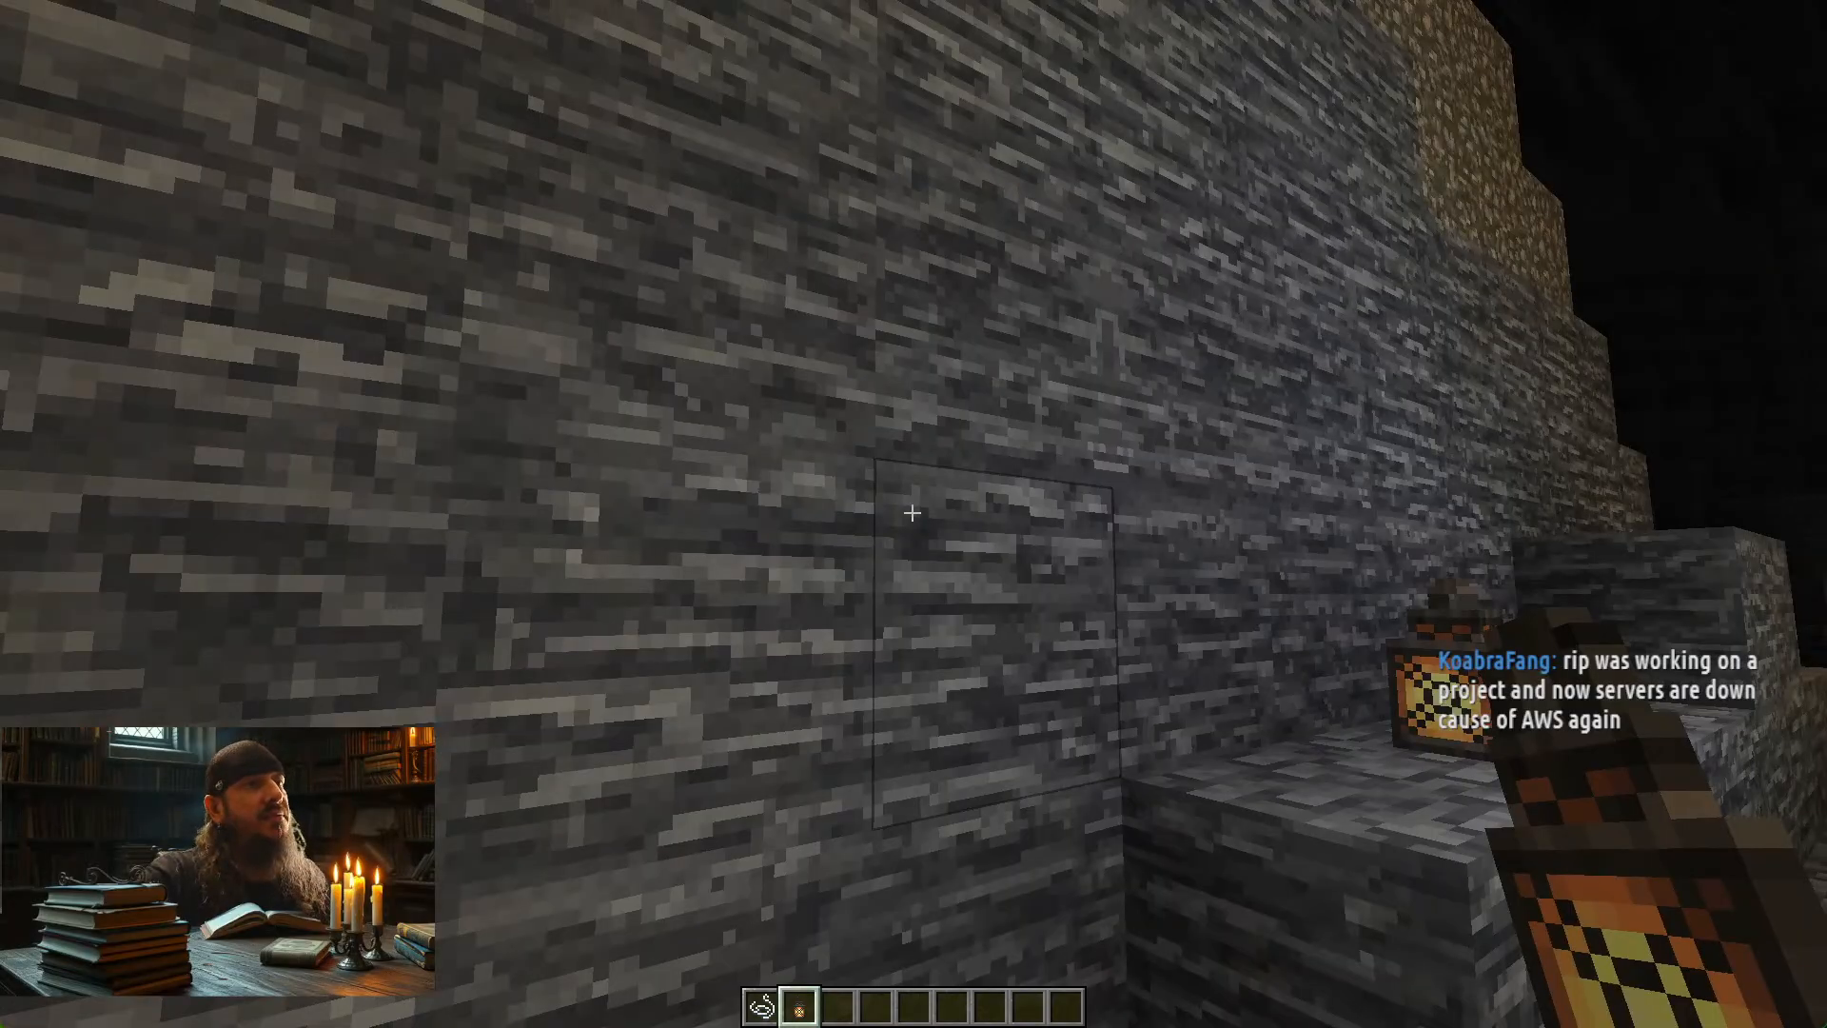
key(w)
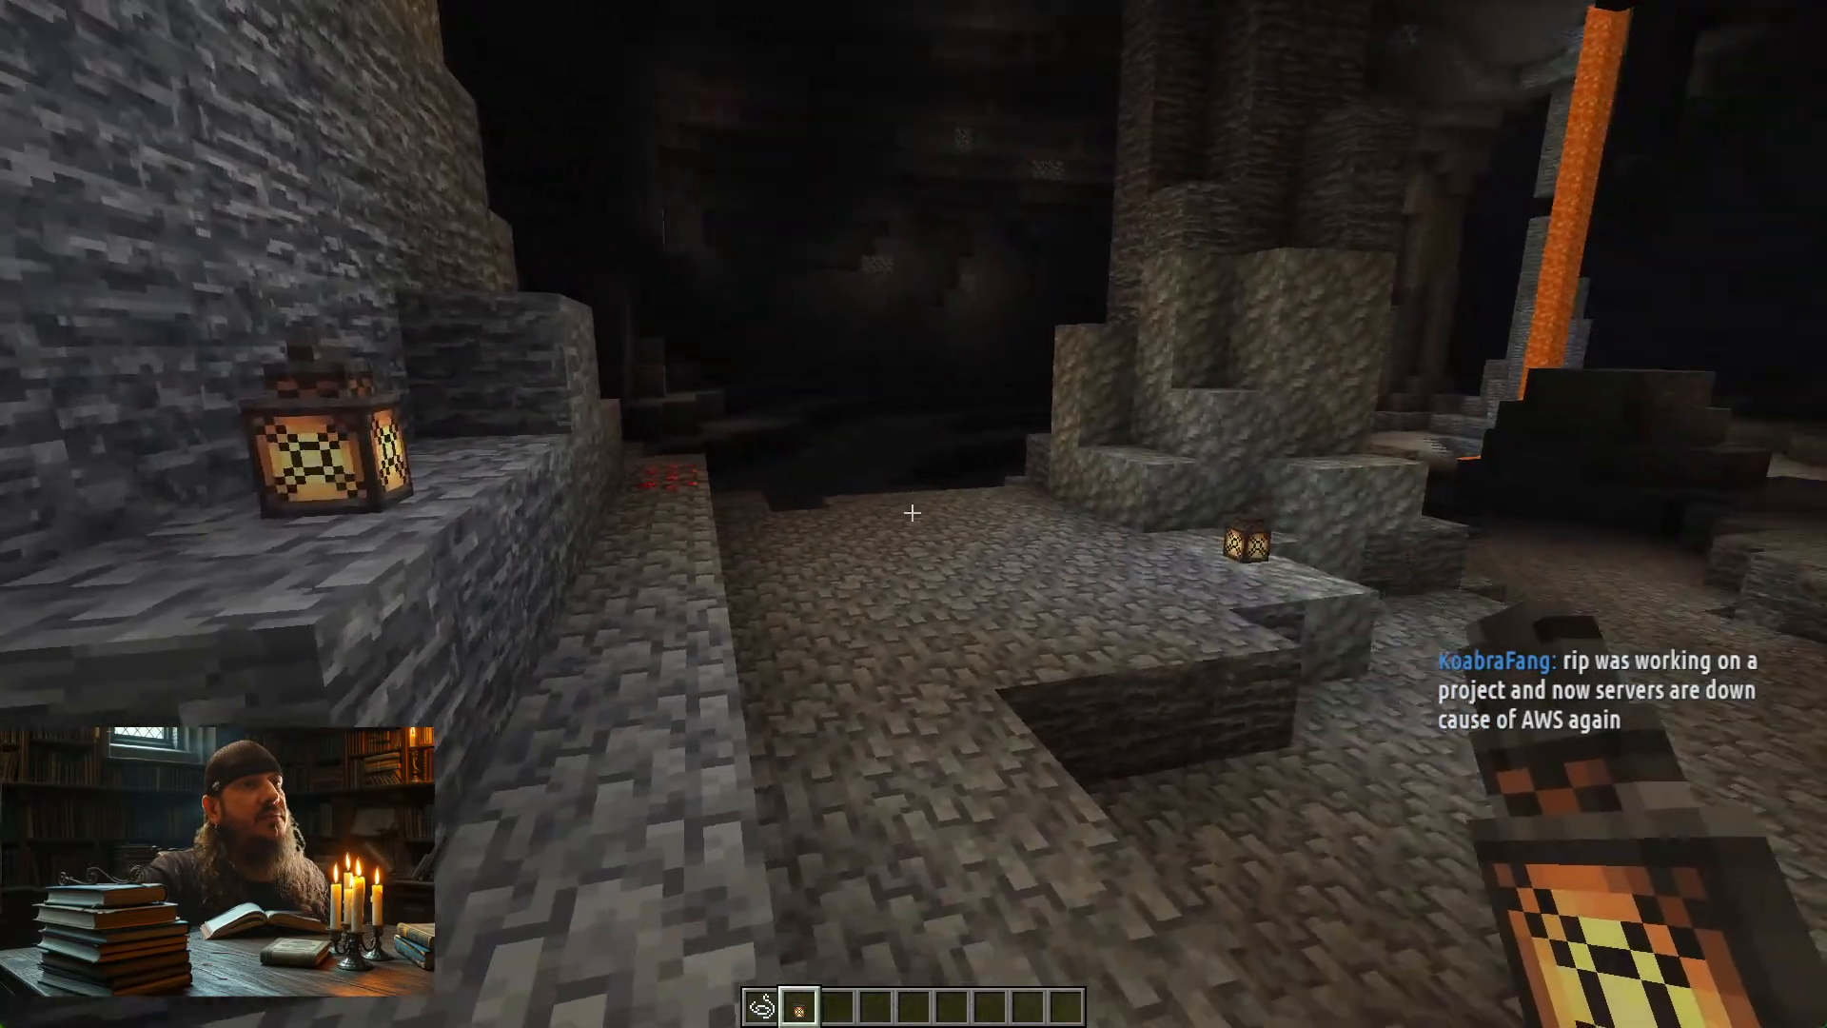
key(s)
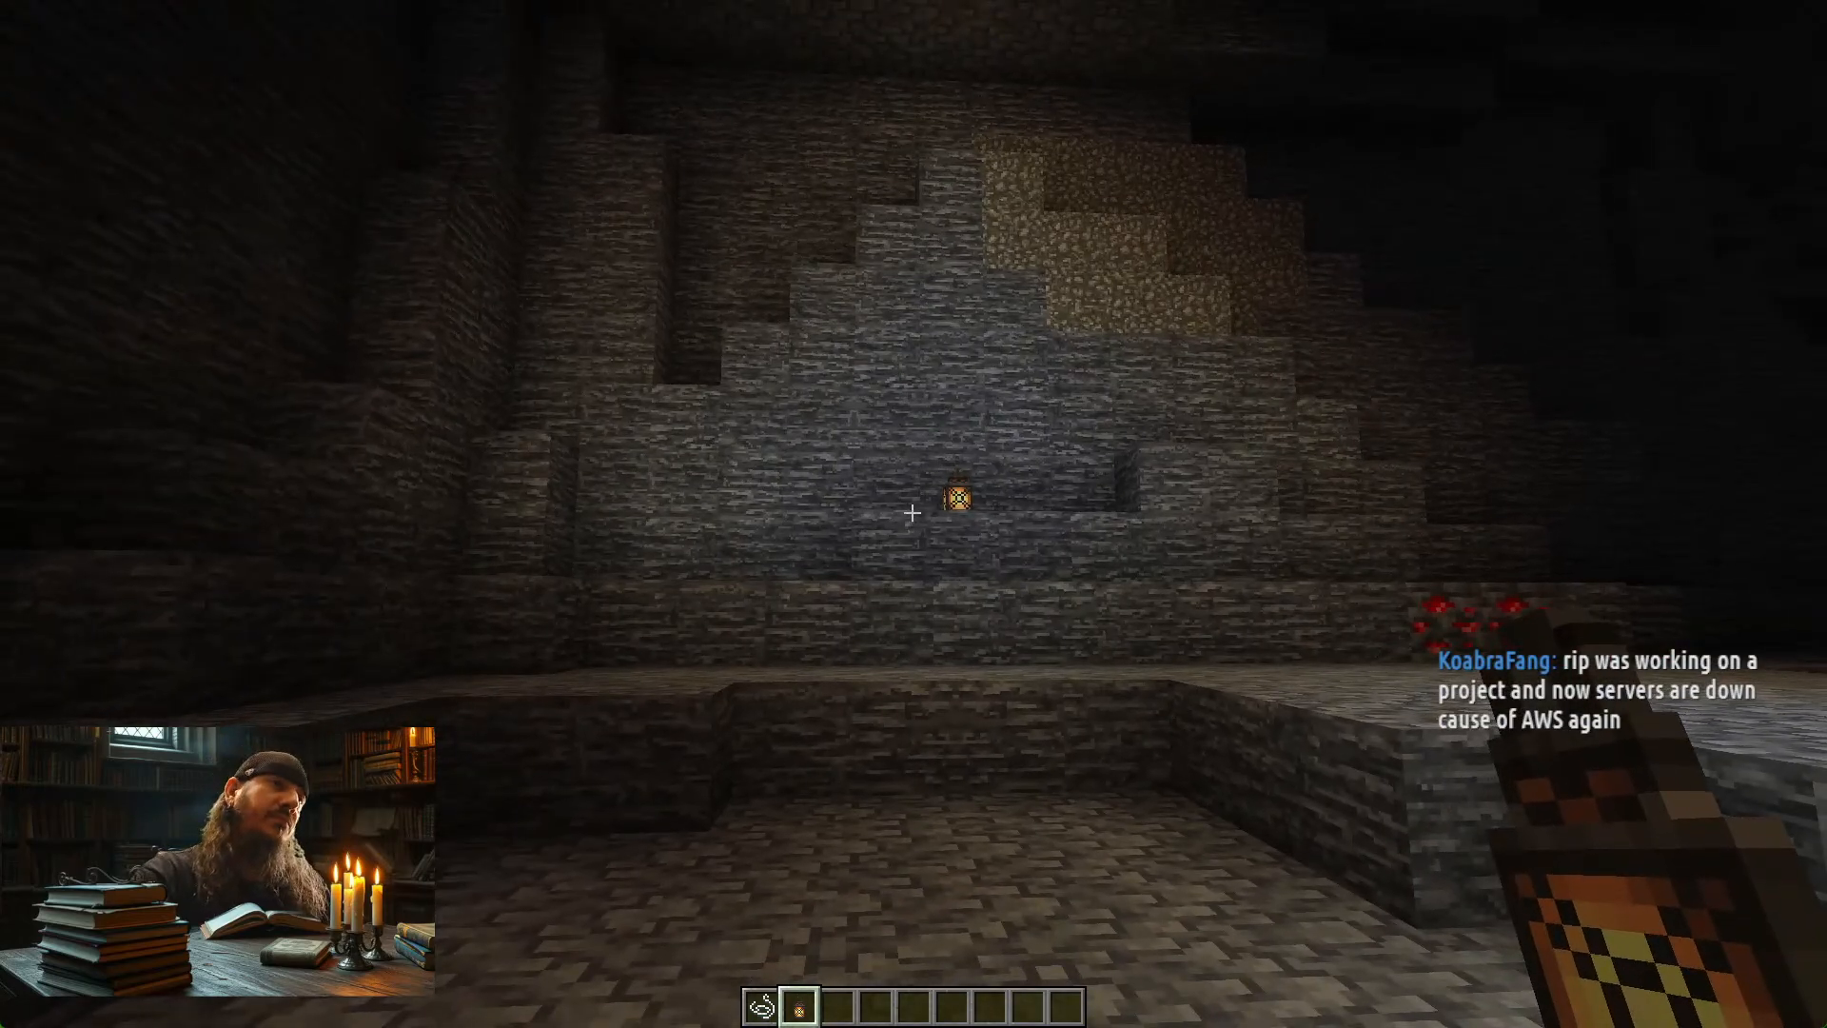
Examine the deepslate wall and floor from several distances and angles to judge the texture's tiling and contrast
key(w)
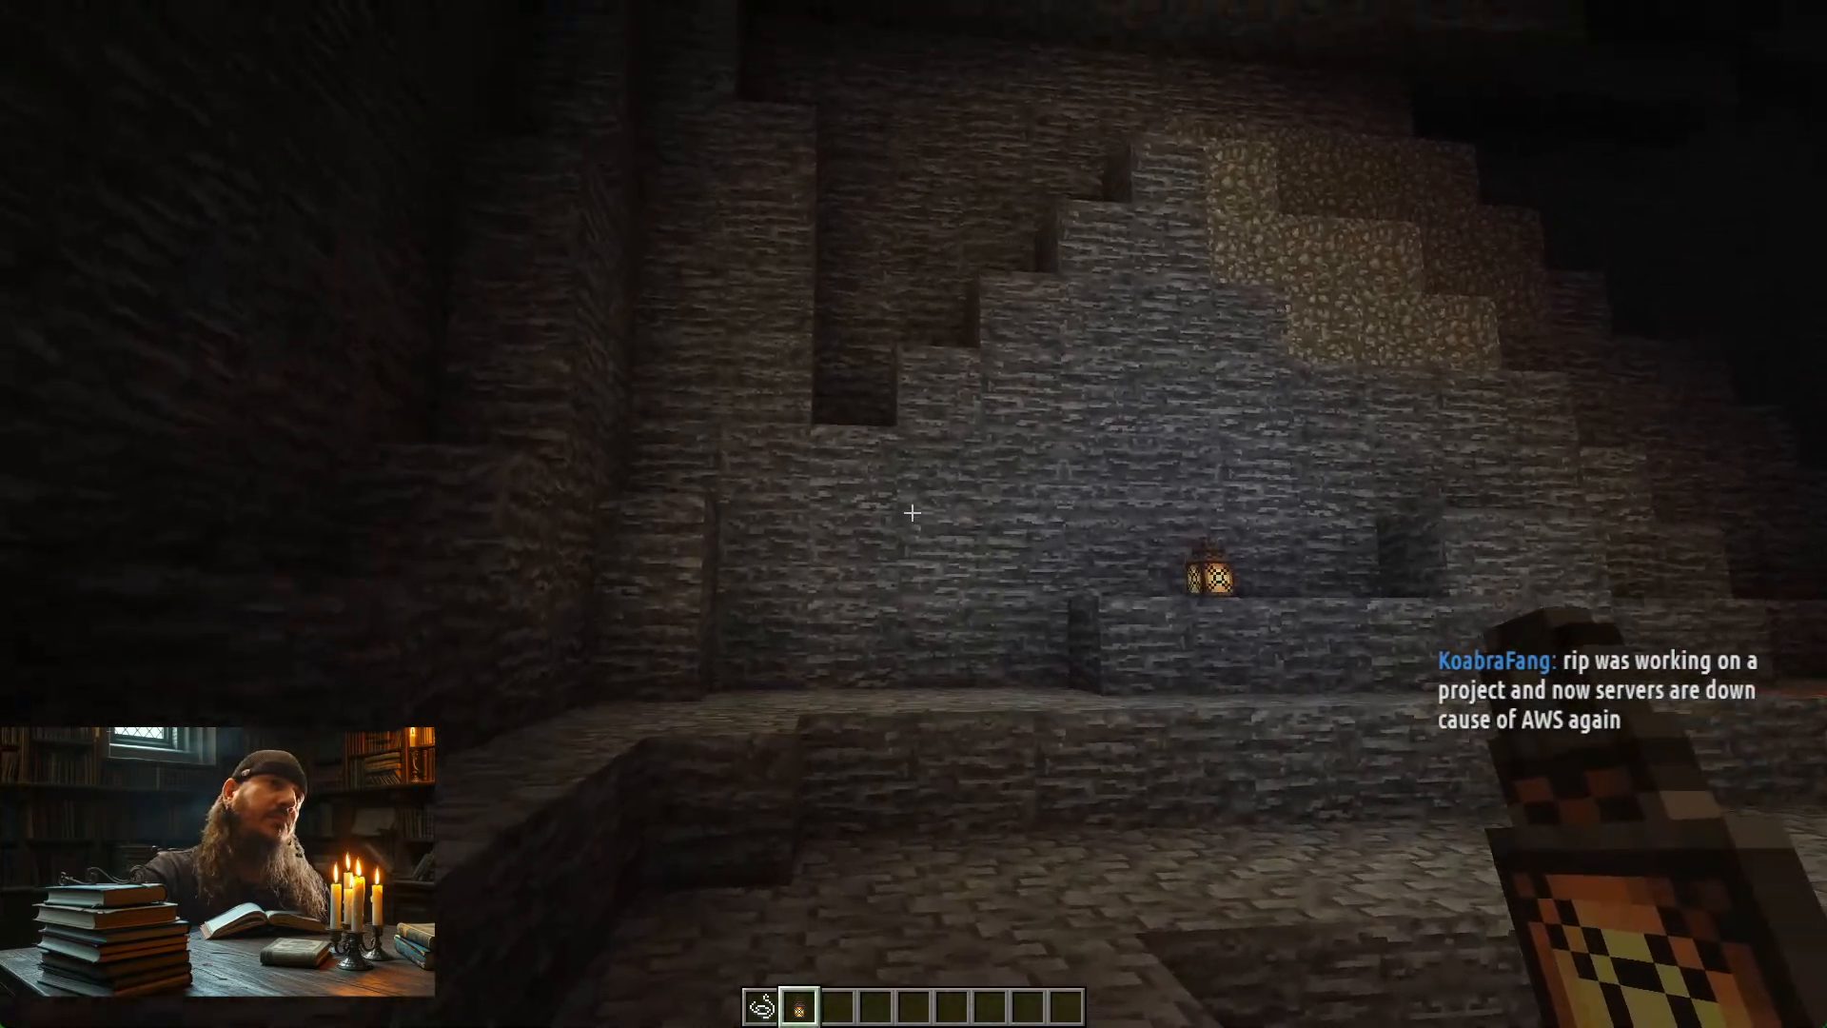
key(a)
key(w)
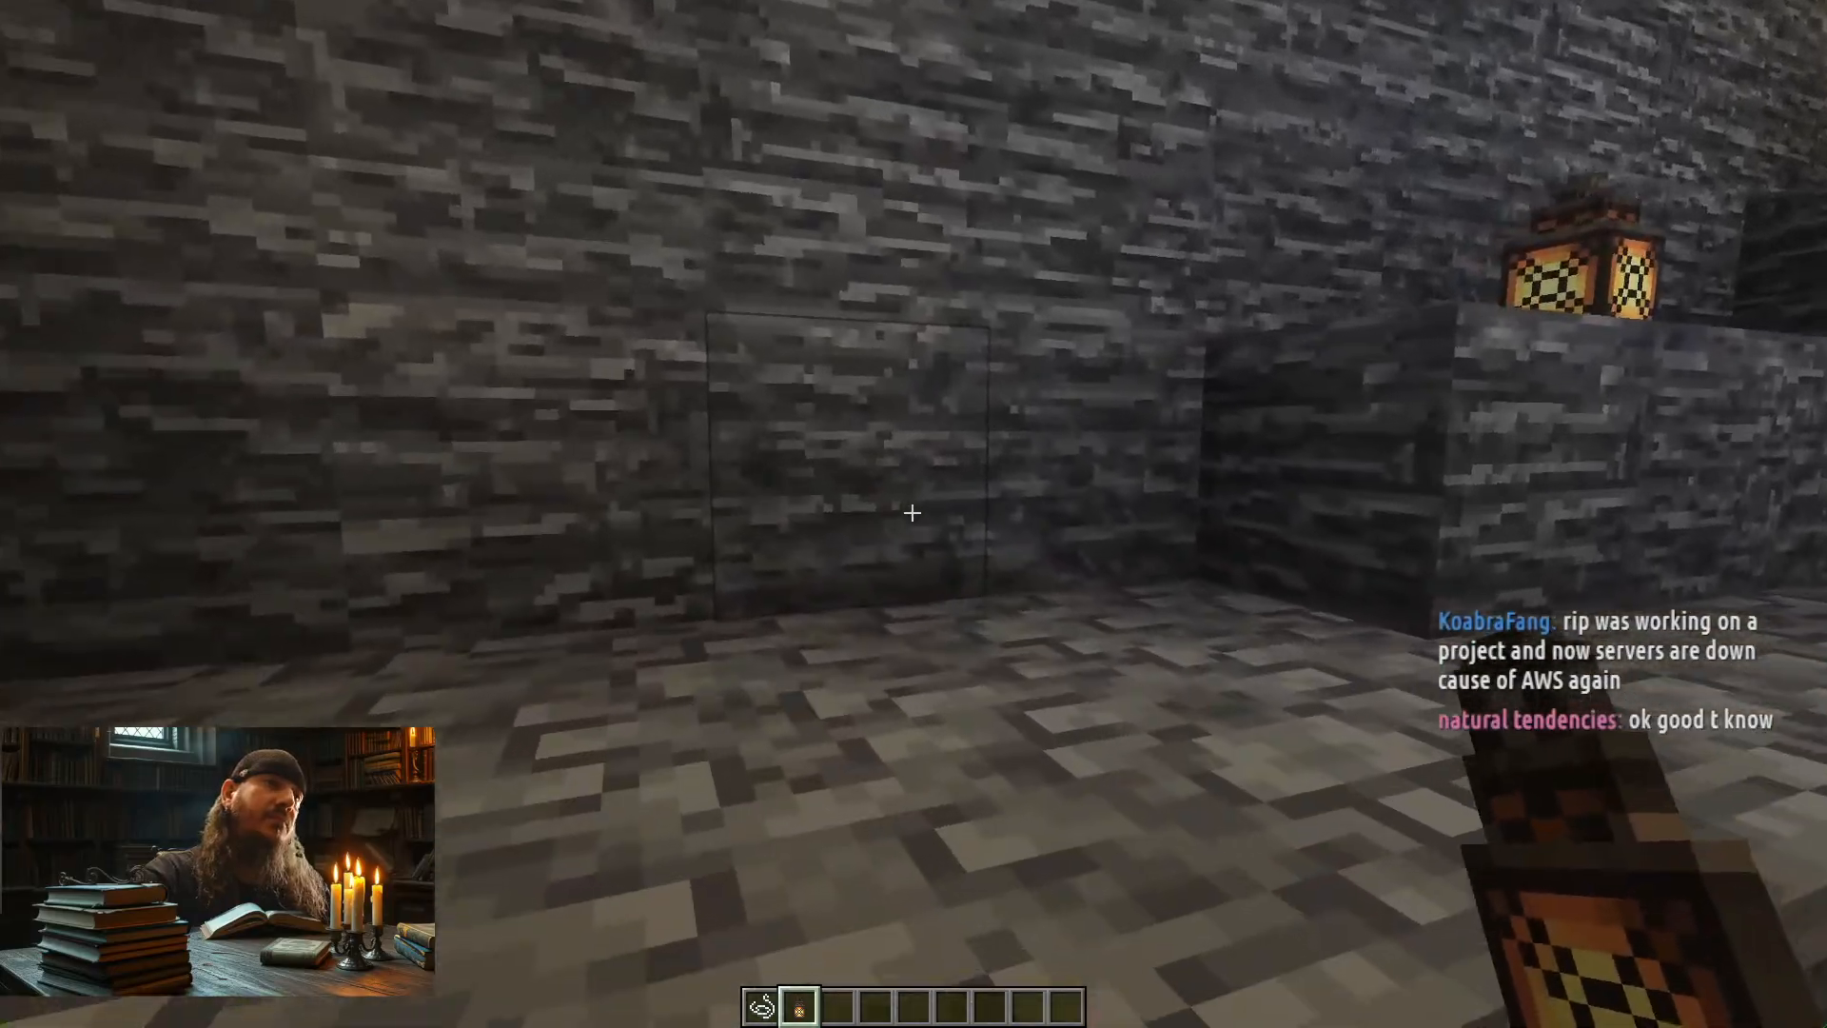
key(w)
key(s)
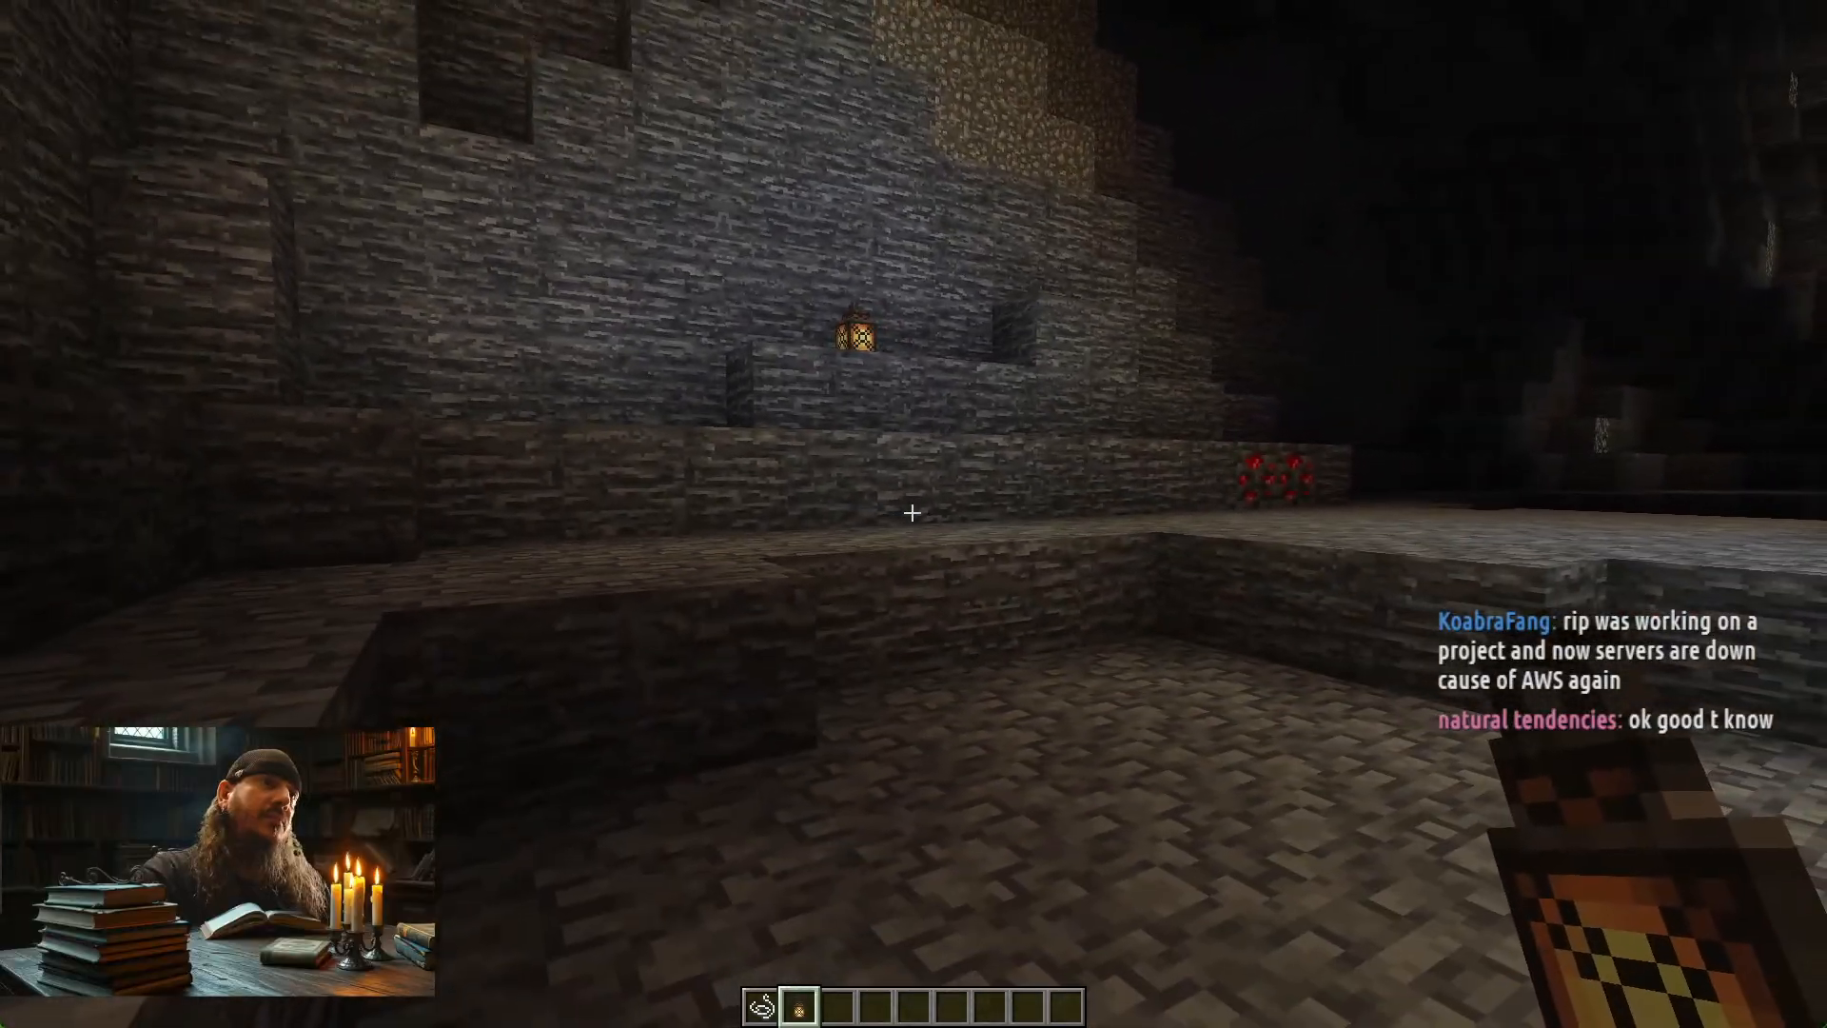
key(w)
key(d)
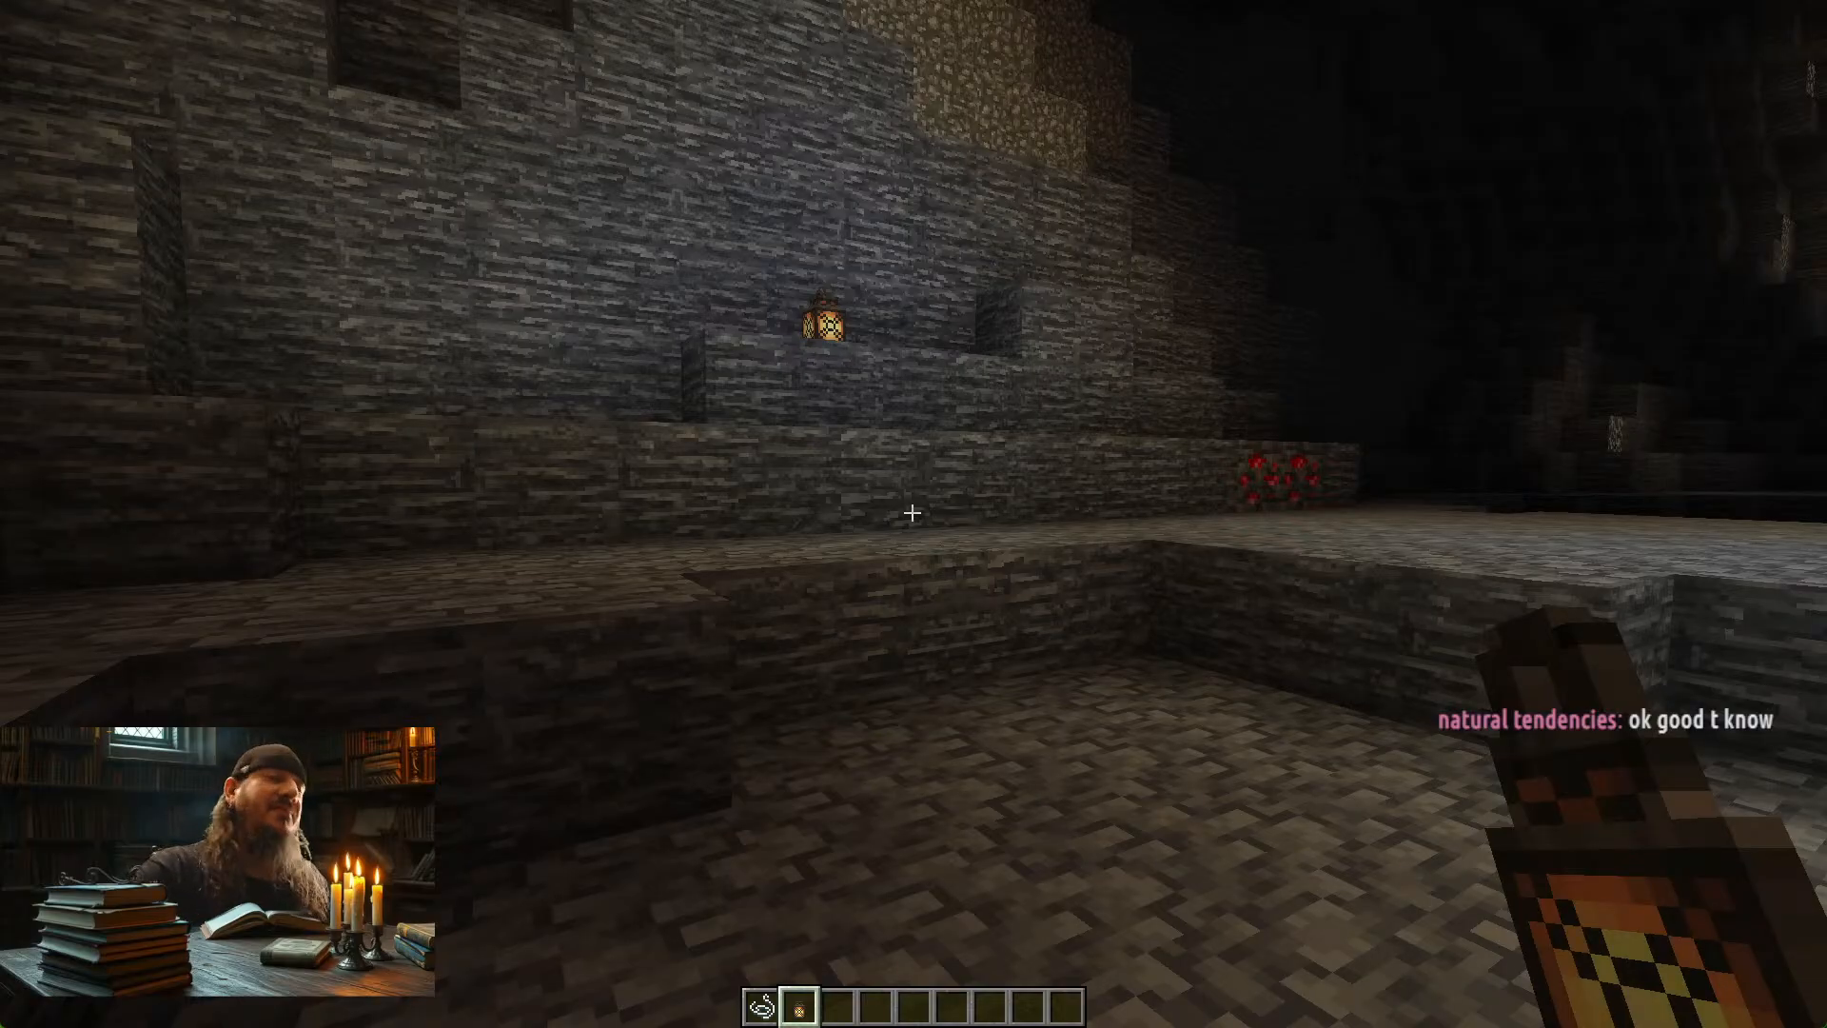
key(w)
key(space)
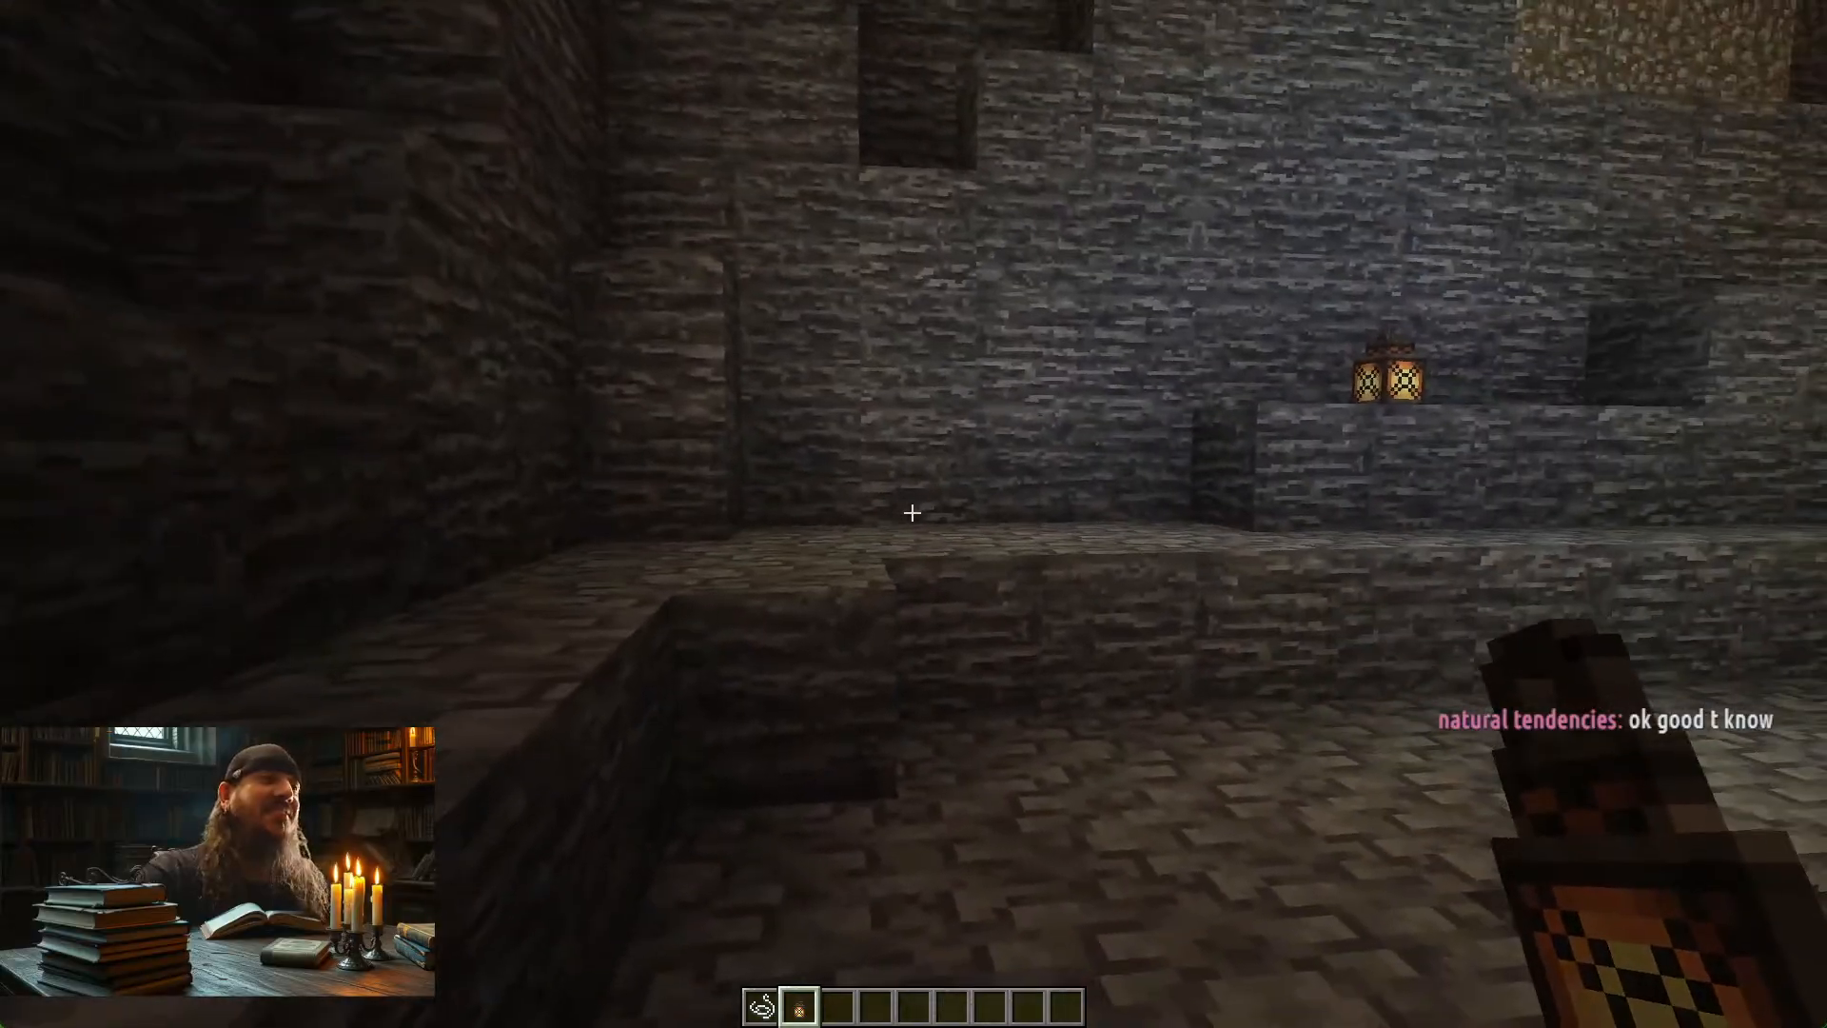
key(w)
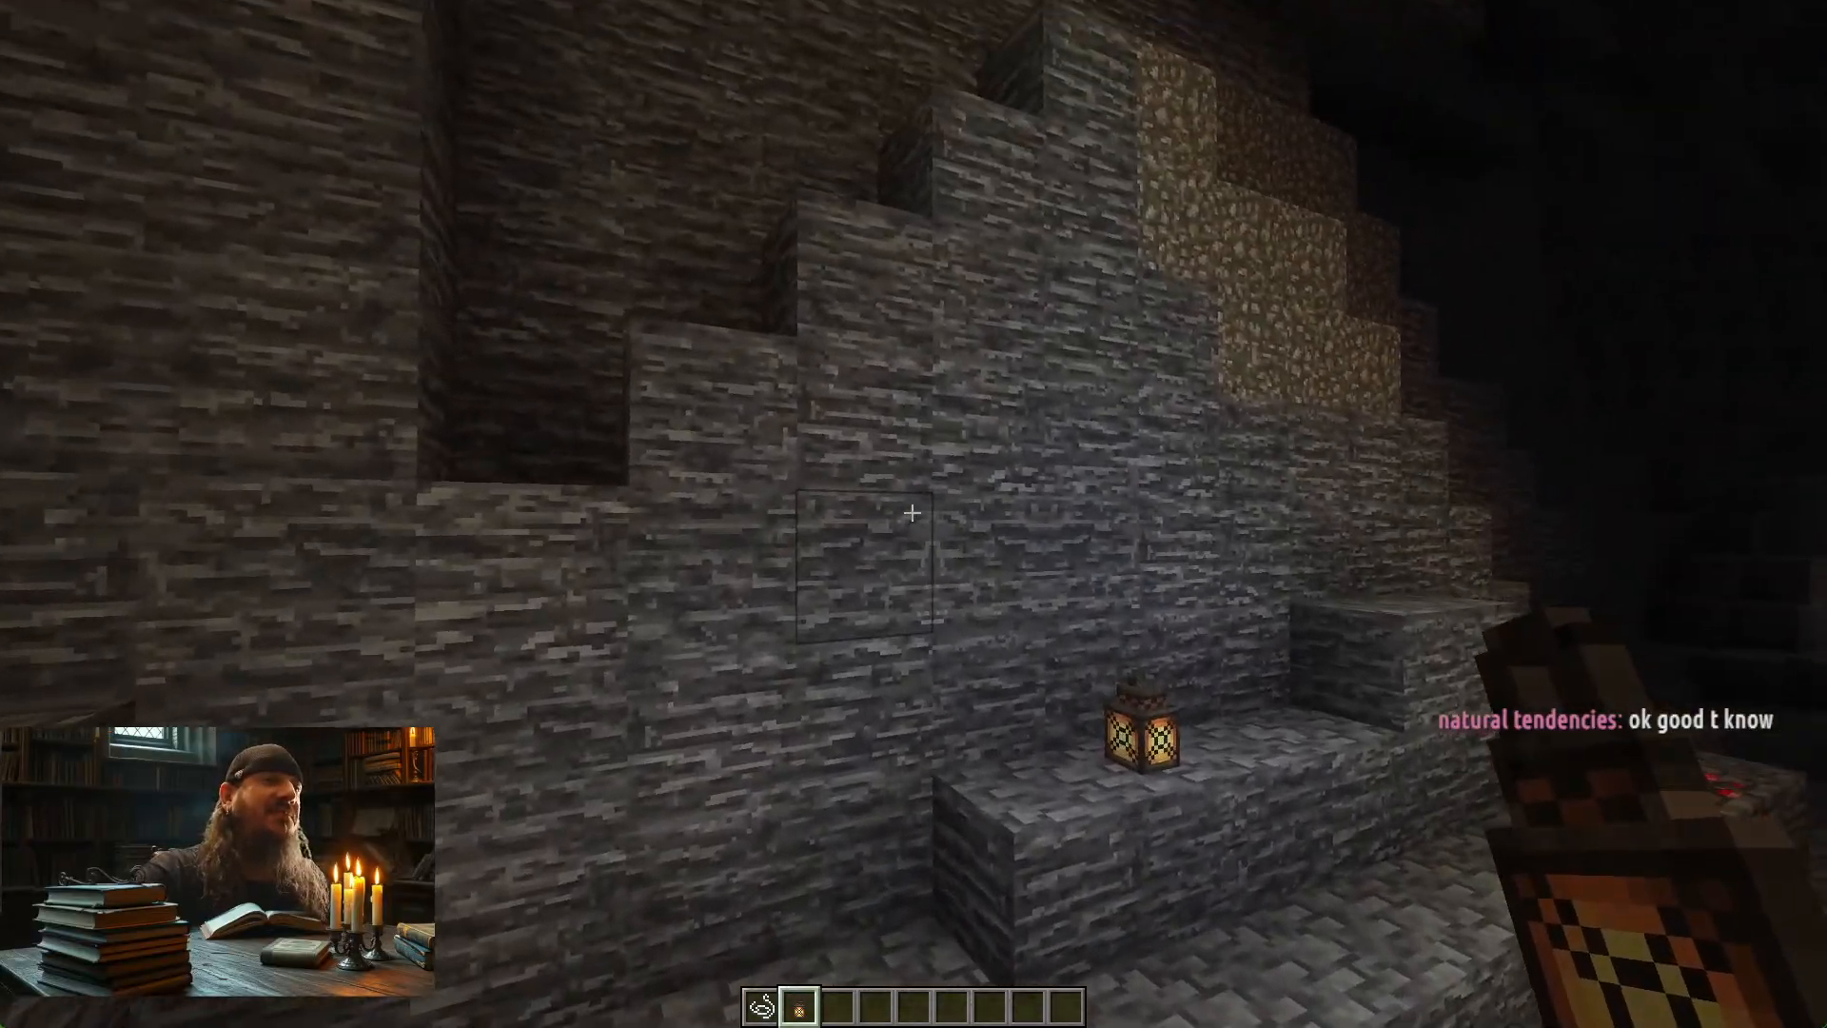
key(s)
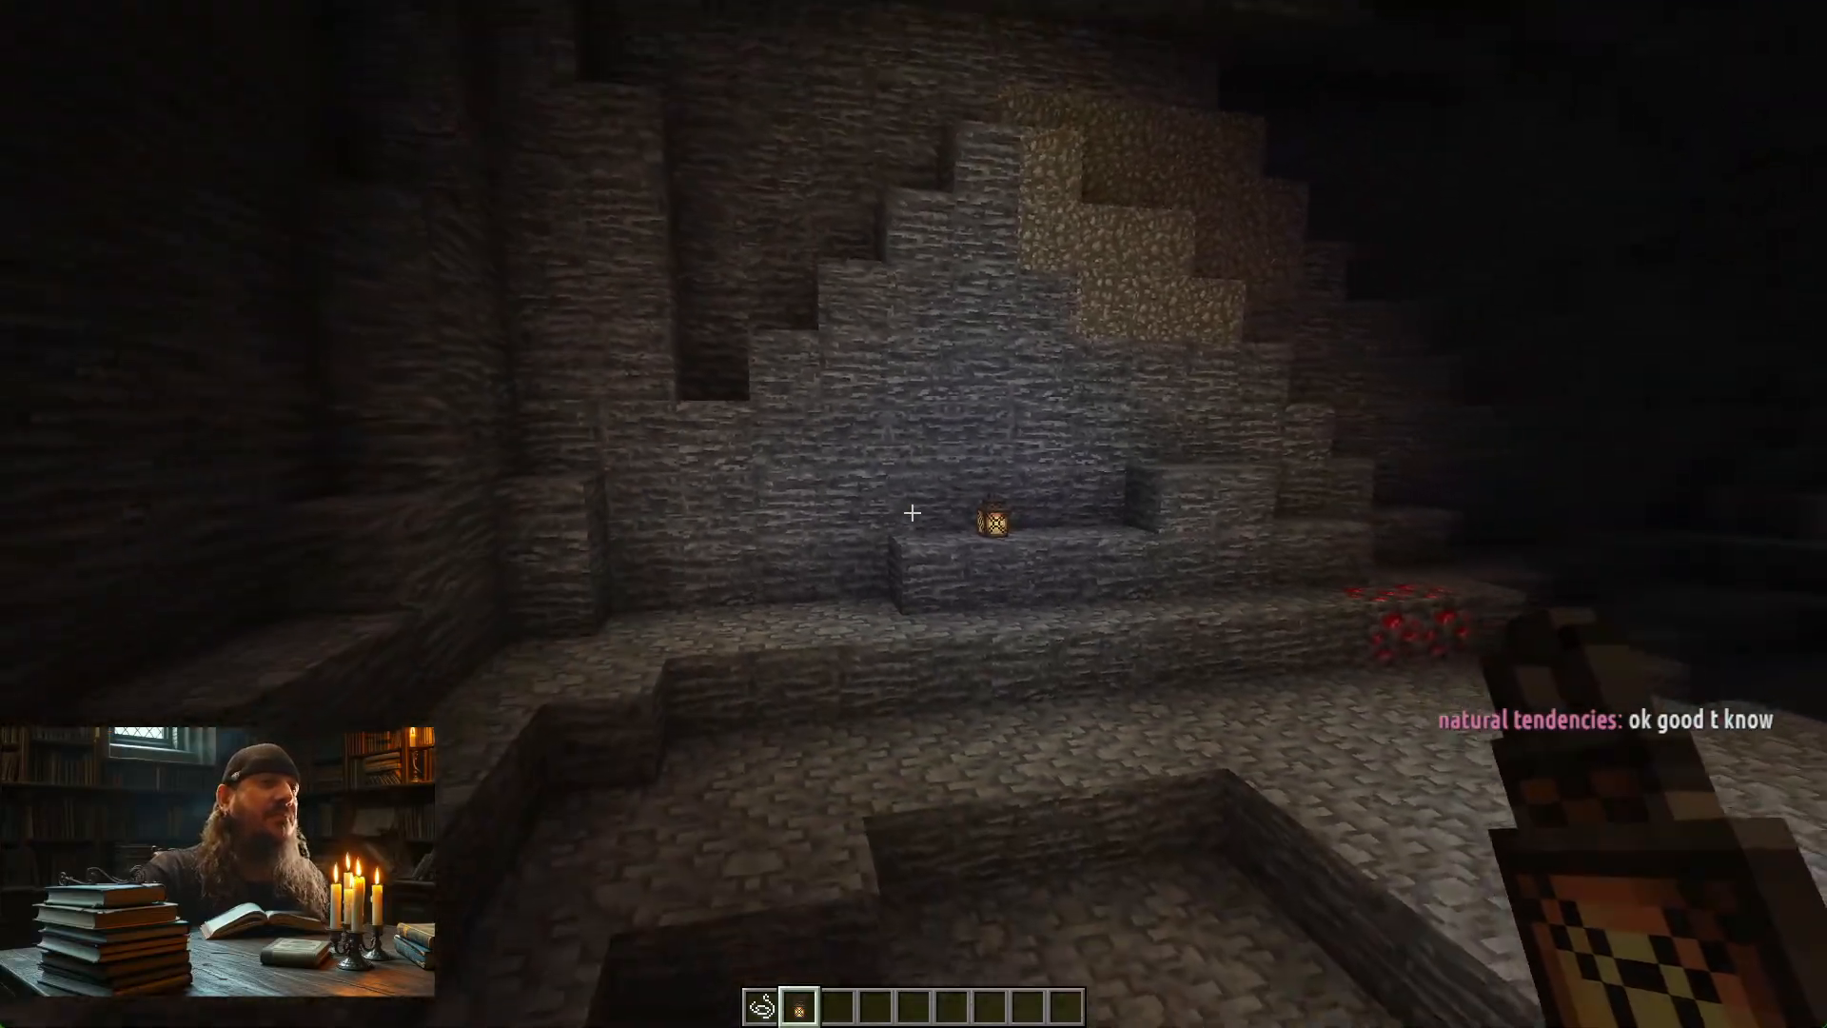
Examine the deepslate columns, stepped ledges and floor across the cave, judging how the texture blends with the surrounding blocks at a distance
key(s)
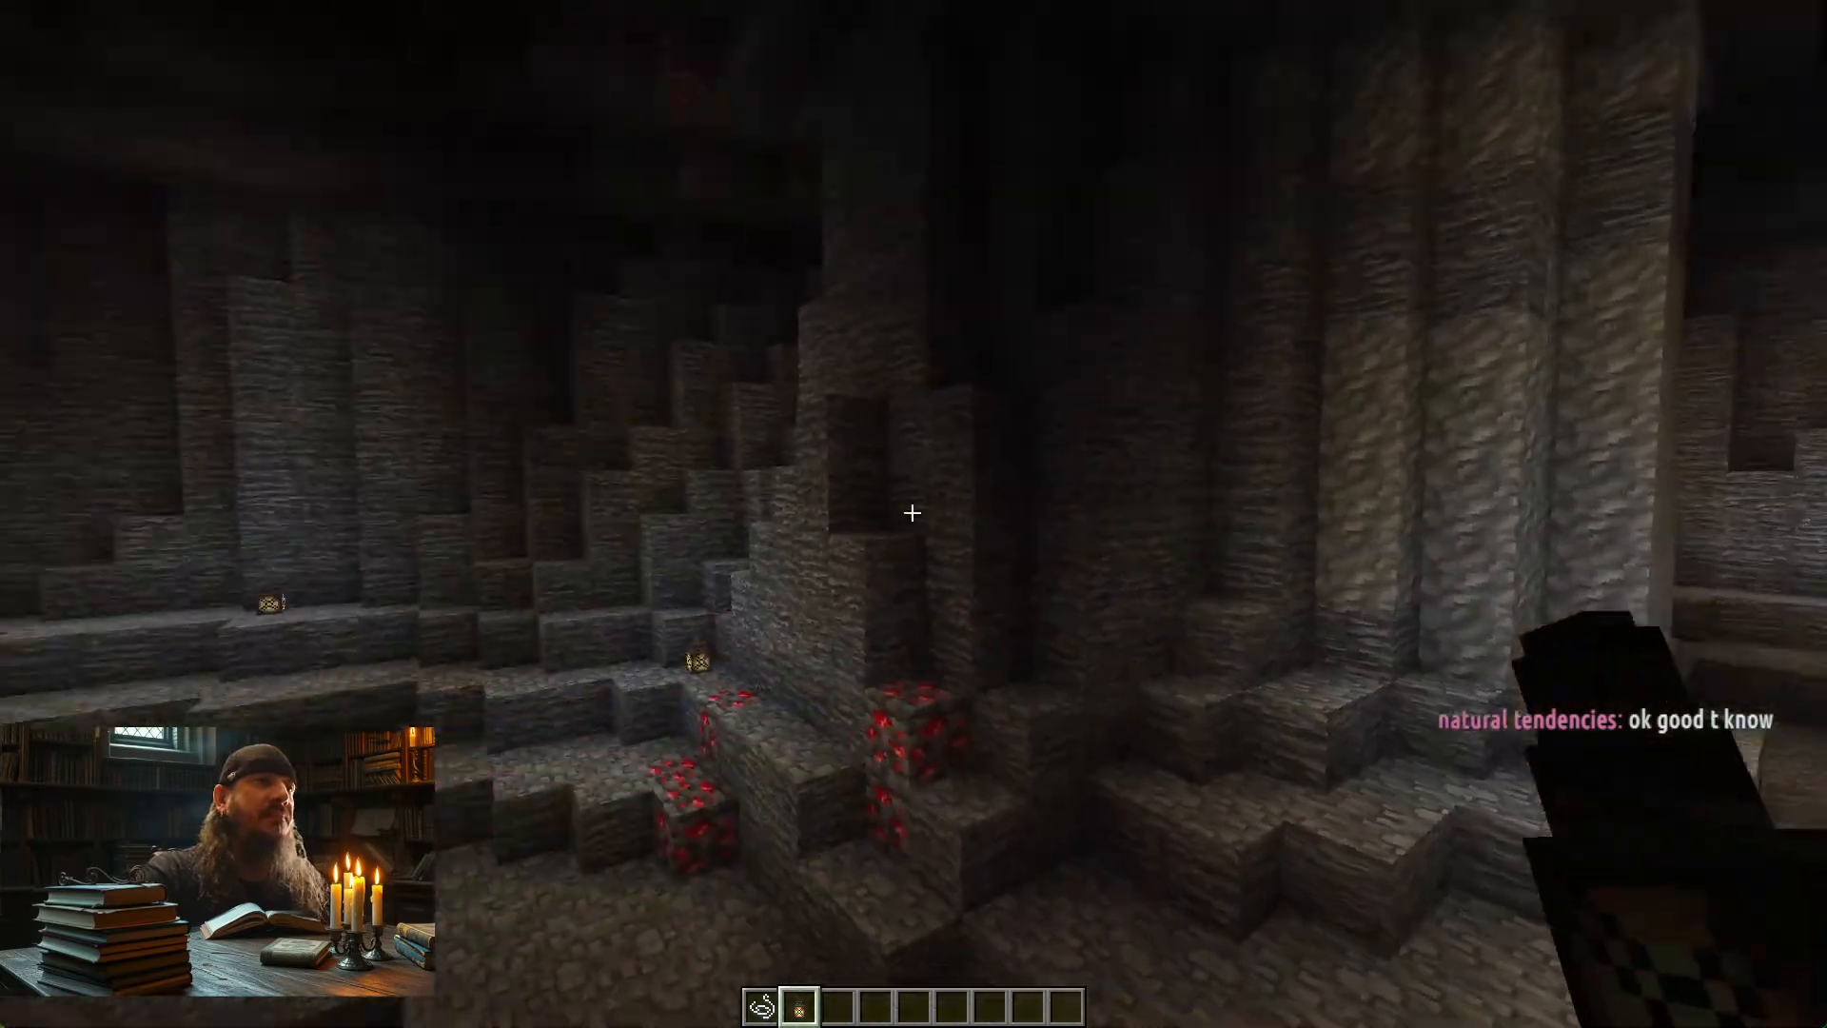
key(s)
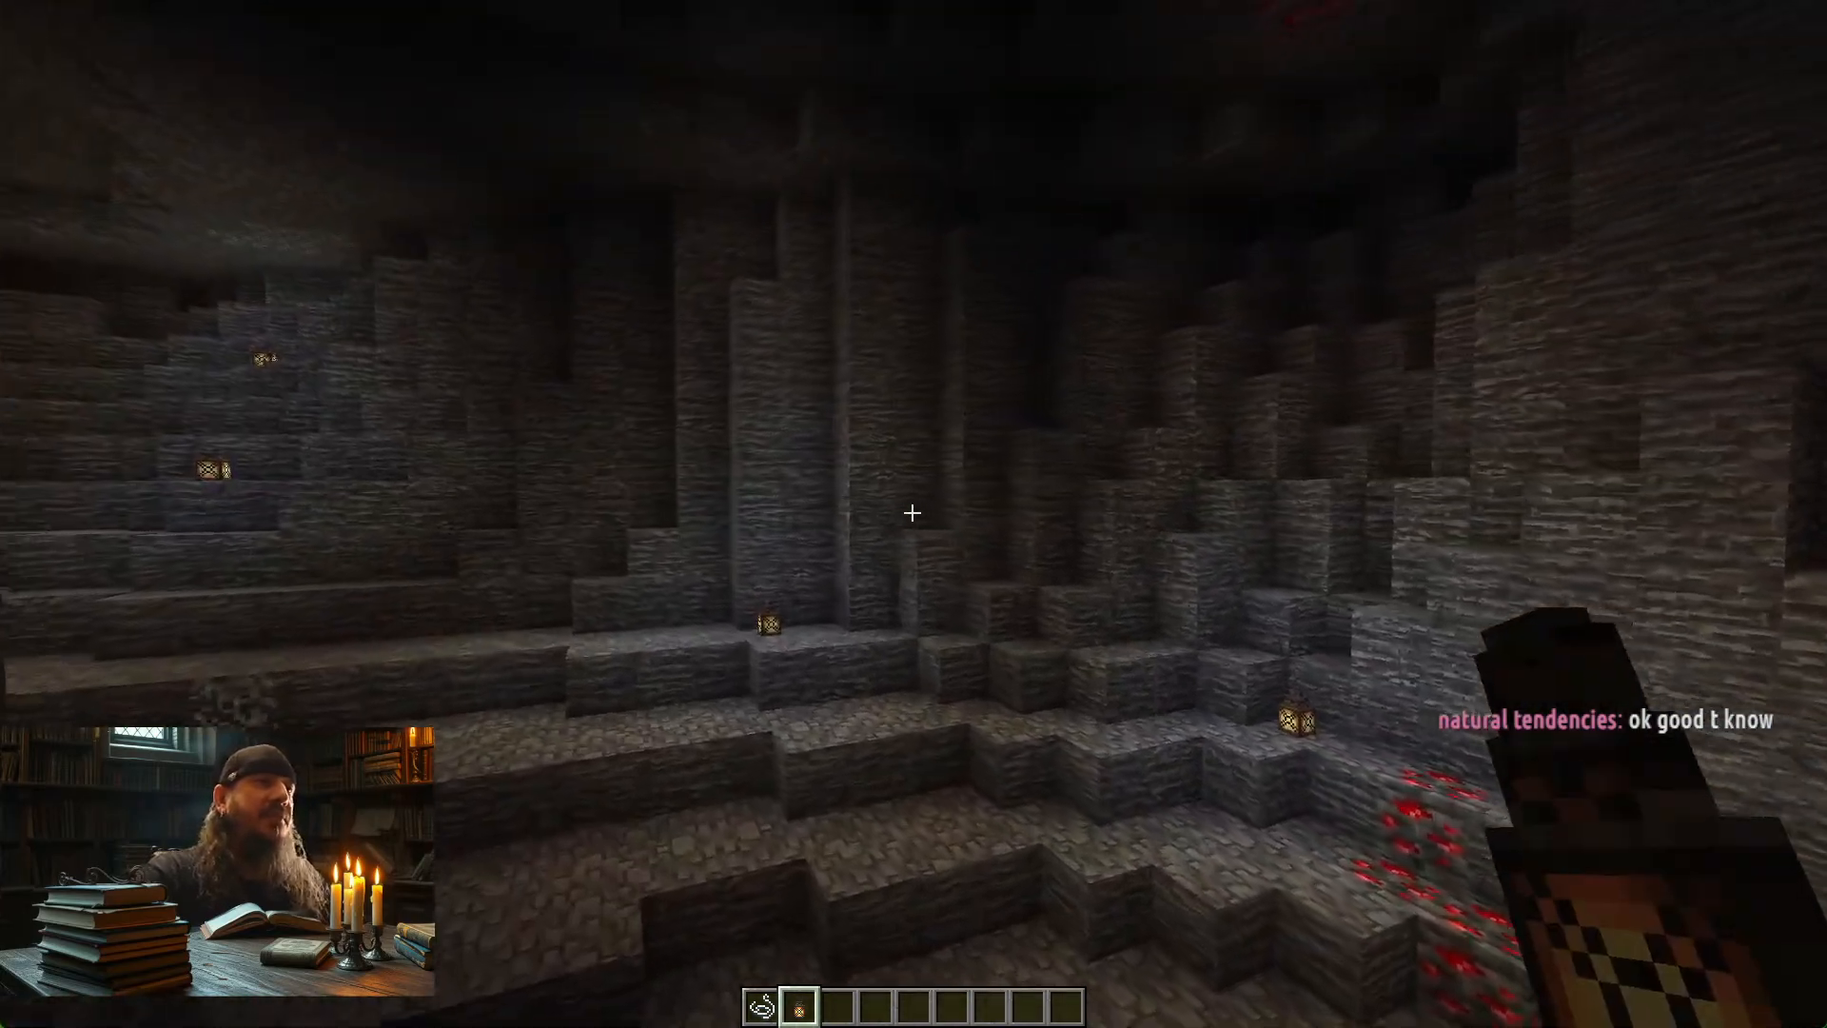
key(w)
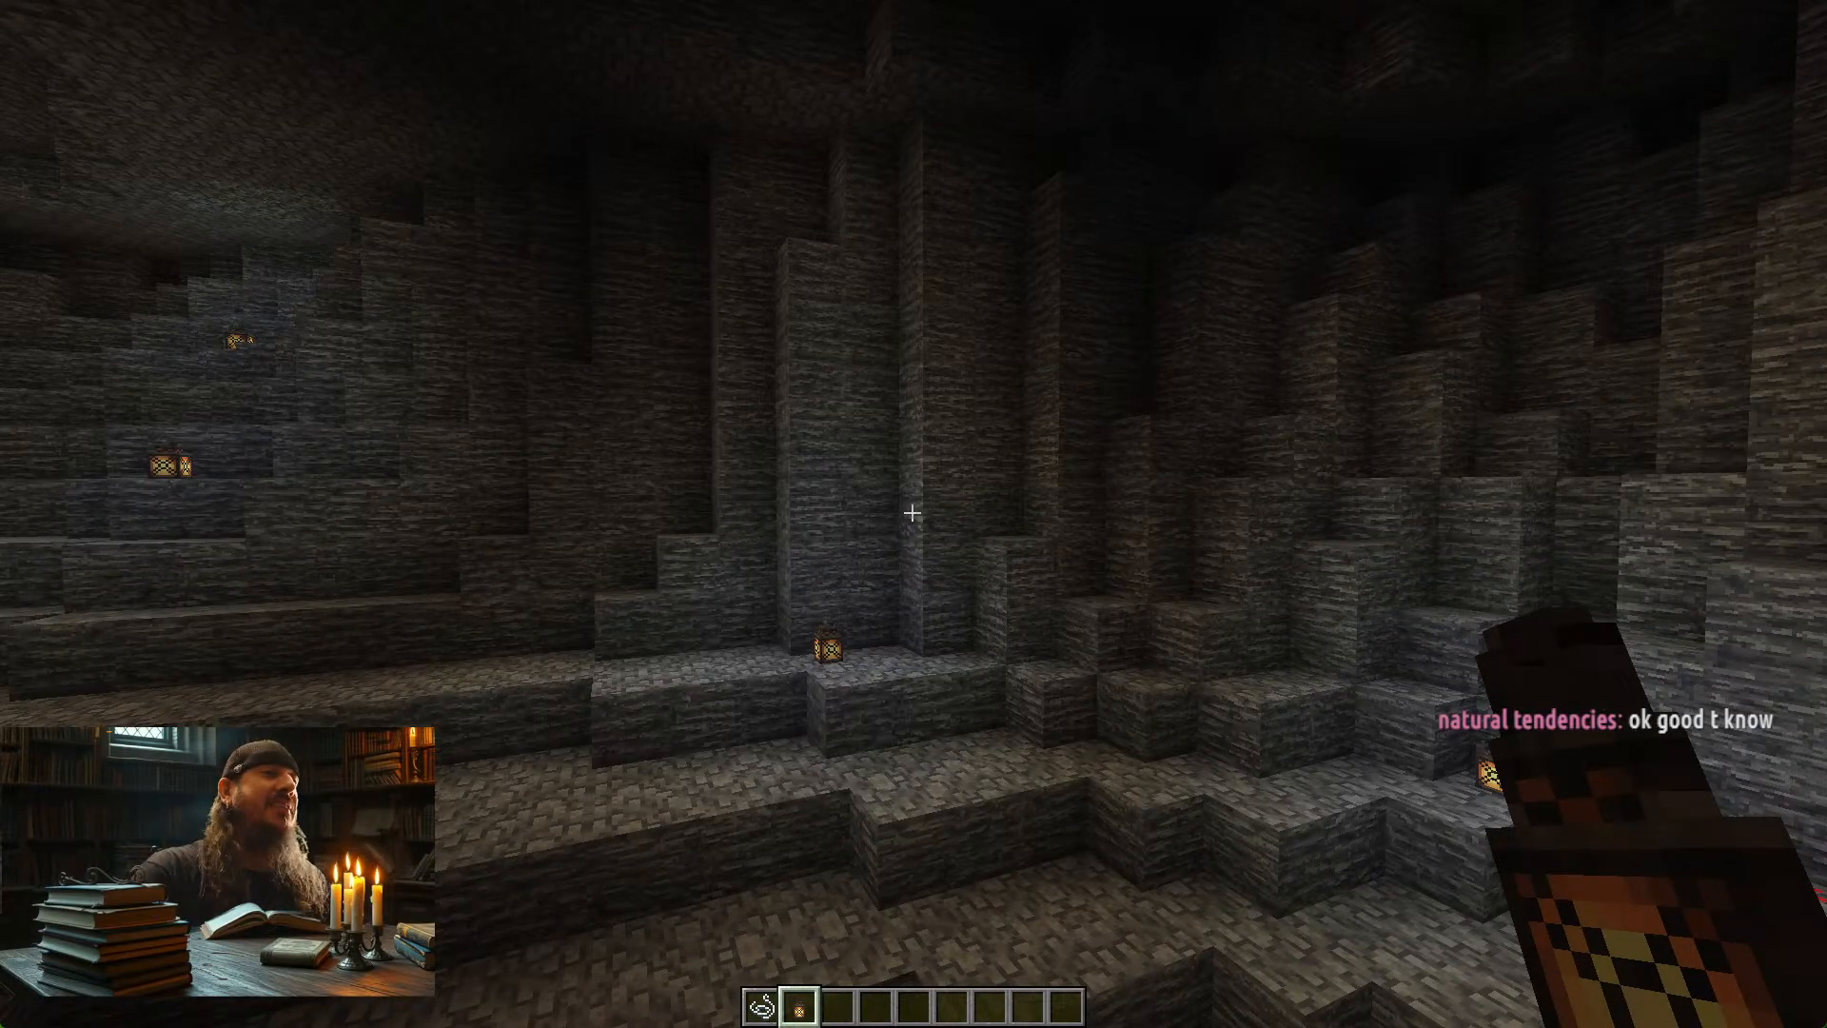
key(s)
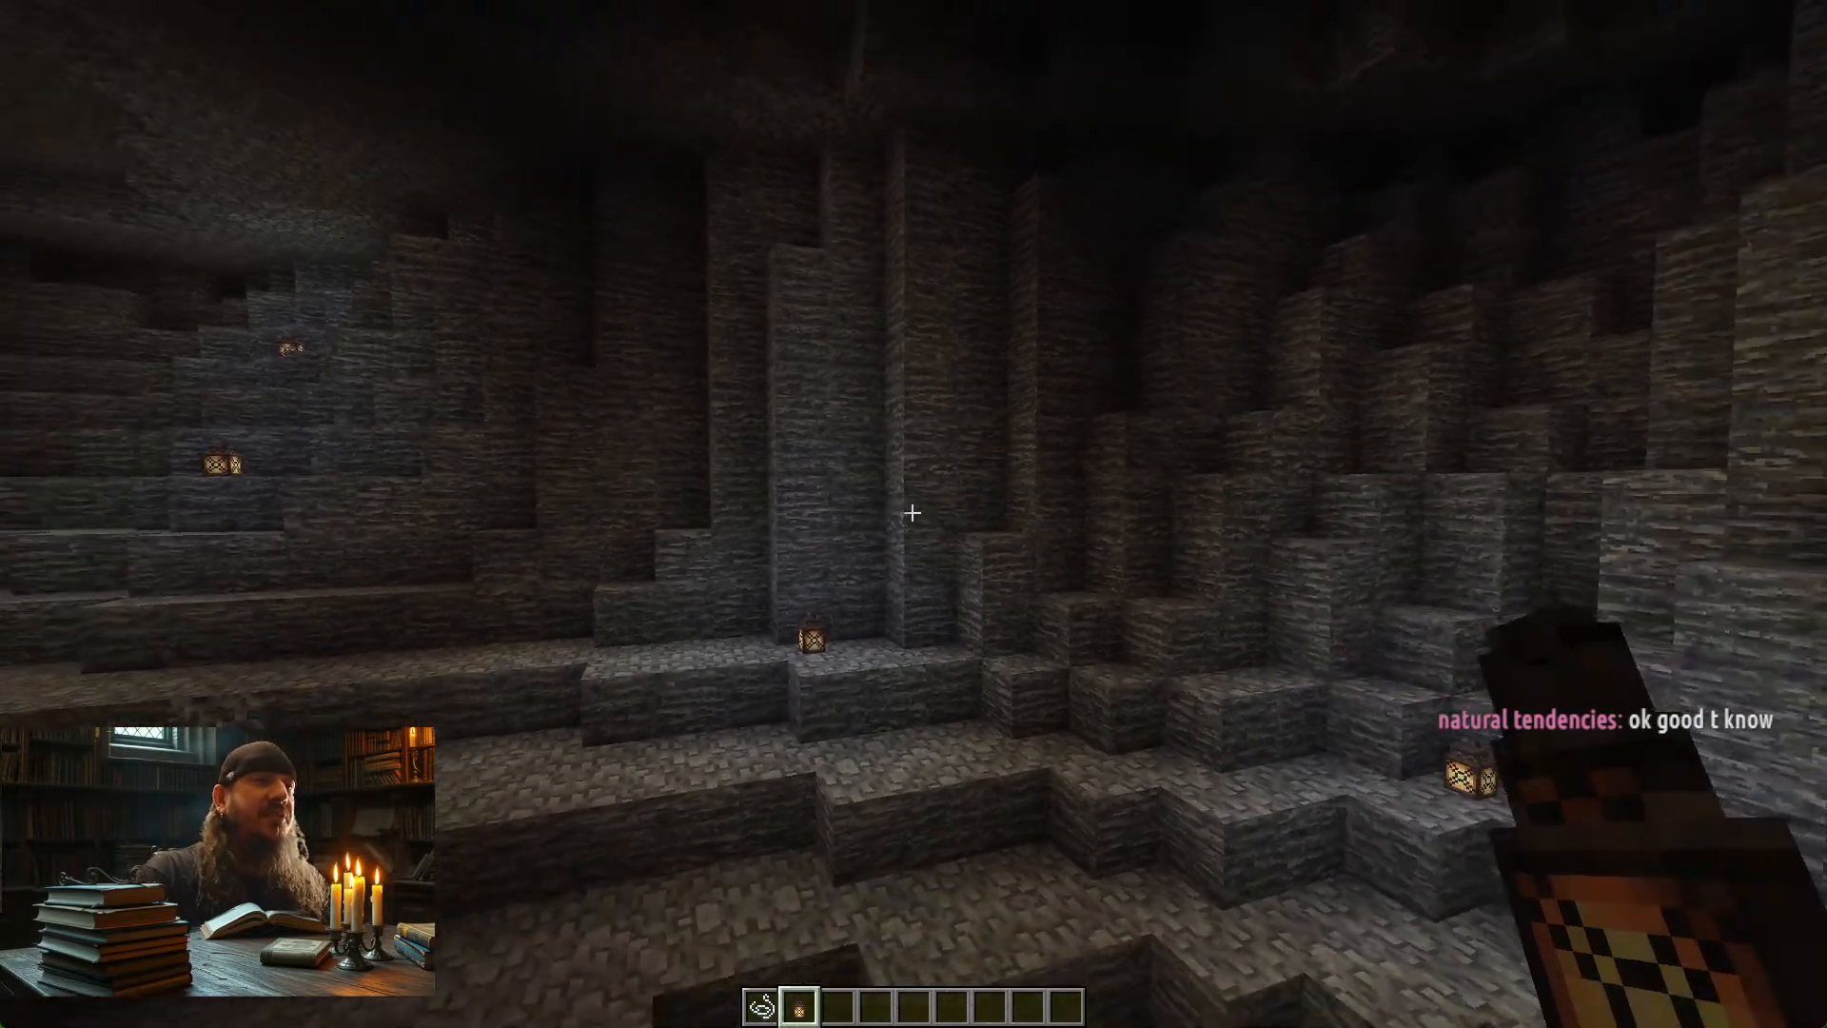
key(w)
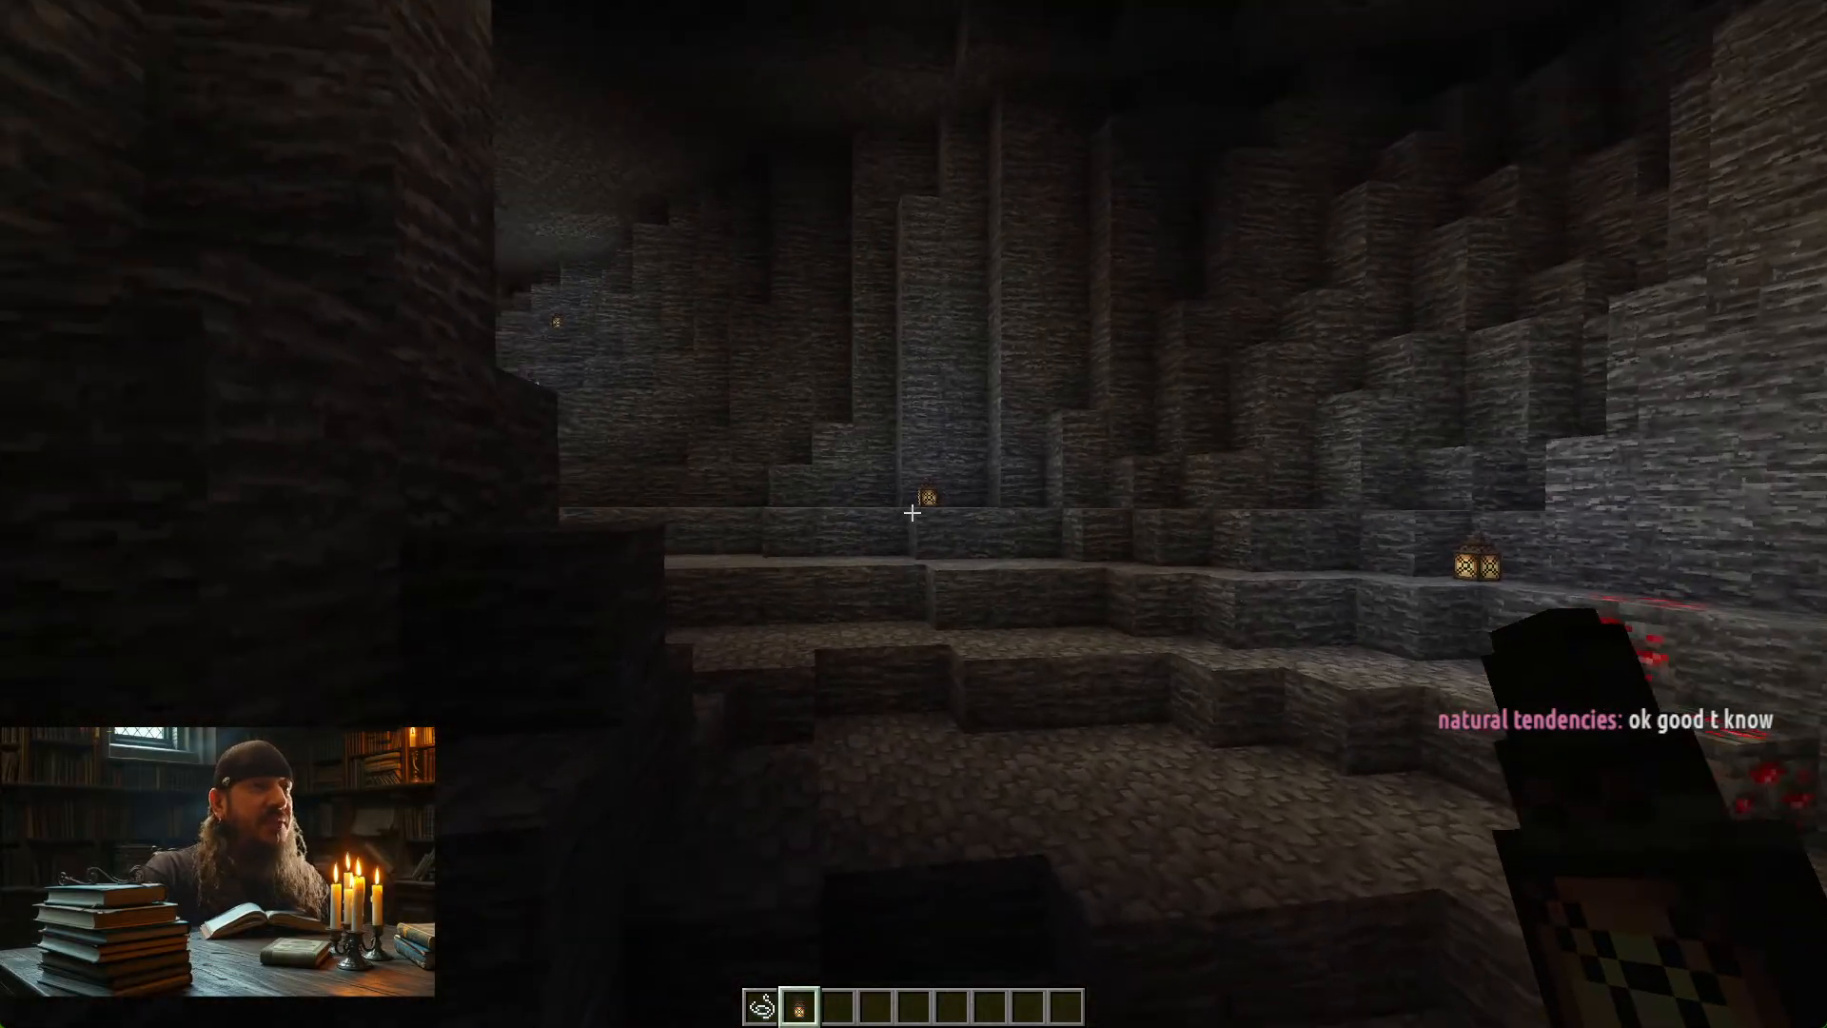
key(w)
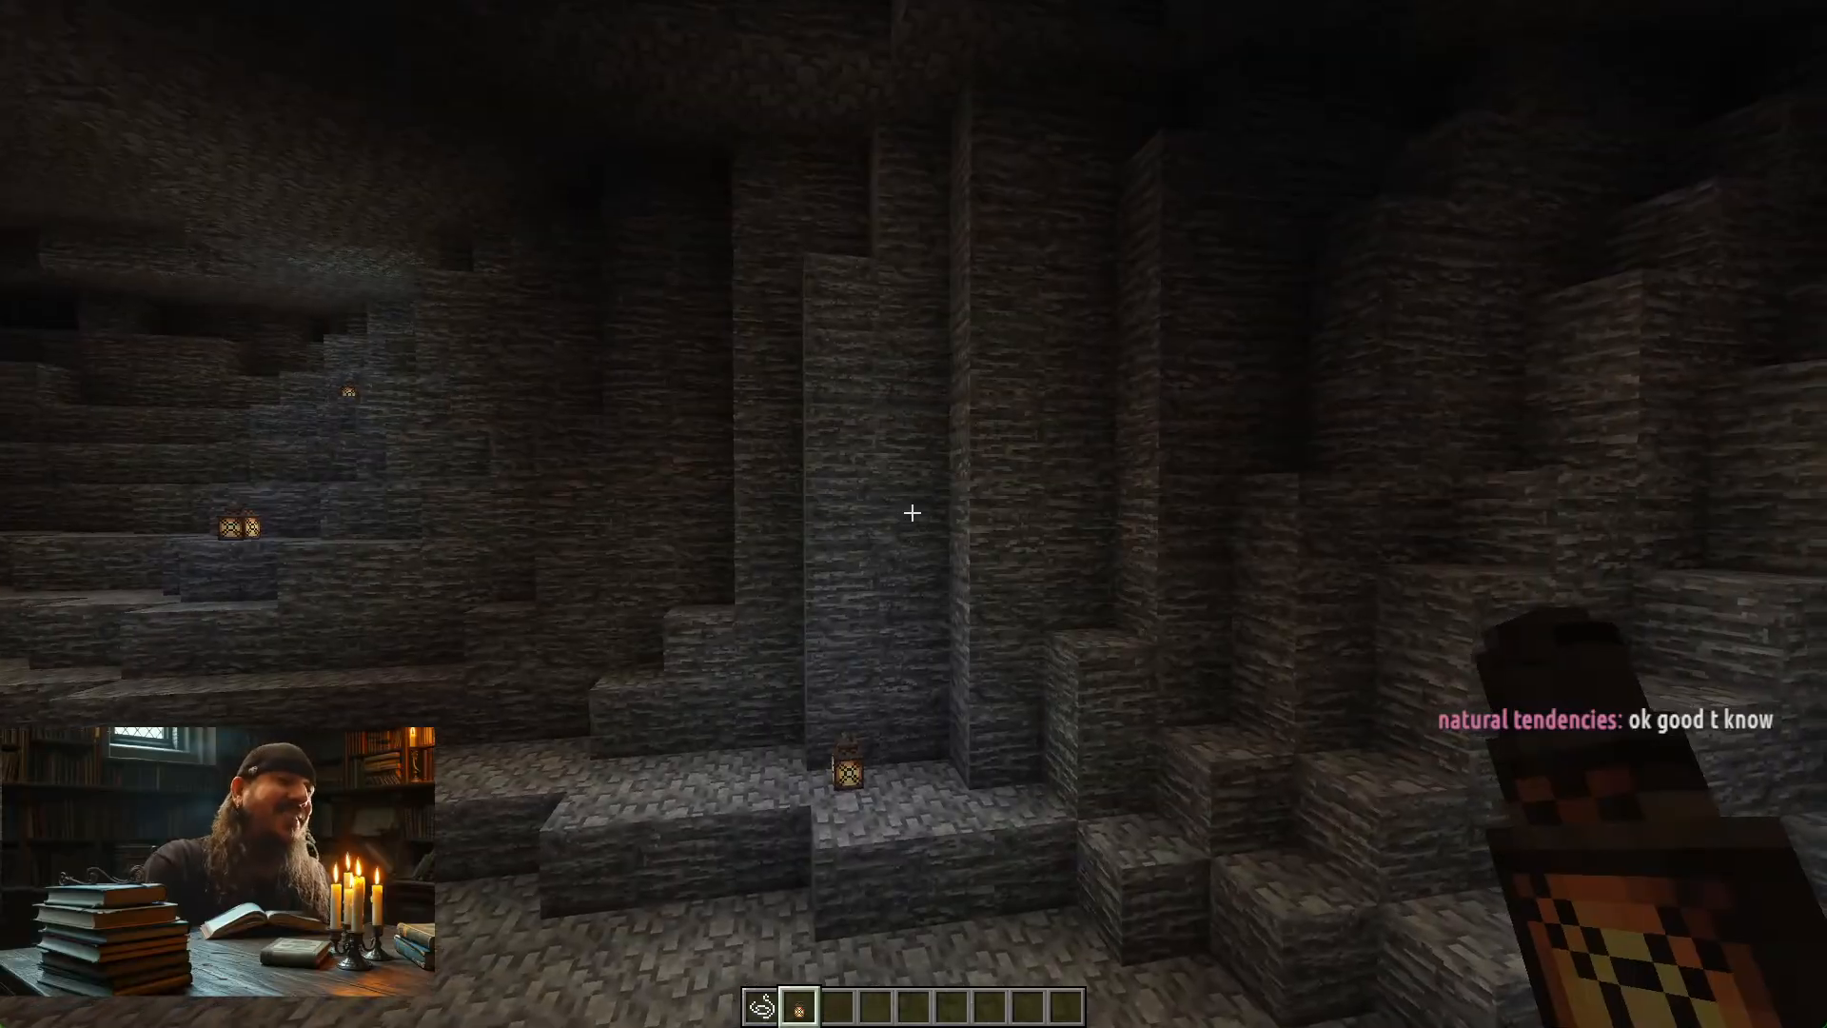
key(w)
key(w)
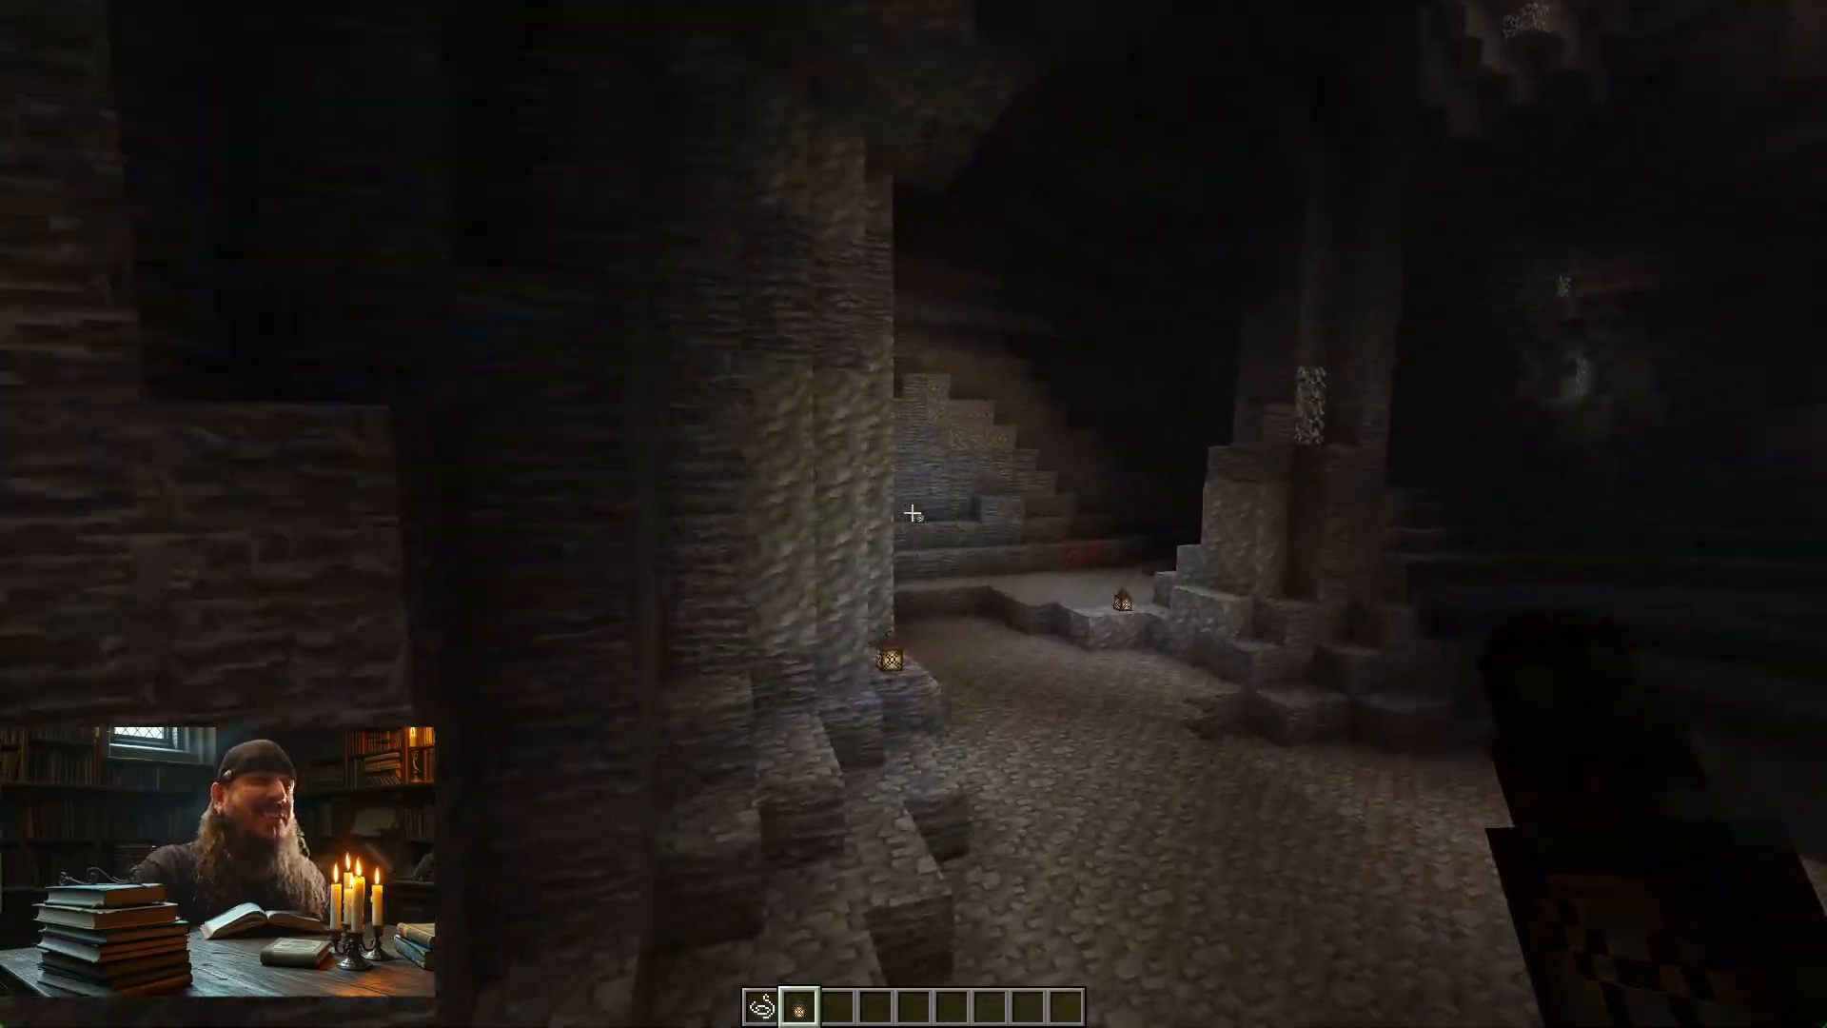
key(w)
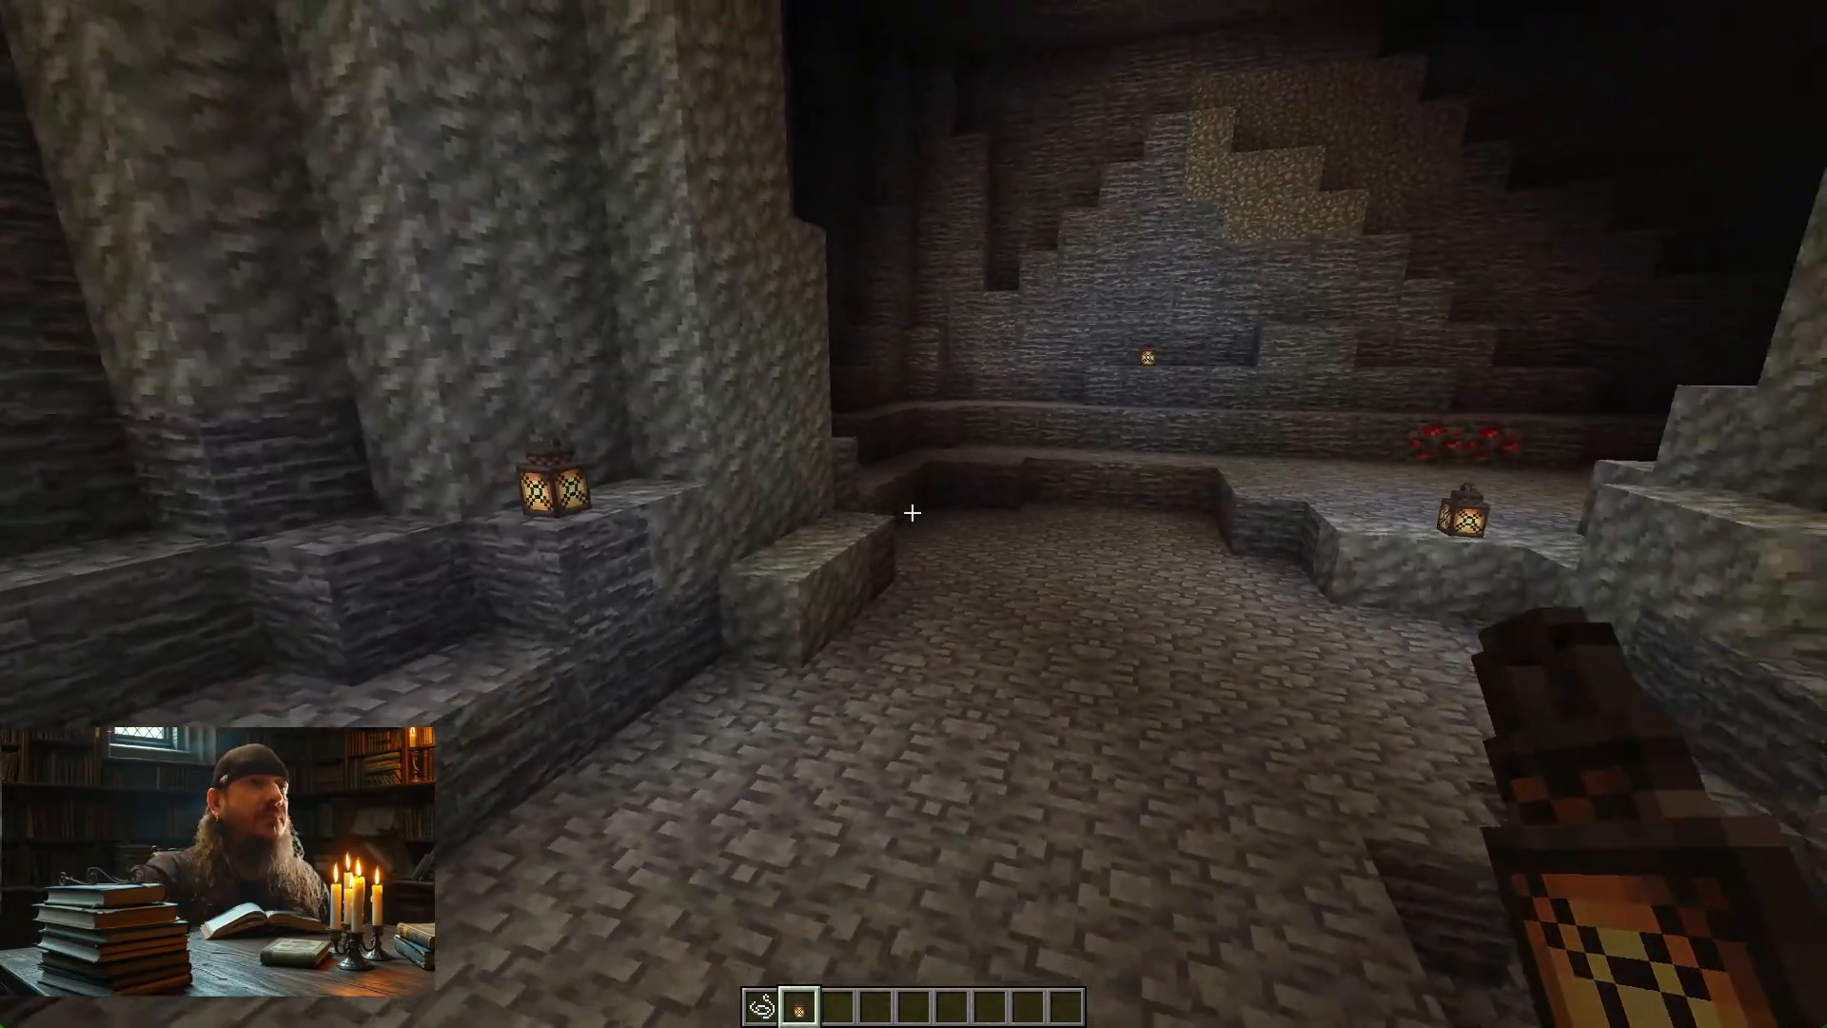
Switch to Photoshop, start saving the layered deepslate document, and browse to Games > Minecraft Stuff > Fantasia Textures on drive D
key(alt+Tab)
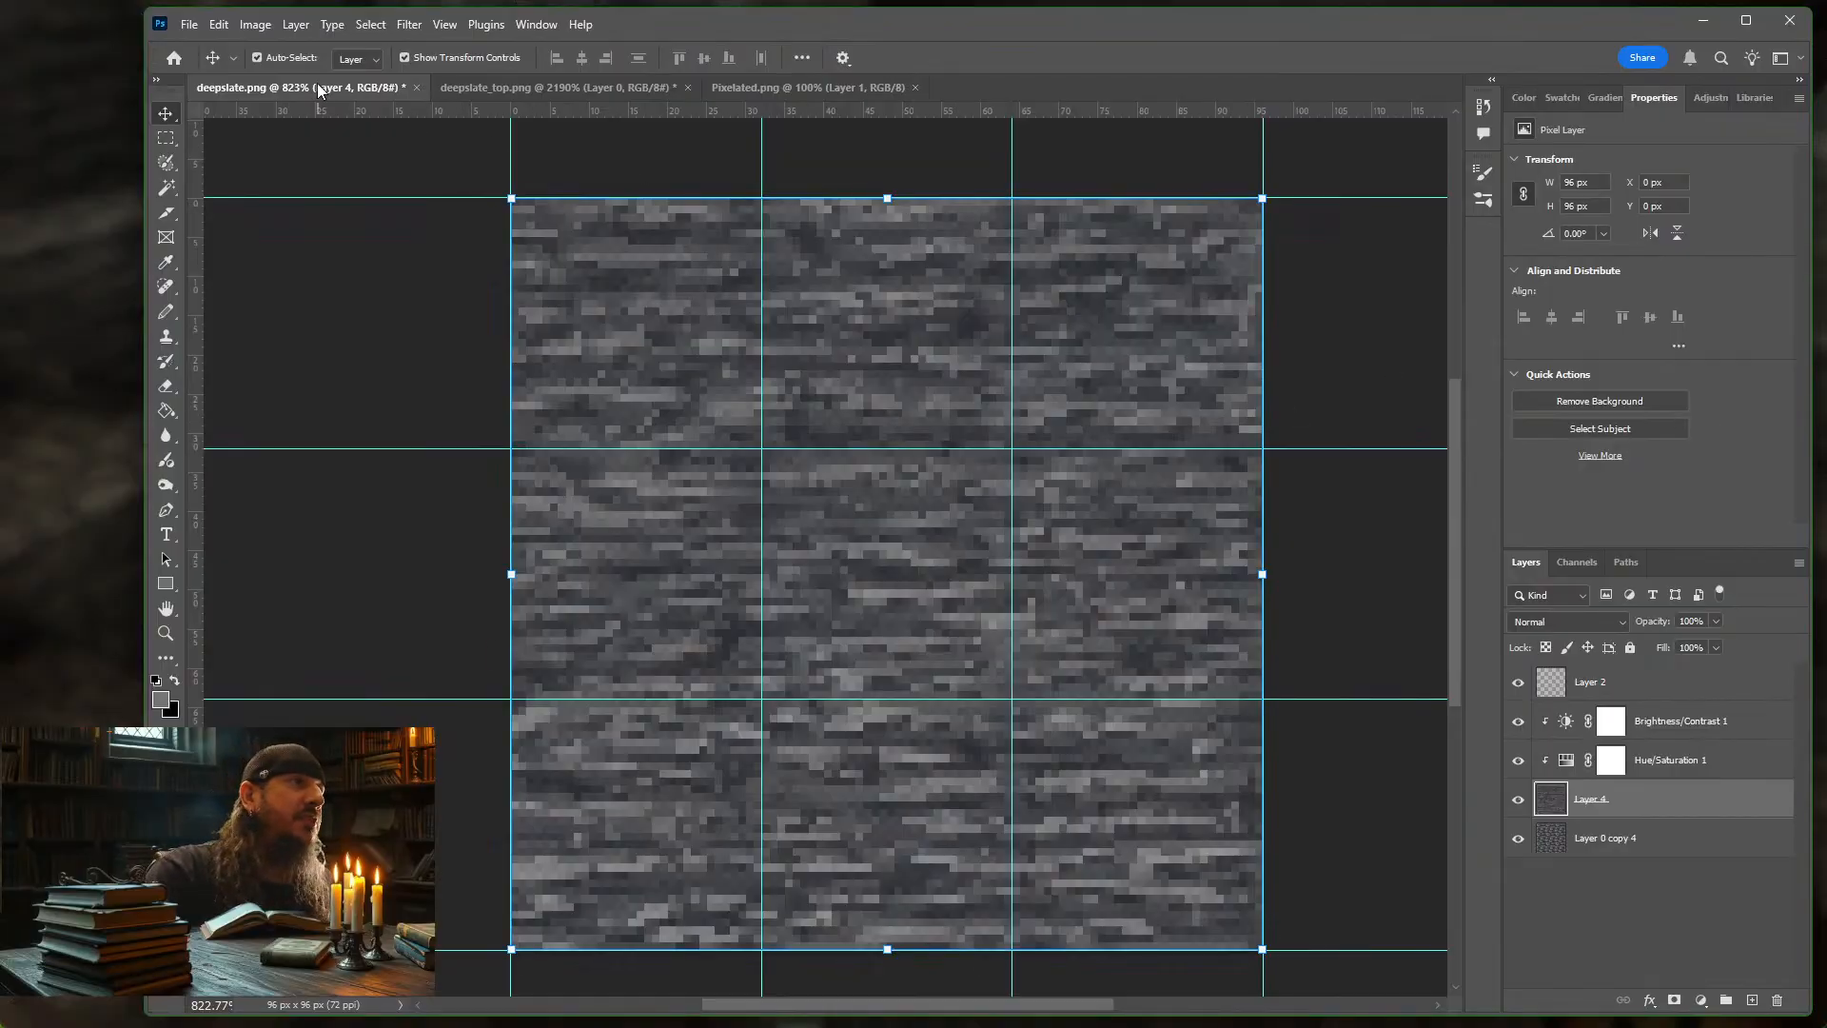
click(190, 24)
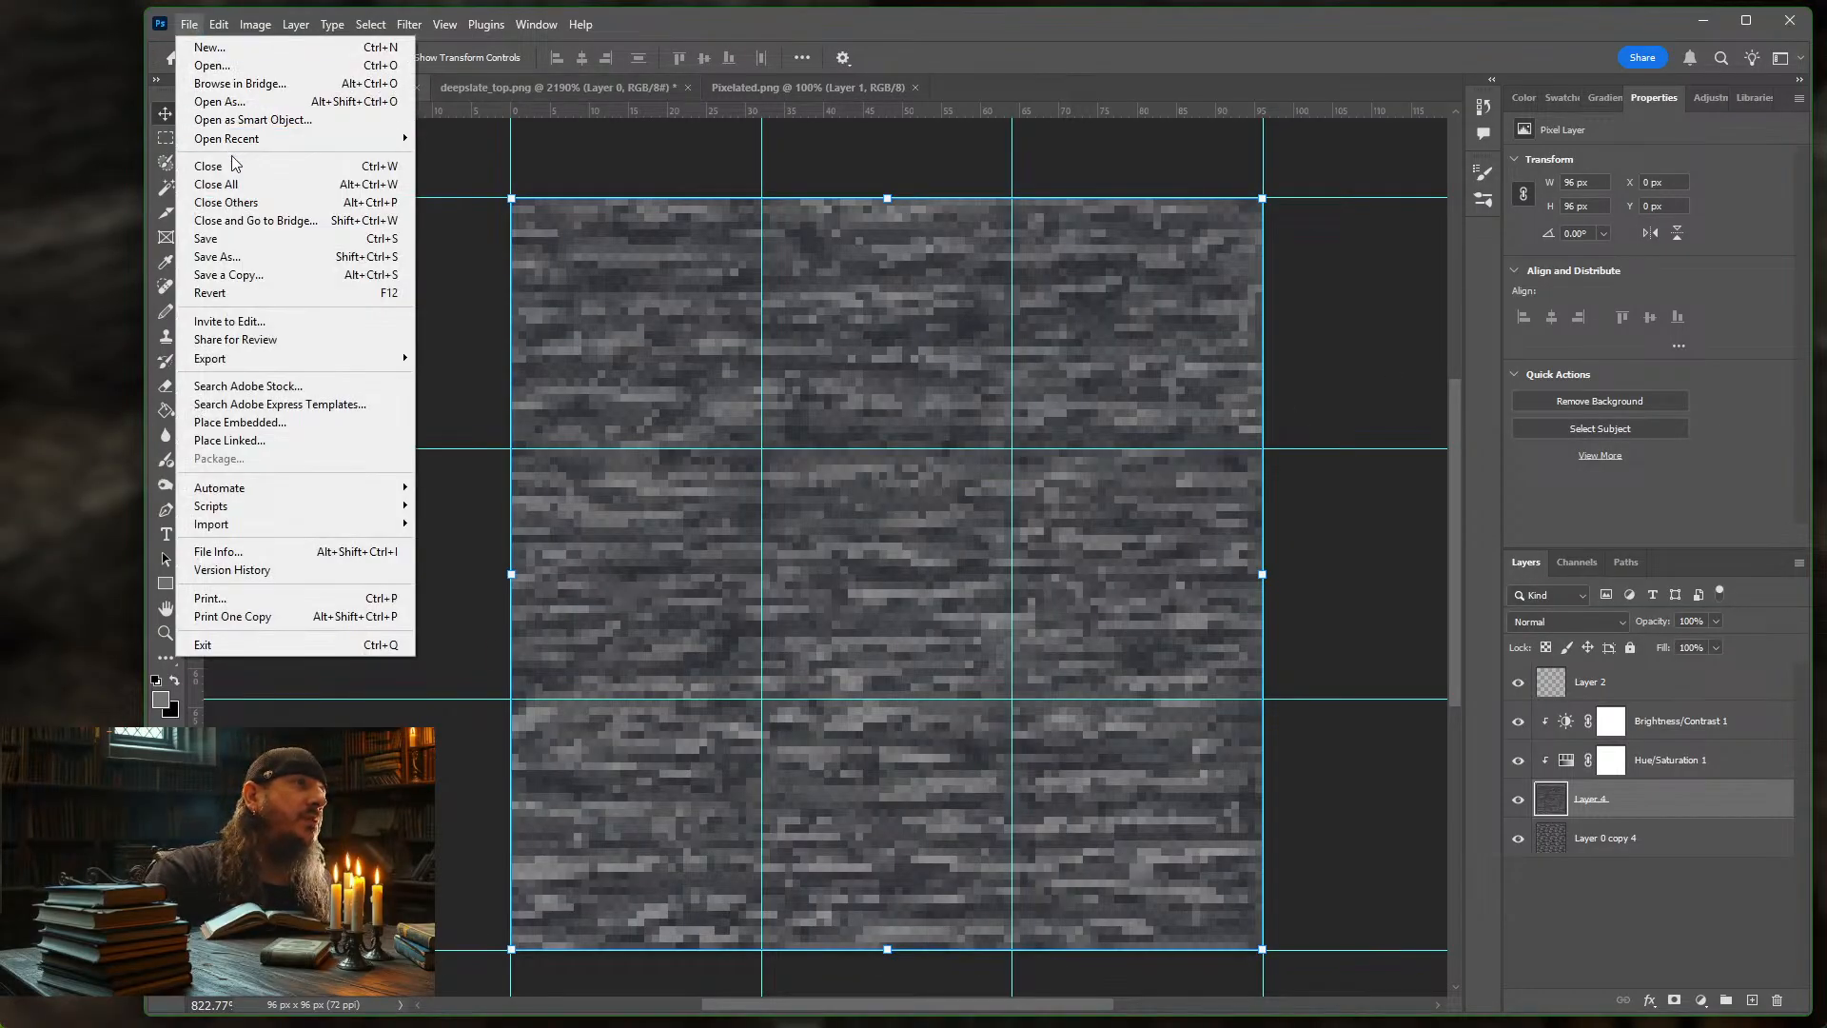
click(228, 240)
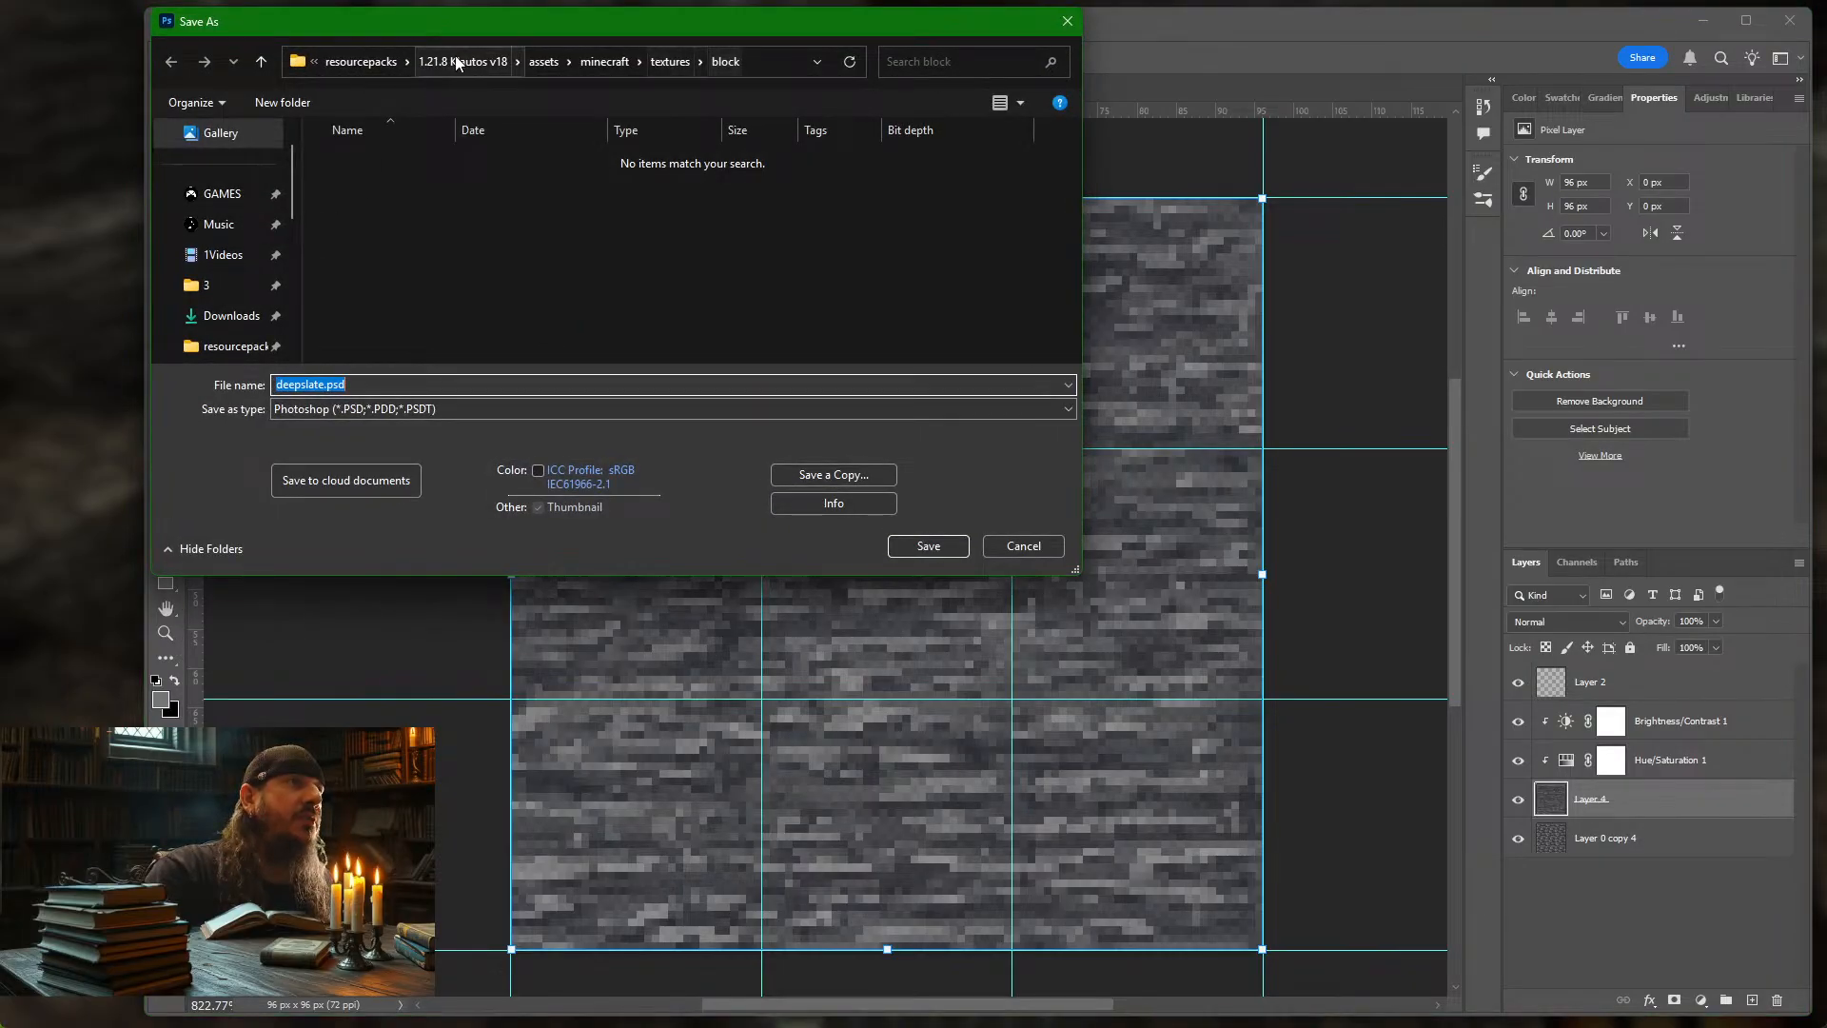
scroll(227, 295, down, 5)
click(276, 285)
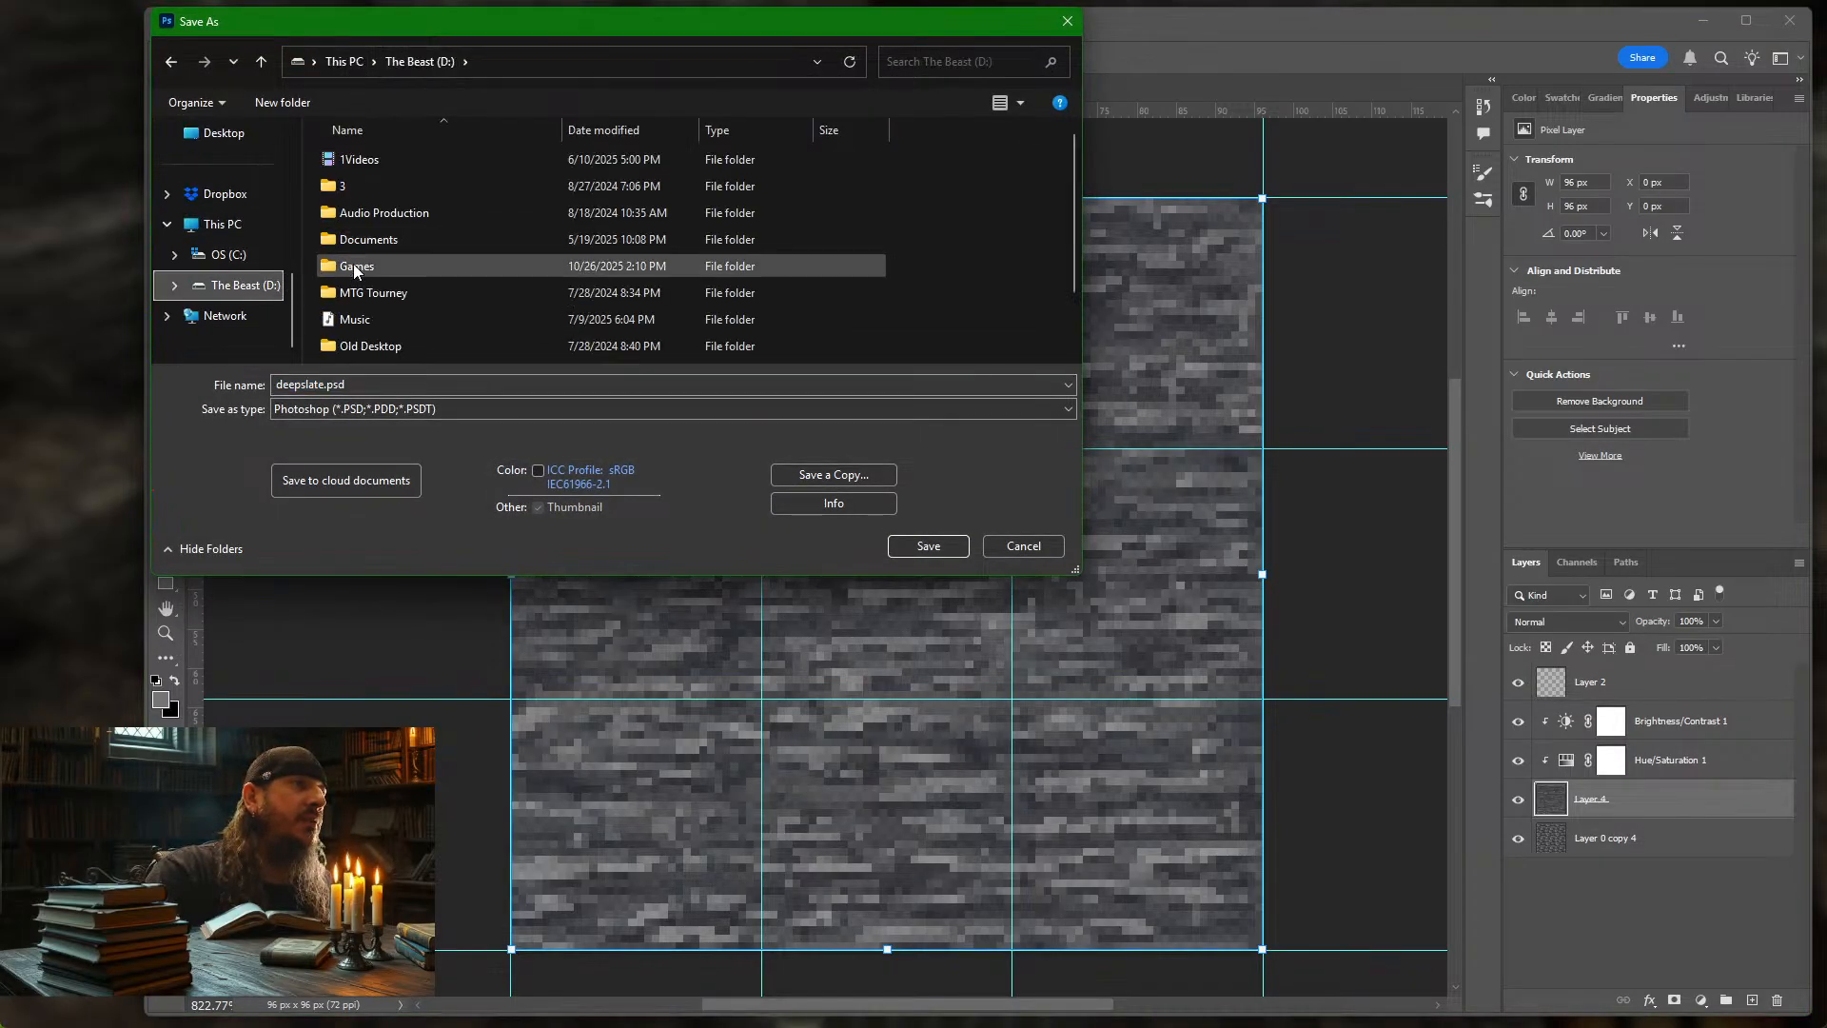
double_click(327, 277)
double_click(367, 265)
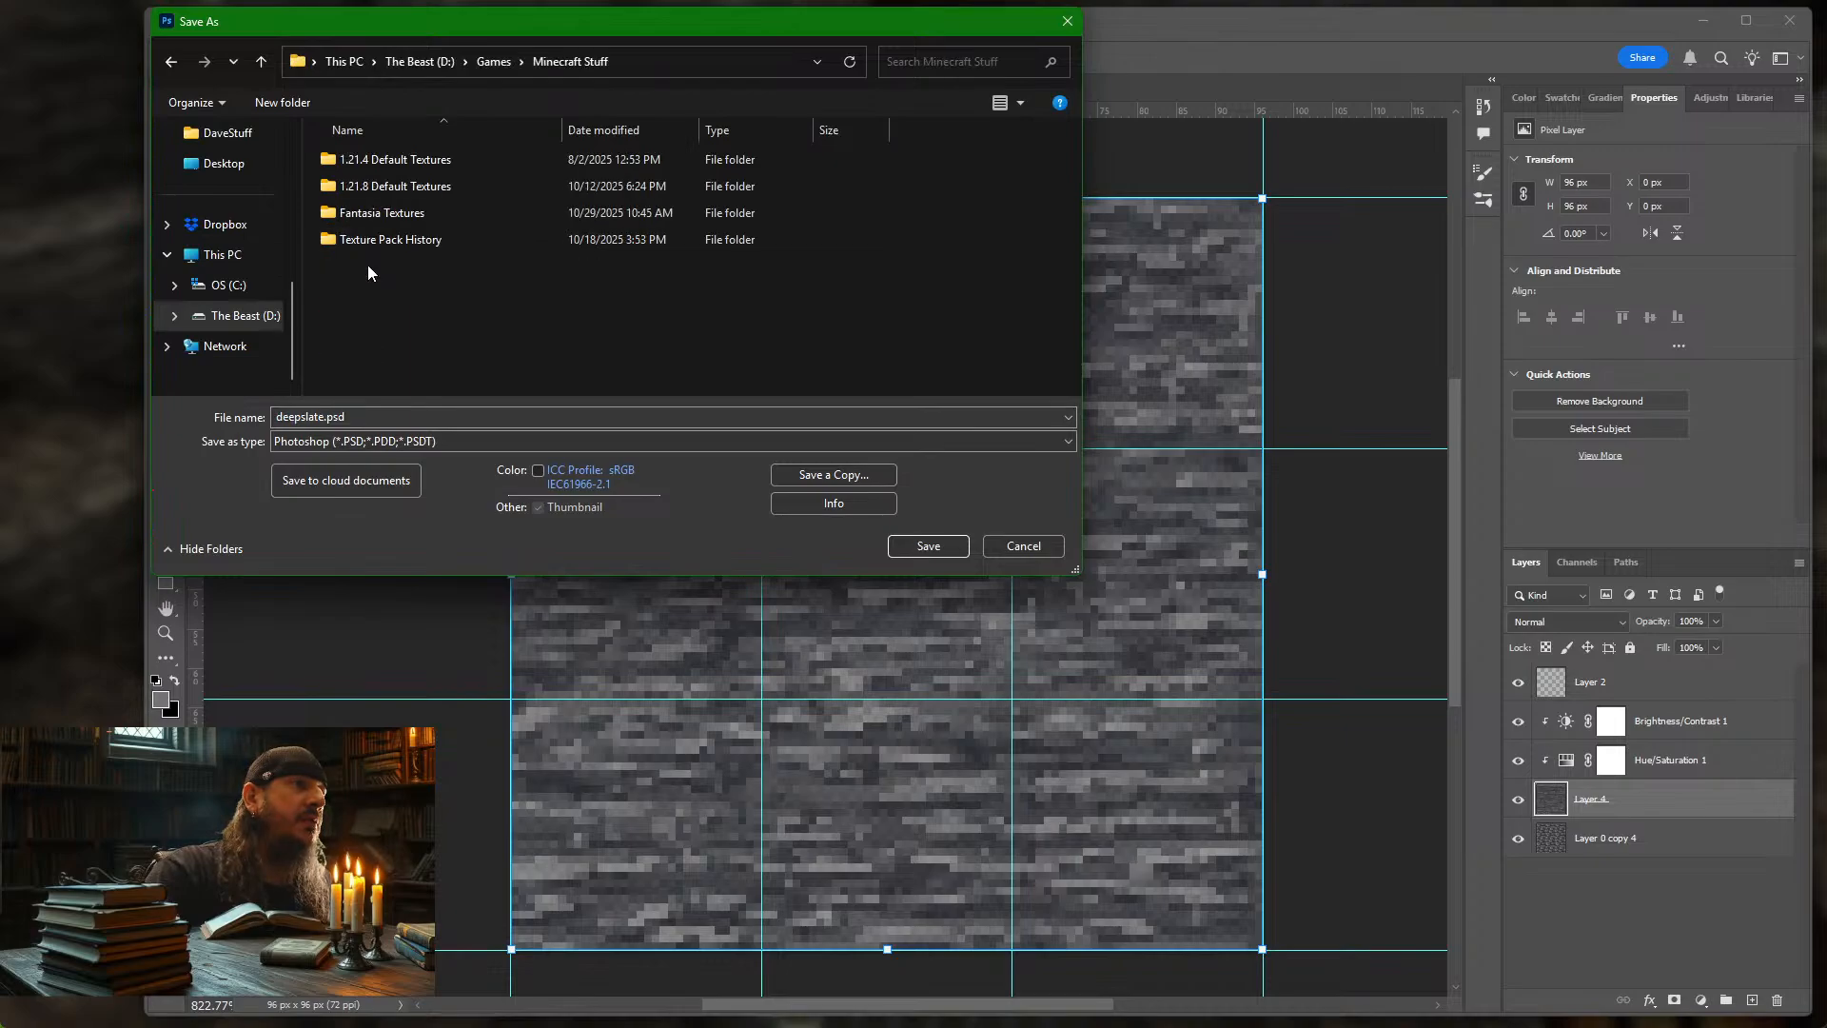
double_click(380, 213)
Save the document as deepslate.psd in the Minecraft Connected Texture Templates folder, accepting the format options
scroll(457, 304, down, 7)
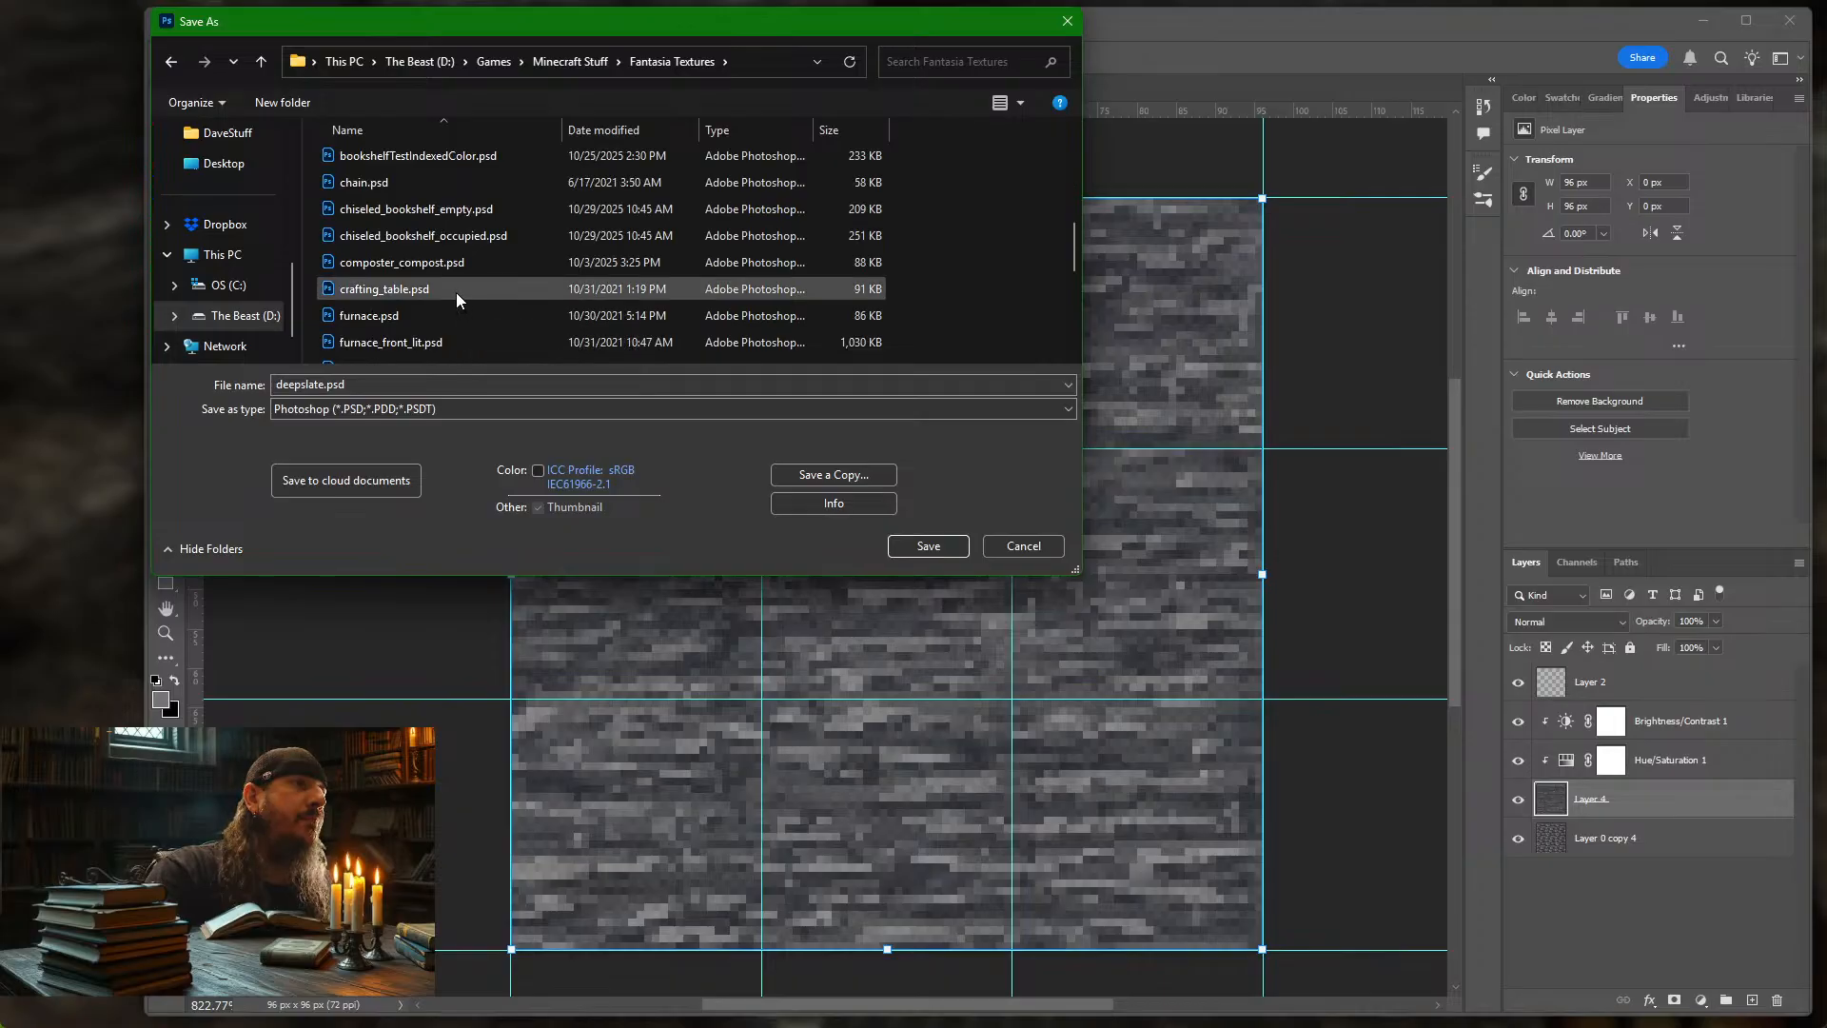
scroll(453, 287, up, 1)
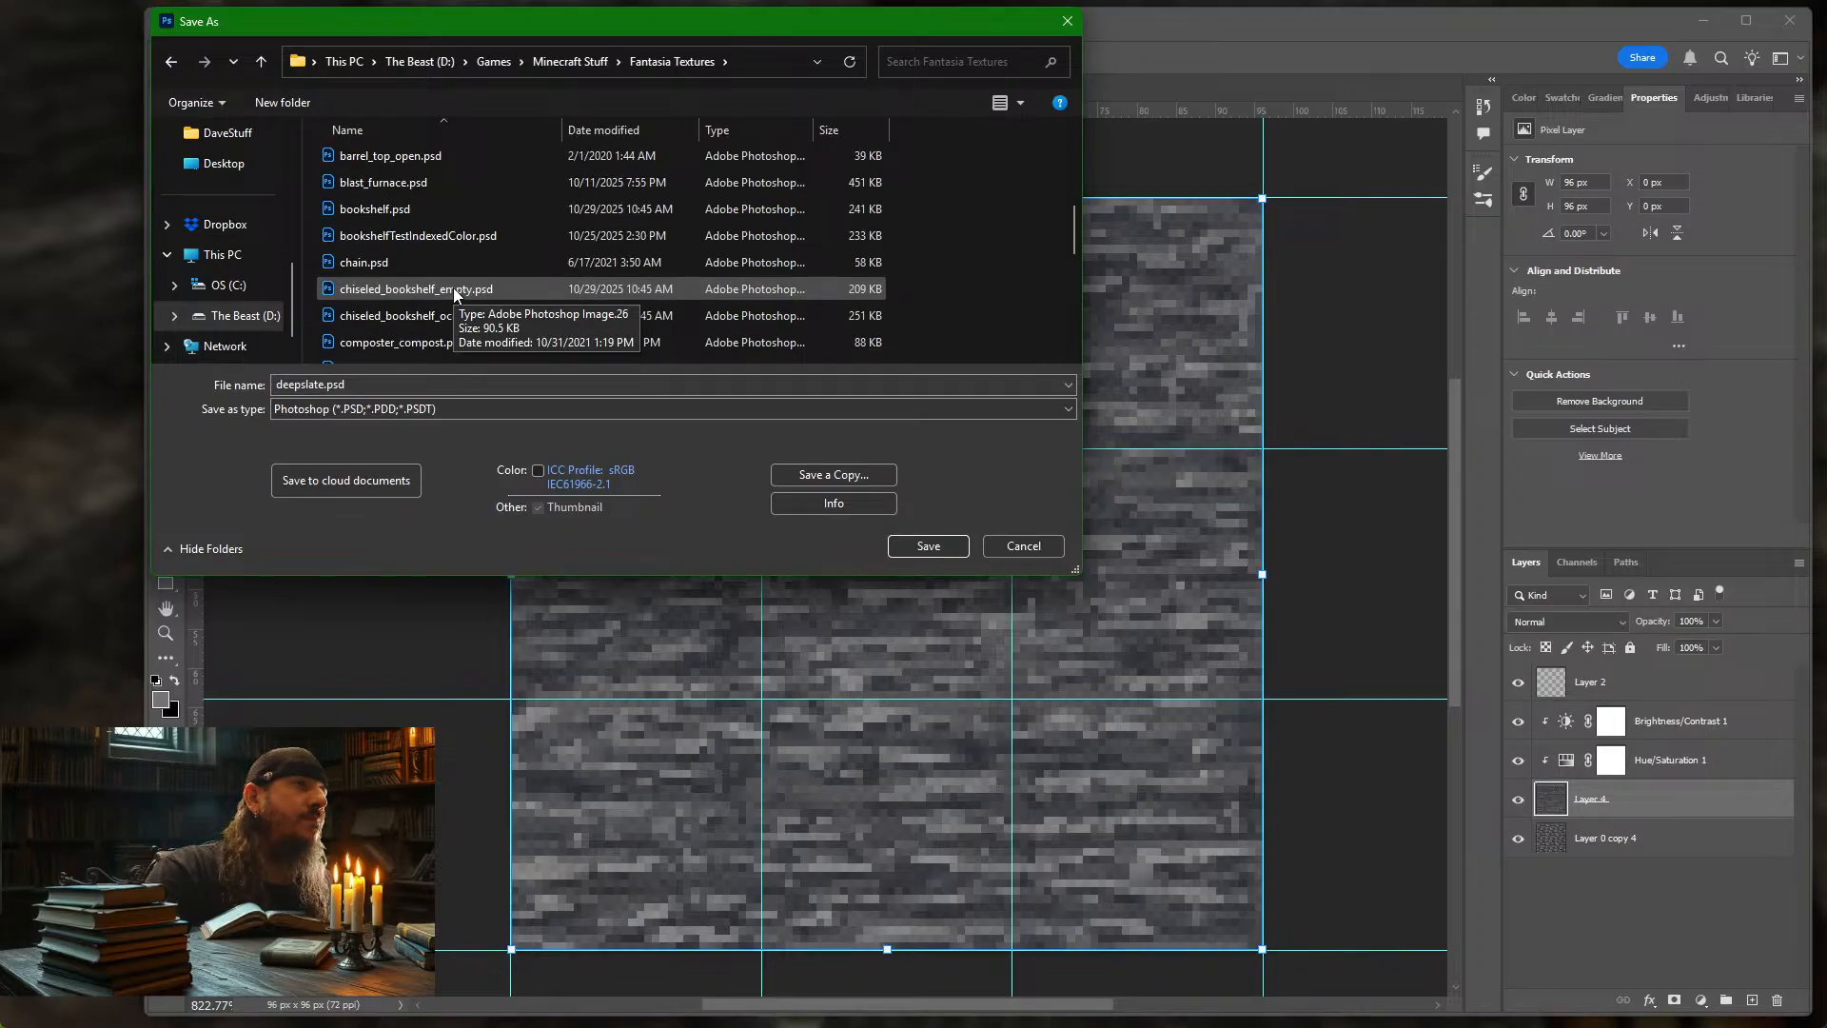
scroll(453, 287, down, 10)
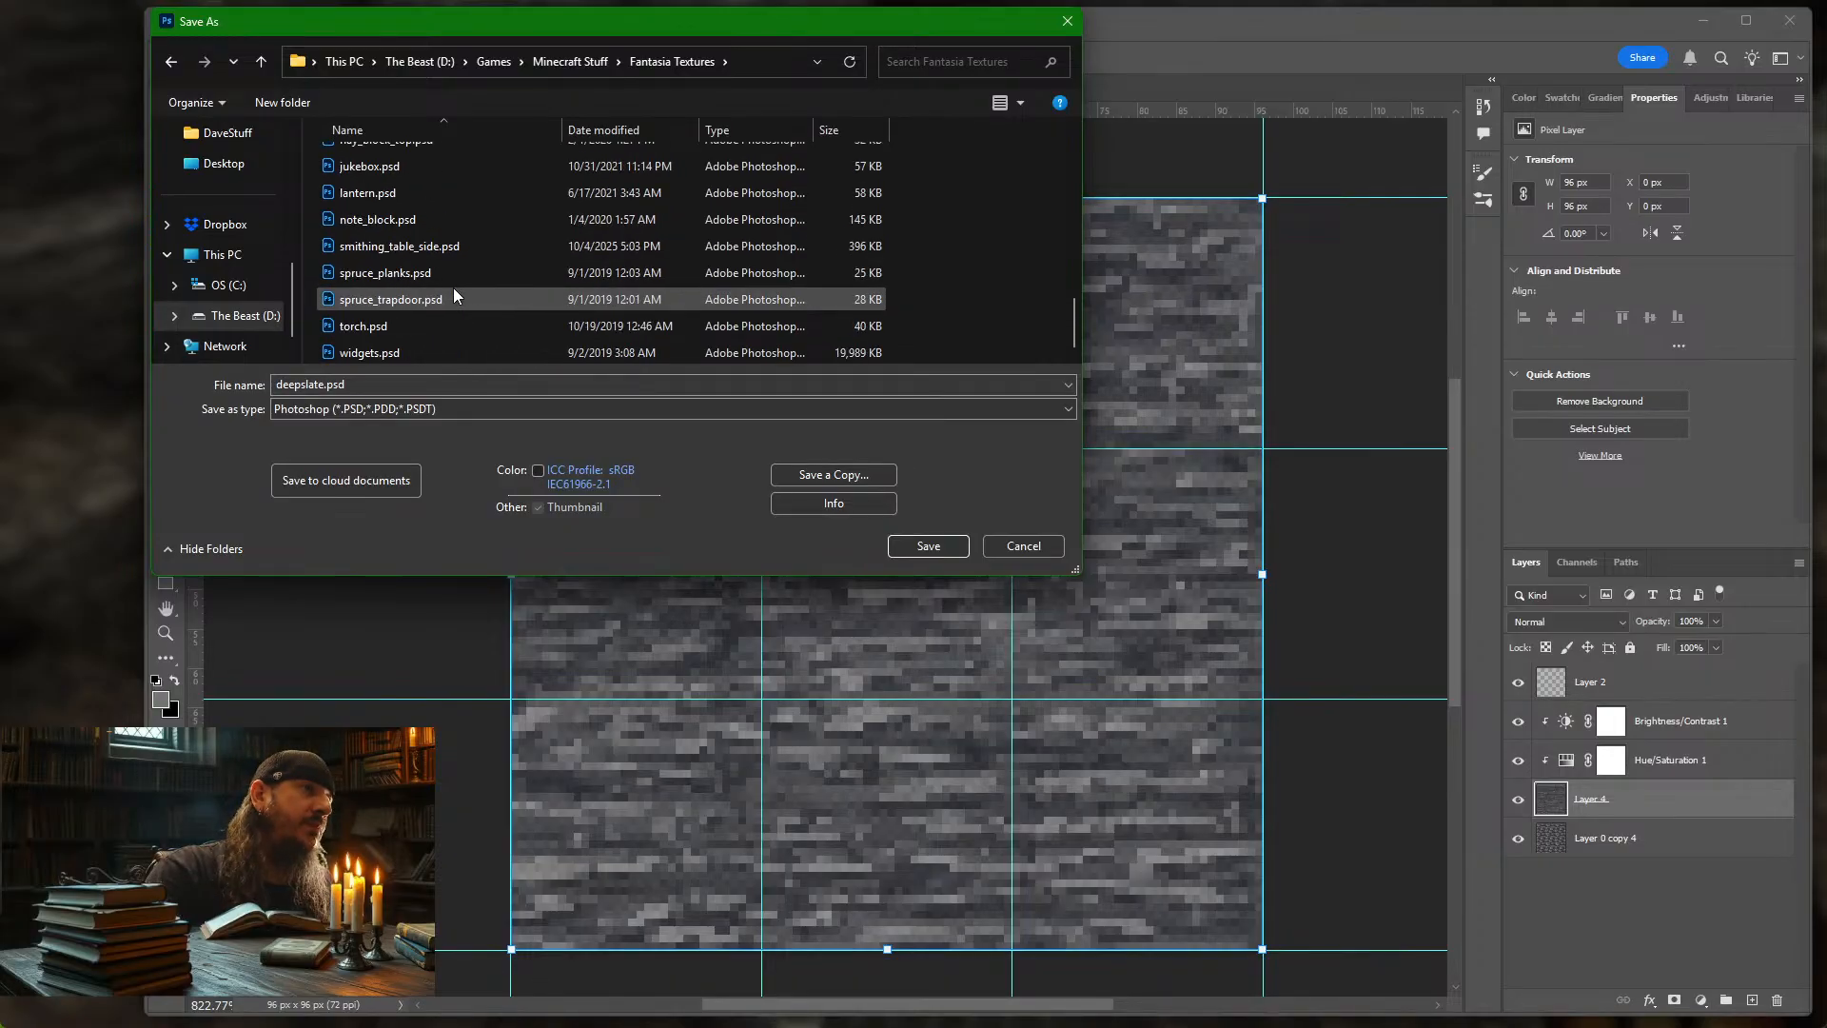
scroll(453, 287, up, 12)
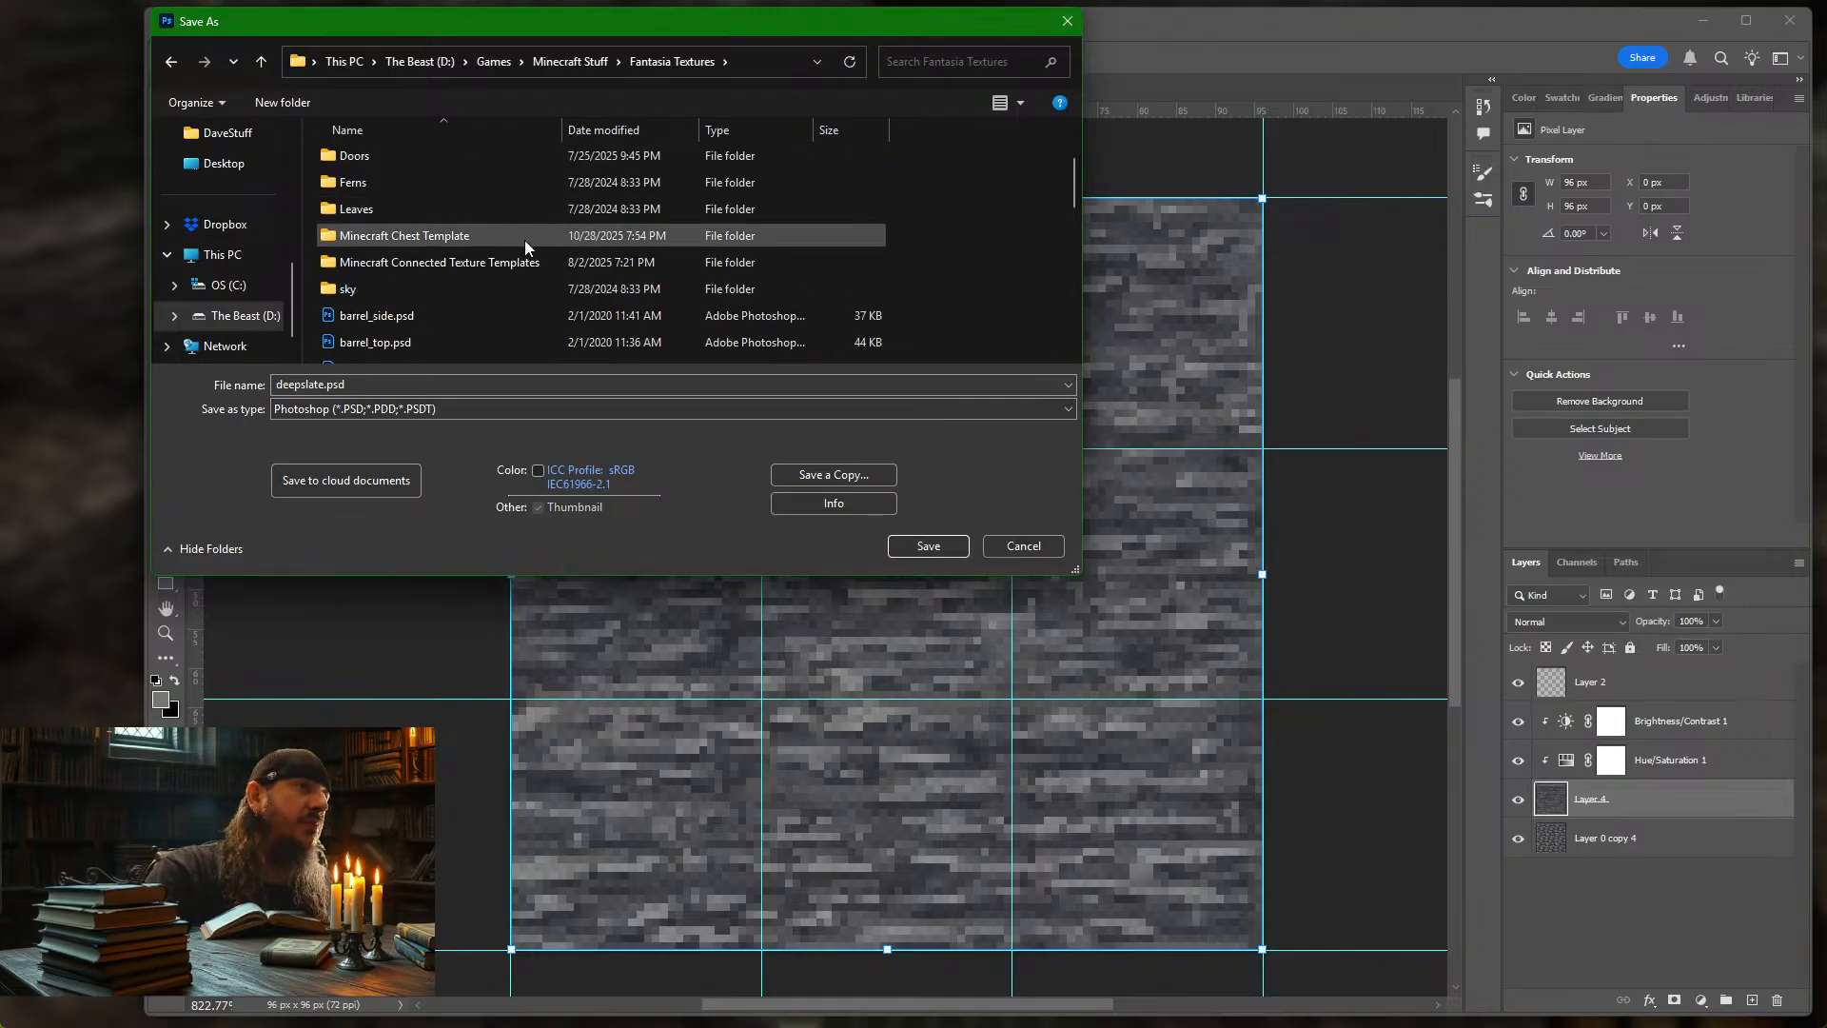
double_click(425, 264)
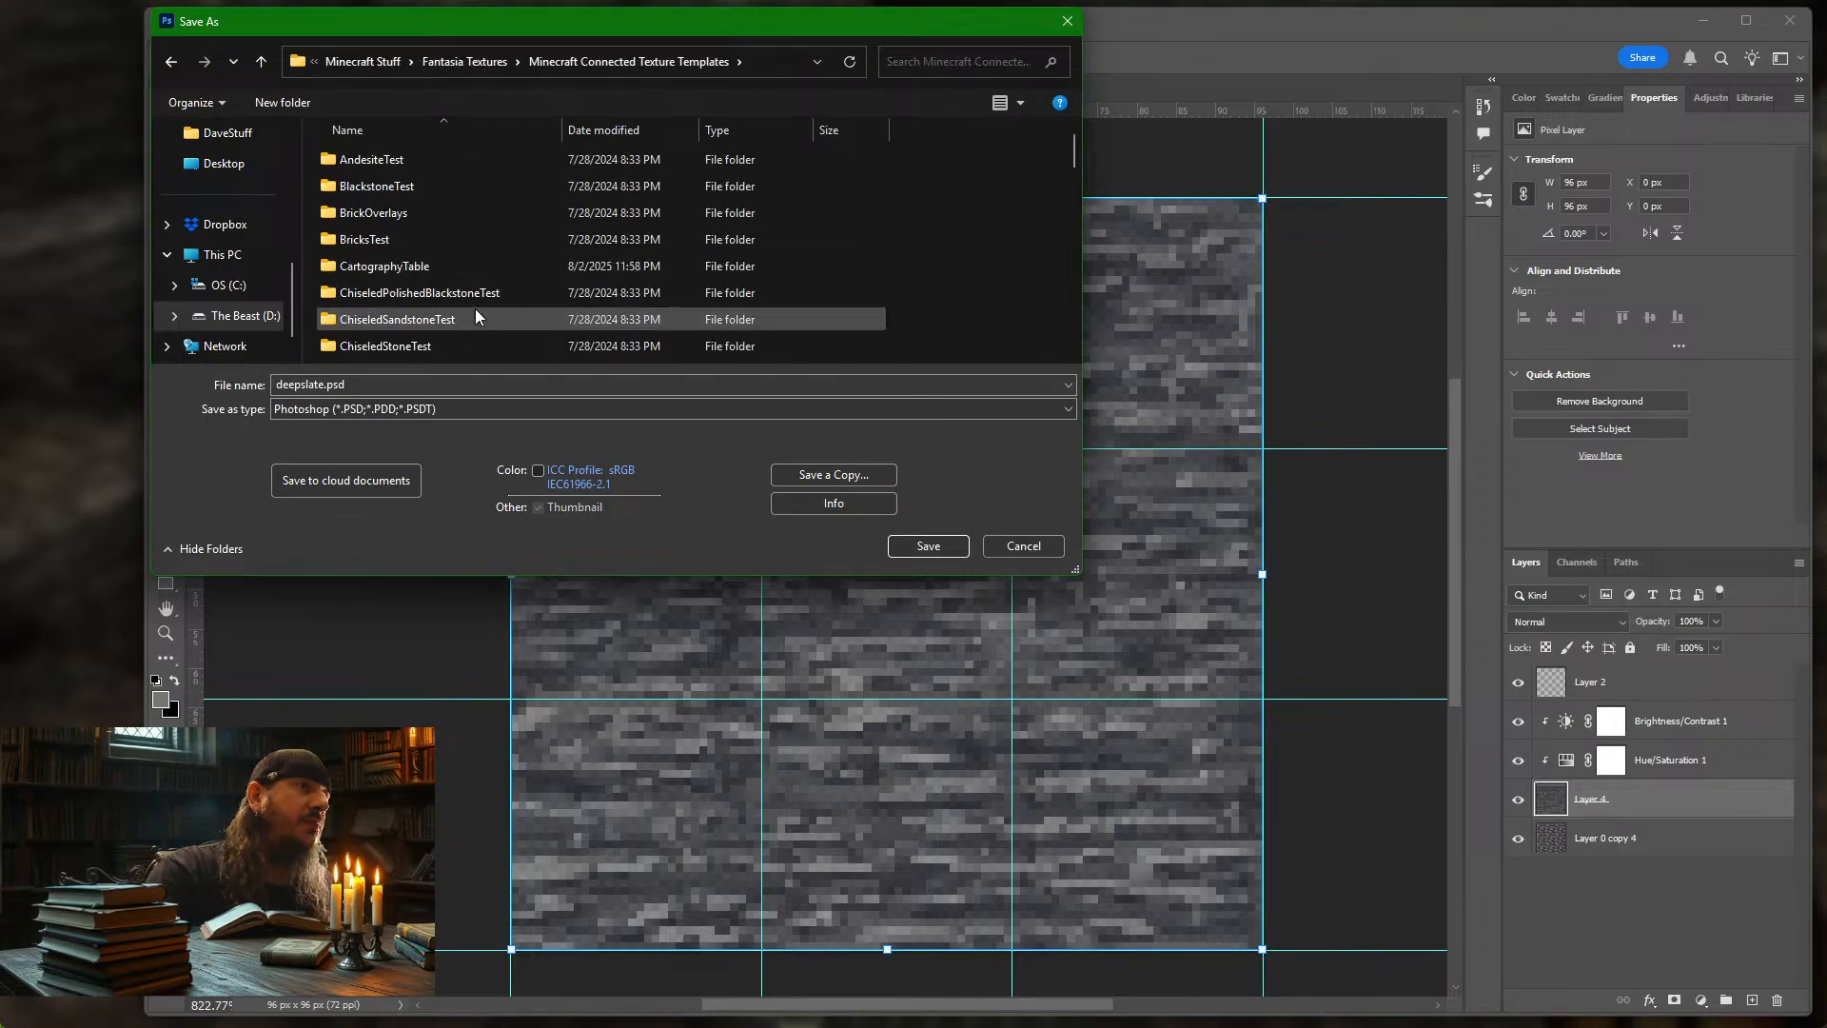
click(929, 545)
click(1123, 321)
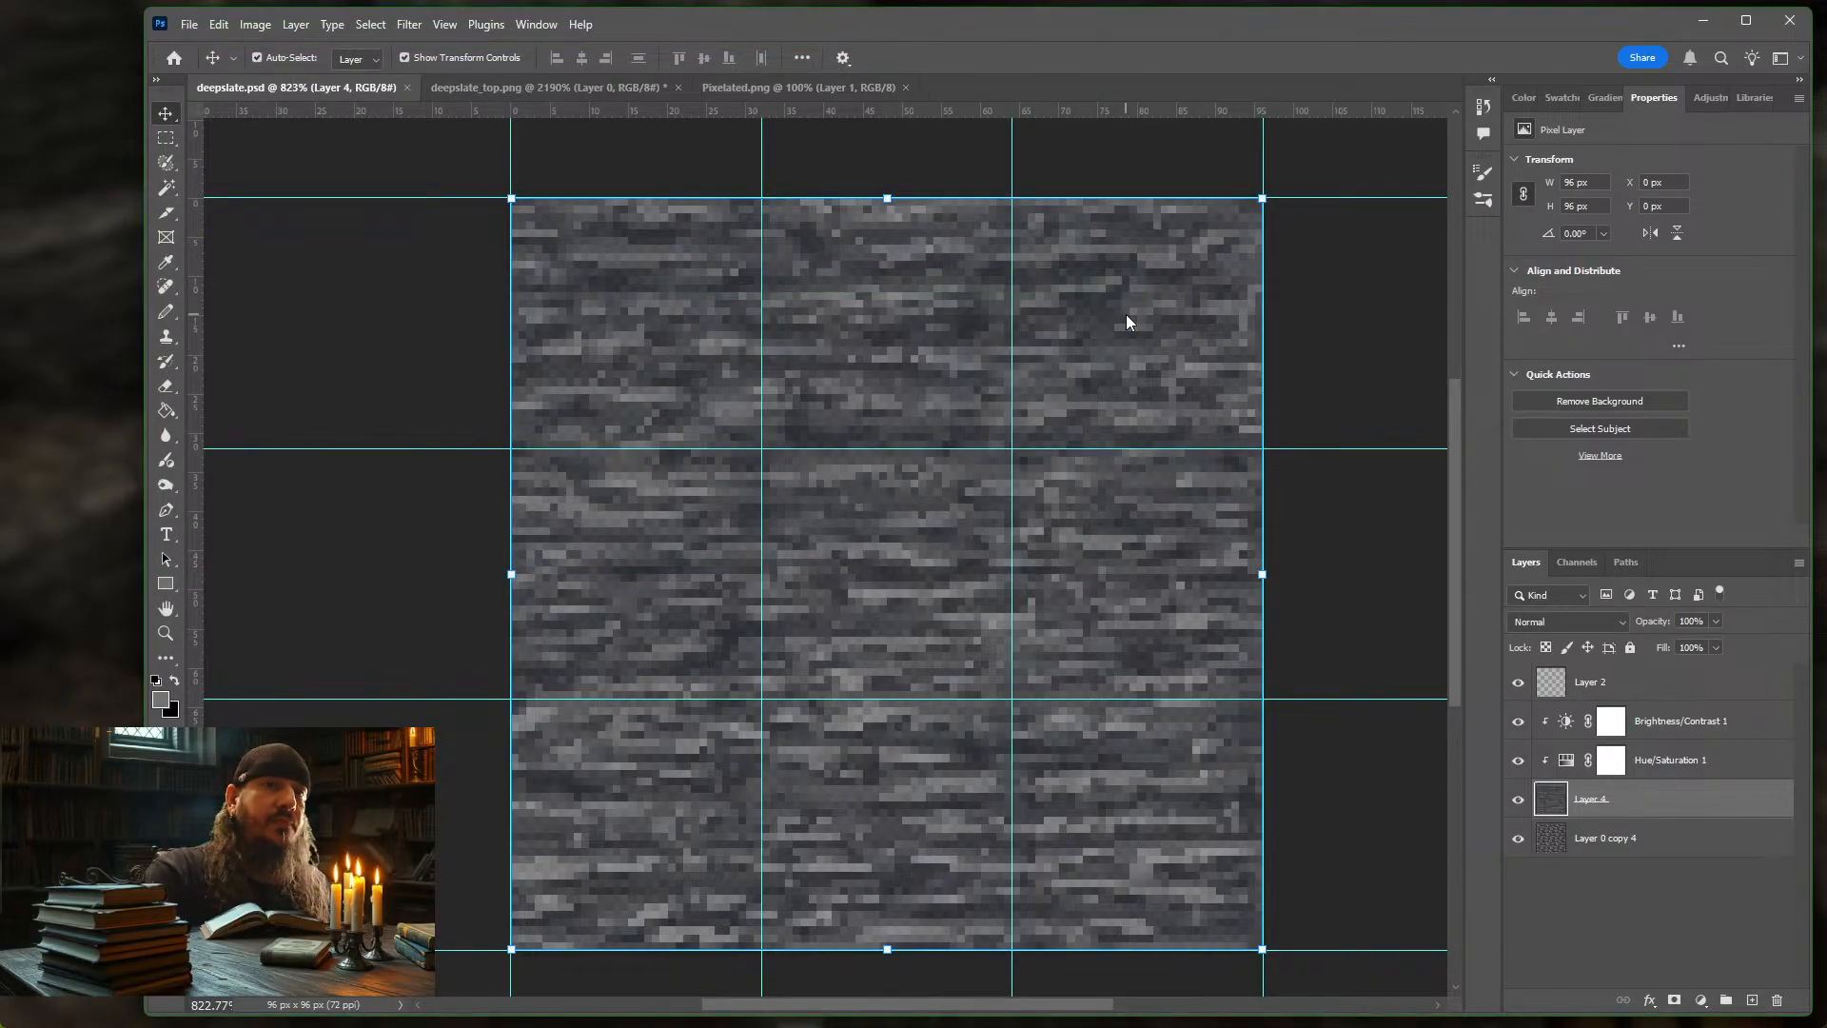
Use the Crop tool to enlarge the deepslate_top.png canvas to 96 x 96 px, keeping the texture in the upper-left corner
click(507, 88)
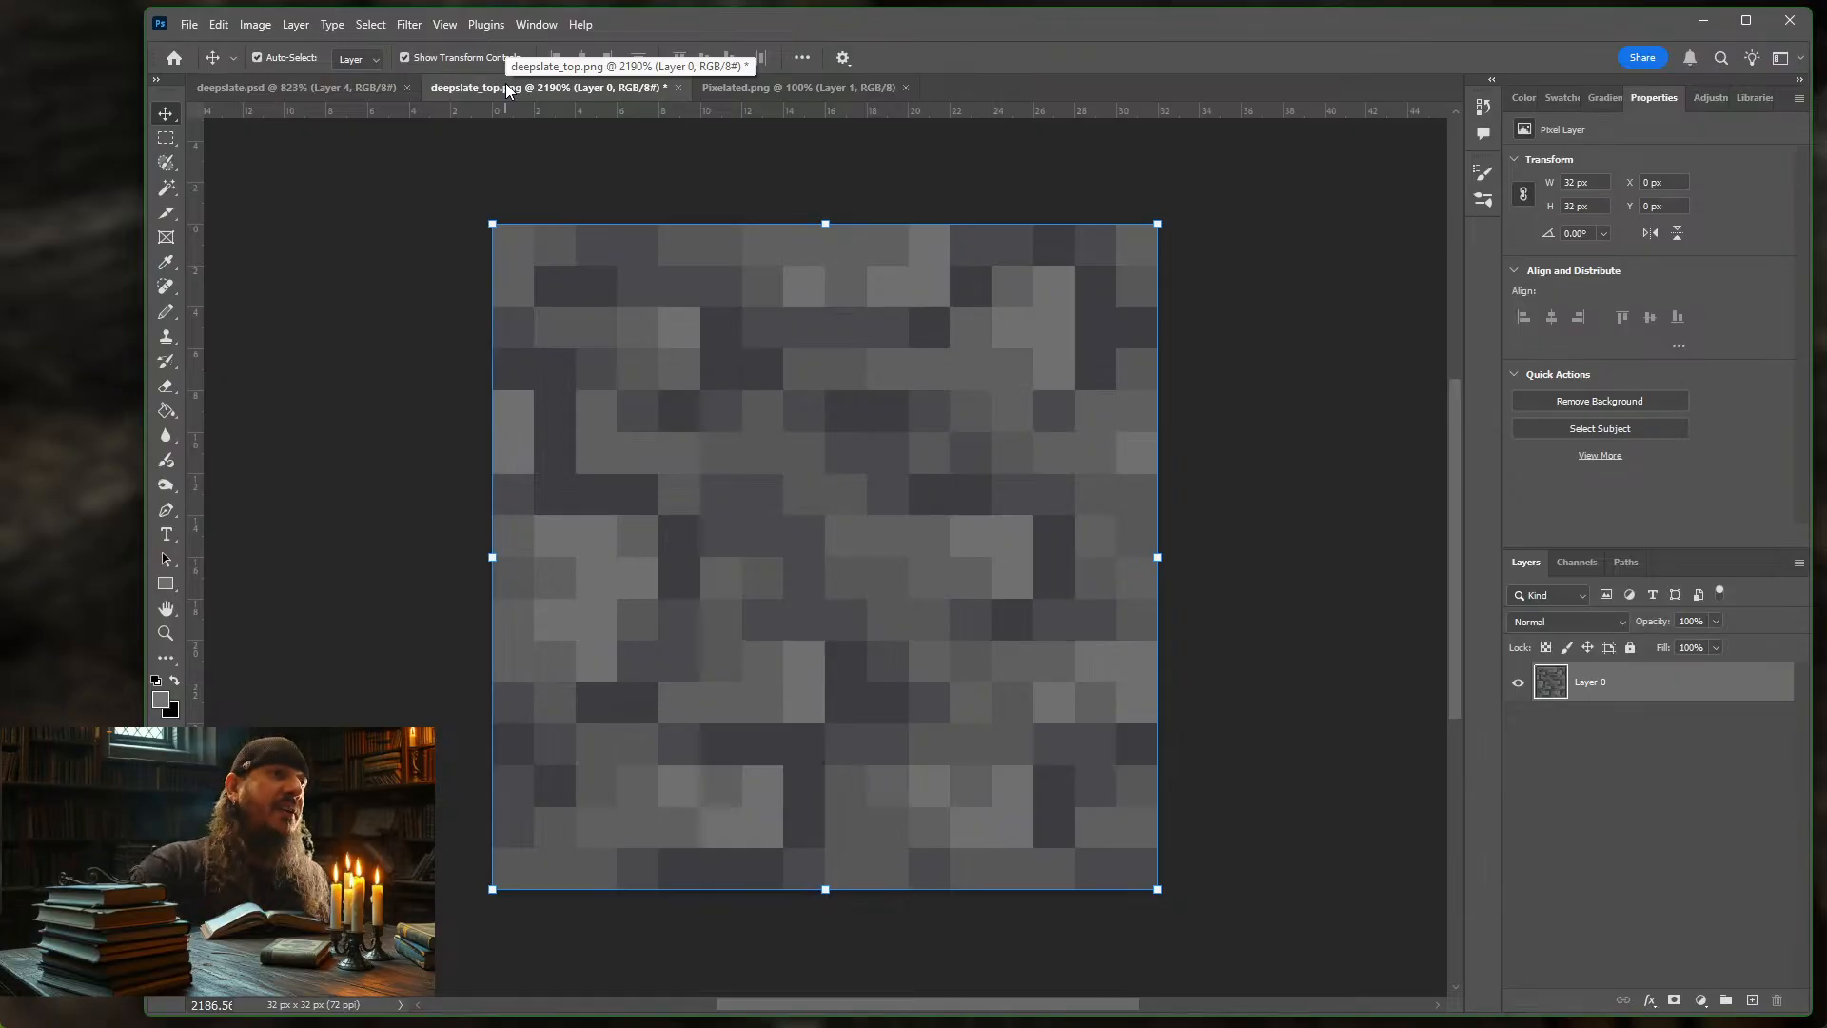
scroll(665, 380, down, 5)
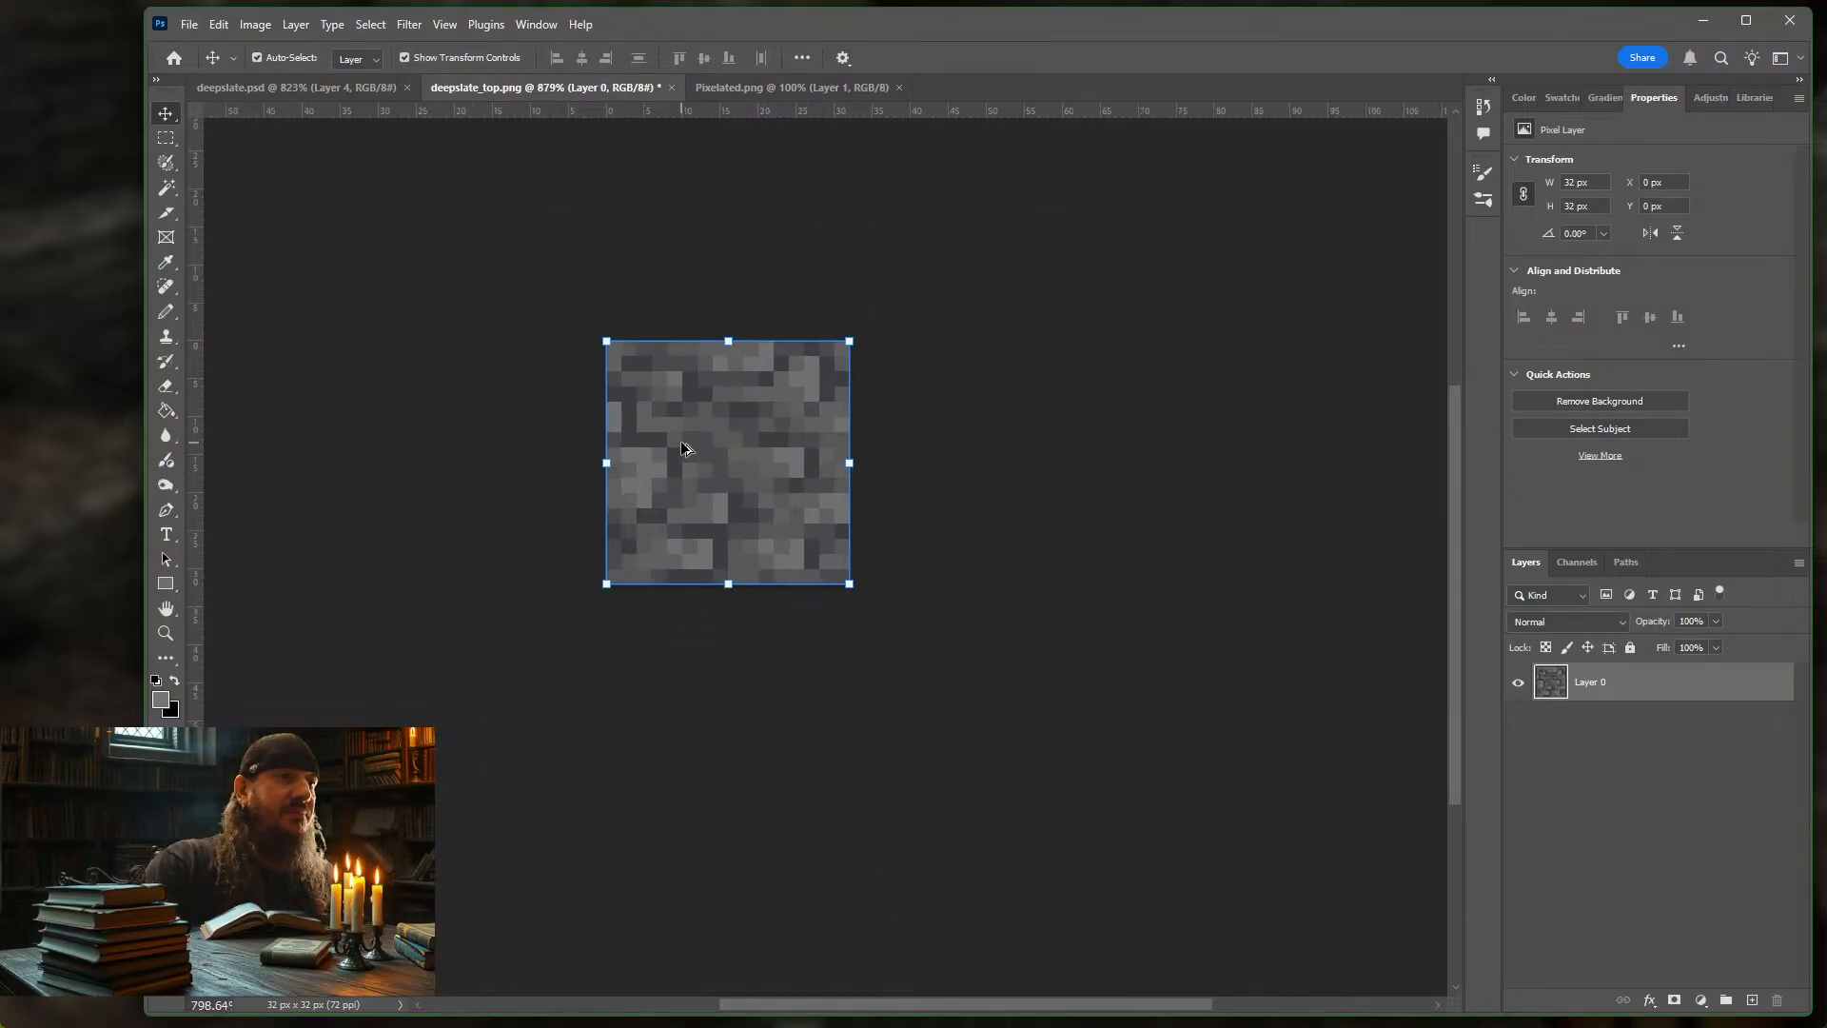
scroll(685, 448, down, 2)
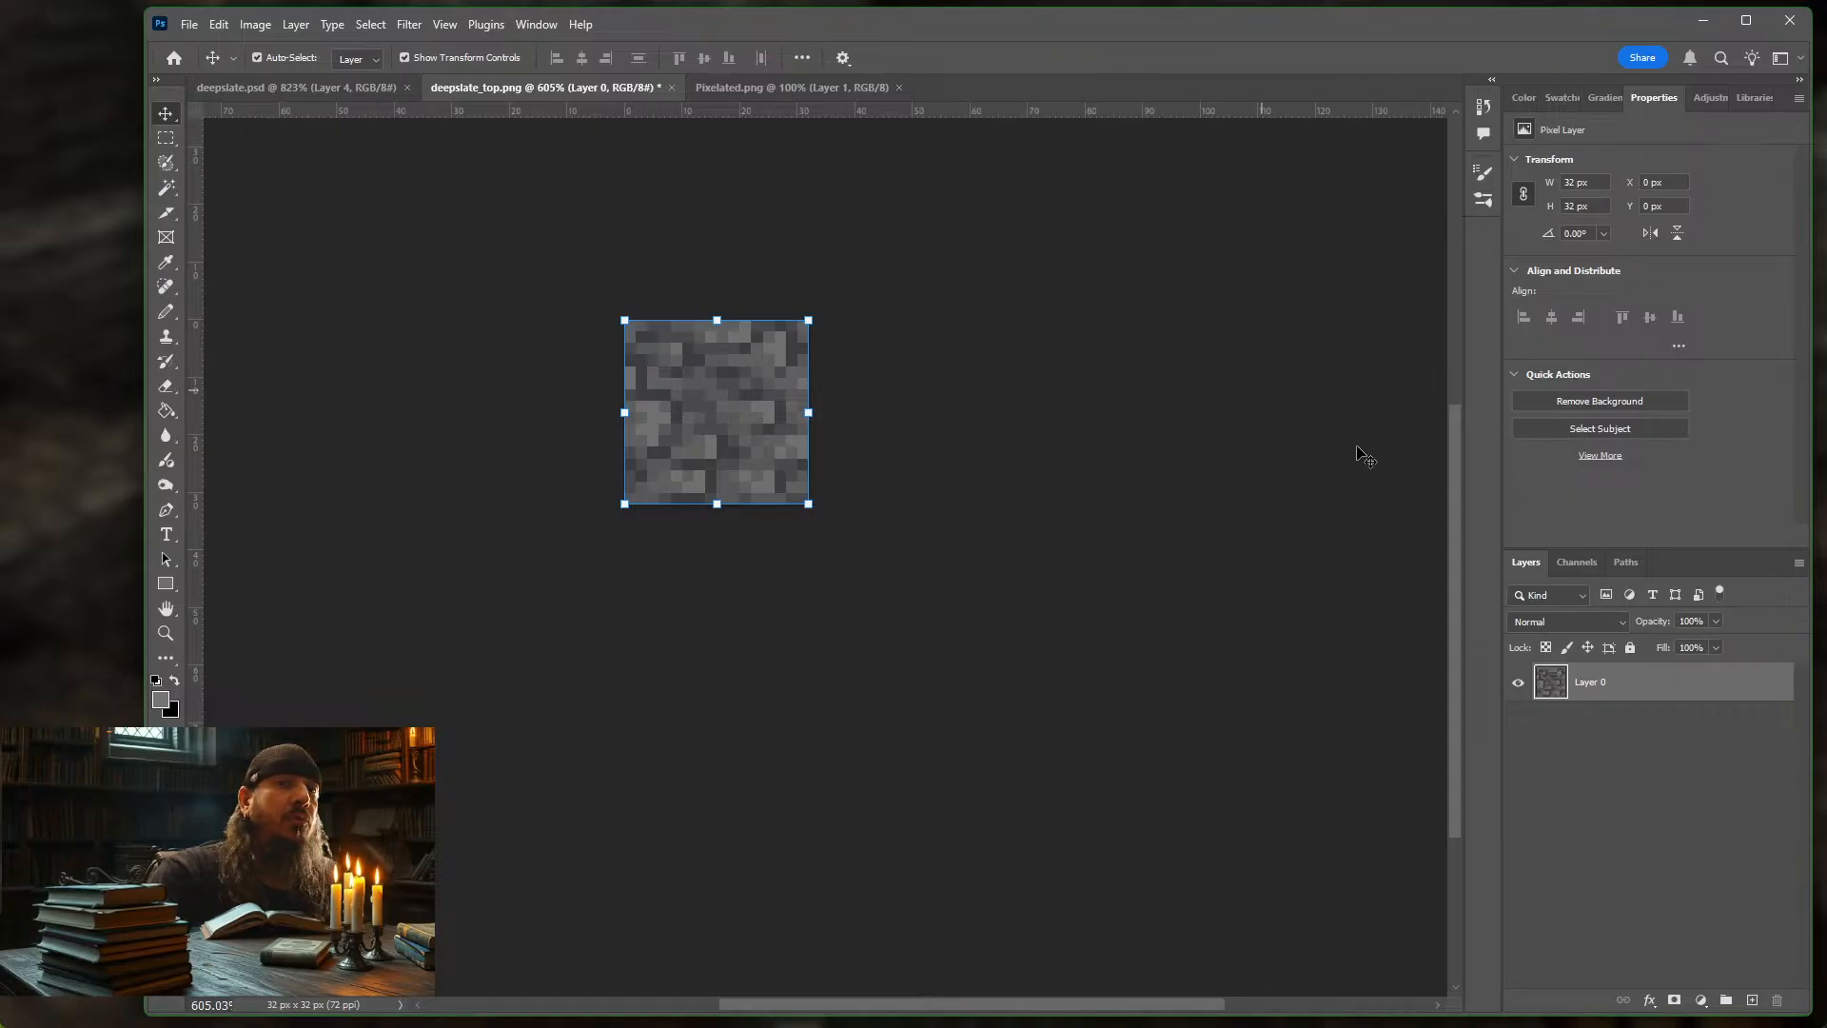
click(169, 210)
click(217, 213)
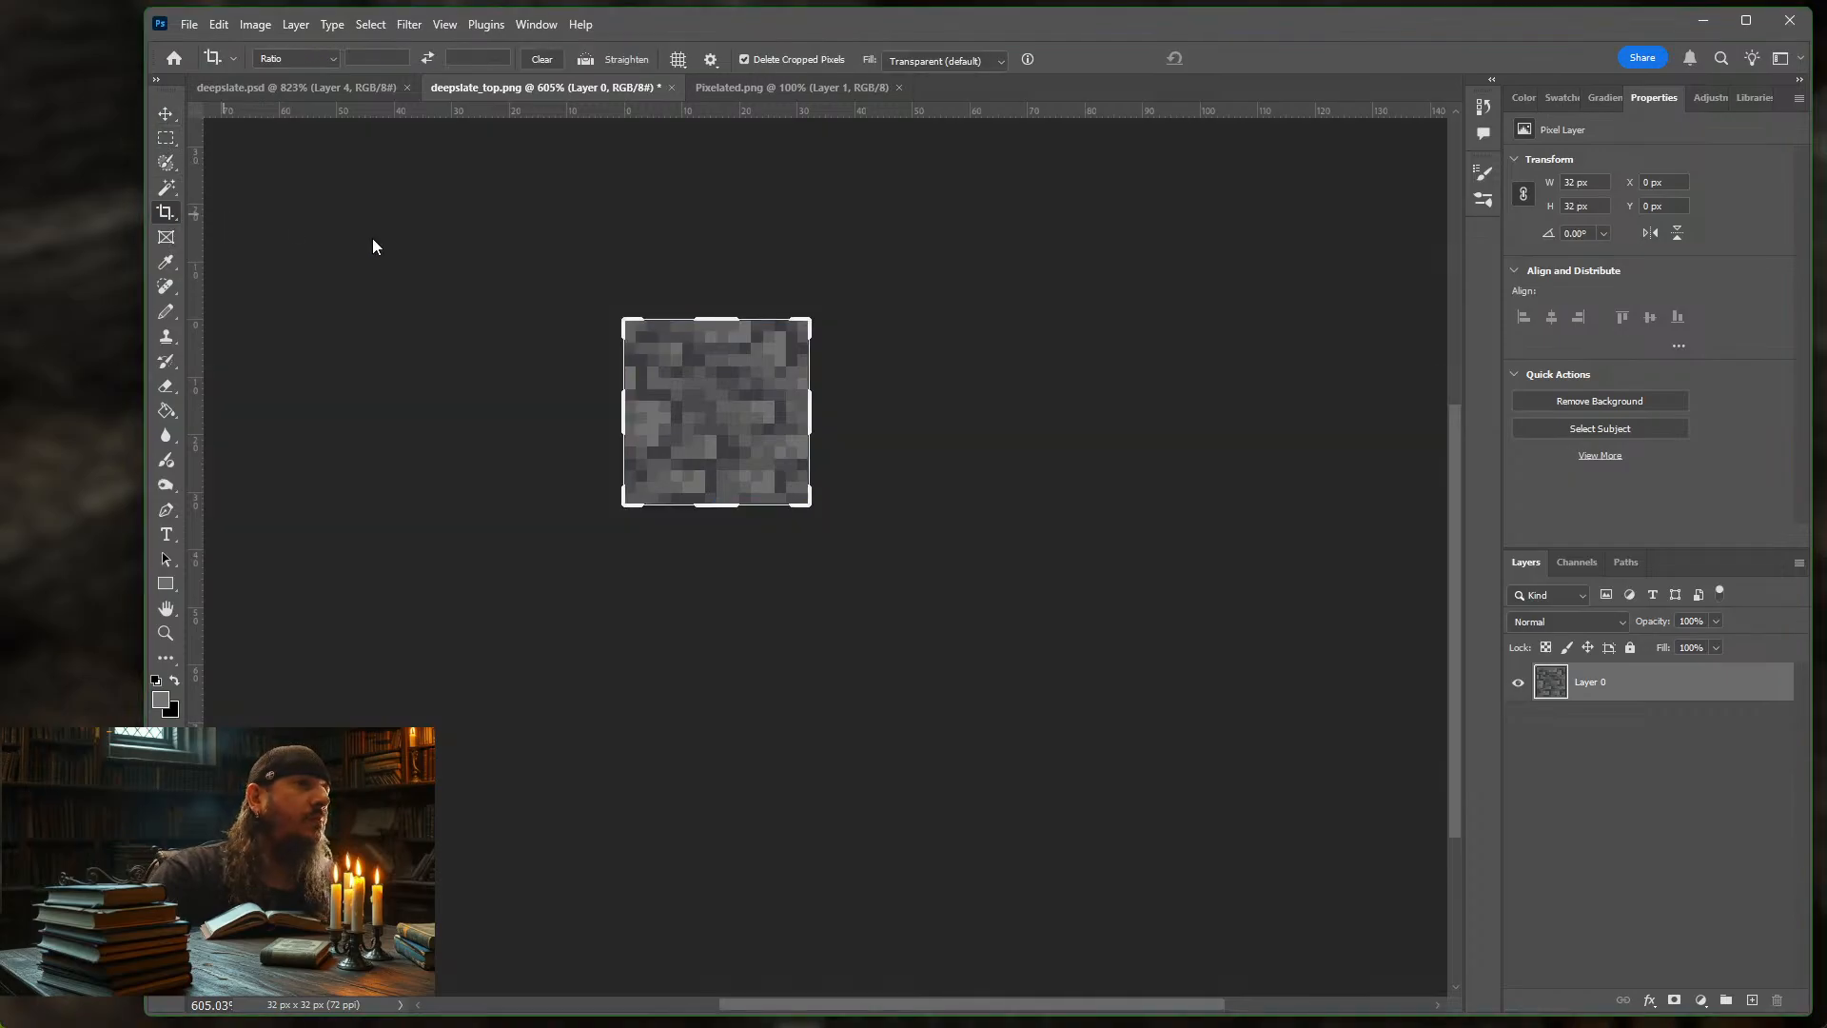
click(1684, 761)
click(244, 84)
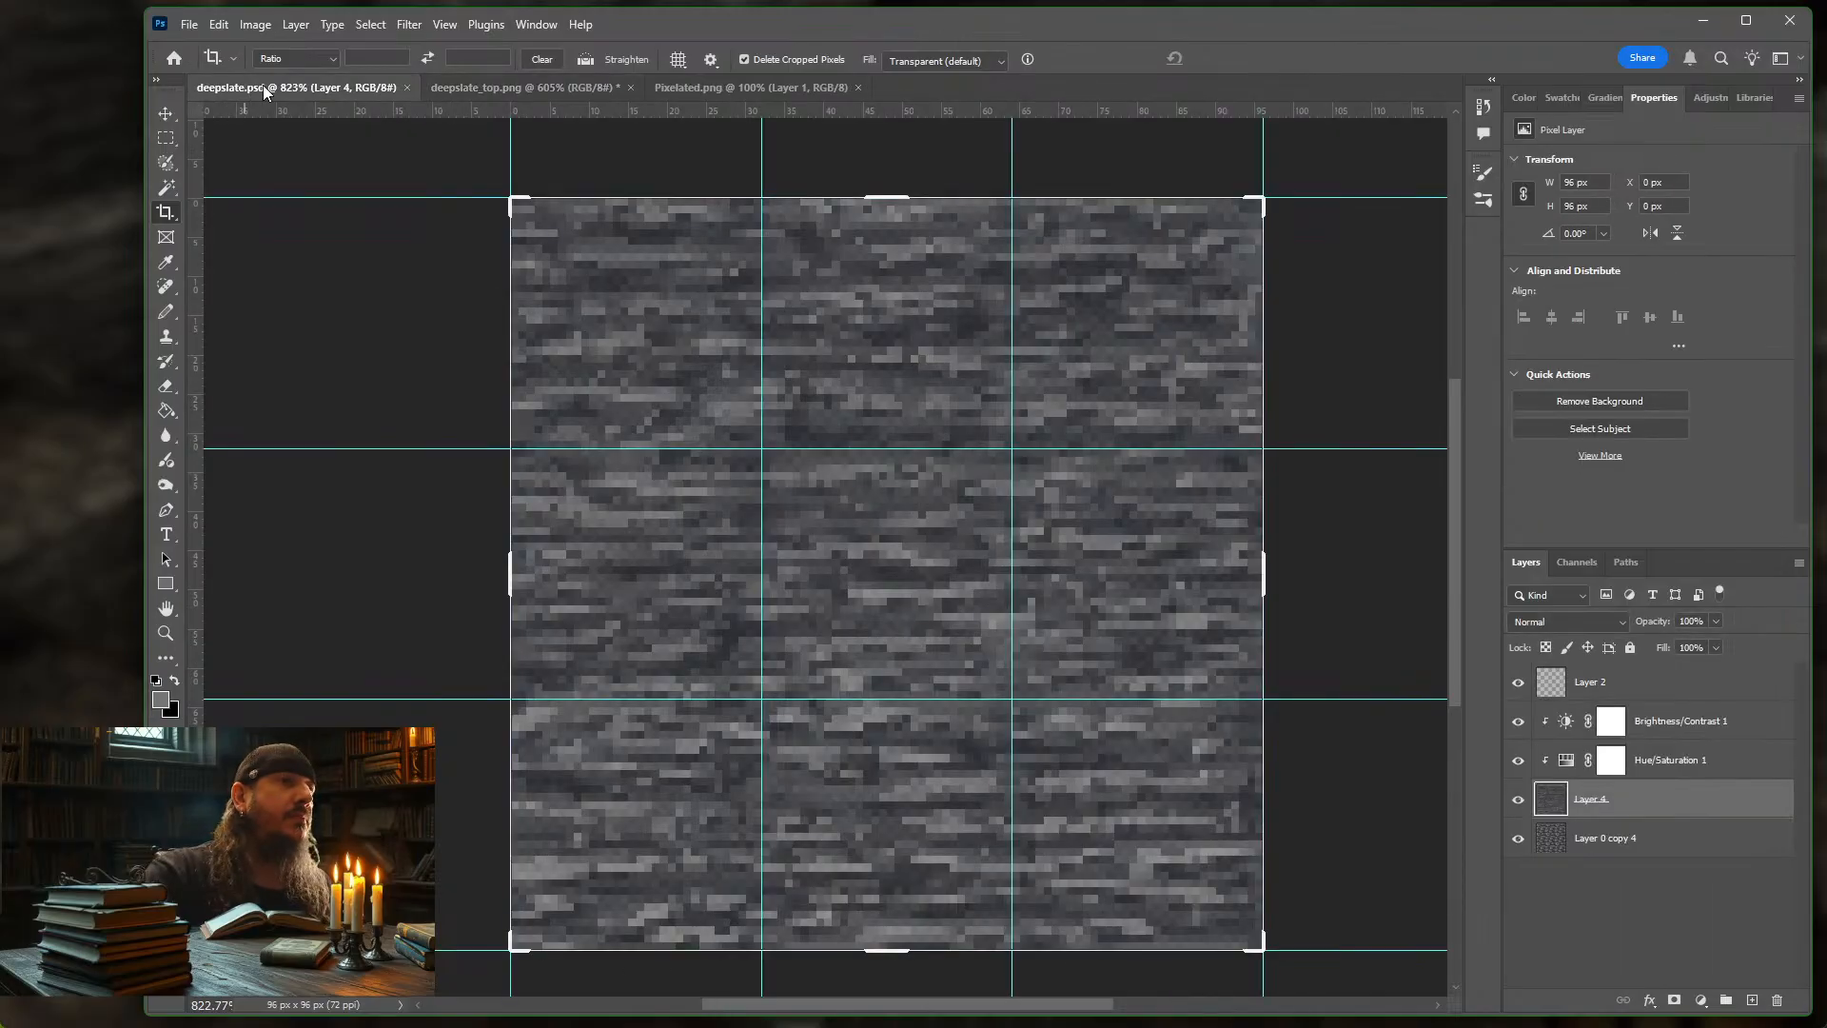
click(478, 84)
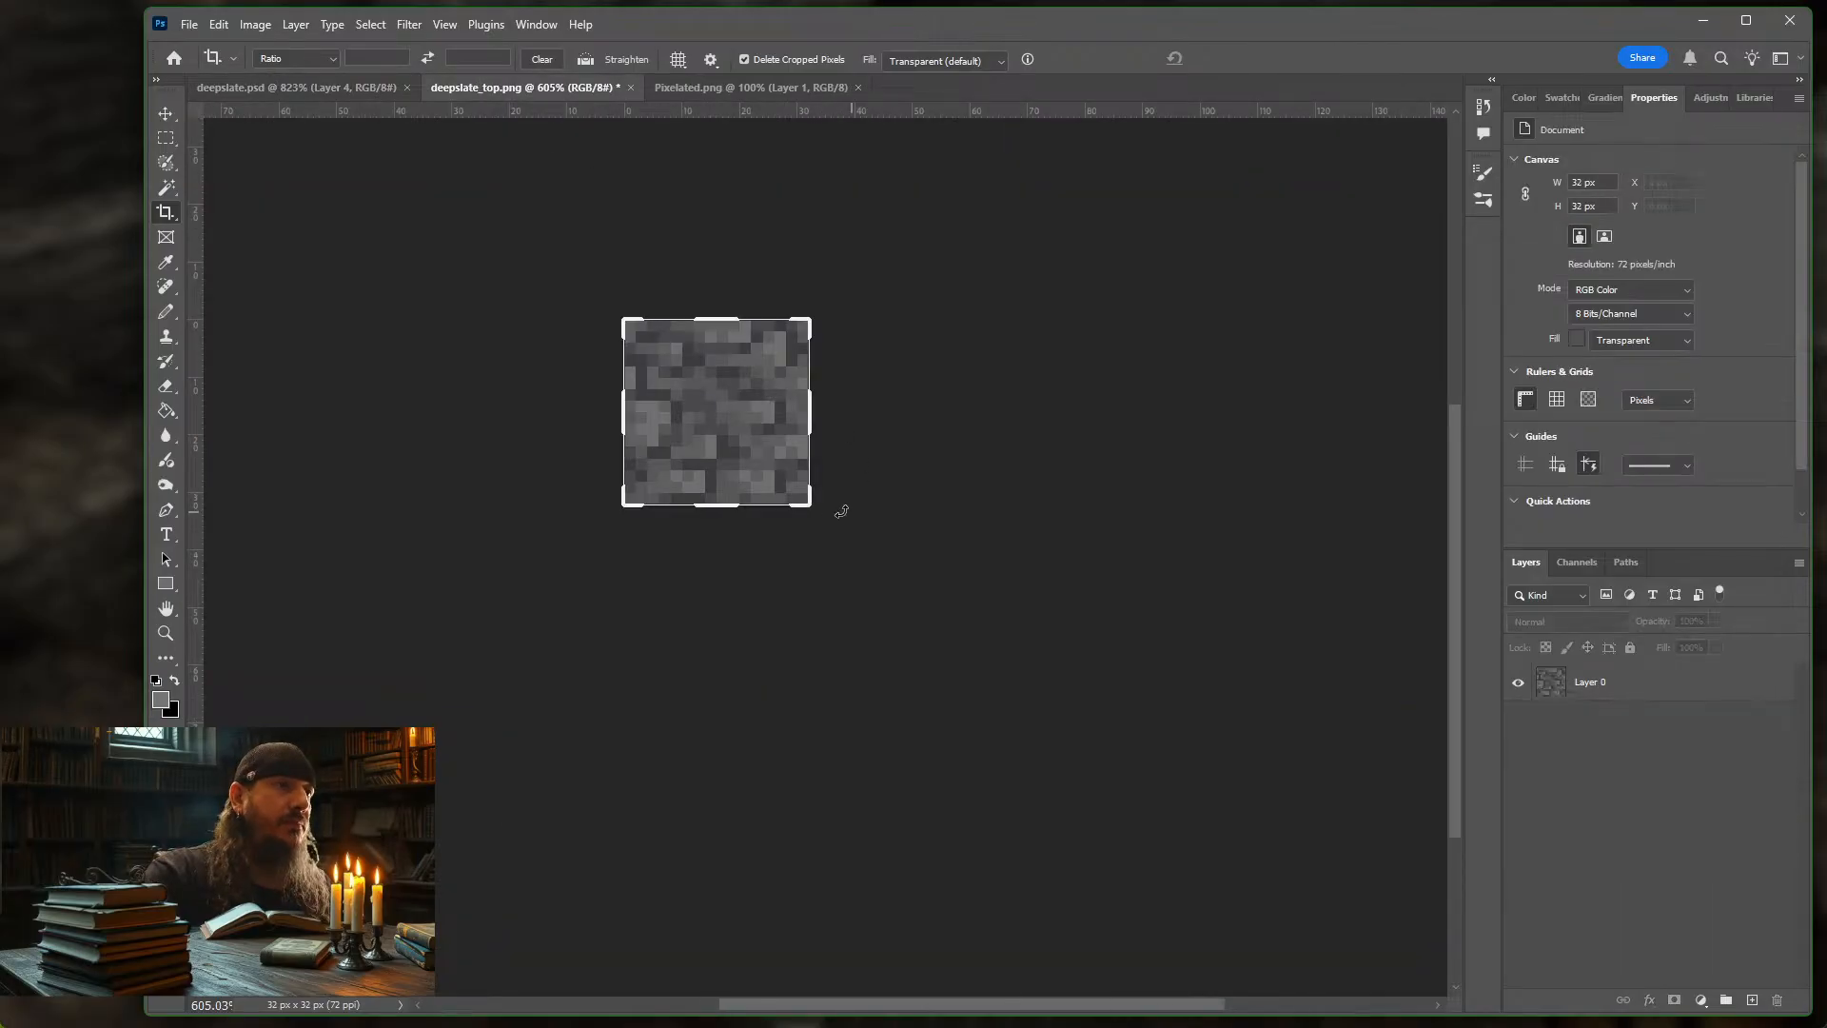
drag(812, 506, 974, 712)
key(Return)
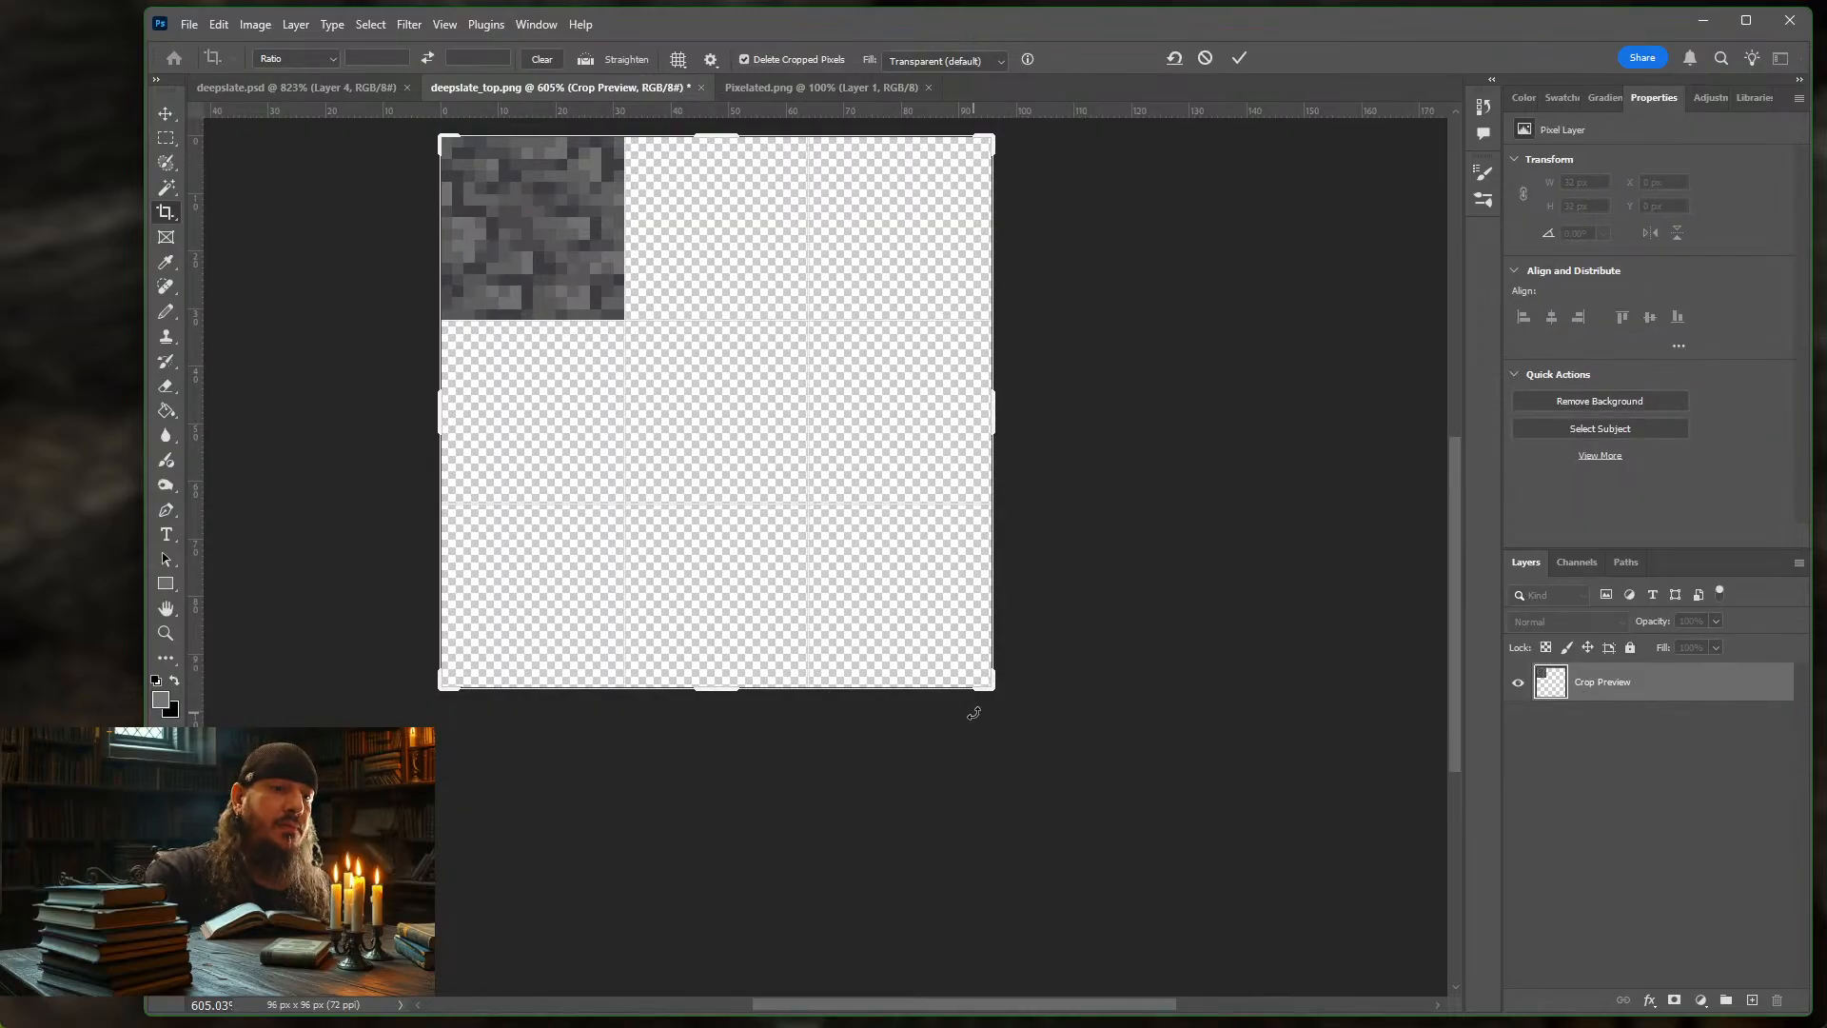
Duplicate the 32 px deepslate top tile across the first row and copy that row down twice, filling the canvas in a 3 x 3 grid
scroll(1107, 295, up, 5)
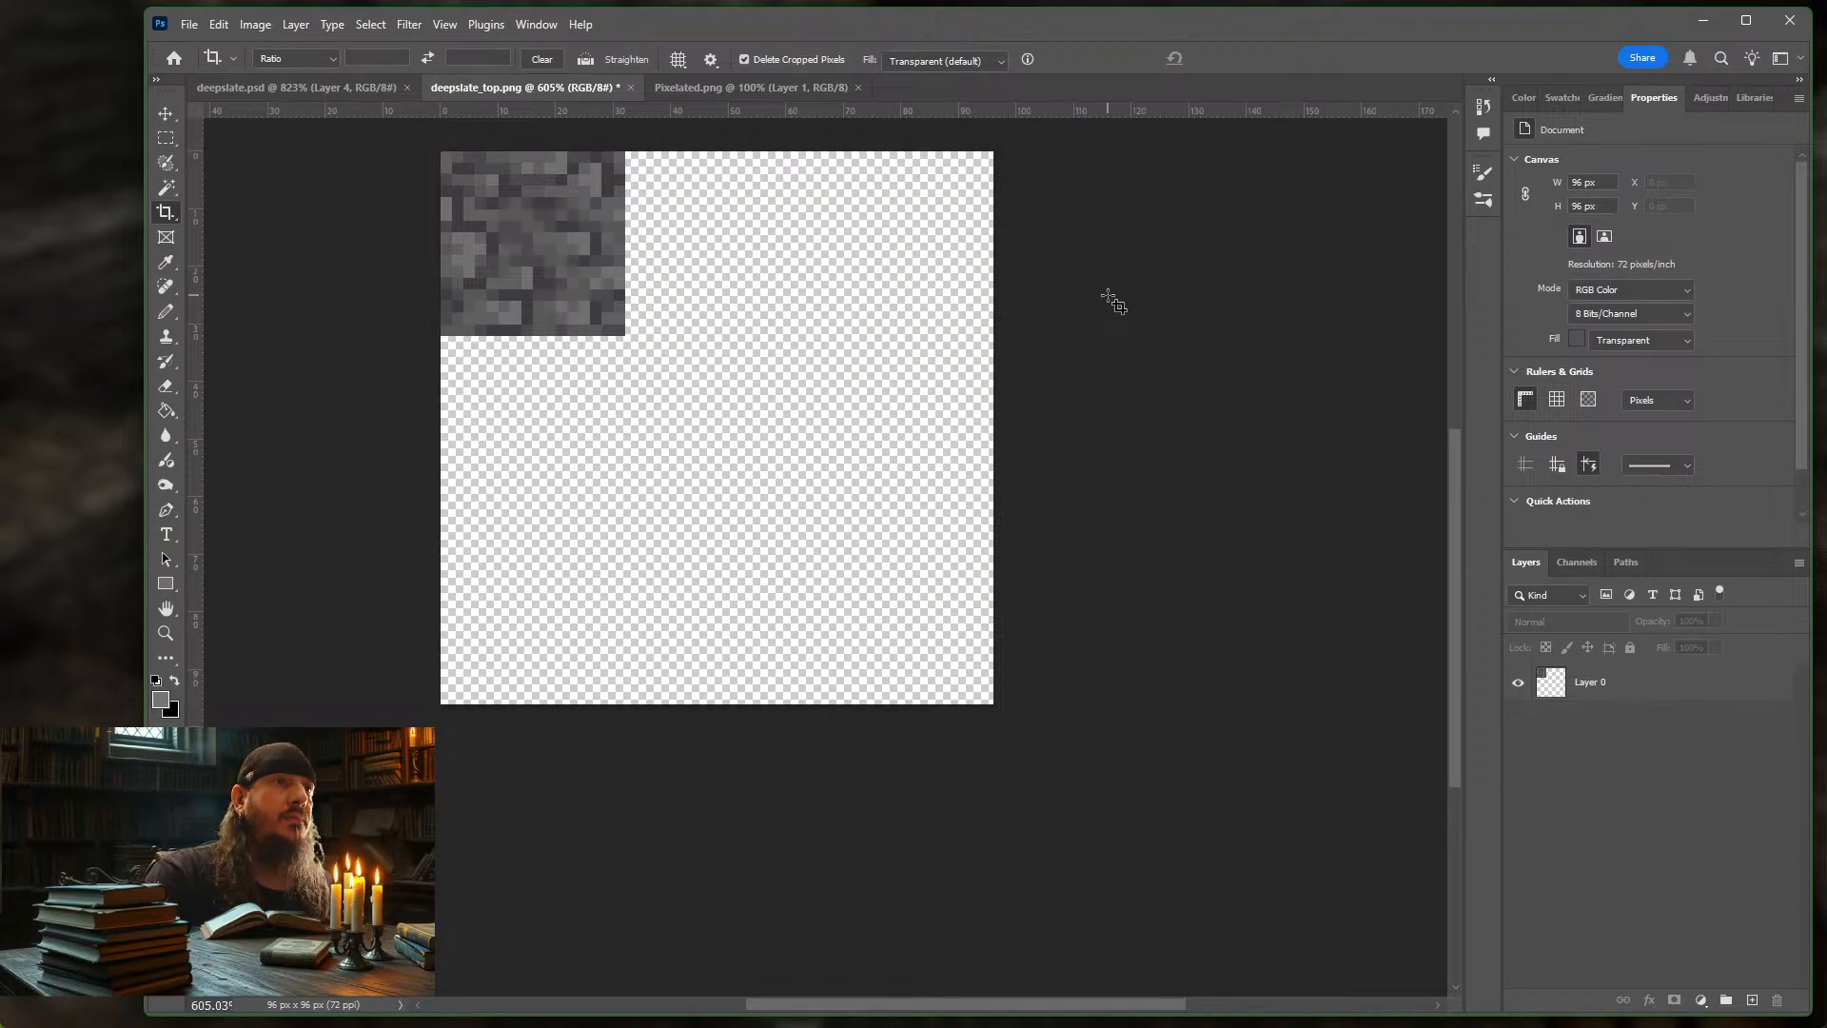
click(1640, 700)
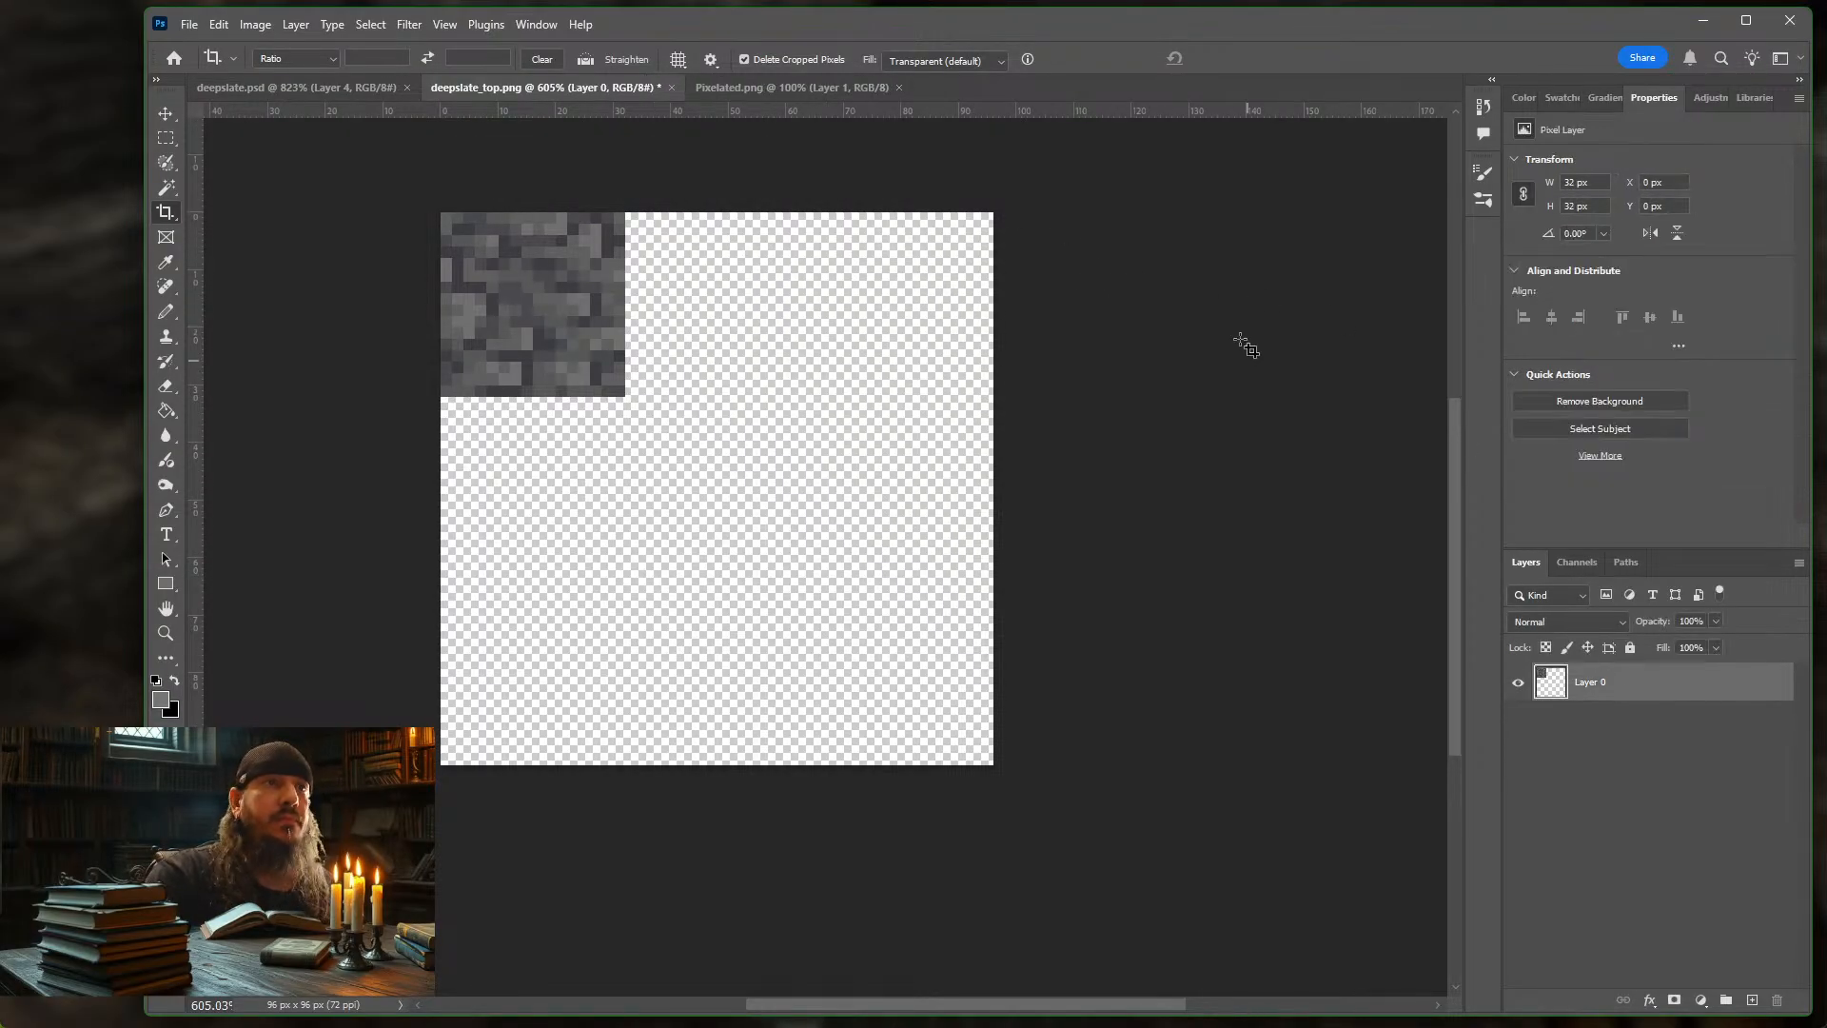
click(165, 113)
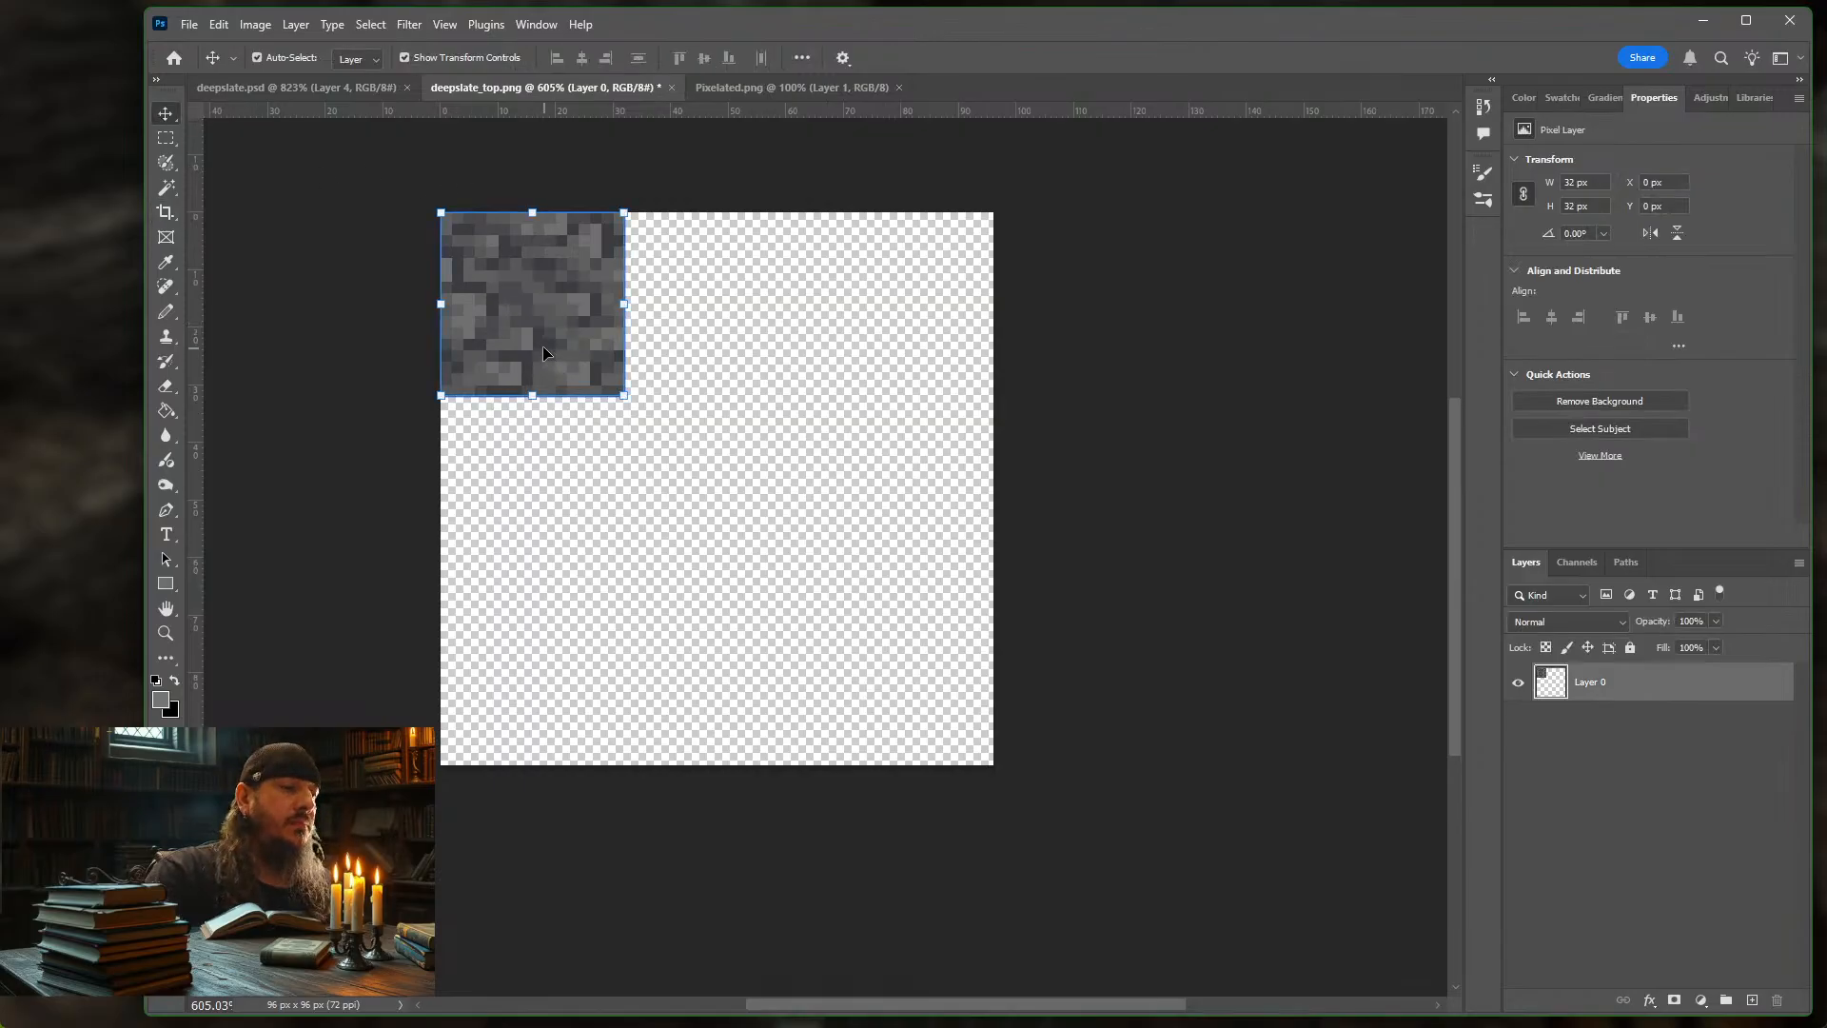
drag(547, 350, 915, 337)
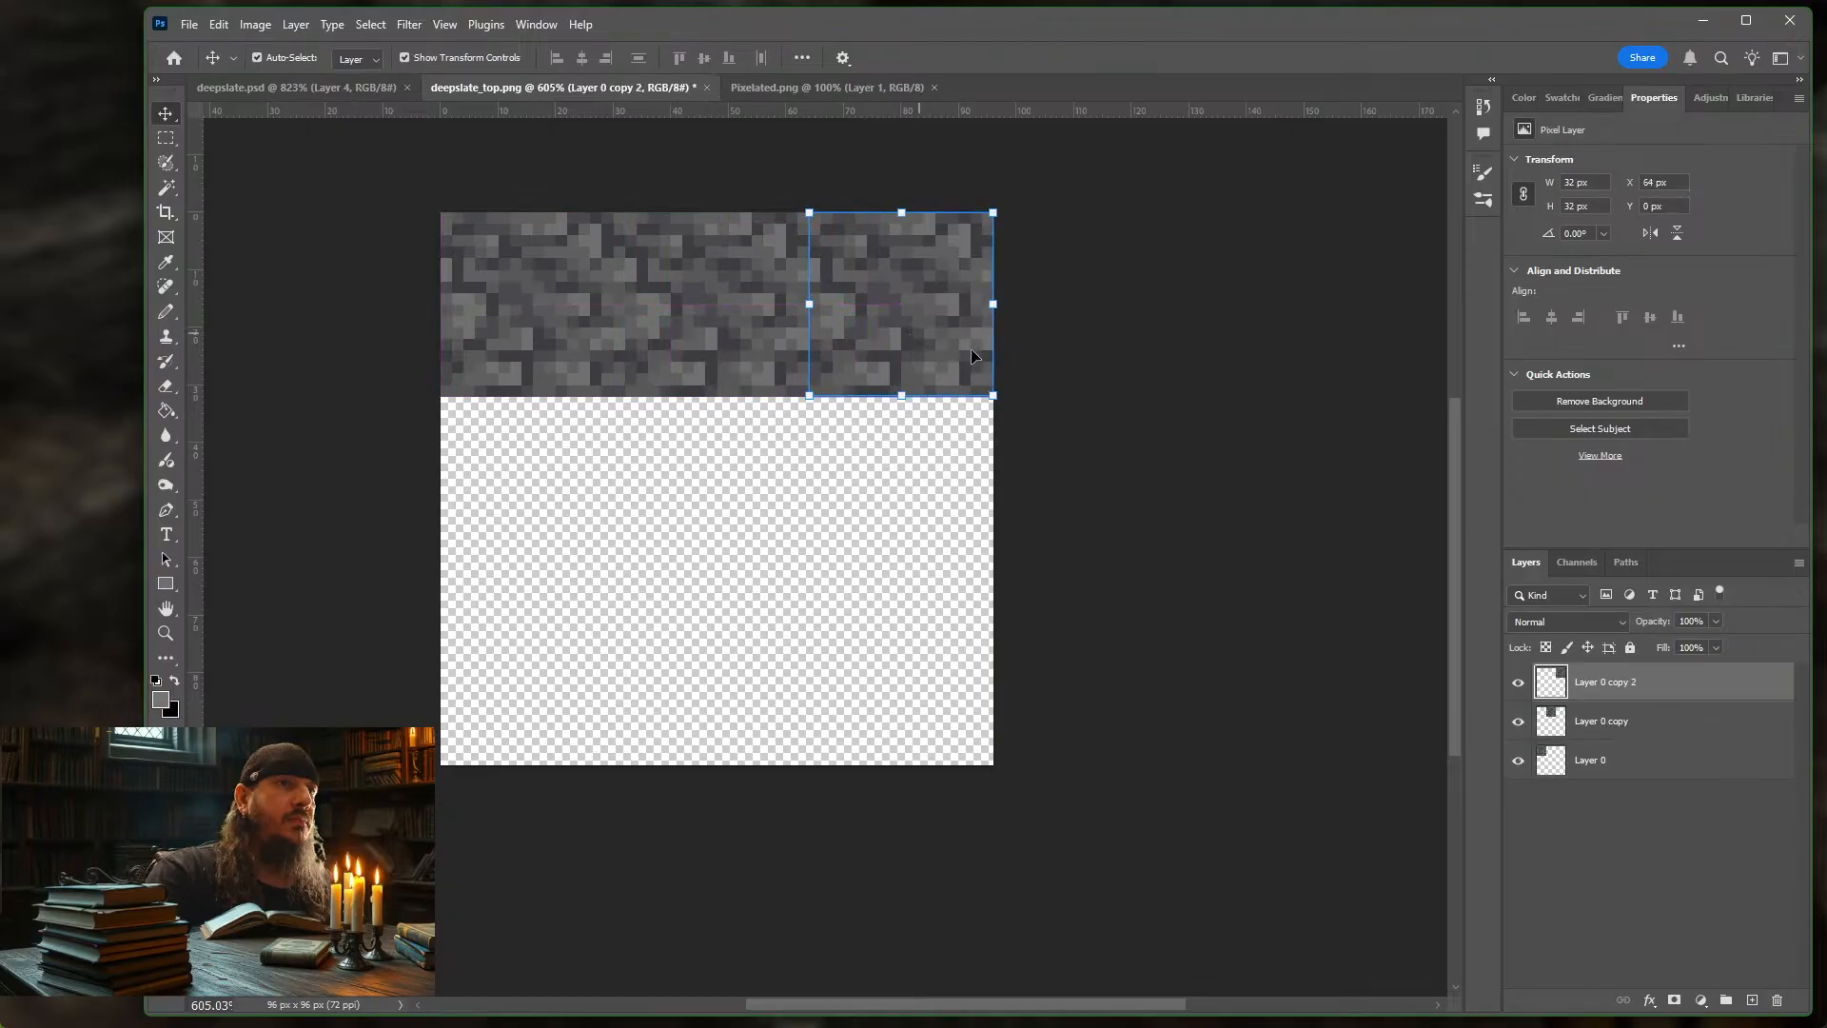
shift+click(1668, 716)
shift+click(1672, 759)
drag(520, 337, 529, 705)
Select all the tile layers and merge them into a single layer
click(1675, 687)
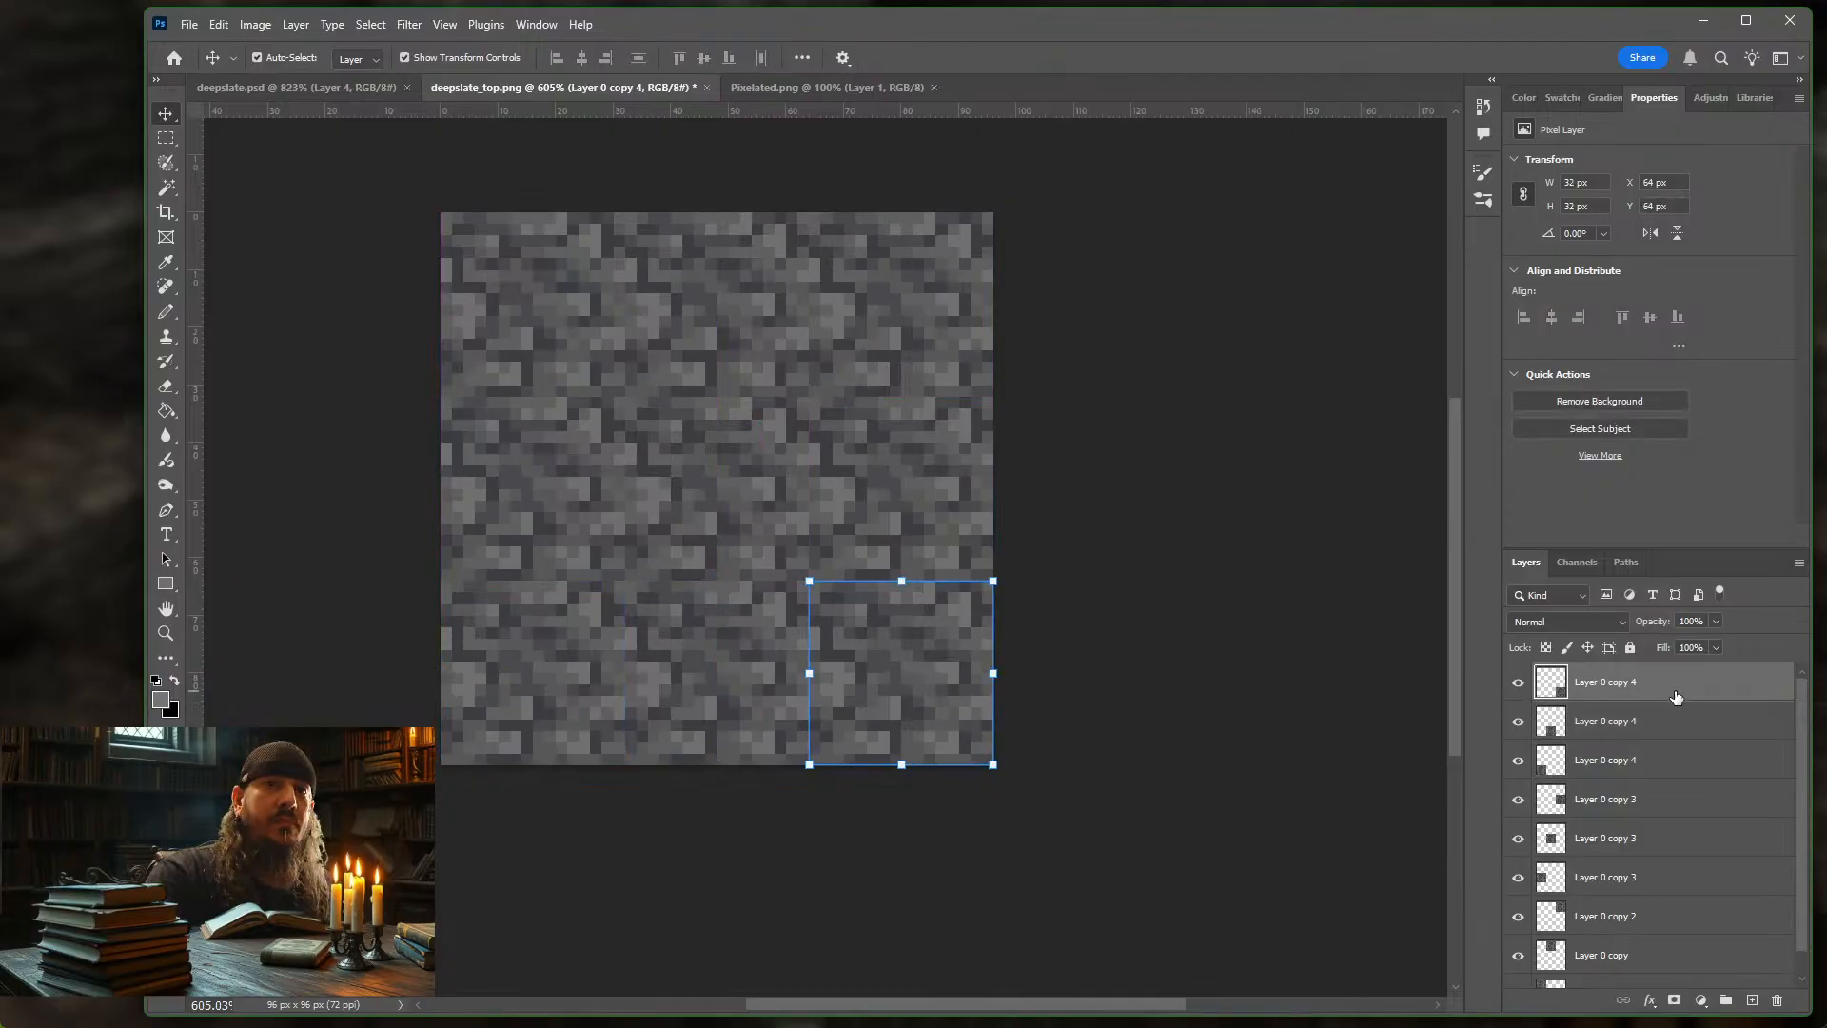
scroll(1713, 828, down, 1)
shift+click(1724, 980)
right_click(1705, 859)
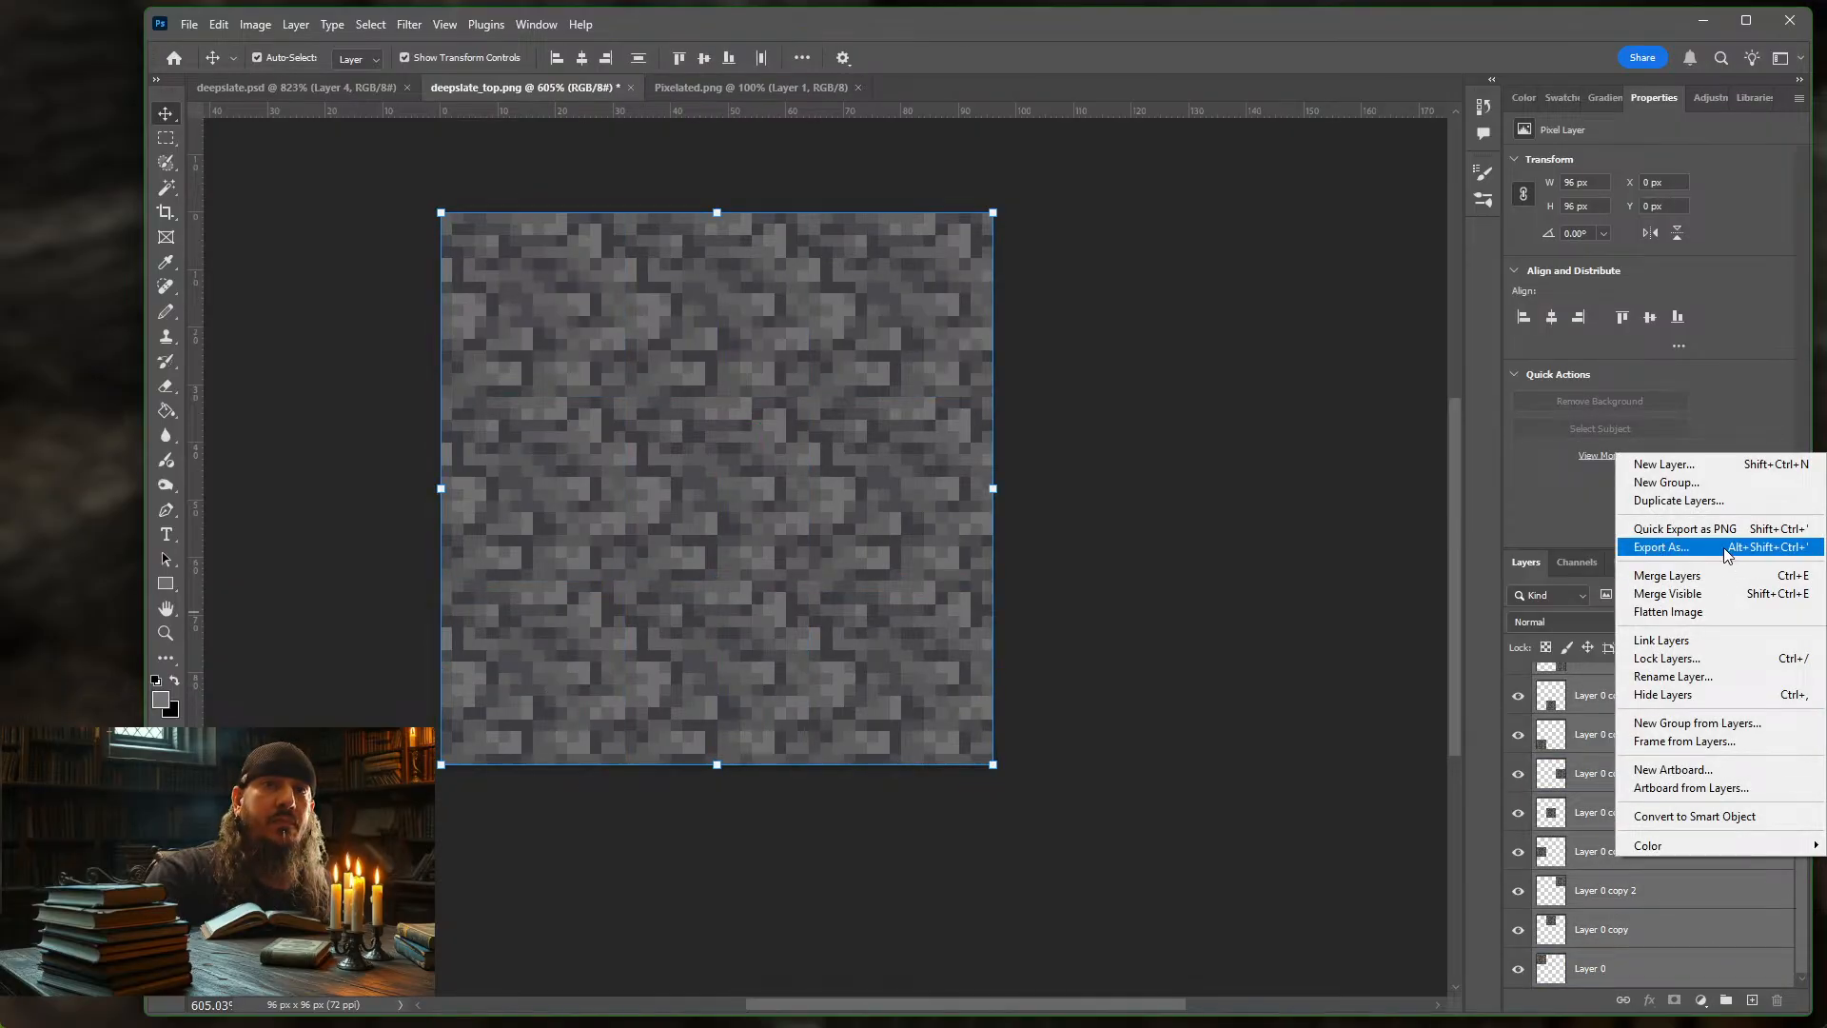
click(1667, 577)
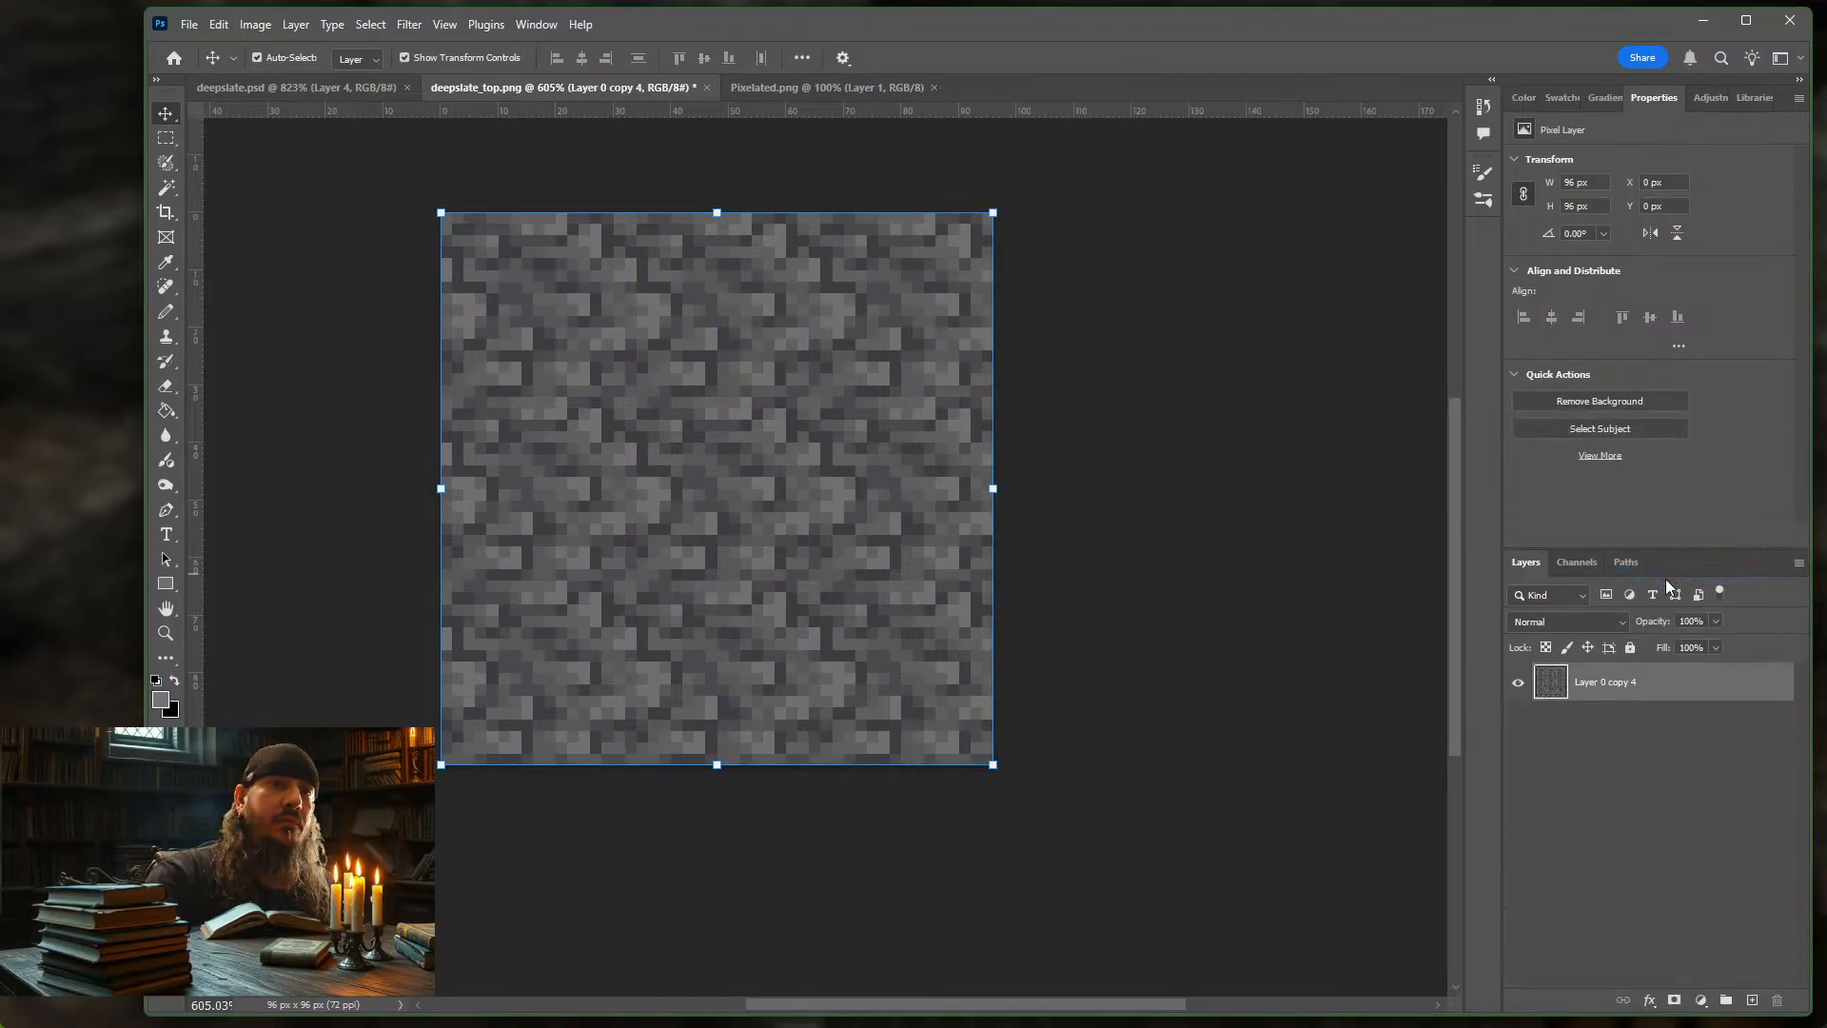
Add an empty layer above the tiled texture and copy the 256 px checker layer from Pixelated.png on top of it in deepslate_top.png
click(1751, 999)
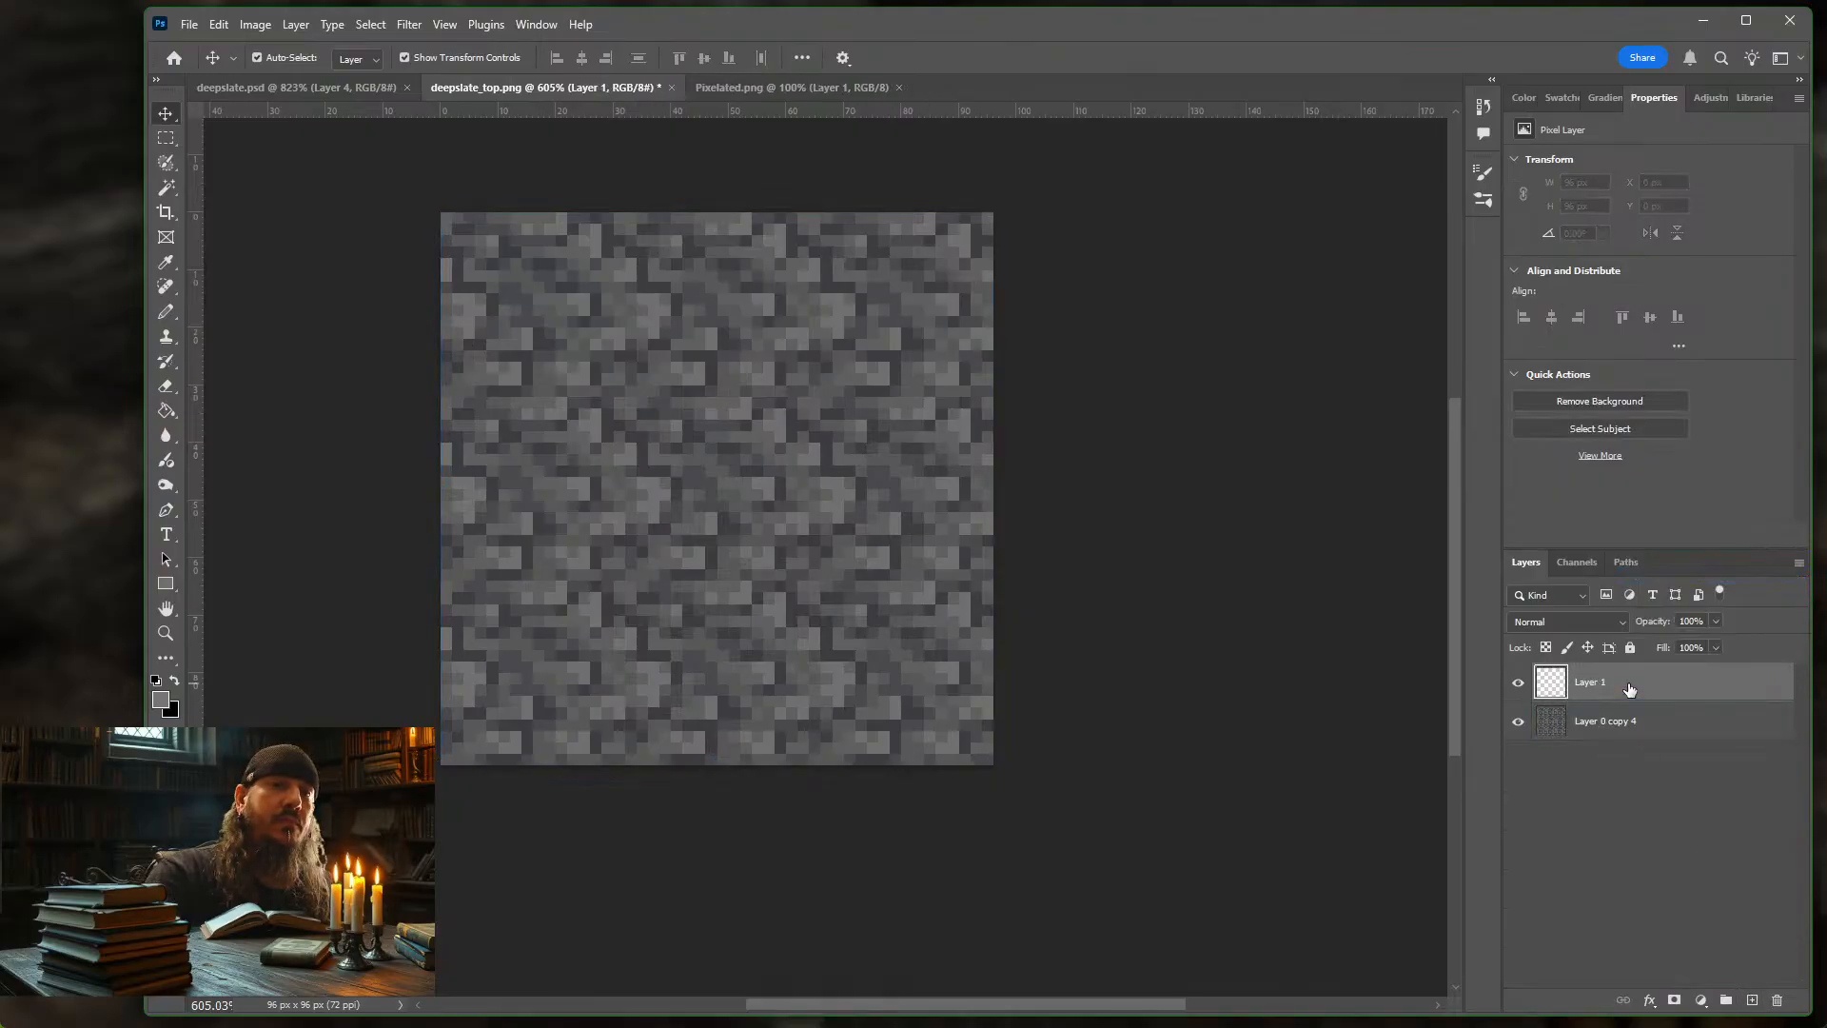
click(725, 89)
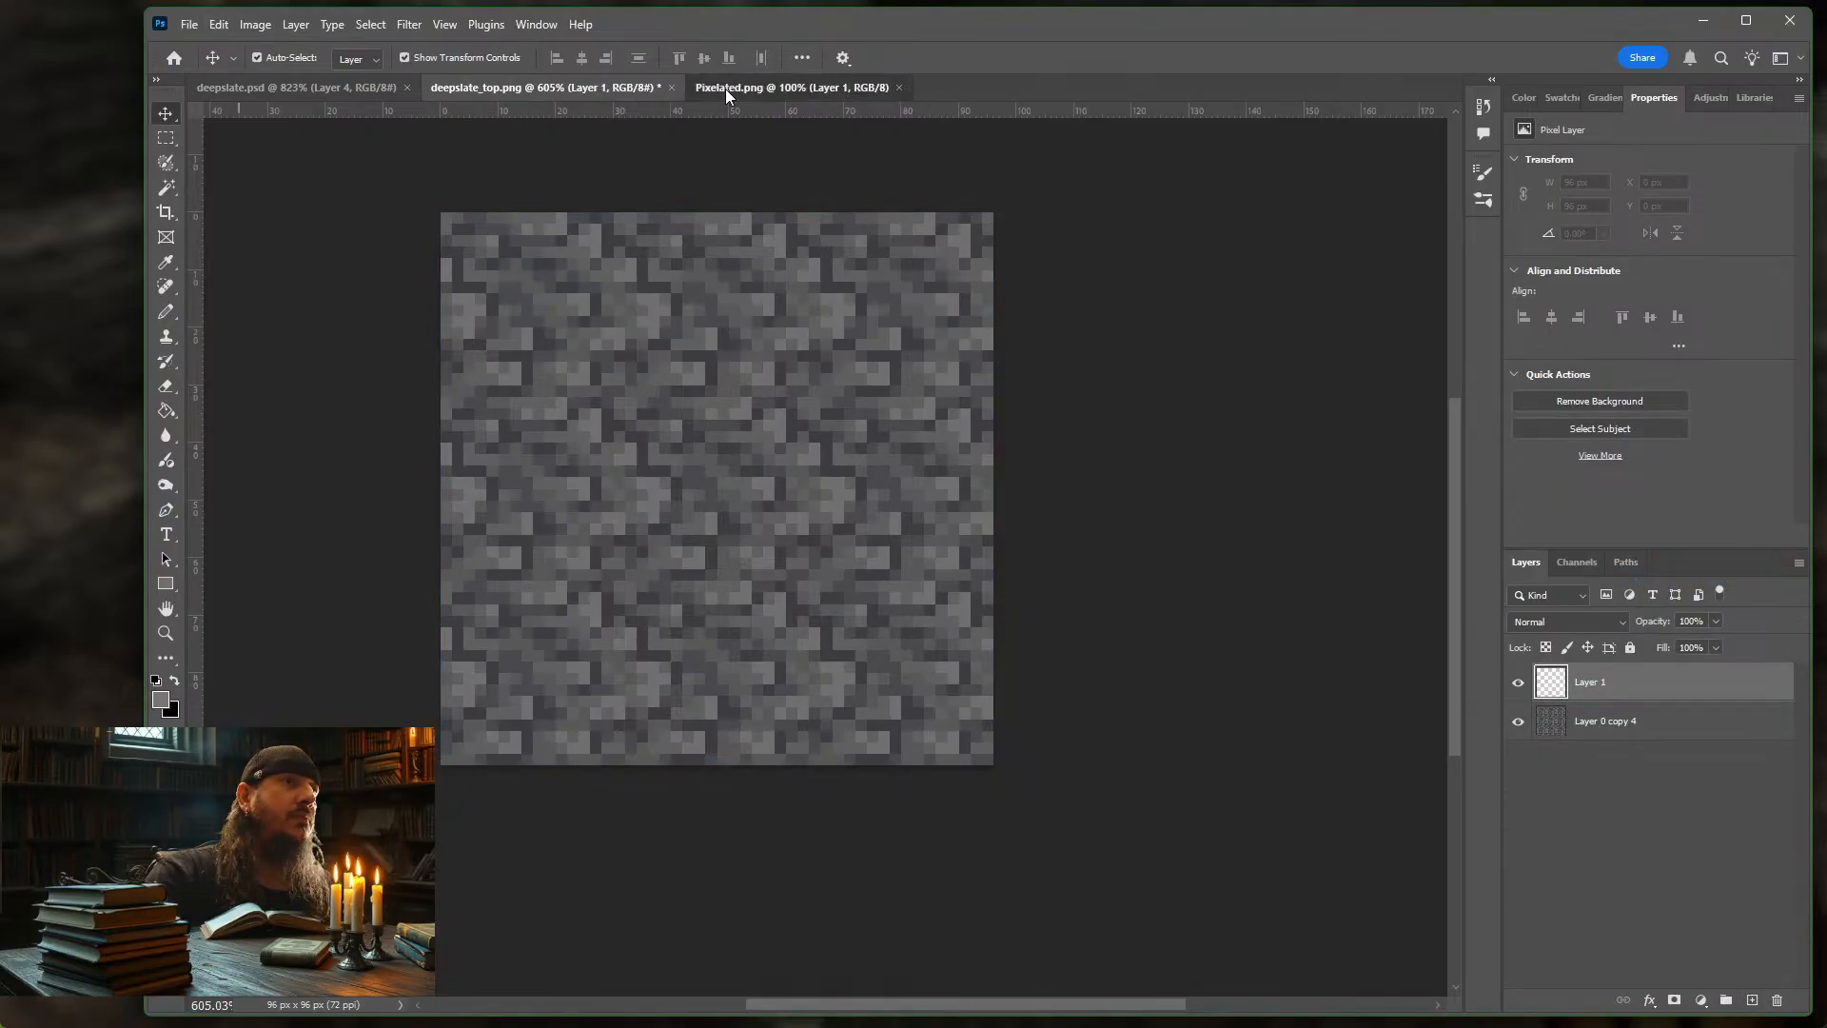
click(1710, 685)
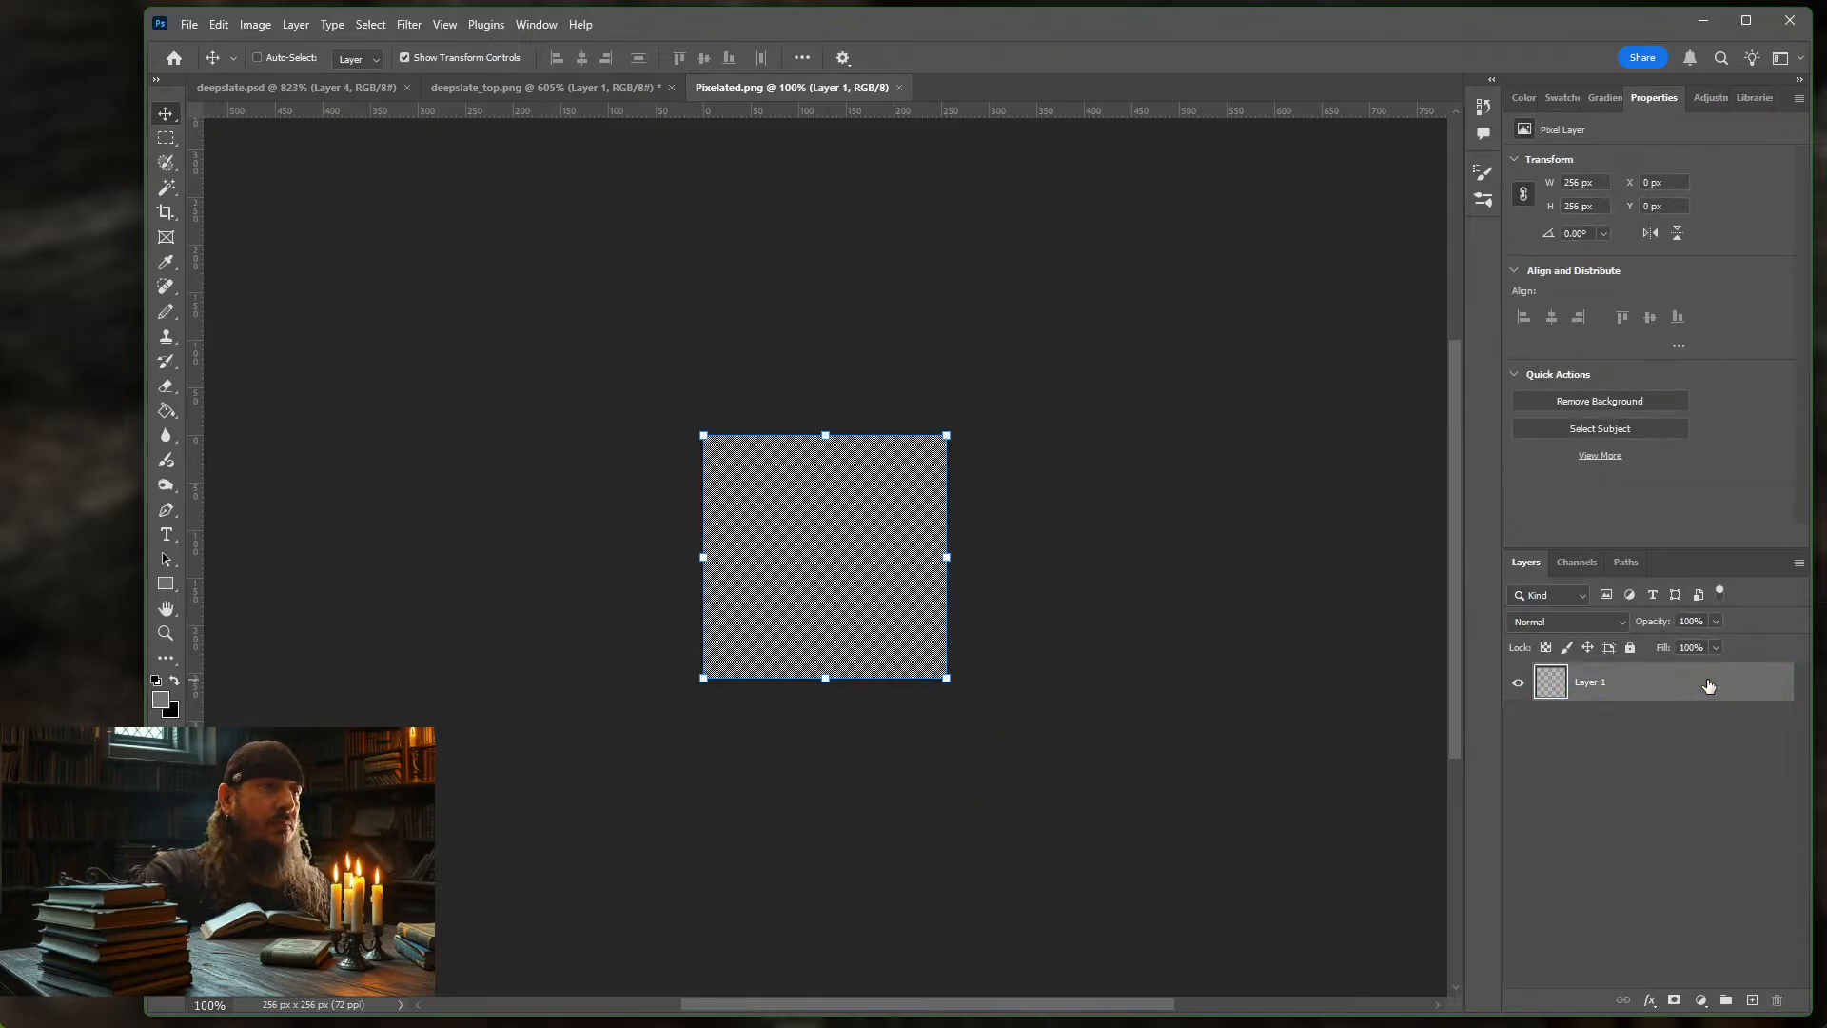
drag(496, 96, 1713, 685)
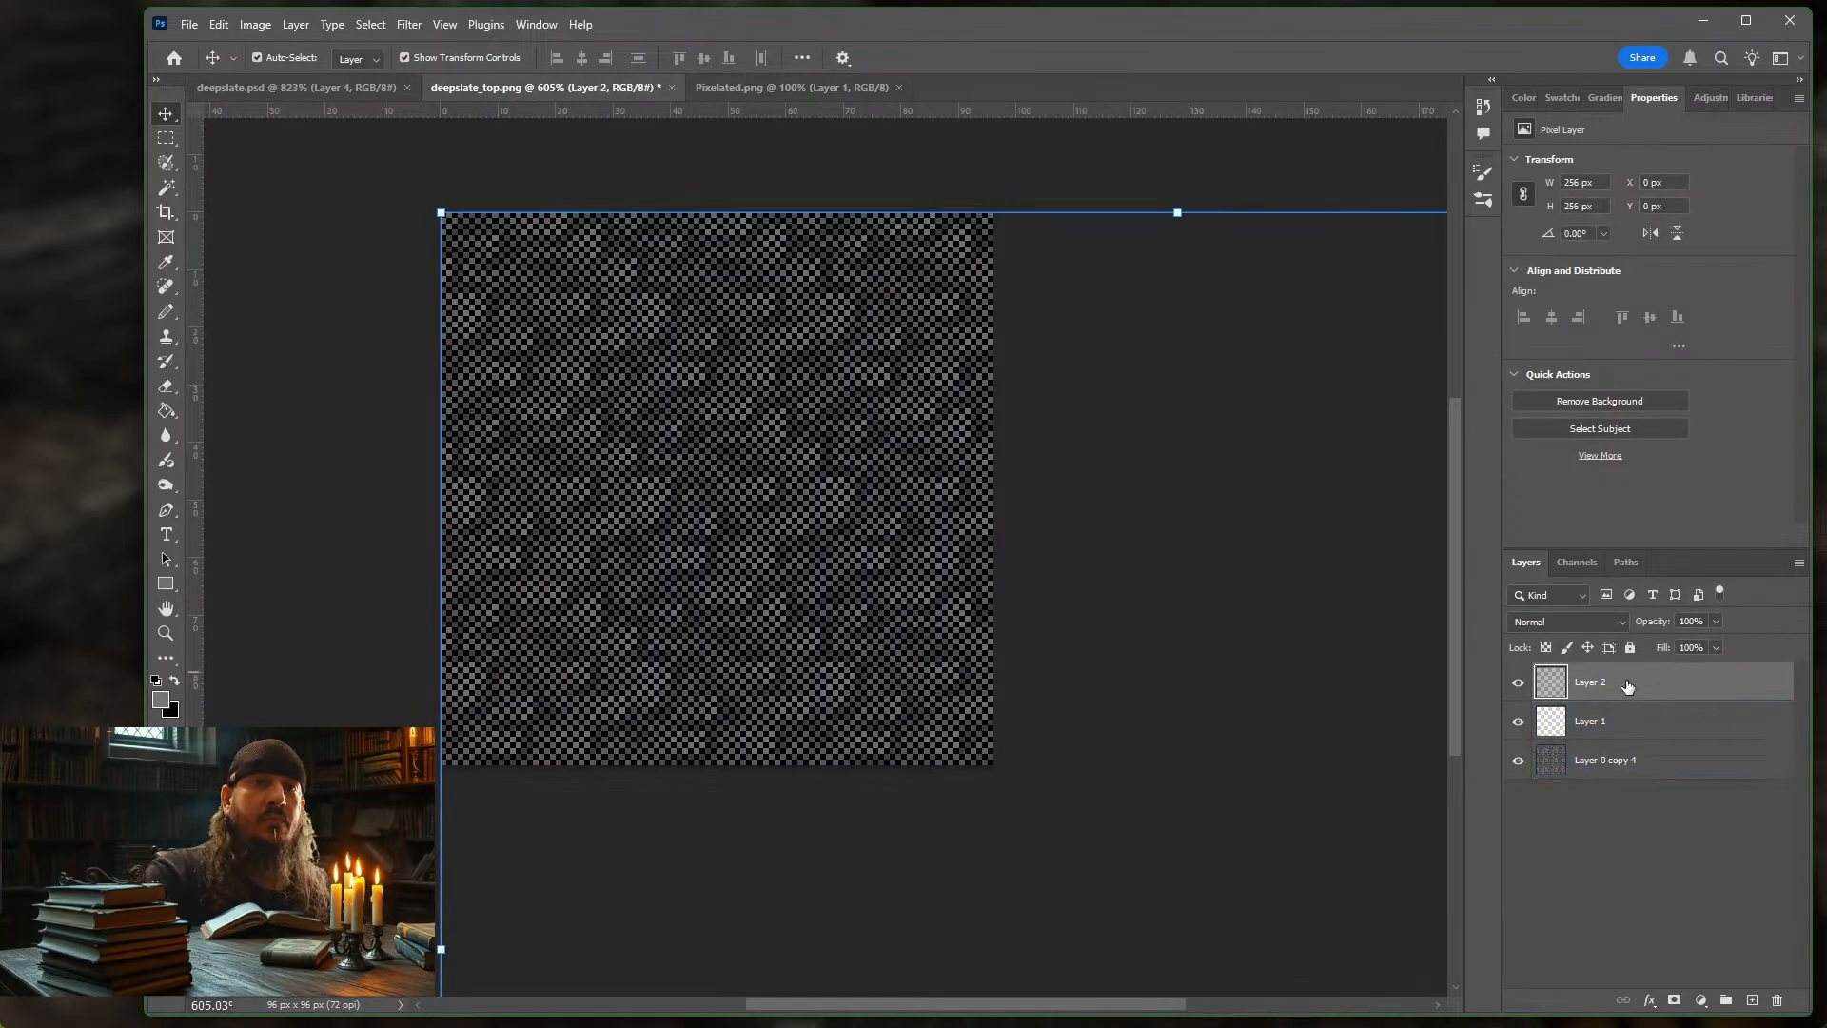
Set the checker overlay layer to Soft Light blending with 5% opacity
click(1625, 621)
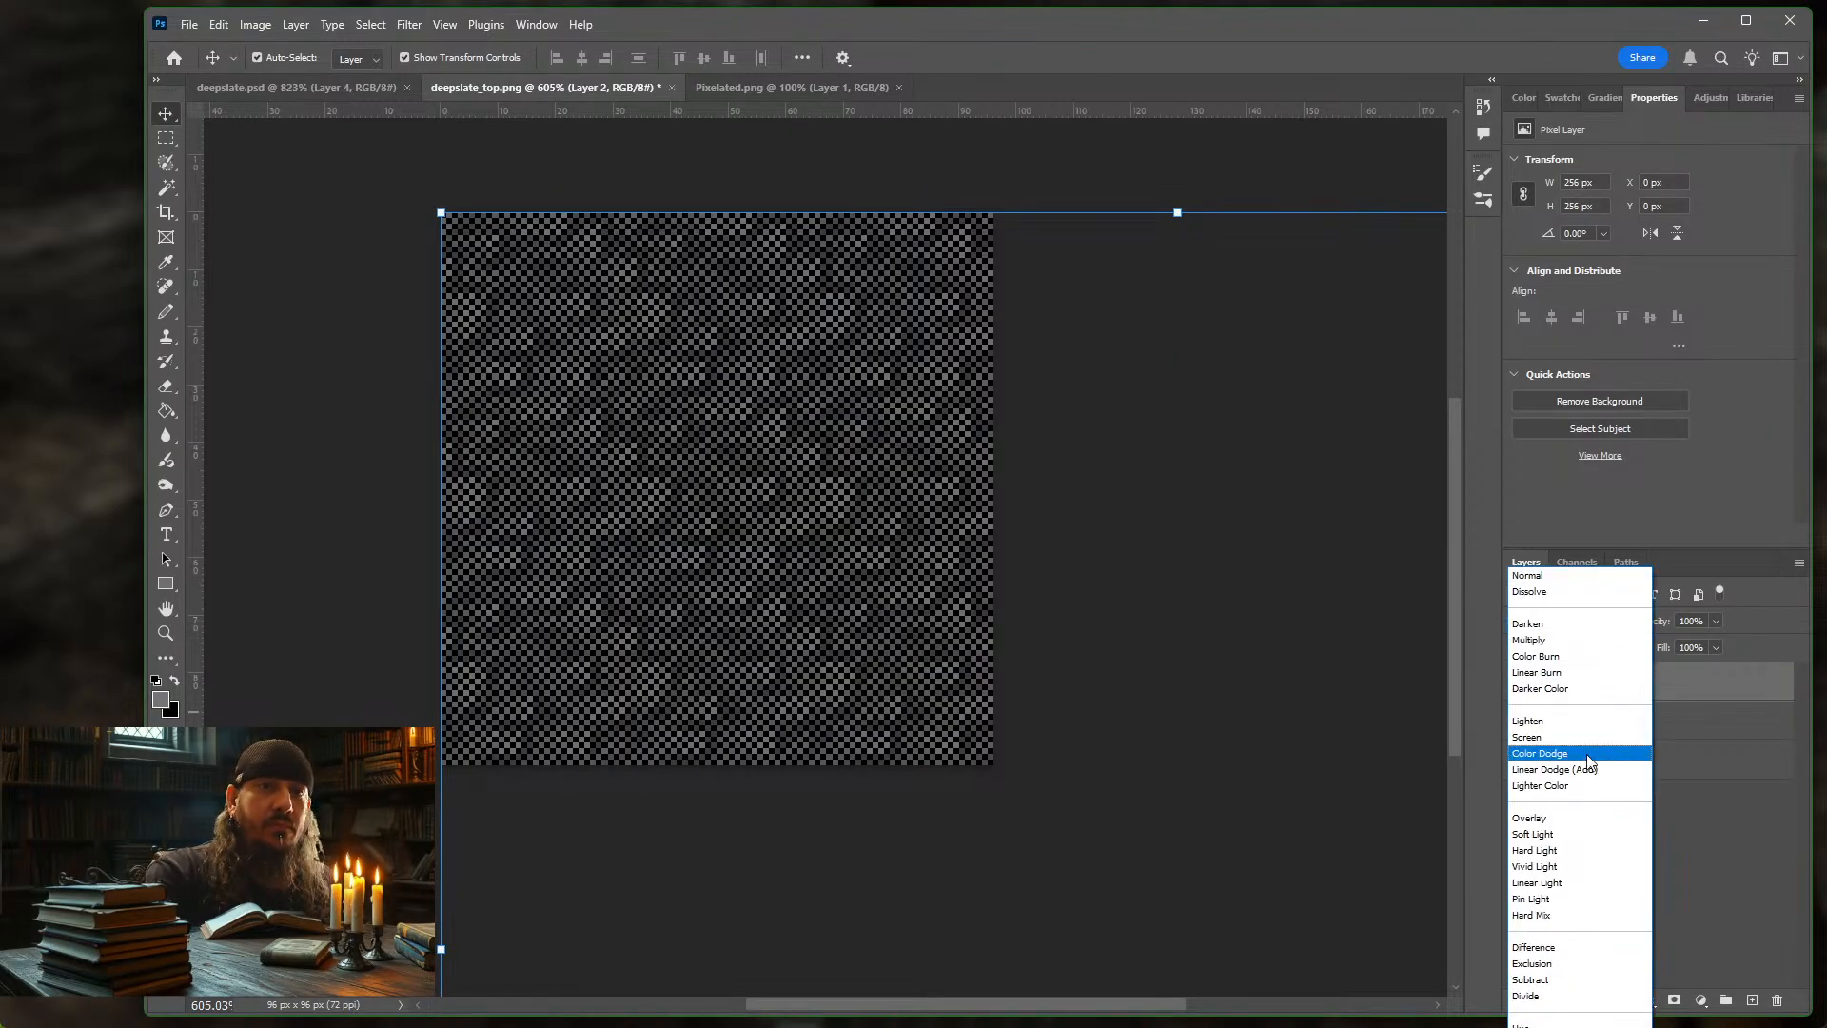
click(1542, 835)
click(1717, 623)
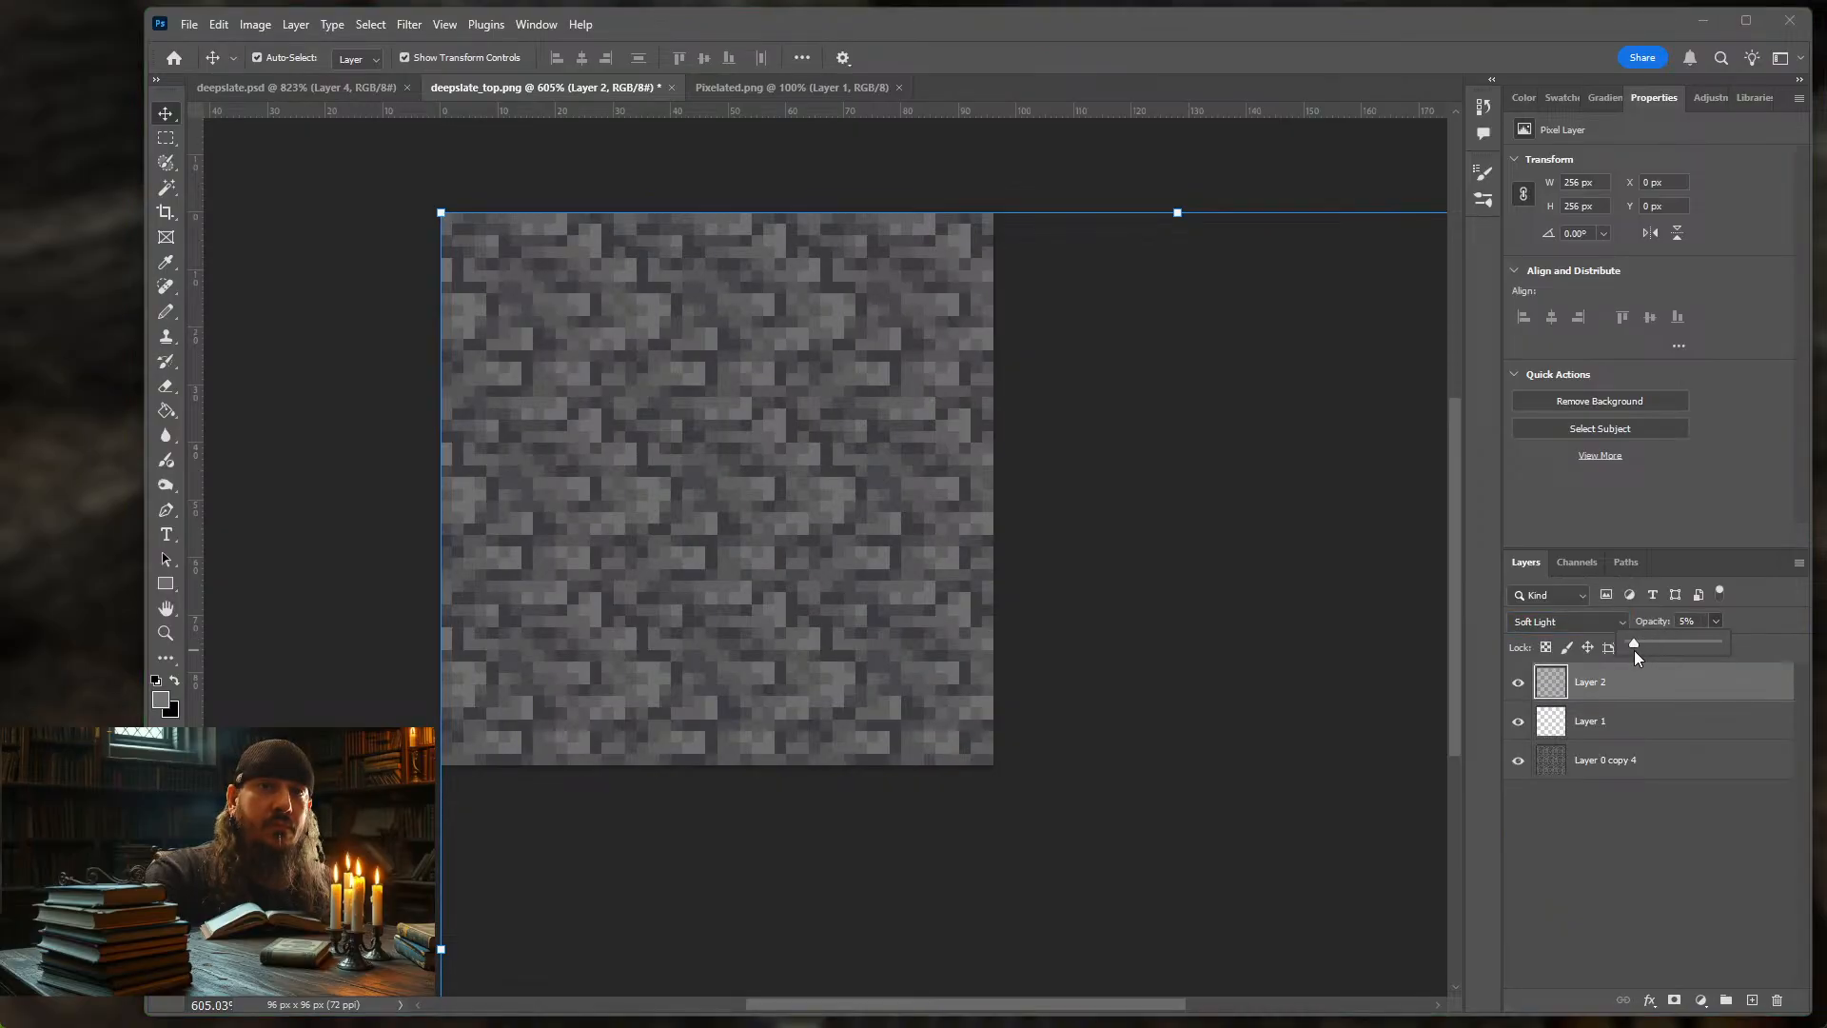
Check the matching overlay's opacity in deepslate.psd and set the deepslate_top.png checker overlay's opacity to about 11%
click(322, 95)
click(322, 91)
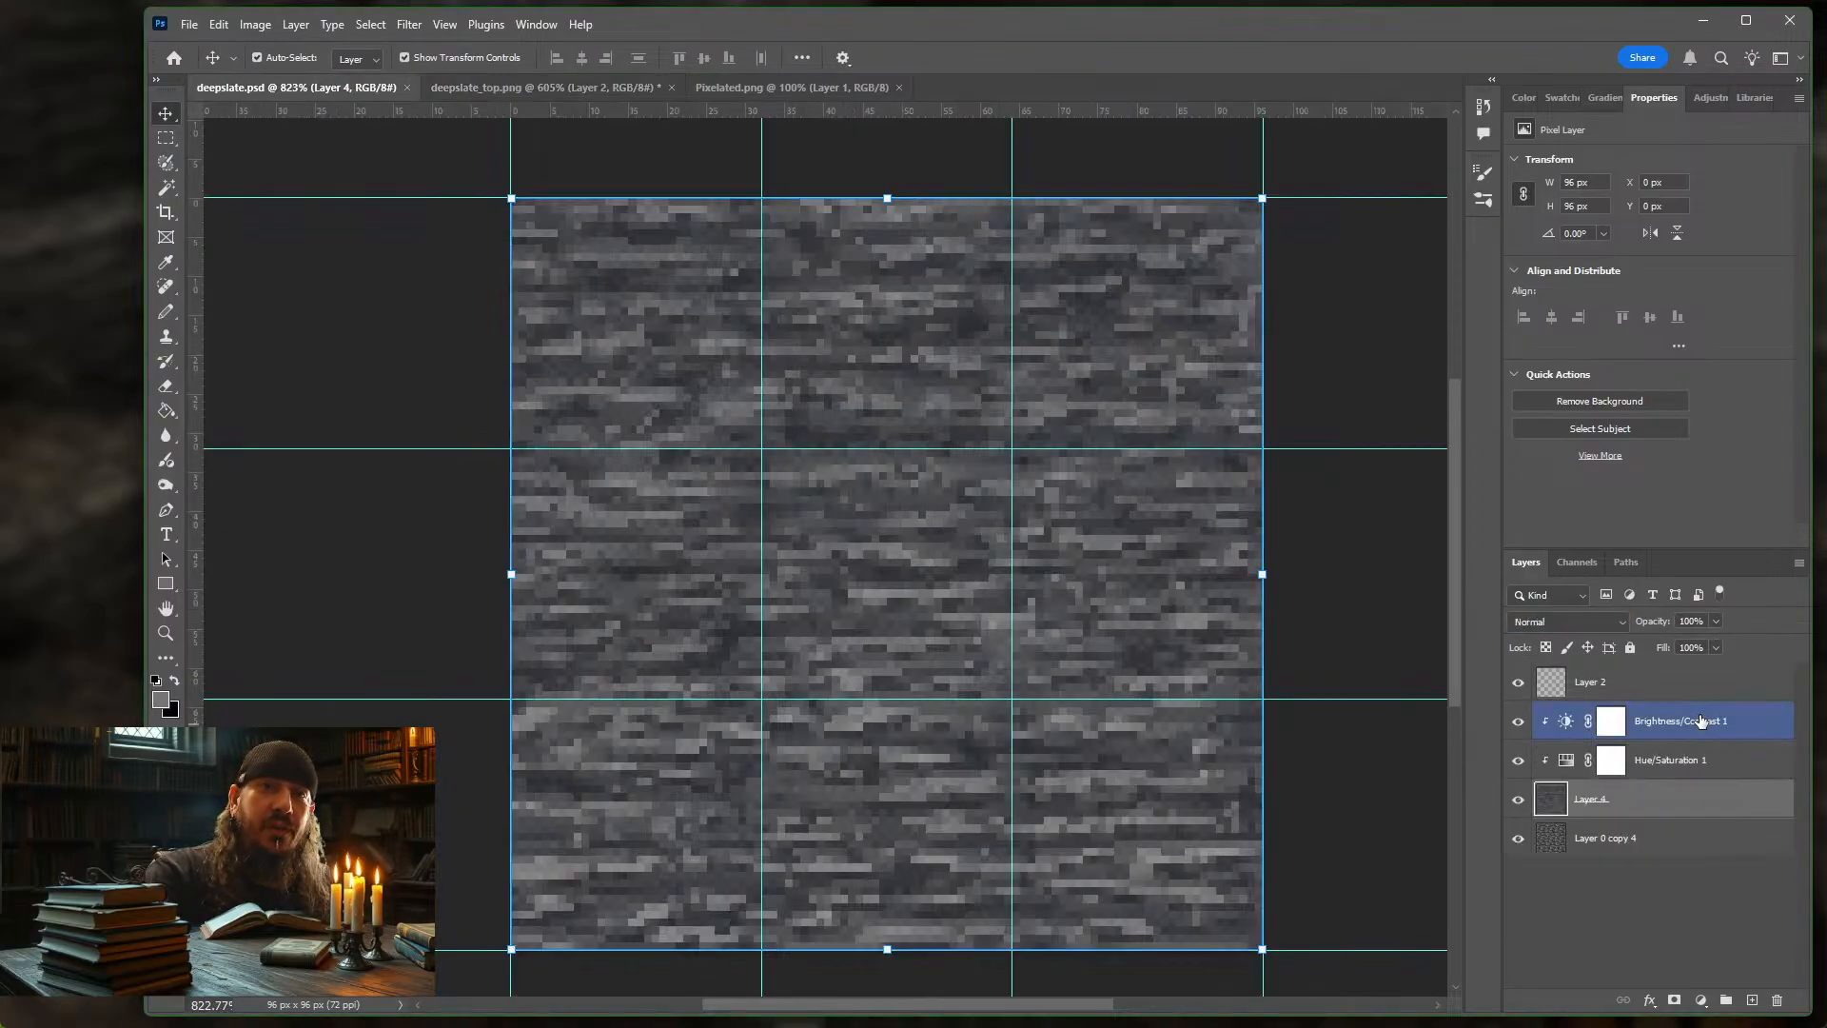
click(1631, 685)
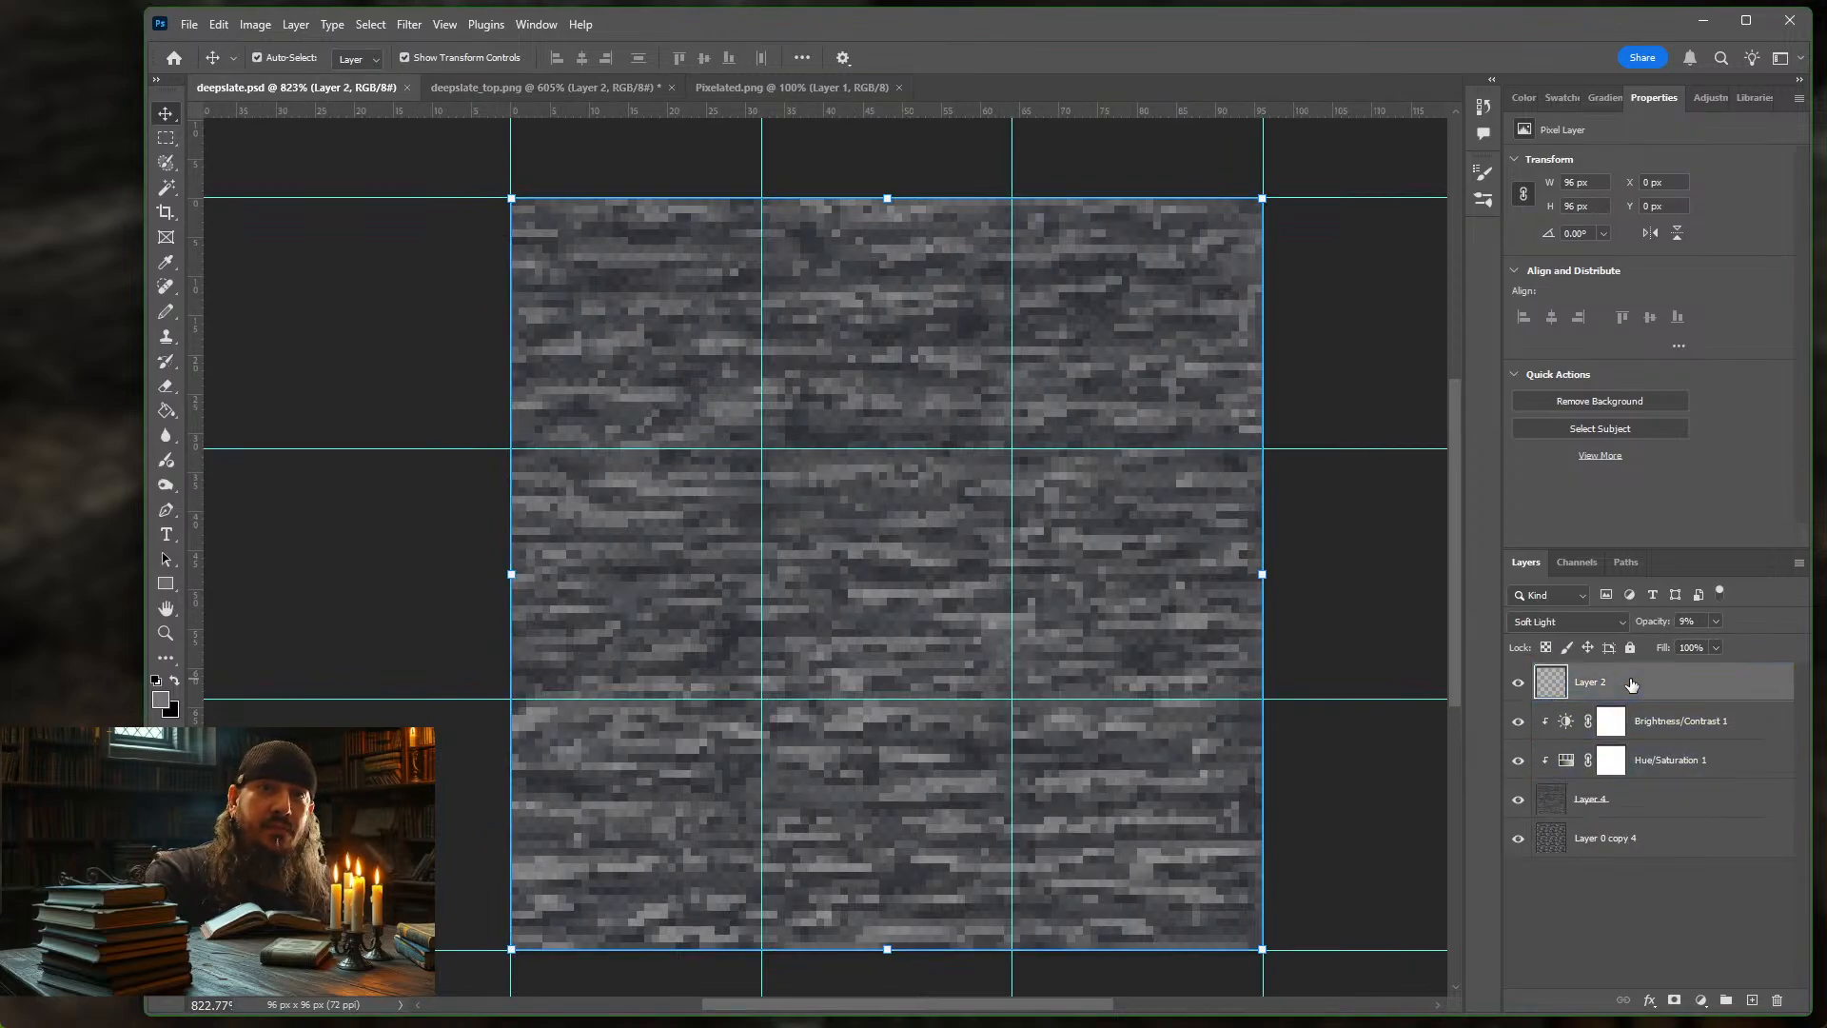
click(482, 88)
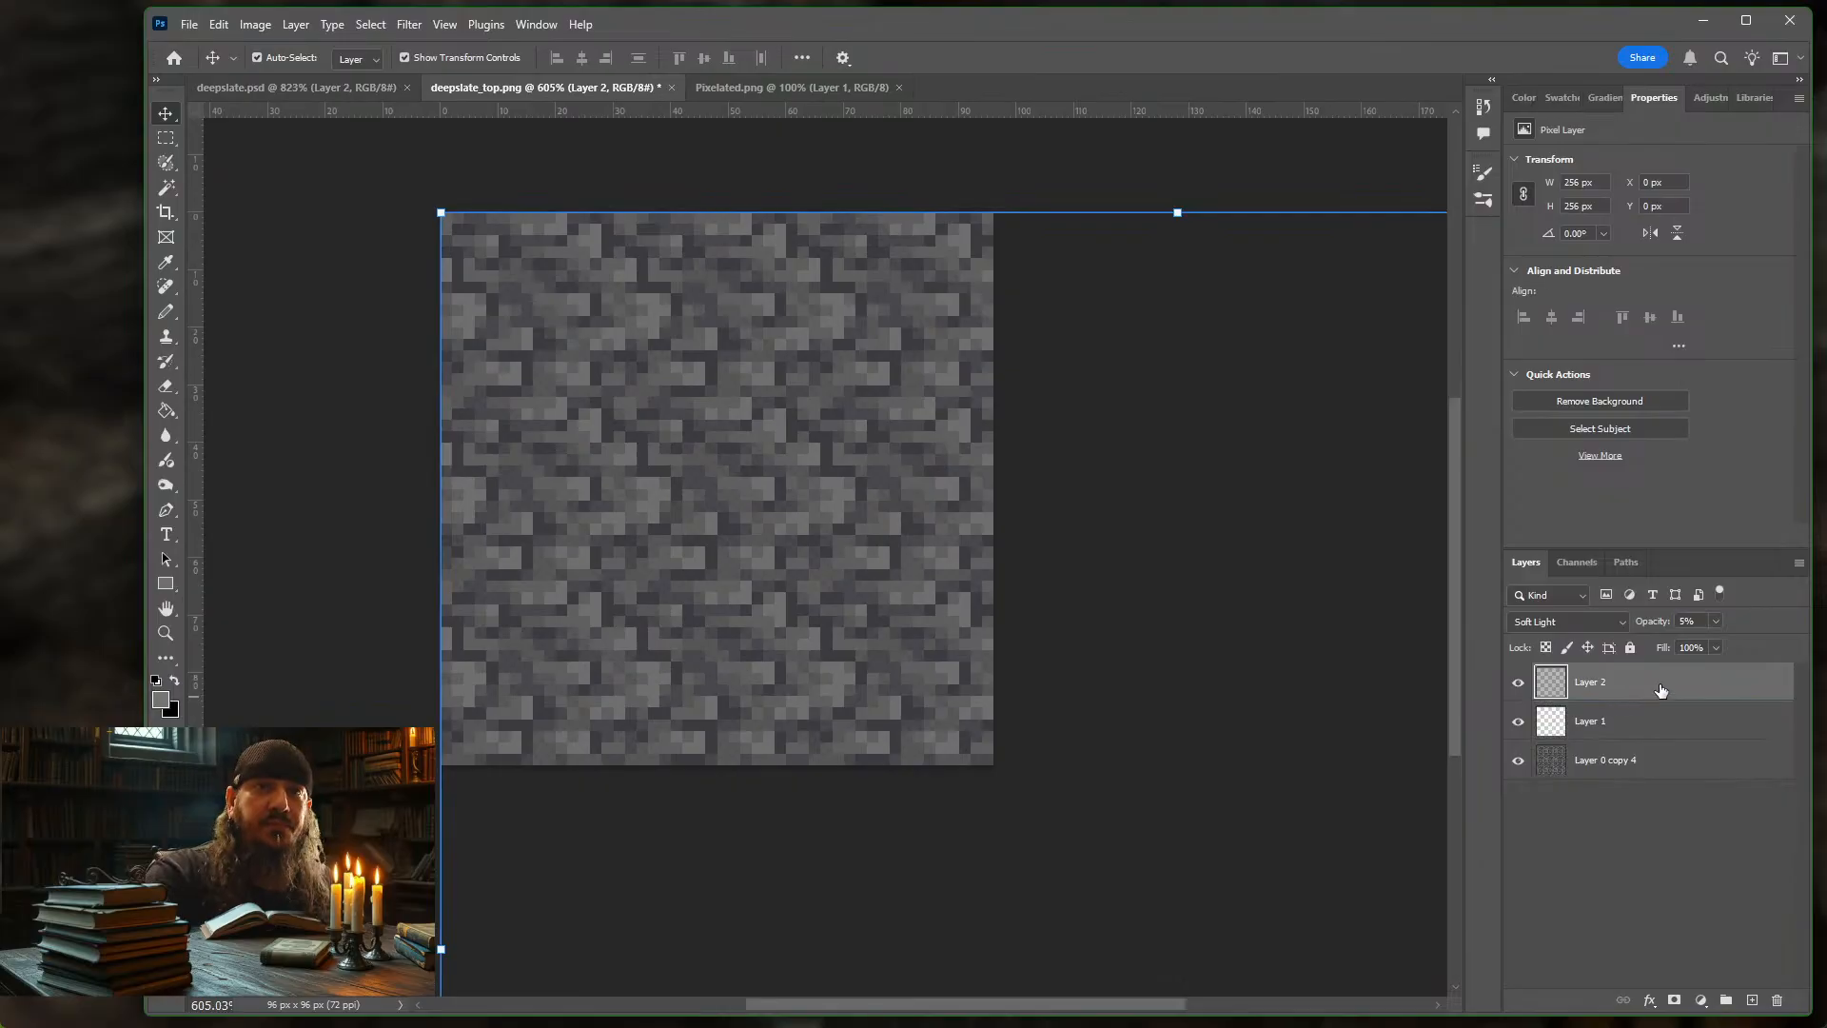
click(1716, 621)
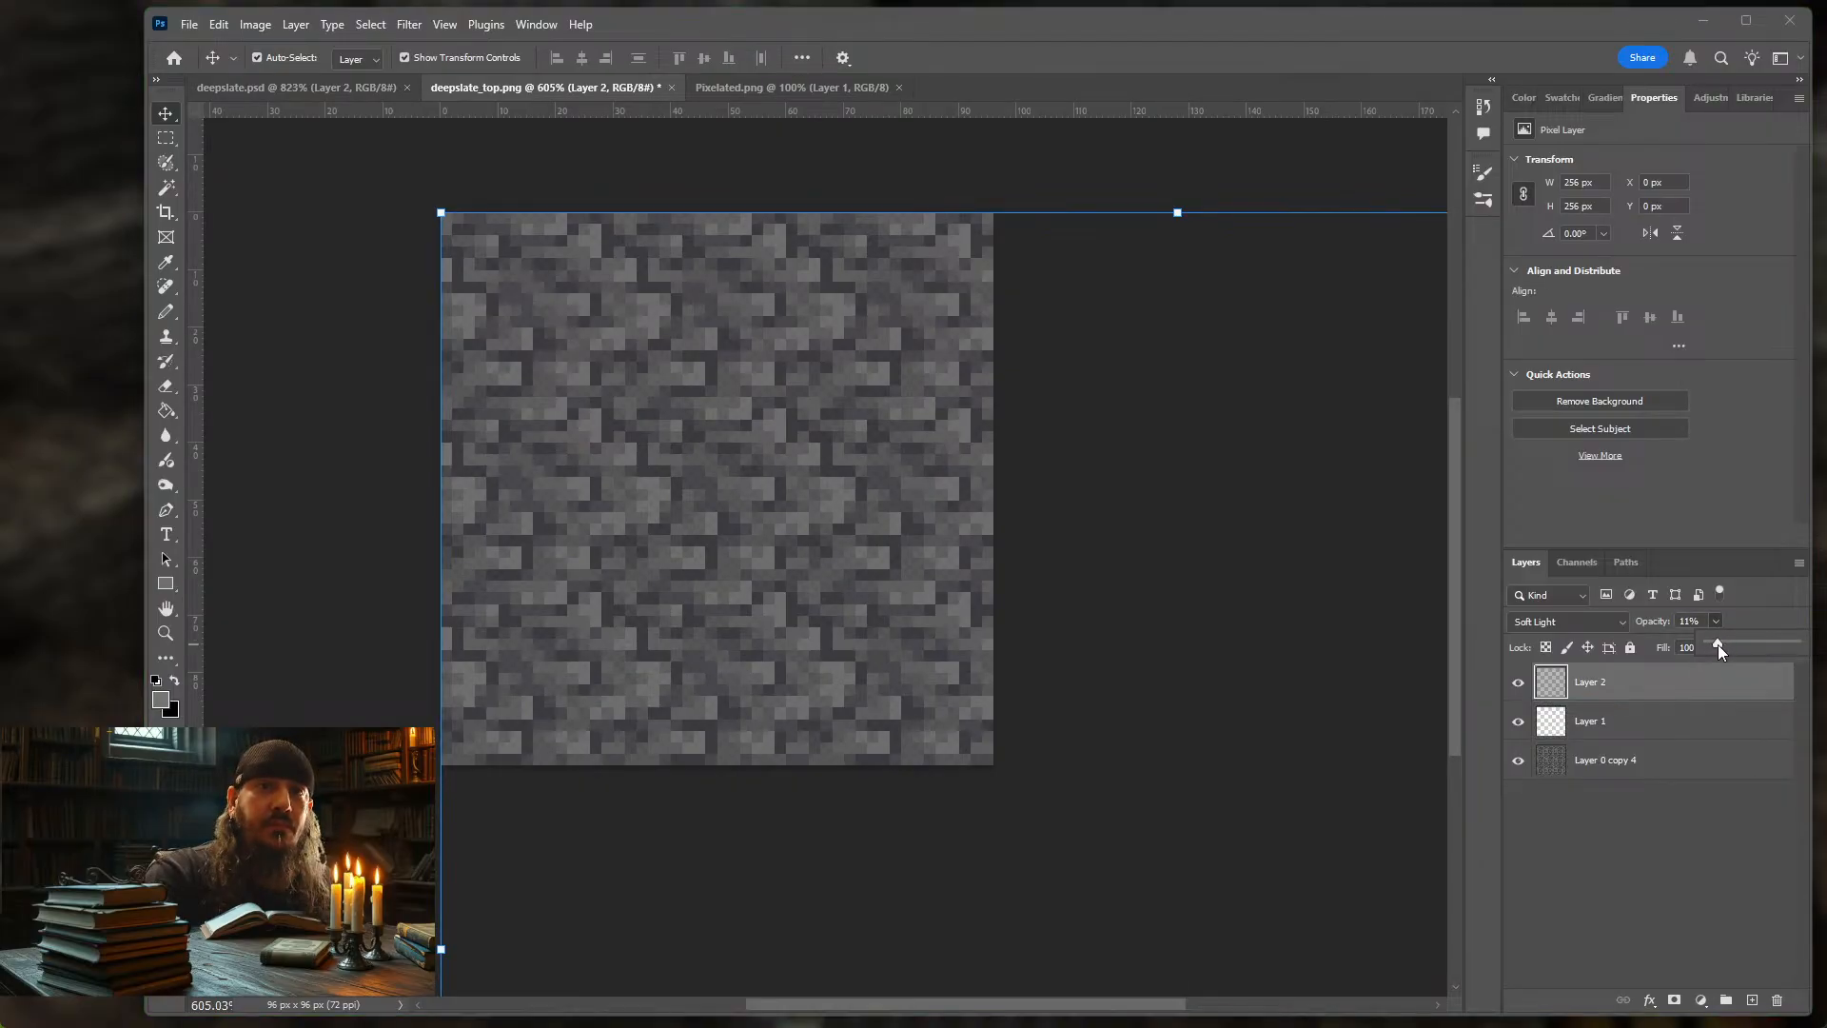
Toggle the merged tile layer's visibility and examine the texture closely with the empty layer selected
click(1641, 721)
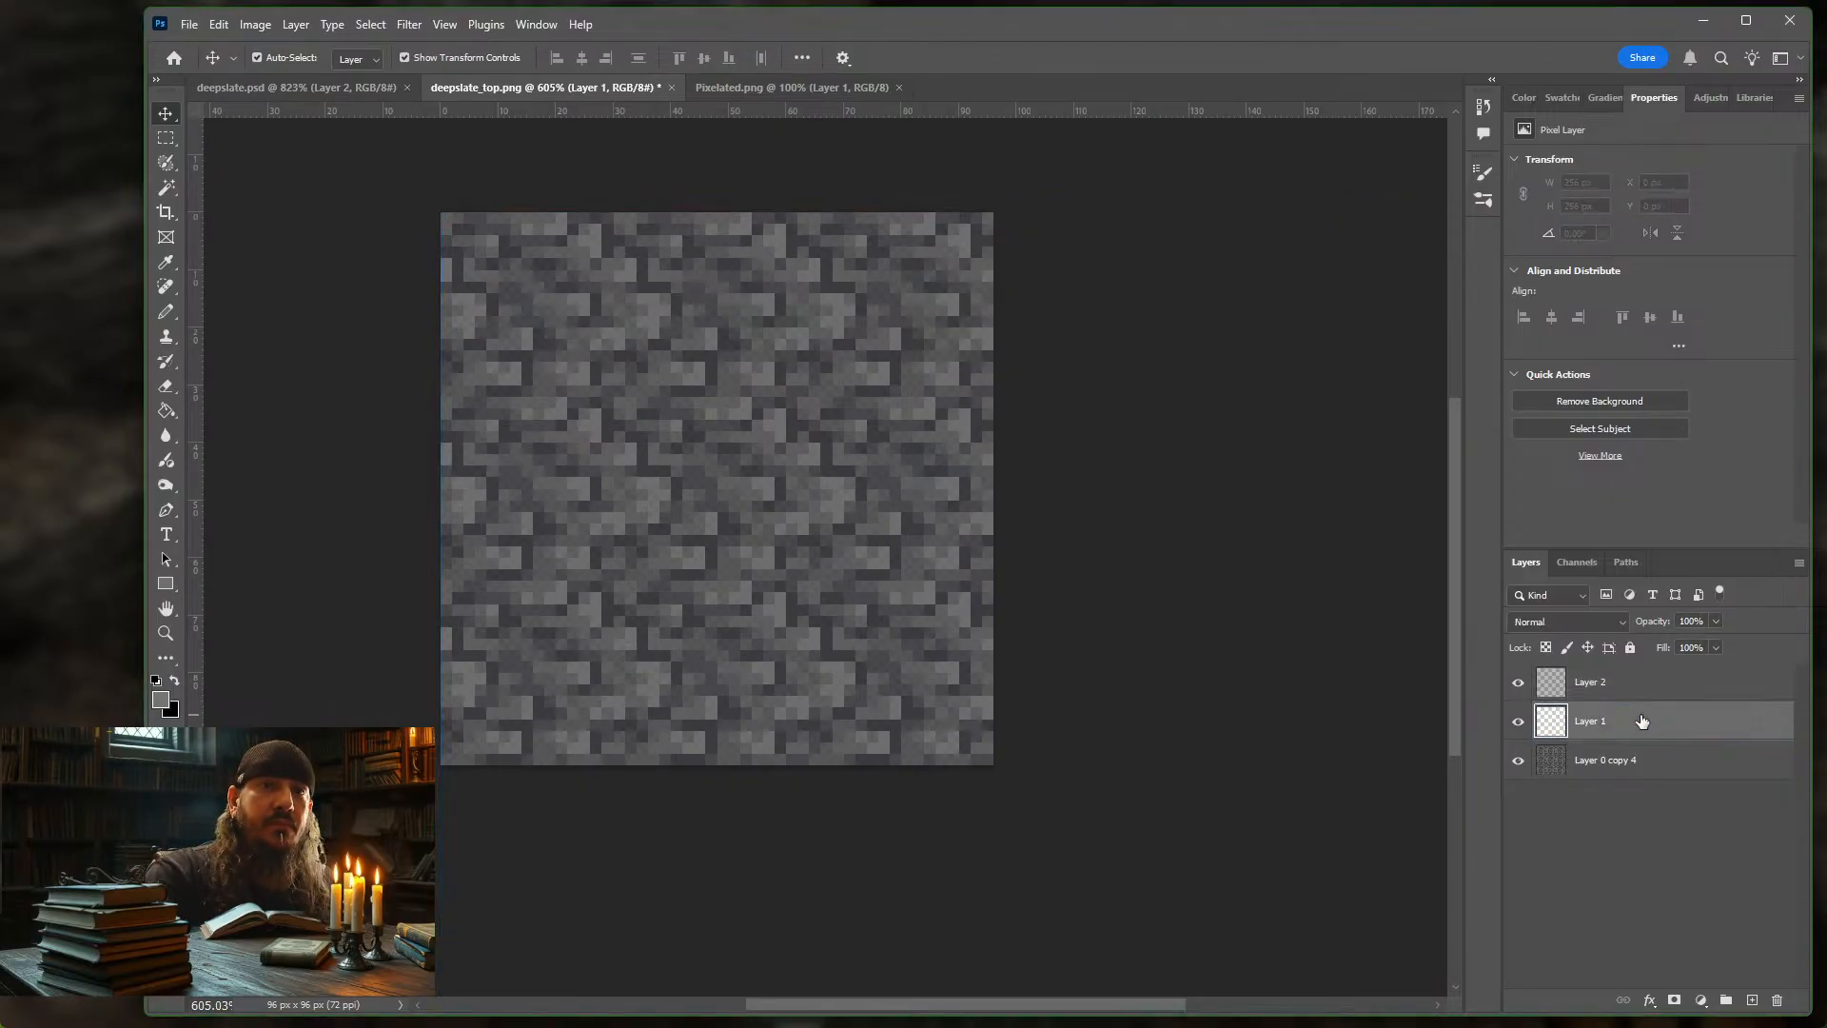
click(695, 421)
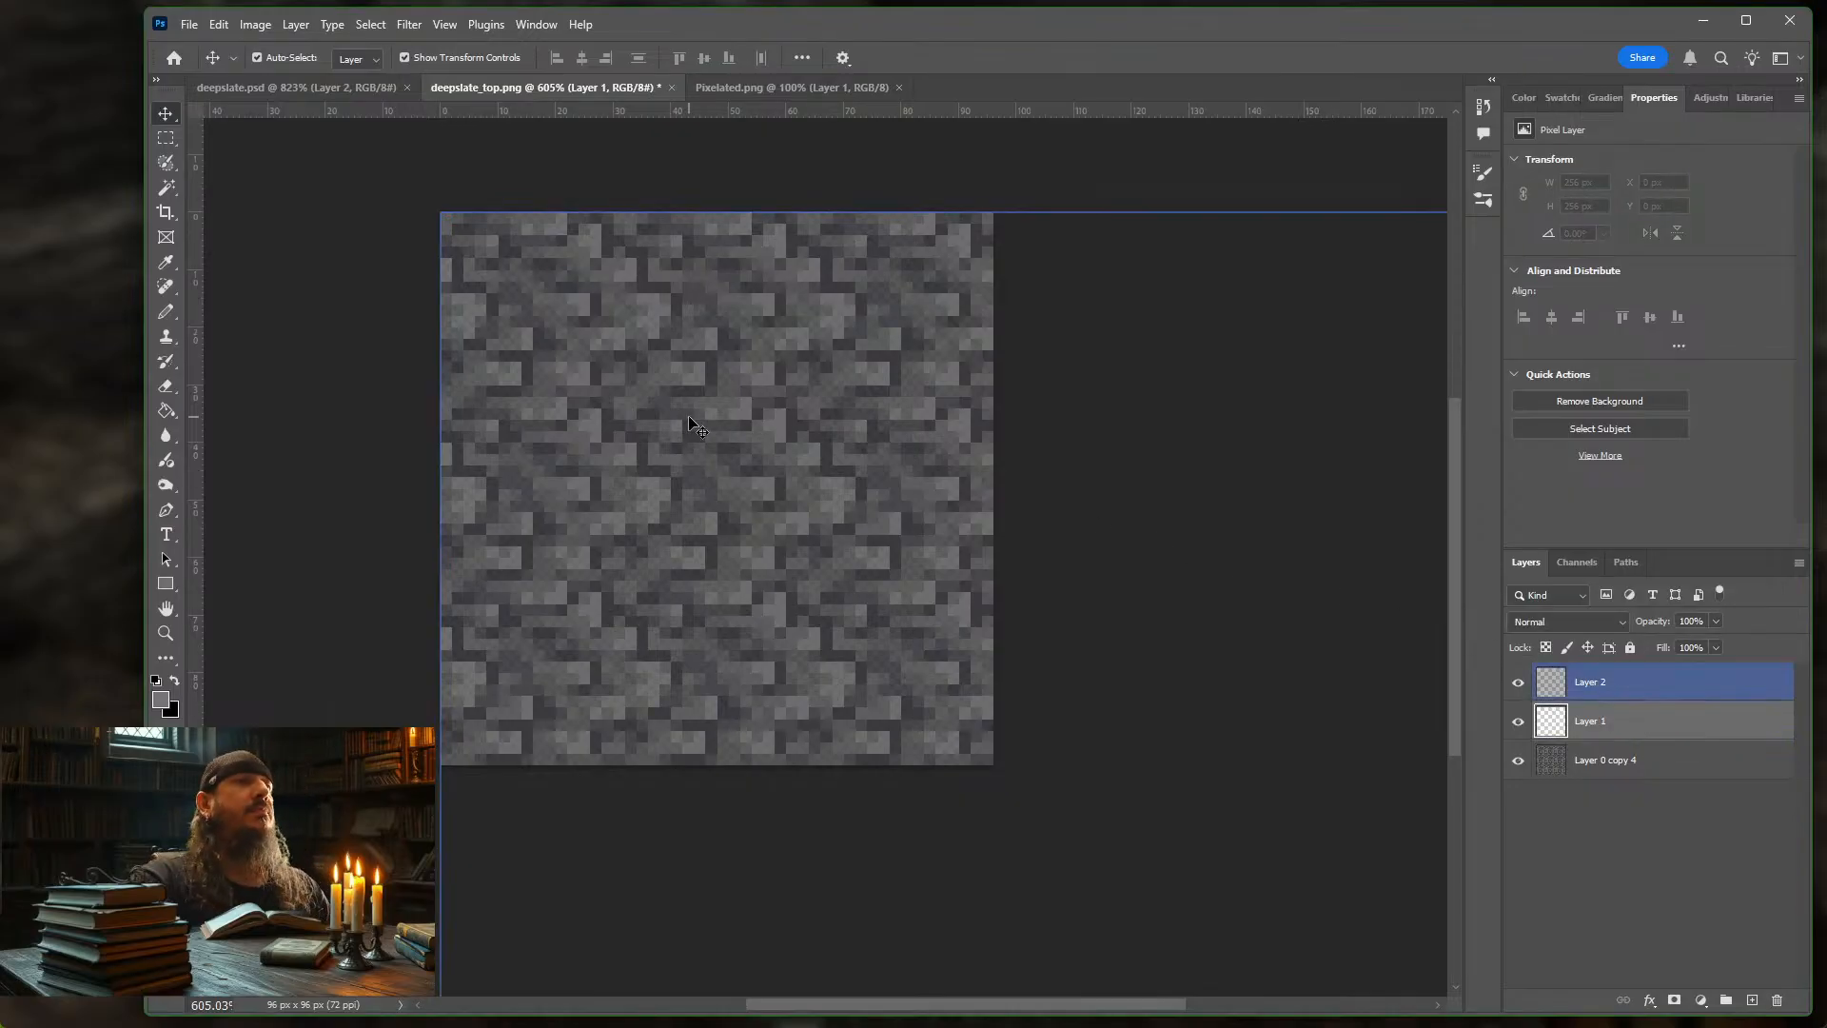
click(702, 440)
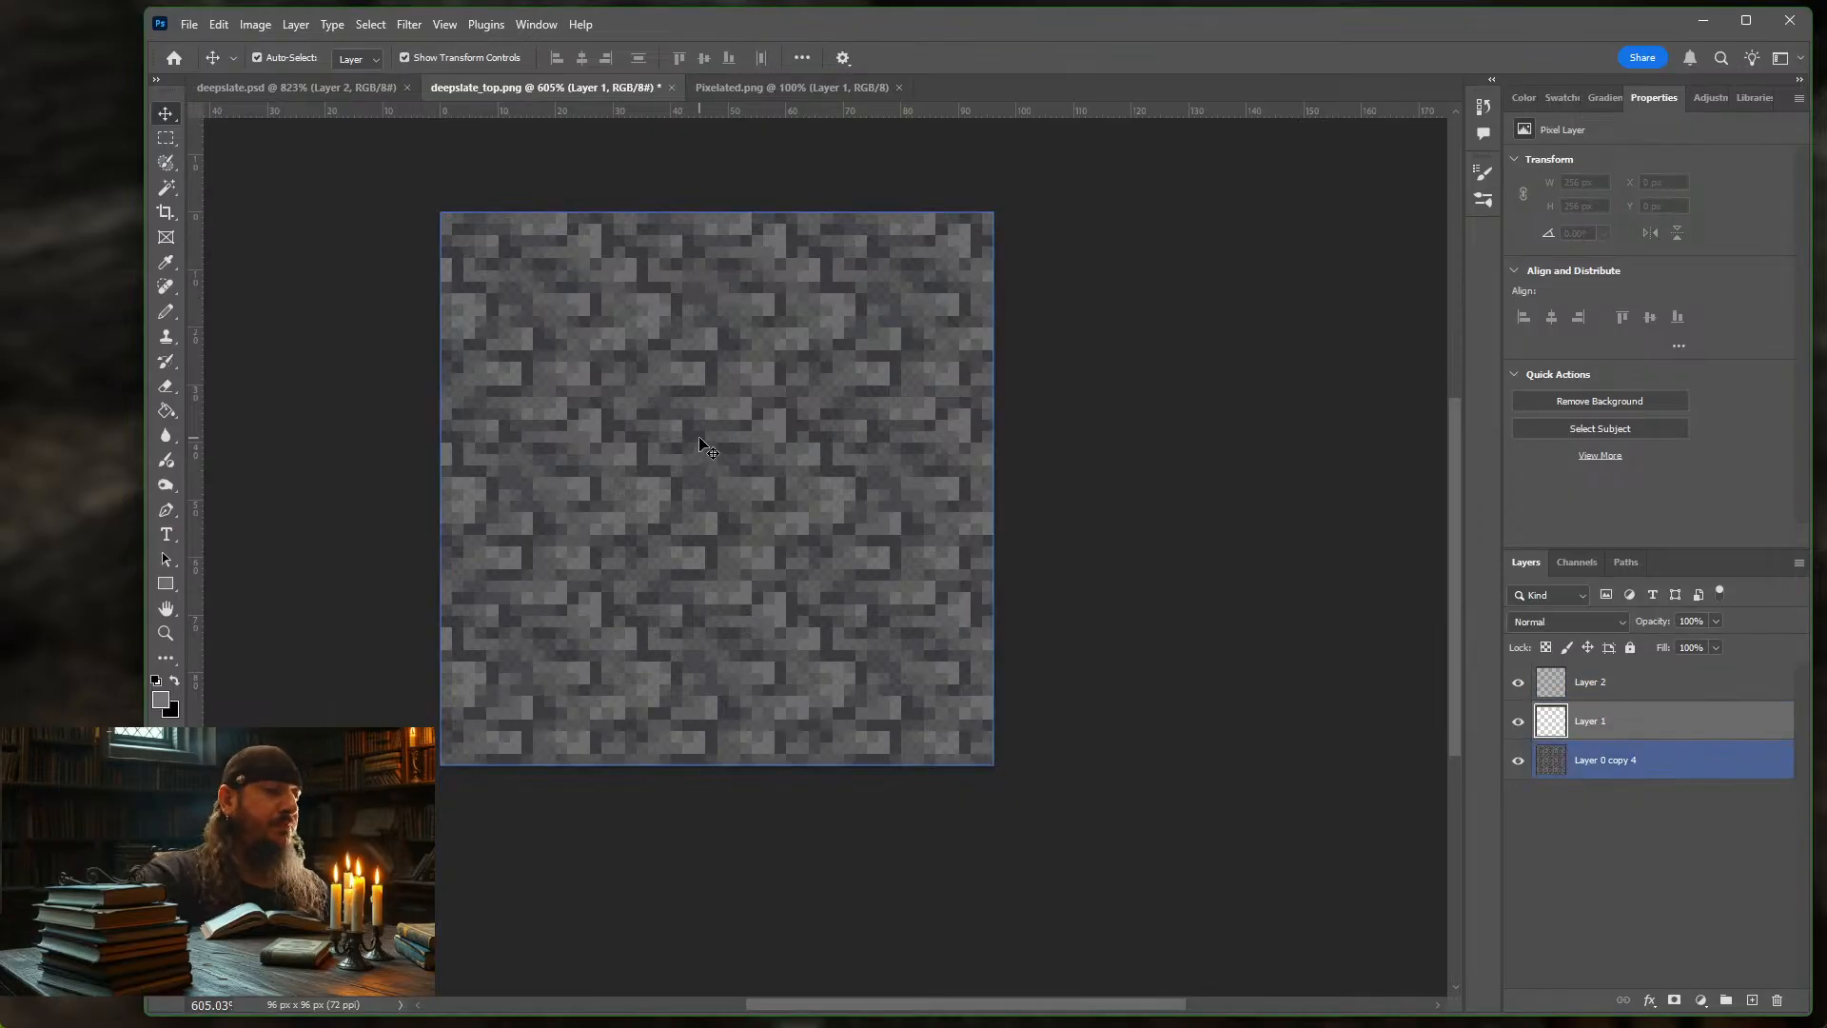
click(1518, 760)
click(1518, 761)
click(1554, 767)
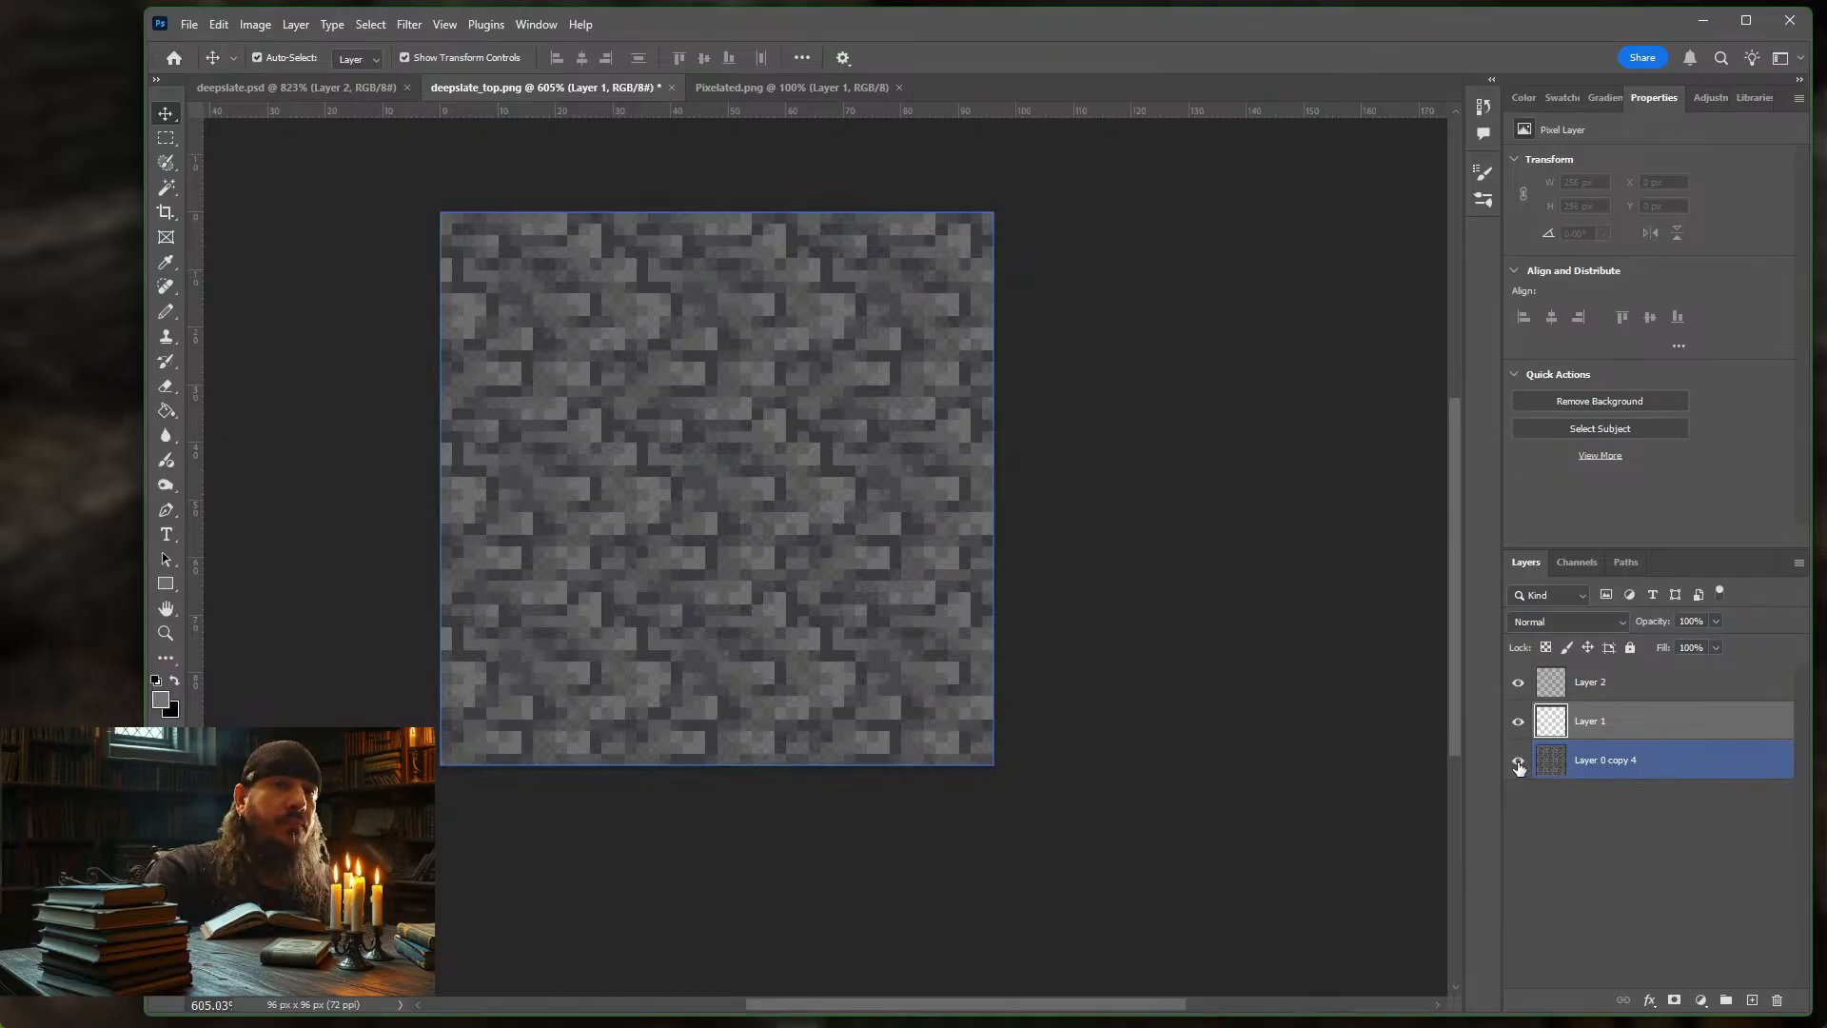
click(1519, 767)
scroll(803, 582, up, 5)
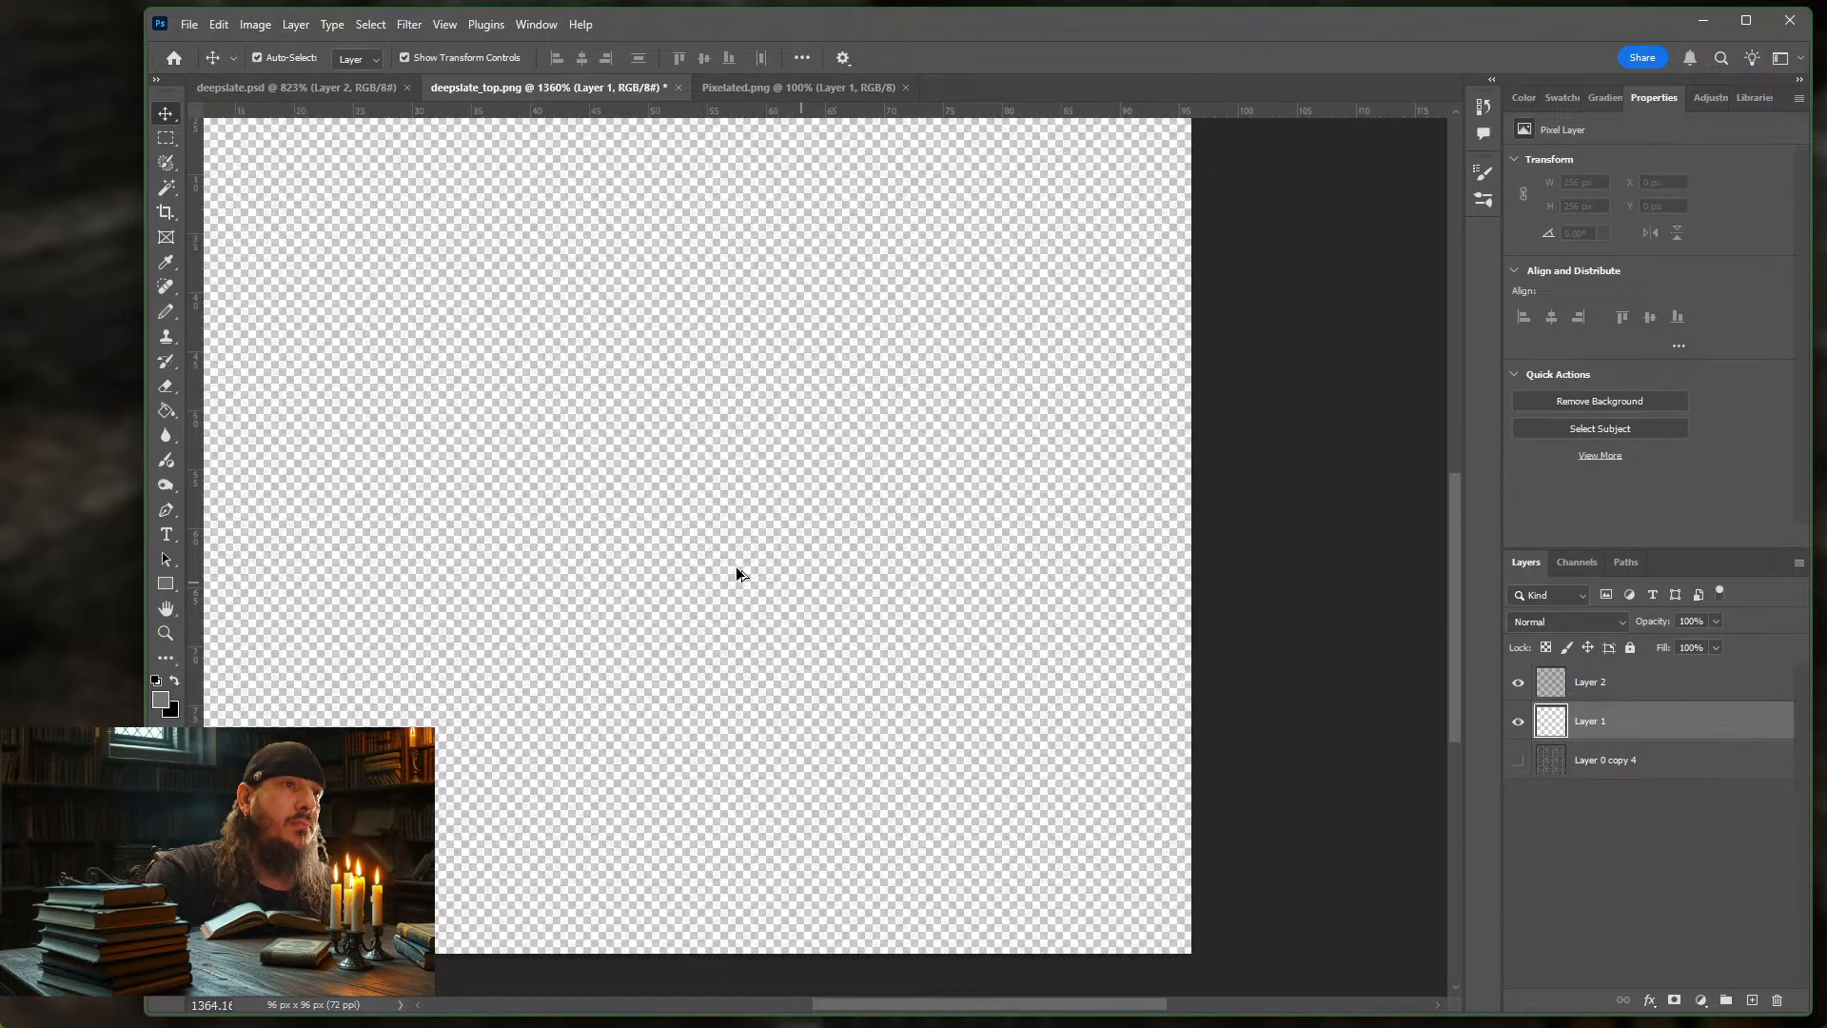
scroll(737, 572, down, 5)
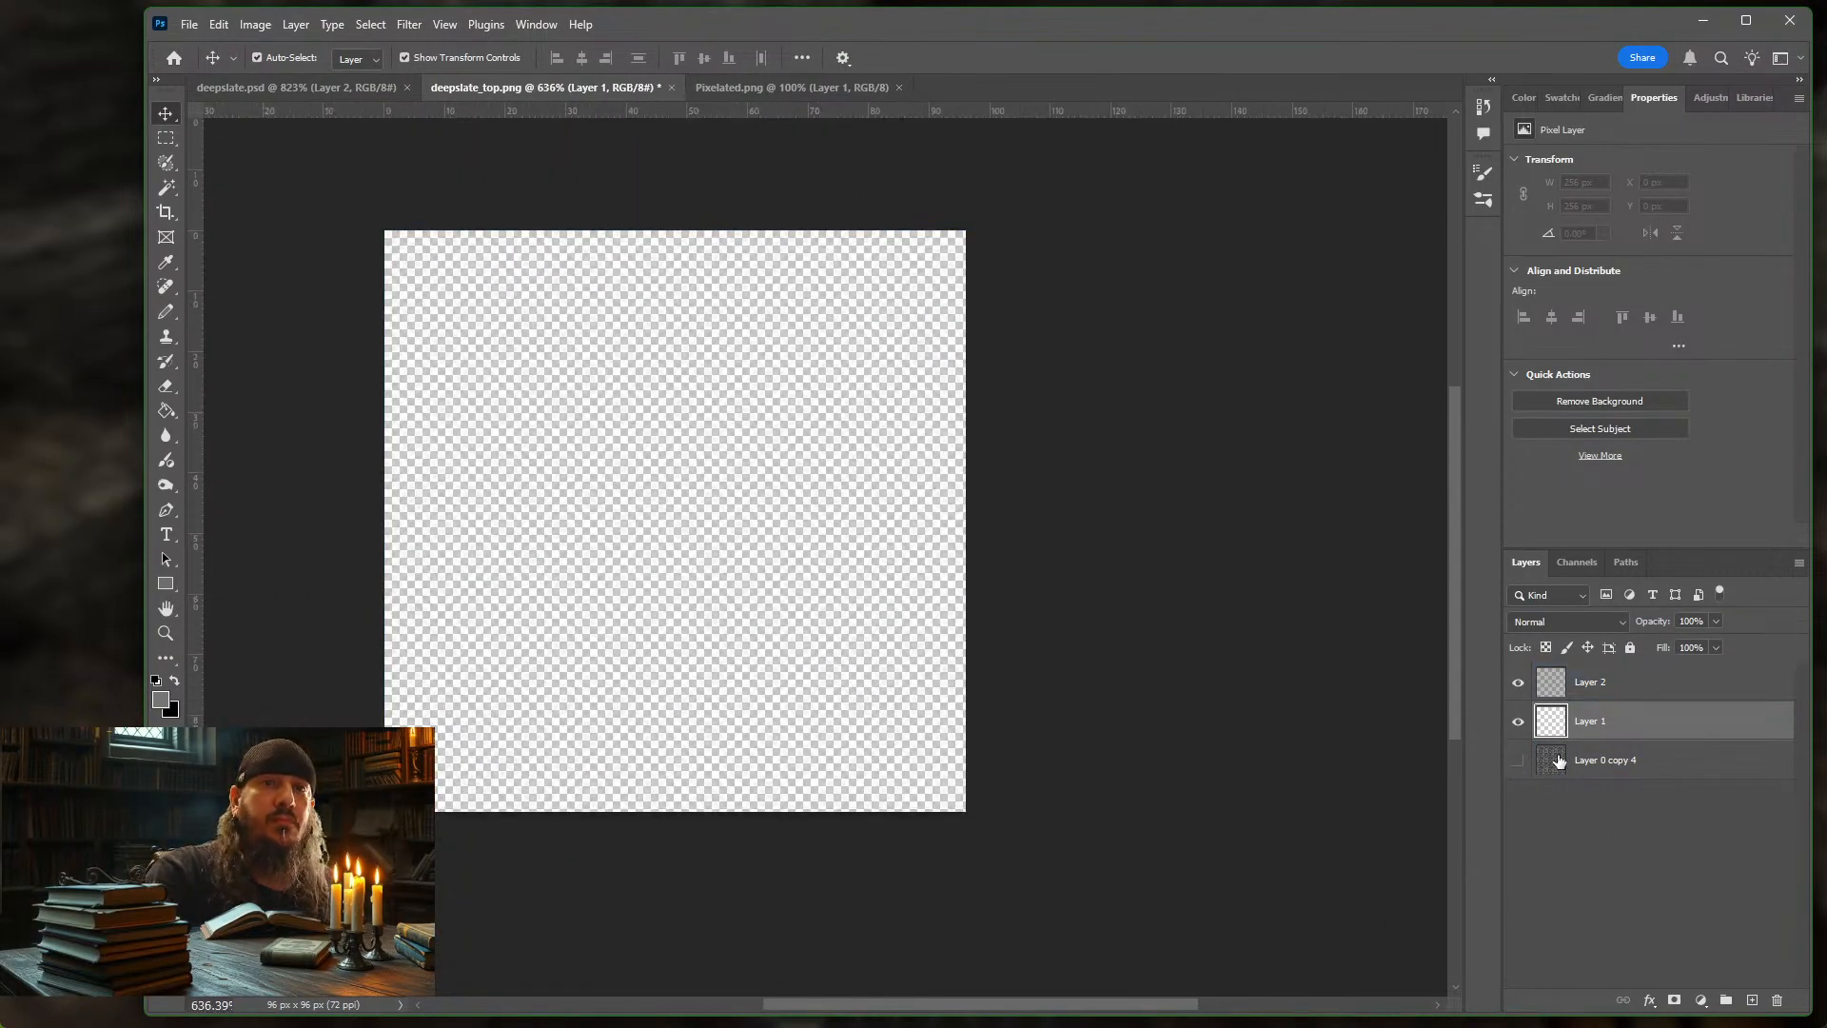
click(1519, 764)
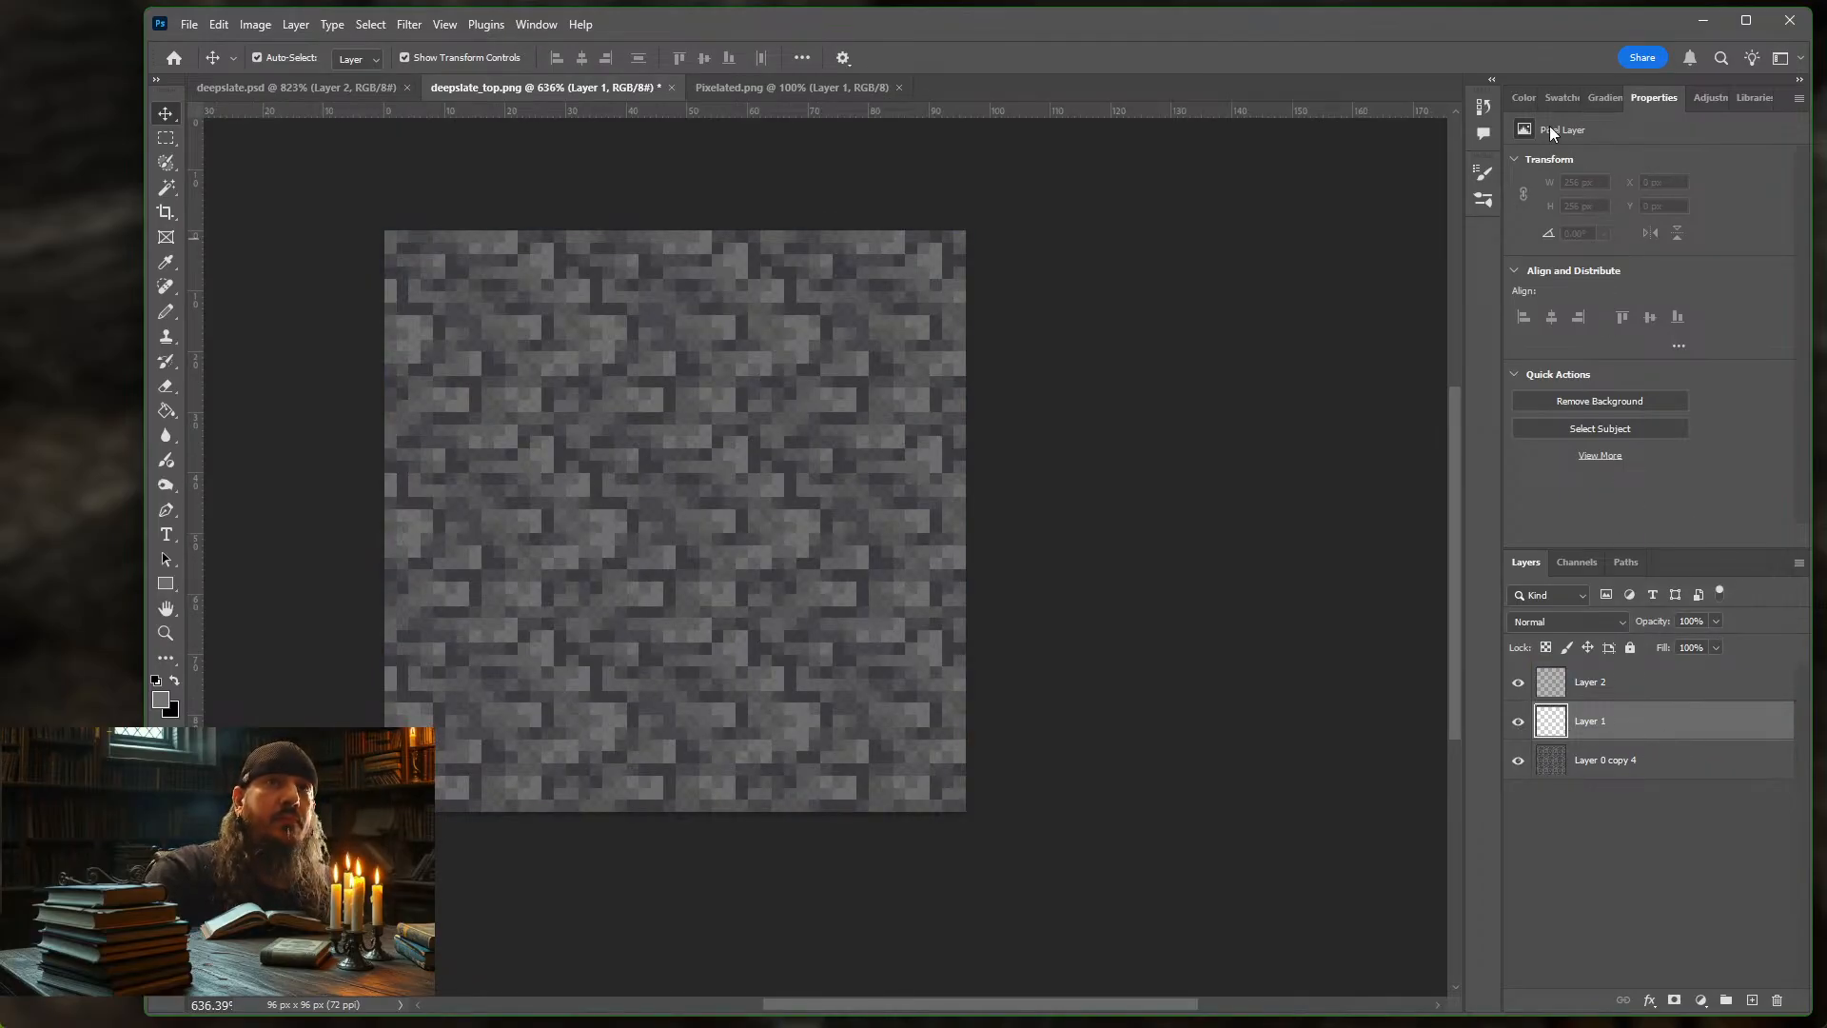
Show the color swatches and try the recently used colors, ending on a brown foreground color
click(1561, 98)
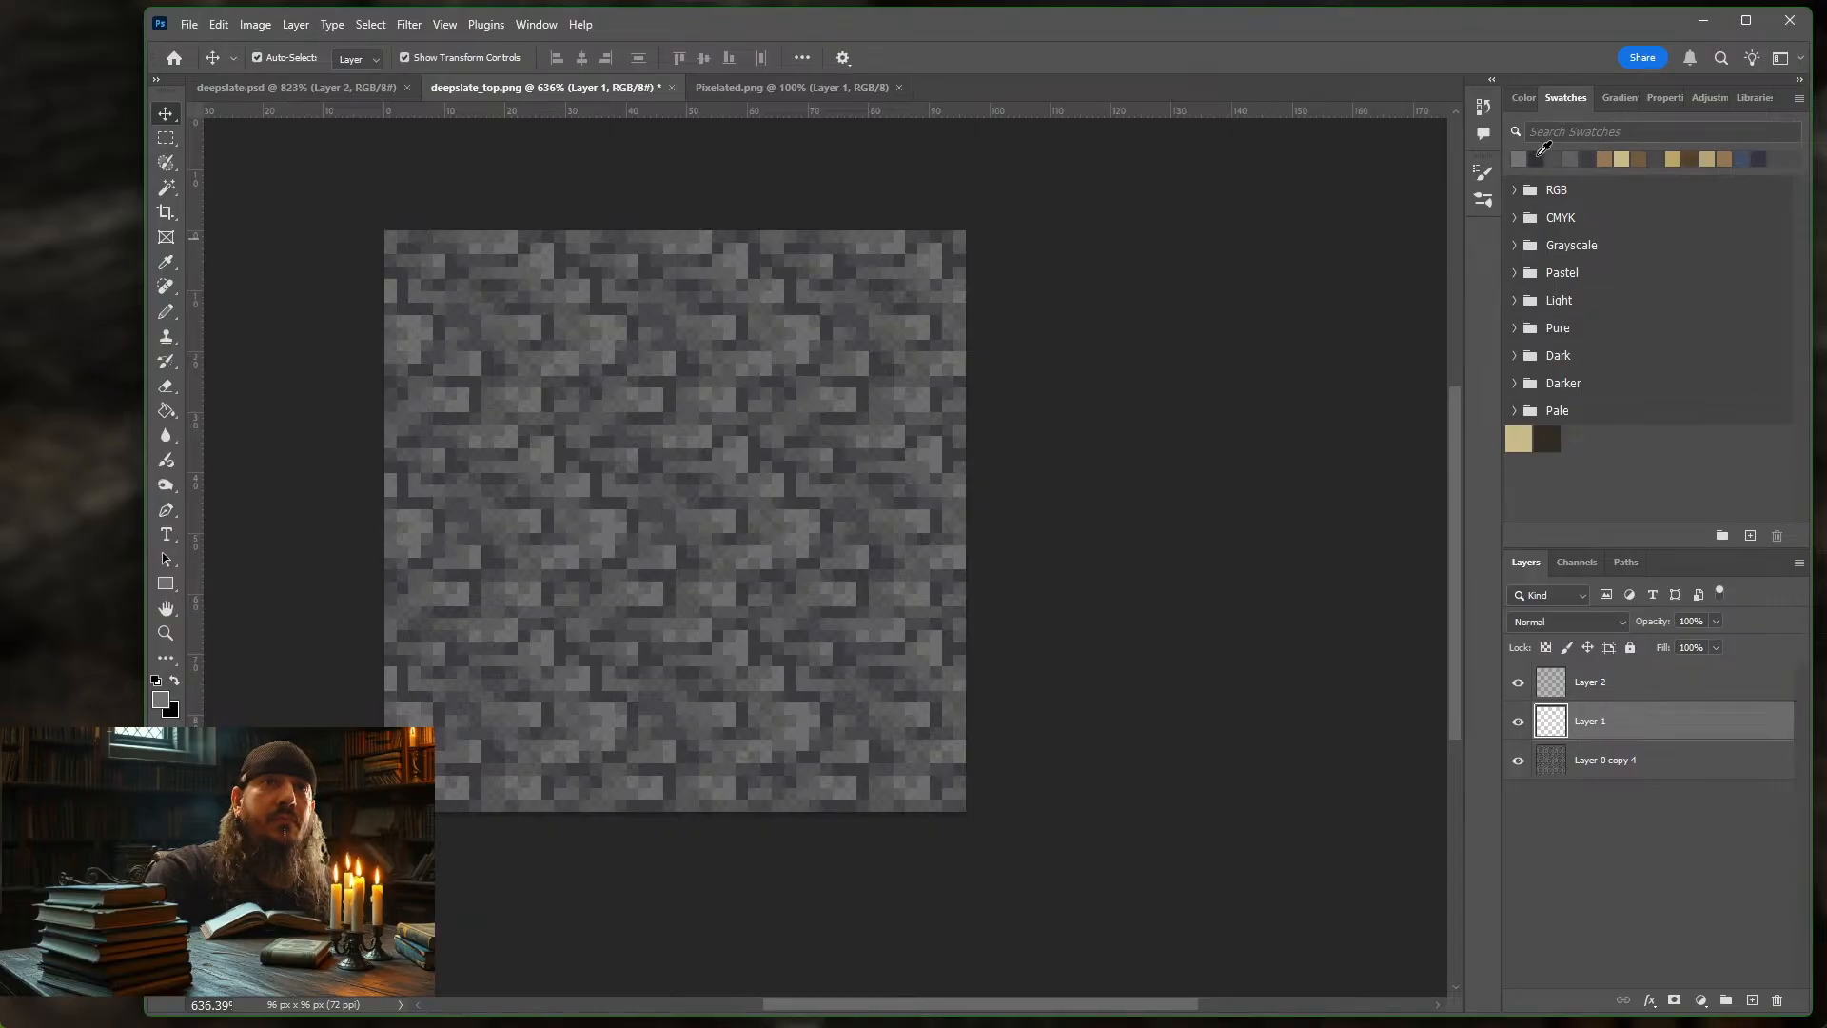
click(1537, 157)
click(1587, 159)
click(1135, 378)
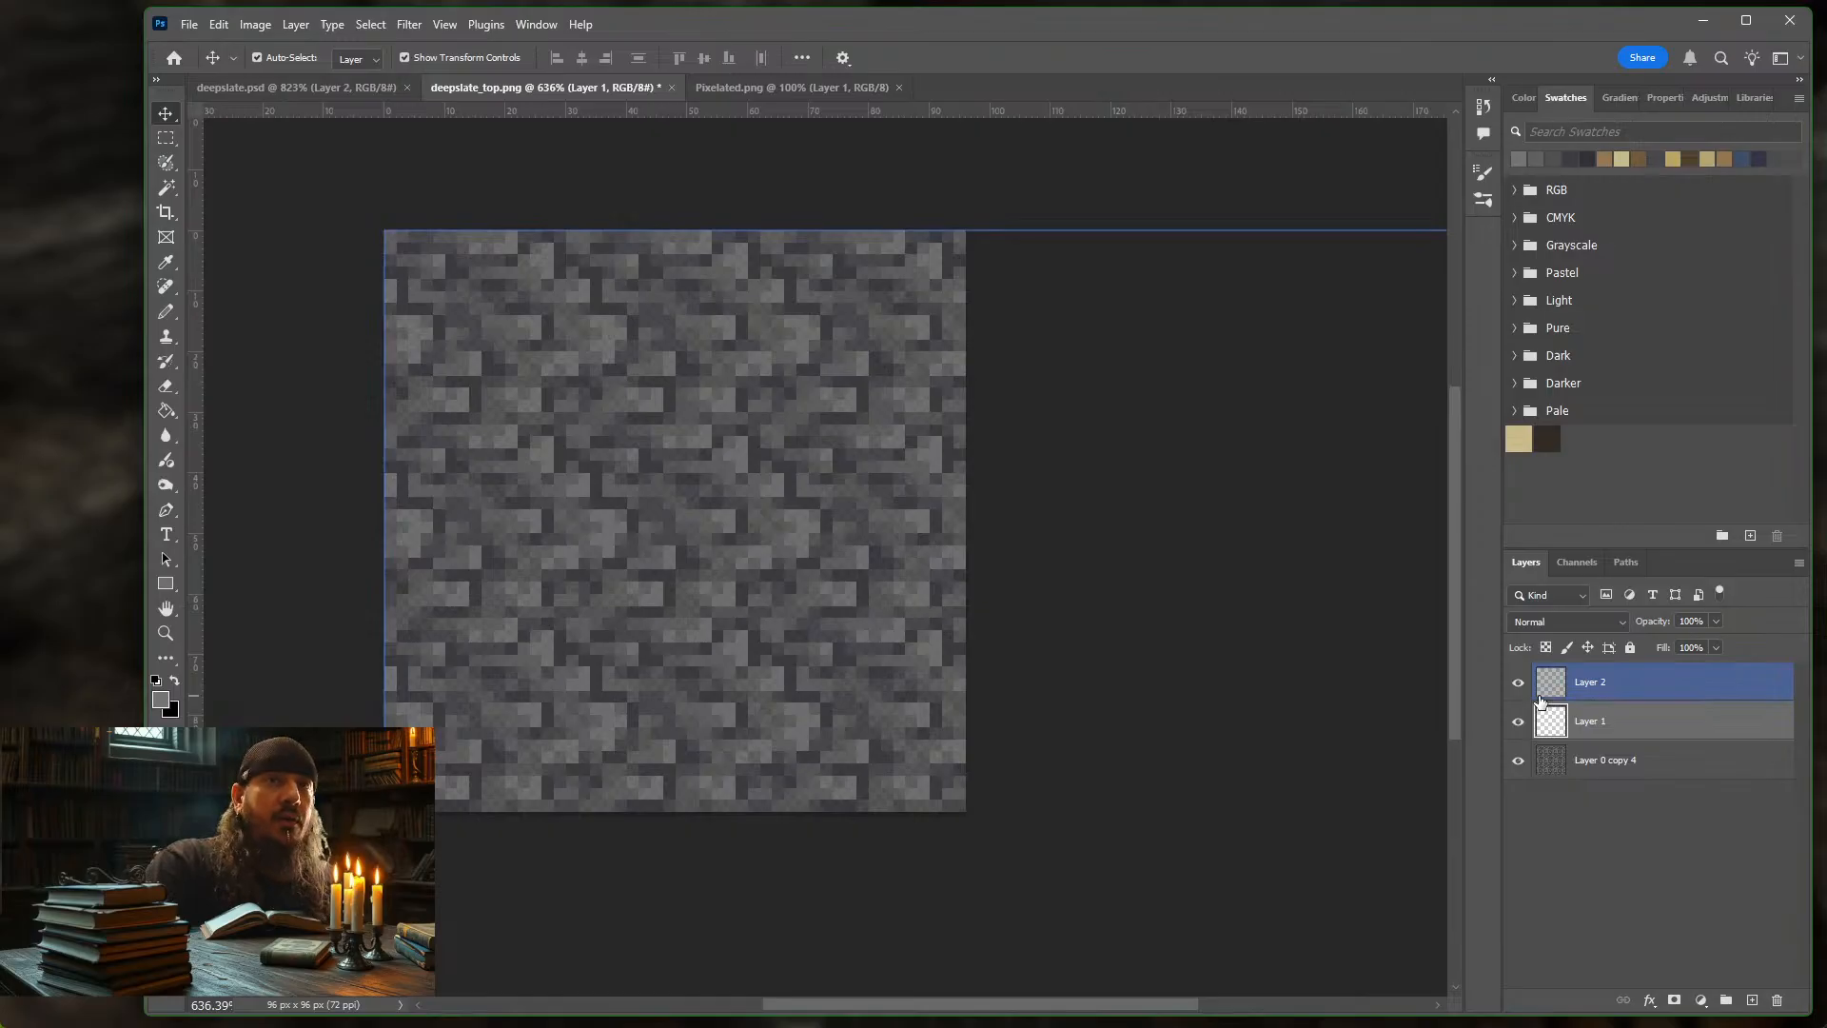
click(1618, 157)
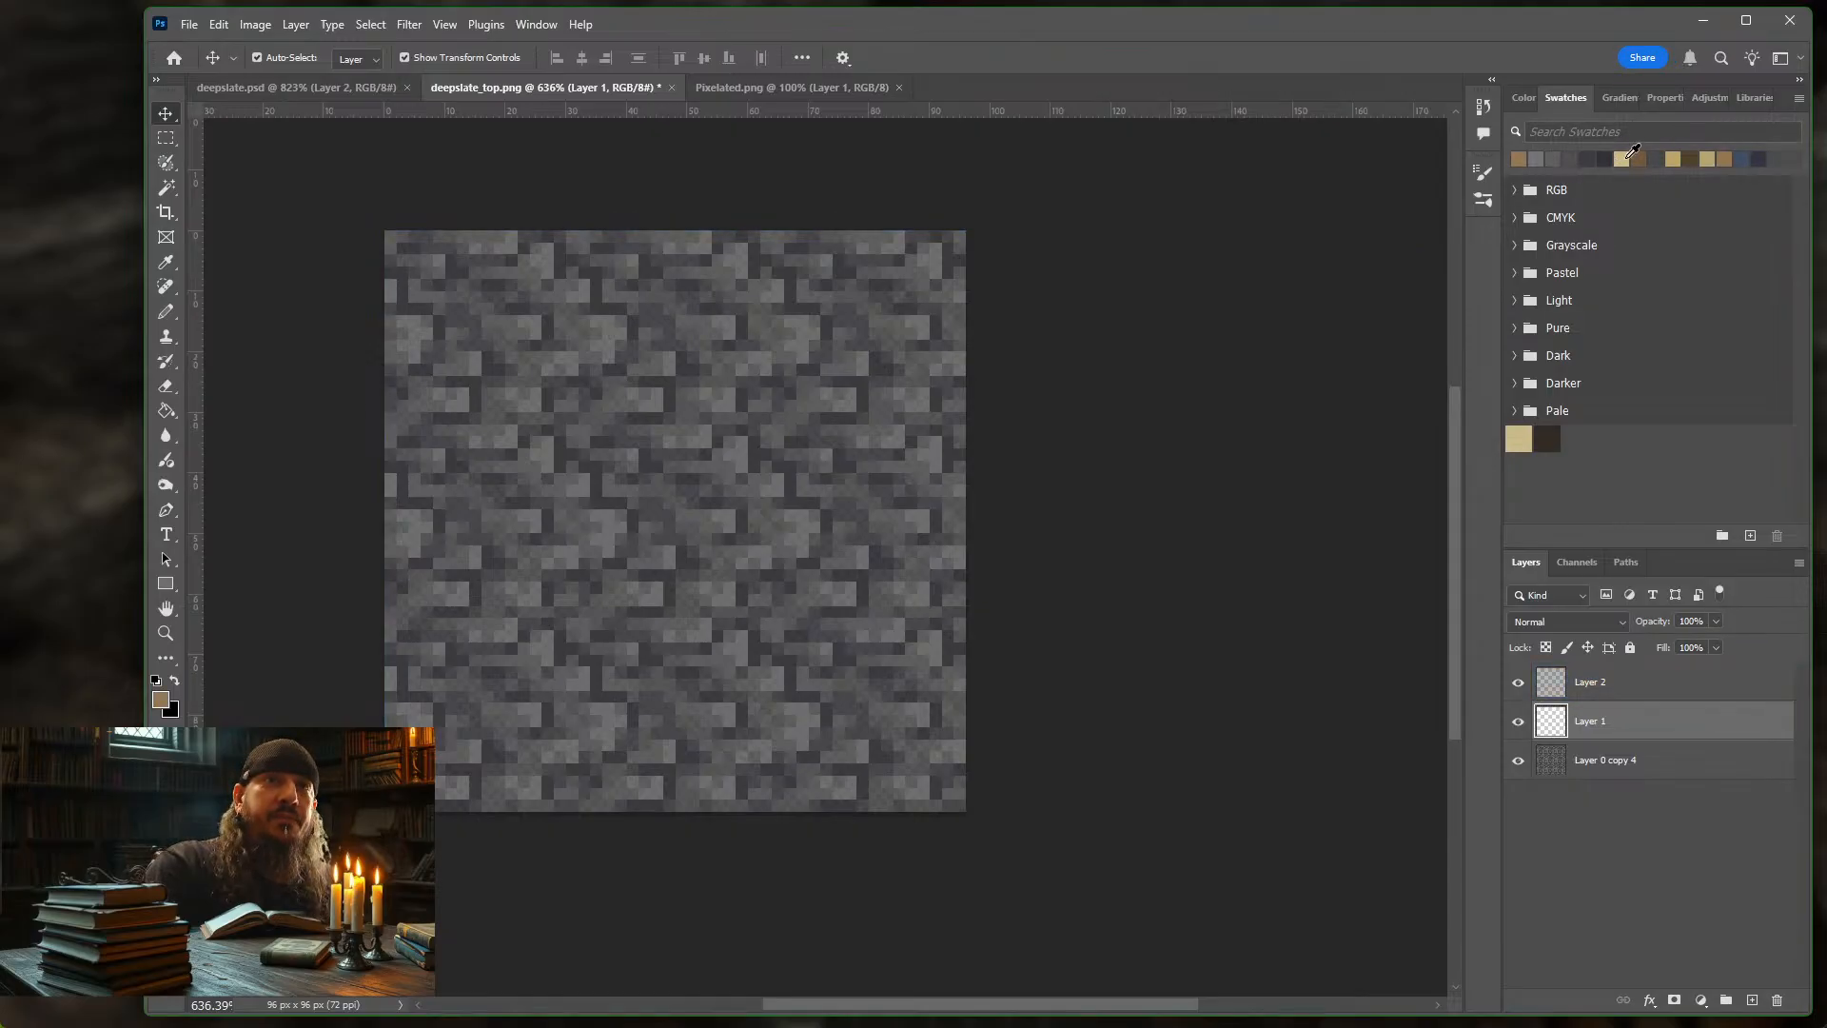
Hide the checker overlay and the empty layer, leaving the merged tile layer visible and selected
click(1620, 764)
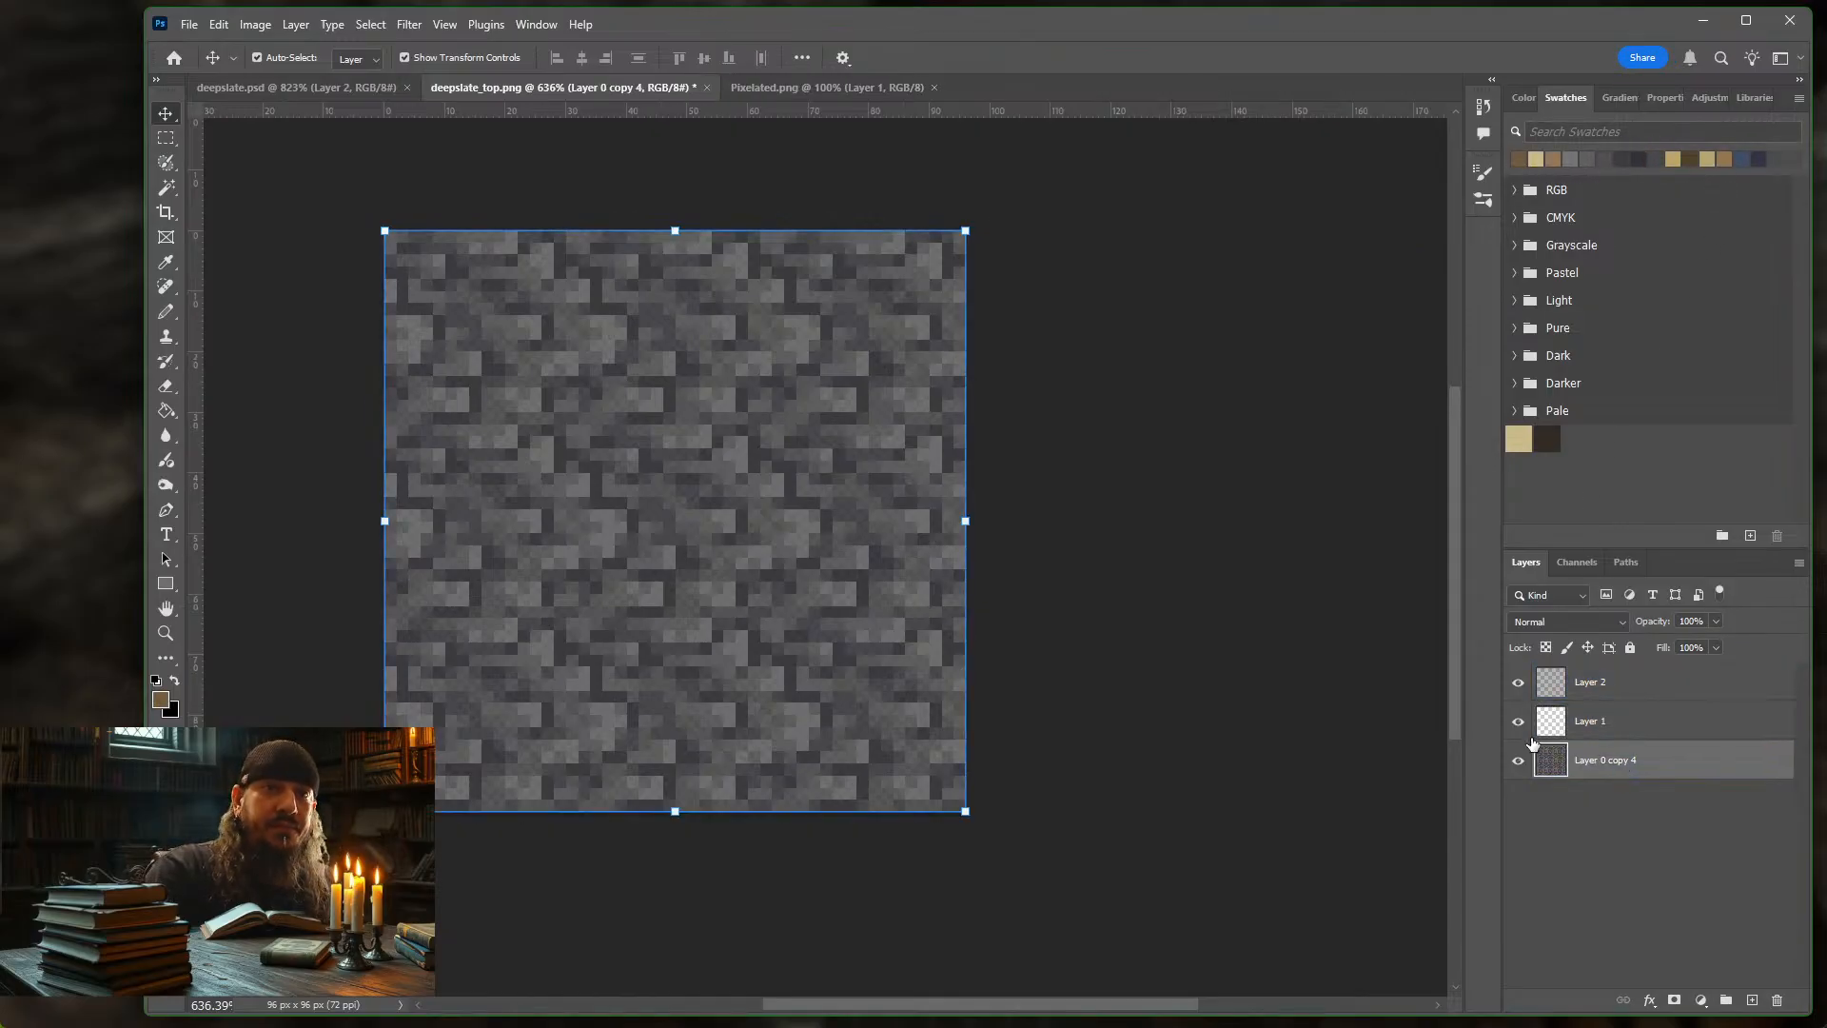
click(1518, 721)
click(1518, 681)
click(1633, 728)
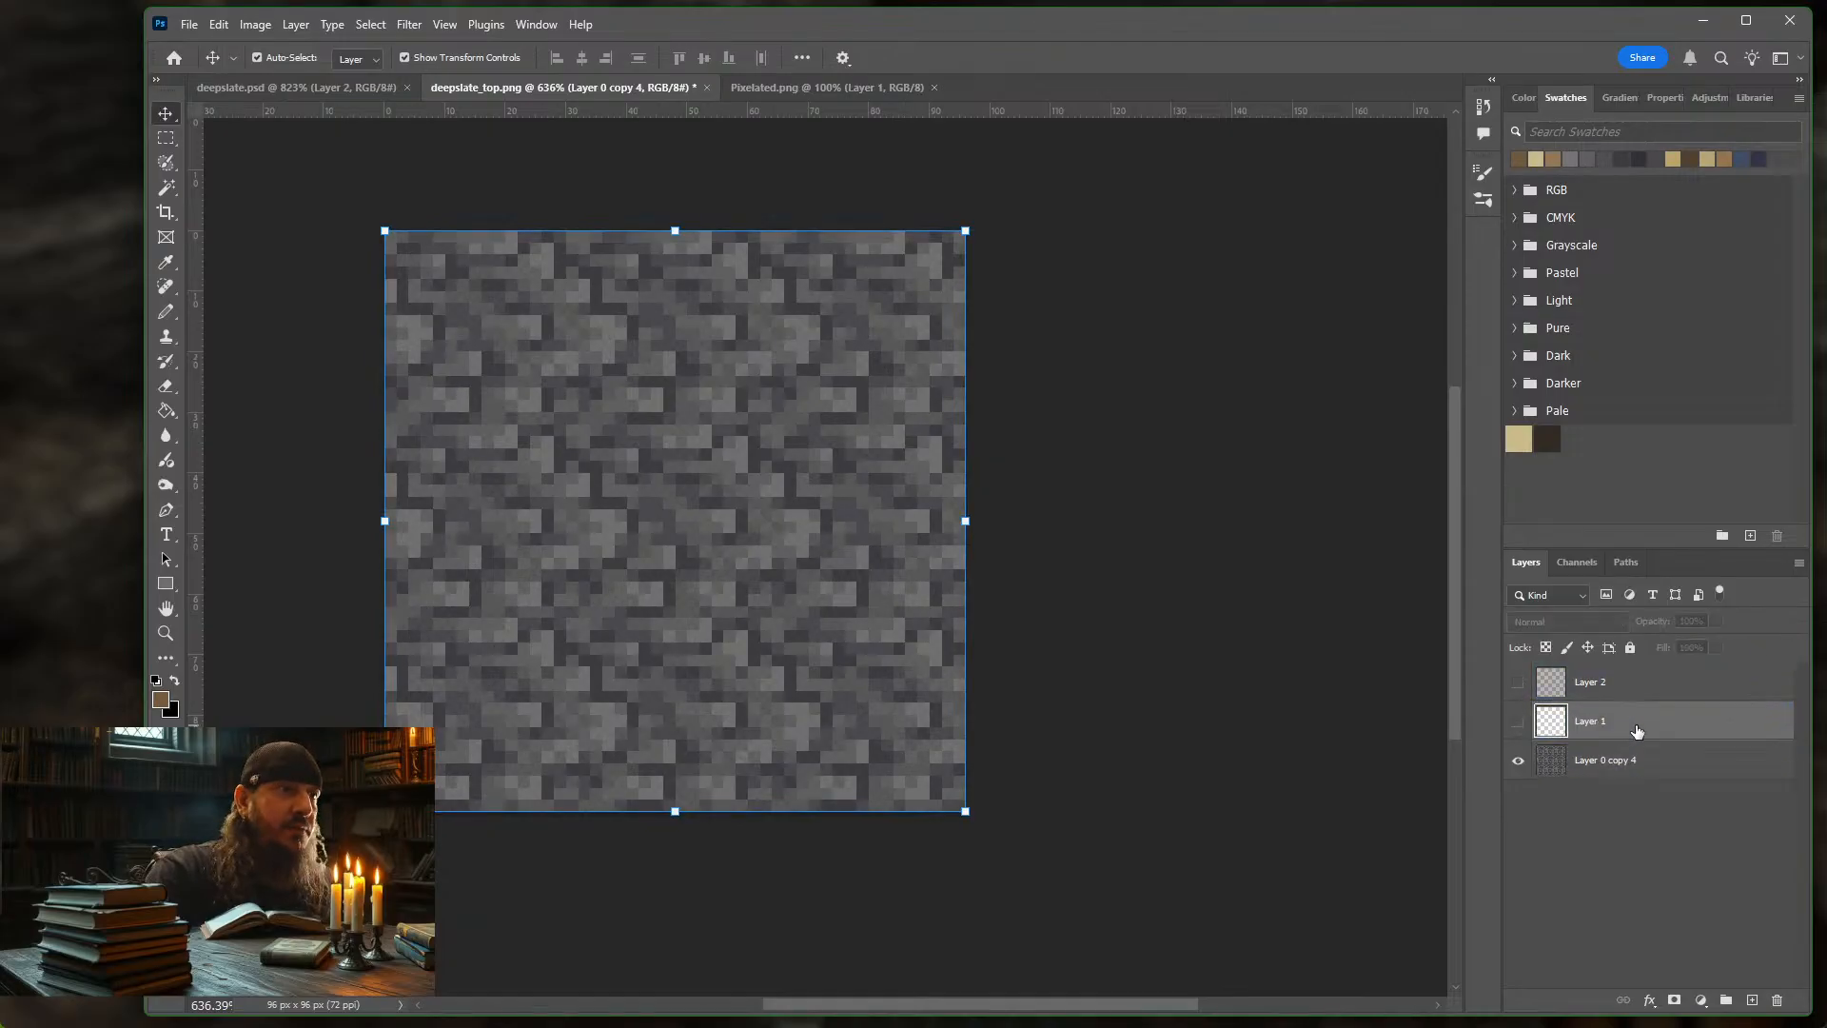
click(1641, 766)
Add a cyan guide layout with 3 columns and 3 rows to the deepslate_top.png canvas
scroll(773, 664, up, 5)
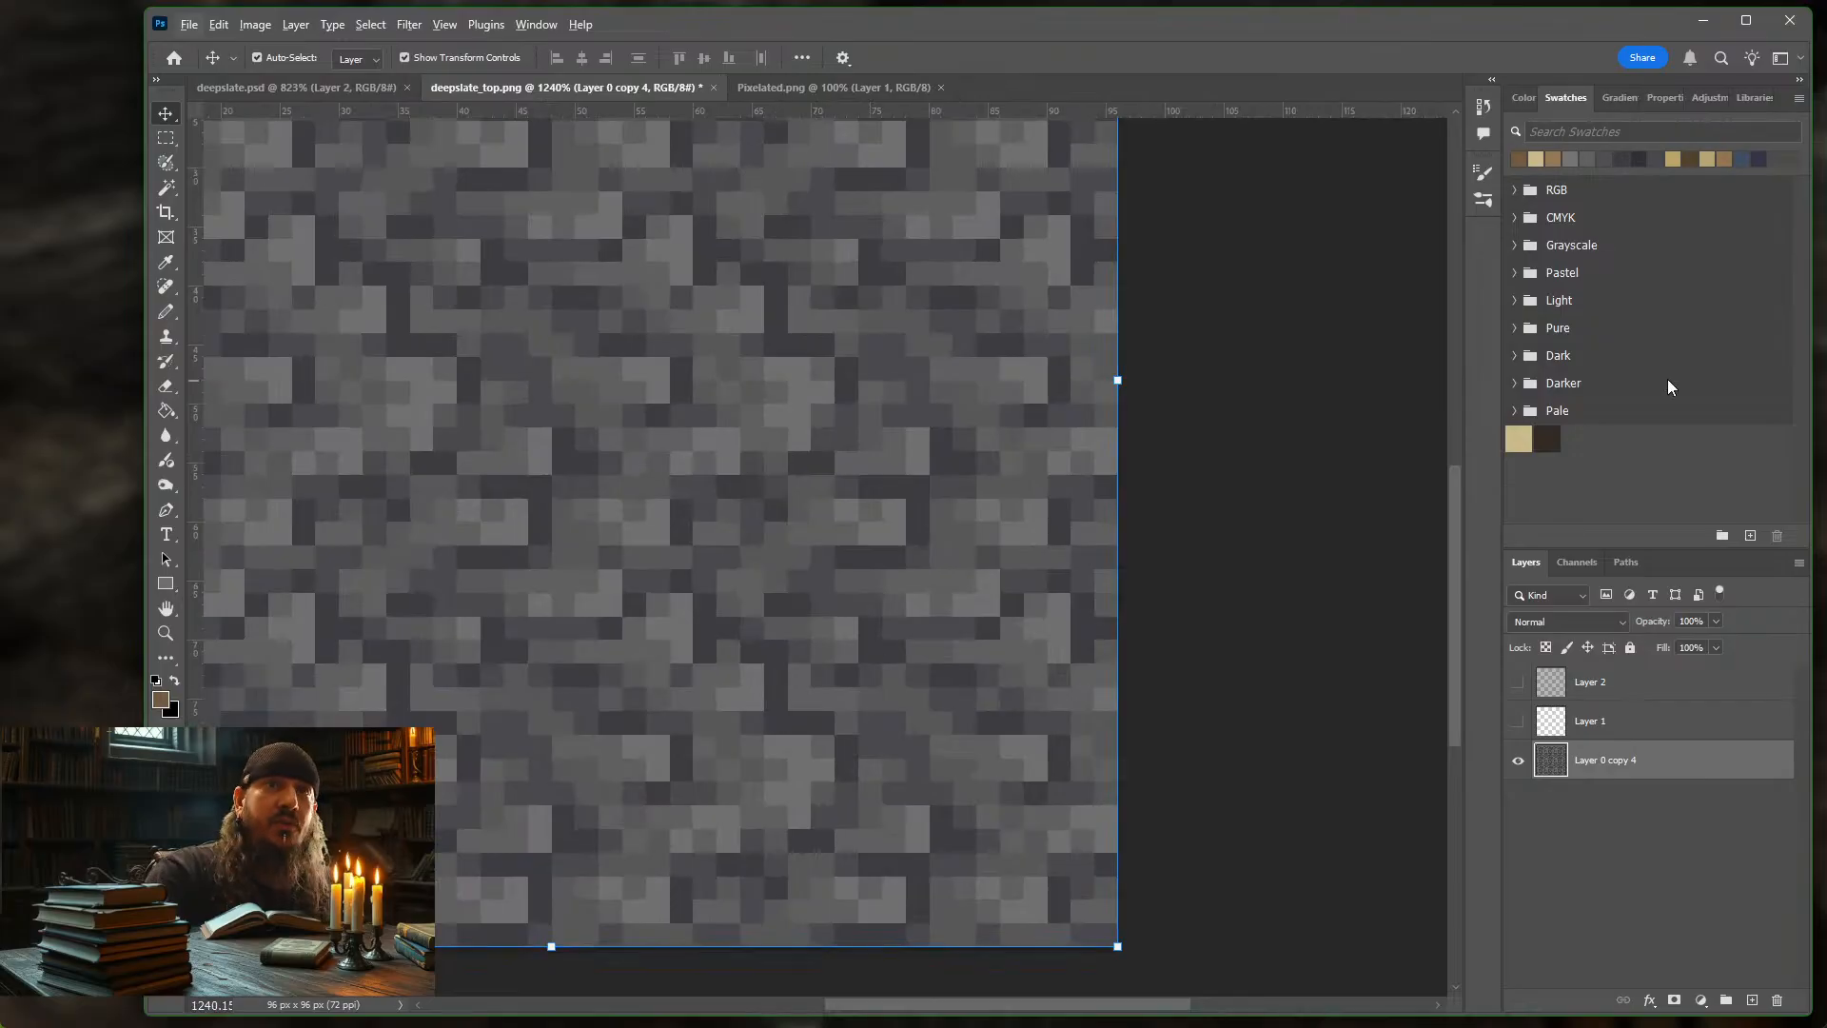
click(166, 314)
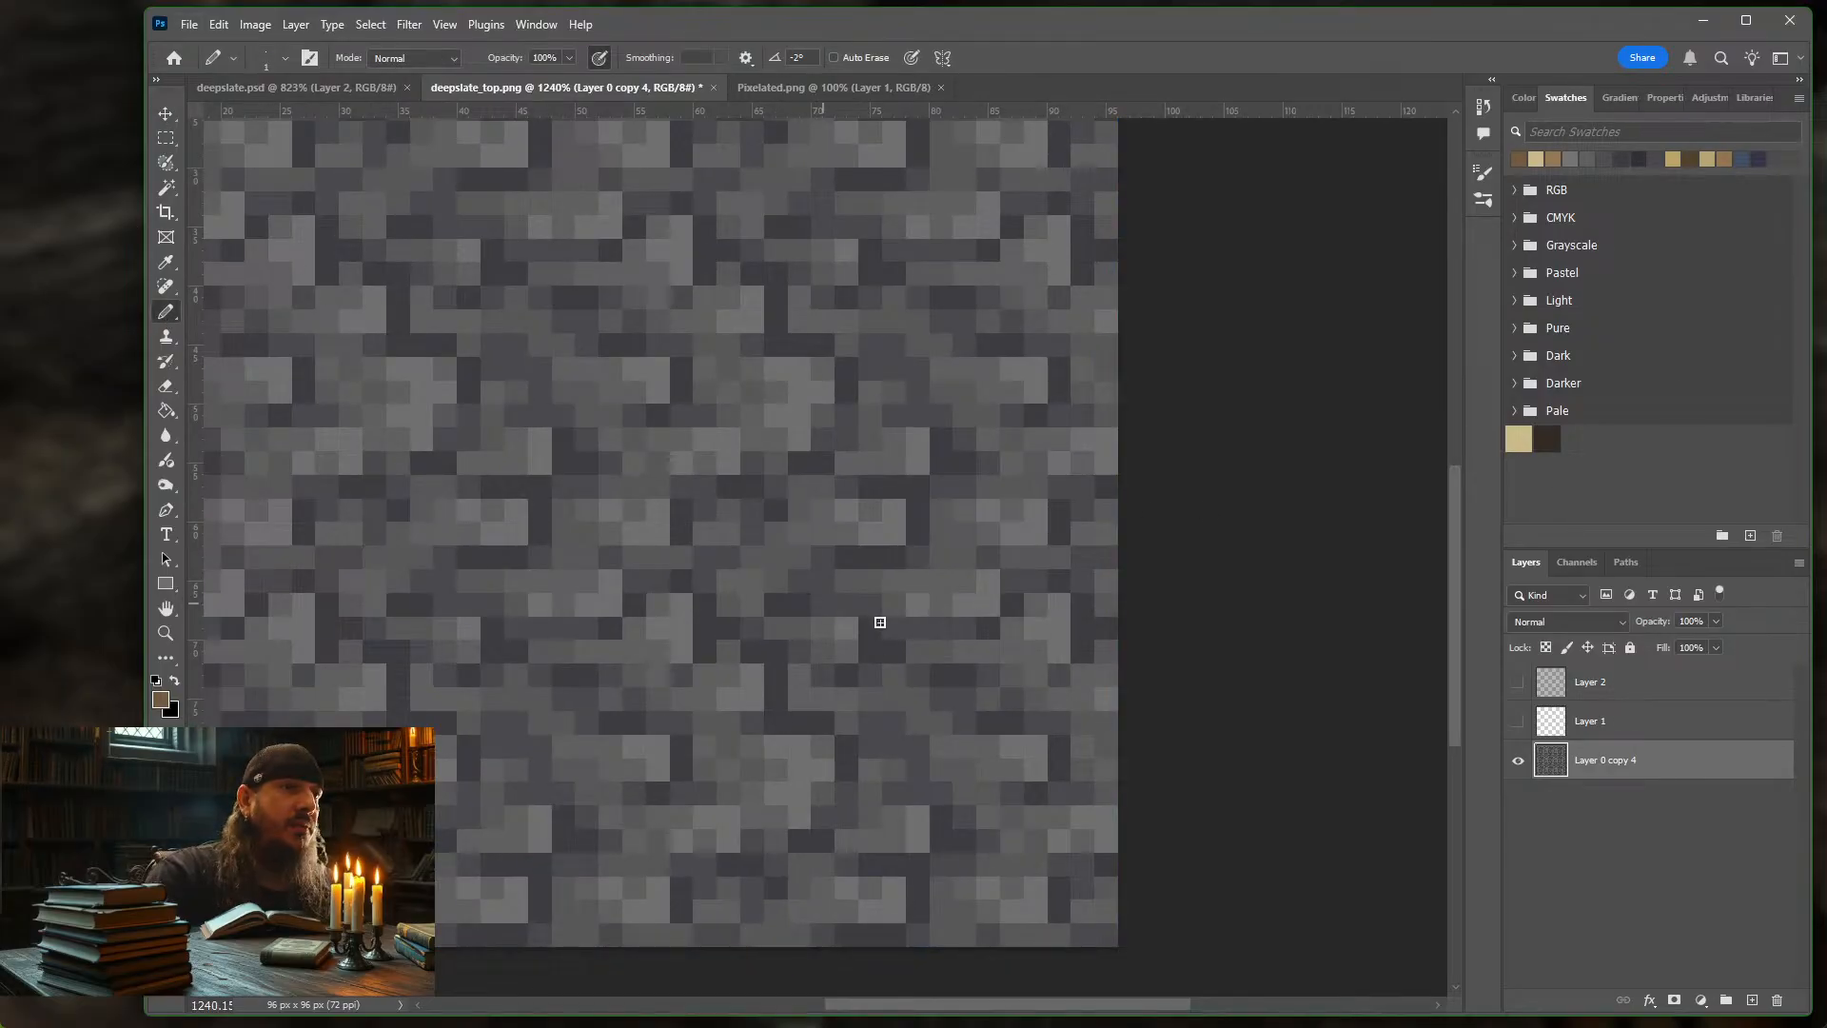
scroll(916, 483, up, 3)
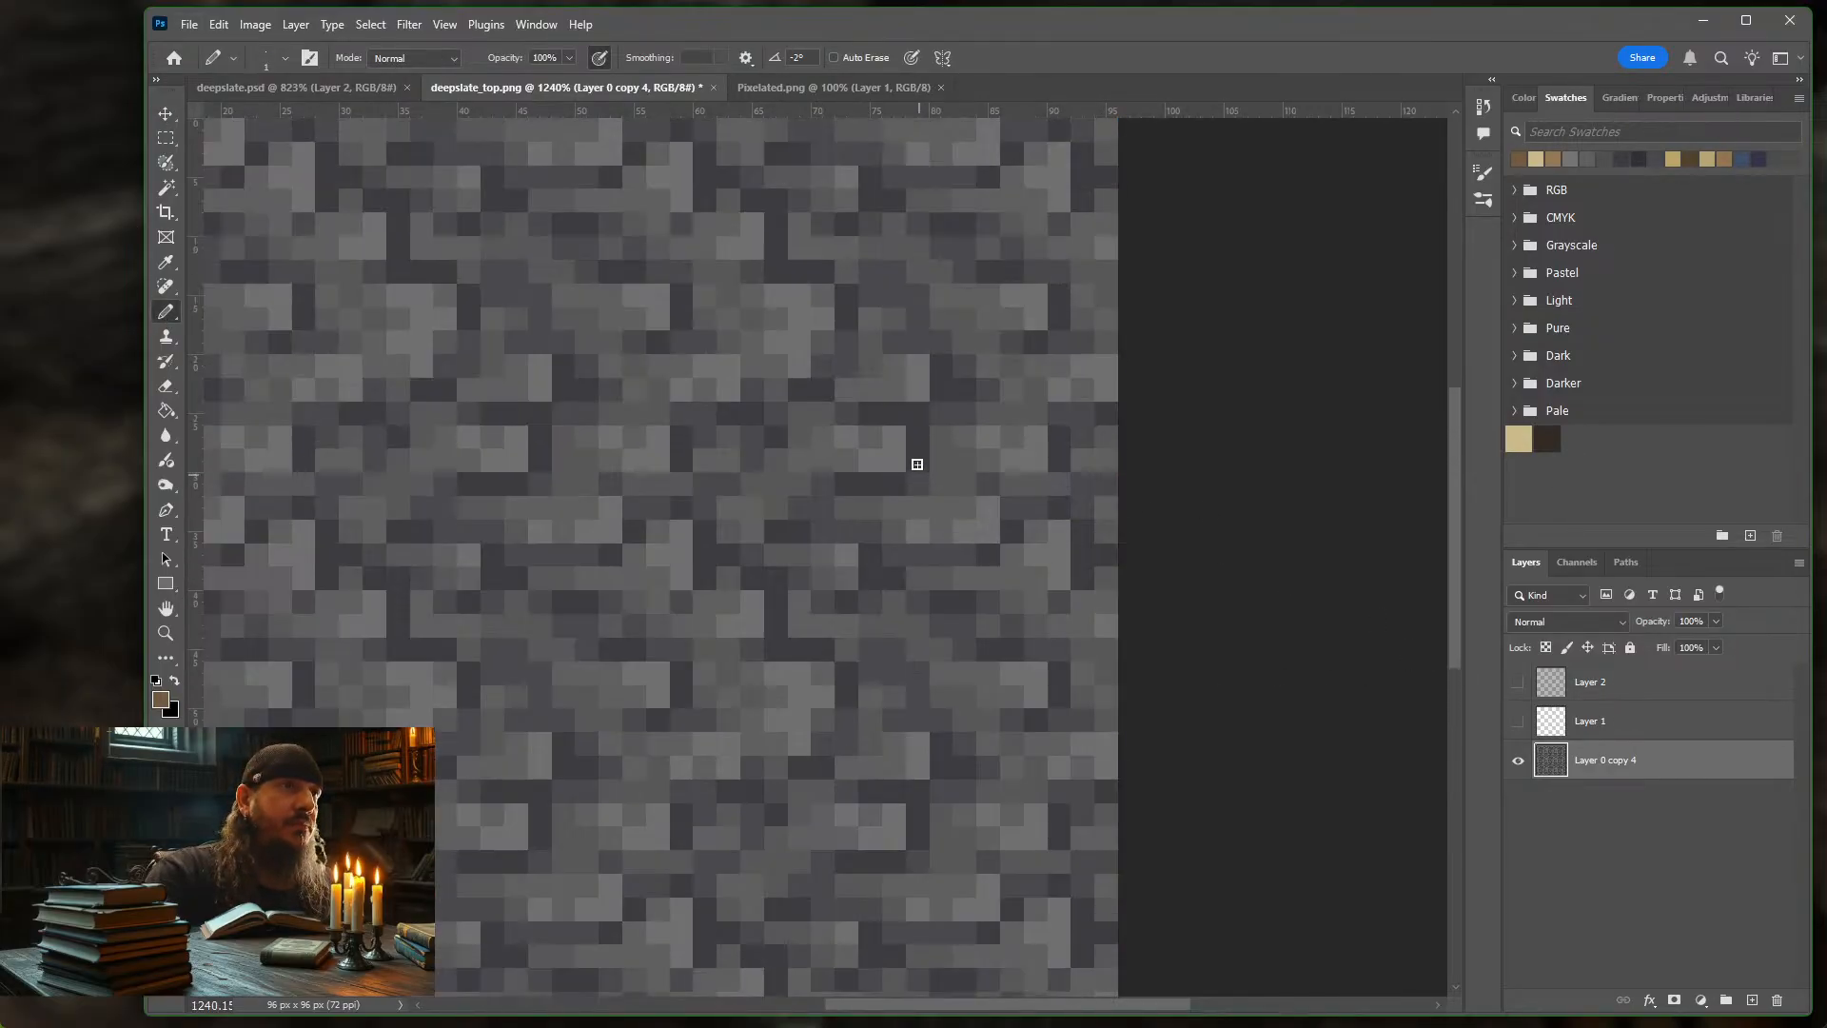
scroll(936, 348, down, 2)
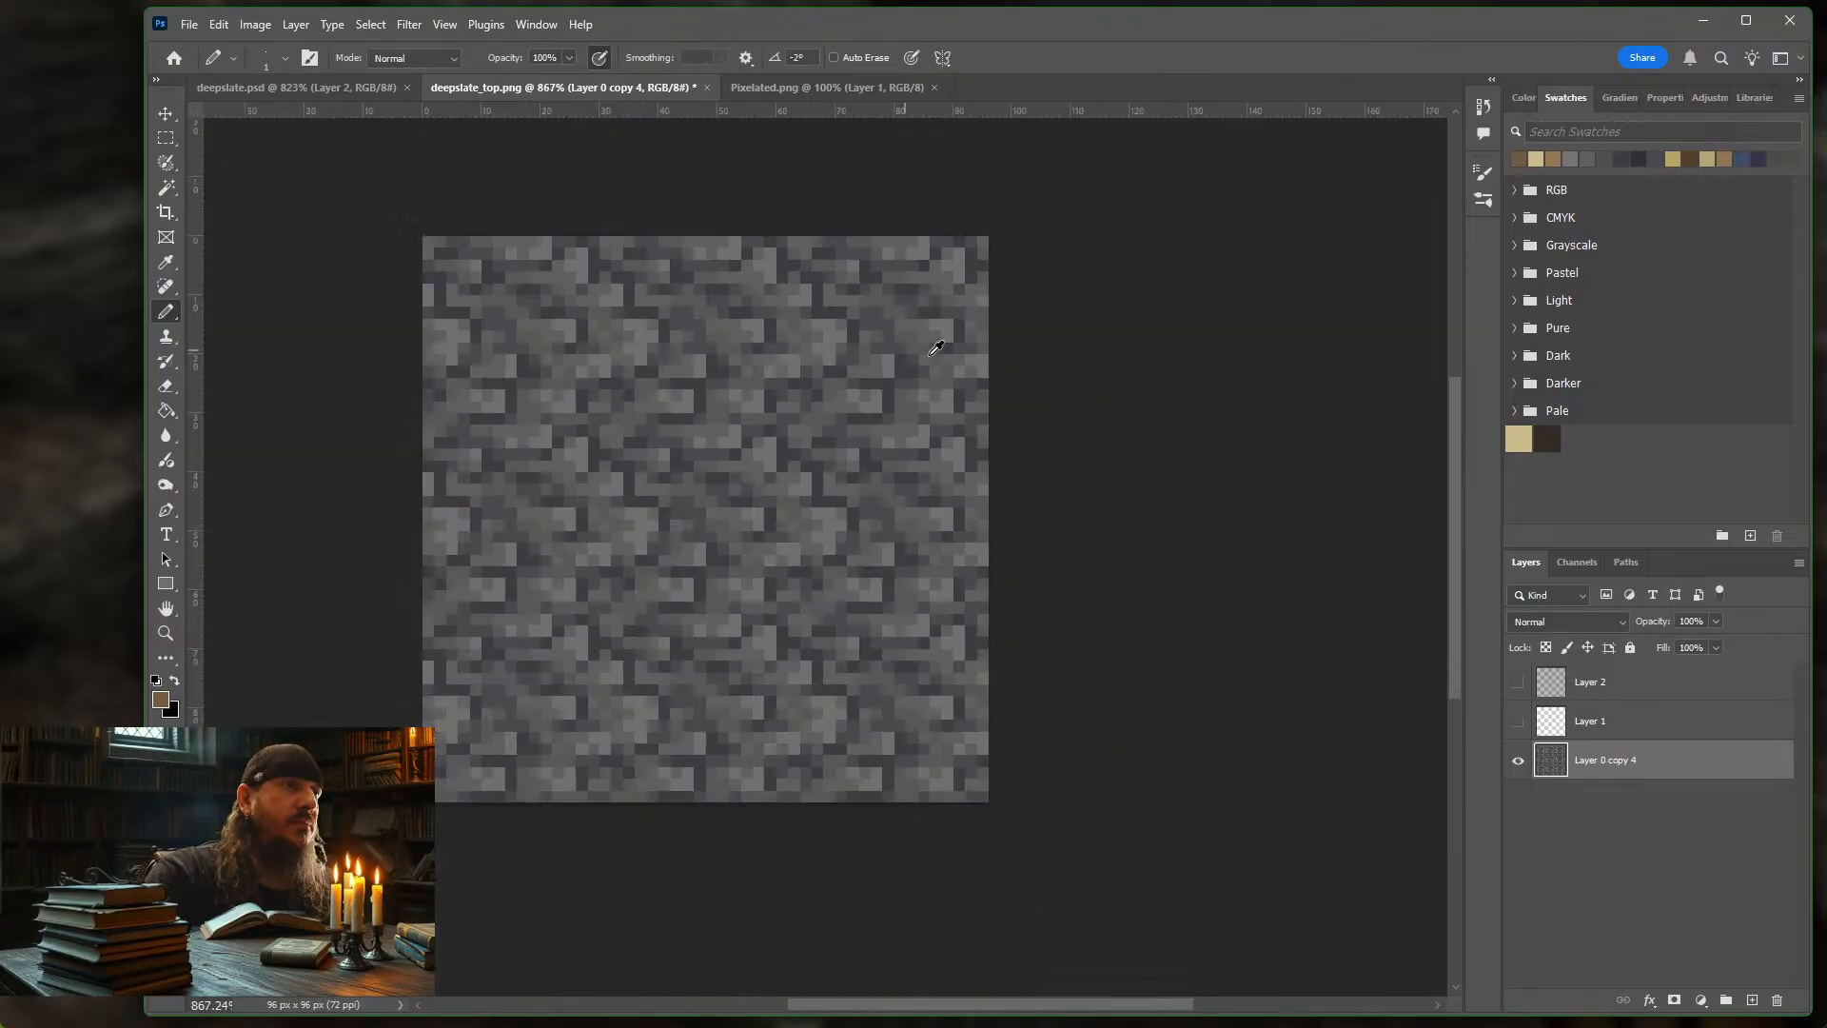
click(445, 24)
mouse_move(585, 527)
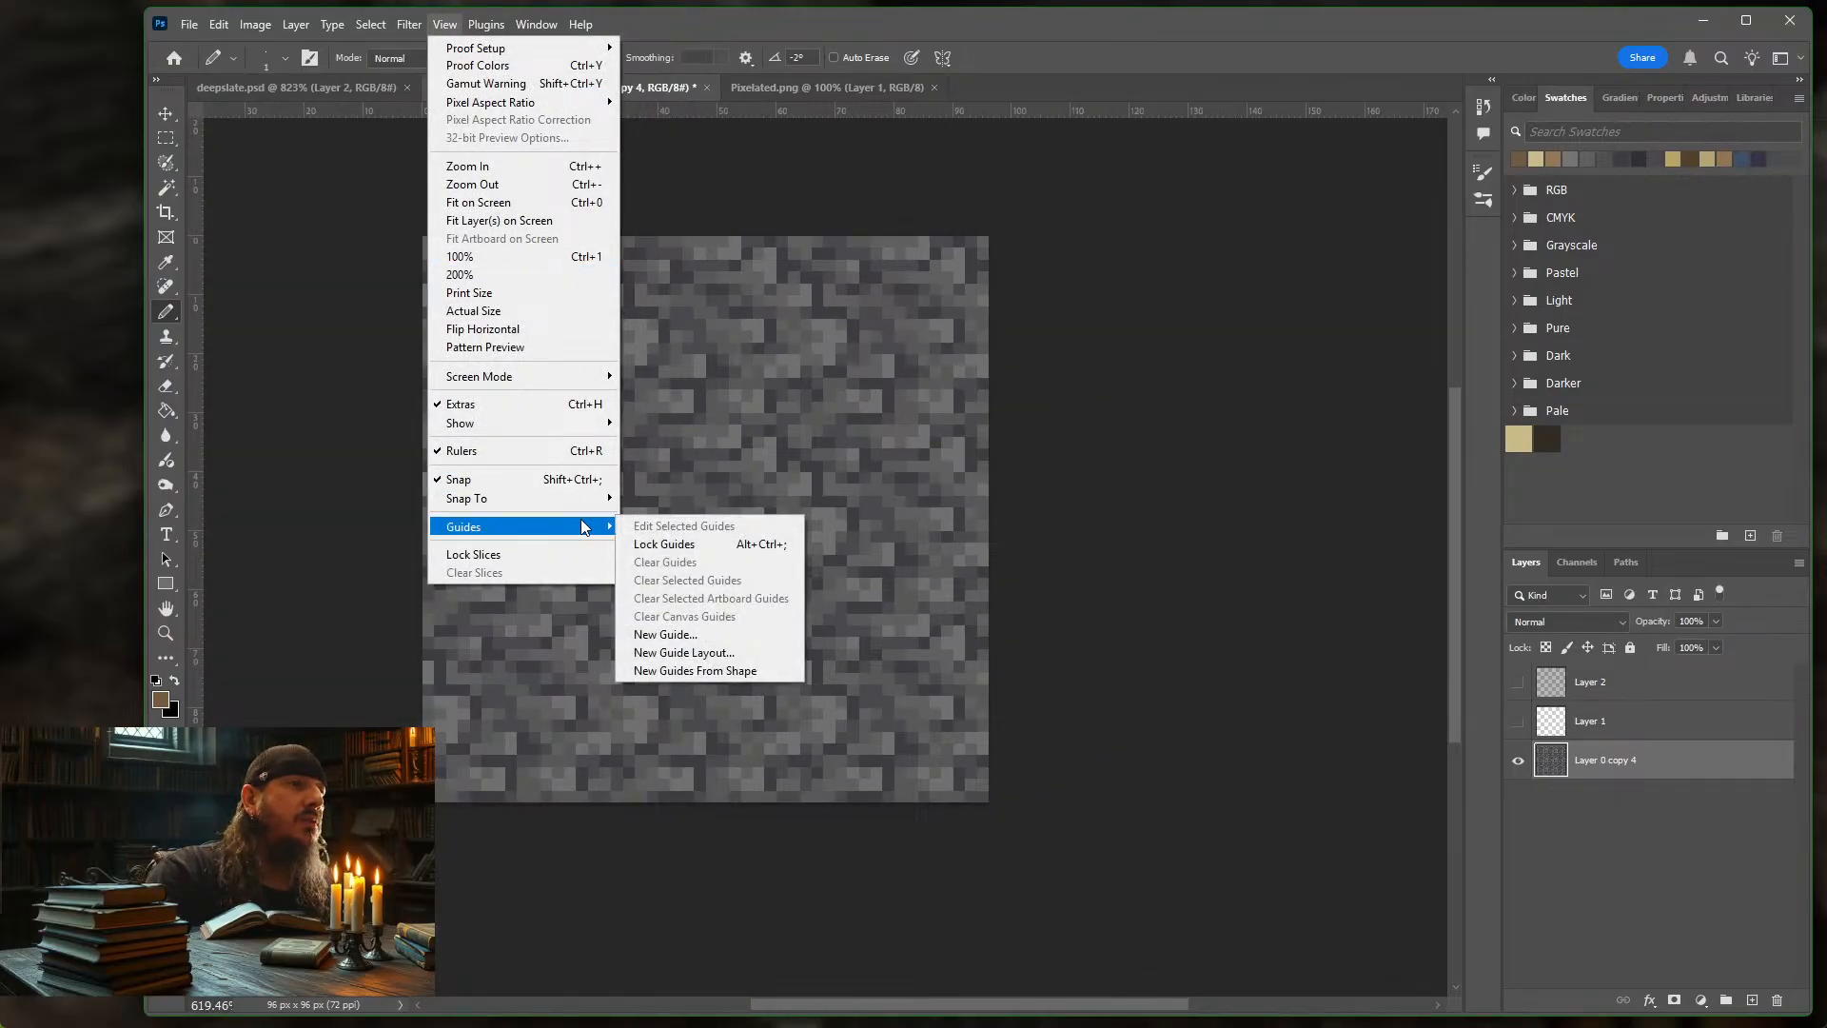
click(669, 653)
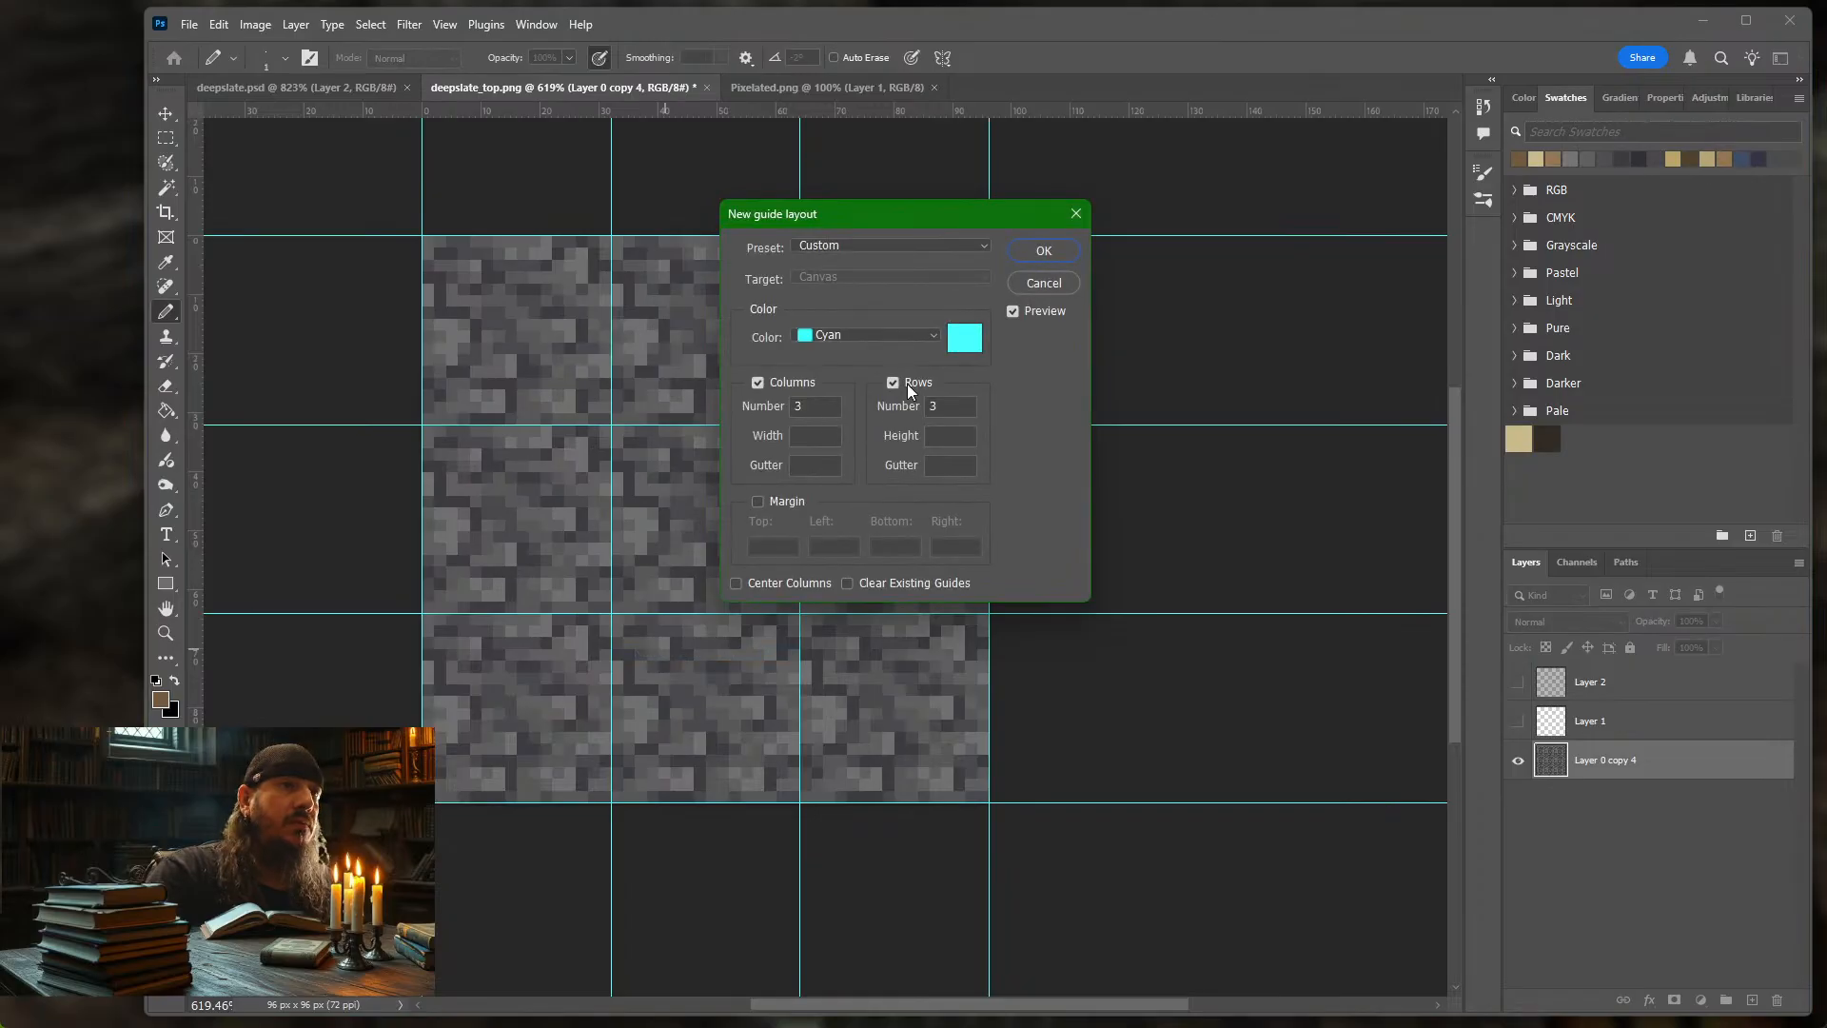
click(1041, 251)
Create slices from the guides with the Slice tool and hide the slice outlines while keeping the guides shown
click(168, 214)
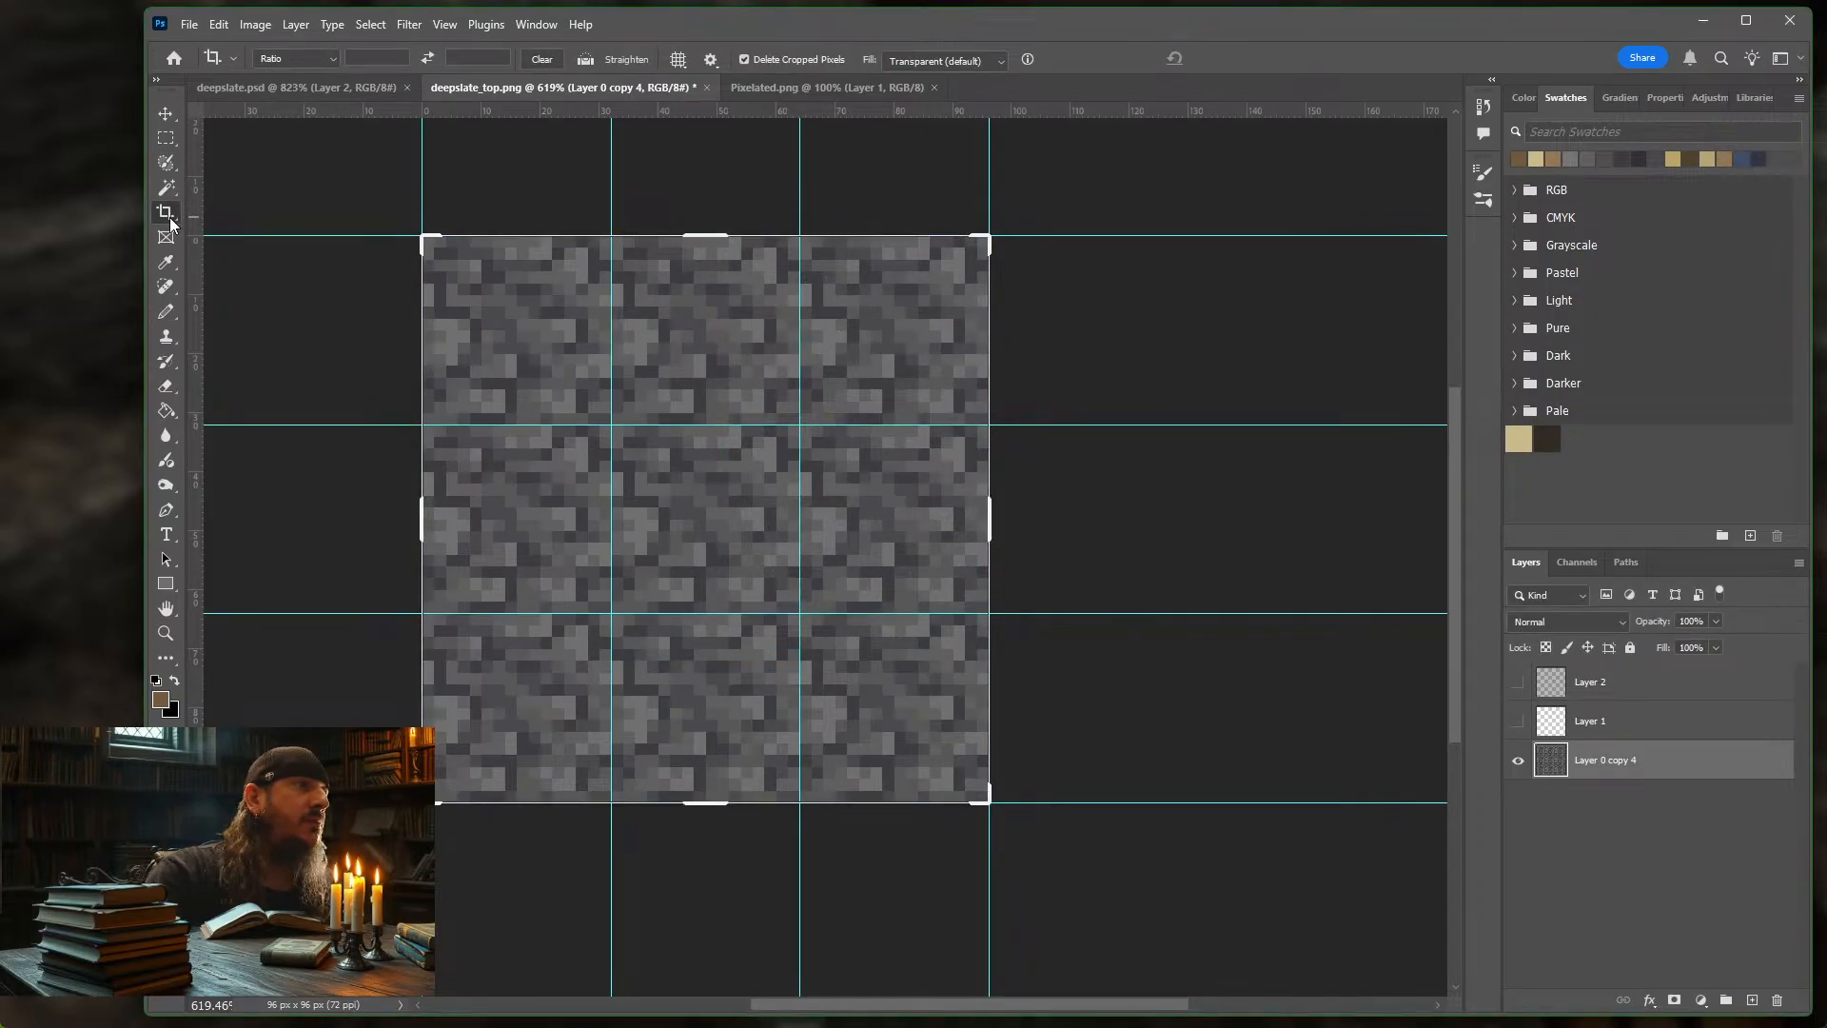
right_click(169, 217)
click(233, 250)
click(675, 59)
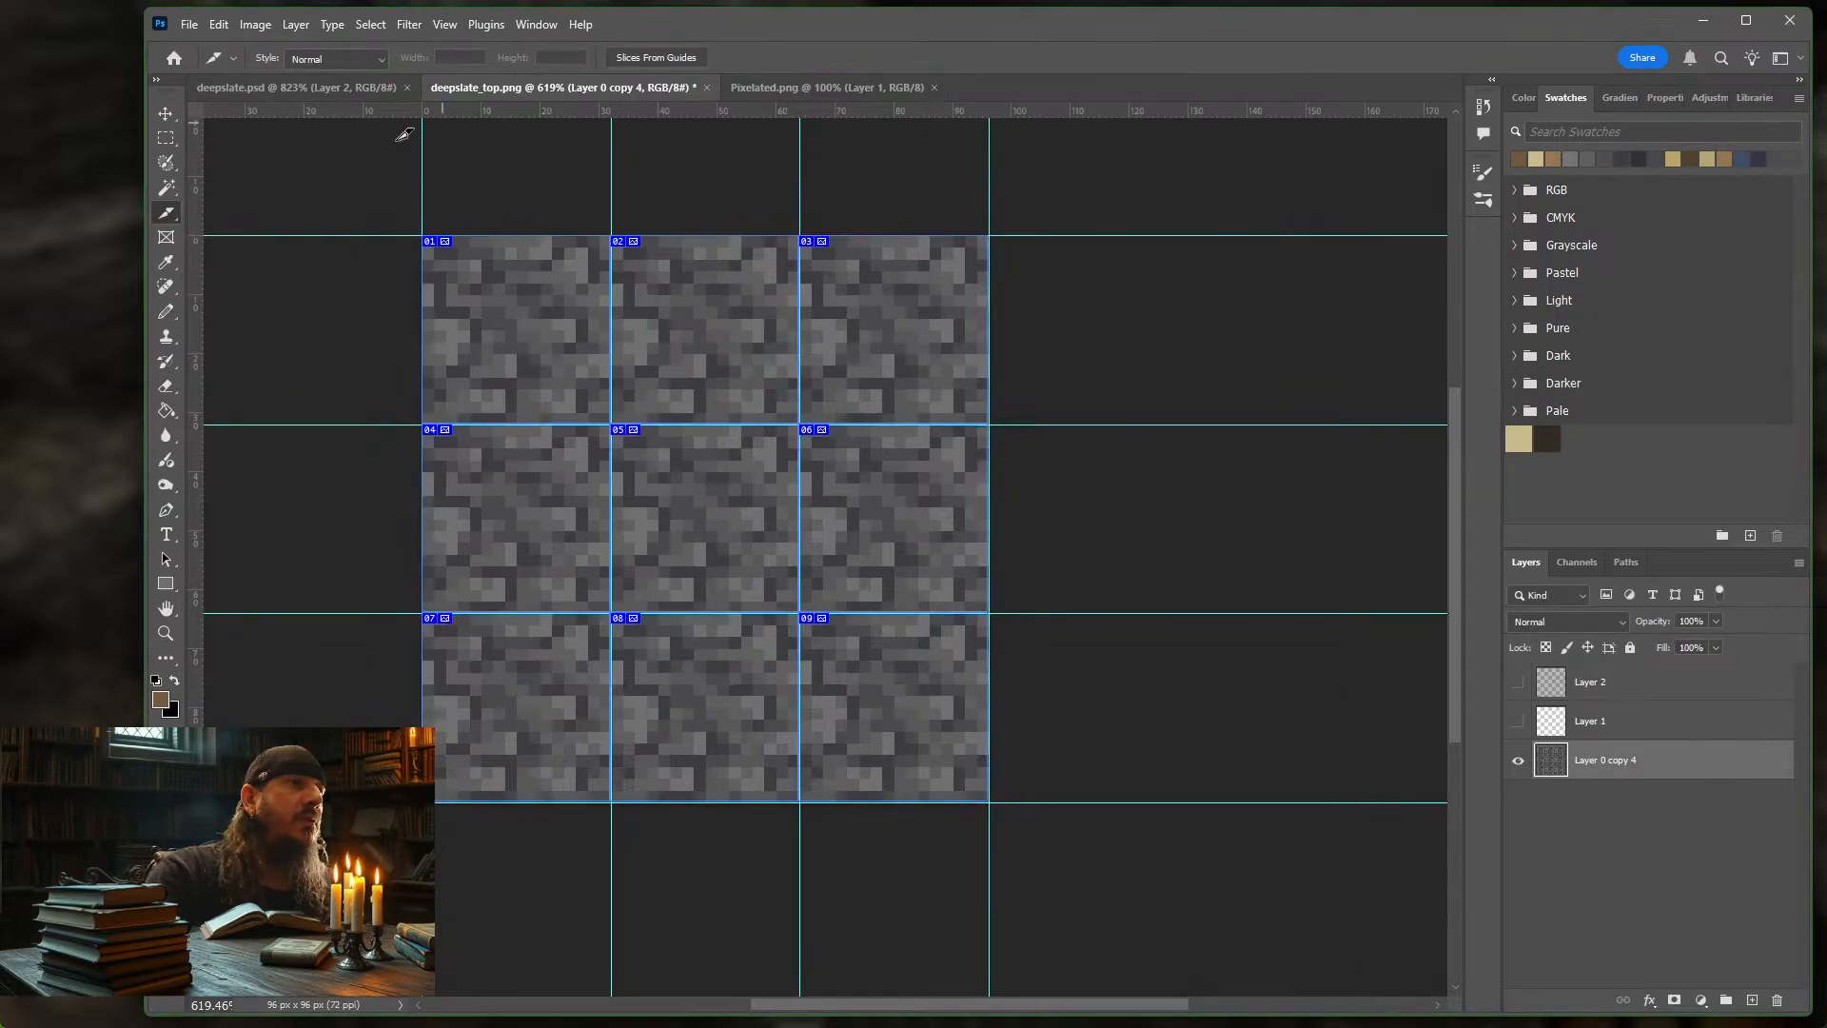
click(446, 25)
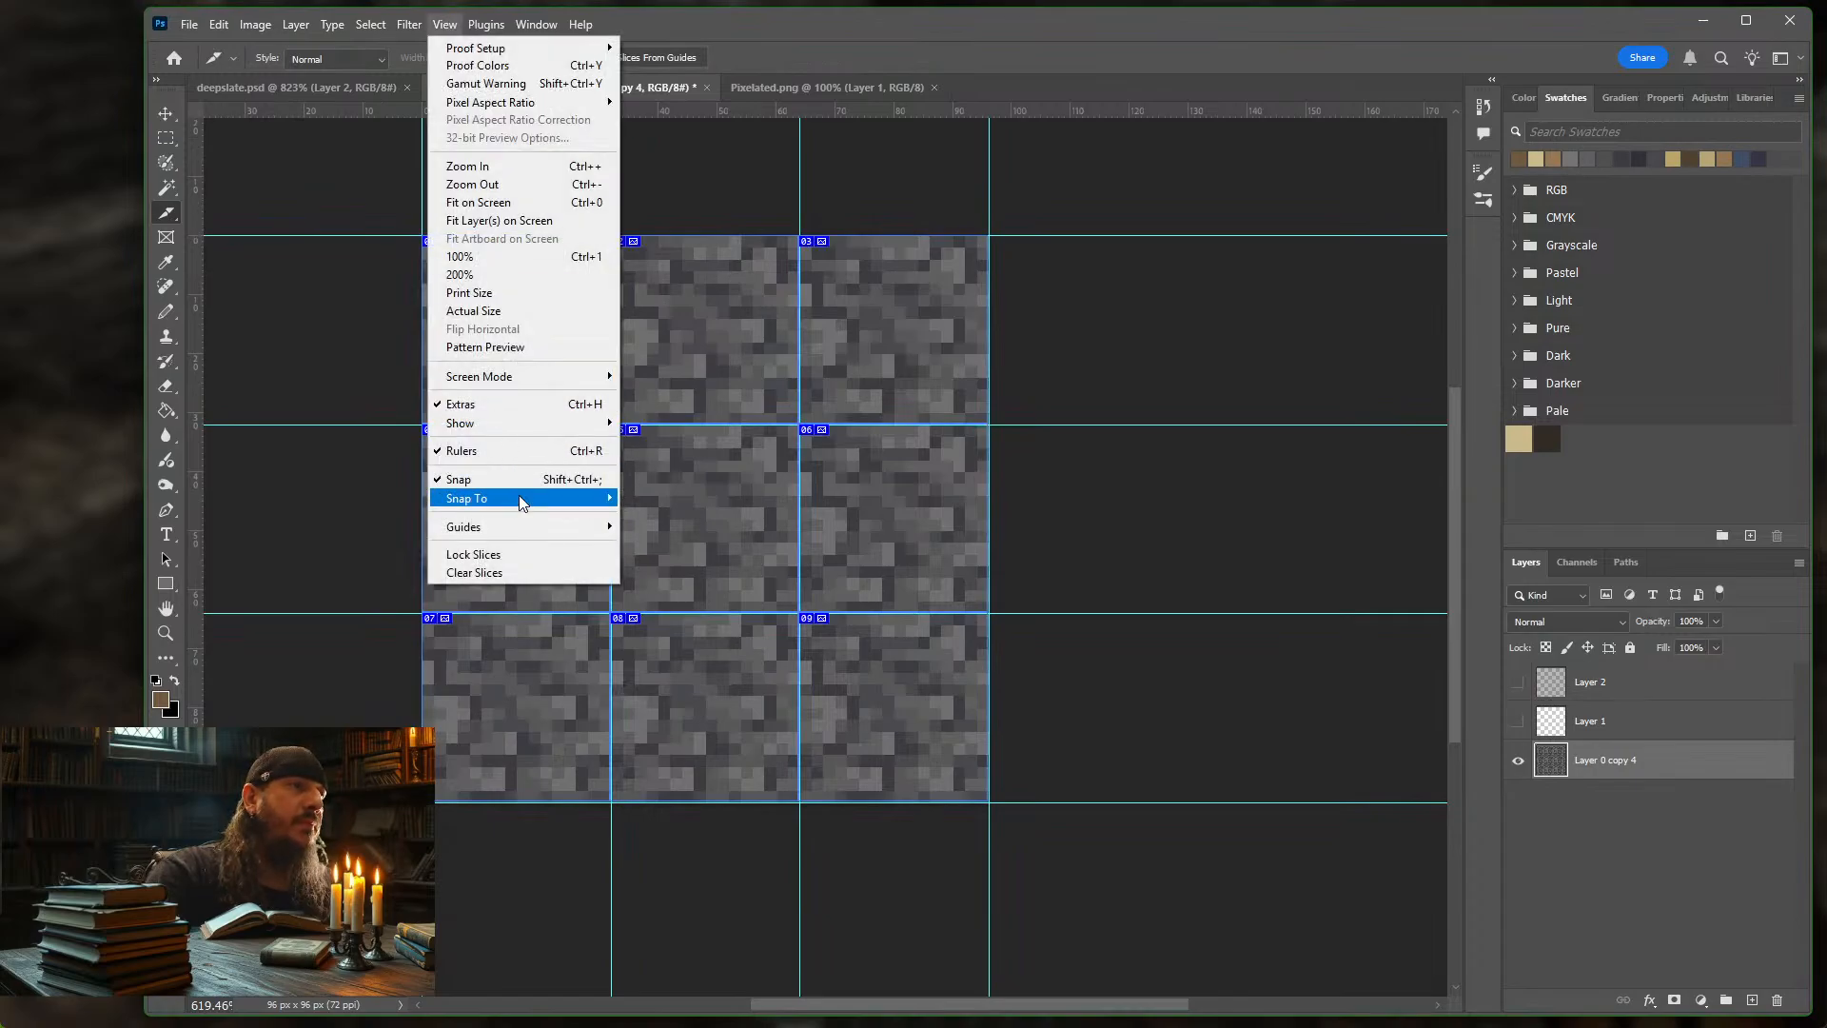
mouse_move(518, 424)
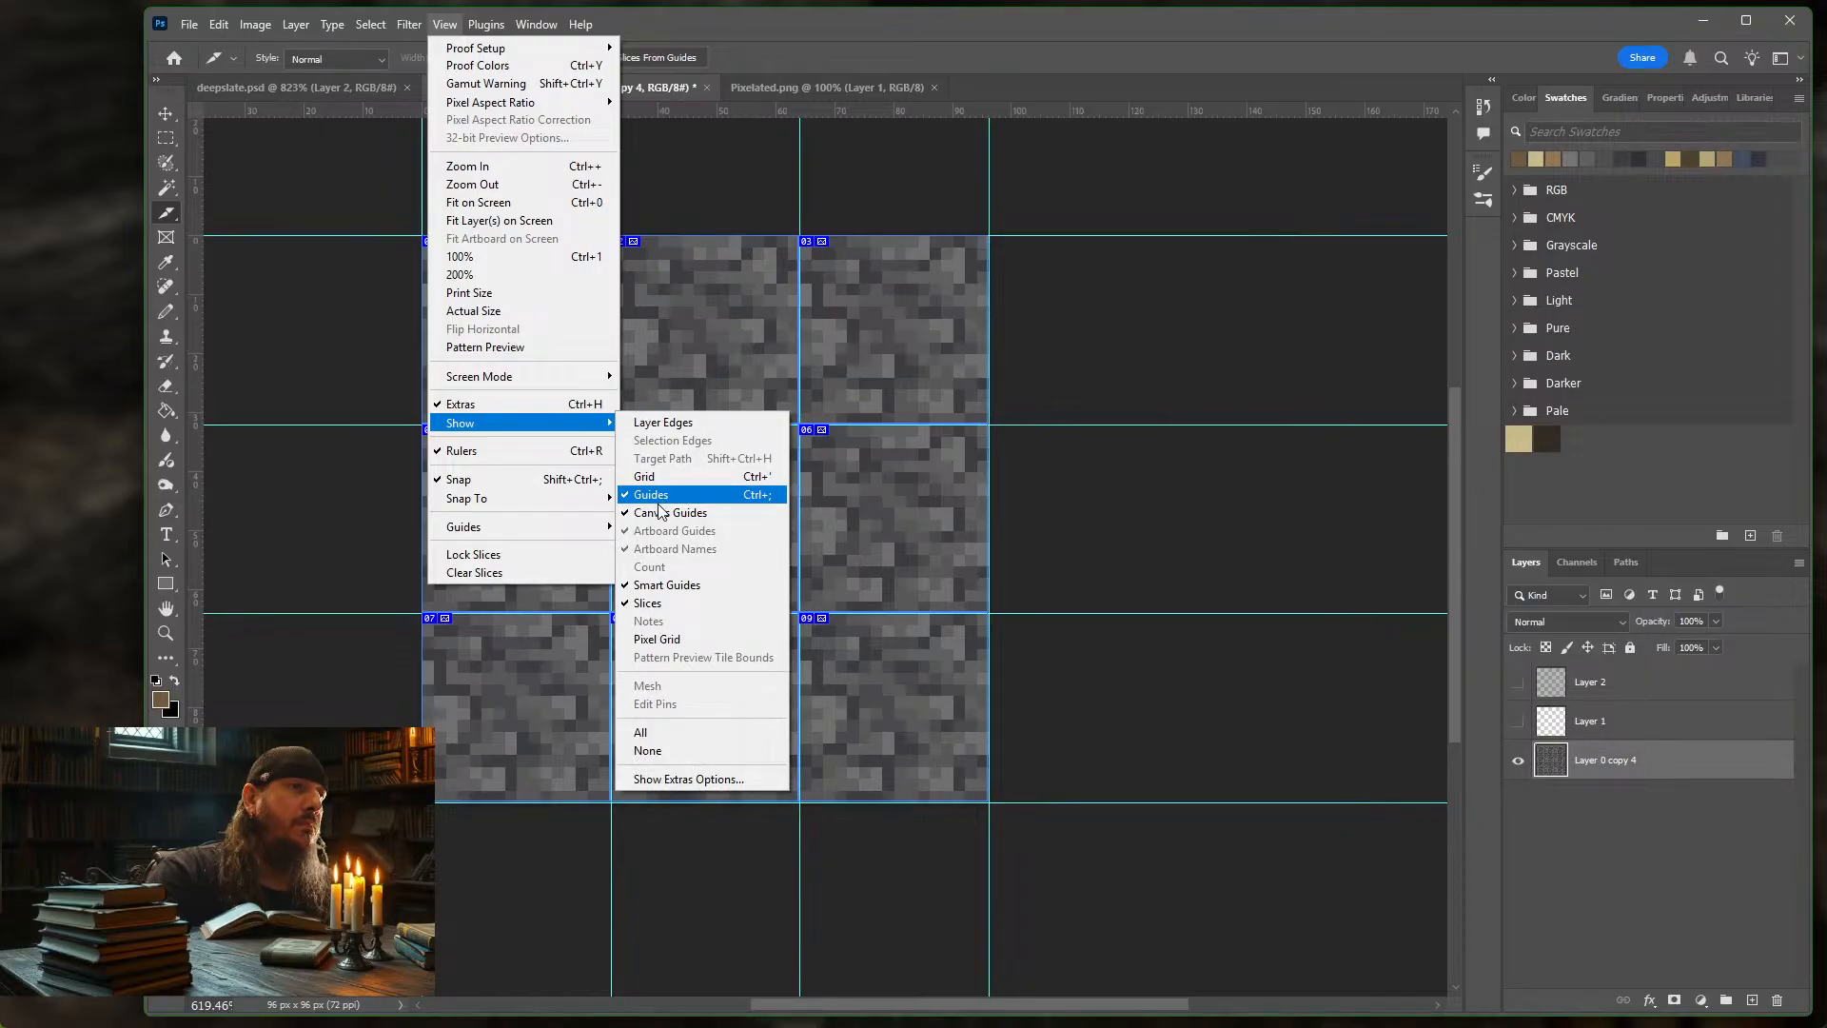
click(647, 602)
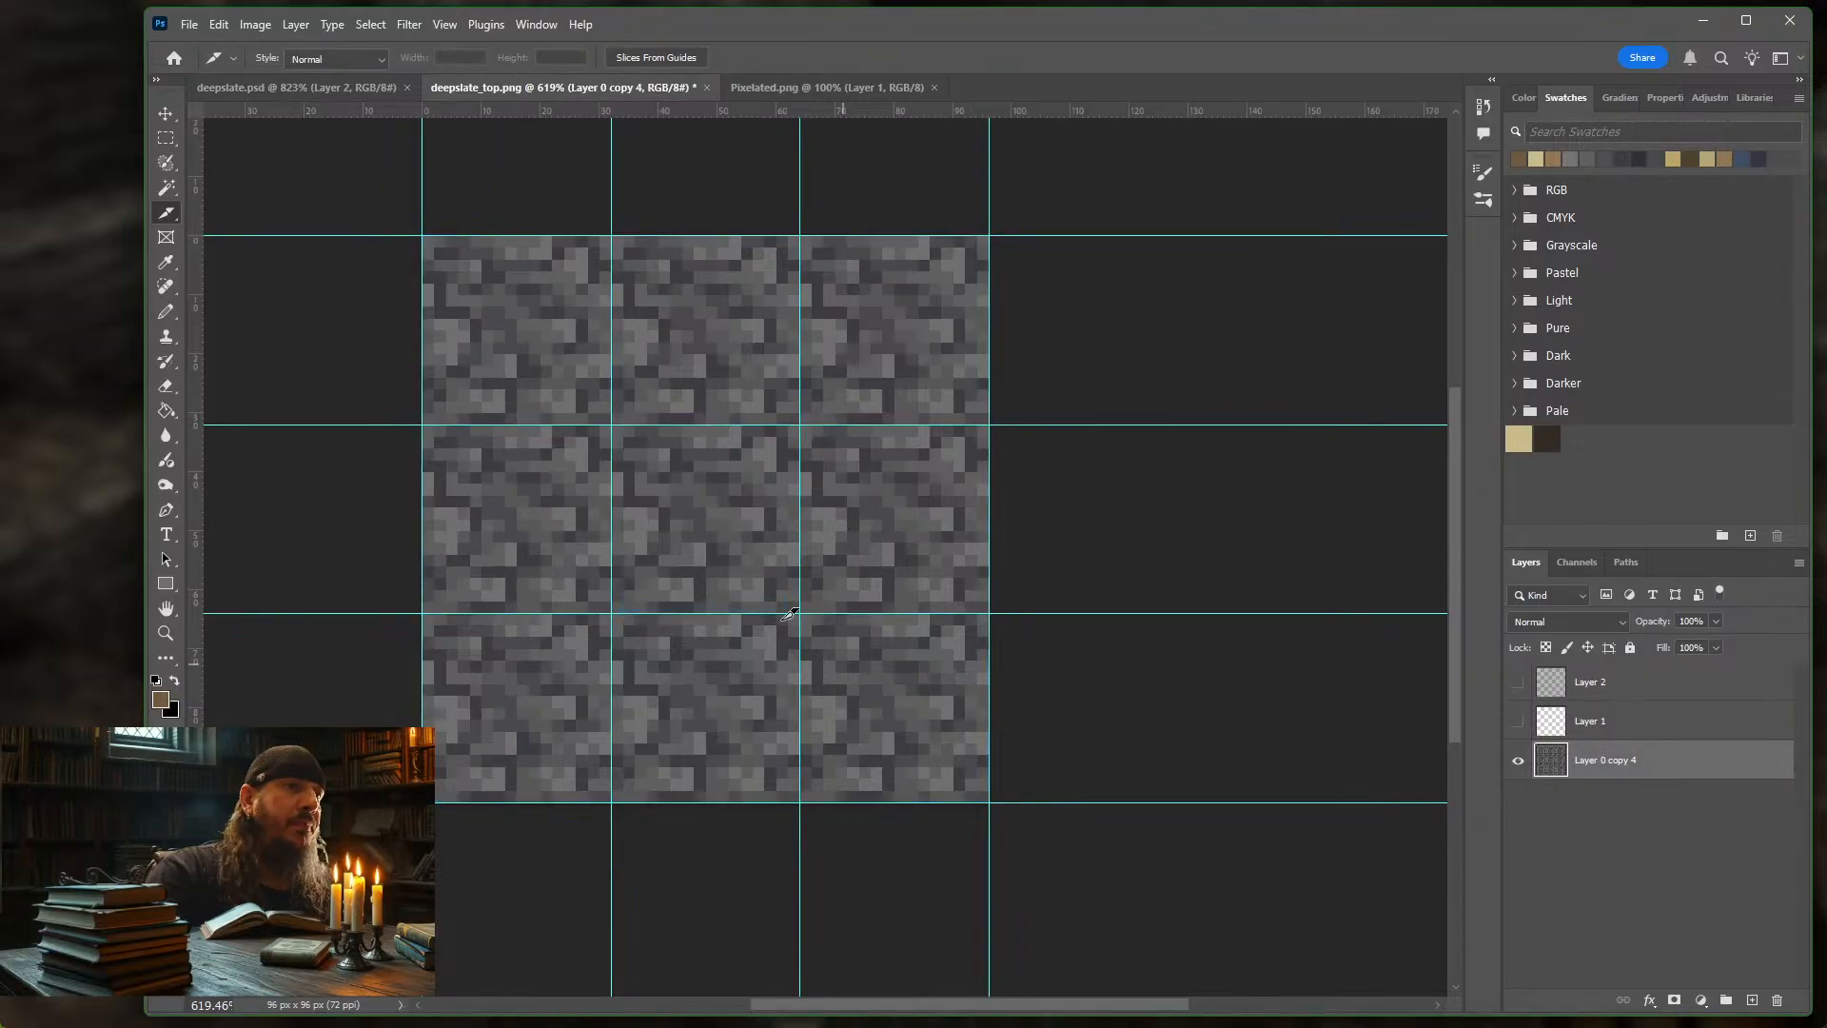
Sample the dark, mid and light greys from the center deepslate tile as foreground colors for the Pencil tool
scroll(730, 534, up, 6)
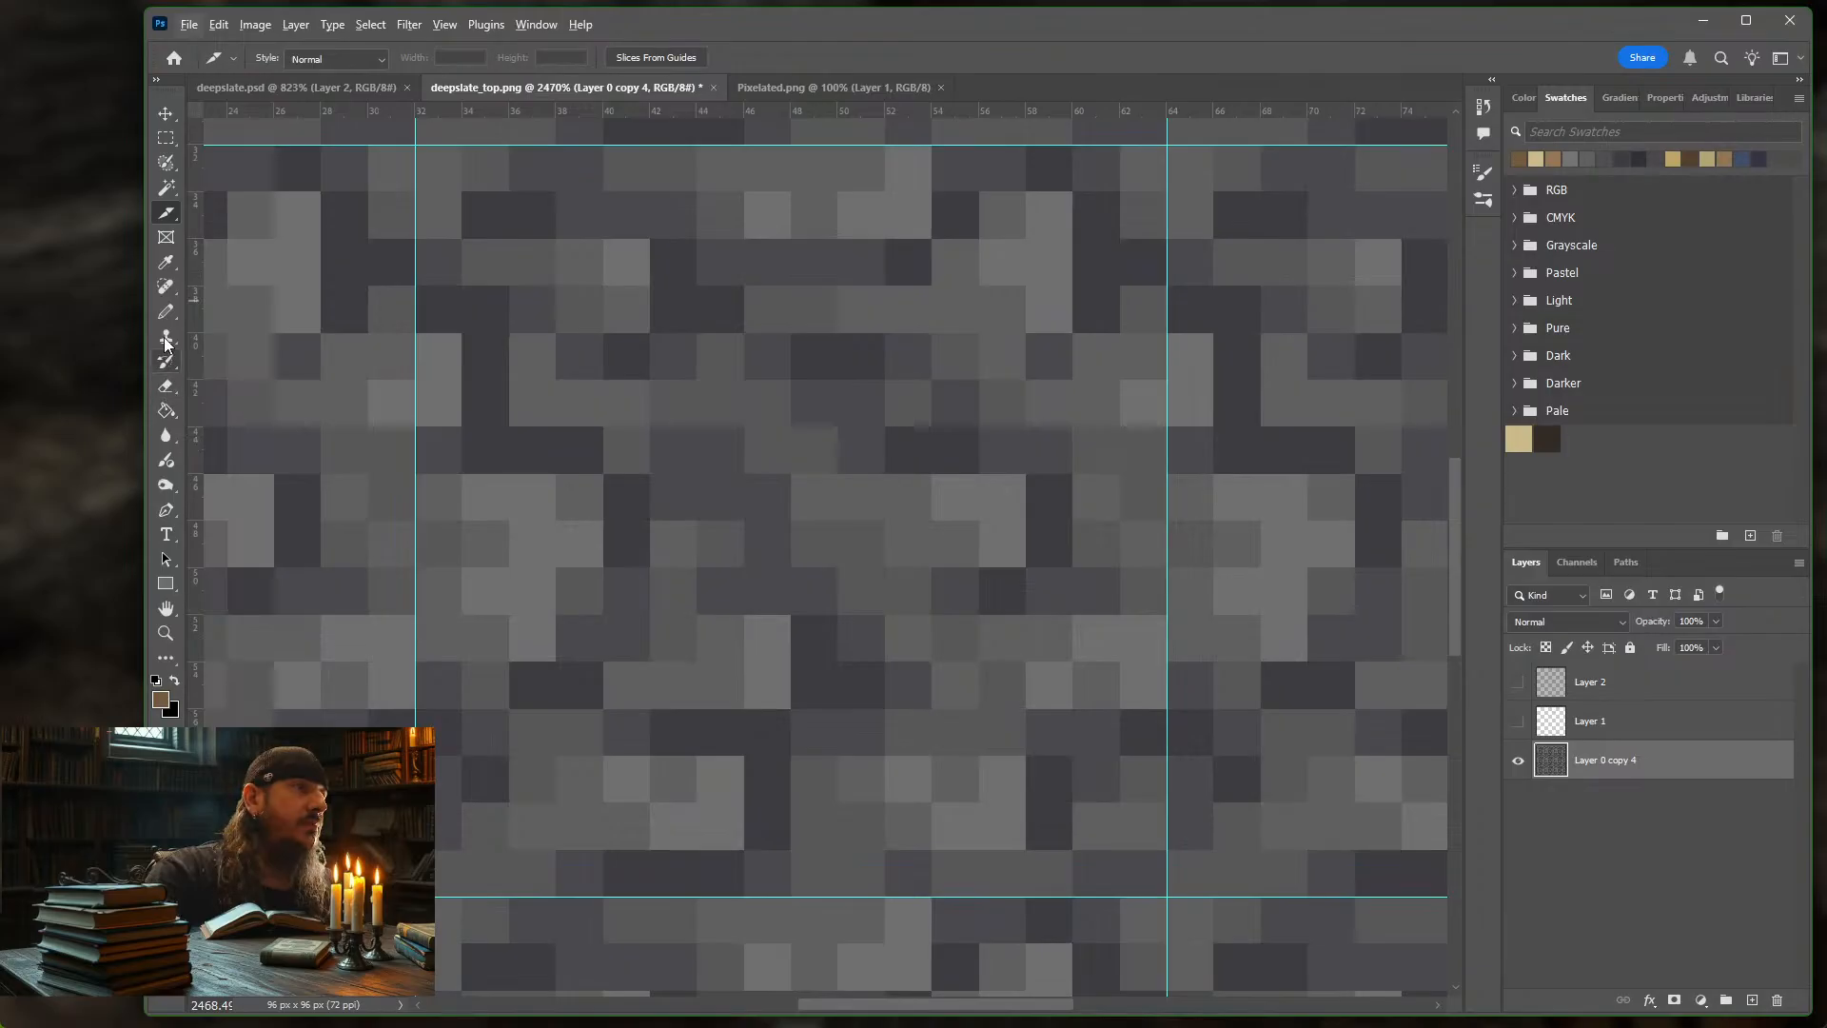
click(165, 311)
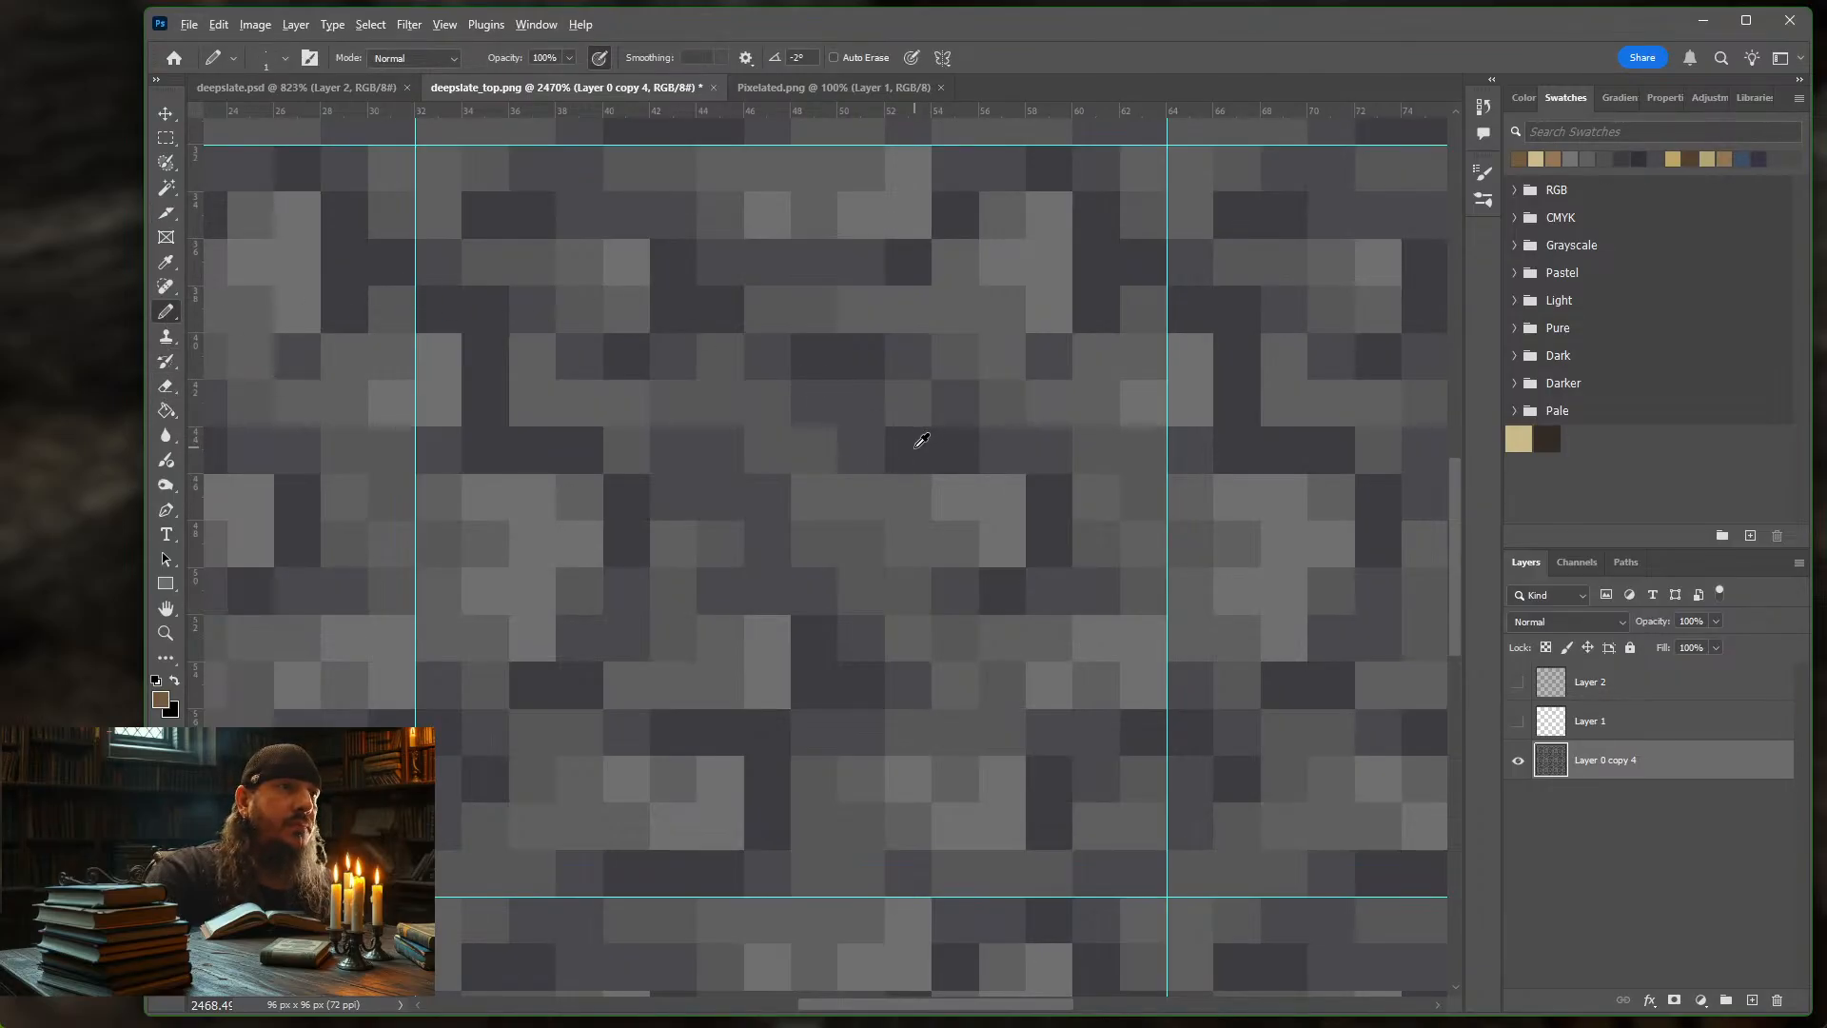
alt+click(917, 444)
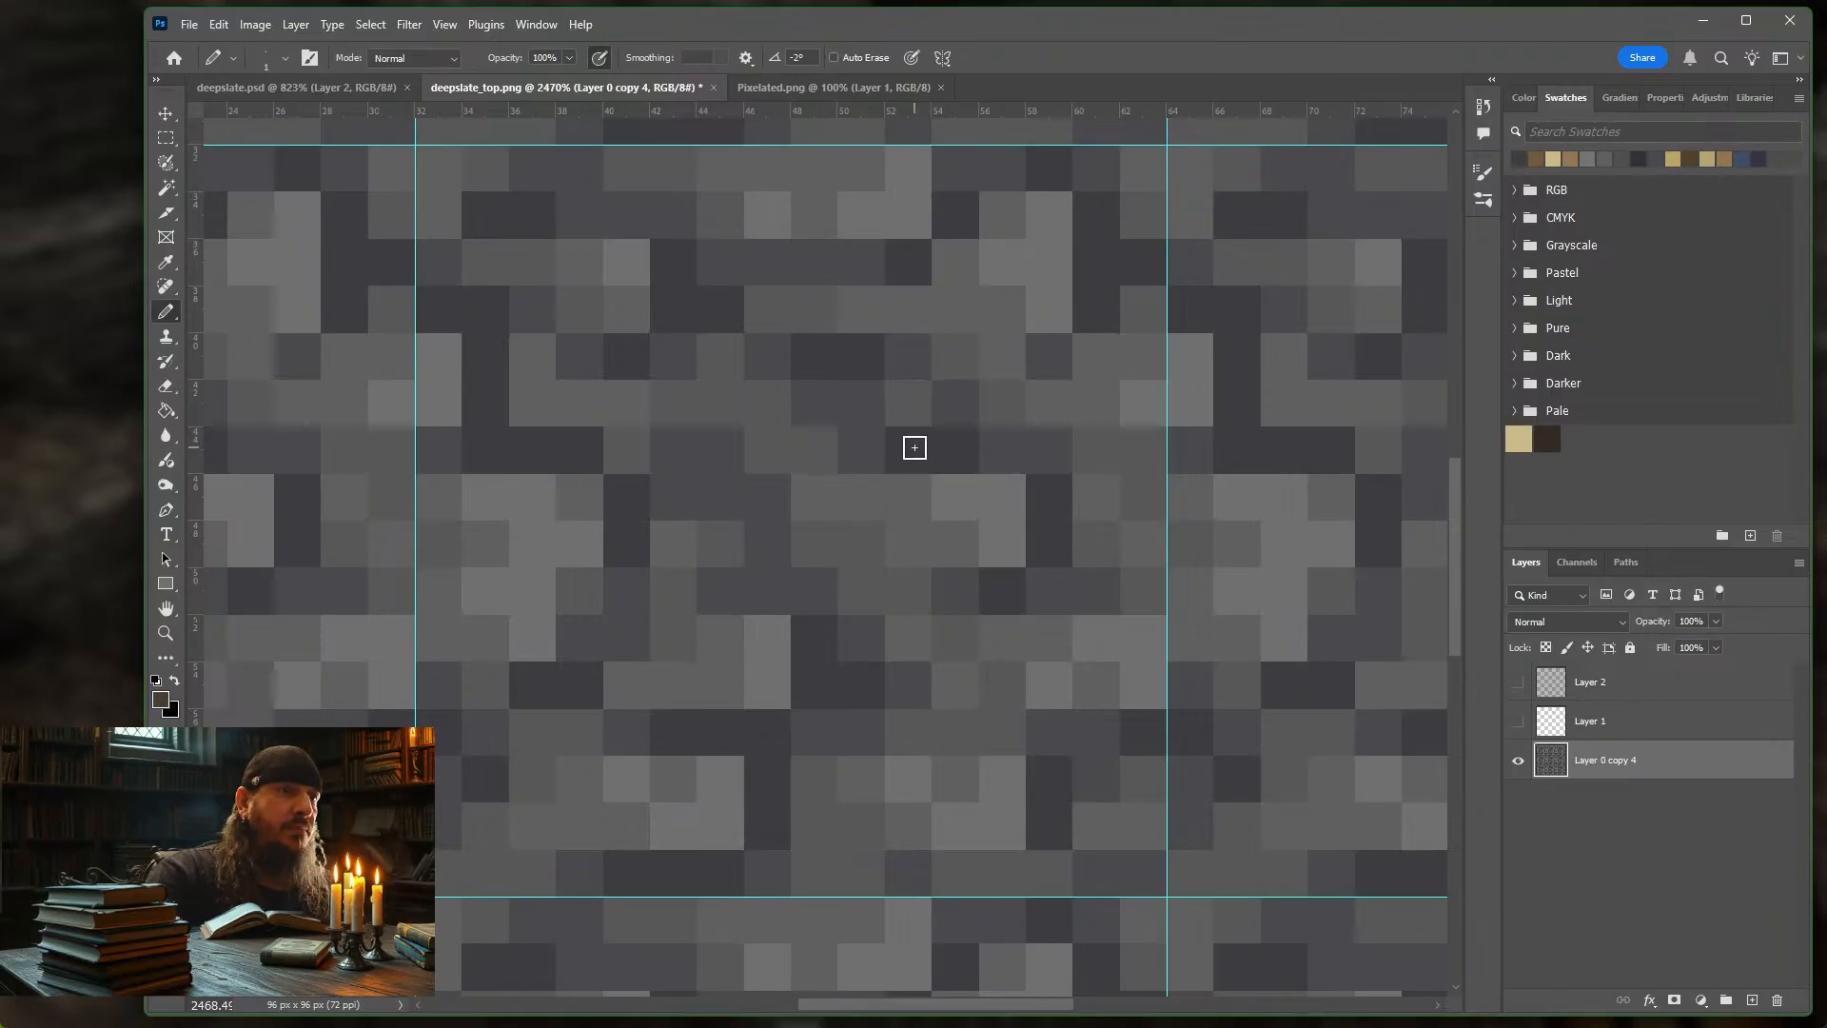
alt+click(867, 633)
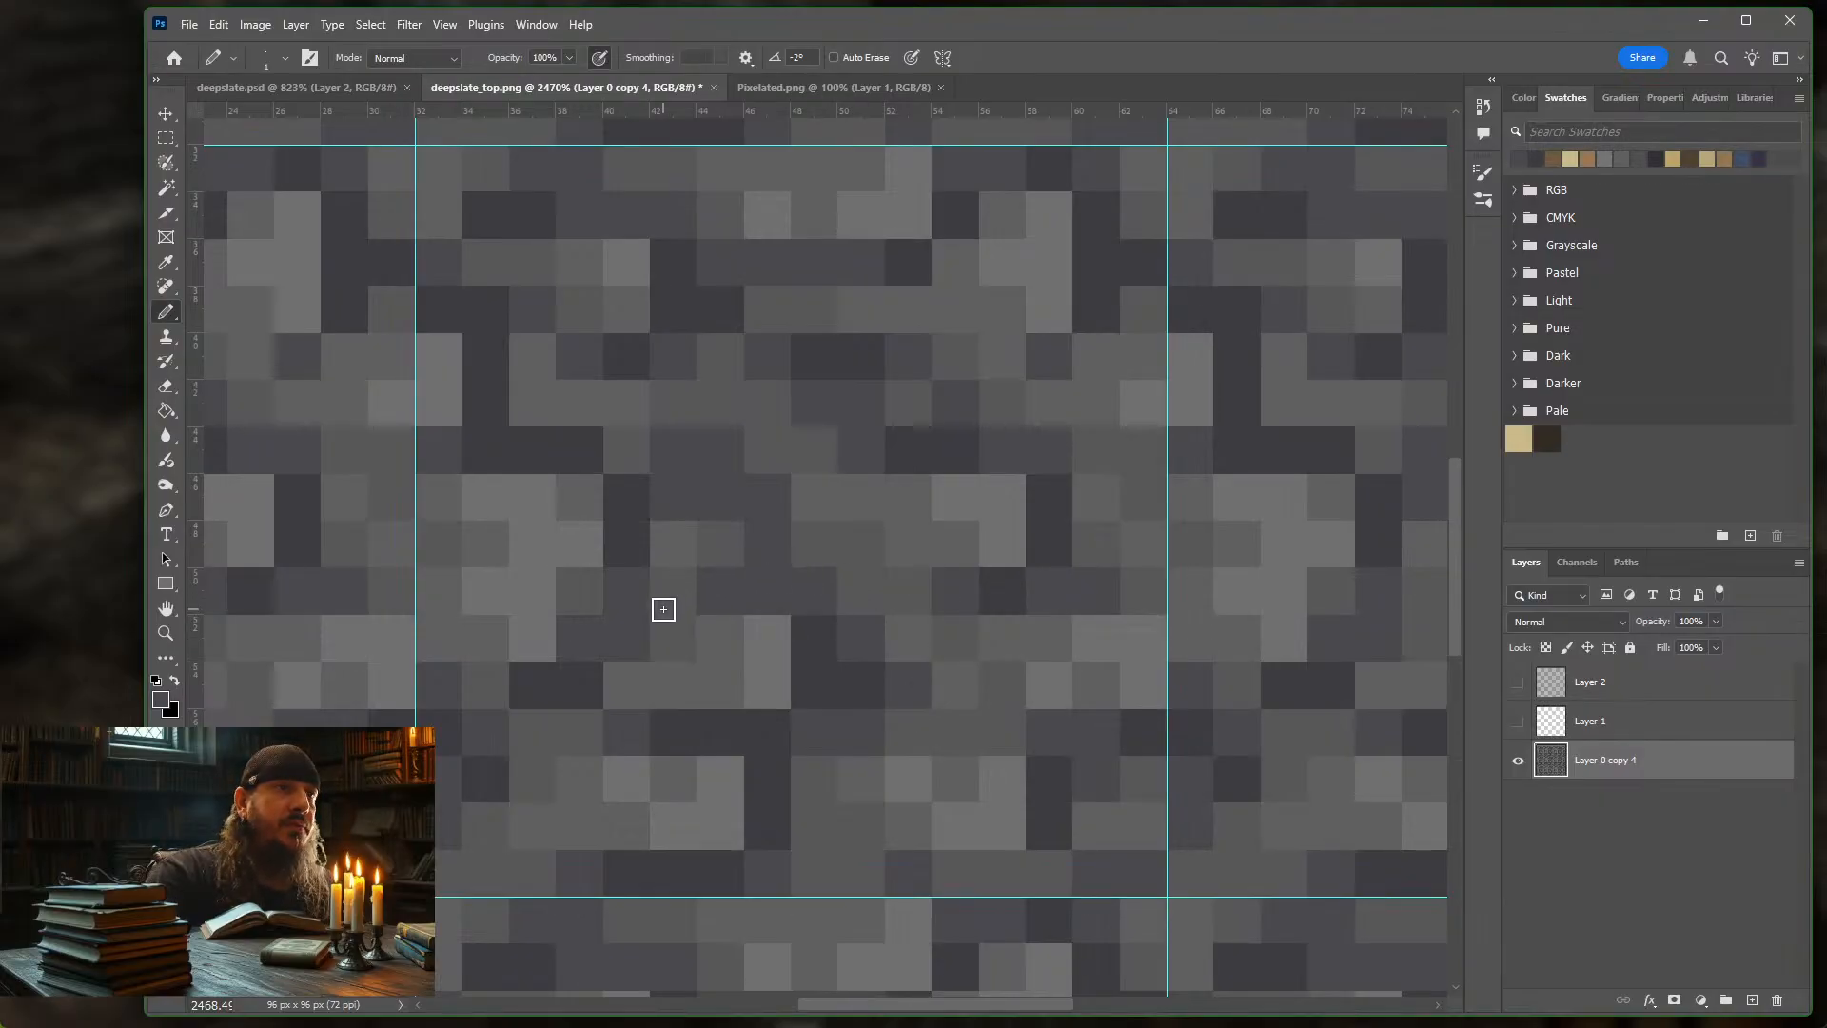
alt+click(675, 589)
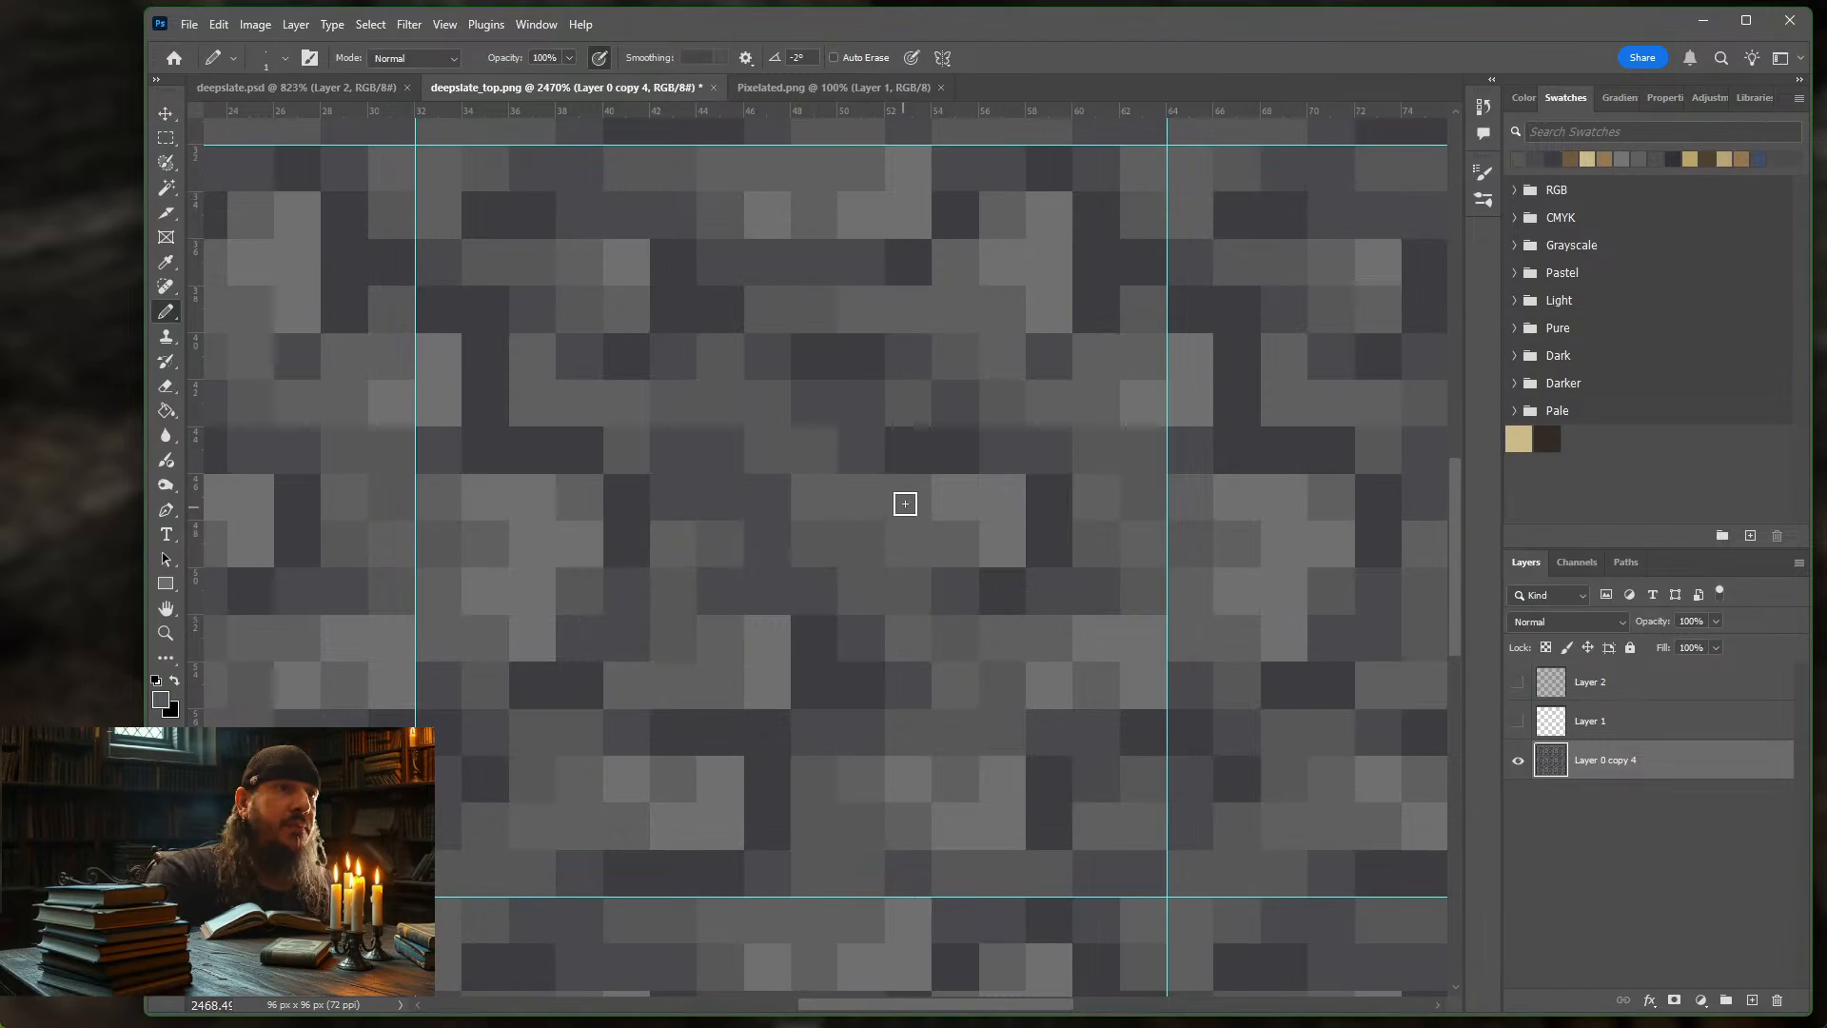
alt+click(905, 492)
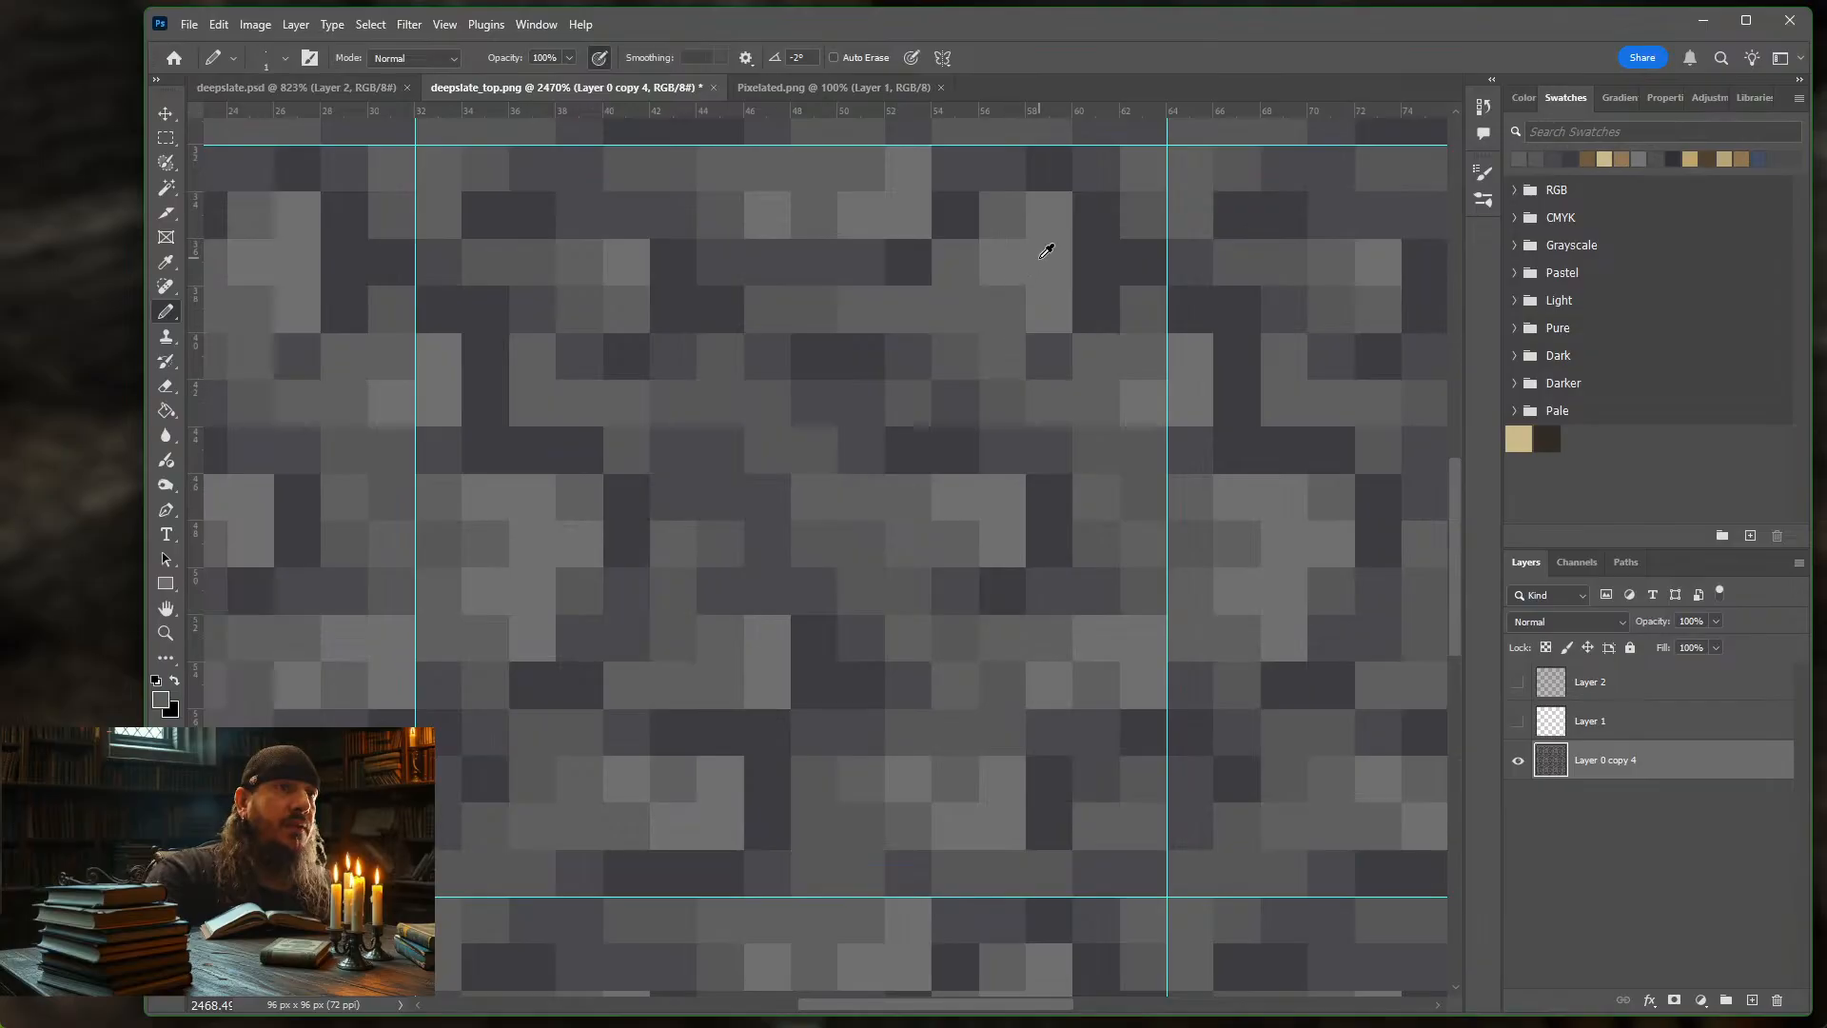
alt+click(1046, 250)
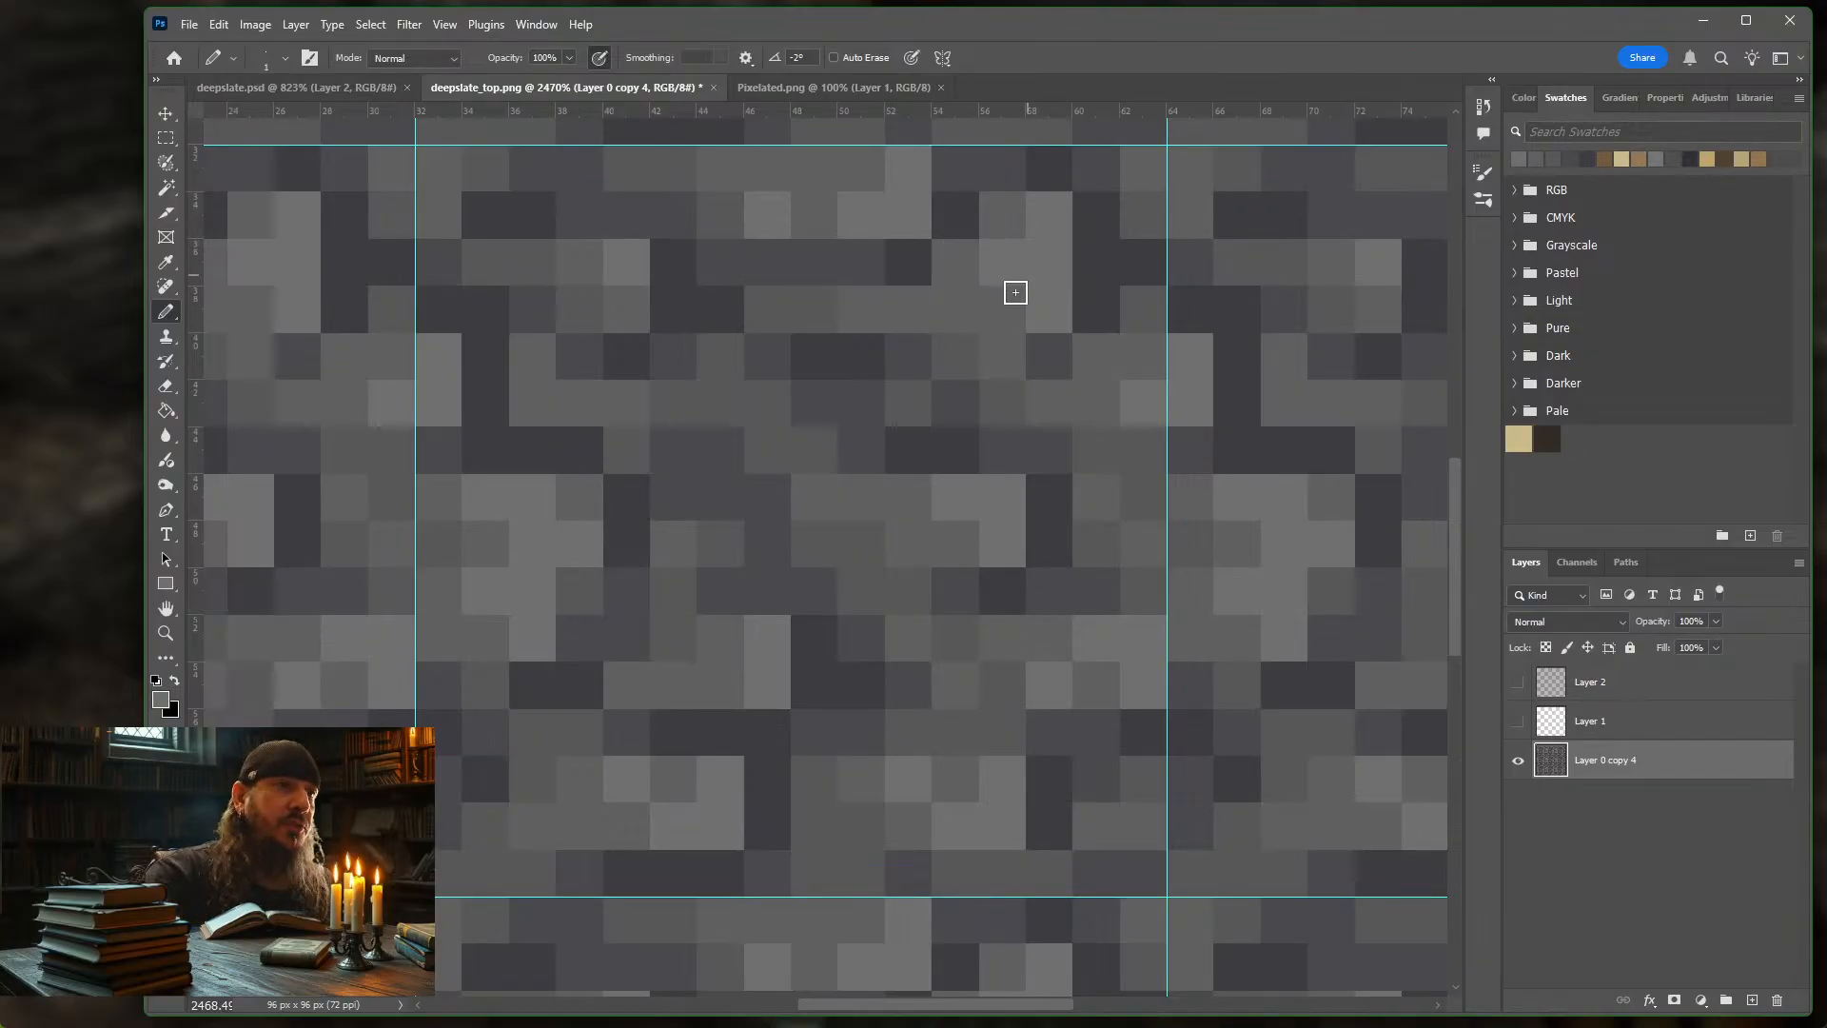
Select the empty Layer 1 and show both it and the checker overlay Layer 2 above the tile layer
scroll(952, 324, down, 6)
scroll(990, 326, up, 3)
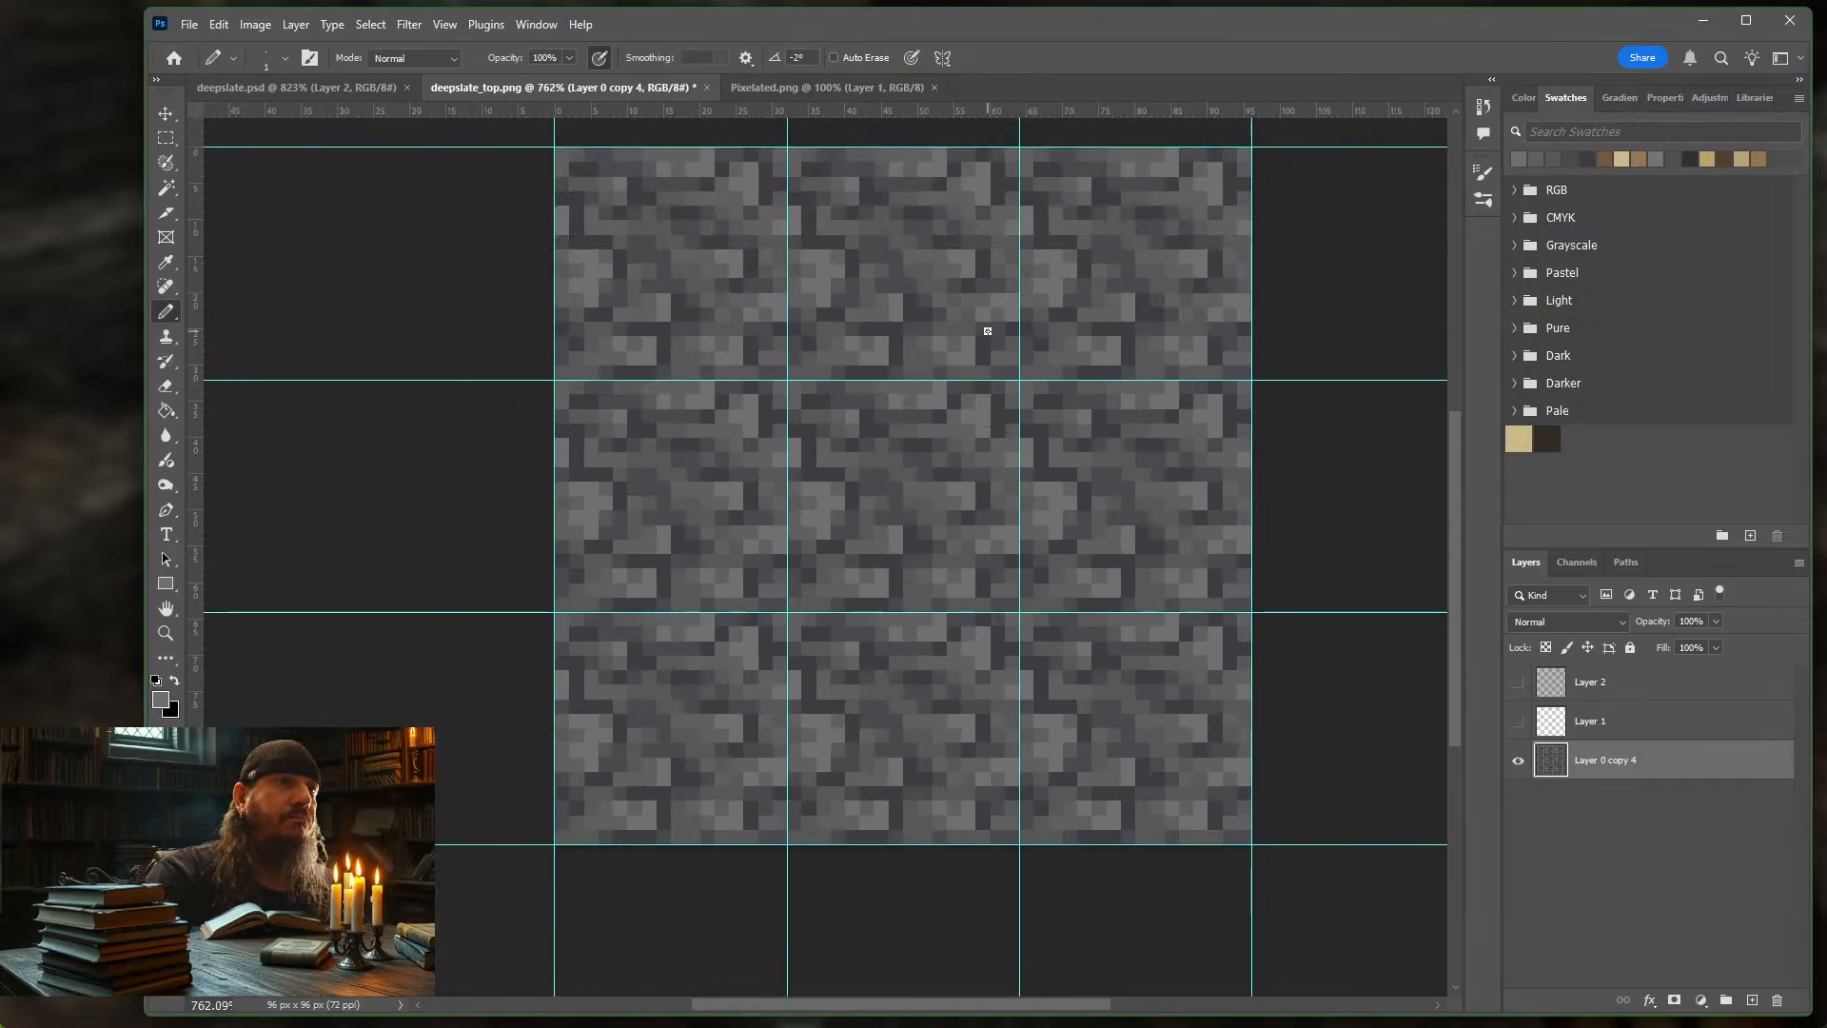
click(1635, 723)
click(1518, 722)
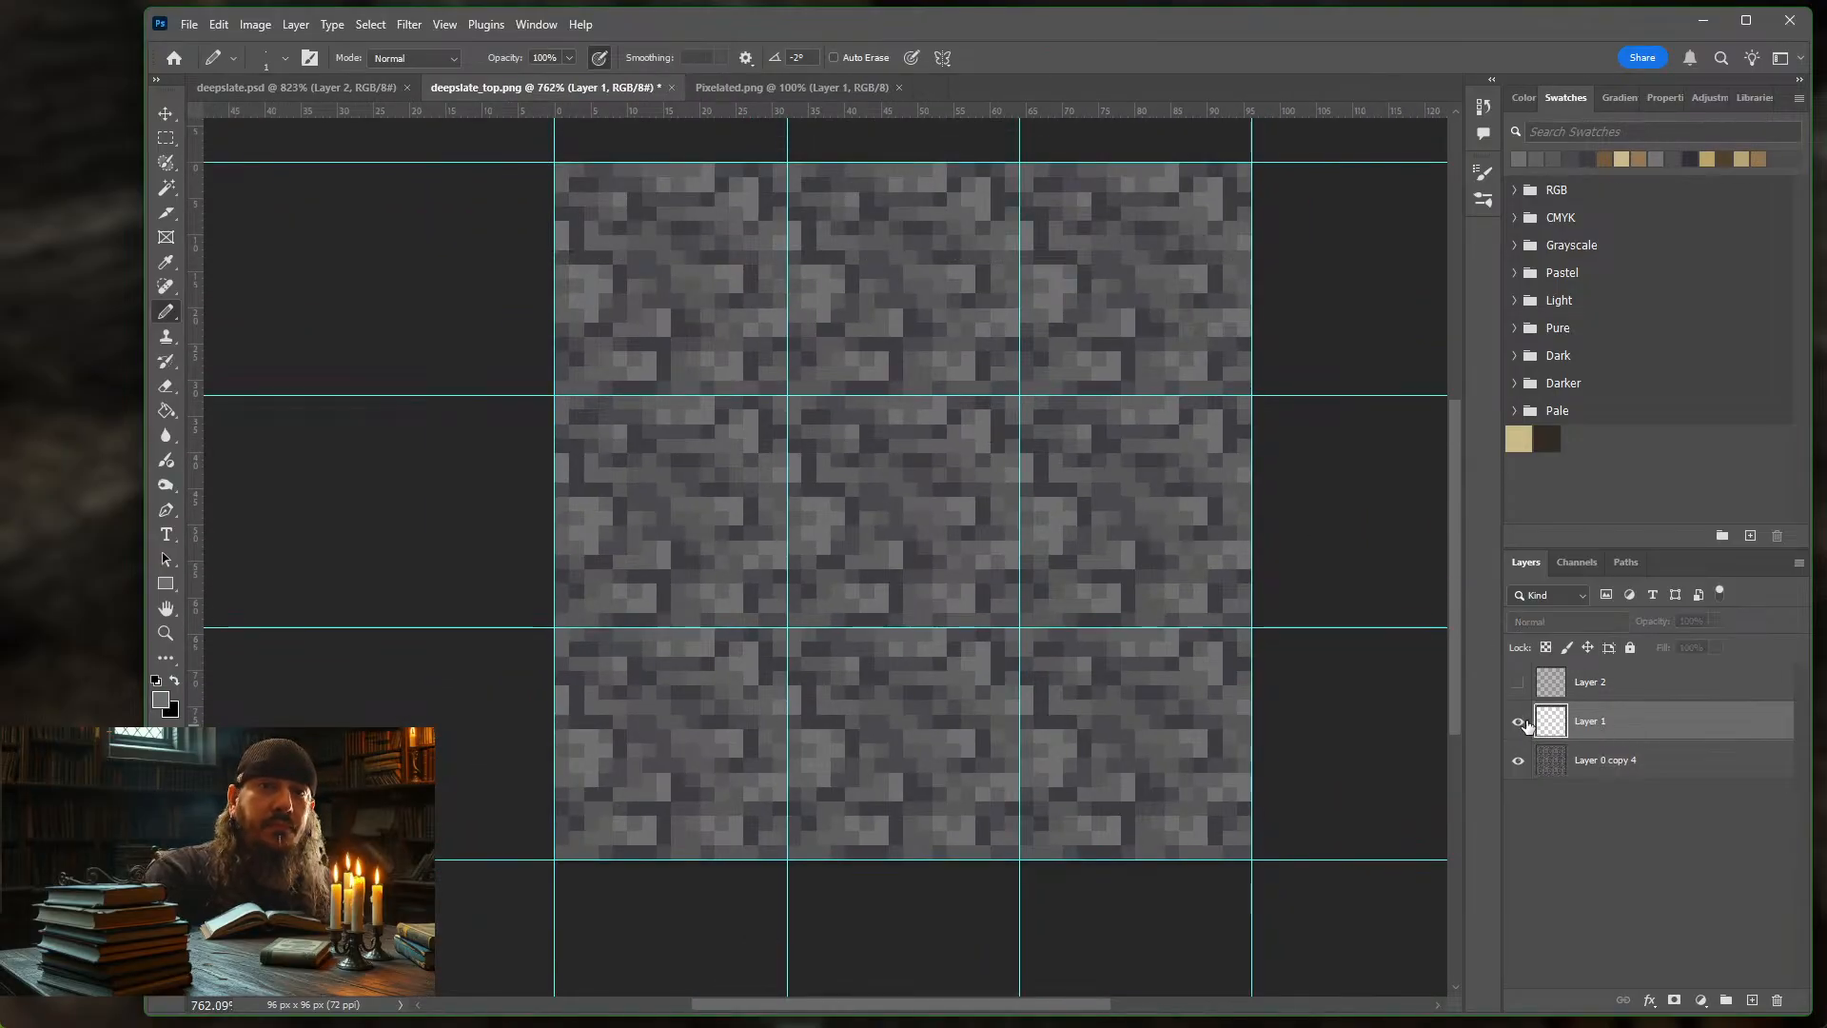
click(1518, 682)
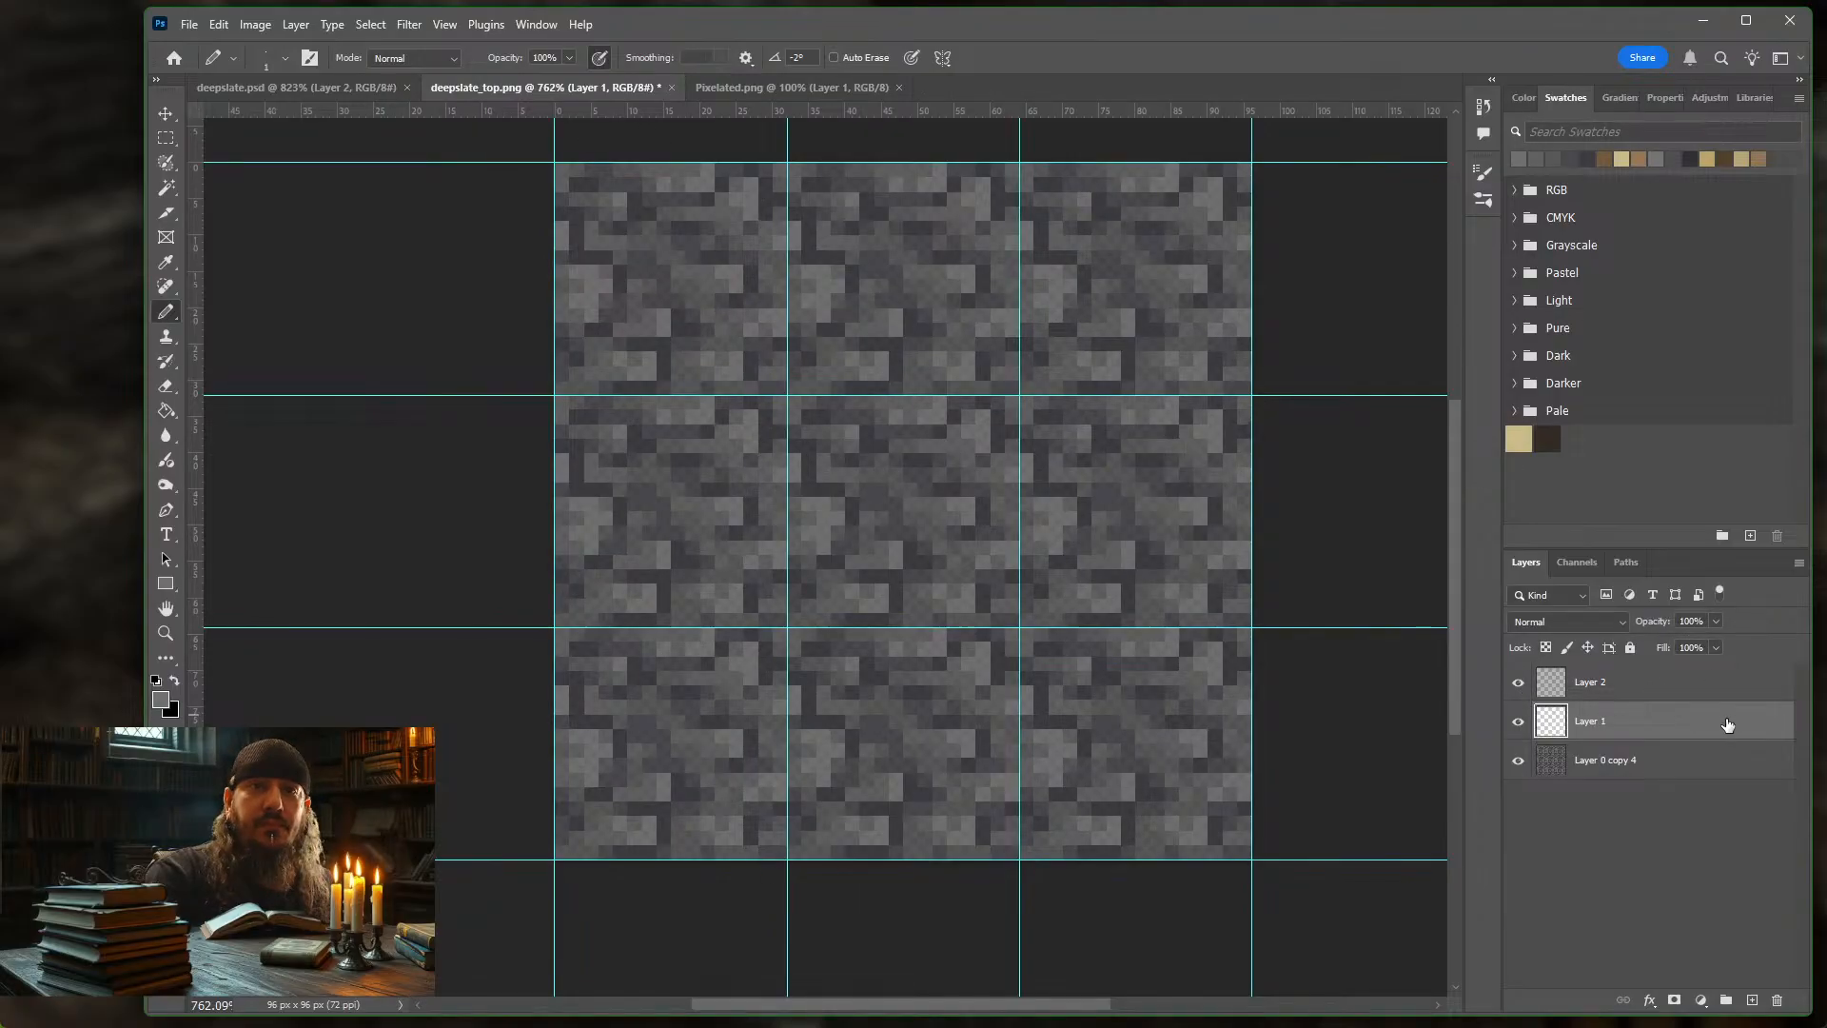
Try fully locking the checker overlay Layer 2, release the lock again, and reselect Layer 1
click(1622, 677)
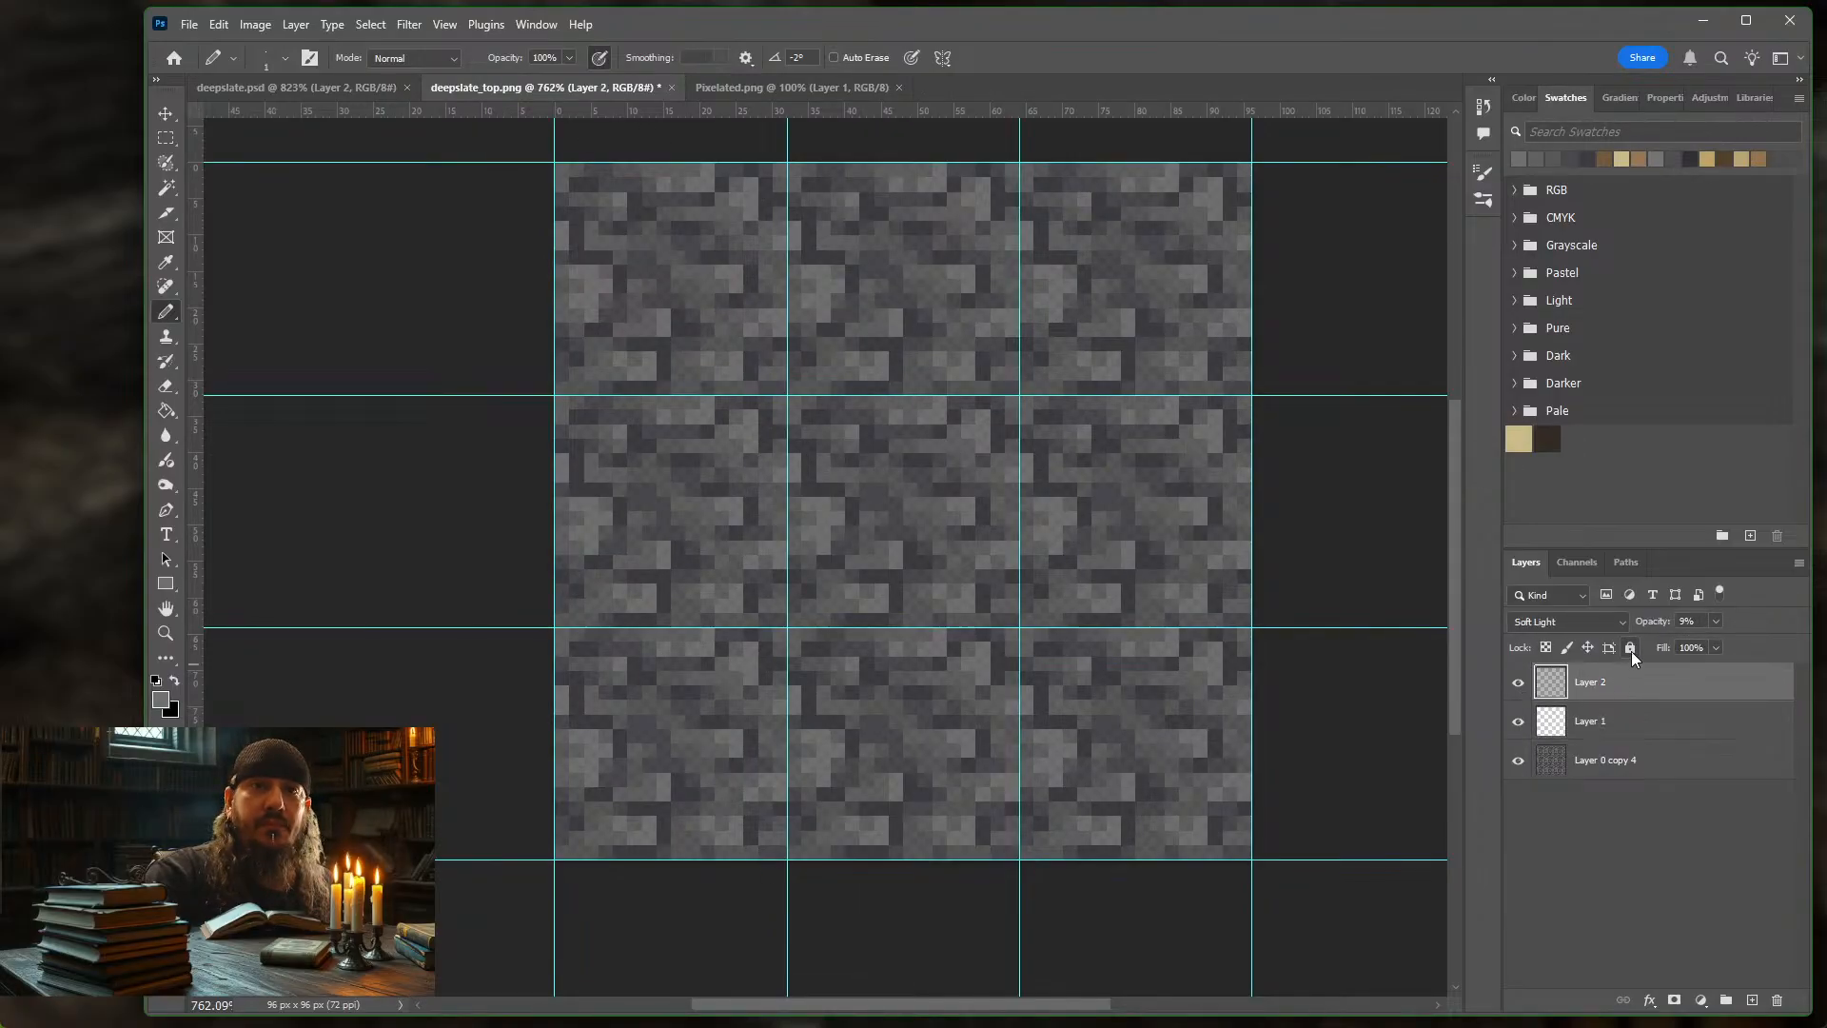
click(1630, 648)
click(1675, 722)
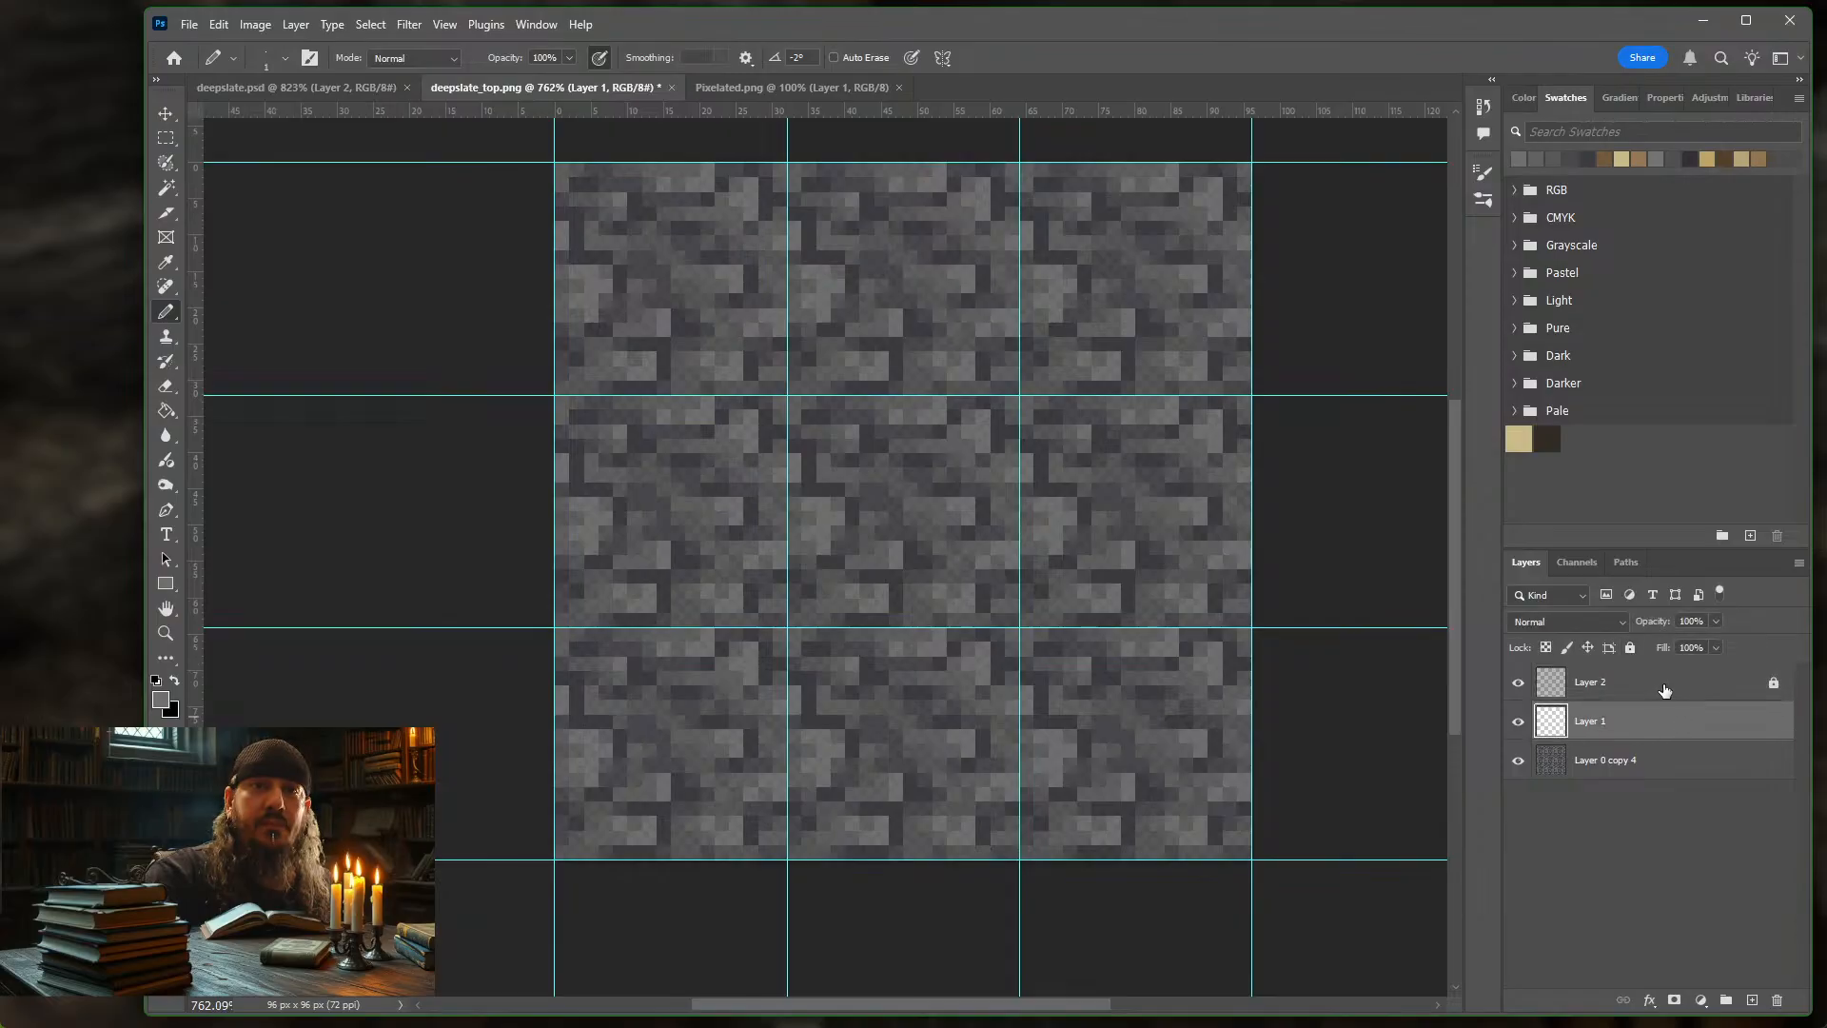
click(1629, 681)
click(1631, 648)
click(1673, 729)
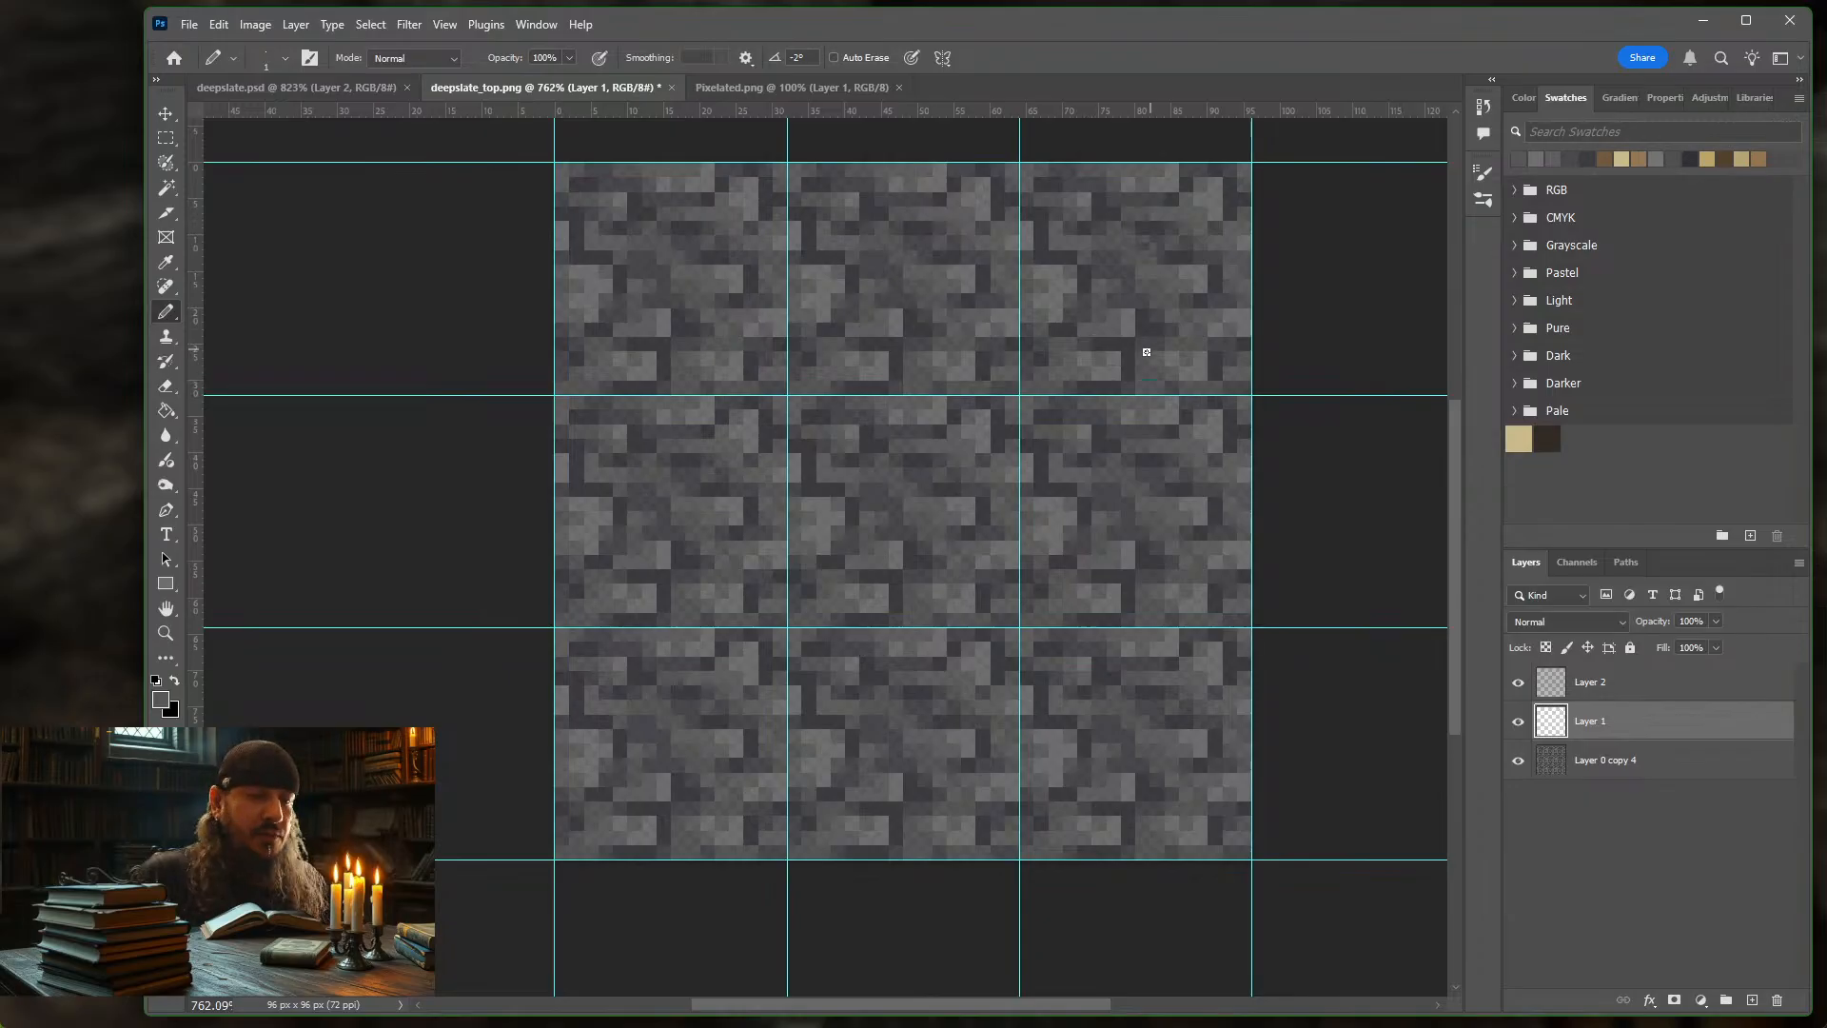
Enlarge the Pencil to 35 px and paint the entire canvas of Layer 1 solid mid grey
key(bracketright)
key(bracketright)
key(bracketright)
key(bracketright)
key(bracketright)
key(bracketright)
key(bracketright)
key(bracketright)
key(bracketright)
key(bracketright)
key(bracketright)
key(bracketright)
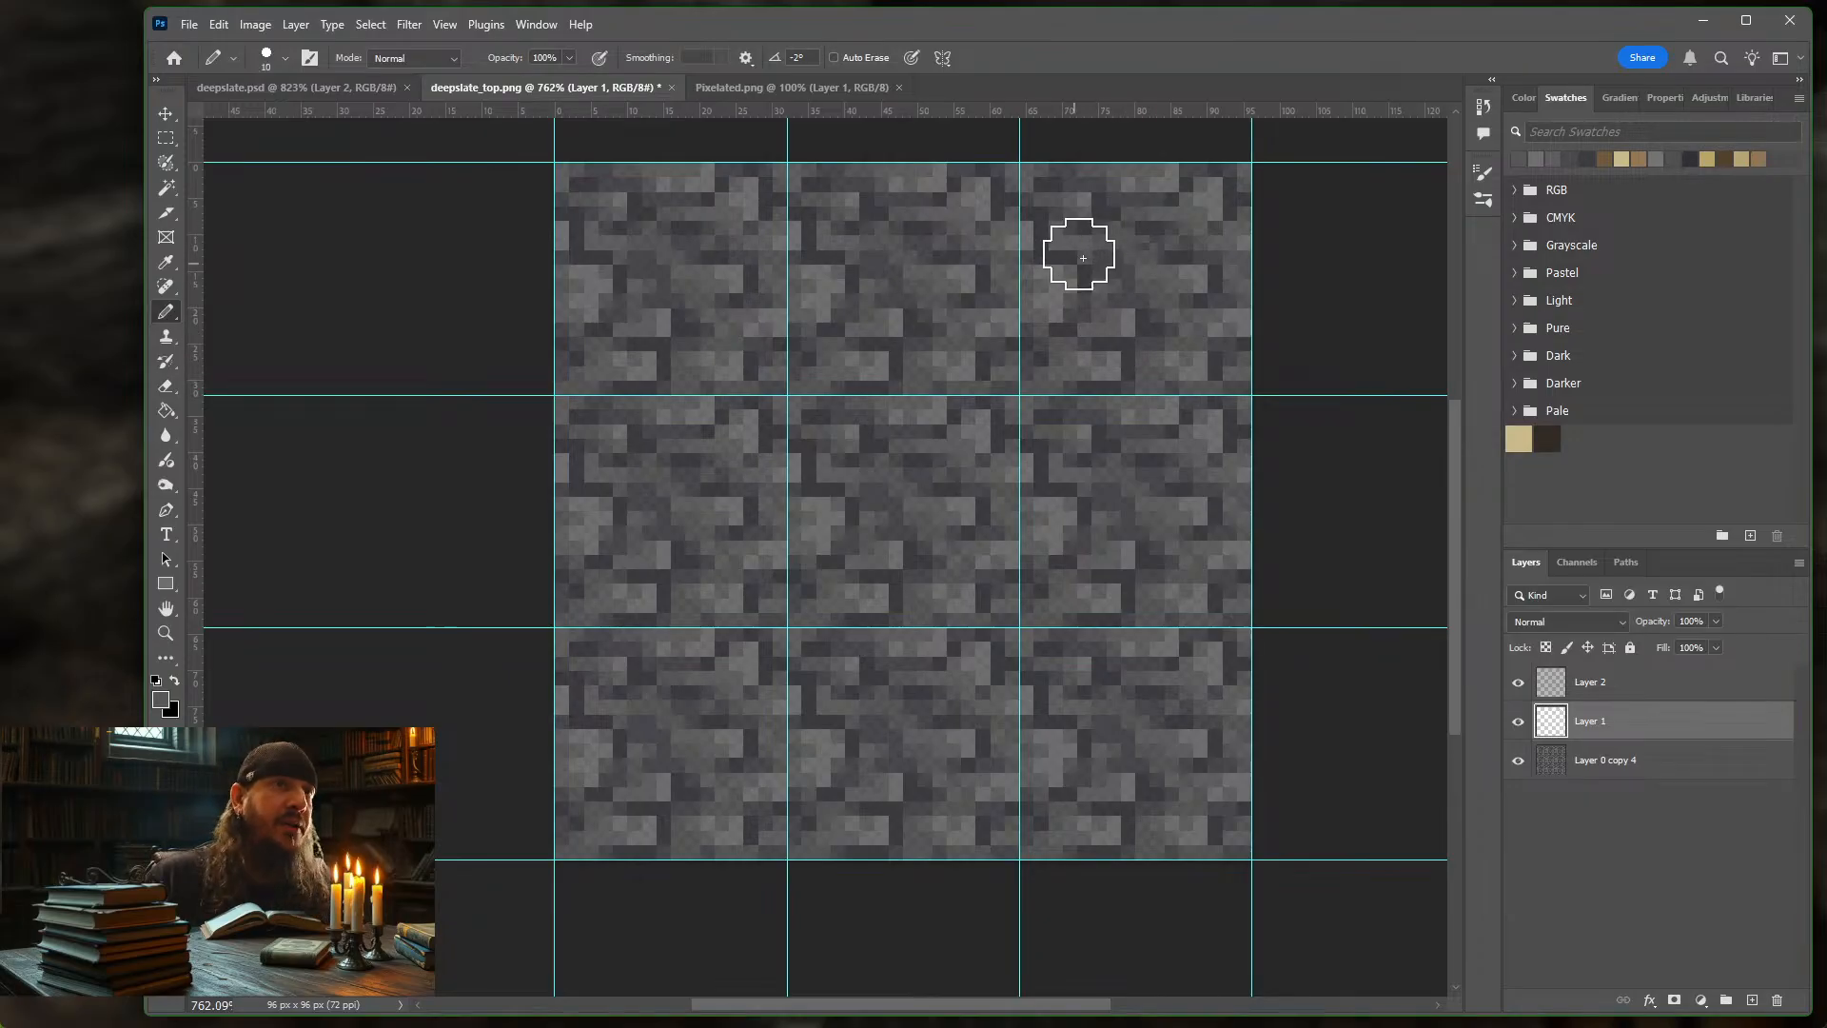
key(bracketright)
mouse_move(1183, 232)
mouse_down()
mouse_move(819, 190)
mouse_move(501, 295)
mouse_move(1057, 345)
mouse_move(976, 407)
mouse_move(527, 490)
mouse_move(1233, 546)
mouse_move(802, 550)
mouse_move(610, 648)
mouse_move(1266, 714)
mouse_move(842, 714)
mouse_move(701, 795)
mouse_move(1180, 524)
mouse_up()
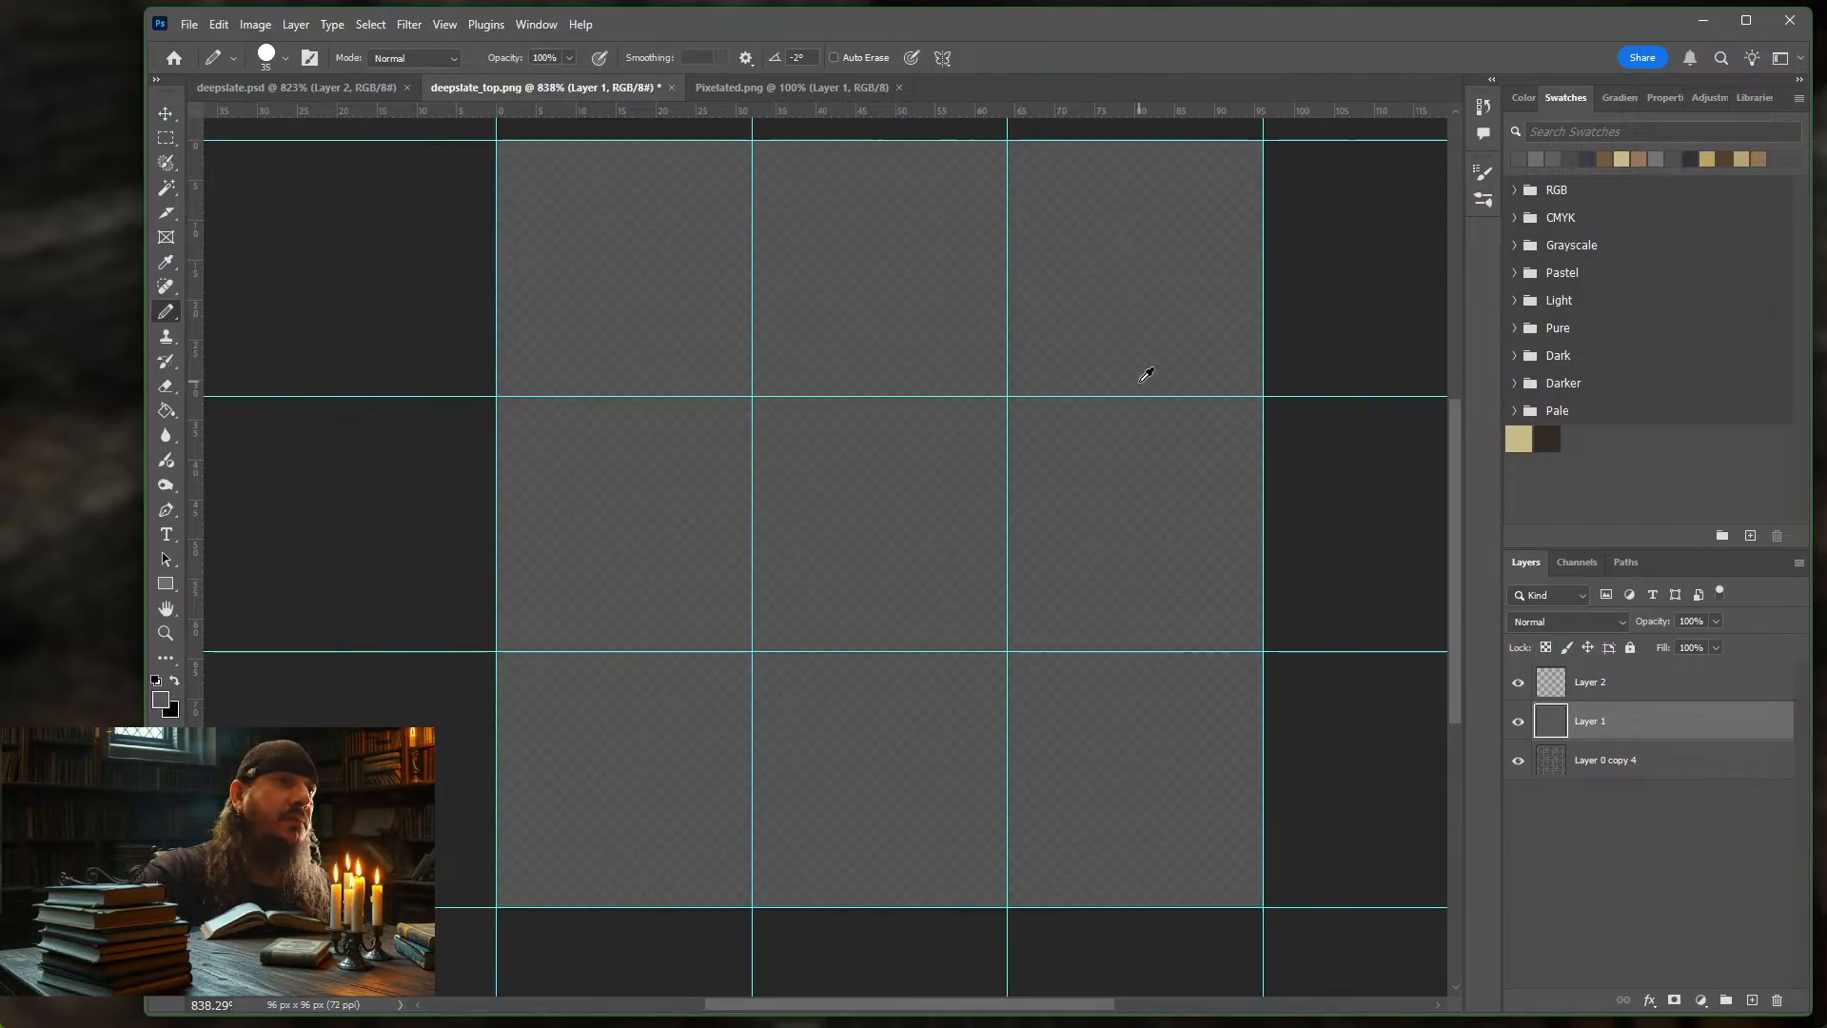
Pick the dark bluish grey from the recent swatches and reduce the Pencil size to 15 px
scroll(1139, 380, up, 1)
scroll(1139, 382, up, 1)
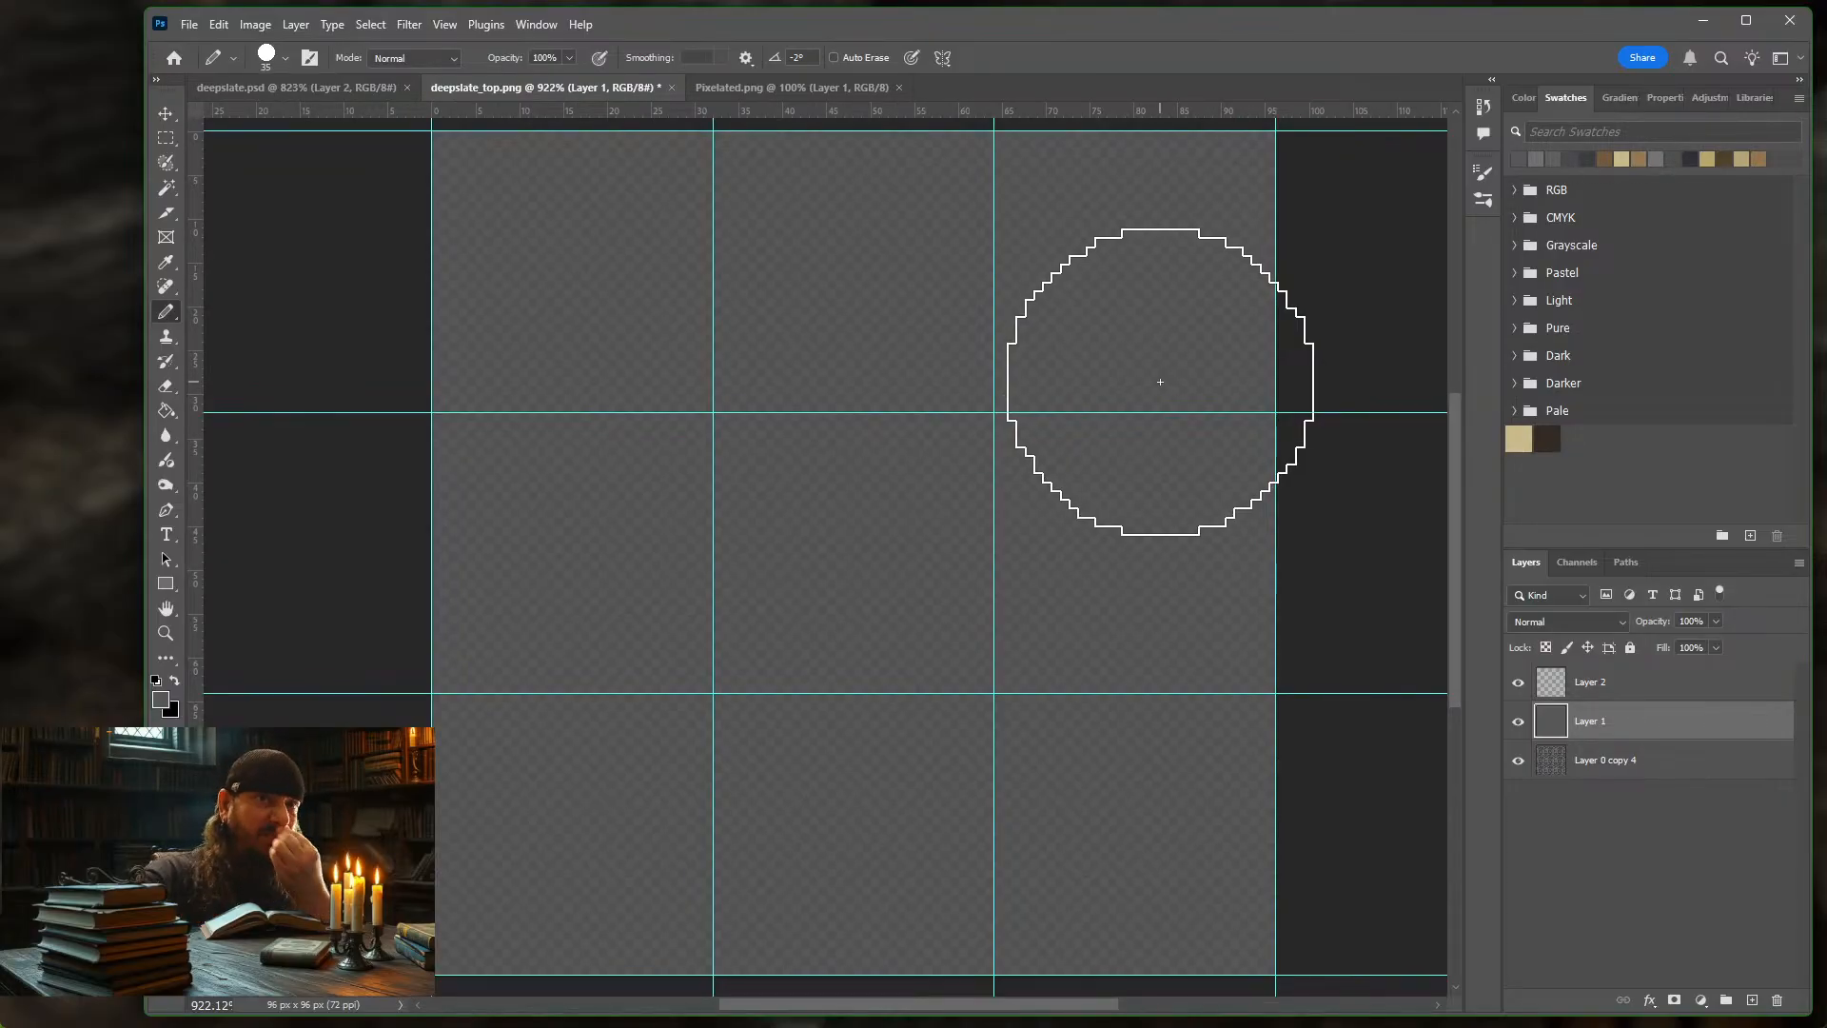
click(1570, 159)
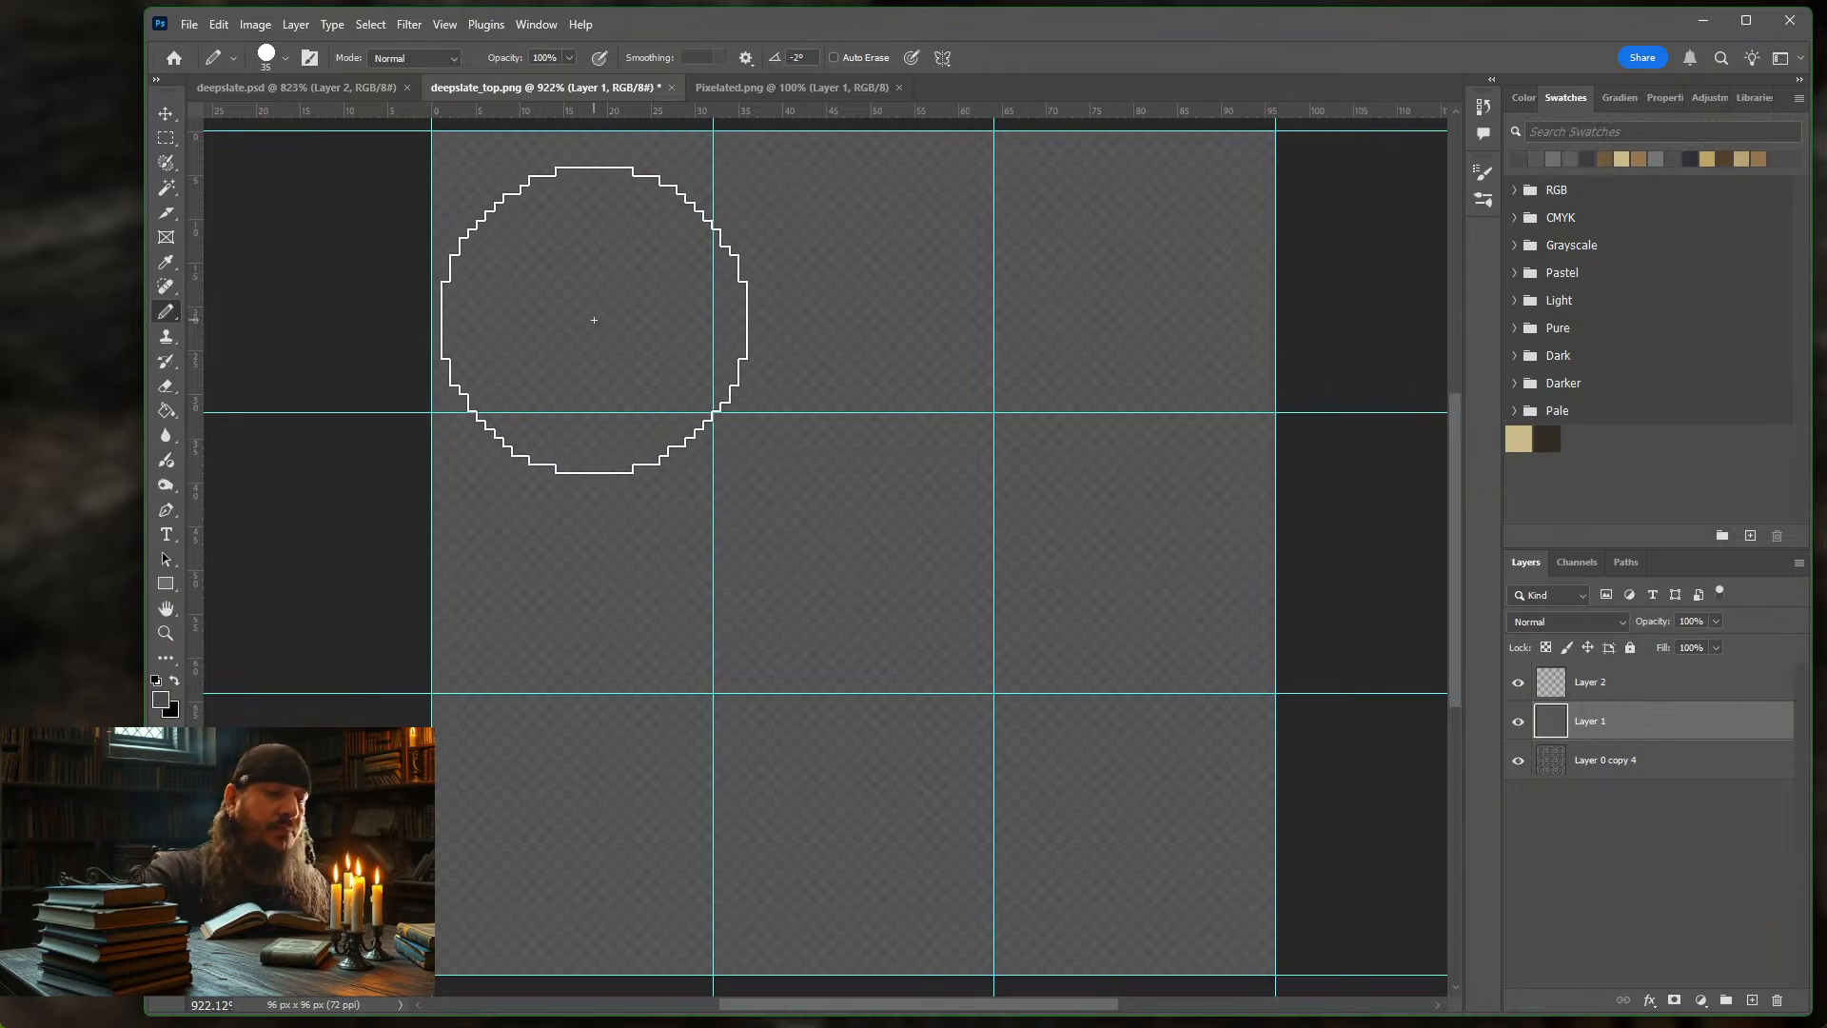
key(bracketleft)
key(bracketleft)
key(bracketleft)
key(bracketleft)
key(bracketleft)
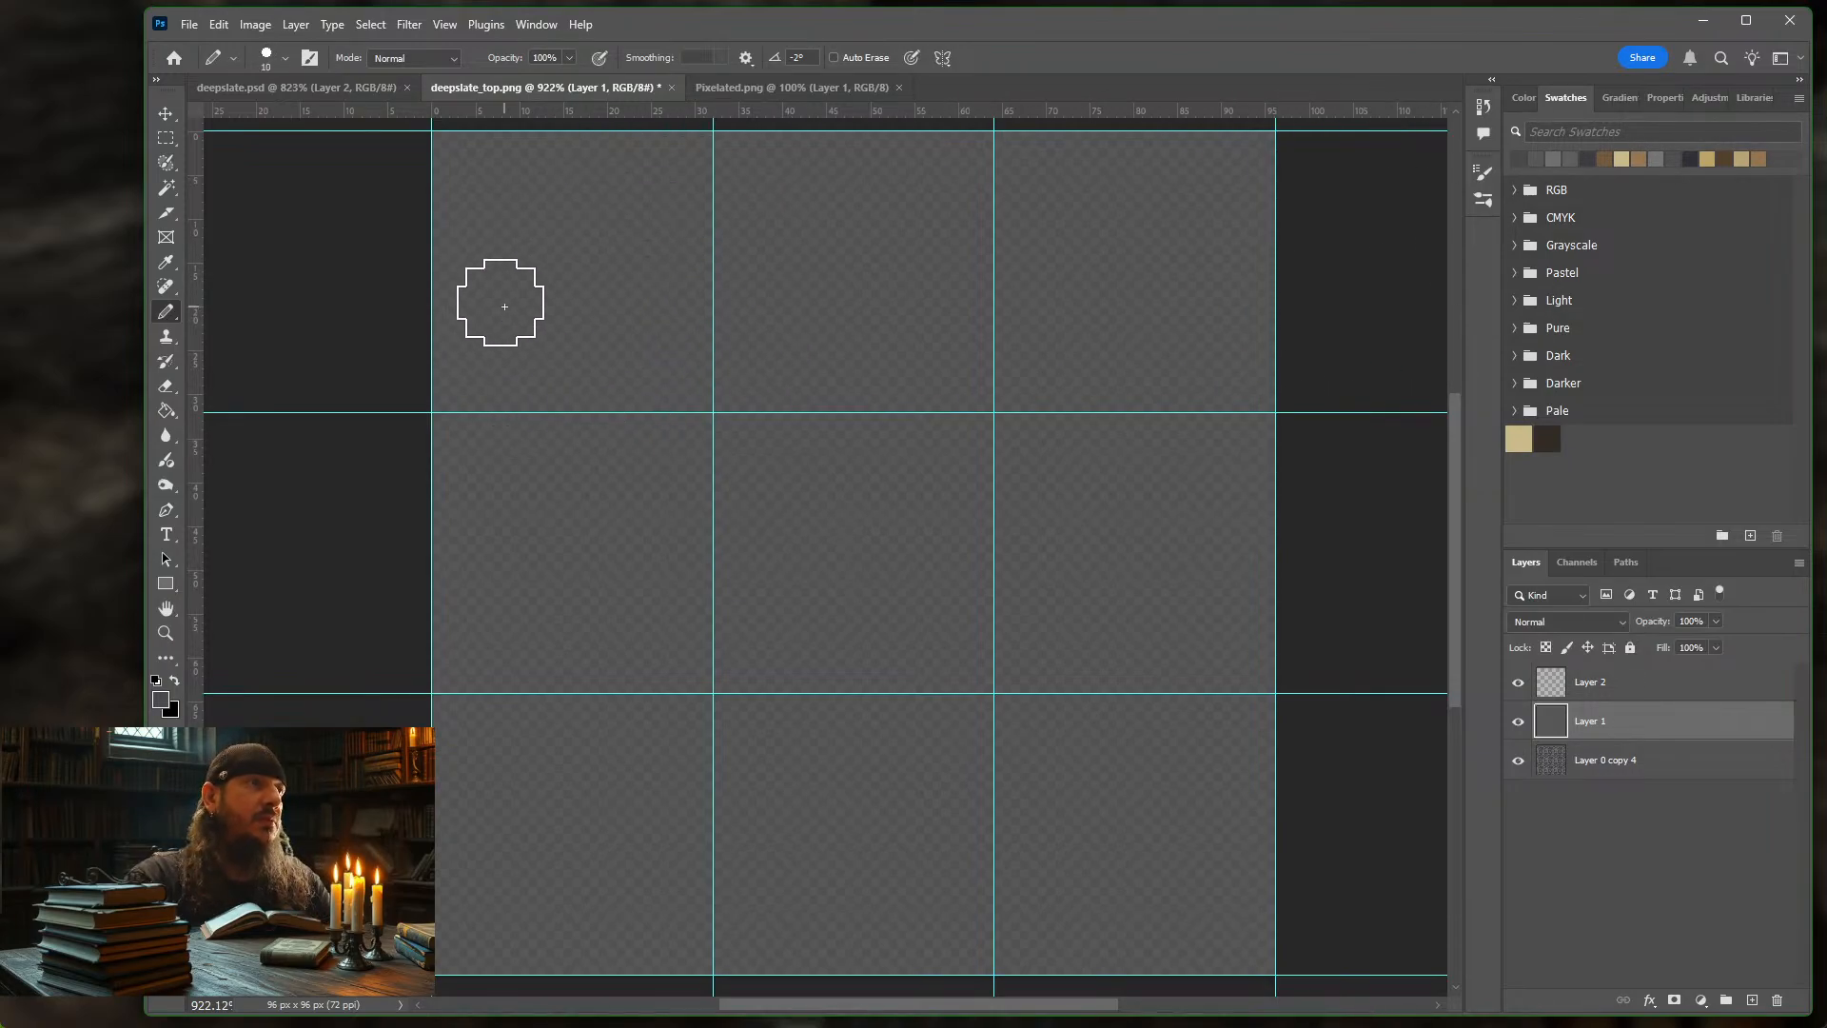
key(bracketright)
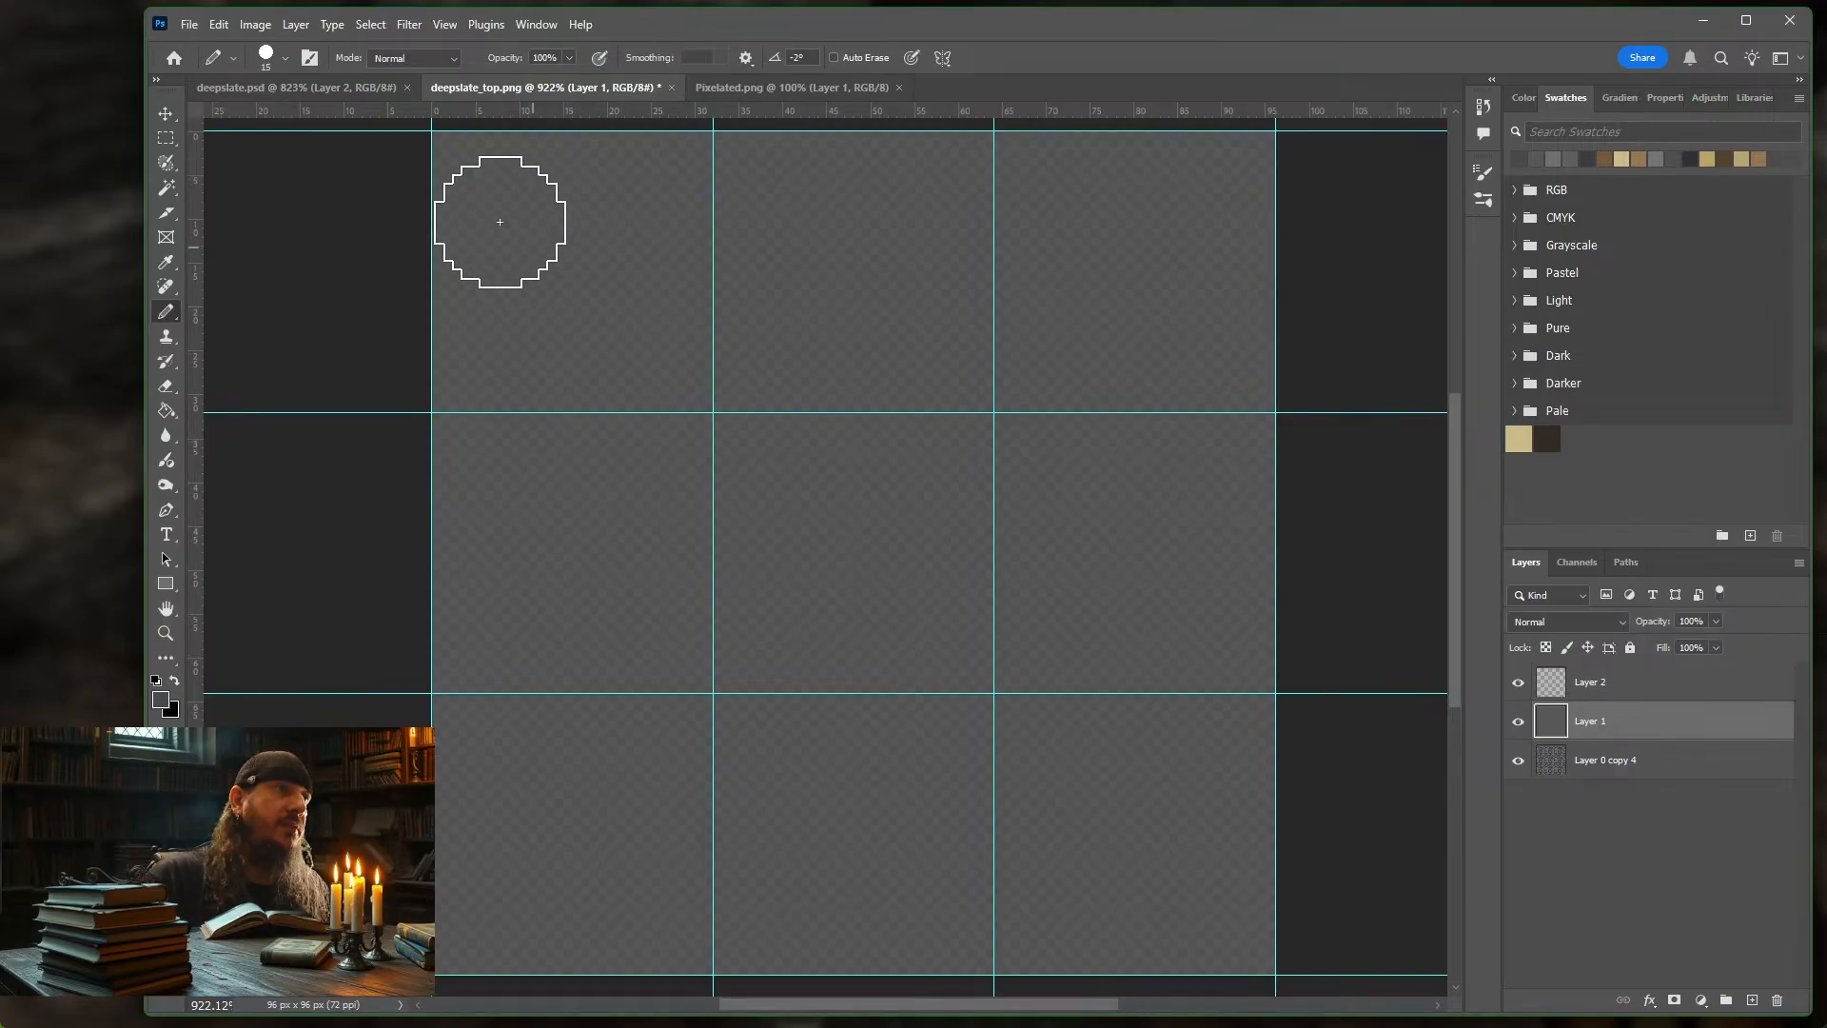
Try painting opaque dark strokes over the first tile of Layer 1 and undo them
mouse_move(457, 163)
mouse_down()
mouse_move(627, 297)
mouse_move(662, 170)
mouse_move(465, 390)
mouse_move(520, 342)
mouse_up()
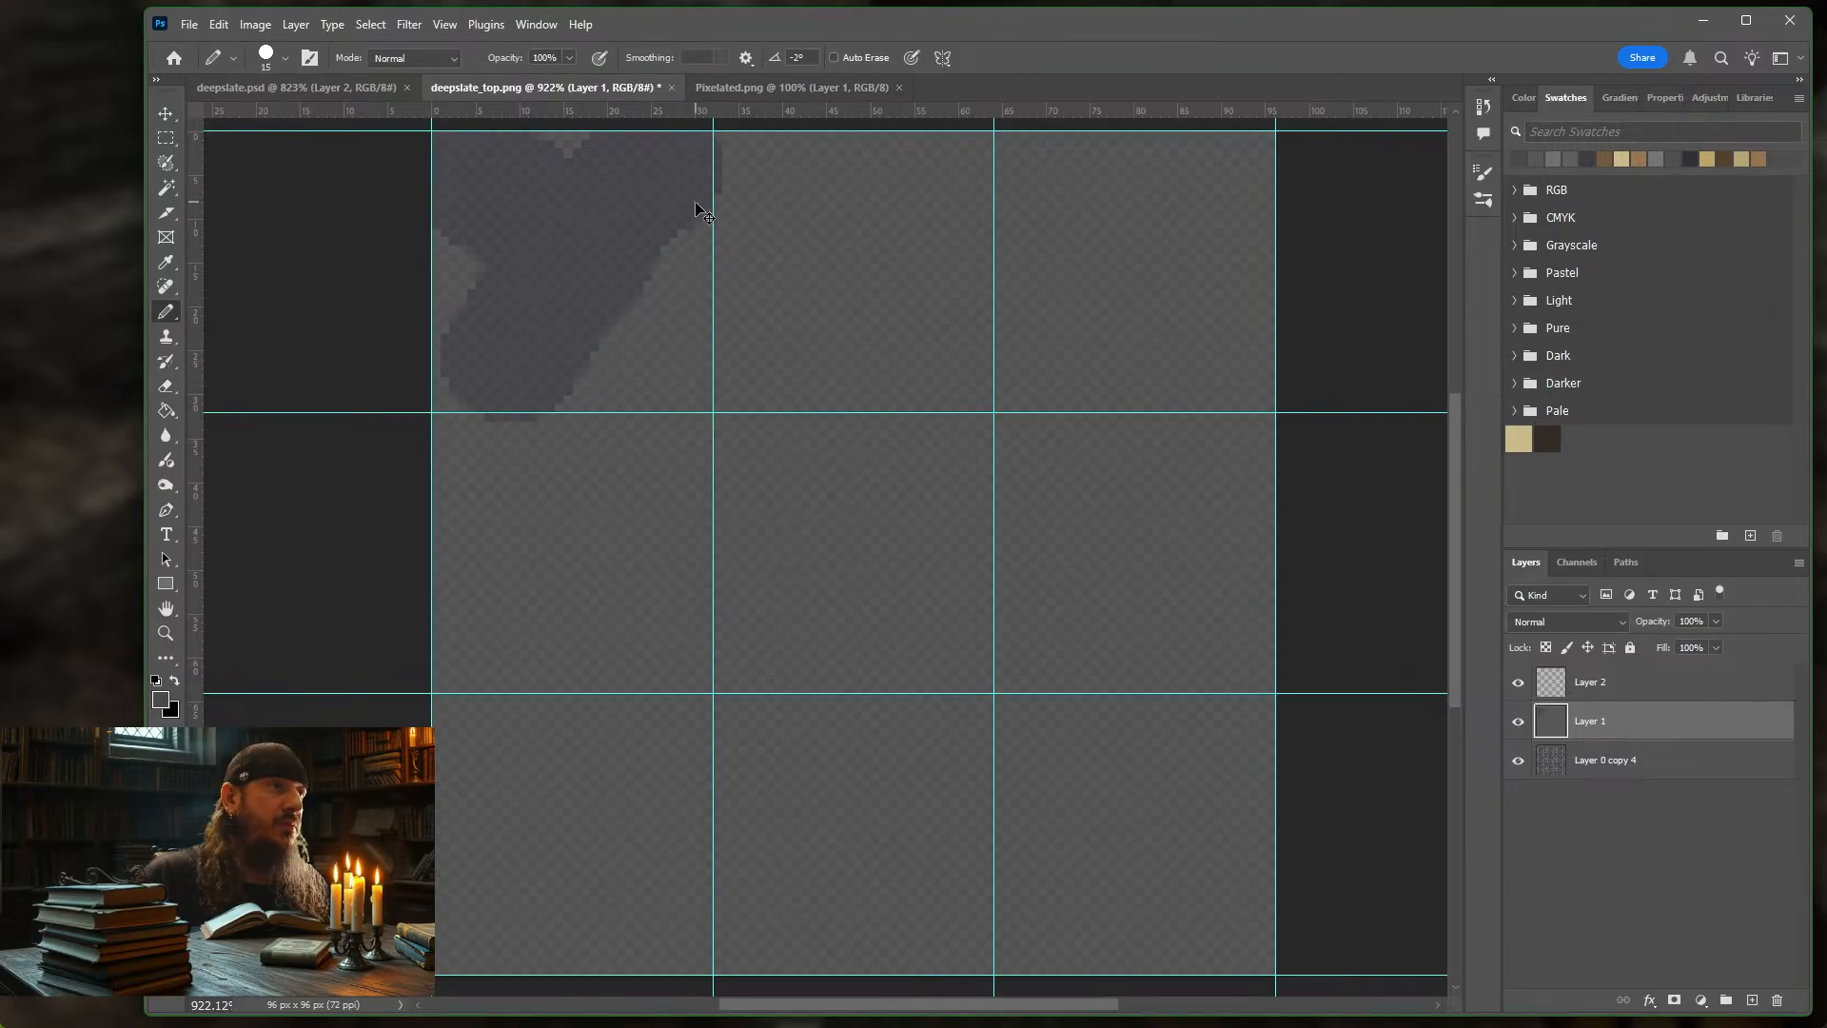
key(ctrl+z)
key(ctrl+z)
Enable pen pressure for opacity and layer translucent dark and mid-grey diagonal strokes across Layer 1 with a 15 px and 10 px Pencil
click(601, 59)
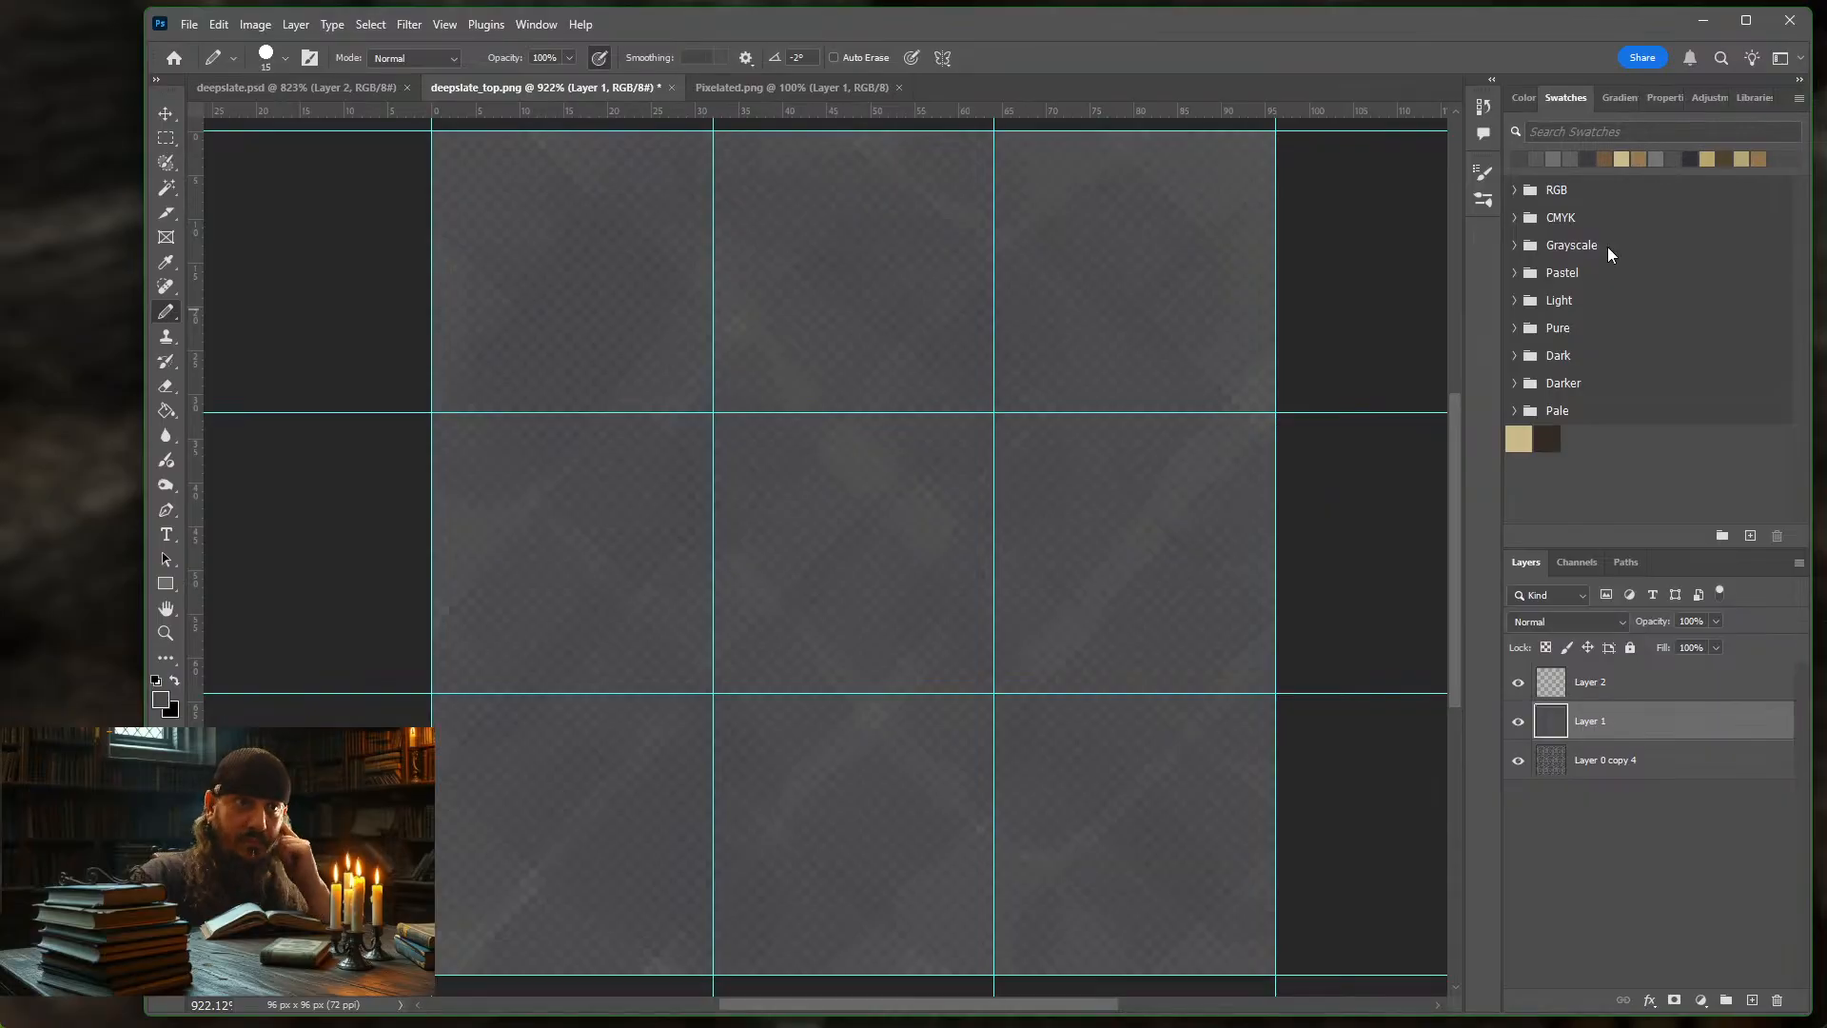
scroll(1358, 510, down, 1)
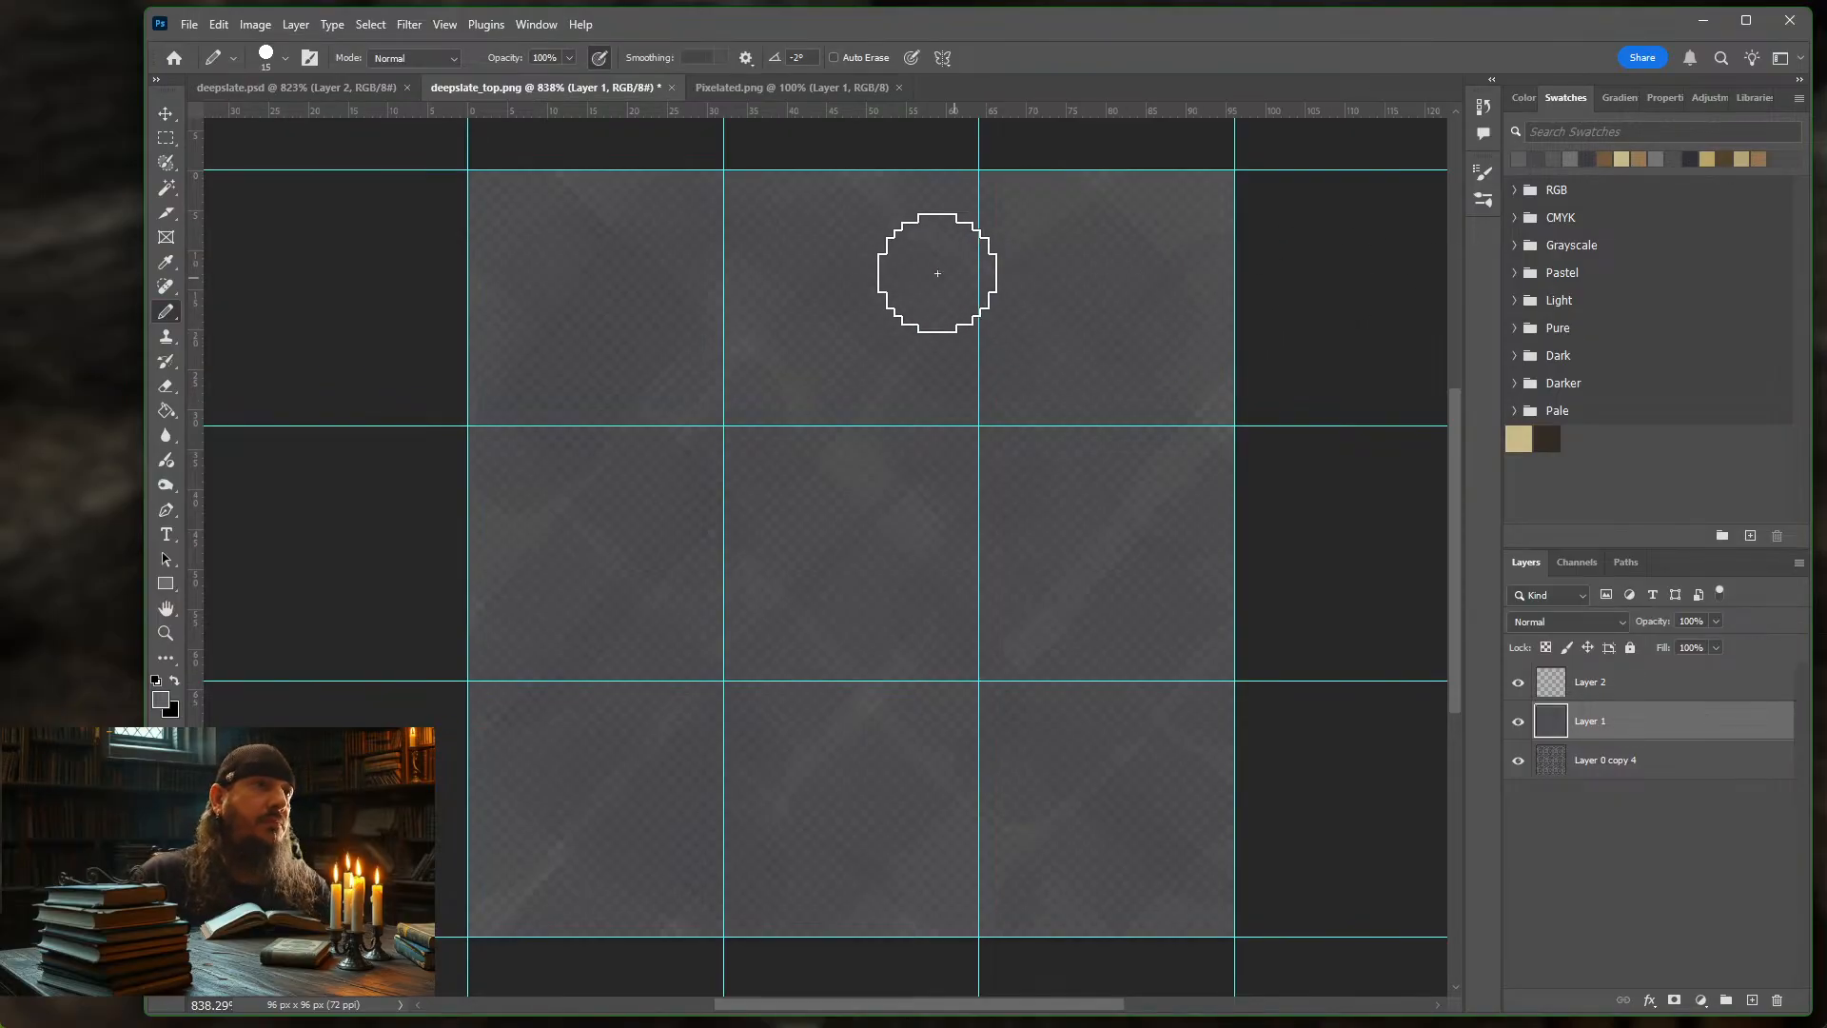
key(bracketleft)
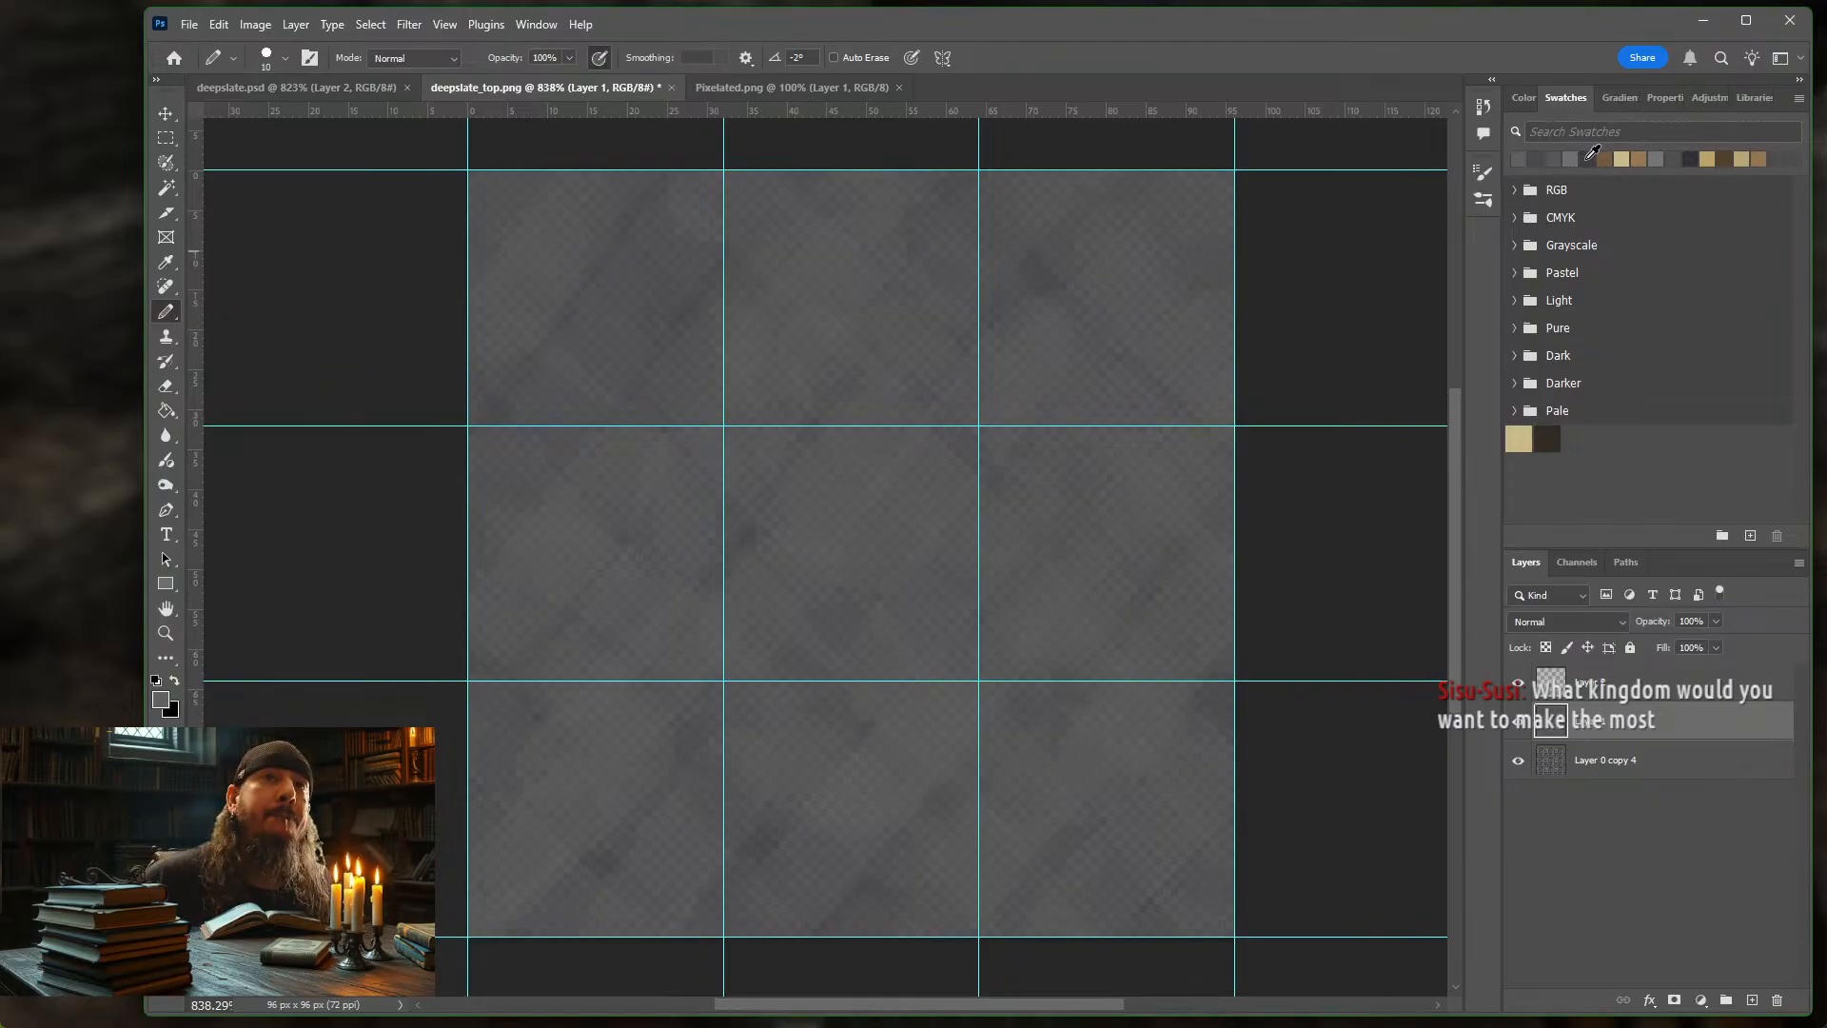
Switch to a darker grey swatch and paint translucent dark strokes over the whole canvas, reducing the Pencil to 8 px
click(1595, 153)
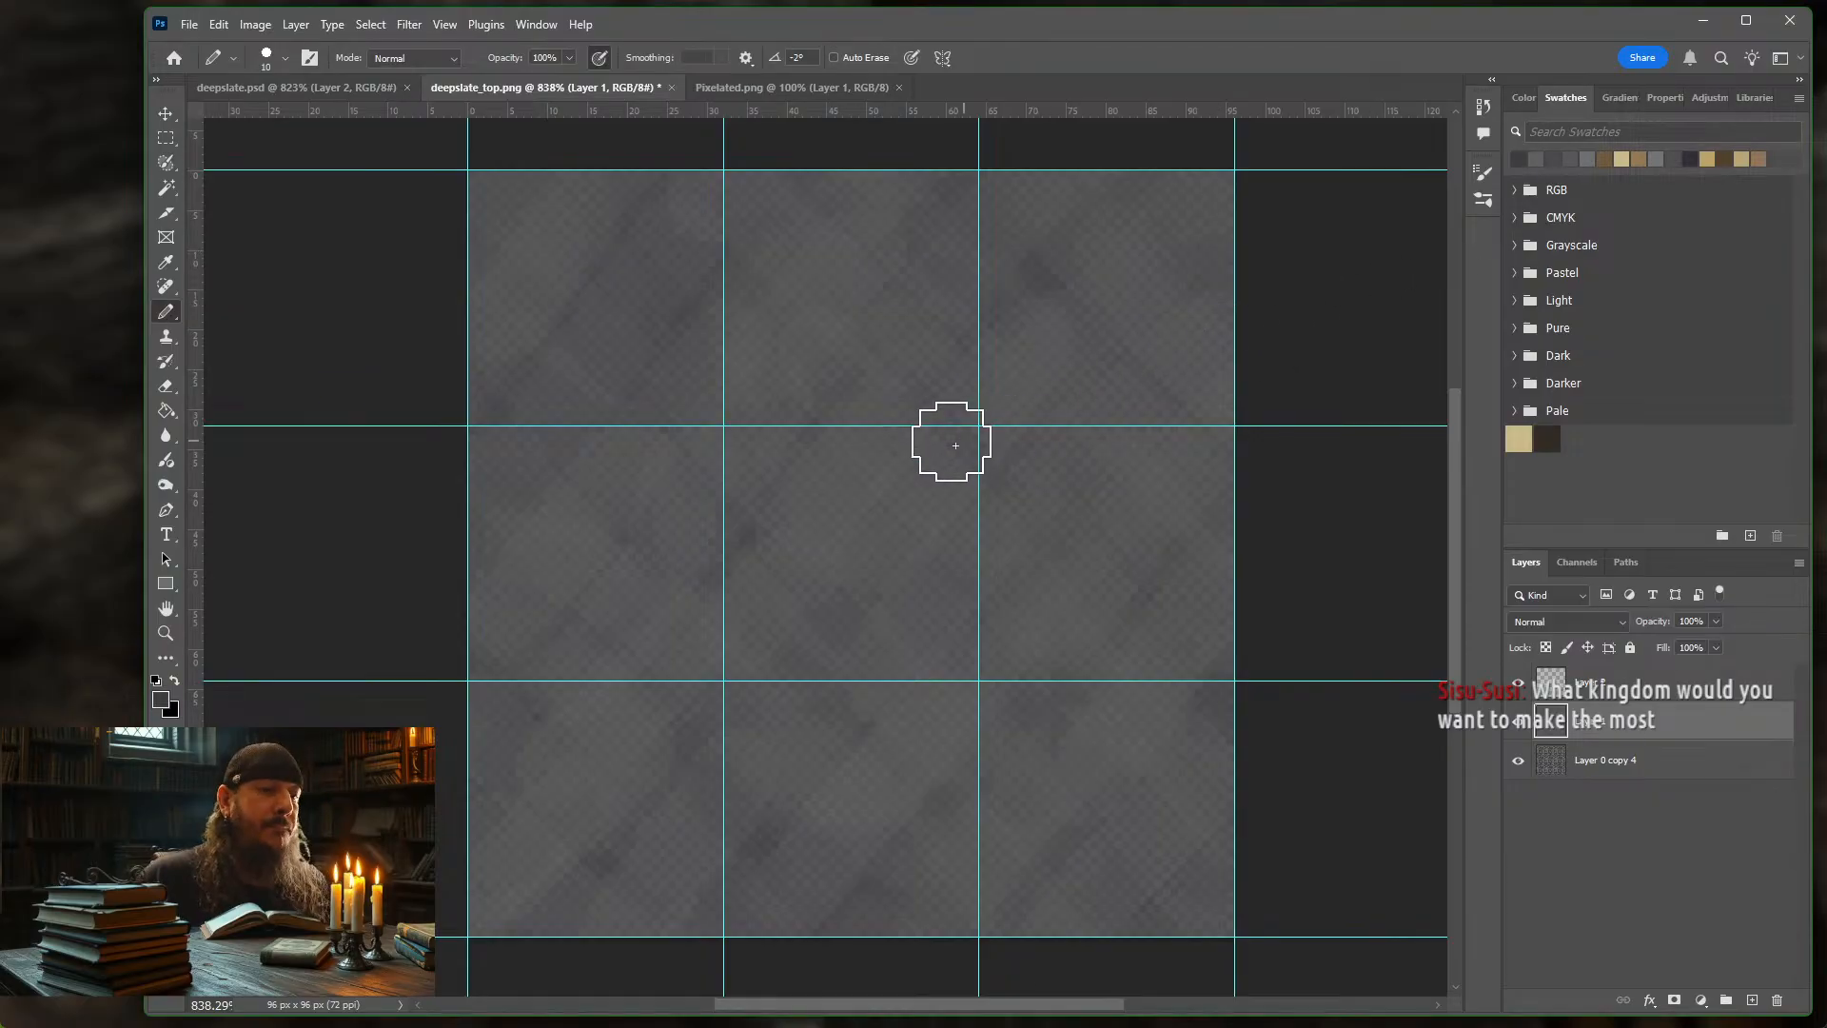
key(bracketleft)
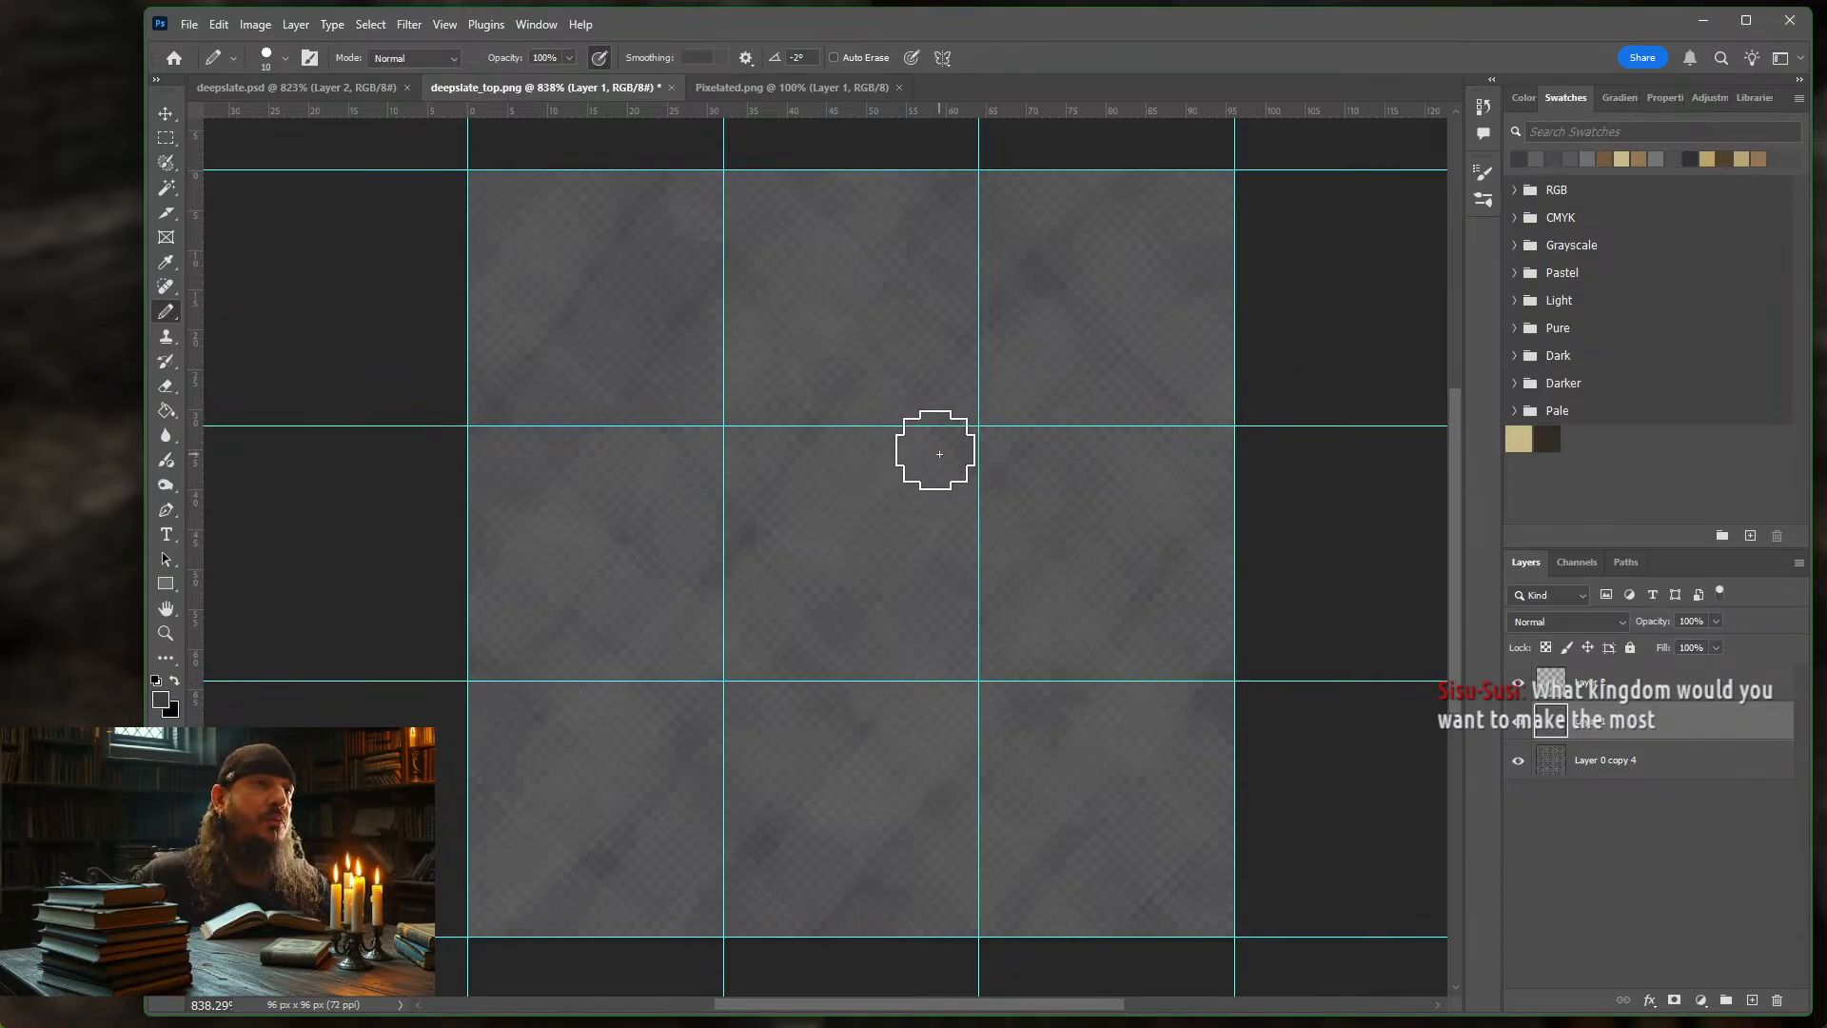
key(bracketleft)
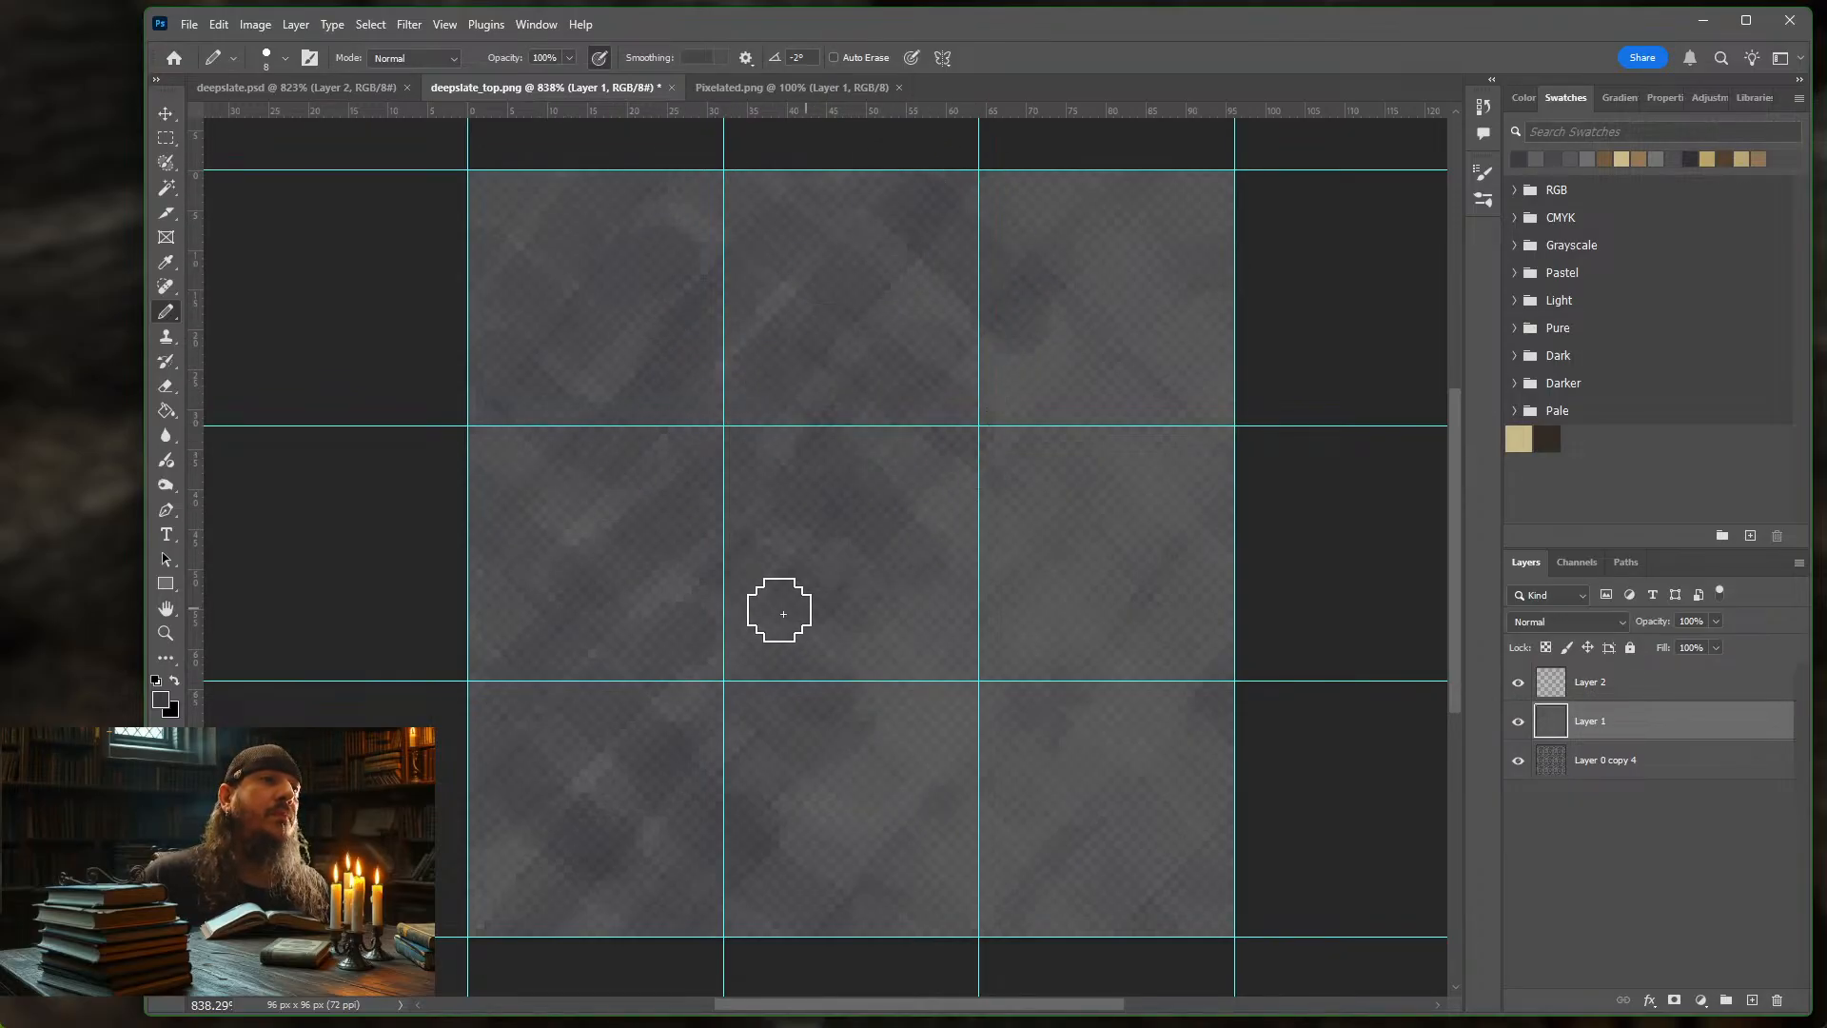
mouse_move(847, 817)
mouse_down()
mouse_move(815, 898)
mouse_move(1013, 772)
mouse_move(1127, 892)
mouse_move(942, 685)
mouse_move(916, 722)
mouse_move(1064, 663)
mouse_move(942, 716)
mouse_move(989, 479)
mouse_move(1080, 518)
mouse_move(1025, 392)
mouse_move(1146, 333)
mouse_move(895, 281)
mouse_move(1000, 191)
mouse_move(987, 330)
mouse_move(1212, 155)
mouse_move(1232, 336)
mouse_move(1178, 477)
mouse_move(1101, 575)
mouse_move(1069, 722)
mouse_move(1093, 778)
mouse_up()
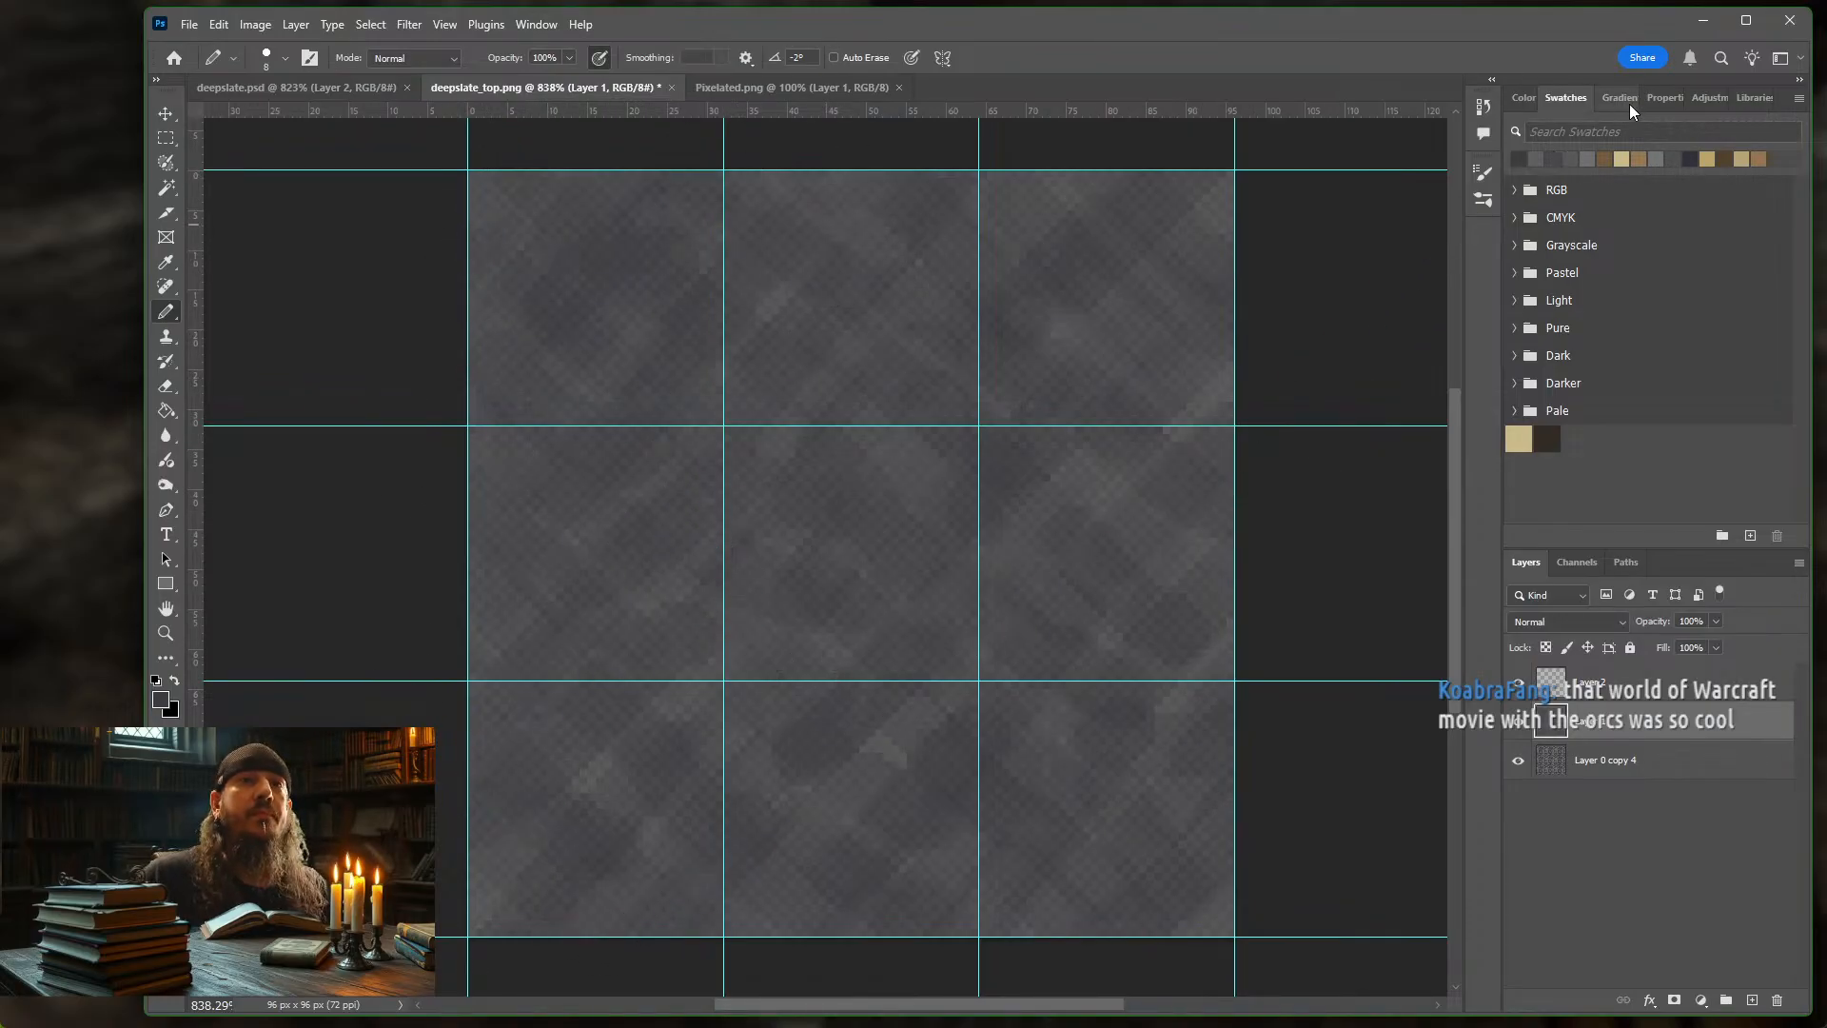
Mottle Layer 1 with lighter grey patches at 6 px and darker grey patches at 4 px, using the recent swatches
click(1589, 160)
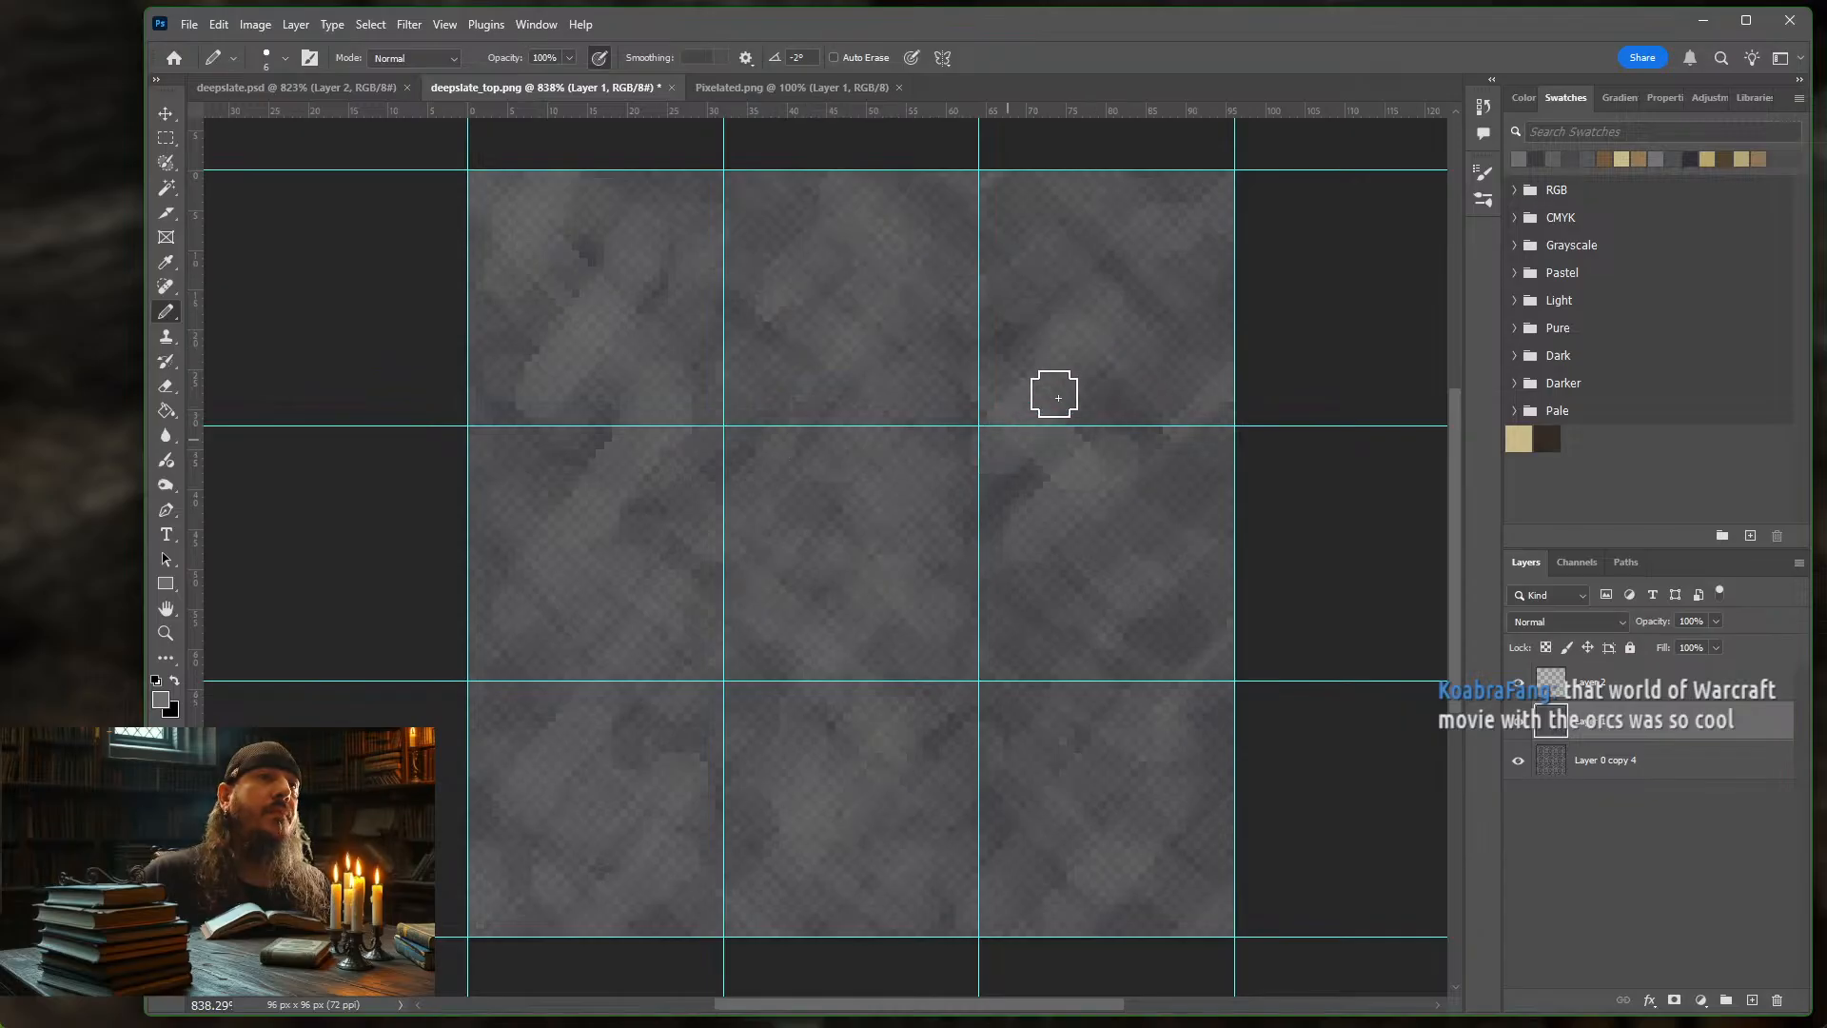
click(1542, 160)
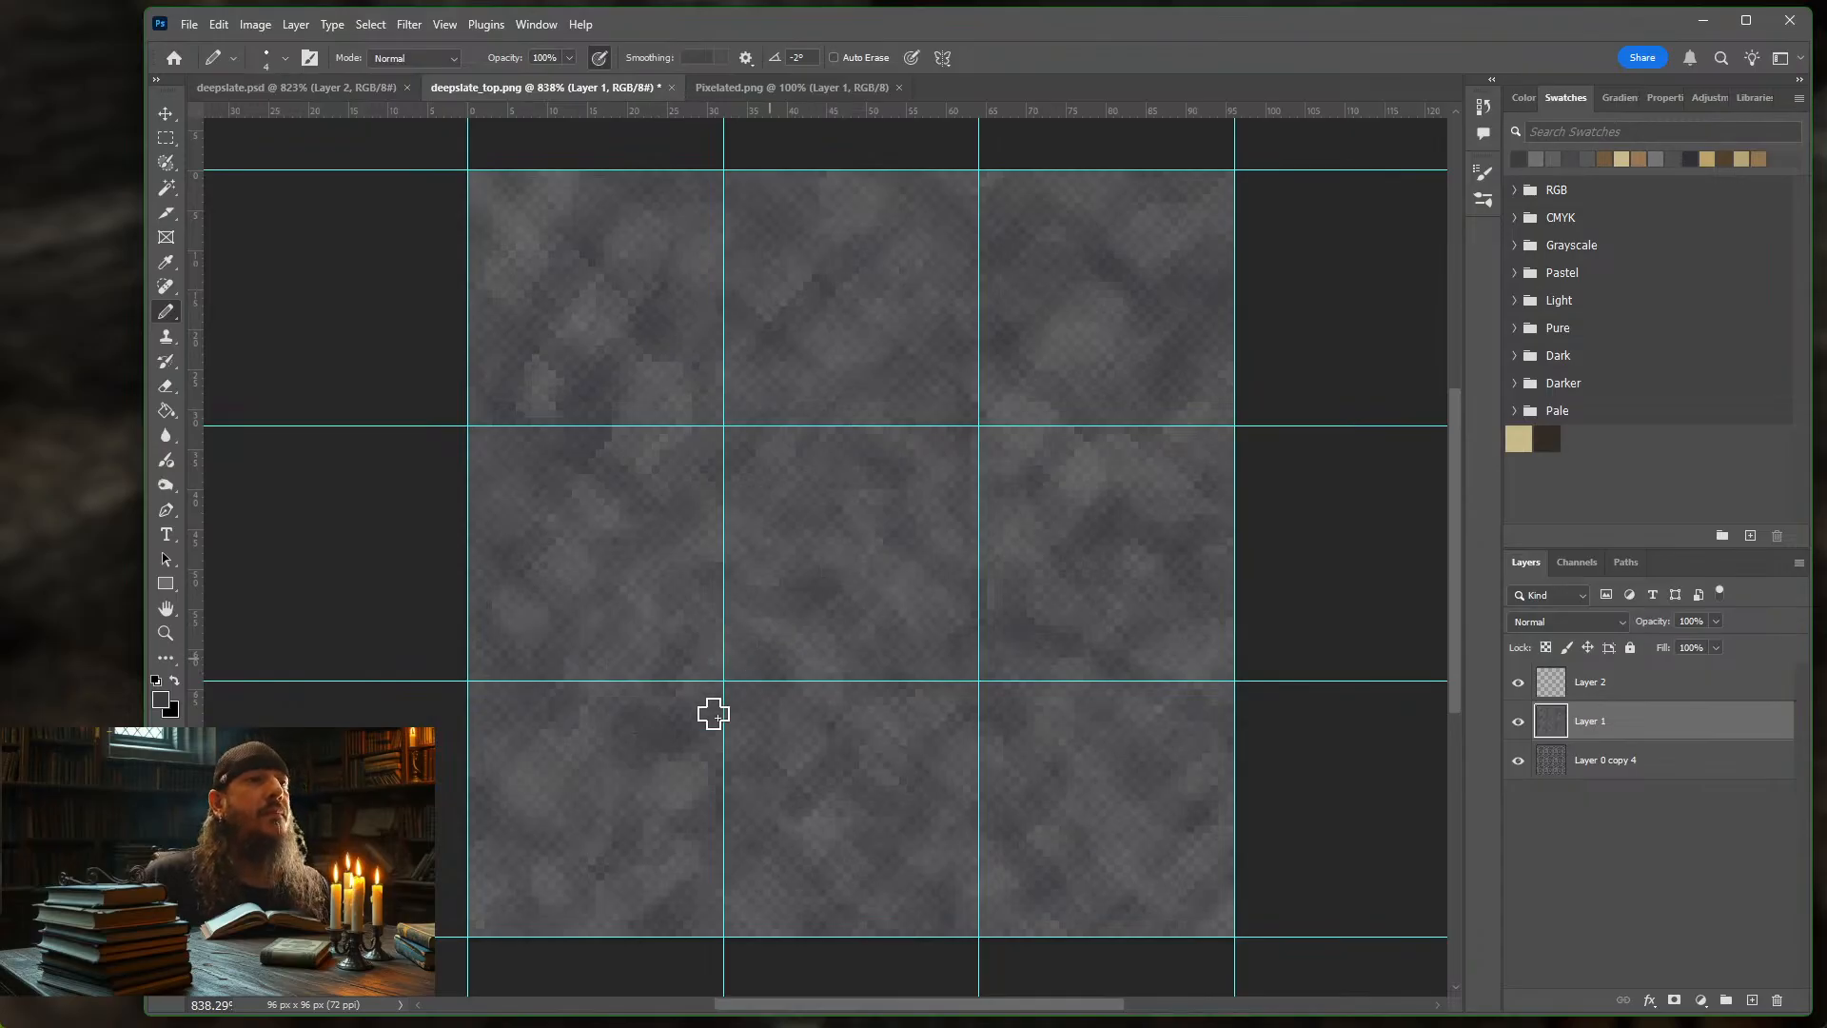
Switch to a lighter grey swatch and paint translucent patches on Layer 1 with a 3 px Pencil, down the right-hand tiles and in the bottom middle tile
click(1539, 157)
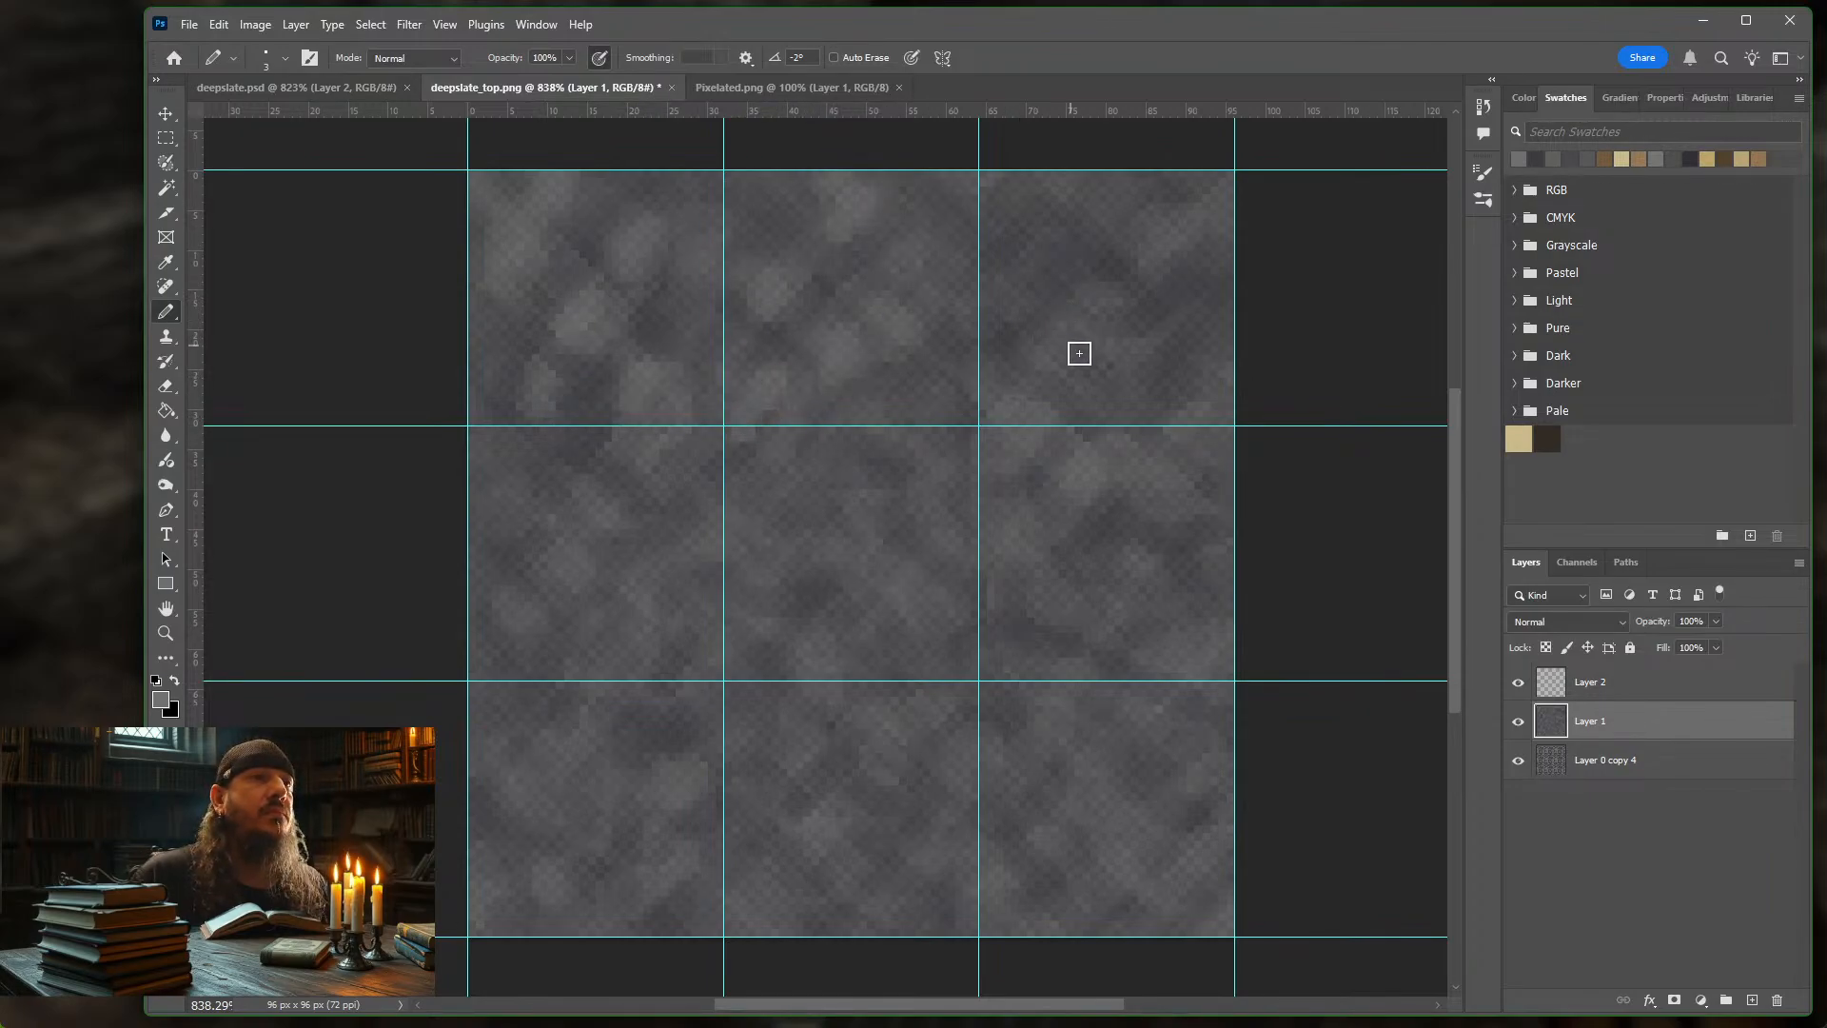
drag(1079, 353, 1036, 380)
mouse_move(1161, 241)
mouse_down()
mouse_move(1187, 250)
mouse_move(1137, 259)
mouse_up()
drag(1094, 220, 1061, 241)
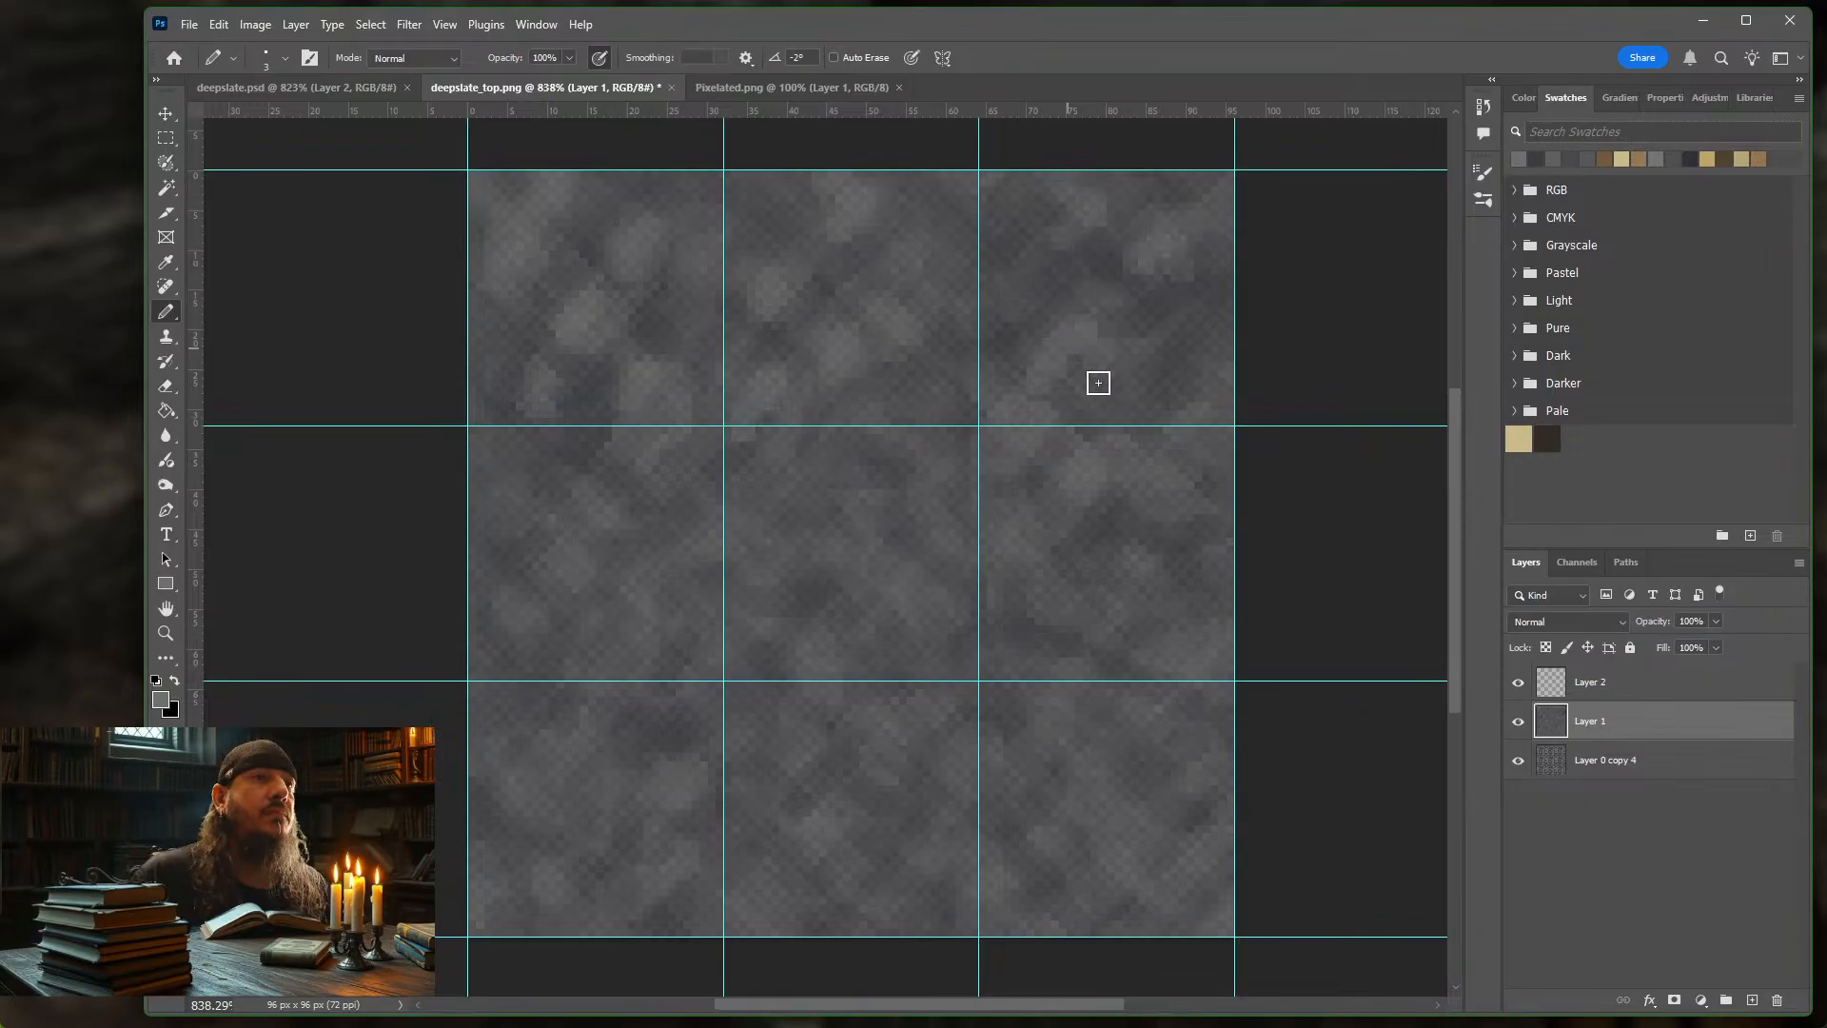
mouse_move(1053, 460)
mouse_down()
mouse_move(1063, 500)
mouse_move(1025, 607)
mouse_up()
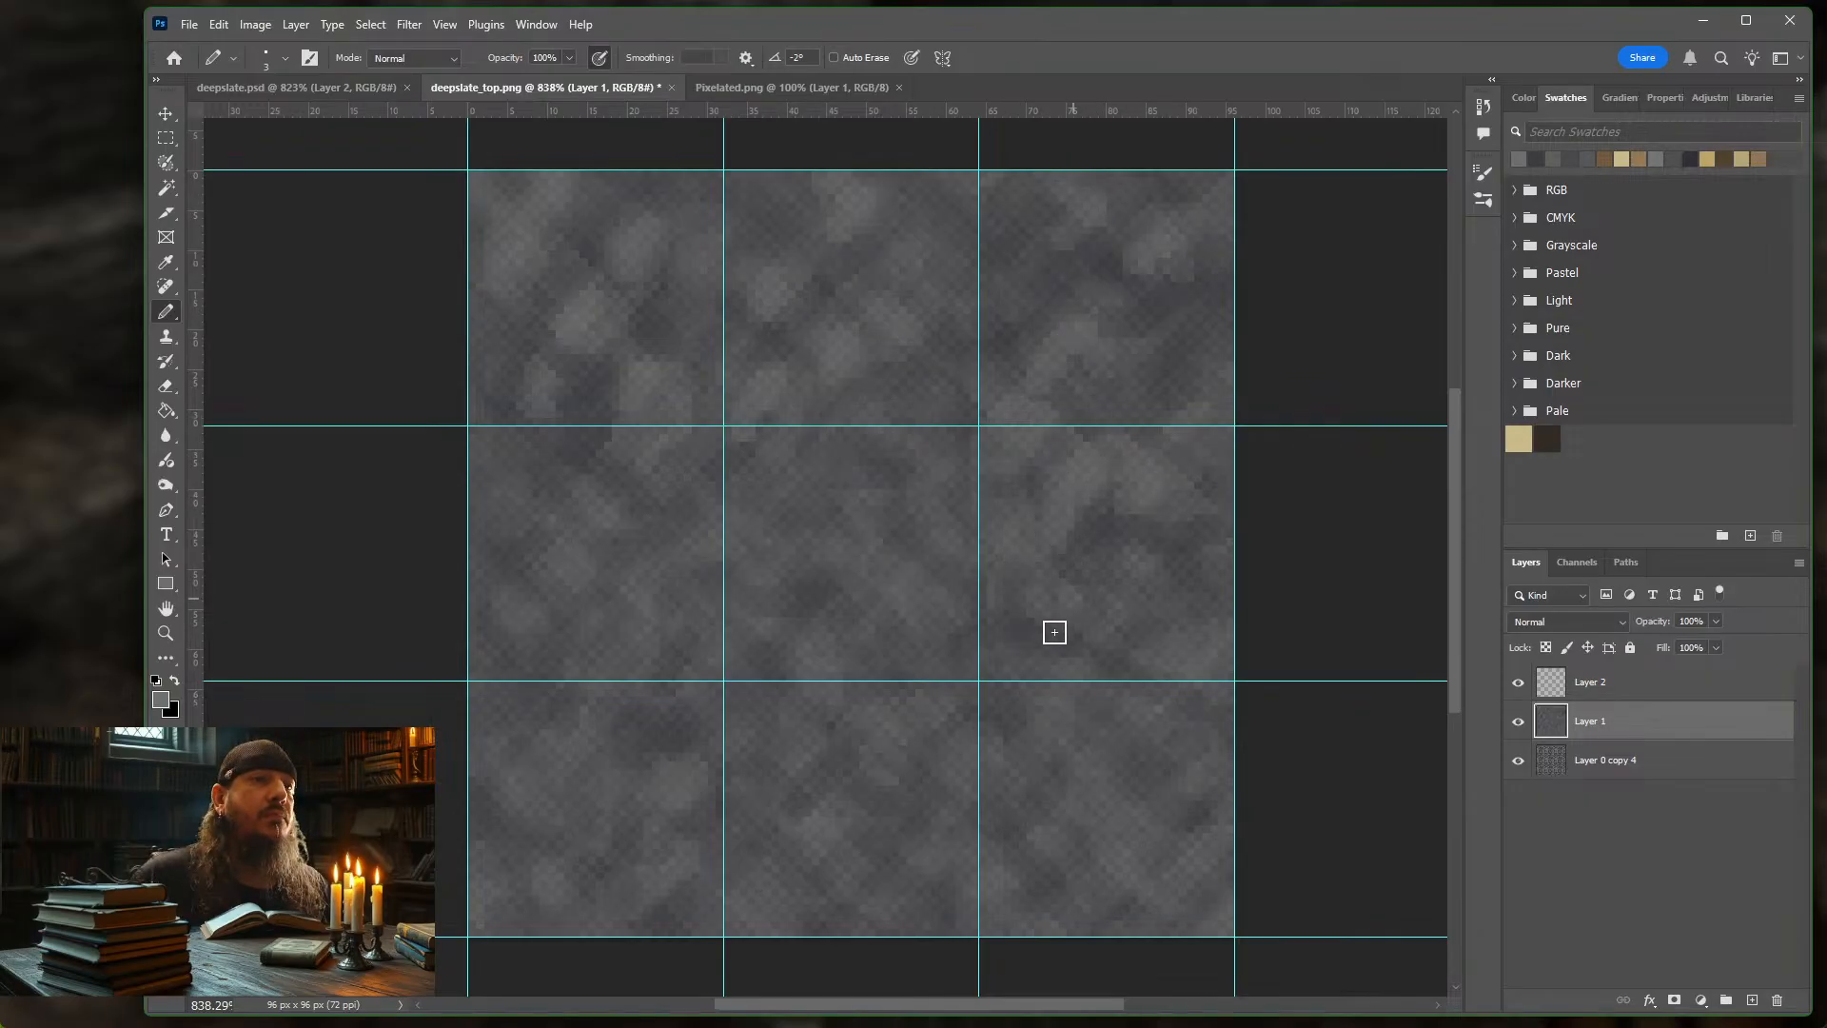
mouse_move(1142, 573)
mouse_down()
mouse_move(1141, 607)
mouse_move(1058, 614)
mouse_up()
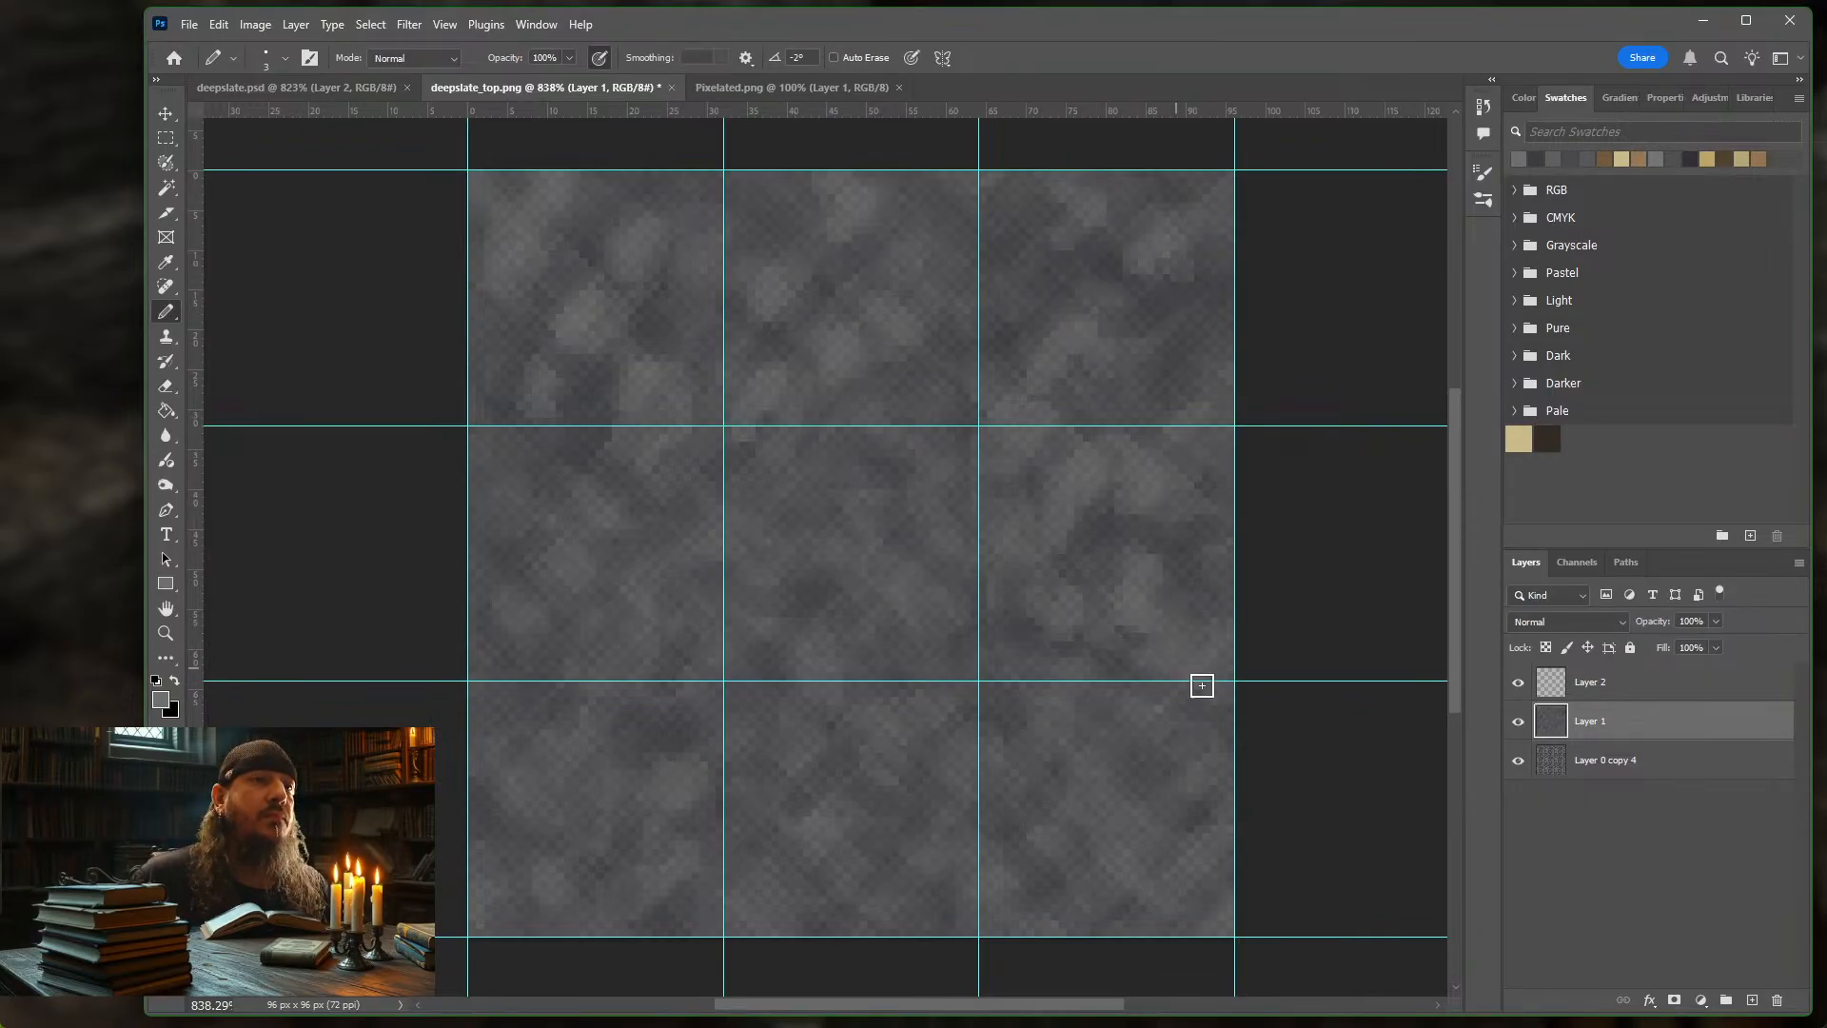
mouse_move(1182, 754)
mouse_down()
mouse_move(1122, 794)
mouse_move(1130, 866)
mouse_up()
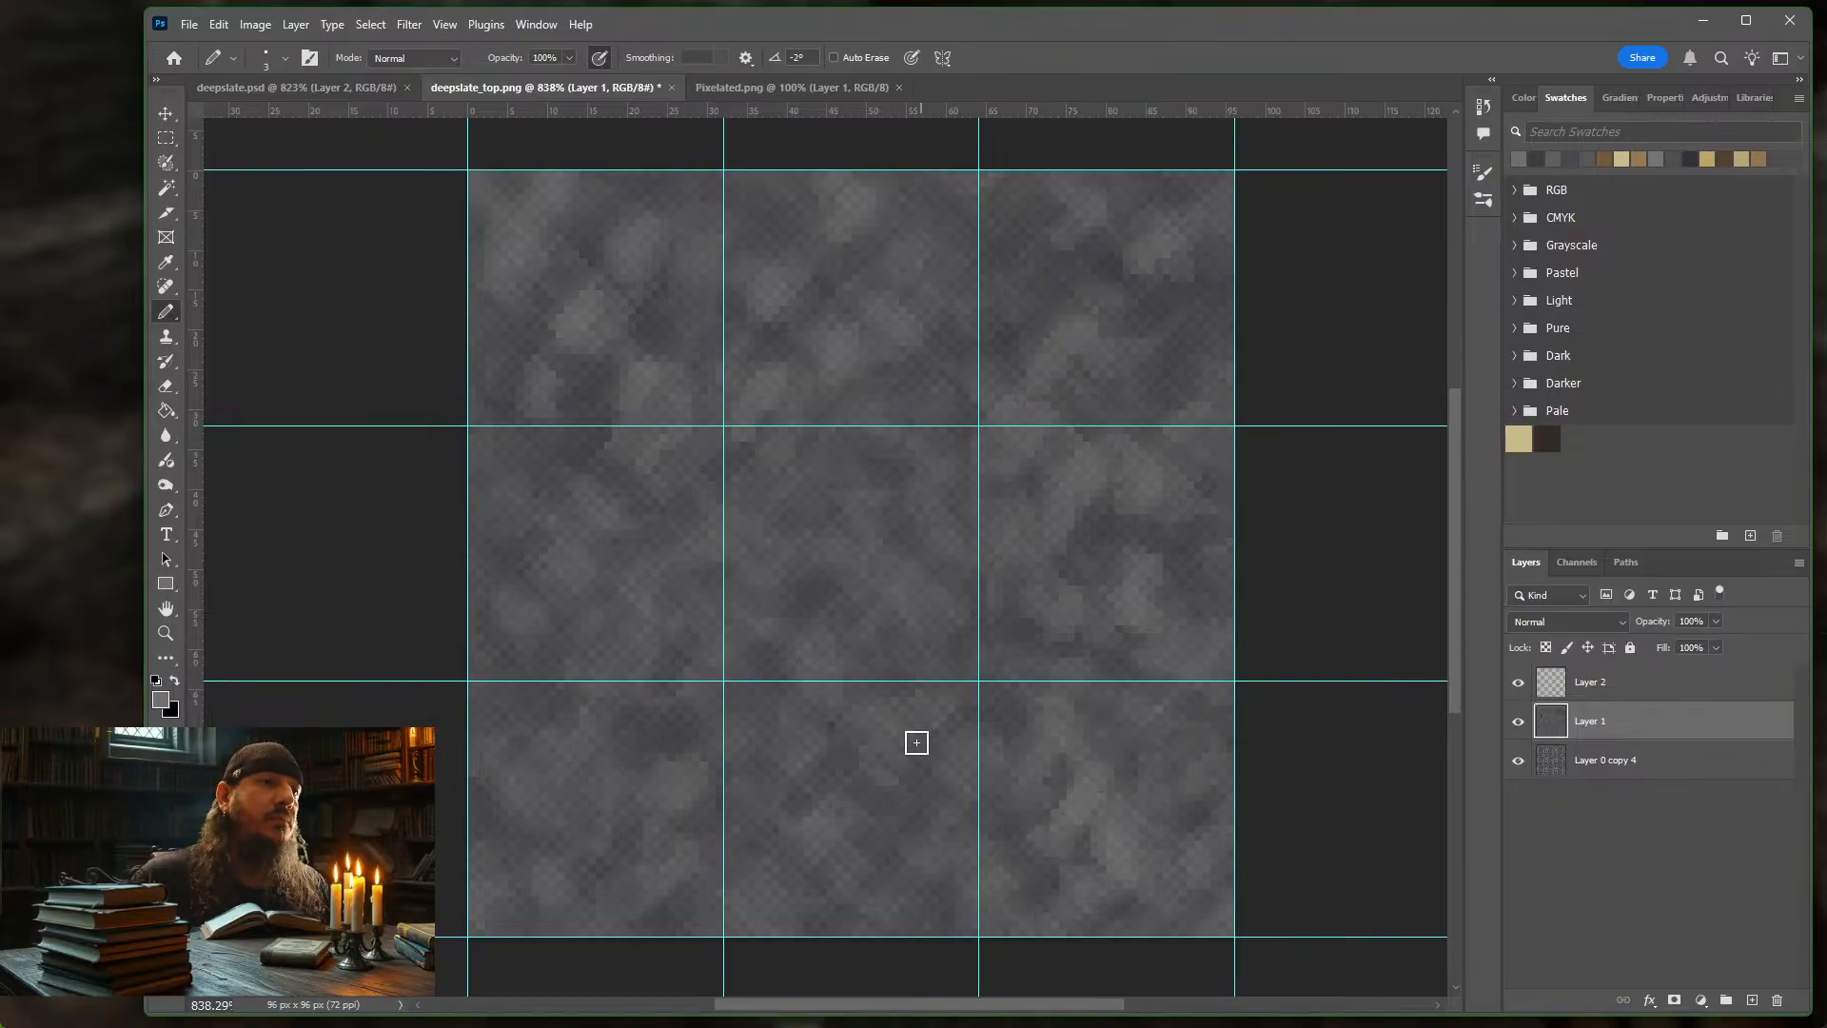
mouse_move(917, 742)
mouse_down()
mouse_move(888, 716)
mouse_move(929, 717)
mouse_move(947, 753)
mouse_move(918, 869)
mouse_up()
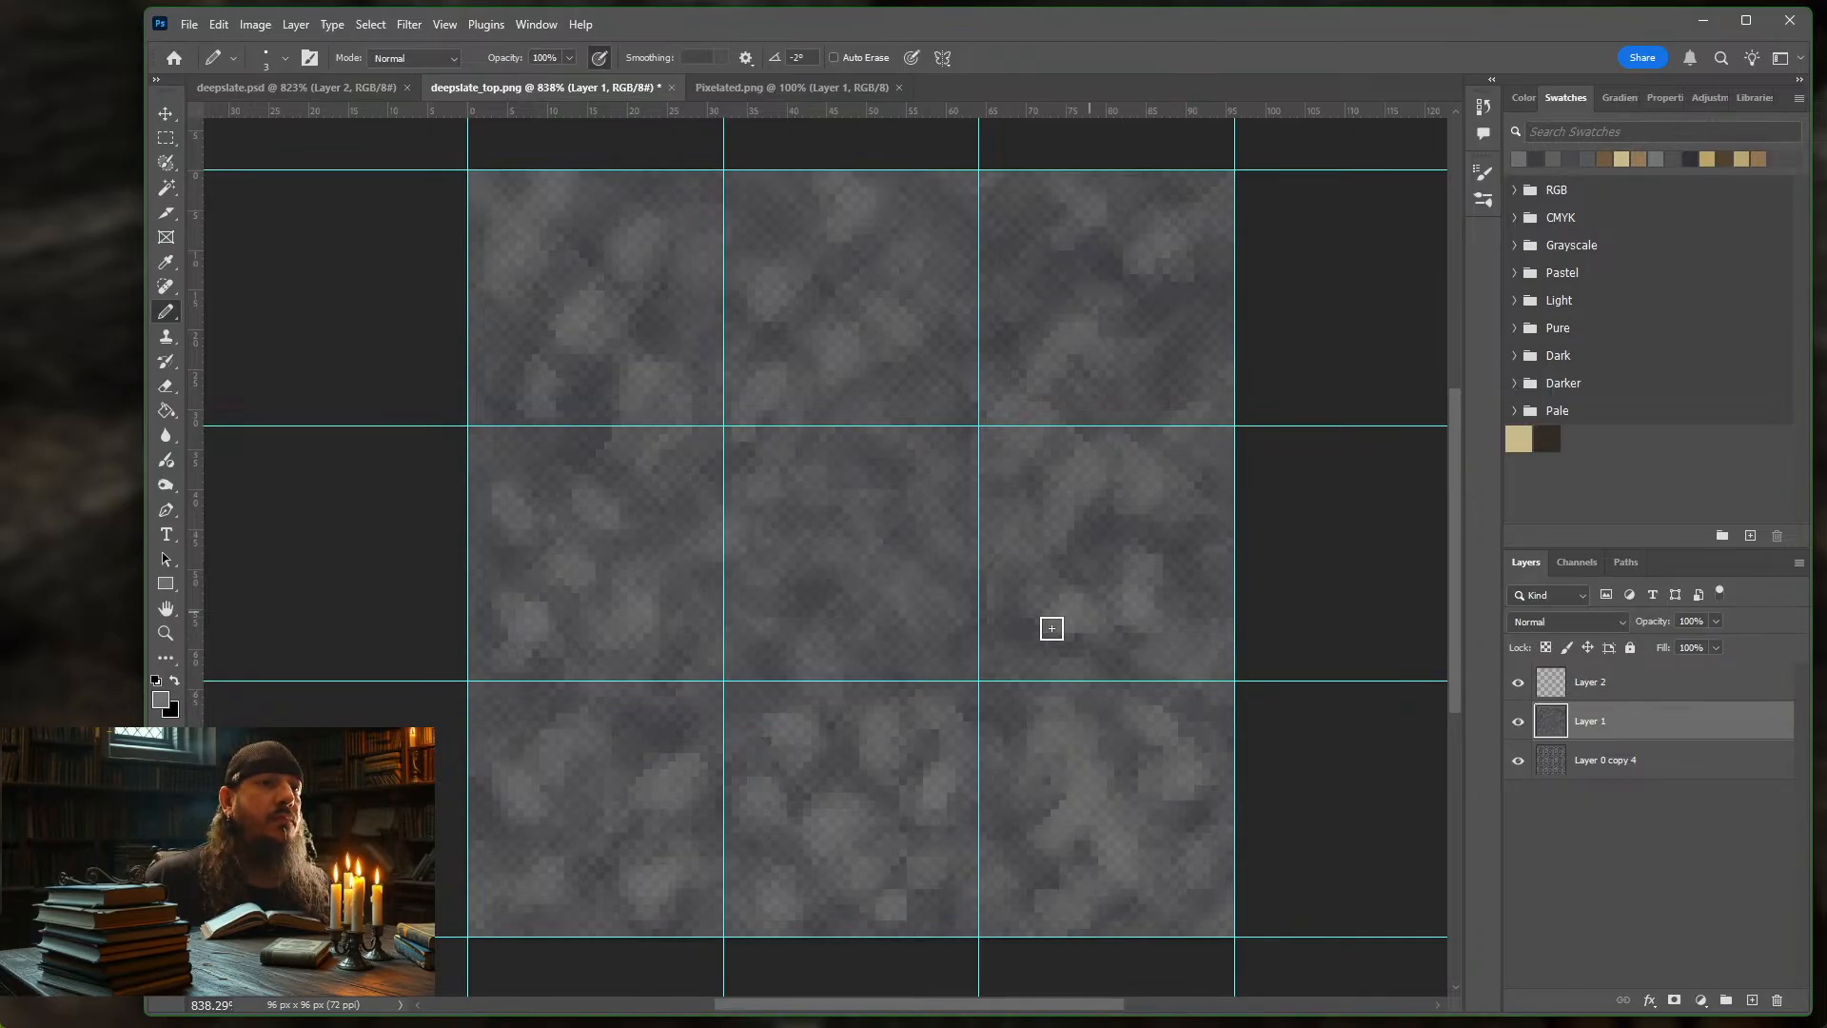
Add lighter grey 3 px patches to the upper two right-hand tiles and build up clusters in the centre tile
drag(1190, 485, 1175, 524)
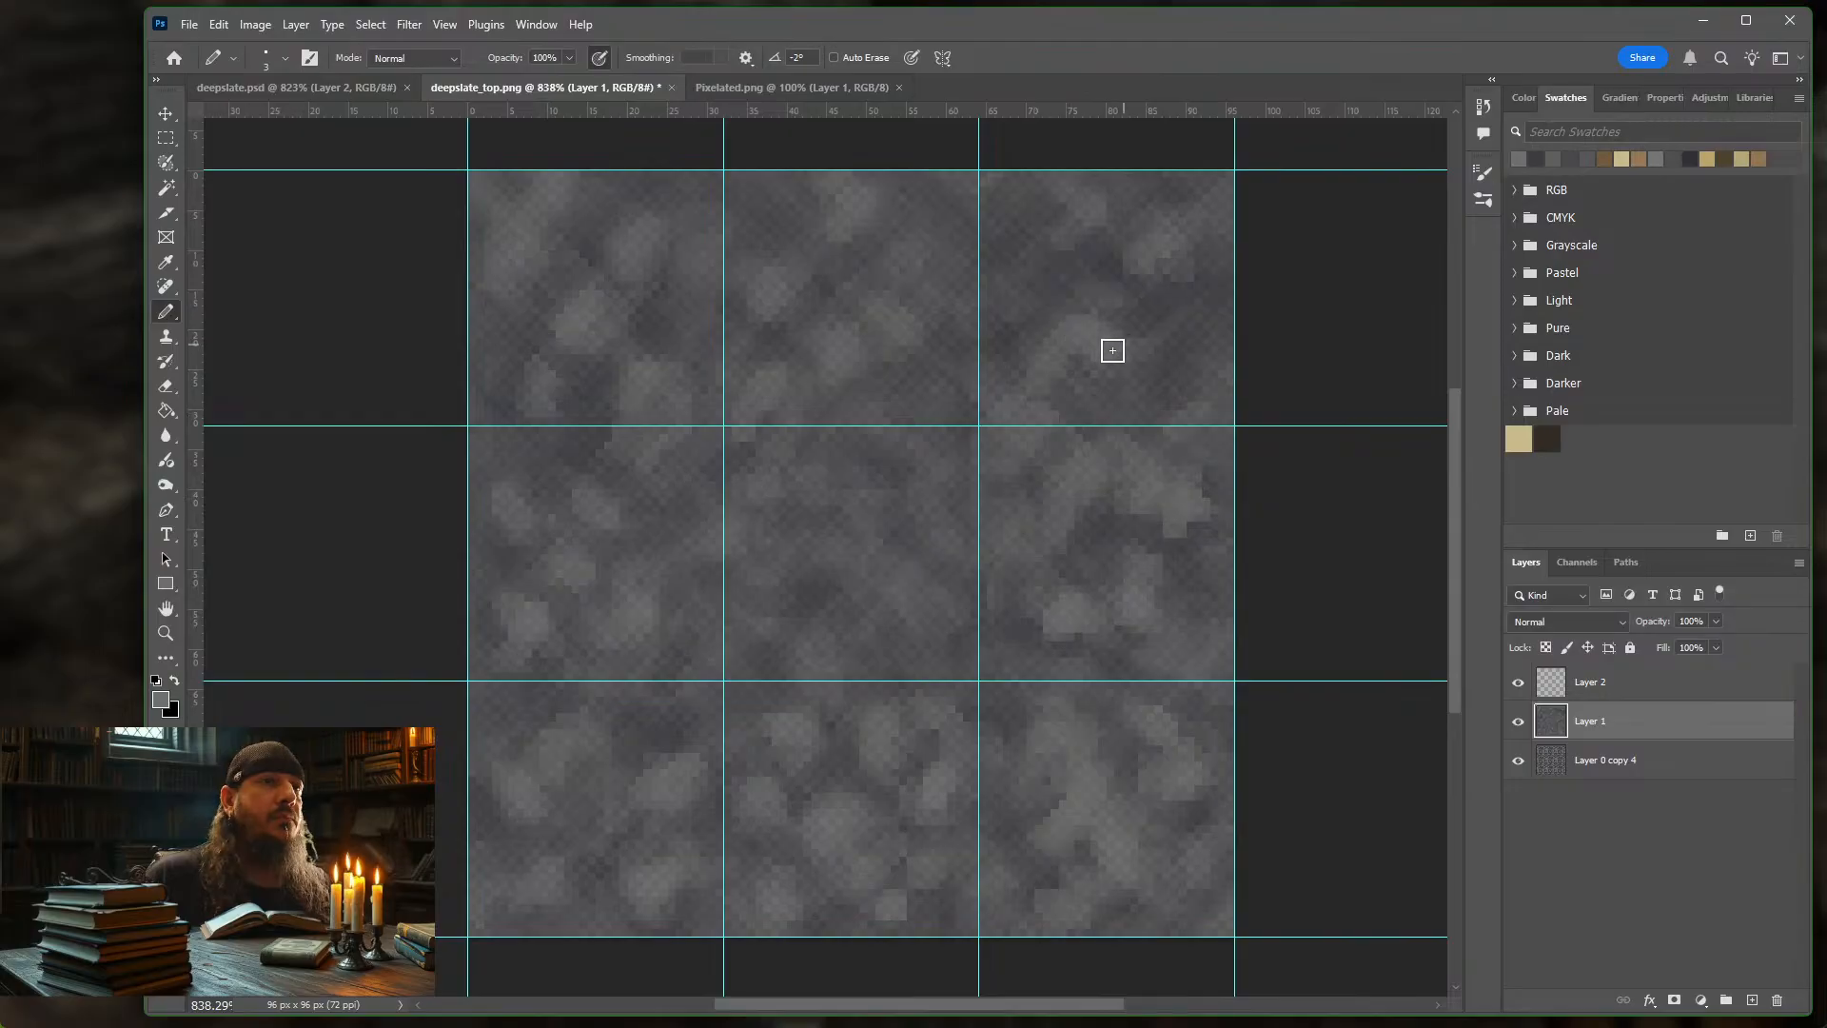
drag(1109, 354, 1135, 351)
drag(1028, 282, 1024, 297)
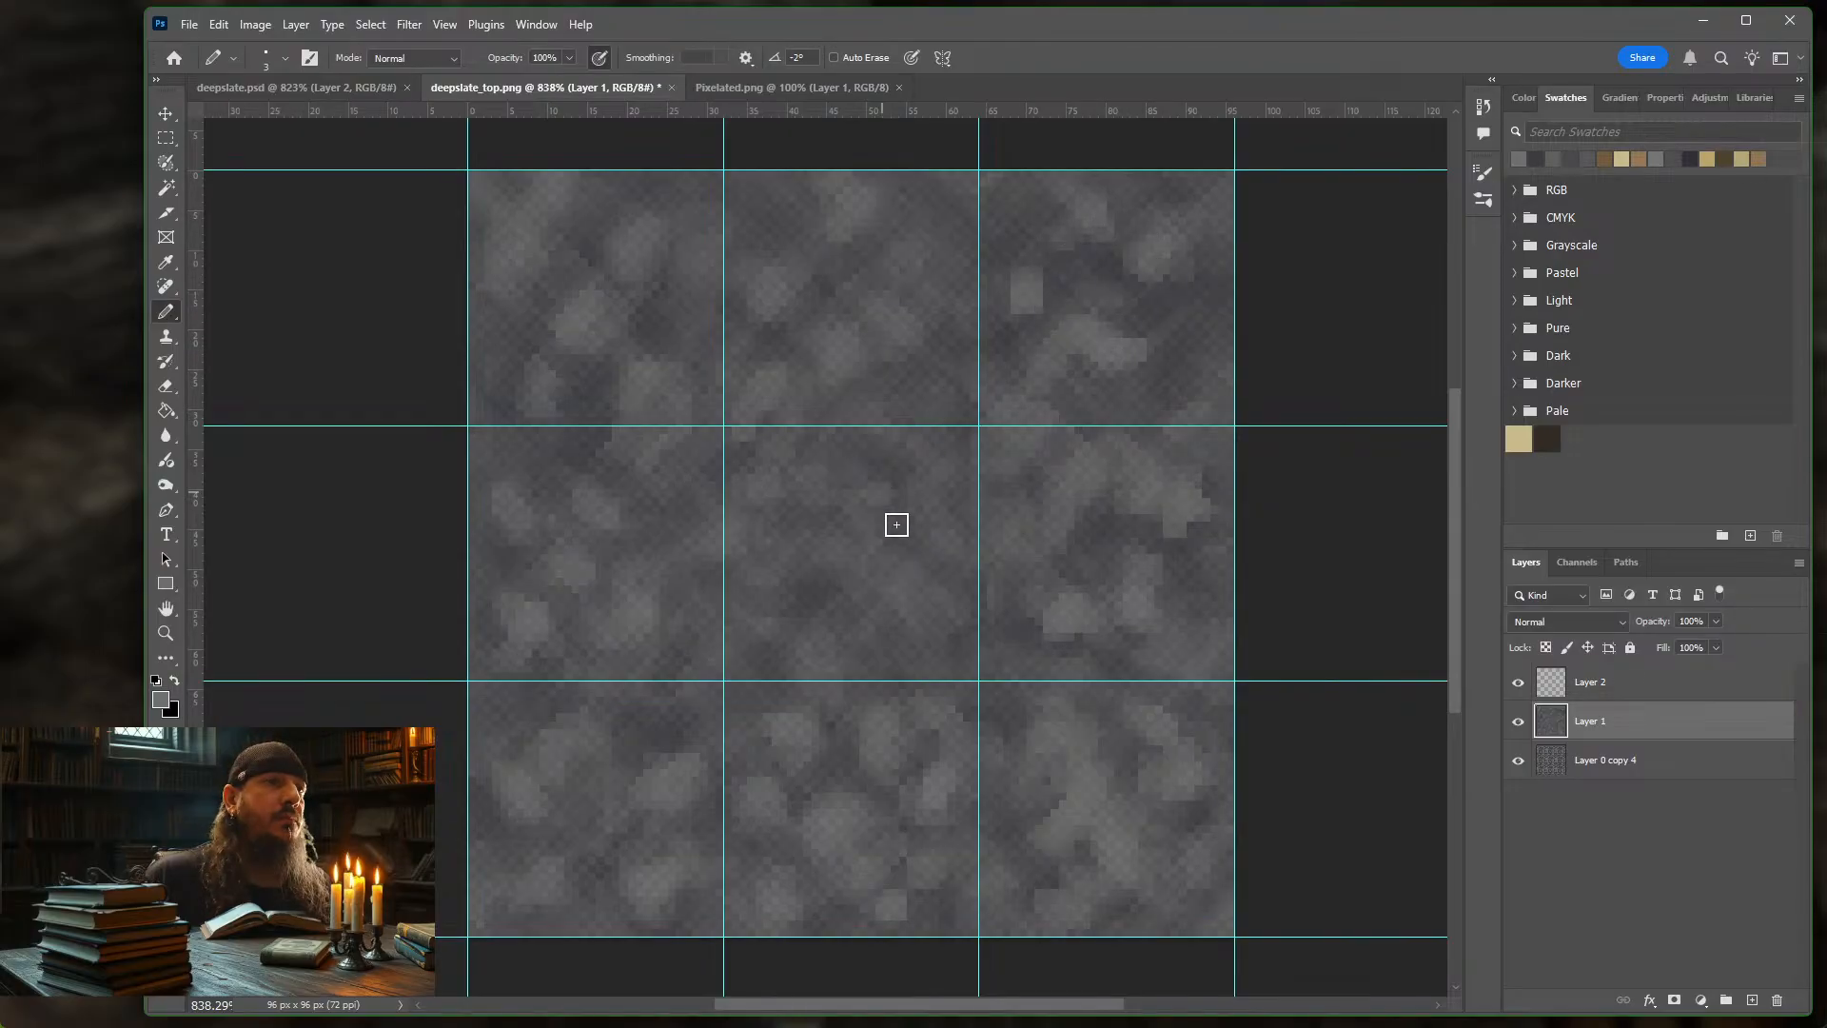
mouse_move(858, 528)
mouse_down()
mouse_move(888, 569)
mouse_move(845, 563)
mouse_move(902, 597)
mouse_up()
drag(769, 585, 783, 583)
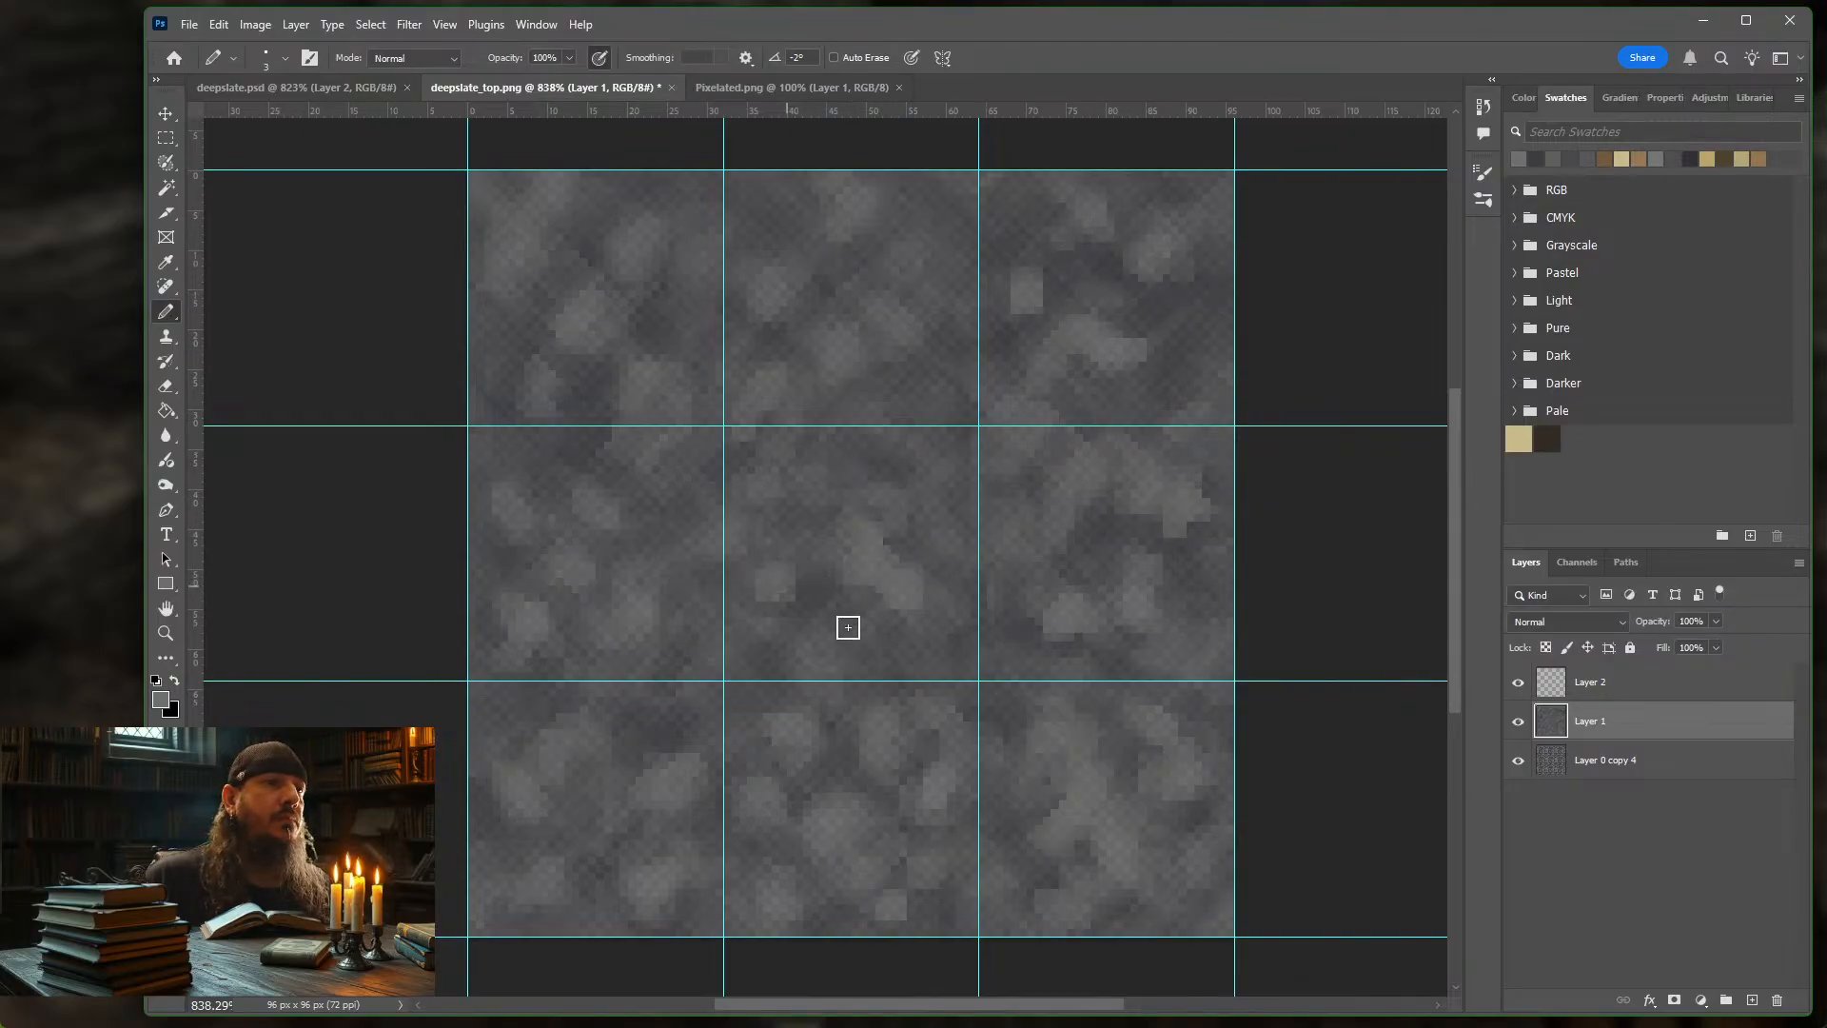
drag(857, 630, 844, 658)
drag(807, 566, 795, 590)
mouse_move(835, 477)
mouse_down()
mouse_move(864, 507)
mouse_move(898, 465)
mouse_up()
drag(768, 592, 787, 594)
Fill remaining dark gaps with lighter grey patches in the middle-left tile, across the upper-left guide seam and in the top-right tile
drag(669, 508, 678, 493)
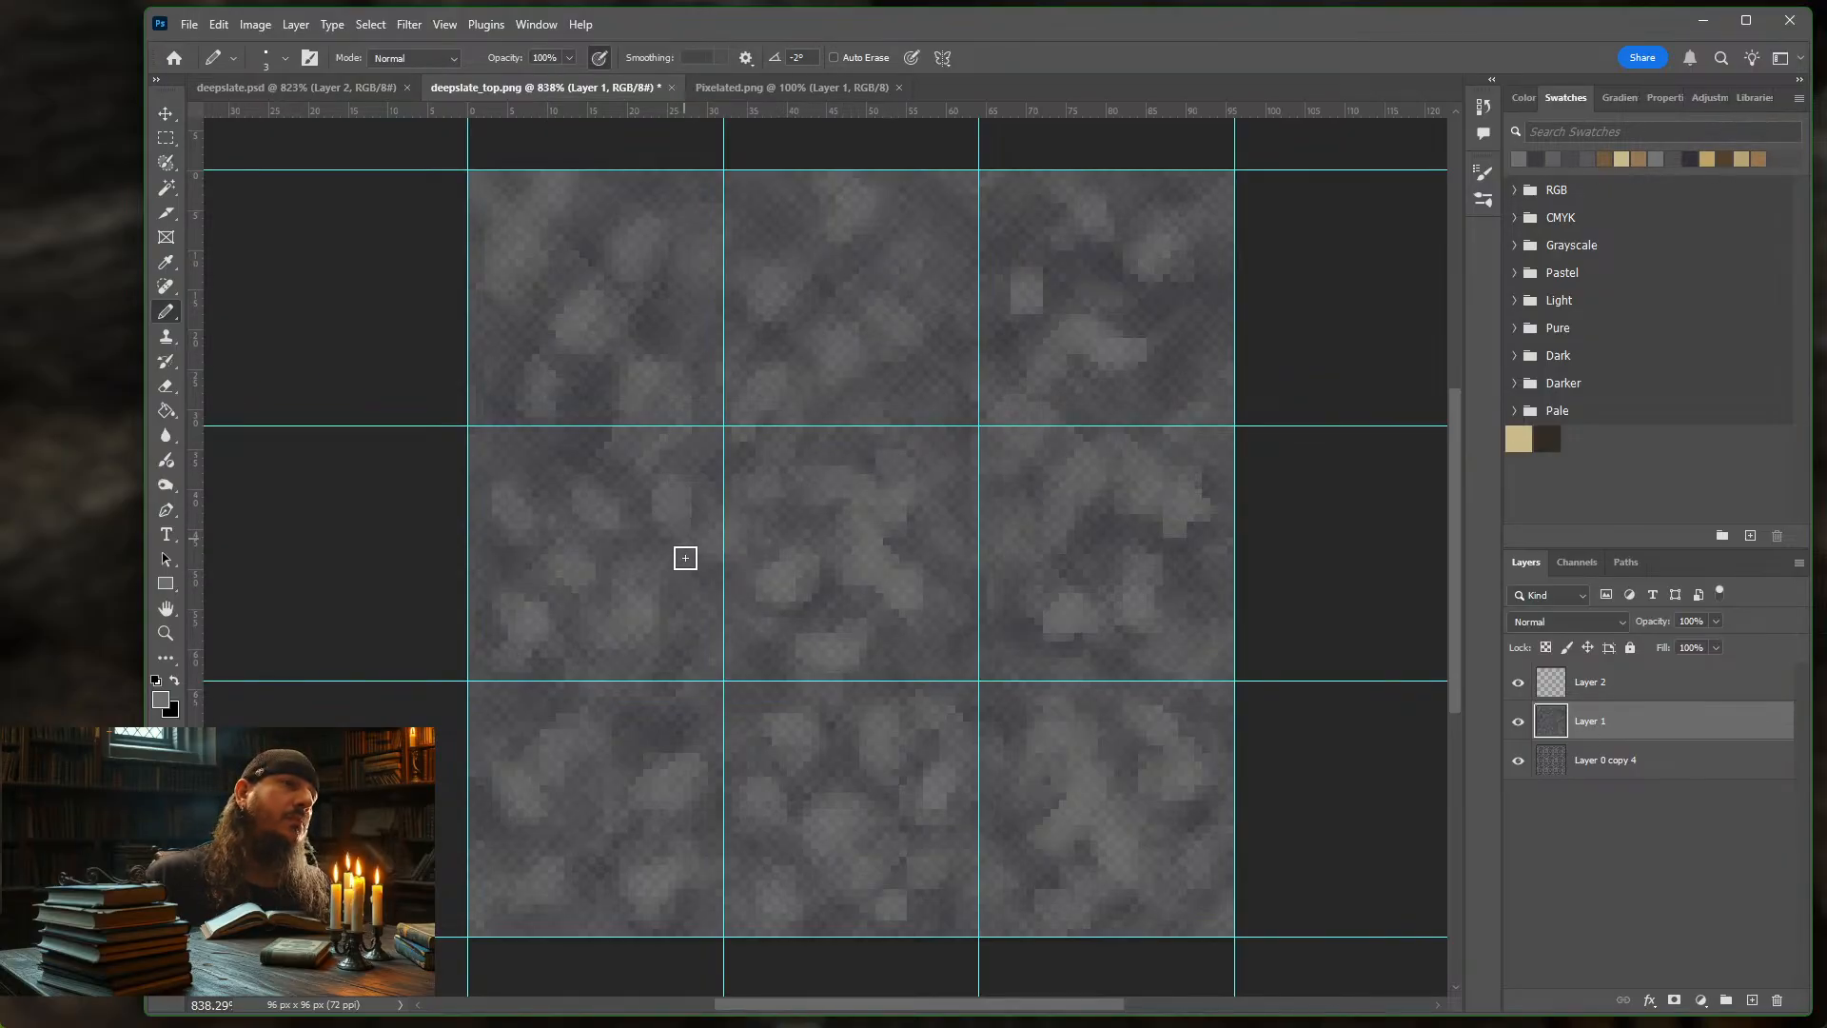
drag(680, 583, 684, 628)
mouse_move(689, 188)
mouse_down()
mouse_move(750, 196)
mouse_move(764, 246)
mouse_up()
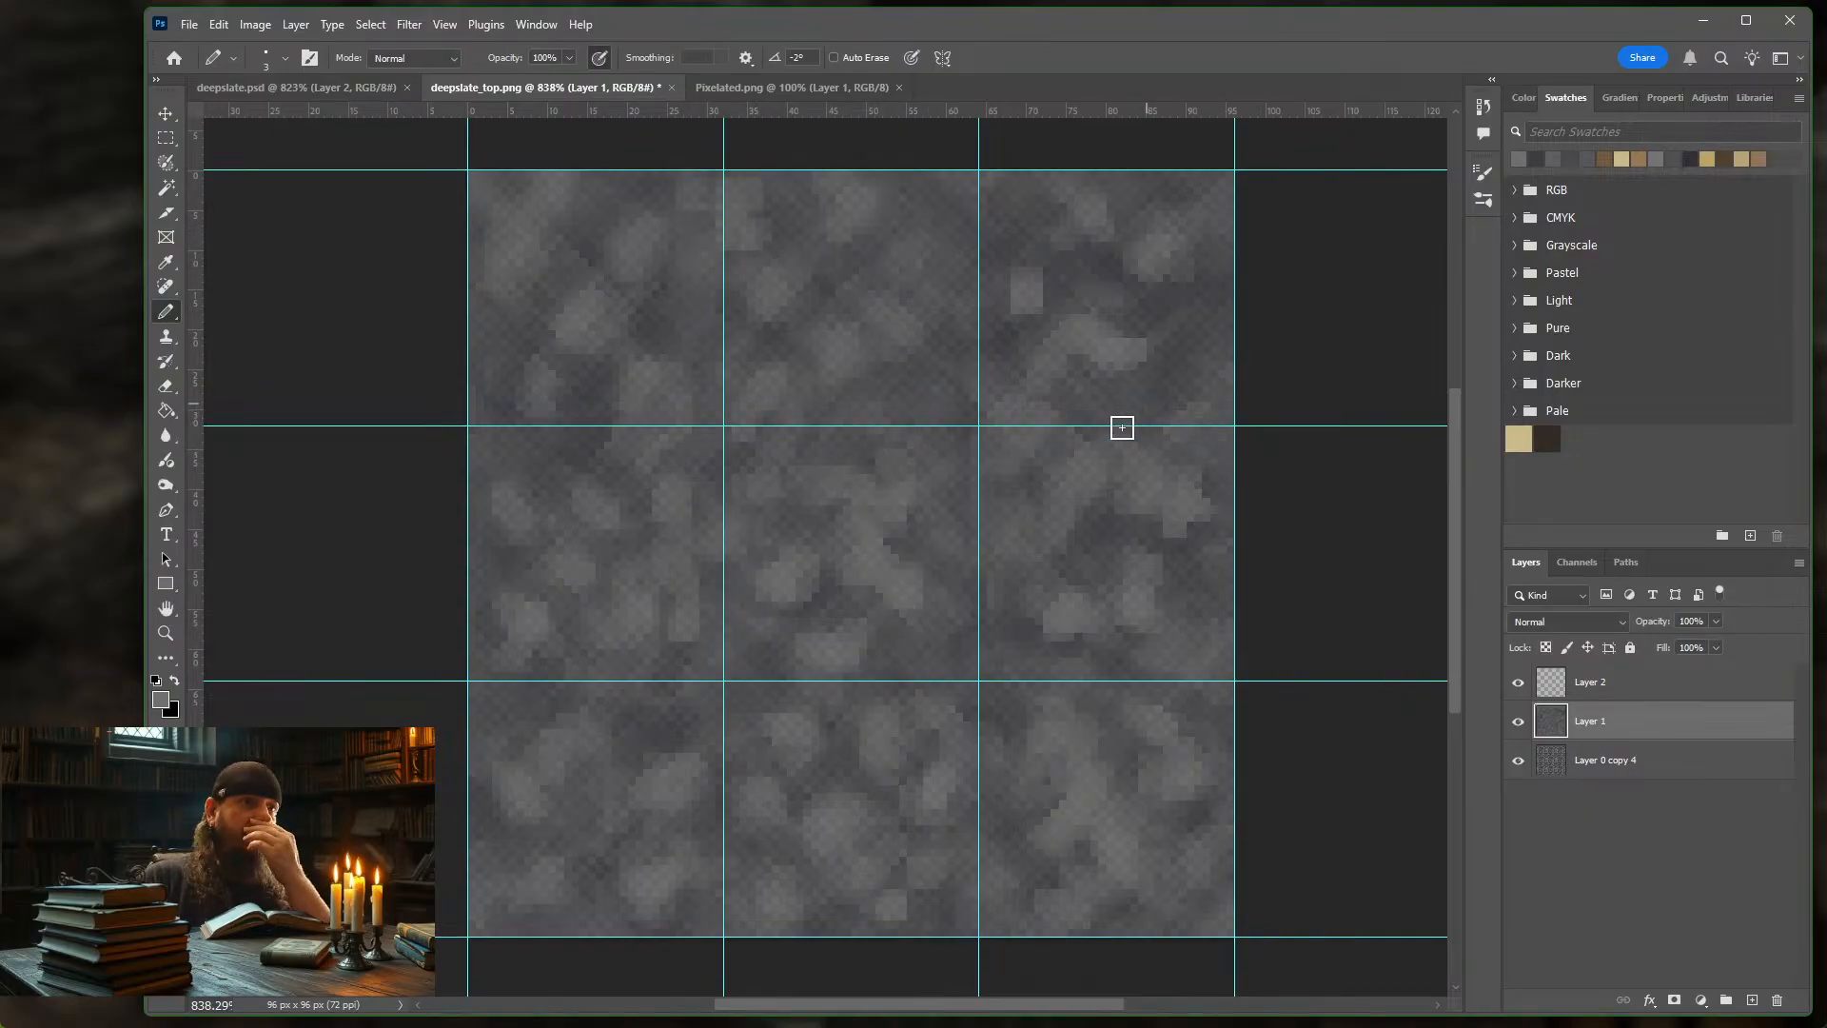
drag(1195, 320, 1195, 339)
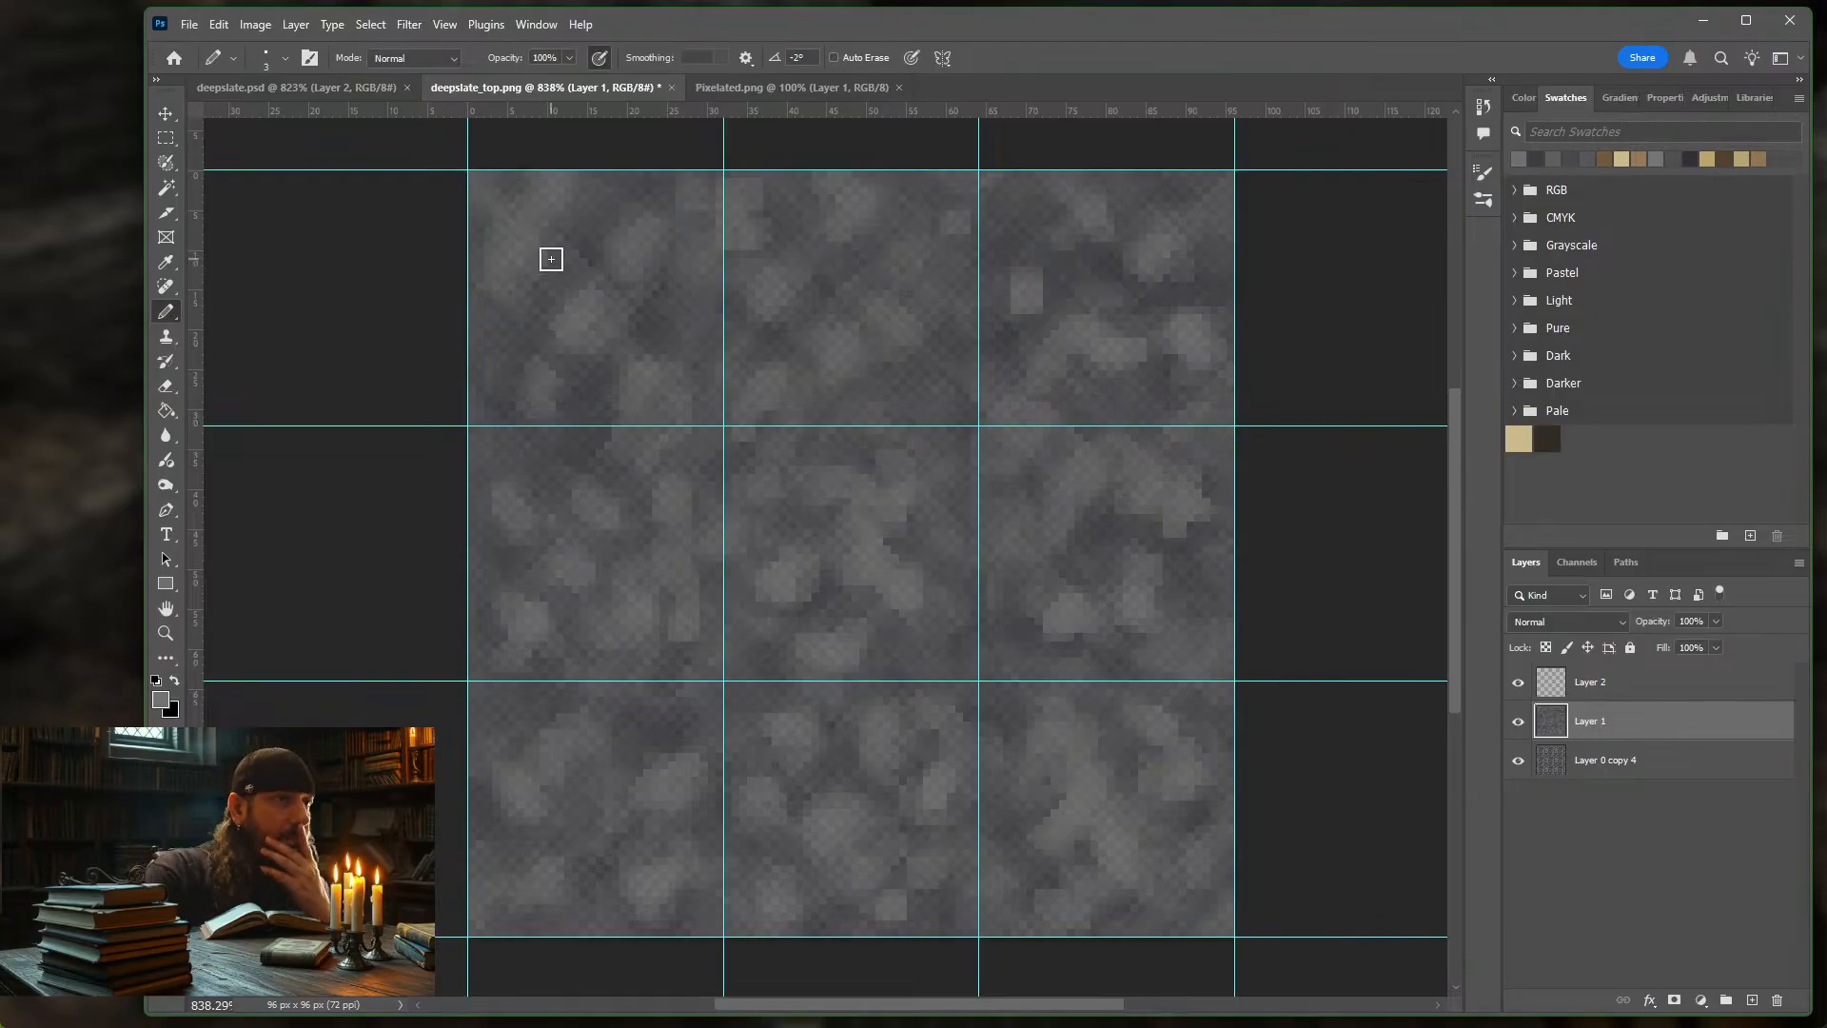
Add a Light Blue guide layout of 16 columns and 16 rows on top of the existing guides
click(444, 26)
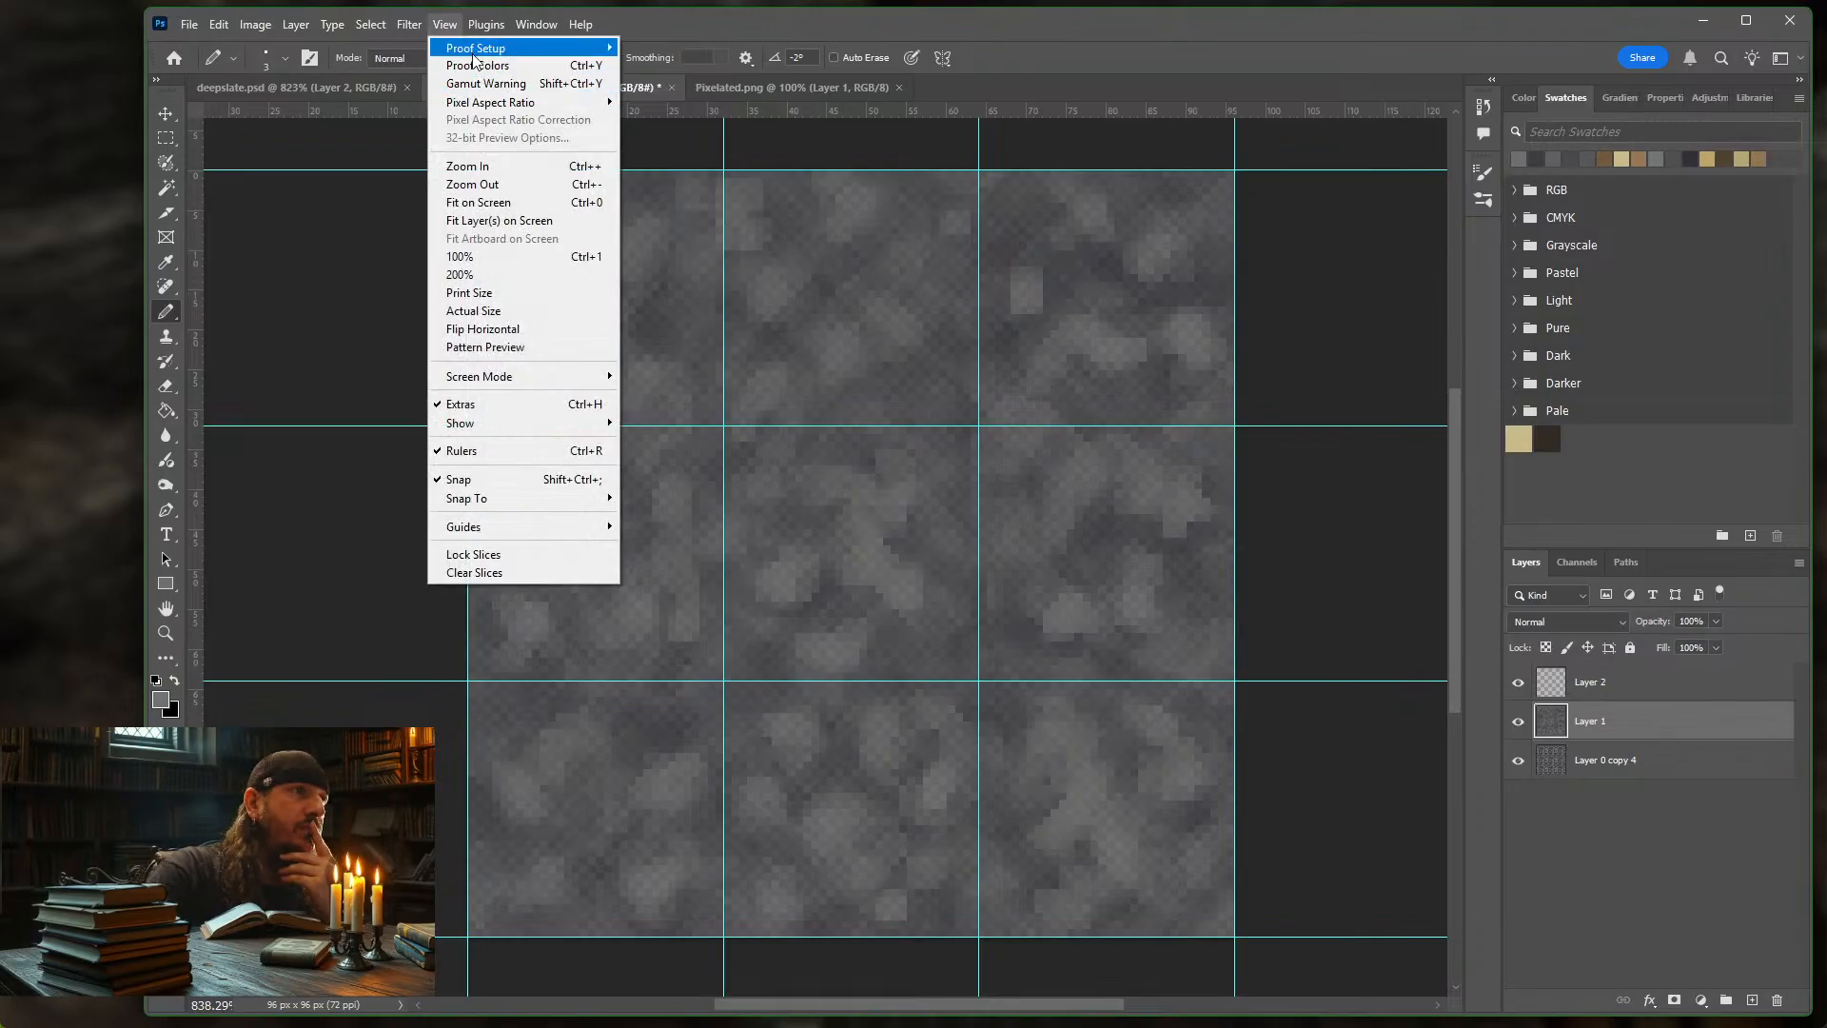
click(445, 26)
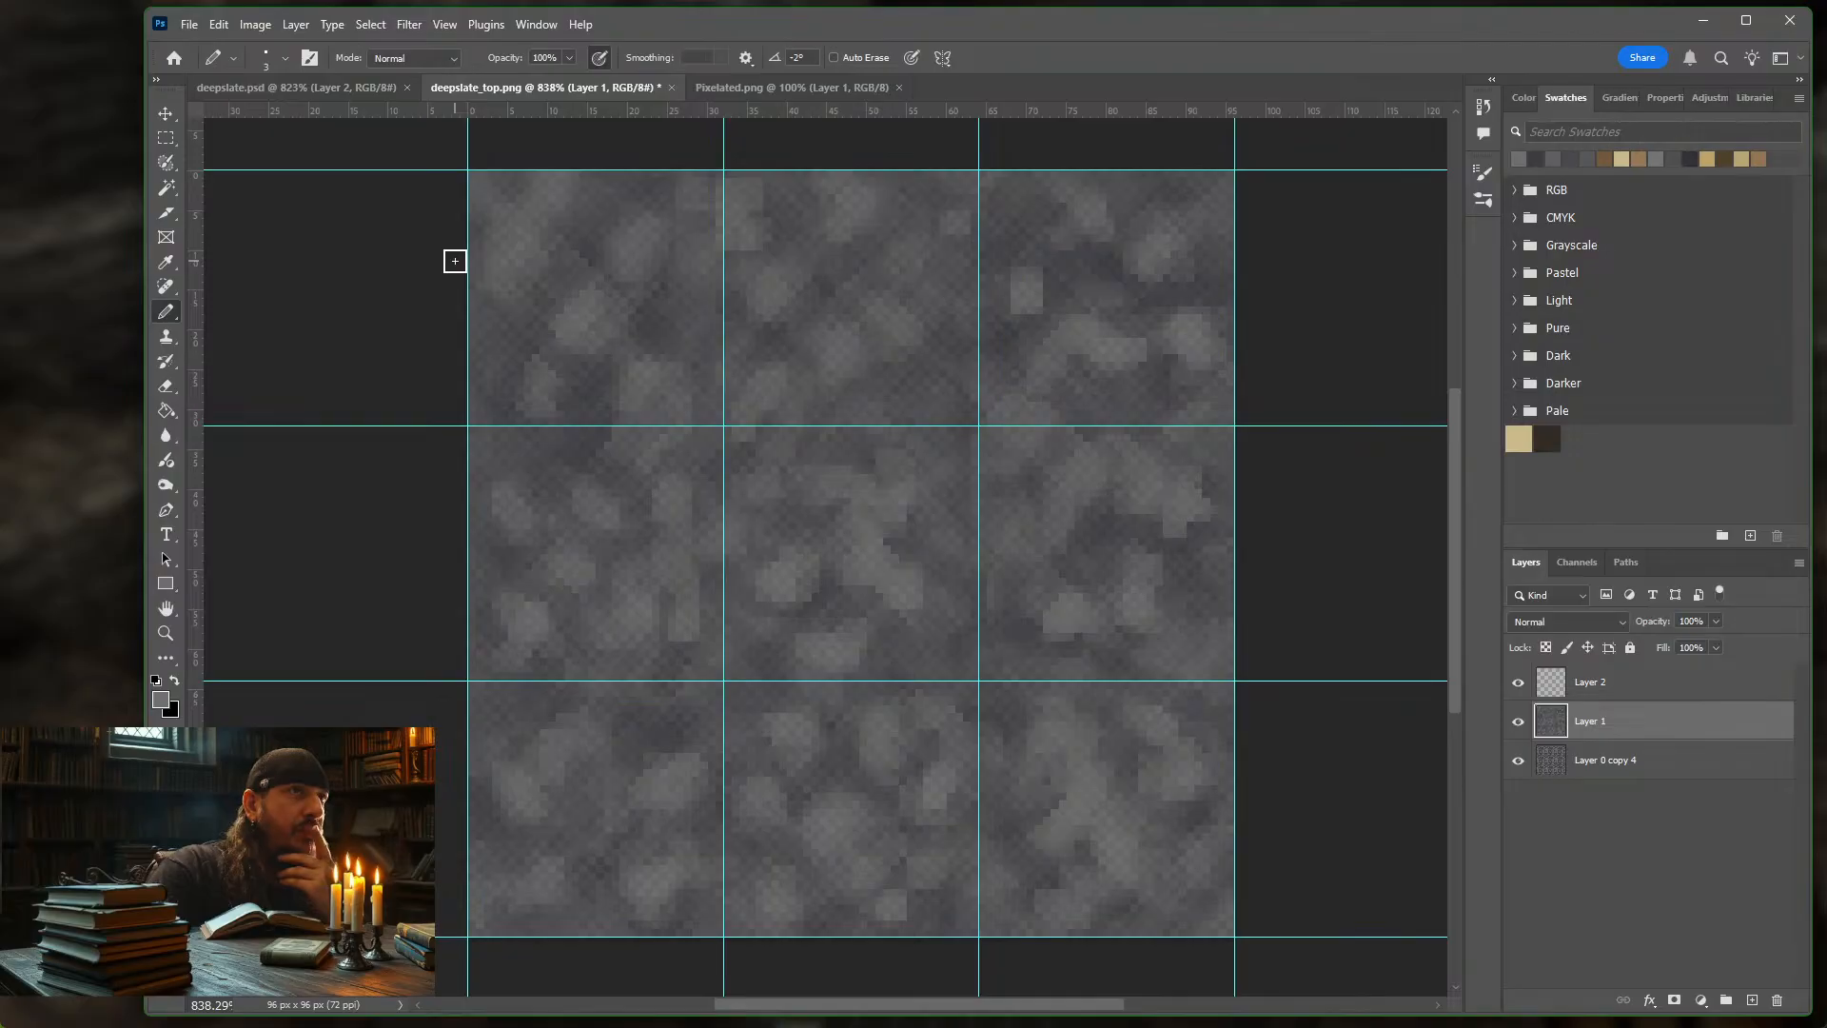
click(445, 24)
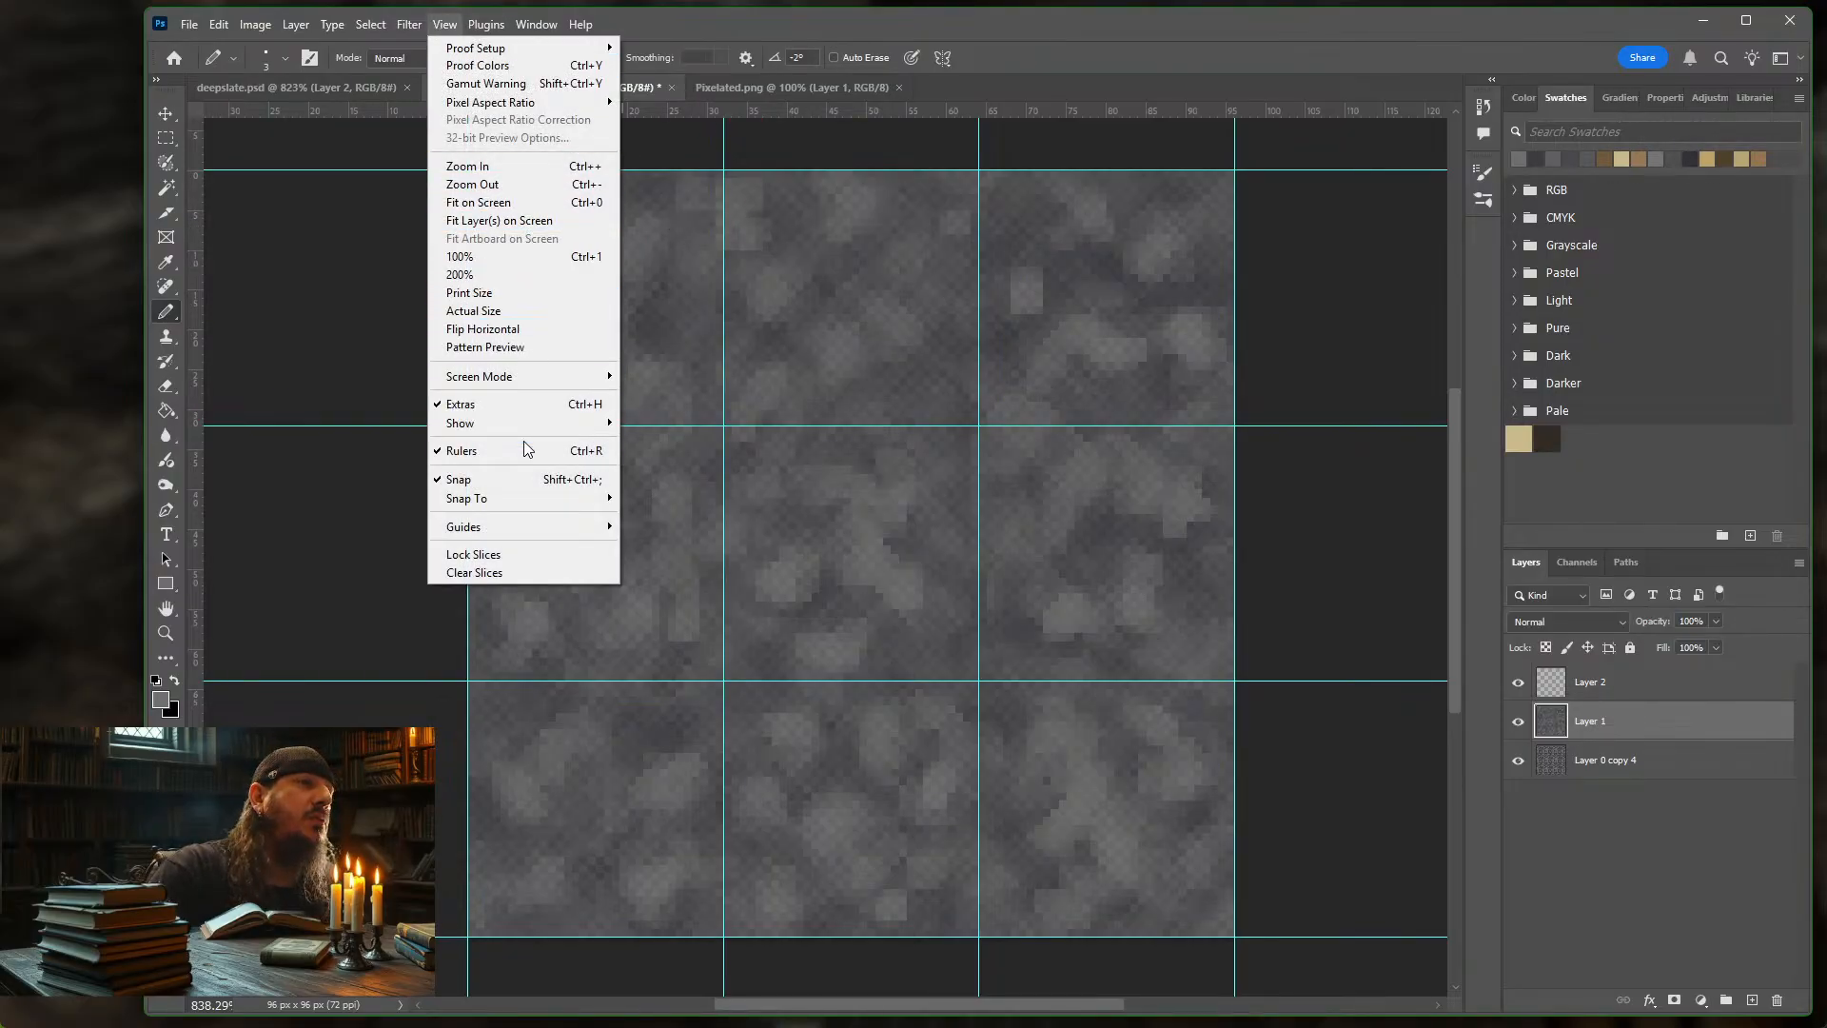
mouse_move(533, 527)
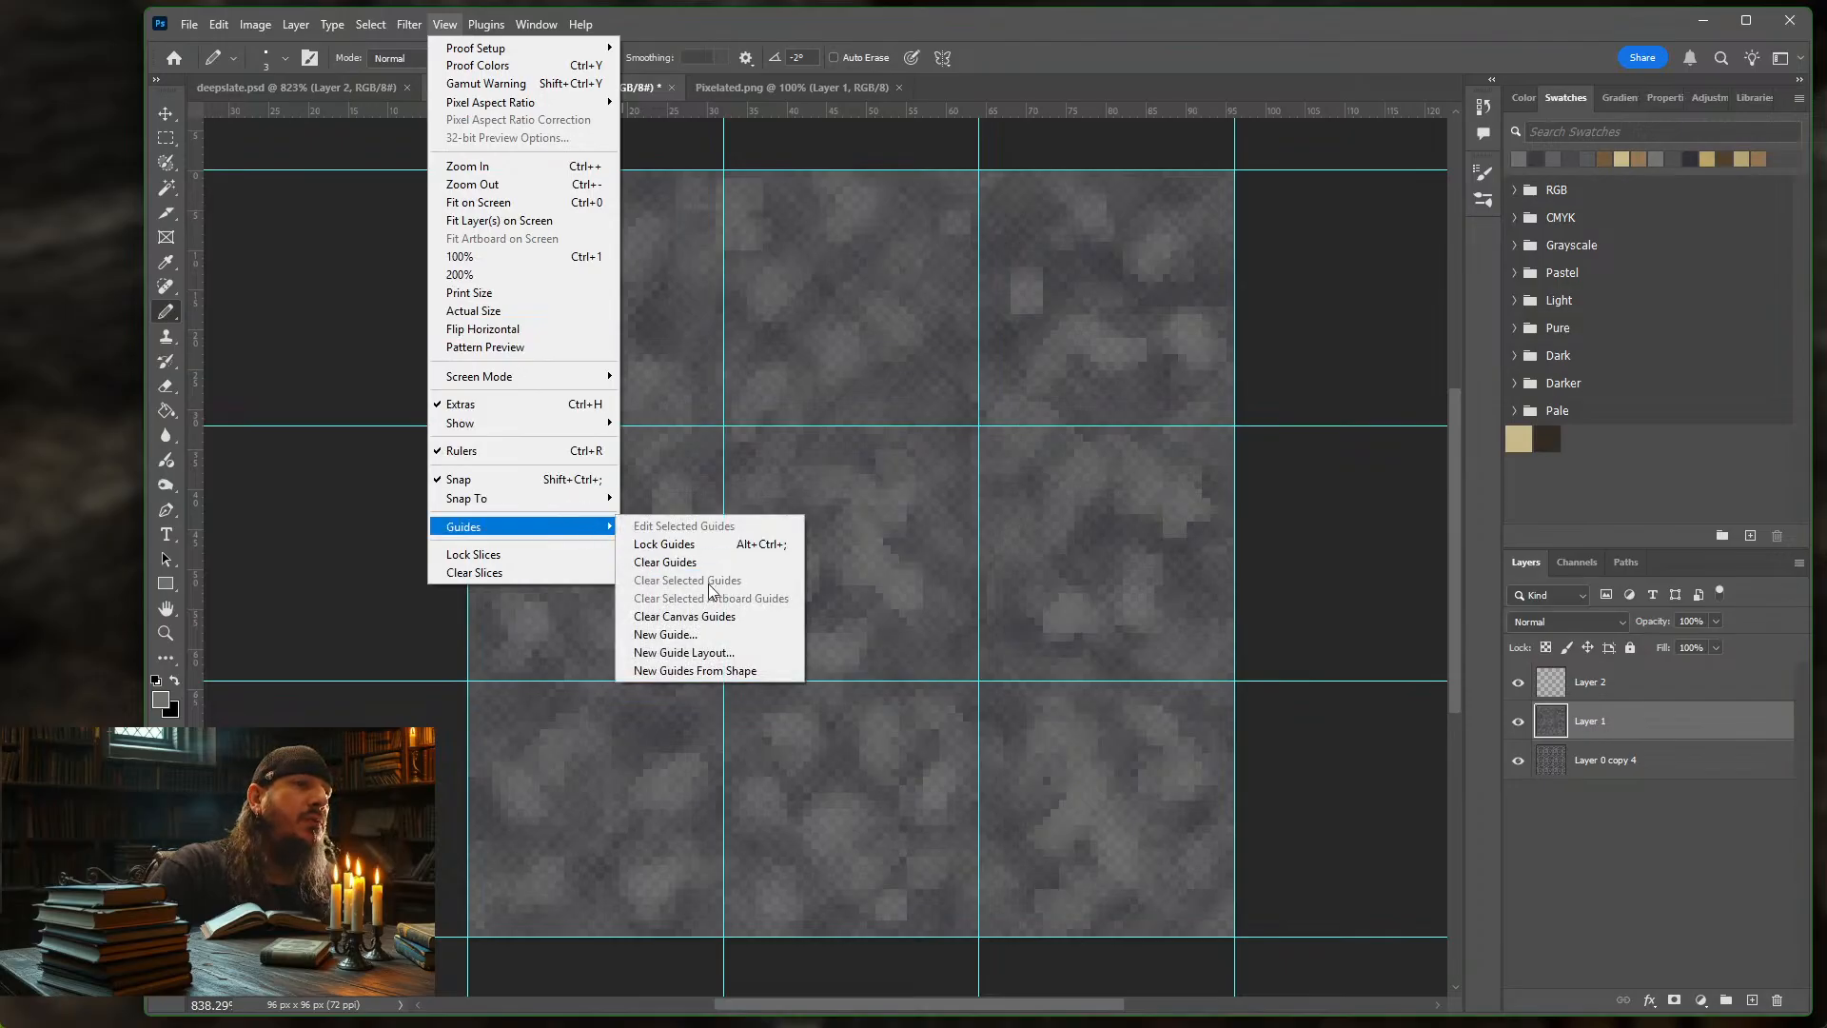
click(733, 653)
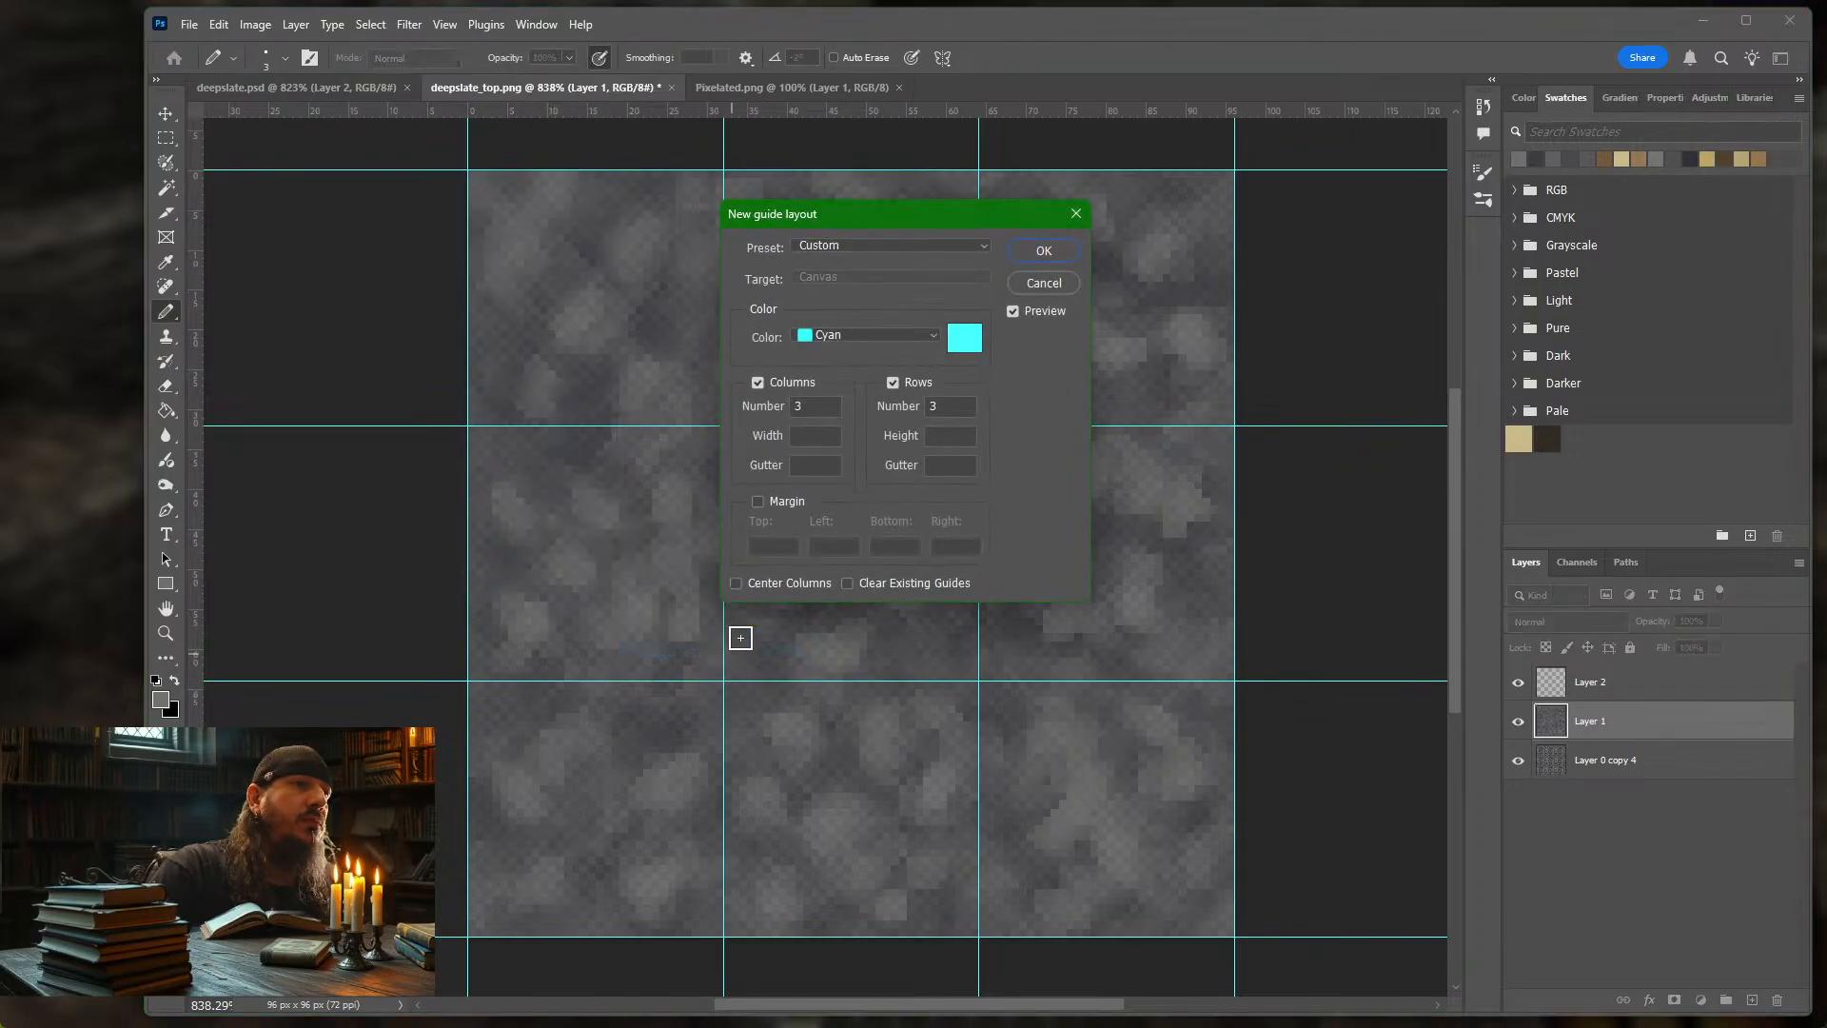
double_click(824, 407)
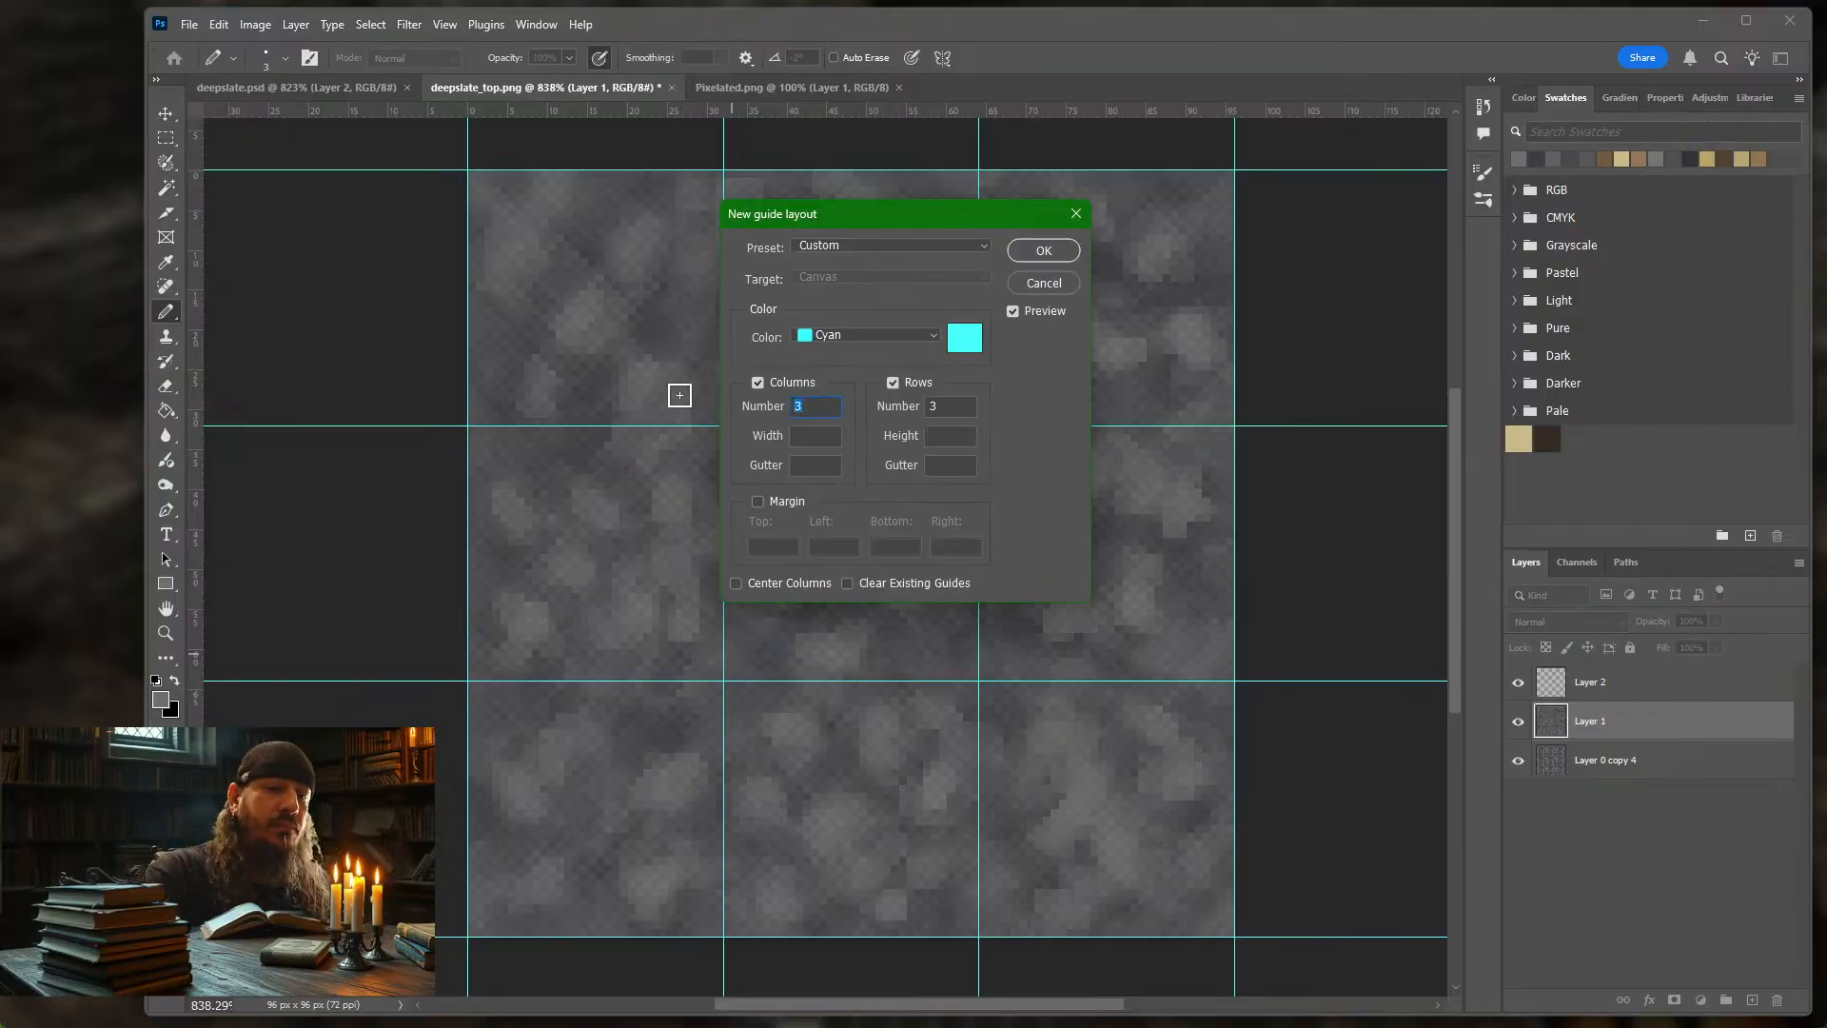
text(16)
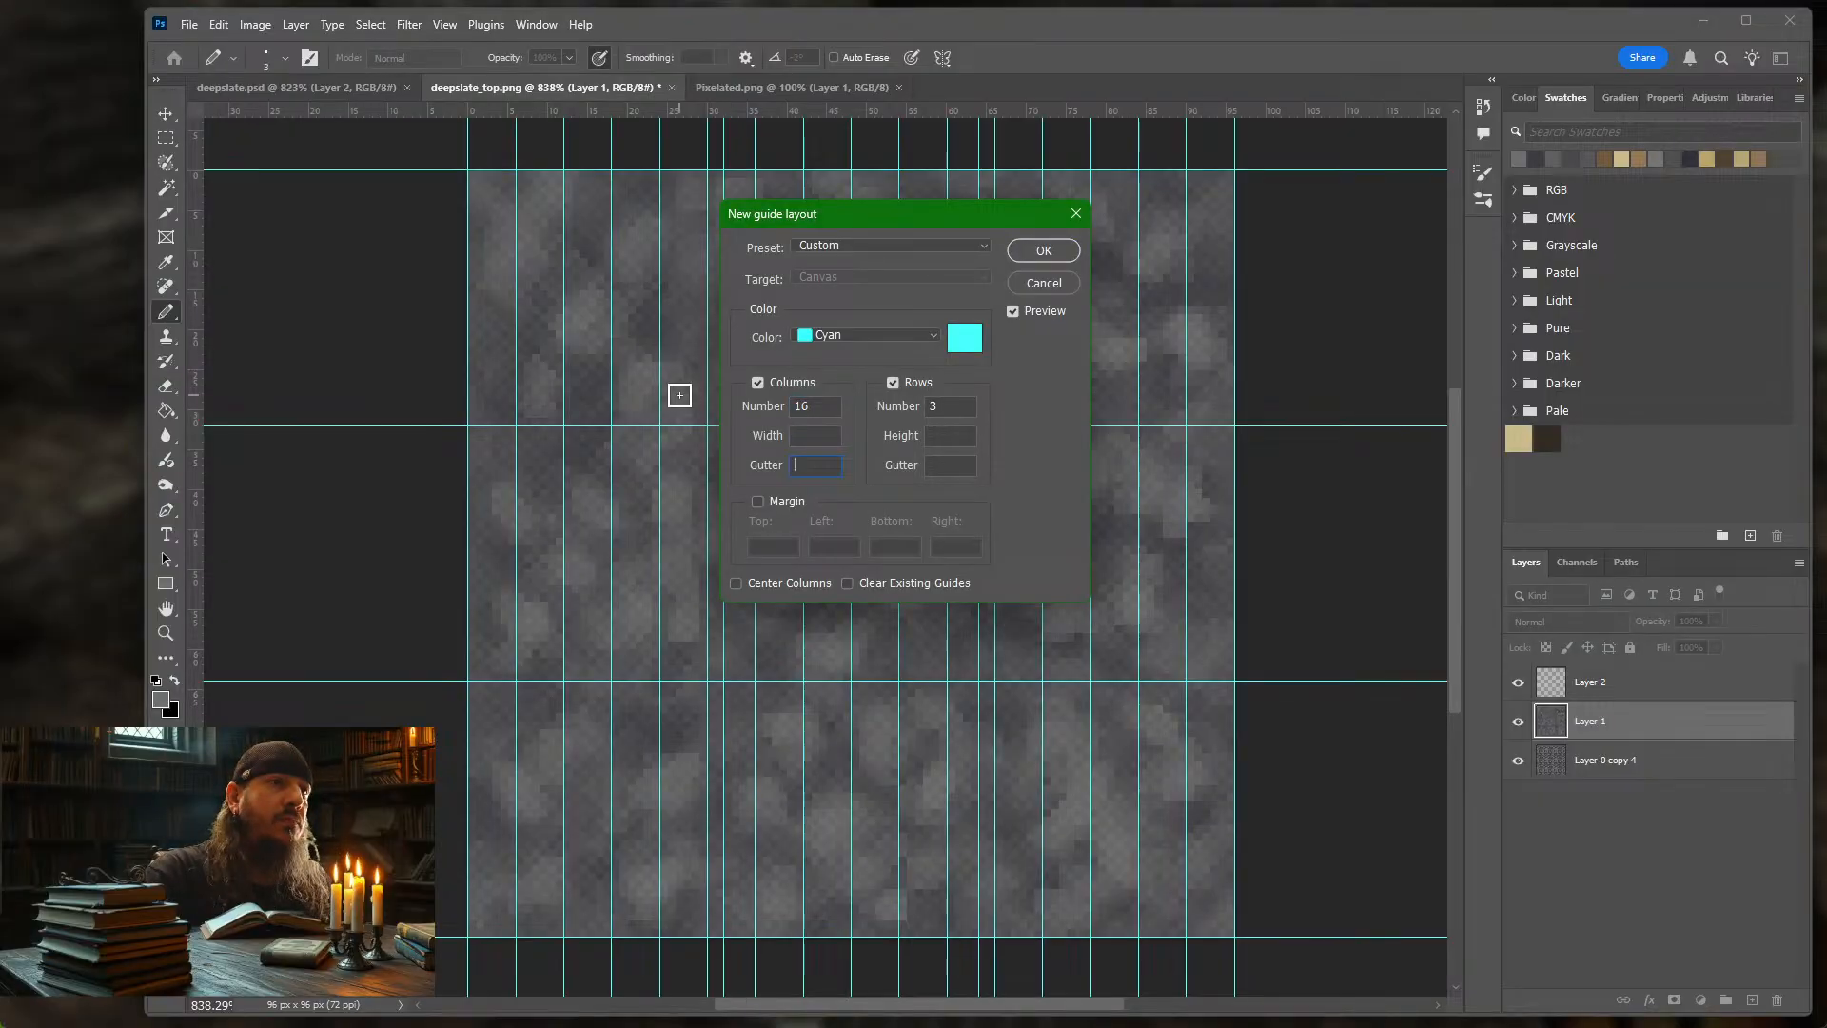
text(16)
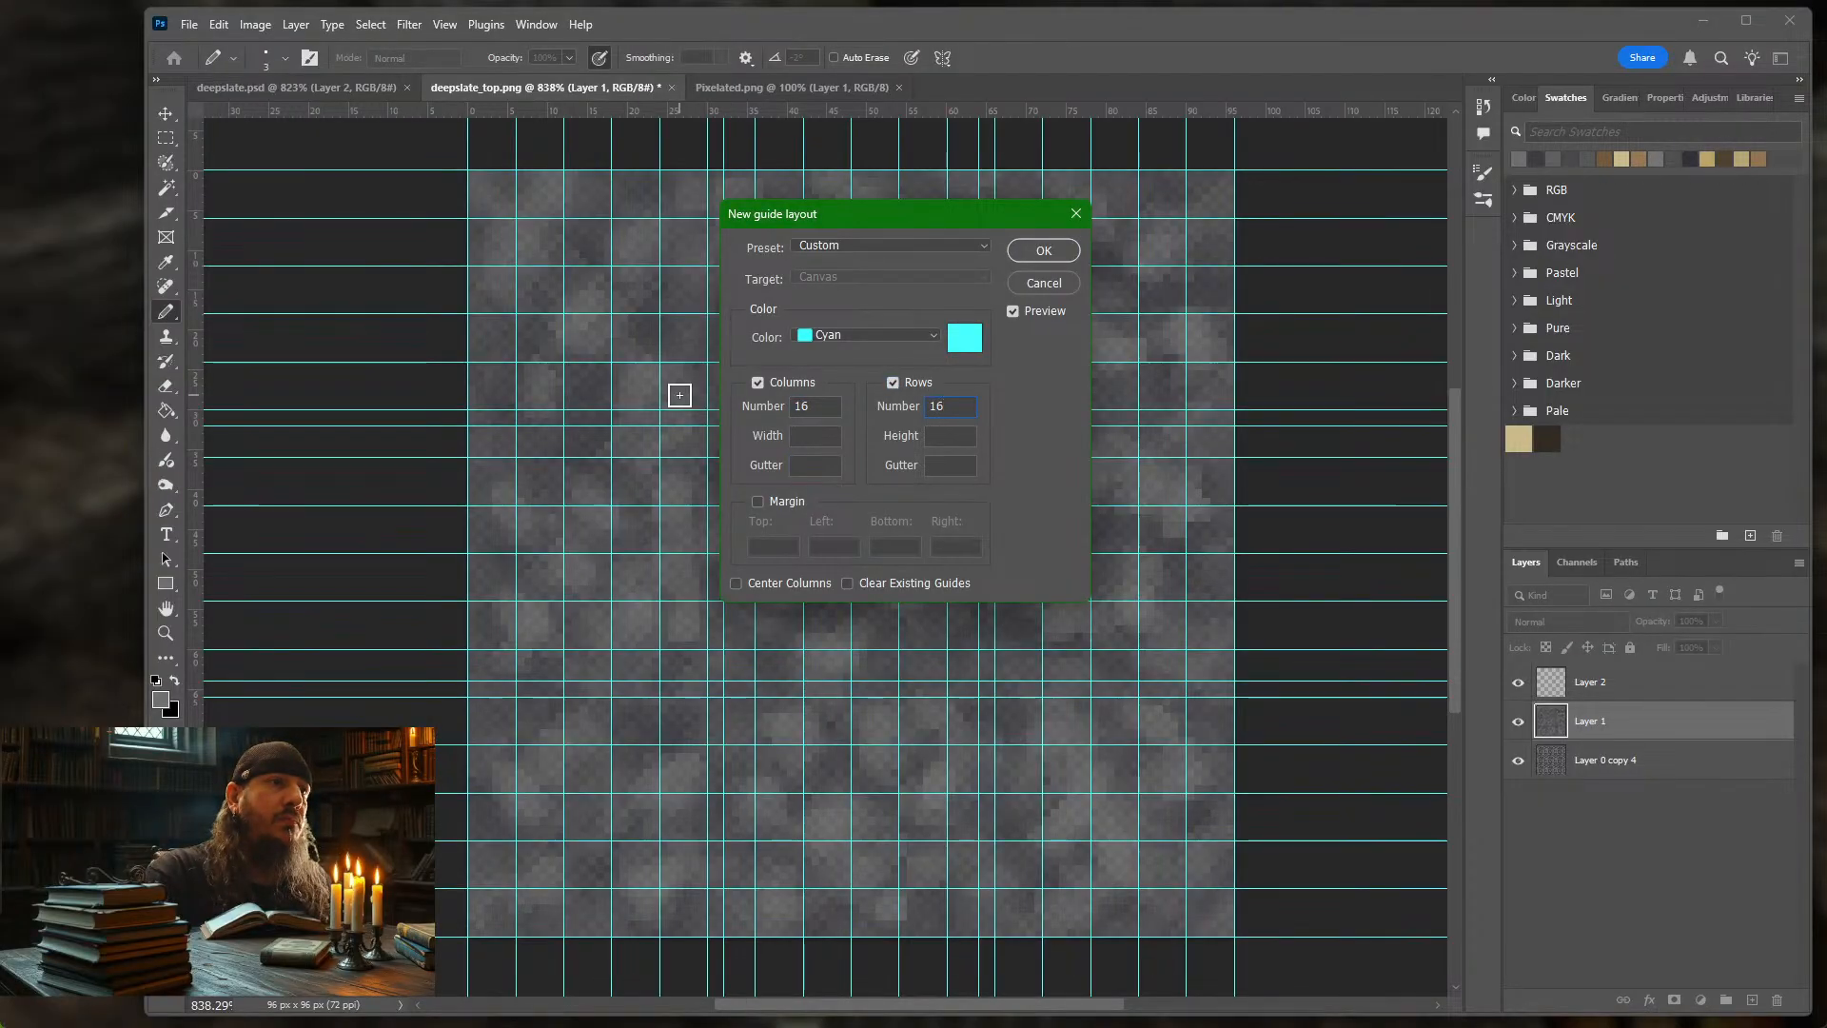
click(932, 335)
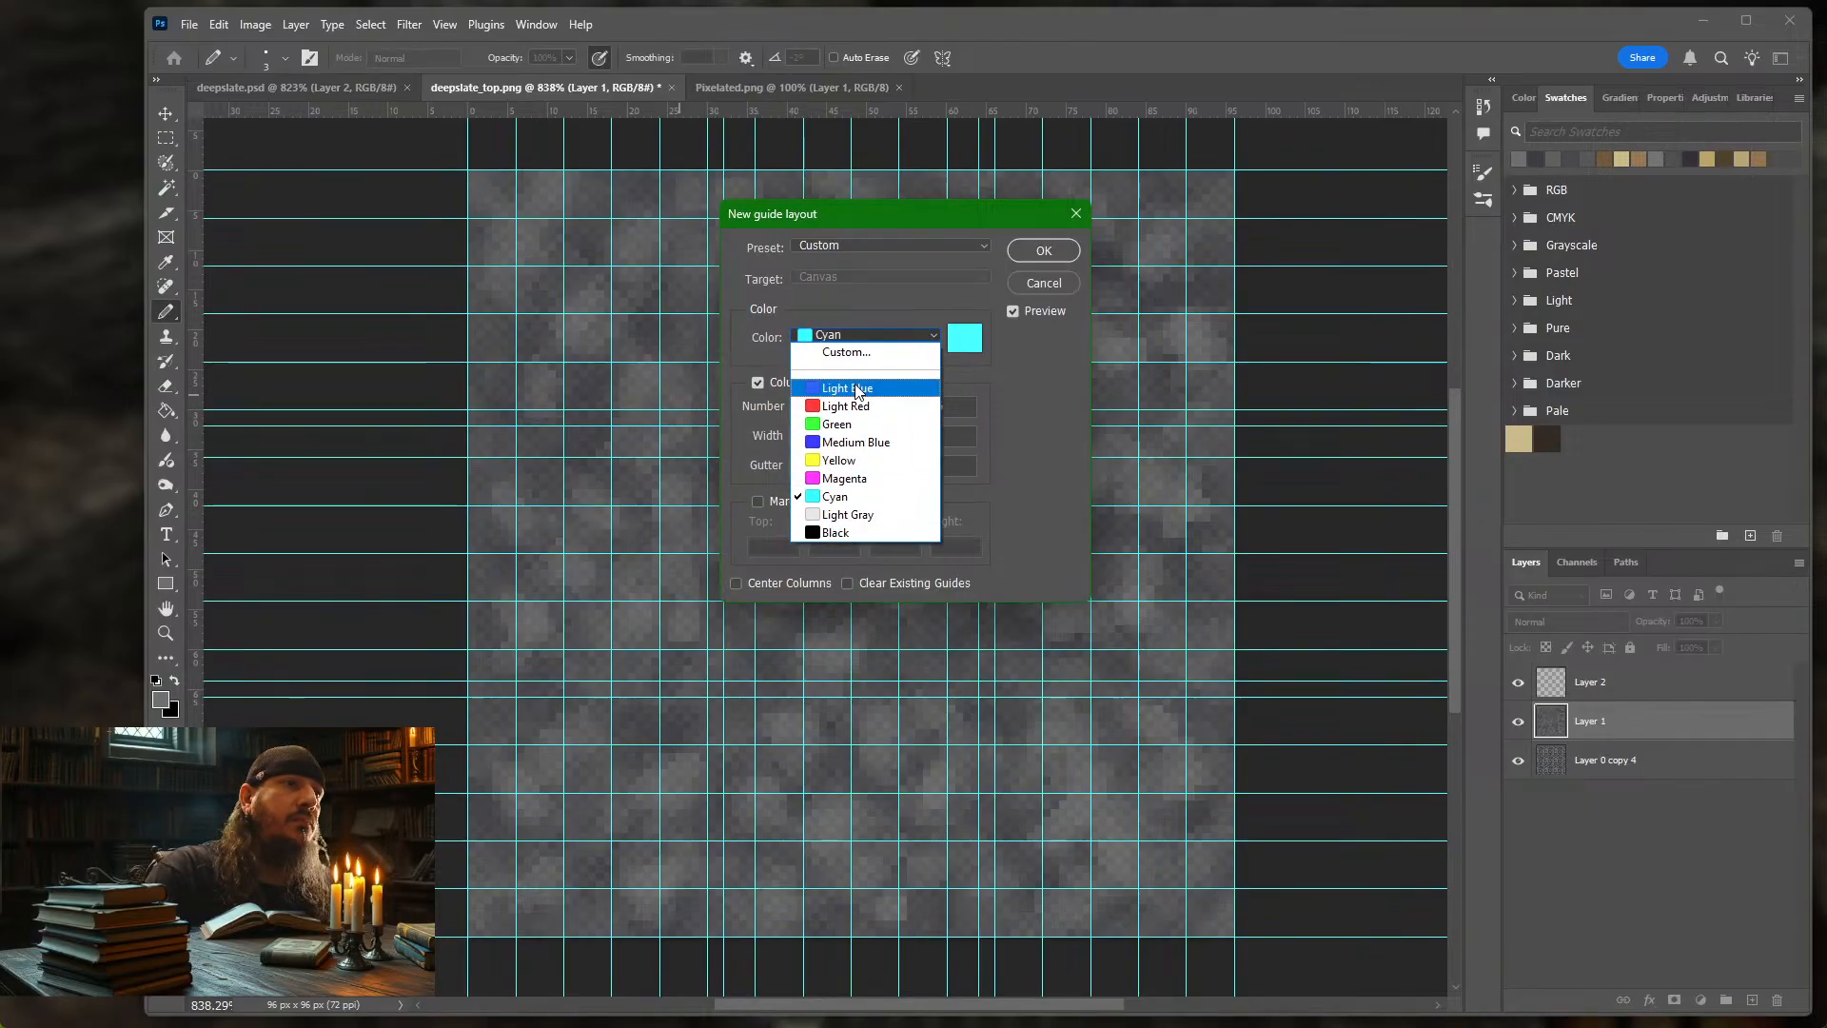
click(859, 390)
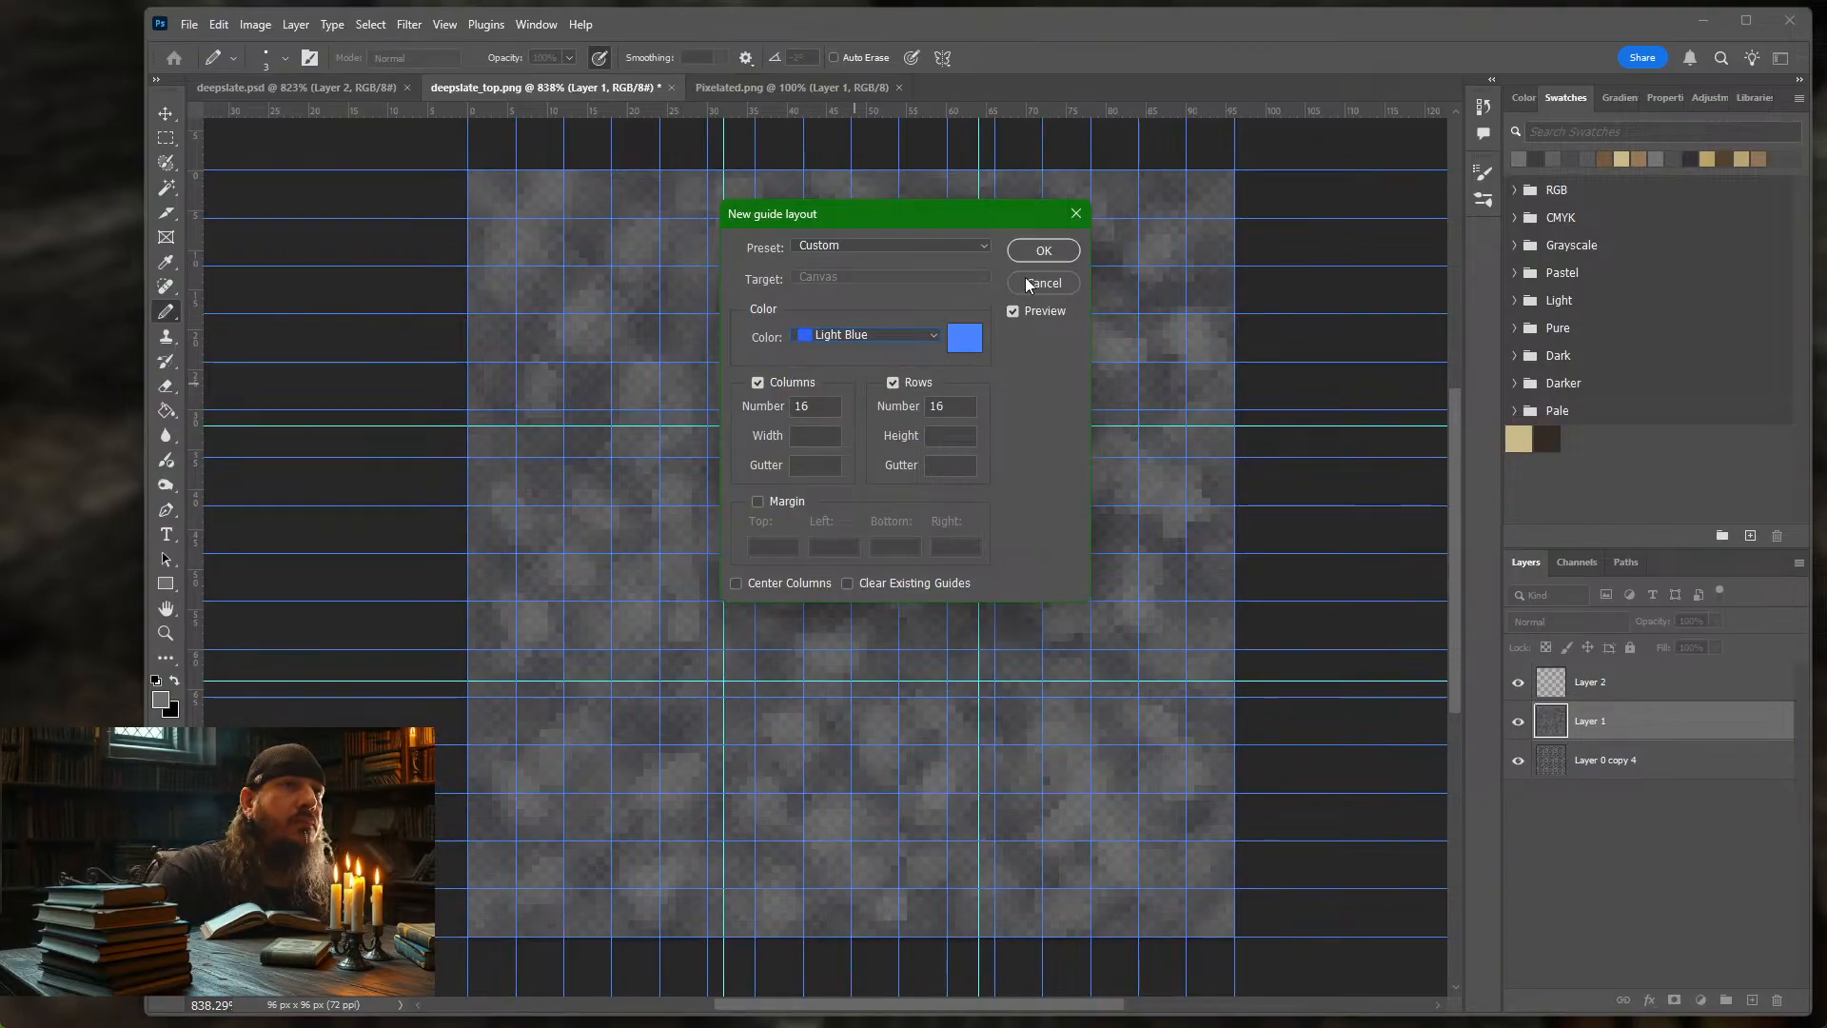
click(1044, 250)
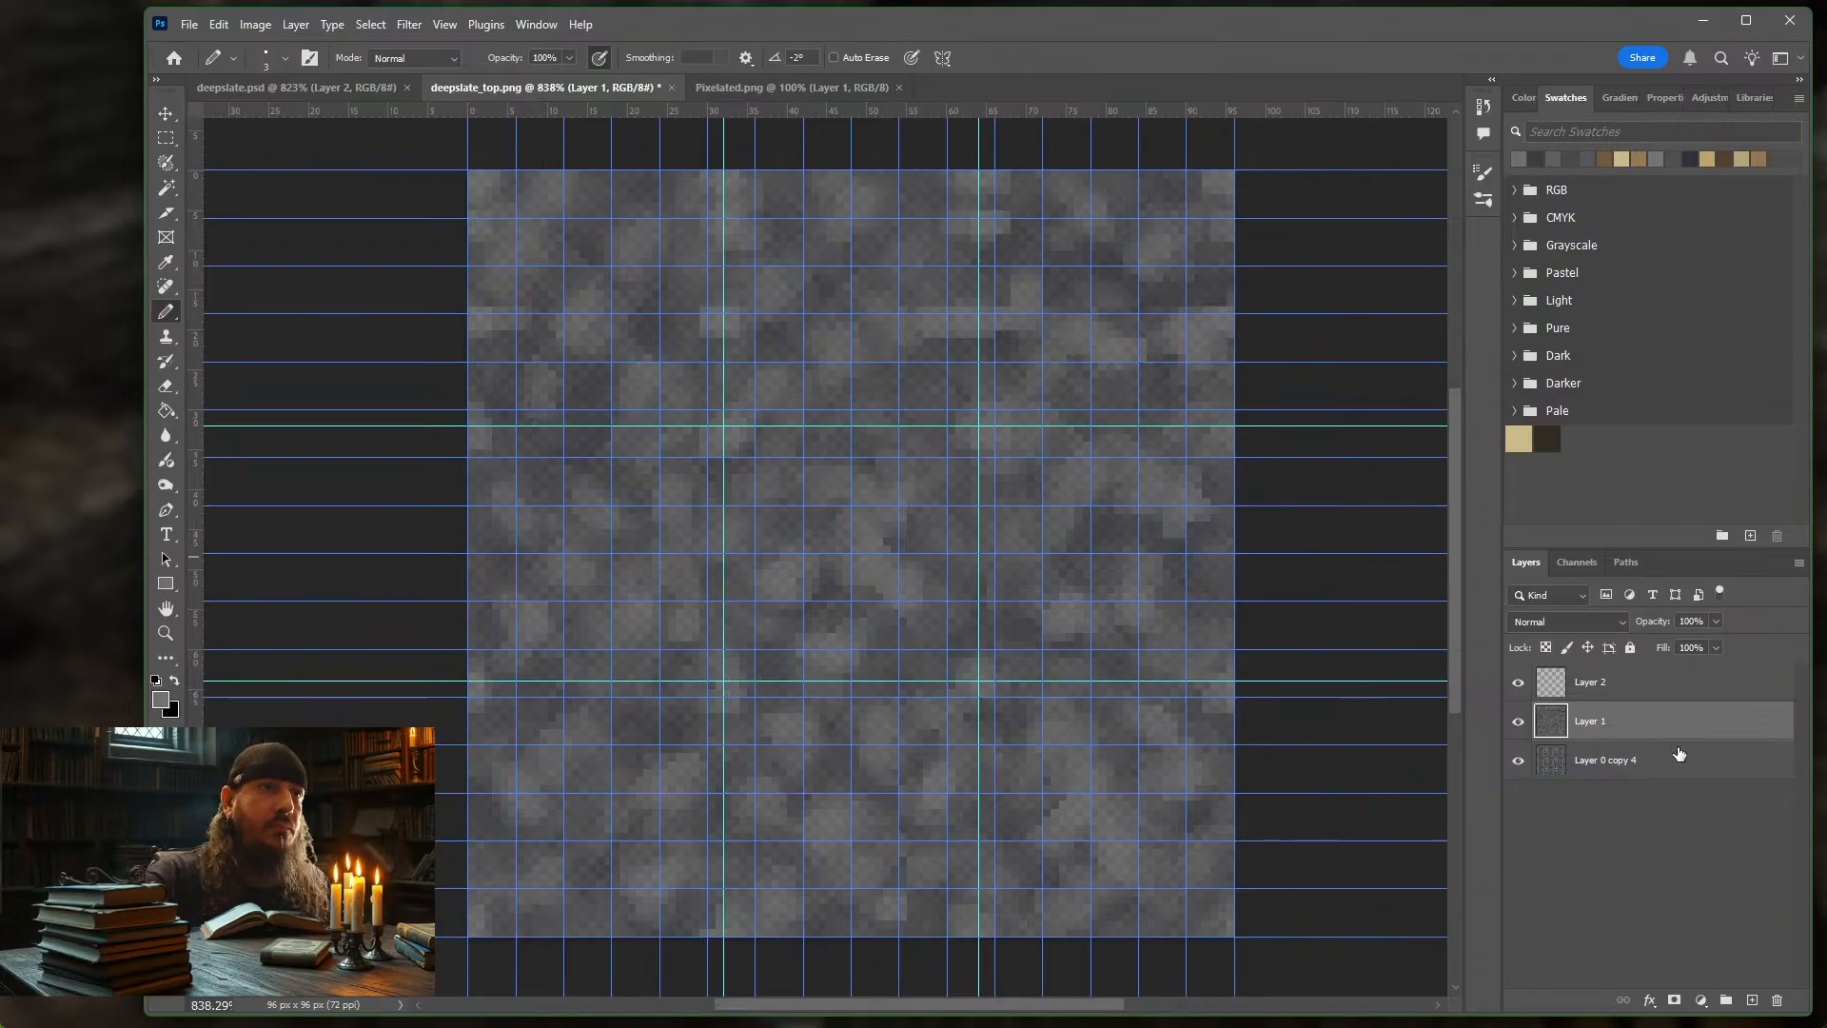
Create a new empty layer above Layer 1 and make Layer 1 the active layer again
click(1752, 1000)
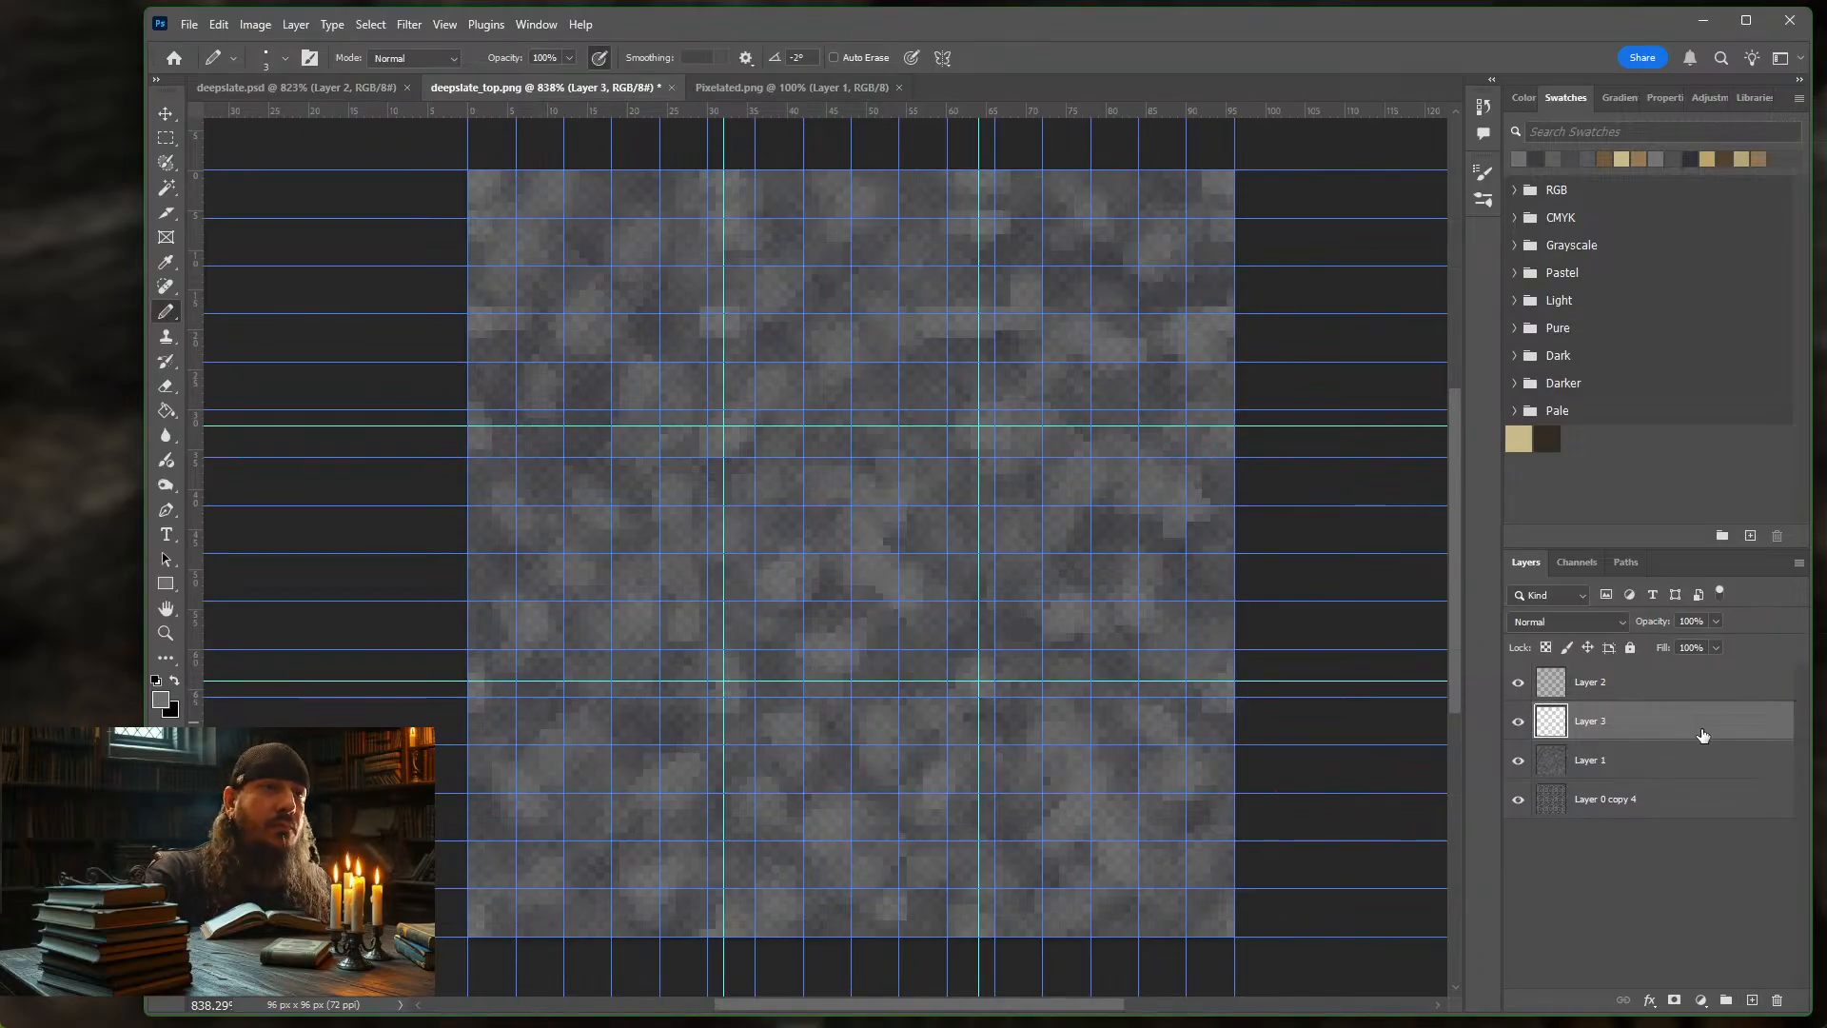
click(1613, 768)
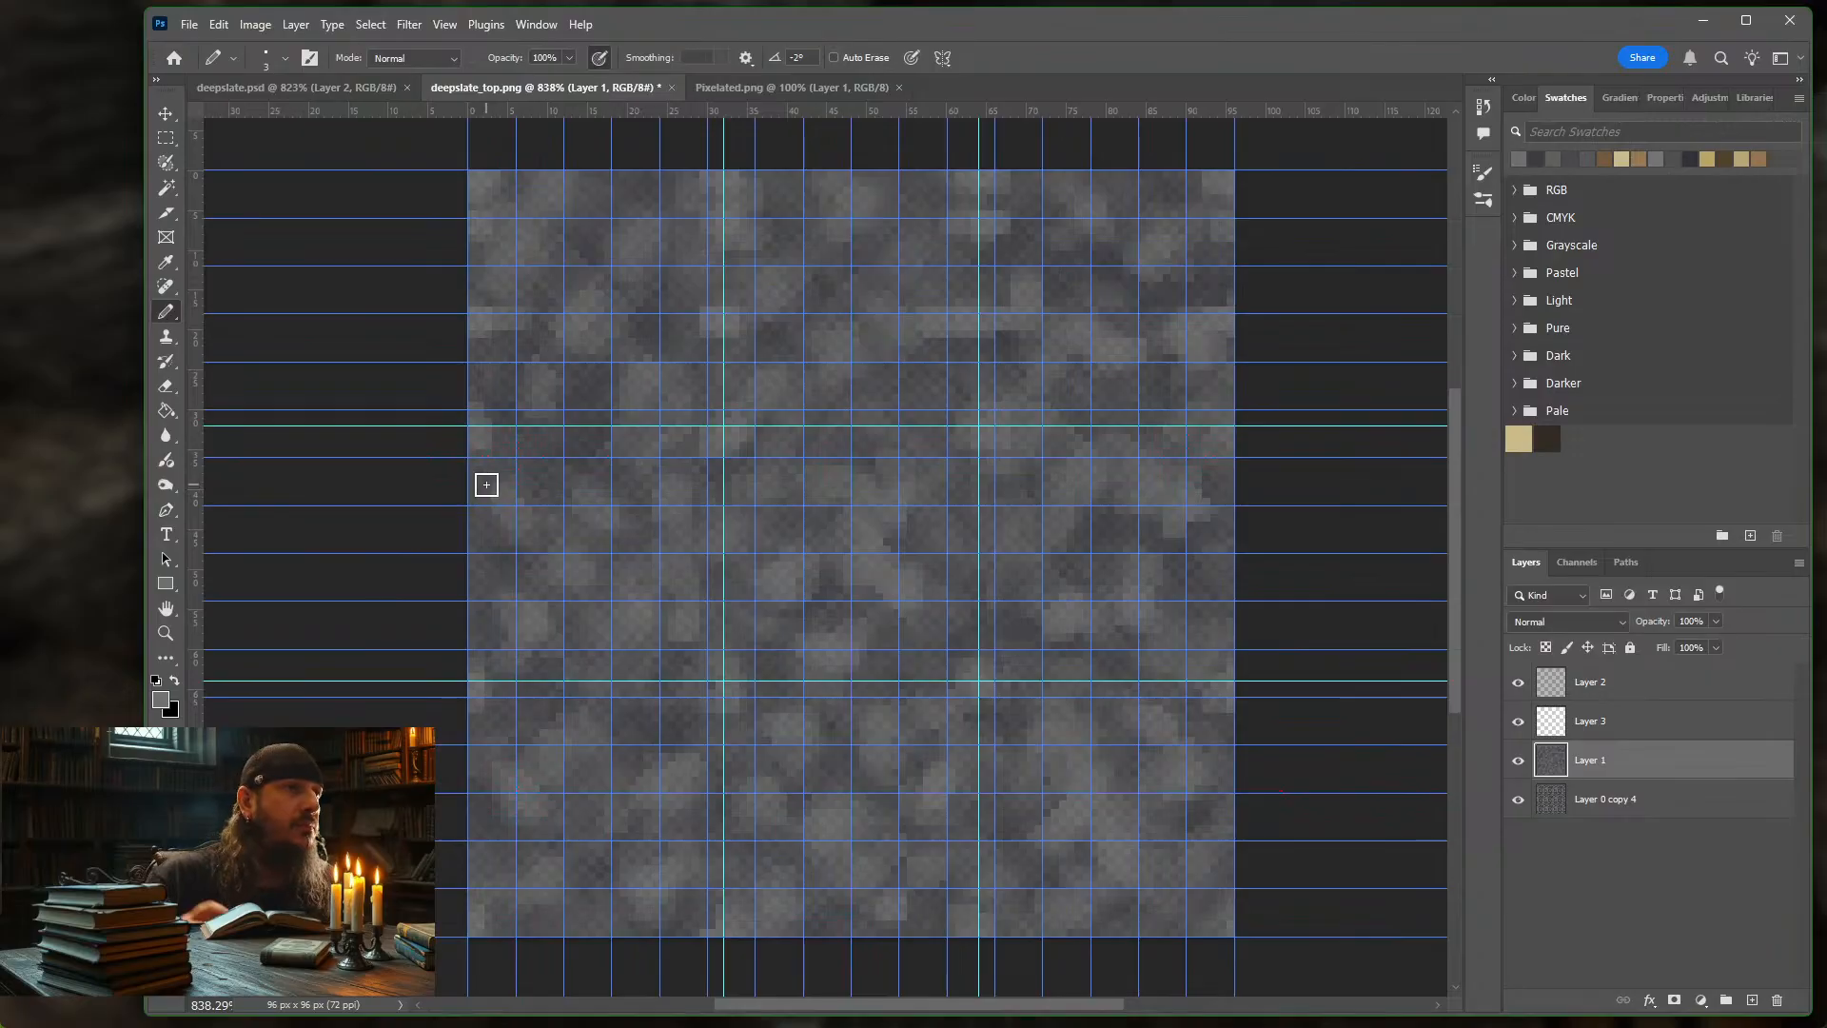
Clear all guides from the canvas
click(444, 25)
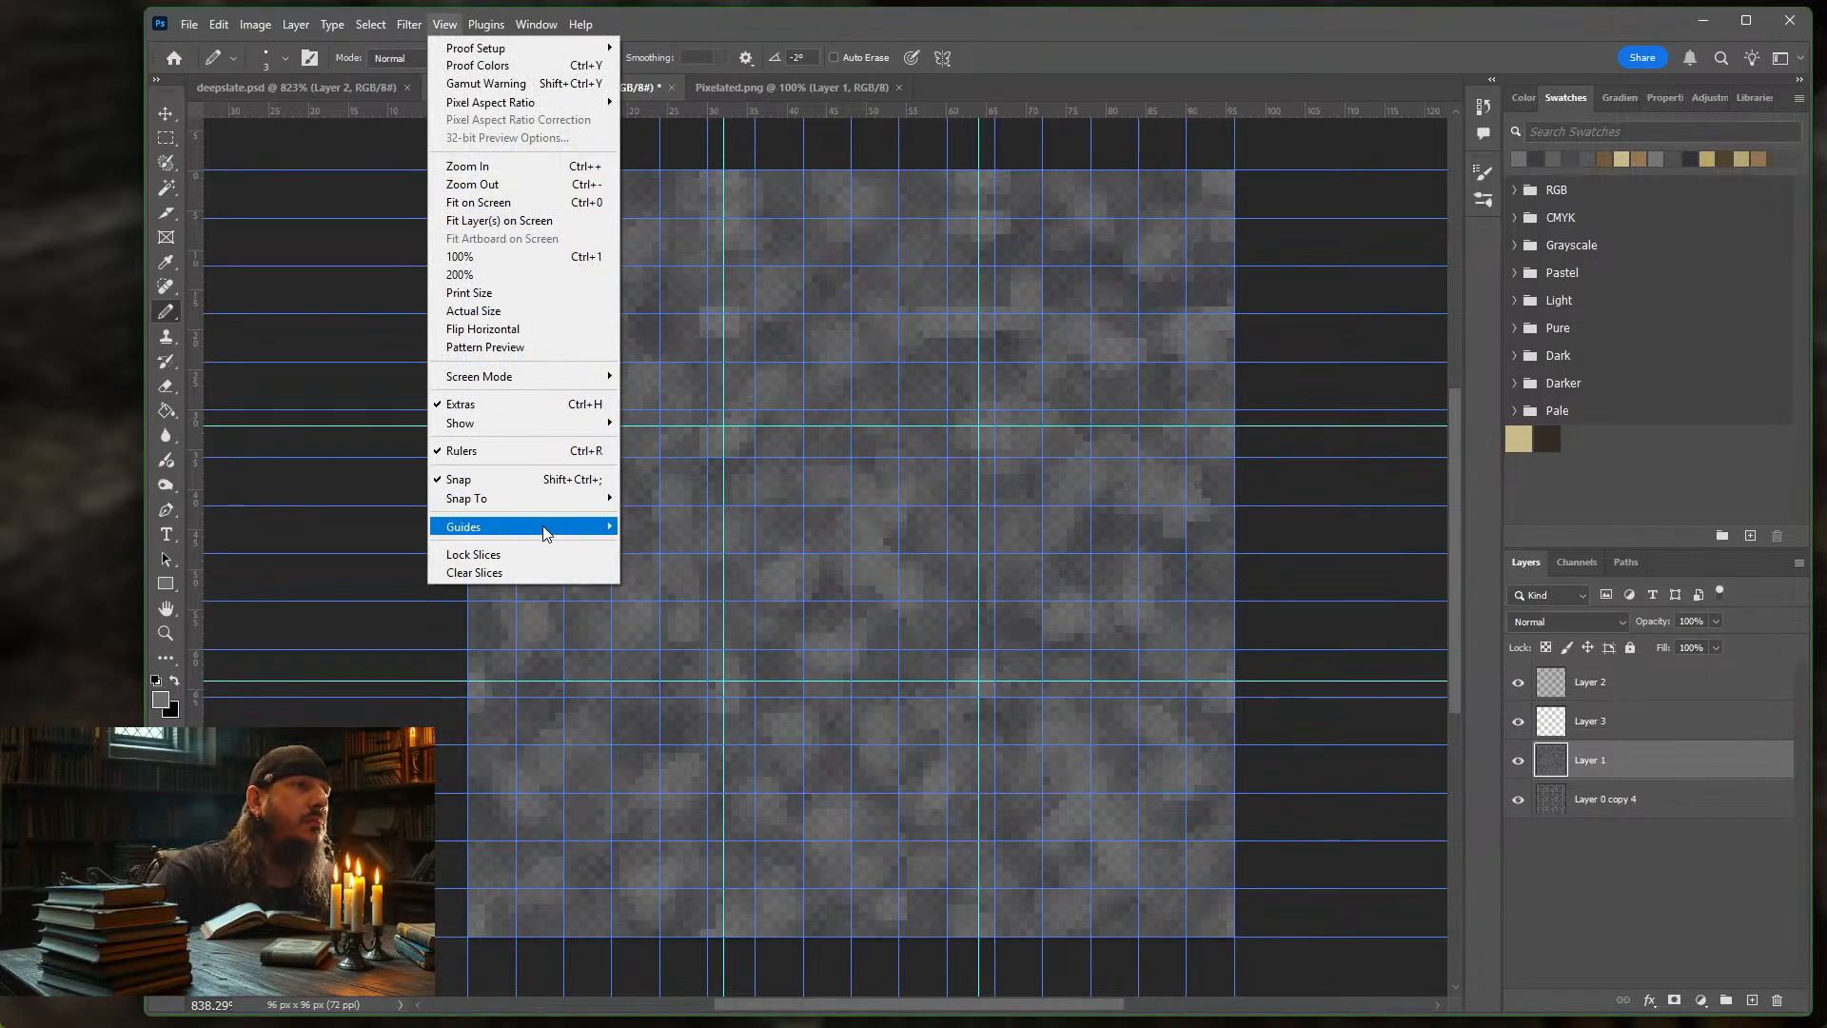
mouse_move(550, 530)
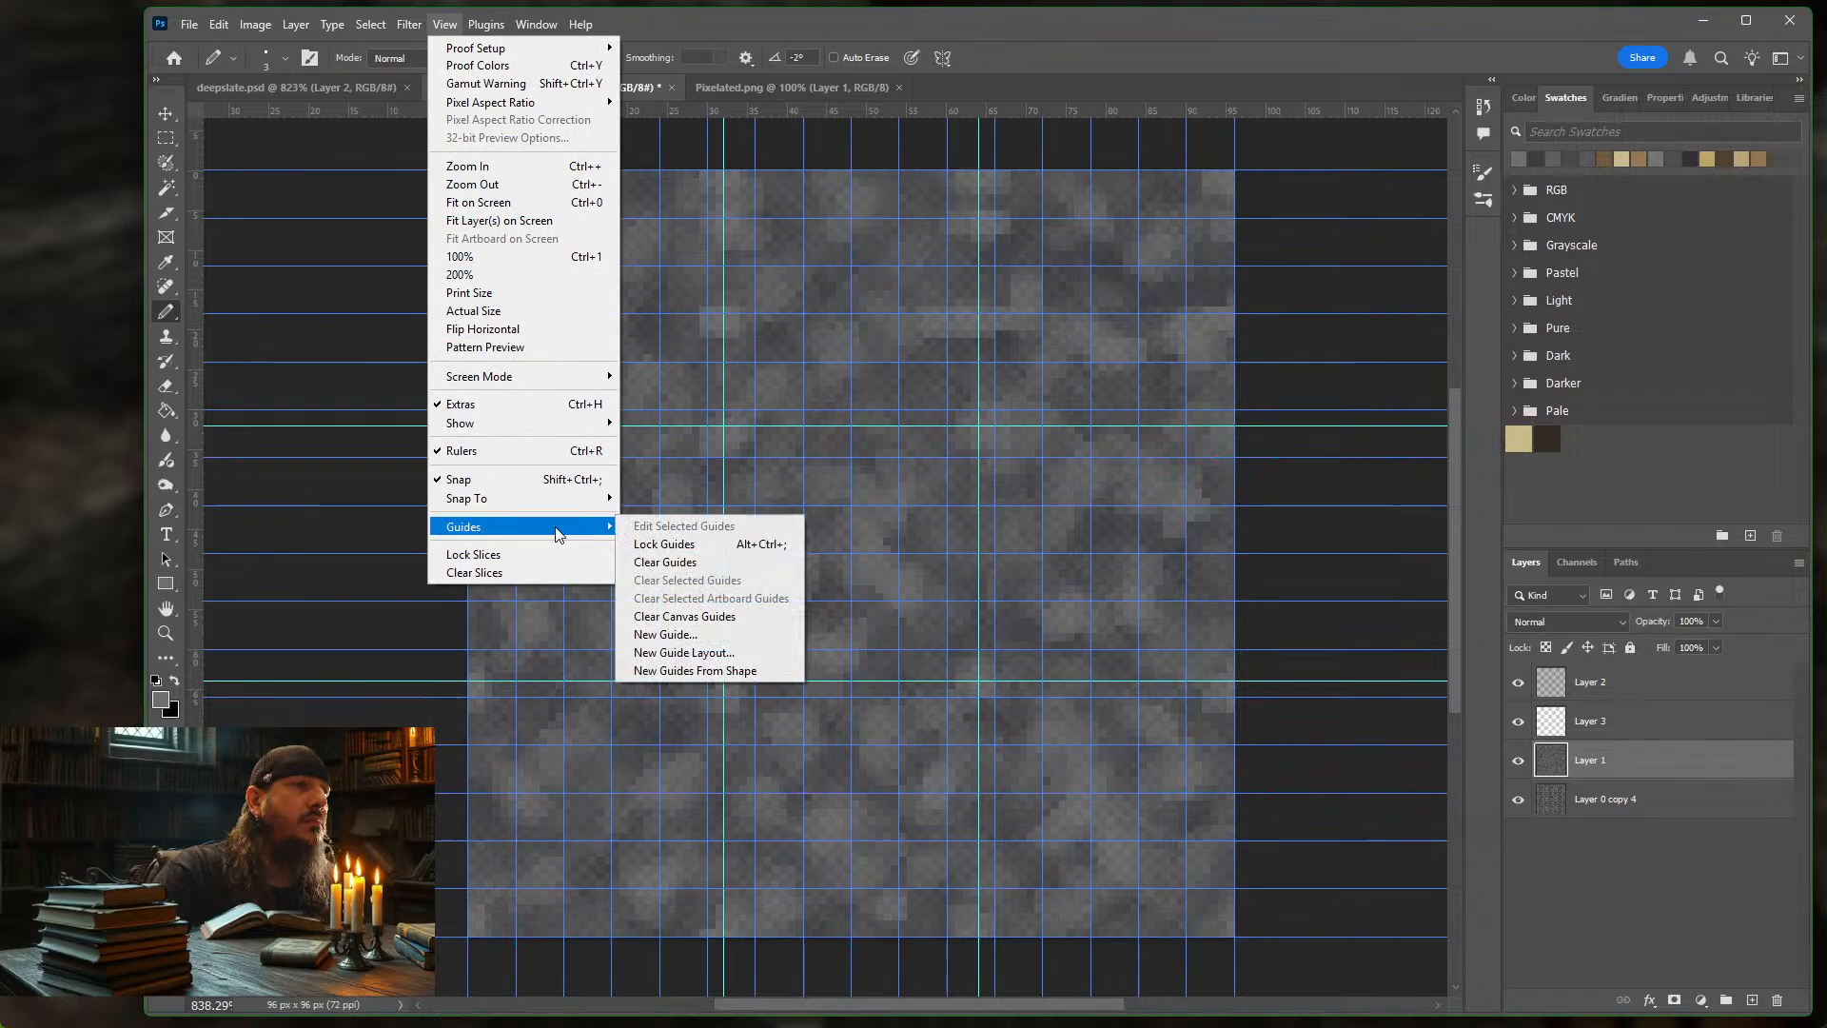
click(688, 563)
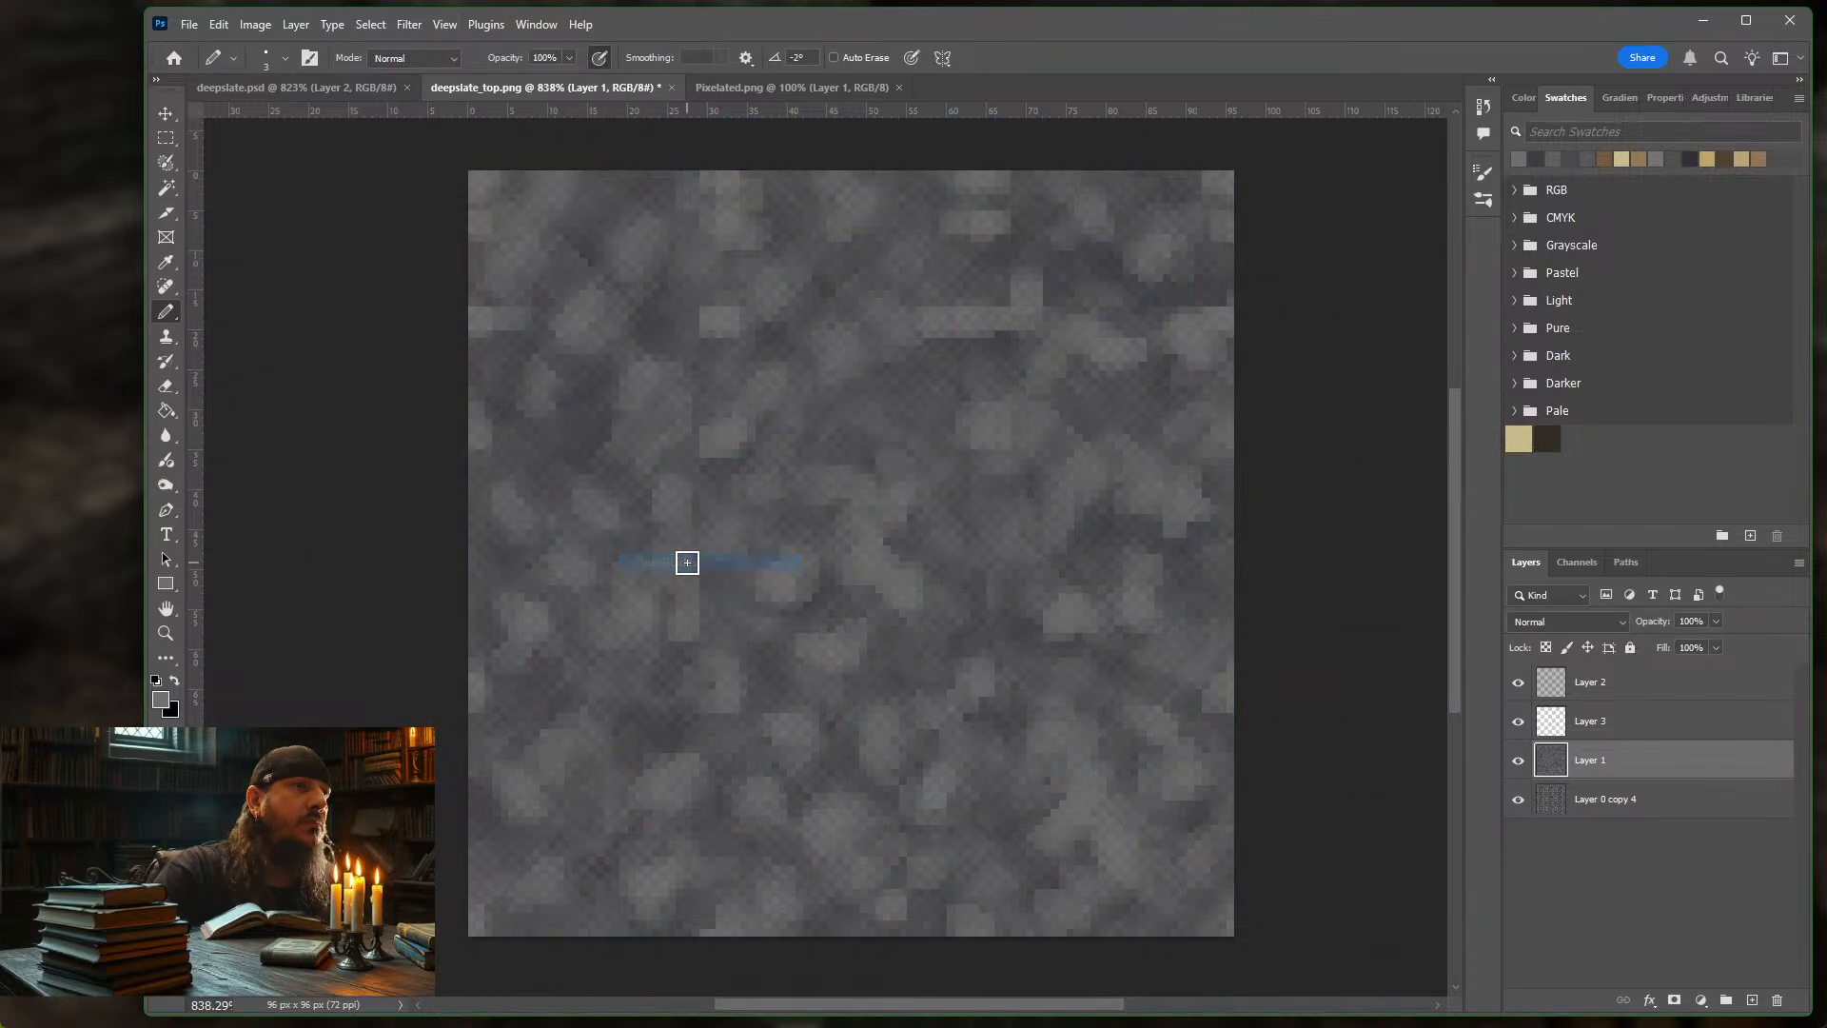
Add a new Cyan guide layout with 3 columns and 3 rows
click(411, 26)
mouse_move(444, 26)
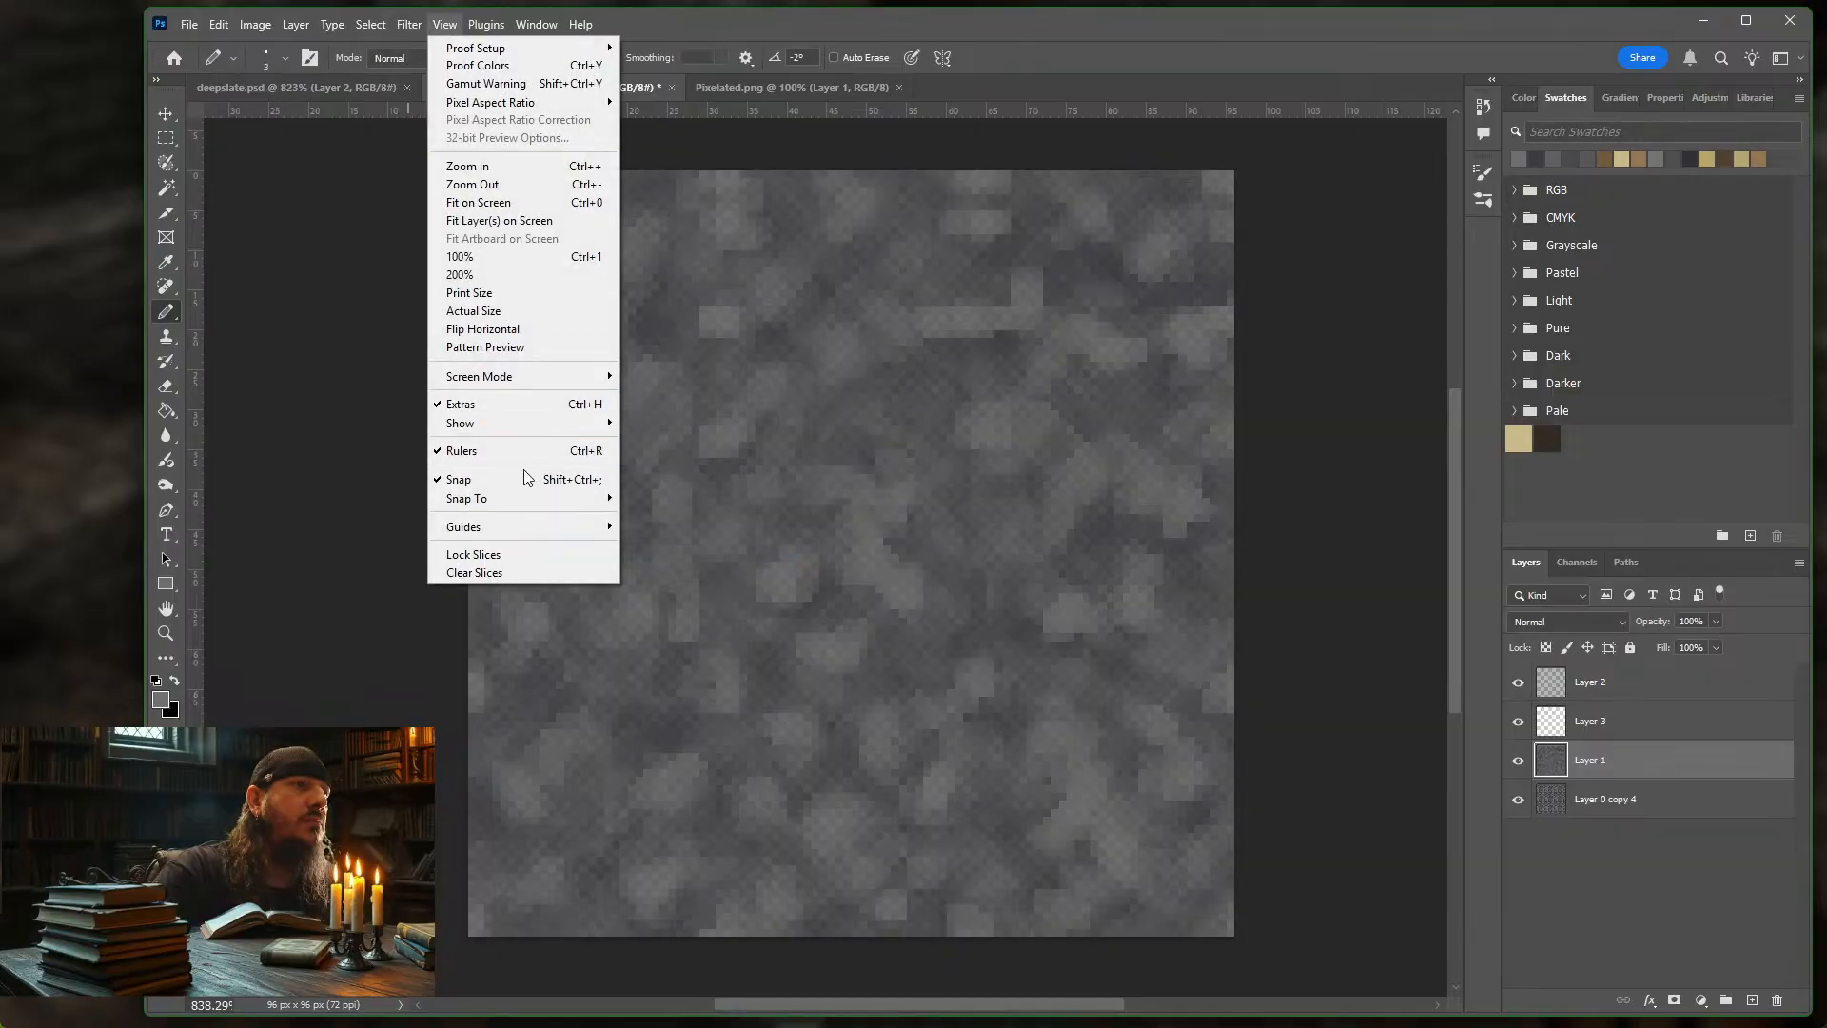
mouse_move(541, 525)
click(713, 652)
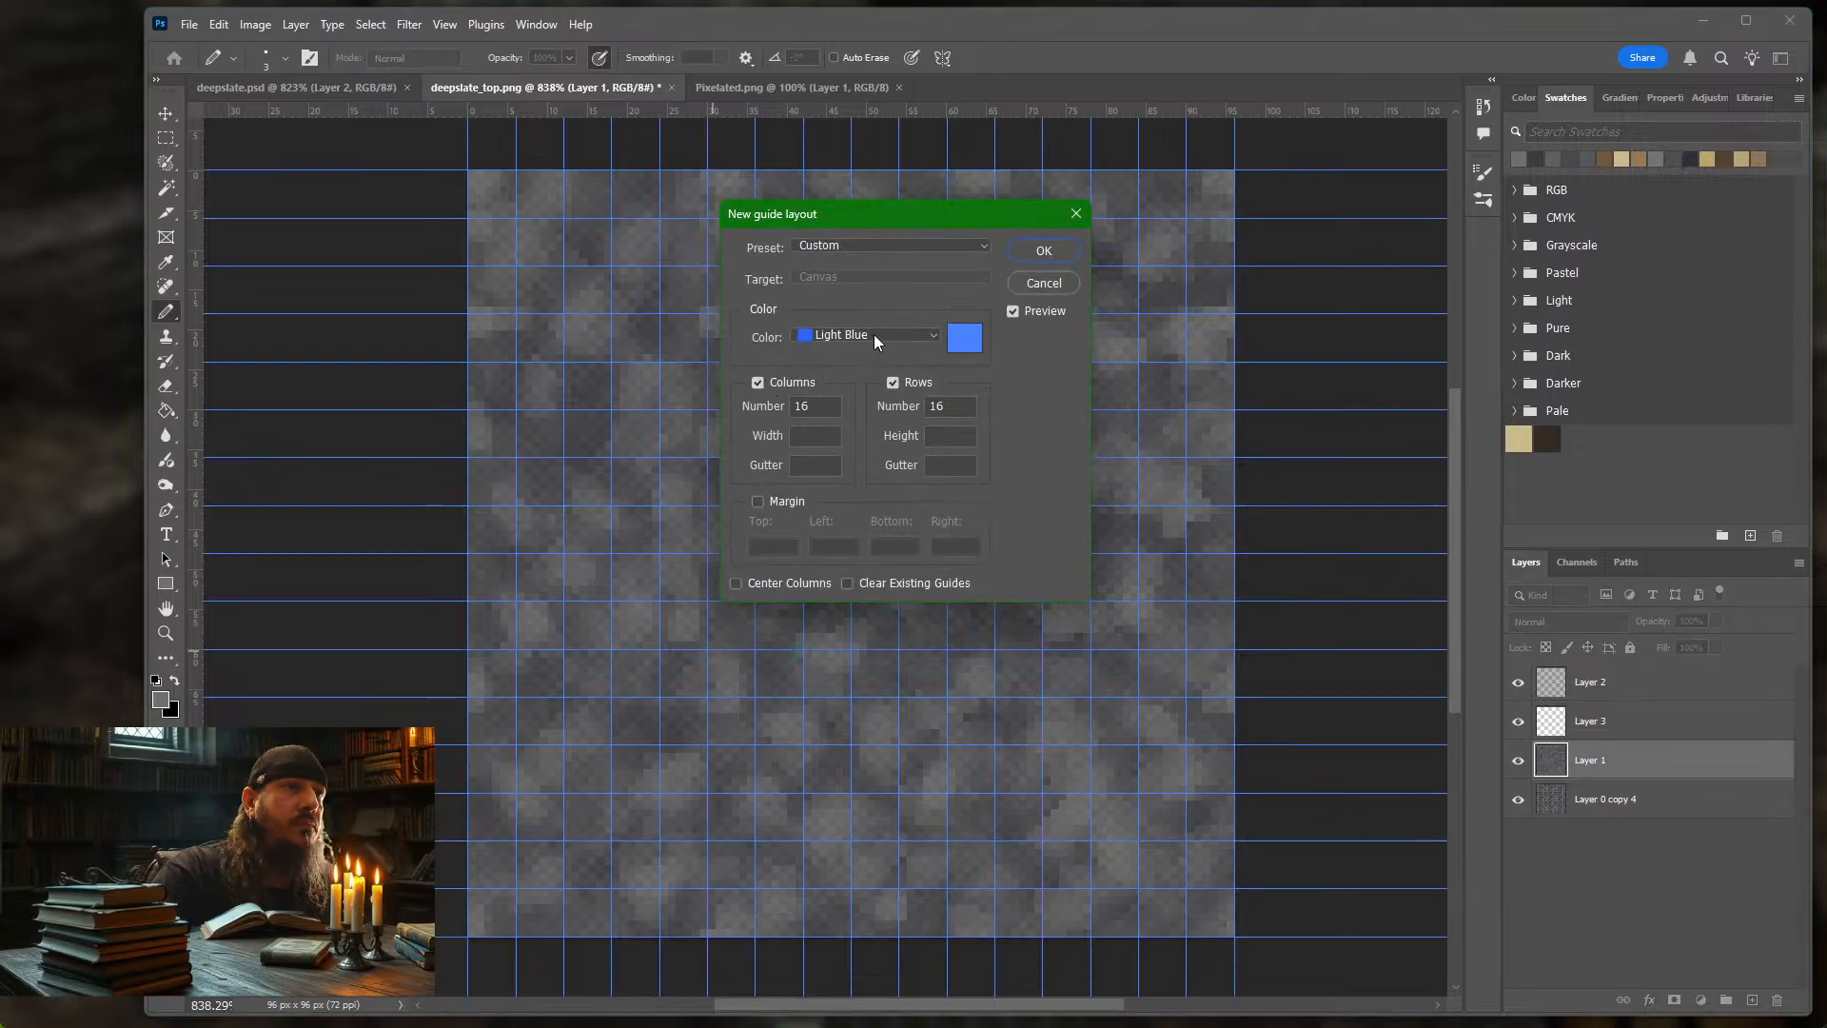
click(811, 331)
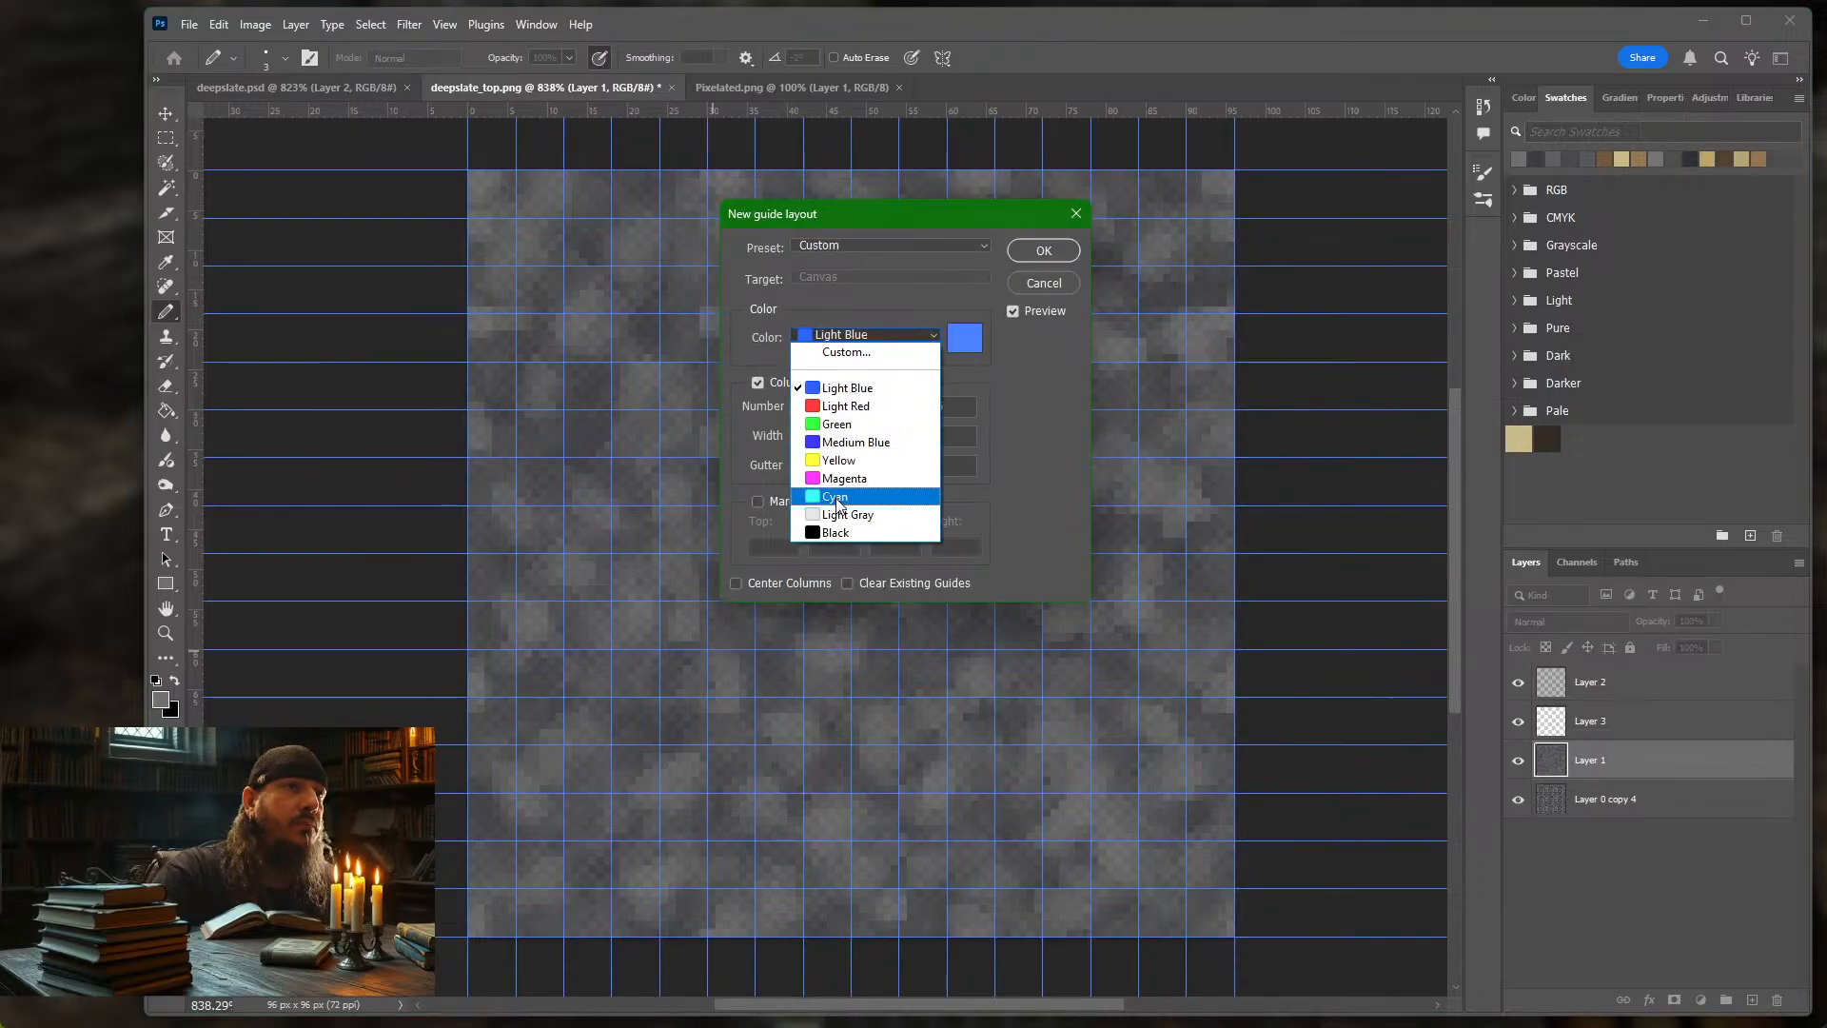
click(837, 496)
text(3)
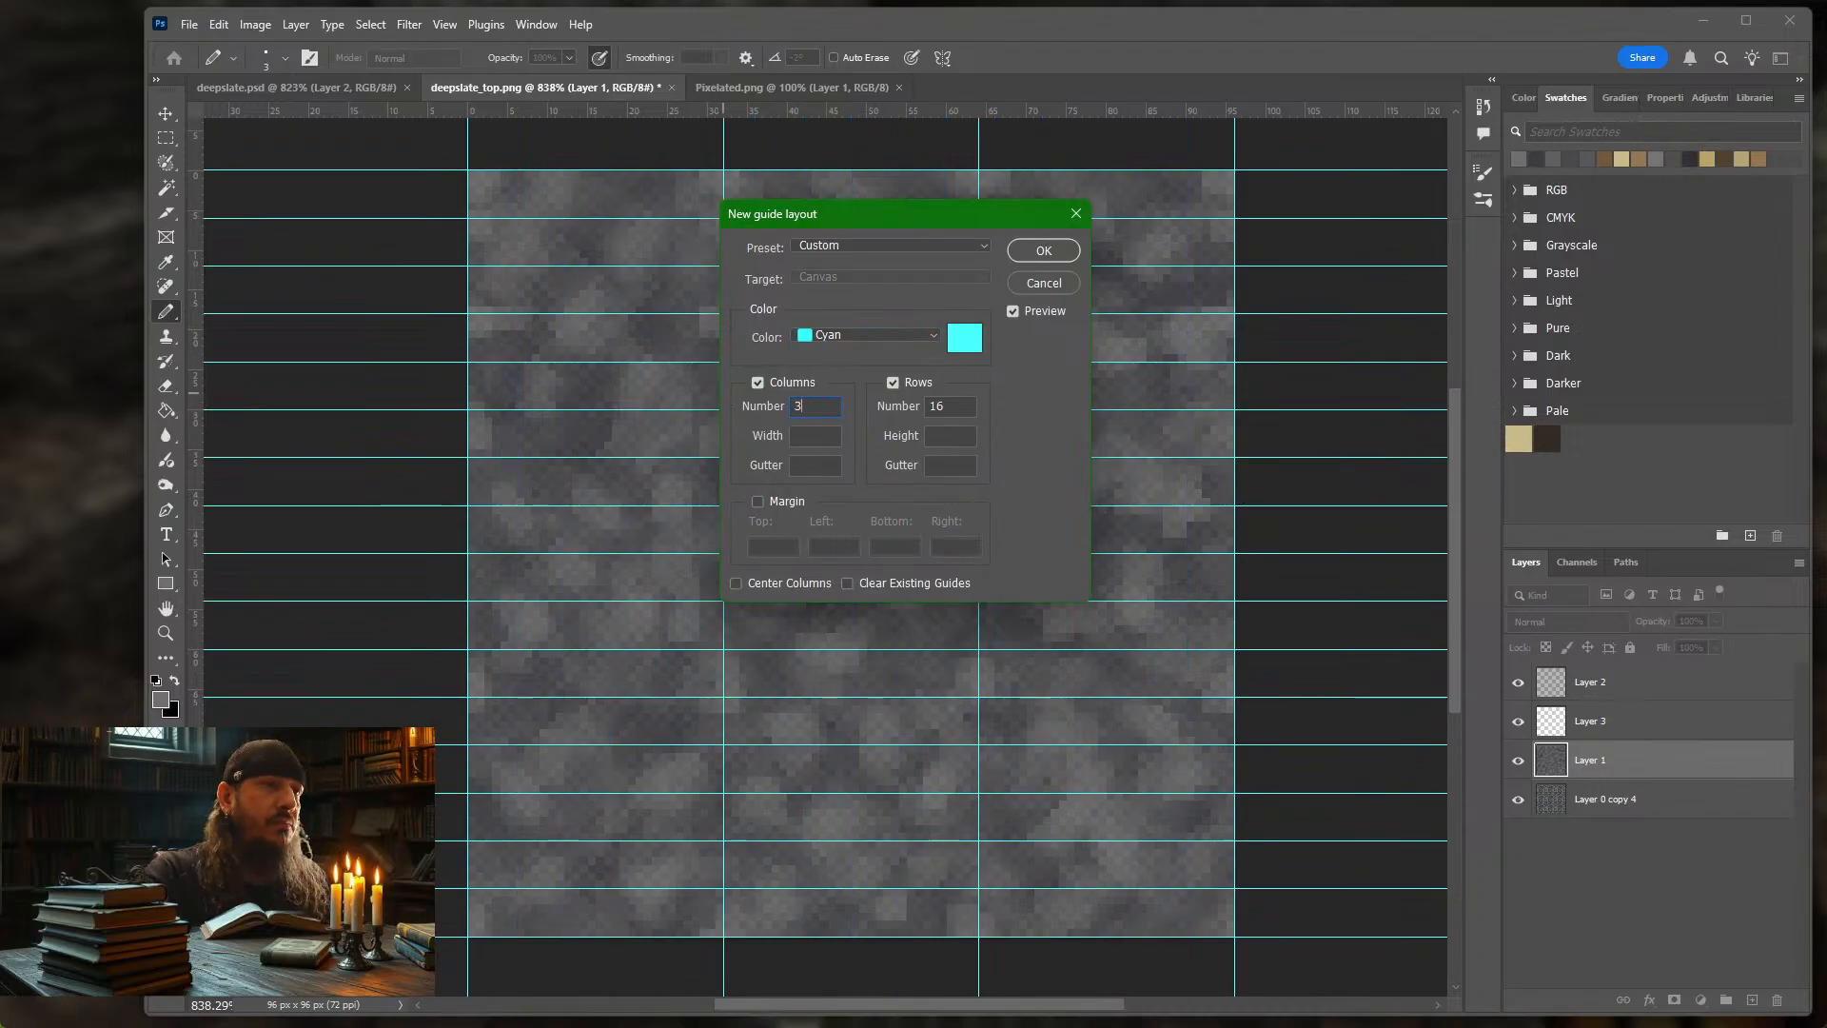
key(Tab)
text(3)
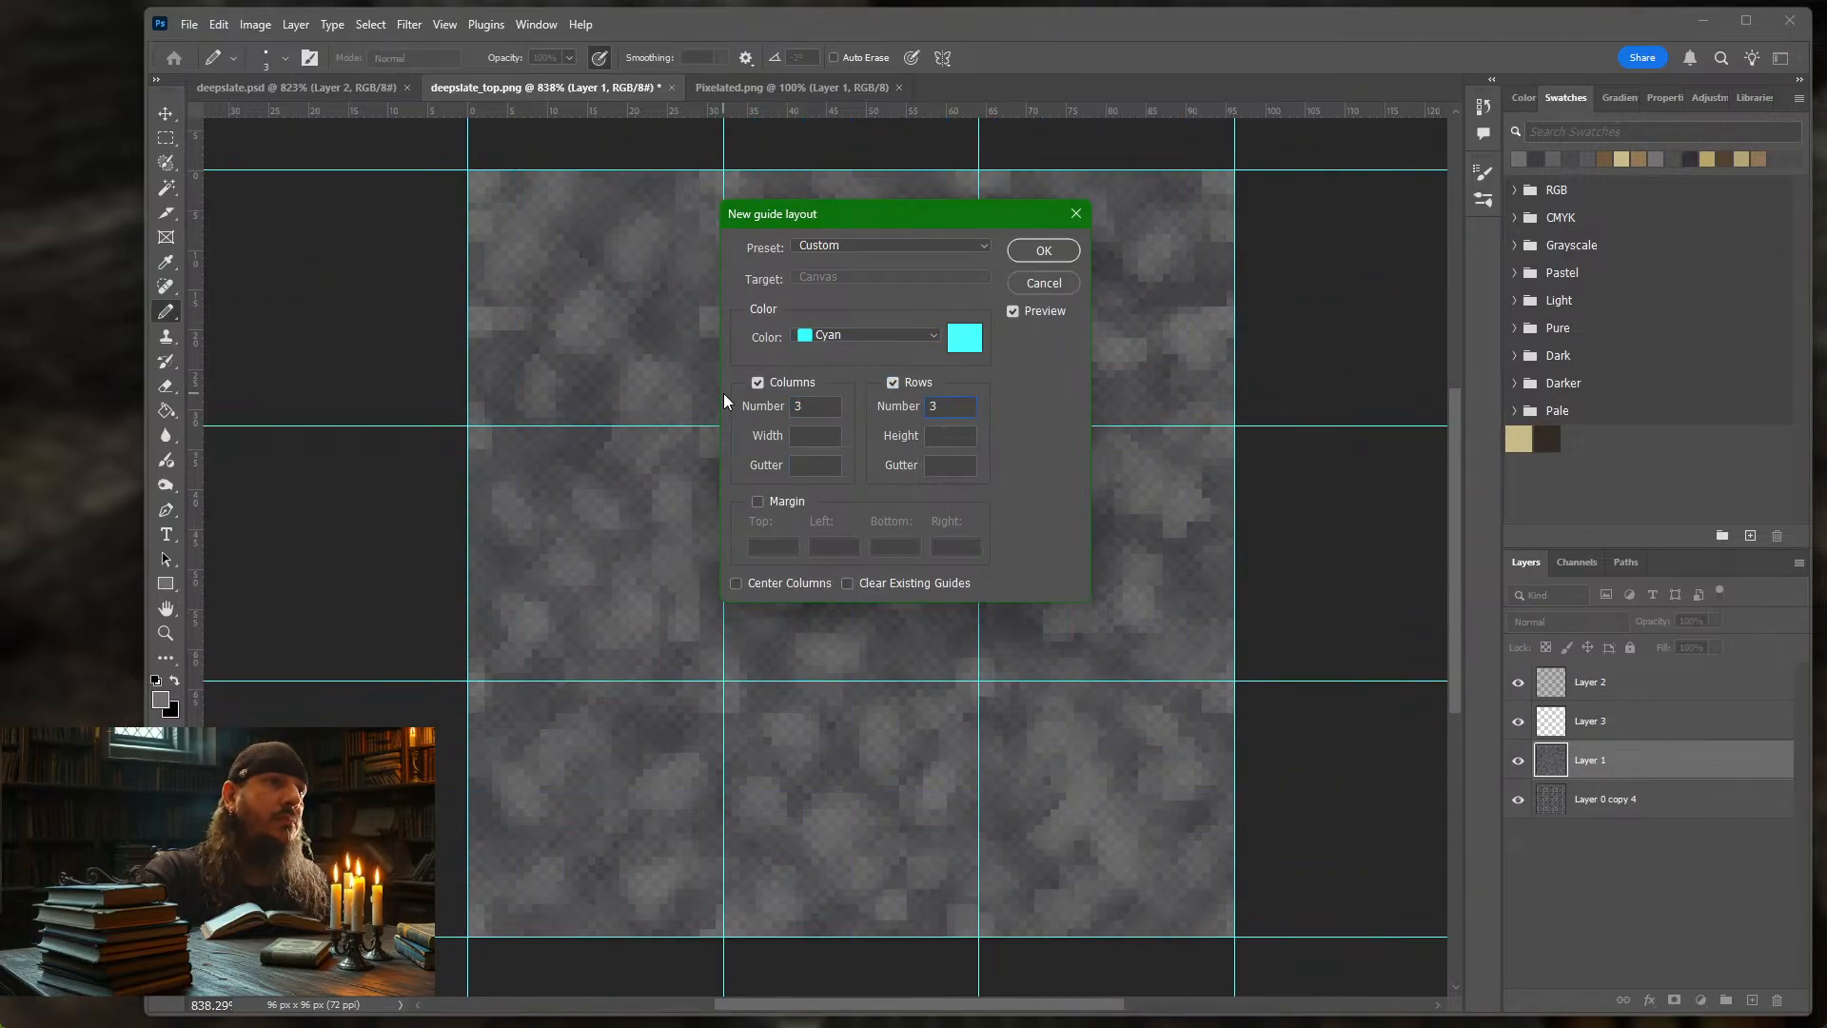
click(1039, 253)
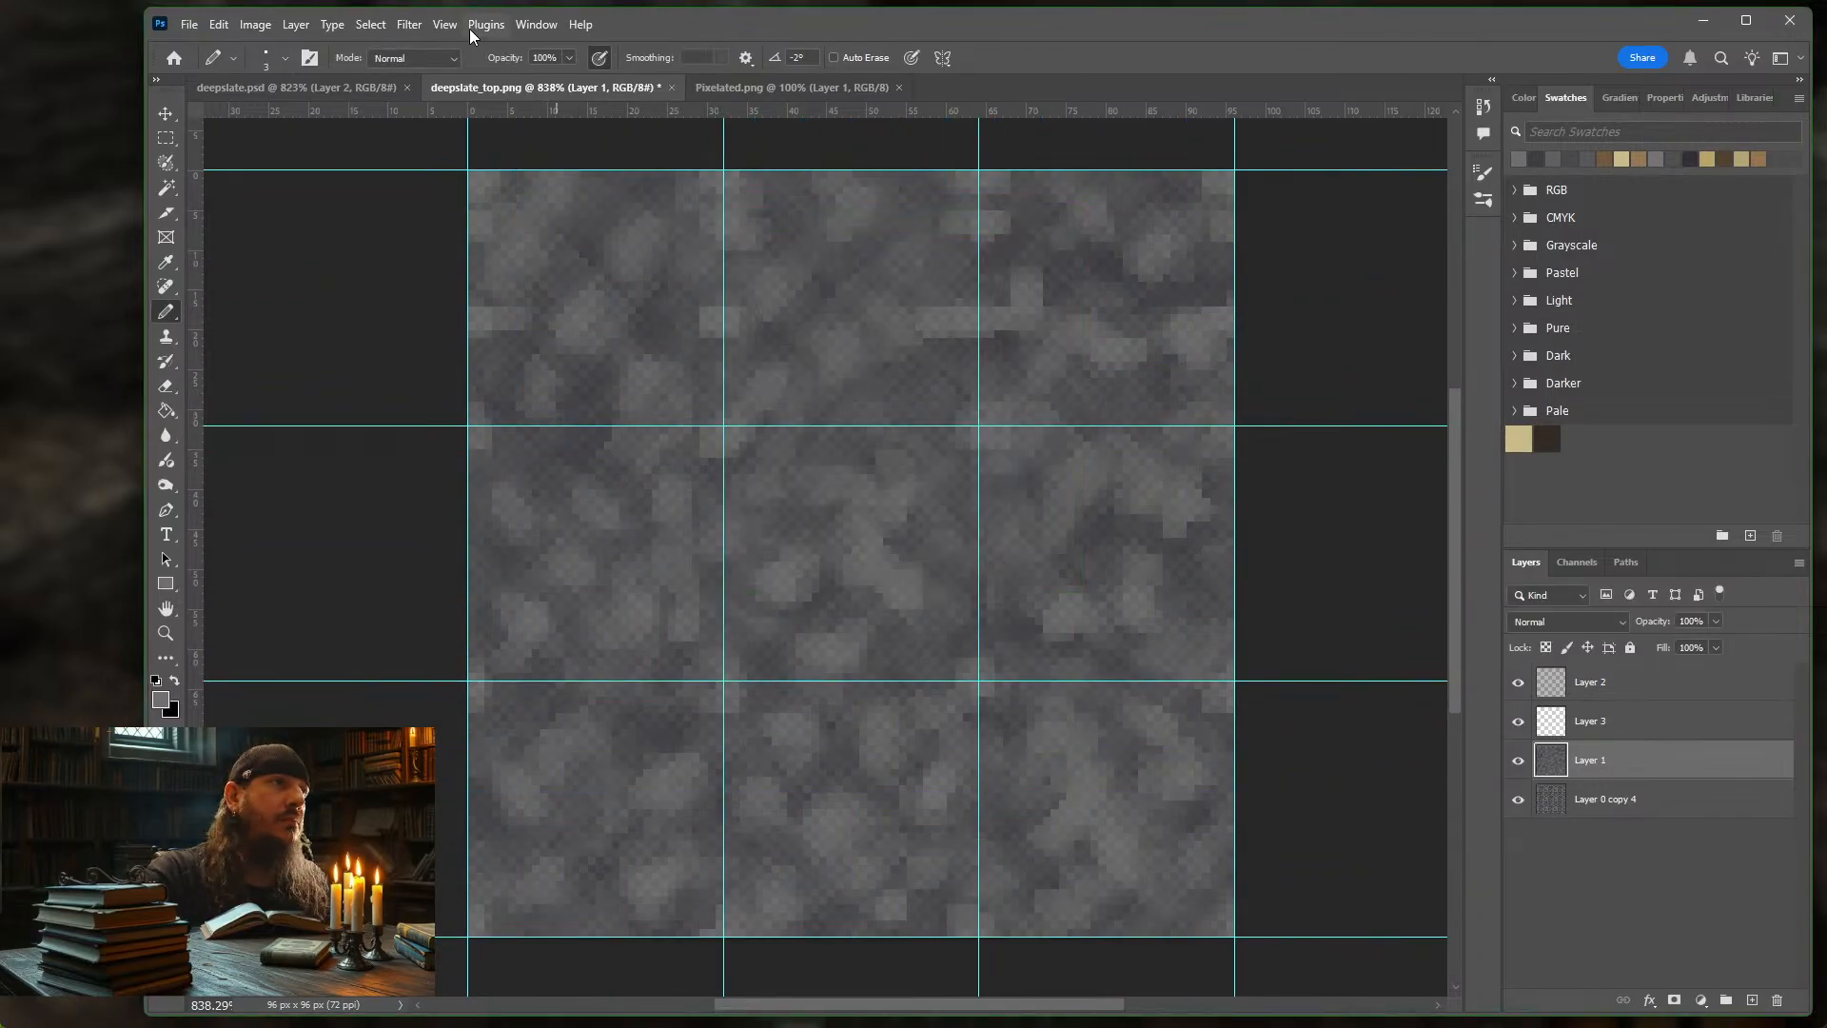
Add a Medium Blue guide layout with 12 columns and 12 rows over the existing guides
click(444, 24)
mouse_move(560, 523)
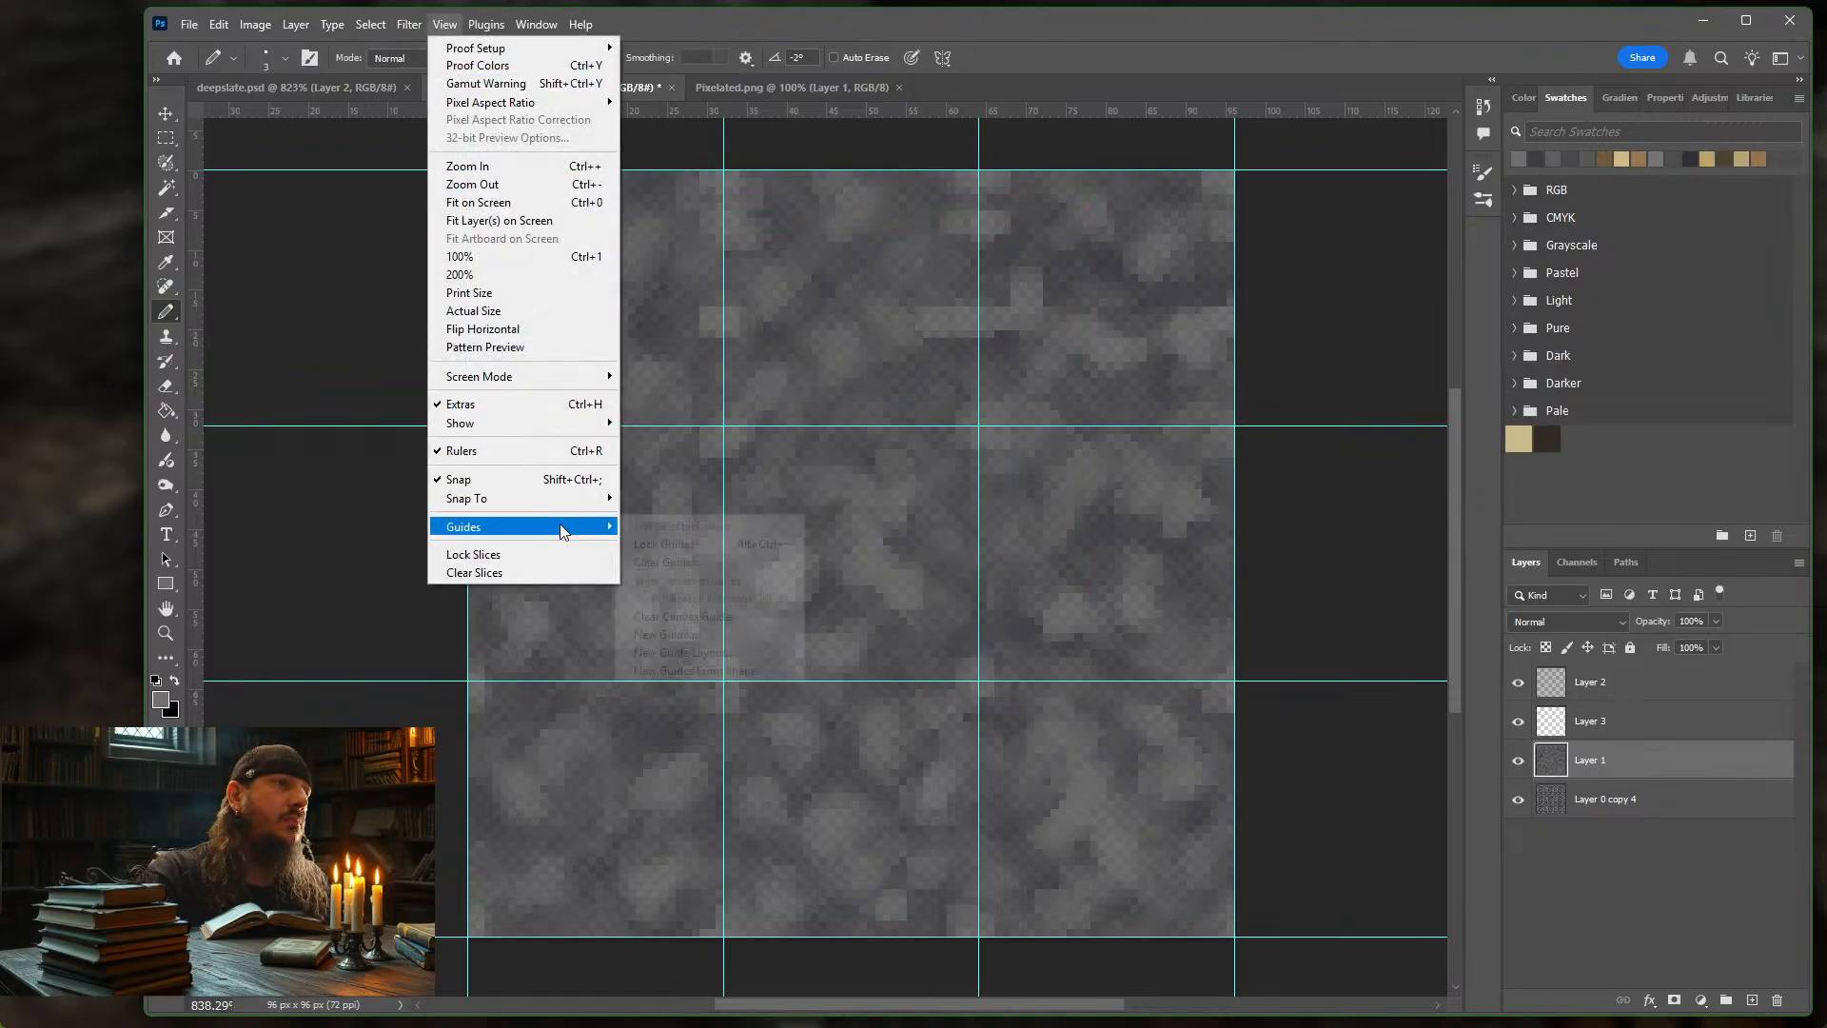
click(684, 653)
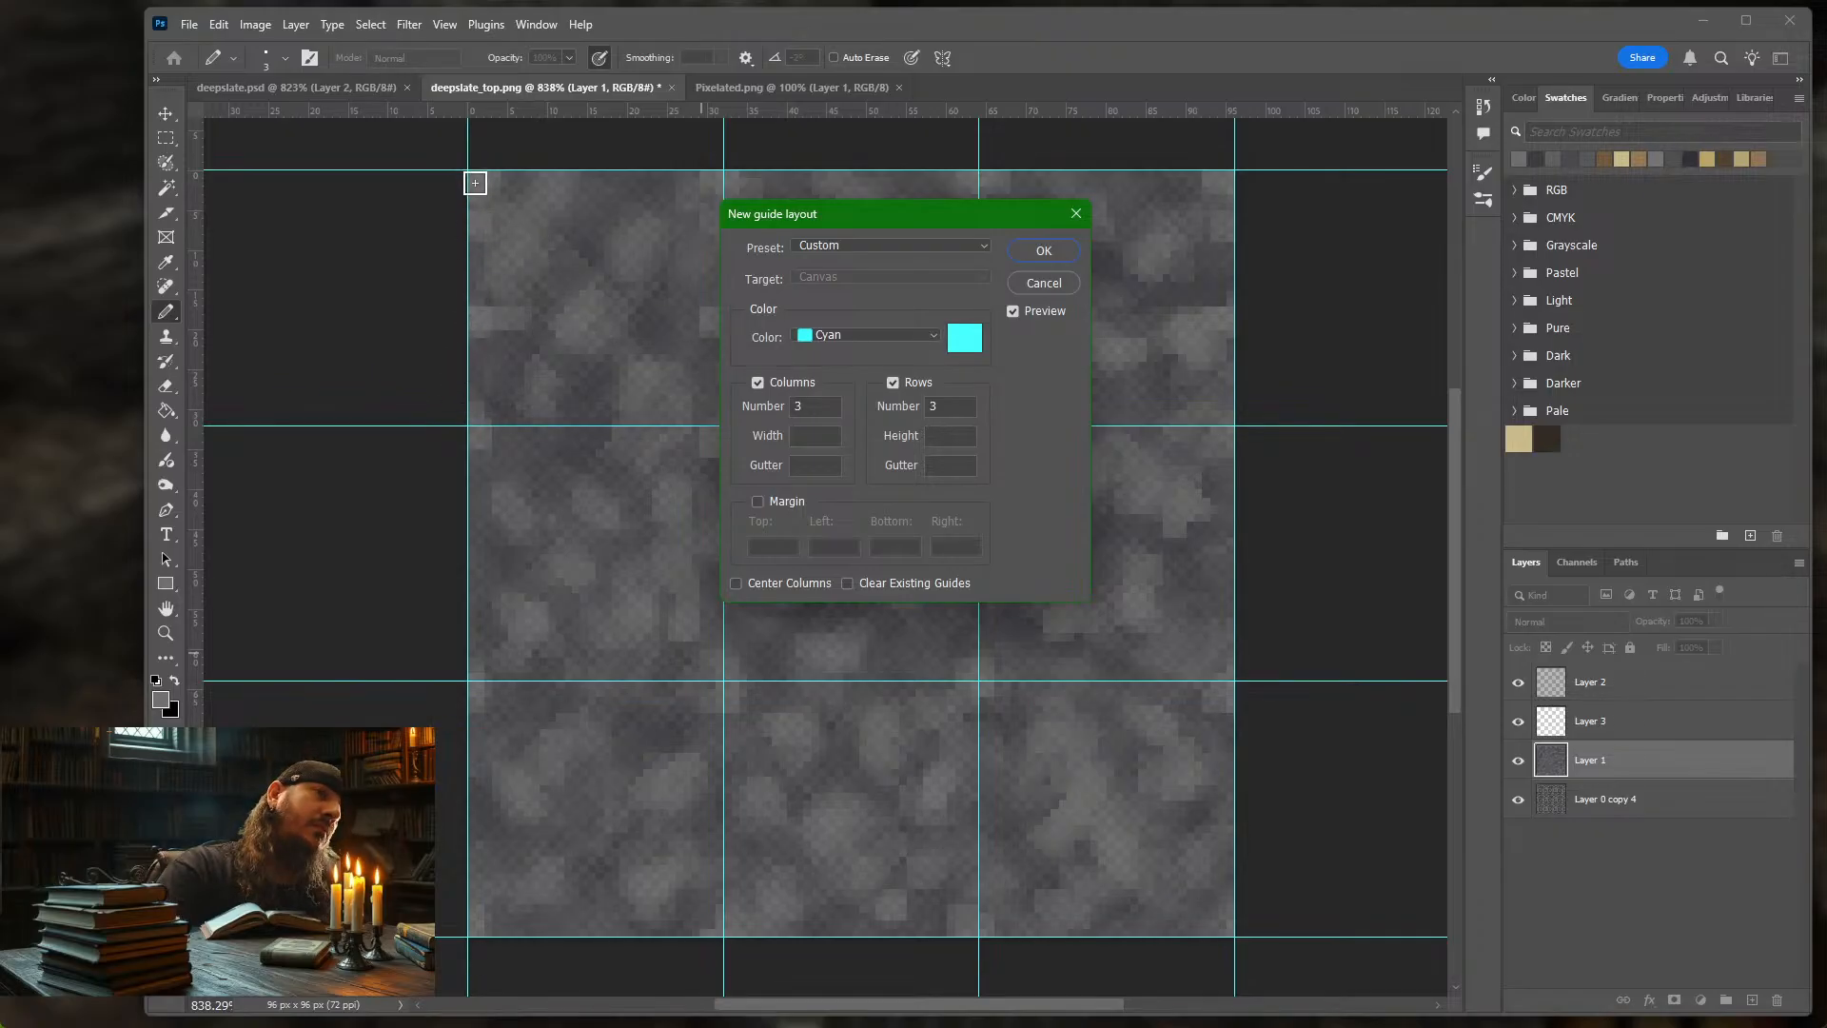
click(776, 406)
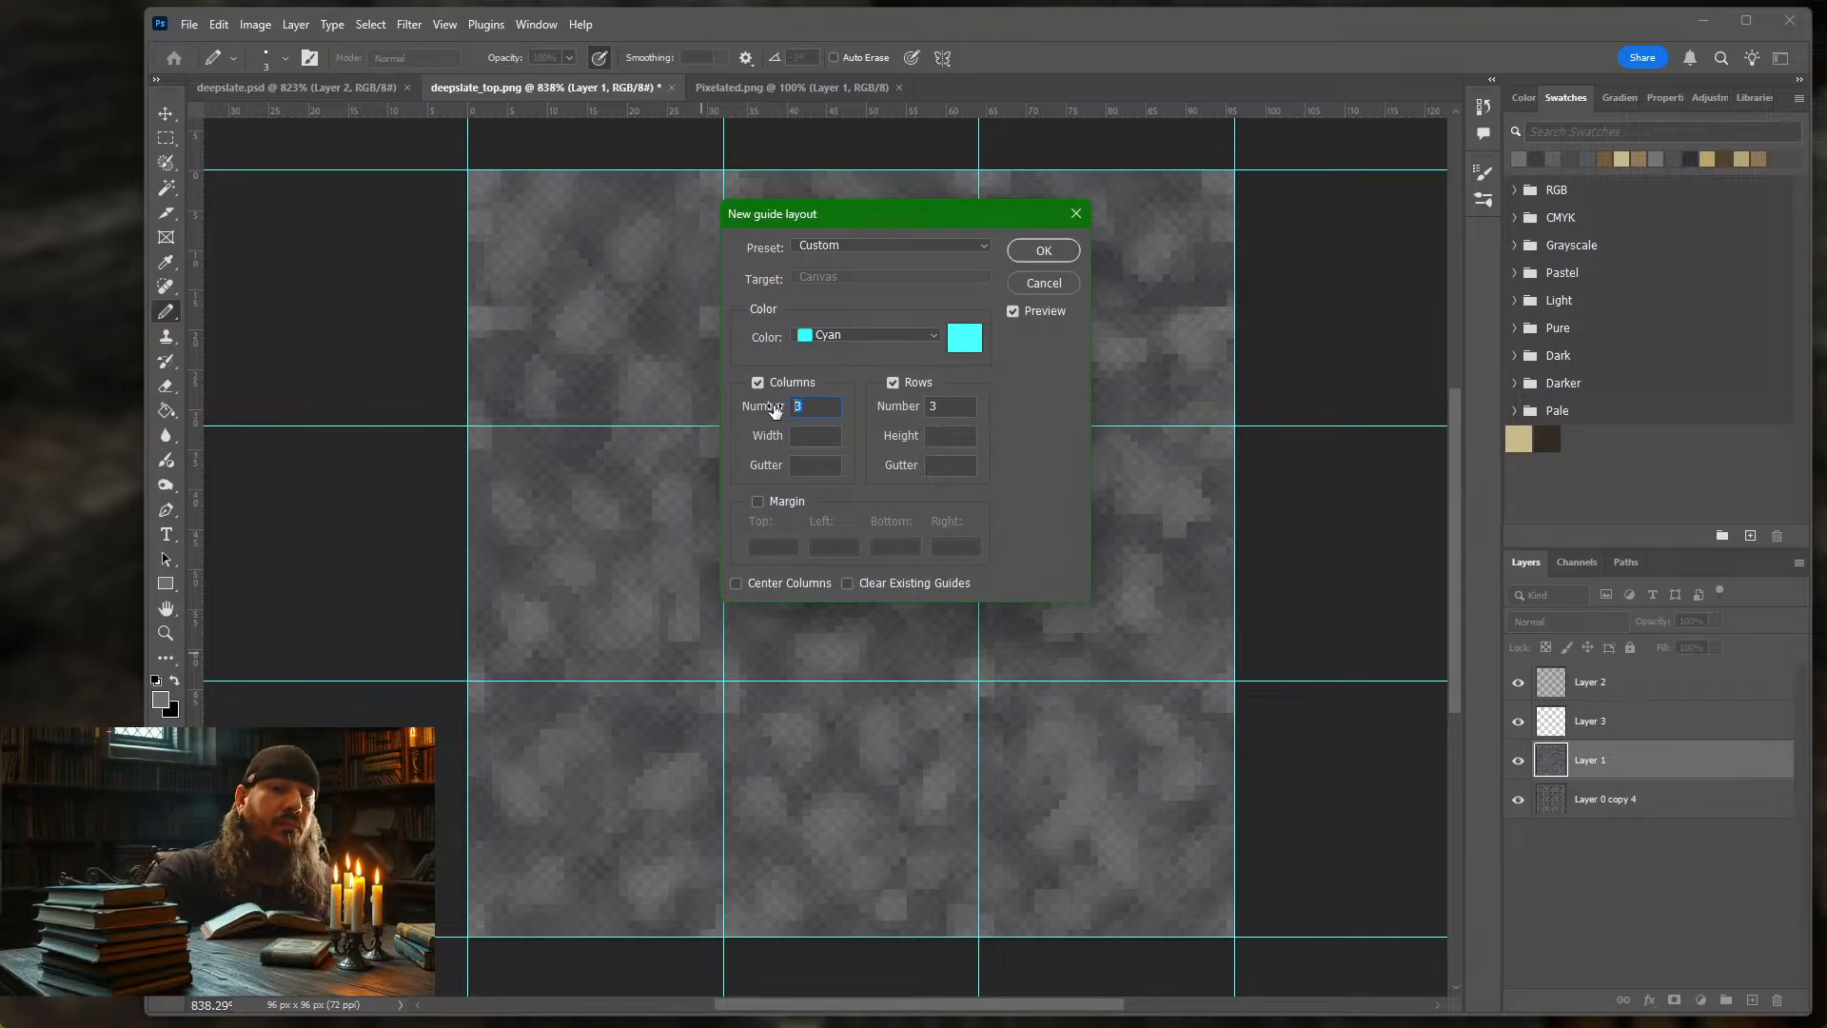
text(12)
key(Tab)
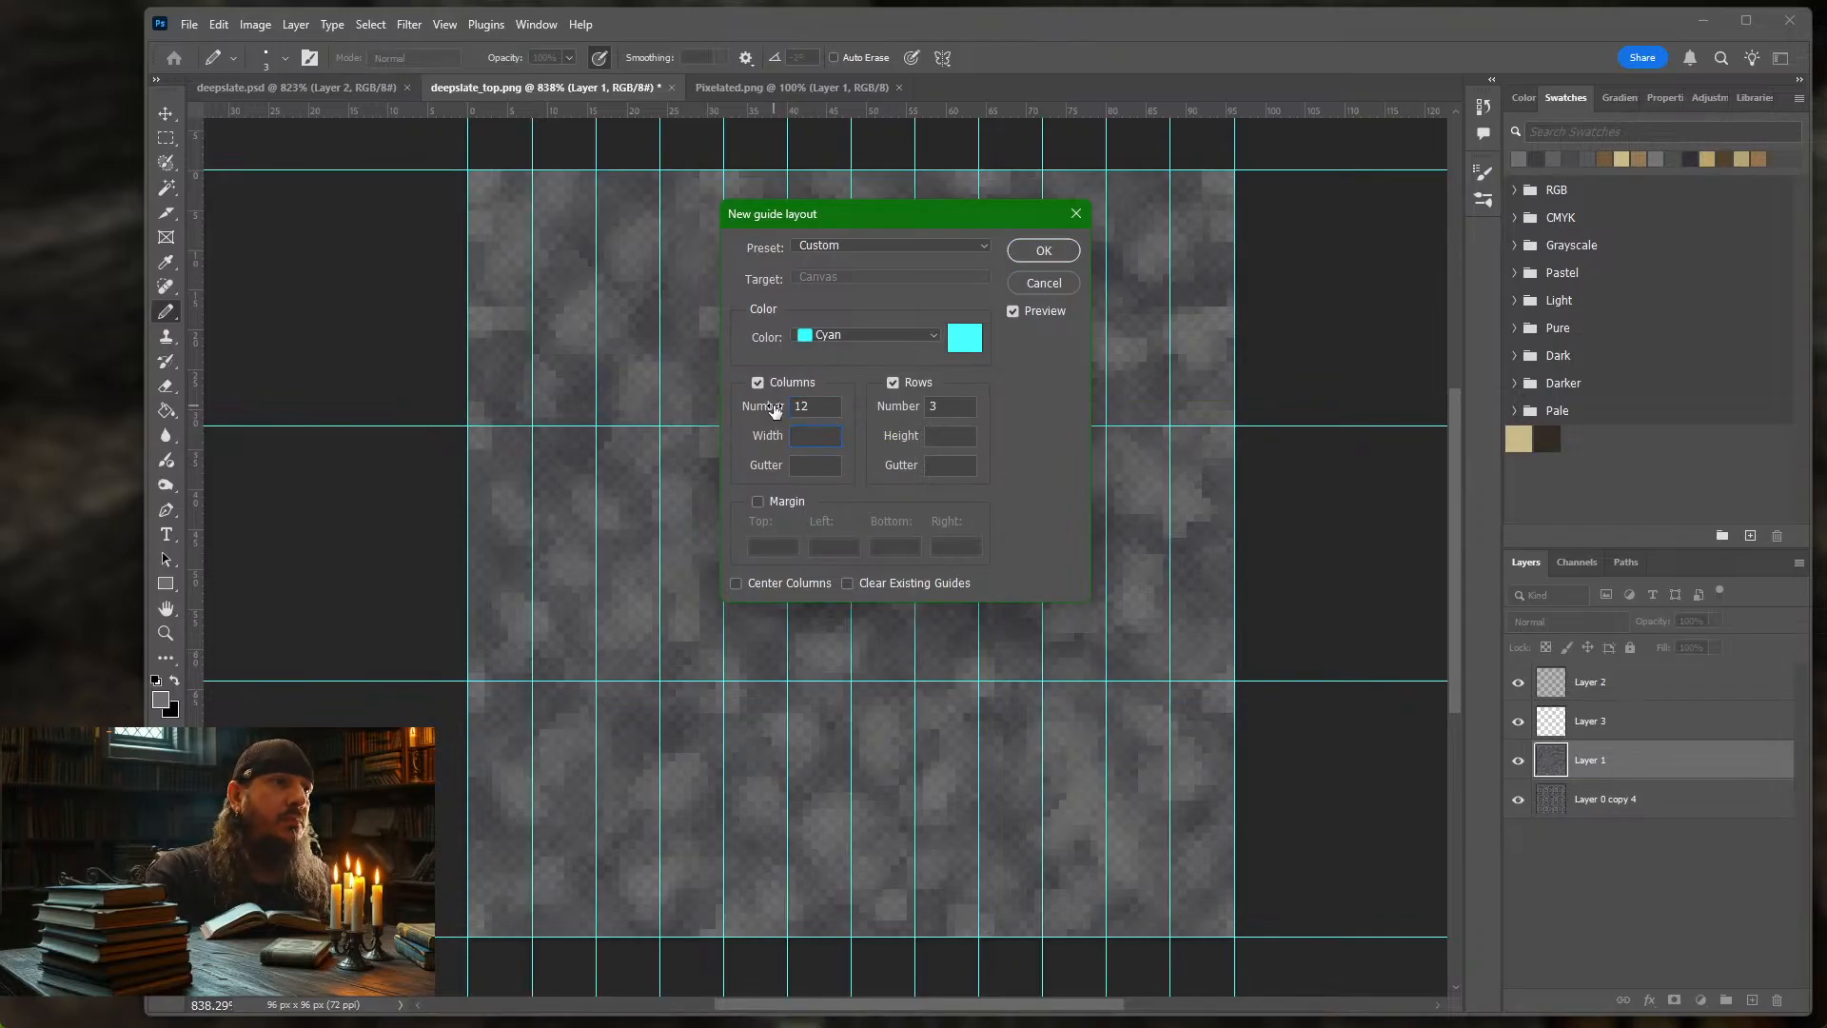
key(Tab)
key(Tab)
text(12)
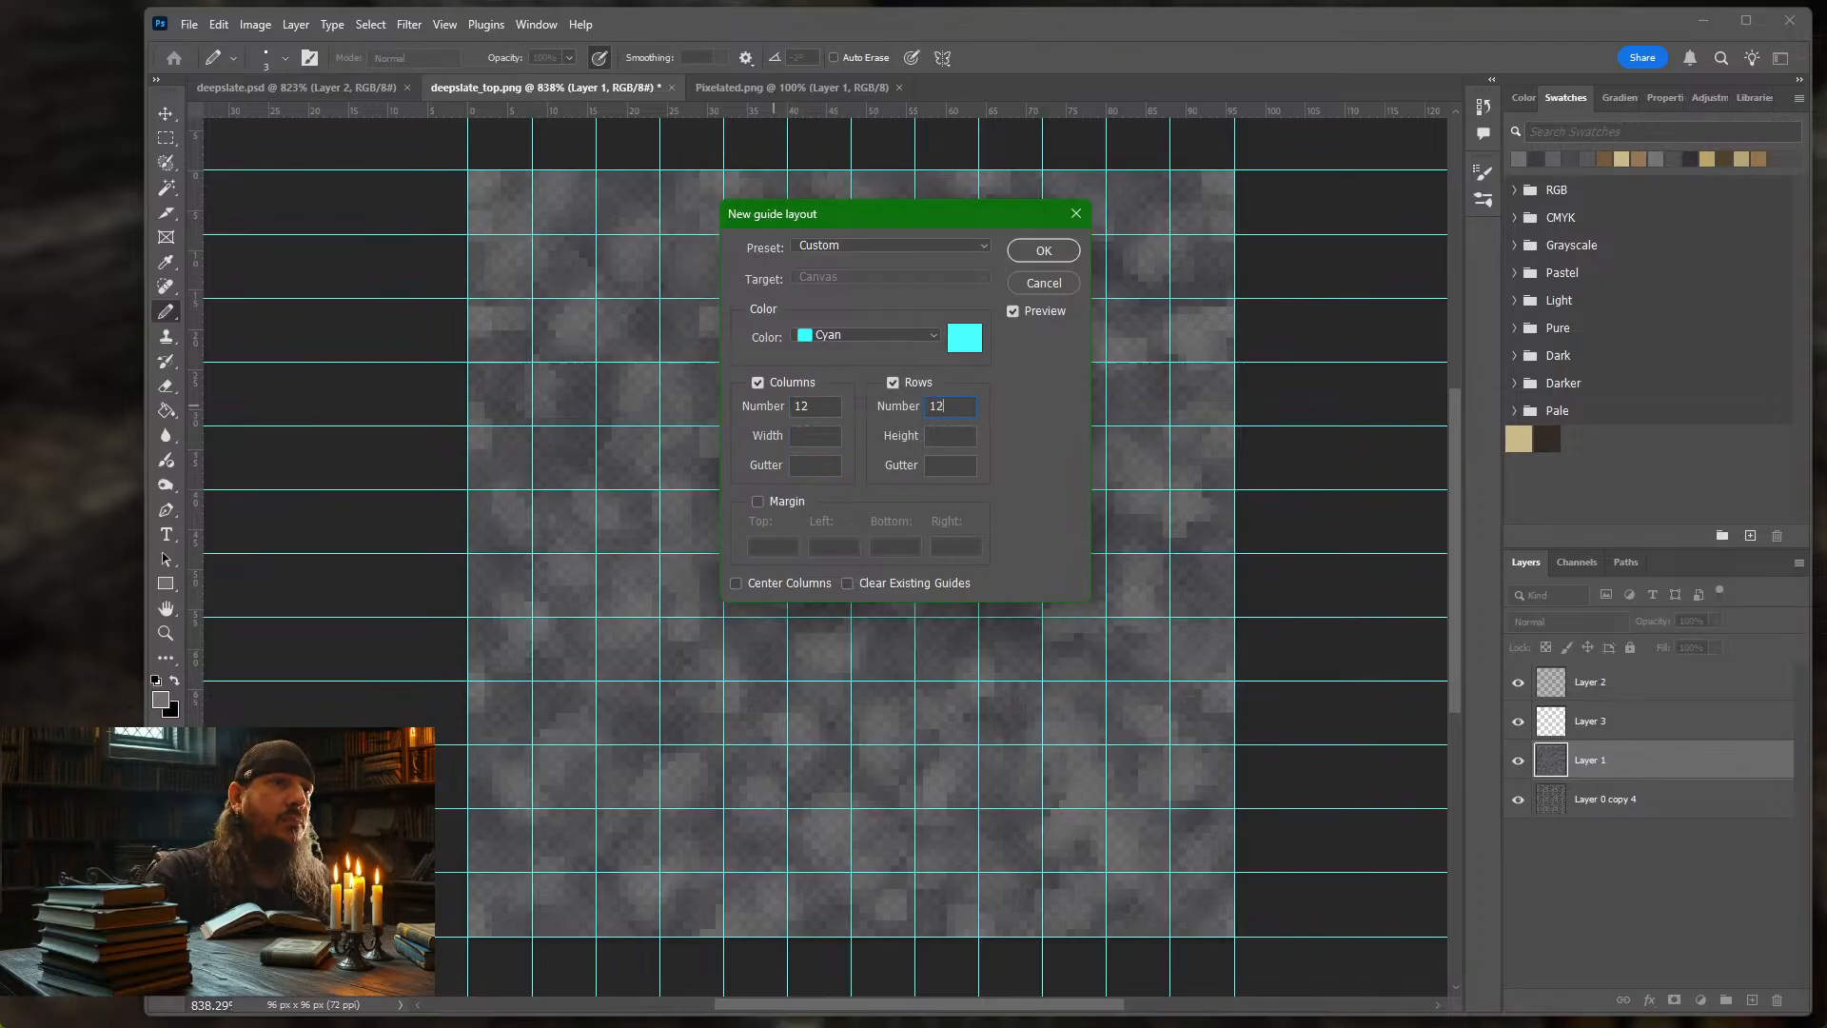
click(934, 336)
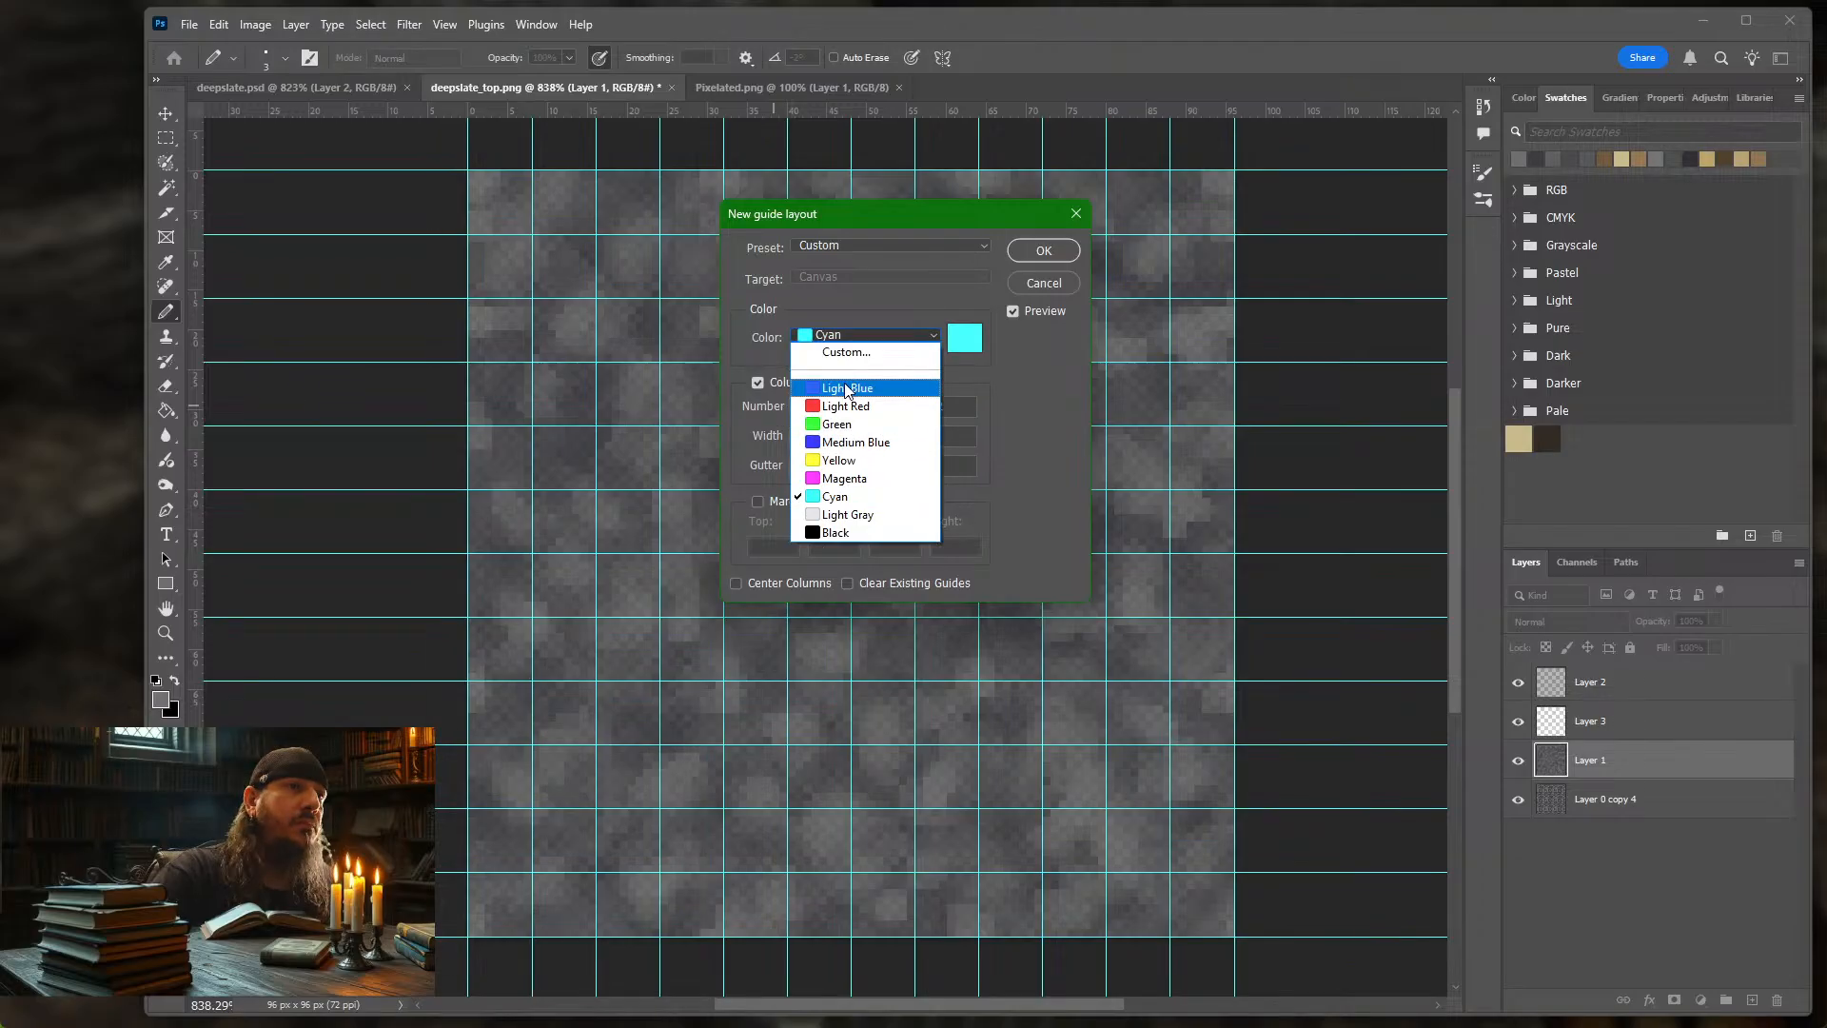
click(856, 443)
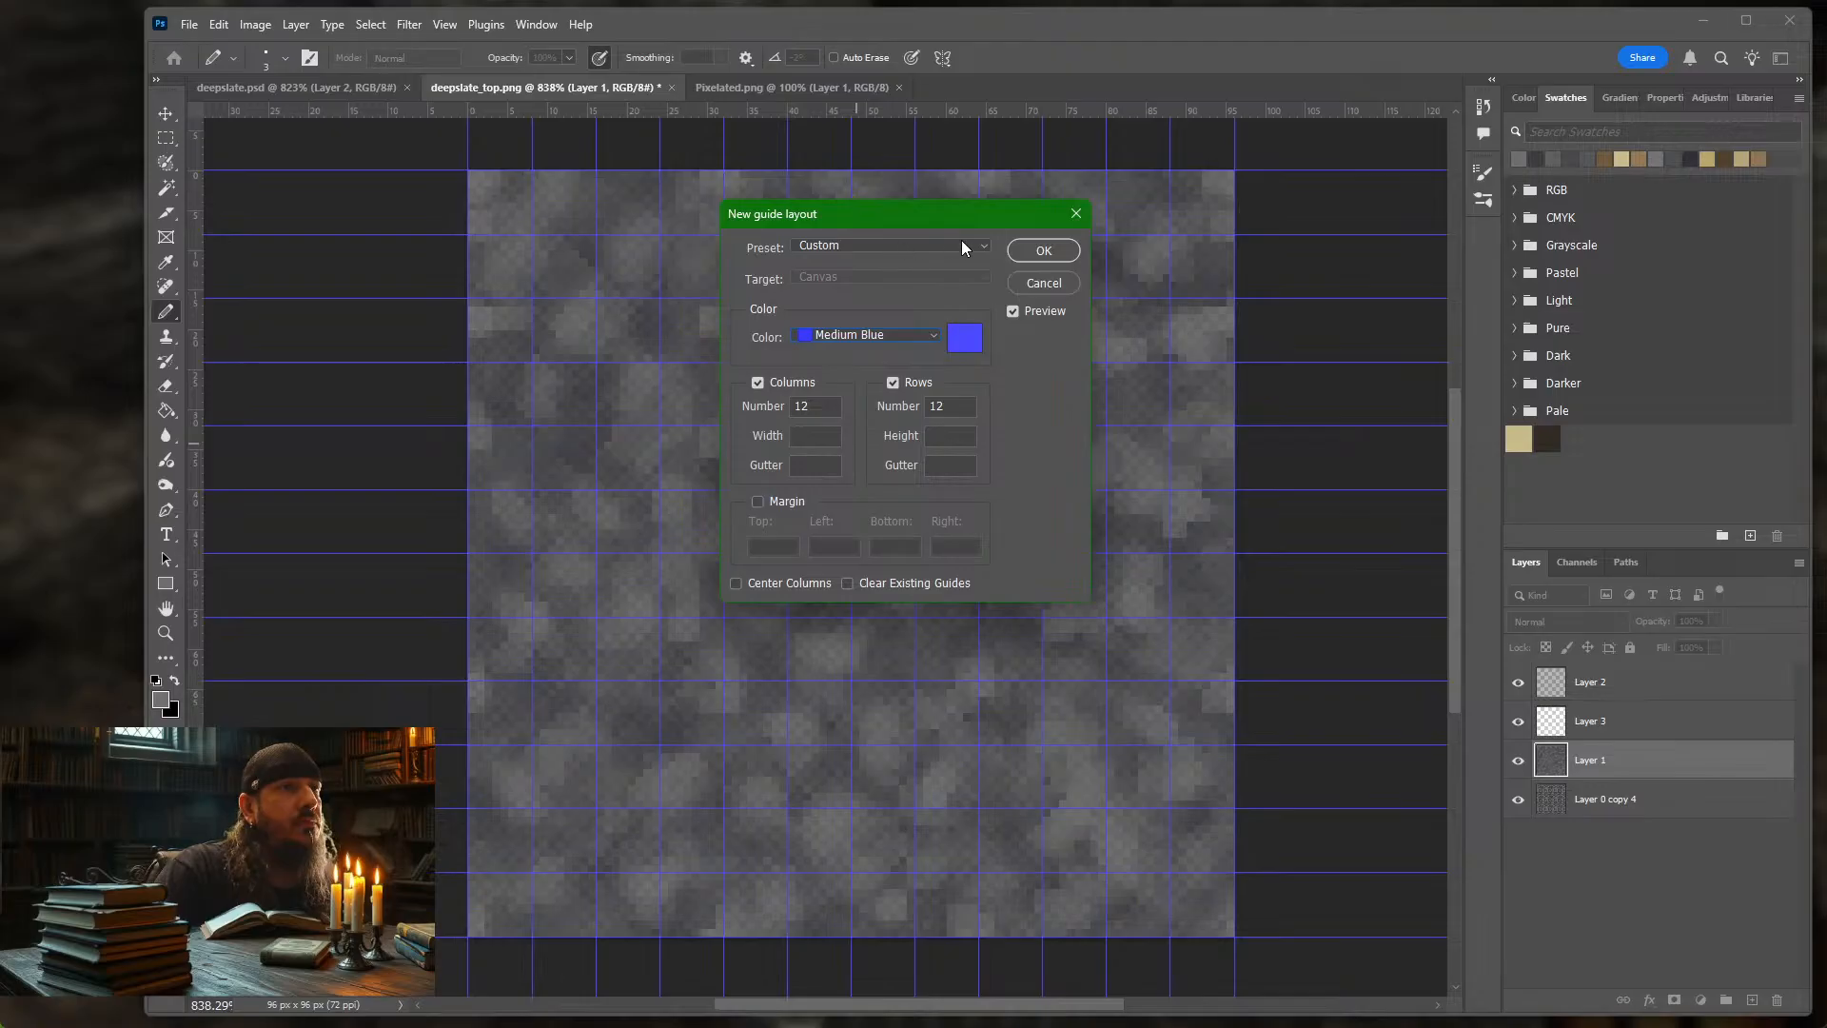
click(985, 245)
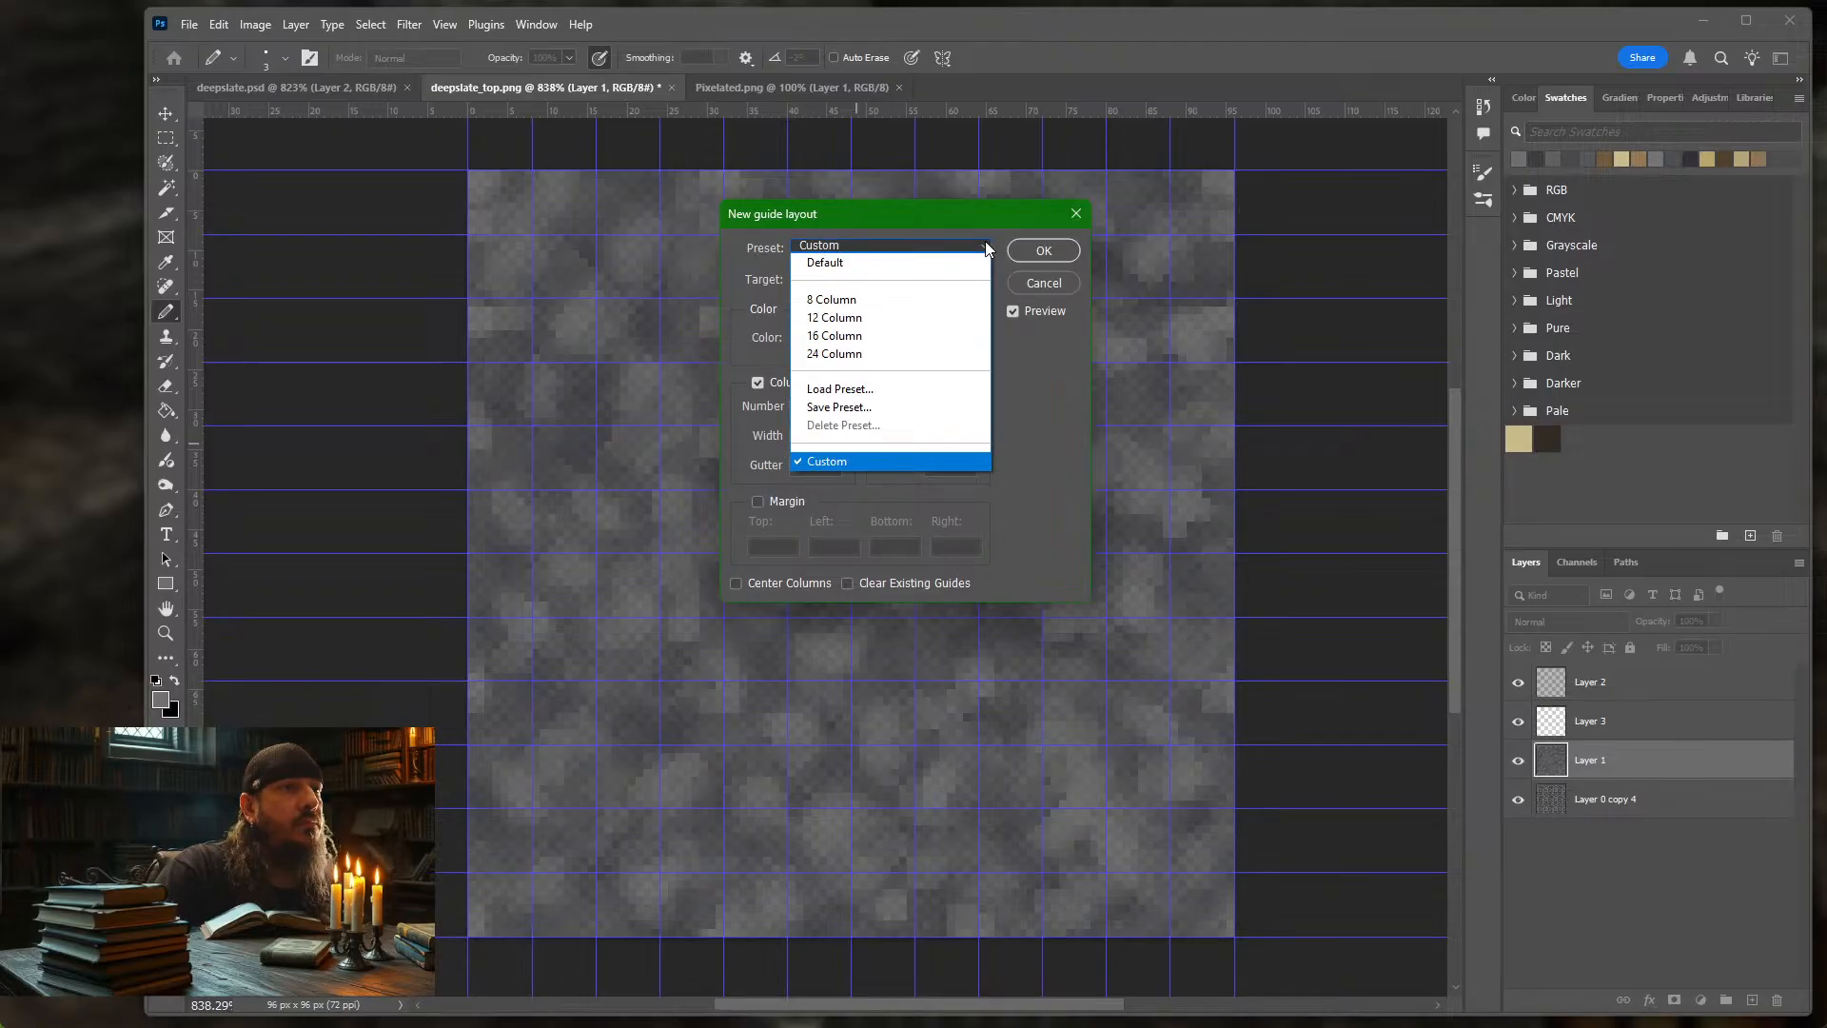
click(984, 245)
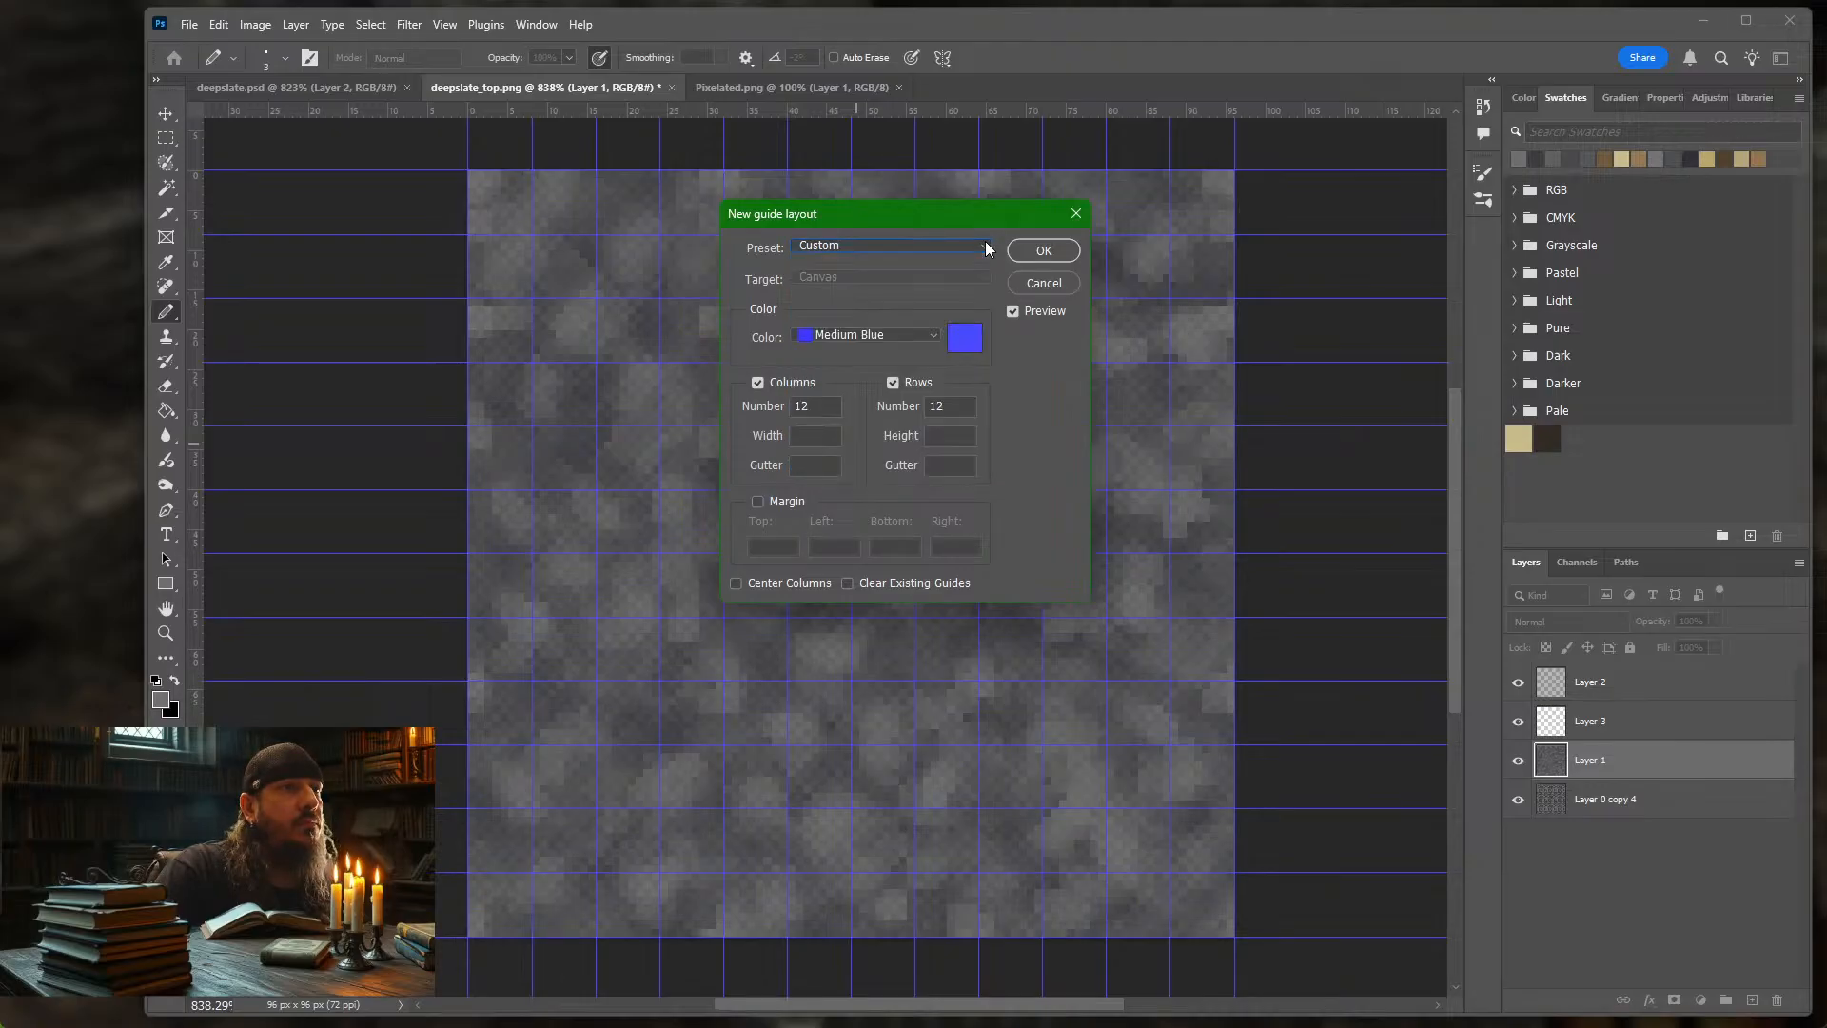
click(1044, 250)
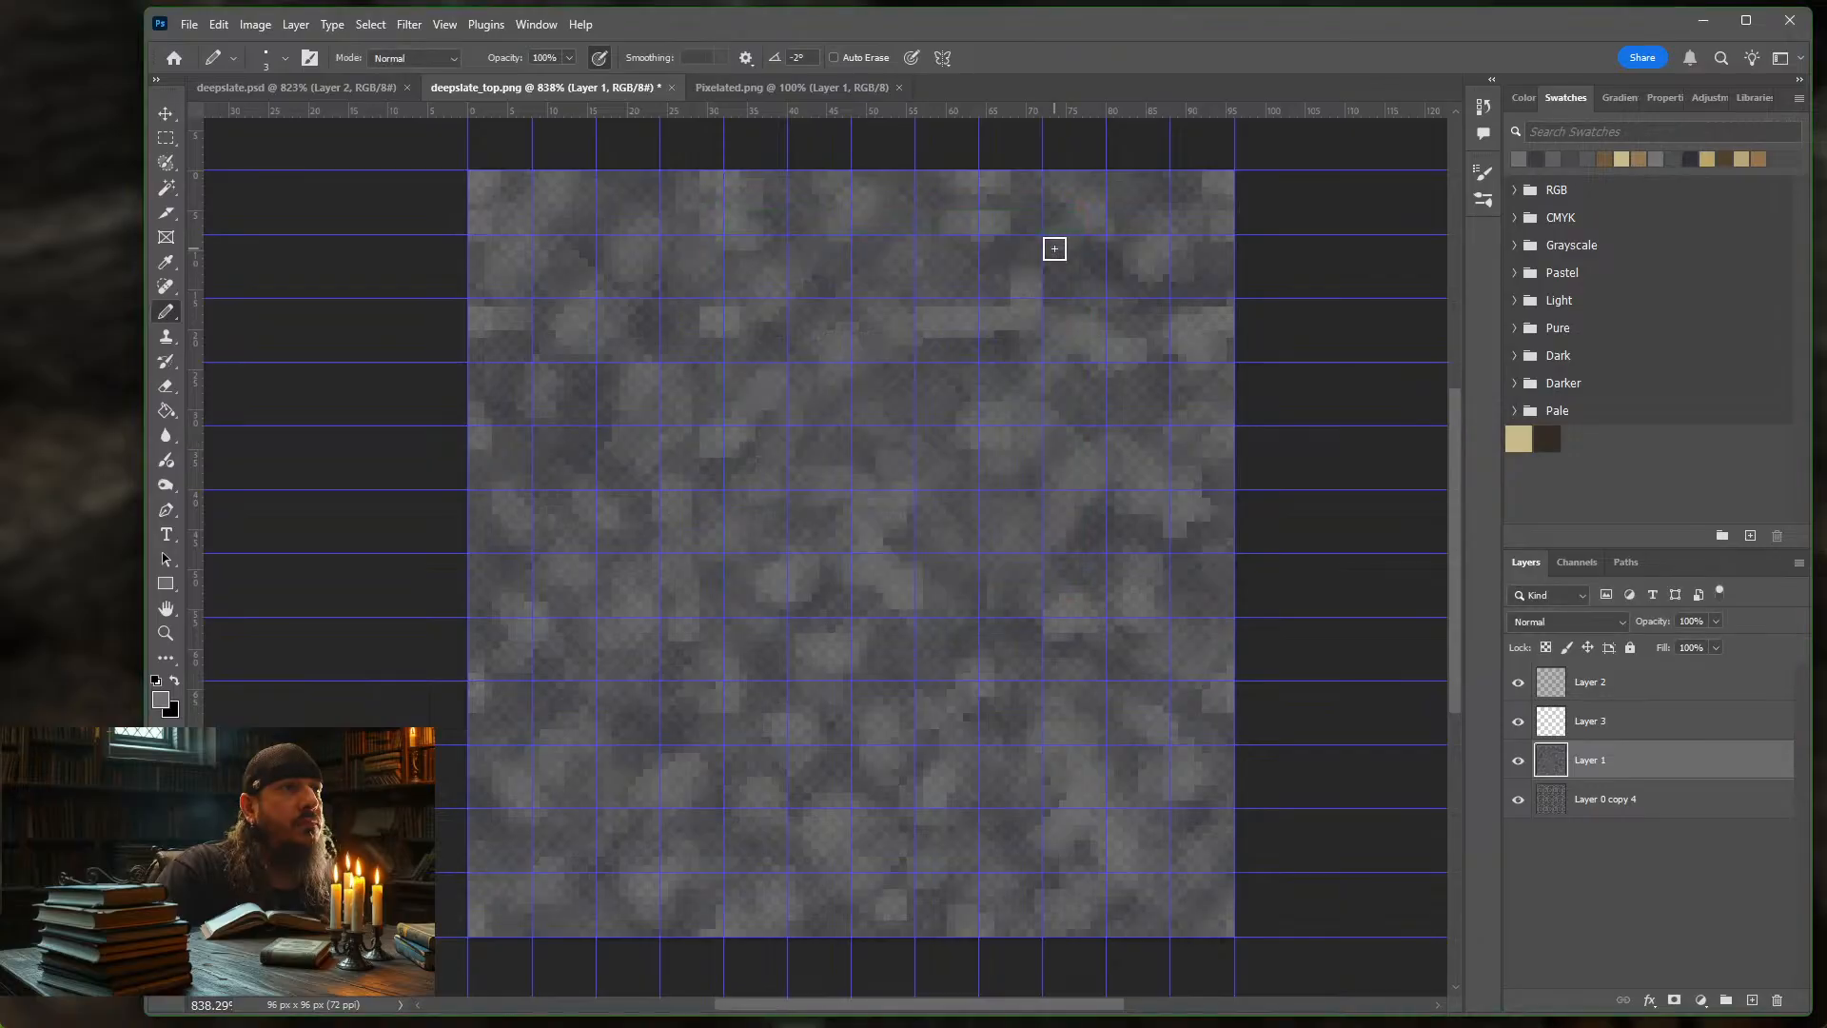
Add another guide layout of 12 columns and 12 rows in Cyan, keeping the existing guides
click(456, 25)
mouse_move(590, 527)
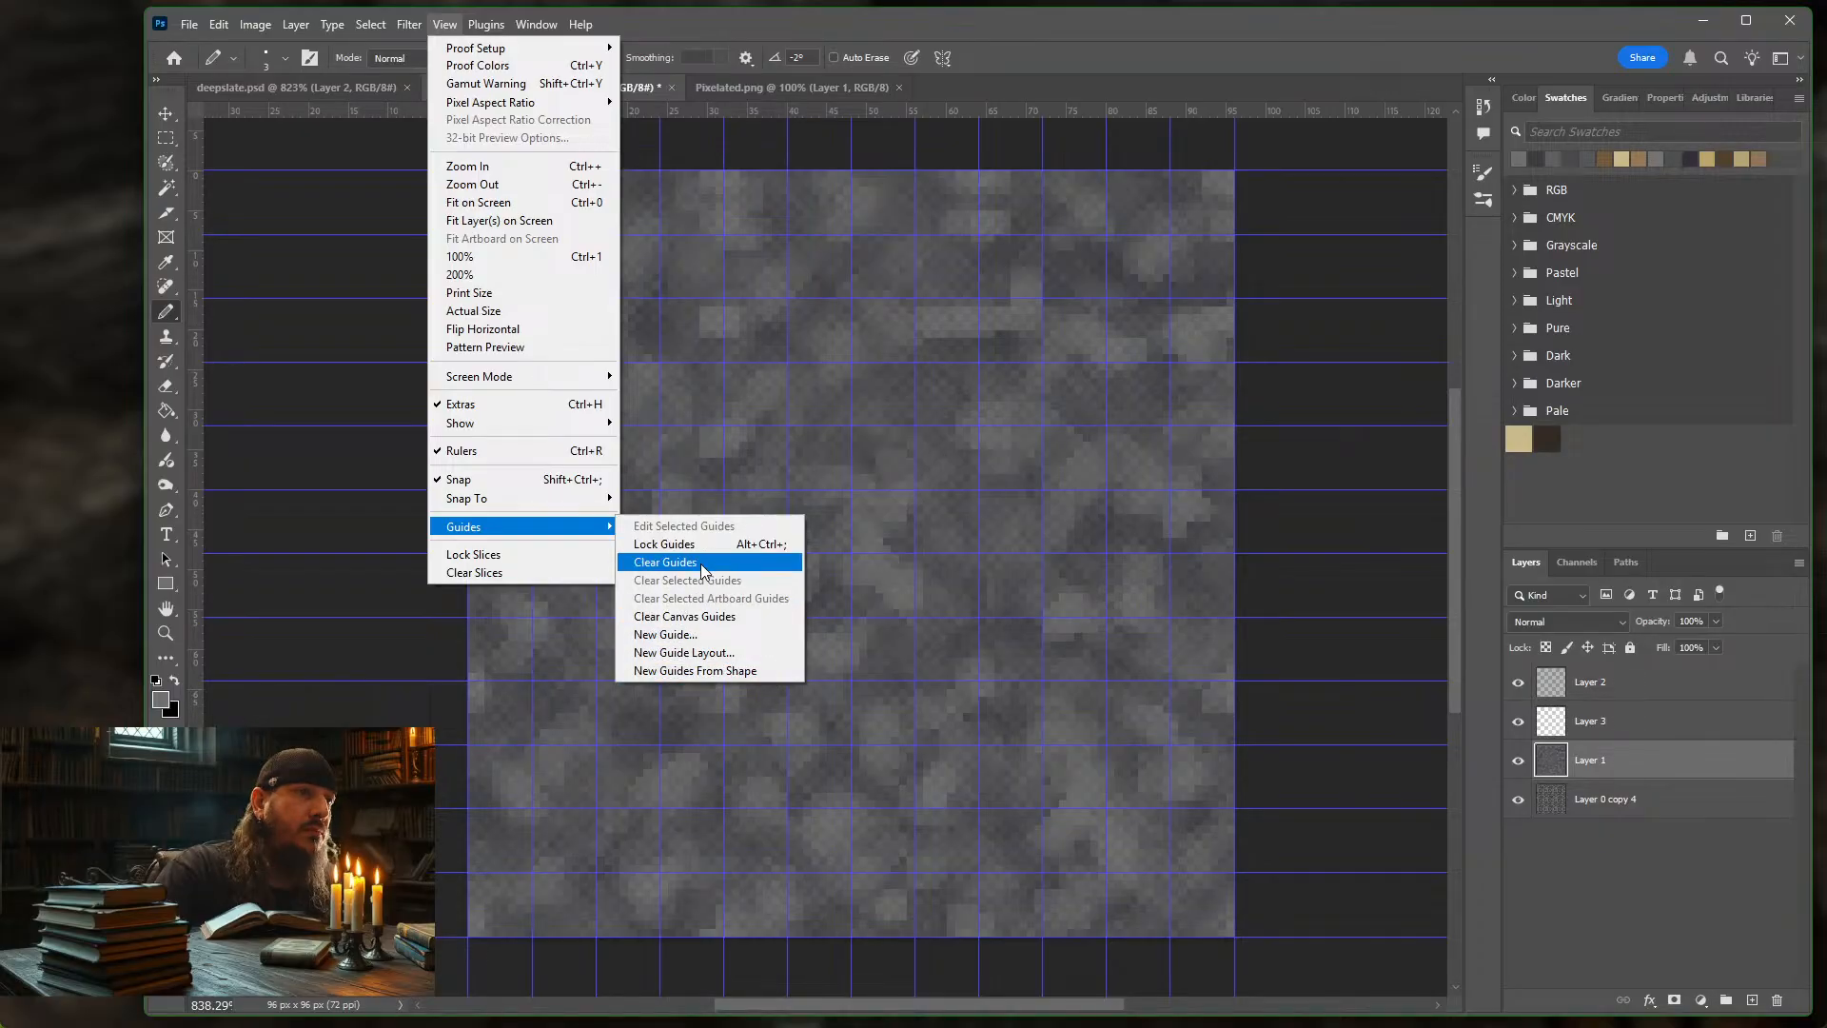
click(746, 650)
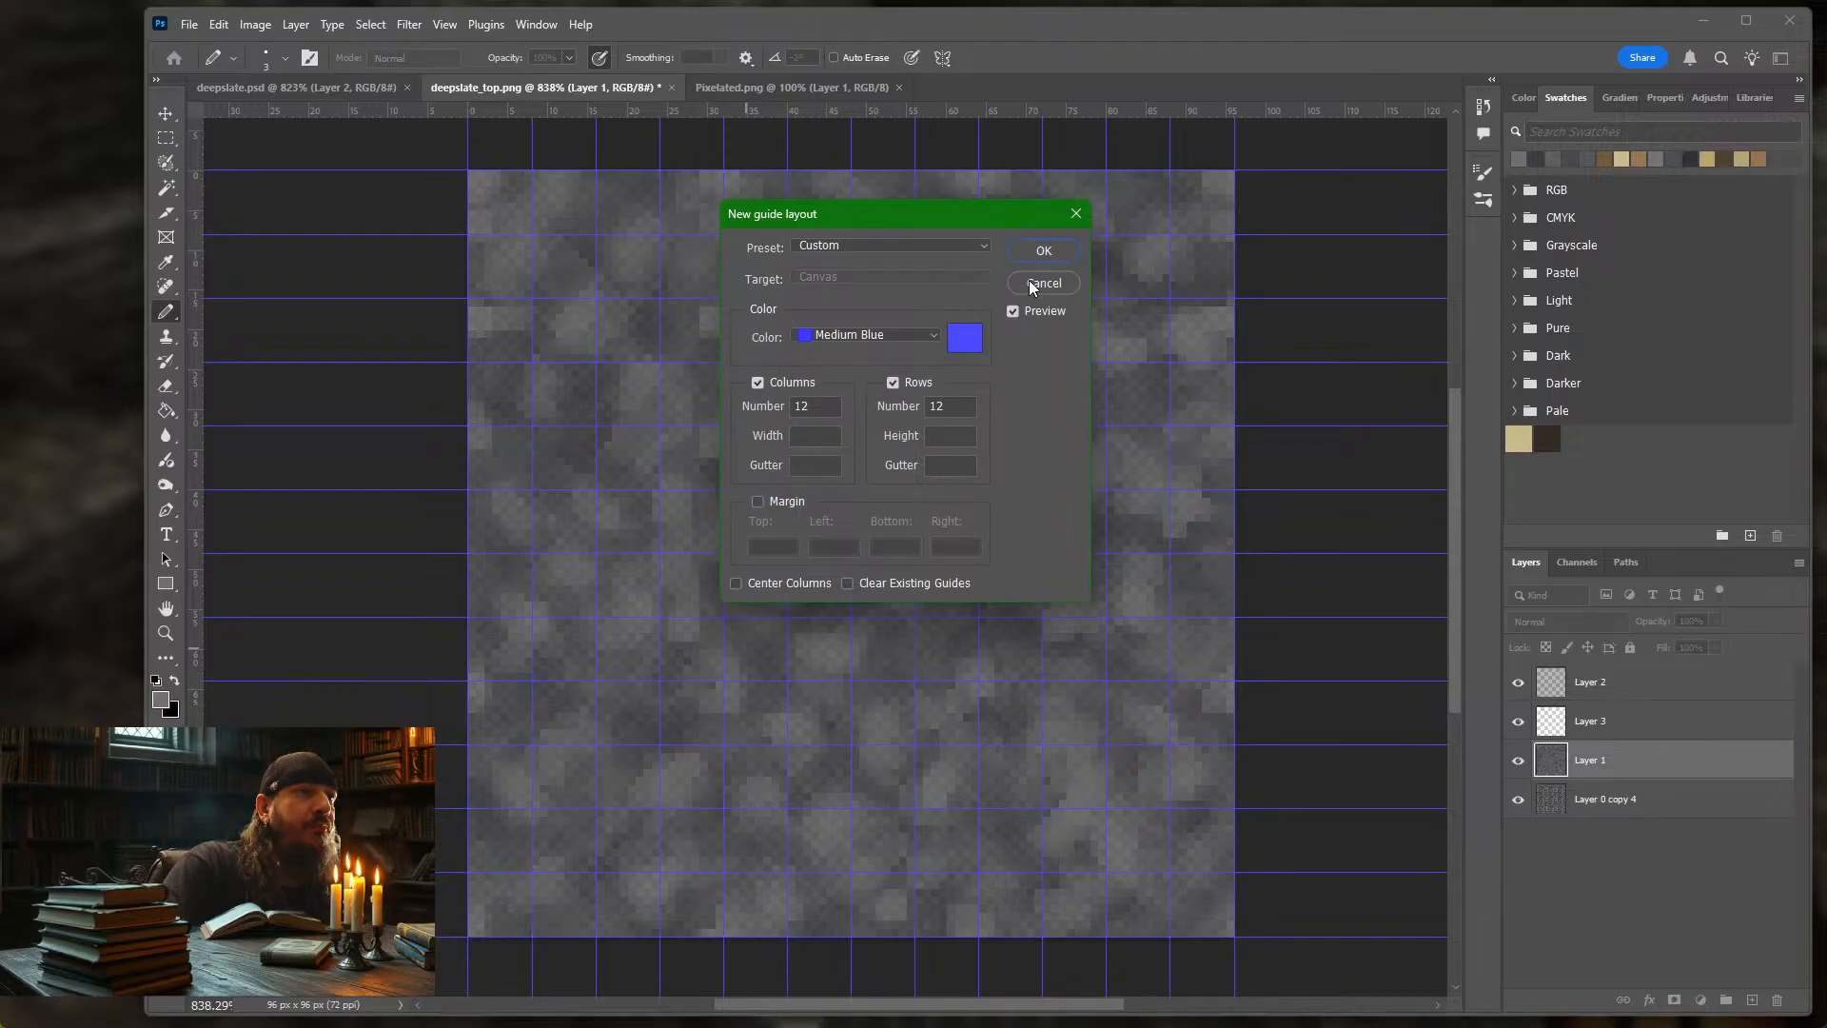
click(937, 340)
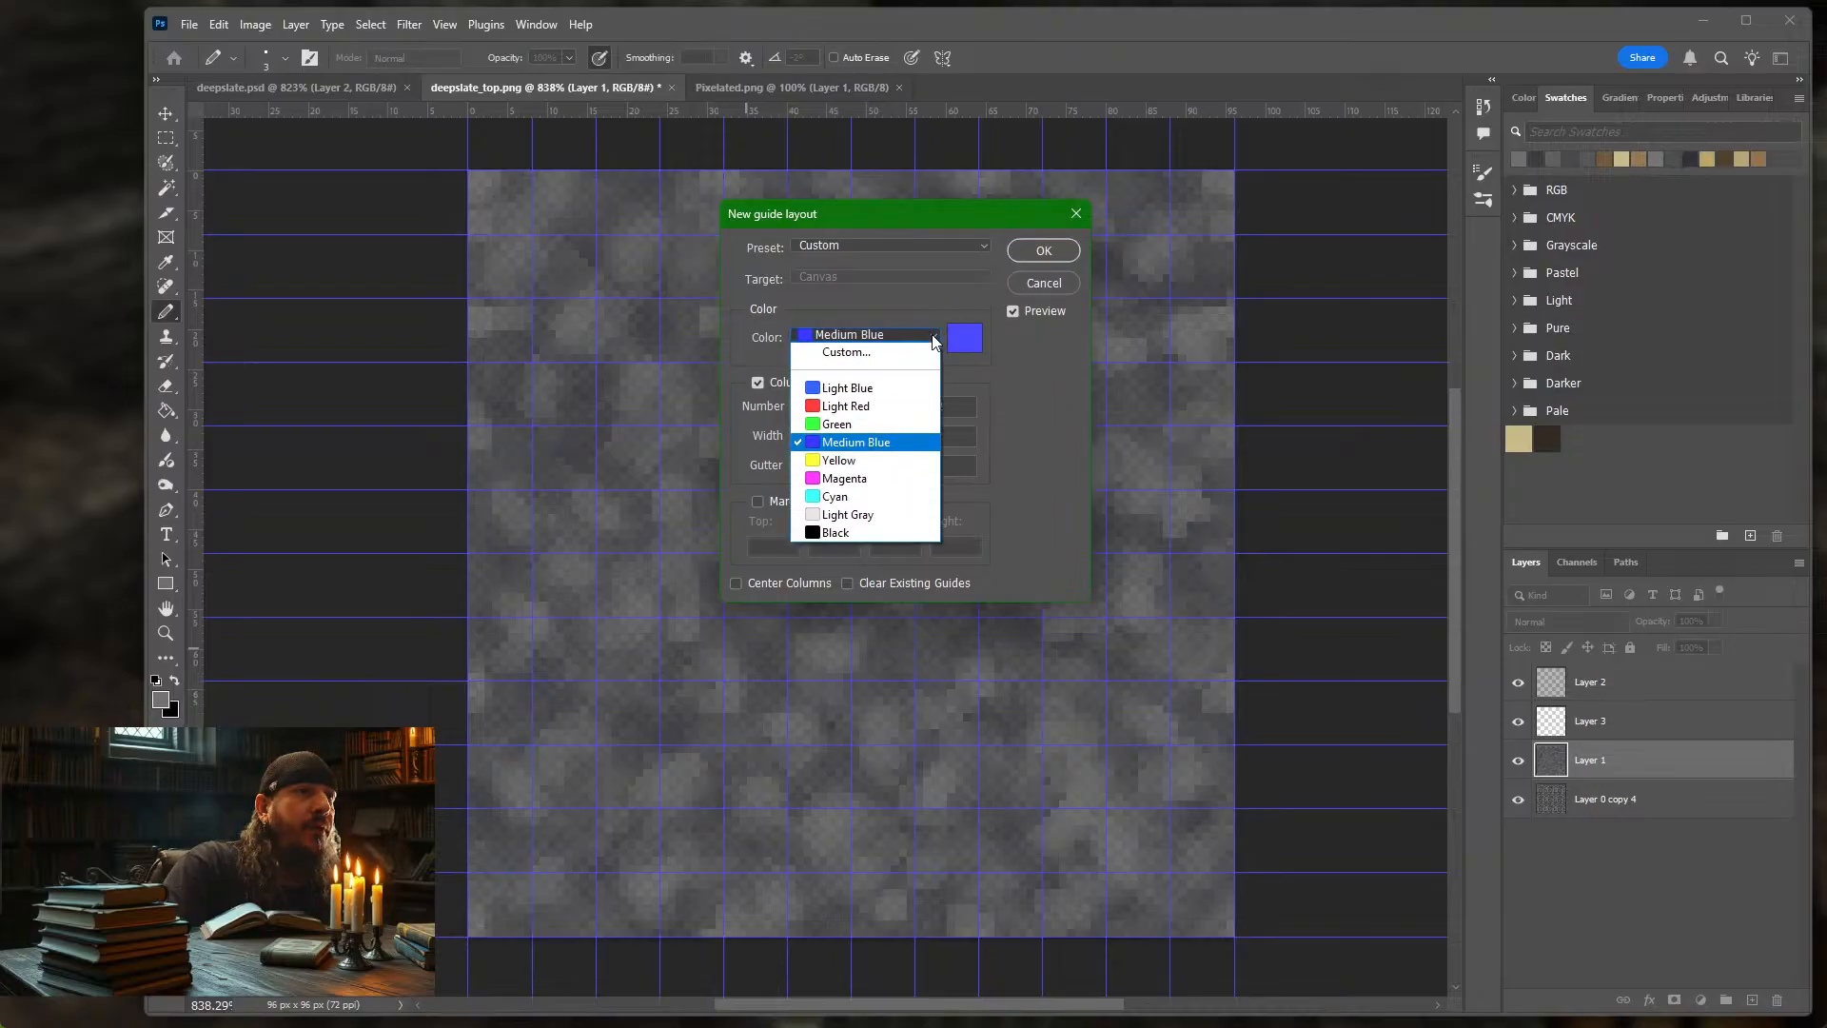
click(860, 494)
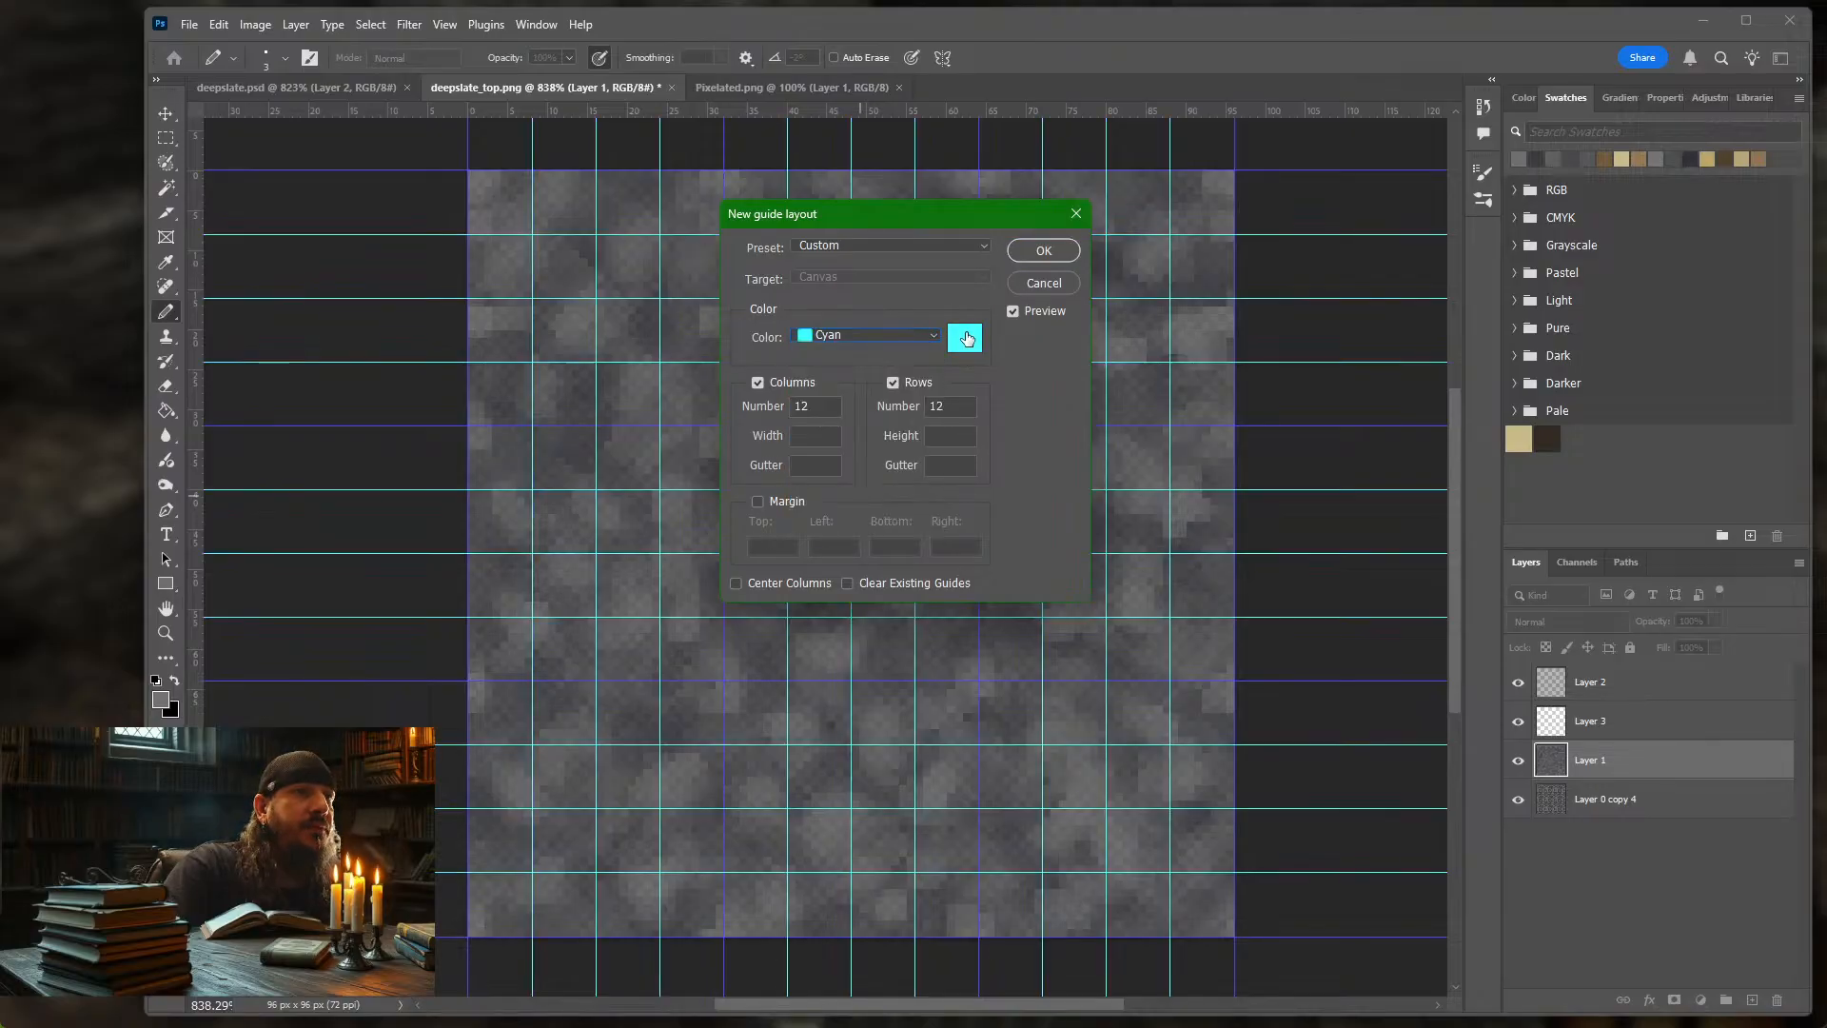
click(1043, 251)
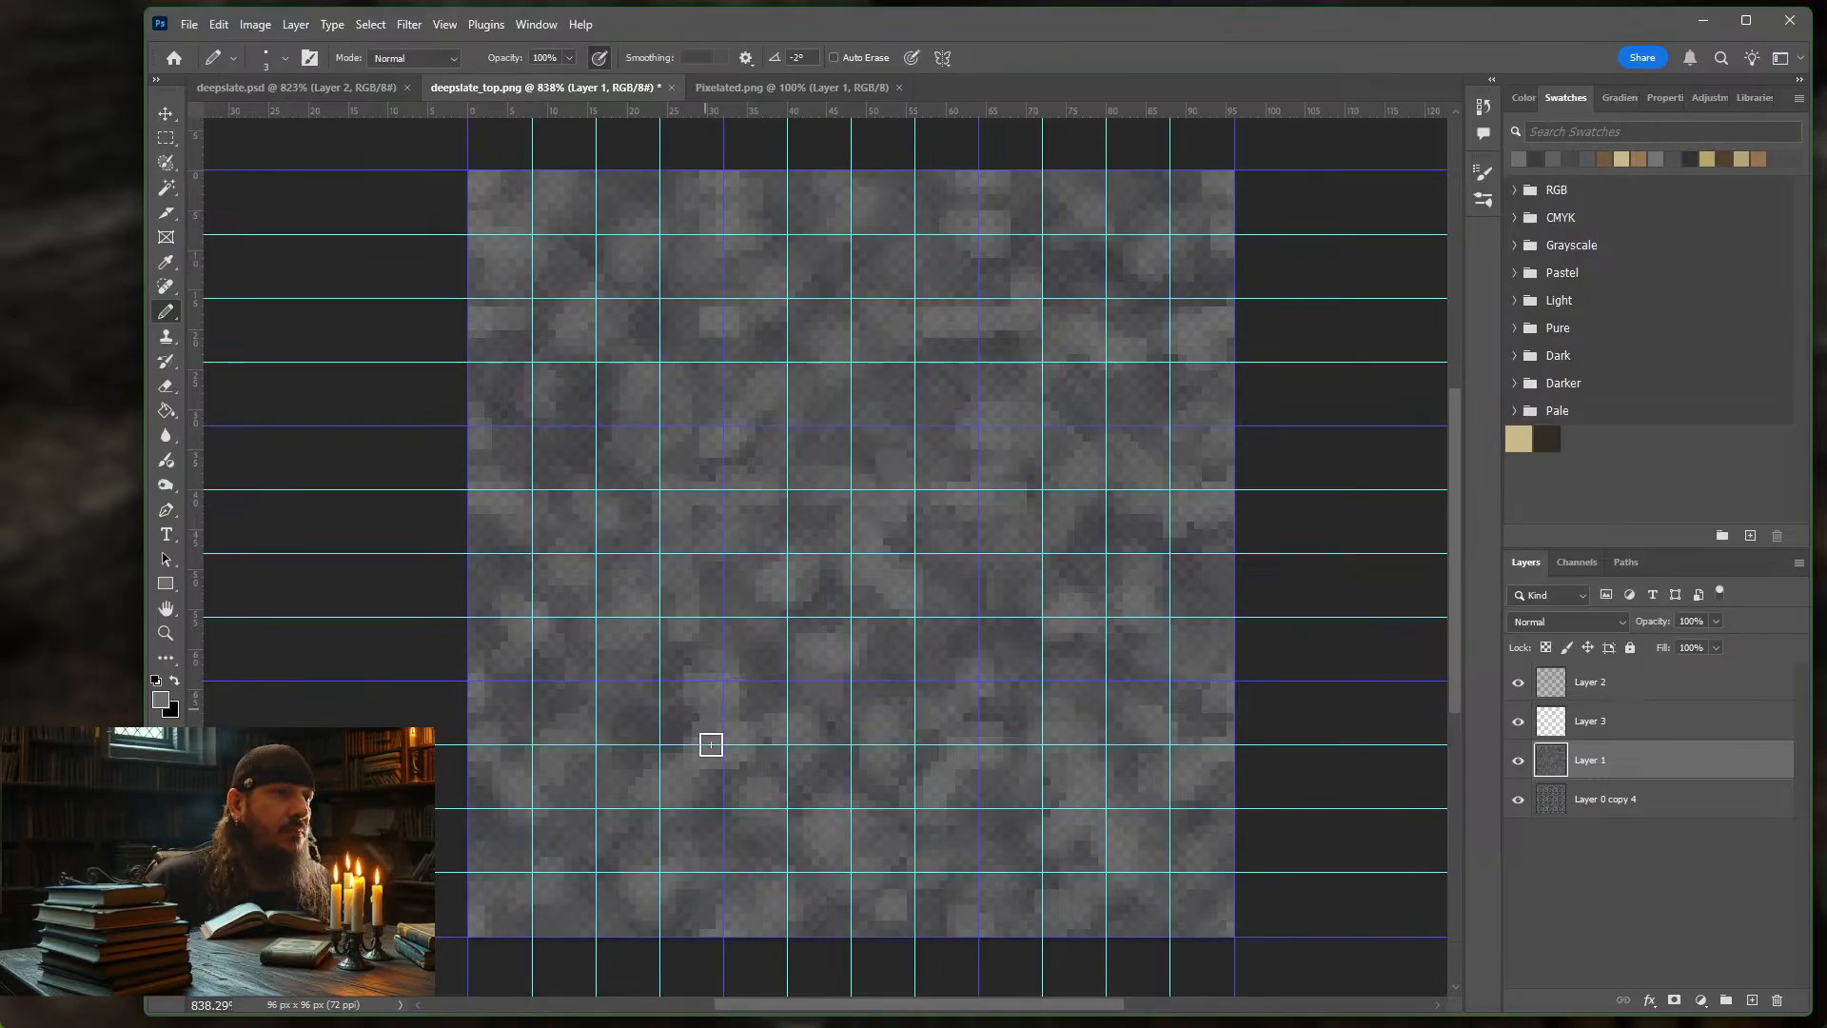
Paint dark grey and then lighter grey patches across the texture on Layer 1 with the 3 px Pencil
click(1535, 158)
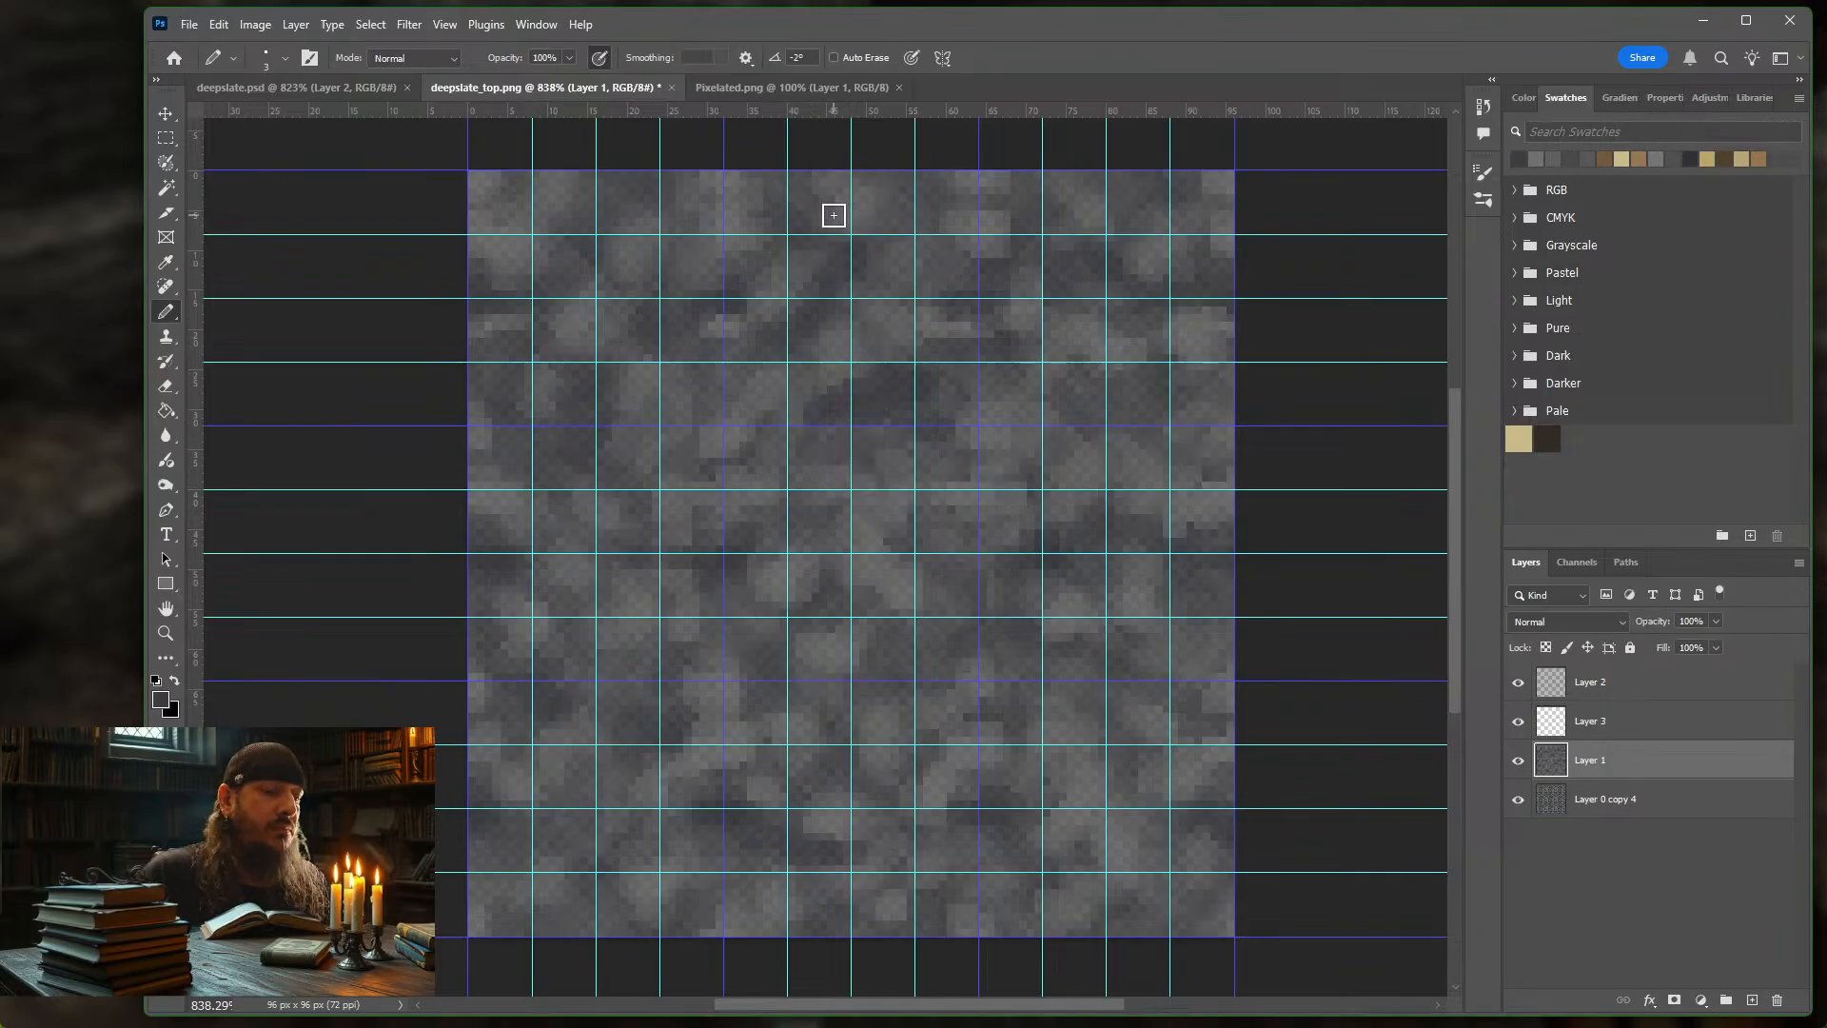
click(1541, 157)
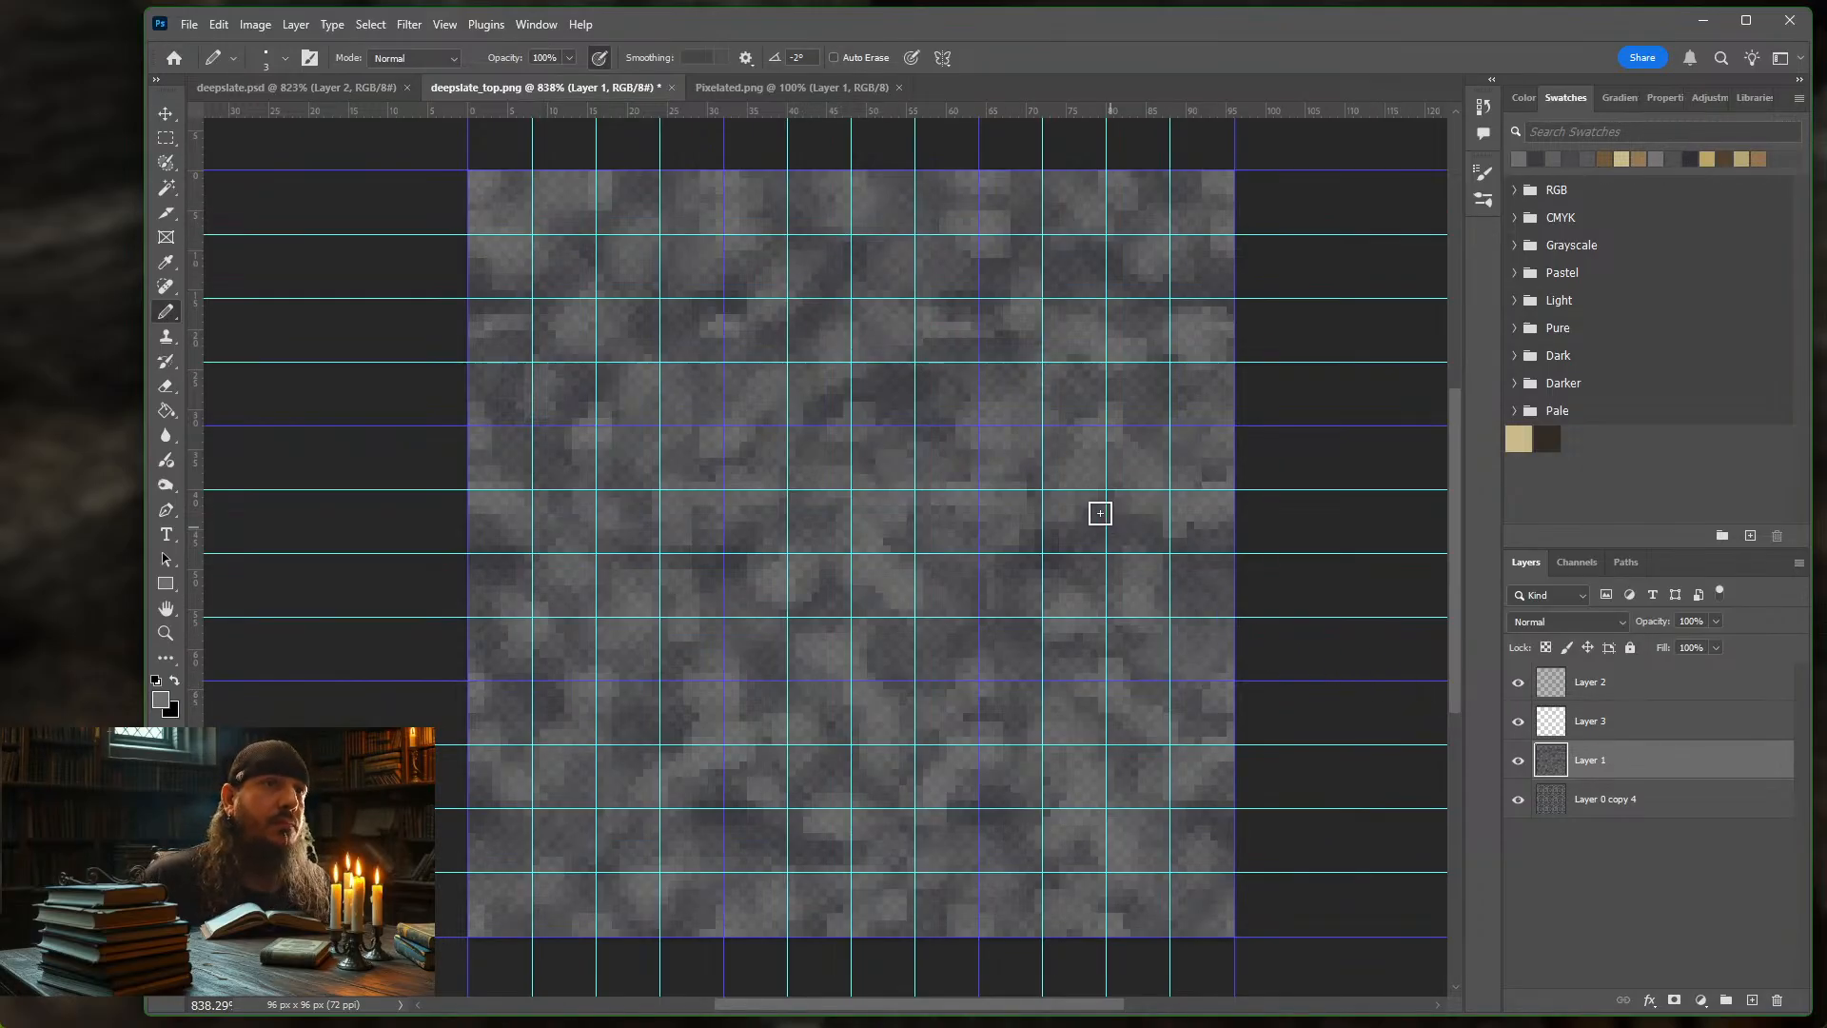
Pencil small light grey patches on Layer 3 and give the layer a black drop shadow with 30% opacity, 39% spread and 6 px size
click(1608, 728)
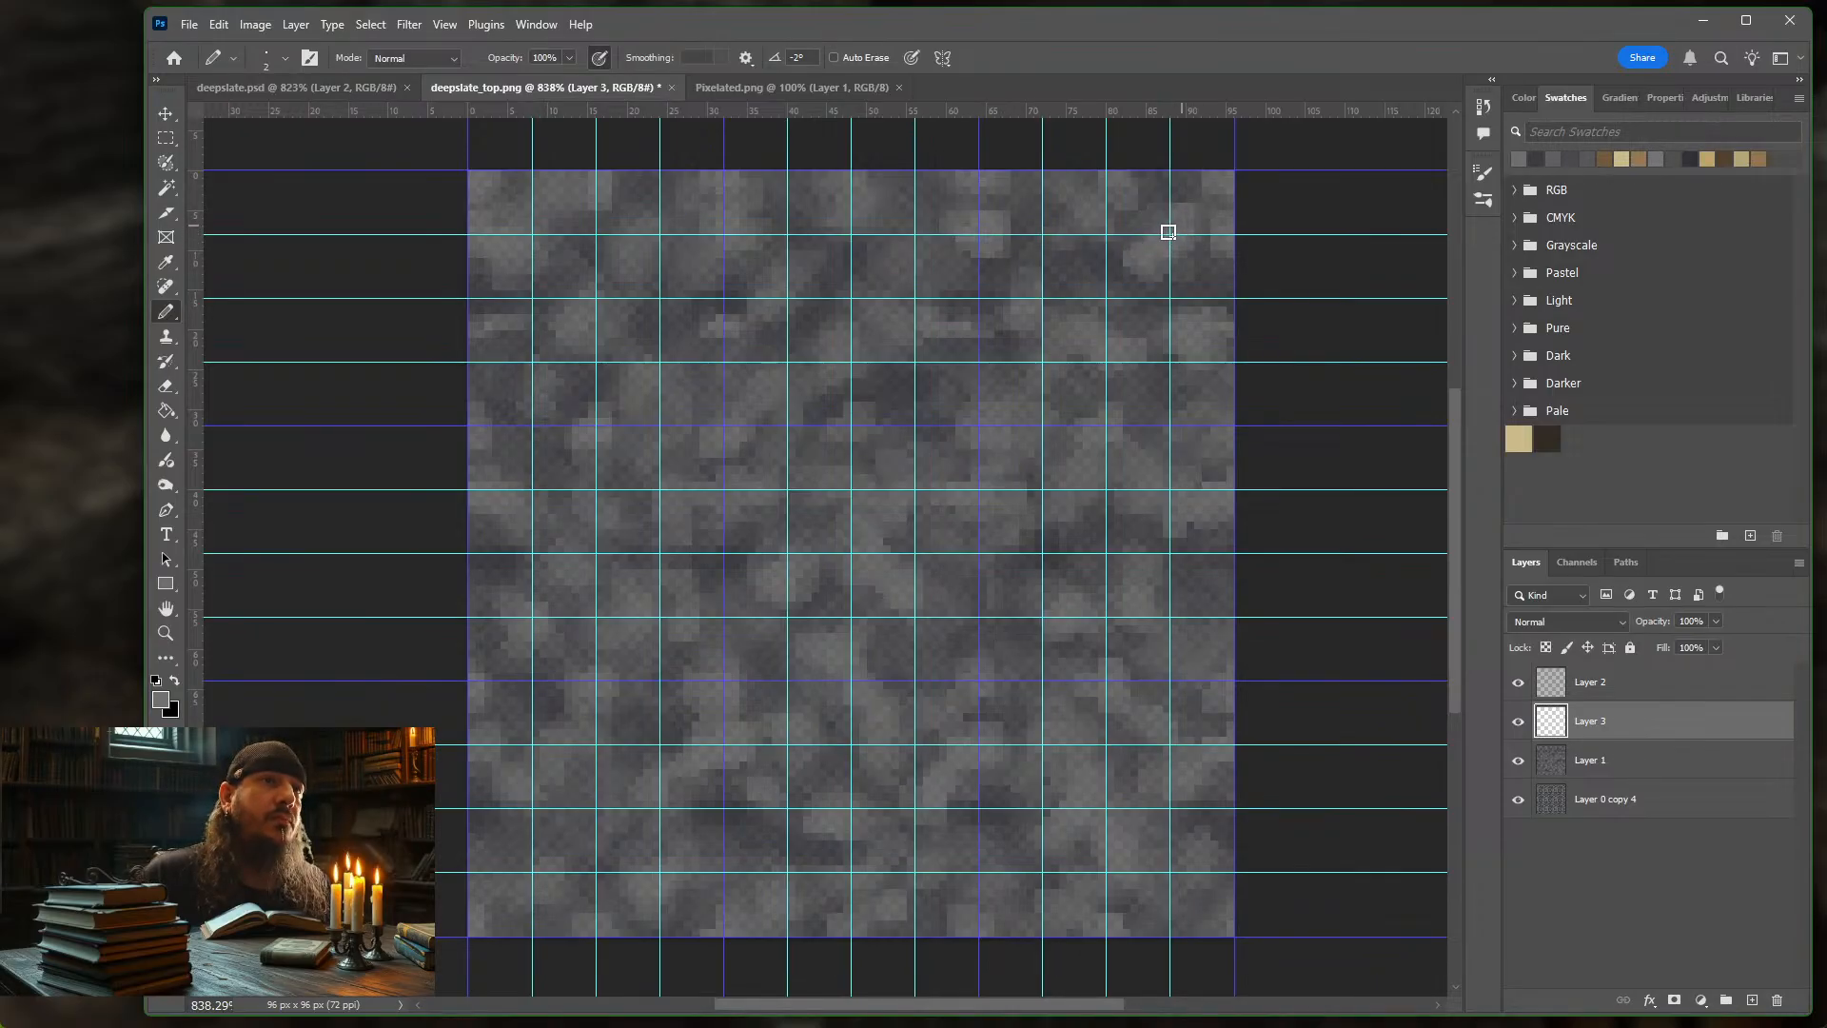
click(1652, 1001)
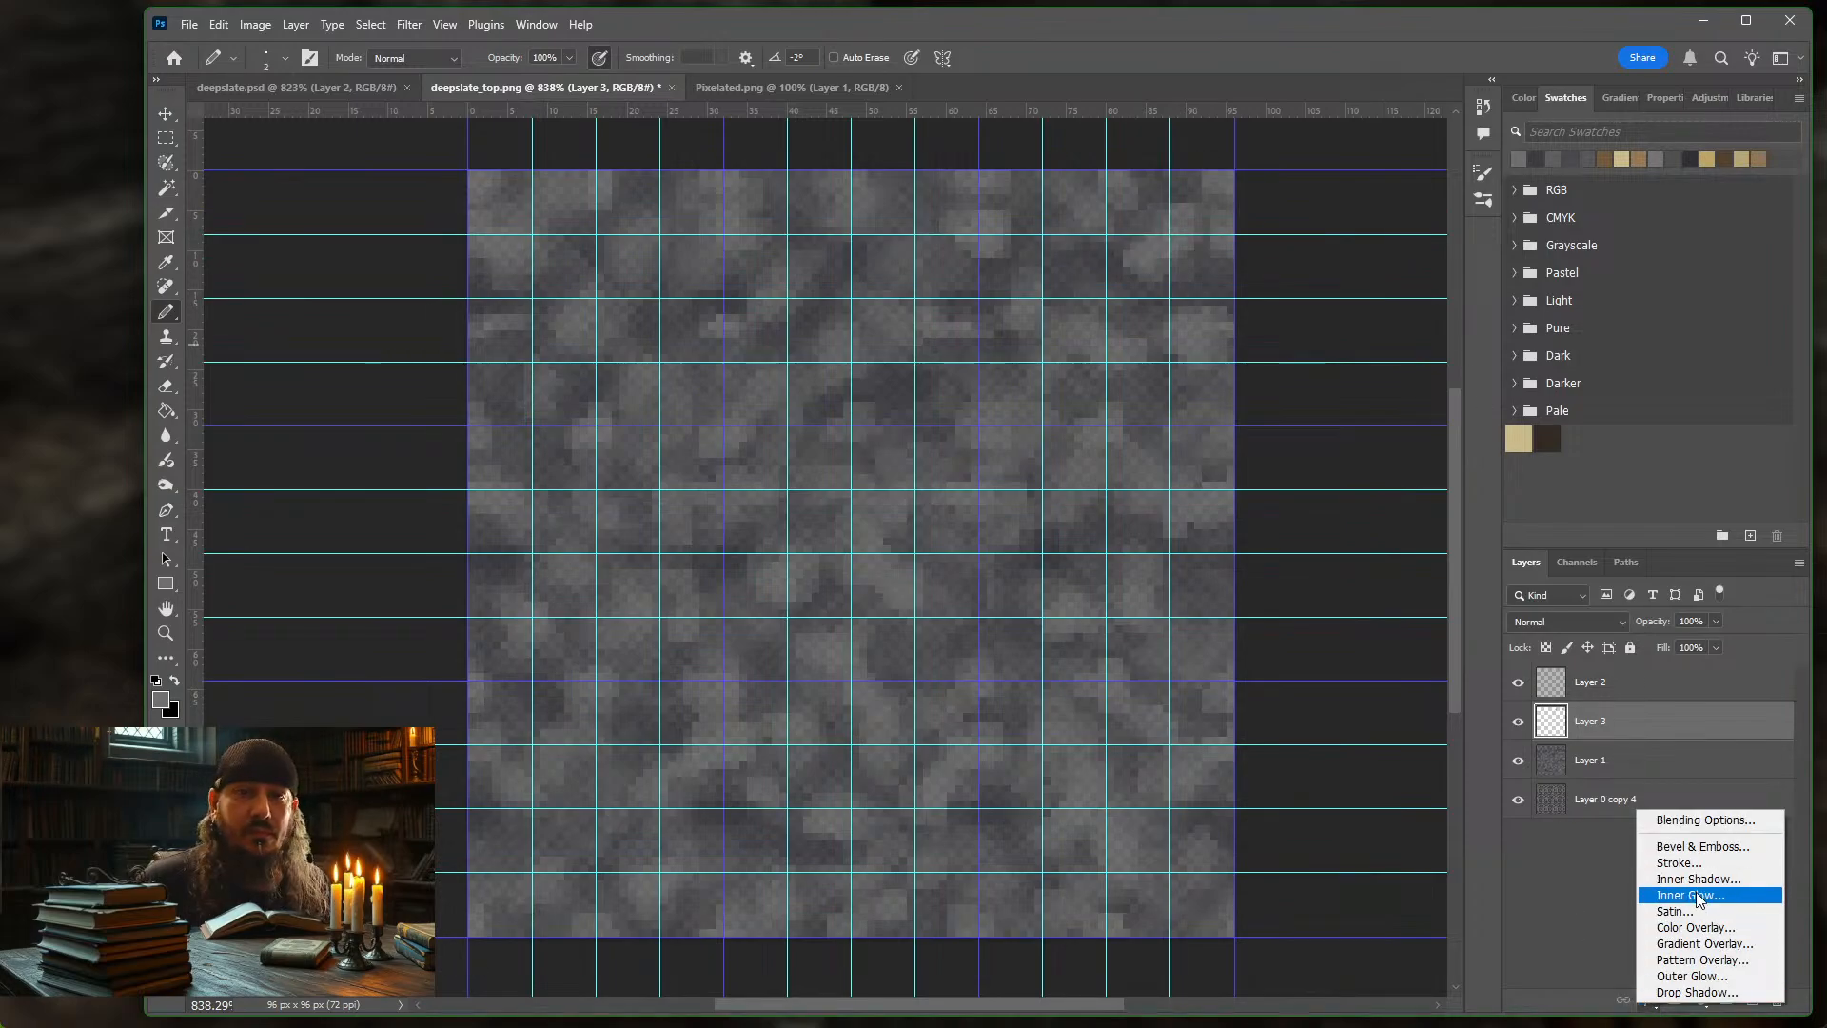
click(1697, 993)
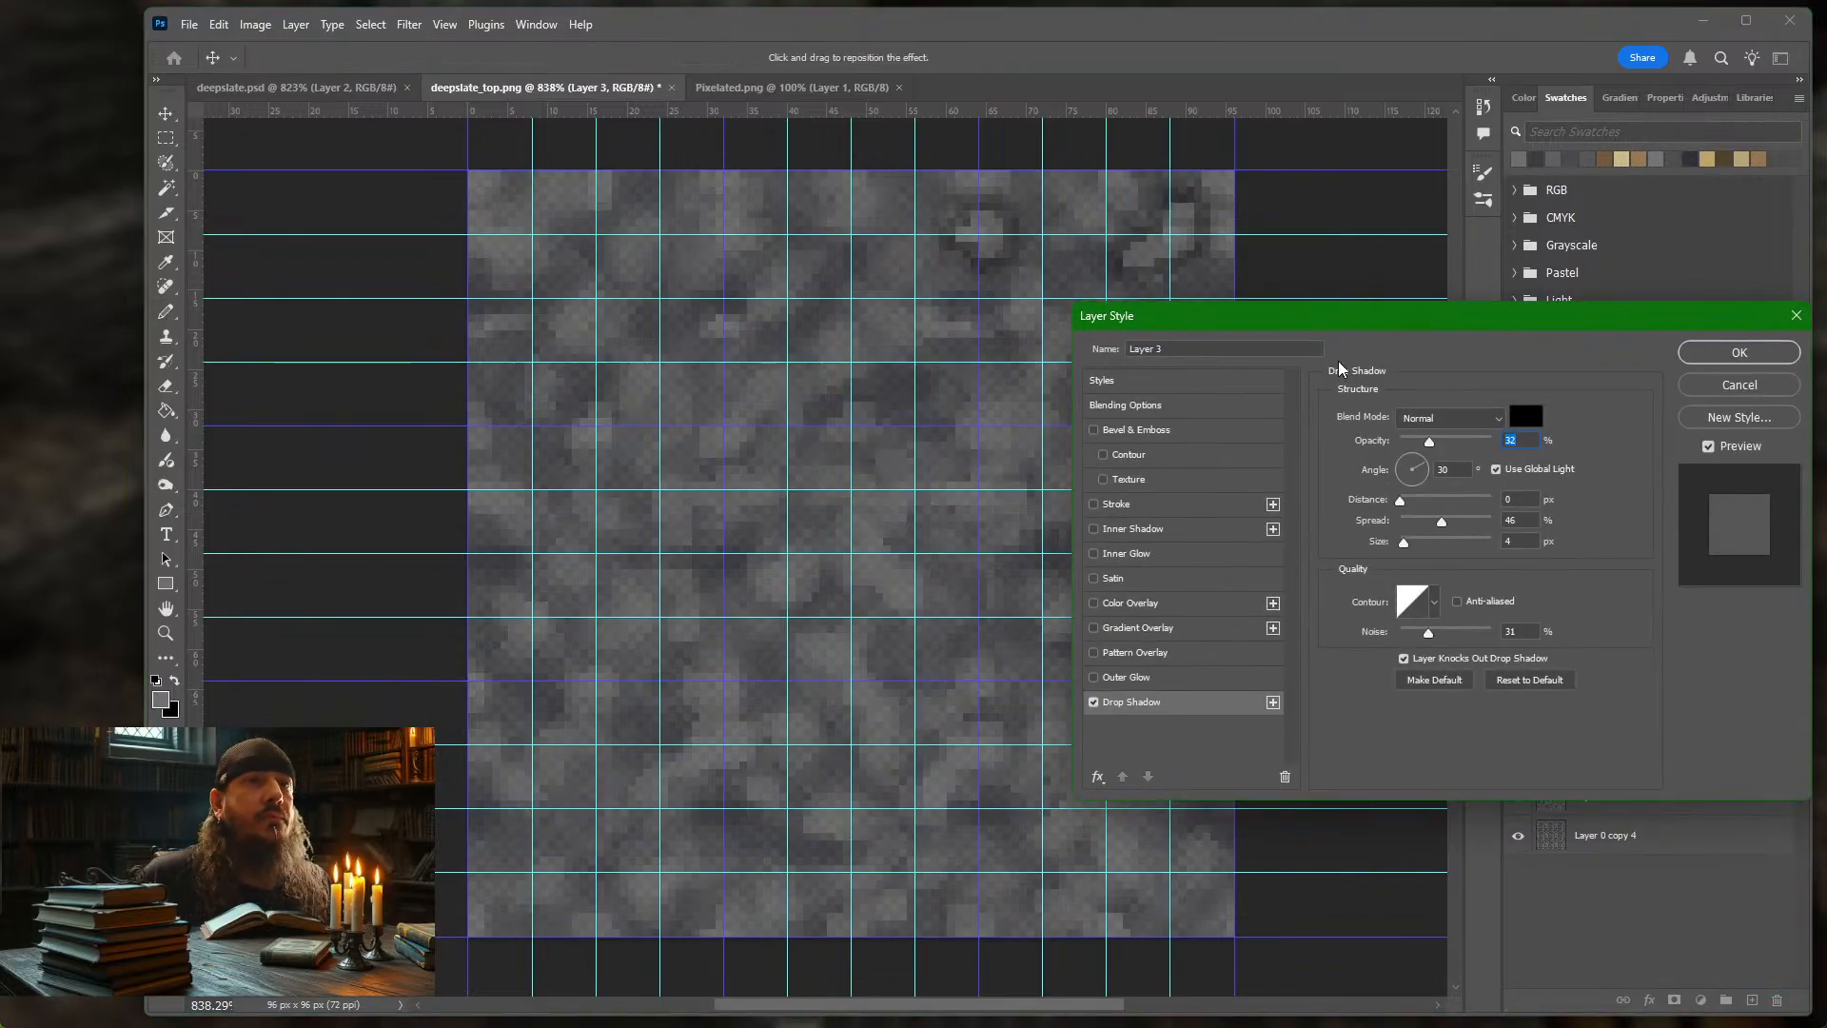
mouse_move(1433, 453)
mouse_down()
mouse_move(1450, 453)
mouse_move(1399, 451)
mouse_up()
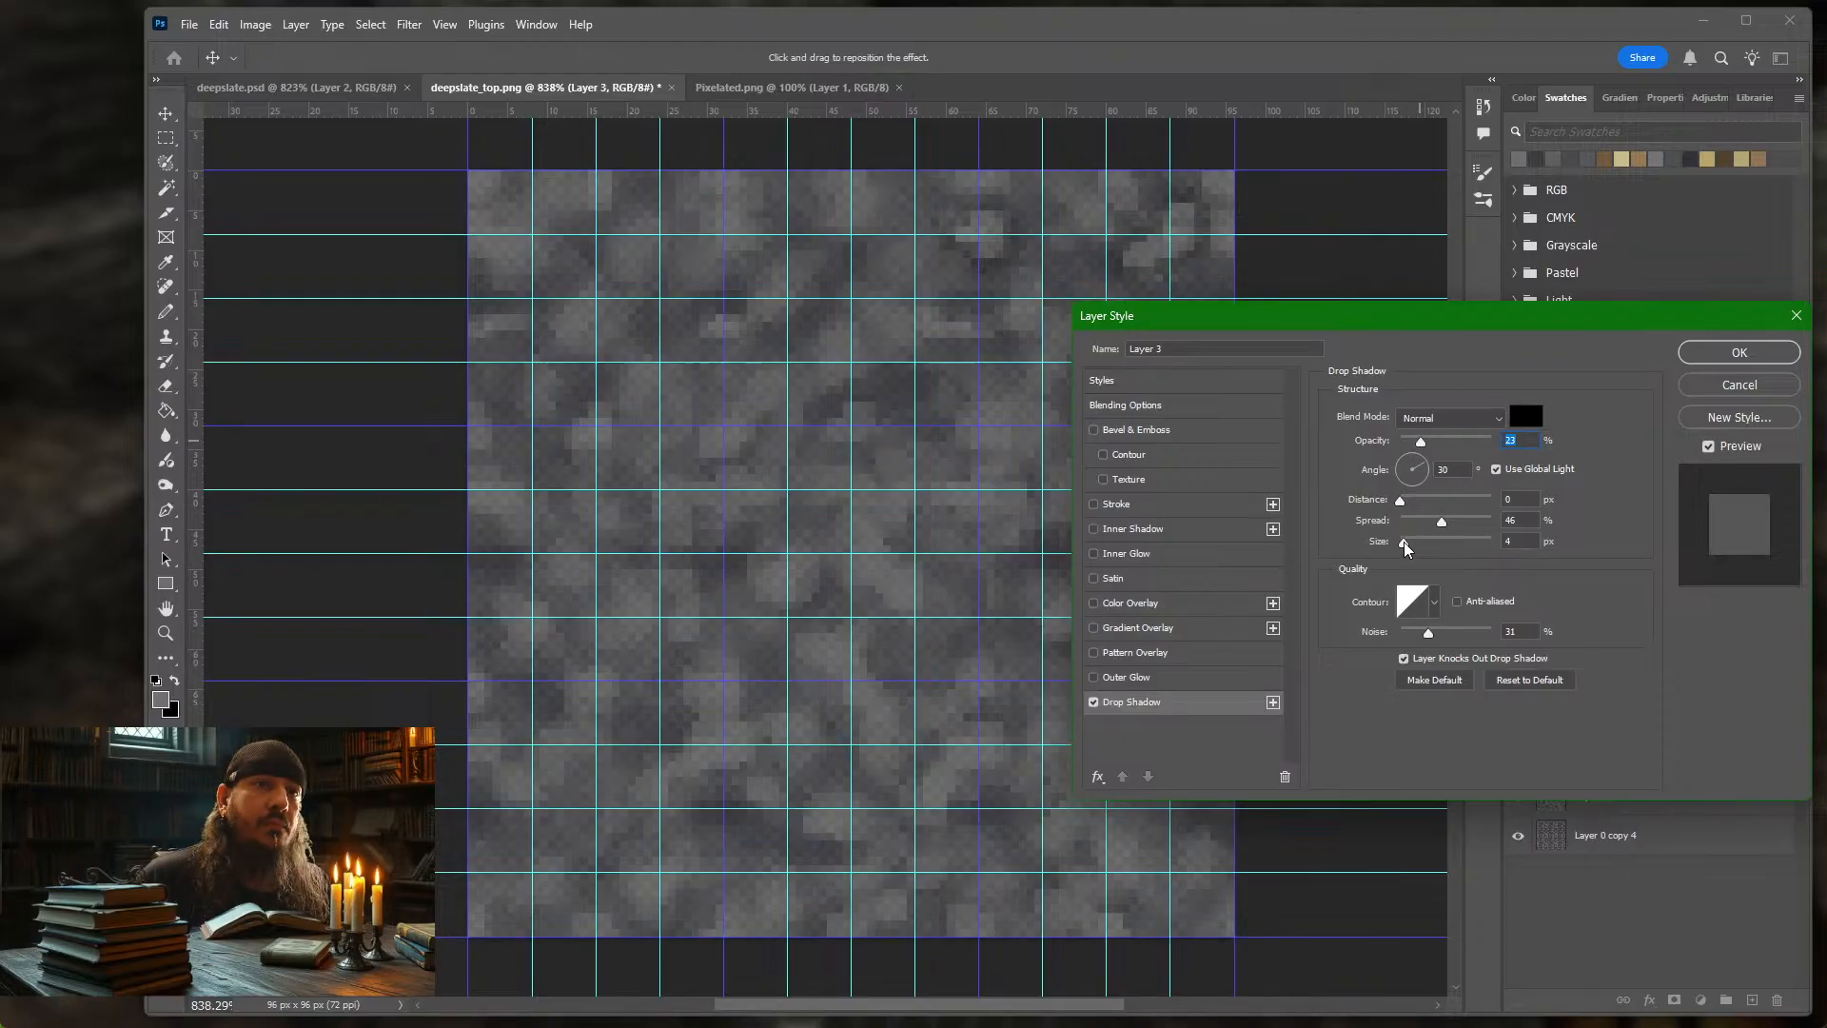
drag(1406, 549, 1443, 531)
click(1438, 525)
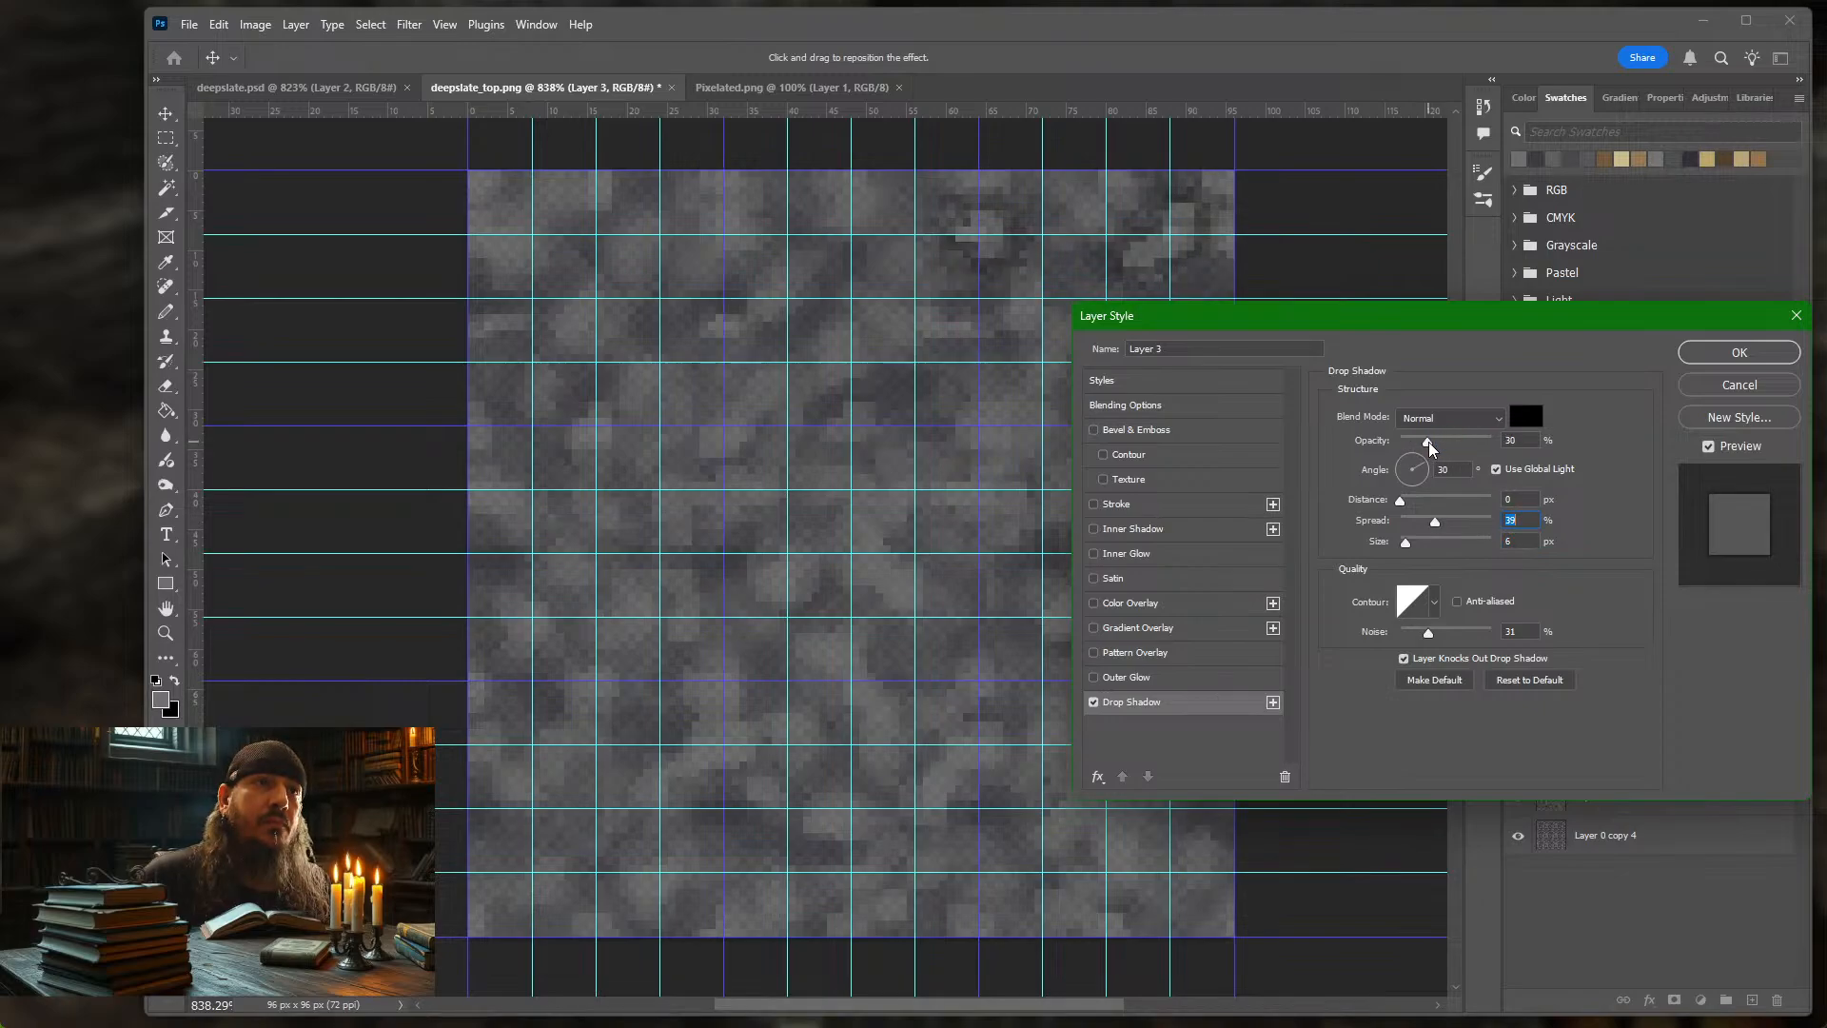
click(1734, 353)
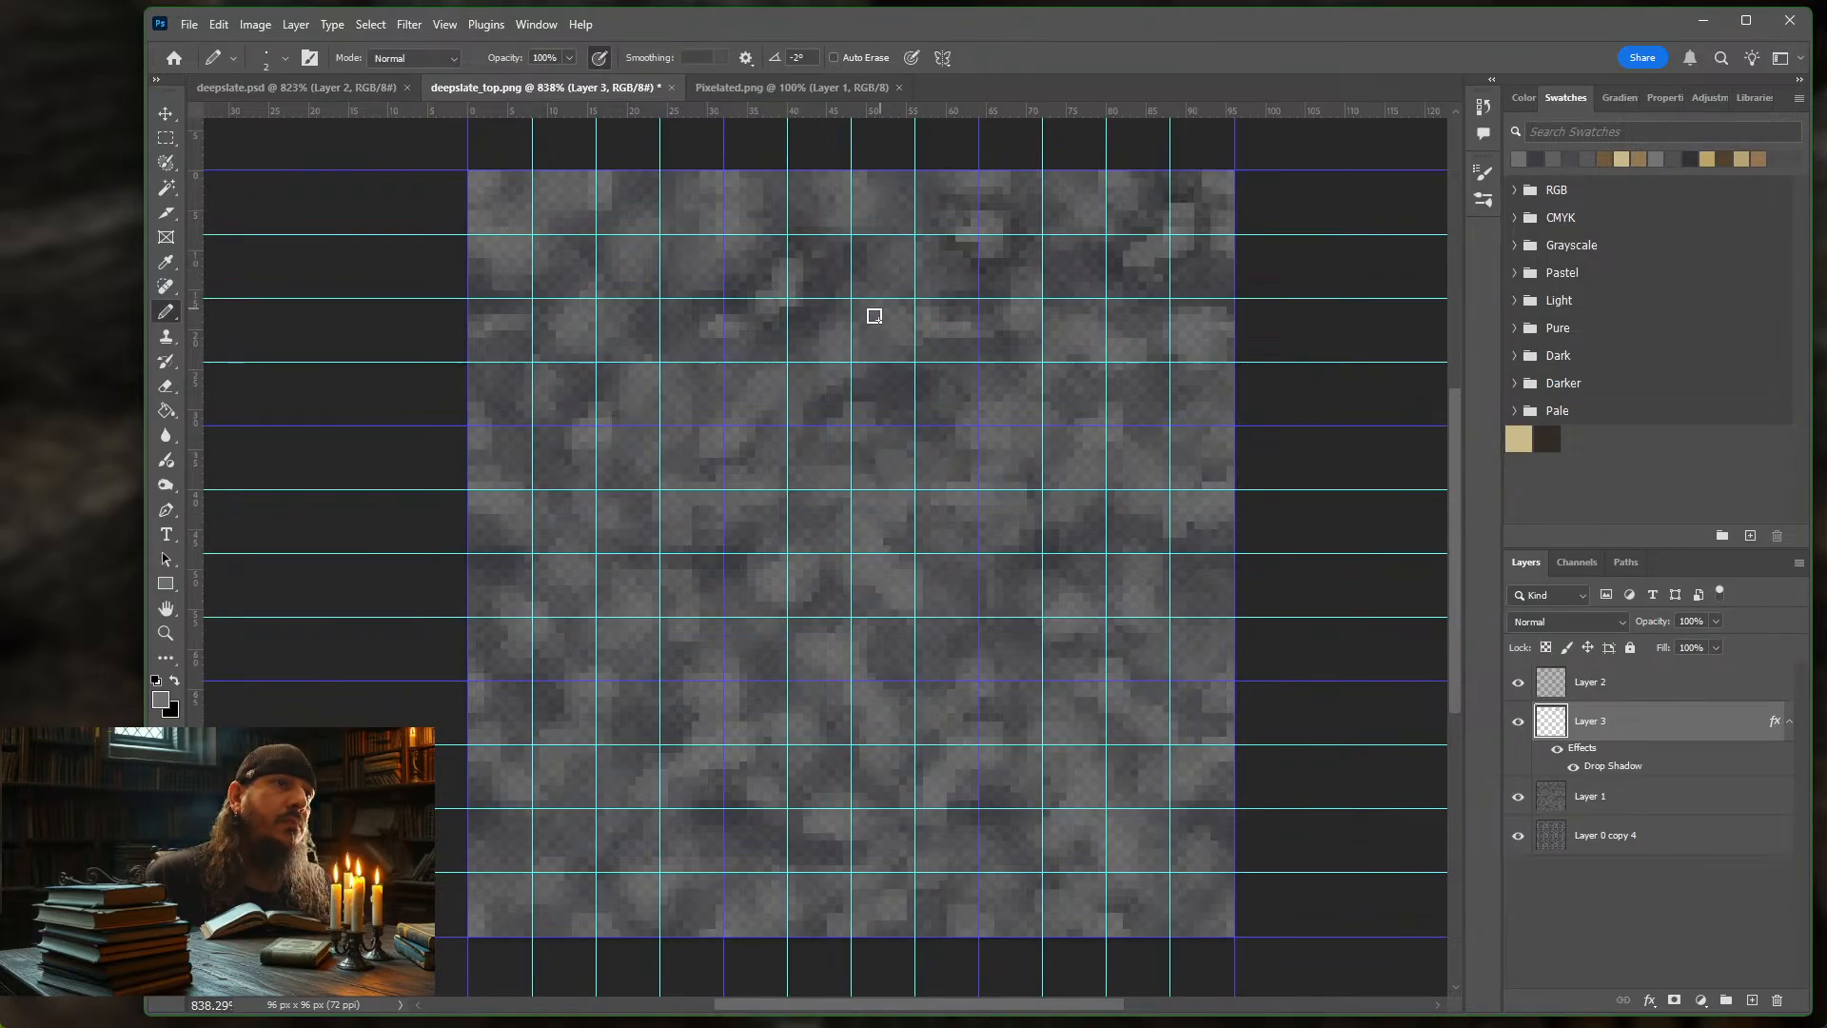
Paint irregular light grey patches across the upper half of the texture on Layer 3 with the 2 px Pencil
mouse_move(874, 316)
mouse_down()
mouse_move(829, 371)
mouse_move(859, 326)
mouse_move(837, 365)
mouse_move(889, 323)
mouse_move(886, 257)
mouse_move(882, 323)
mouse_up()
mouse_move(1071, 330)
mouse_down()
mouse_move(1130, 343)
mouse_move(1065, 367)
mouse_move(1150, 364)
mouse_move(1174, 339)
mouse_move(1113, 412)
mouse_move(1113, 485)
mouse_move(1118, 463)
mouse_move(1073, 477)
mouse_move(1087, 458)
mouse_move(1076, 497)
mouse_move(1159, 493)
mouse_move(1123, 517)
mouse_up()
mouse_move(882, 508)
mouse_down()
mouse_move(850, 490)
mouse_move(877, 542)
mouse_move(795, 530)
mouse_move(767, 490)
mouse_move(632, 505)
mouse_move(591, 477)
mouse_move(615, 485)
mouse_move(567, 534)
mouse_move(600, 583)
mouse_move(673, 587)
mouse_move(636, 620)
mouse_move(612, 531)
mouse_move(656, 542)
mouse_move(700, 523)
mouse_move(551, 517)
mouse_move(488, 483)
mouse_move(640, 510)
mouse_move(518, 453)
mouse_move(648, 387)
mouse_move(612, 351)
mouse_move(603, 302)
mouse_move(567, 294)
mouse_move(555, 323)
mouse_move(526, 199)
mouse_move(477, 237)
mouse_move(473, 257)
mouse_move(567, 198)
mouse_move(710, 184)
mouse_move(726, 261)
mouse_move(648, 232)
mouse_move(644, 310)
mouse_move(694, 308)
mouse_move(674, 376)
mouse_up()
mouse_move(857, 213)
mouse_down()
mouse_move(874, 177)
mouse_move(853, 220)
mouse_move(1017, 174)
mouse_move(971, 166)
mouse_move(997, 231)
mouse_move(979, 248)
mouse_move(1117, 170)
mouse_move(1101, 236)
mouse_up()
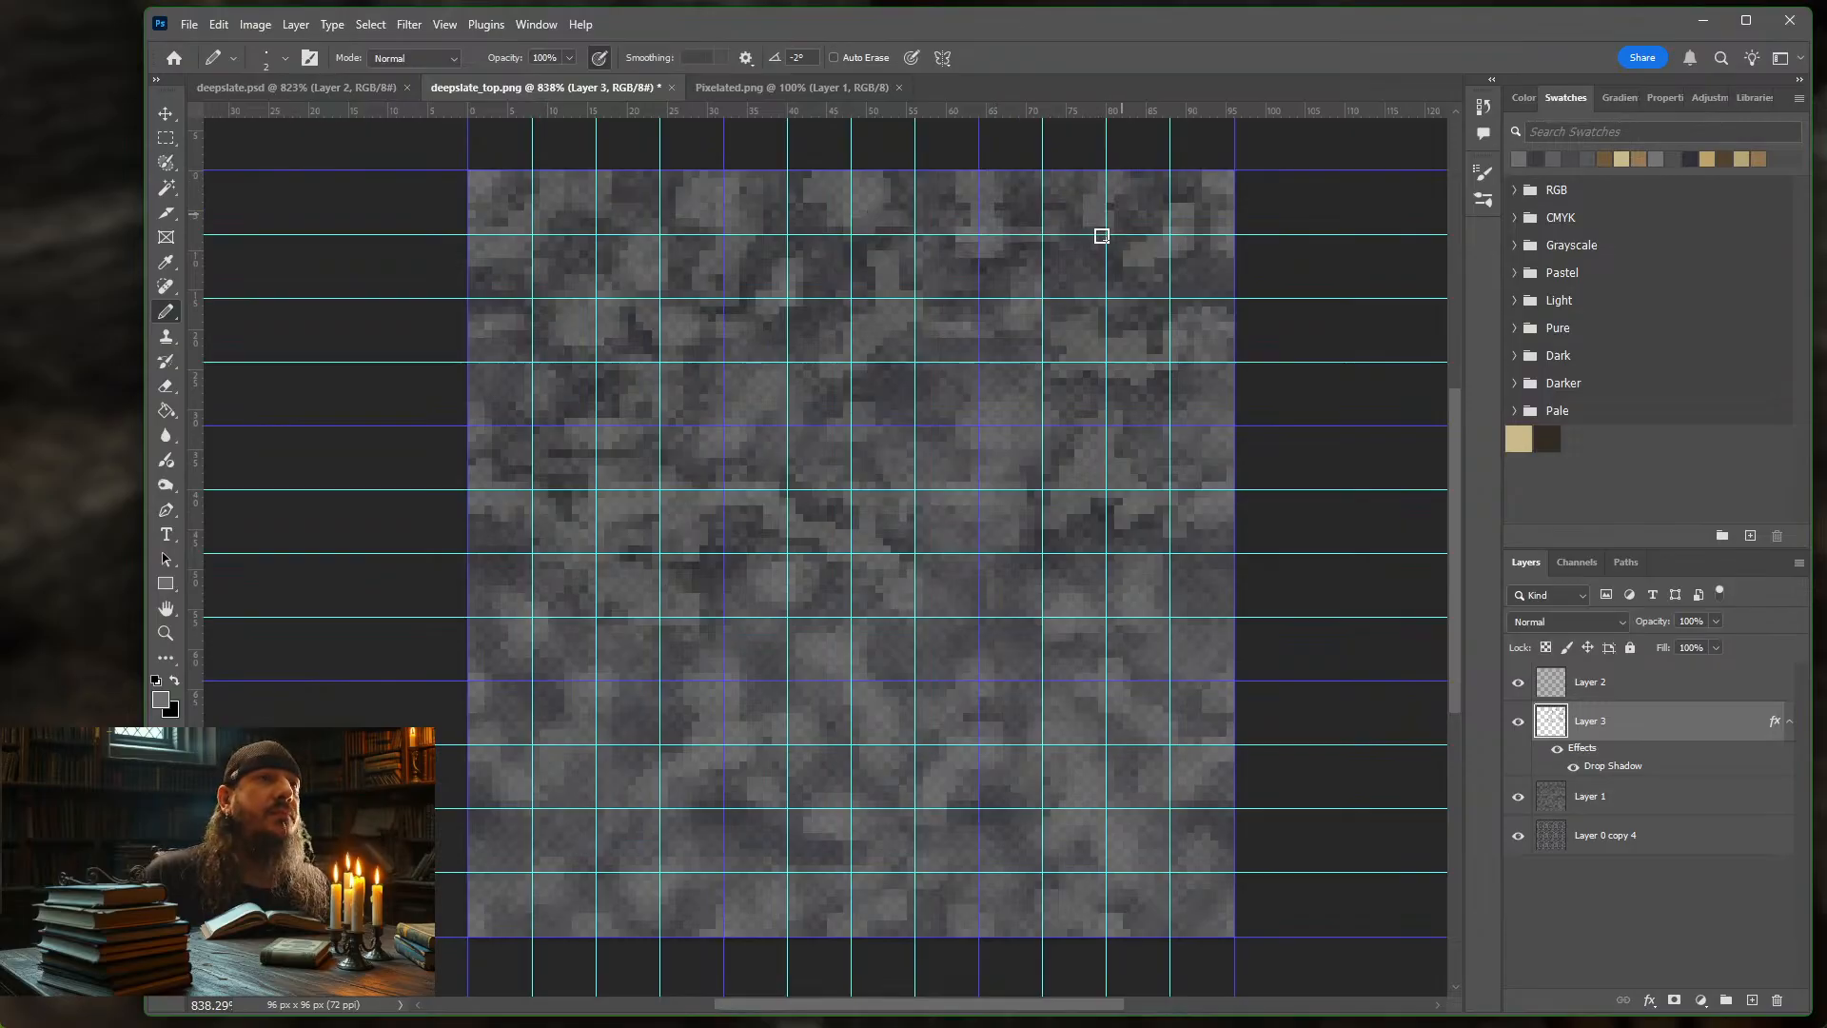
mouse_move(1007, 466)
mouse_down()
mouse_move(1000, 411)
mouse_move(987, 448)
mouse_move(992, 429)
mouse_move(1016, 505)
mouse_move(1094, 469)
mouse_move(1101, 612)
mouse_move(1138, 596)
mouse_move(1162, 624)
mouse_move(1172, 488)
mouse_up()
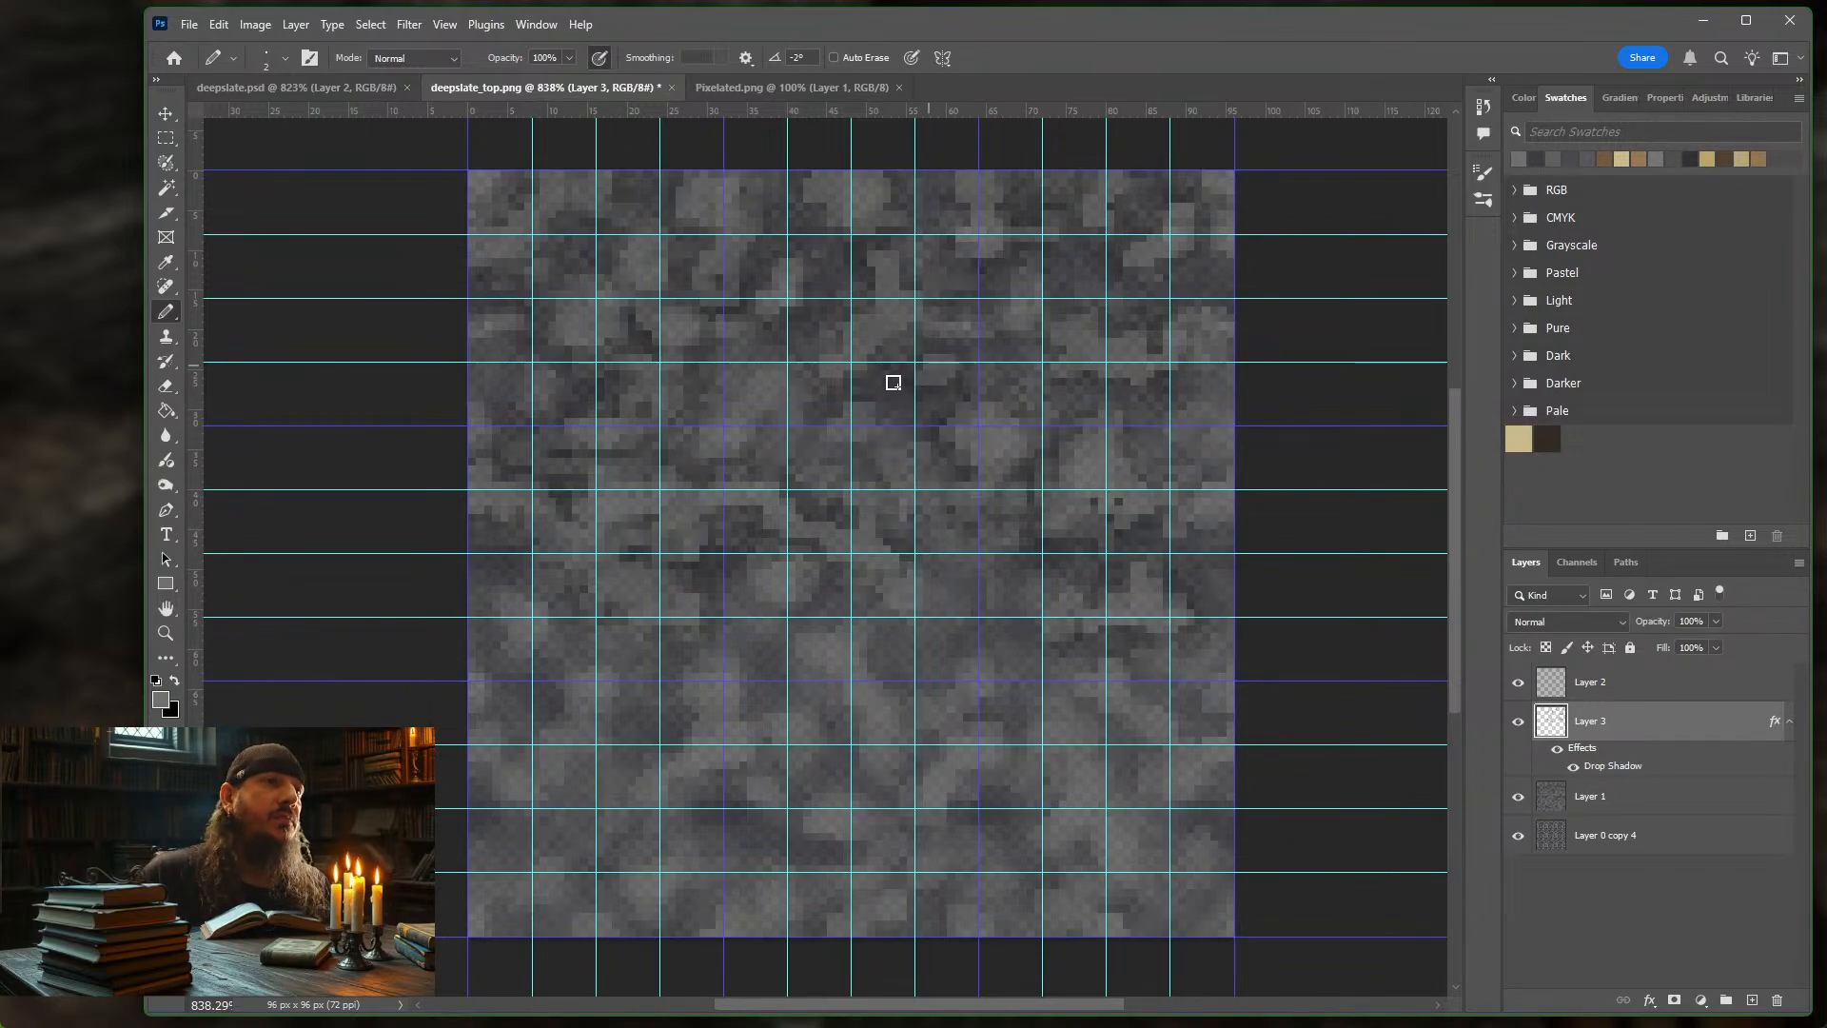
Extend the light grey patches on Layer 3 over the texture's lower half and fill the gaps in its upper-left area
mouse_move(878, 652)
mouse_down()
mouse_move(837, 661)
mouse_move(831, 681)
mouse_move(828, 644)
mouse_move(891, 735)
mouse_move(660, 767)
mouse_move(652, 809)
mouse_move(584, 767)
mouse_move(587, 666)
mouse_move(567, 750)
mouse_move(473, 738)
mouse_move(539, 603)
mouse_move(486, 605)
mouse_move(588, 604)
mouse_move(558, 534)
mouse_move(660, 604)
mouse_move(521, 546)
mouse_move(502, 579)
mouse_up()
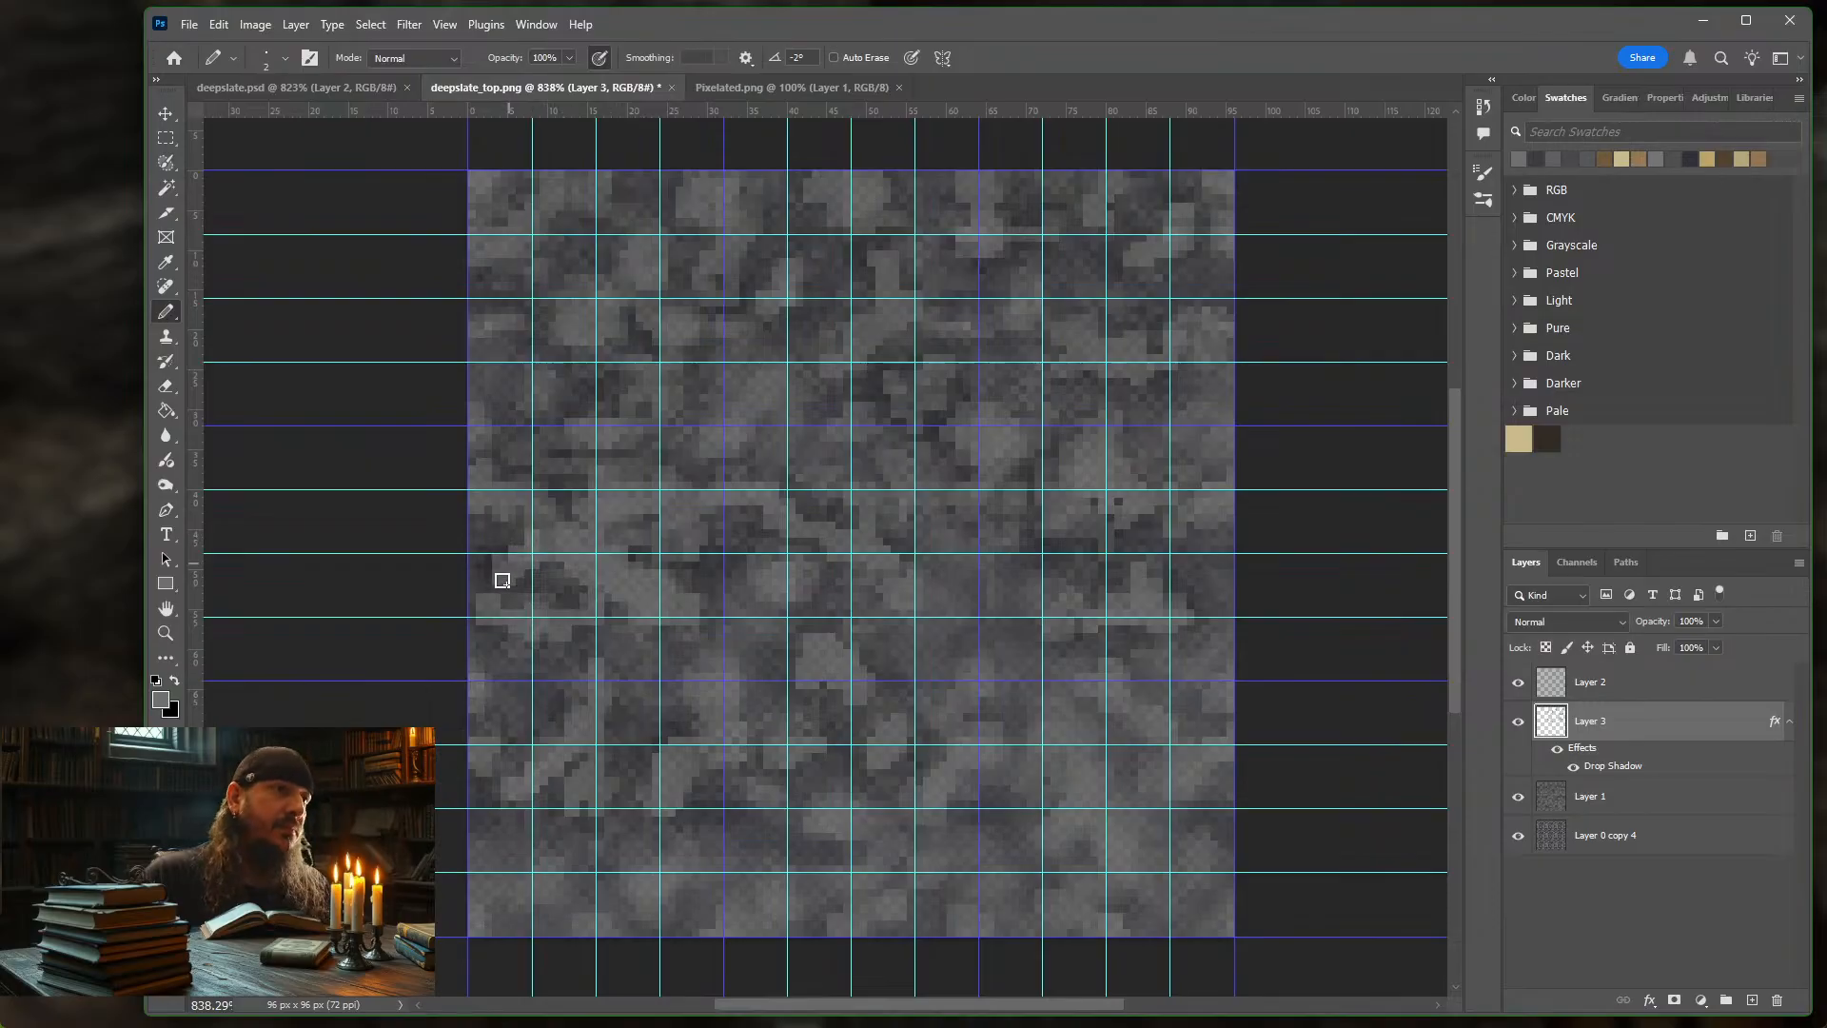
drag(893, 633, 781, 576)
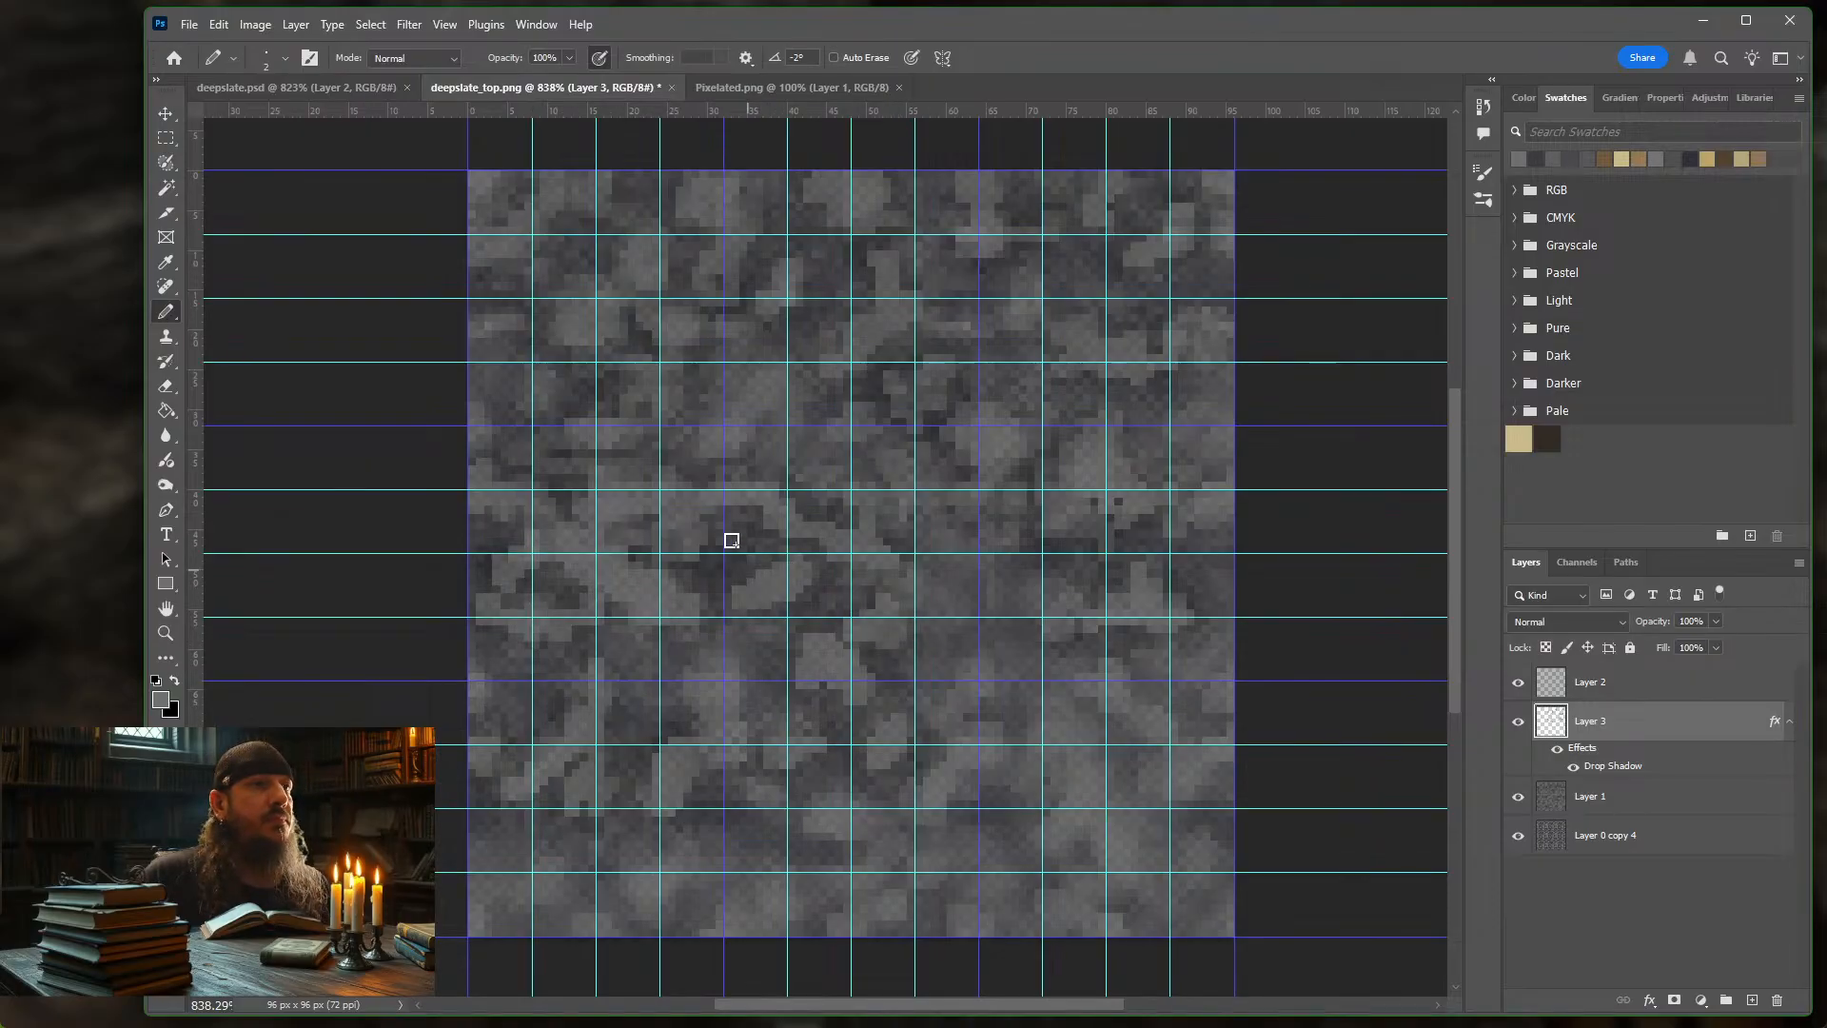
mouse_move(728, 471)
mouse_down()
mouse_move(762, 372)
mouse_move(967, 574)
mouse_move(950, 574)
mouse_move(974, 653)
mouse_move(946, 543)
mouse_move(999, 636)
mouse_move(1002, 612)
mouse_move(1130, 734)
mouse_move(1072, 775)
mouse_move(1183, 816)
mouse_move(1145, 734)
mouse_move(1195, 832)
mouse_move(1129, 896)
mouse_move(1093, 824)
mouse_move(1138, 914)
mouse_move(1062, 826)
mouse_move(942, 808)
mouse_move(865, 836)
mouse_move(816, 816)
mouse_move(879, 857)
mouse_move(738, 856)
mouse_move(763, 860)
mouse_move(640, 872)
mouse_move(645, 888)
mouse_move(538, 865)
mouse_move(494, 877)
mouse_move(604, 922)
mouse_move(606, 942)
mouse_move(735, 937)
mouse_up()
mouse_move(590, 918)
mouse_down()
mouse_move(1211, 914)
mouse_move(1170, 912)
mouse_up()
mouse_move(504, 229)
mouse_down()
mouse_move(553, 200)
mouse_move(480, 196)
mouse_up()
mouse_move(565, 265)
mouse_down()
mouse_move(578, 293)
mouse_move(636, 319)
mouse_up()
mouse_move(568, 378)
mouse_down()
mouse_move(493, 391)
mouse_move(548, 457)
mouse_up()
drag(661, 460, 685, 470)
mouse_move(720, 603)
mouse_down()
mouse_move(747, 660)
mouse_move(690, 683)
mouse_move(741, 737)
mouse_up()
drag(638, 699, 712, 697)
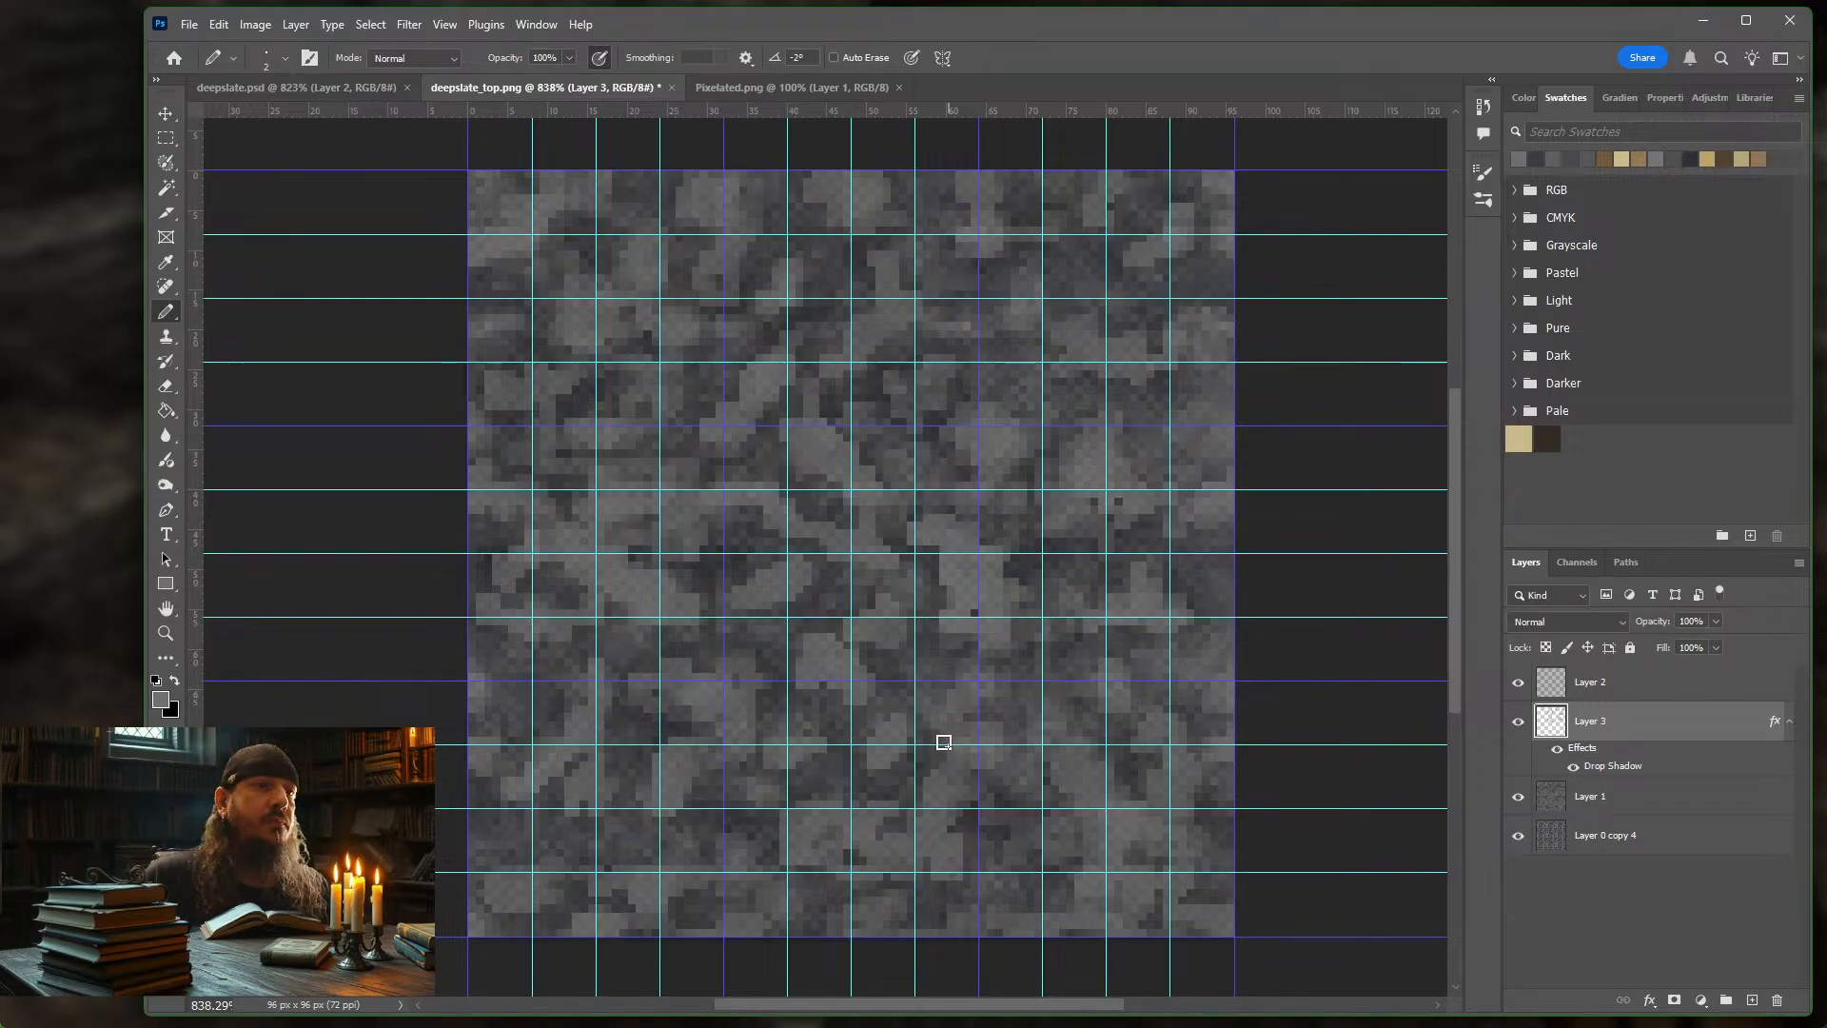
mouse_move(950, 737)
mouse_down()
mouse_move(970, 714)
mouse_move(981, 801)
mouse_move(1040, 805)
mouse_up()
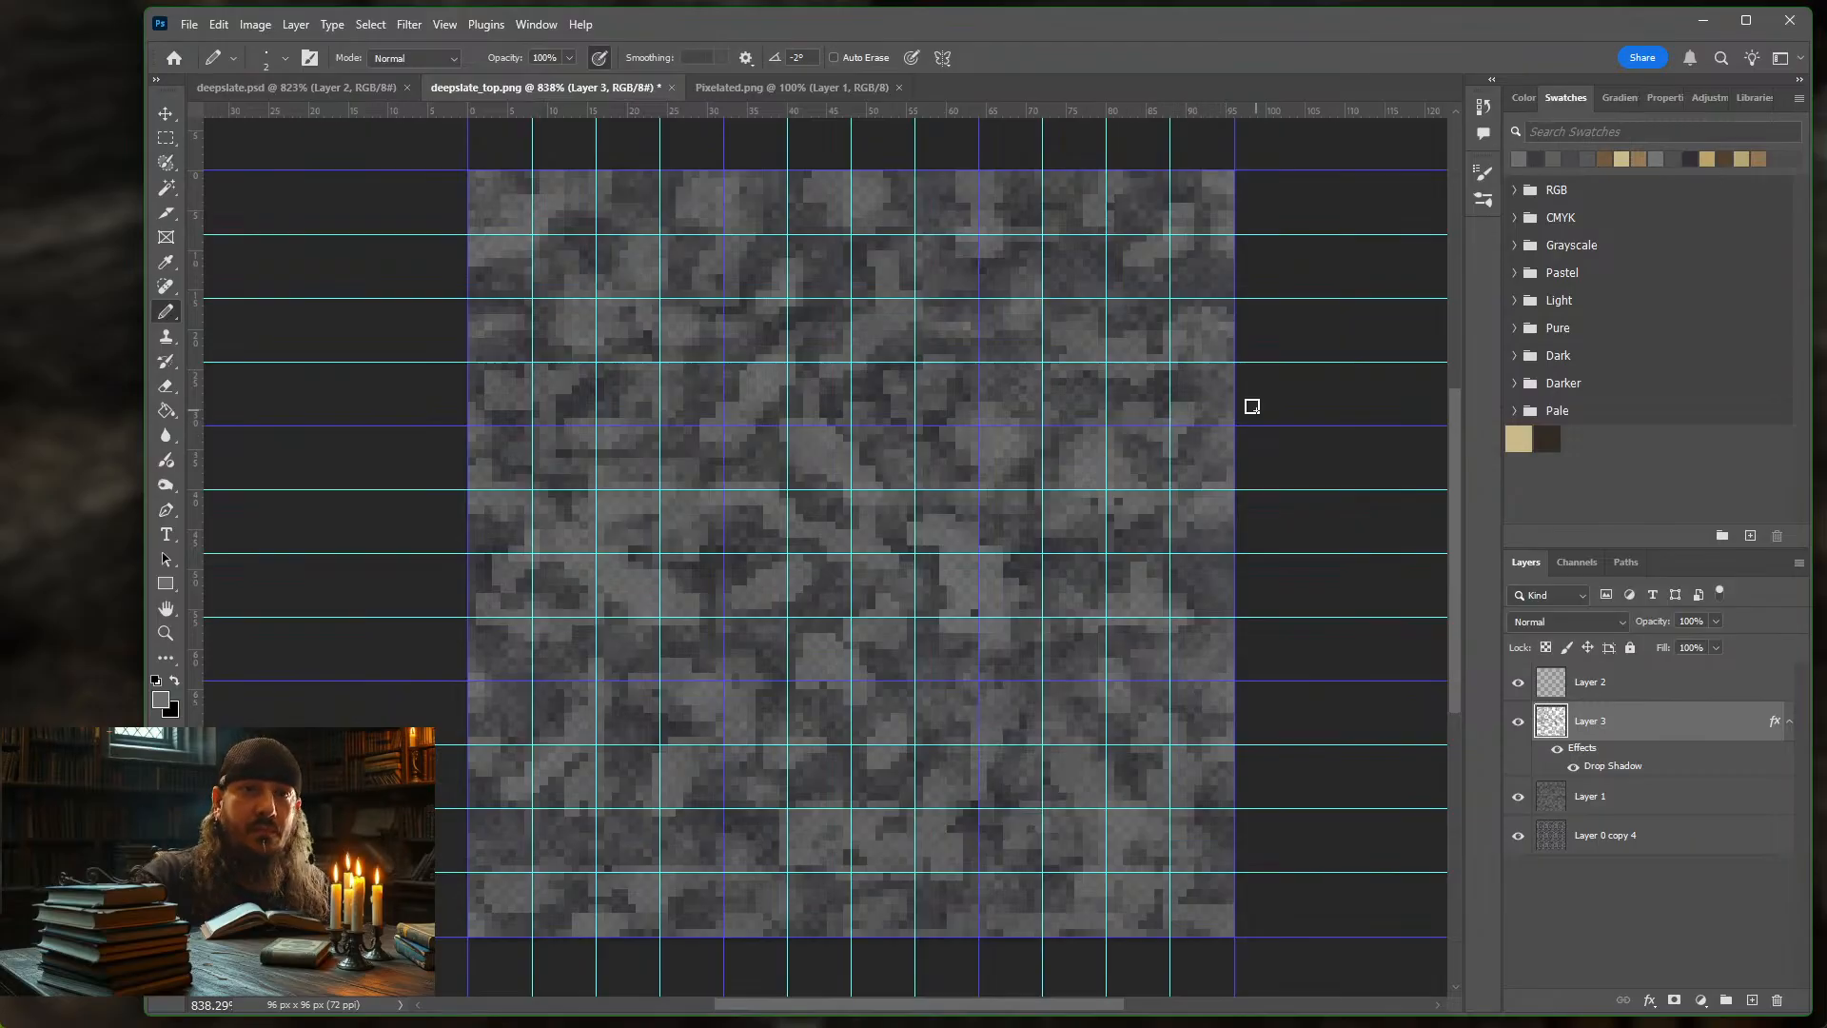
Set Layer 3's opacity to 51% and its drop shadow to 61% opacity, 0 px distance, 22% spread and 3 px size
click(1716, 621)
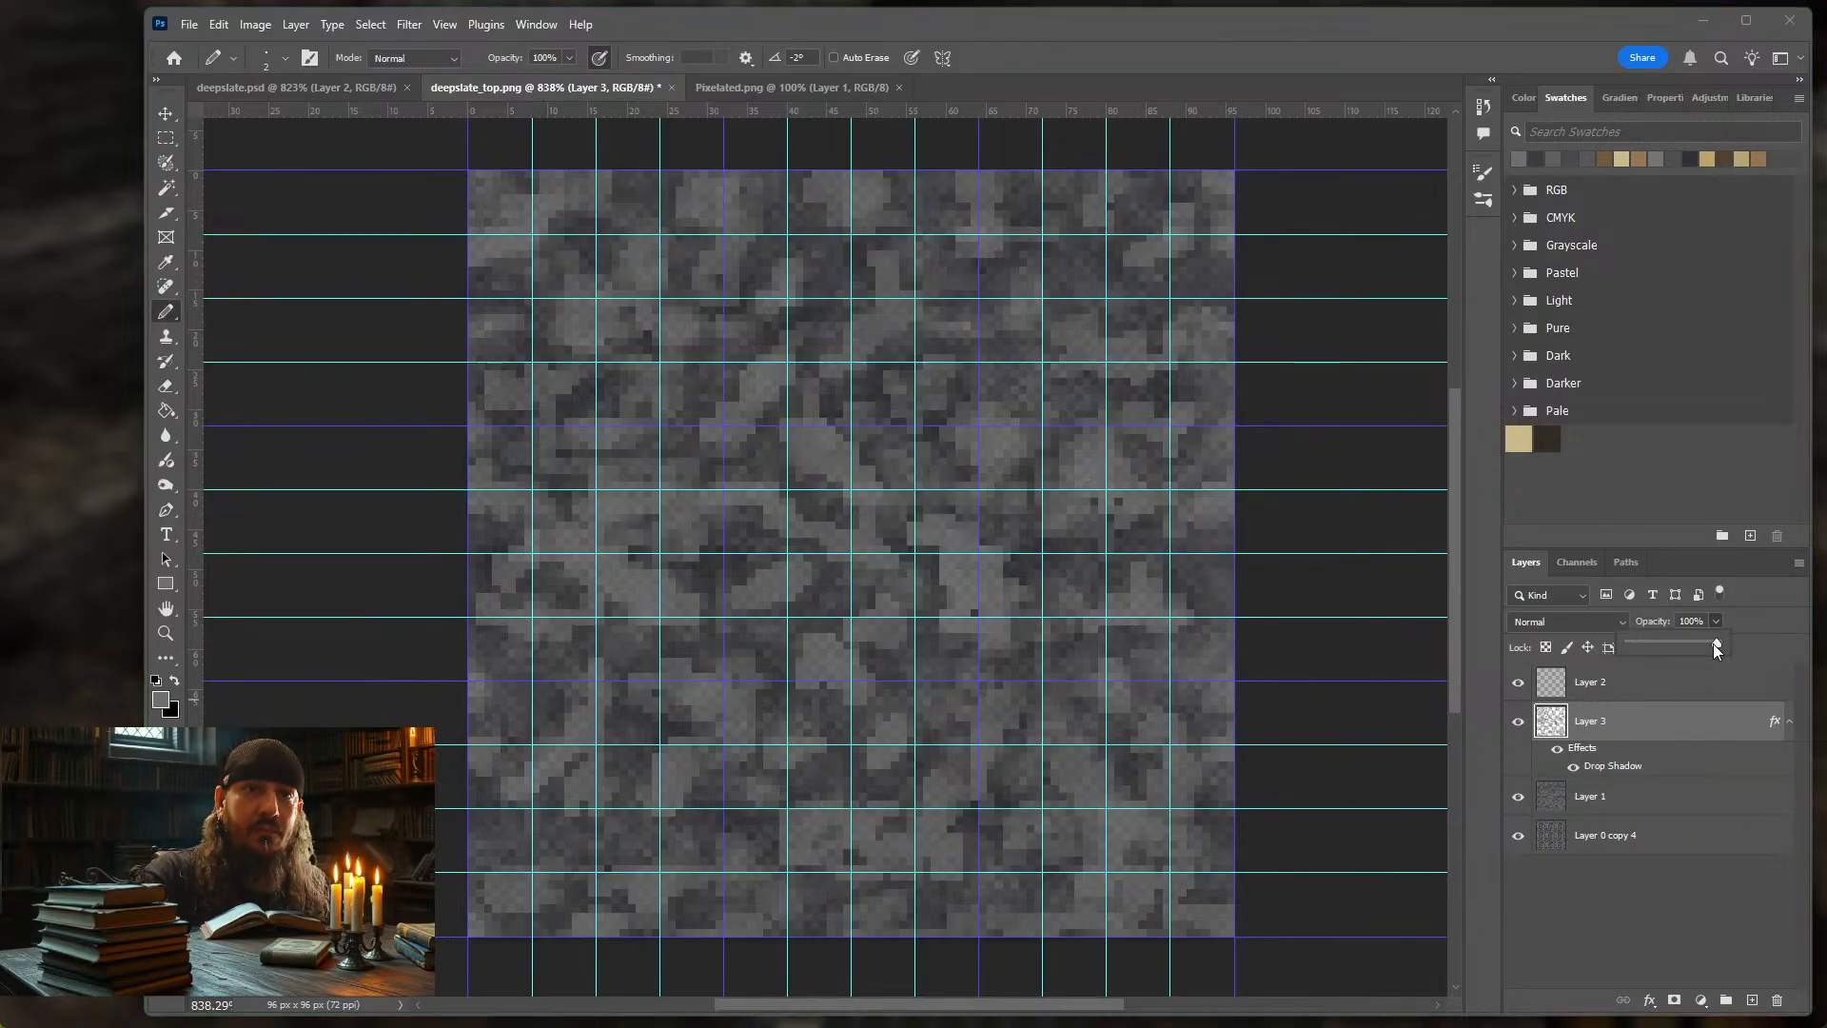
drag(1713, 643, 1632, 638)
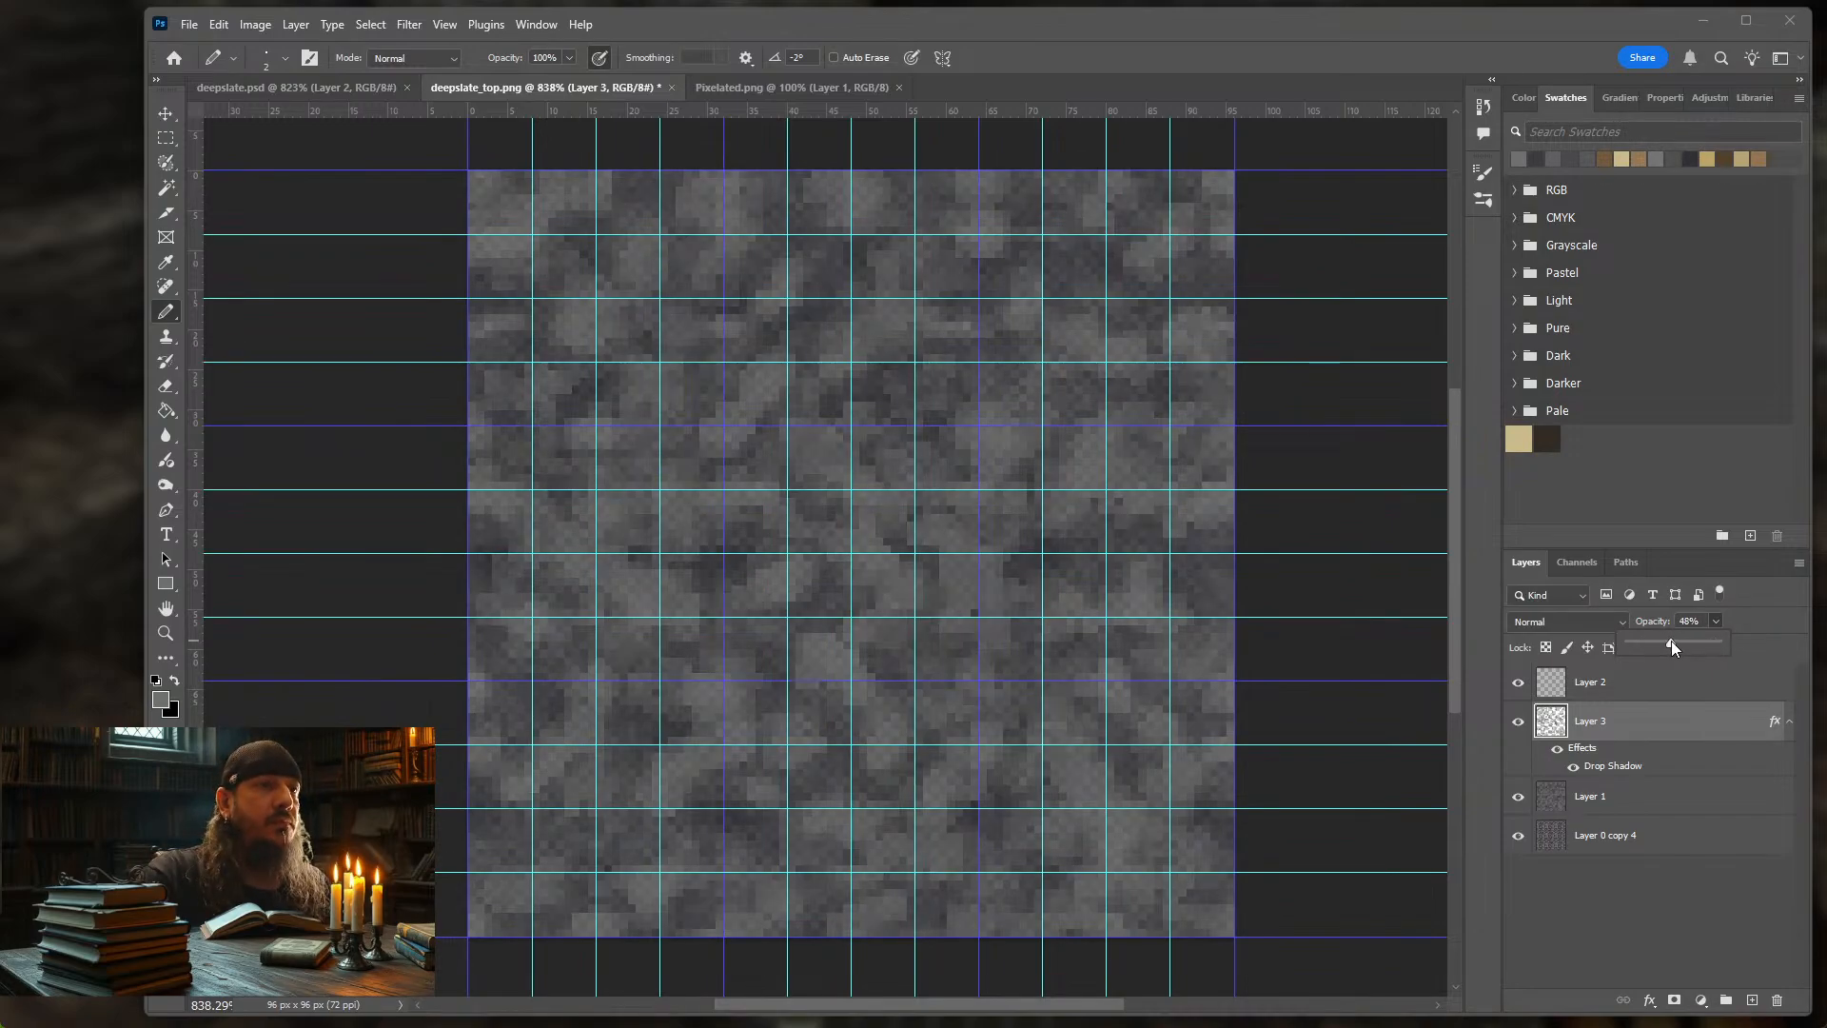
click(1597, 767)
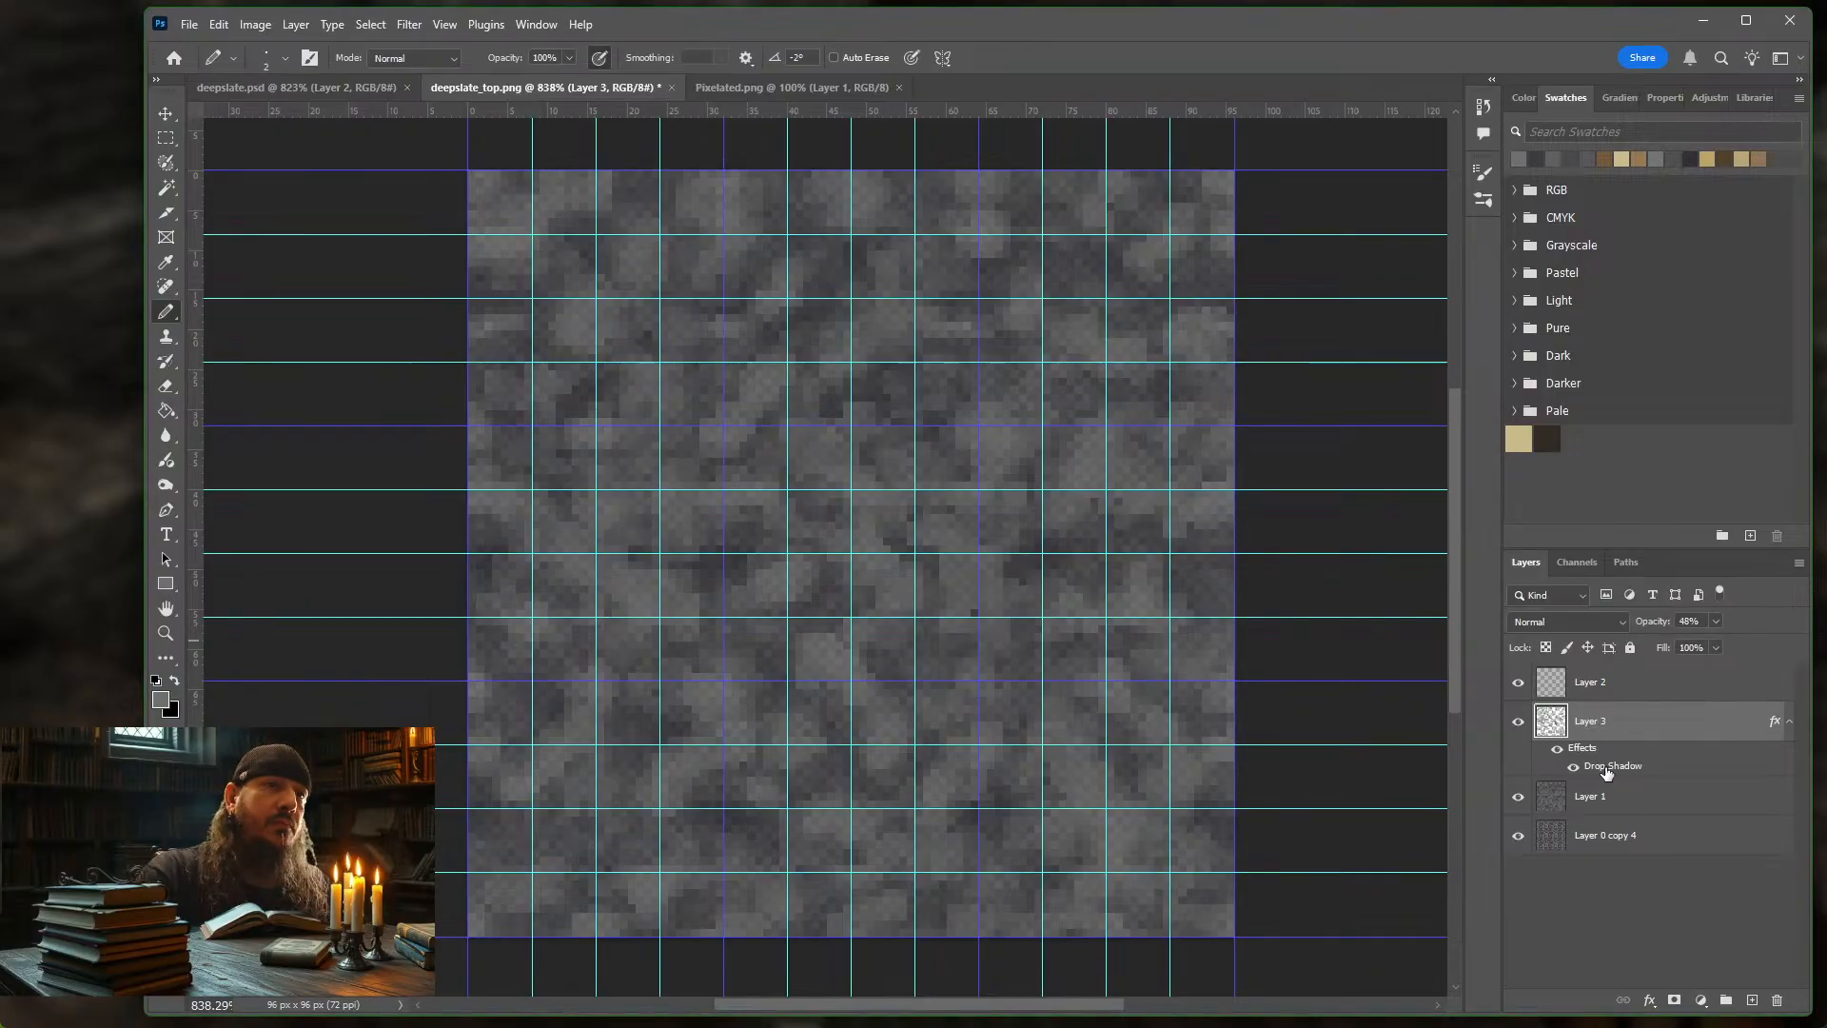
double_click(1606, 768)
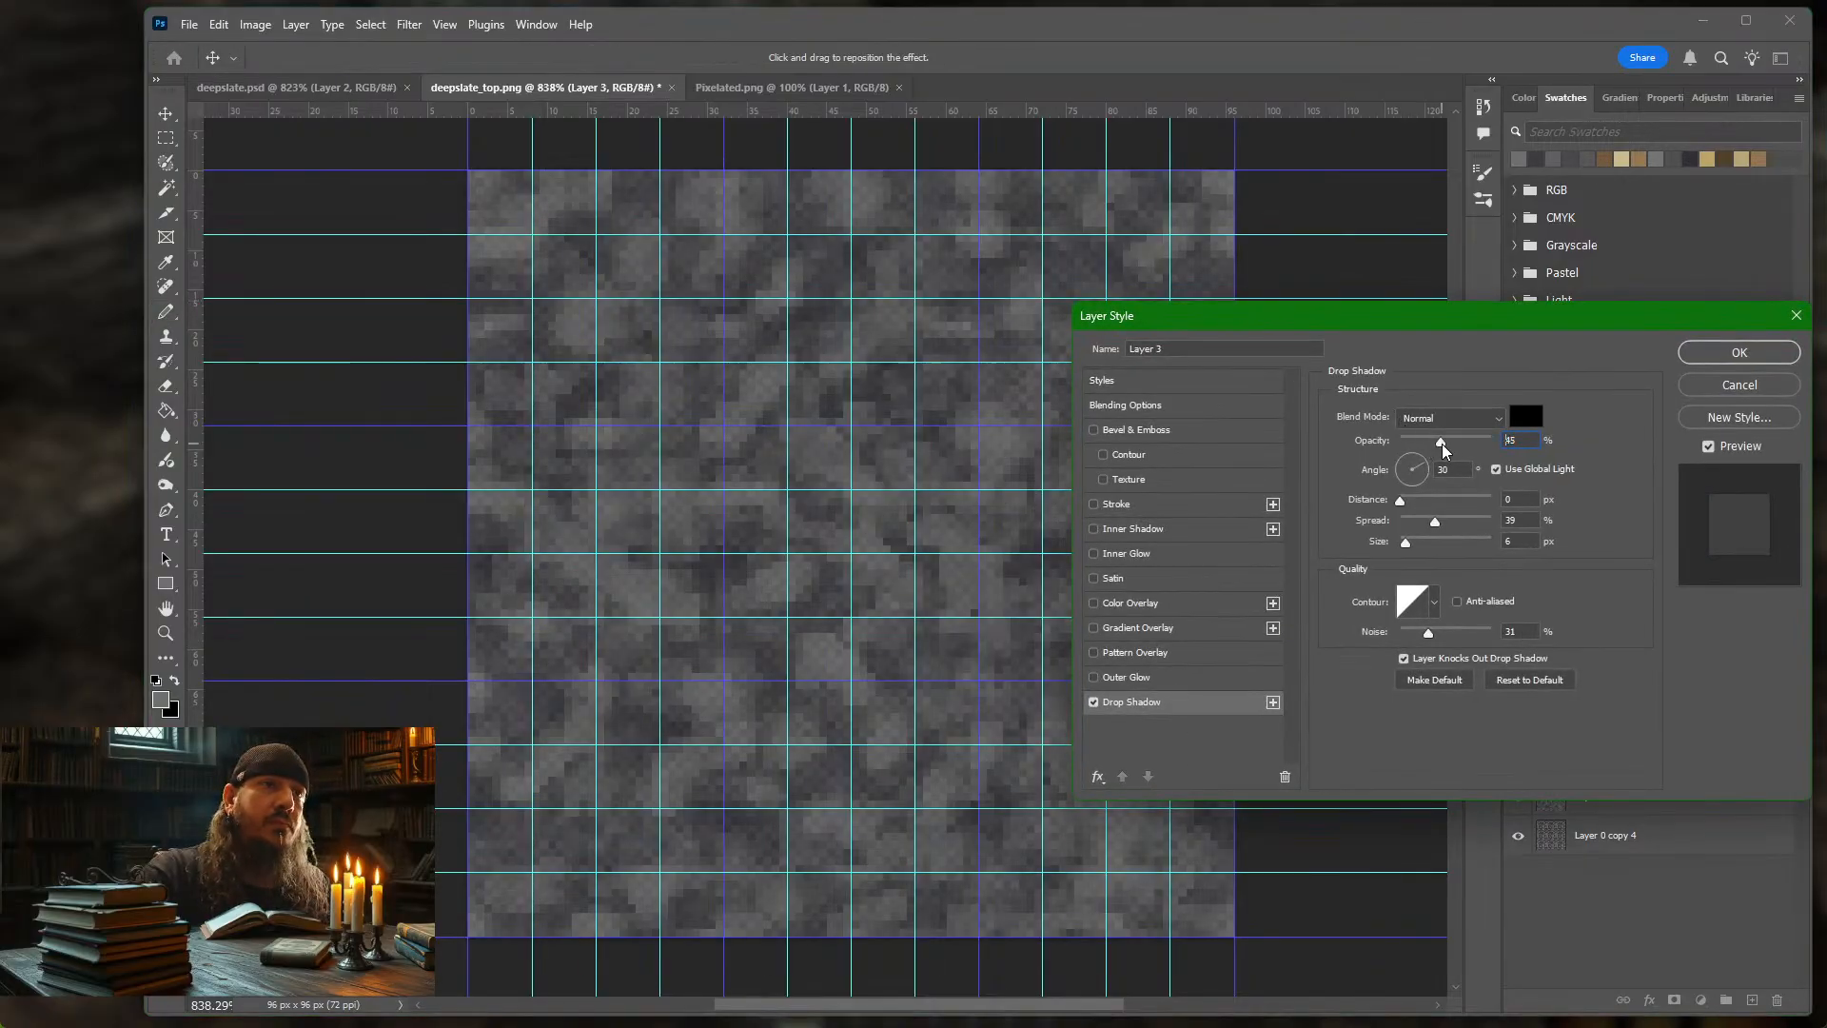
drag(1441, 445, 1477, 443)
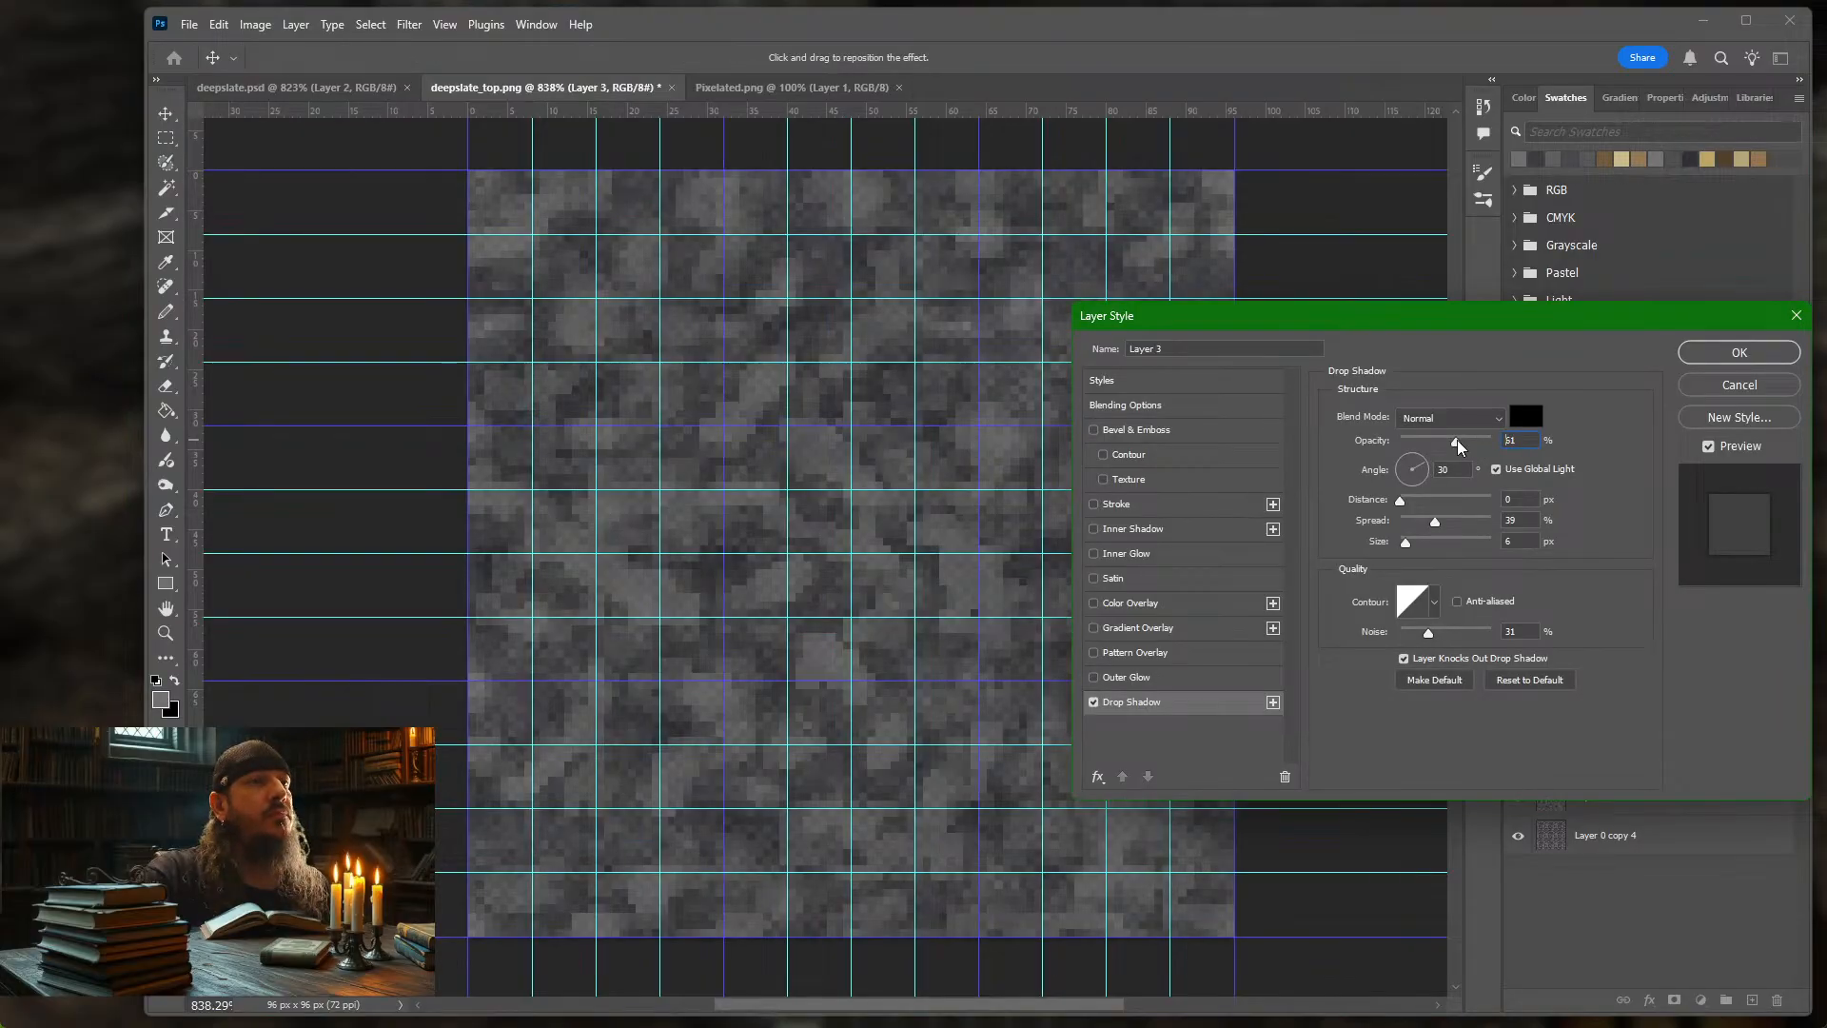
drag(1458, 440, 1458, 441)
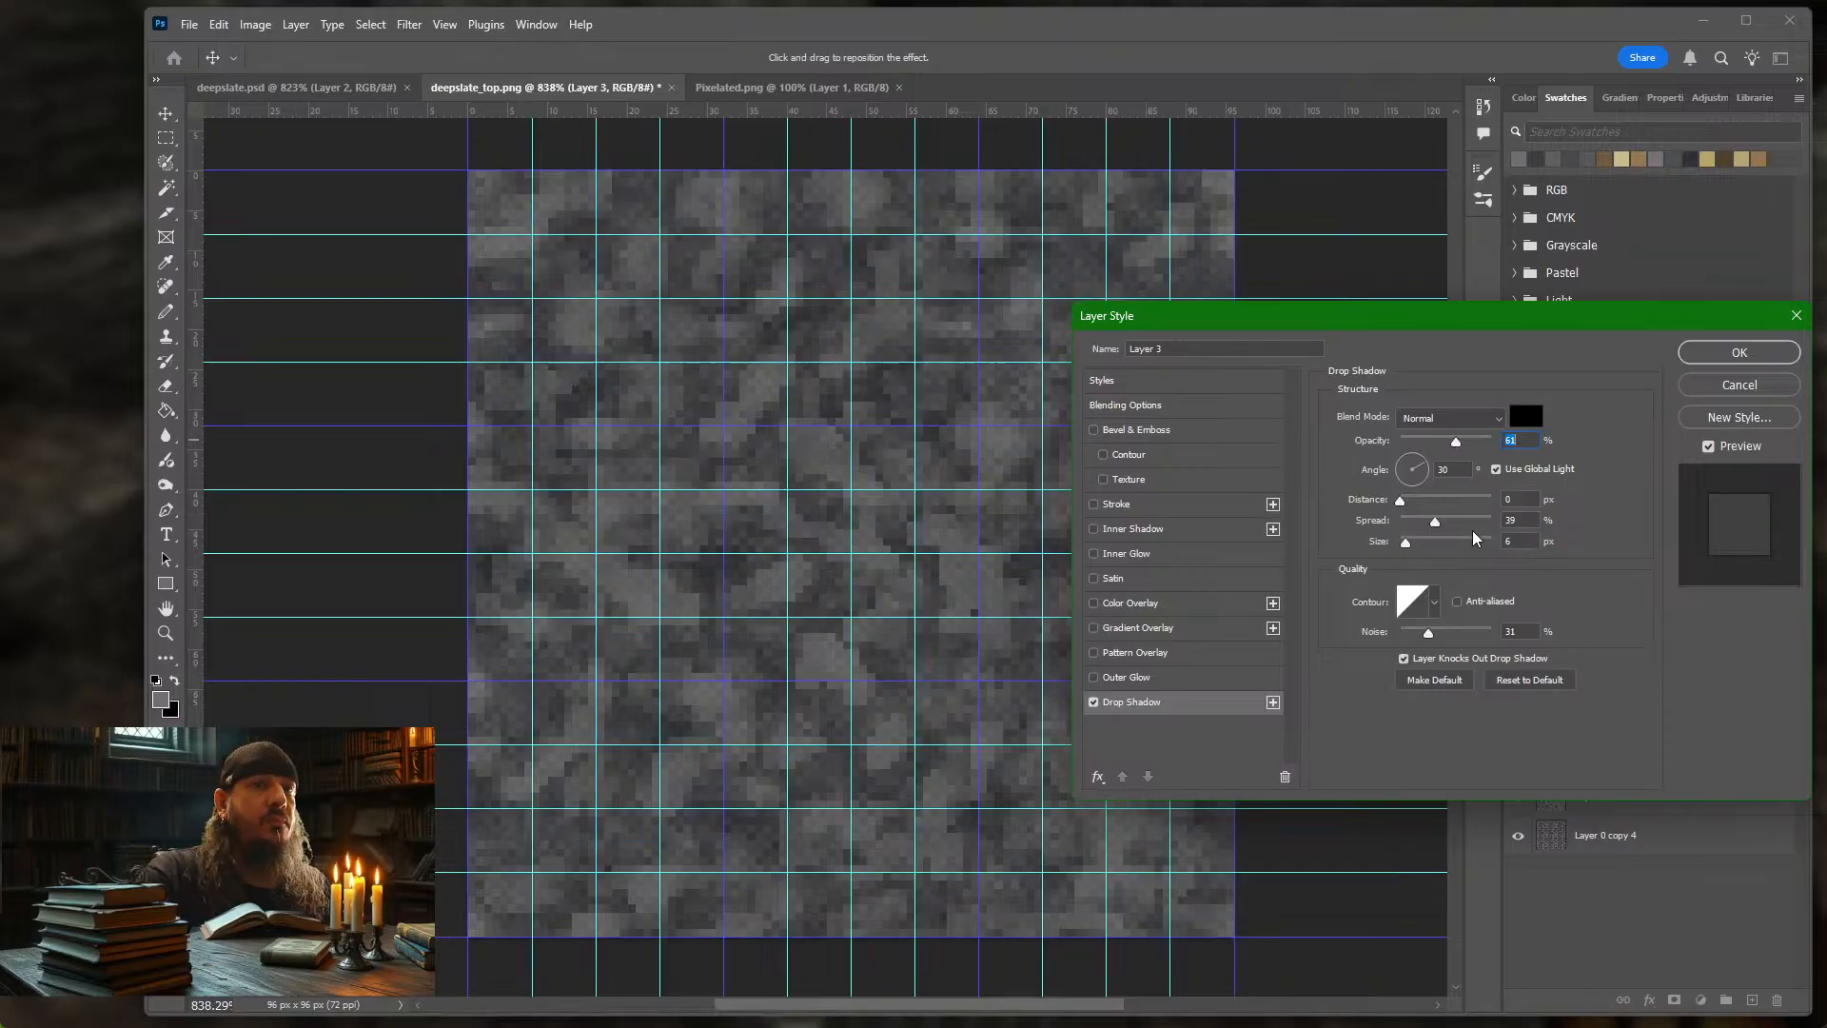
drag(1429, 523, 1407, 552)
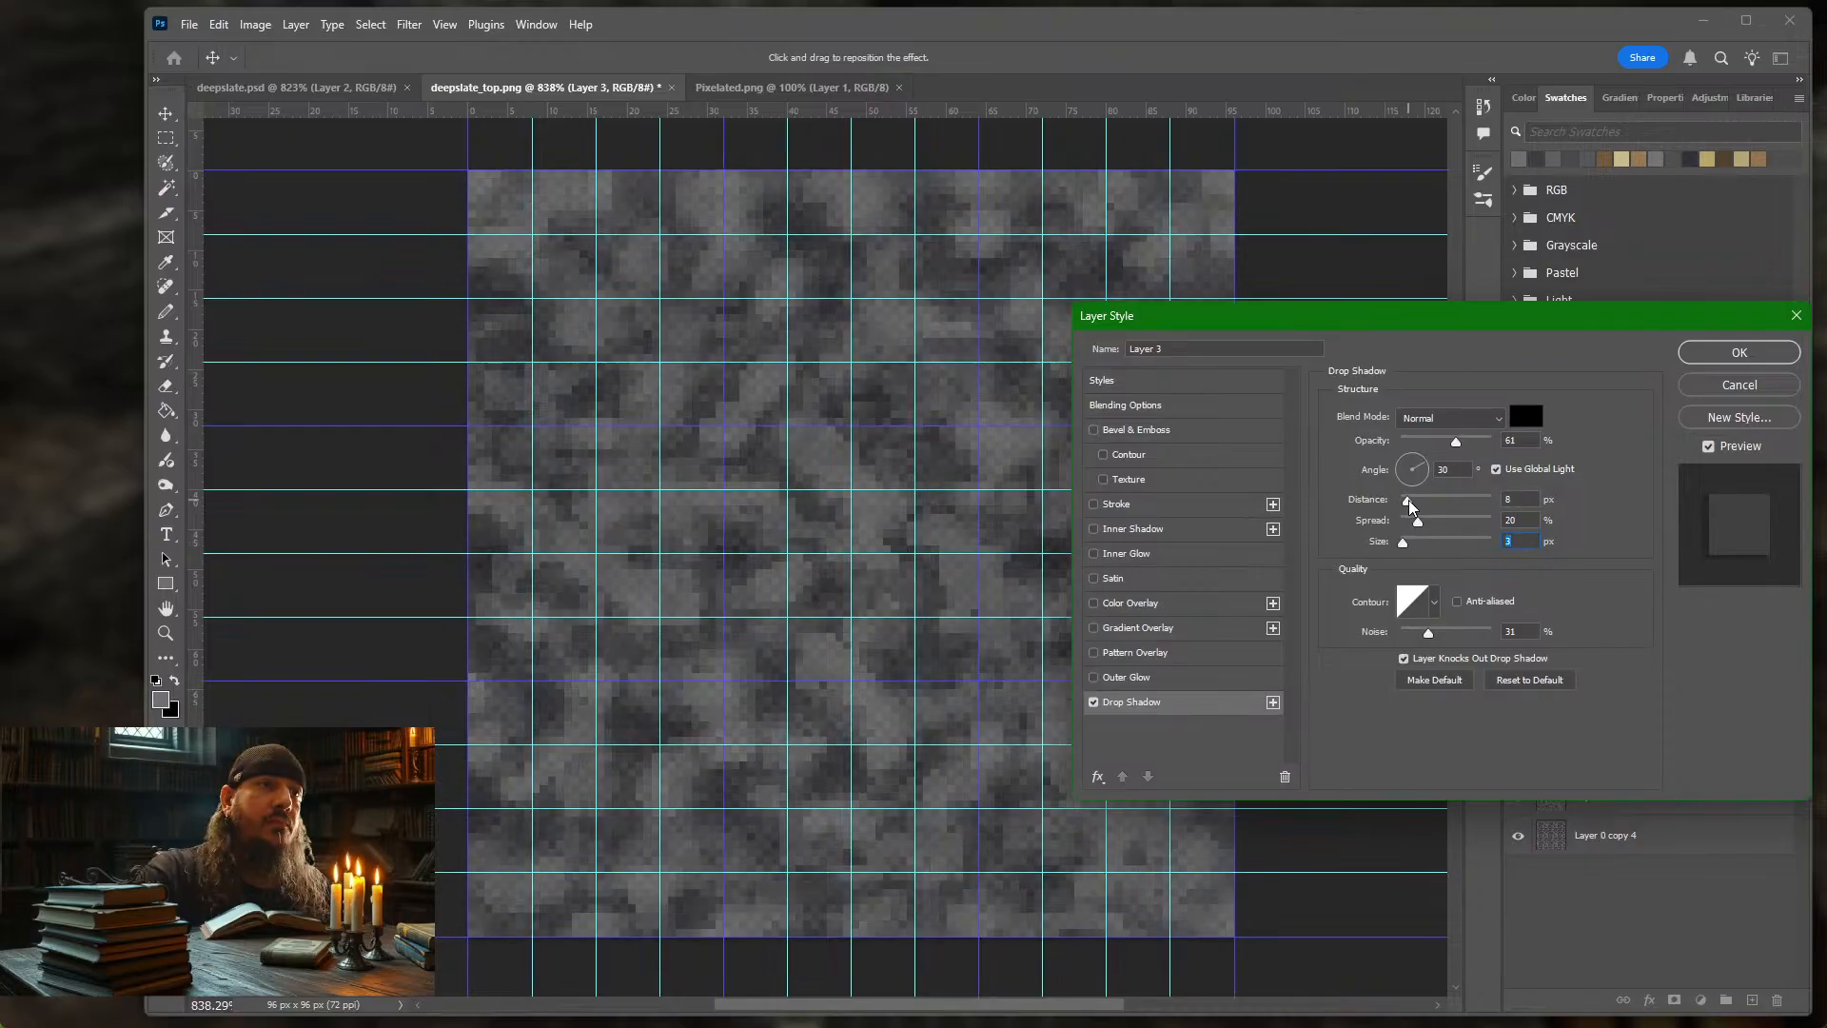
mouse_move(1407, 505)
mouse_down()
mouse_move(1462, 529)
mouse_move(1403, 526)
mouse_move(1423, 529)
mouse_up()
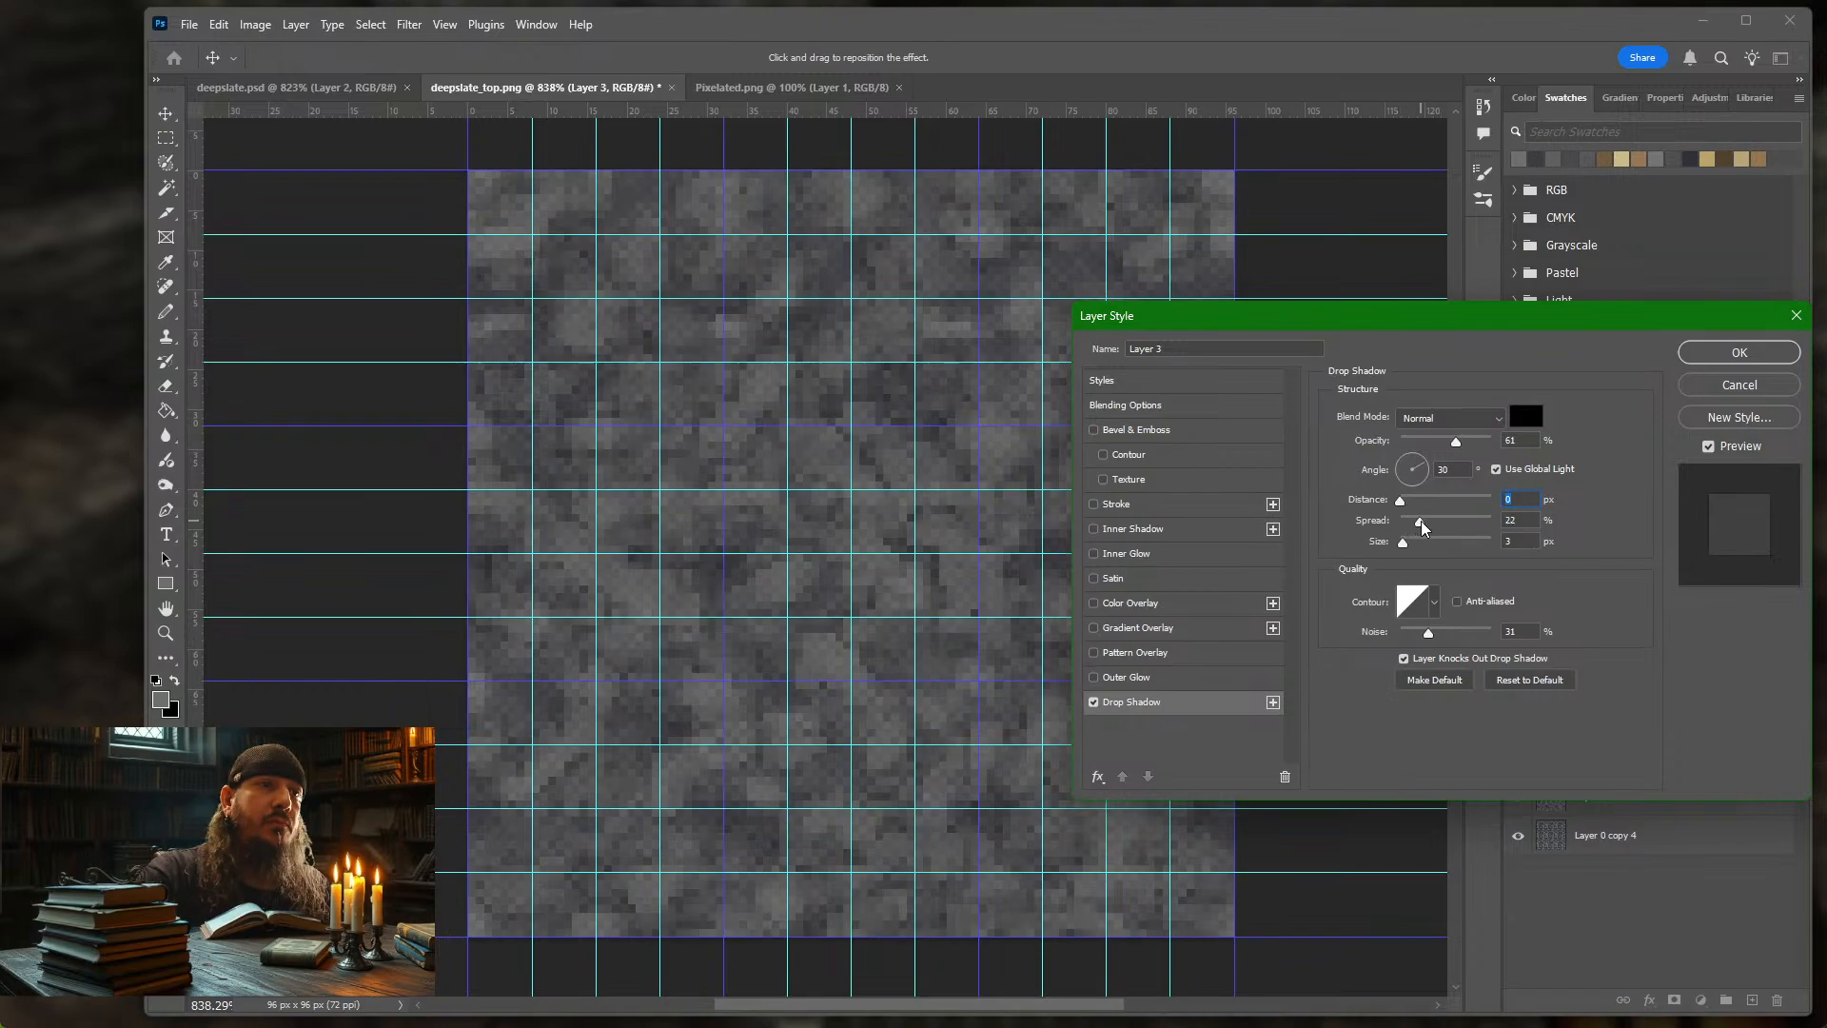
click(1715, 354)
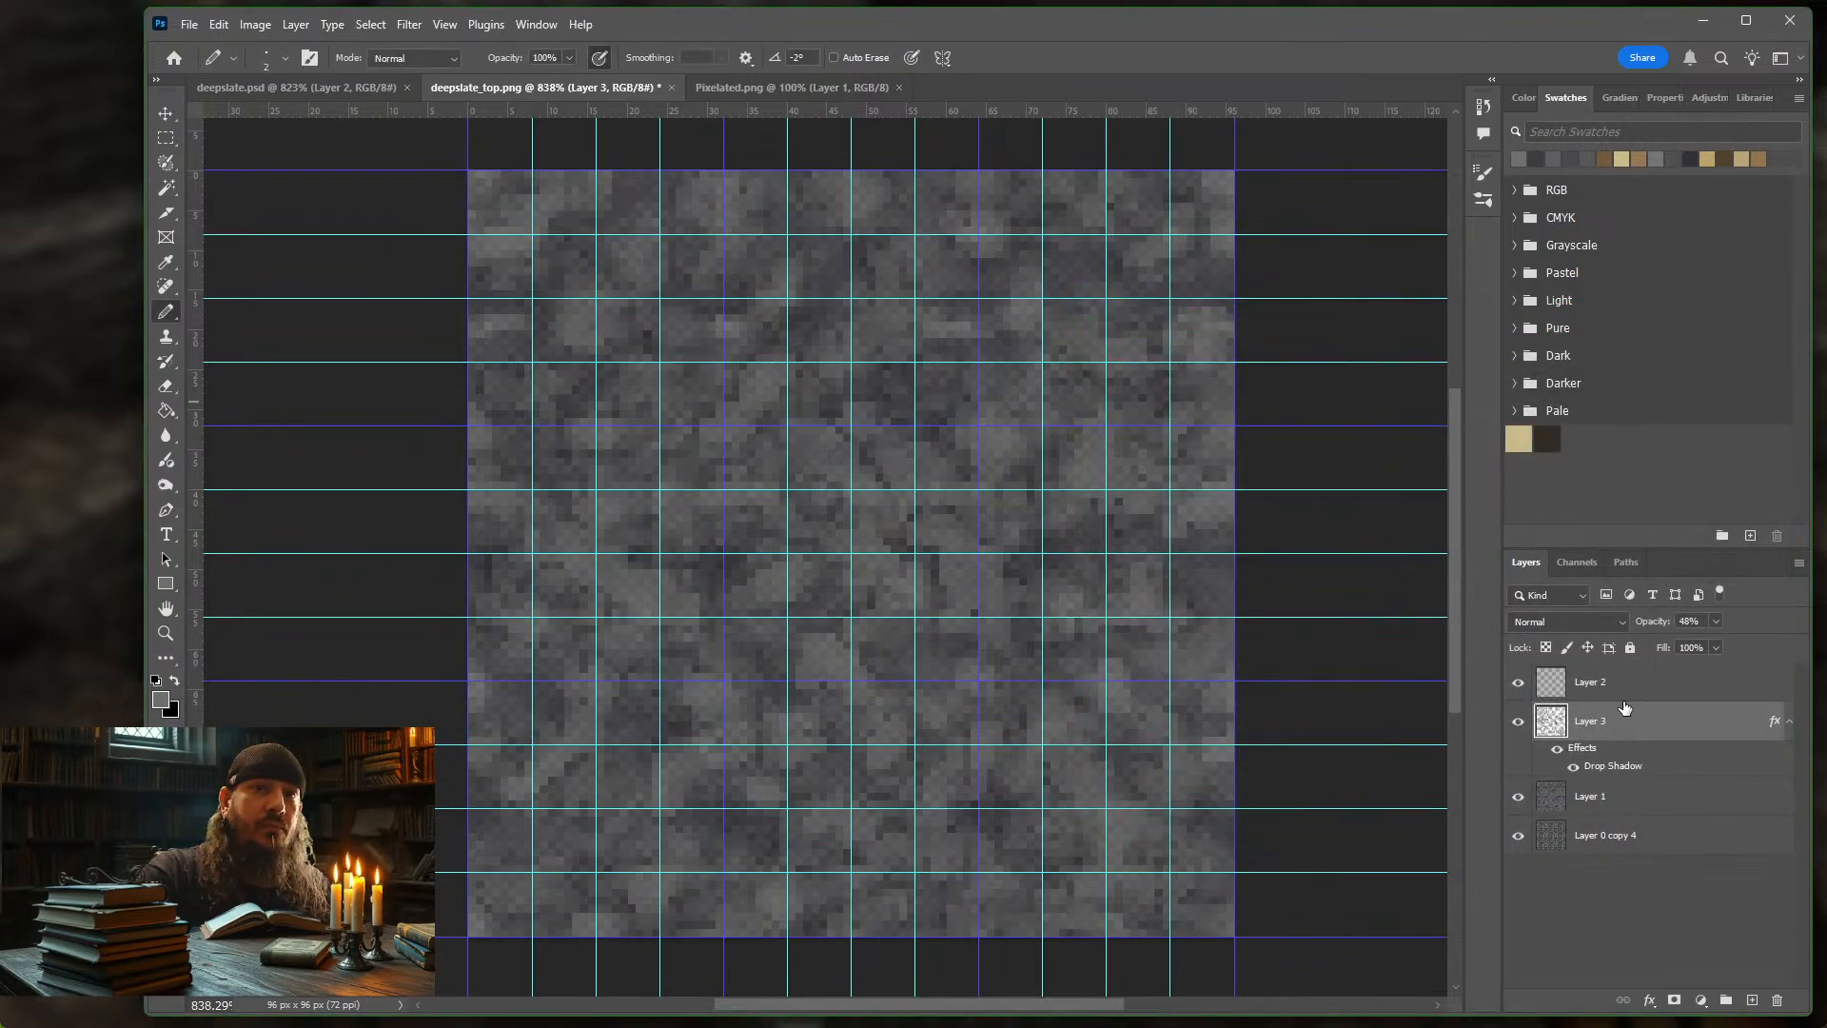
mouse_move(1716, 621)
mouse_down()
mouse_move(1722, 652)
mouse_move(1734, 641)
mouse_move(1688, 643)
mouse_up()
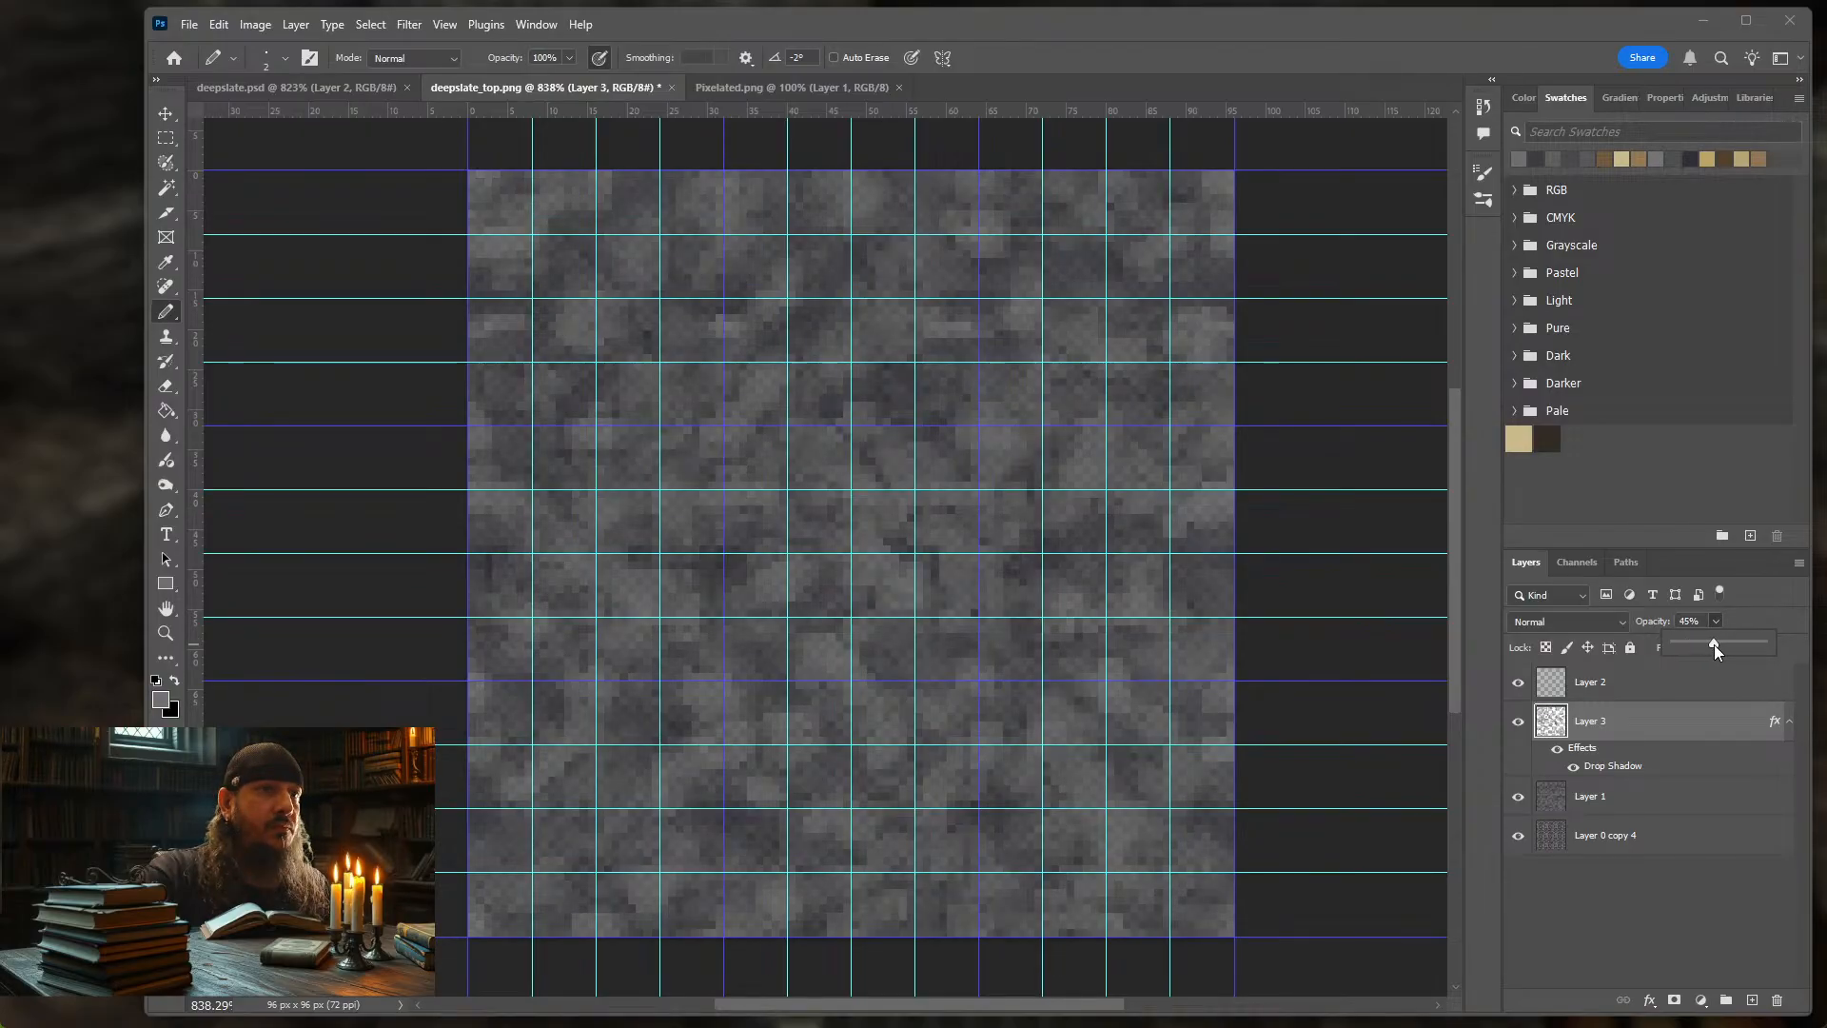
drag(1715, 643, 1719, 643)
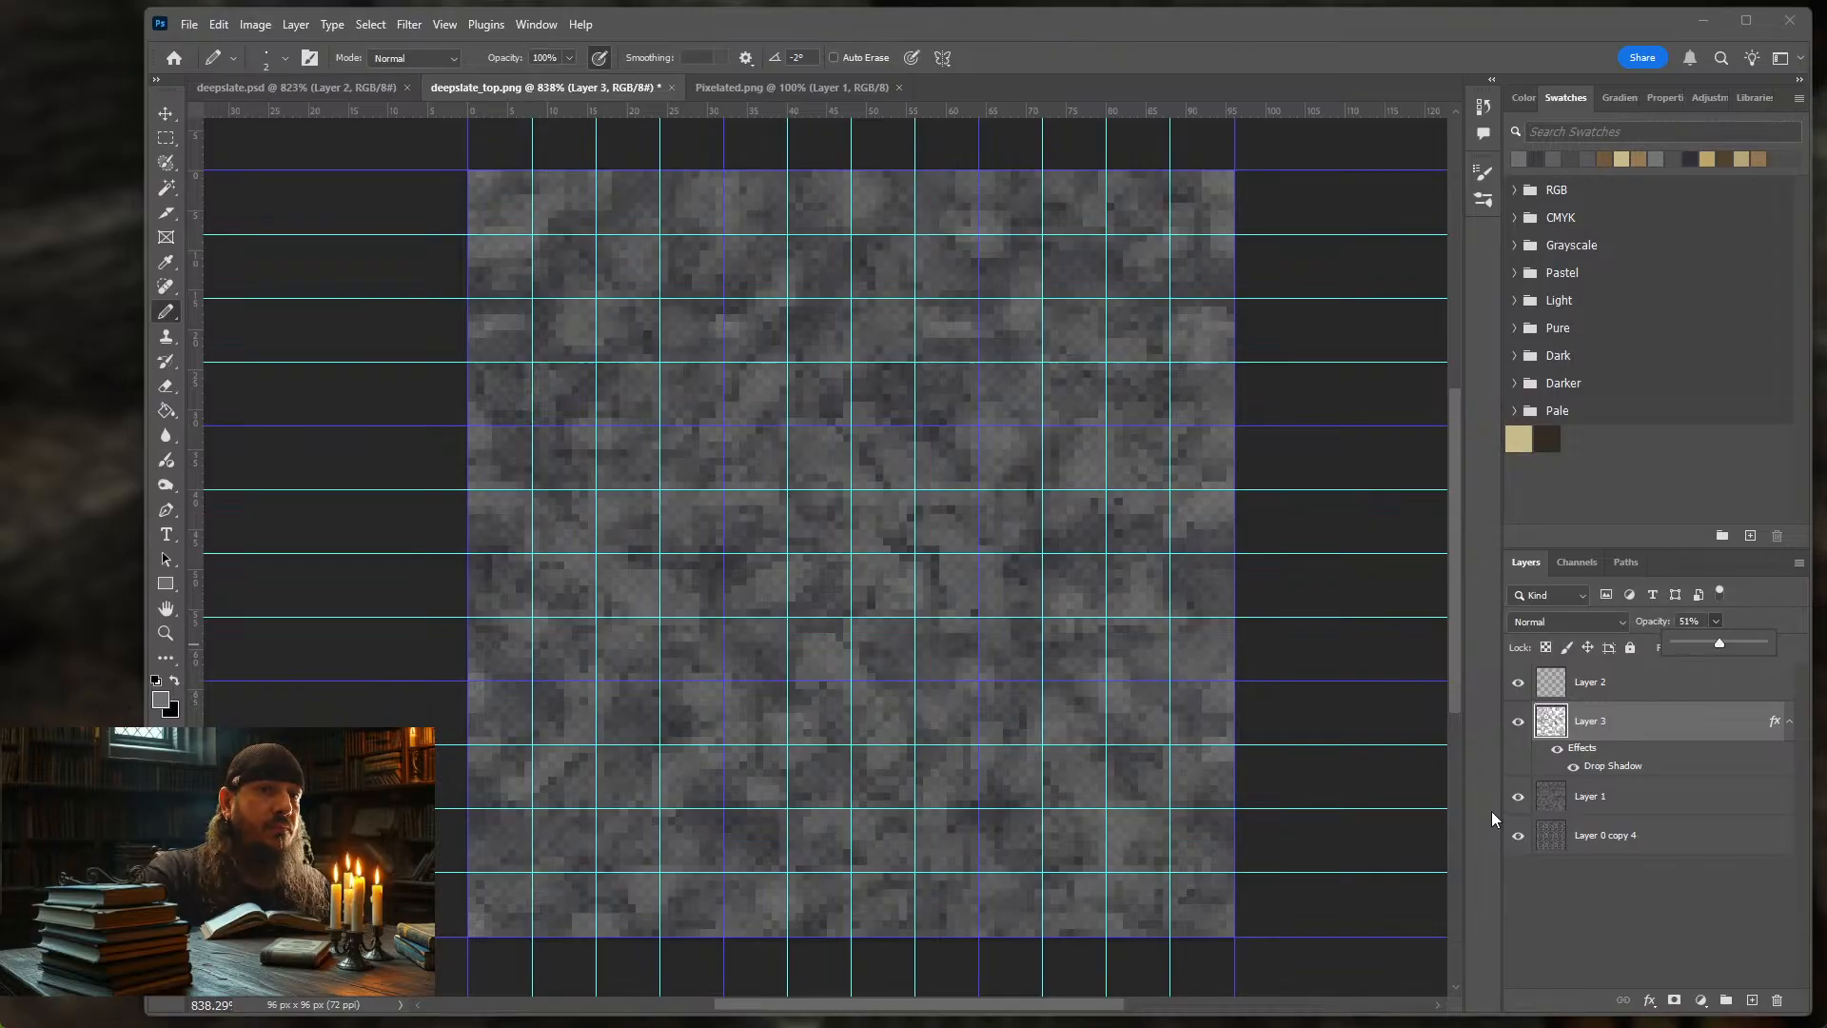
Compare the texture with Layer 3 and Layer 1 hidden, keep Layer 1 shown and delete Layer 3
click(1519, 723)
click(1519, 797)
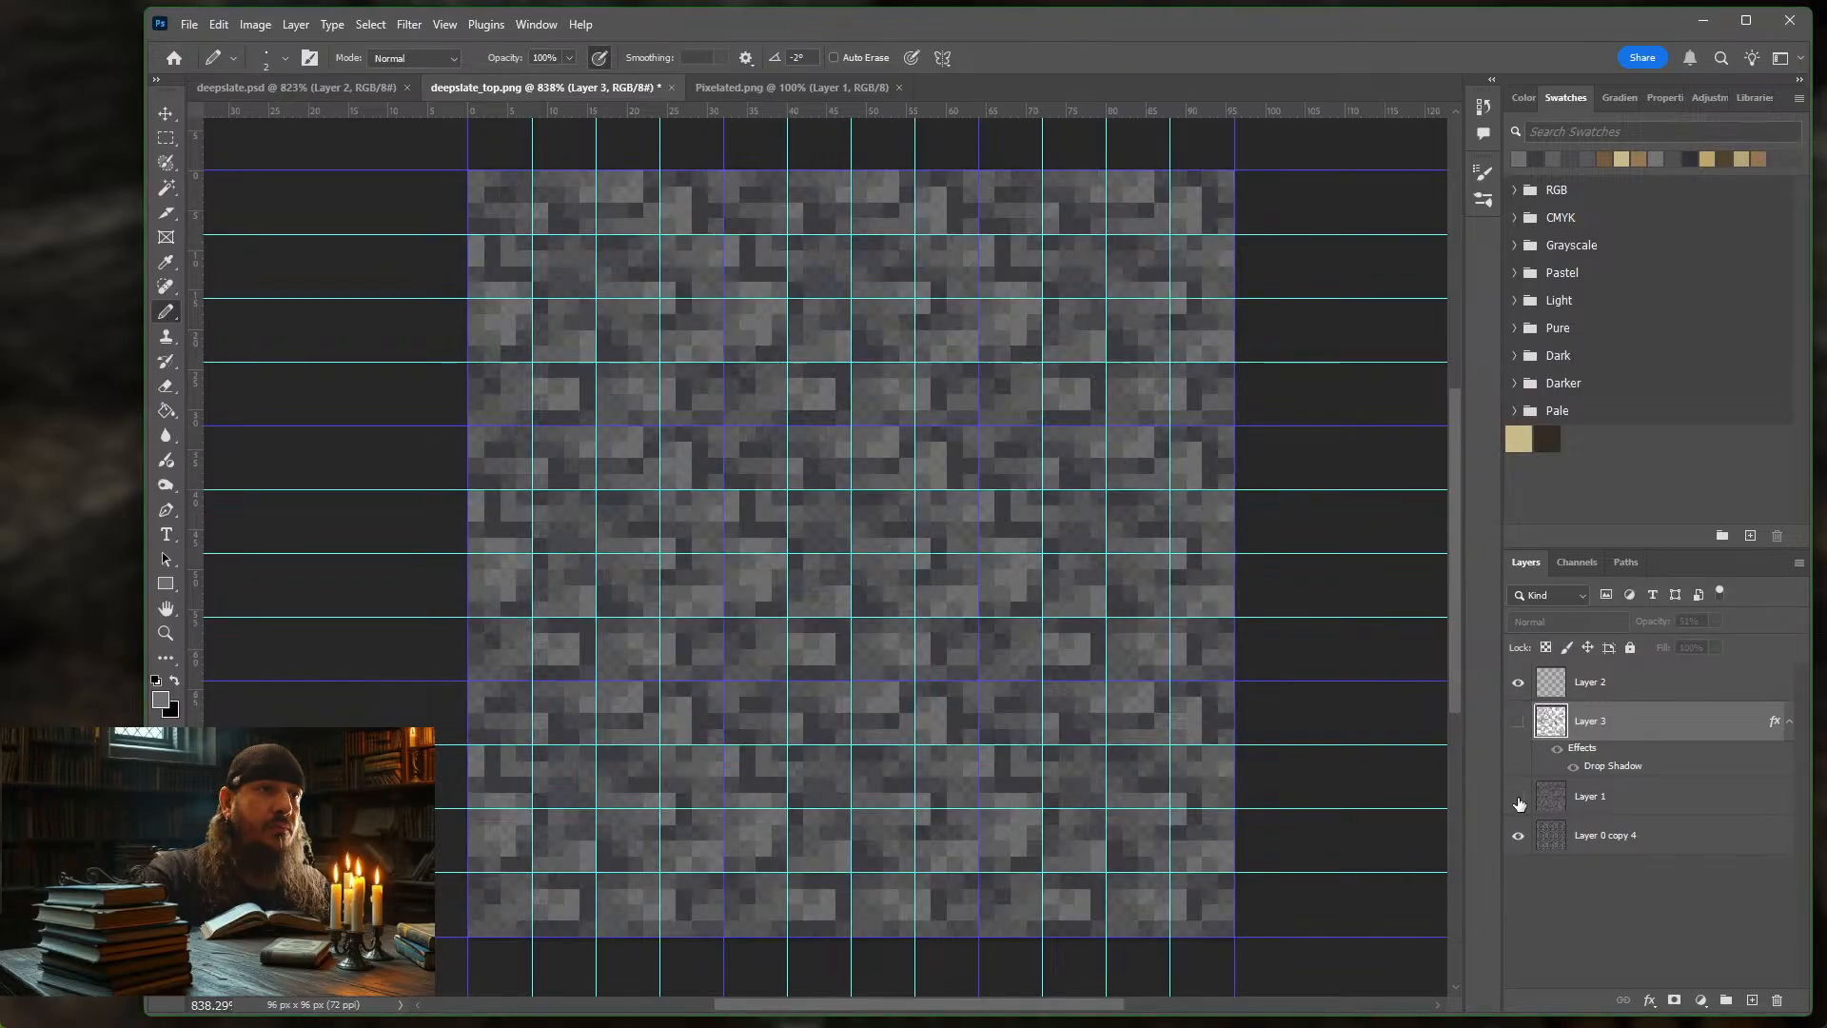
click(1519, 799)
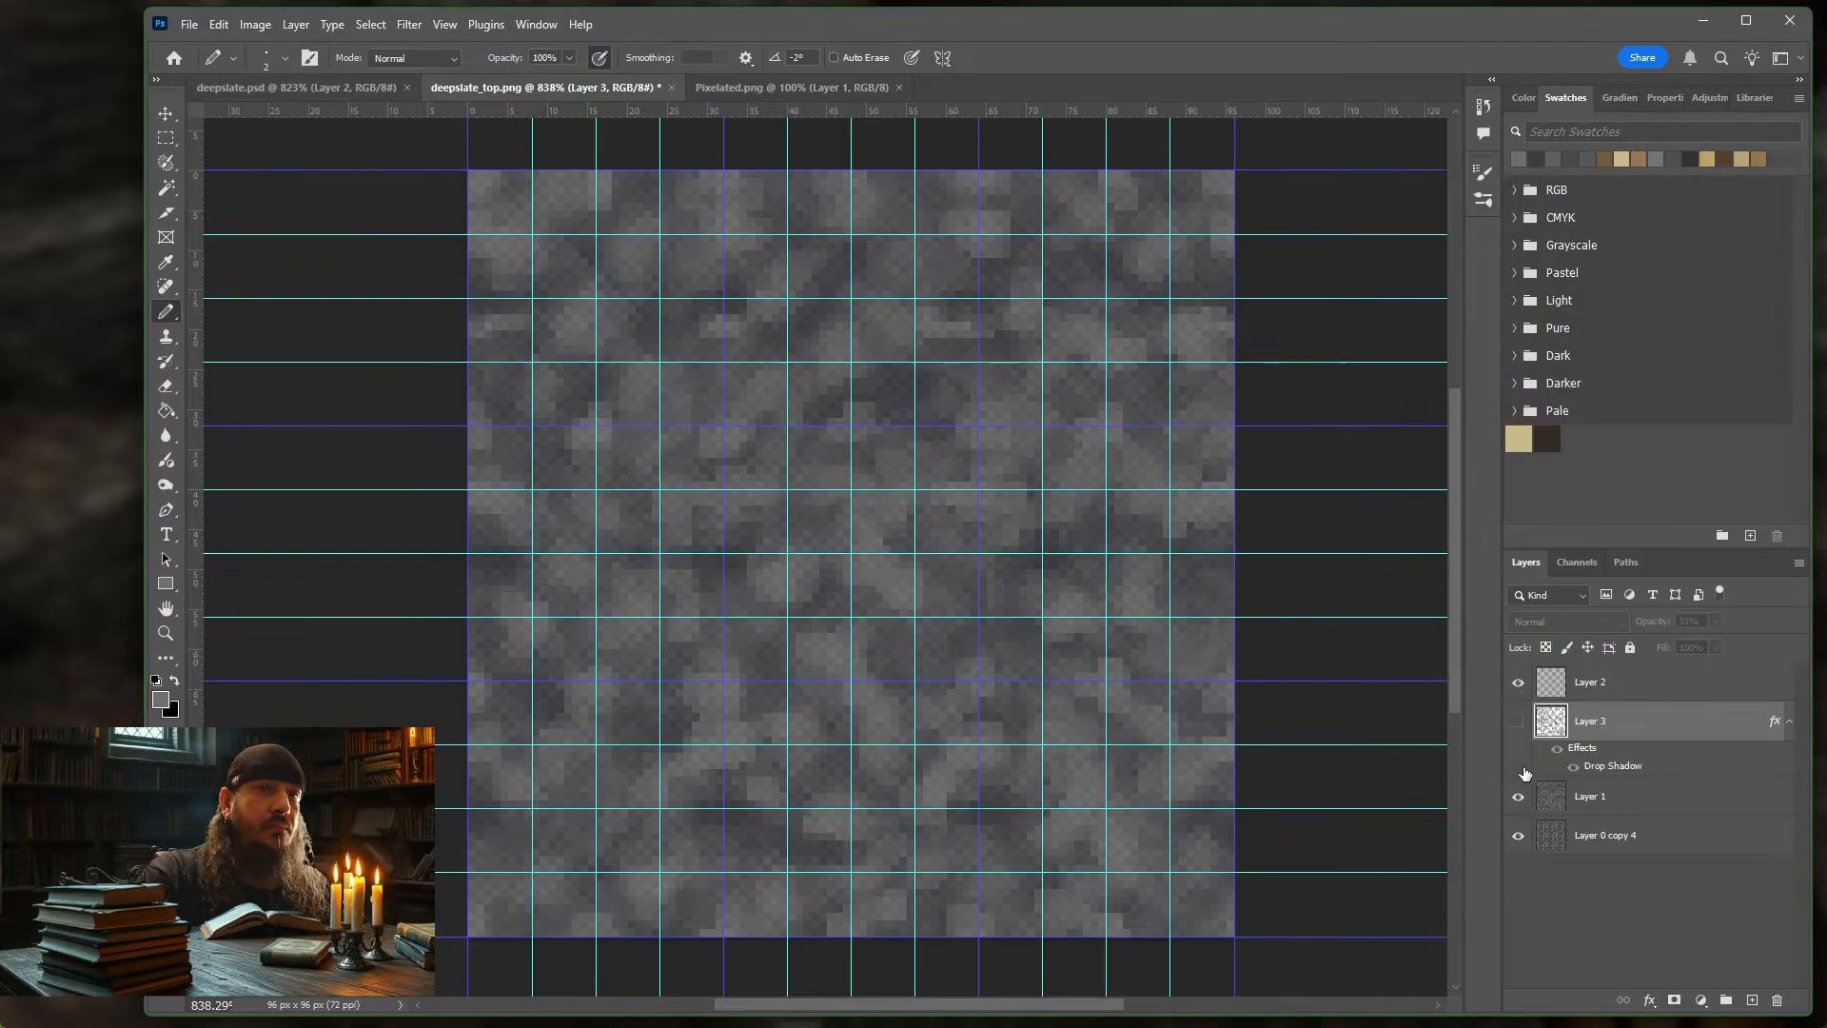
right_click(1618, 725)
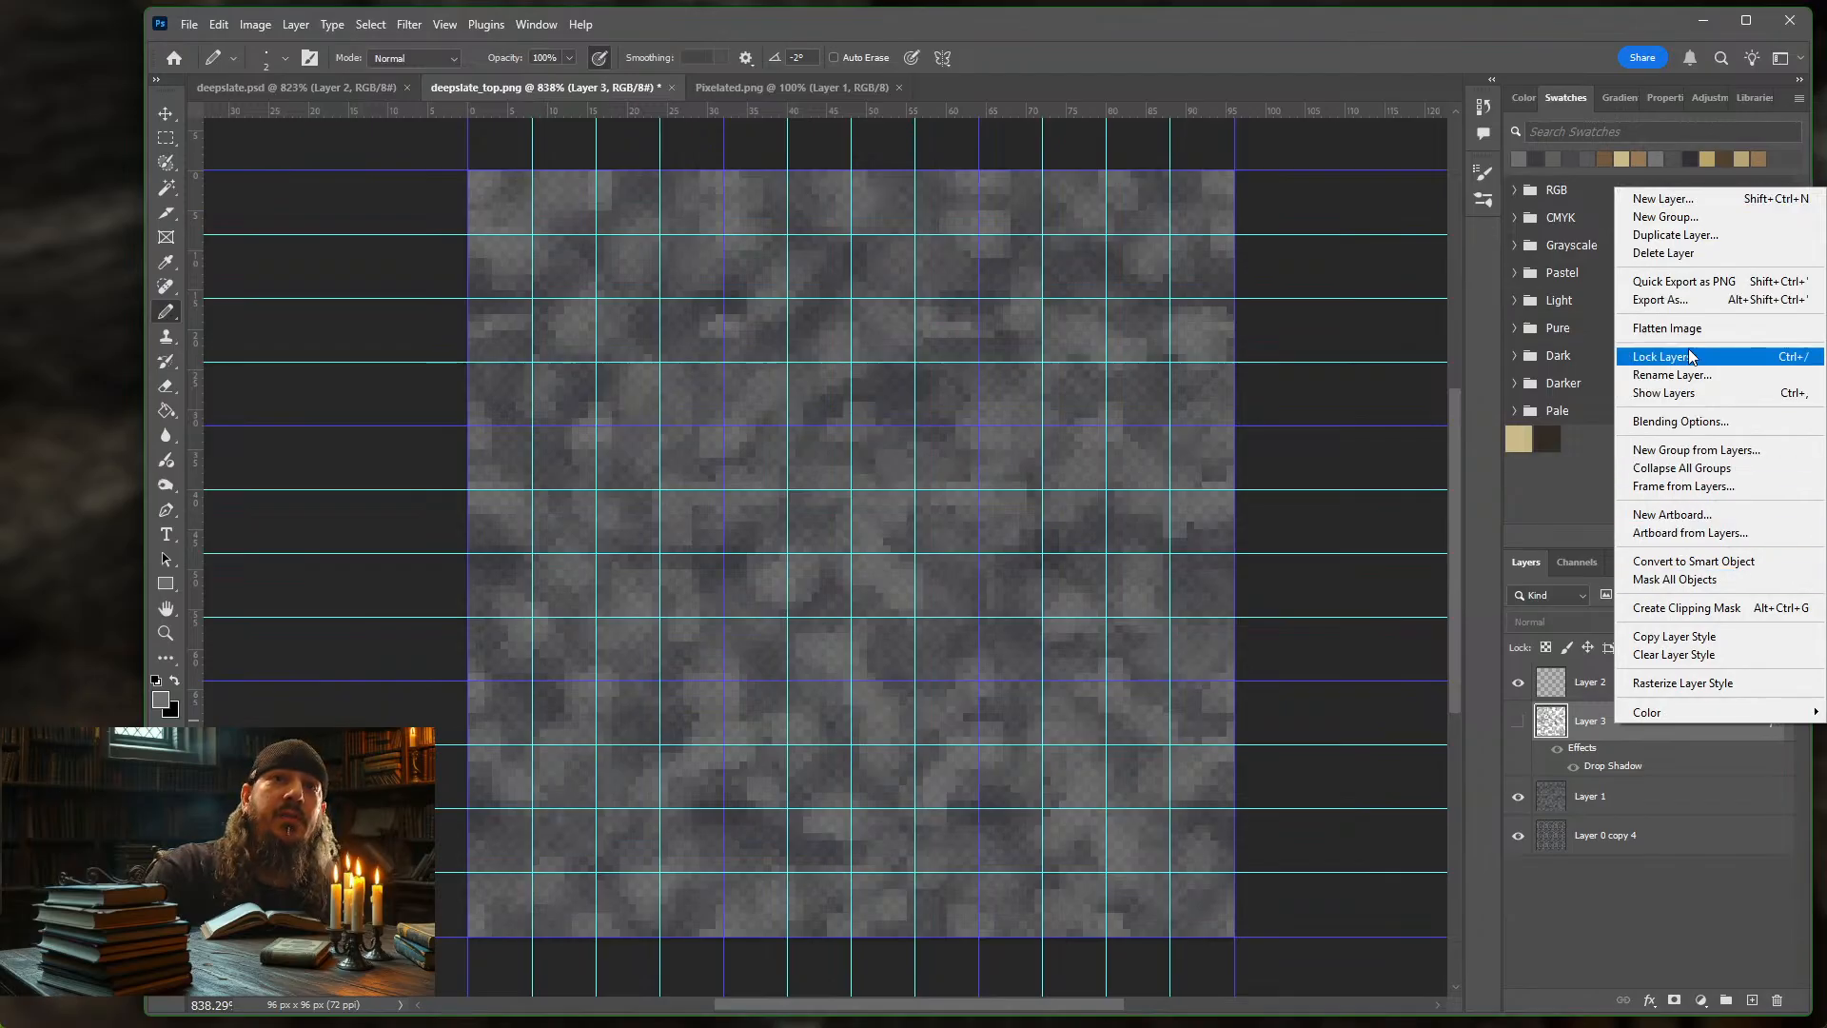
click(1689, 257)
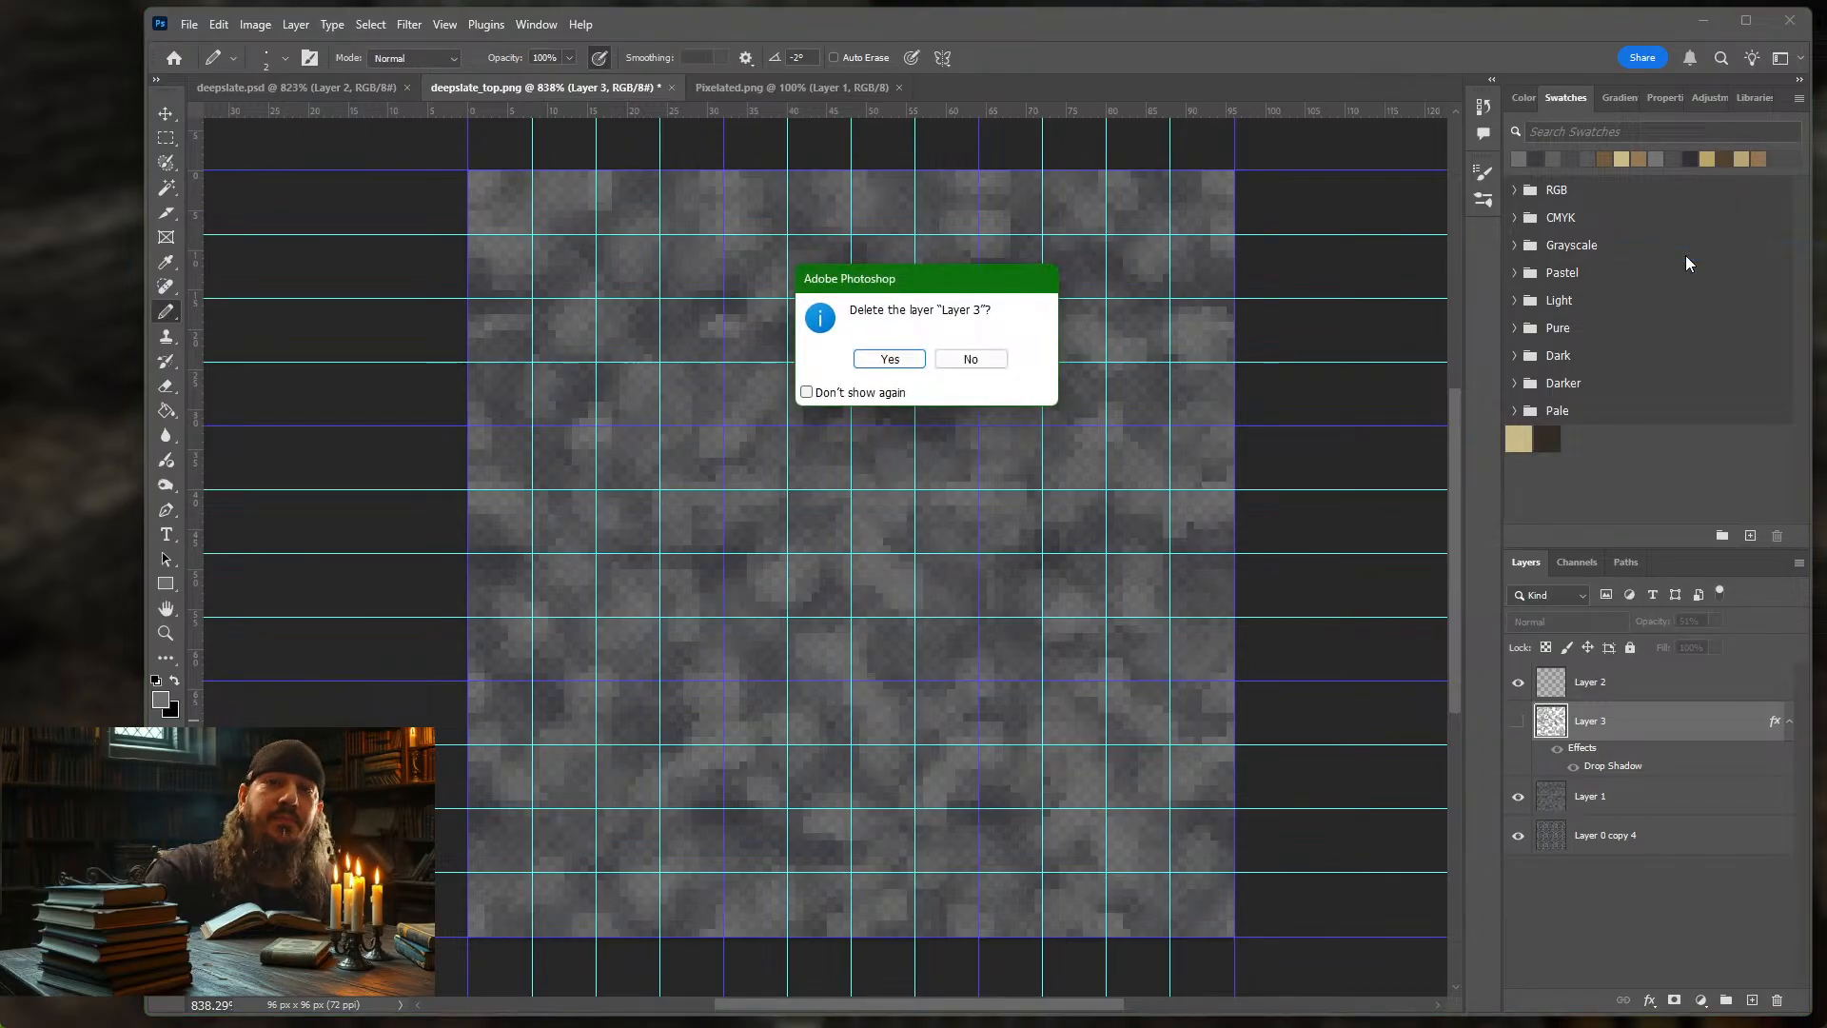
click(891, 359)
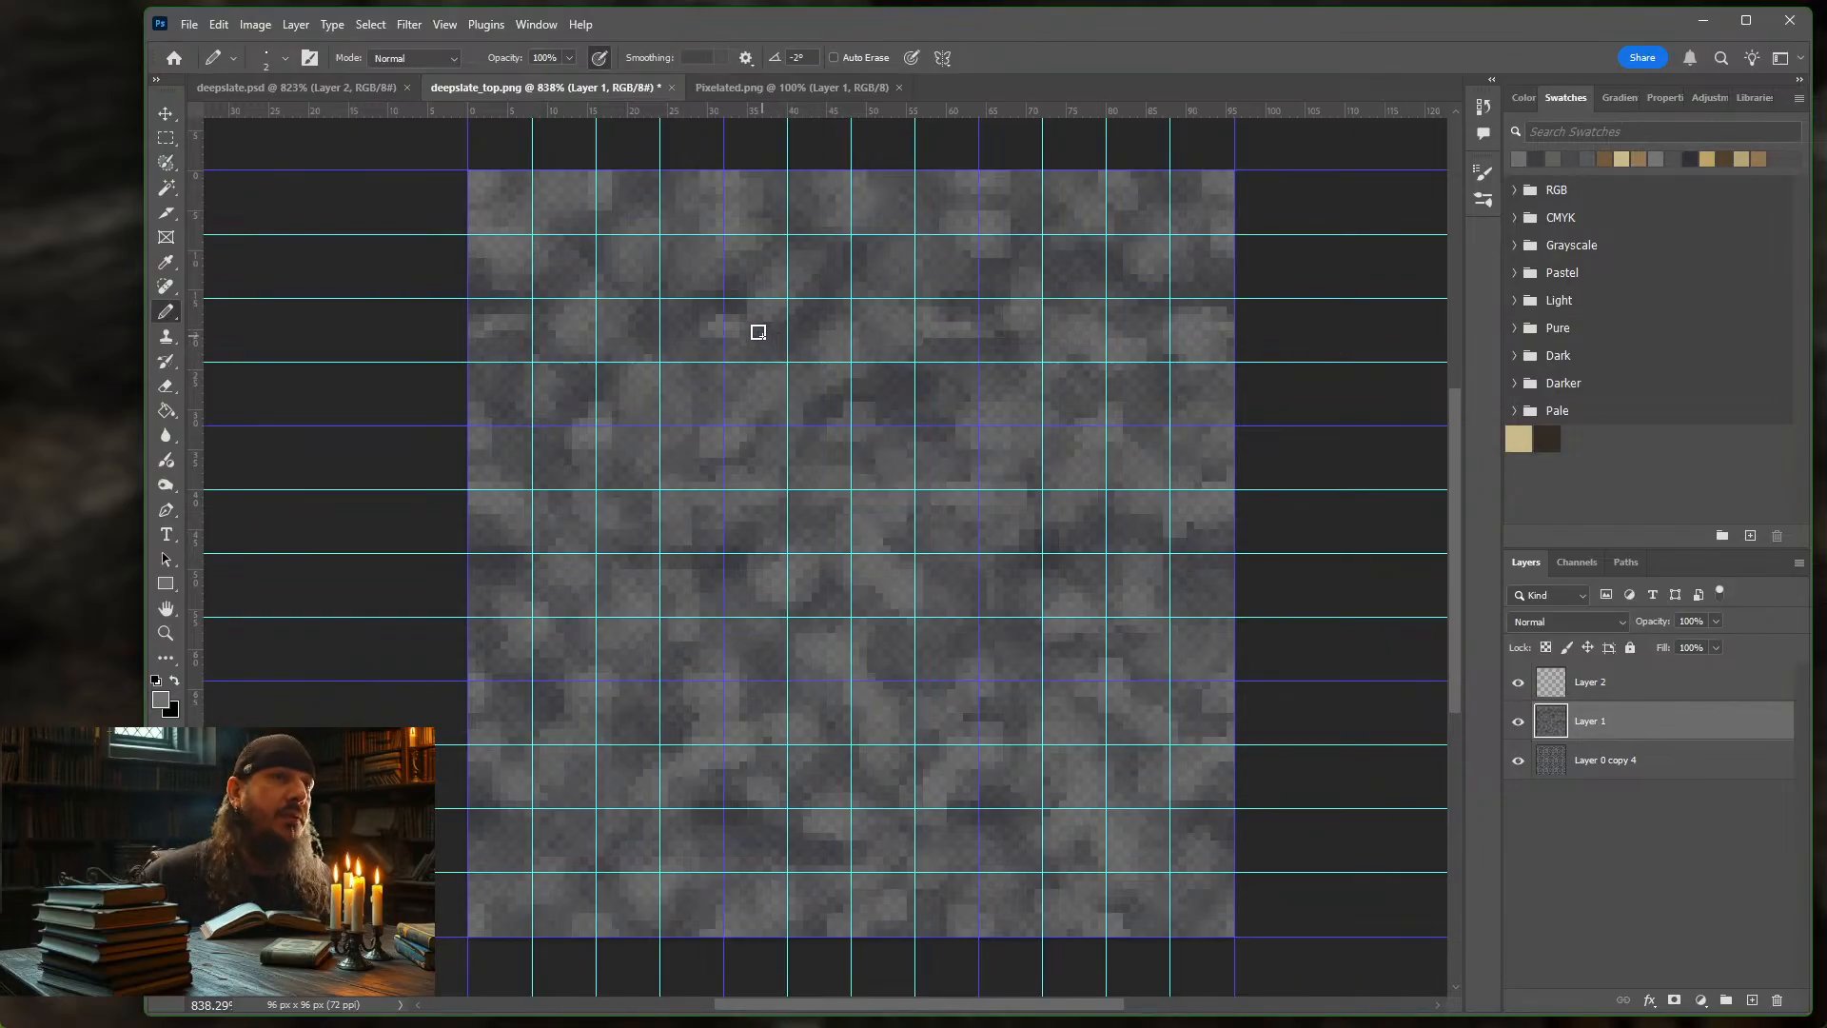
Choose a dark grey swatch as the foreground colour and reduce the Pencil to 1 px
click(1536, 158)
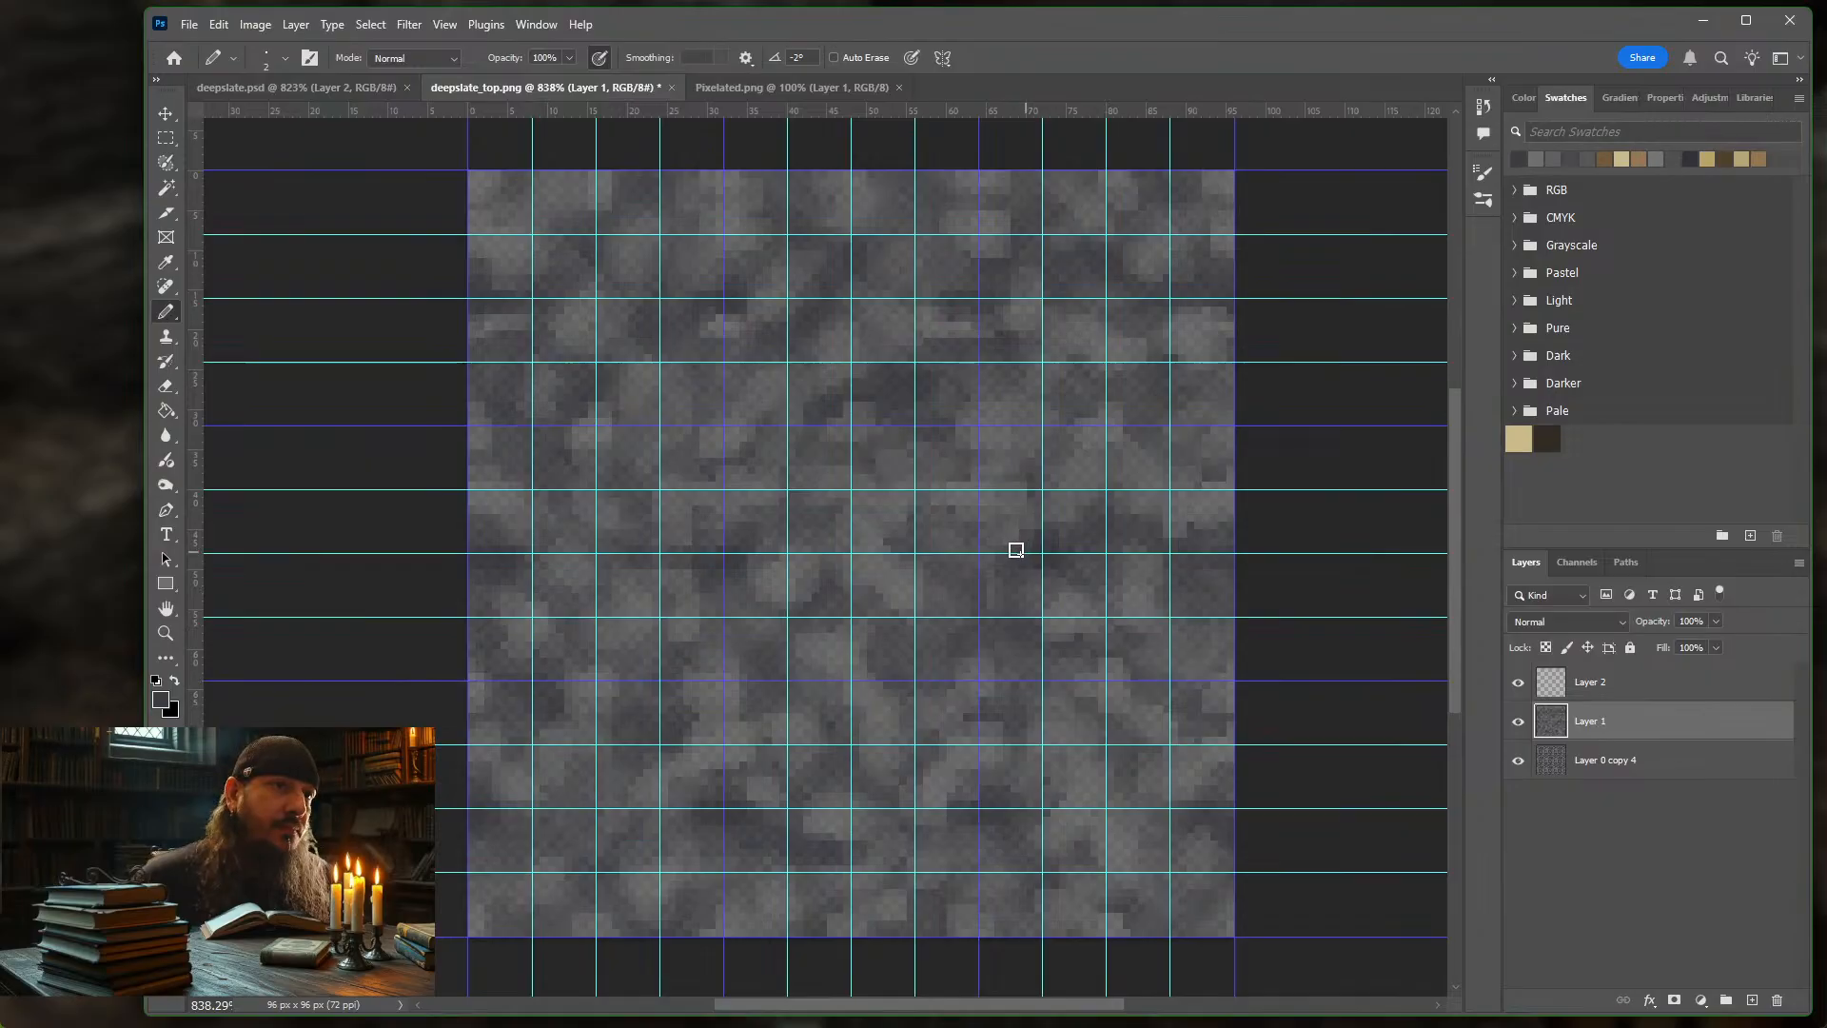
key(bracketleft)
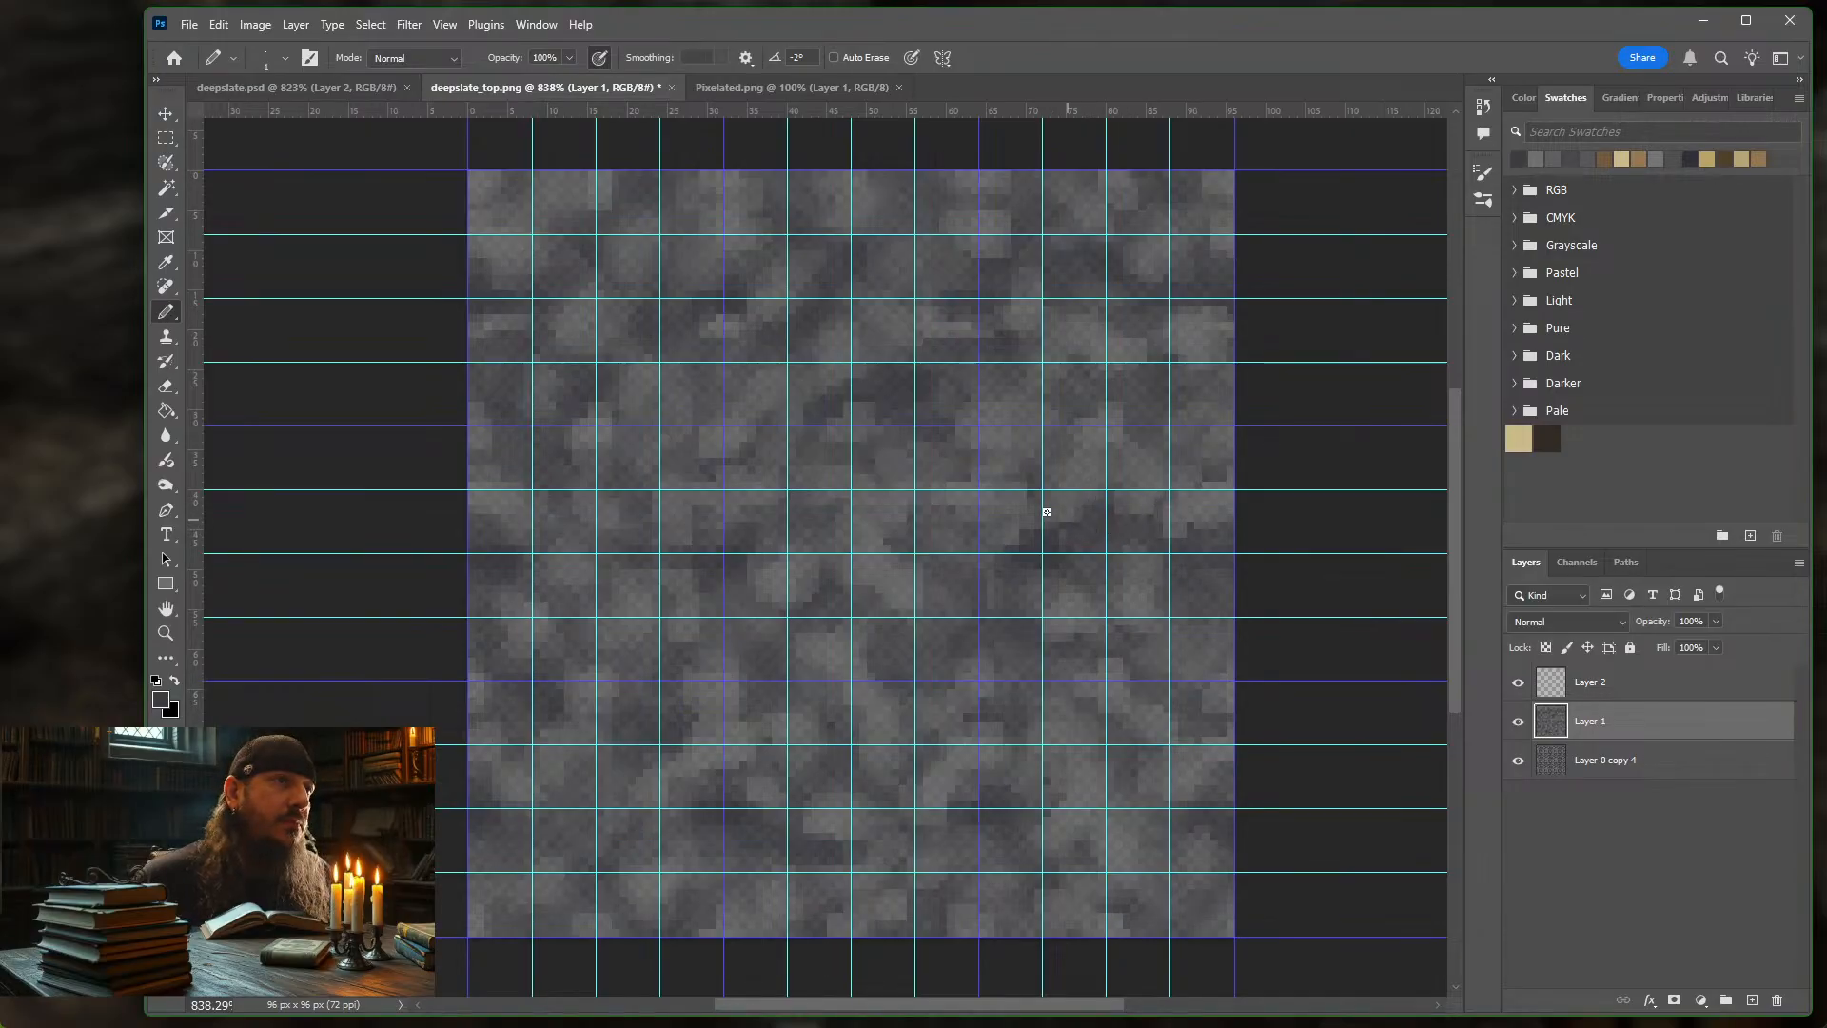
Start a Save for Web export with the PNG-8 MC preset and create a folder named randomdeepslatetop inside ctm
key(ctrl+alt+shift+s)
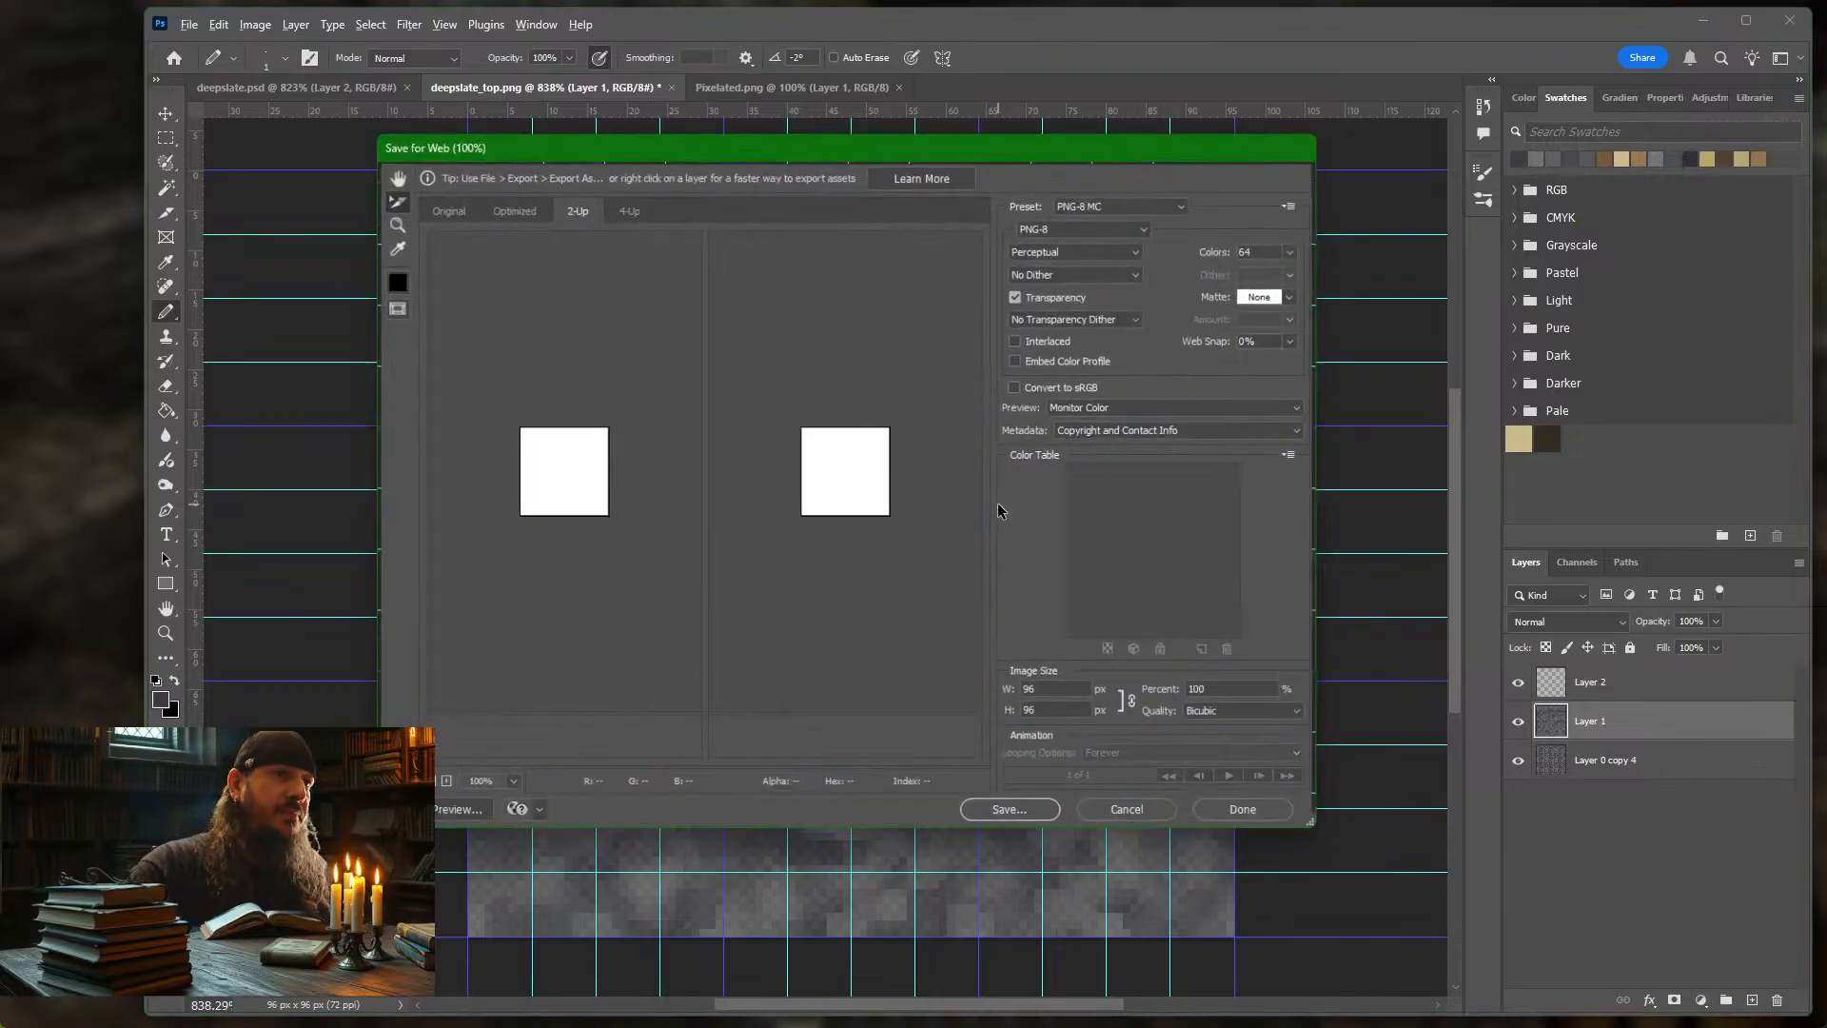
key(Return)
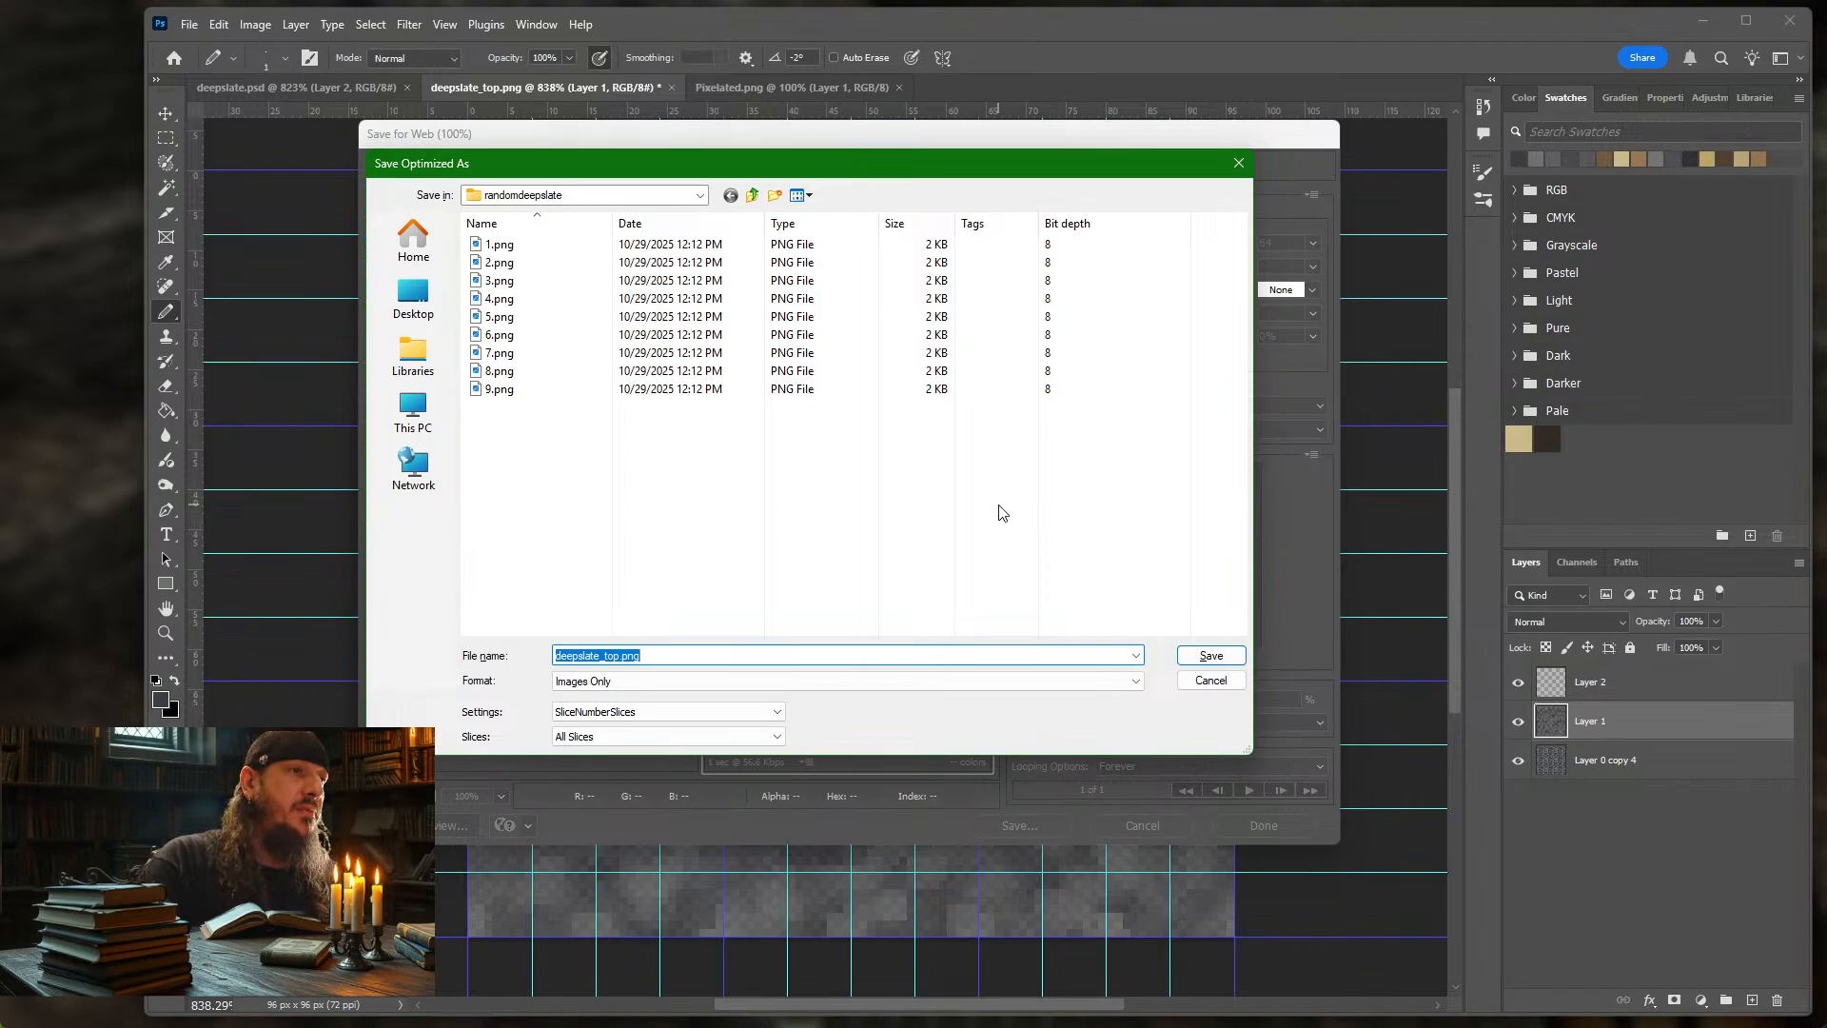
click(701, 195)
click(701, 195)
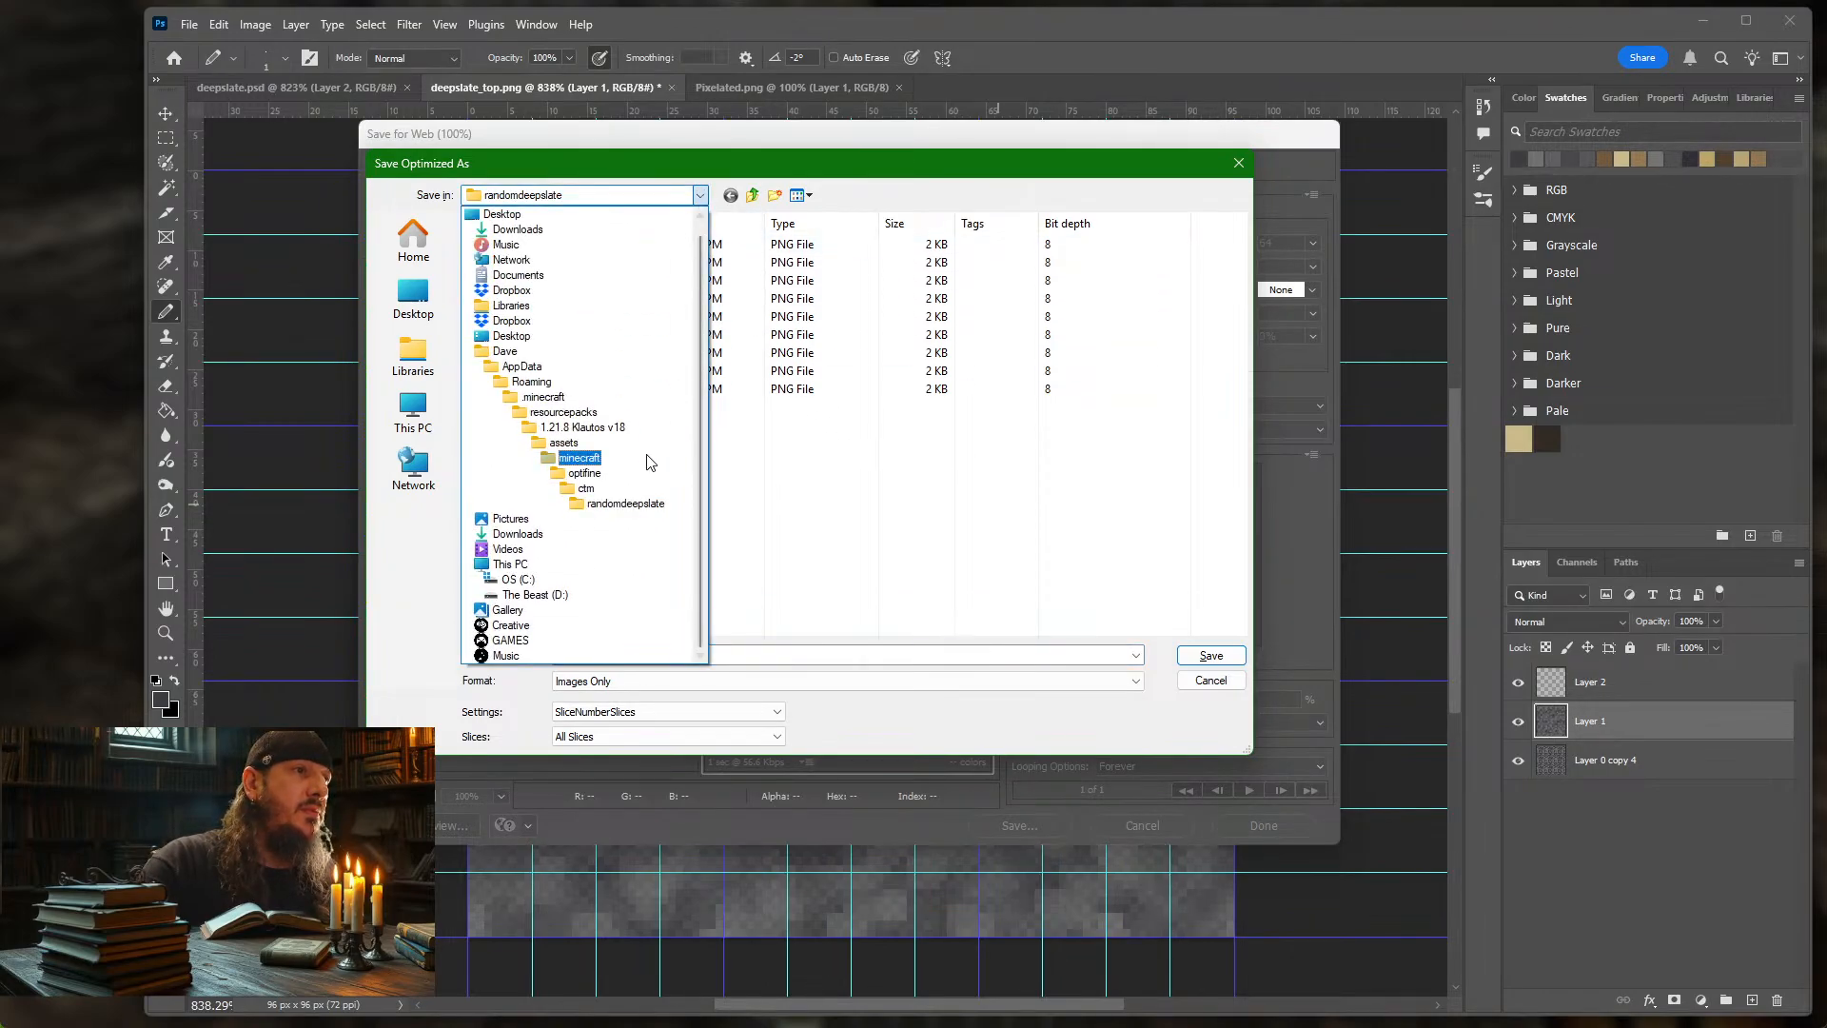
click(587, 490)
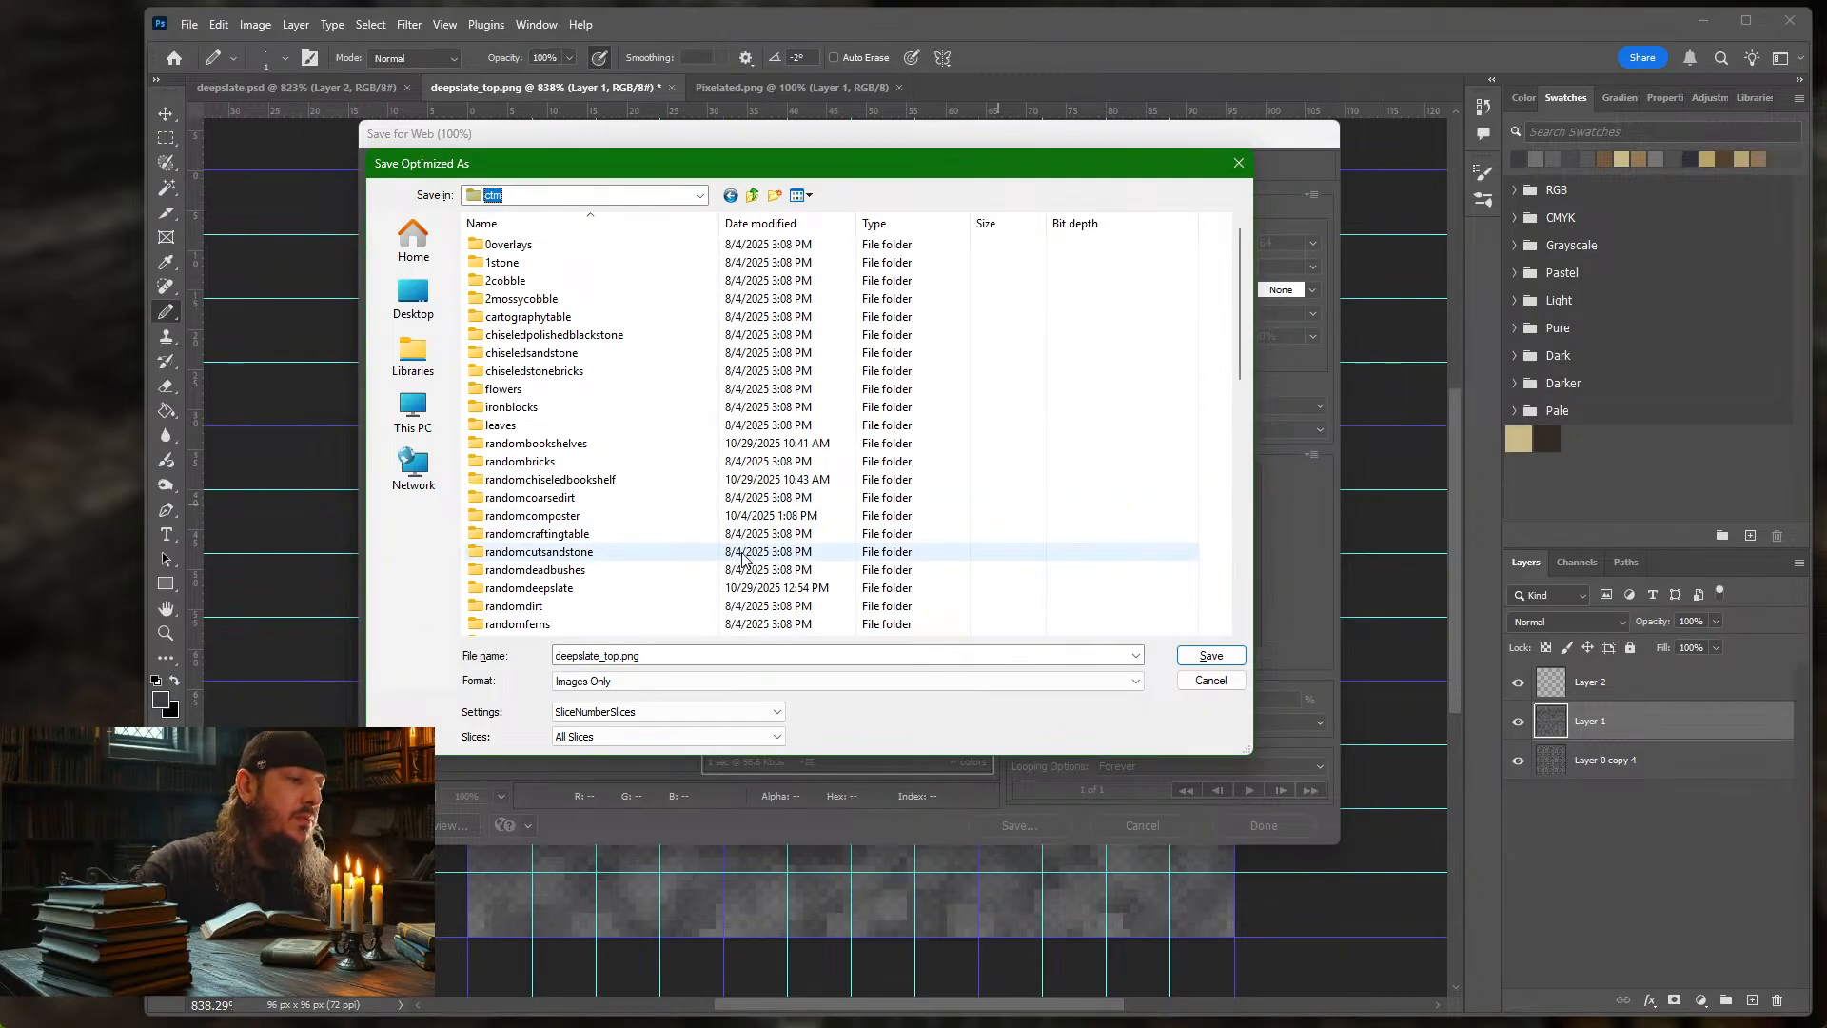
key(ctrl+shift+n)
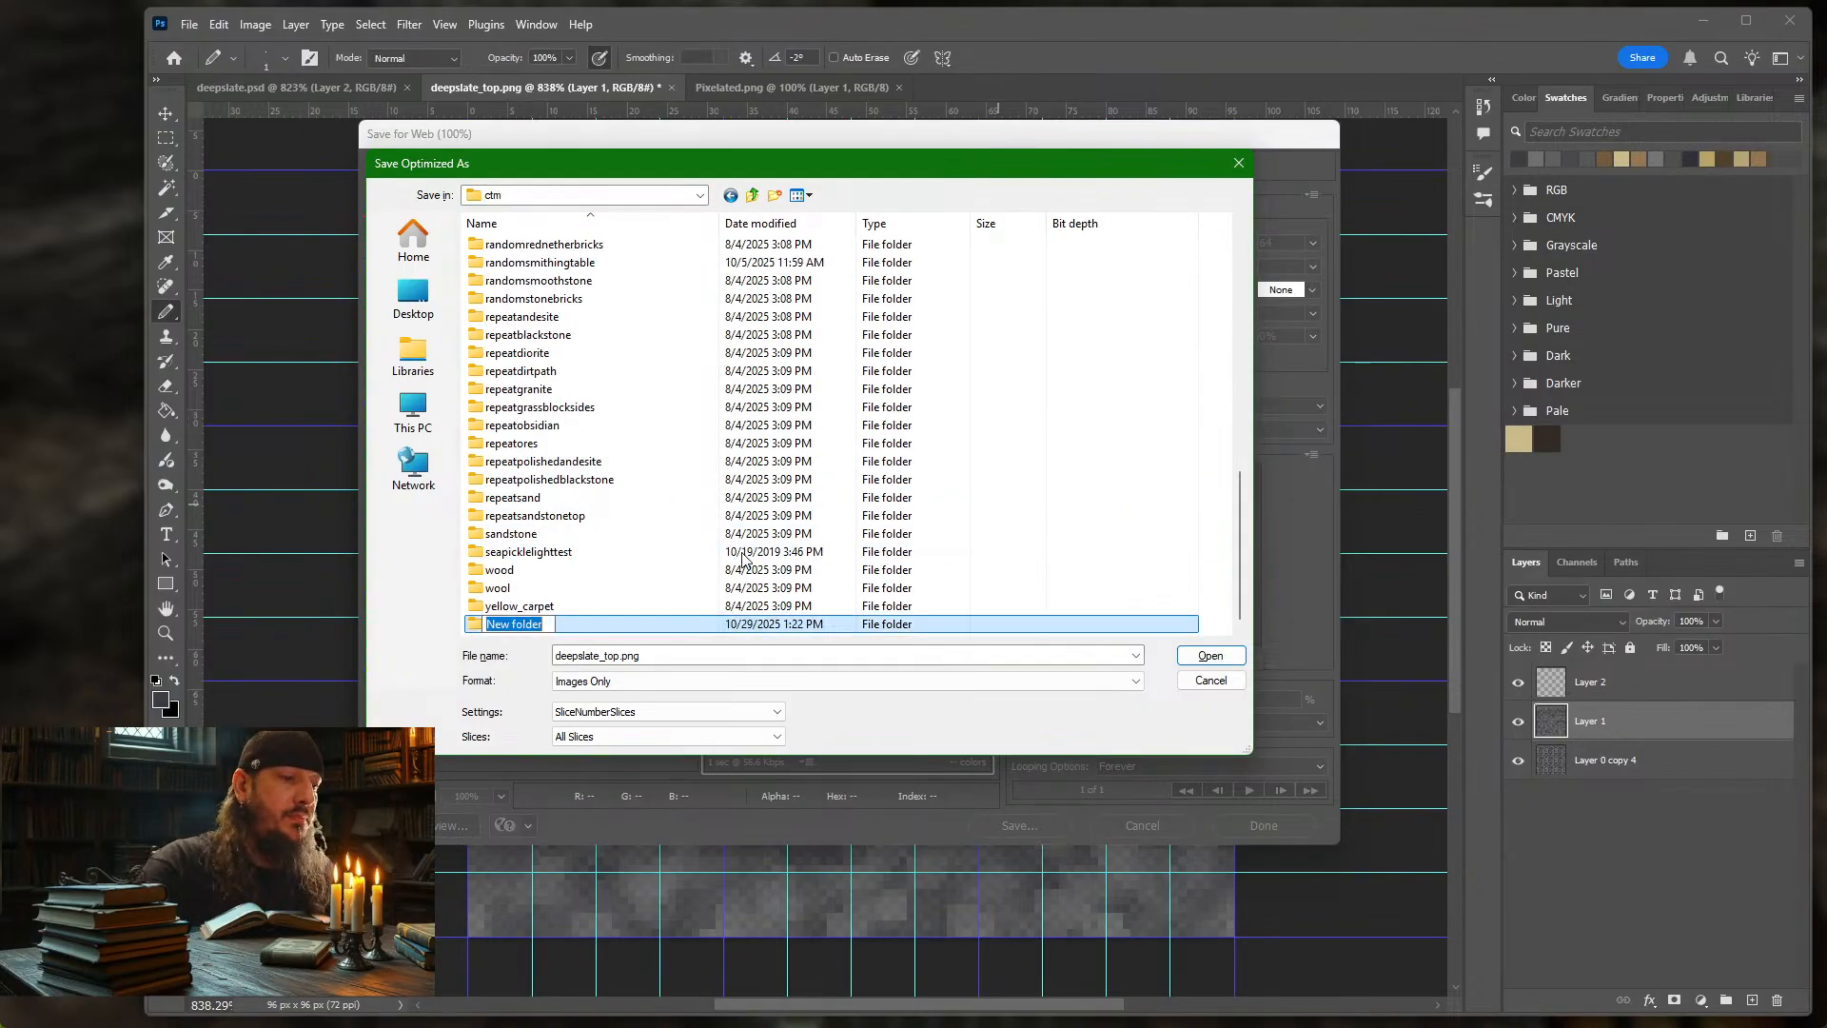
text(randomdeepslate)
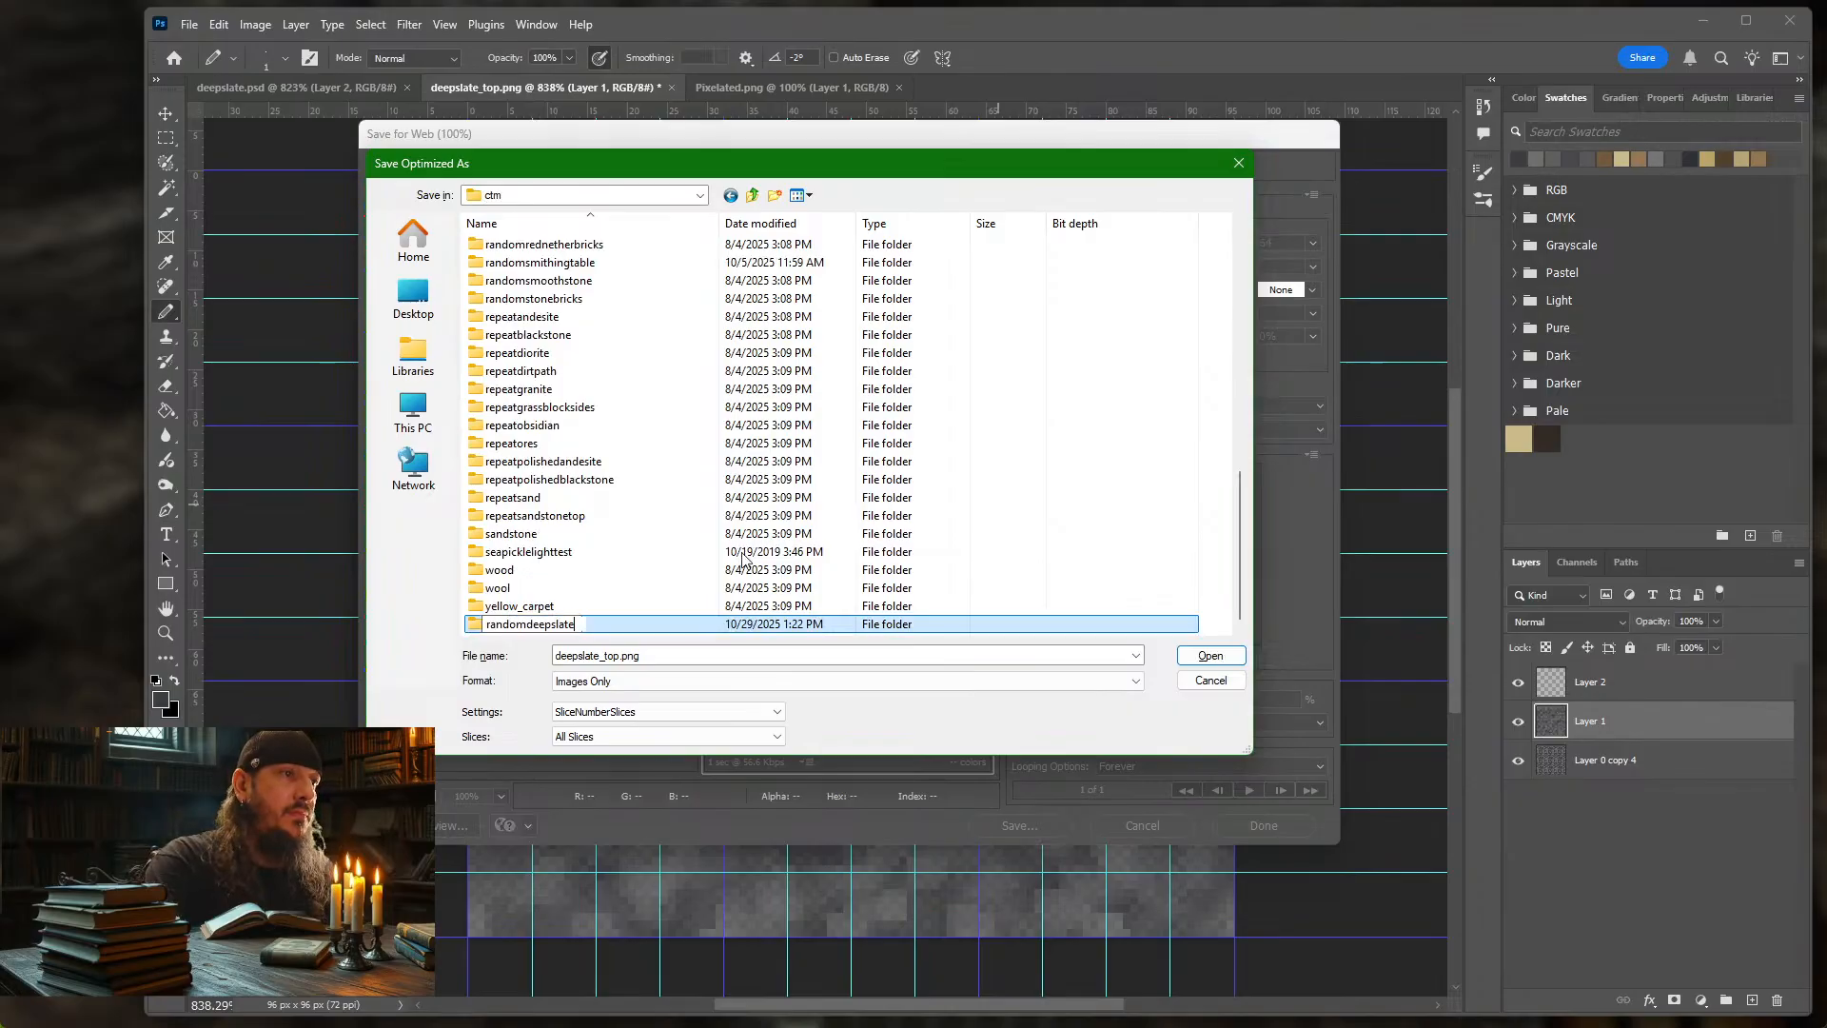
text(top)
key(Return)
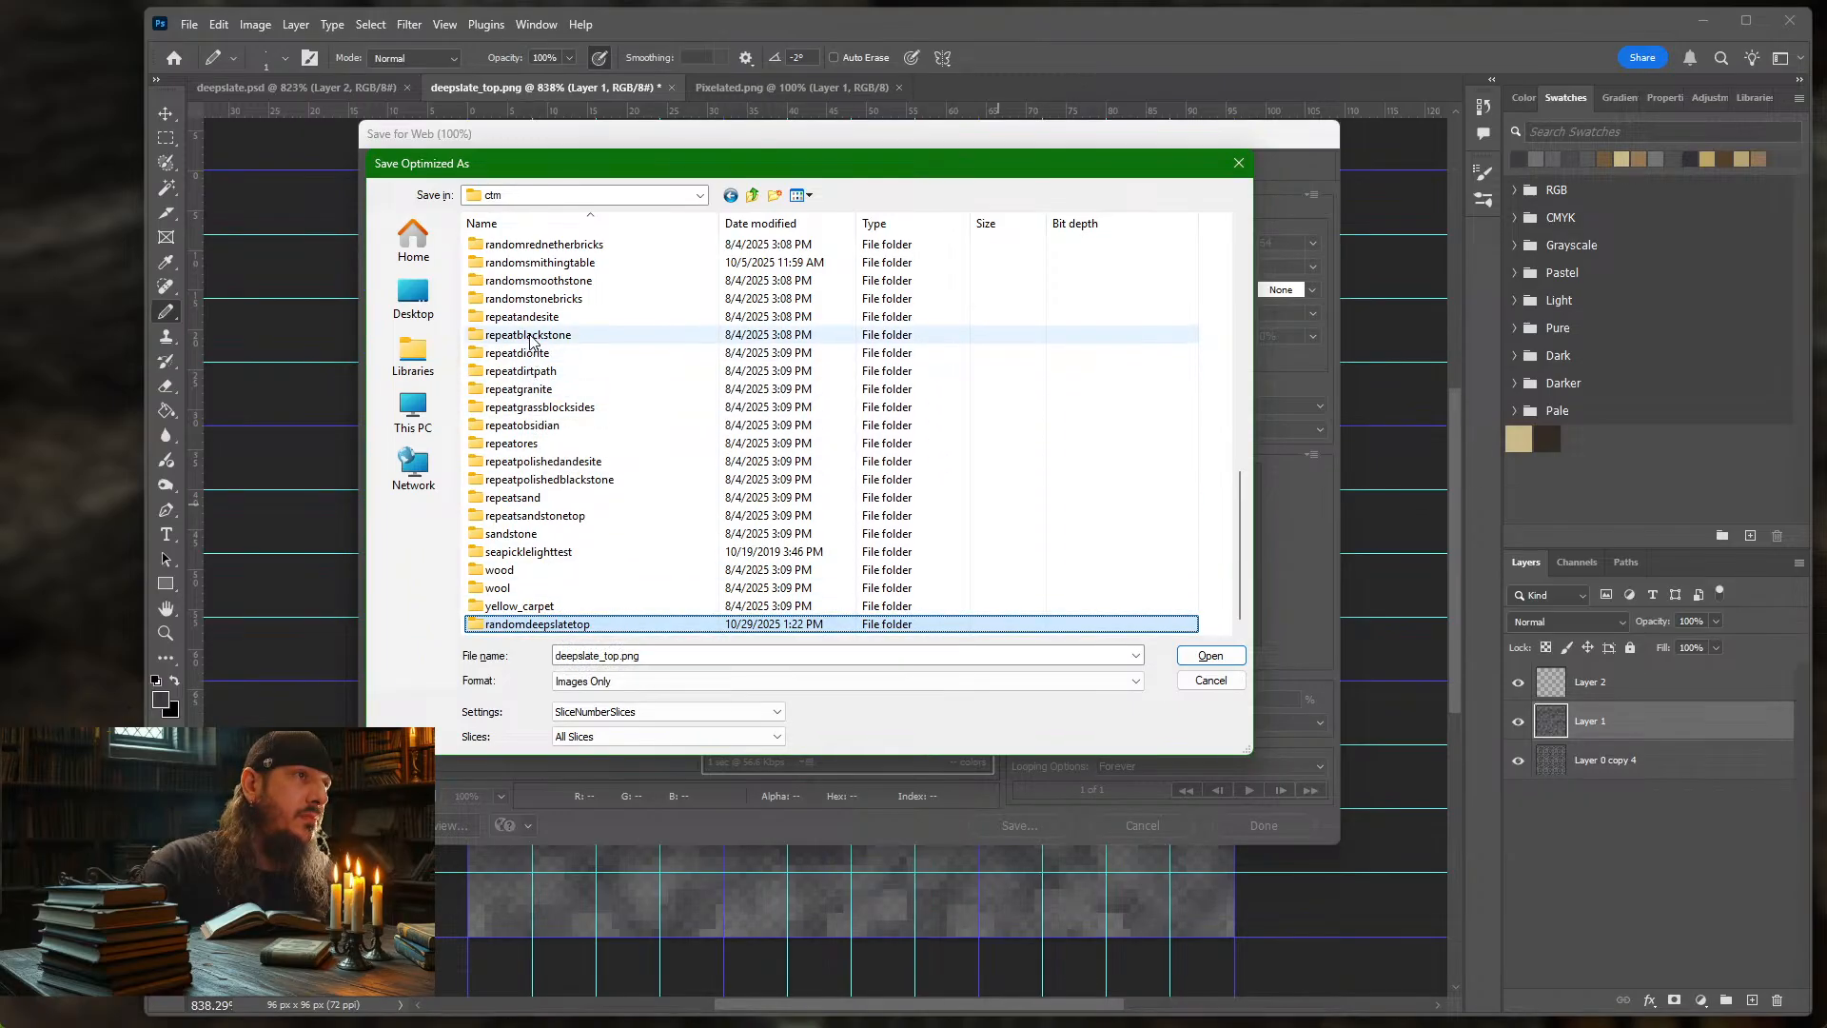
scroll(590, 286, up, 3)
scroll(590, 288, up, 4)
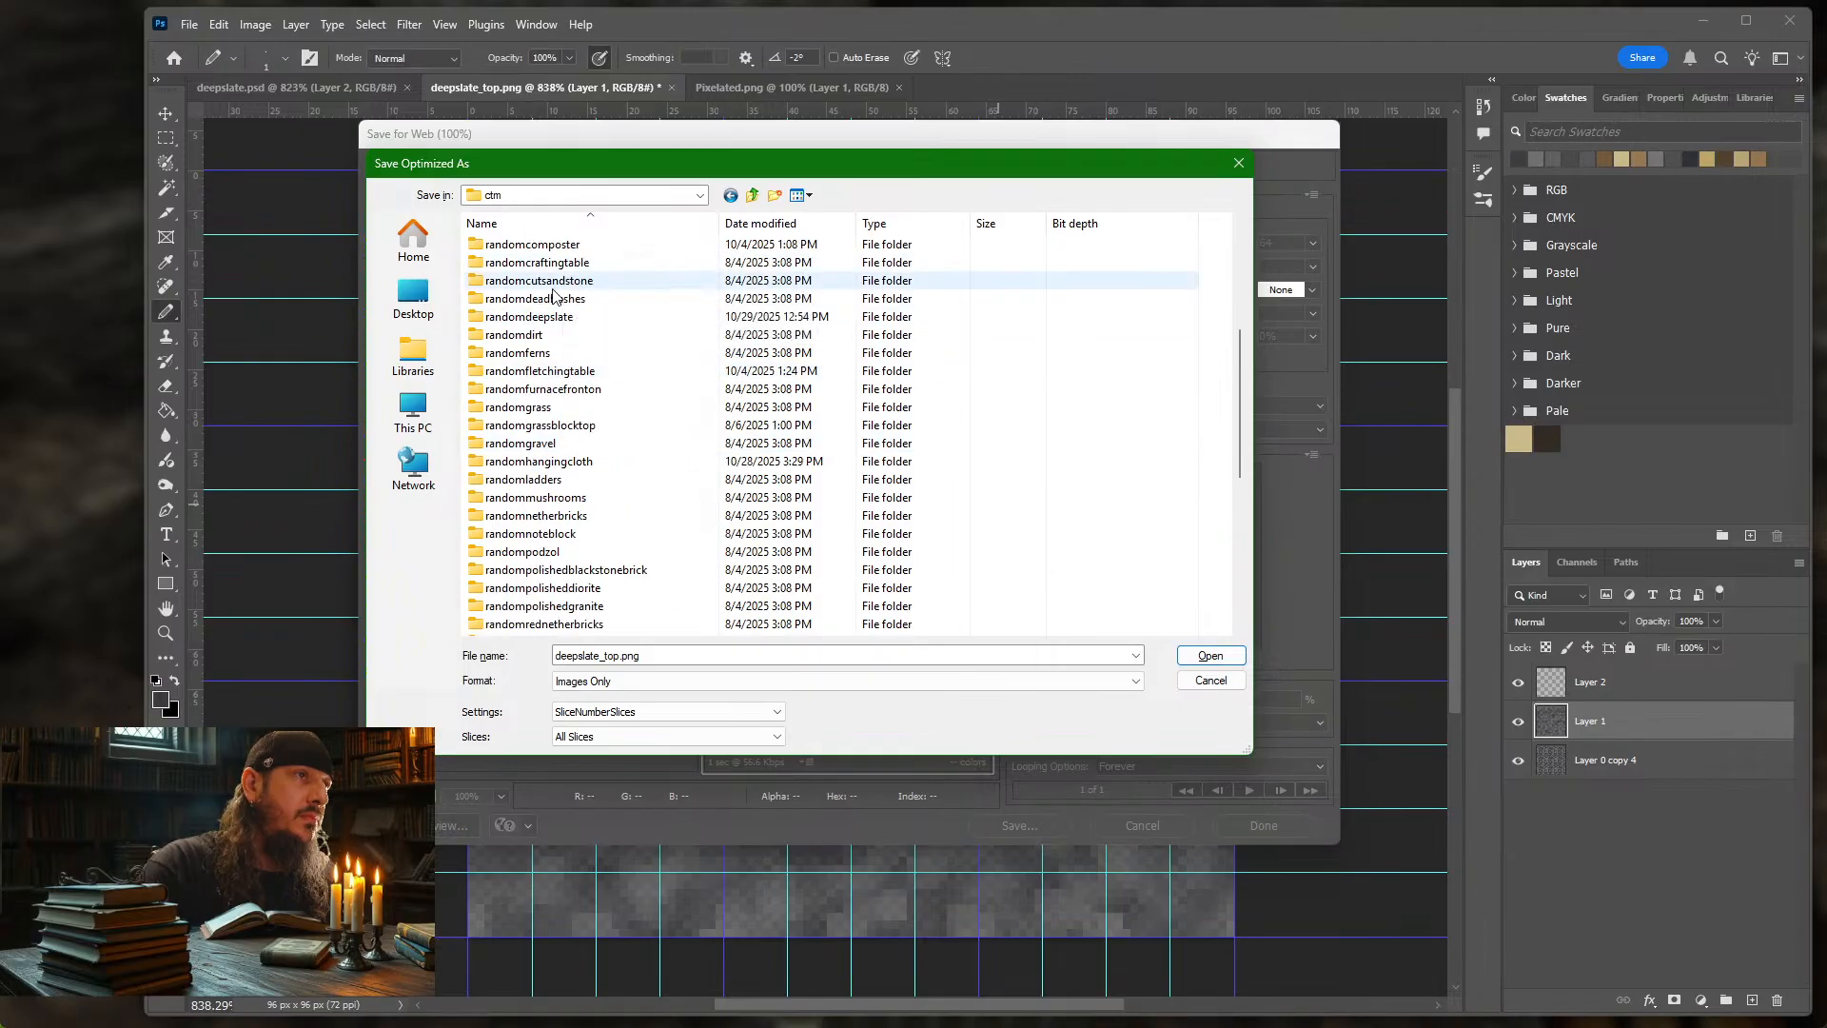
click(537, 319)
double_click(536, 321)
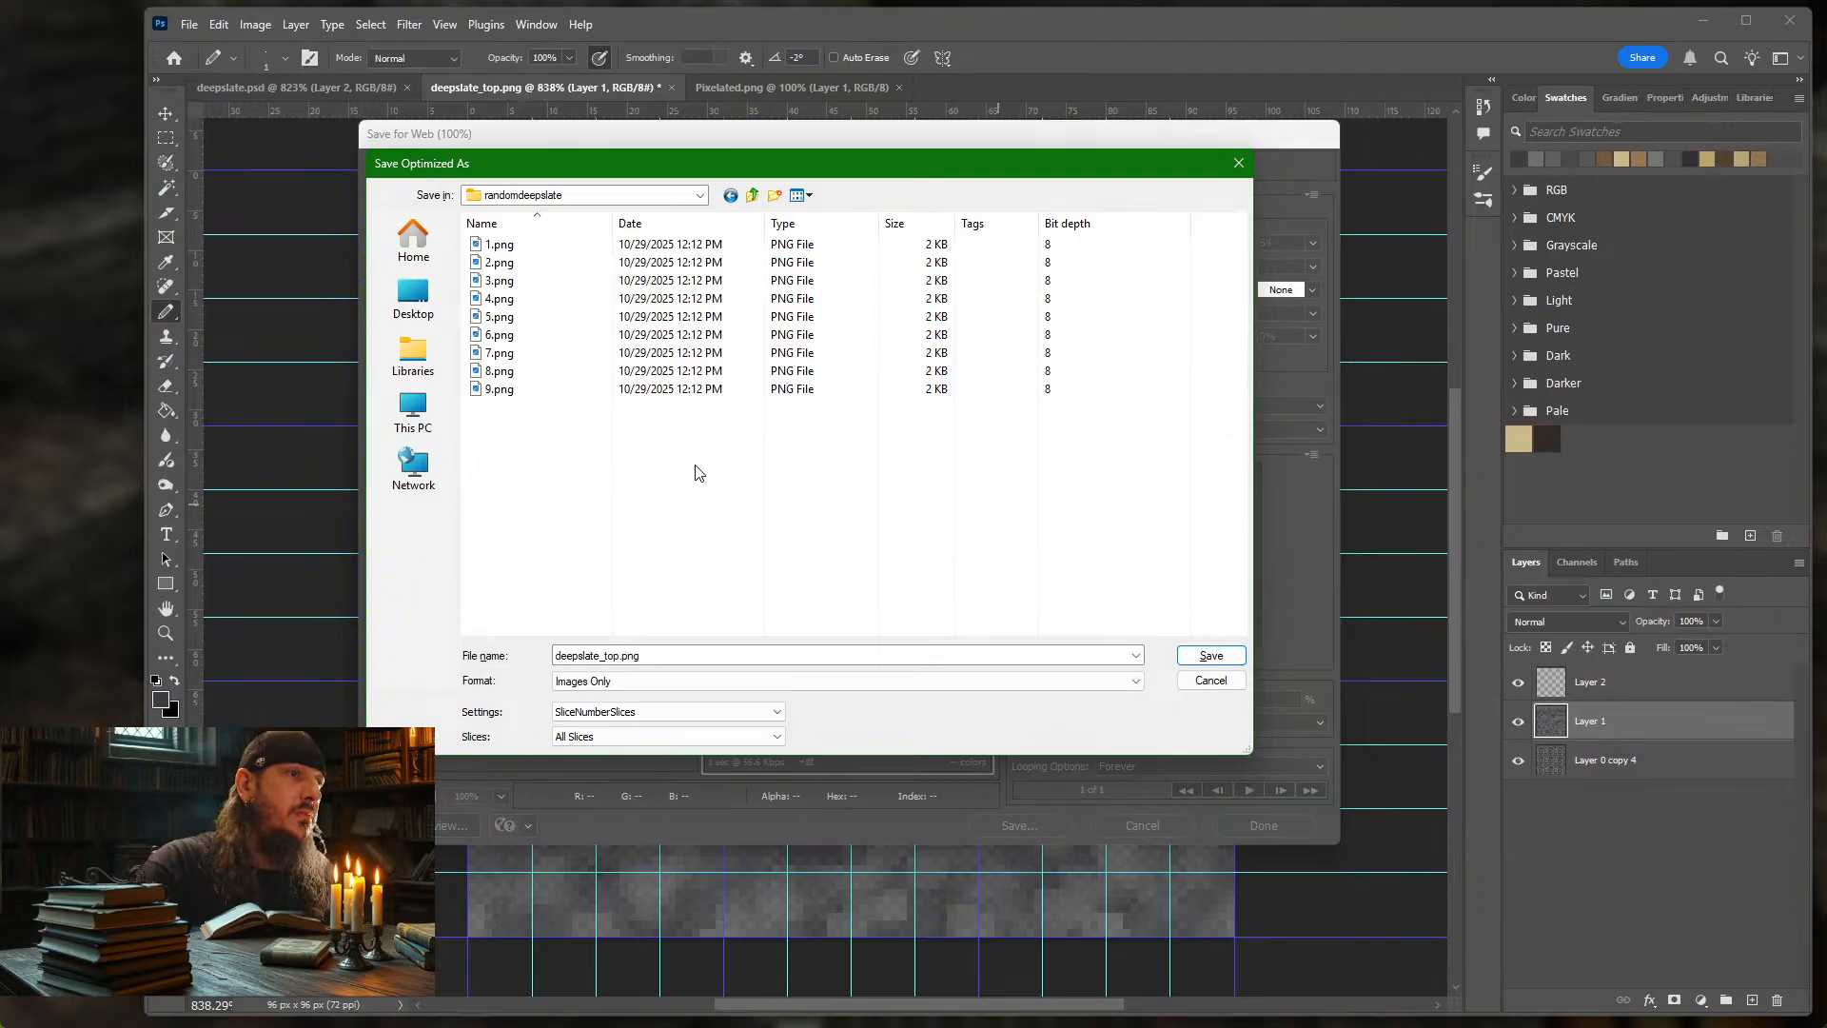
click(700, 195)
click(587, 497)
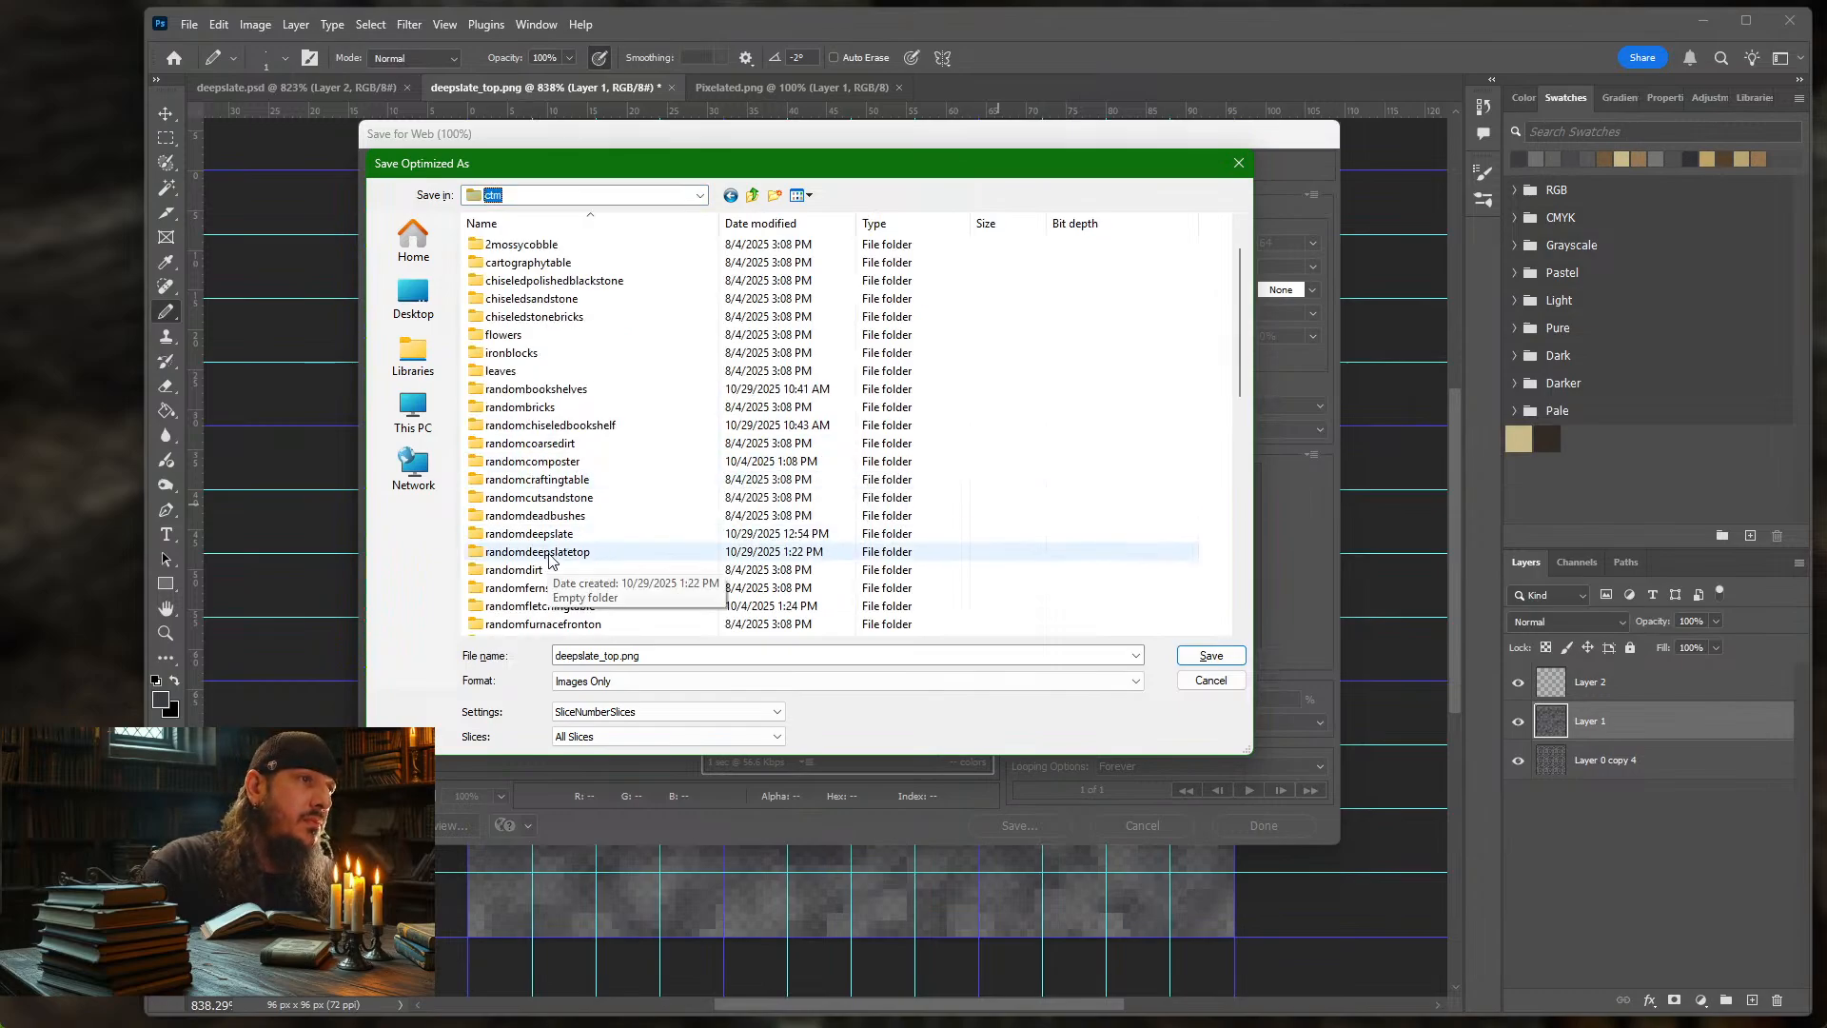
Save all slices of the deepslate top texture as images in the randomdeepslatetop folder
click(552, 554)
double_click(554, 553)
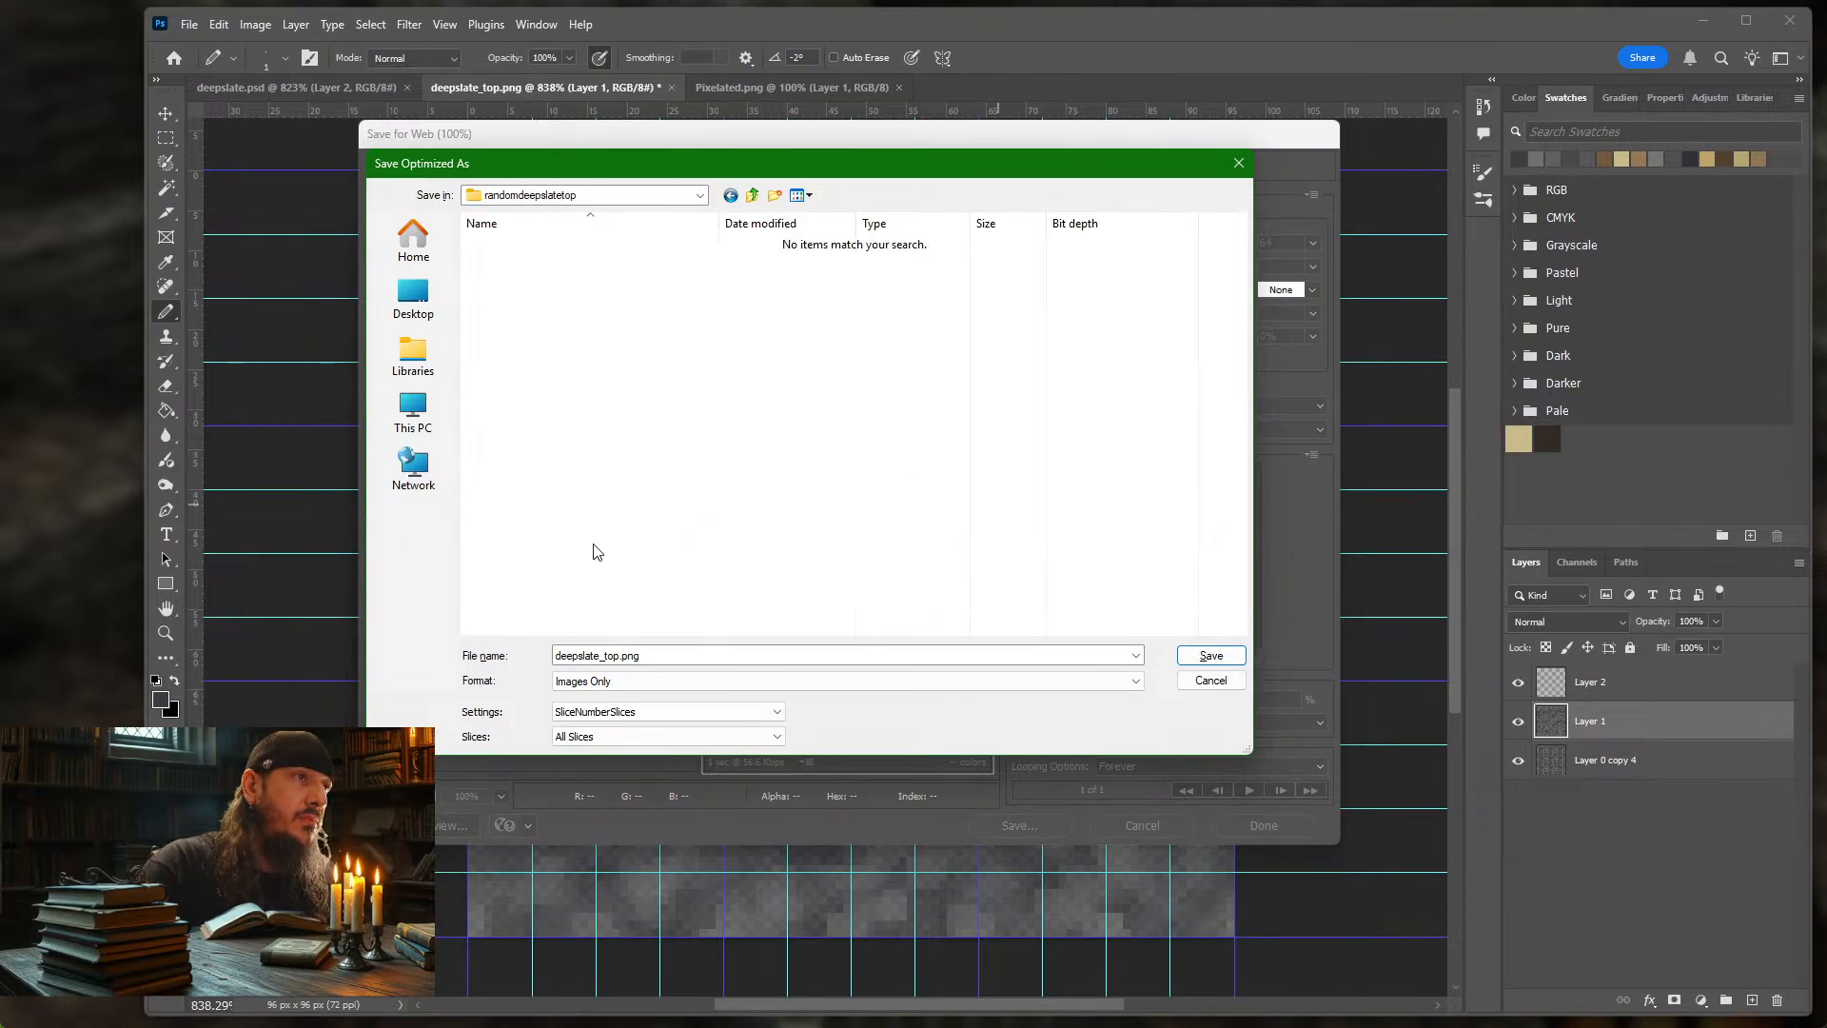
click(1211, 655)
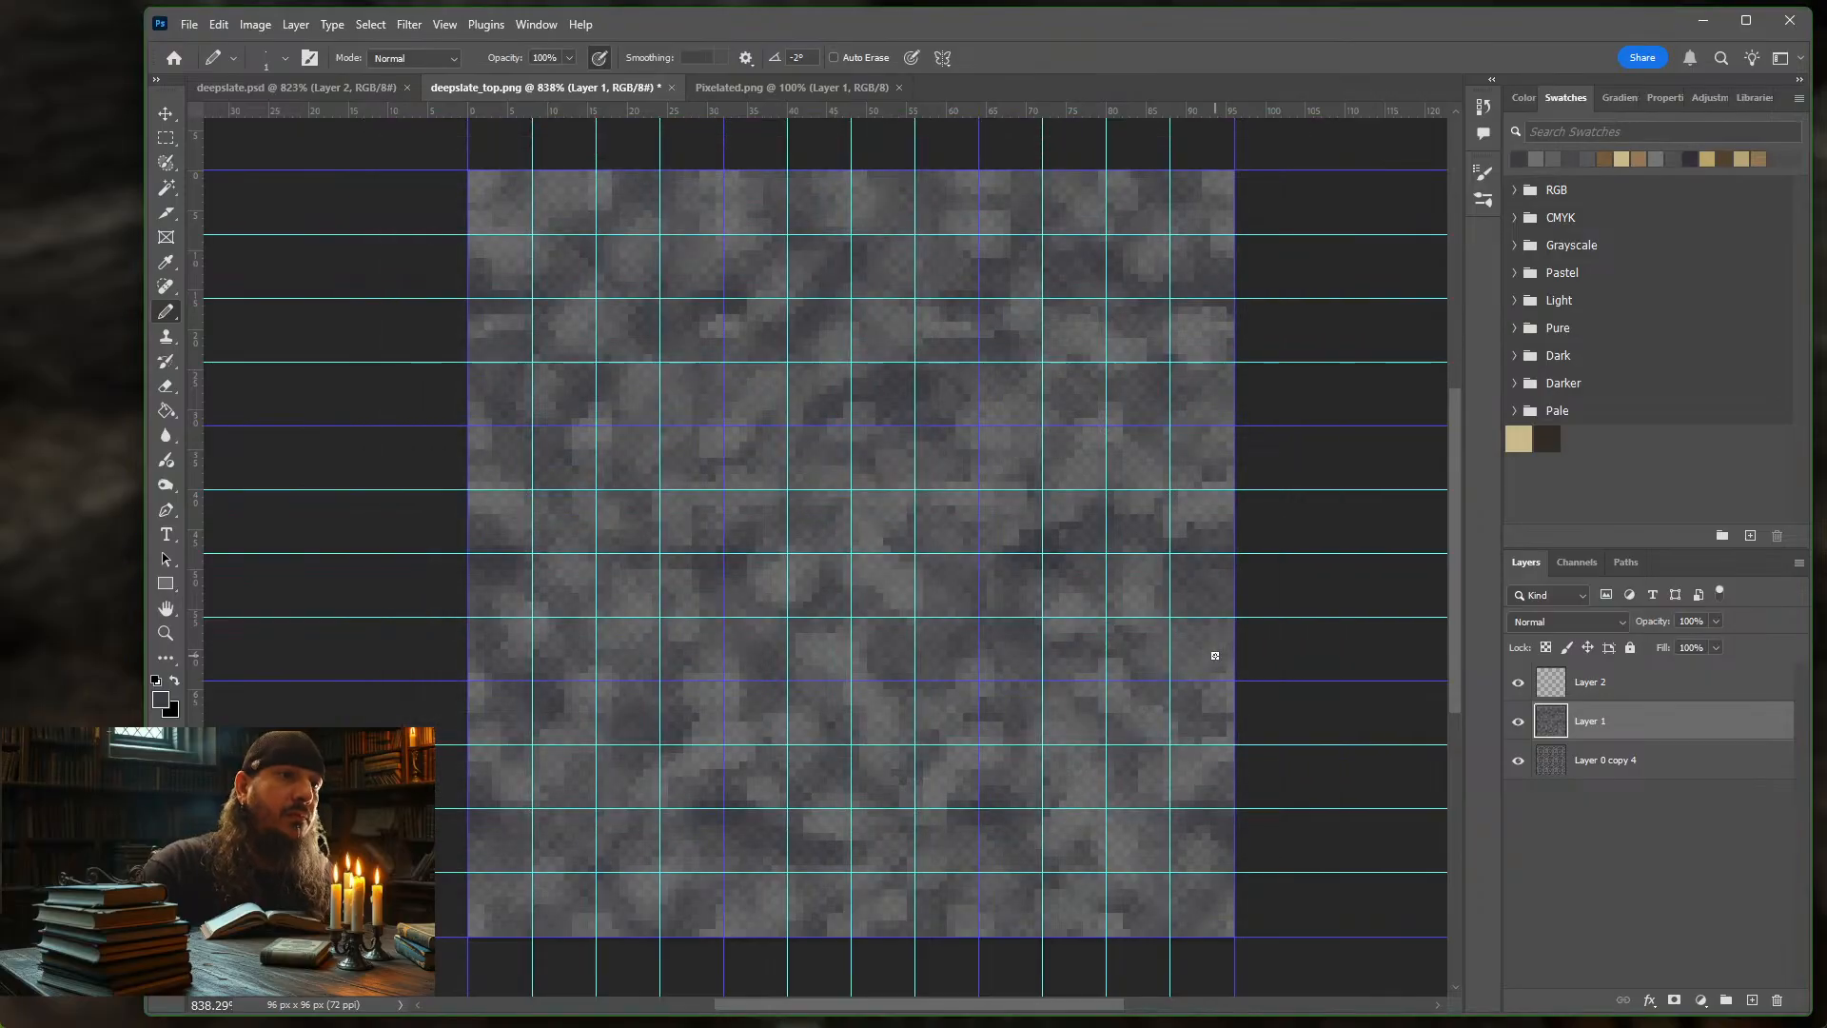
In File Explorer, copy the properties file from the randomdeepslate folder into randomdeepslatetop and open the copy
click(796, 1020)
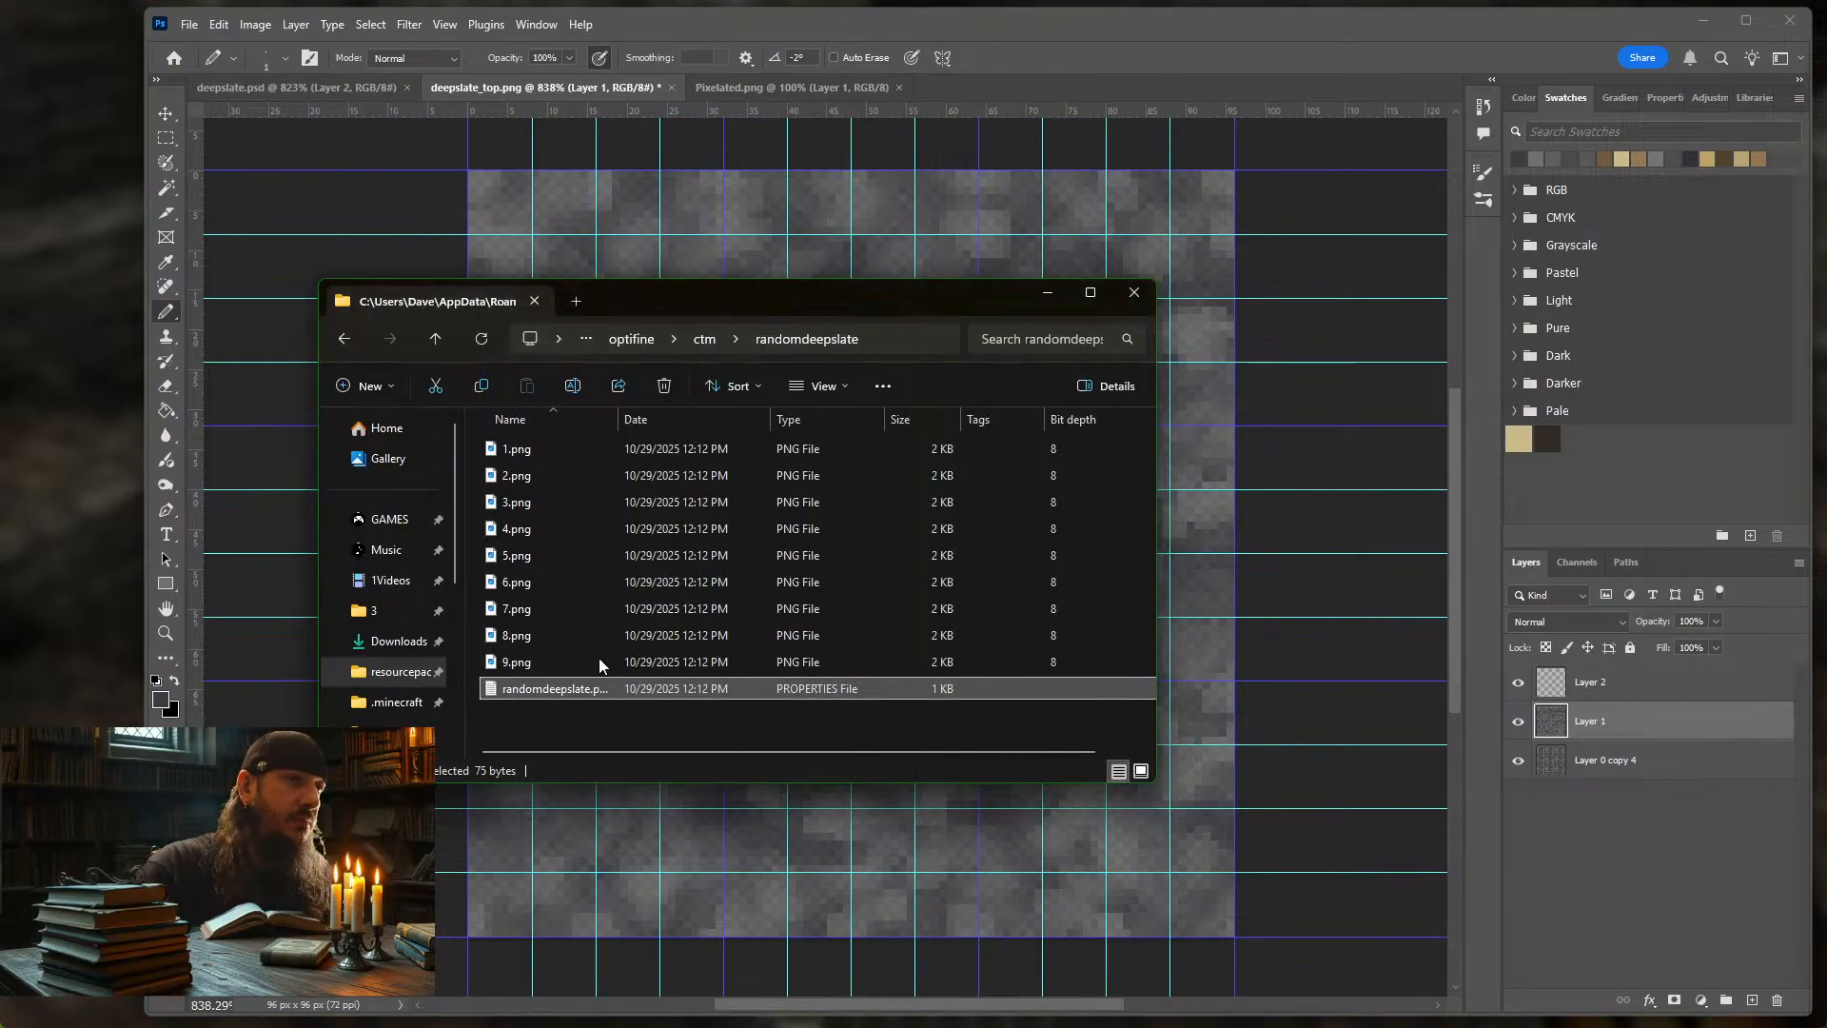
click(596, 689)
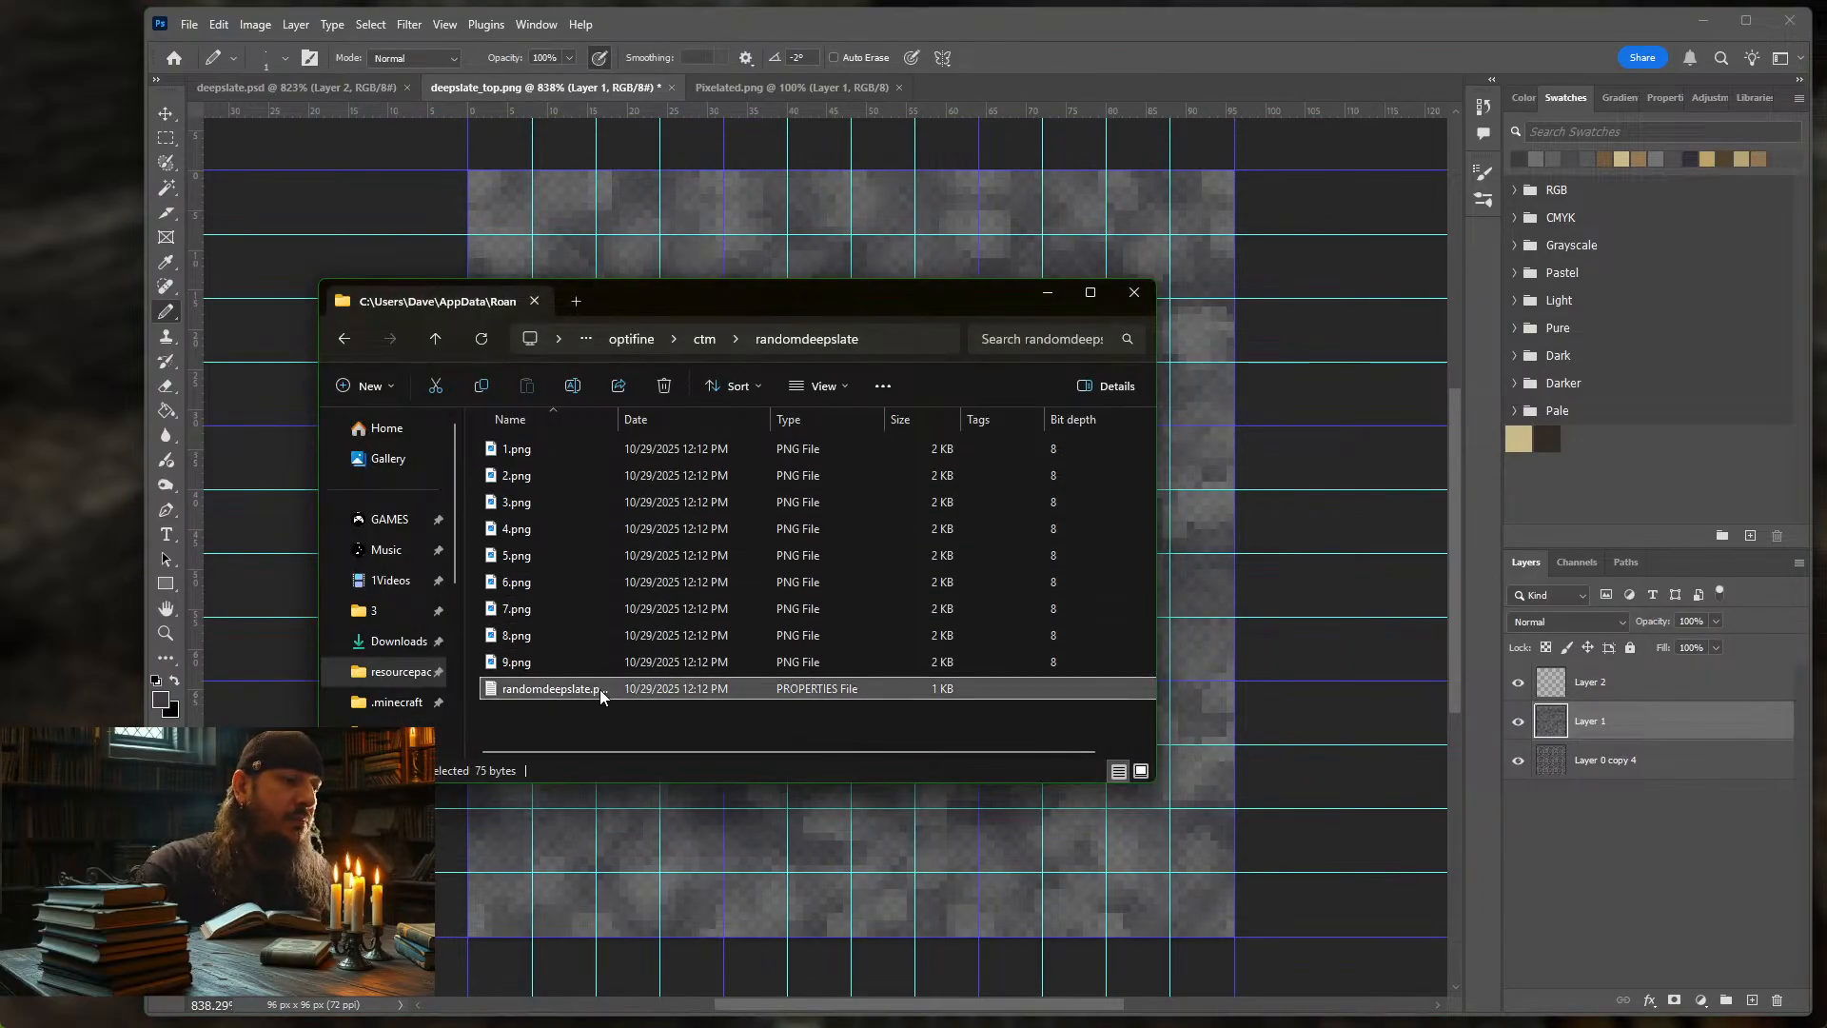
click(703, 340)
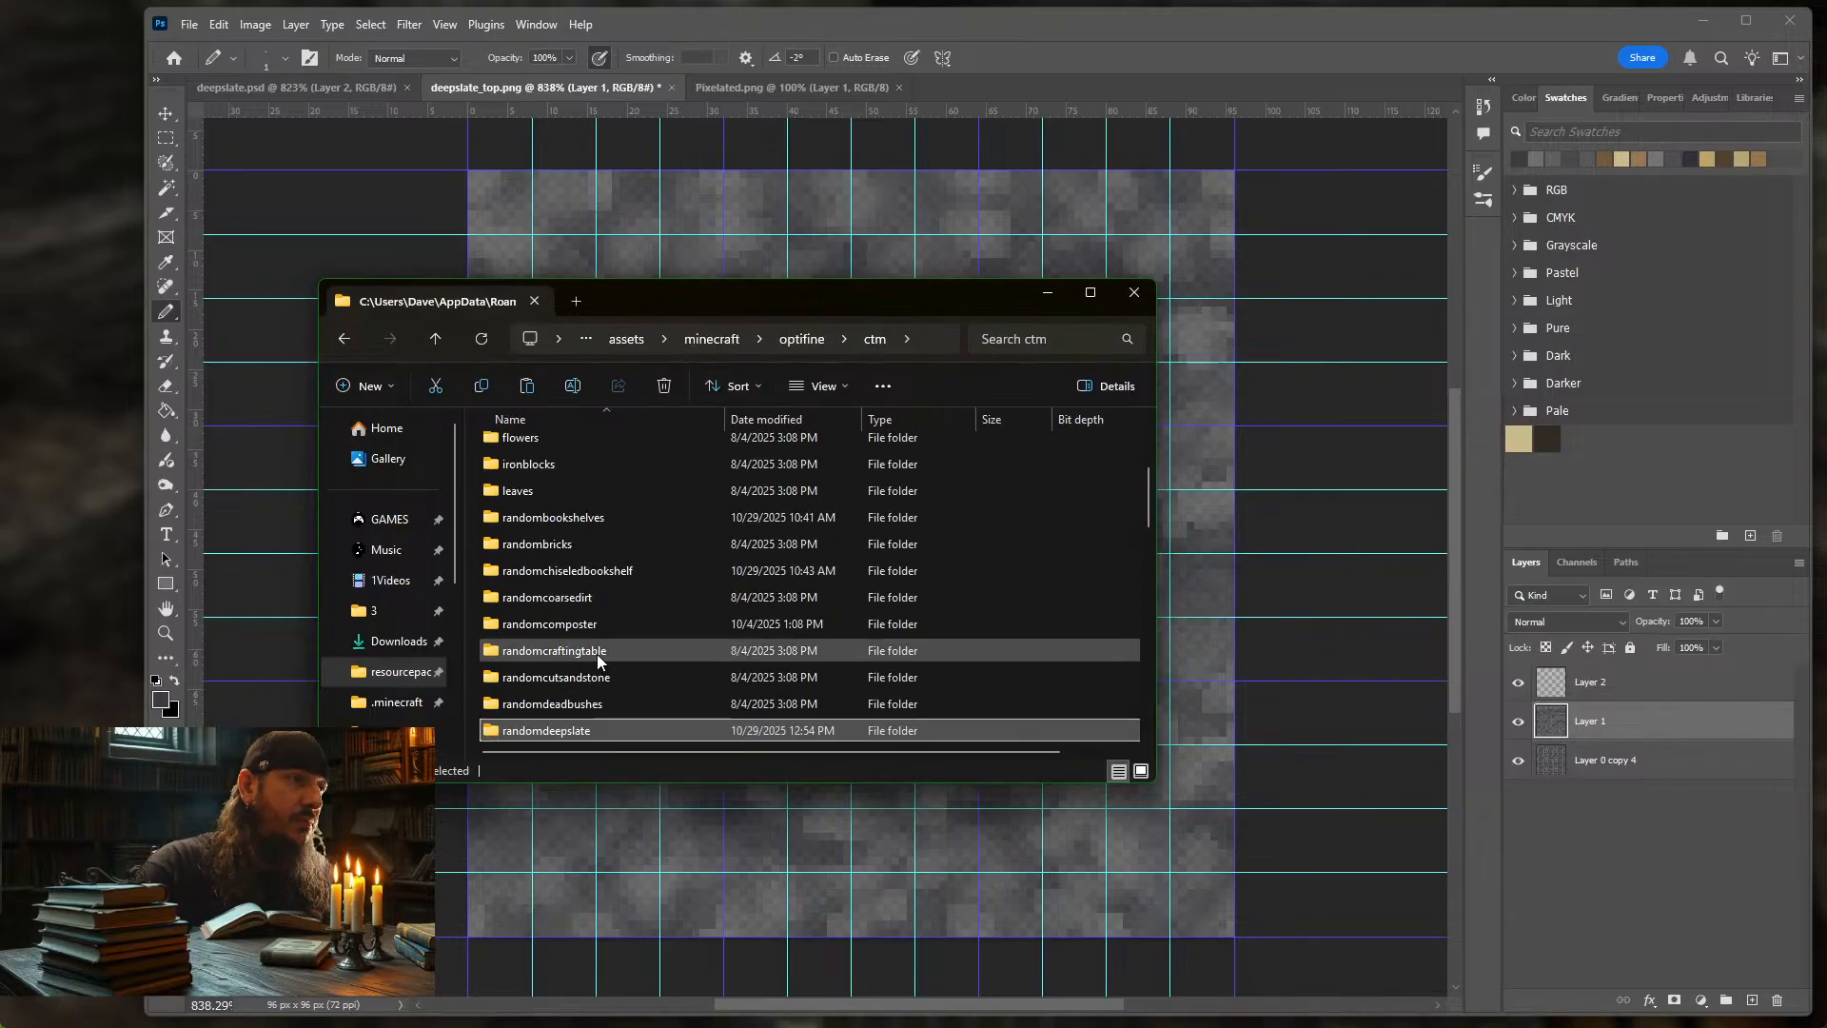
click(585, 676)
double_click(584, 676)
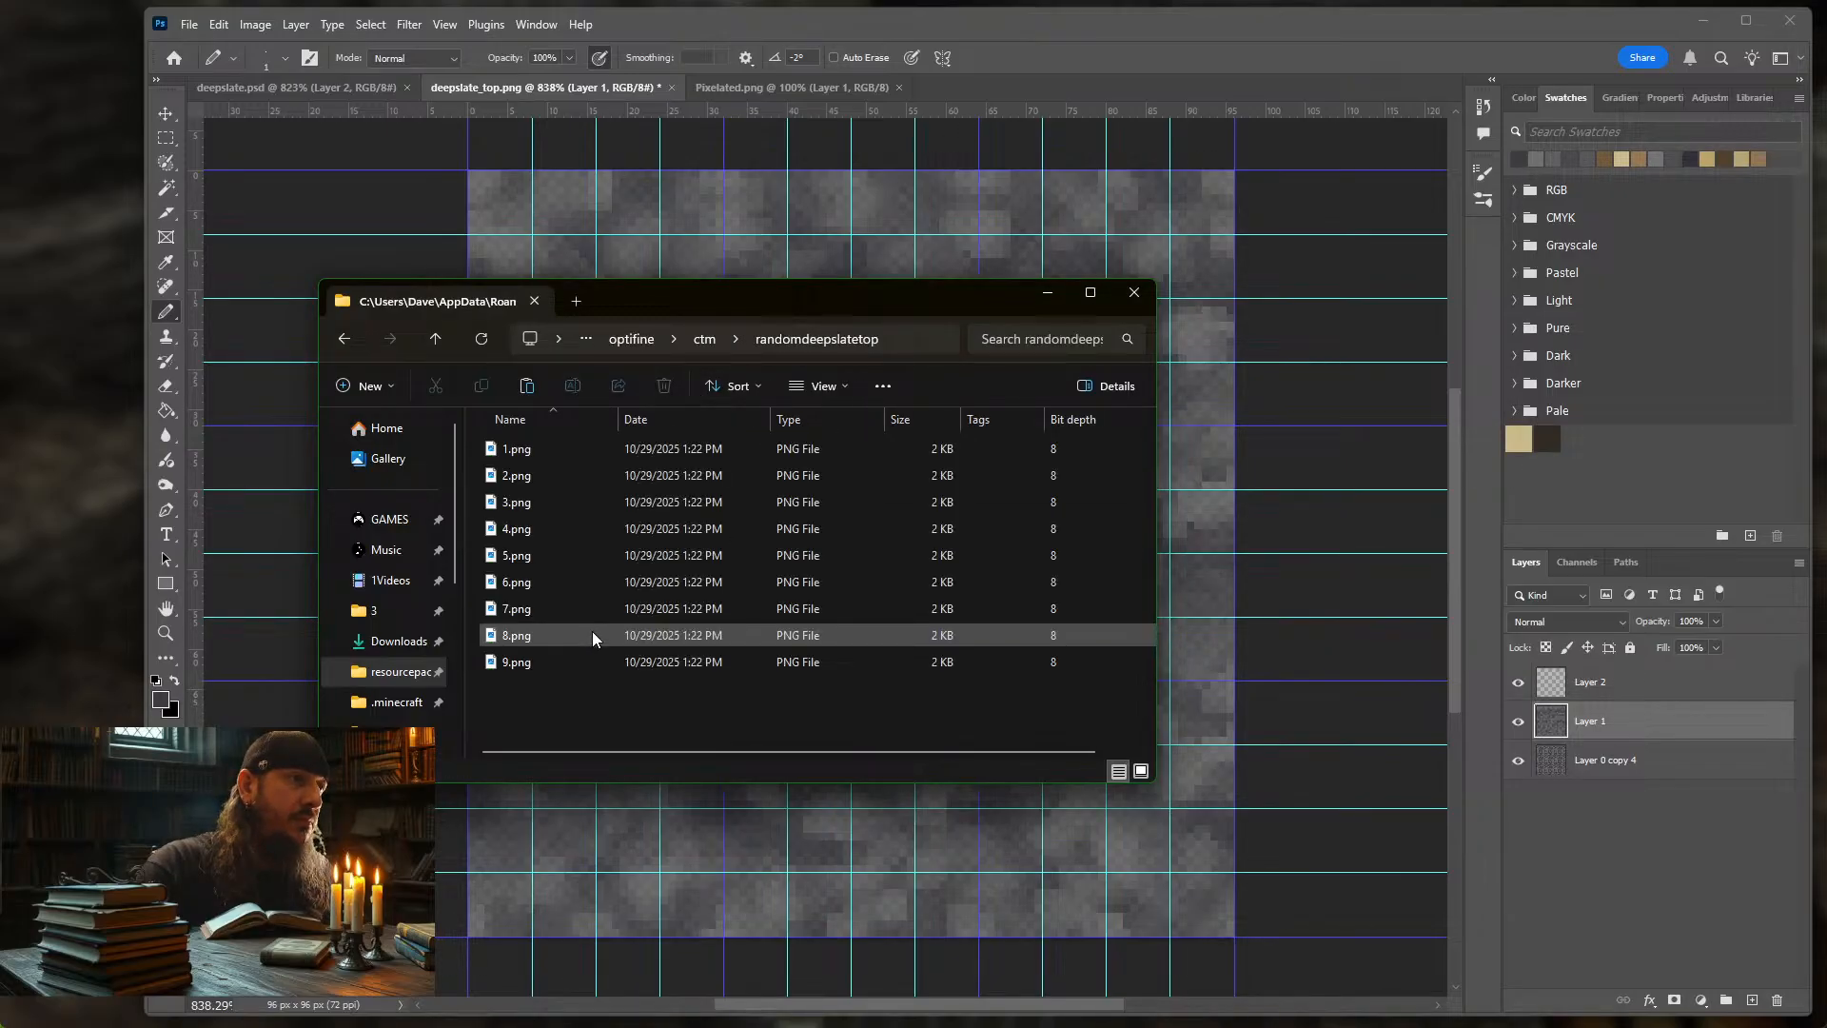
click(641, 702)
double_click(586, 689)
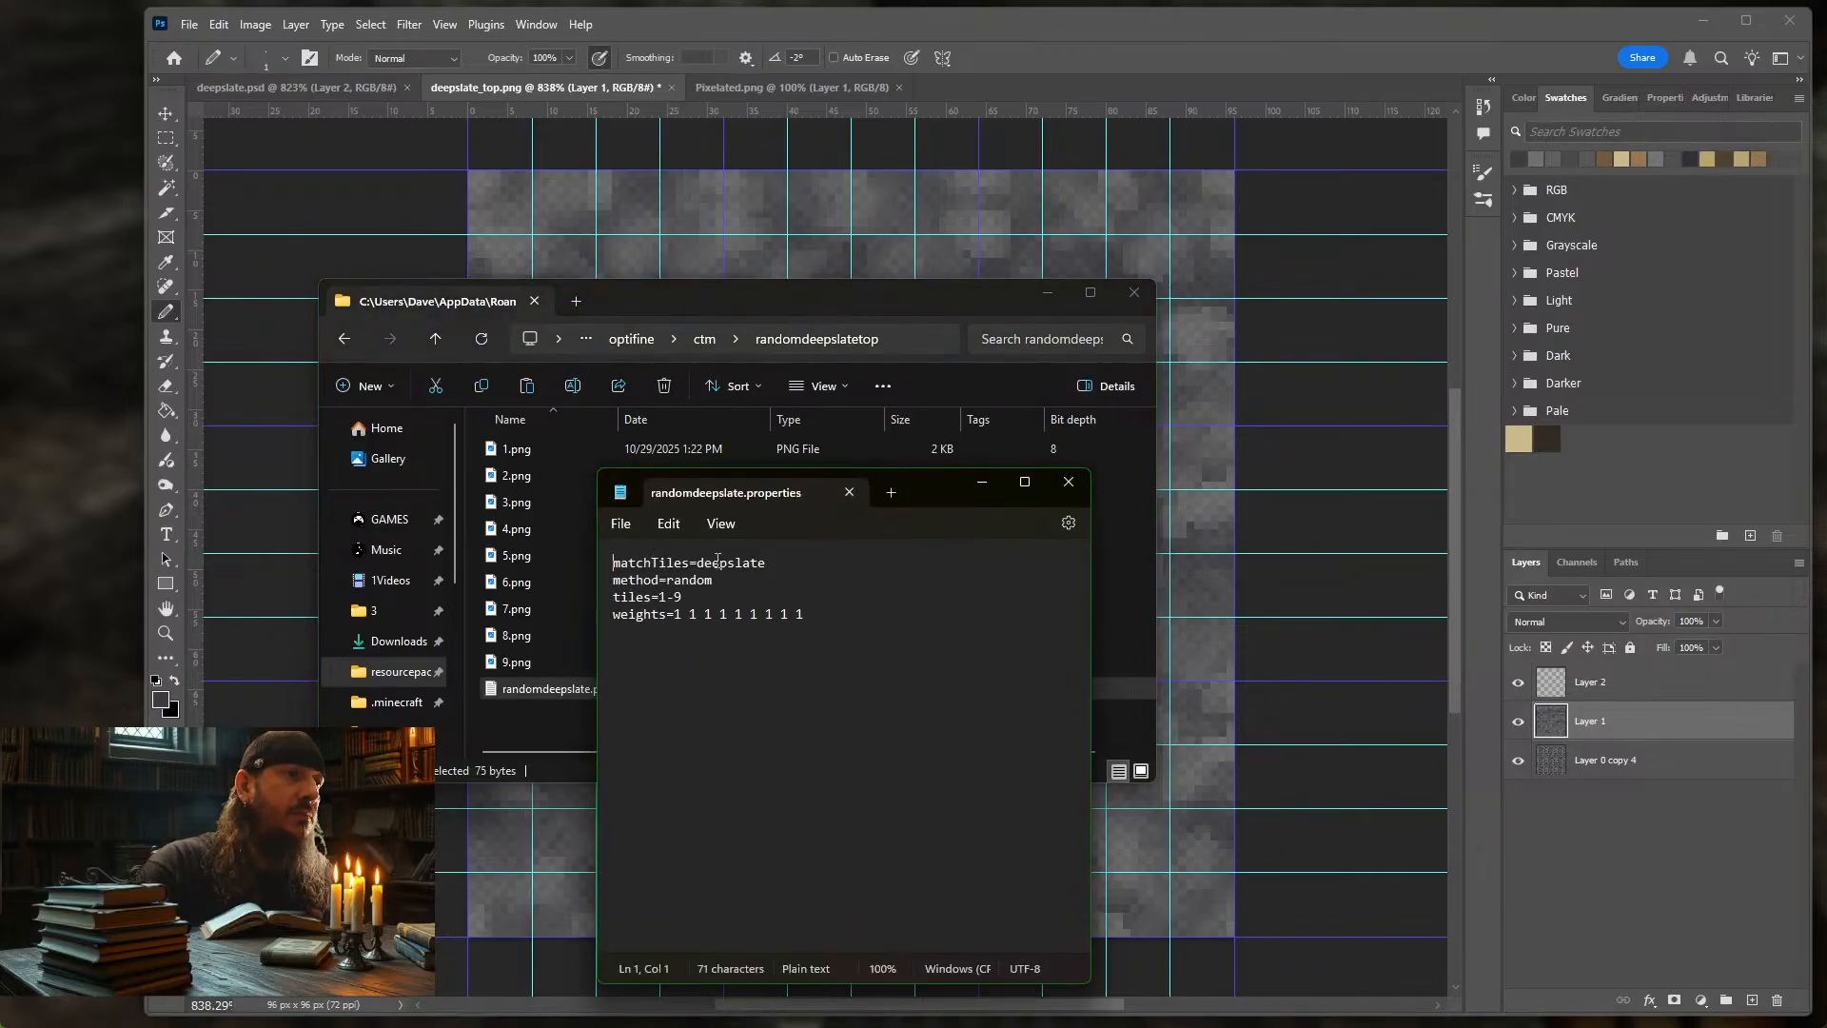
Set matchTiles to deepslate_top in the copied properties file, save it and close the file
text(_to)
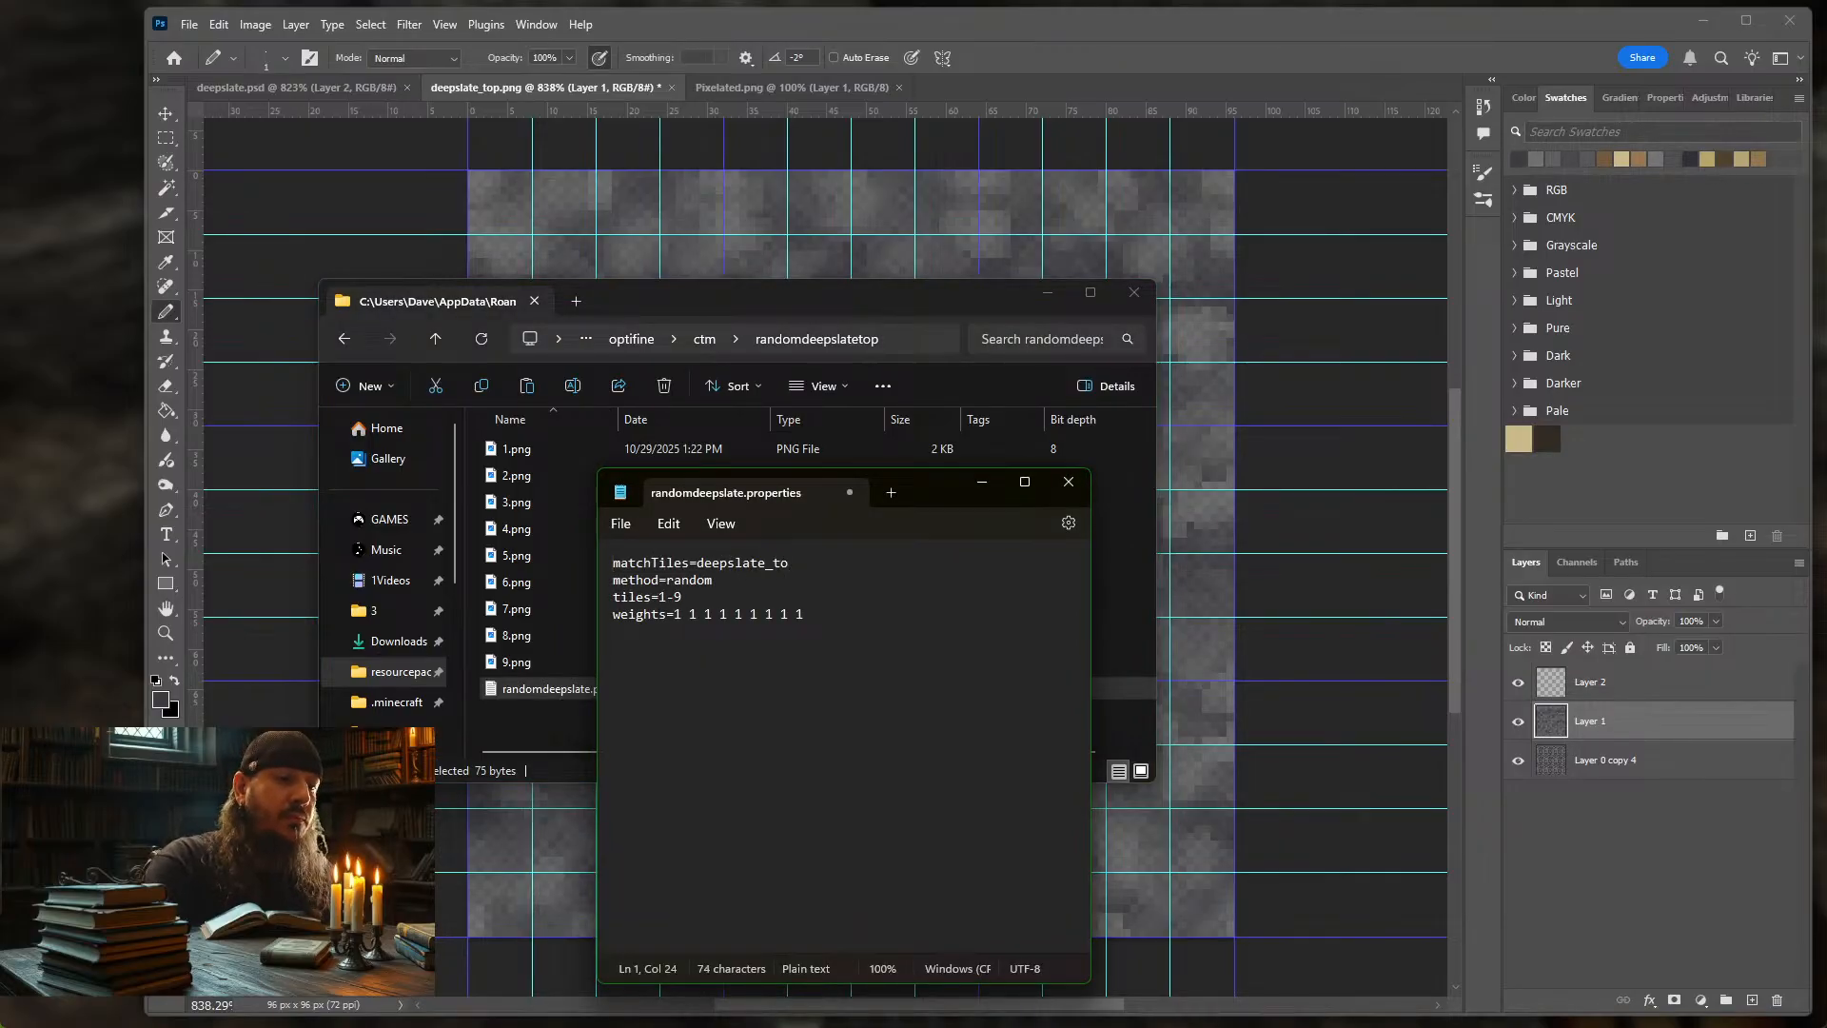
text(ipop)
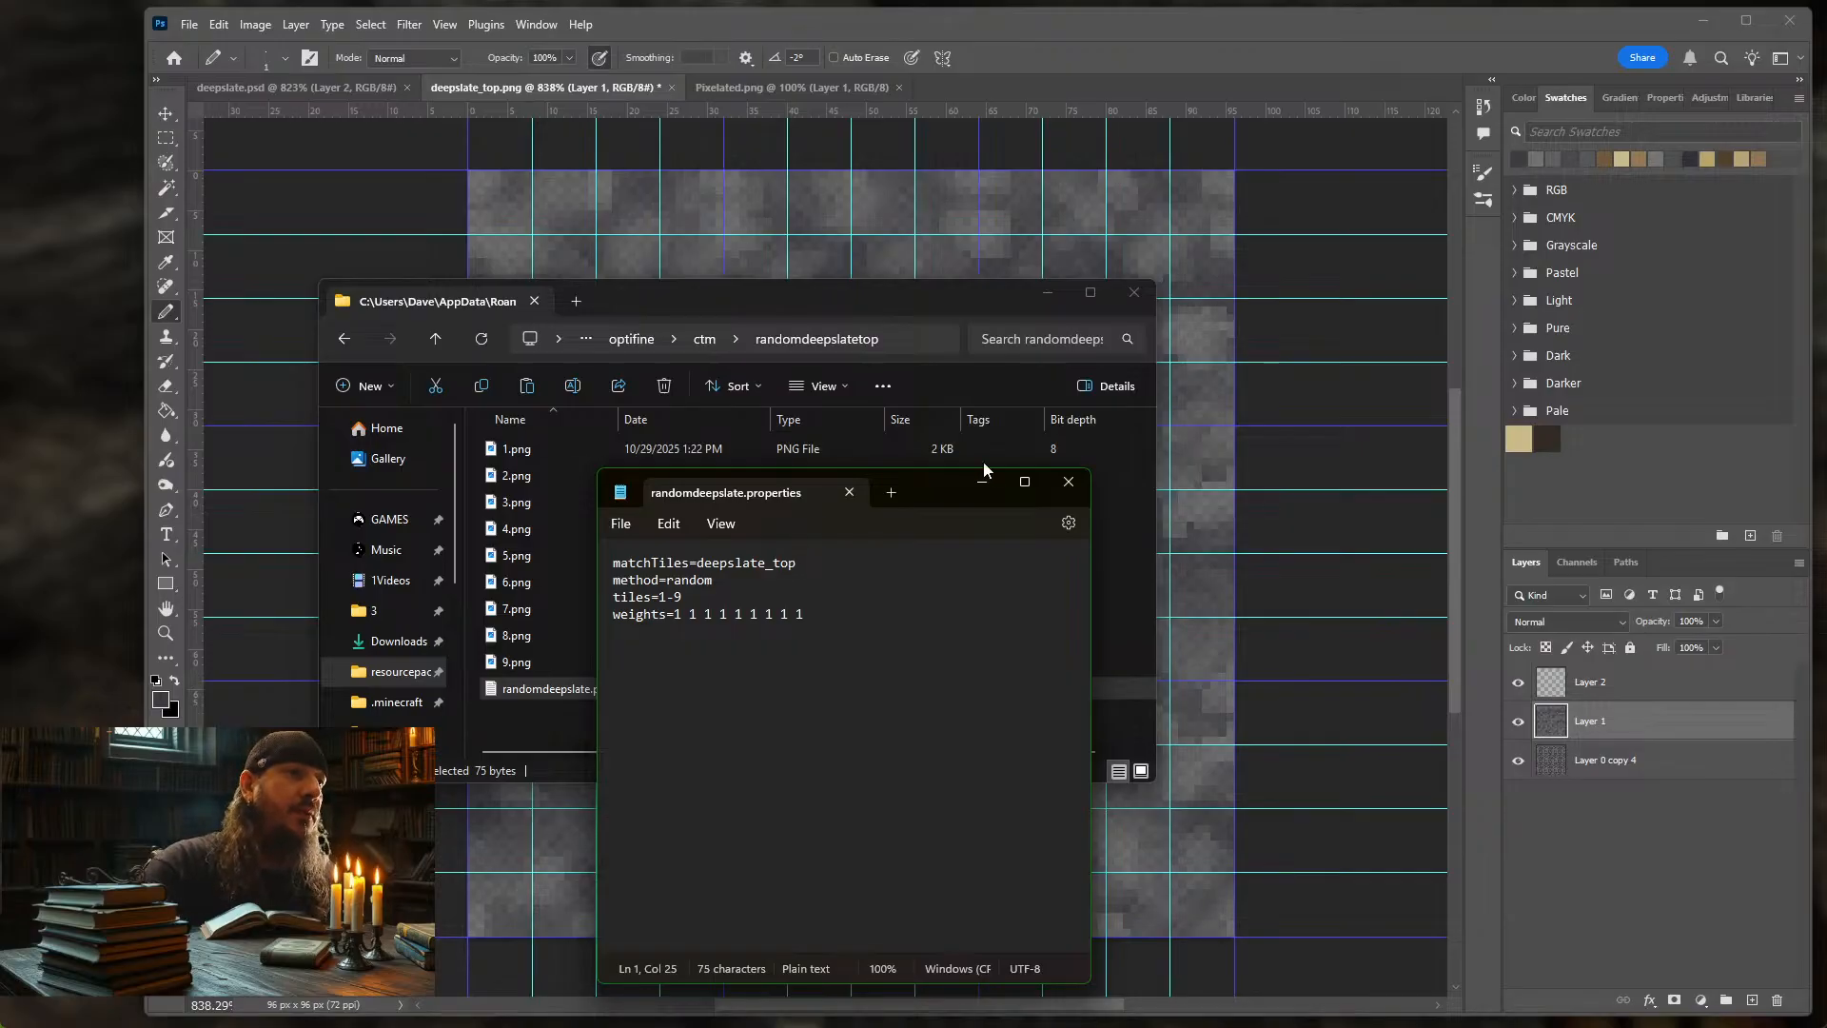
click(849, 491)
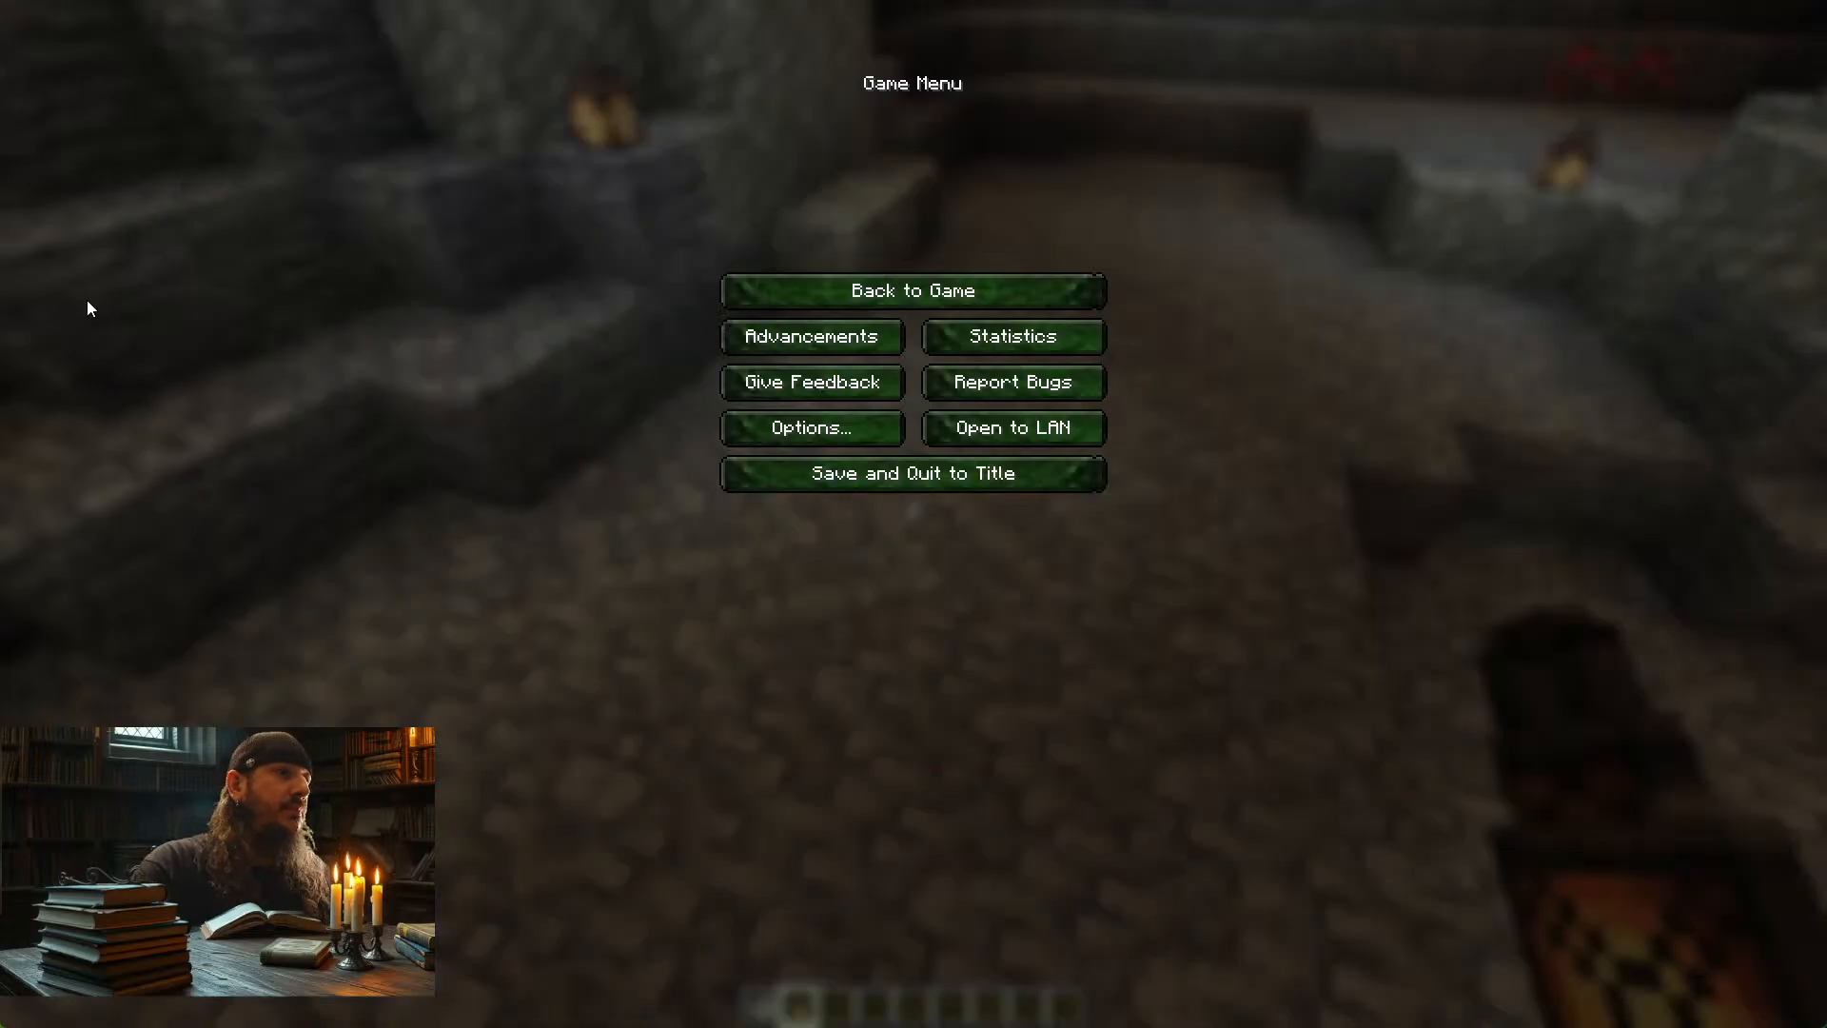
Resume the Minecraft world and reload the resource packs to examine the new deepslate top floor in game
key(Escape)
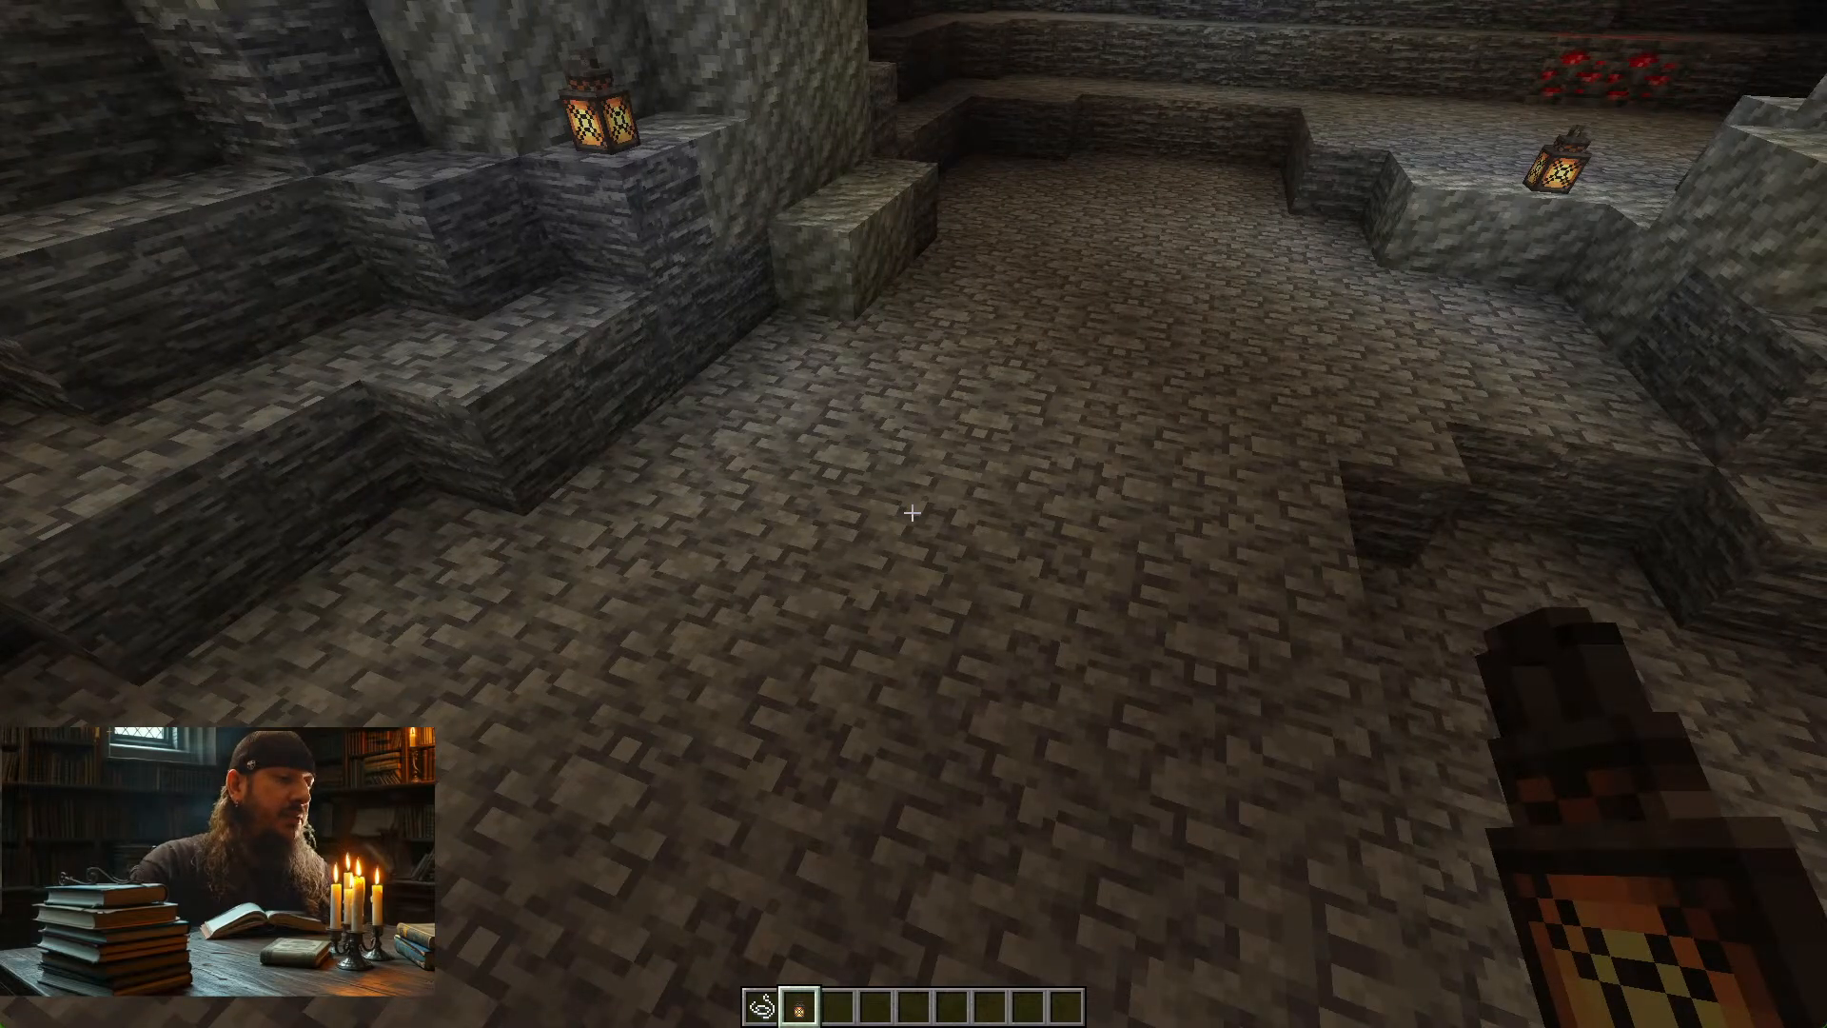
key(F3+t)
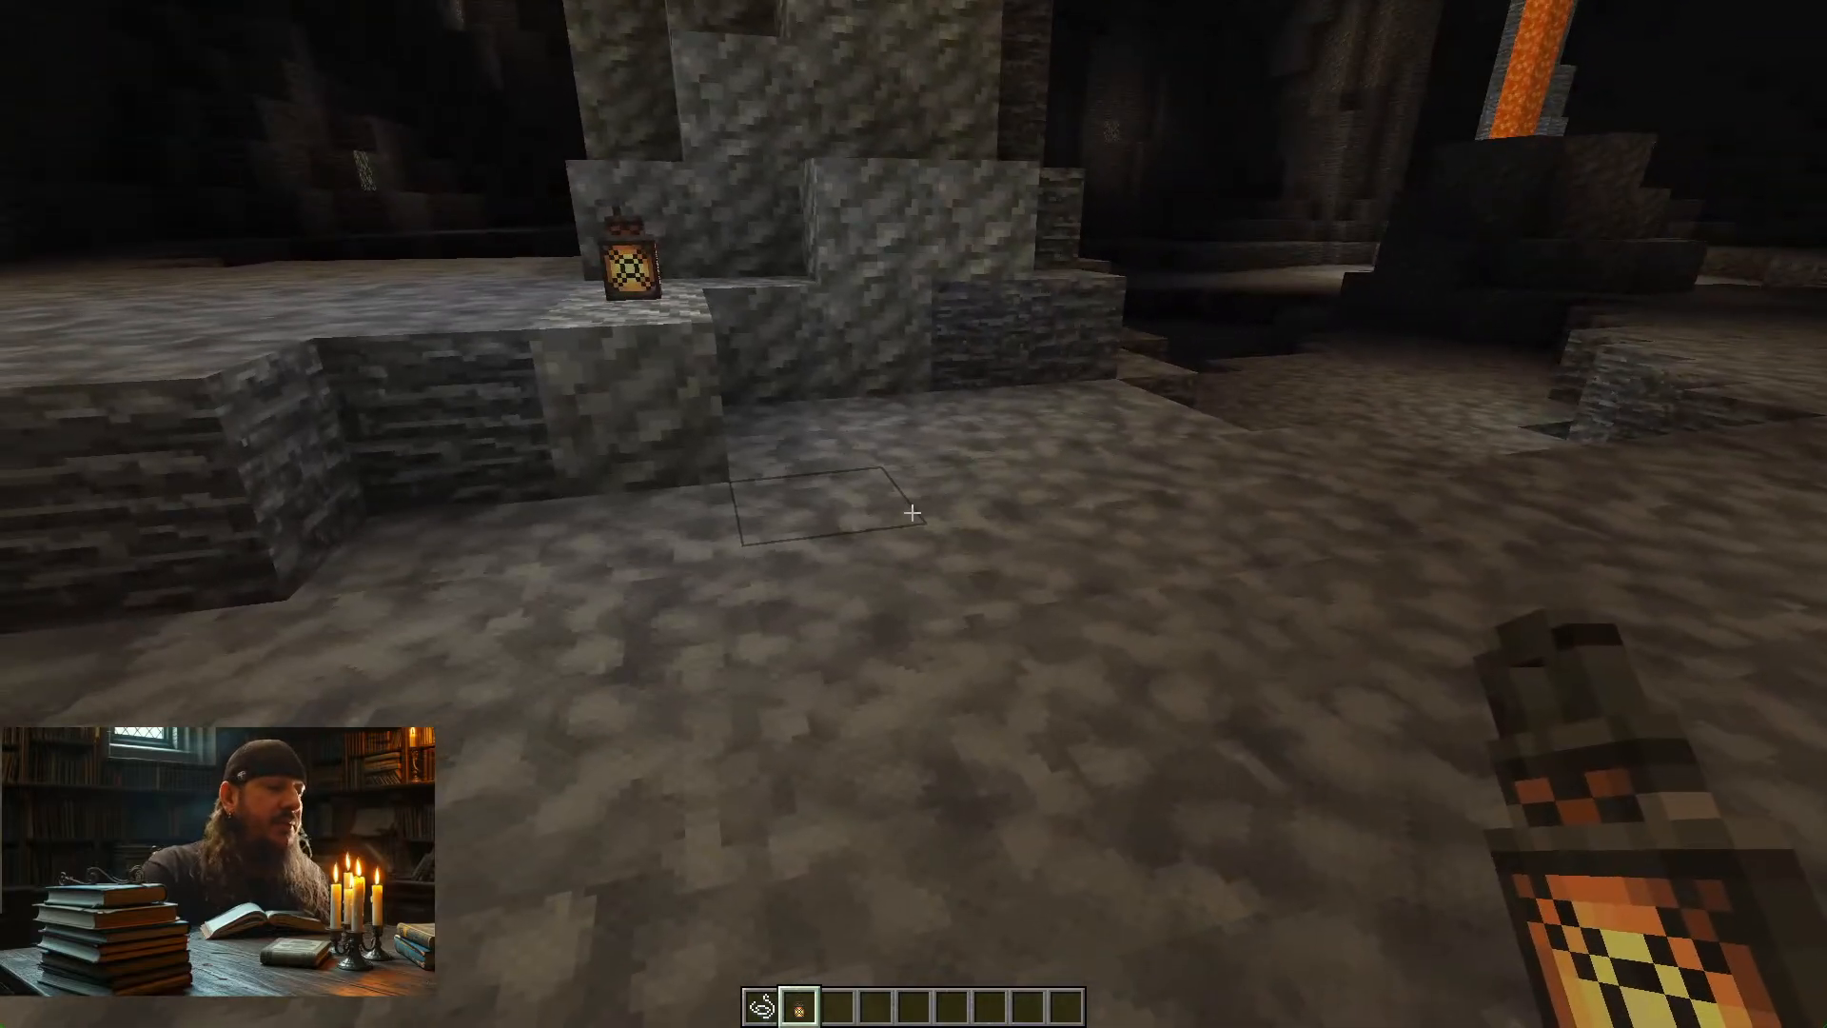
Switch back to Photoshop and hide the guides over the deepslate_top.png canvas
key(alt+Tab)
key(alt+Tab)
key(Tab)
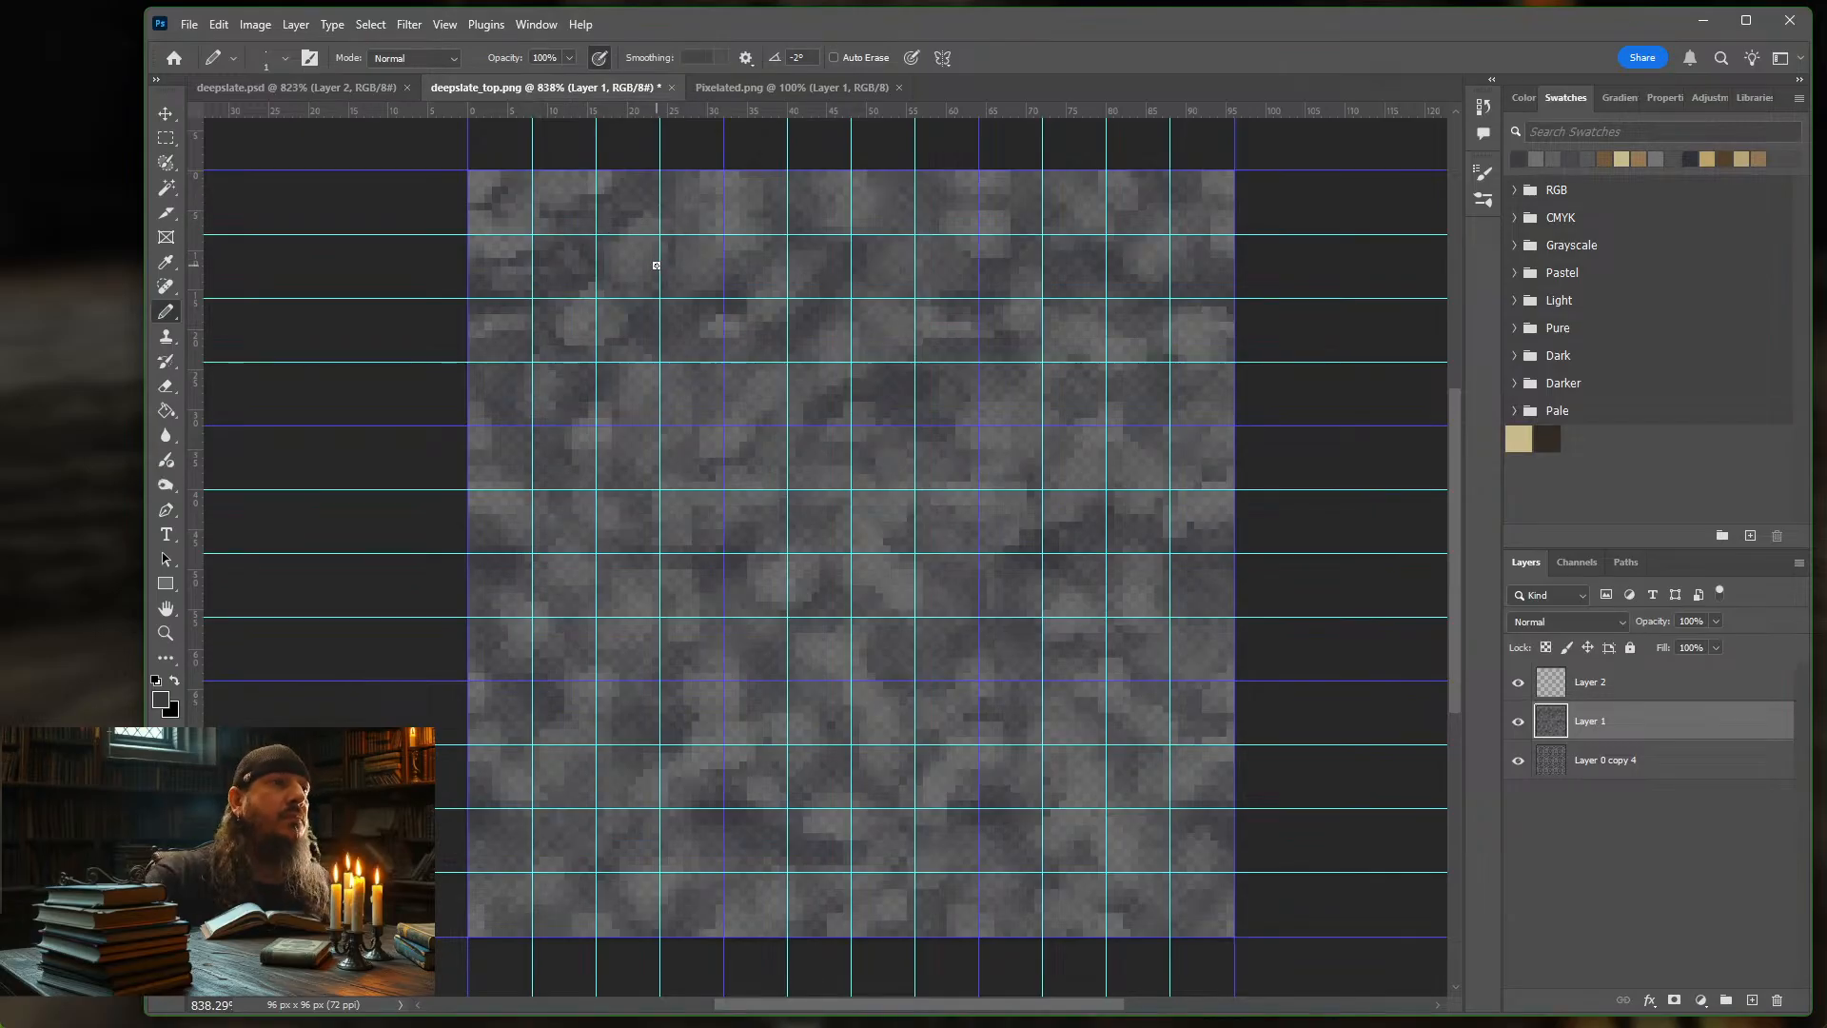
click(440, 23)
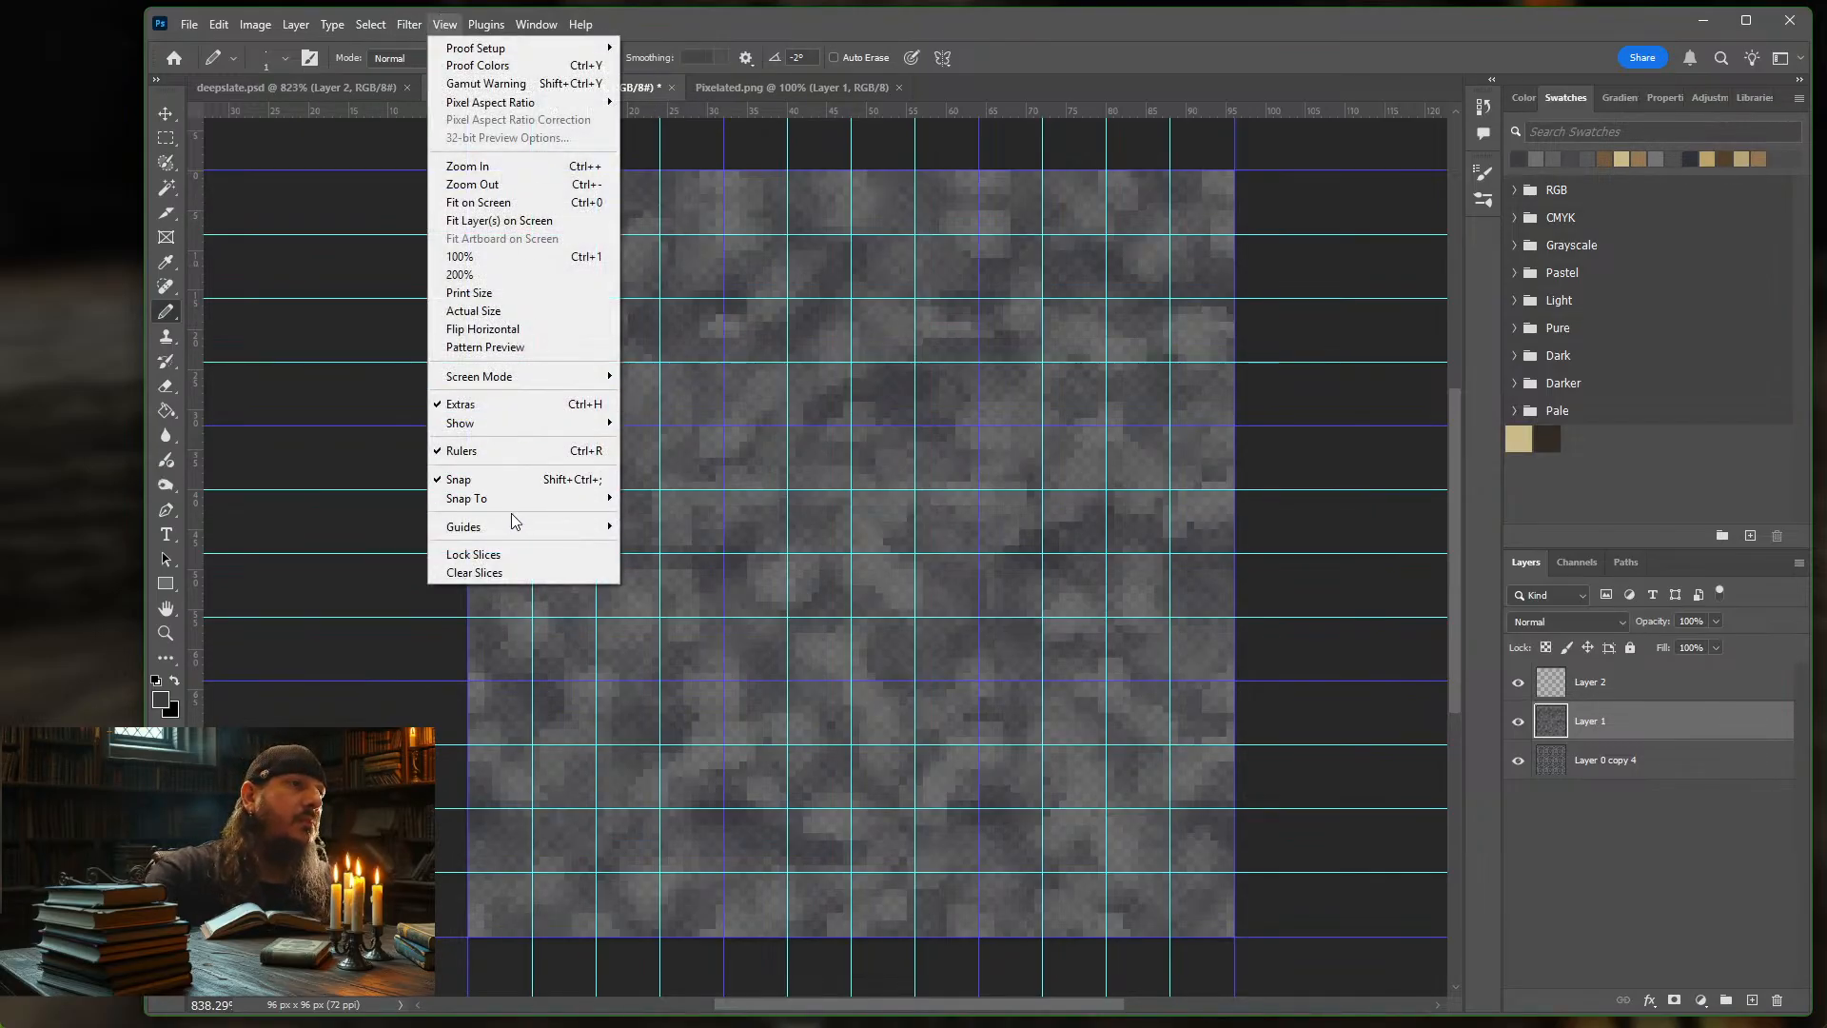
mouse_move(511, 526)
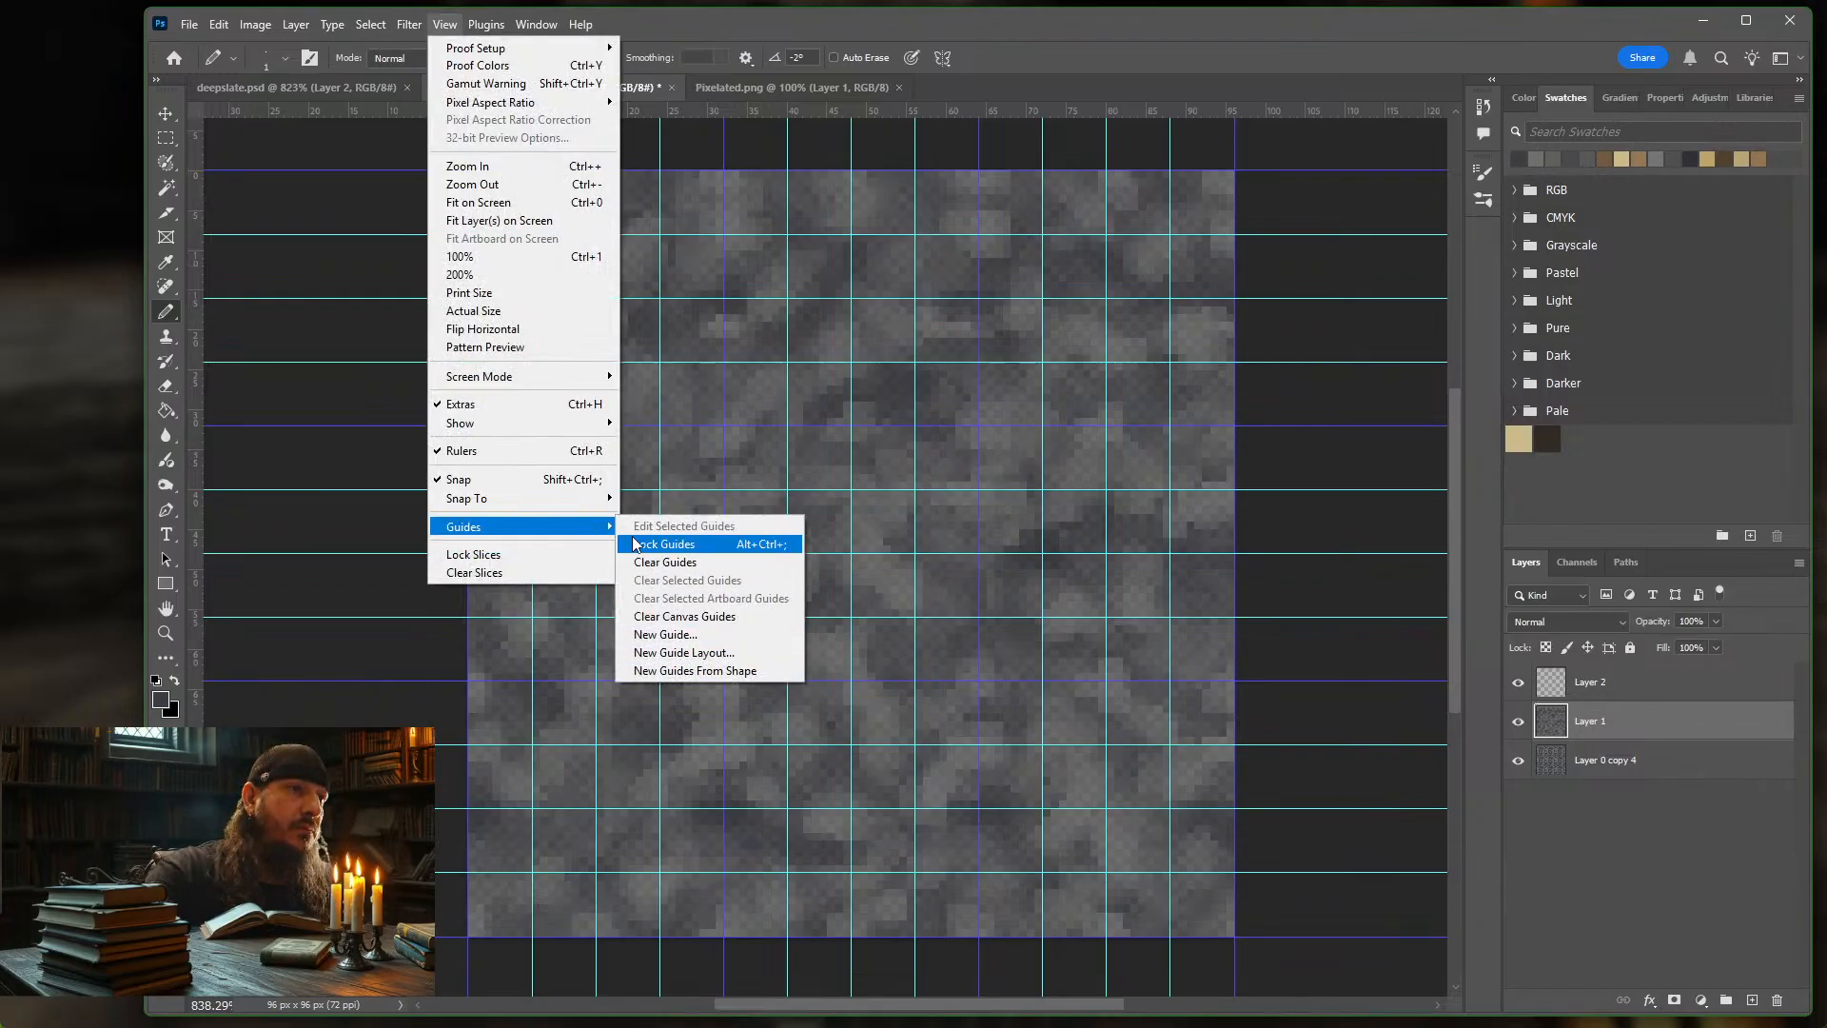
mouse_move(493, 423)
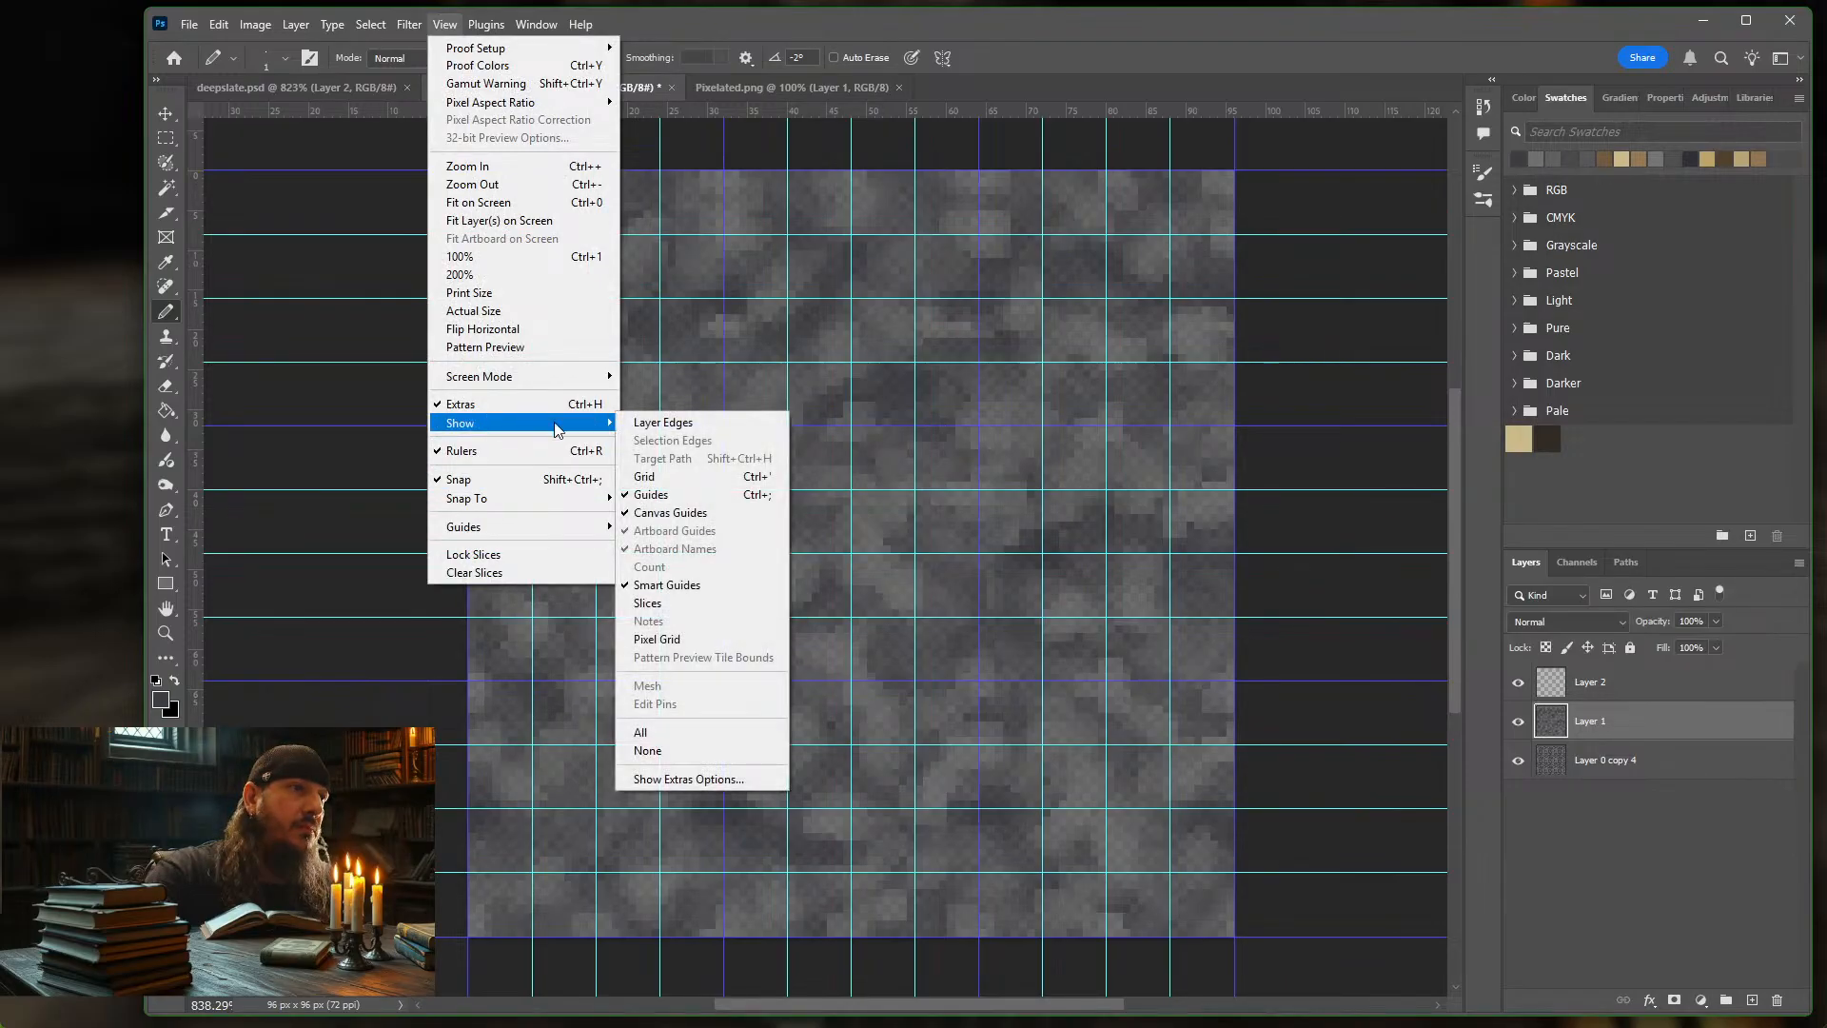
click(670, 491)
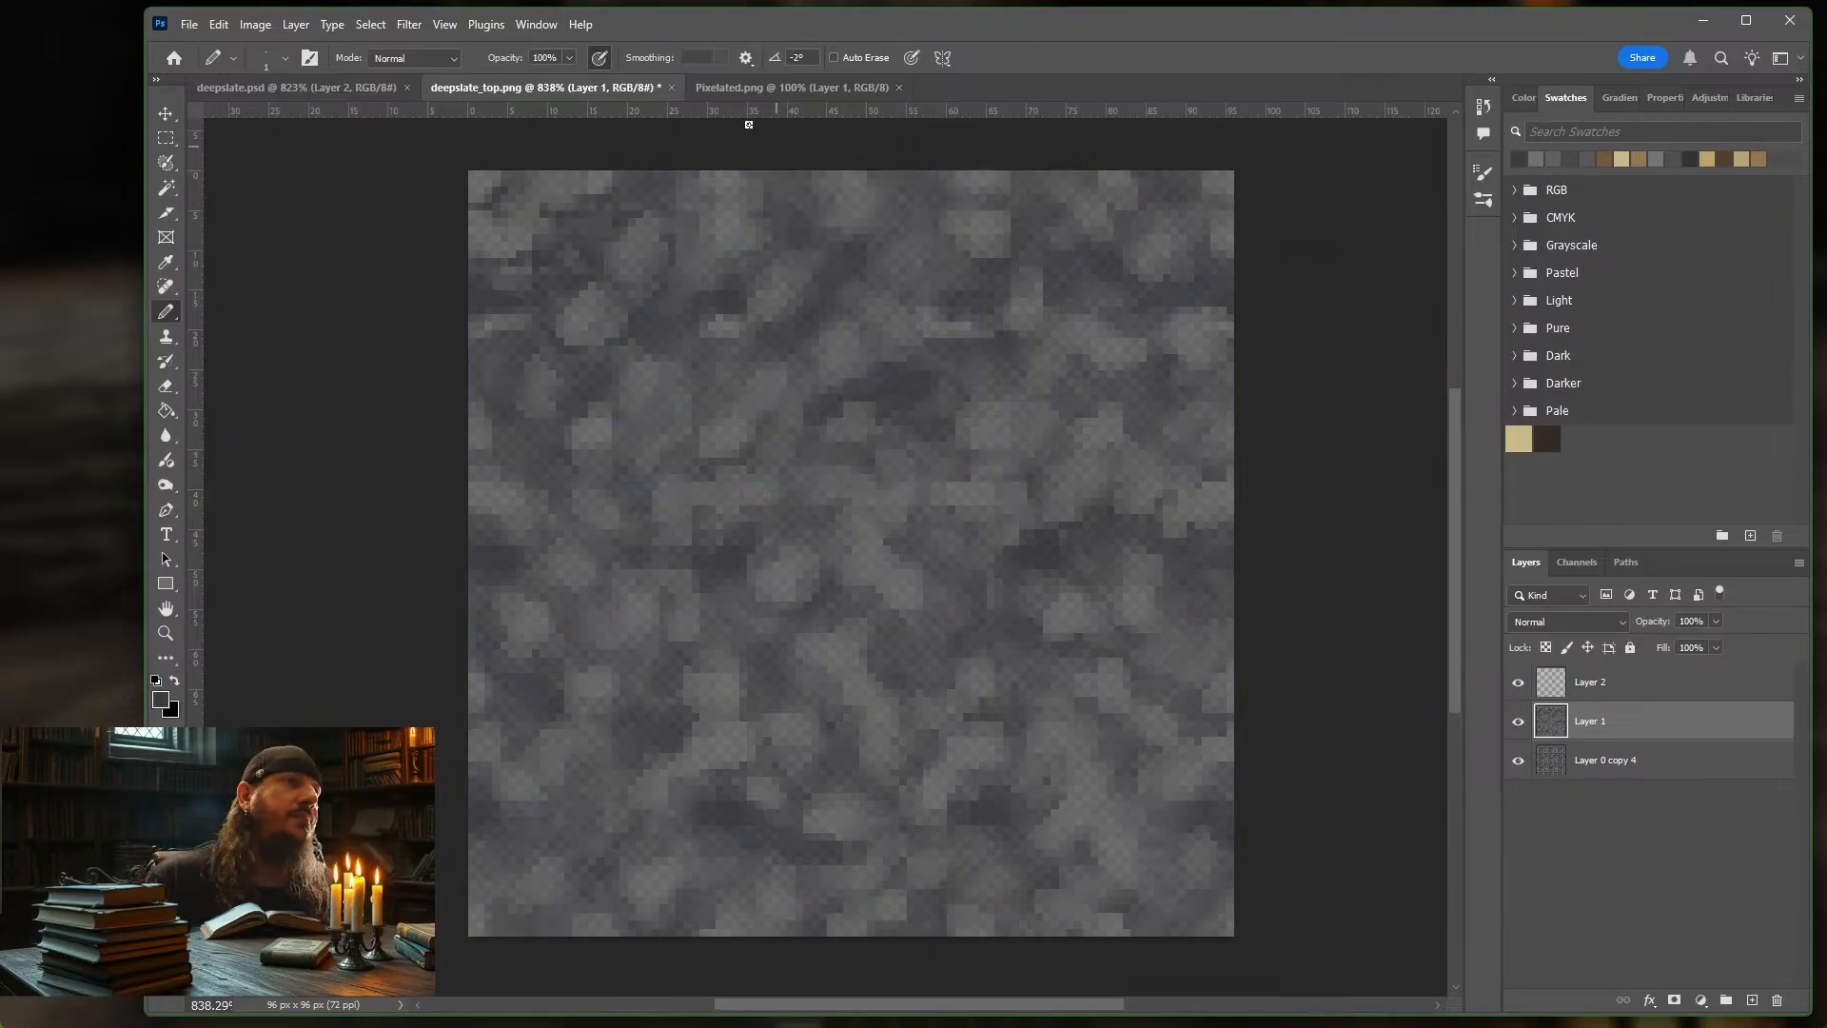
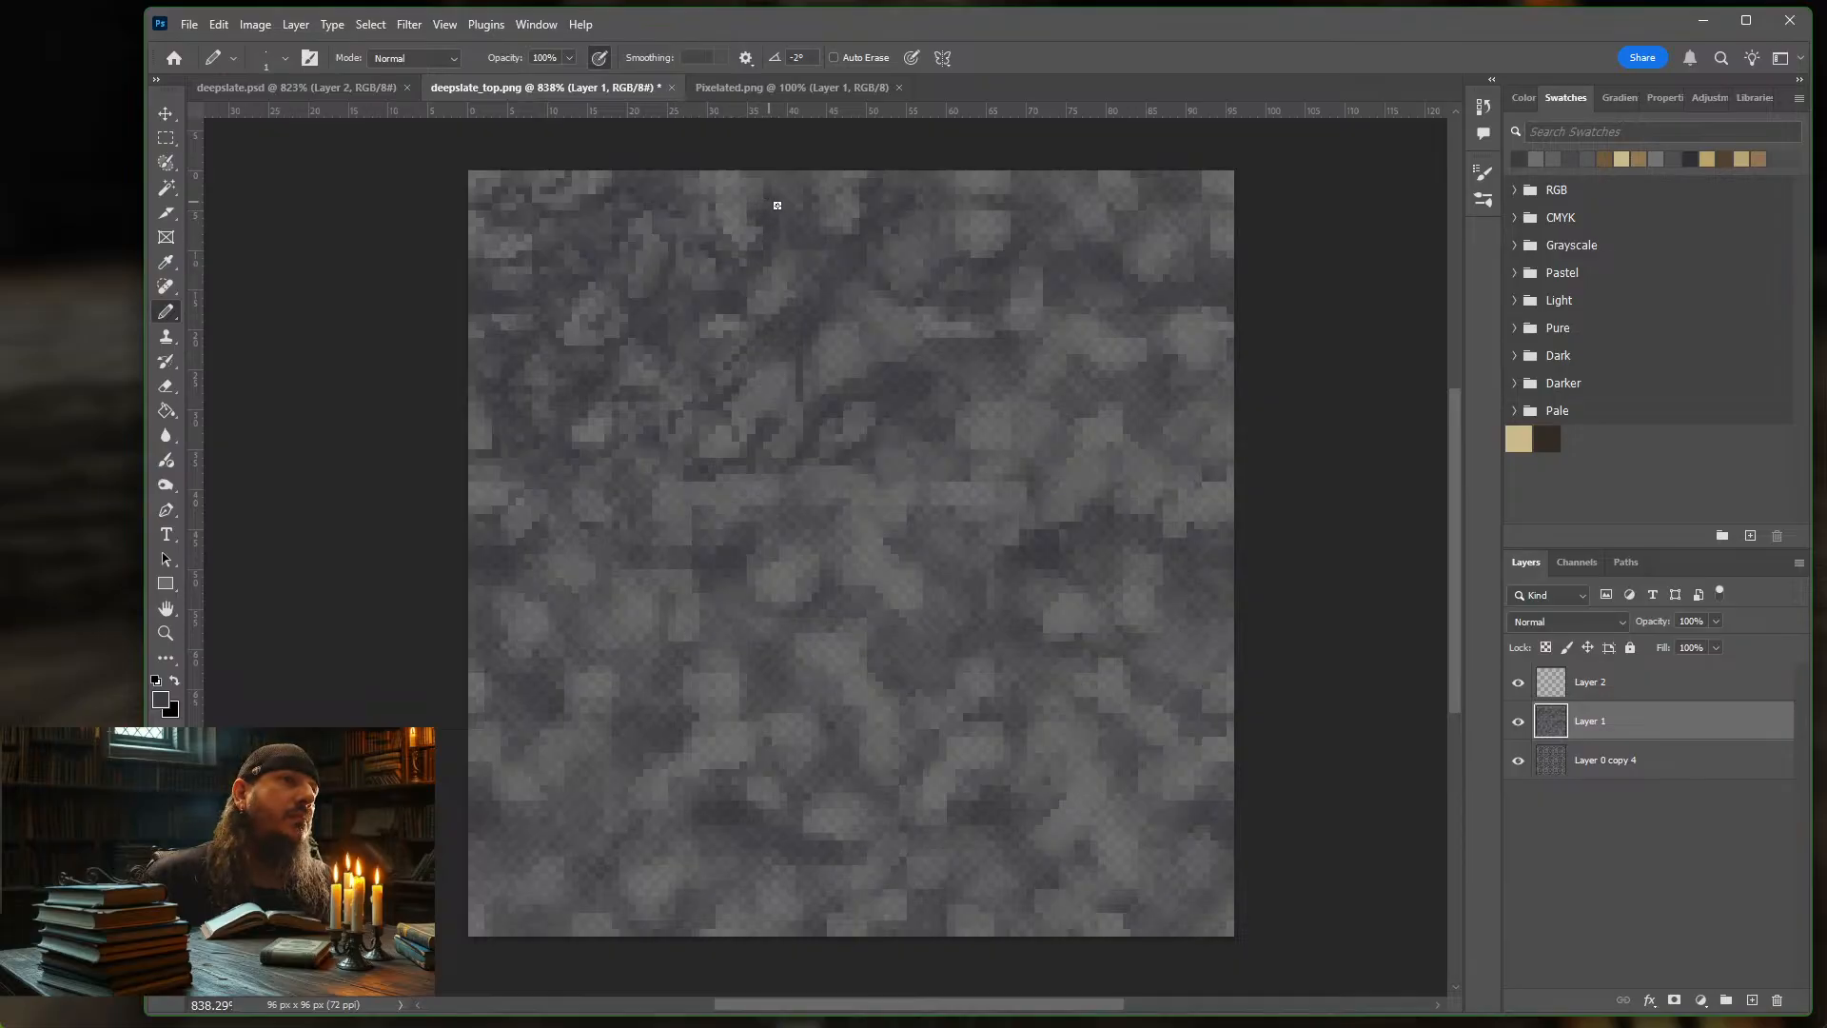
Pencil dark grey 1 px strokes around and into the light blotches in the upper and middle areas of Layer 1
scroll(777, 229, up, 2)
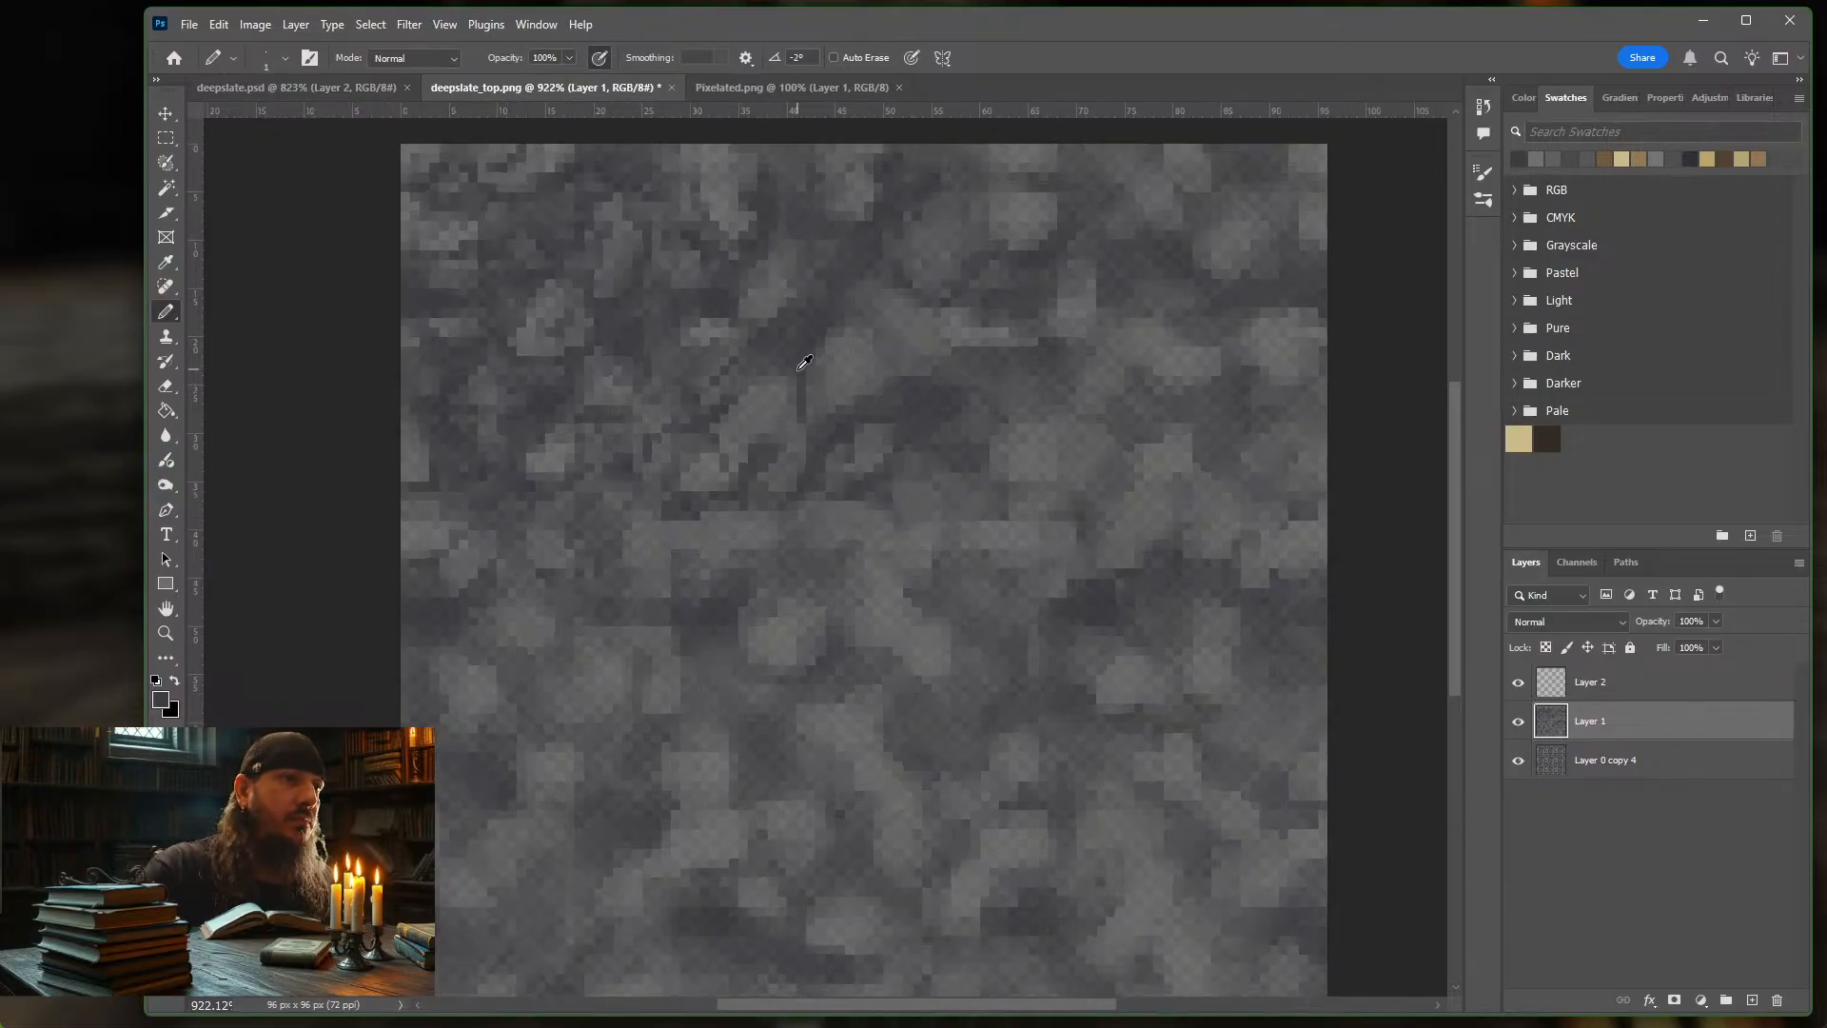
scroll(791, 346, up, 1)
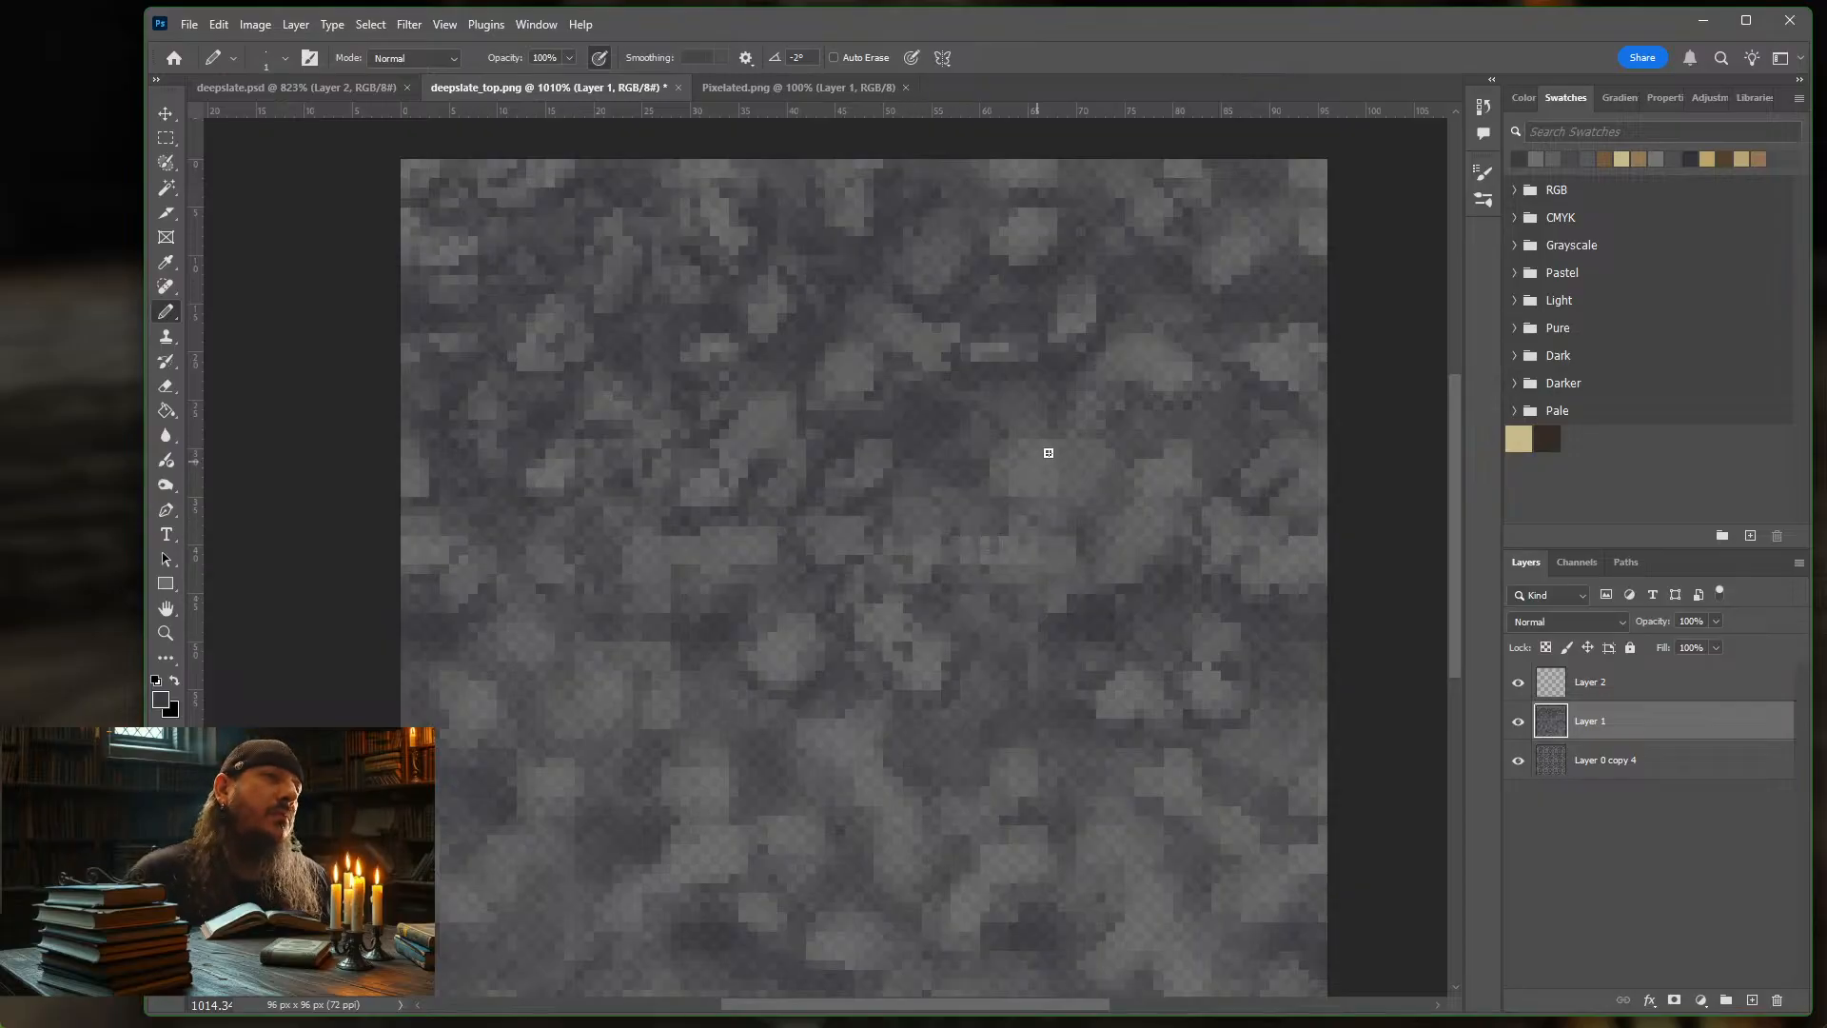
drag(1050, 502, 995, 501)
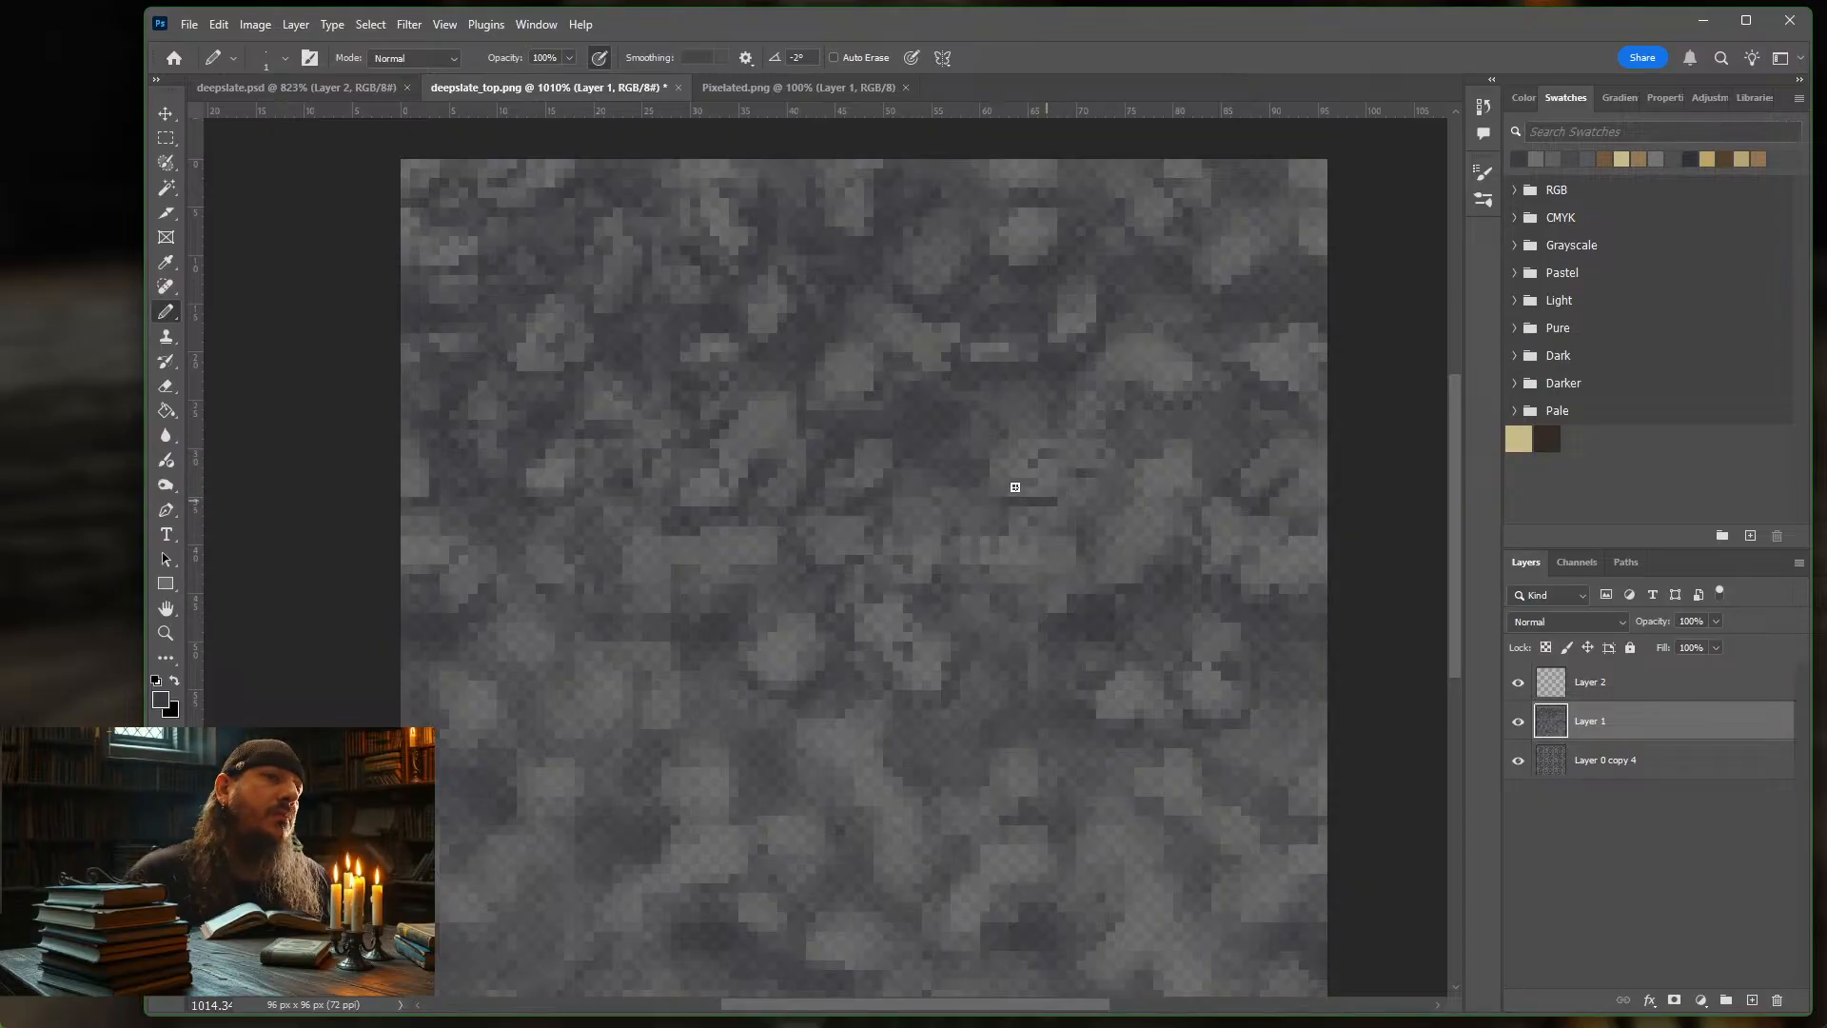
click(1014, 491)
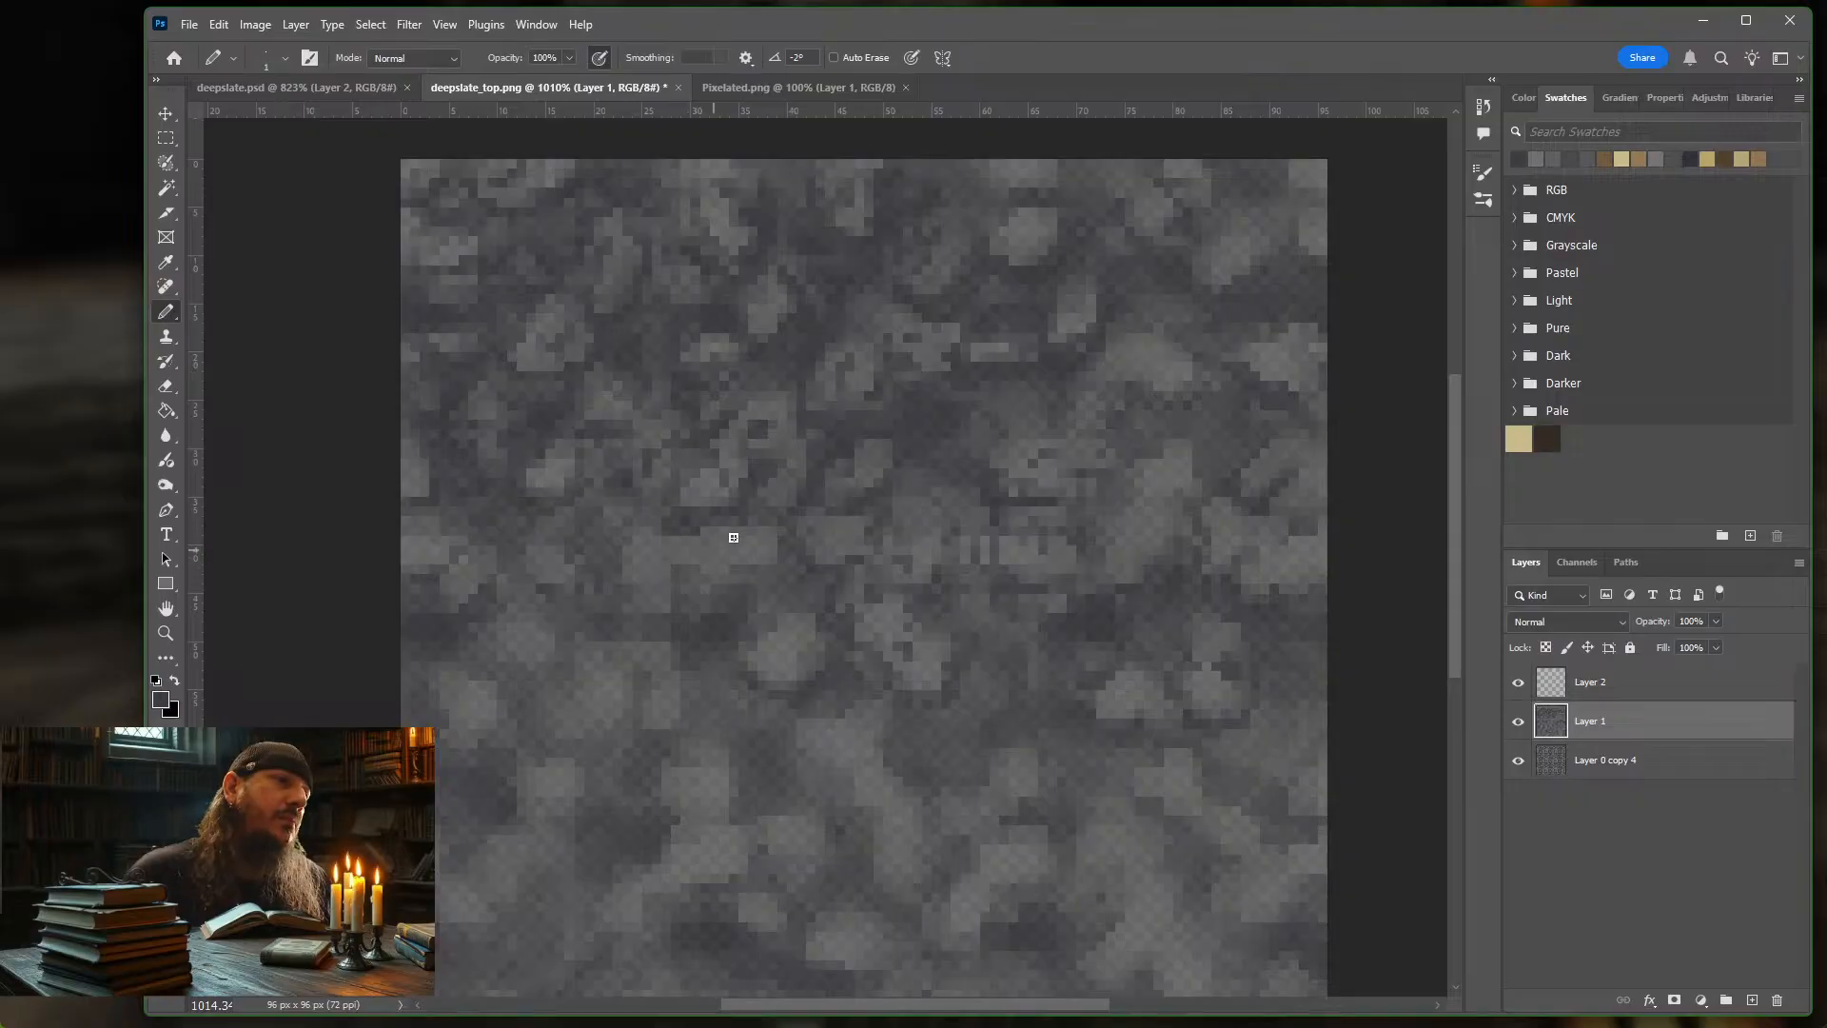
mouse_move(768, 656)
mouse_down()
mouse_move(699, 718)
mouse_move(654, 686)
mouse_move(542, 737)
mouse_up()
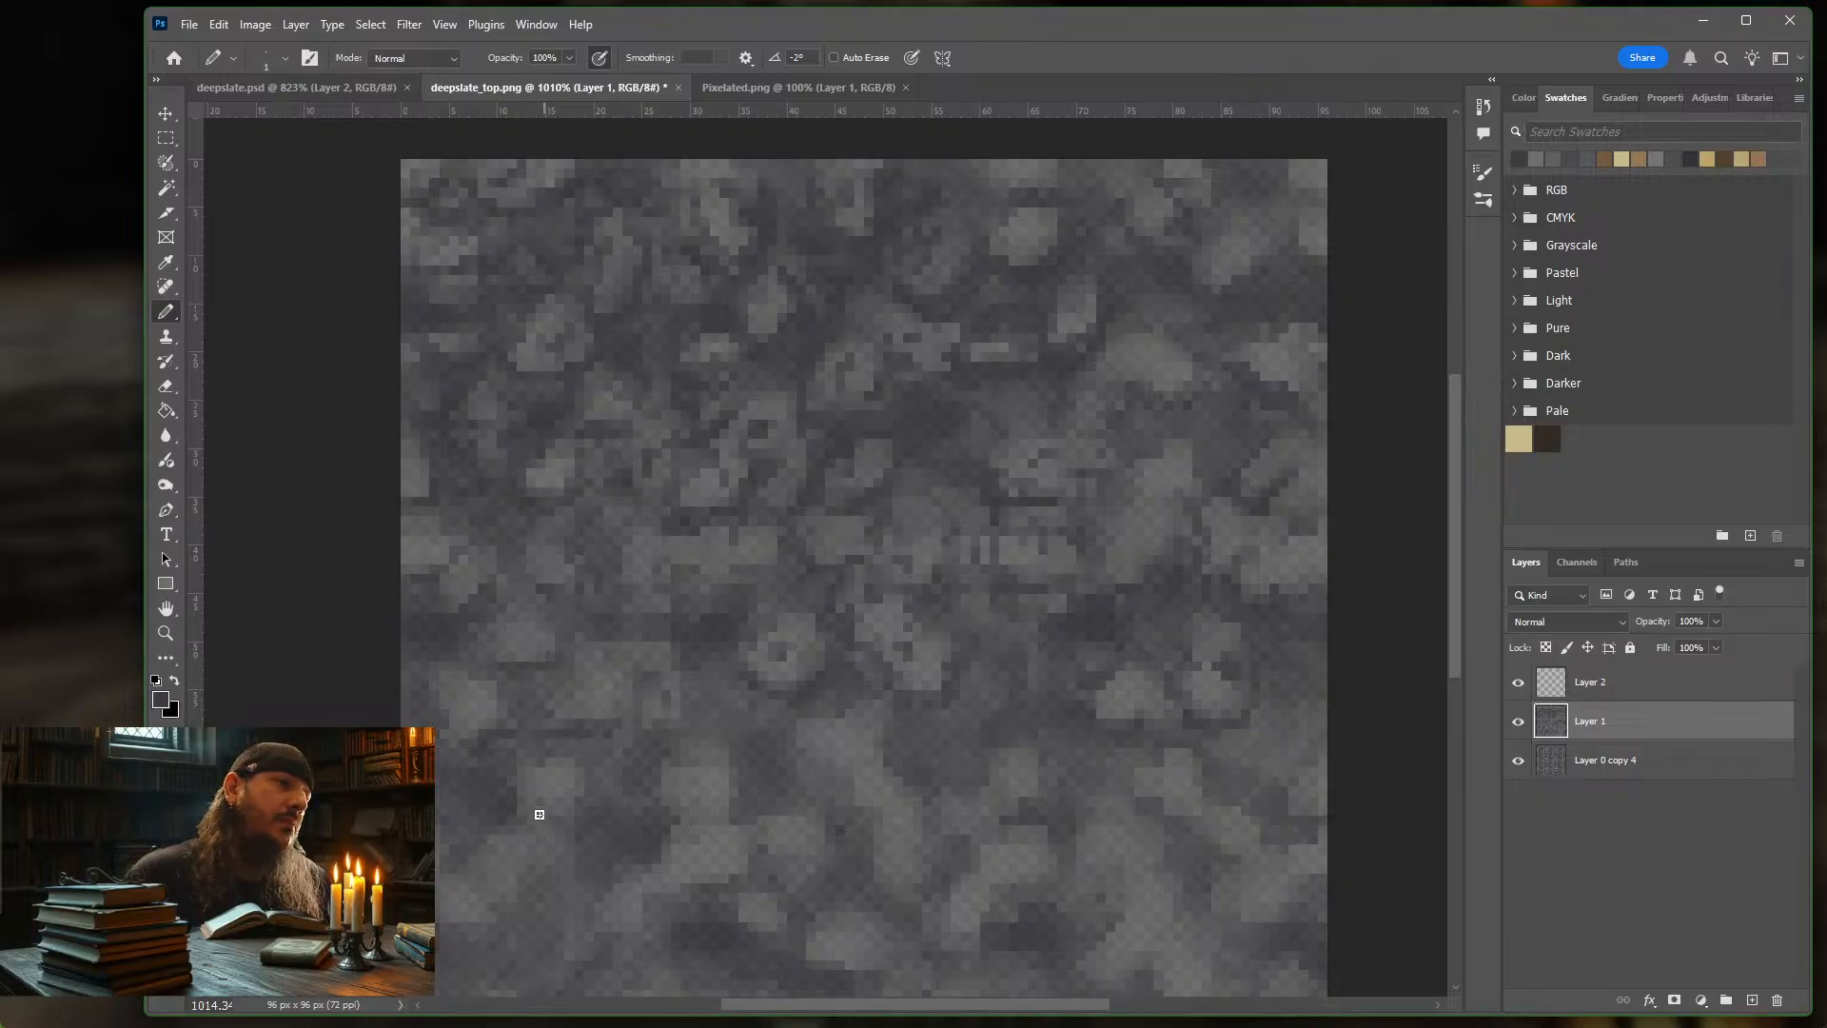
mouse_move(540, 816)
mouse_down()
mouse_move(581, 789)
mouse_move(744, 783)
mouse_up()
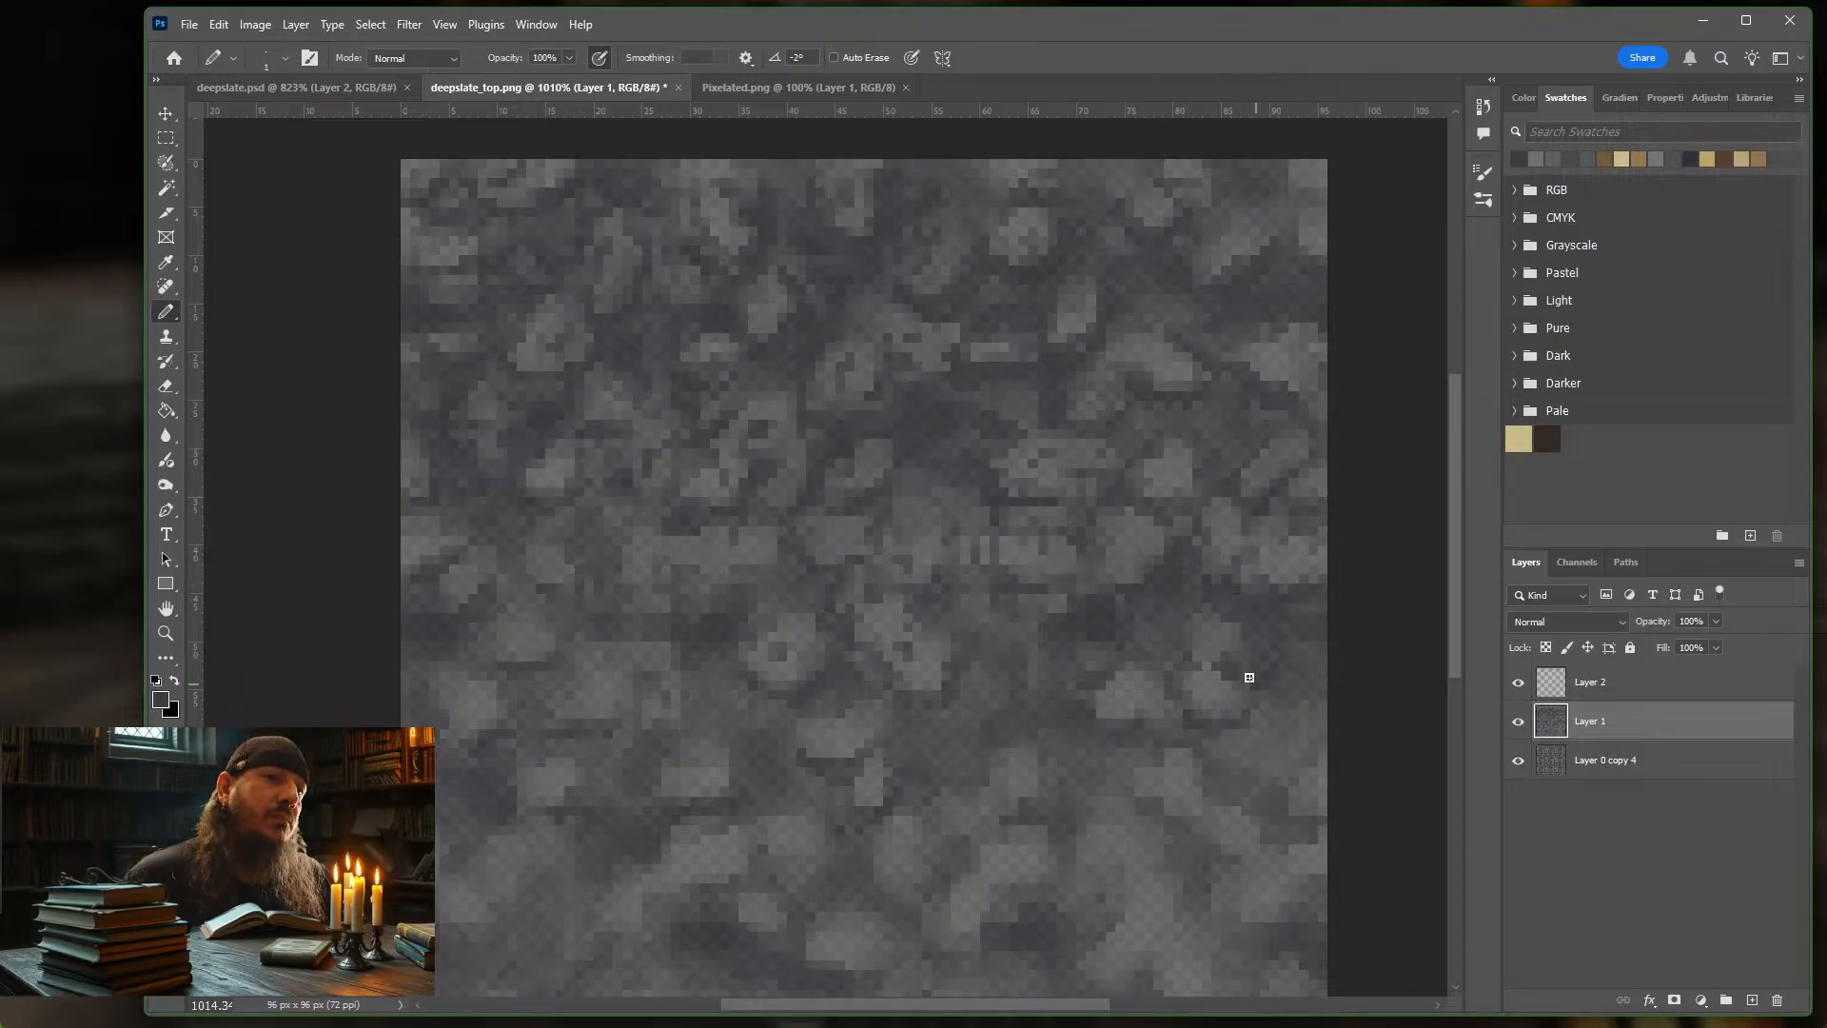
mouse_move(1139, 810)
mouse_down()
mouse_move(1179, 828)
mouse_move(1219, 910)
mouse_move(1284, 930)
mouse_move(1310, 828)
mouse_move(1199, 809)
mouse_move(1190, 726)
mouse_move(1060, 775)
mouse_move(1086, 898)
mouse_move(1079, 976)
mouse_up()
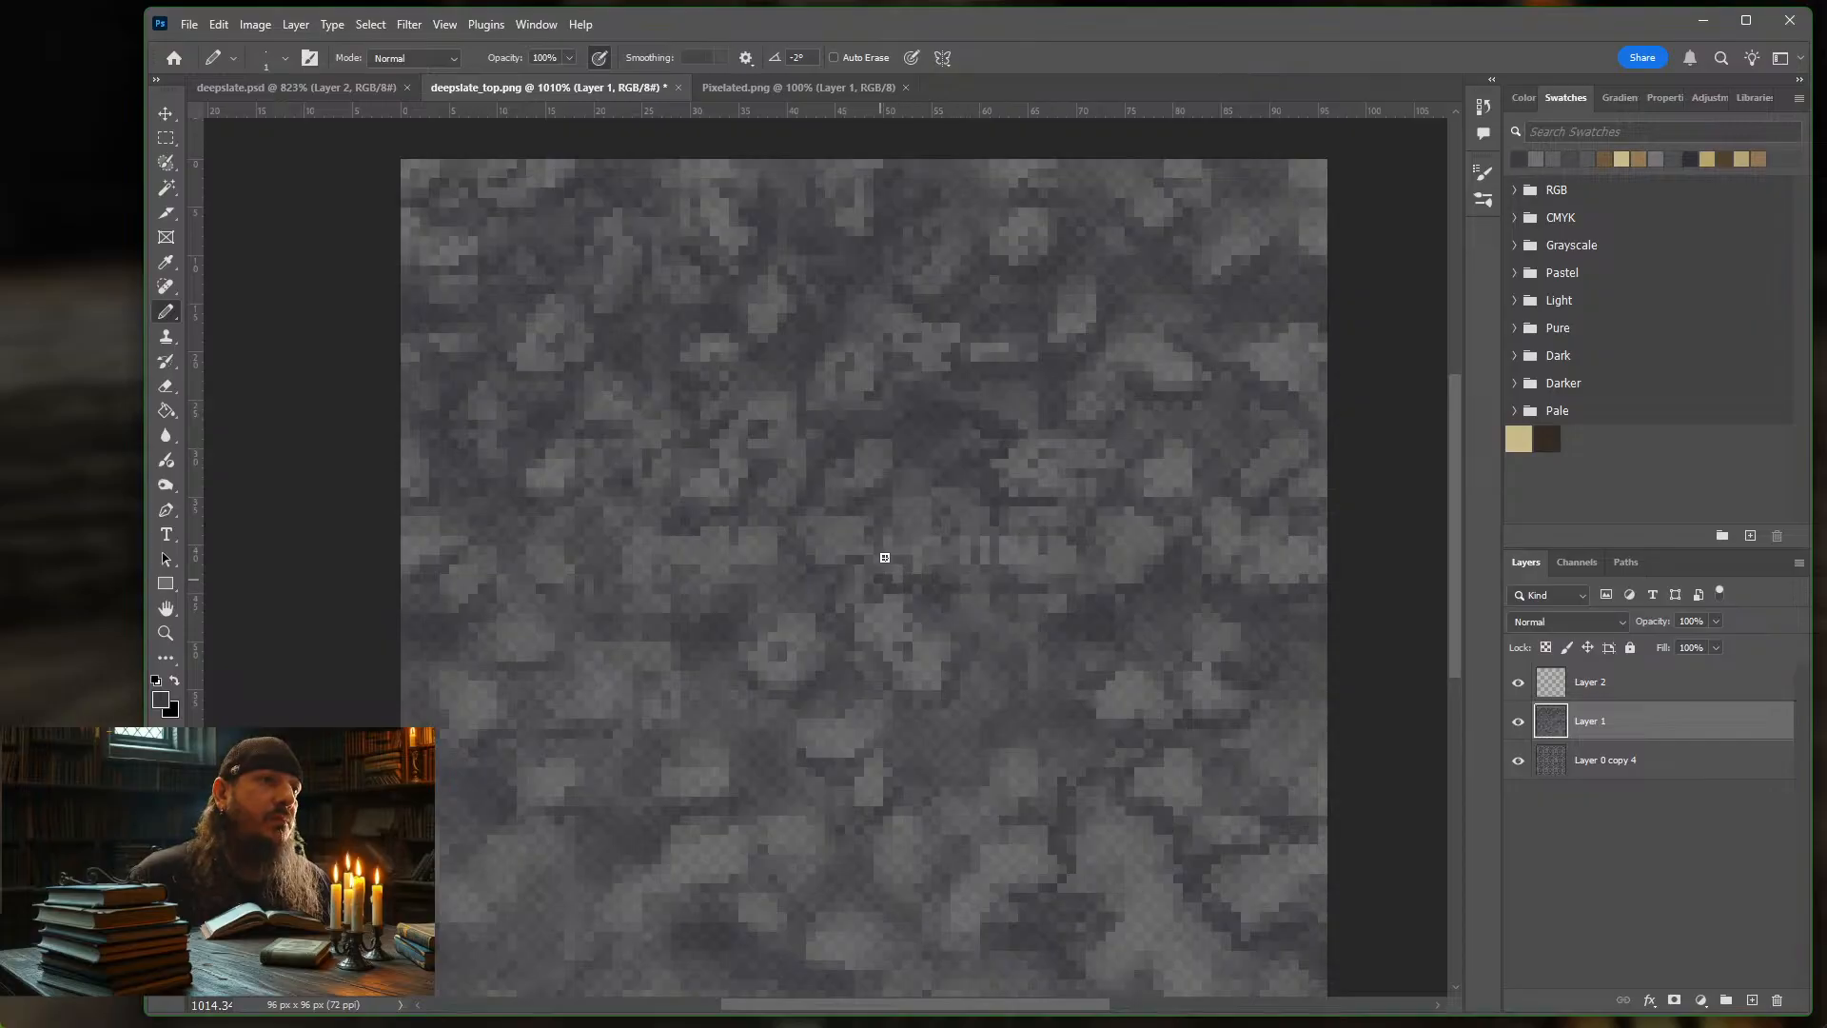
mouse_move(841, 647)
mouse_down()
mouse_move(922, 717)
mouse_move(901, 787)
mouse_move(836, 812)
mouse_move(921, 697)
mouse_move(796, 718)
mouse_move(733, 669)
mouse_move(753, 596)
mouse_move(693, 710)
mouse_move(632, 739)
mouse_move(738, 793)
mouse_up()
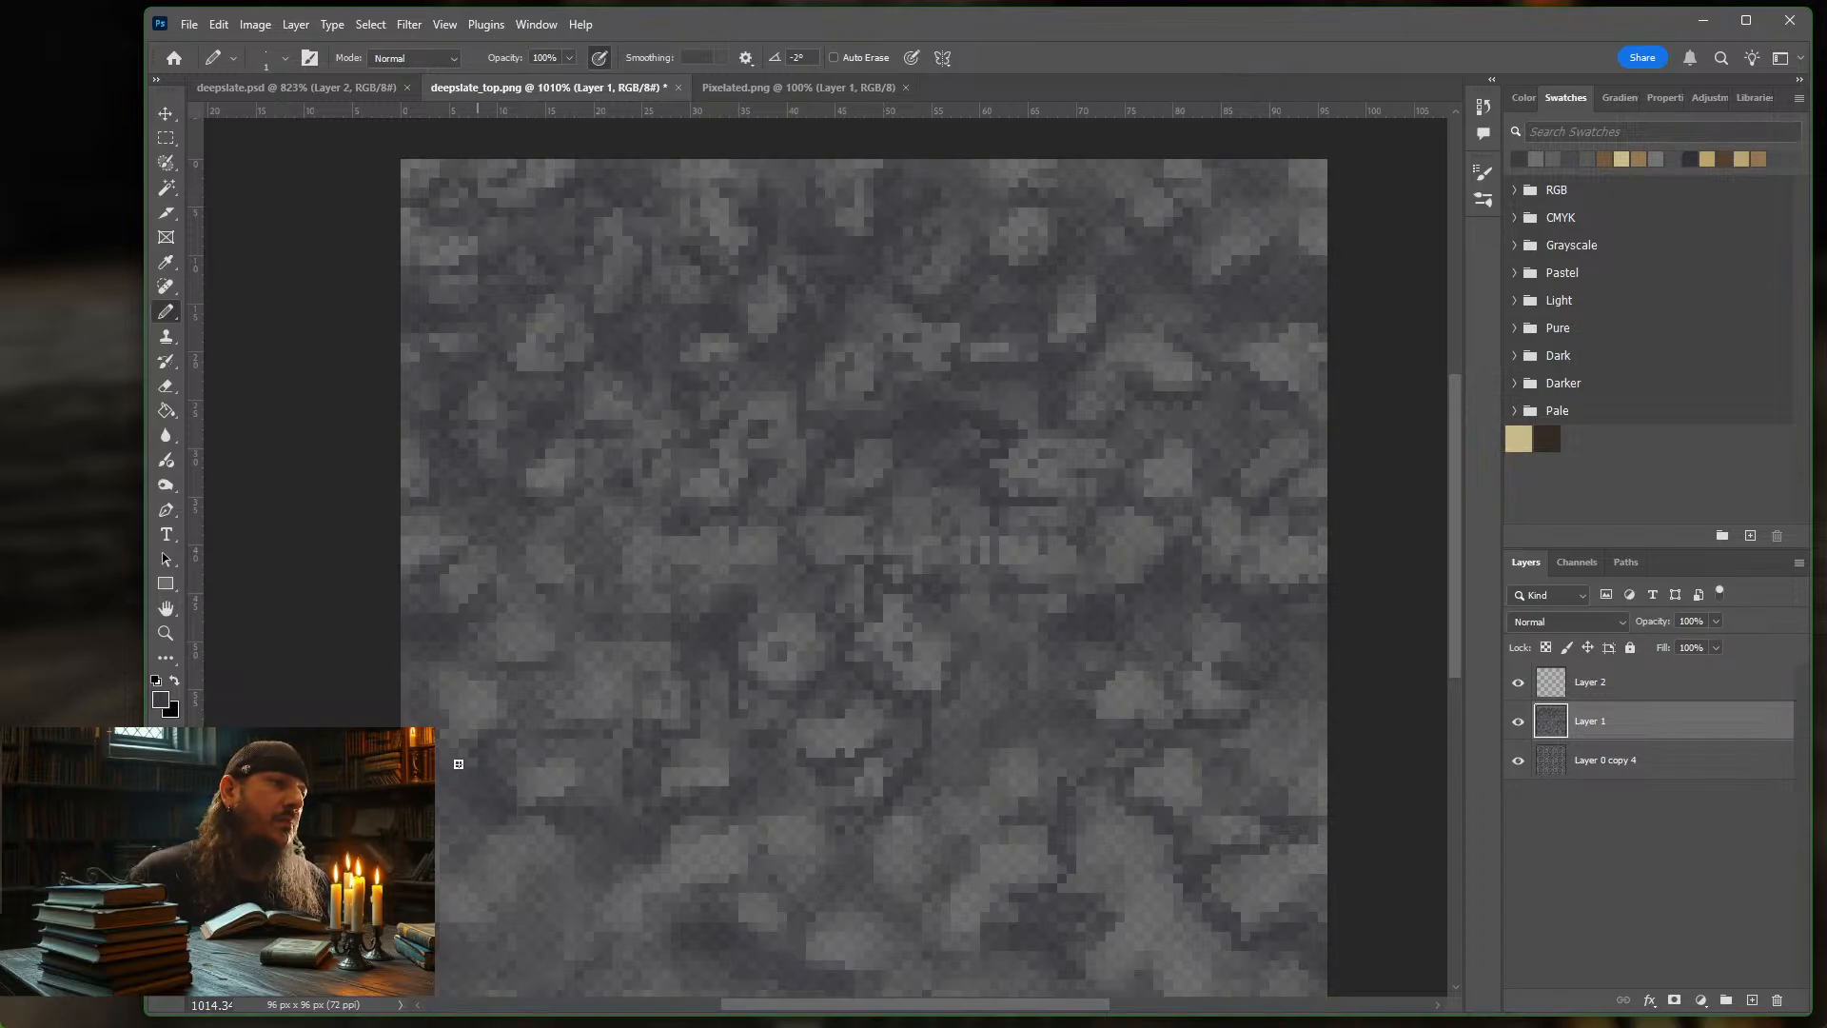
mouse_move(451, 749)
mouse_down()
mouse_move(482, 733)
mouse_move(467, 707)
mouse_up()
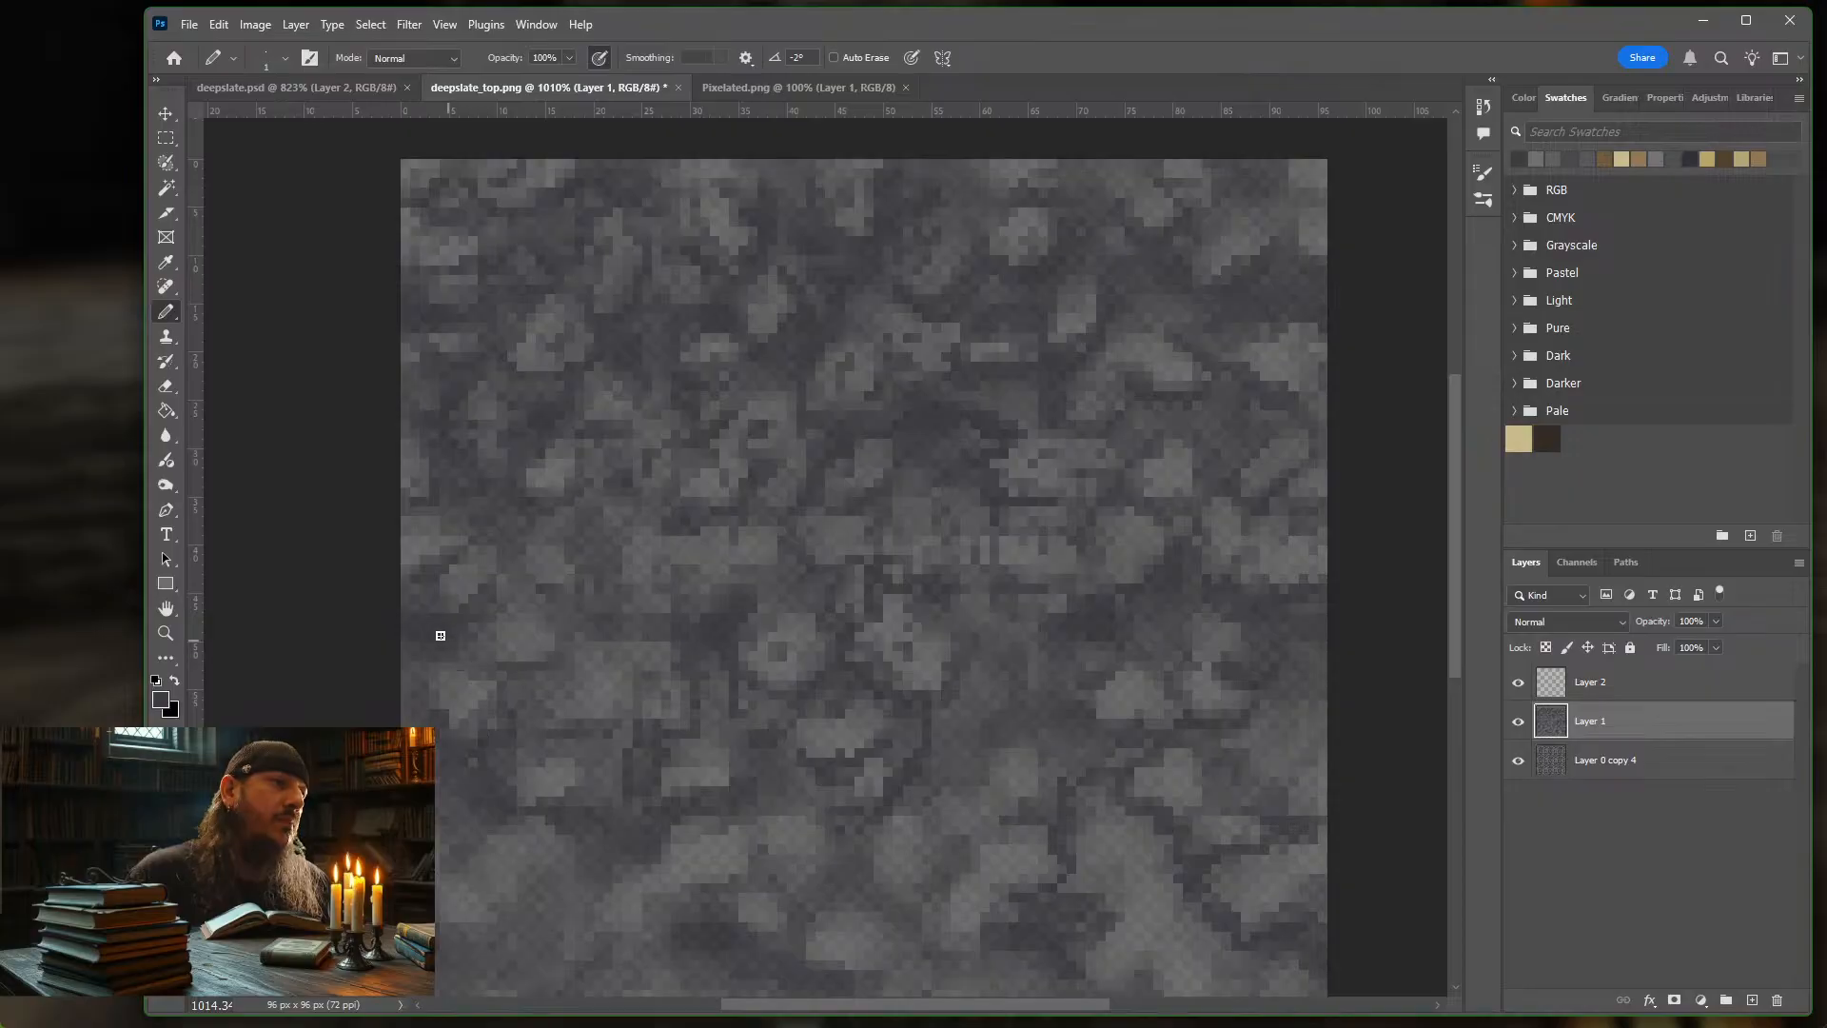
Continue the dark 1 px pencil detailing through the middle and lower part of the texture down to its bottom edge
scroll(563, 645, down, 2)
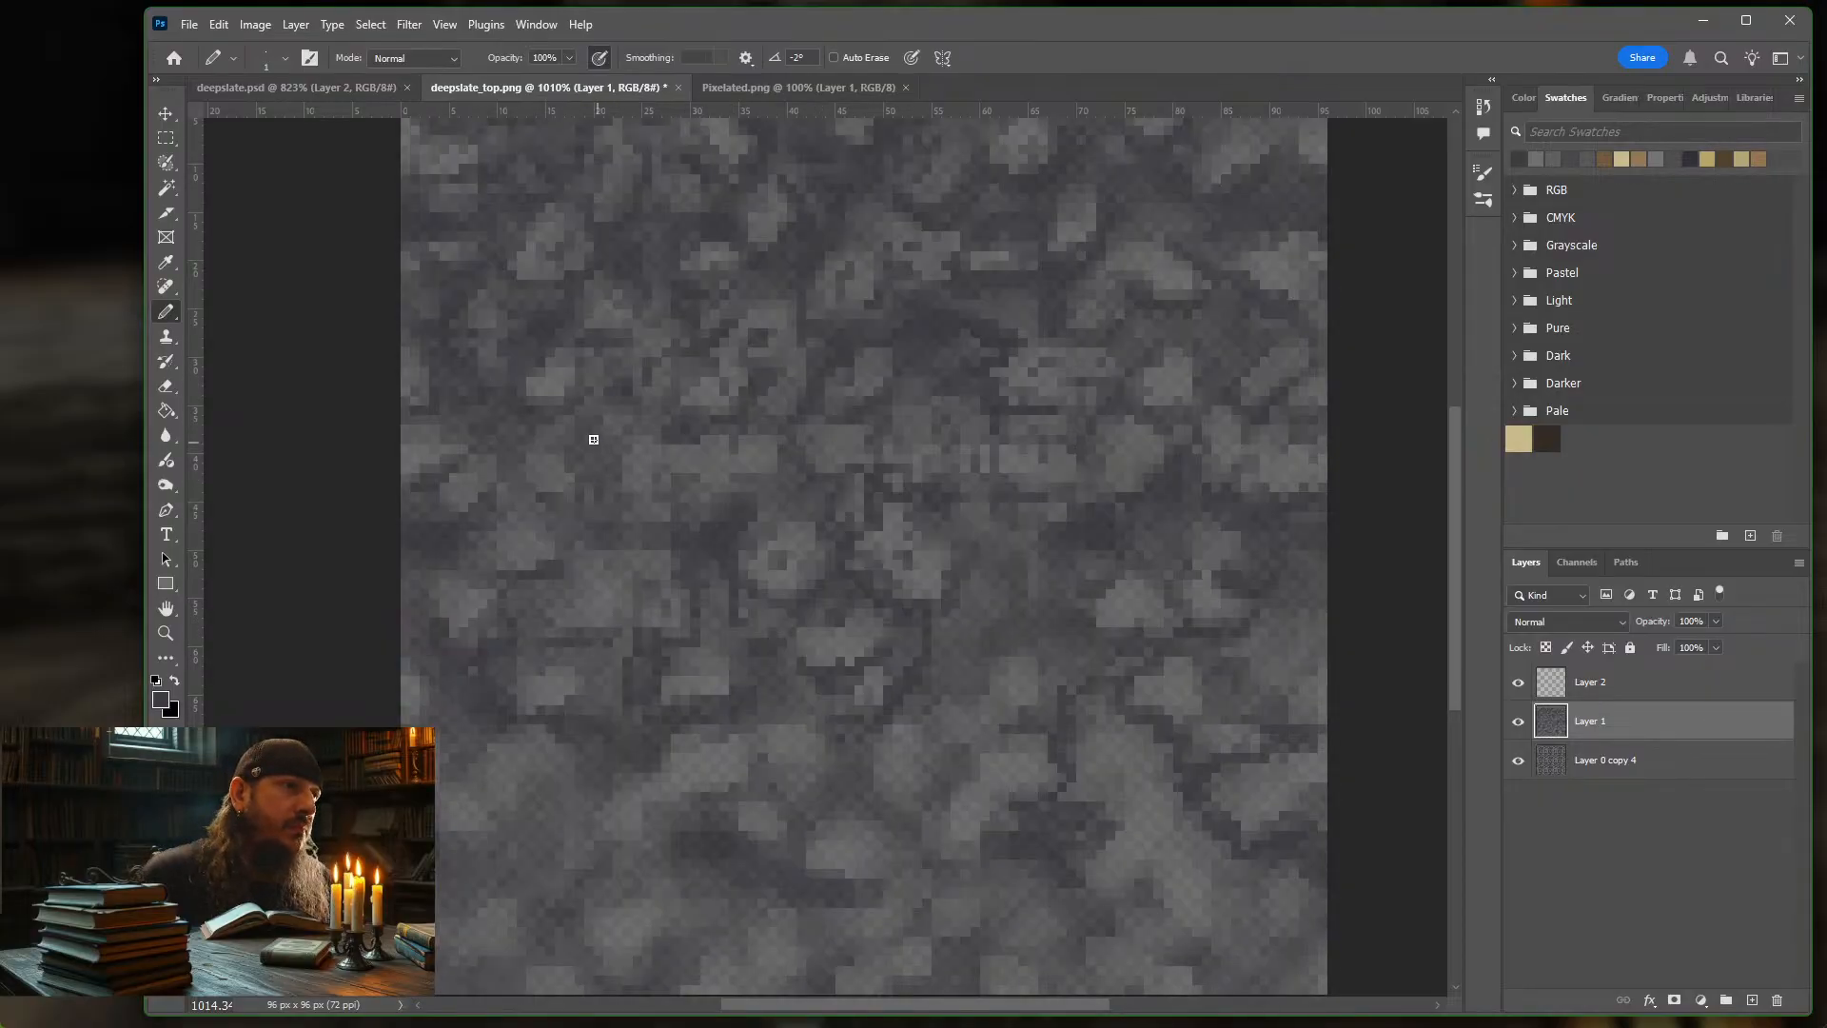
mouse_move(593, 440)
mouse_down()
mouse_move(630, 510)
mouse_move(676, 516)
mouse_move(678, 481)
mouse_move(766, 461)
mouse_up()
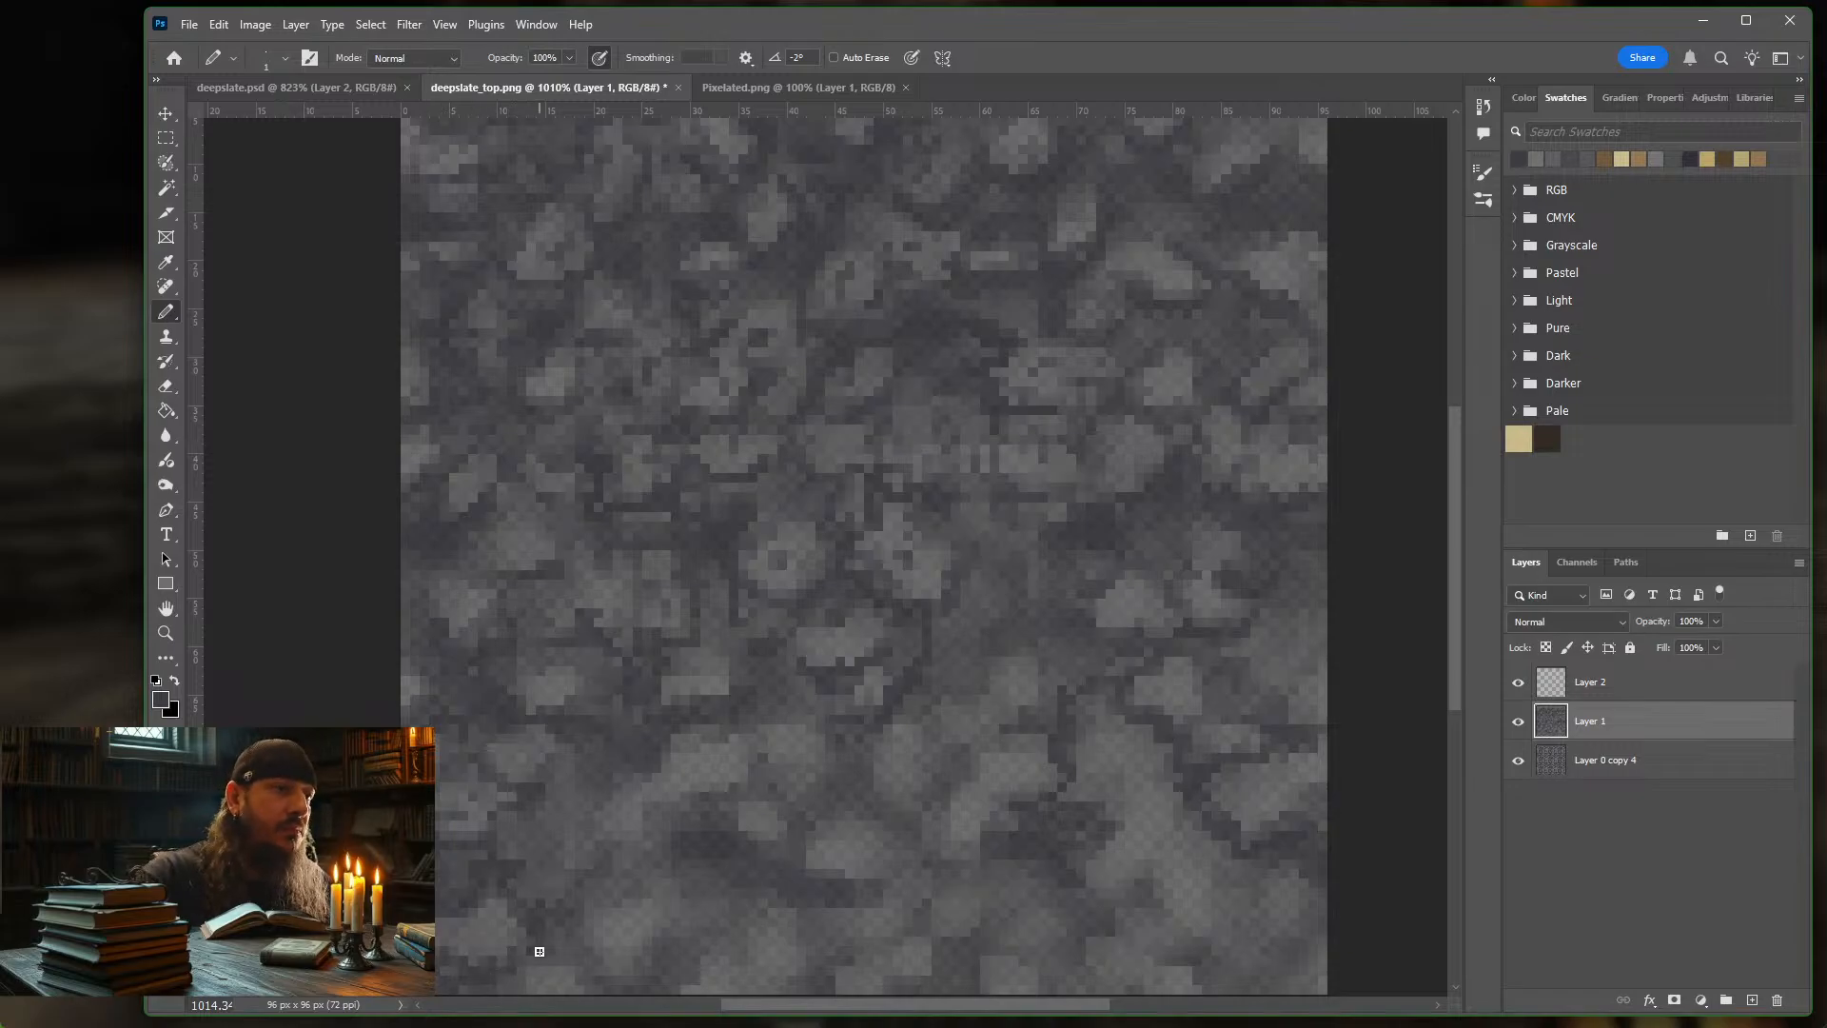
scroll(540, 952, down, 1)
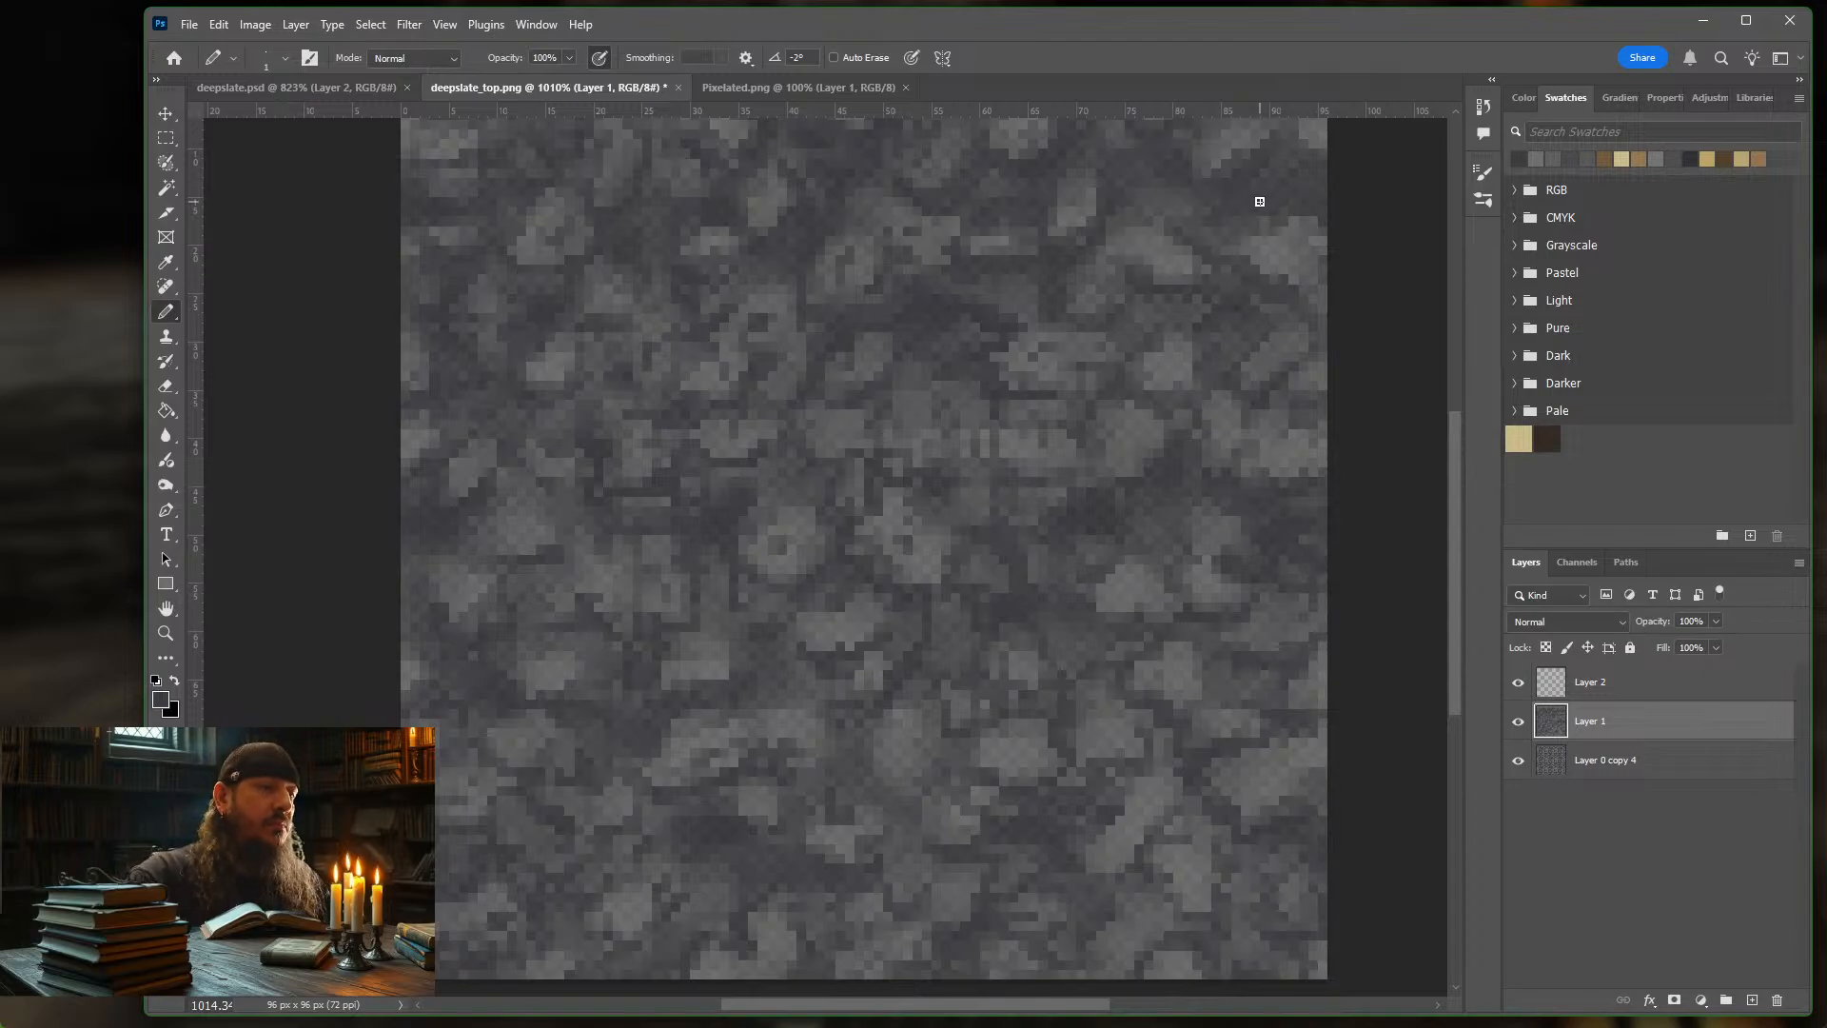
scroll(1053, 383, down, 1)
scroll(1112, 398, up, 1)
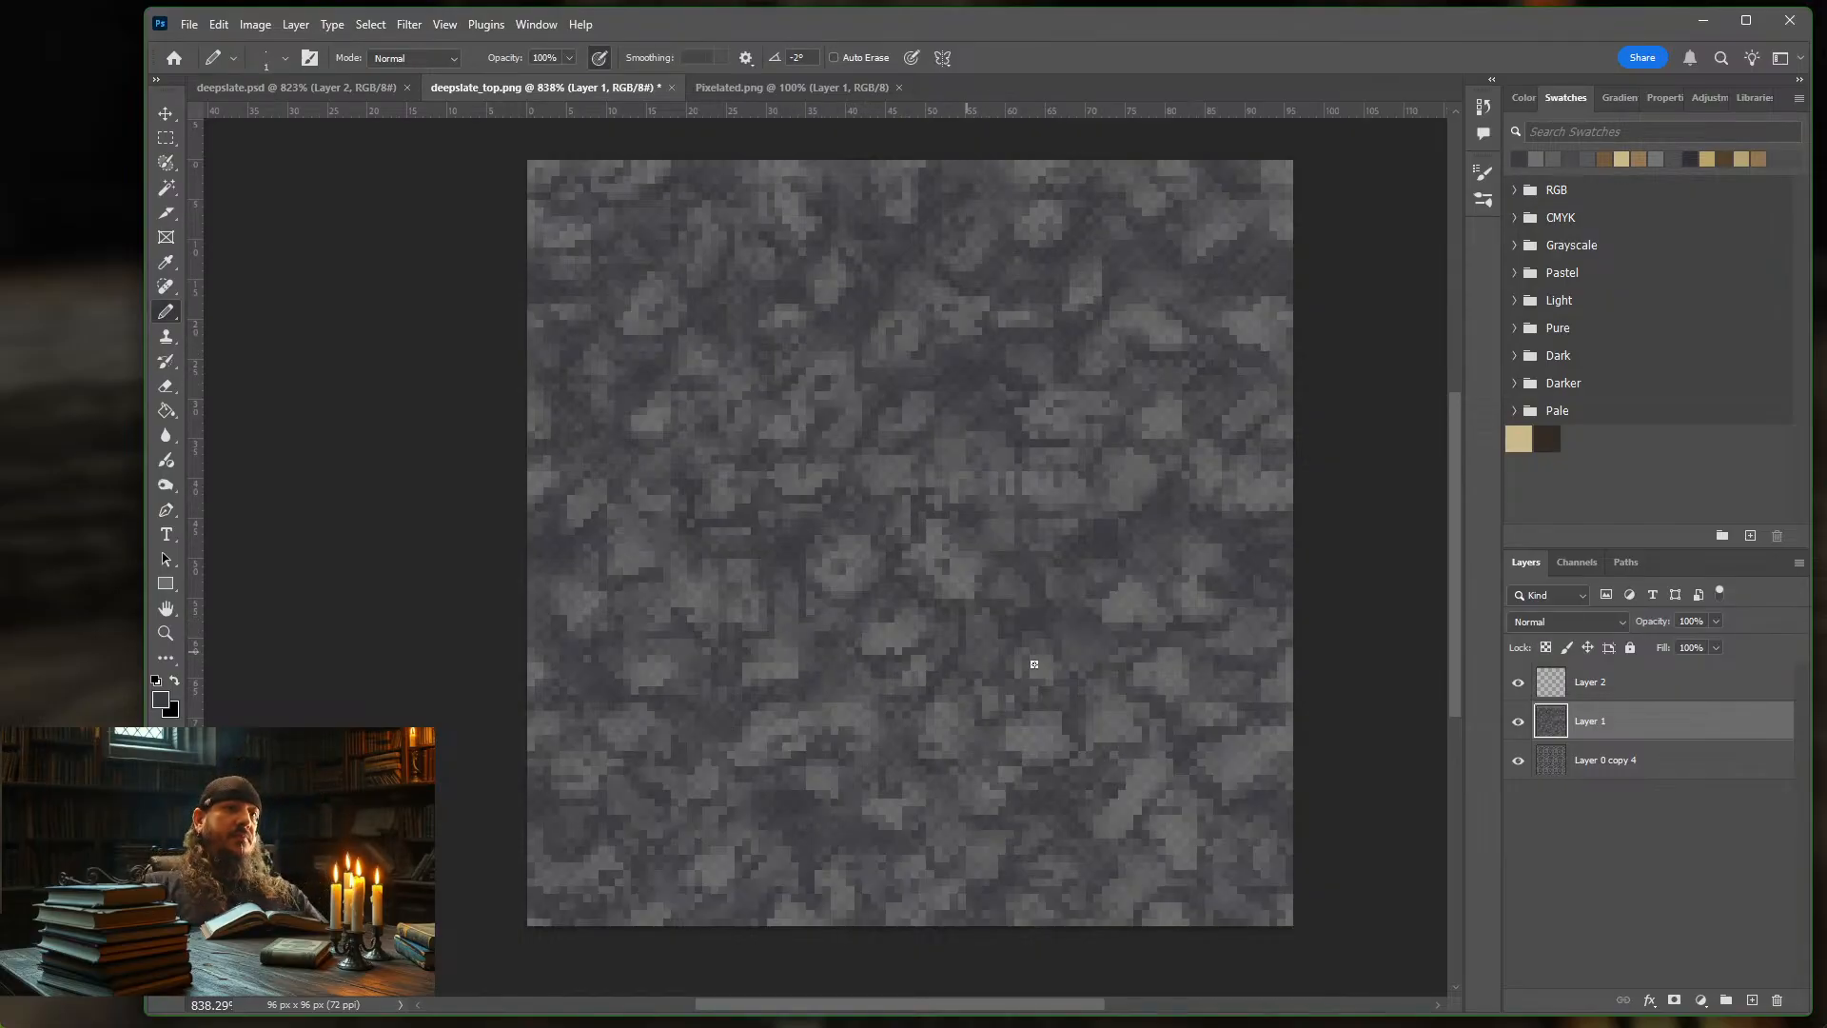
Choose the lighter grey recent swatch and pencil small highlight pixels across the Layer 1 texture
click(1538, 157)
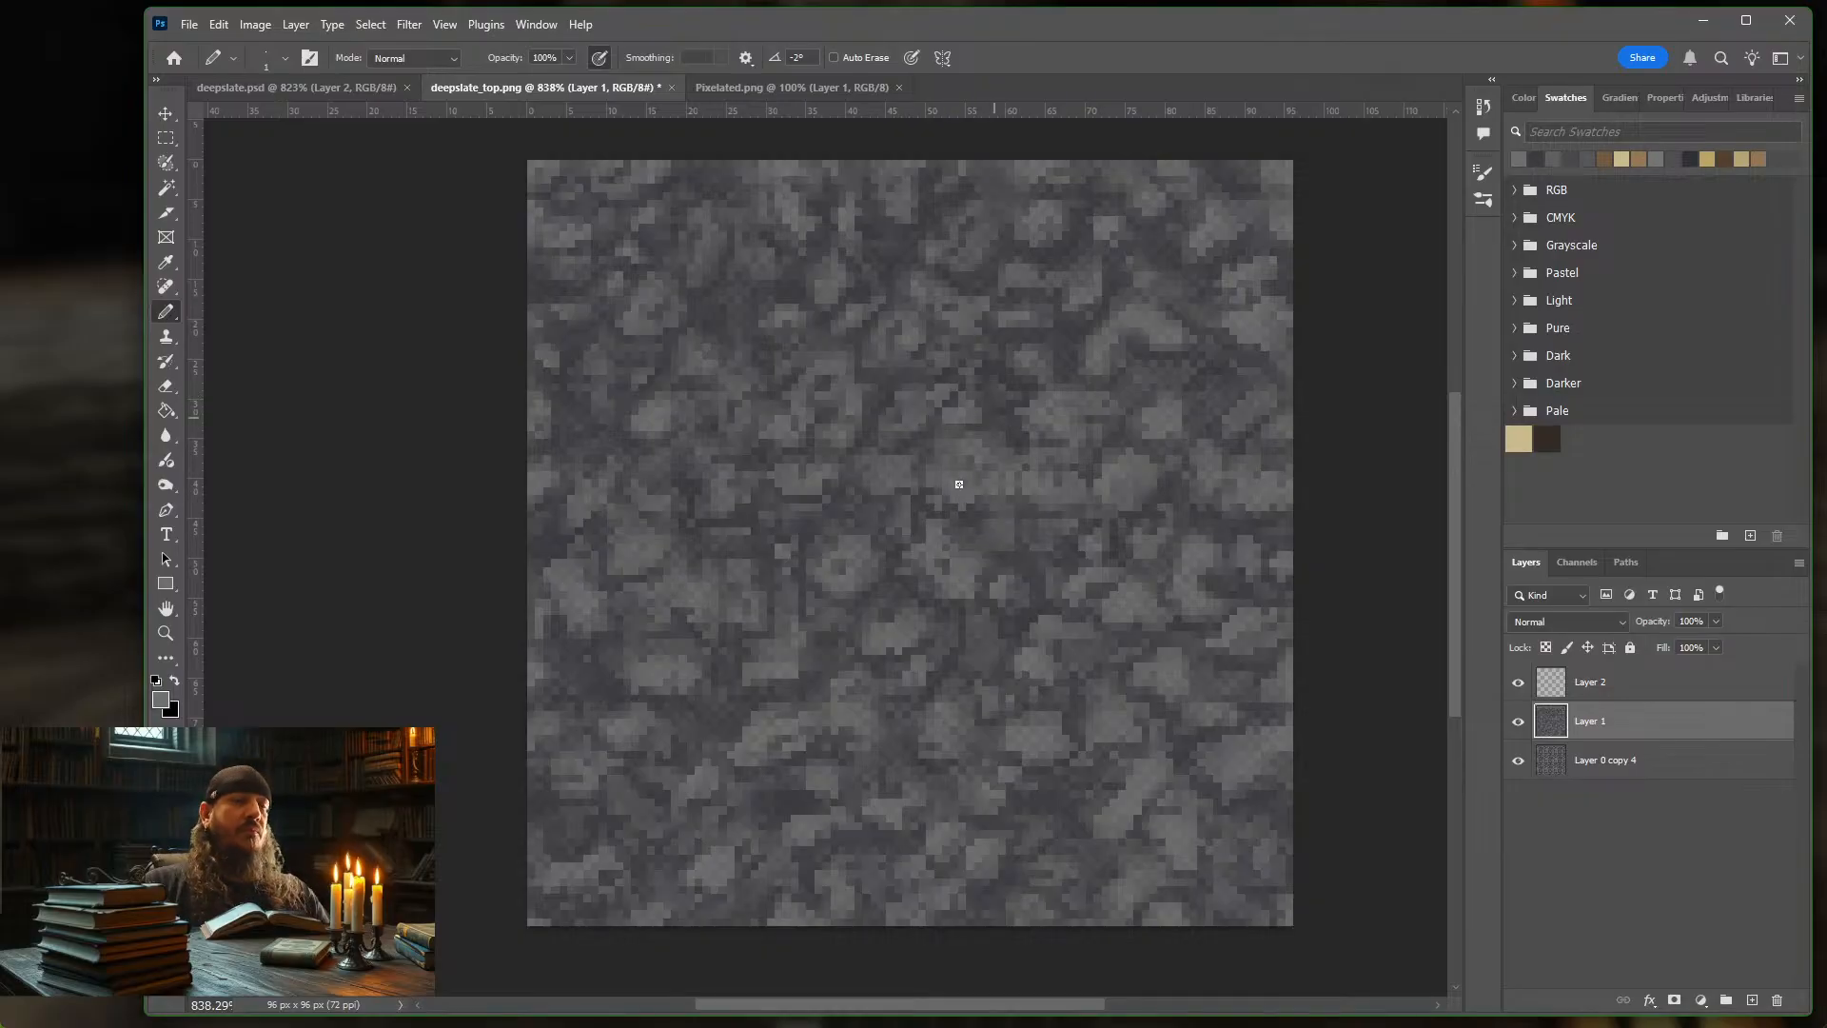
scroll(955, 504, down, 5)
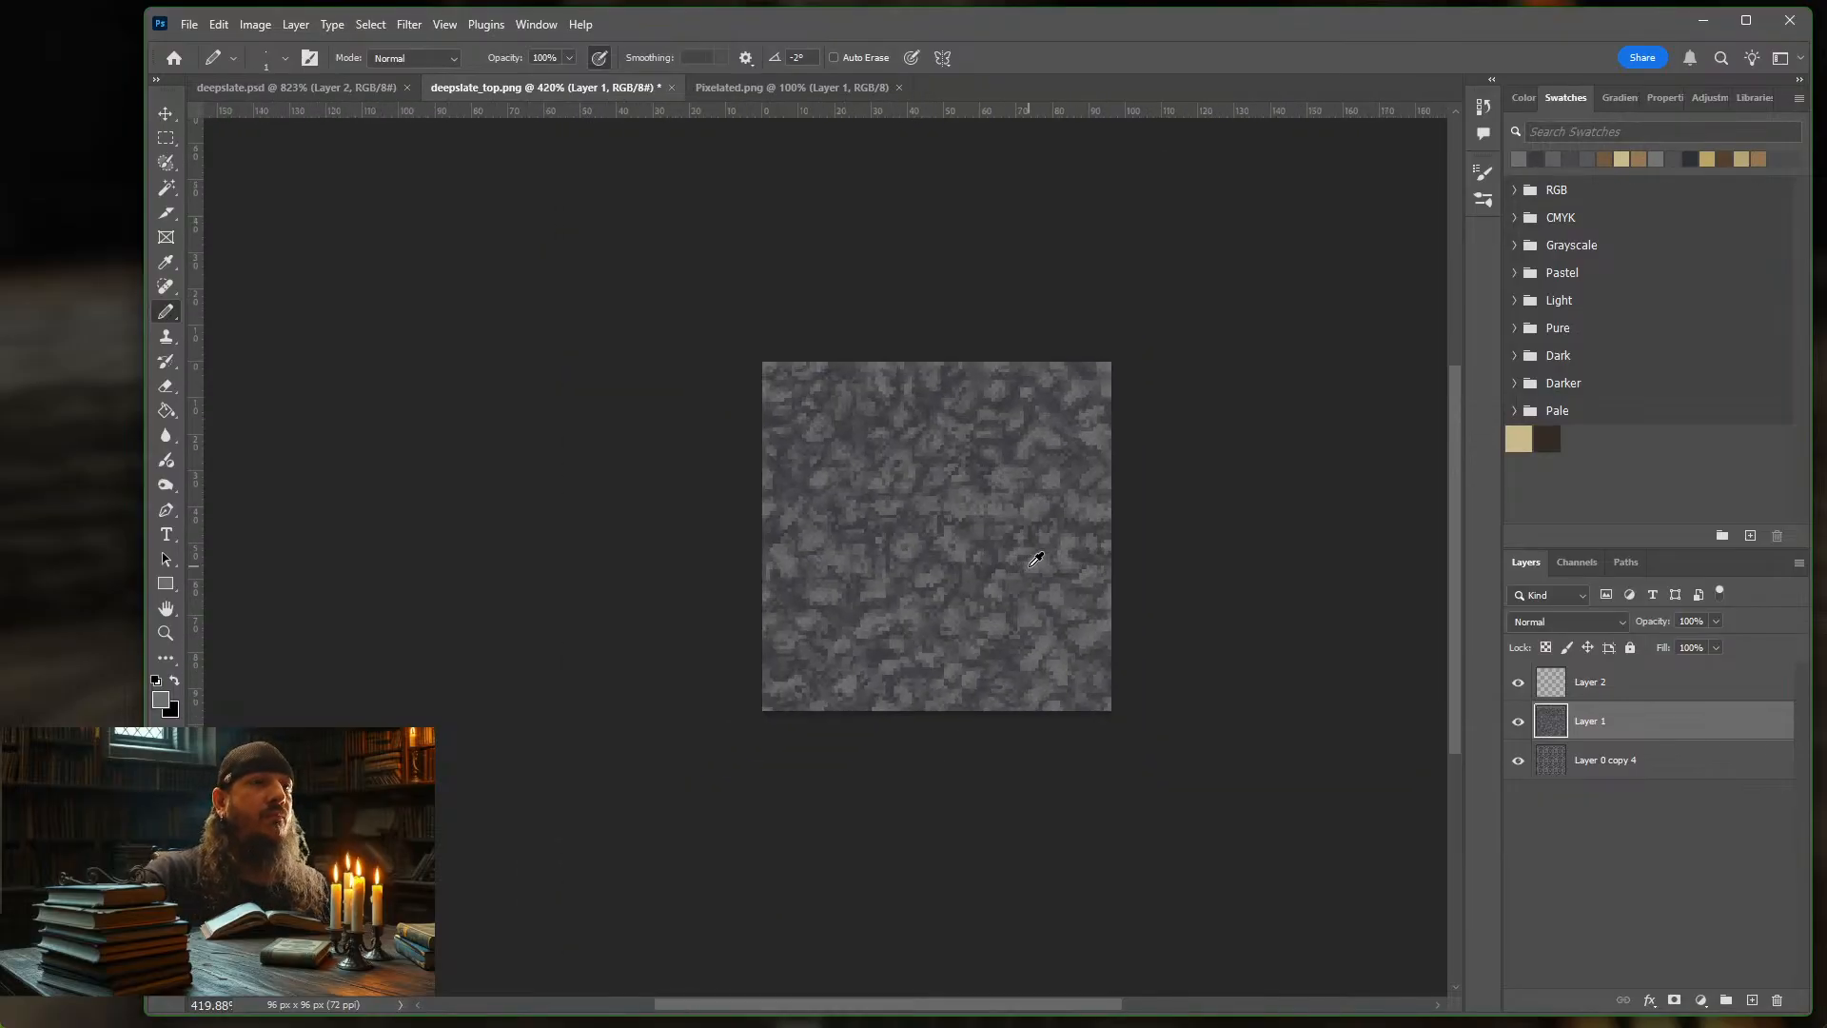
scroll(1044, 470, up, 4)
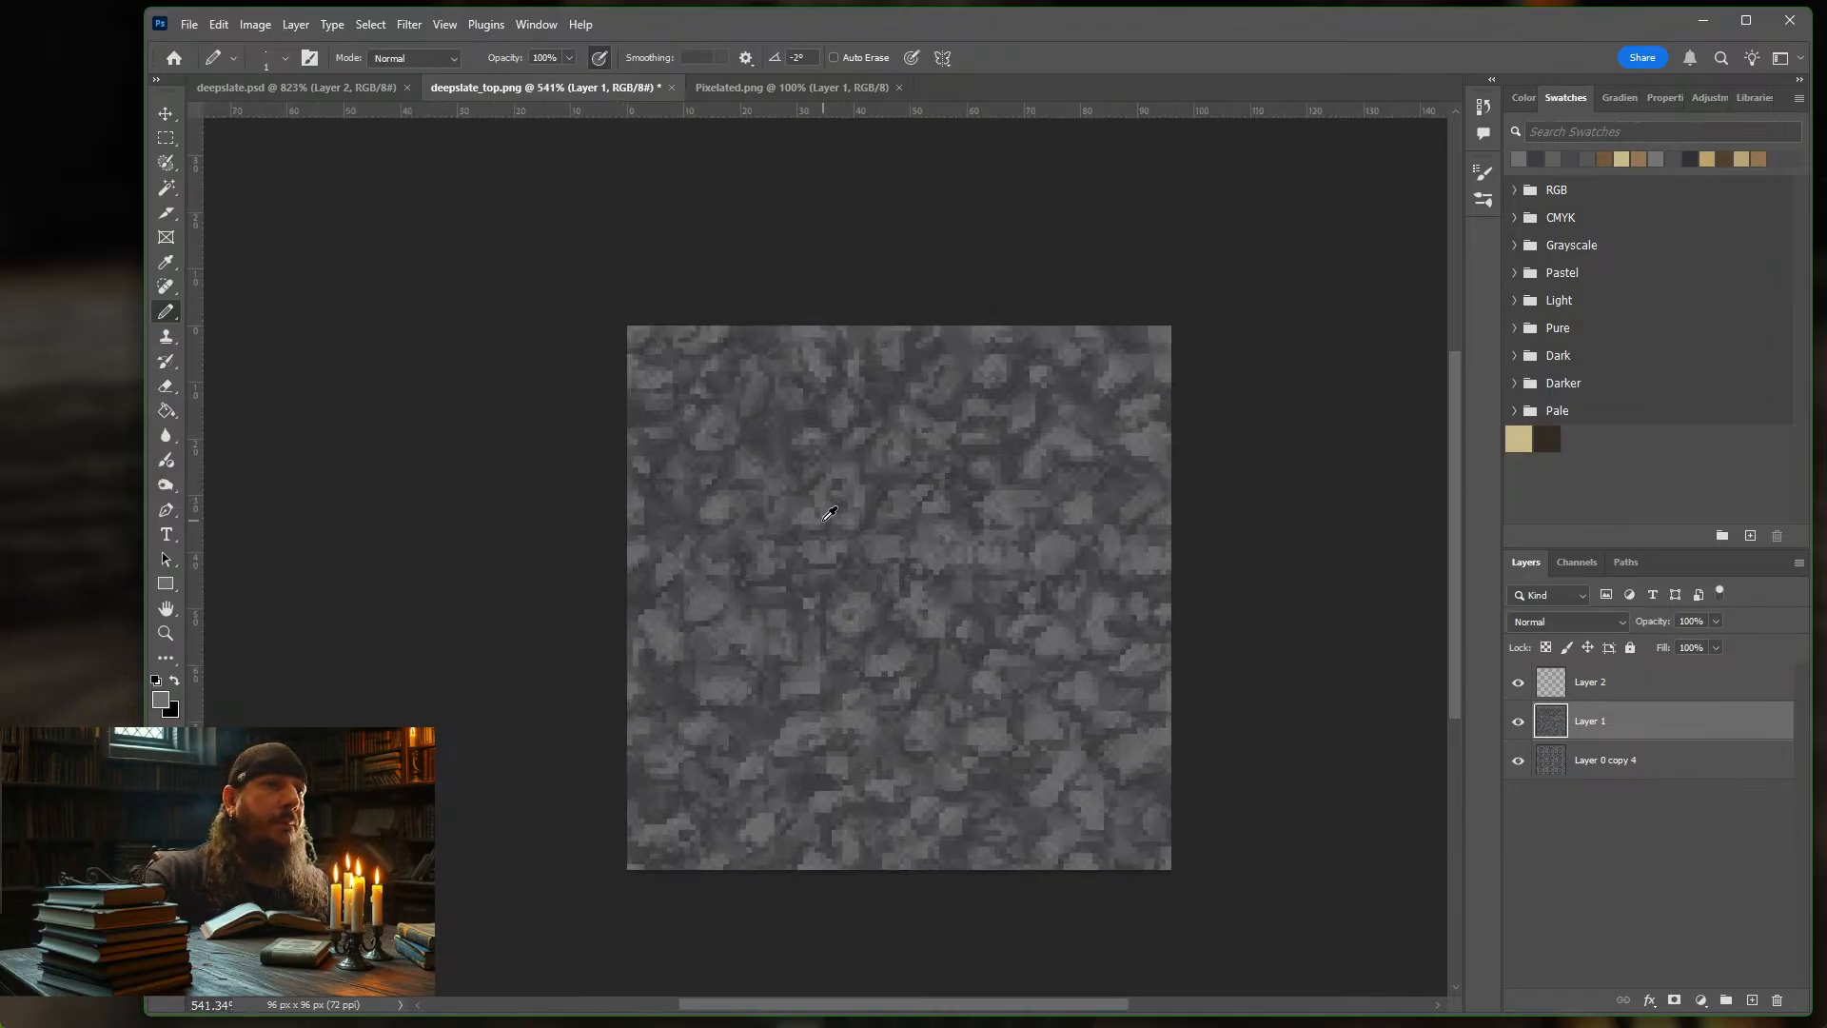
scroll(1001, 538, up, 2)
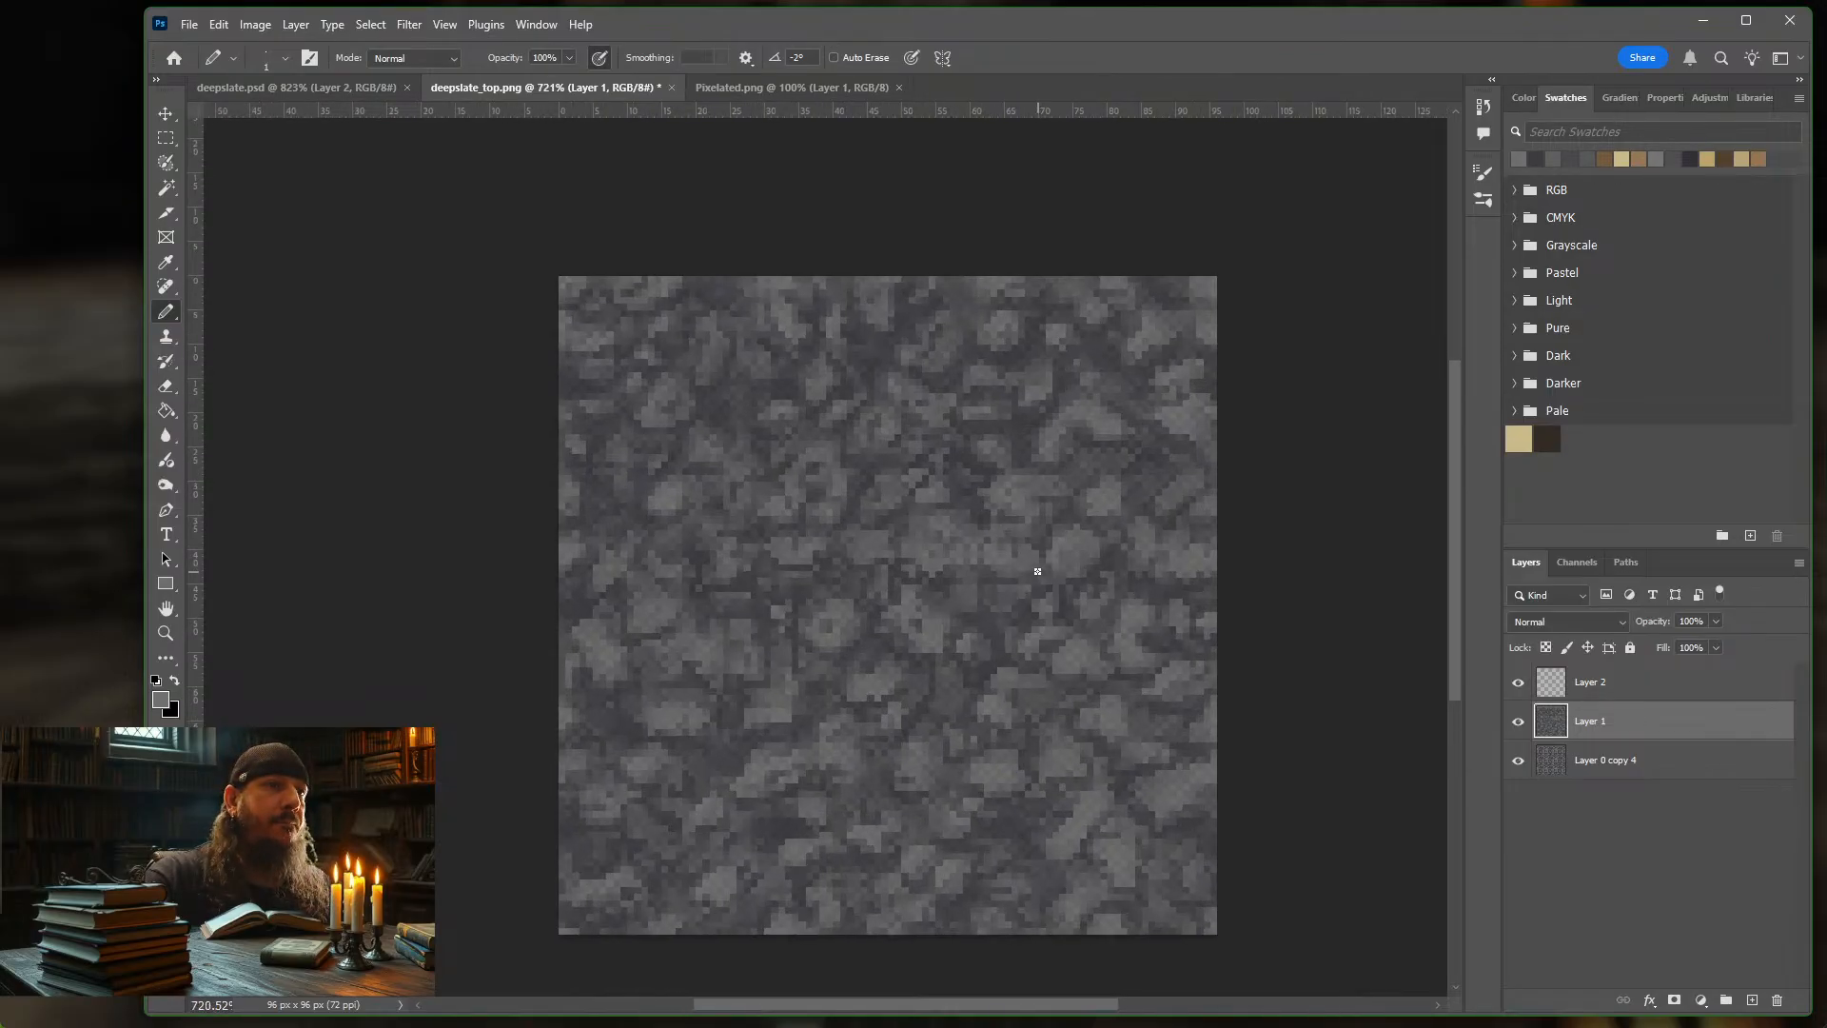
scroll(1004, 570, up, 1)
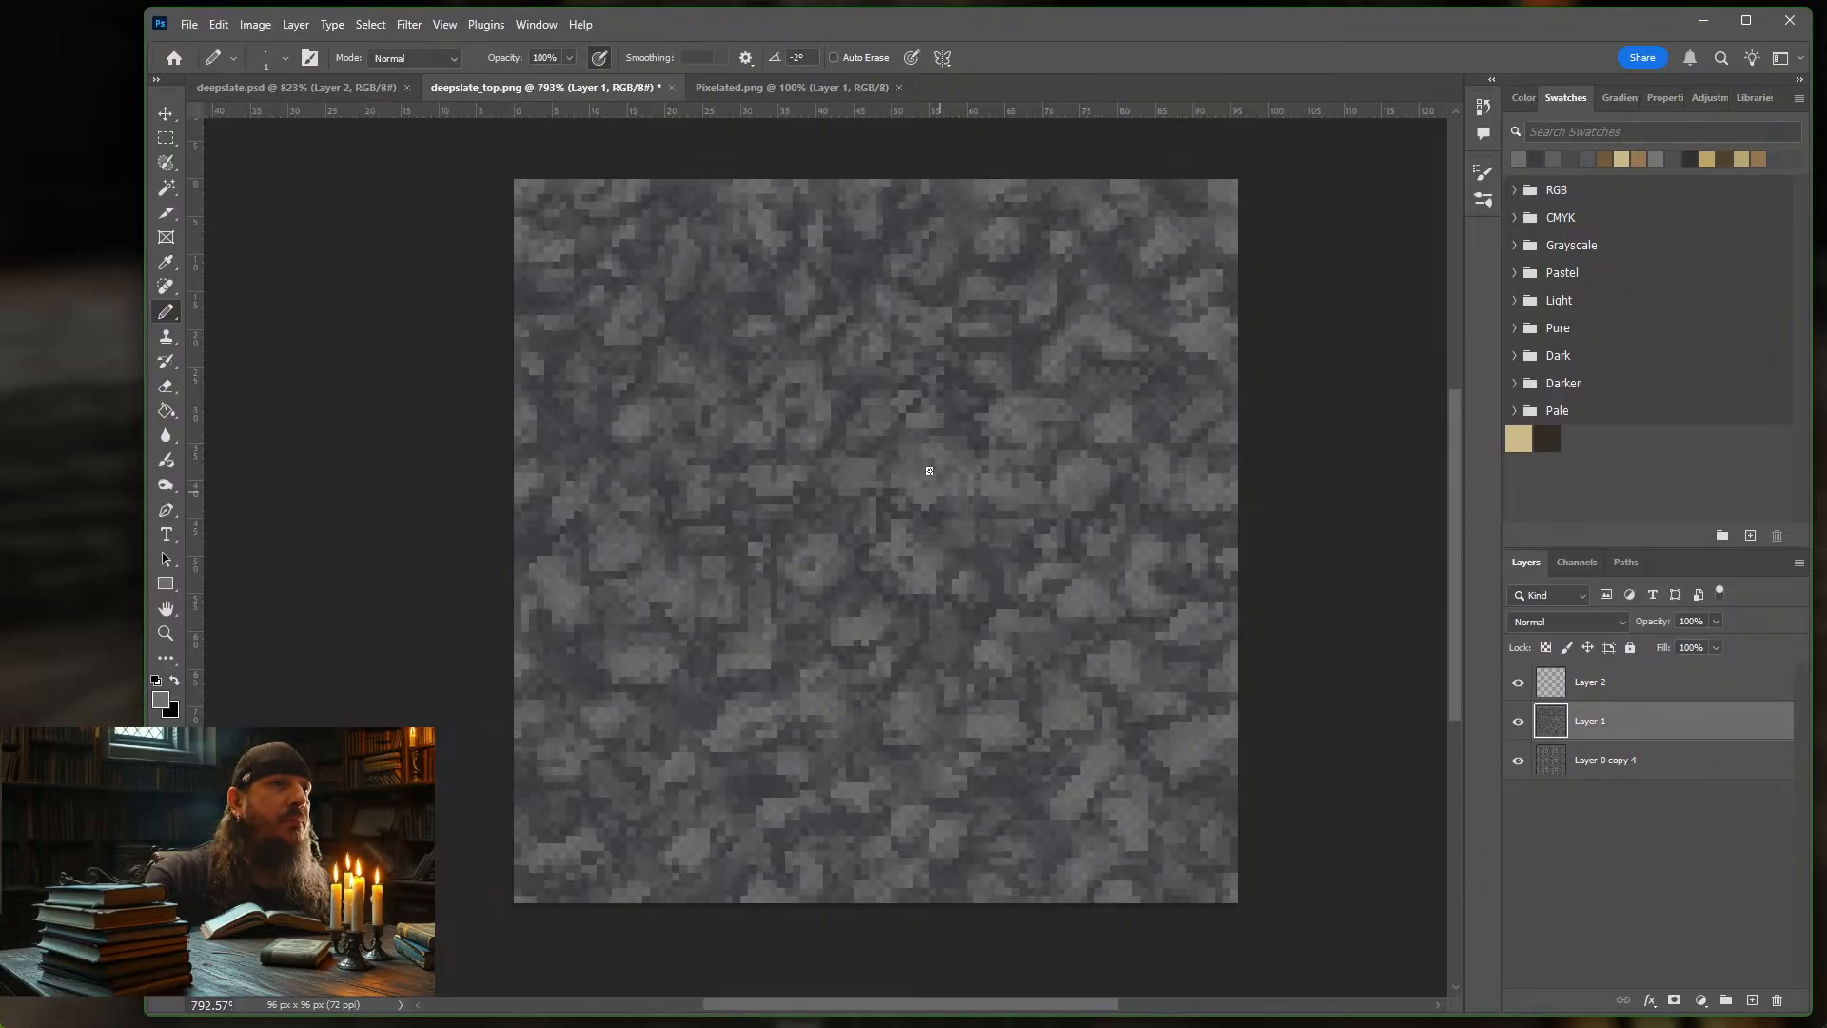
Choose the dark grey swatch and pencil more dark pixels across Layer 1, comparing it with the original texture below
click(1646, 759)
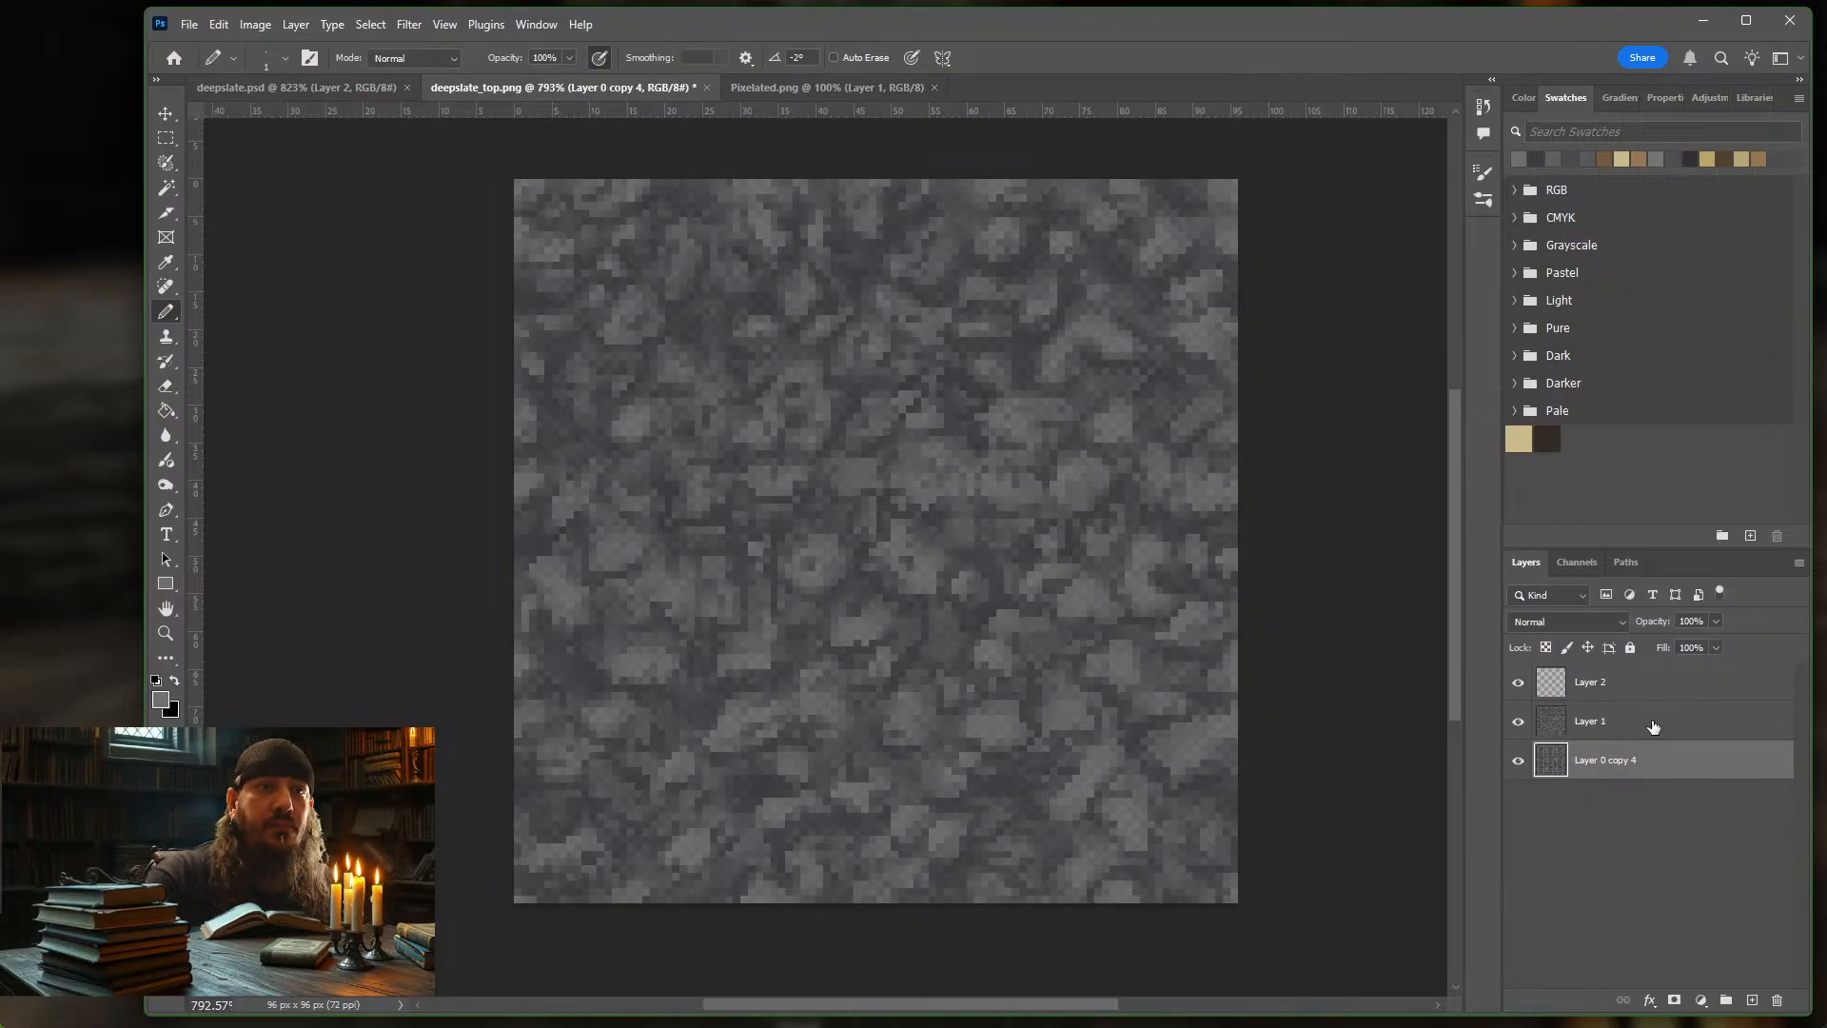
click(1651, 726)
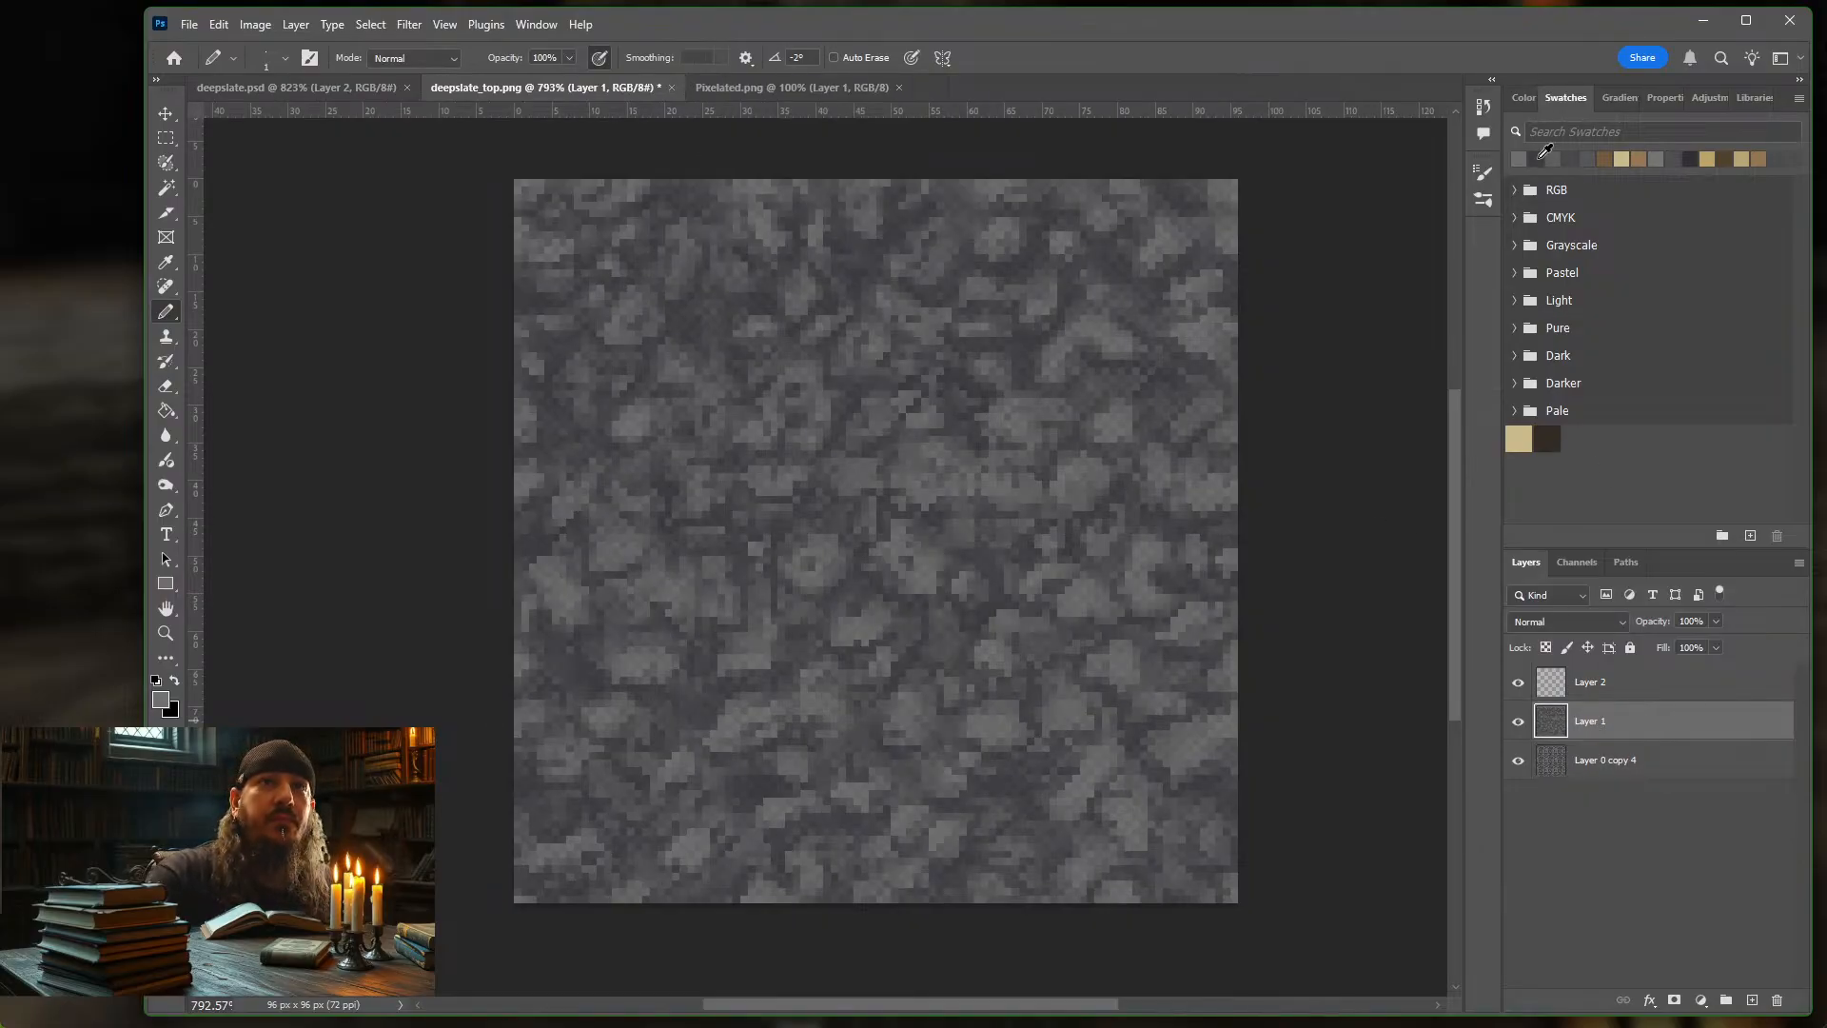
click(1538, 157)
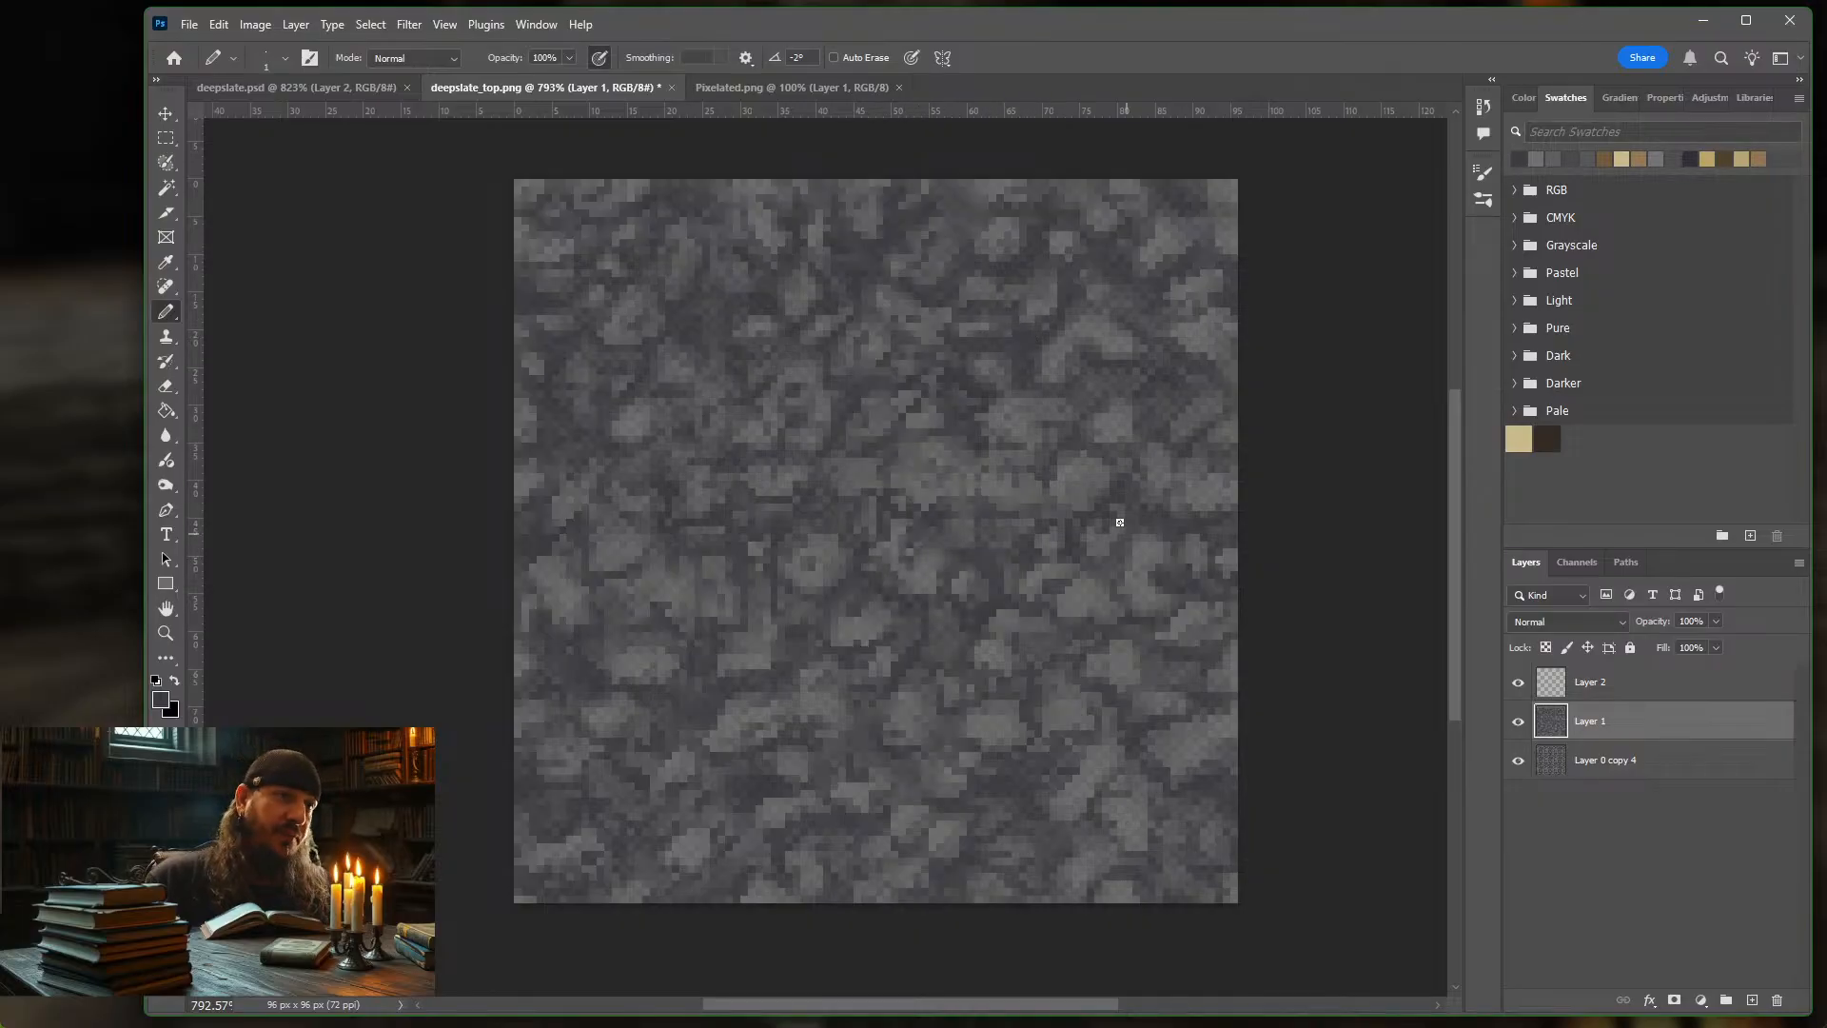
click(1519, 721)
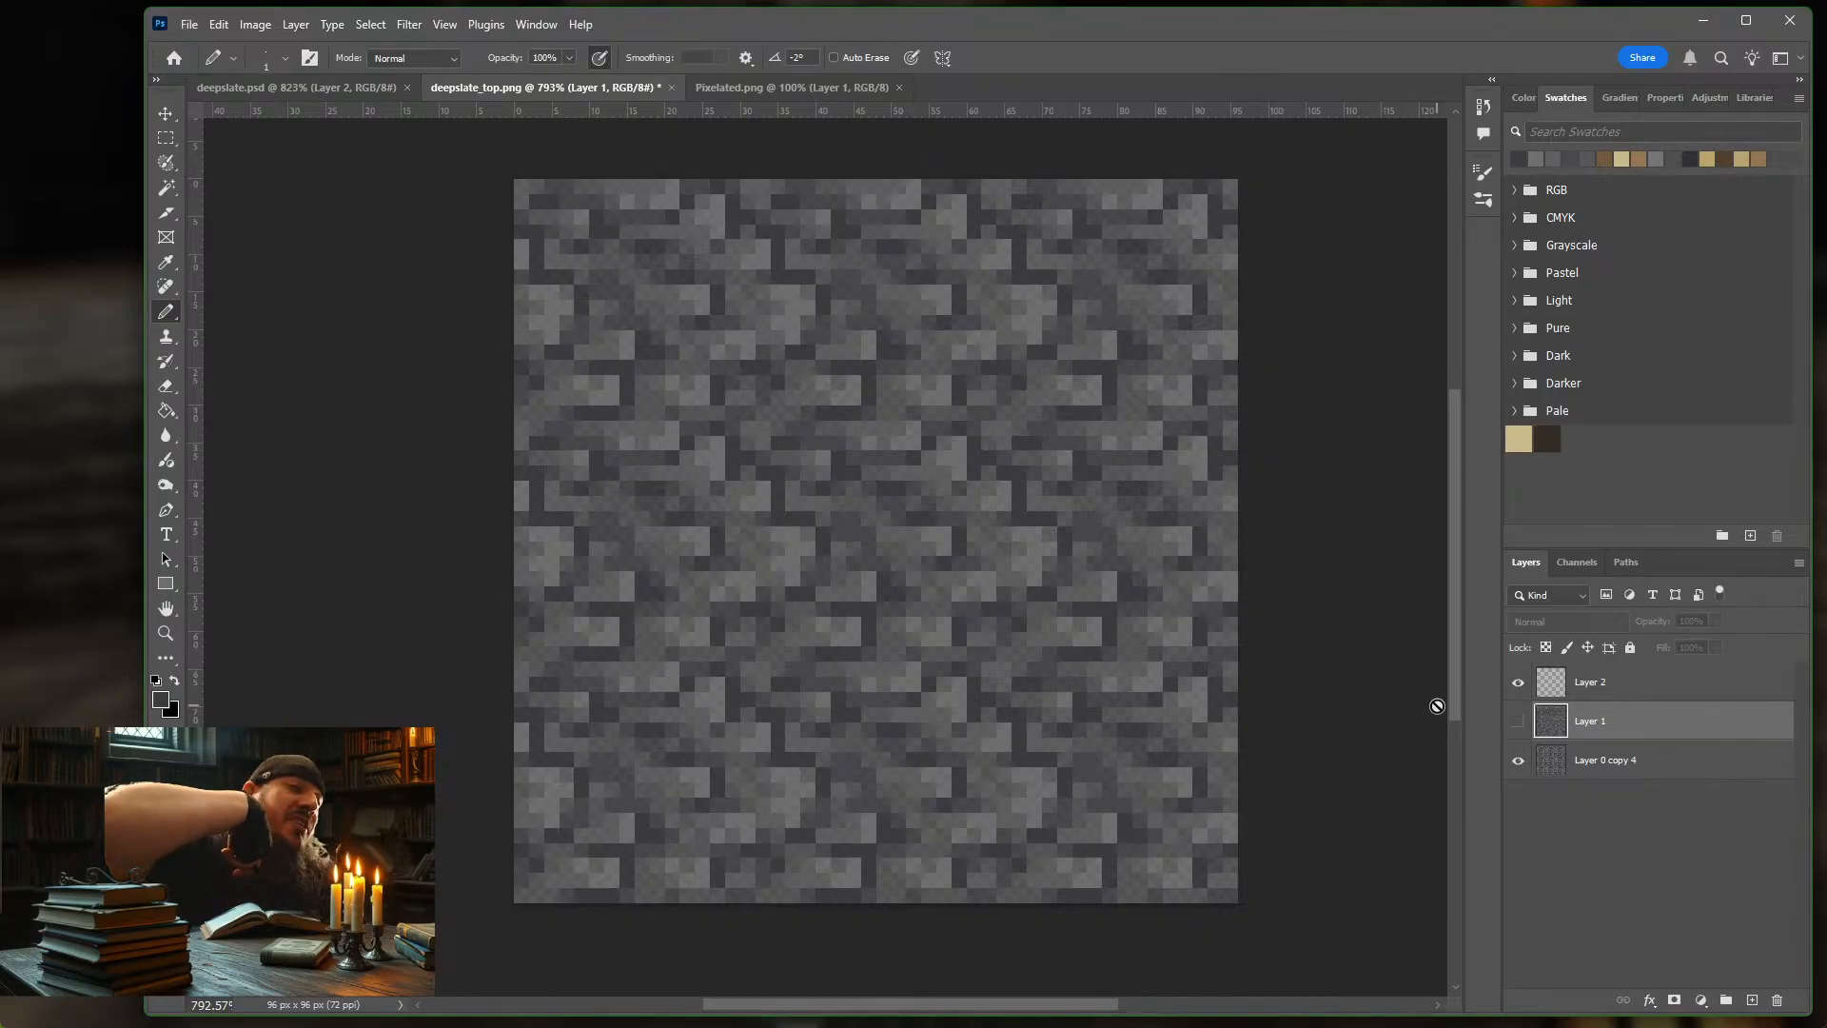
click(1518, 722)
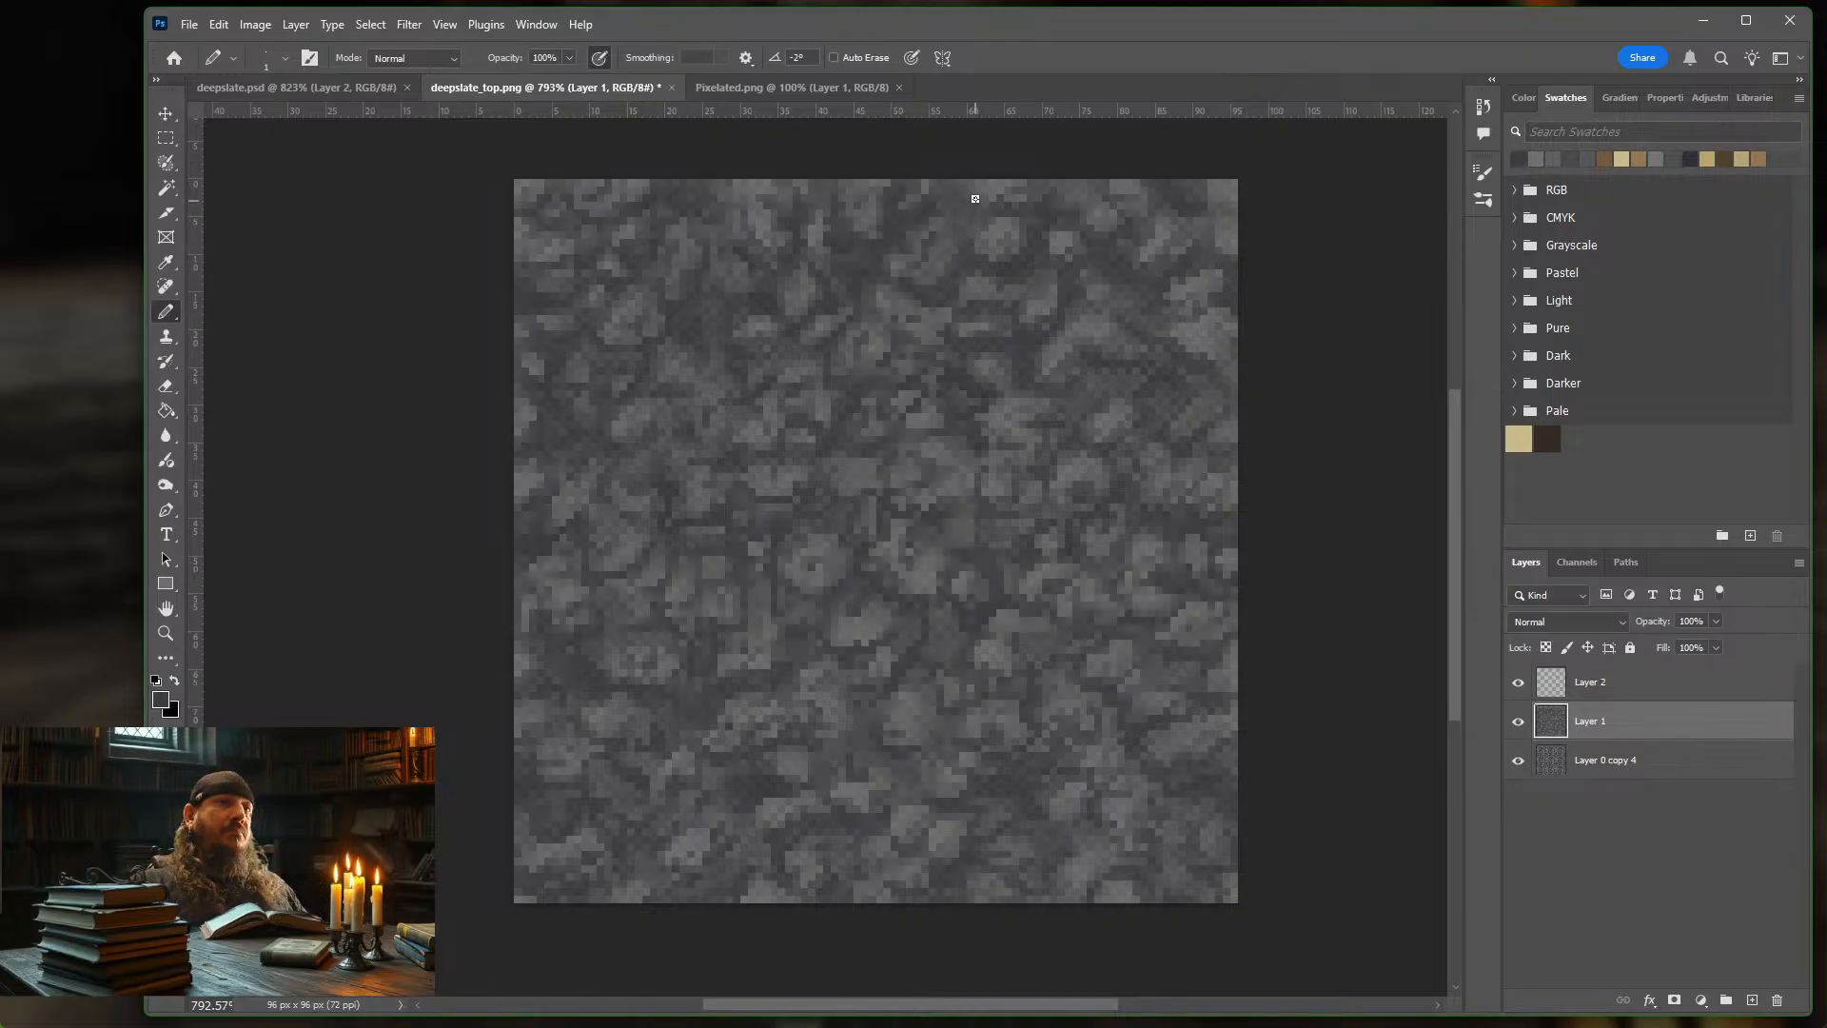
Choose the lighter grey recent swatch and pencil rounded highlights across Layer 1, toggling Layers 1 and 2 to compare with the original texture
click(1536, 158)
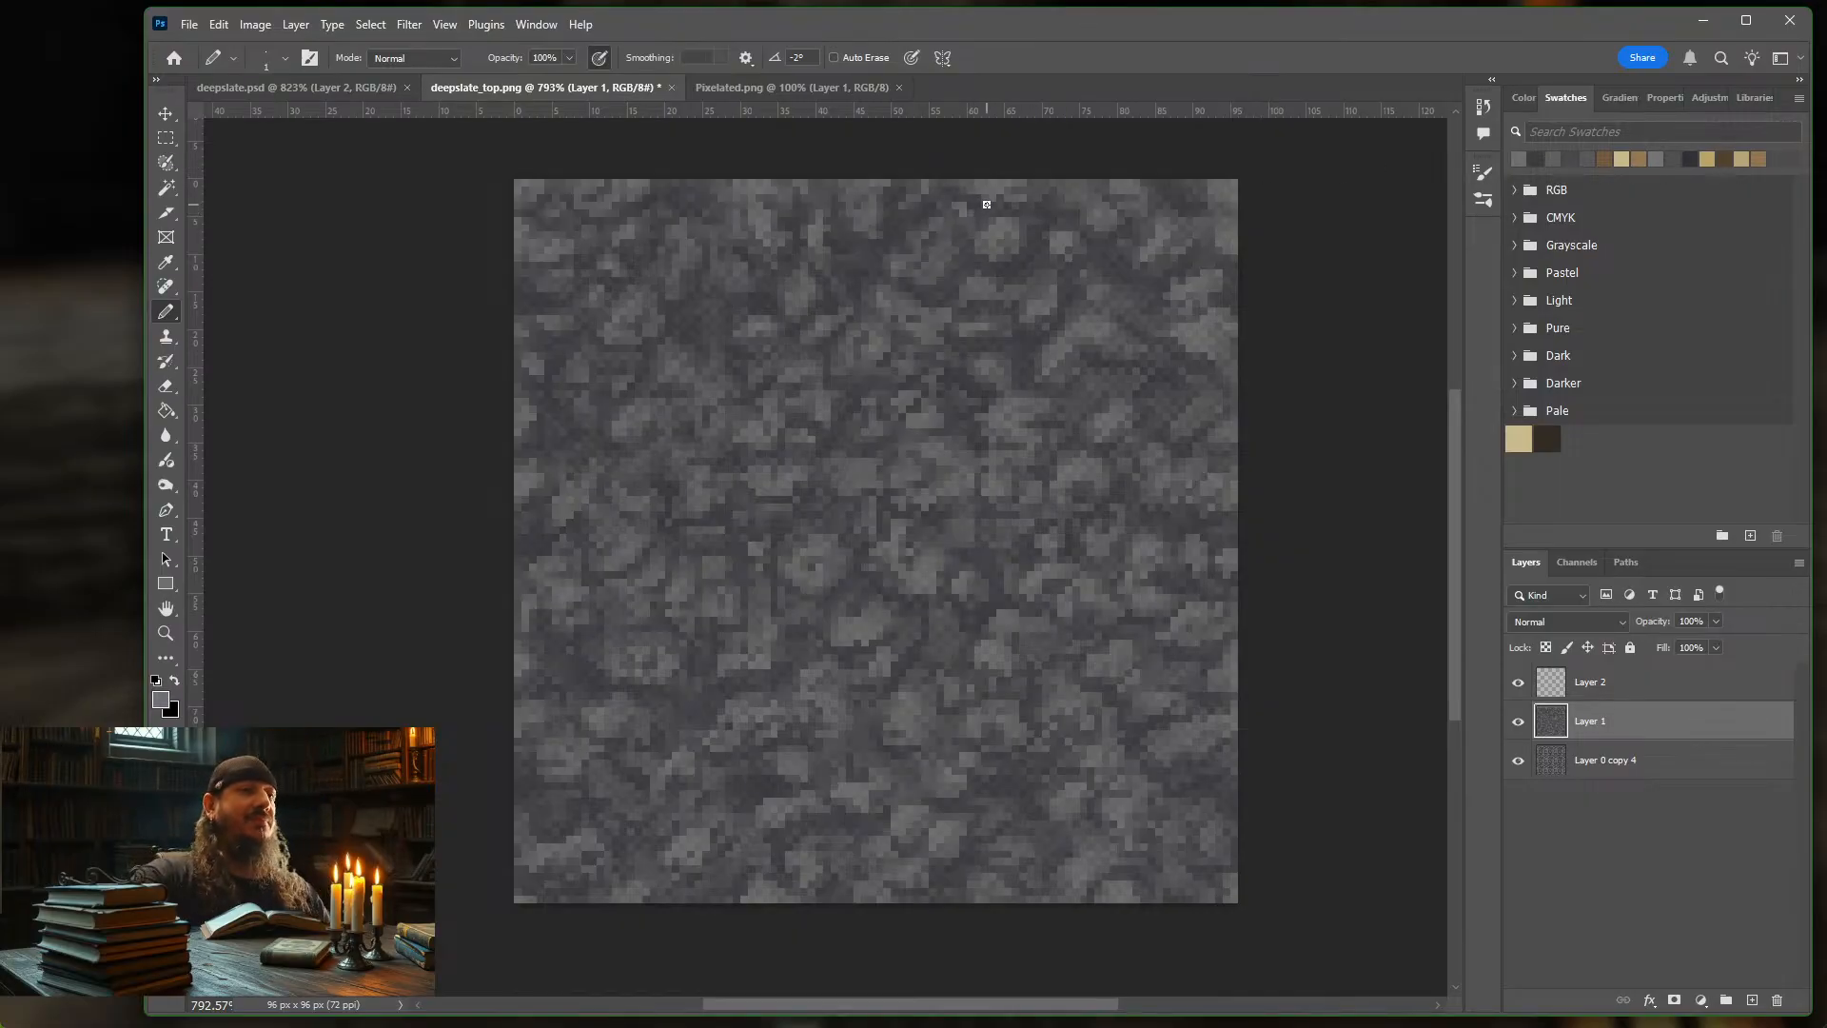
scroll(938, 380, down, 5)
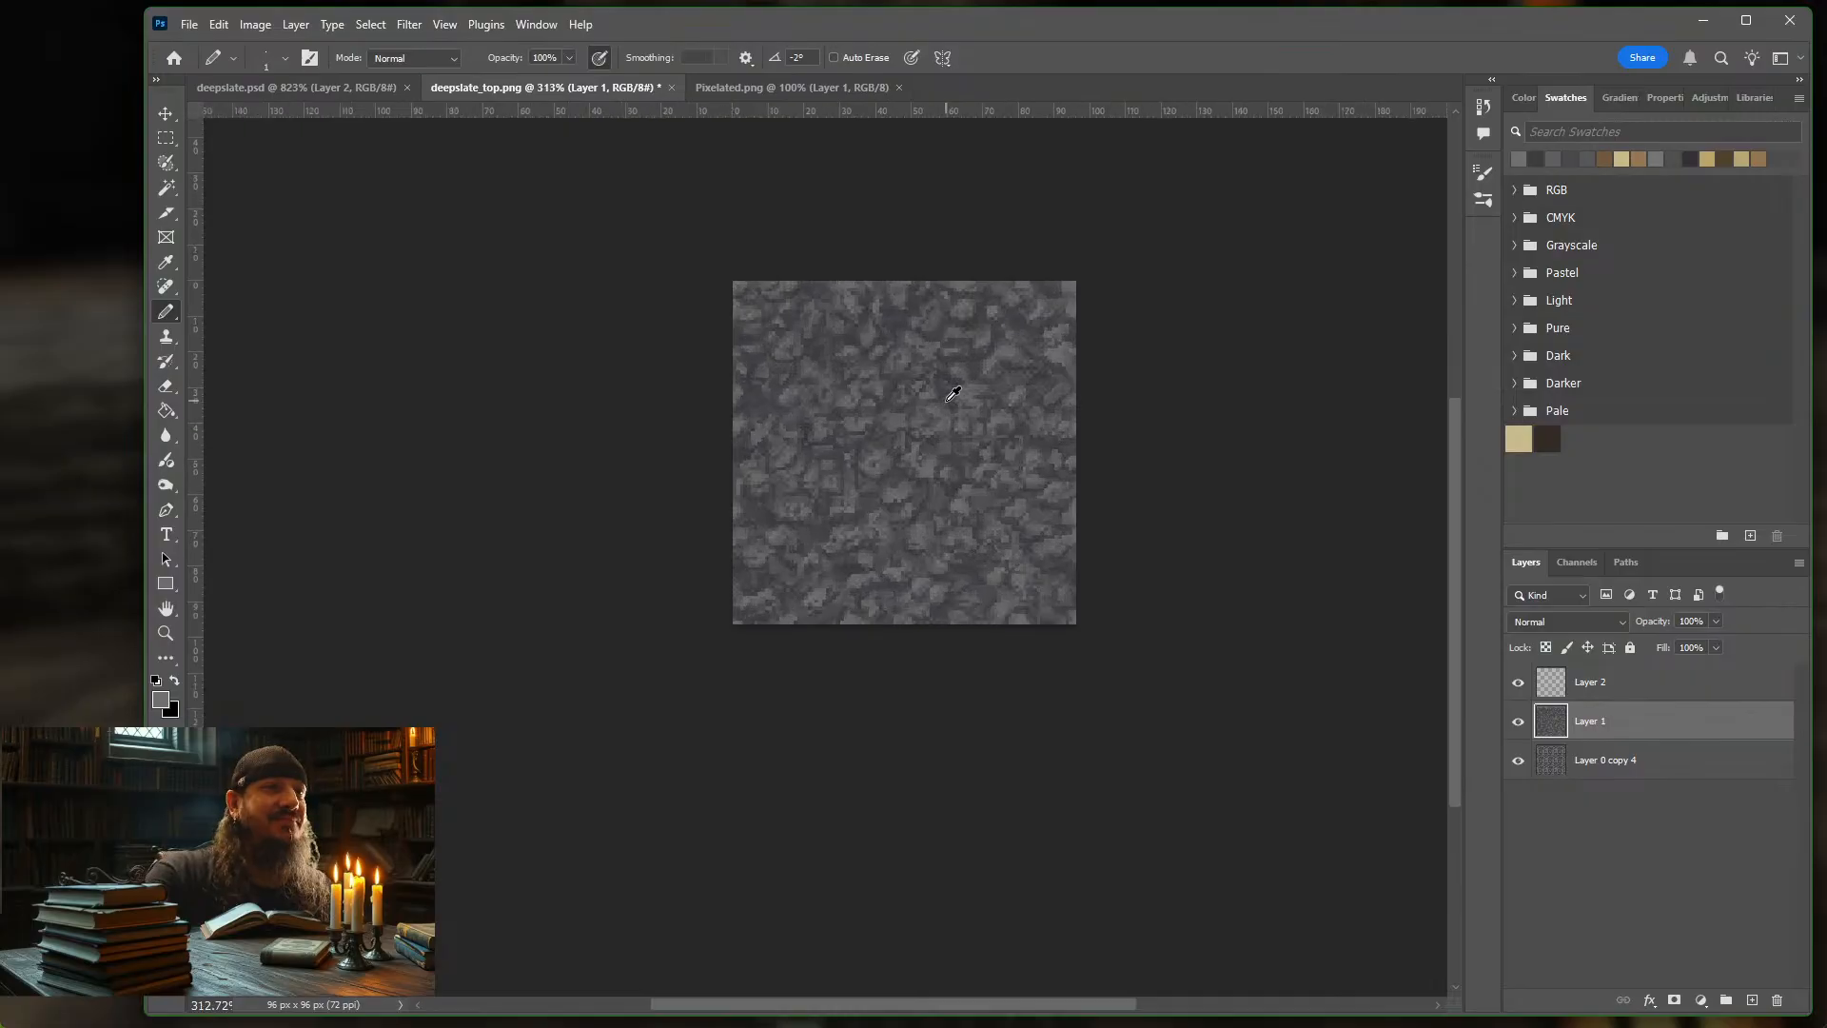
scroll(952, 393, up, 5)
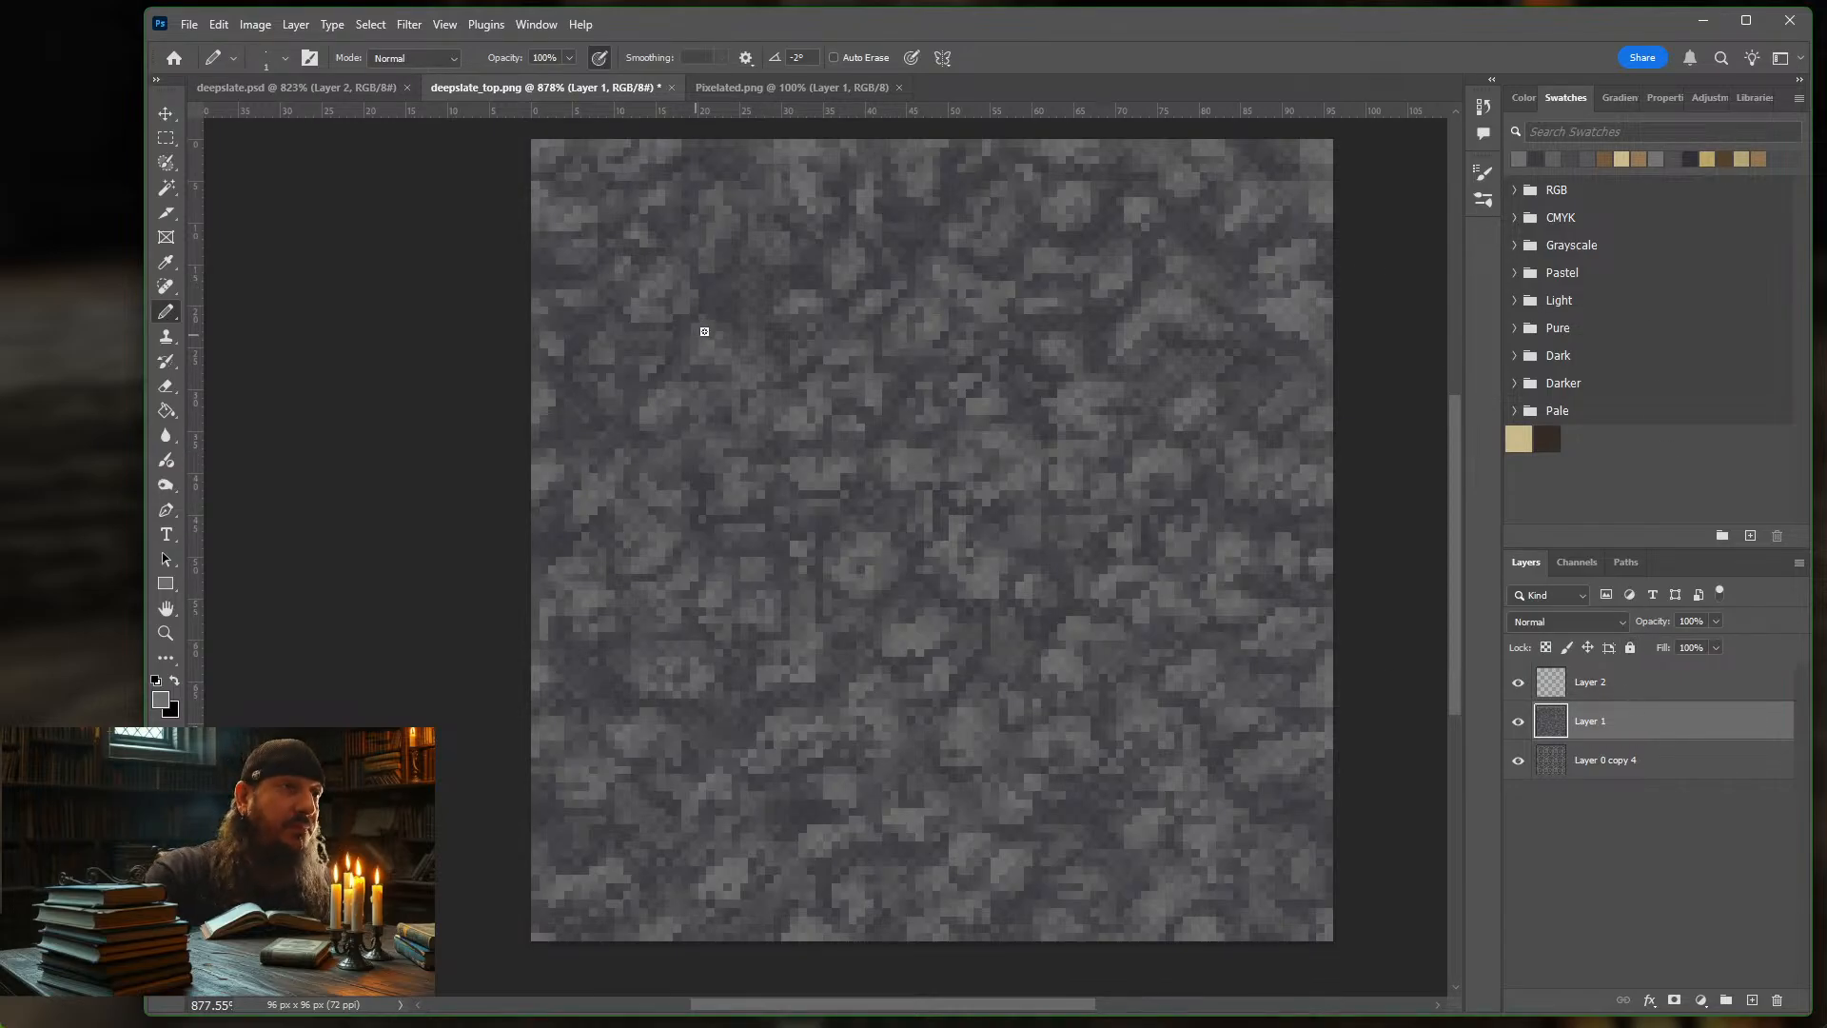
click(1517, 721)
scroll(1288, 575, down, 2)
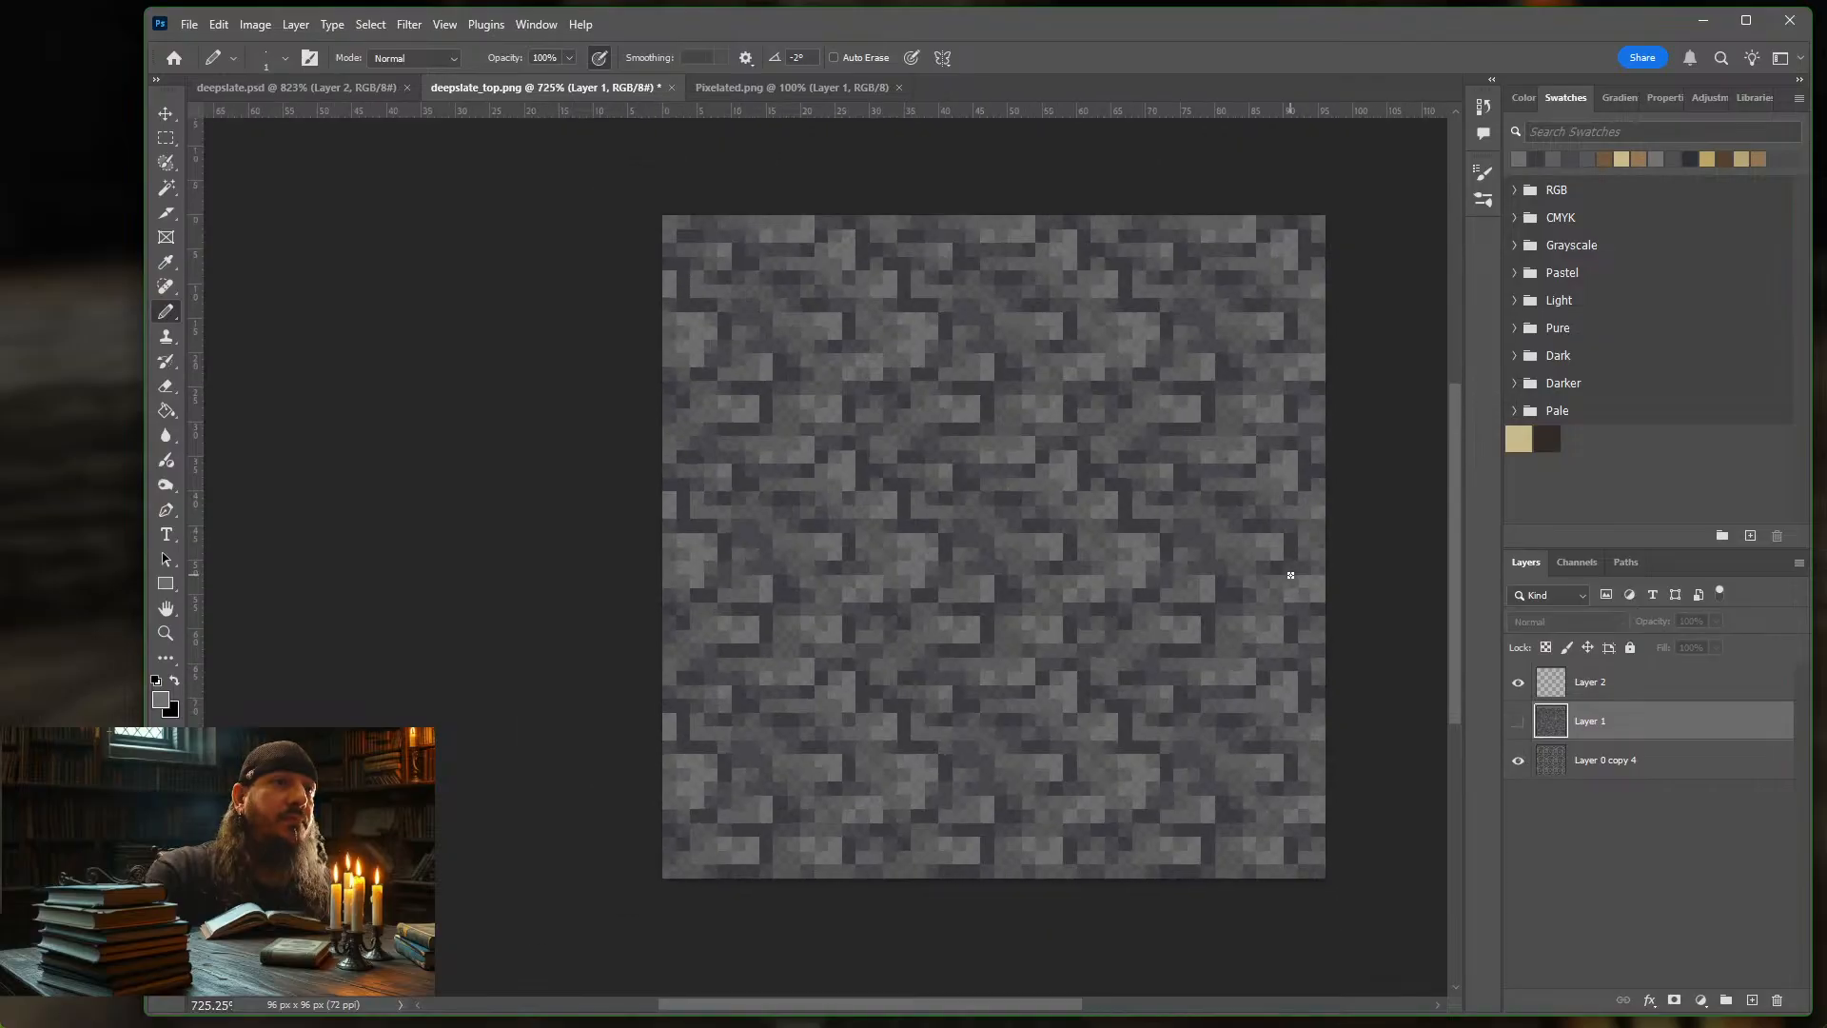
click(1518, 682)
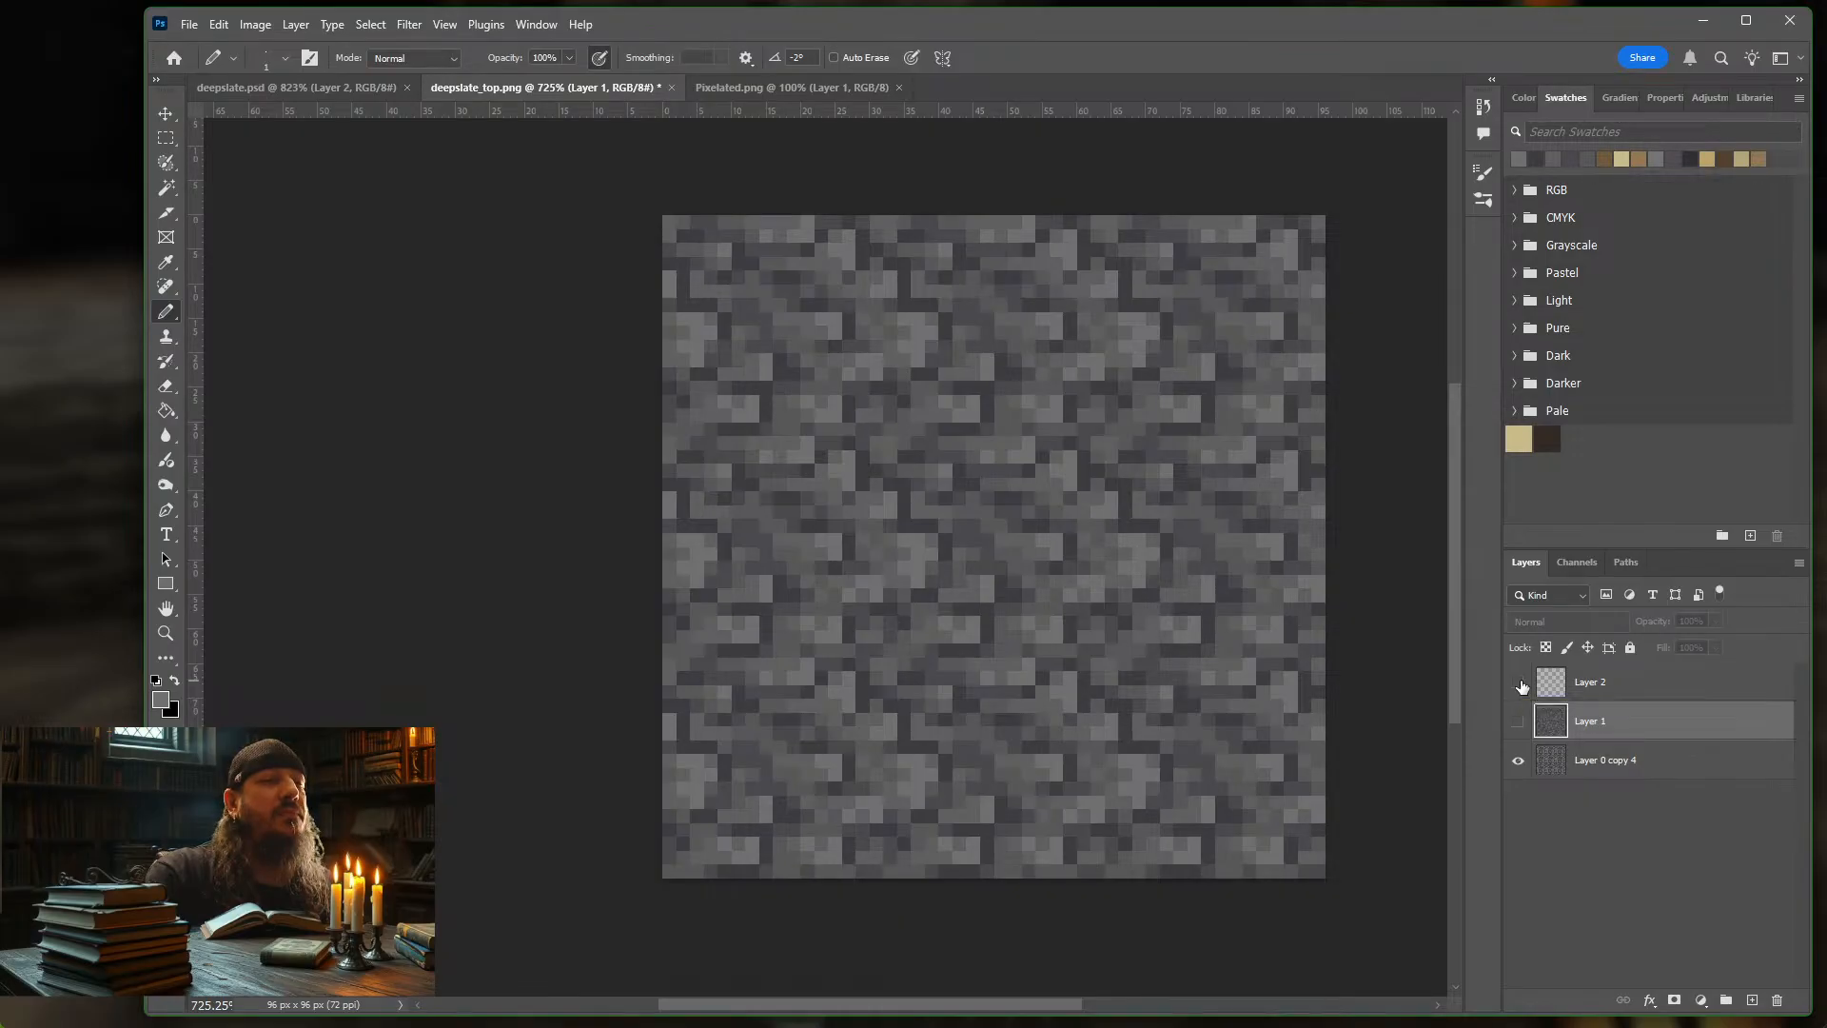
click(1518, 721)
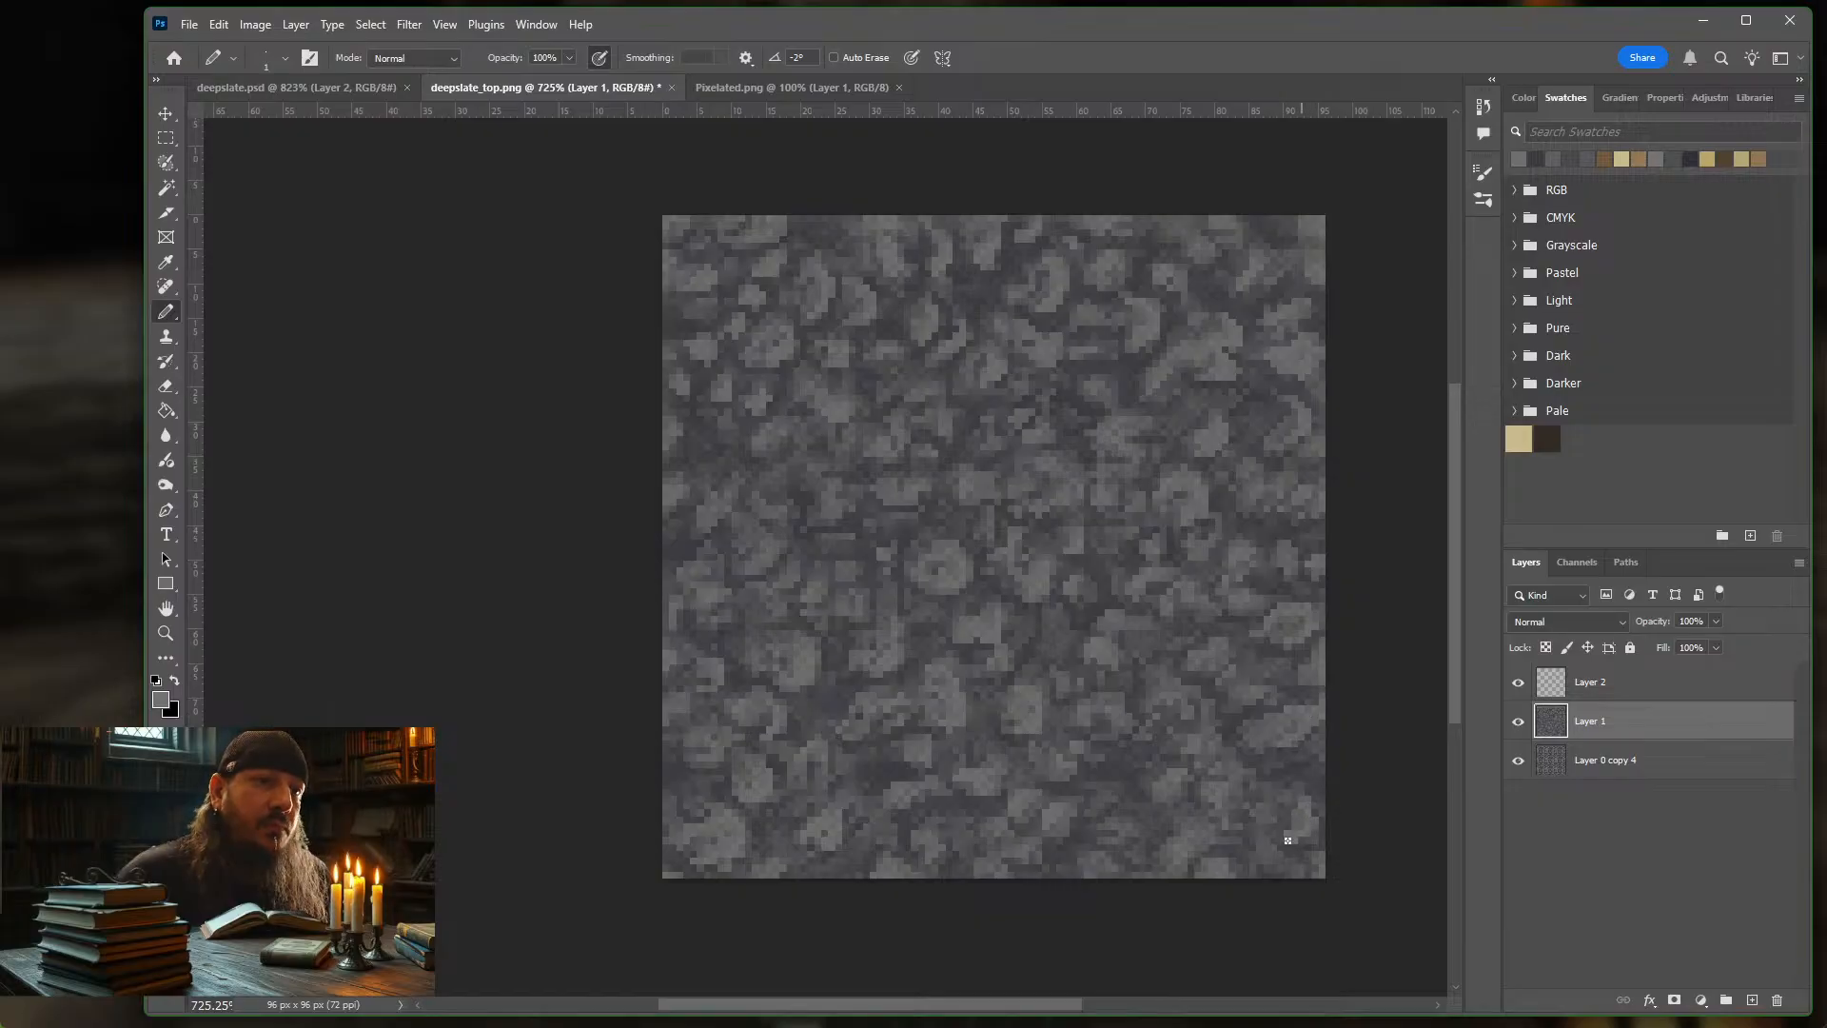
Choose the dark grey recent swatch and pencil shadow pixels between the light blotches, comparing Layer 1 with Layer 0 copy 4
click(1522, 156)
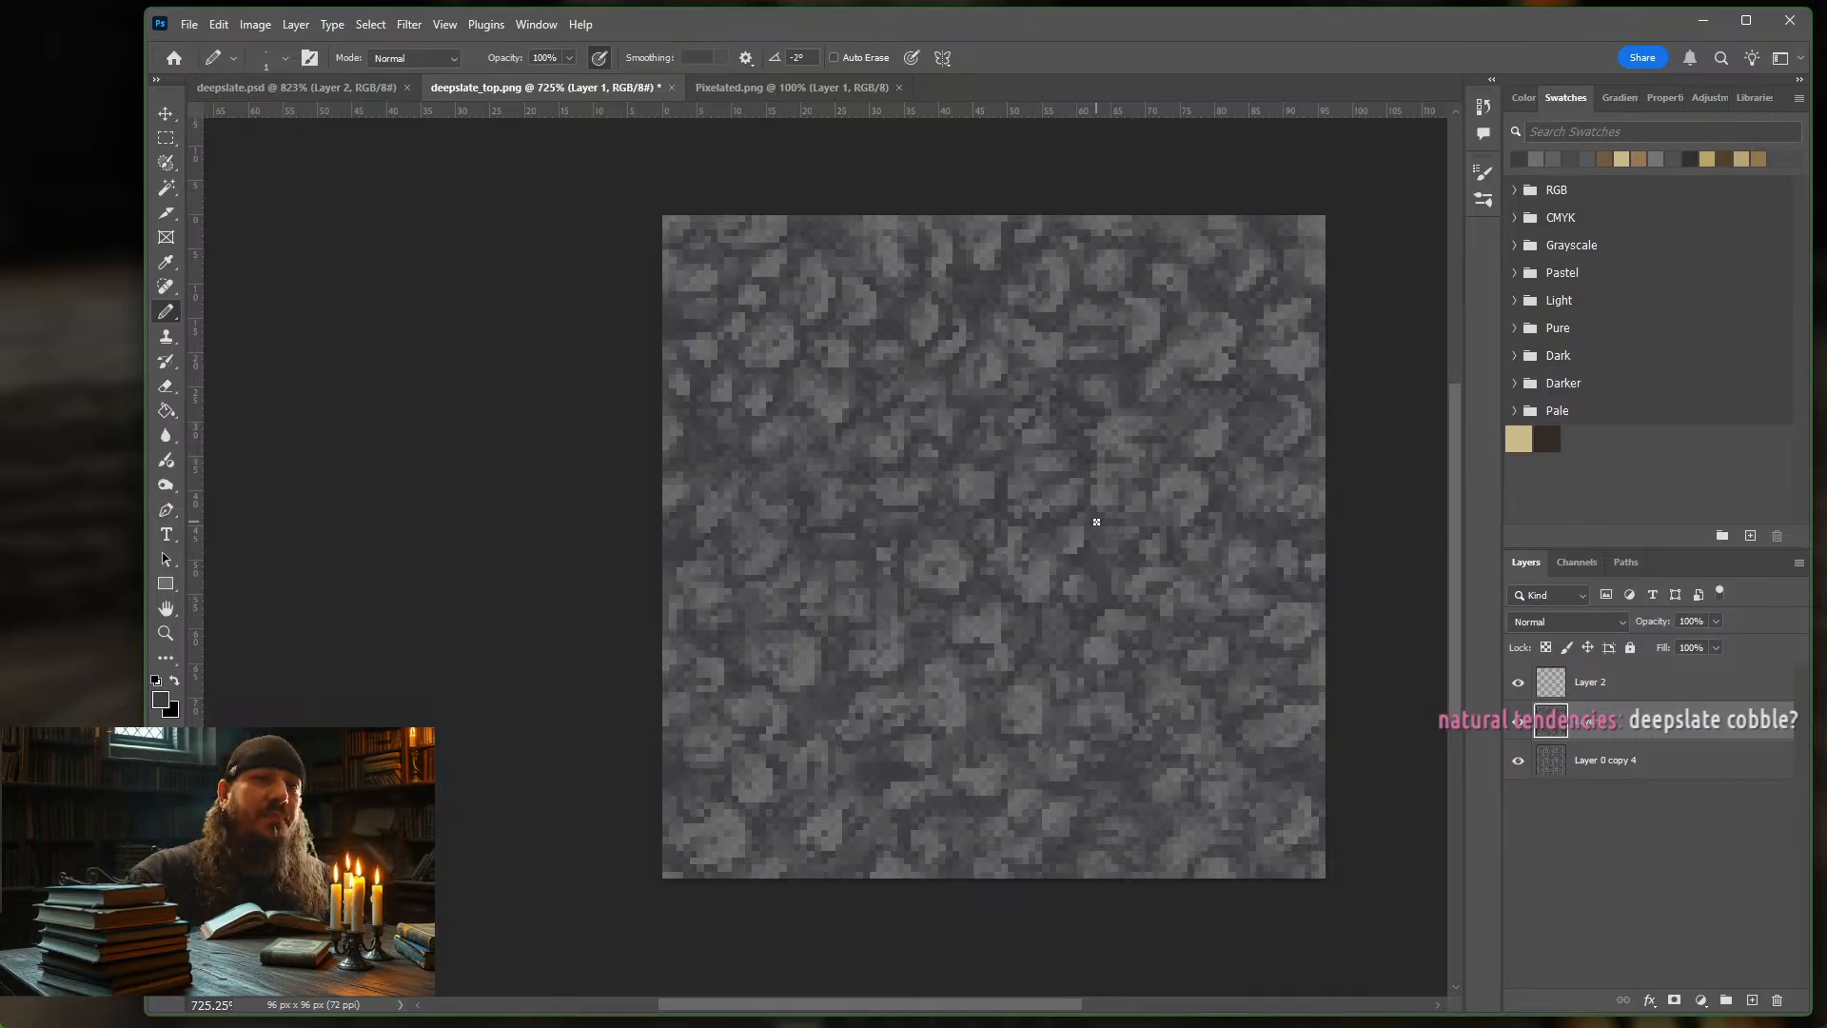
click(1518, 683)
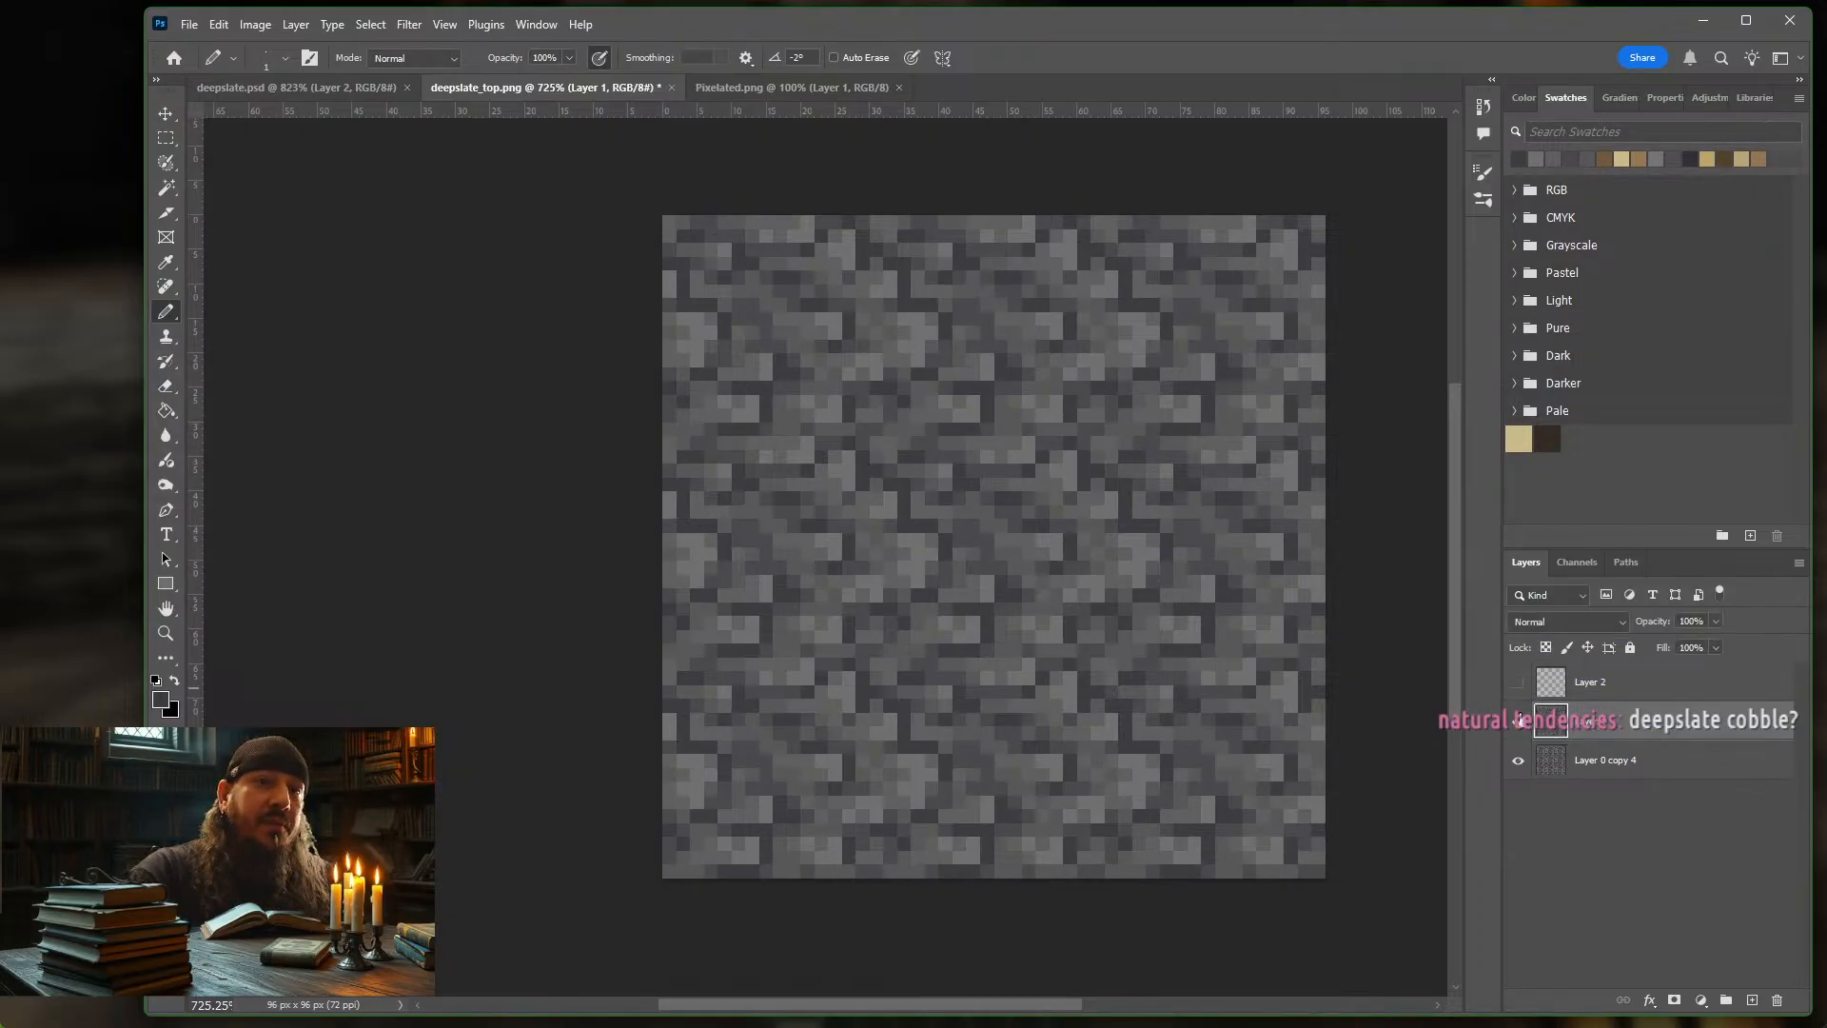
click(1518, 723)
click(1519, 684)
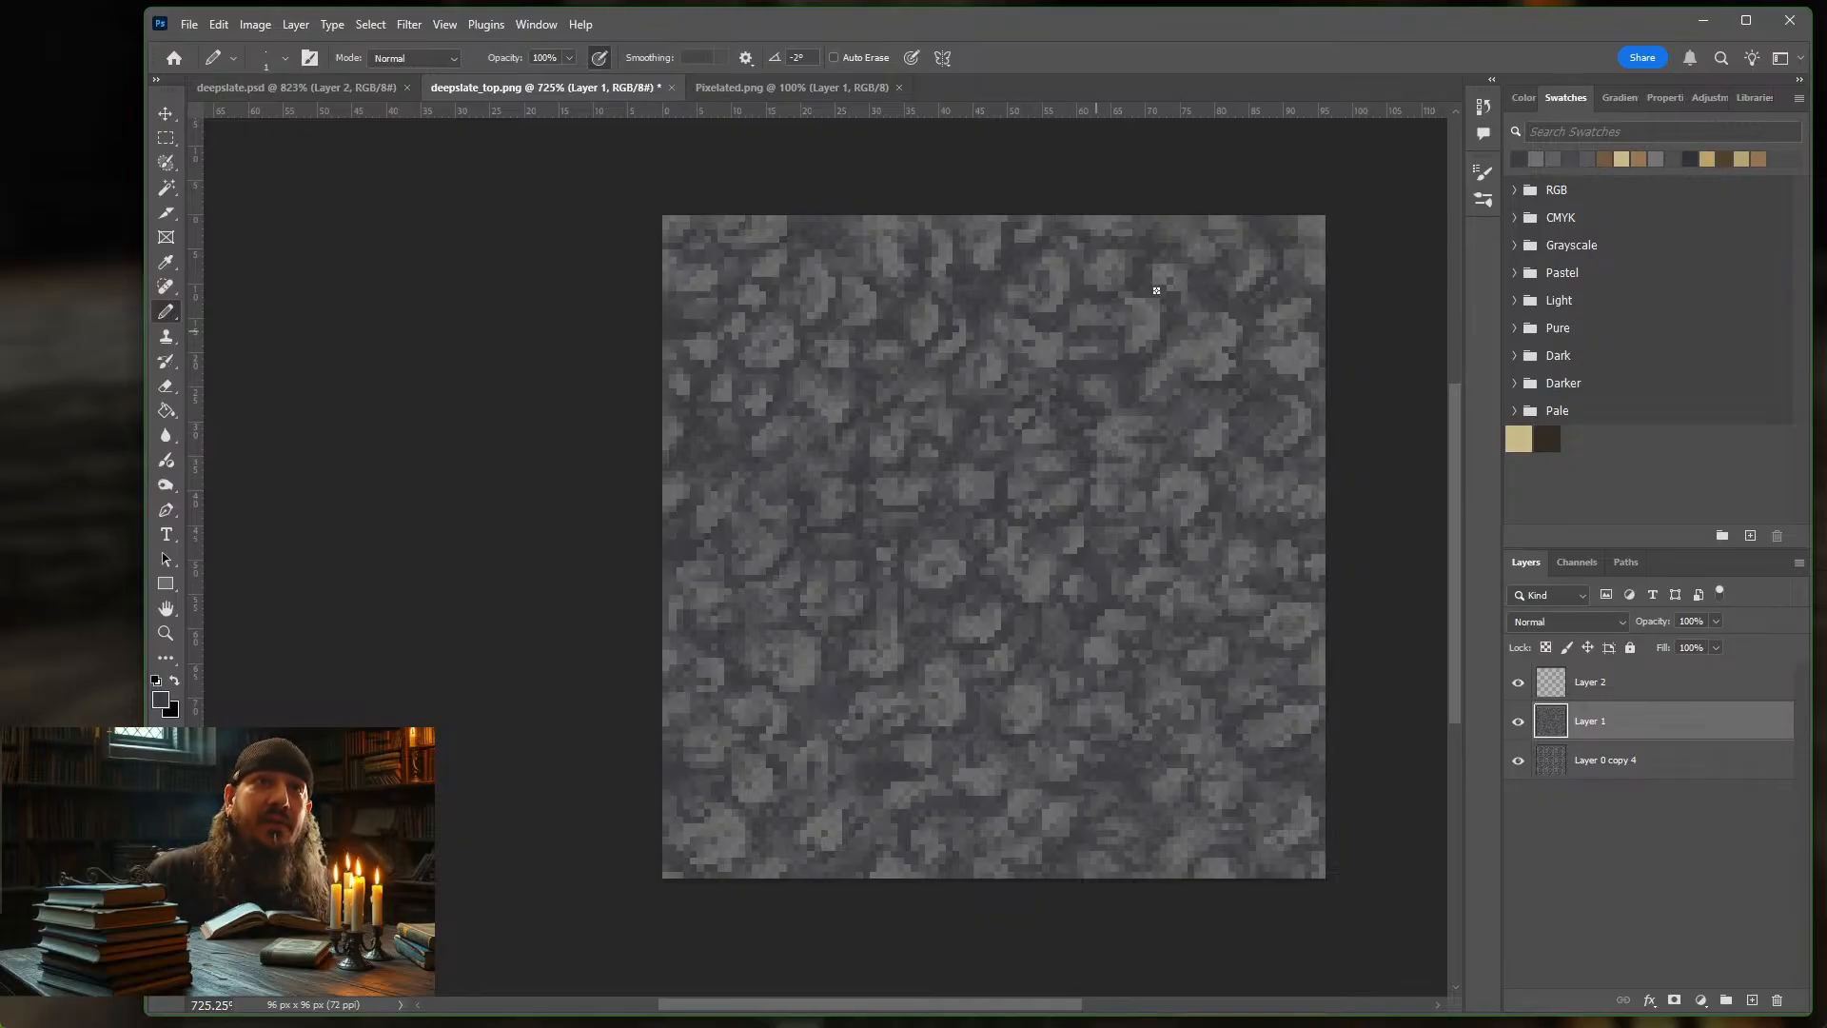
Choose the lighter grey swatch again and pencil final highlight pixels on Layer 1's rounded blotches, checking the texture at reduced size
click(1535, 158)
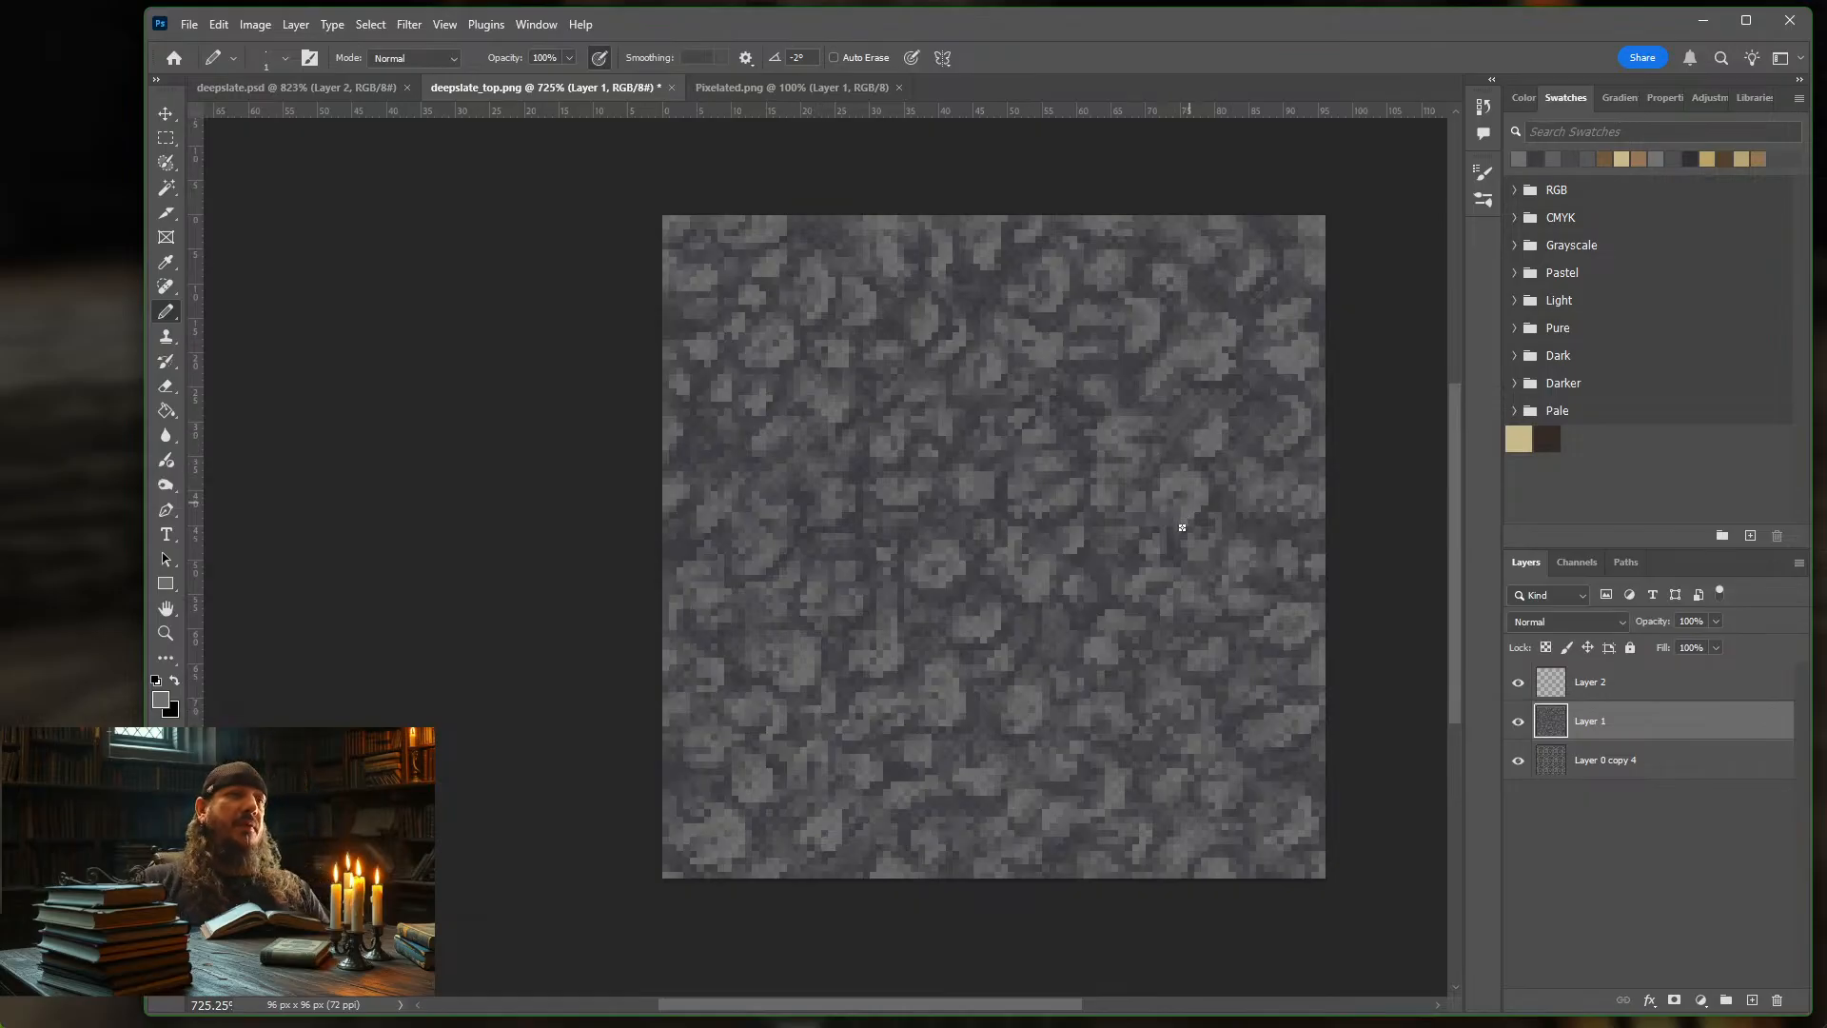
scroll(1078, 525, down, 6)
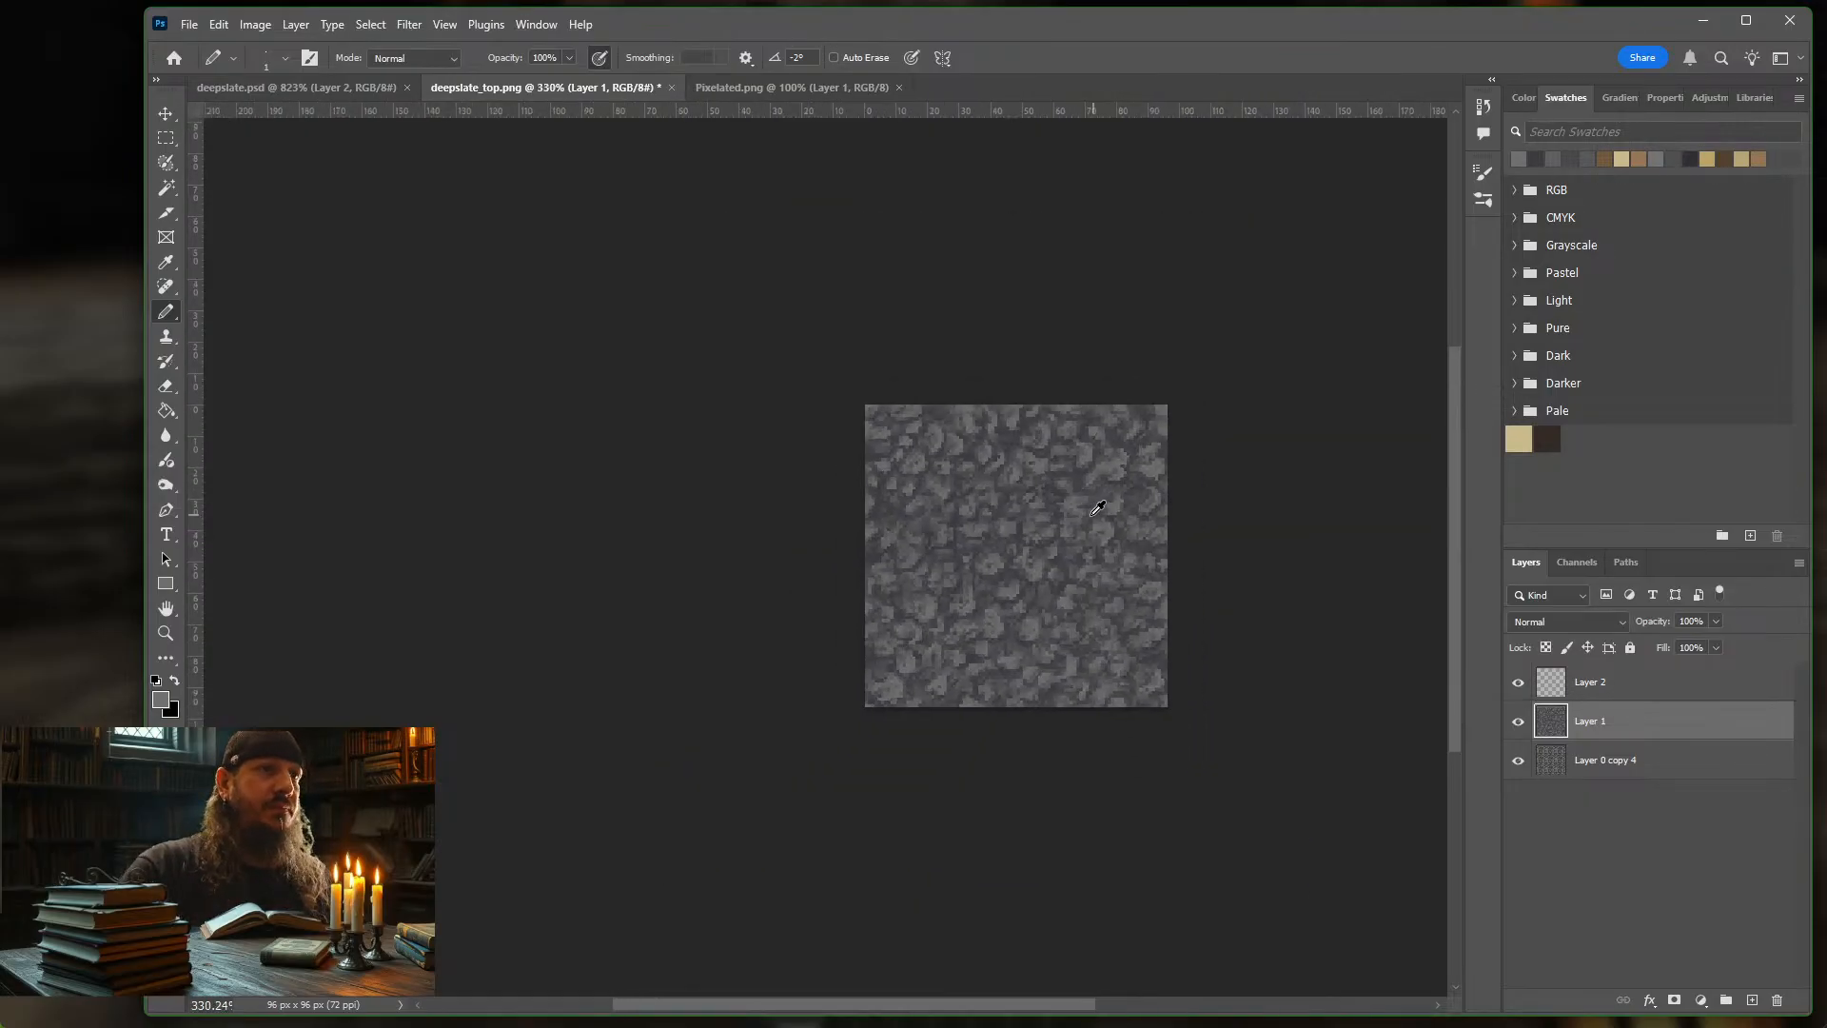
scroll(1140, 506, up, 3)
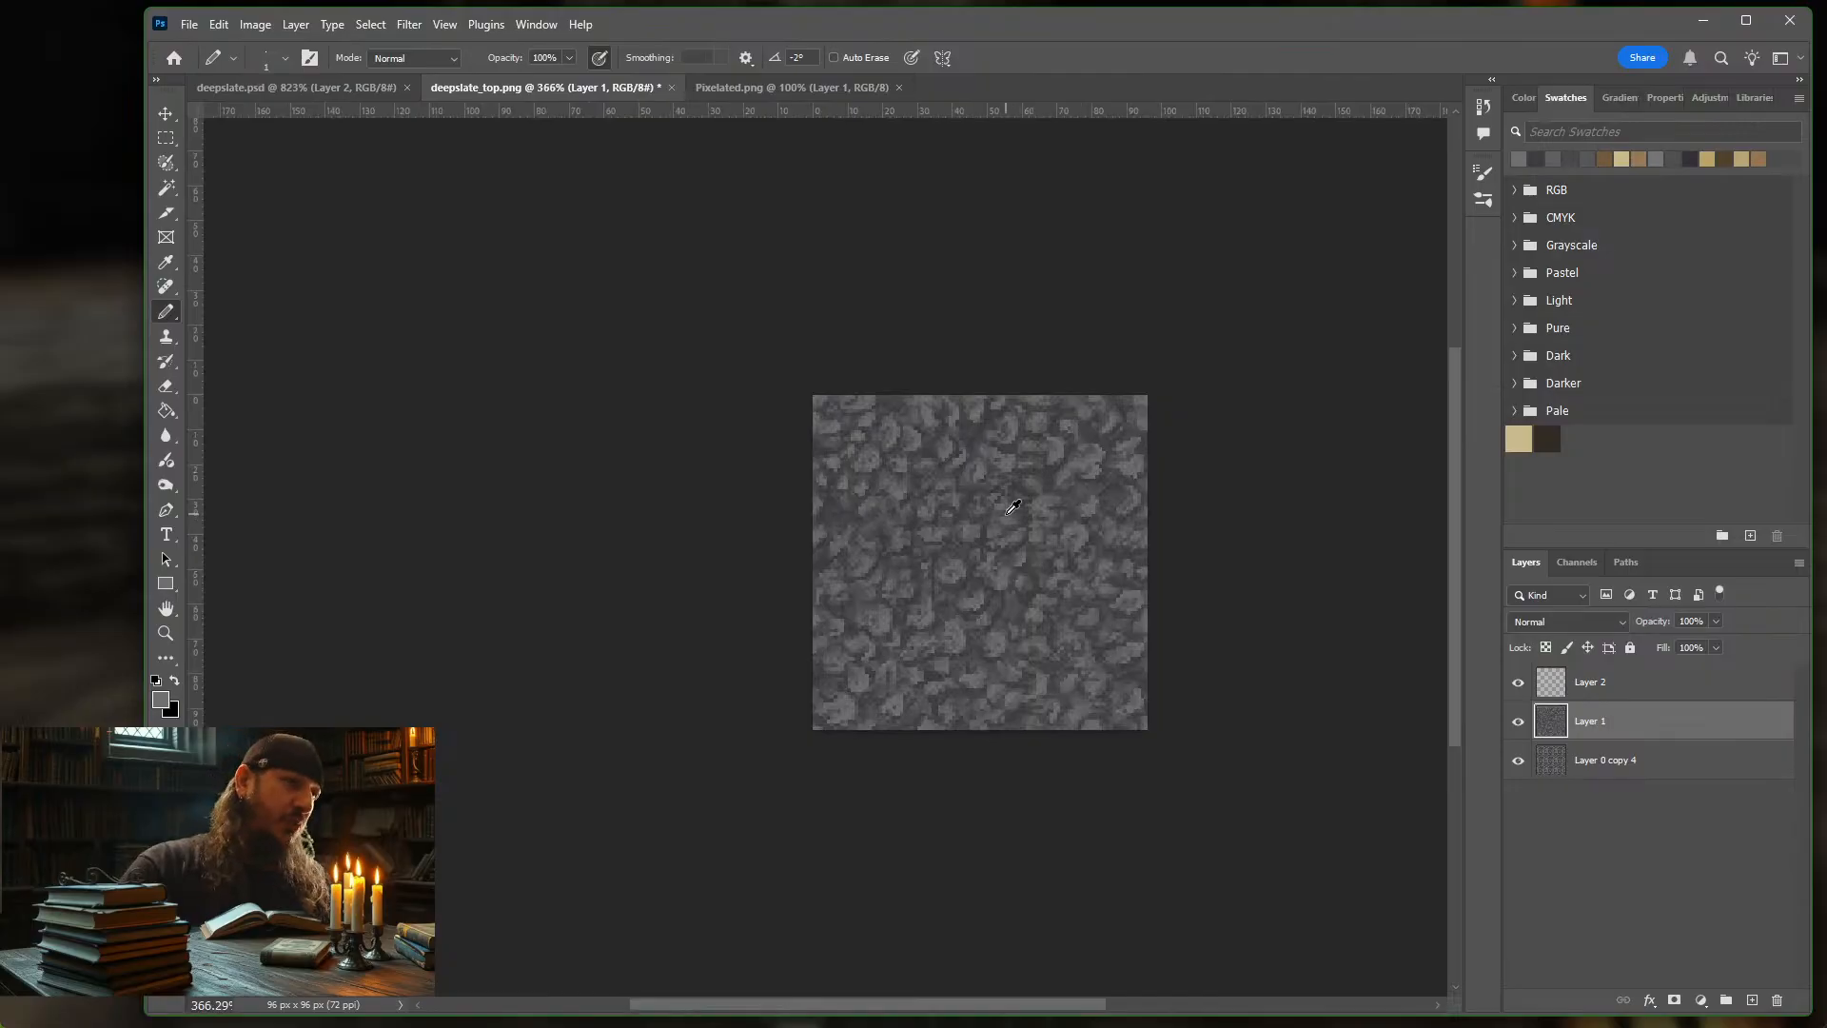
scroll(1013, 507, up, 3)
scroll(1183, 489, down, 1)
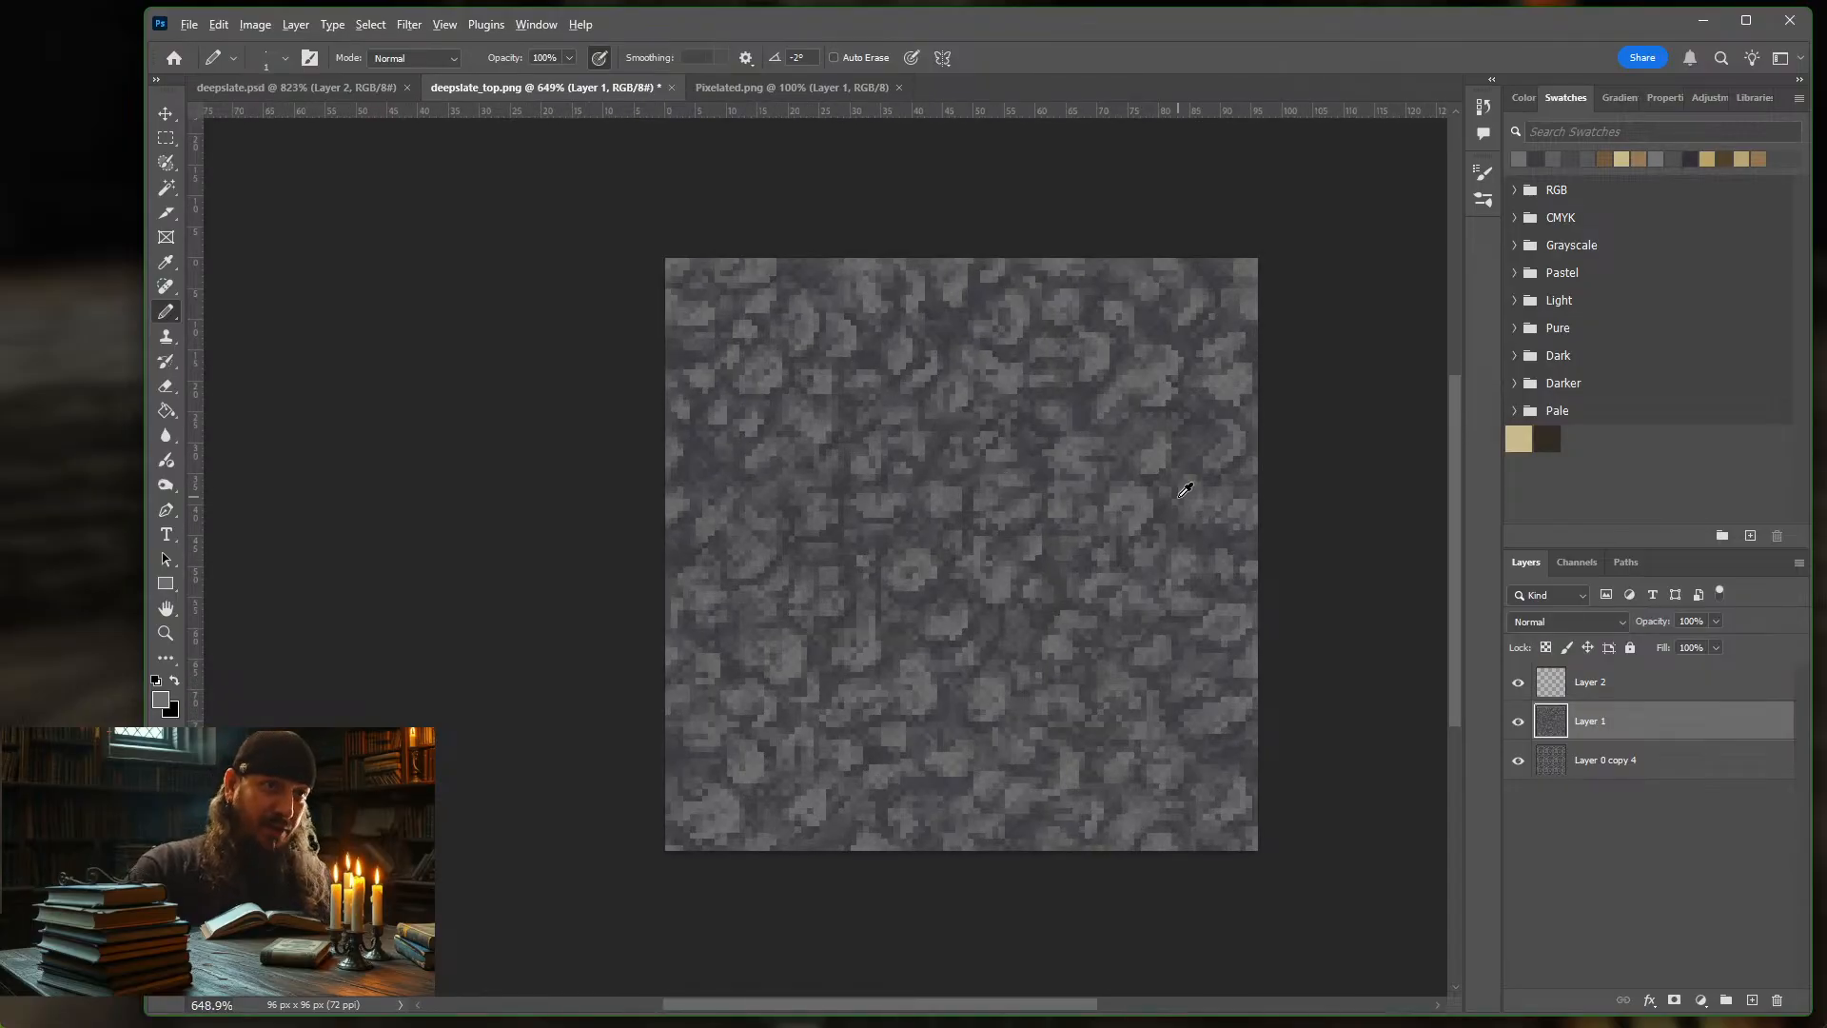
scroll(1205, 489, up, 1)
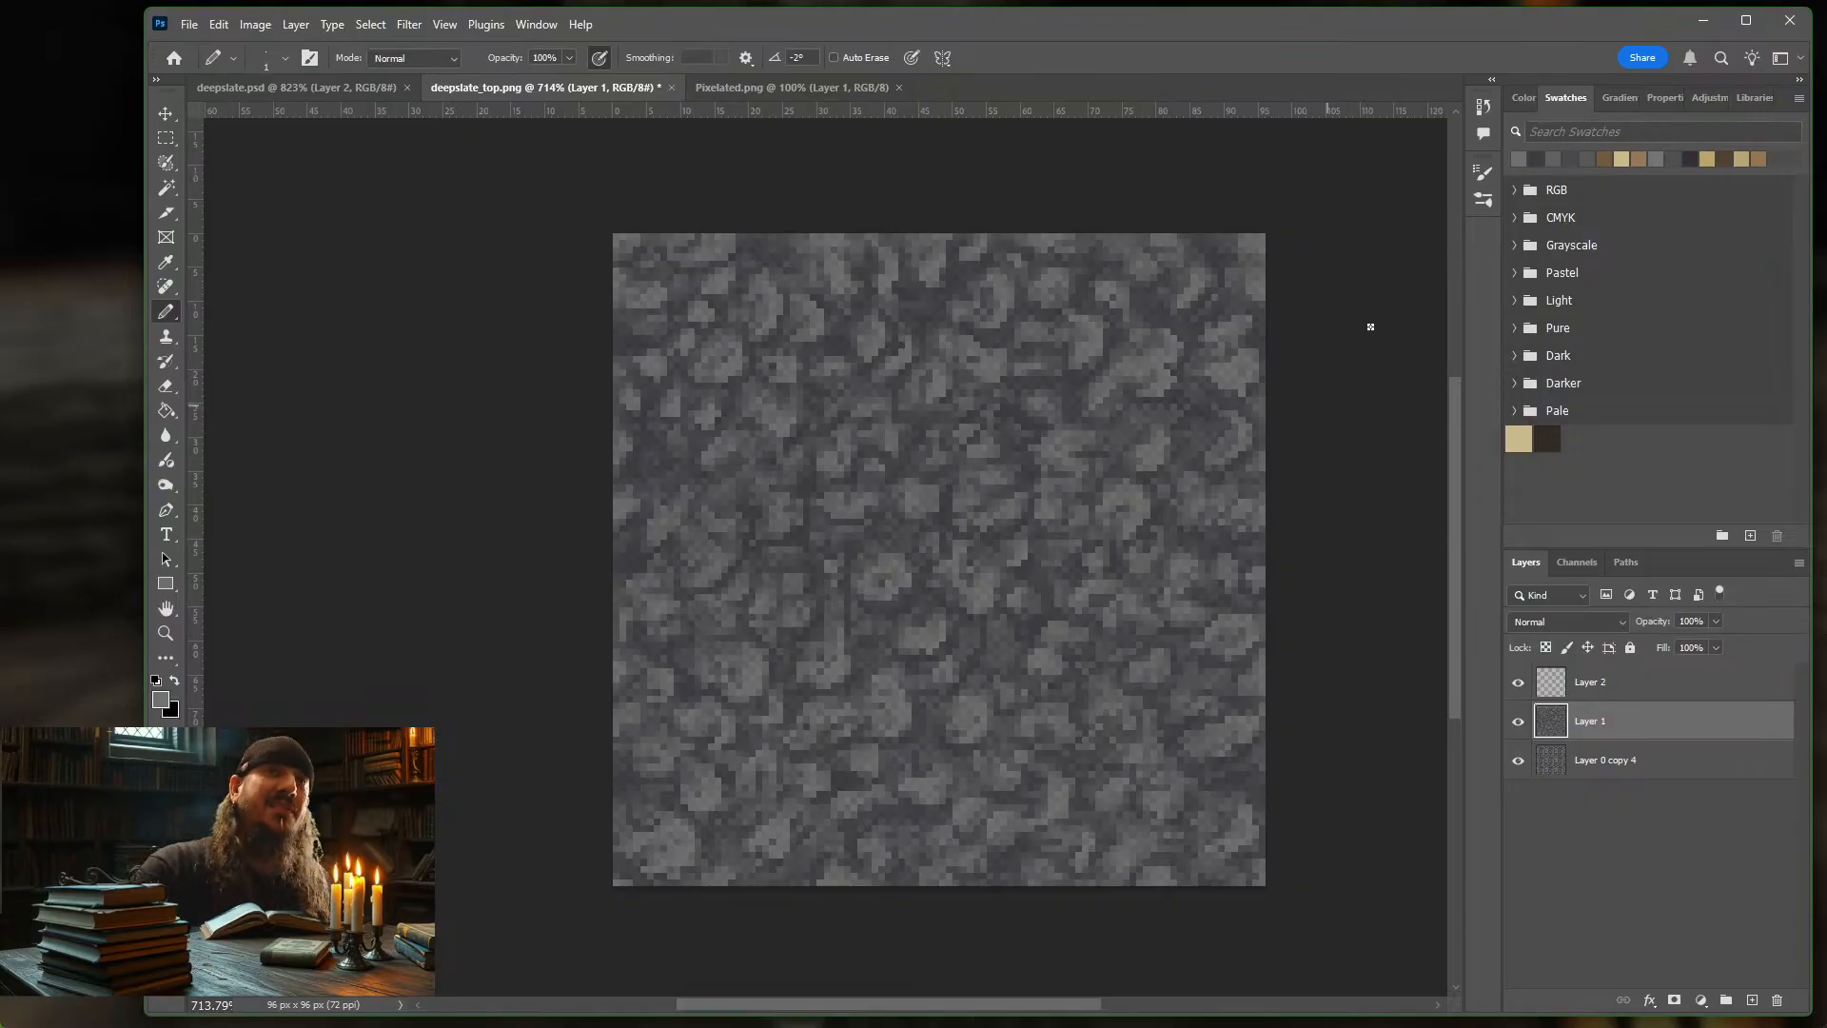
Pick dark grey recent swatches, select Layer 2 and examine the overall look of the finished texture
click(1539, 158)
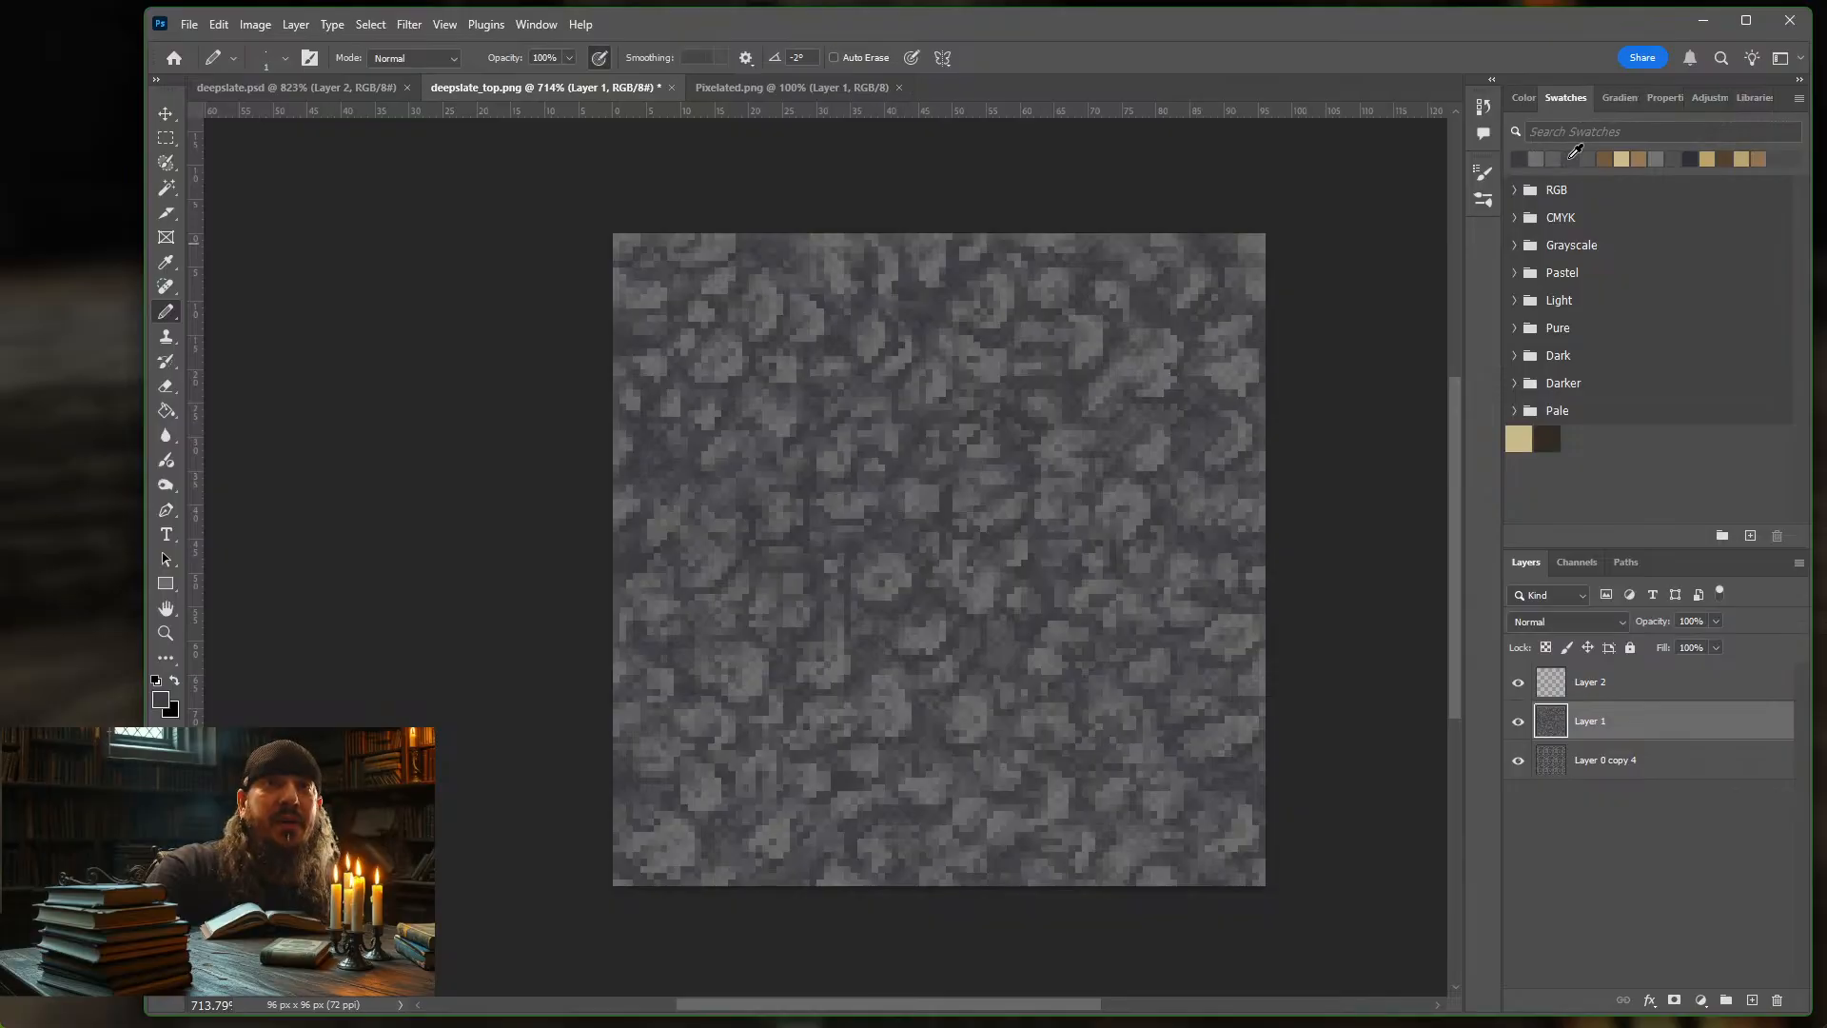
click(1572, 158)
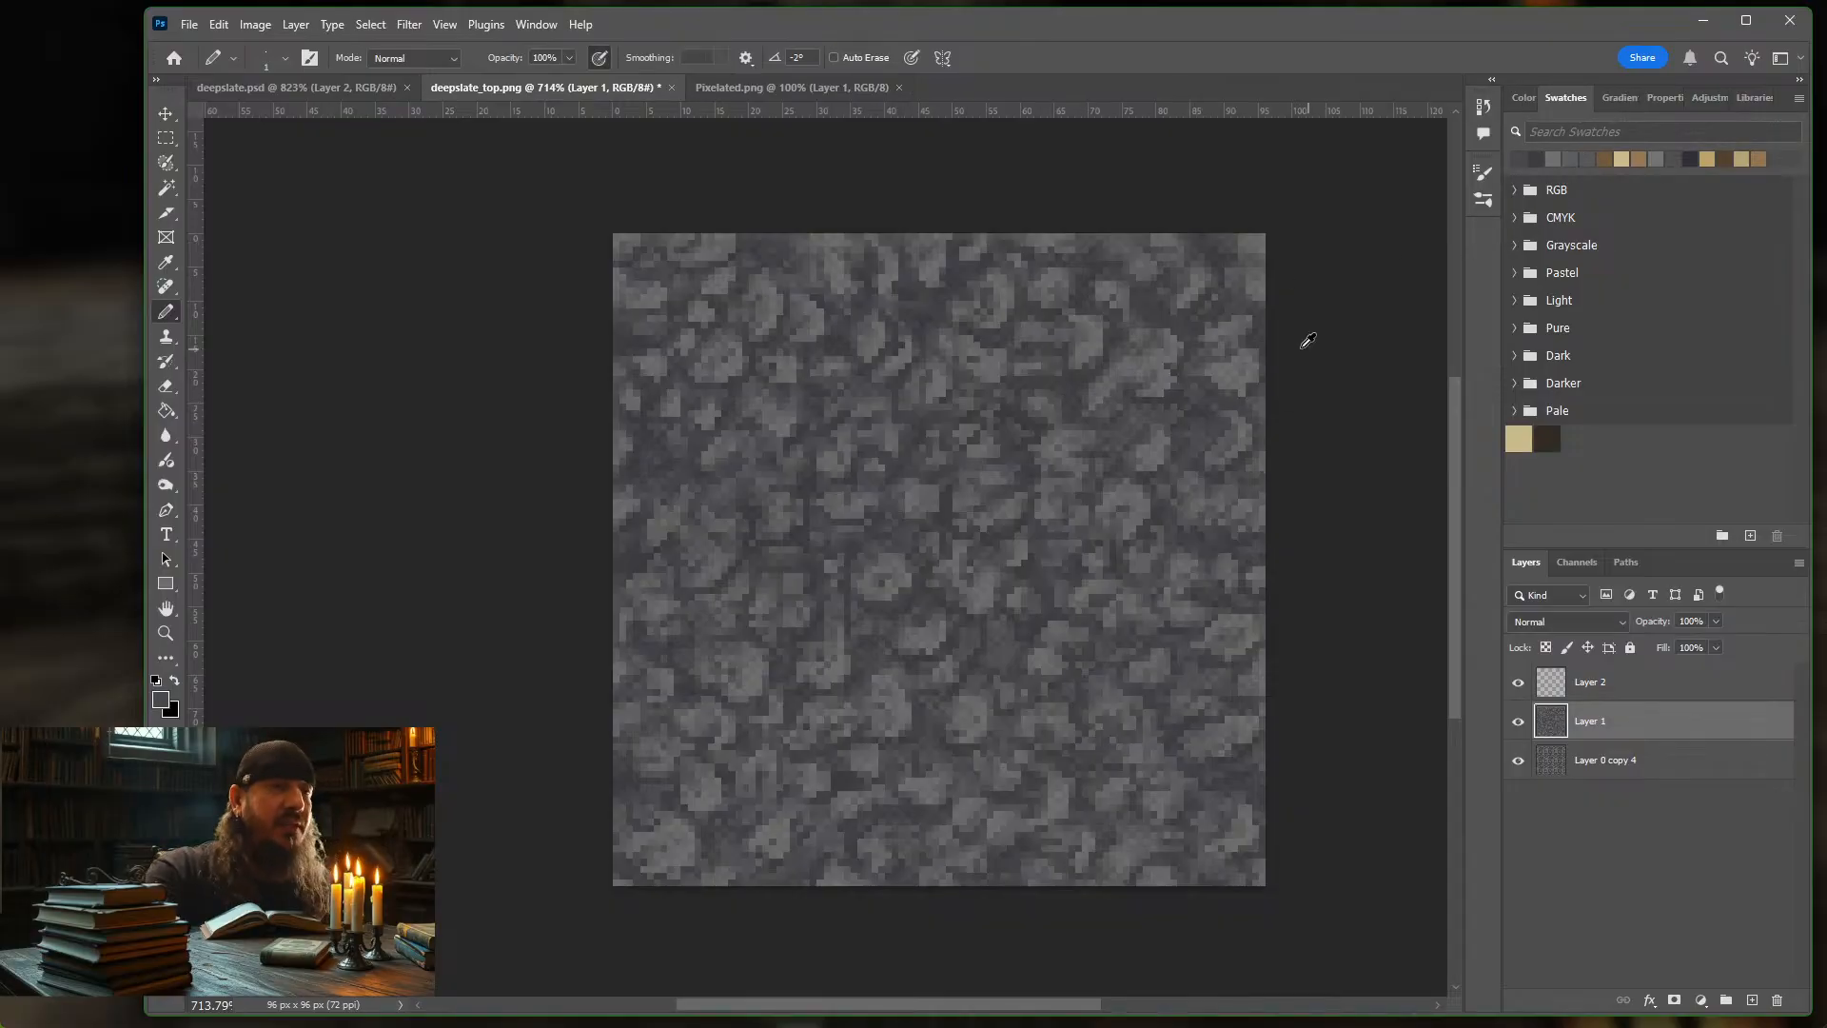
scroll(1300, 344, down, 6)
scroll(1227, 421, up, 2)
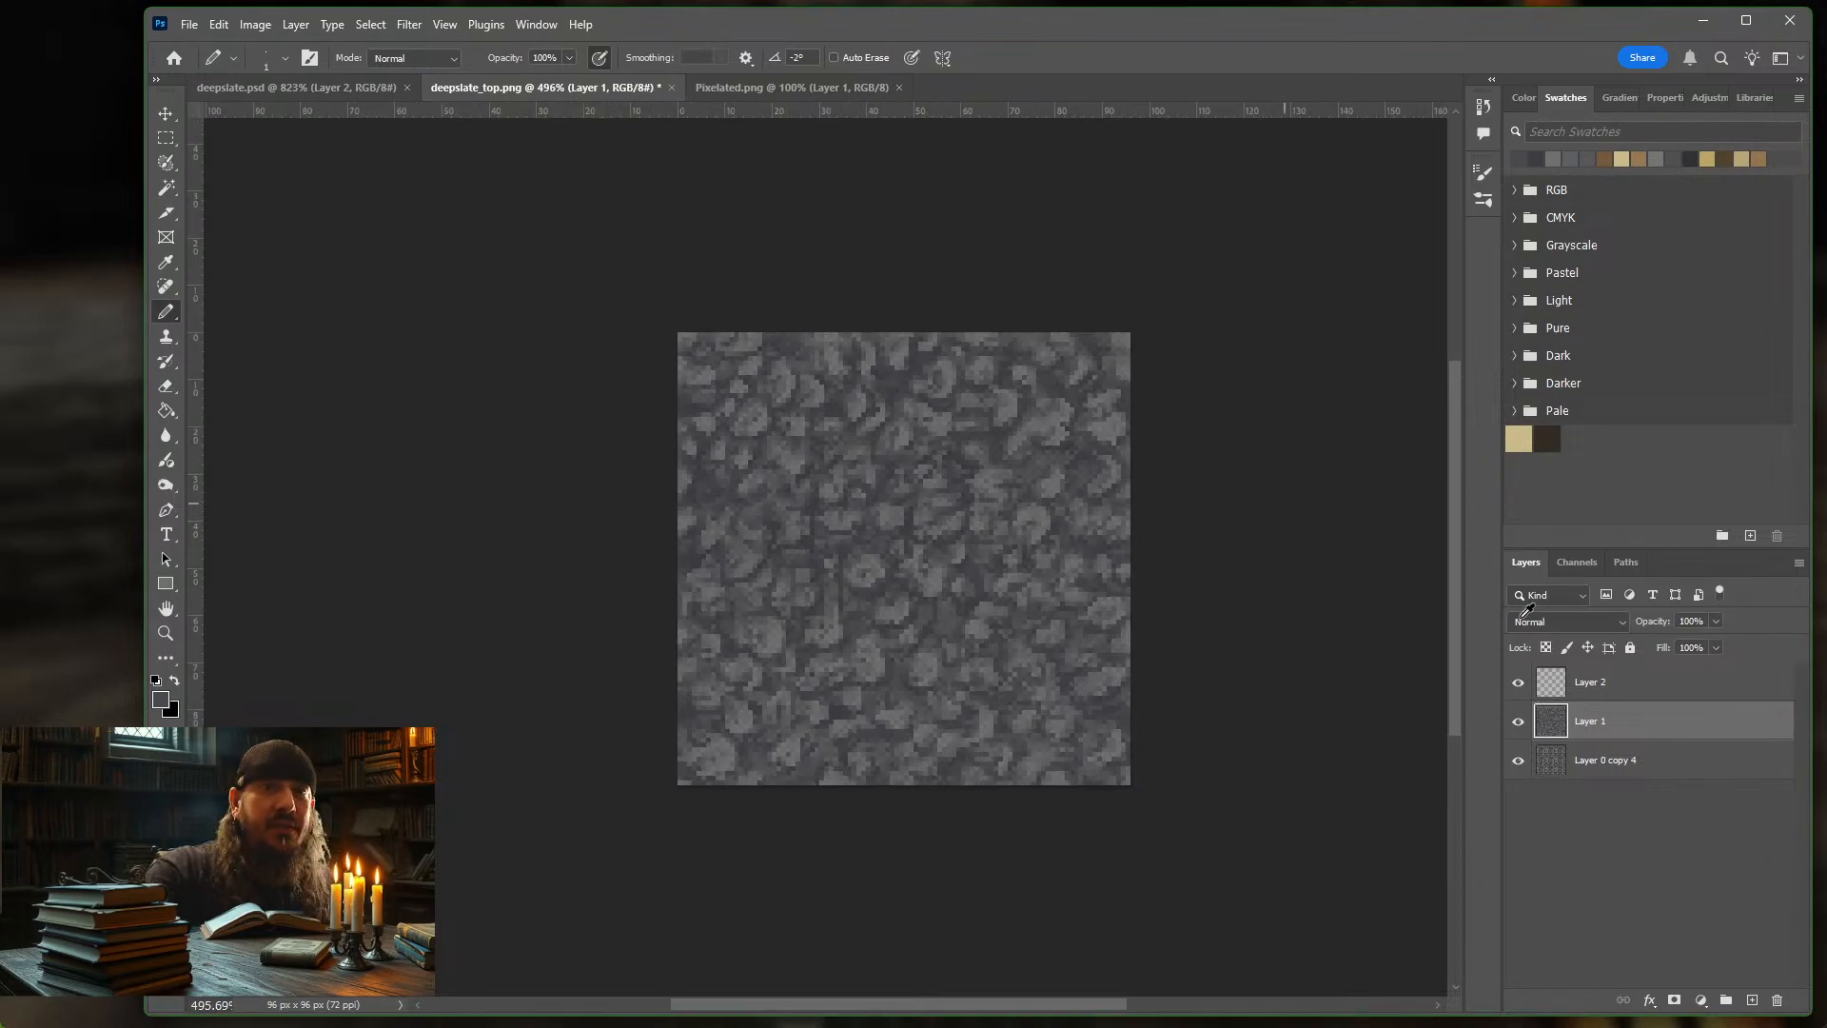
click(1618, 683)
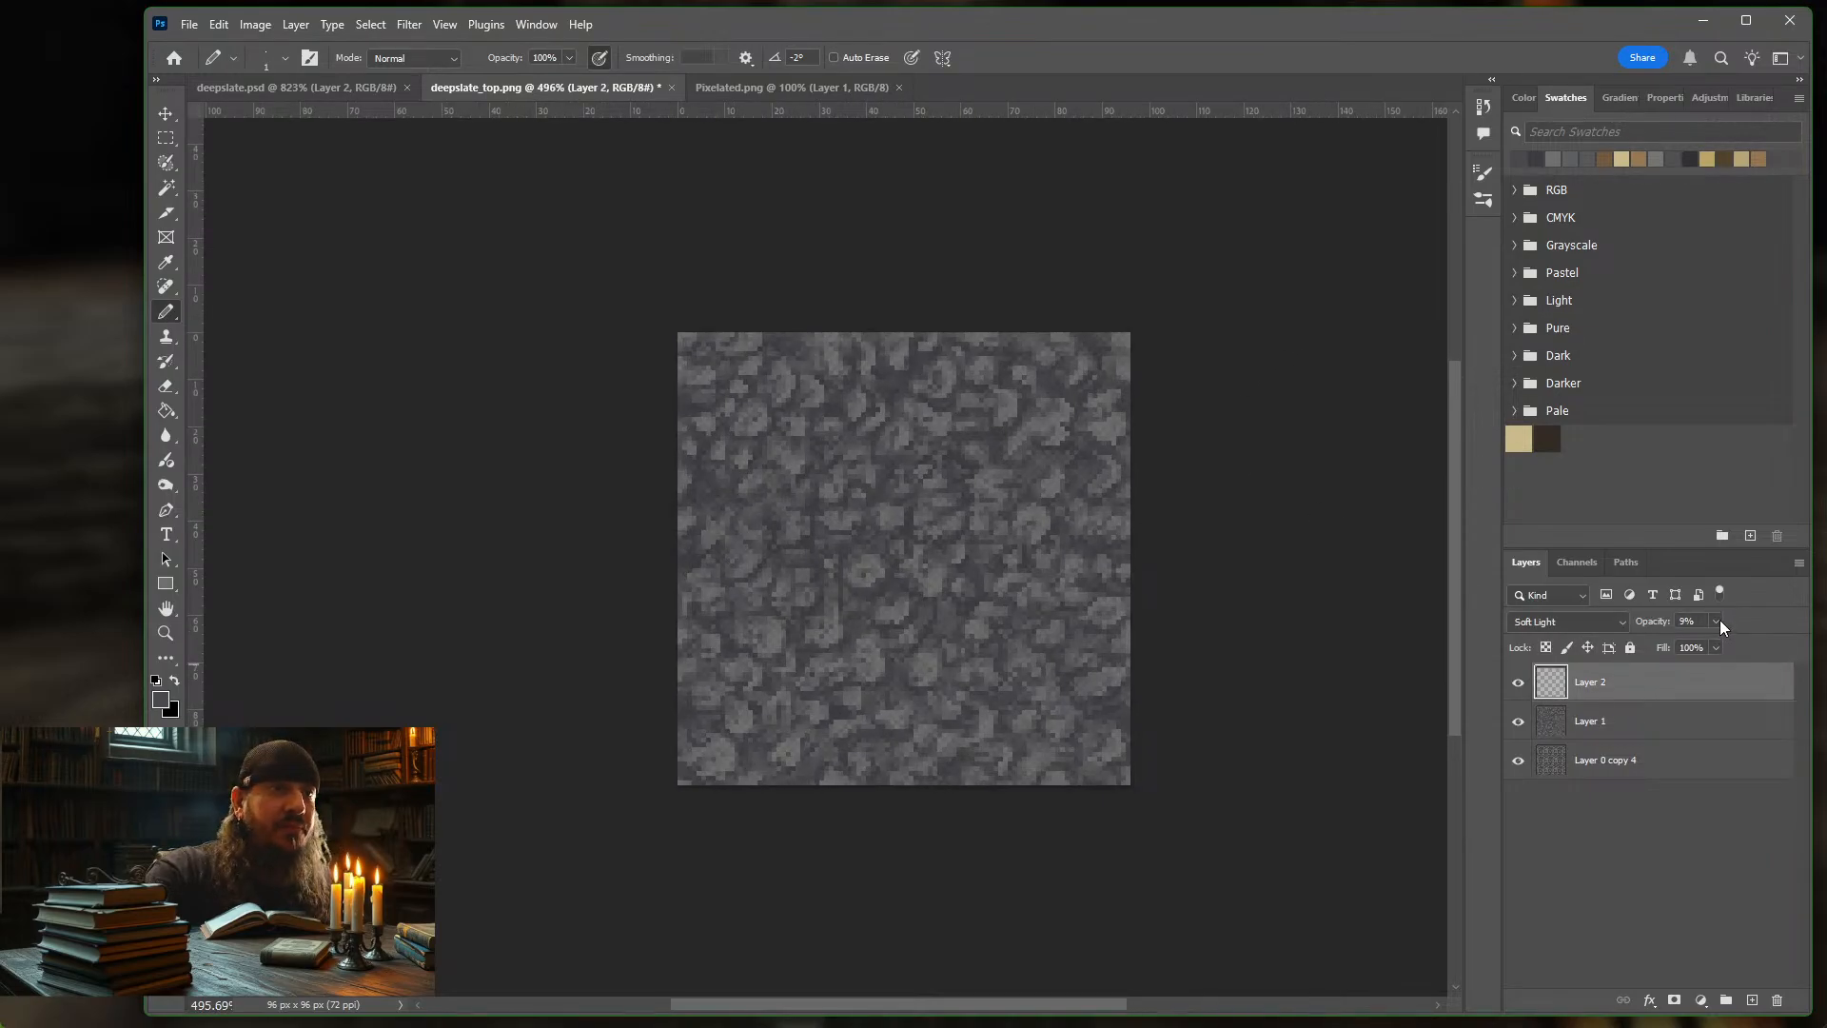
scroll(1061, 567, up, 3)
scroll(1061, 565, down, 1)
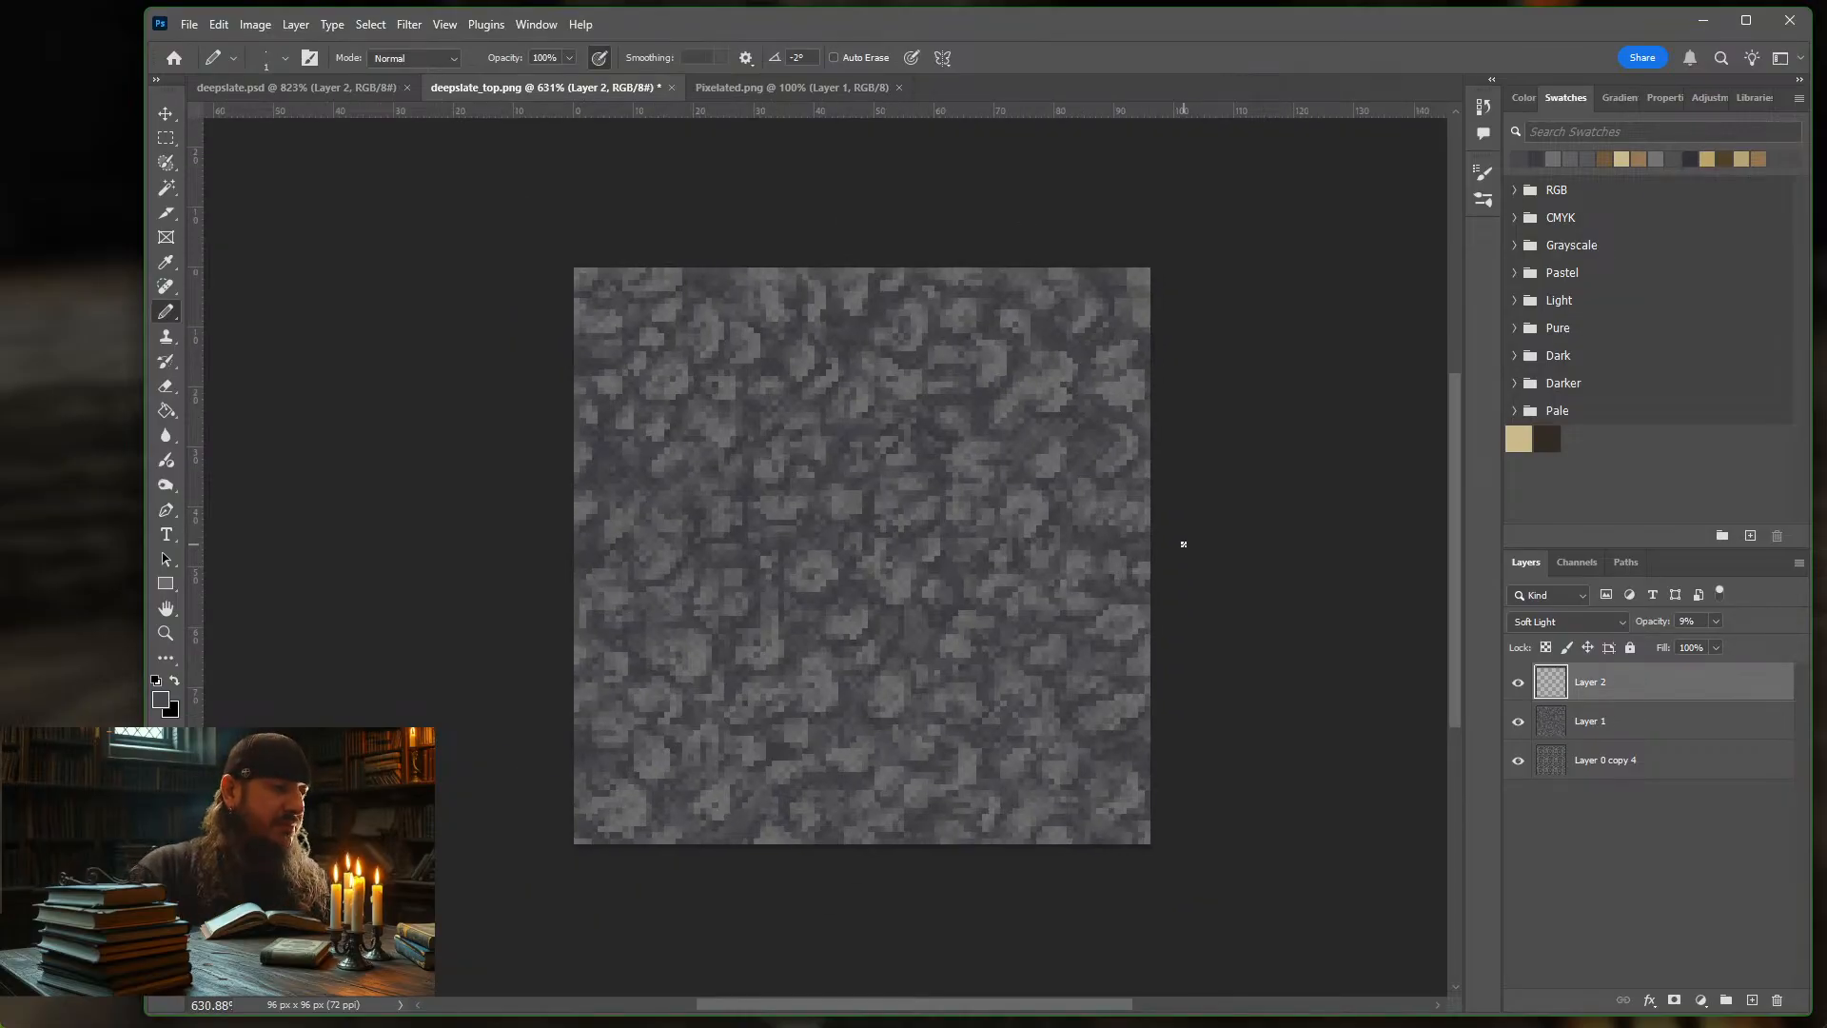
Save the texture for web as PNG-8 MC slices in the randomdeepslatetop folder, replacing 1.png to 9.png
key(ctrl+alt+shift+s)
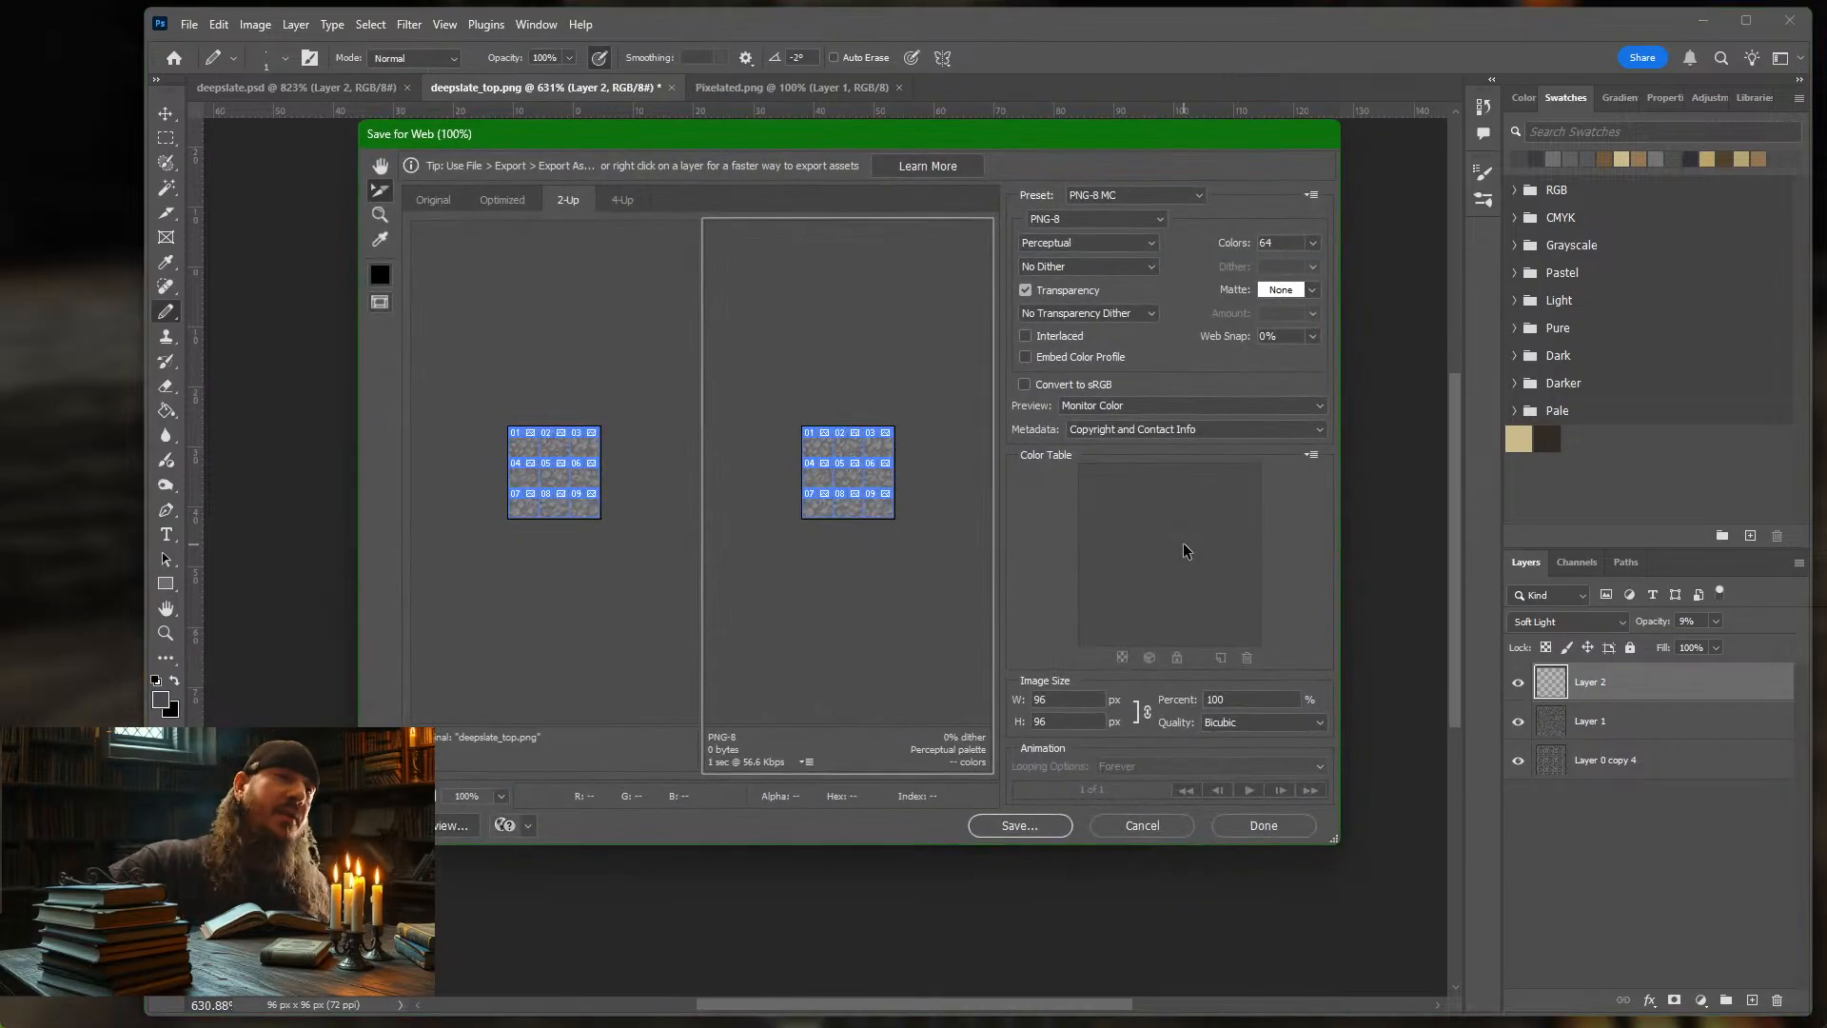
click(1037, 824)
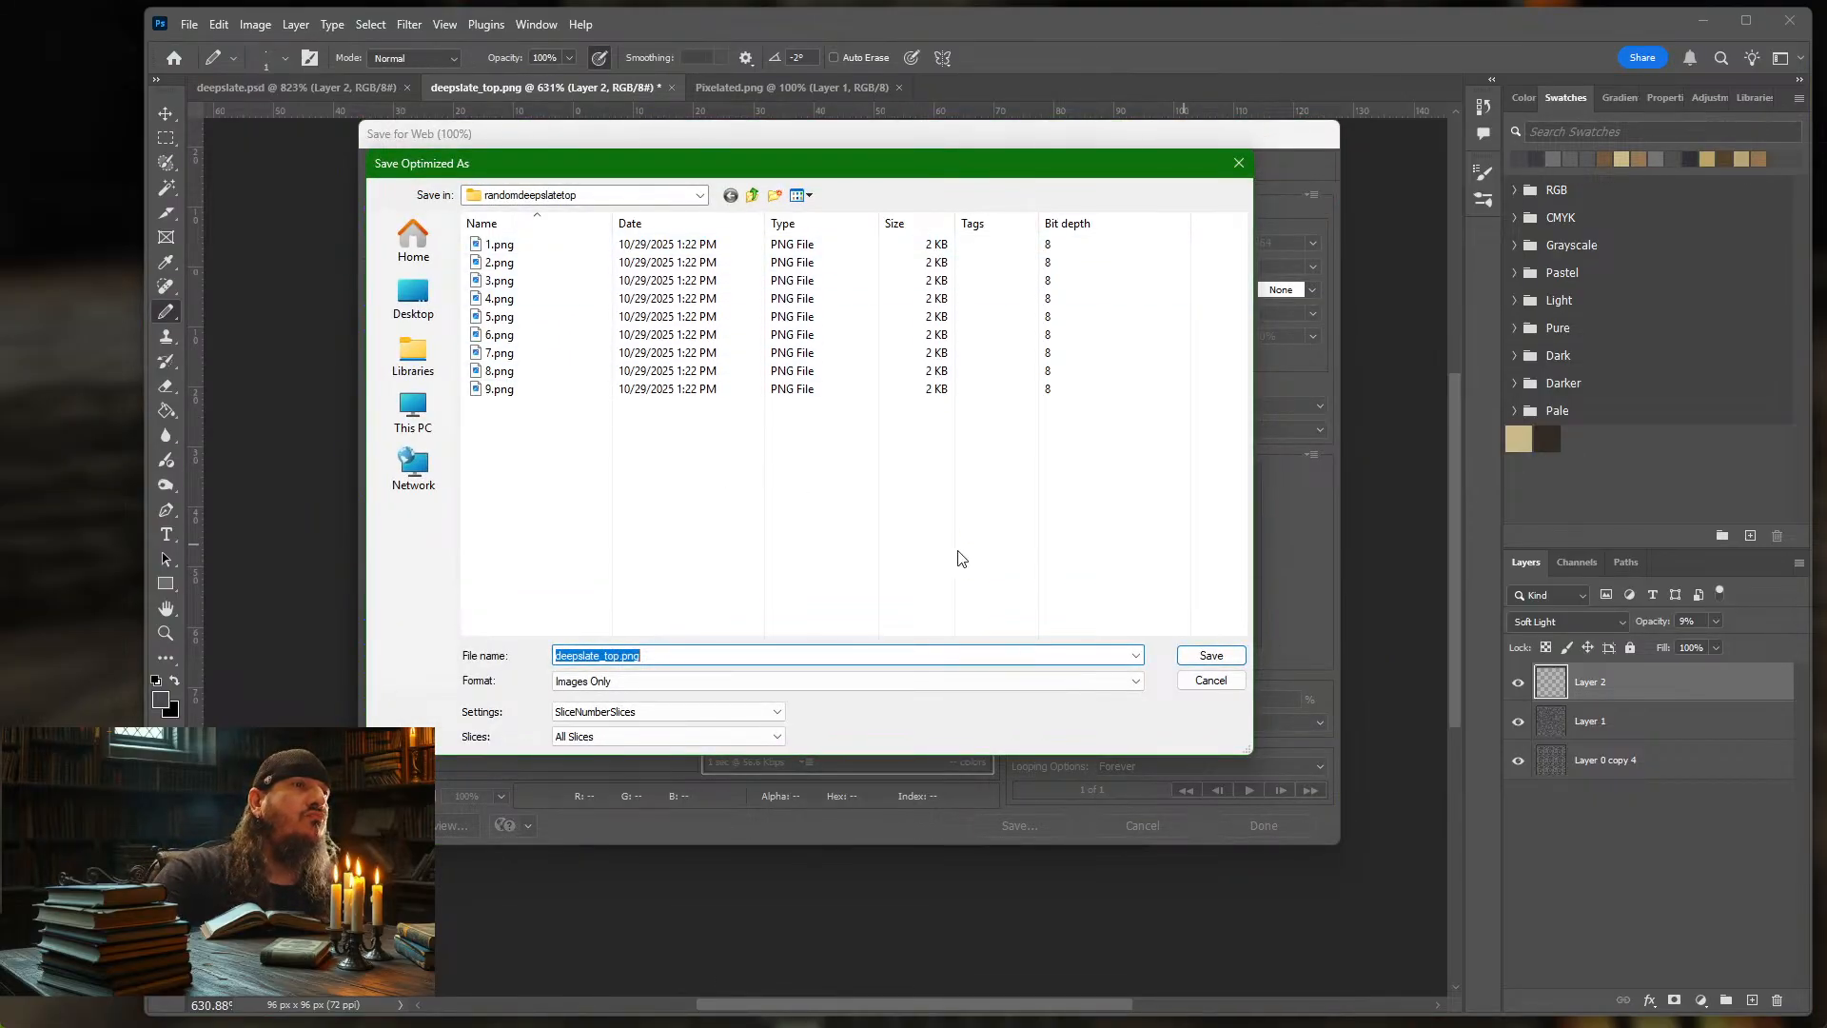
click(1209, 655)
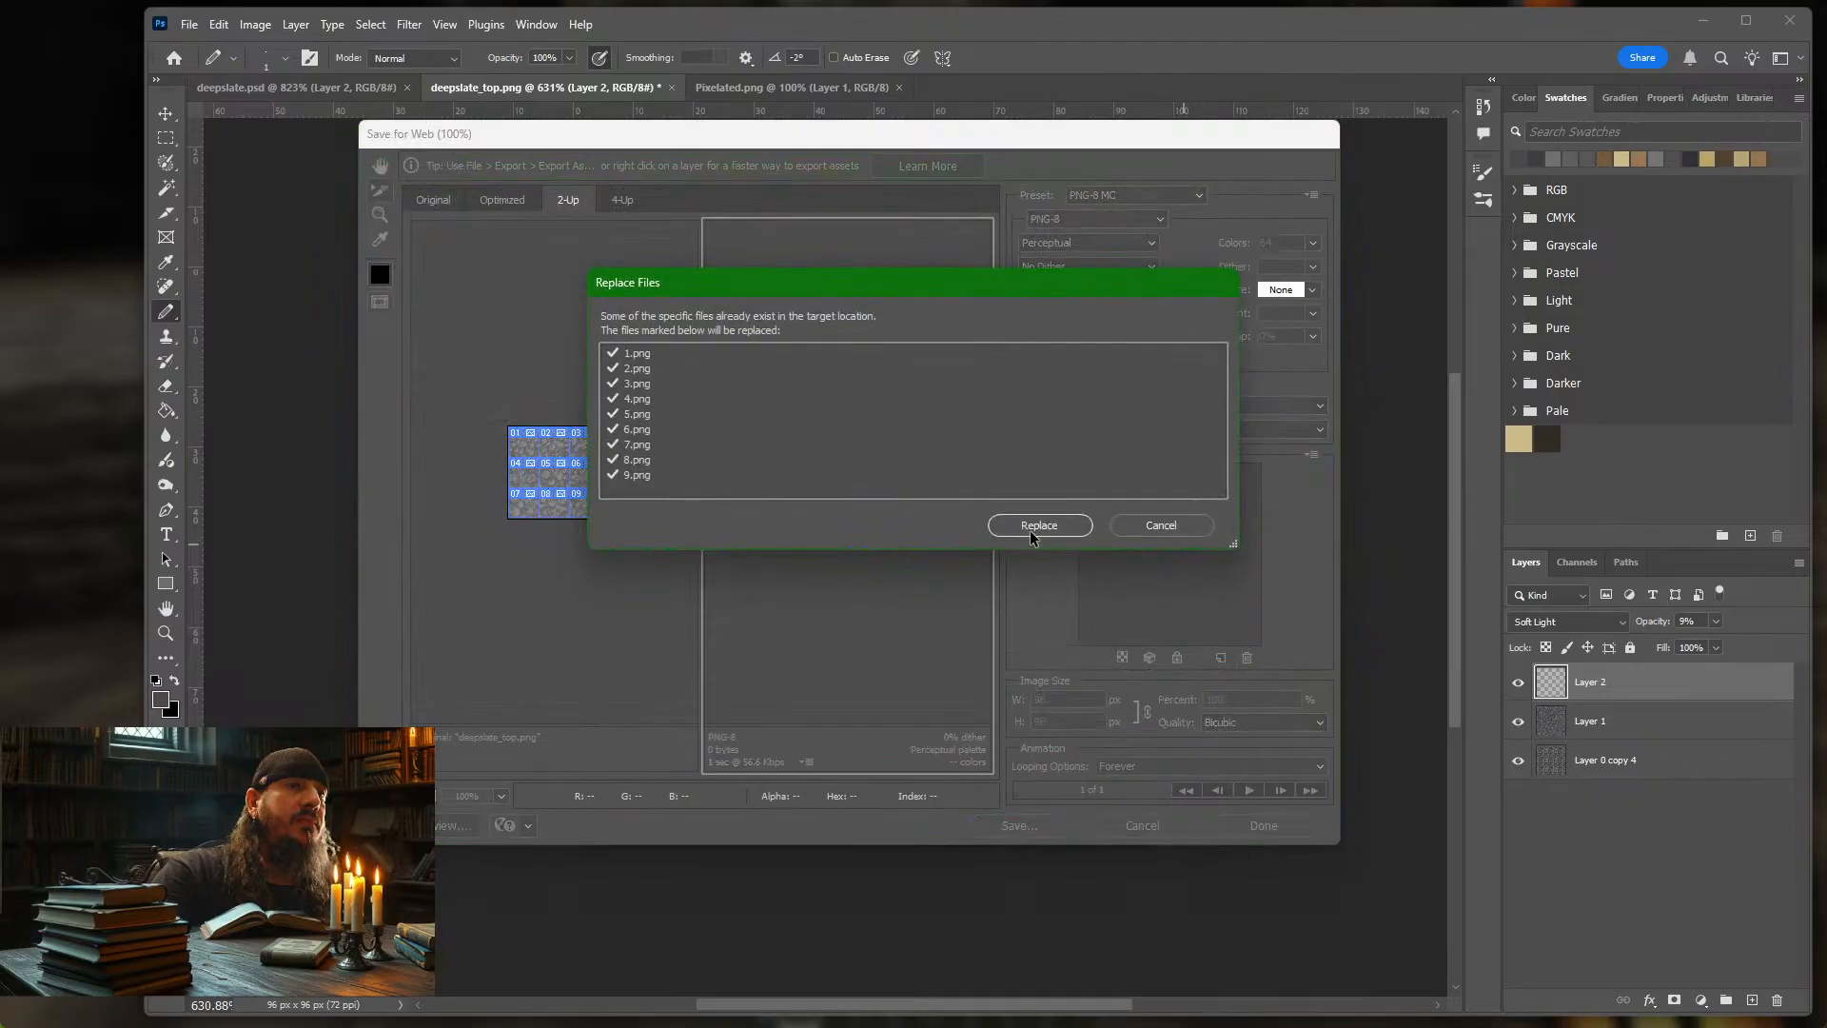
click(1030, 525)
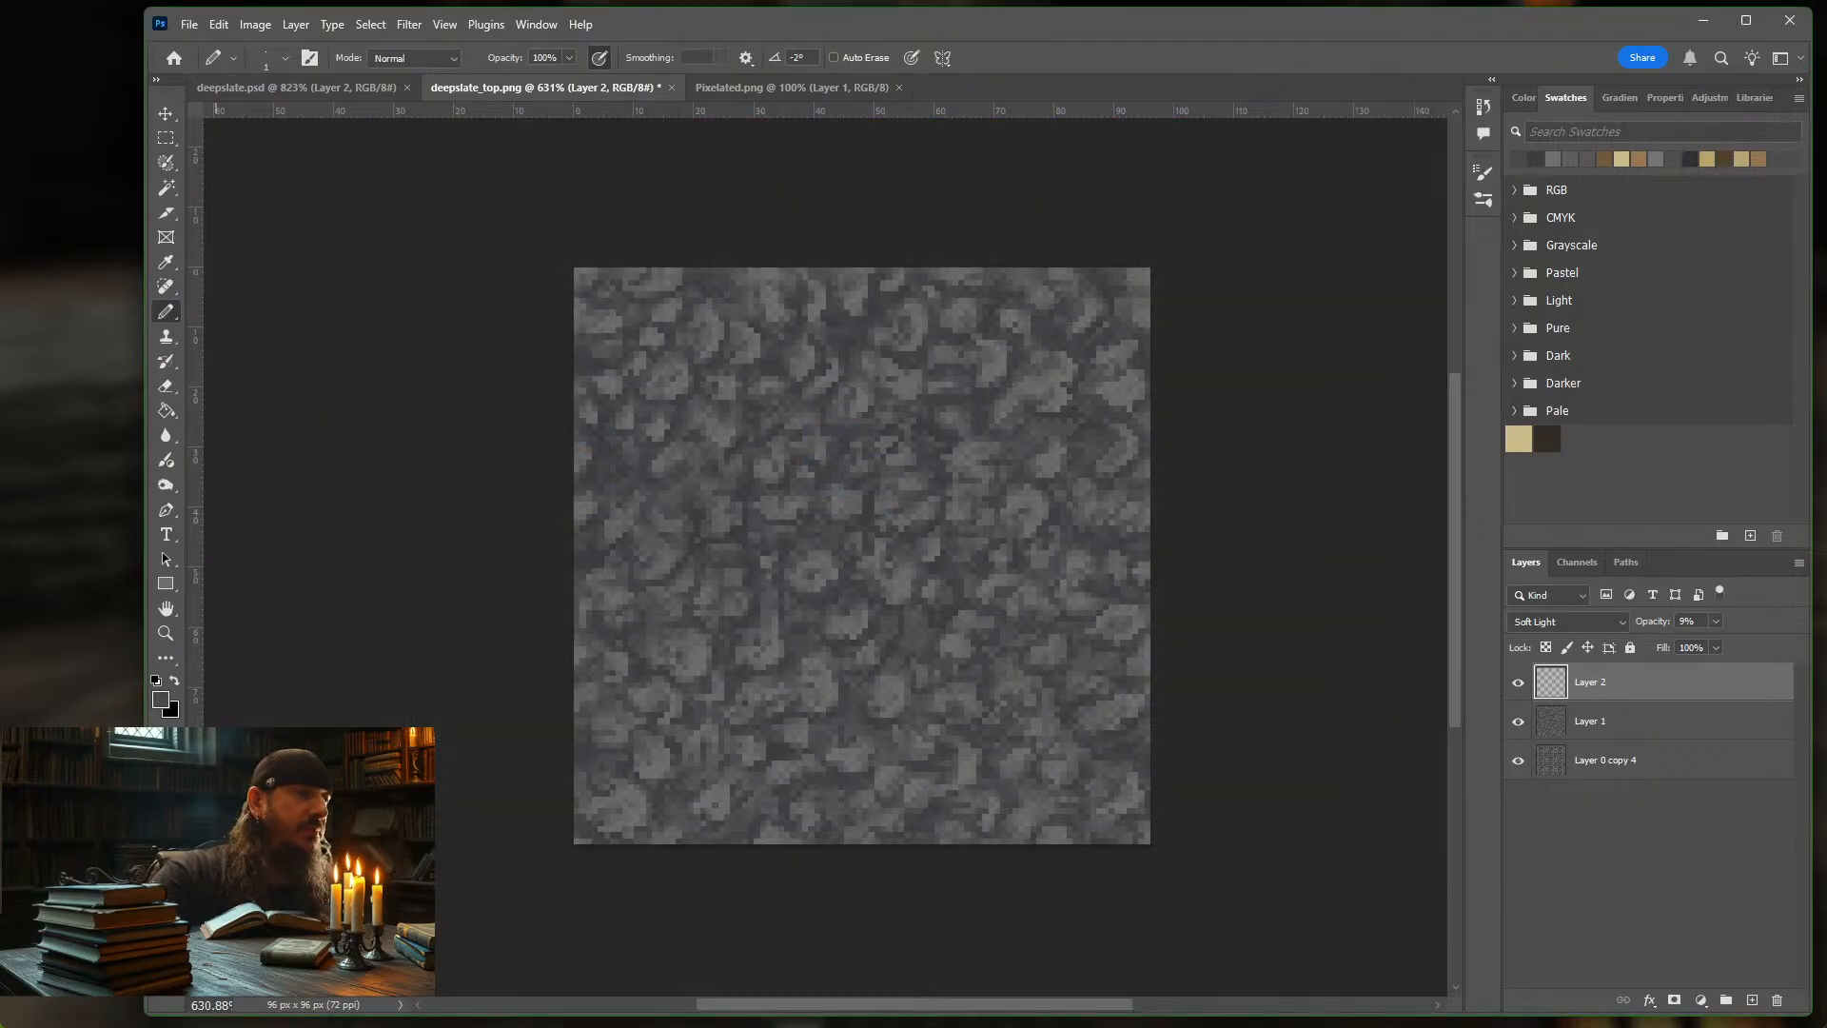
In File Explorer, rename the properties file in randomdeepslatetop to randomdeepslatetop.properties and open it in the text editor
key(alt+Tab)
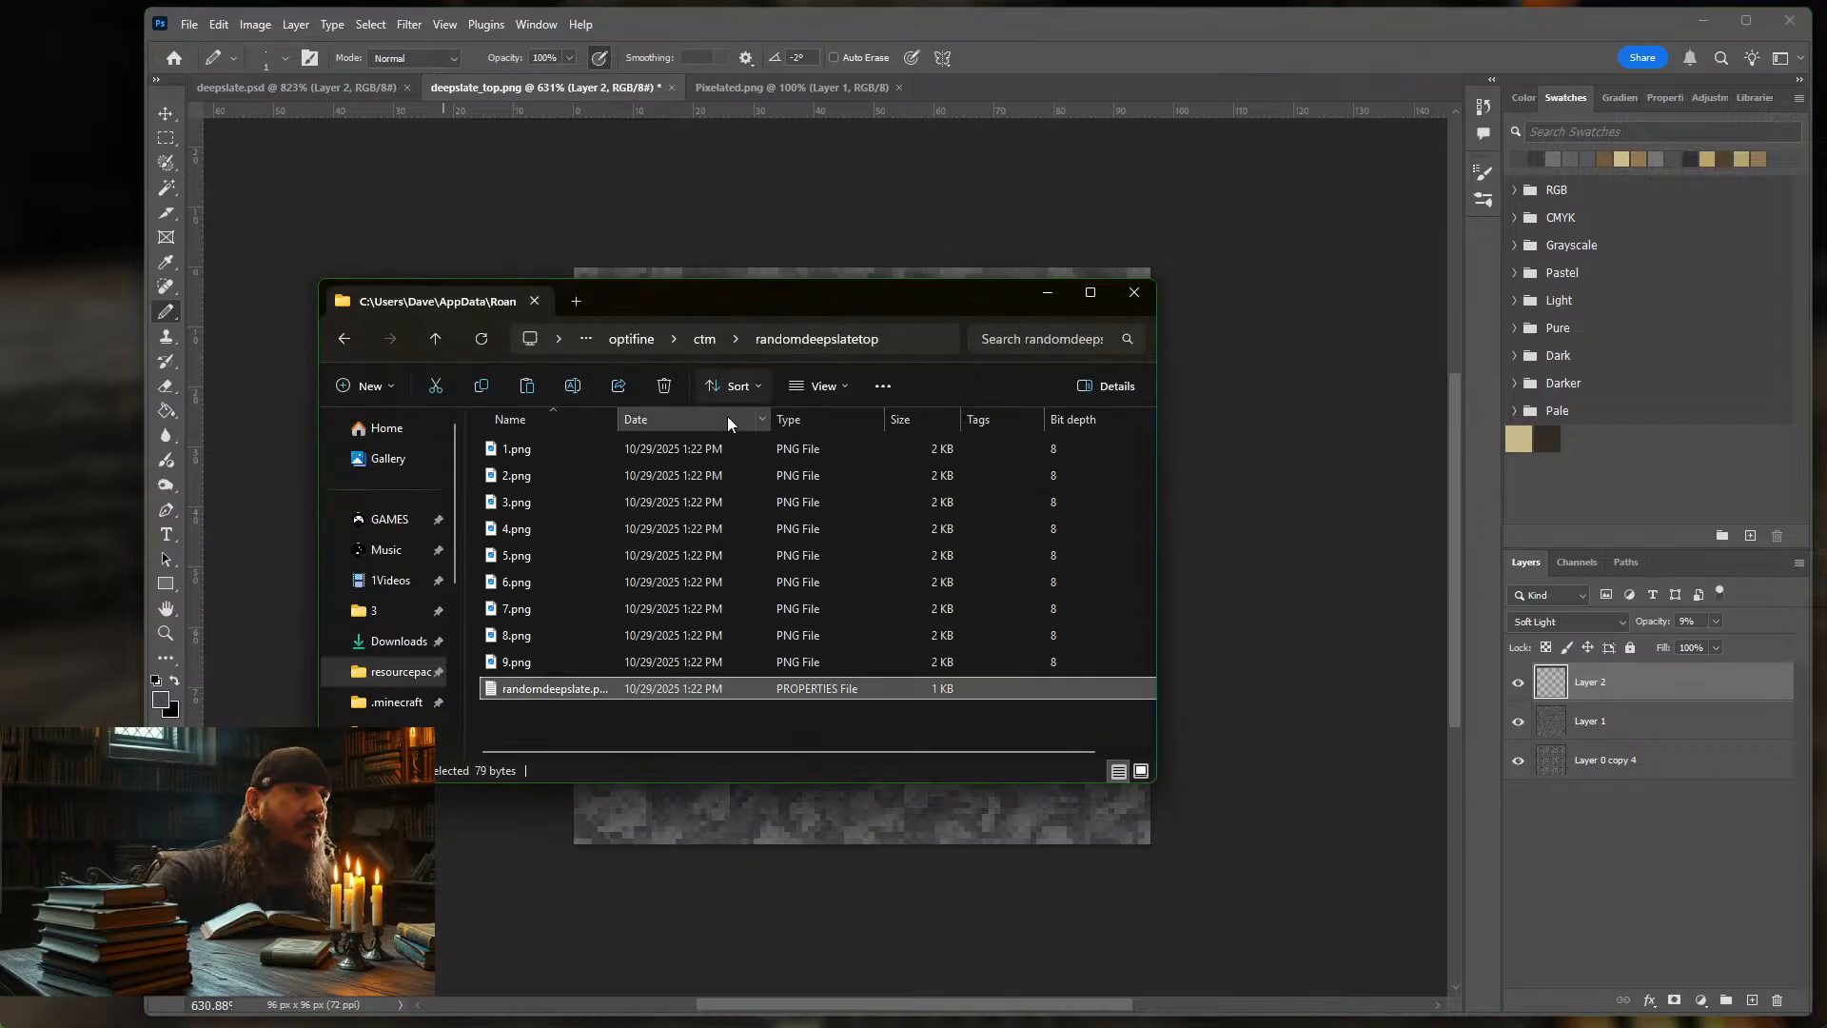
click(581, 689)
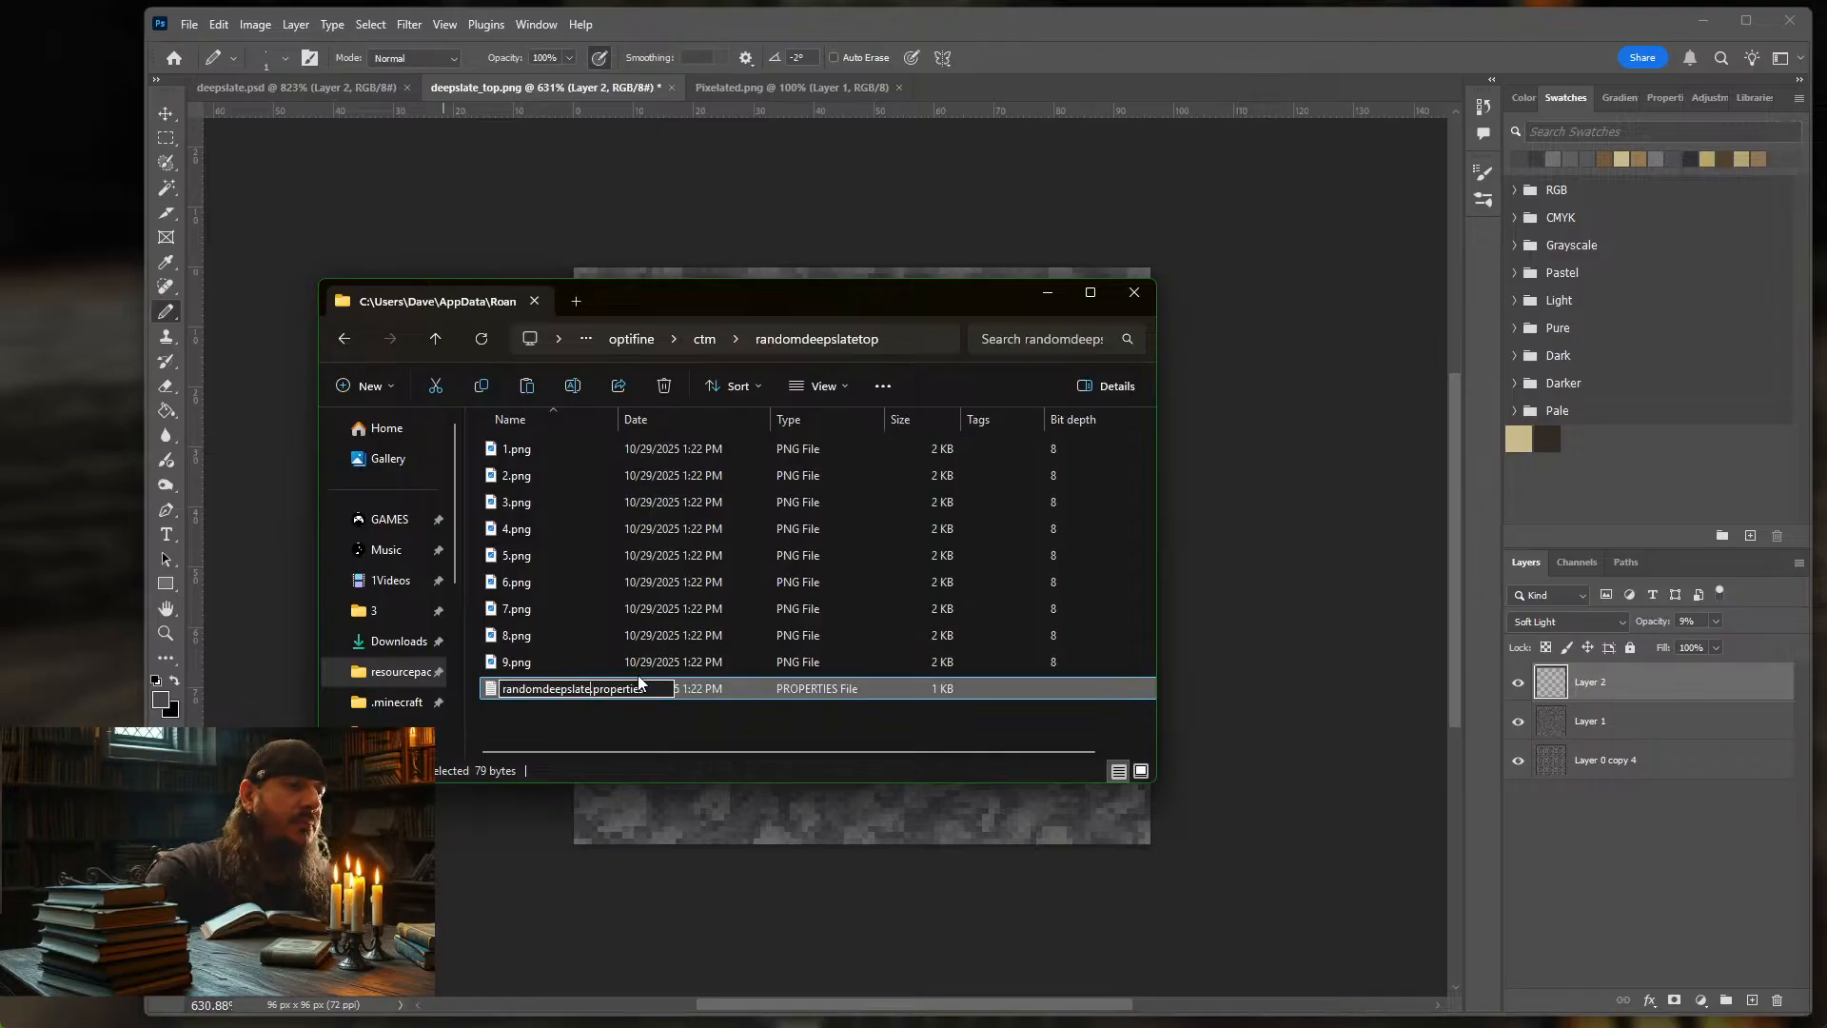
text(top)
key(Return)
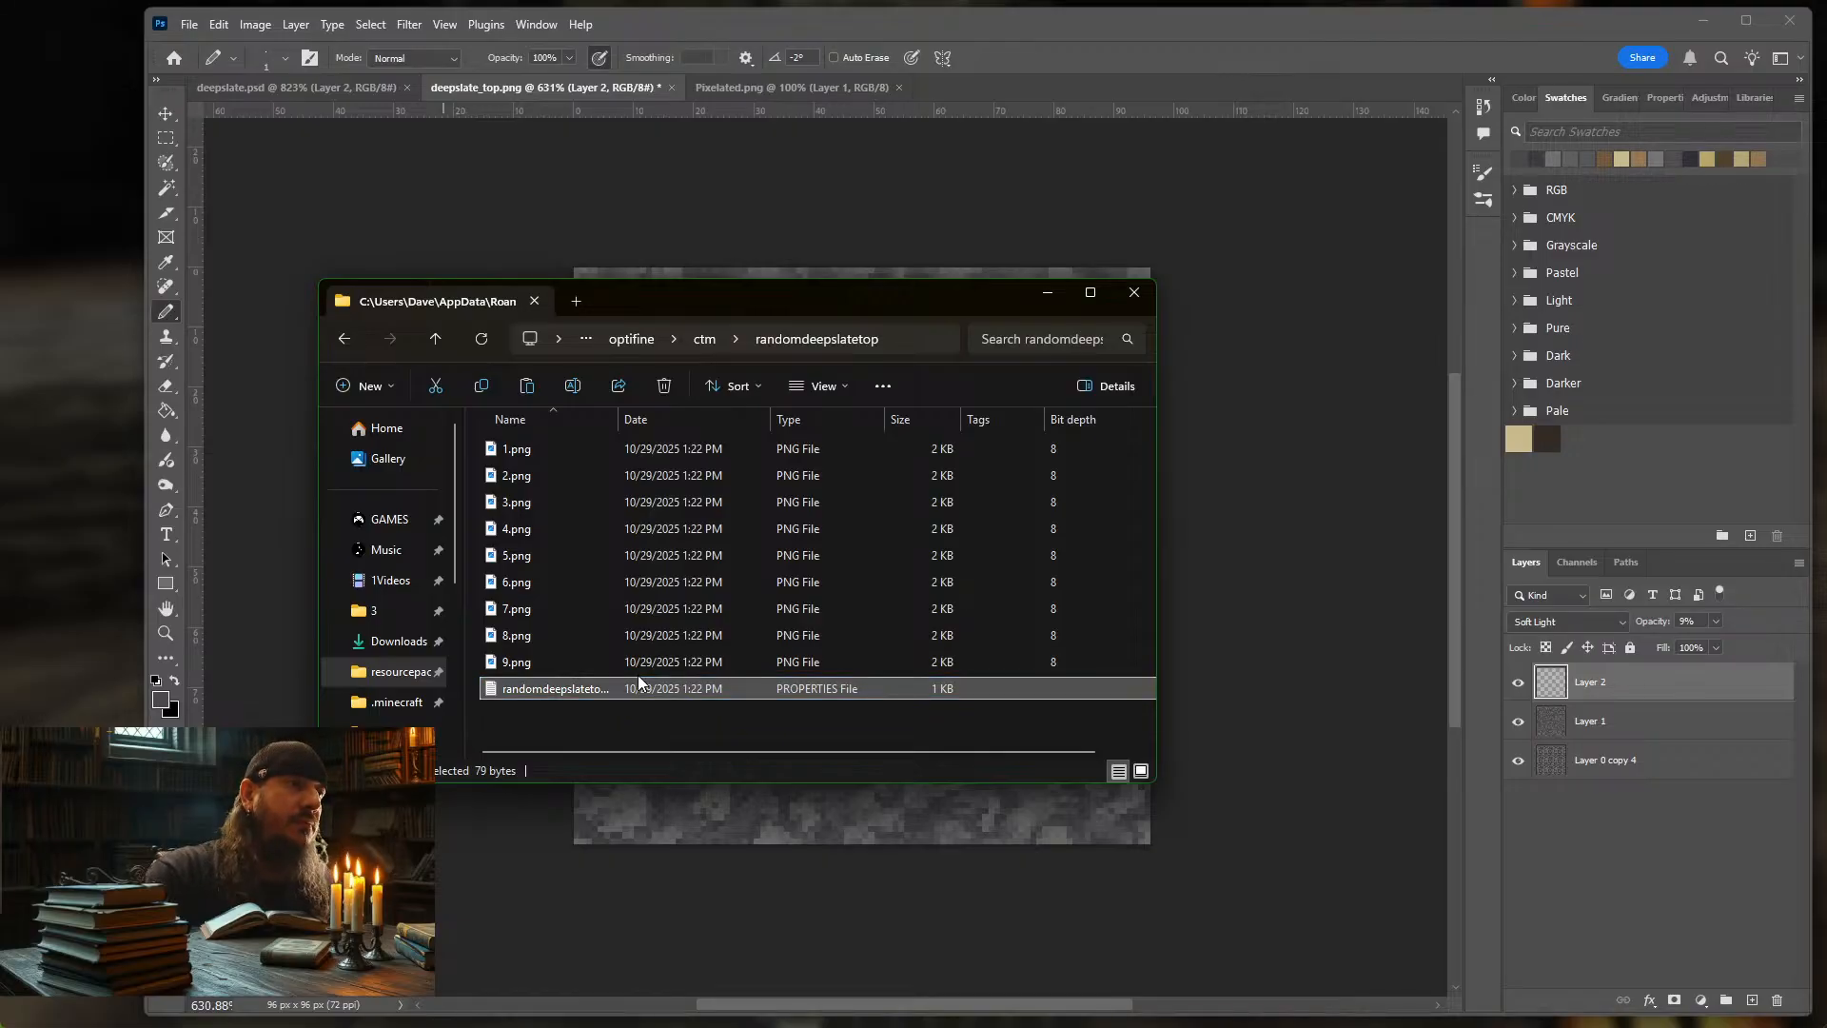
double_click(546, 689)
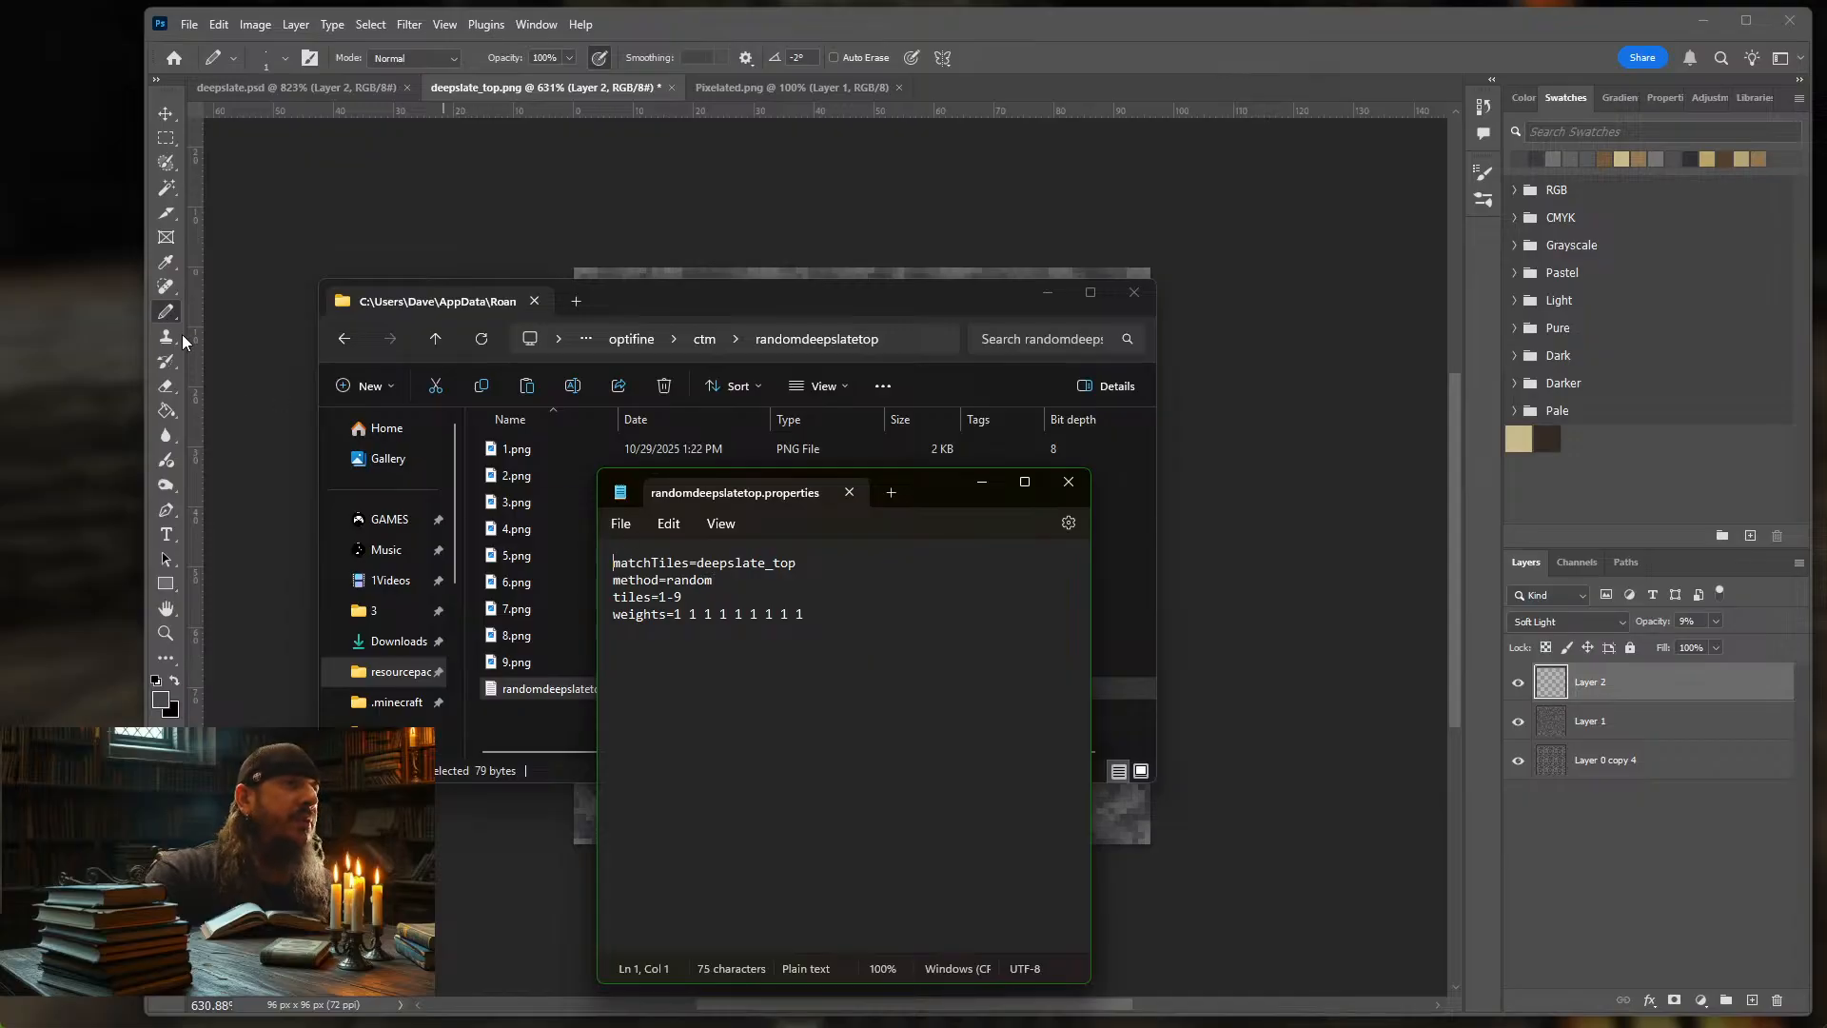
Switch to Minecraft, reload the resource packs and examine the random deepslate top tiles around the cave, then return to the properties file
click(78, 300)
click(746, 278)
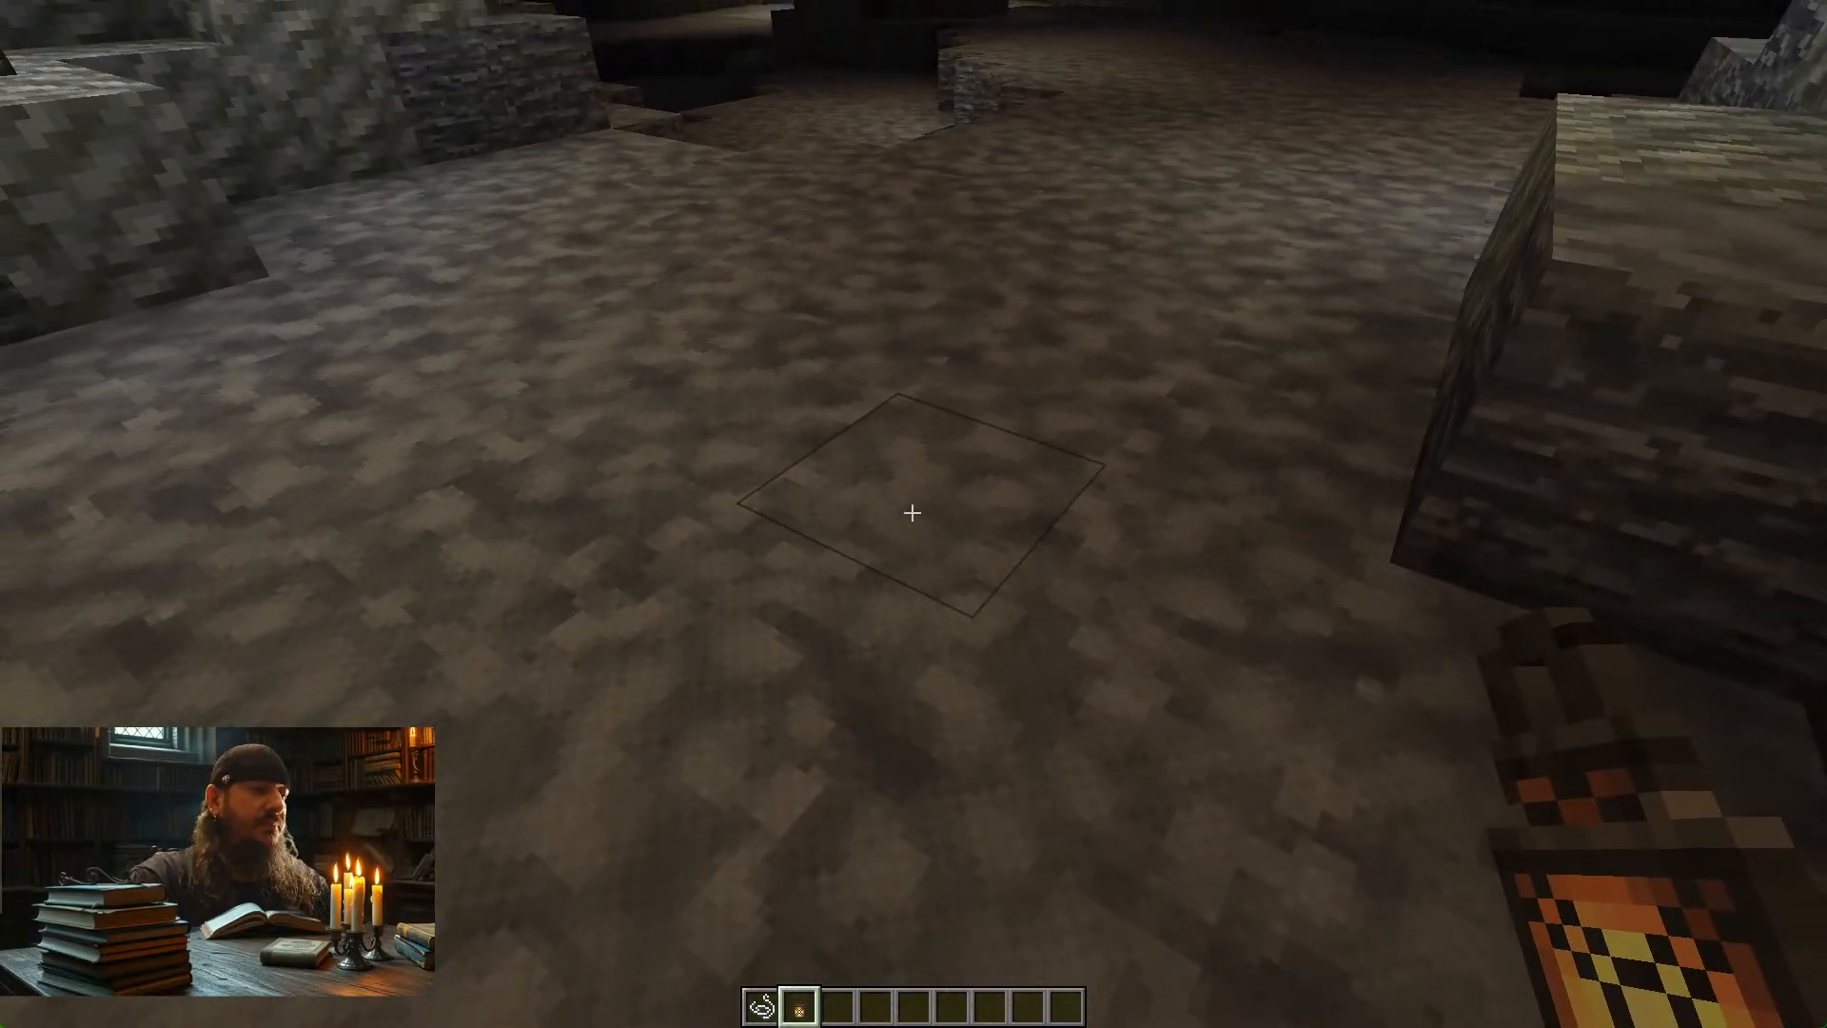
key(F3+t)
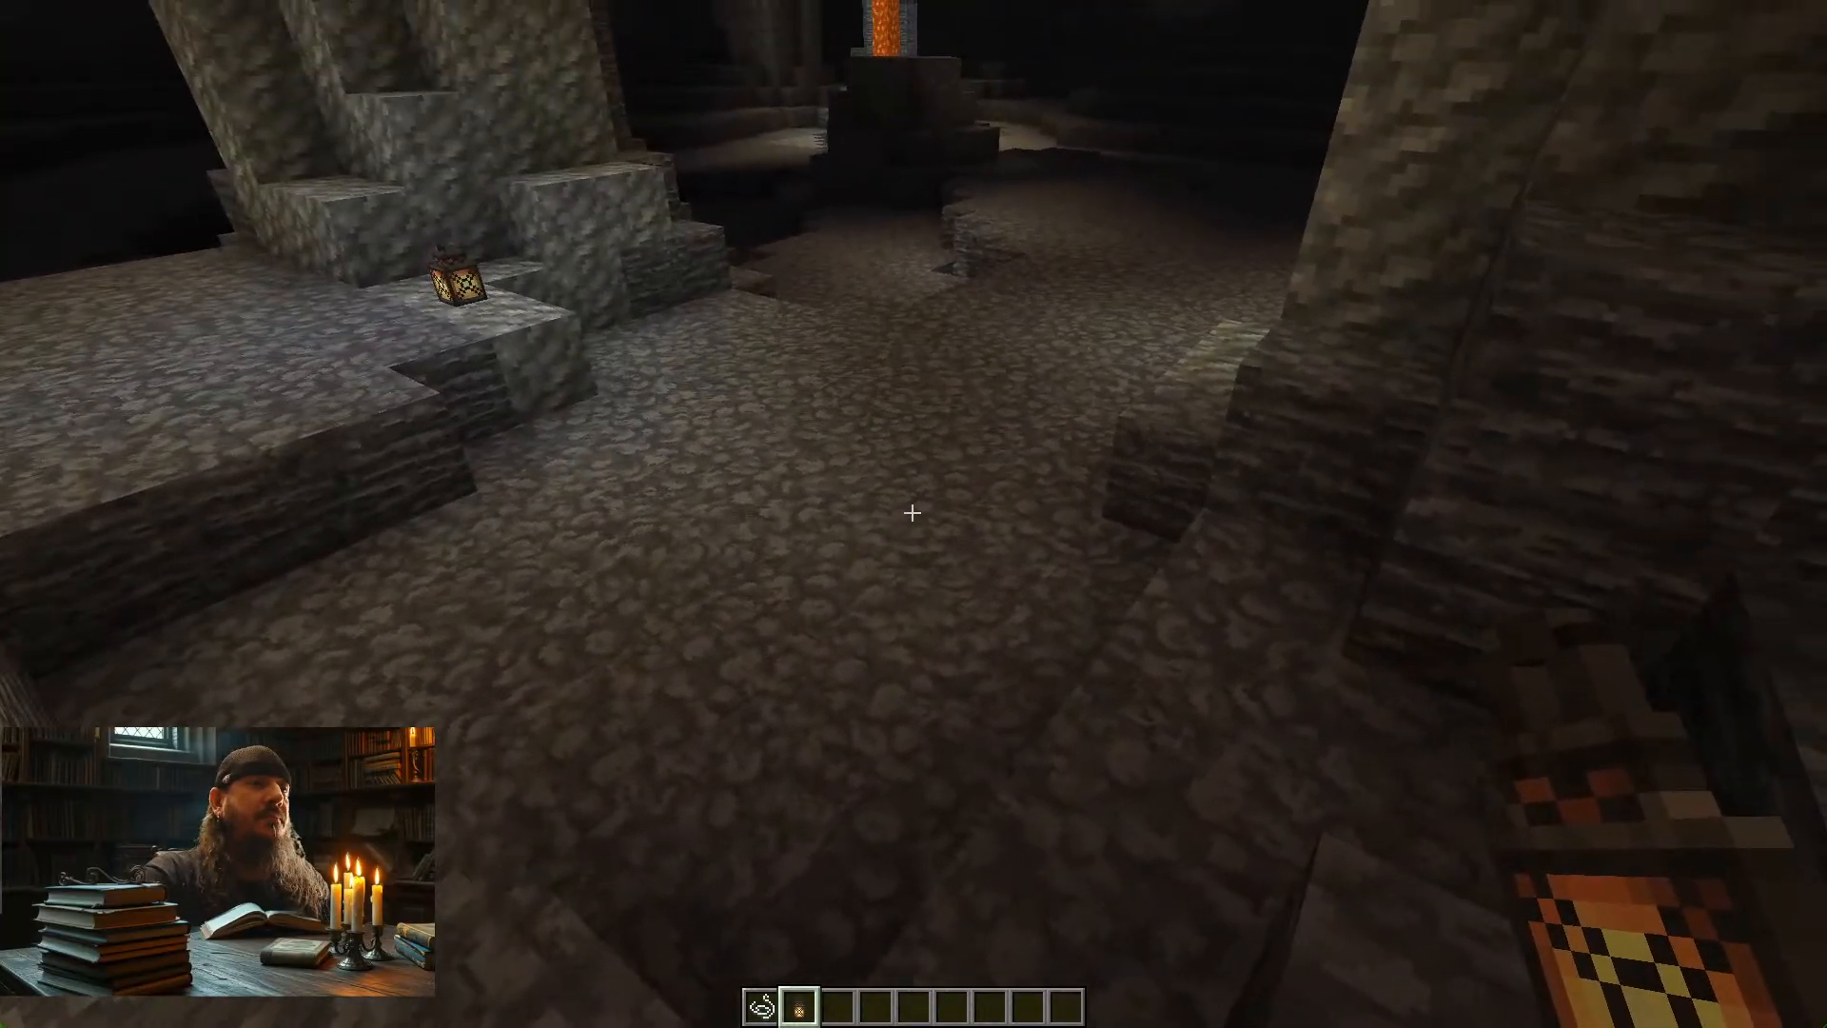
key(w)
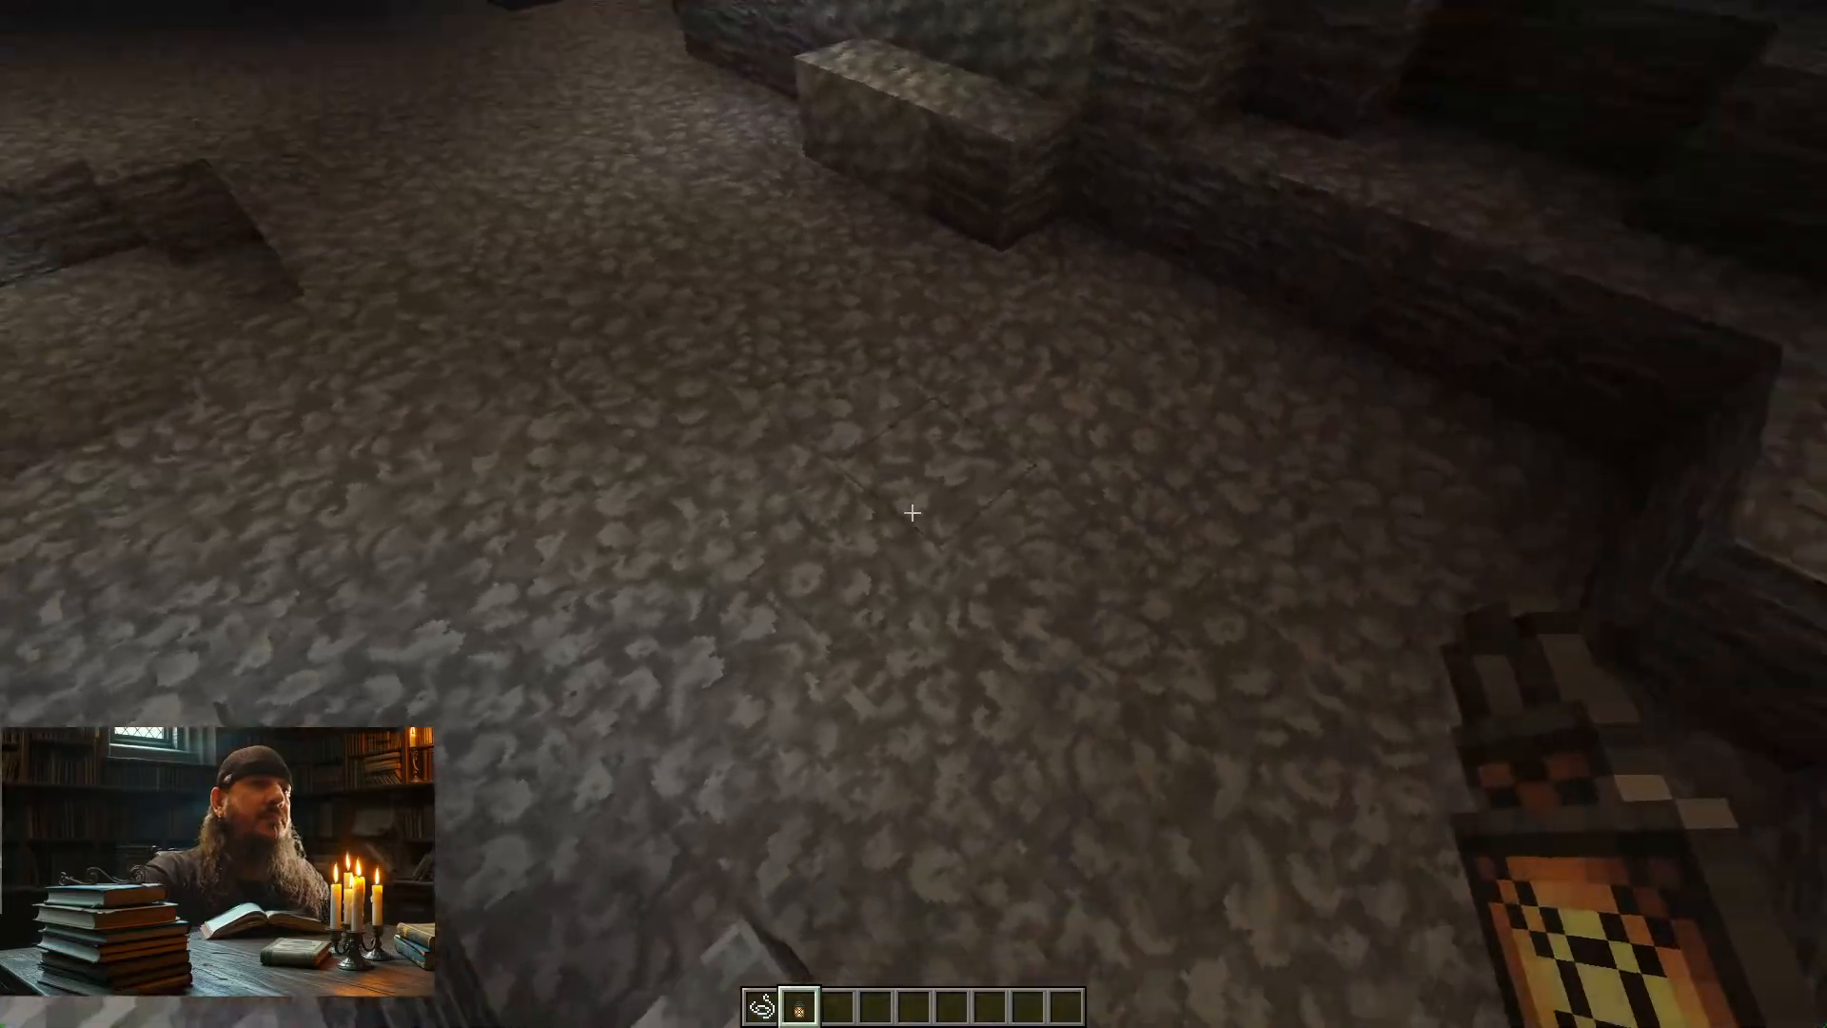
key(space)
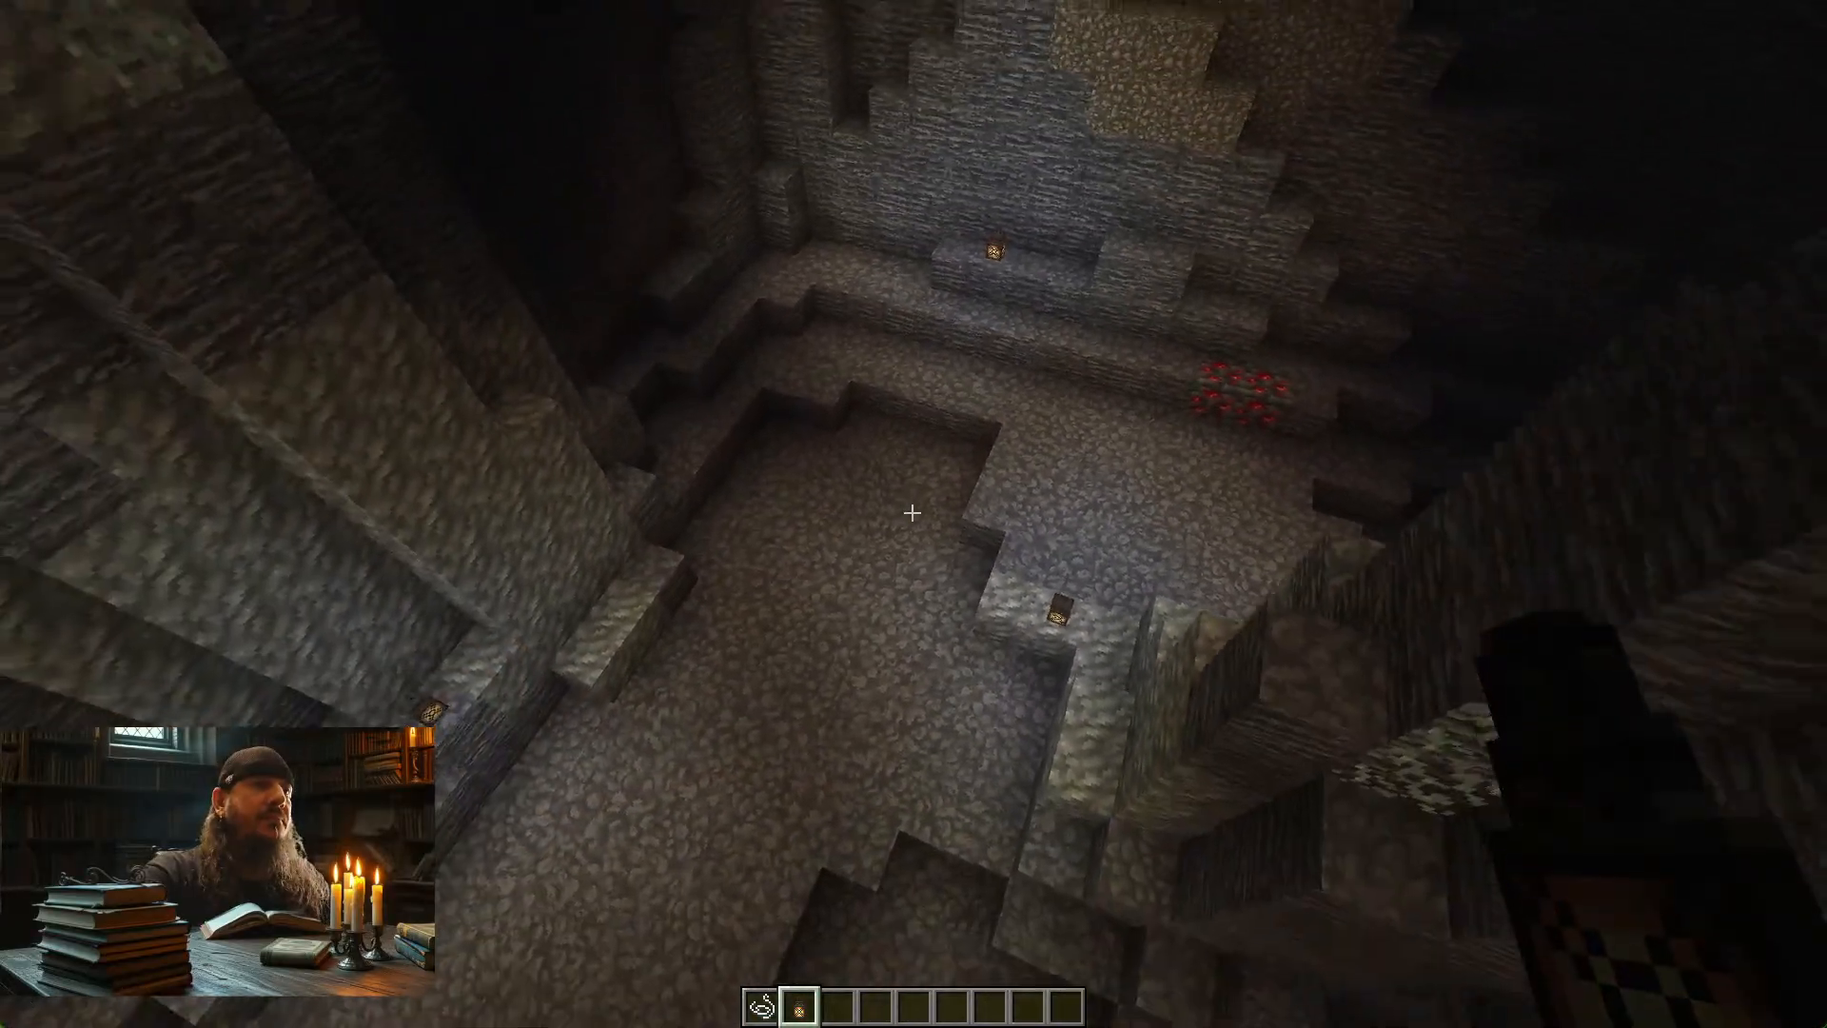
key(shift)
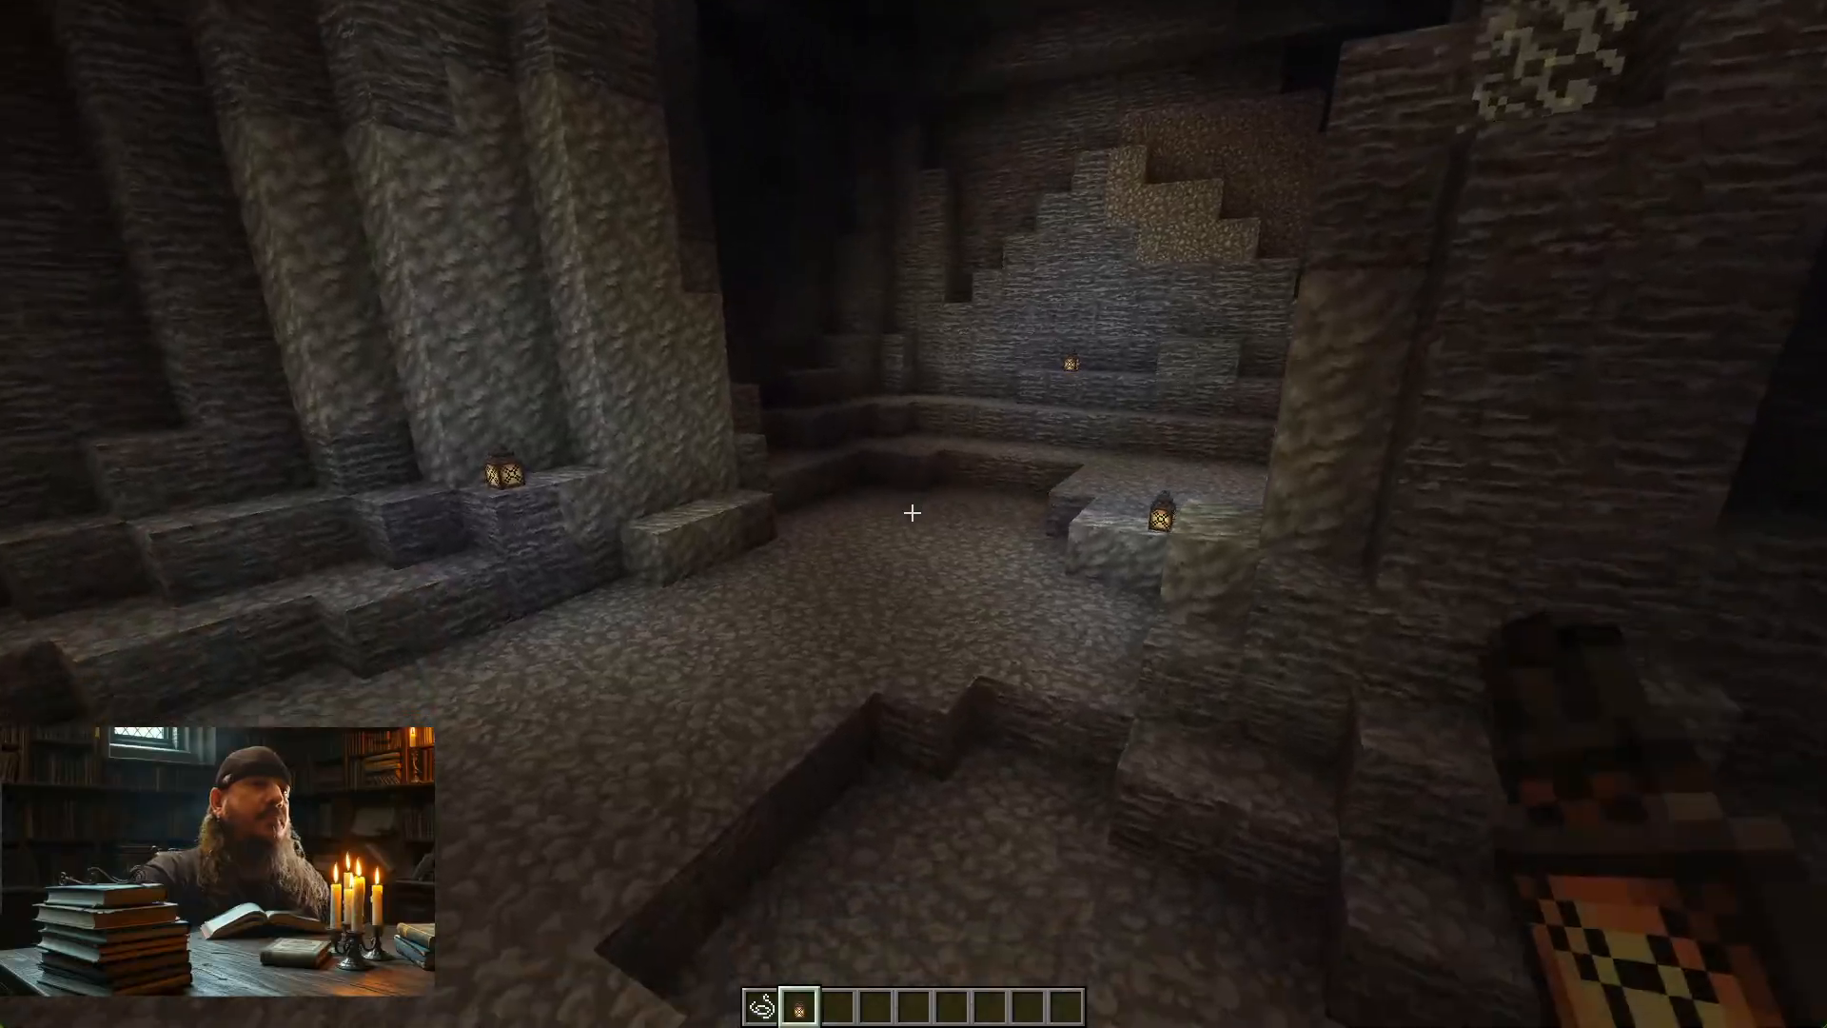
key(shift)
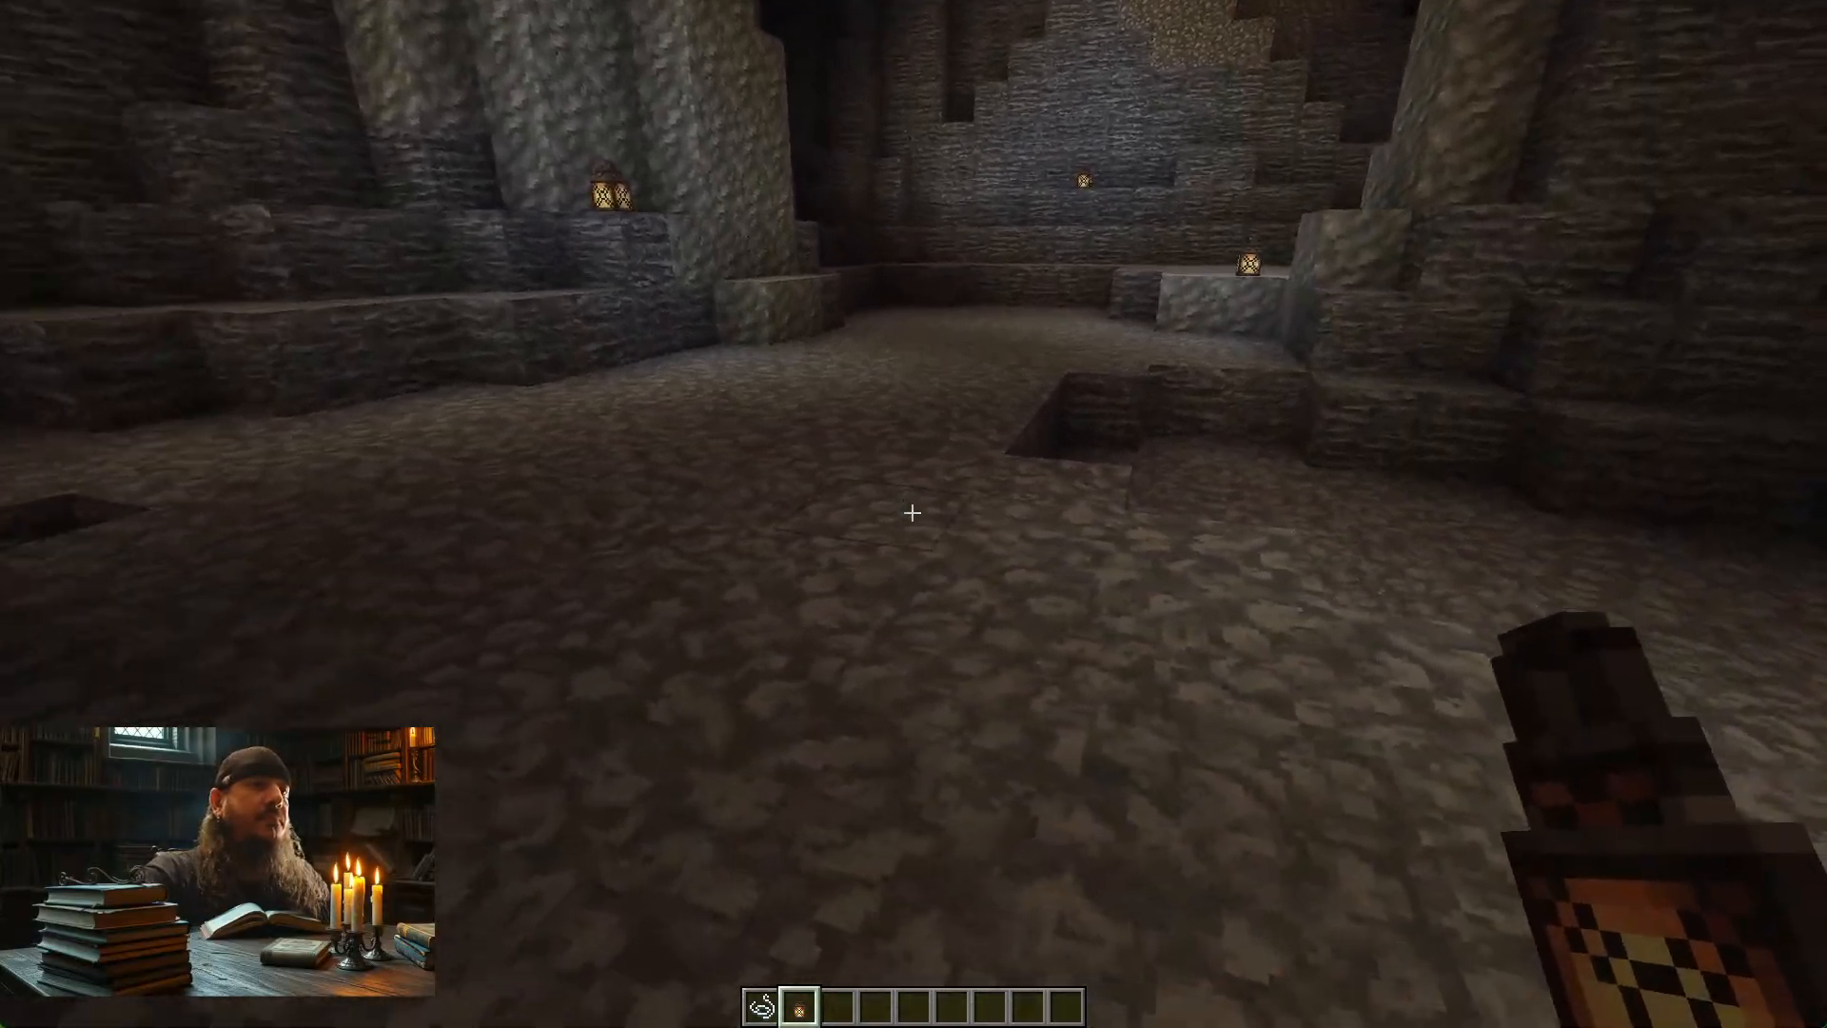
key(w)
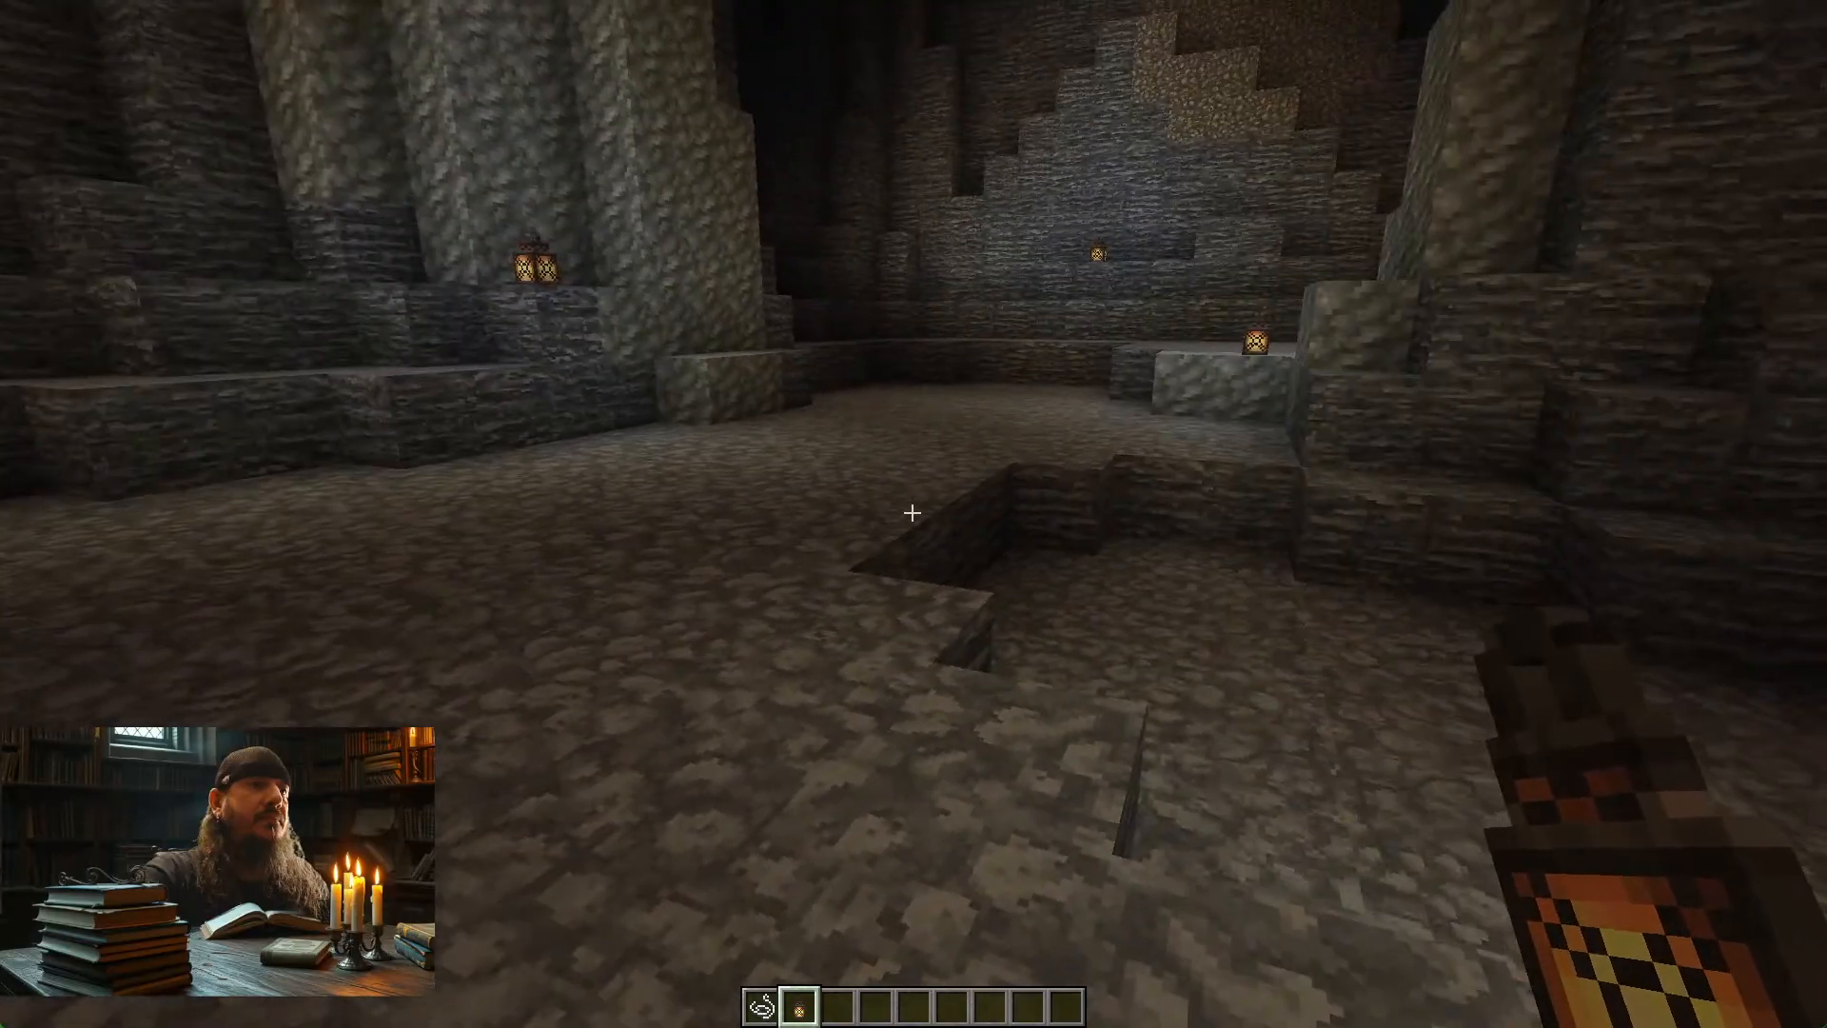
key(alt+Tab)
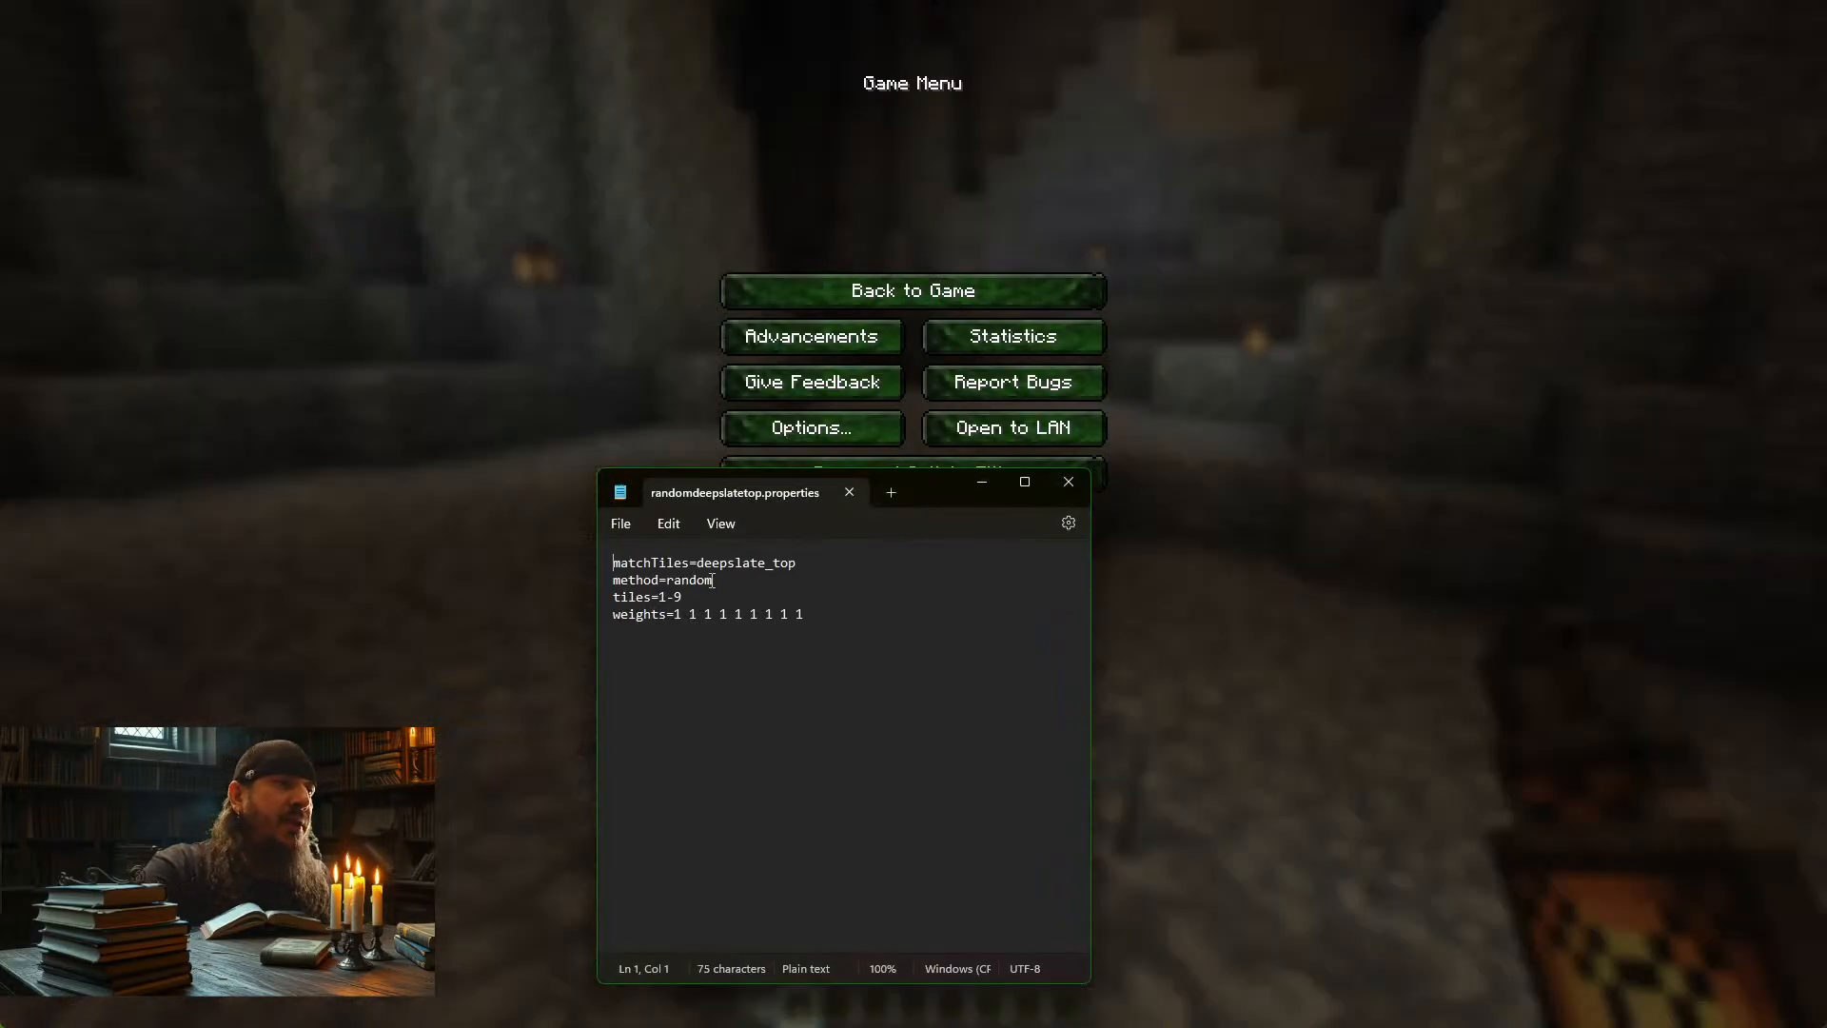
Set the method in randomdeepslatetop.properties to repeat and save the file
click(713, 581)
key(BackSpace)
key(BackSpace)
key(BackSpace)
key(BackSpace)
key(BackSpace)
text(e)
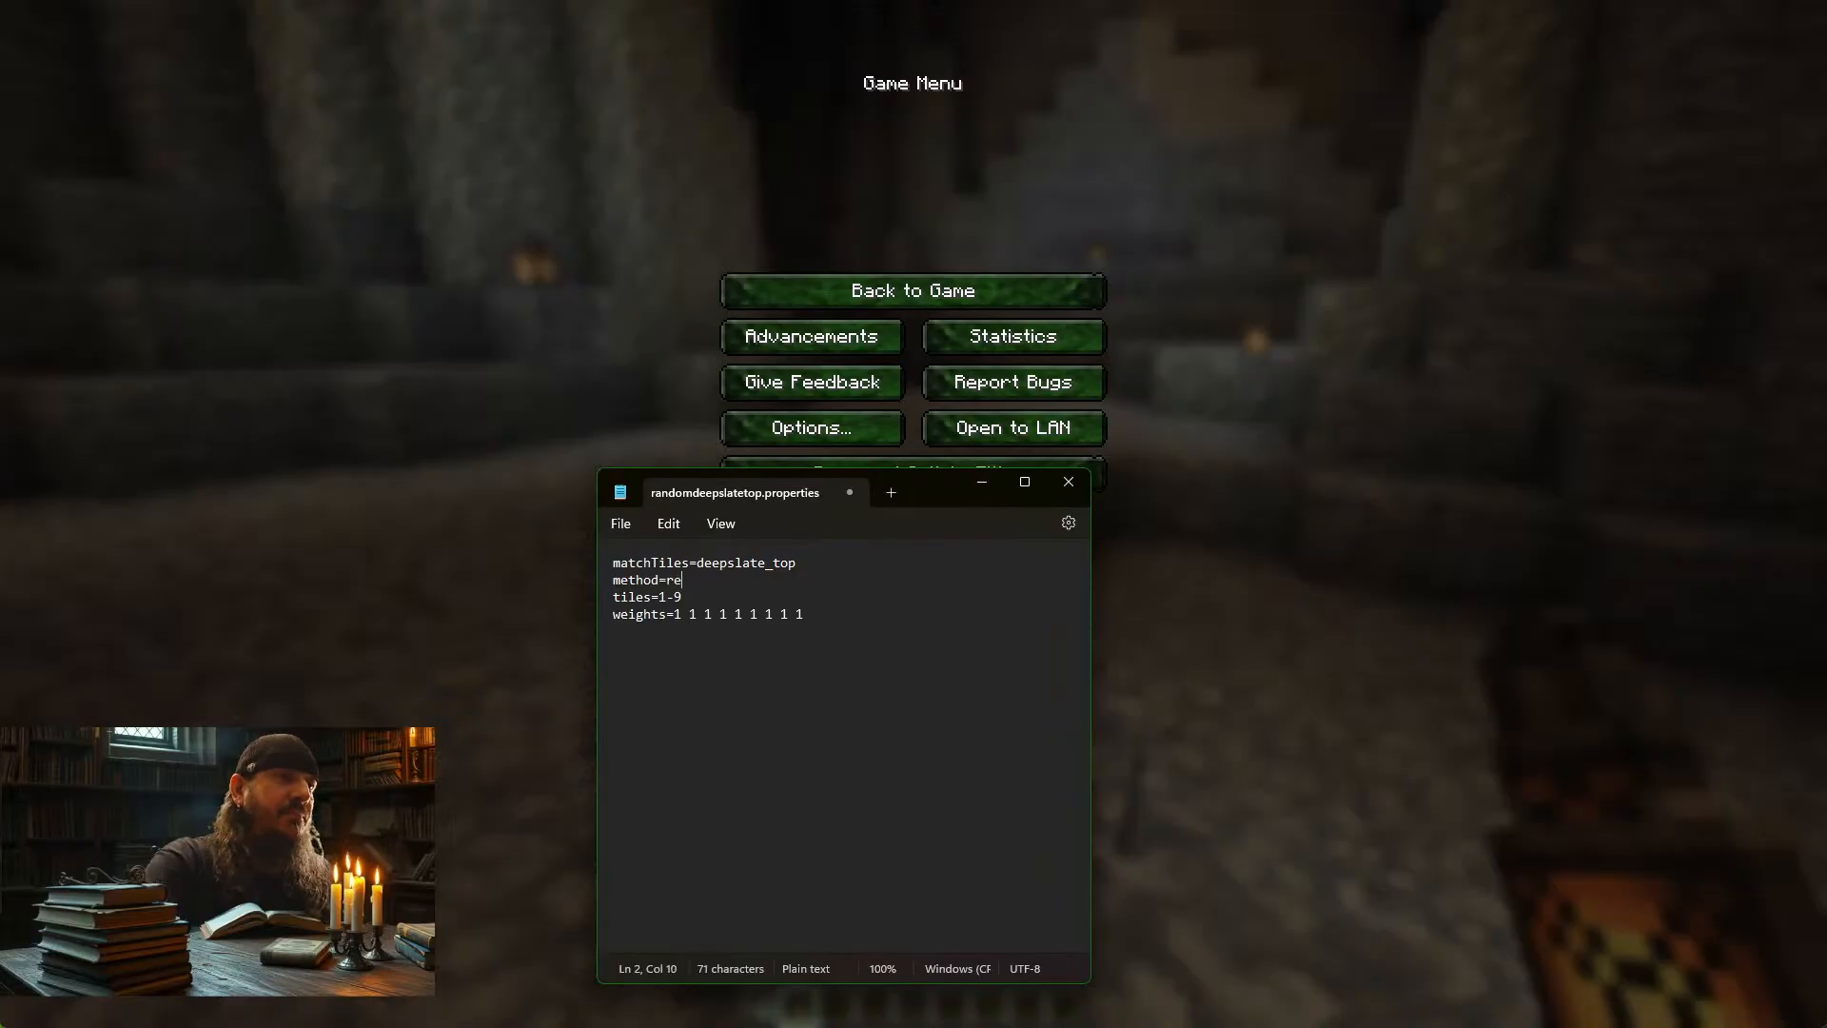
text(peat)
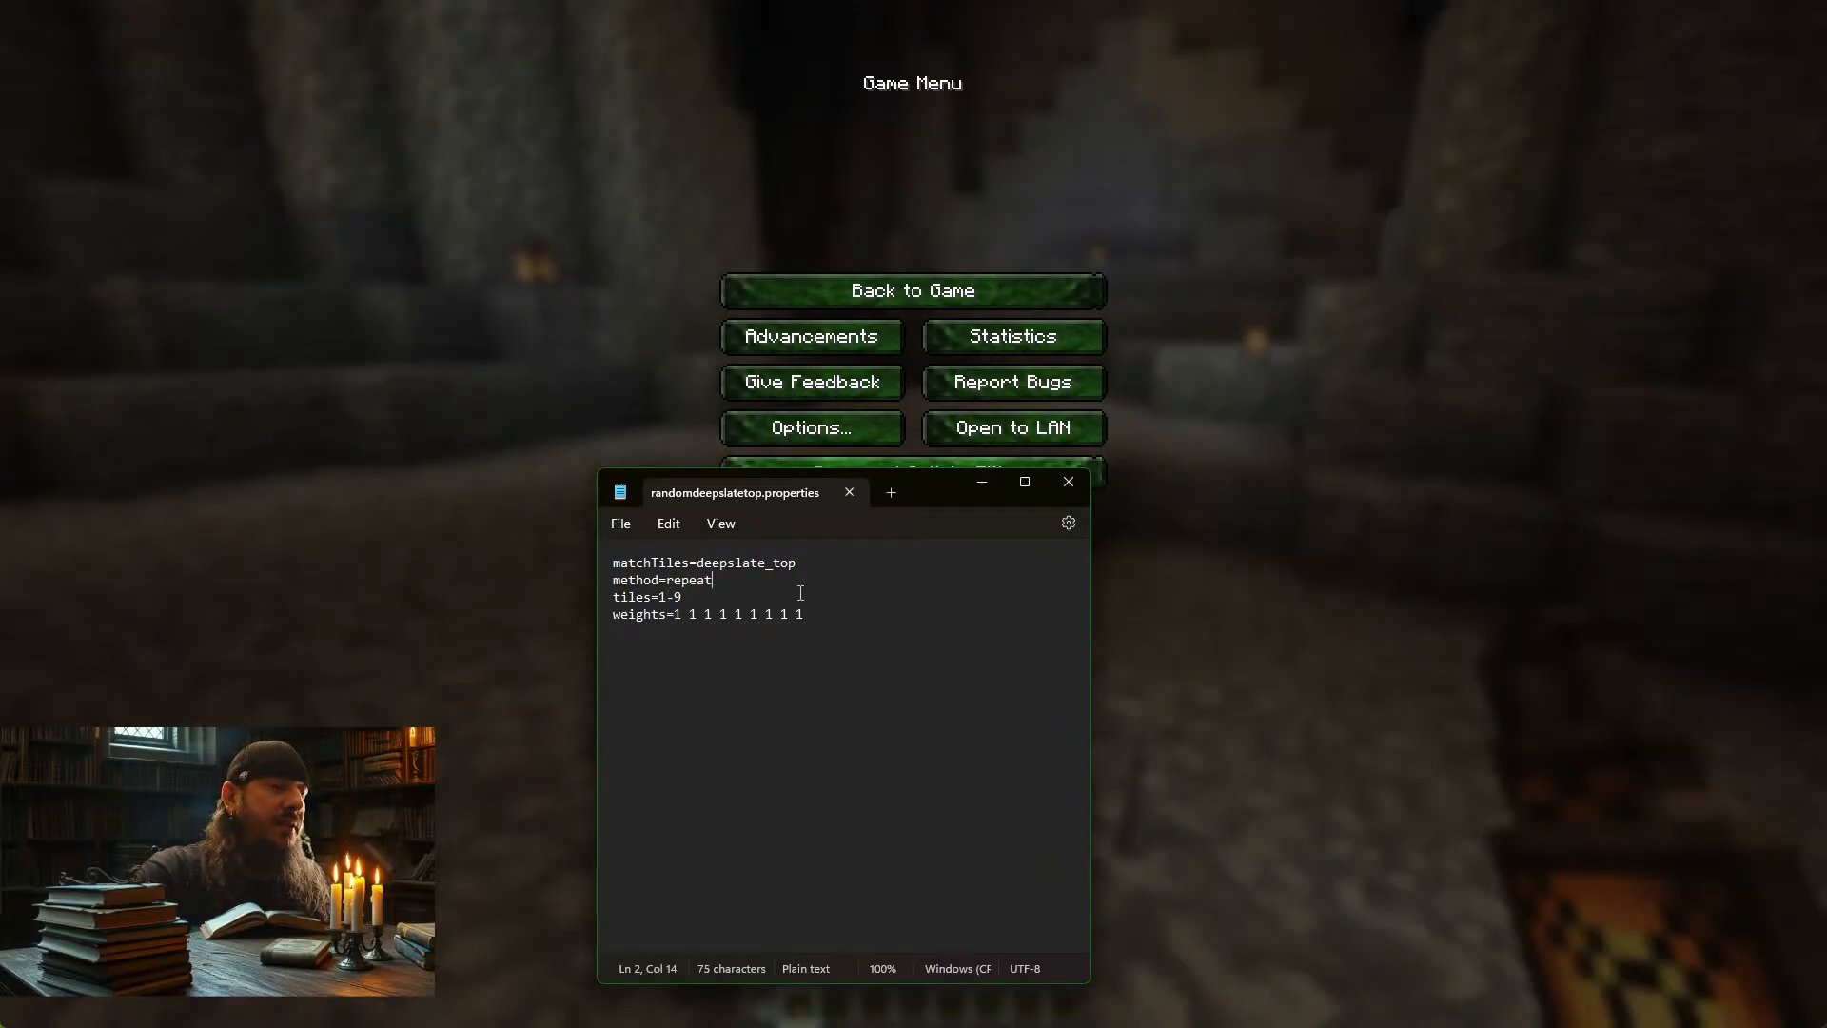
Open randomdeepslate.properties from the randomdeepslate folder in ctm and set its method to repeat
key(alt+Tab)
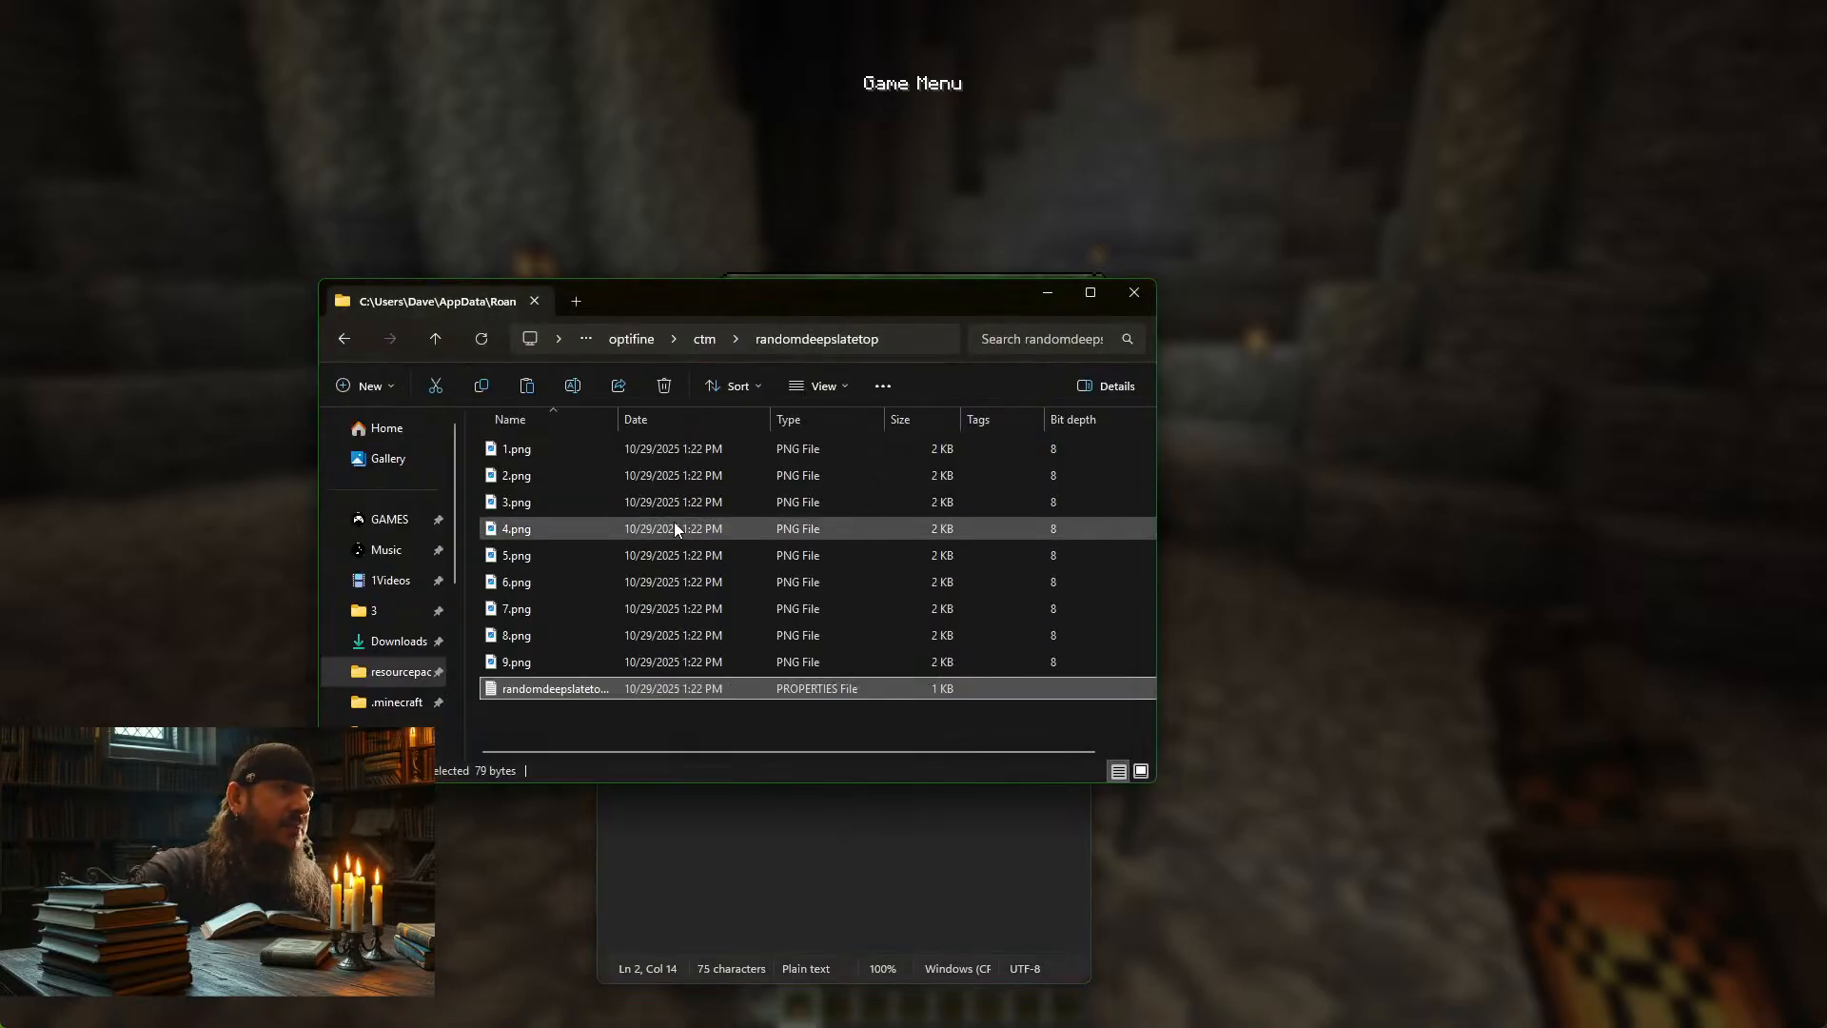
click(706, 340)
double_click(579, 703)
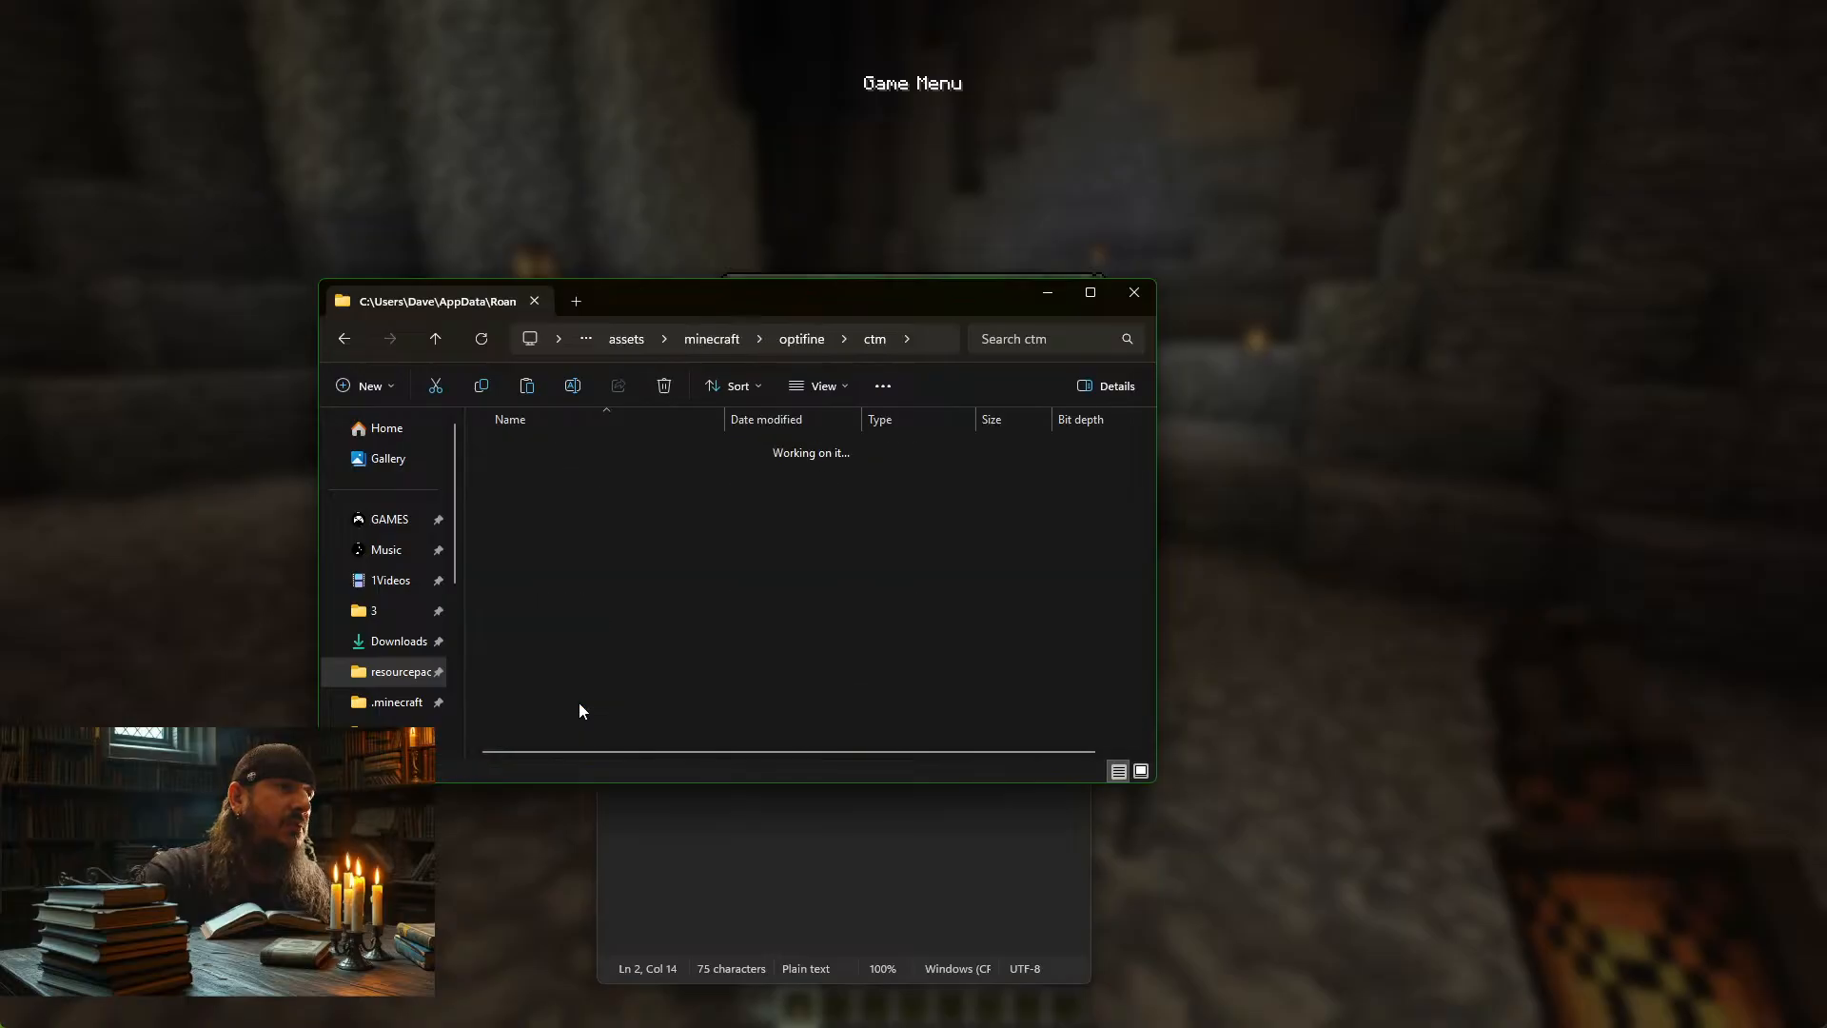
double_click(591, 687)
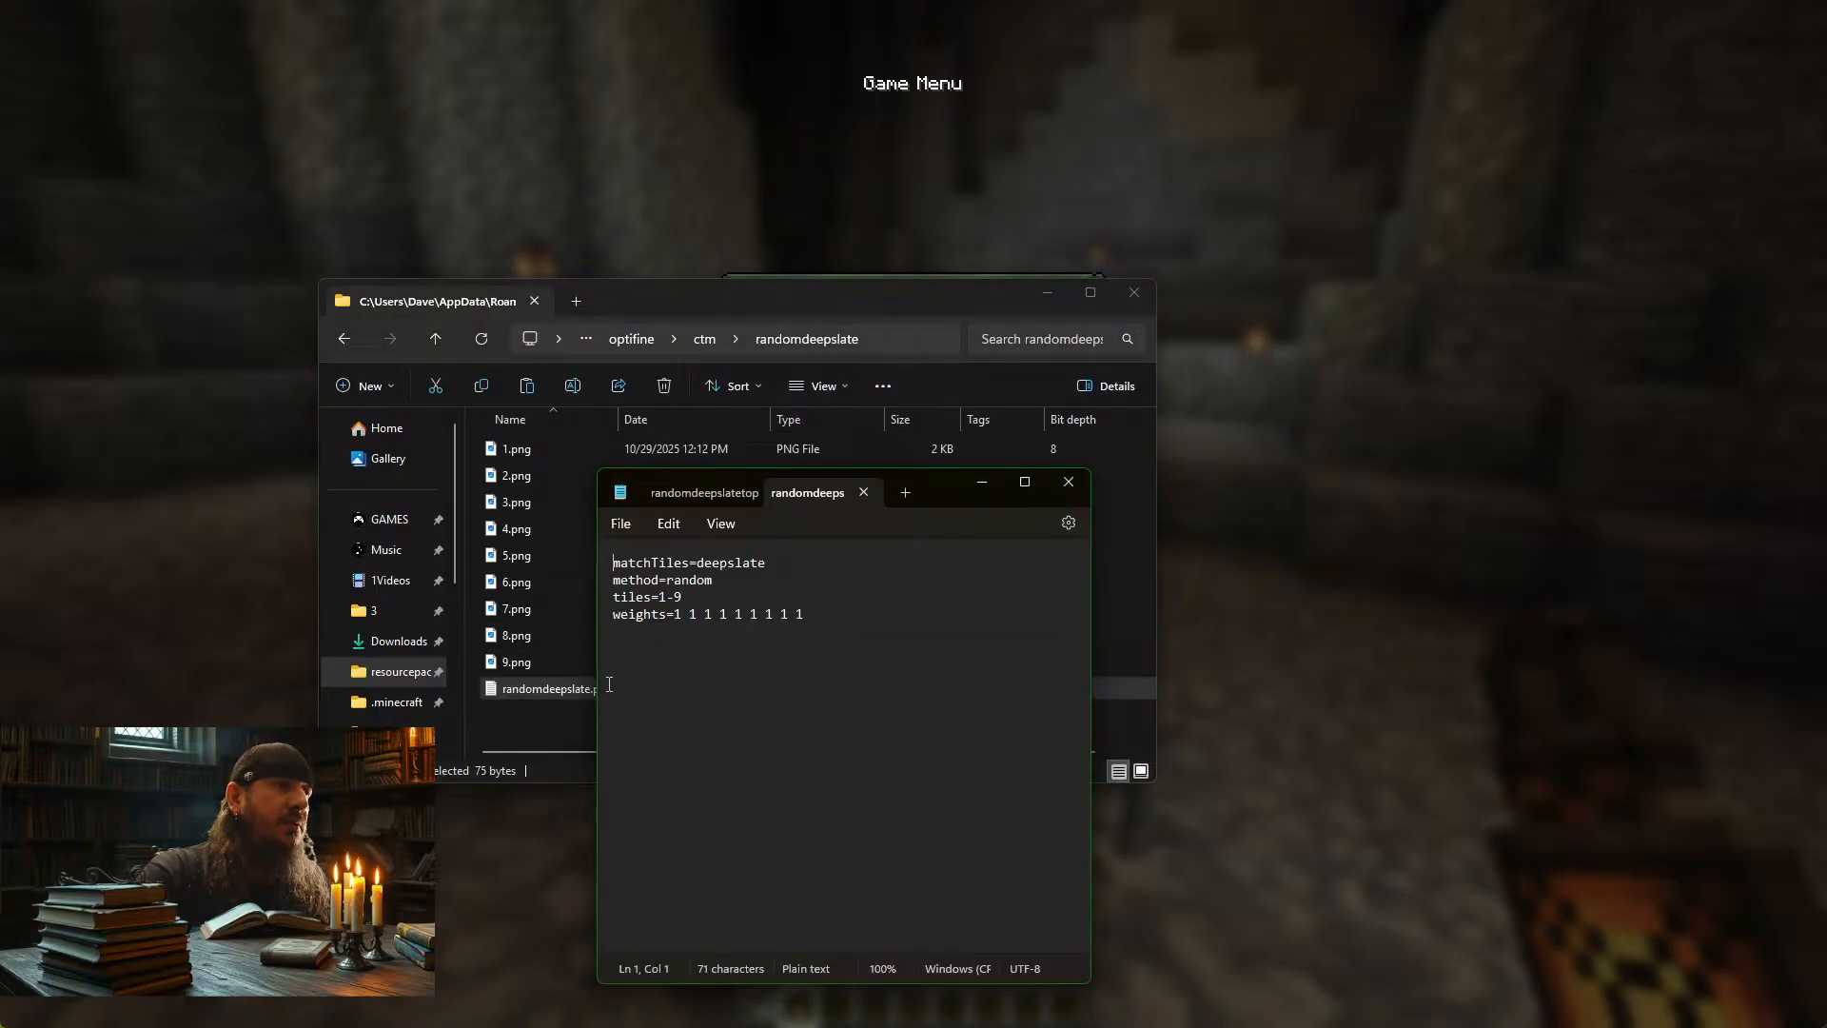
click(719, 580)
key(BackSpace)
key(BackSpace)
key(BackSpace)
key(BackSpace)
key(BackSpace)
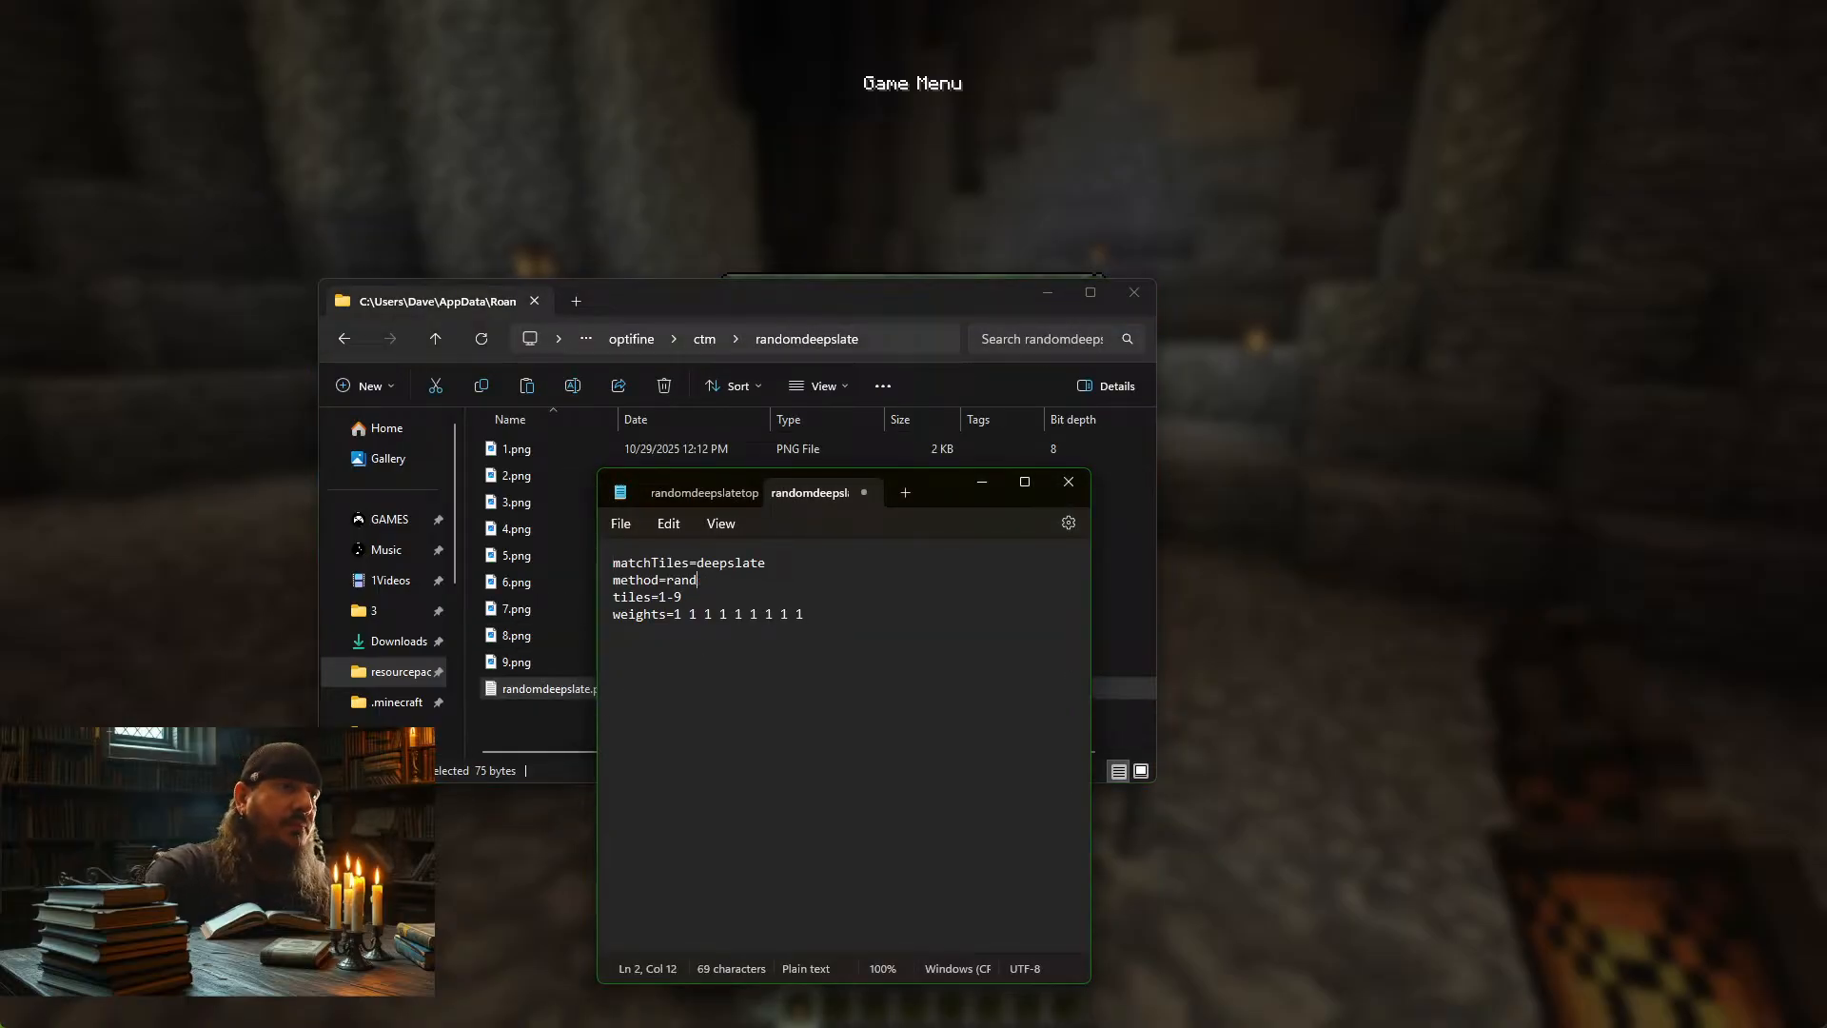
text(epeat)
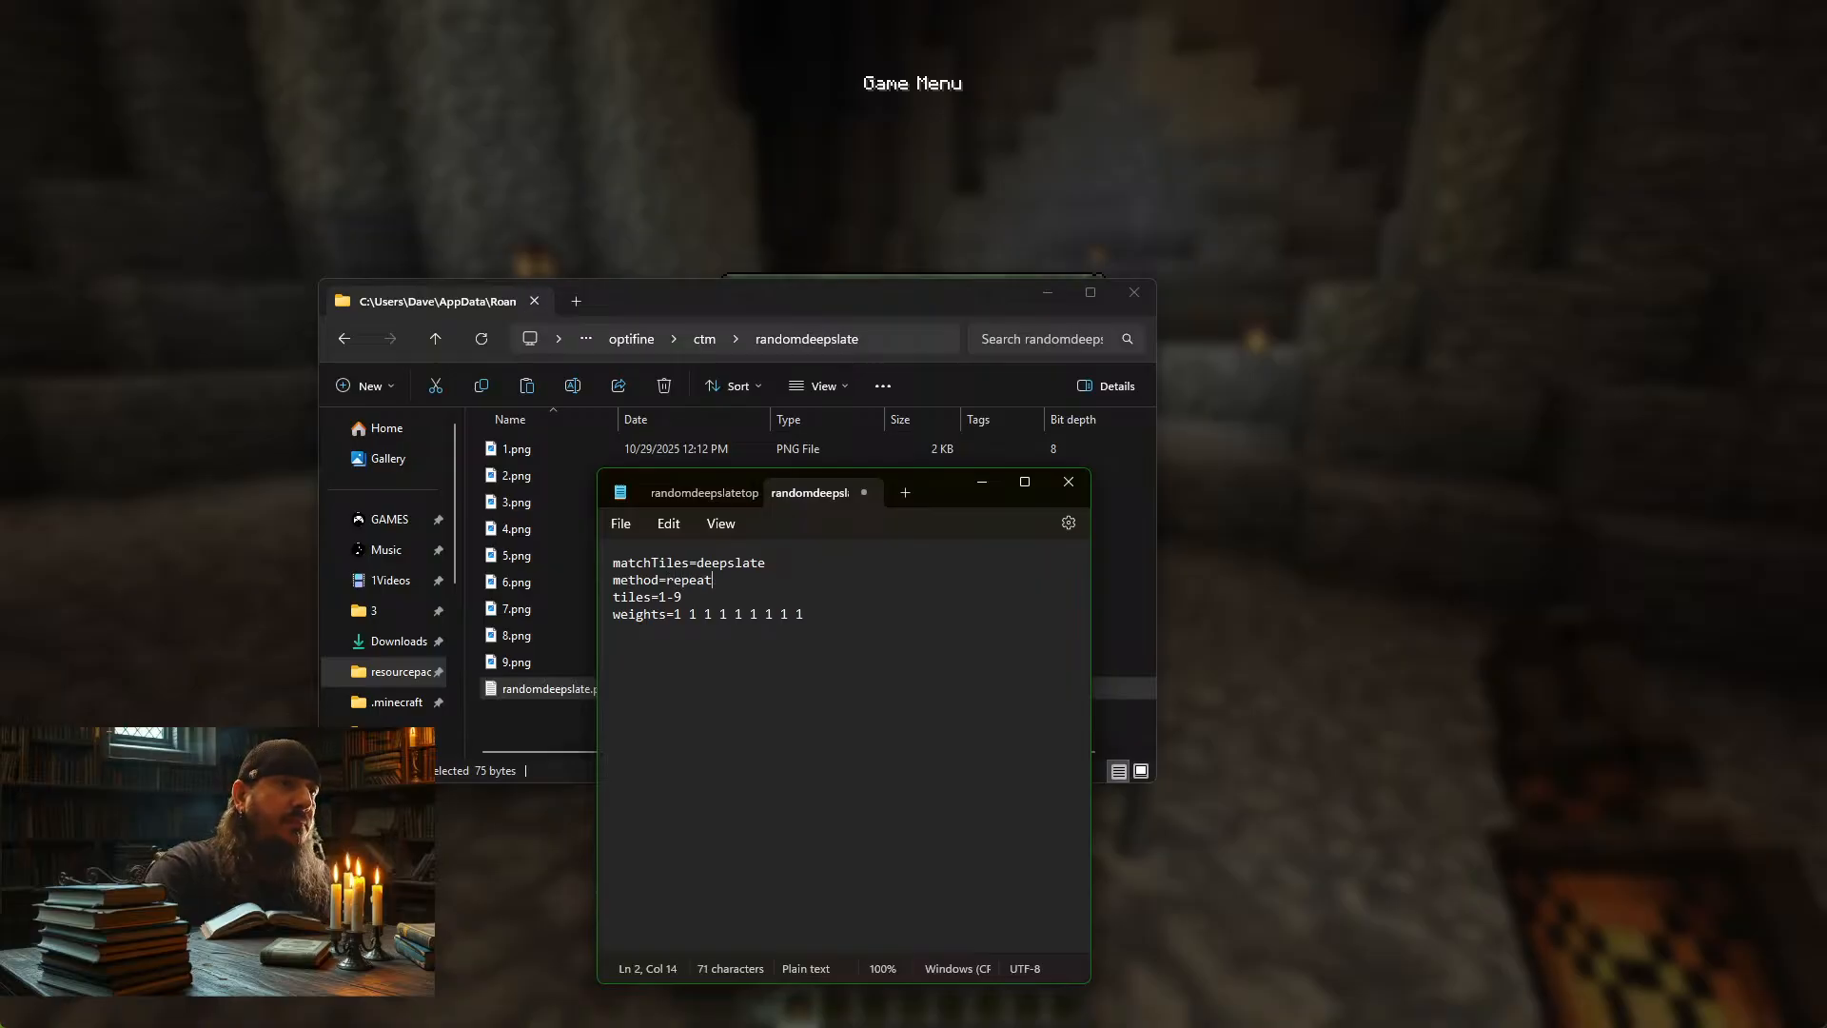
Reload the resource packs in Minecraft, check the repeat method in both properties files and examine the tile pattern on the cave floor and walls
click(682, 490)
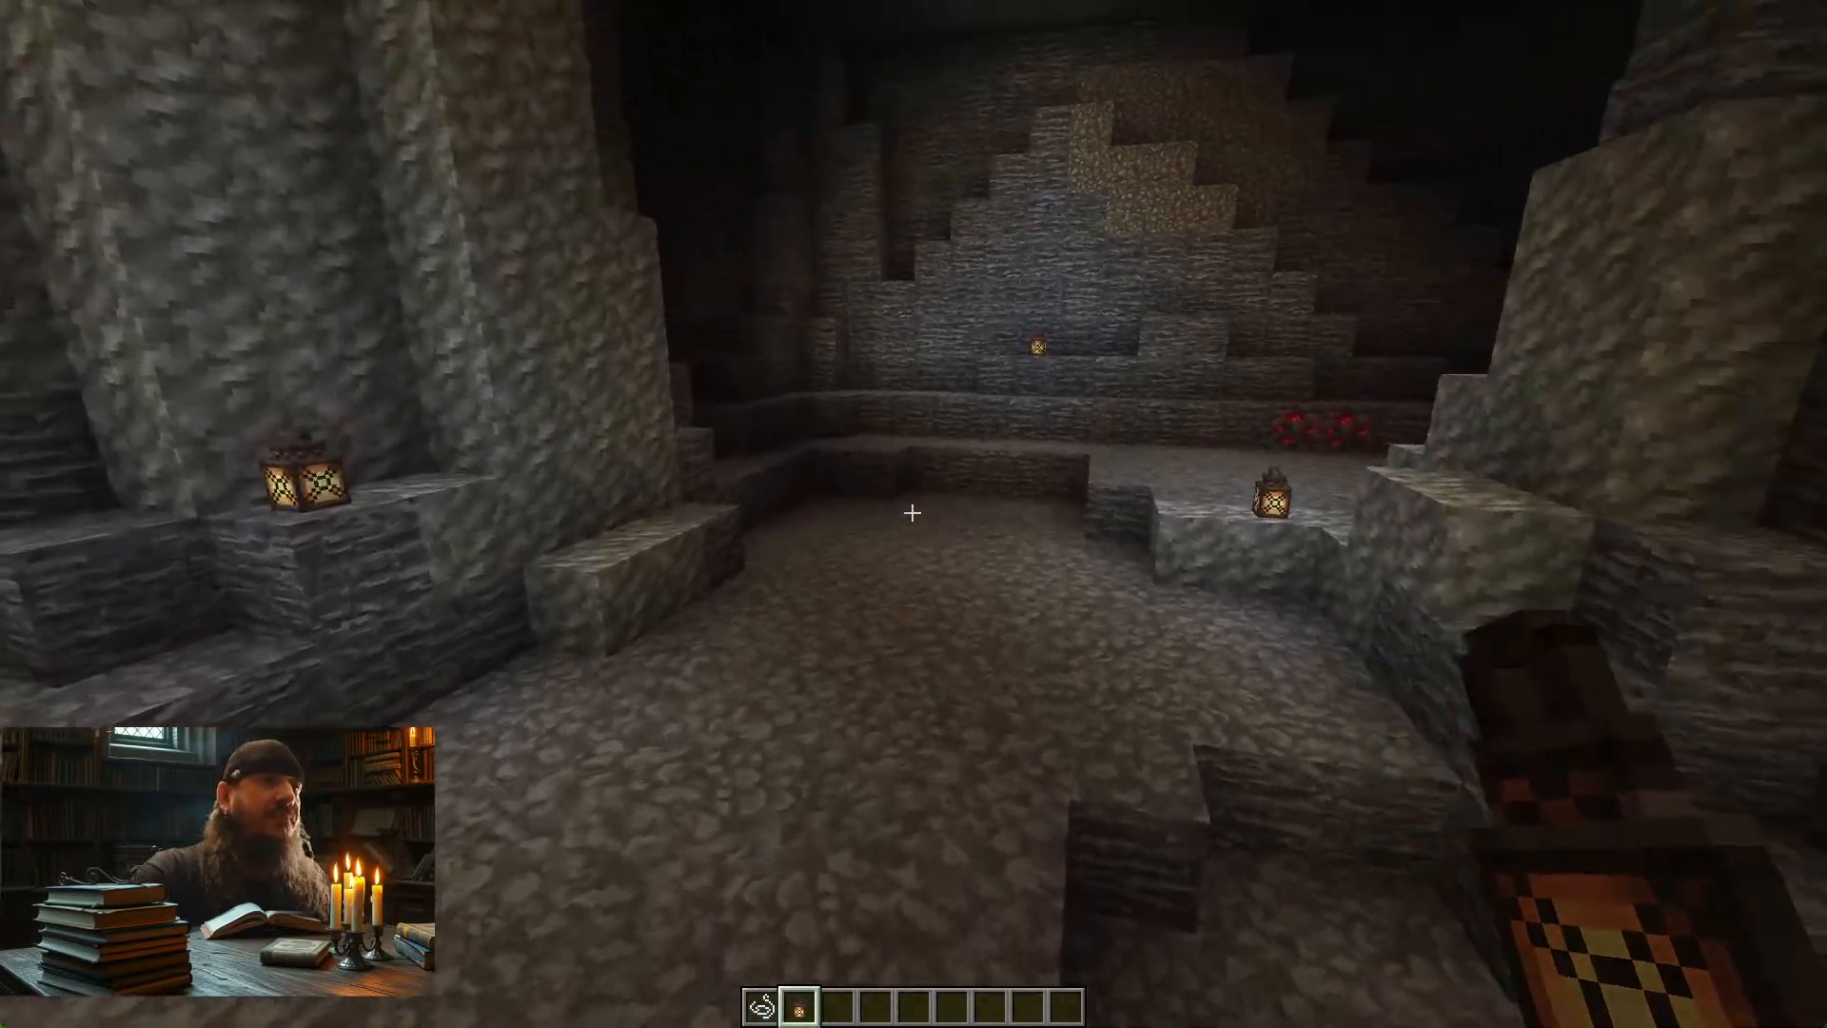
key(F3+t)
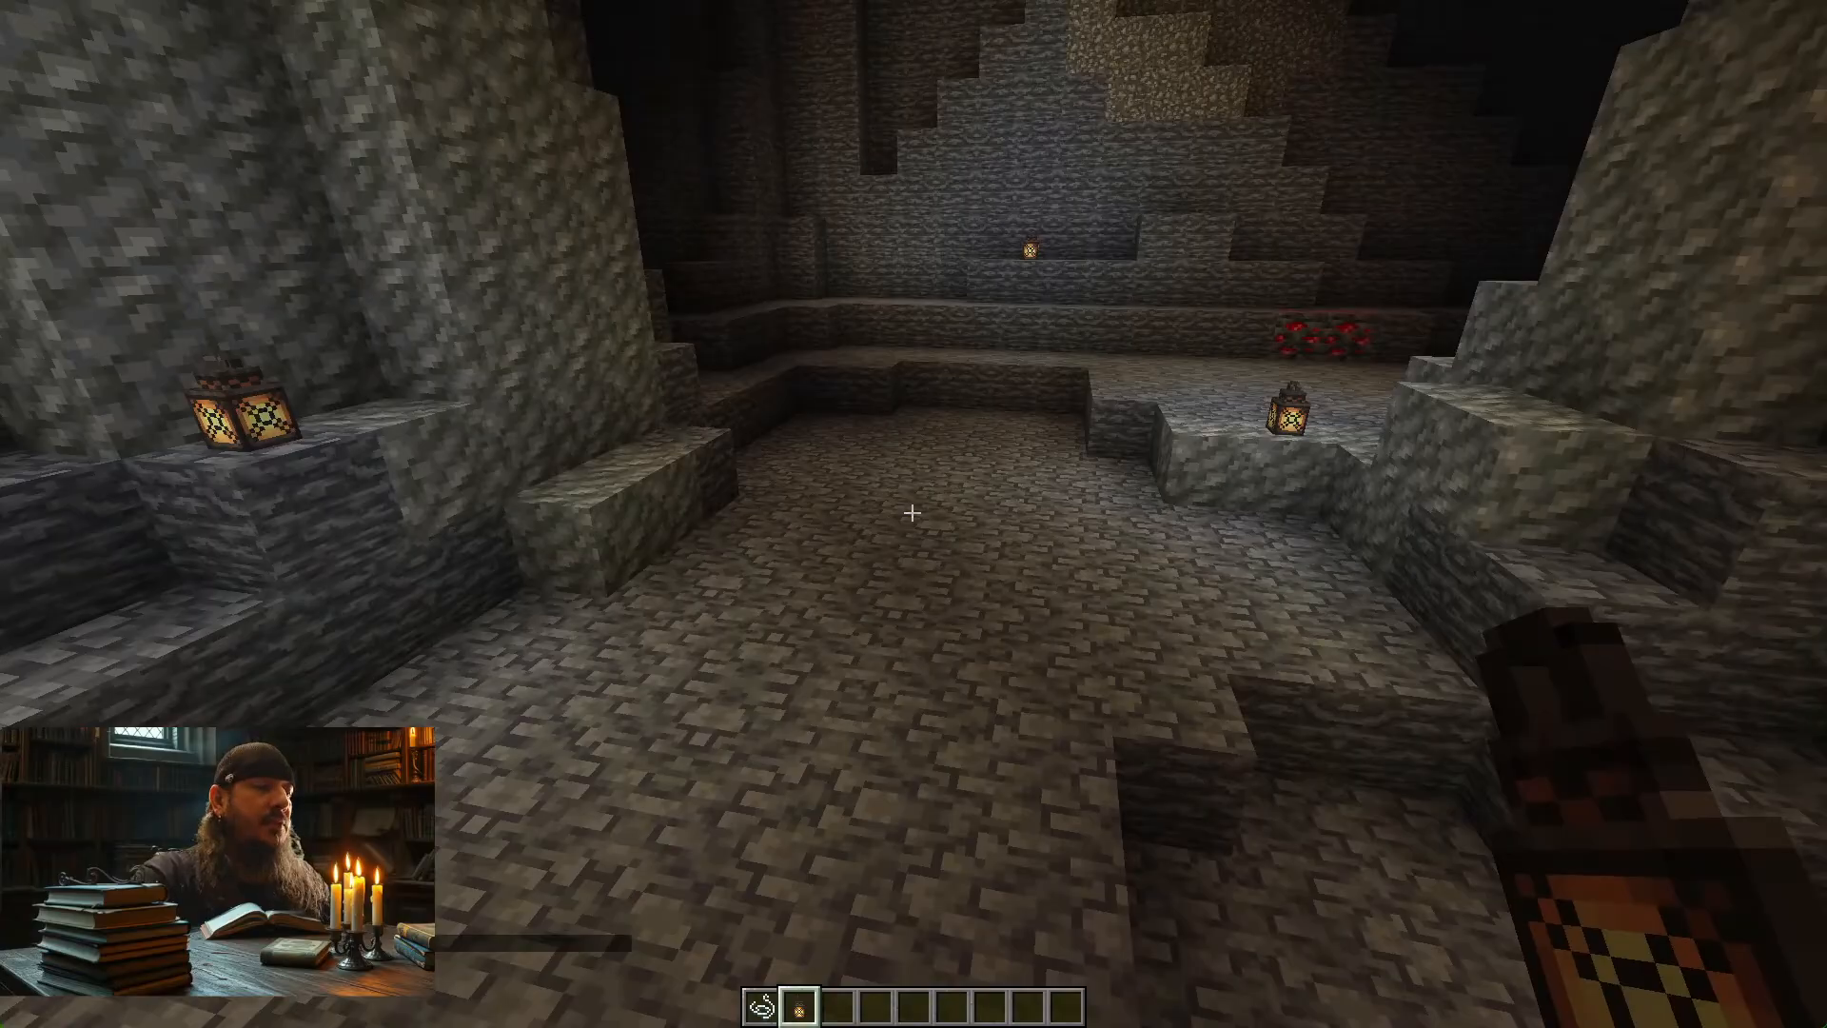
key(alt+Tab)
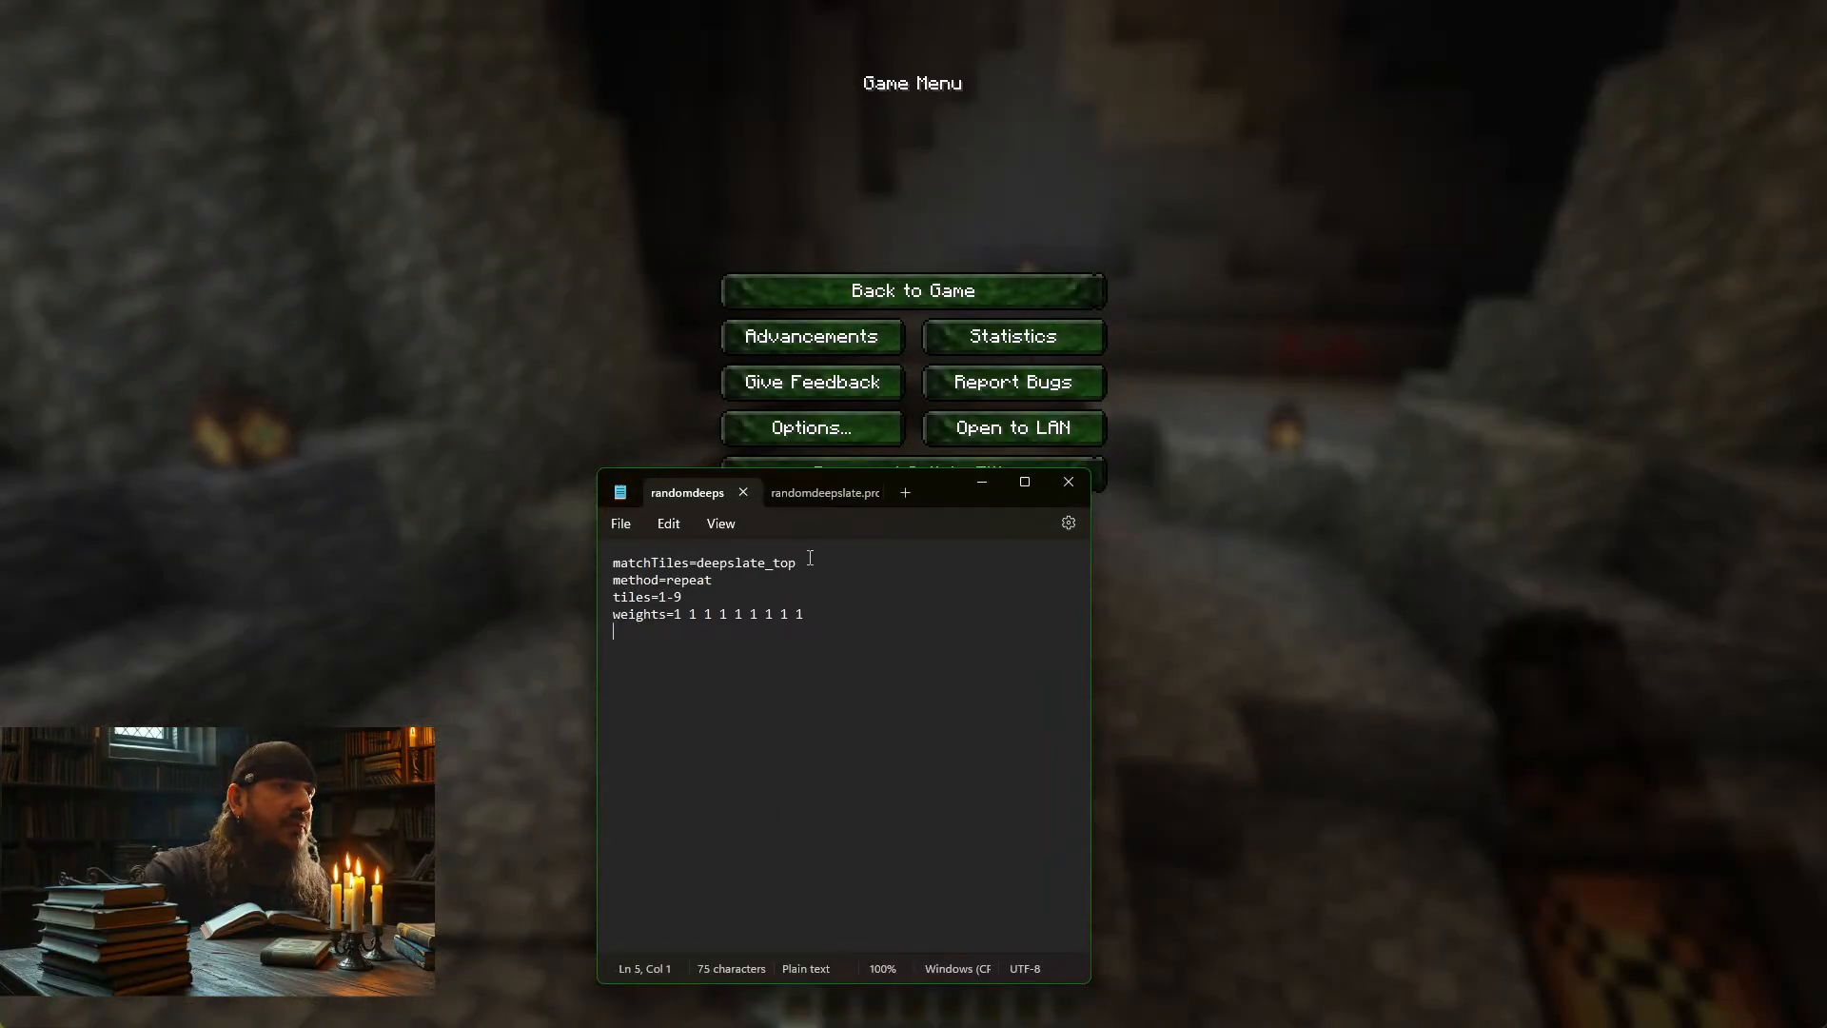
click(825, 493)
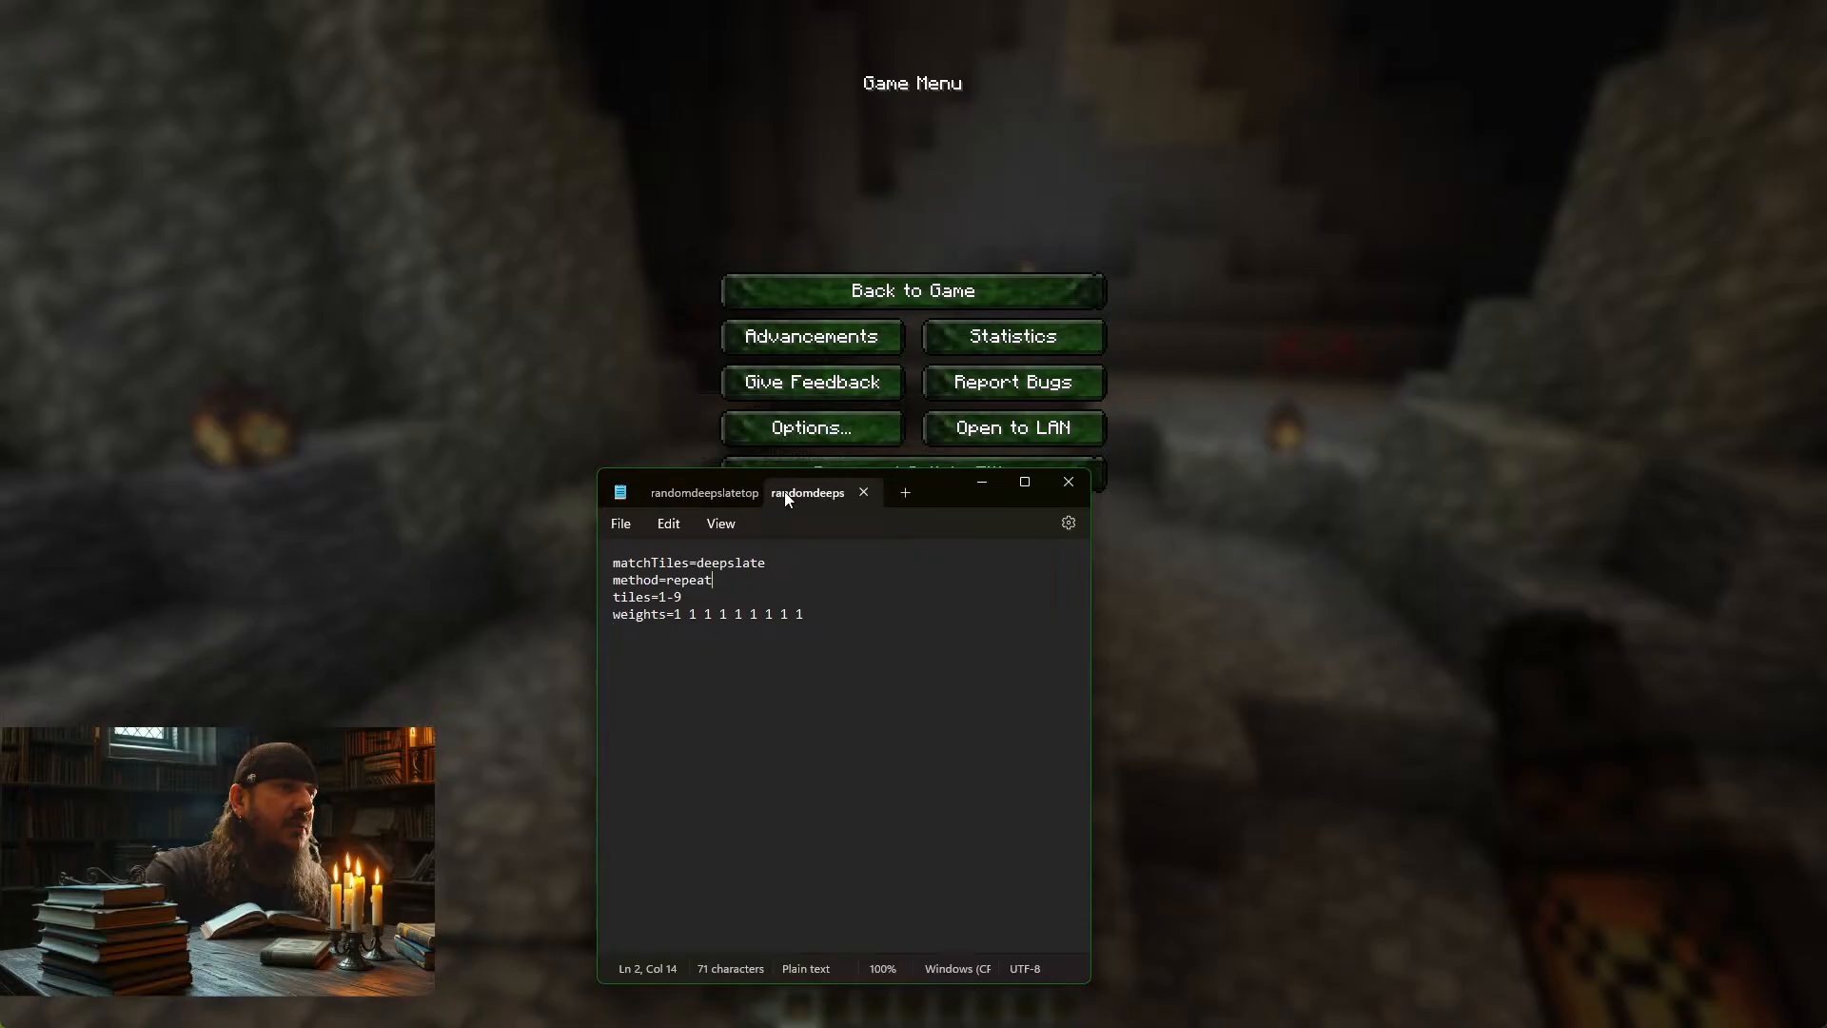
click(698, 490)
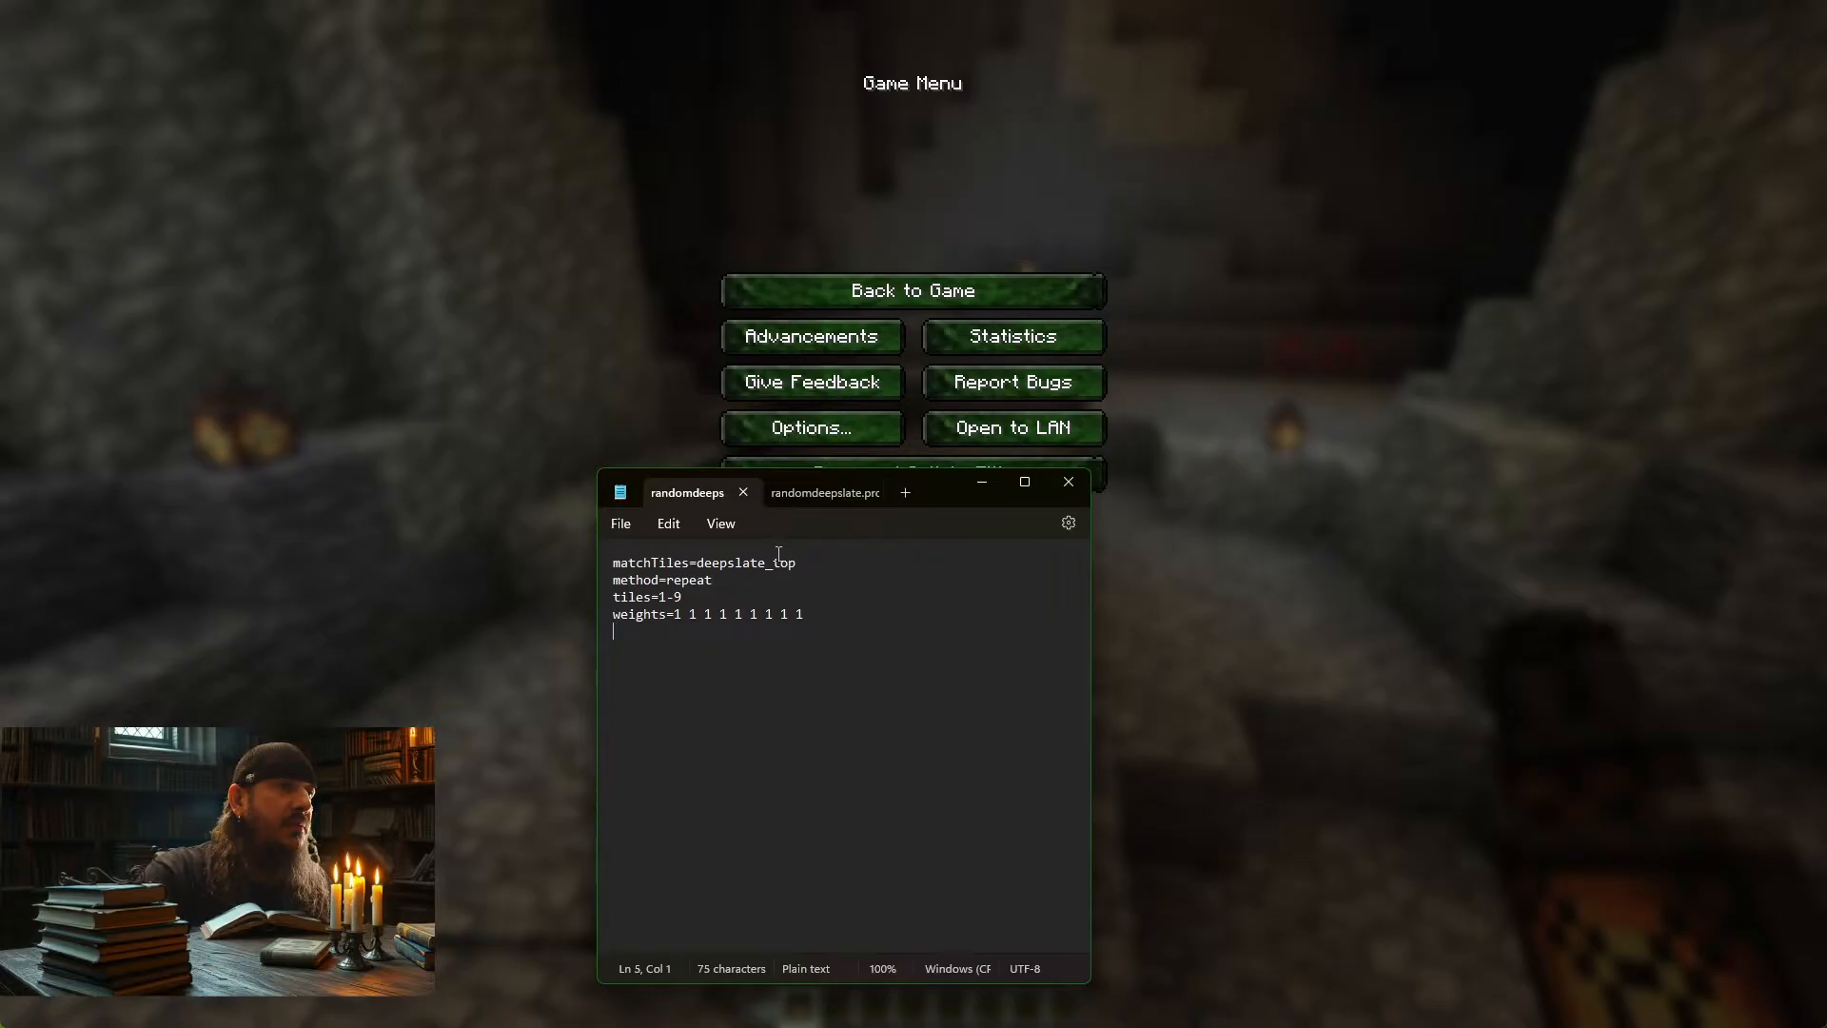
click(716, 580)
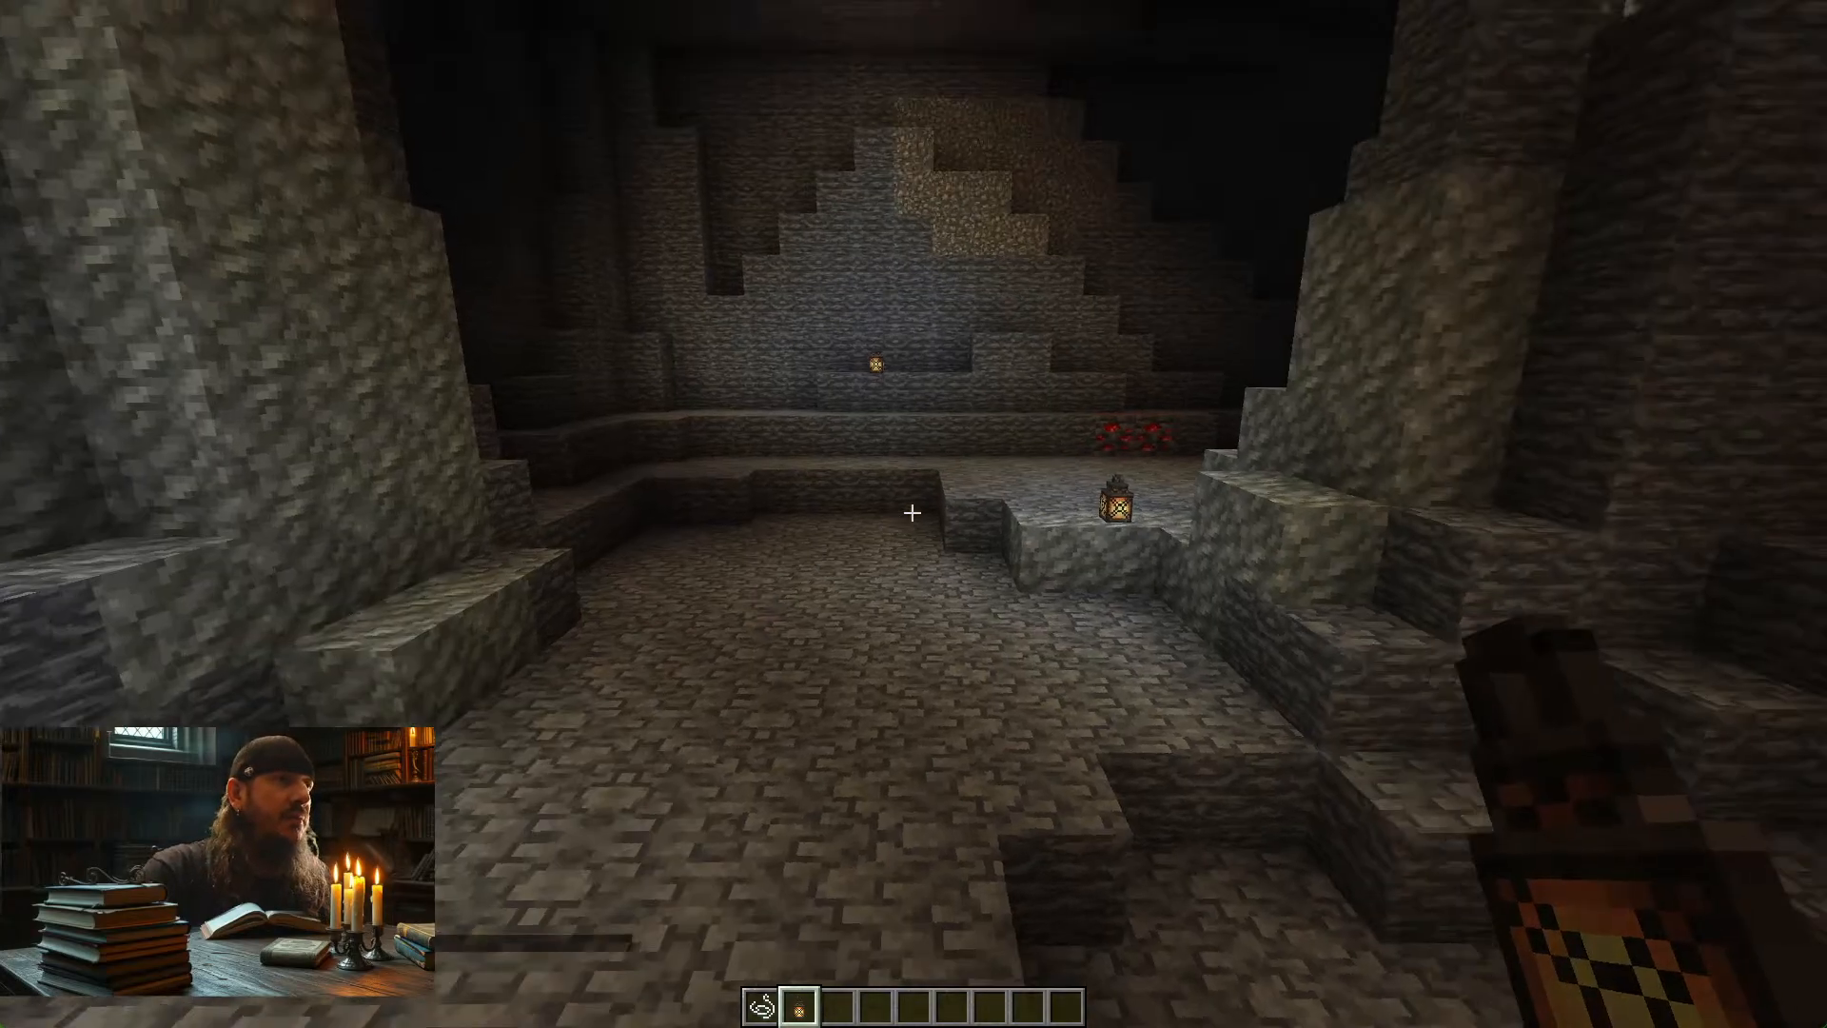
key(w)
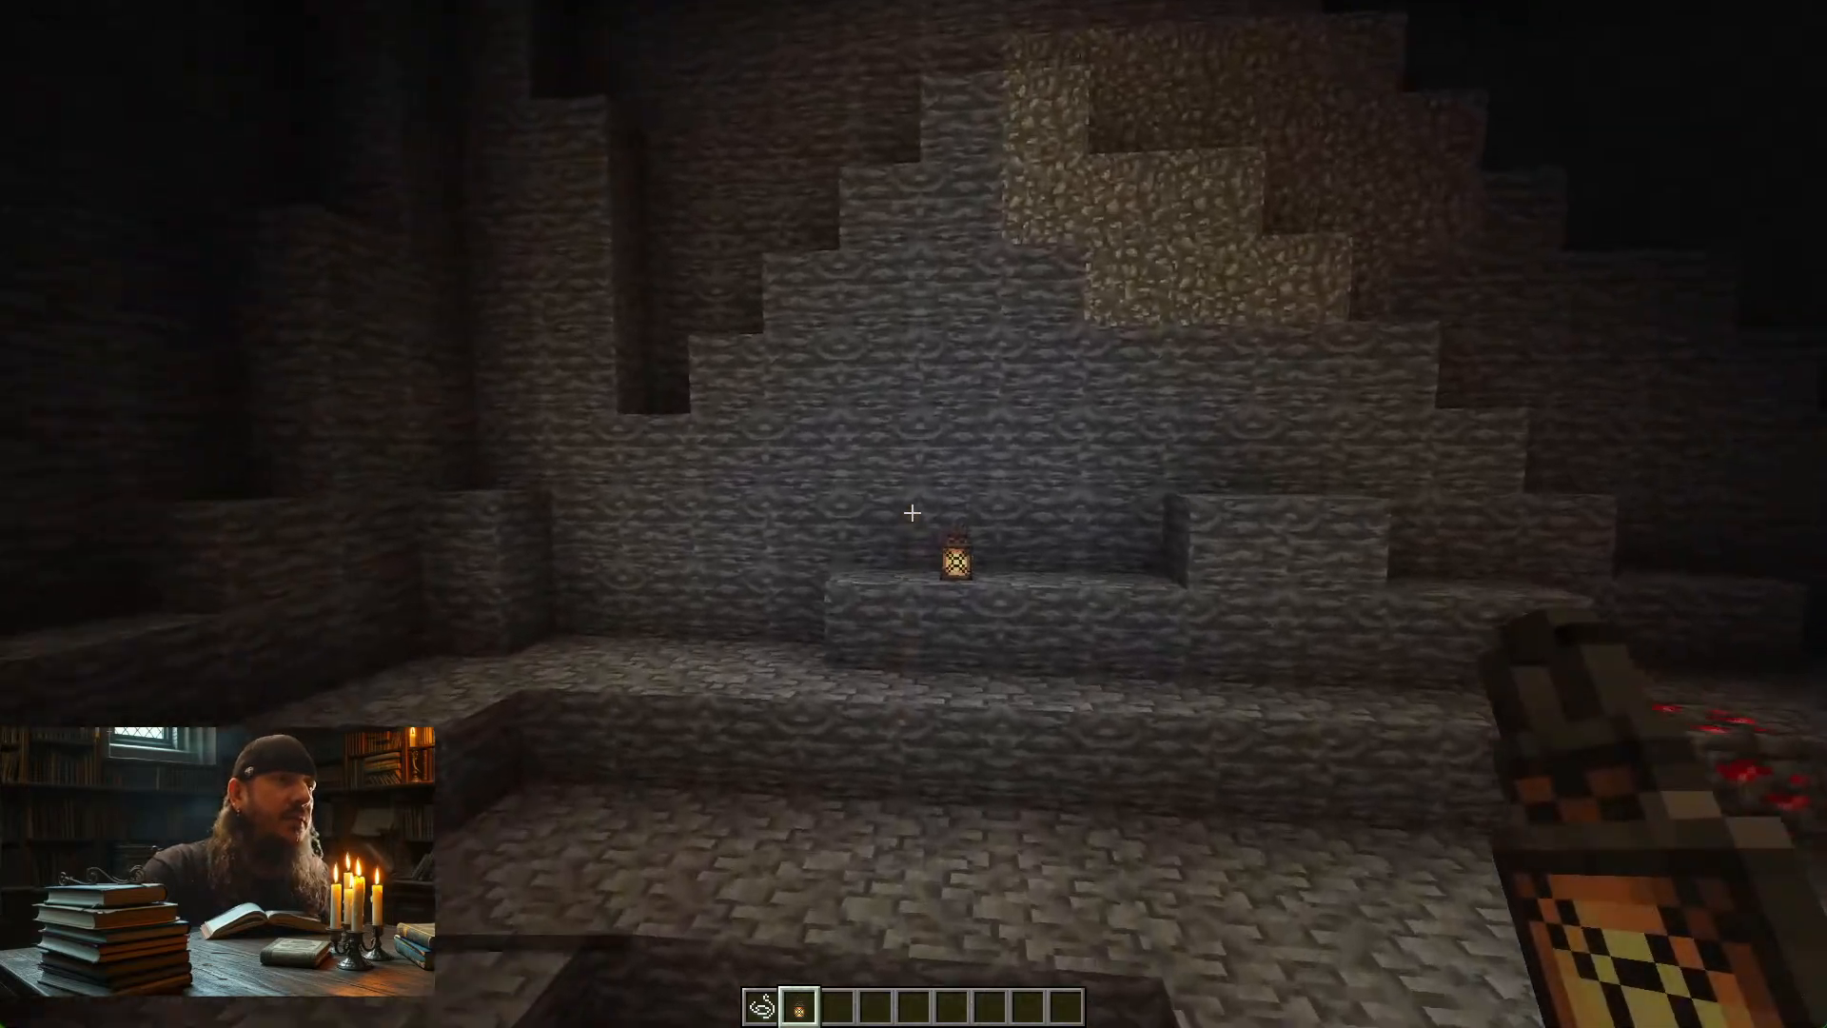
key(w)
key(s)
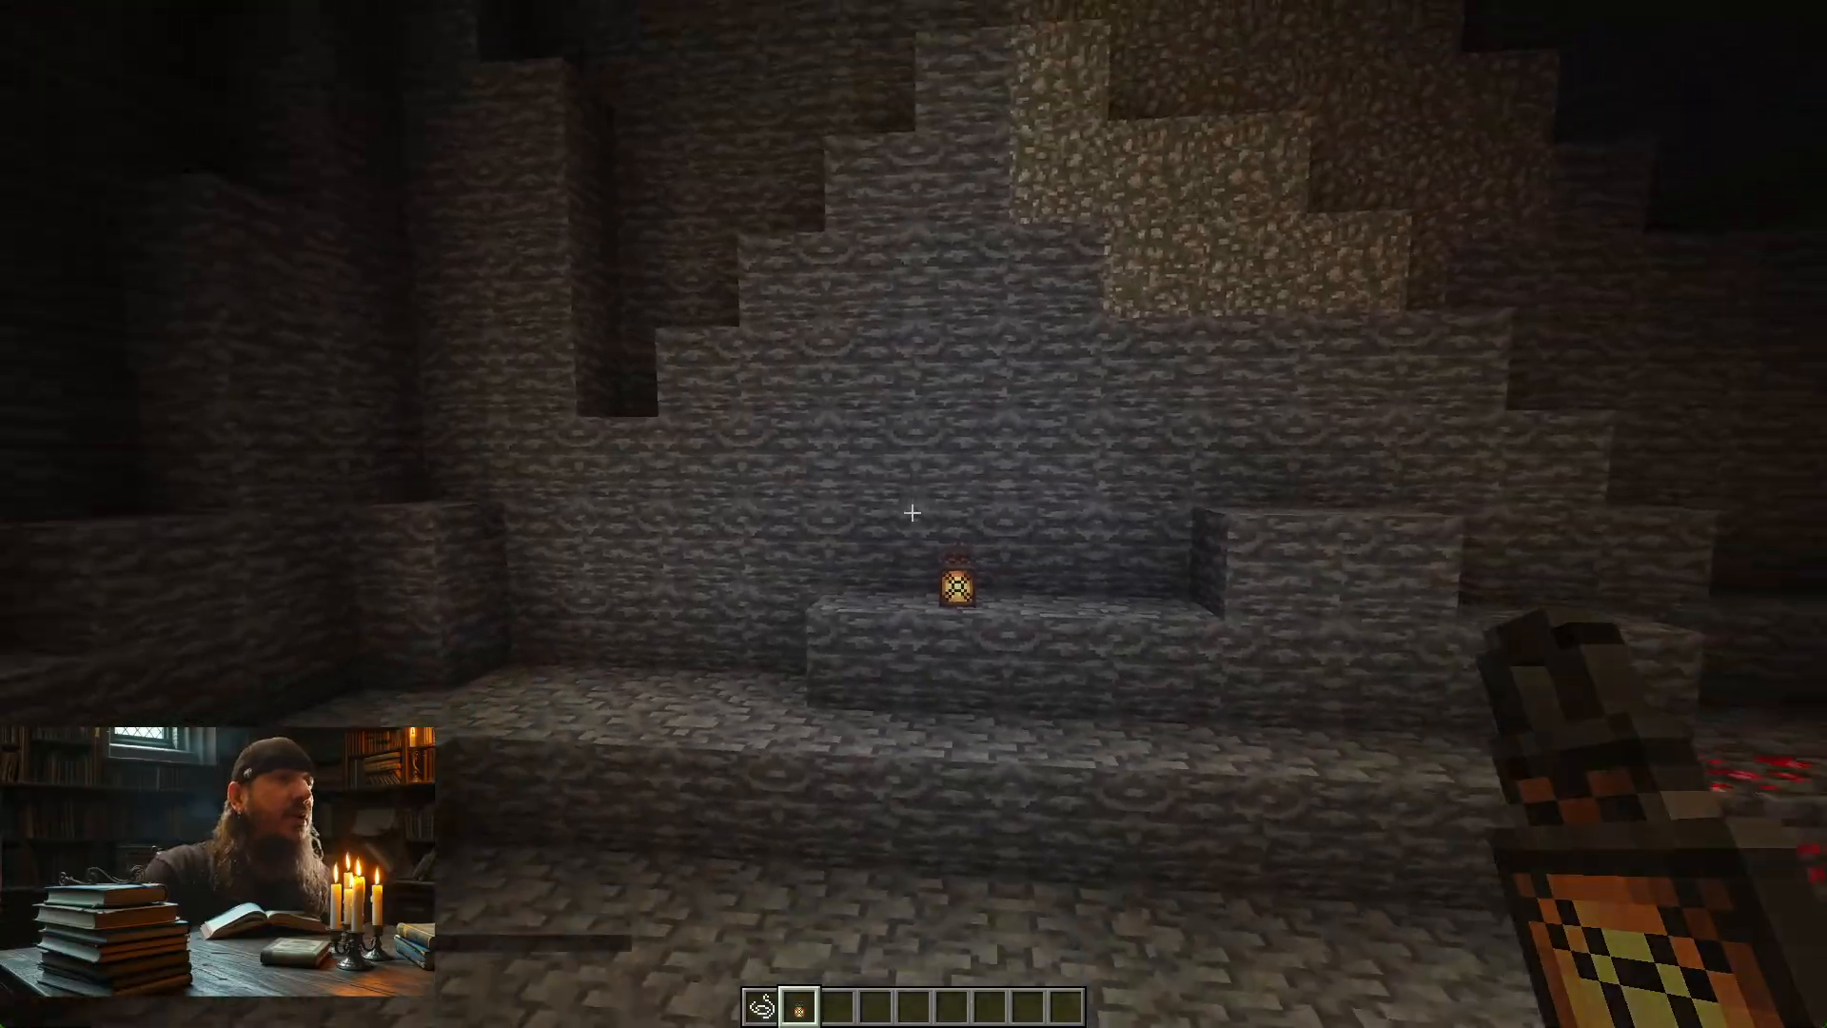
Return to randomdeepslatetop.properties and set its method back to random
key(alt+Tab)
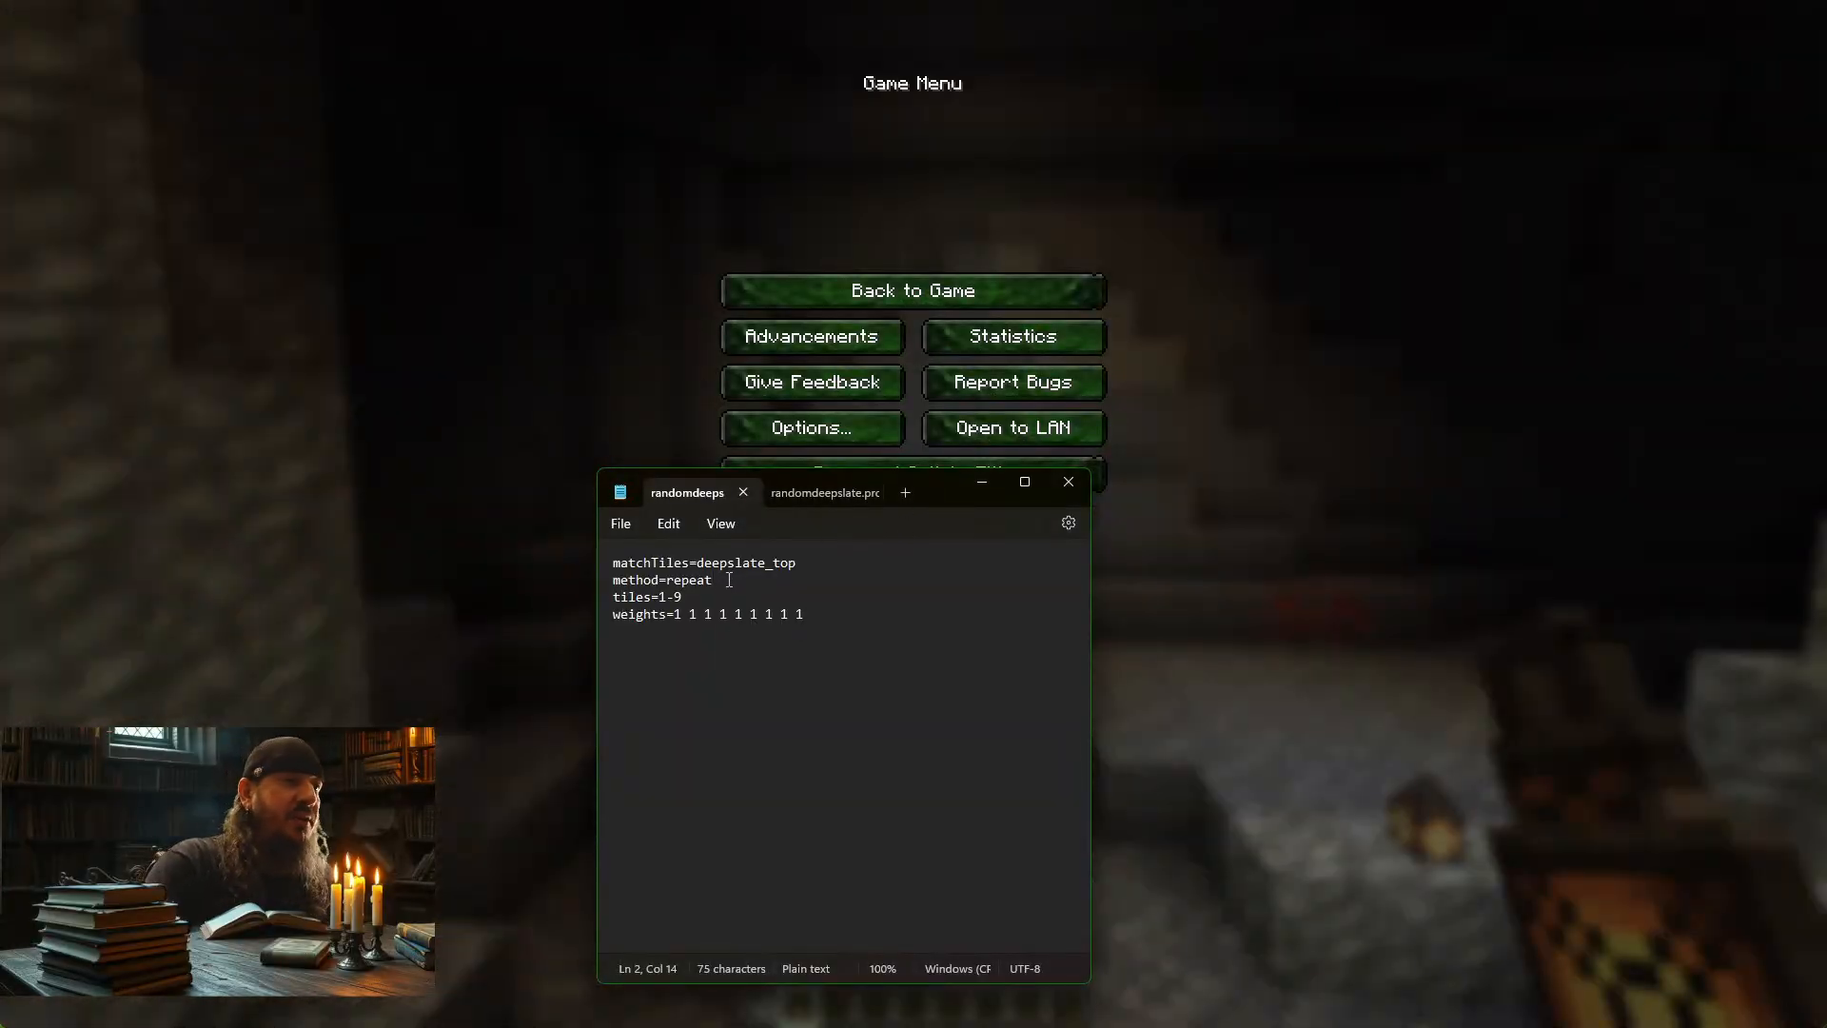
key(BackSpace)
key(BackSpace)
text(andom)
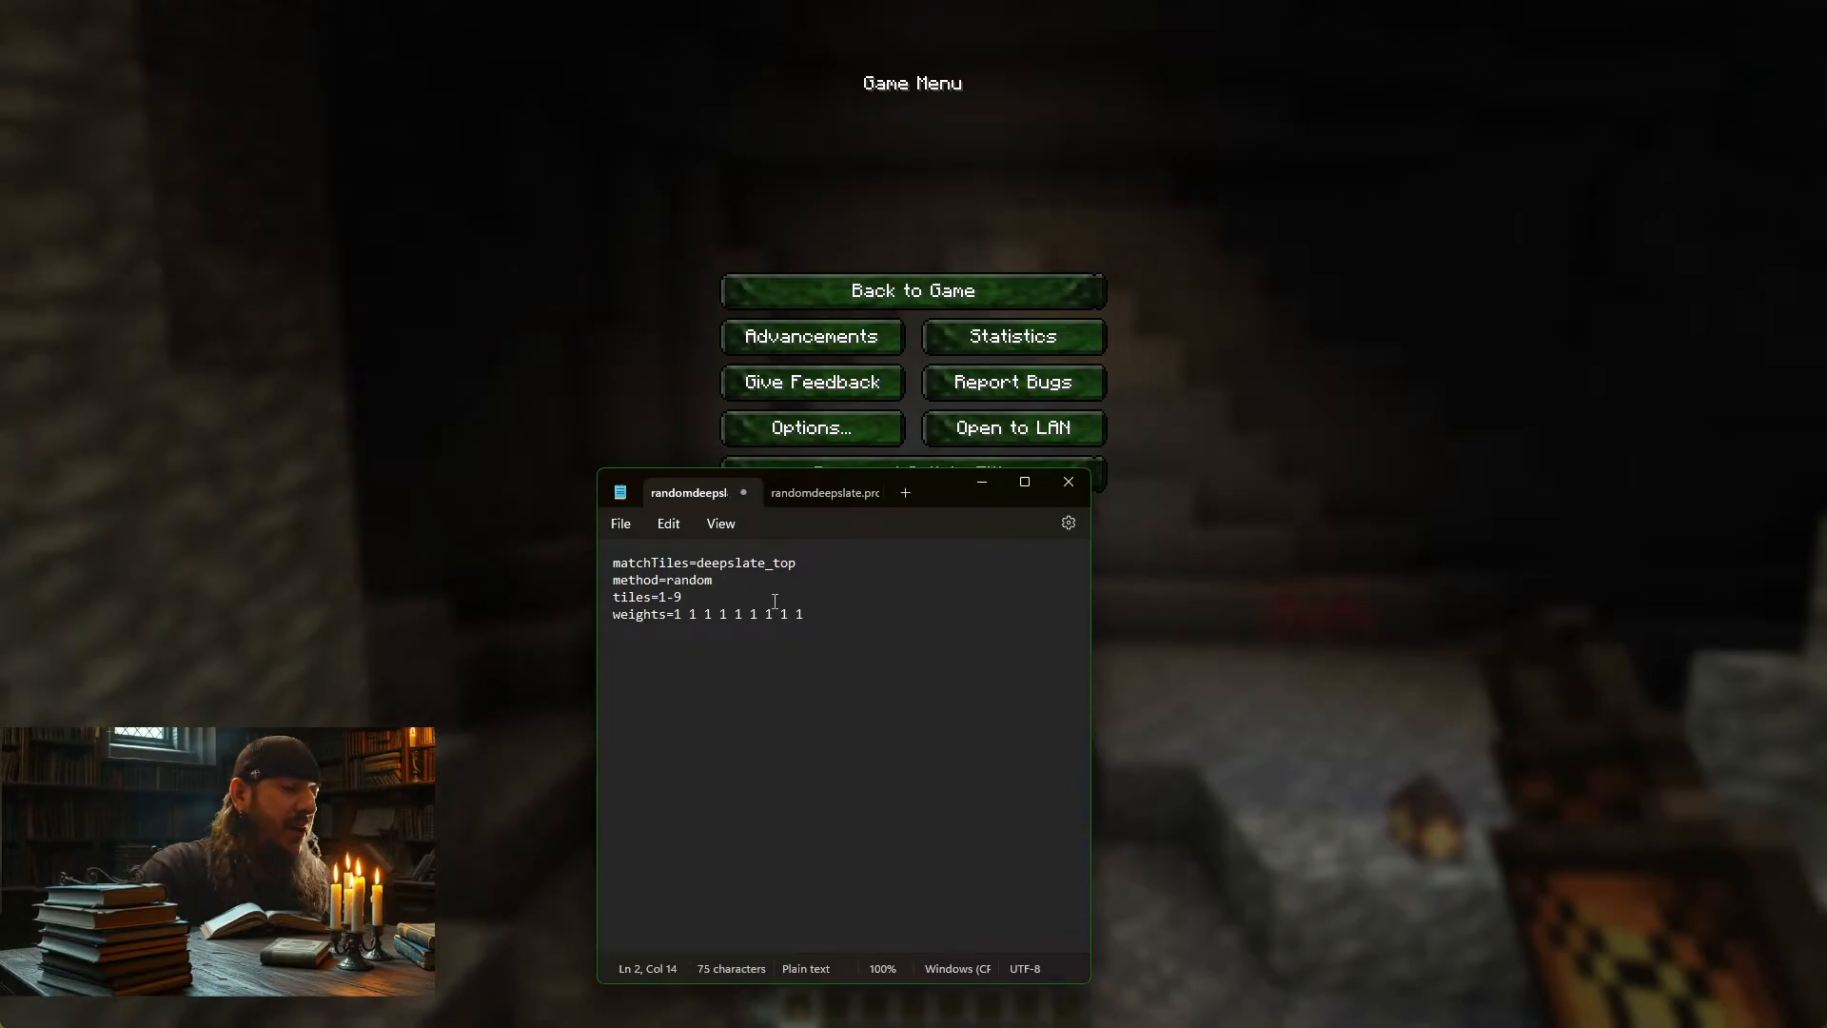
Set the method in randomdeepslate.properties back to random, save it and close both properties files
click(813, 493)
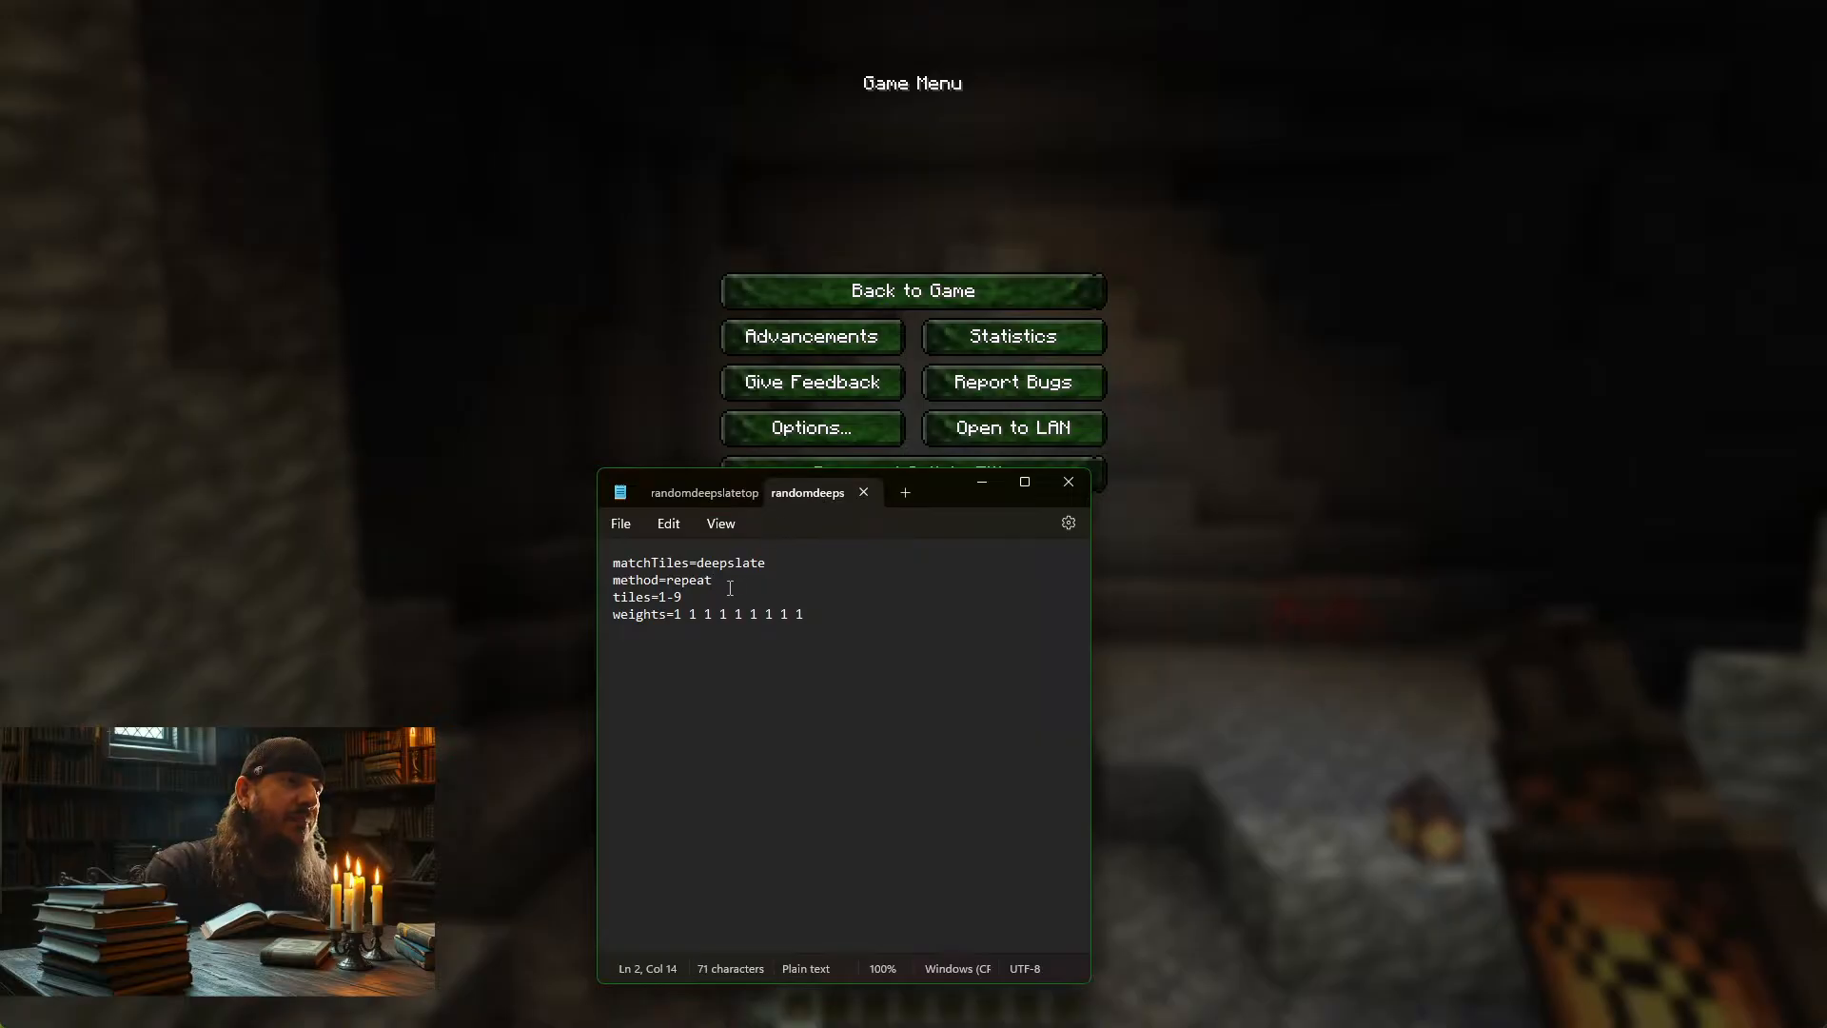
key(BackSpace)
key(BackSpace)
key(BackSpace)
key(BackSpace)
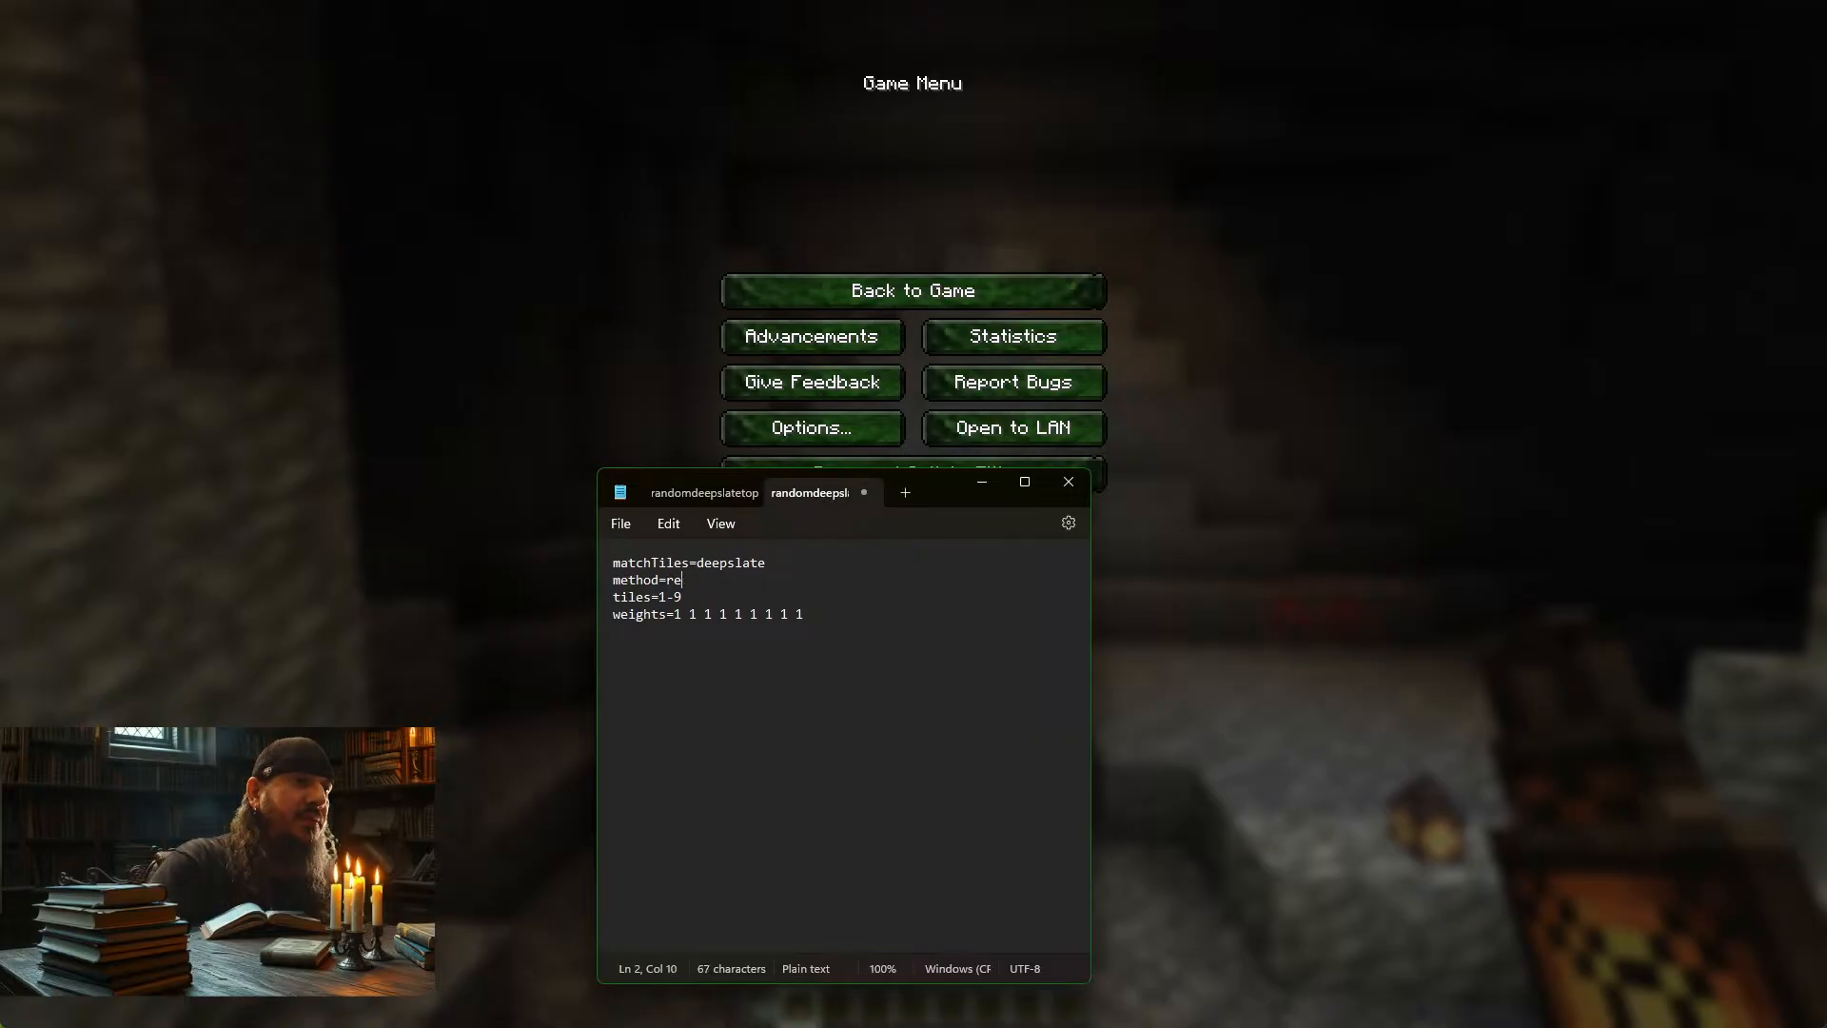
text(andom)
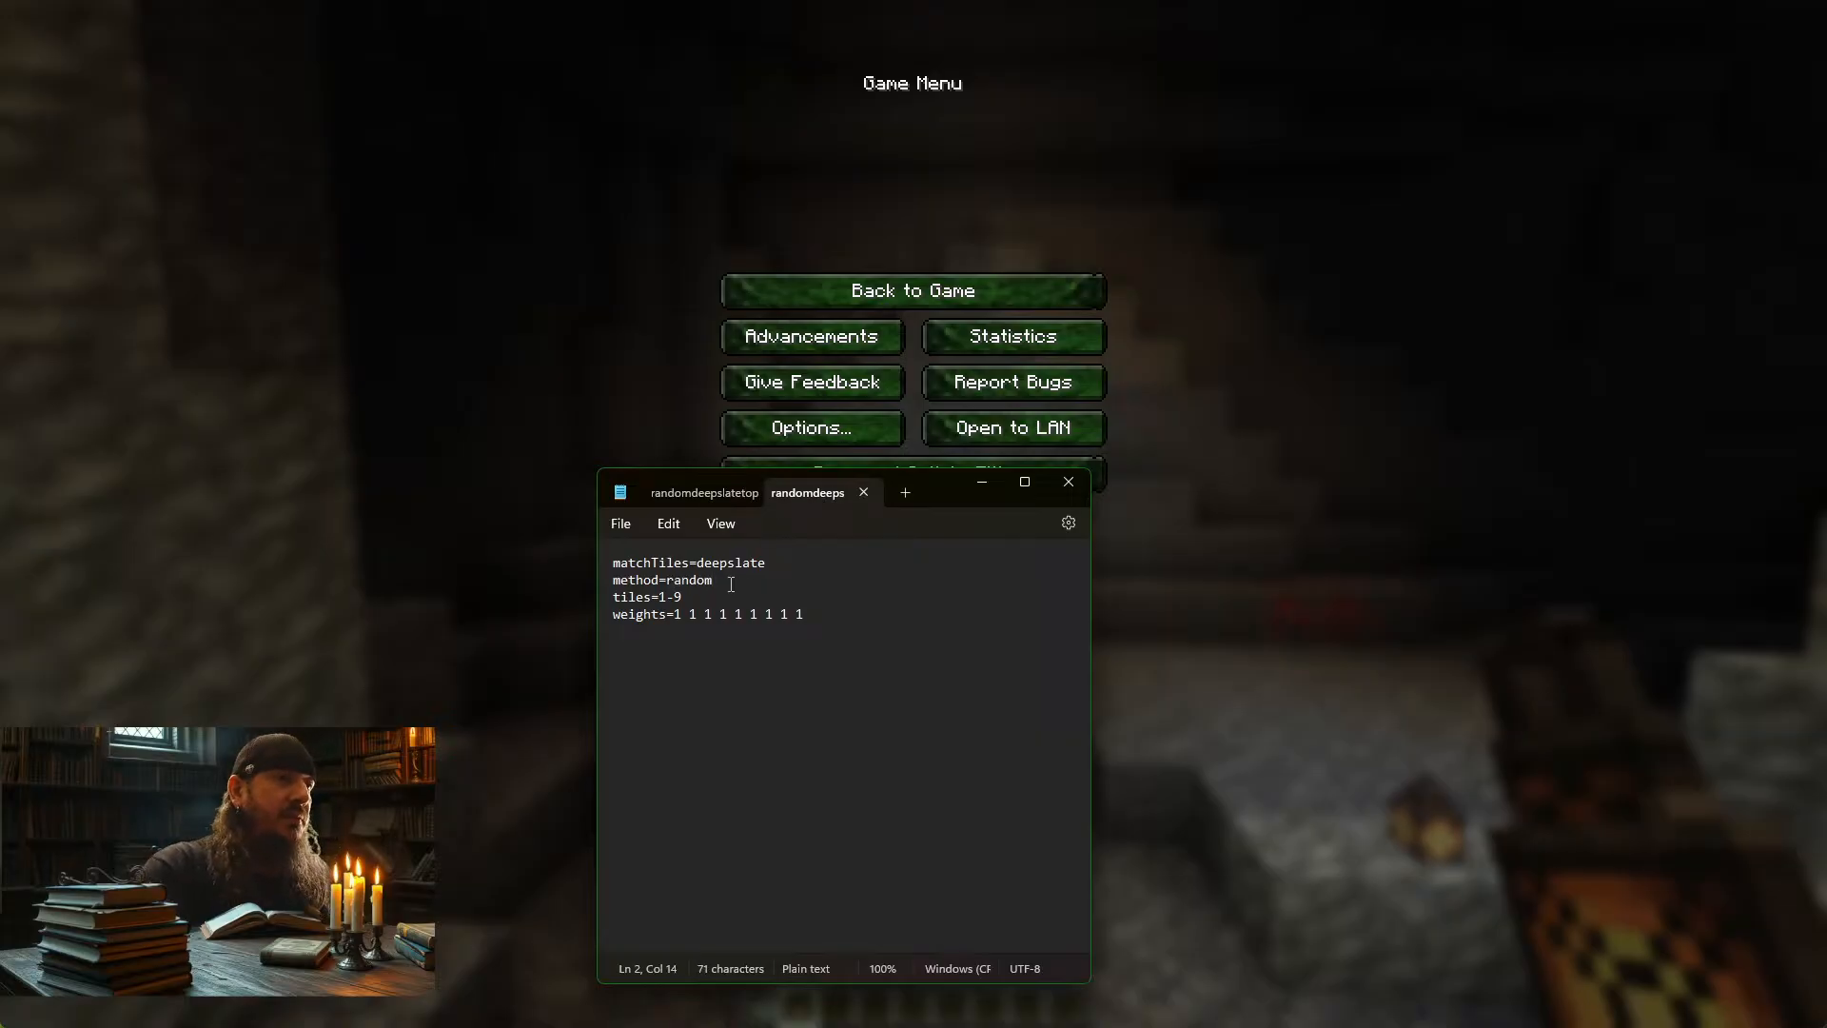
click(694, 494)
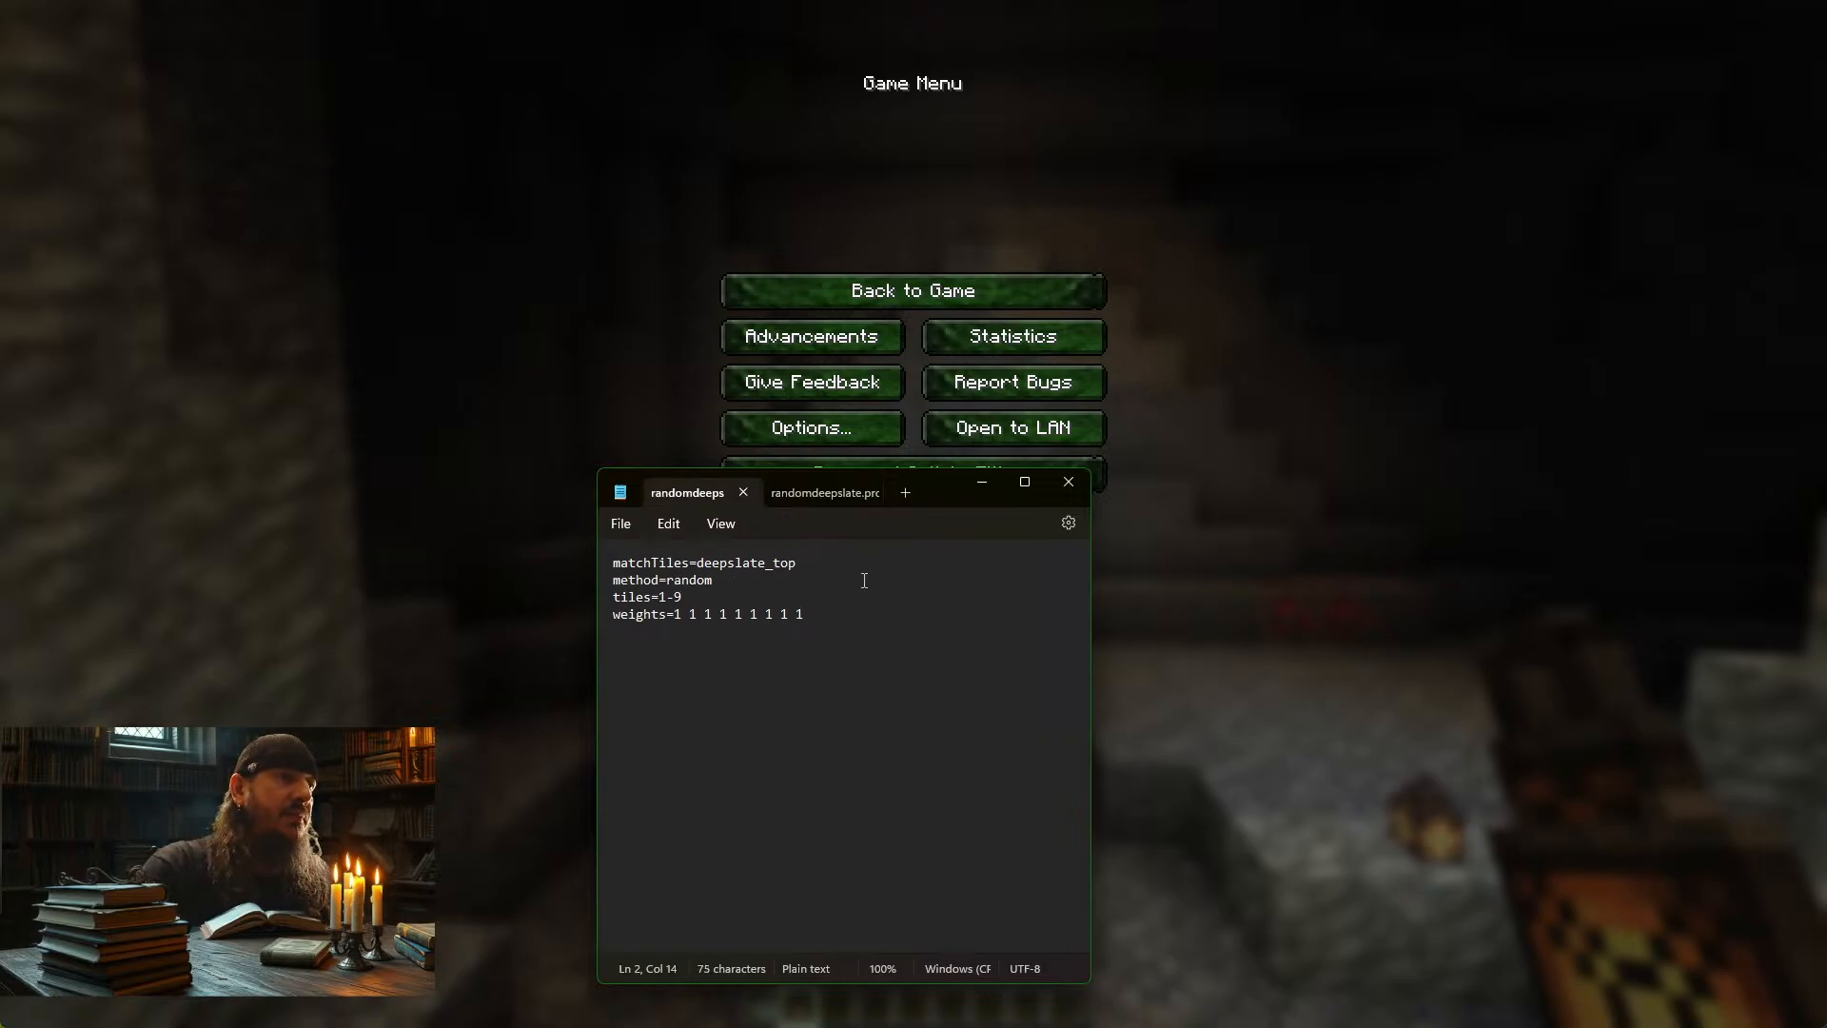
click(743, 491)
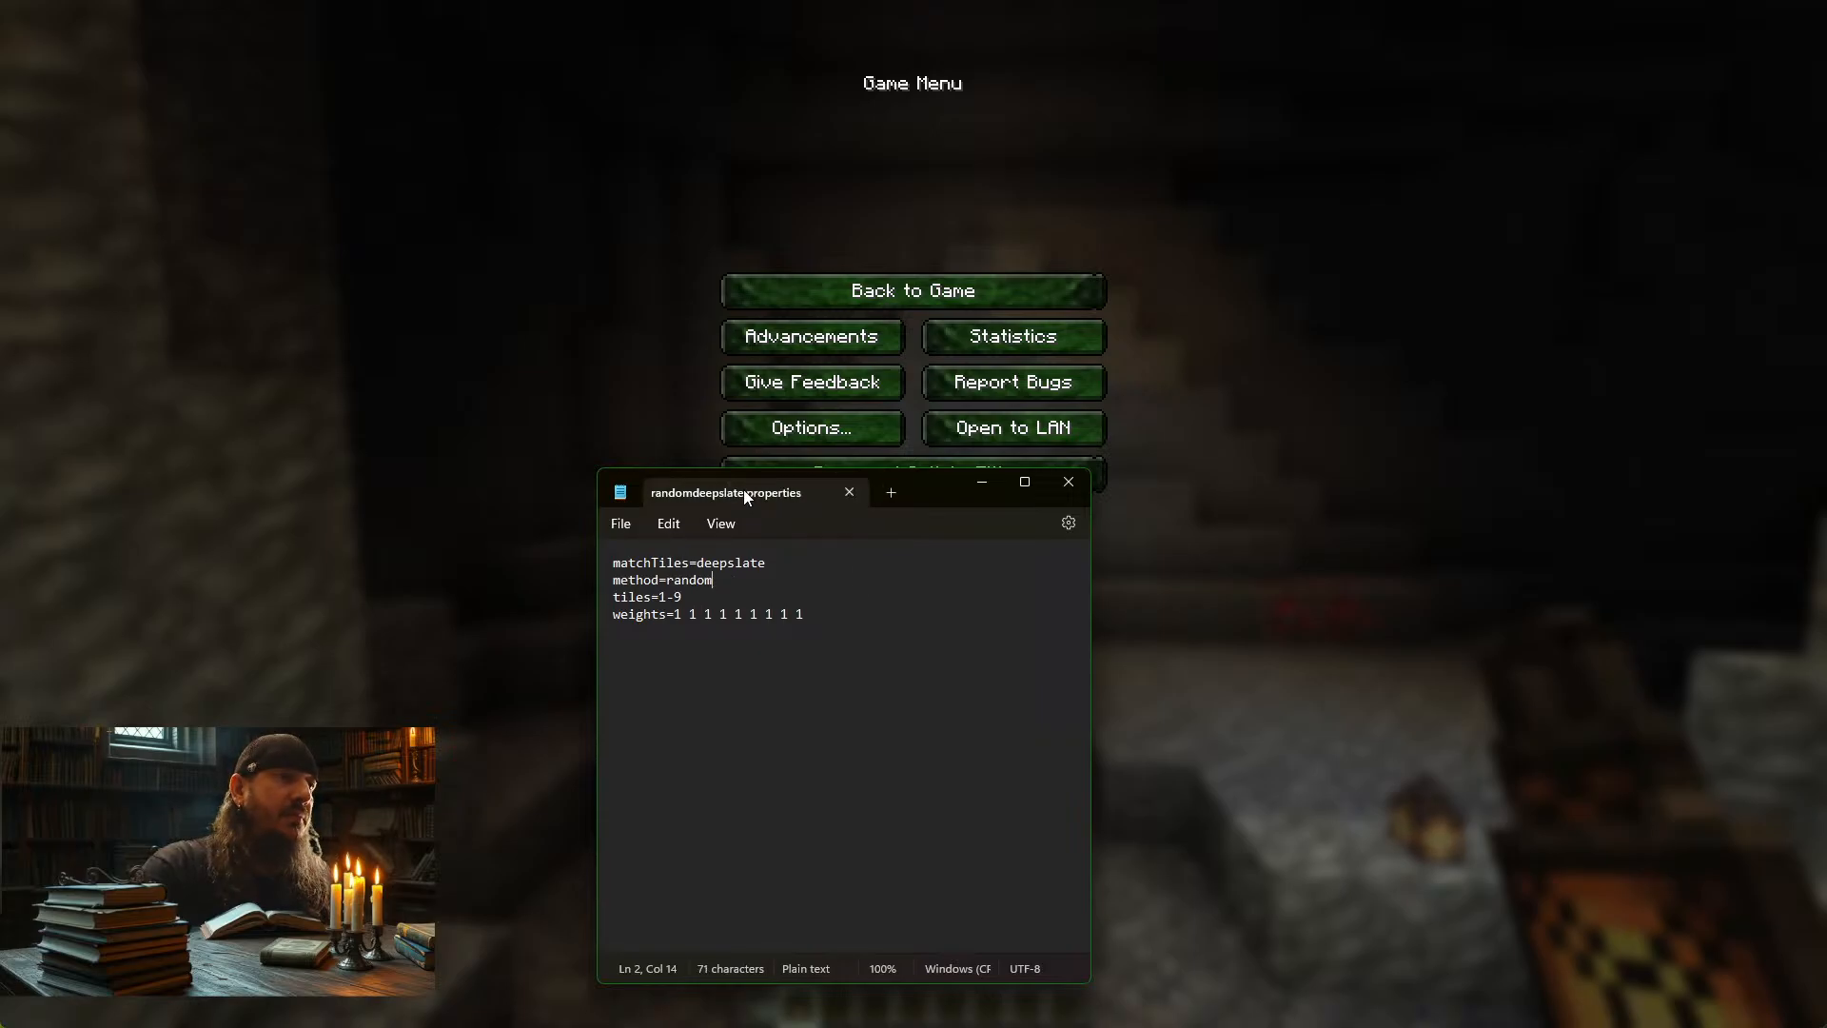
click(855, 494)
Return to Minecraft, reload the resource packs and examine the random deepslate tiles on the cave floor and walls
click(912, 300)
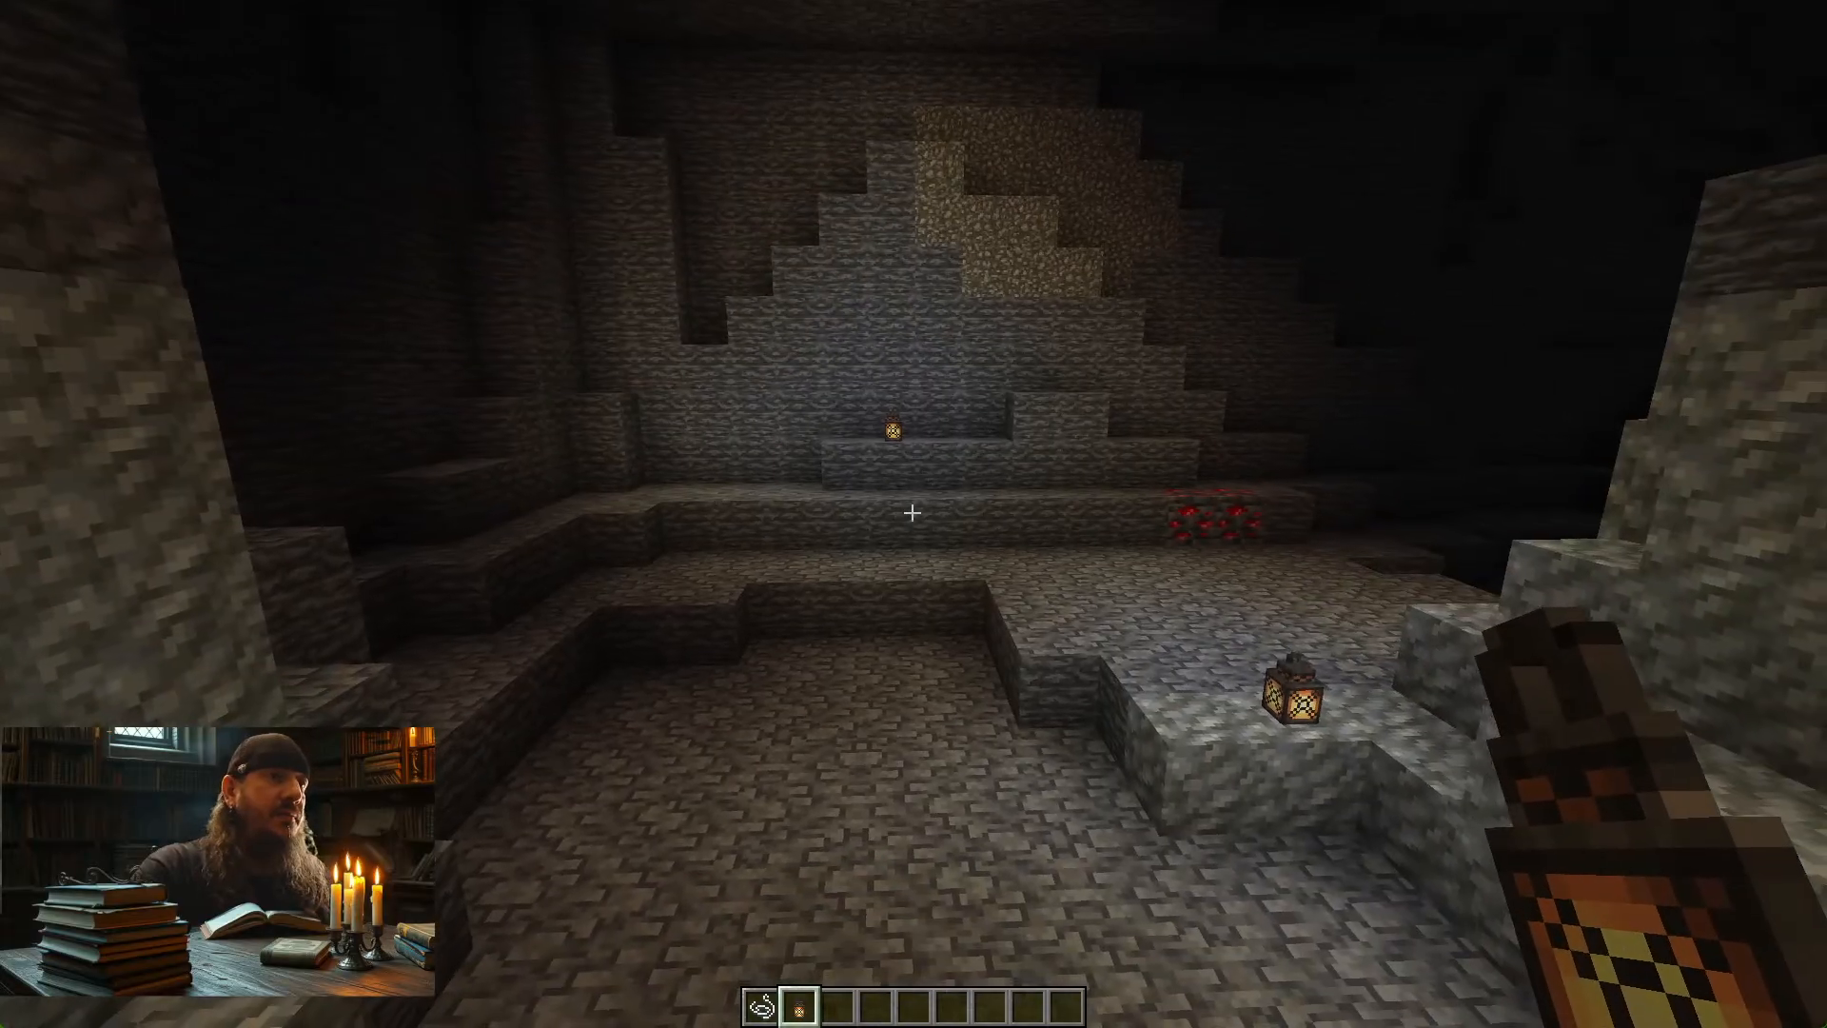
key(Escape)
key(Escape)
key(s)
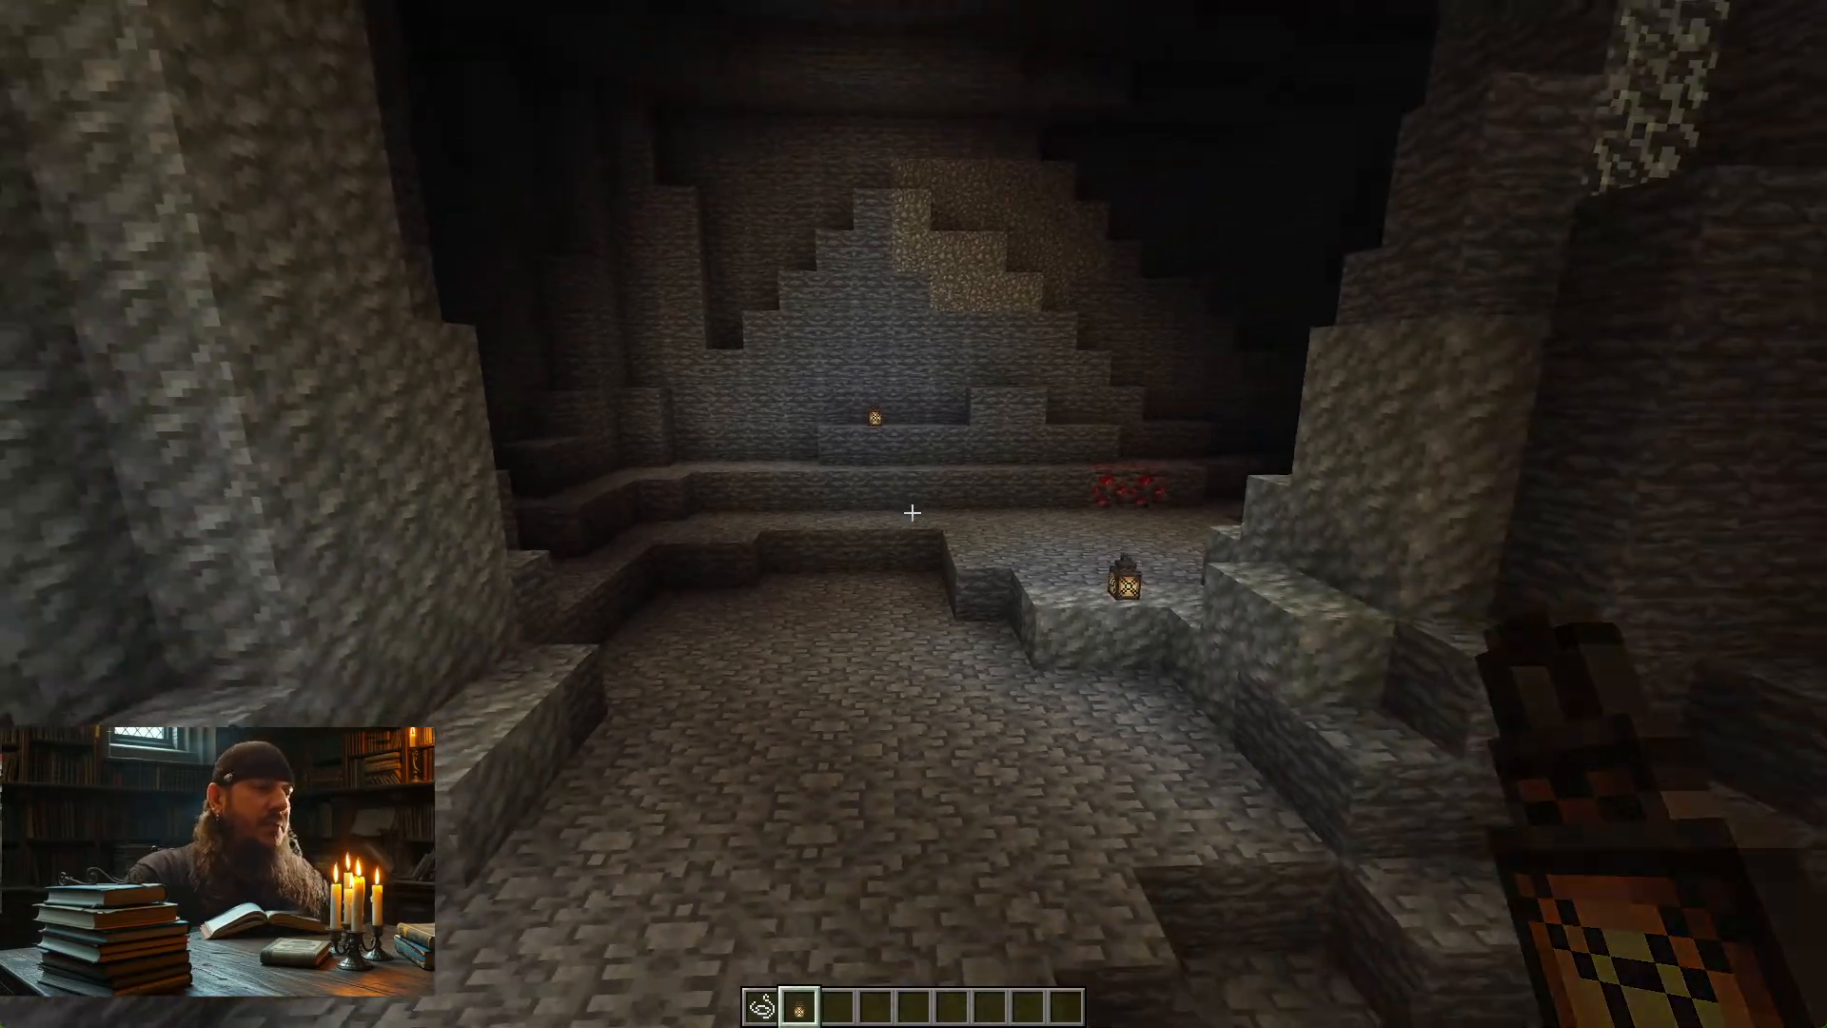
key(F3+t)
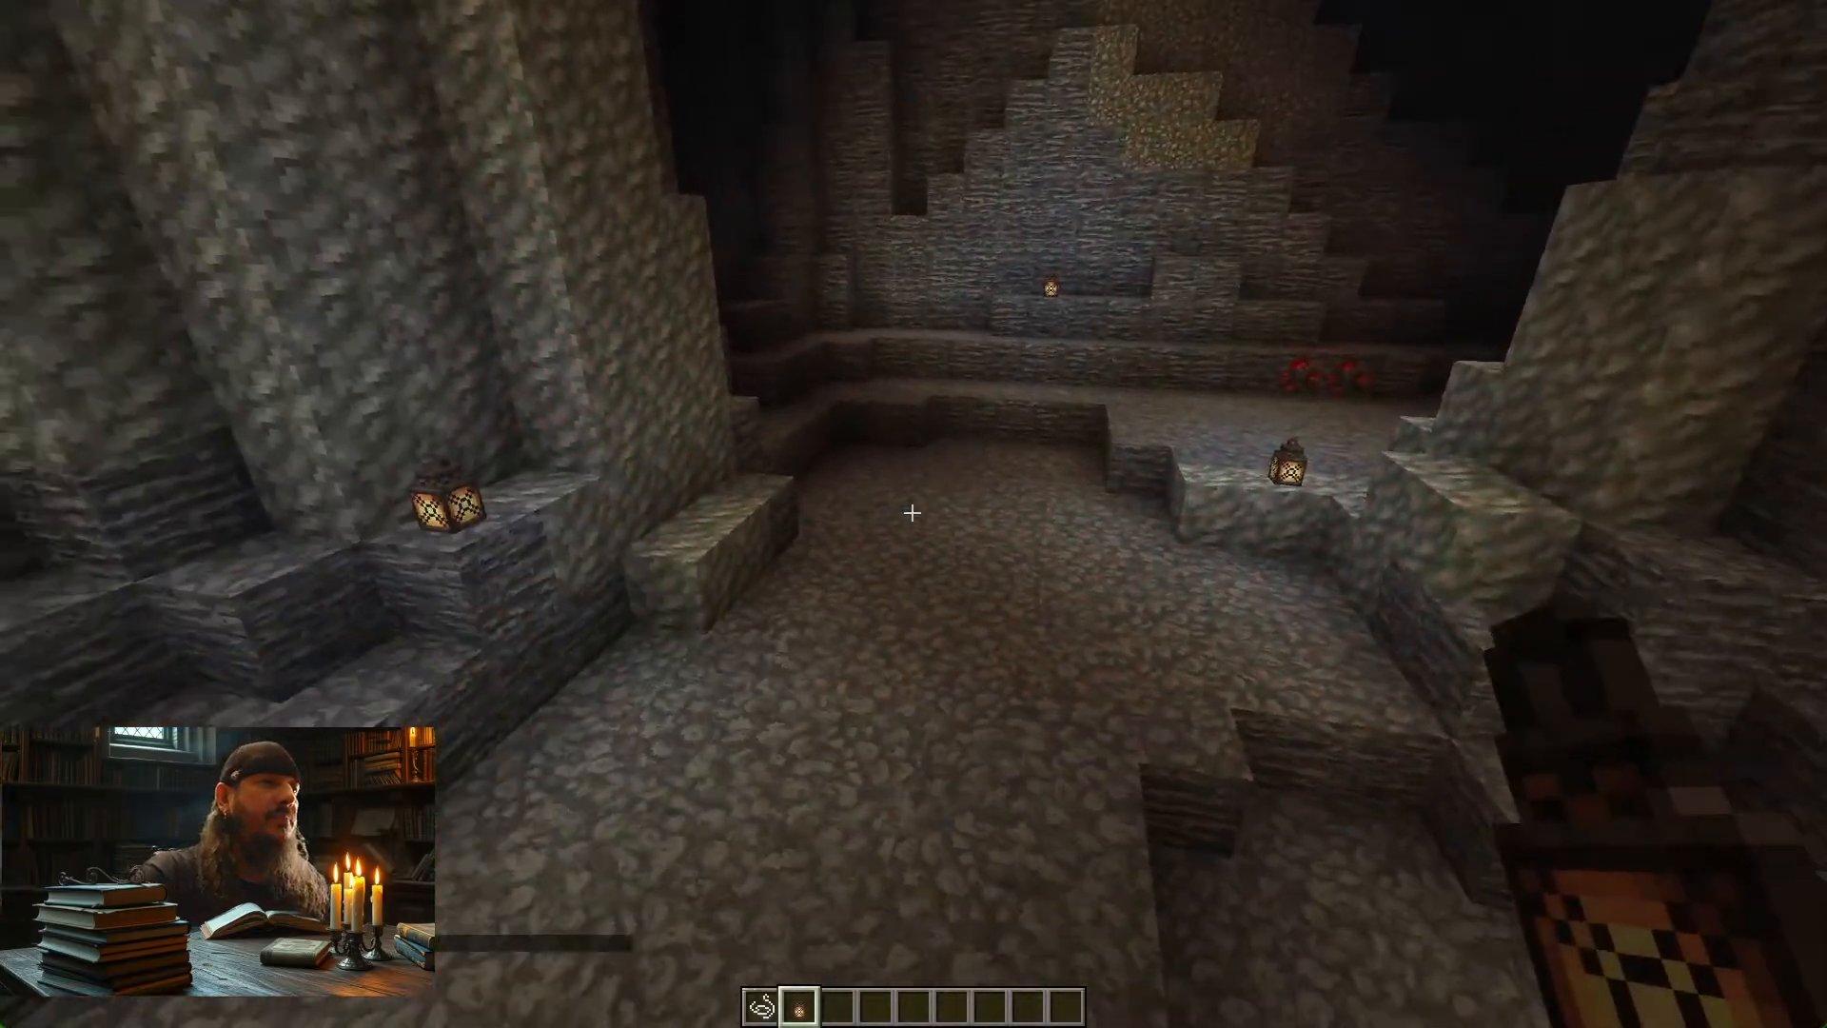
key(w)
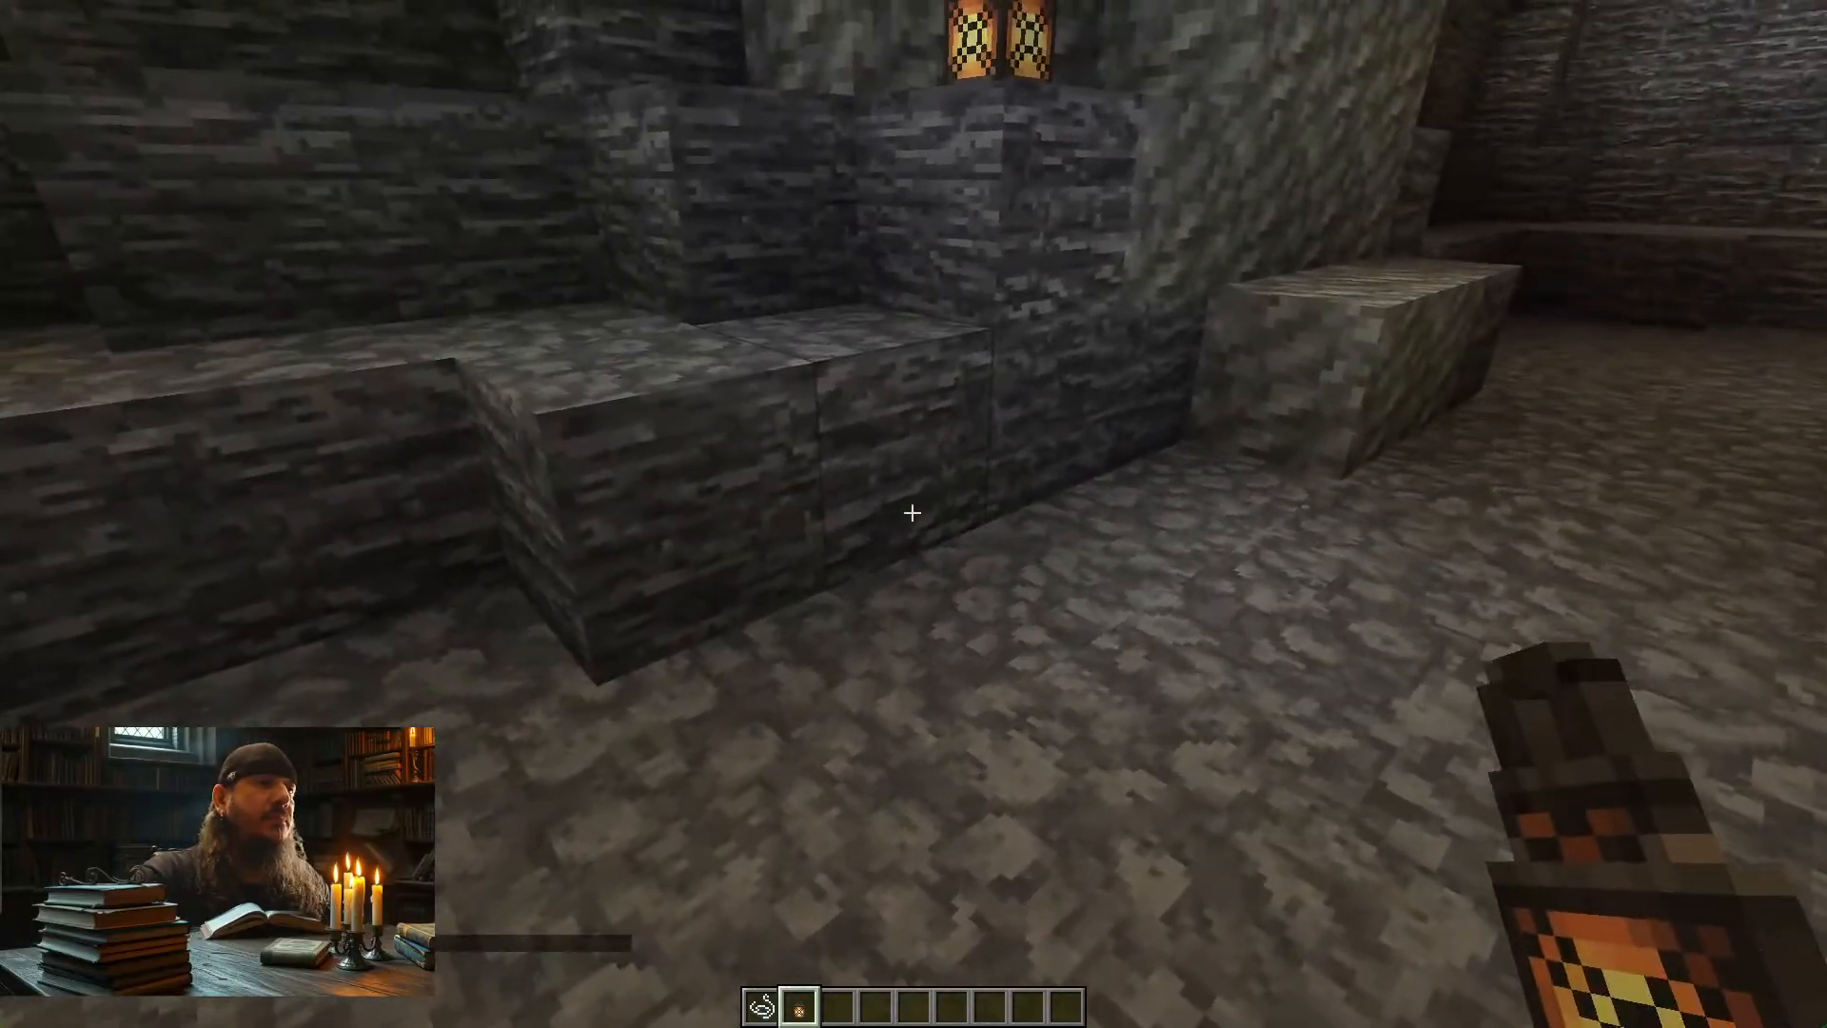
Pick the deepslate block from the cave and place several in different orientations on the floor to compare their faces
middle_click(911, 513)
right_click(912, 513)
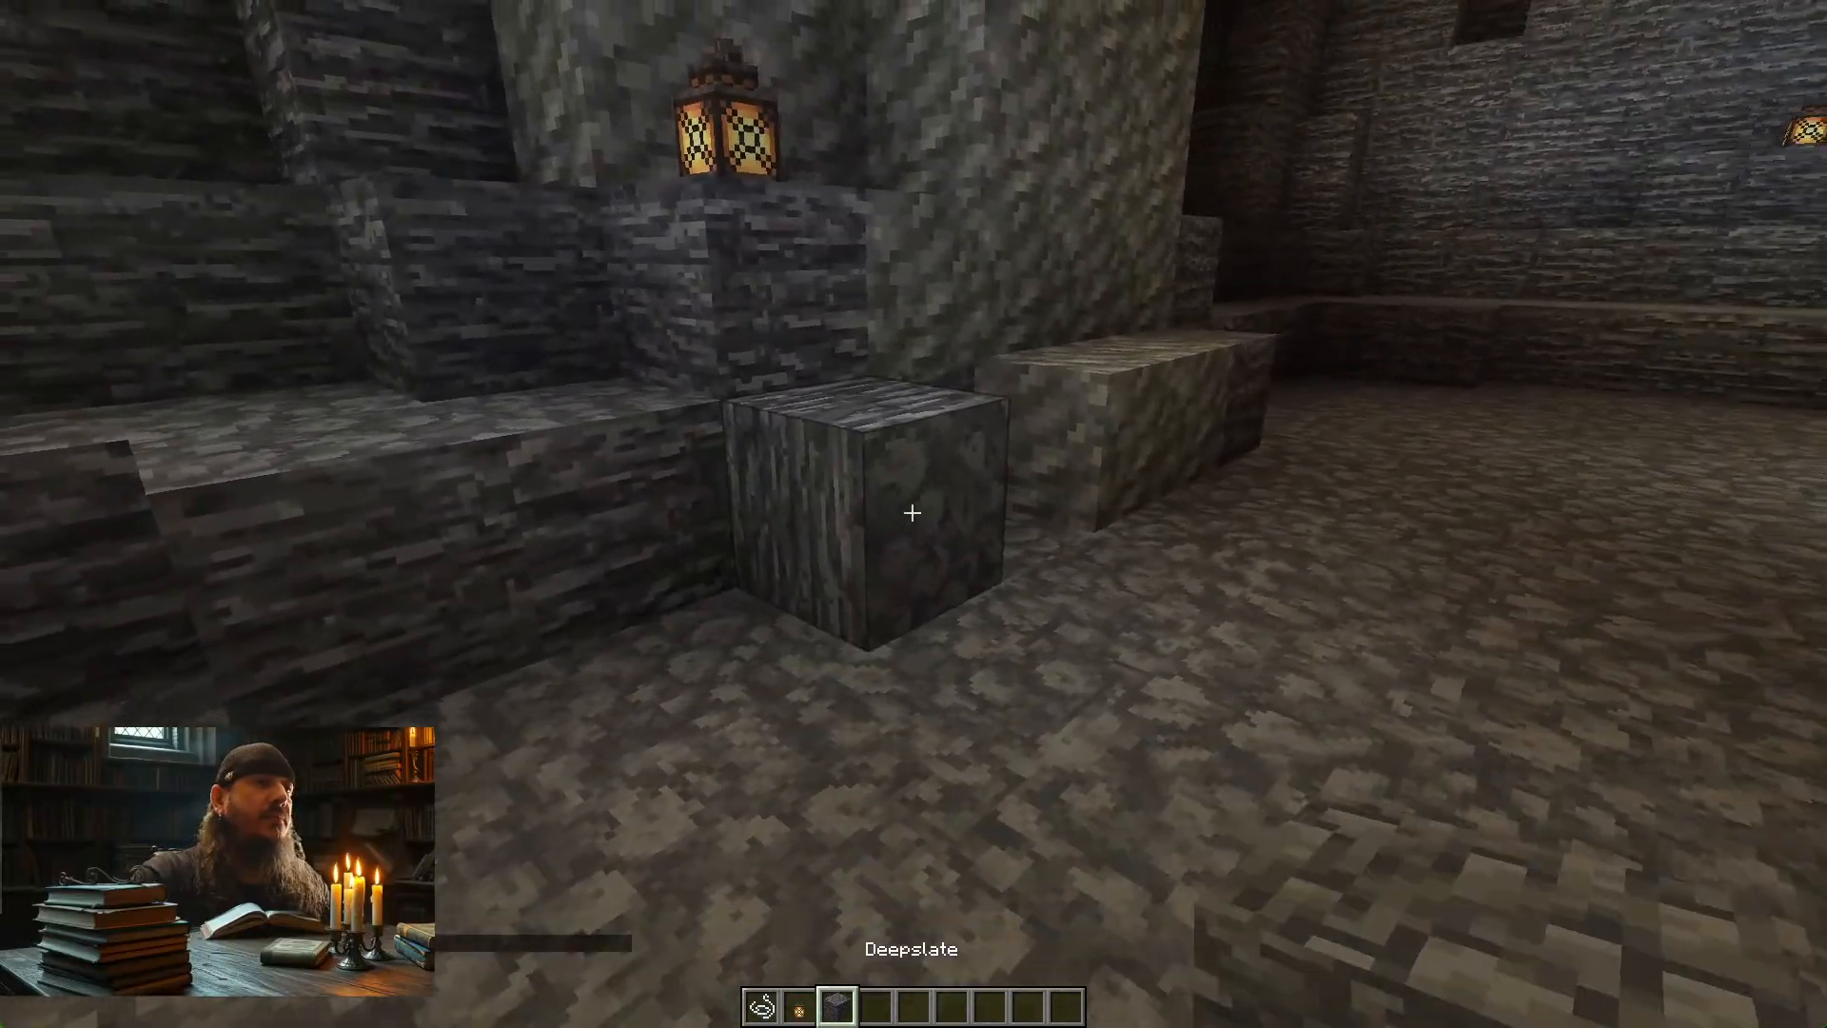
right_click(911, 513)
right_click(911, 513)
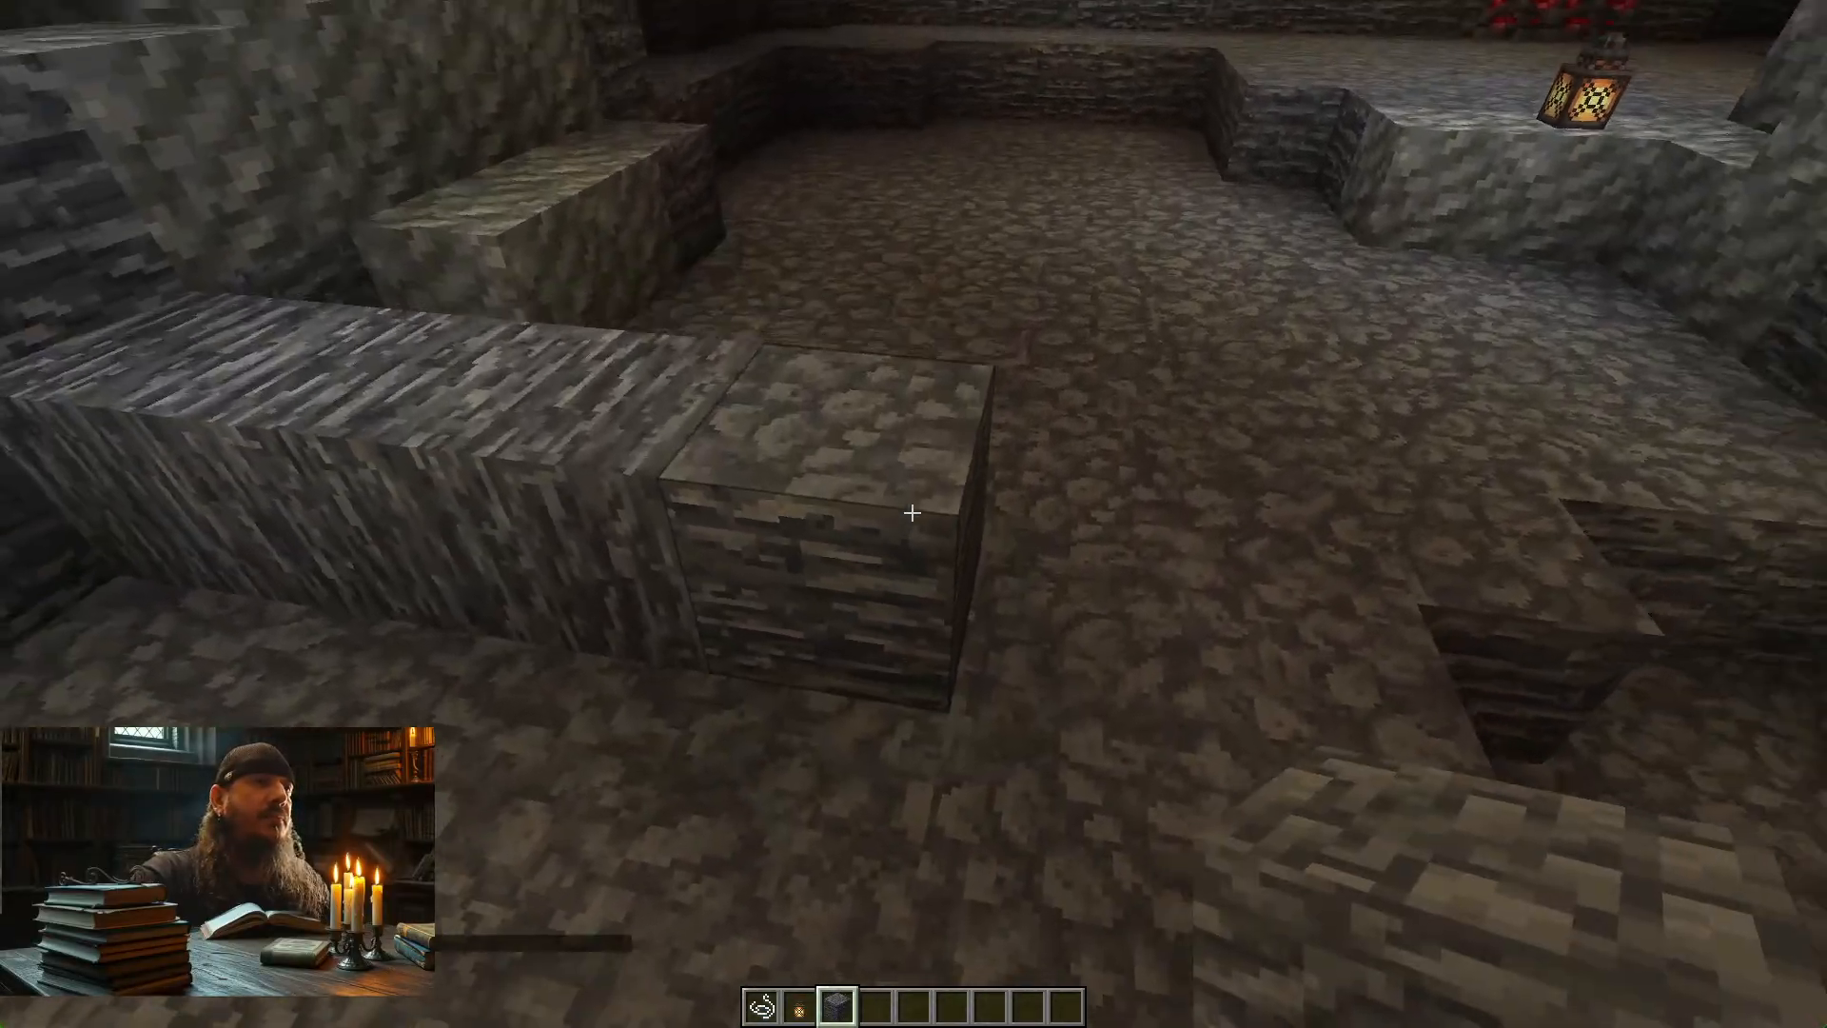
right_click(912, 513)
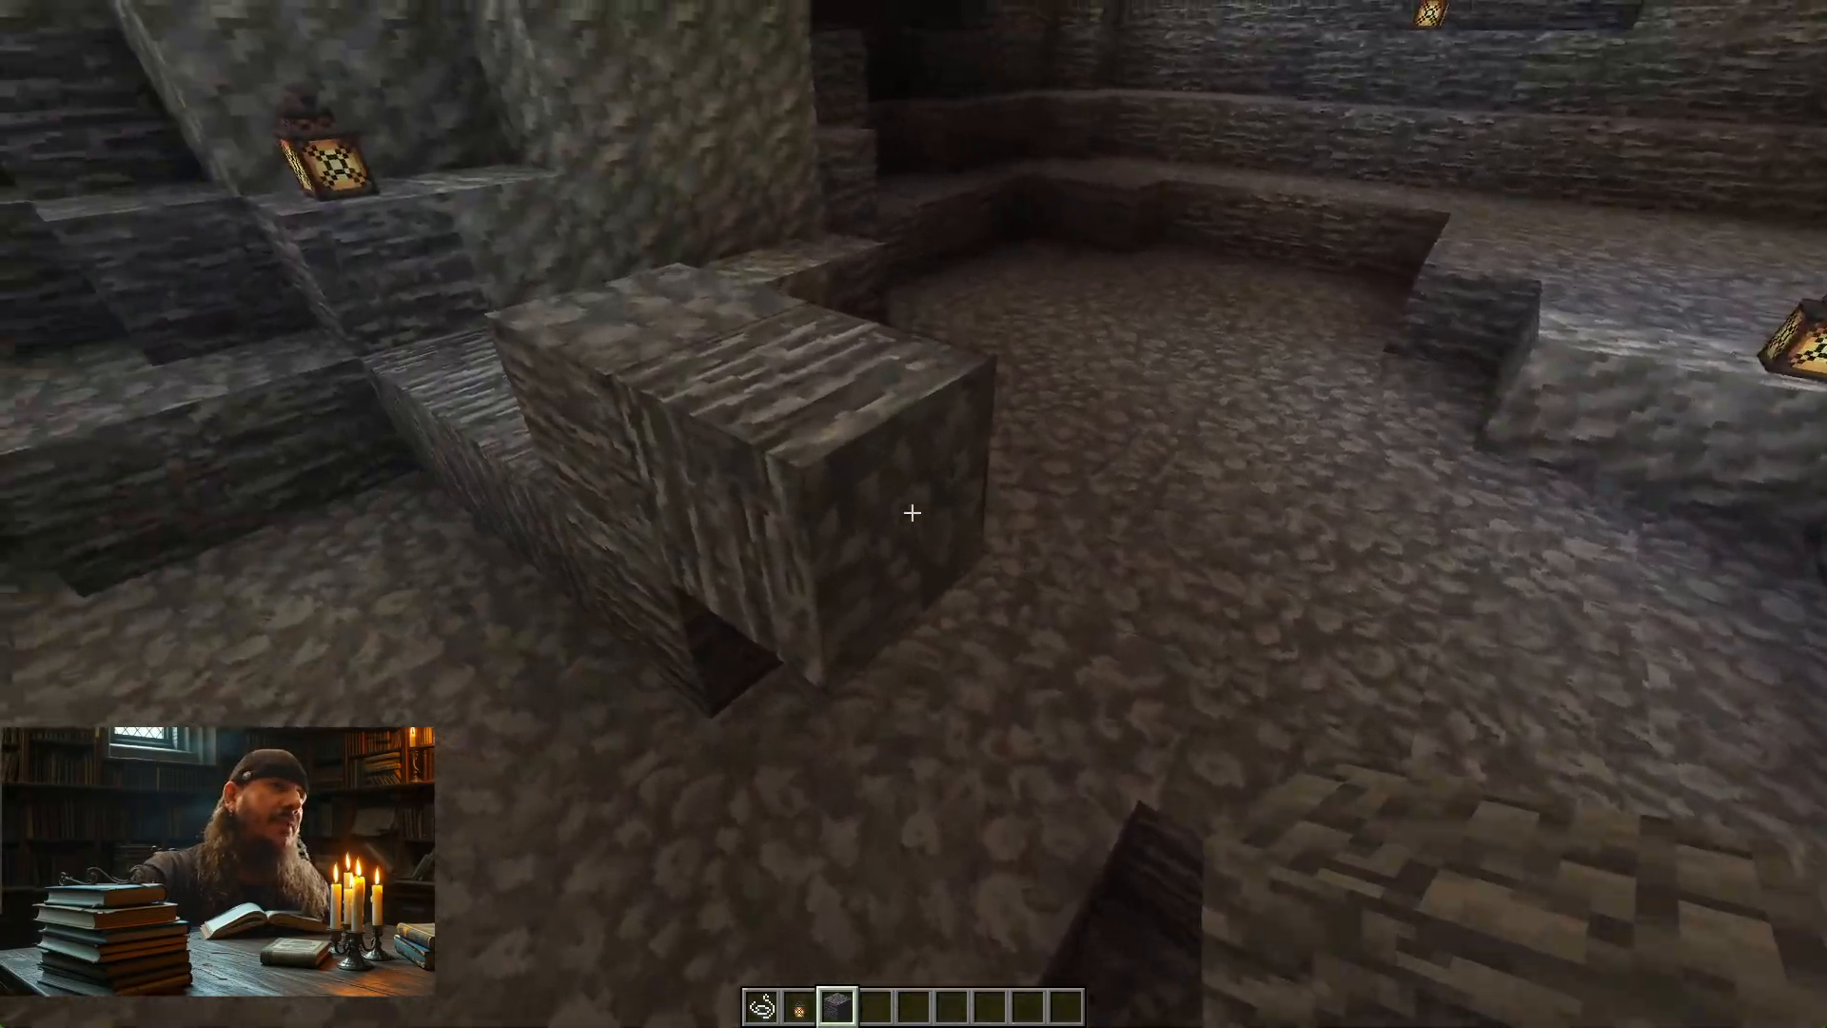
Break the deepslate test blocks placed on the cave floor
click(913, 512)
click(912, 513)
click(913, 513)
click(913, 513)
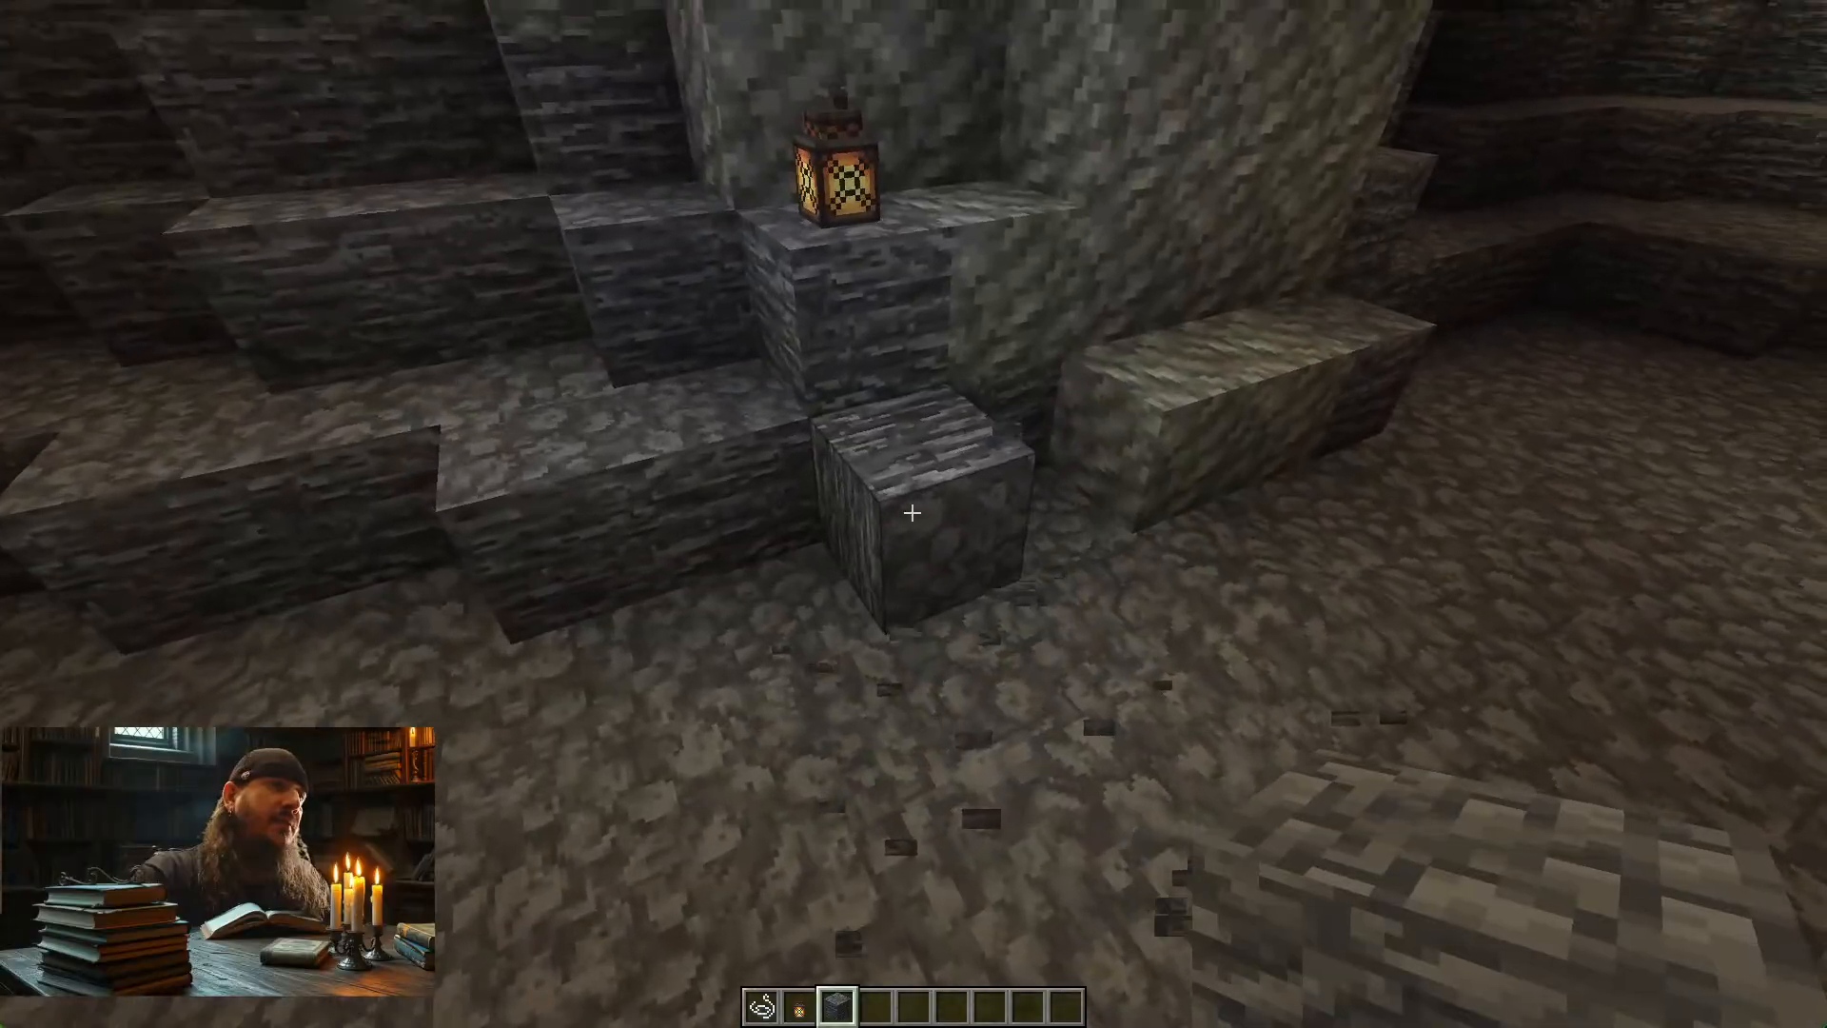
click(913, 513)
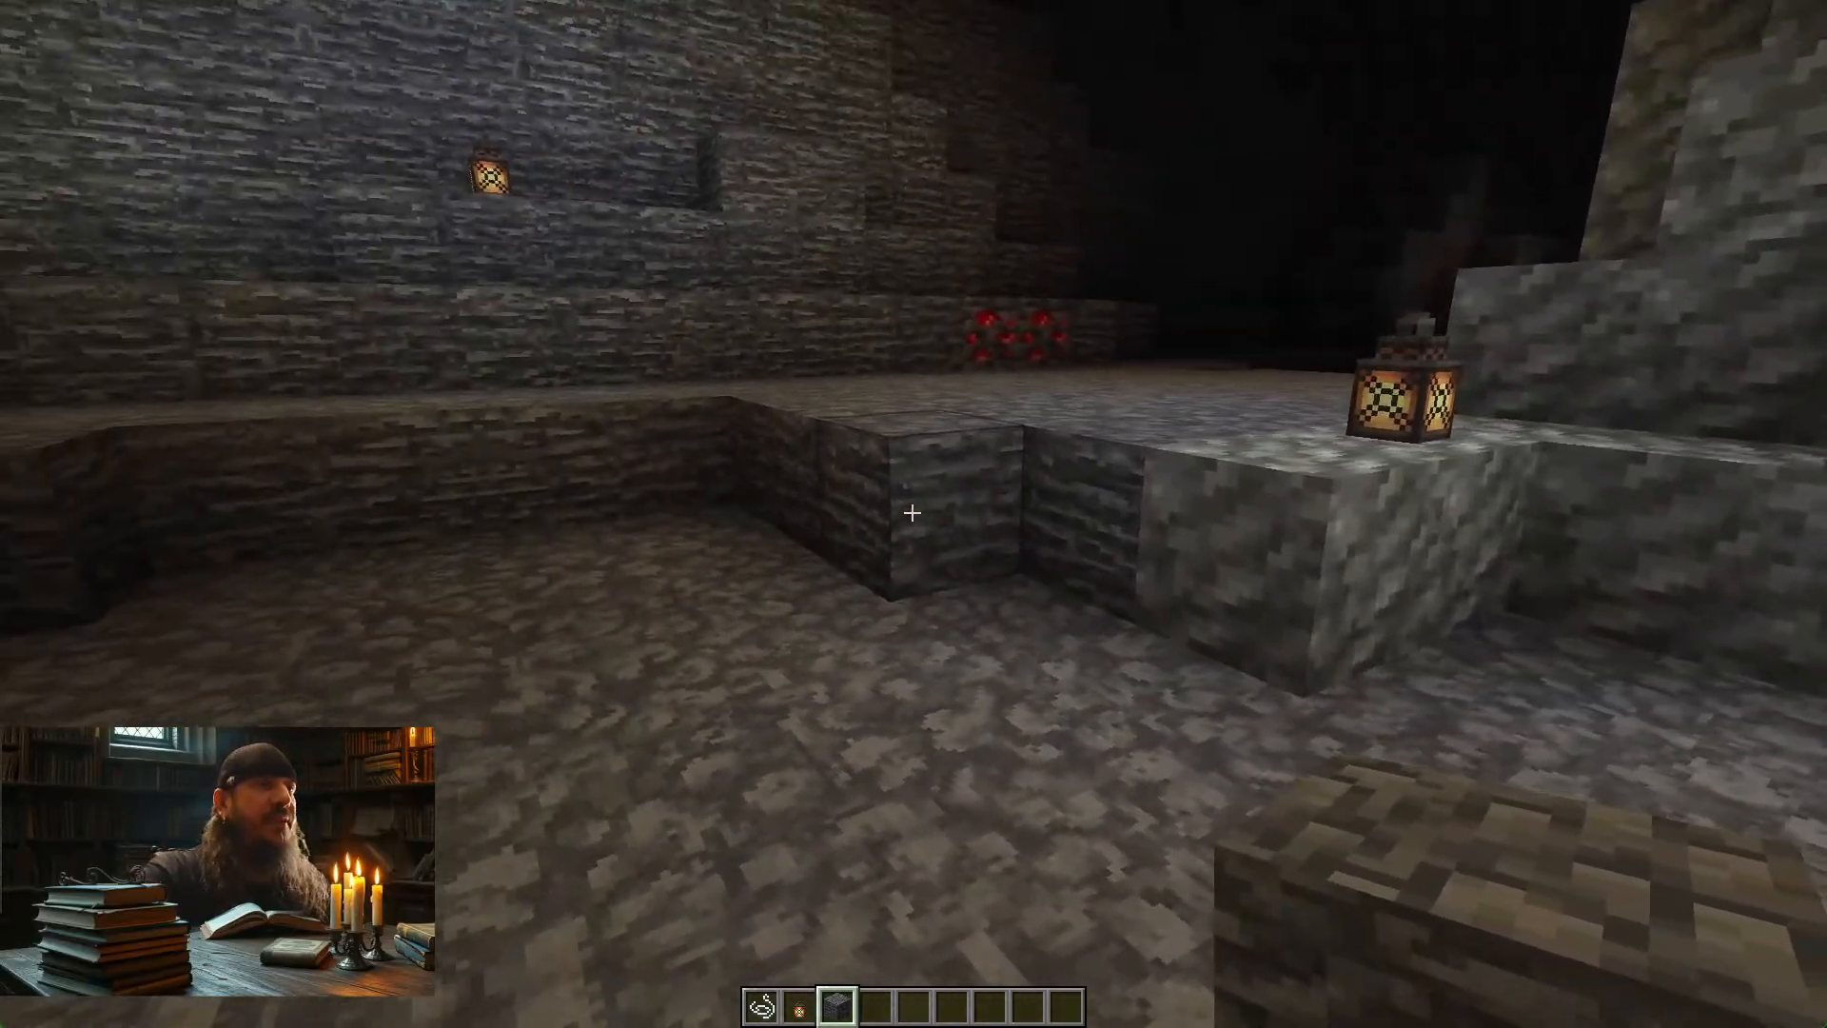
Switch to deepslate_top.png in Photoshop and add a Brightness/Contrast adjustment layer directly above Layer 1
key(alt+Tab)
key(alt+Tab)
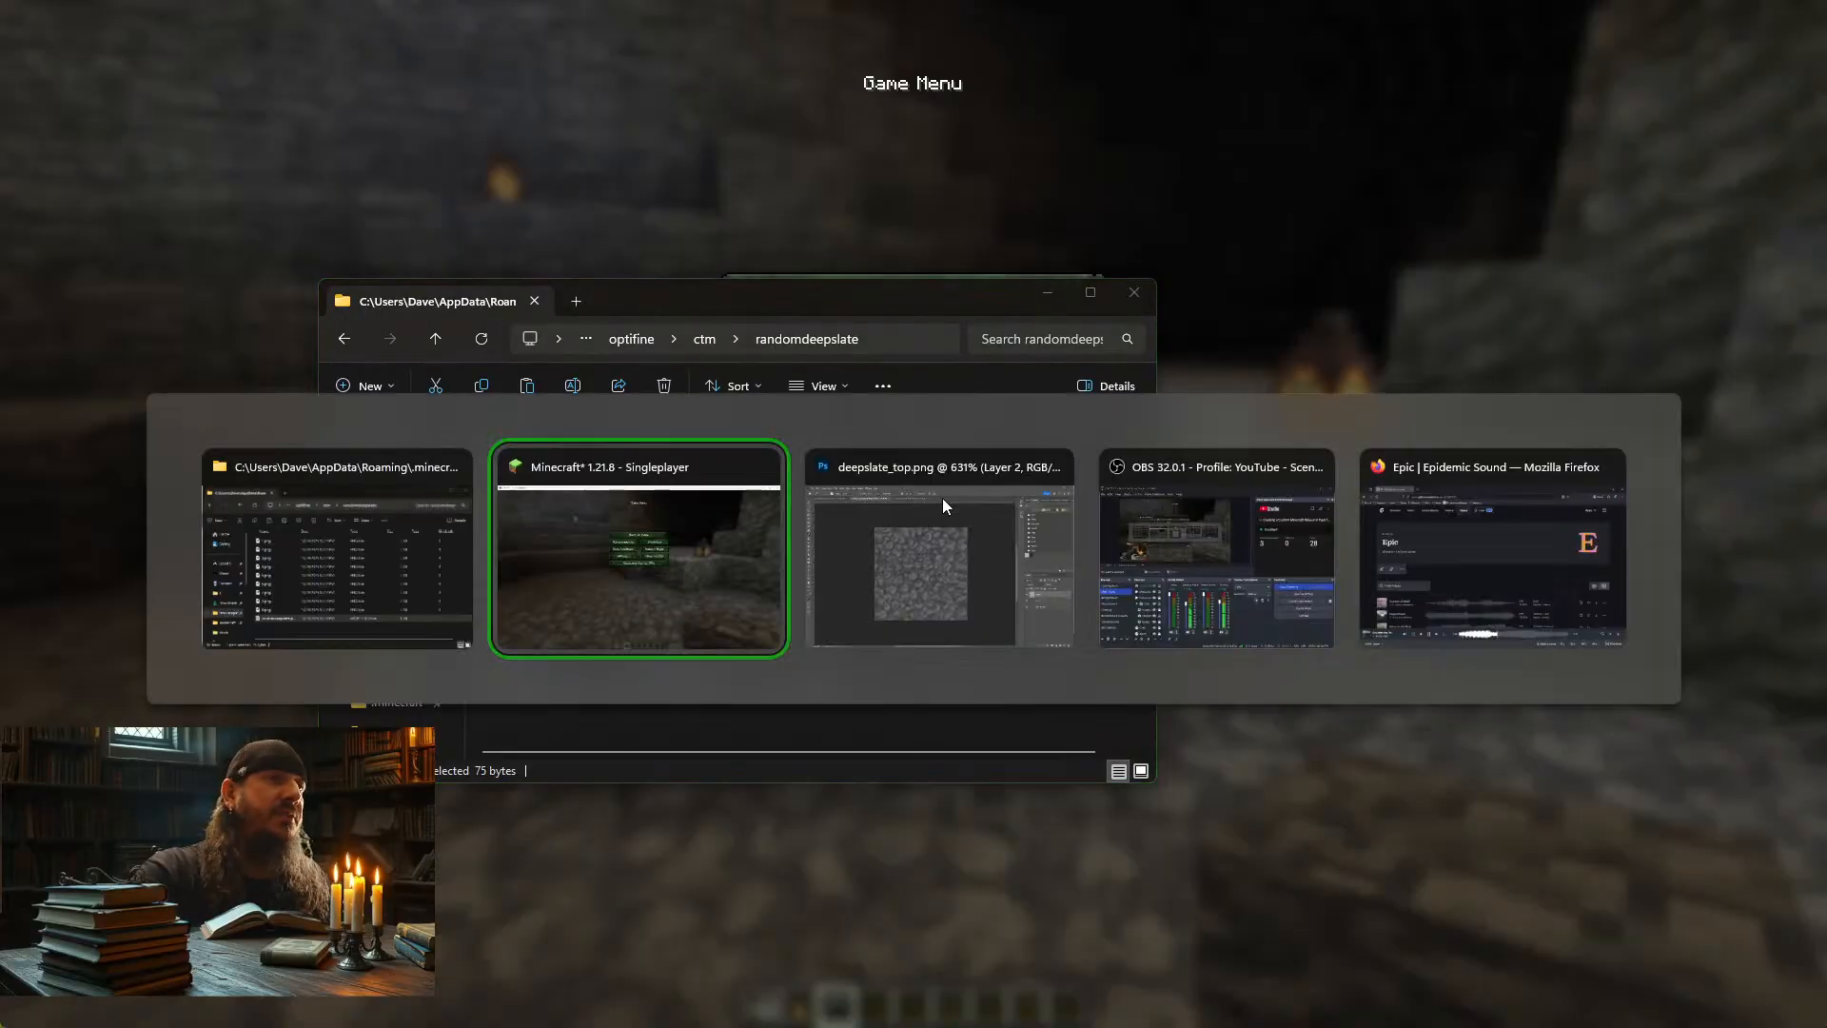
click(944, 497)
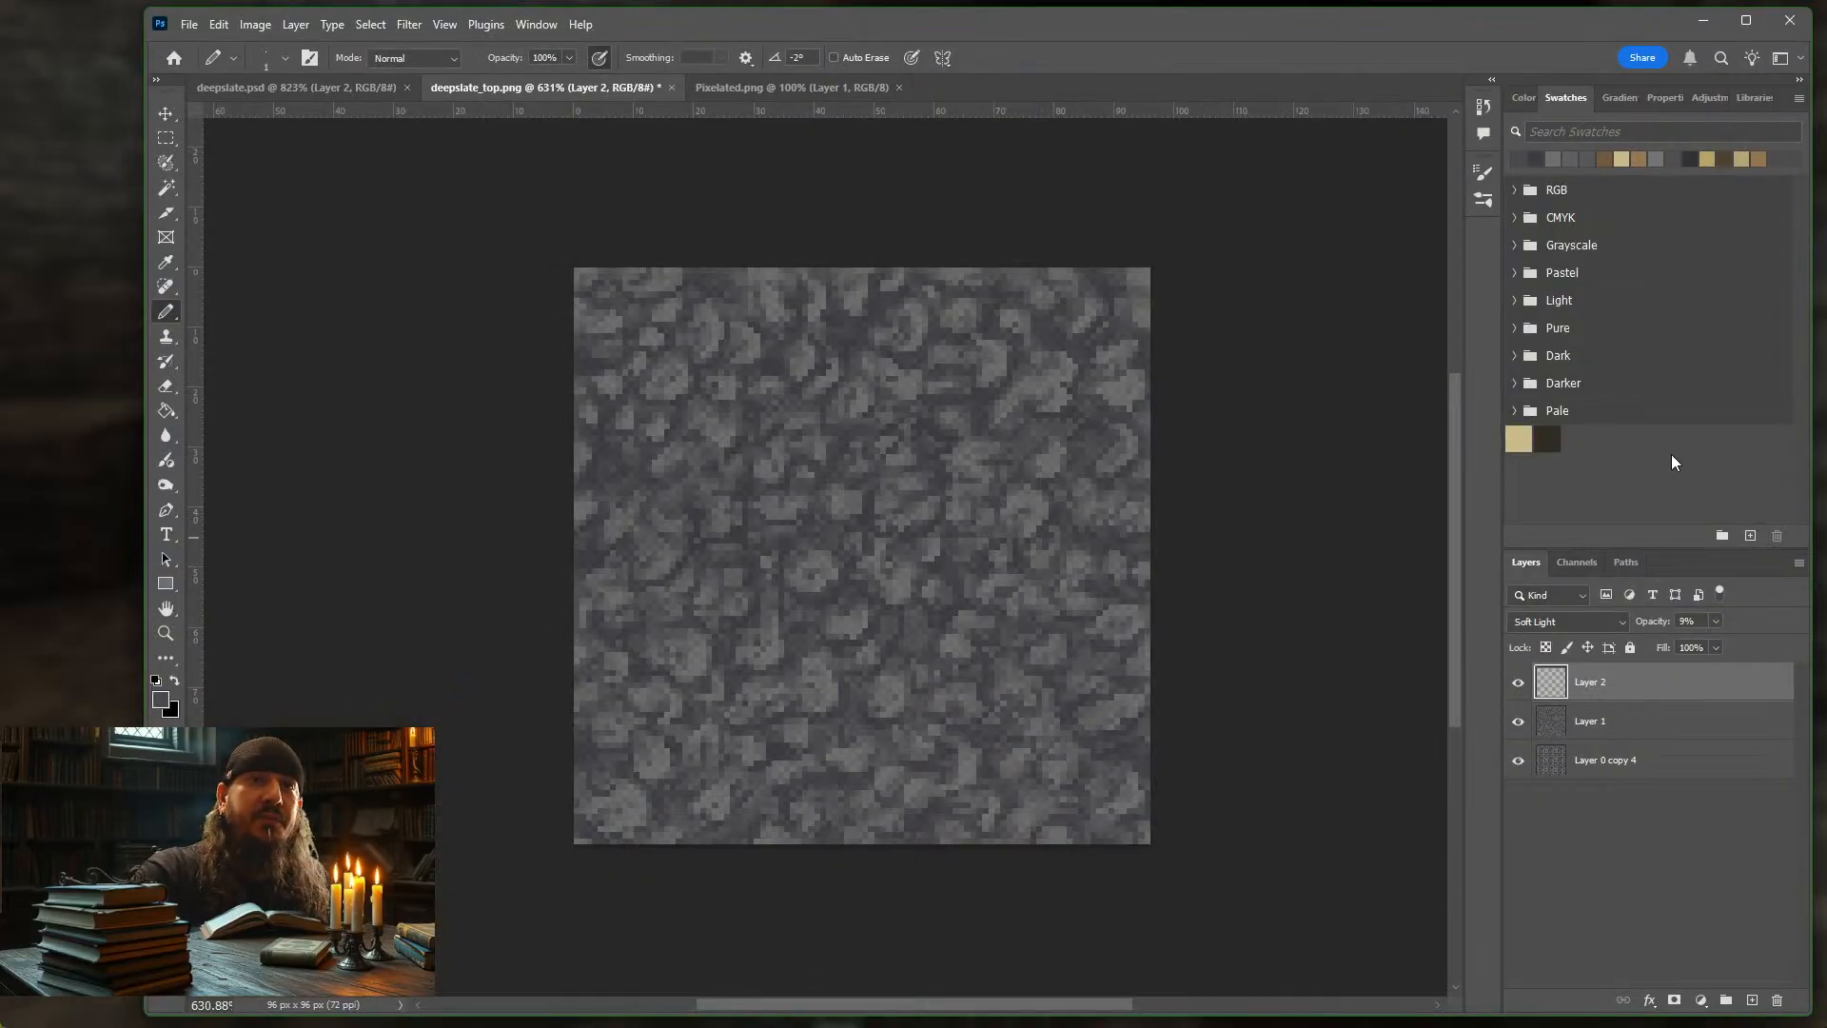
click(1656, 718)
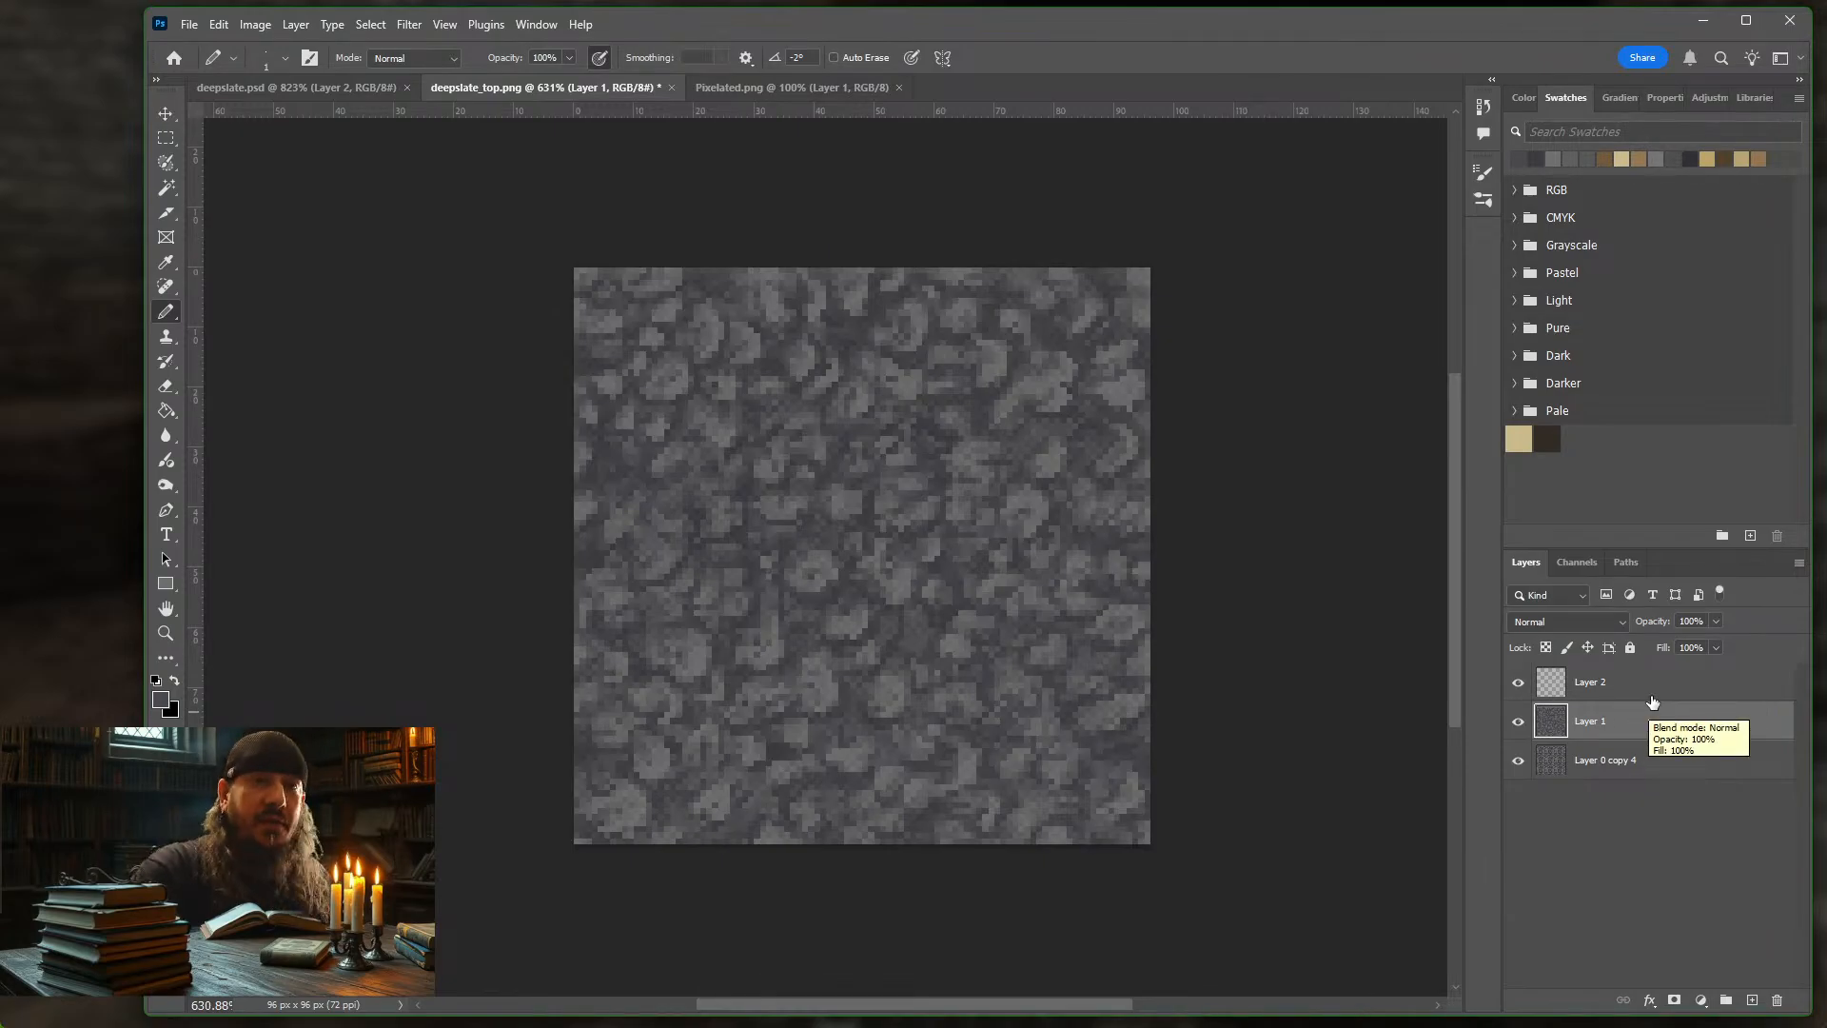
click(1701, 1001)
click(1749, 728)
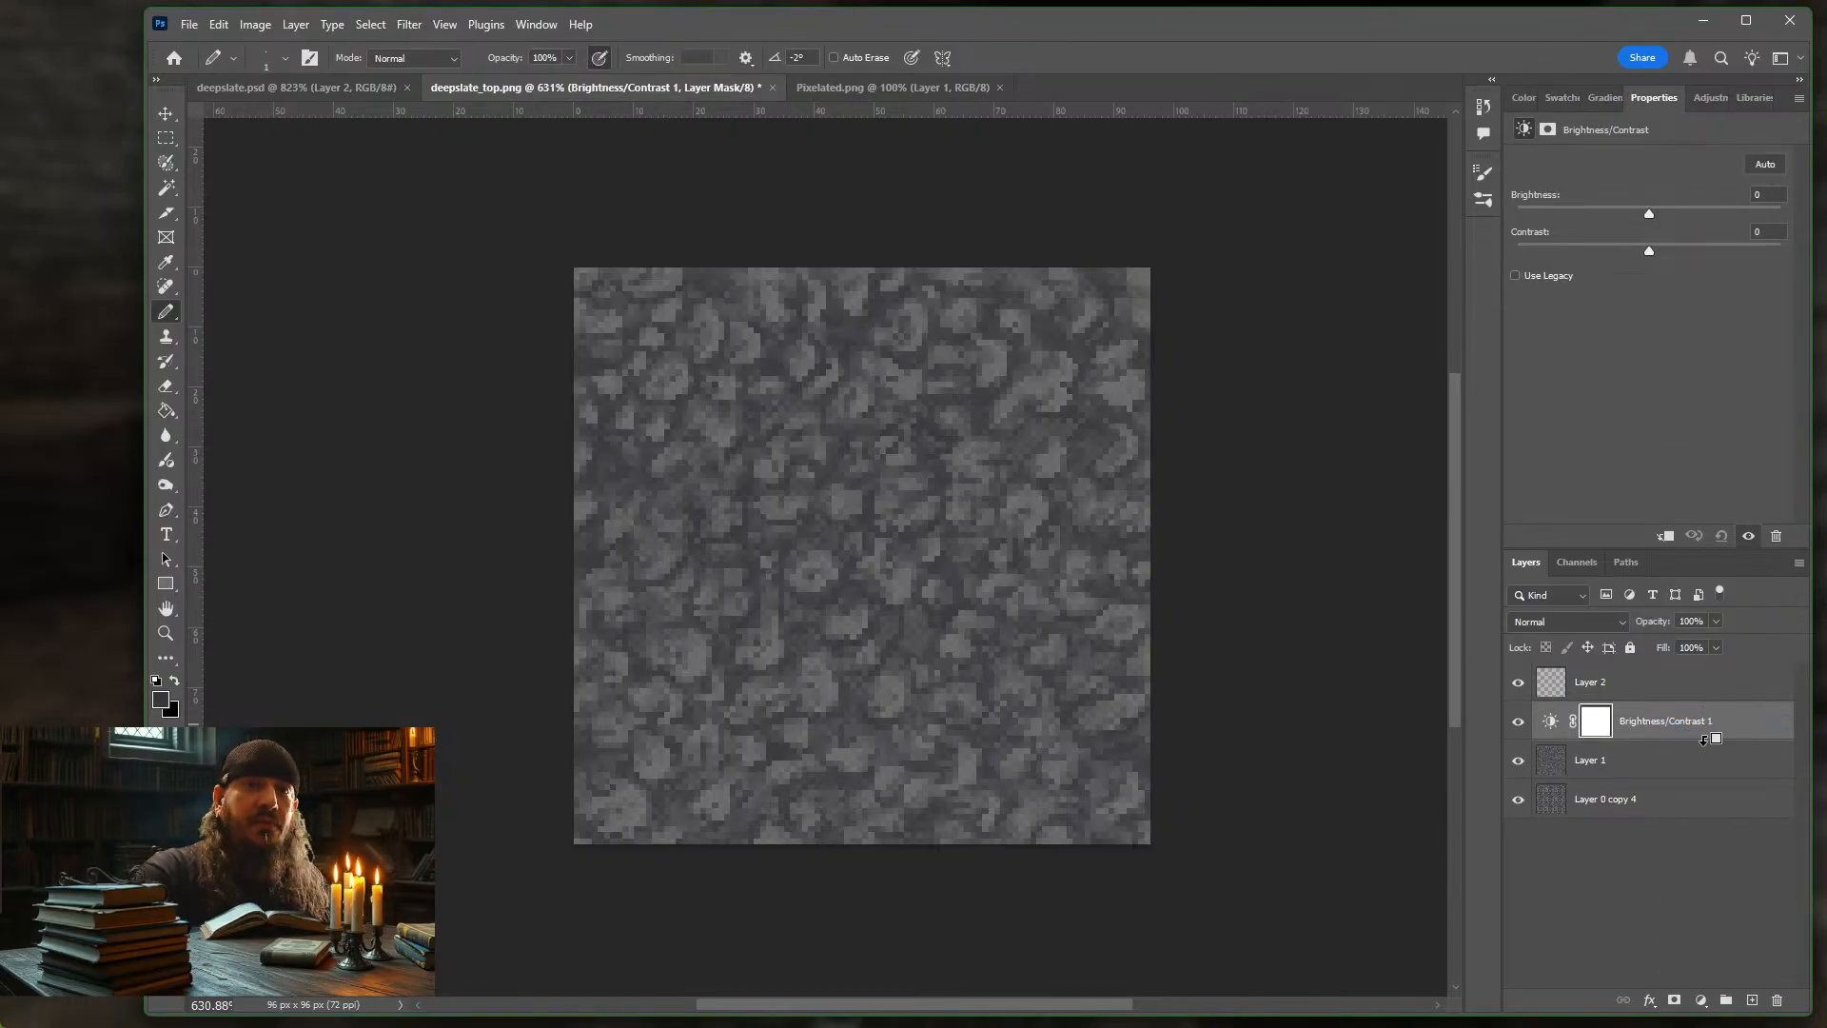
Clip the Brightness/Contrast adjustment to Layer 1, set brightness to 6 and contrast to 42, and compare with the adjustment hidden
alt+click(1703, 741)
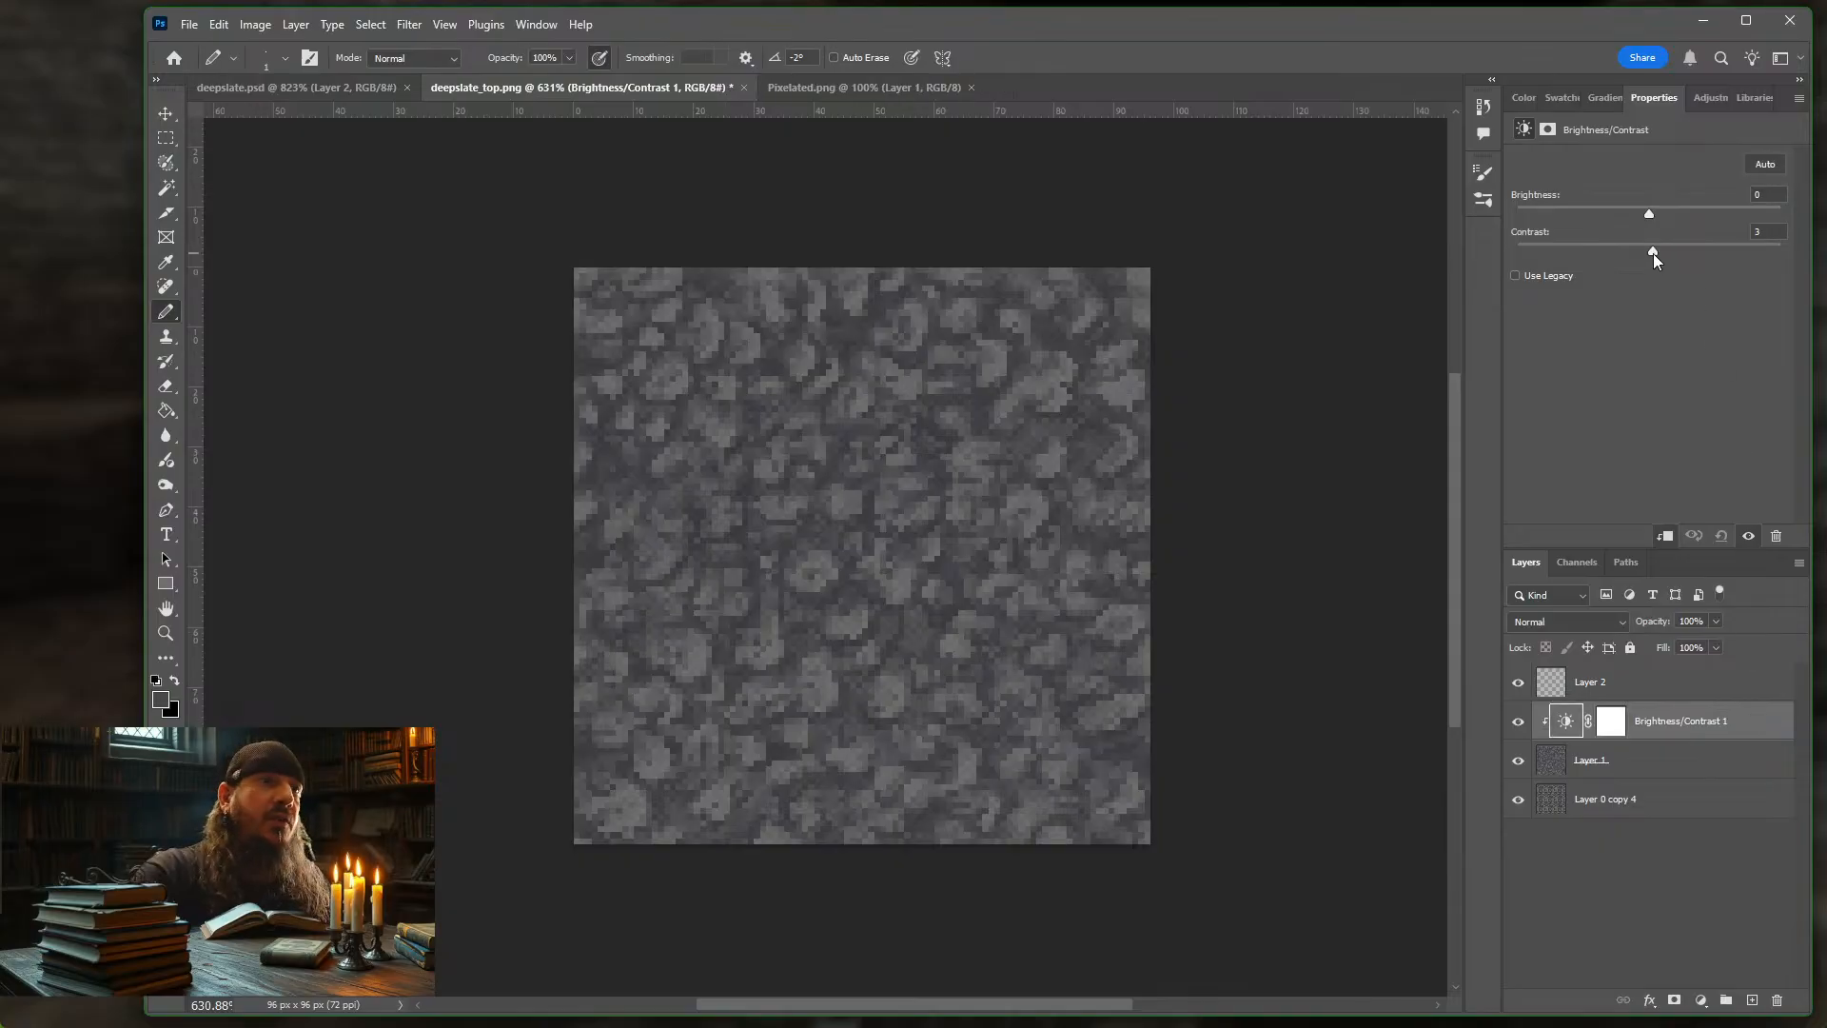
drag(1708, 258, 1640, 215)
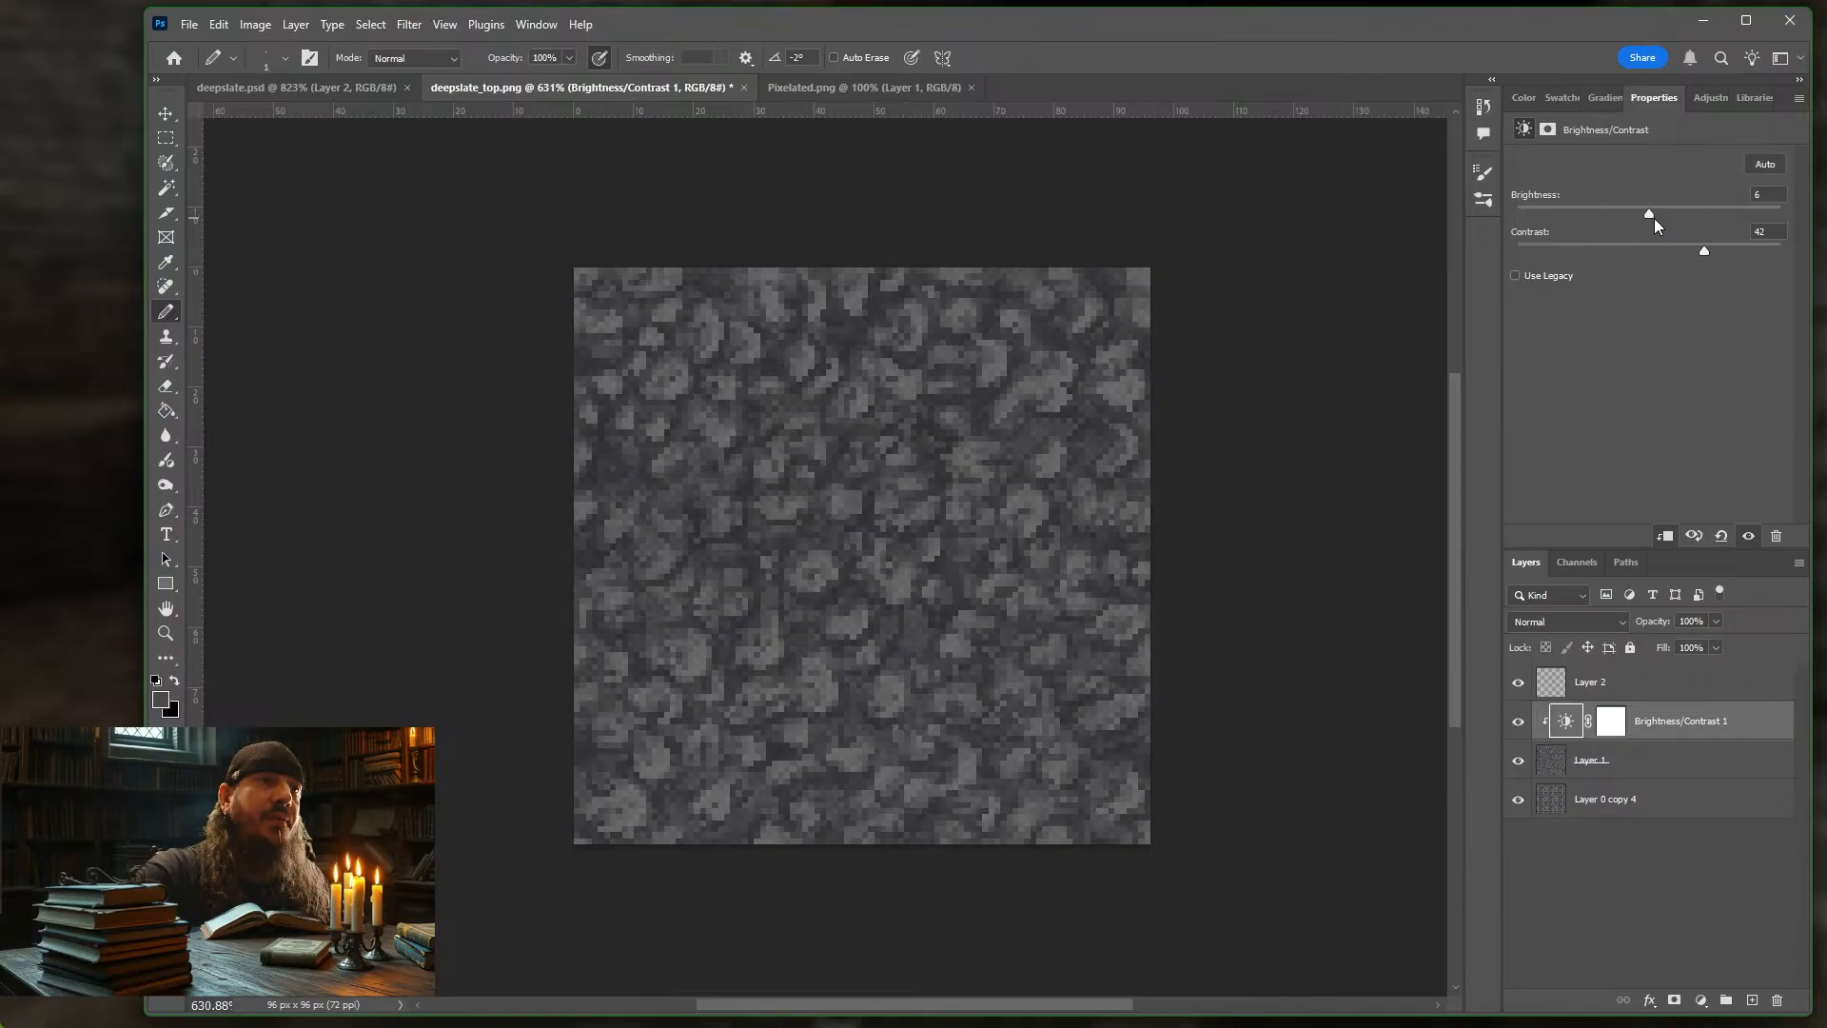
click(1518, 763)
click(1518, 762)
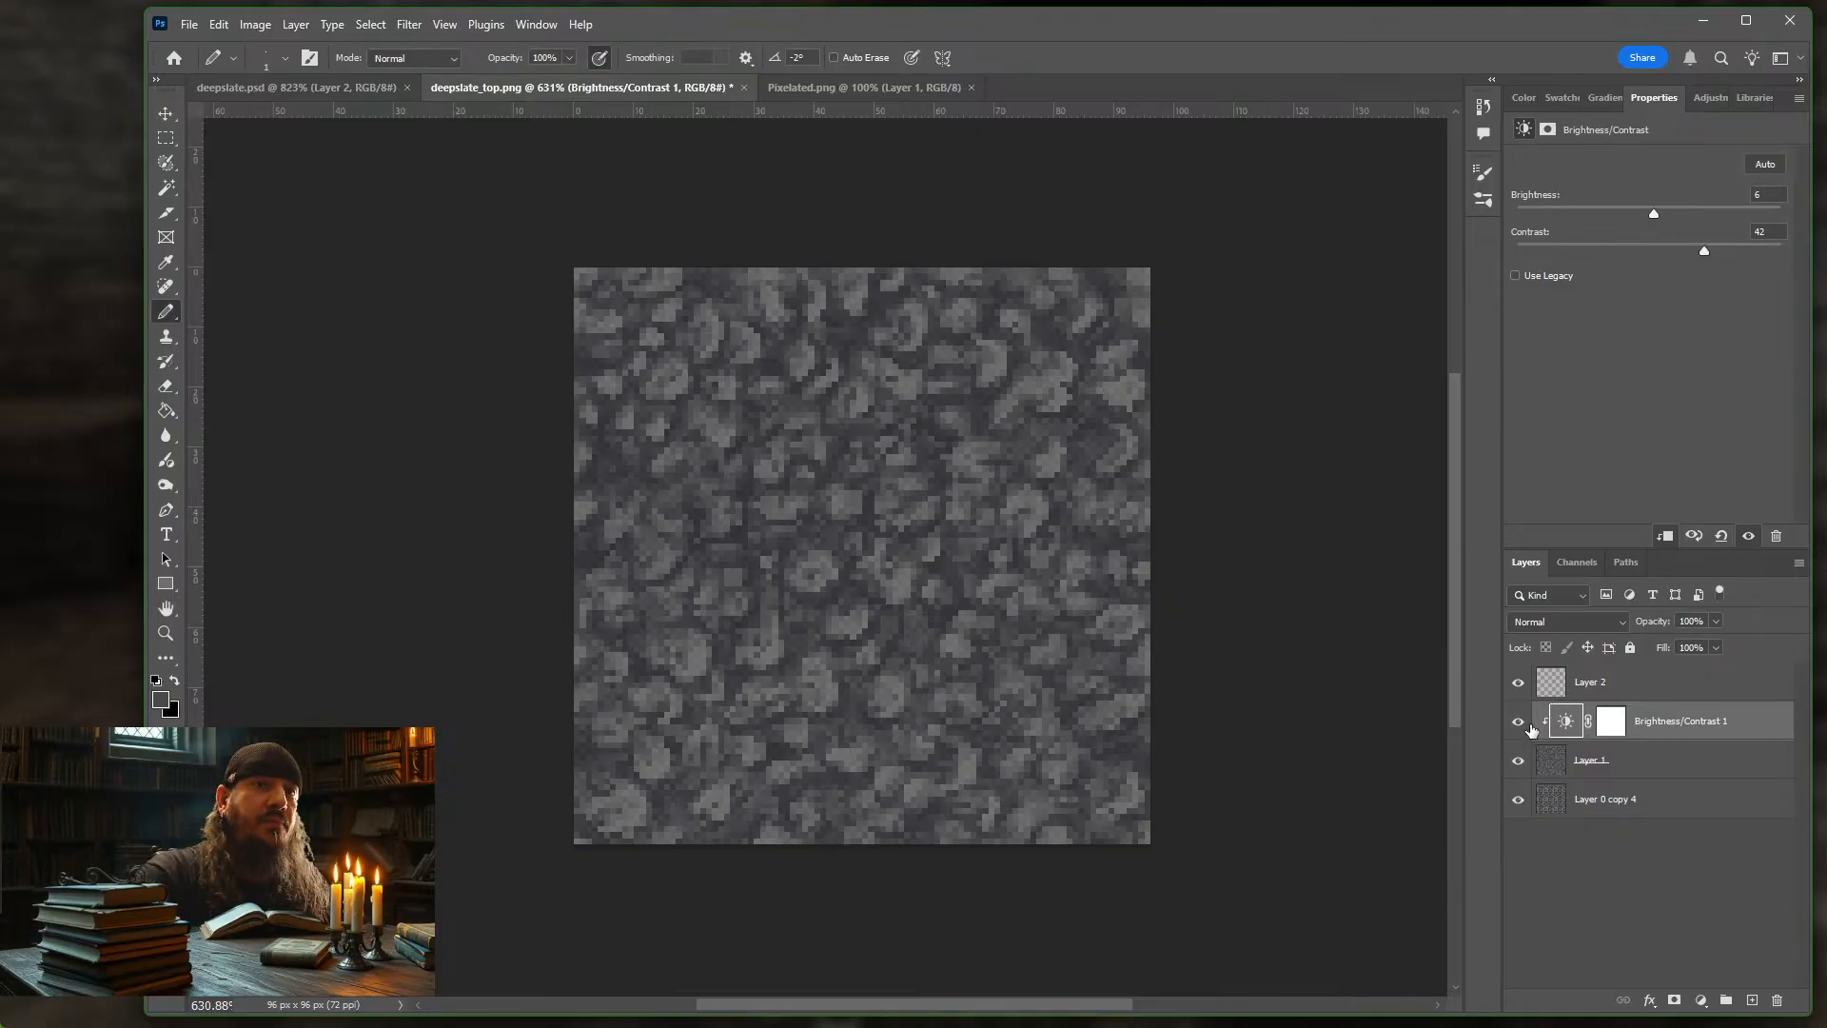
click(1519, 722)
click(1520, 723)
Set brightness to 15 and contrast to 62, and compare Layer 1 with the texture beneath it by toggling its visibility
drag(1656, 221, 1662, 221)
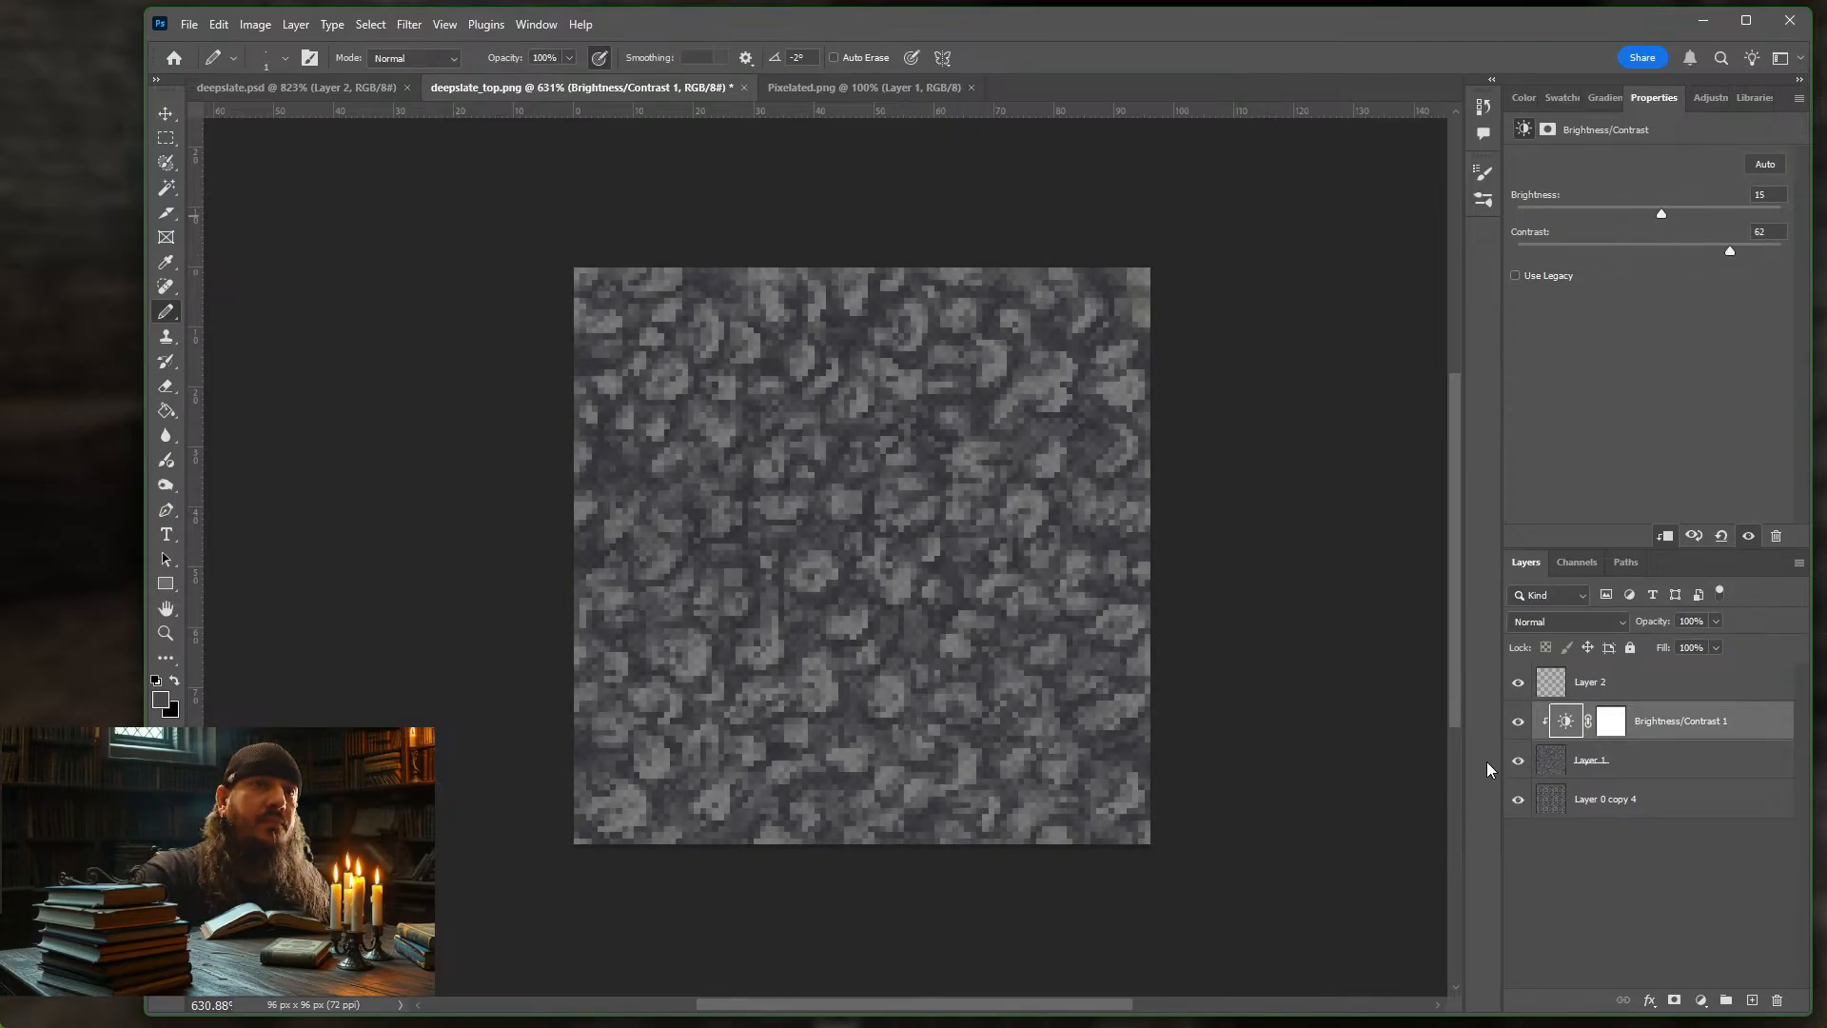
click(1519, 761)
click(1519, 762)
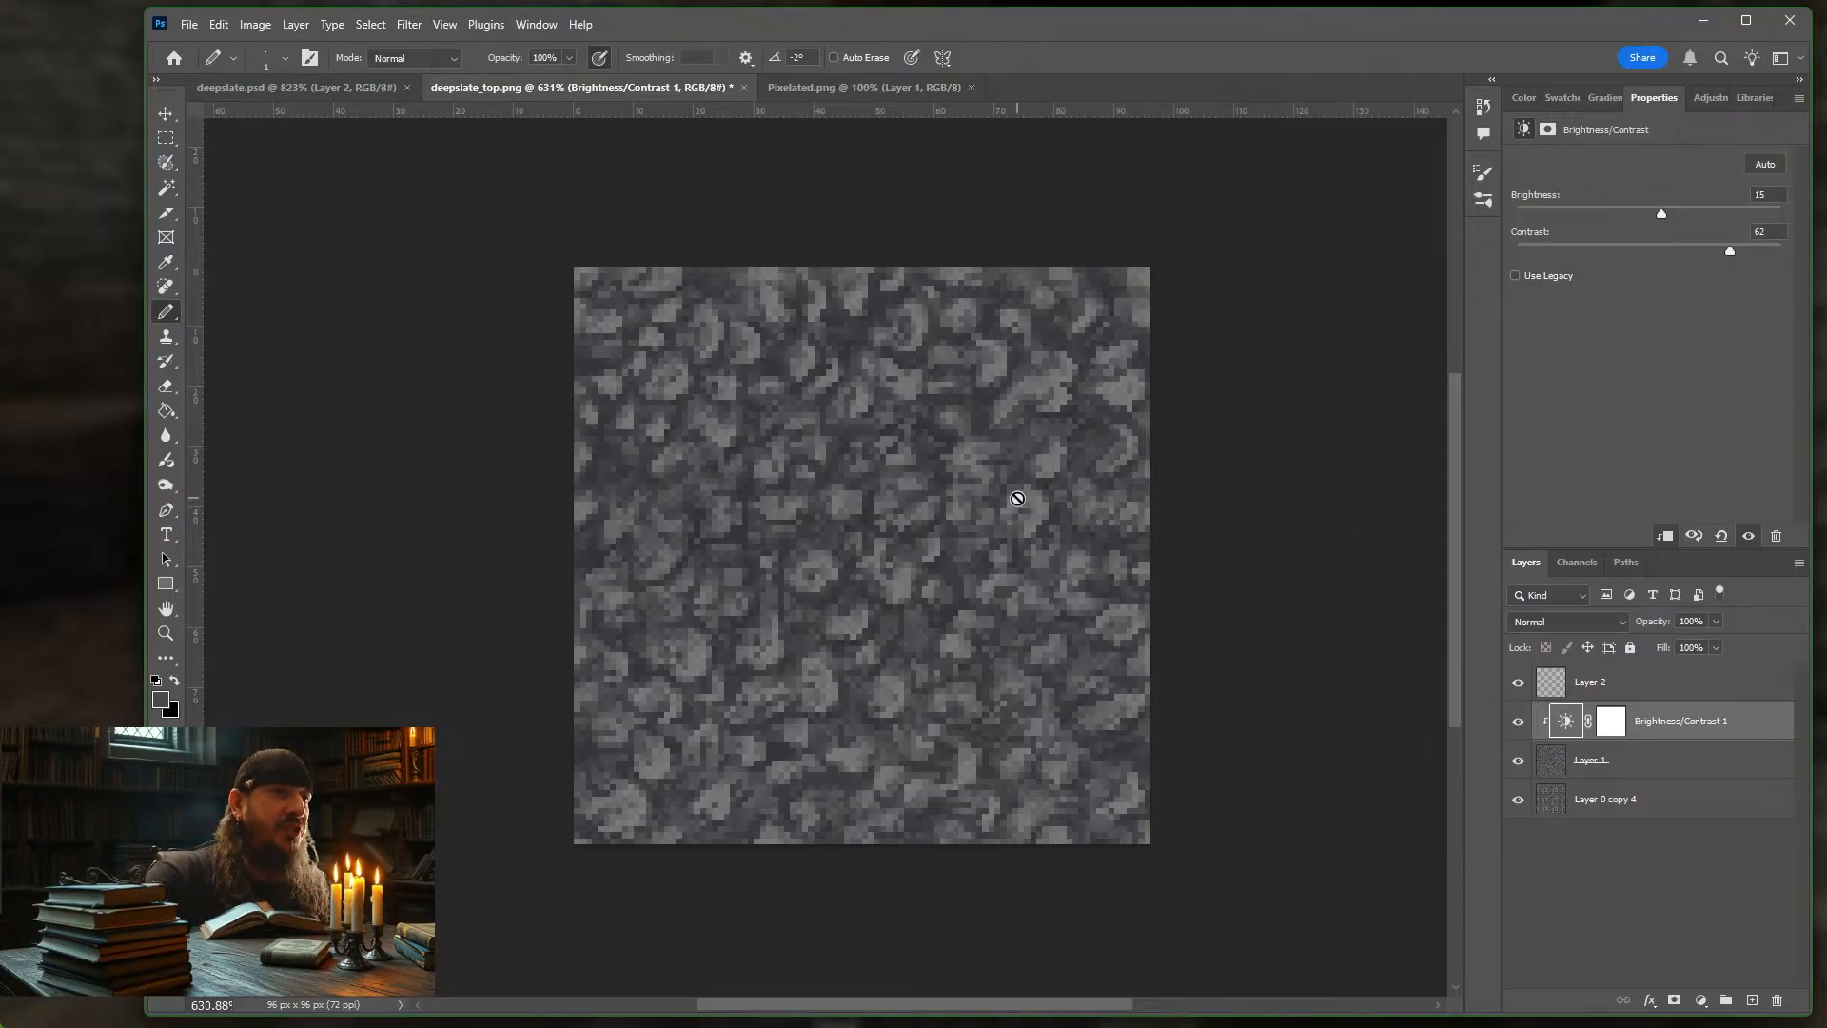
Duplicate Layer 1 together with its Brightness/Contrast adjustment and merge the two copies into one layer
click(1671, 761)
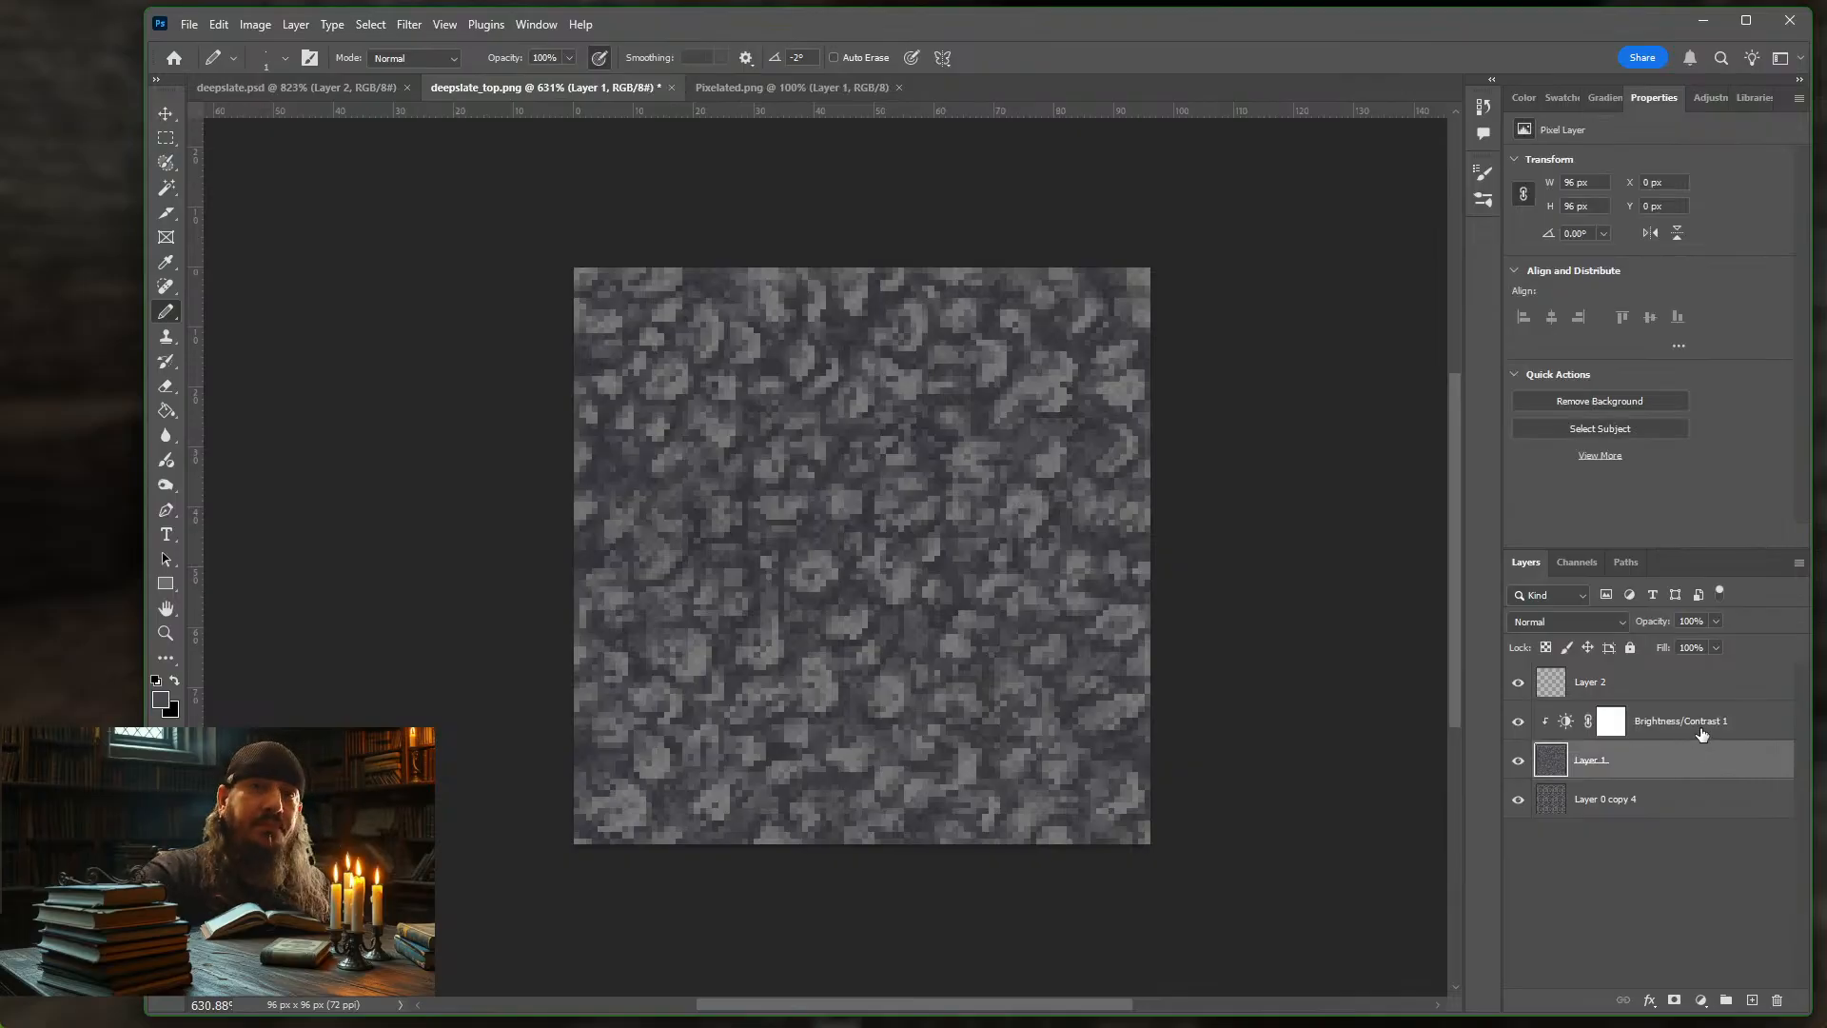
shift+click(1703, 723)
right_click(1705, 721)
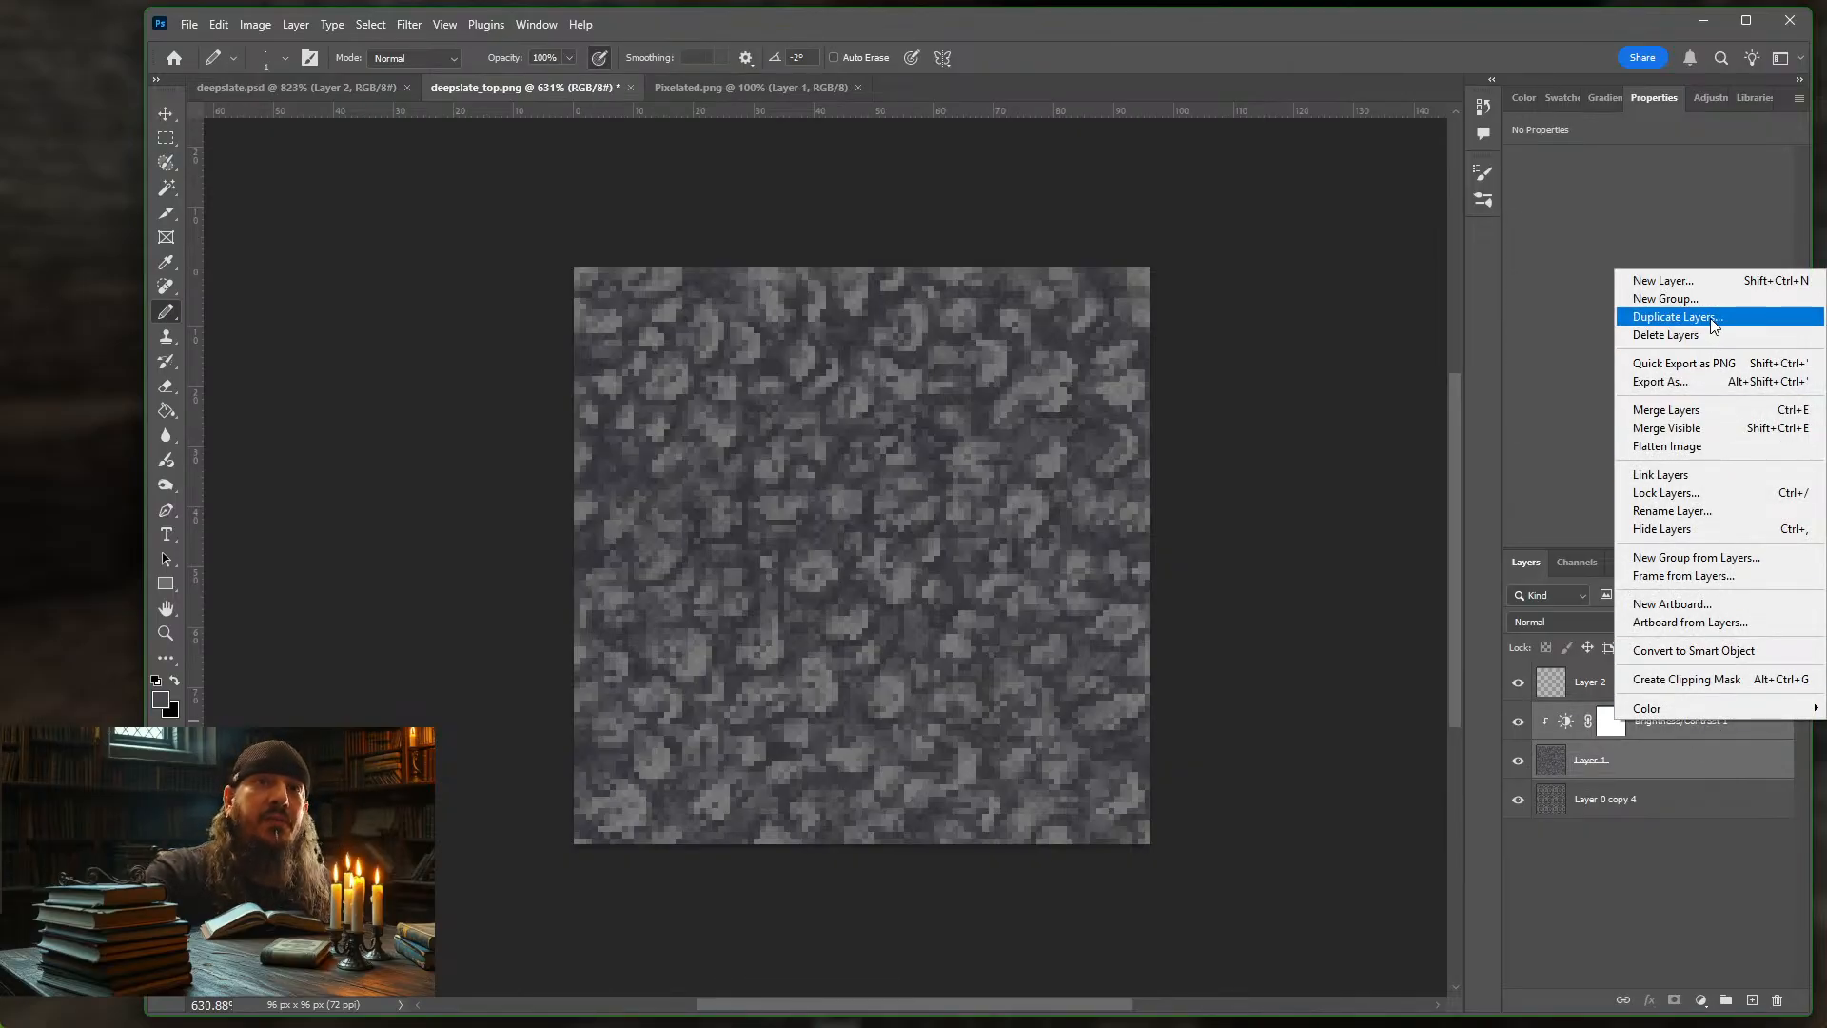
click(1678, 317)
click(1069, 317)
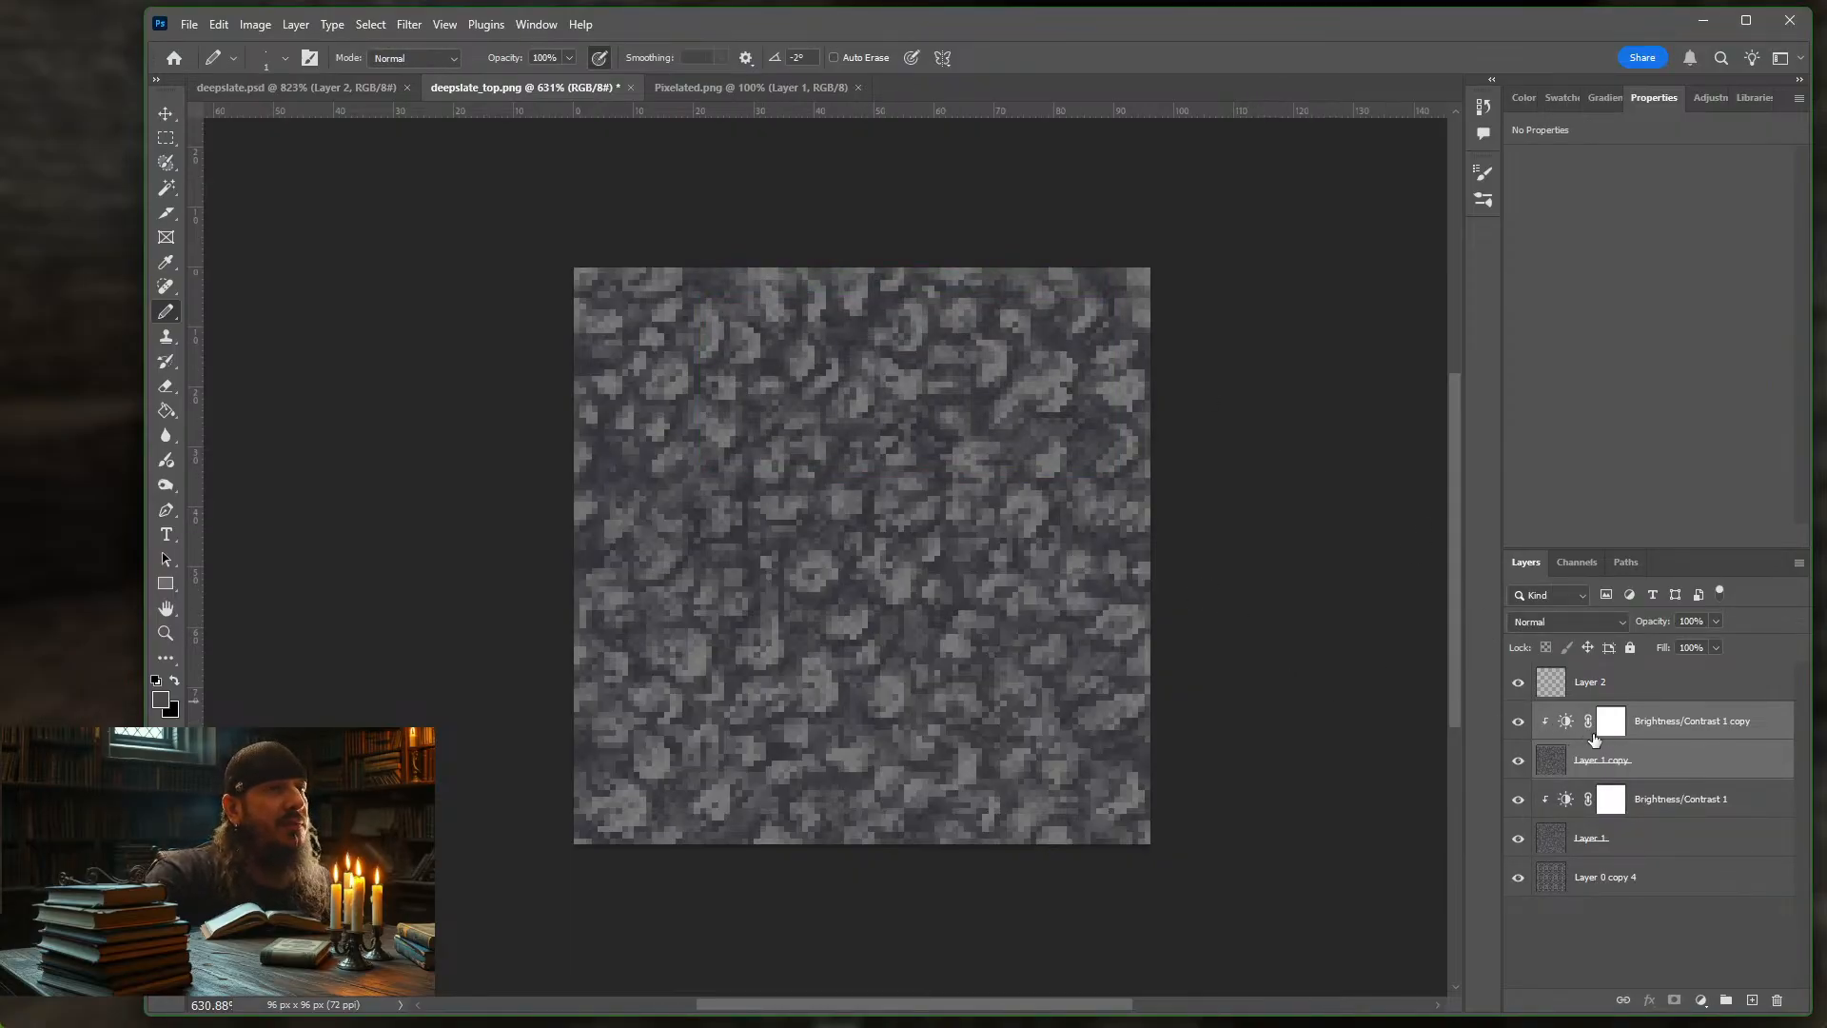
click(1677, 767)
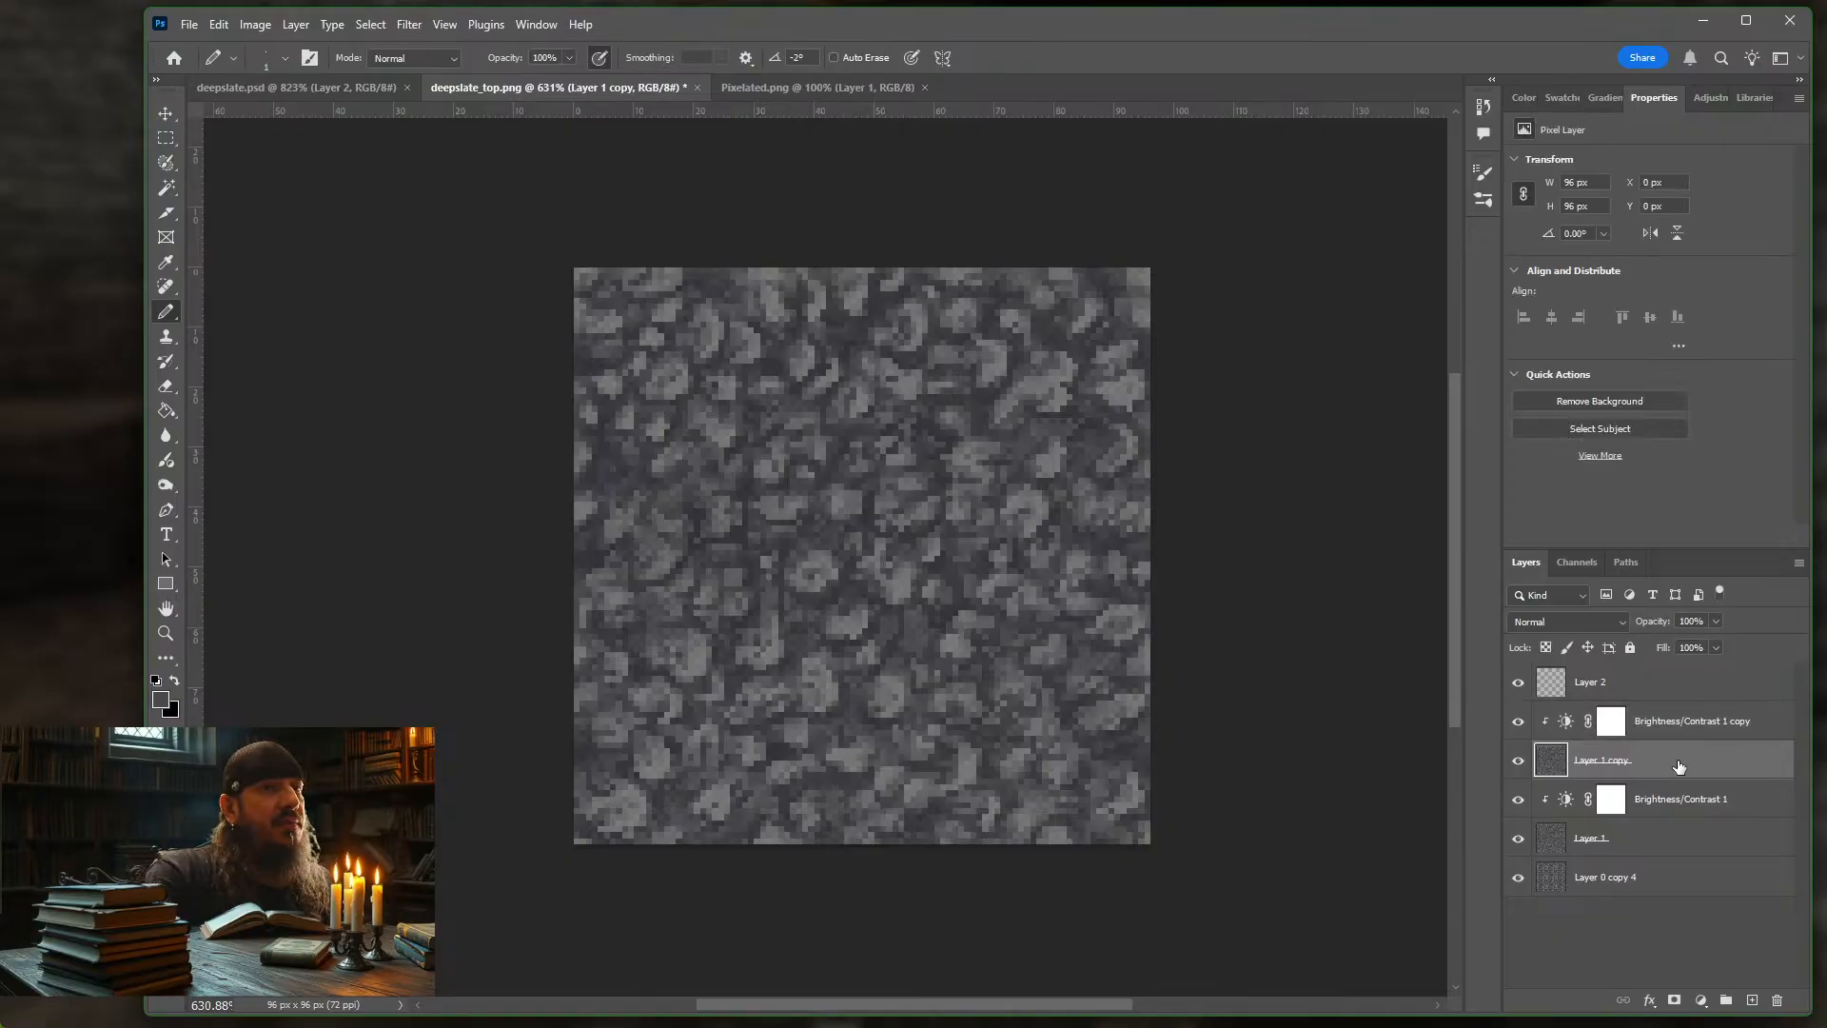
ctrl+click(1696, 731)
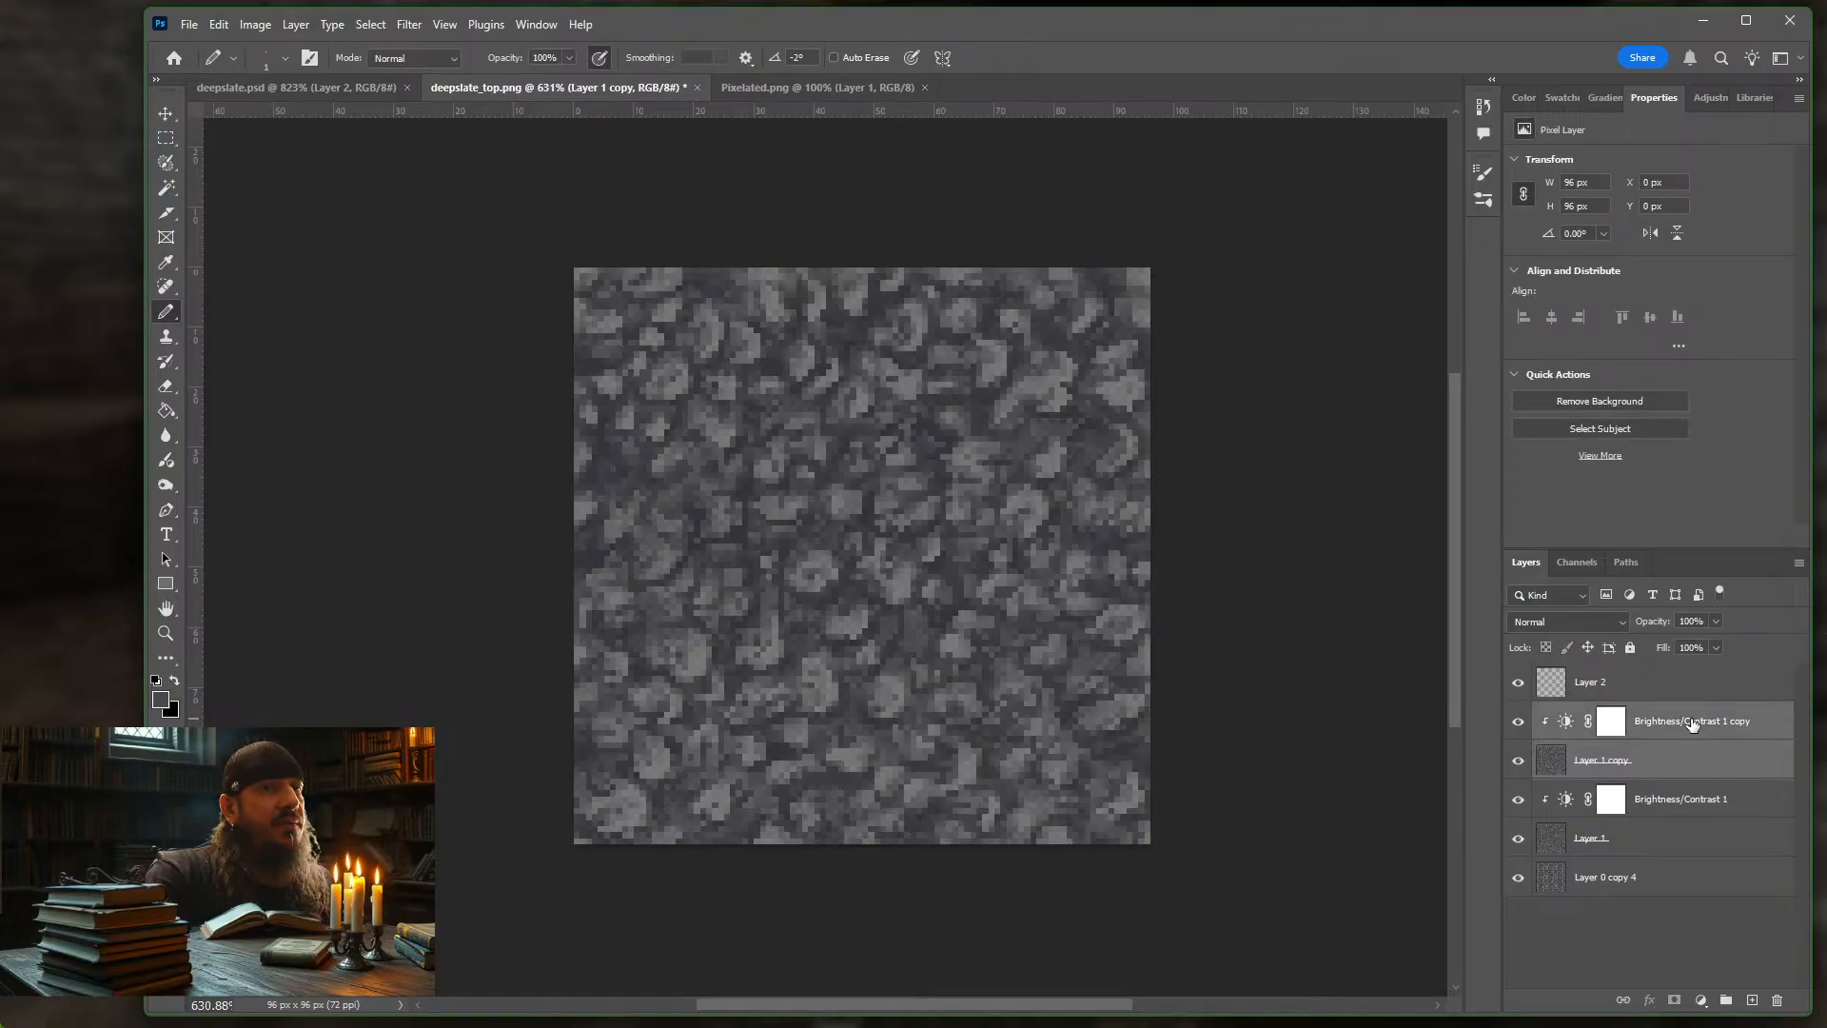
right_click(1713, 733)
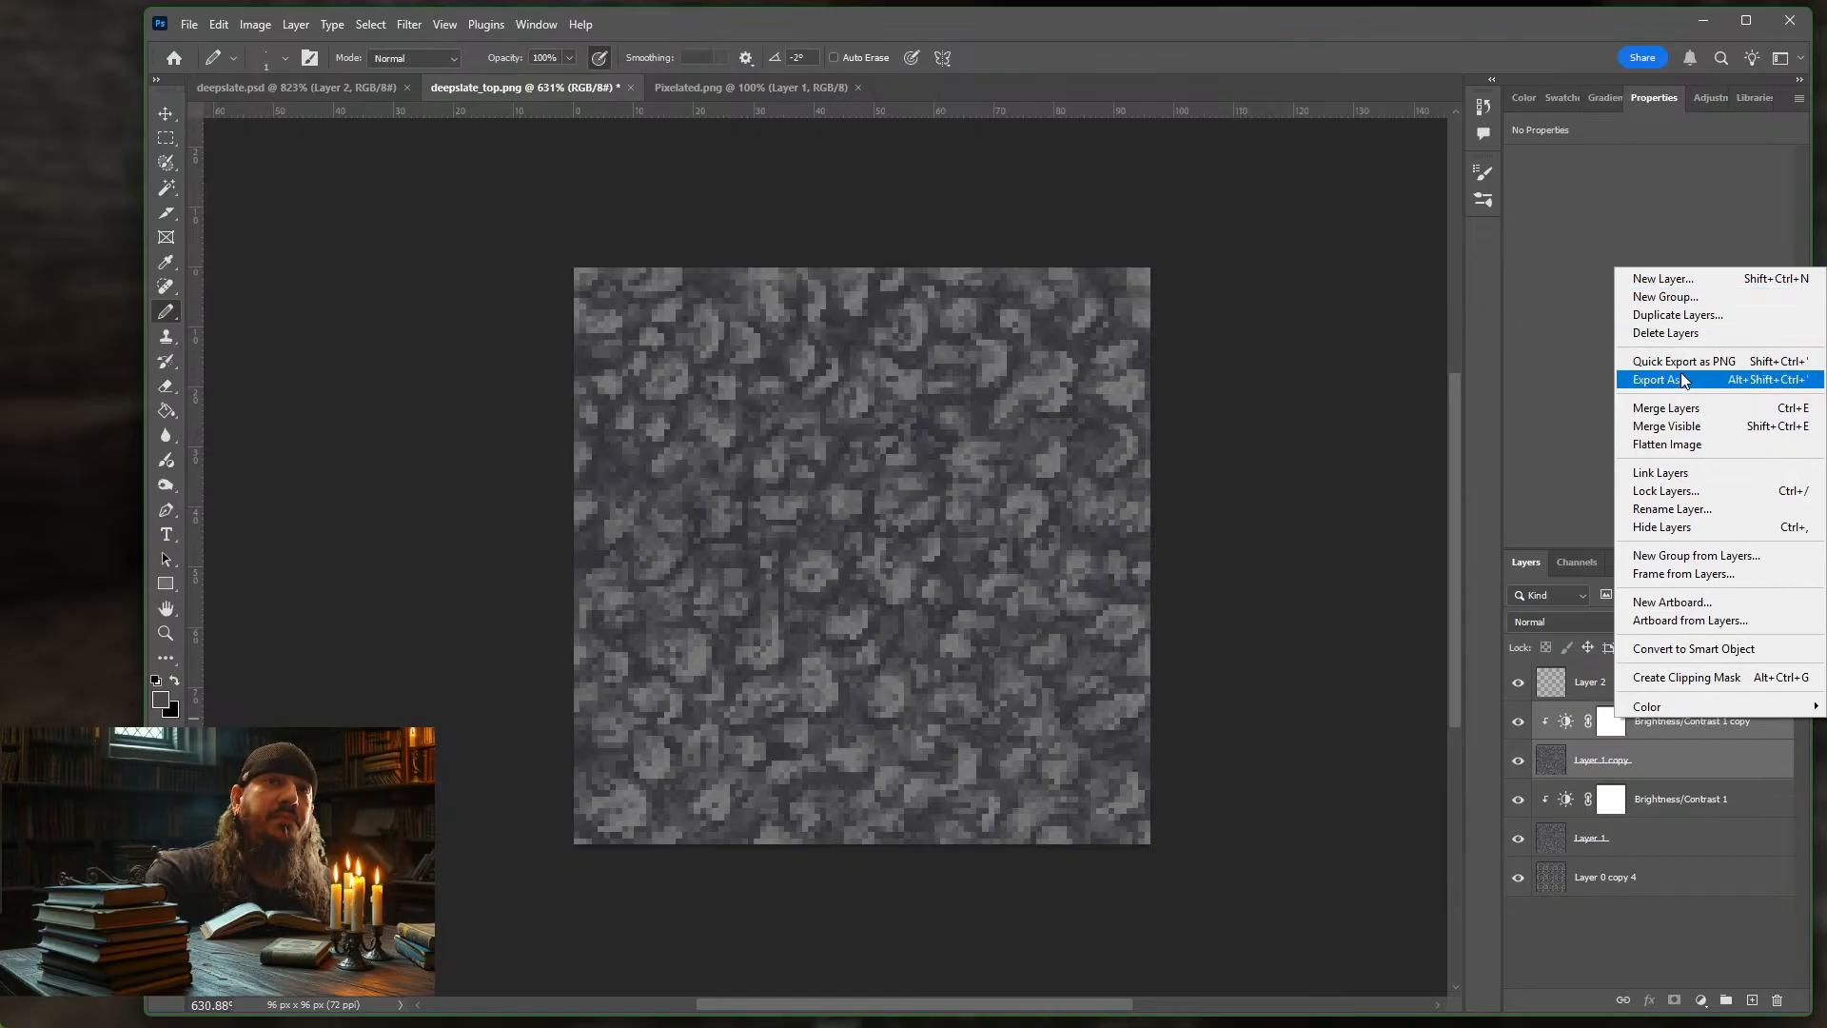
click(1682, 408)
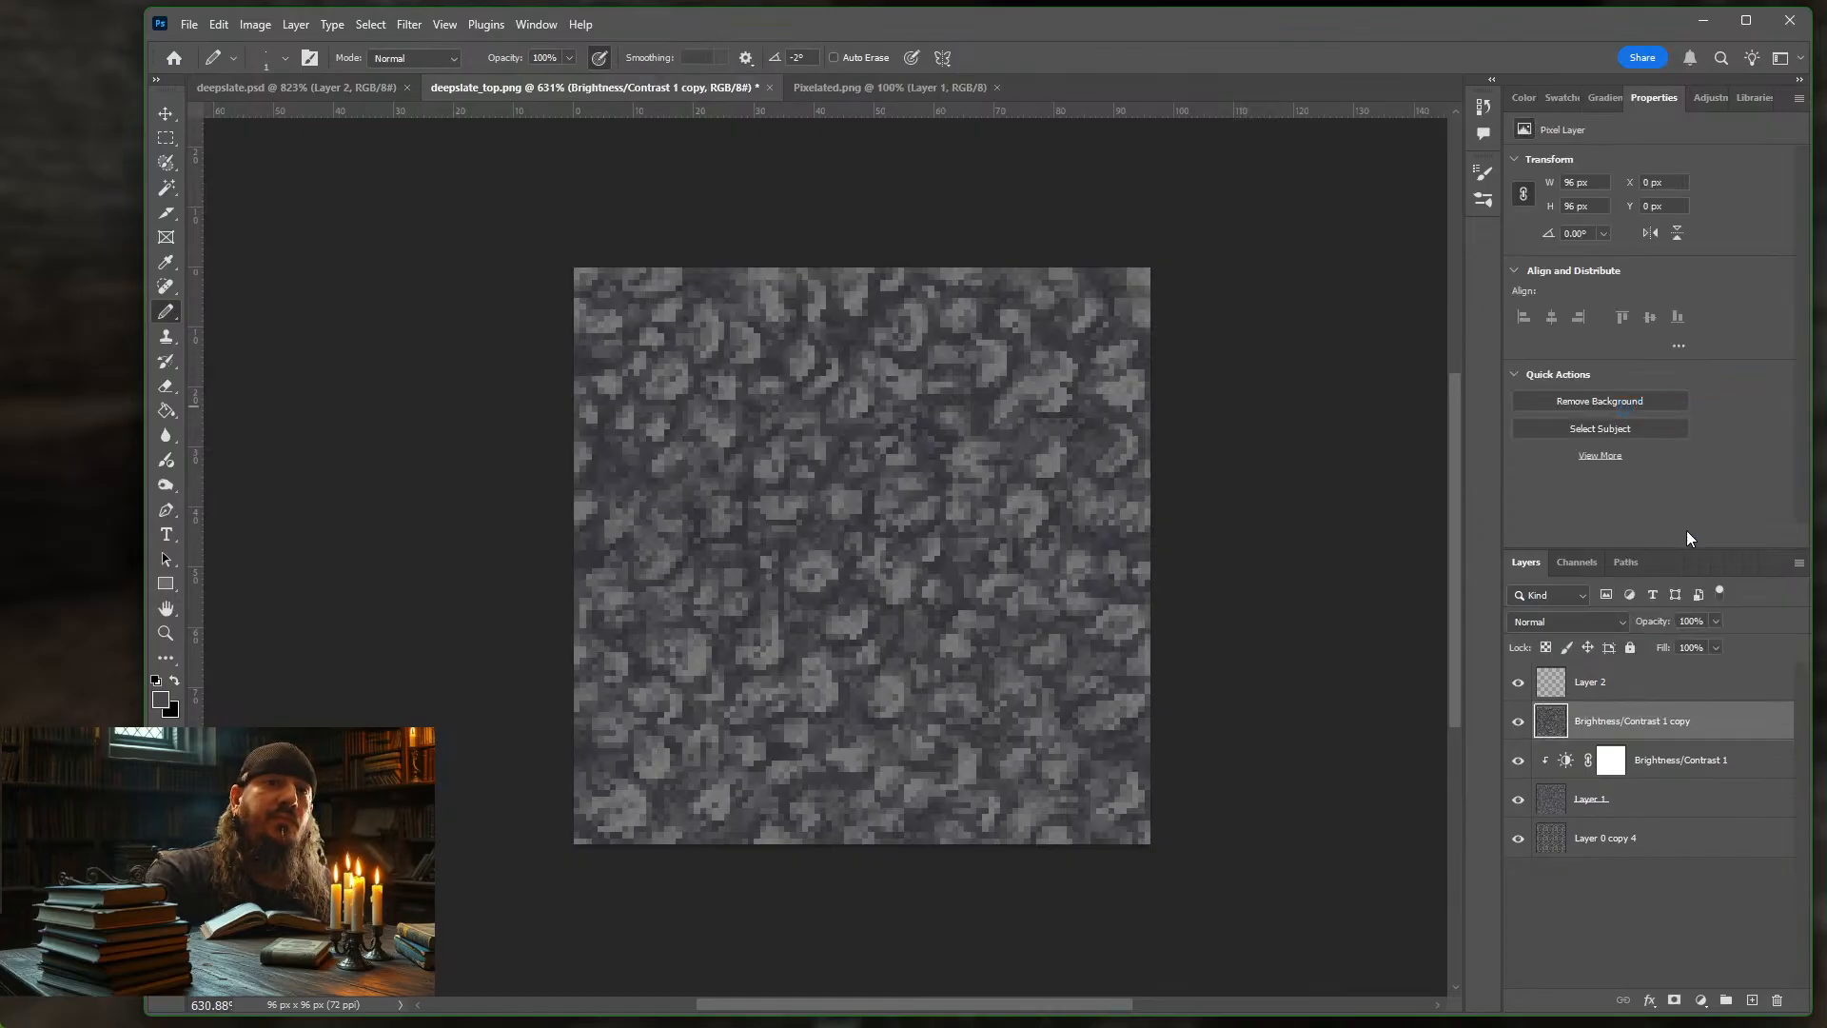
Try a Posterize adjustment above the merged copy at various levels up to the maximum and at 53, and delete it
click(1701, 1000)
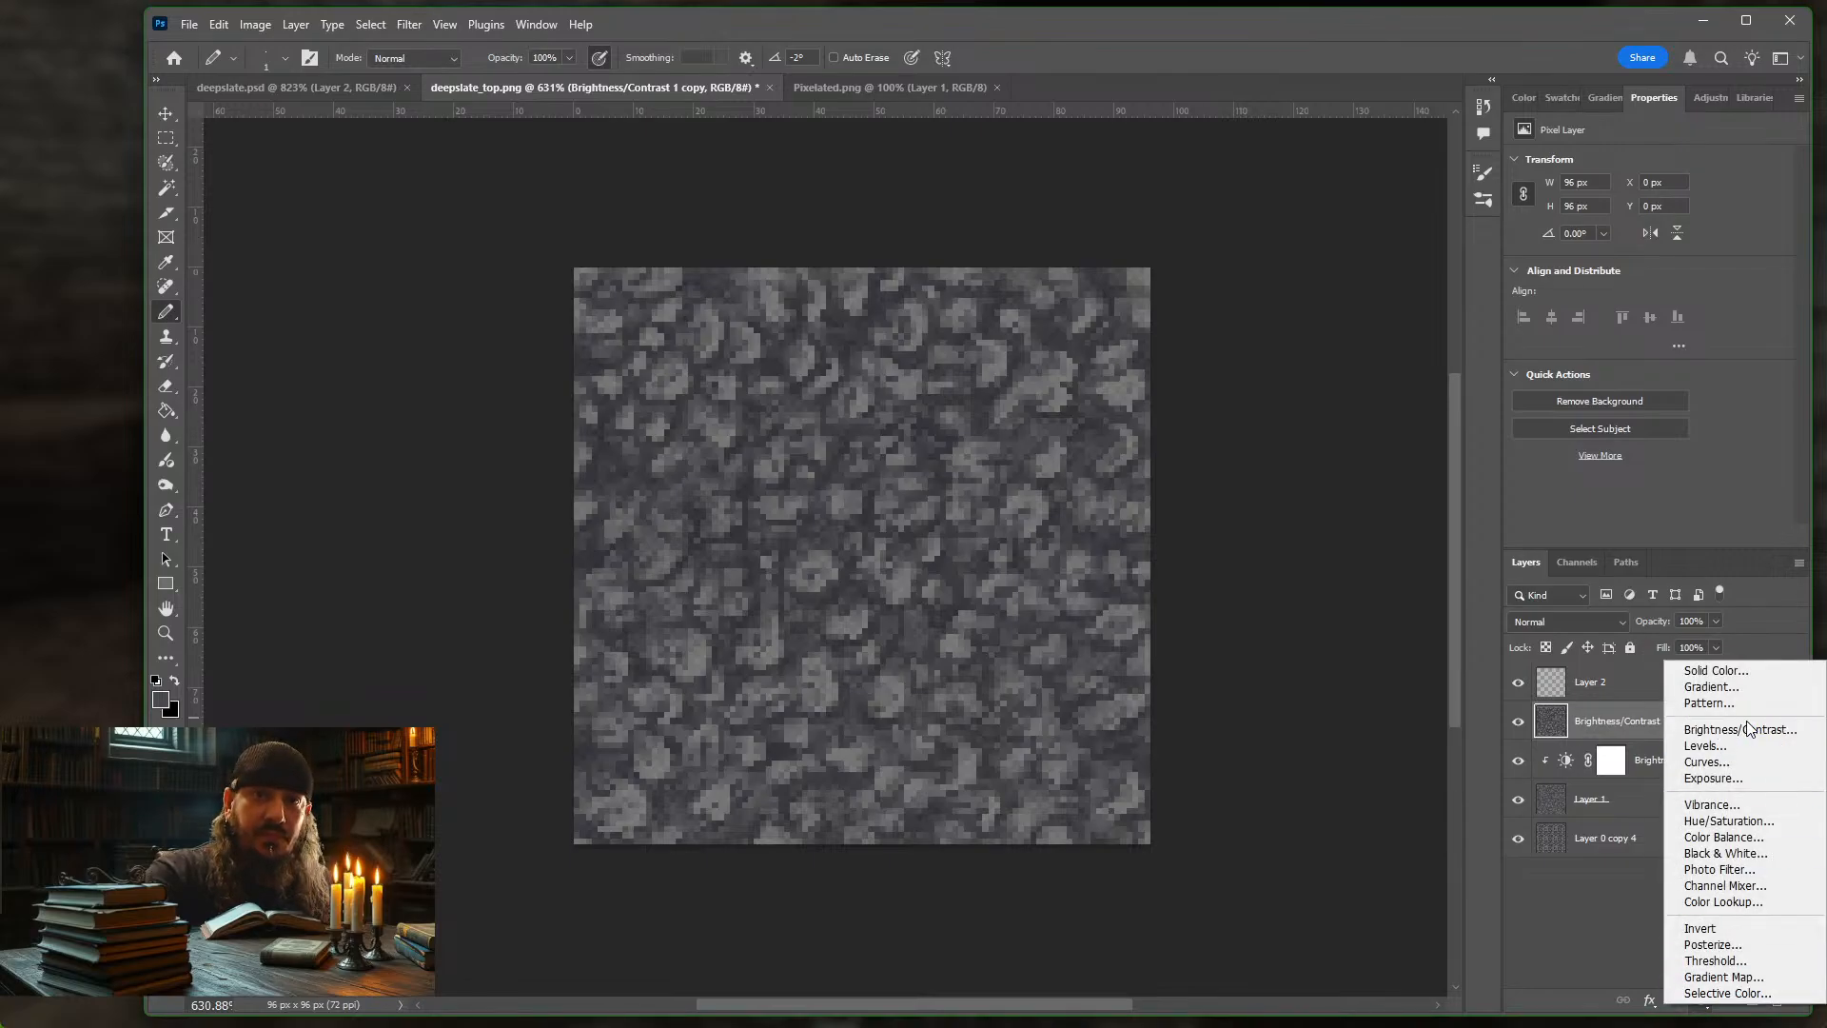
click(1766, 948)
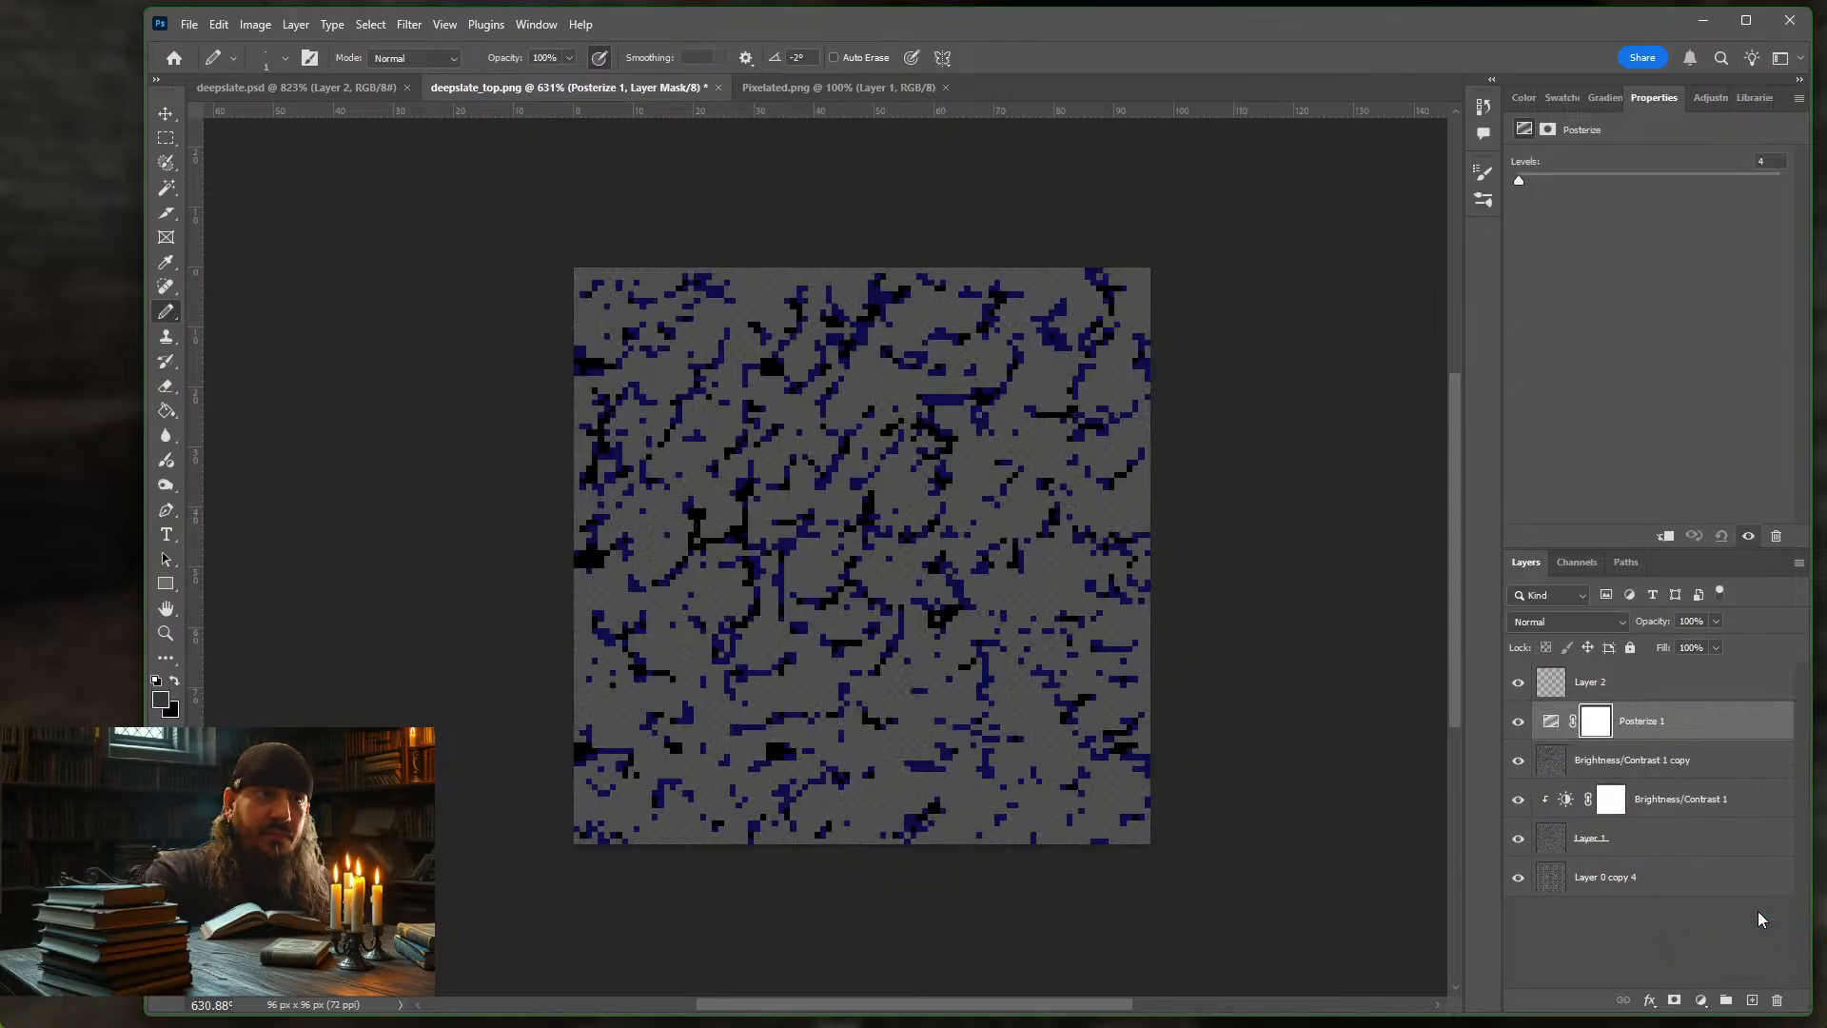
drag(1519, 179, 1553, 182)
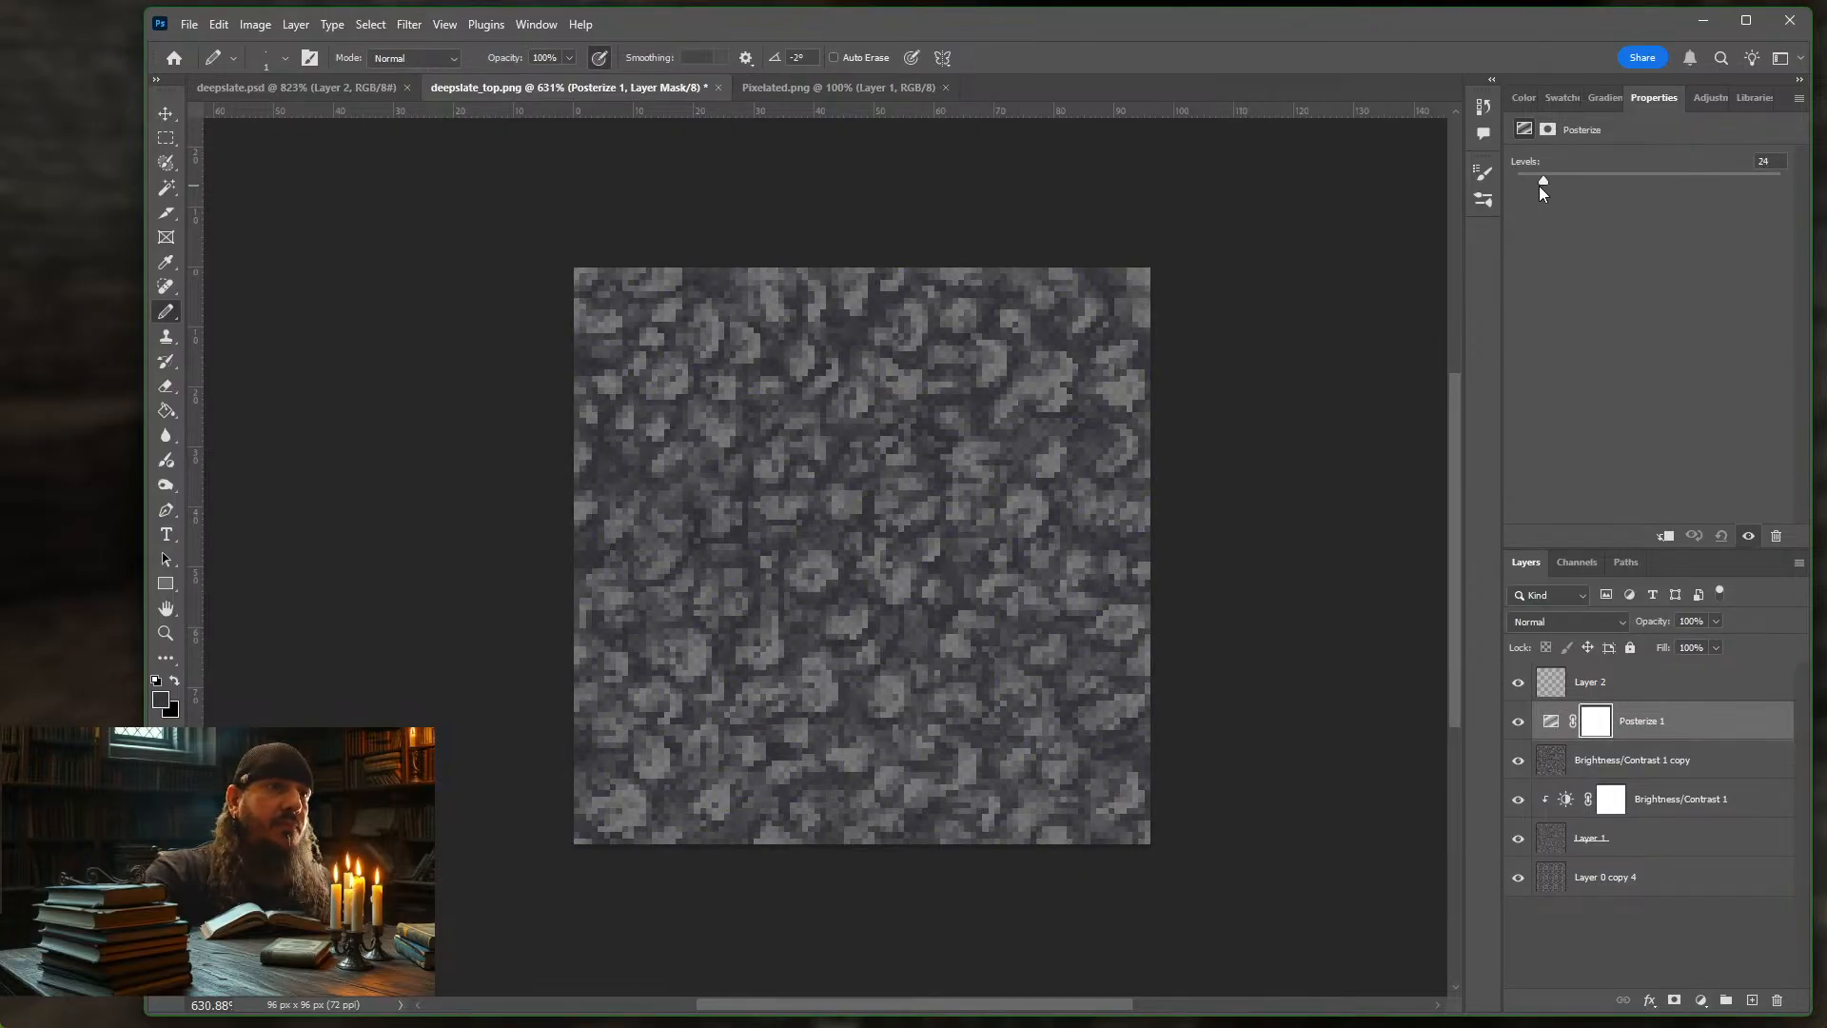
drag(1526, 186, 1597, 193)
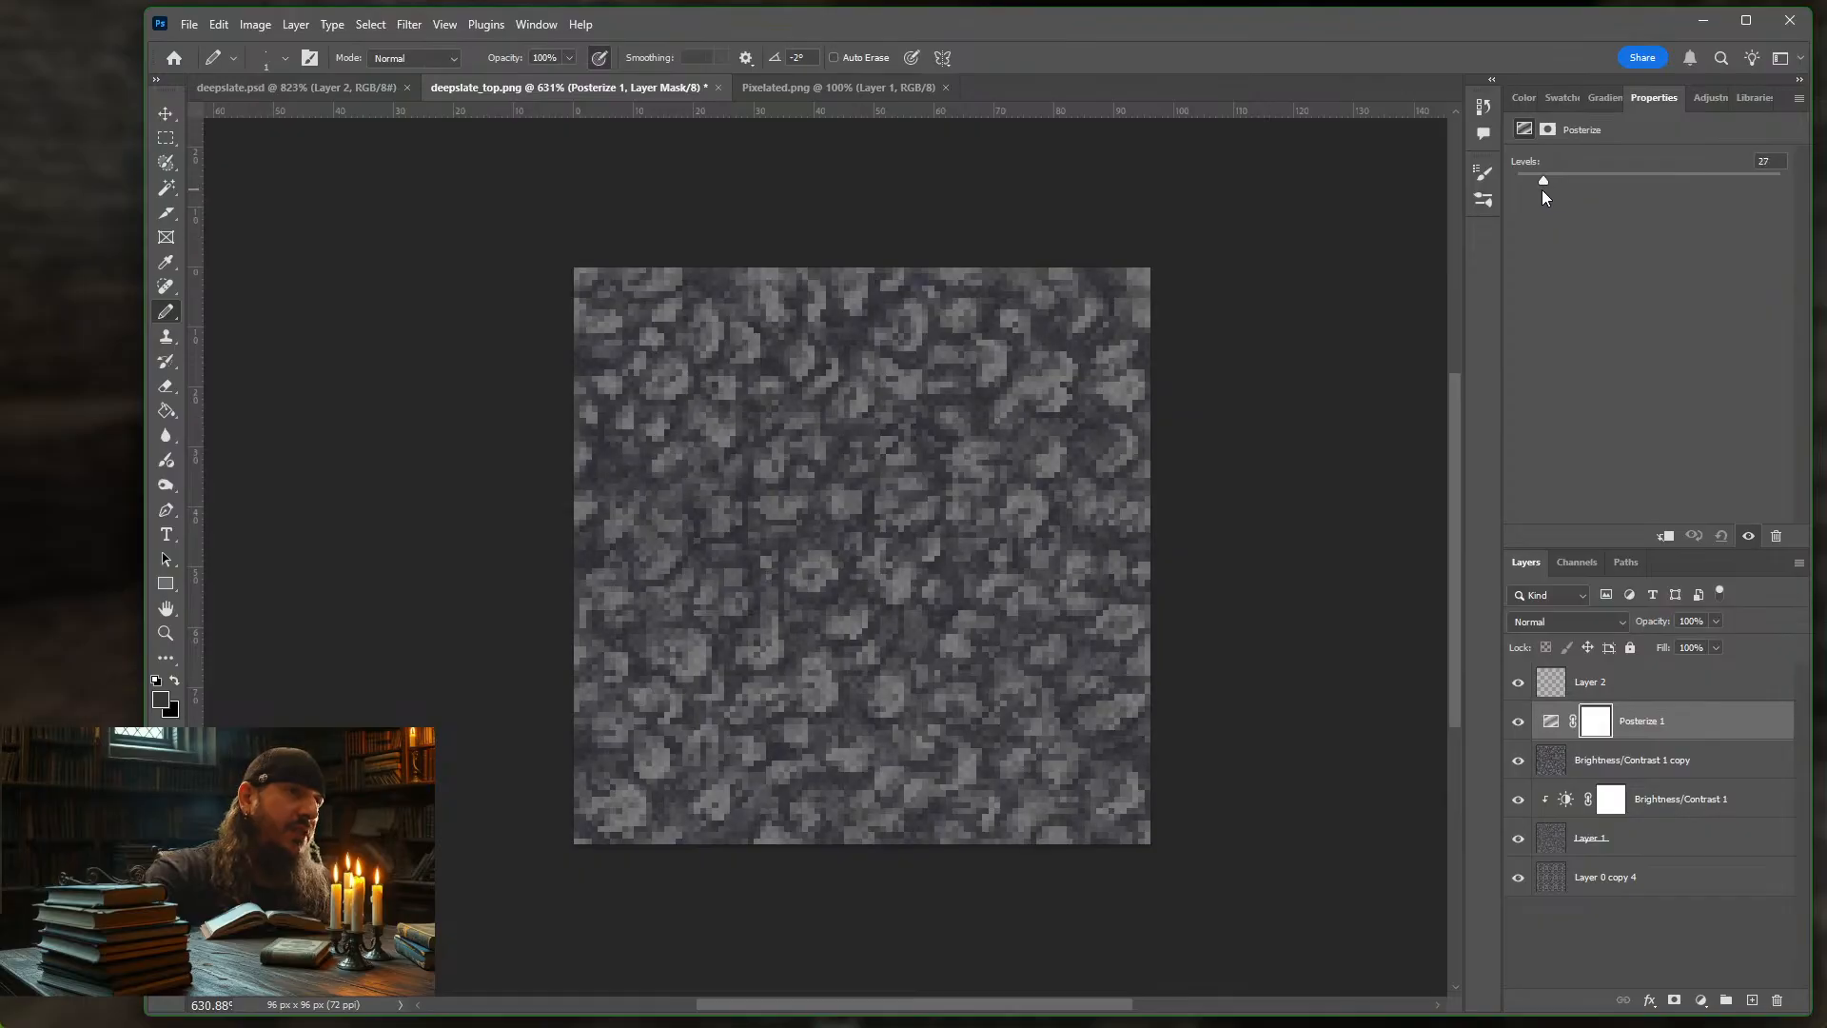
mouse_move(1528, 190)
mouse_down()
mouse_move(1511, 191)
mouse_move(1534, 183)
mouse_up()
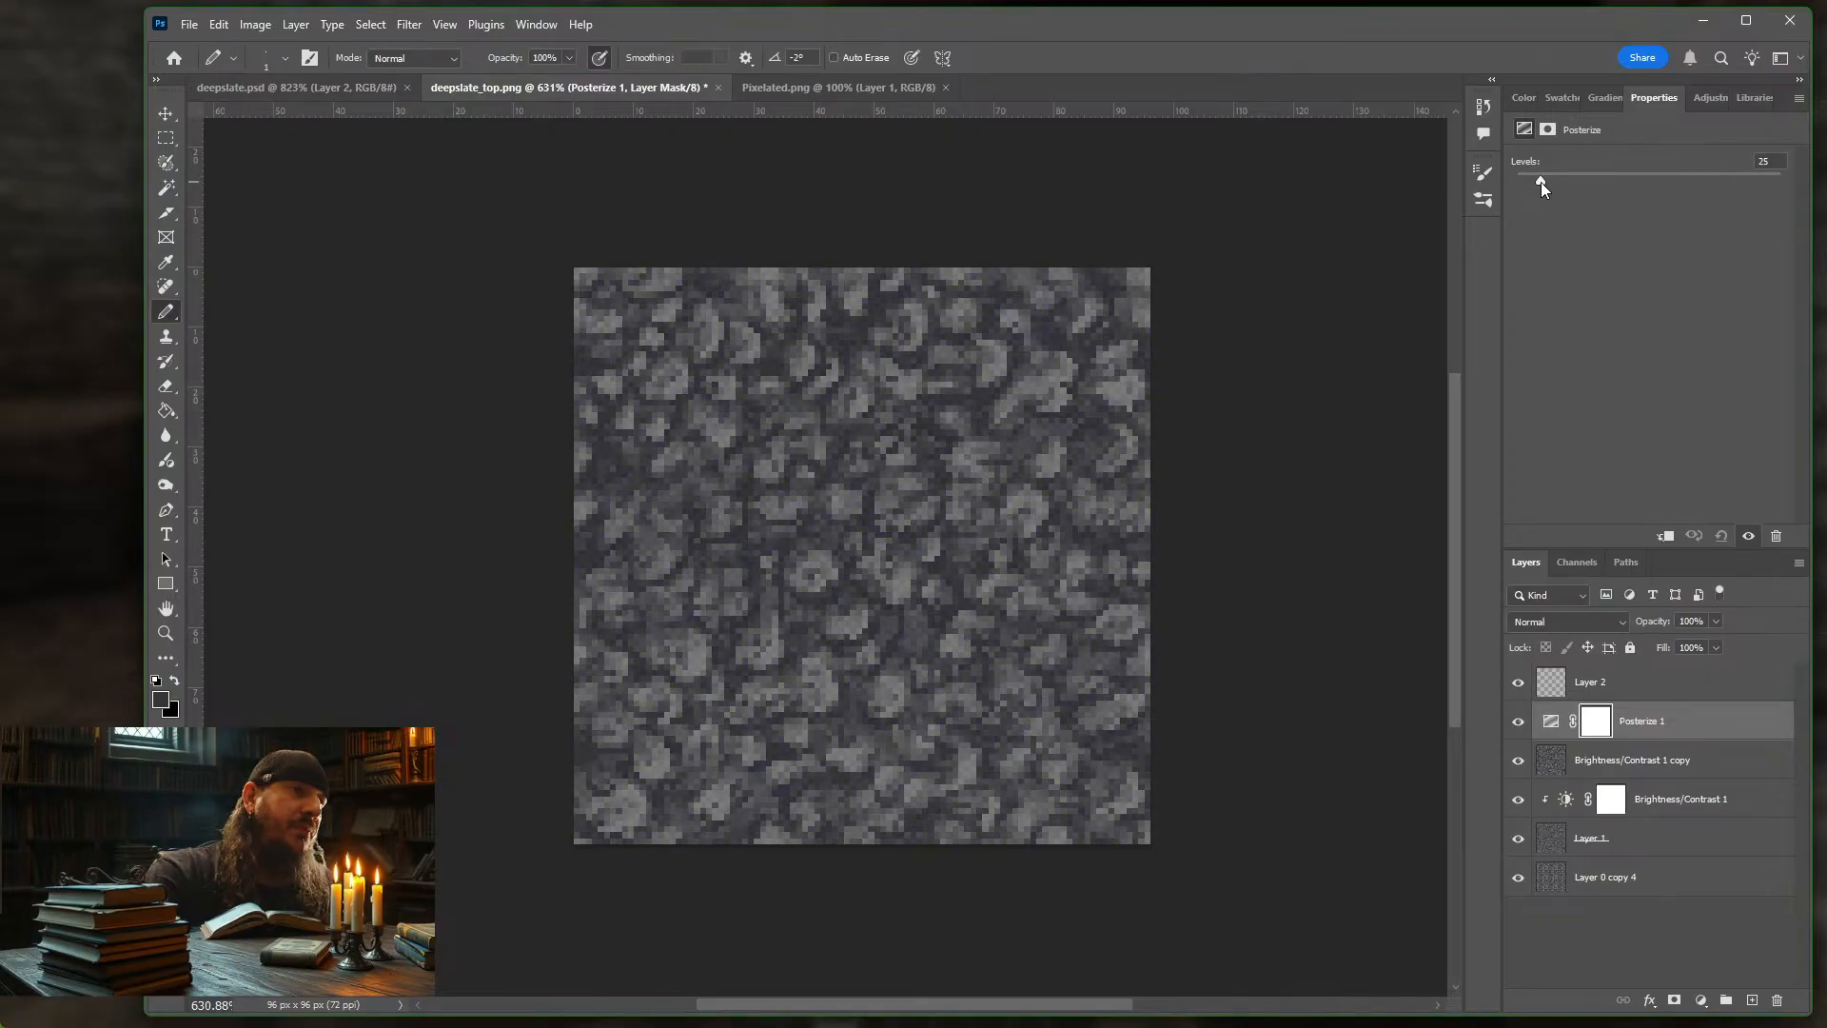
drag(1540, 181, 1544, 181)
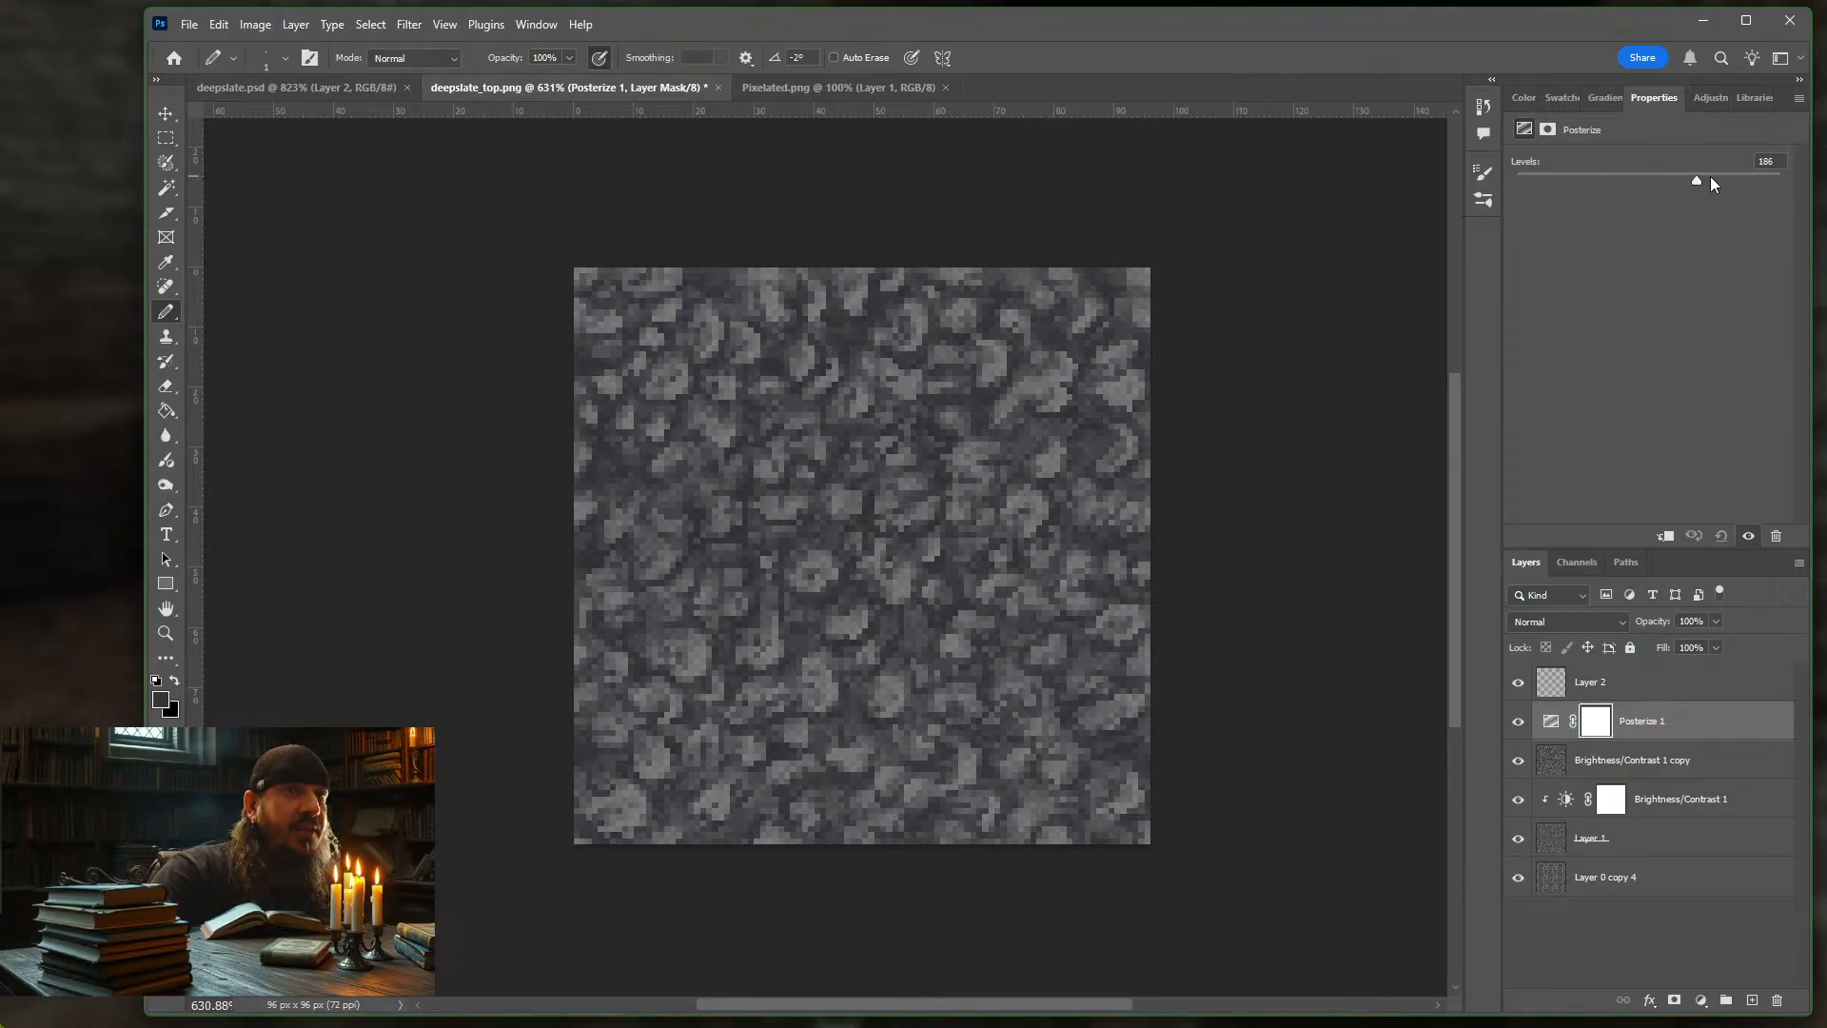
drag(1783, 182, 1800, 183)
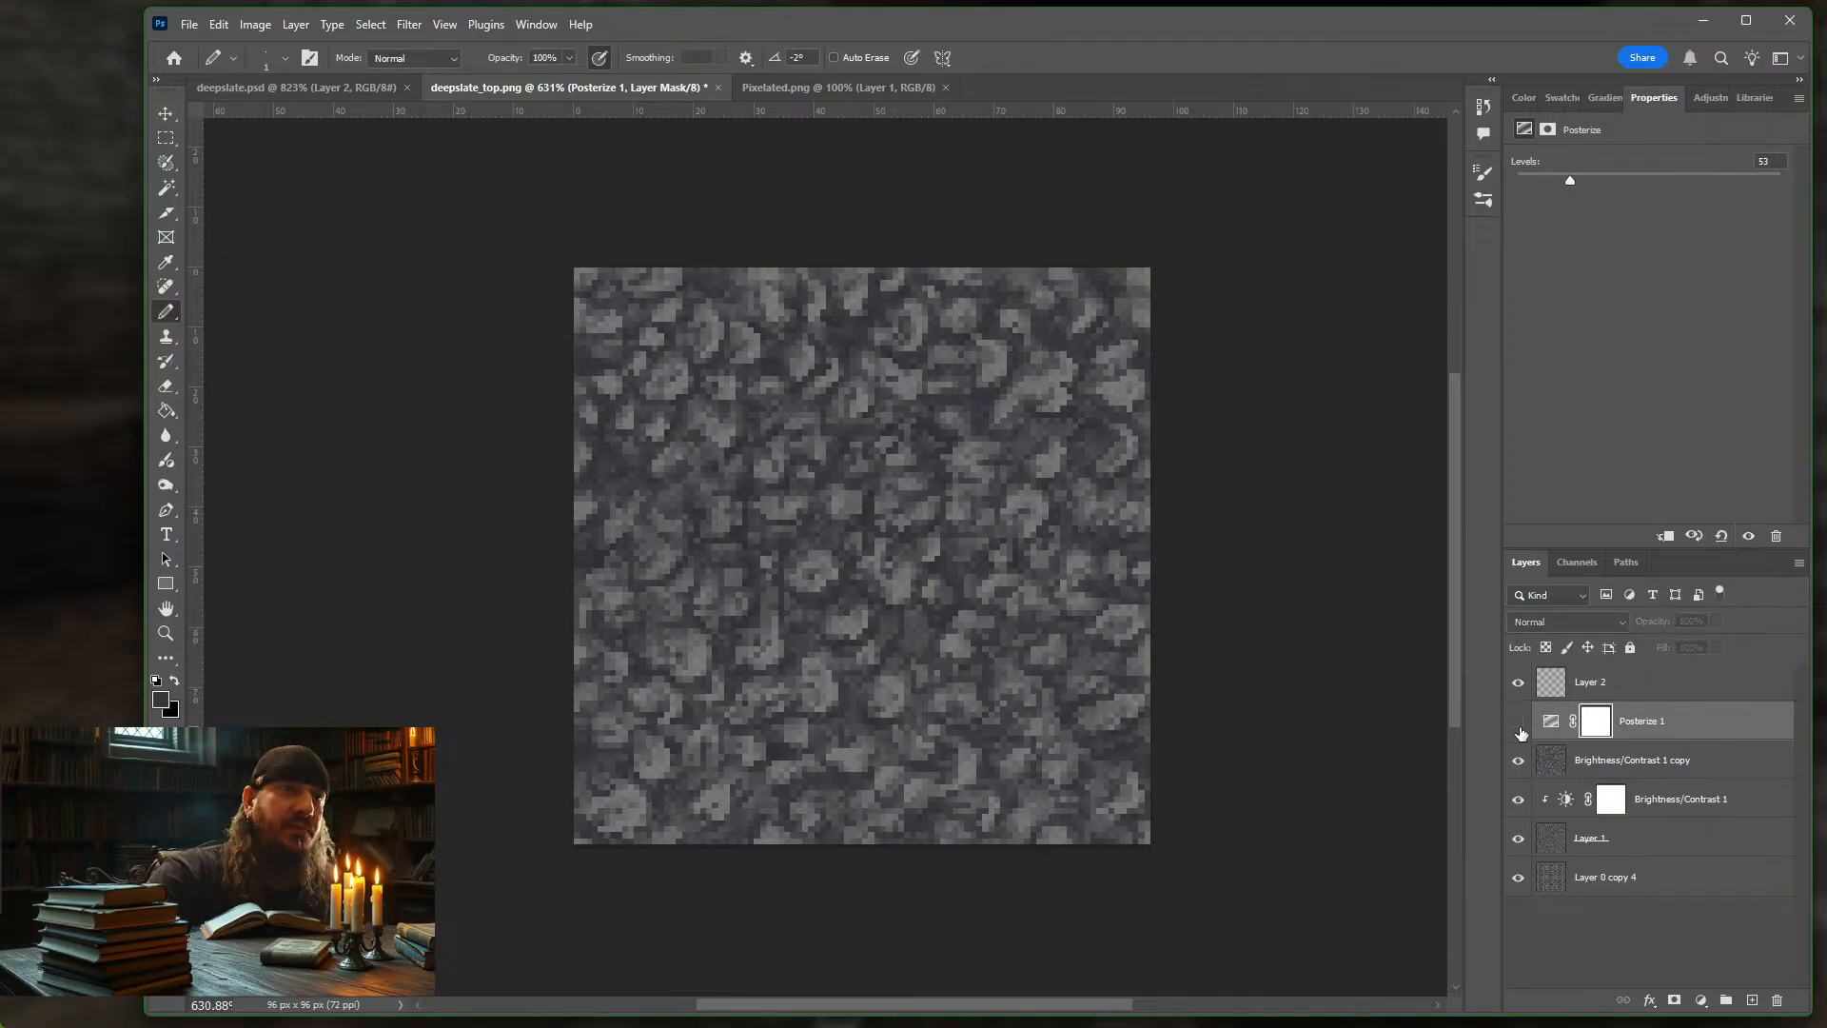
click(1712, 726)
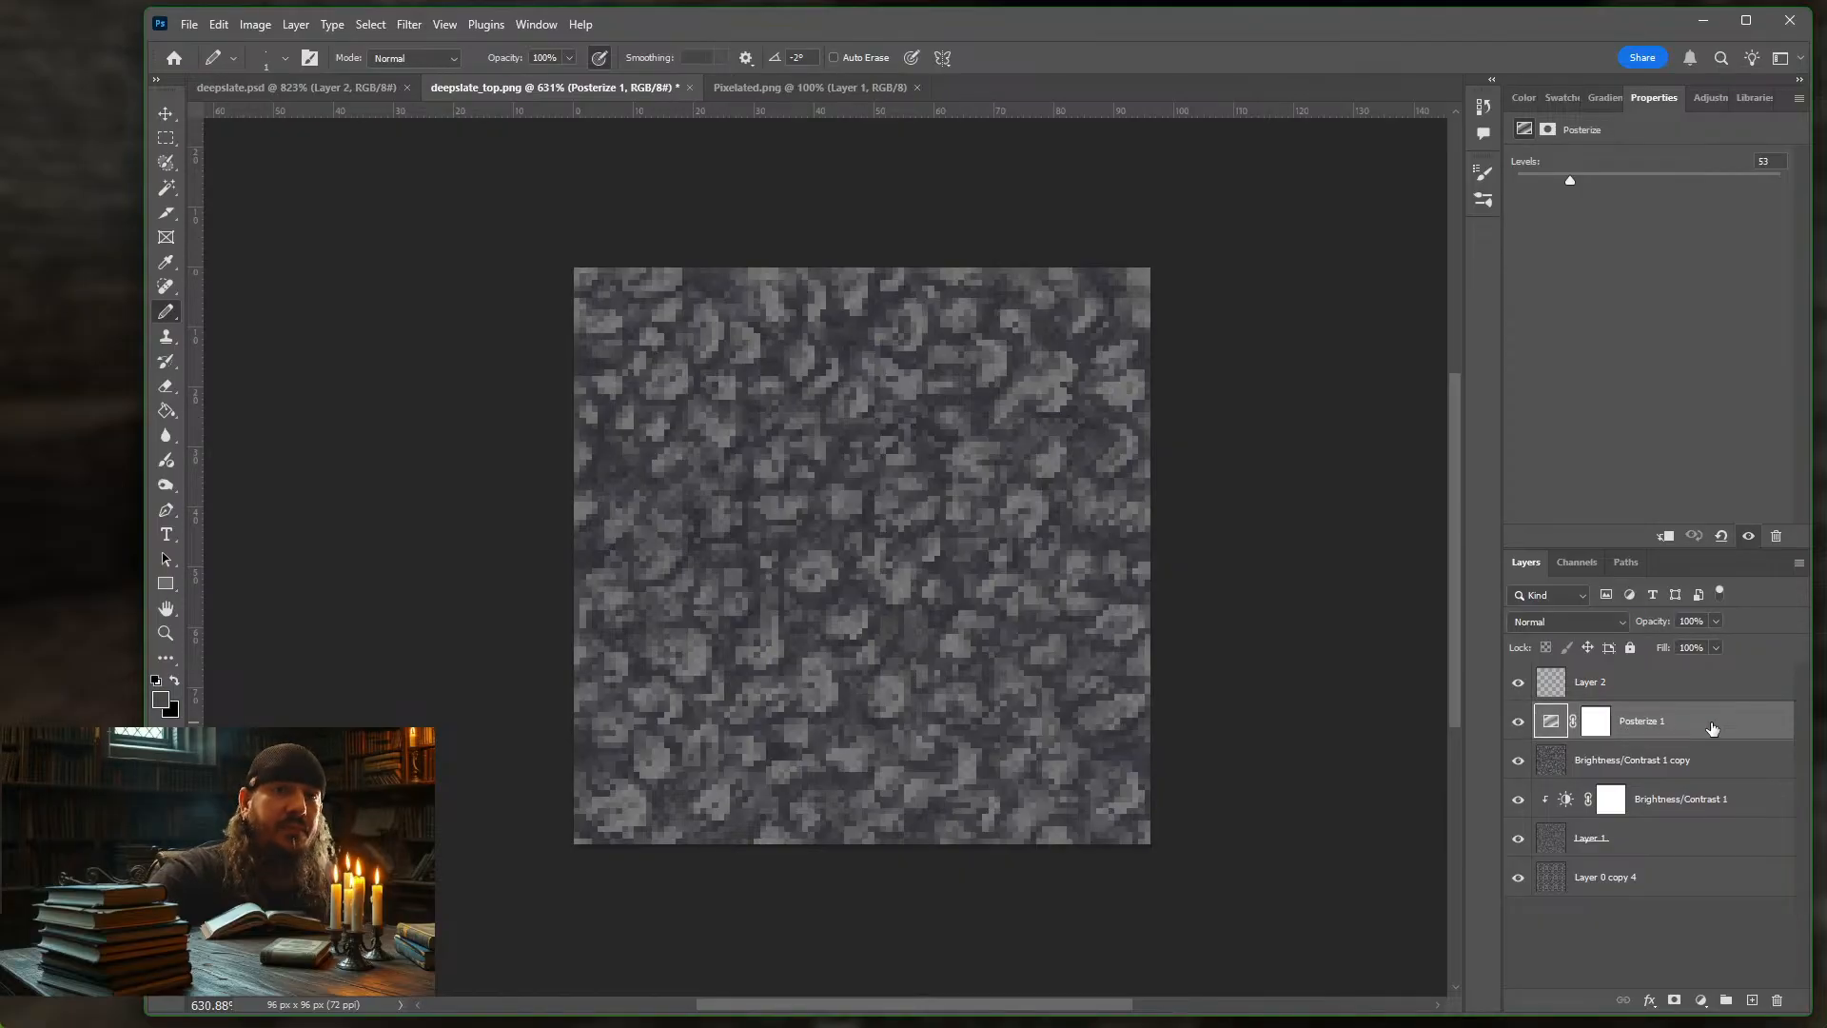
key(Delete)
Add an Exposure adjustment clipped to the merged copy and set exposure to -1.03 and offset to -0.0126
click(1701, 1001)
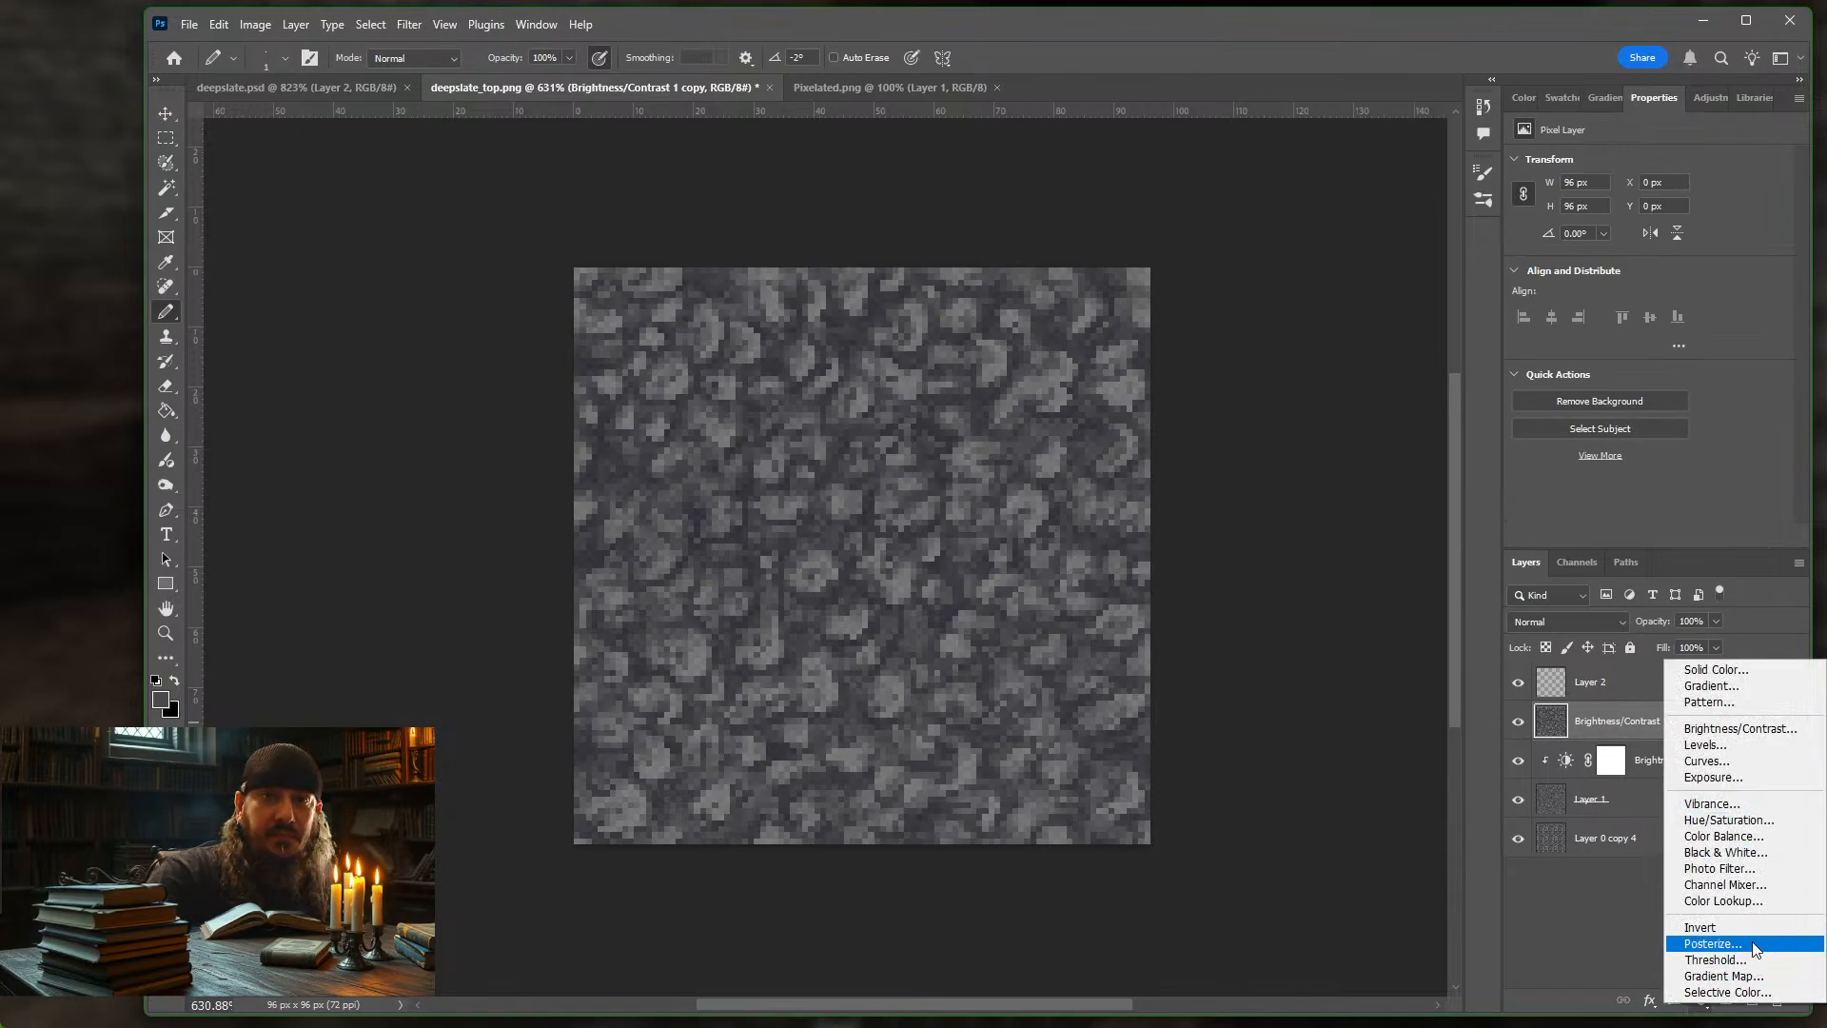
click(1745, 776)
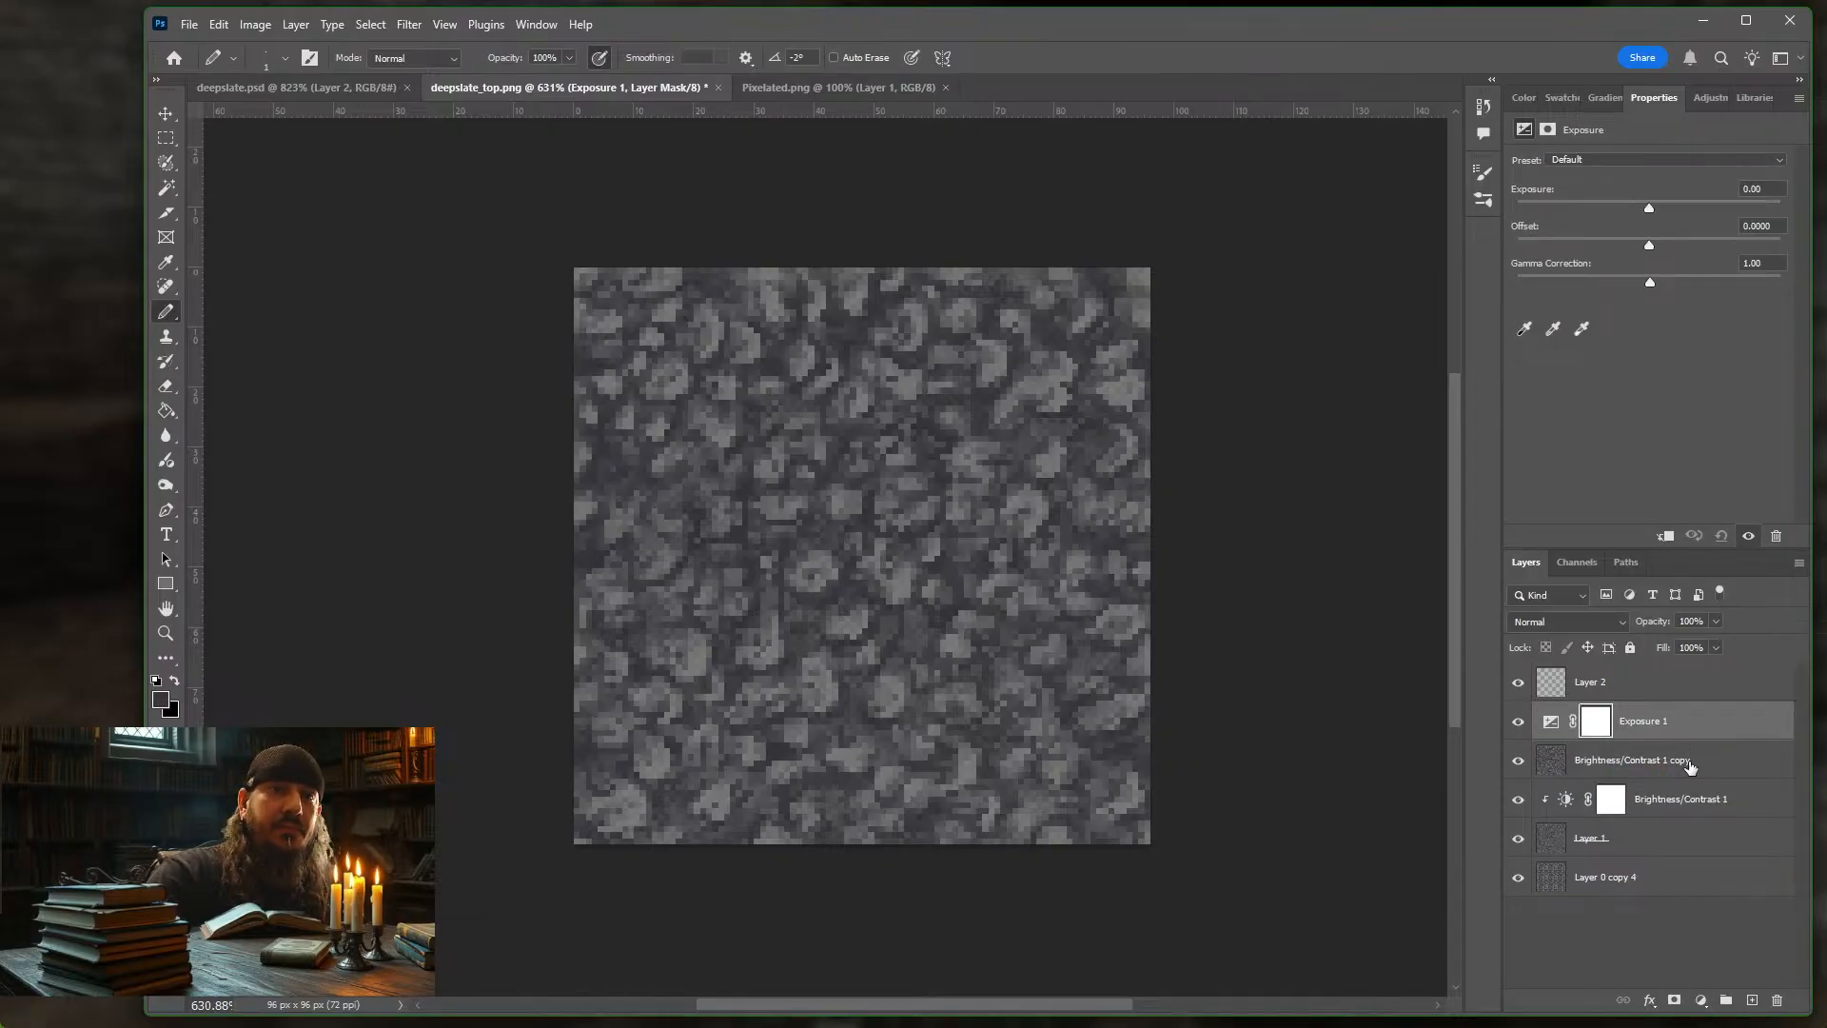
alt+click(1711, 739)
click(1566, 721)
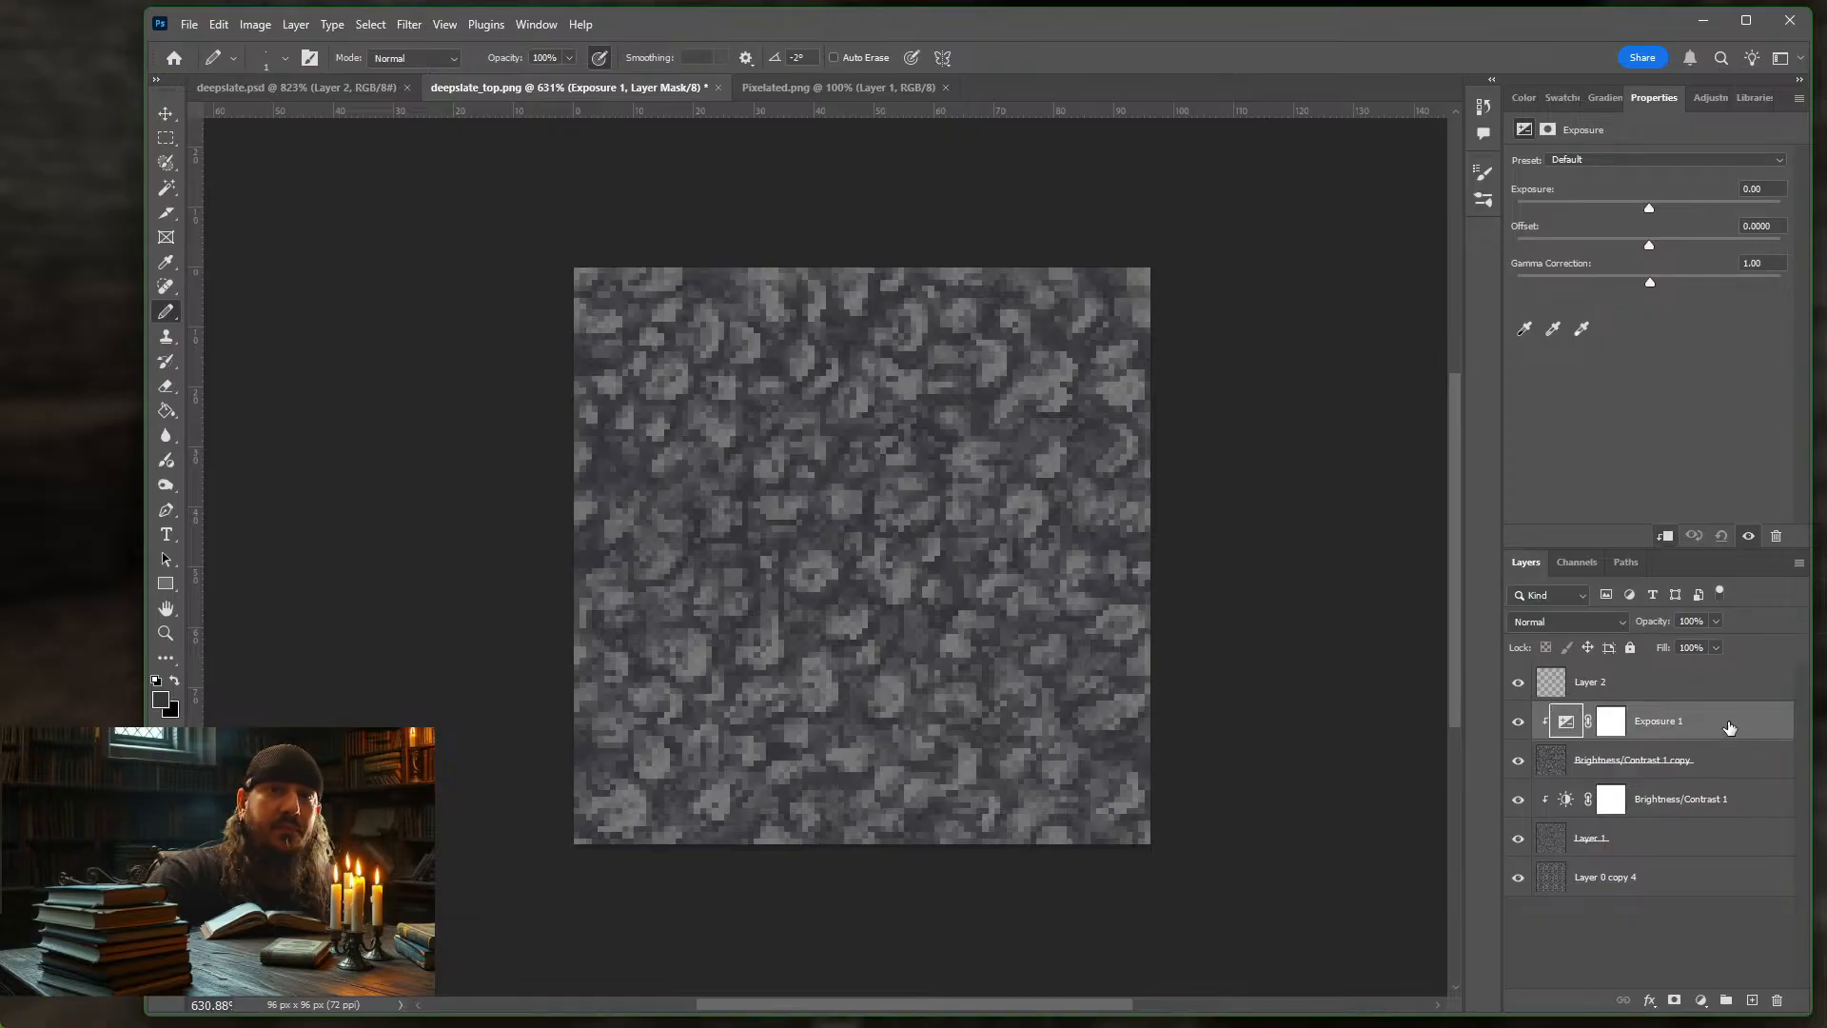
drag(1648, 246, 1640, 246)
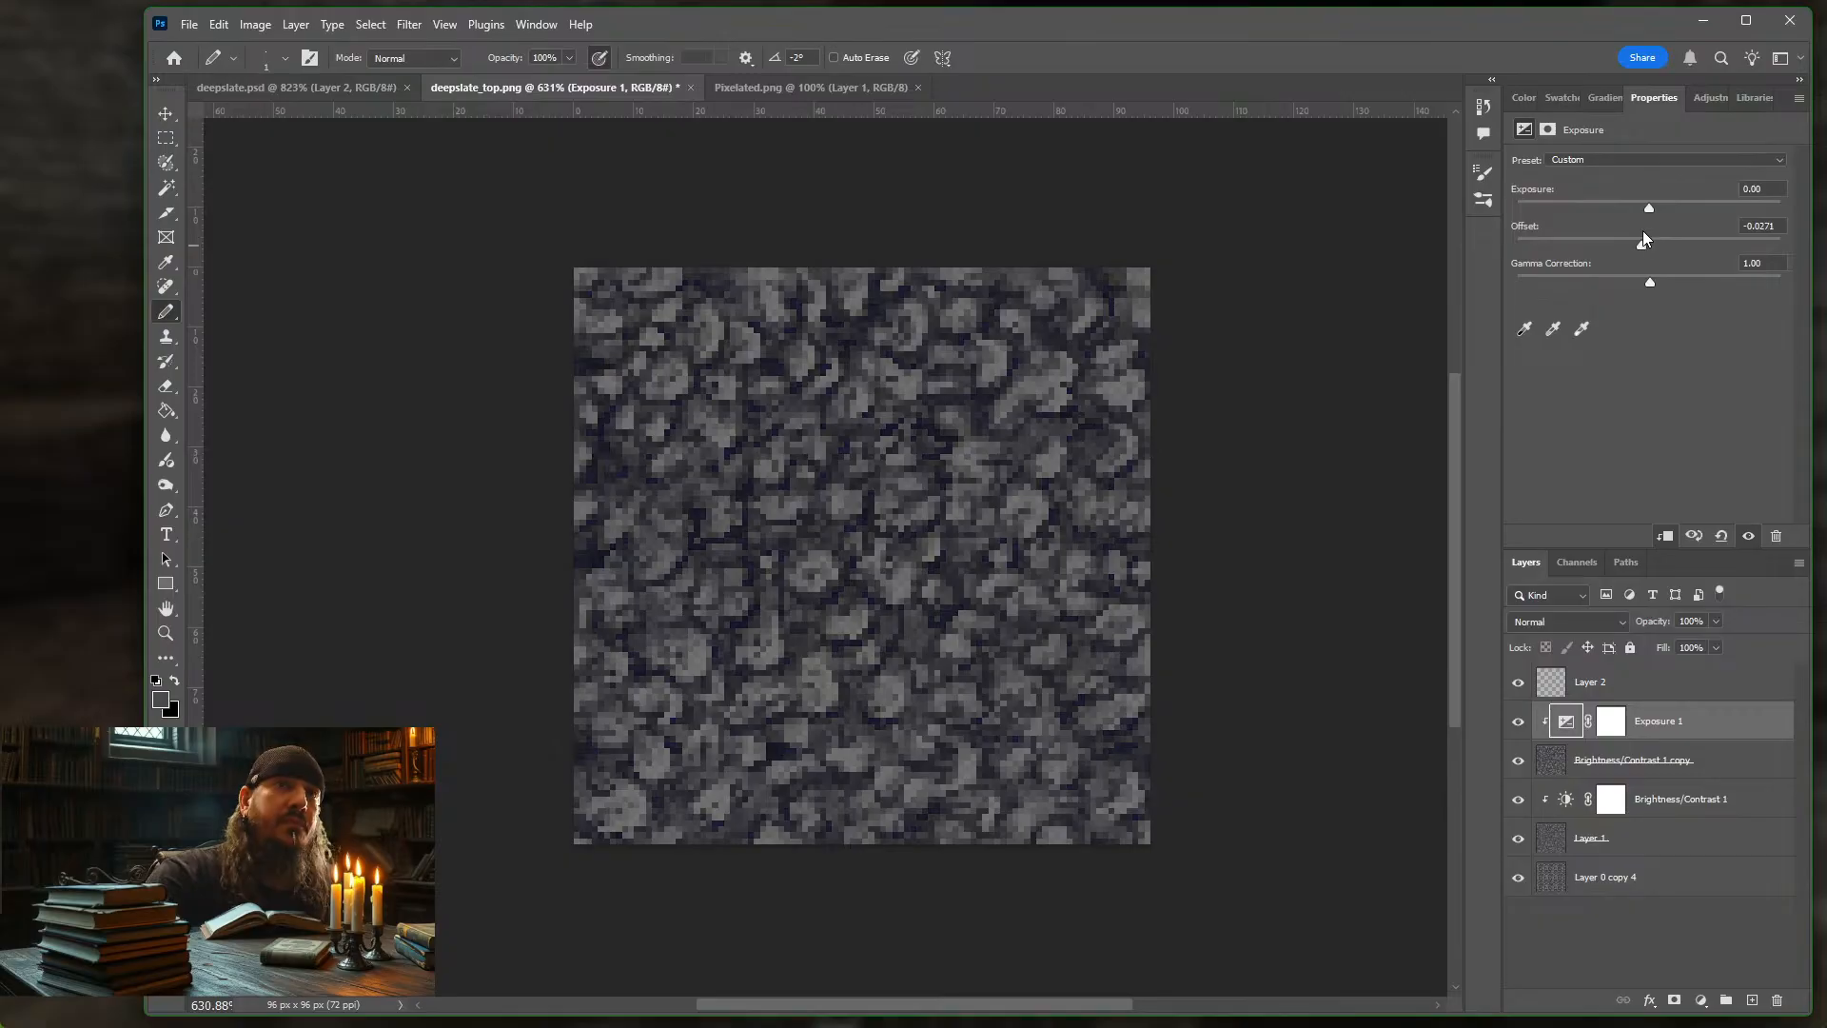
drag(1649, 209, 1646, 248)
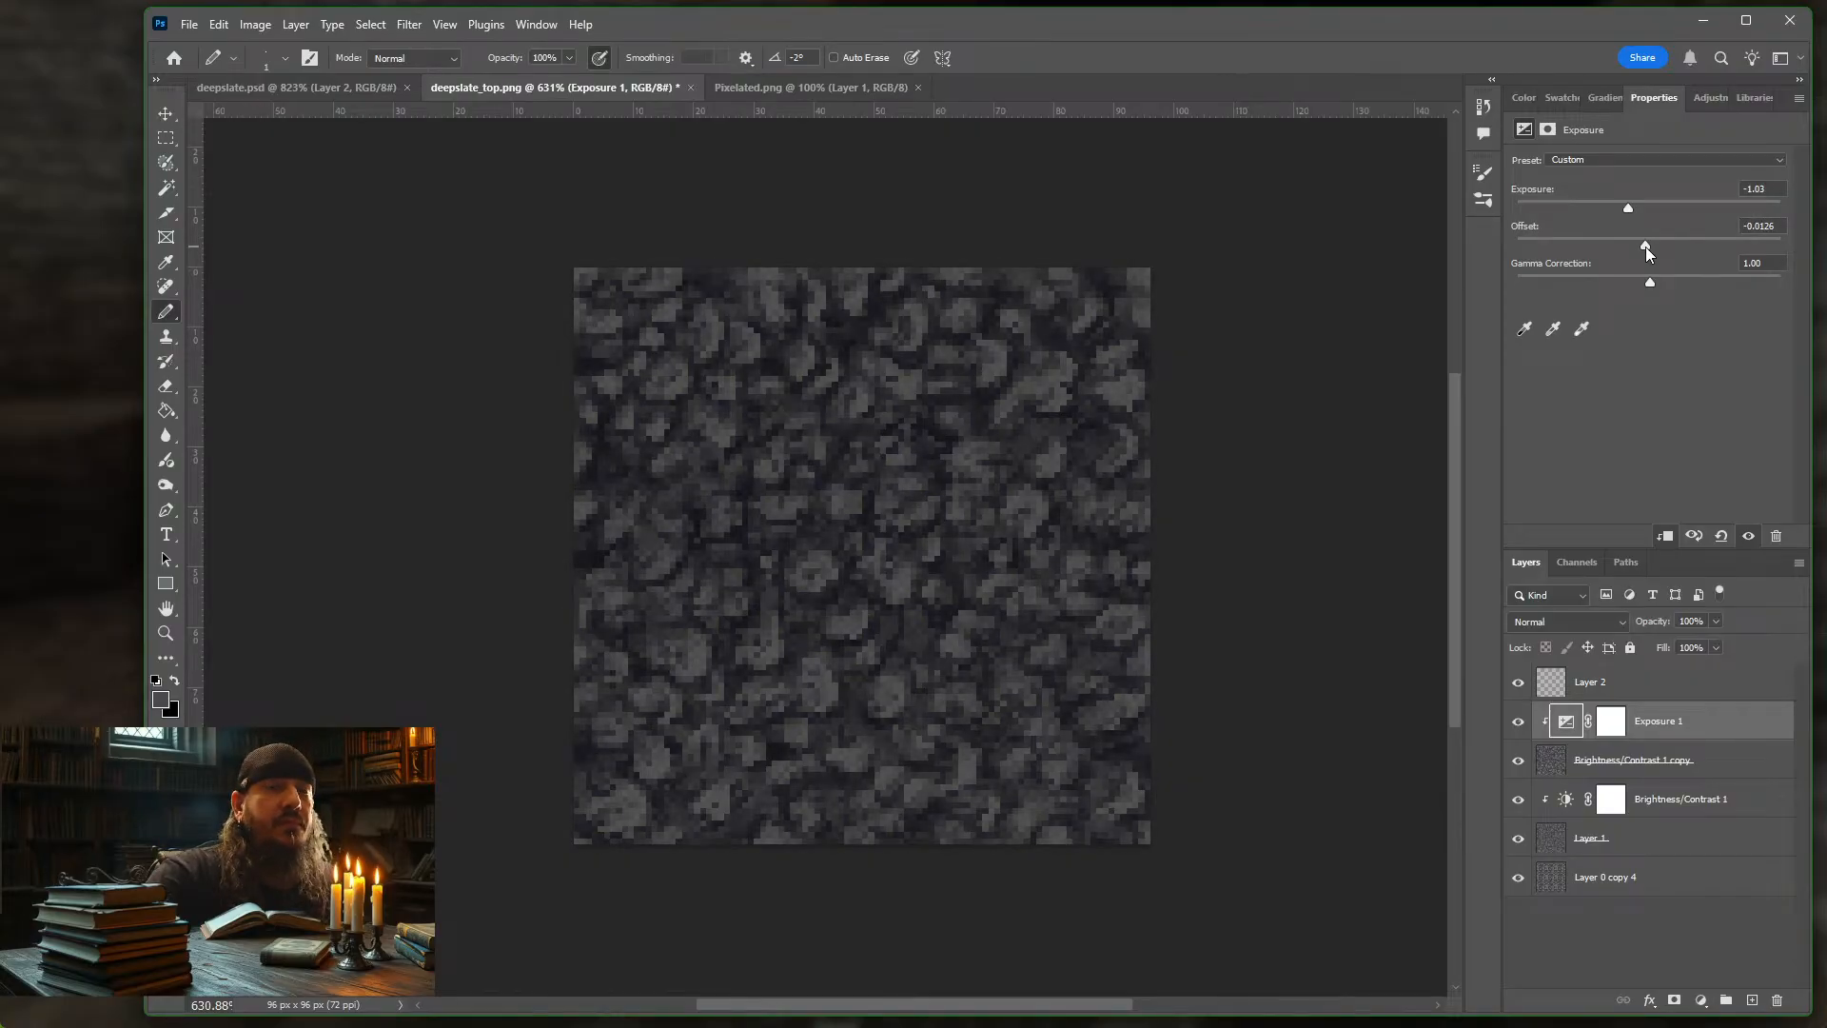
Delete the merged copy together with its clipped Exposure adjustment
click(1734, 757)
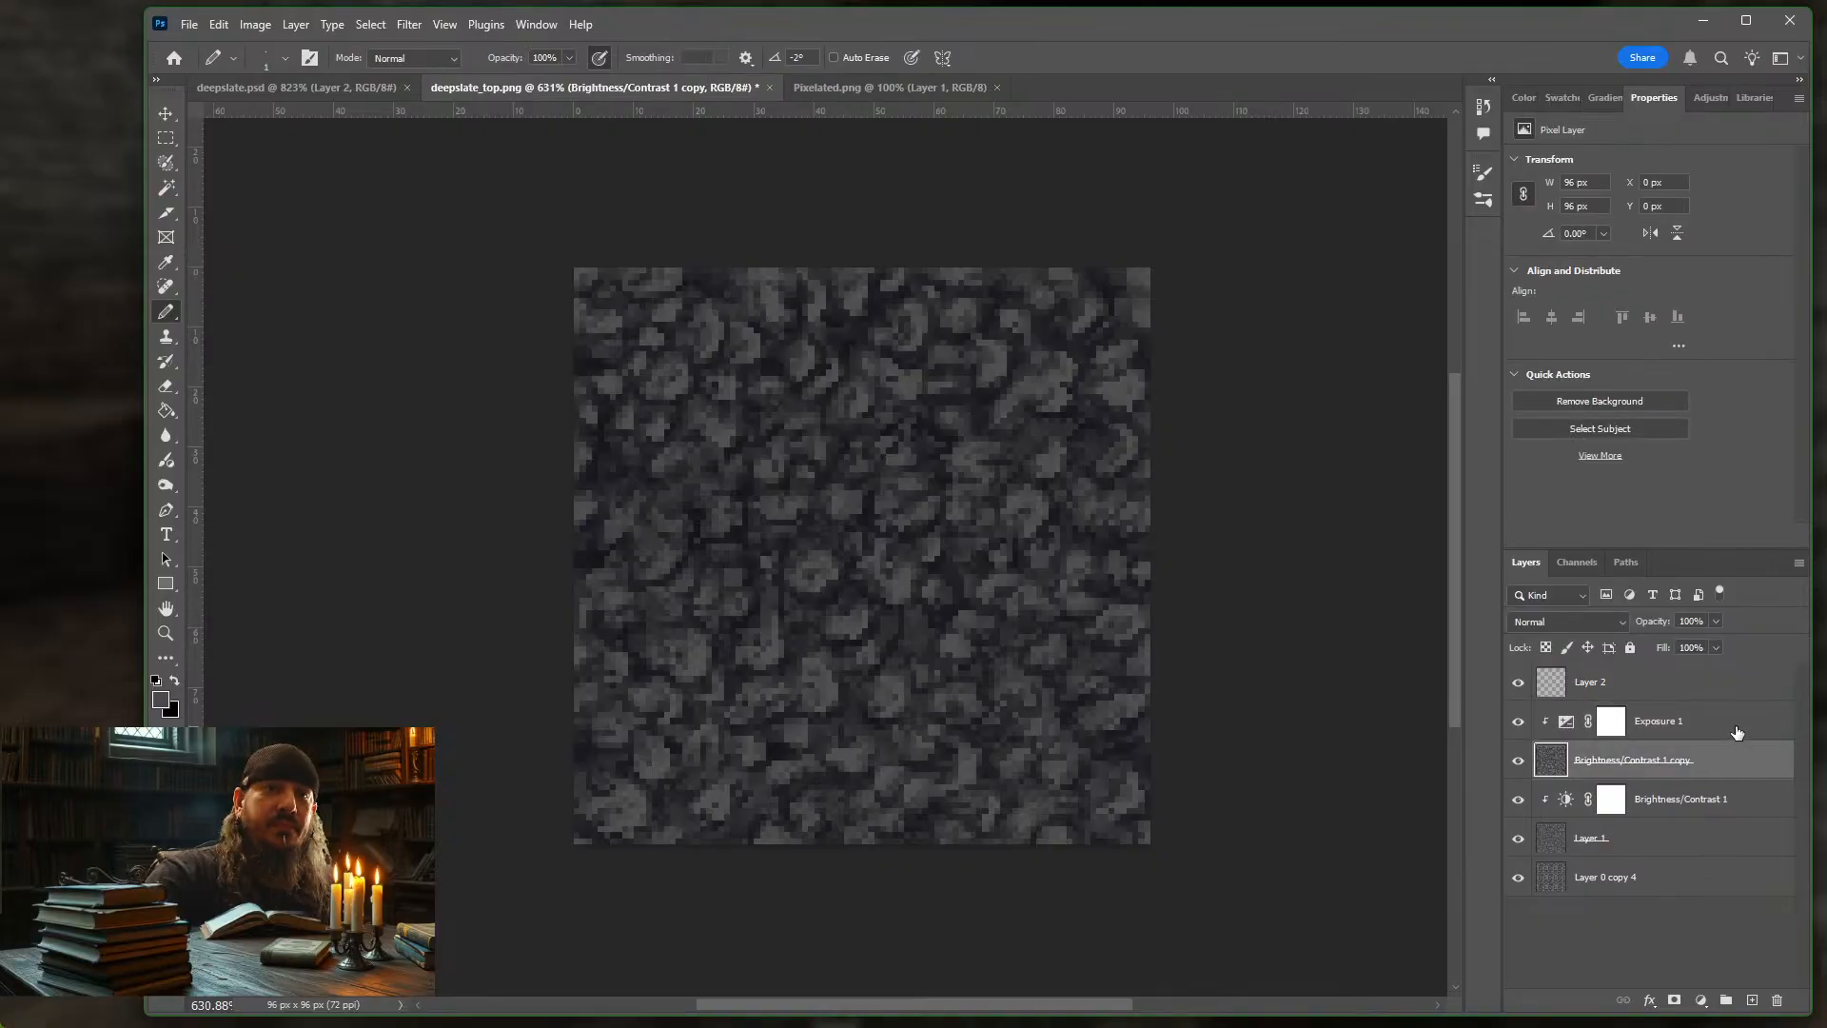
shift+click(1734, 731)
key(Delete)
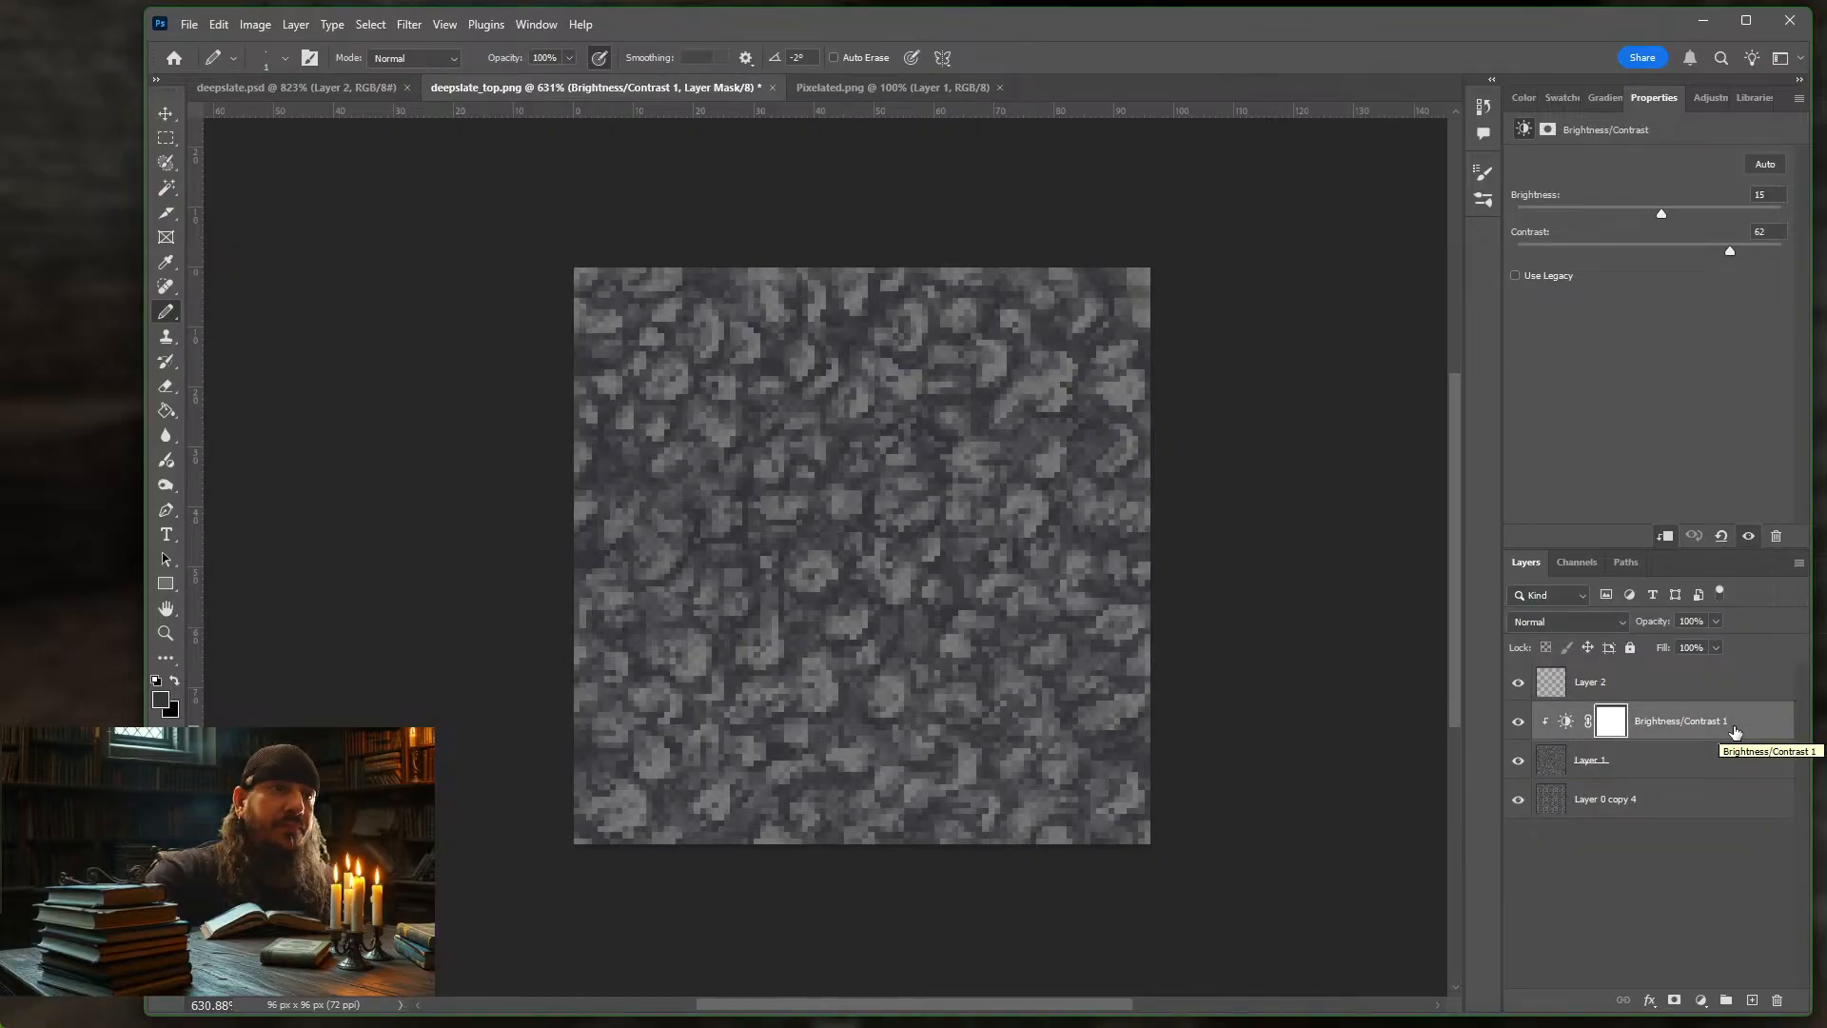
Set the Brightness/Contrast adjustment to brightness 14 and contrast 78, and toggle Layer 1 to compare it with the texture beneath
click(1756, 723)
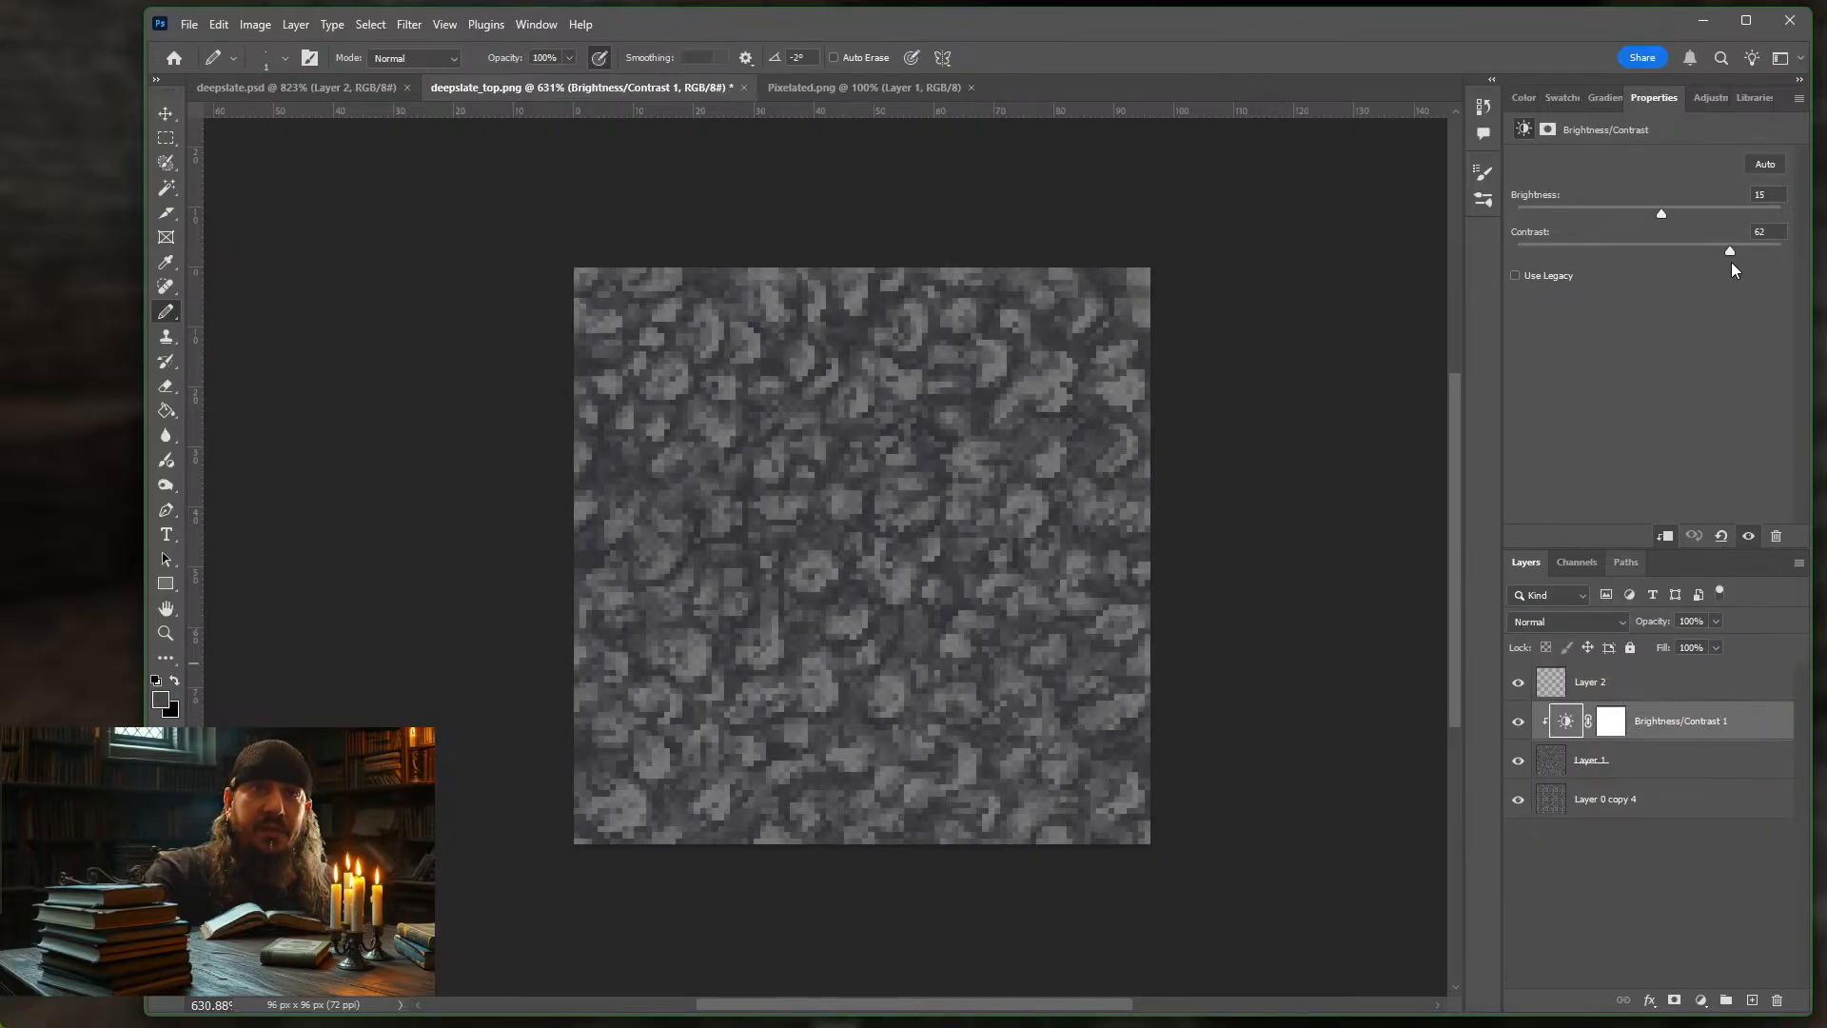
drag(1731, 250, 1728, 251)
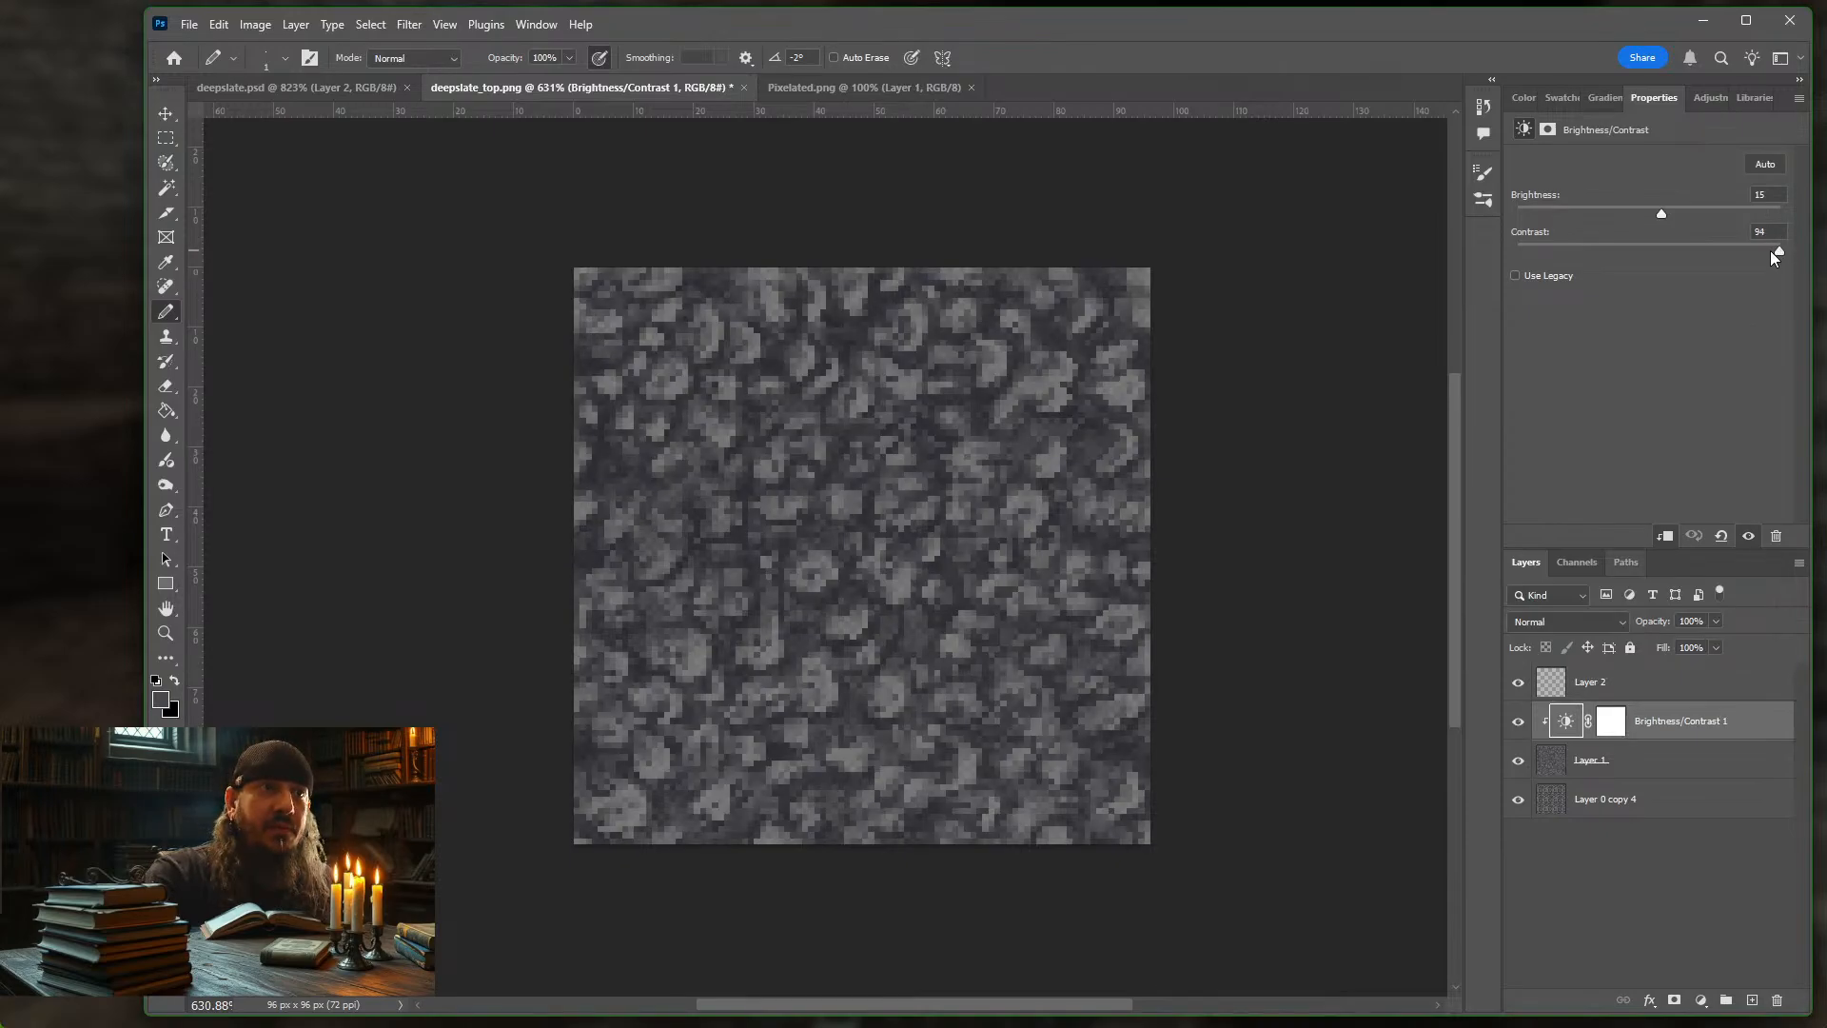
drag(1758, 250, 1658, 215)
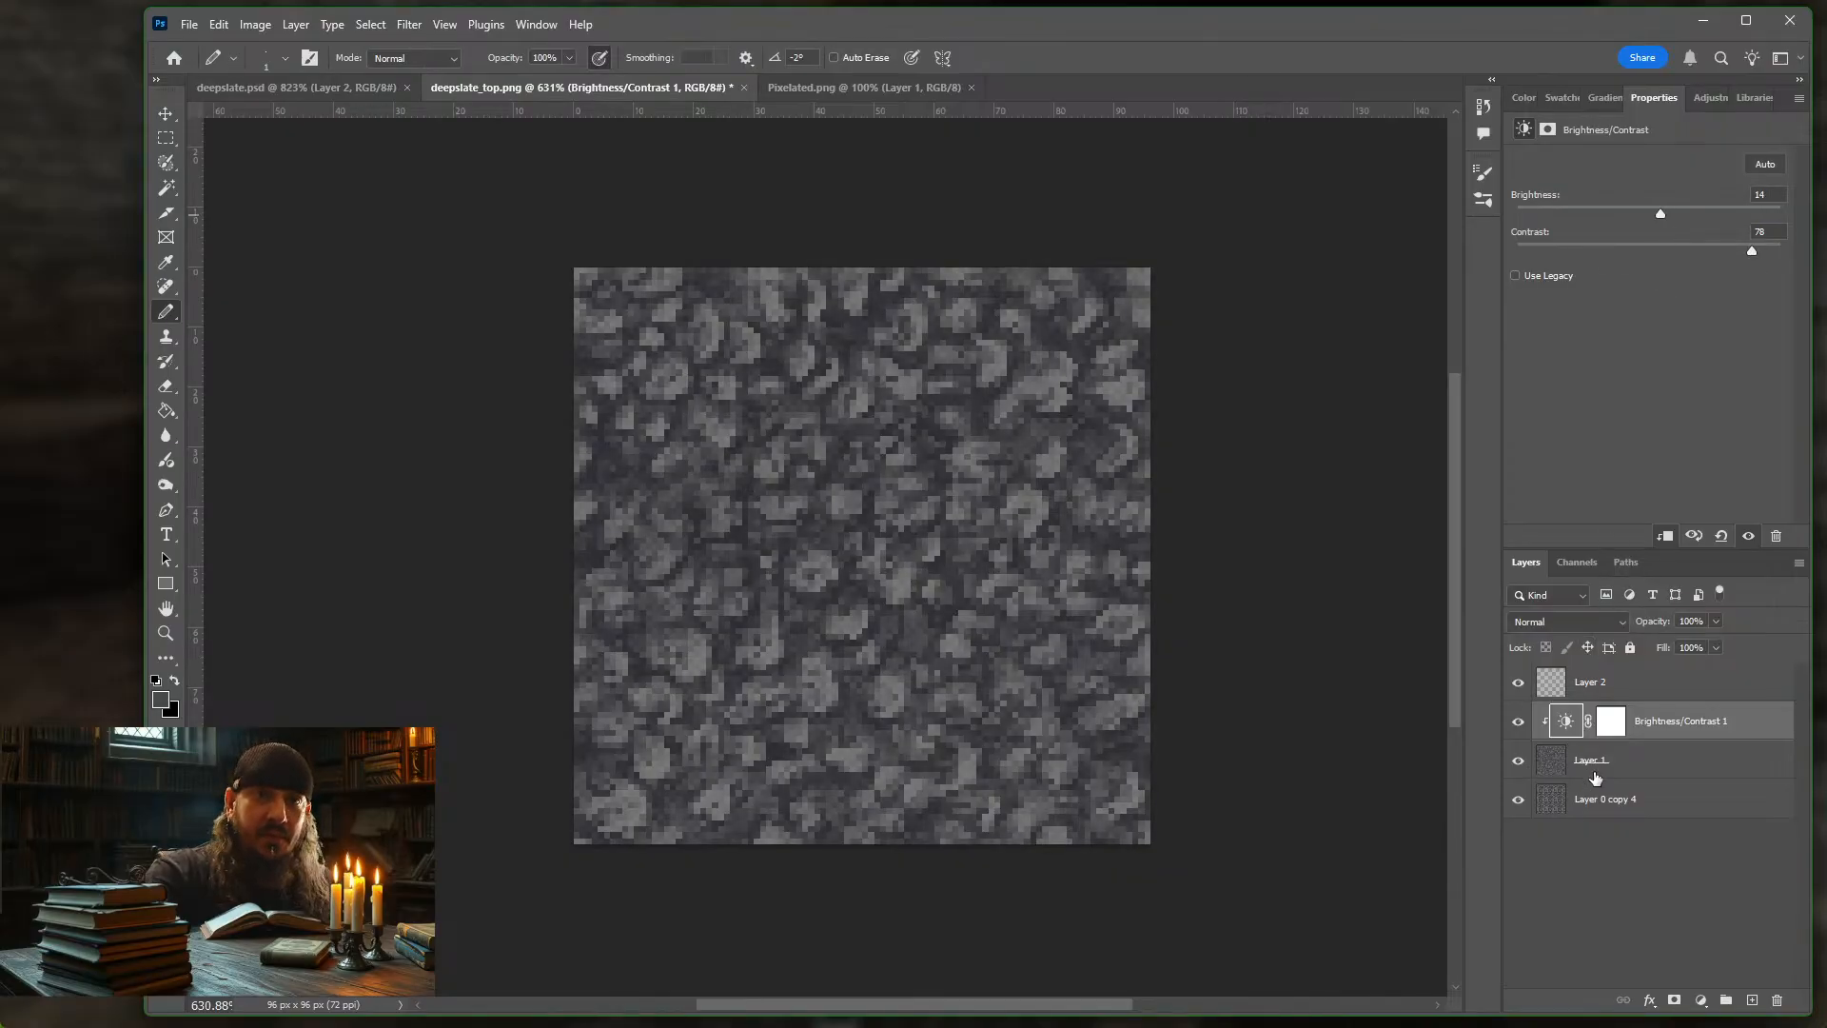
click(1519, 762)
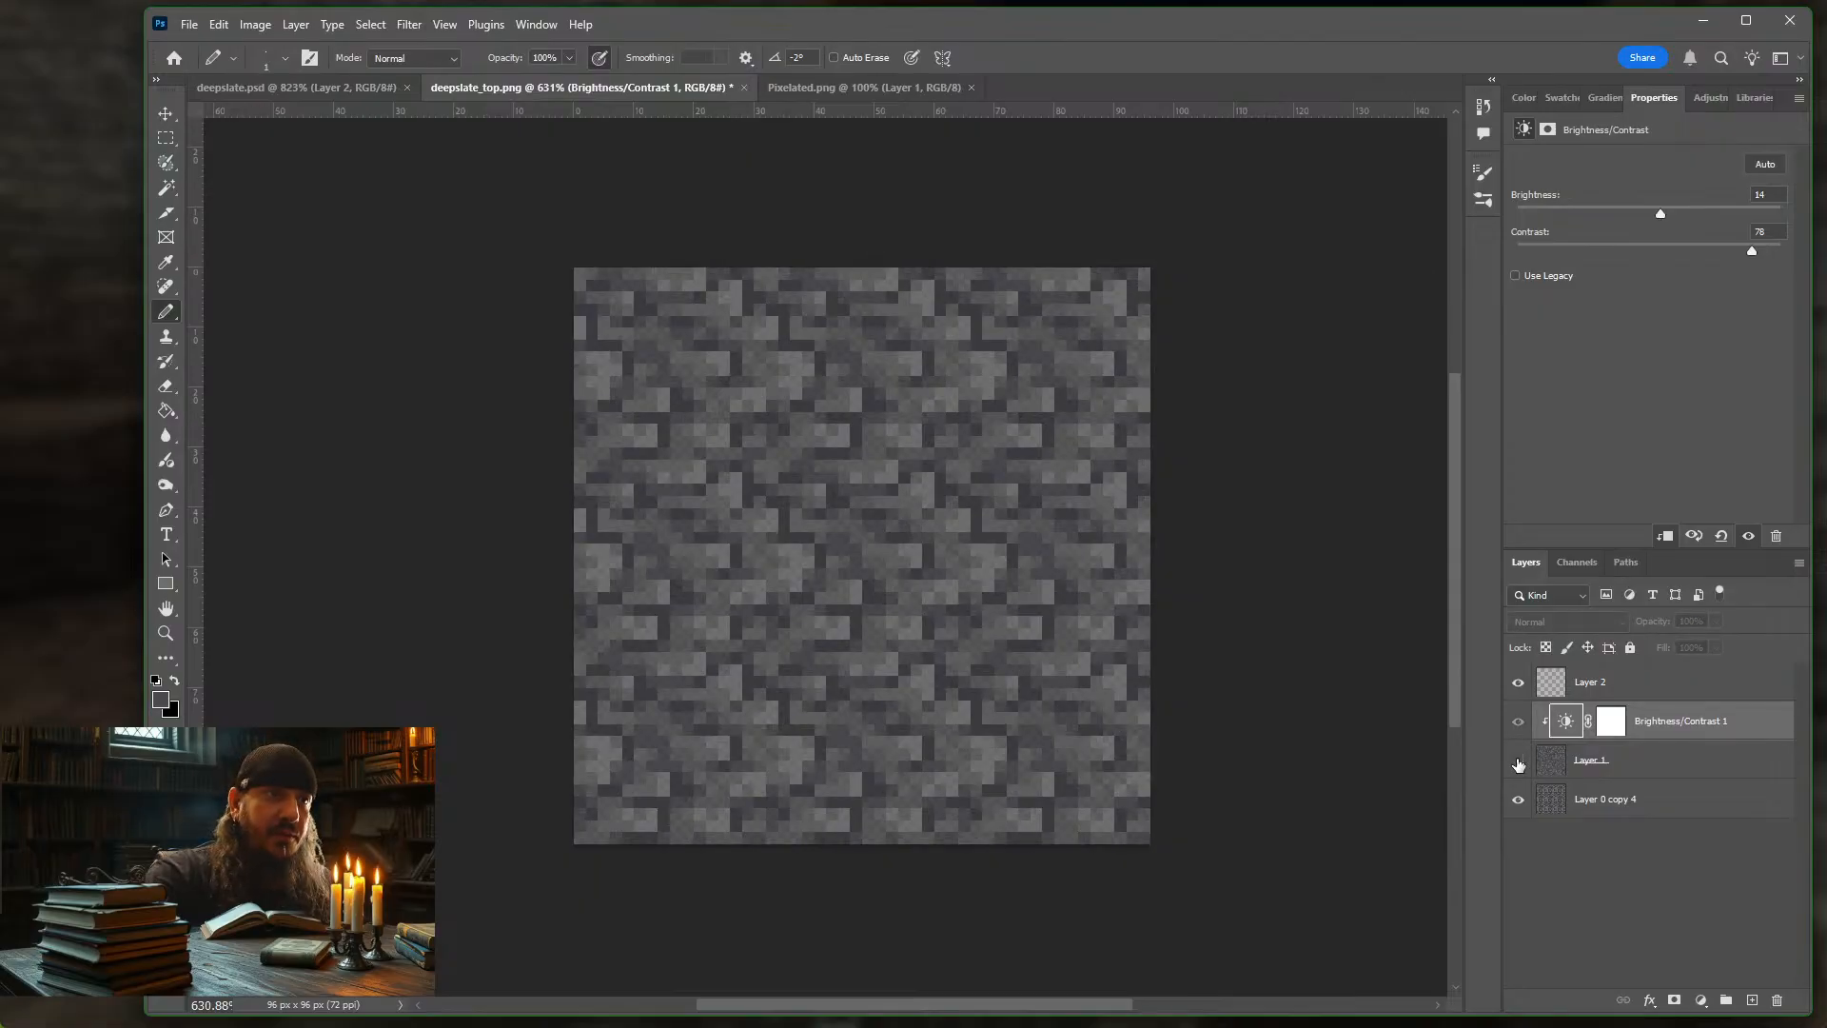
click(1519, 762)
click(1519, 762)
click(1519, 762)
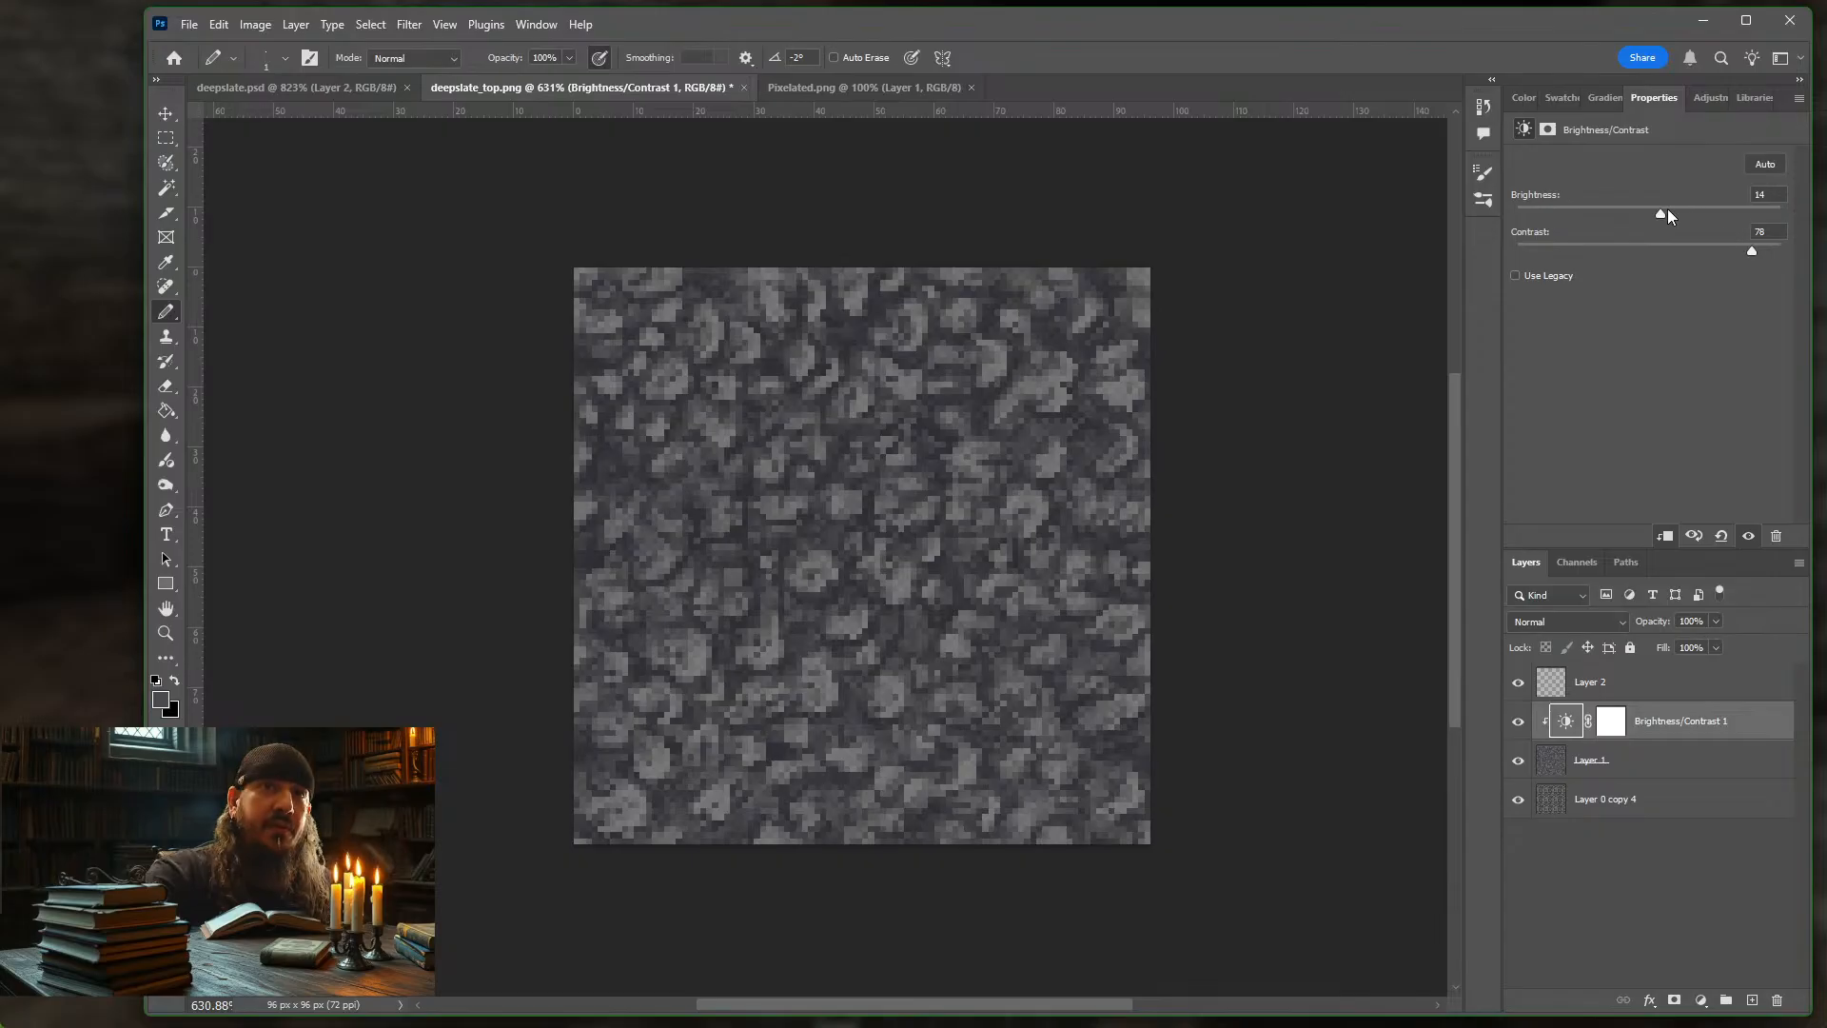
Reduce brightness to 5 and contrast to -7, and compare the result by hiding and showing Layer 1
drag(1669, 213, 1630, 252)
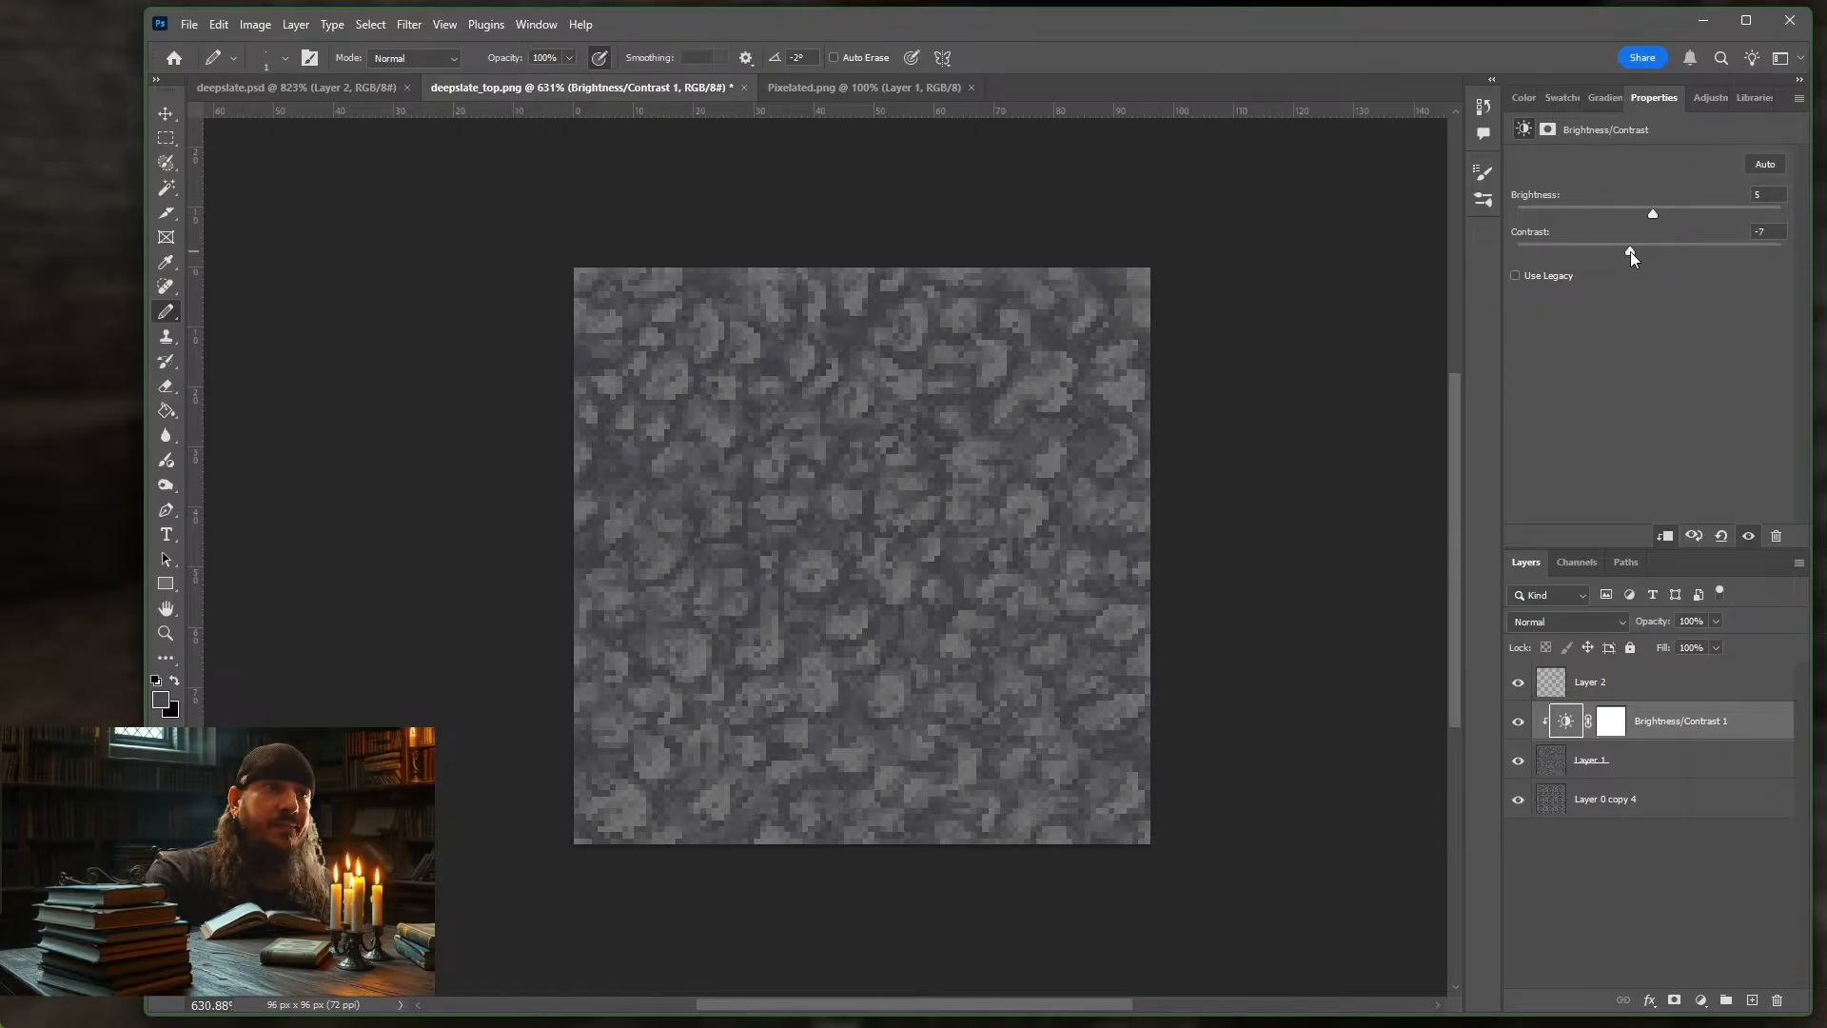
click(1517, 760)
click(1518, 760)
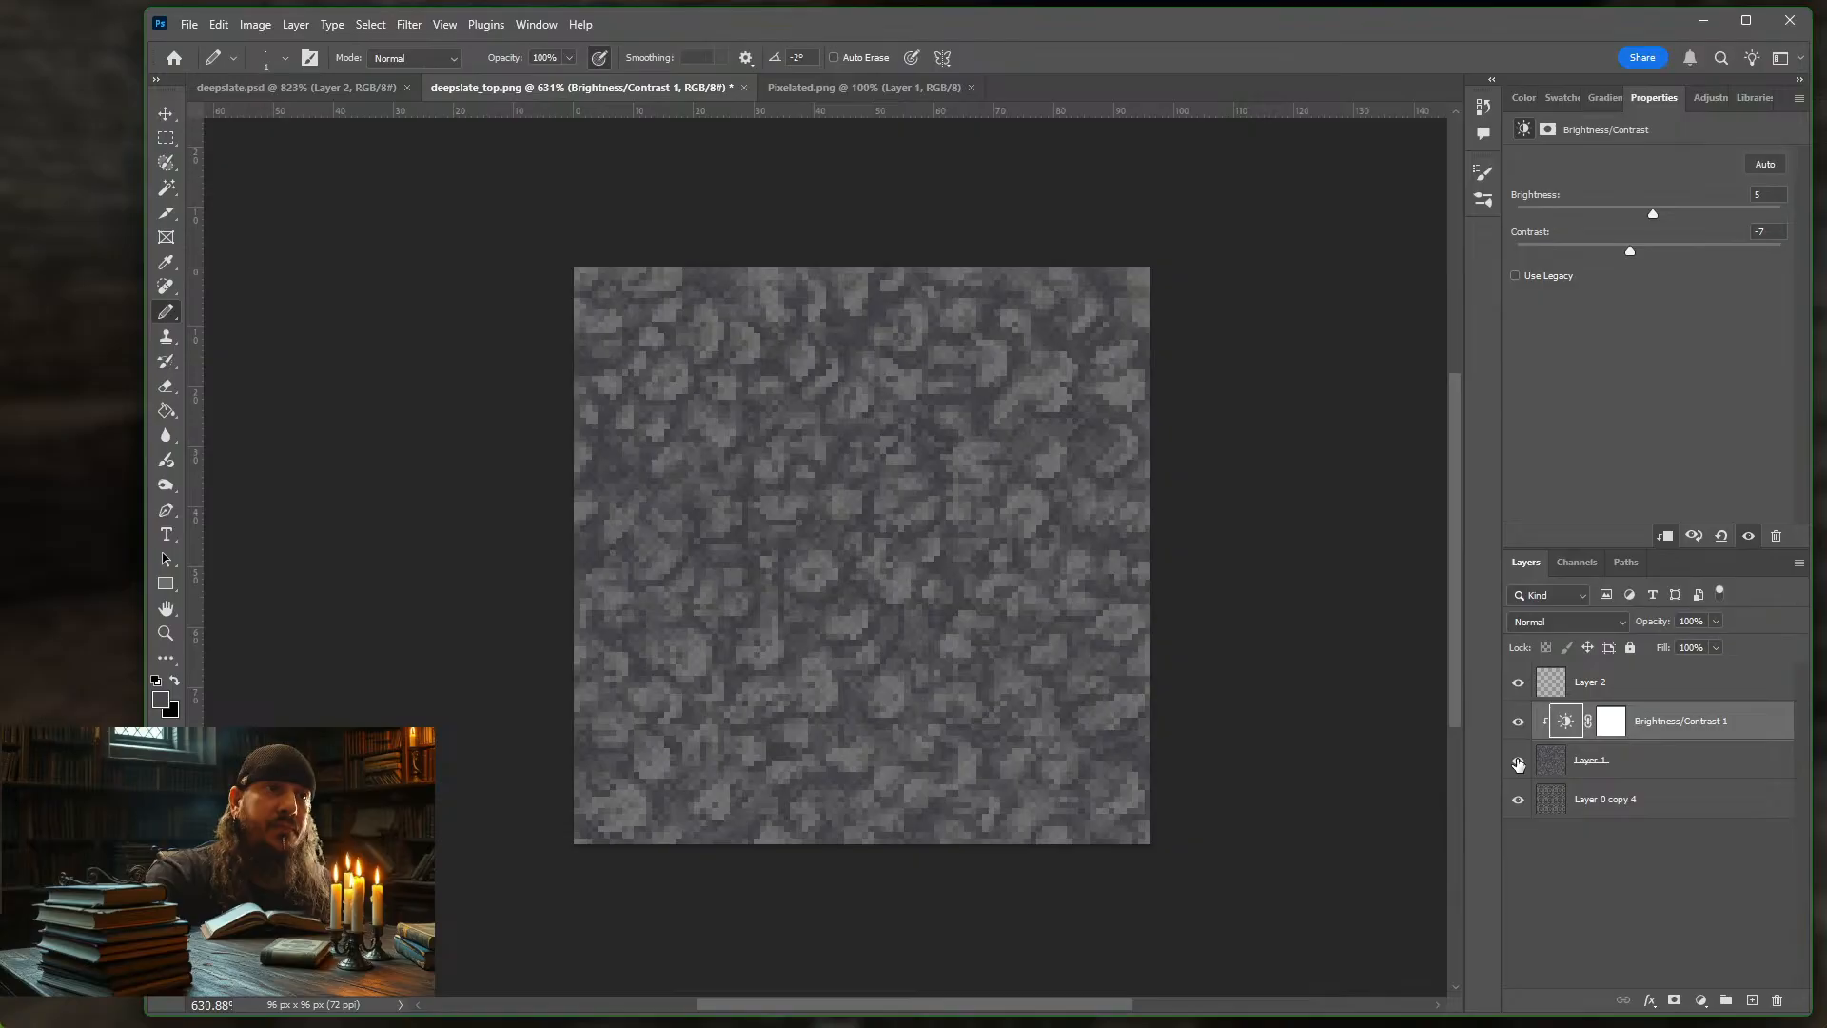
click(1518, 760)
click(1517, 760)
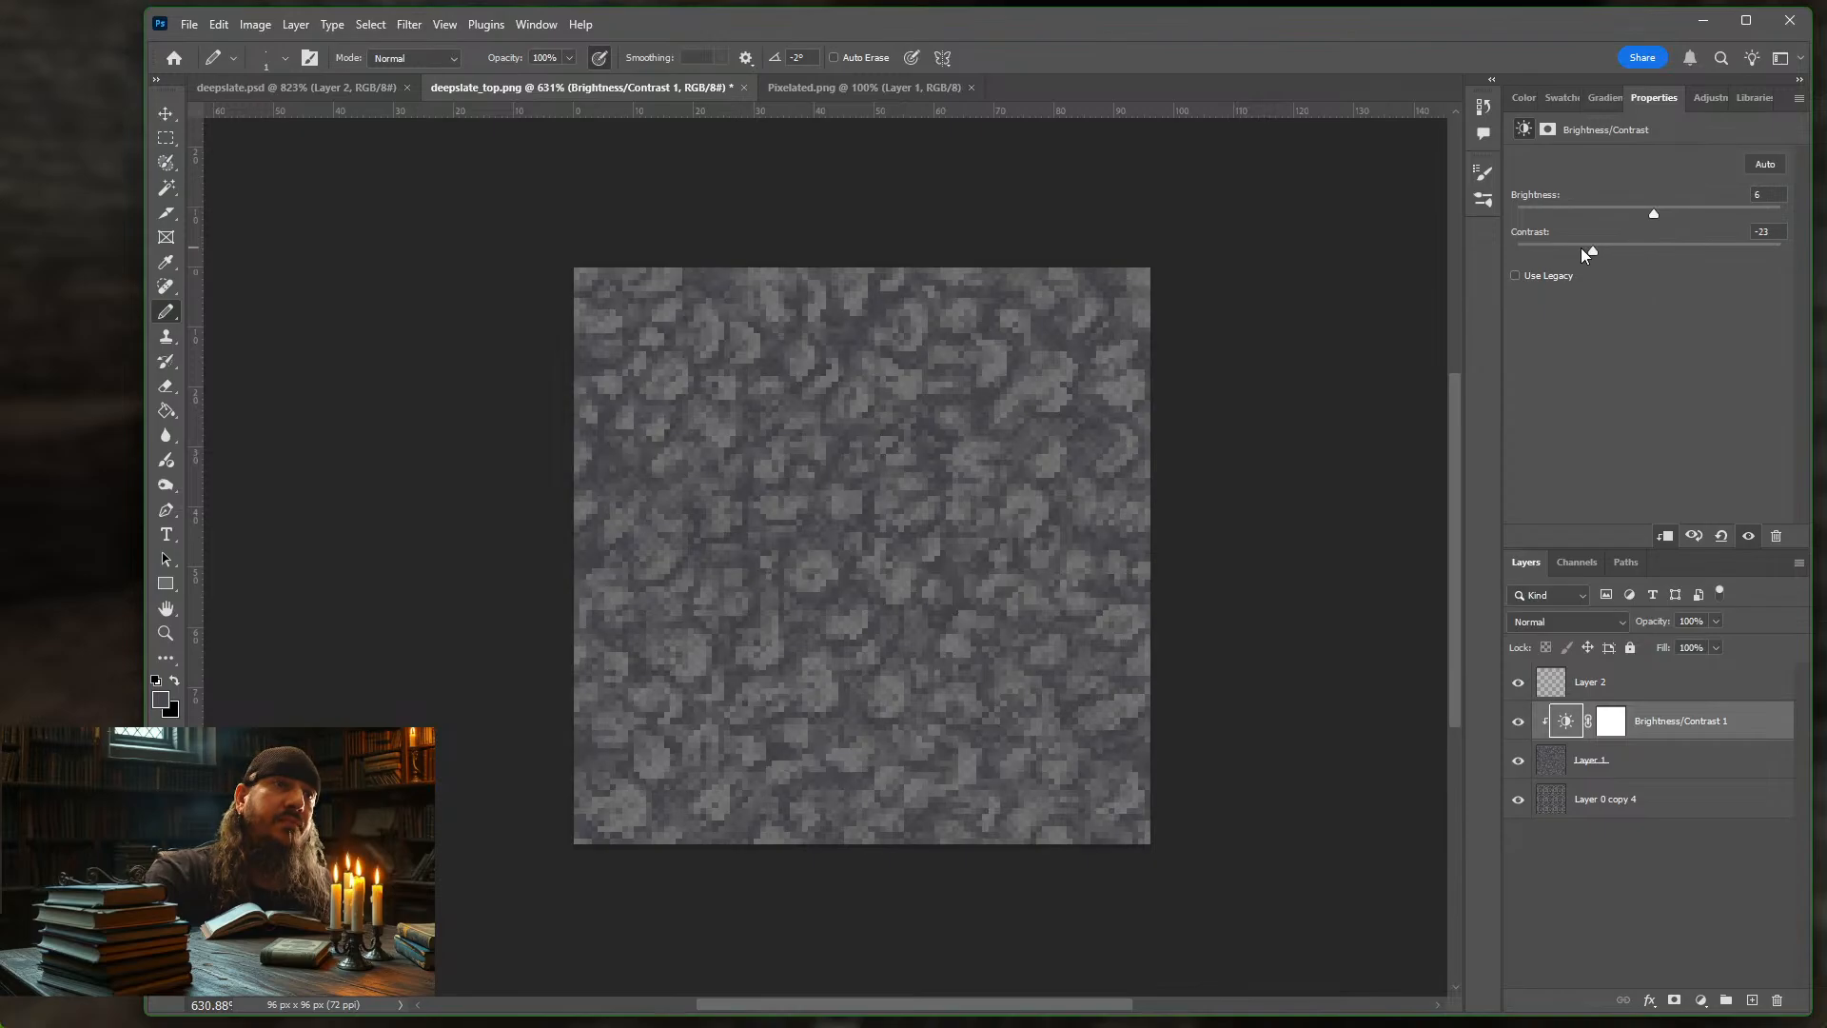
Set the Brightness/Contrast adjustment's contrast to -13, and compare the result by hiding and showing Layer 1
drag(1610, 249, 1615, 252)
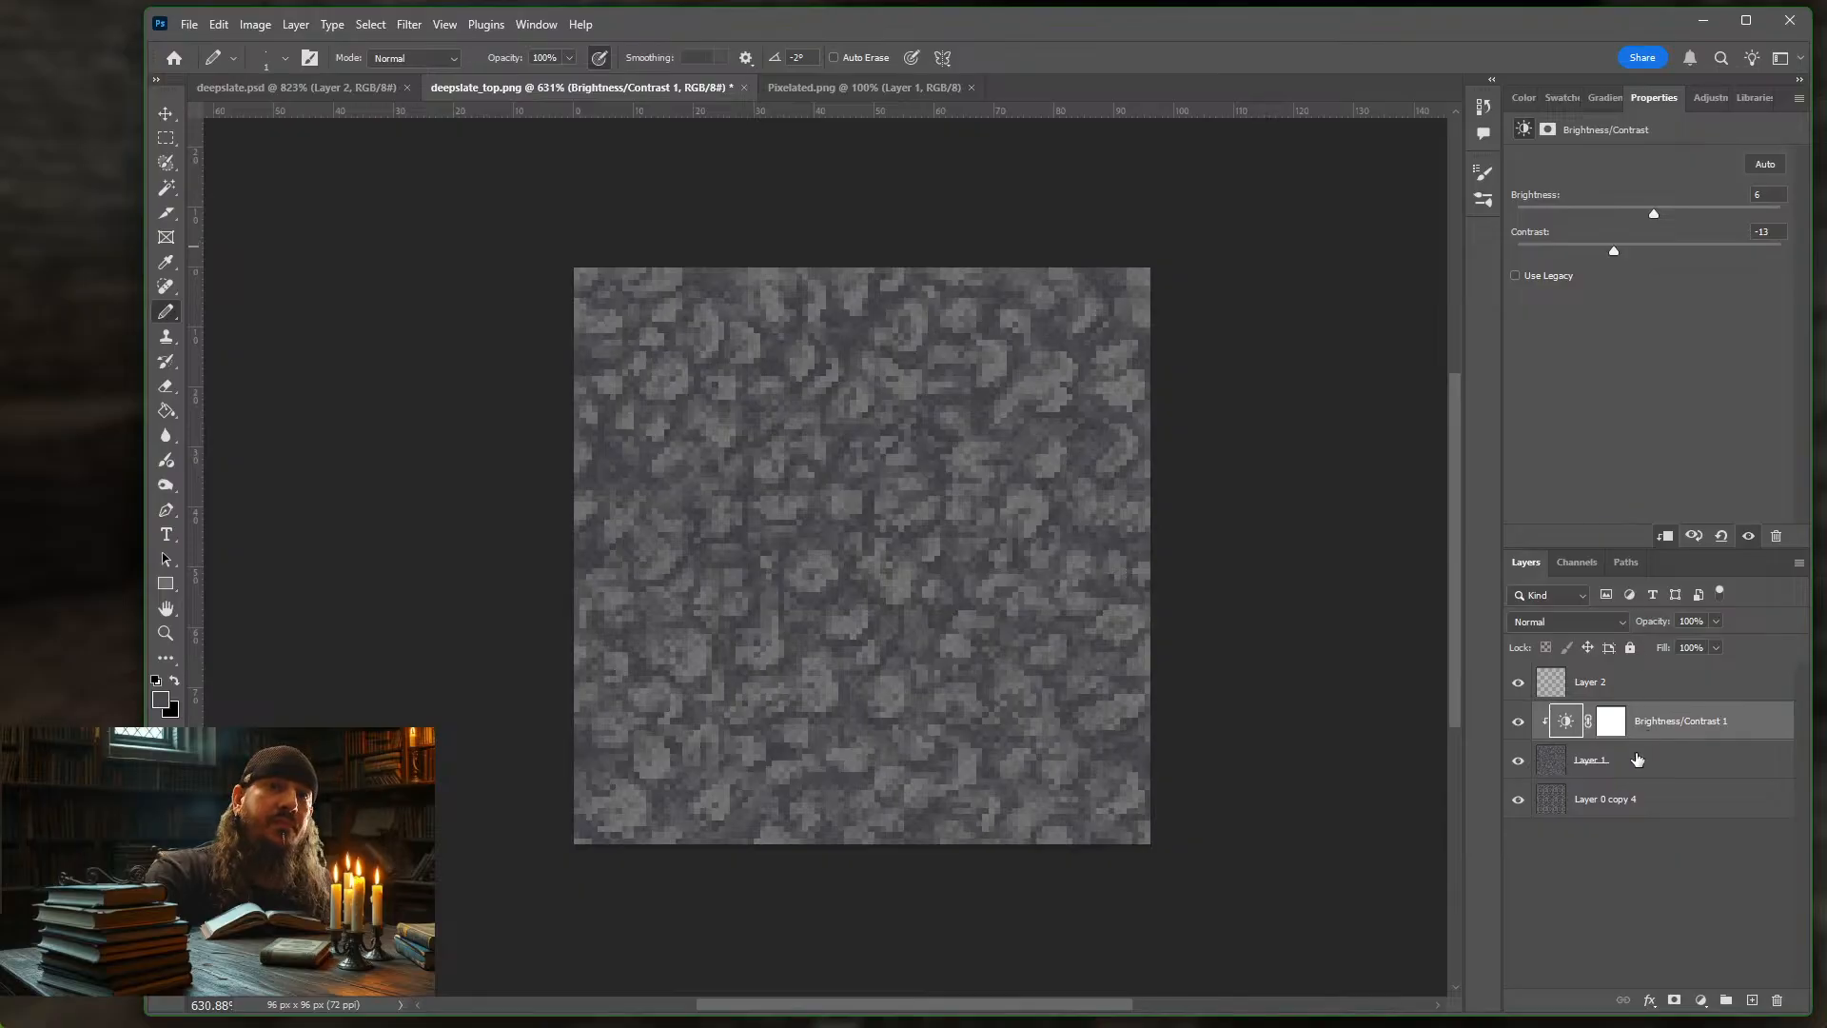
click(1517, 762)
click(1518, 763)
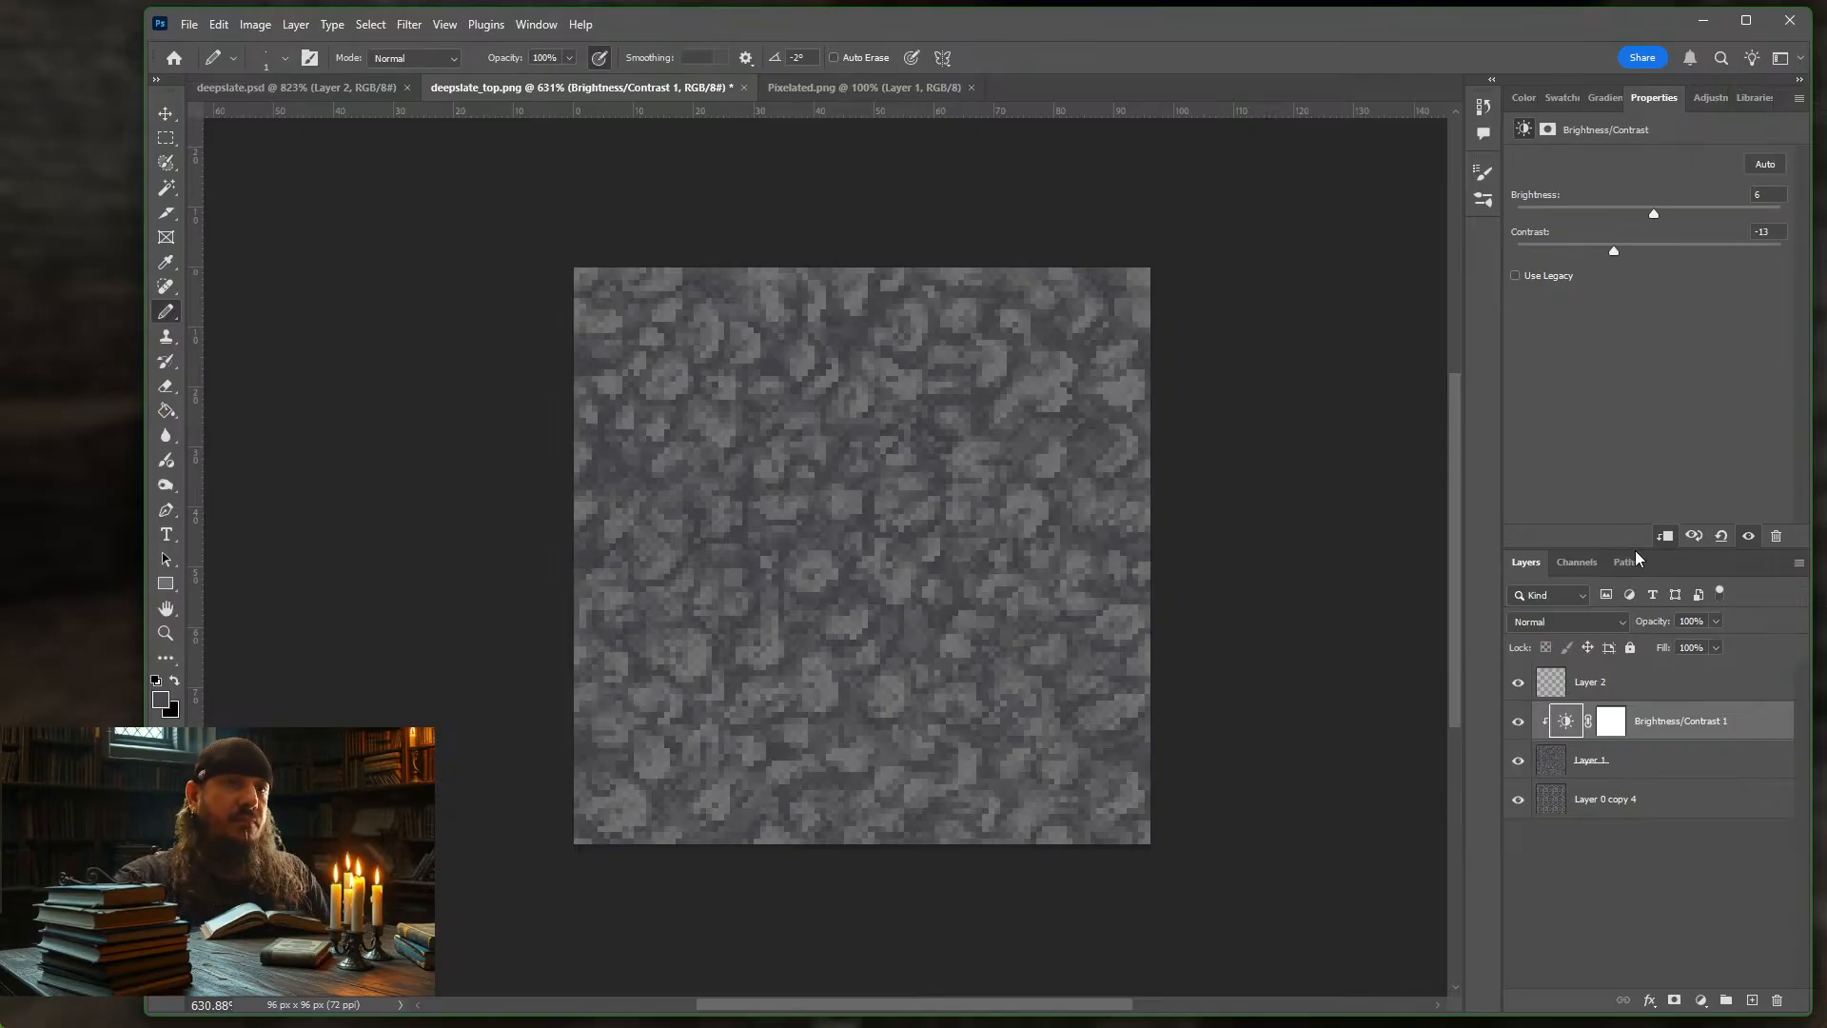
Export all slices for web with the PNG-8 MC preset into the randomdeepslatetop folder, replacing the existing 1.png to 9.png
key(ctrl+alt+shift+s)
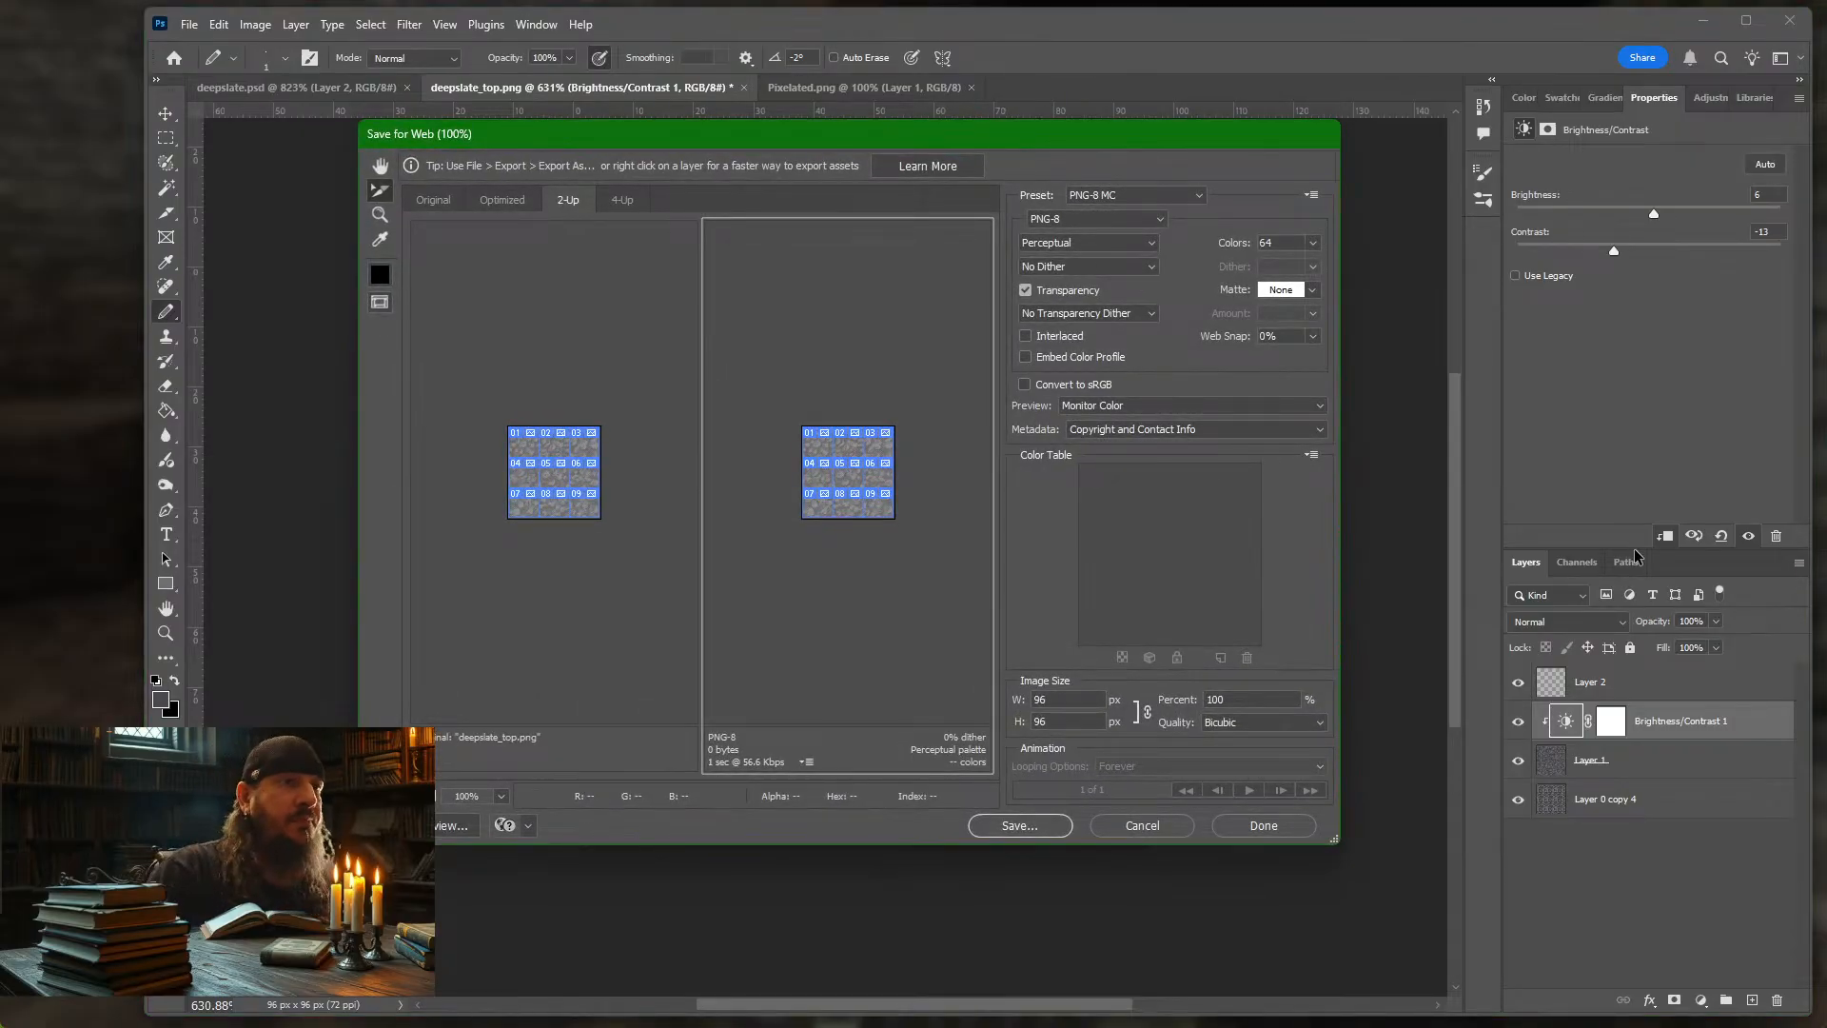
key(Return)
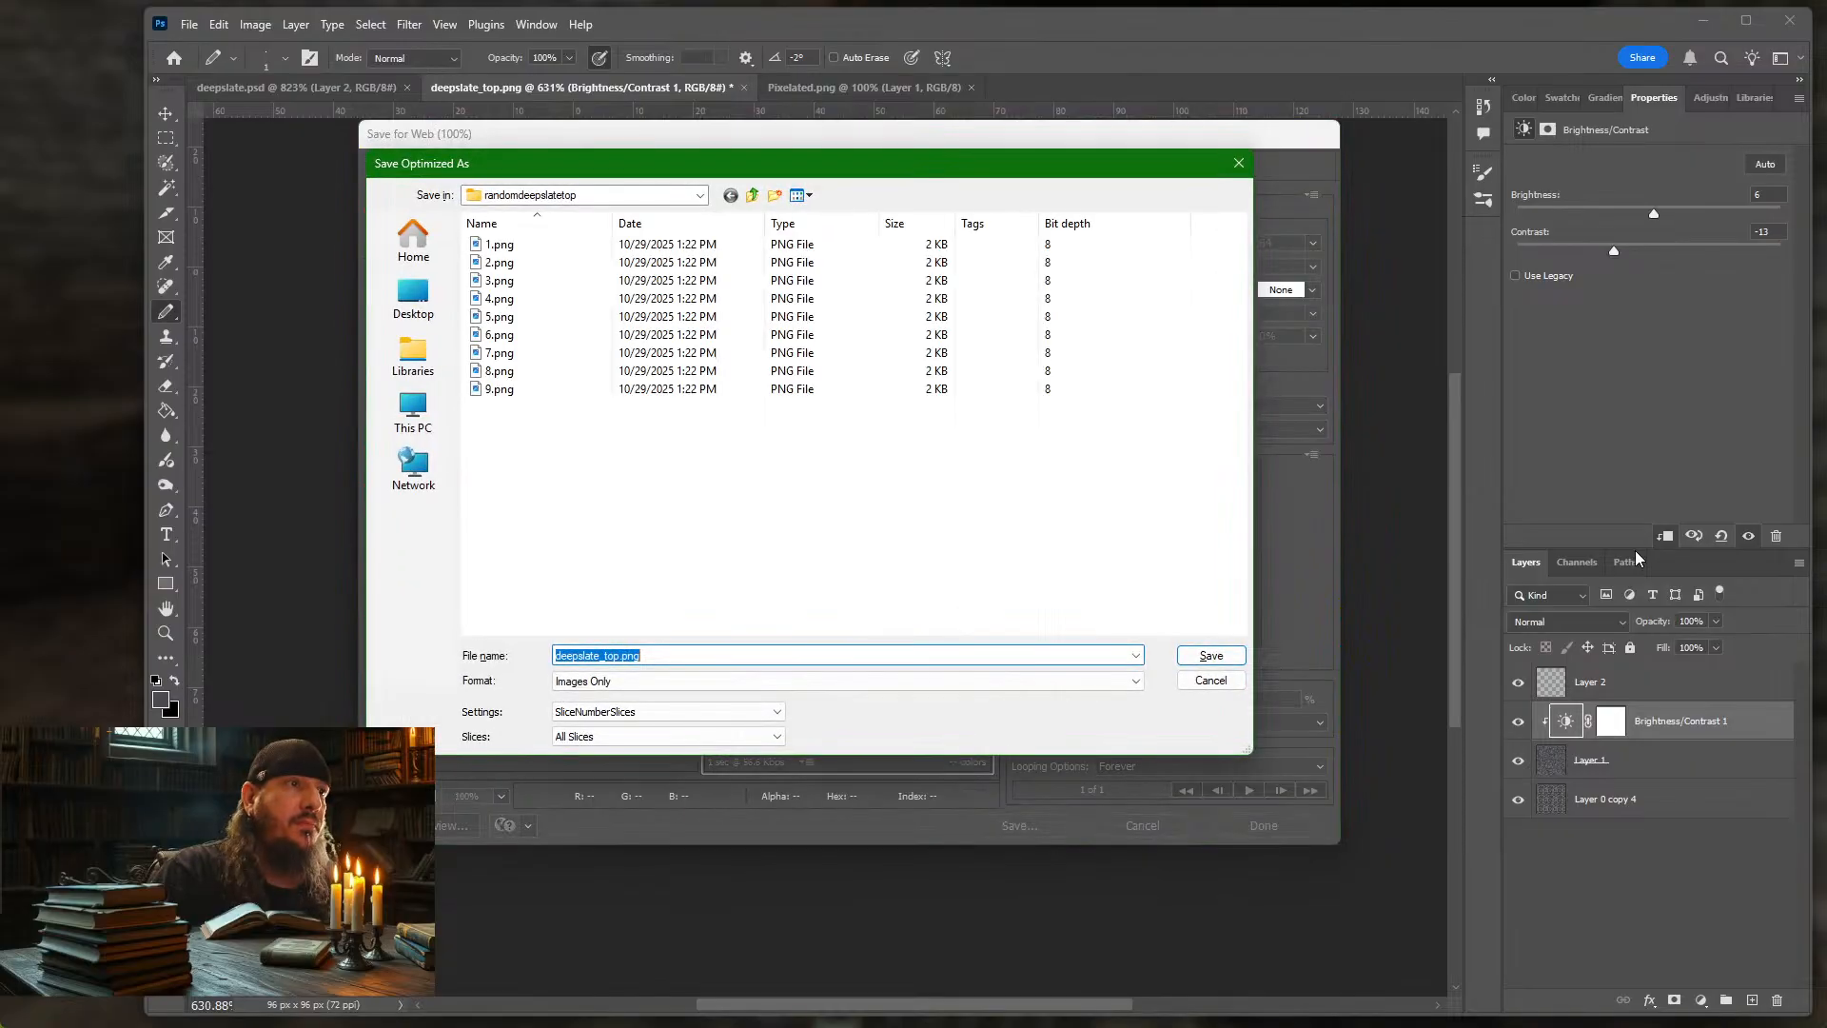
key(Return)
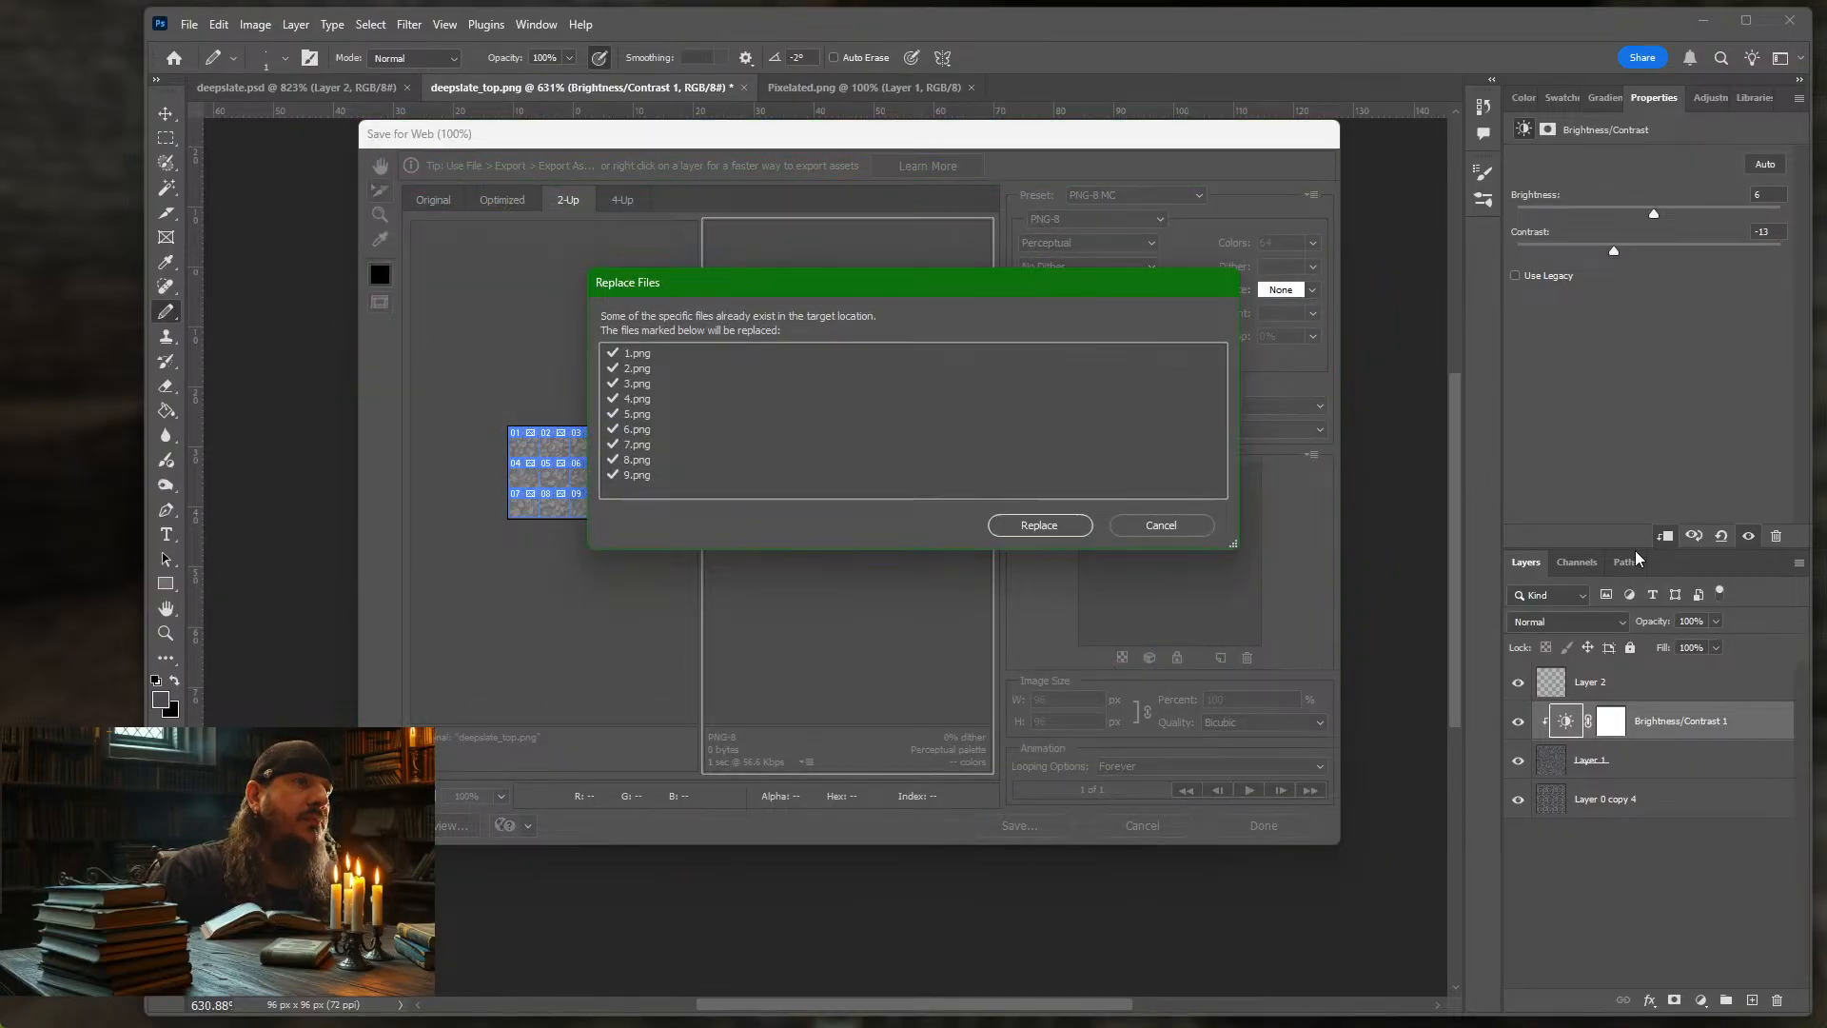
key(Return)
Switch to Minecraft, resume the game and reload its resource packs to load the exported deepslate top tiles
click(114, 545)
key(Escape)
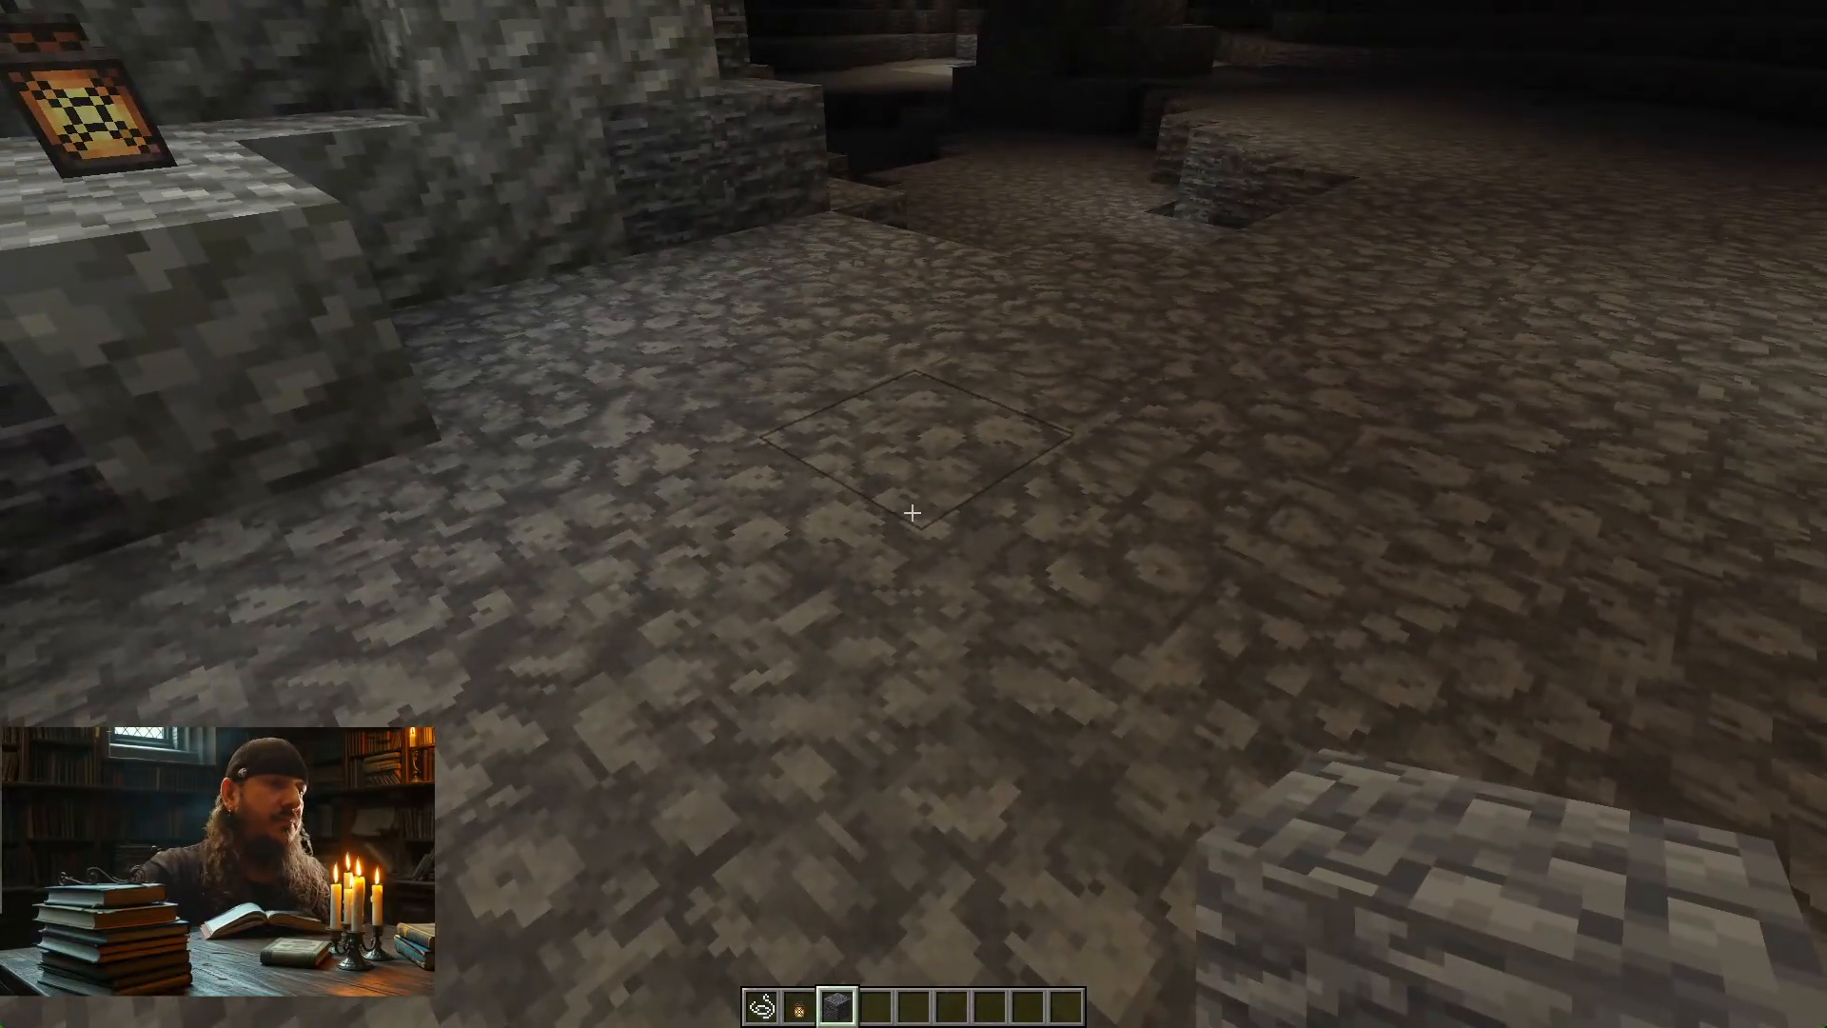
key(F3+t)
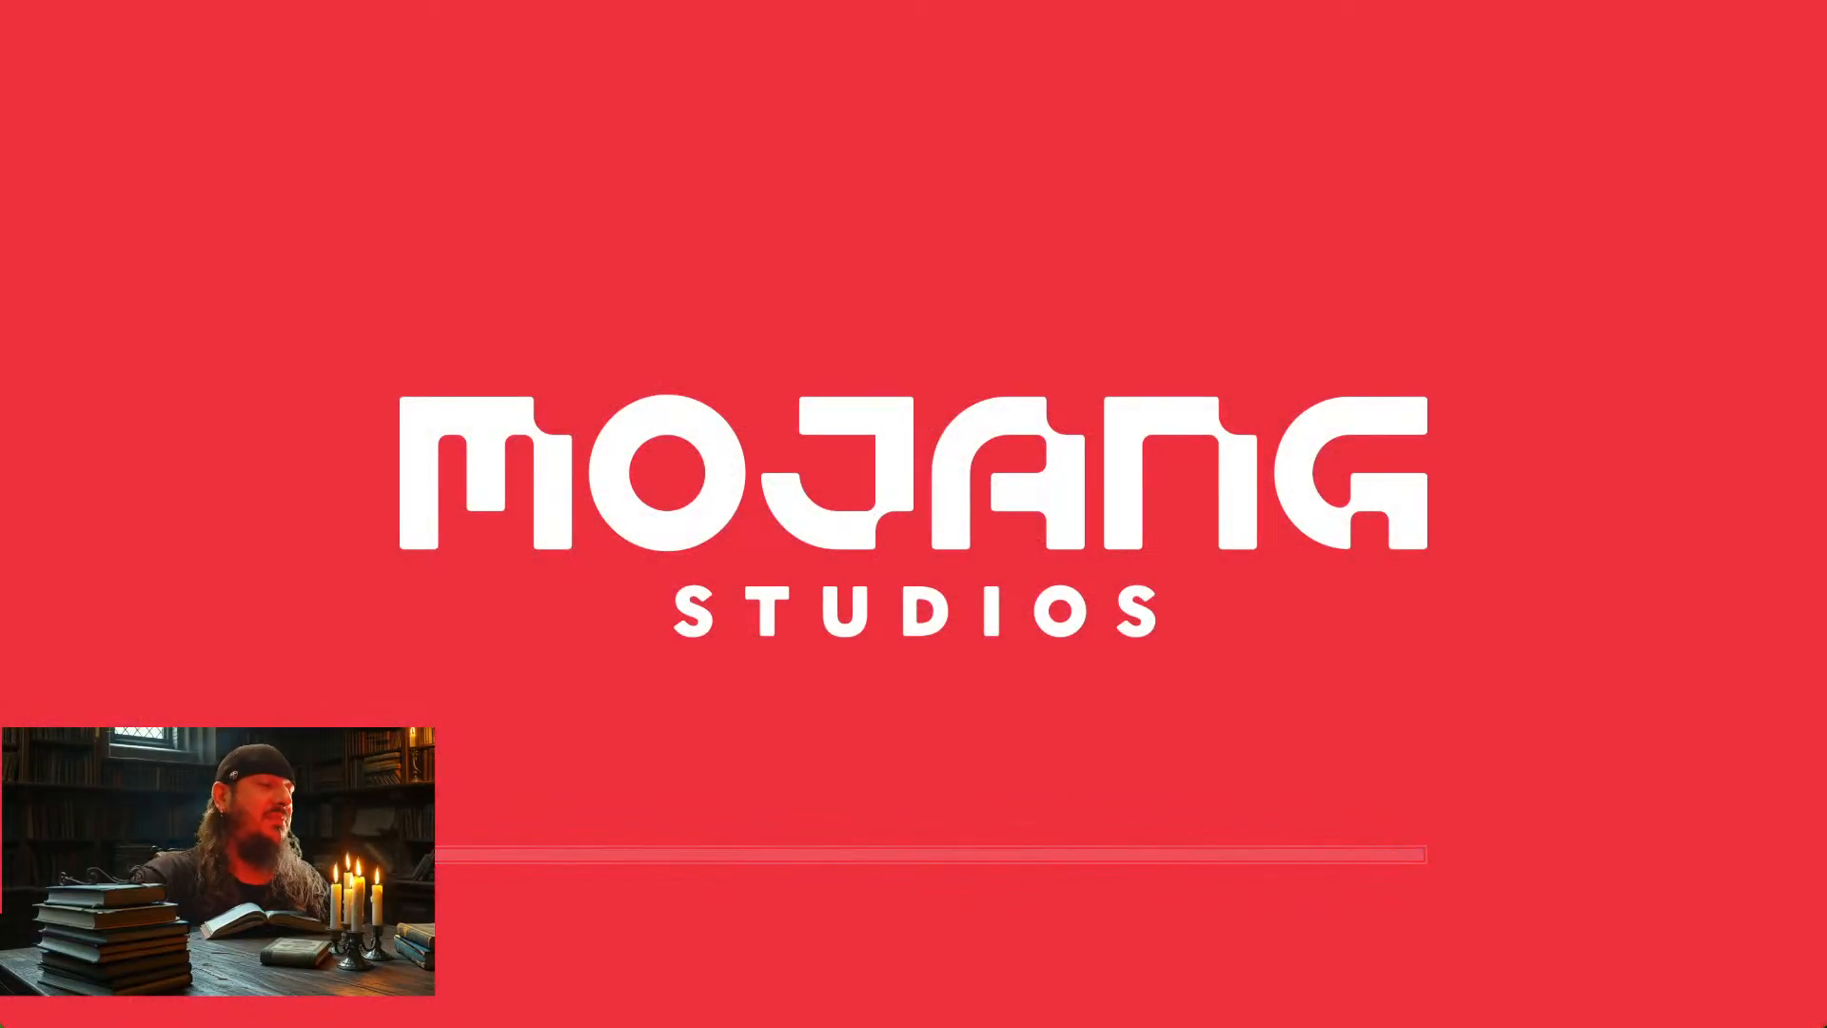